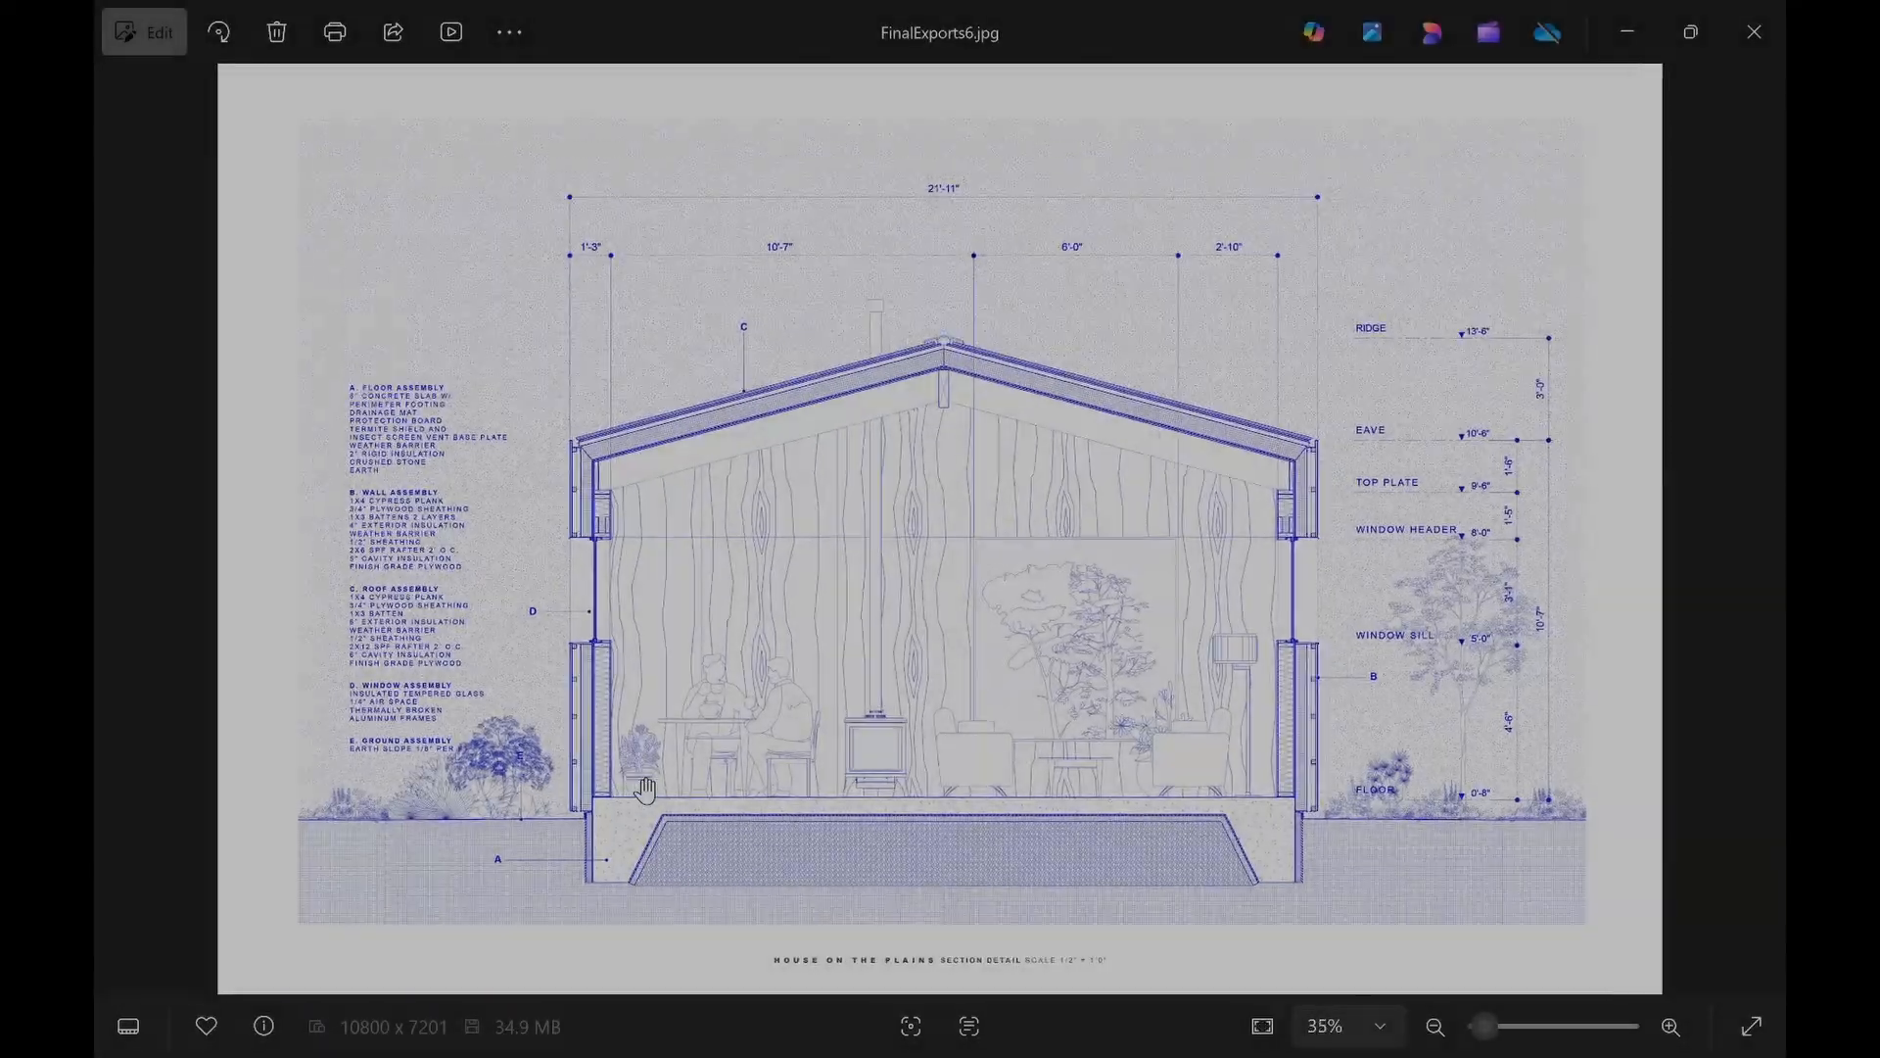
Examine the section detail drawing up close, from the timber-lined interior and dining area to the wall and floor assemblies.
scroll(827, 613, up, 5)
drag(776, 476, 836, 571)
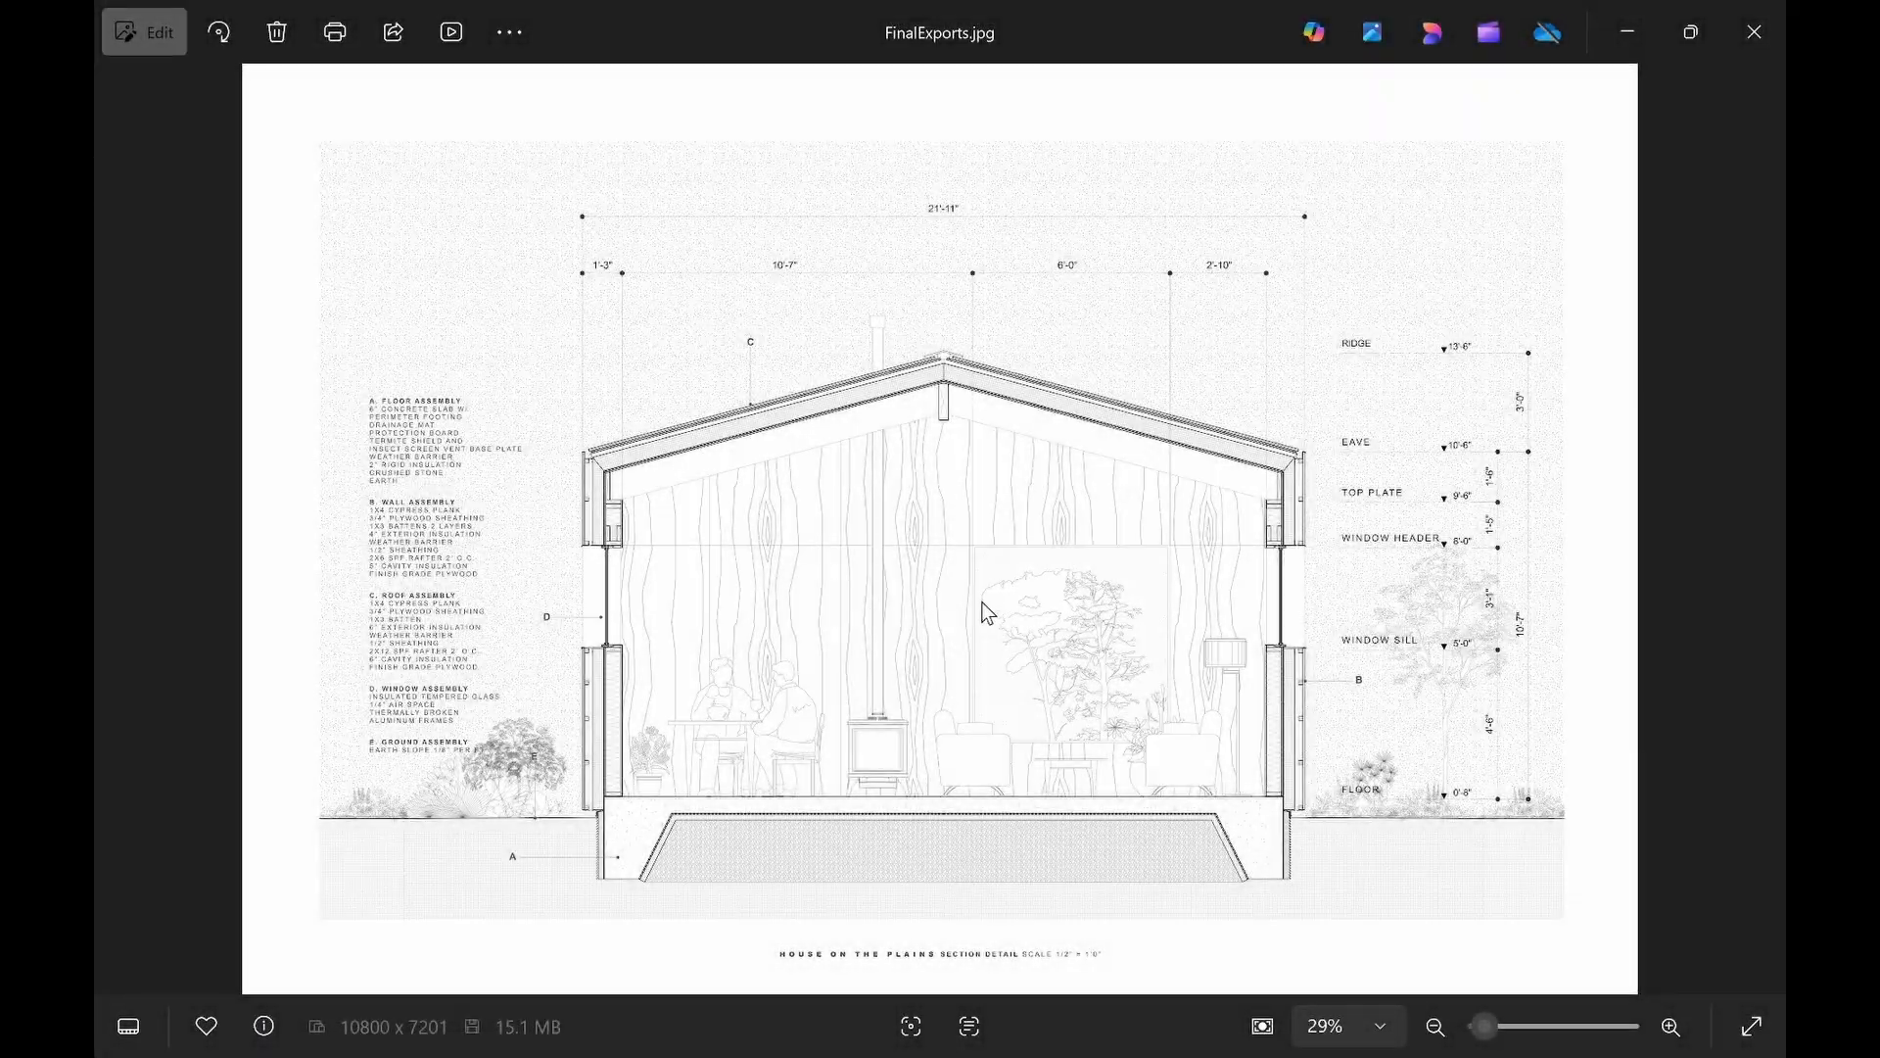
double_click(944, 675)
scroll(926, 681, up, 1)
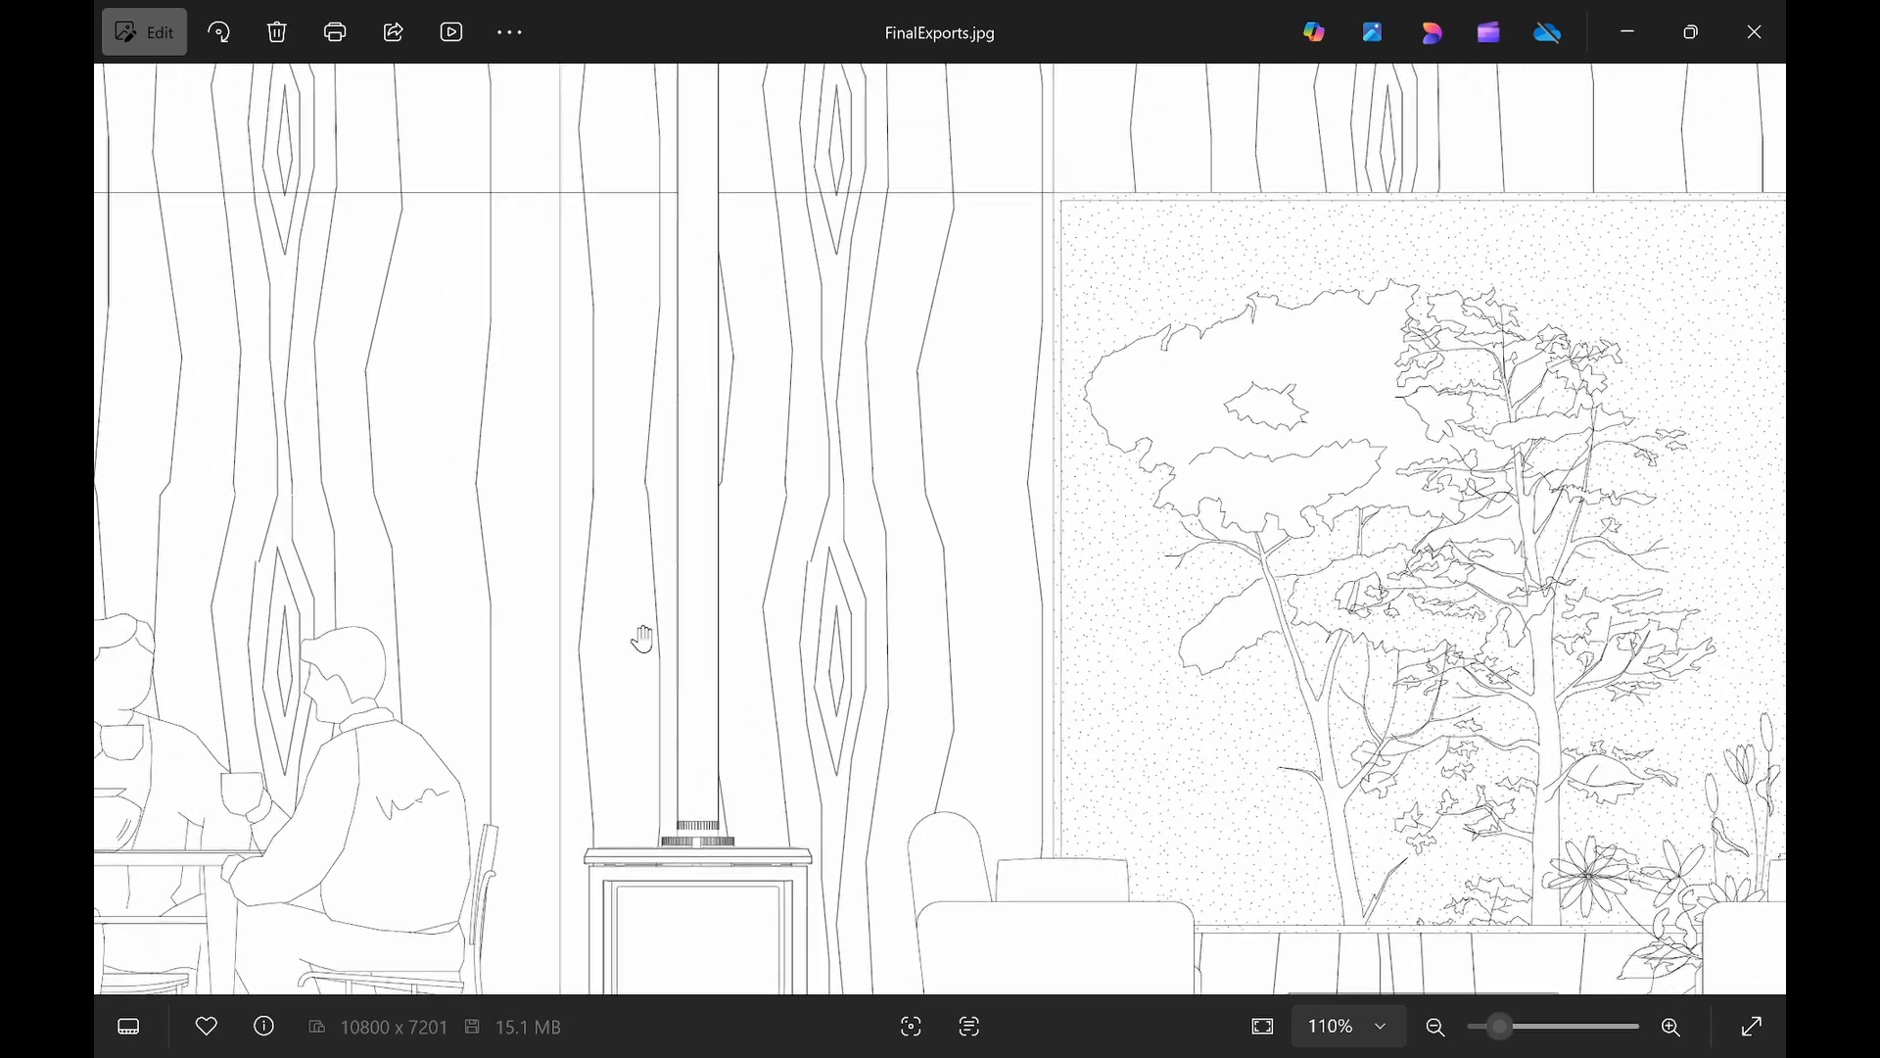
drag(944, 707, 1033, 554)
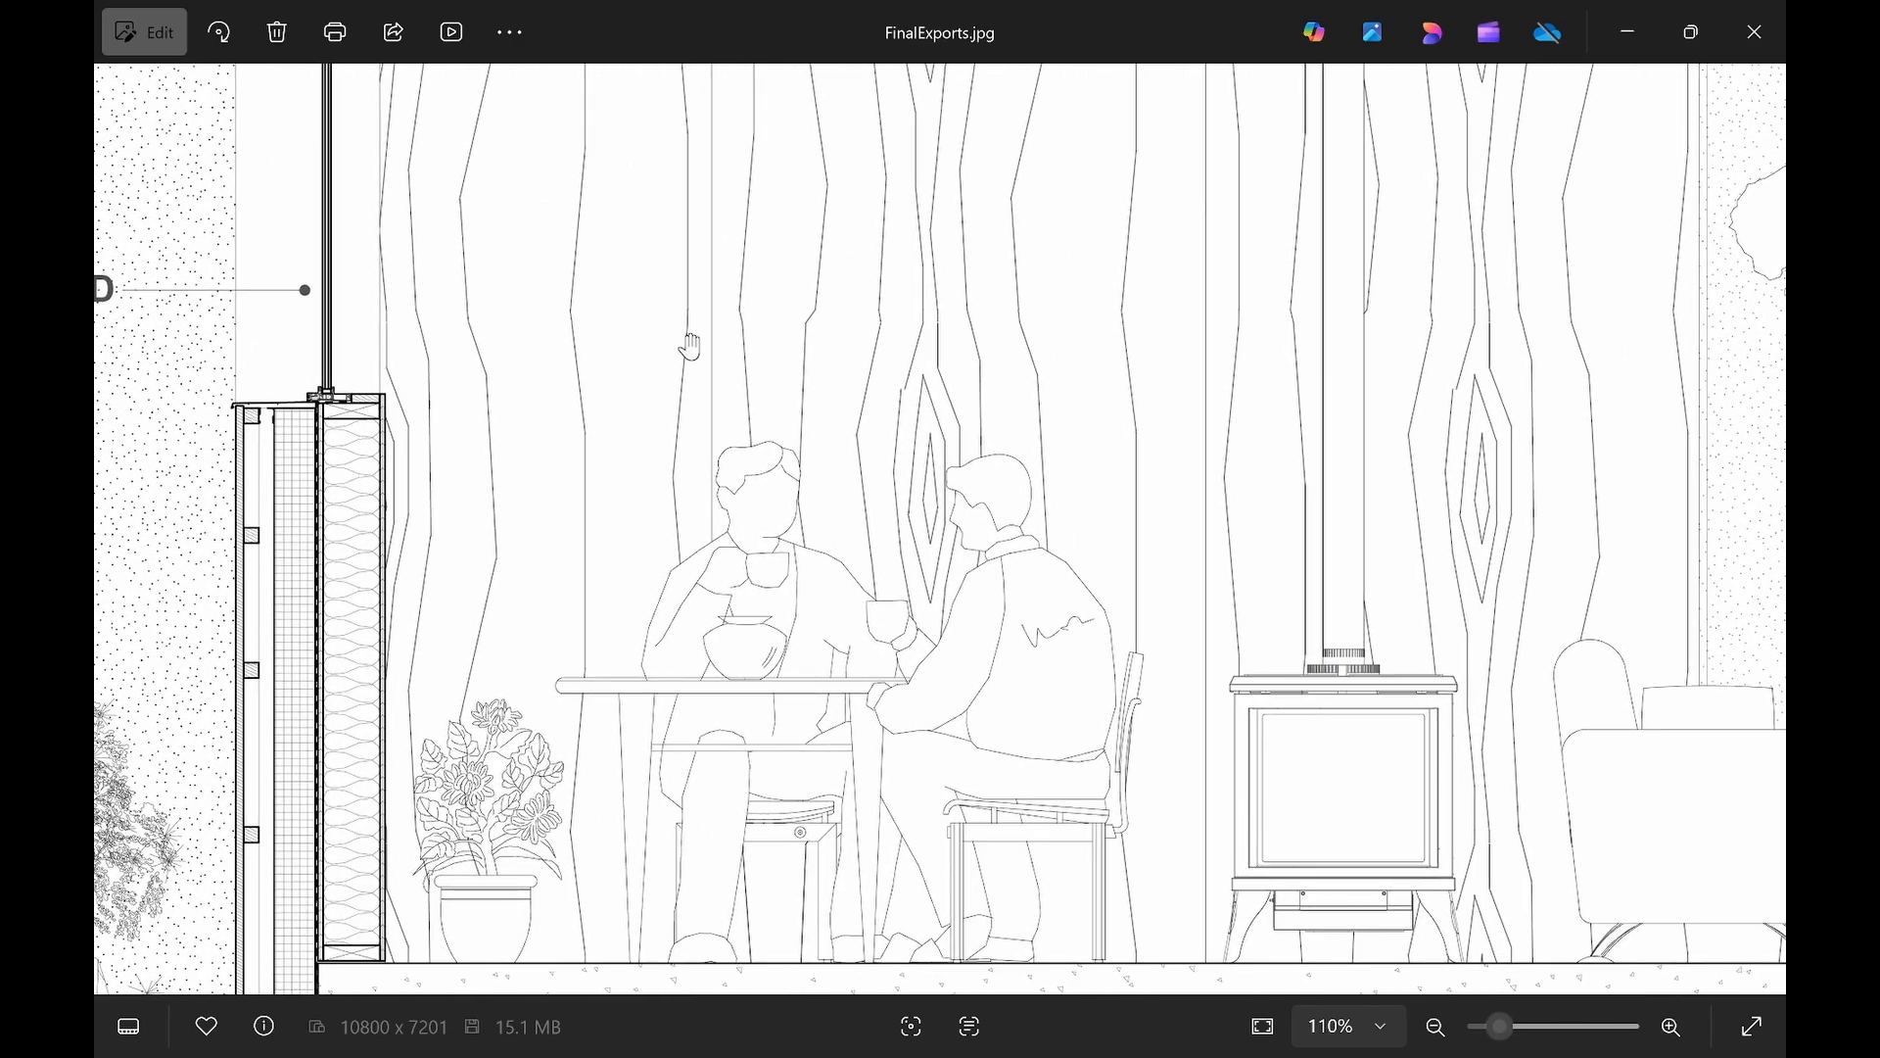
drag(539, 592, 556, 523)
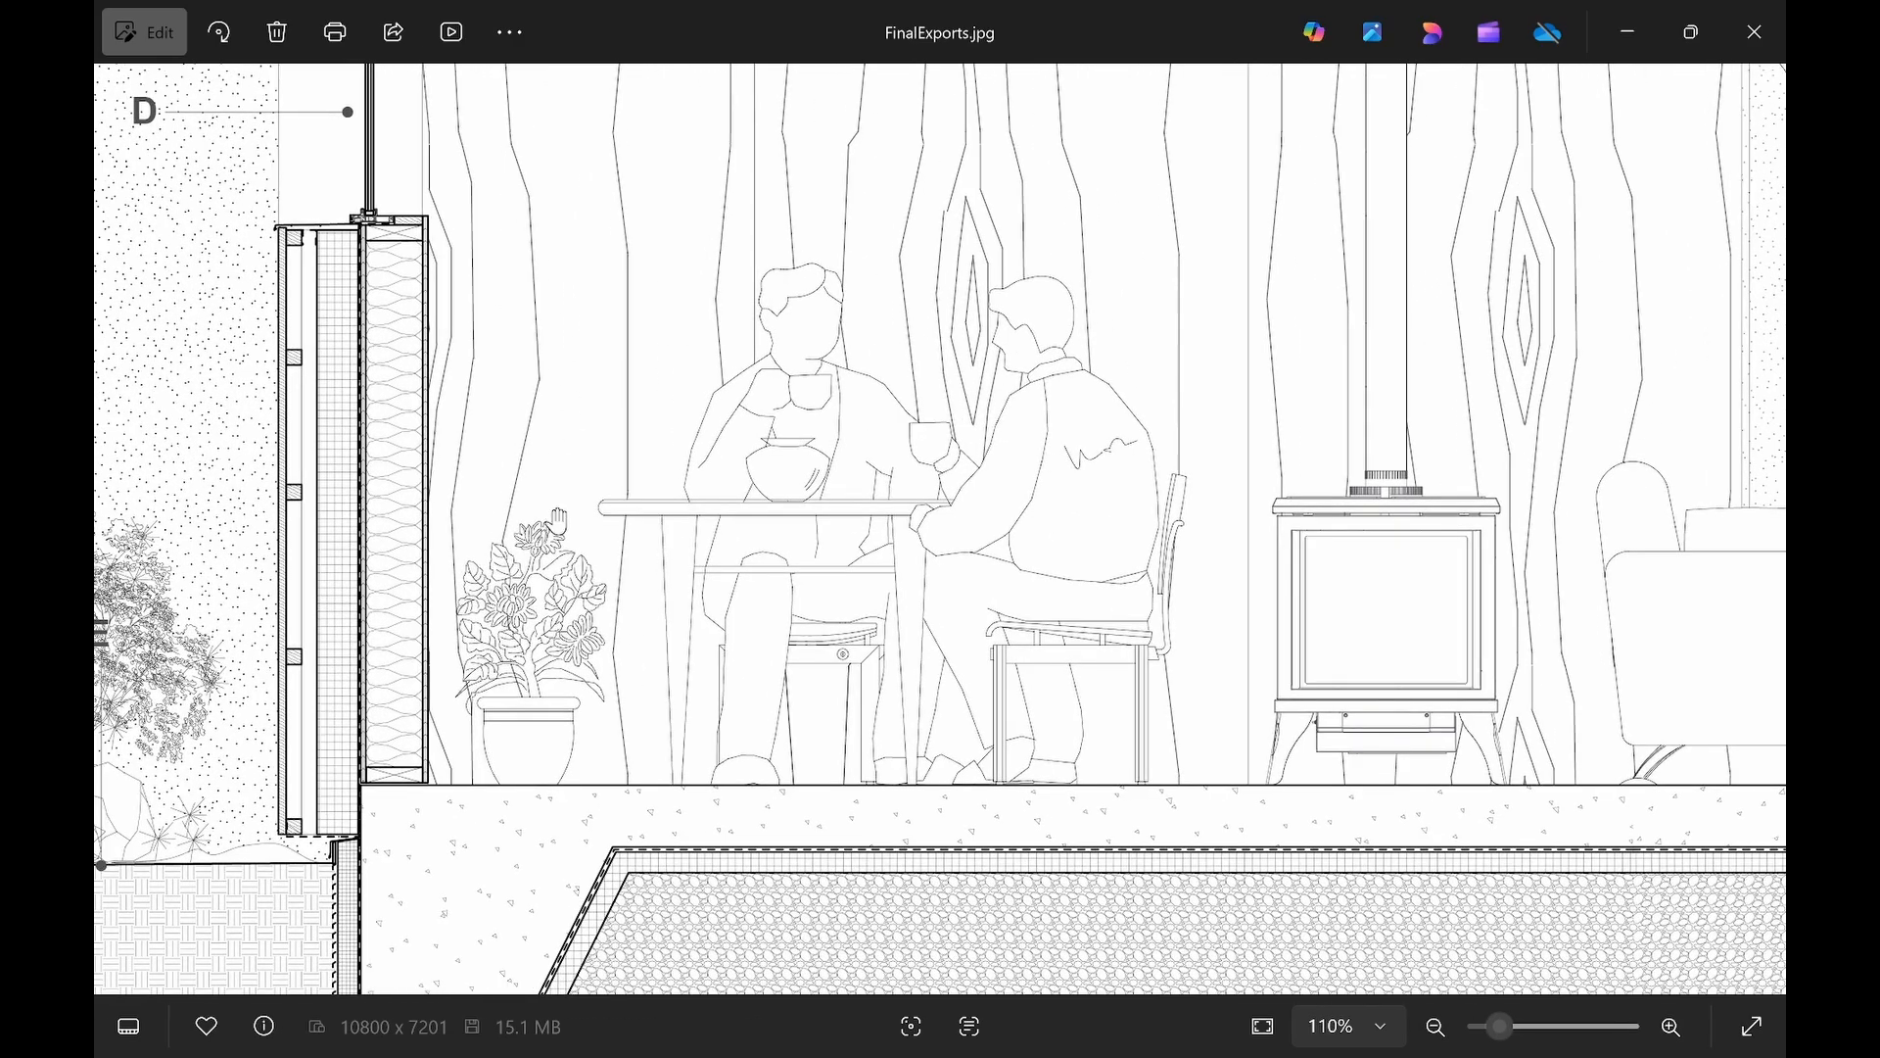
drag(1263, 392, 1019, 490)
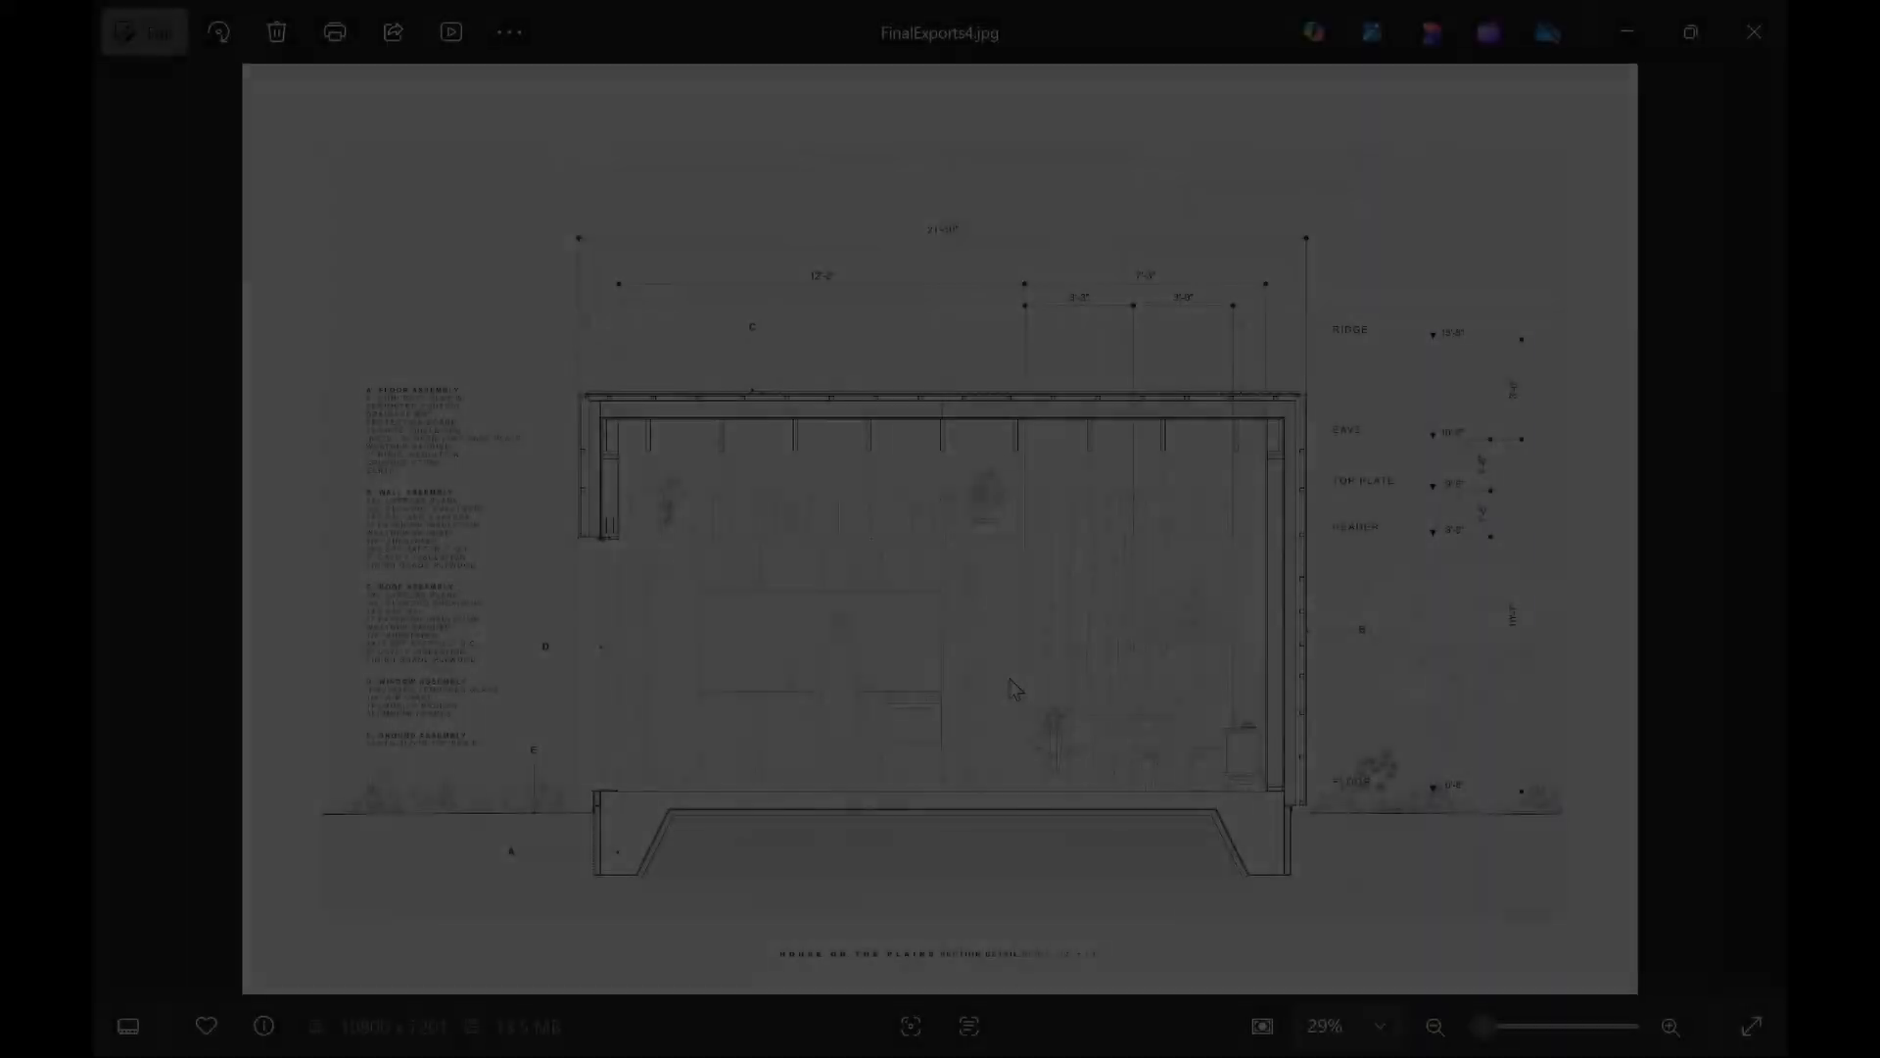
Examine the second section drawing in FinalExports4.jpg, focusing on the kitchen elevation, cabinets and figure.
scroll(1015, 688, up, 2)
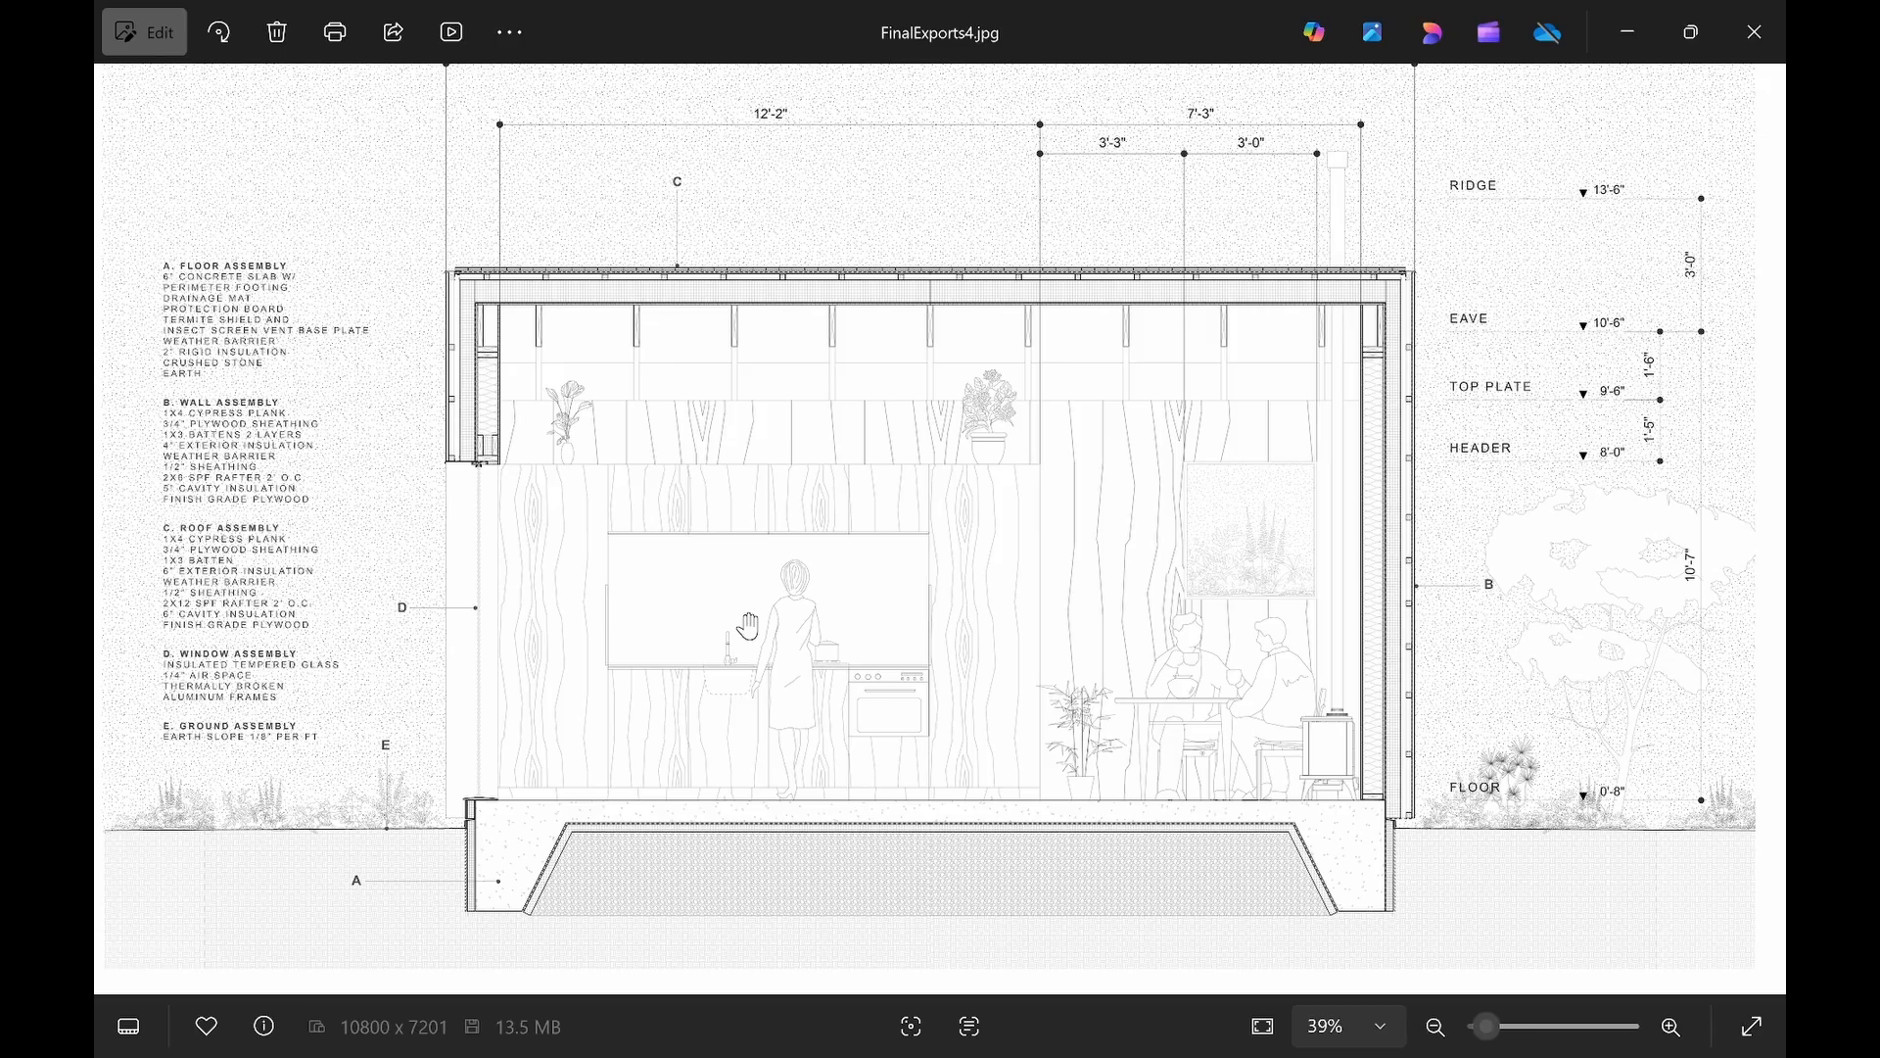
scroll(748, 624, down, 1)
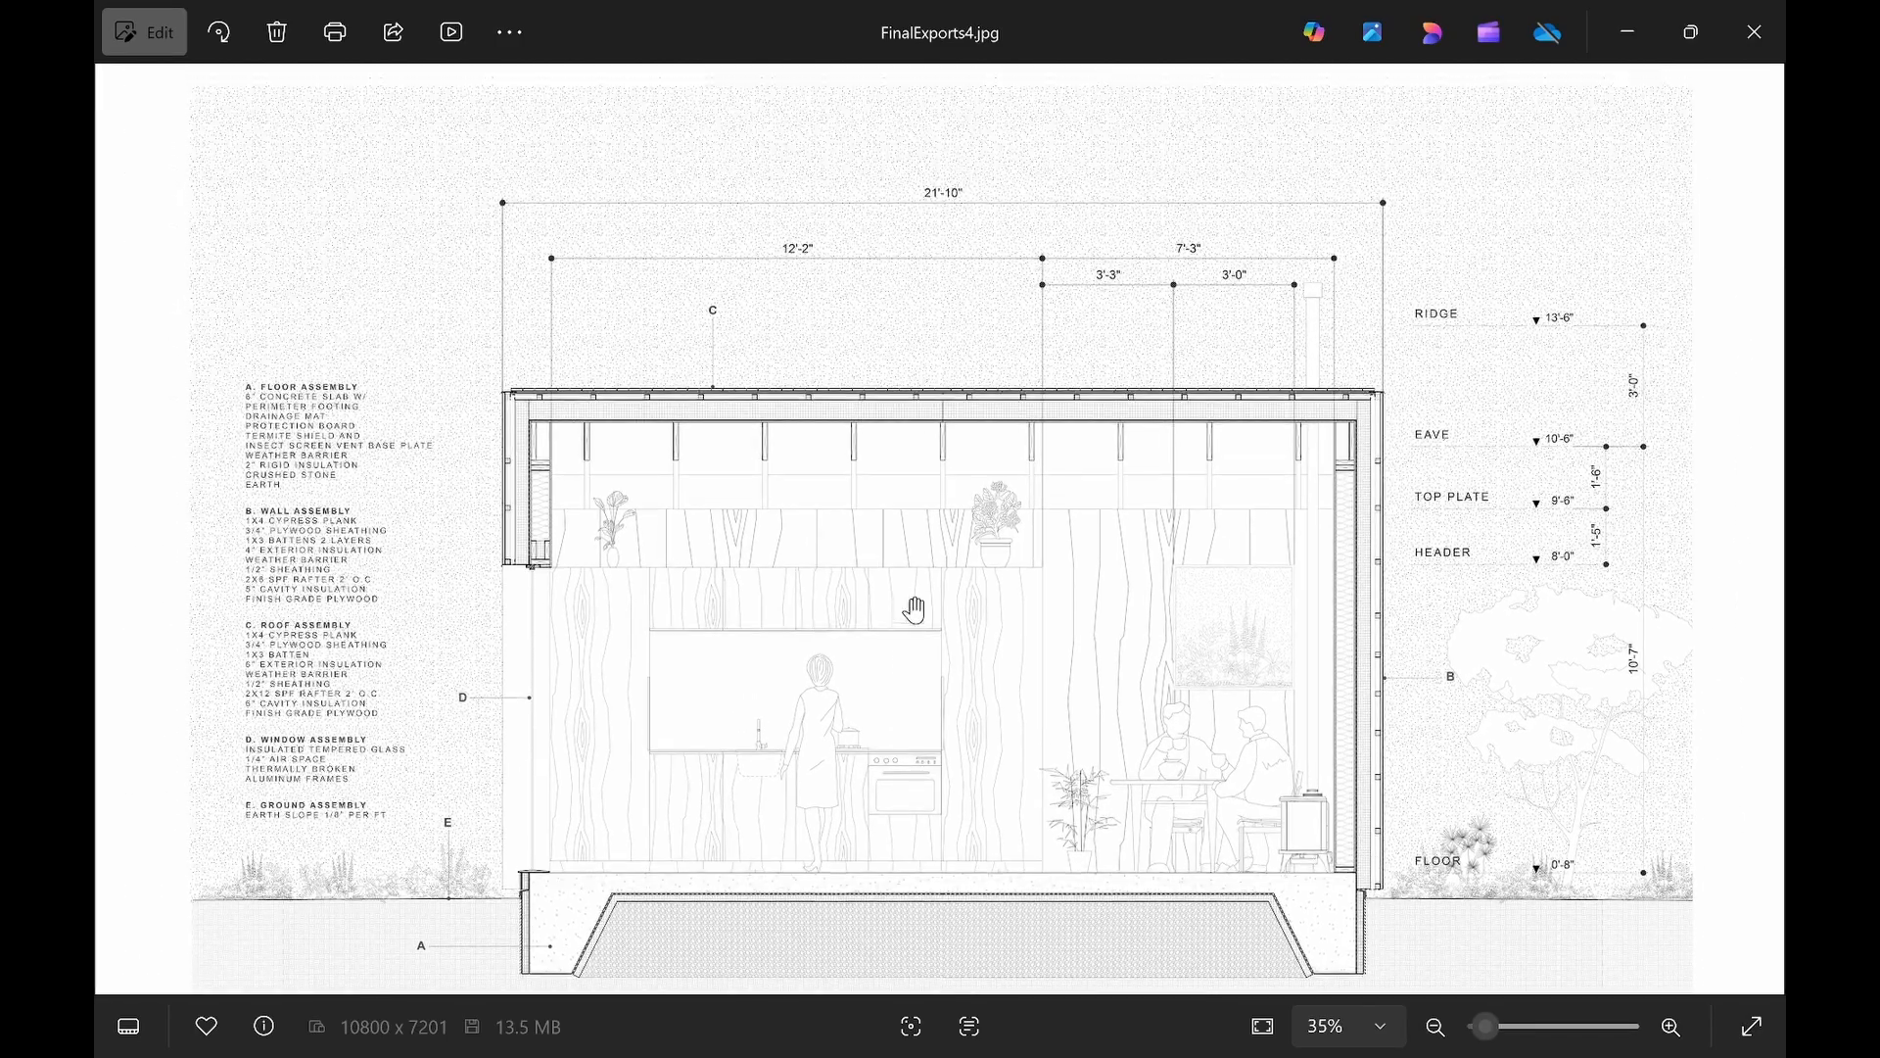
scroll(914, 613, up, 5)
drag(1092, 596, 1189, 433)
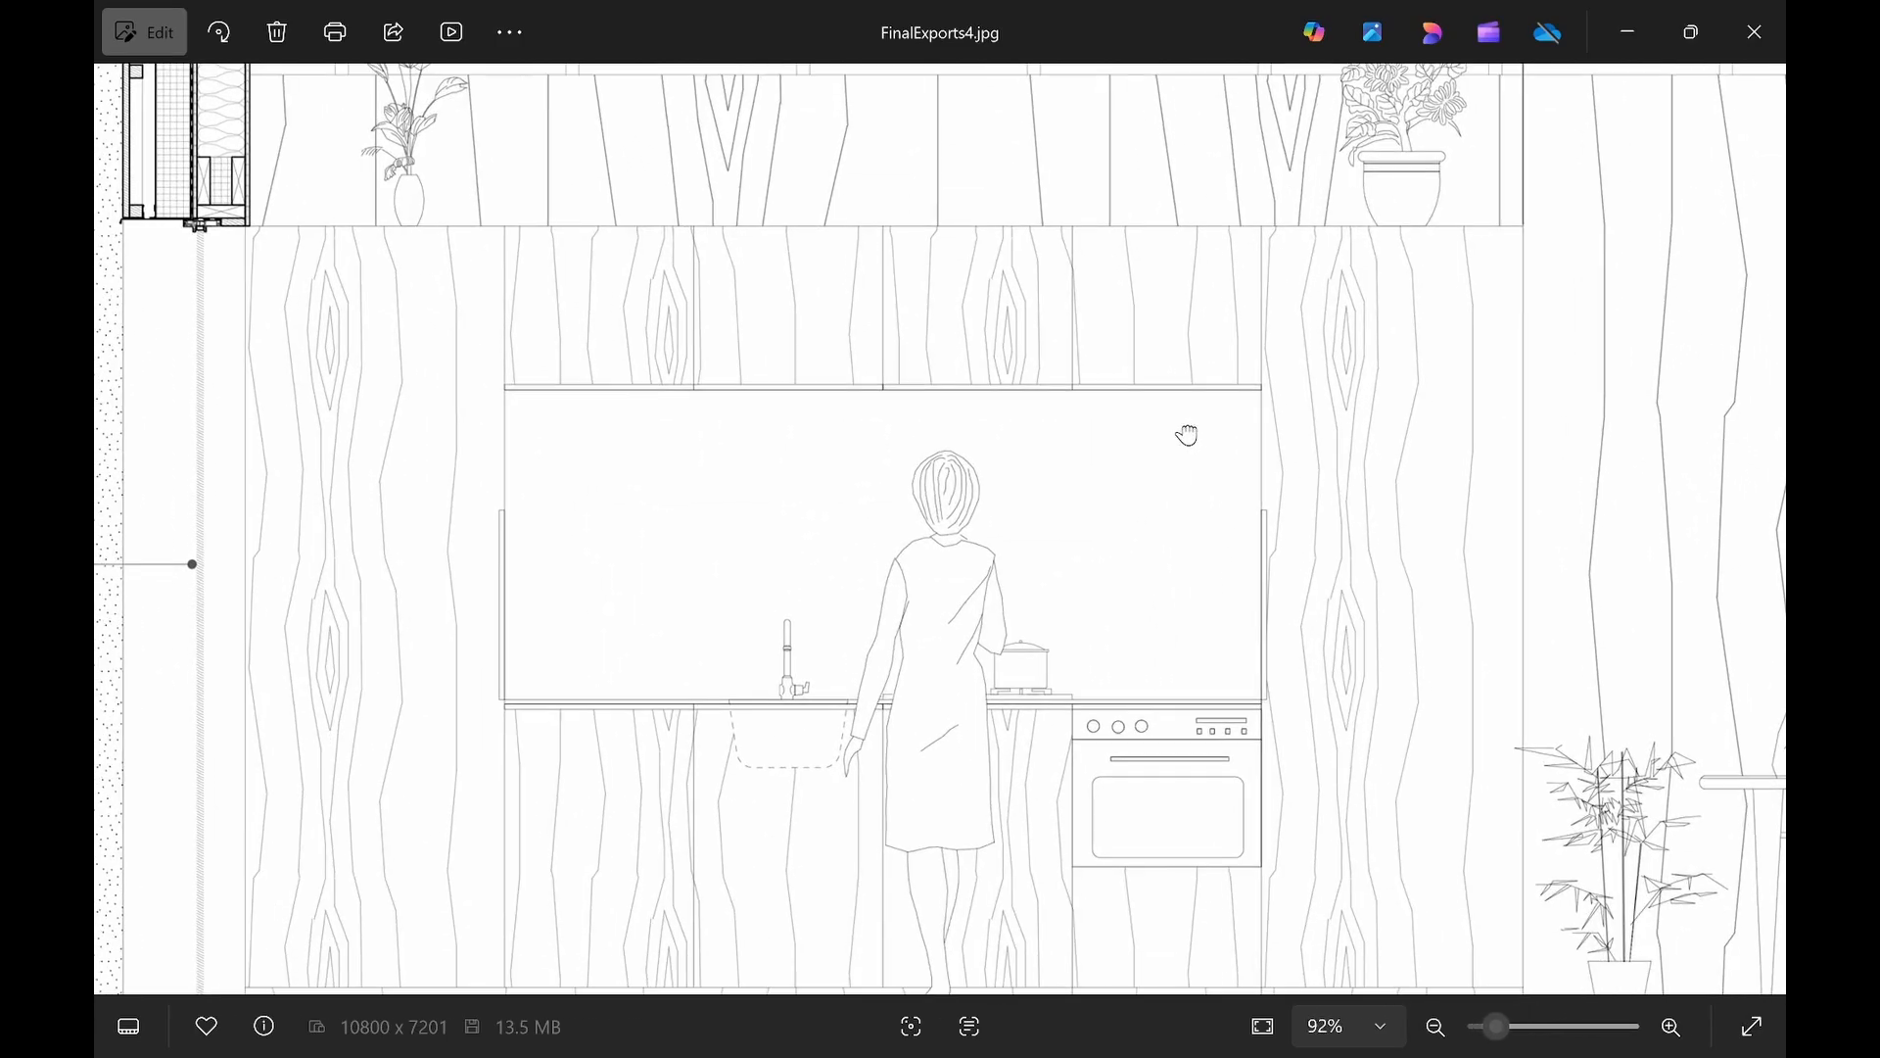
scroll(1043, 726, up, 3)
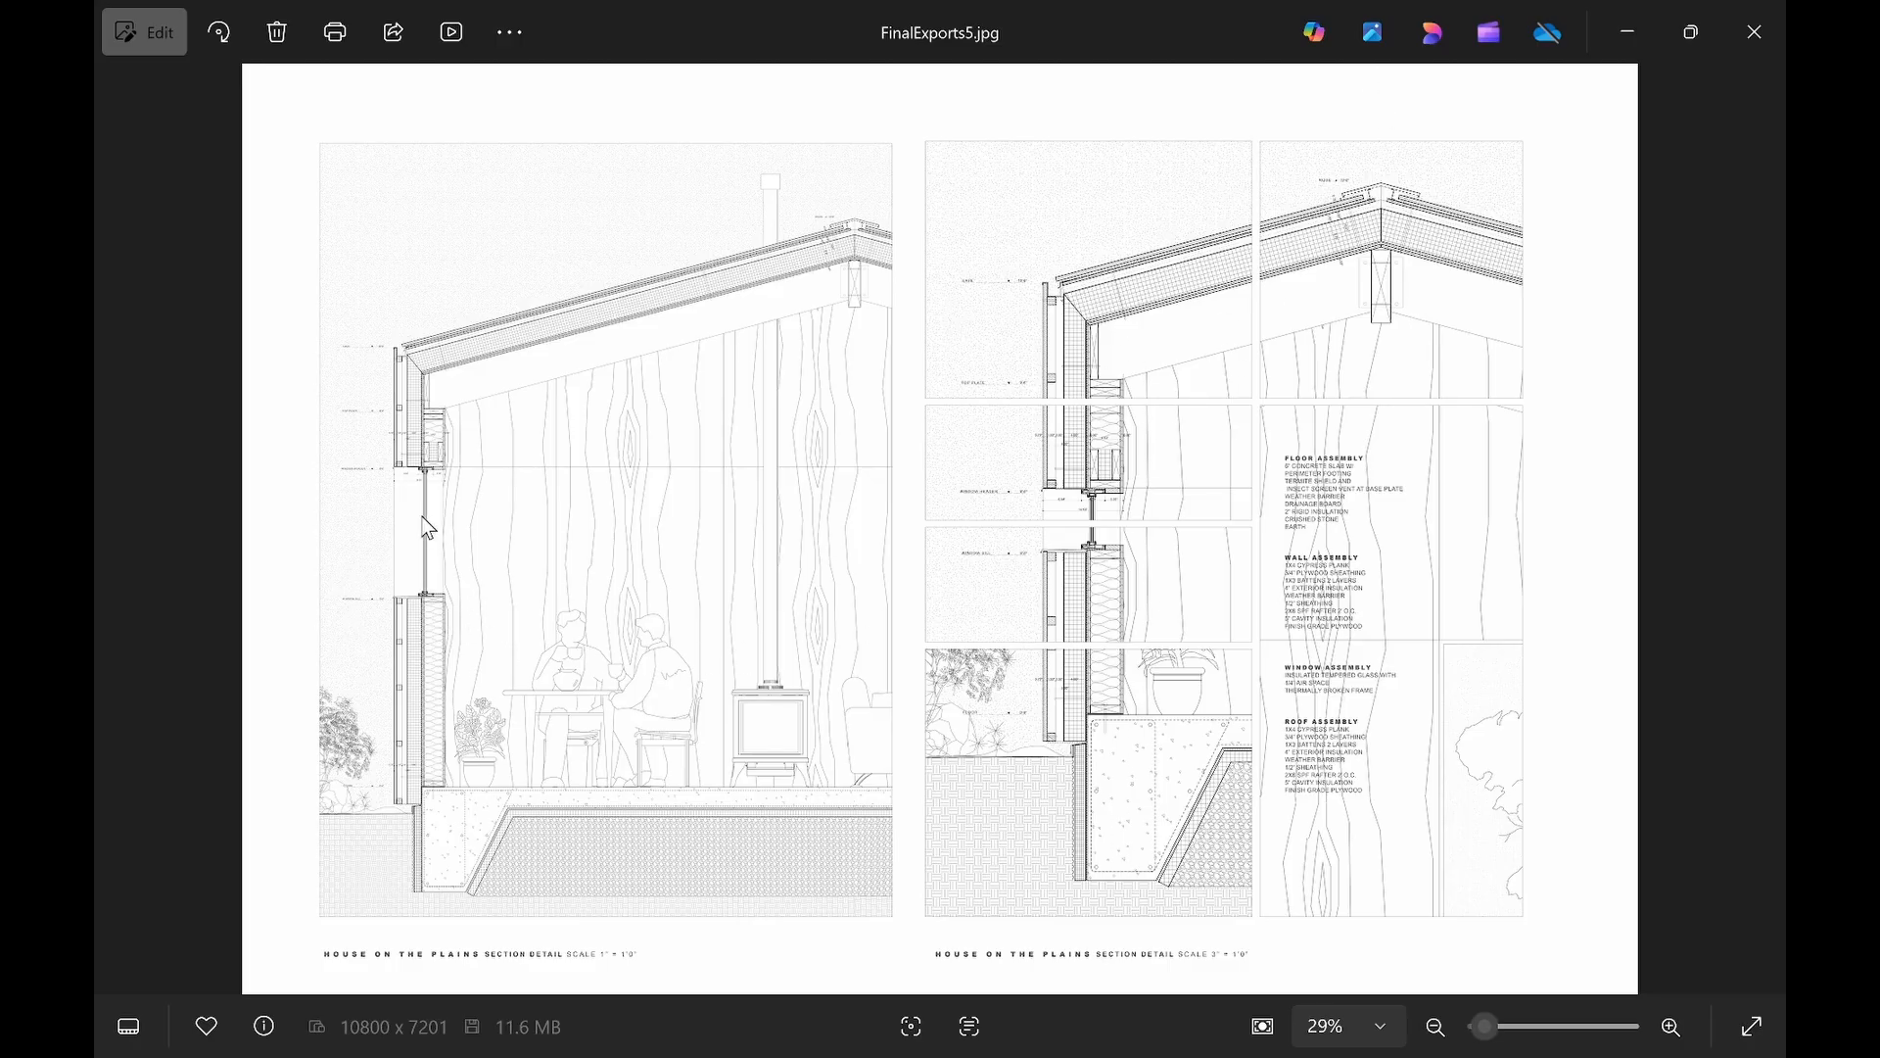
Mark the window and lower wall area of the larger section detail with the red on-screen pen.
key(ctrl+alt+g)
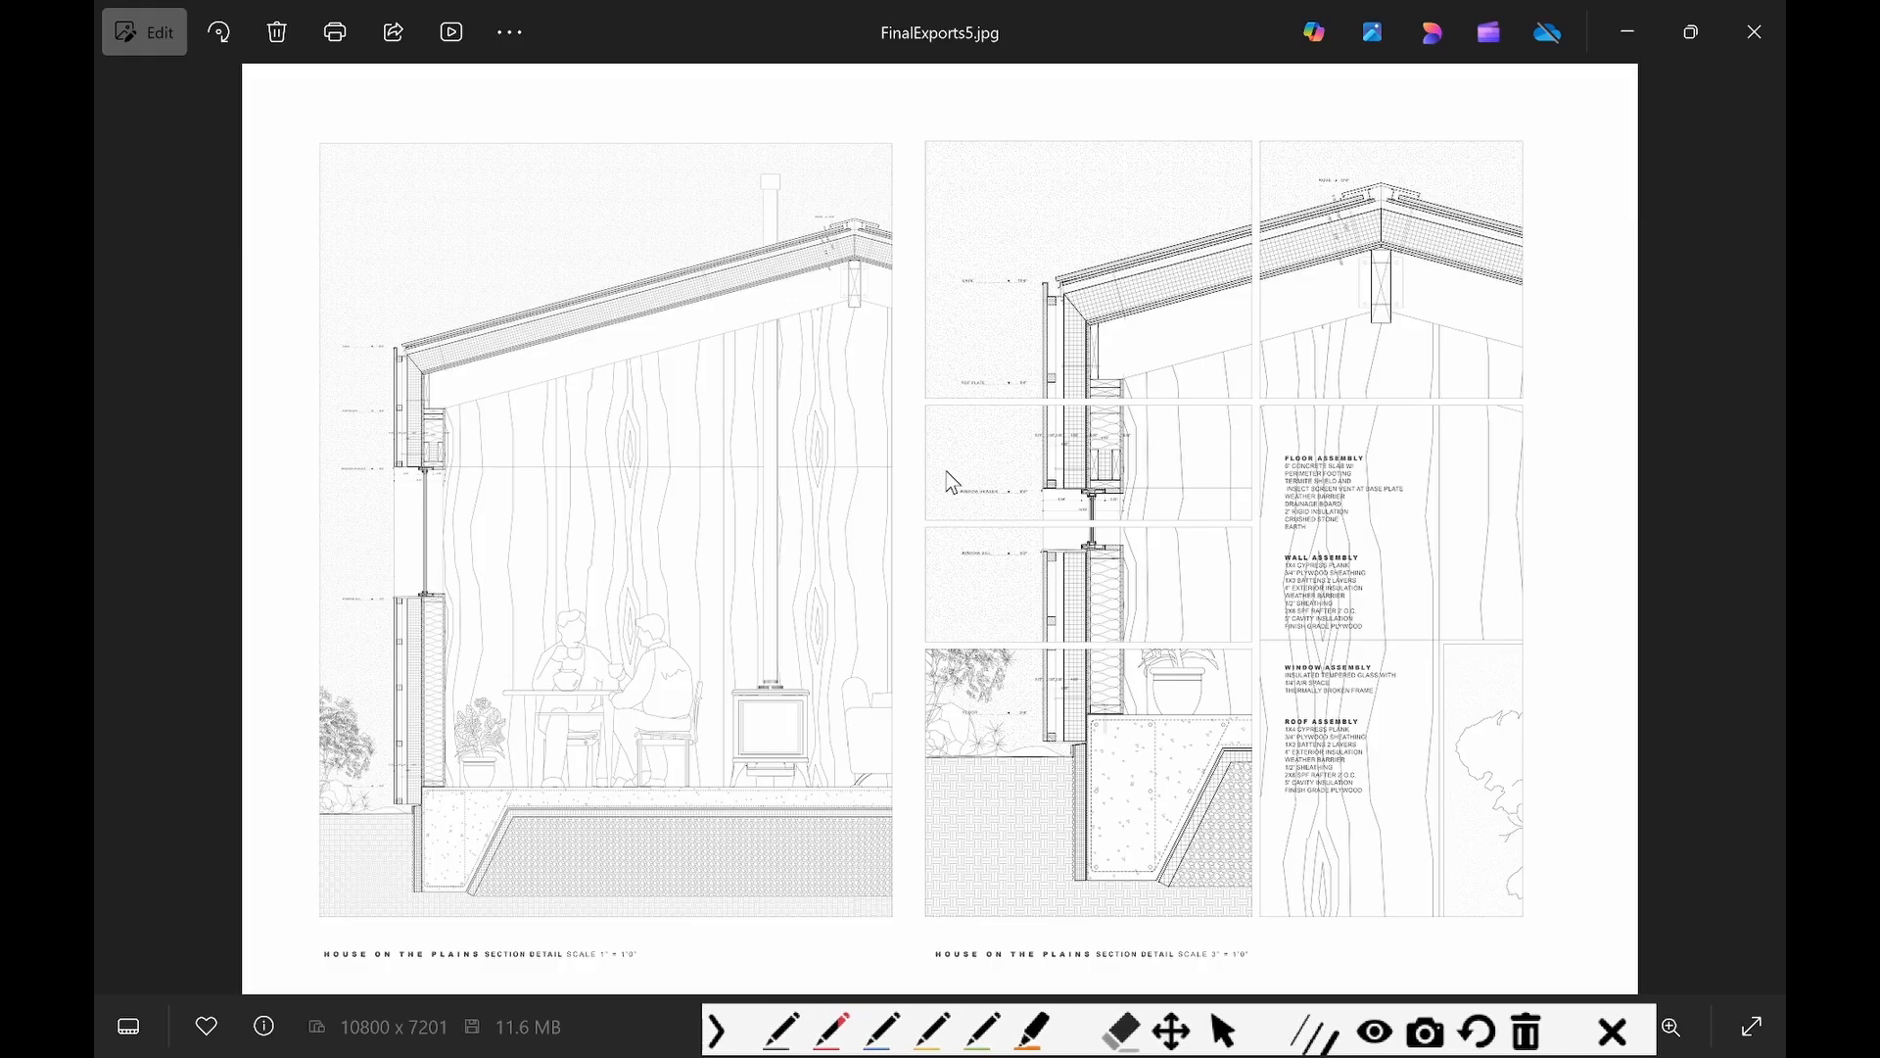
click(832, 1032)
mouse_move(339, 566)
mouse_down()
mouse_move(480, 581)
mouse_move(480, 640)
mouse_move(335, 639)
mouse_move(319, 554)
mouse_up()
mouse_move(377, 749)
mouse_down()
mouse_move(483, 758)
mouse_move(476, 844)
mouse_move(366, 833)
mouse_up()
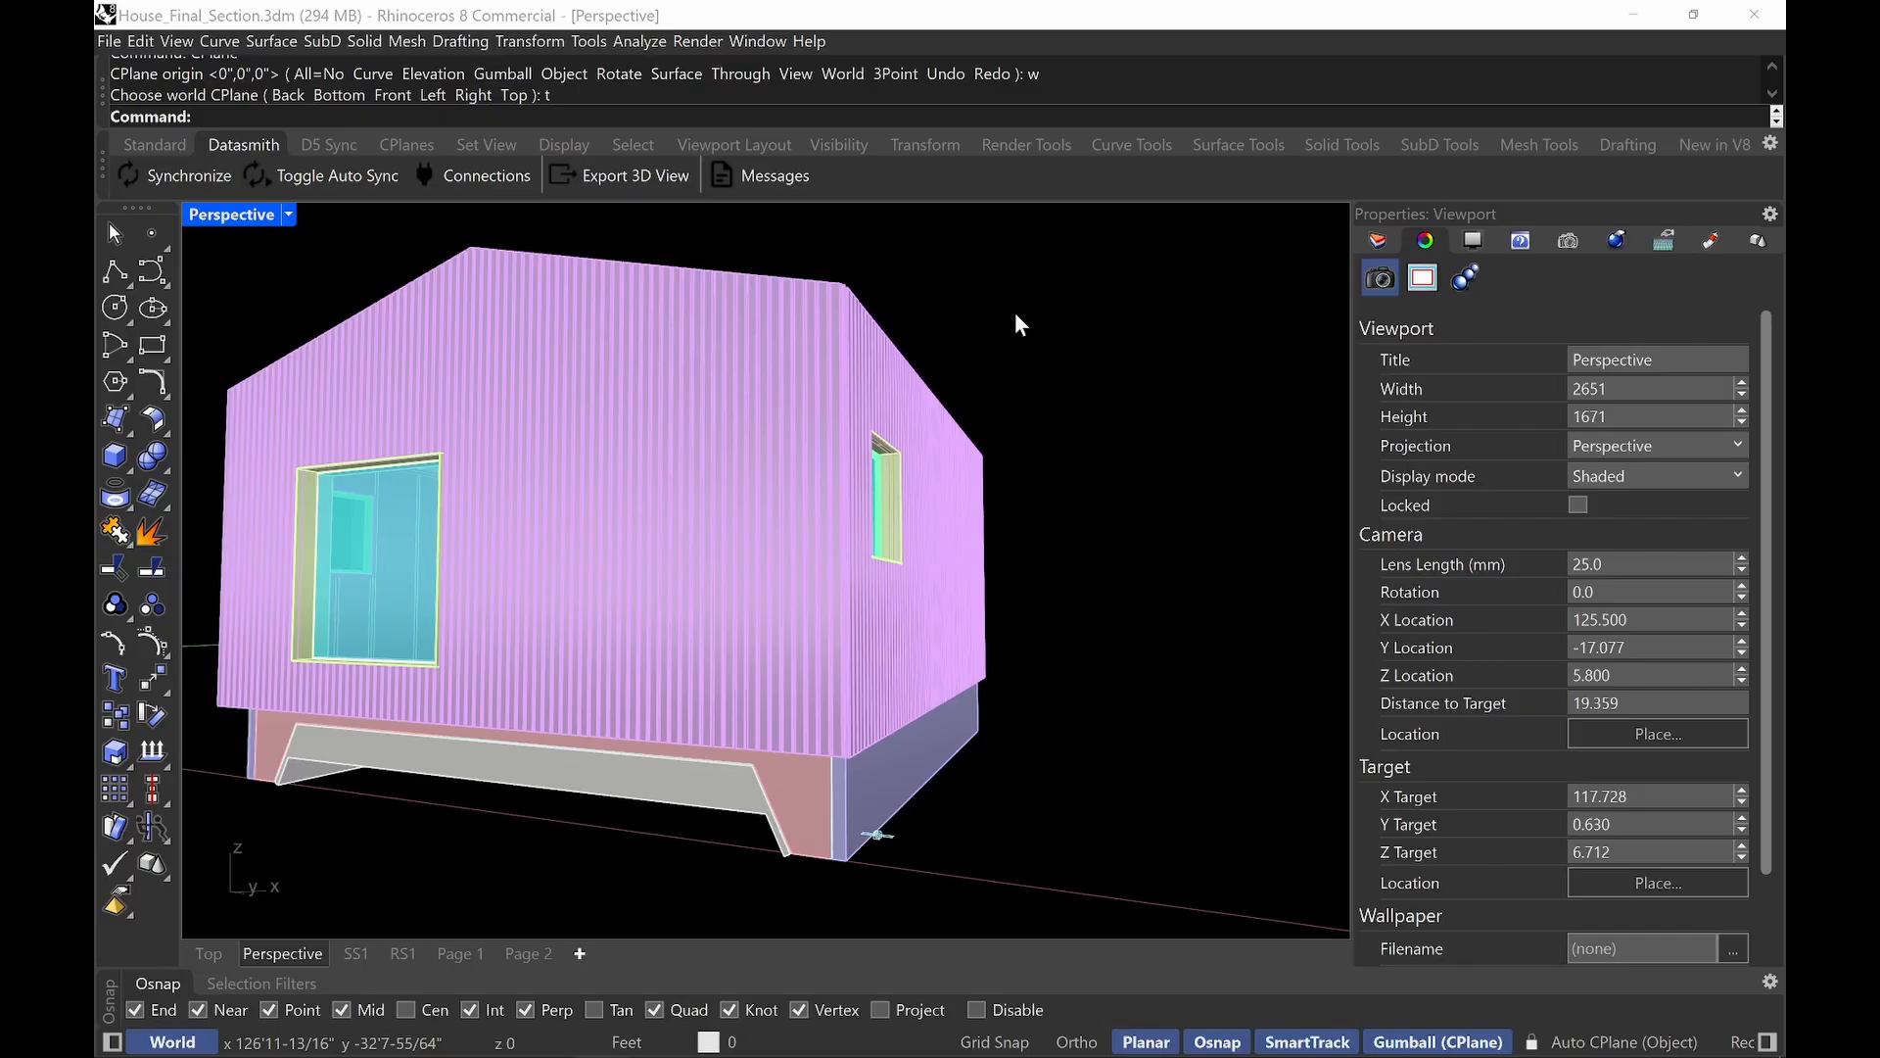
Switch to Rhino and create a vertical clipping plane from the foundation's side edge, cutting straight across the house.
text(ClippingPlane)
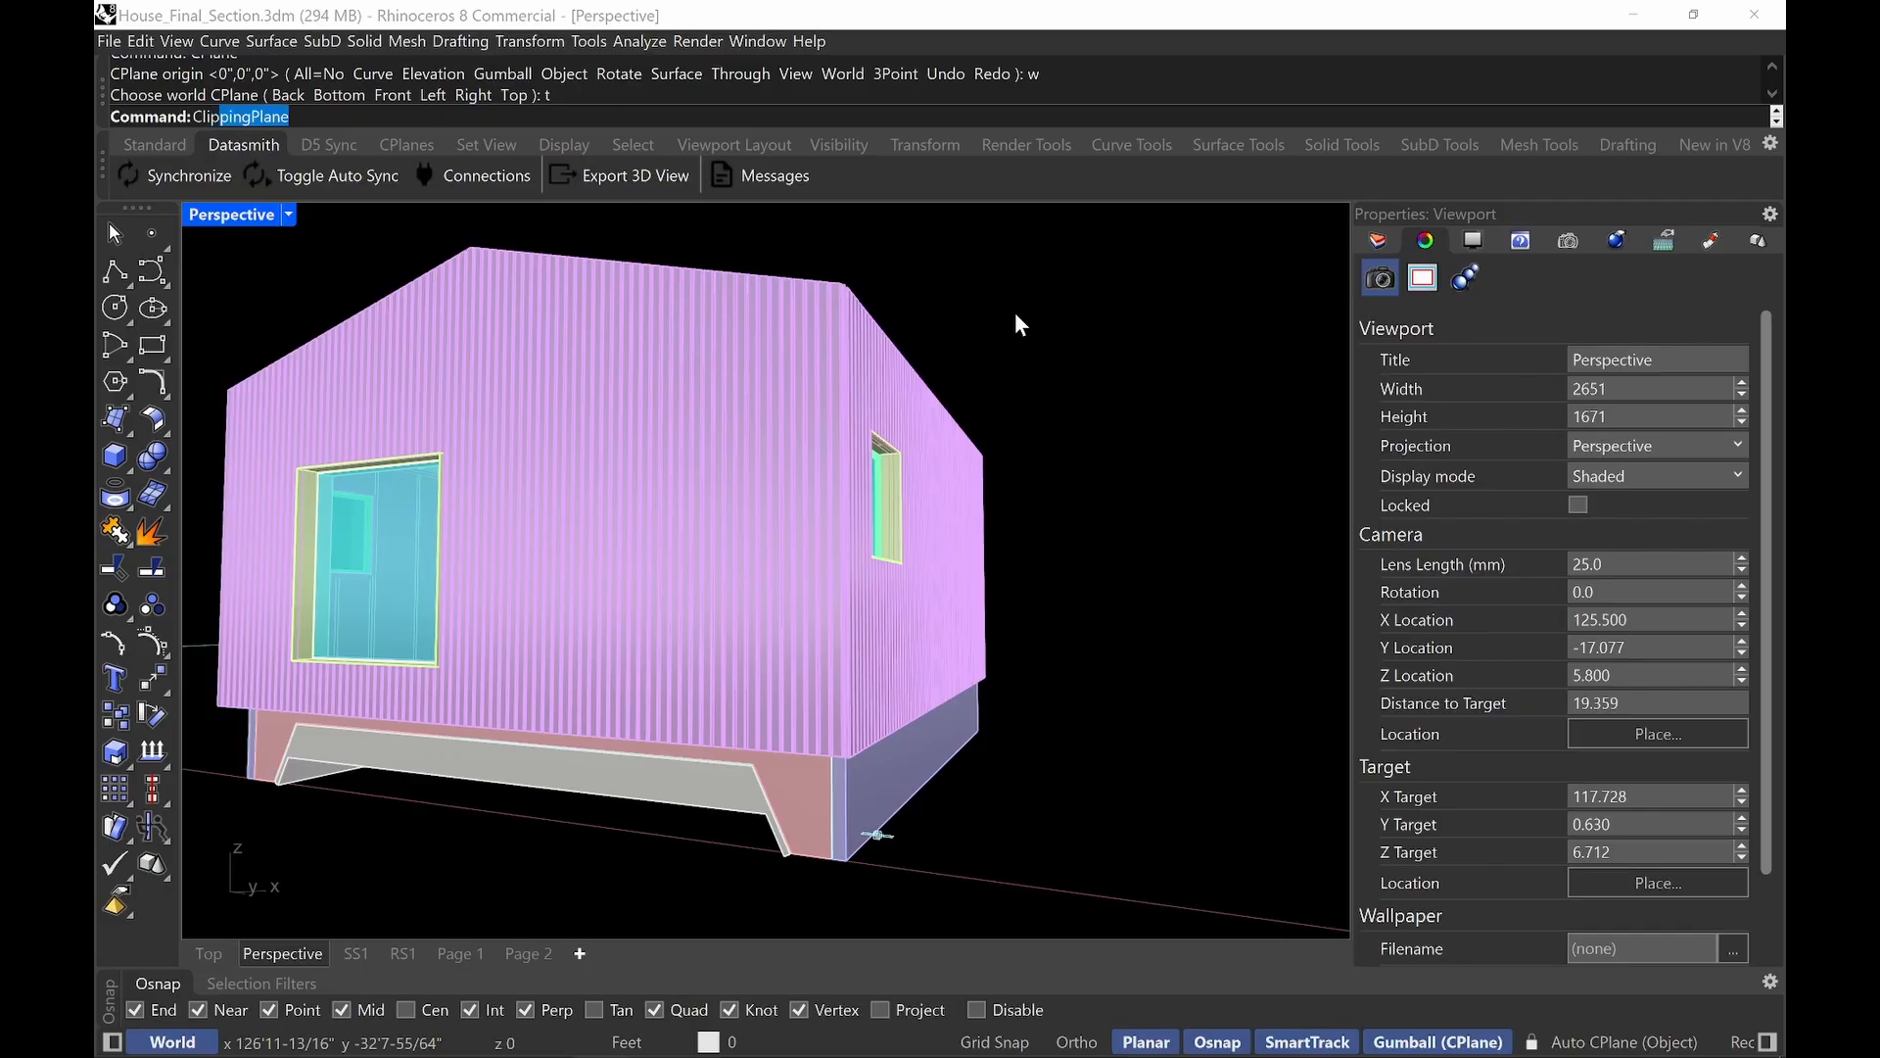
key(Return)
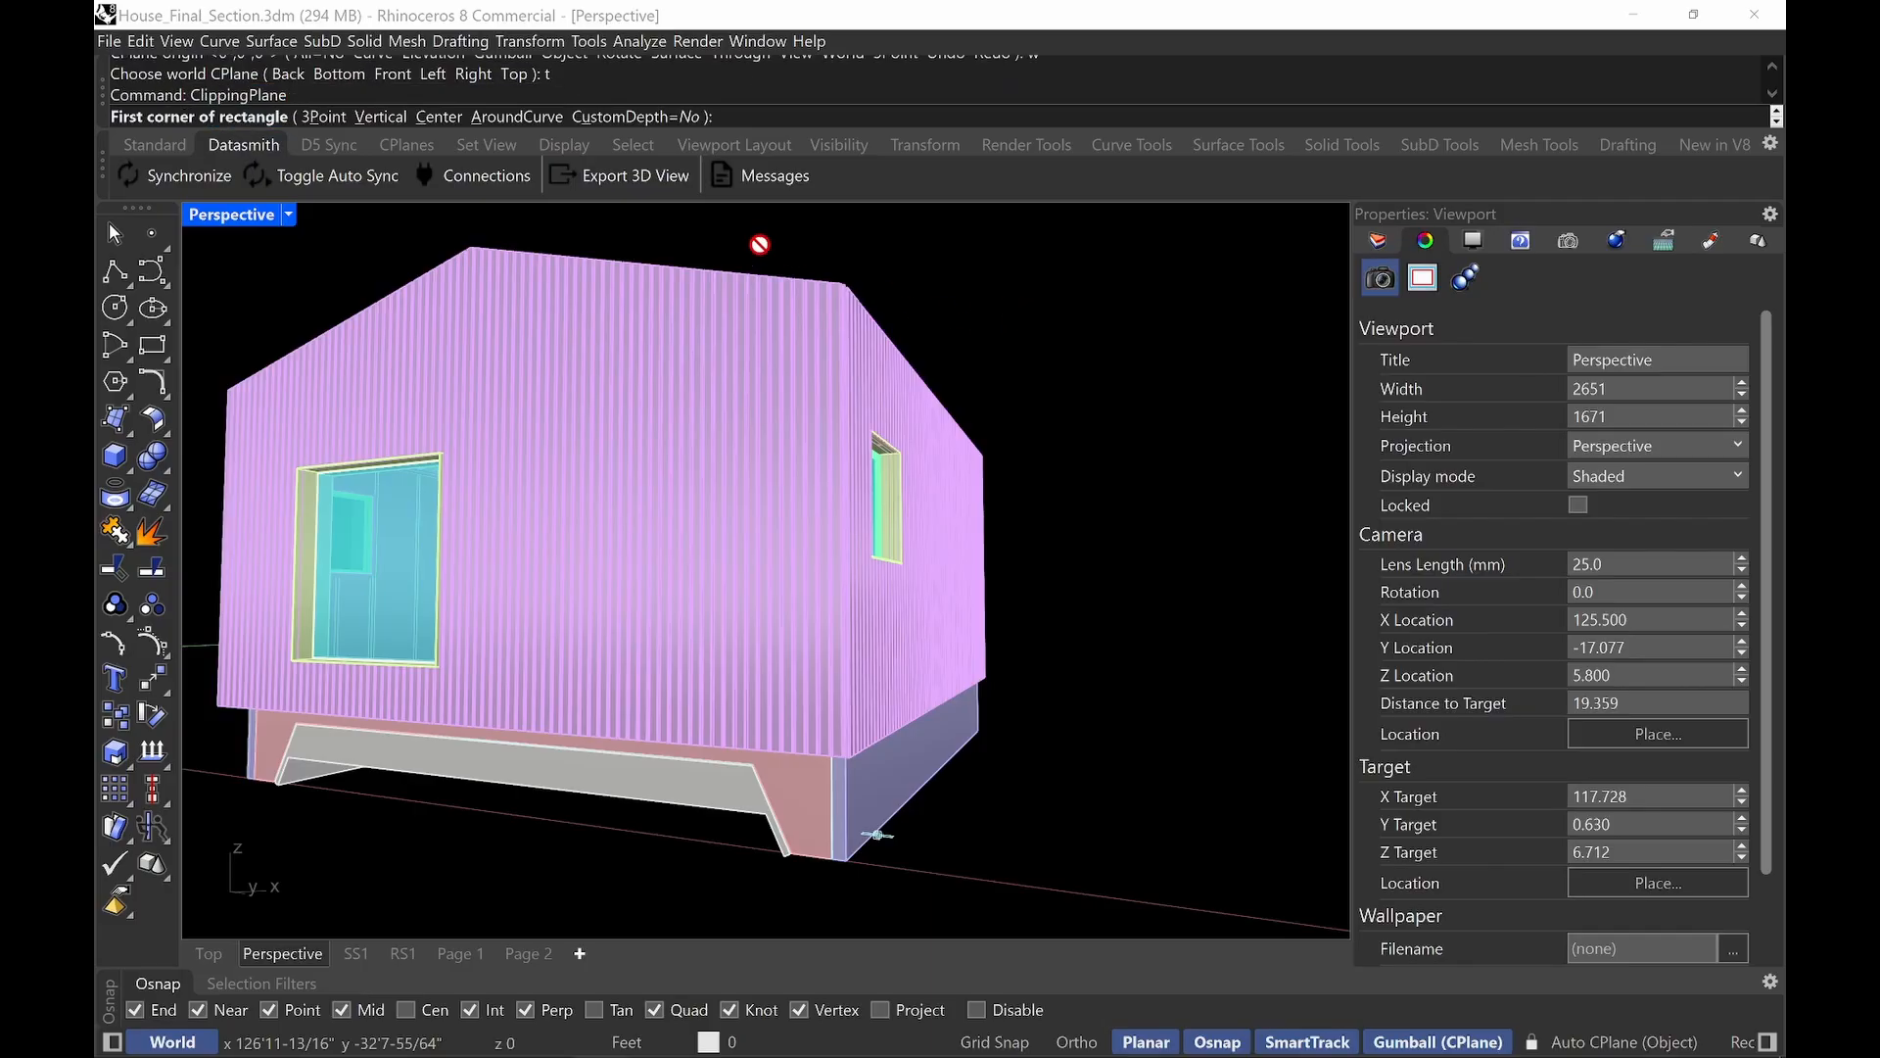
click(382, 117)
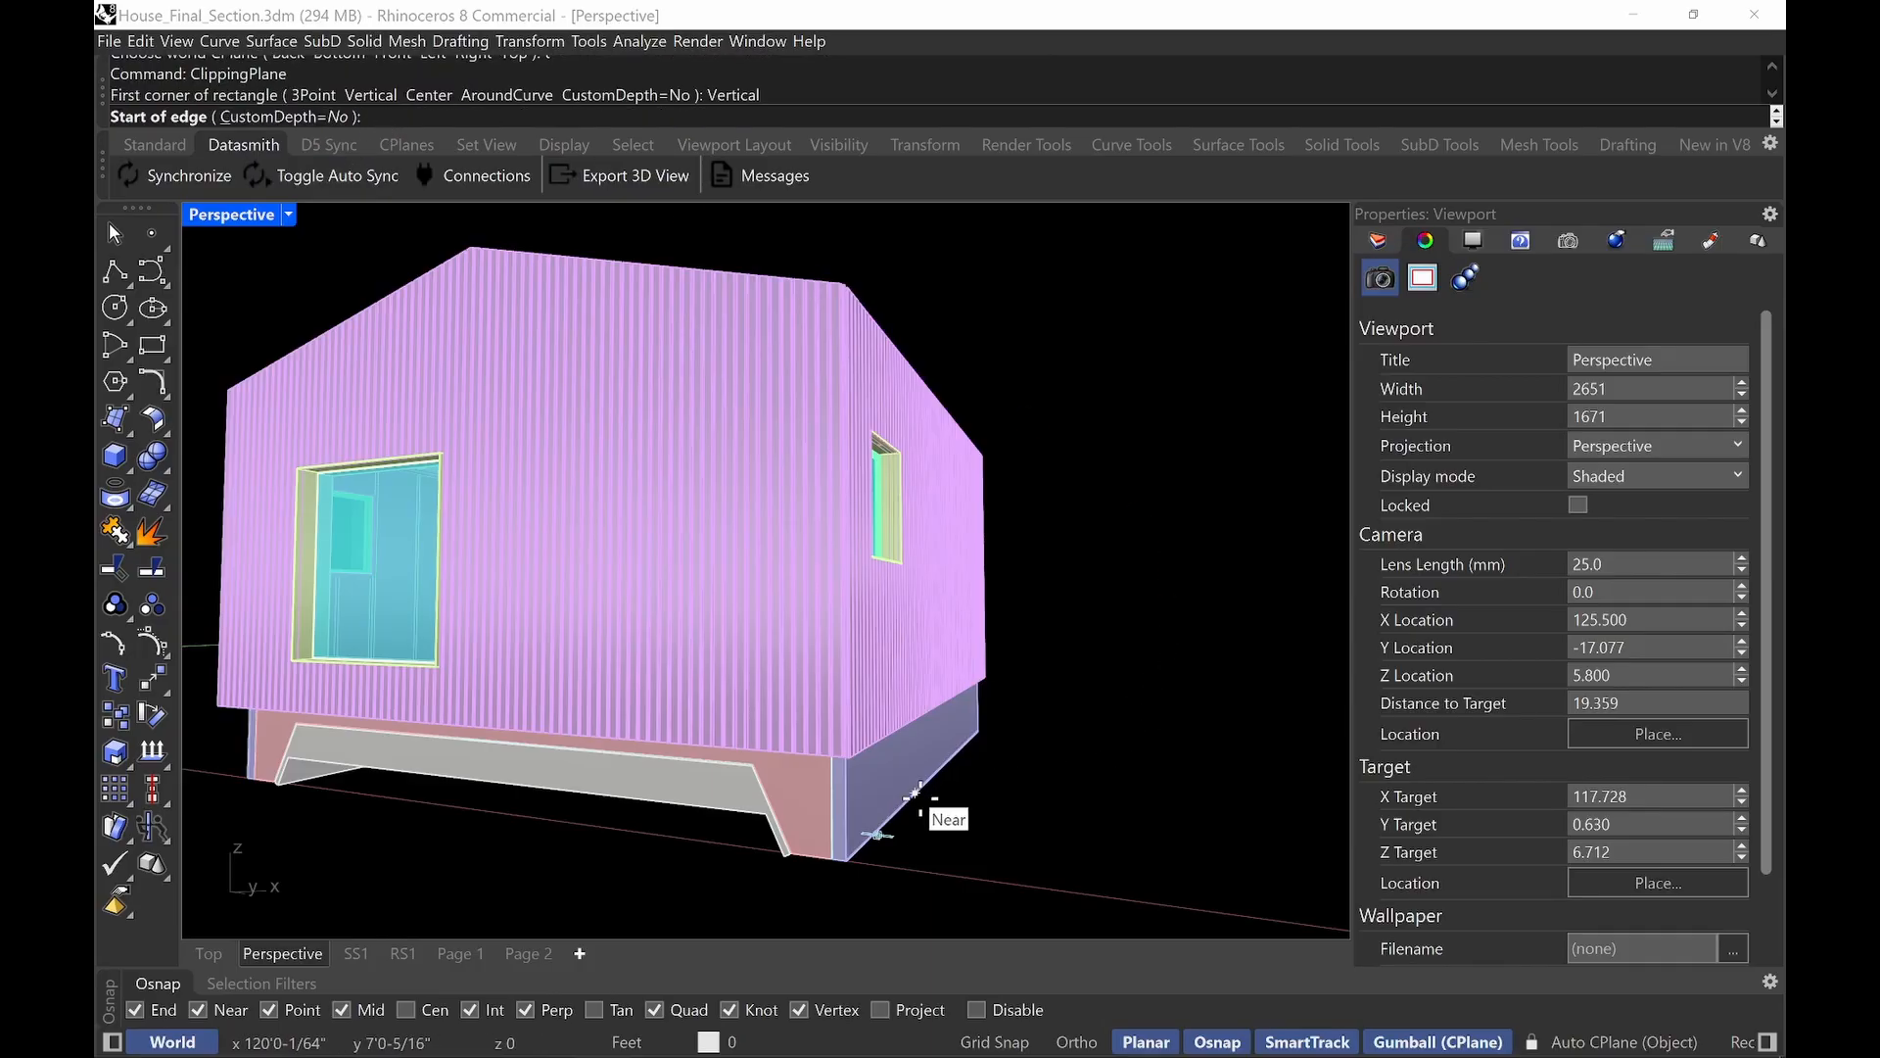
right_drag(953, 790, 929, 813)
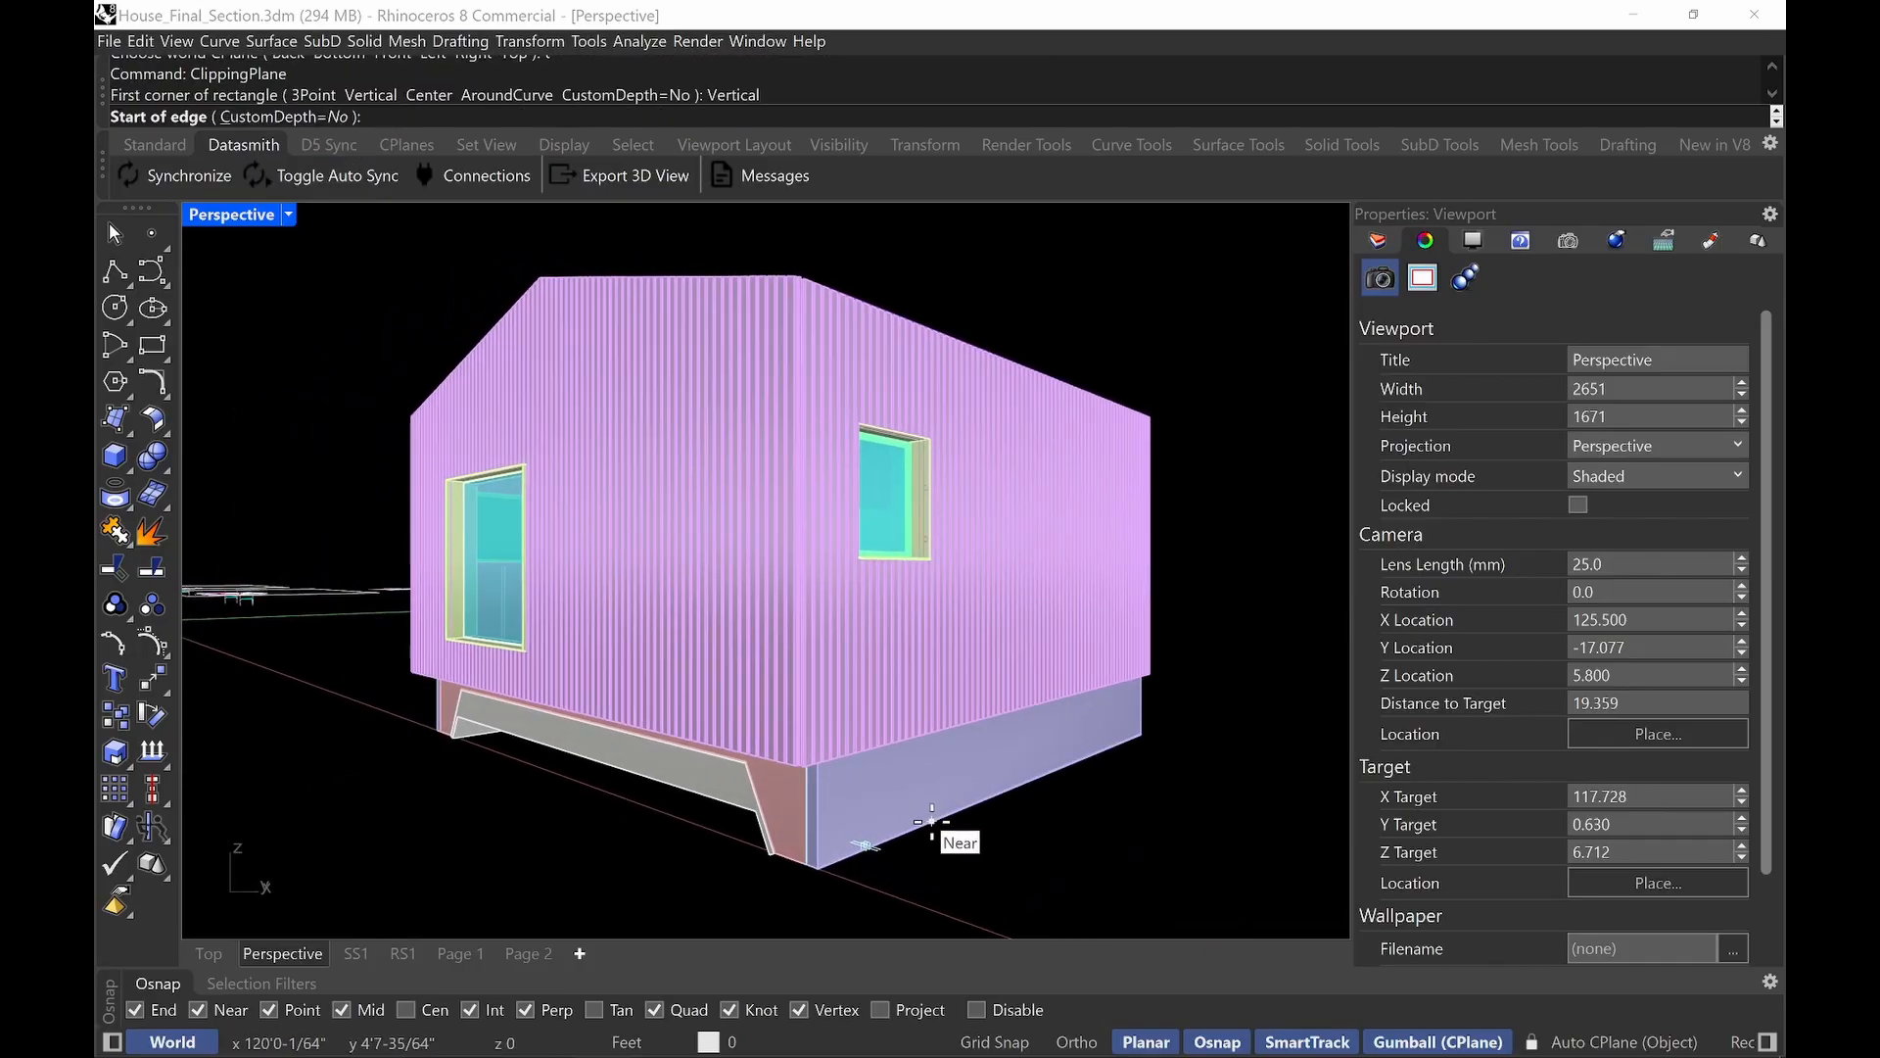
click(931, 820)
key(F8)
click(1013, 842)
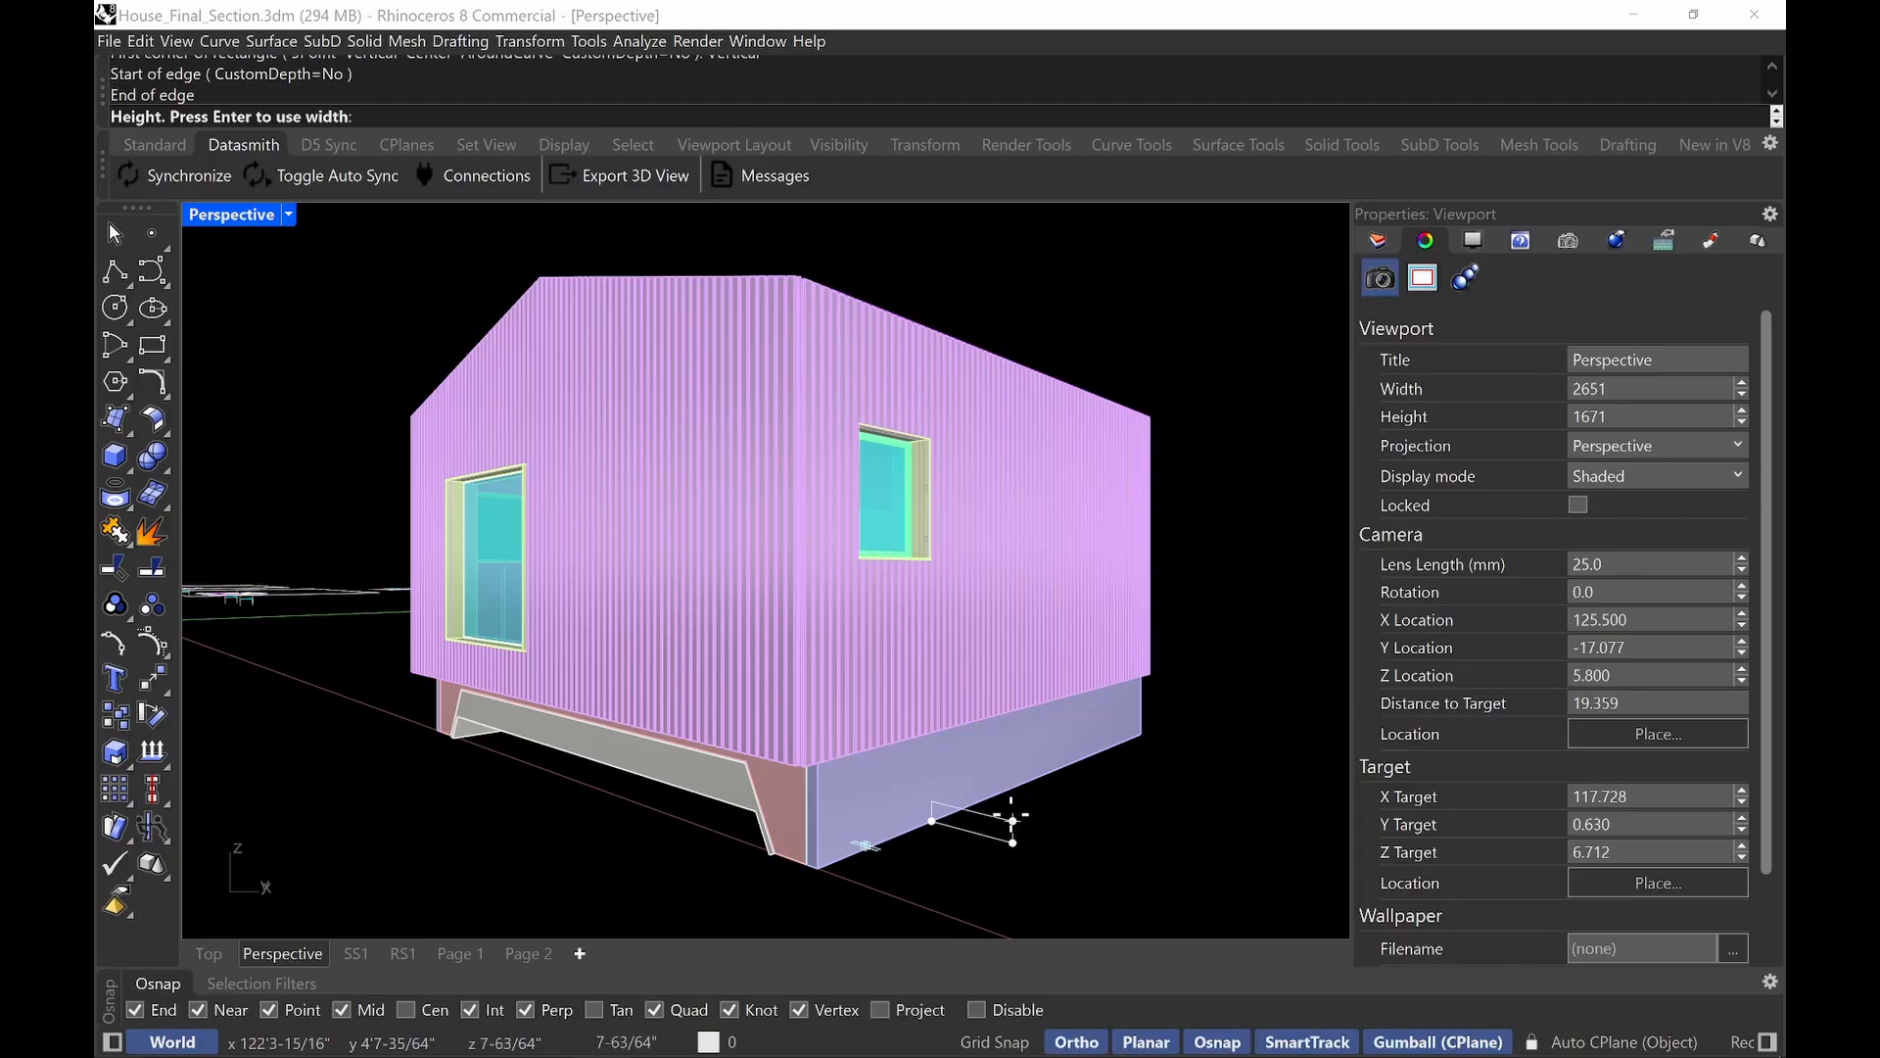
key(F8)
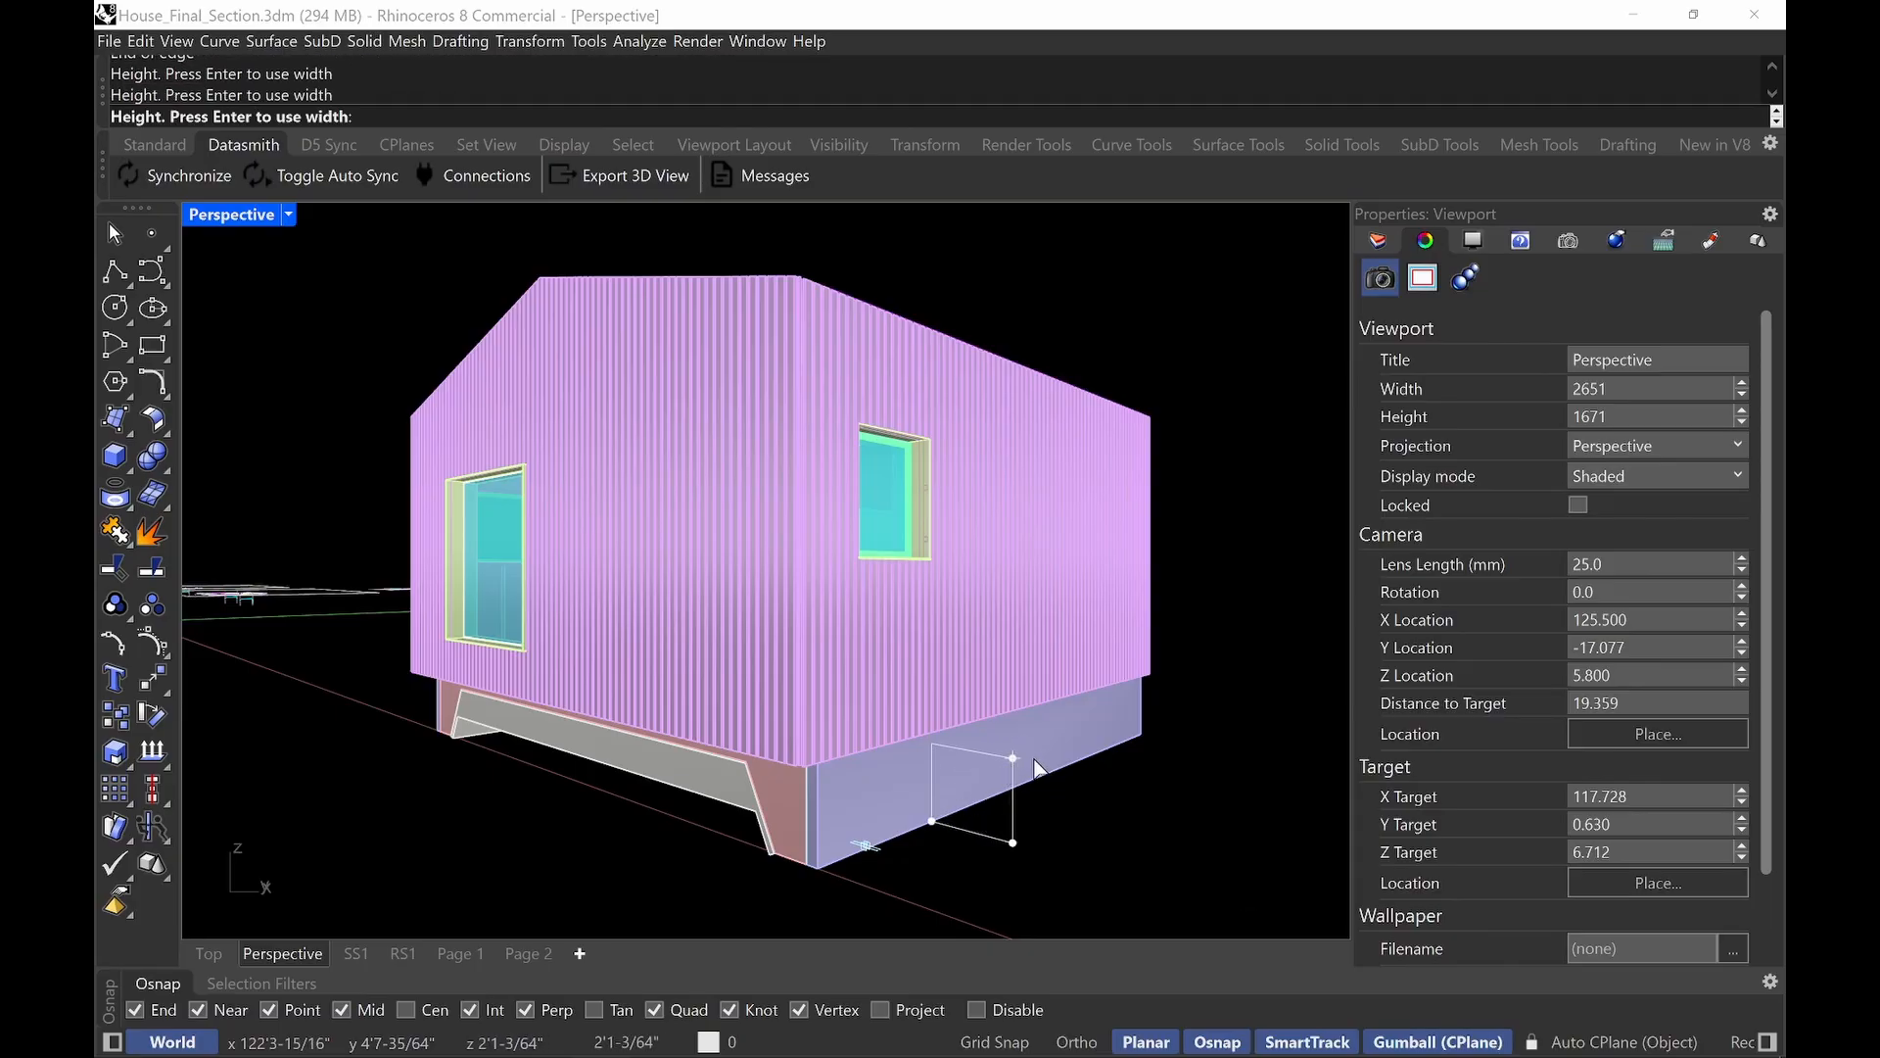
click(1023, 769)
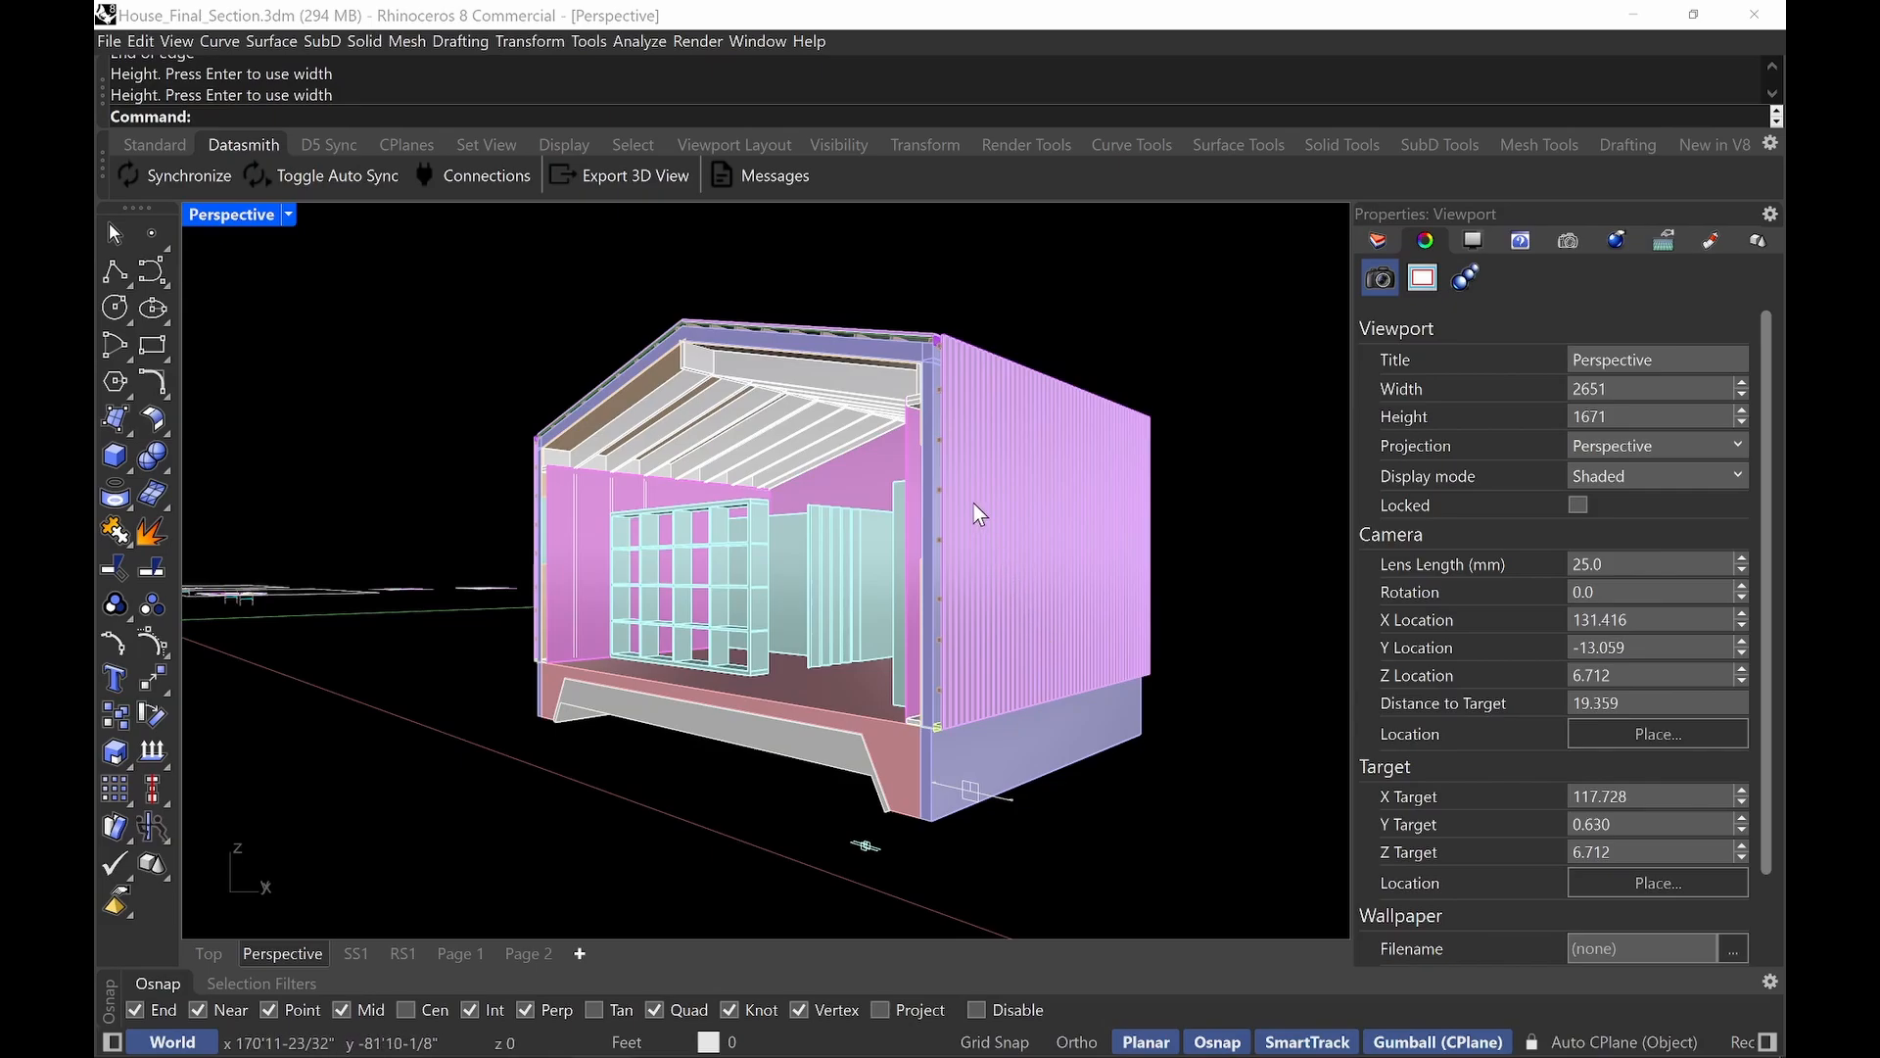
Select the clipping plane beside the foundation and make it also clip the Left and Front views.
mouse_move(975, 504)
right_down()
mouse_move(991, 504)
mouse_move(956, 526)
right_up()
scroll(940, 520, up, 3)
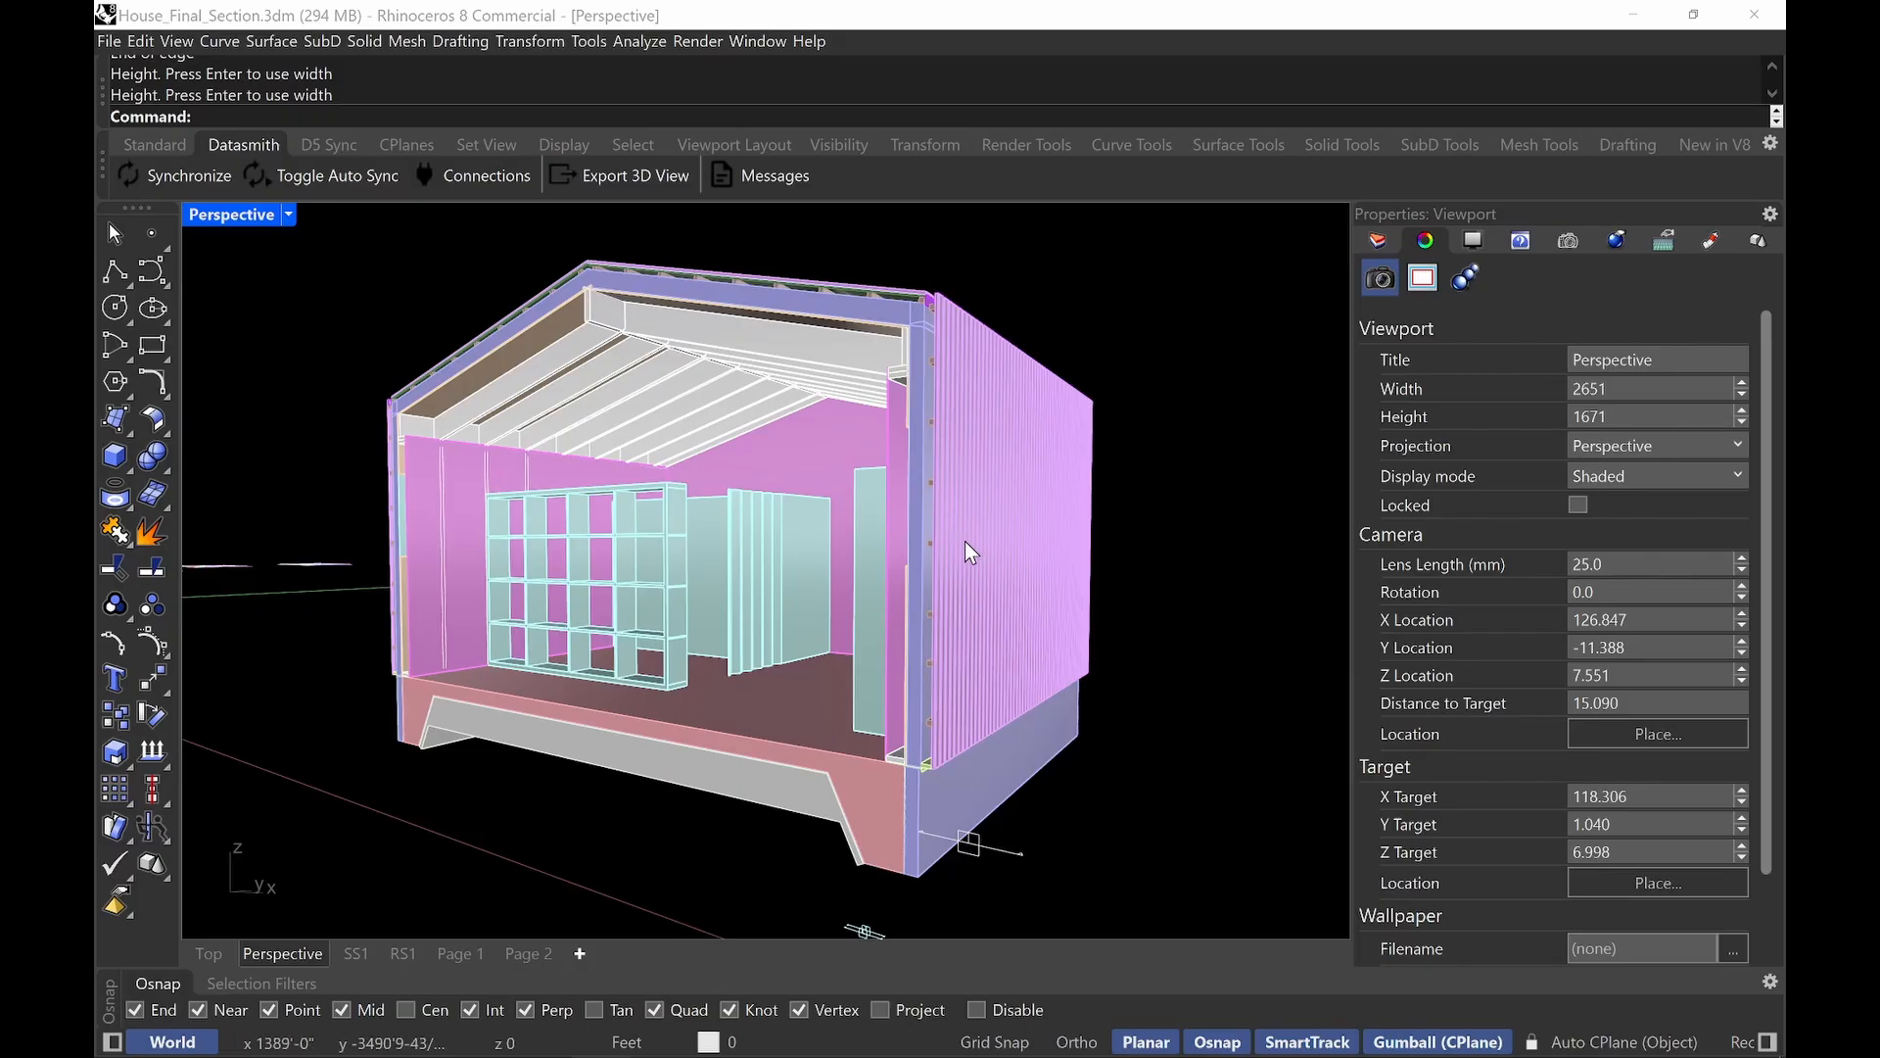
scroll(966, 543, down, 2)
shift+right_drag(977, 599, 957, 598)
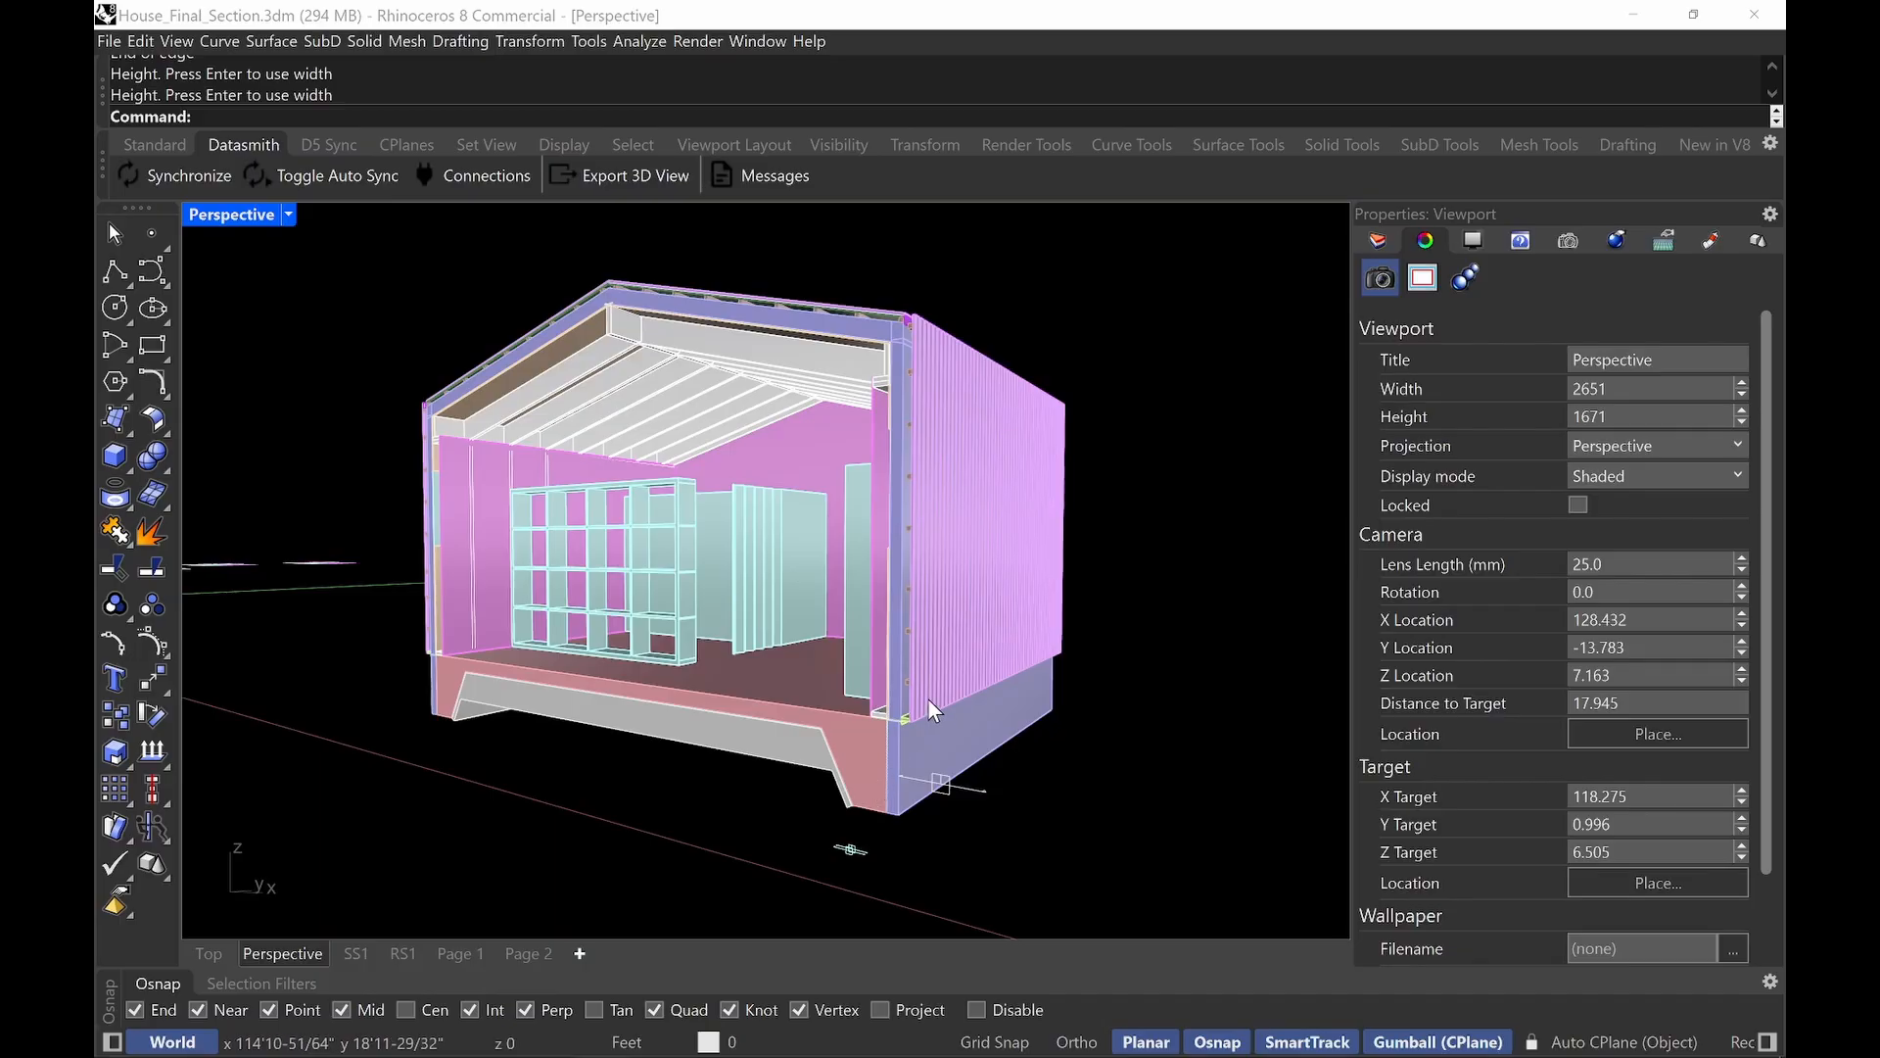
right_drag(931, 697, 956, 692)
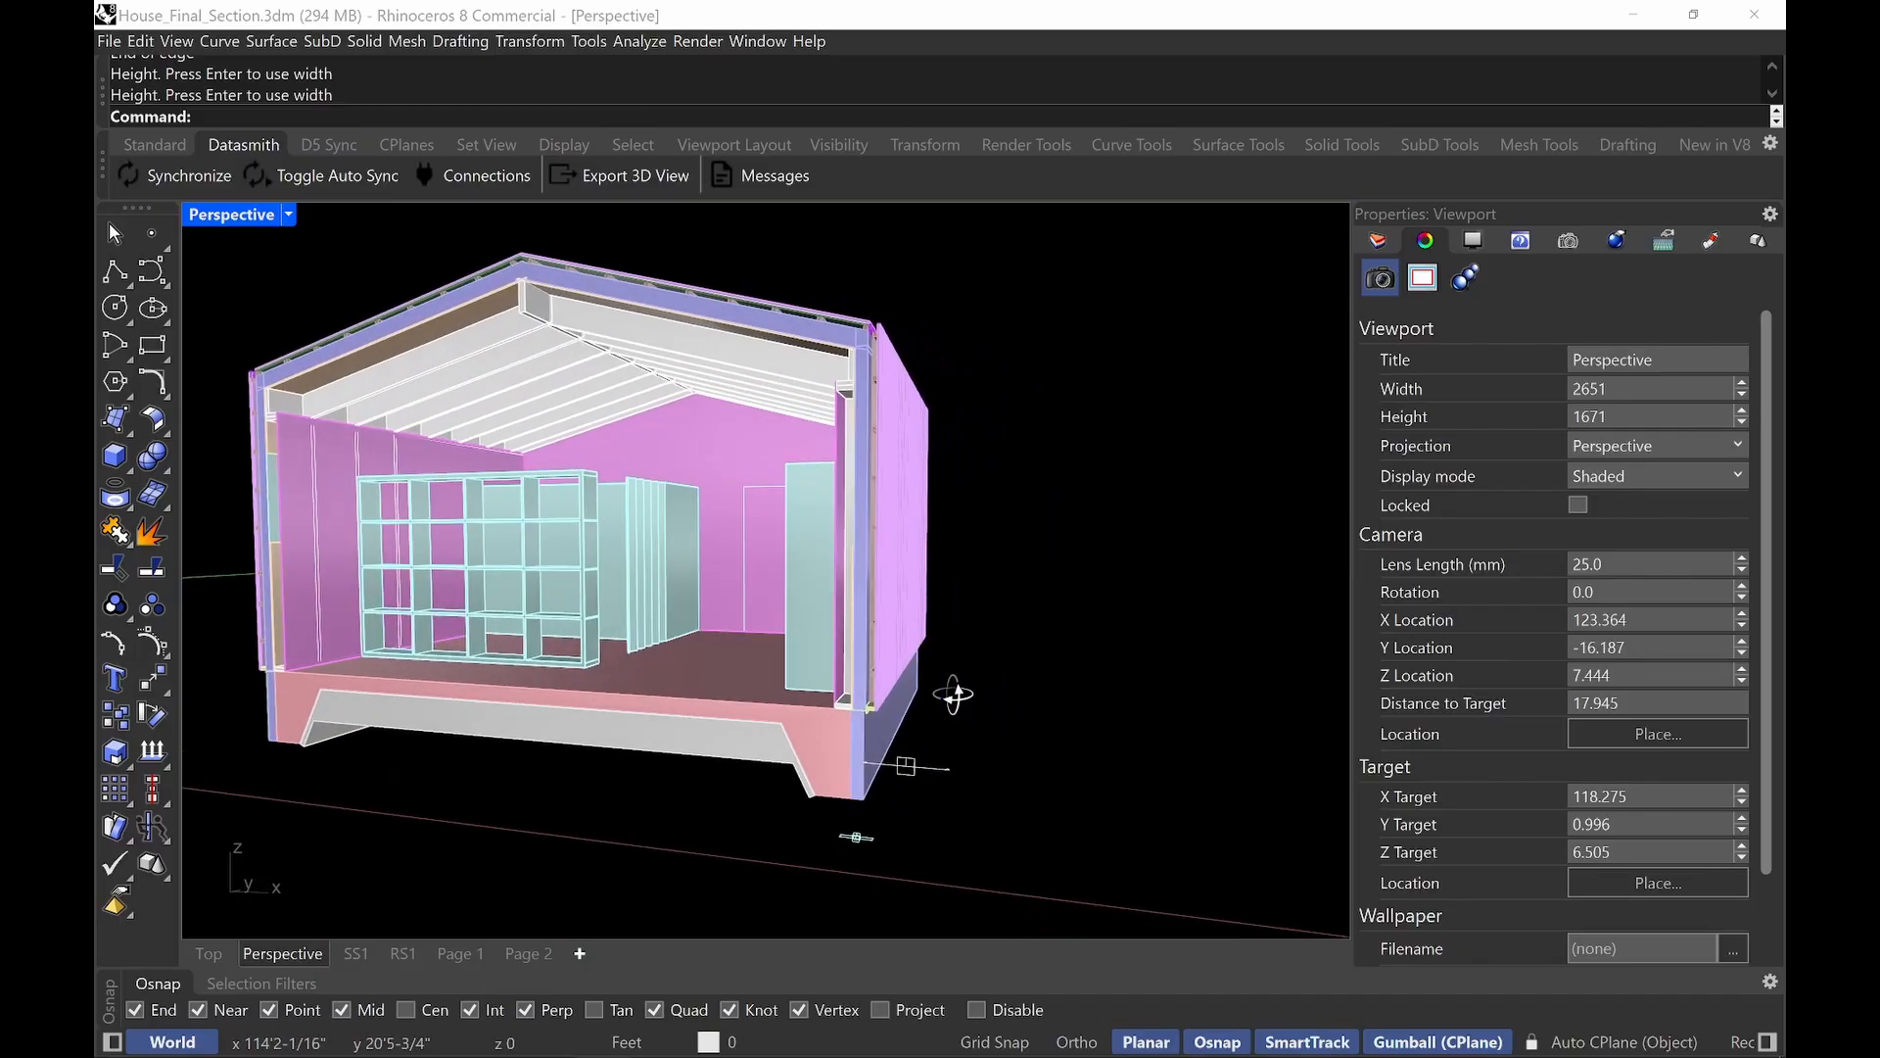
click(936, 768)
click(940, 768)
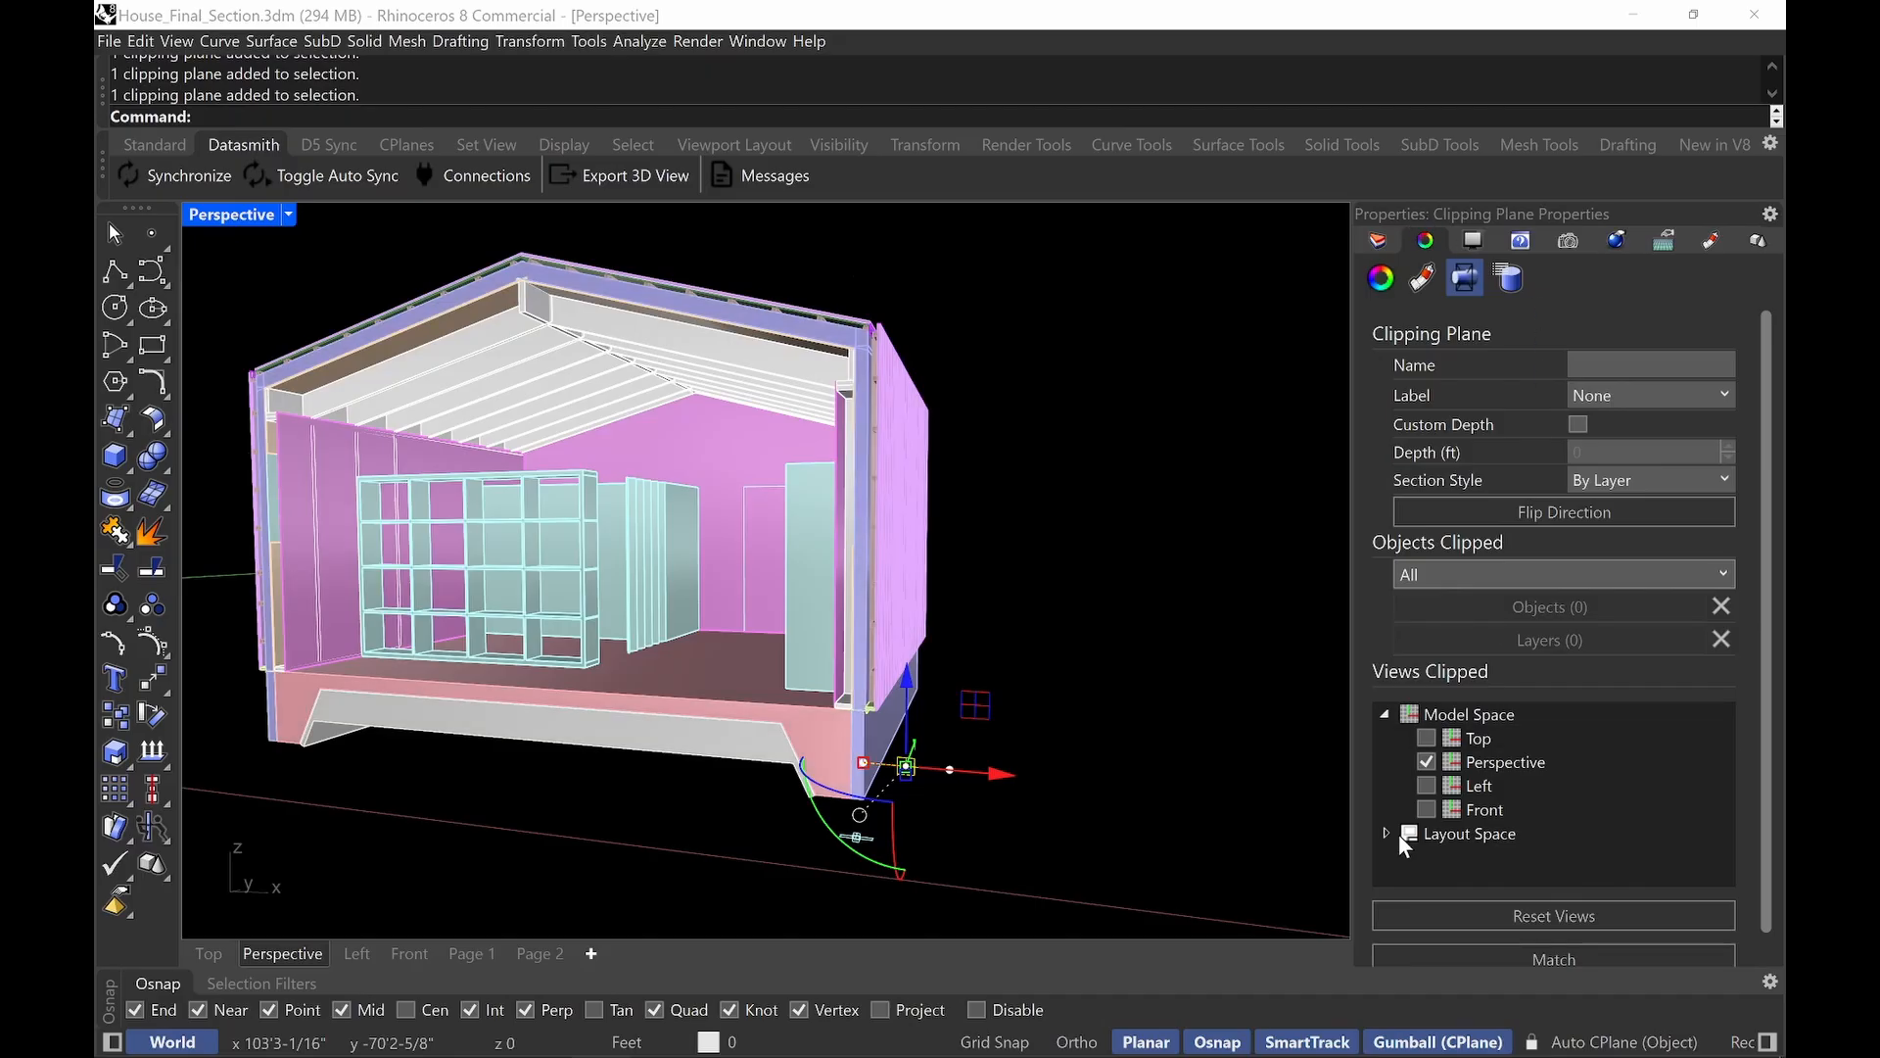
click(1427, 786)
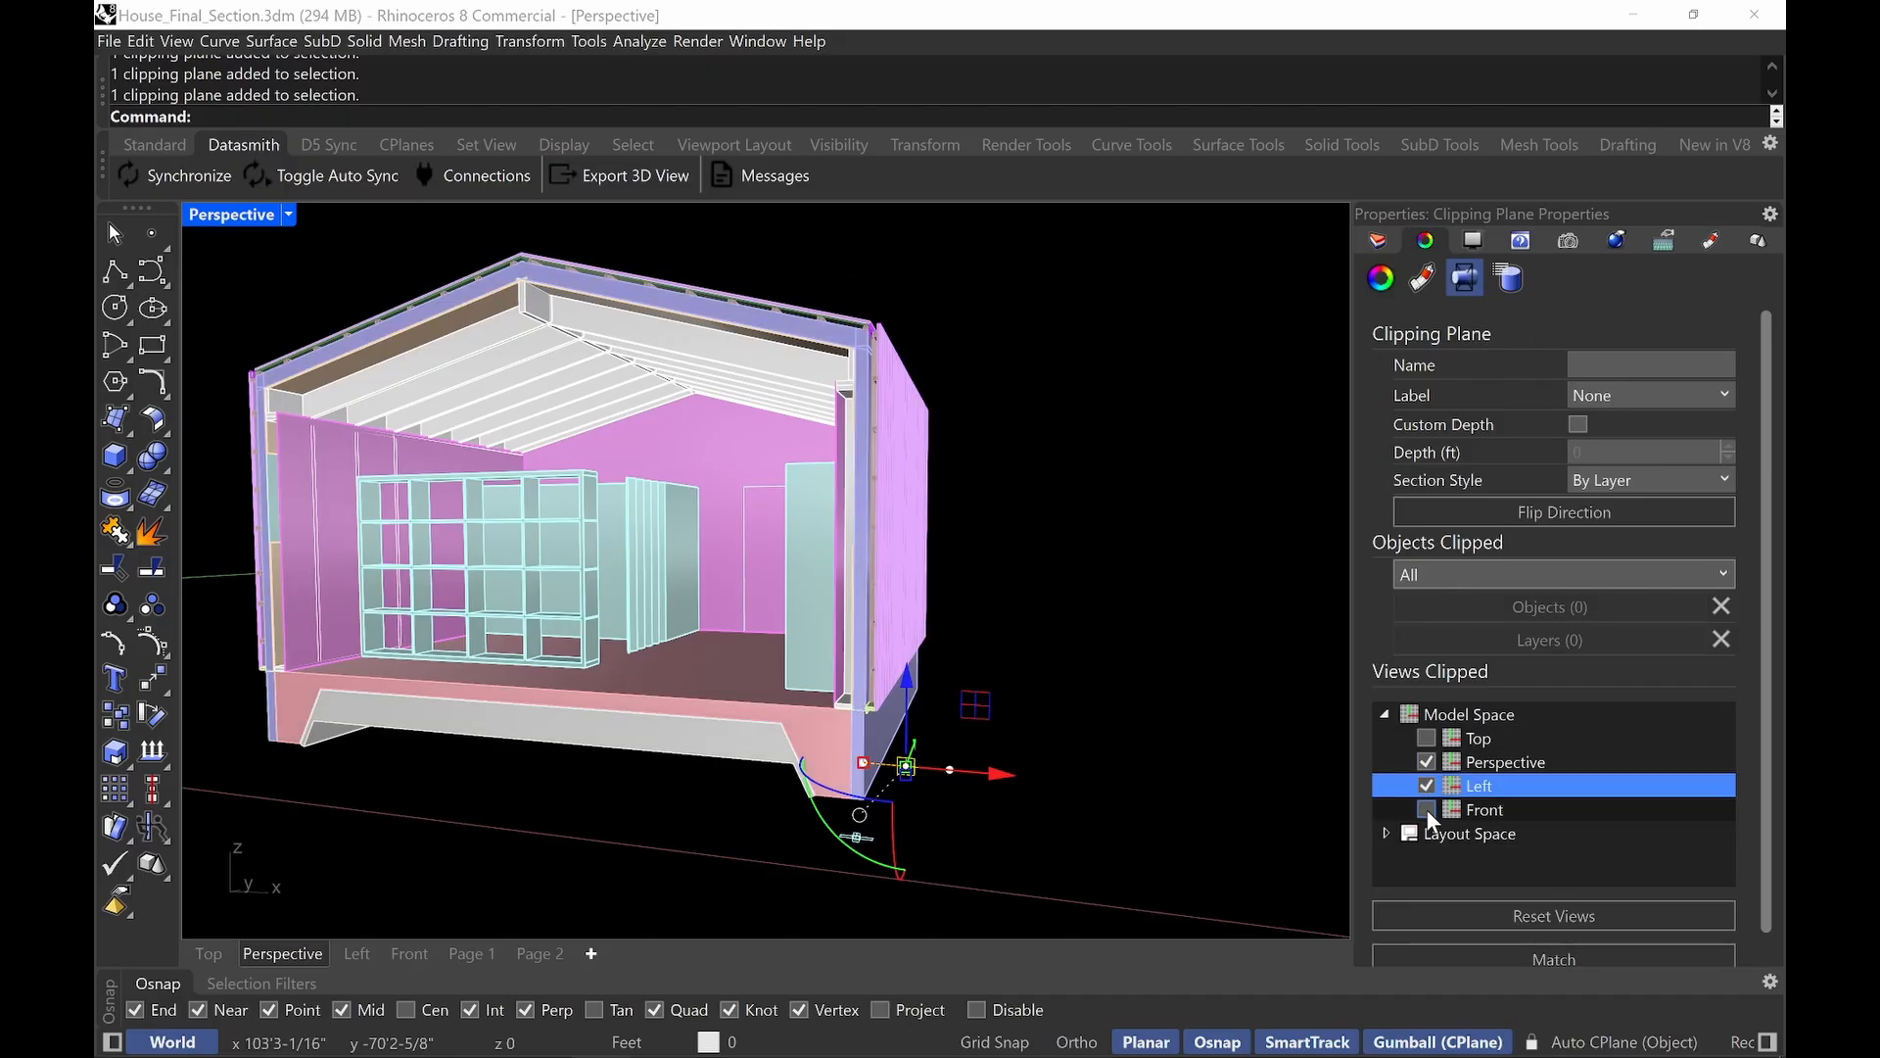
click(1426, 810)
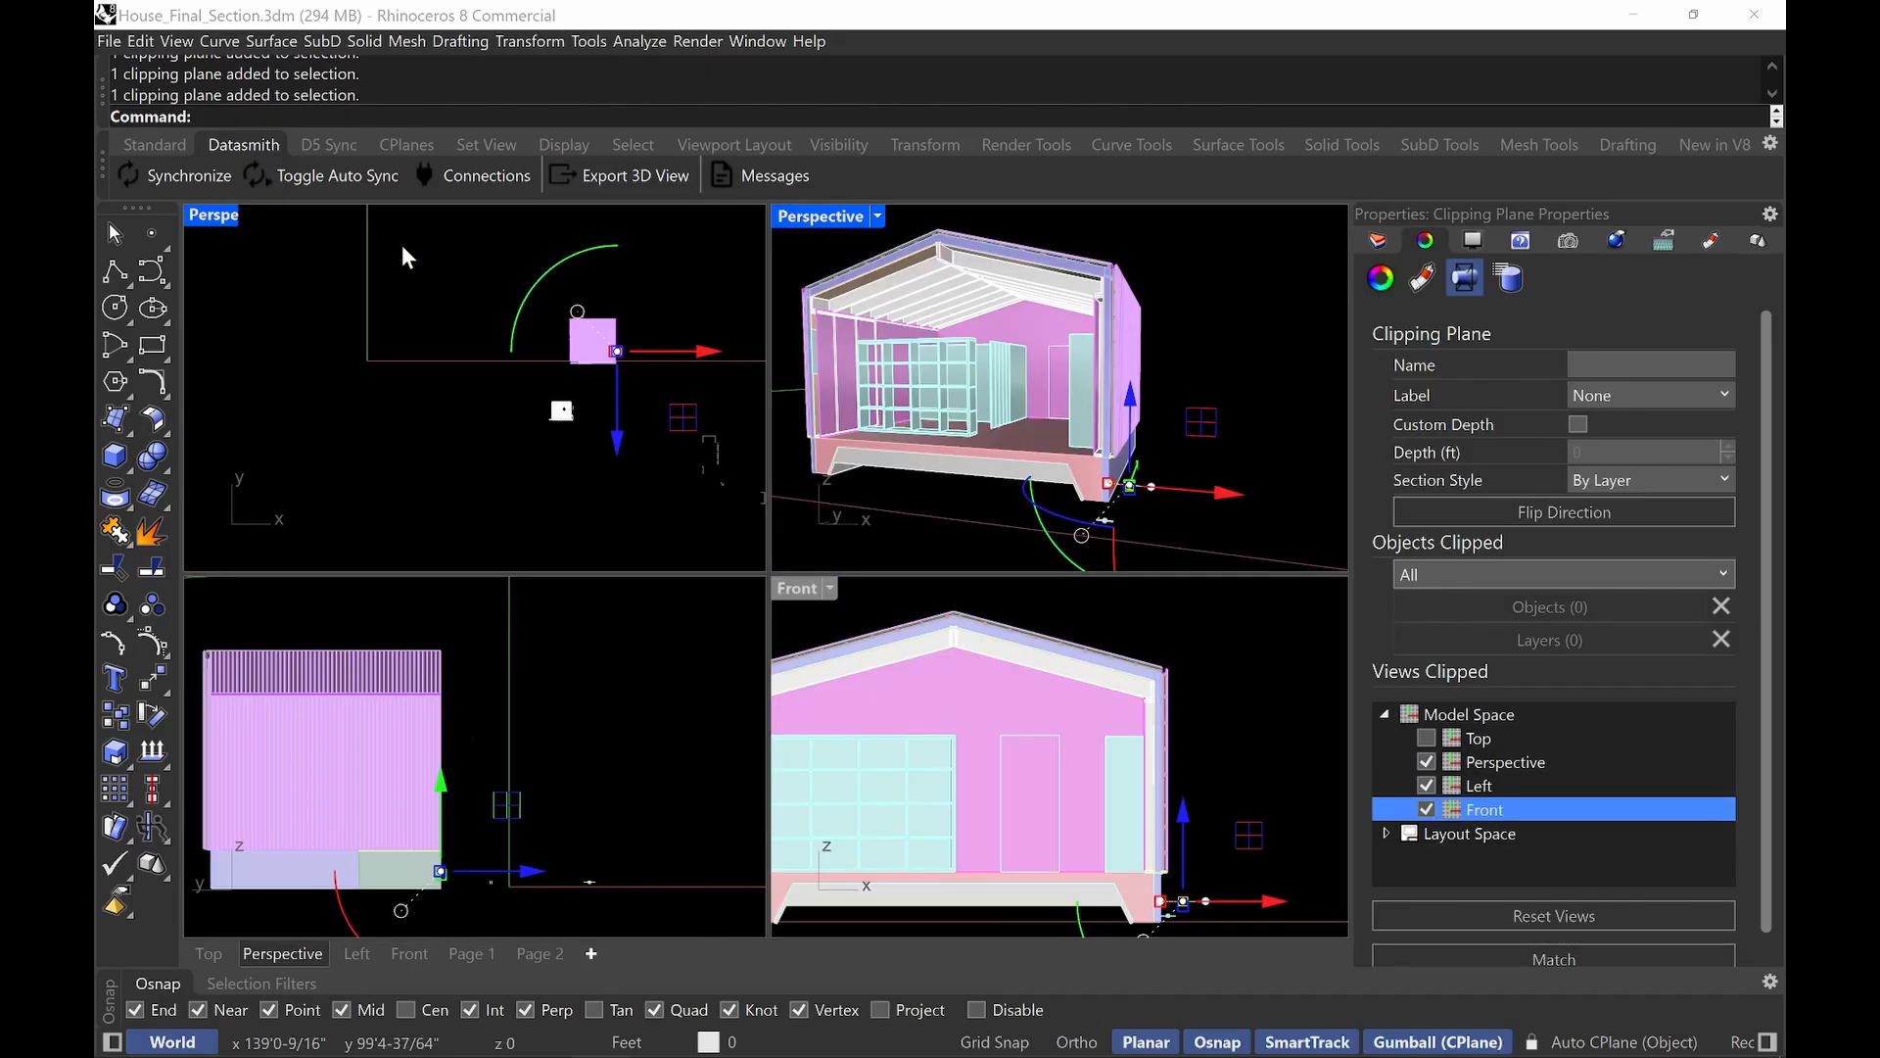
Show the four-viewport layout, frame the house in the Front view and clear the selection.
key(ctrl+F5)
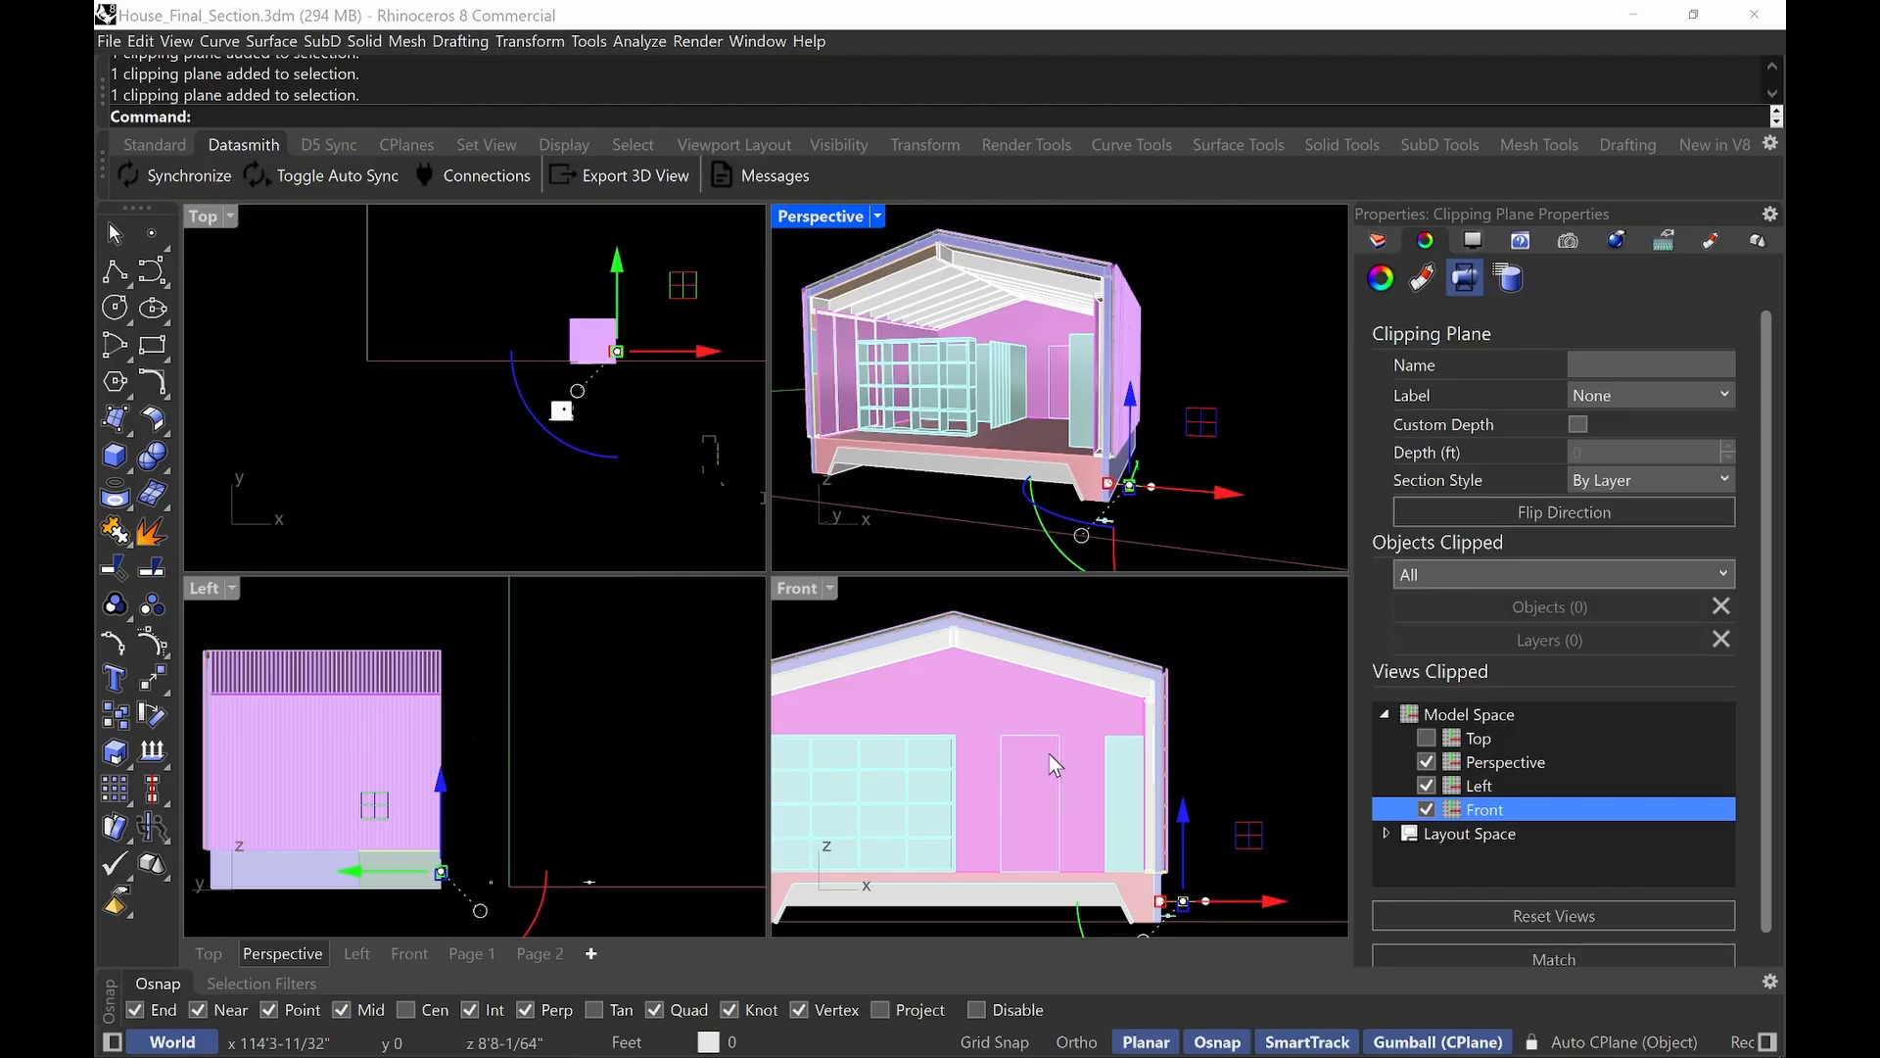
mouse_move(1065, 762)
right_down()
mouse_move(1144, 767)
mouse_move(1083, 760)
right_up()
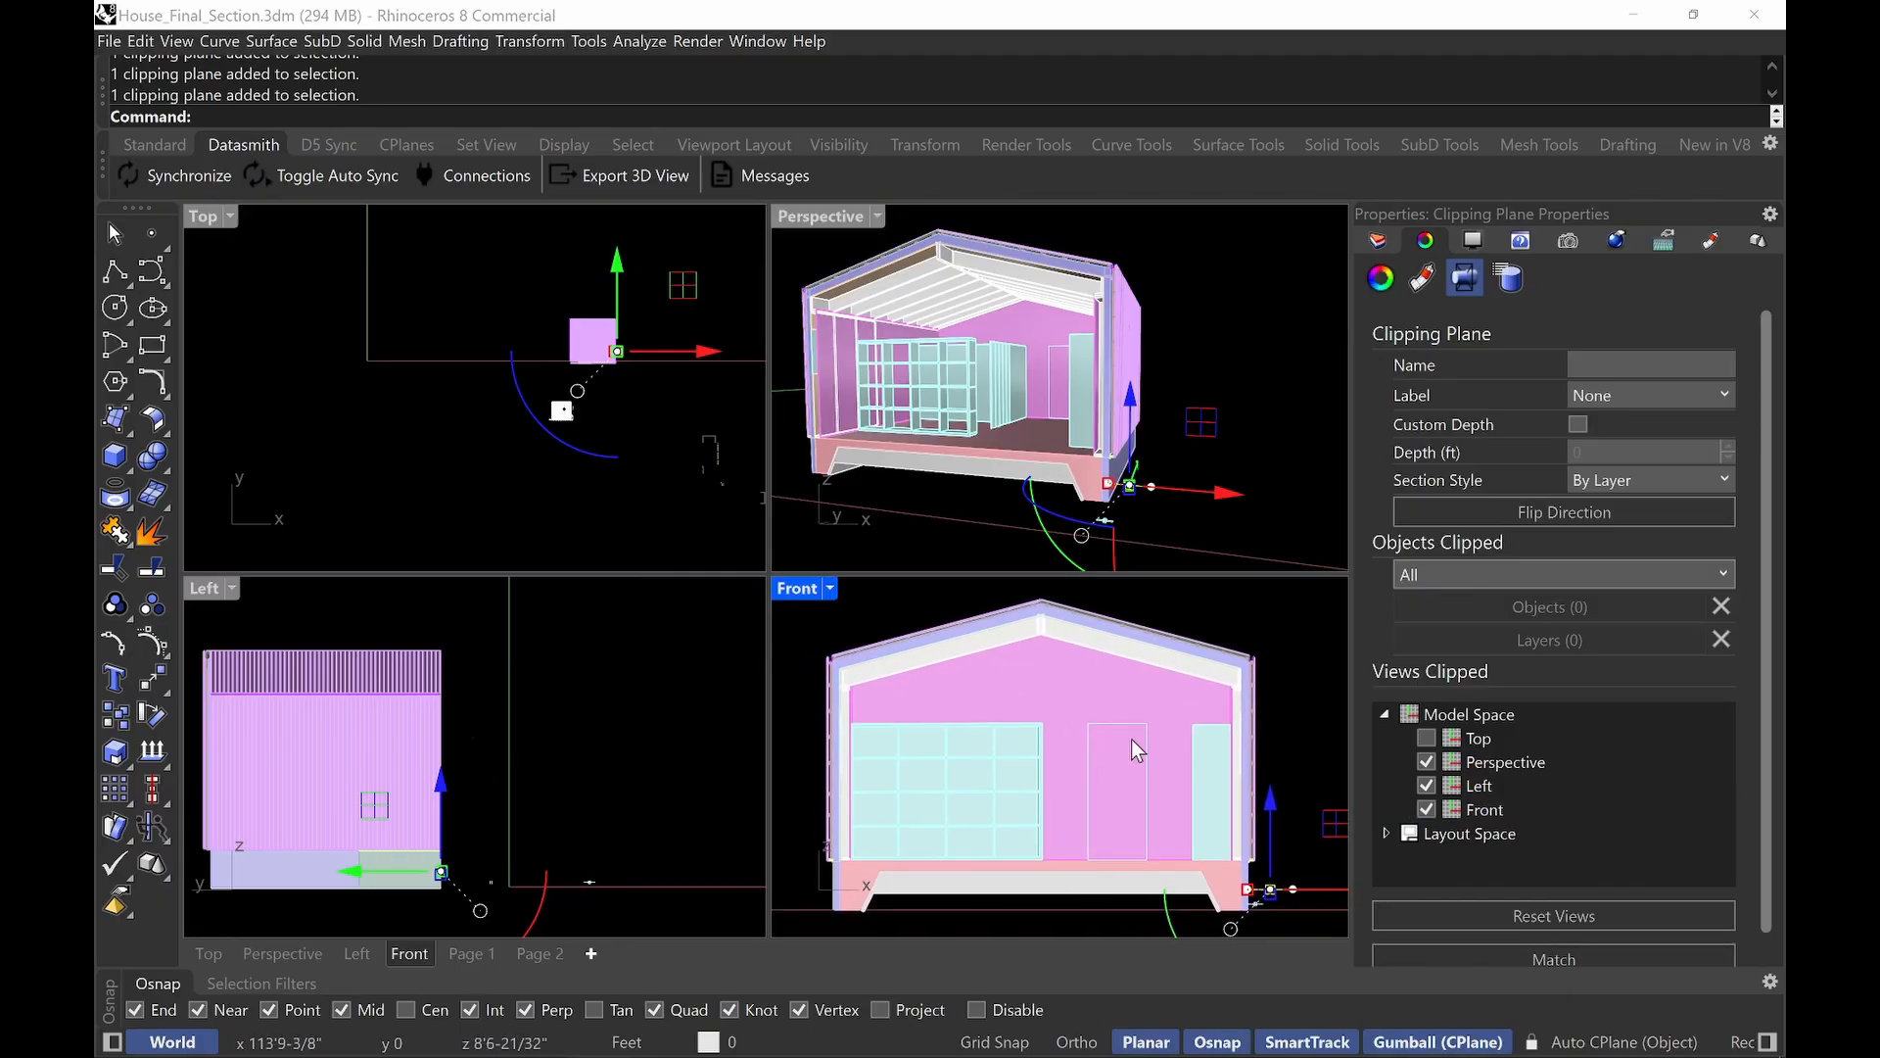
click(1255, 632)
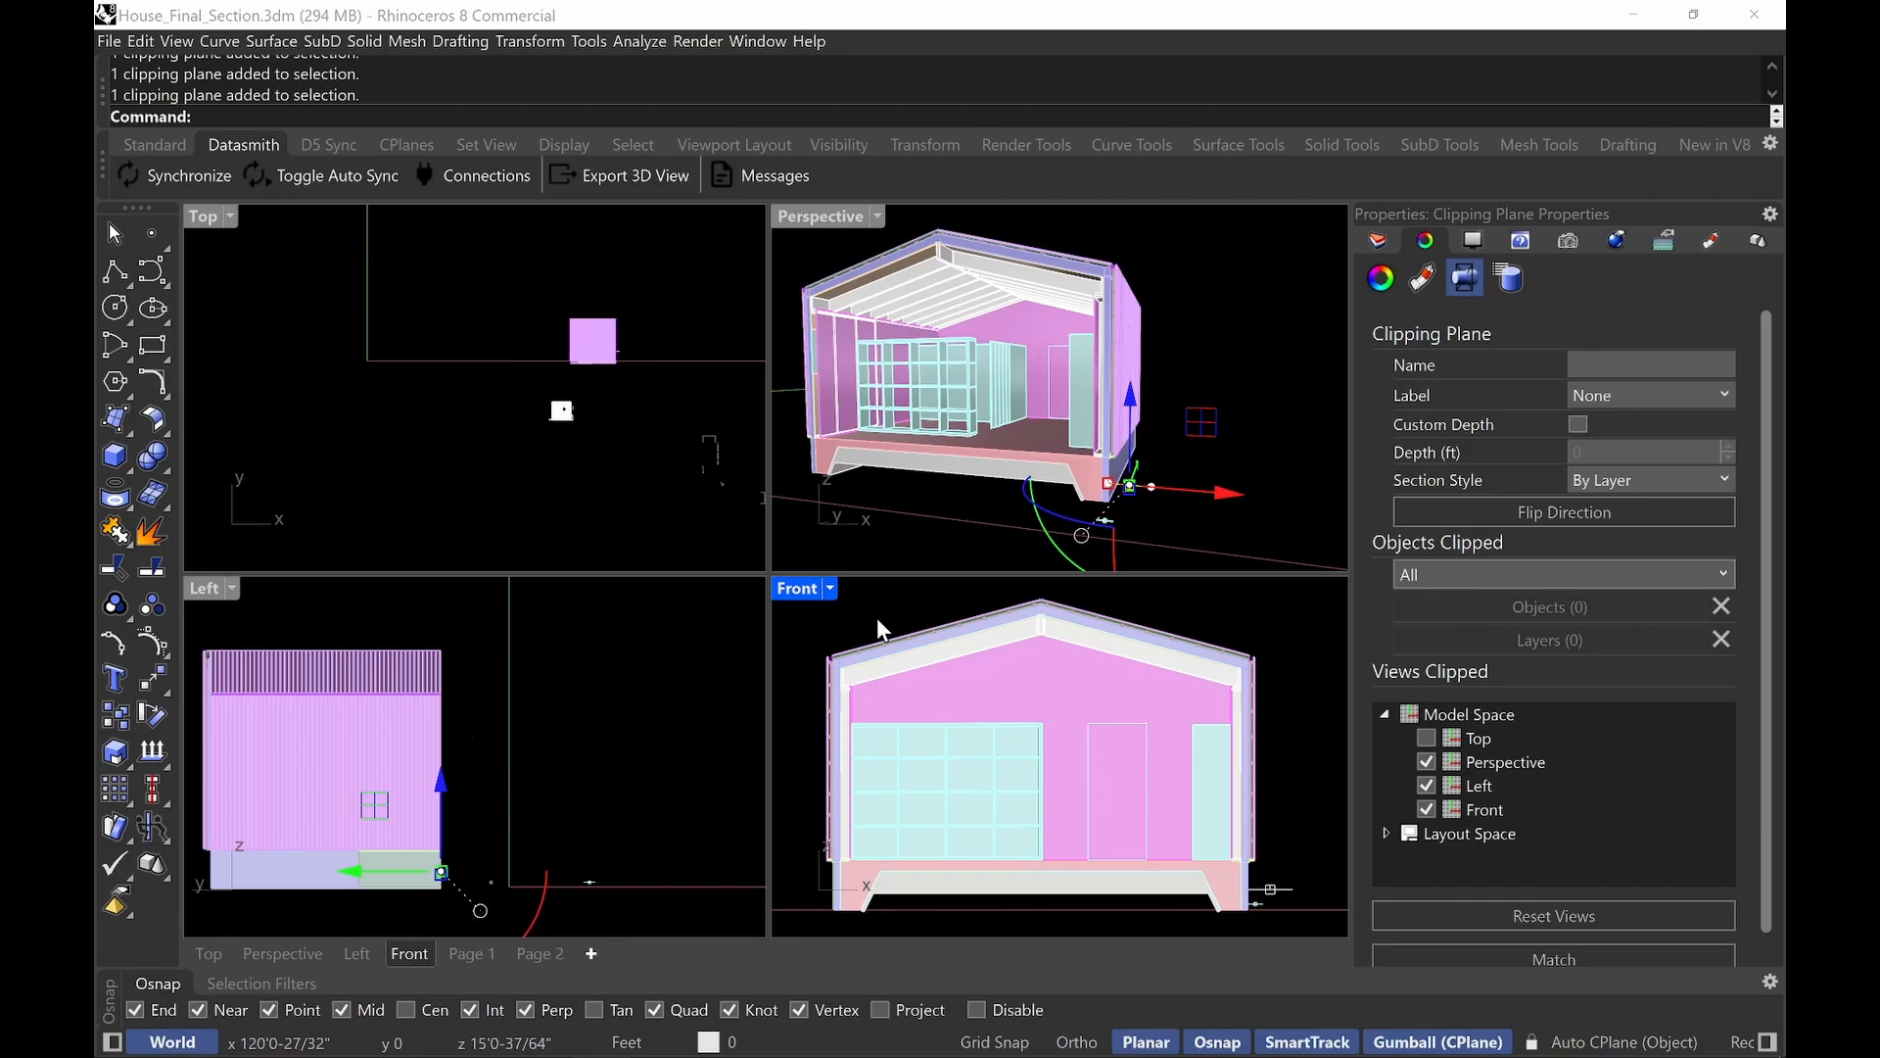
Try to save the Front viewport as a named view called FS1.
text(NamedView)
key(Return)
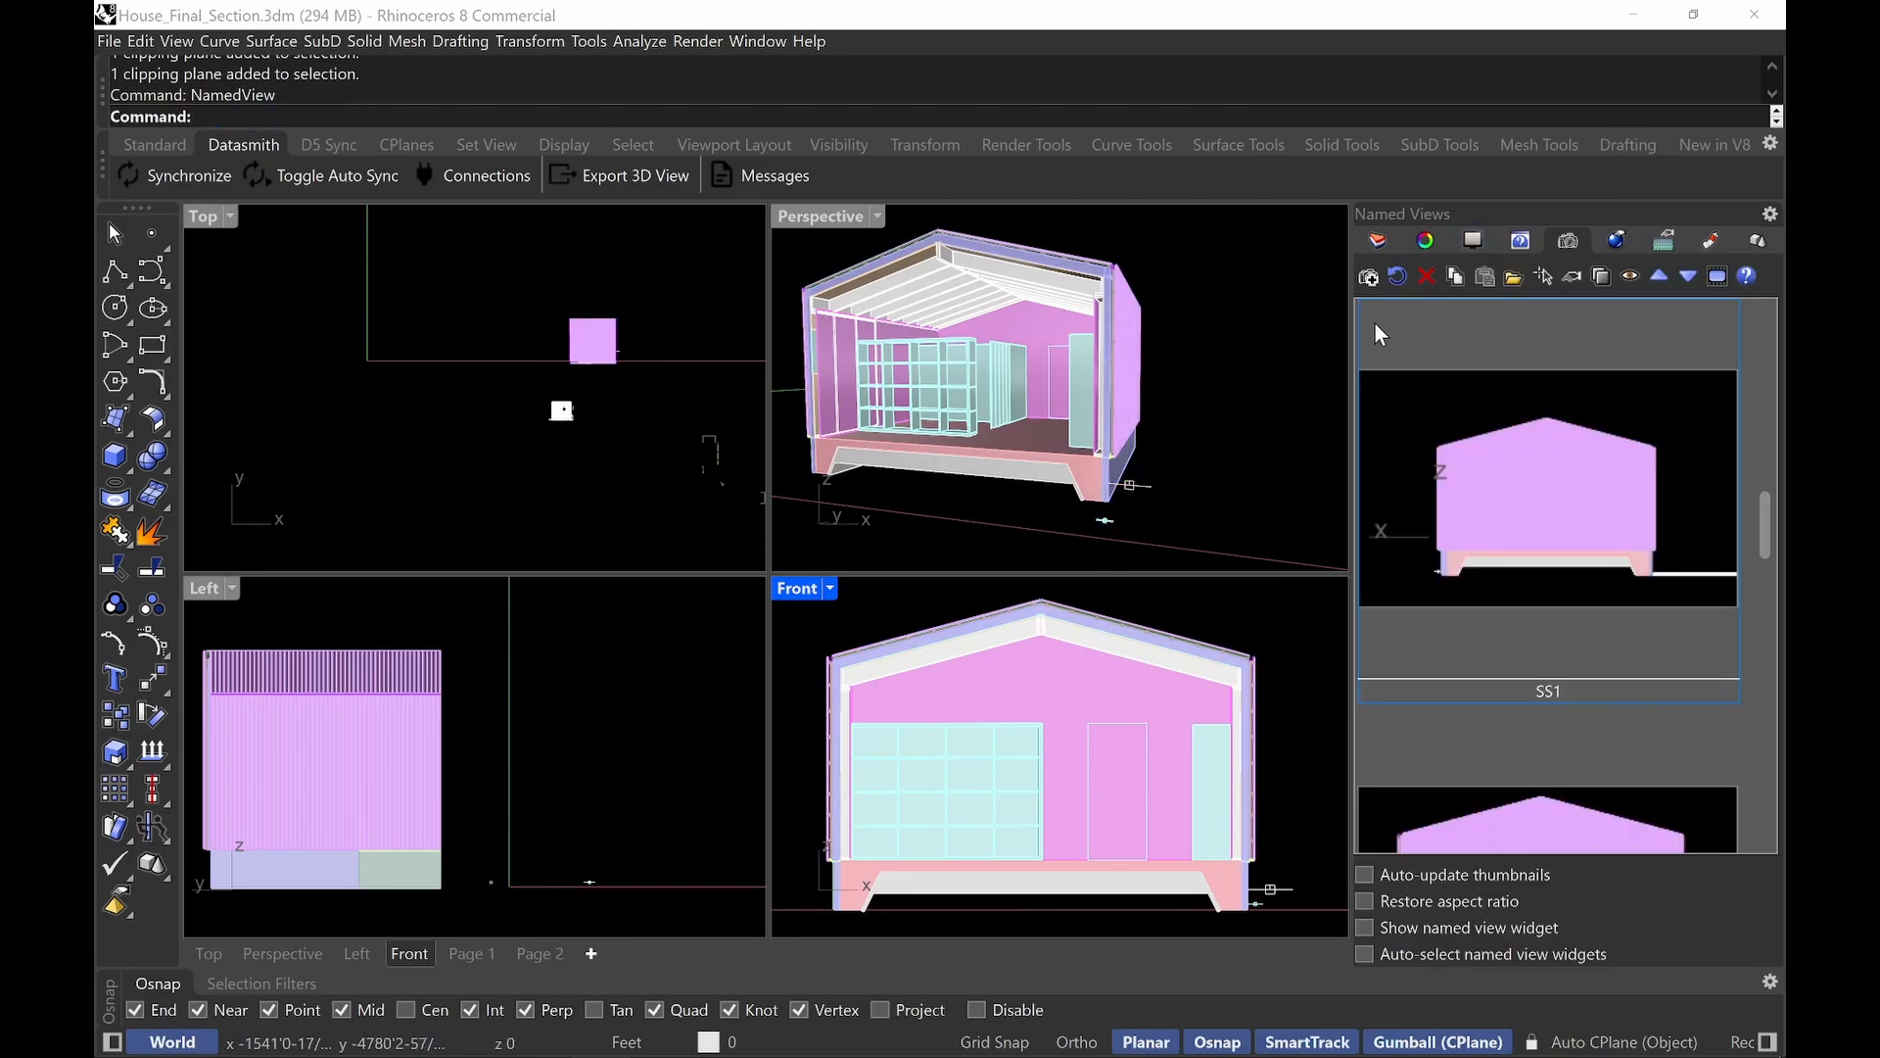
click(1369, 278)
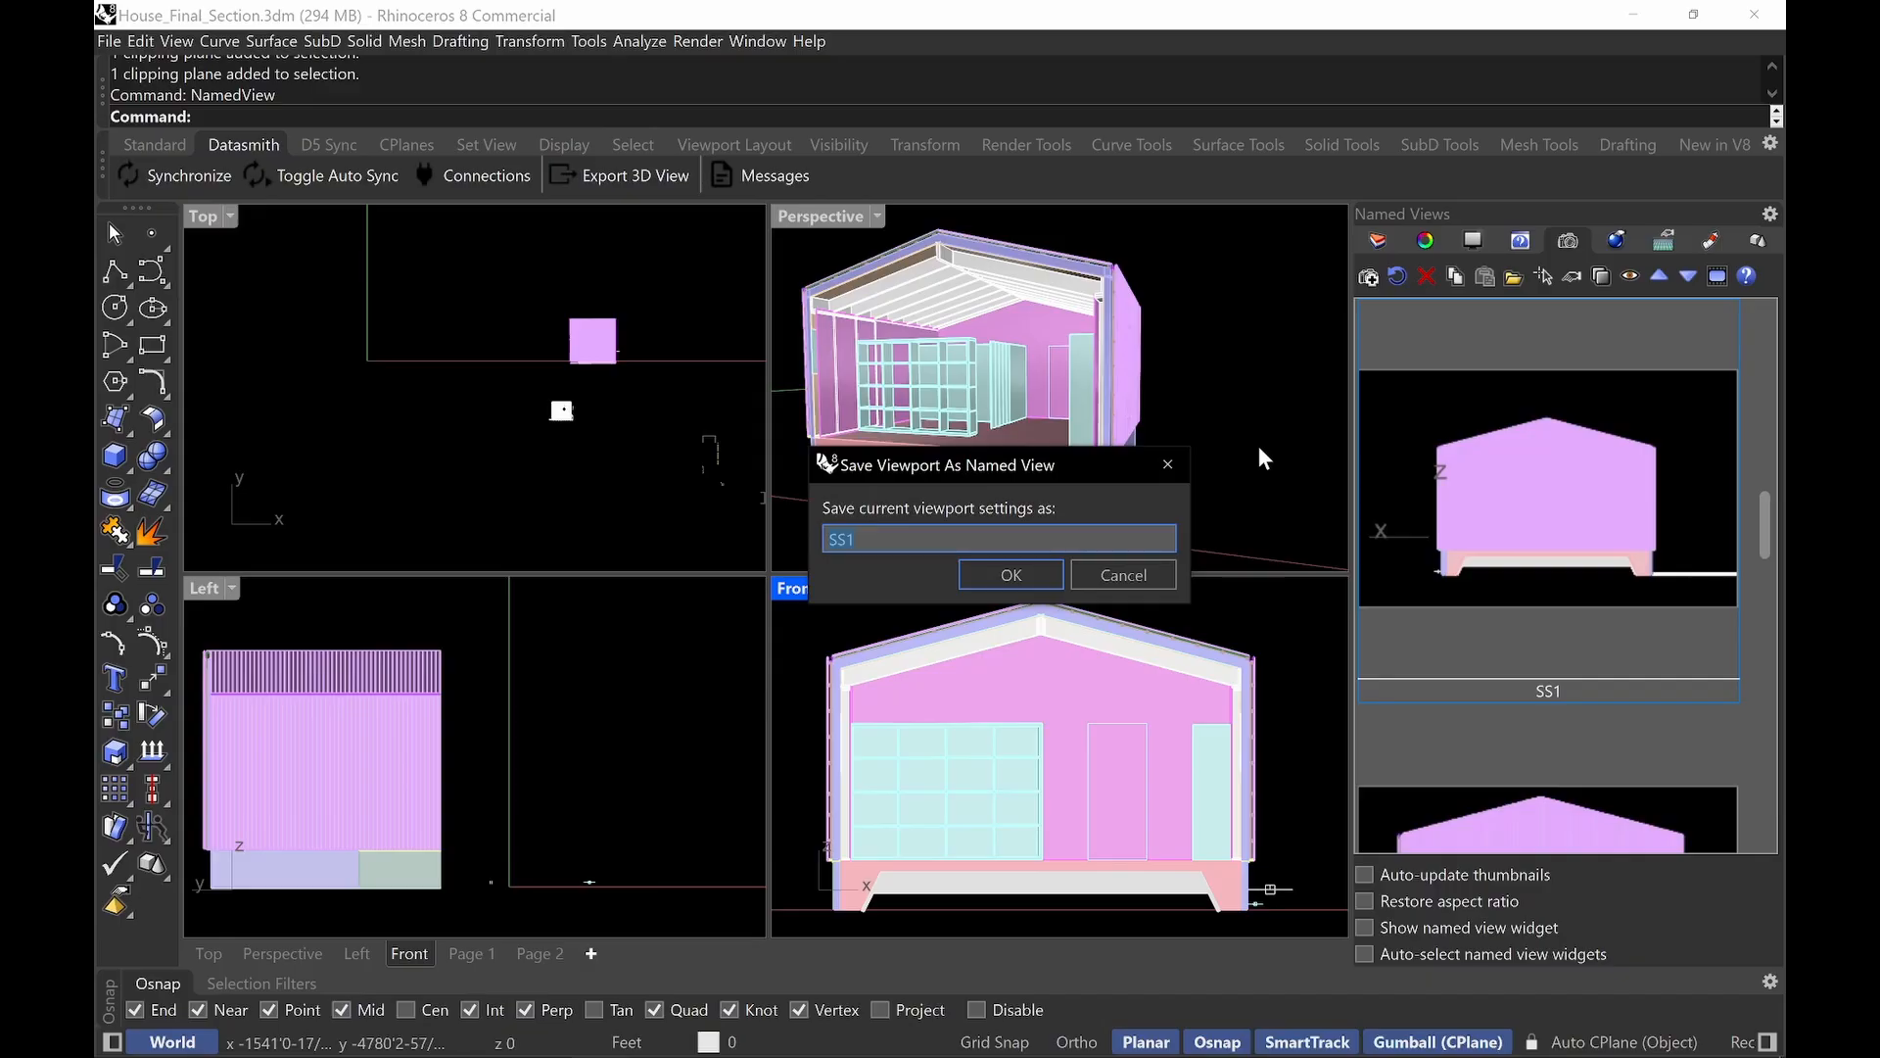
text(FS1)
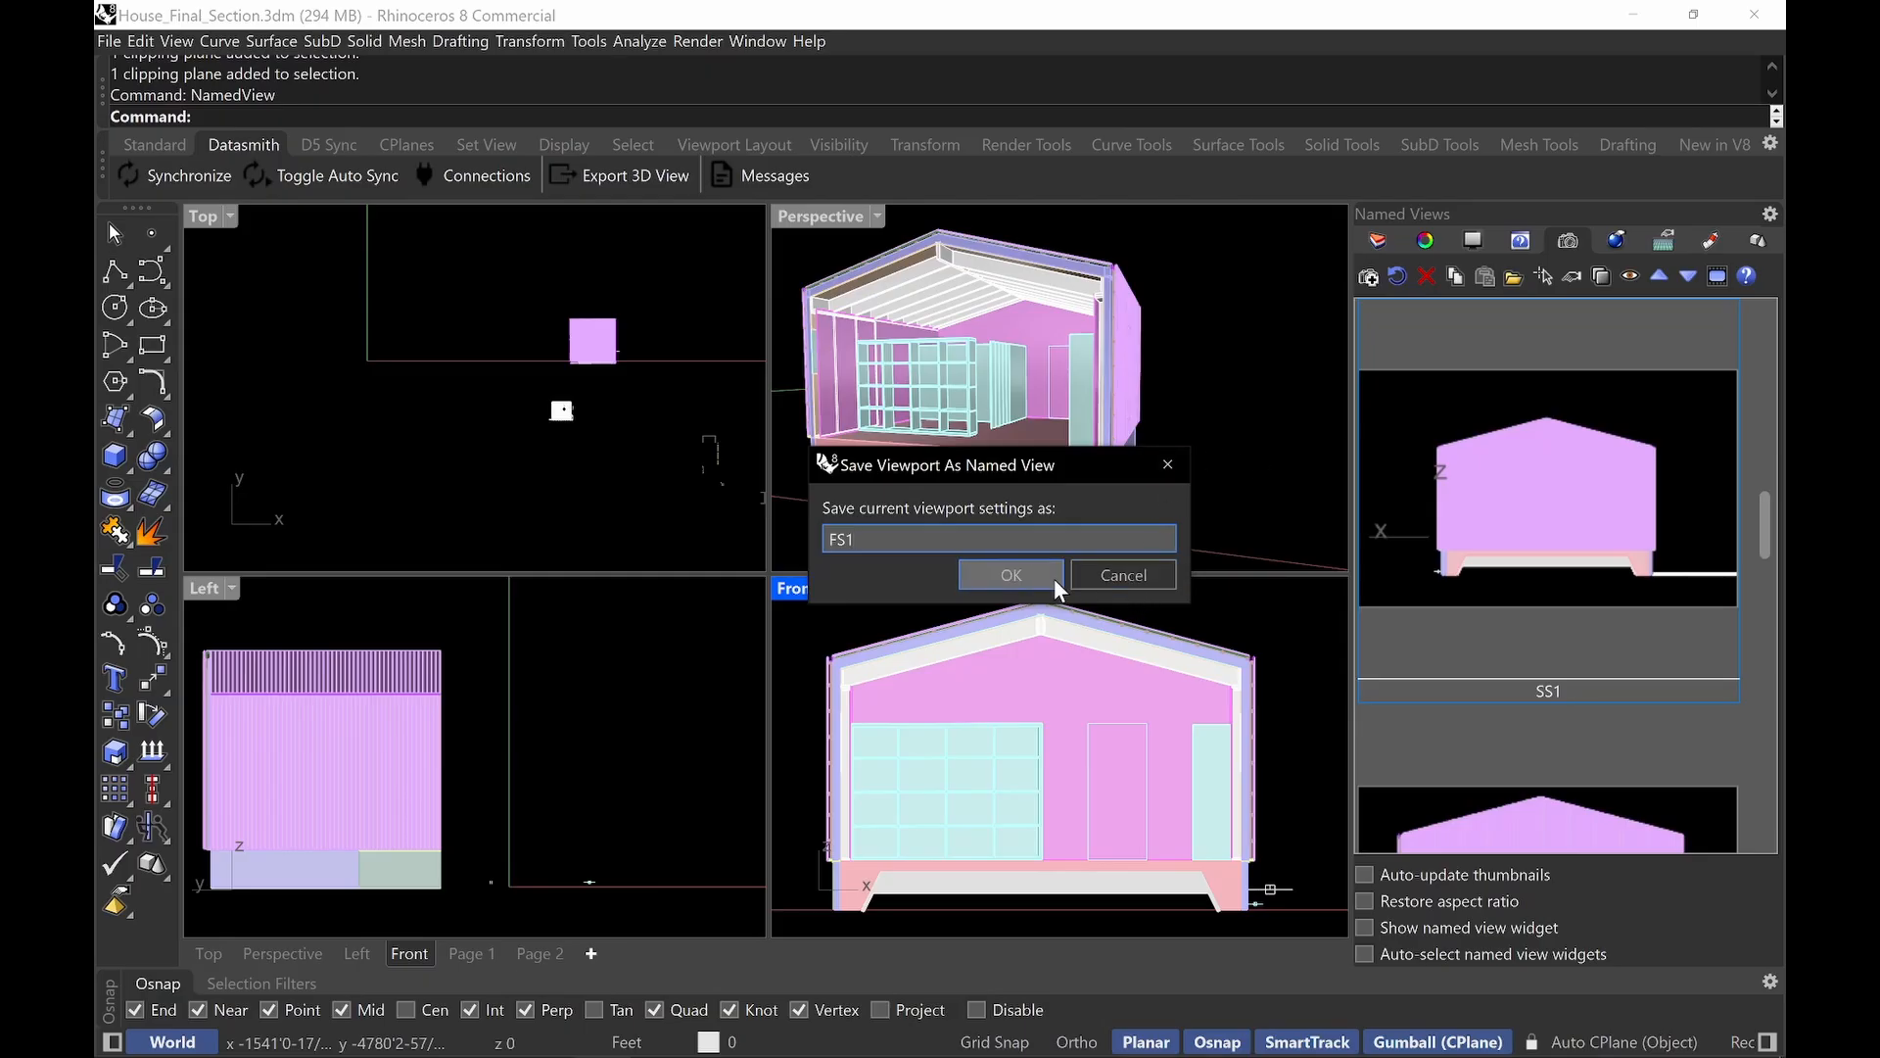
click(1110, 578)
Delete the clipping plane, undo the deletion, and delete the plane again from the Perspective view.
key(Delete)
key(ctrl+z)
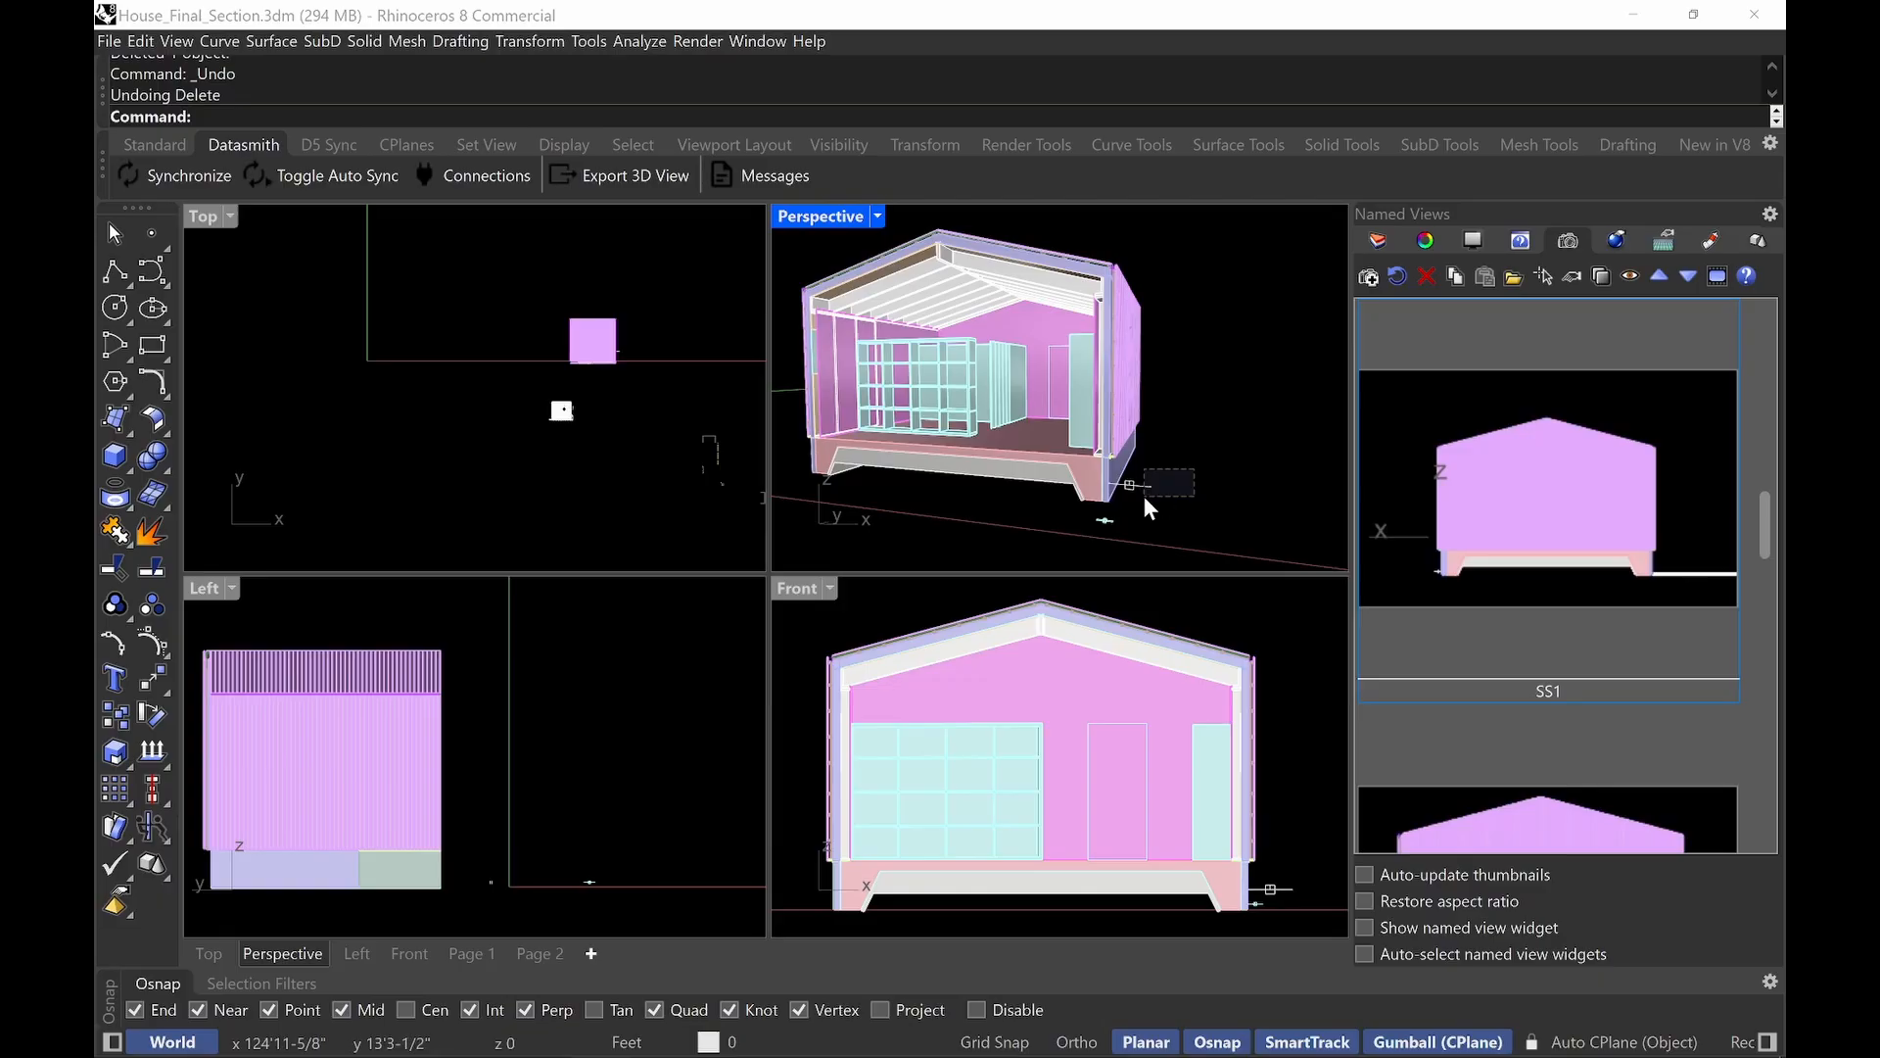
click(1148, 507)
key(Delete)
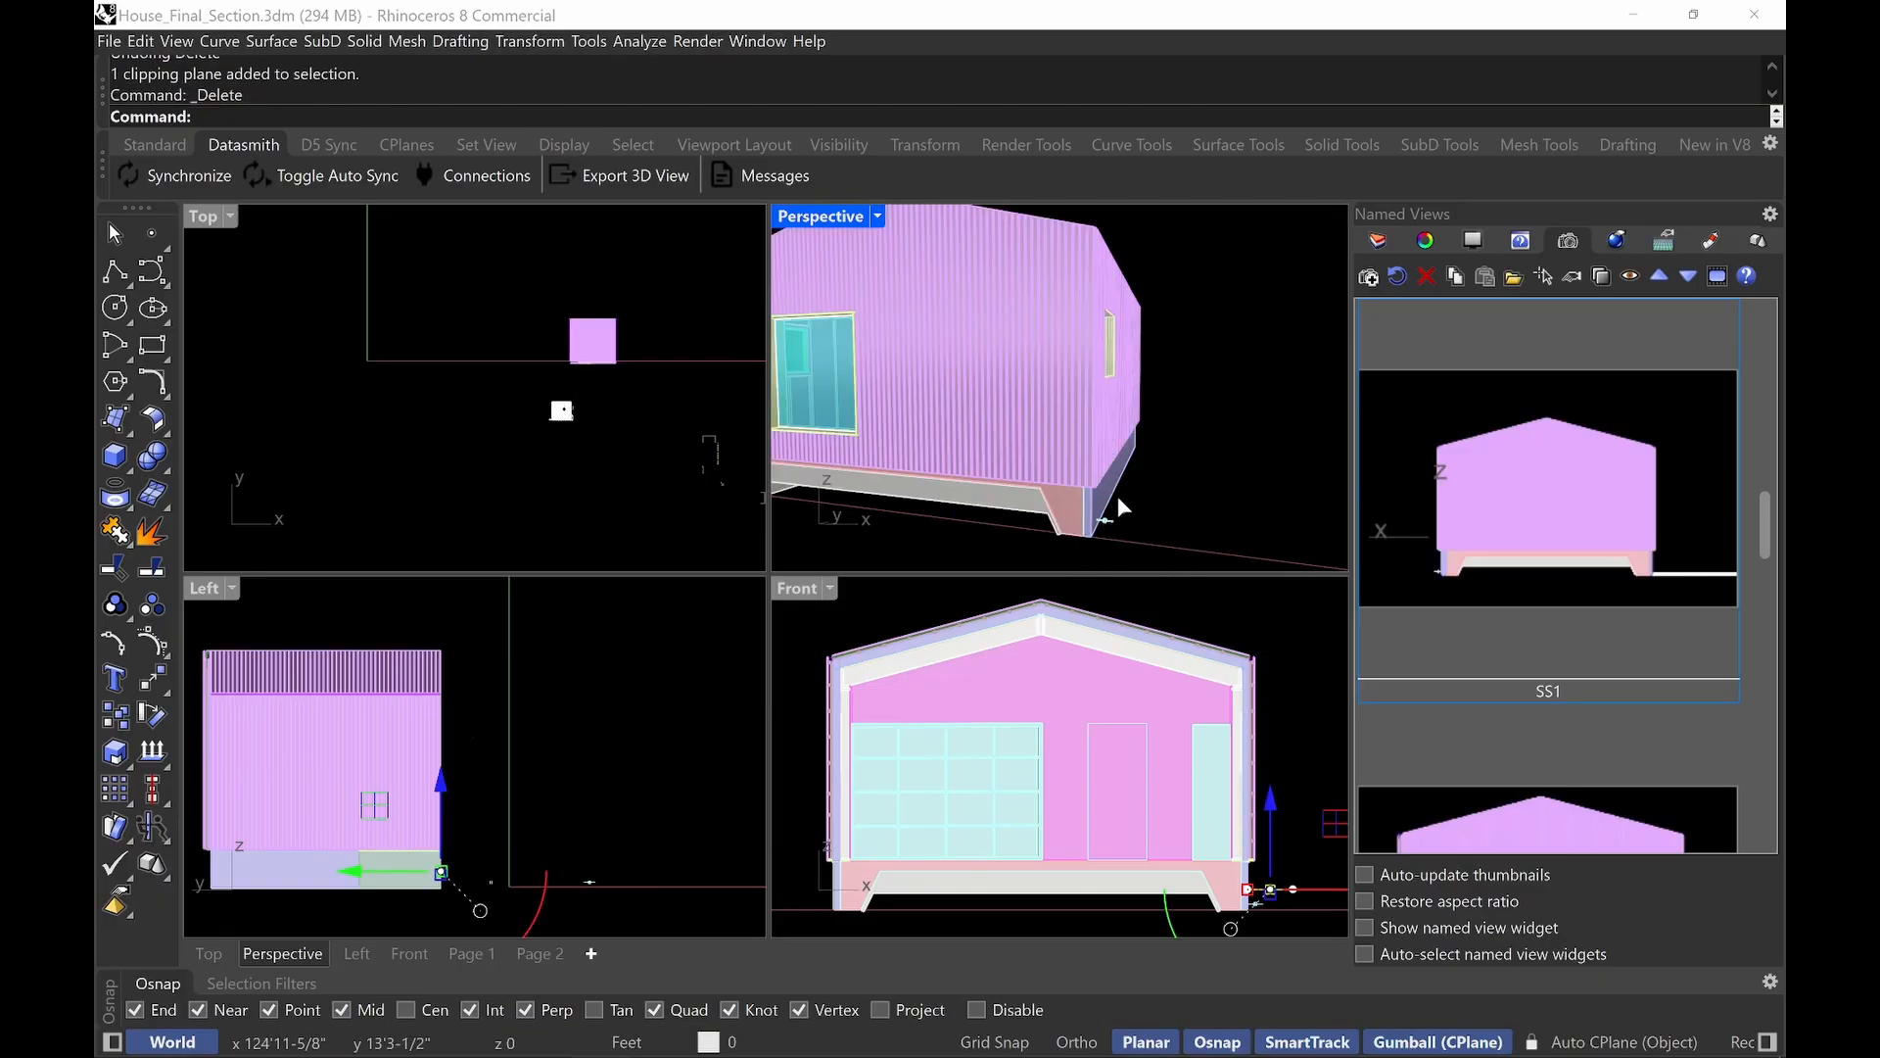
right_drag(1116, 533, 1101, 526)
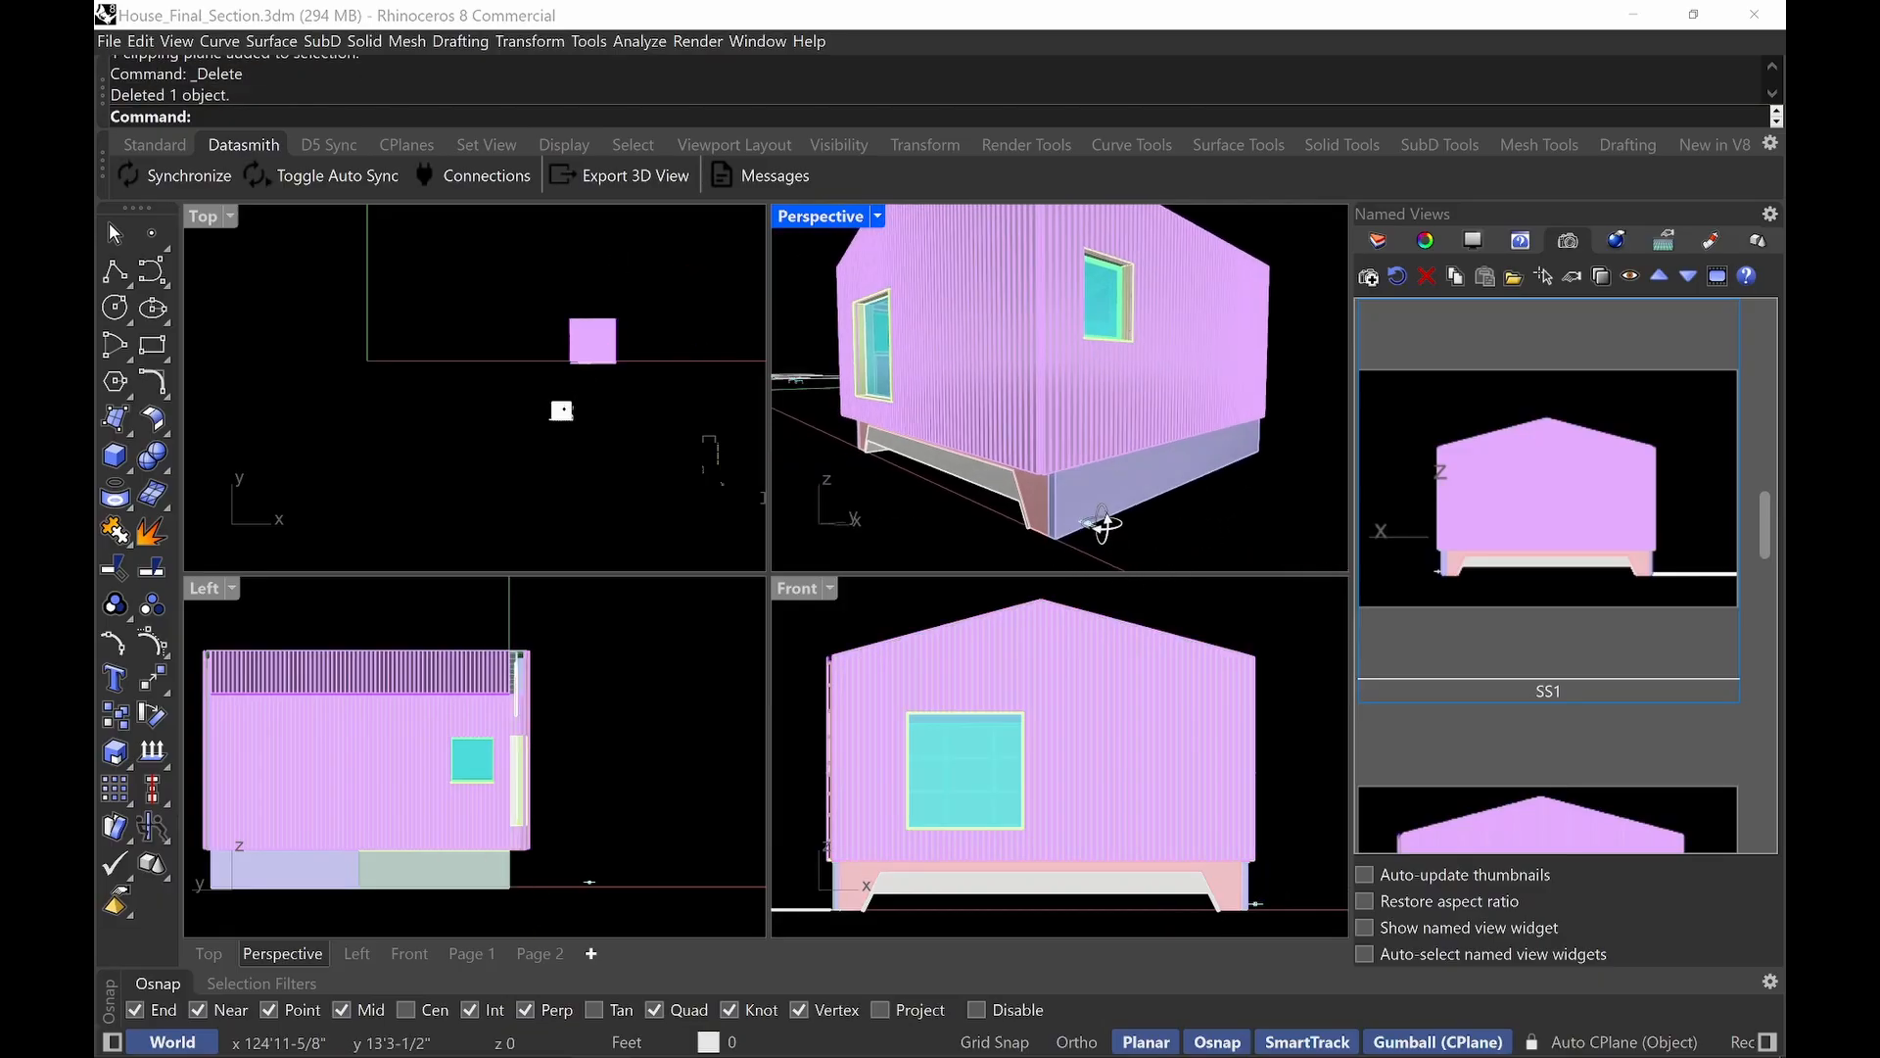
scroll(1107, 524, up, 5)
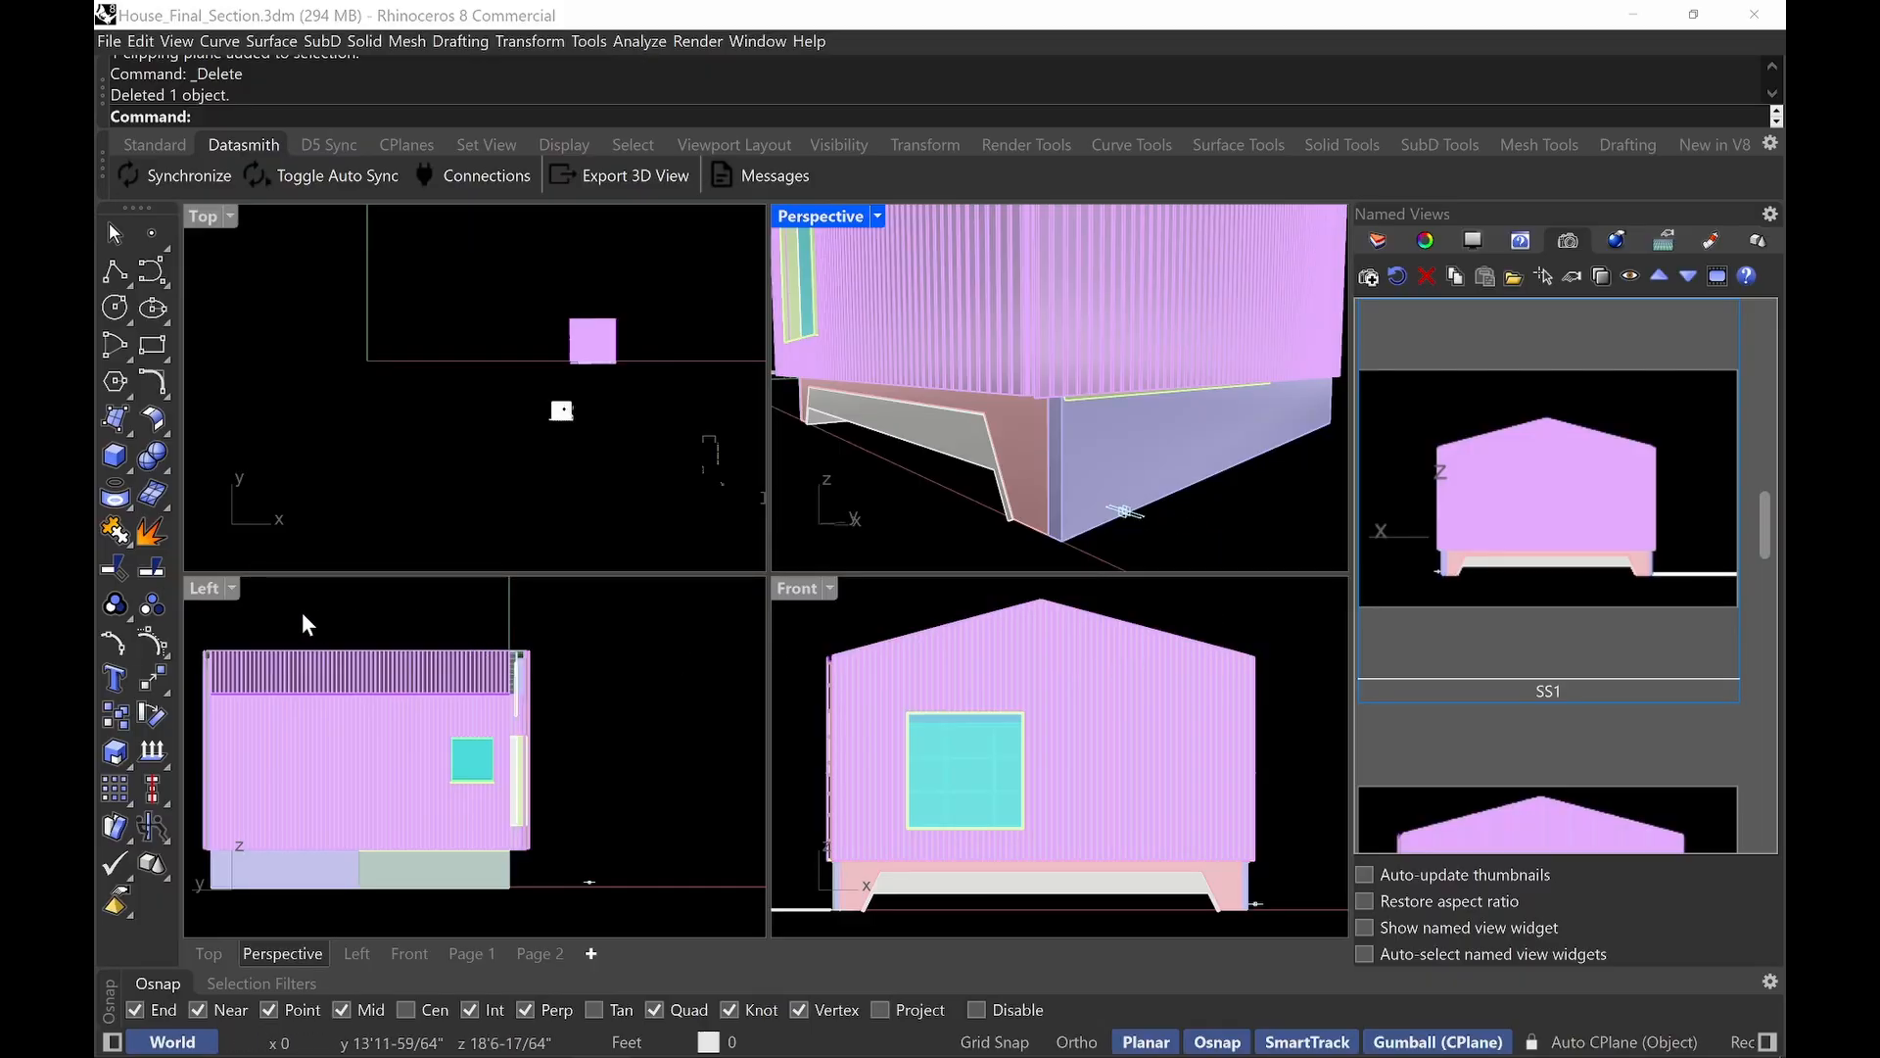
Restore the SS1 and SS2 section views in turn in the Left viewport, ending on SS1.
click(343, 617)
text(Ss)
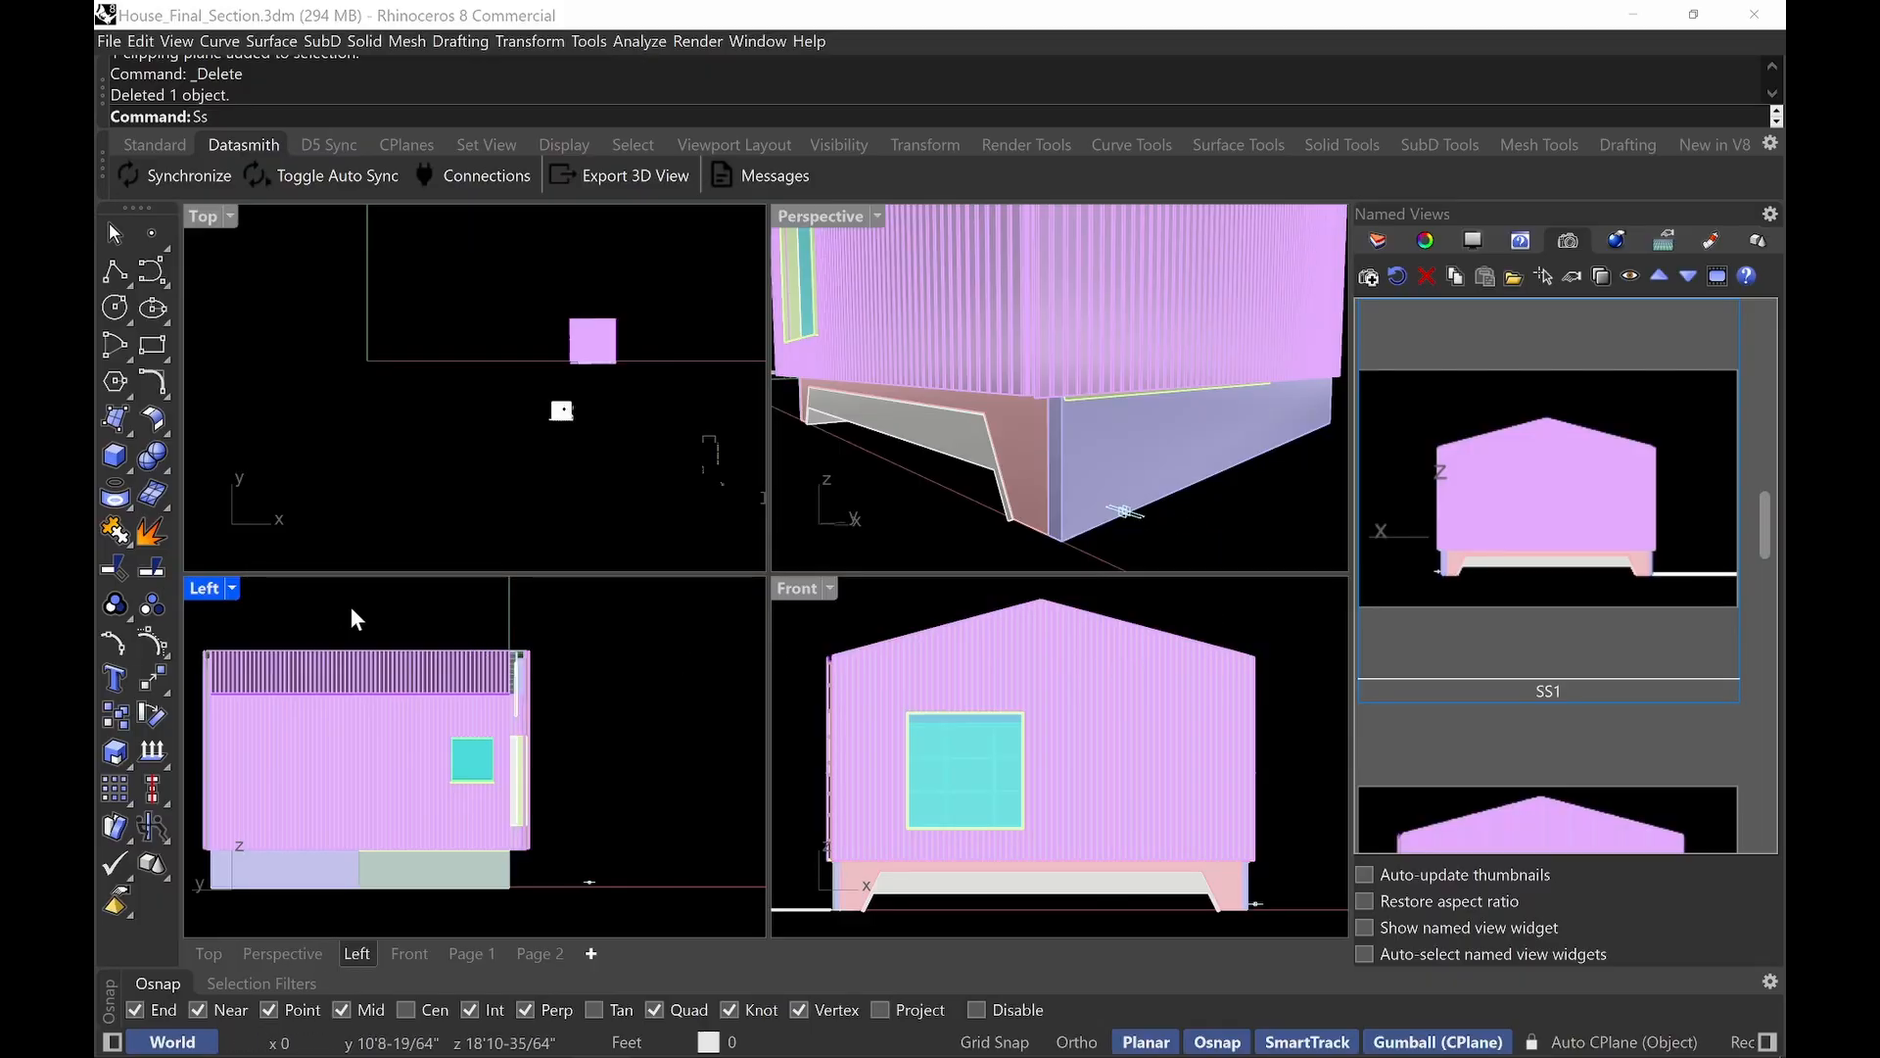
text(1)
key(Return)
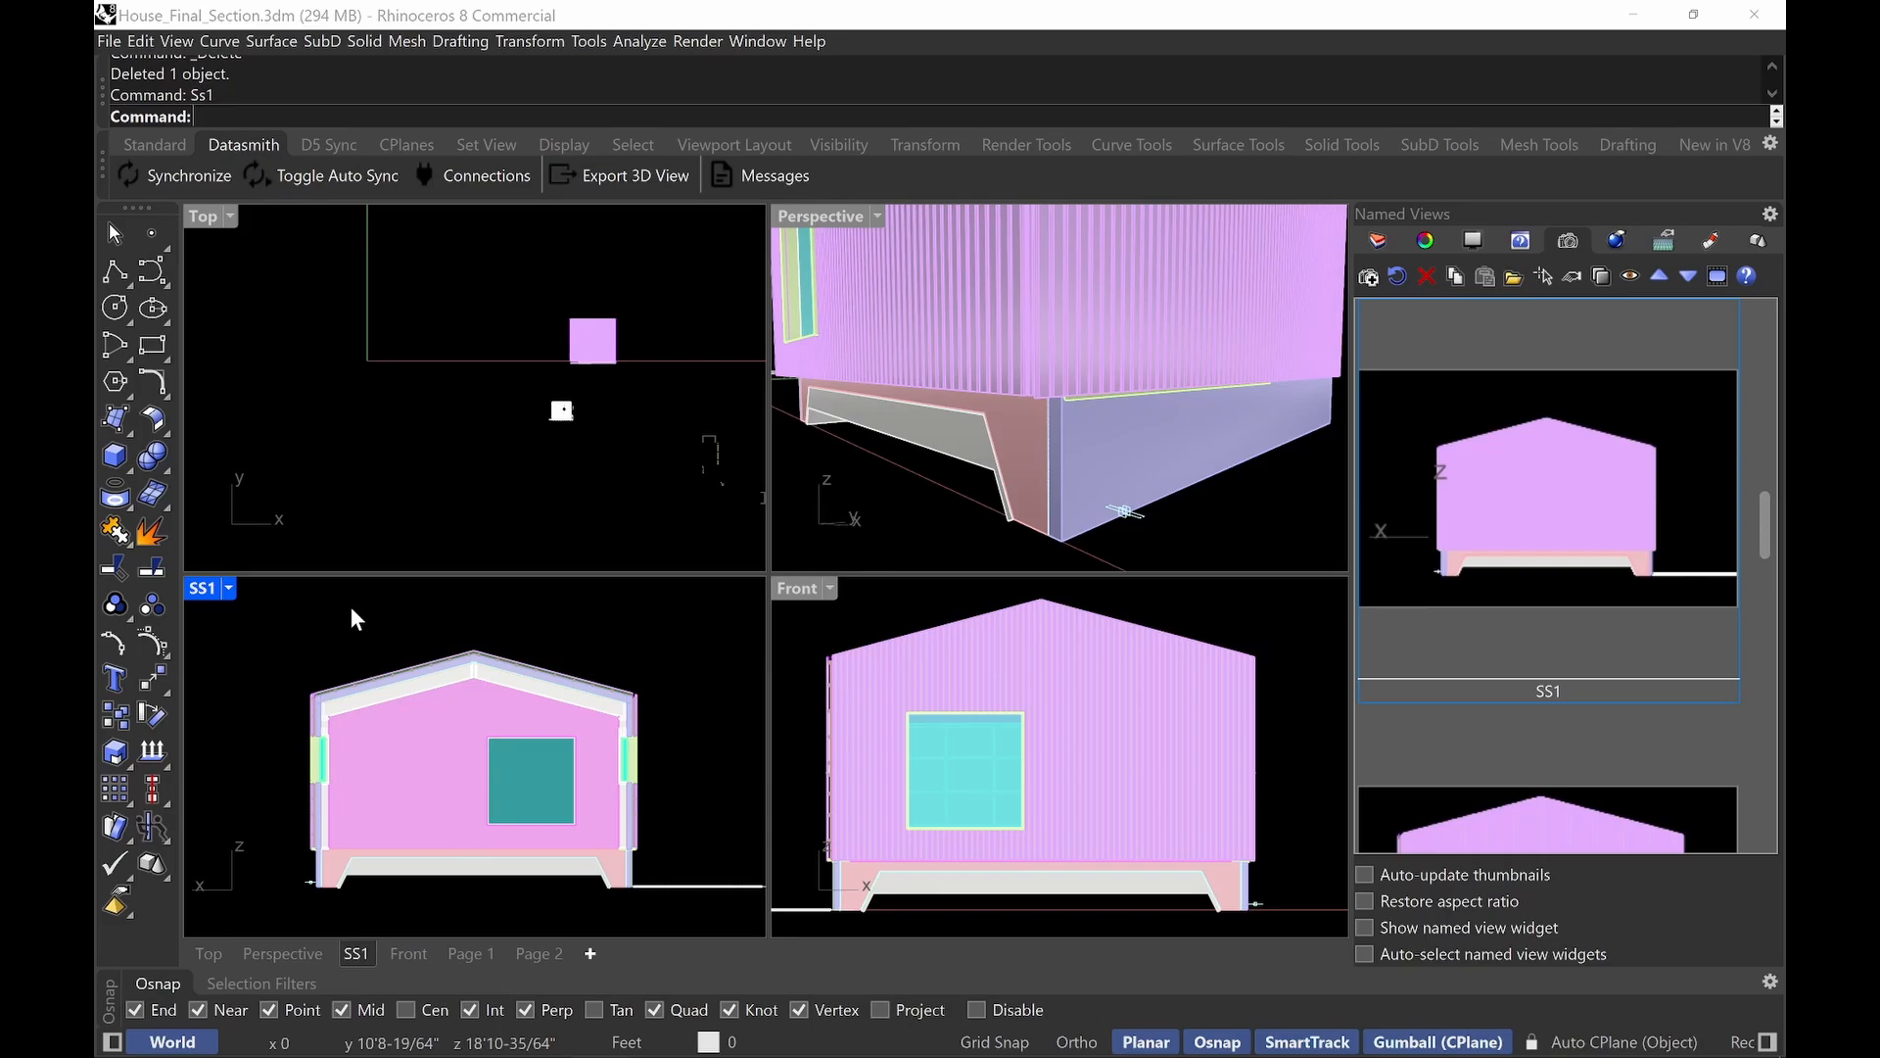
text(Ss)
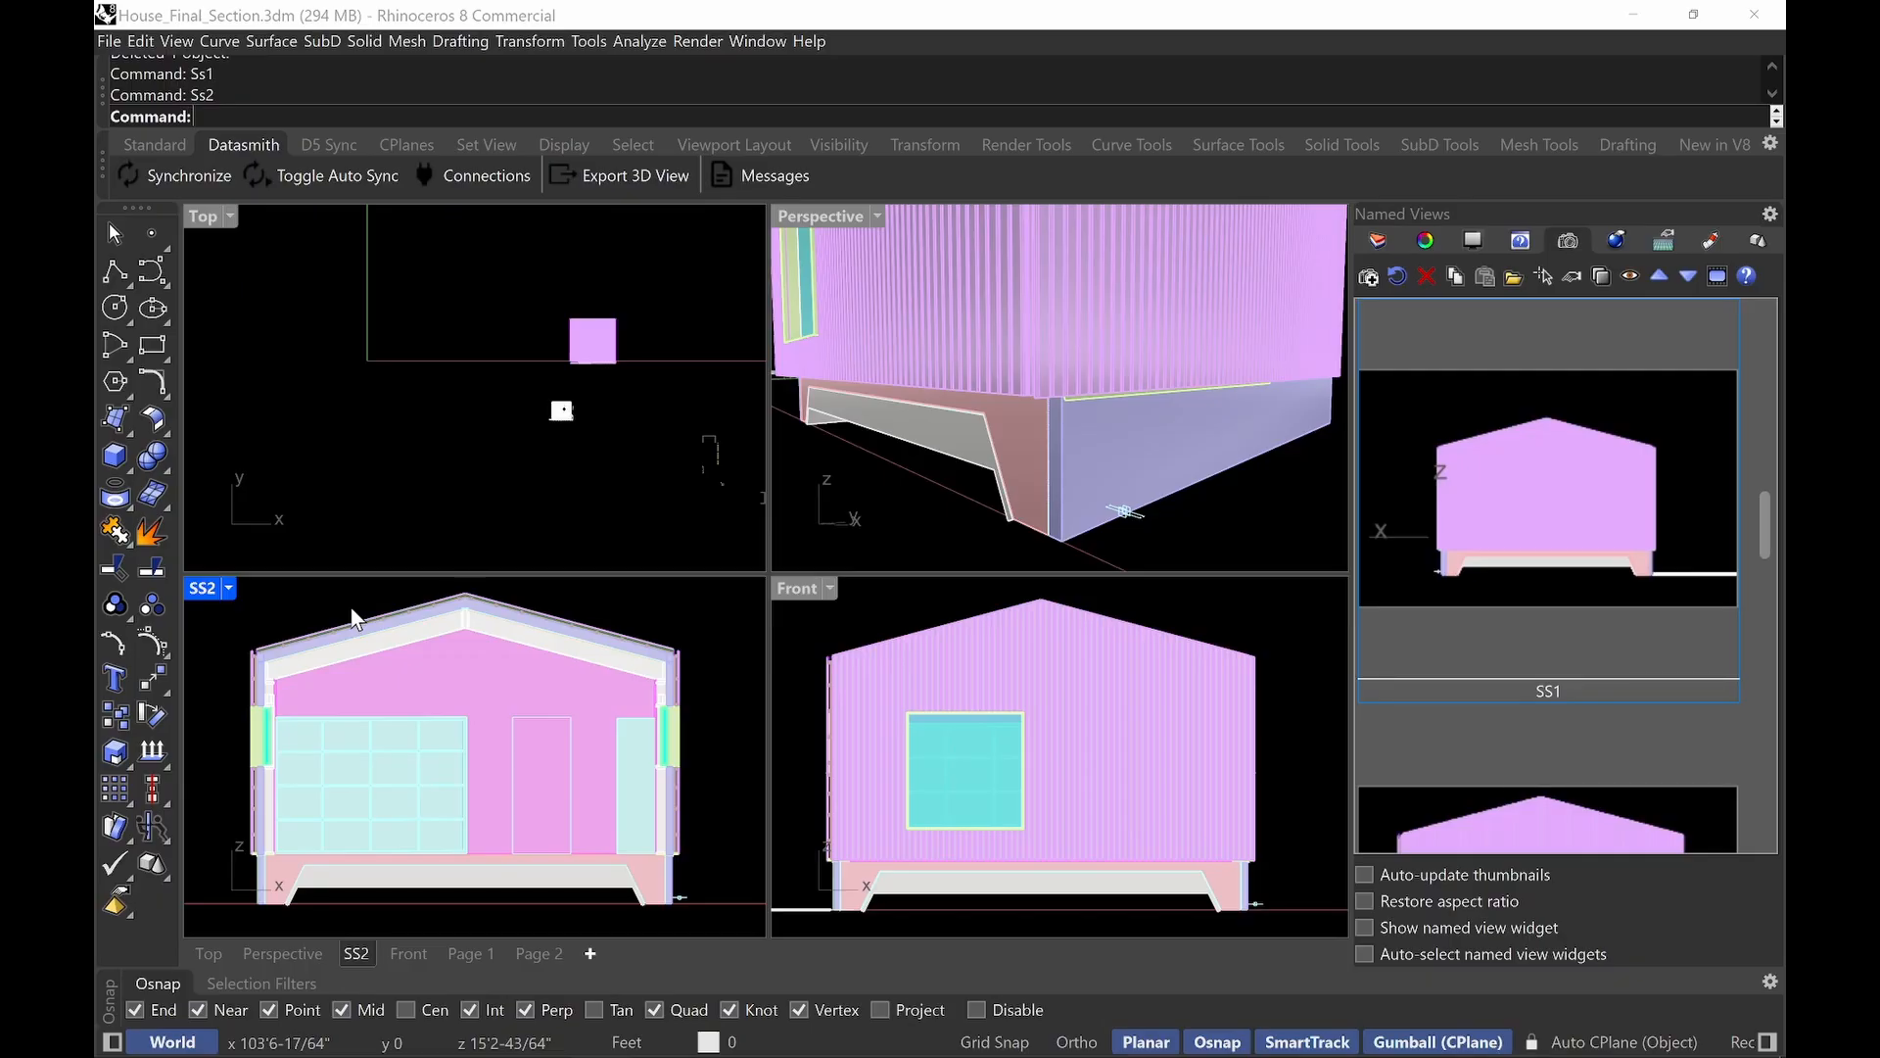
text(ss1)
key(Return)
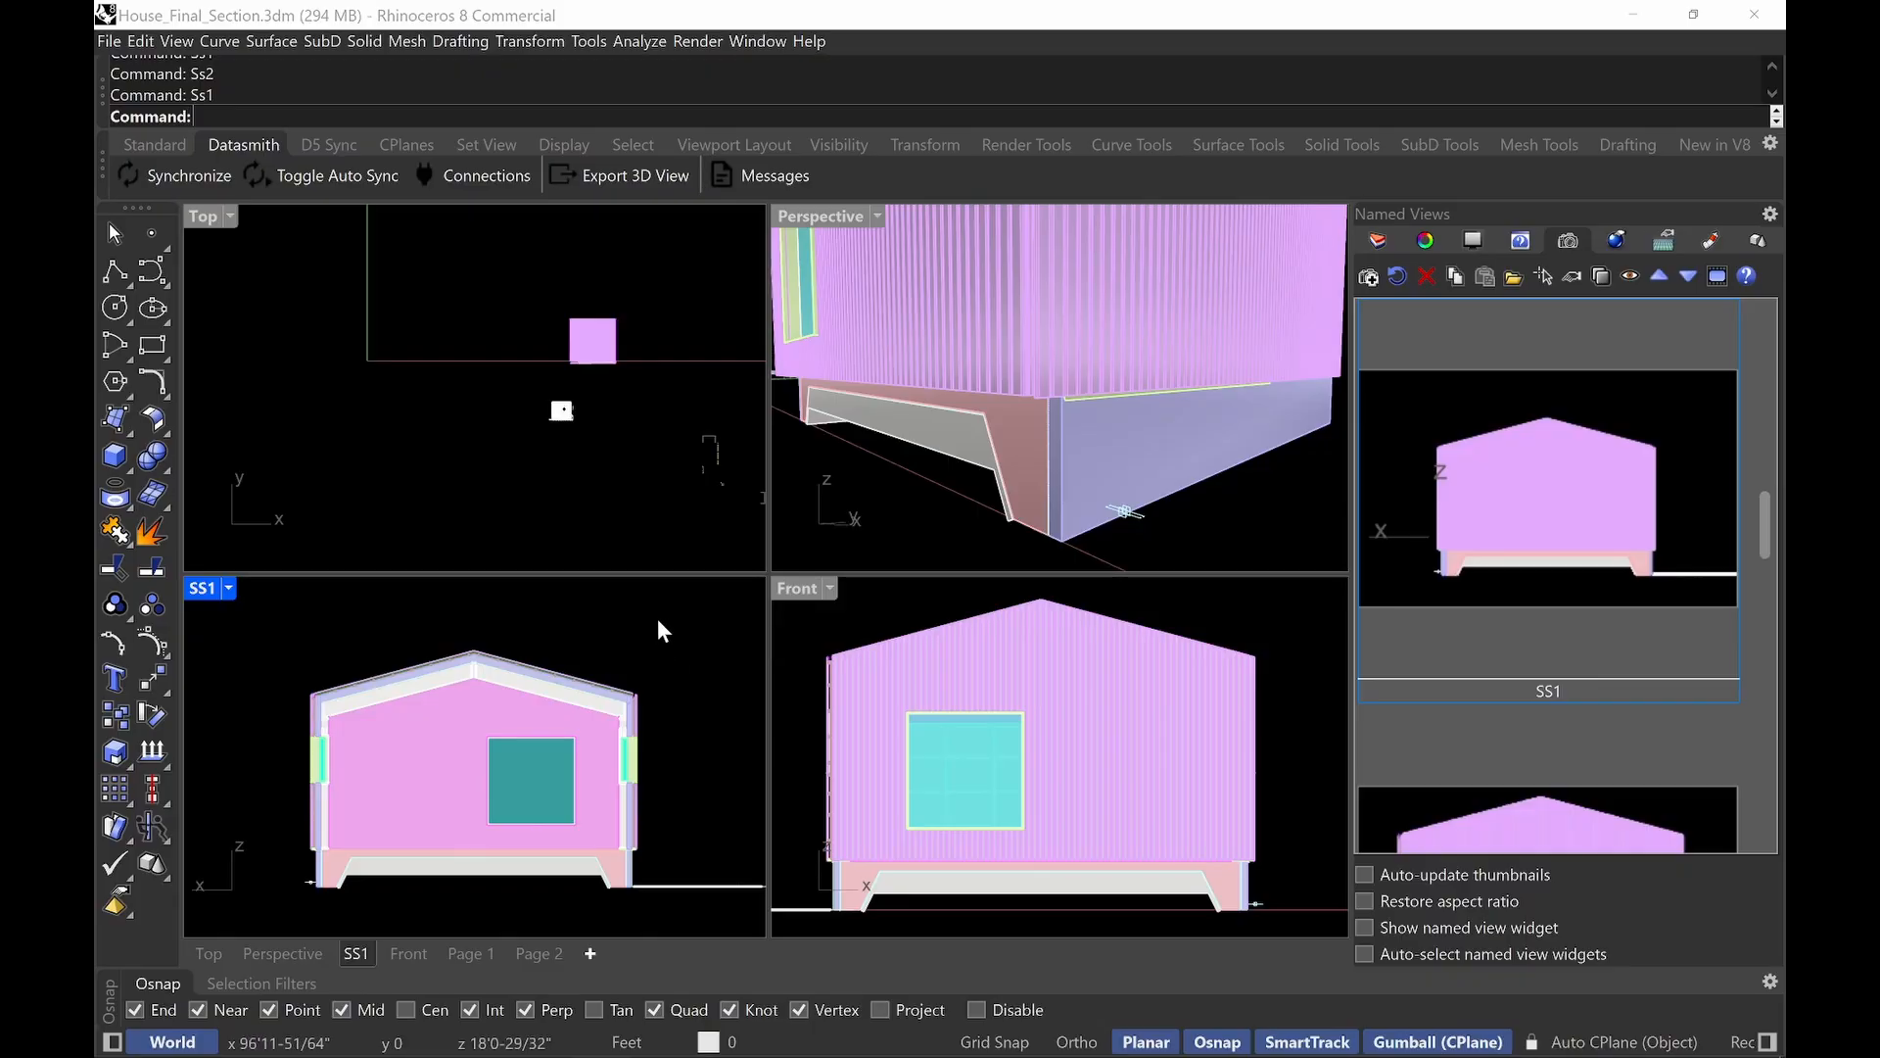
Generate a Make2D drawing of the whole house from SS1, maintaining source layers, with tangent edges, clipping plane intersections, viewport rectangle and grouped output.
drag(674, 603, 268, 896)
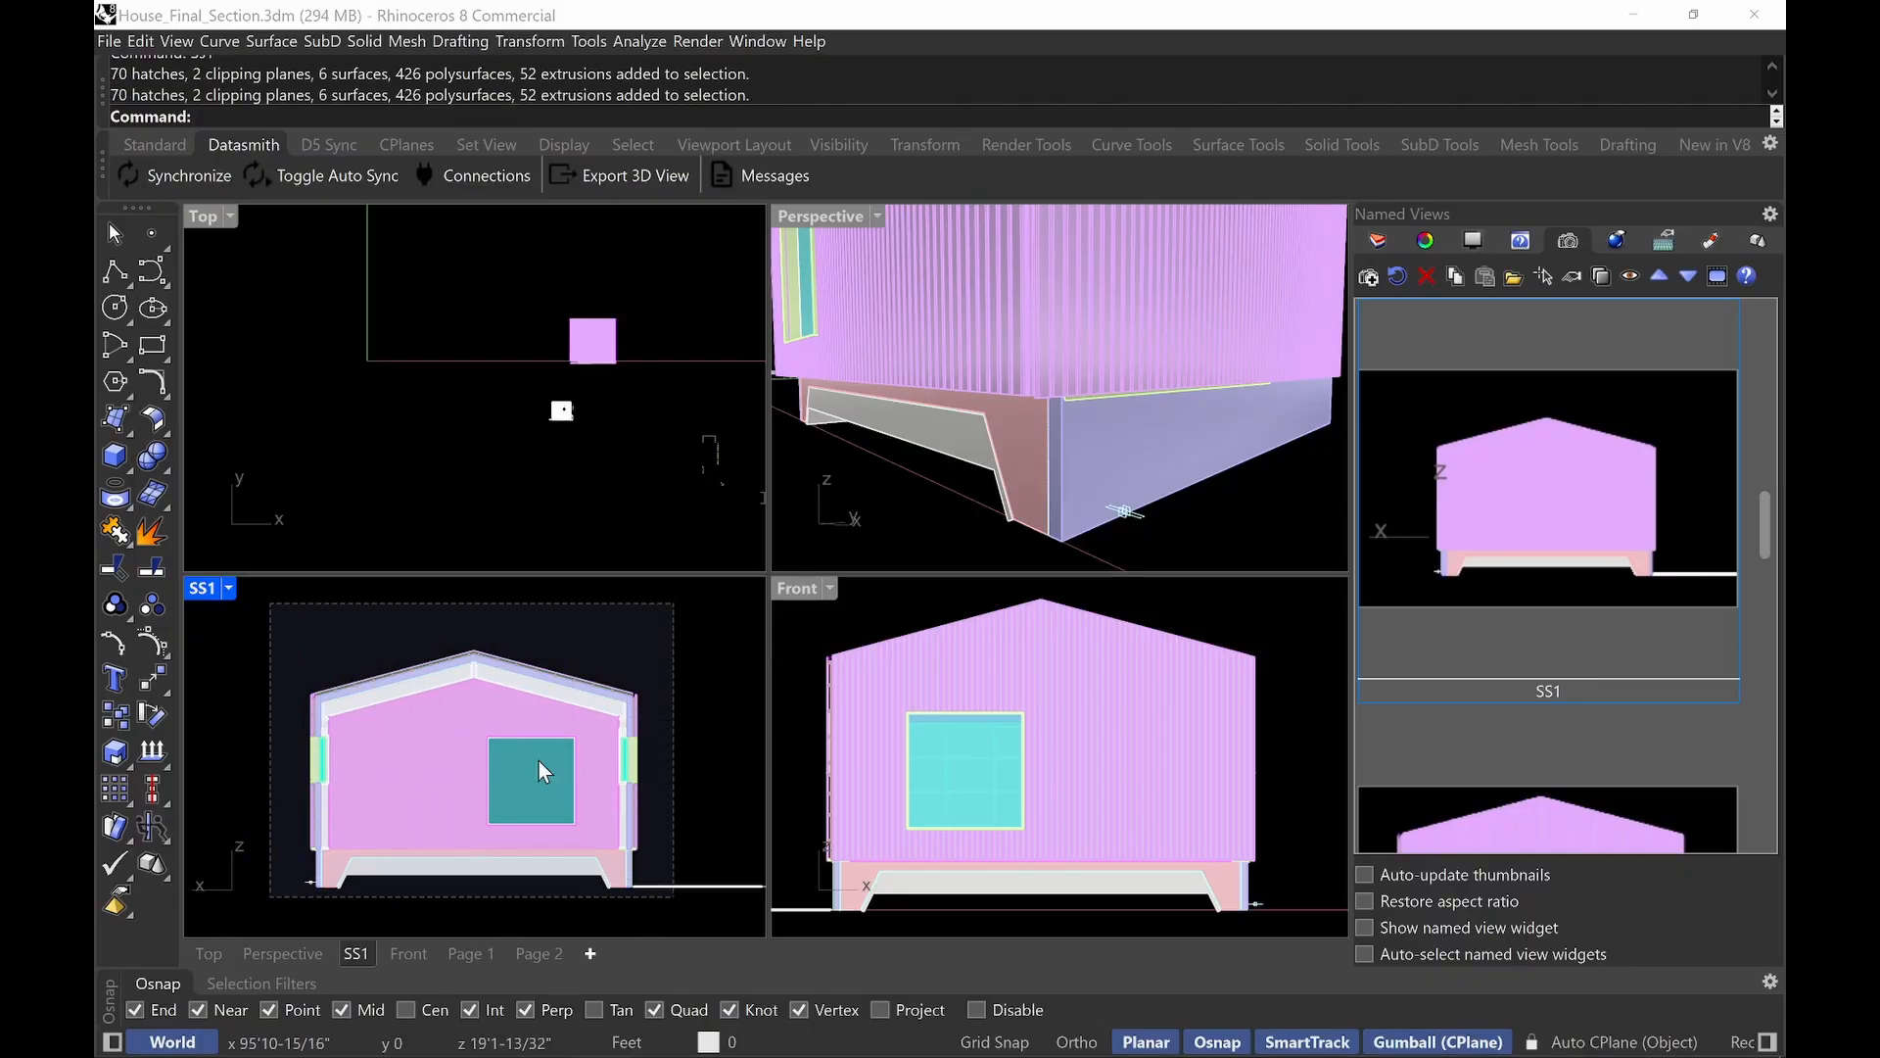
text(Make2D)
key(Return)
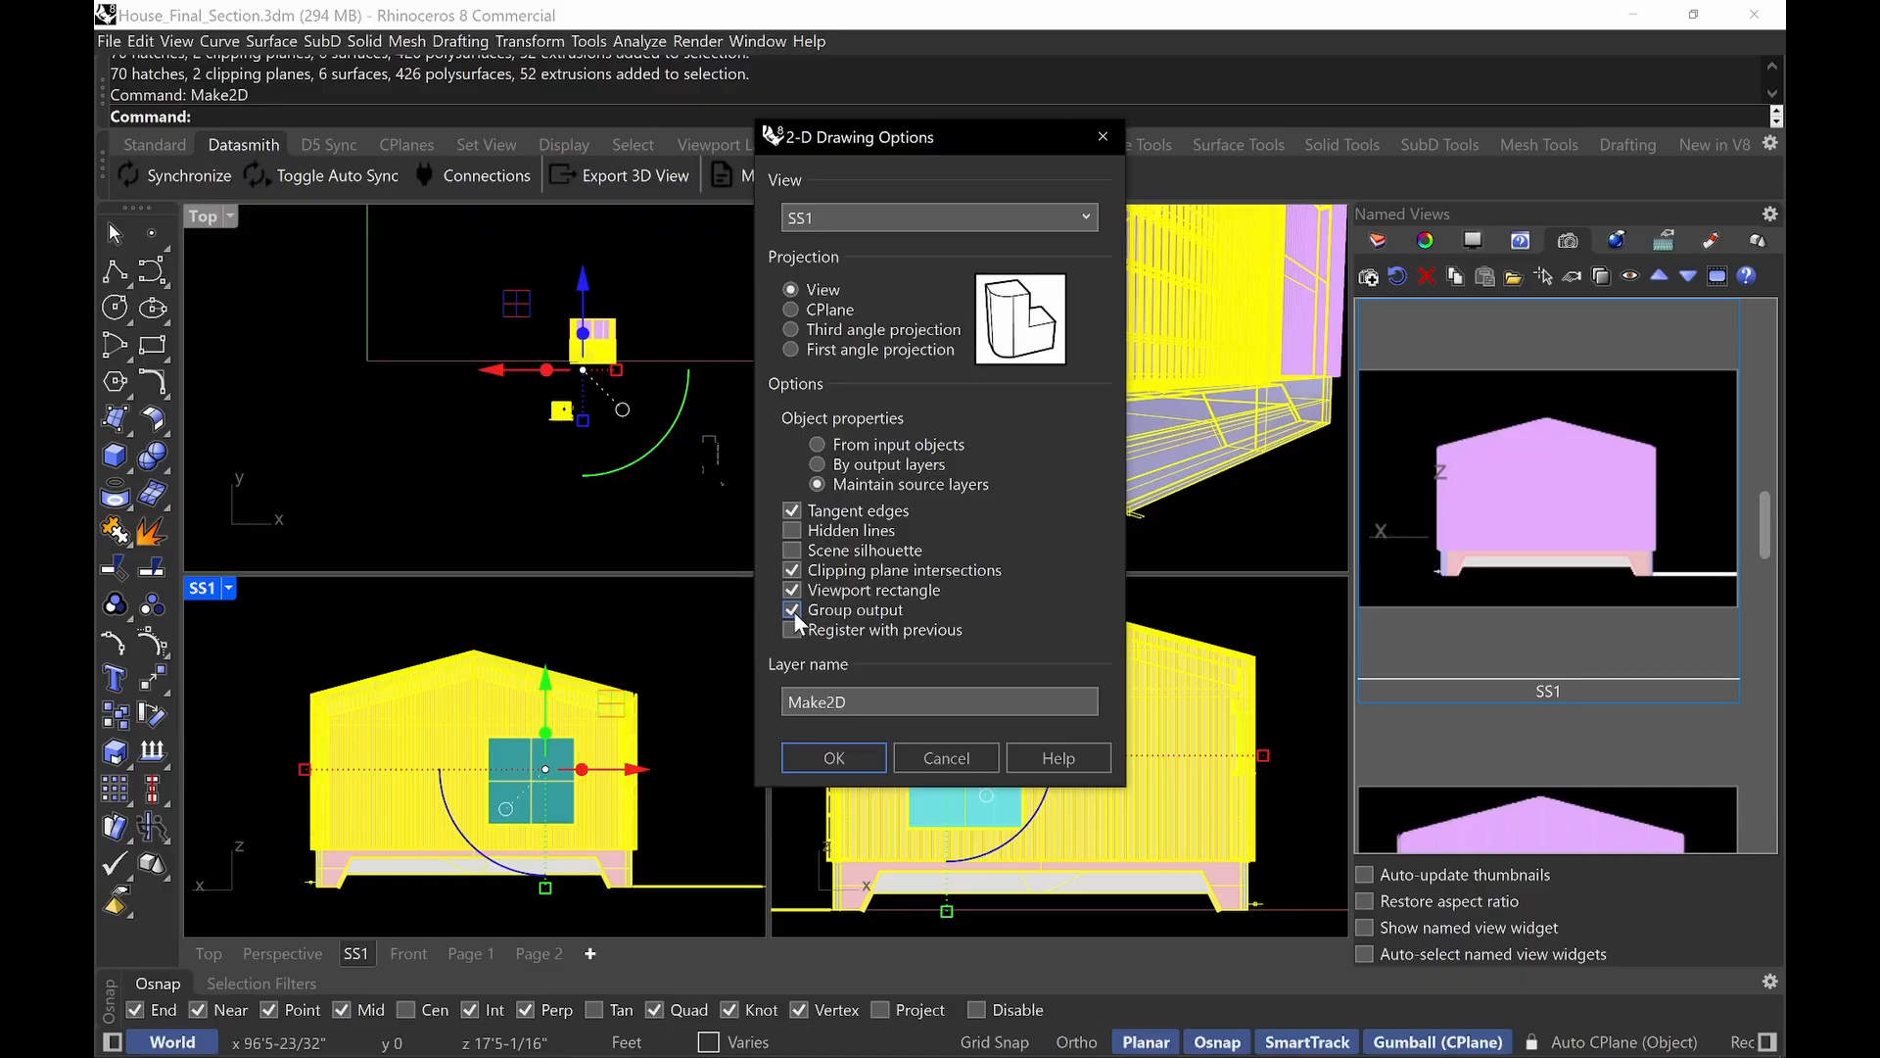
click(834, 758)
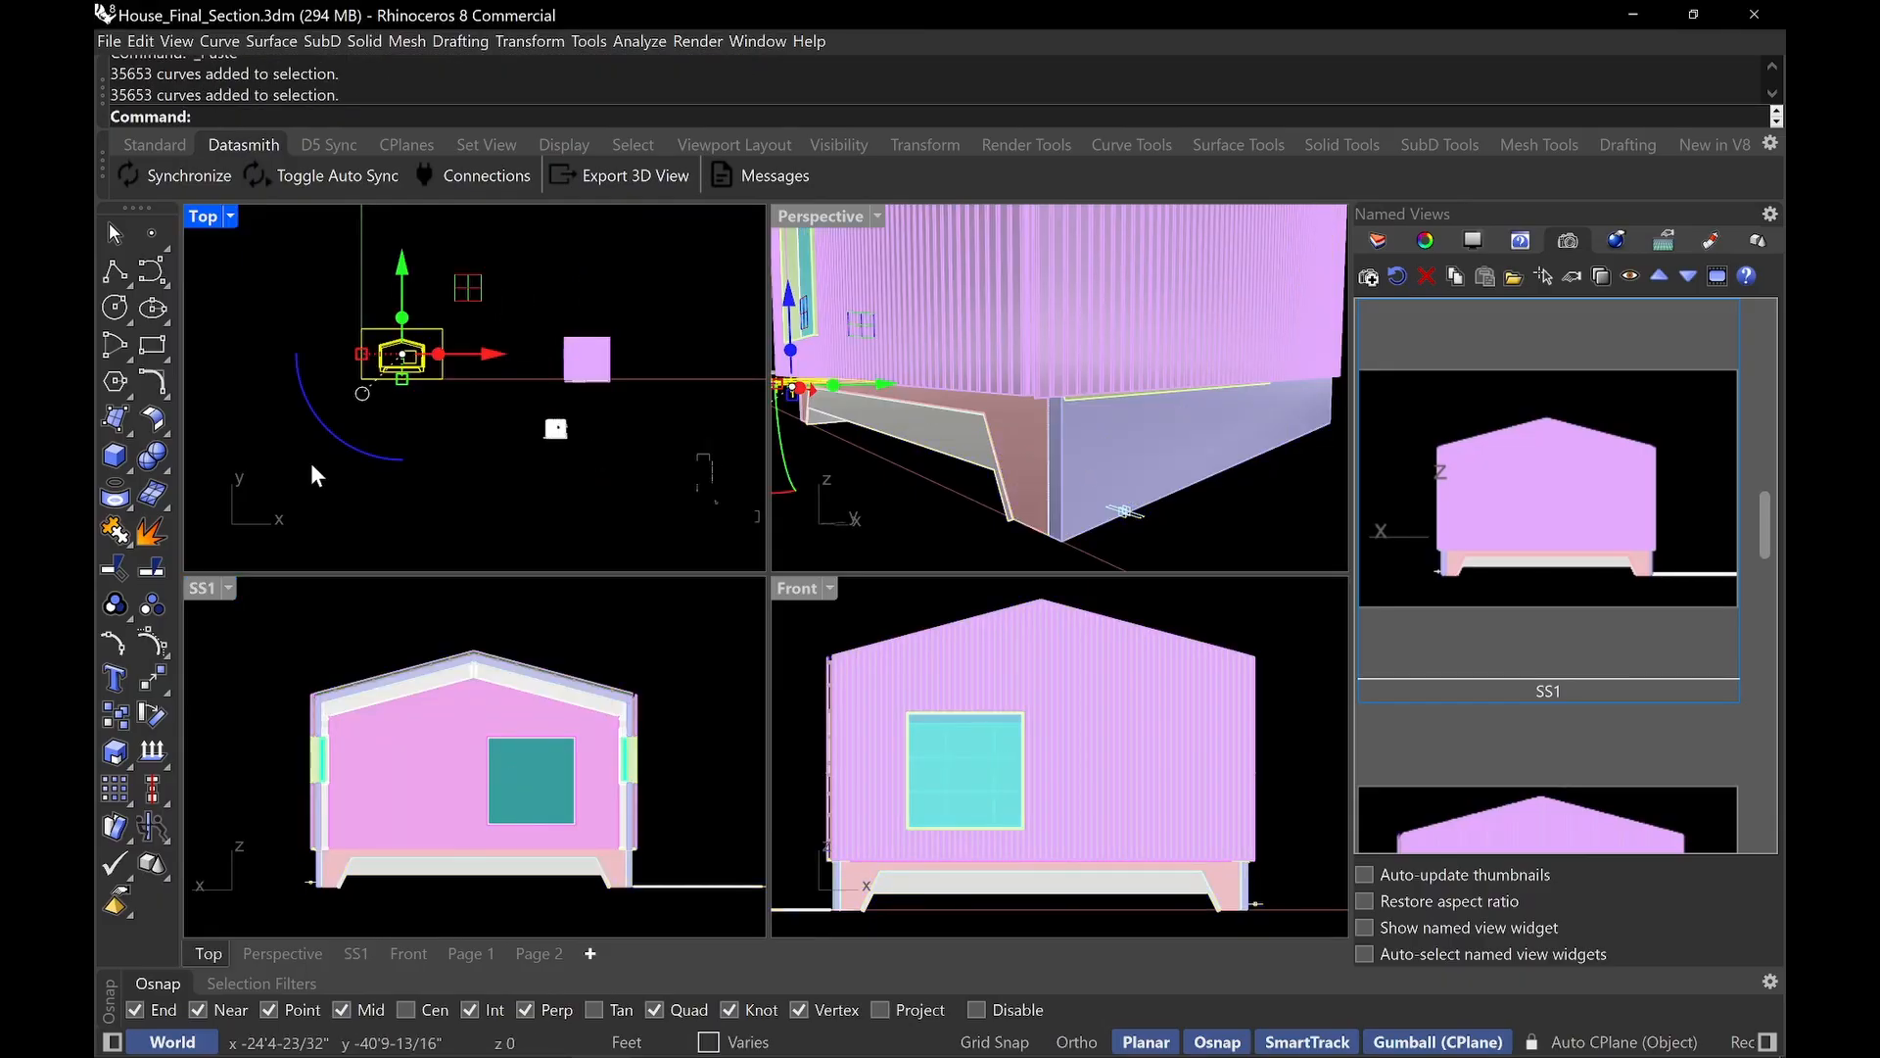
Select the clipping plane at the foundation edge and make it also clip the Perspective view.
click(1242, 532)
right_drag(1177, 523, 1167, 524)
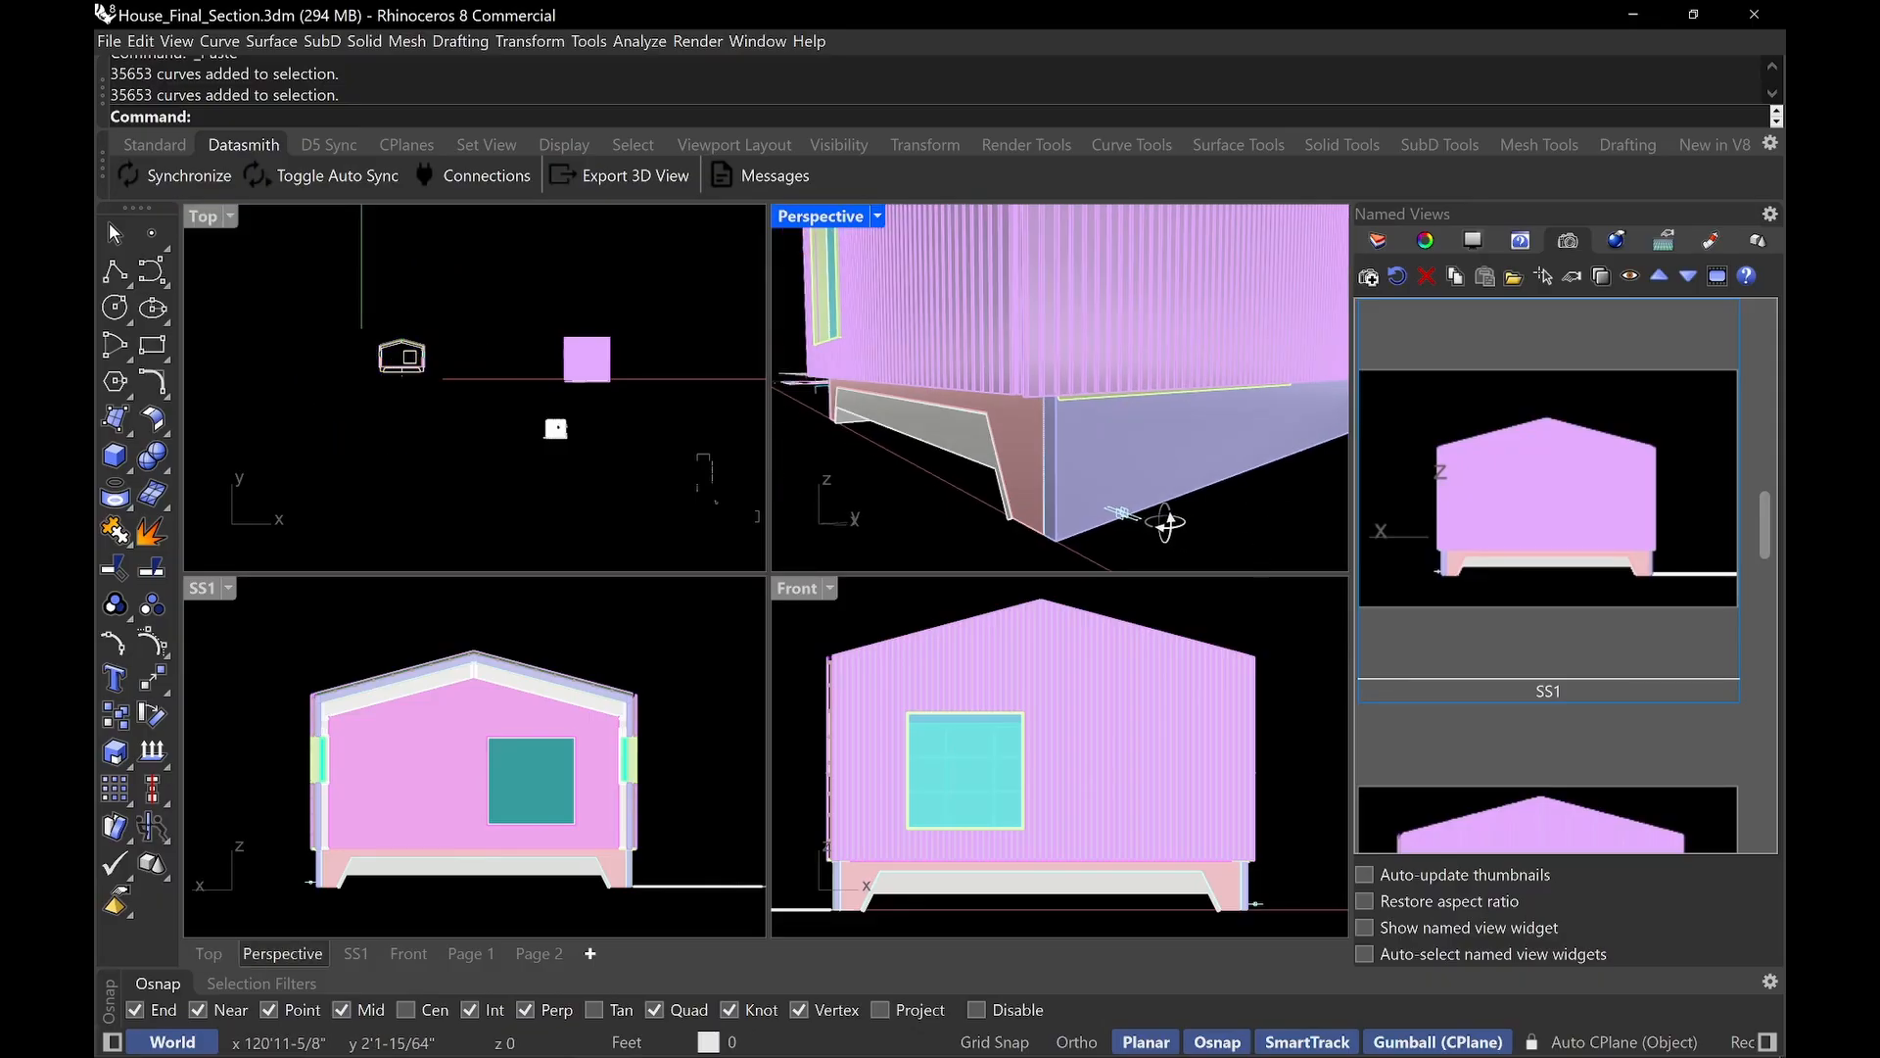
scroll(1168, 524, up, 6)
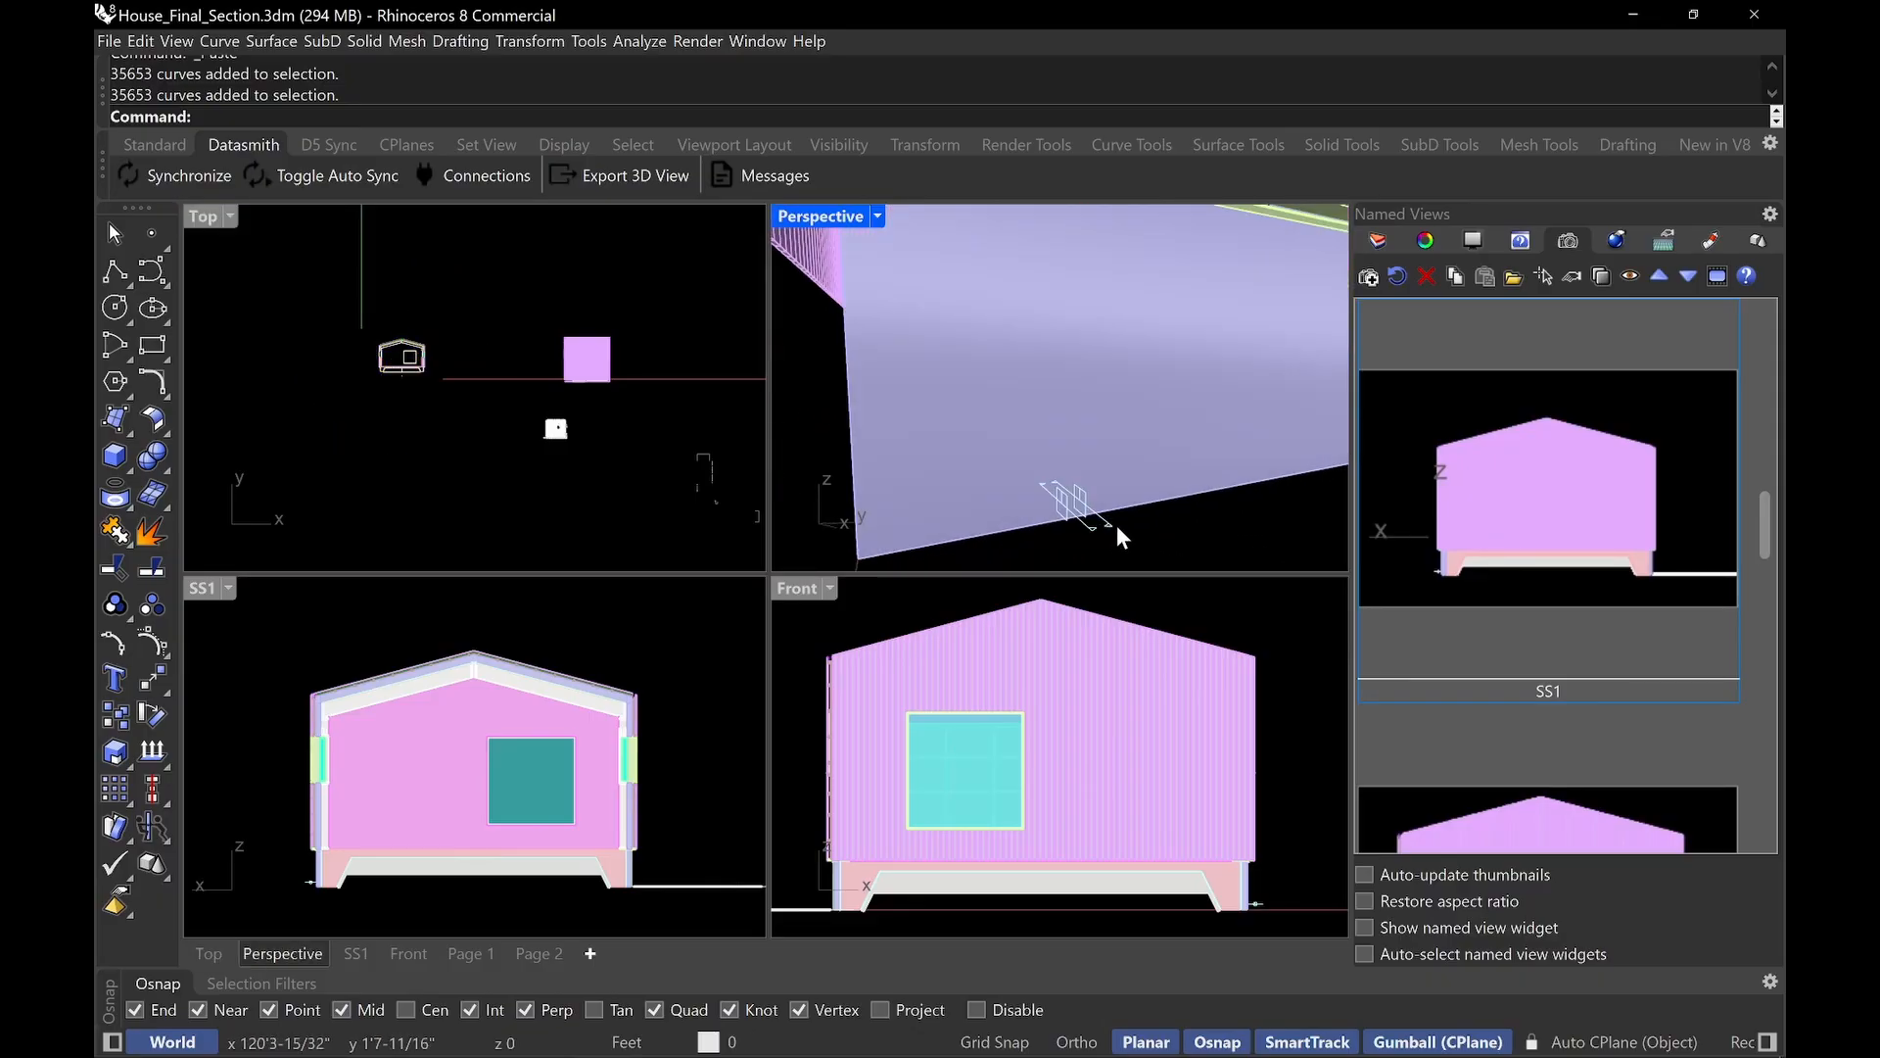
click(1117, 522)
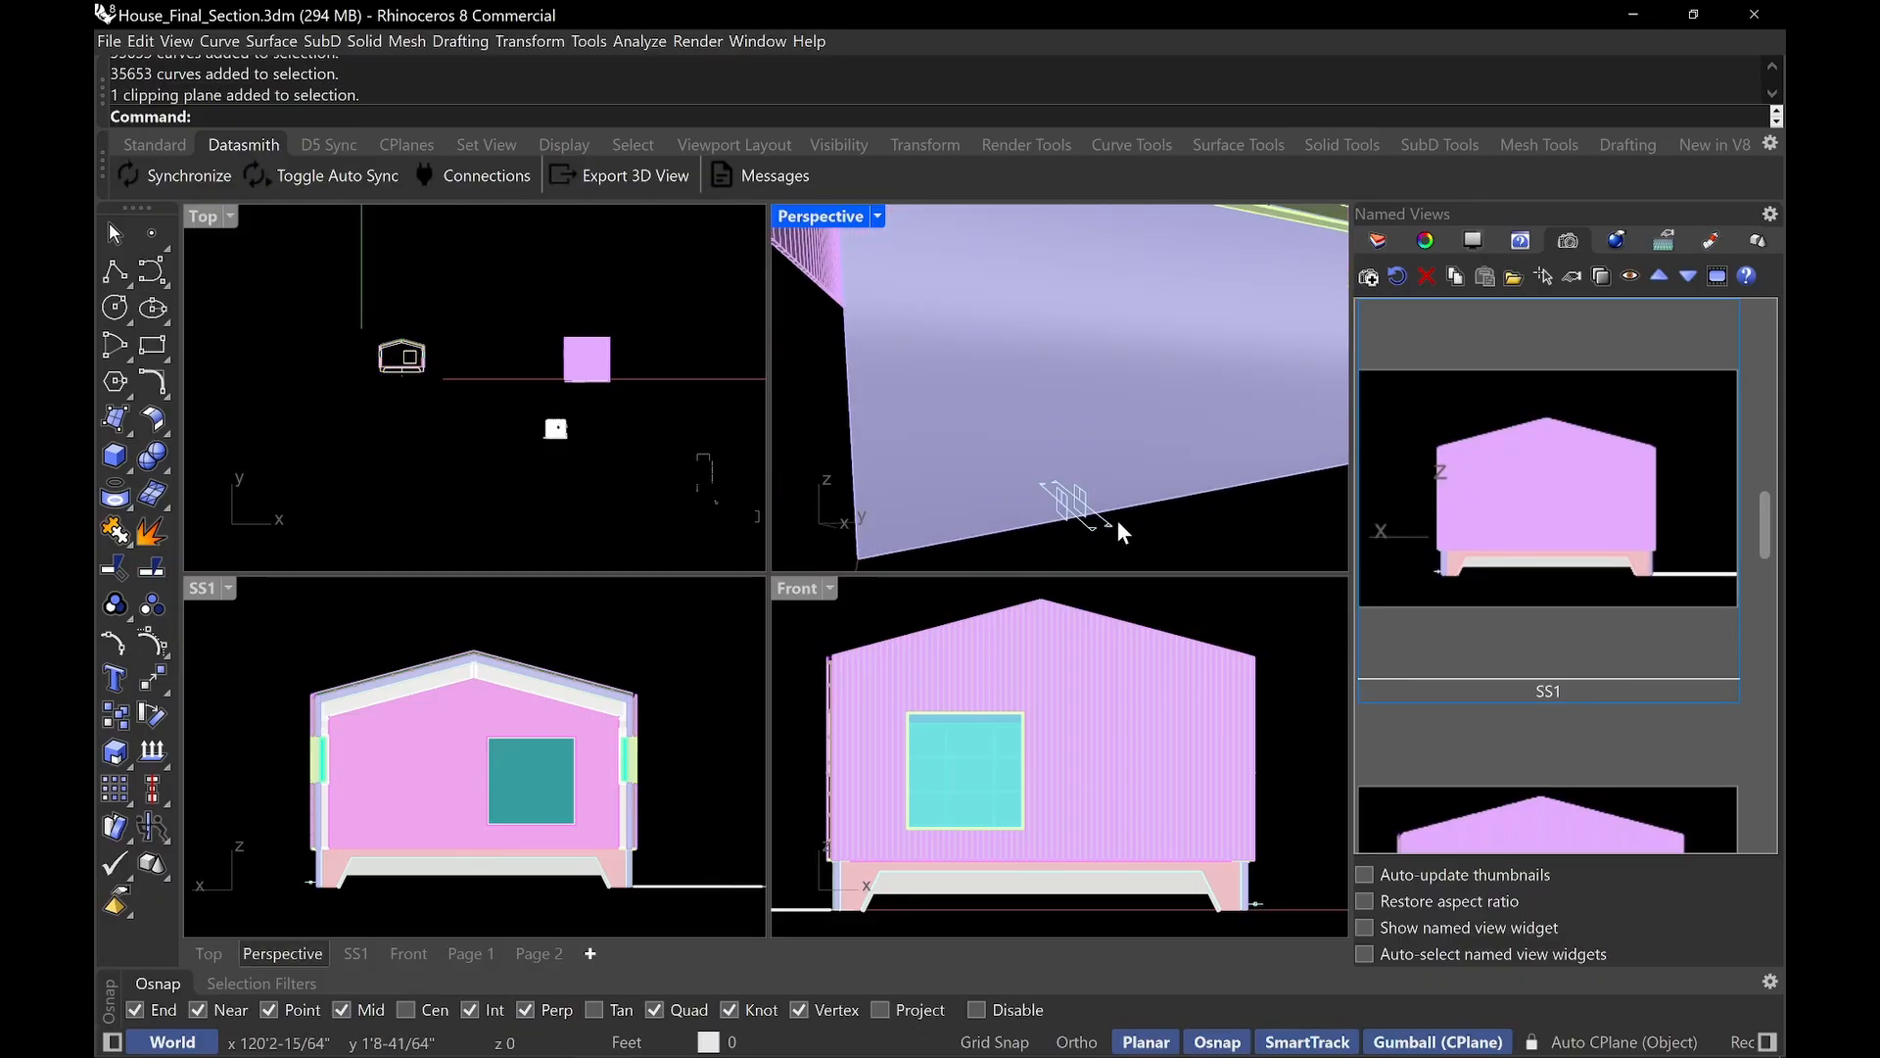
click(1426, 240)
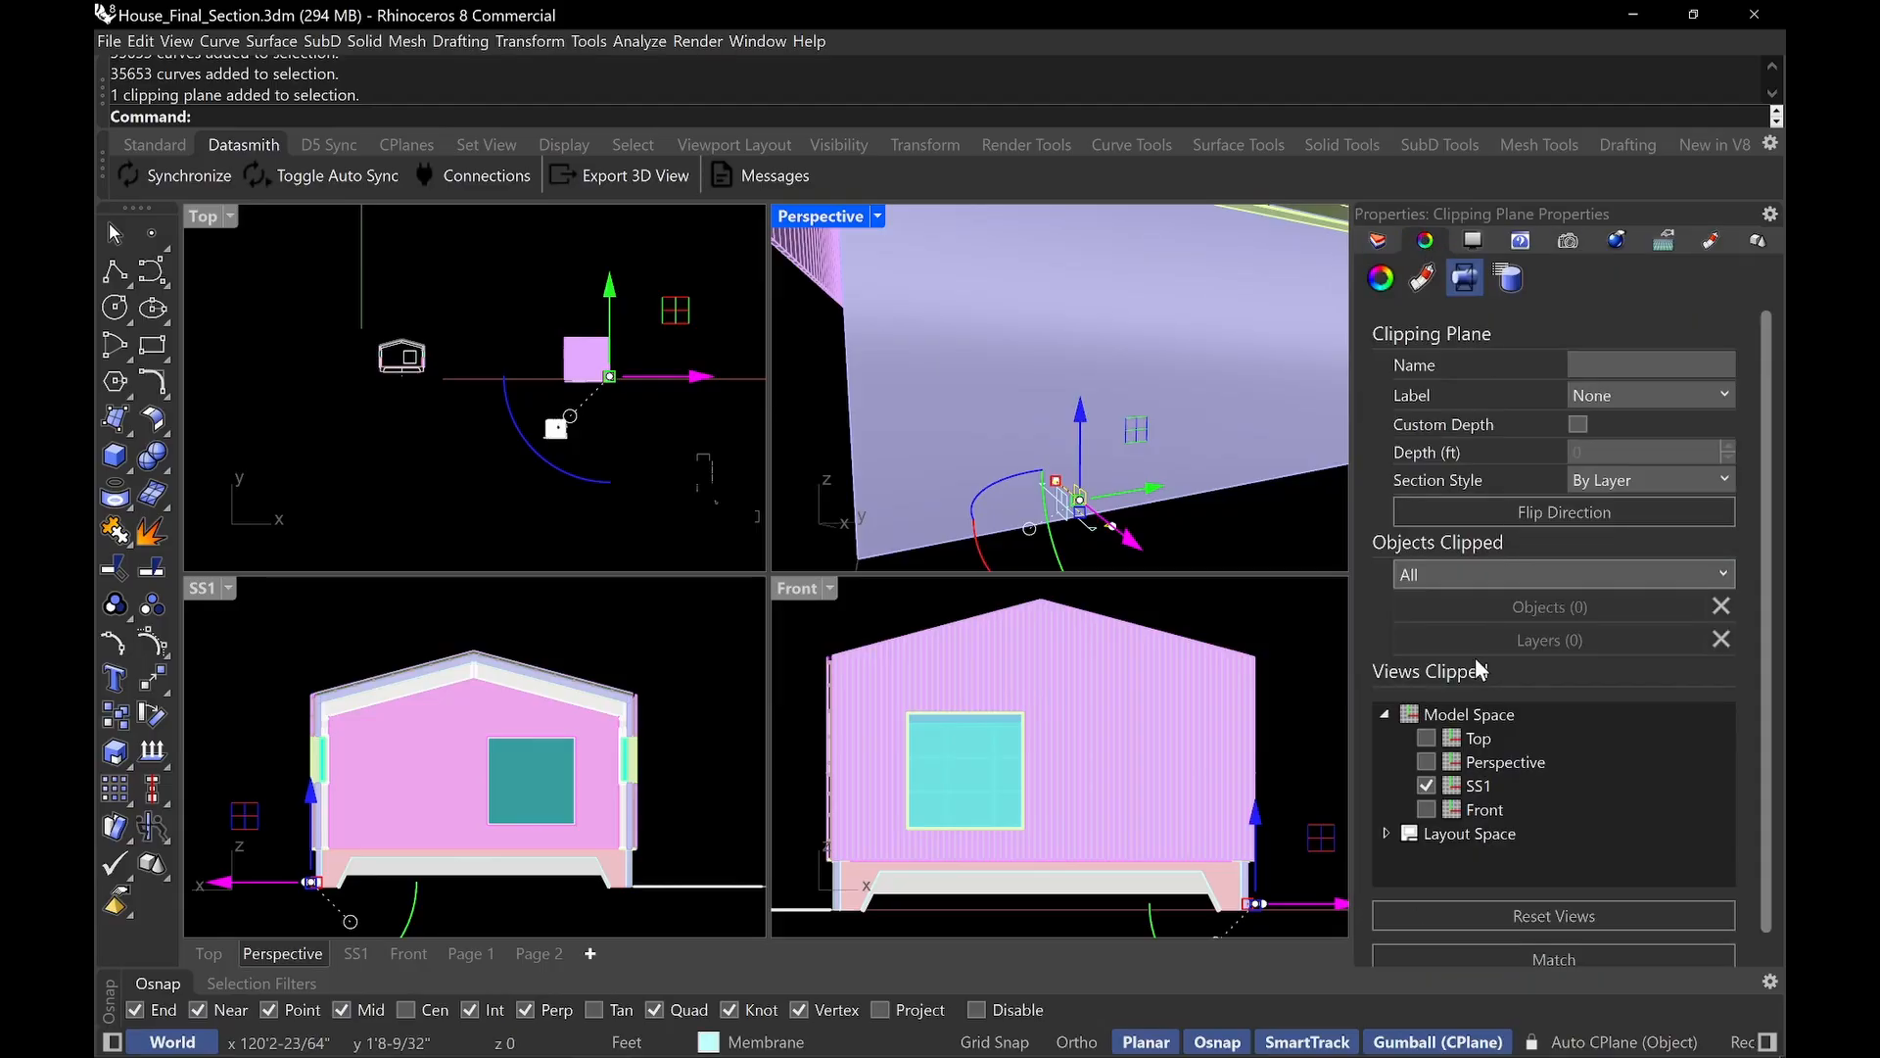
click(1425, 762)
click(1425, 762)
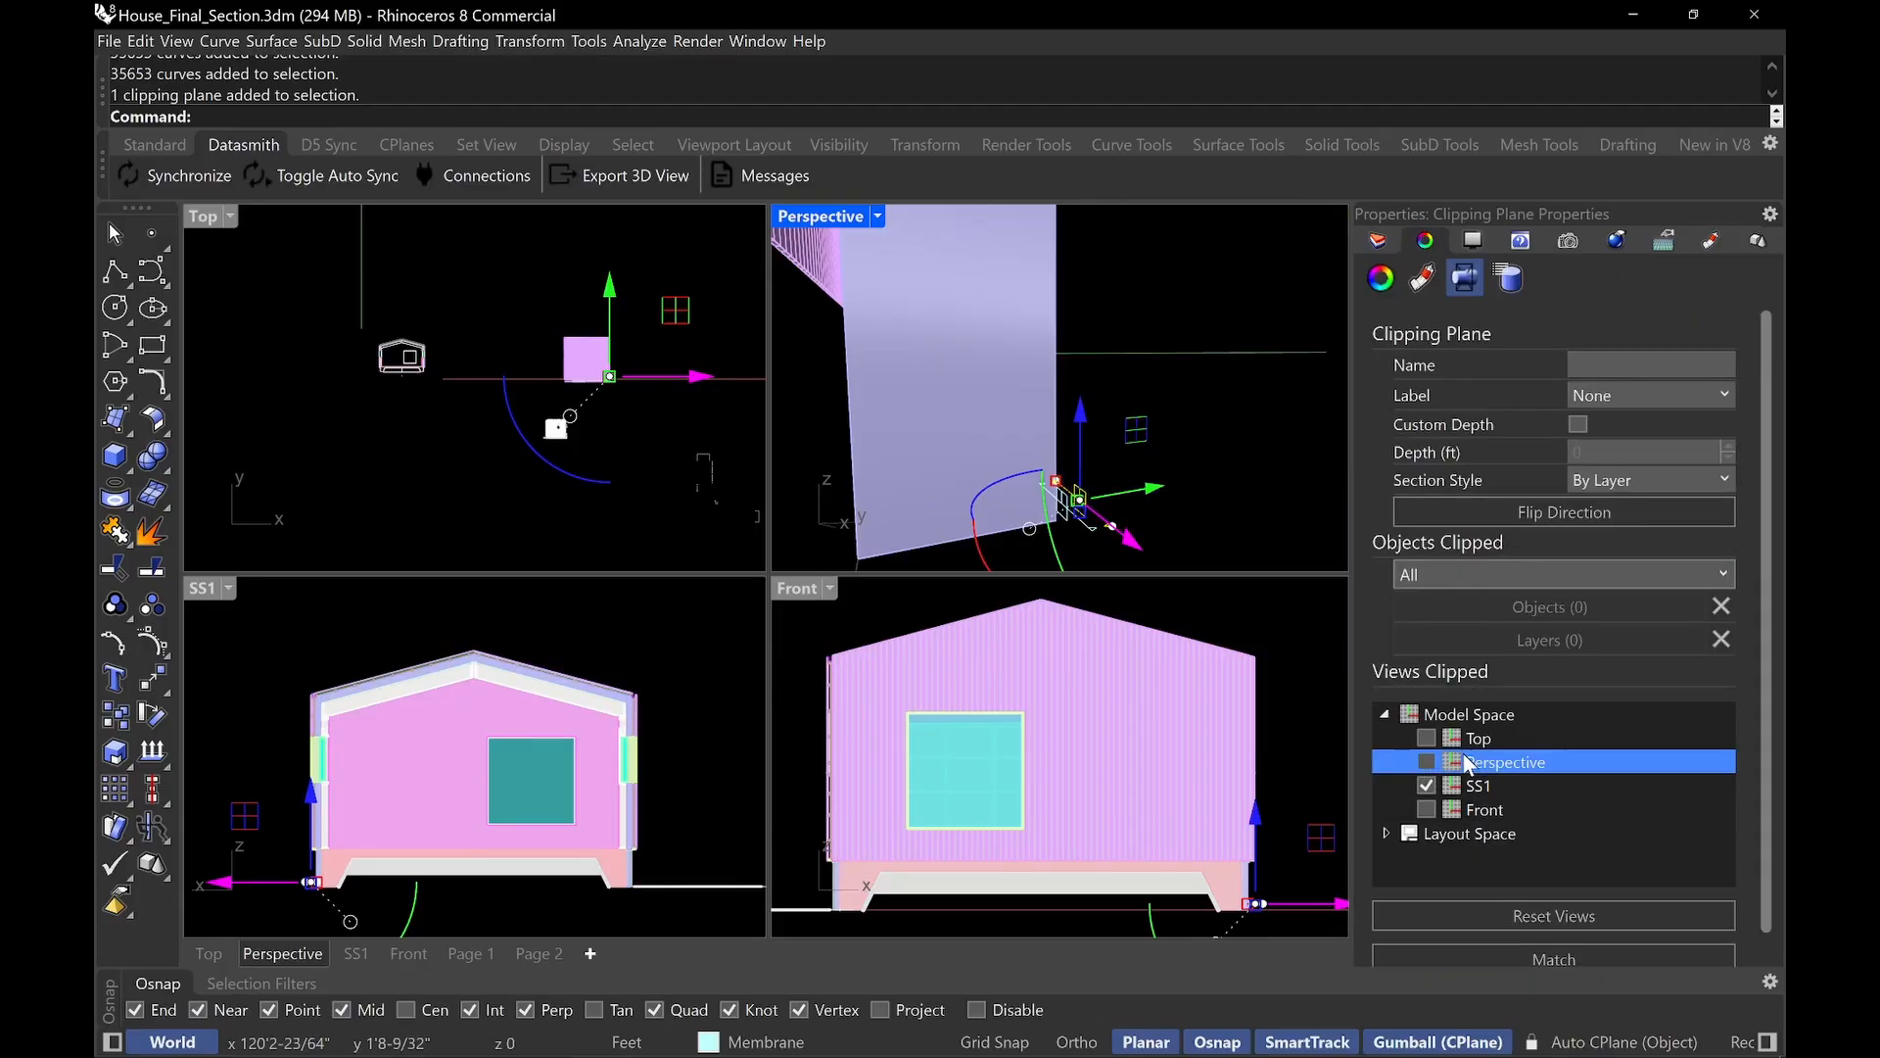
Examine the cut wall, roof and window assembly from several angles in the Perspective view.
right_drag(1173, 360, 1155, 313)
right_drag(1059, 477, 1057, 296)
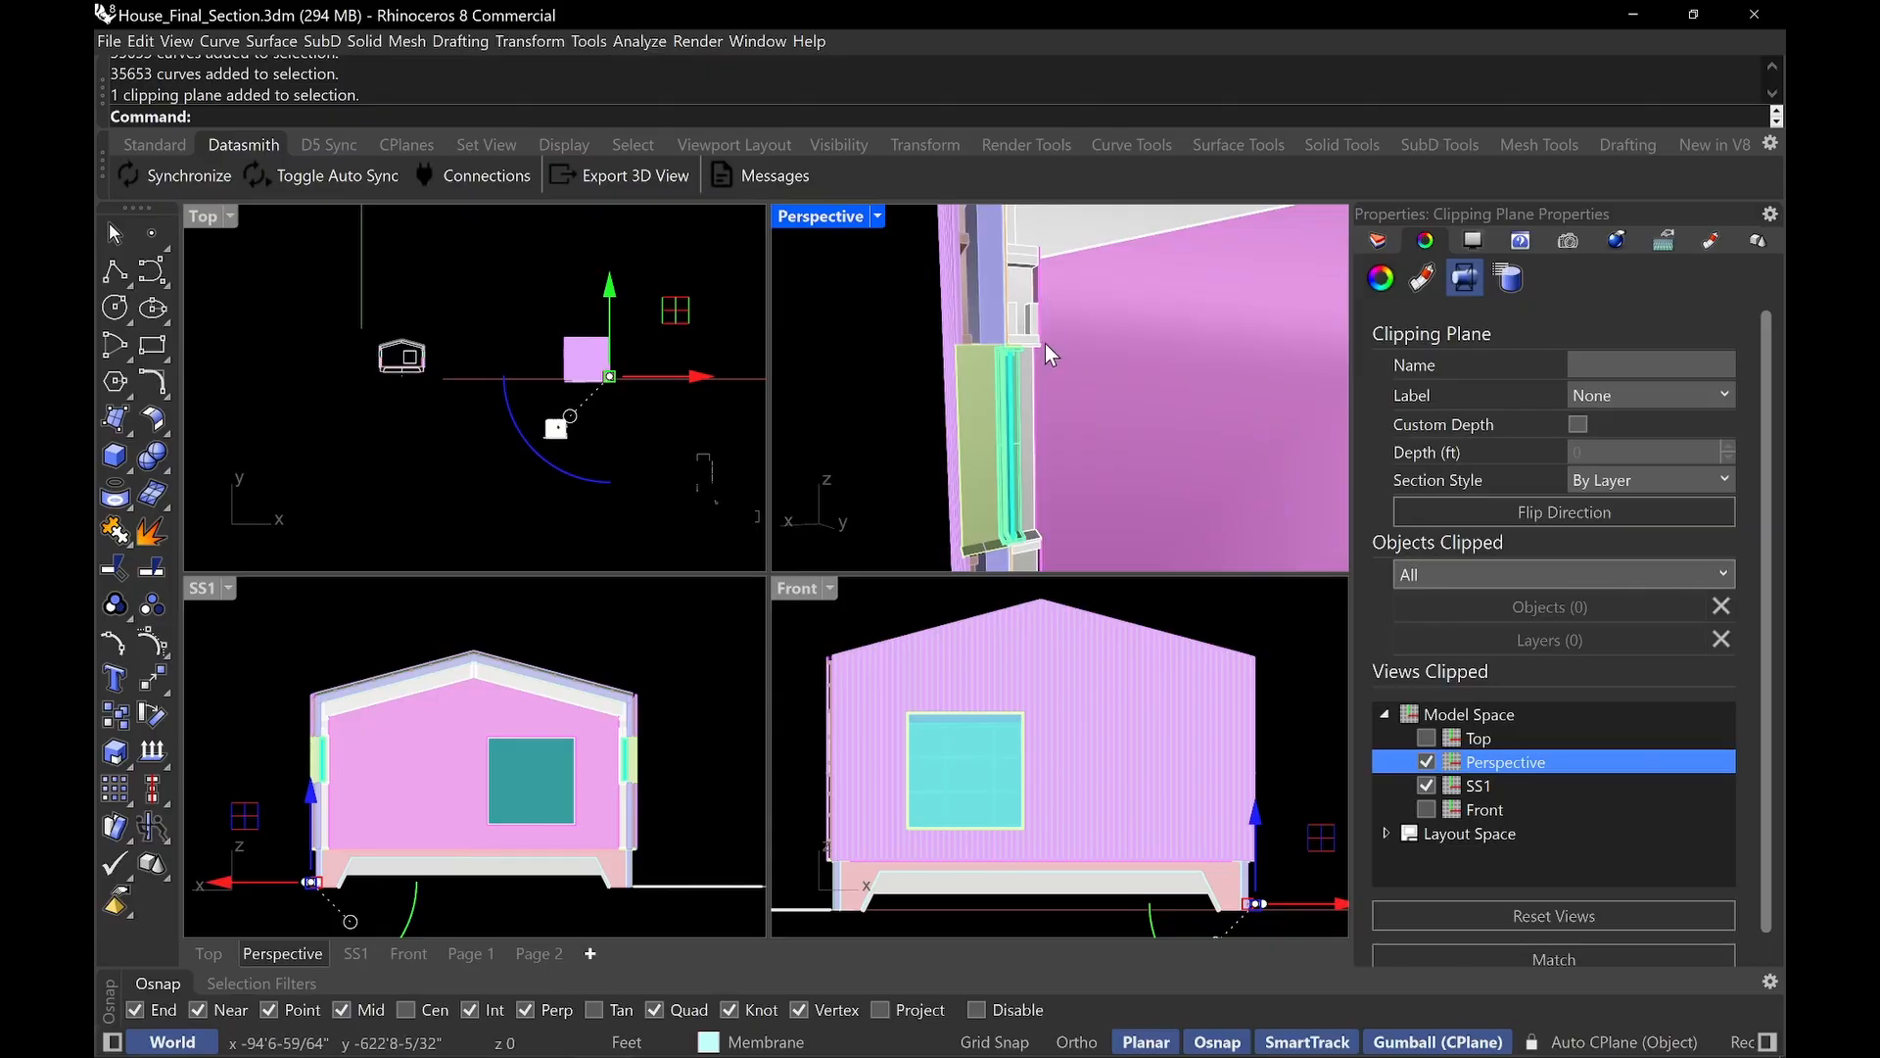
right_drag(1036, 455, 1005, 350)
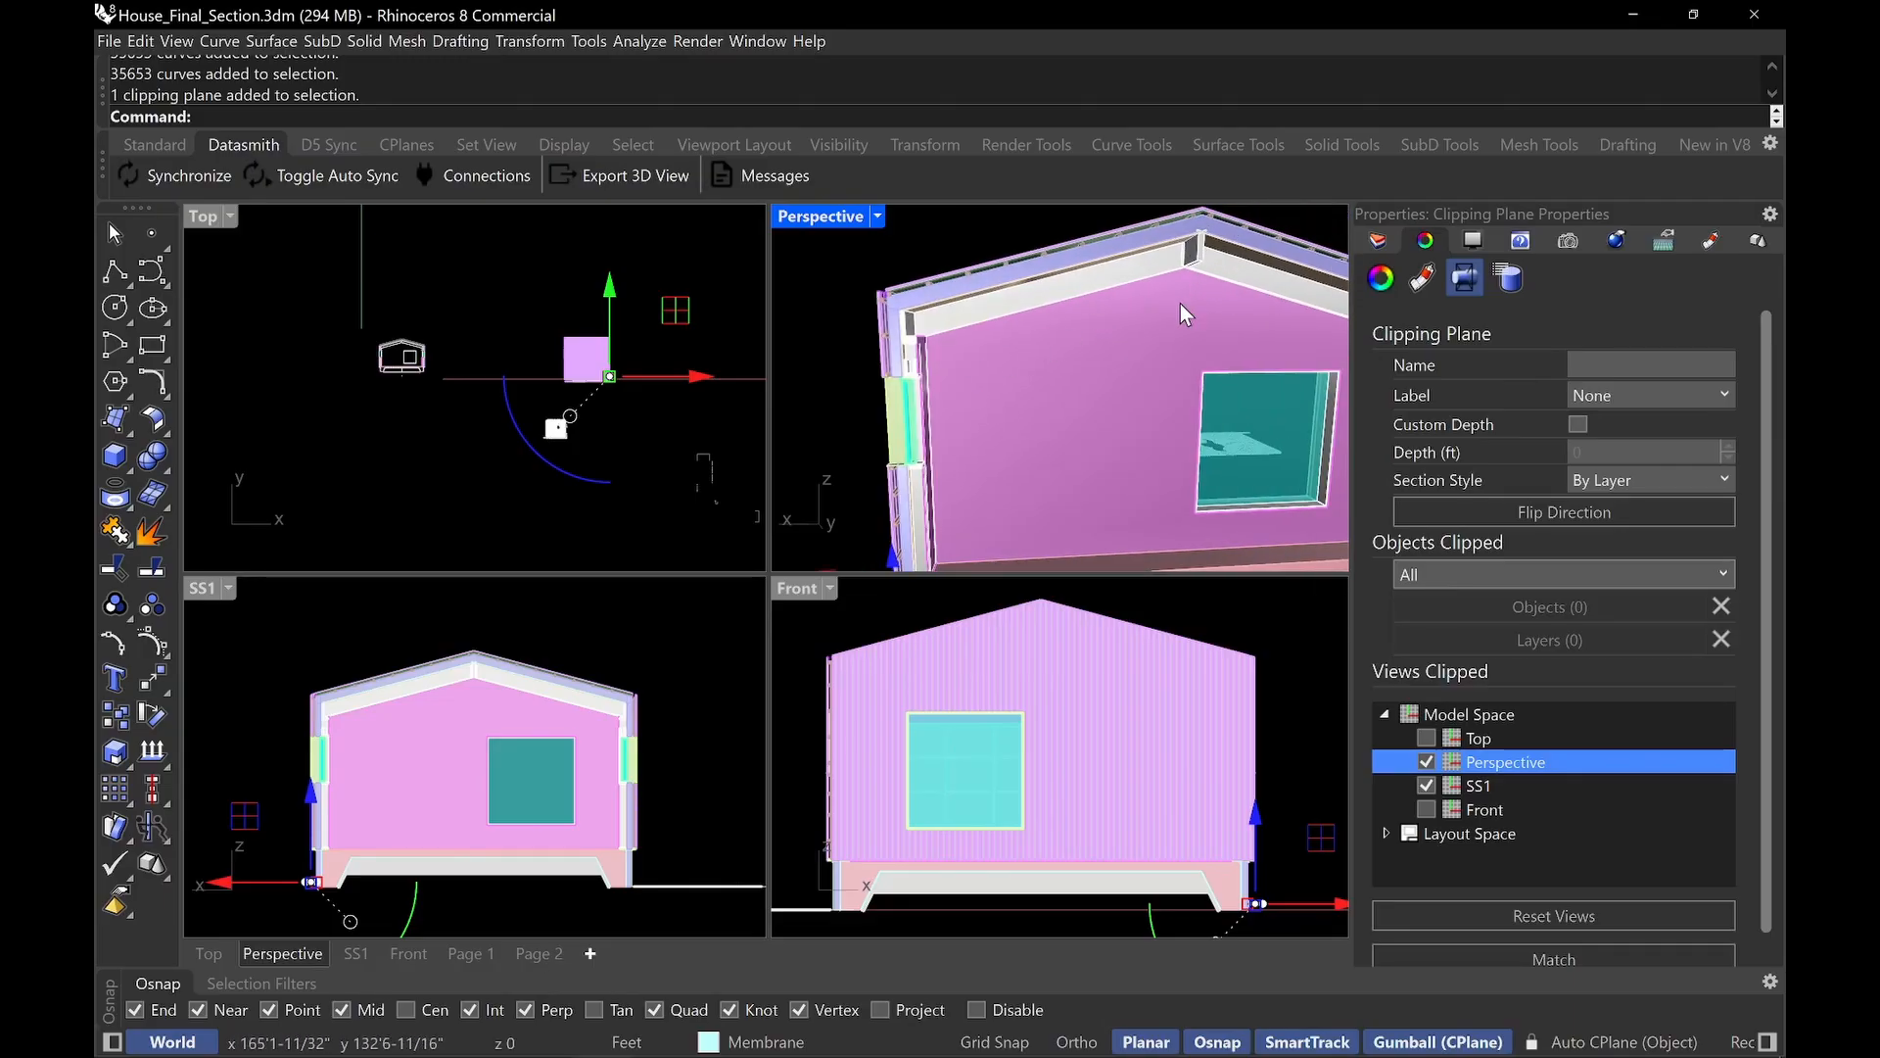
mouse_move(1179, 304)
shift+right_down()
mouse_move(1200, 312)
mouse_move(1166, 309)
shift+right_up()
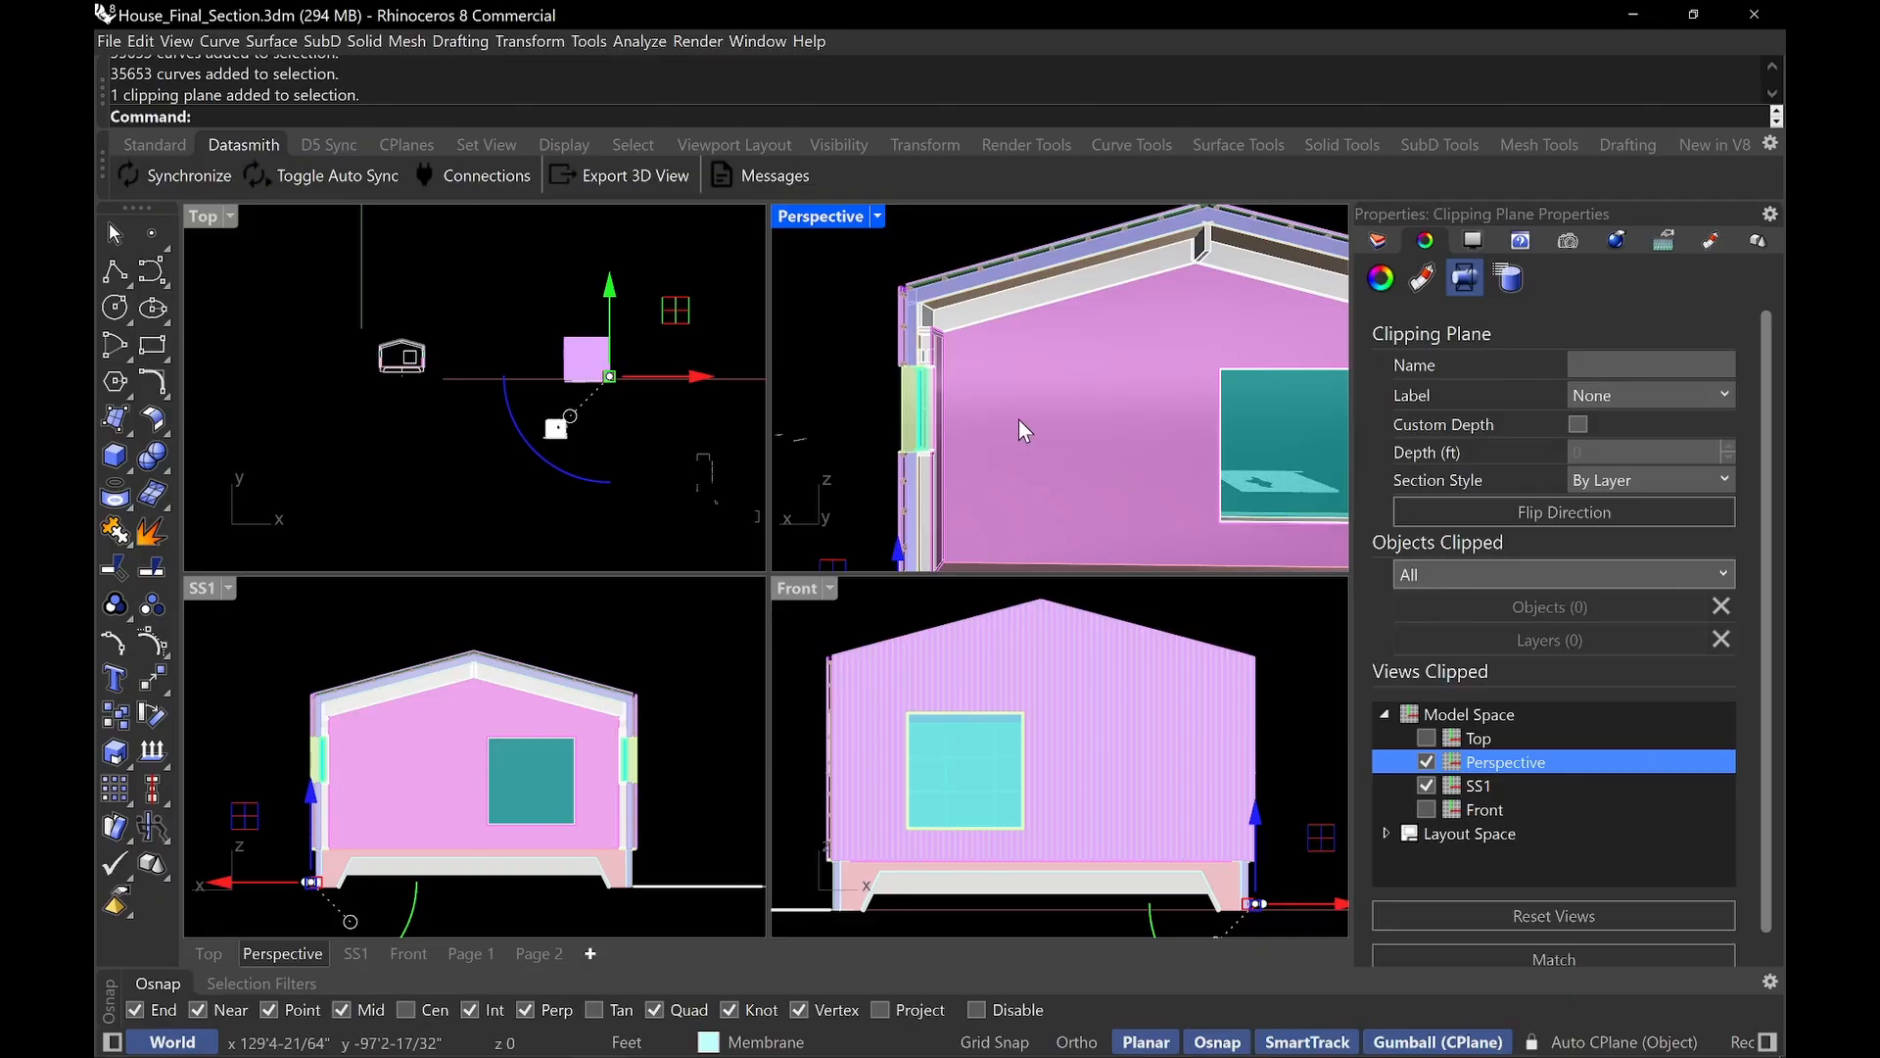
right_drag(1018, 419, 903, 554)
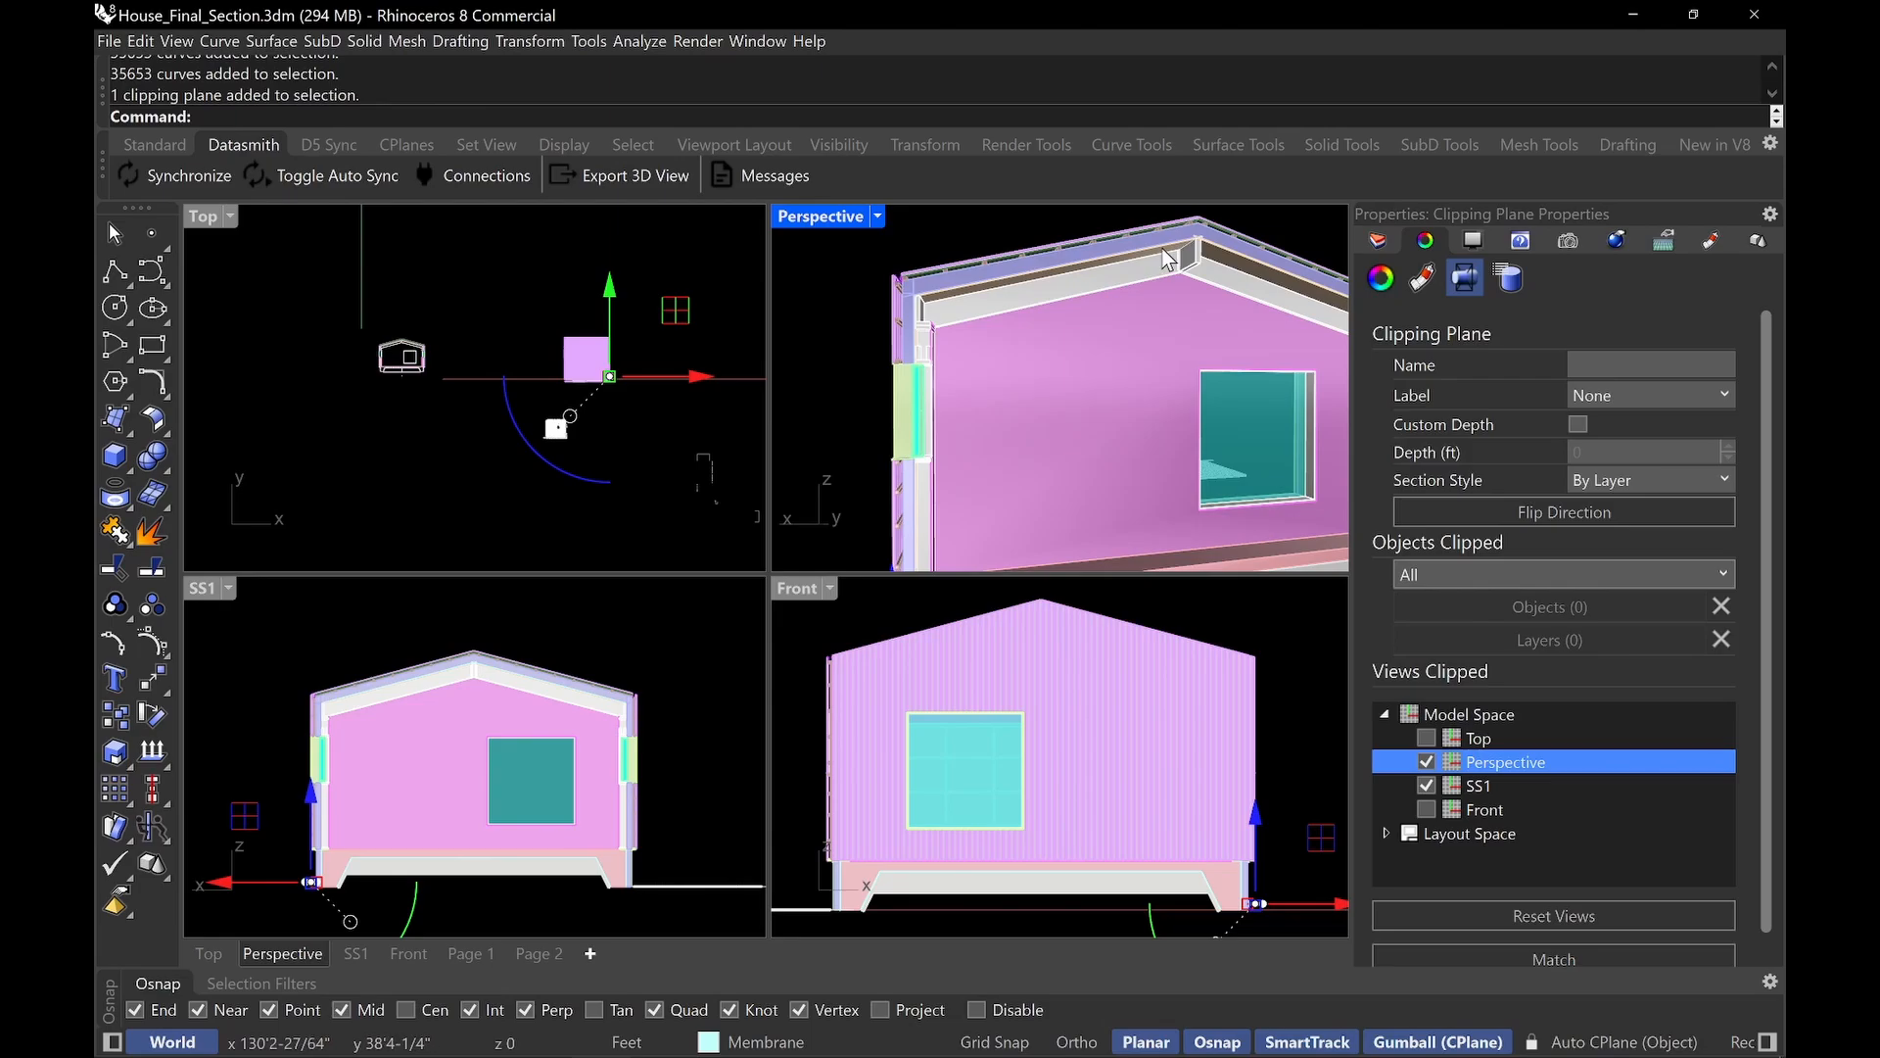
shift+right_drag(1078, 412, 950, 441)
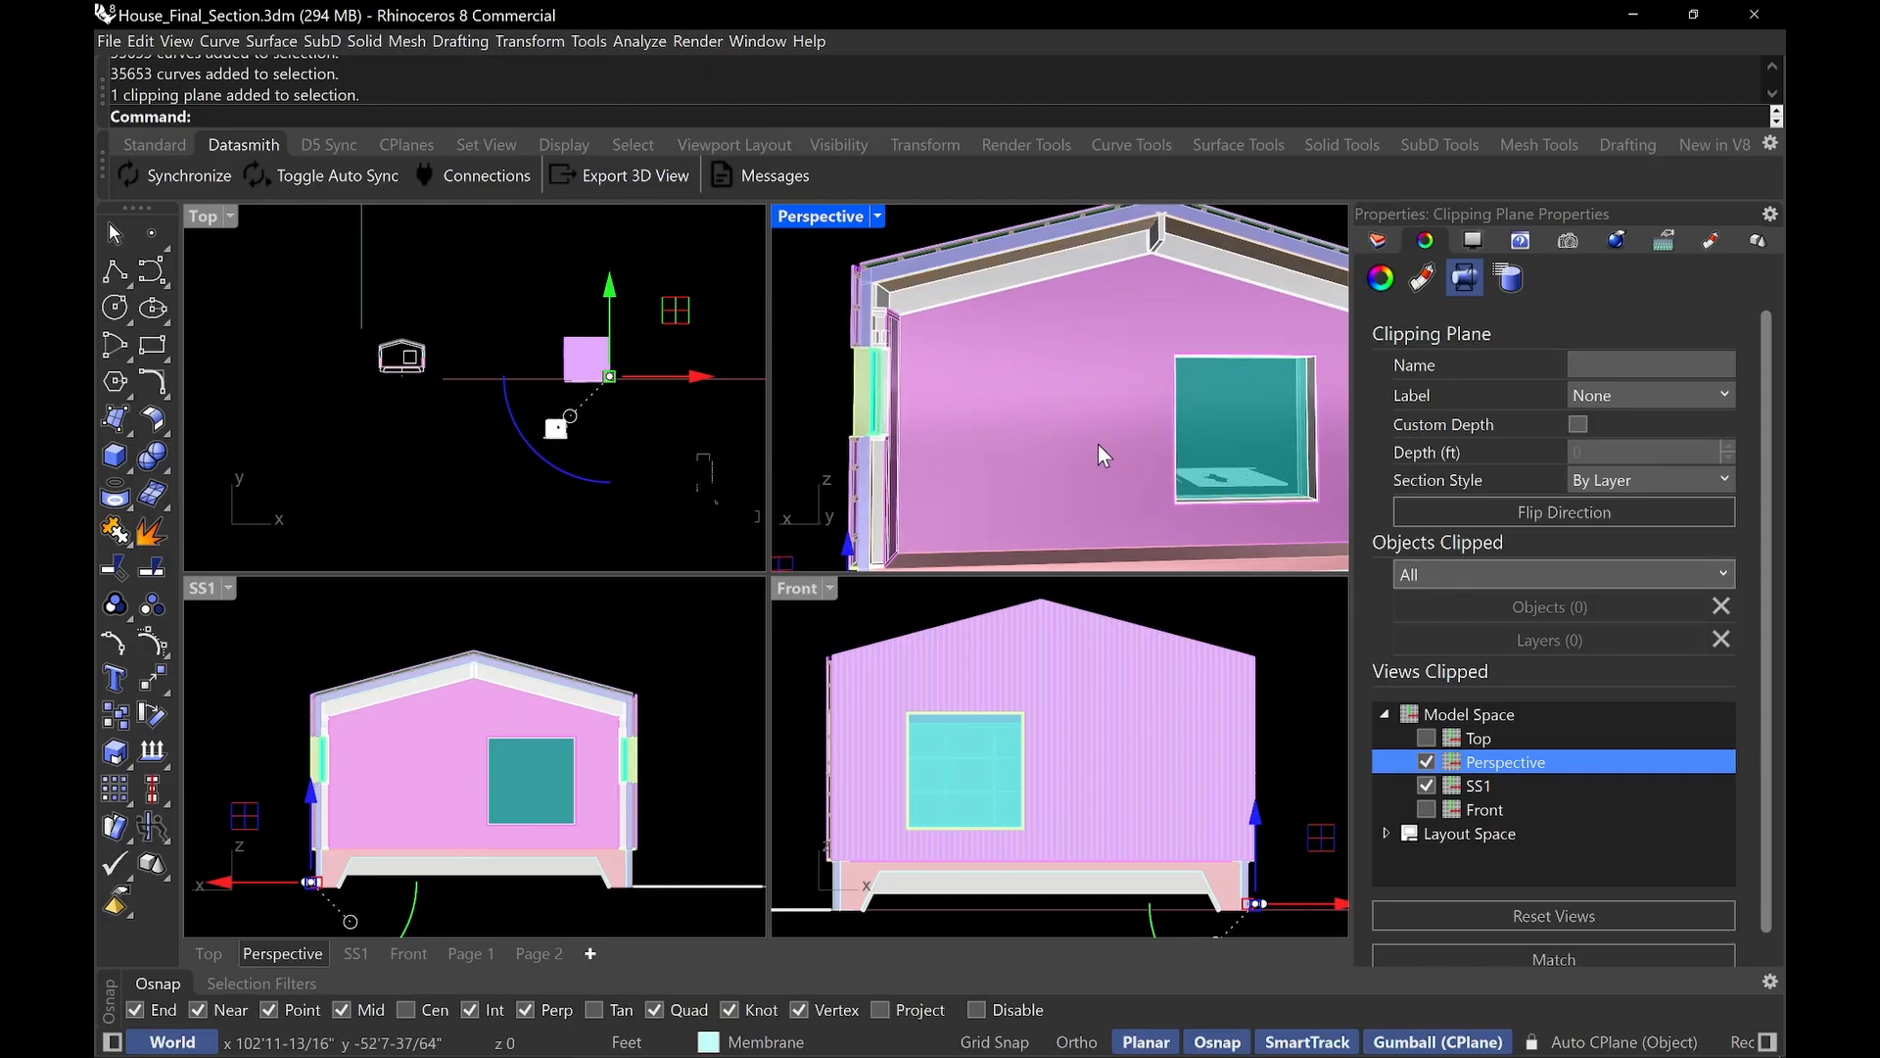
right_drag(1091, 437, 1087, 436)
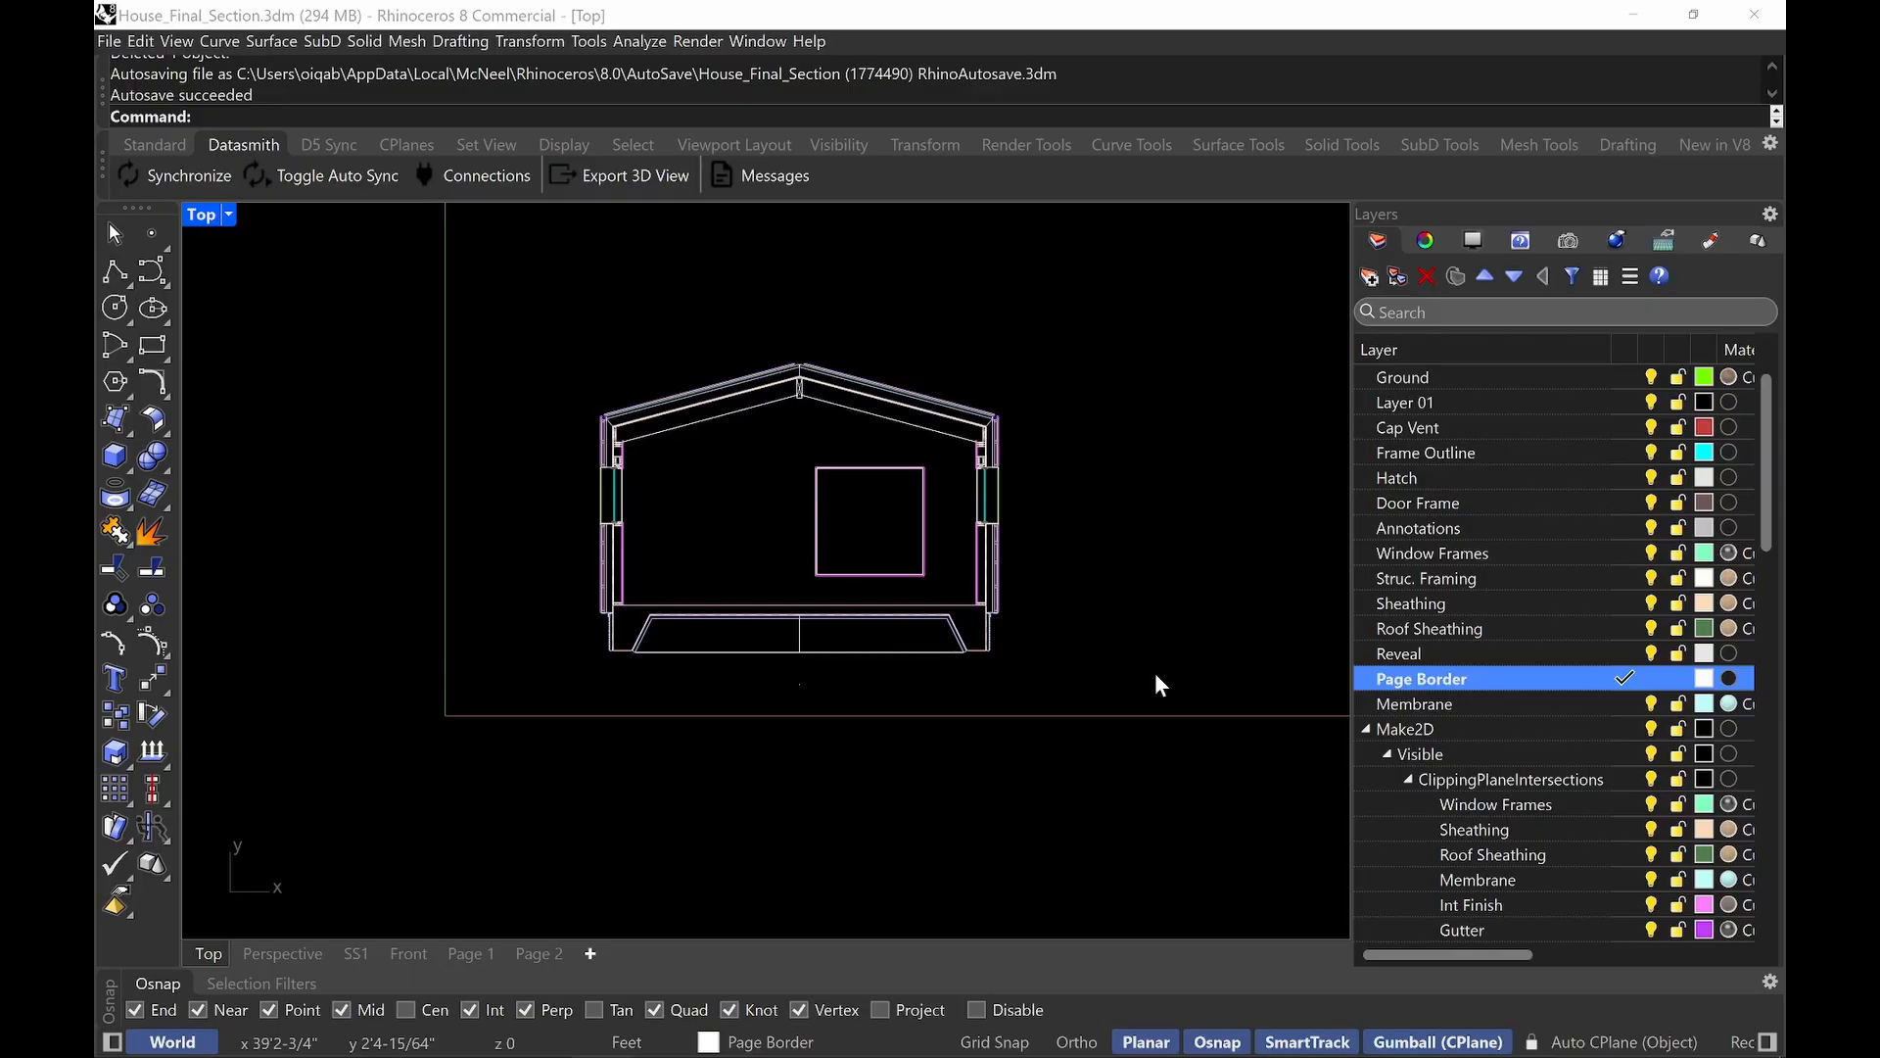
Draw a center-based rectangle 2 by 3 feet below the section drawing on the Page Border layer.
text(Rectangle)
key(Return)
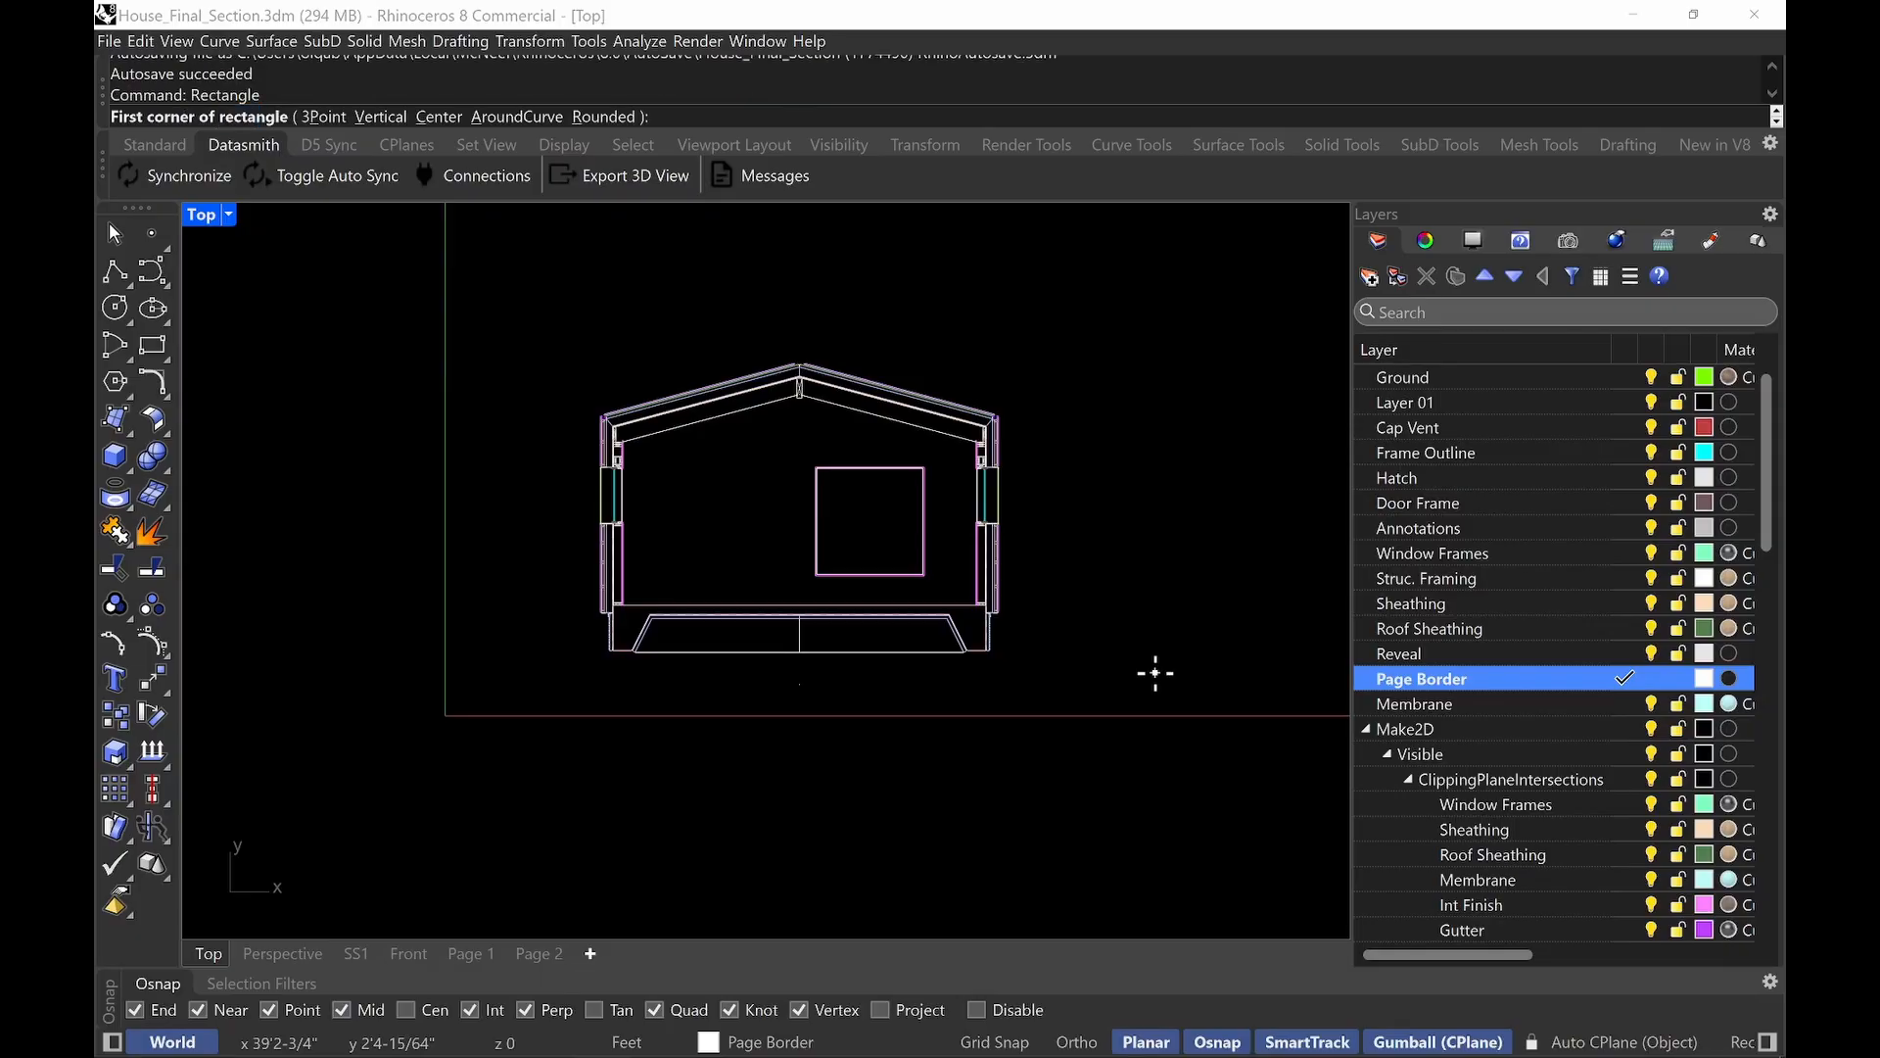
click(438, 117)
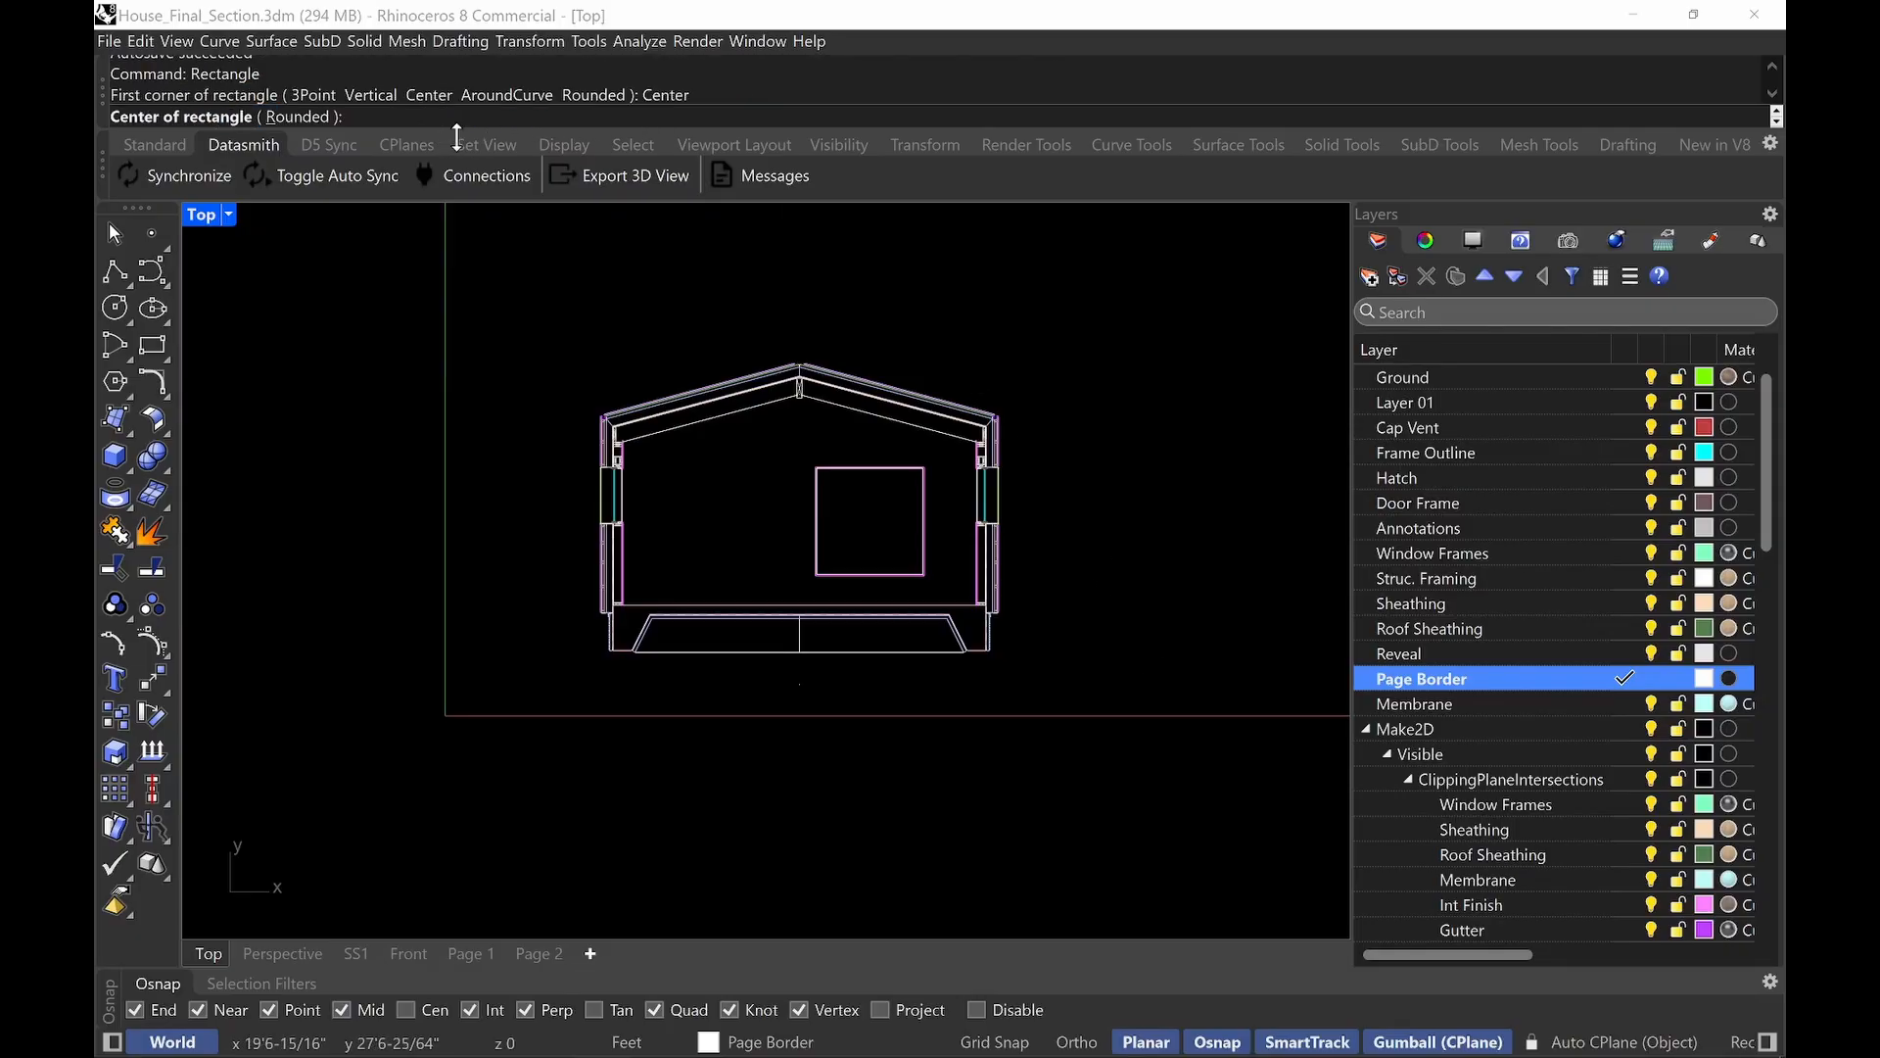
click(1012, 745)
text(2)
key(Return)
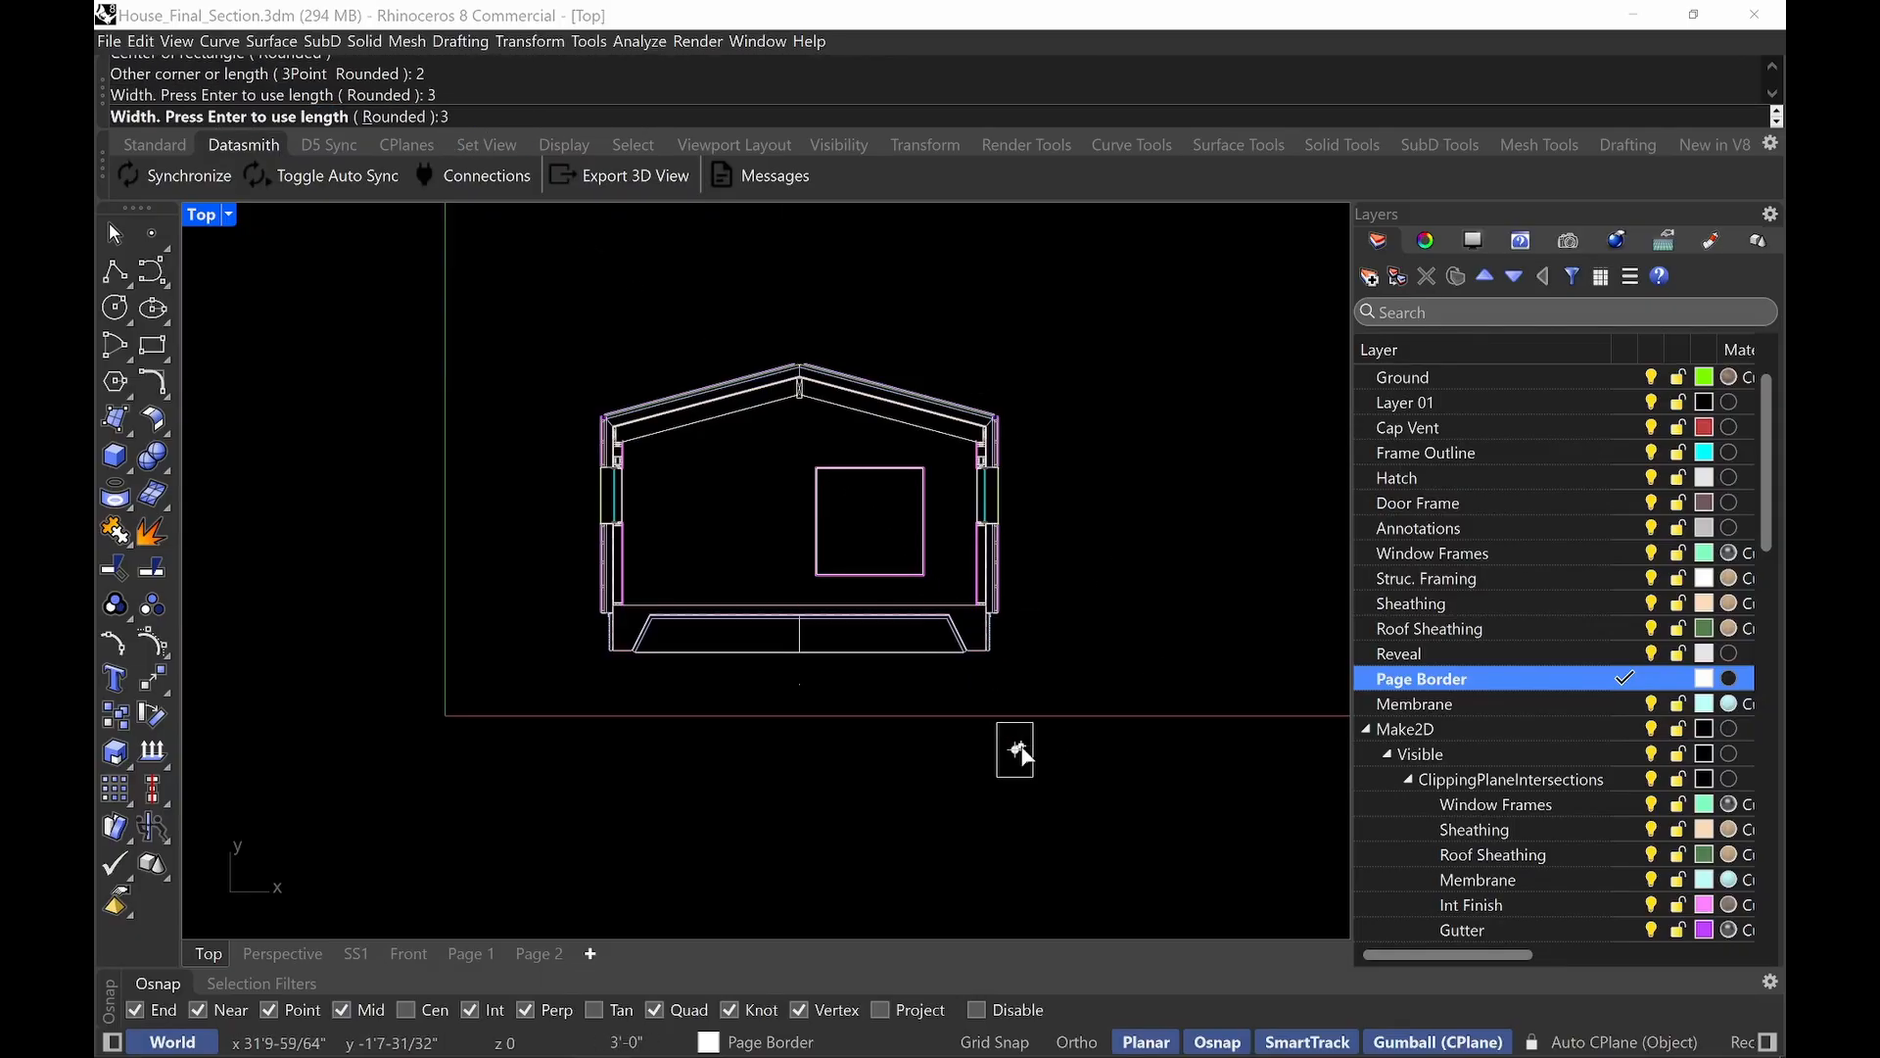
text(3)
key(Return)
Select the page border rectangle and rotate it 90 degrees into landscape orientation.
click(996, 761)
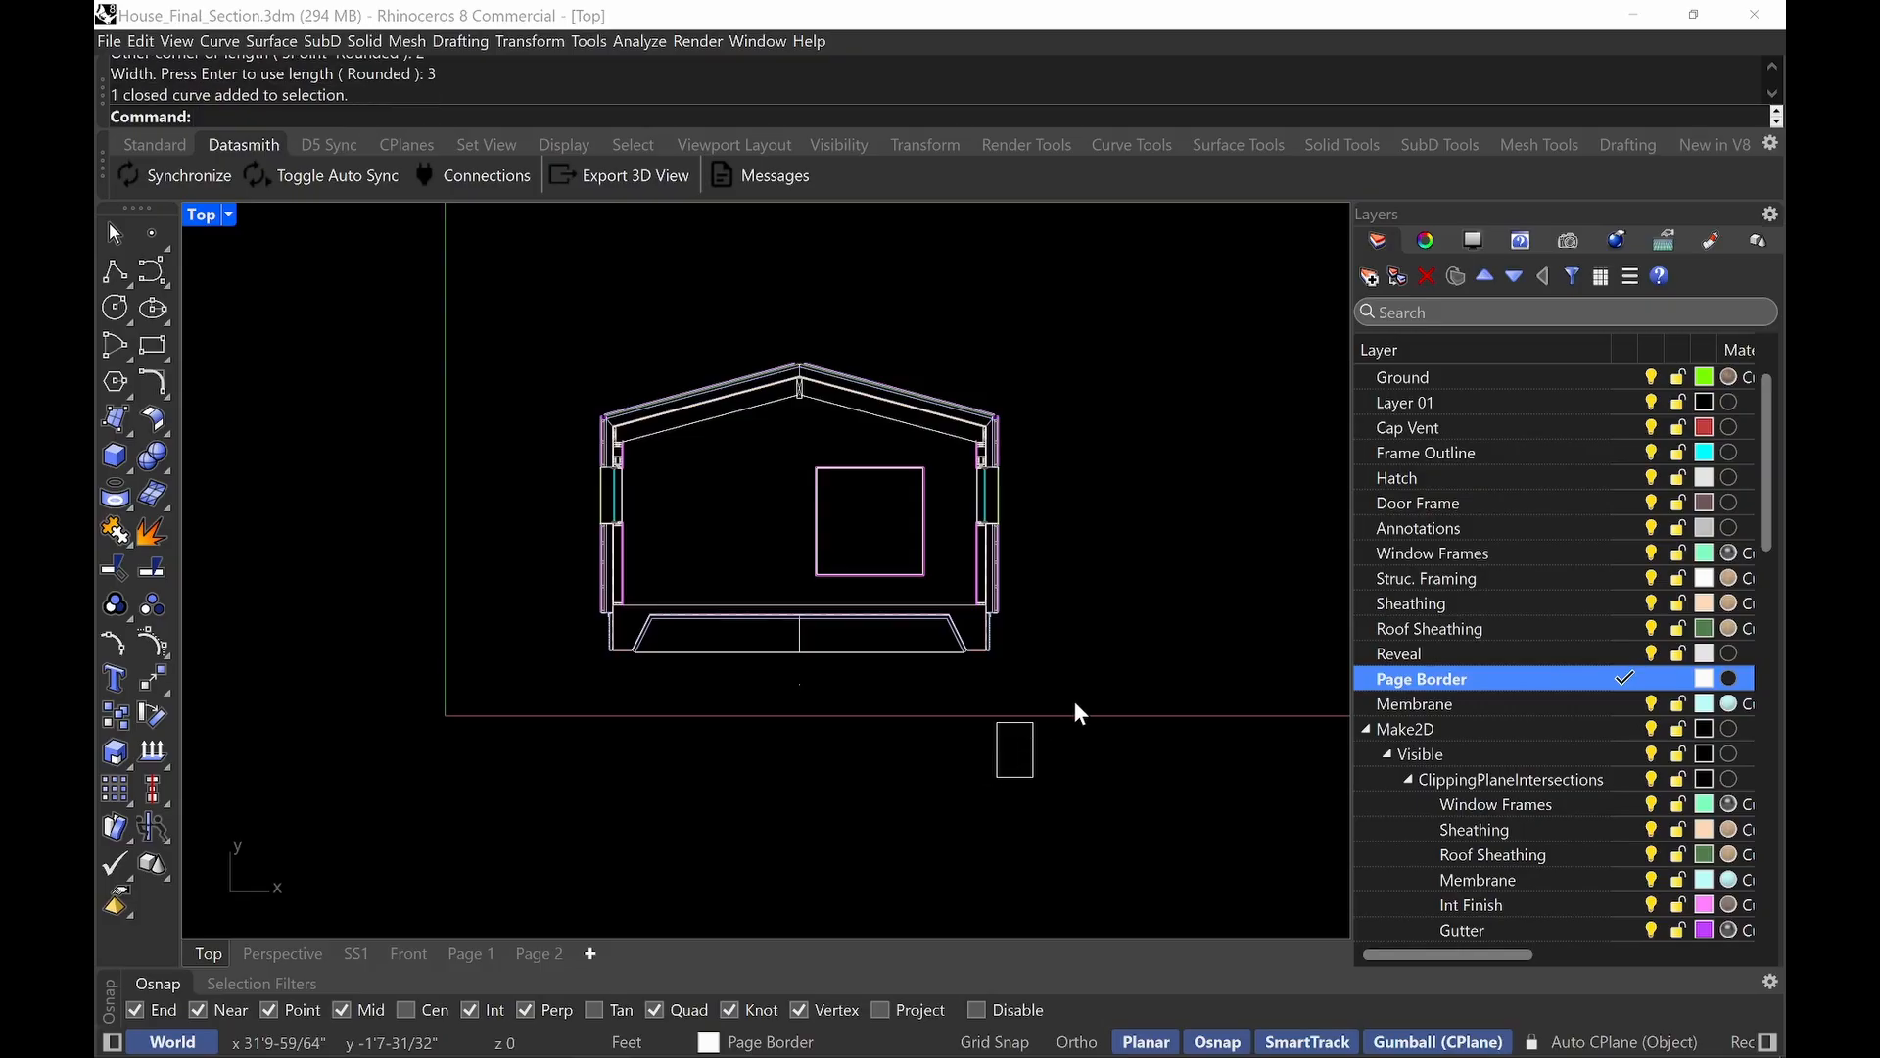
click(918, 816)
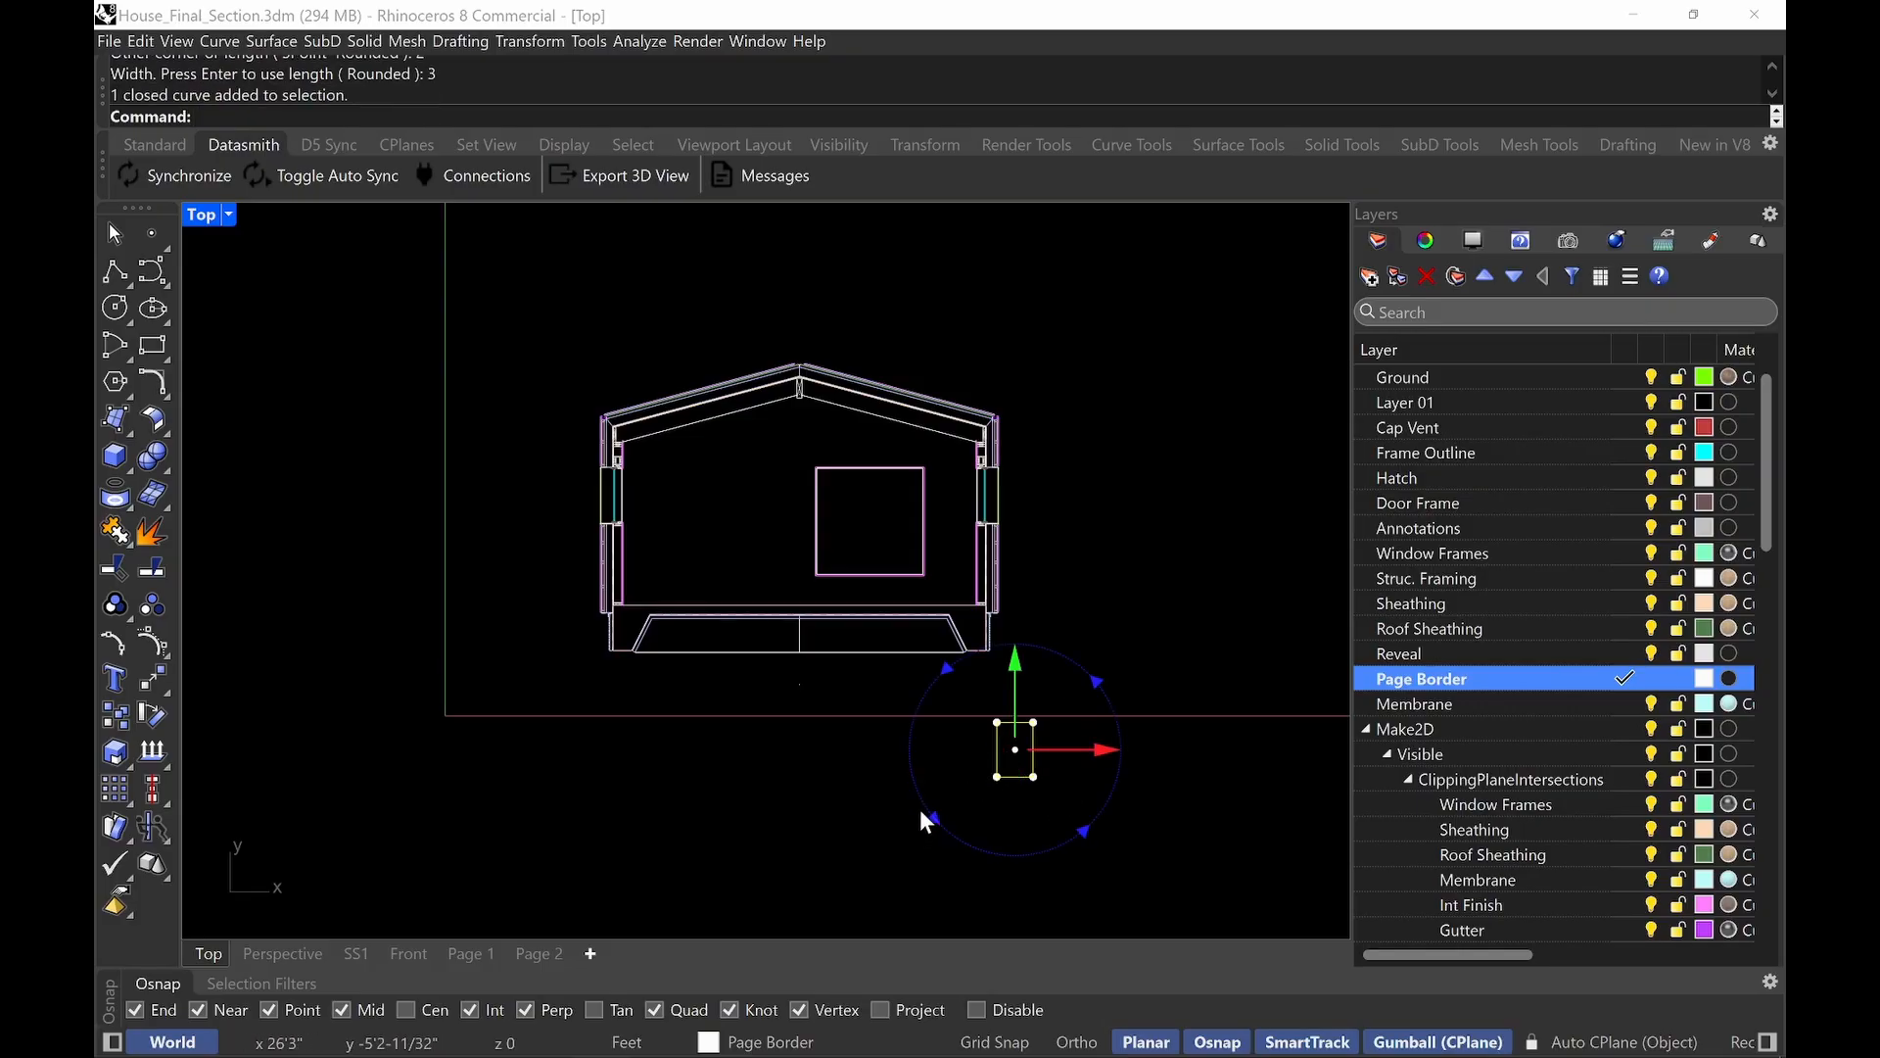
text(90)
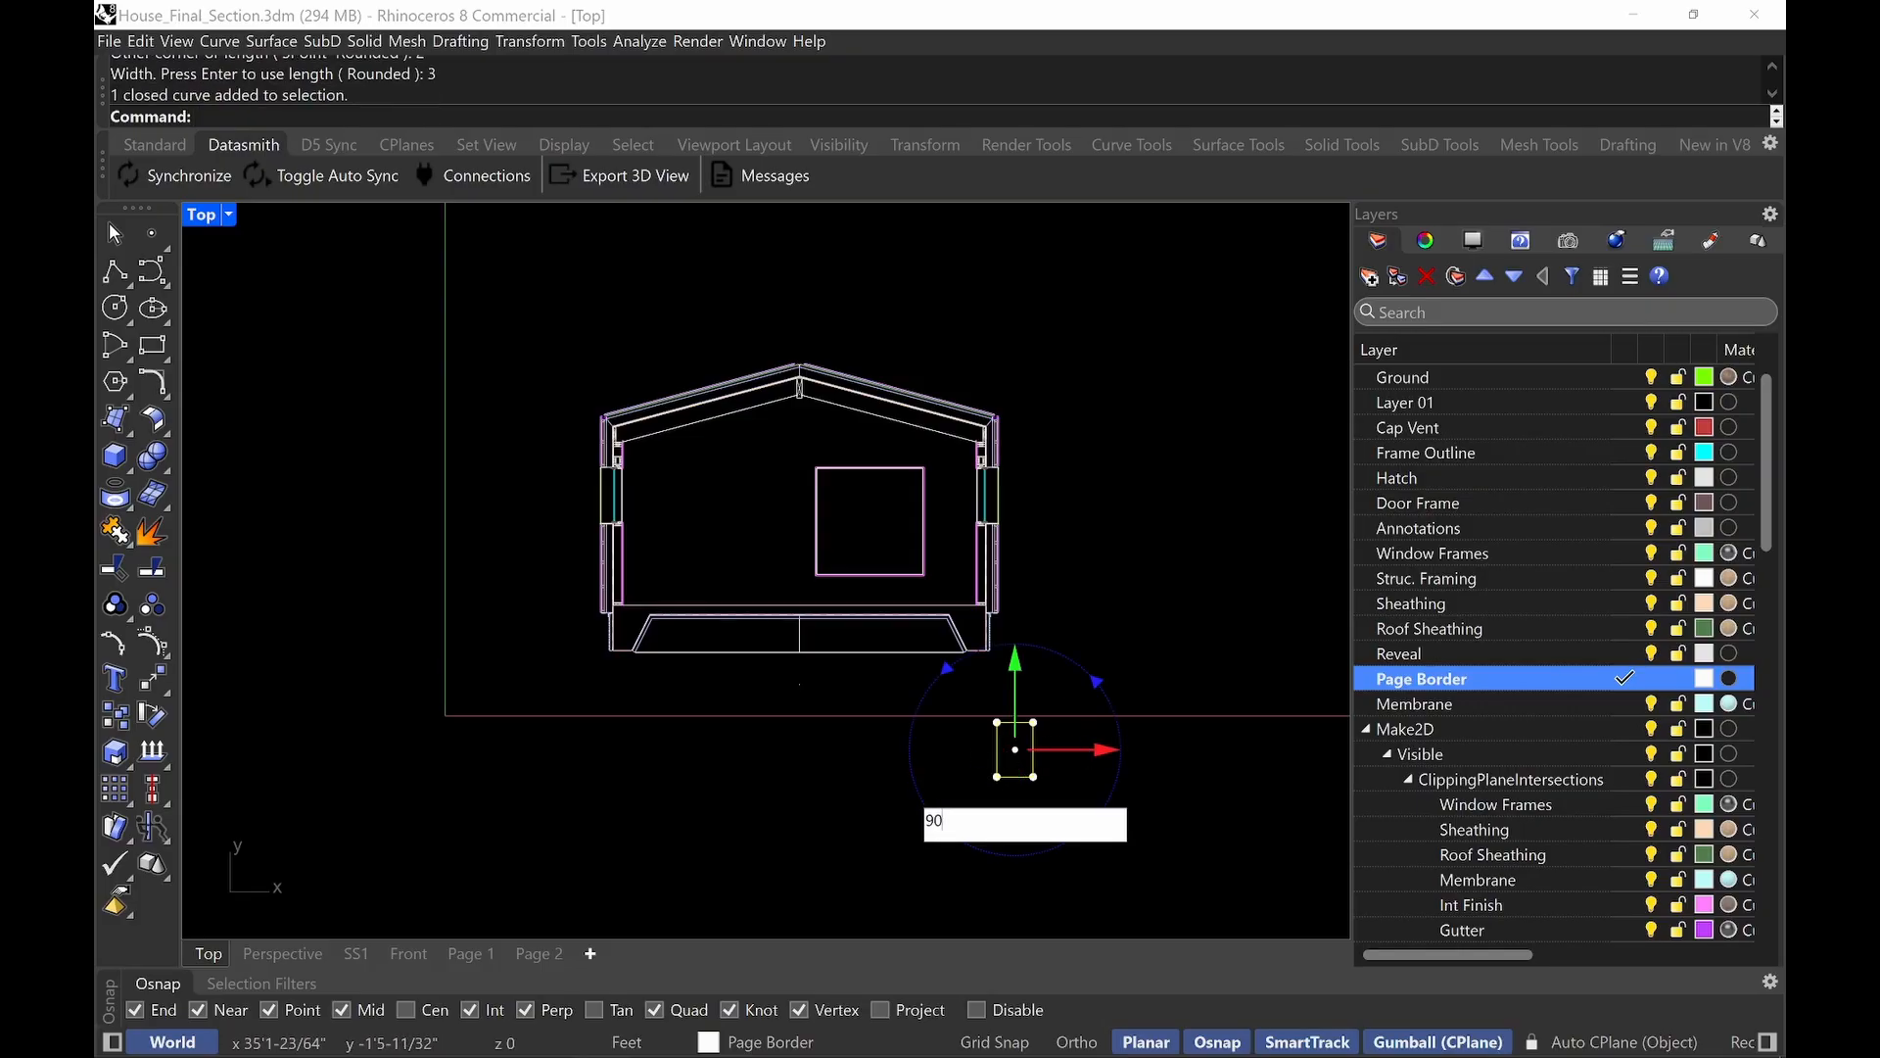
key(Return)
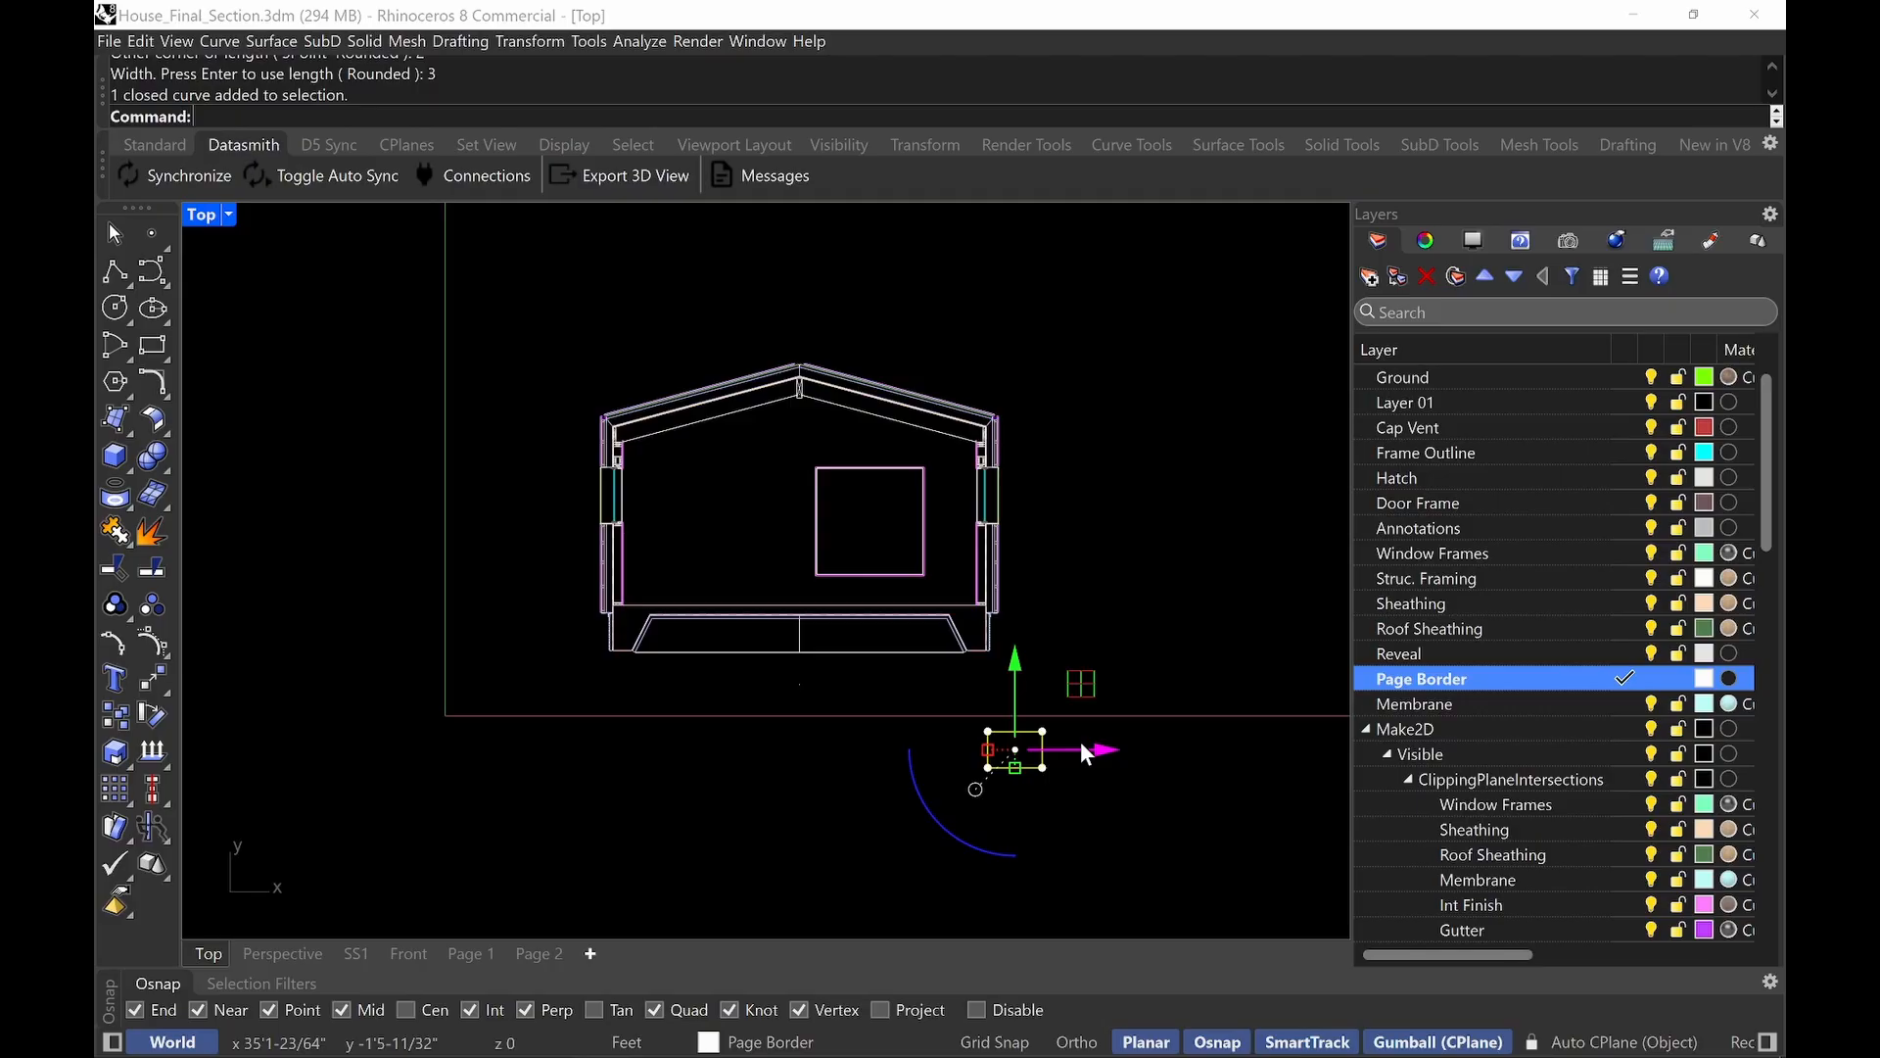
Undo the last scaling and scale the page border by a factor of 24 from its lower-left corner.
key(ctrl+z)
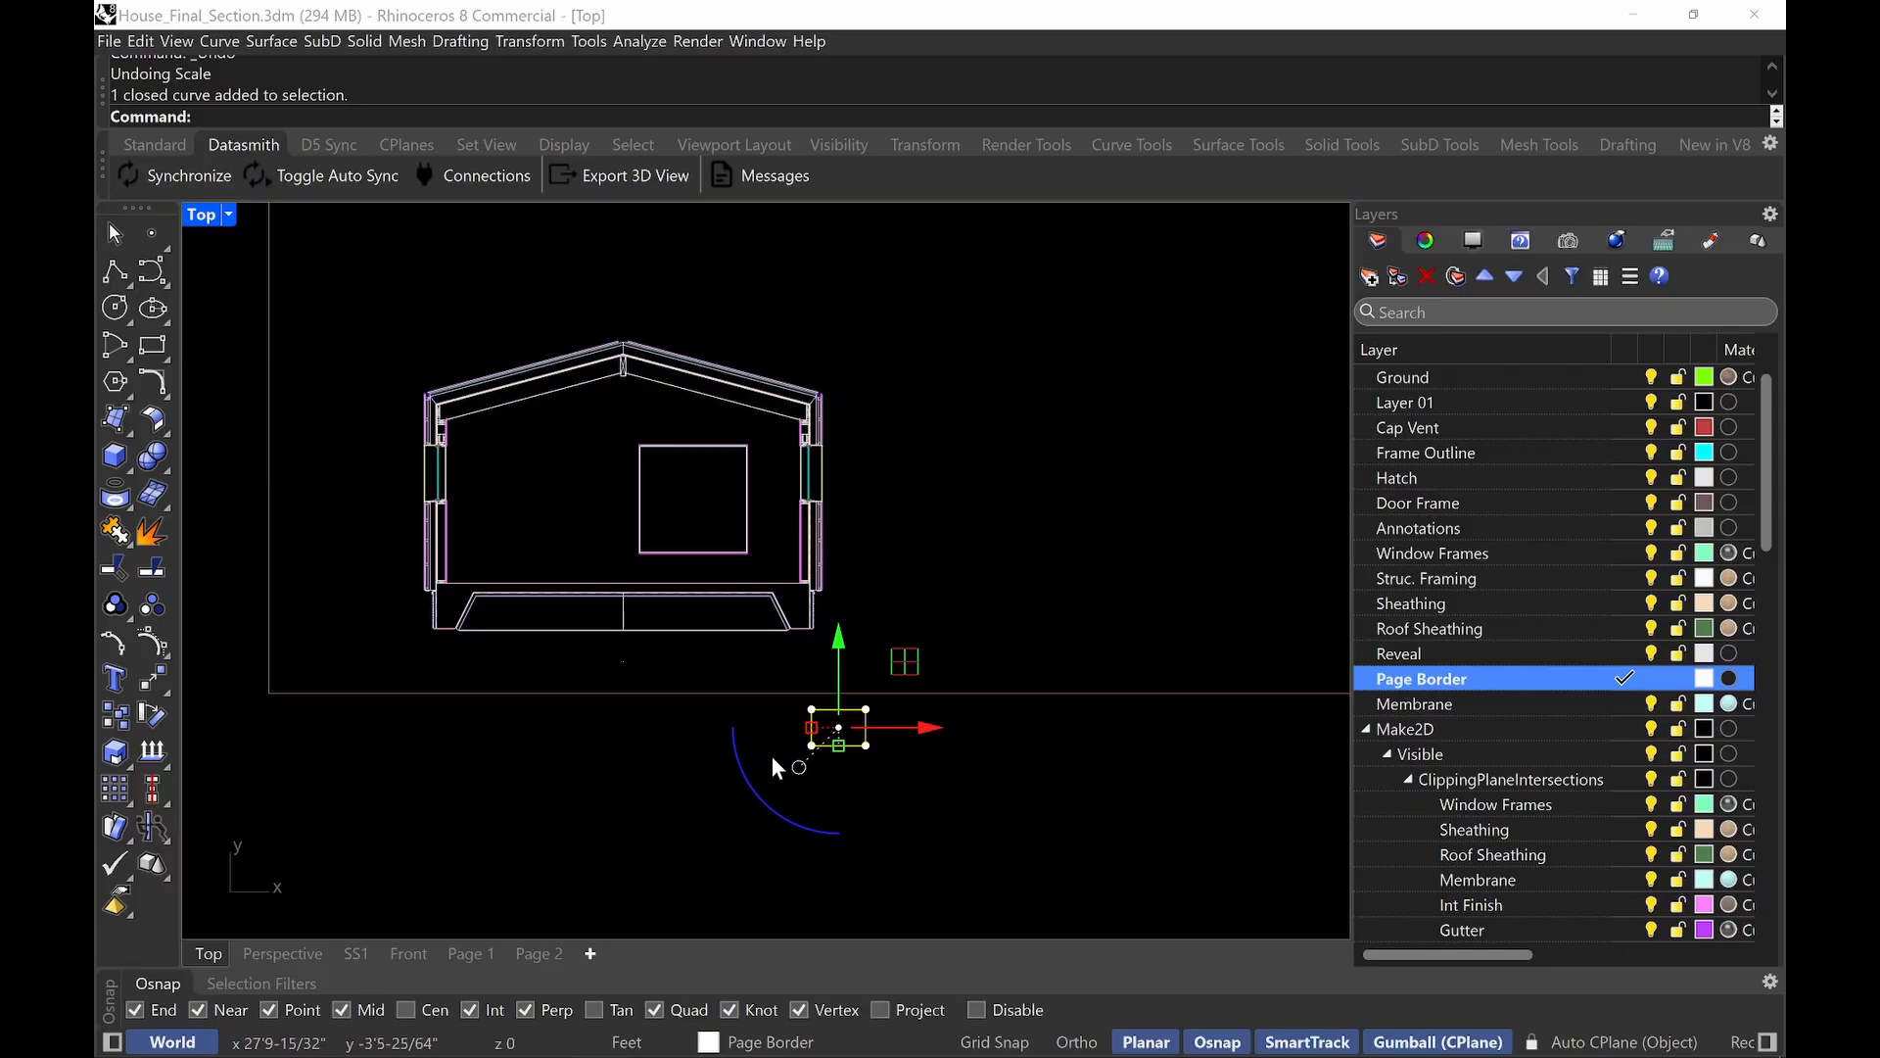
text(Scal)
key(Return)
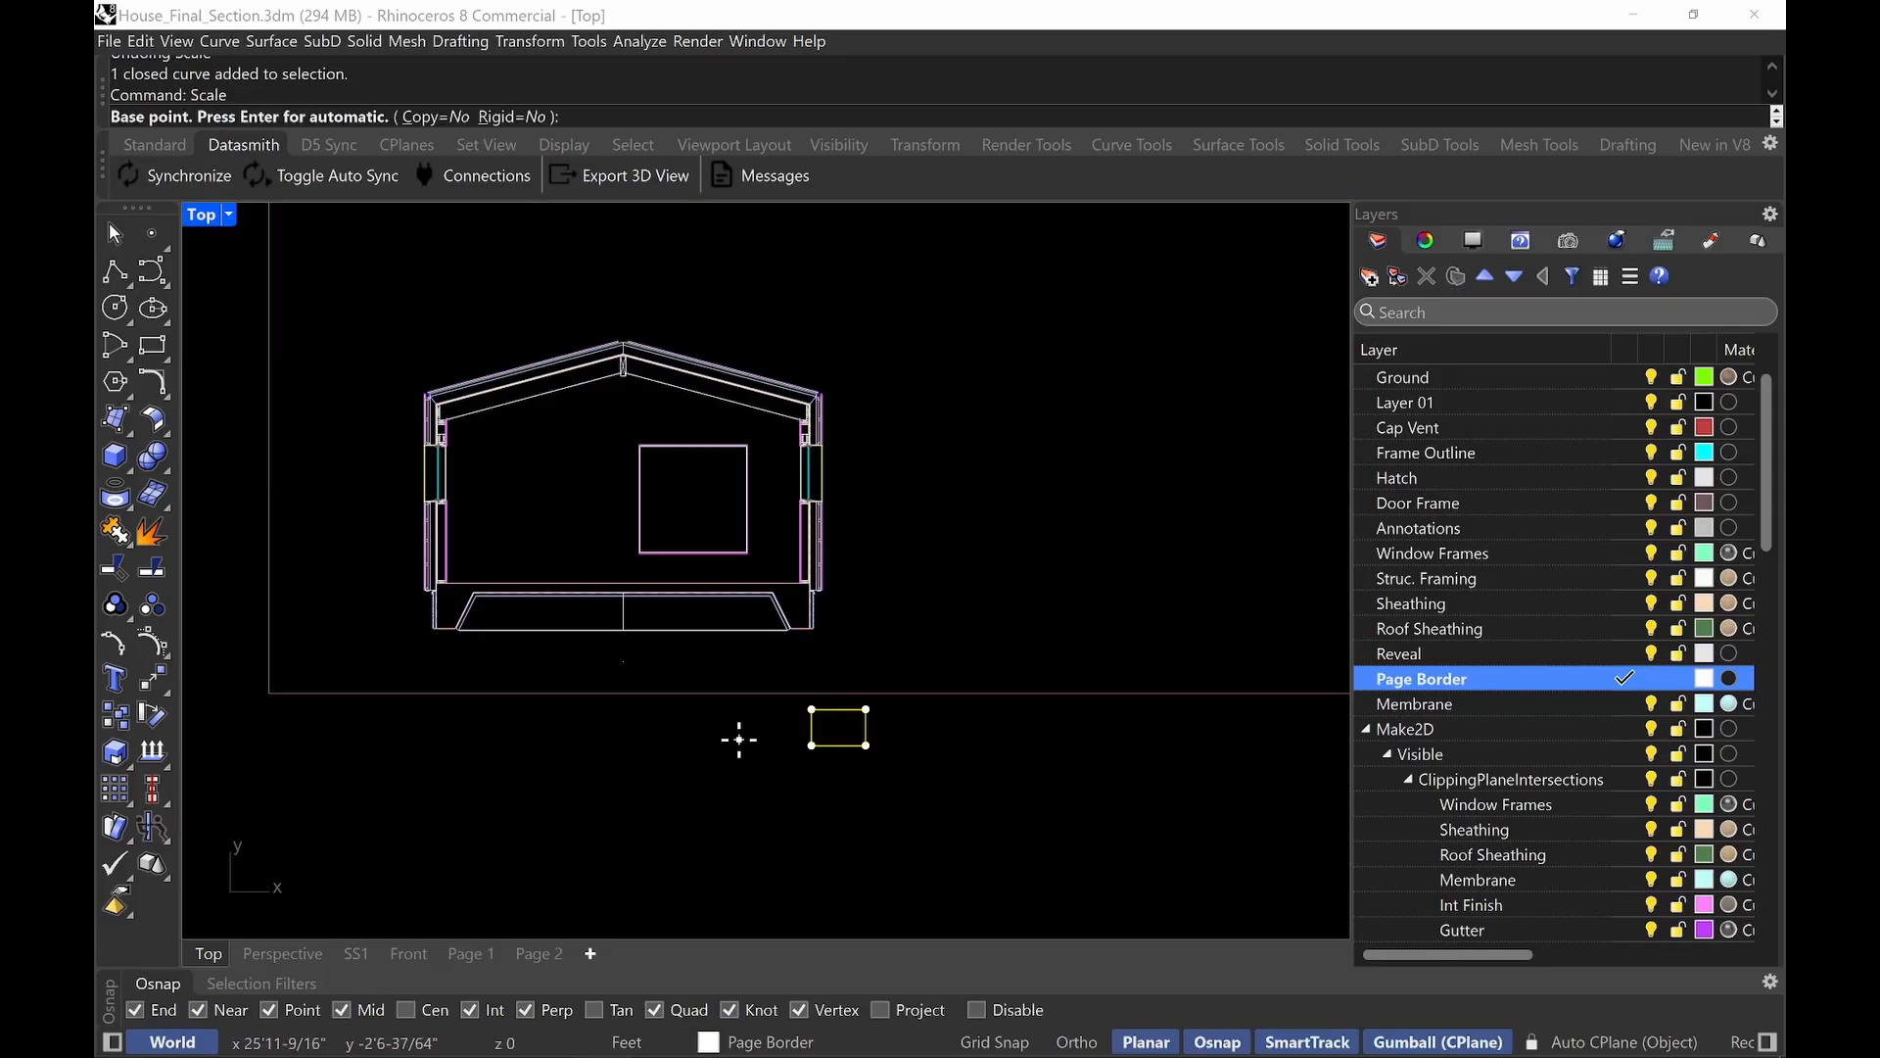
click(812, 745)
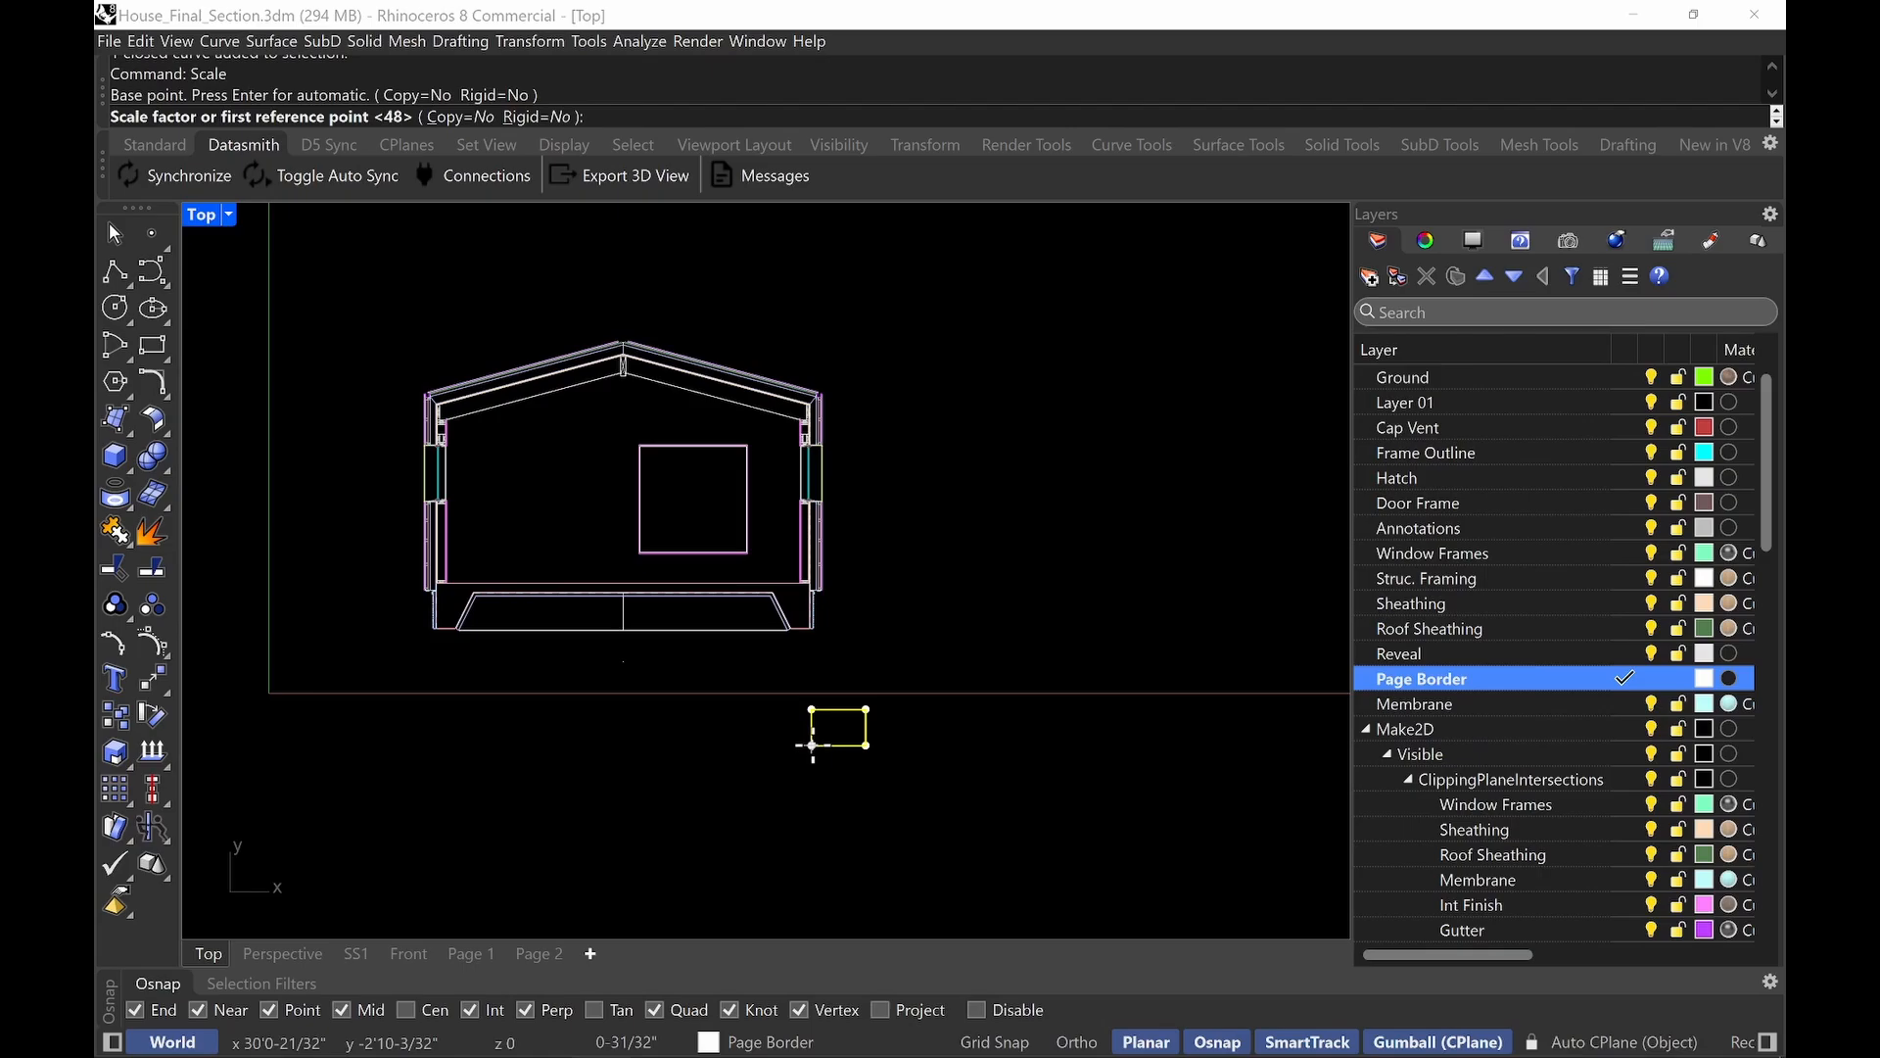
text(24)
key(Return)
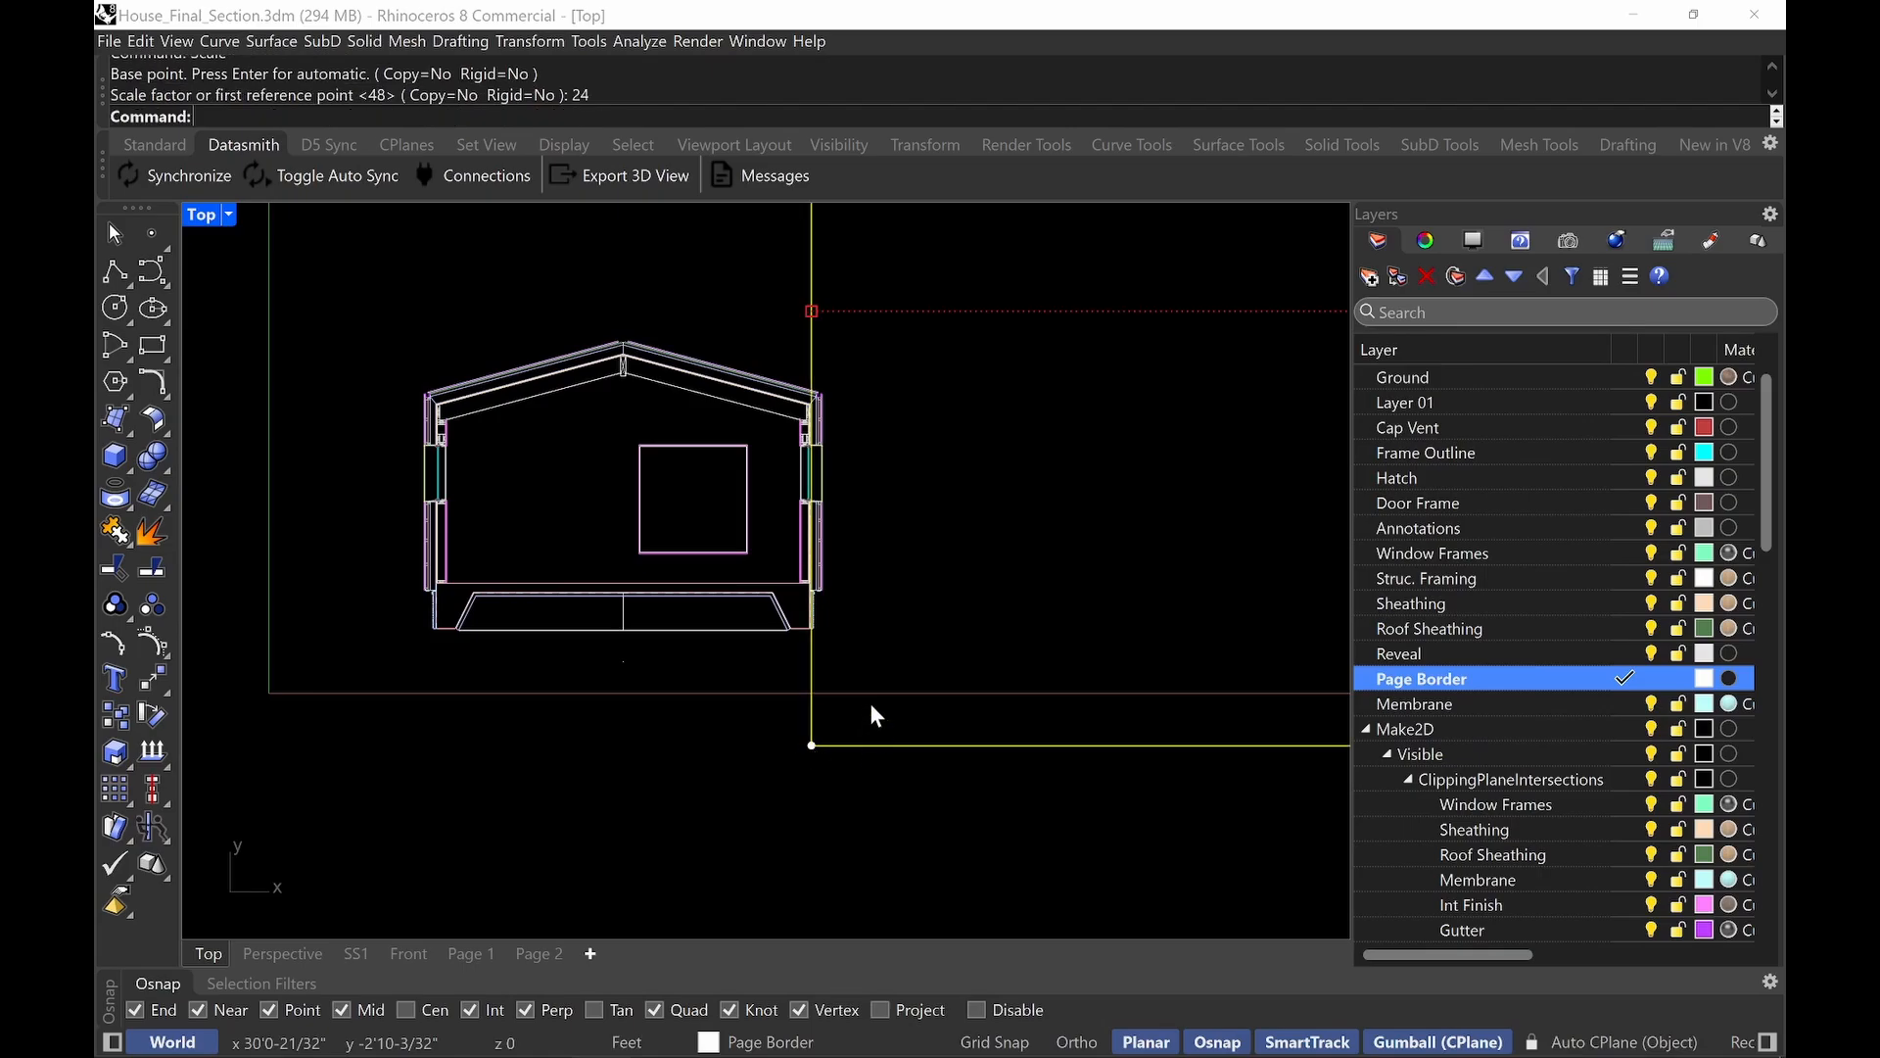
Move the scaled page border sideways so it encloses the 2D section drawing, and clear the selection.
scroll(861, 701, down, 5)
right_drag(997, 638, 904, 656)
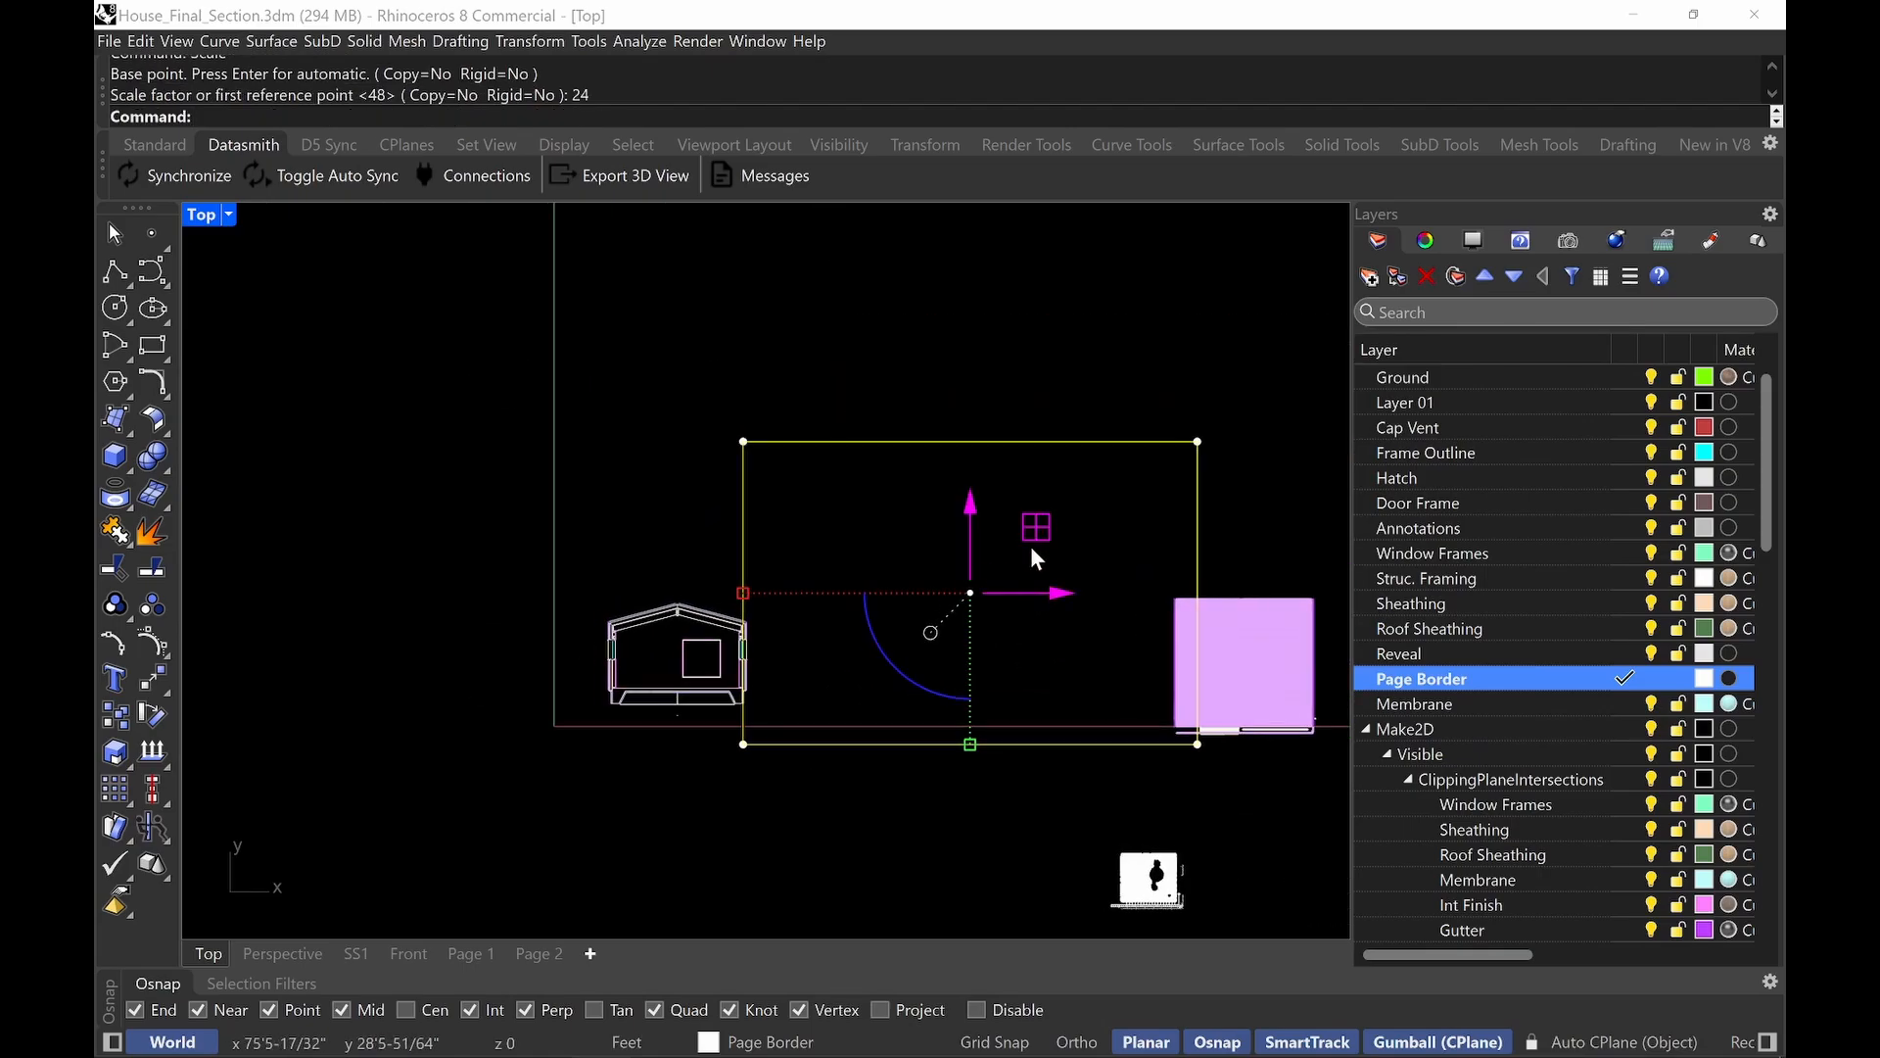
drag(971, 592, 776, 592)
key(Return)
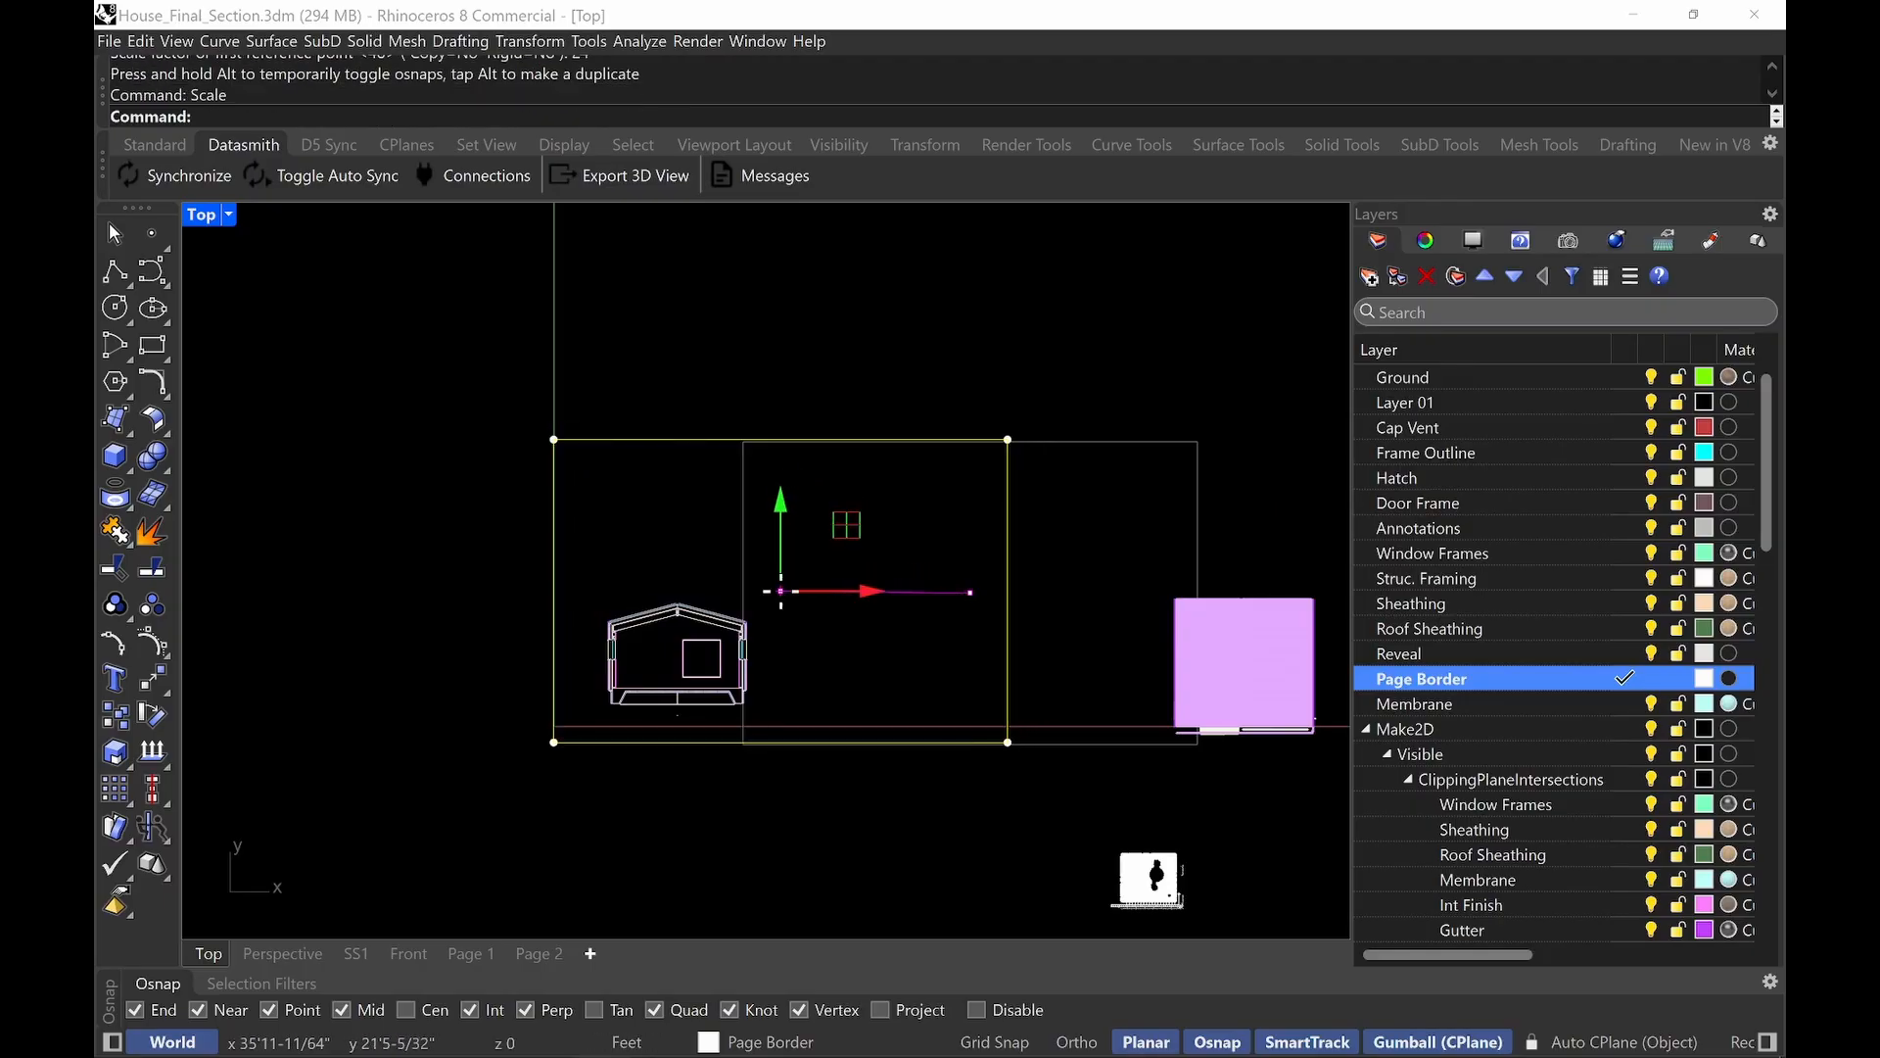
key(Escape)
key(Escape)
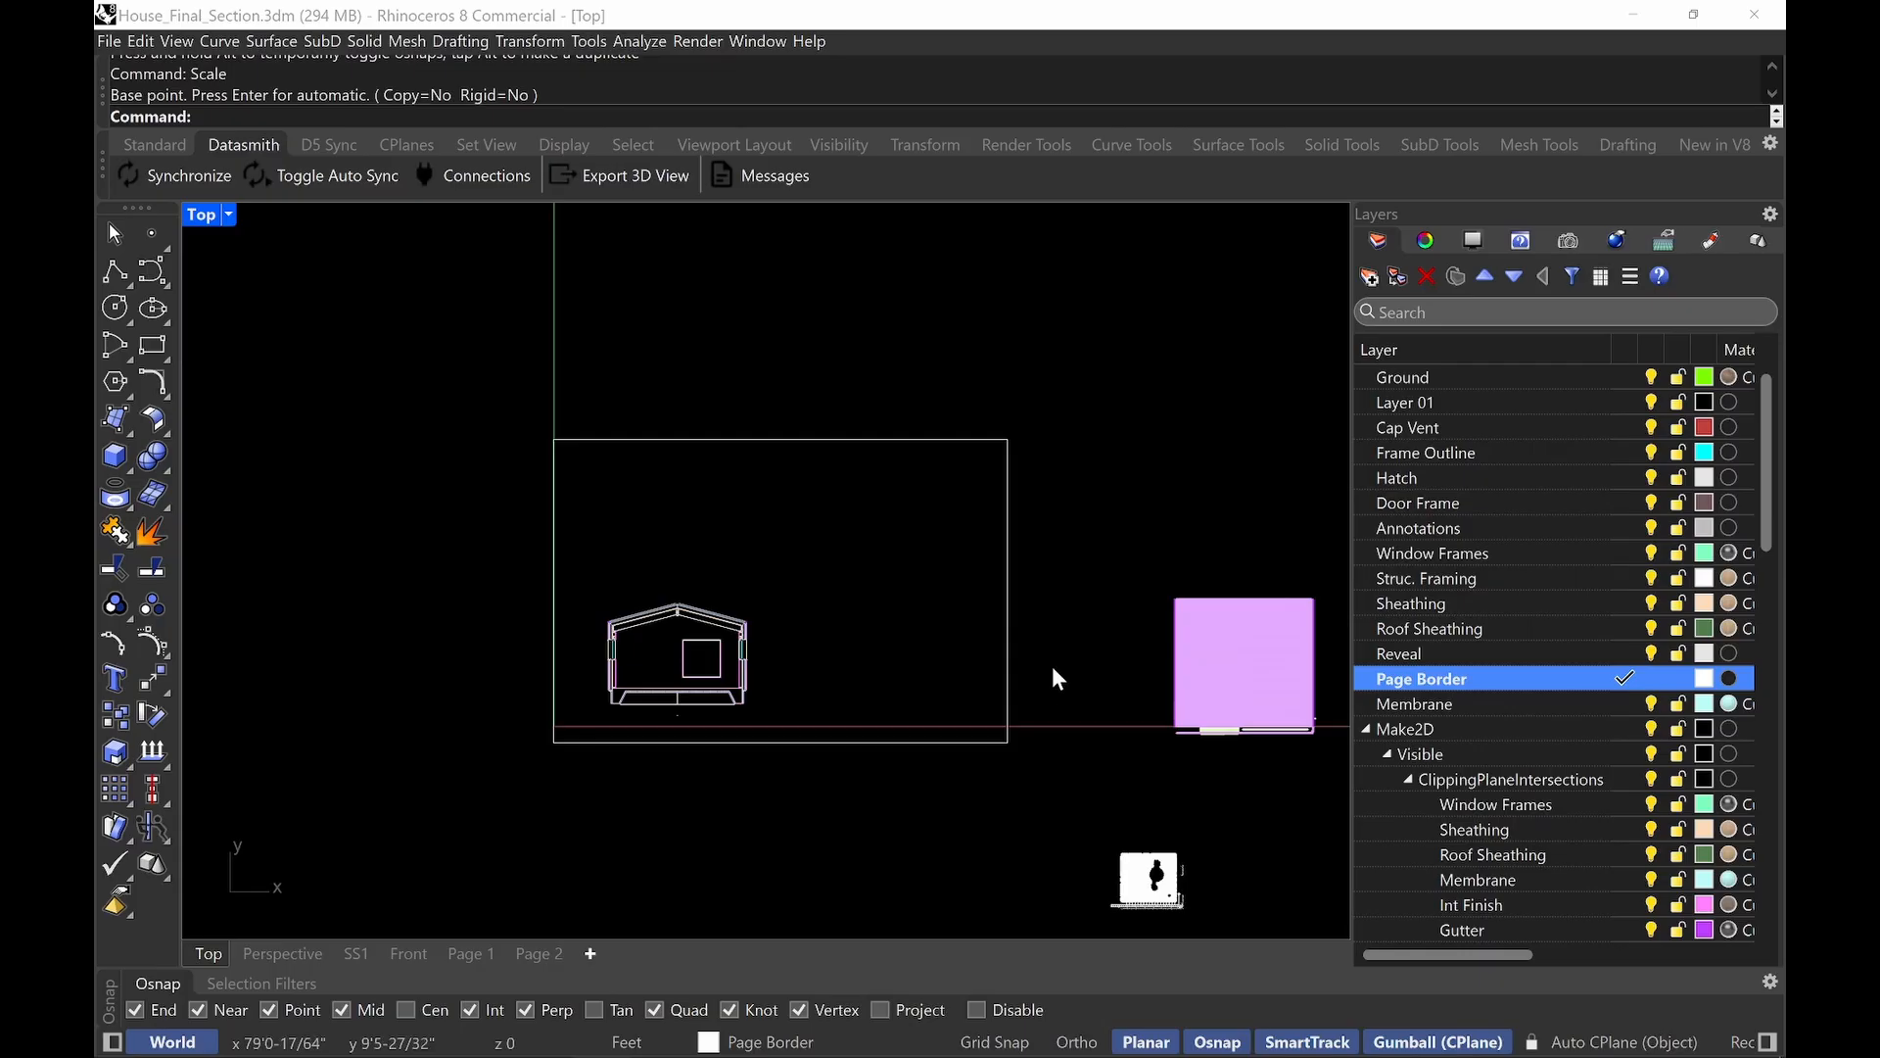
Create a new layout named Page 3 with Rhino PDF, Arch D 24 x 36 inch size, landscape orientation and no initial details.
click(1008, 449)
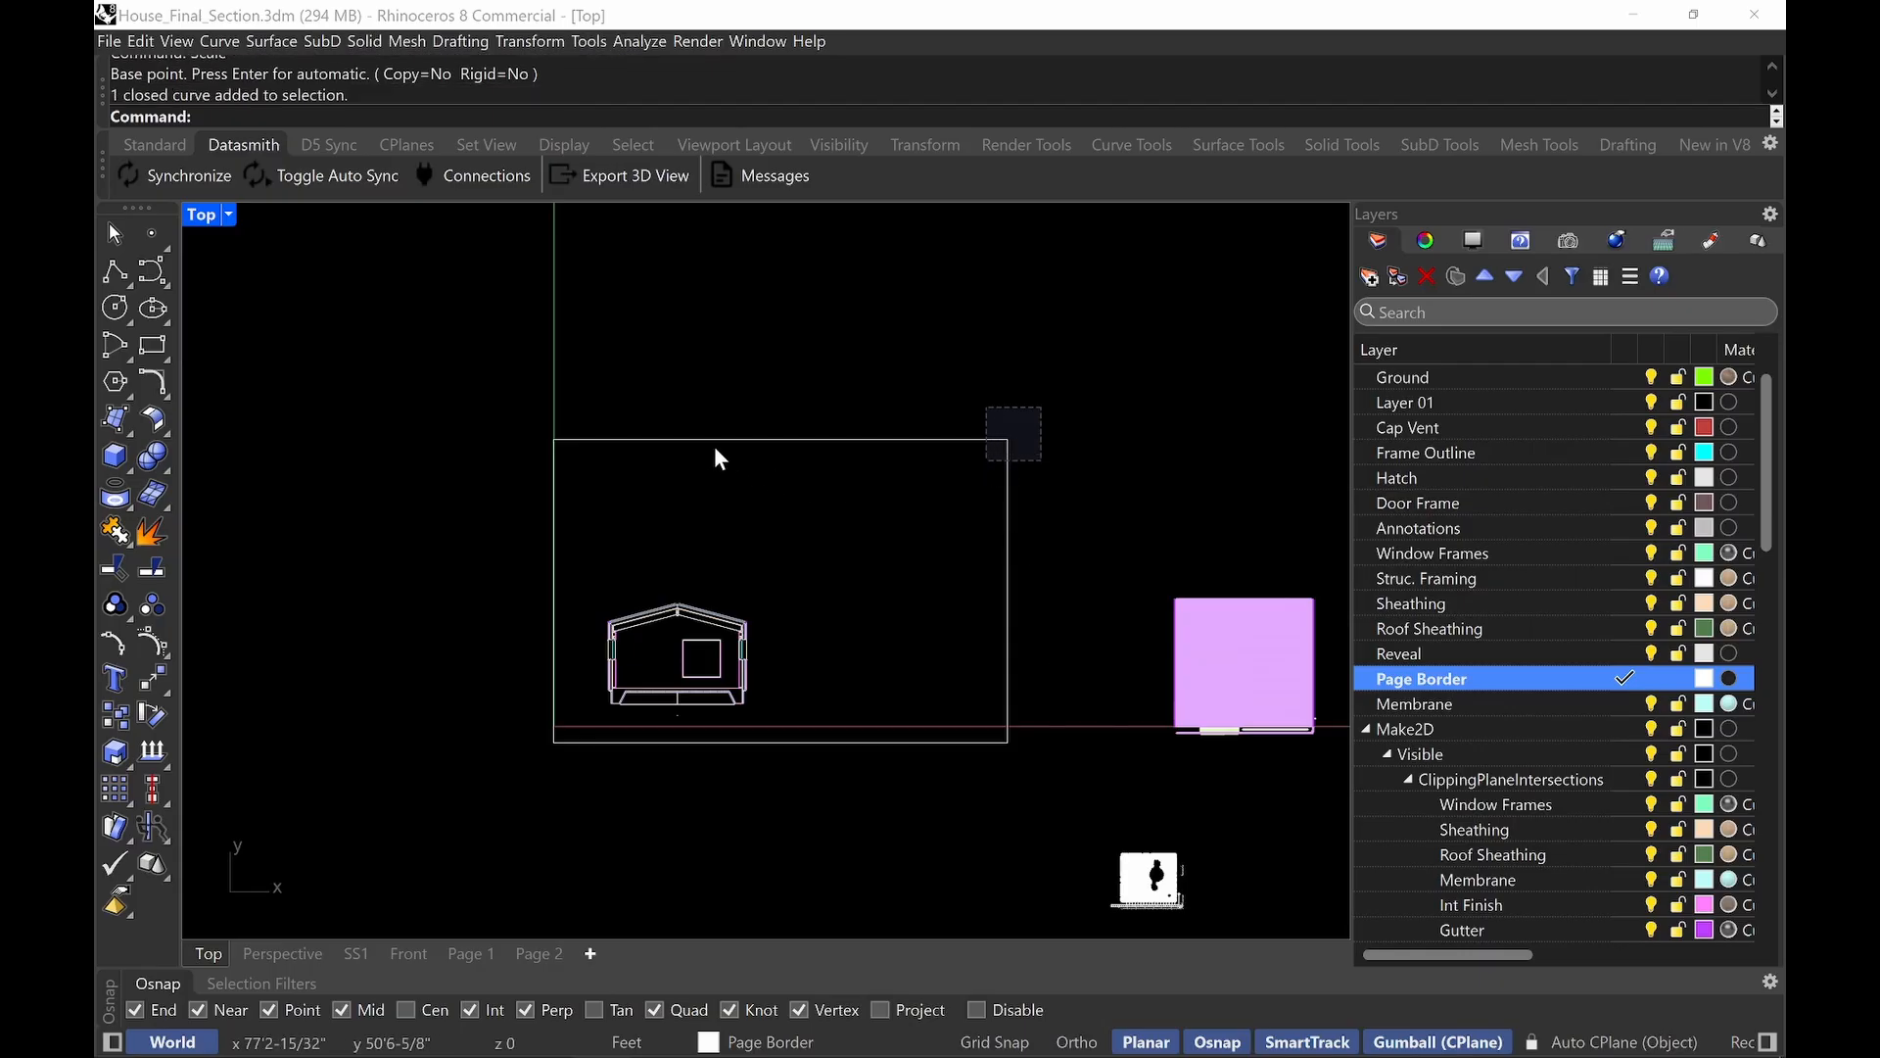
click(848, 291)
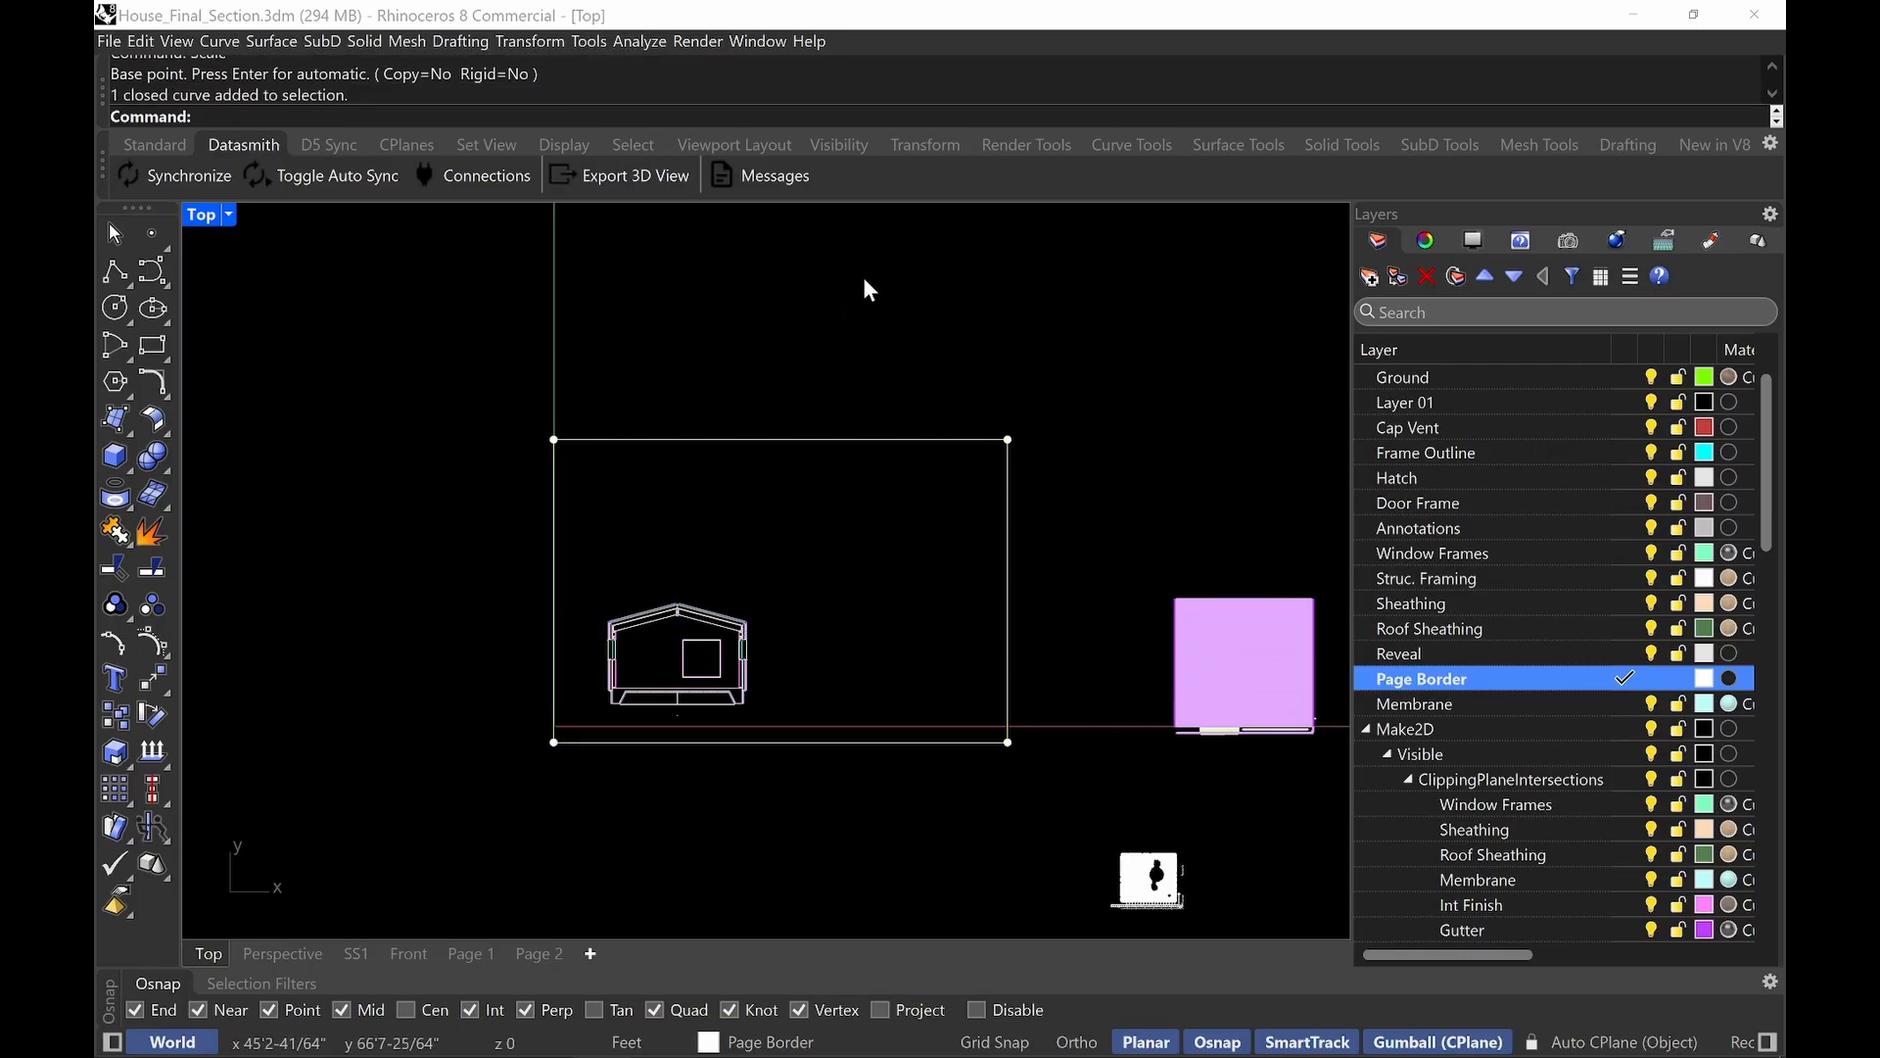
click(591, 953)
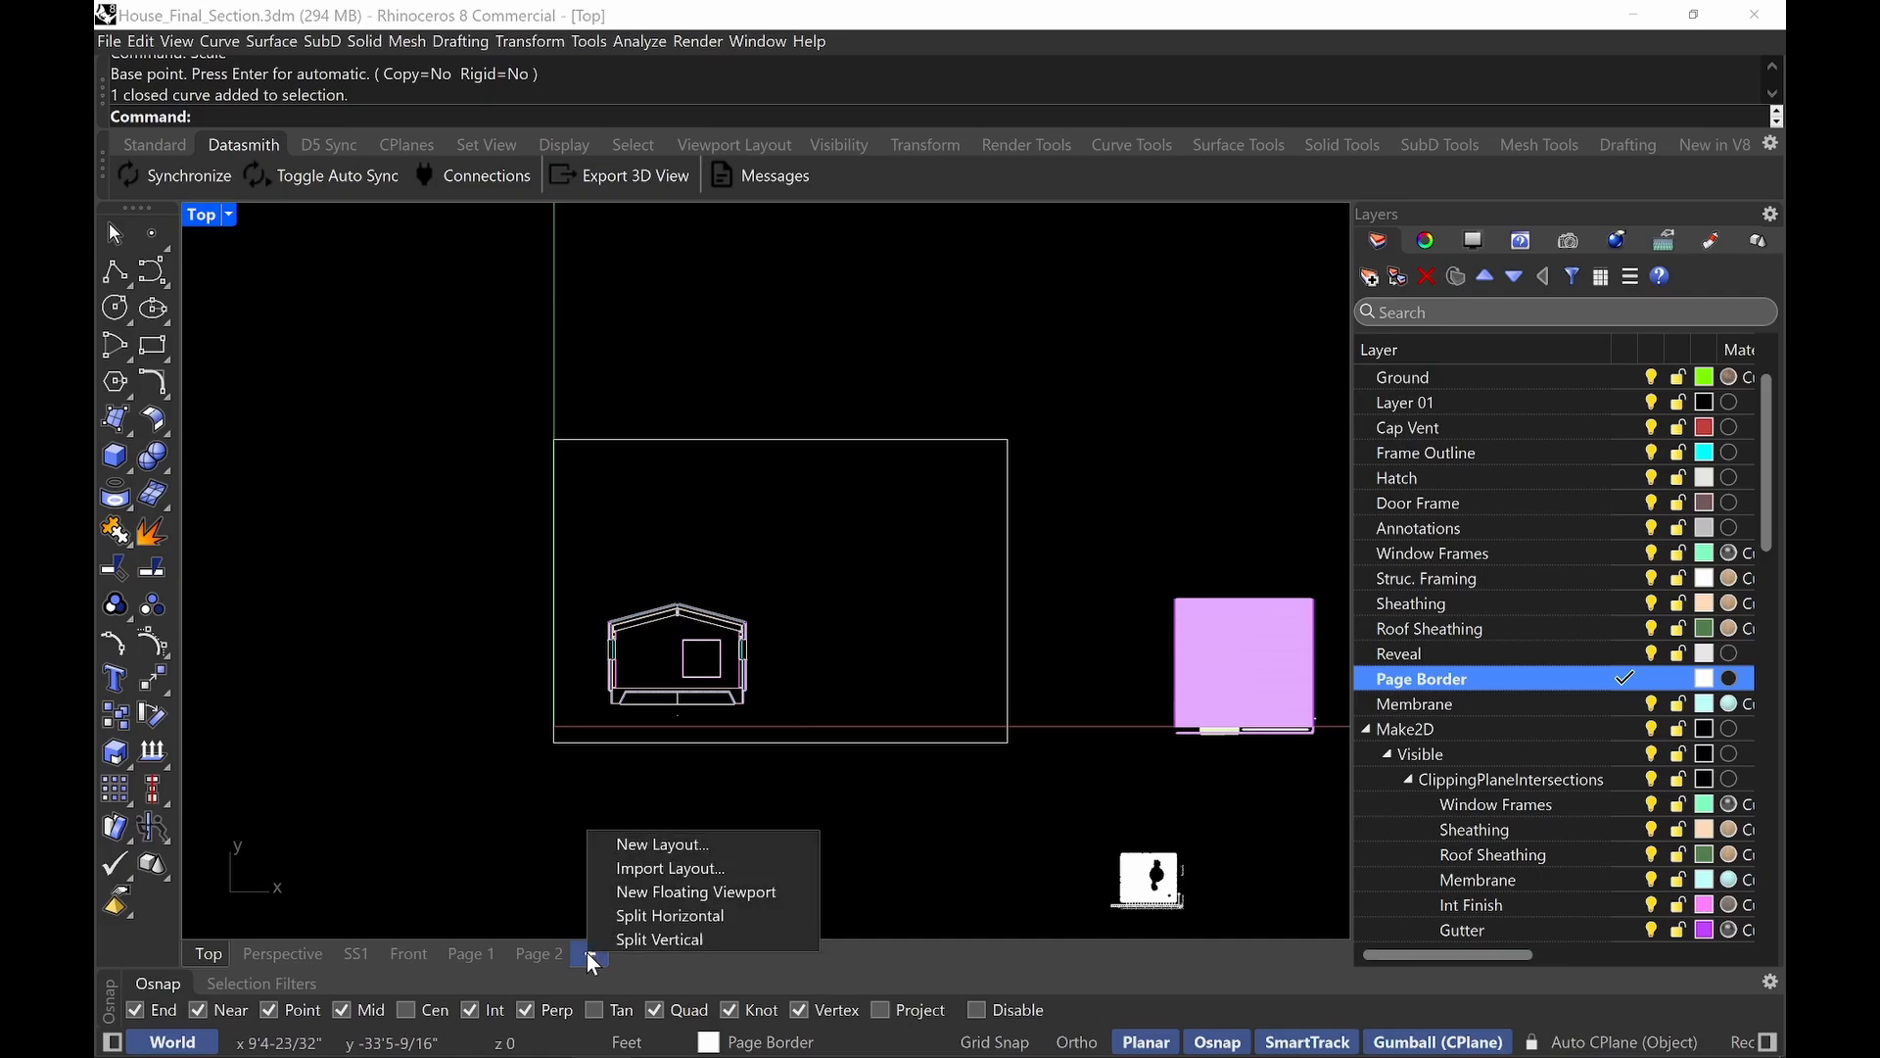
click(688, 849)
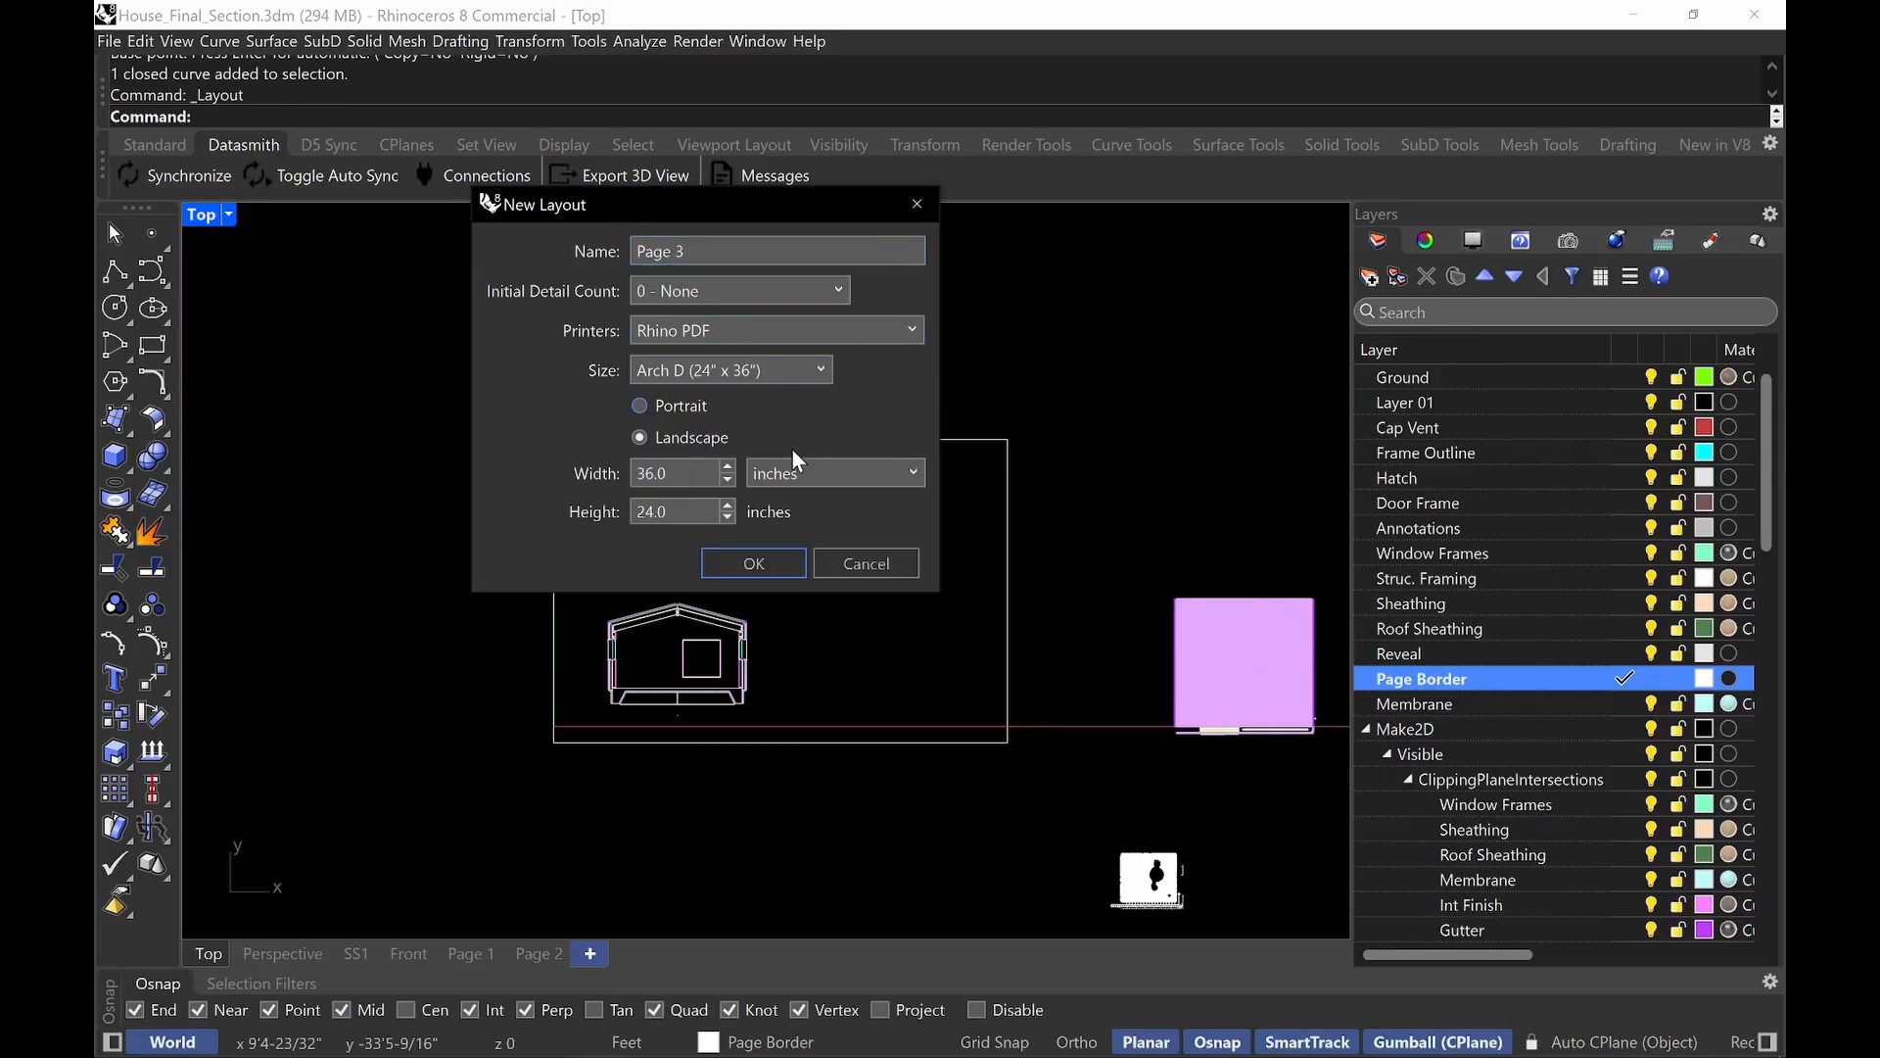
click(752, 563)
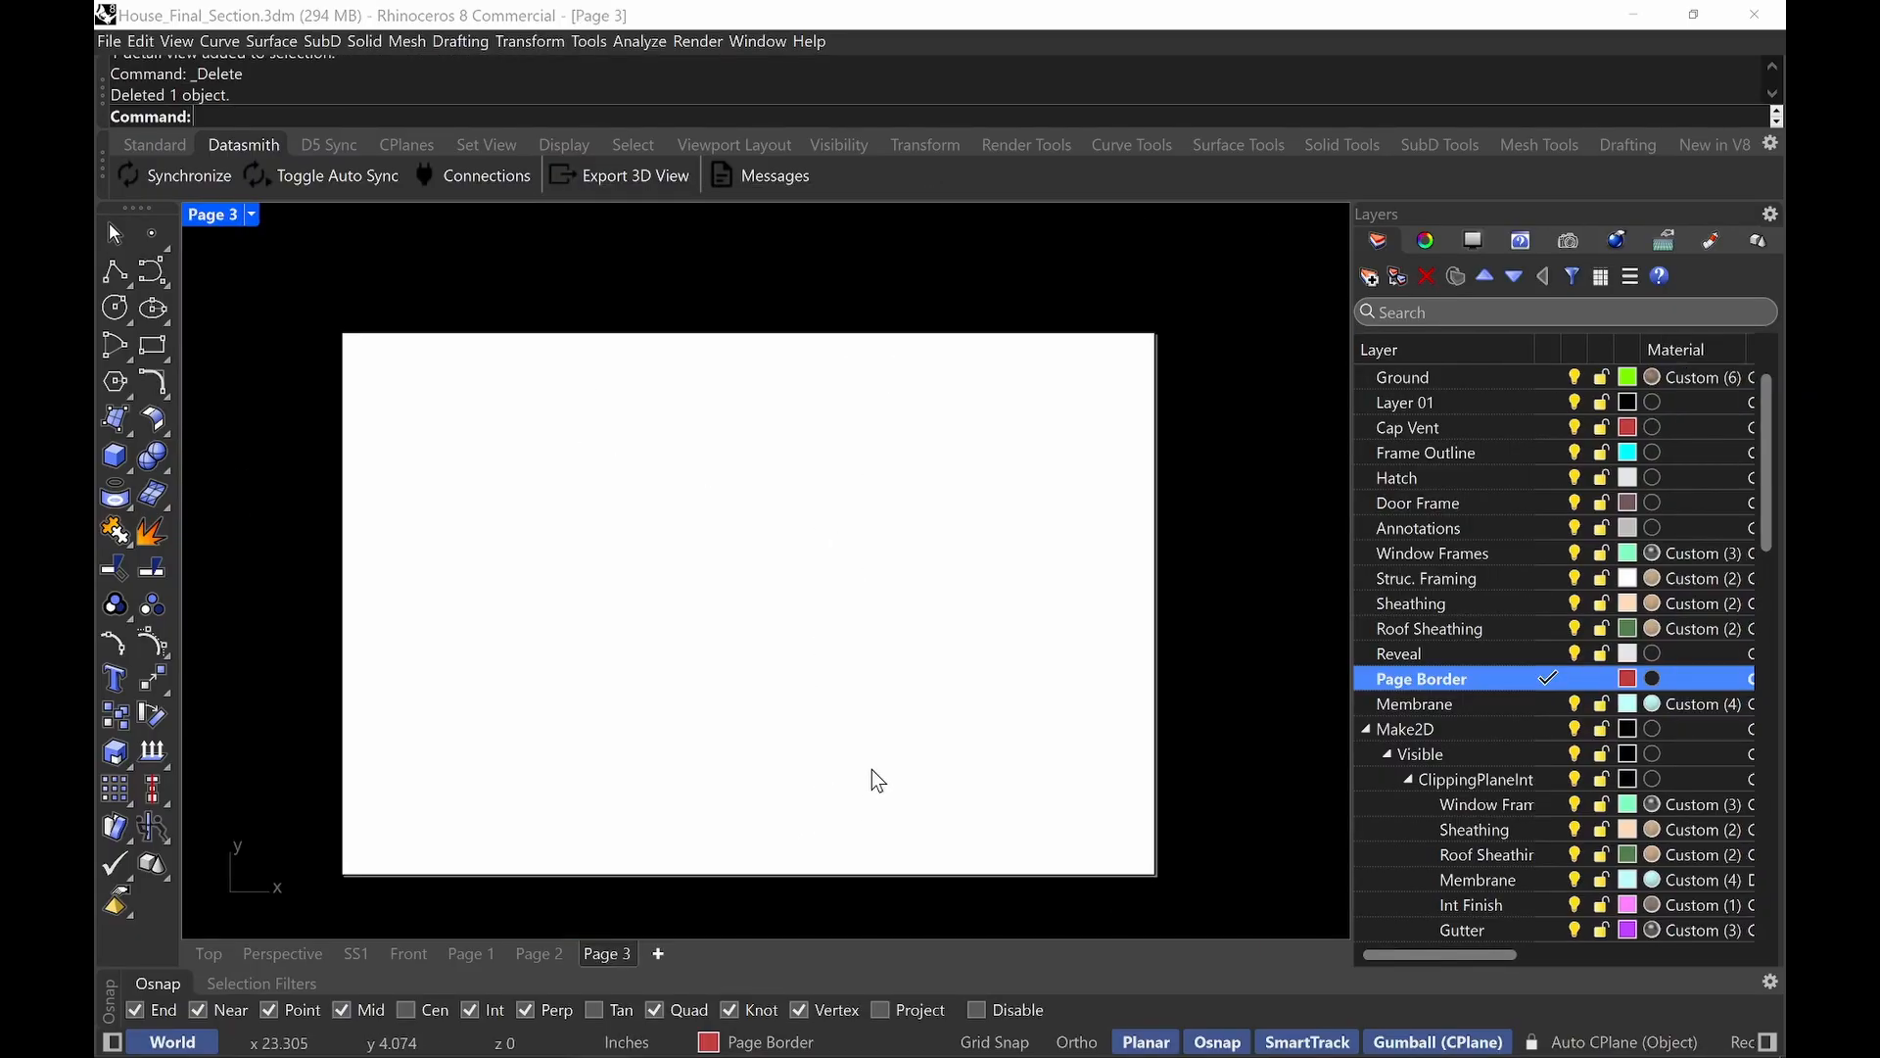
Add a detail view to the blank page, spanning it from the upper-left to the lower-right corner.
click(255, 216)
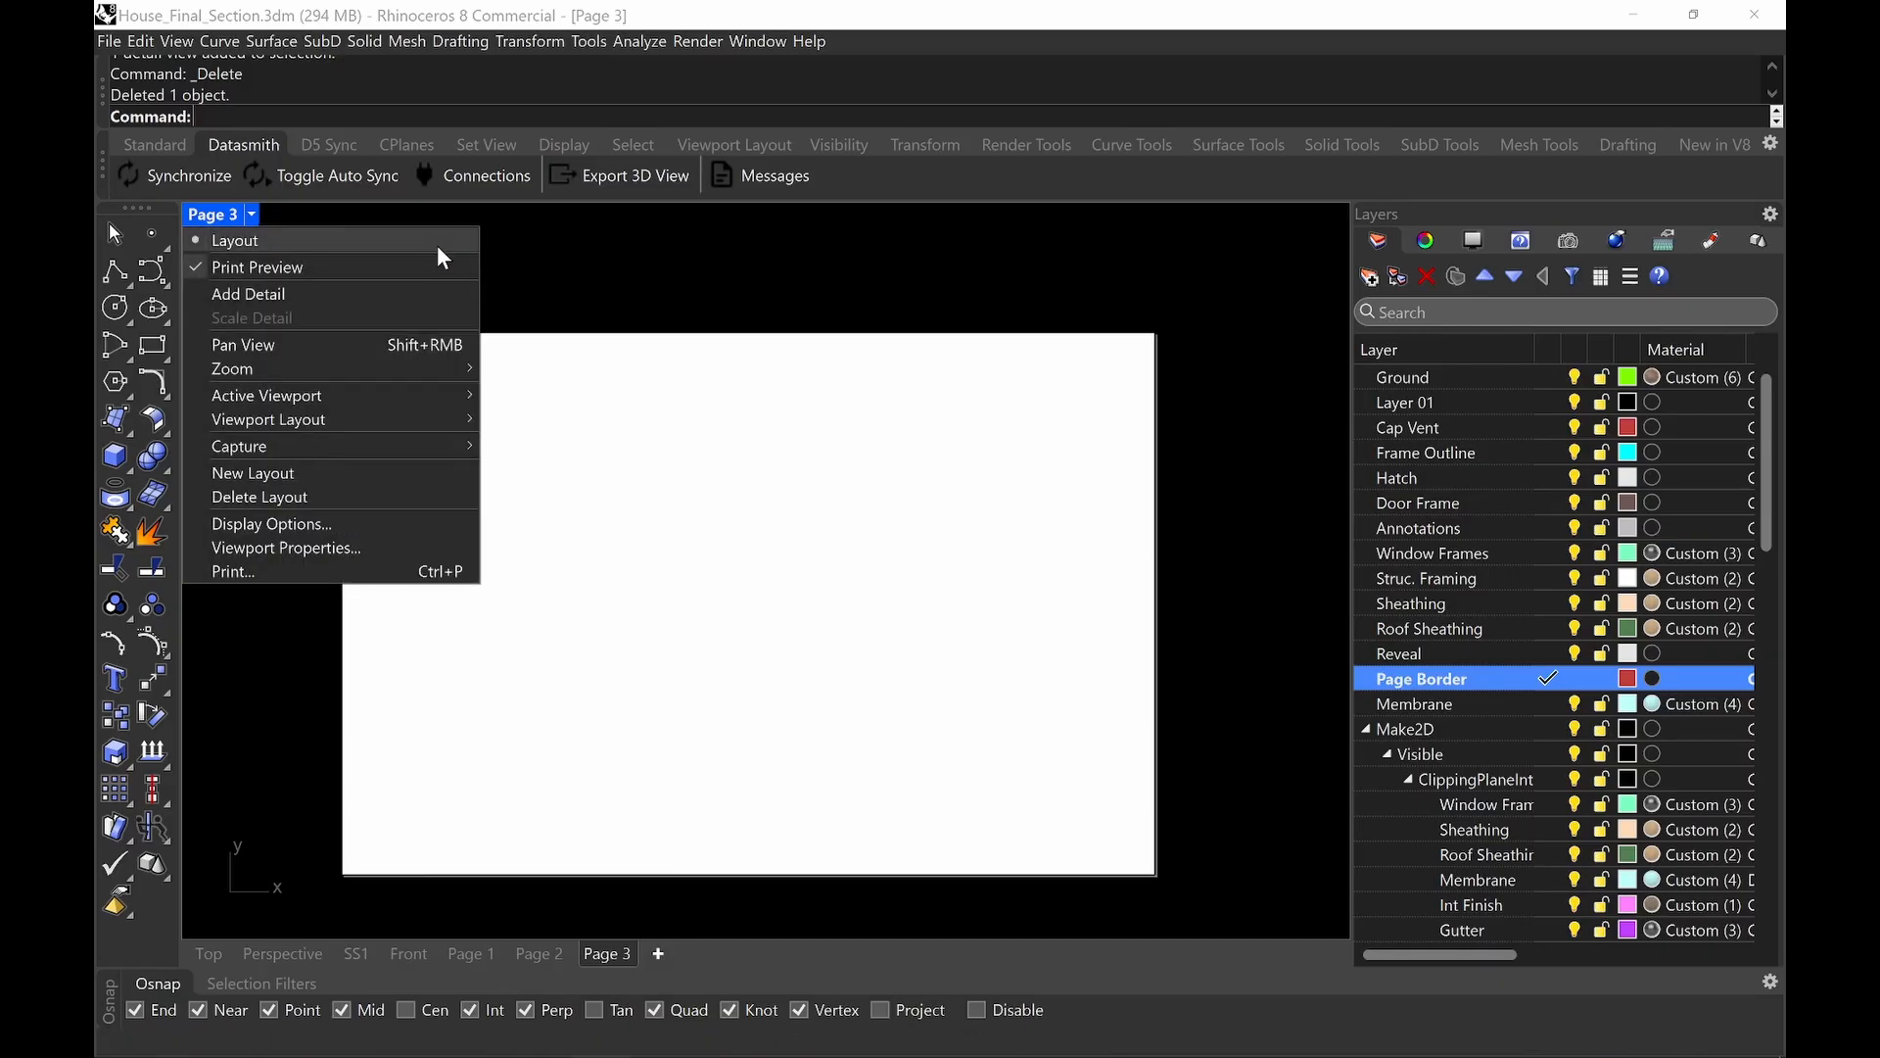
click(331, 292)
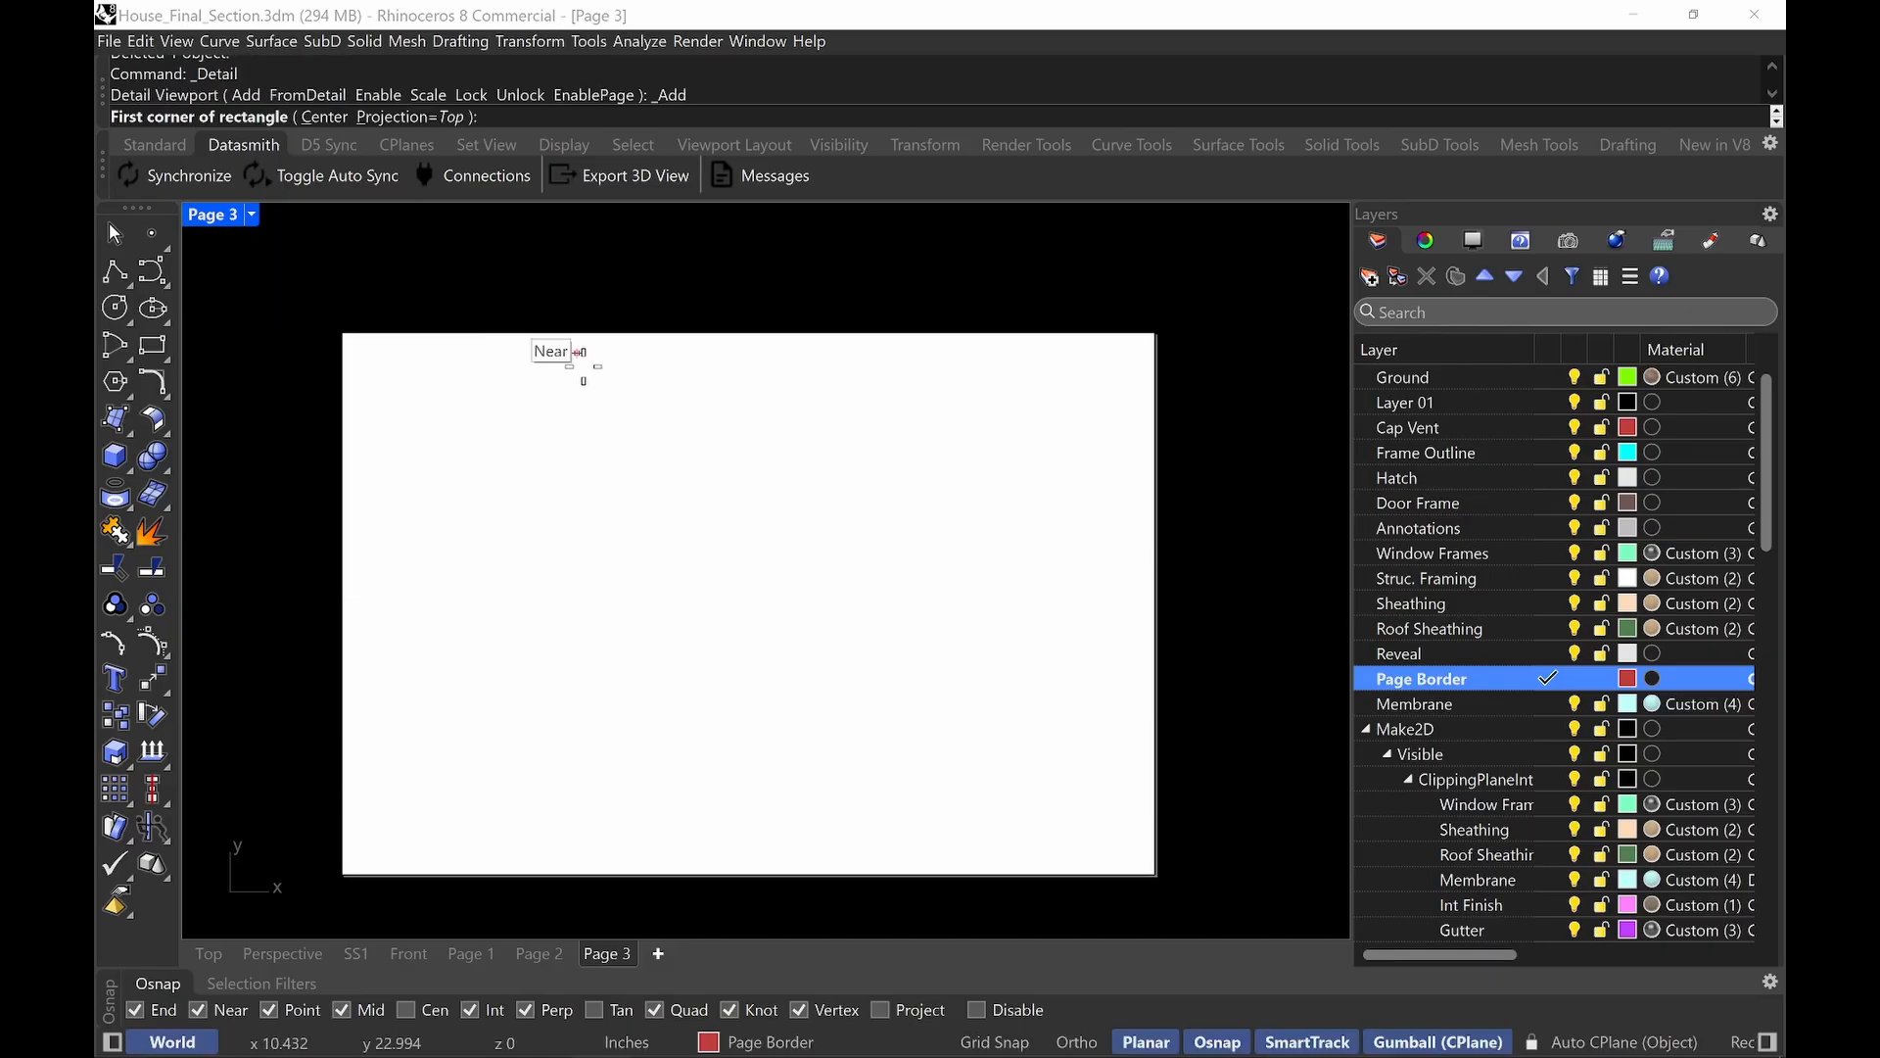
click(343, 334)
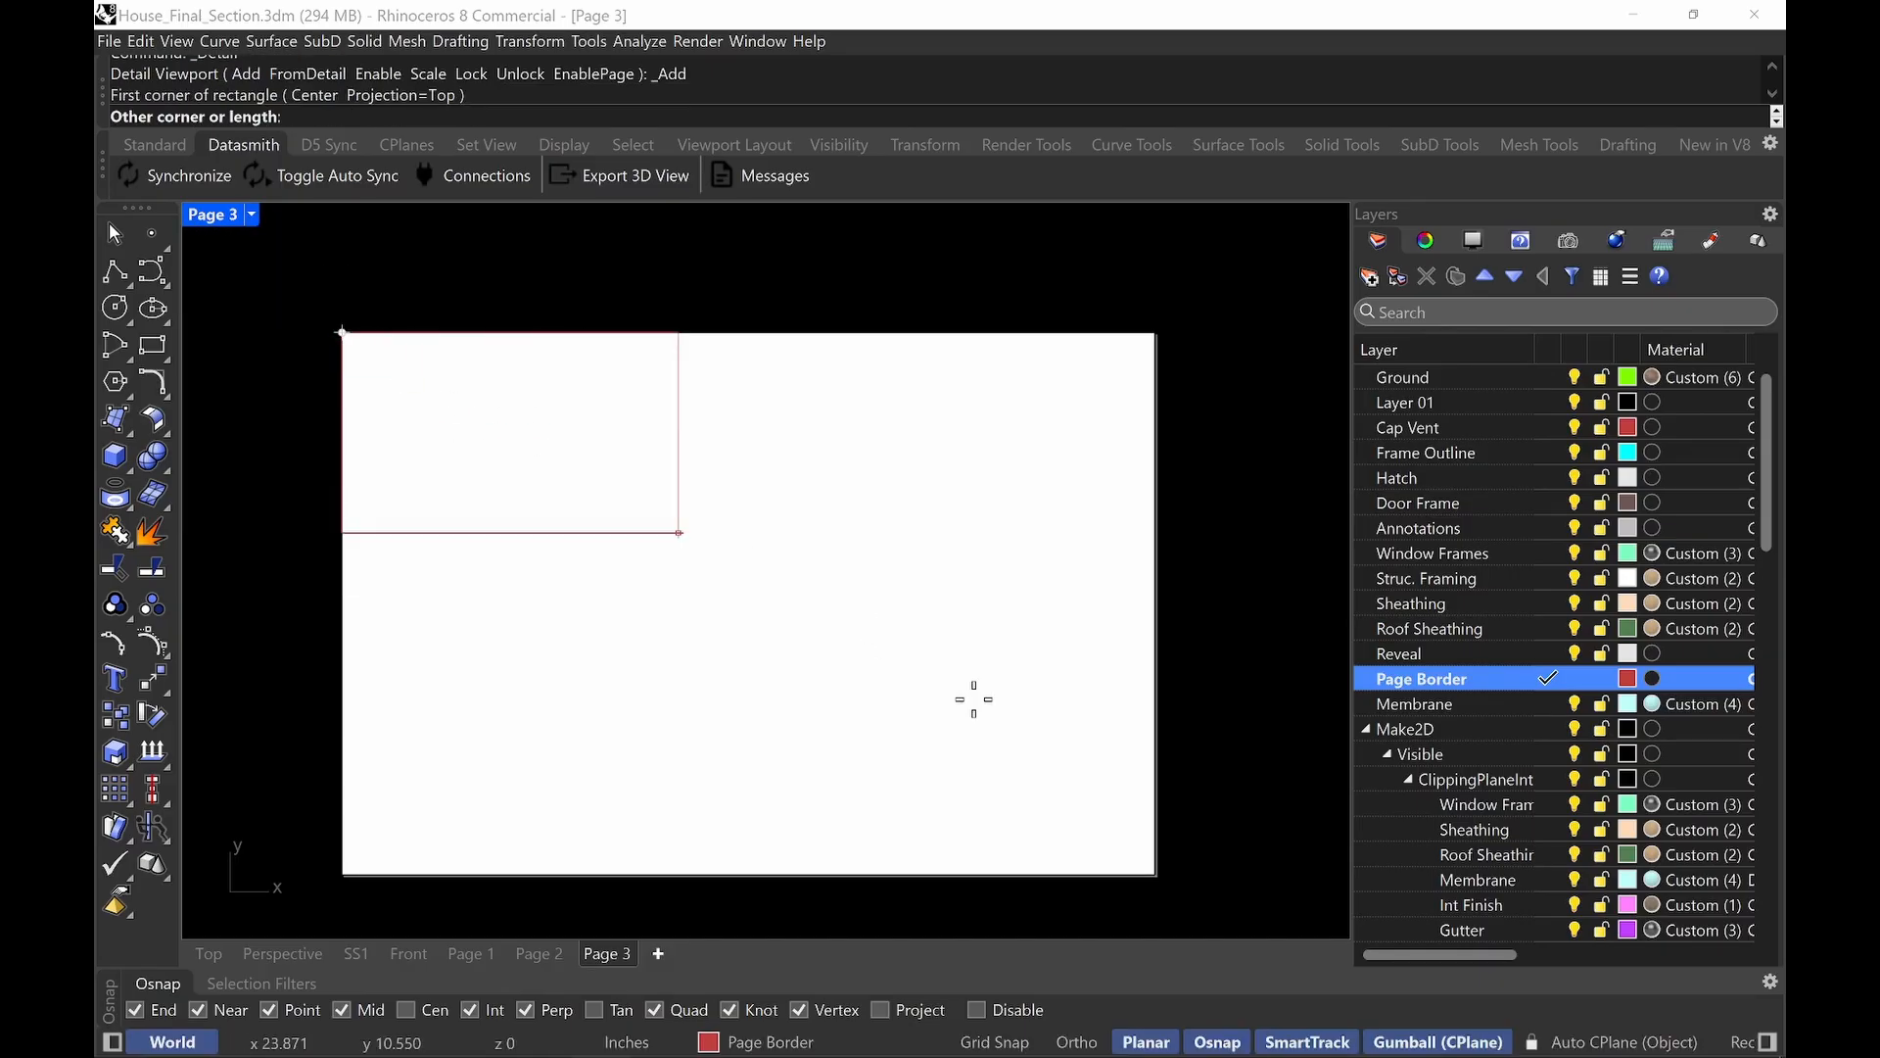
click(1158, 874)
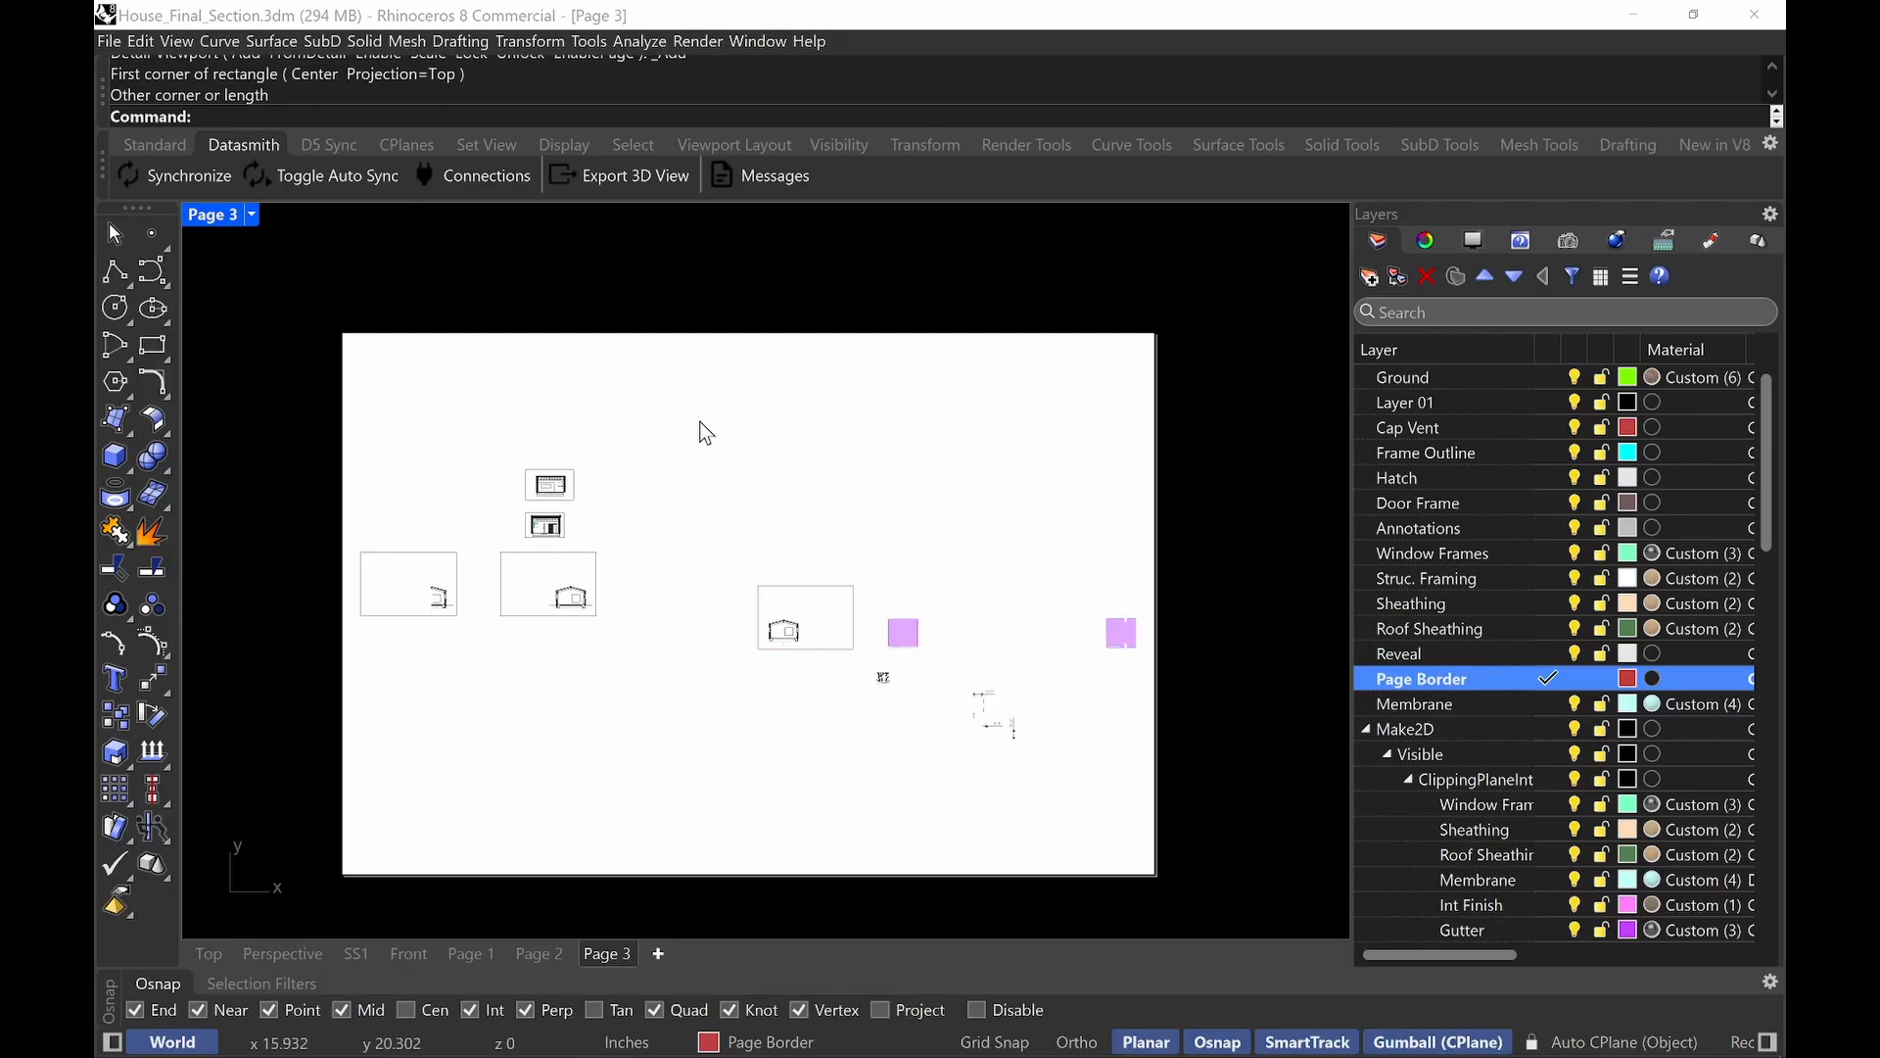
Activate the detail, frame the page border with the section drawing inside it, and return to the page.
double_click(839, 521)
scroll(813, 626, up, 4)
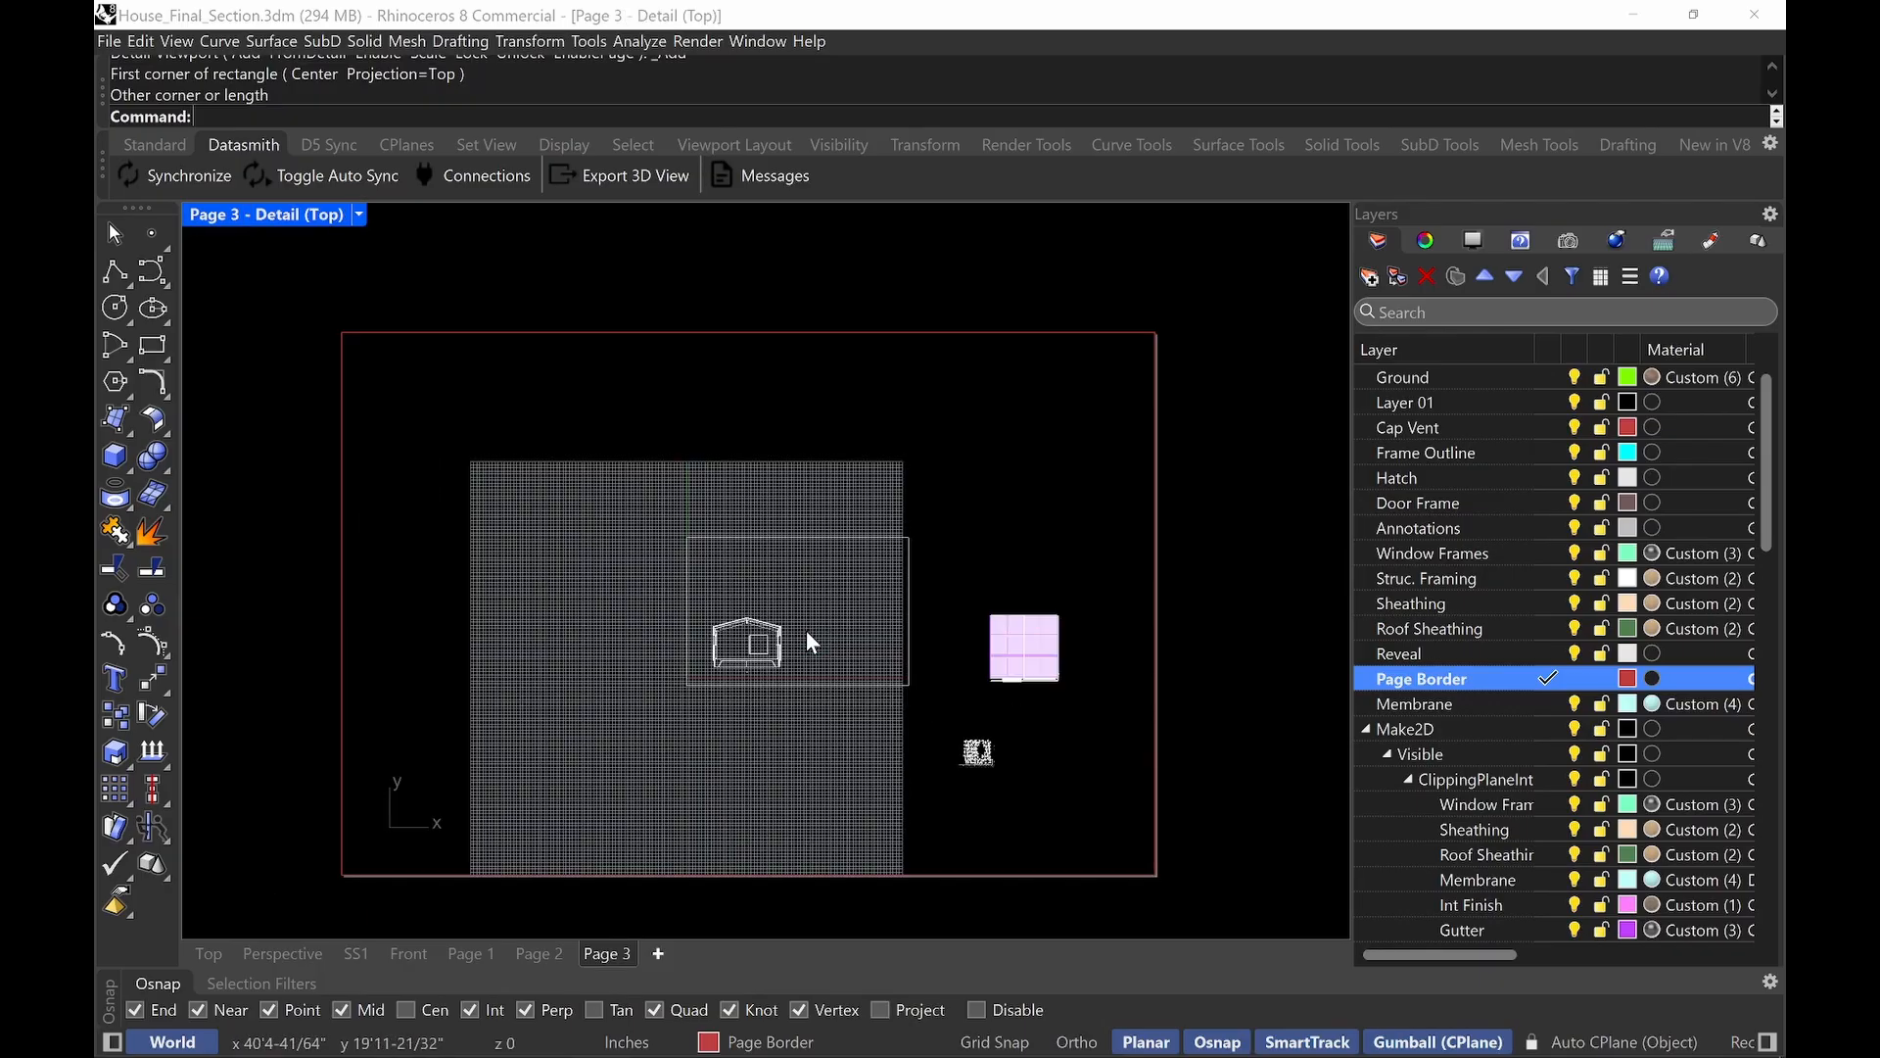
scroll(806, 631, up, 3)
right_drag(701, 549, 720, 585)
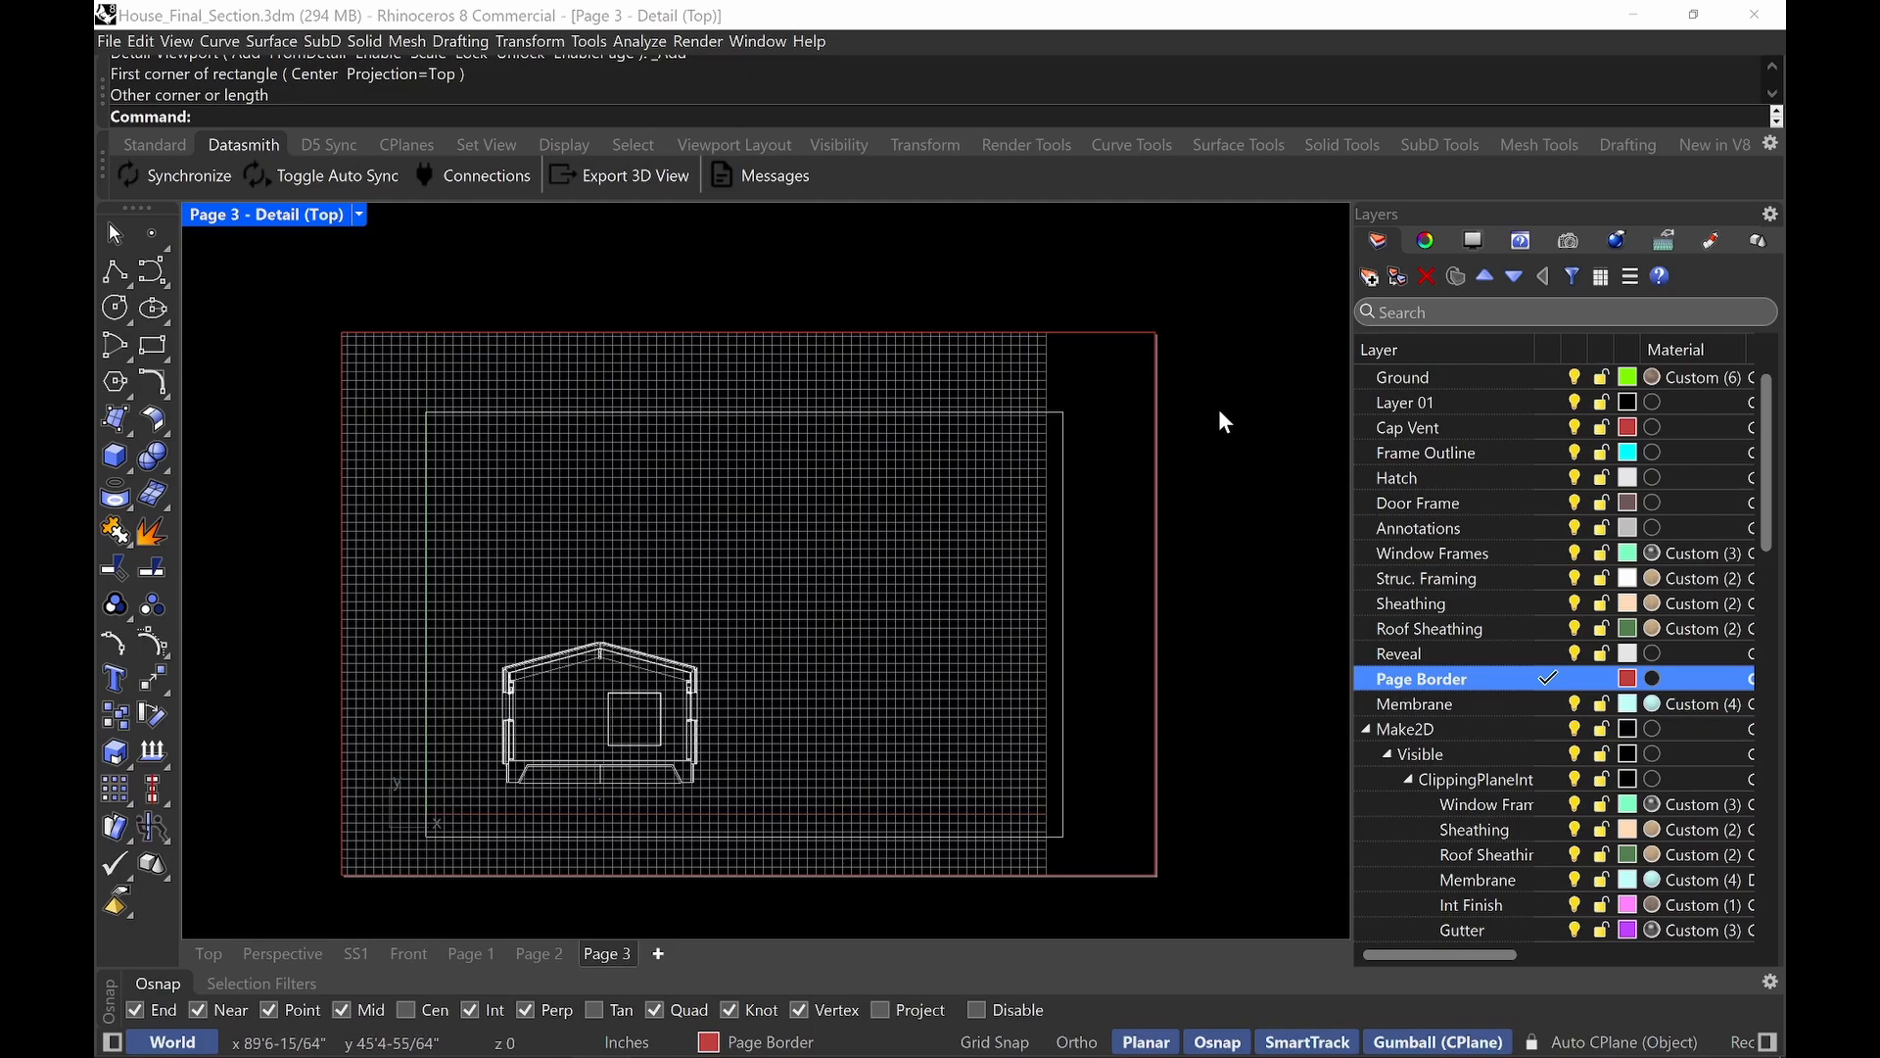
double_click(1207, 382)
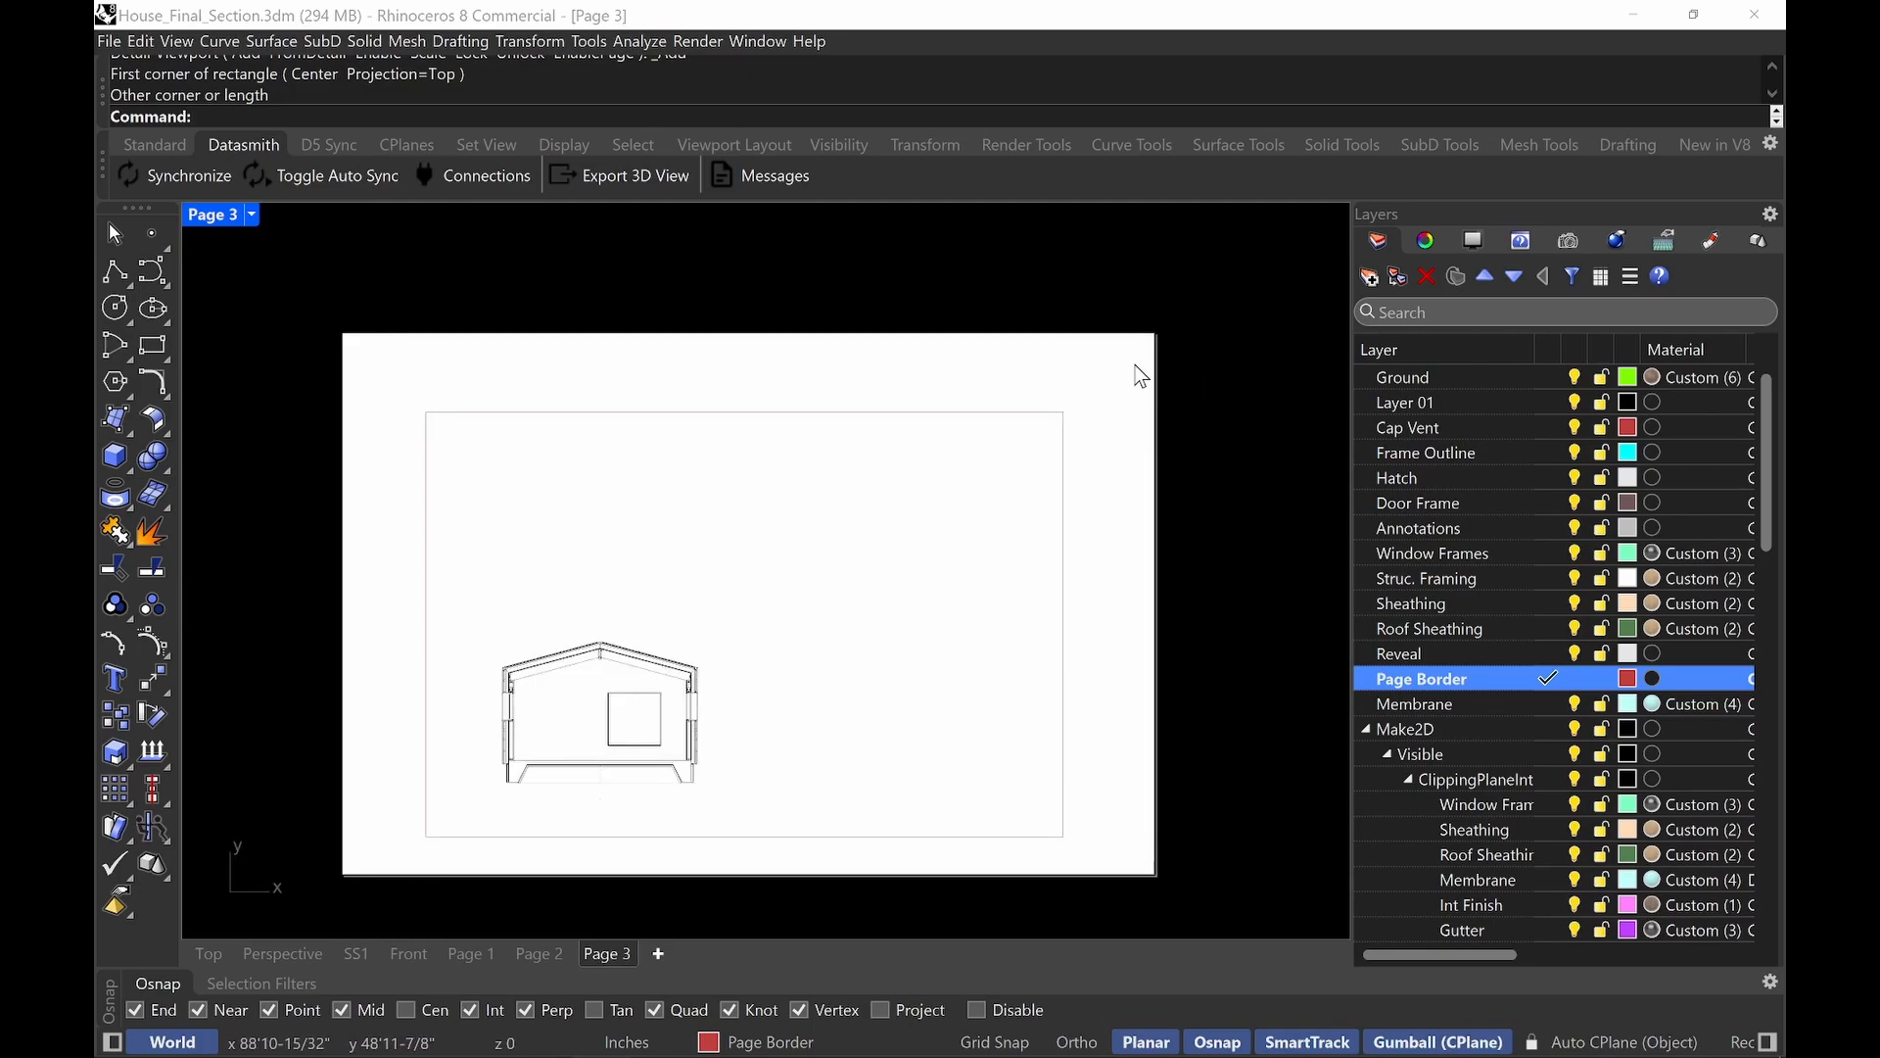
Scale the detail view to 1/2 inch on the page per 1 foot in the model.
click(1131, 332)
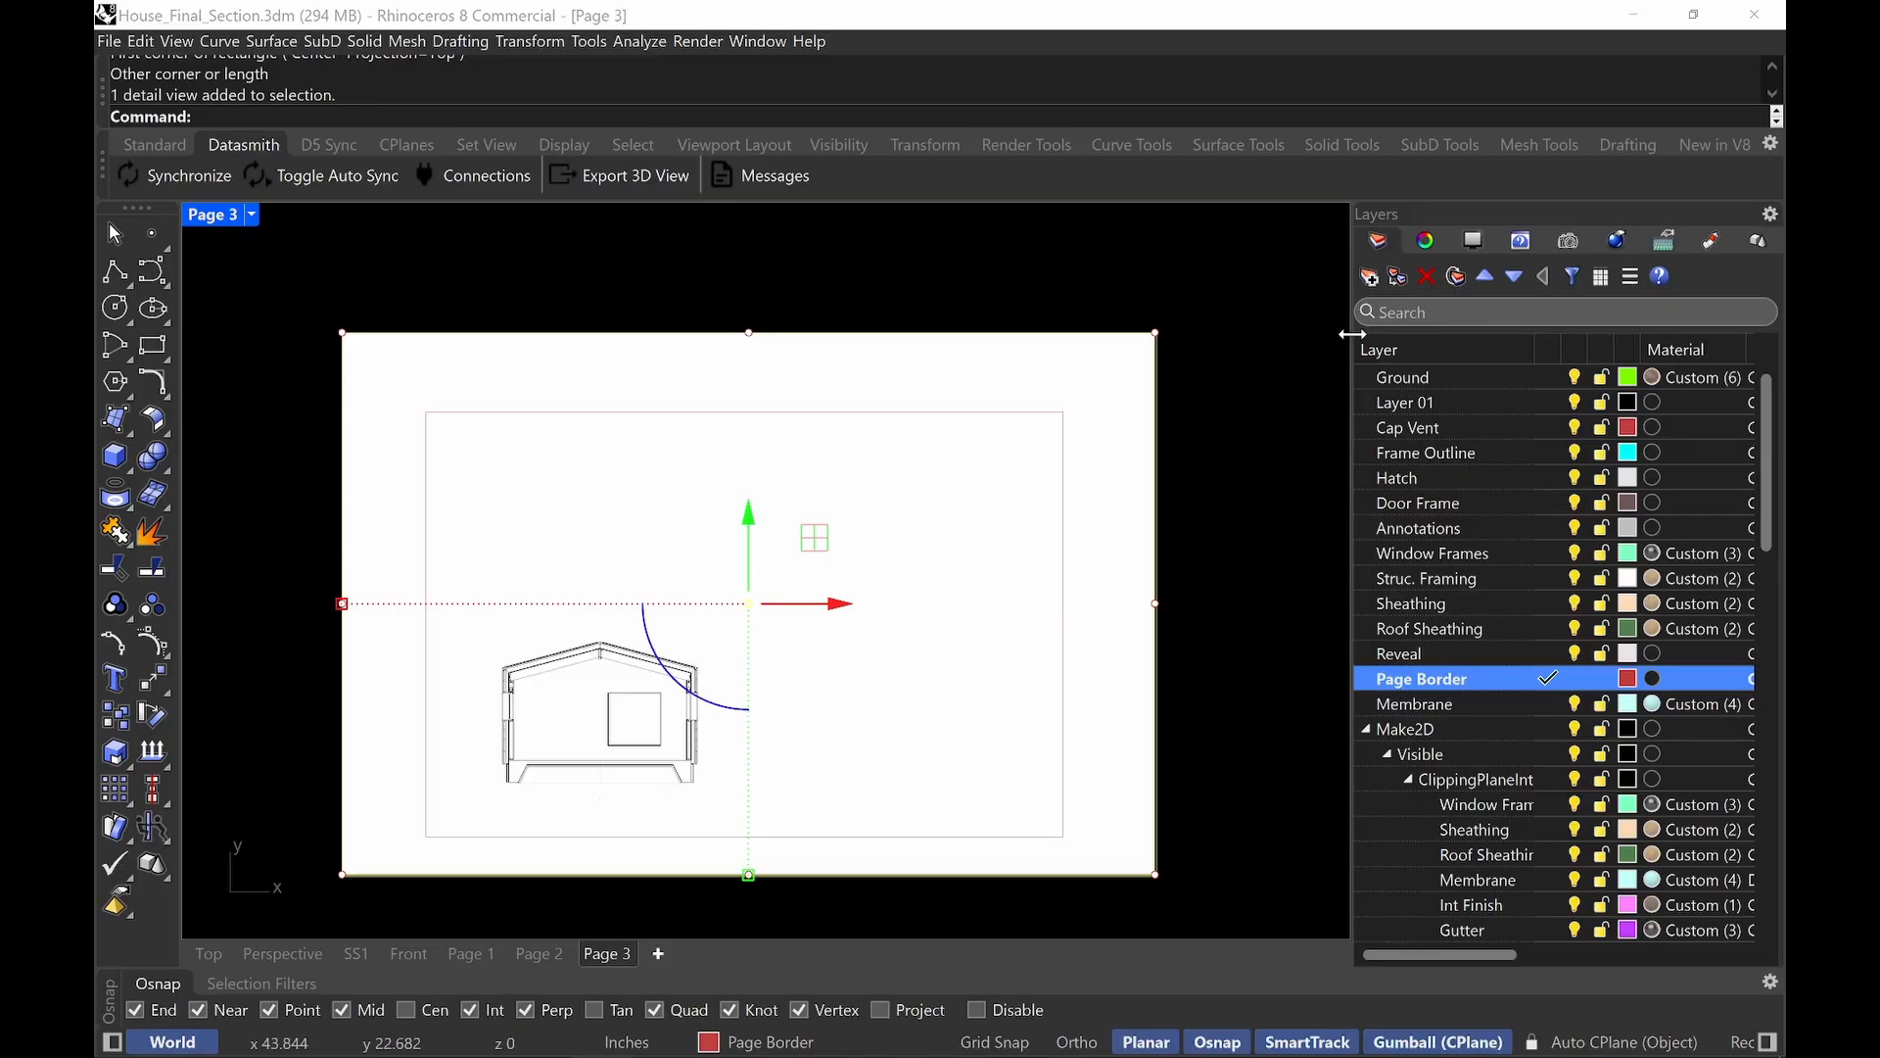
click(1426, 241)
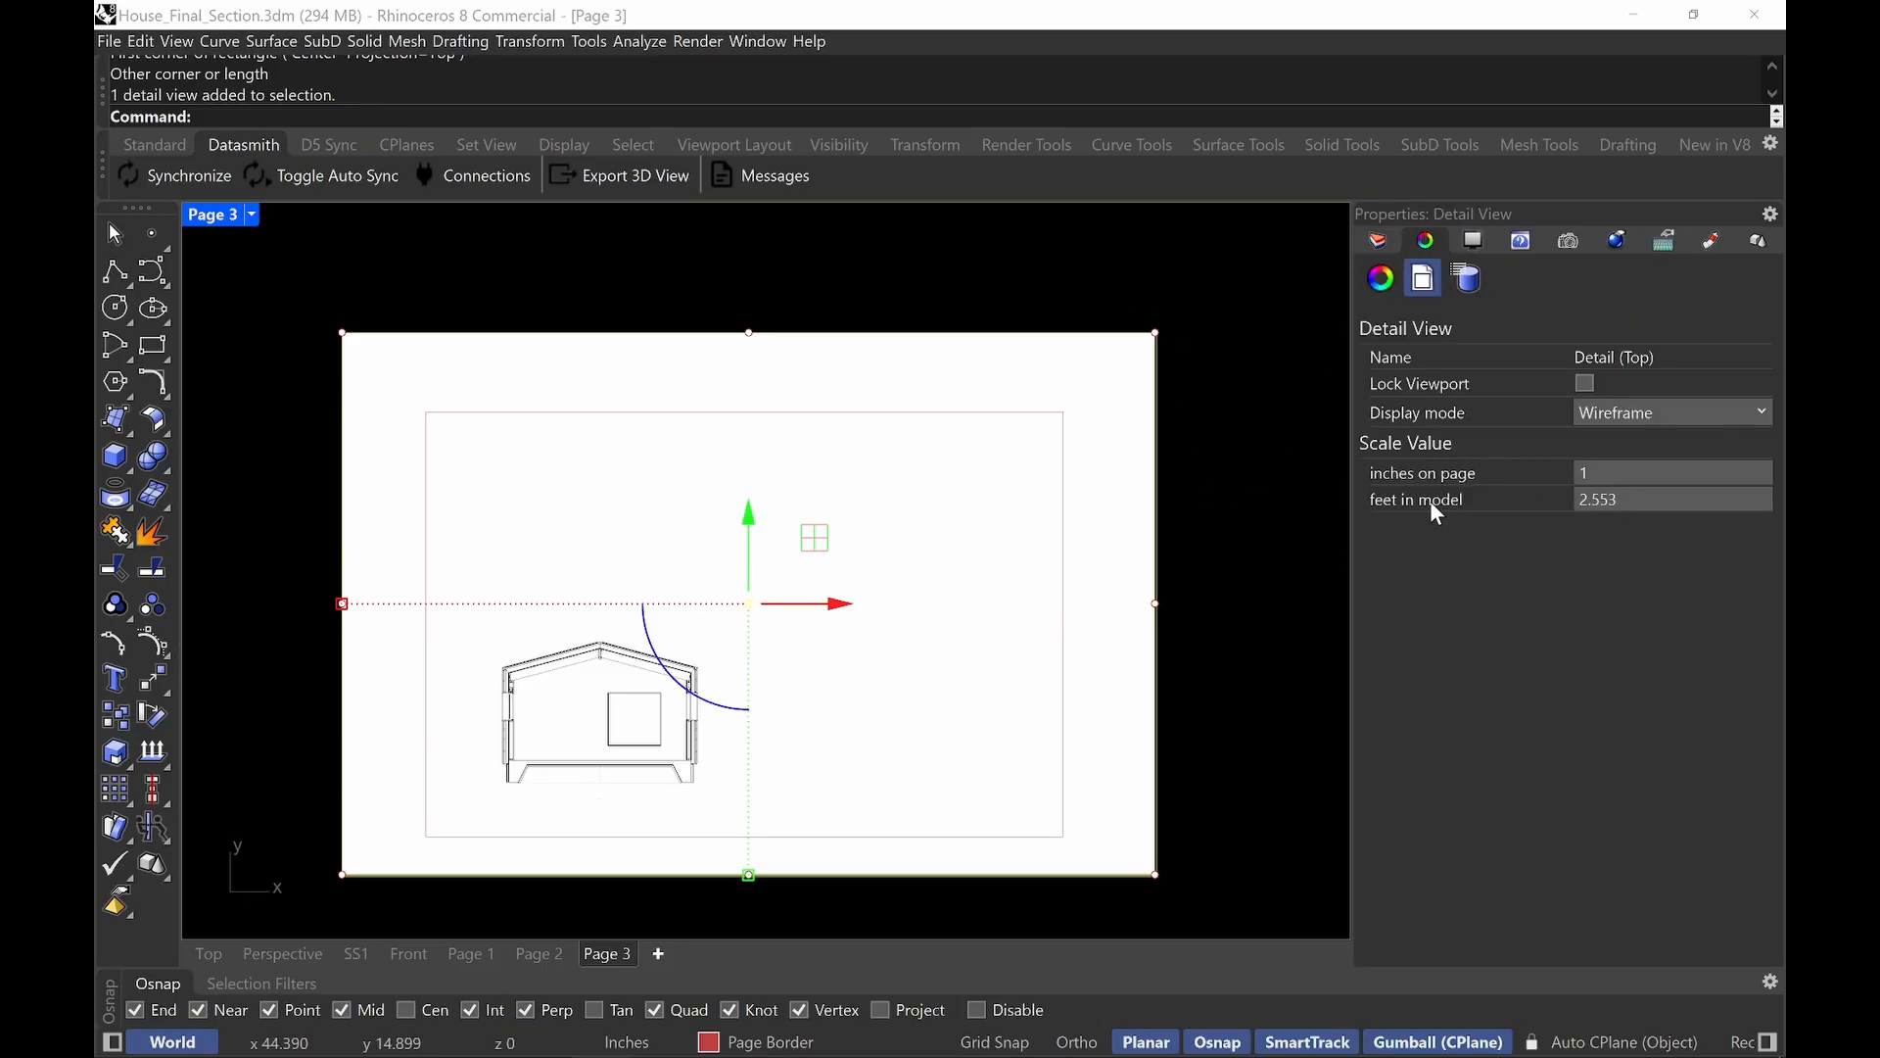
click(1616, 473)
text(1/2)
click(1596, 497)
text(1)
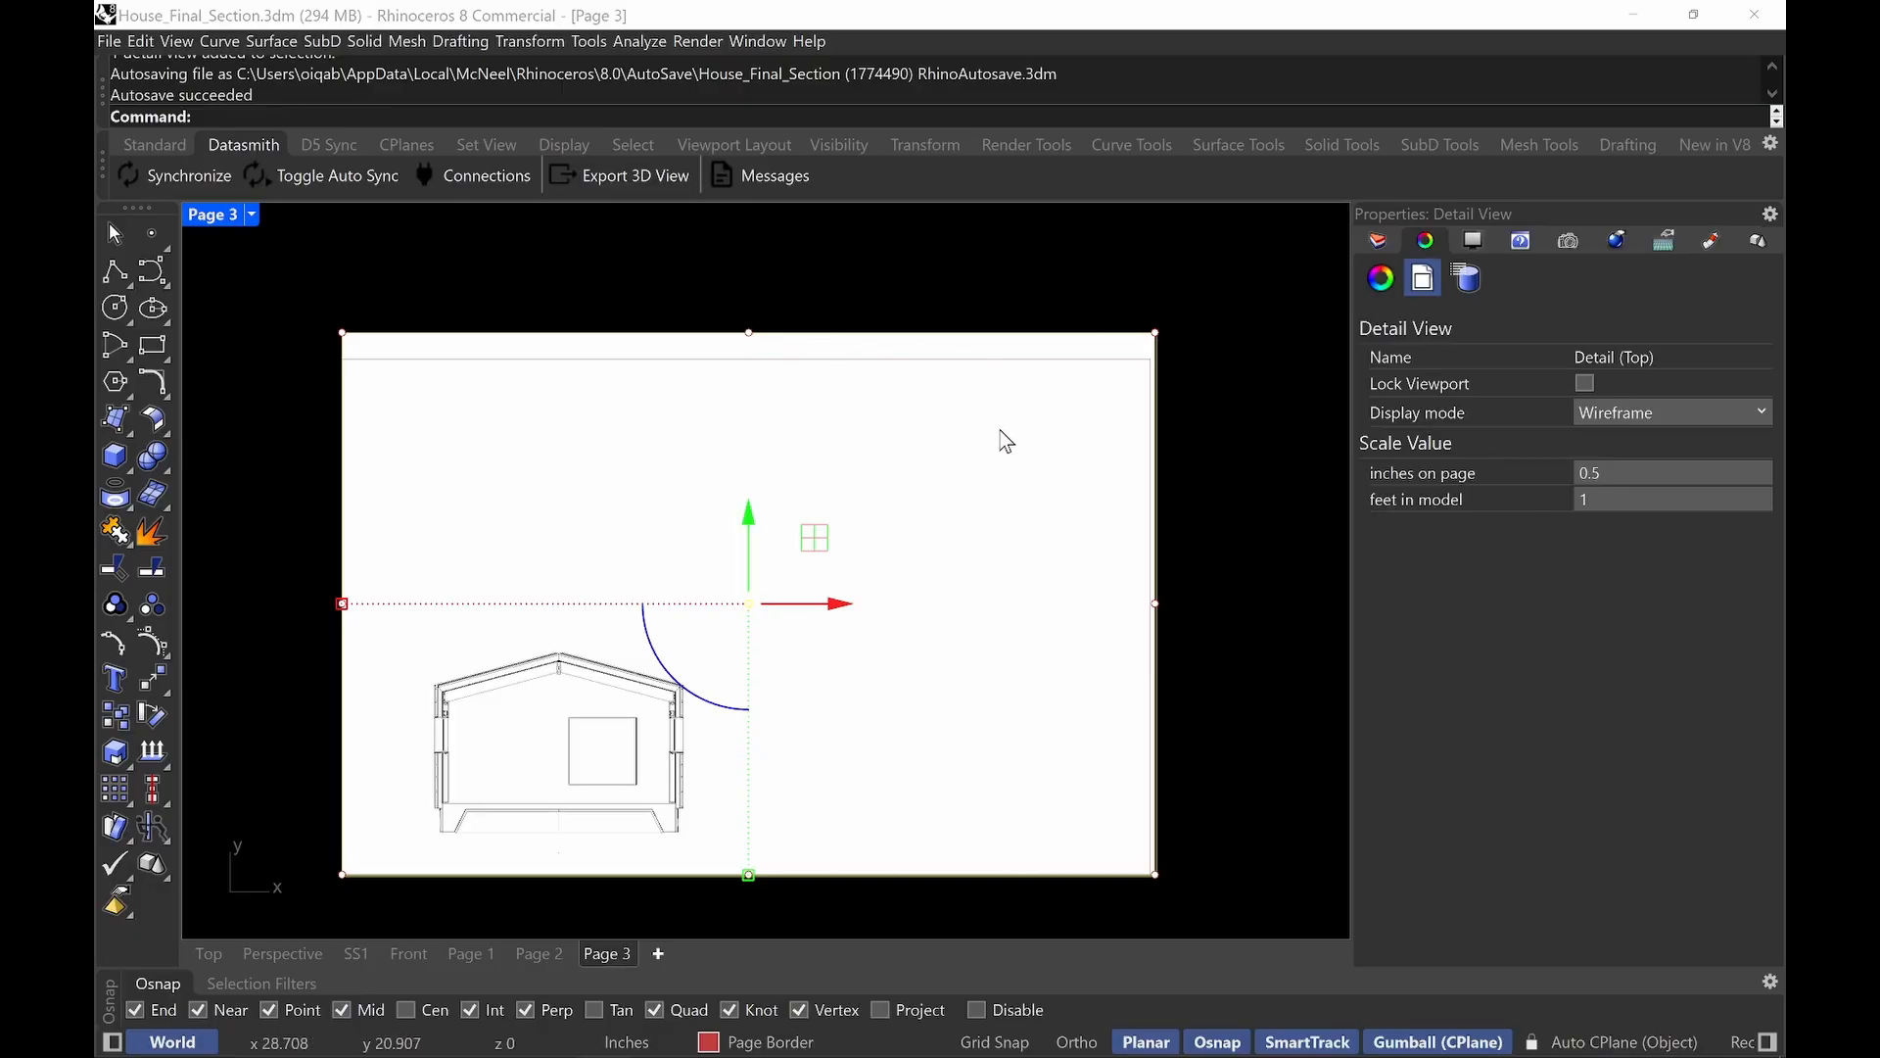
Reposition the drawing within the detail and snap the detail's upper-right corner to the page border's upper-right corner.
double_click(1058, 480)
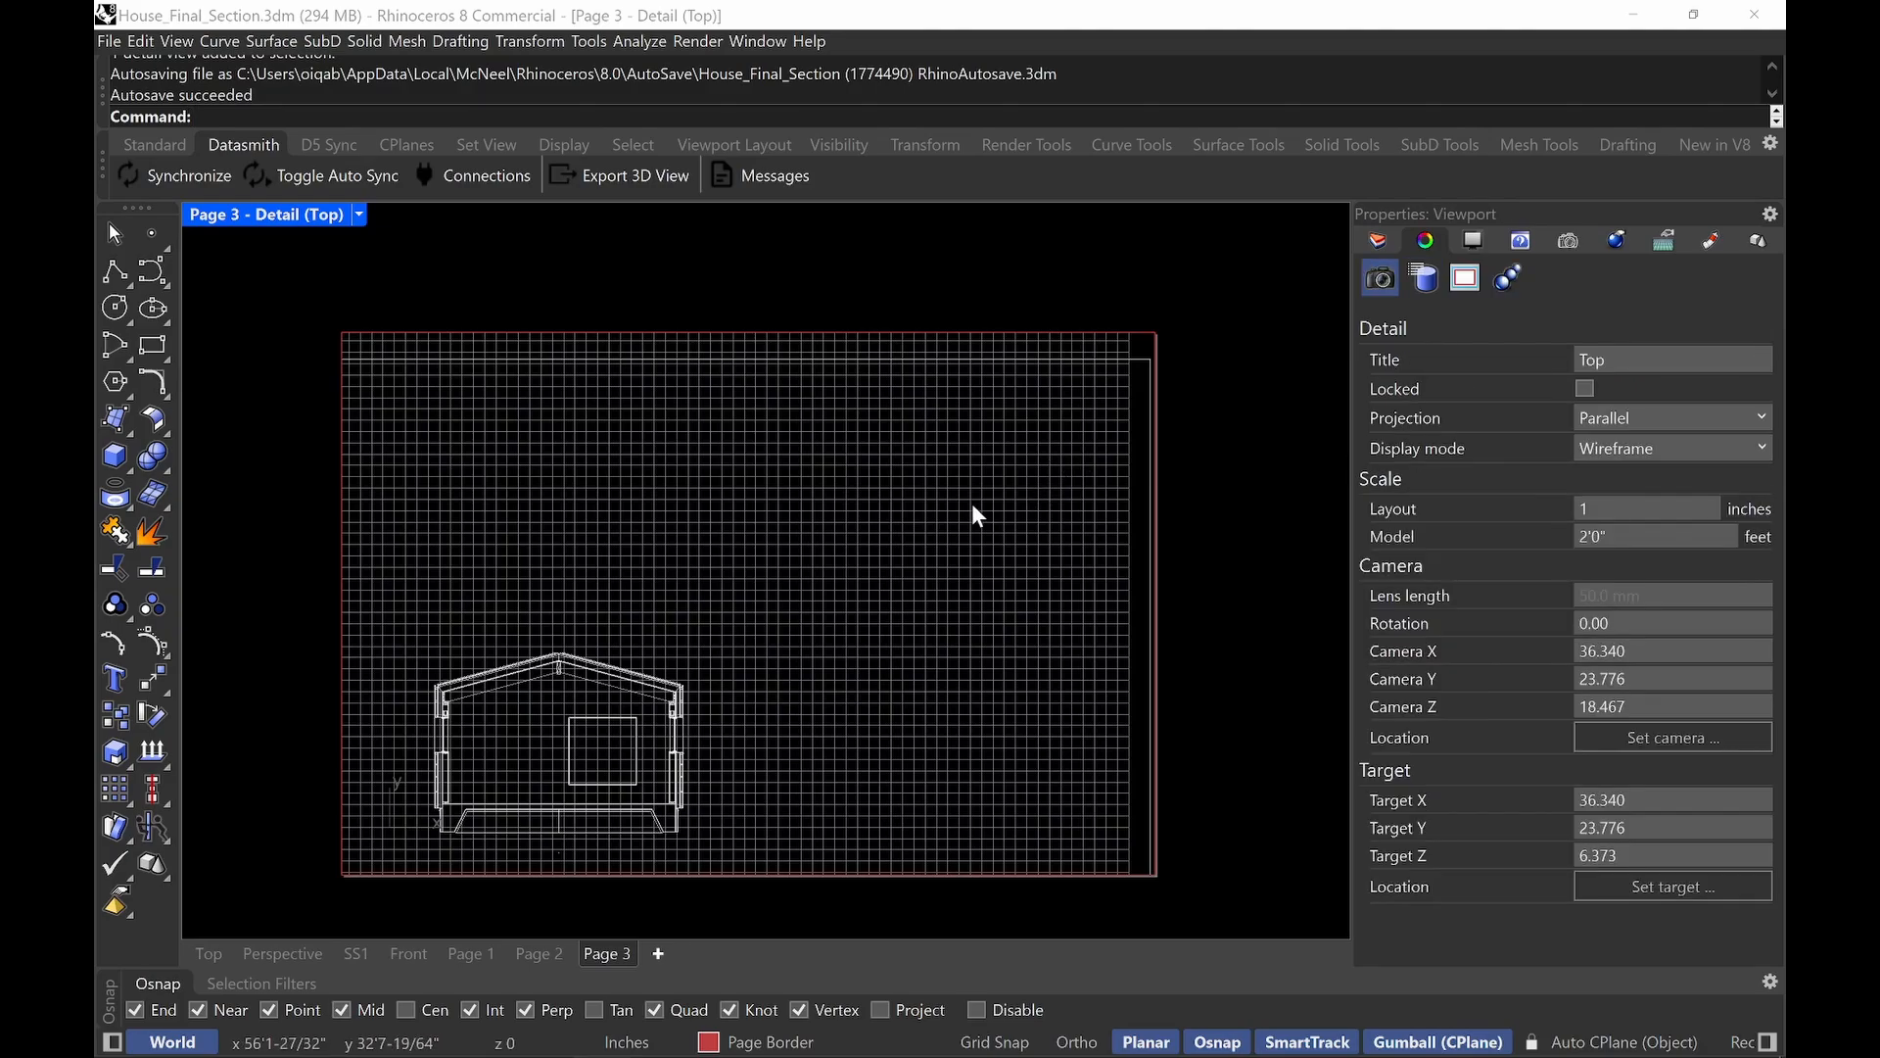
right_drag(973, 504, 891, 546)
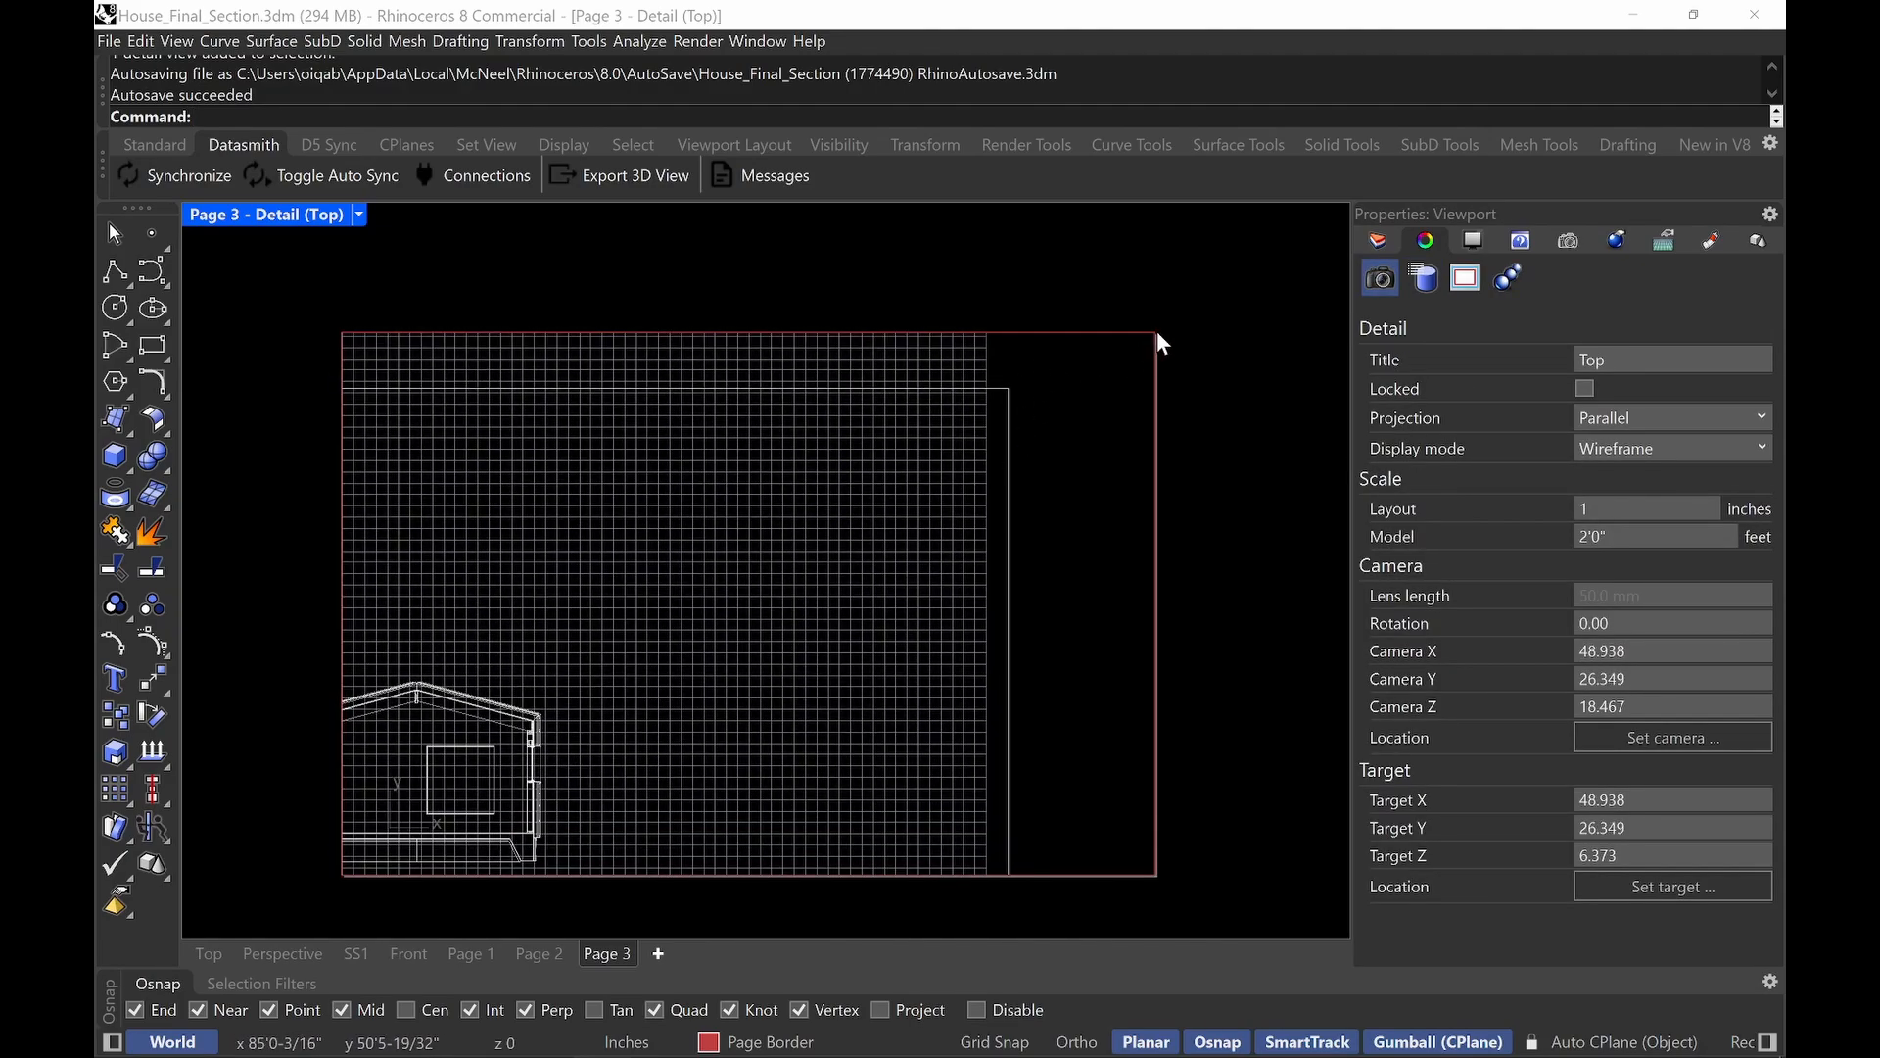
double_click(1215, 272)
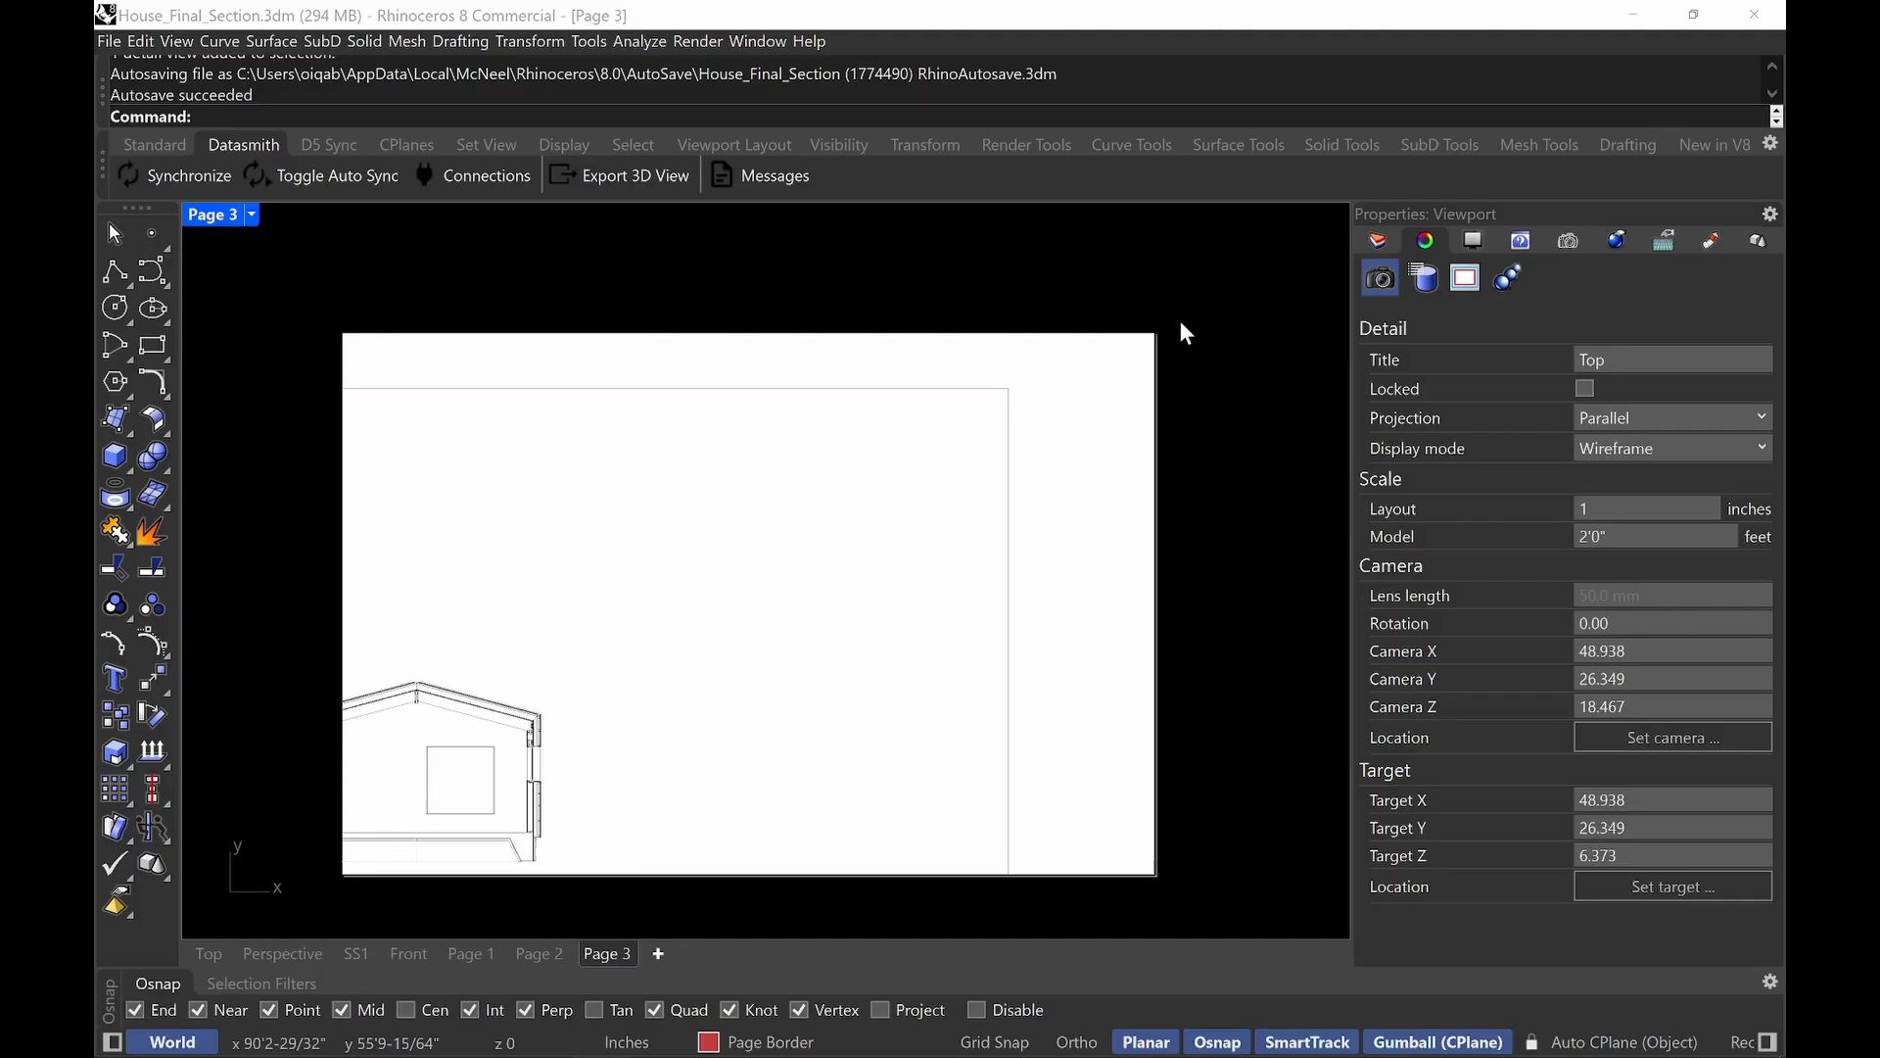
click(1154, 338)
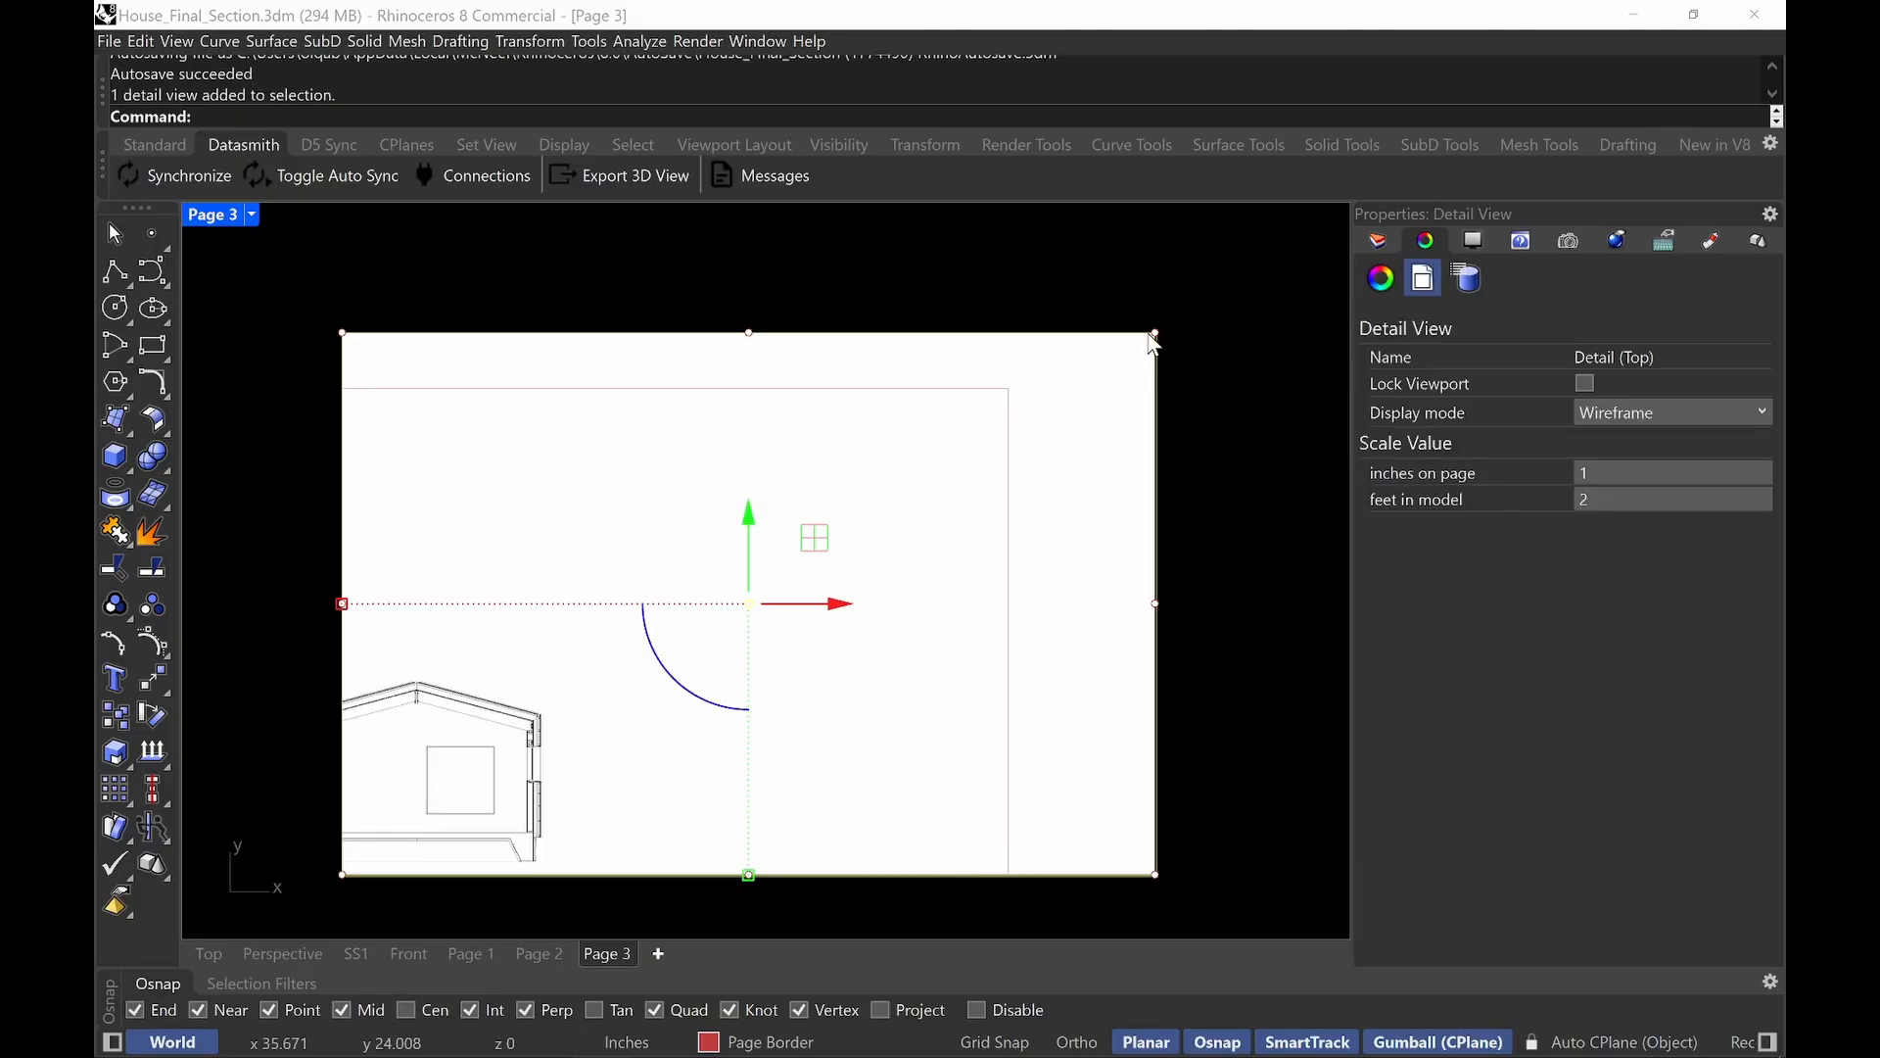
ctrl+shift+click(1155, 333)
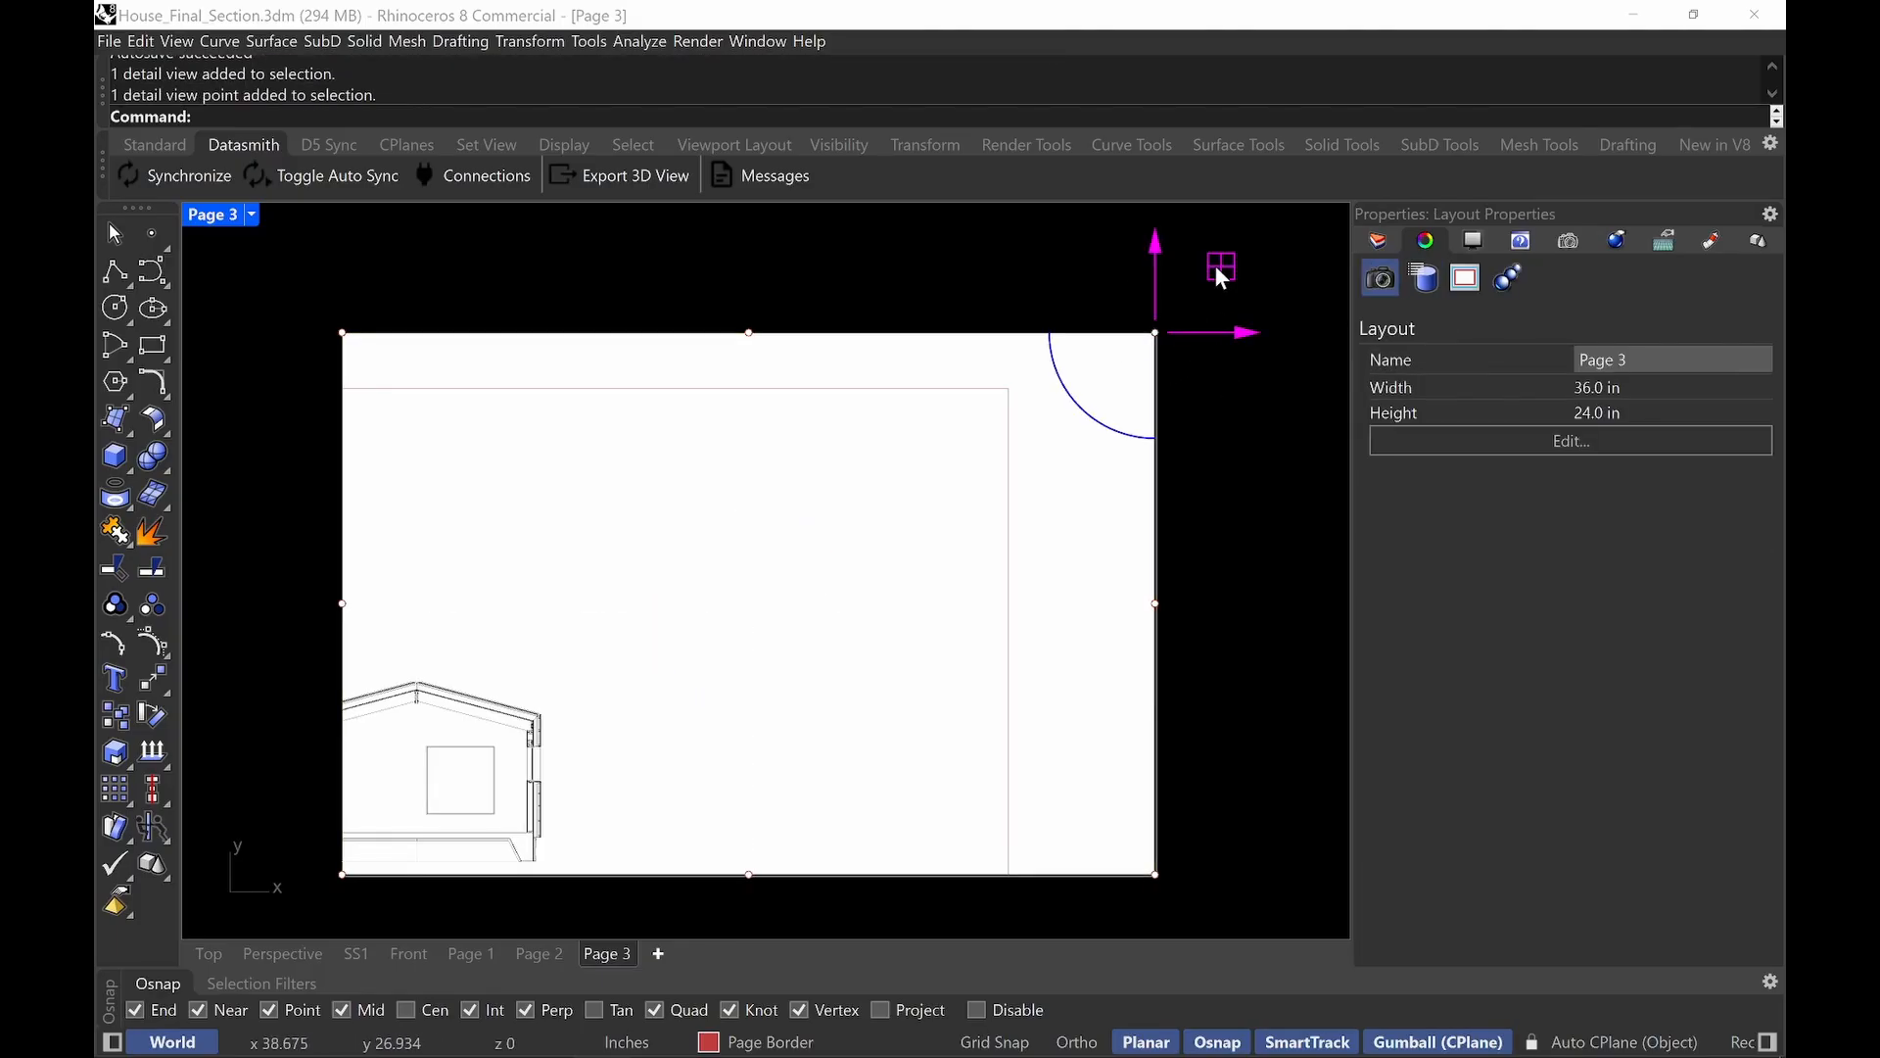
drag(1155, 333, 1008, 389)
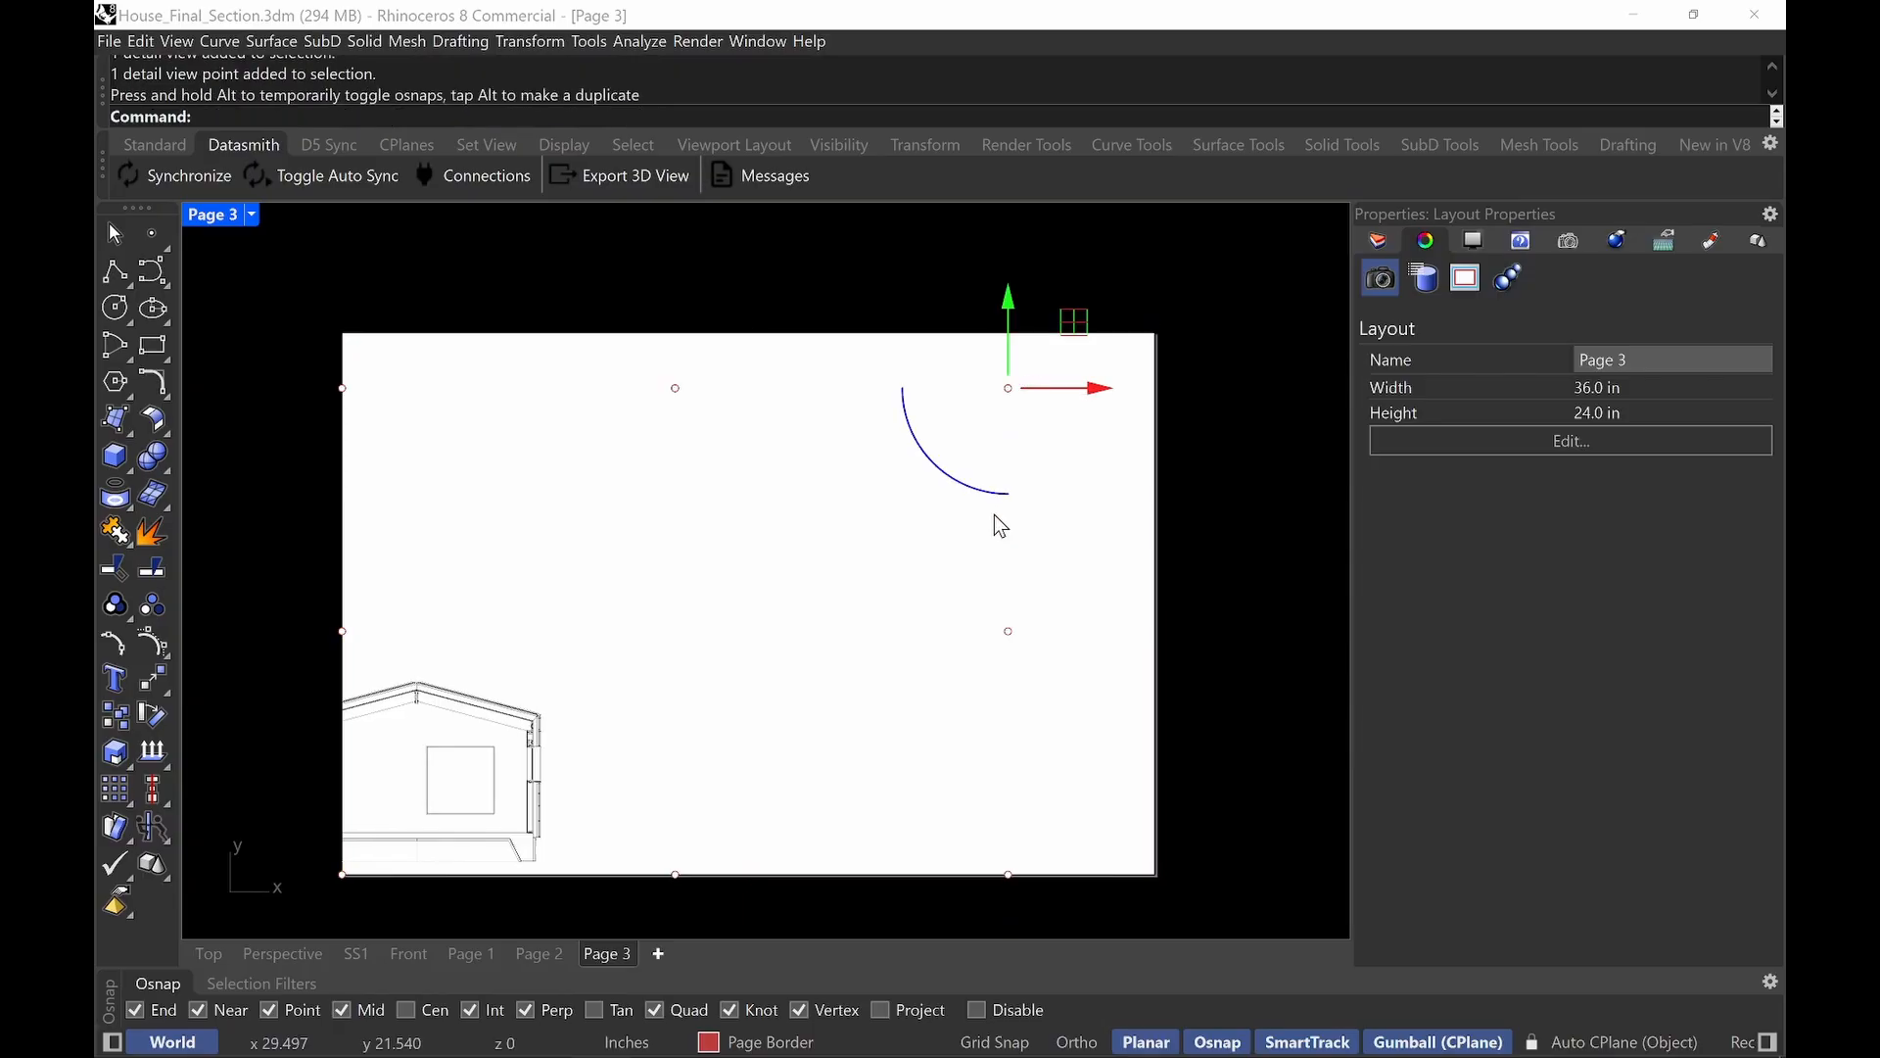
click(1163, 271)
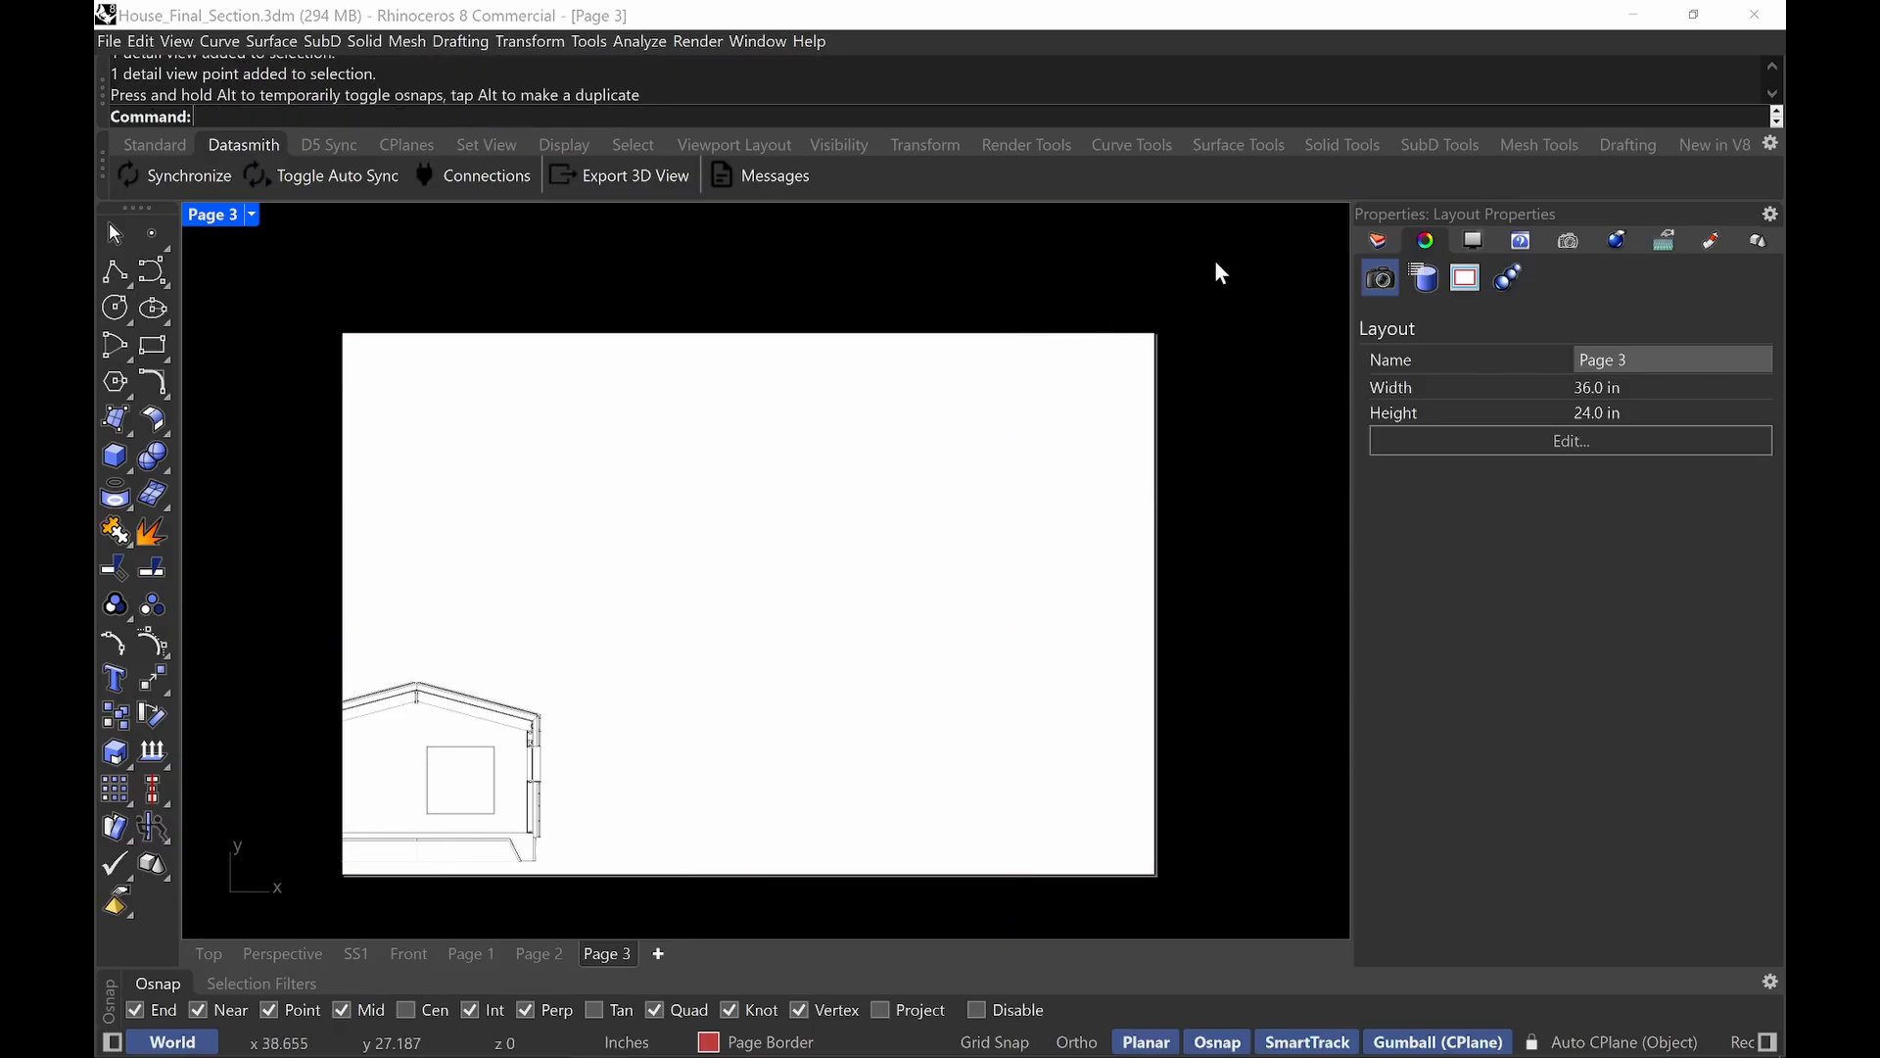
Move the detail view from its upper-right corner to the upper-right corner of the page.
drag(1100, 398, 949, 479)
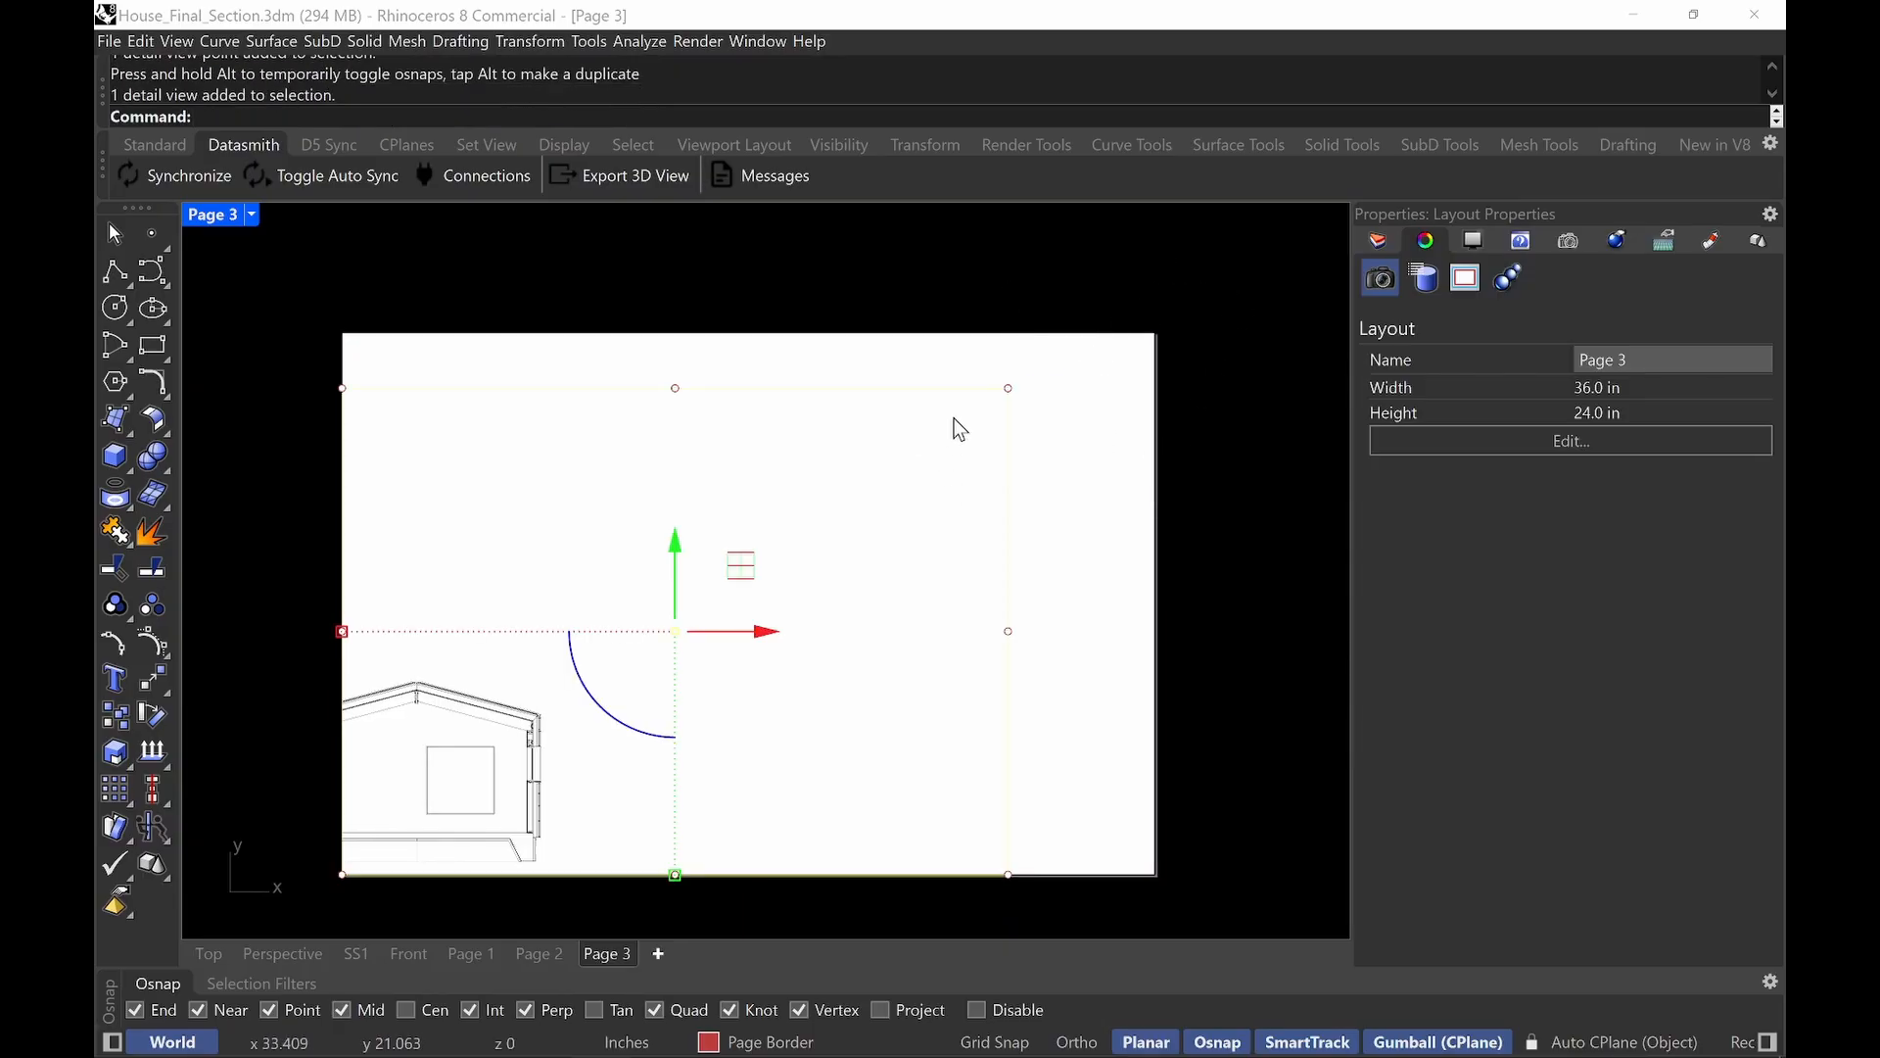
text(move)
key(Return)
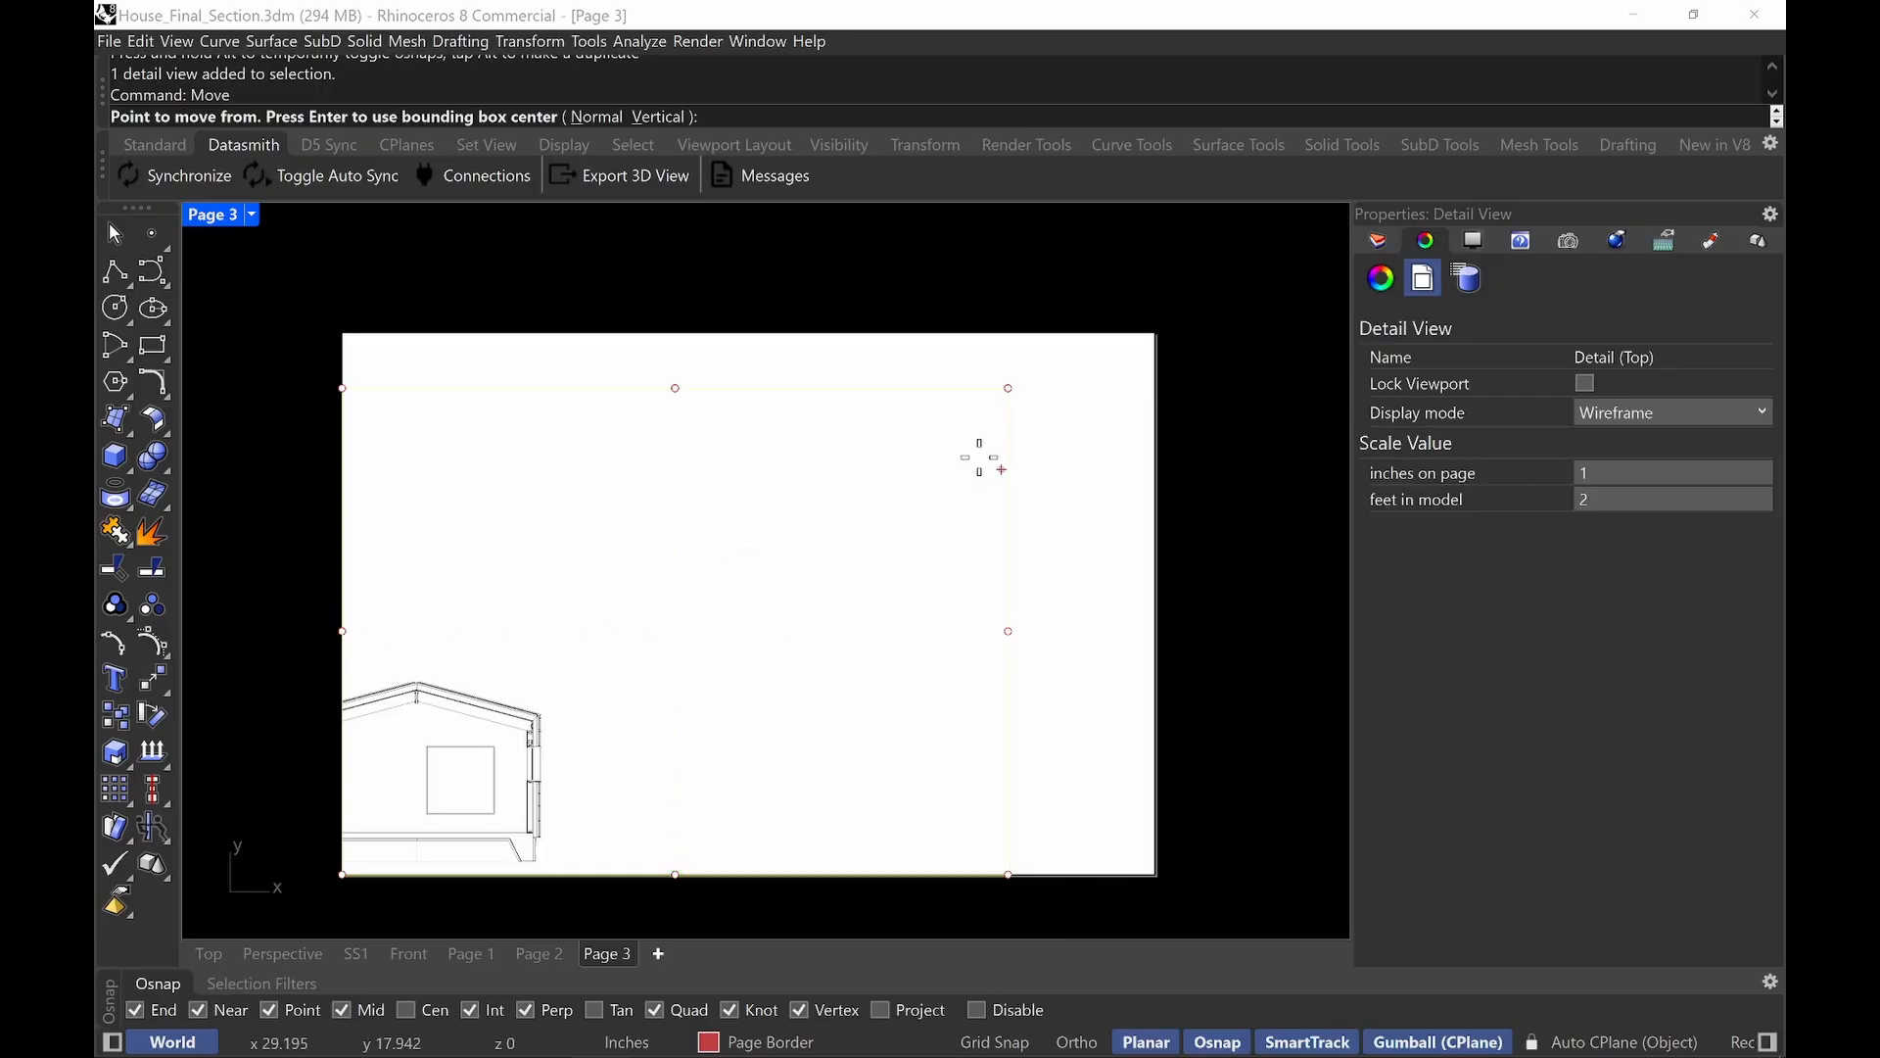
click(1008, 389)
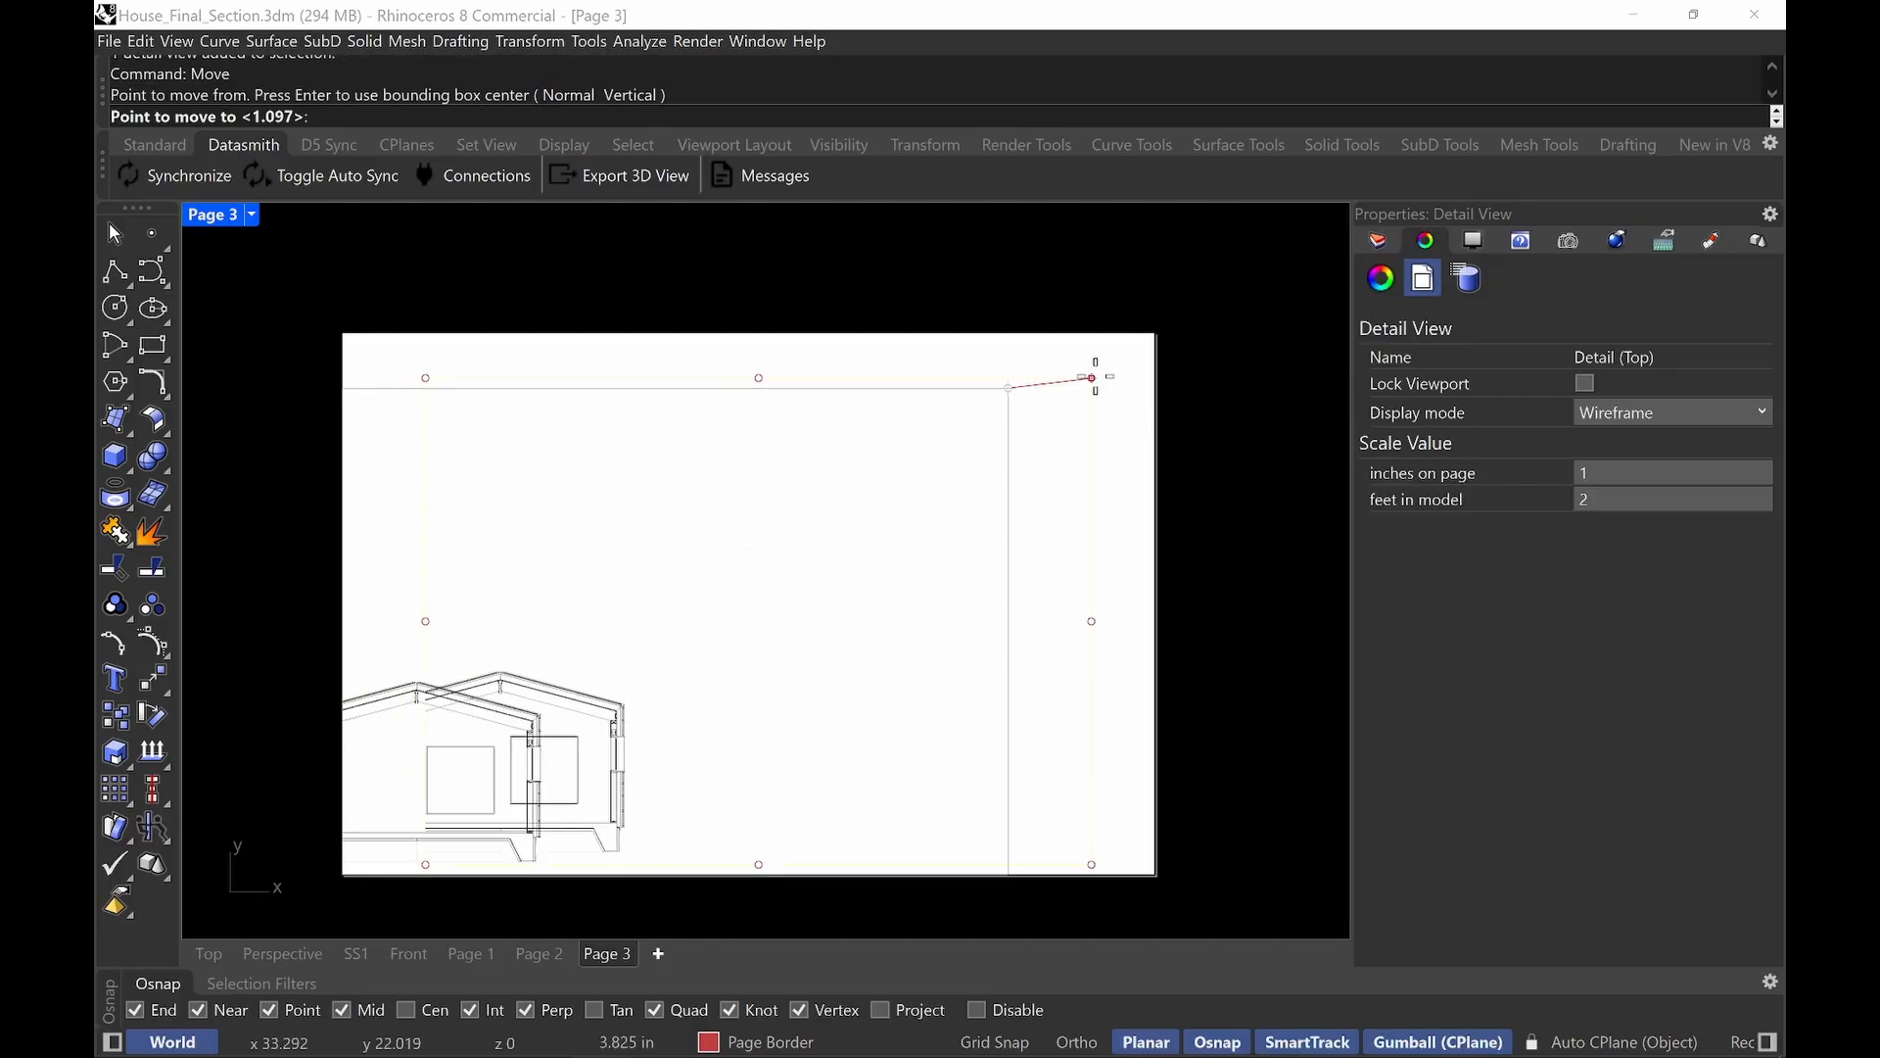
click(1155, 333)
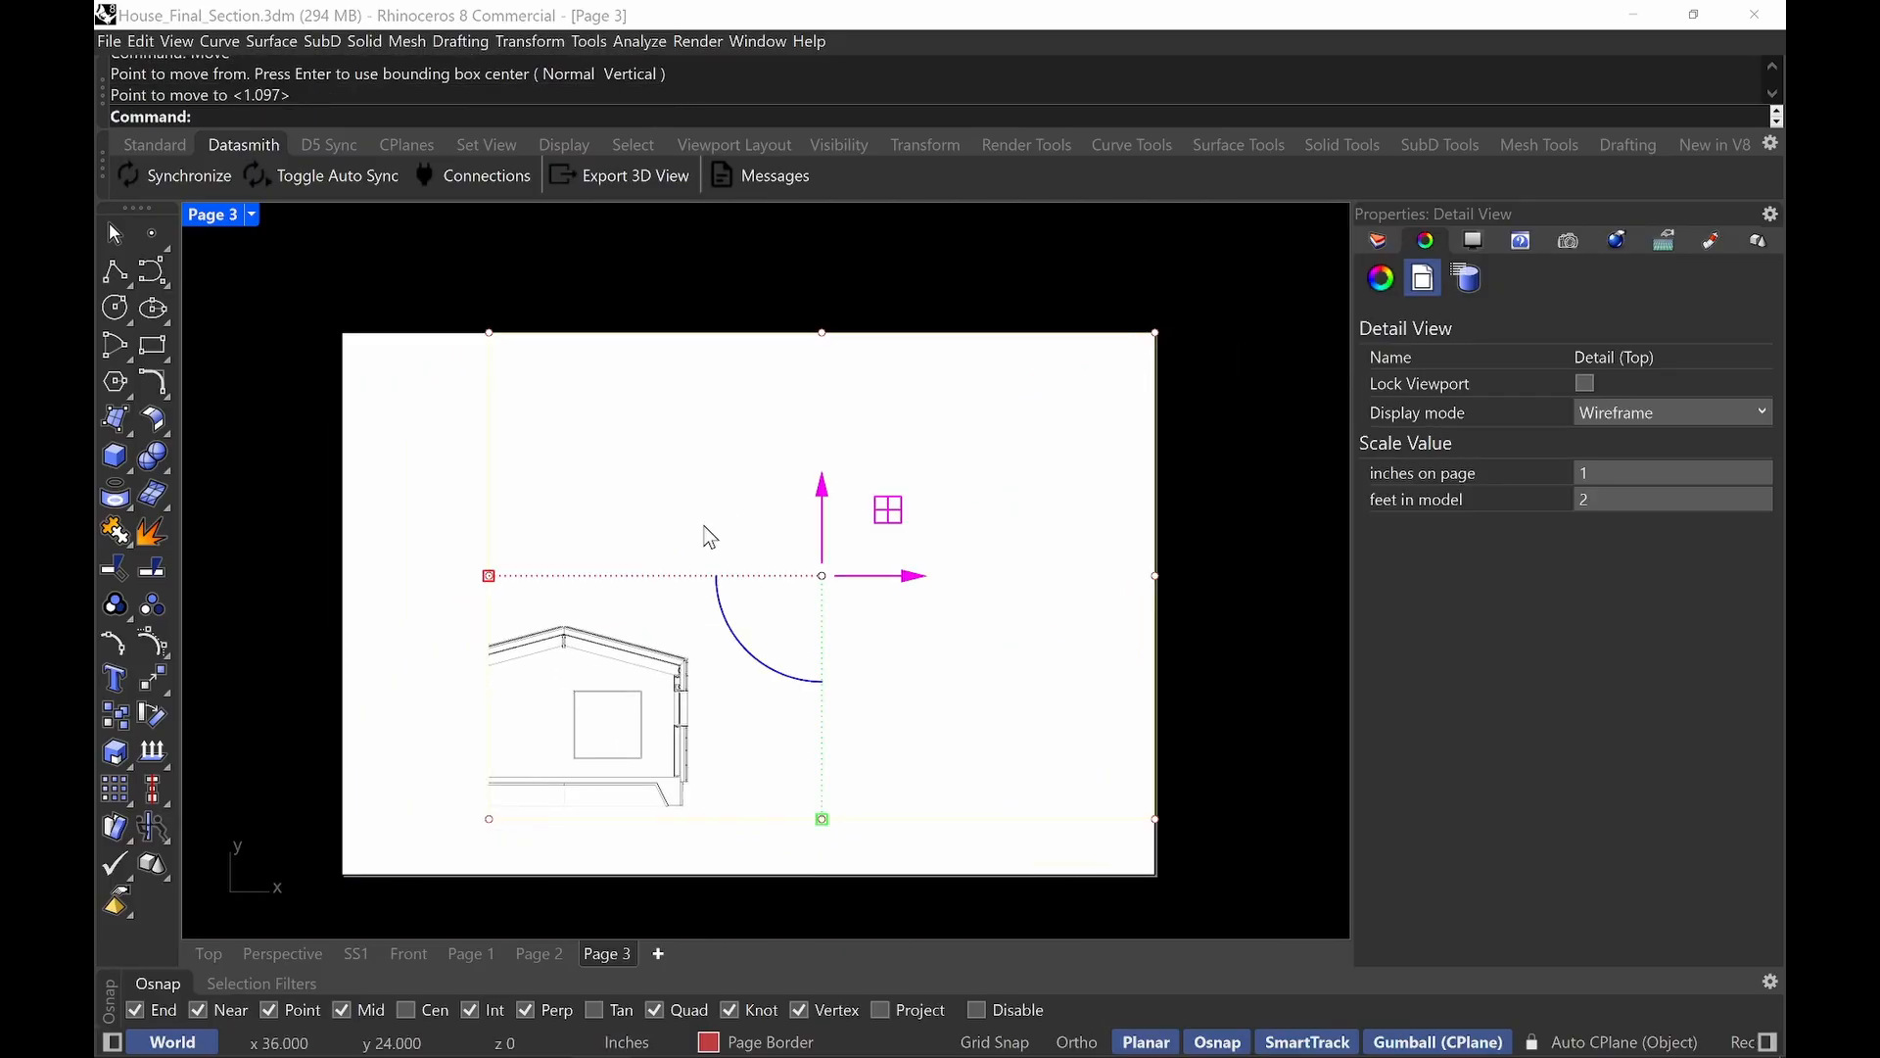
Stretch the detail's lower-left corner to the page's lower-left corner so the detail fills the whole sheet.
right_drag(719, 503, 850, 376)
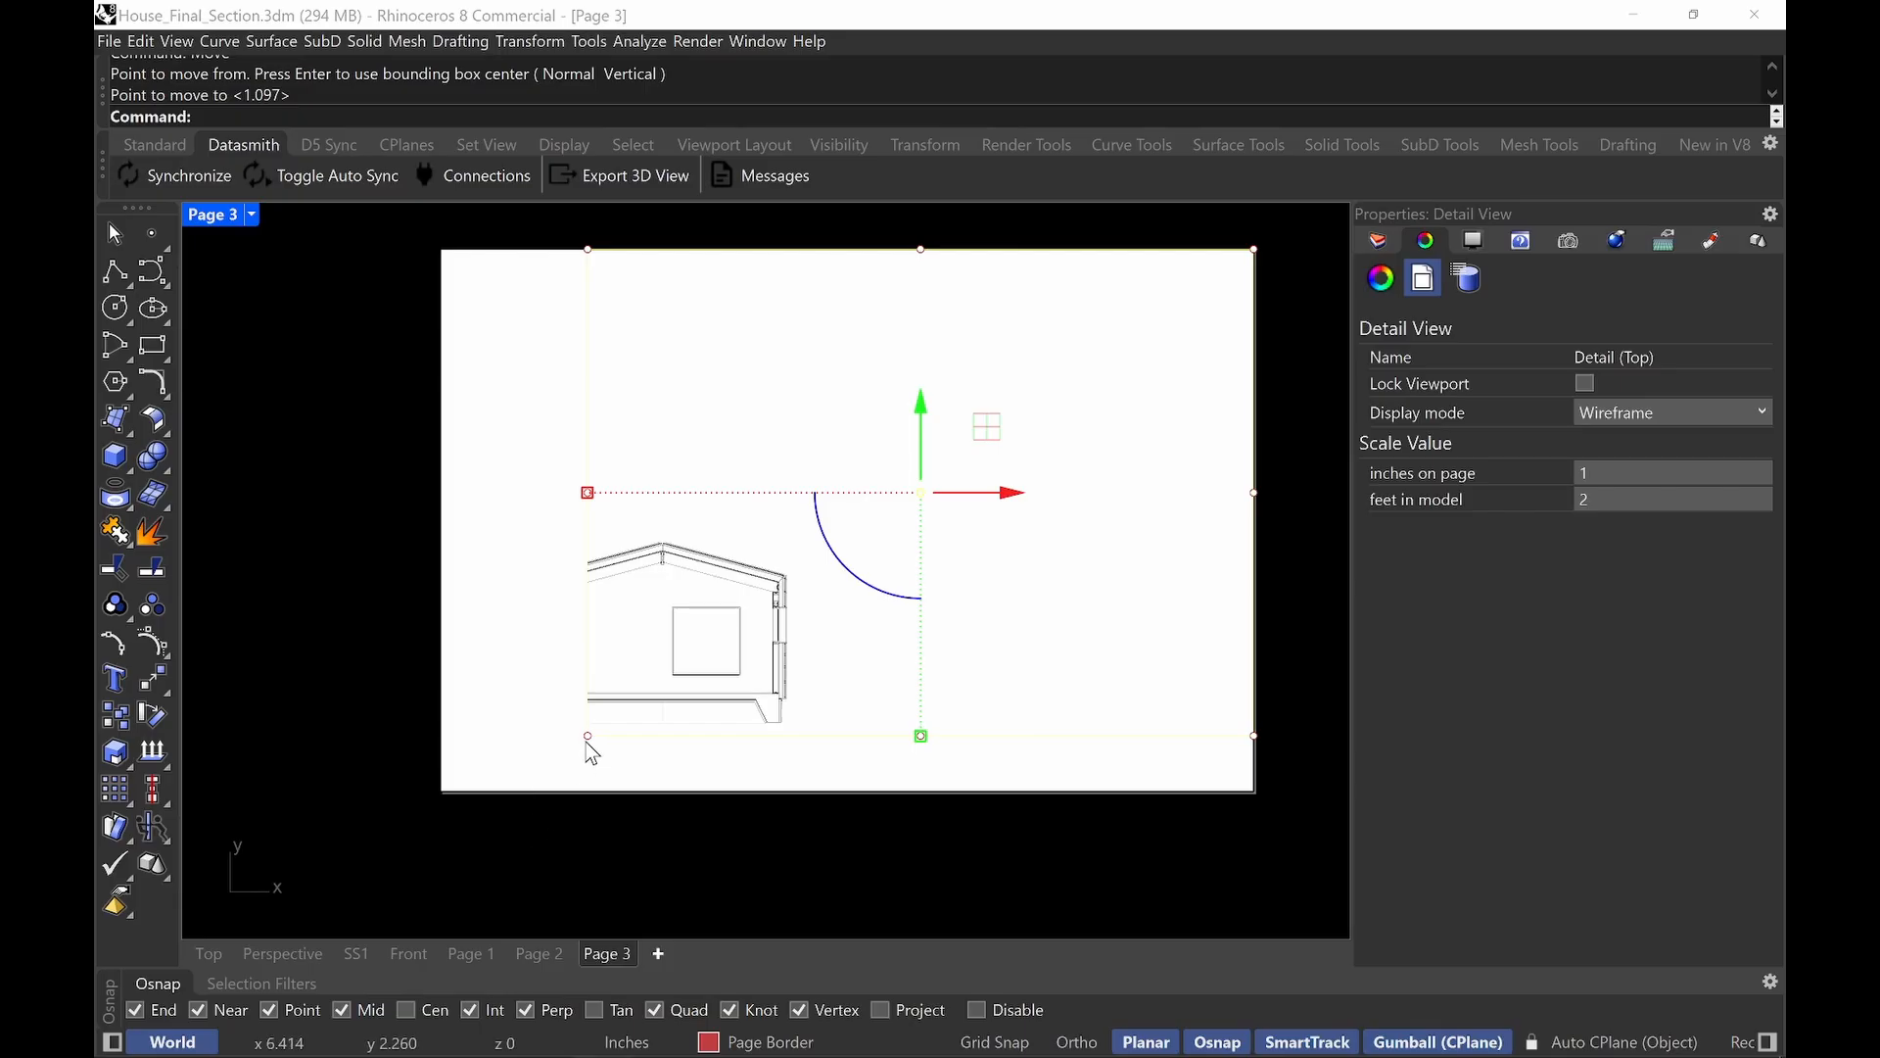
click(560, 826)
click(660, 745)
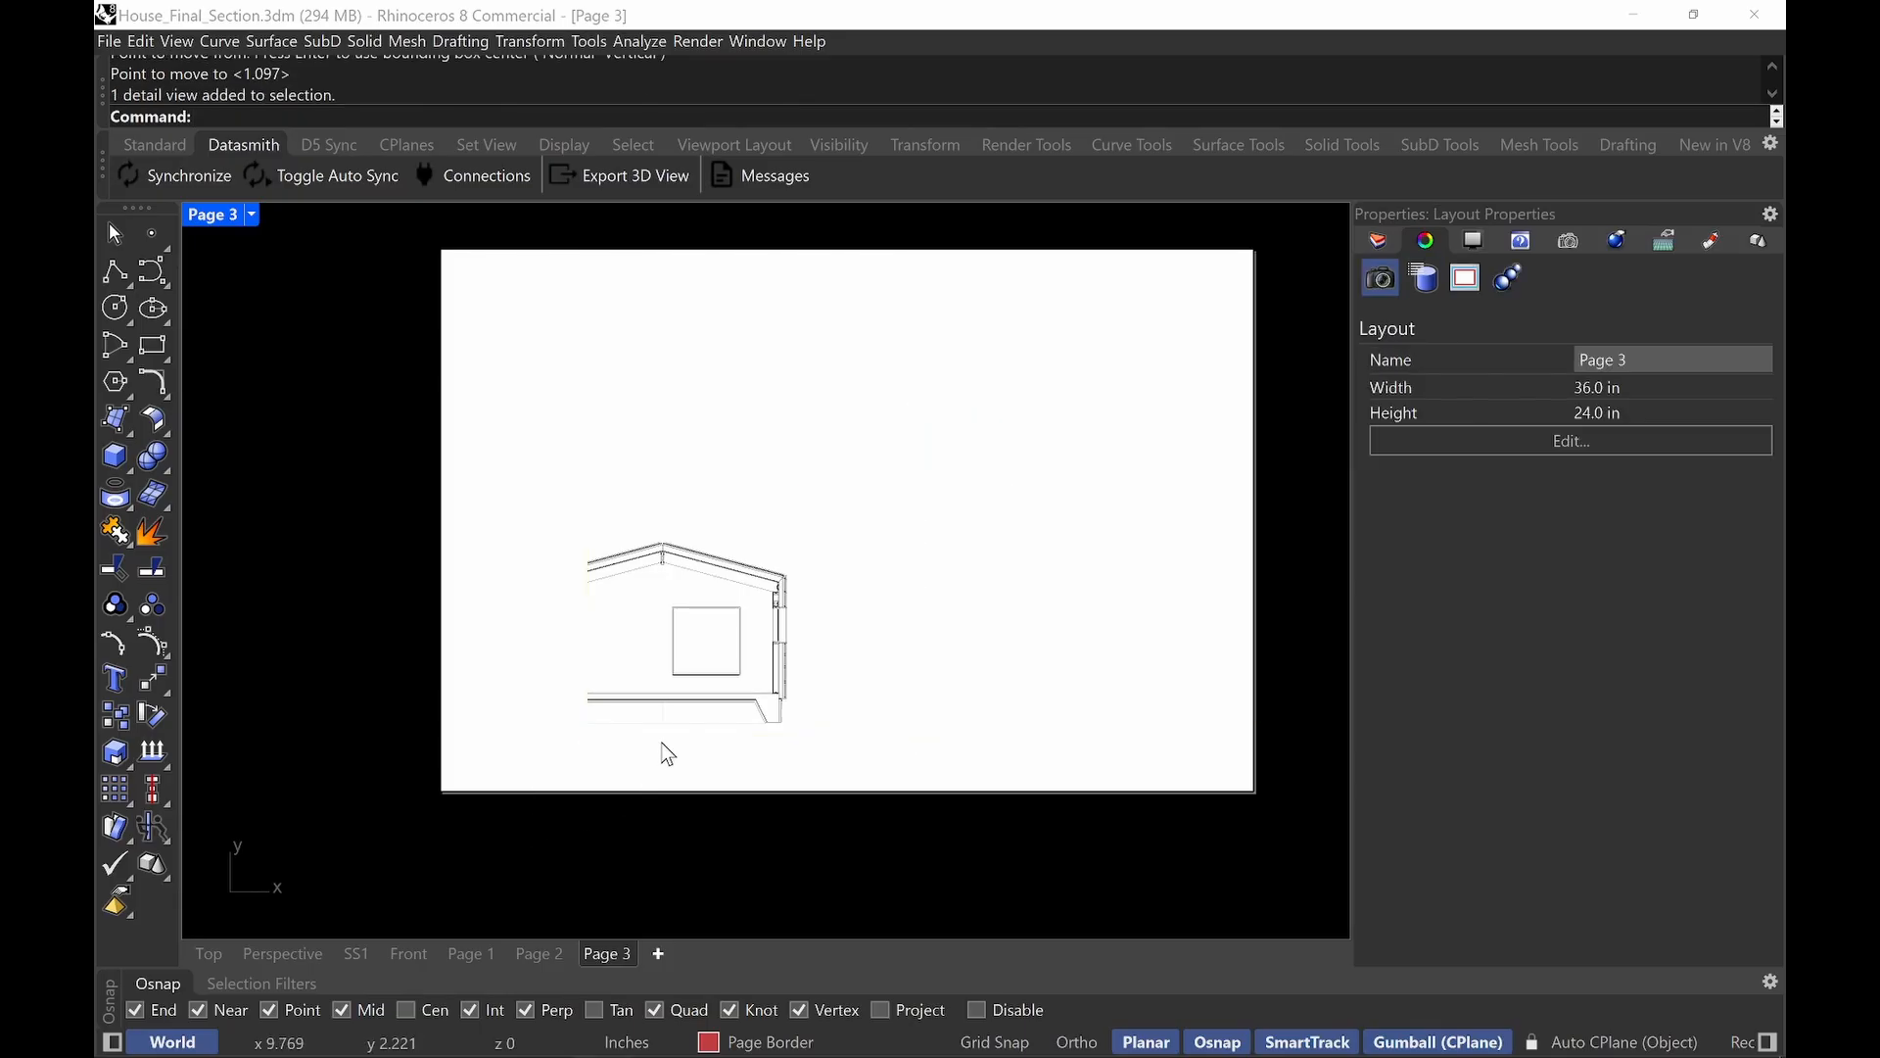
drag(512, 842, 441, 790)
click(805, 801)
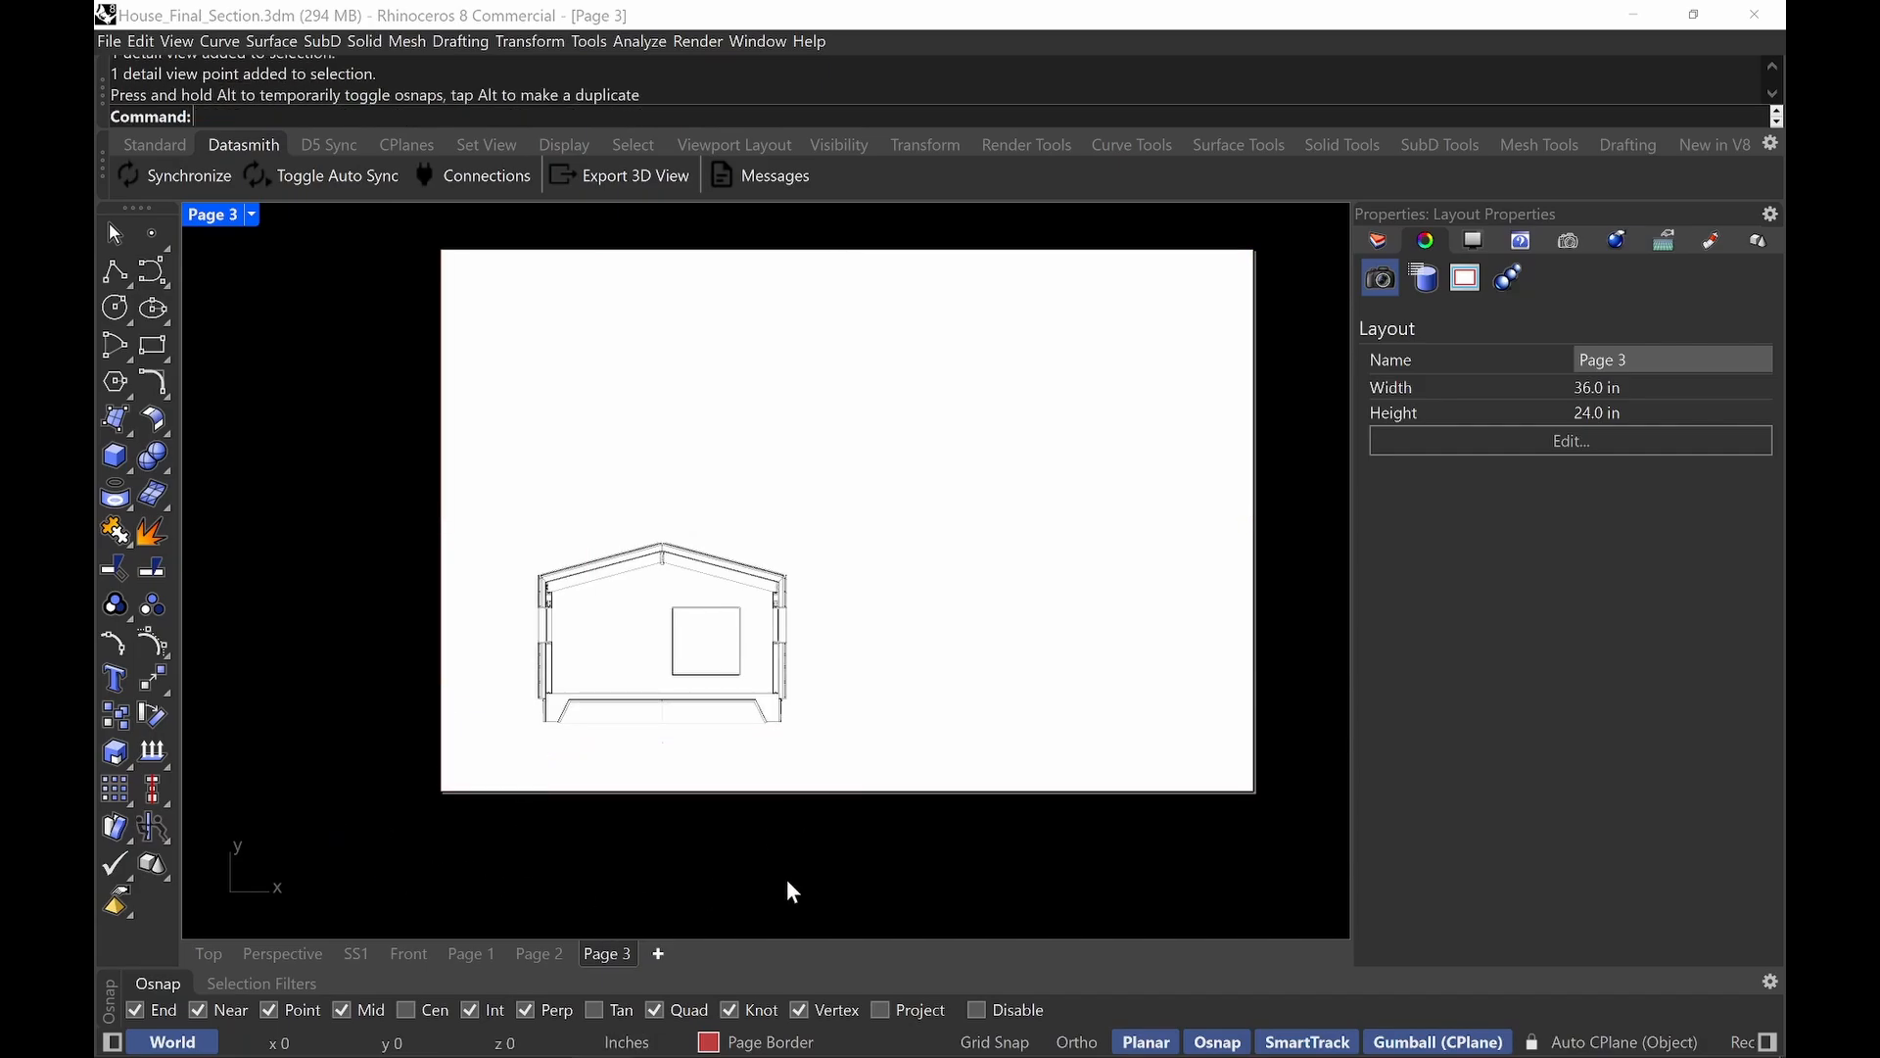
Lock the viewport of the full-page detail view and clear the selection.
right_drag(1331, 522, 1214, 552)
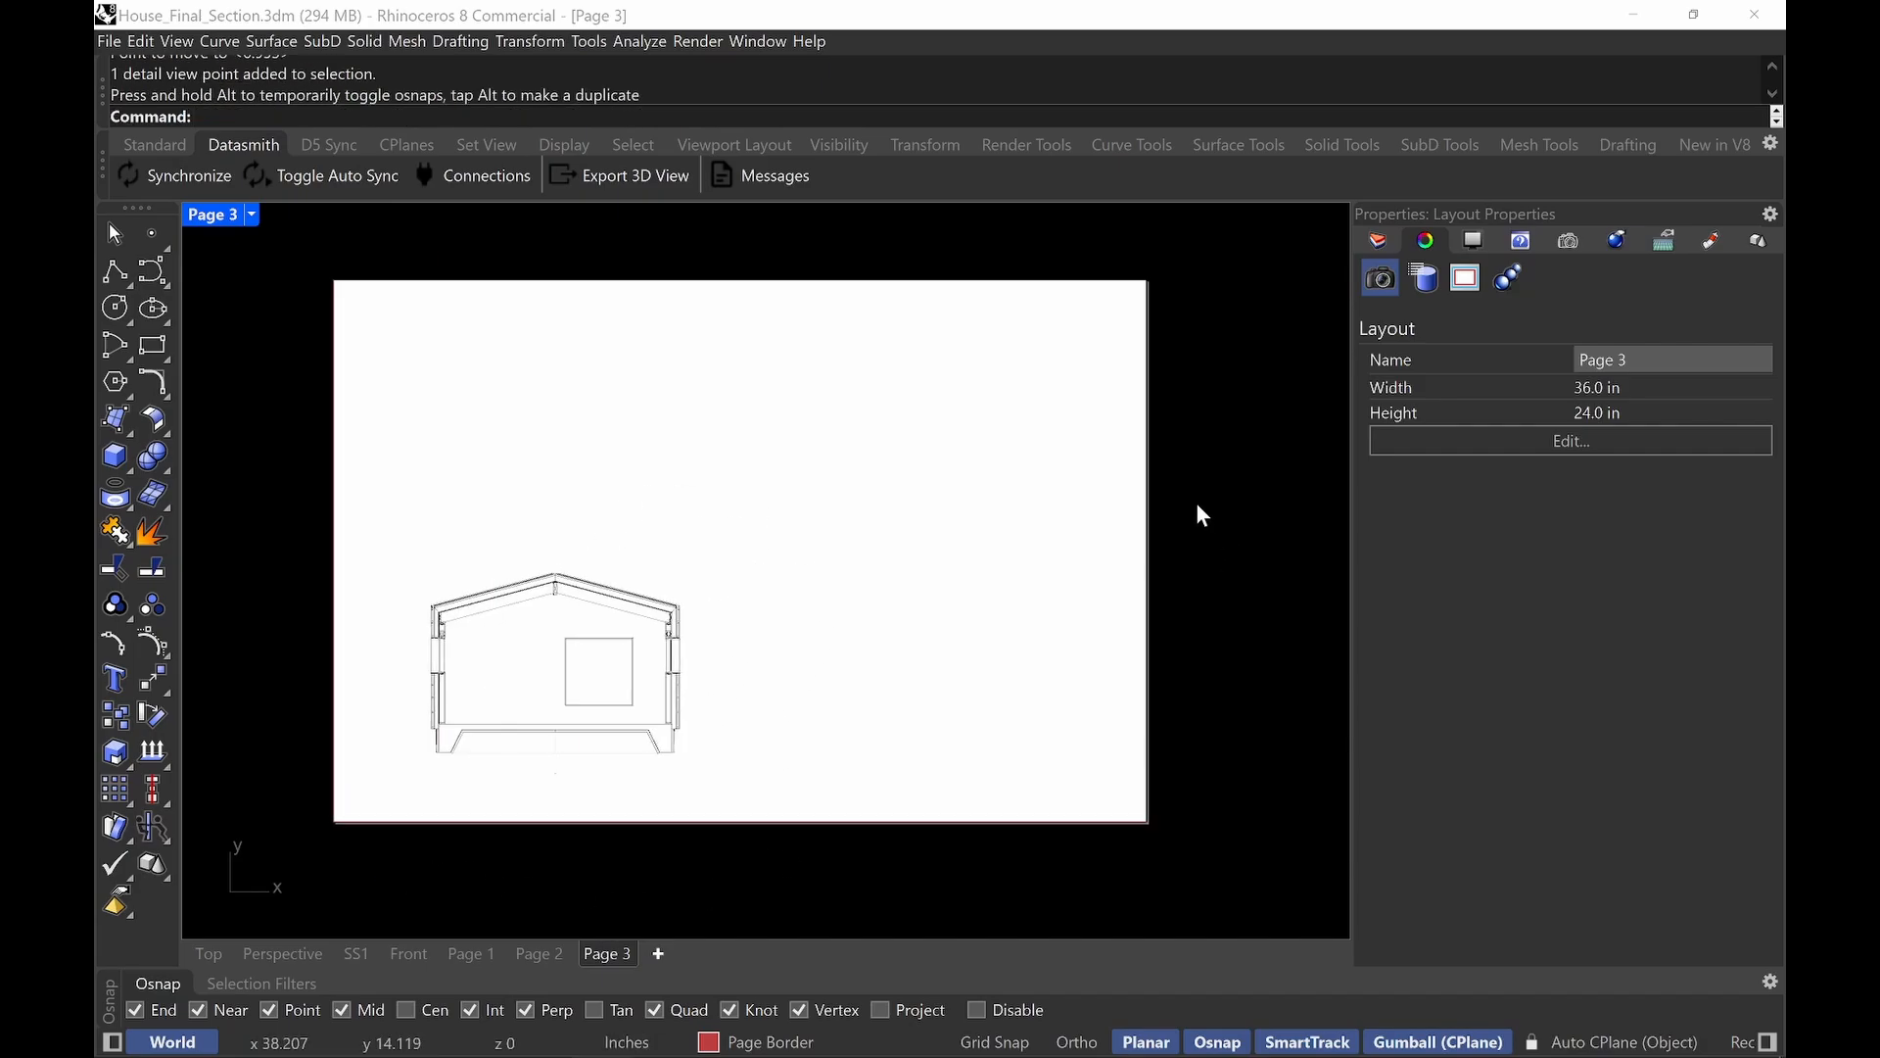
right_drag(1215, 452, 1224, 452)
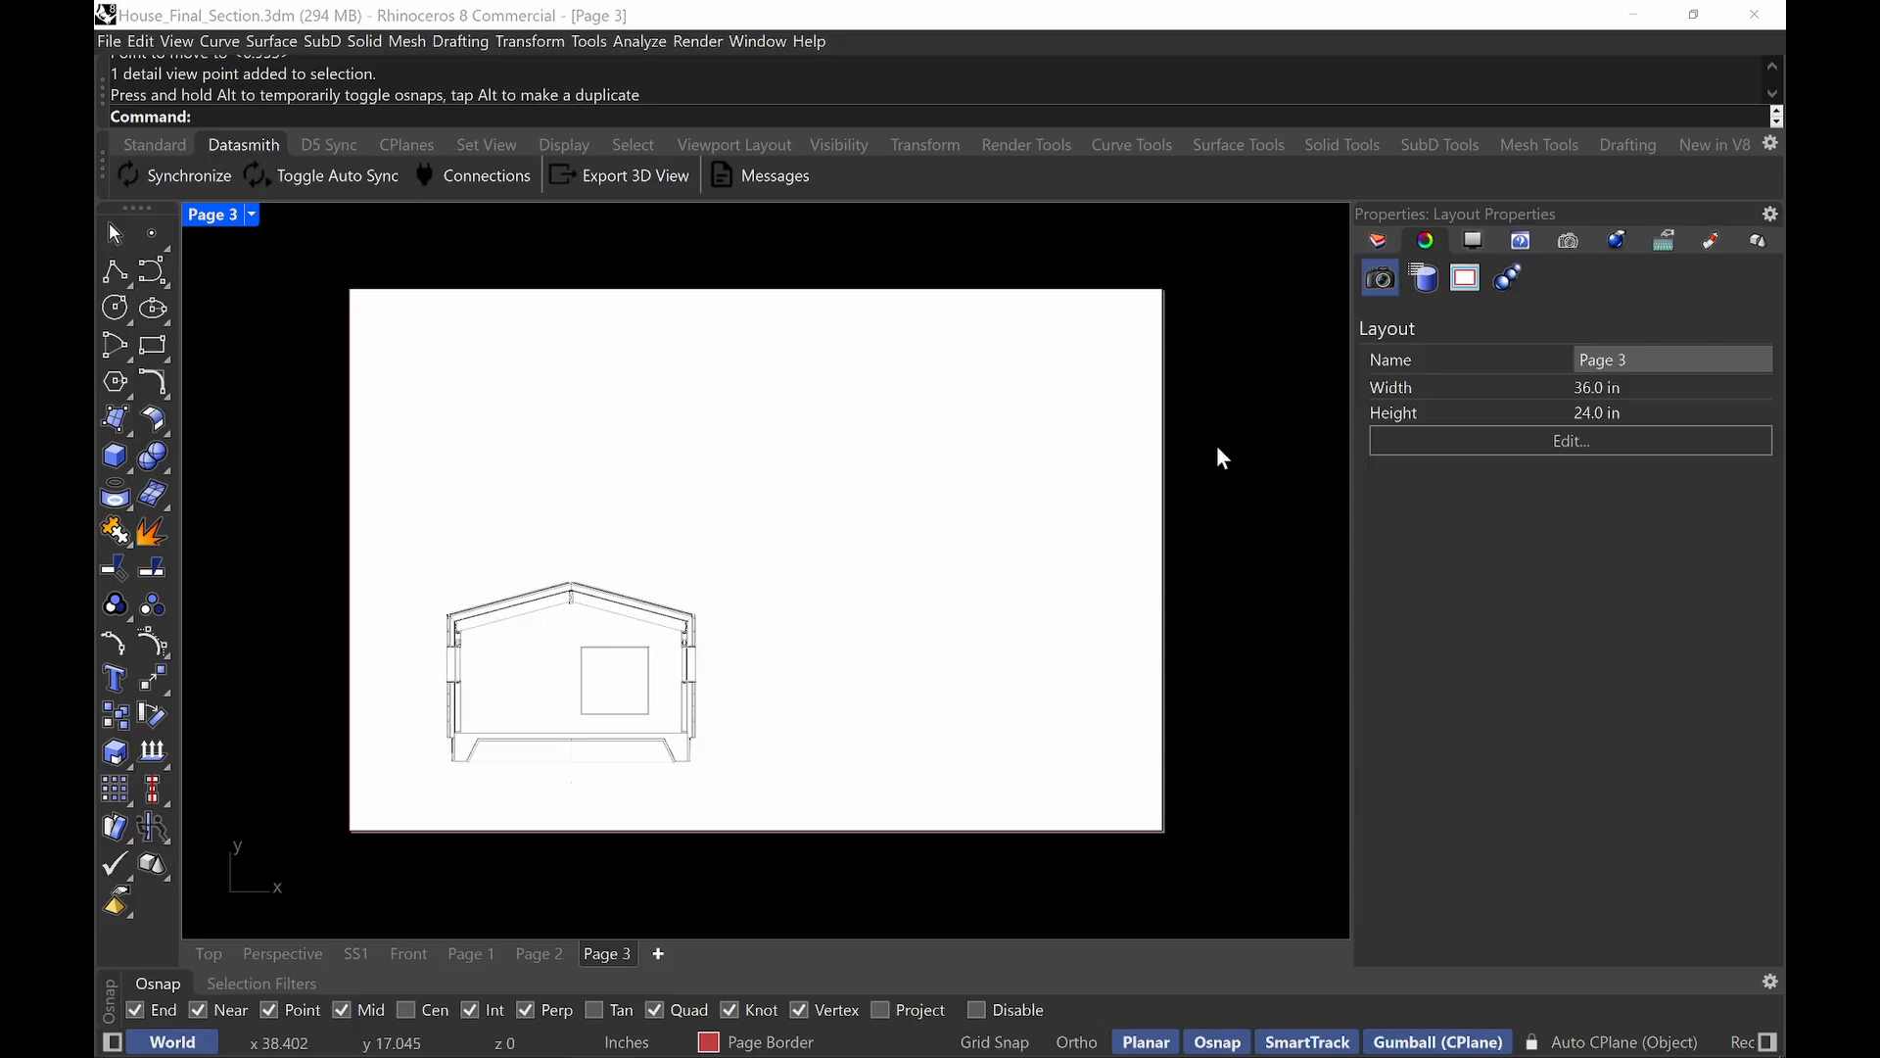
click(1164, 372)
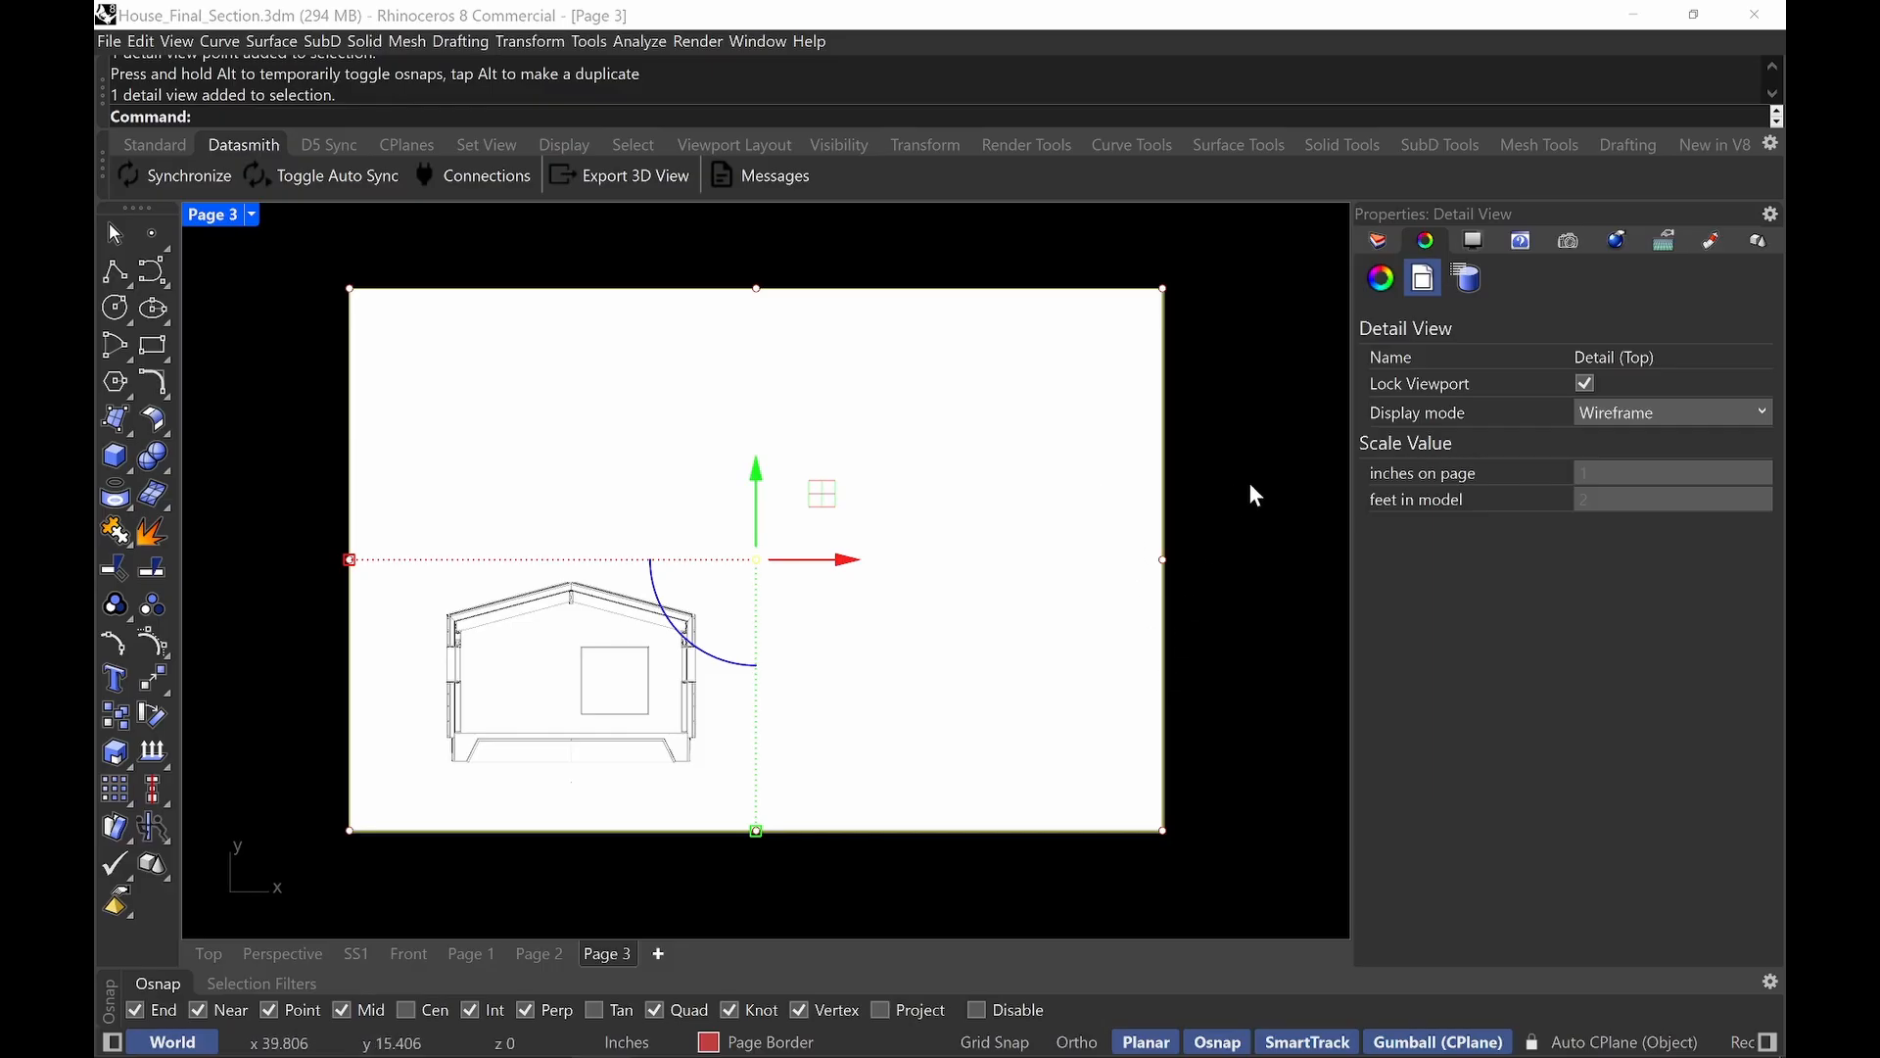
click(1312, 553)
right_drag(1316, 563, 1280, 556)
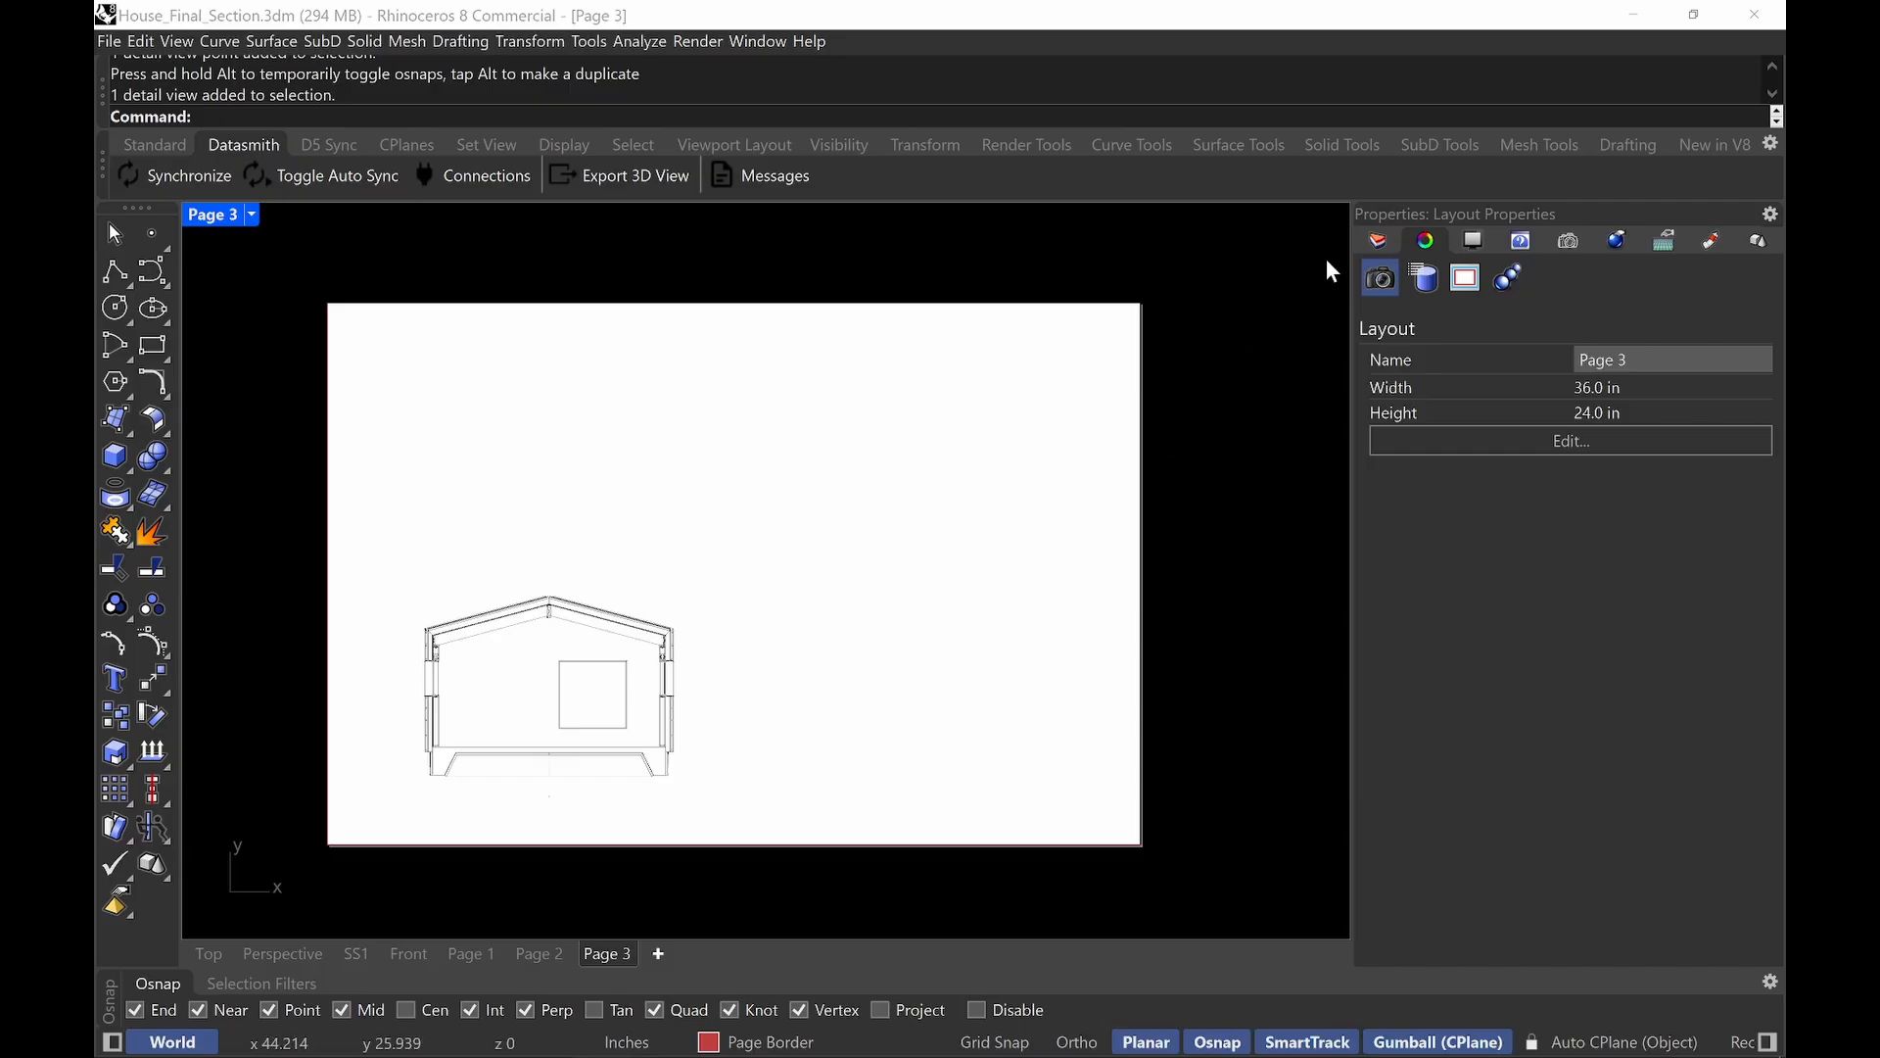
Examine the Make2D layer structure, covering the ClippingPlaneIntersections, Tangents and Curves groups and the material sublayers under Visible.
click(1371, 245)
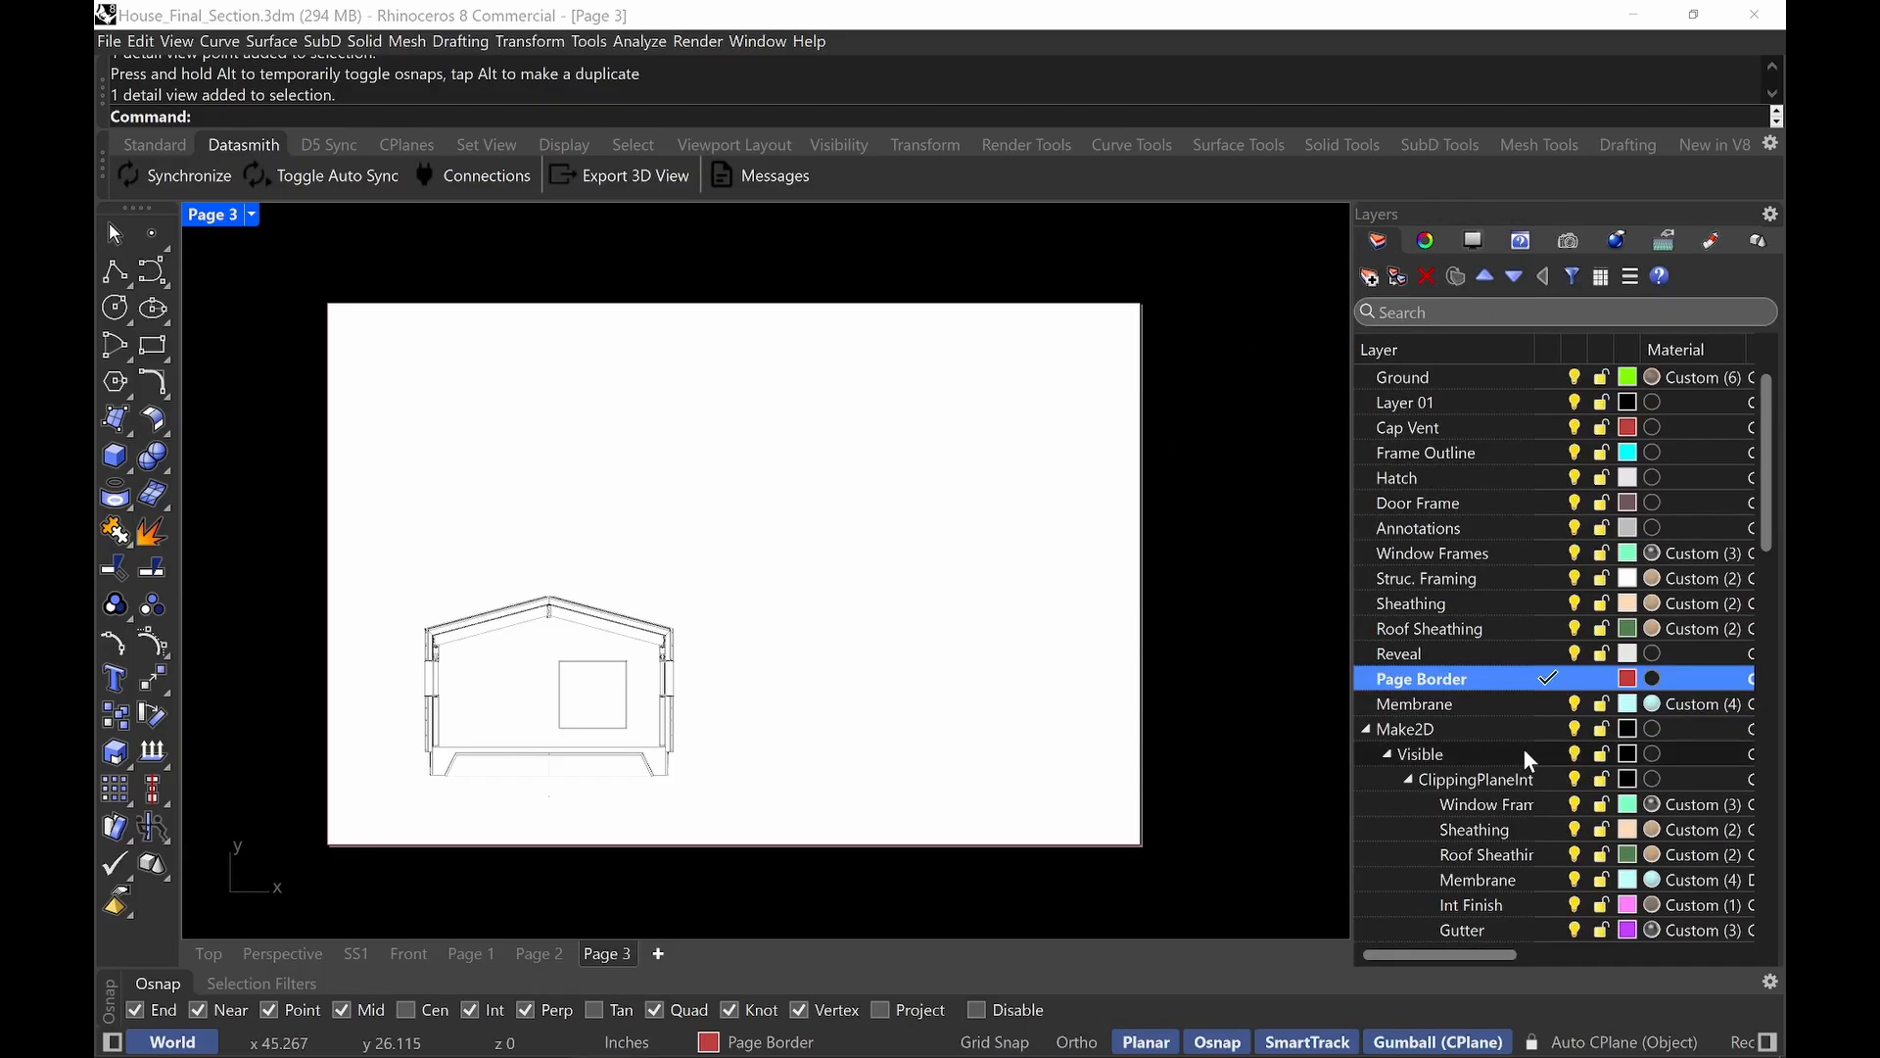
scroll(1537, 789, down, 2)
scroll(1504, 617, down, 1)
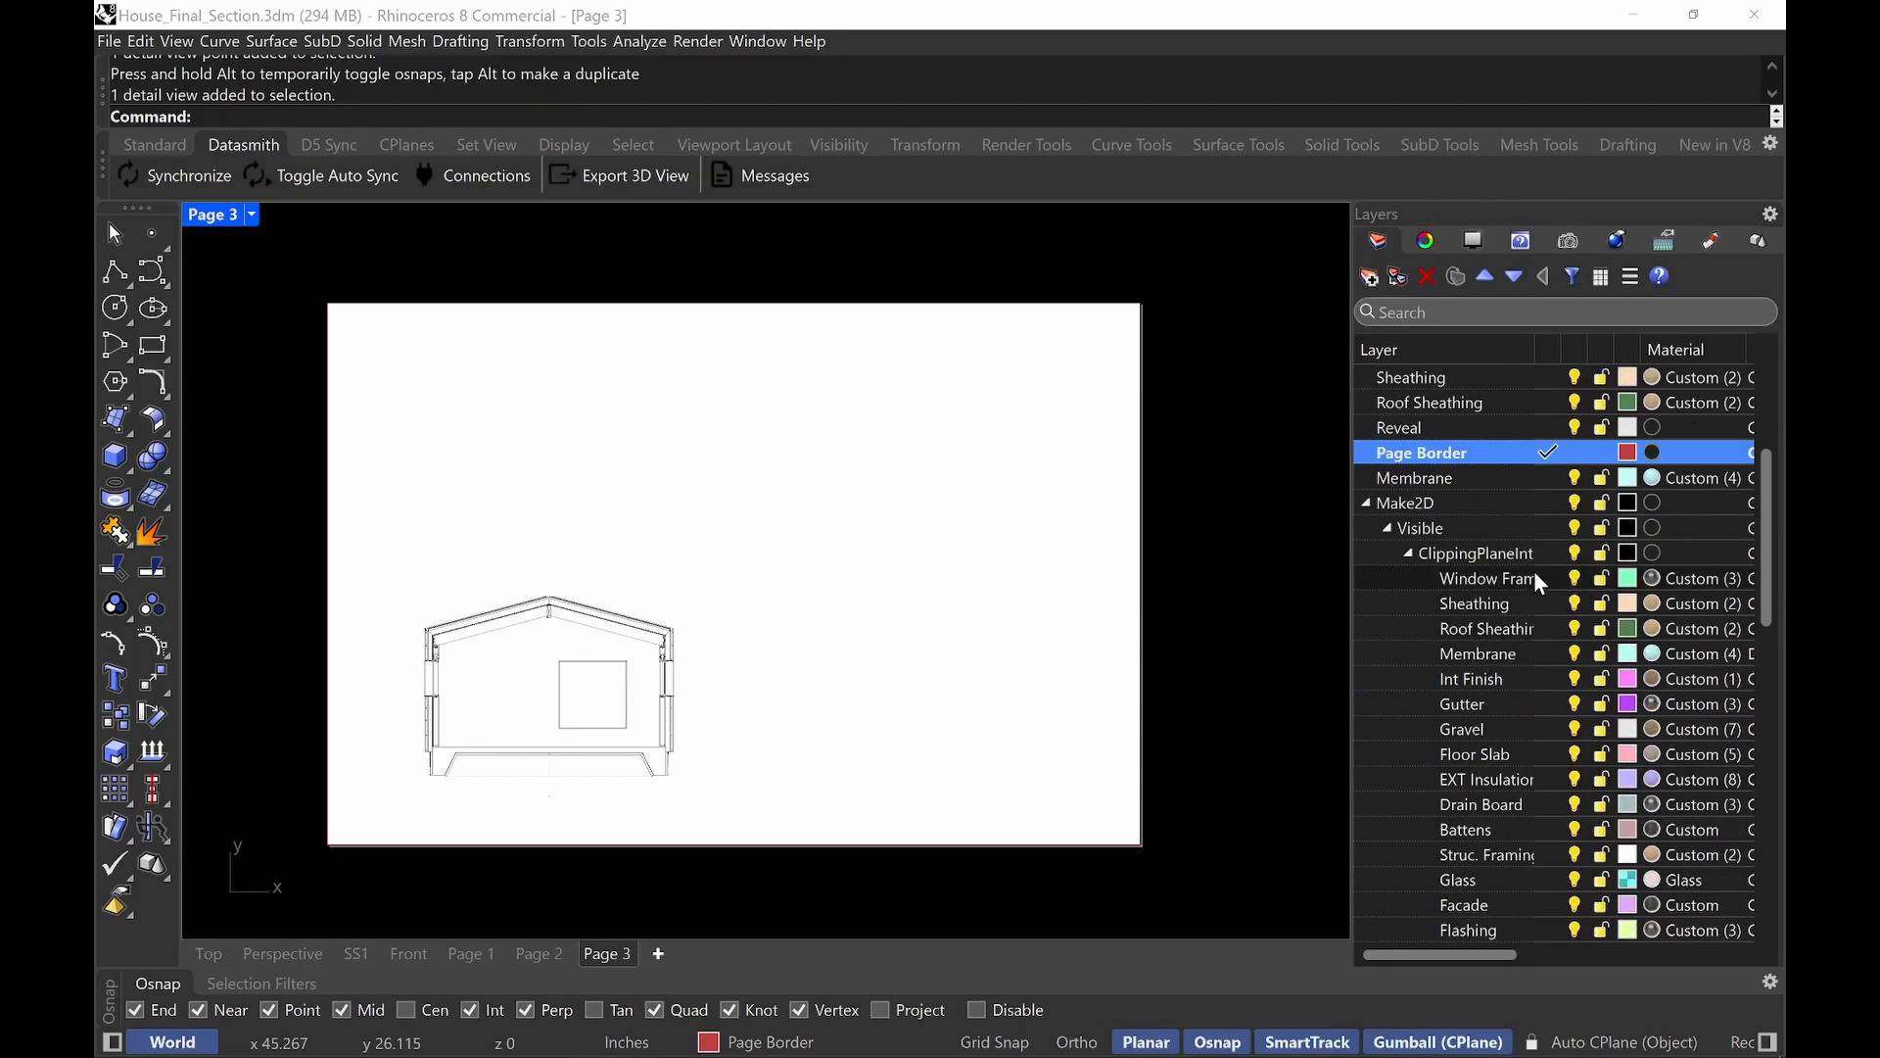
scroll(1527, 587, down, 2)
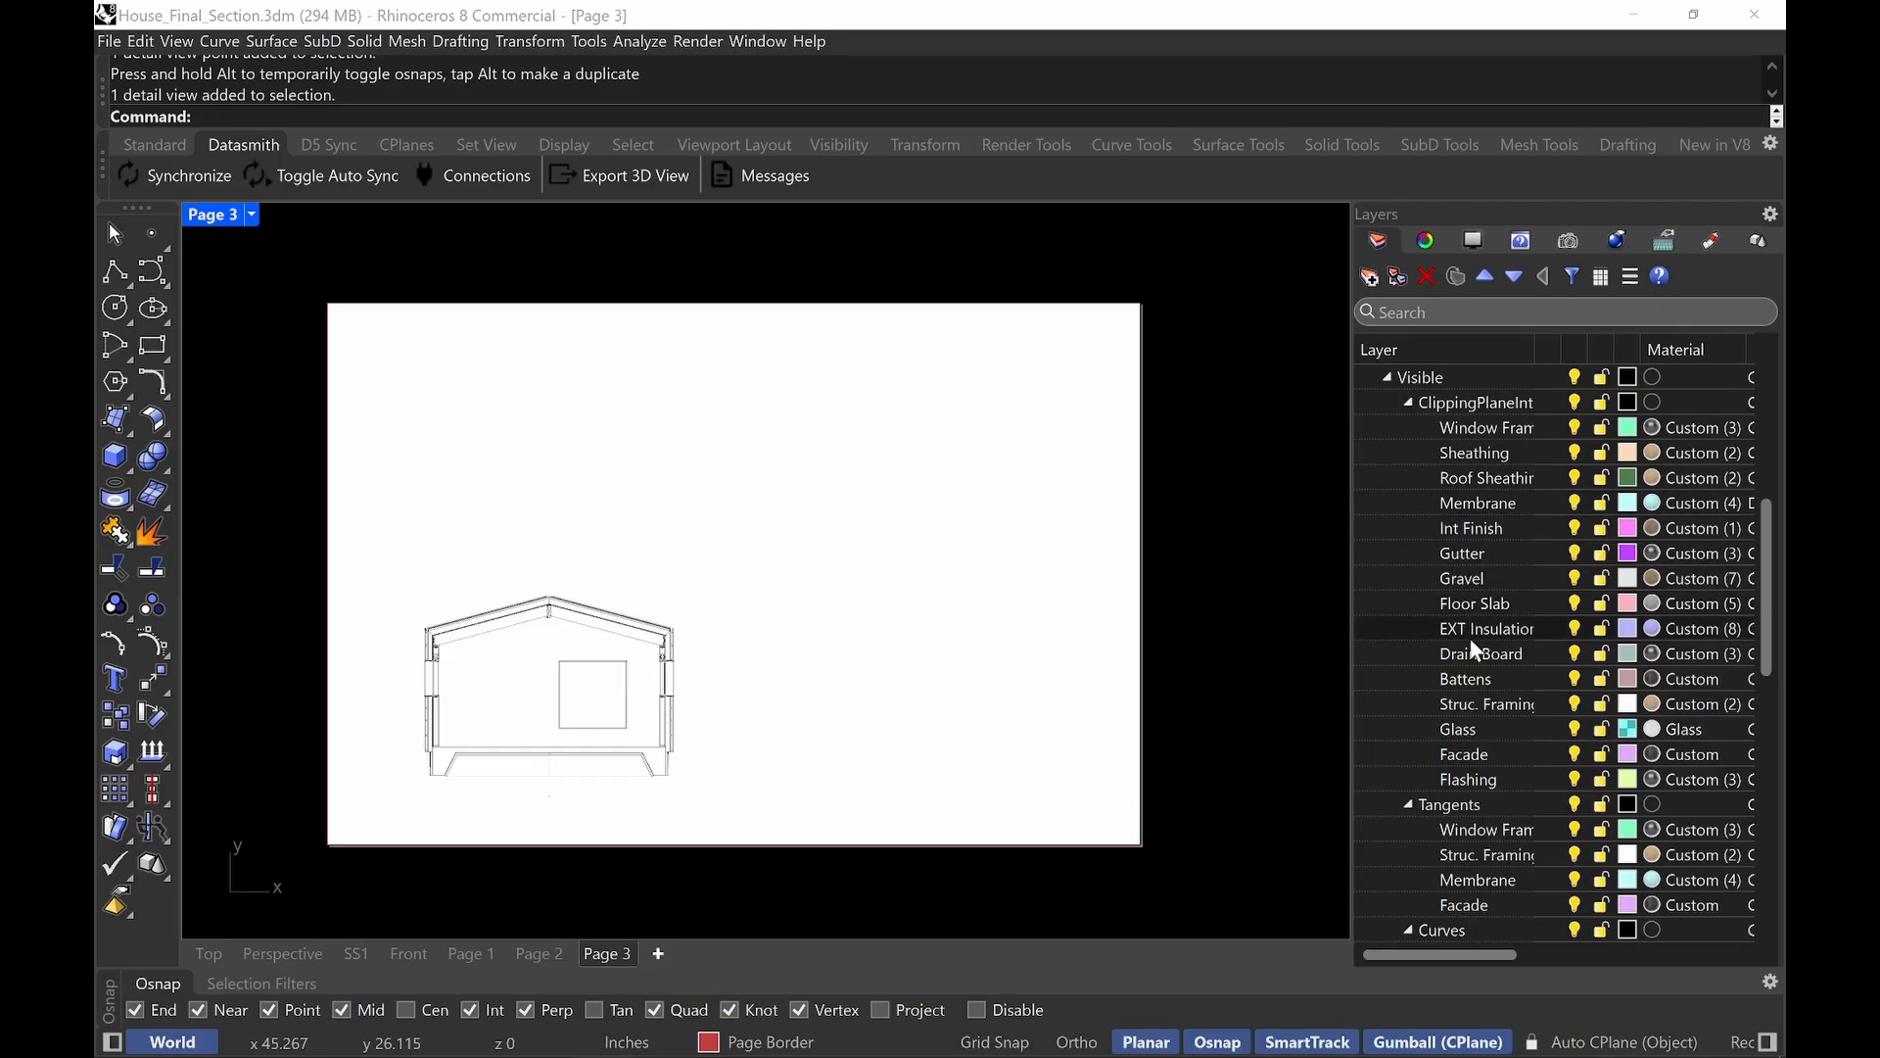
scroll(1473, 666, up, 3)
scroll(1483, 725, down, 2)
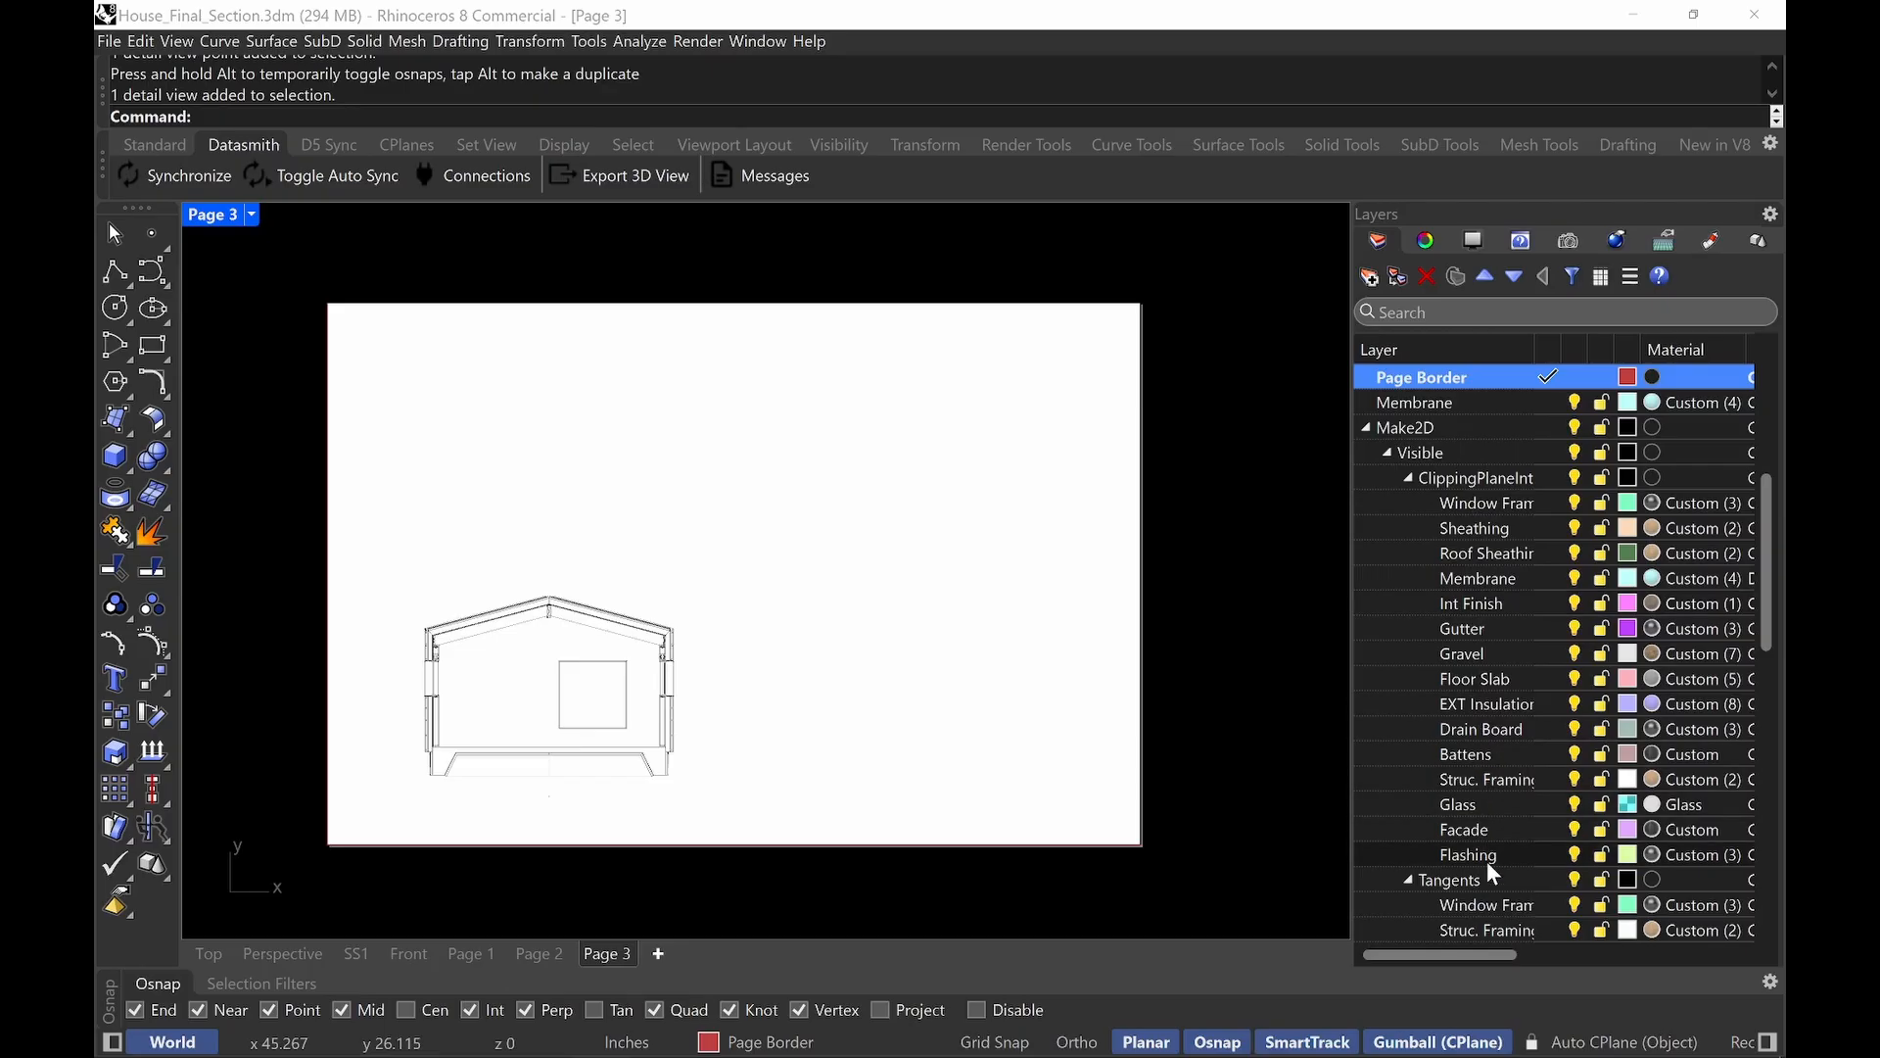
scroll(1484, 783, down, 2)
scroll(1480, 762, down, 3)
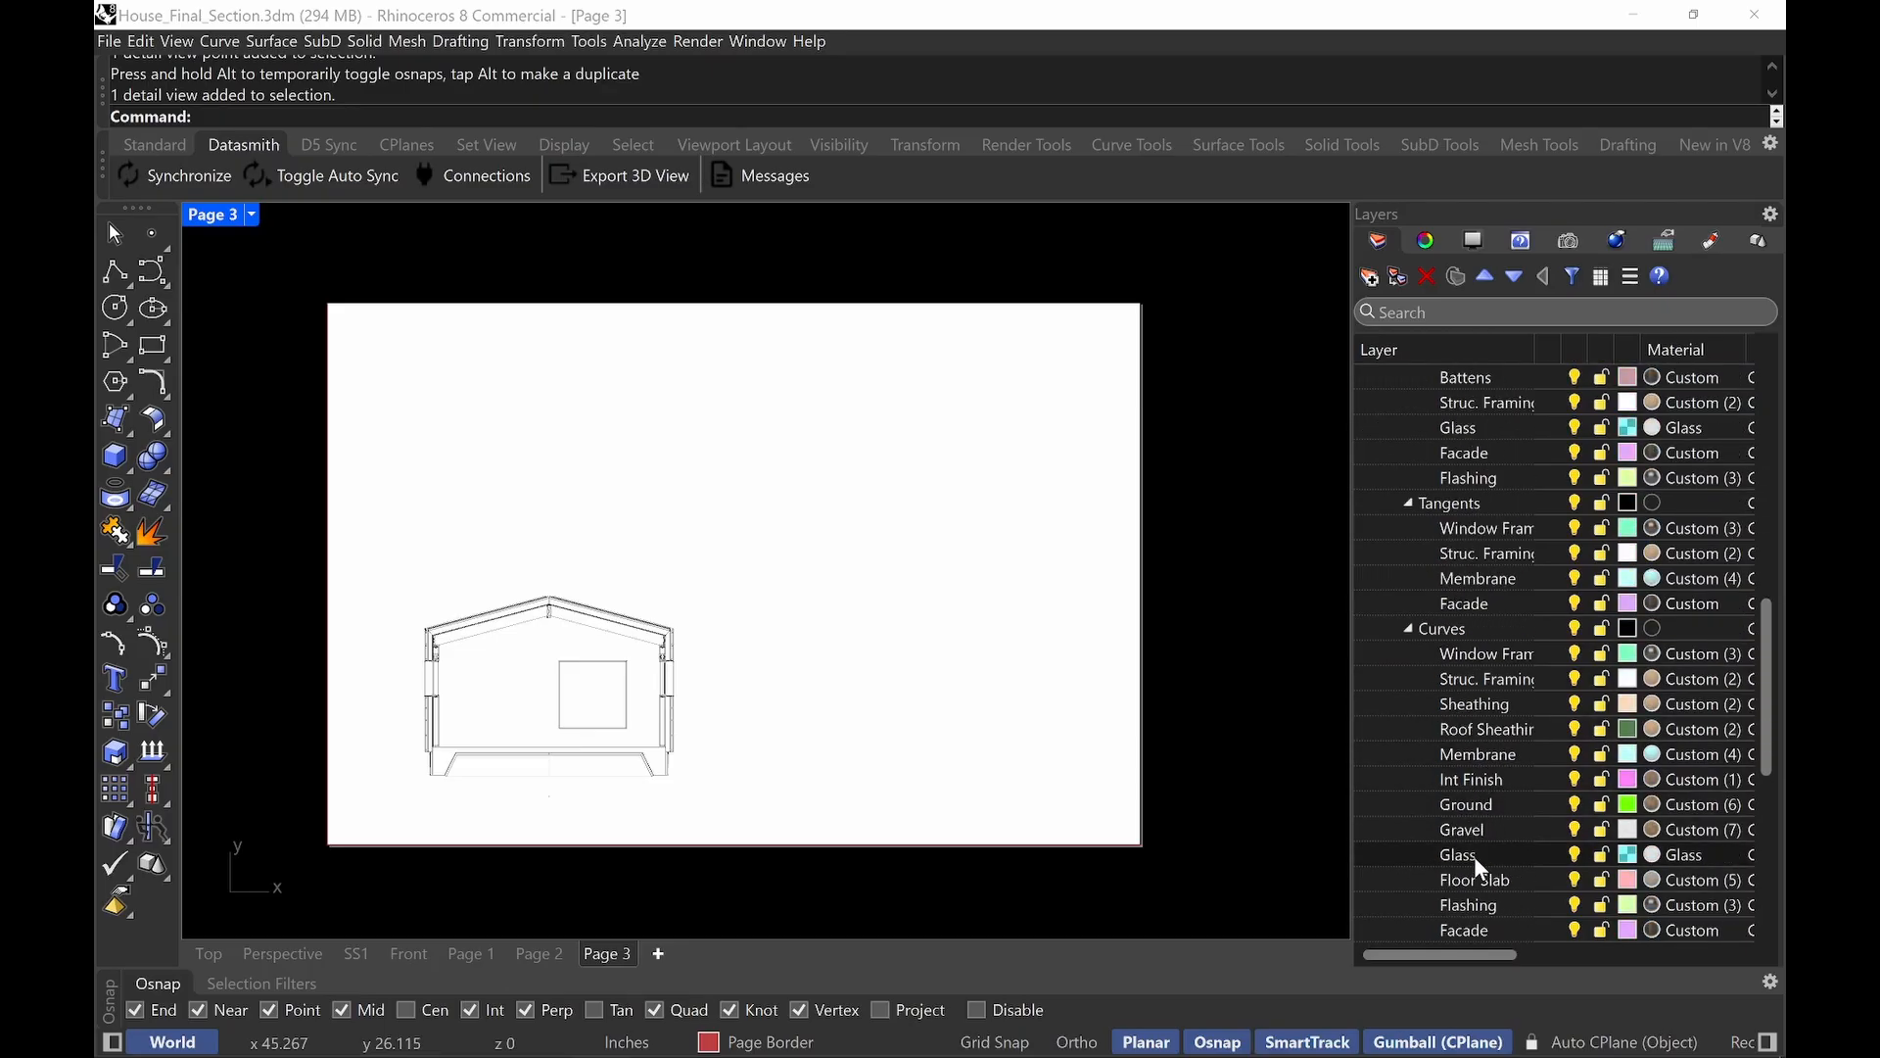
scroll(1473, 856, down, 1)
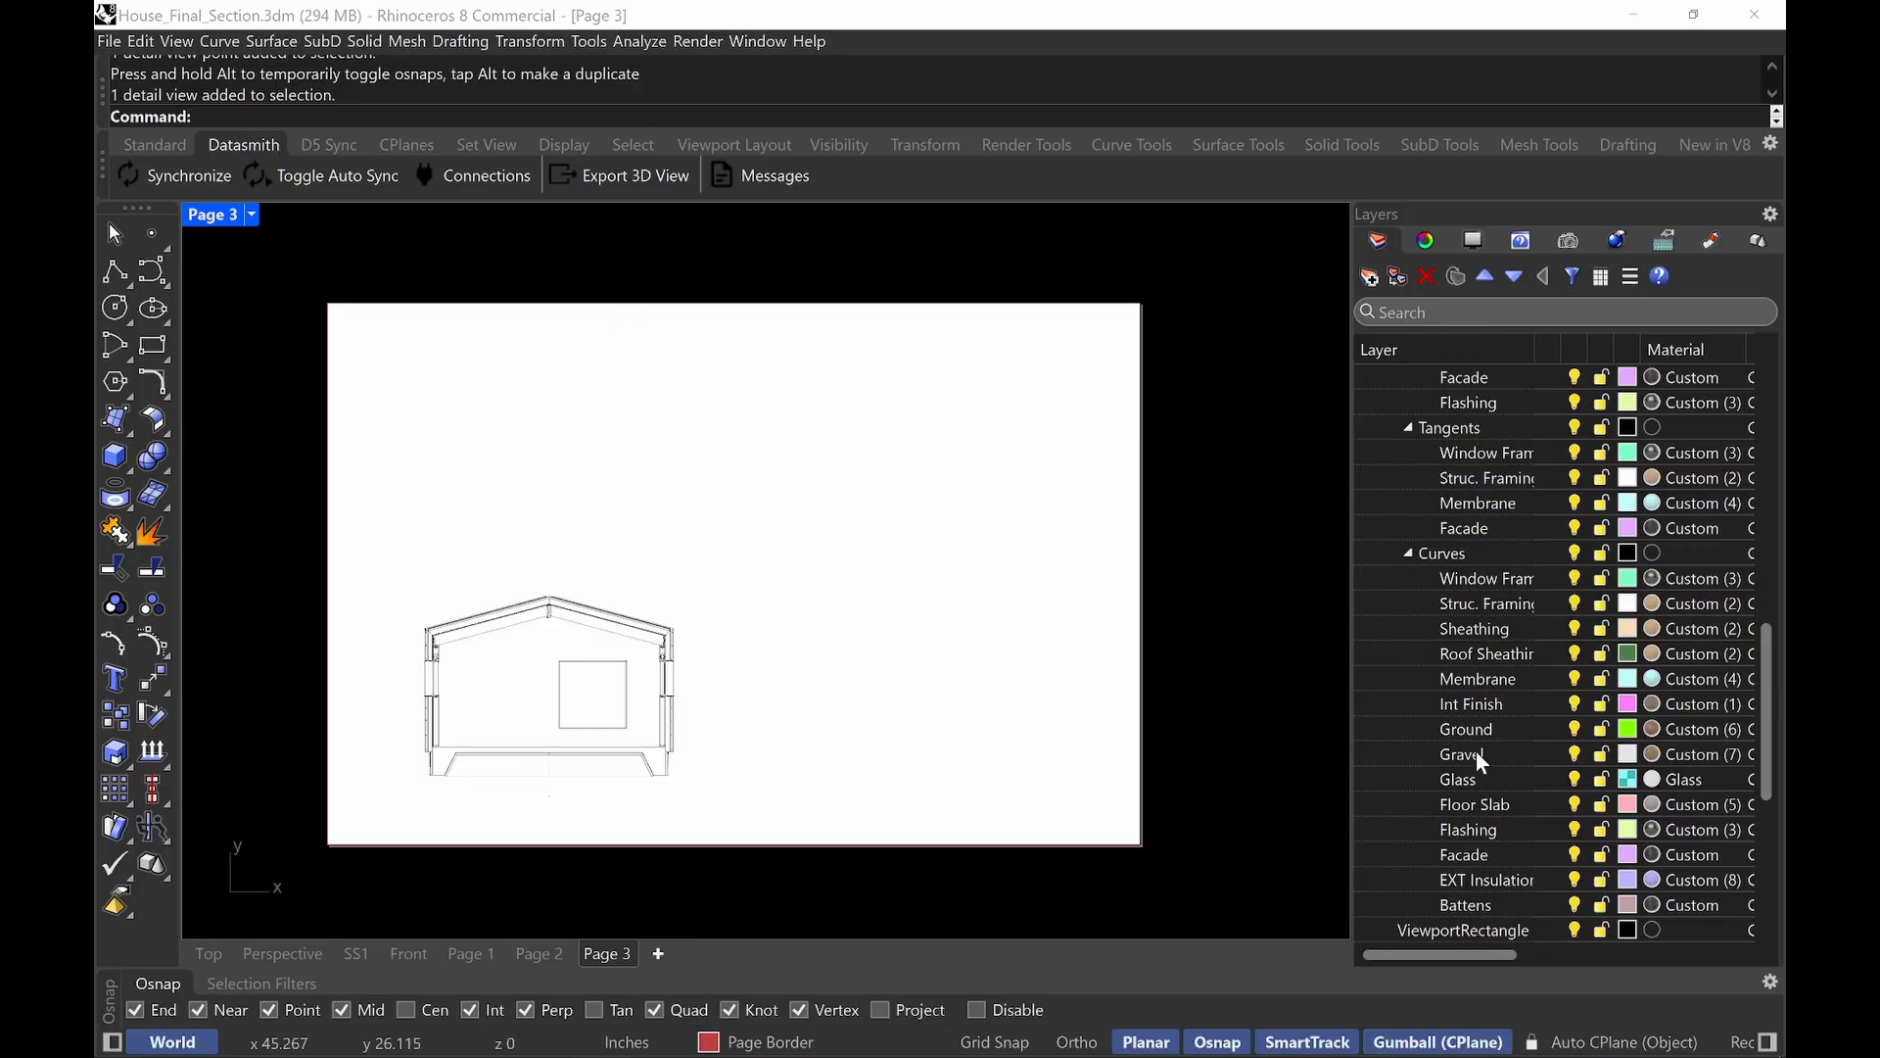
scroll(1490, 765, up, 6)
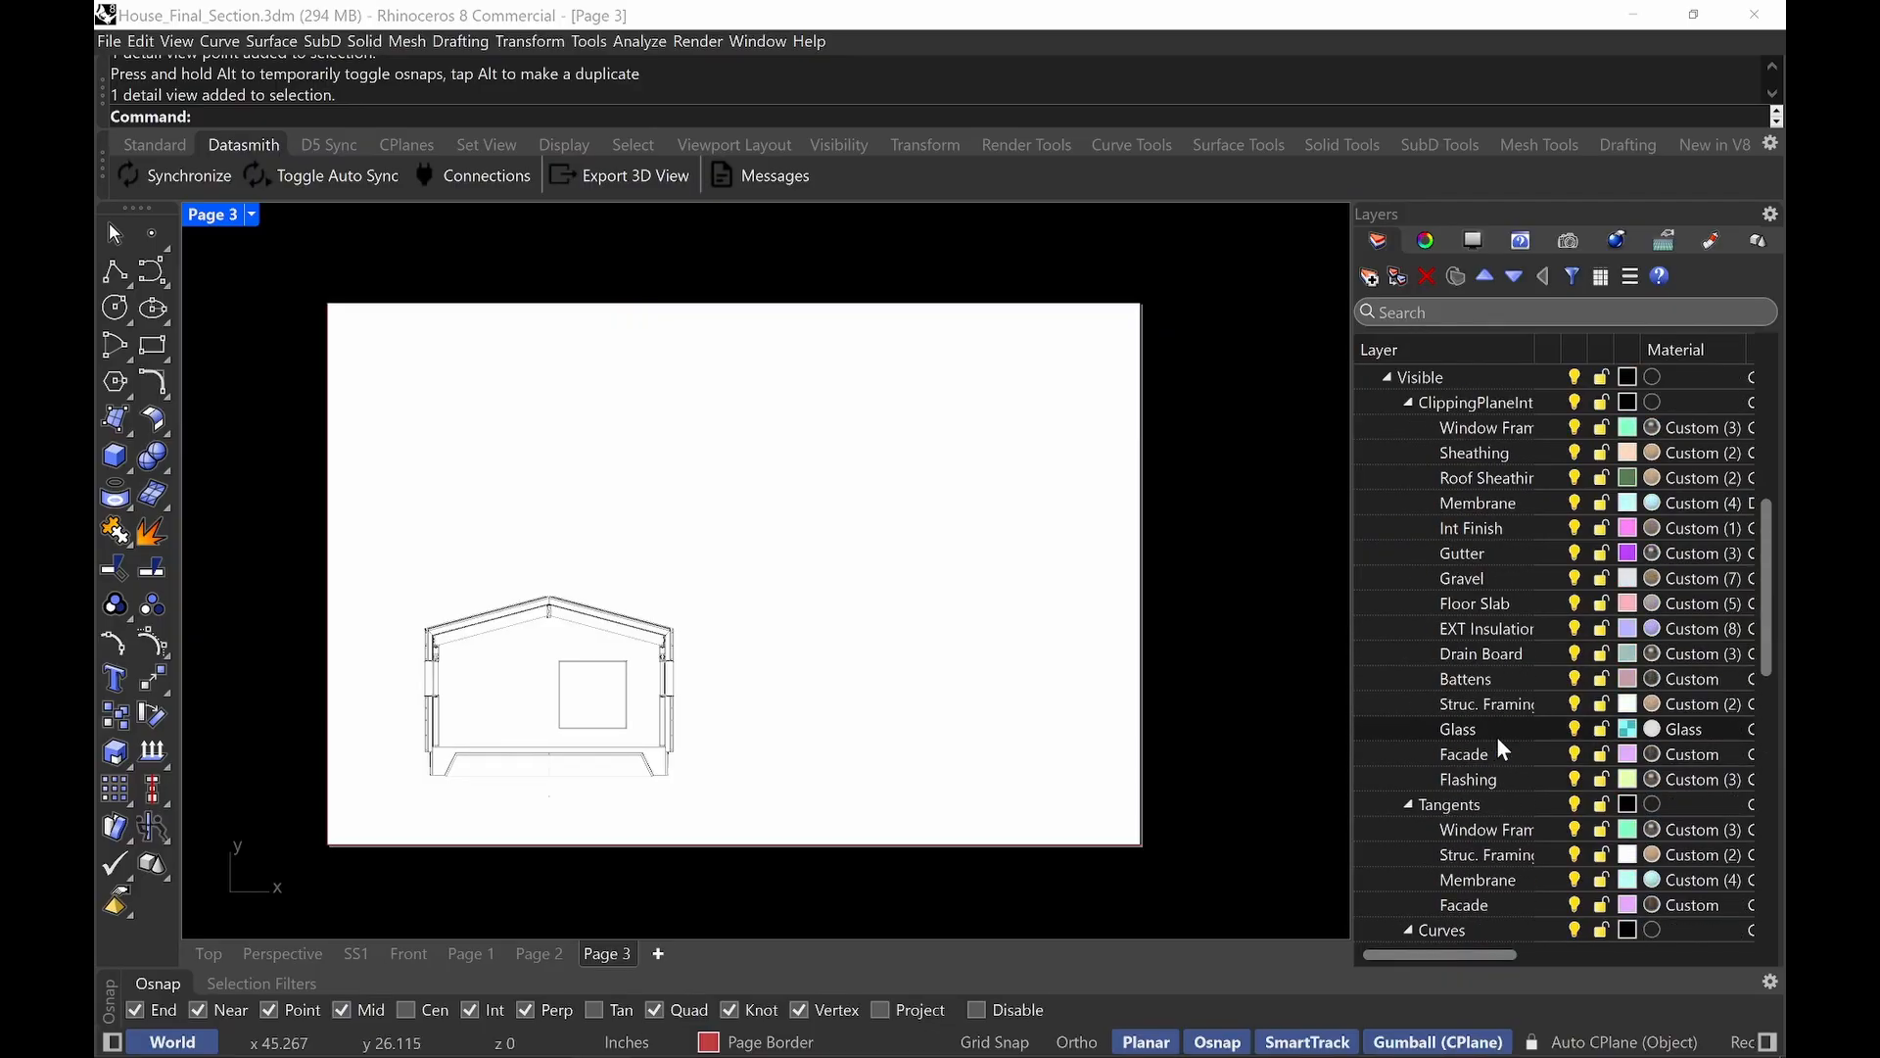
scroll(1490, 705, up, 1)
scroll(1481, 666, down, 3)
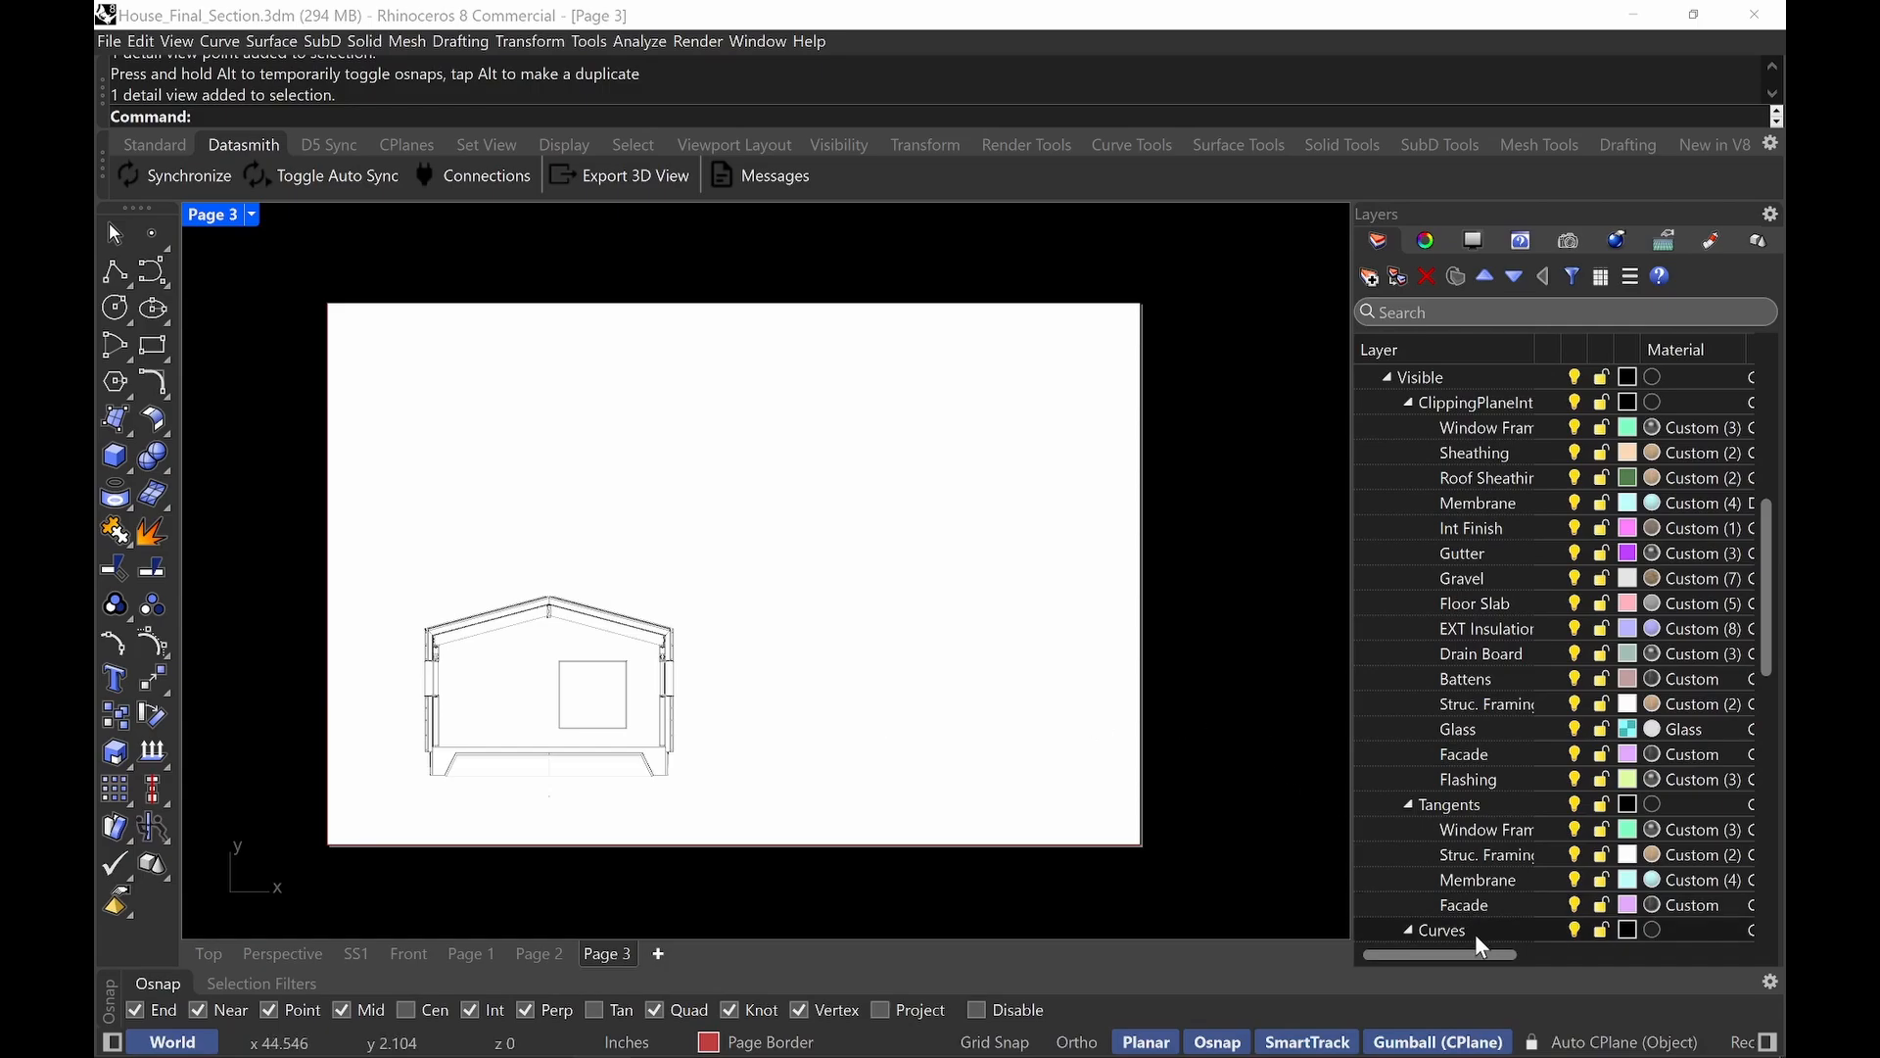
Inspect the print widths of the Make2D sublayers and compare them with the lines at the eave and window sill on Page 3.
drag(1476, 957, 1599, 959)
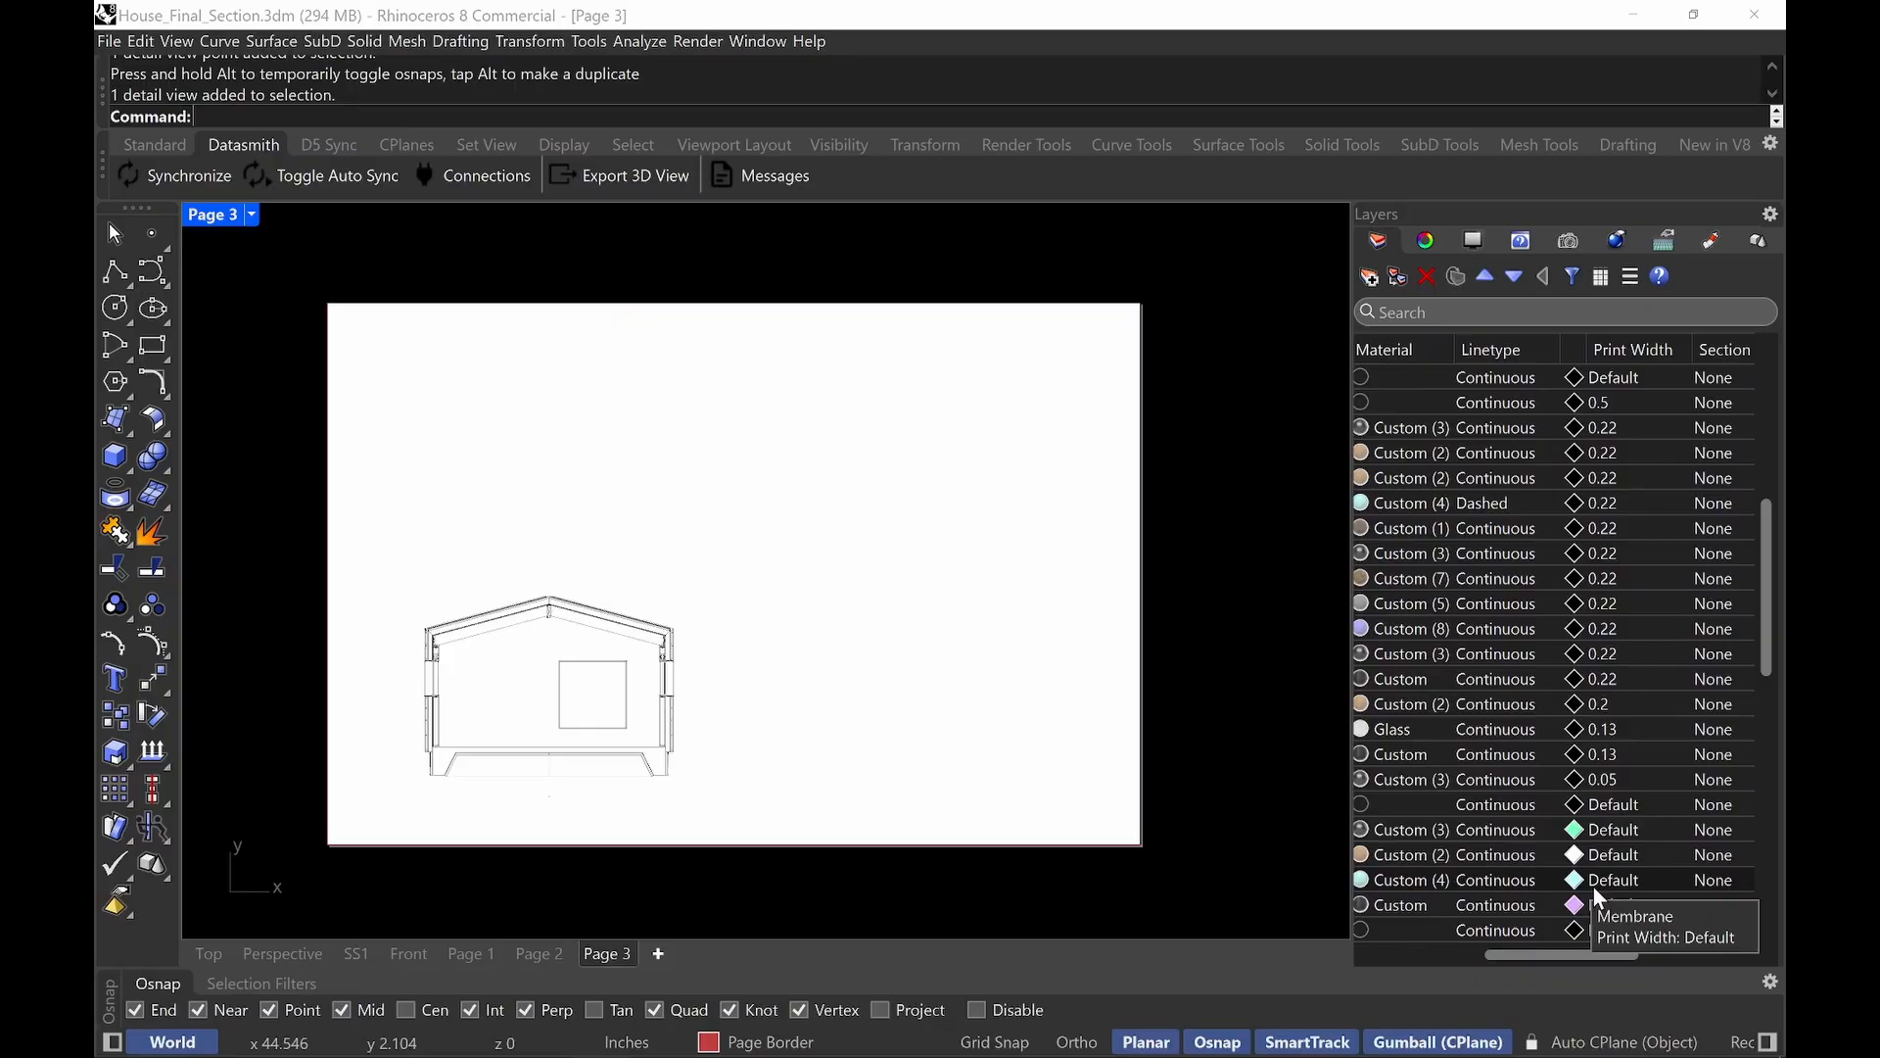
scroll(636, 685, up, 6)
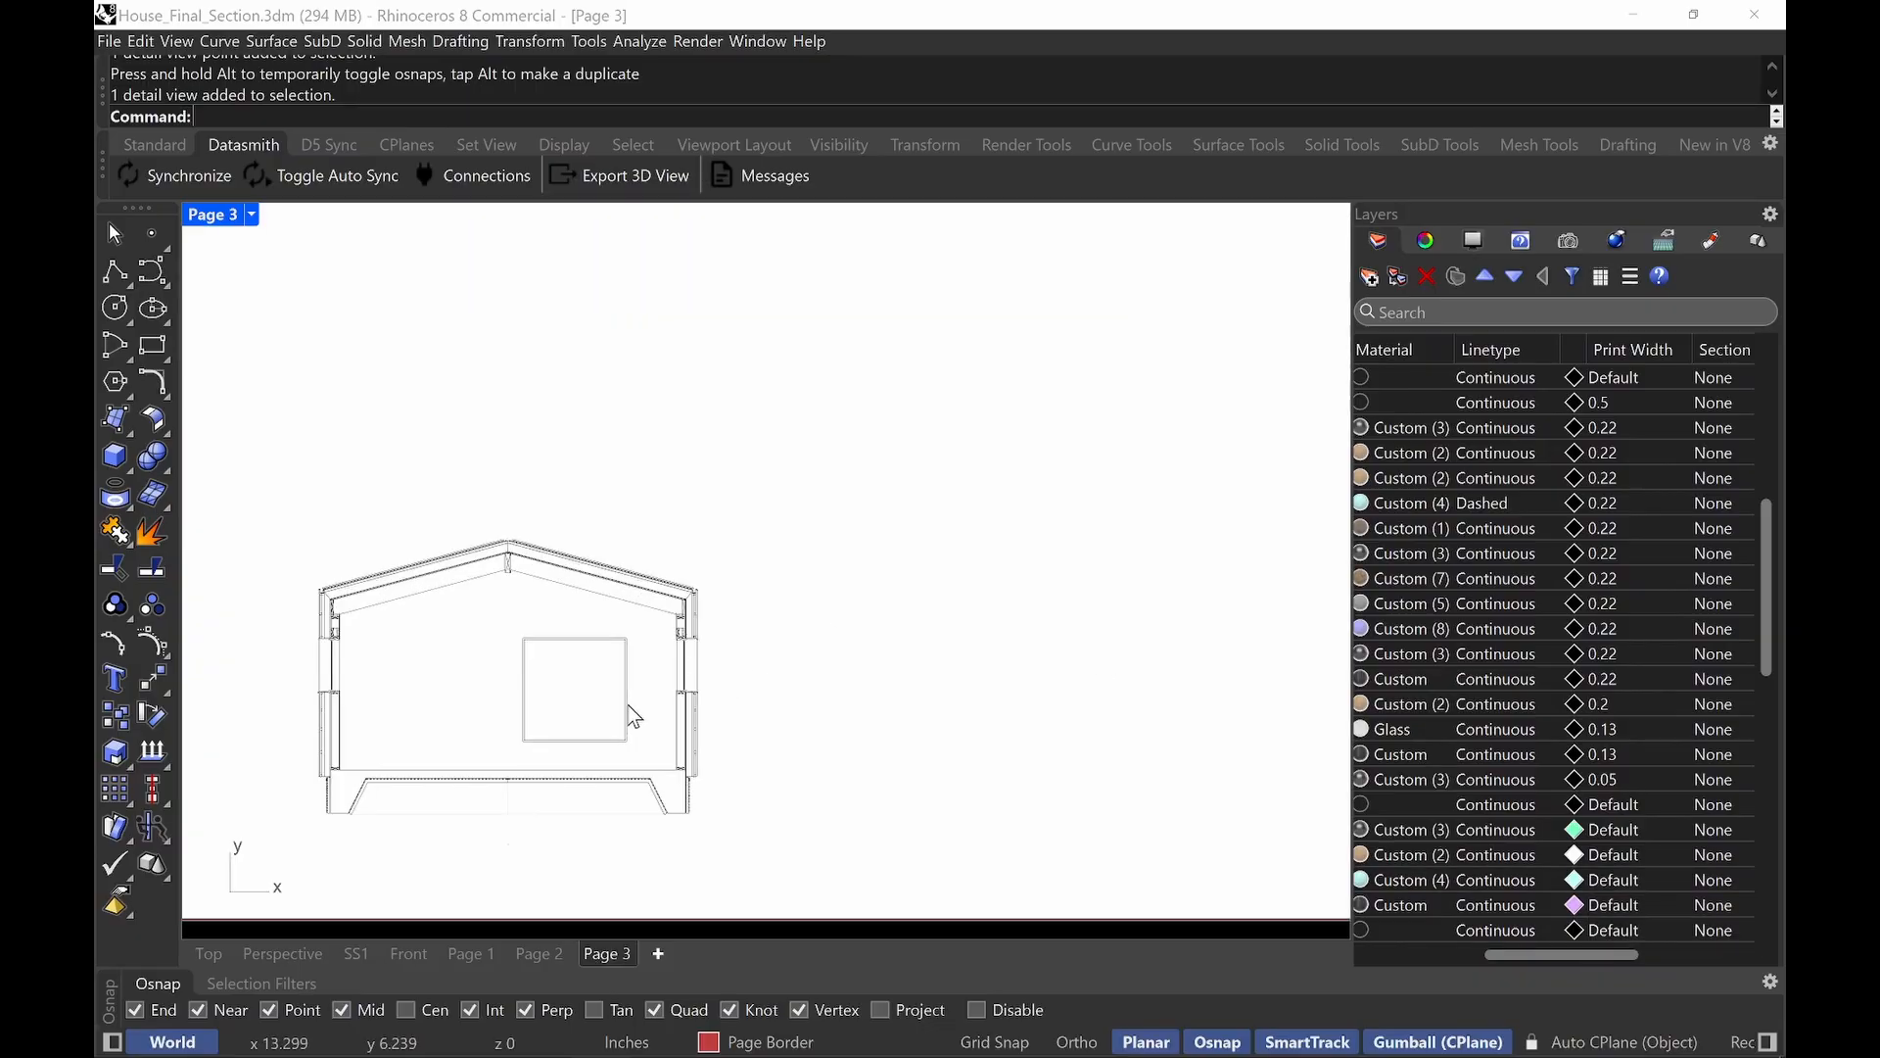
scroll(636, 672, up, 10)
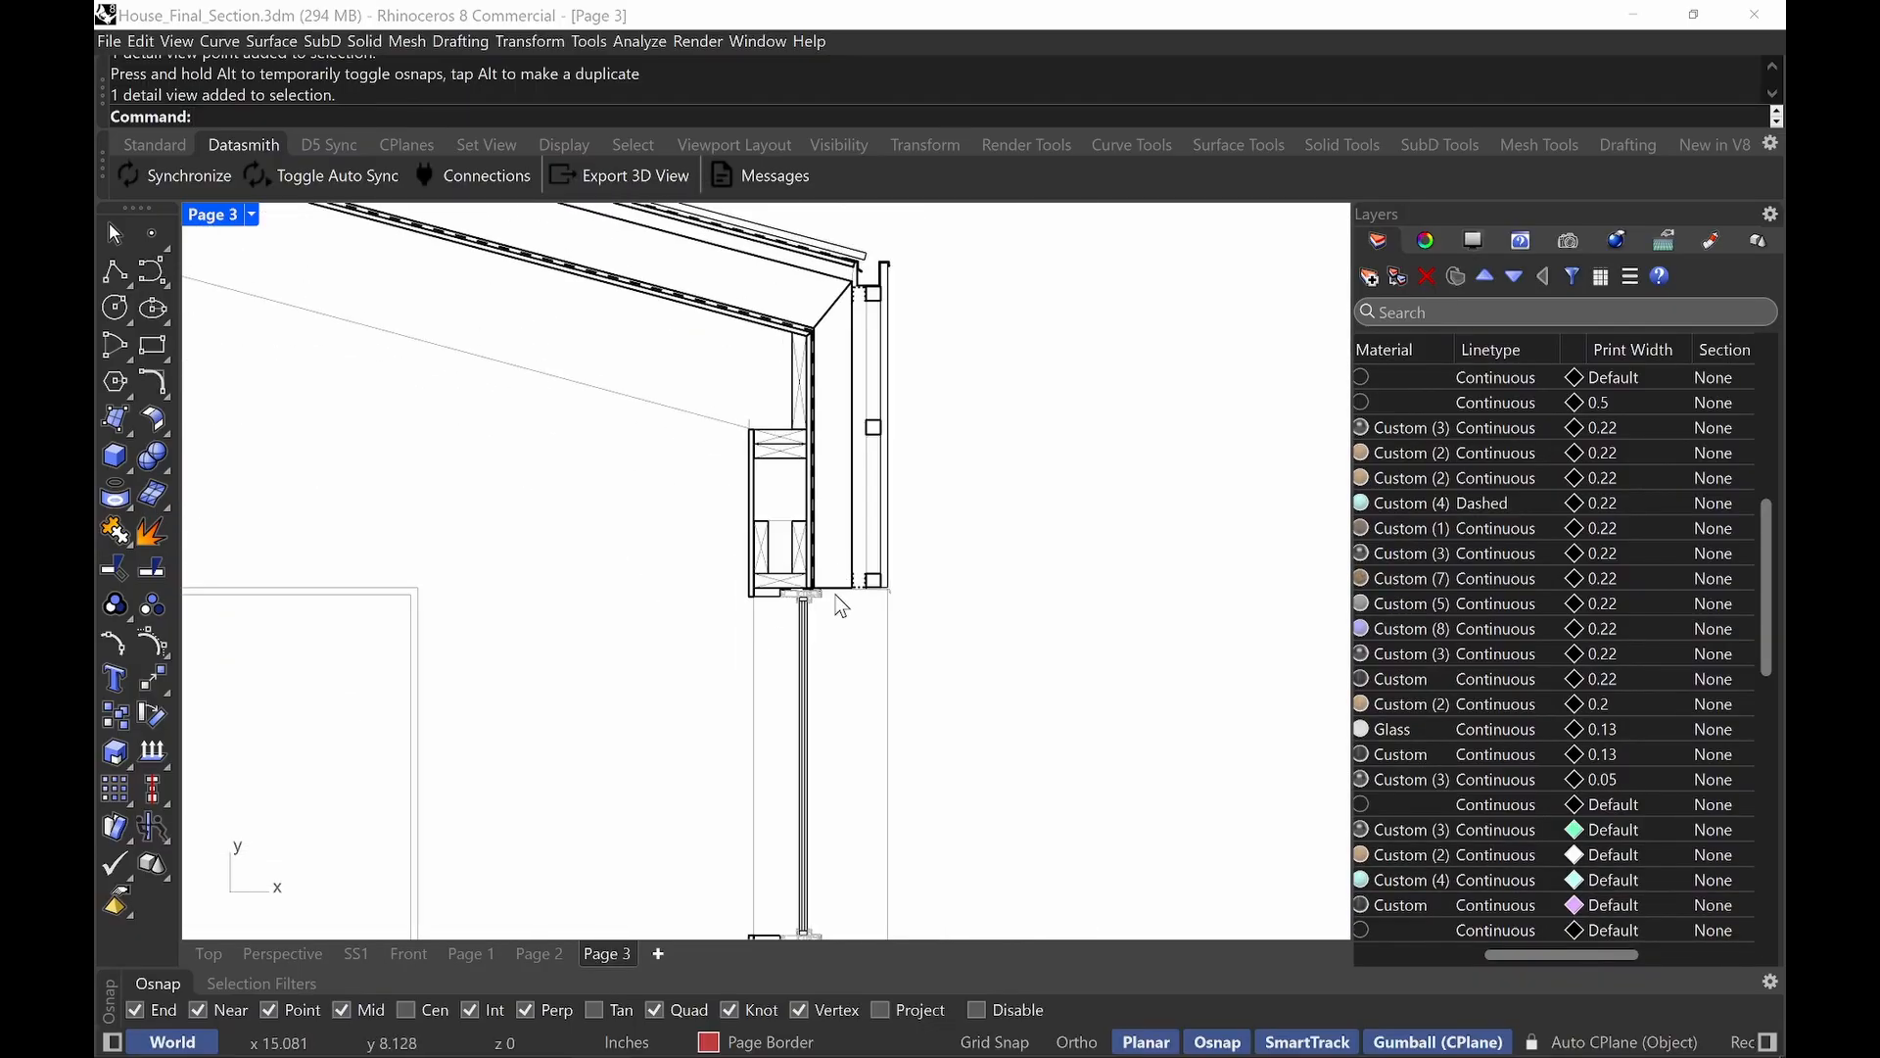
right_drag(839, 600, 881, 483)
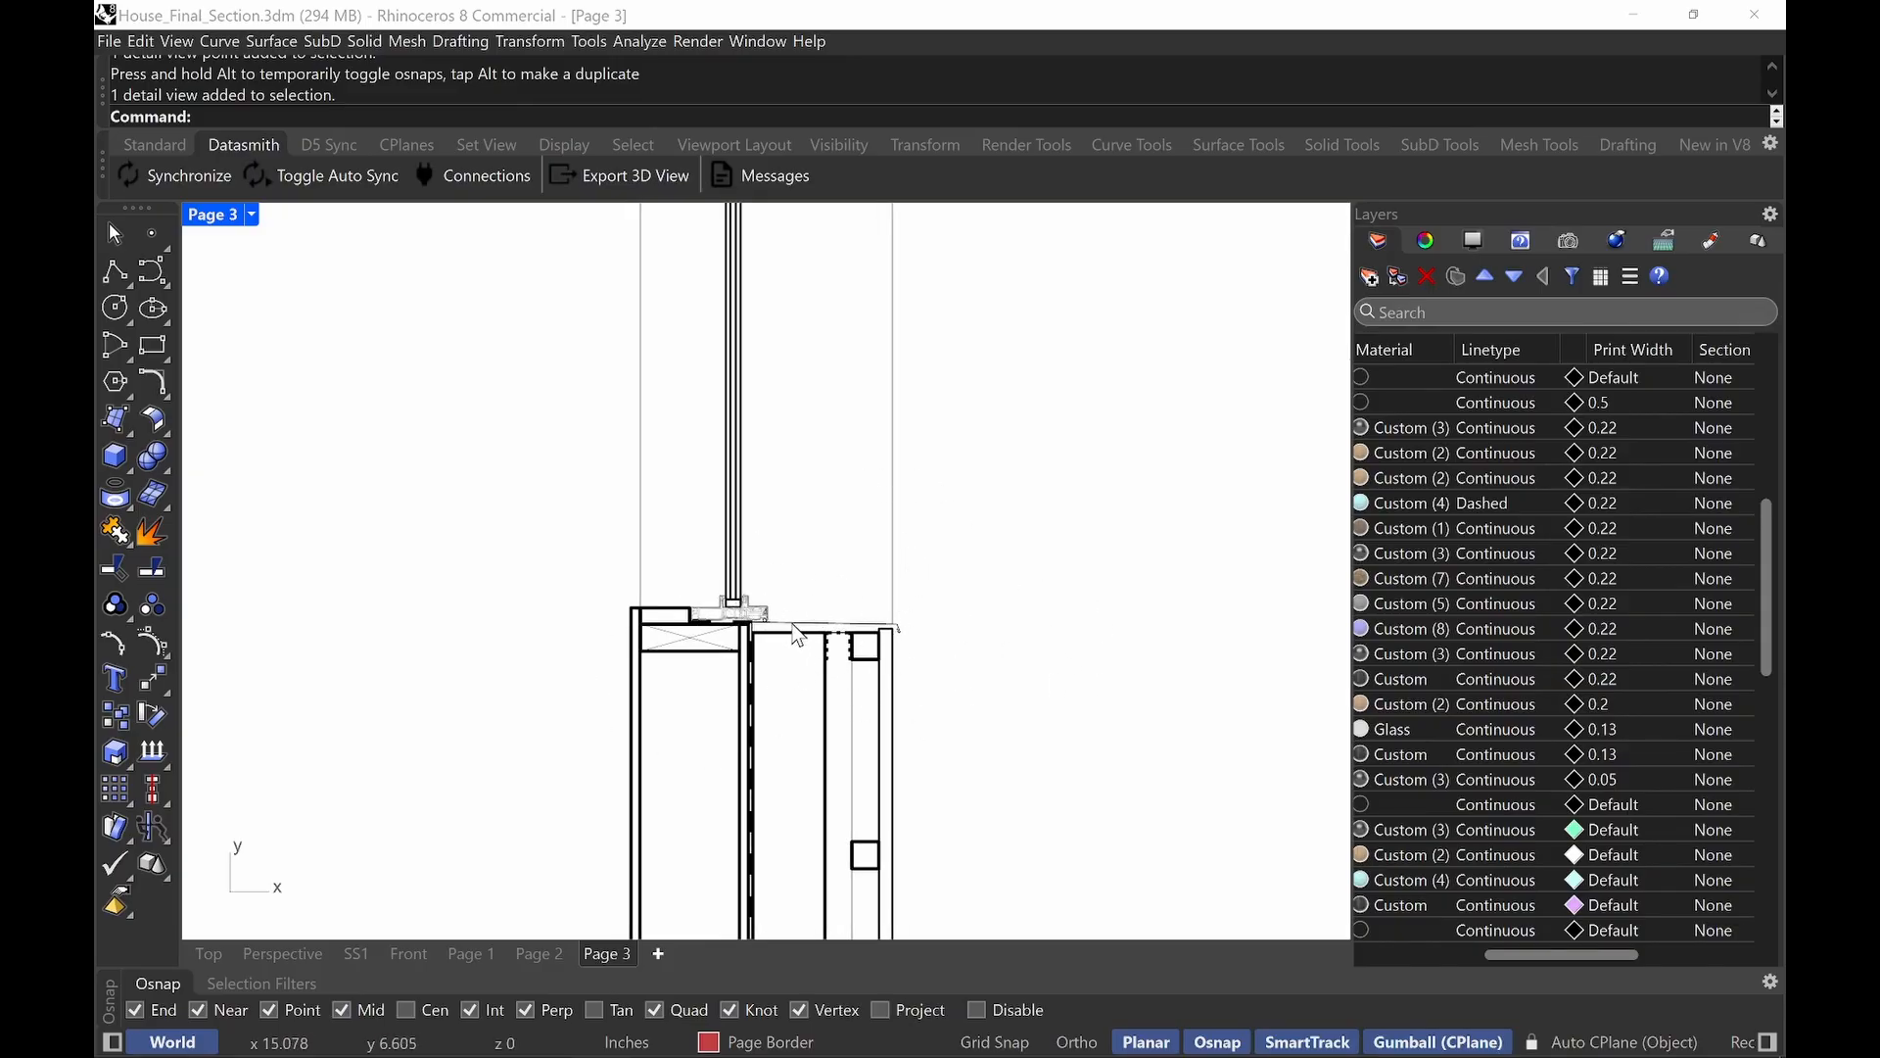
Select the Facade sublayer under ClippingPlaneIntersections and compare its print width with the facade lines below the window sill.
drag(1567, 954, 1473, 949)
scroll(1600, 890, up, 3)
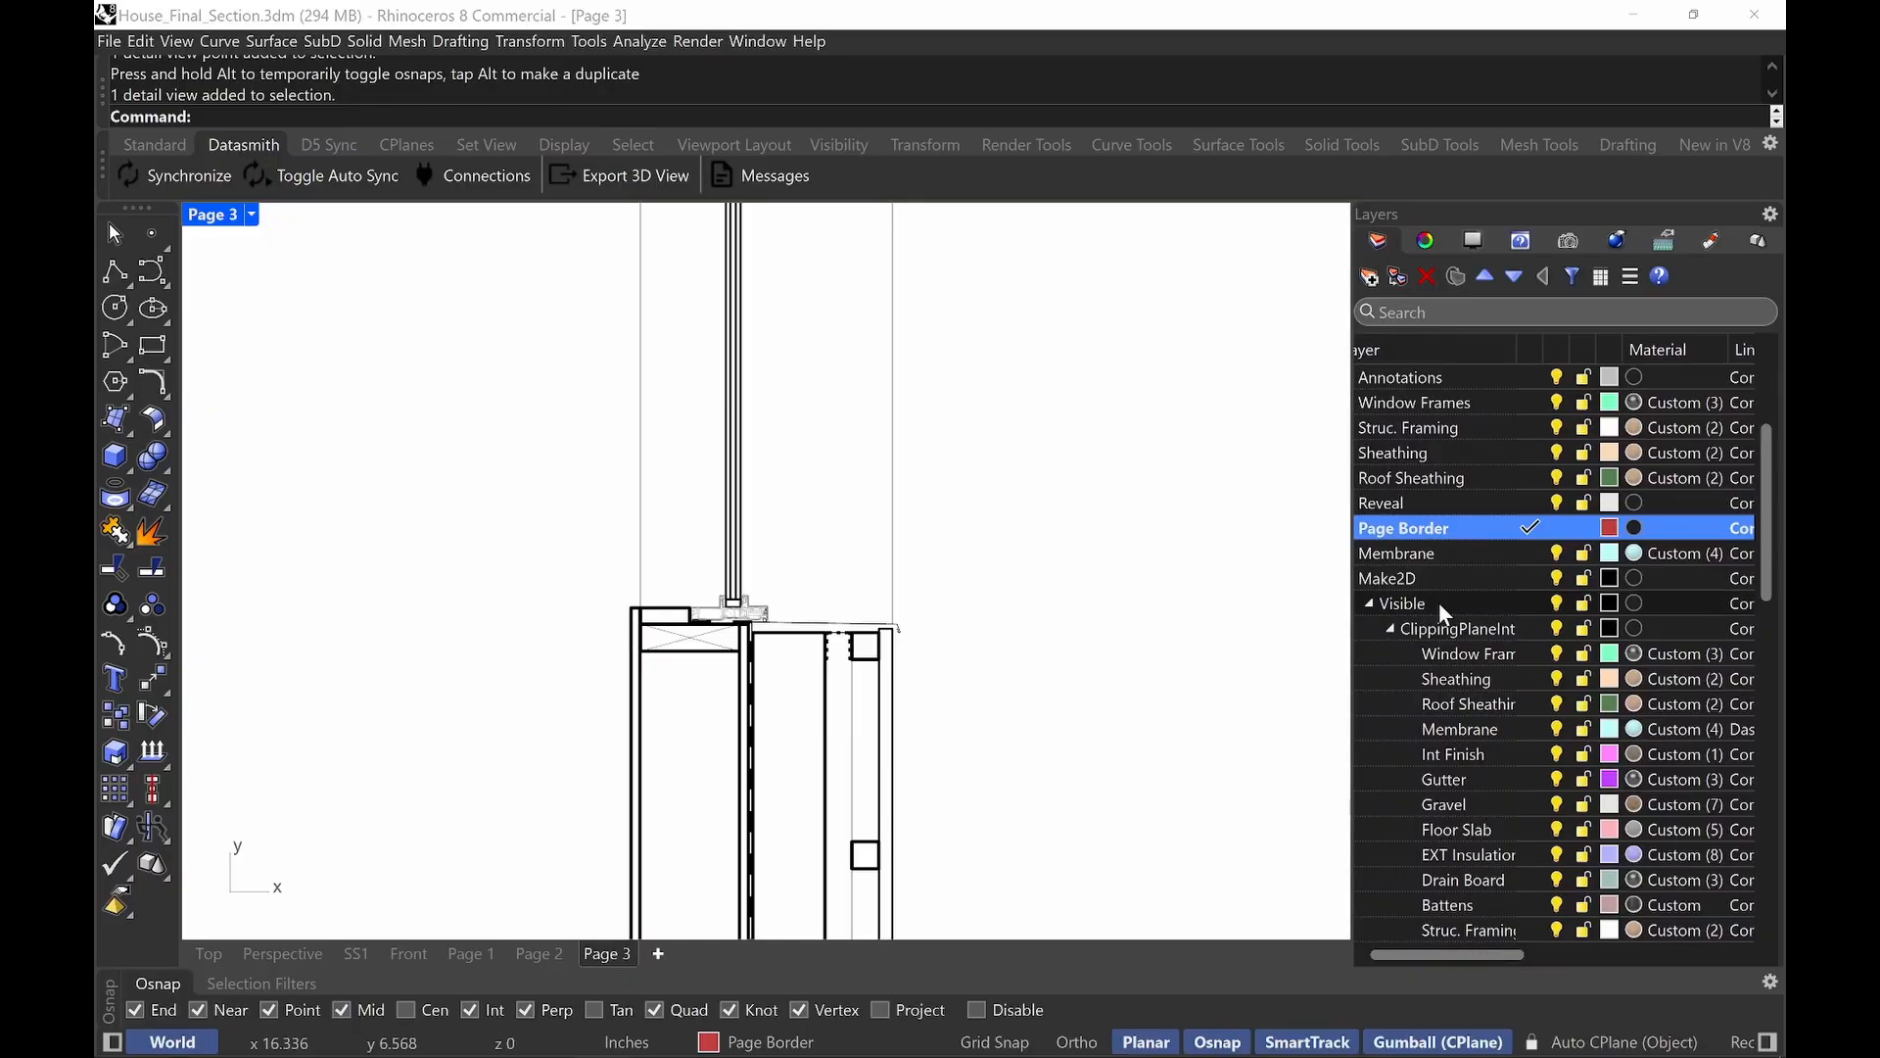
scroll(1473, 731, down, 2)
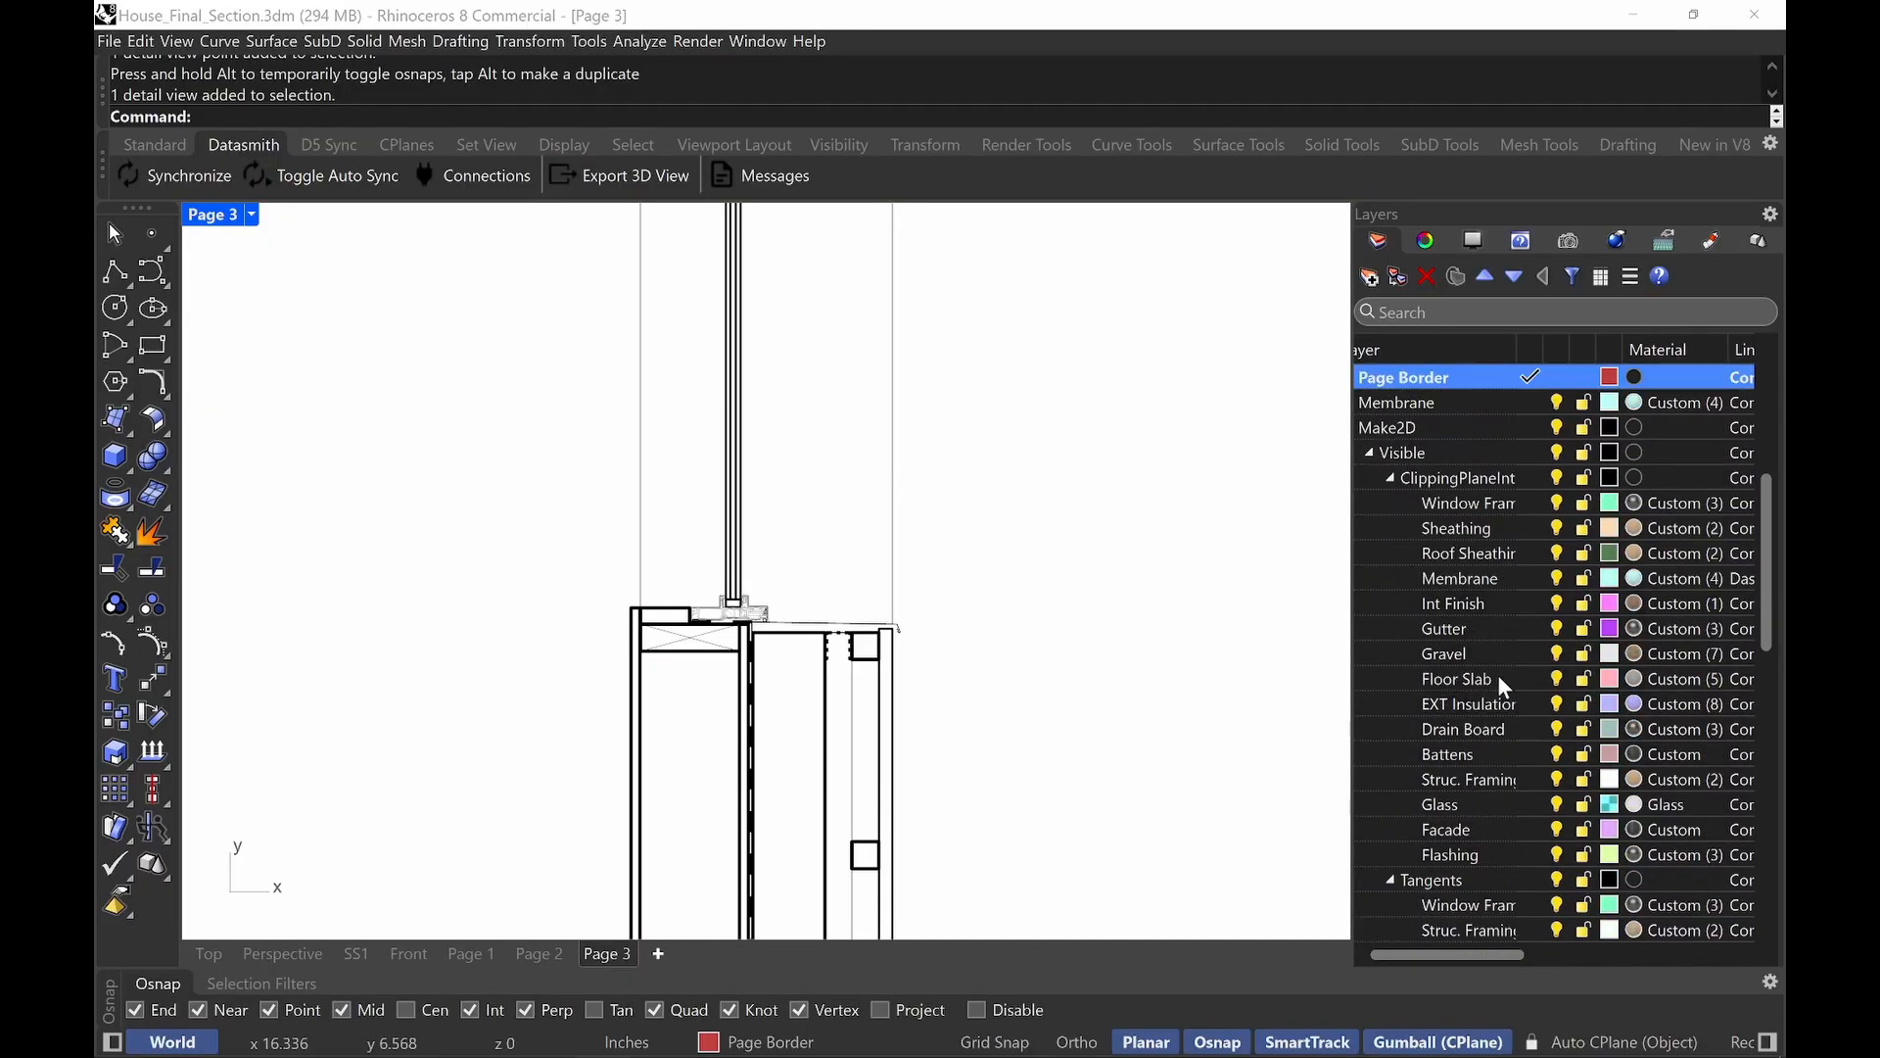
click(1461, 828)
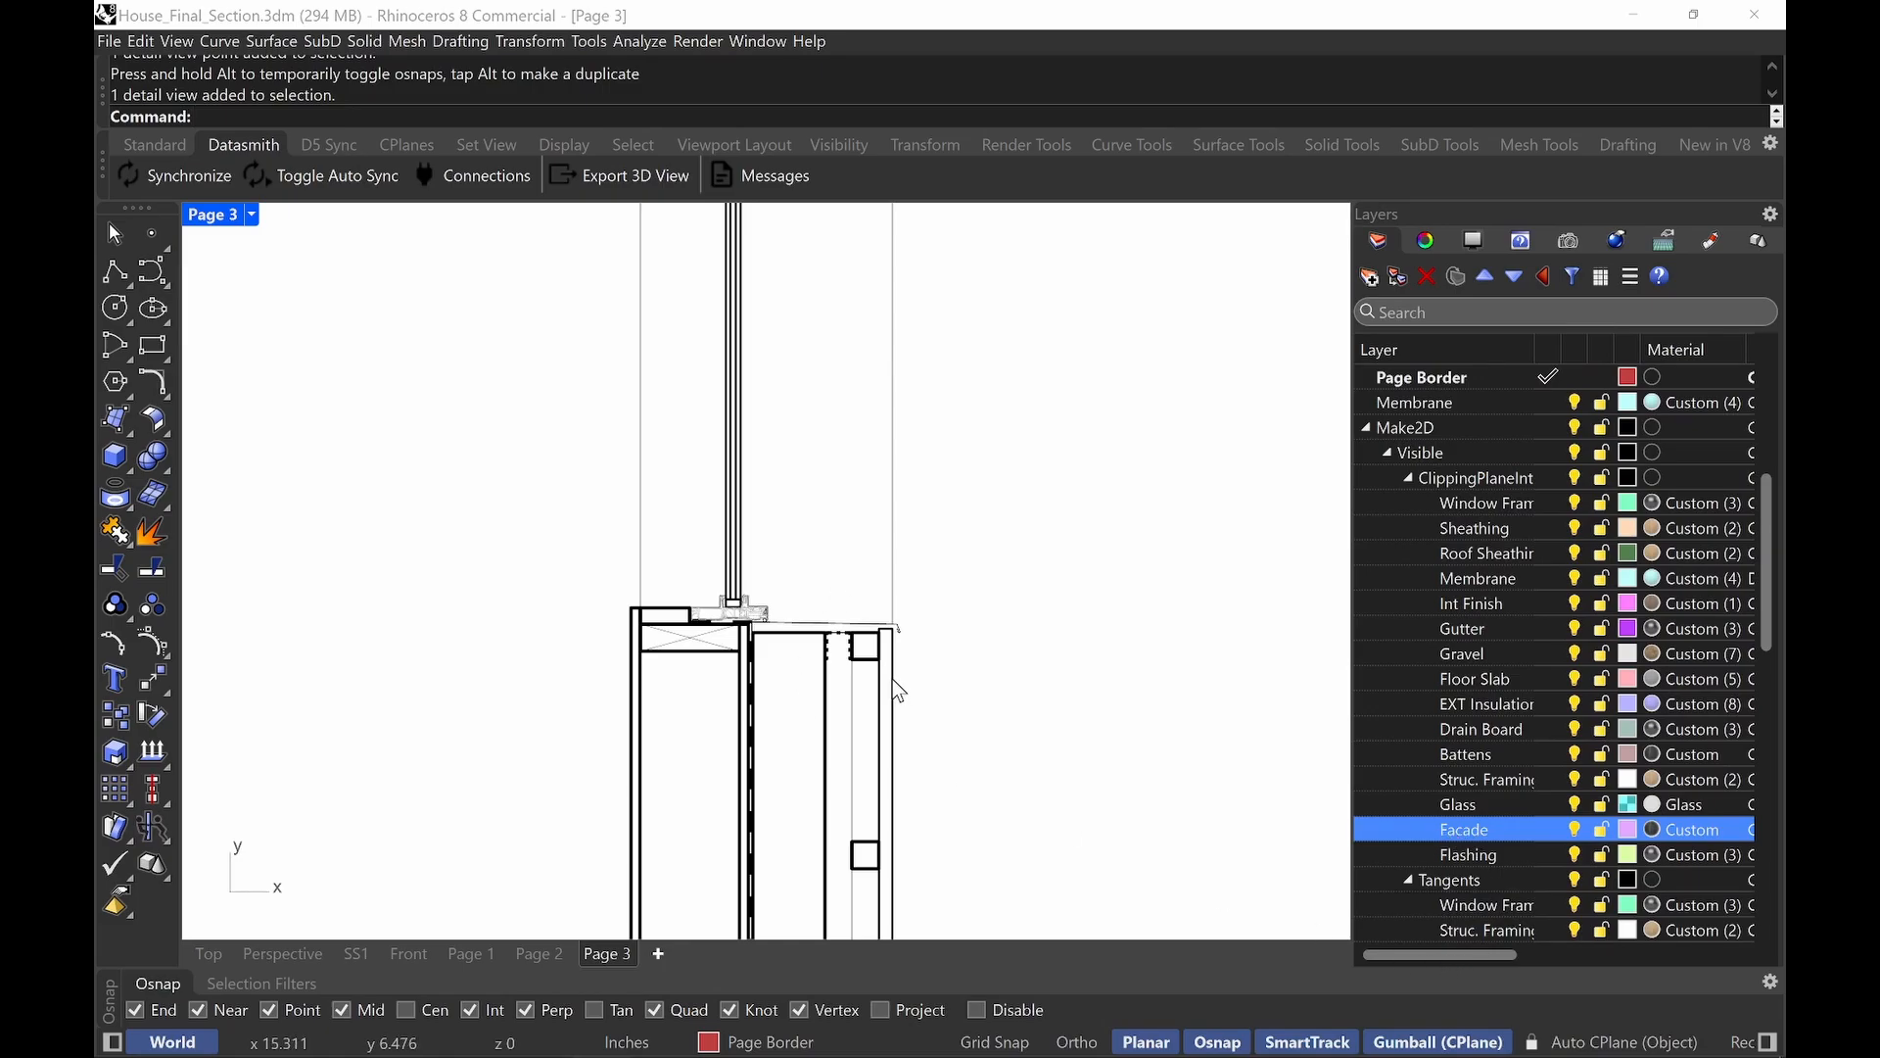
drag(1490, 956, 1623, 955)
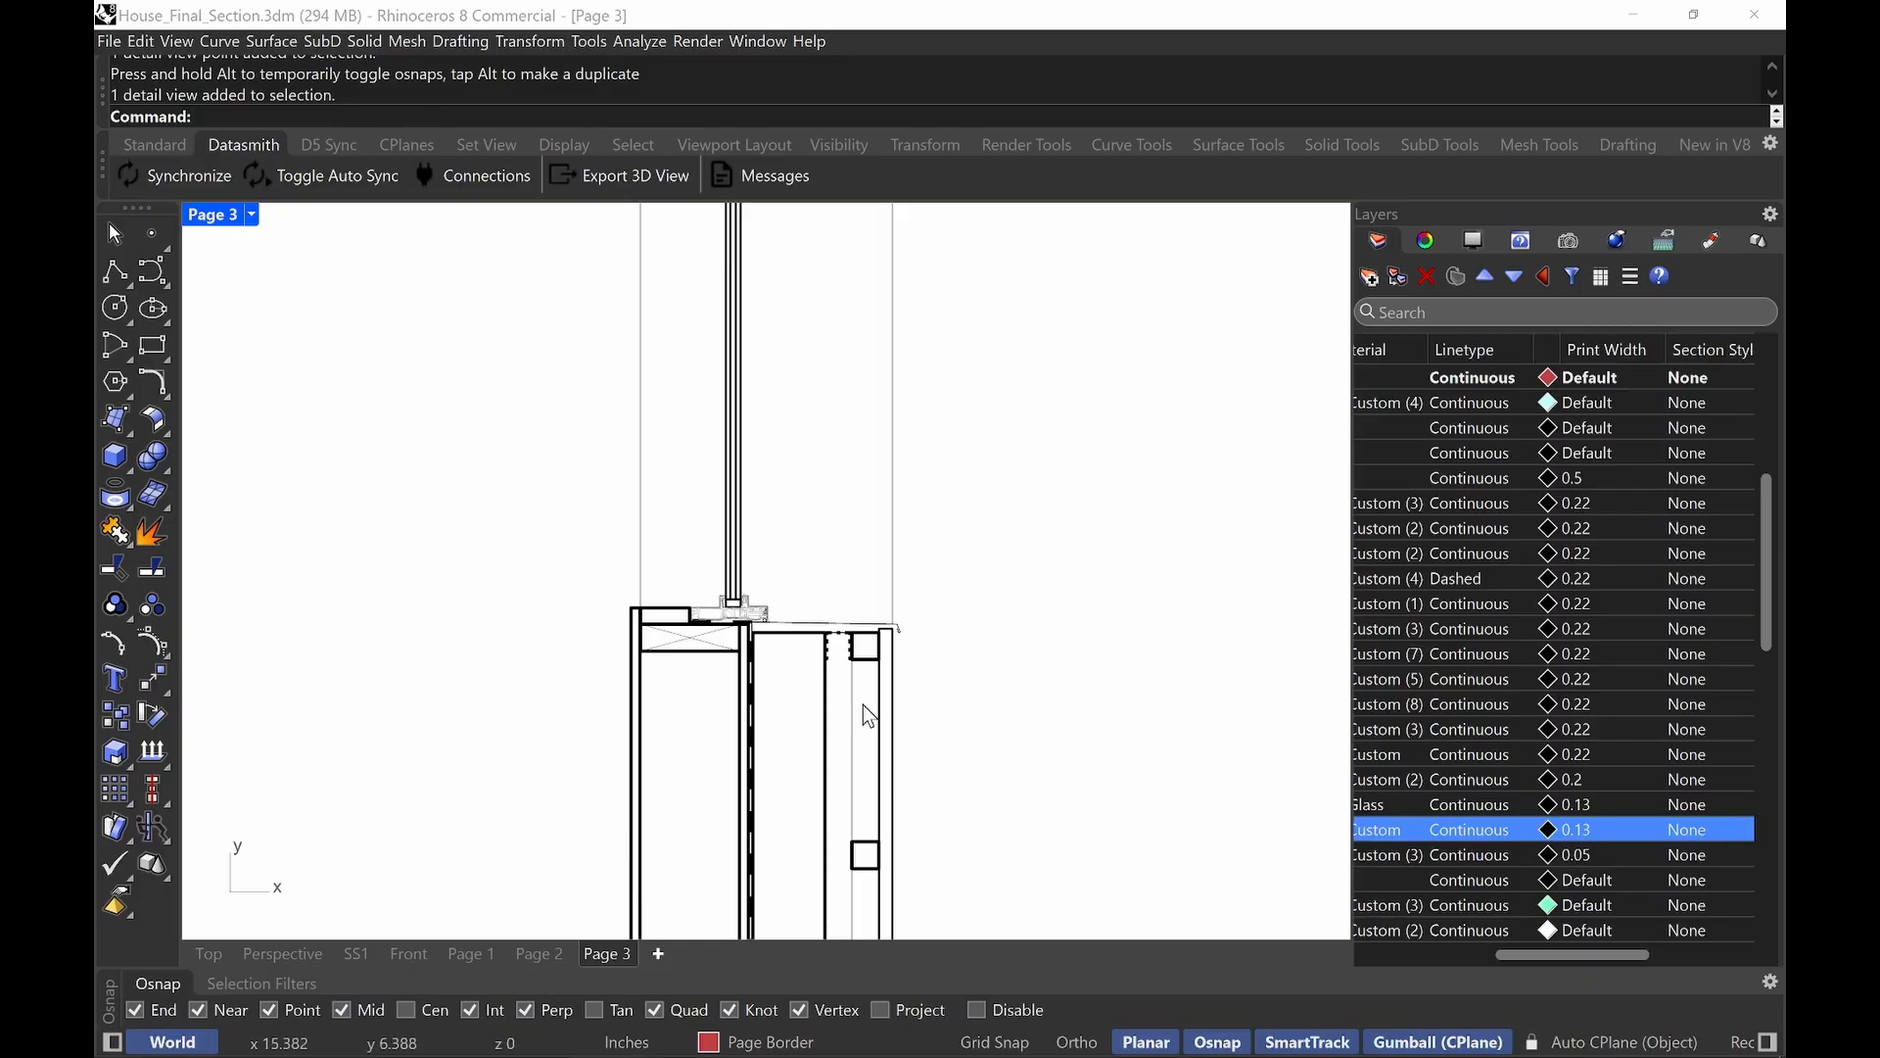
scroll(911, 677, up, 6)
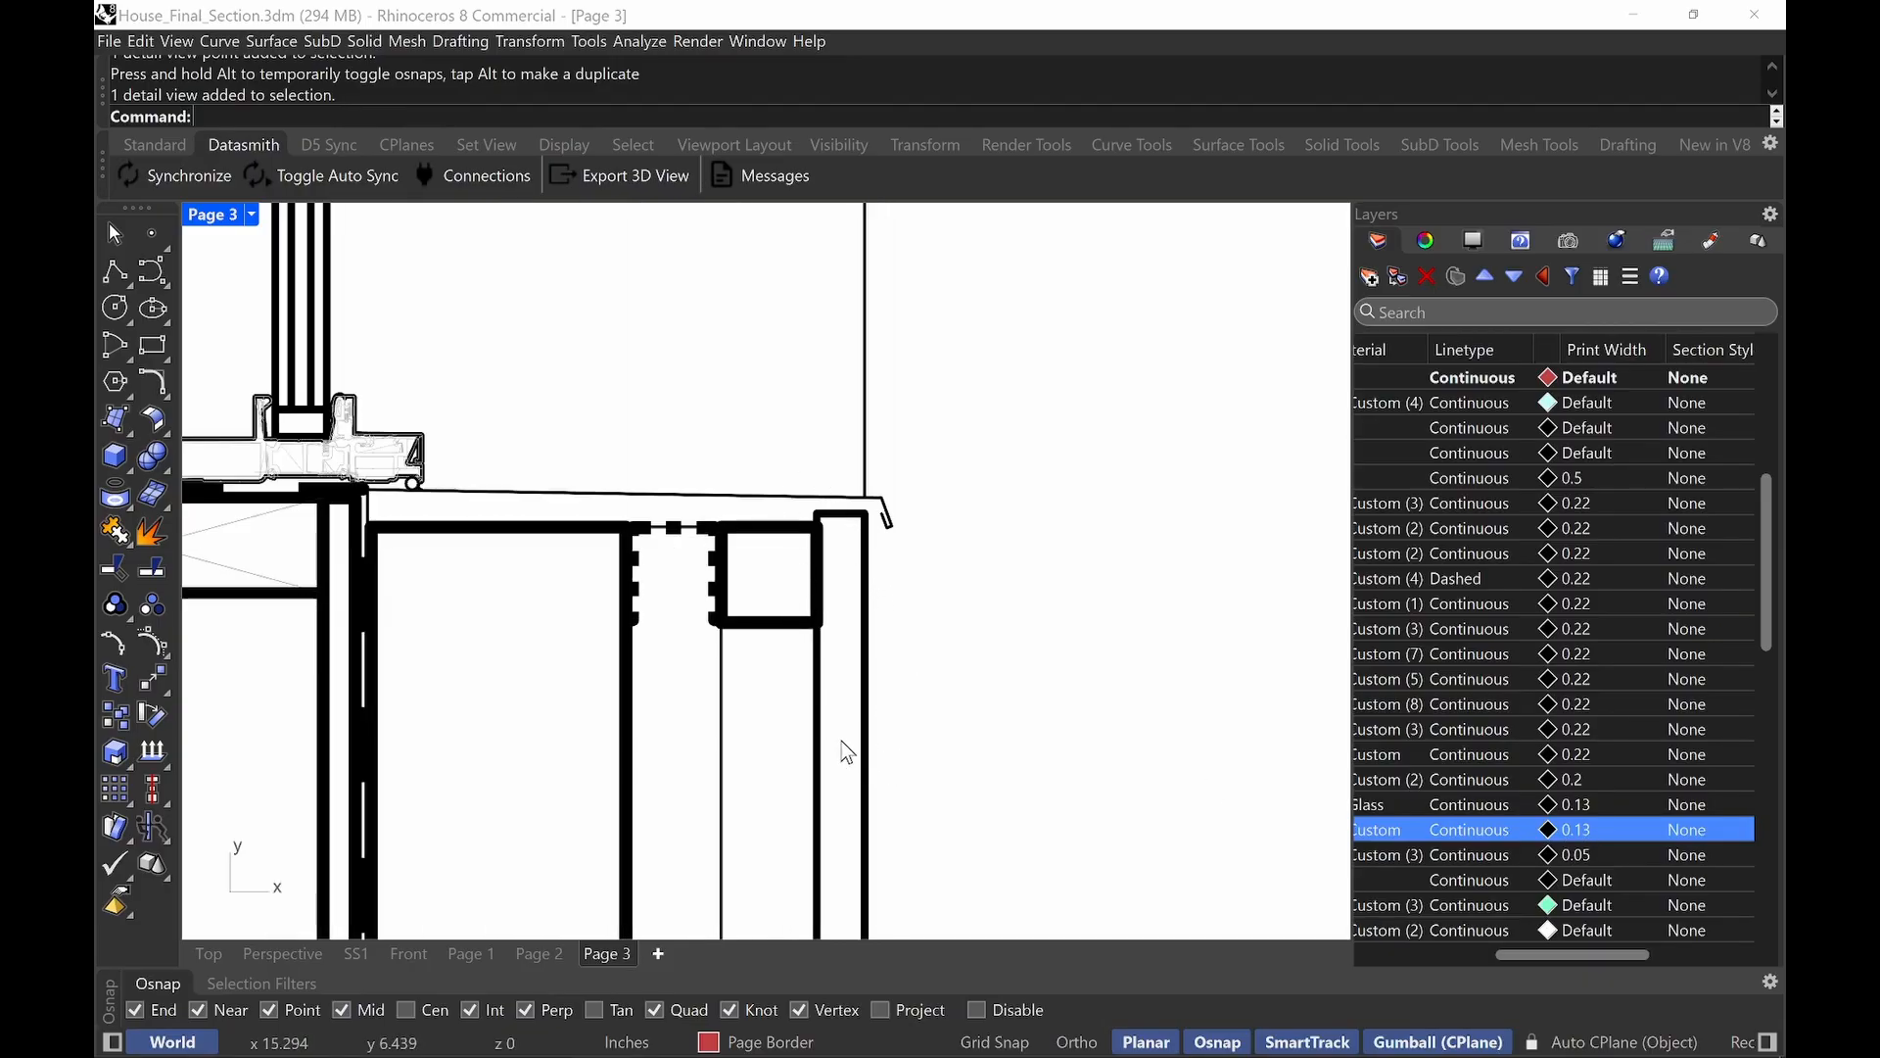
Check the Print Preview option of the layout and inspect the available print widths for the Facade sublayer.
click(252, 216)
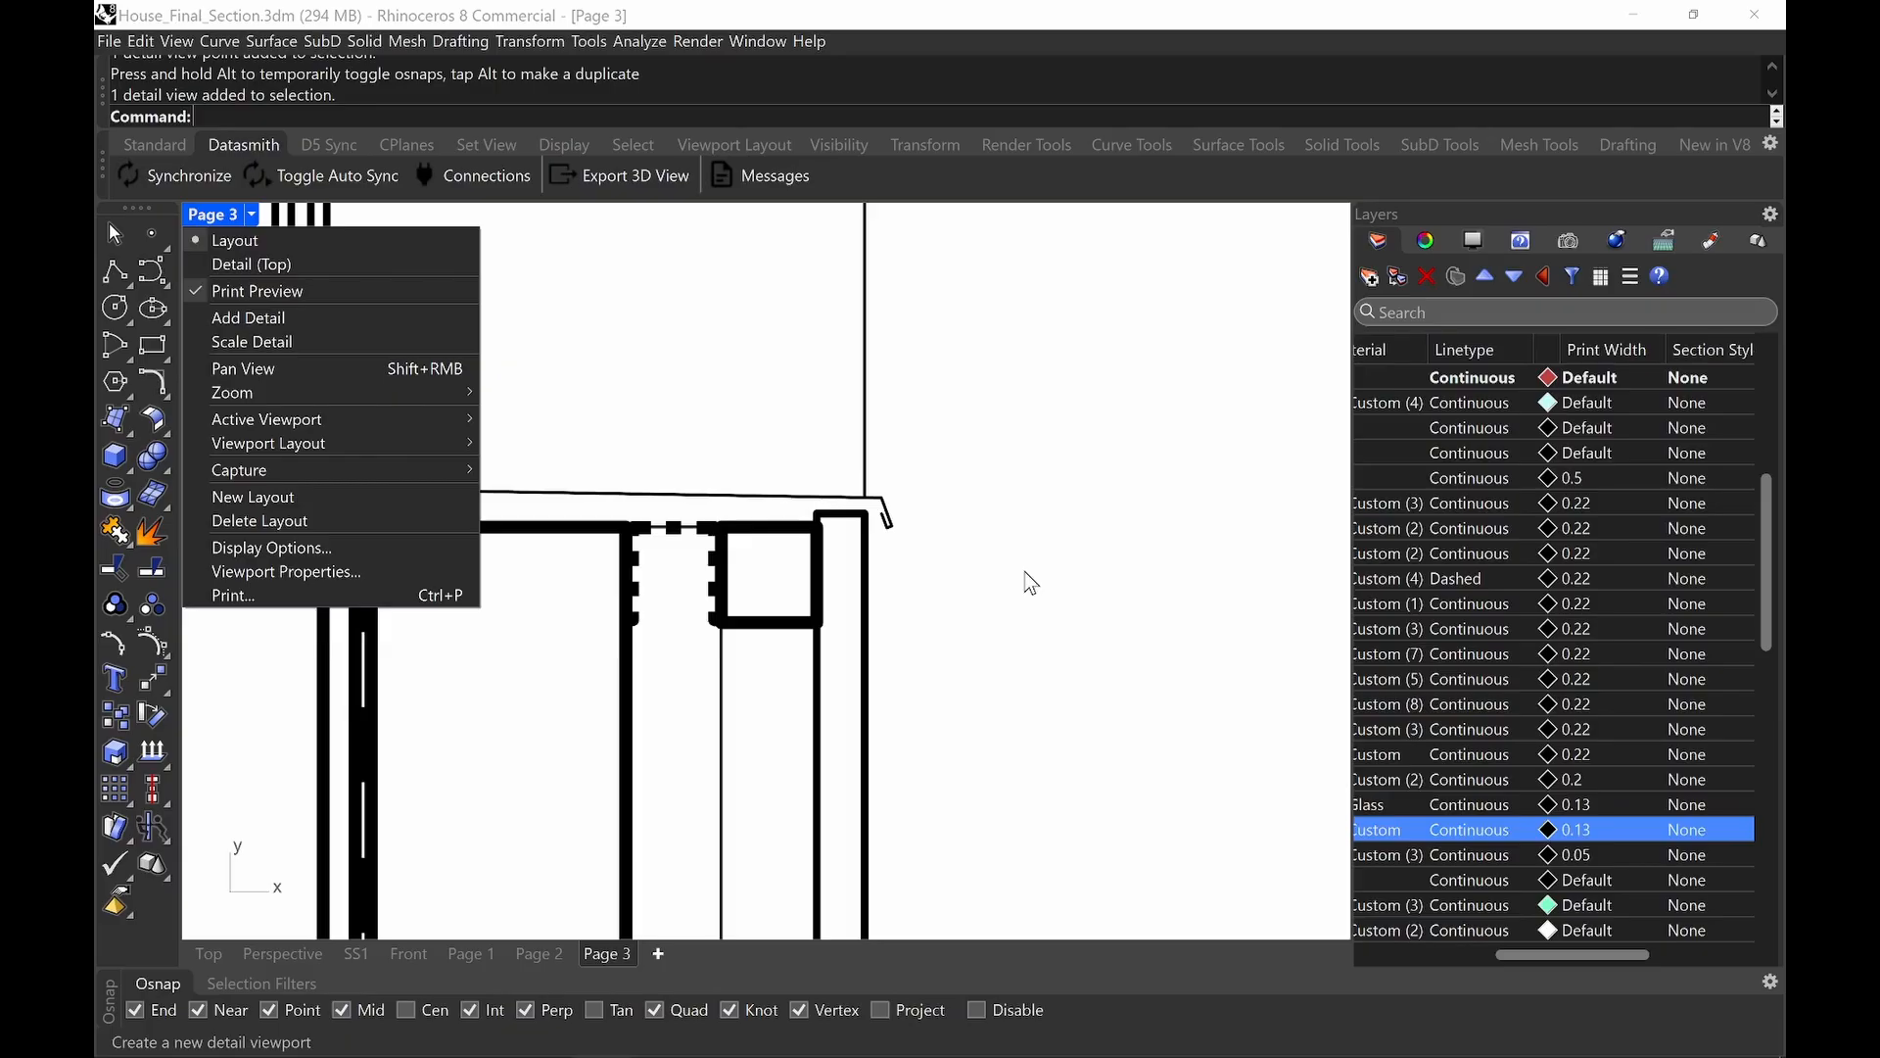
key(Escape)
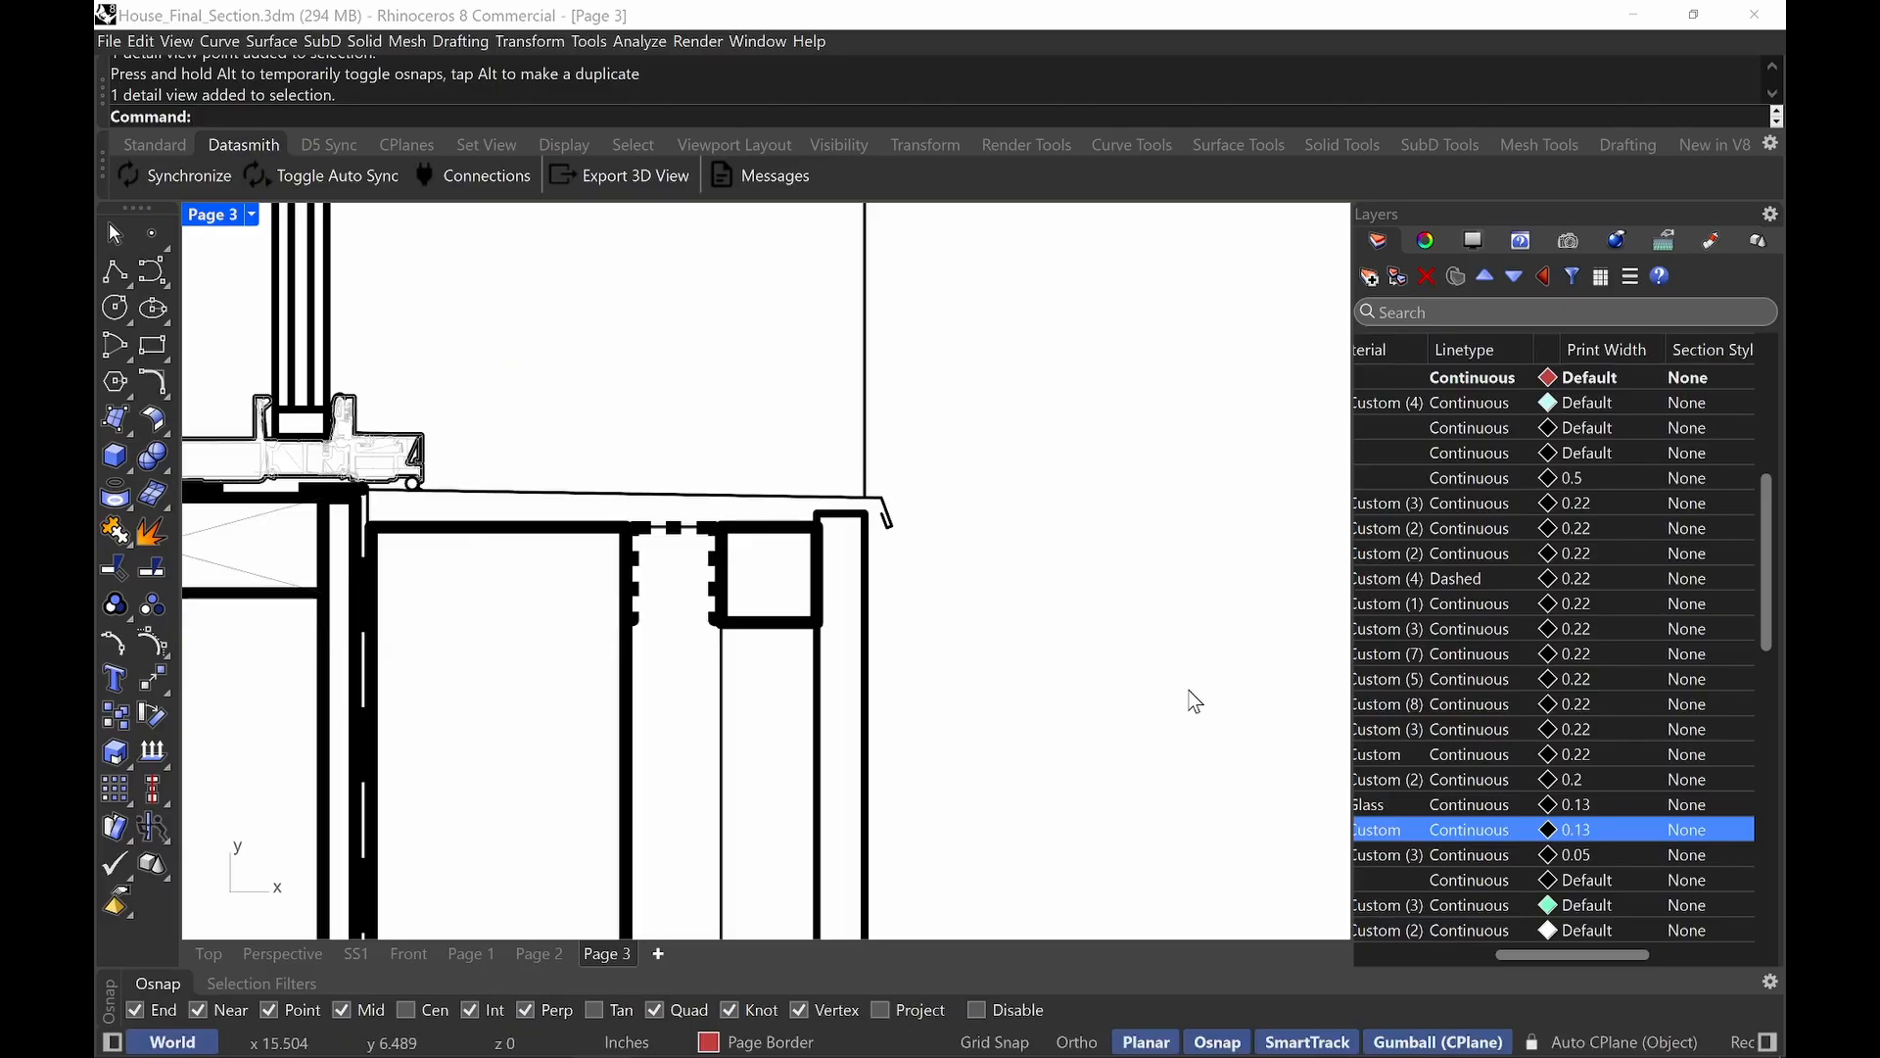
click(1579, 827)
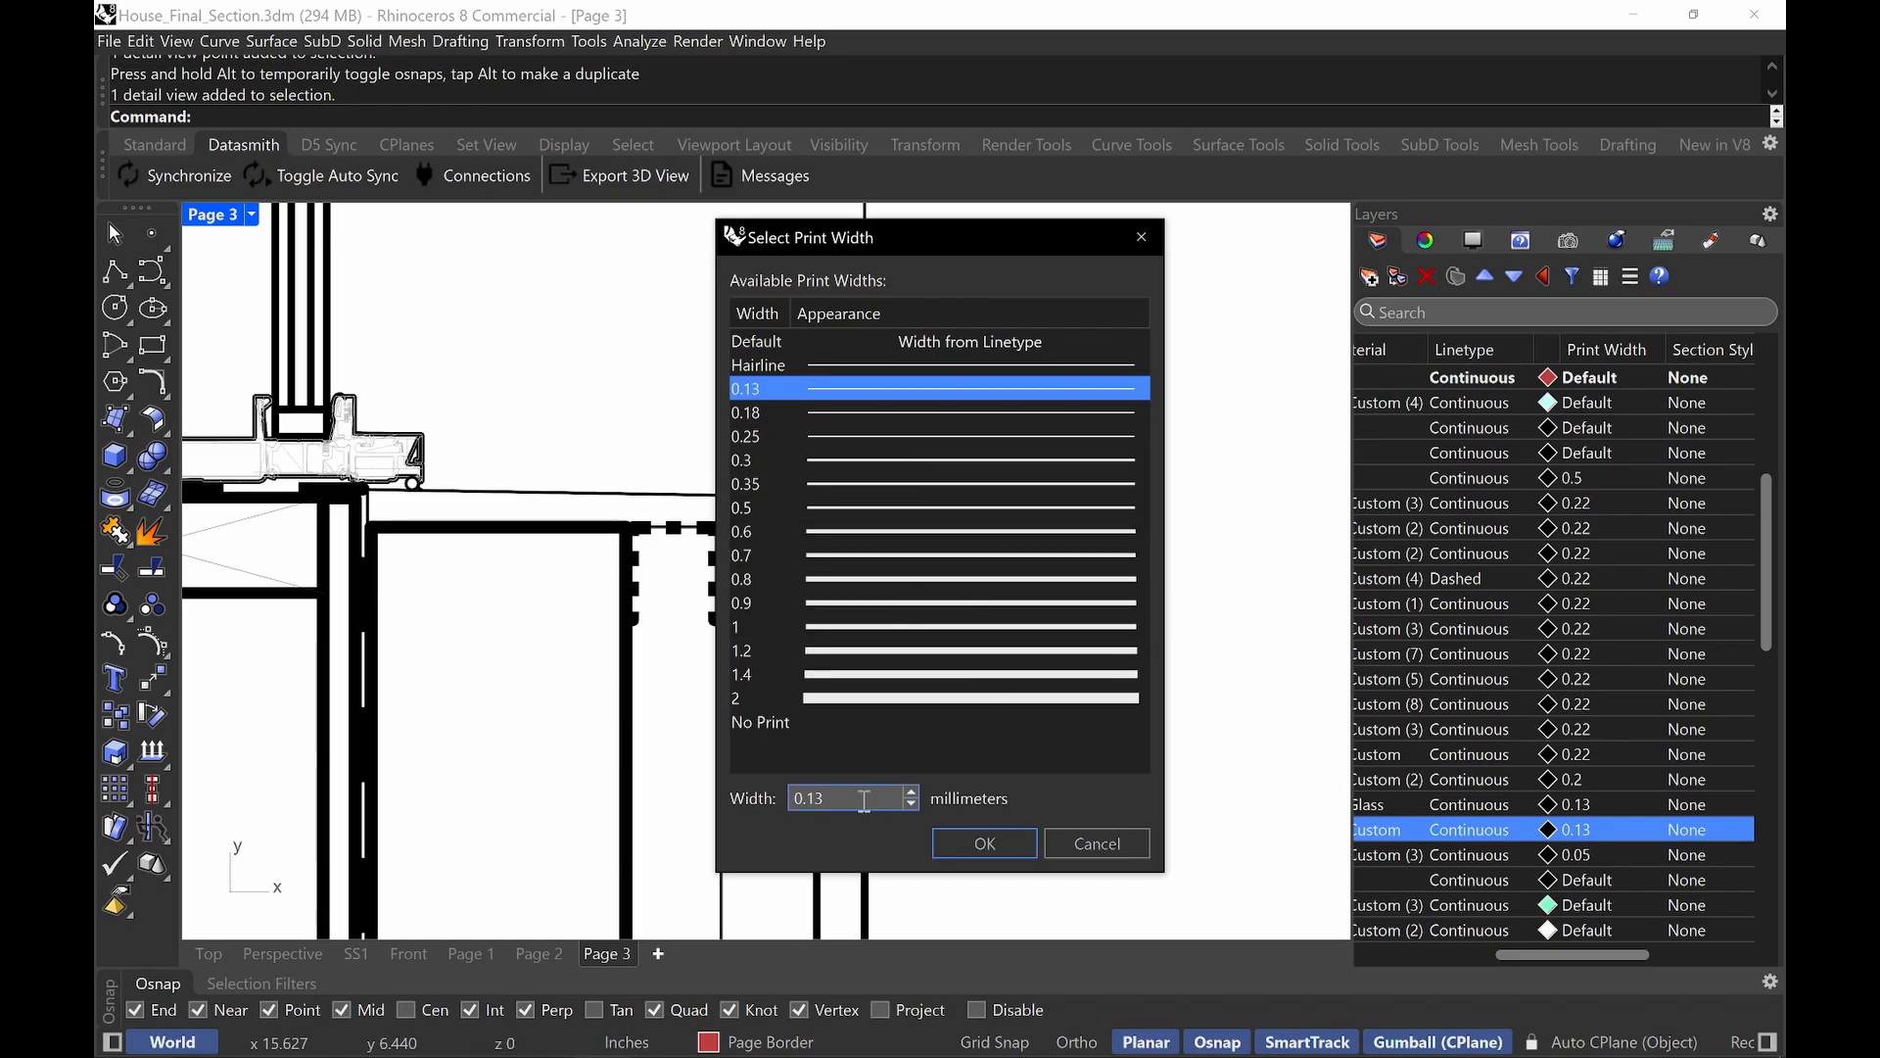
drag(863, 799, 780, 808)
click(1141, 852)
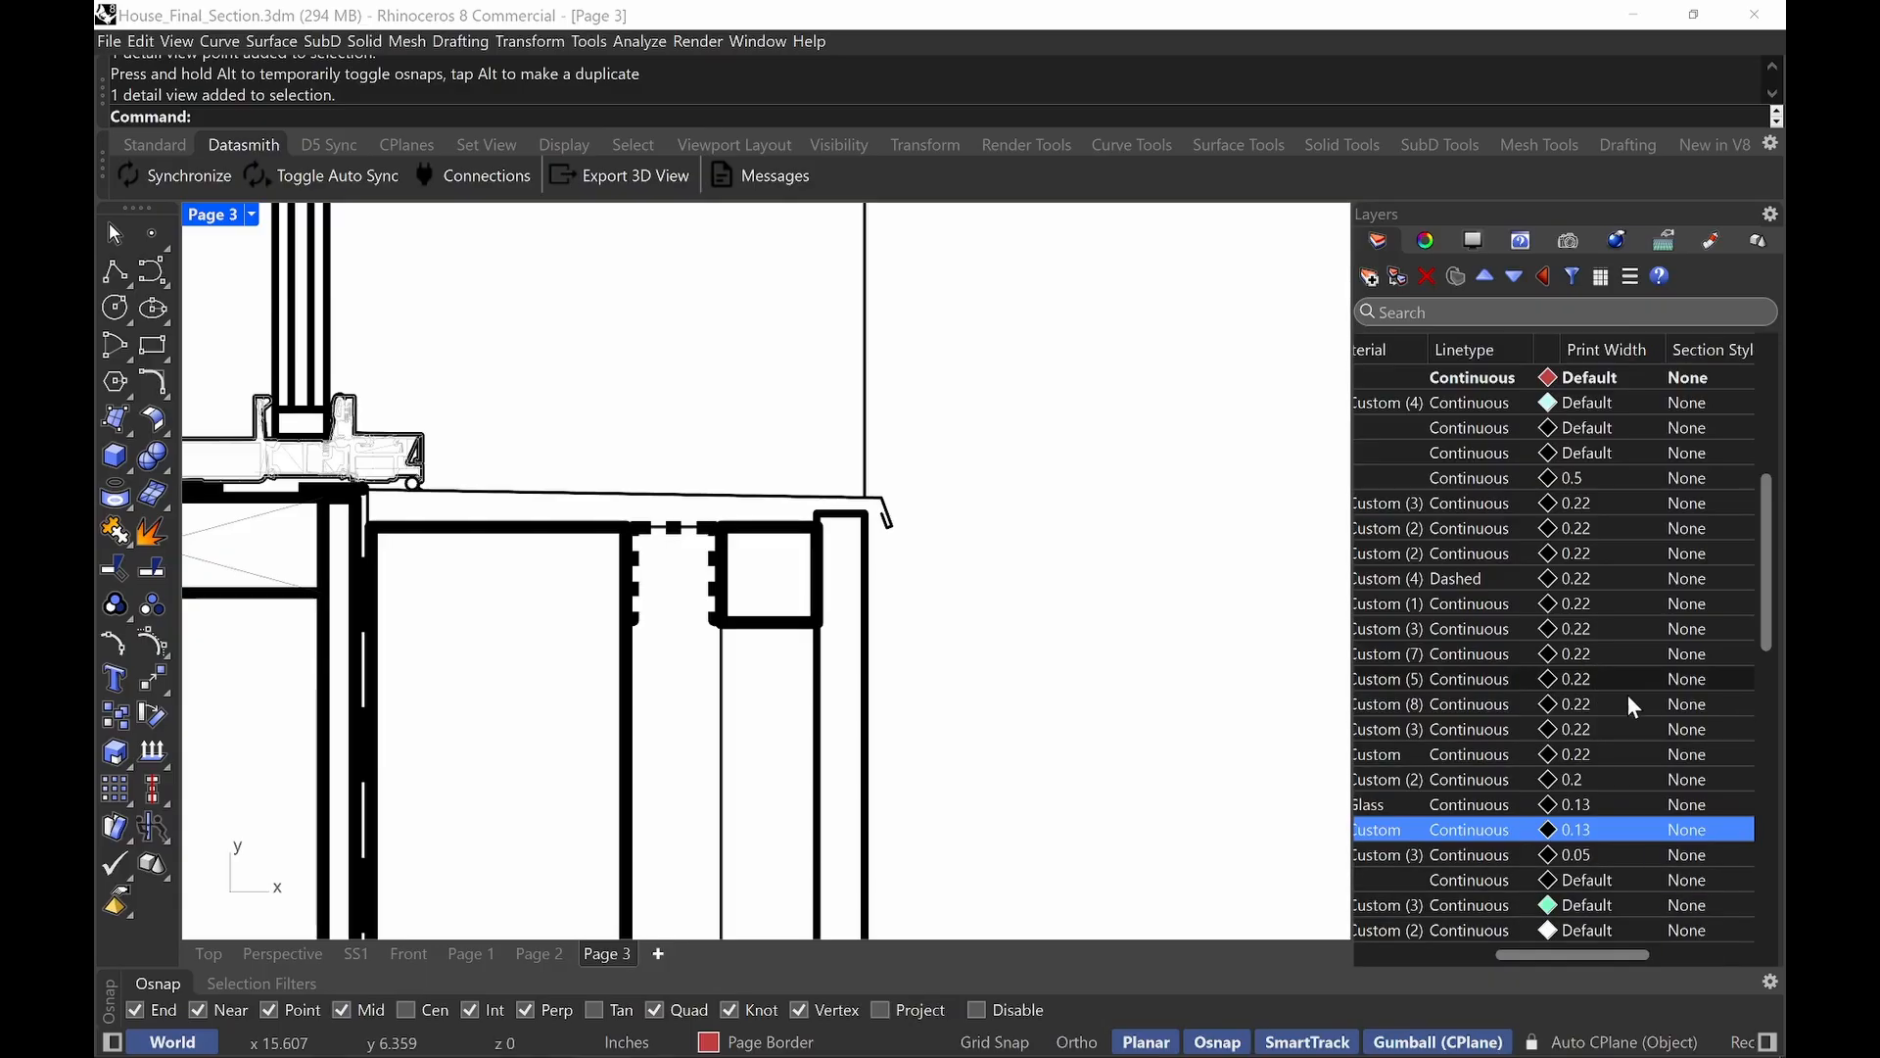
Inspect the print color choices and the available linetypes for the Floor Slab sublayer under ClippingPlaneIntersections.
click(1545, 681)
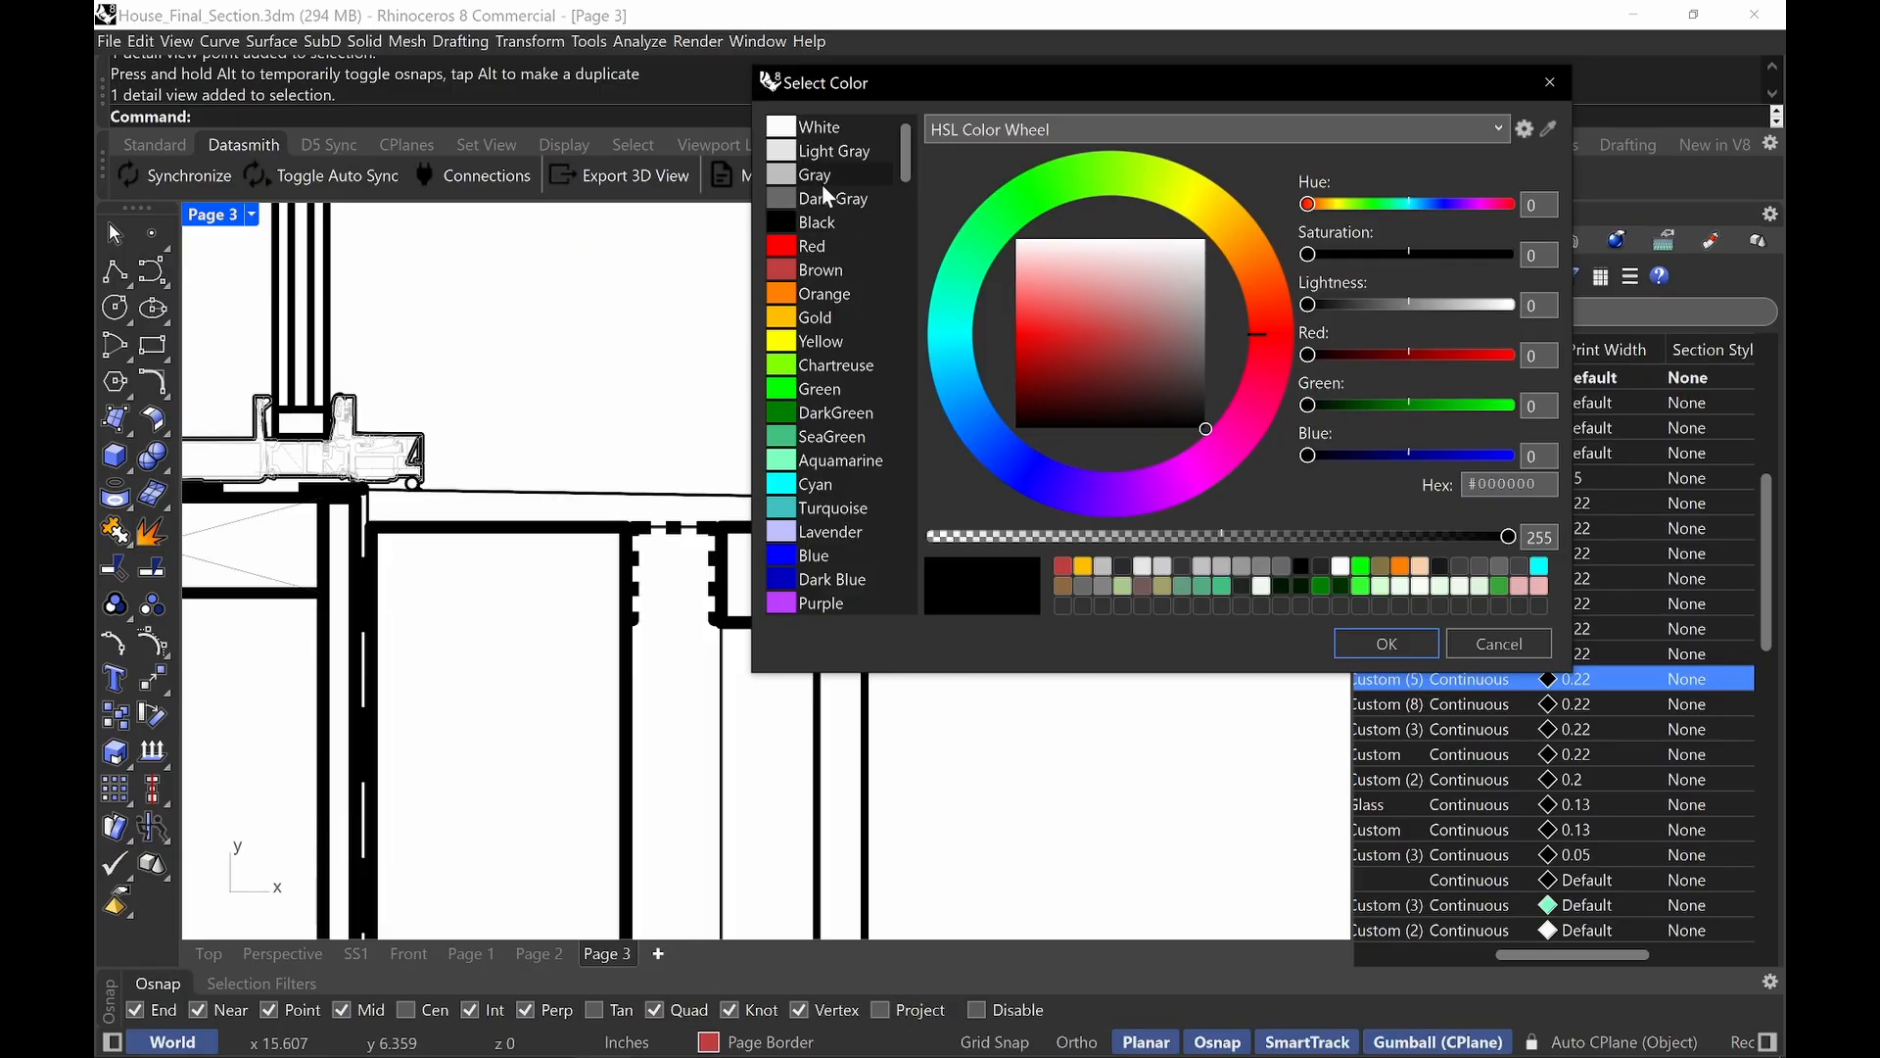
click(1524, 643)
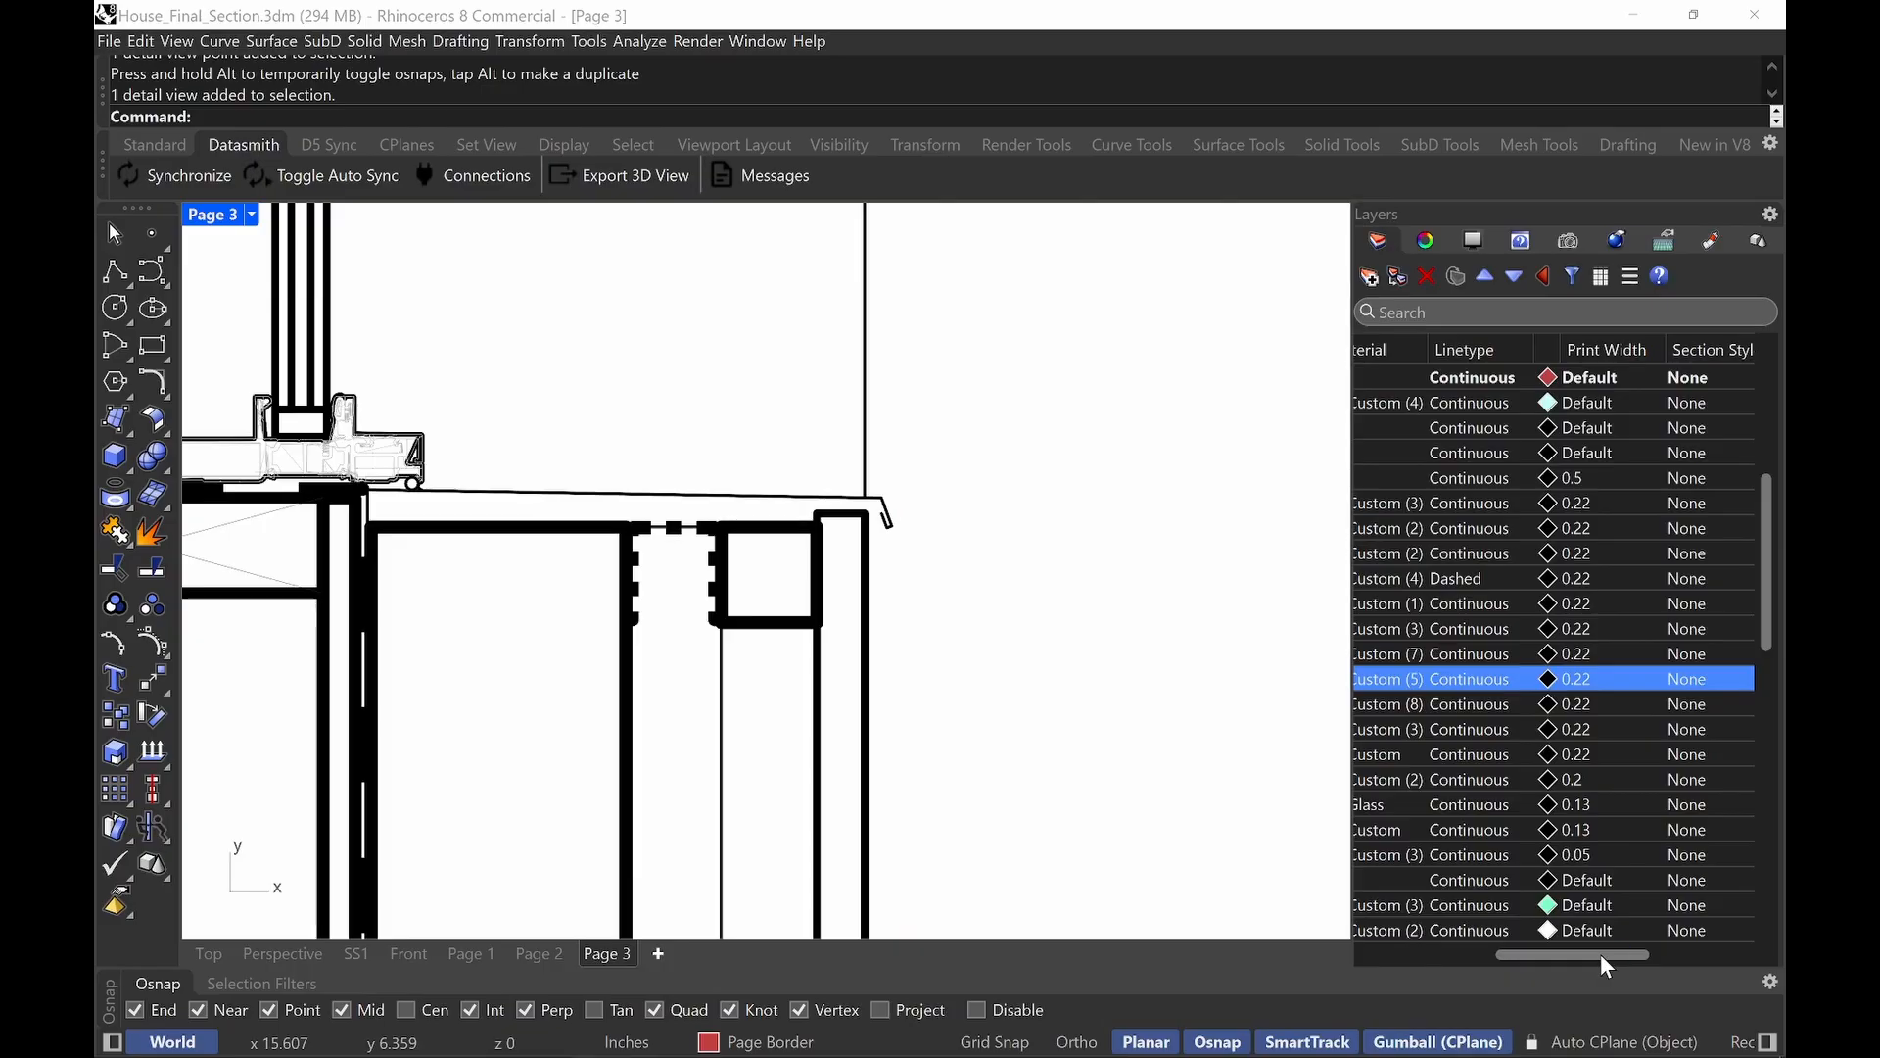
drag(1600, 954, 1508, 952)
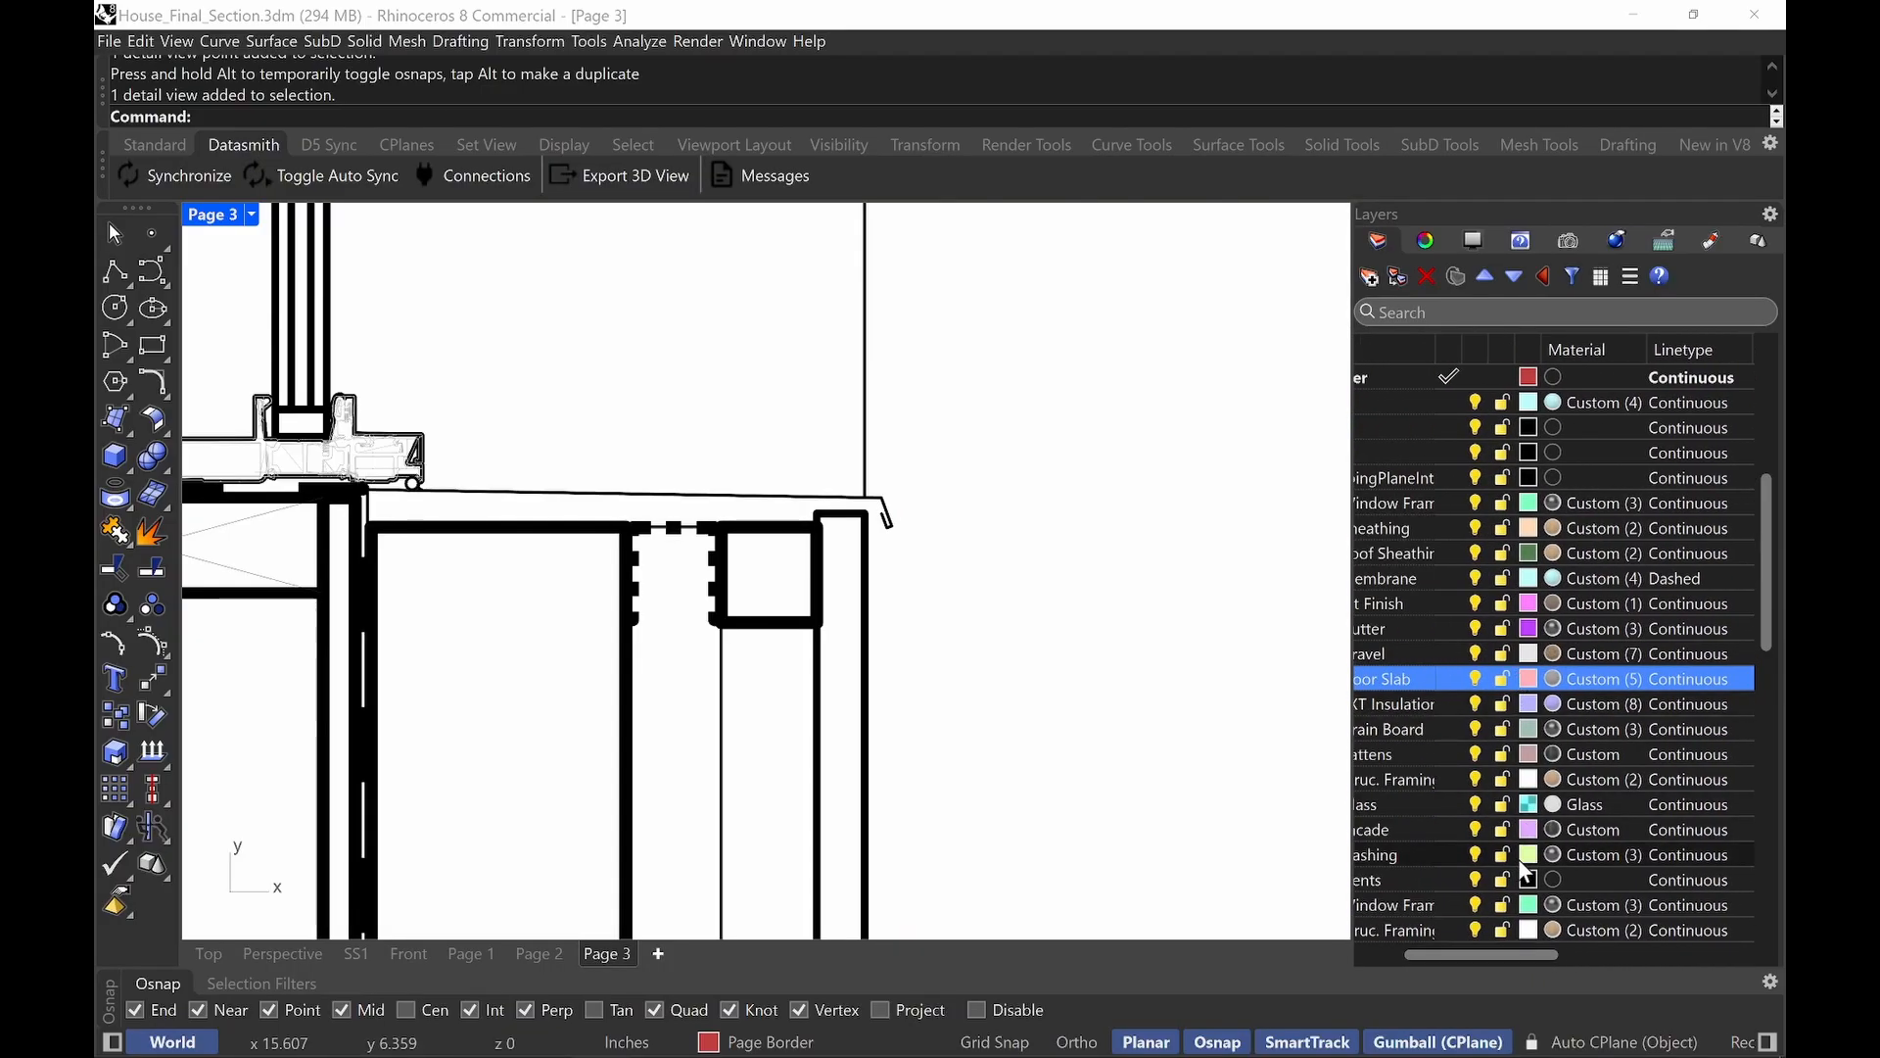
drag(1492, 959, 1595, 958)
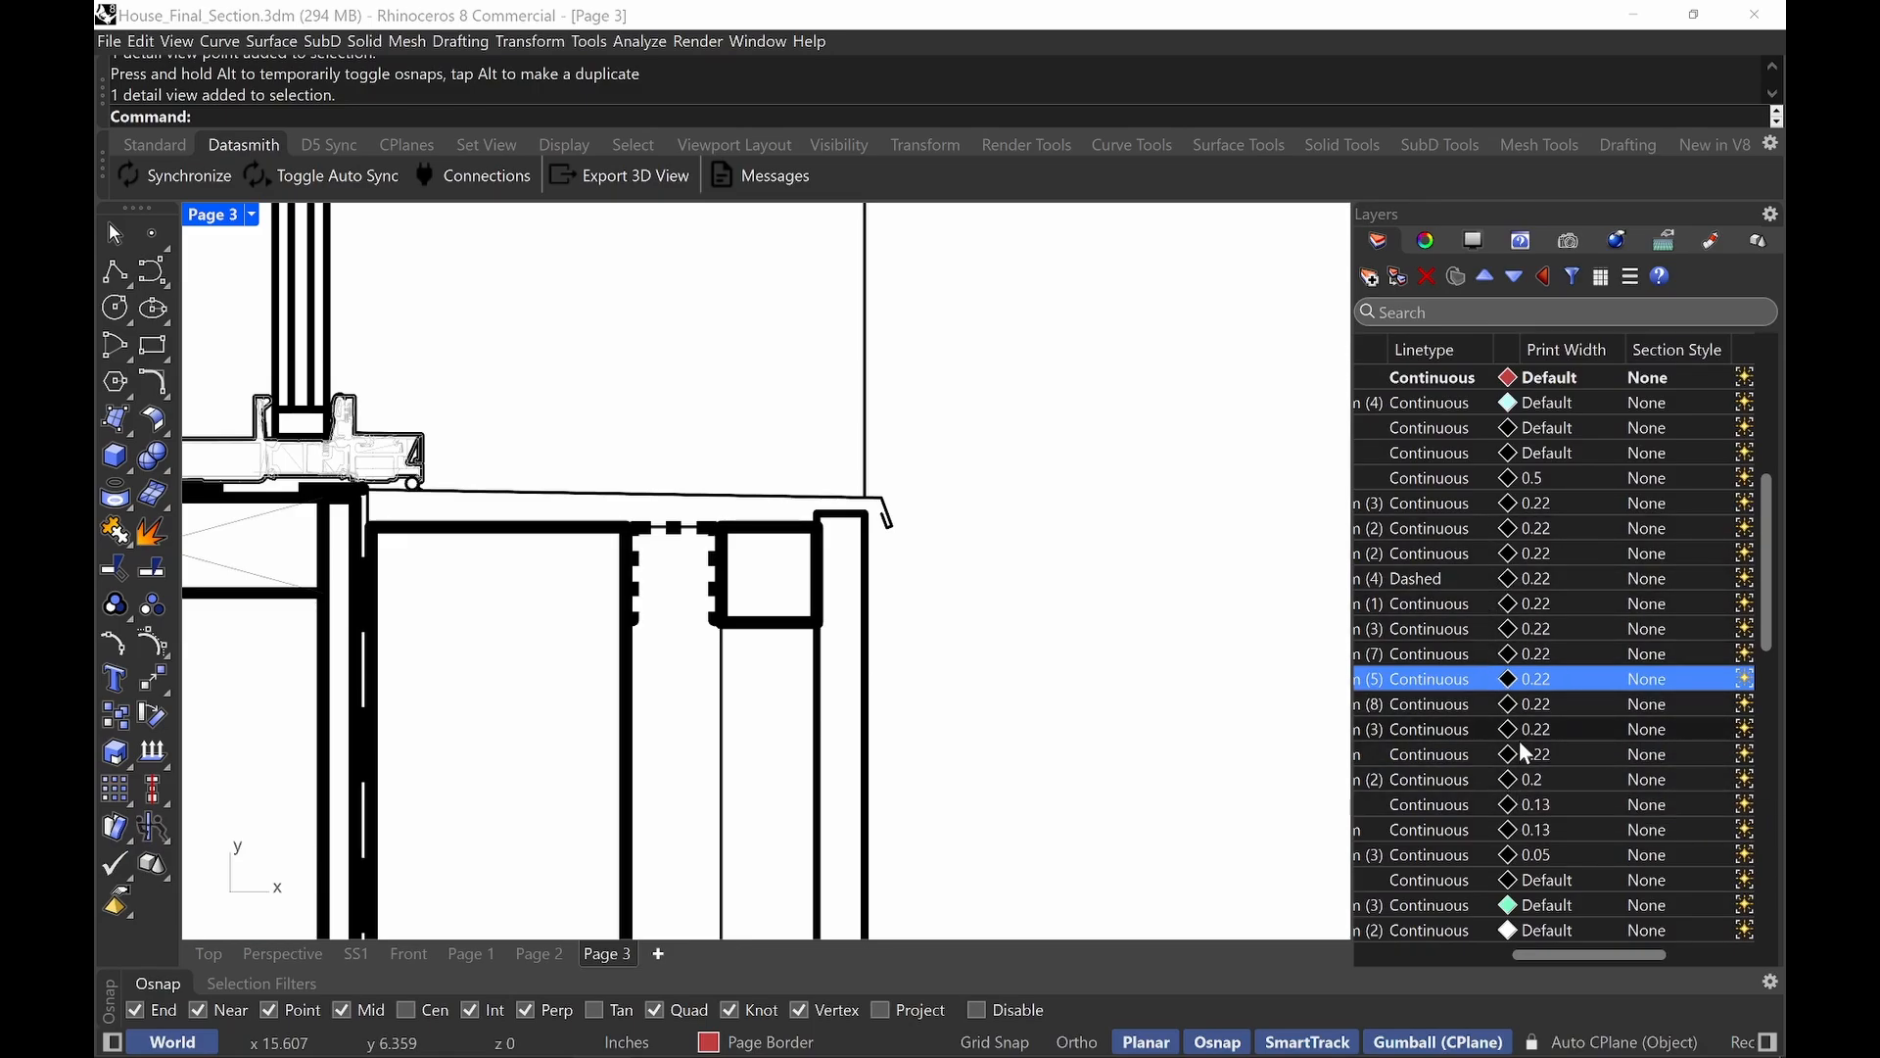
click(1447, 678)
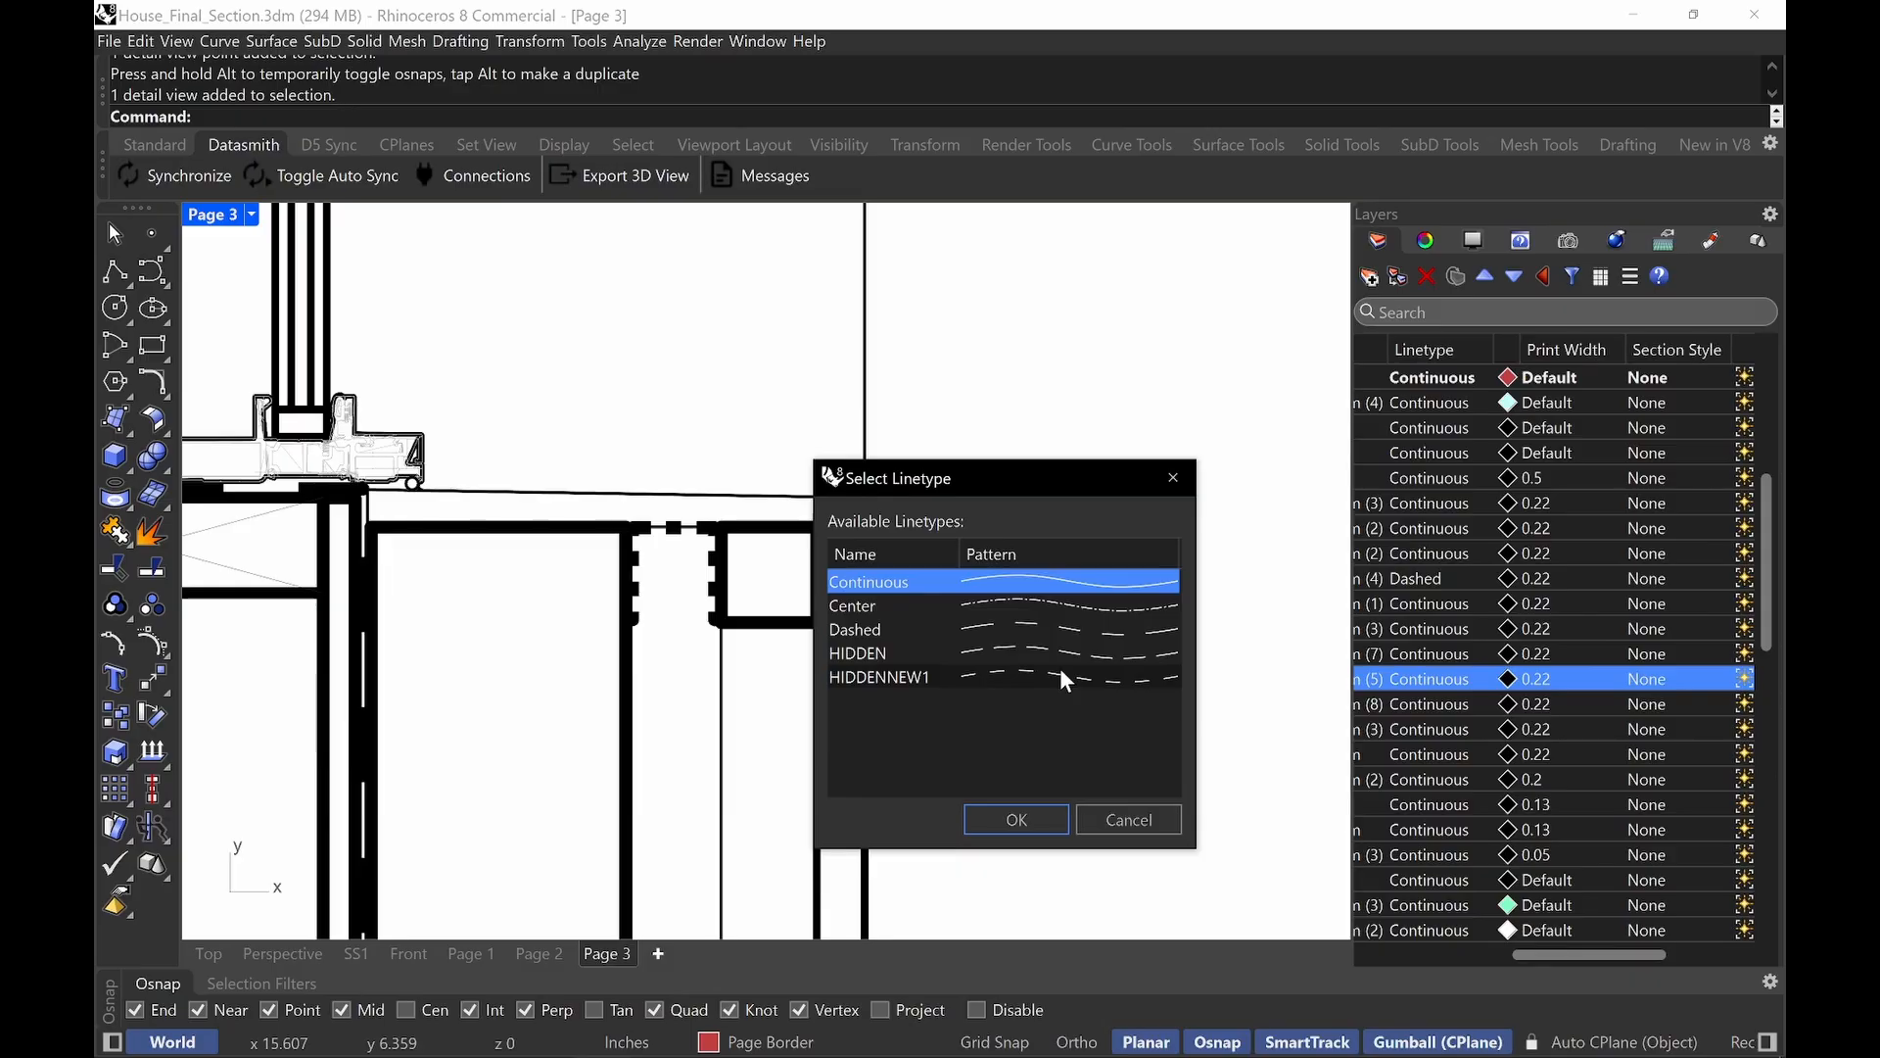
click(1130, 820)
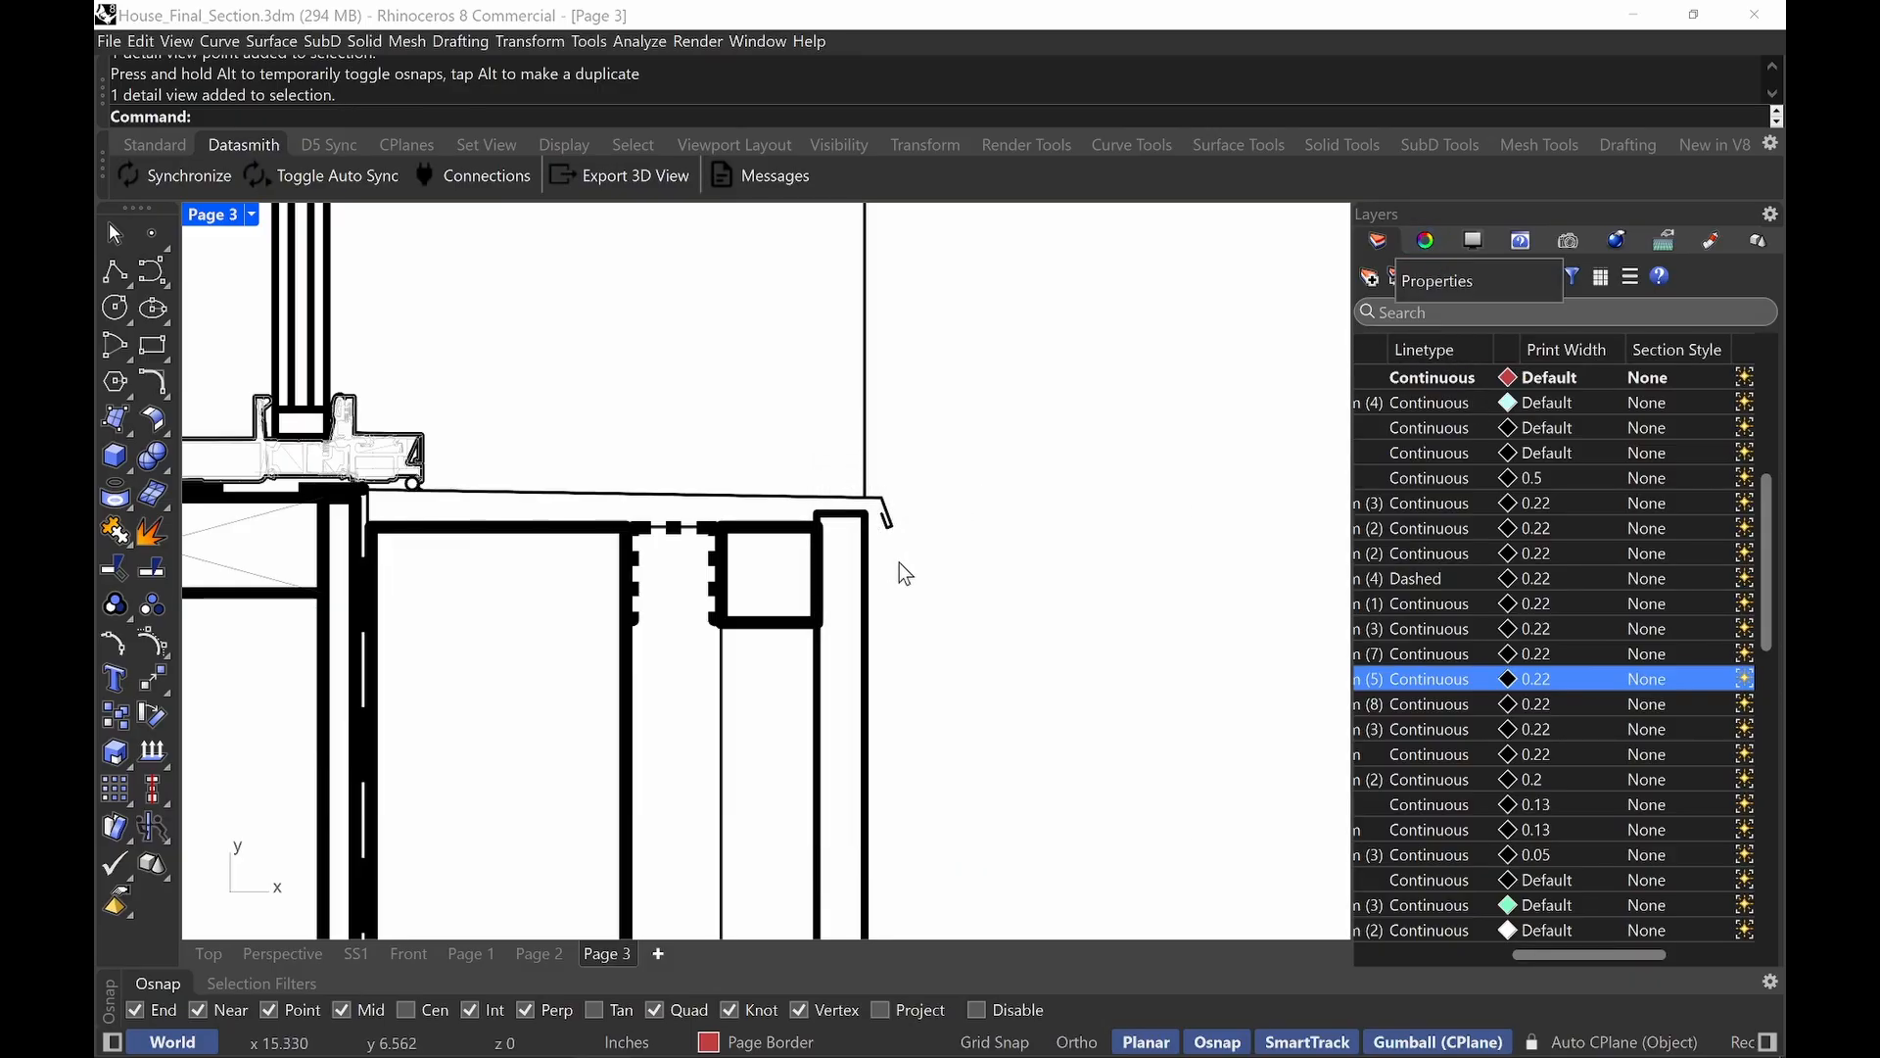
Inspect the object properties of the dashed membrane curve beside the batten inside the detail, and return to the layout with nothing selected.
double_click(962, 552)
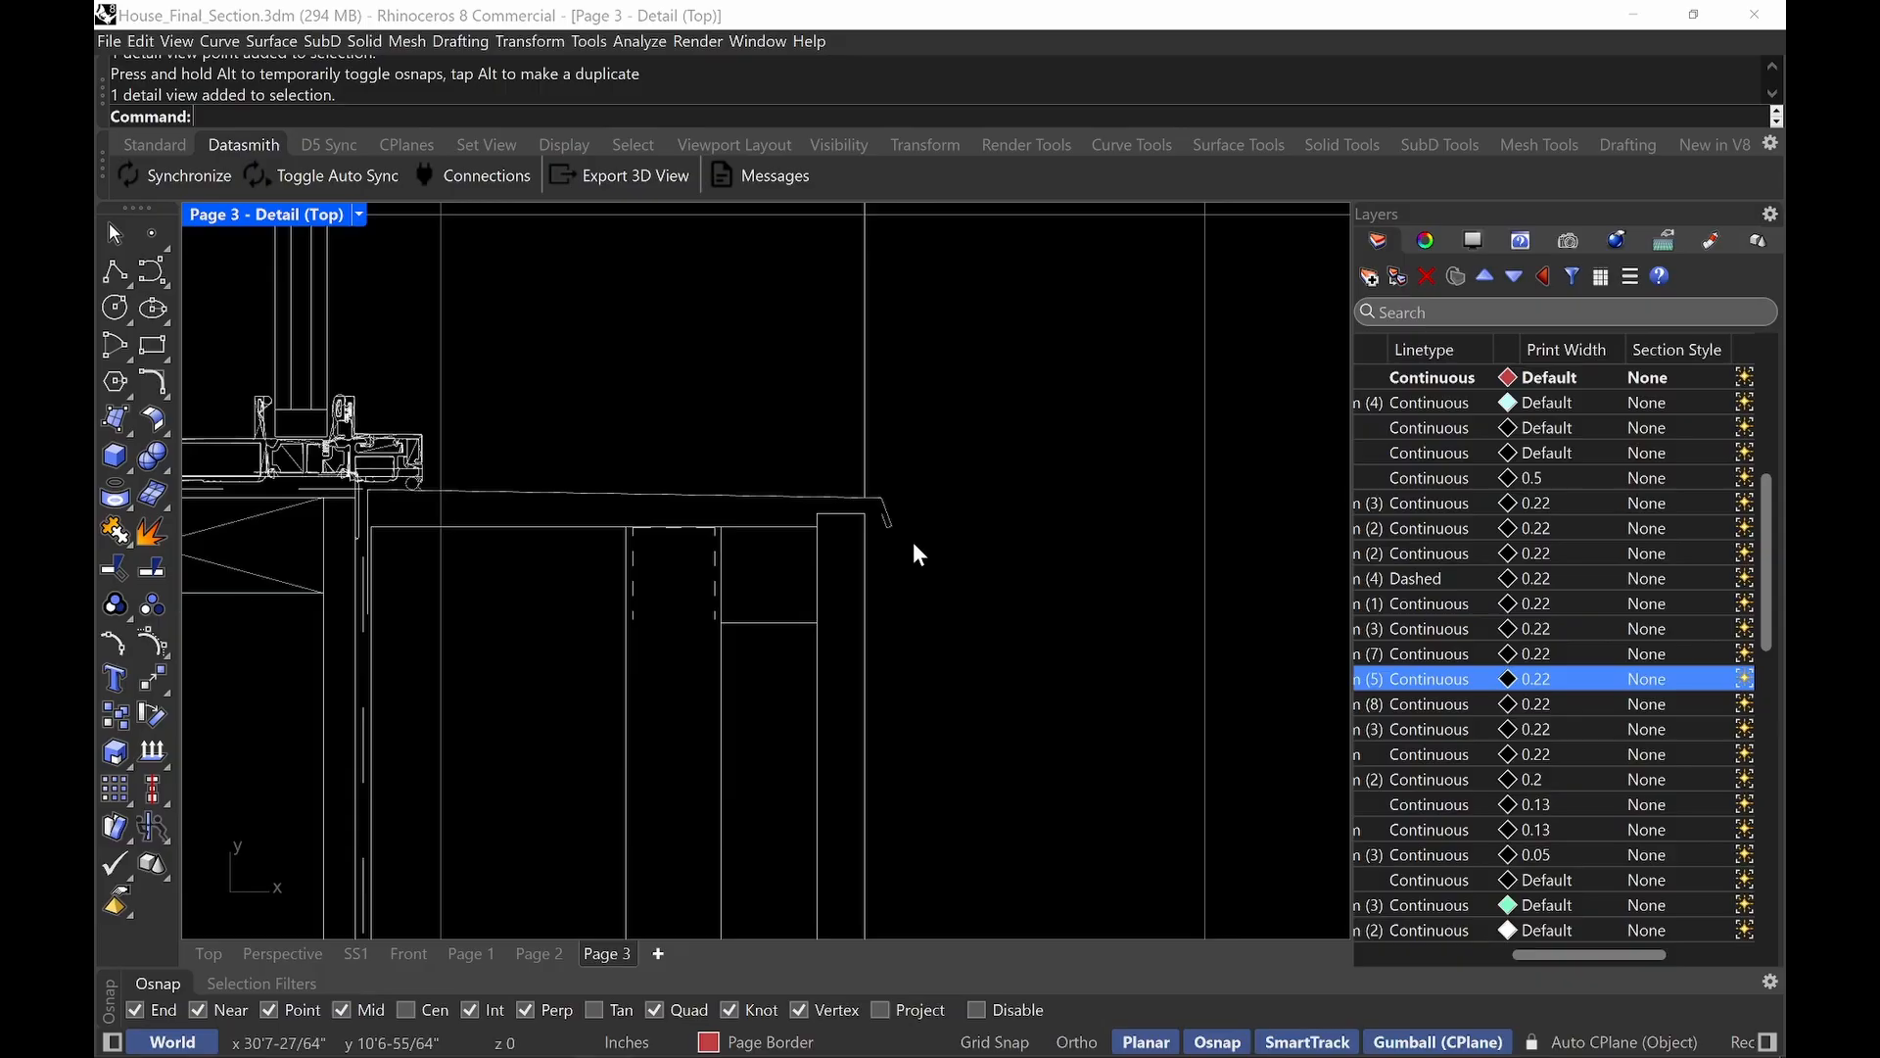
click(628, 593)
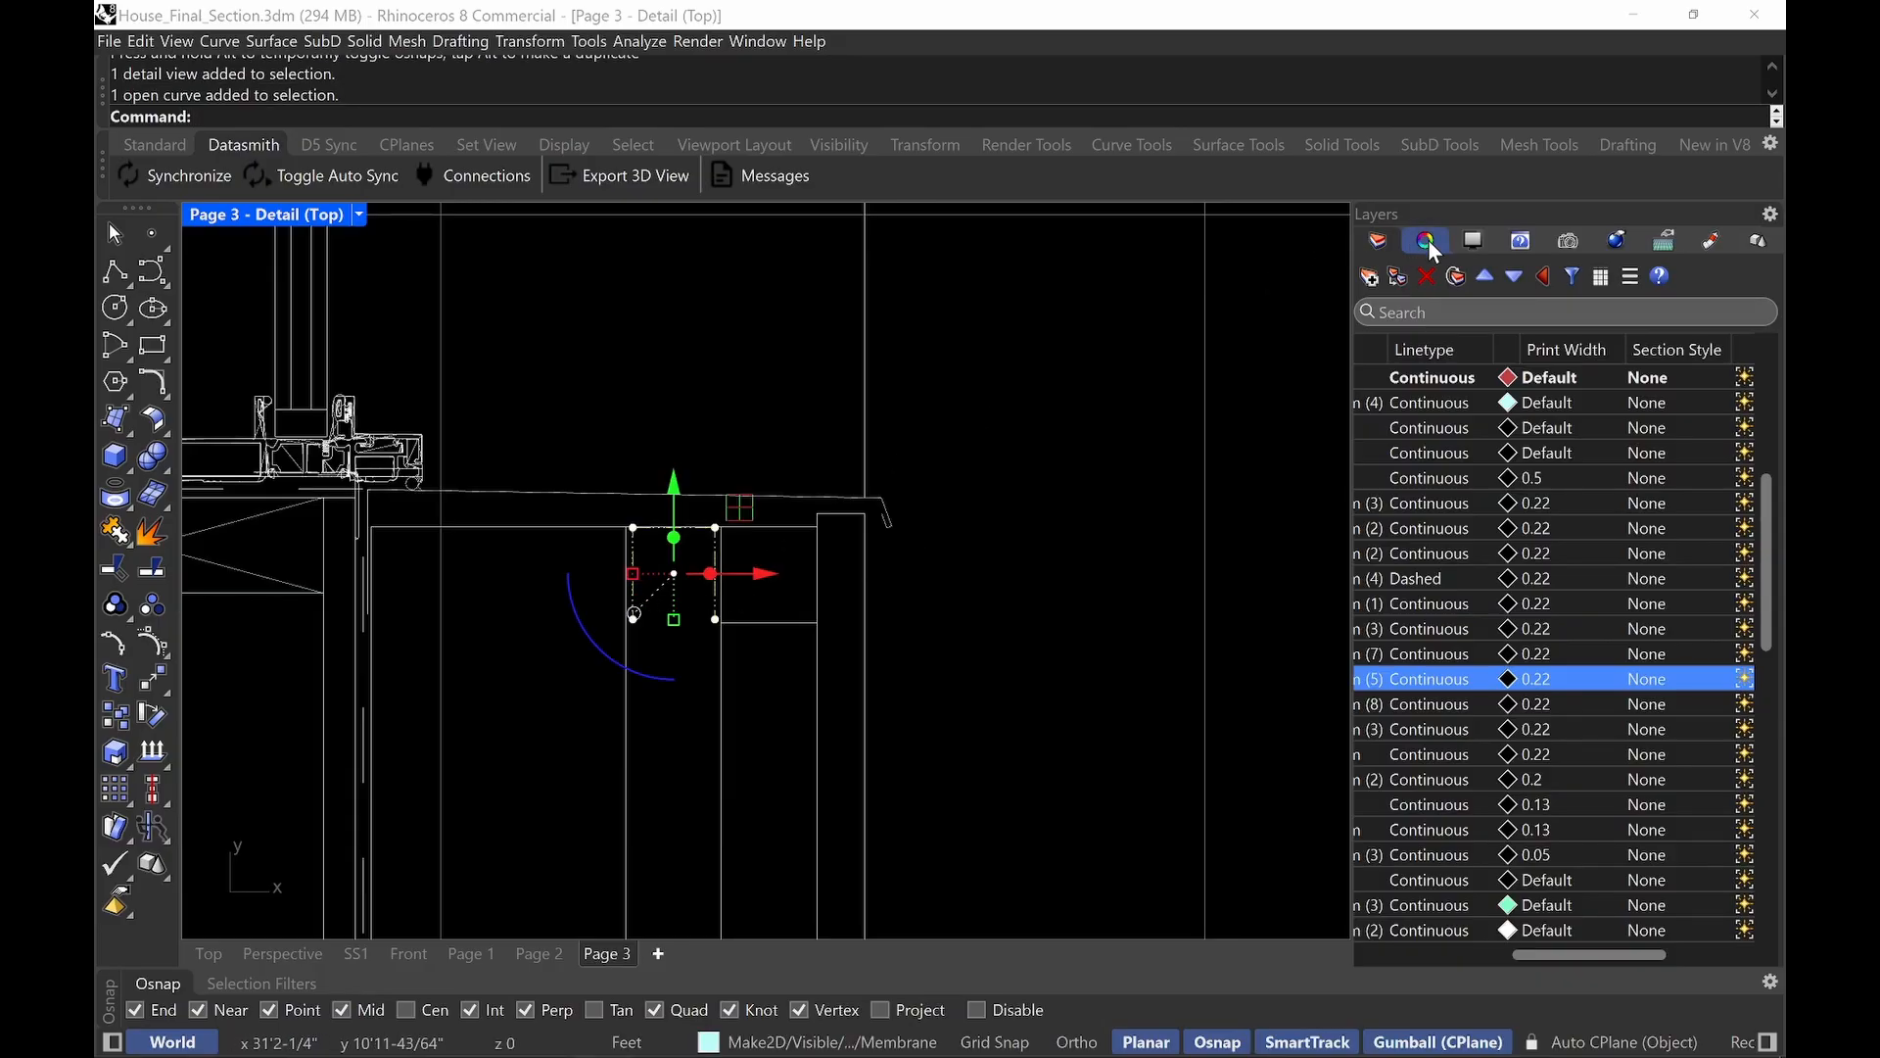
click(1428, 239)
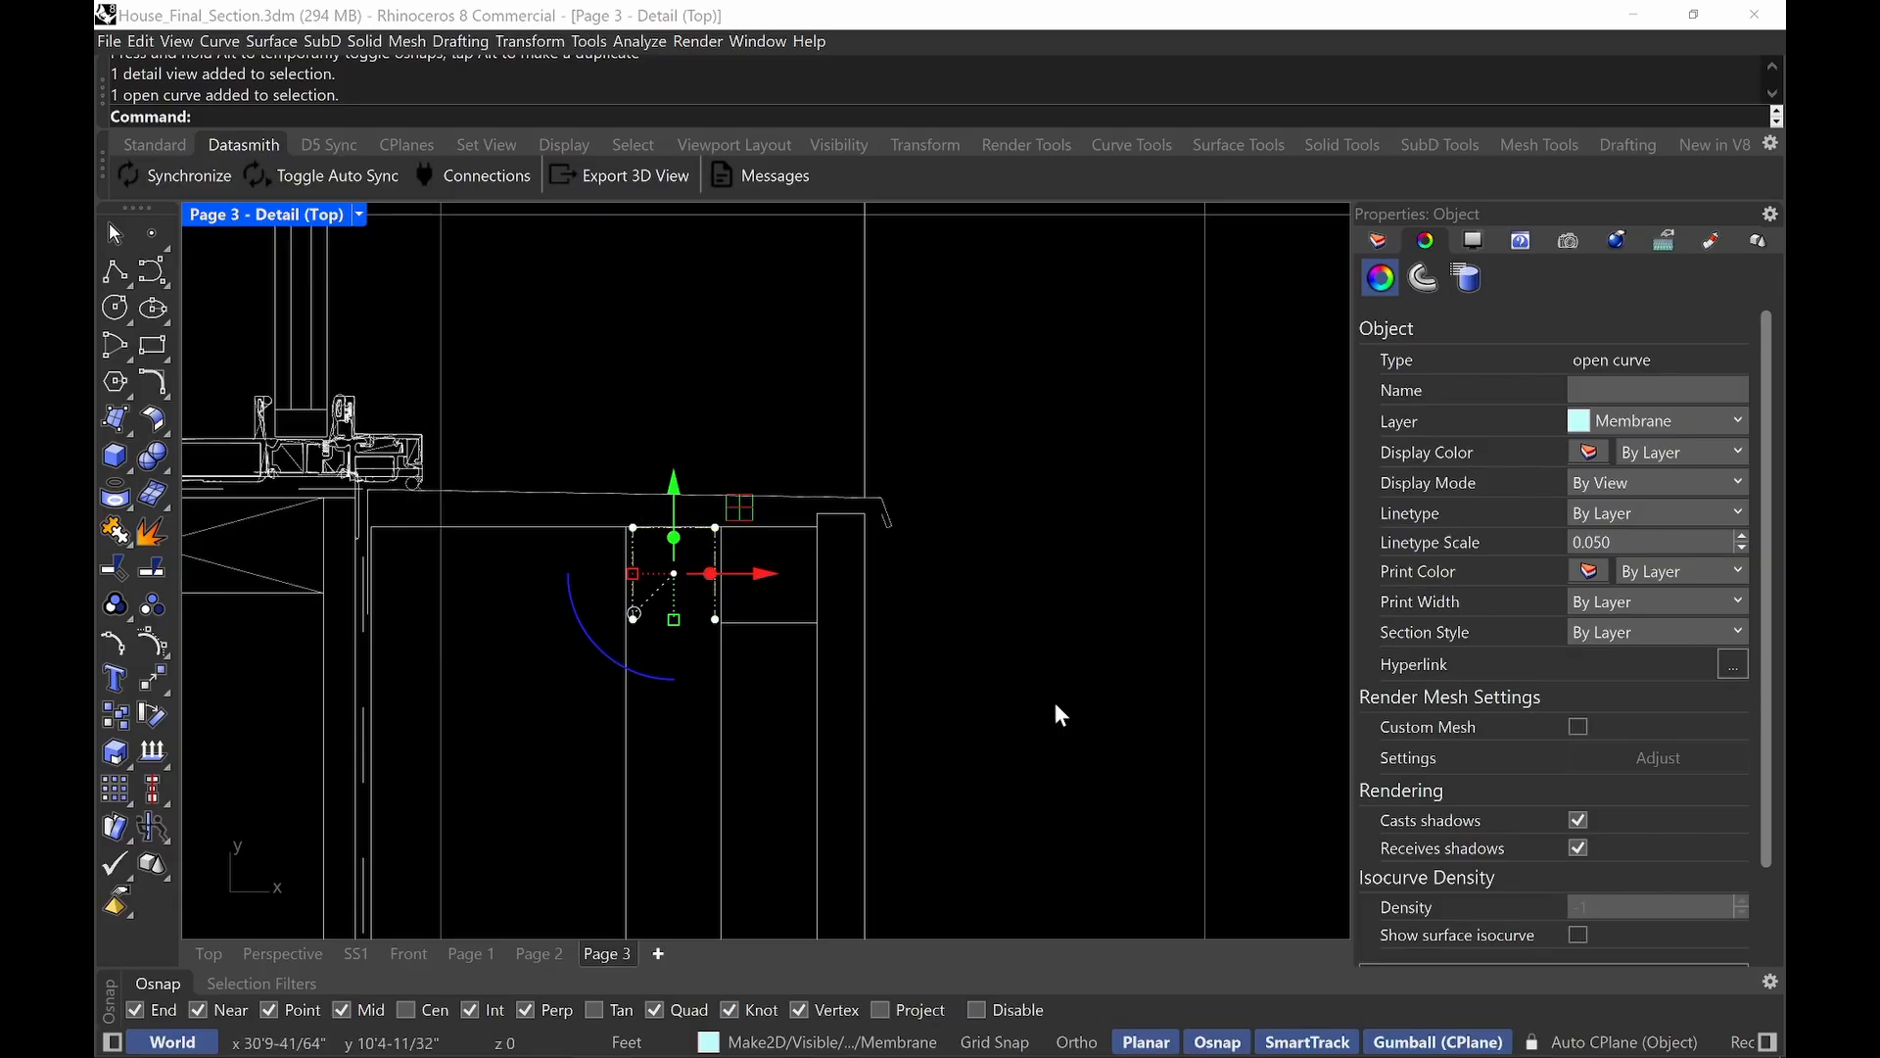
double_click(1056, 566)
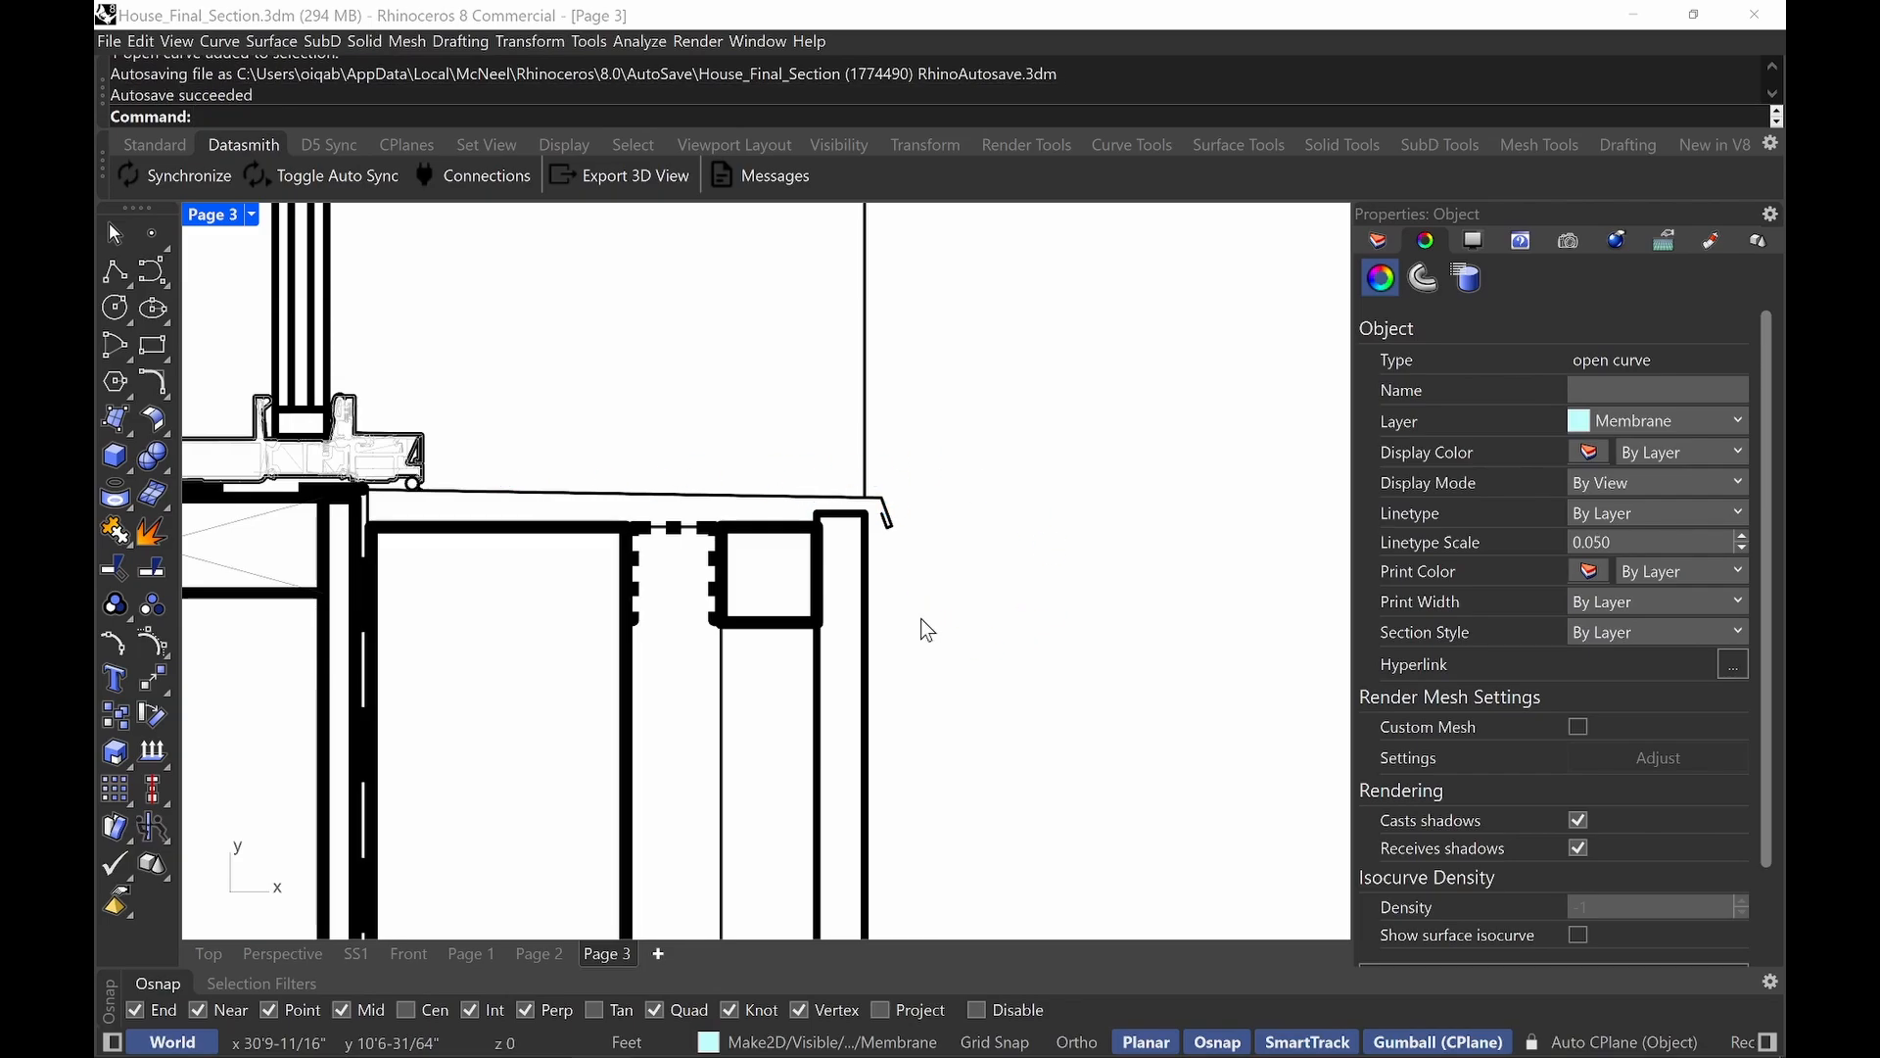
key(Escape)
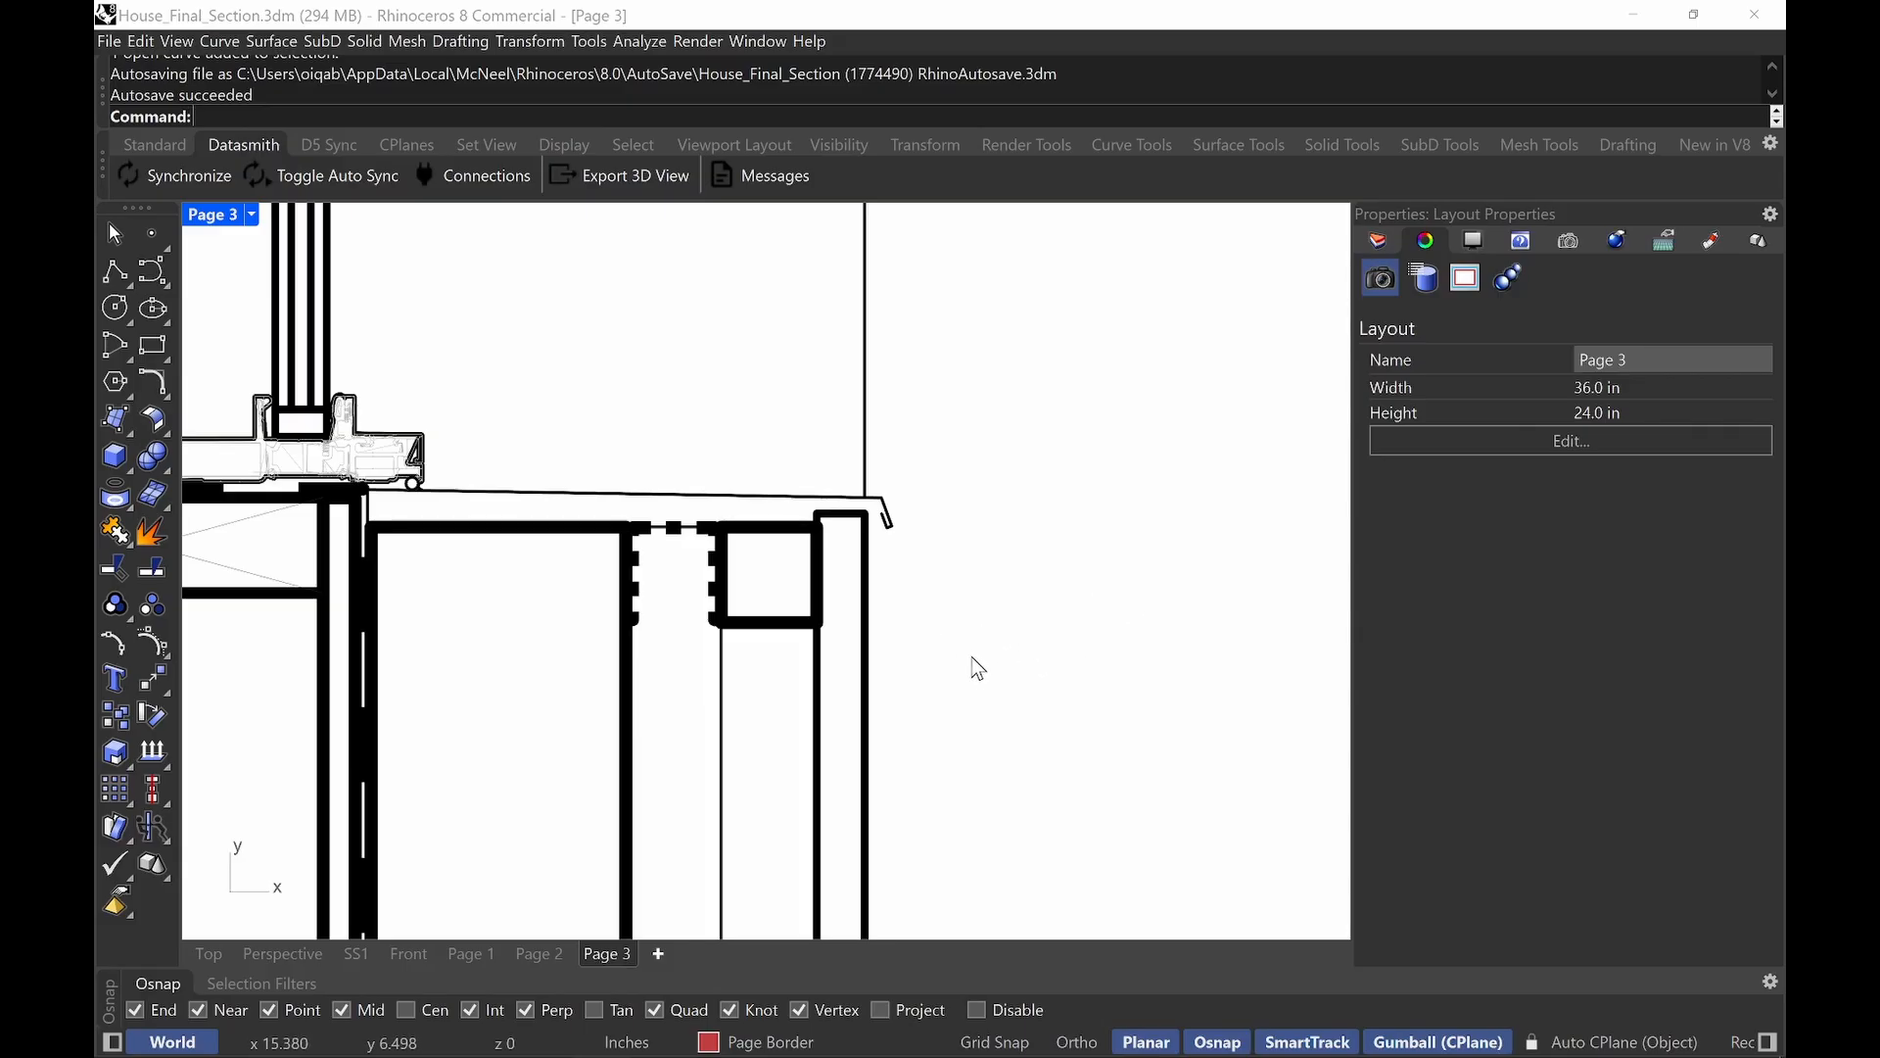
scroll(980, 619, down, 4)
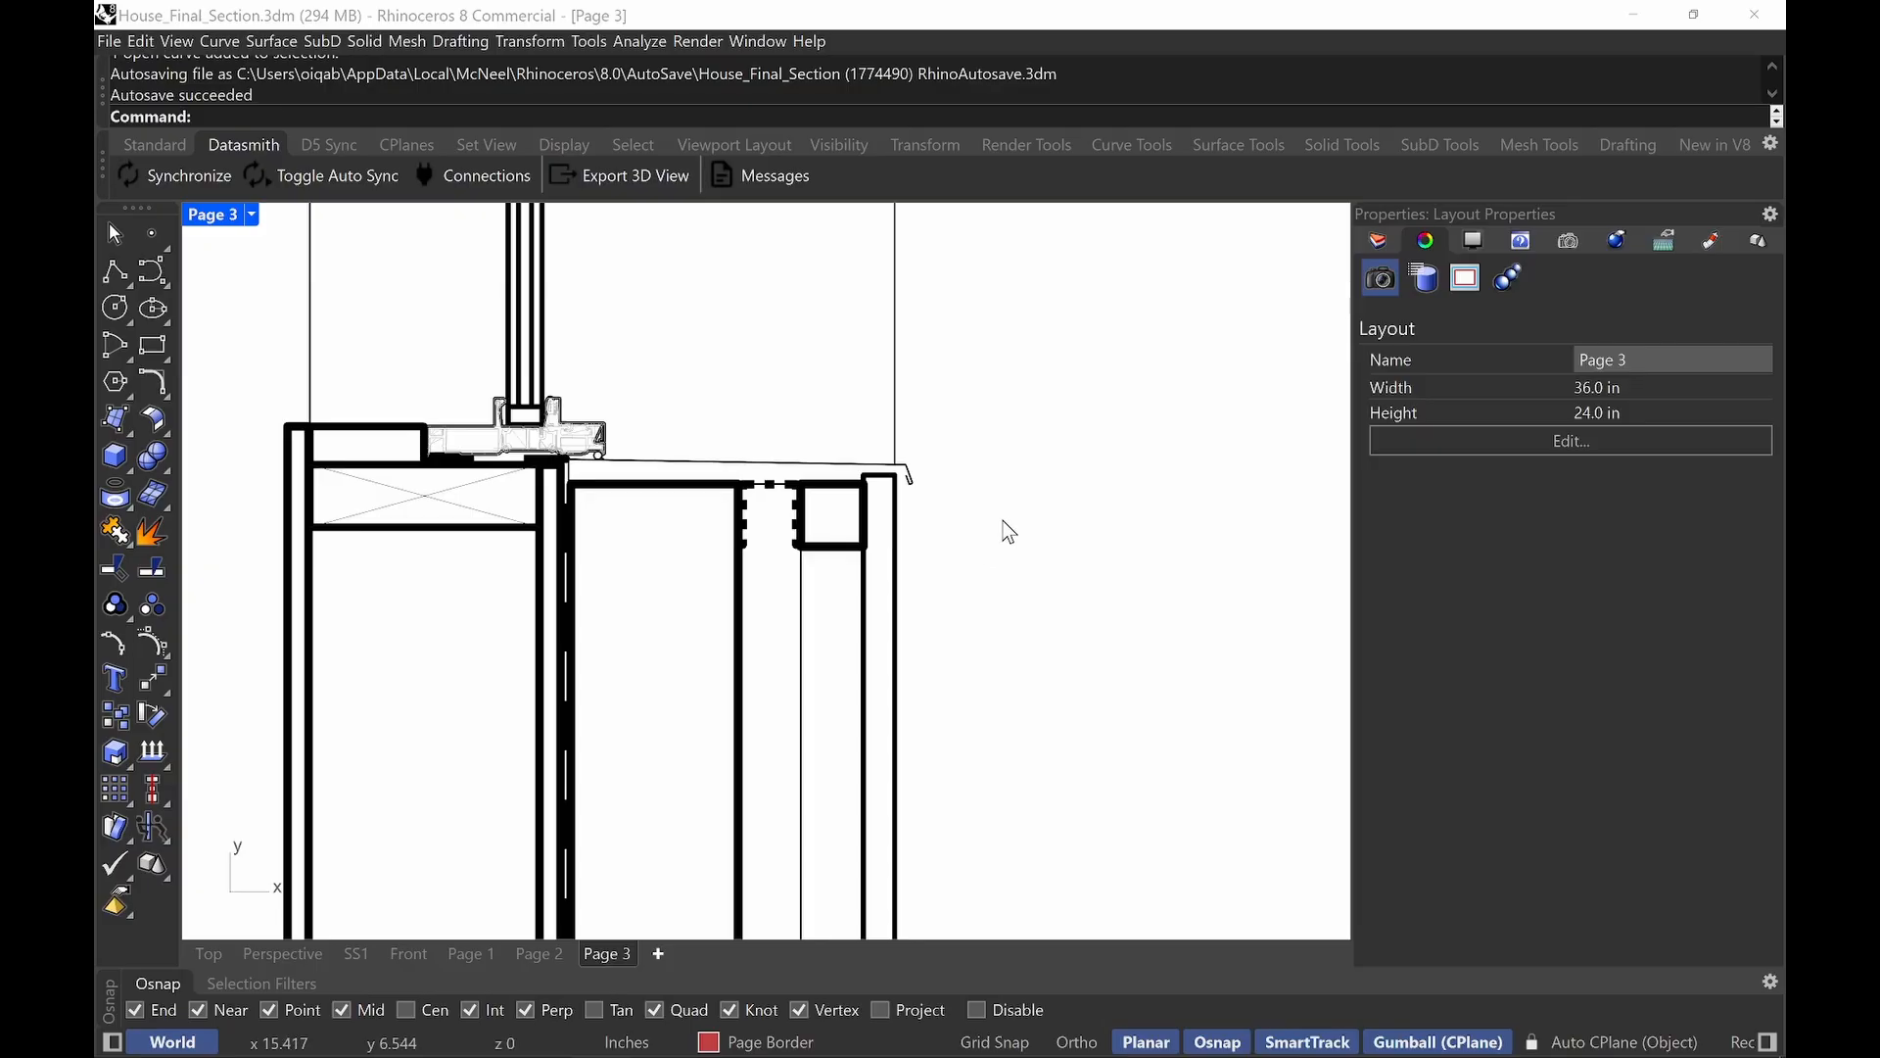
scroll(1009, 532, down, 8)
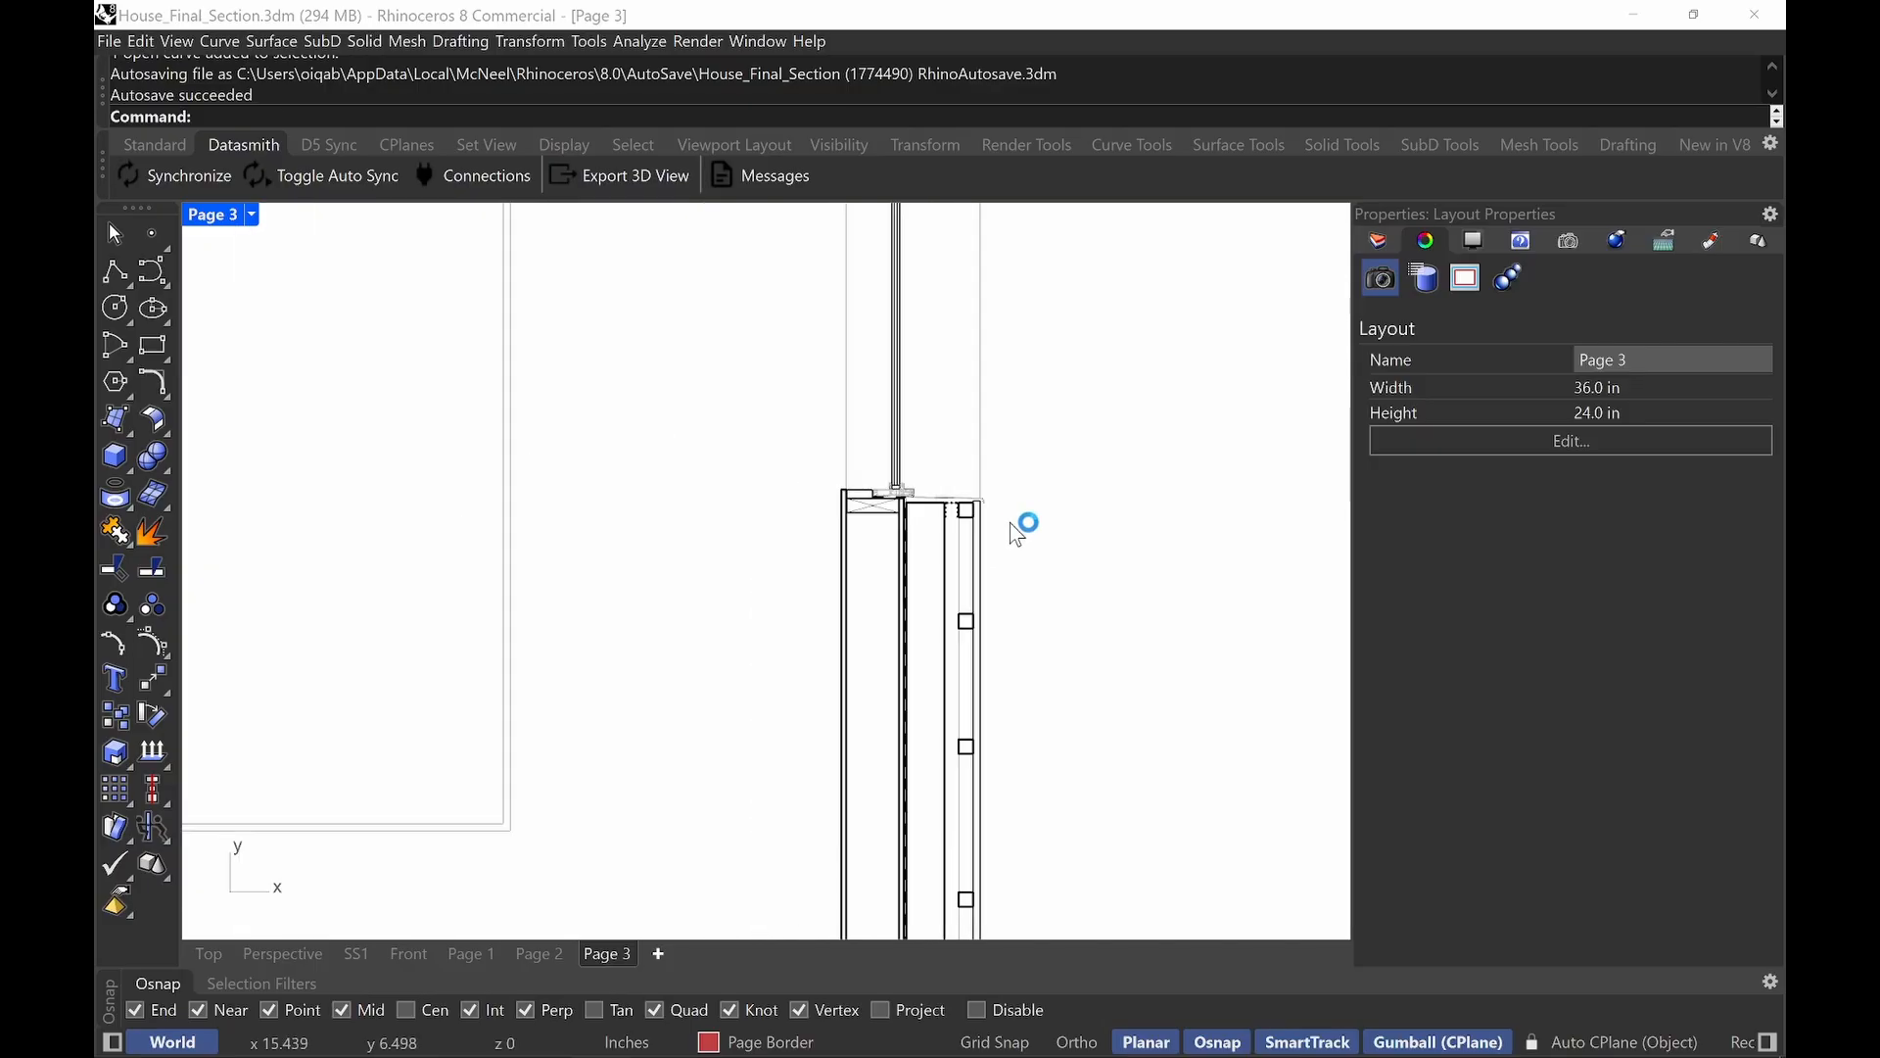
right_drag(964, 473, 915, 408)
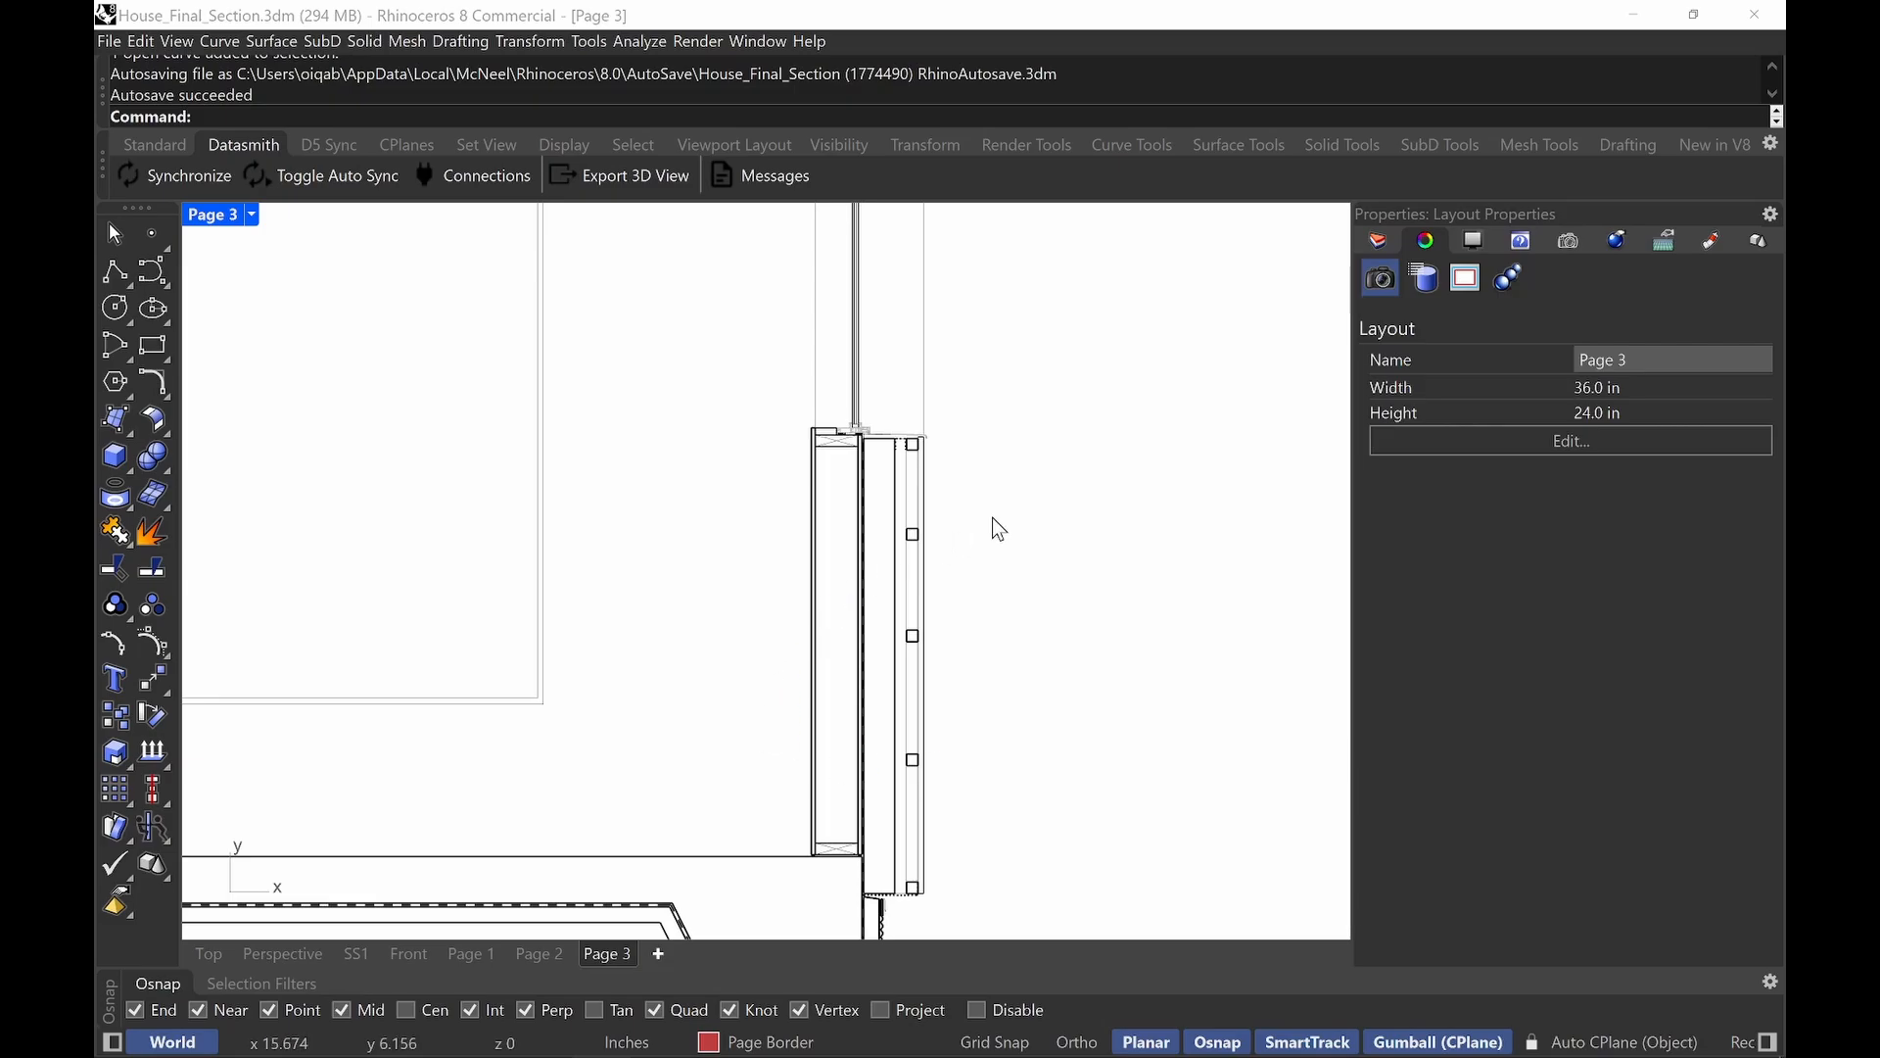
Examine the lineweights and dashed membrane lines of the cut wall layers around the window sill in the section.
scroll(1074, 504, down, 8)
mouse_move(1070, 503)
right_down()
mouse_move(1083, 482)
mouse_move(1028, 620)
mouse_move(1063, 663)
right_up()
scroll(1028, 621, down, 4)
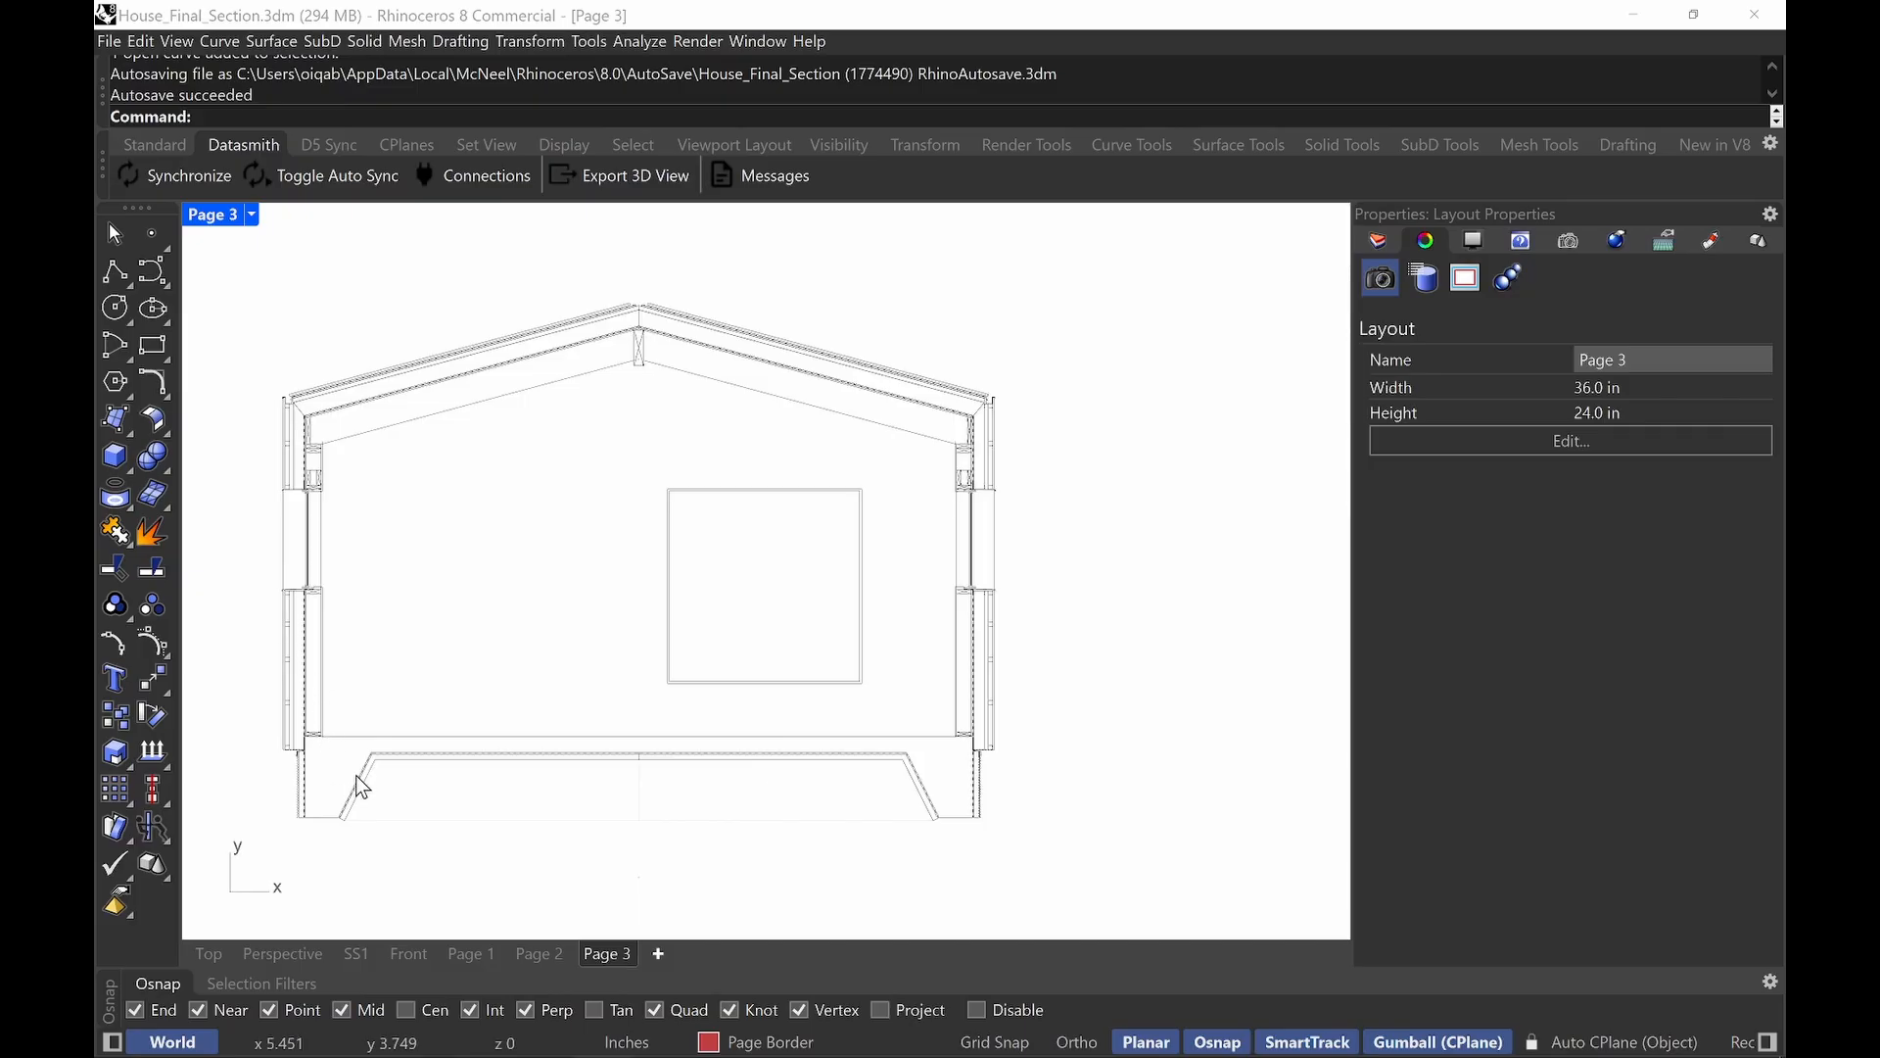
scroll(1023, 724, up, 8)
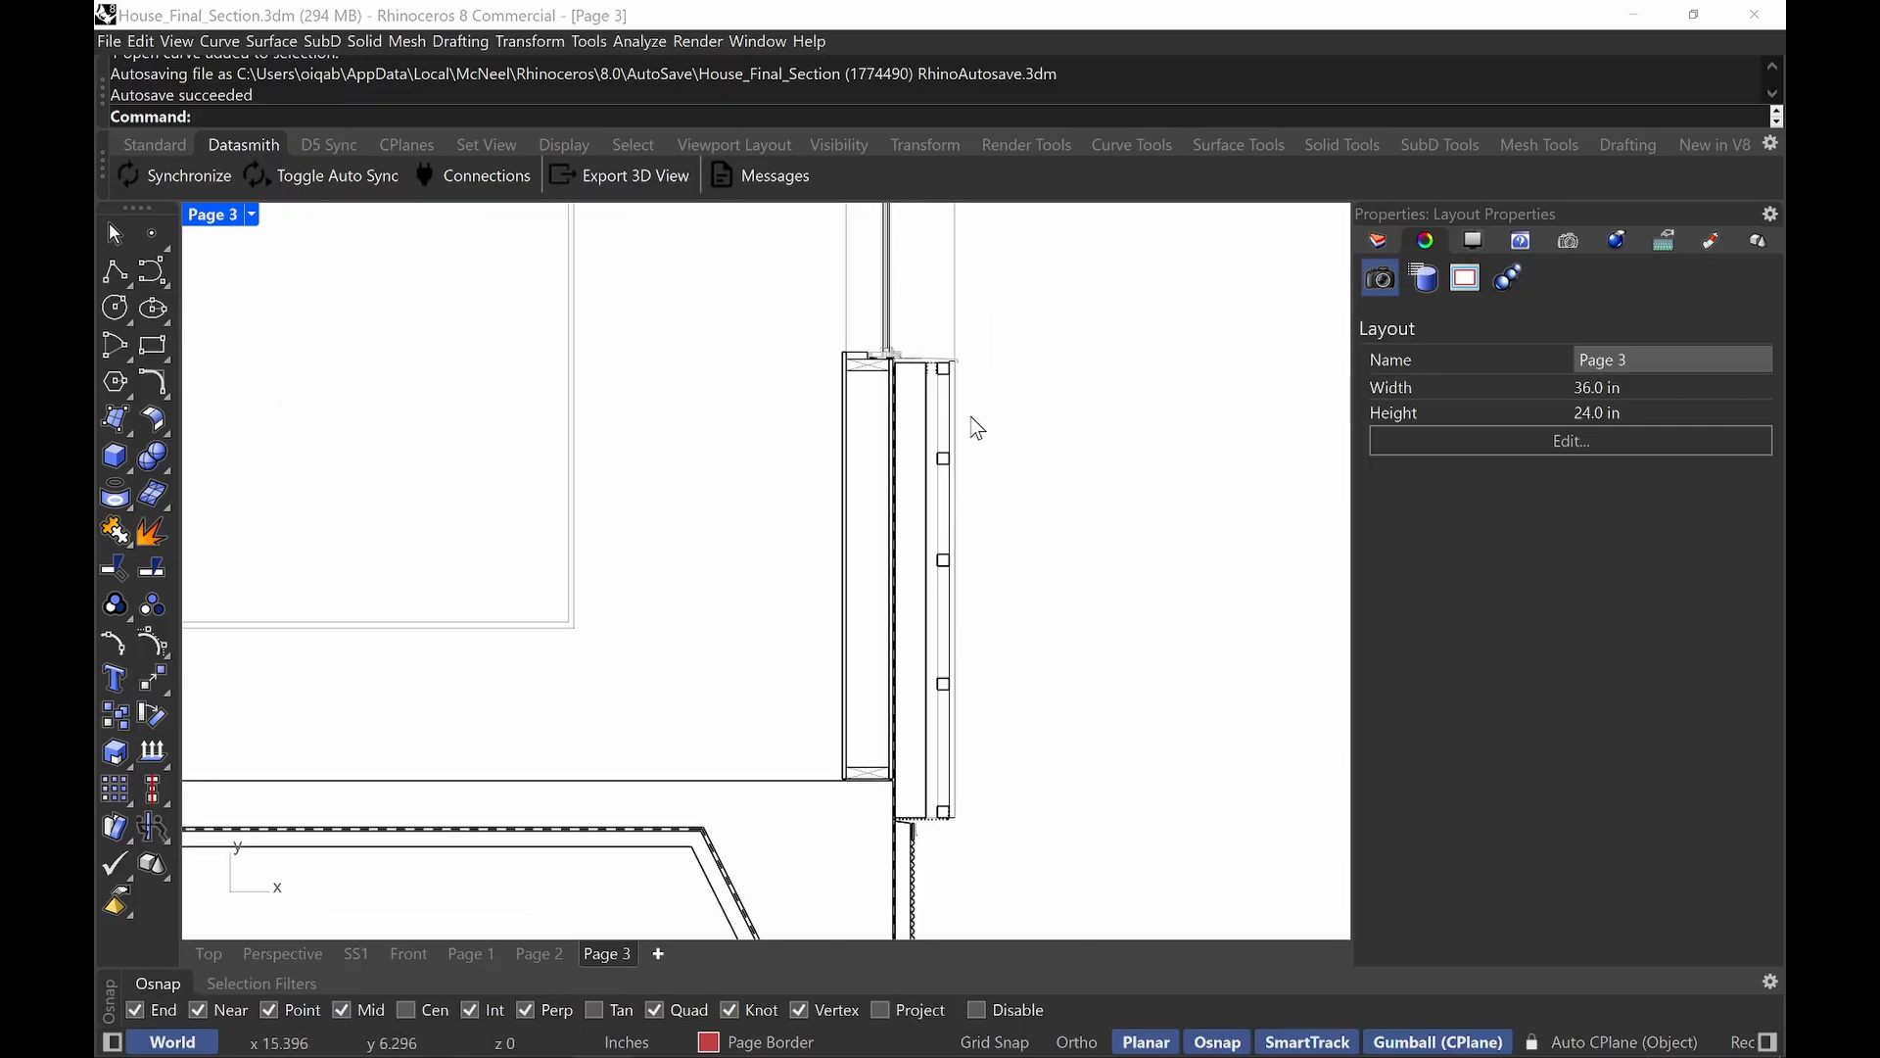
right_drag(973, 424, 992, 535)
scroll(879, 504, up, 10)
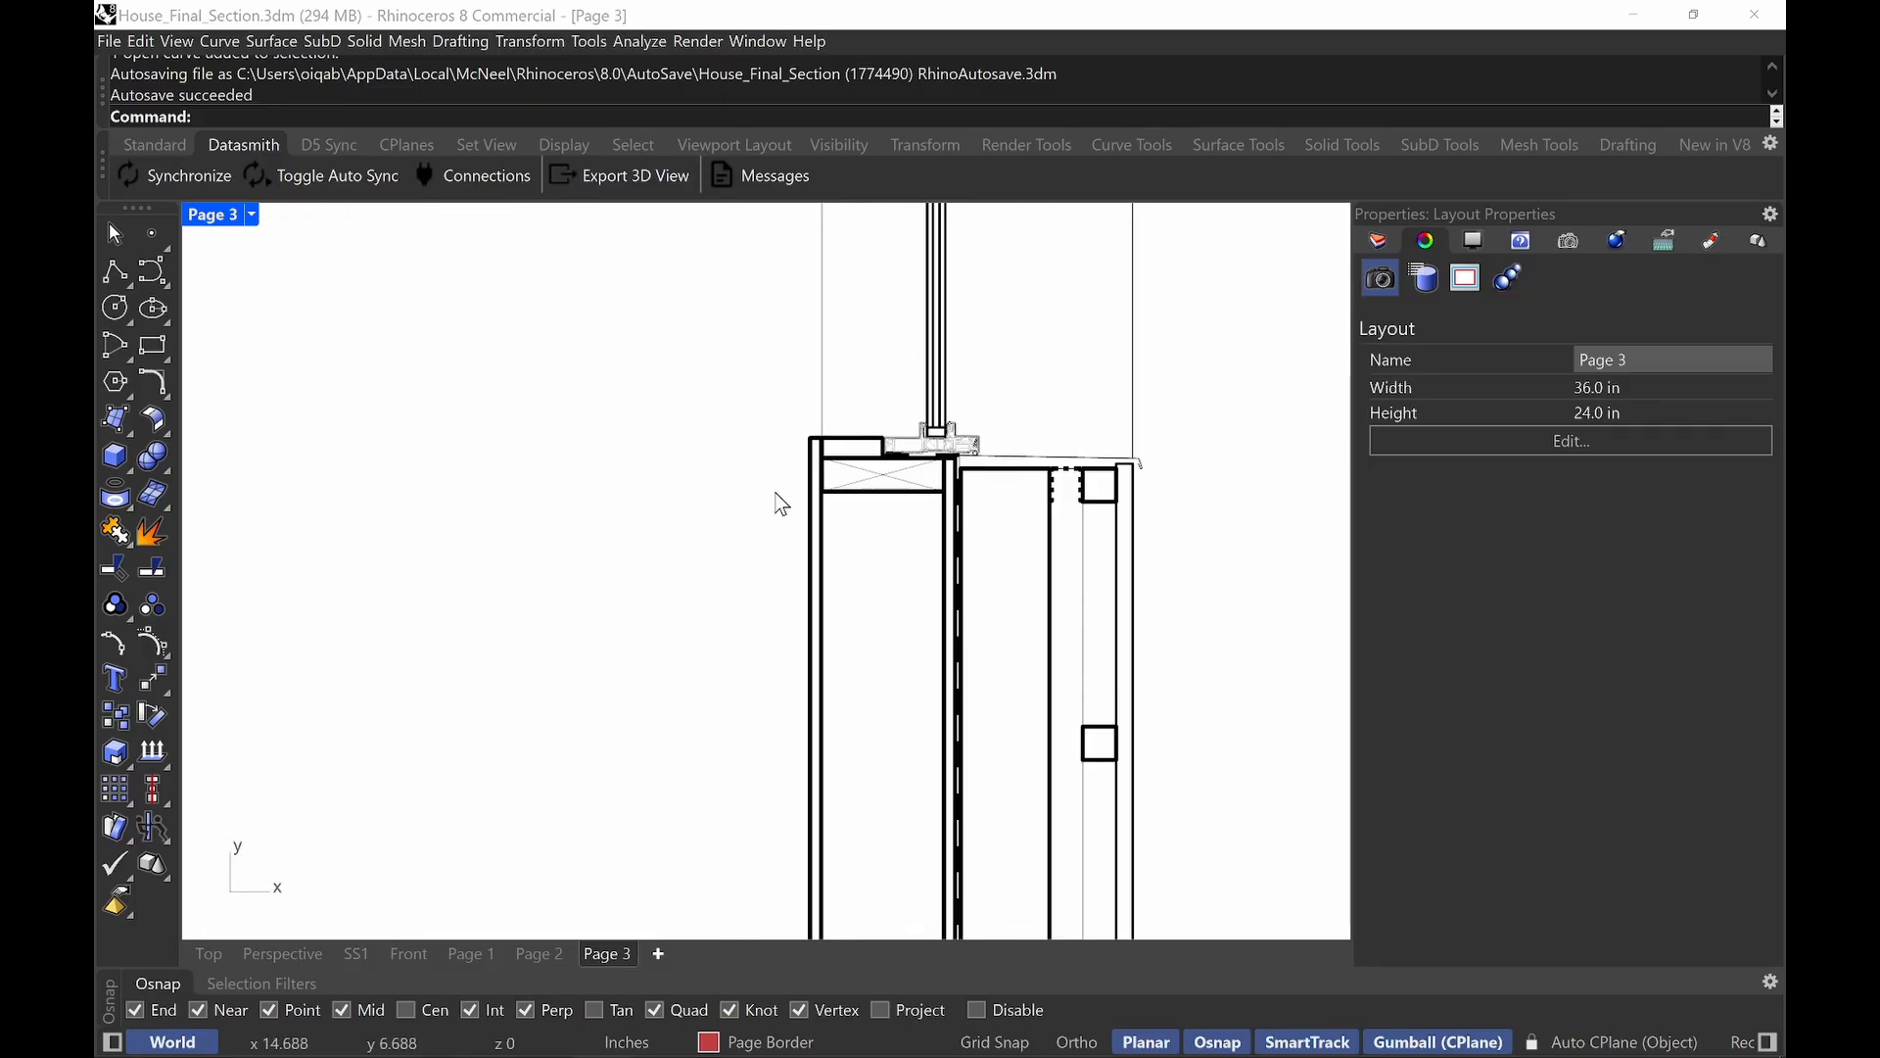
scroll(929, 513, down, 7)
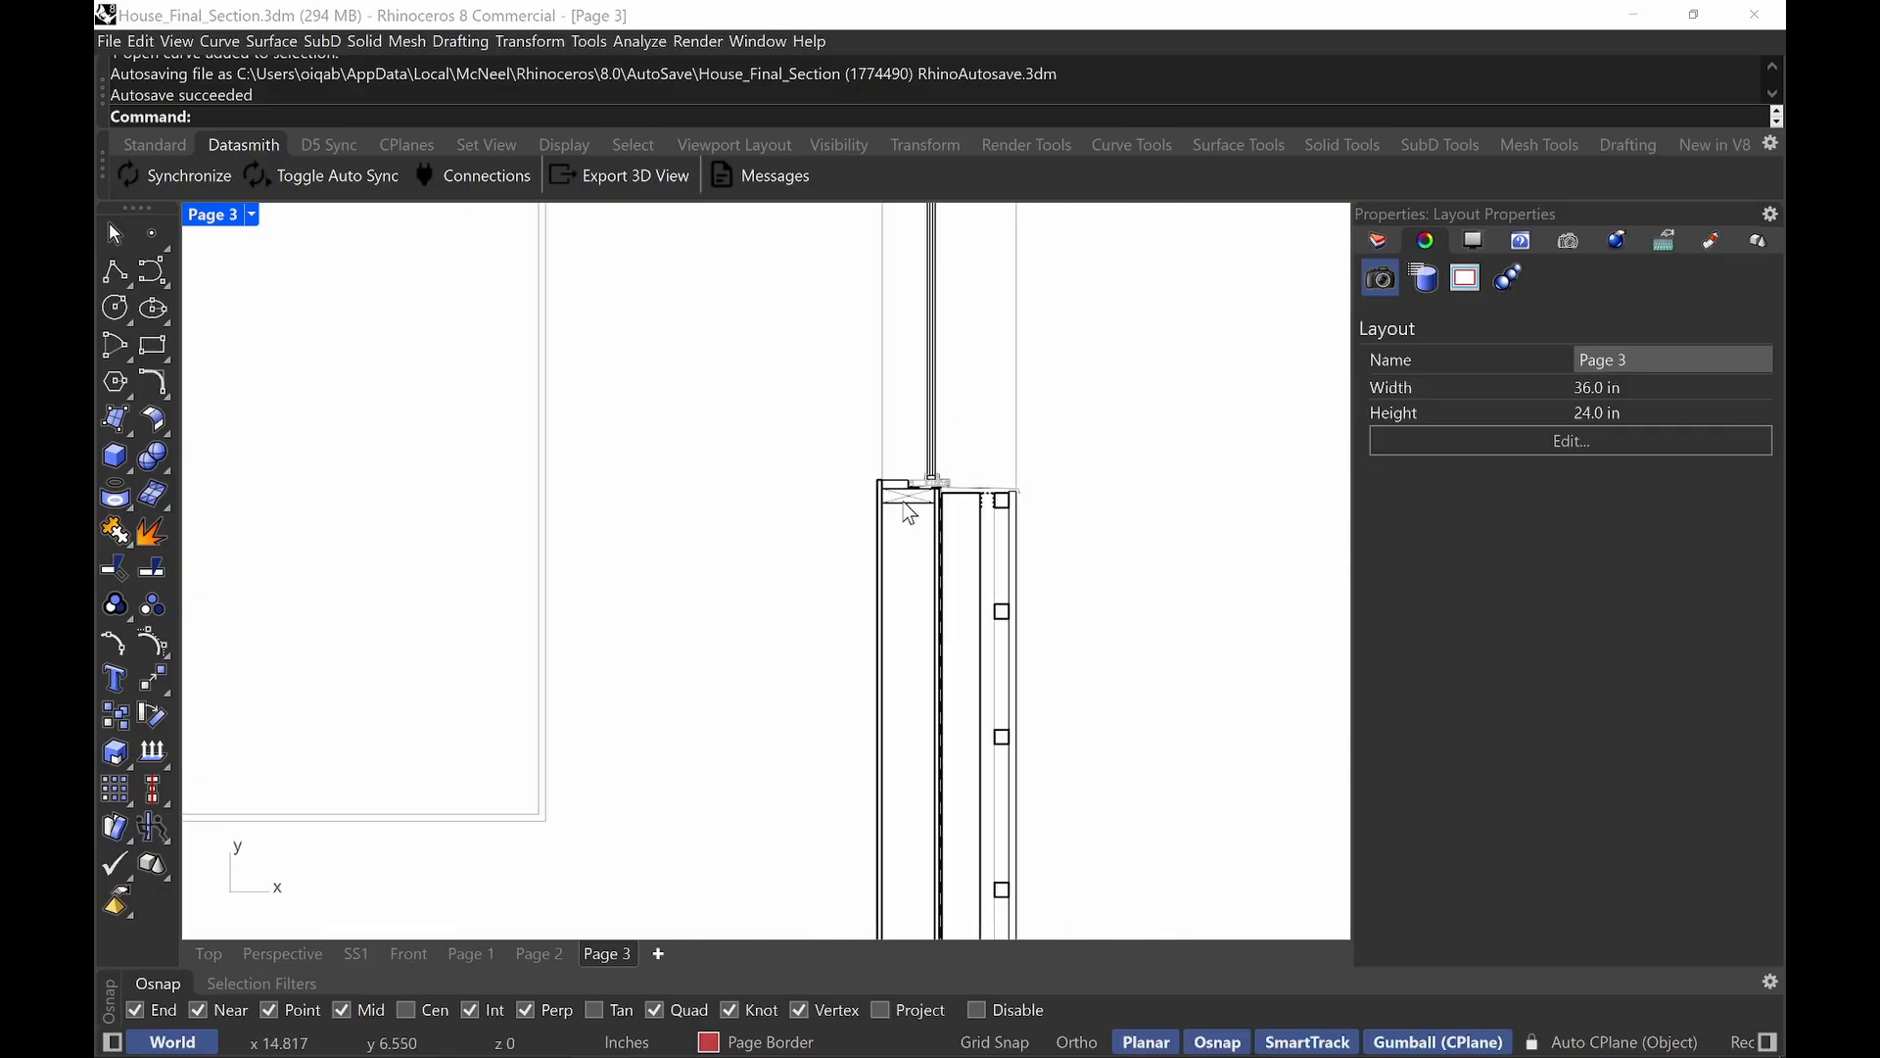
scroll(944, 420, down, 4)
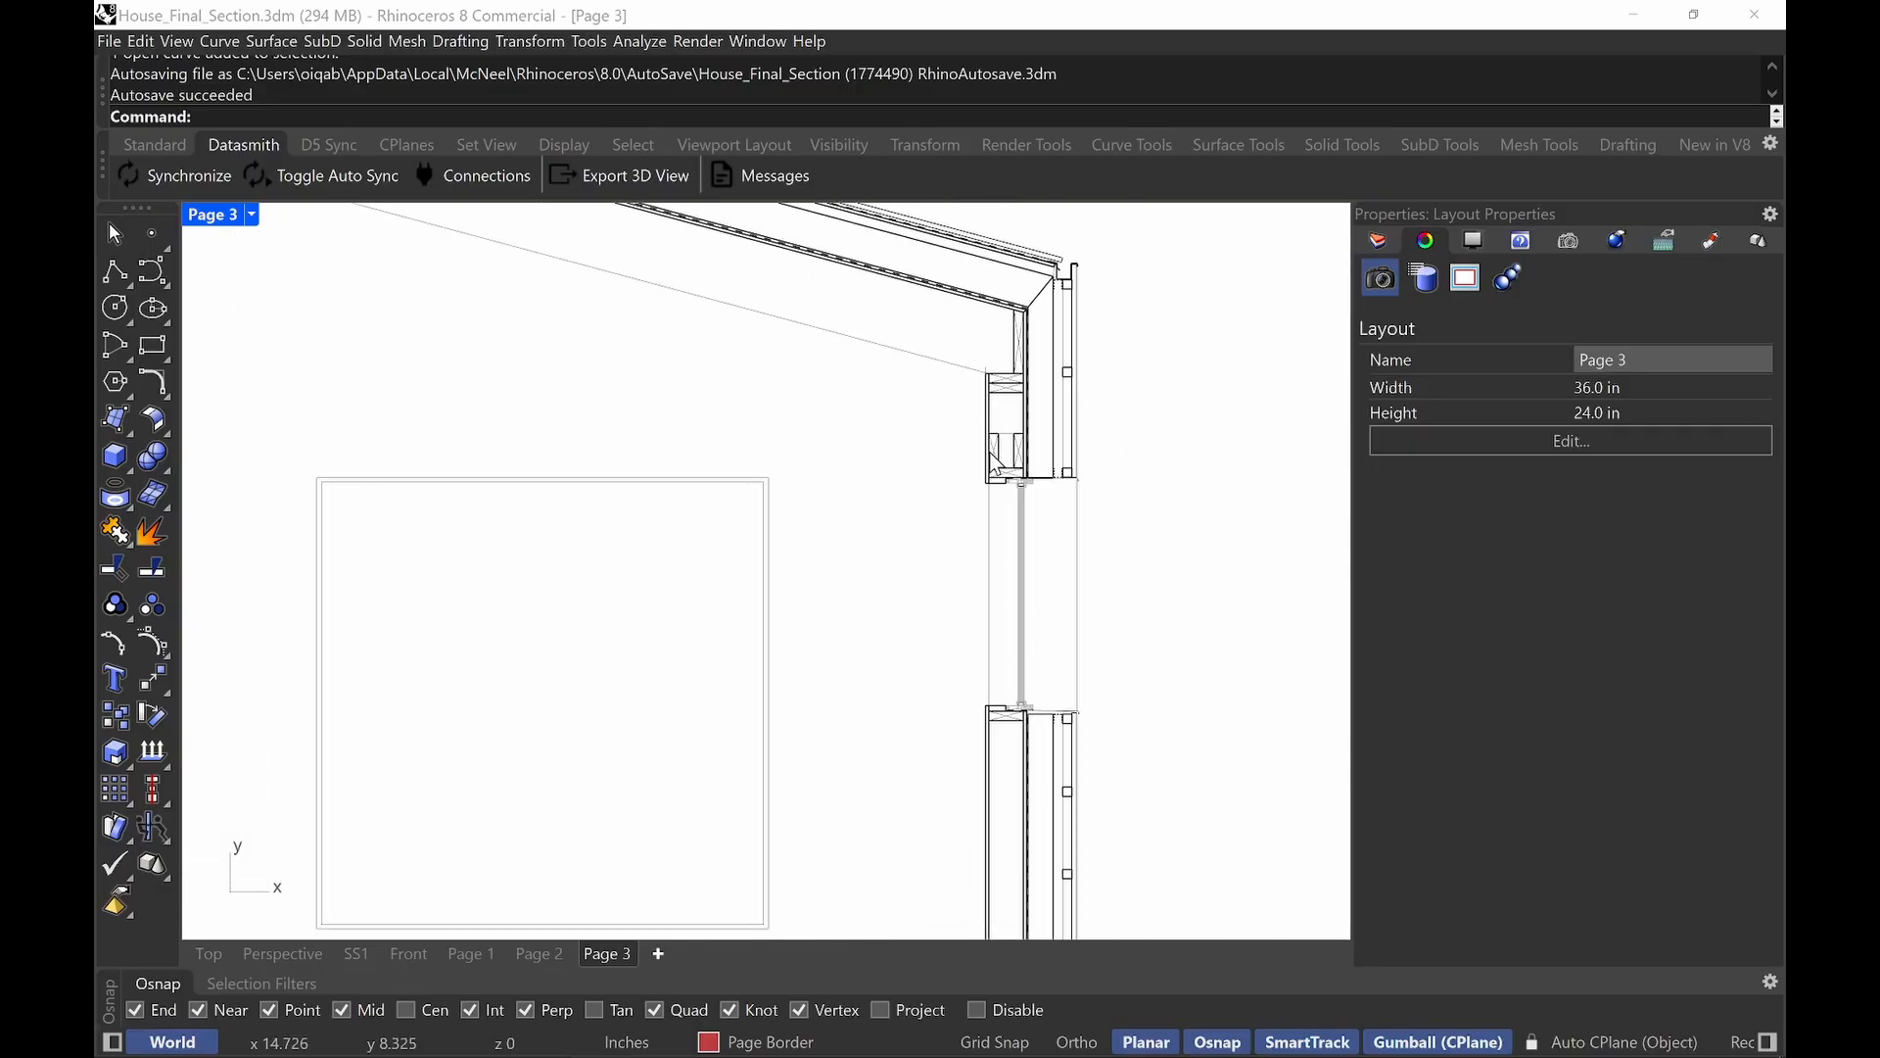
Examine the linework of the roof edge, window head and ridge, and view the whole house section on the layout.
right_drag(990, 453, 1028, 556)
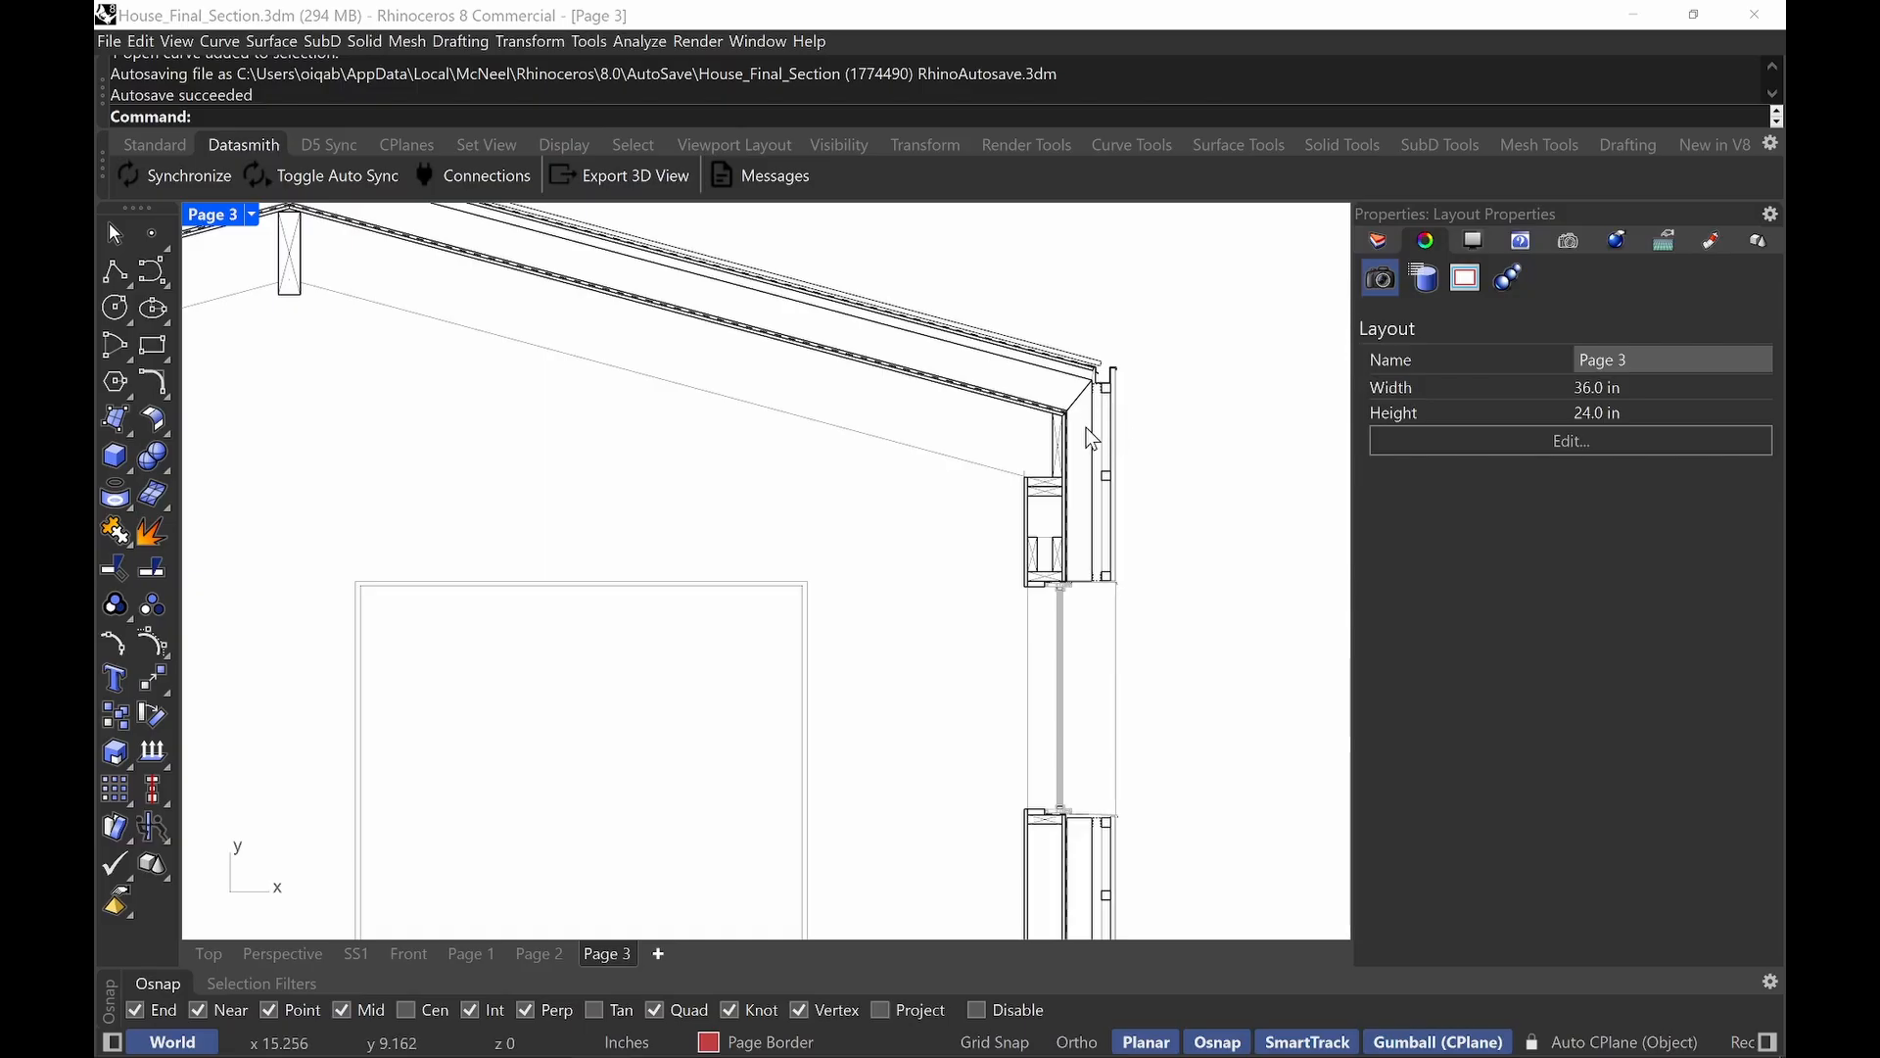
scroll(1086, 427, down, 2)
right_drag(1014, 400, 1173, 396)
right_drag(578, 353, 841, 350)
scroll(708, 372, down, 2)
right_drag(1178, 393, 970, 369)
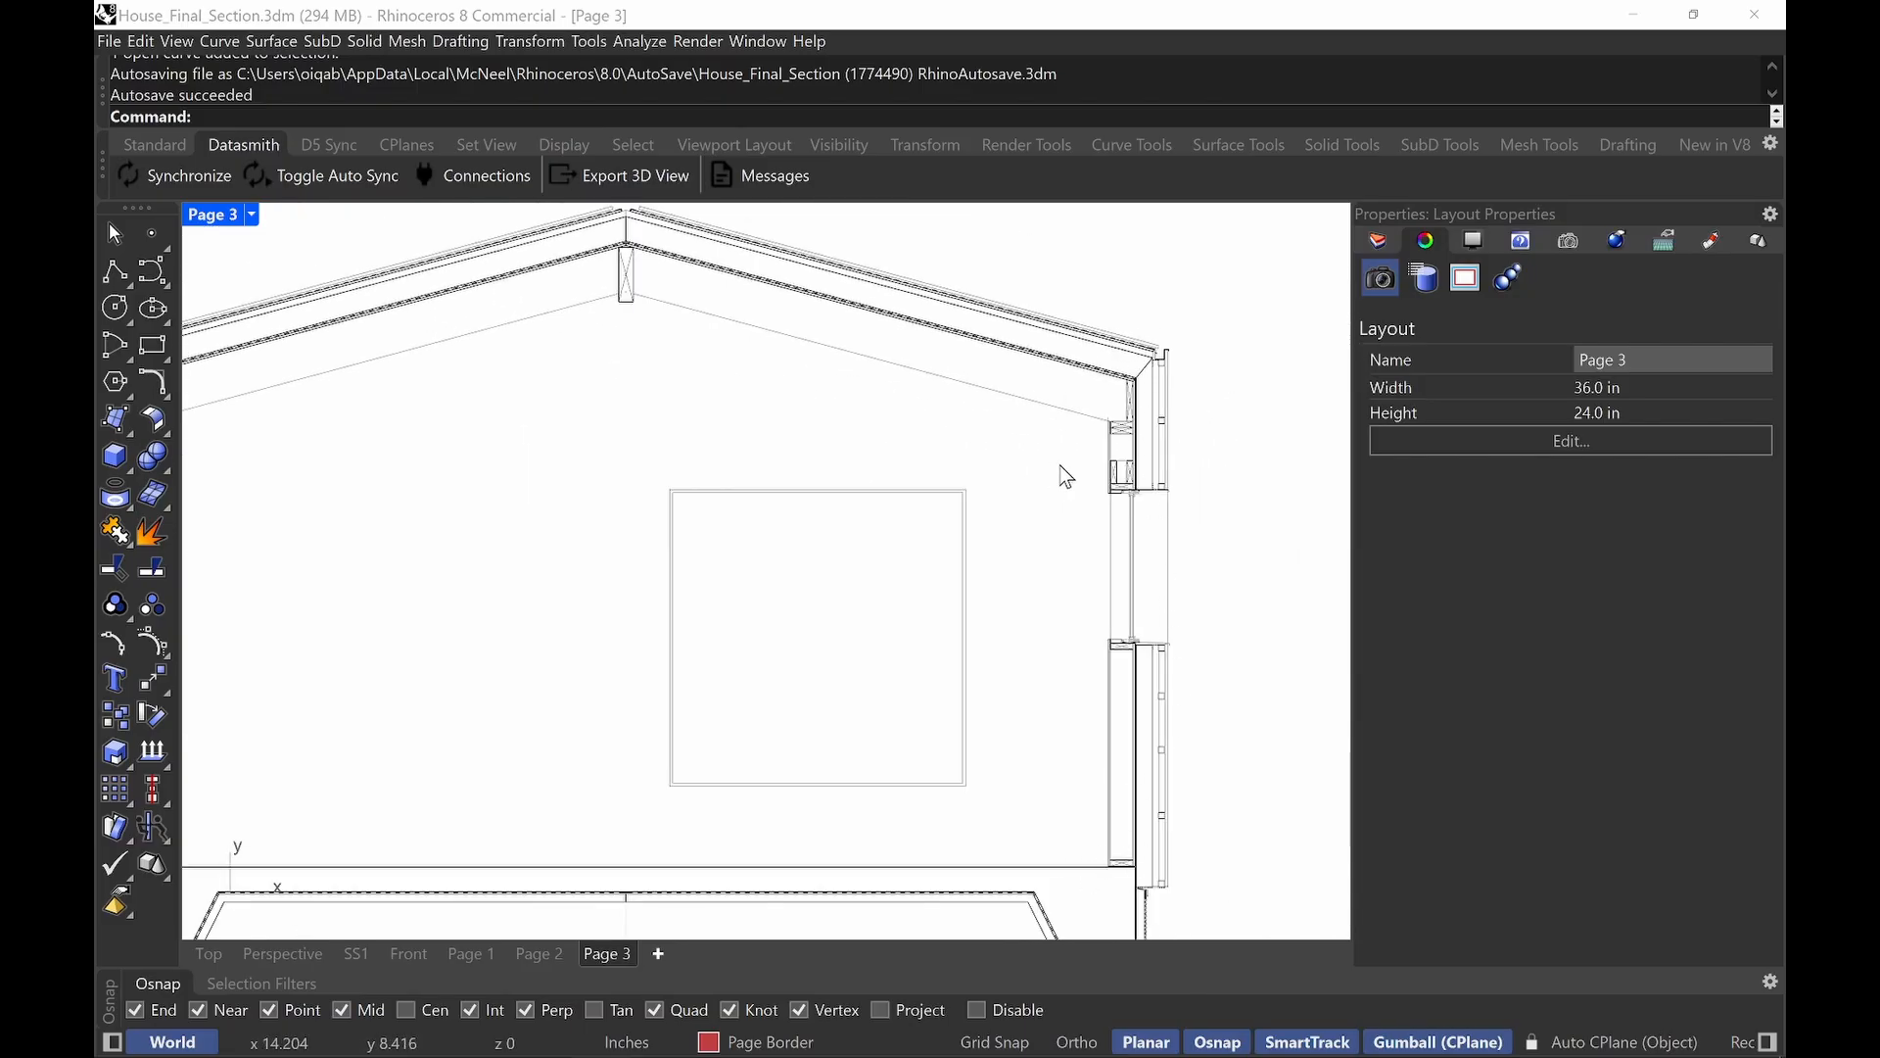
scroll(1065, 477, down, 2)
right_drag(1116, 434, 1191, 421)
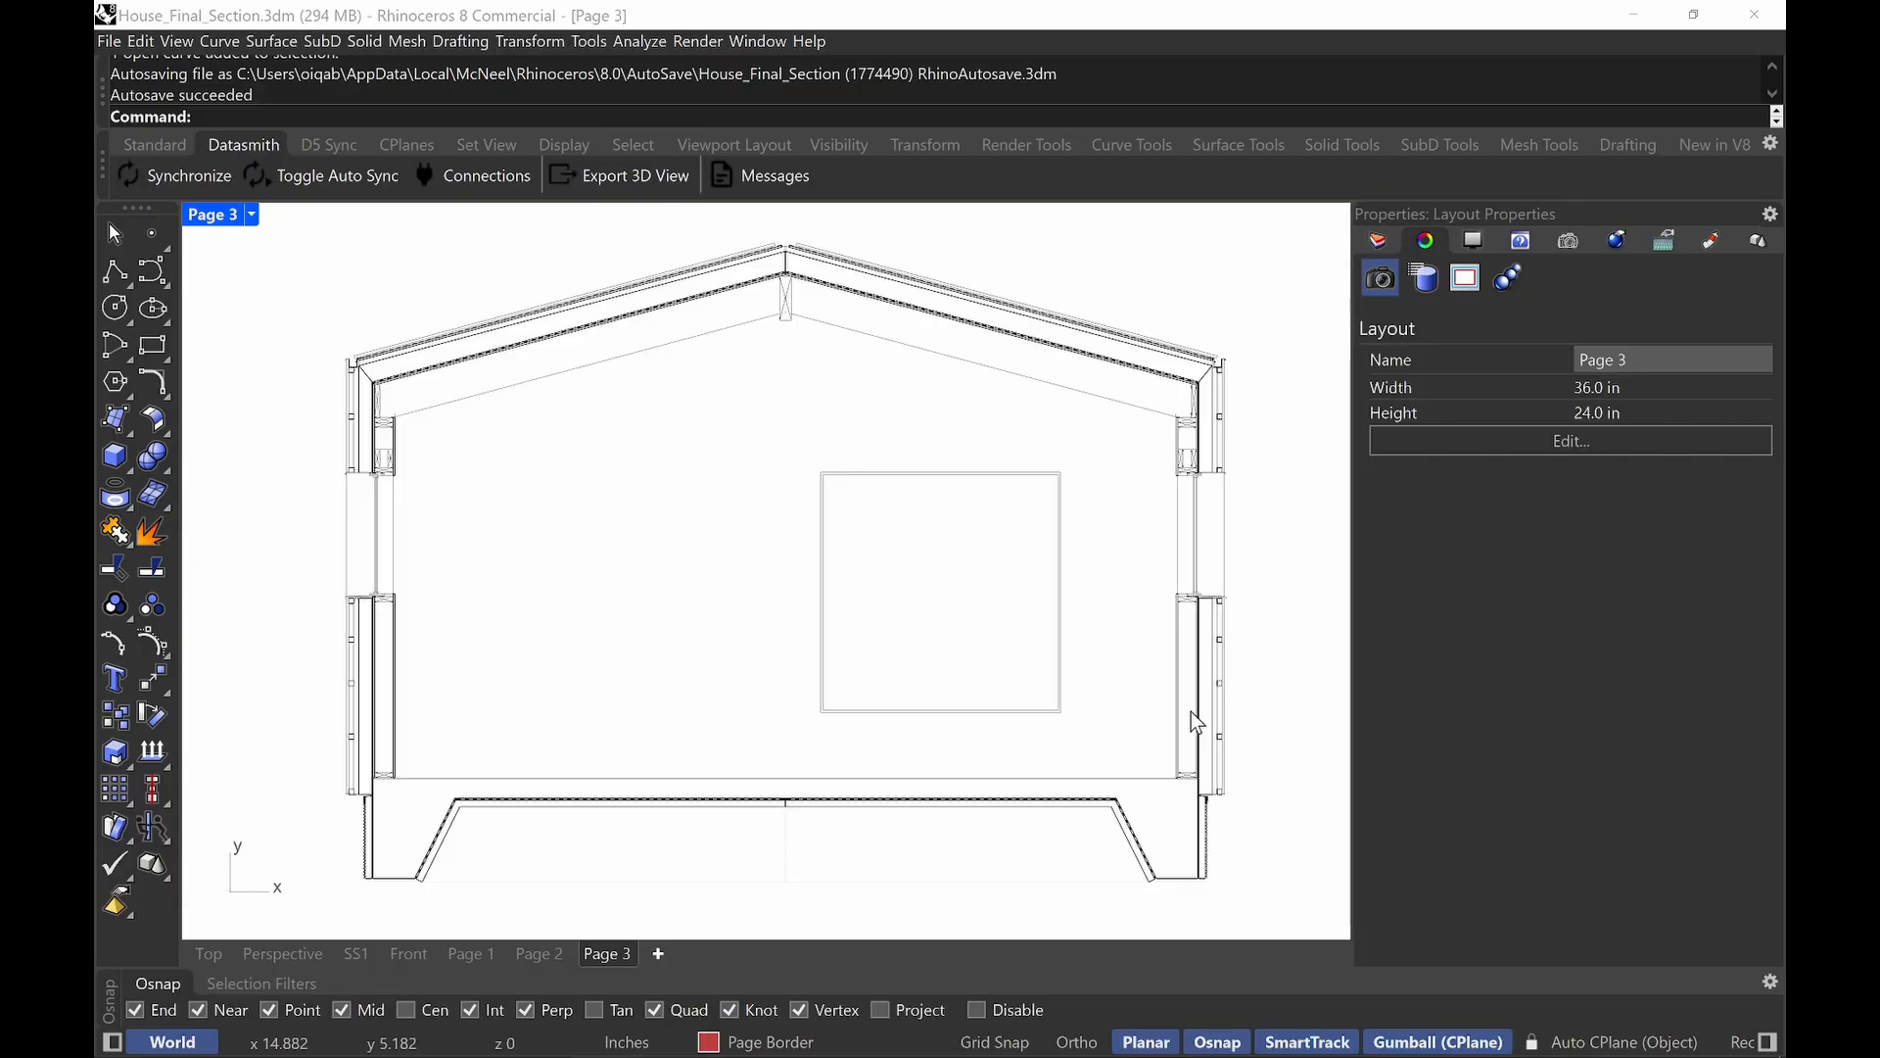
Open the document's linetype settings with the Options command and look through the linetype list.
text(Options)
key(Return)
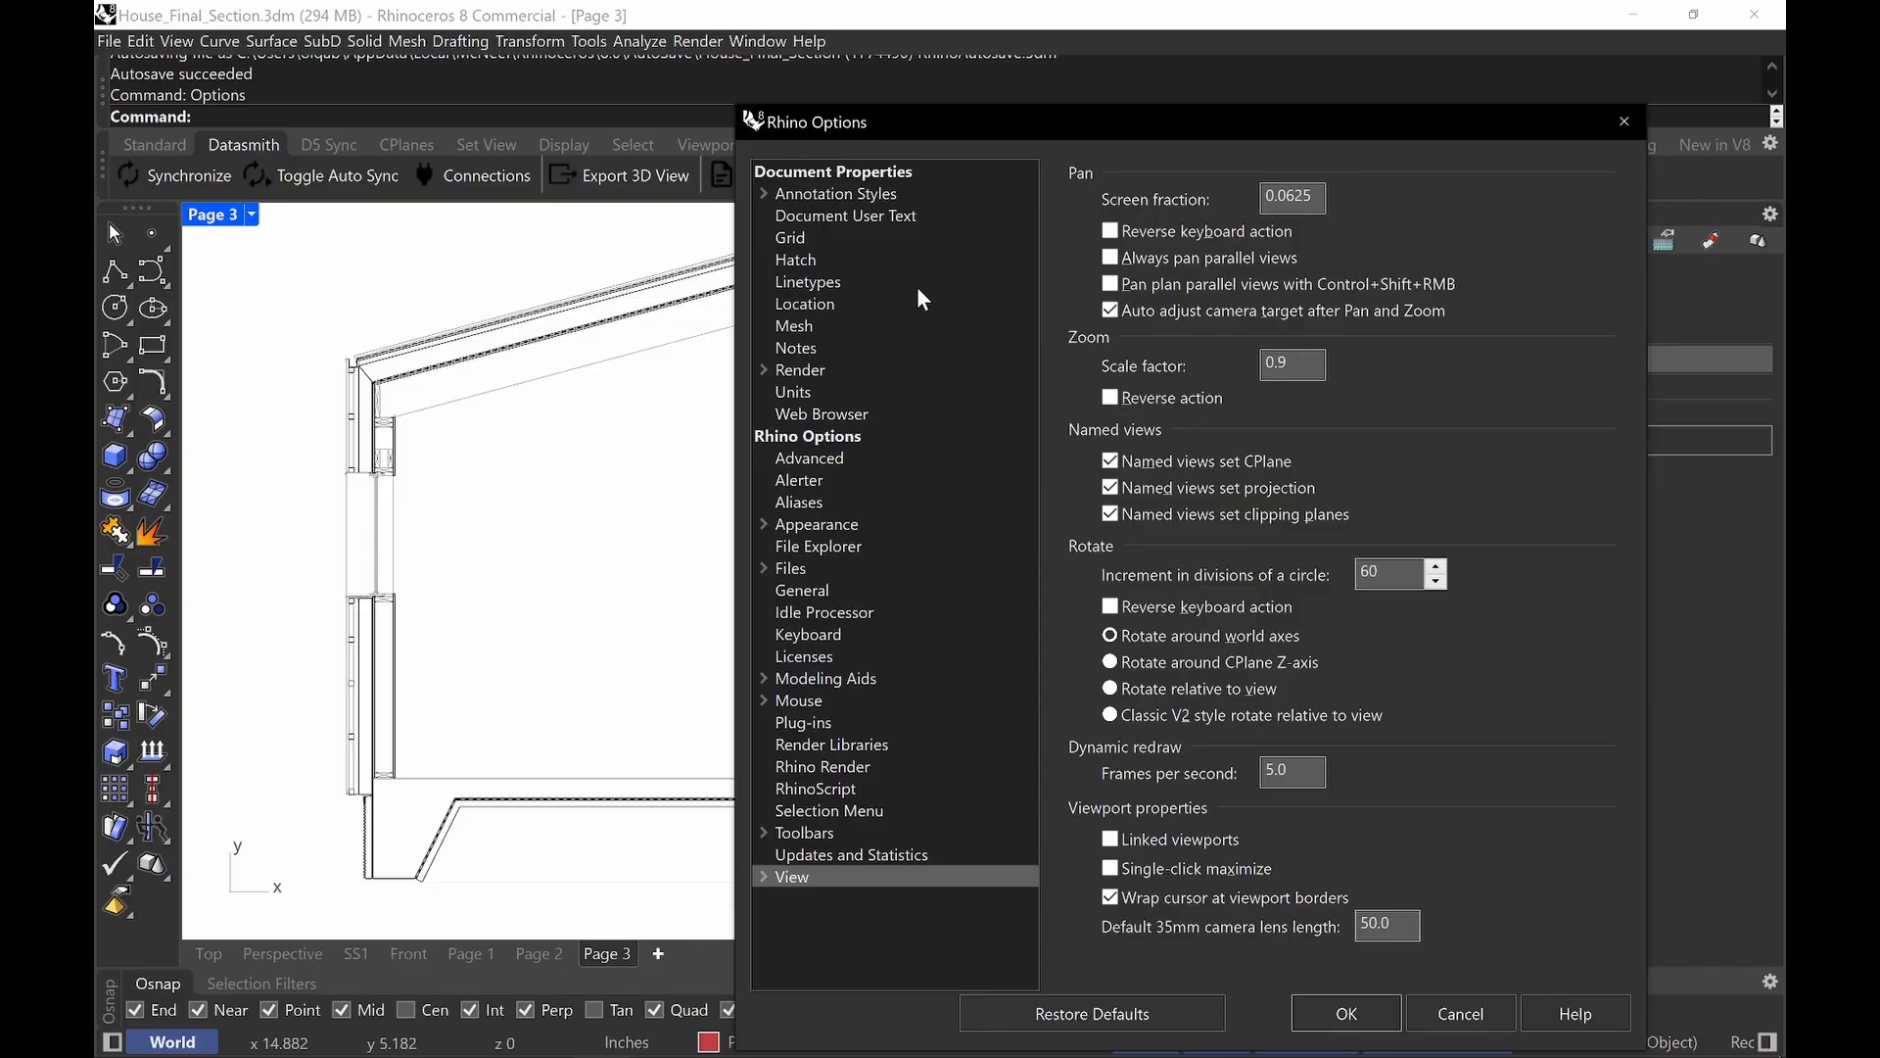
click(807, 286)
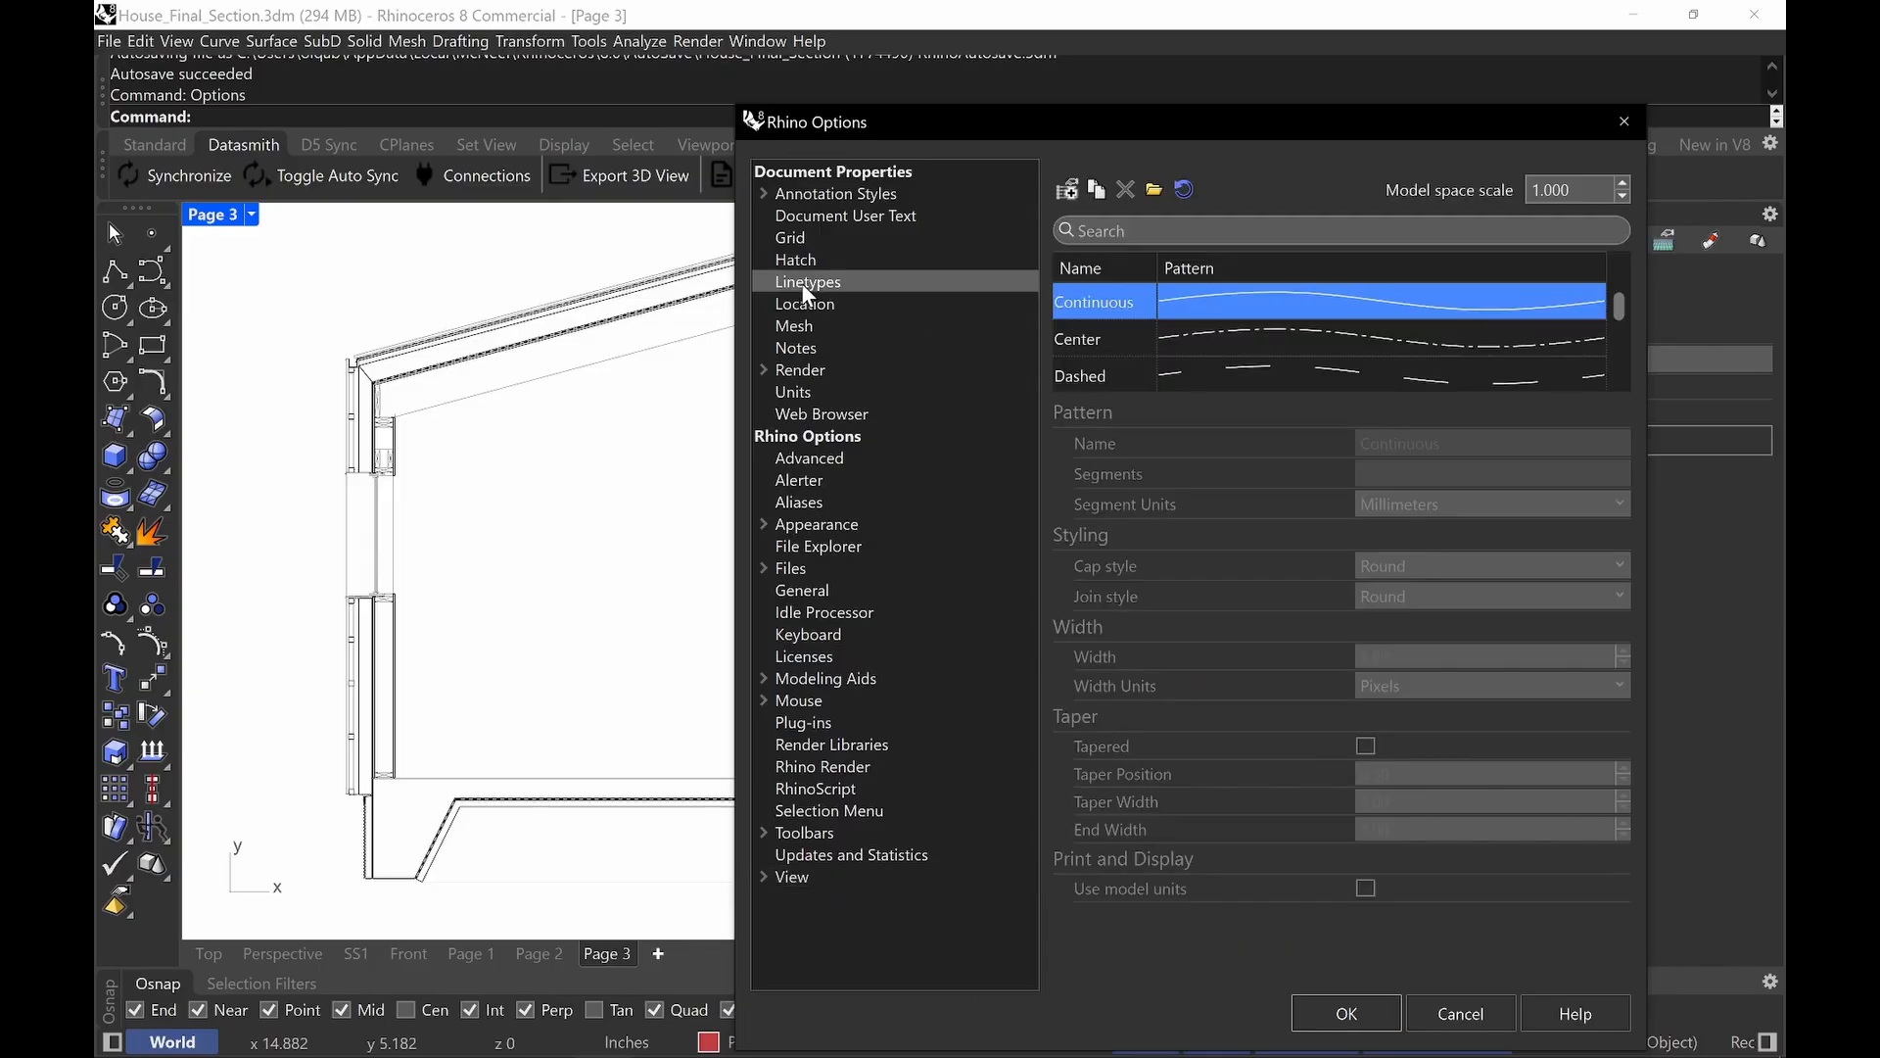
scroll(1544, 302, down, 5)
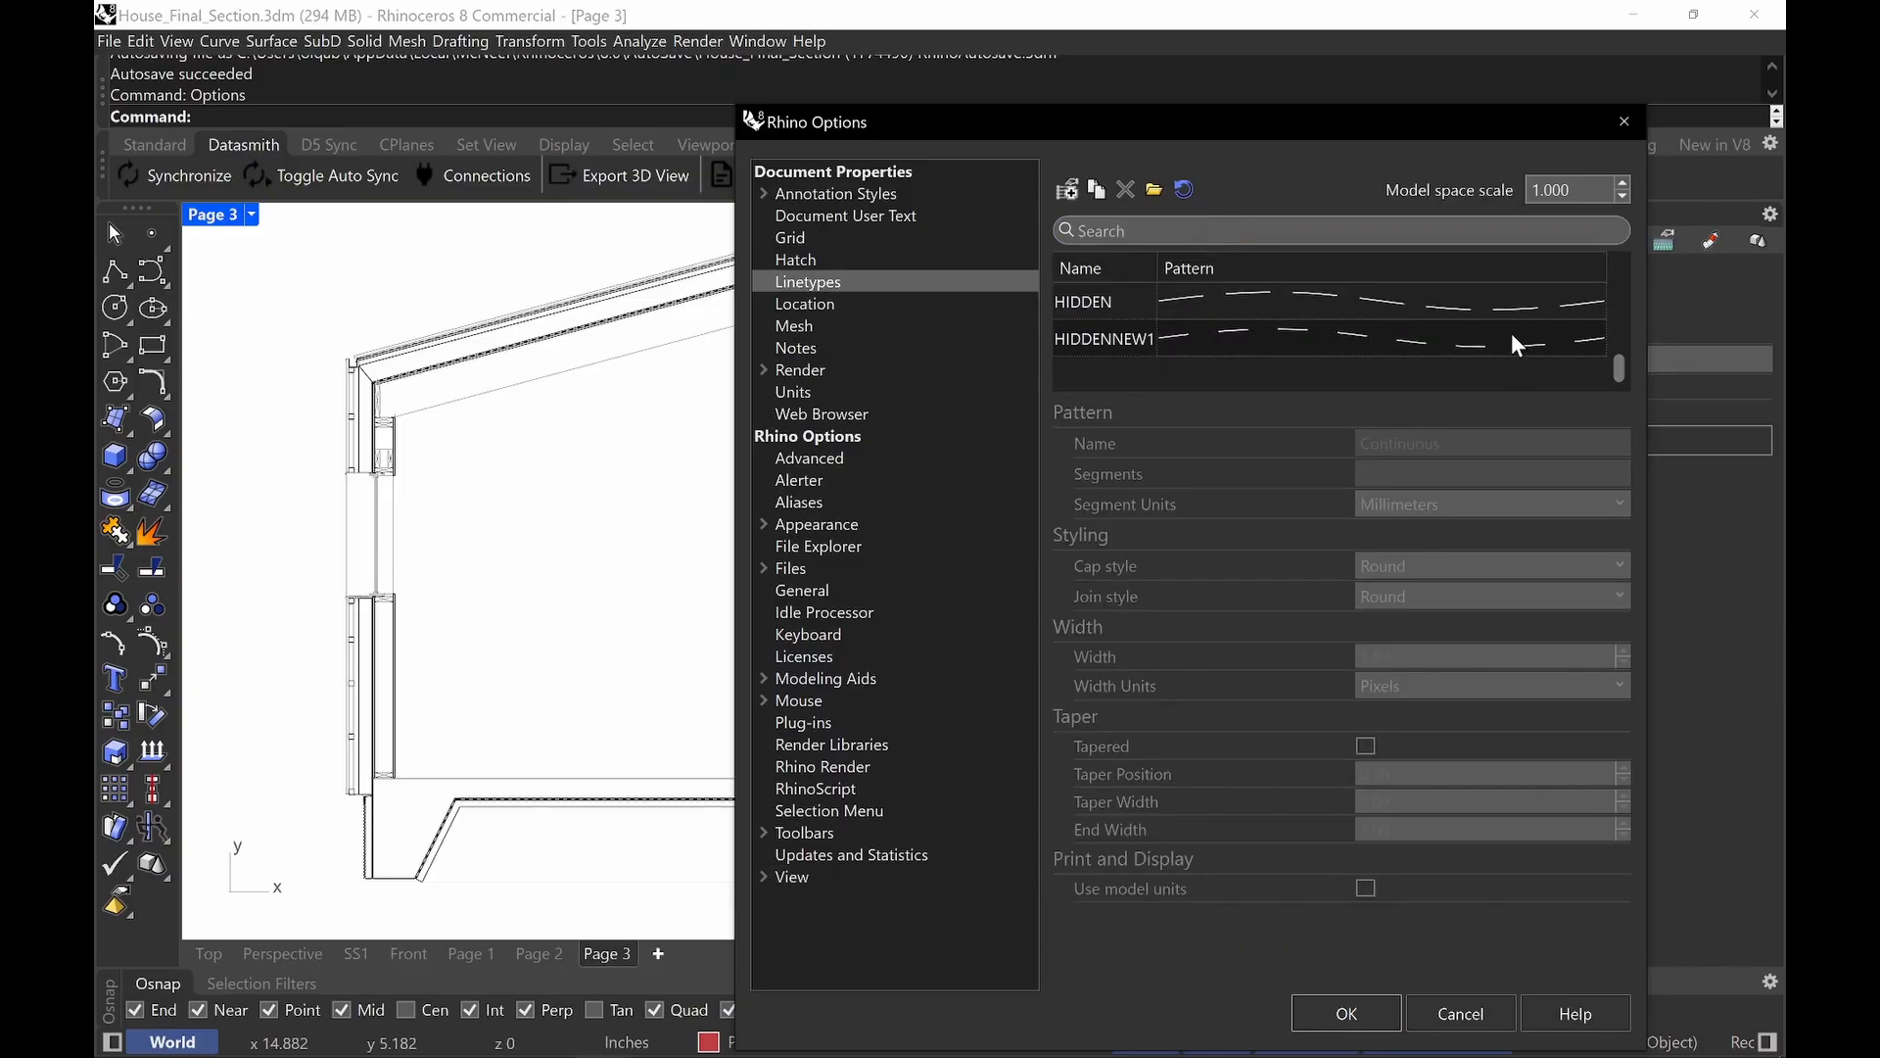
scroll(1512, 333, up, 5)
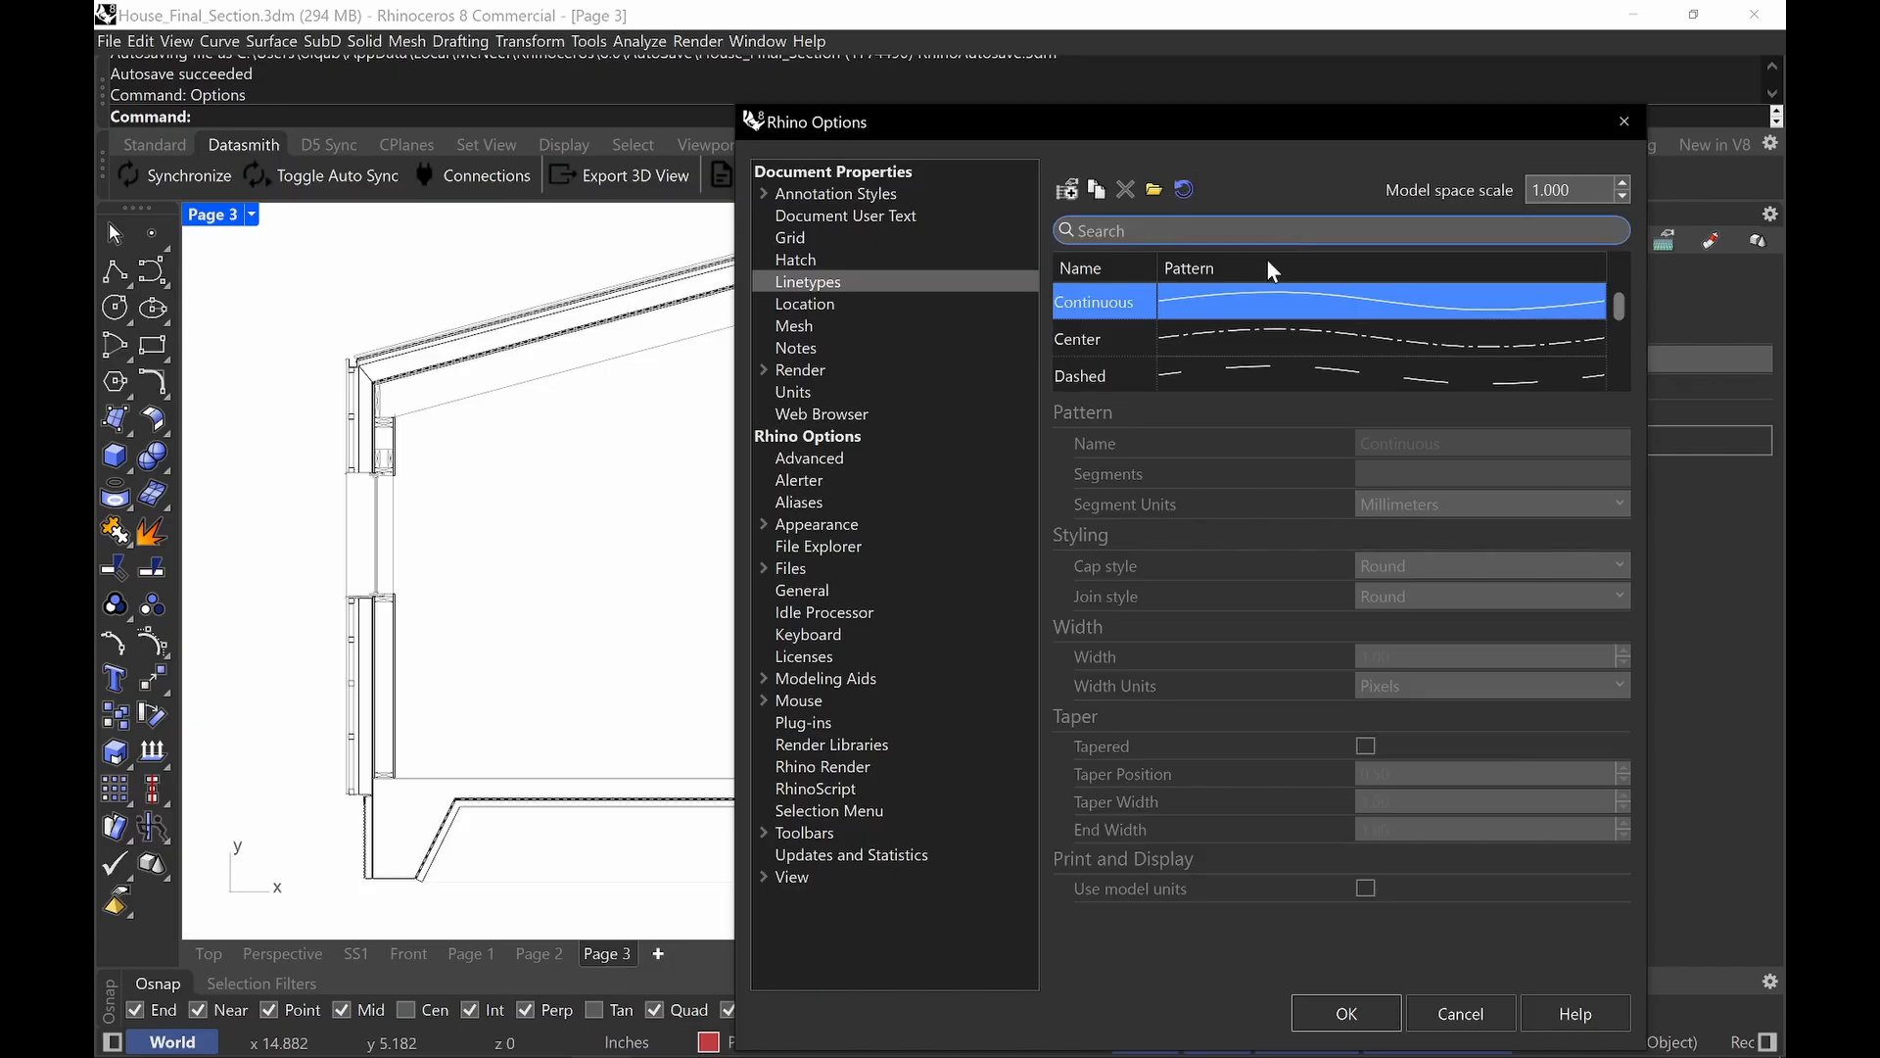
Show the document's hatch settings and look through the available hatch patterns.
click(814, 266)
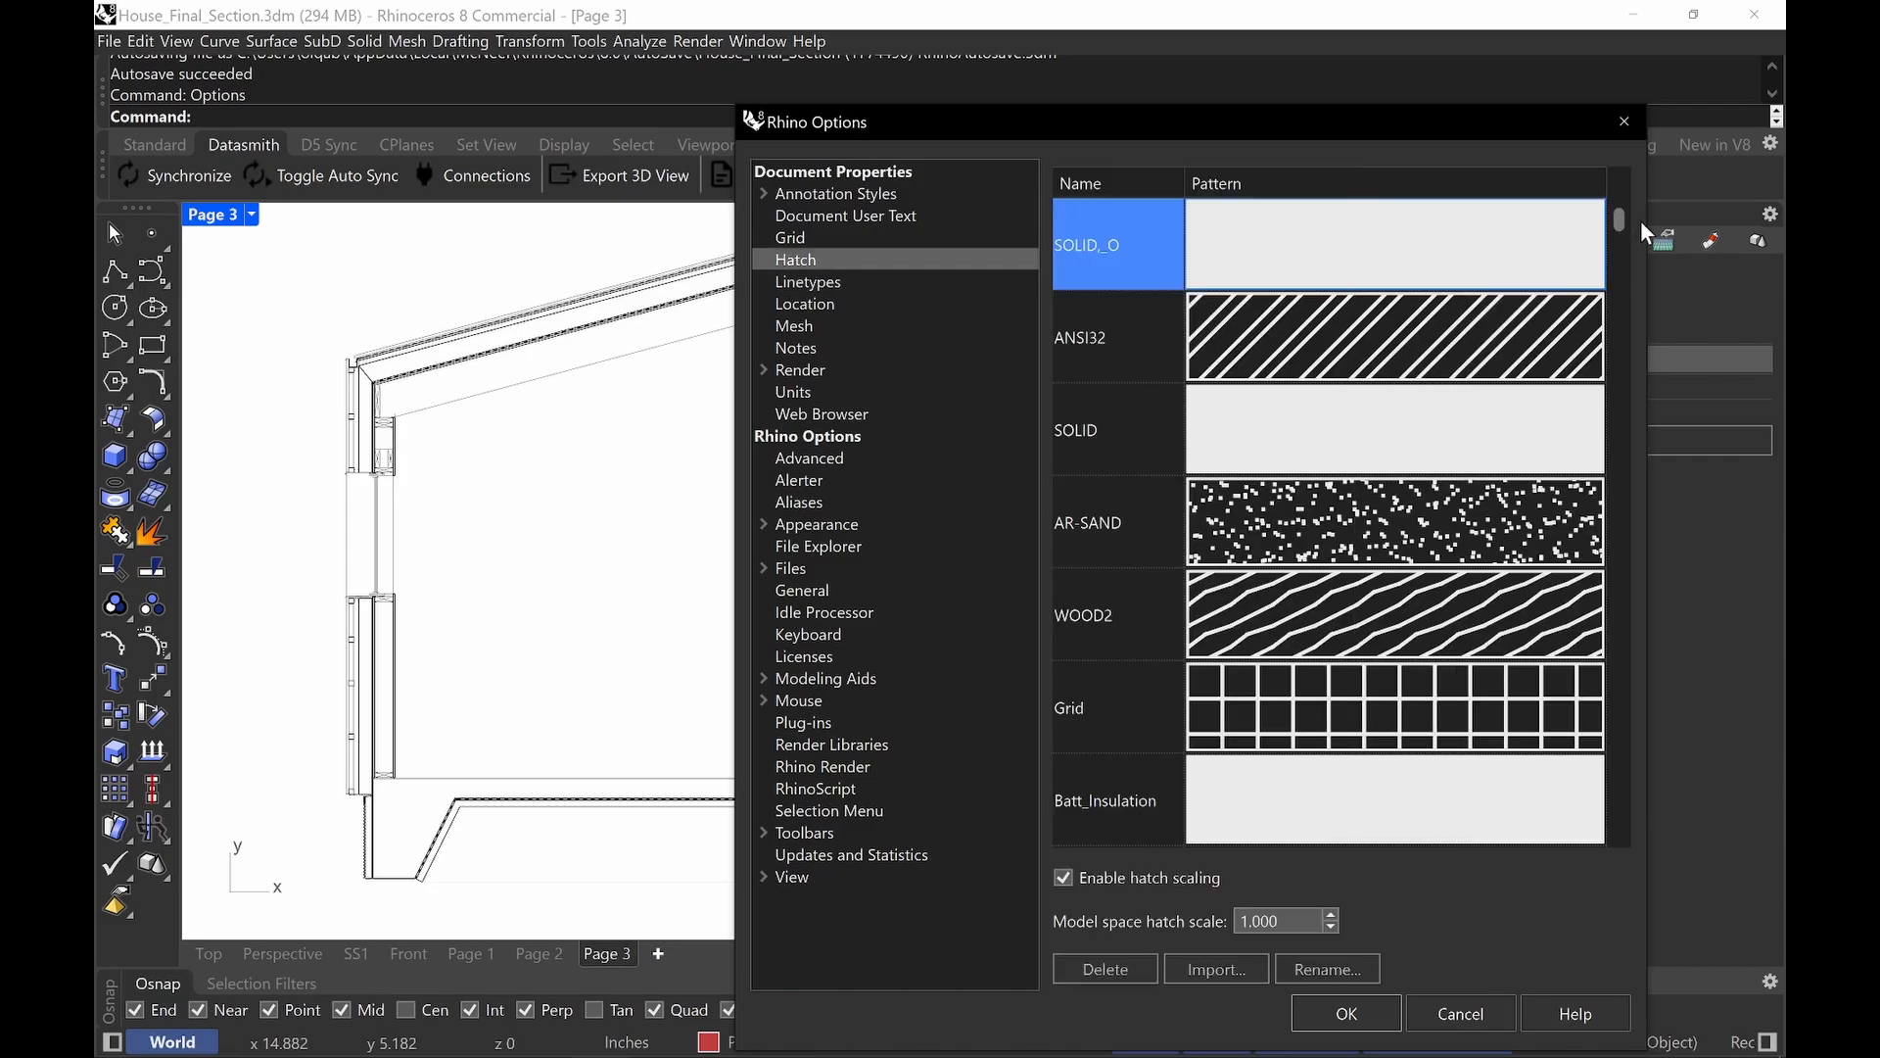
mouse_move(1618, 220)
mouse_down()
mouse_move(1630, 562)
mouse_move(1635, 221)
mouse_up()
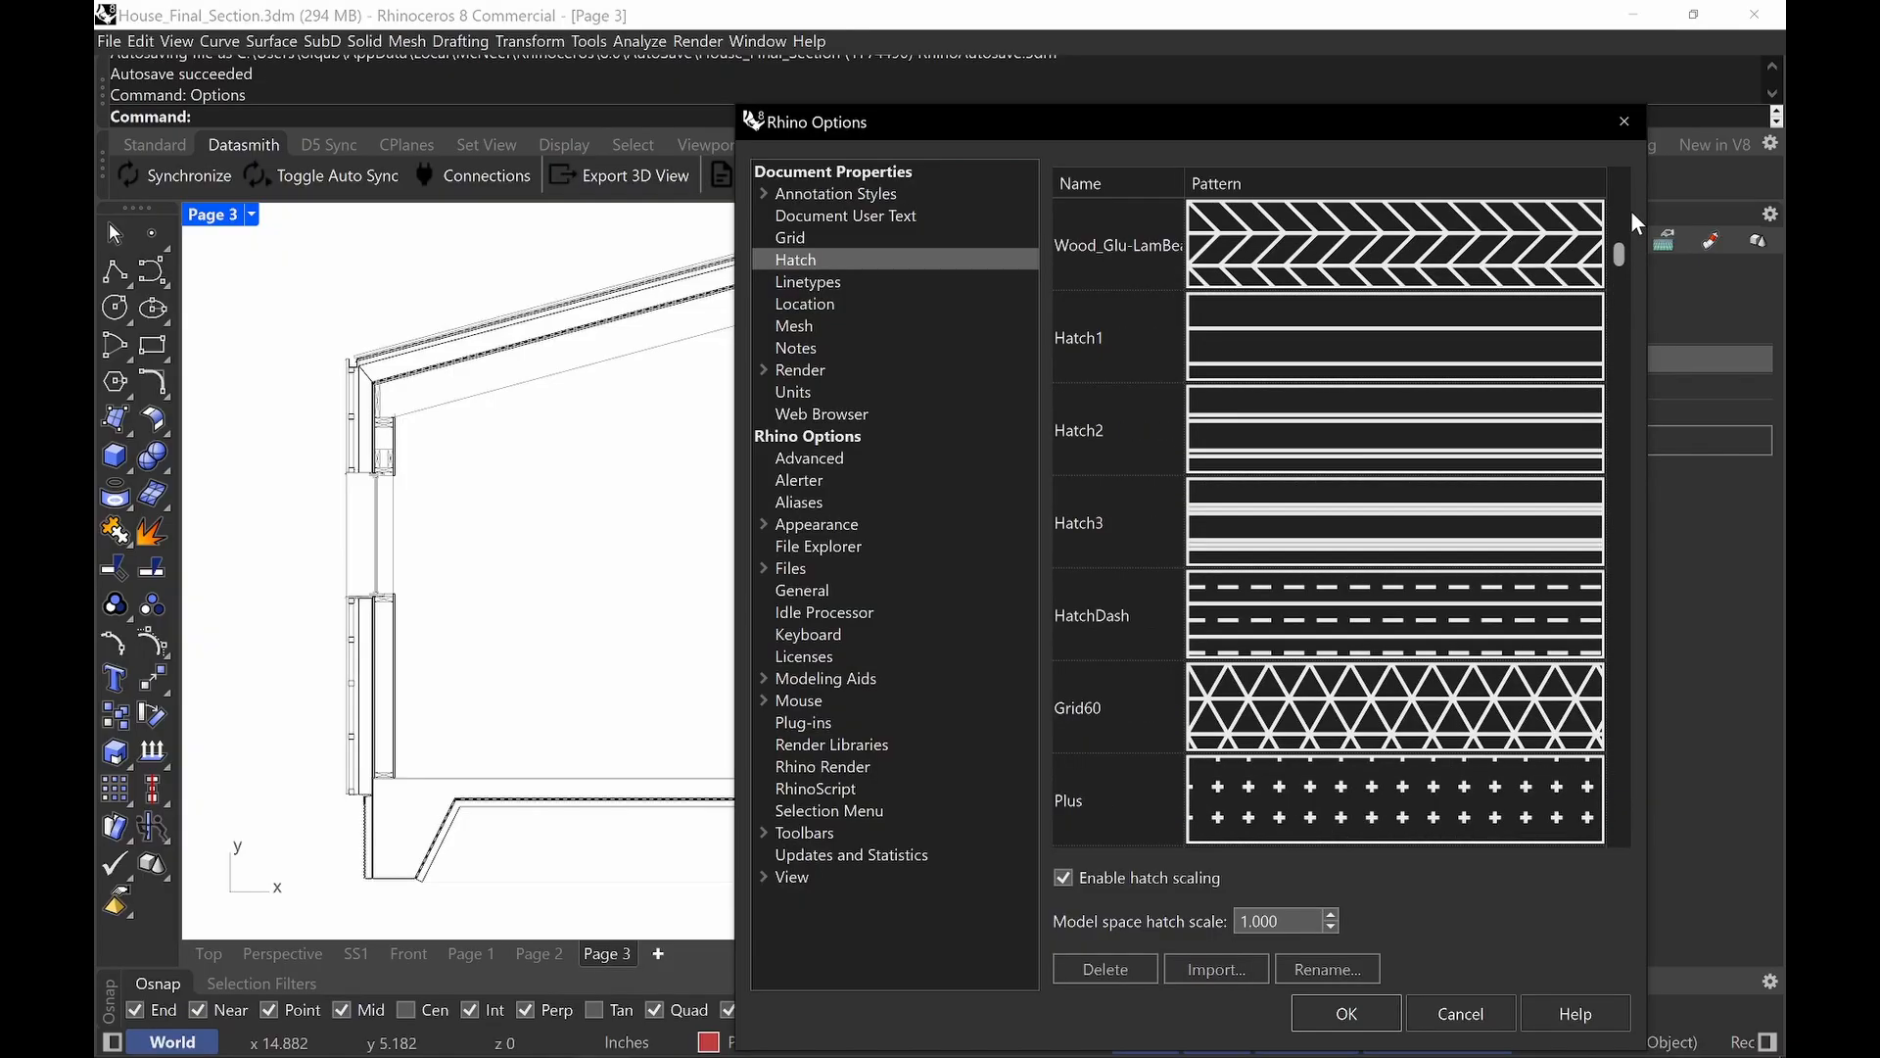
click(1620, 210)
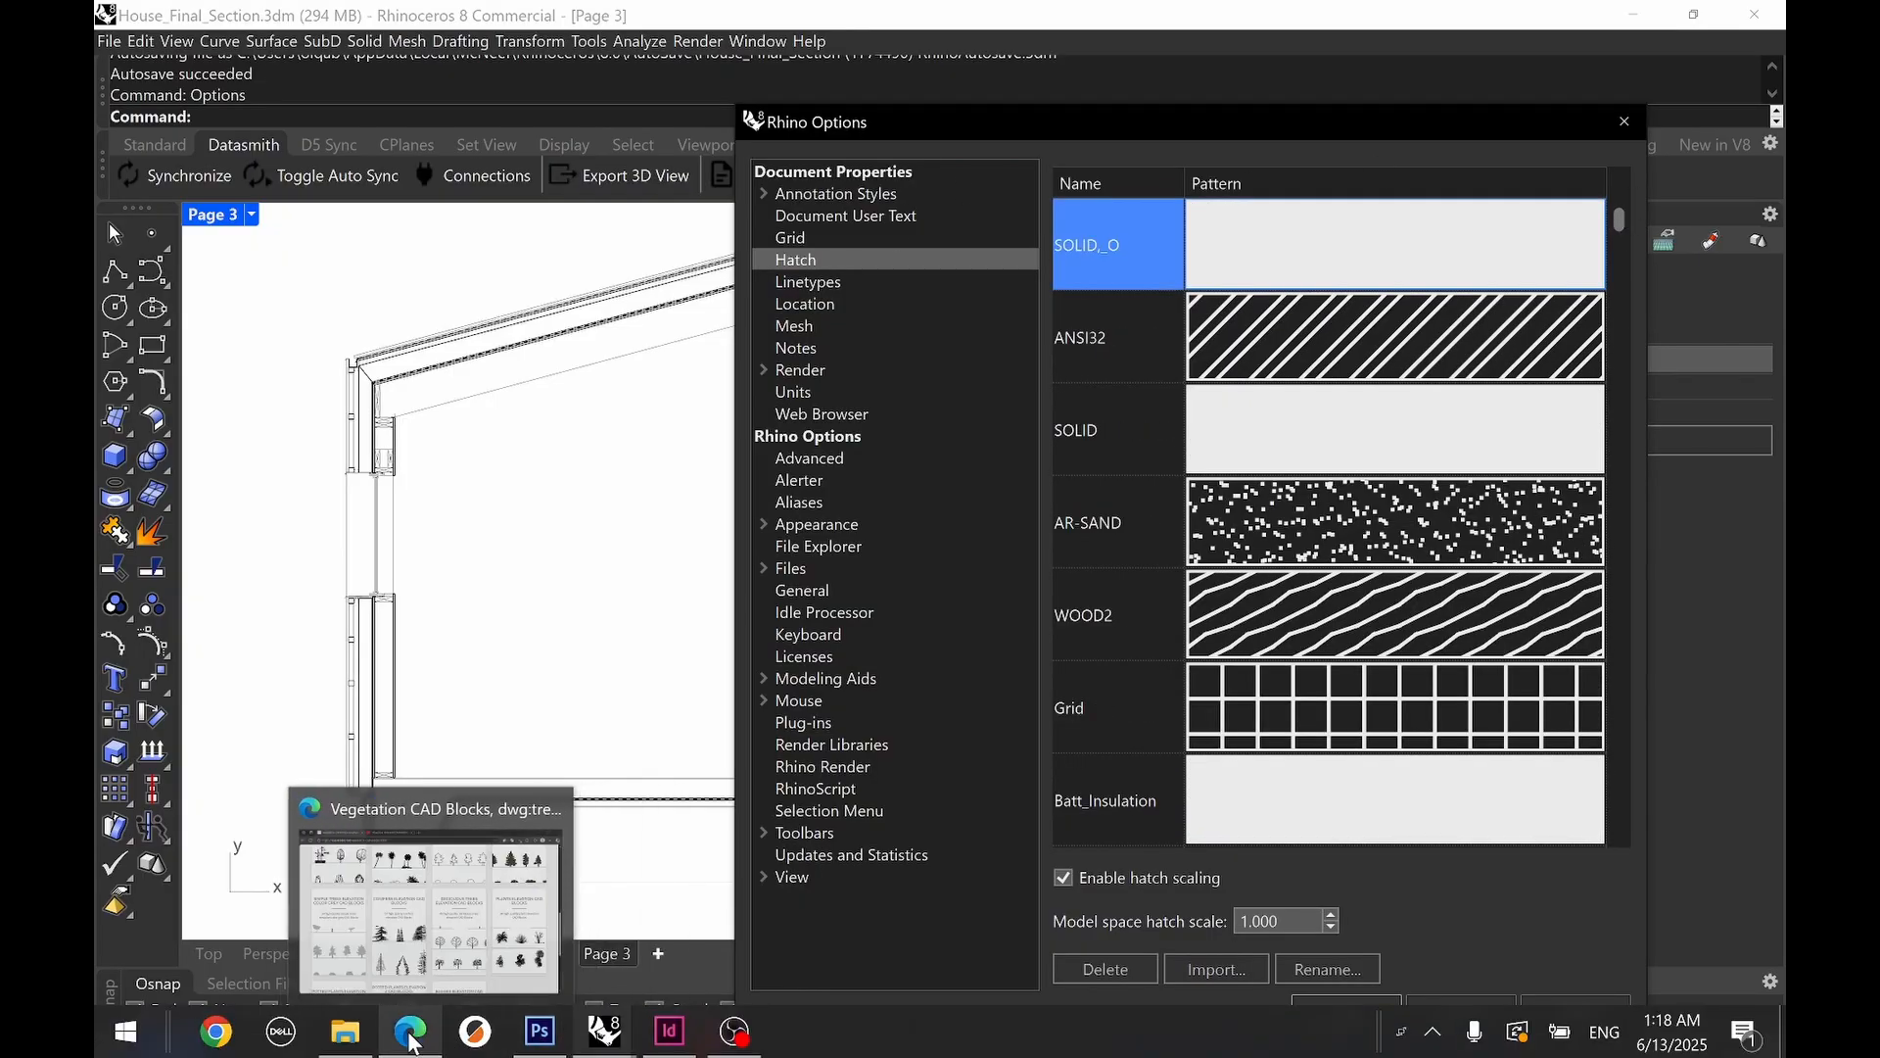
Switch to the Edge browser and look through the free hatch pattern categories on cadhatch.com.
click(471, 1018)
click(632, 24)
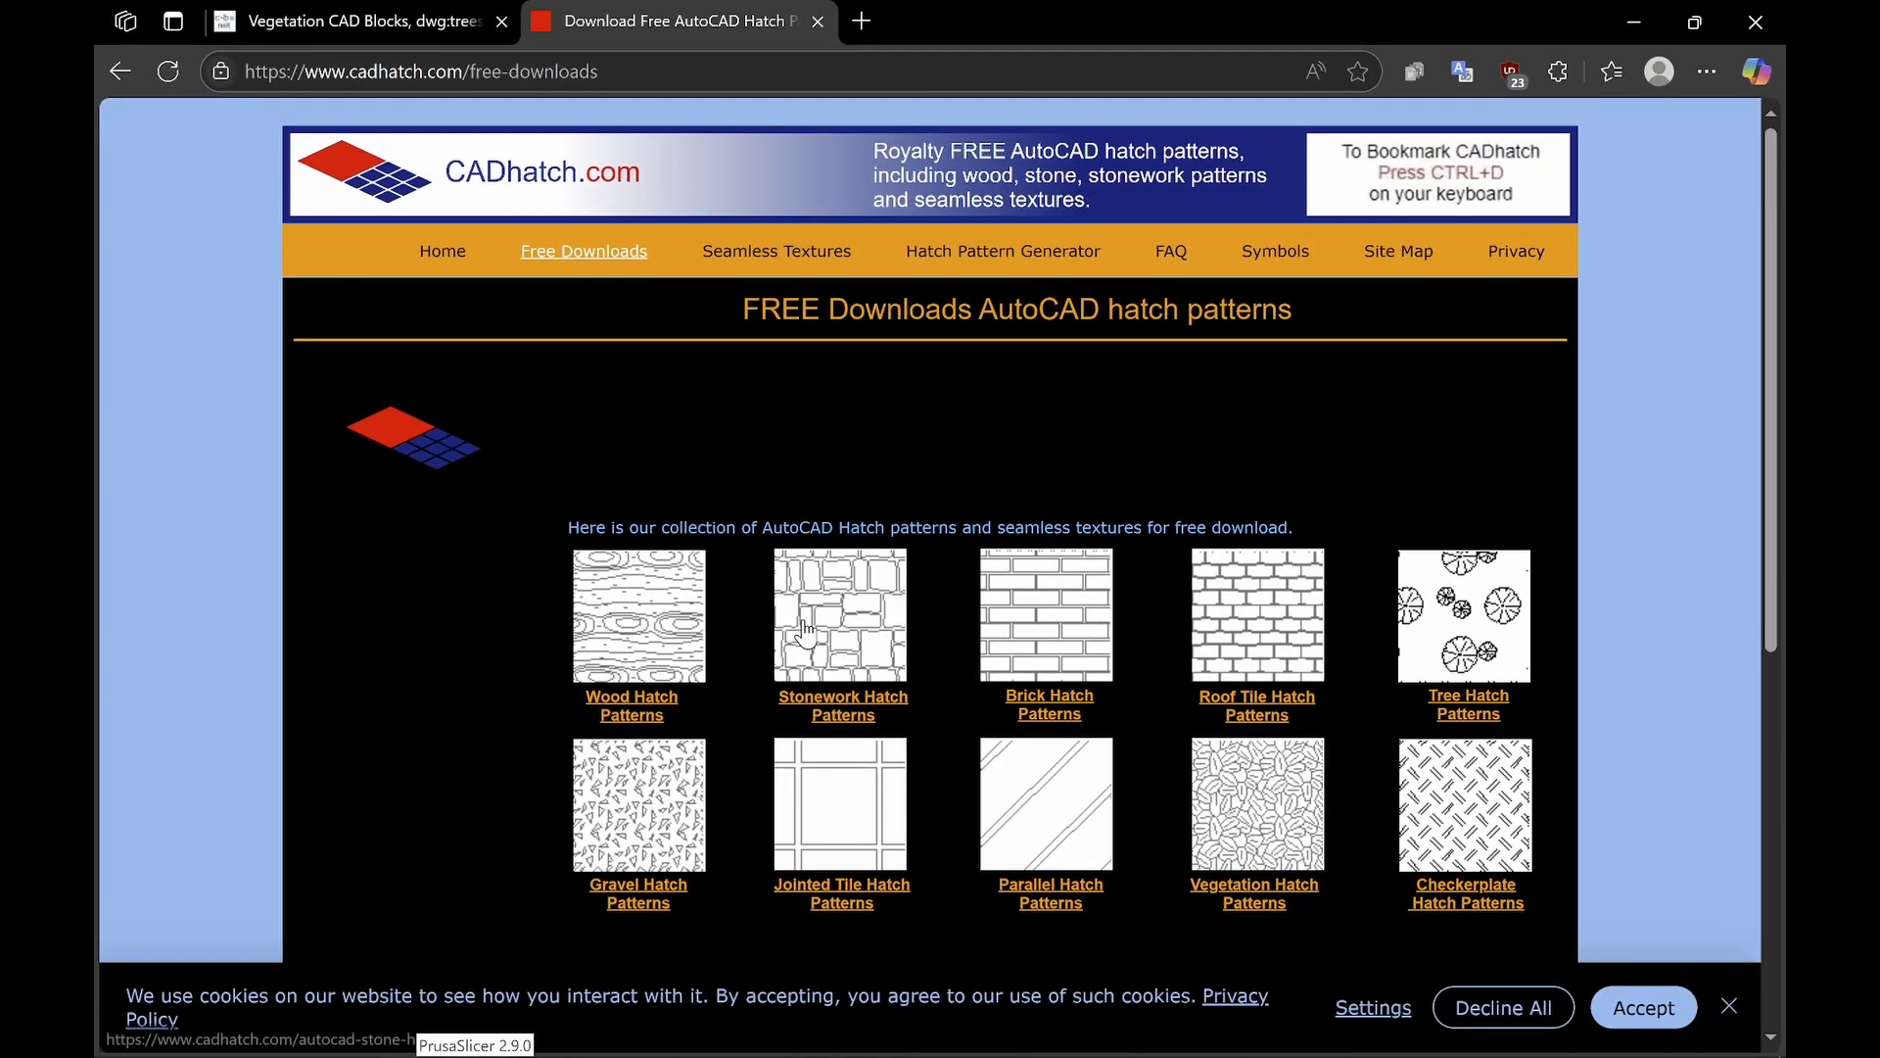
scroll(799, 701, down, 3)
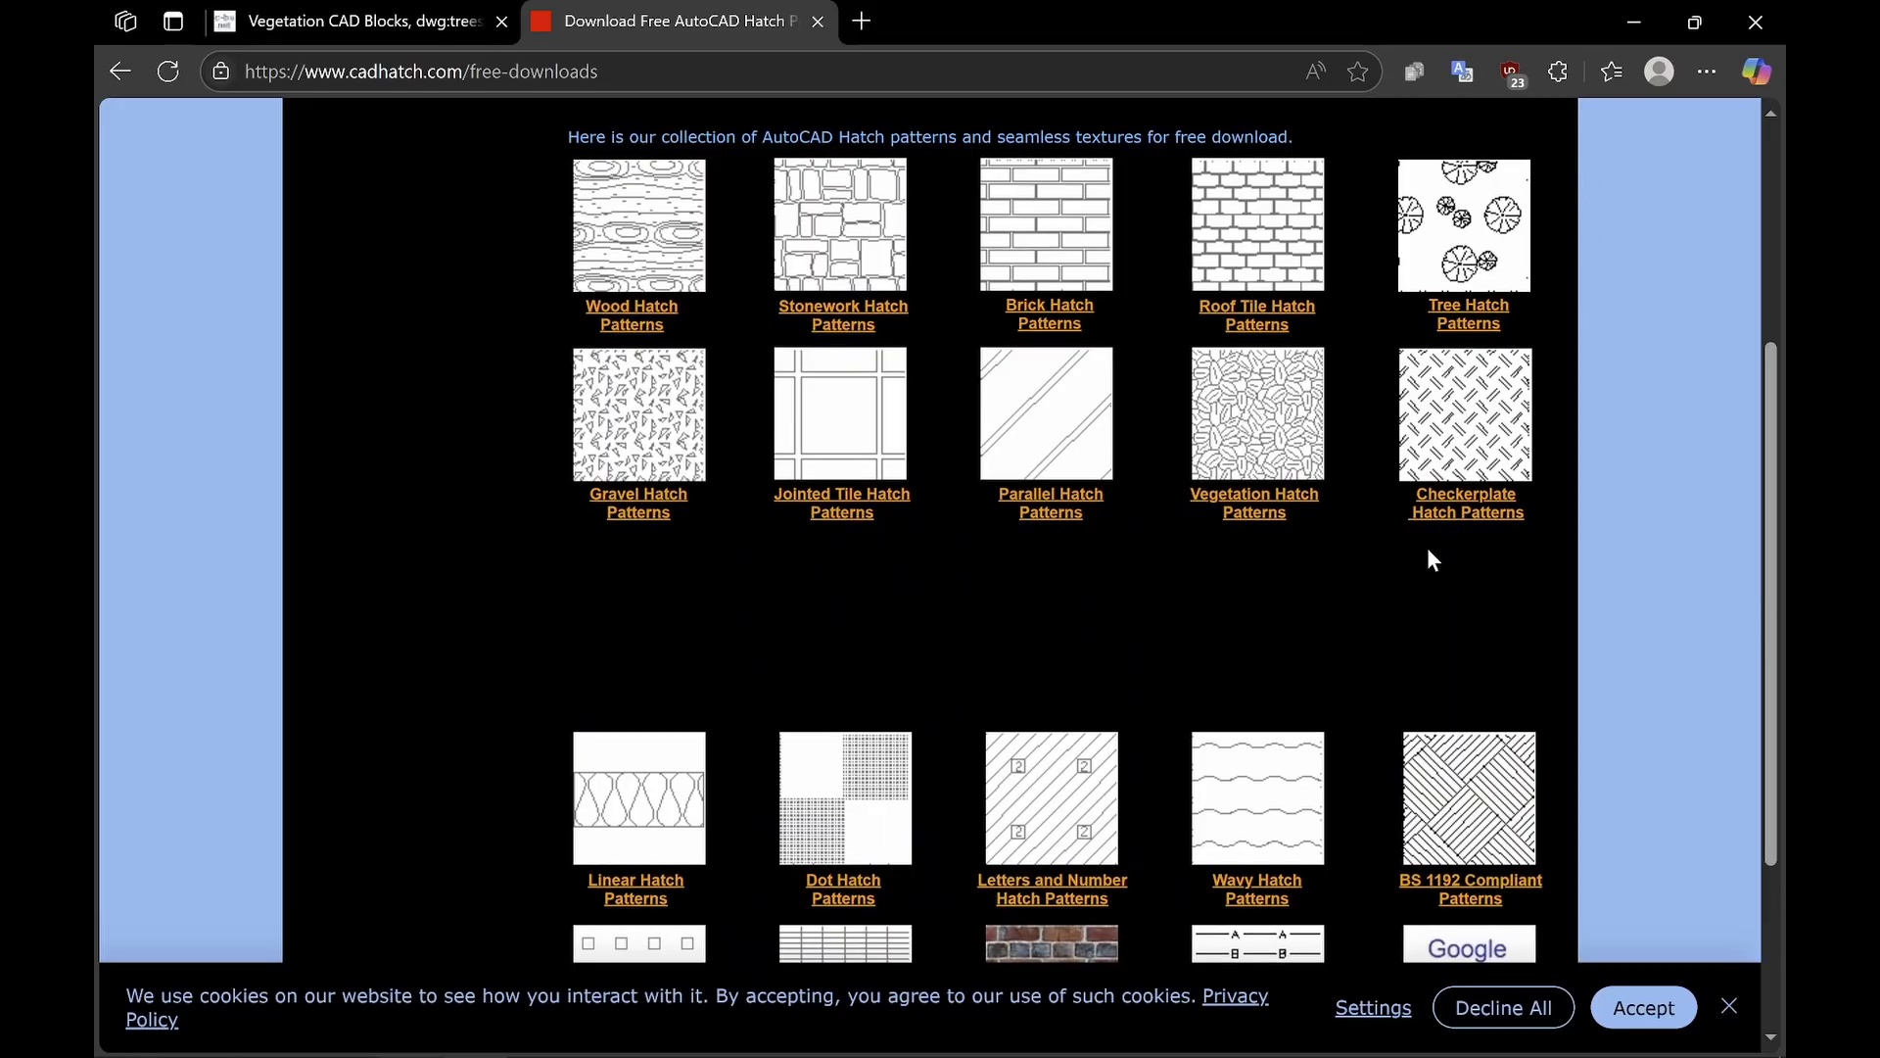
scroll(1426, 551, down, 3)
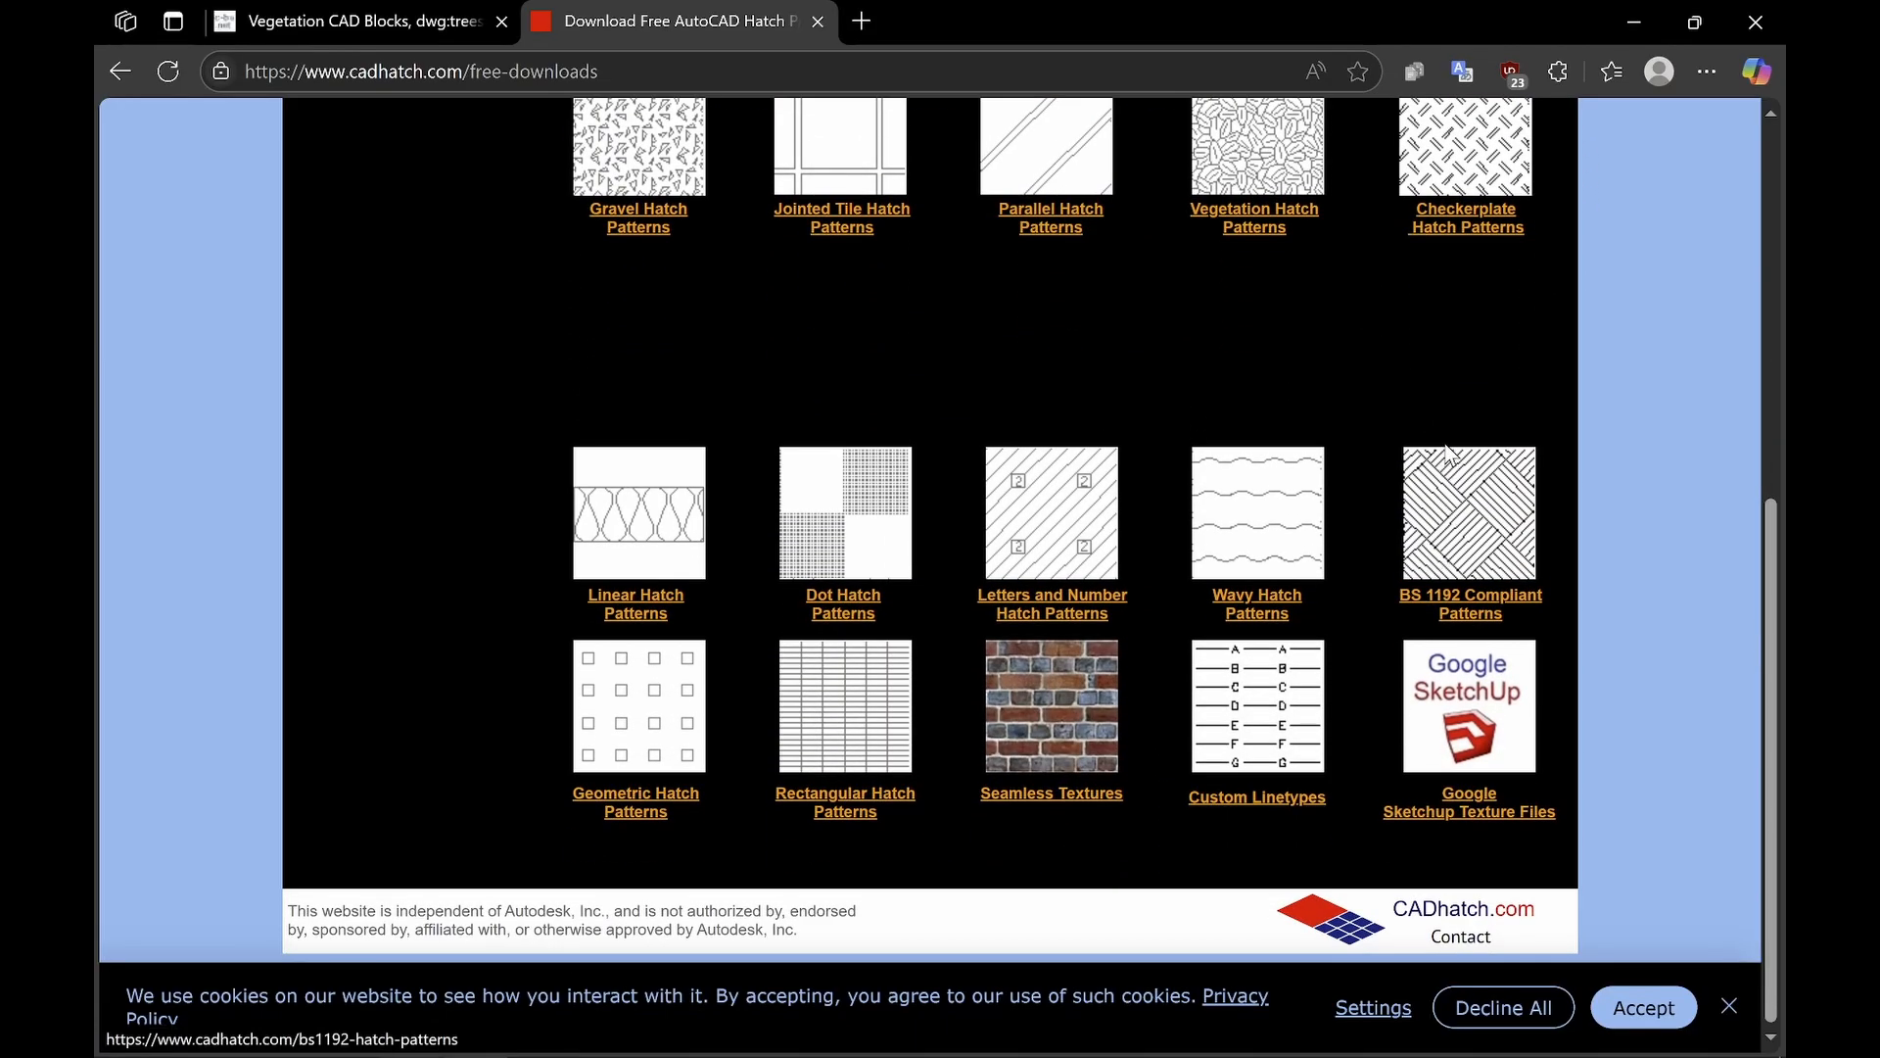
scroll(1372, 394, up, 2)
Look through the vegetation CAD block collections on cad-blocks.net.
click(488, 22)
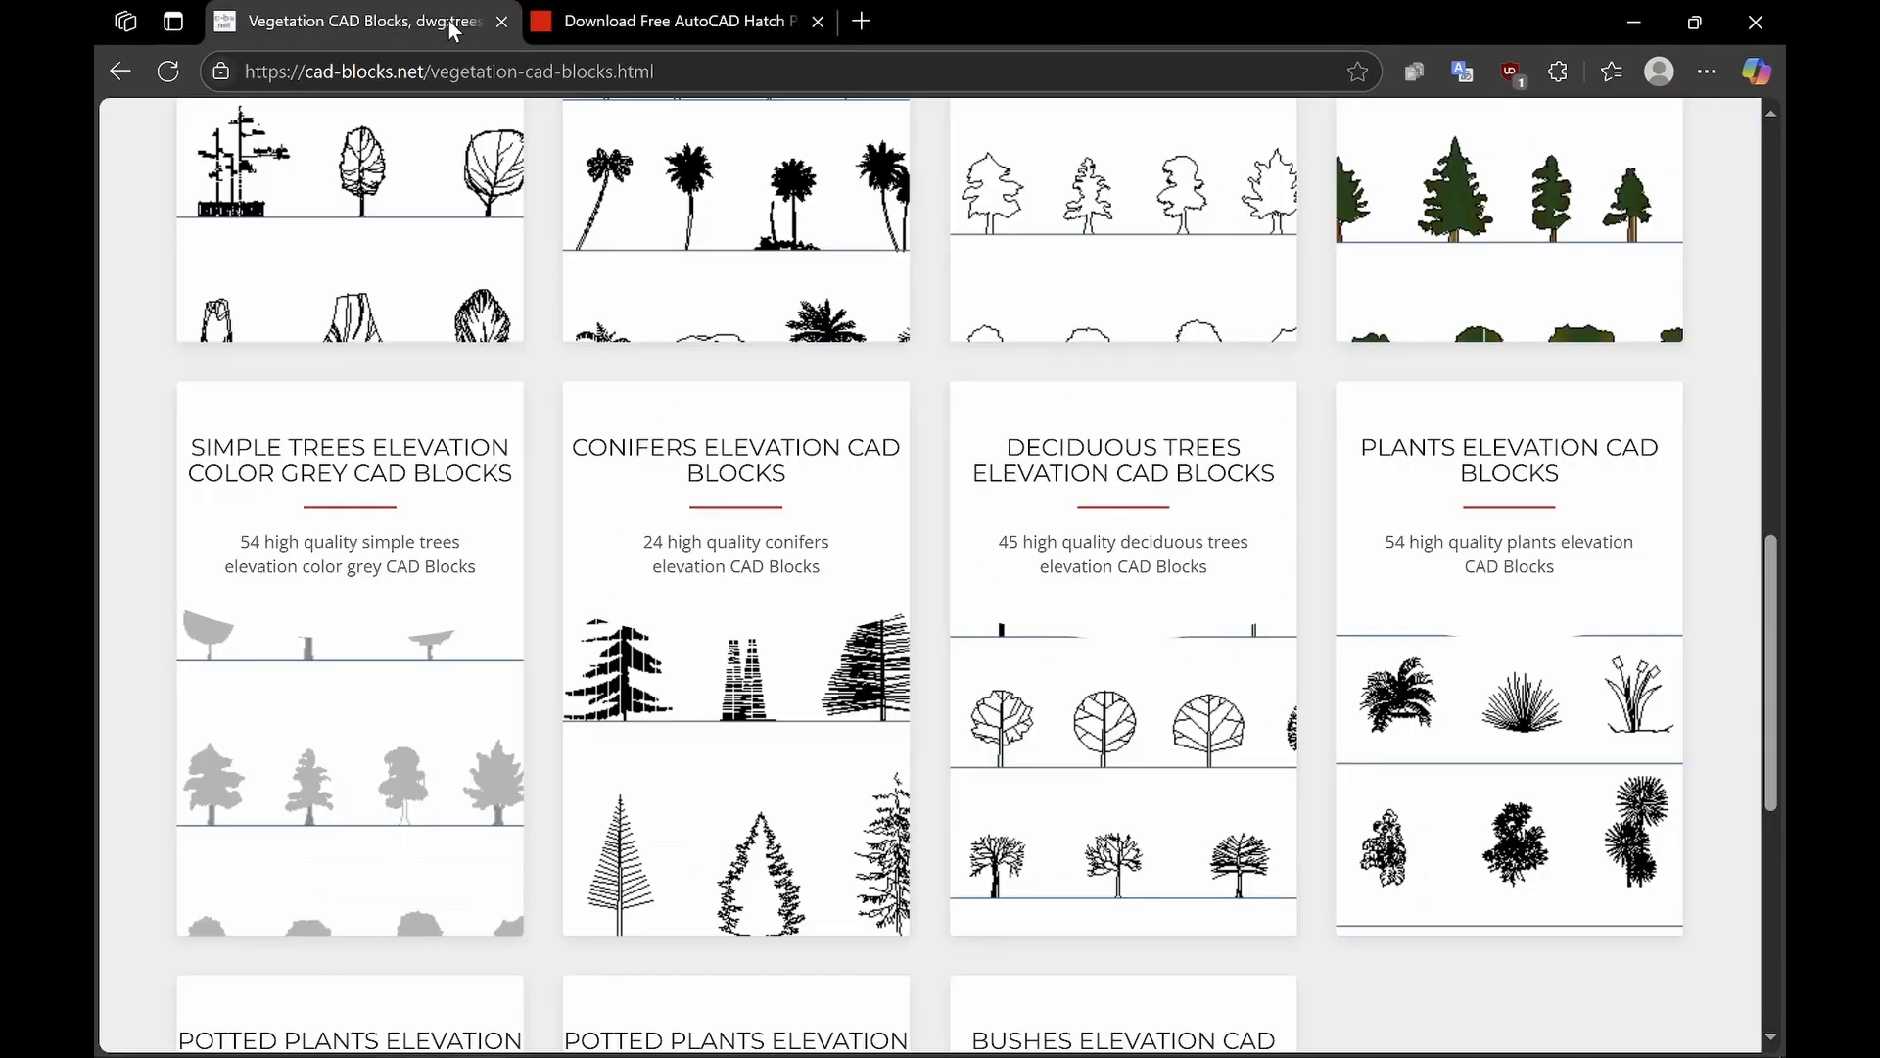
scroll(669, 675, up, 3)
scroll(668, 675, up, 1)
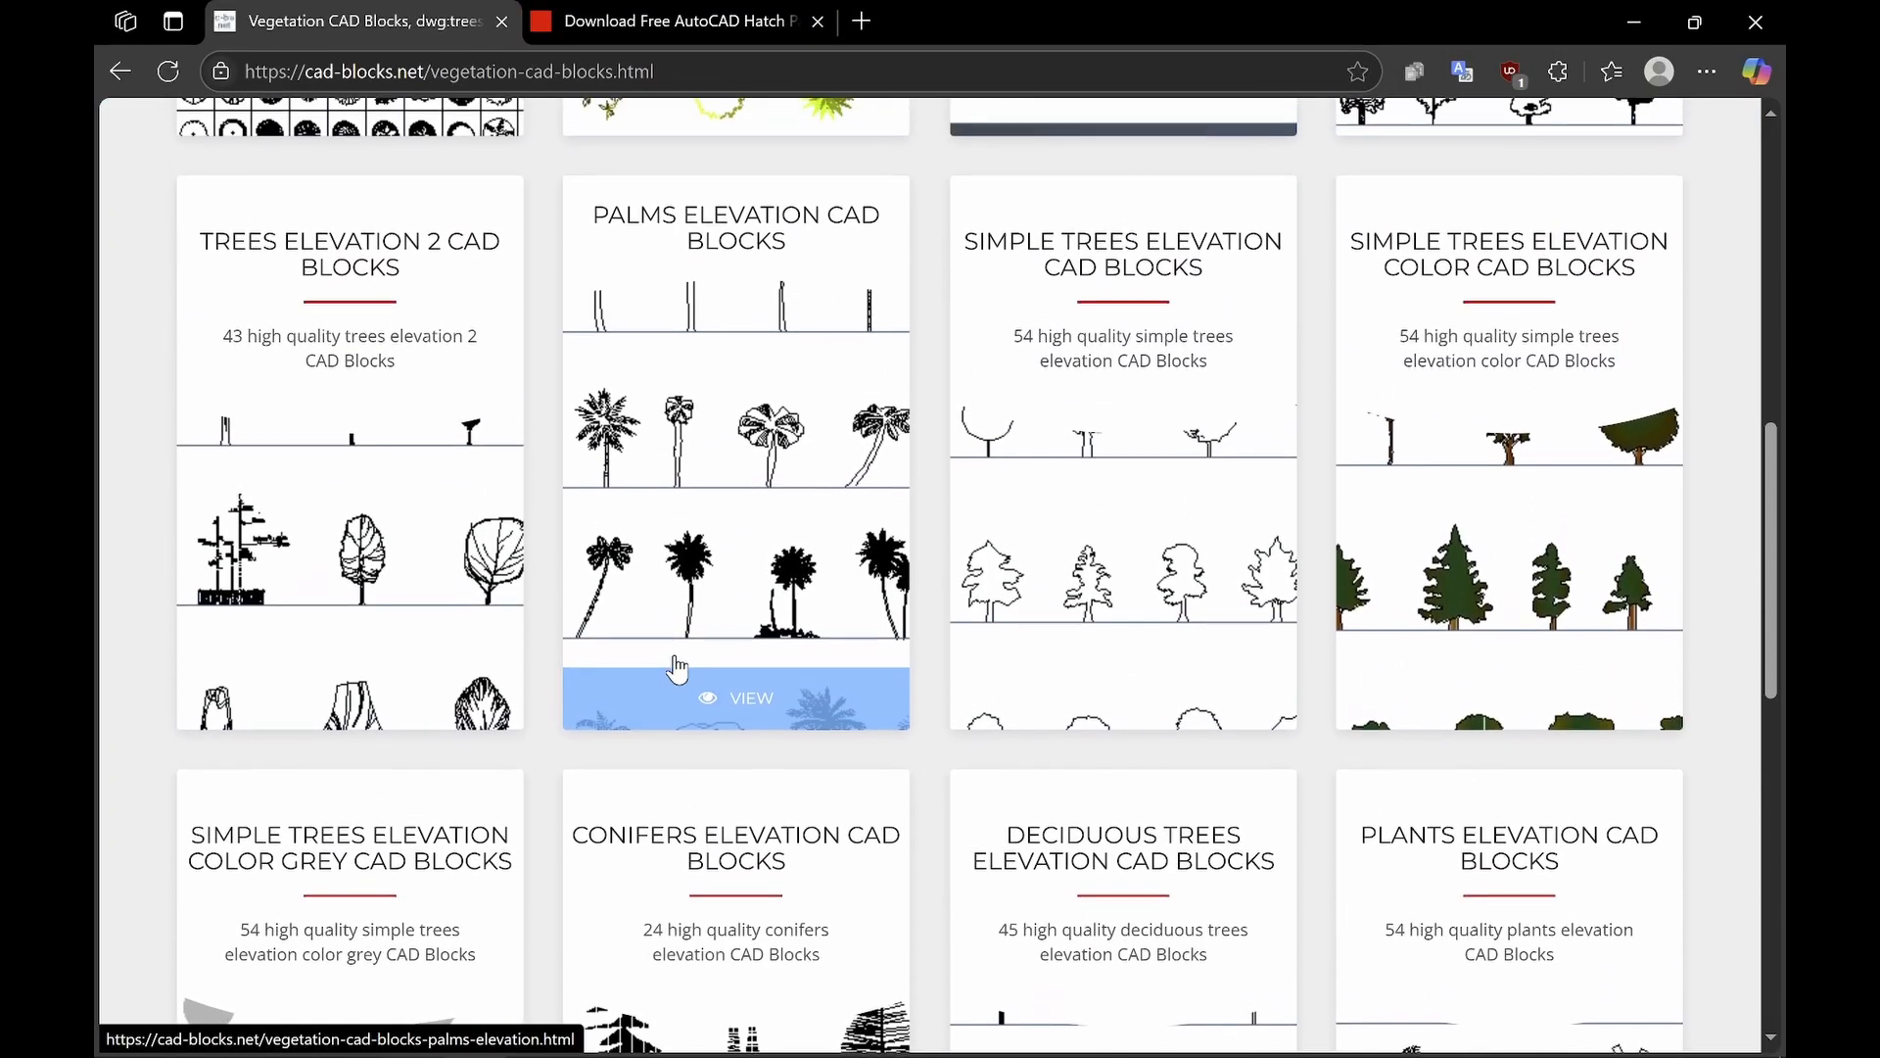
scroll(726, 659, up, 4)
scroll(760, 718, up, 5)
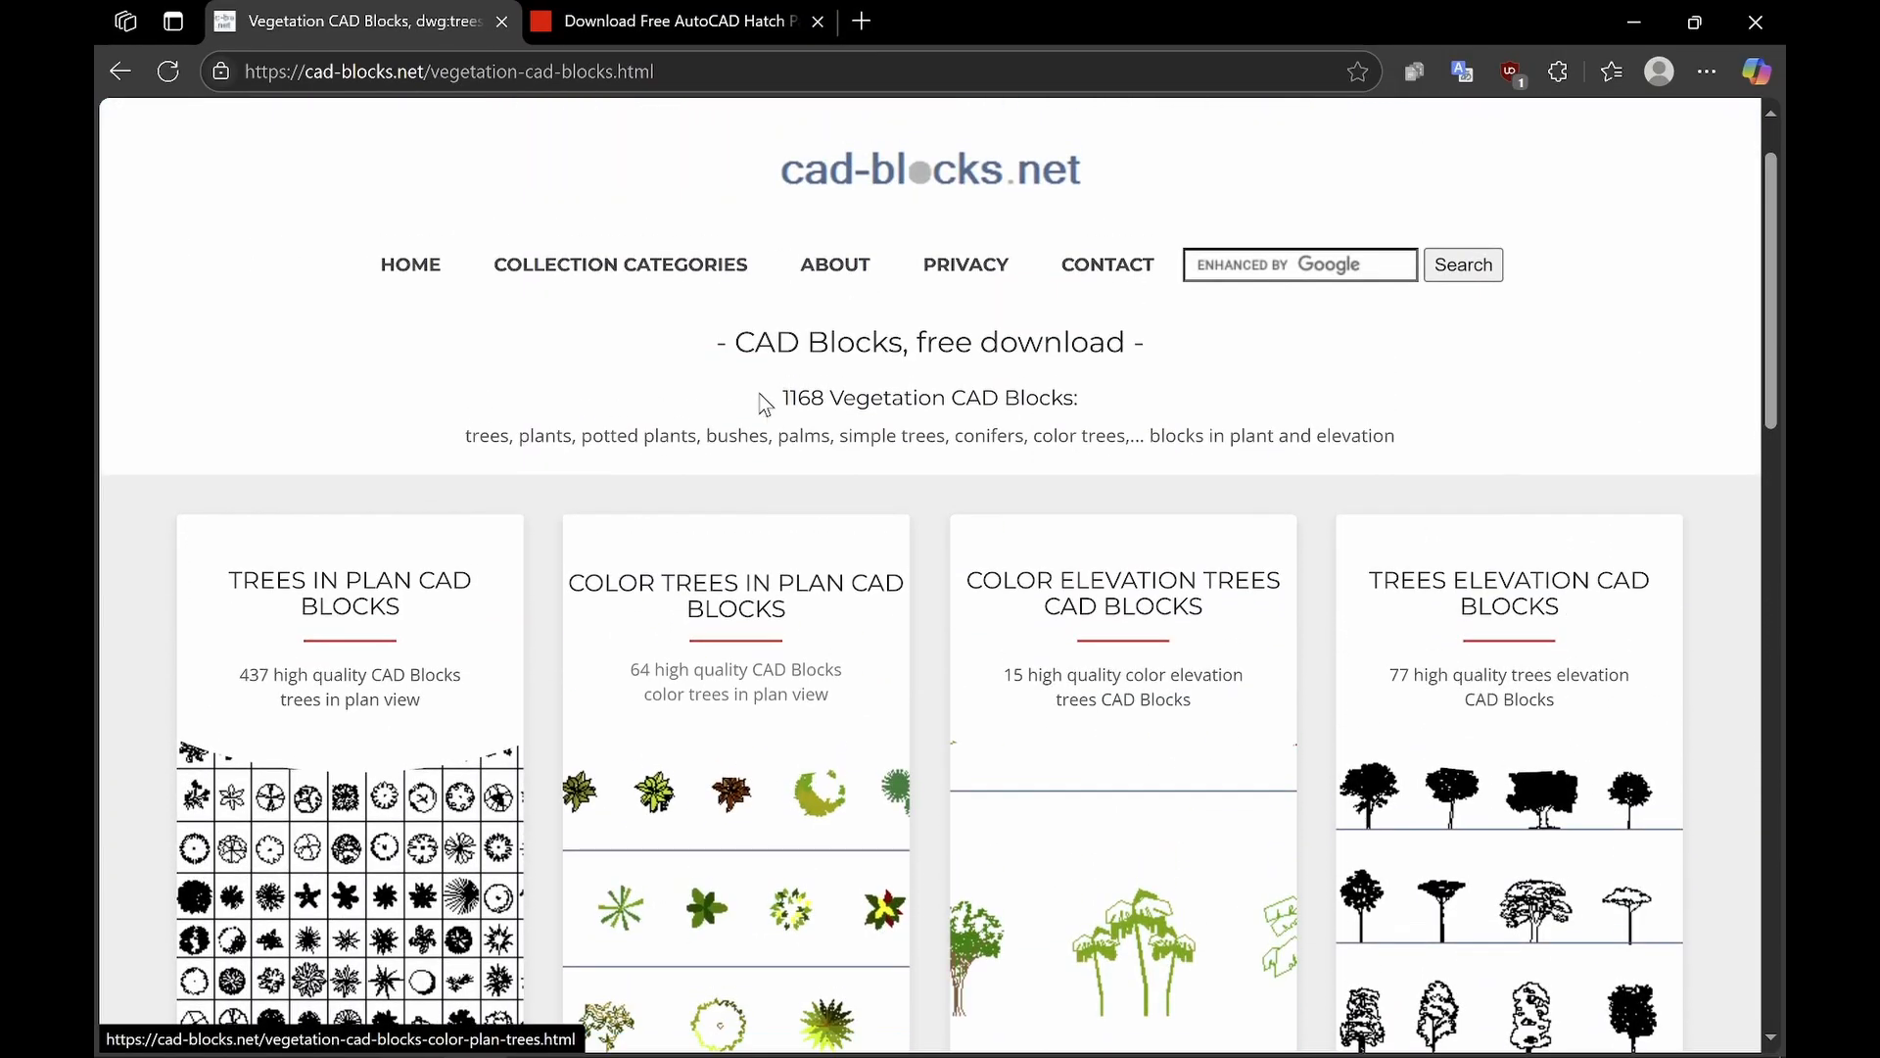
Open the Furniture category of cad-blocks.net and look through its bed, sofa, chair and table block collections.
mouse_move(722, 277)
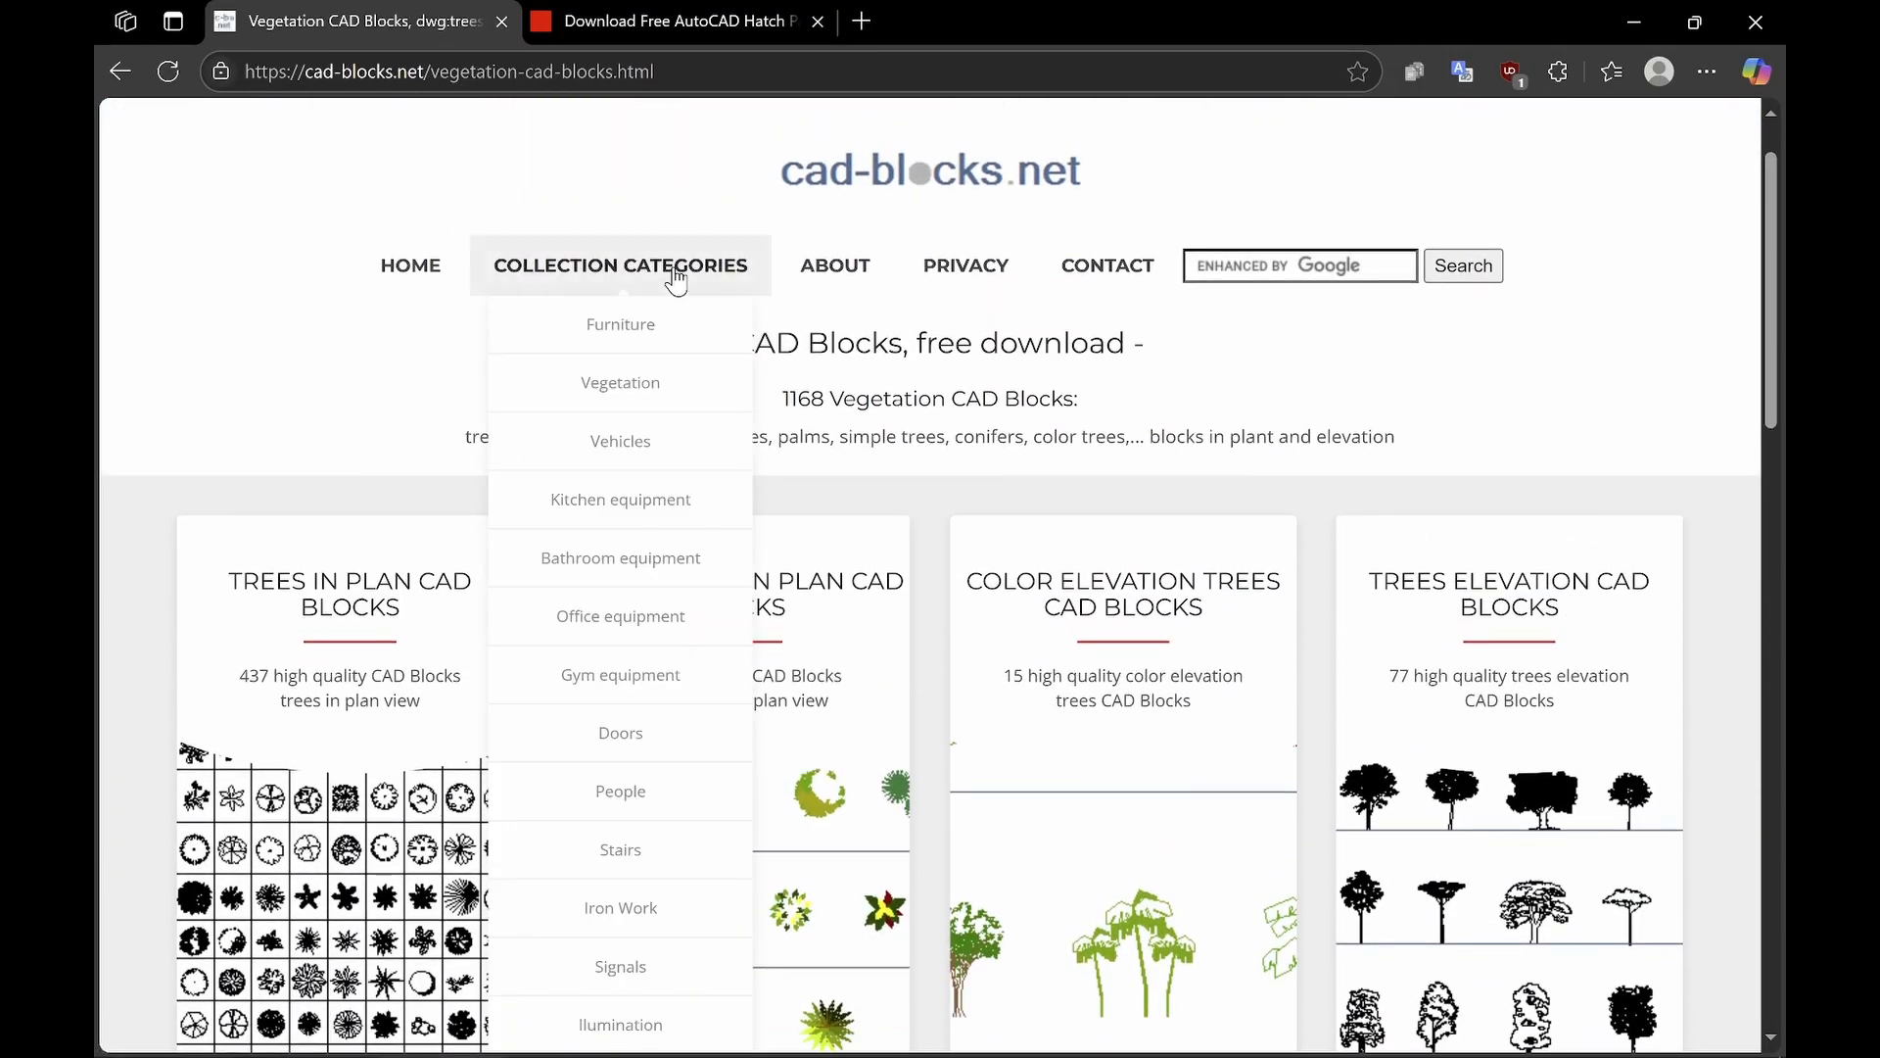
click(630, 331)
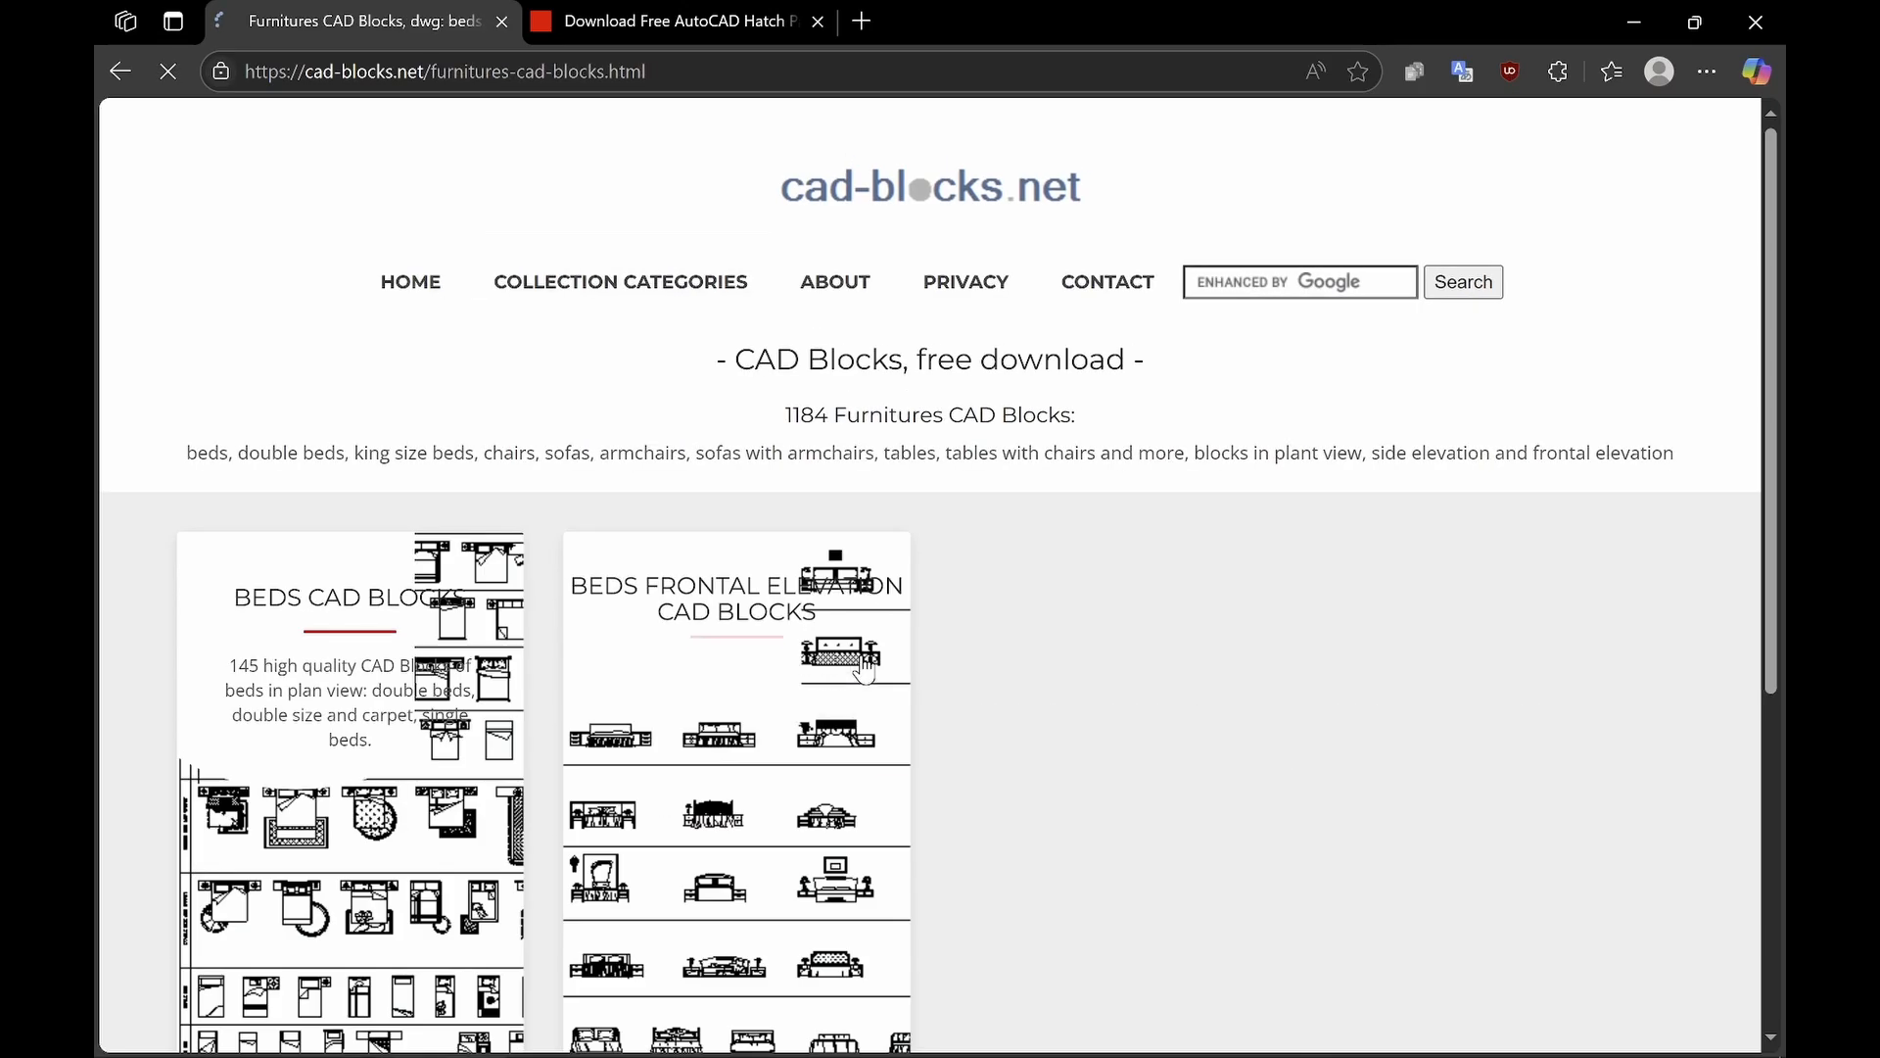
scroll(955, 754, down, 3)
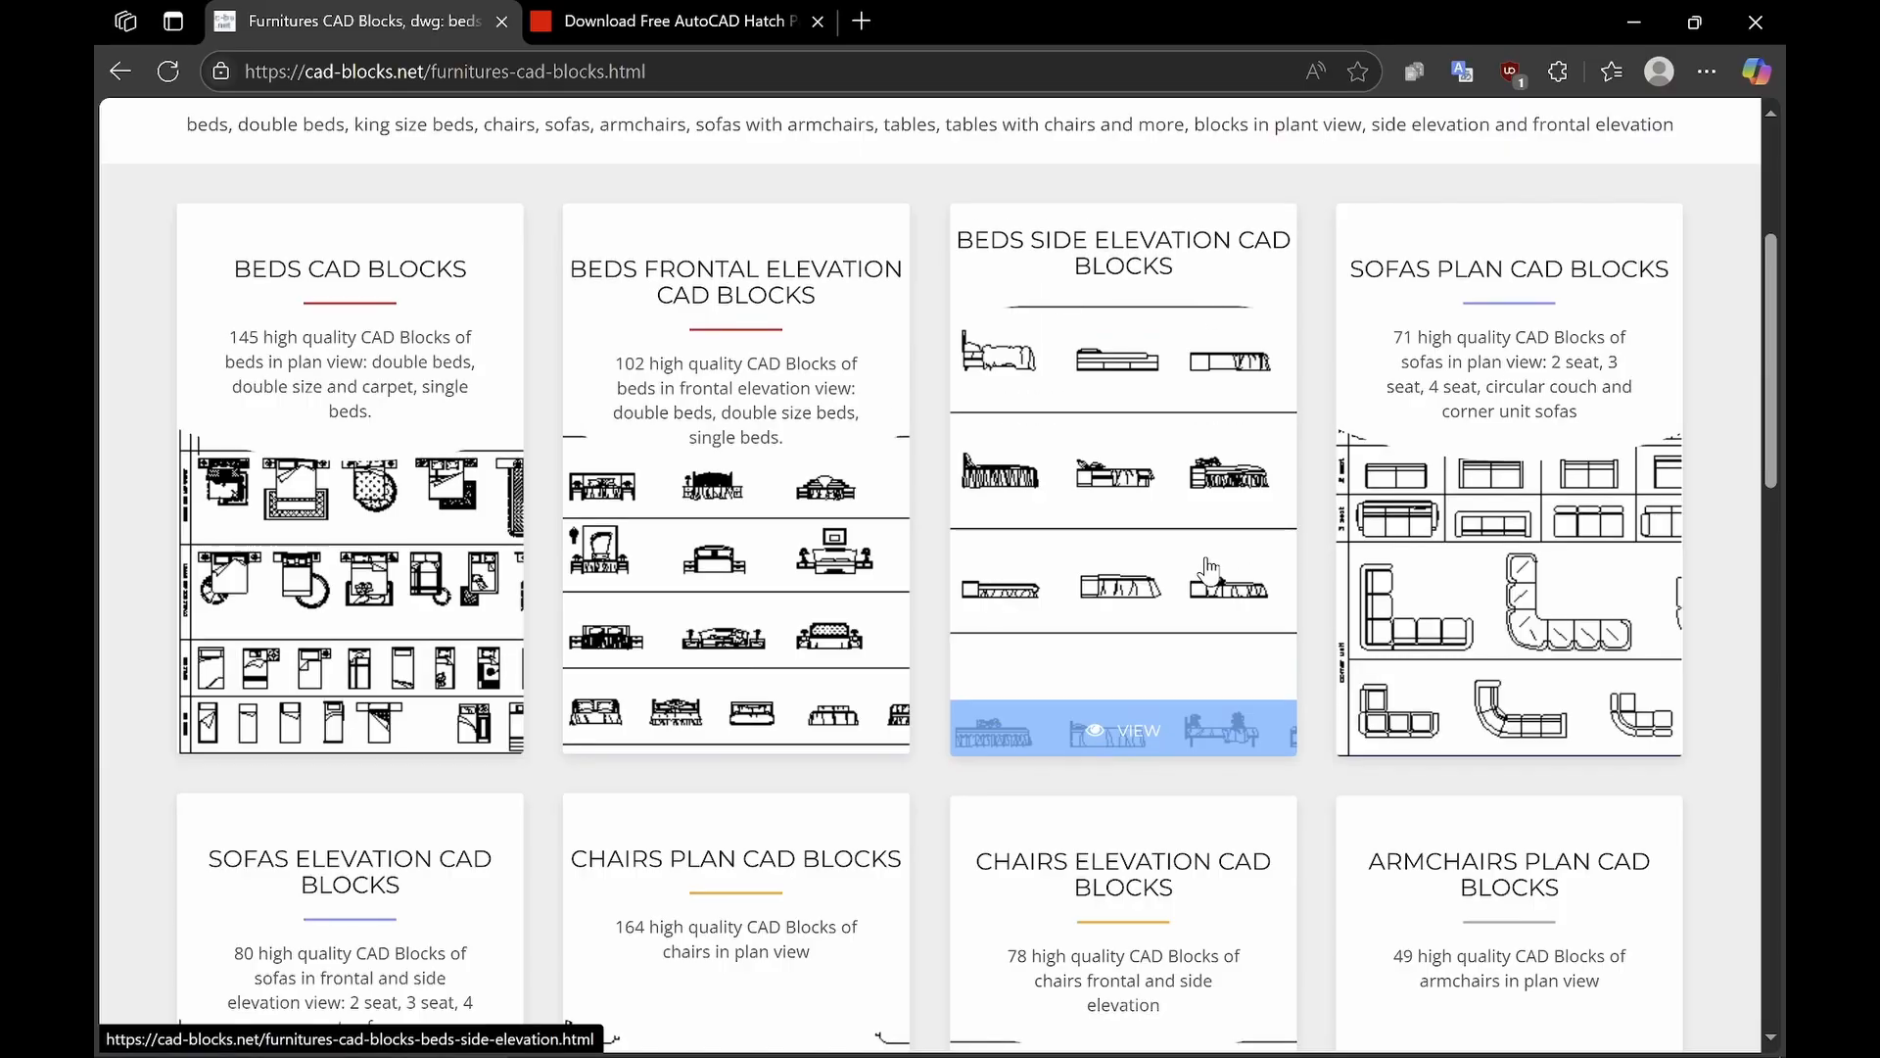
scroll(951, 546, down, 2)
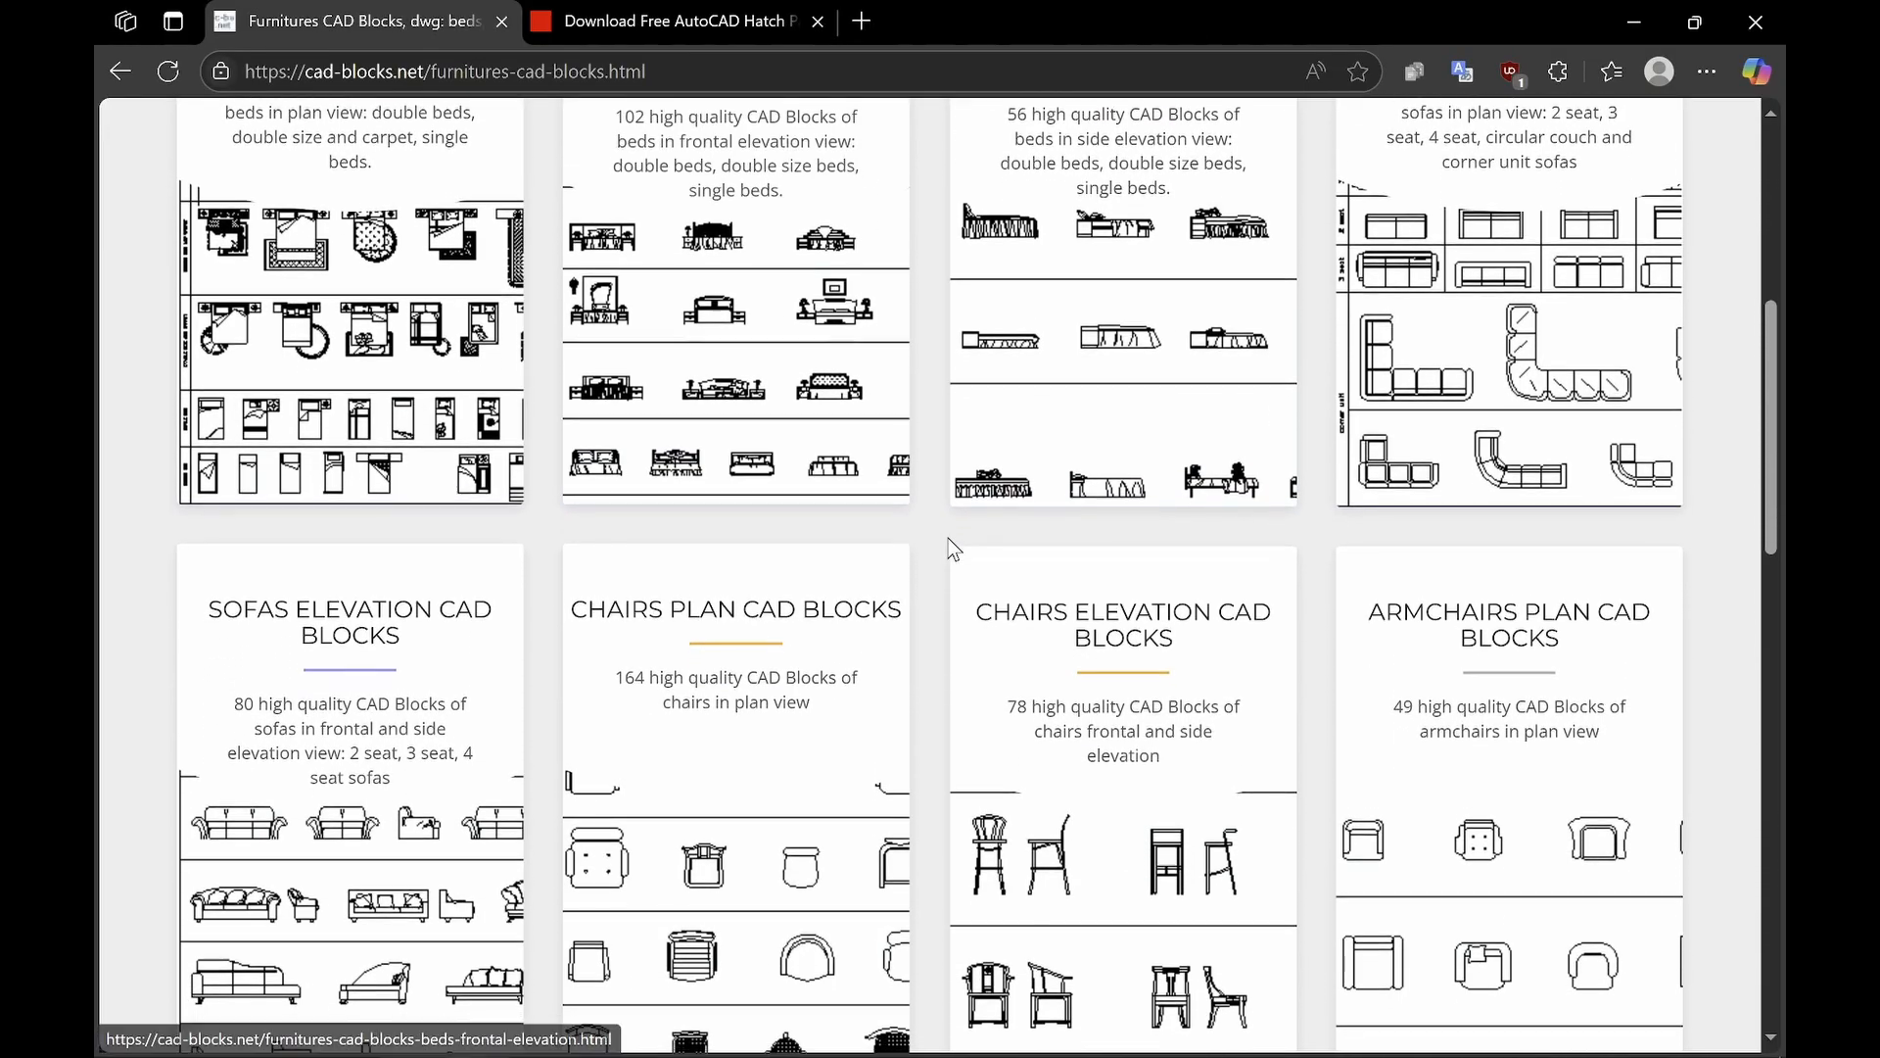
scroll(955, 549, down, 3)
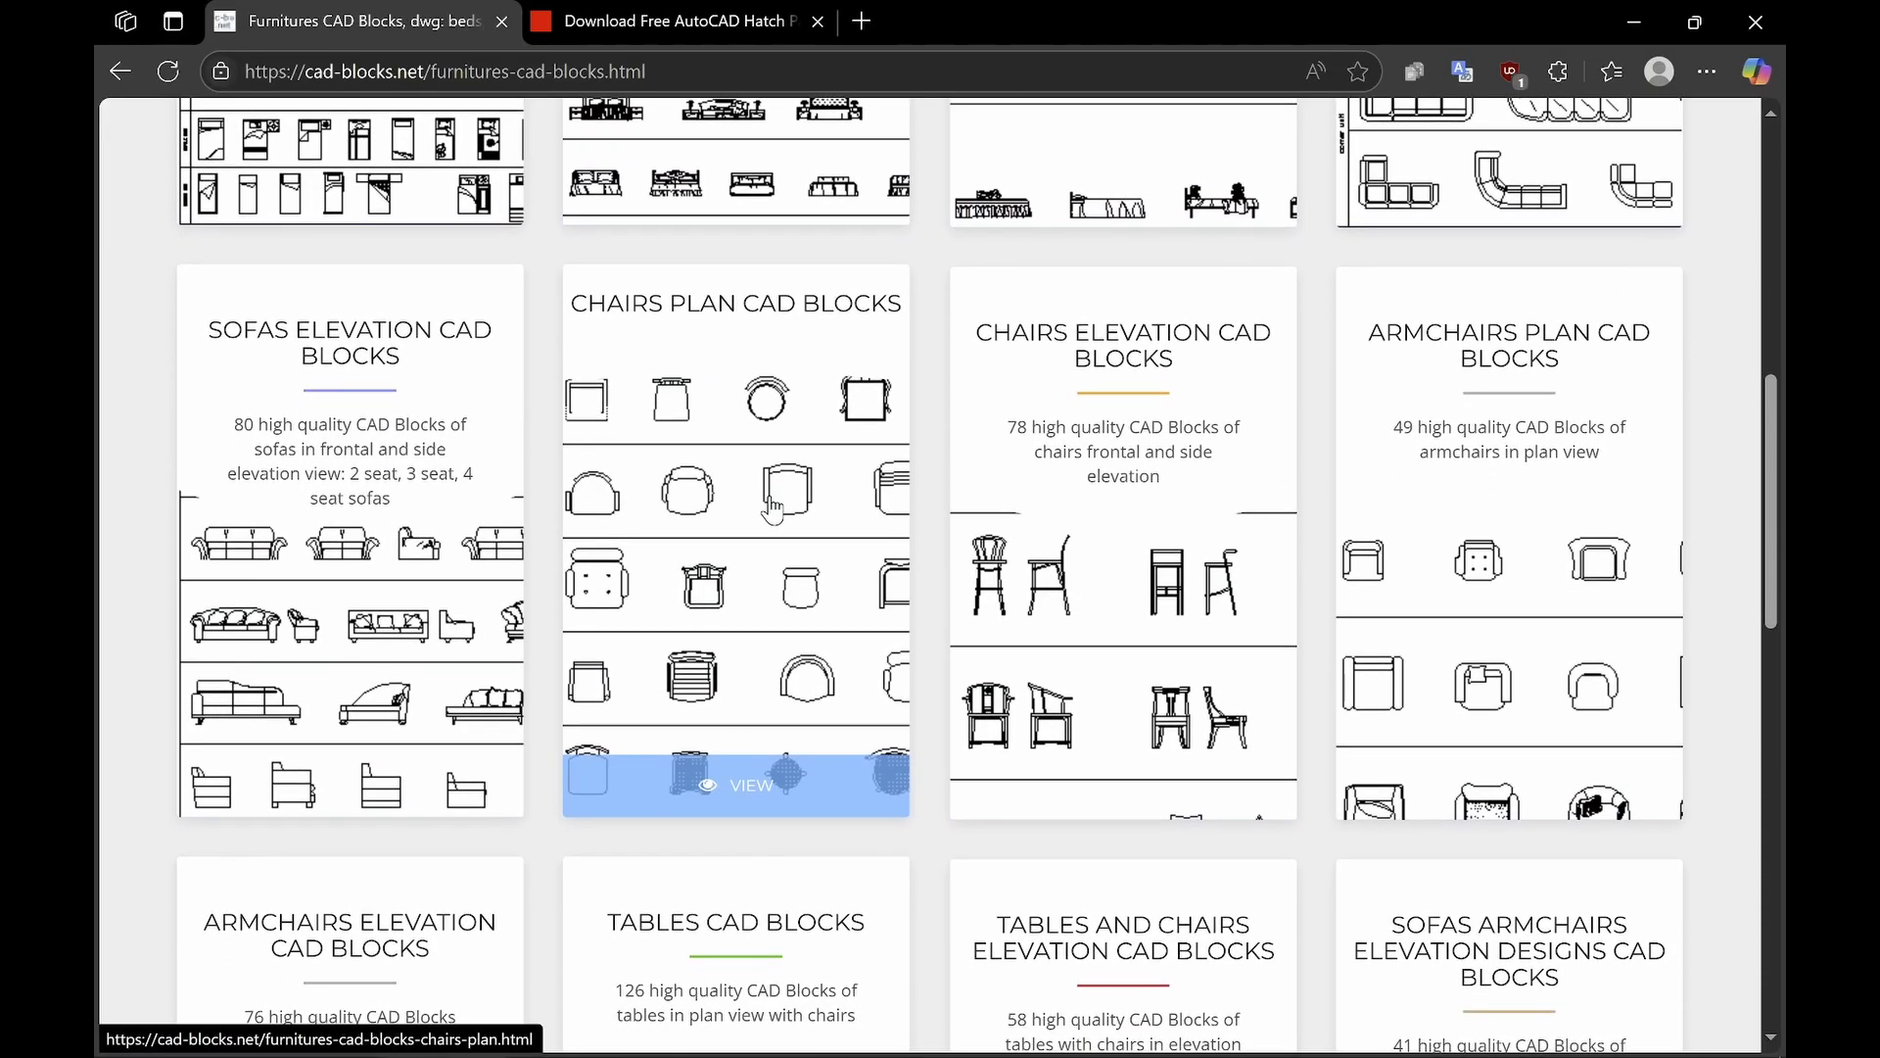
scroll(1077, 490, down, 2)
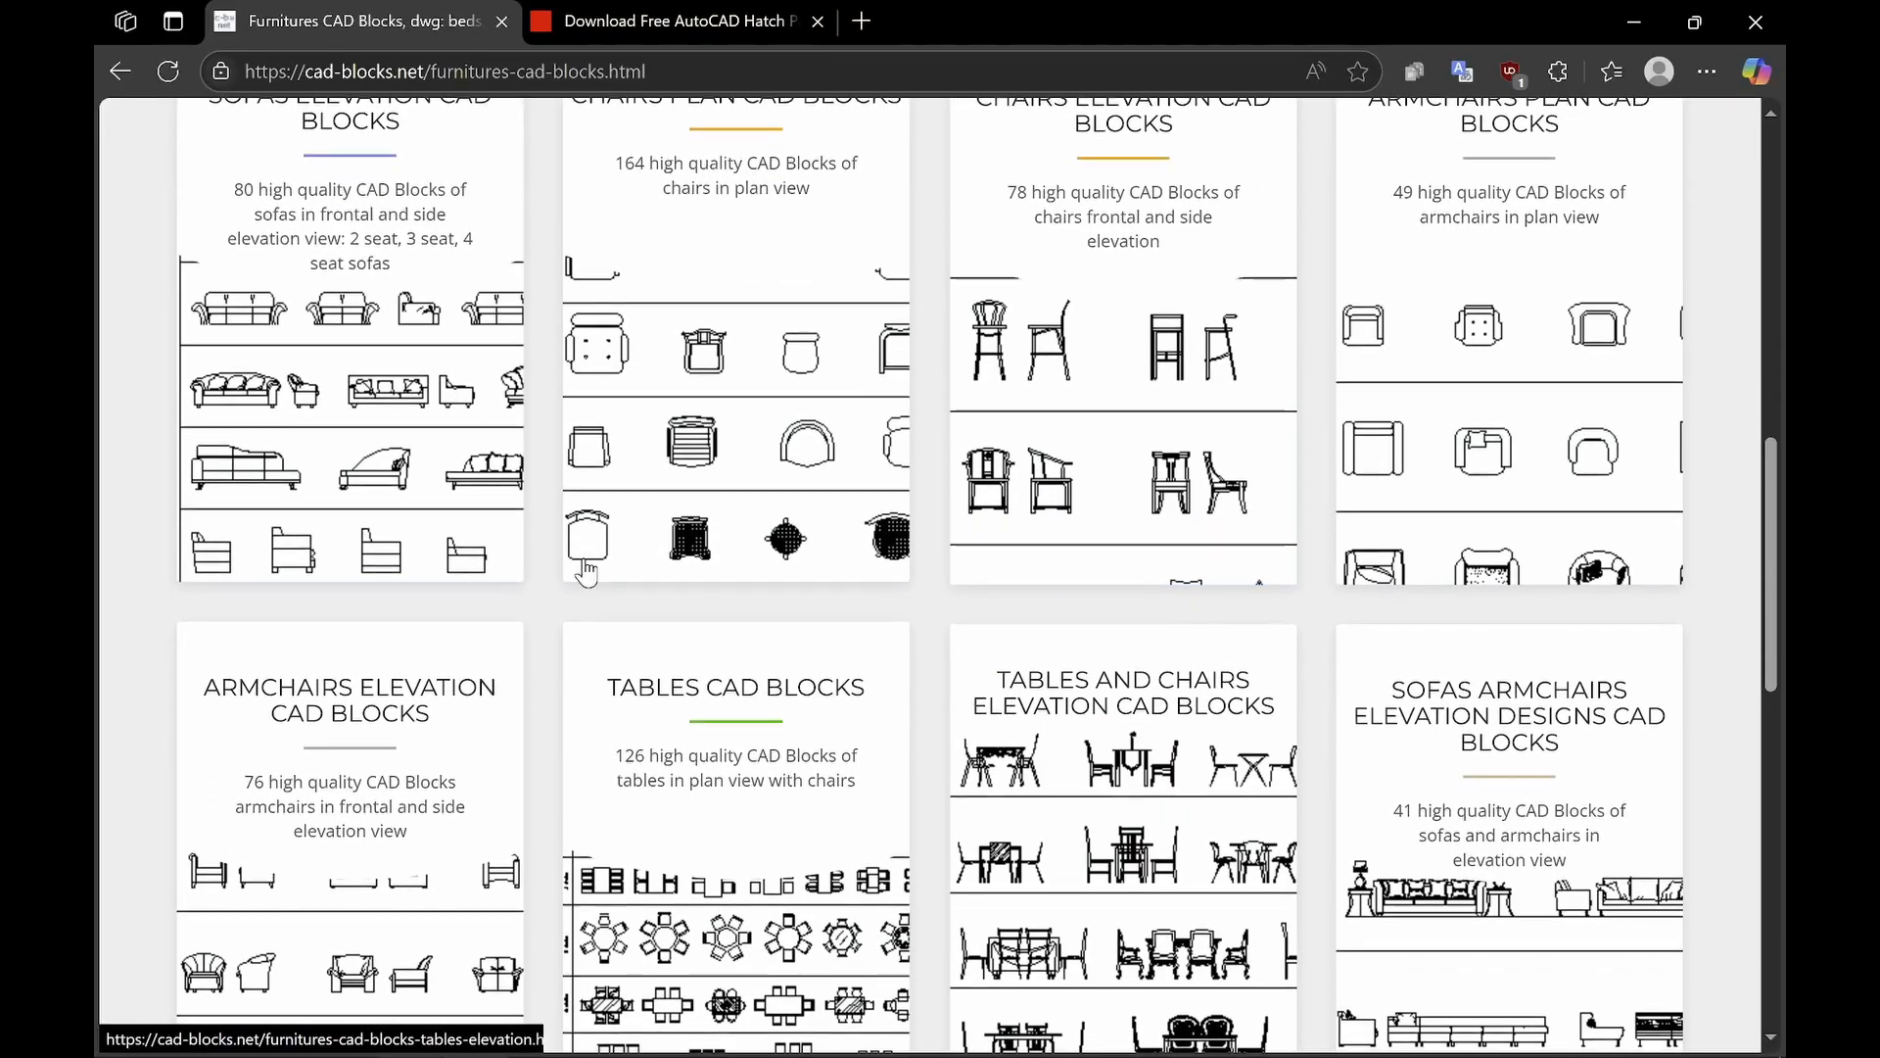
scroll(744, 548, up, 6)
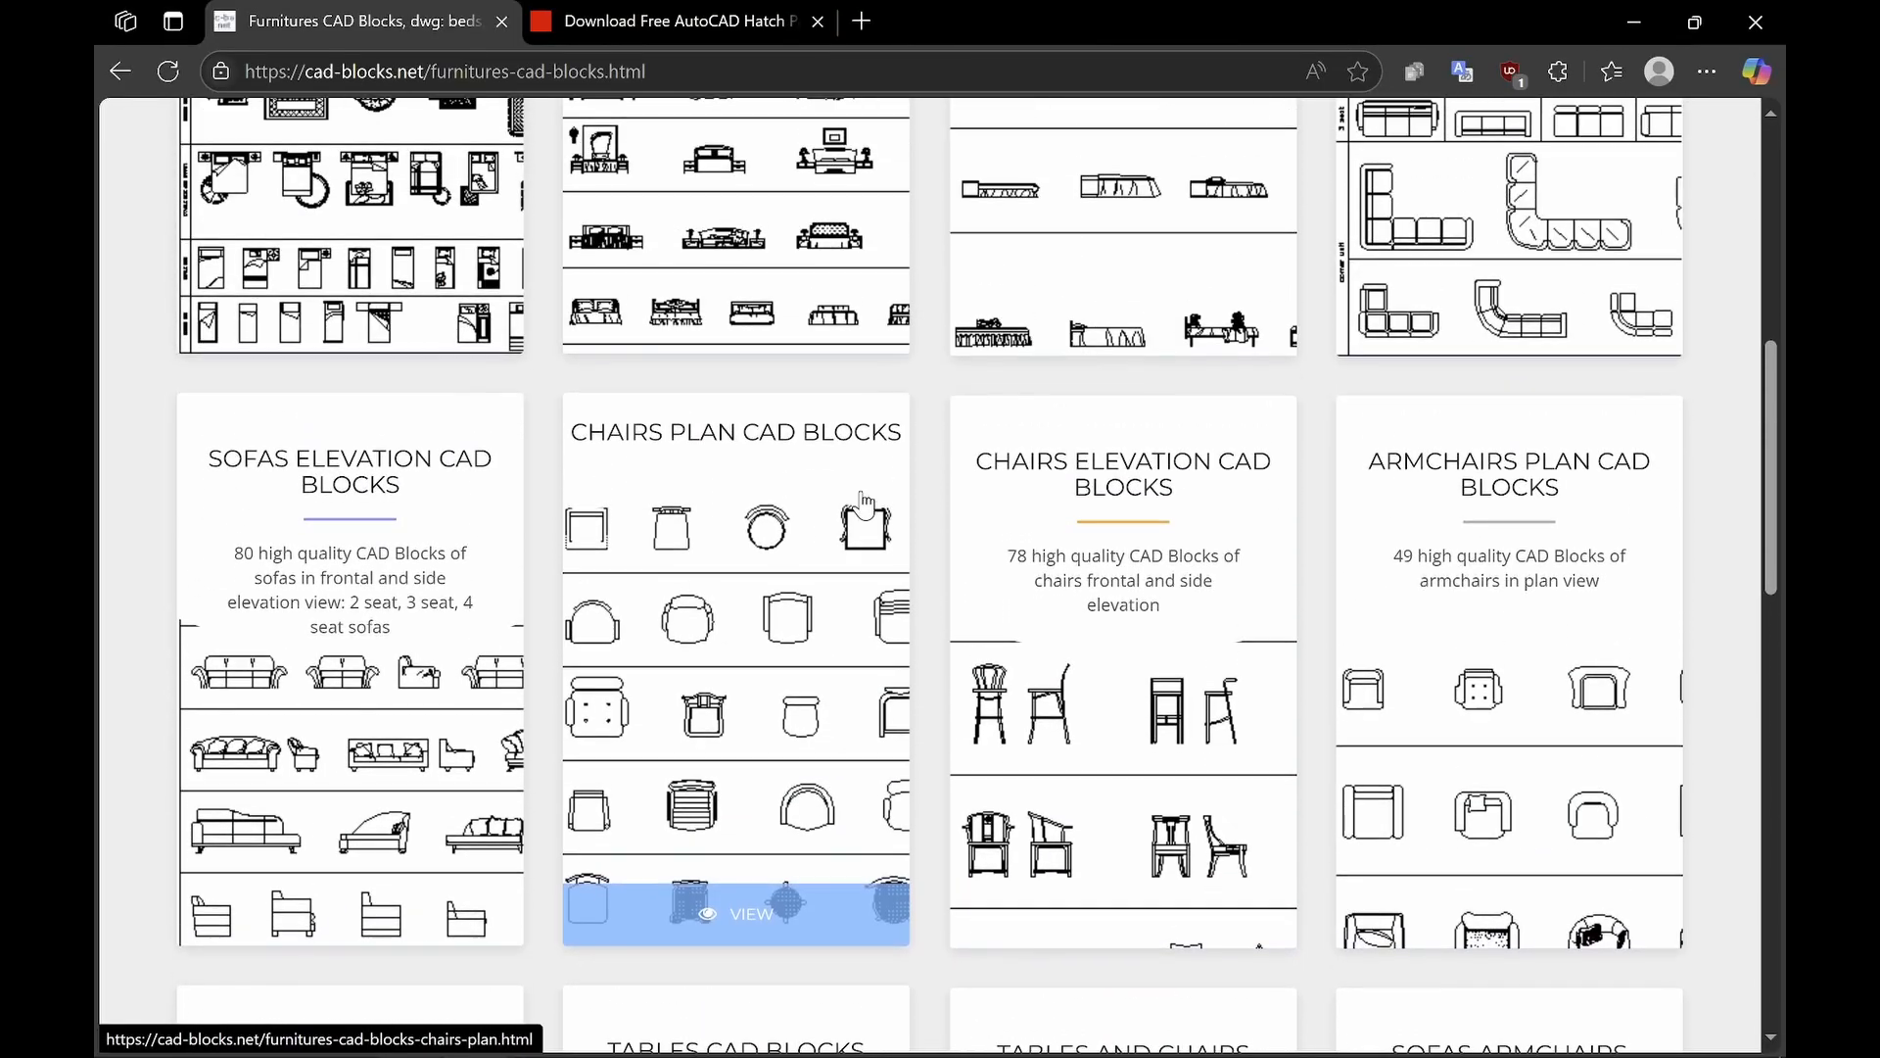
Revisit the cadhatch.com download page and return to the start of the furniture blocks page.
click(746, 19)
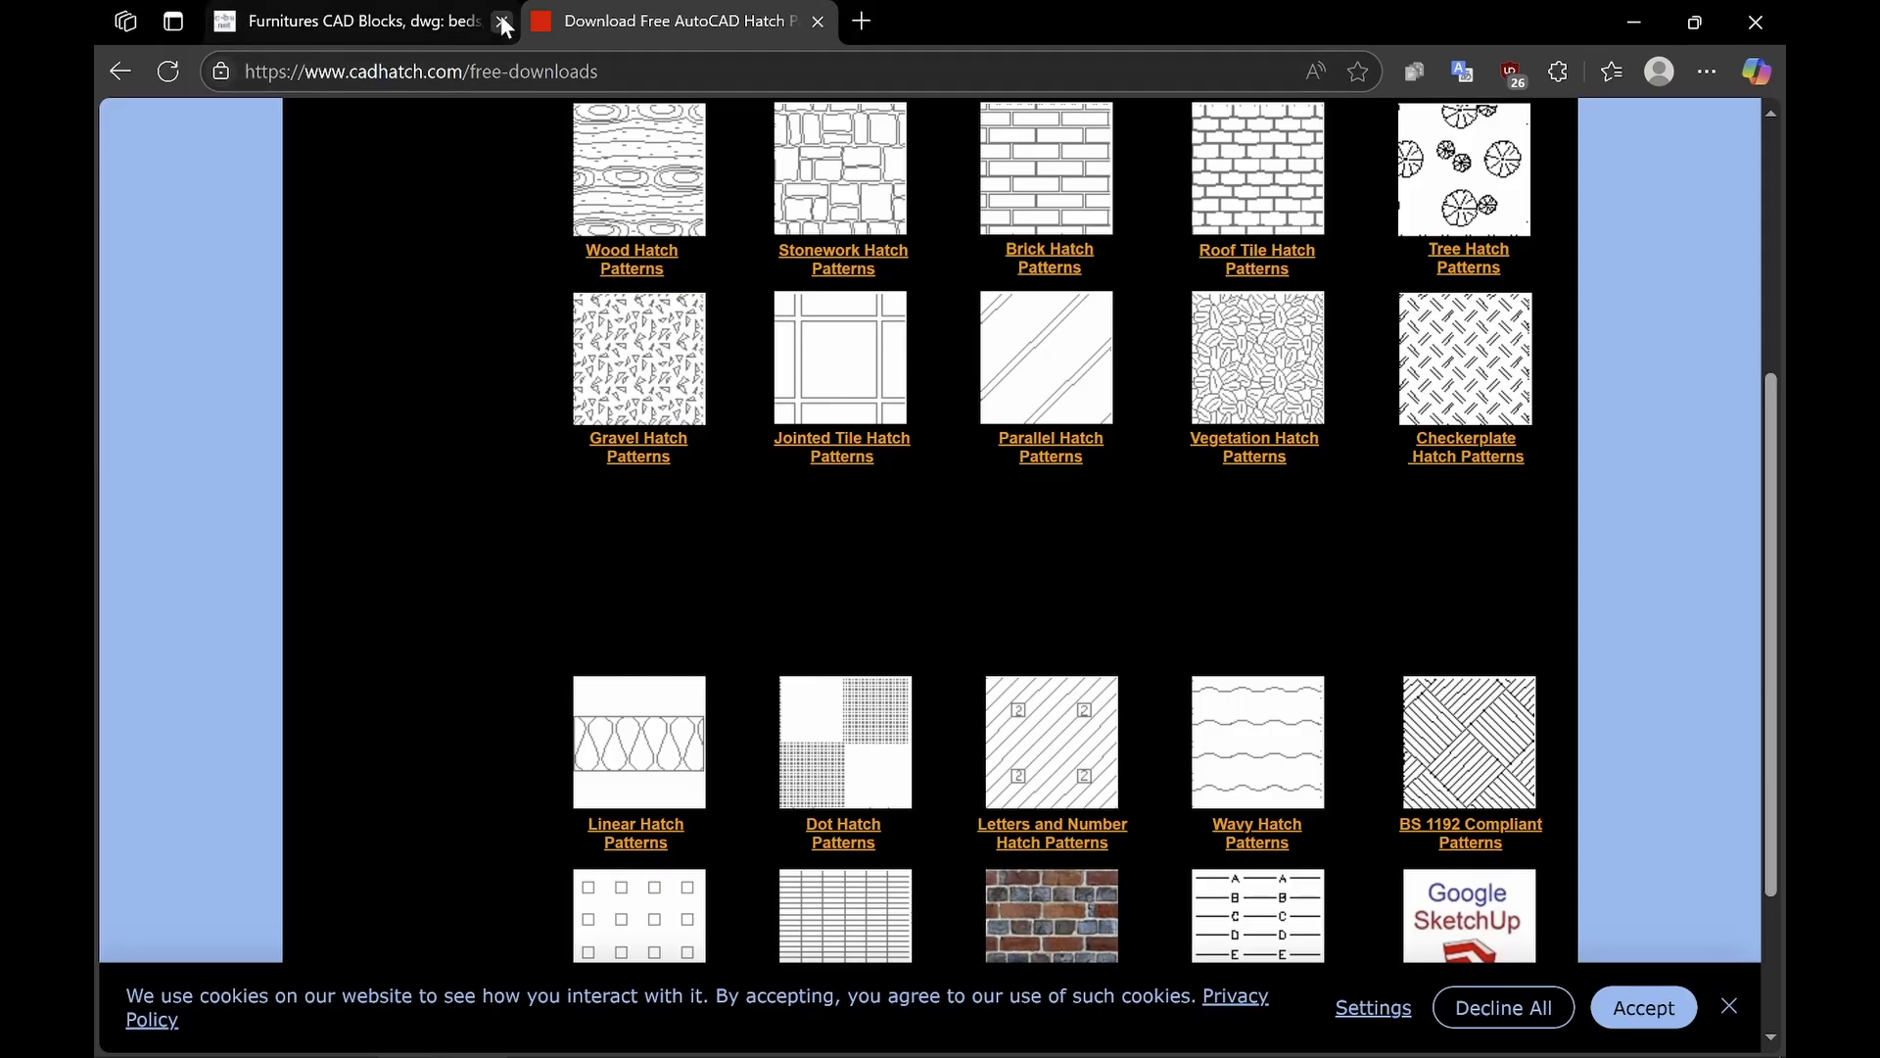
click(439, 24)
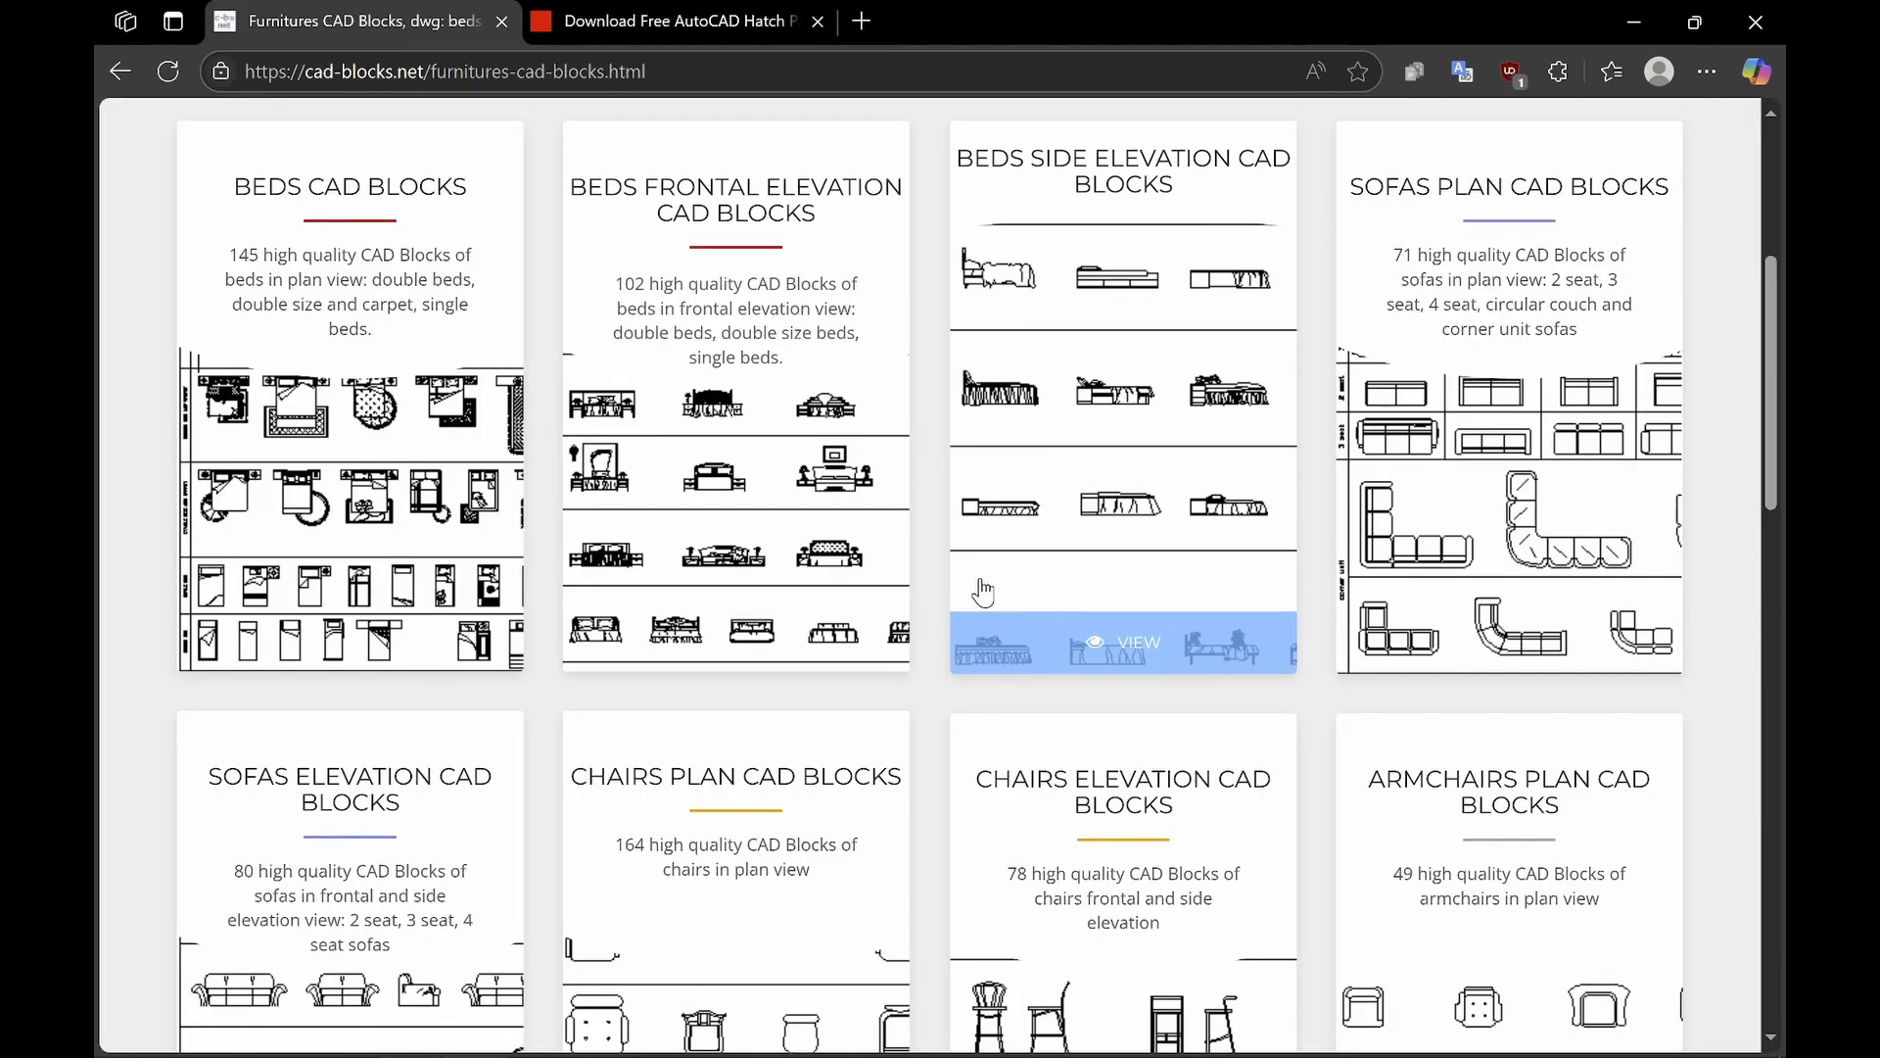
scroll(684, 302, up, 5)
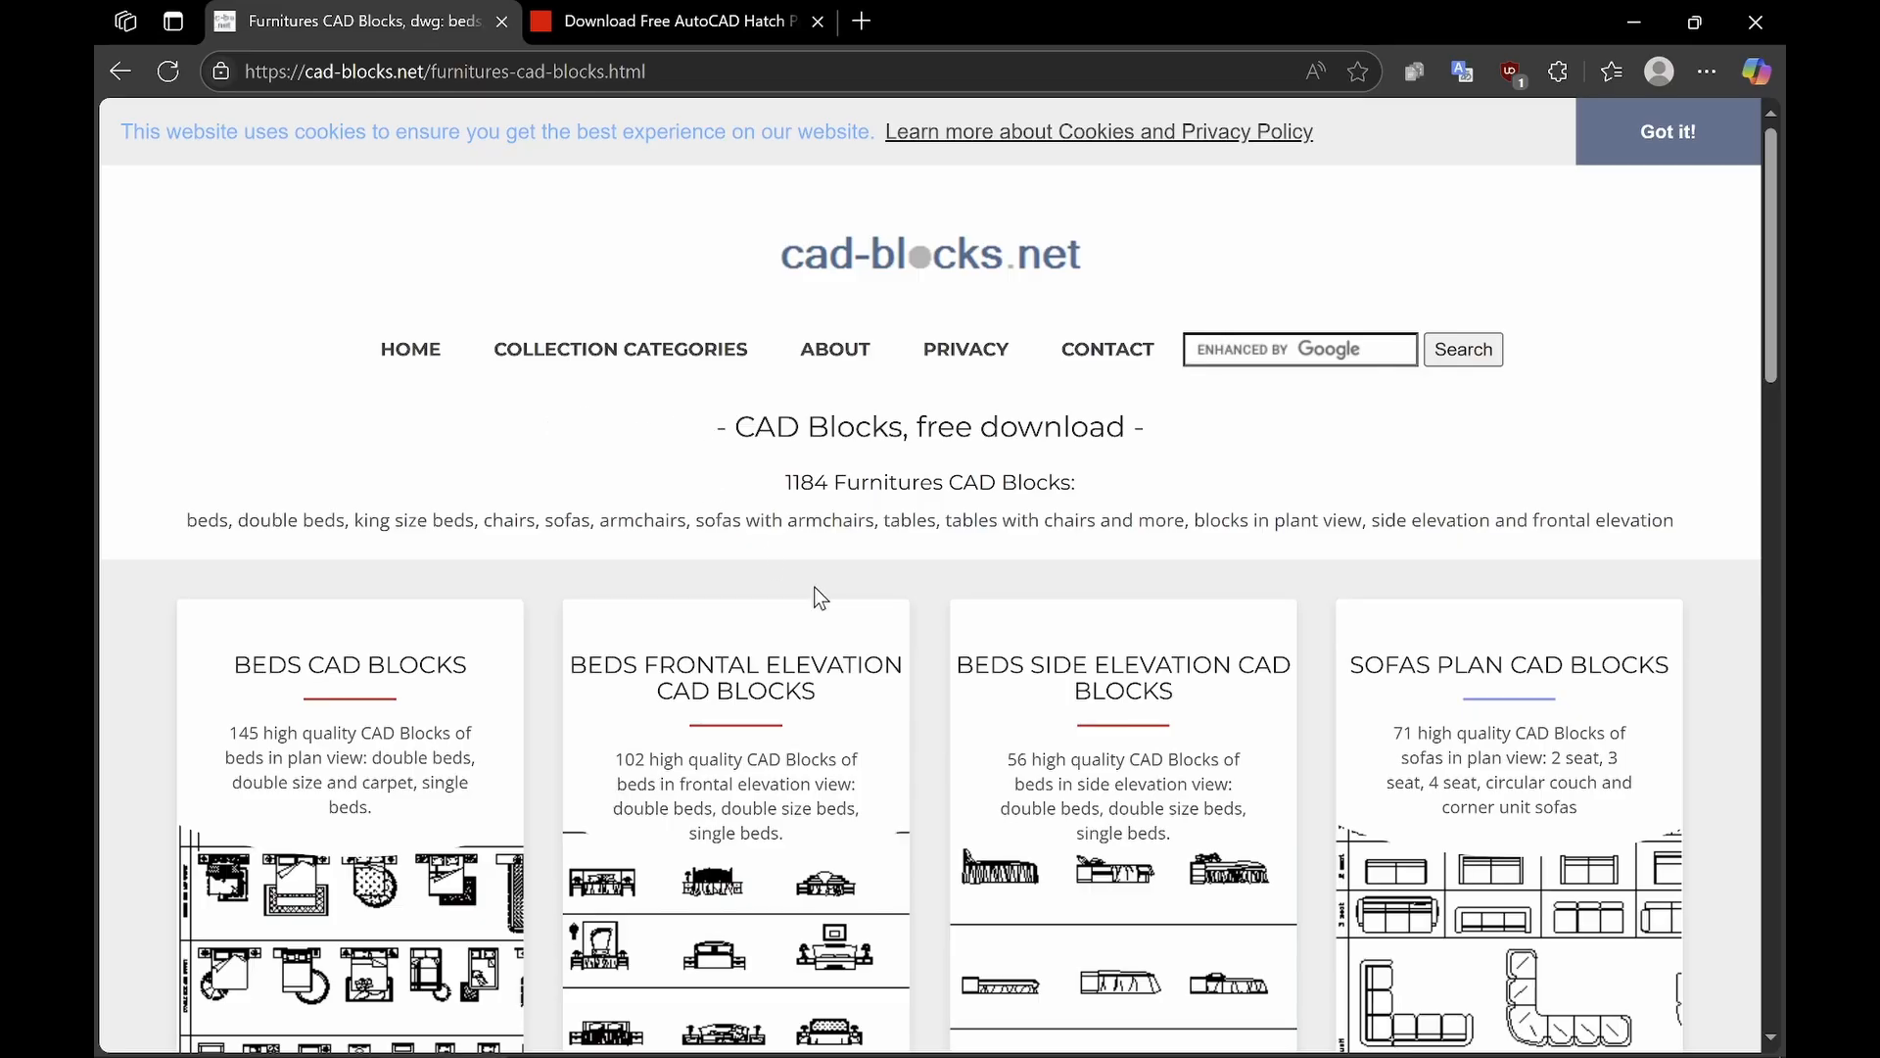
Switch back to Rhino, check the hatch pattern import option and close the options without applying changes.
click(1643, 25)
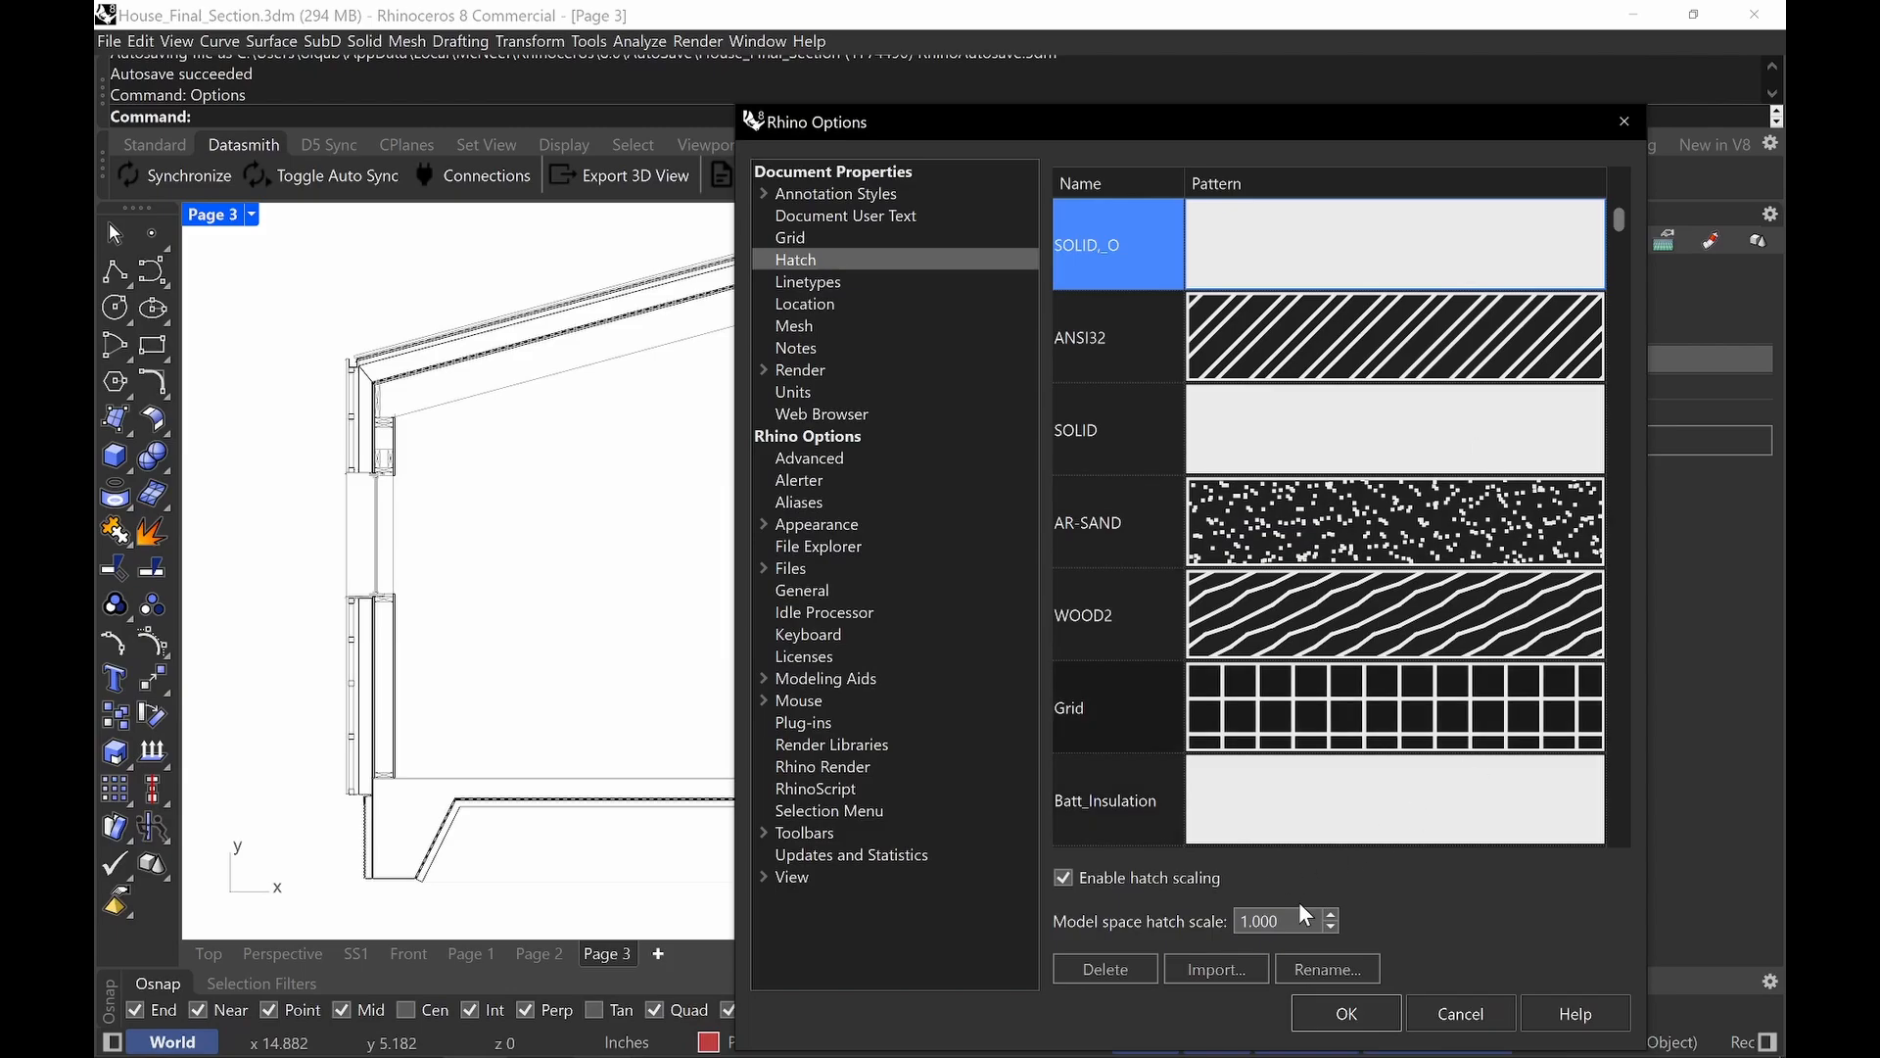
click(1236, 974)
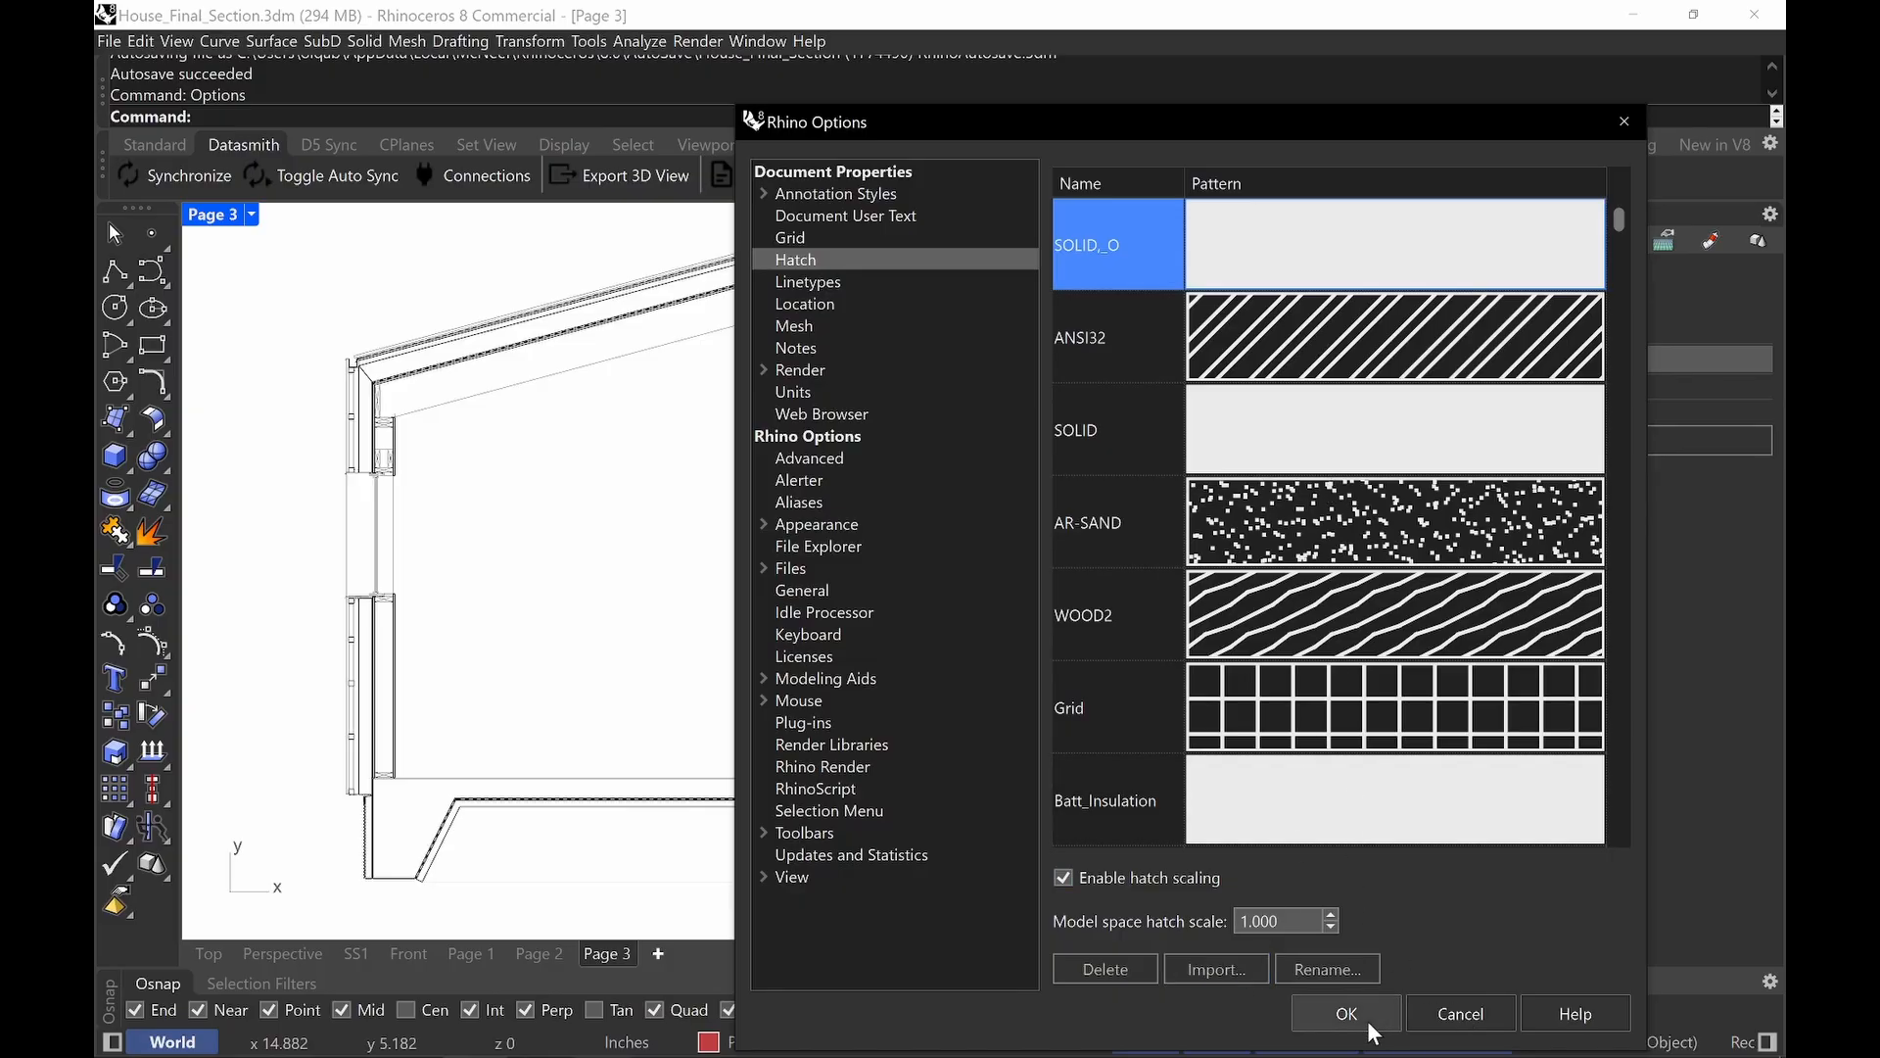
click(1453, 1015)
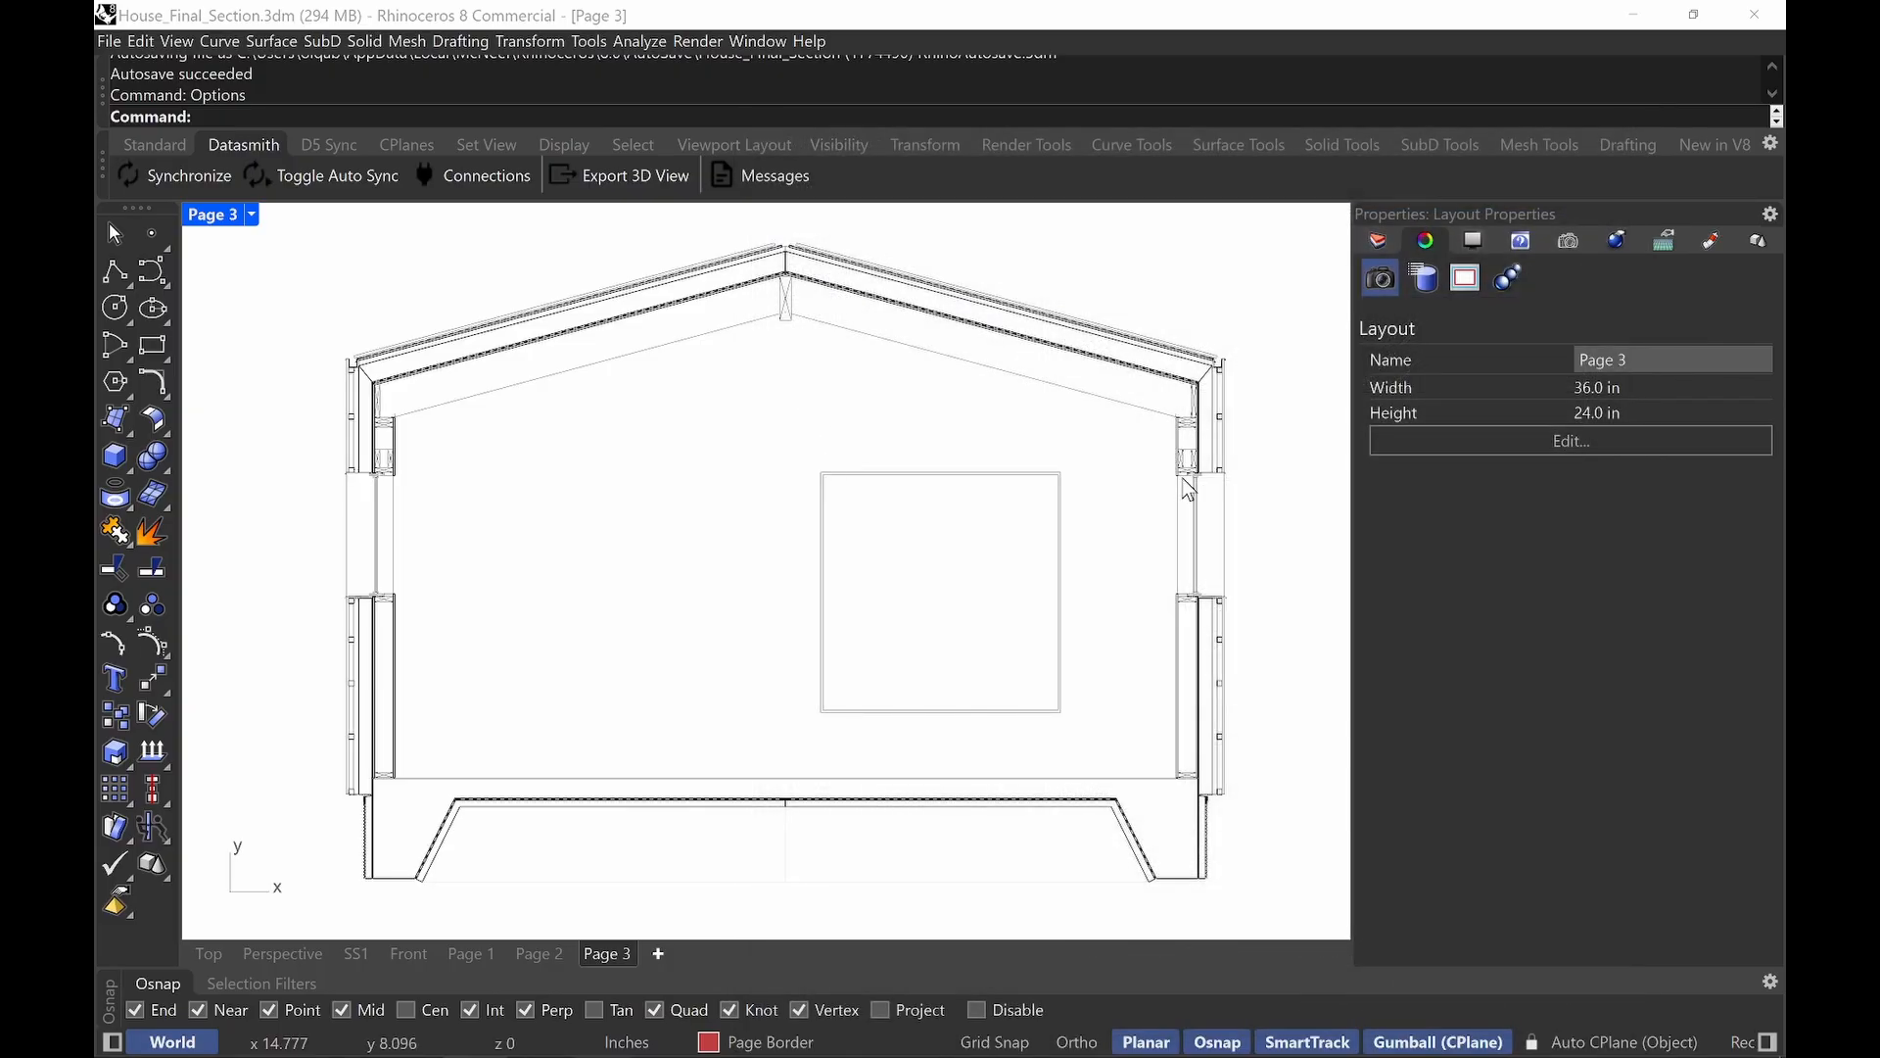
right_drag(1190, 557, 951, 509)
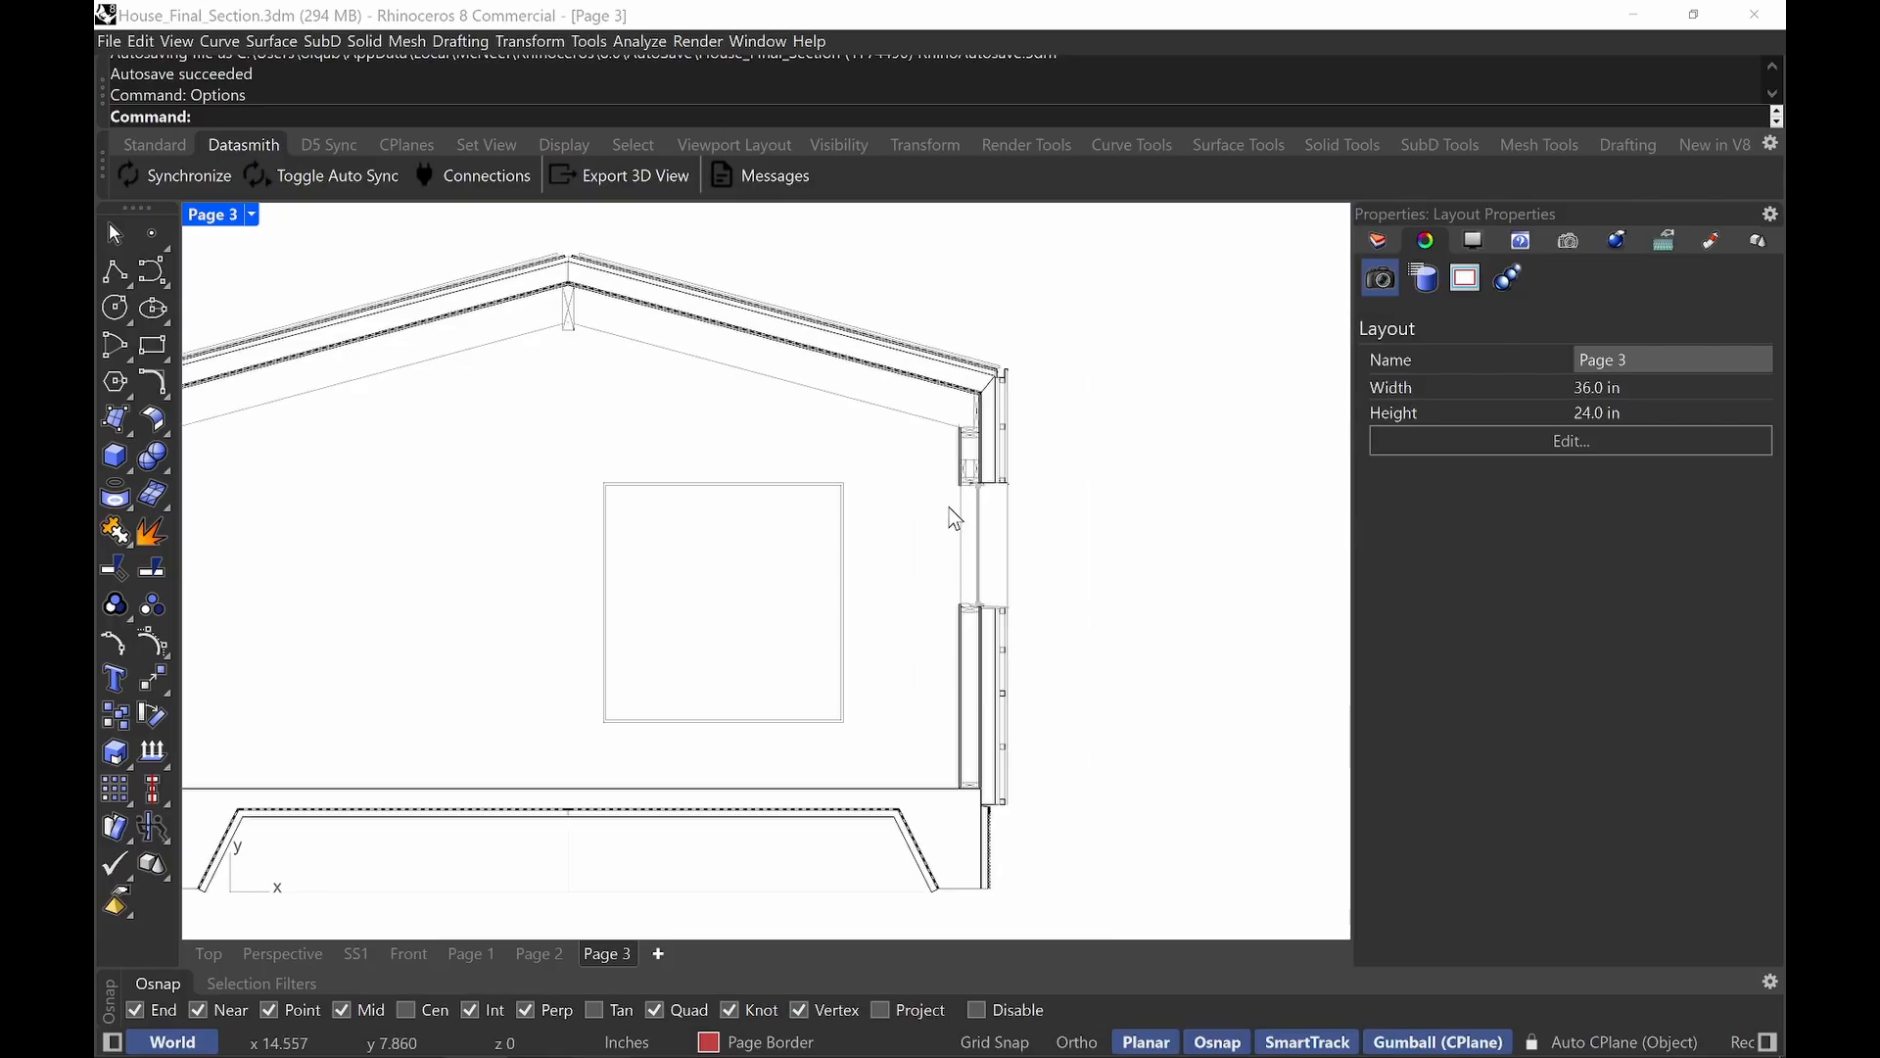
right_drag(1104, 579, 1121, 549)
right_drag(1018, 452, 1059, 514)
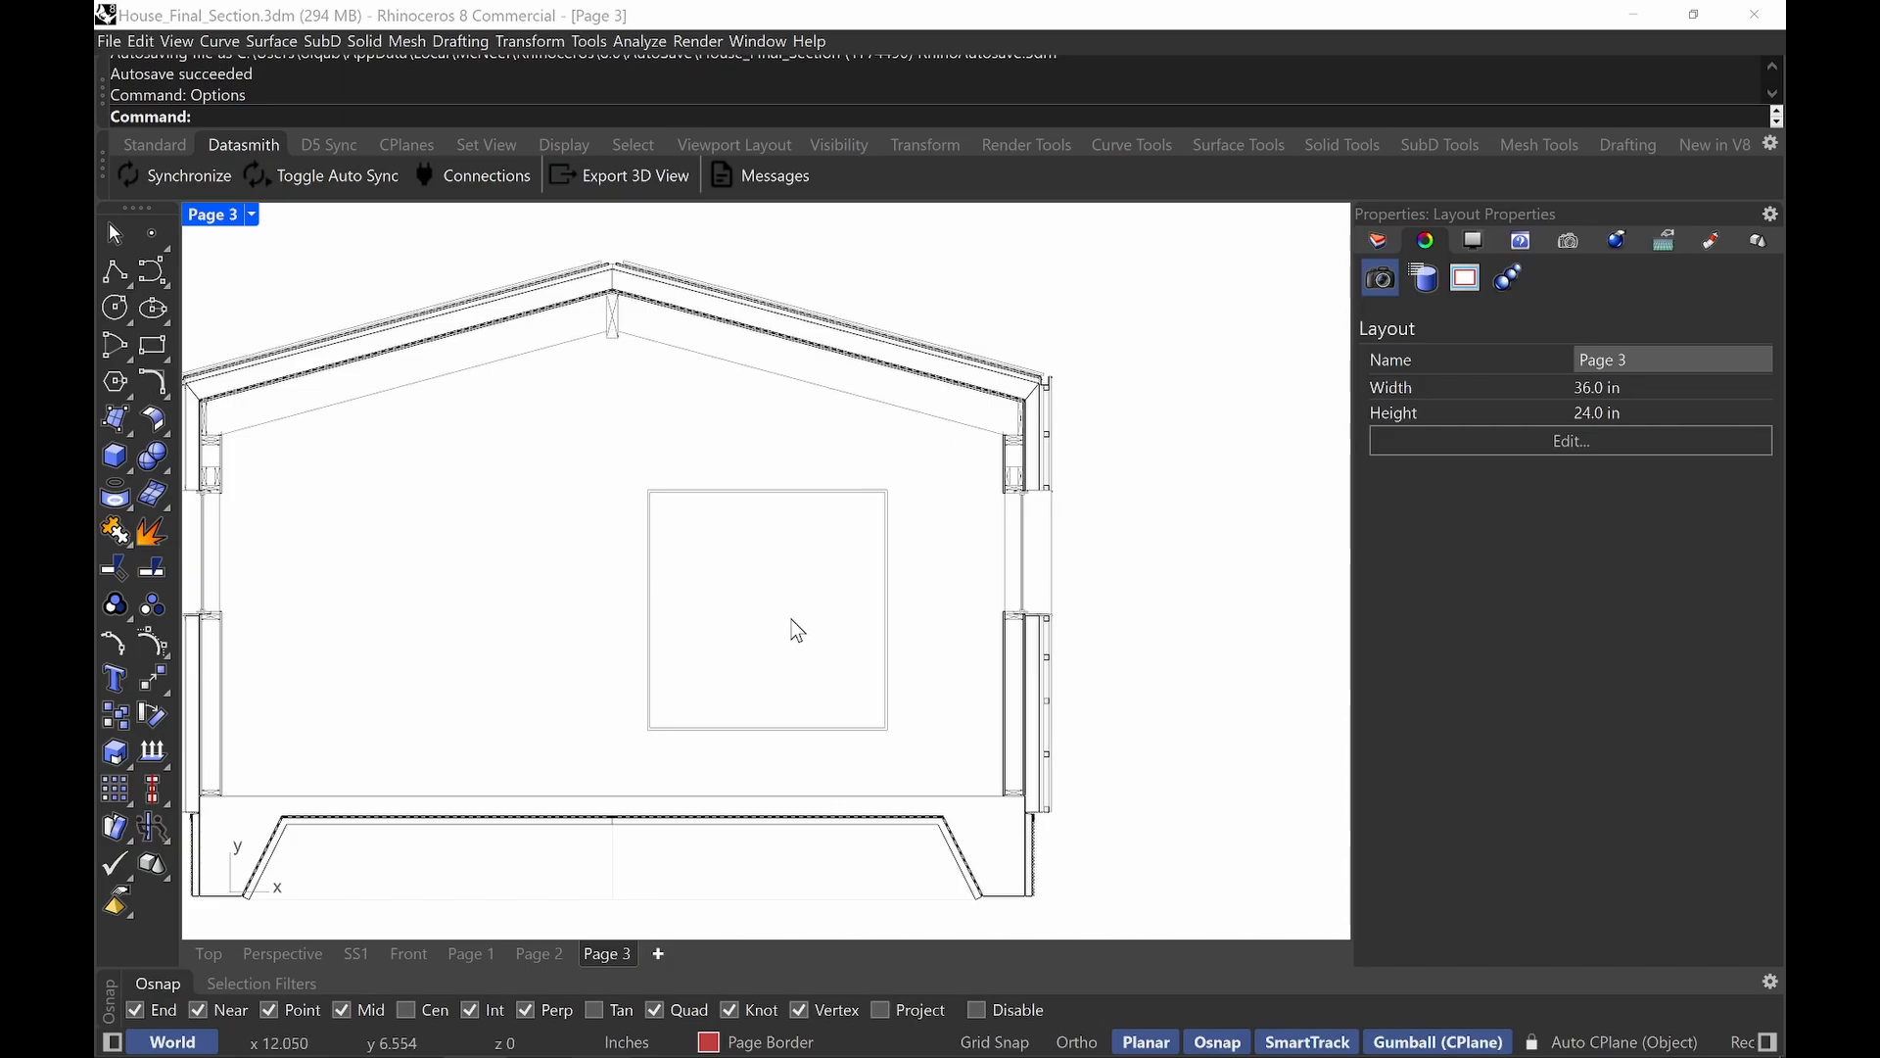
double_click(1106, 597)
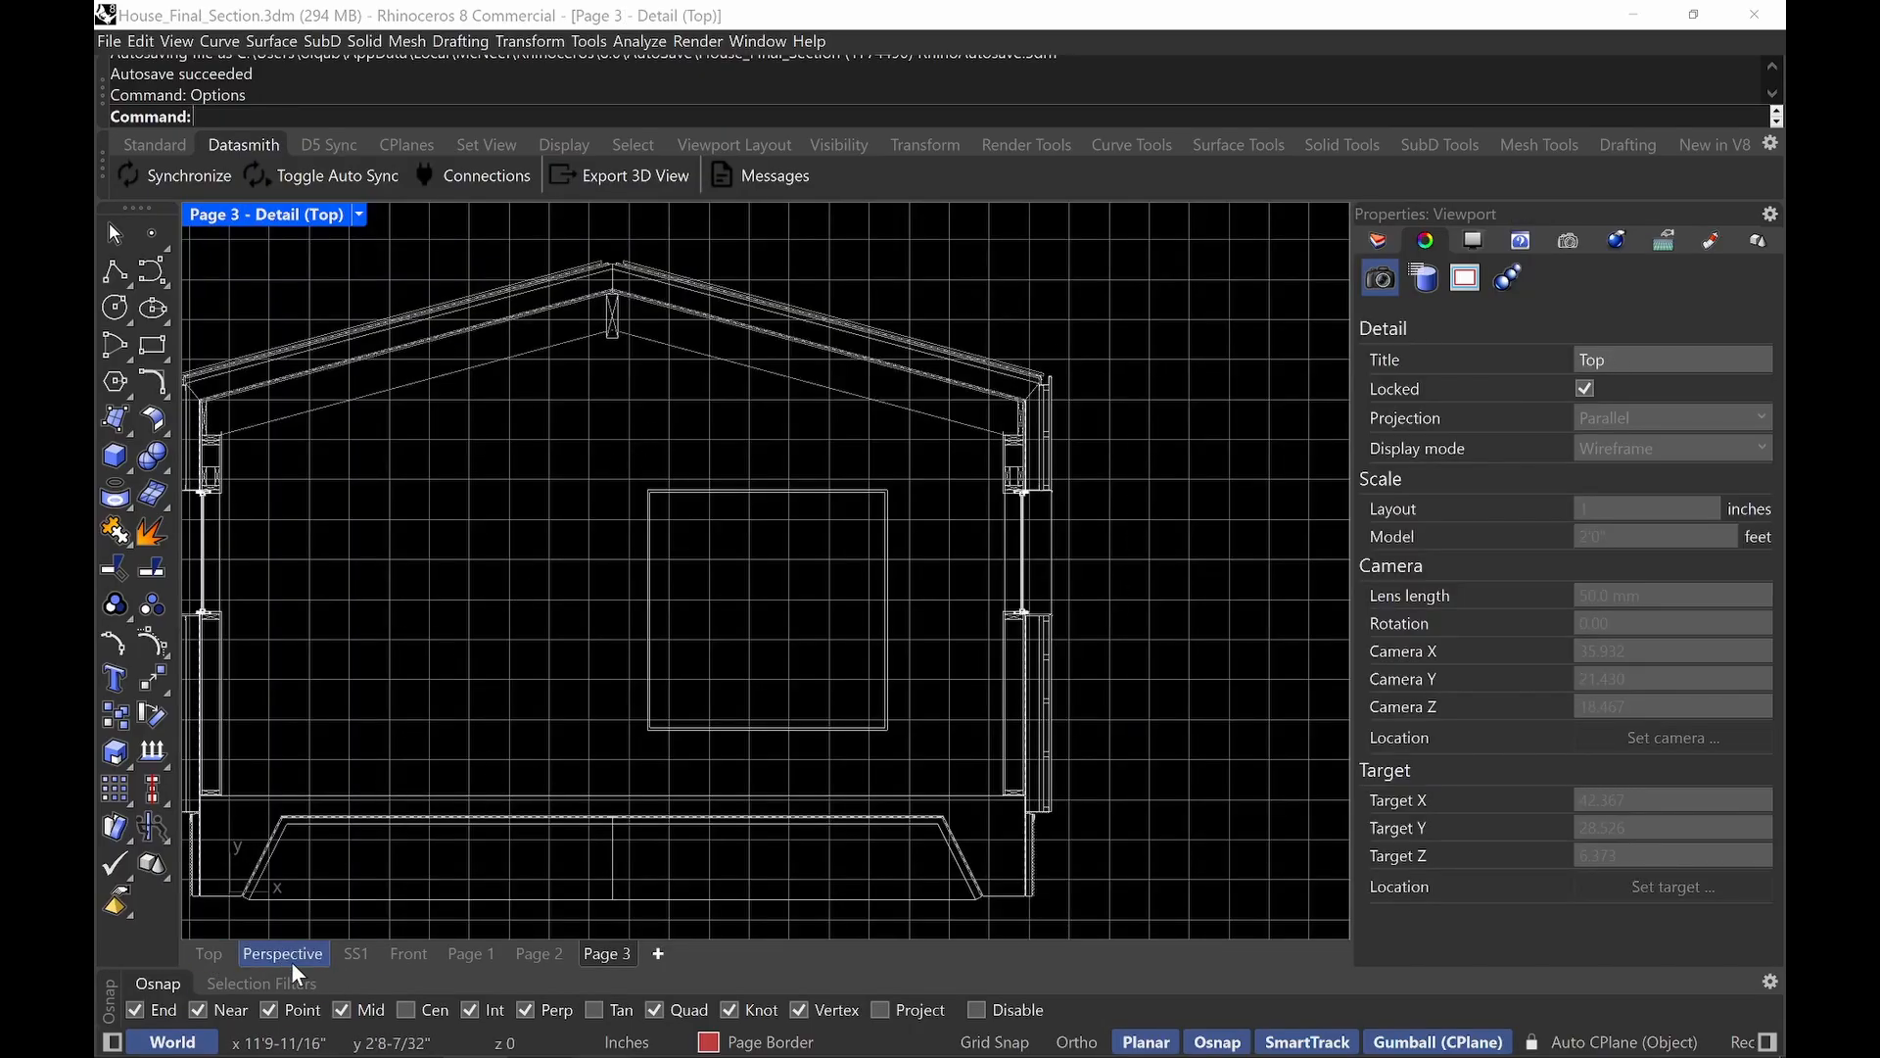
double_click(1180, 678)
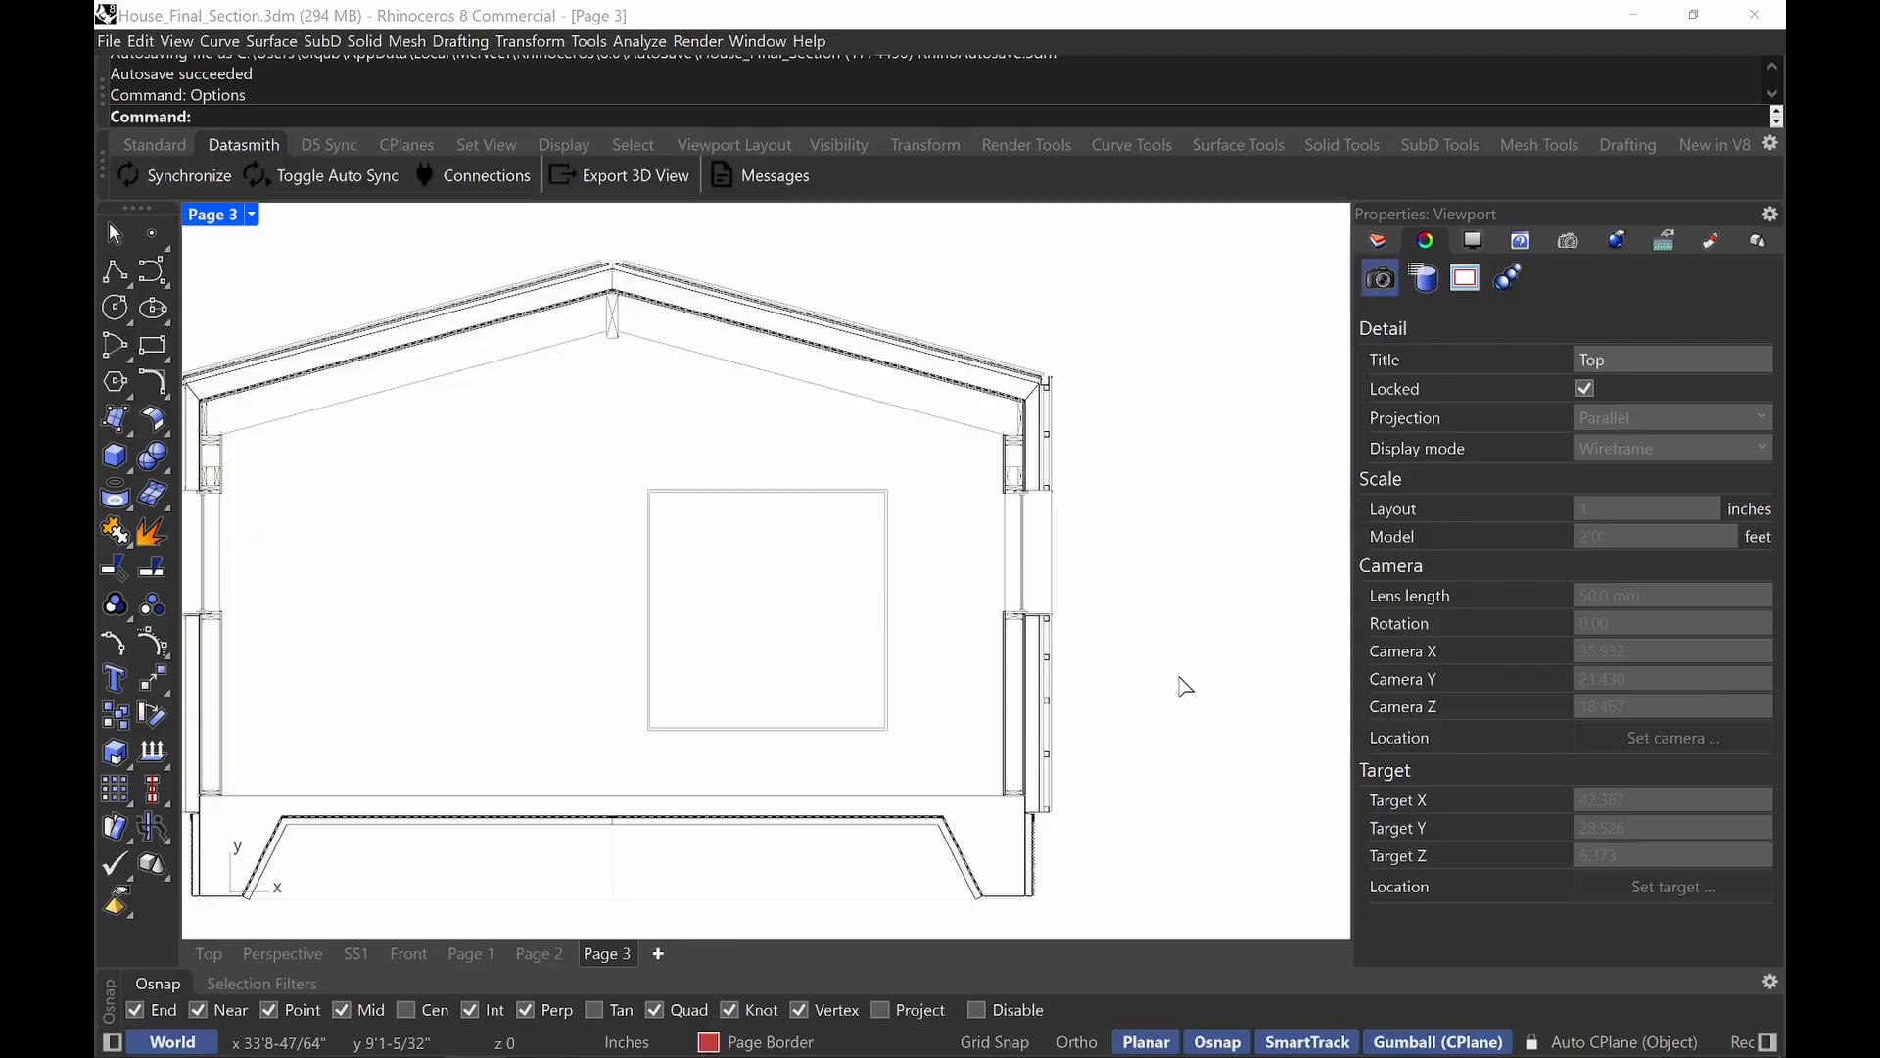
click(1163, 638)
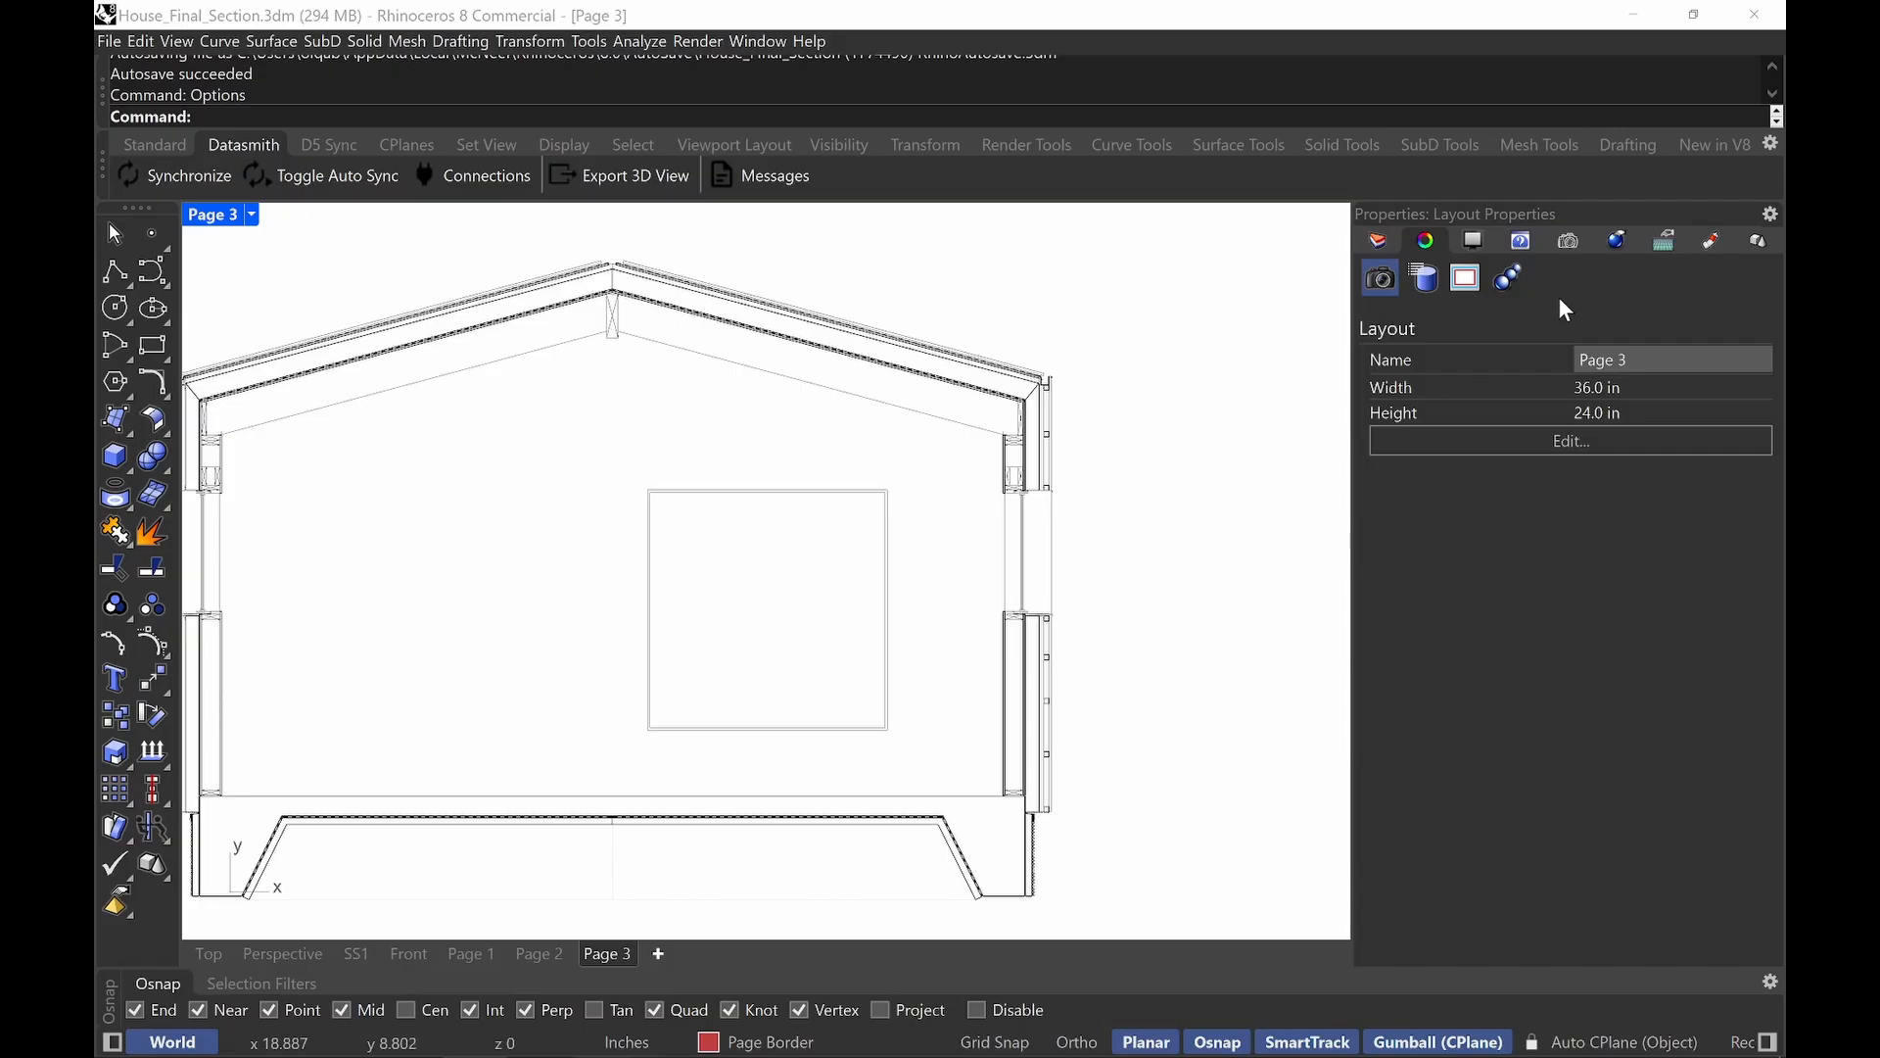
Make the Hatch layer the current layer.
click(1383, 235)
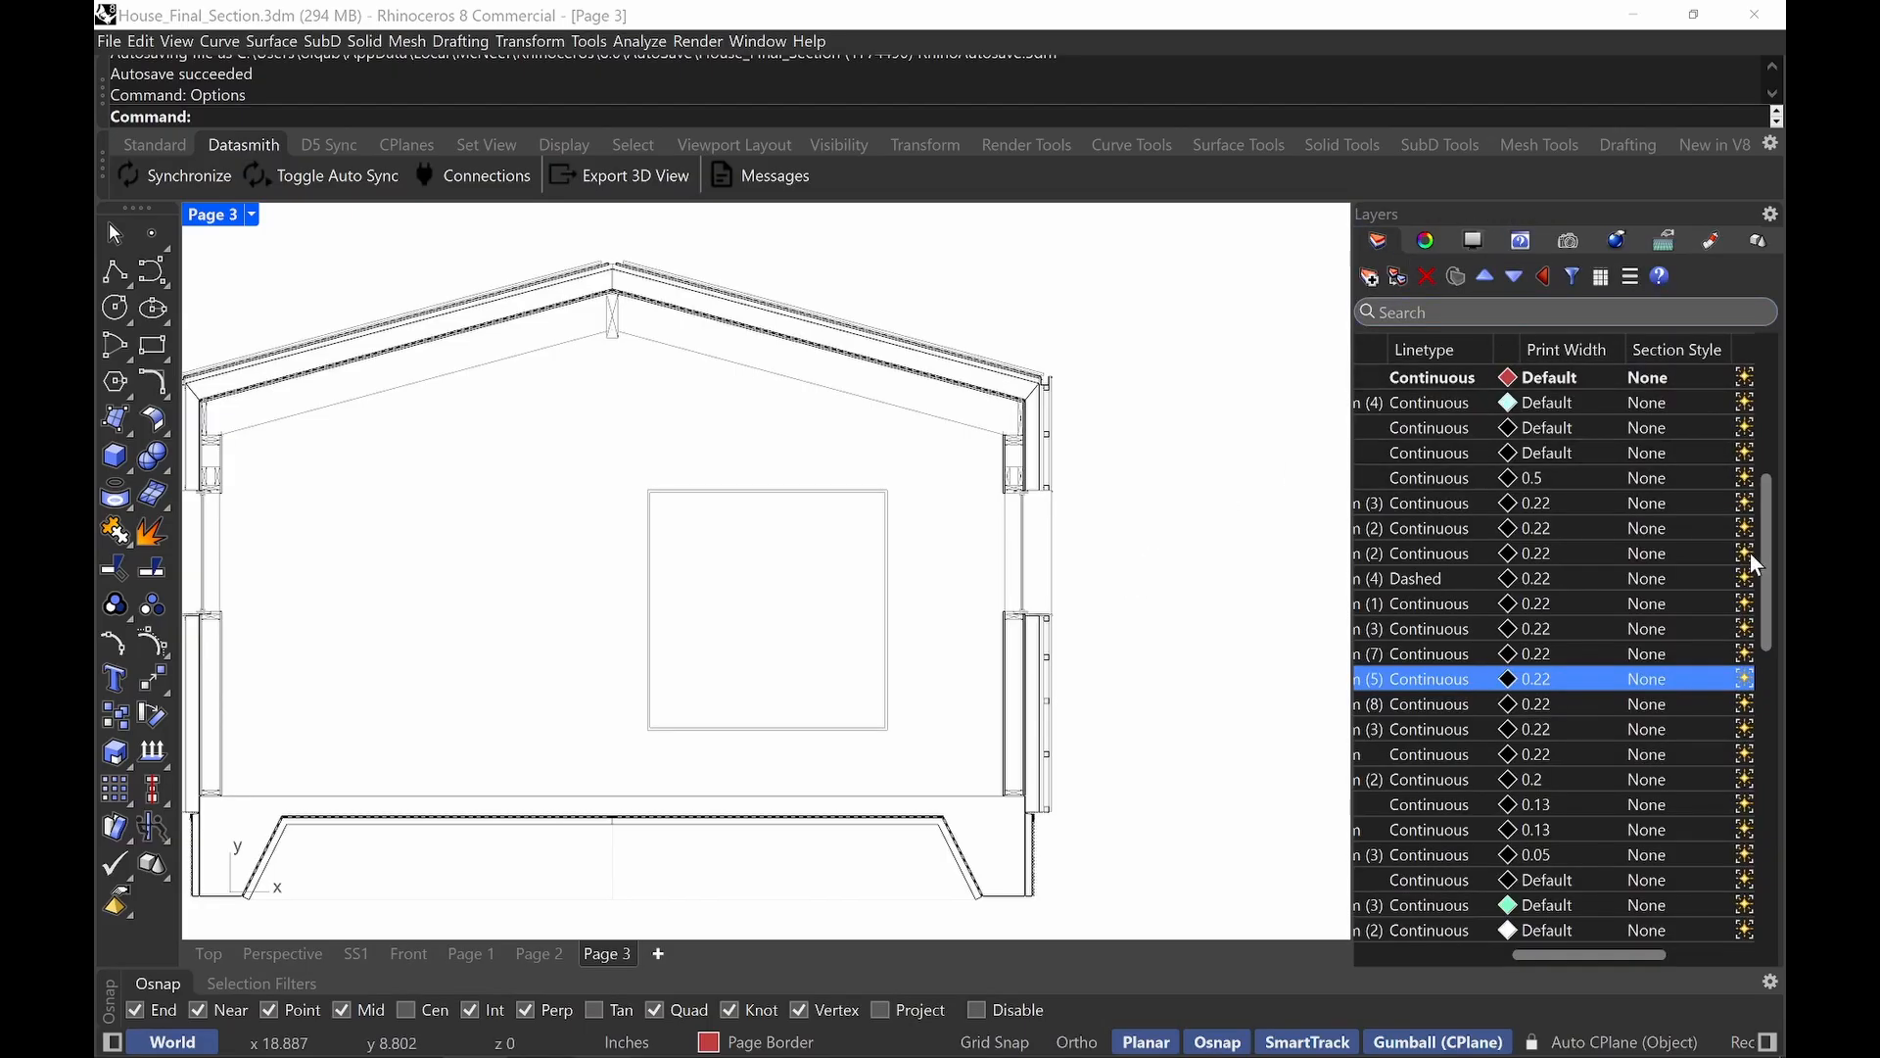
drag(1570, 957, 1425, 949)
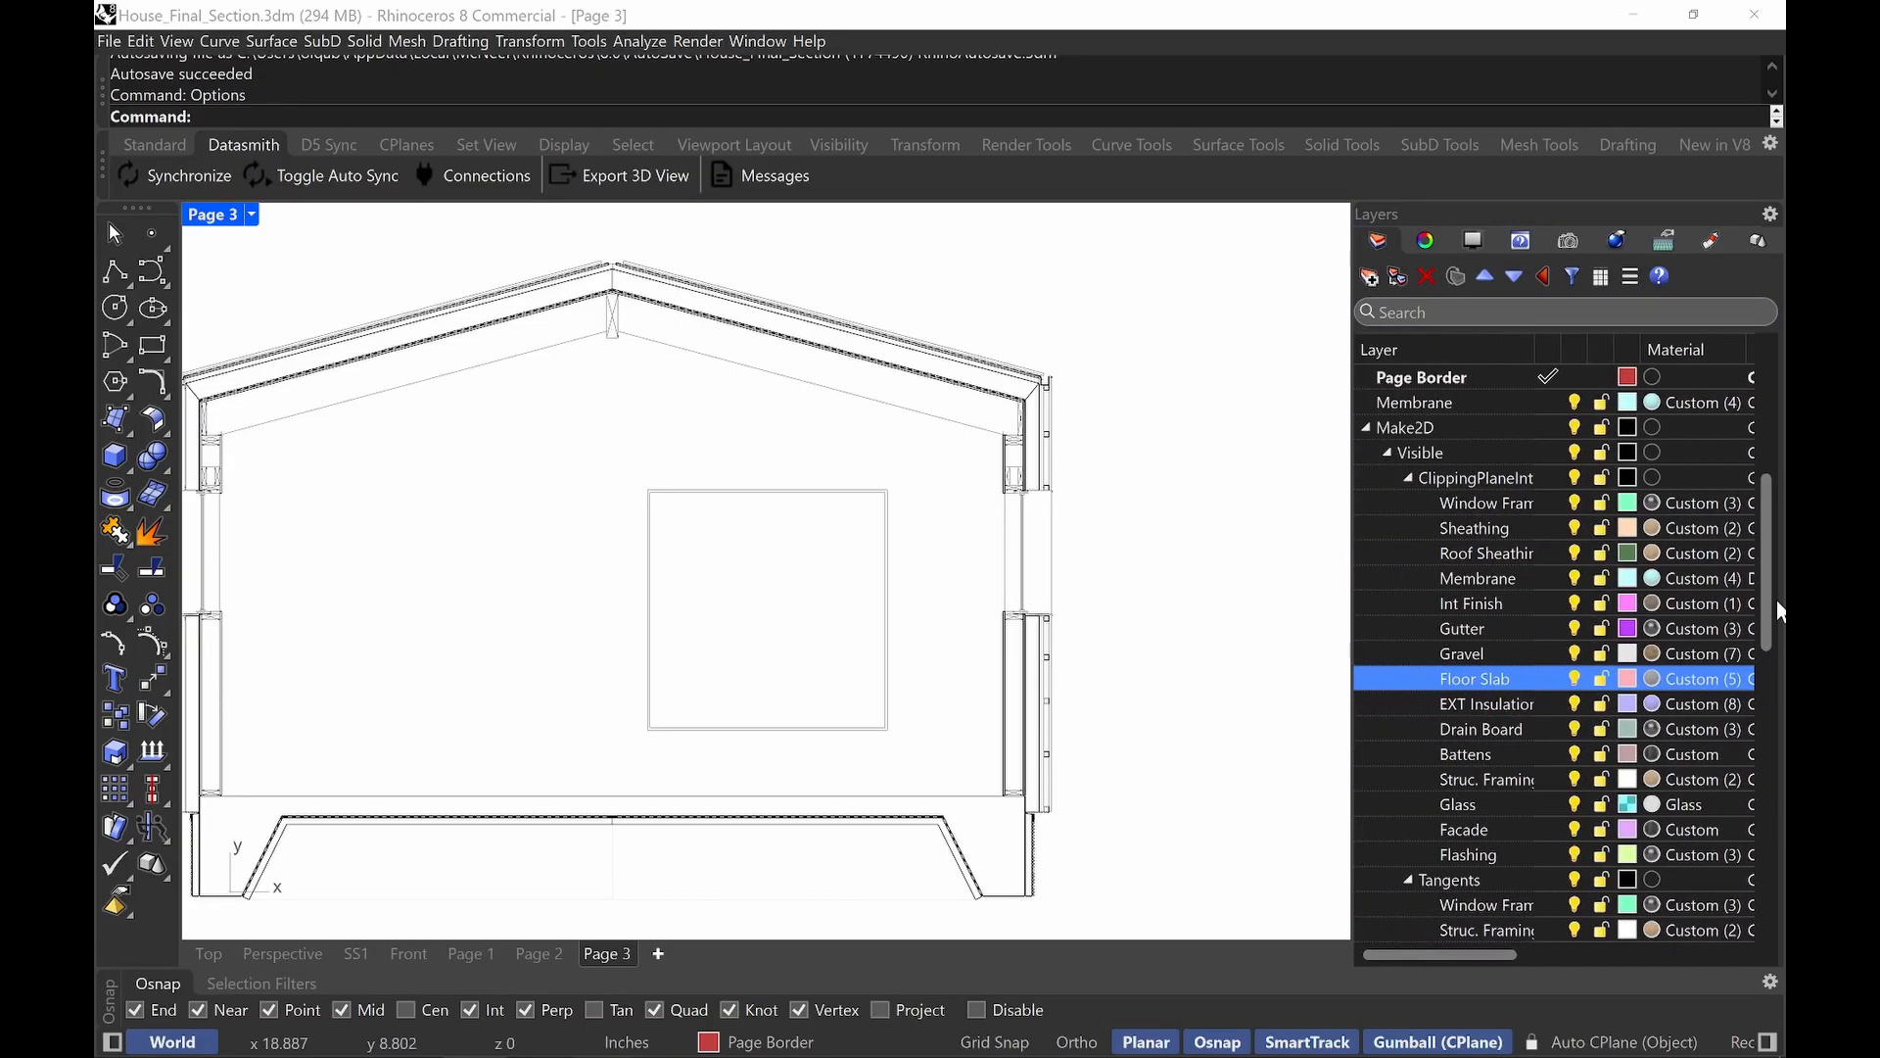
scroll(1136, 604, down, 1)
right_drag(1136, 605, 1115, 595)
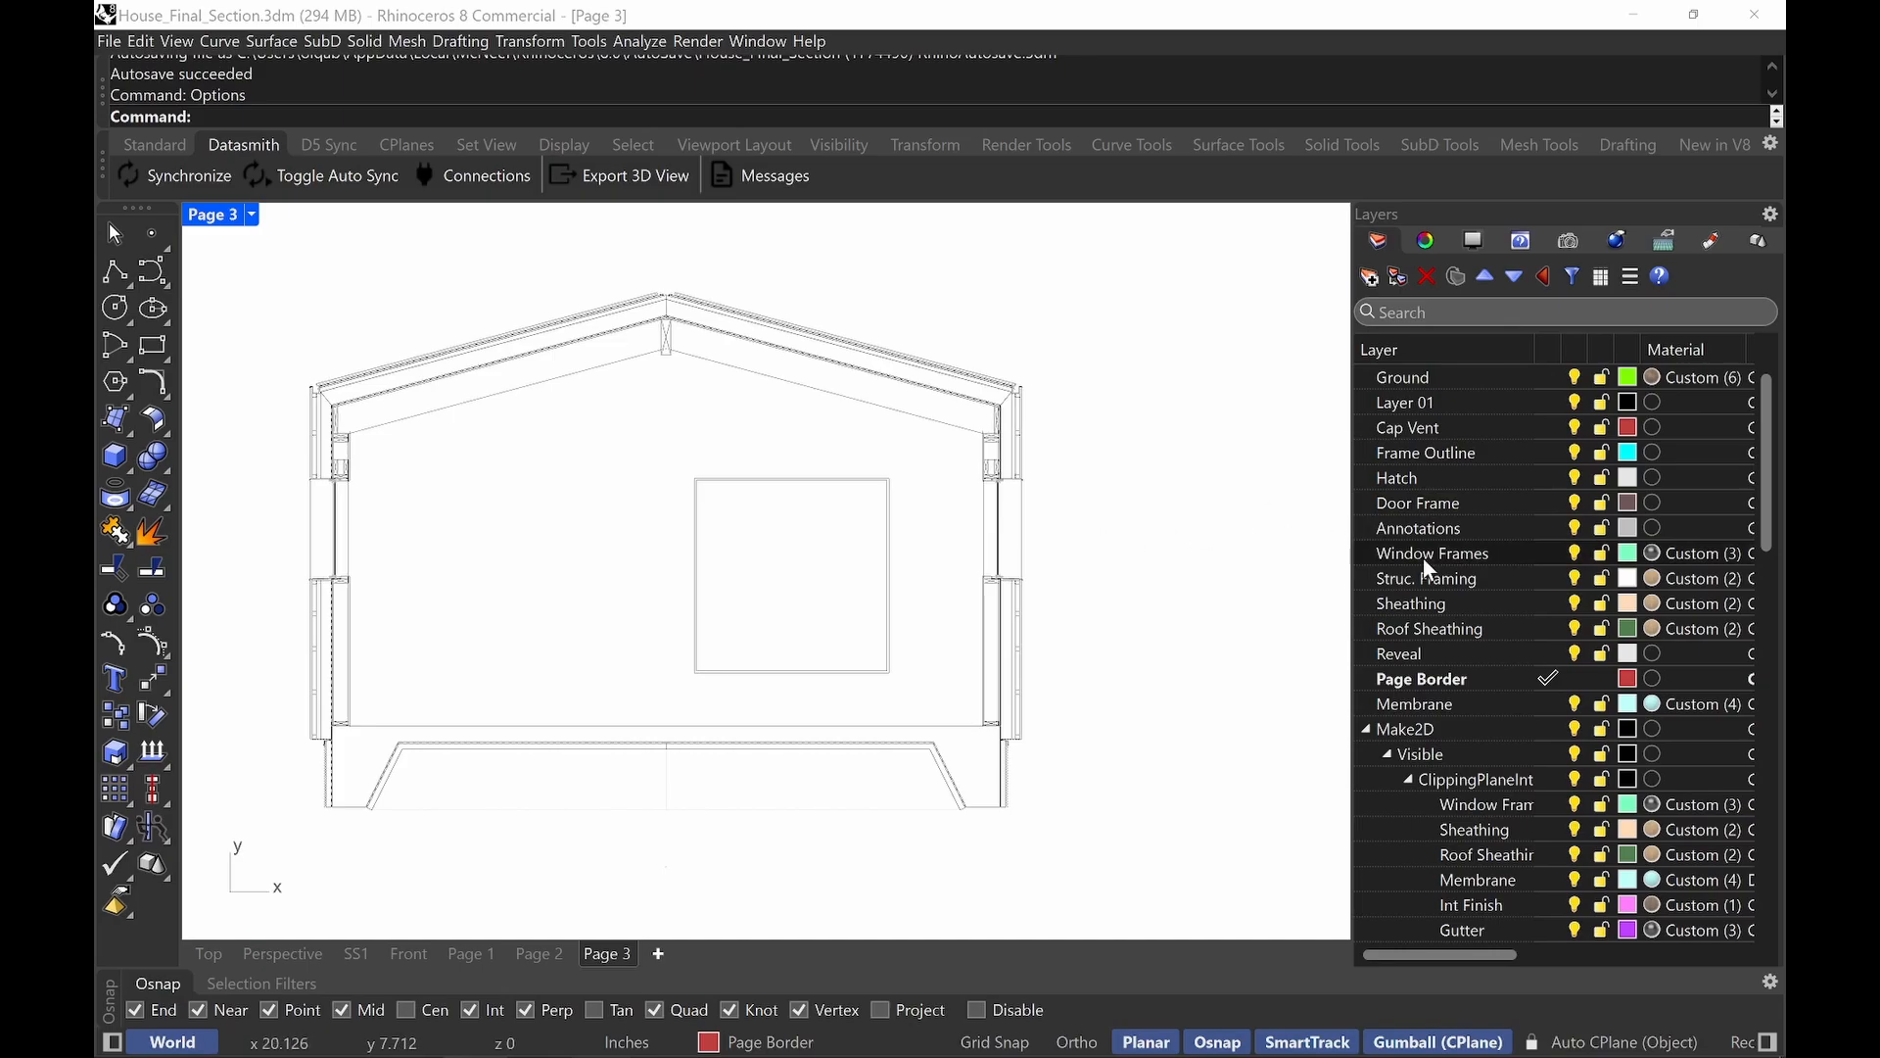
click(1410, 479)
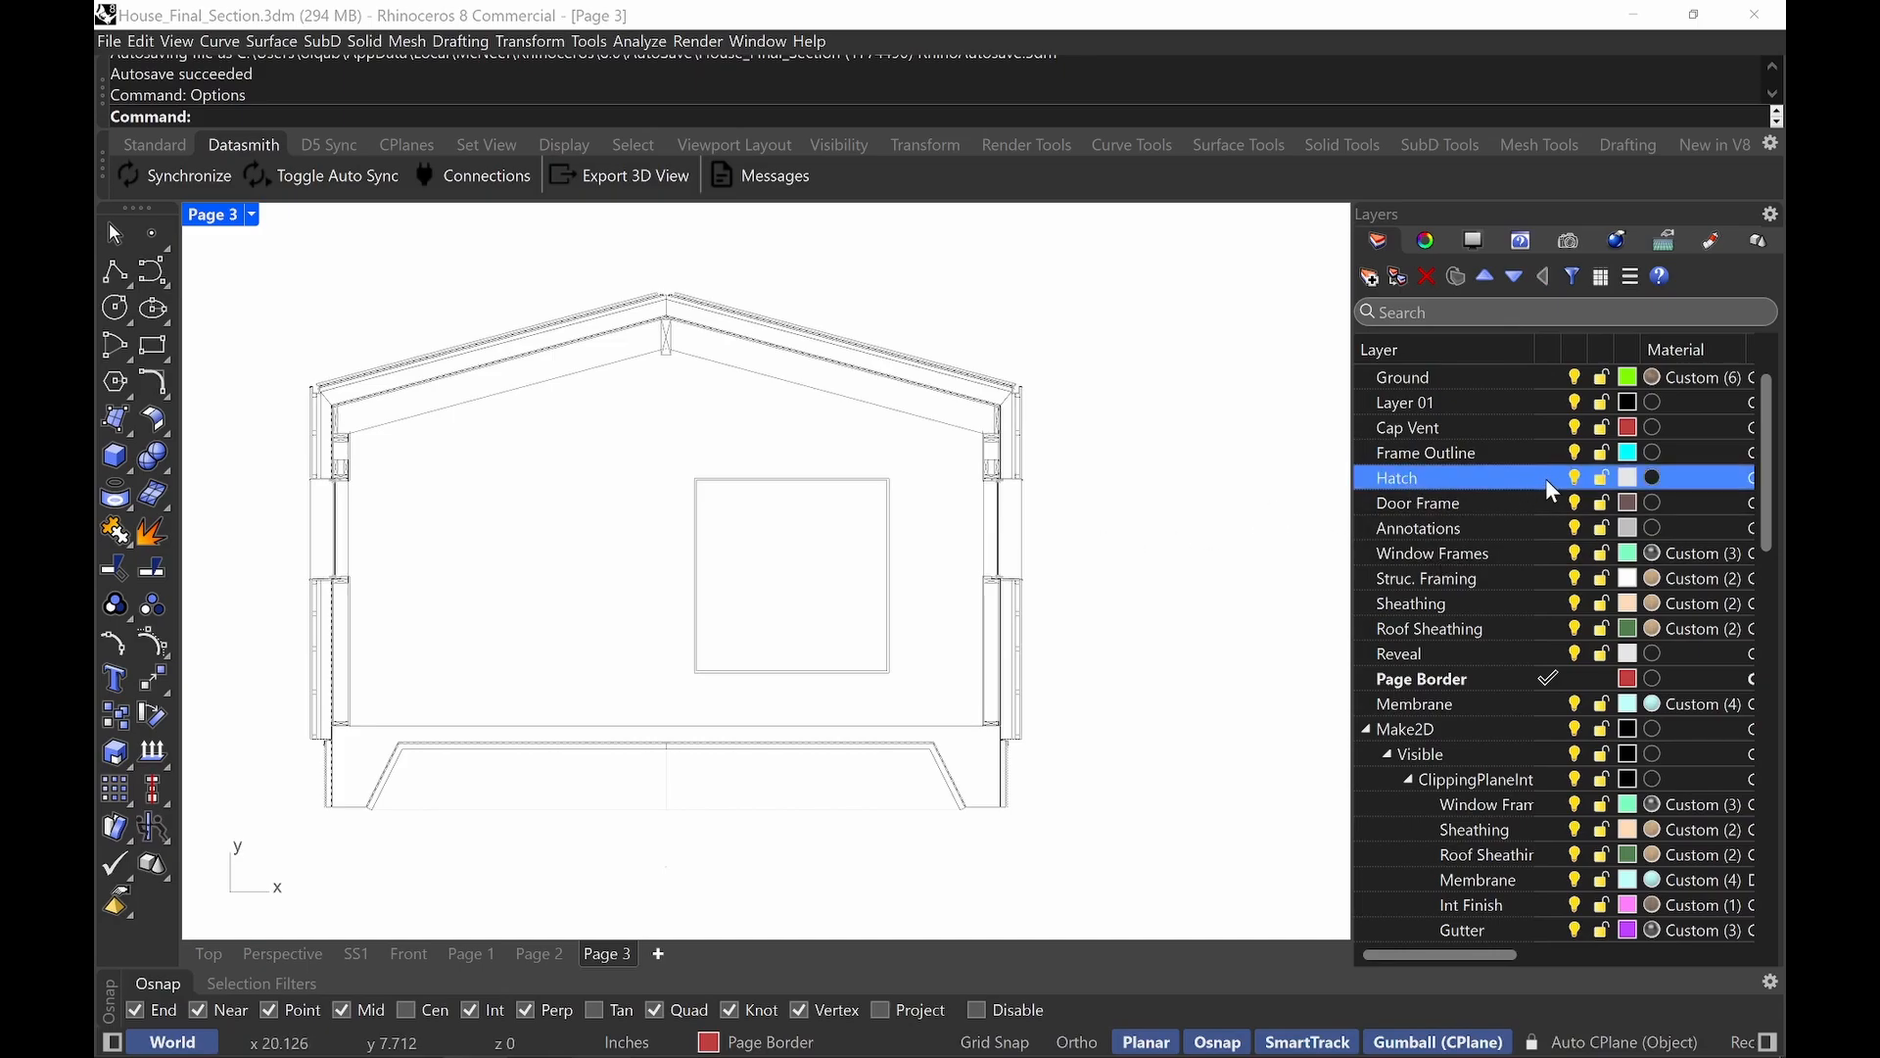
click(1549, 477)
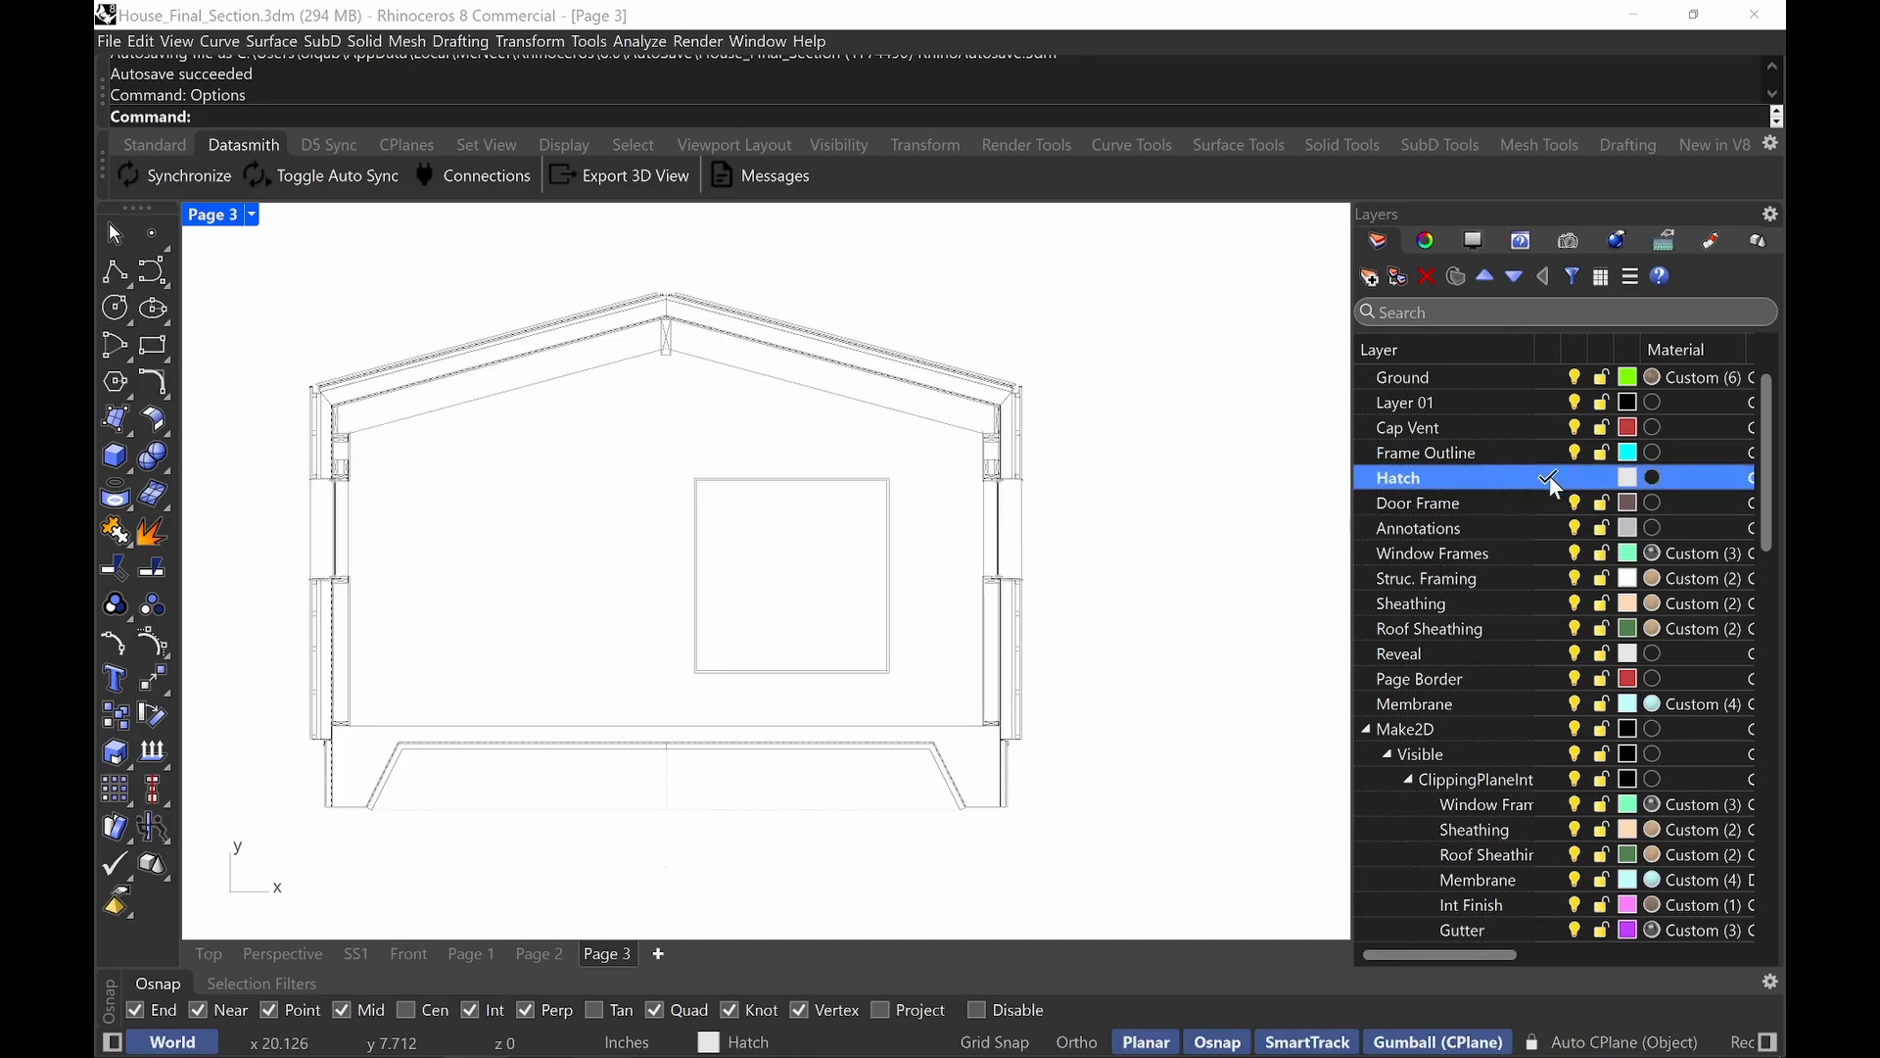
Set the Hatch layer's print color to Dark Gray.
drag(1439, 952, 1578, 955)
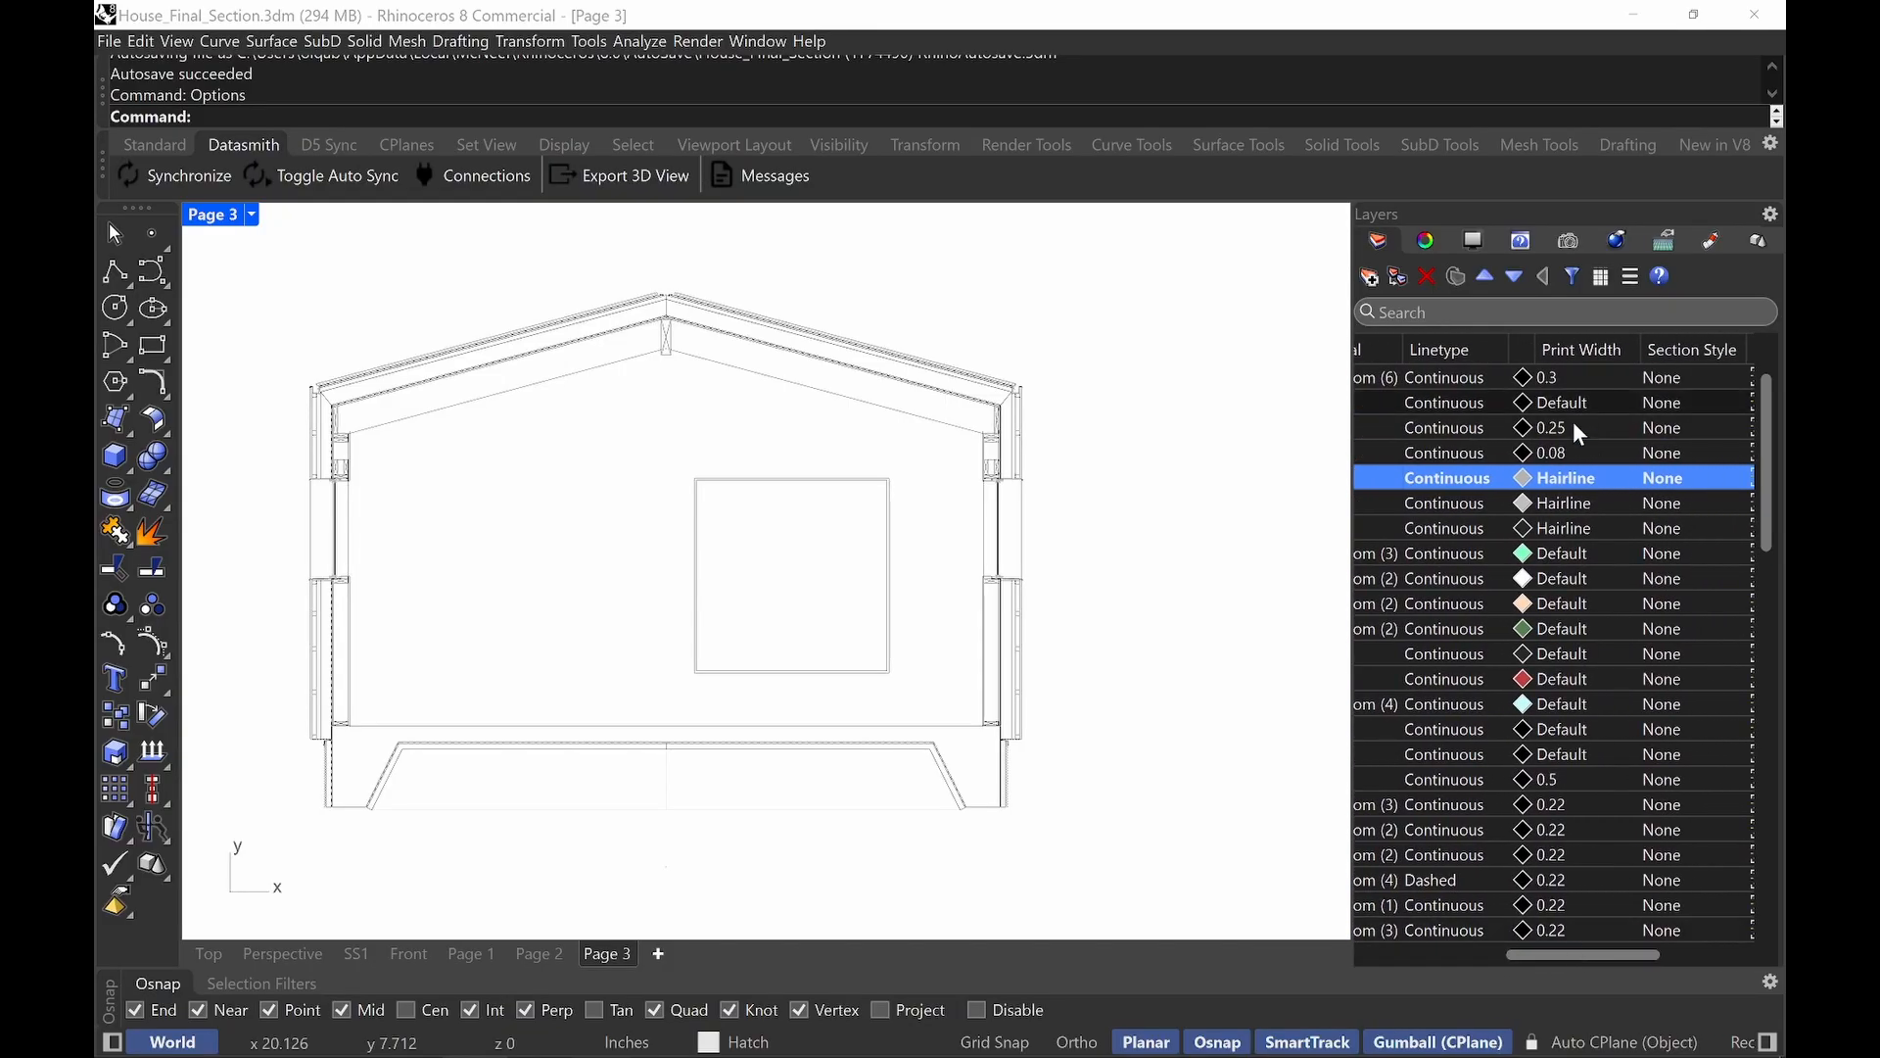
click(1523, 478)
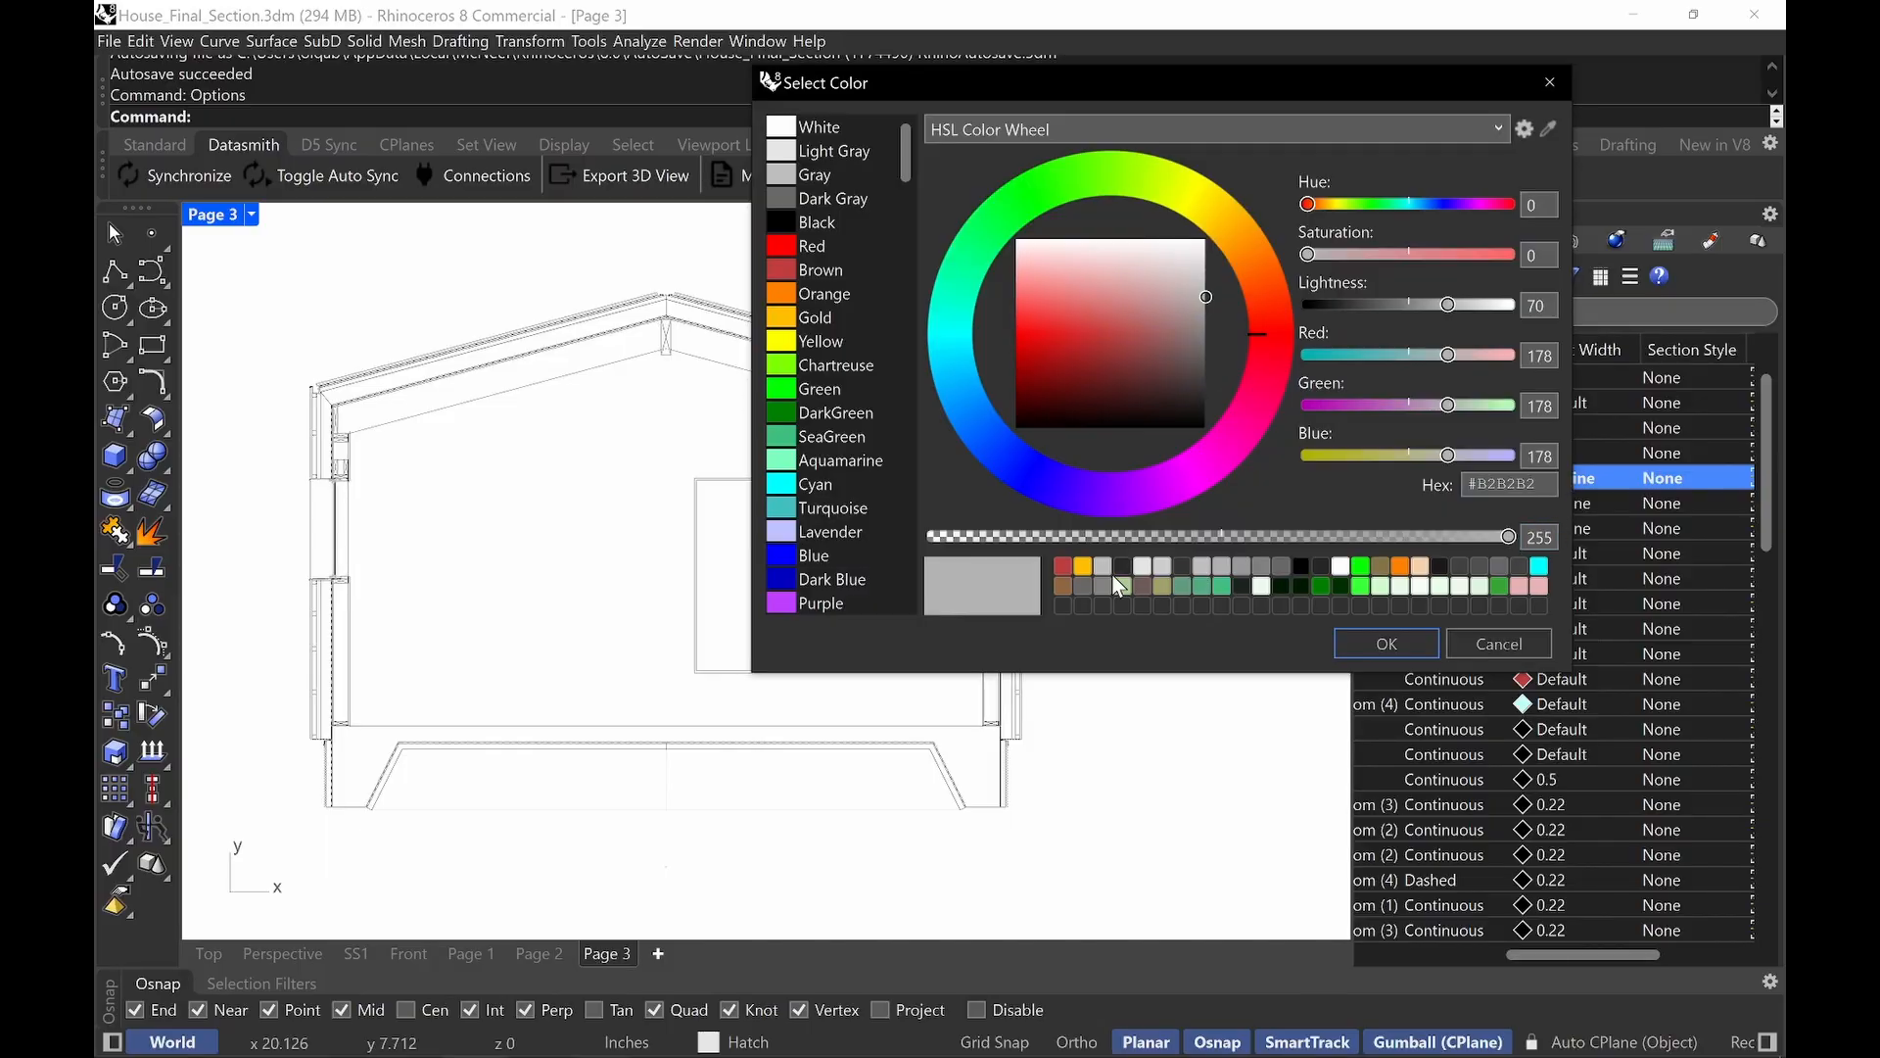
click(828, 203)
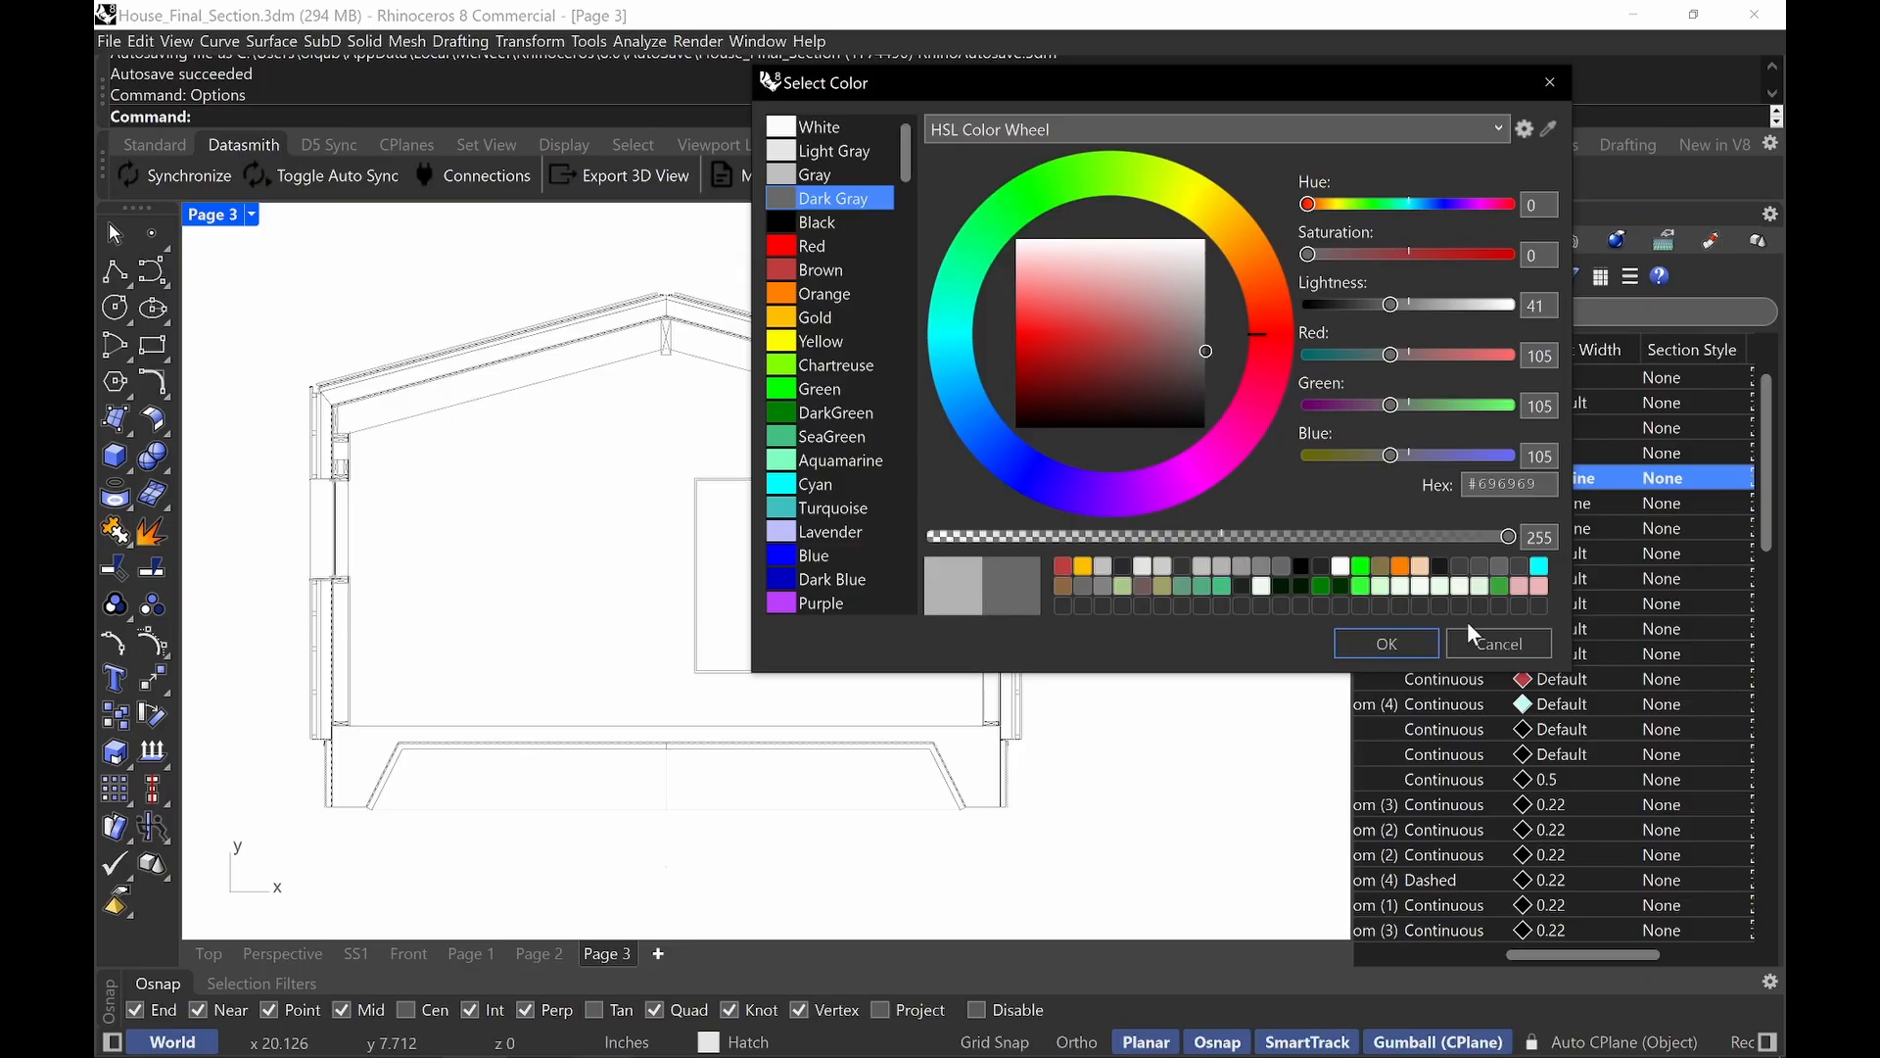
click(1378, 642)
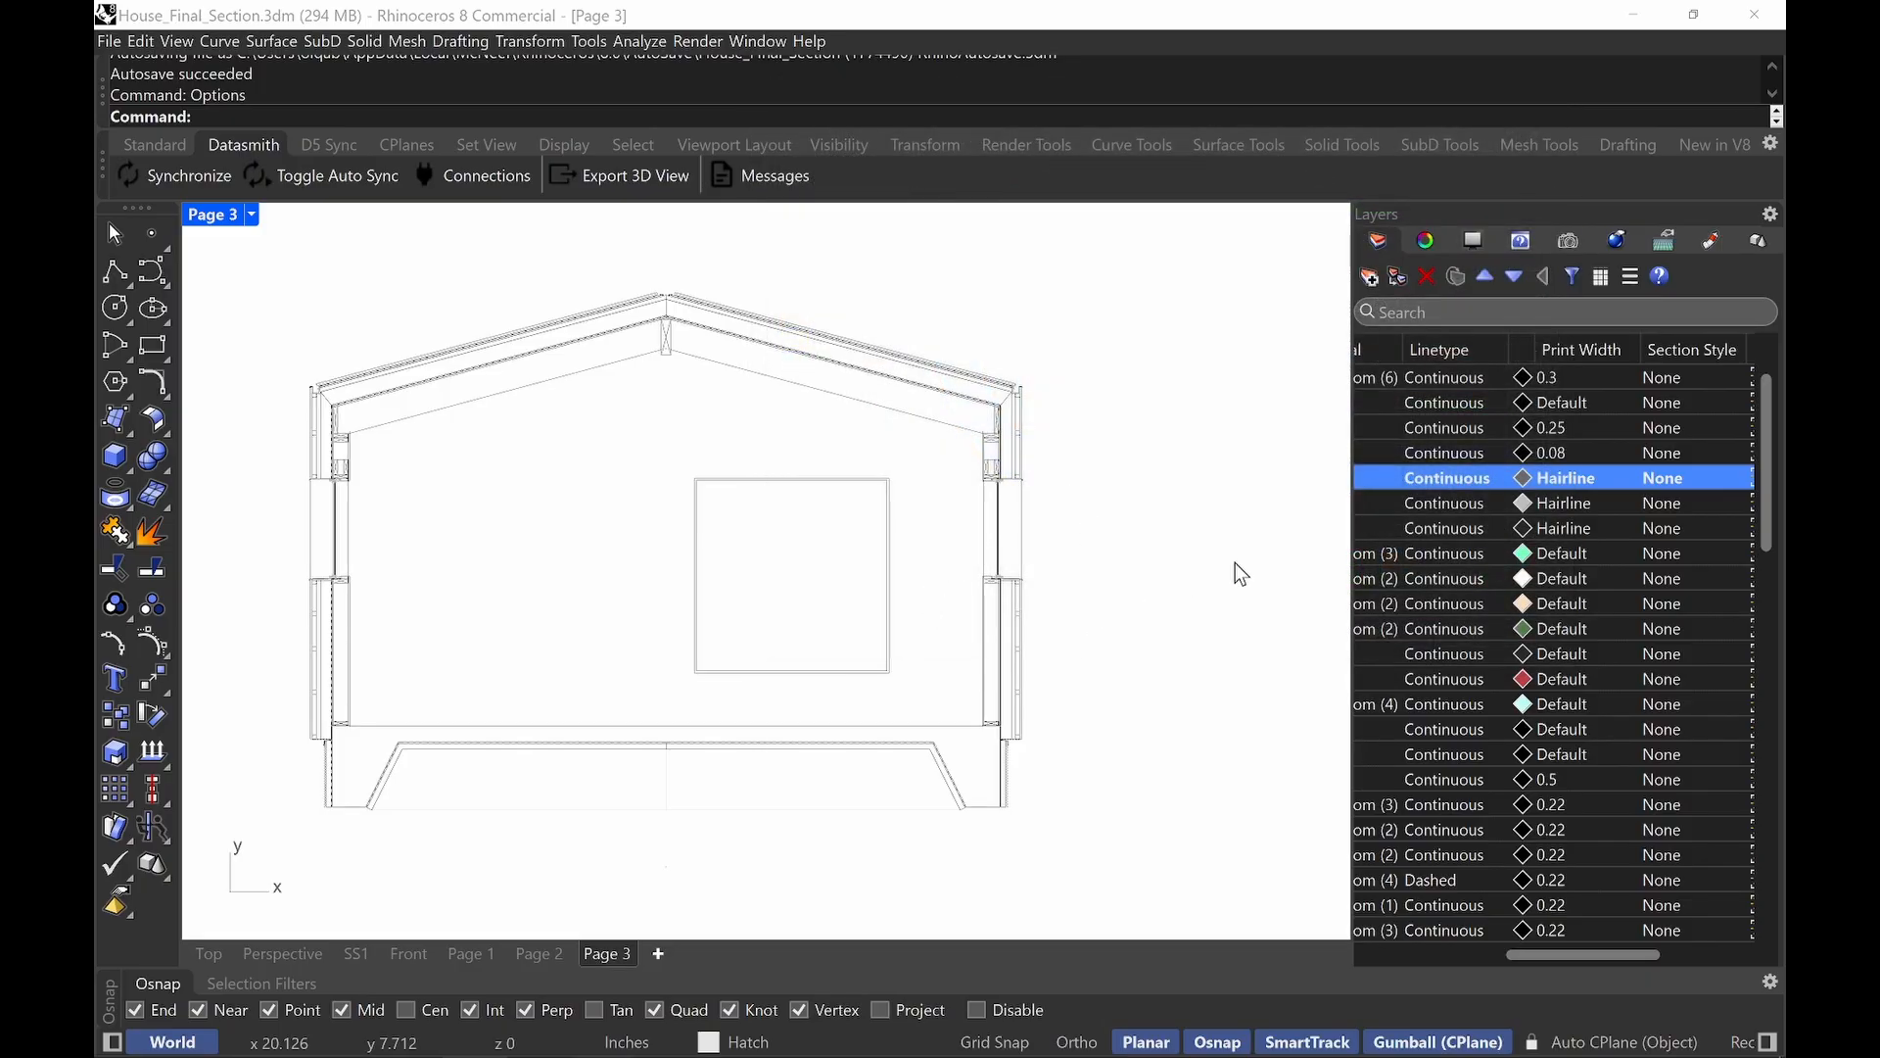
In the Page 3 detail, start a Hatch with Boundary=Yes, select the curves around the exterior wall's three middle battens and keep all regions.
double_click(1054, 591)
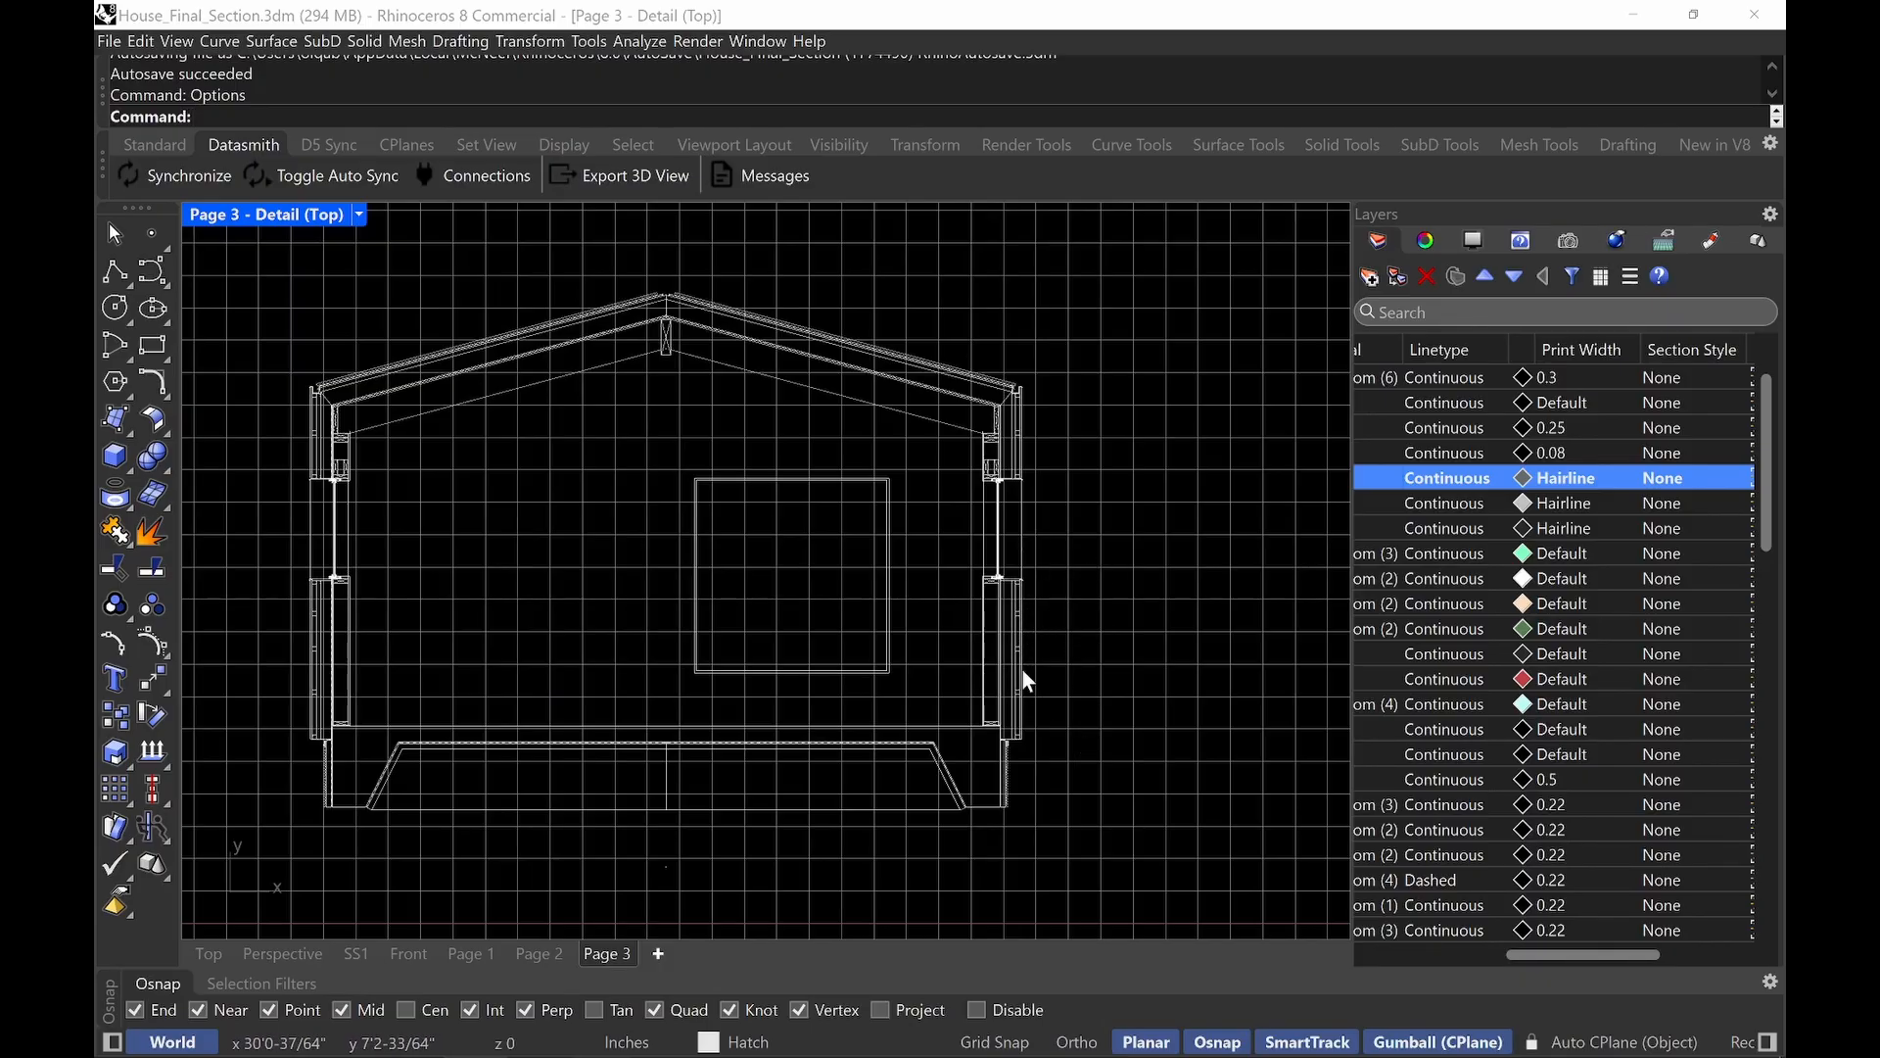
scroll(1022, 669, up, 6)
scroll(1077, 607, up, 4)
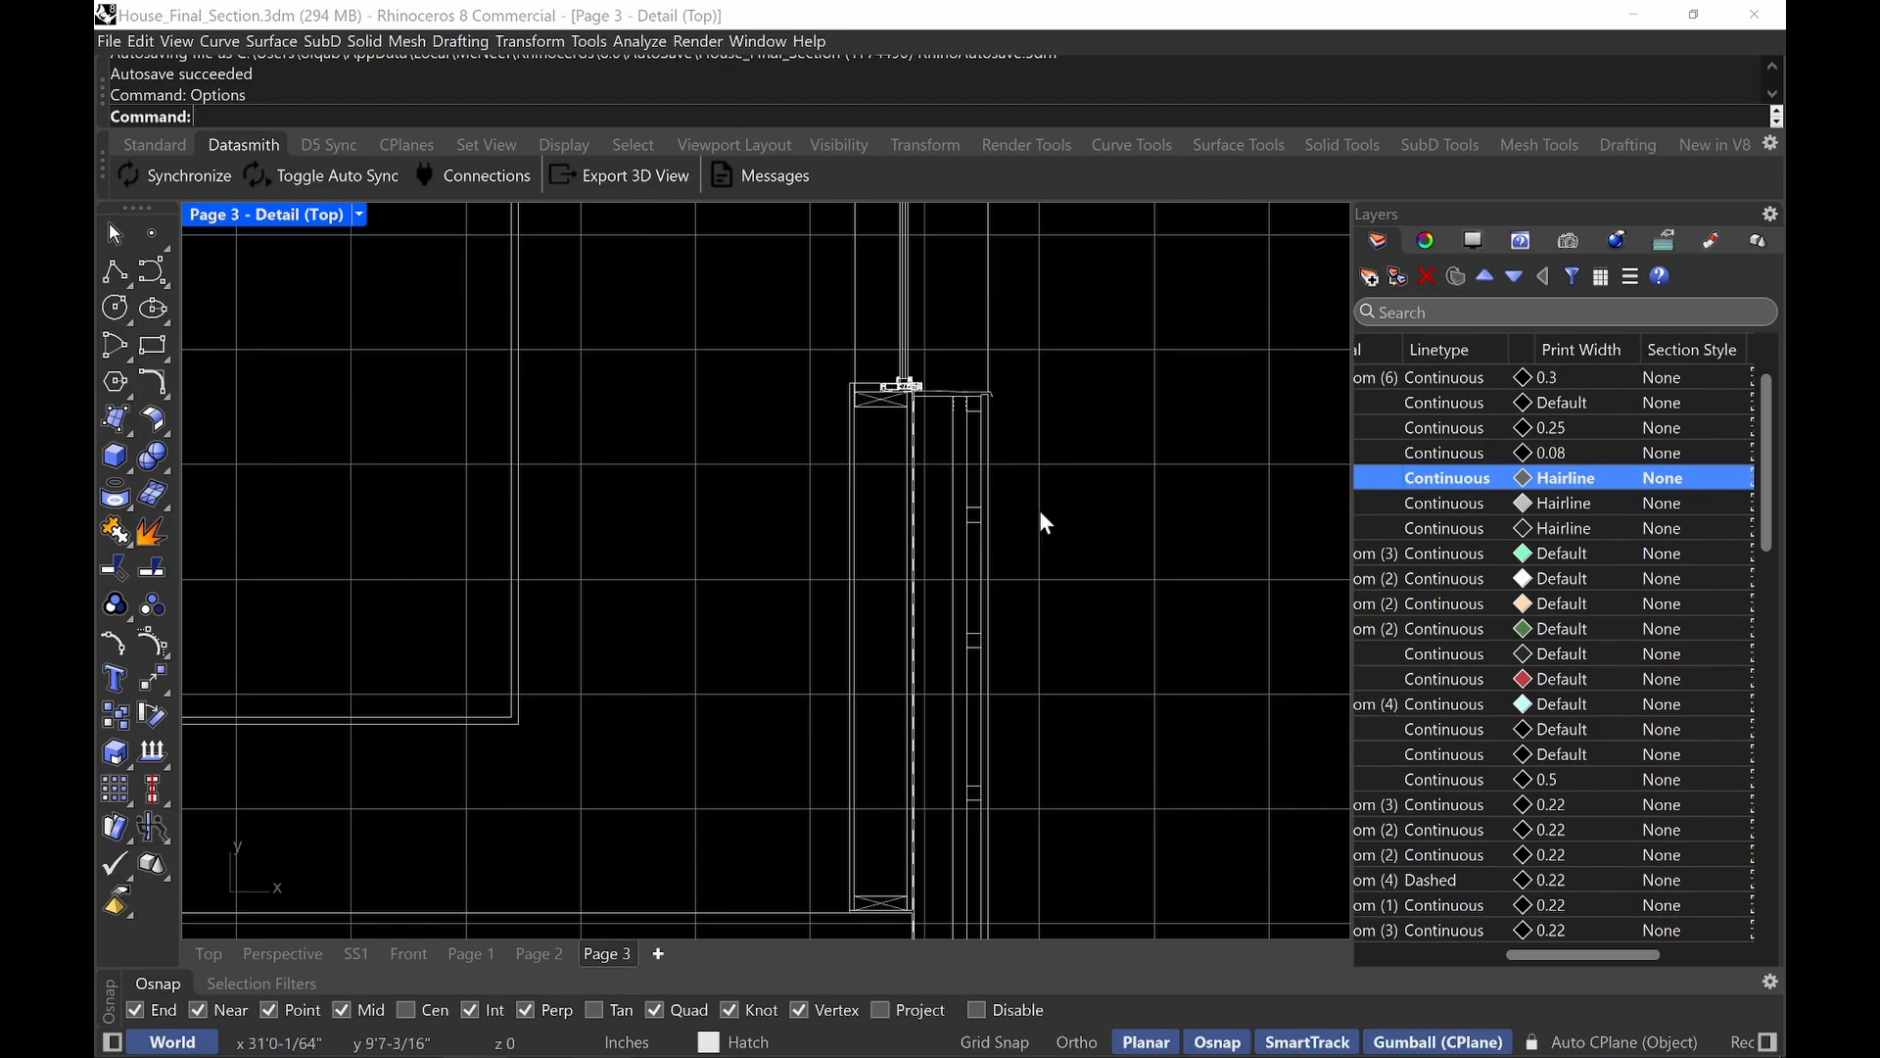
right_click(1087, 580)
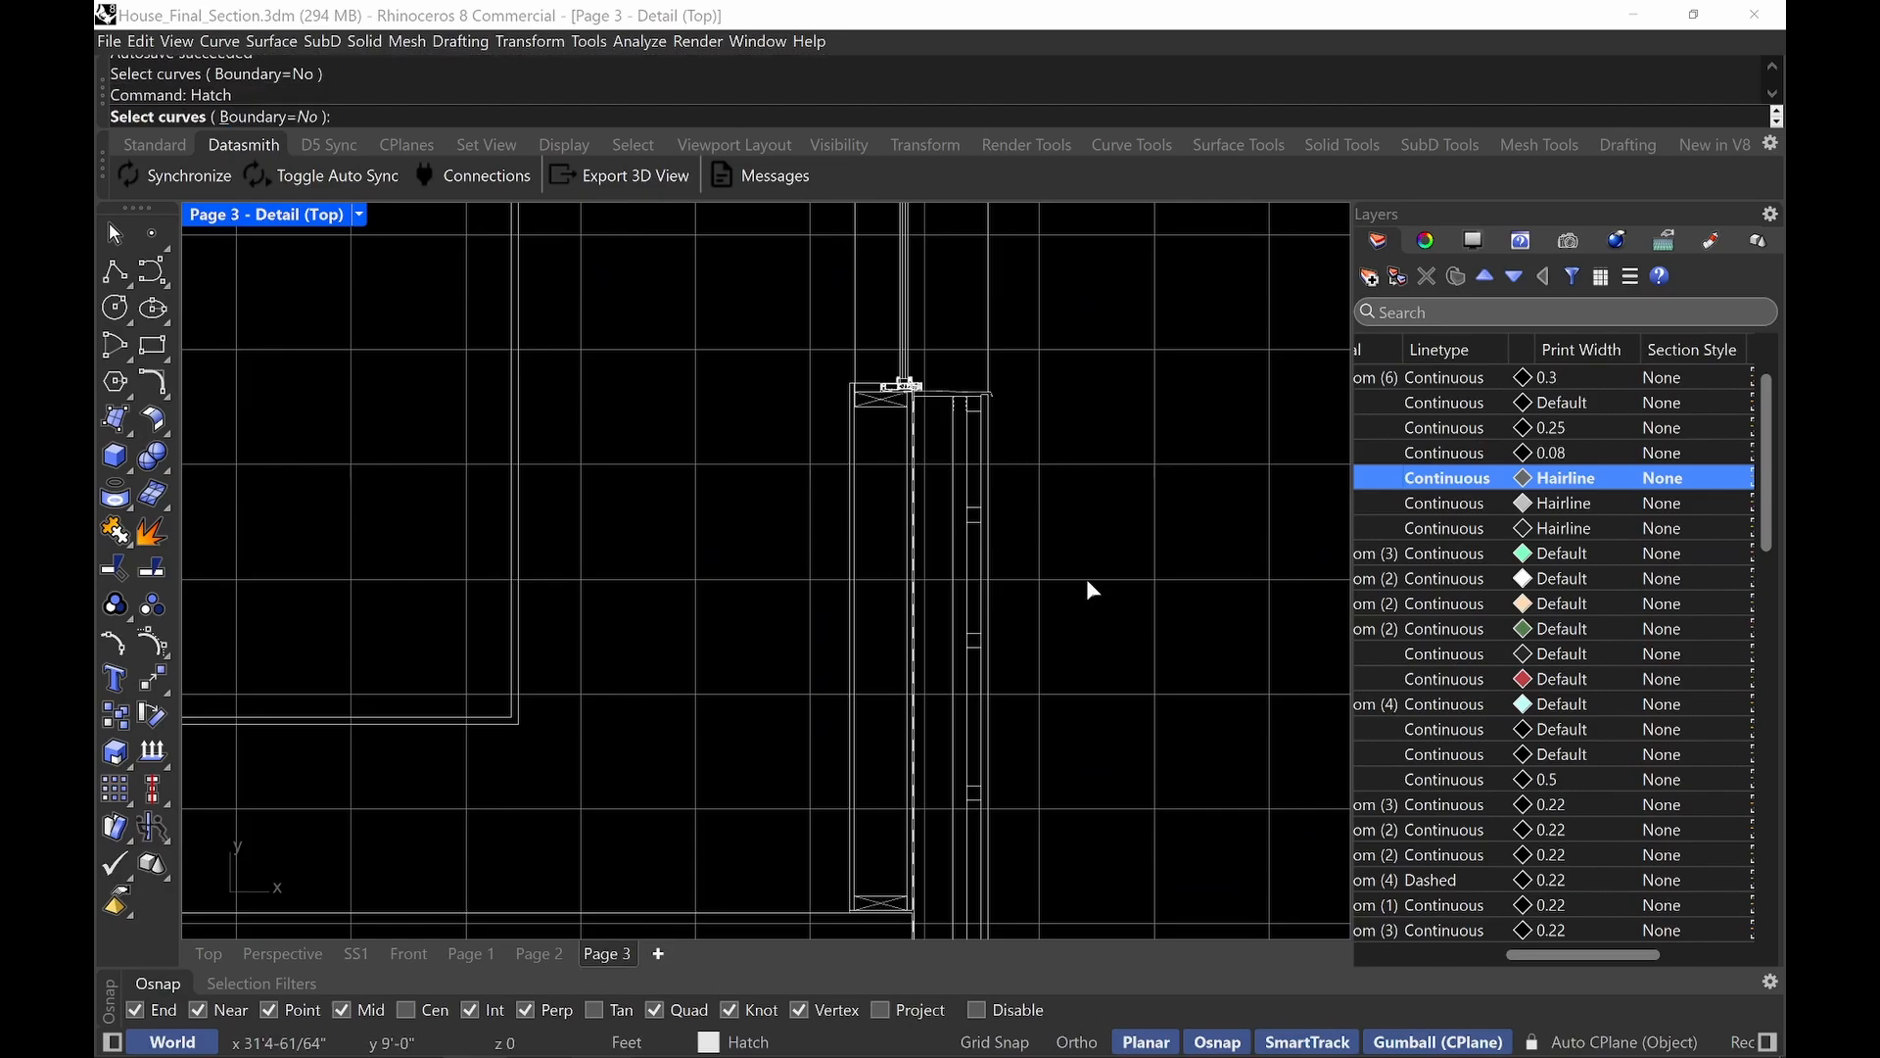
click(279, 117)
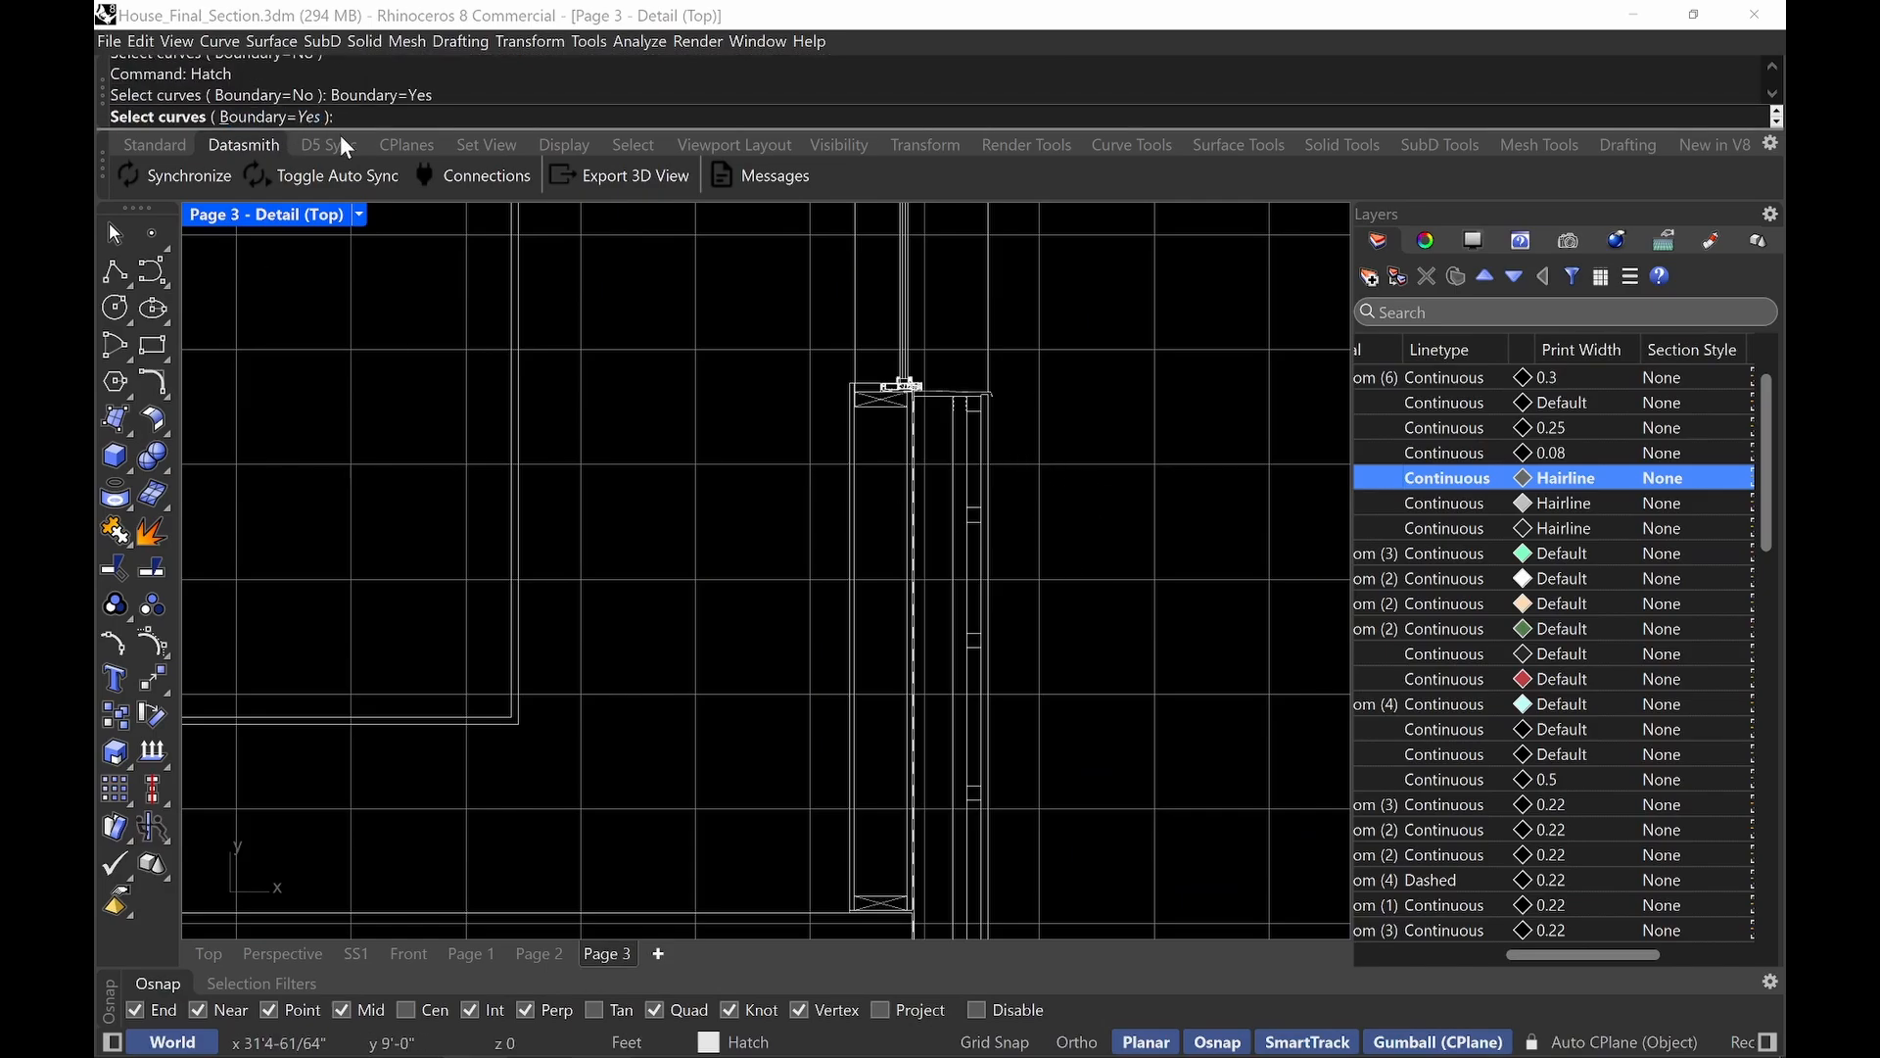
scroll(1048, 721, up, 2)
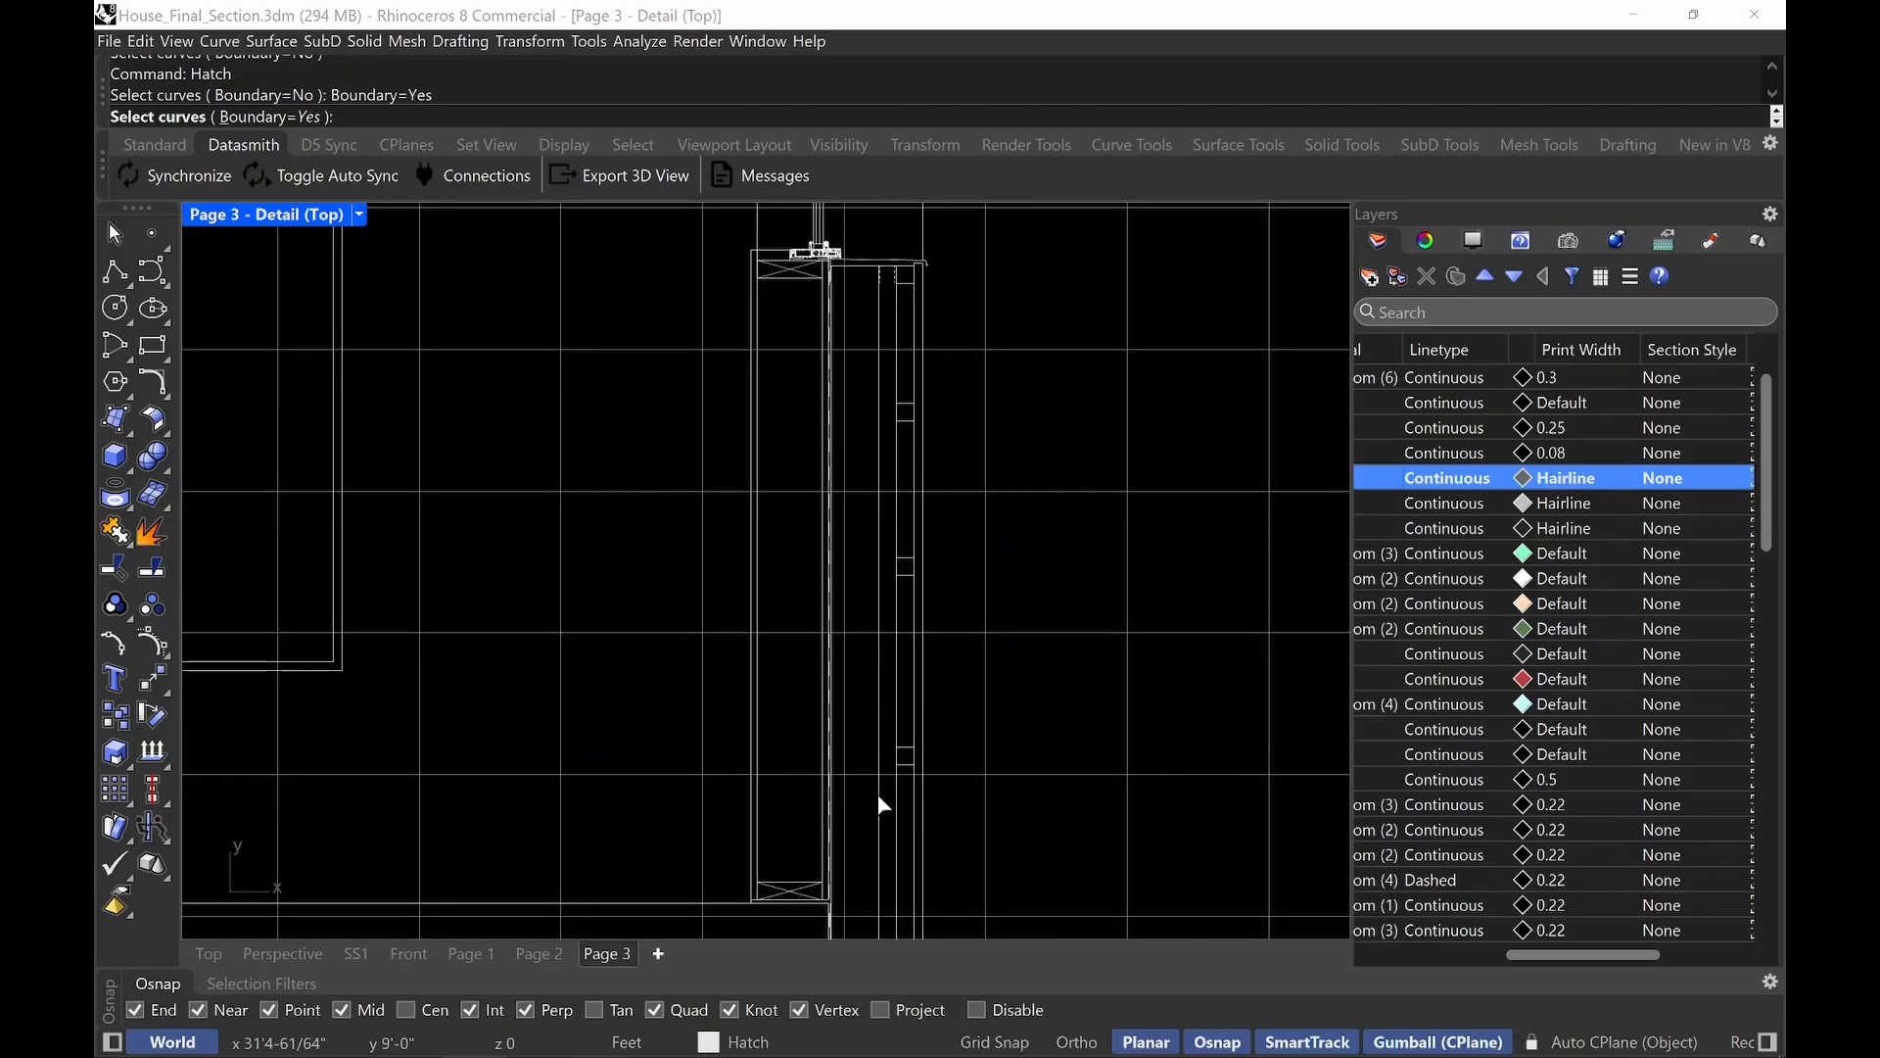
mouse_move(861, 808)
mouse_down()
mouse_move(915, 668)
mouse_move(981, 361)
mouse_up()
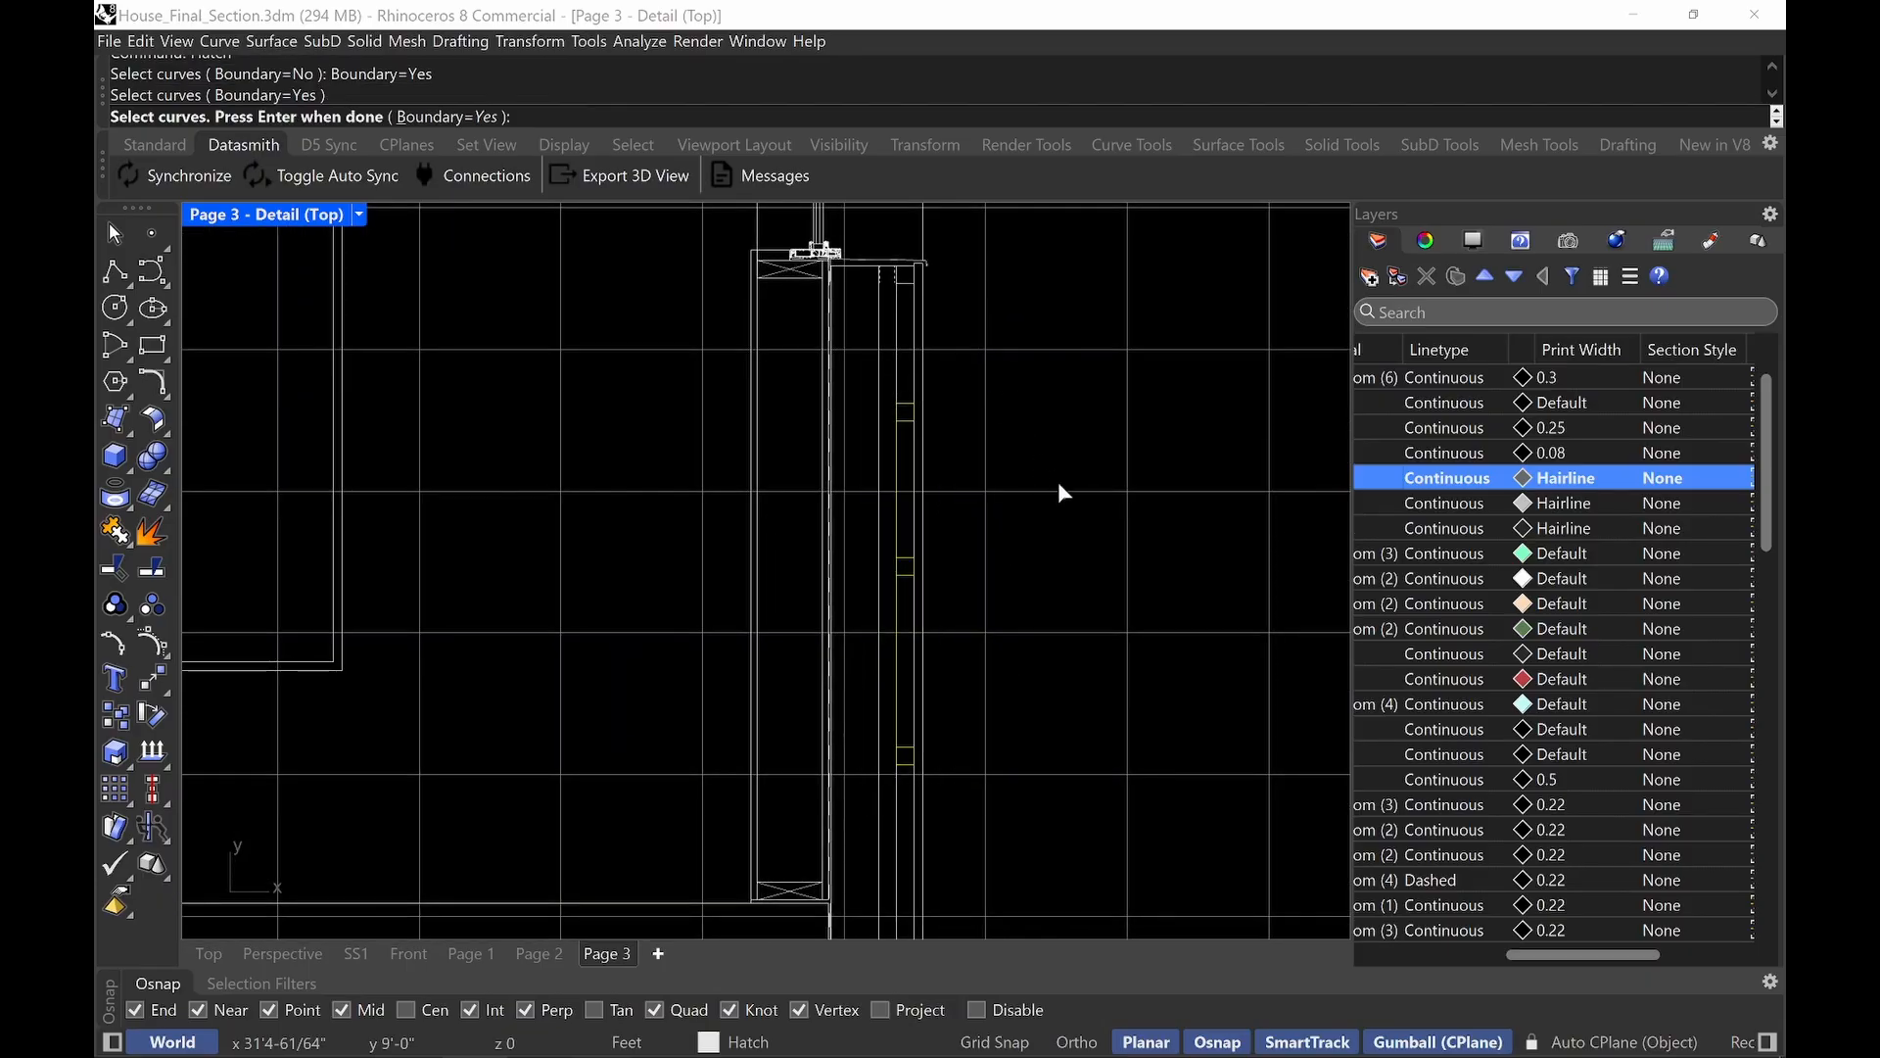
key(Return)
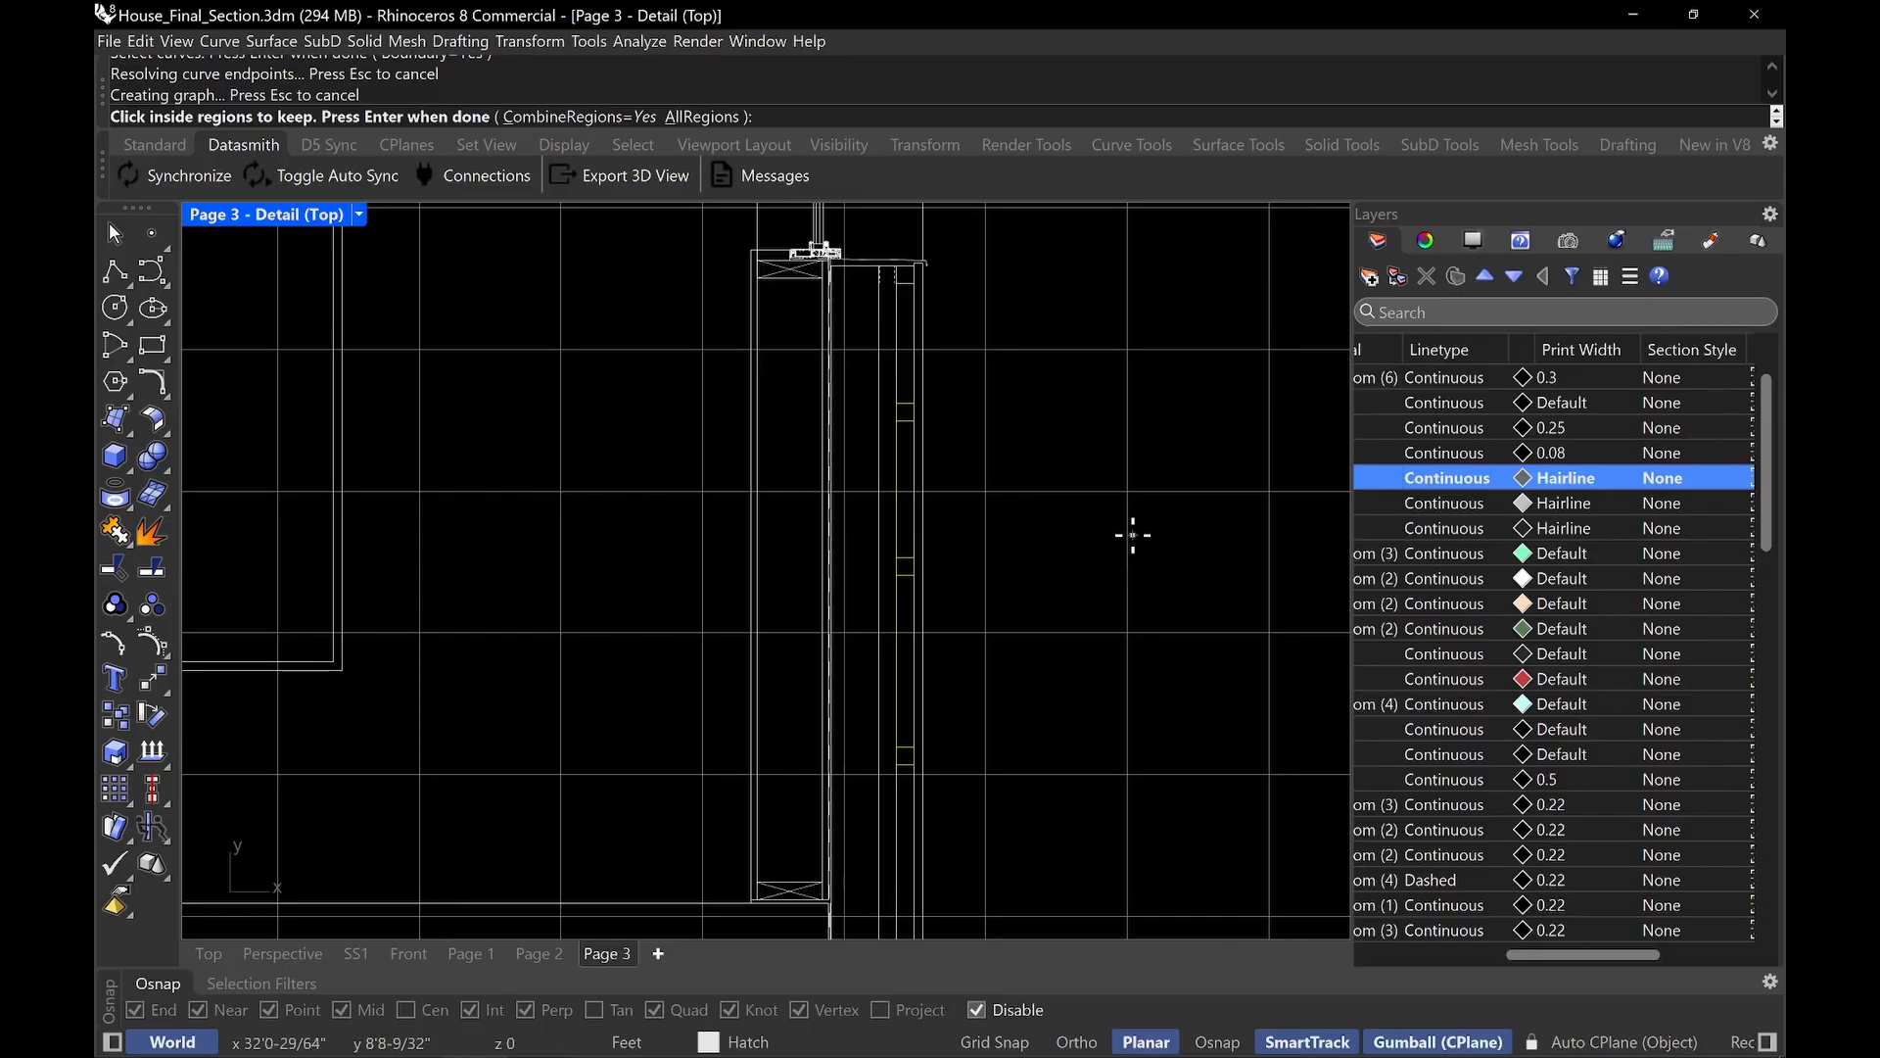
key(Return)
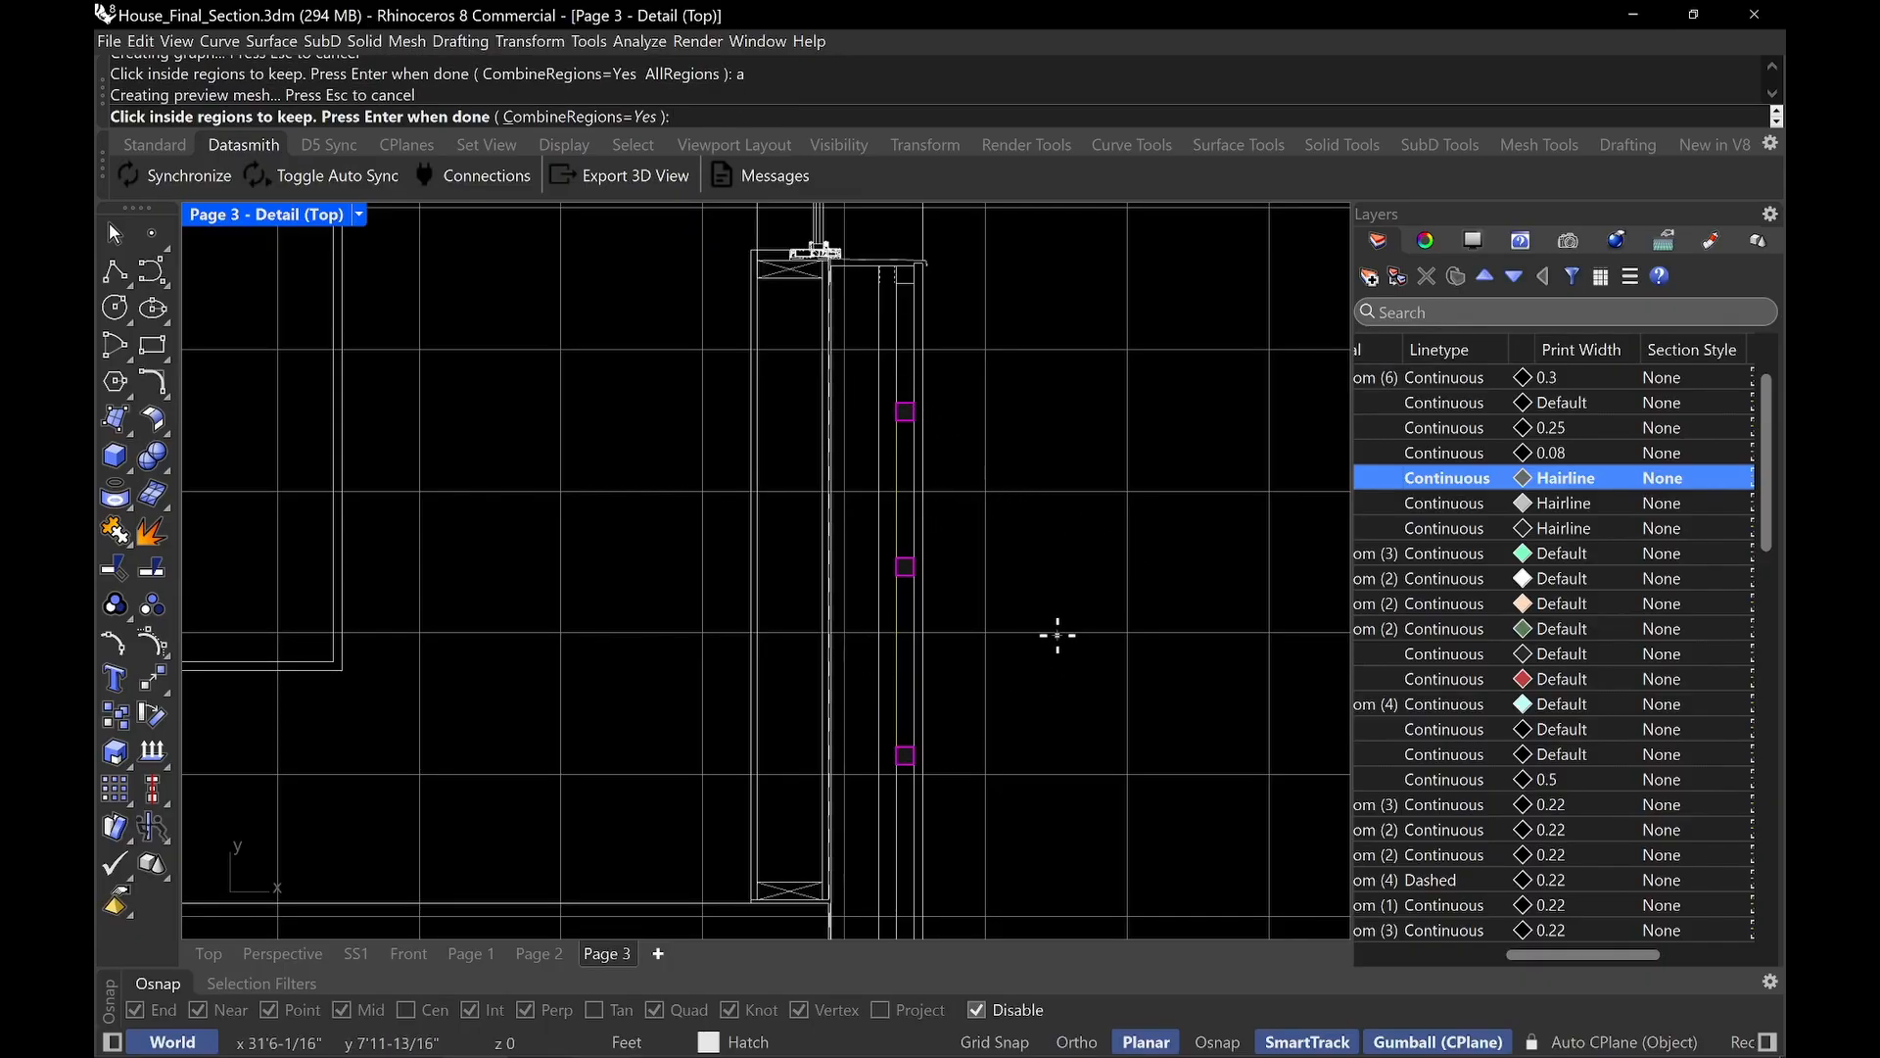
key(Return)
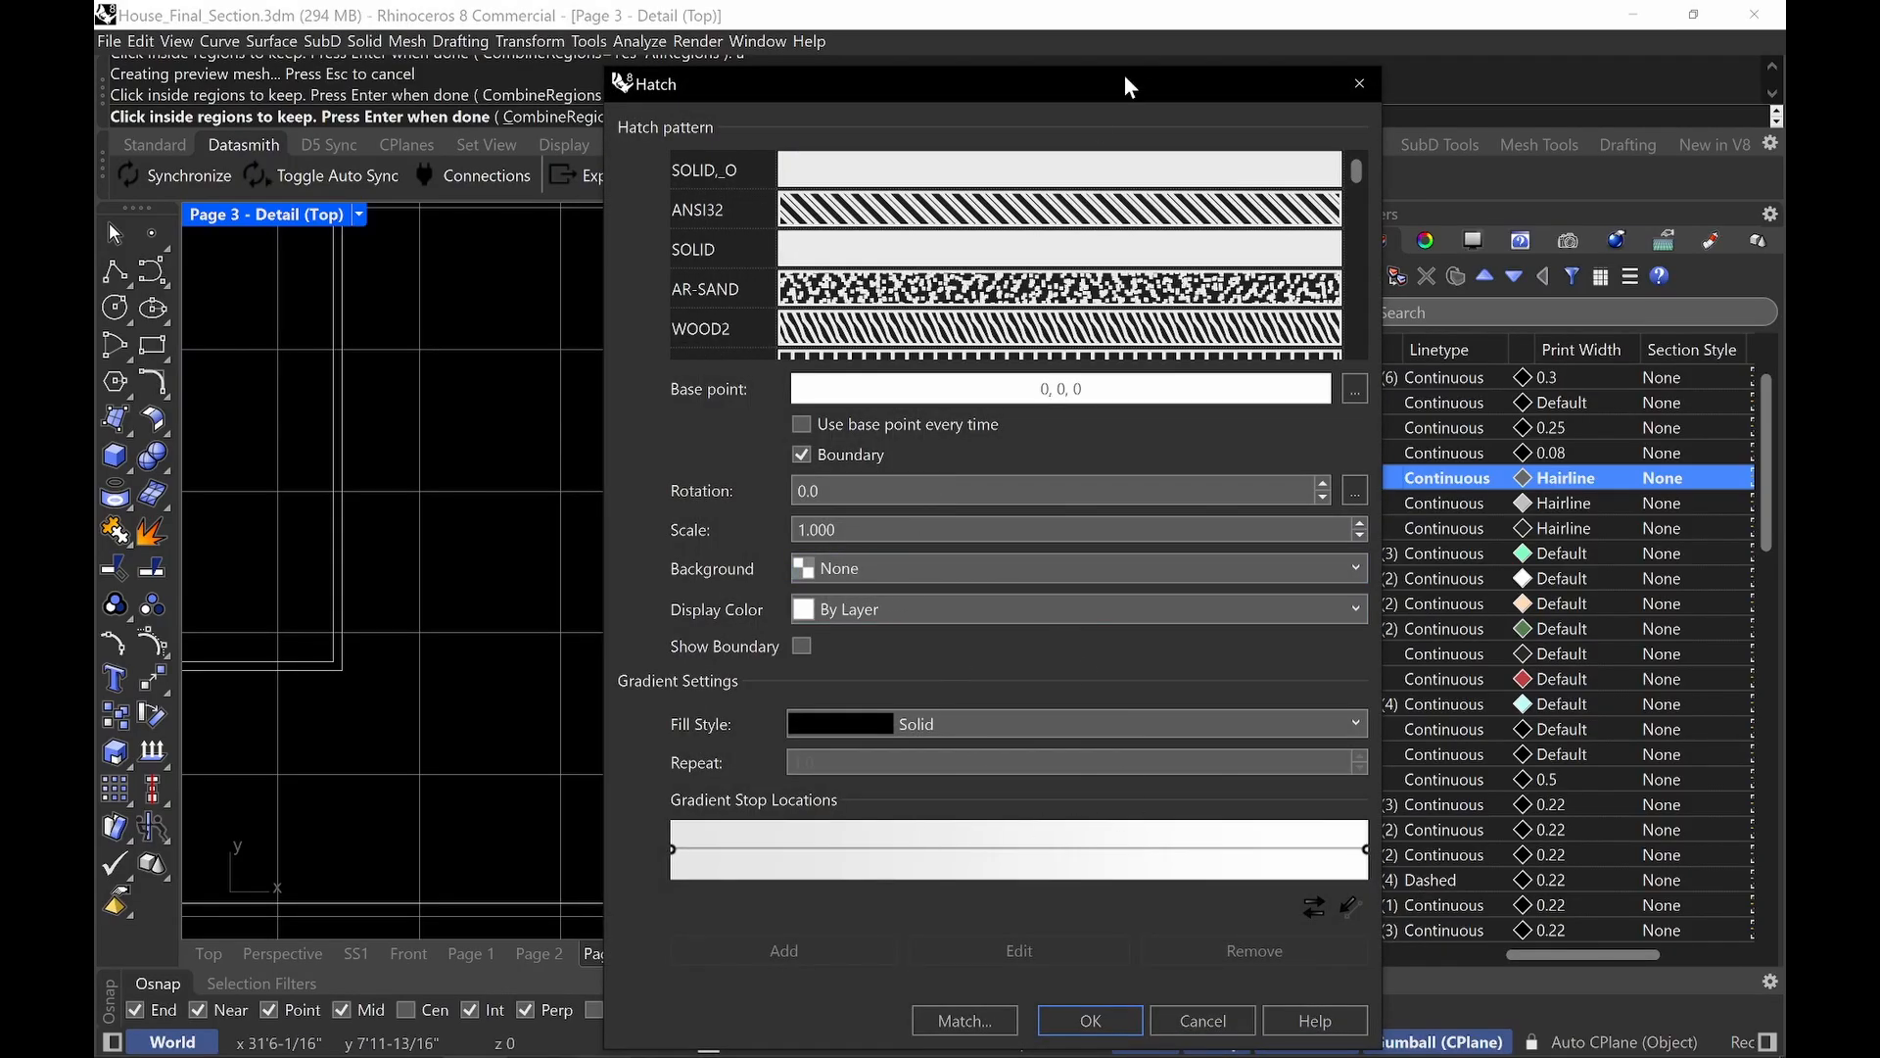
Change the hatch scale, apply the hatch to the three wall battens and check it up close on the layout.
drag(1147, 86, 575, 88)
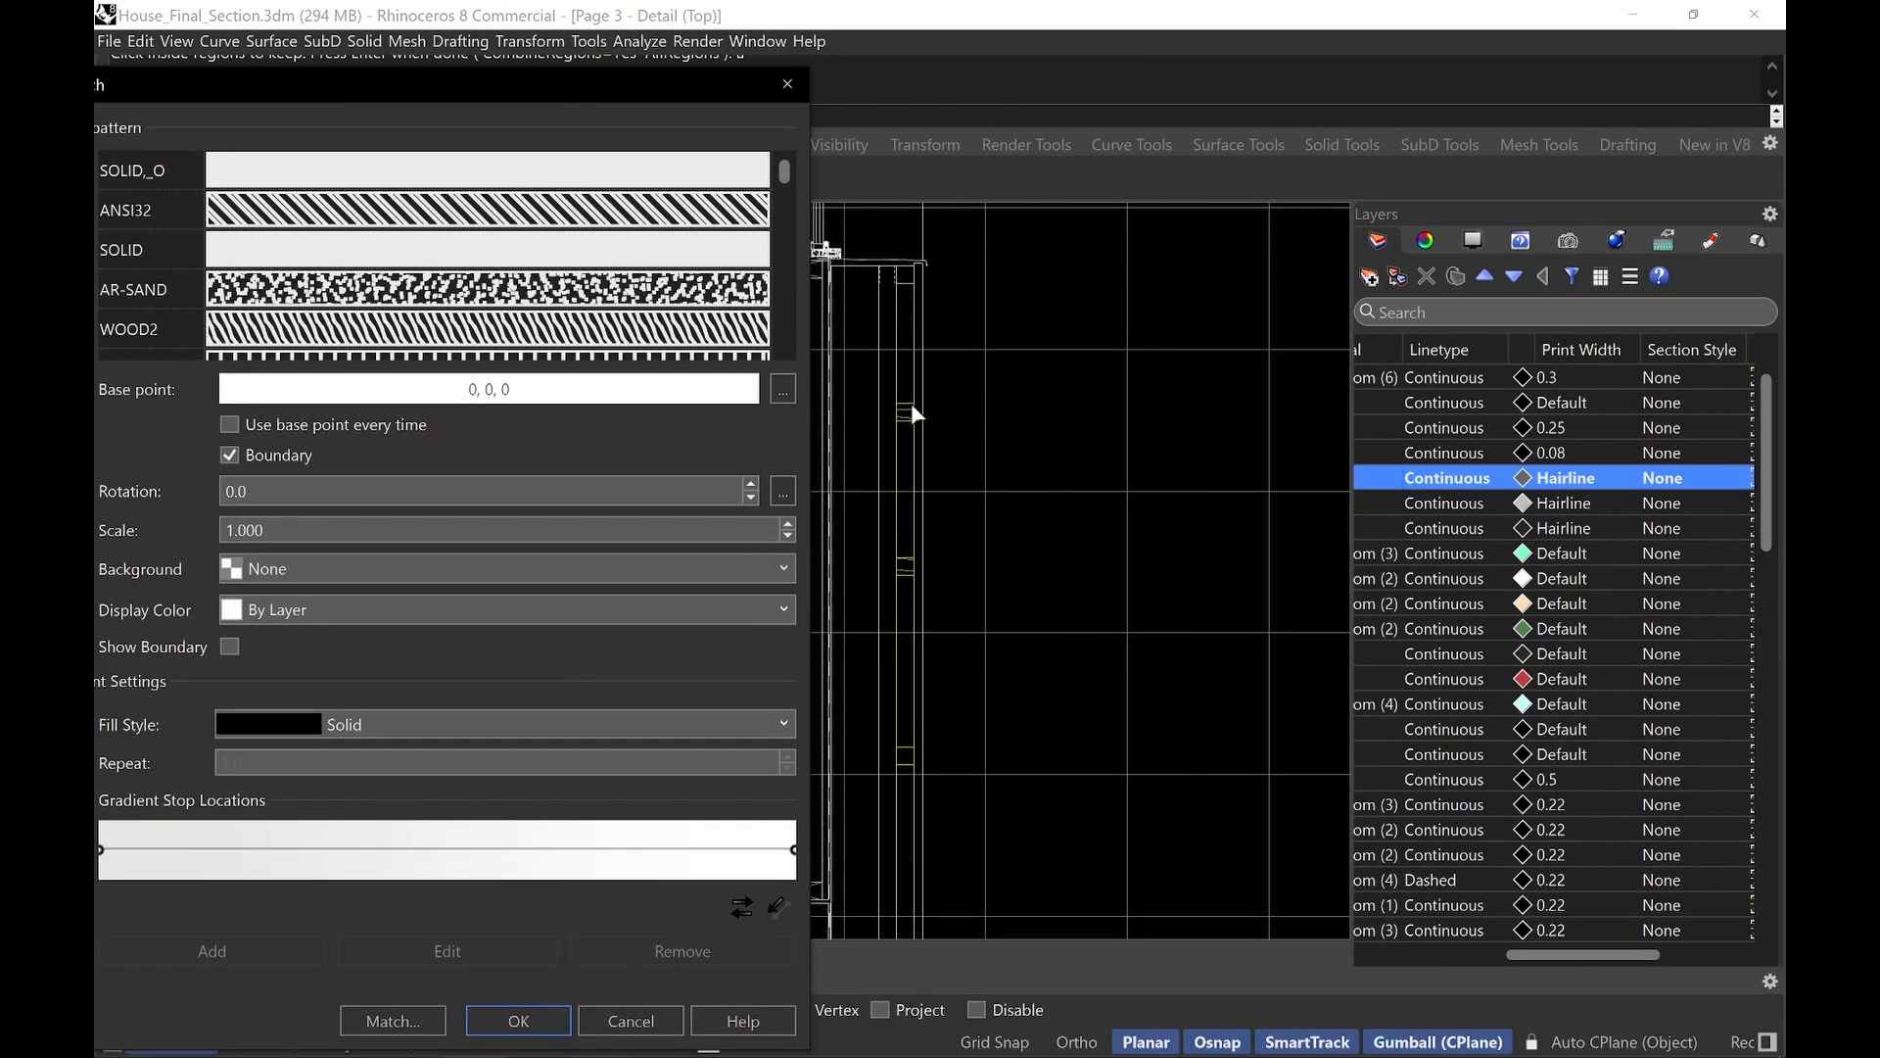
click(257, 528)
double_click(281, 530)
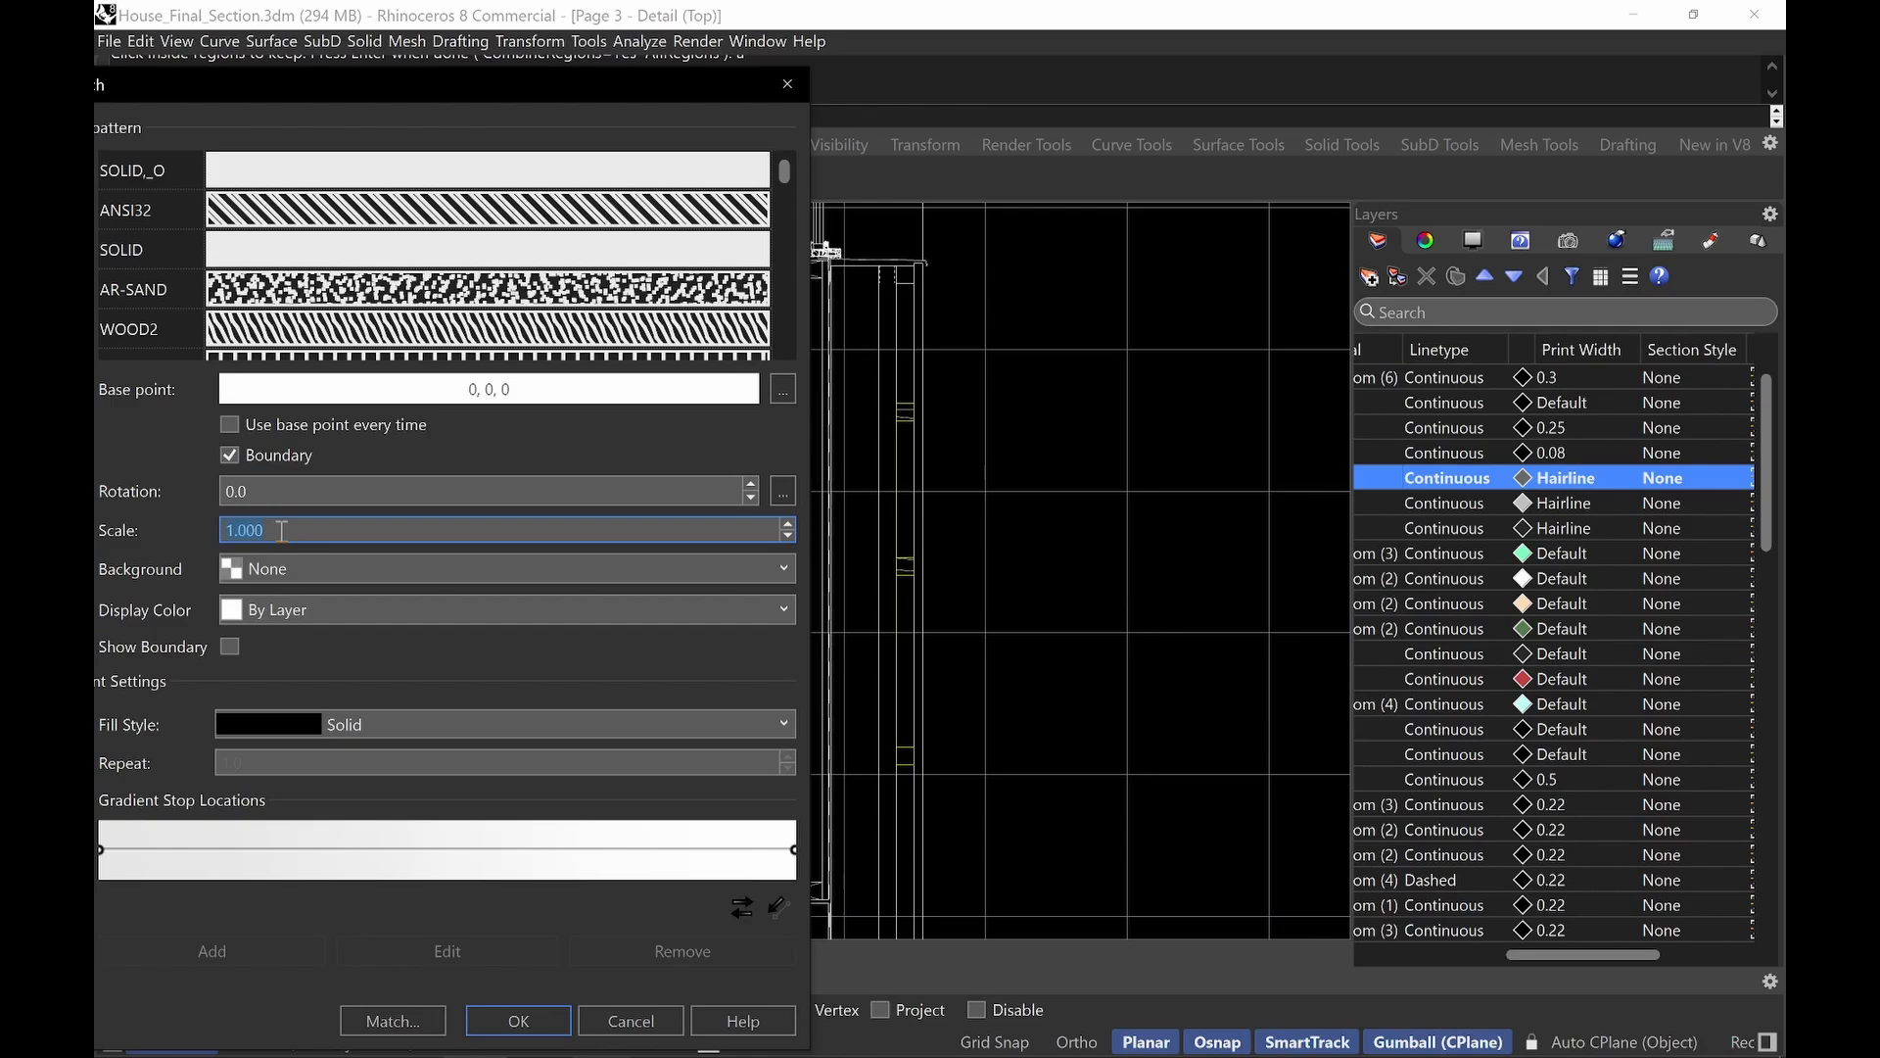
key(BackSpace)
key(Return)
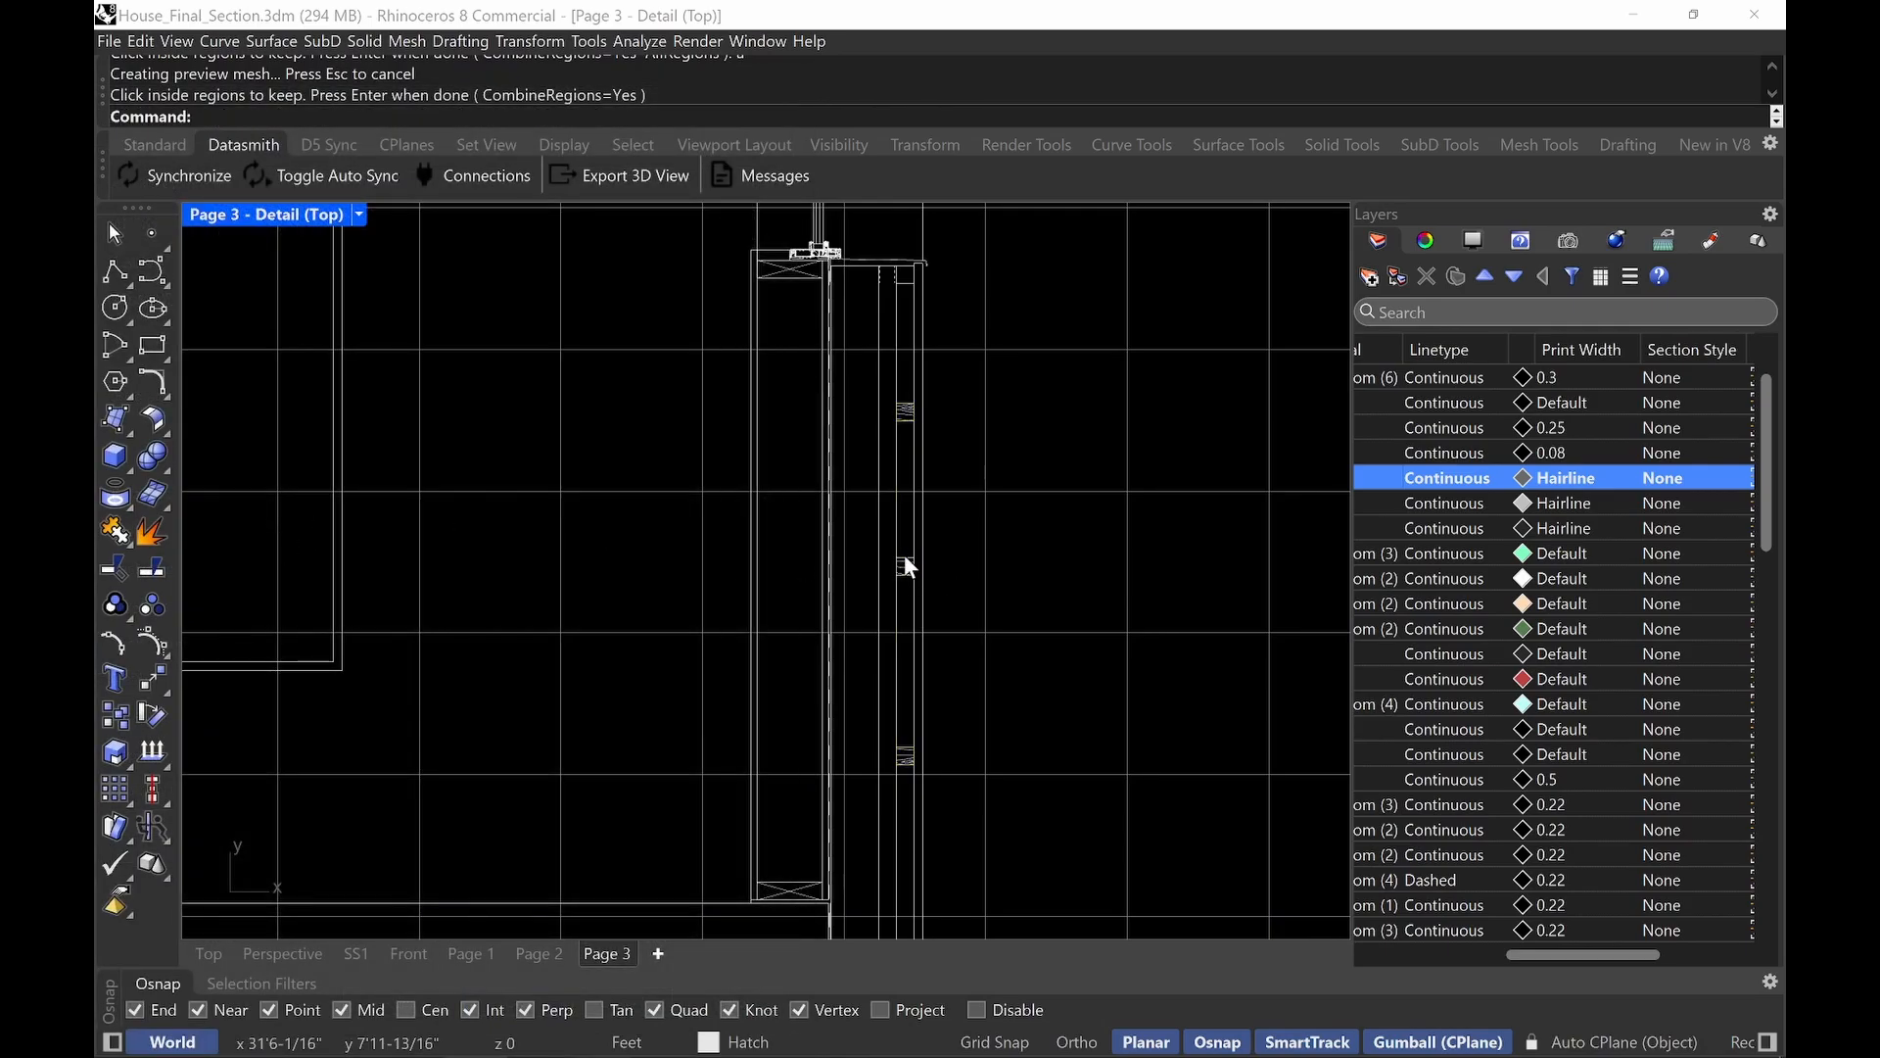
double_click(997, 539)
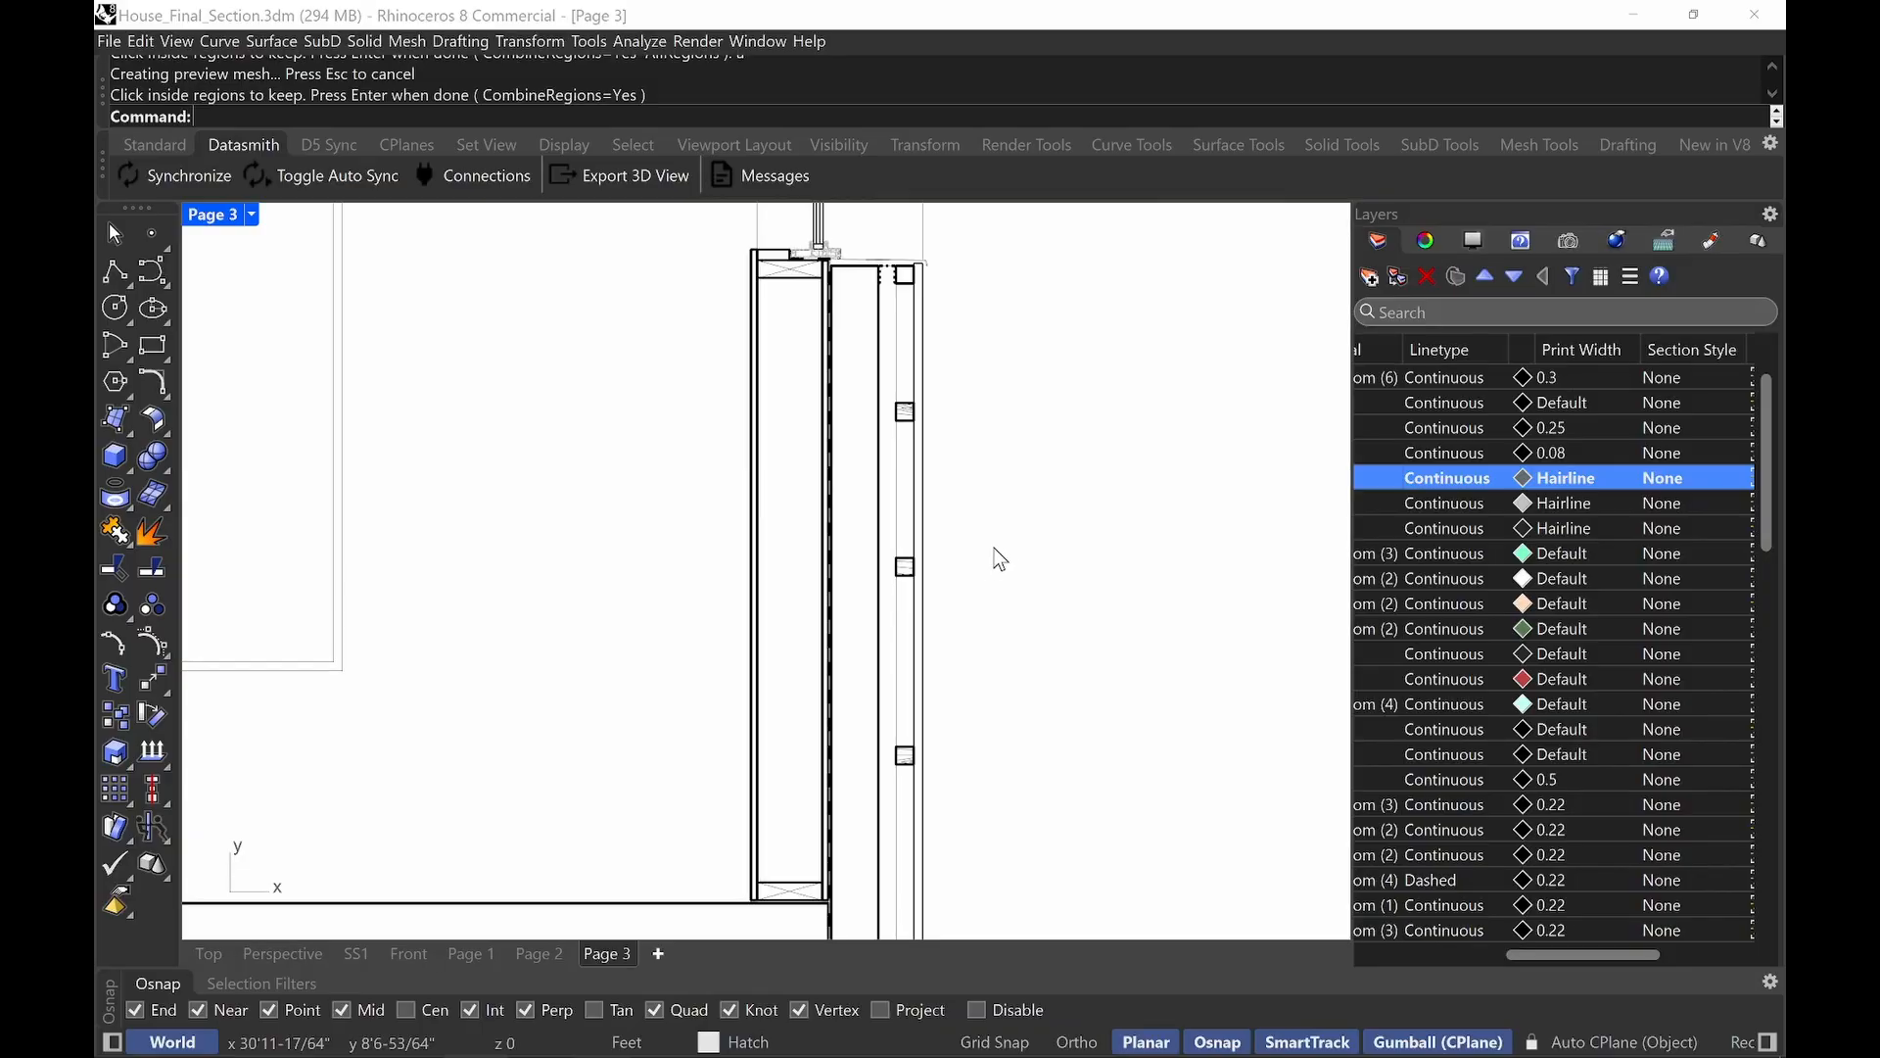
scroll(938, 583, up, 6)
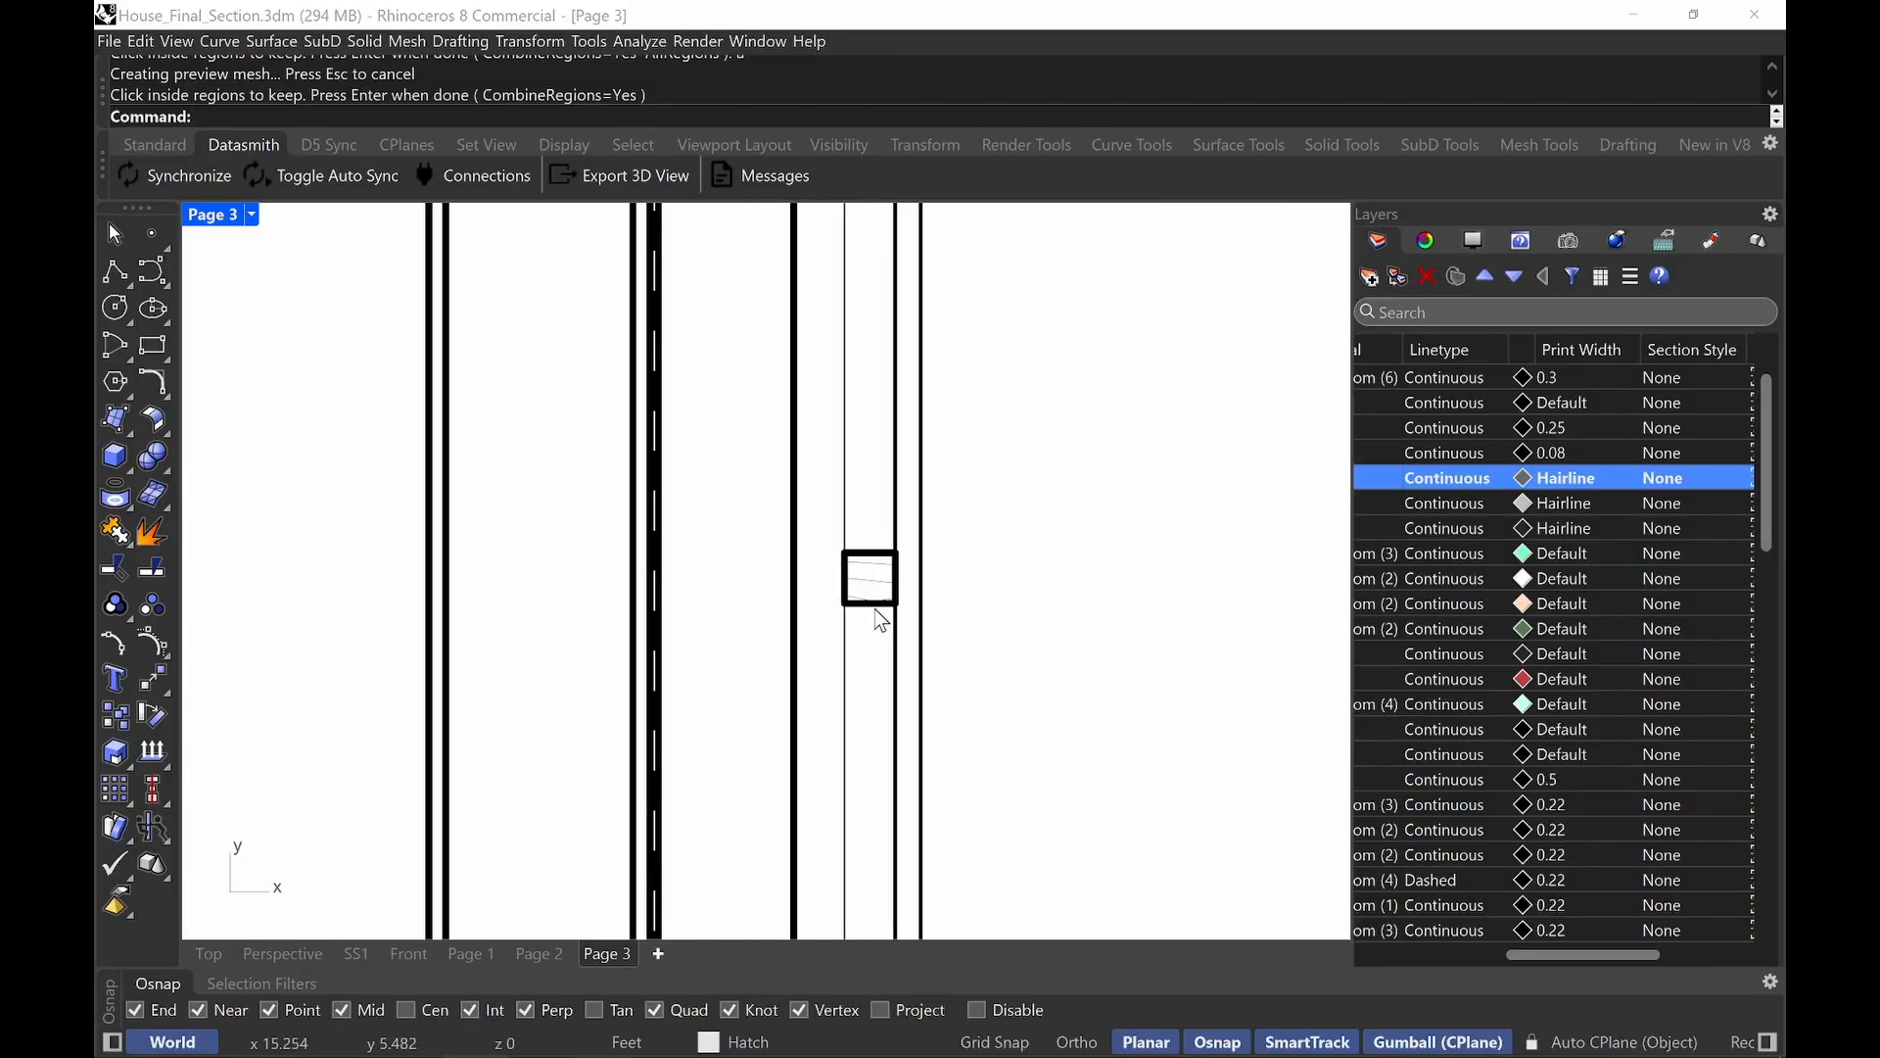
scroll(881, 597, up, 4)
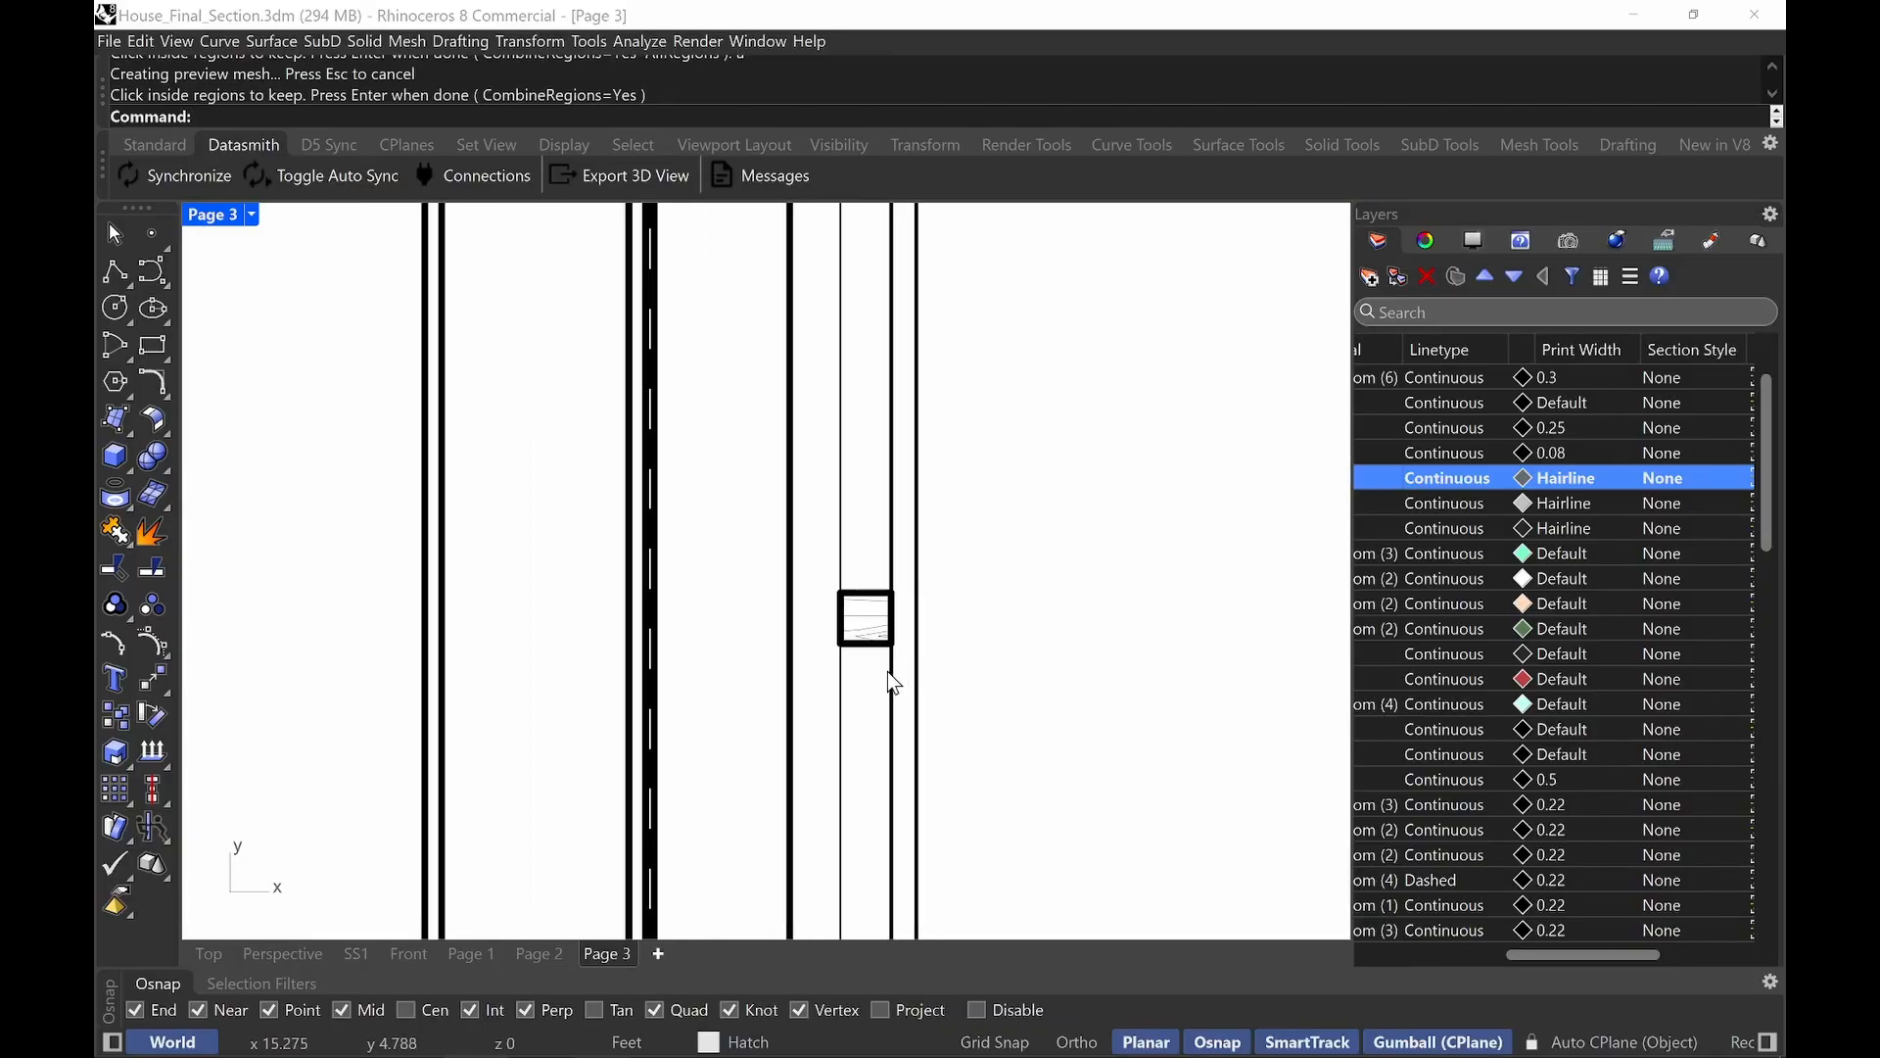
scroll(860, 617, down, 6)
right_drag(852, 612, 901, 666)
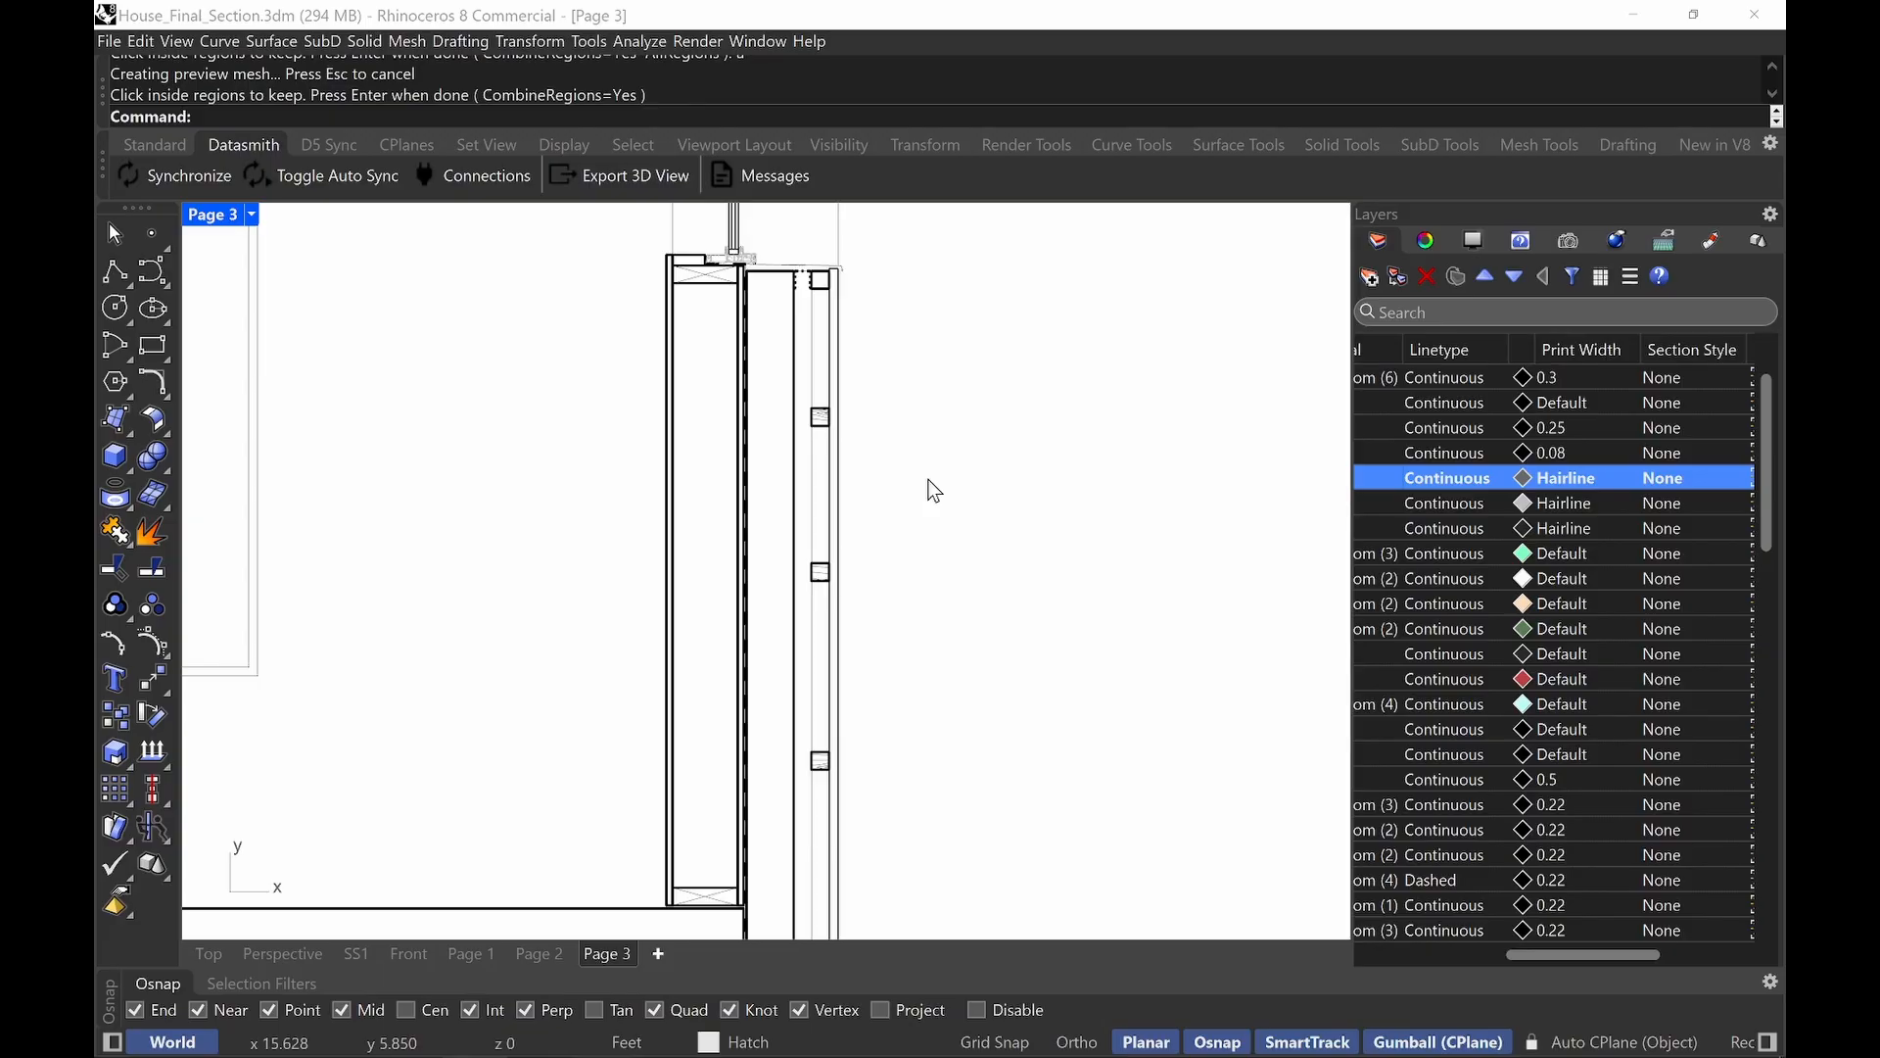
Activate the Page 3 detail again and select the lower wall and floor slab curves as hatch boundaries.
double_click(911, 351)
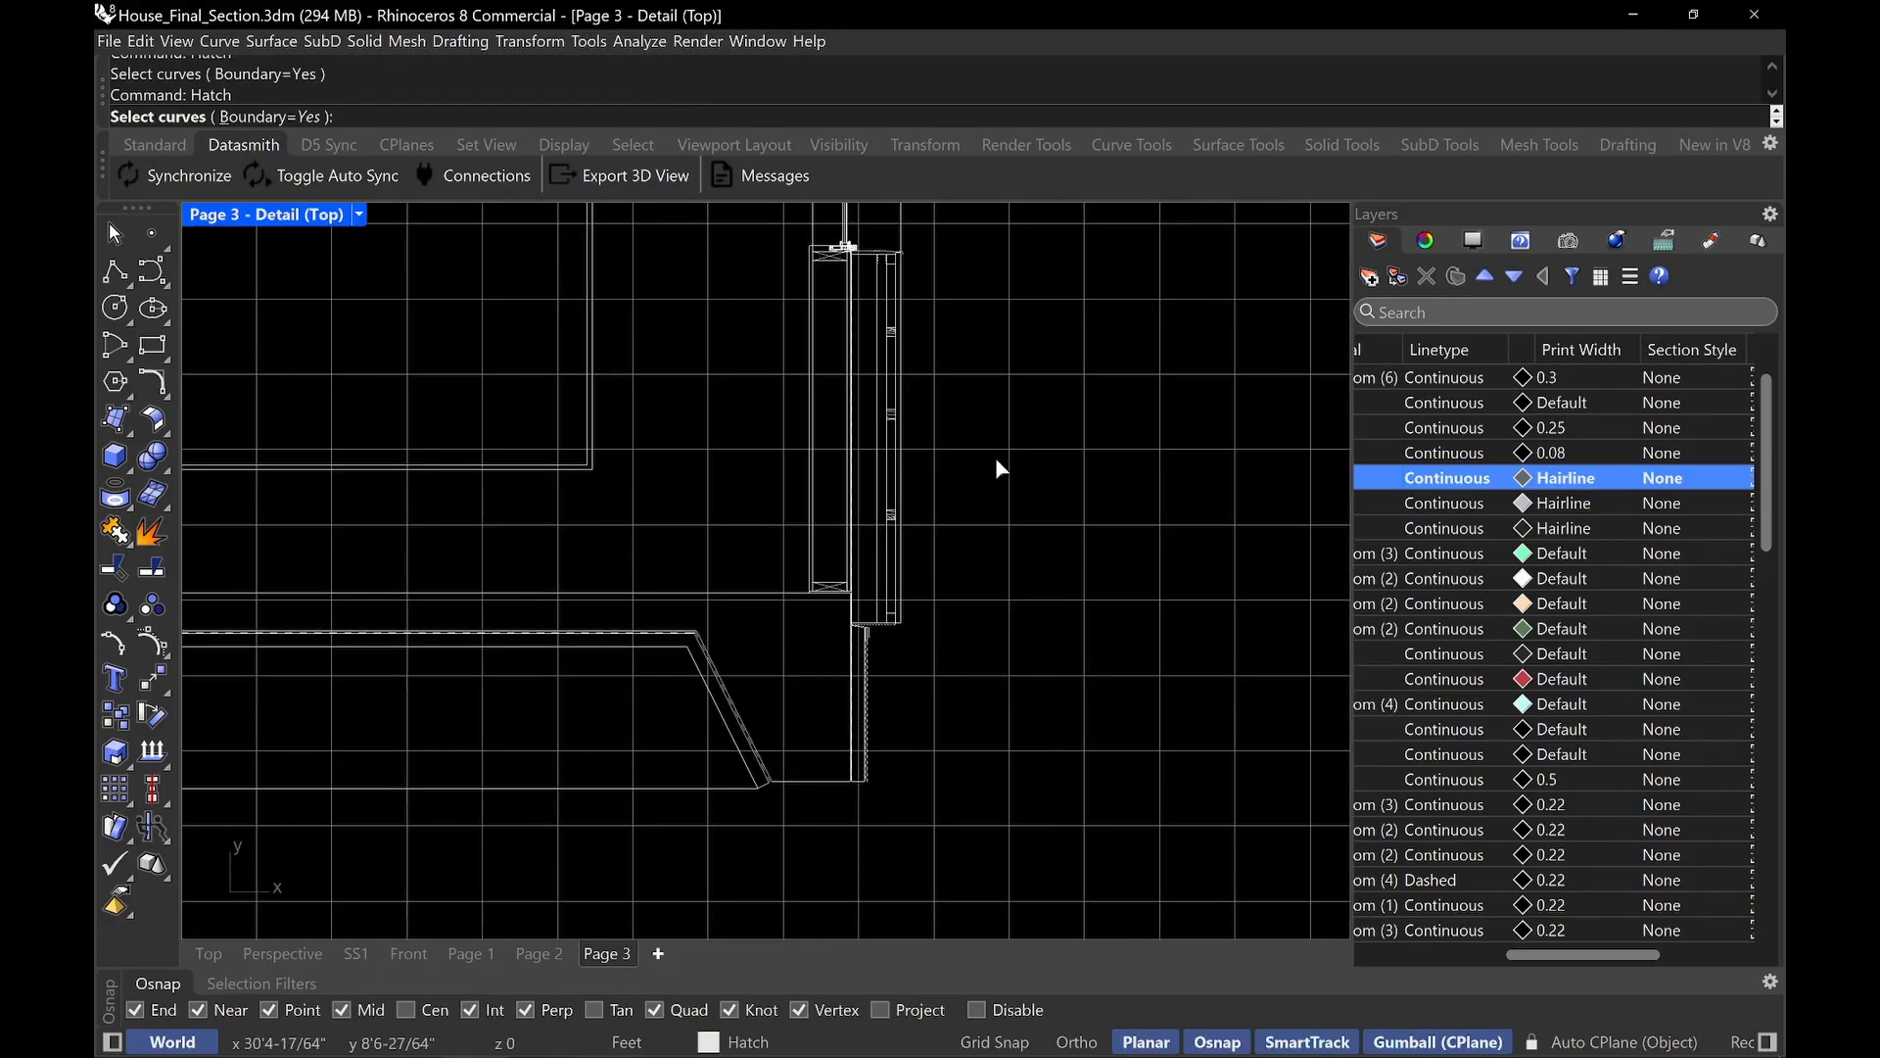
key(Escape)
scroll(940, 436, up, 3)
mouse_move(938, 429)
right_down()
mouse_move(1008, 470)
mouse_move(999, 503)
mouse_move(966, 478)
mouse_move(1003, 516)
mouse_move(974, 505)
right_up()
scroll(985, 520, up, 4)
scroll(969, 495, down, 6)
scroll(972, 505, down, 2)
mouse_move(1018, 421)
mouse_down()
mouse_move(697, 686)
mouse_move(626, 789)
mouse_move(537, 839)
mouse_up()
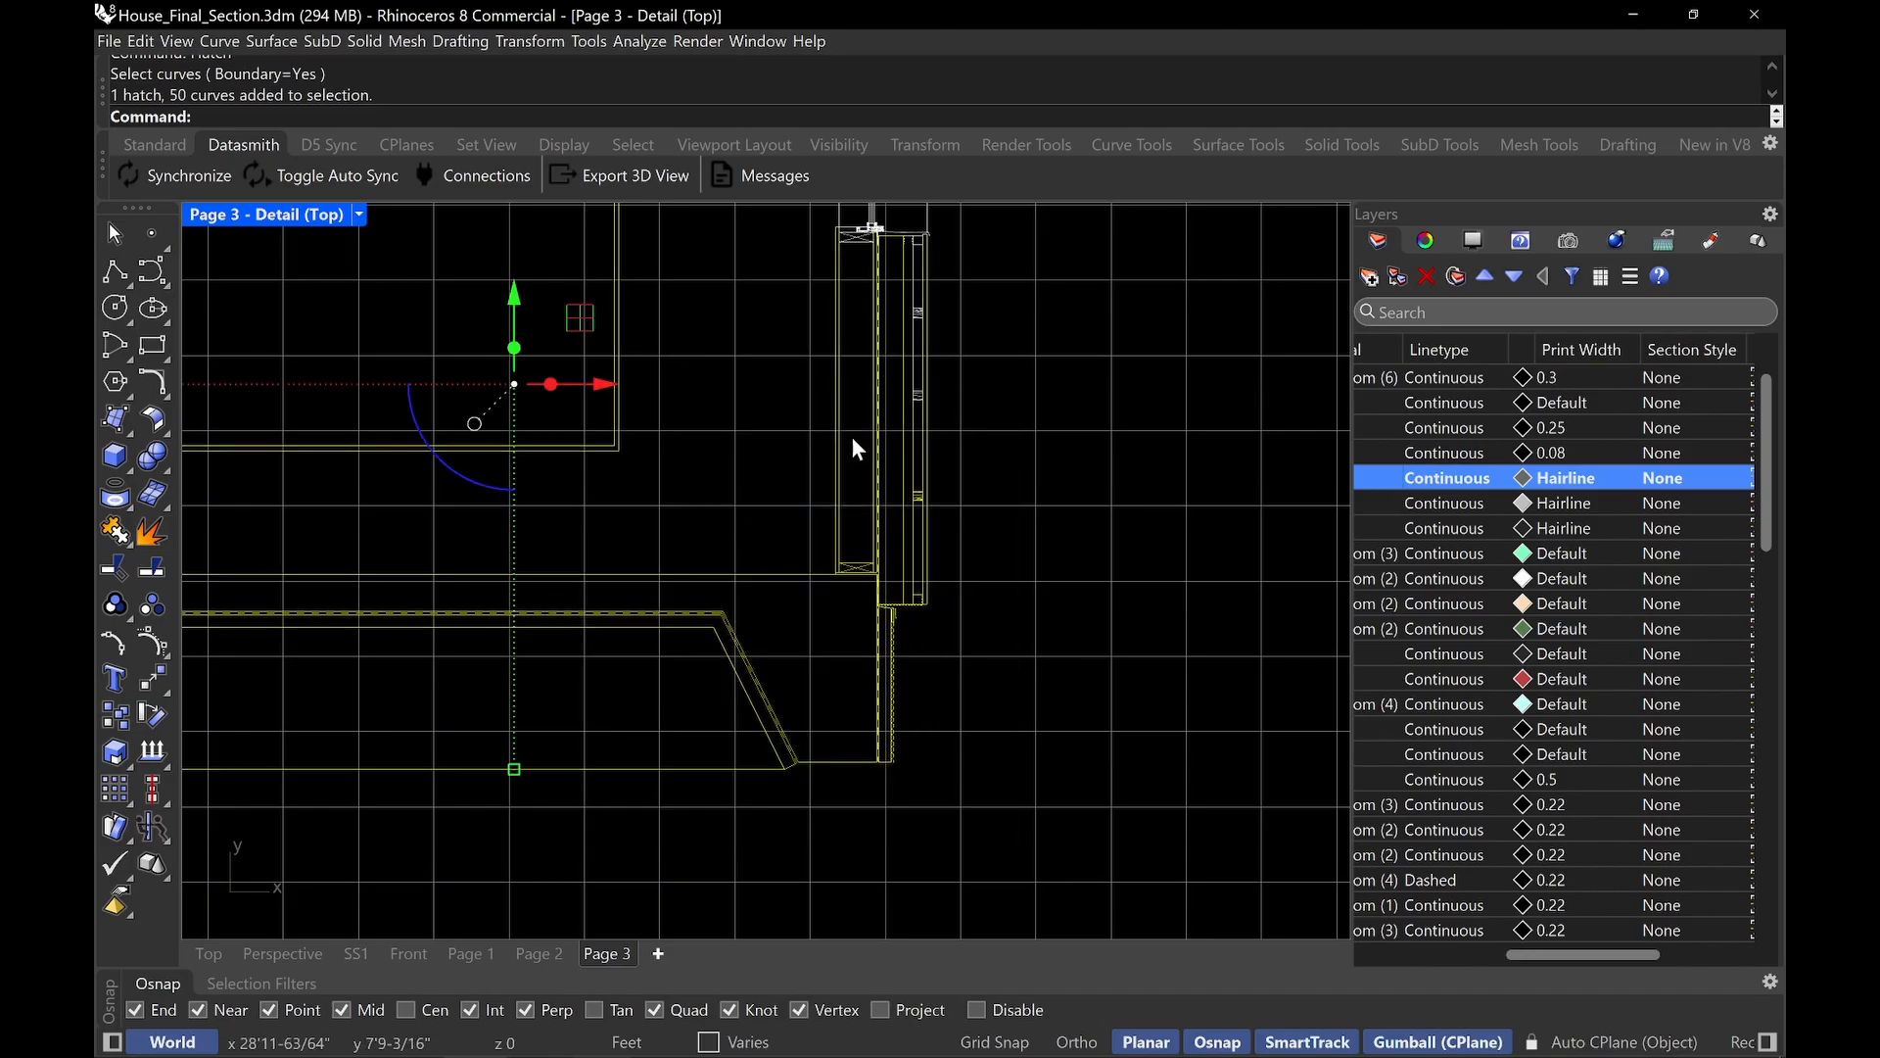
text(Hatcvh)
key(Return)
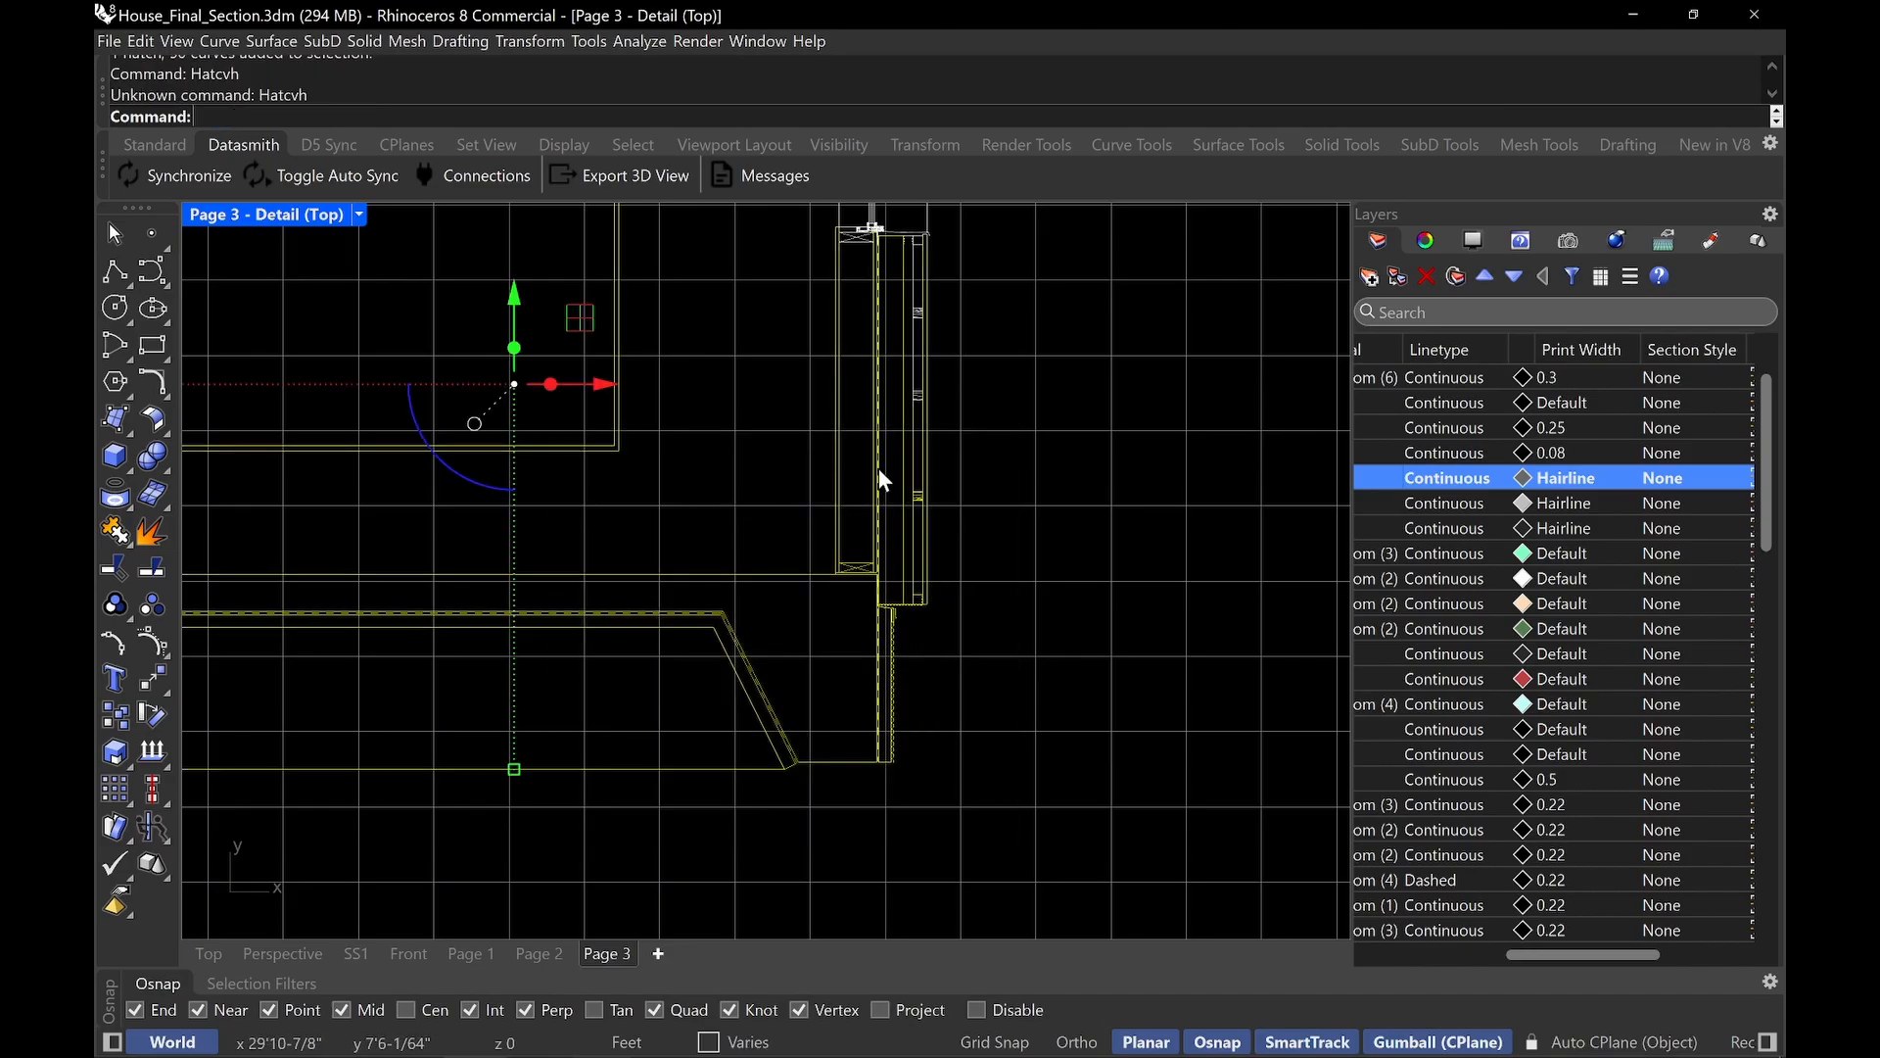
text(Hatch)
key(Return)
text(h)
key(Return)
click(977, 1009)
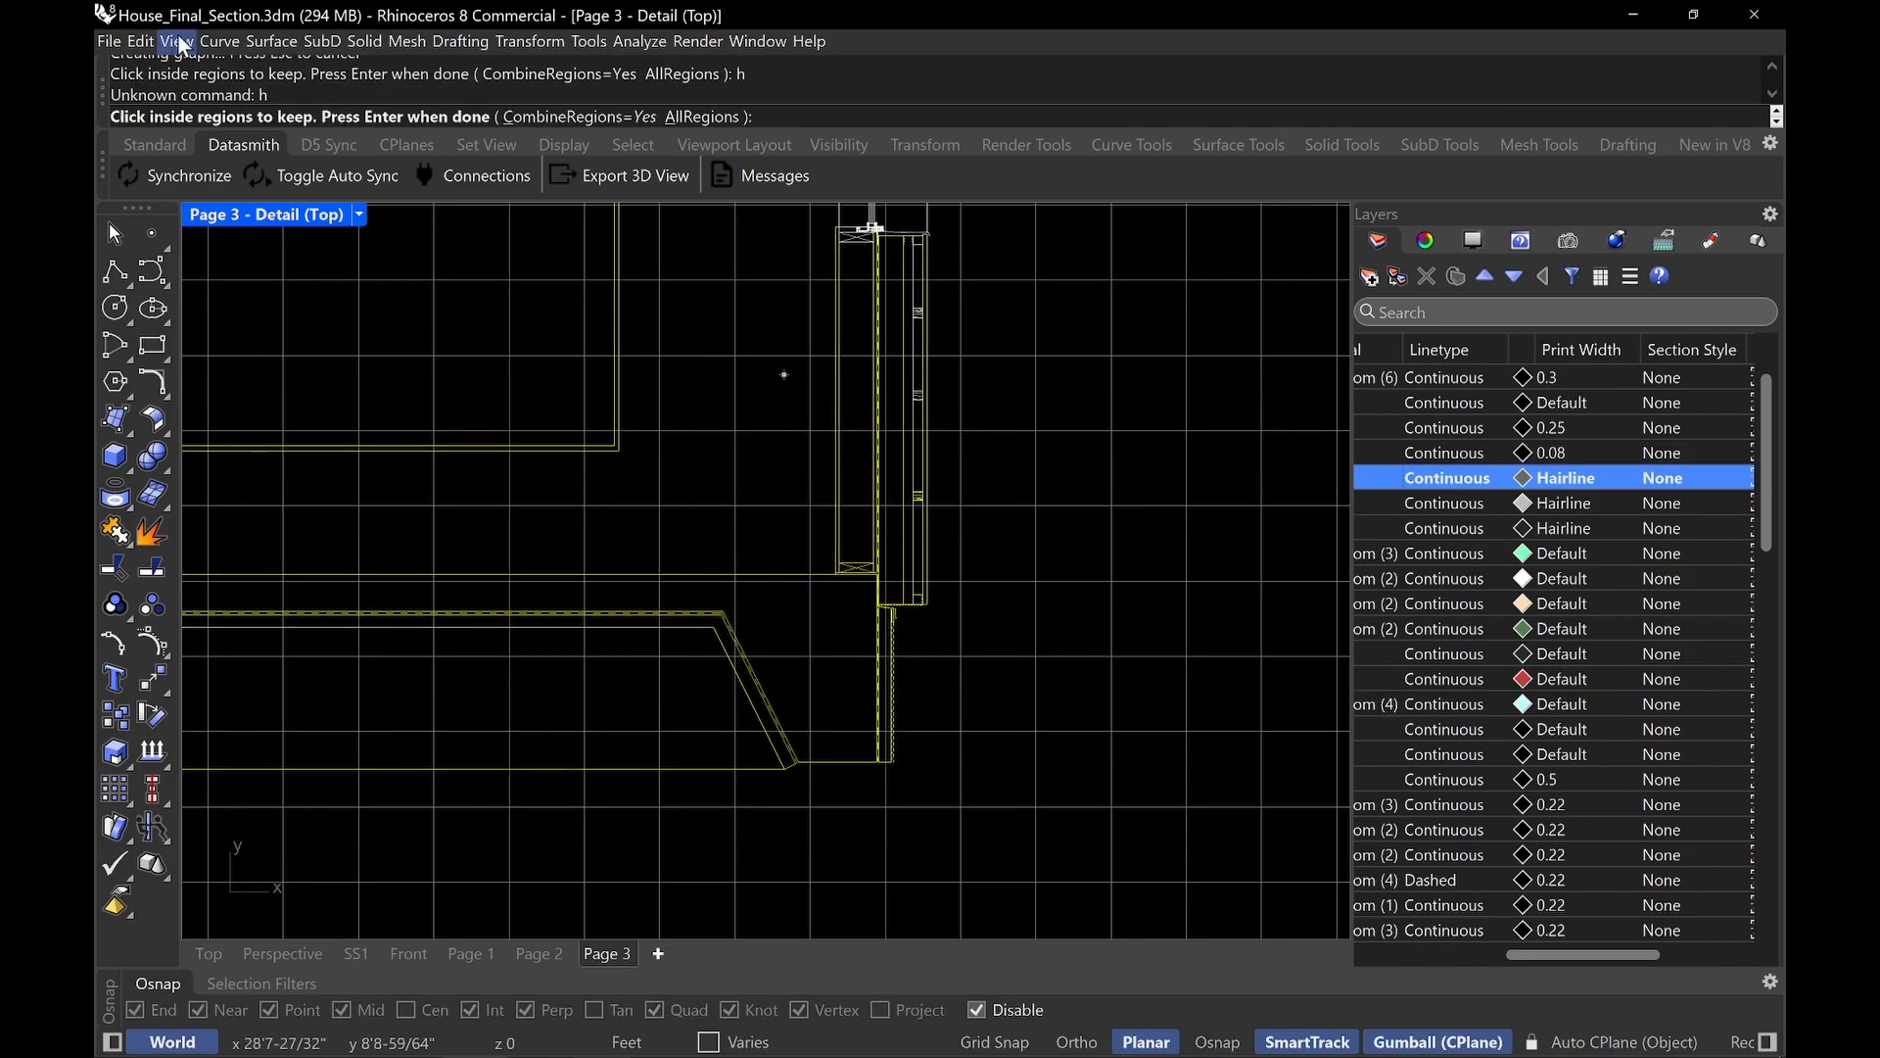
scroll(857, 648, up, 2)
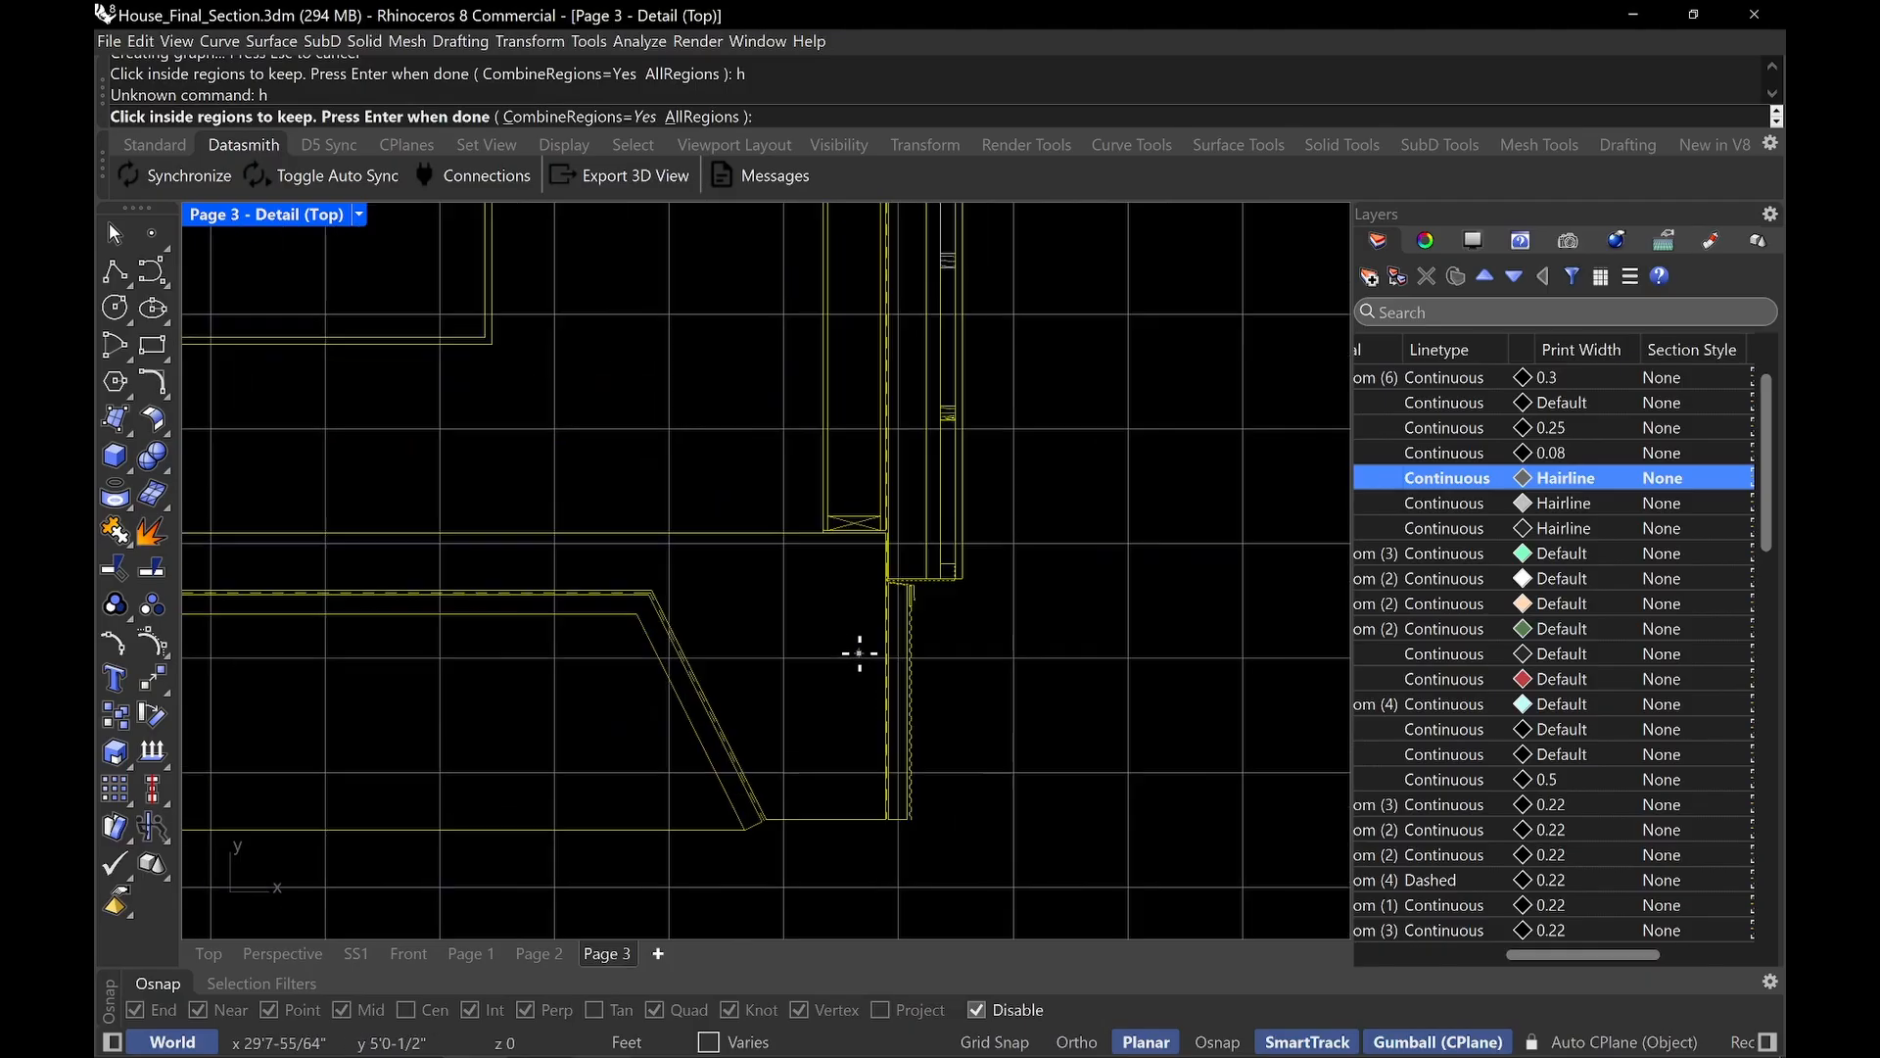
click(1007, 620)
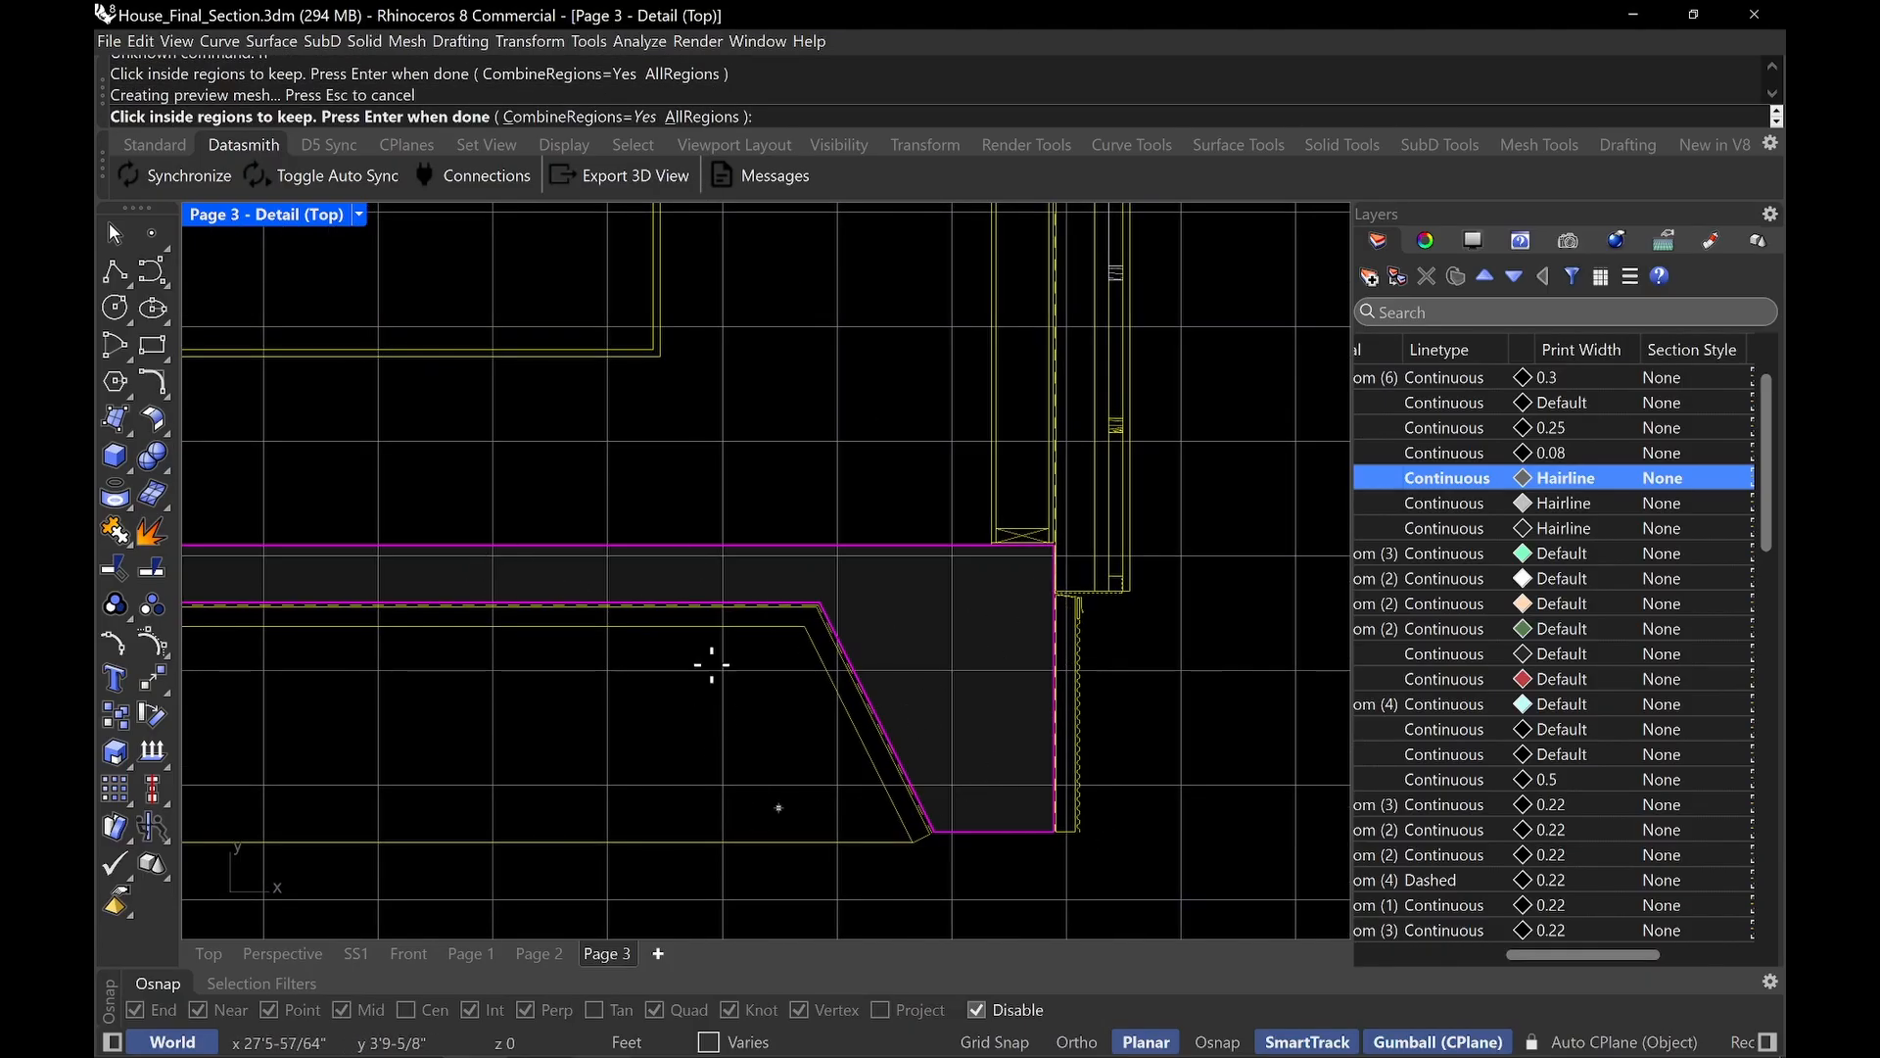
mouse_move(1103, 470)
right_down()
mouse_move(1049, 512)
mouse_move(1044, 591)
right_up()
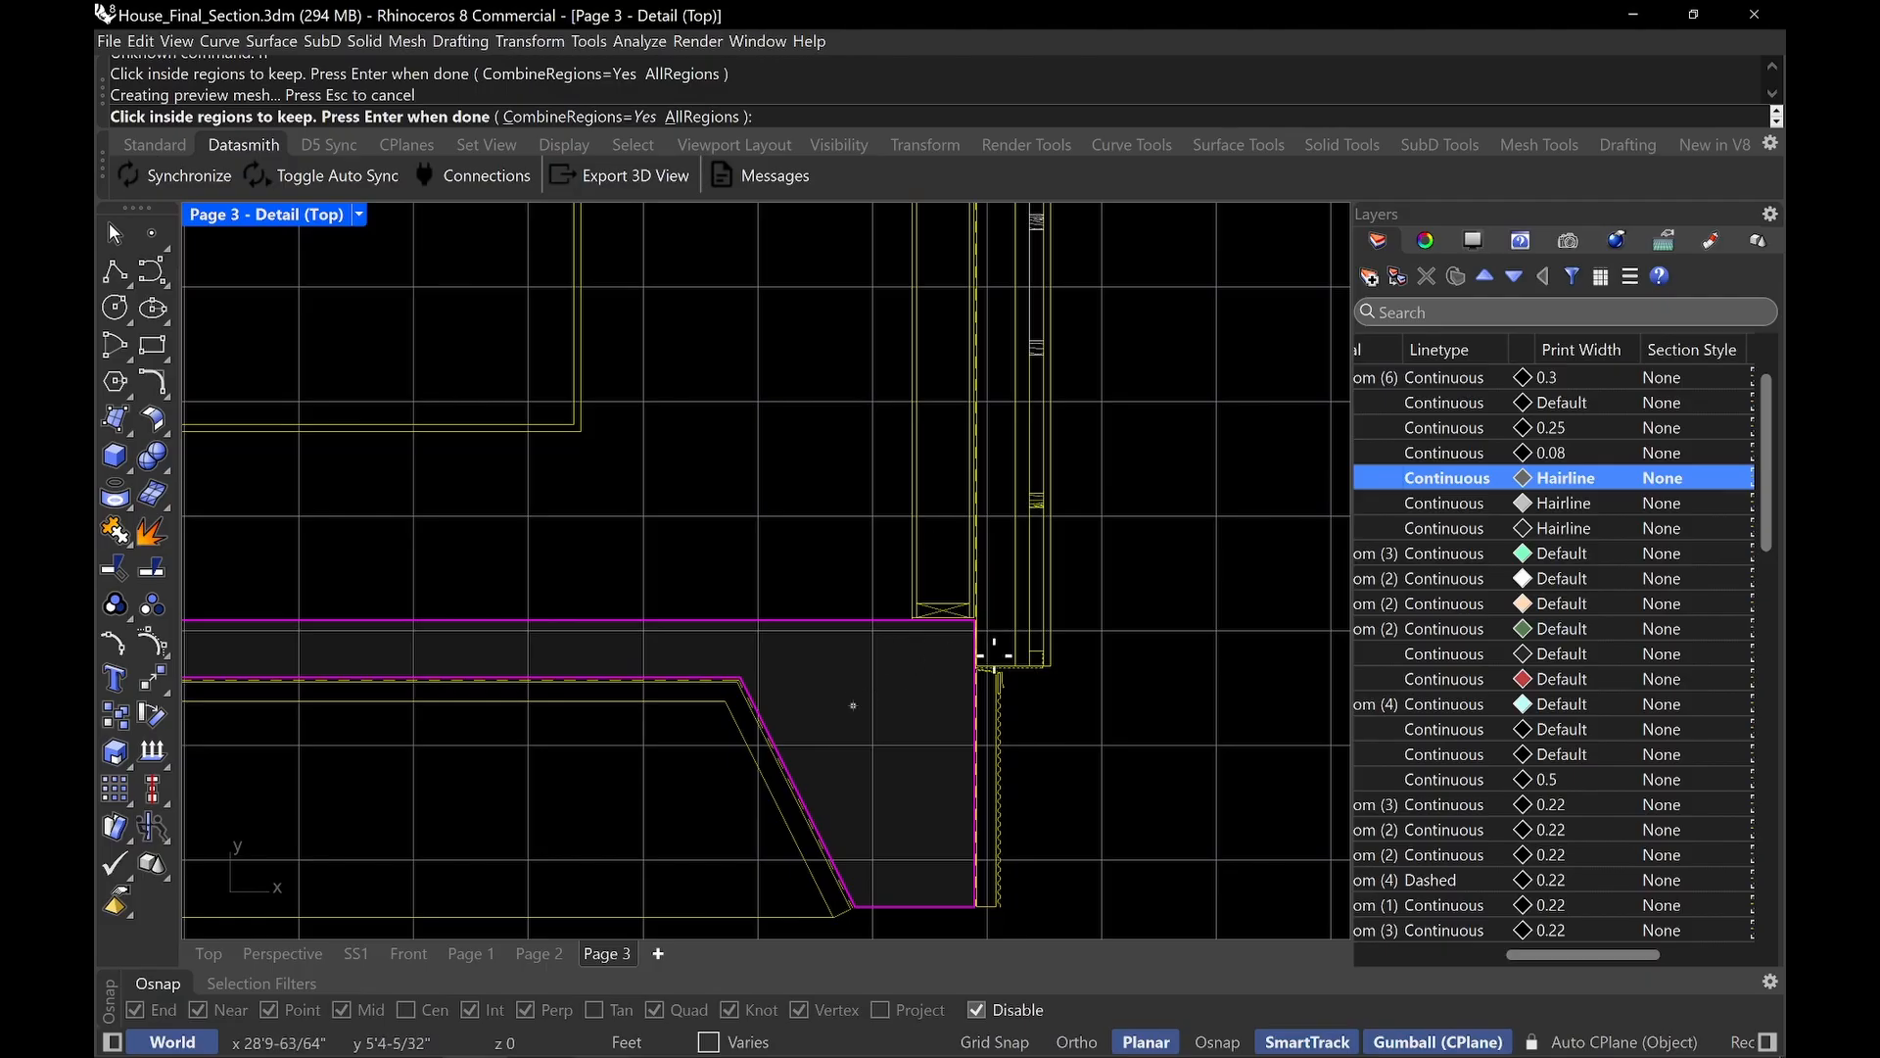
right_click(1100, 679)
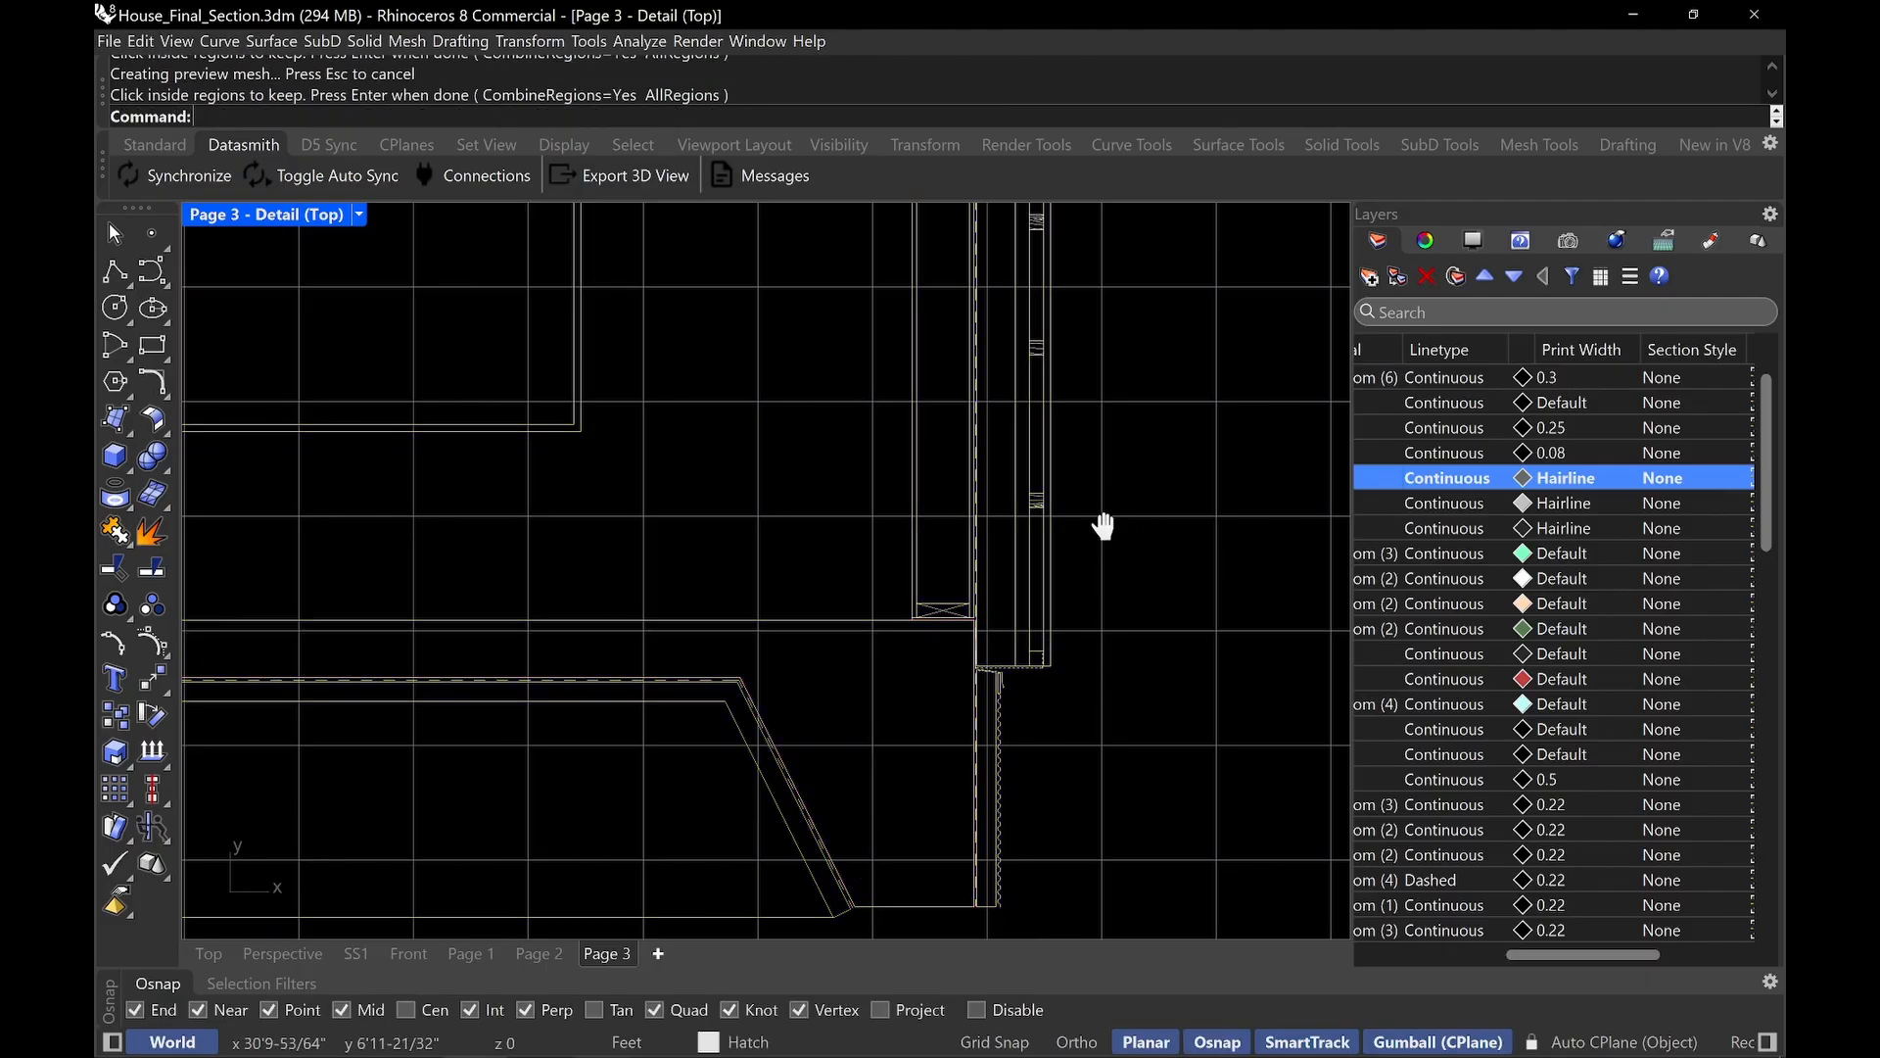
Select all objects on the Battens layer under Make2D's visible clipping plane intersections and isolate them.
mouse_move(1096, 524)
right_down()
mouse_move(914, 671)
mouse_move(928, 599)
right_up()
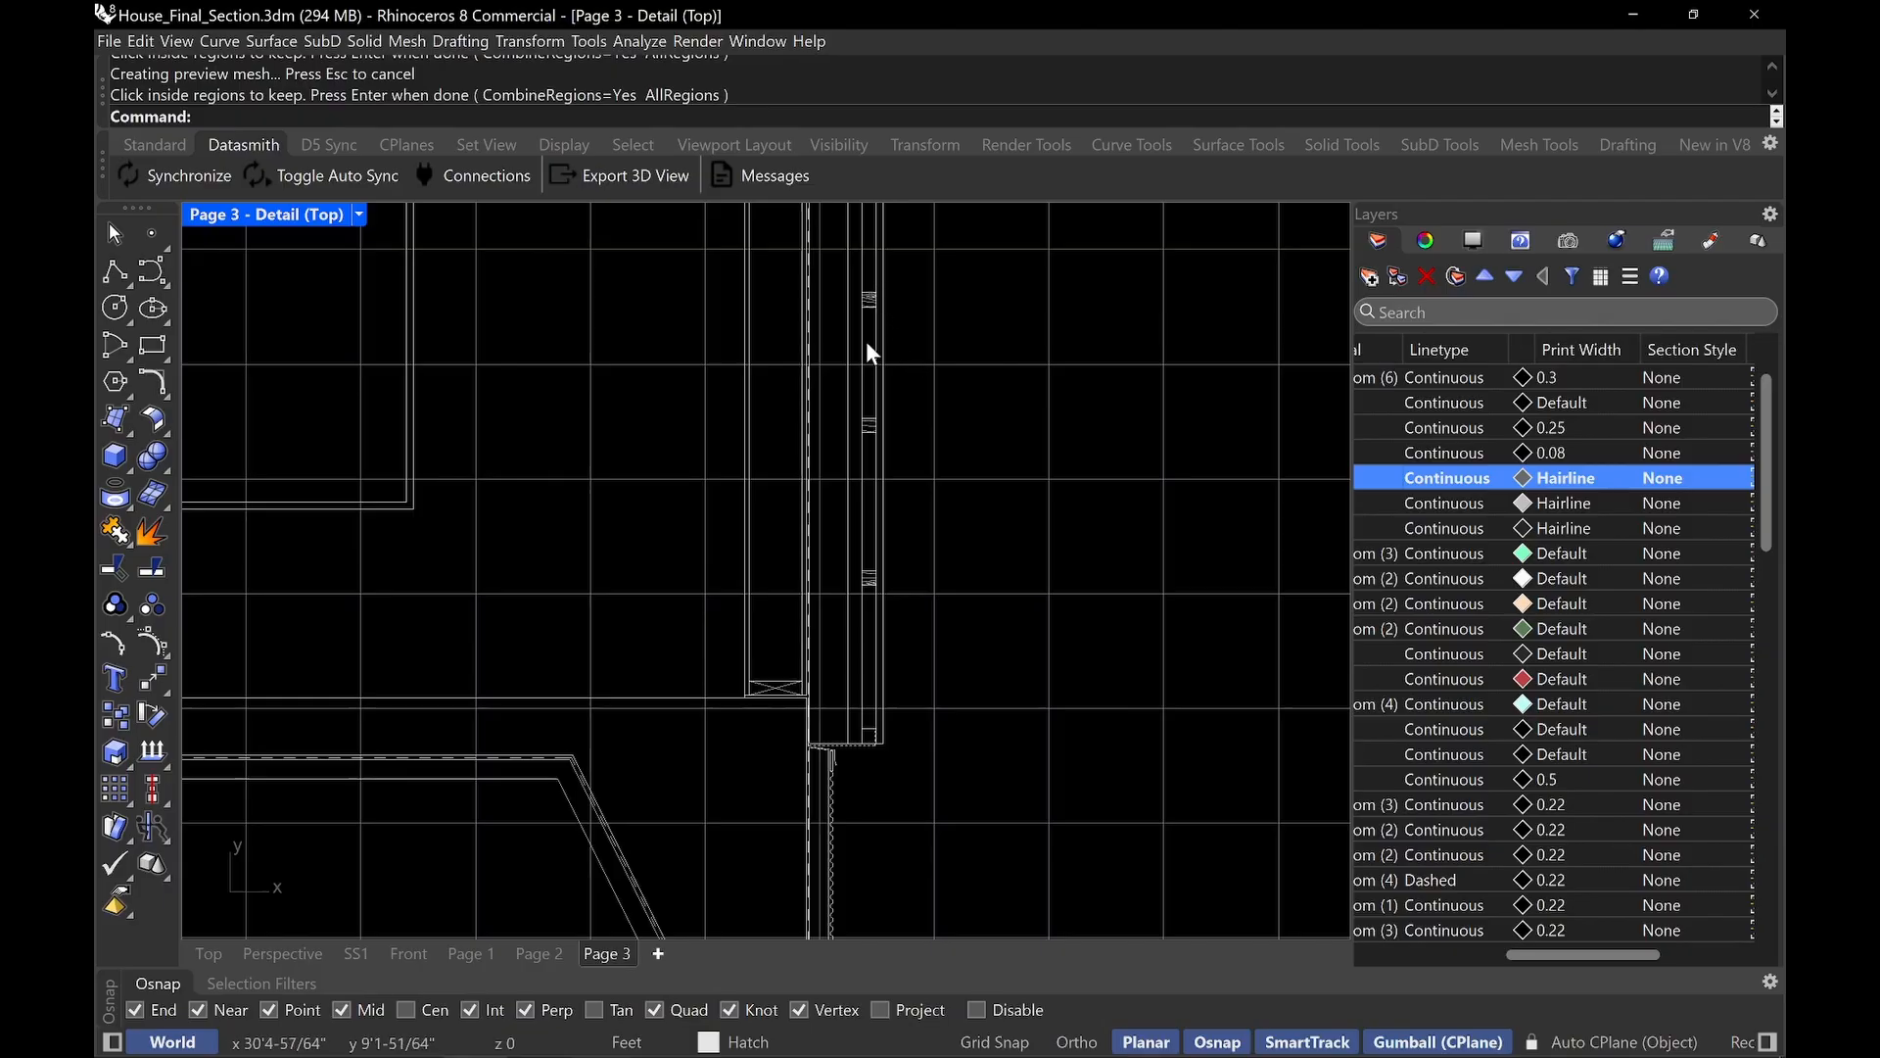
drag(1585, 960, 1400, 938)
scroll(1453, 766, down, 3)
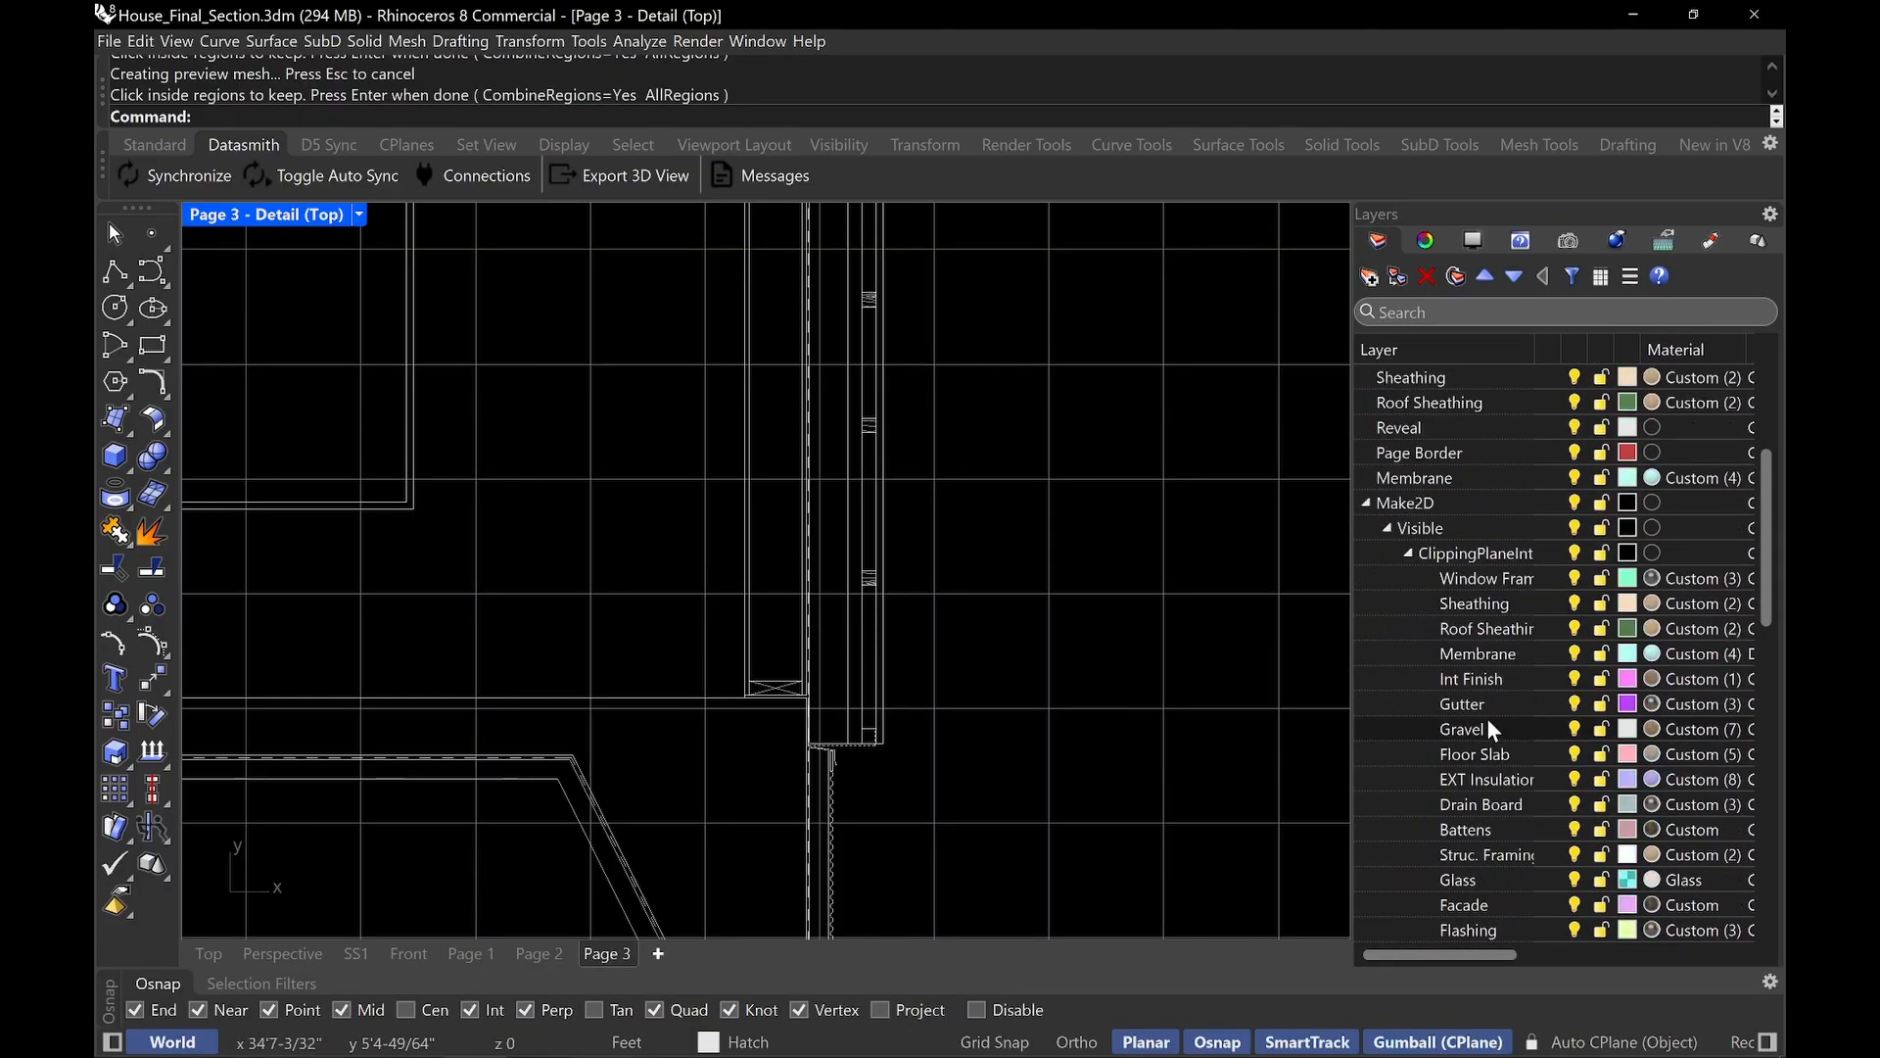
scroll(1547, 589, down, 1)
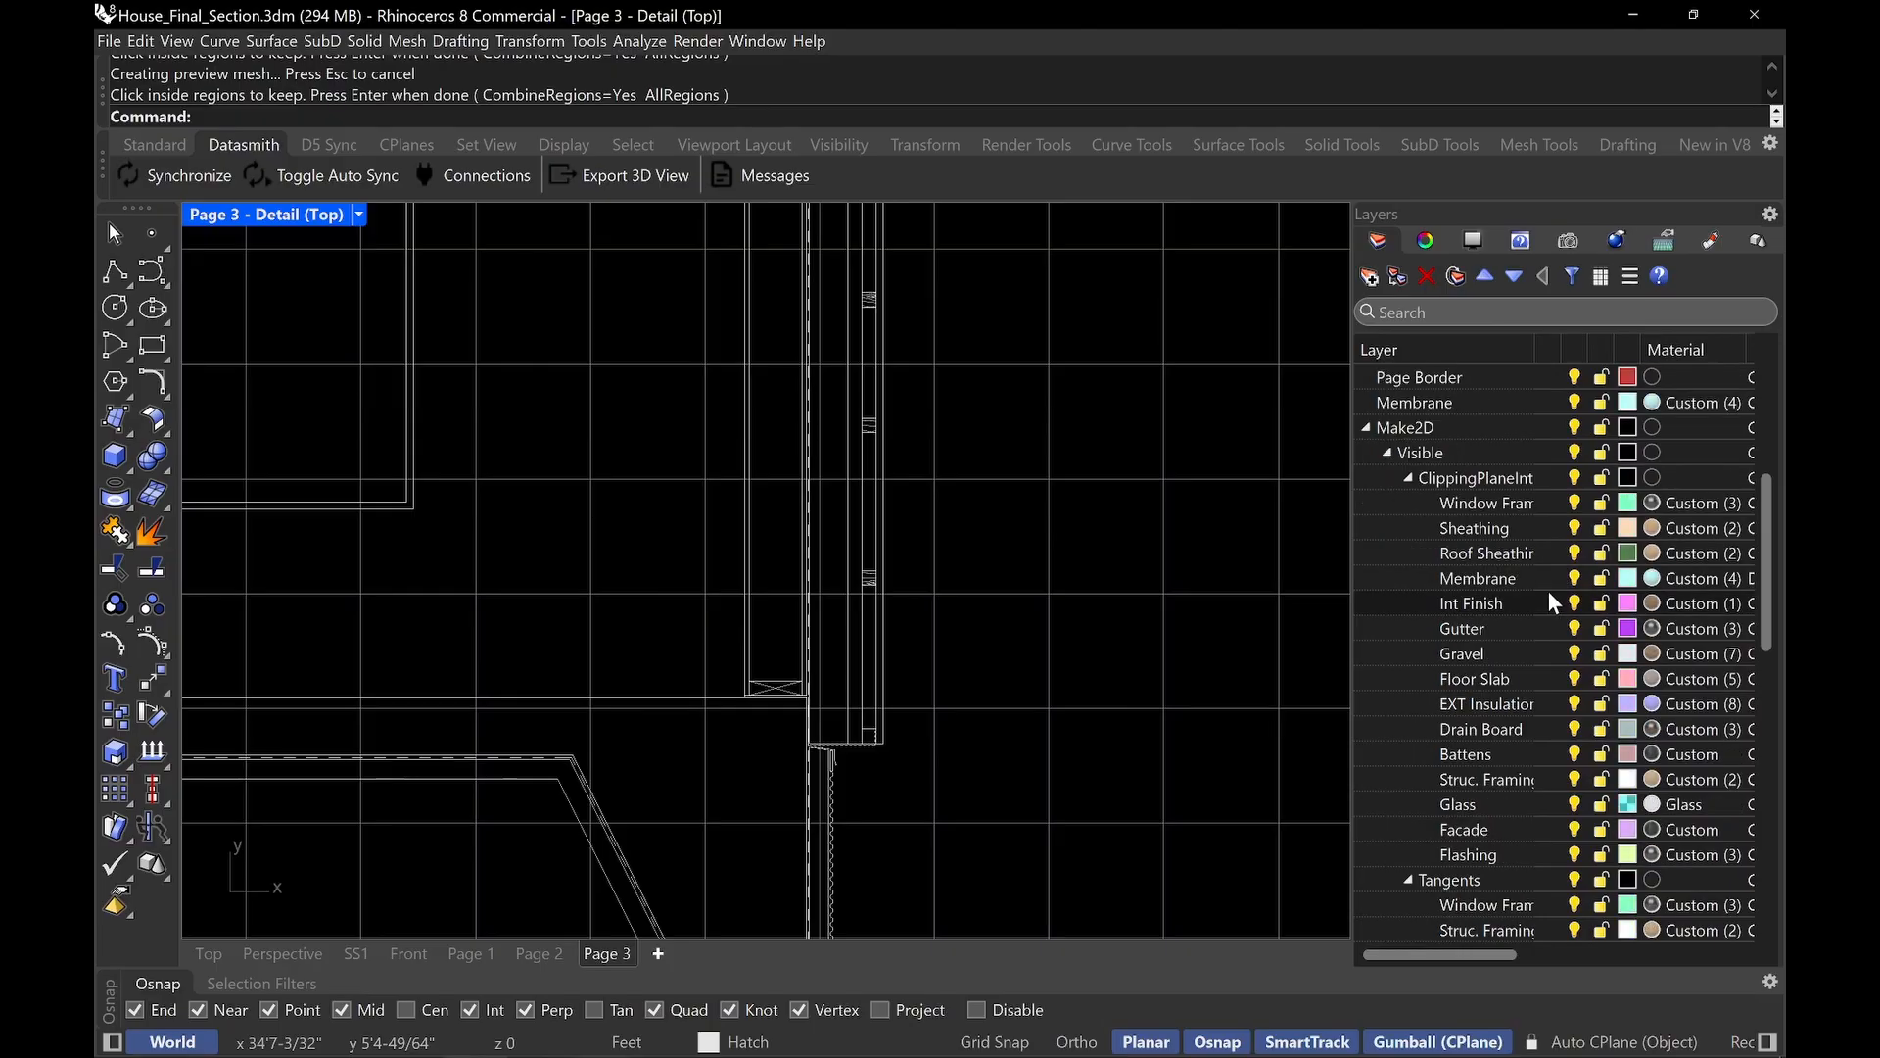
right_click(1460, 761)
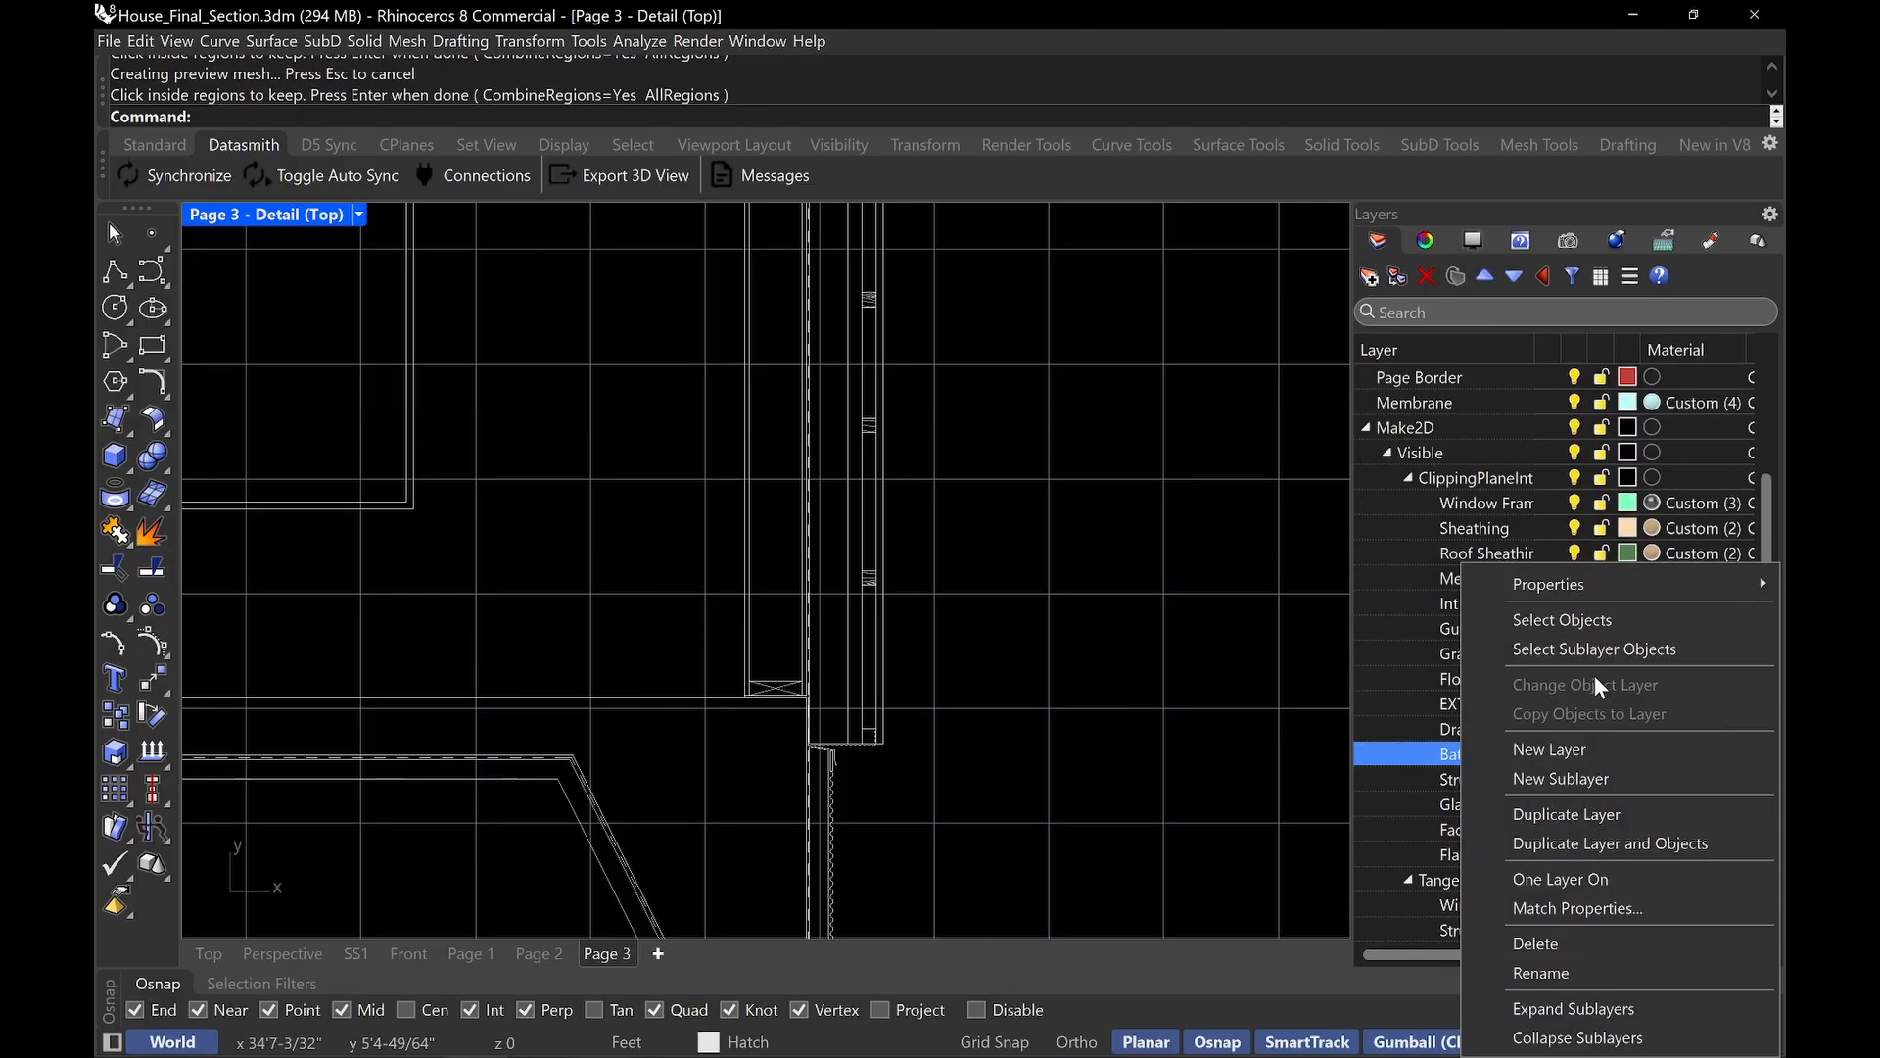
click(1587, 620)
text(Isolate)
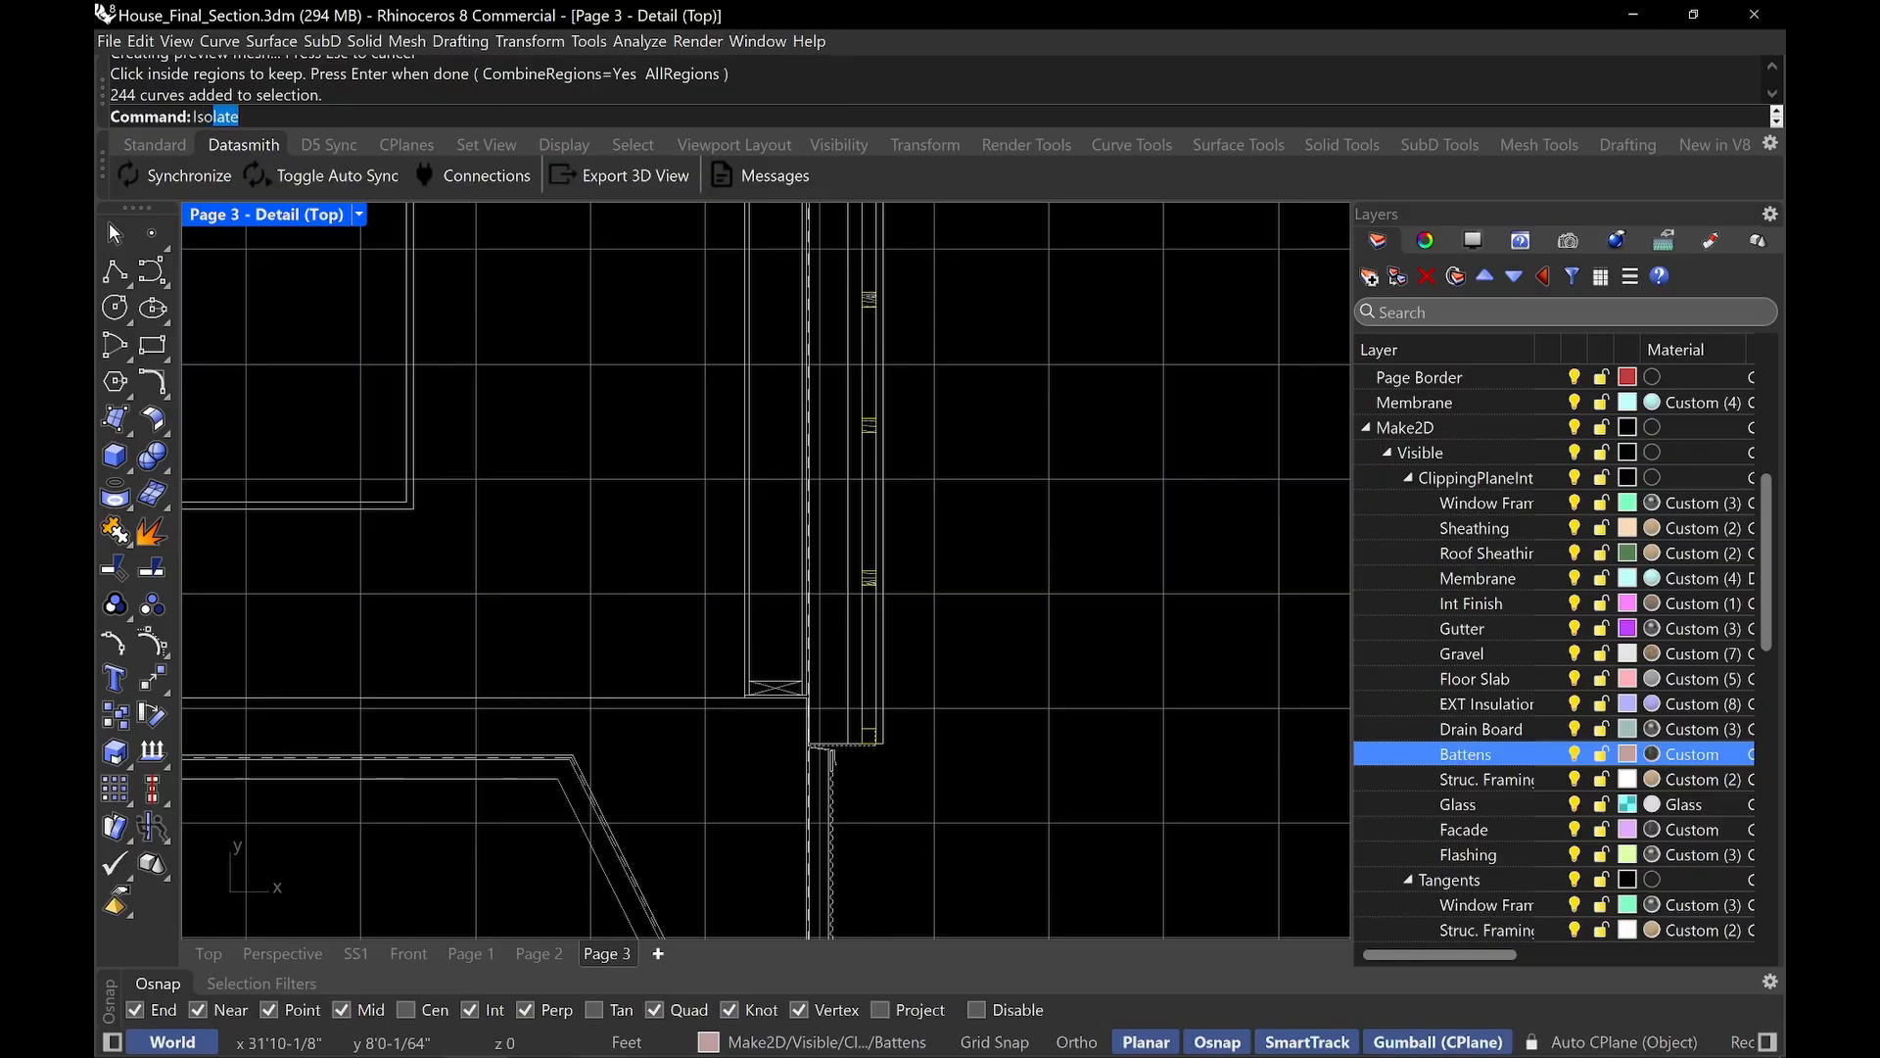
key(Return)
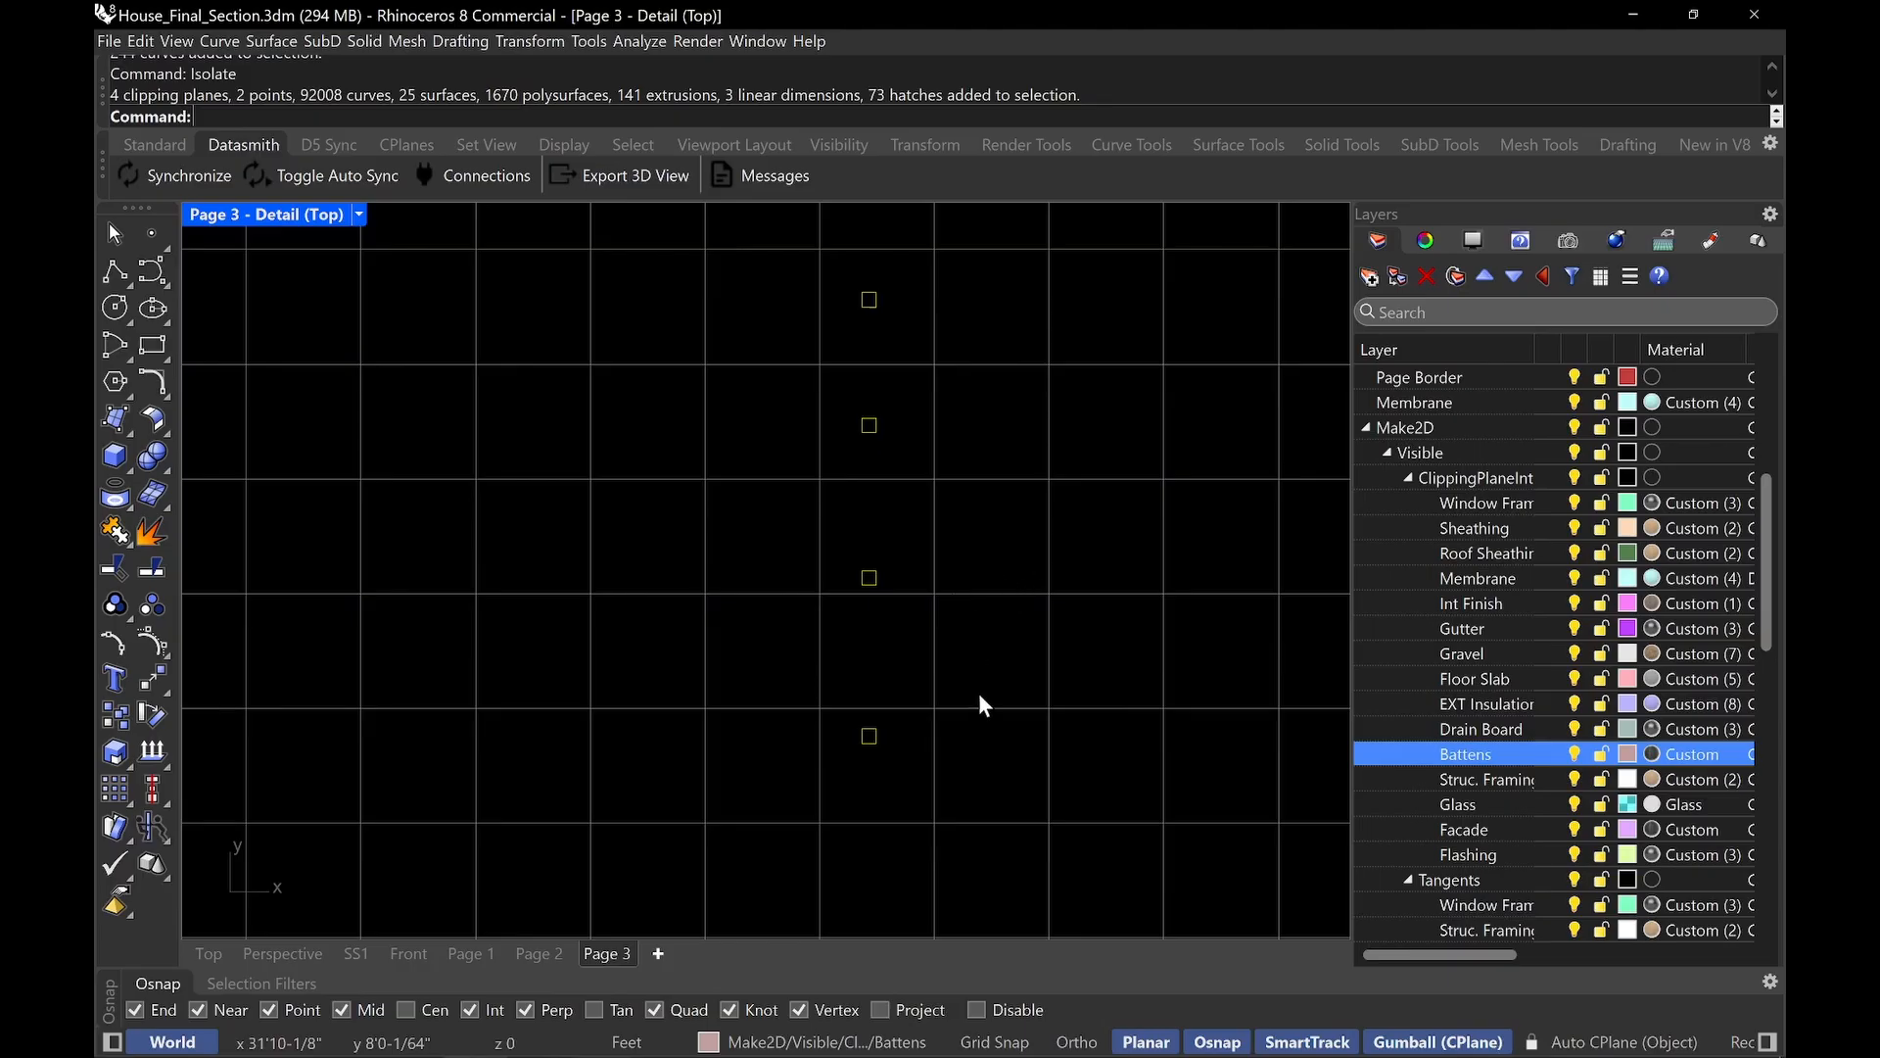
Select the batten outlines of the exterior wall at the section's right side and hatch all their regions at 0.250 scale.
scroll(913, 439, down, 8)
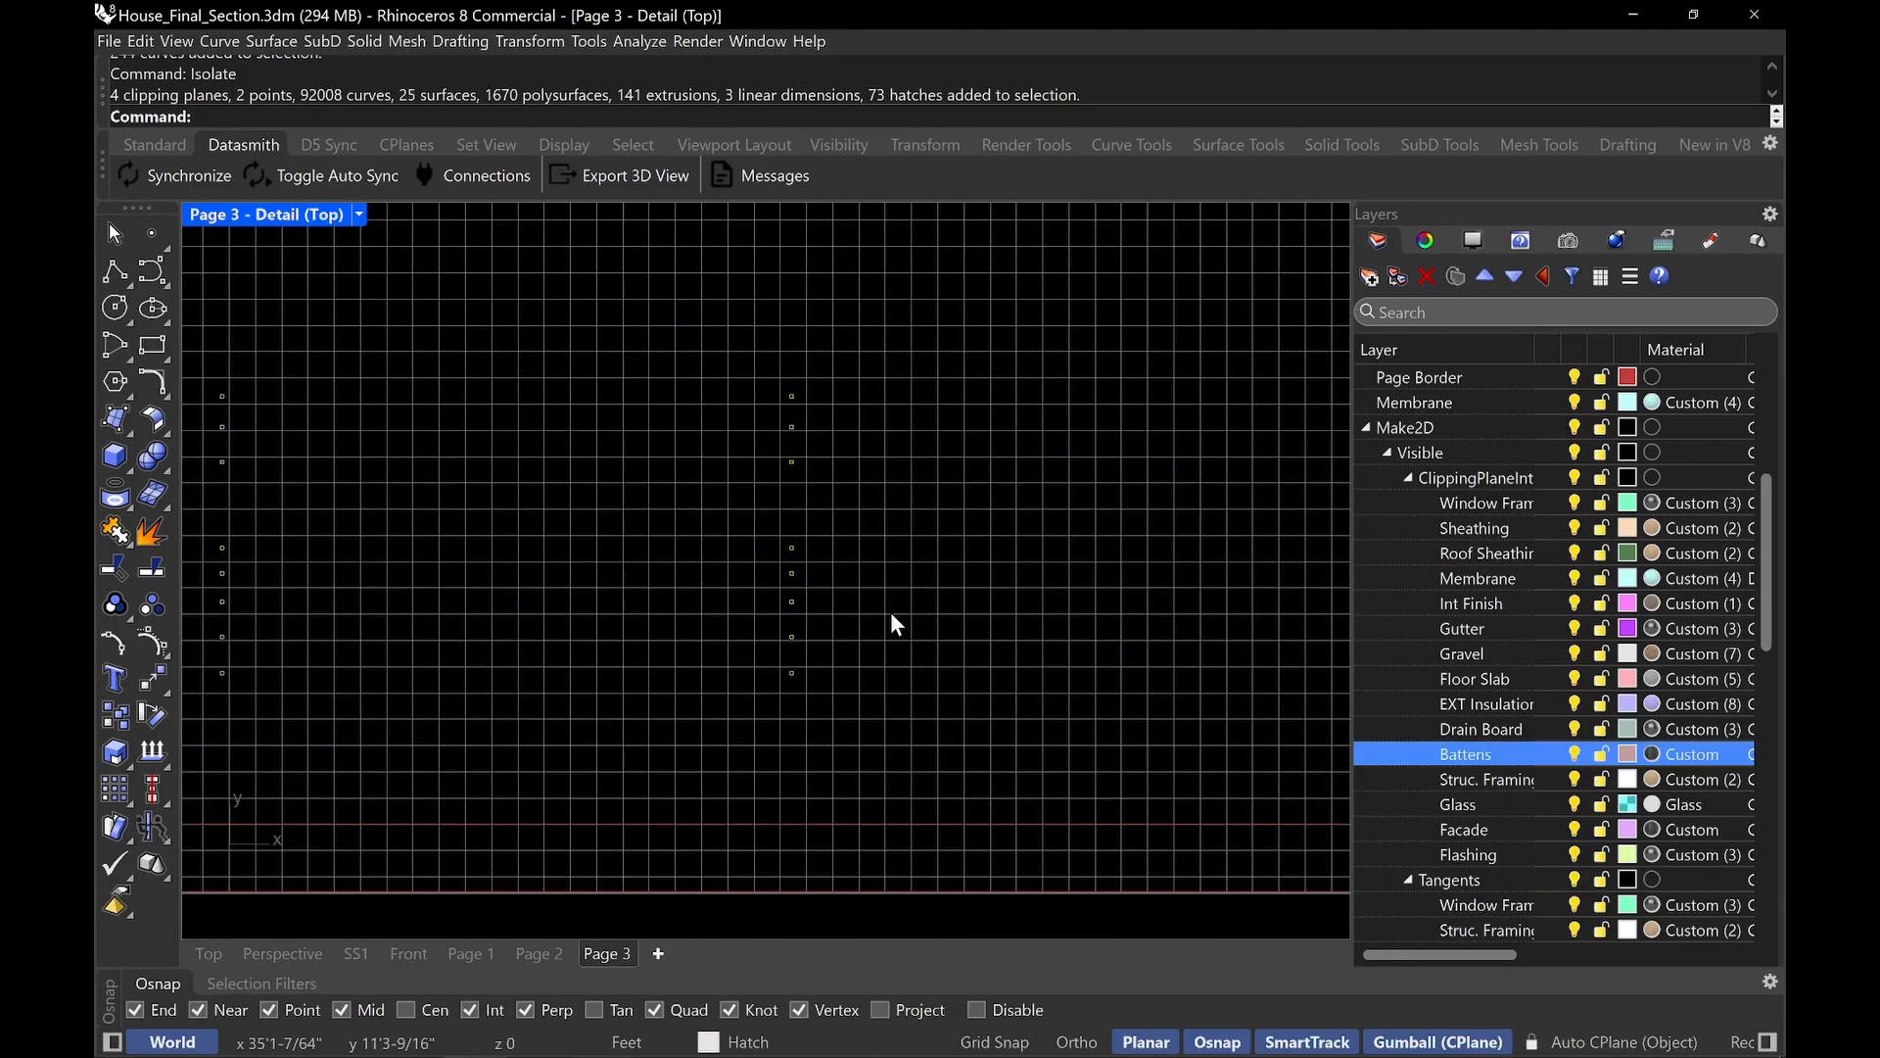
drag(693, 735, 897, 333)
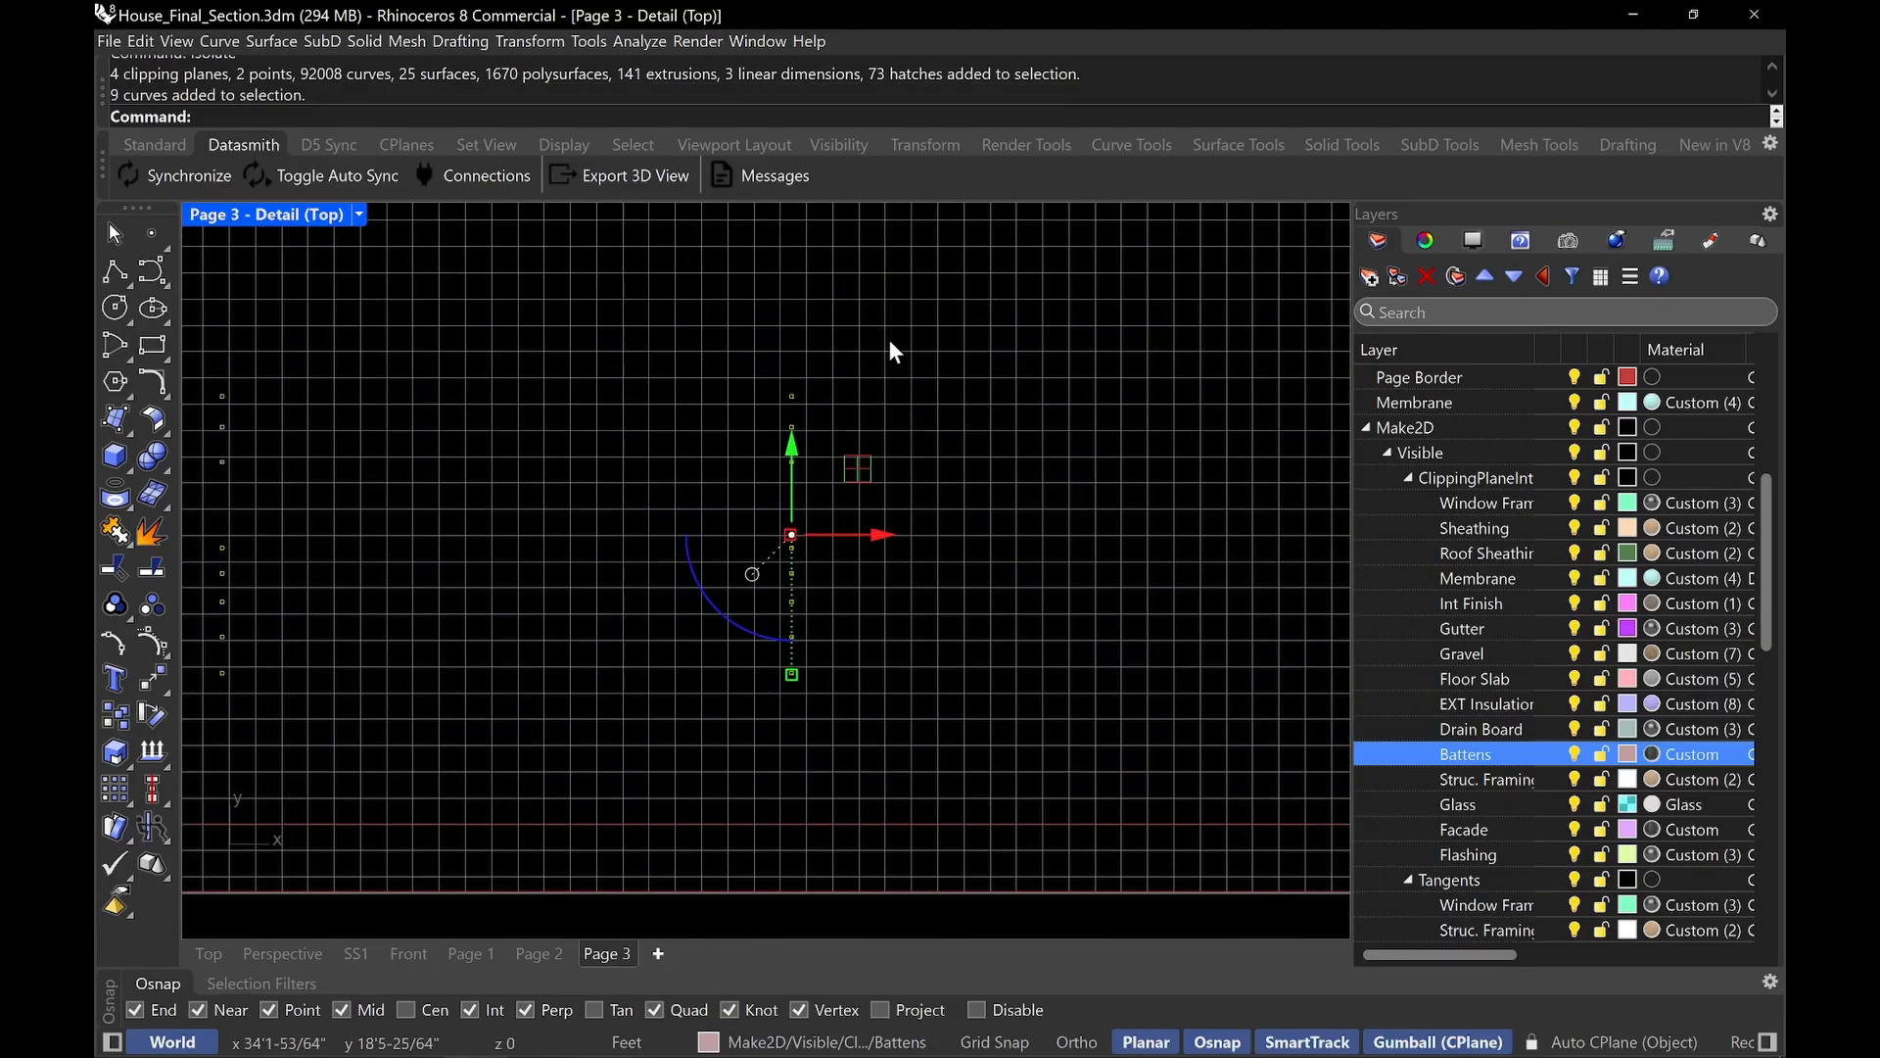
text(Hatch)
key(Return)
text(a)
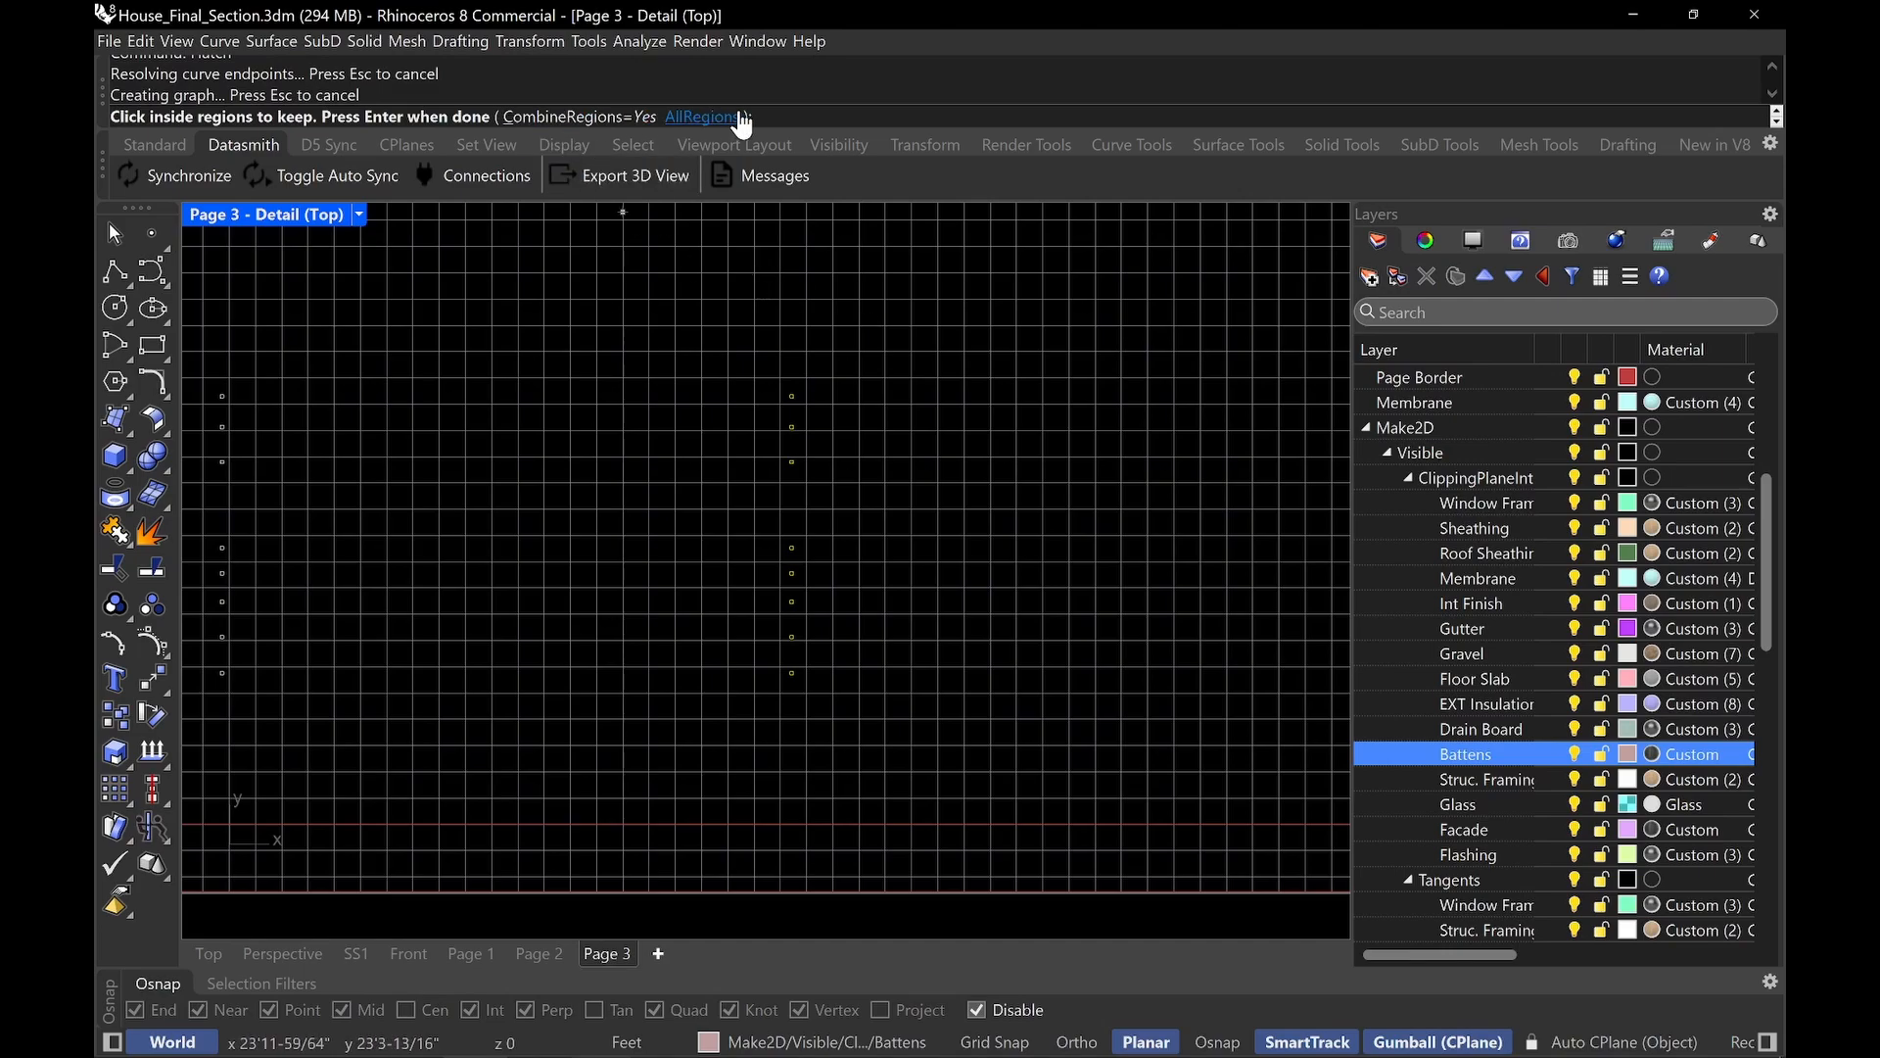
key(Return)
scroll(817, 443, up, 5)
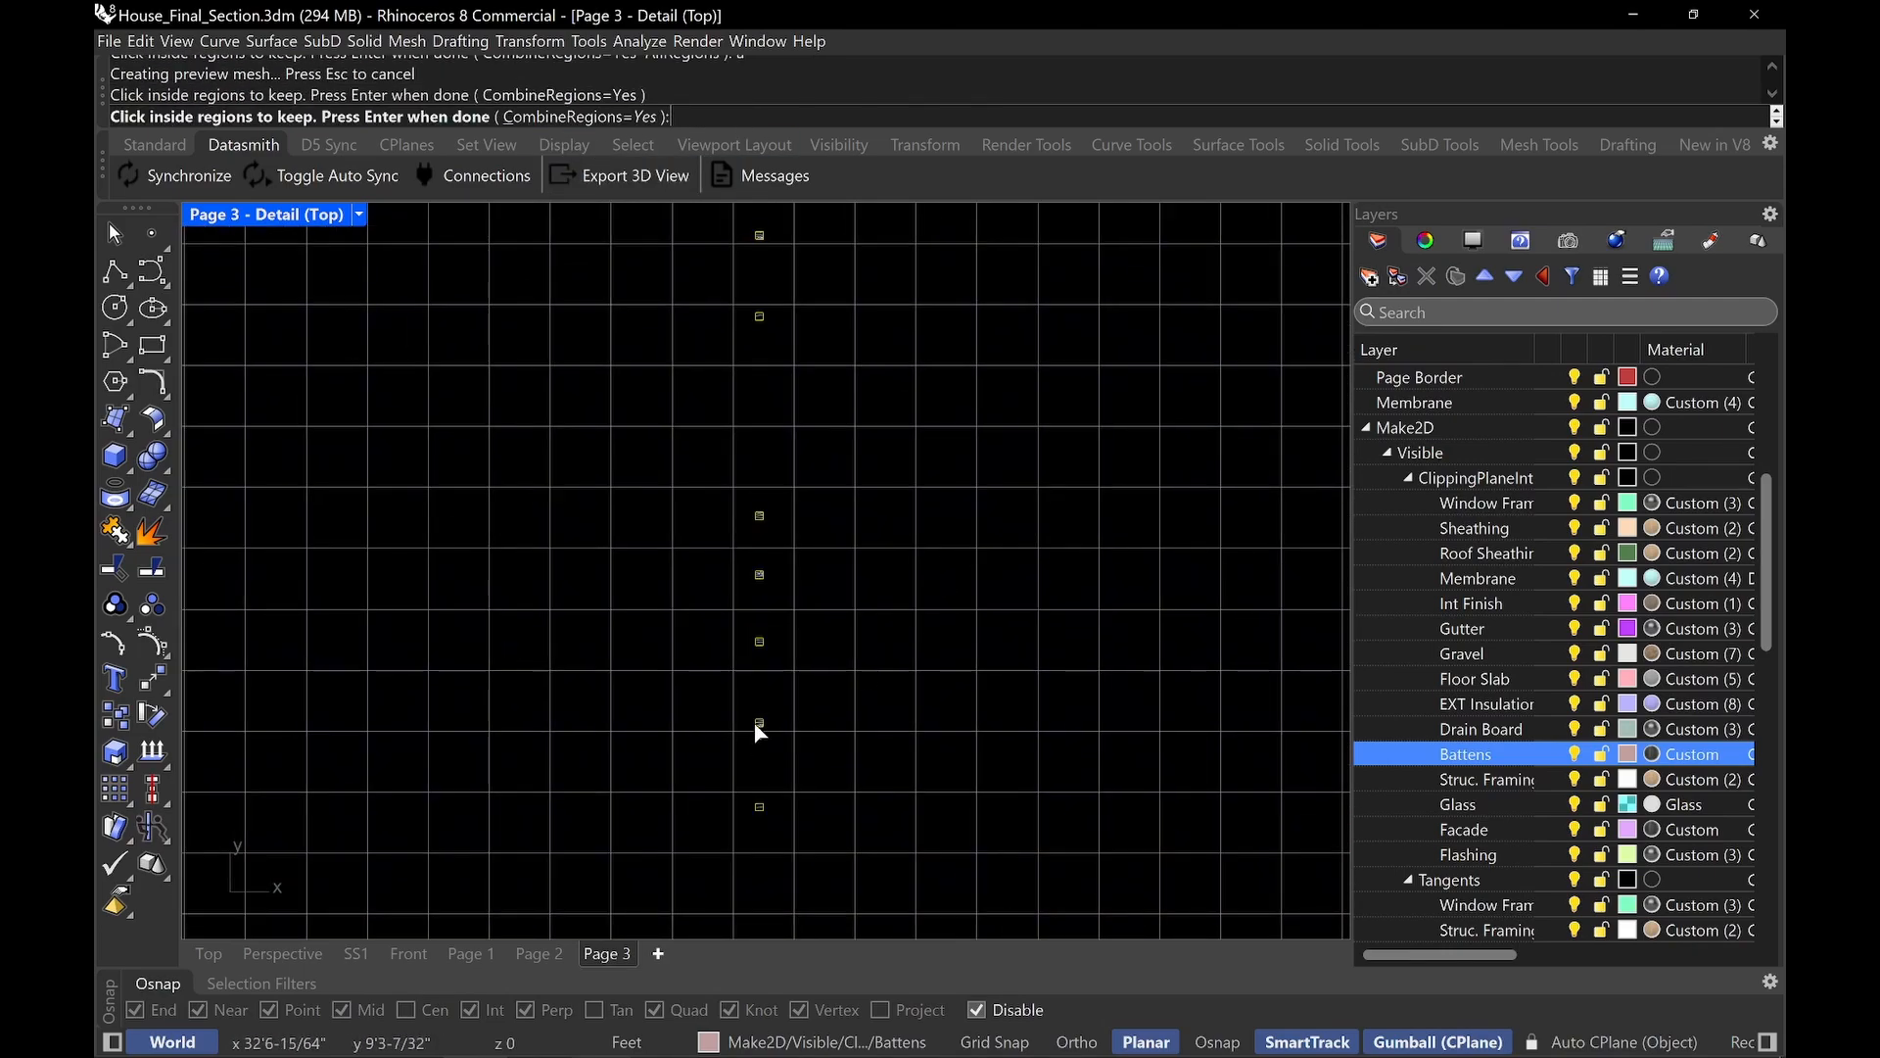
key(Return)
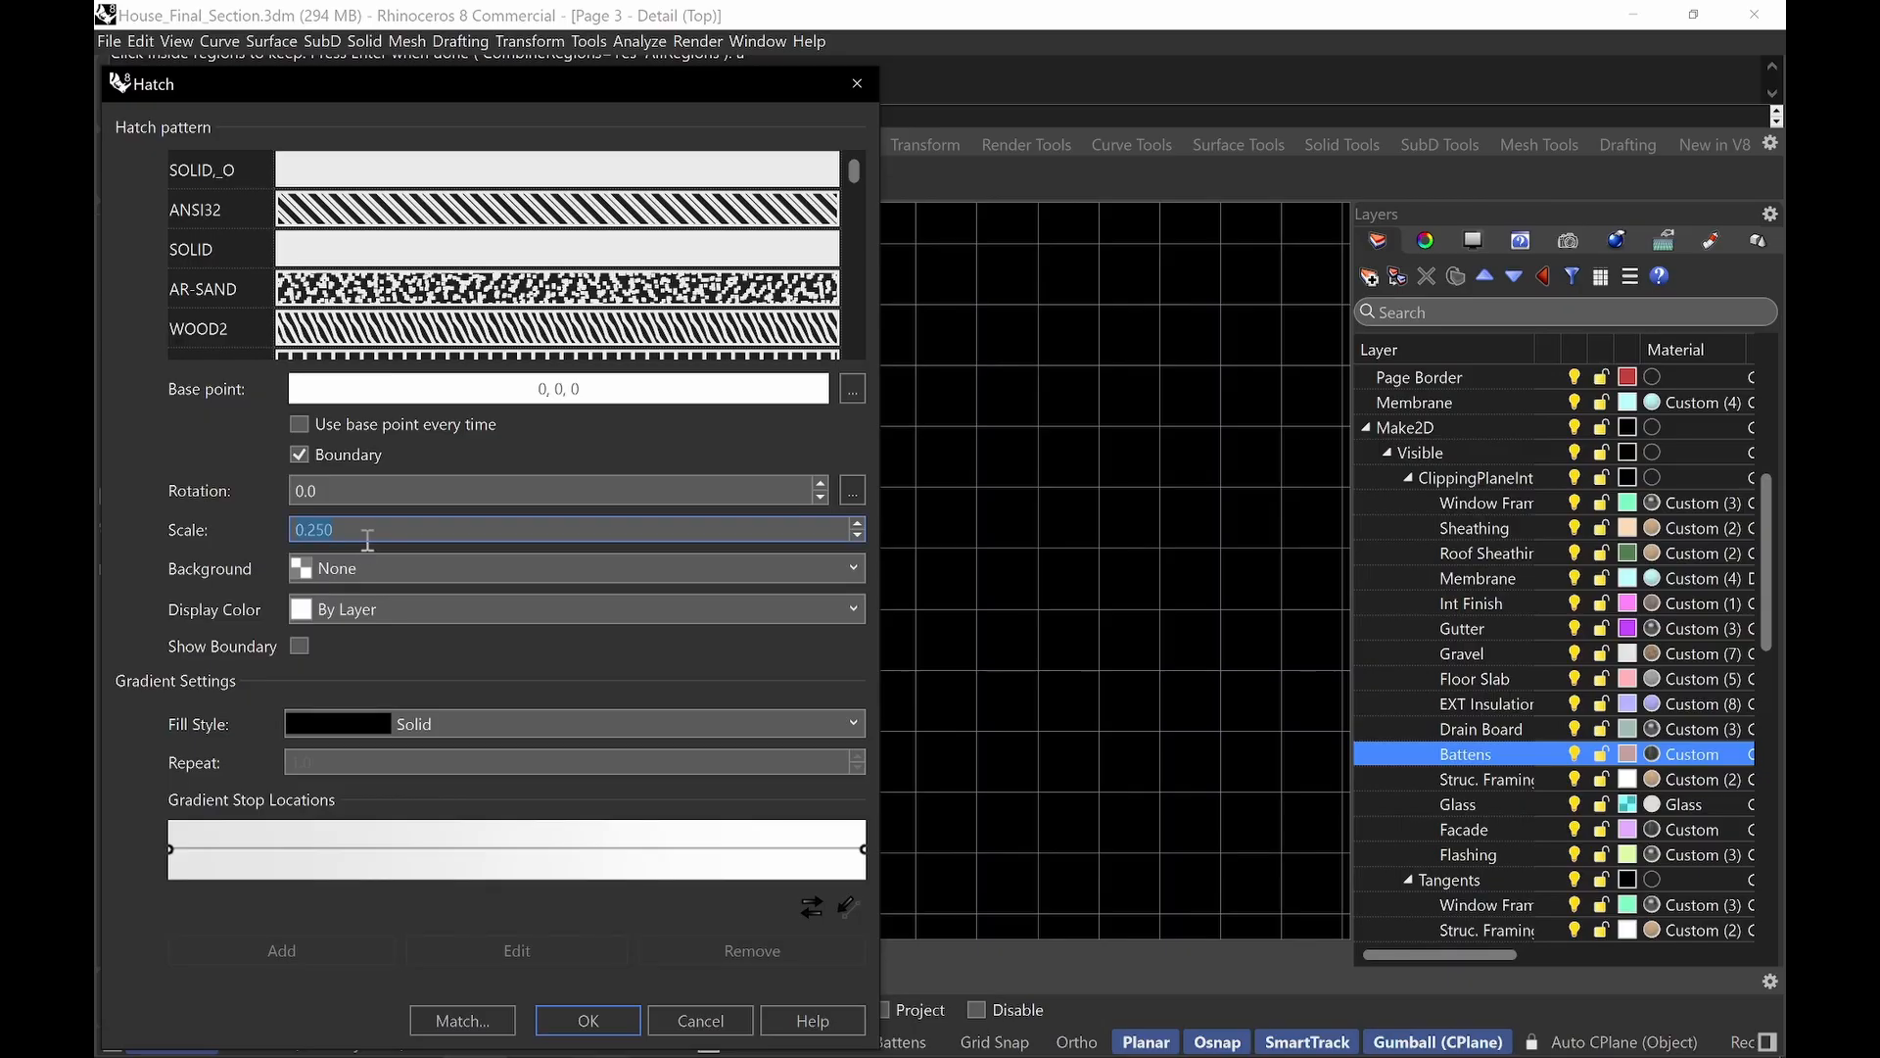
key(Return)
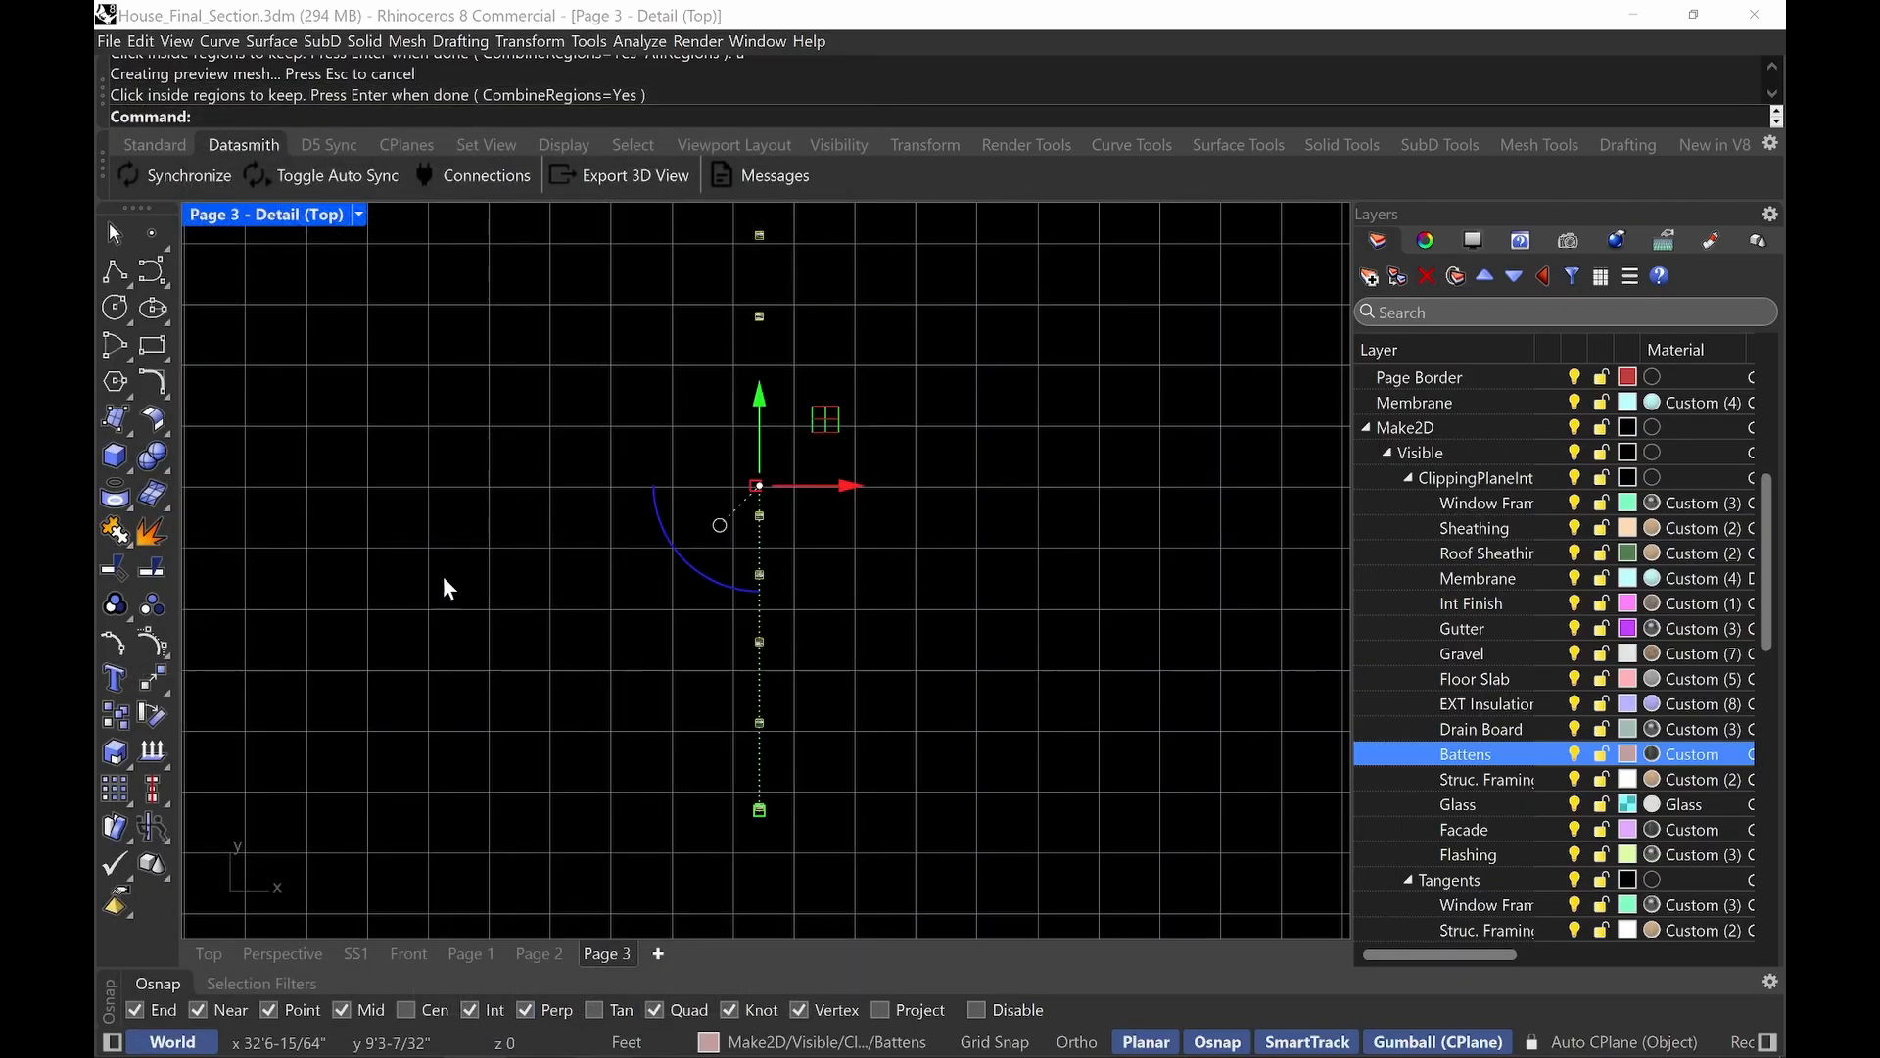
Leave the Page 3 detail, unisolate the hidden objects and check the wall's batten hatches on the layout.
double_click(1043, 667)
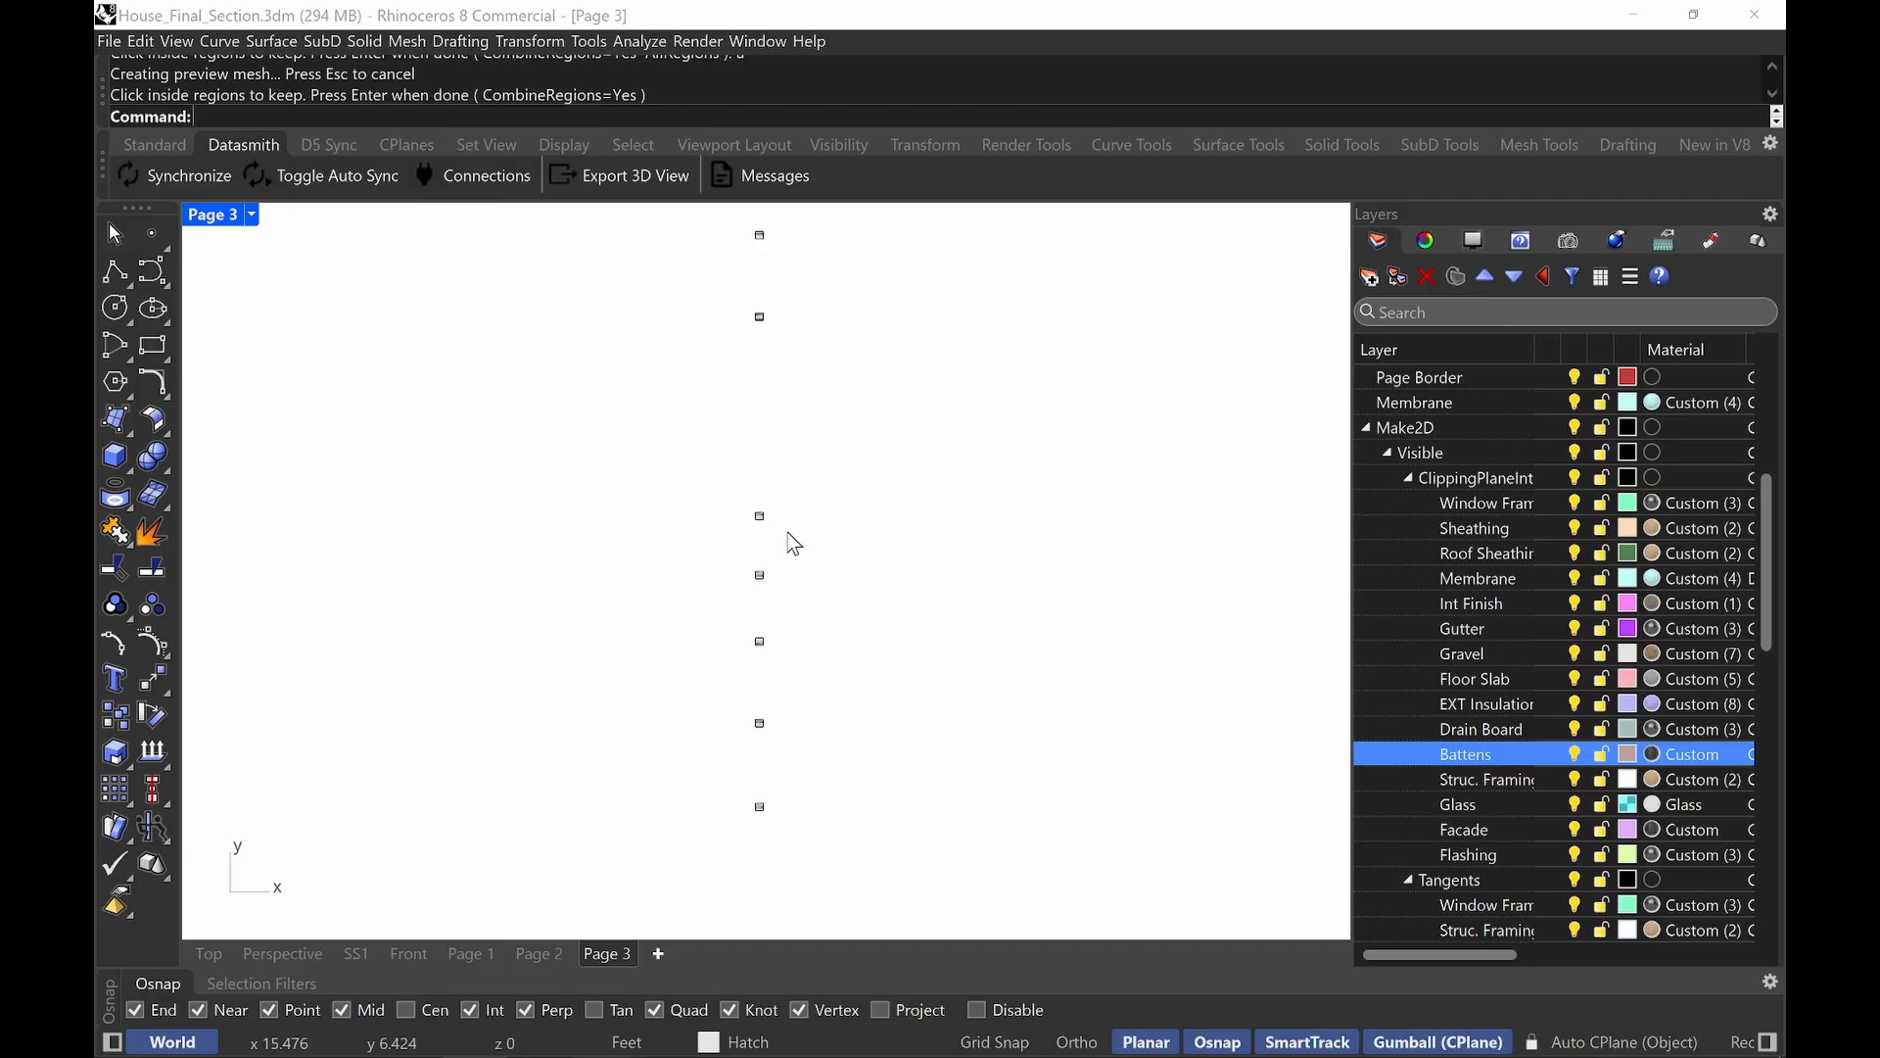
text(Unisolate)
key(Return)
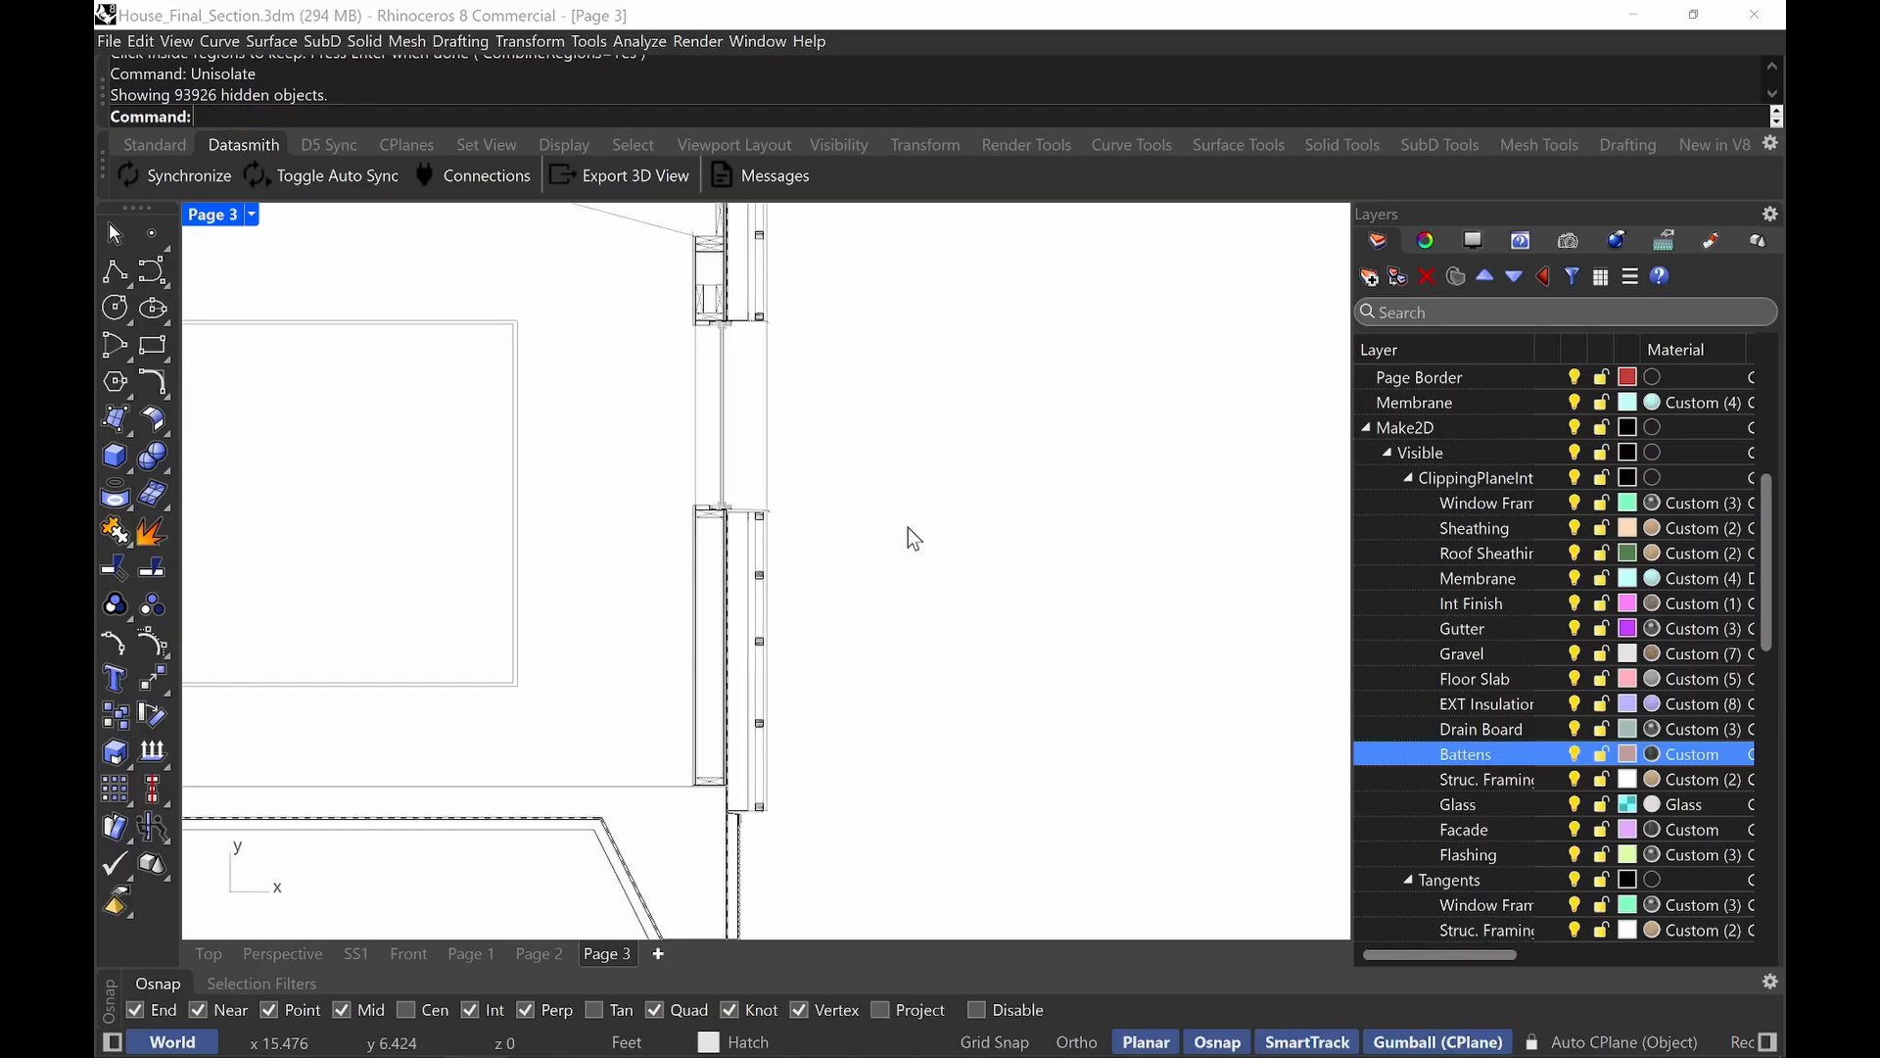
mouse_move(729, 662)
right_down()
mouse_move(826, 428)
mouse_move(835, 621)
mouse_move(793, 416)
right_up()
mouse_move(820, 620)
right_down()
mouse_move(911, 461)
mouse_move(885, 445)
right_up()
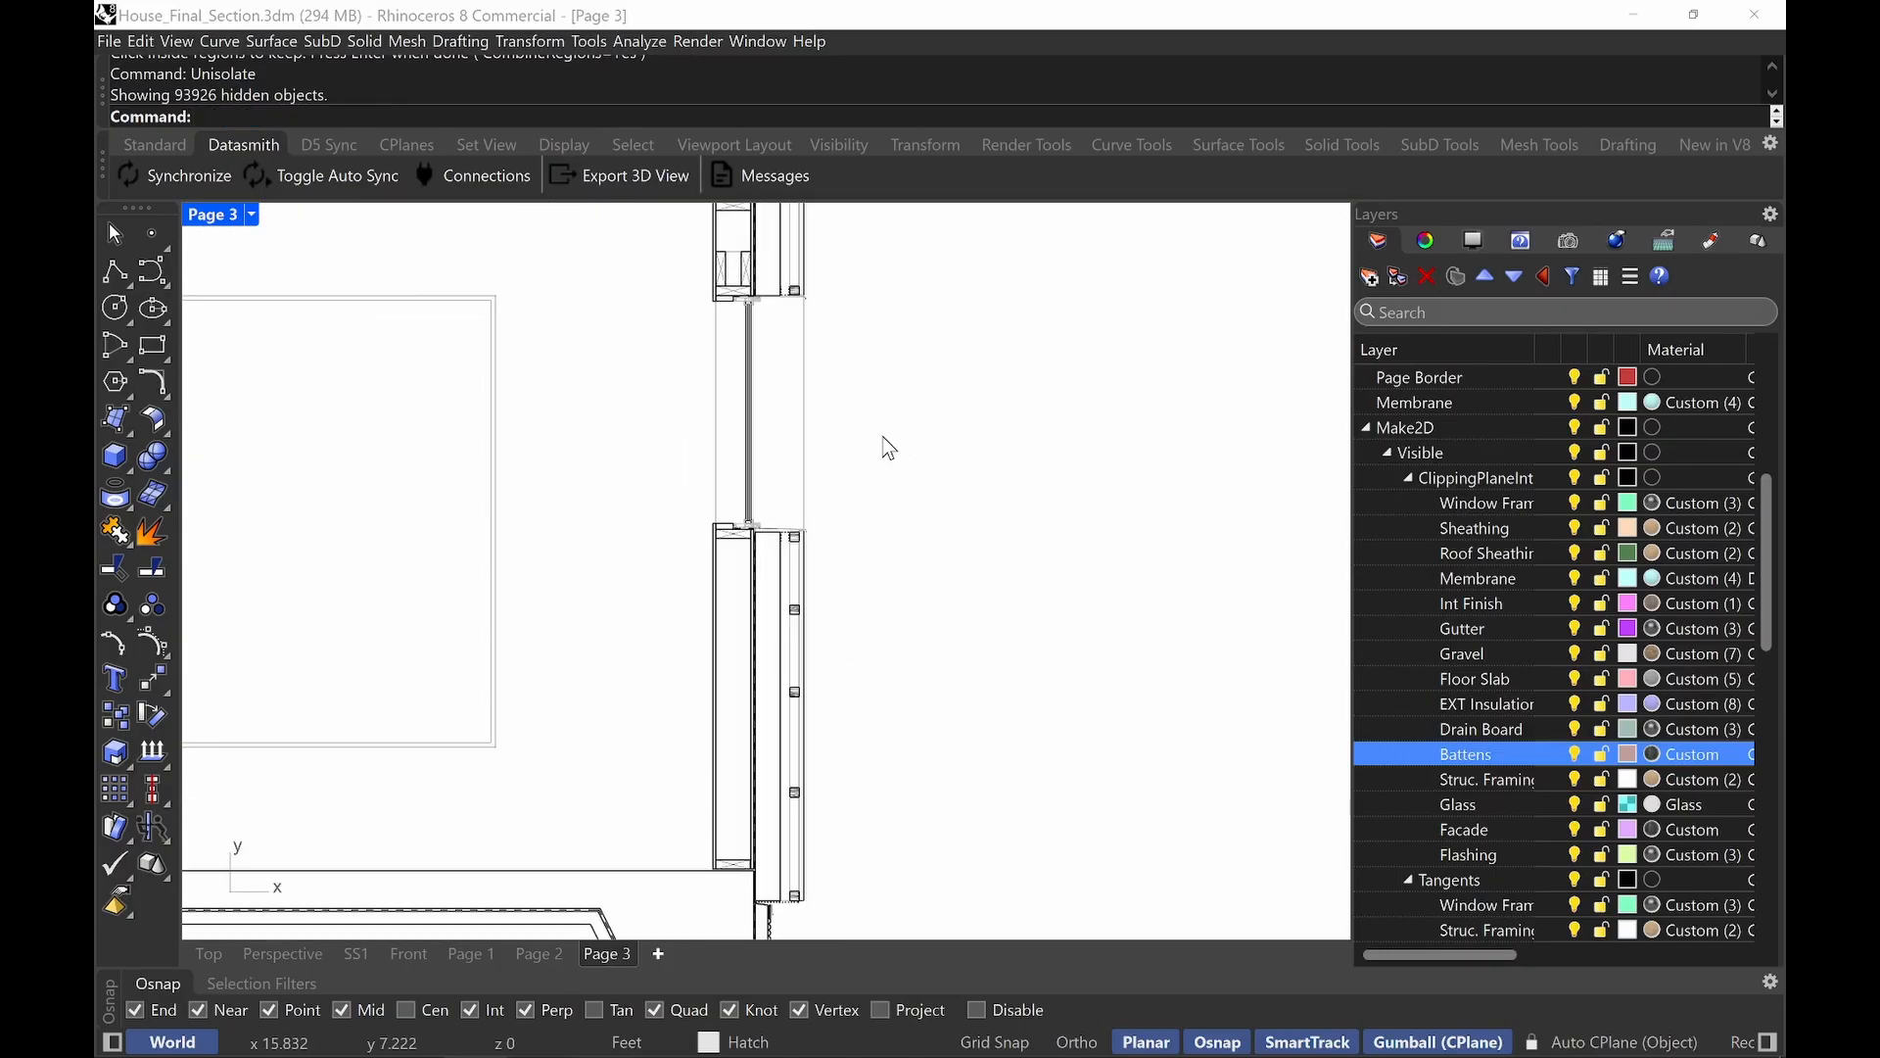
right_drag(877, 713, 874, 585)
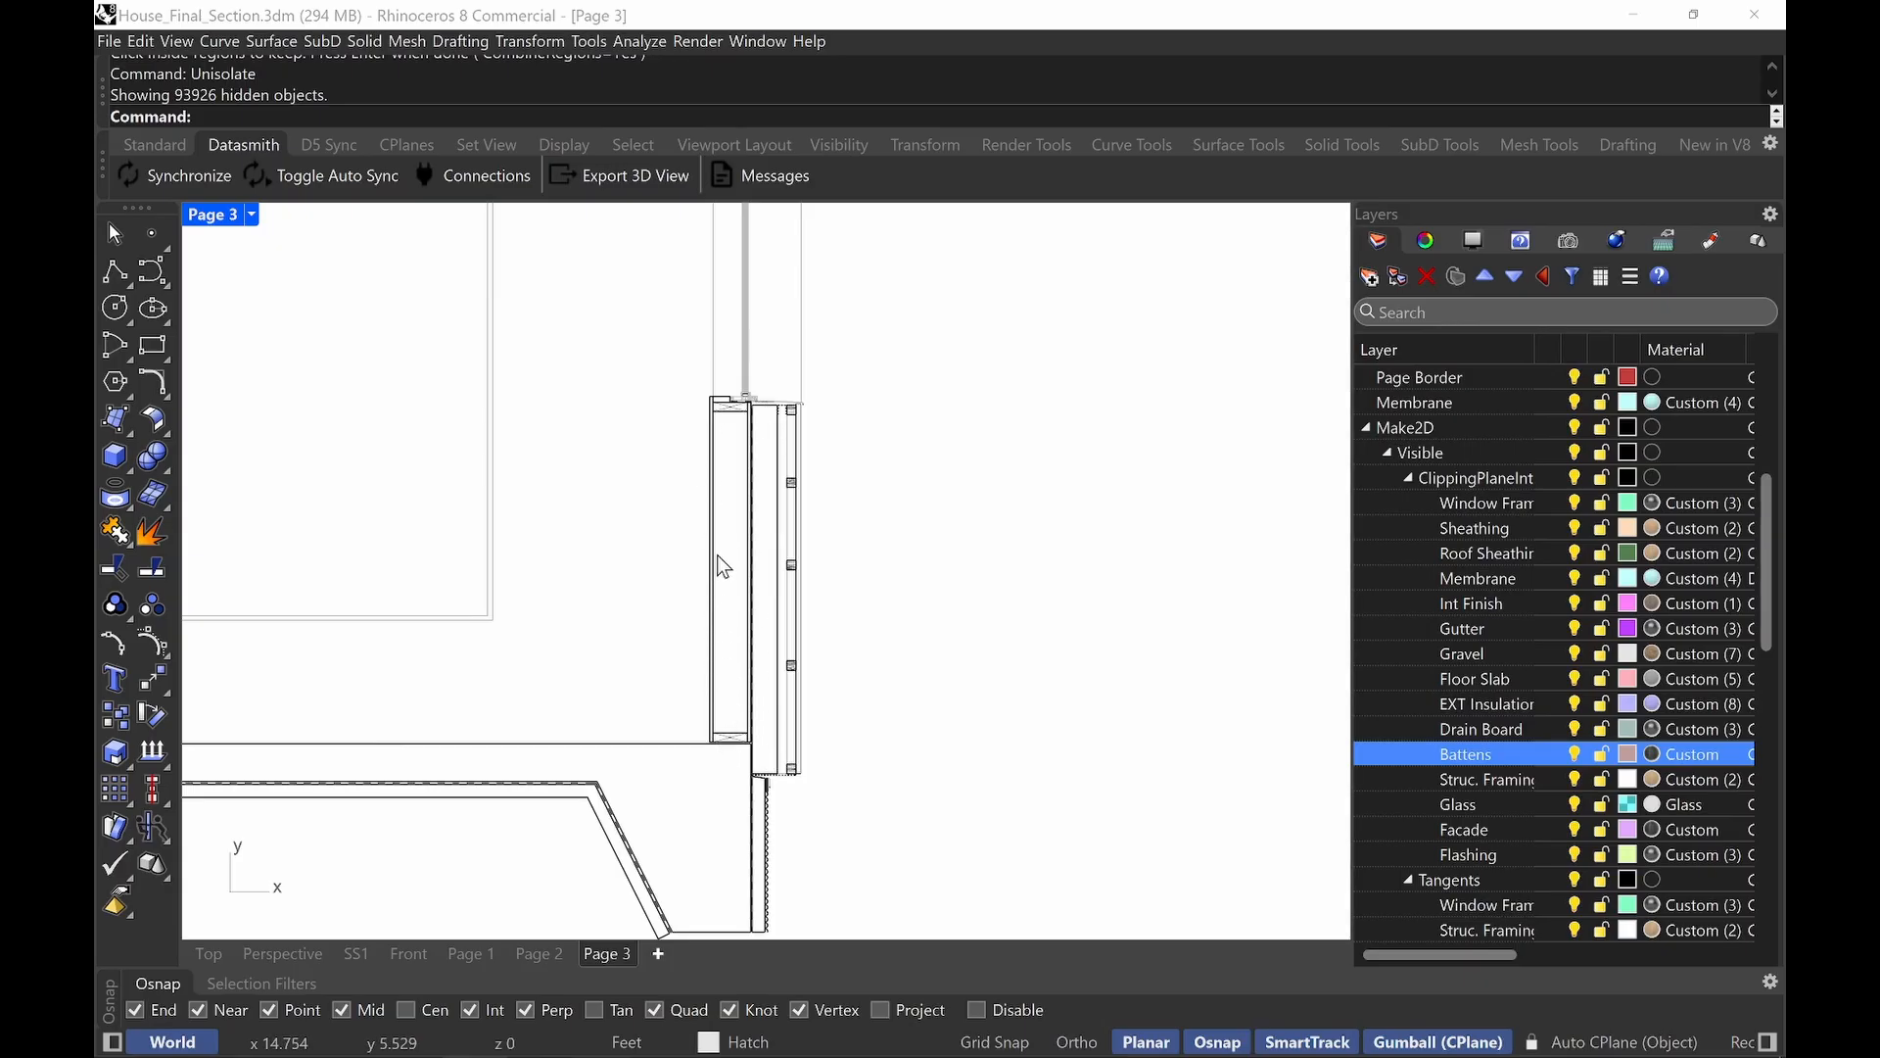
scroll(748, 434, up, 2)
scroll(771, 418, down, 2)
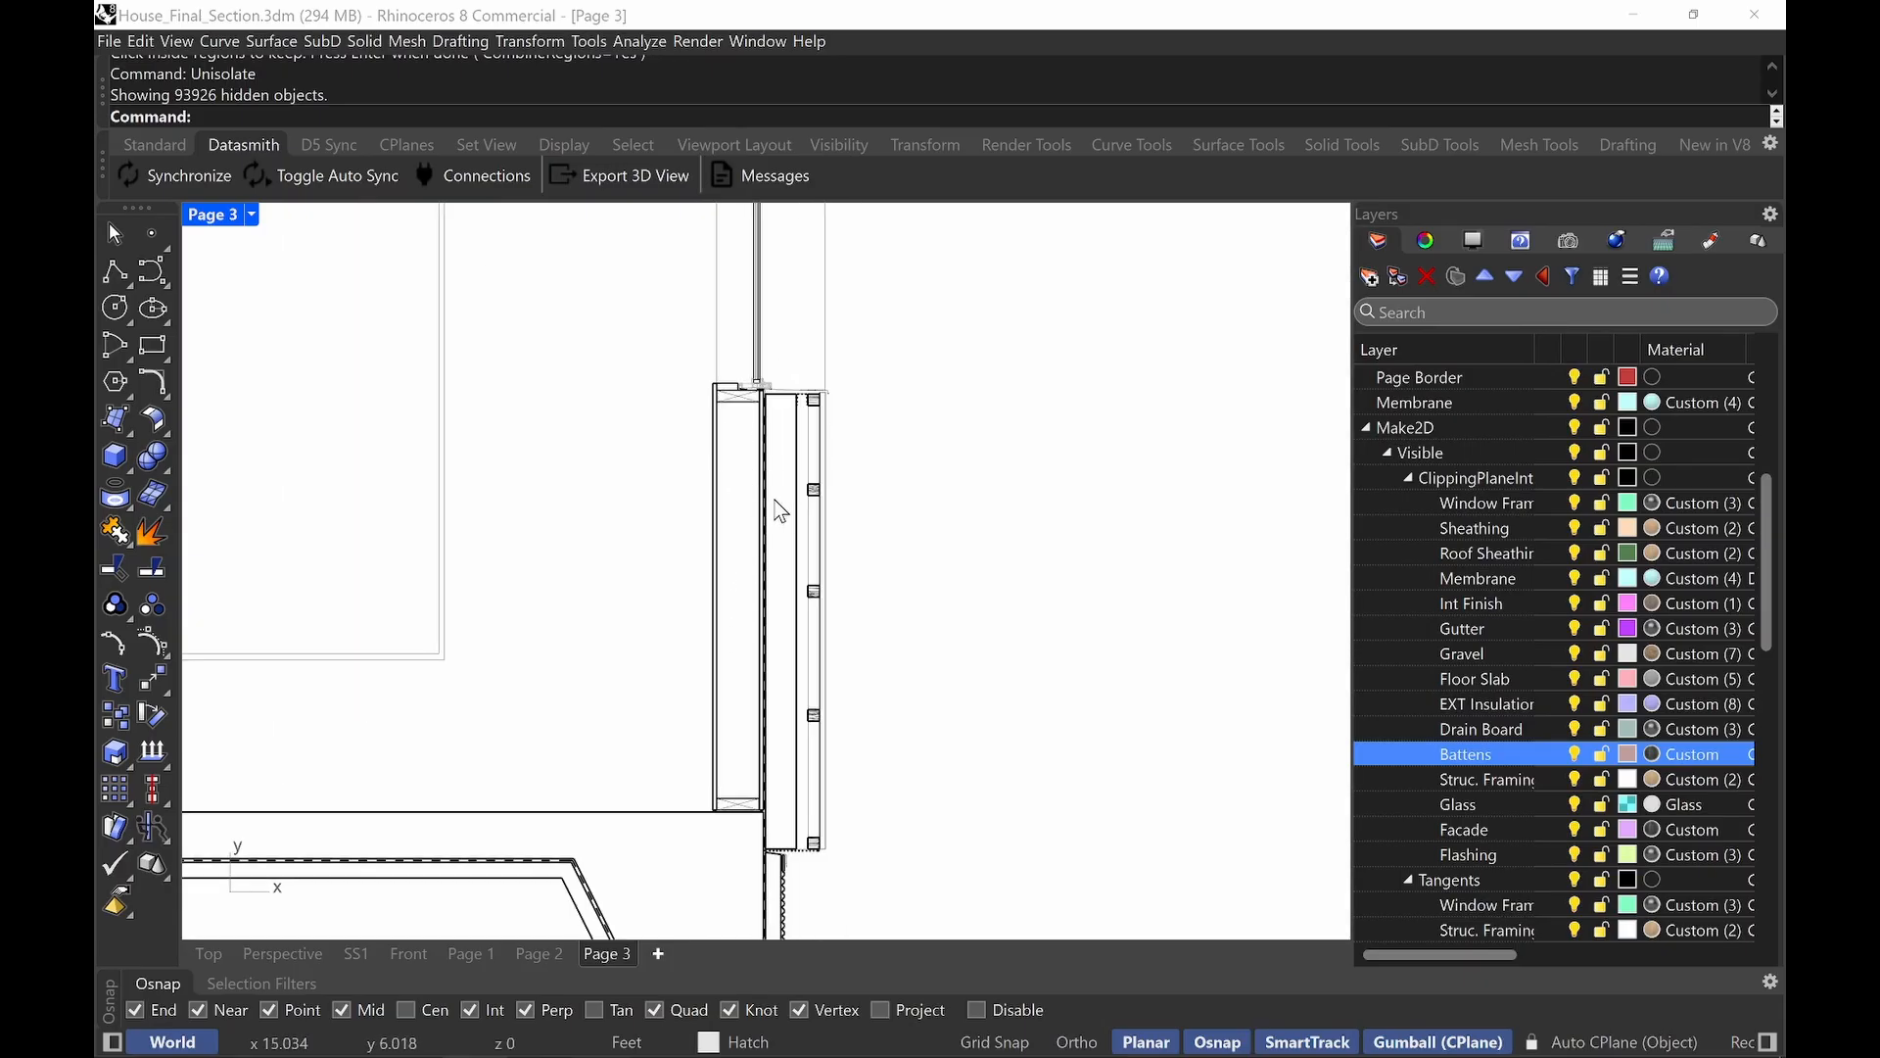
Activate the Page 3 detail and draw a rectangle filling the wall cavity between the upper and lower framing plates.
double_click(953, 511)
text(rec)
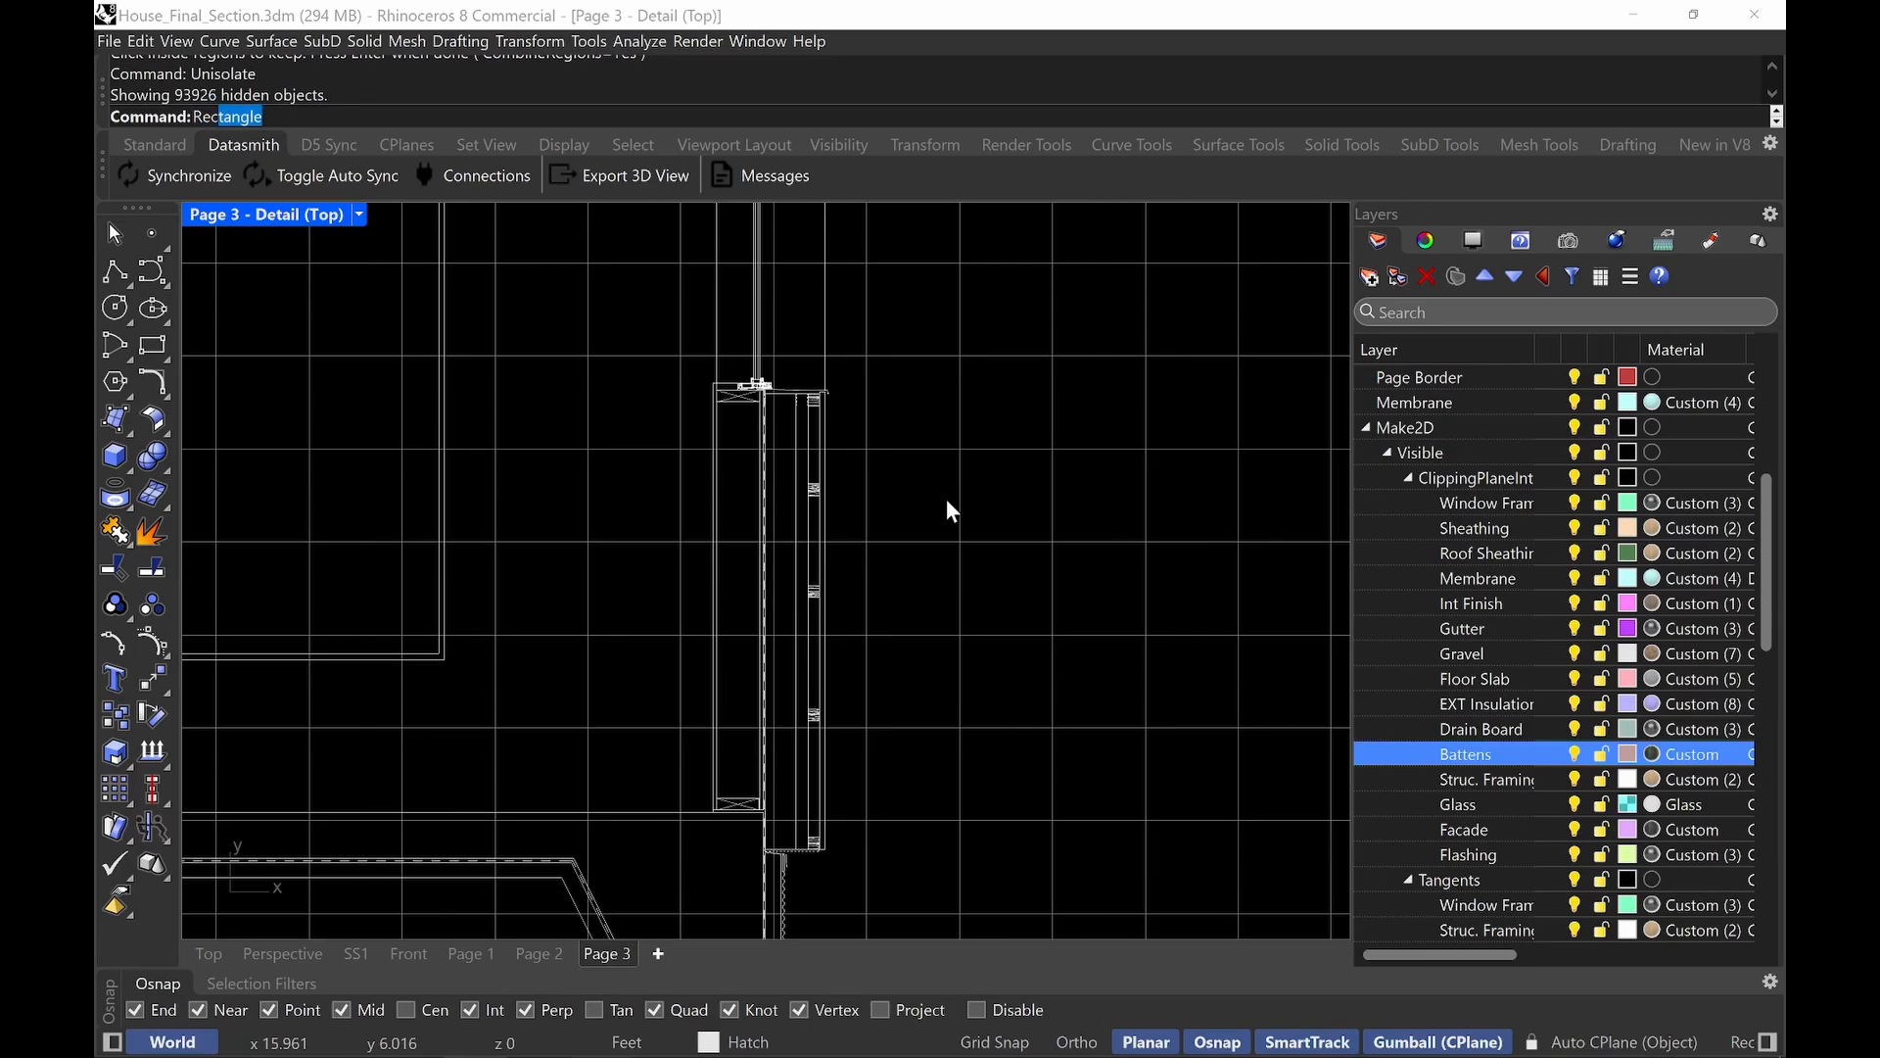
key(Return)
scroll(748, 413, up, 2)
scroll(737, 417, up, 2)
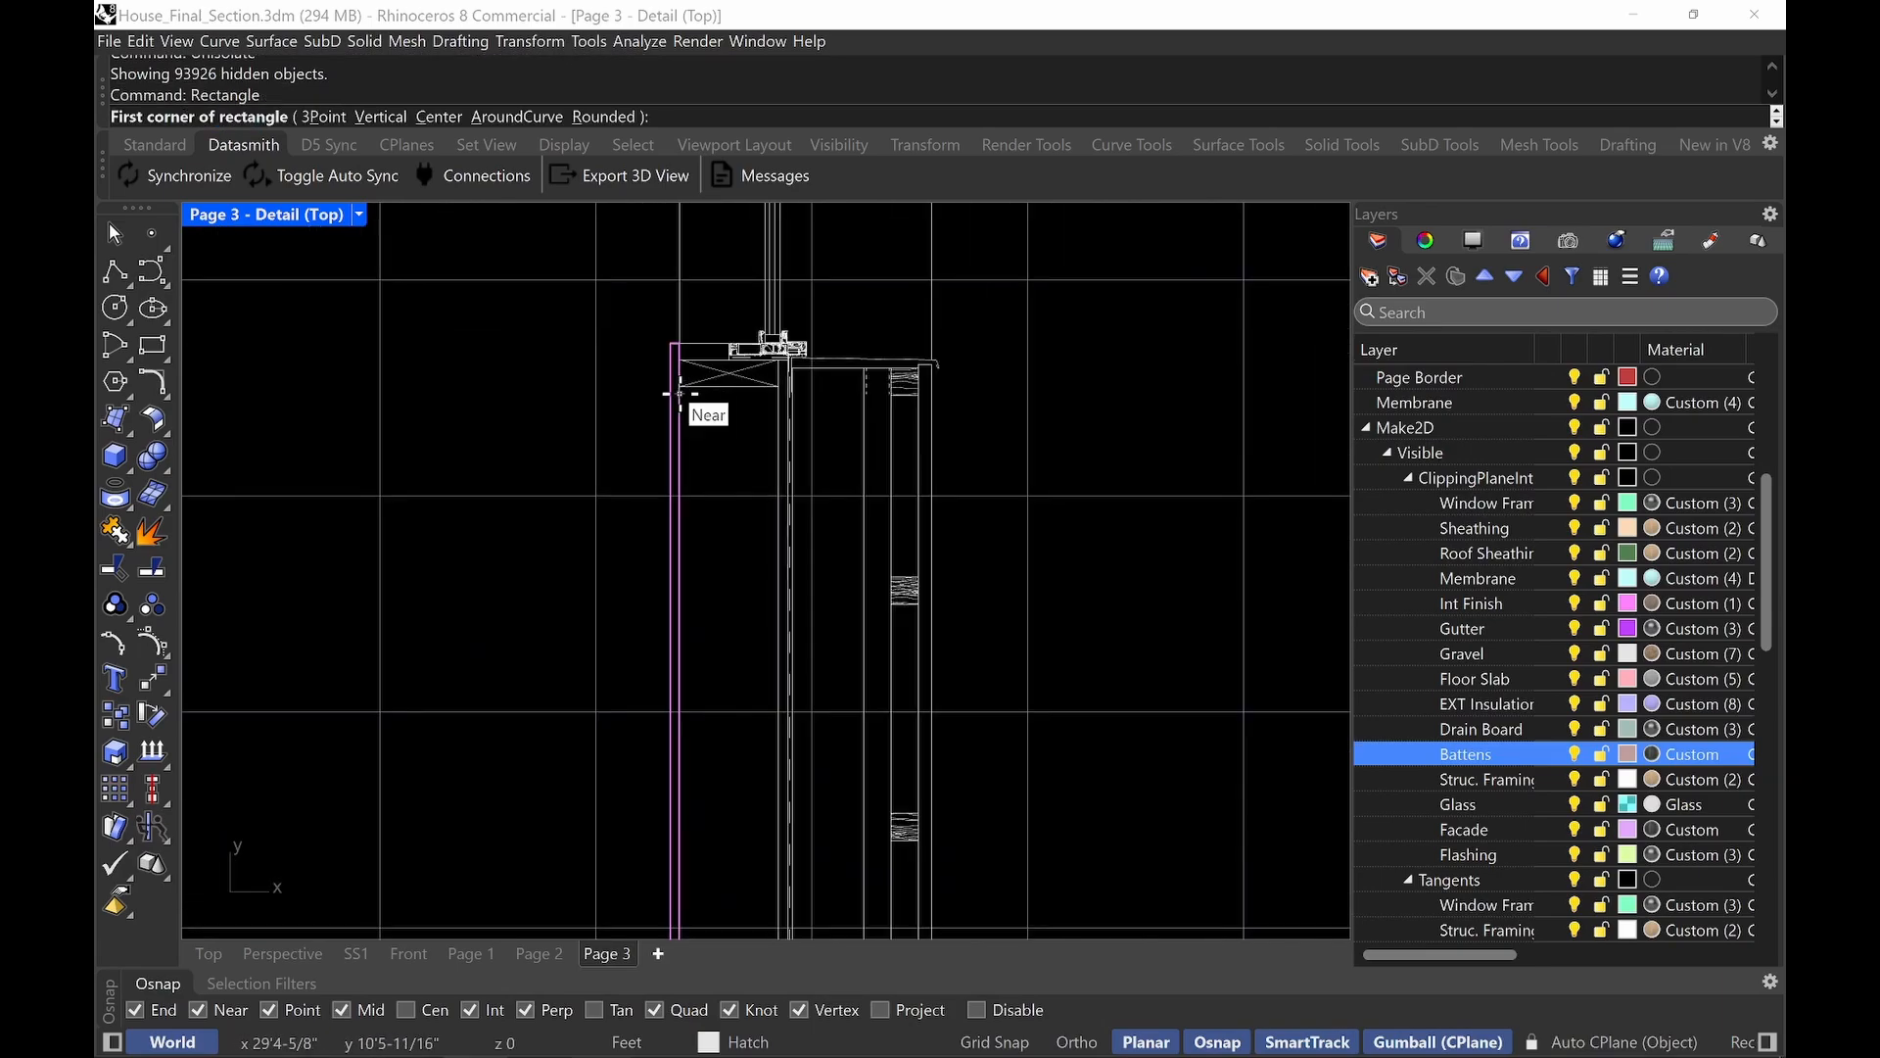
click(679, 387)
right_drag(771, 701, 747, 357)
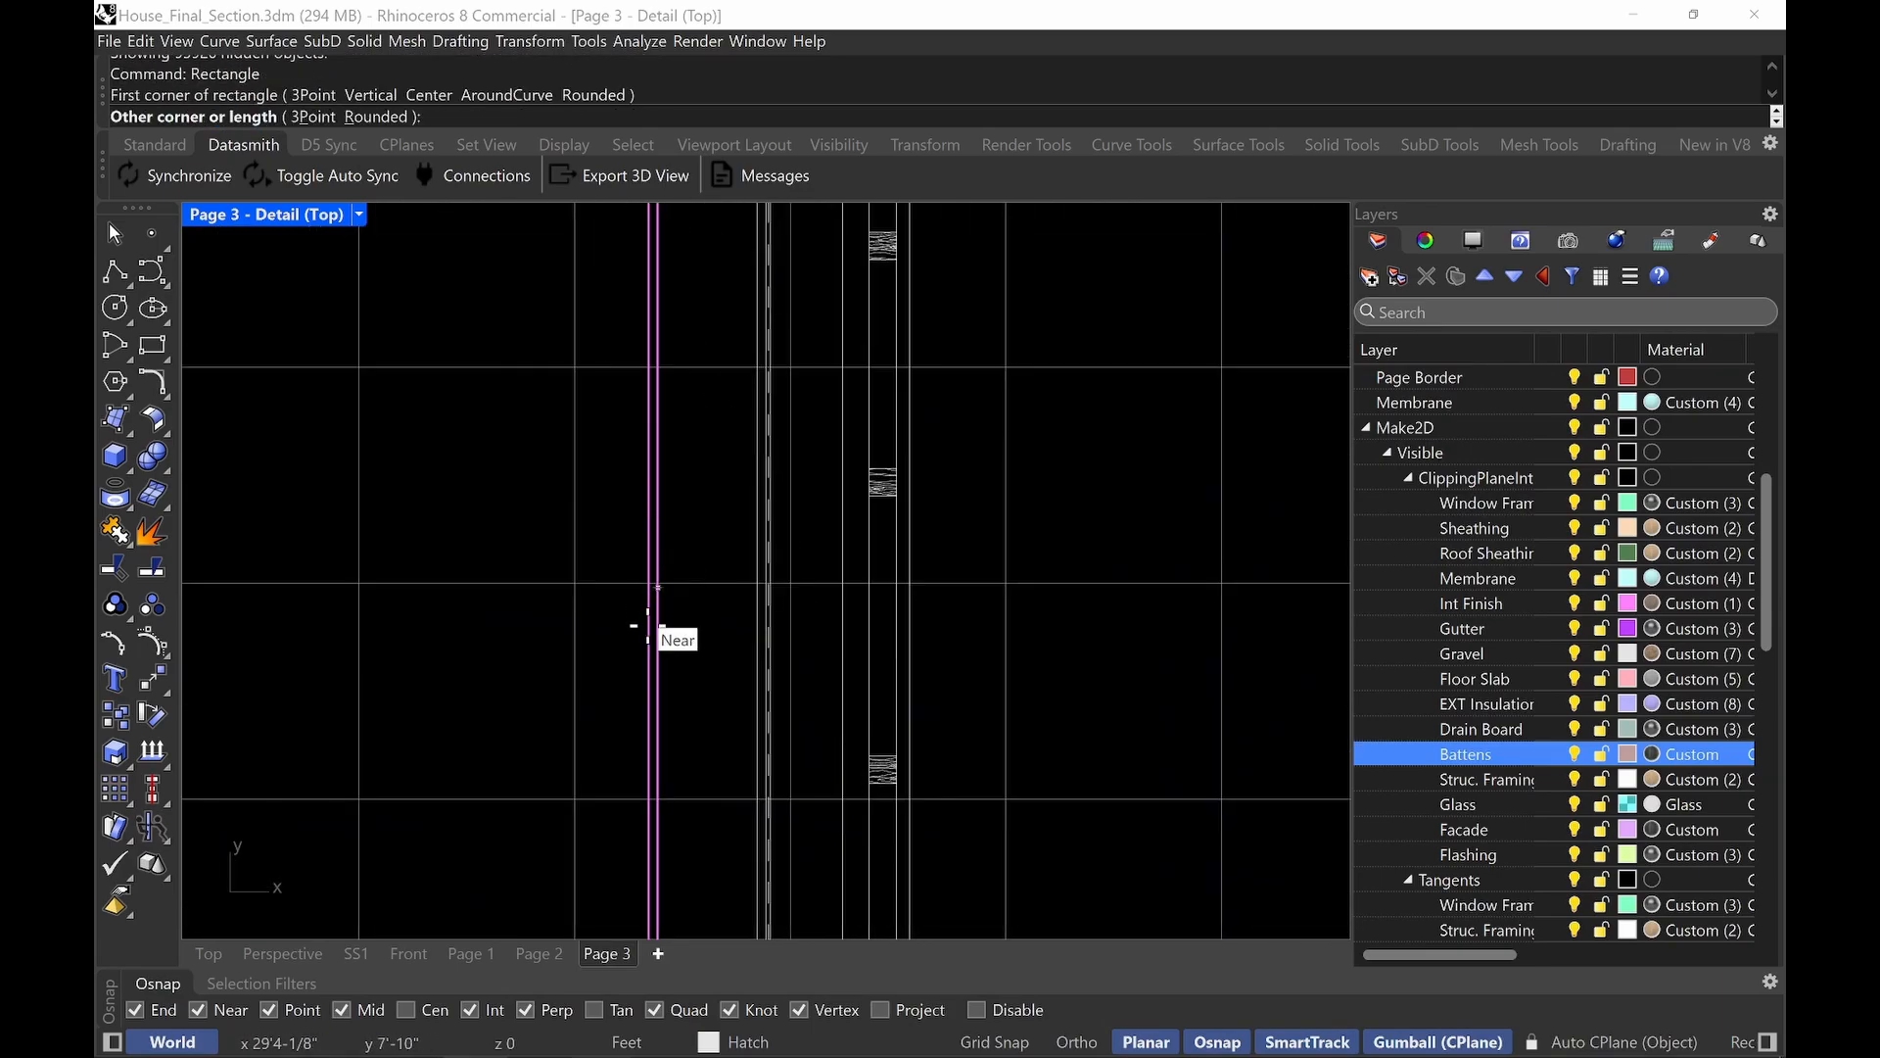
scroll(705, 490, down, 2)
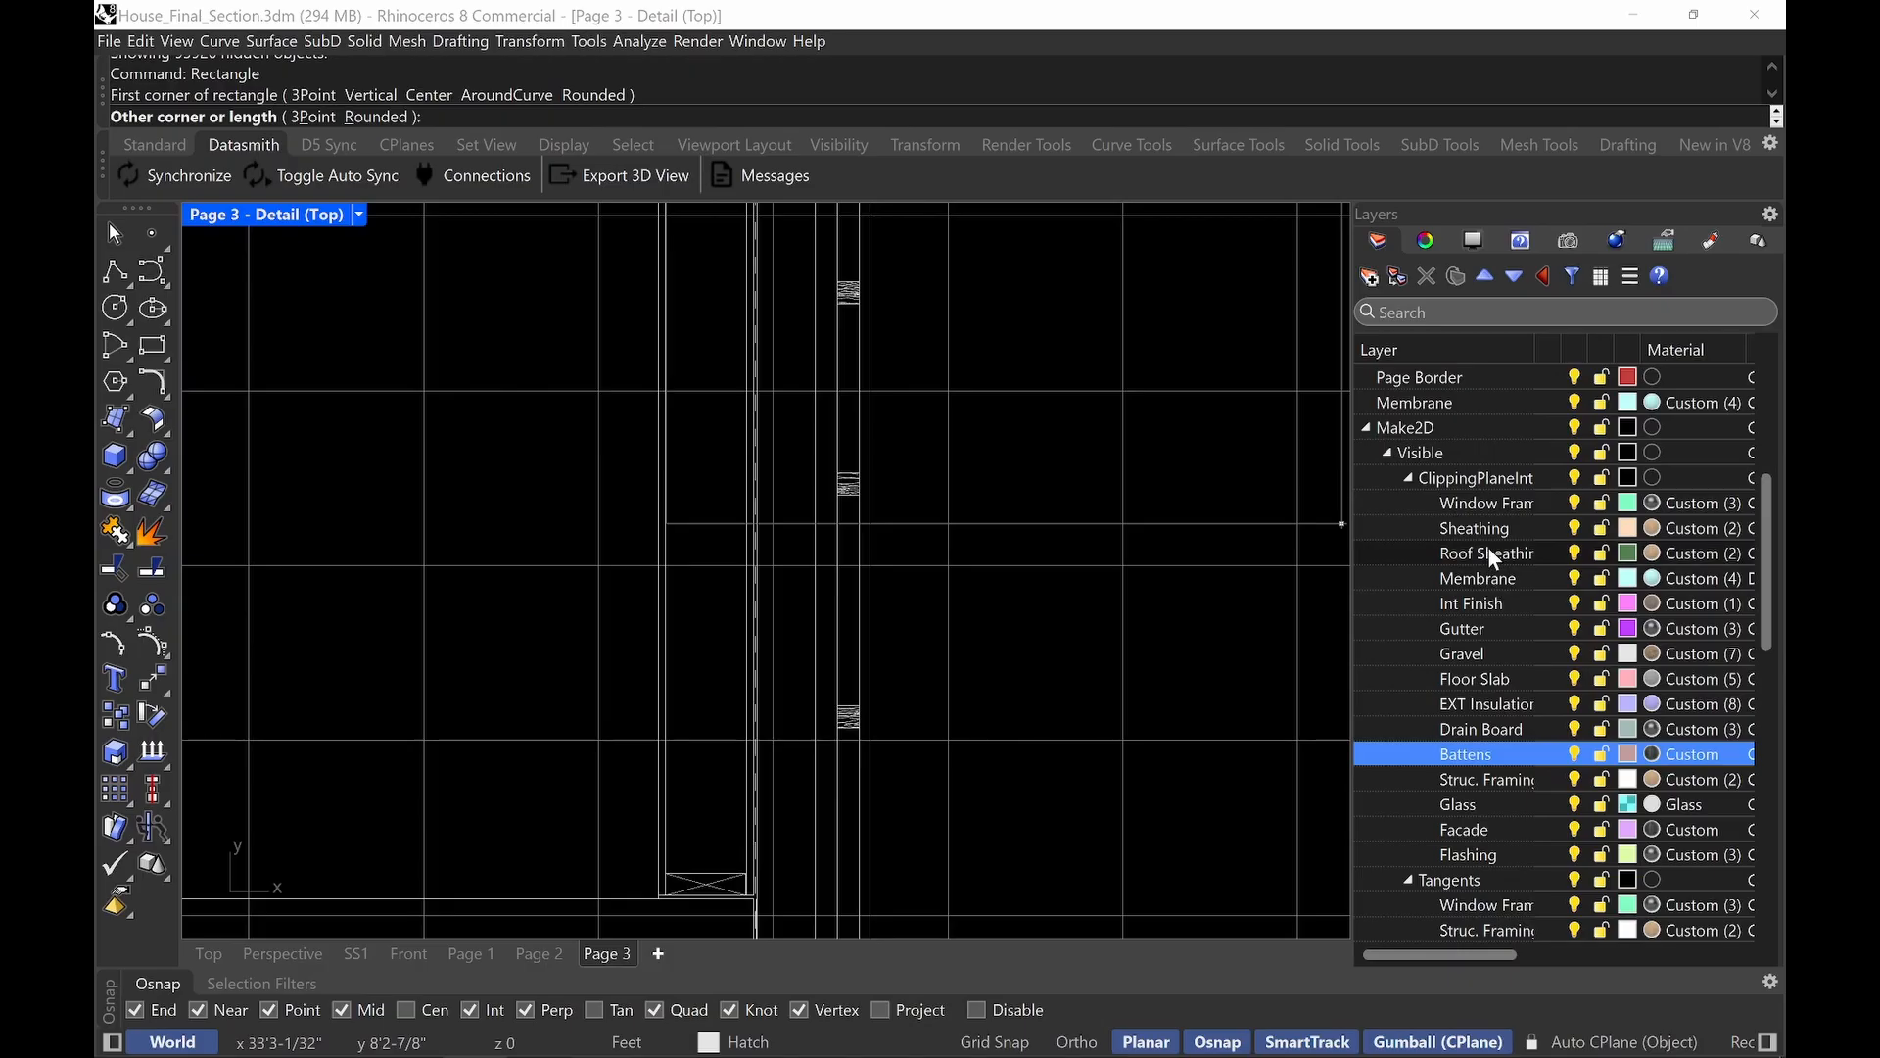
scroll(1486, 539, up, 4)
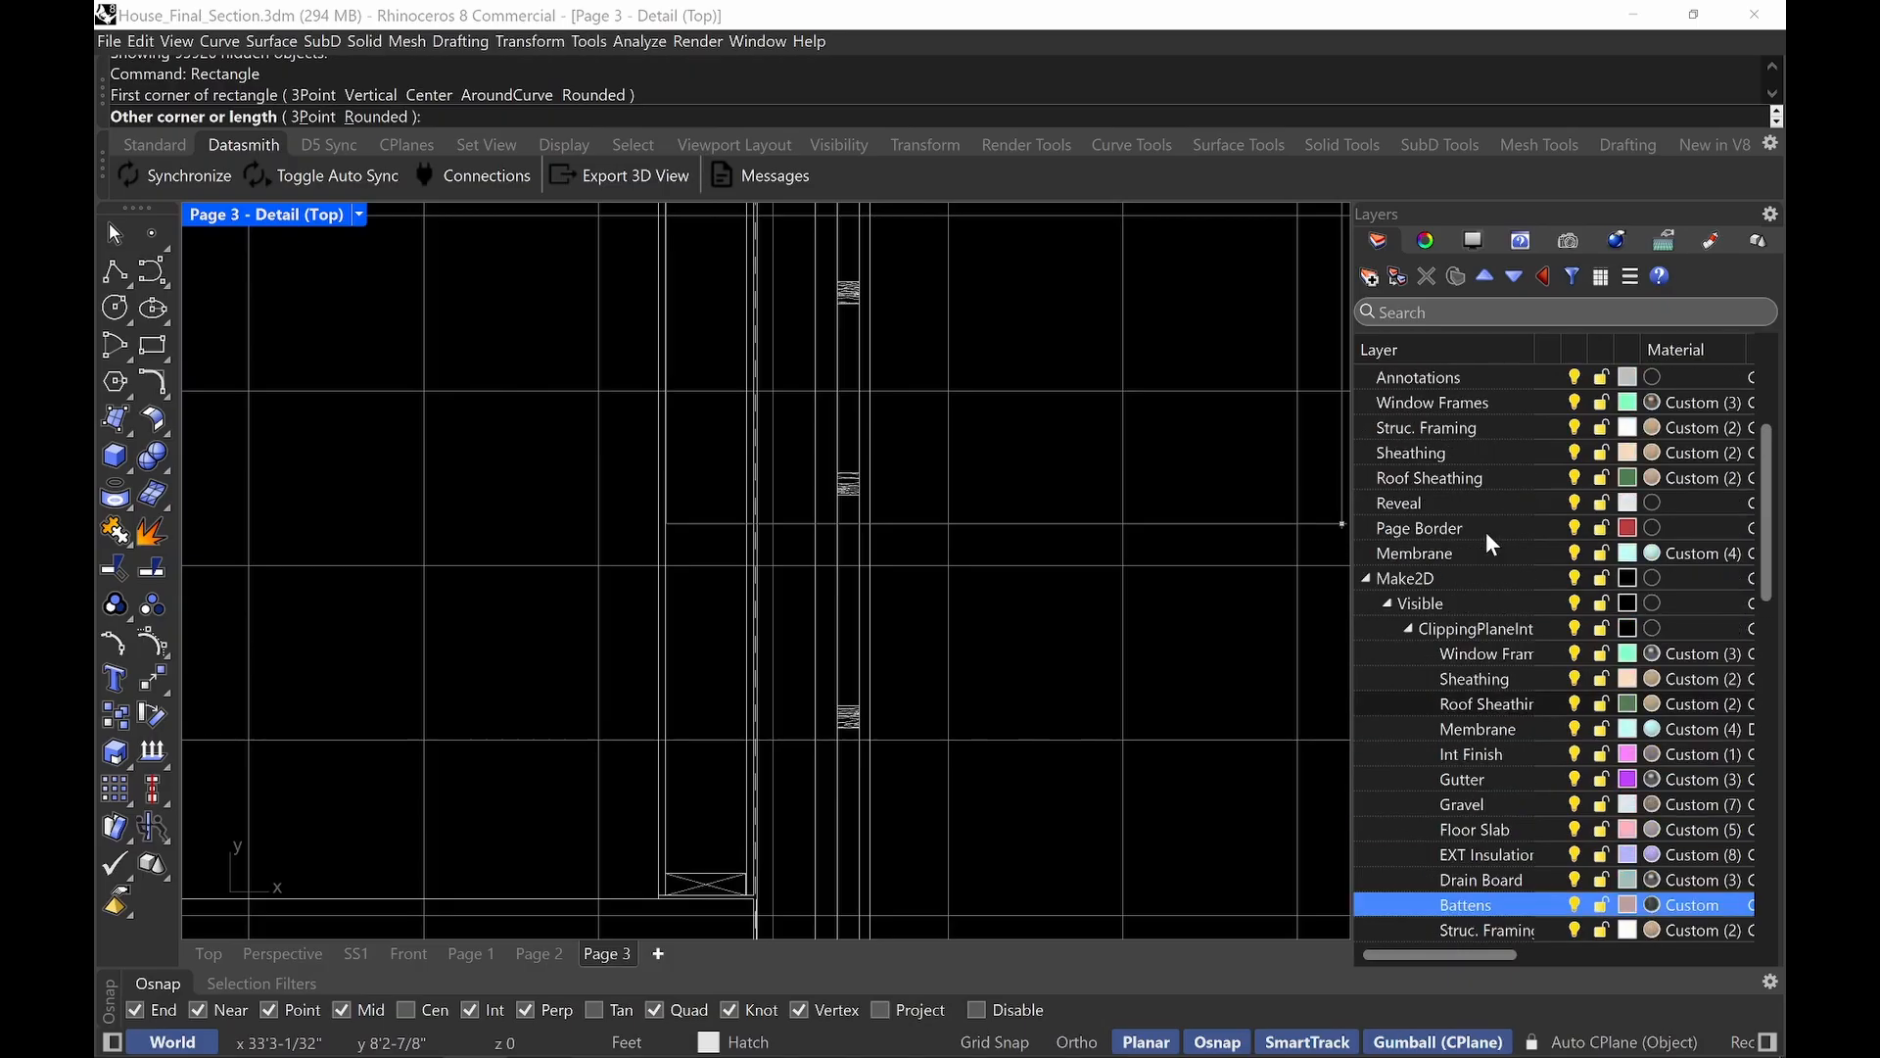
click(745, 872)
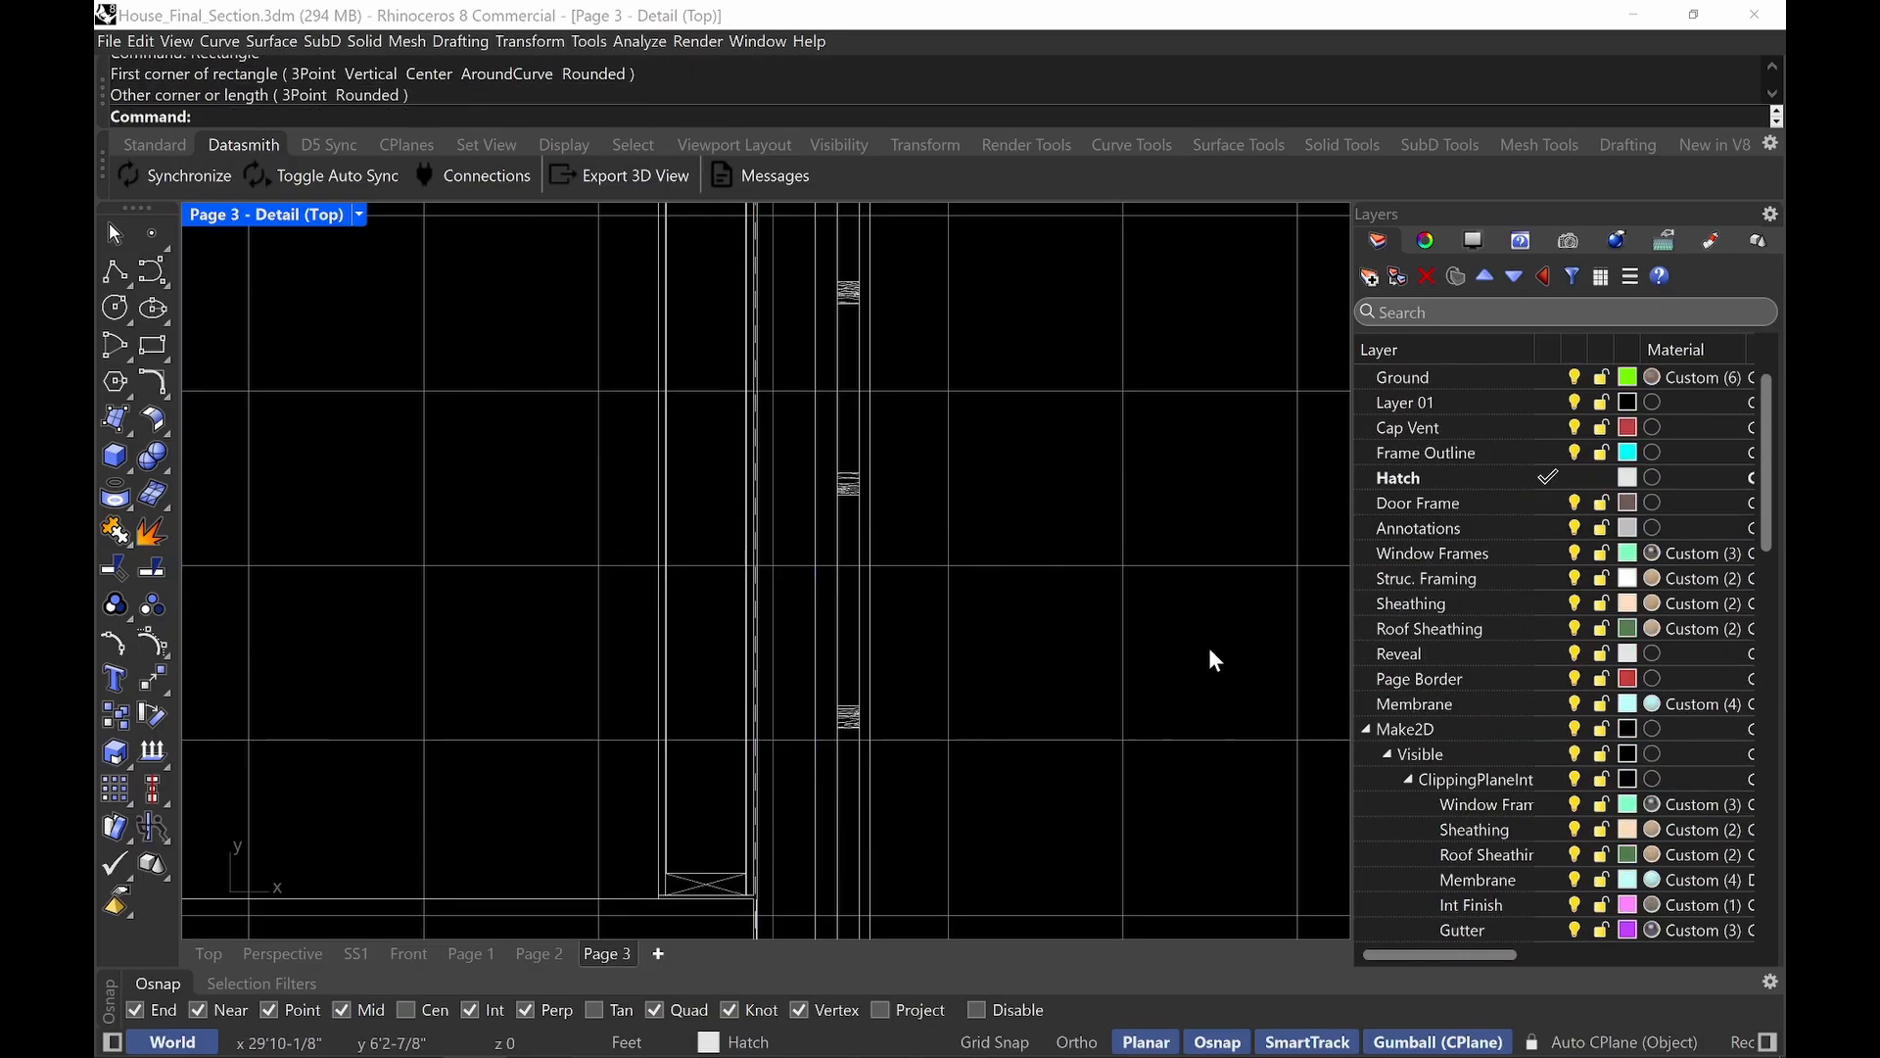
Hatch the rectangular wall cavity between the upper and lower framing plates at 0.100 scale.
scroll(1056, 631, down, 3)
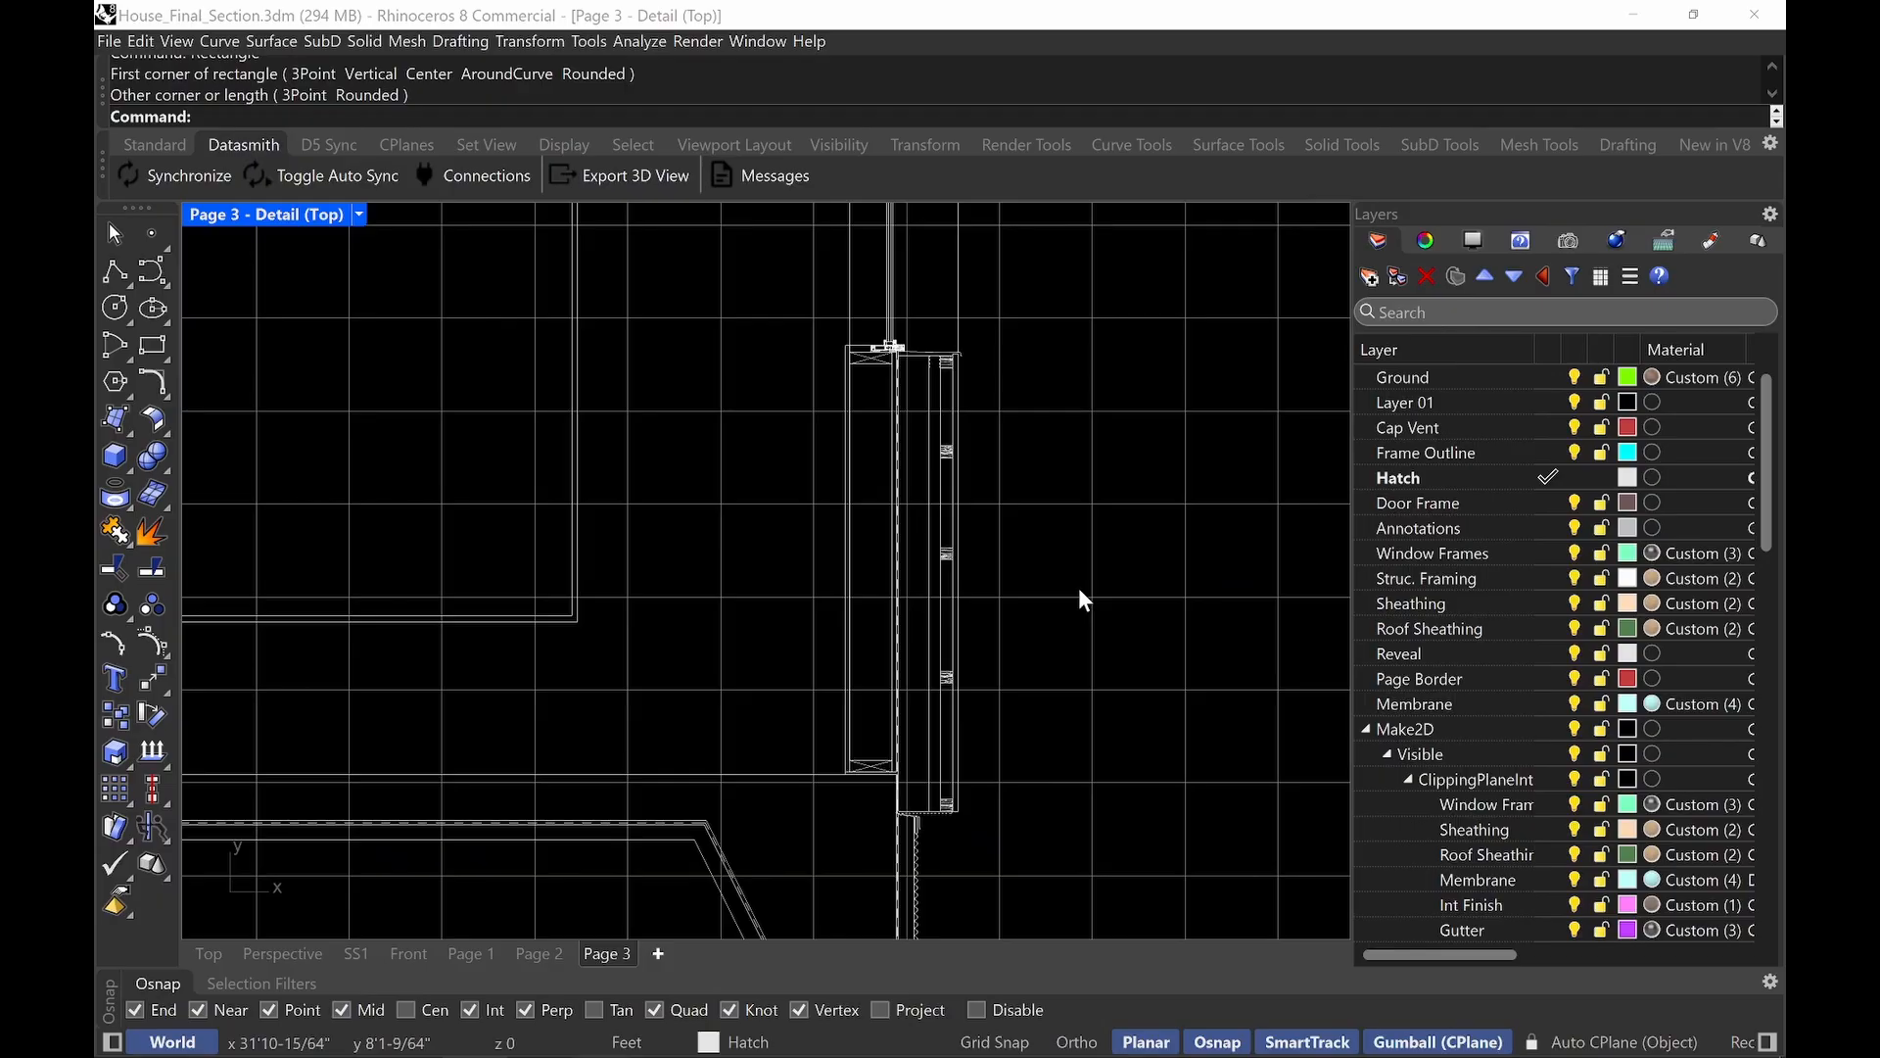
text(hatch)
key(Return)
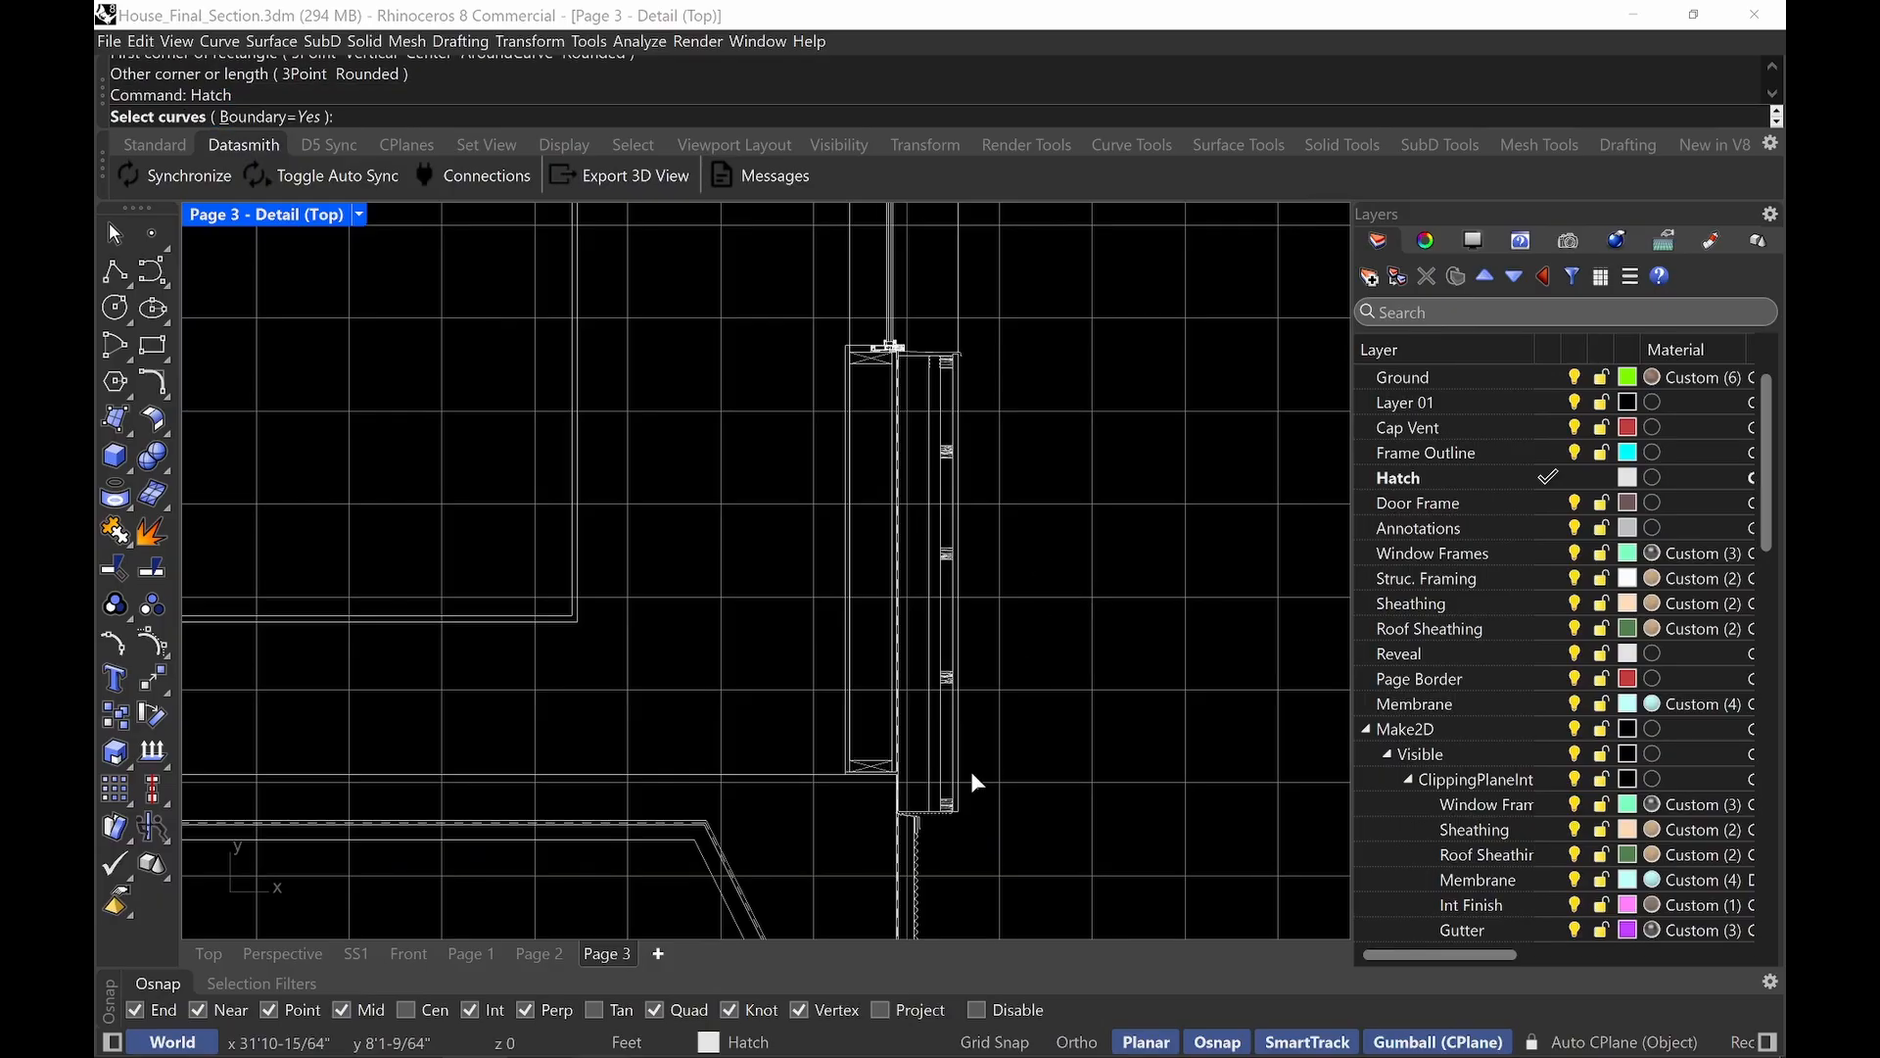
scroll(971, 771, up, 2)
right_drag(887, 677, 670, 767)
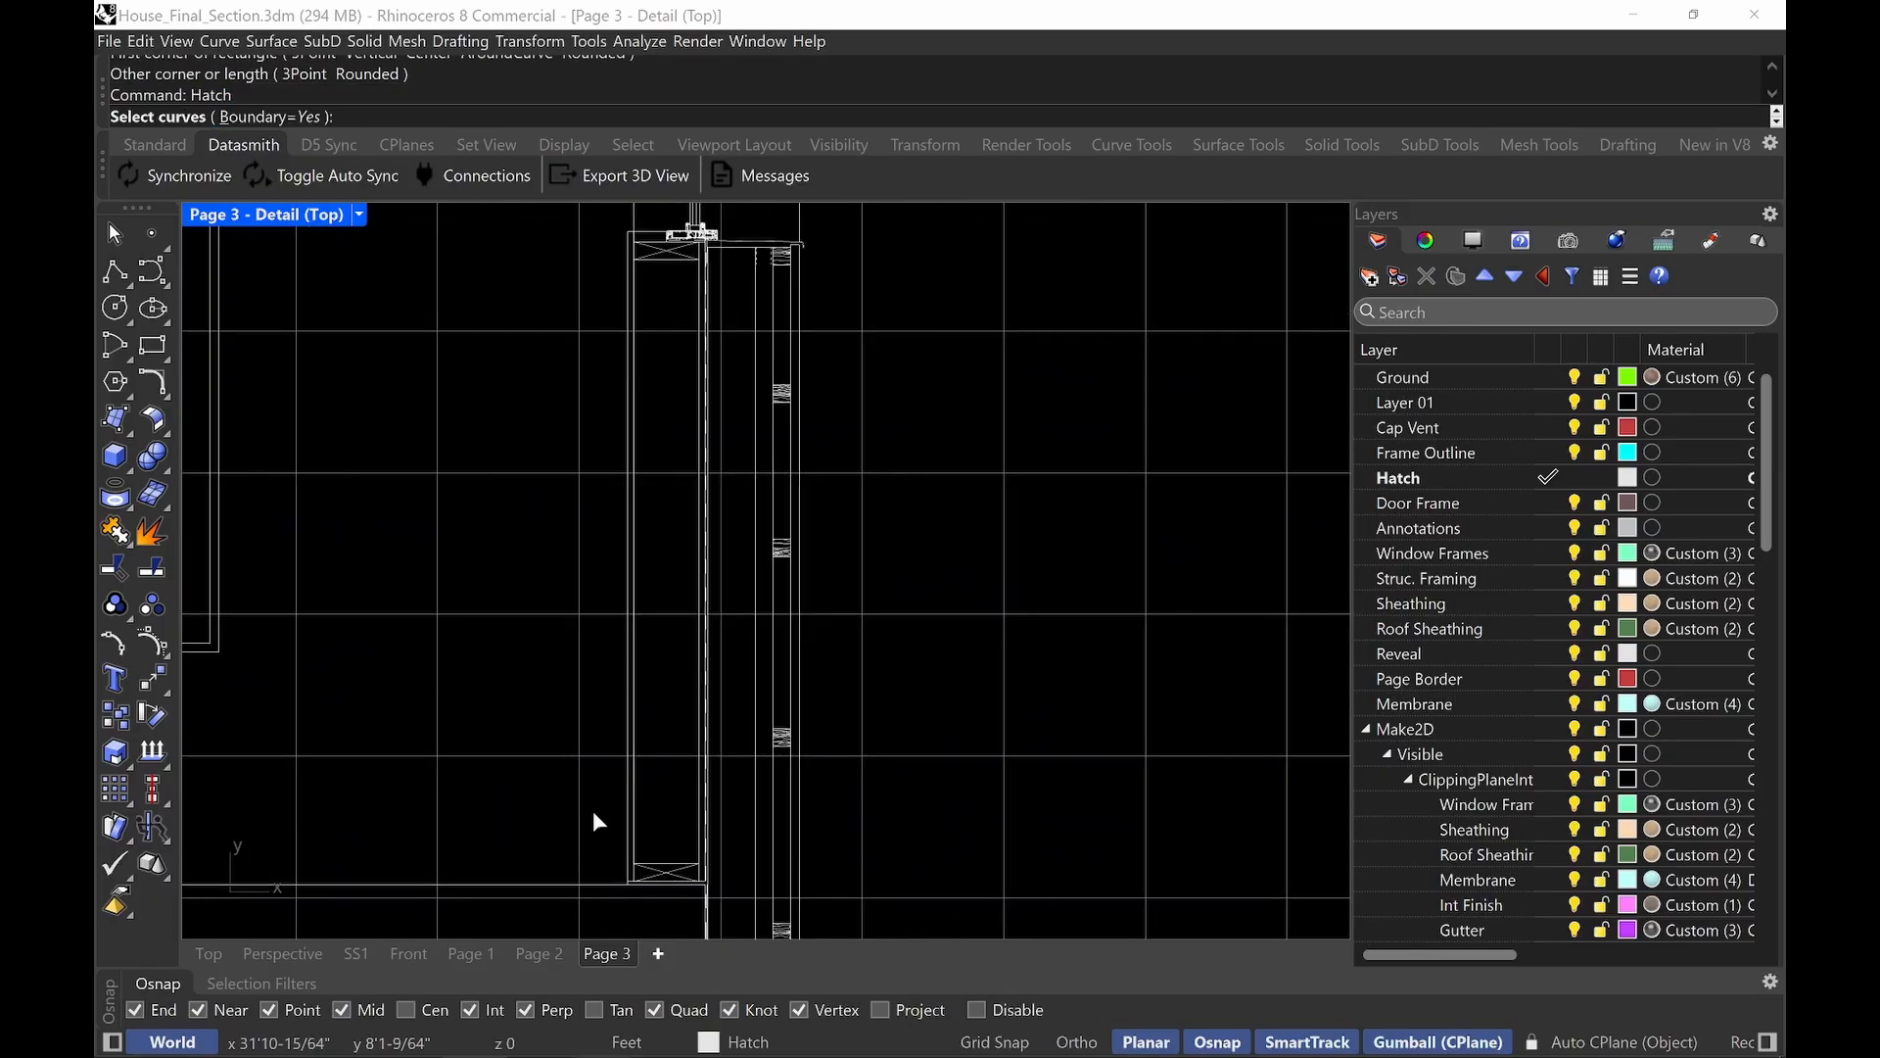
click(731, 269)
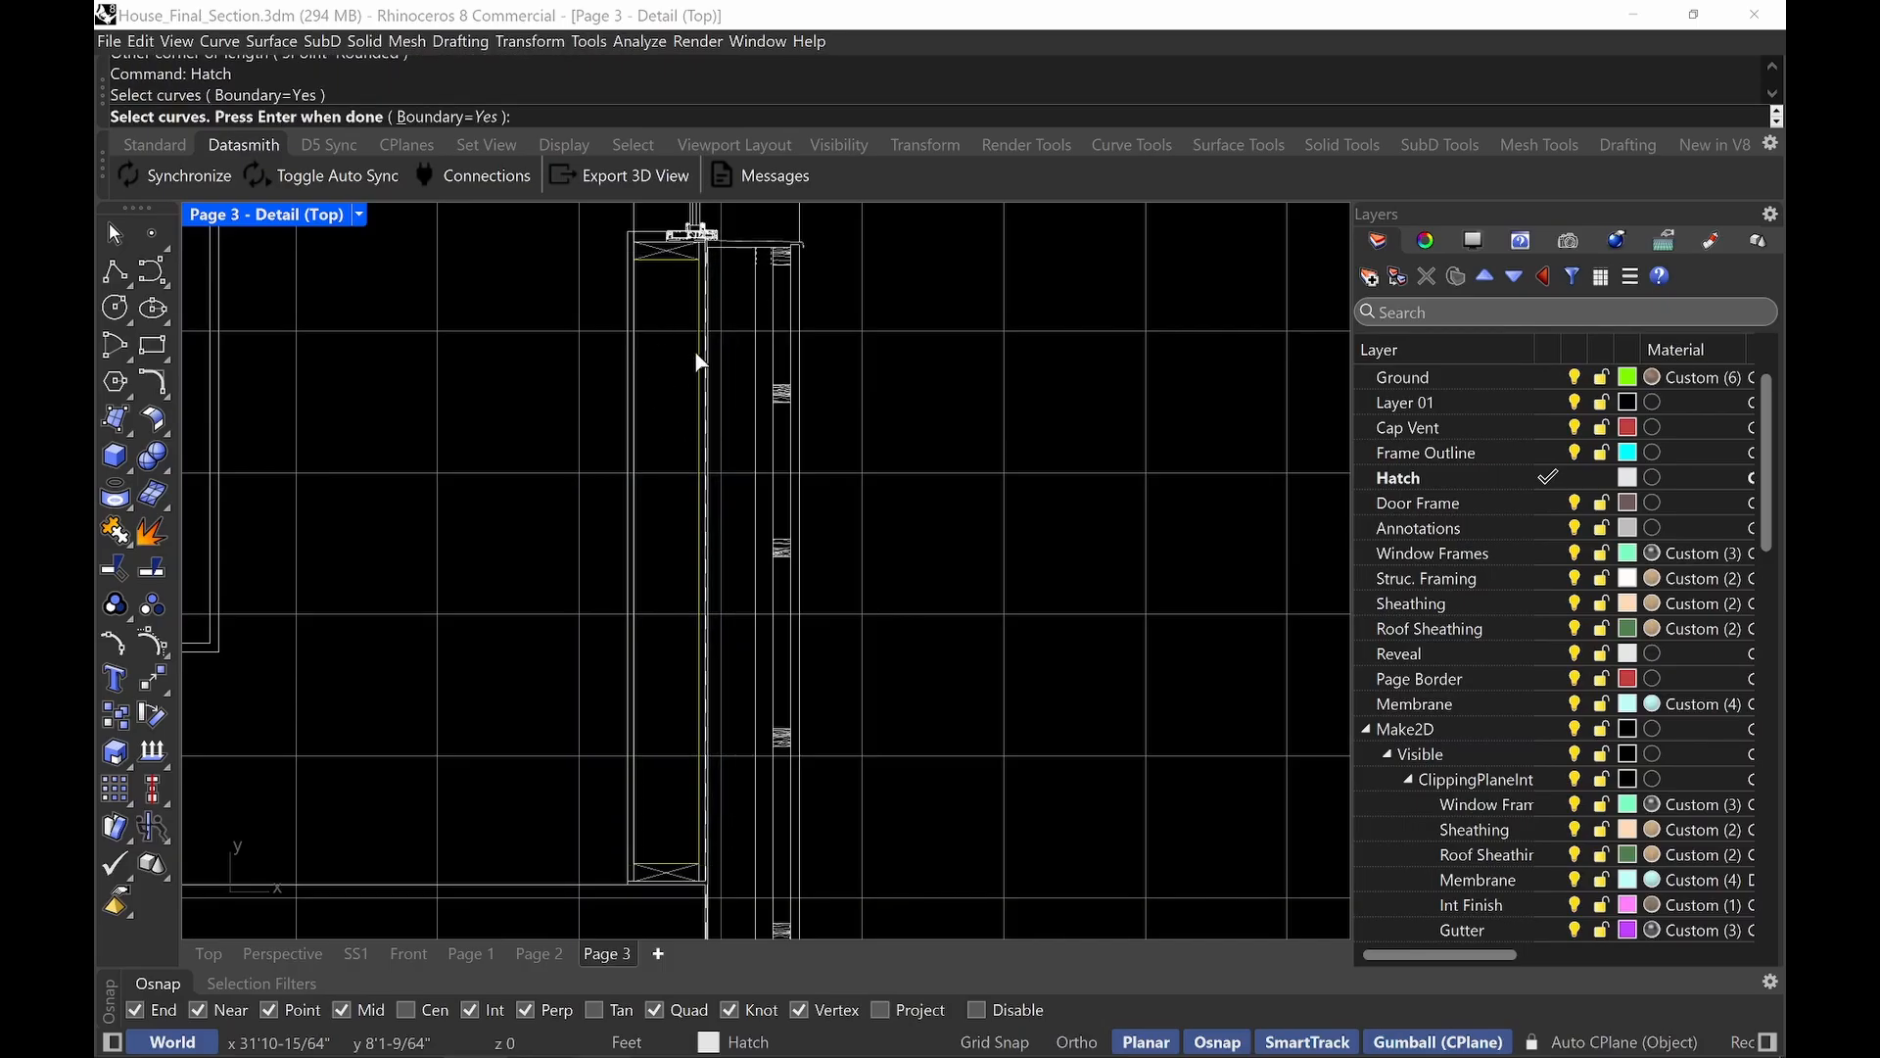
right_click(776, 539)
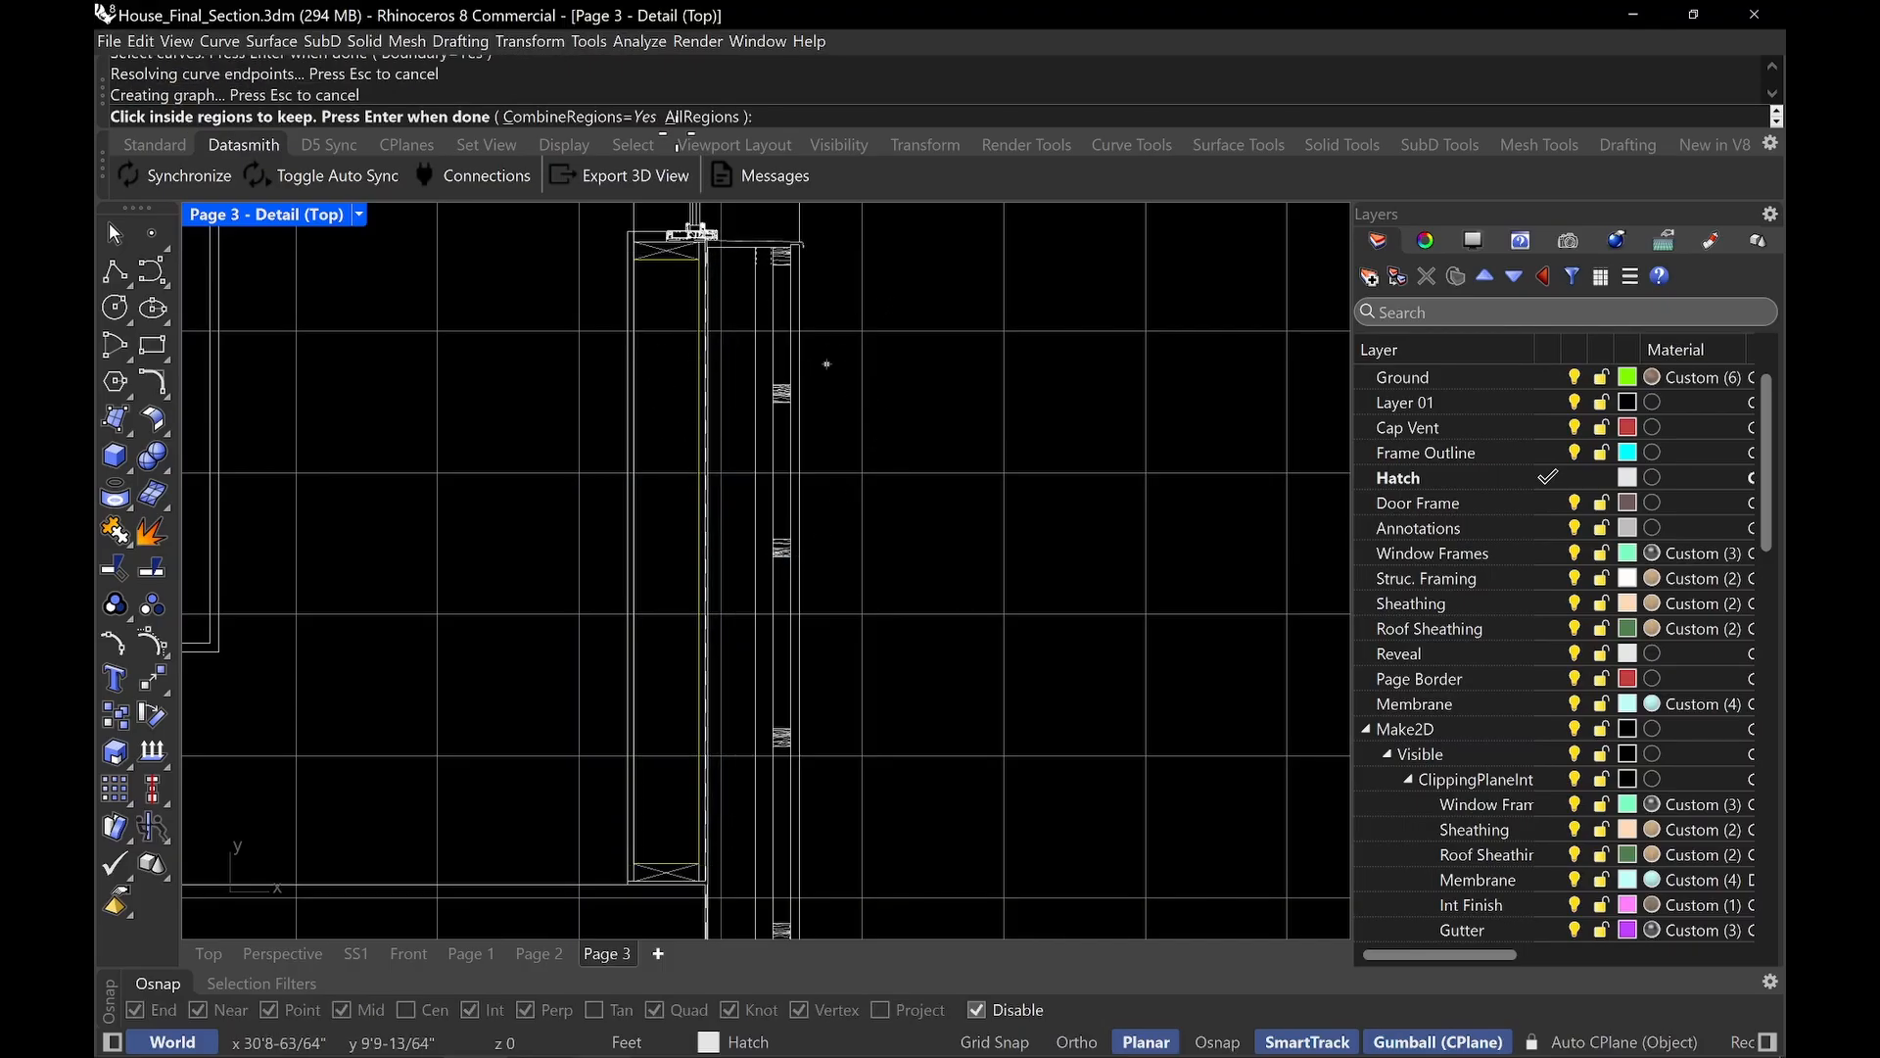
click(678, 347)
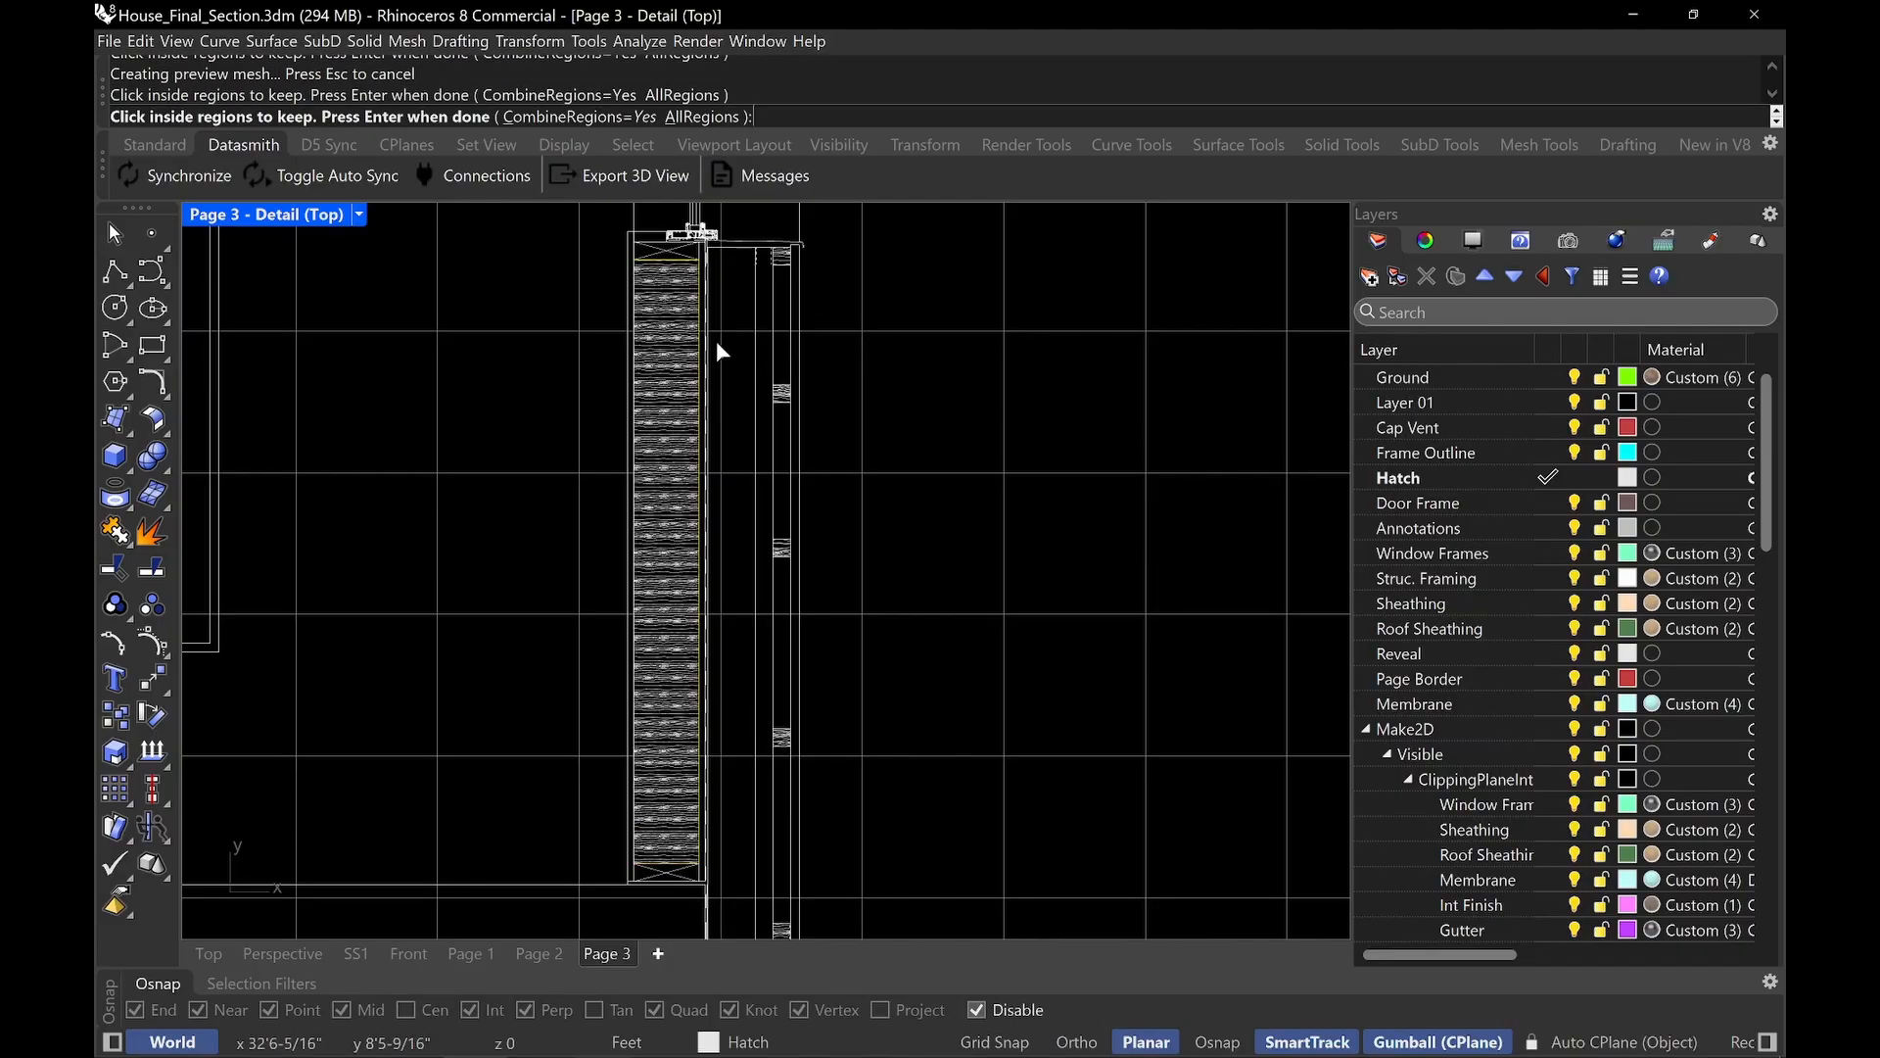
right_click(728, 308)
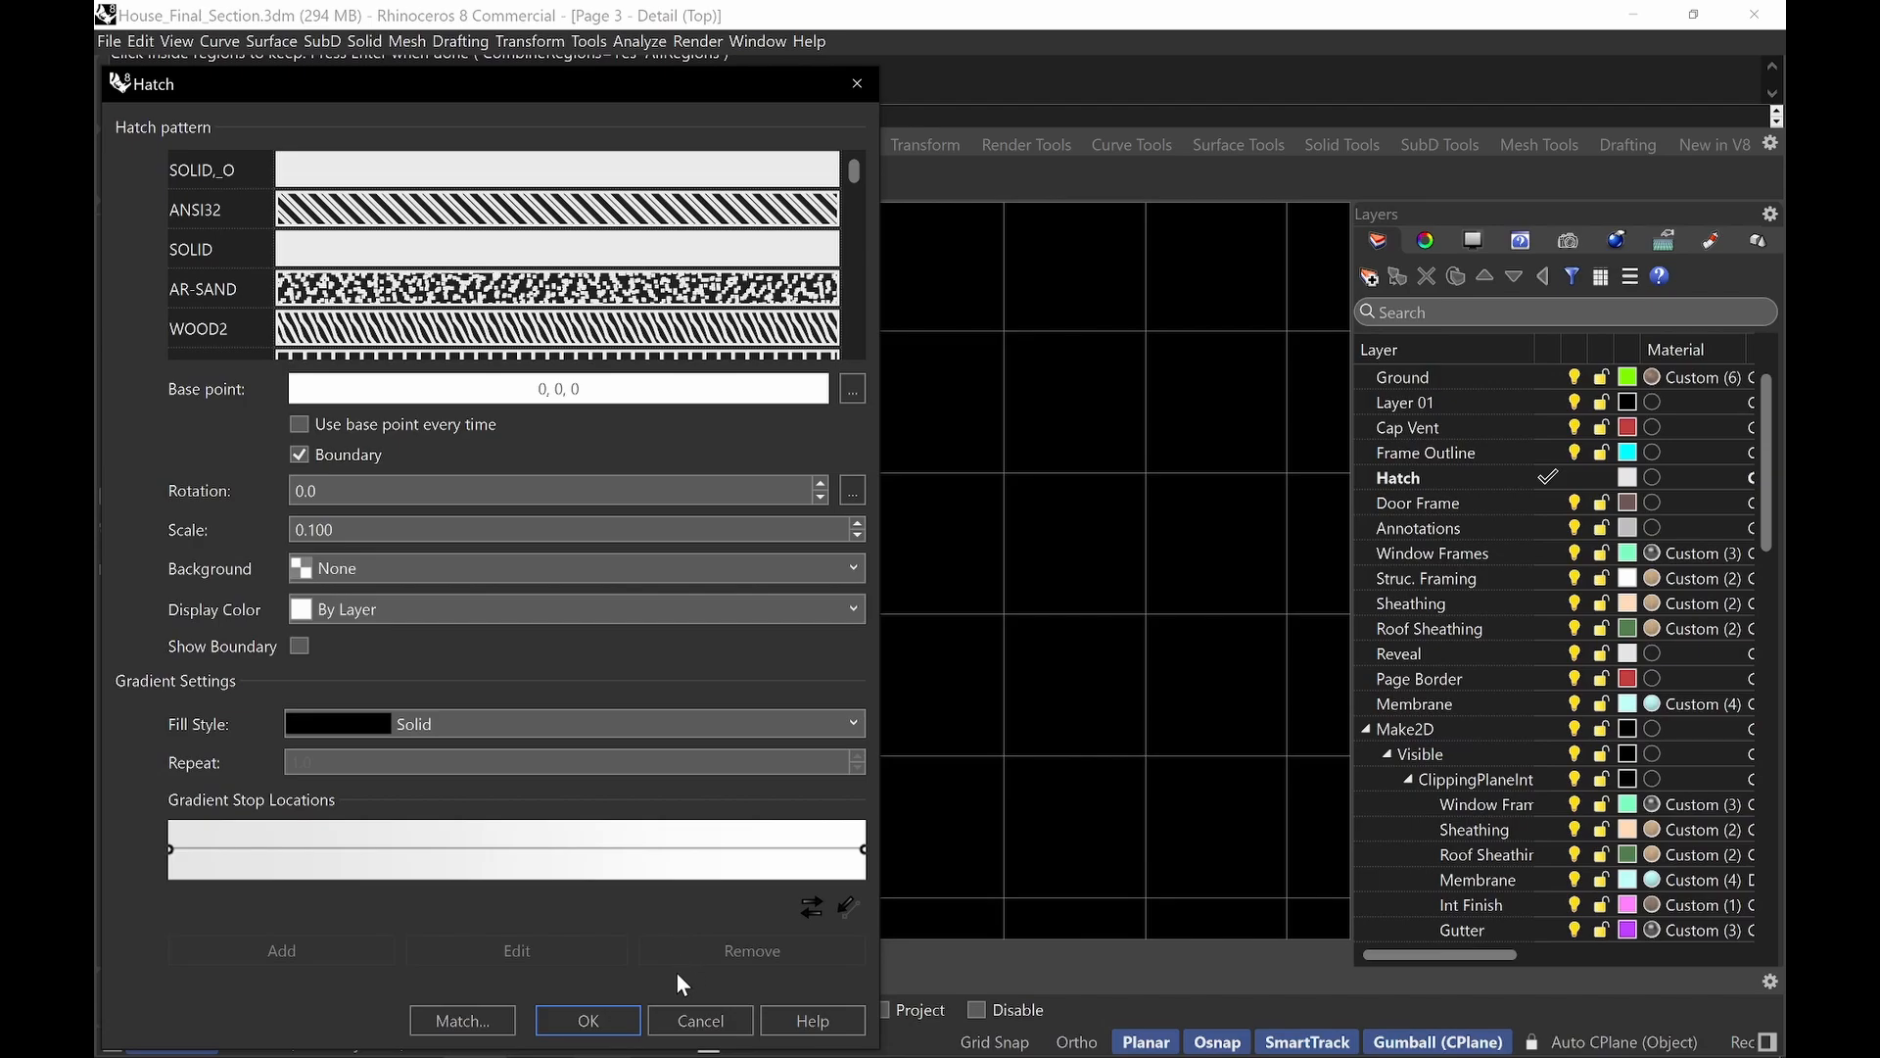
click(597, 1019)
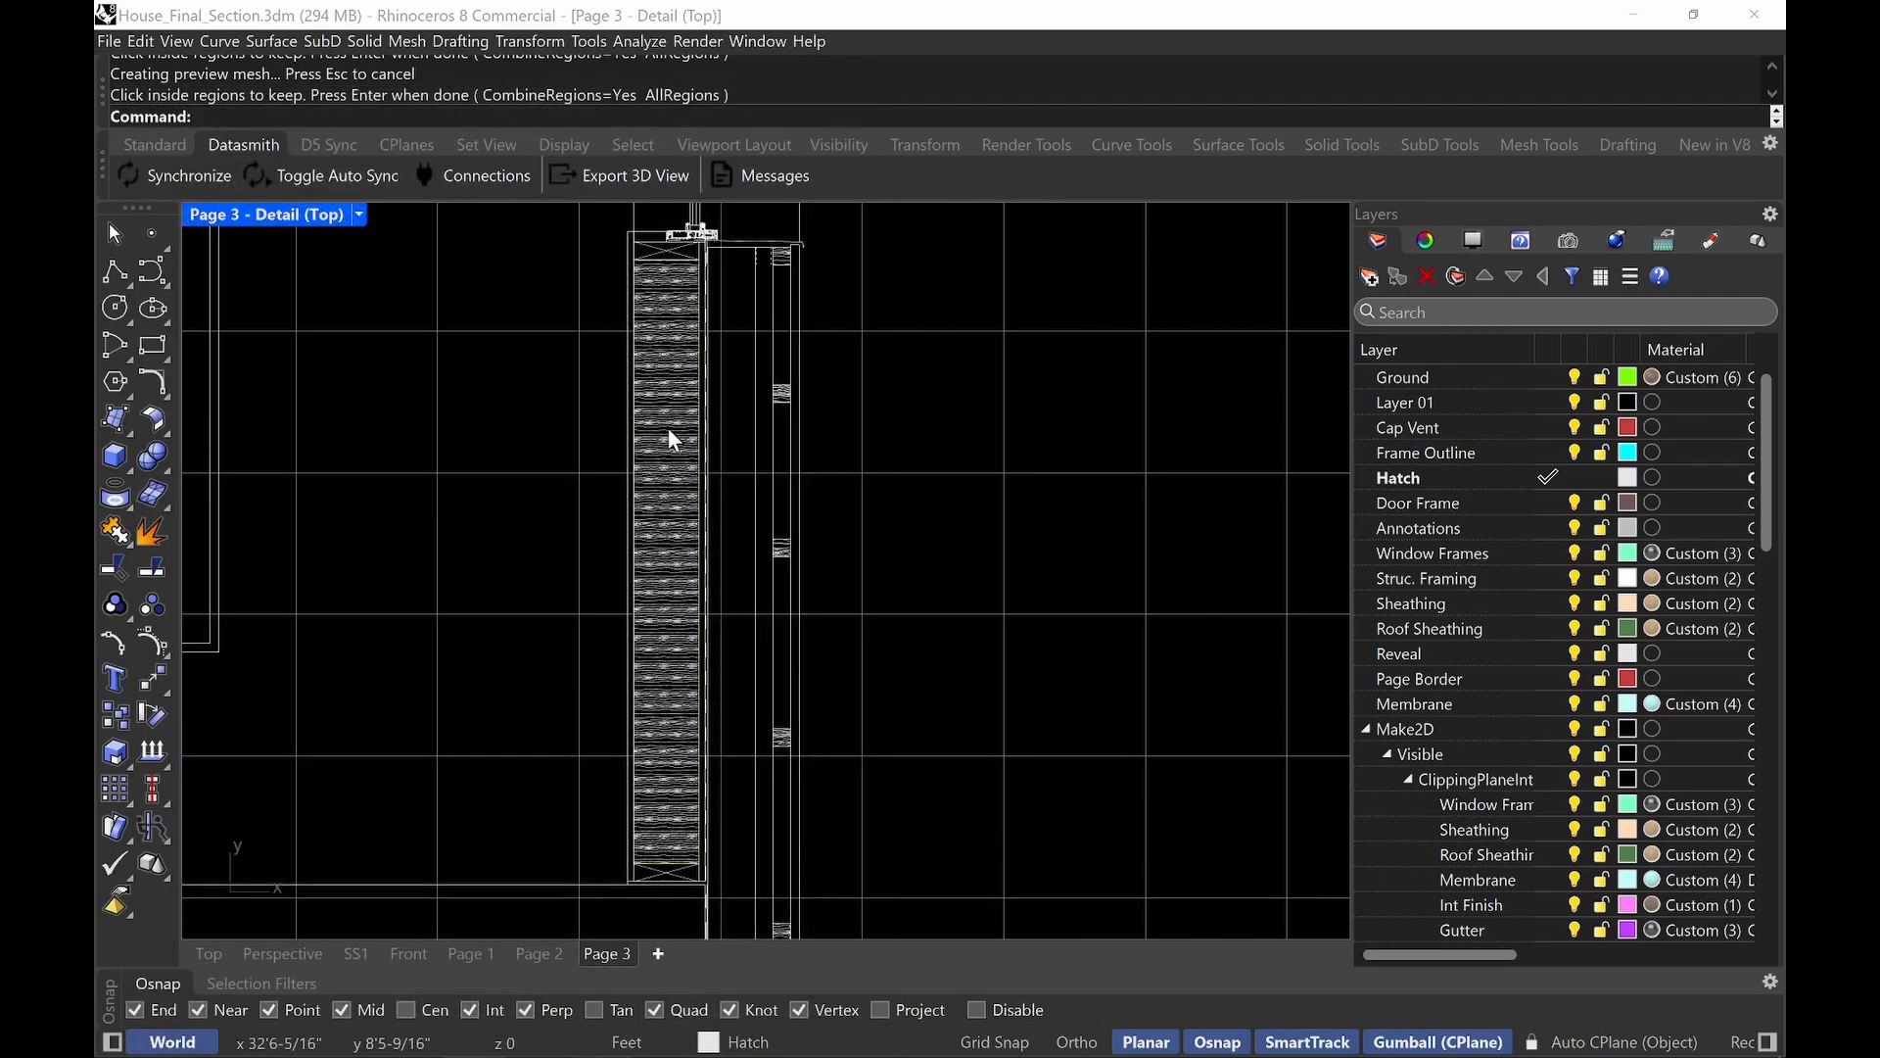
Select the new wall cavity hatch and change its pattern to Batt_Insulation_Loose.
click(666, 427)
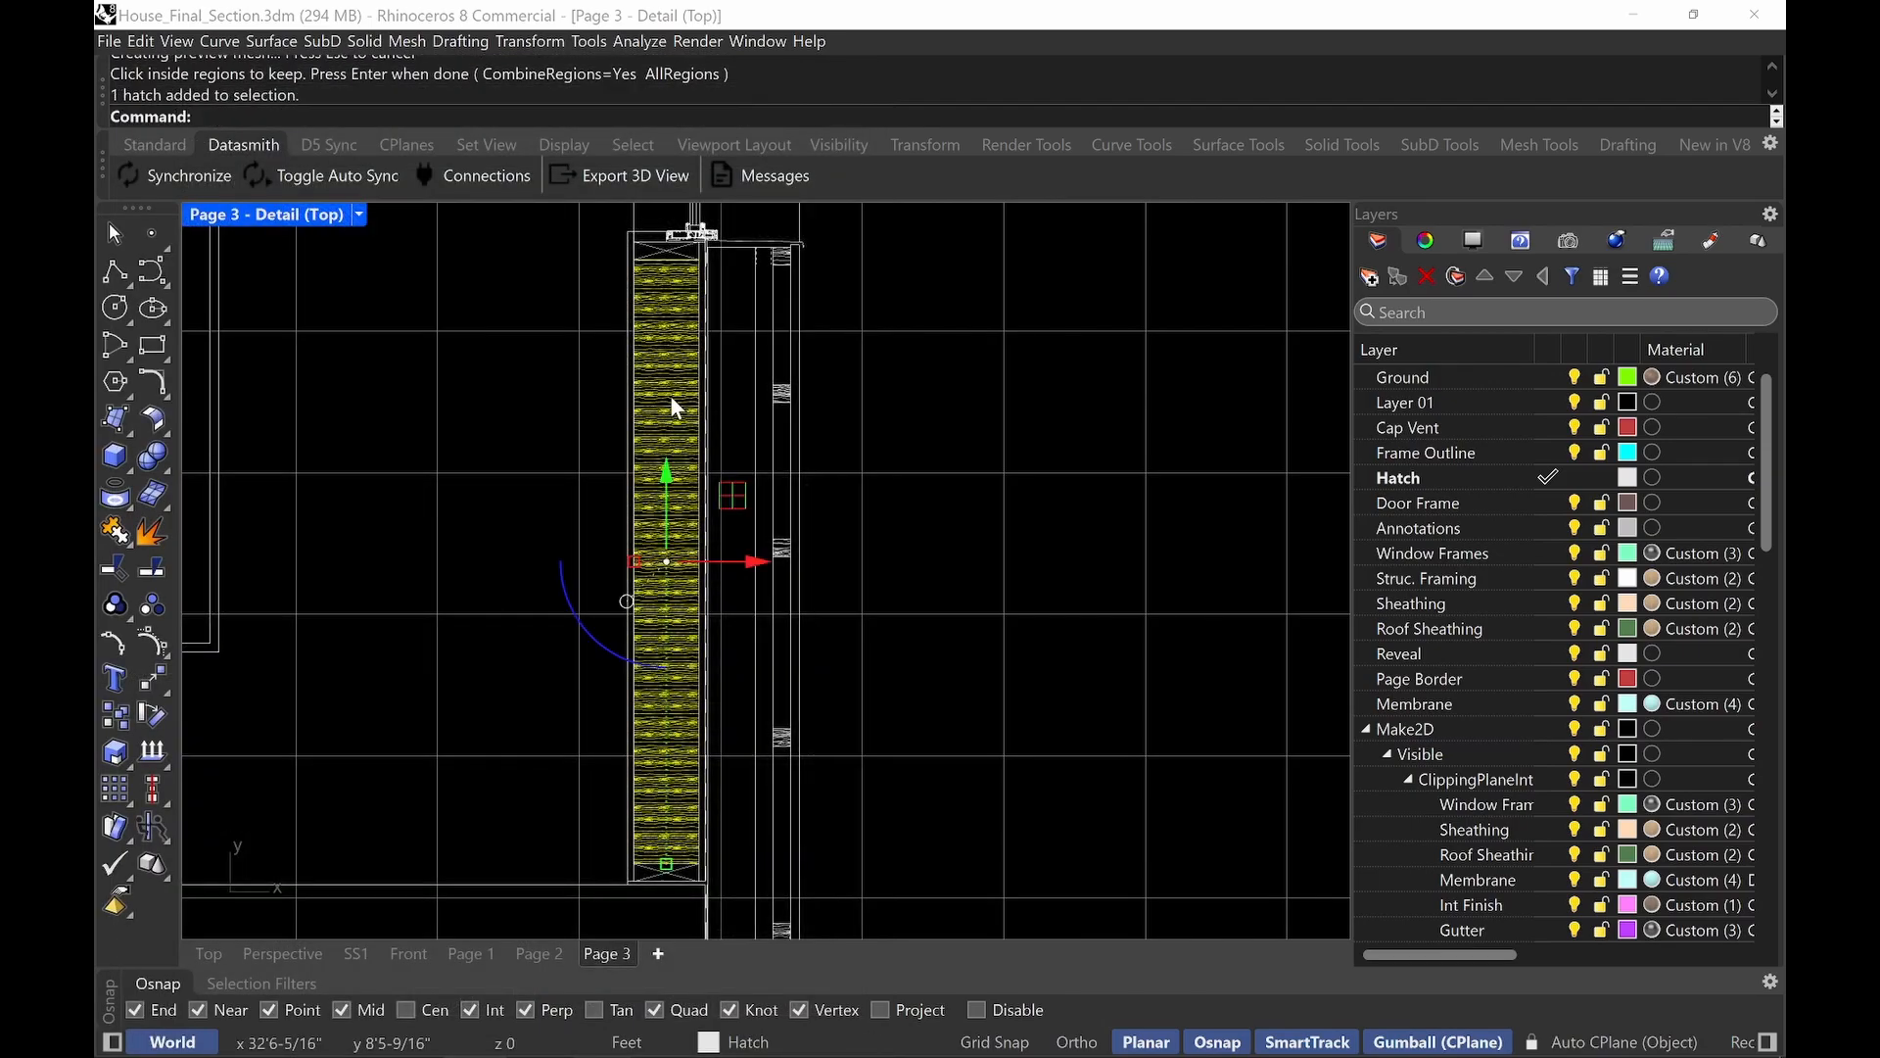
click(1427, 242)
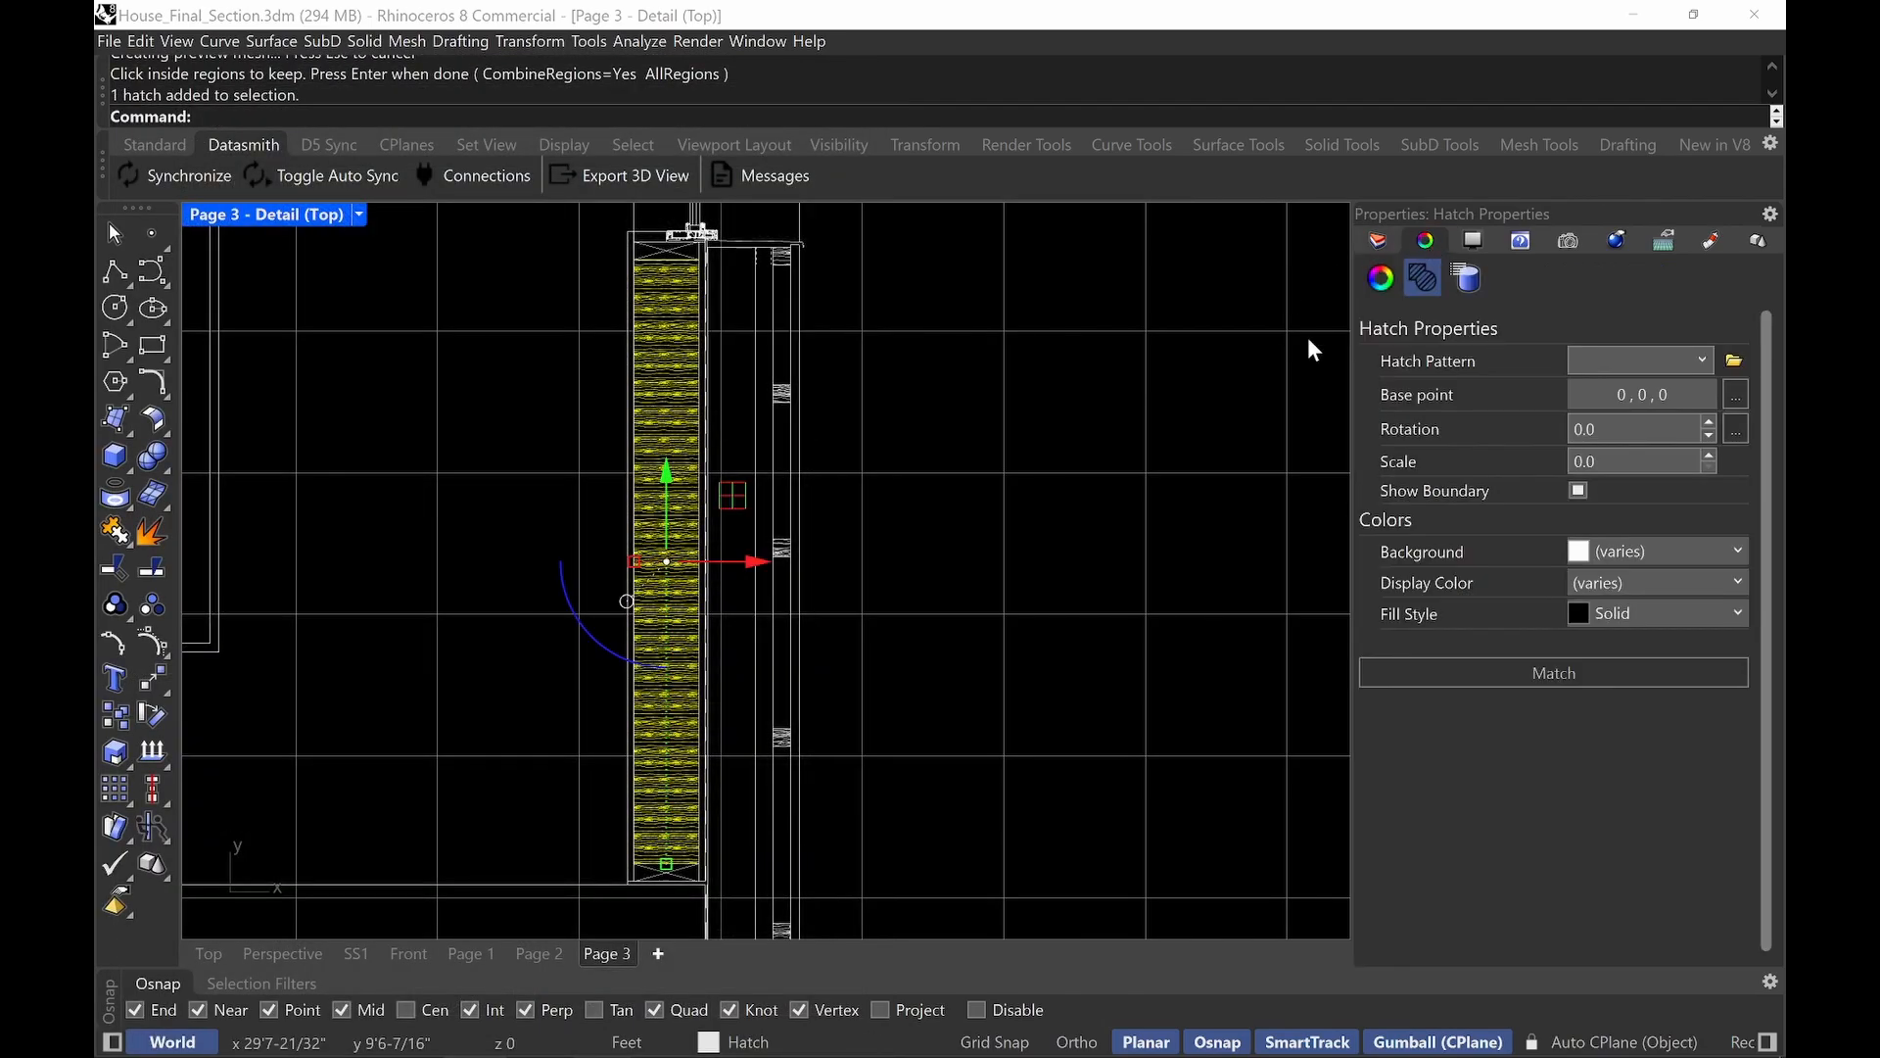
click(1701, 361)
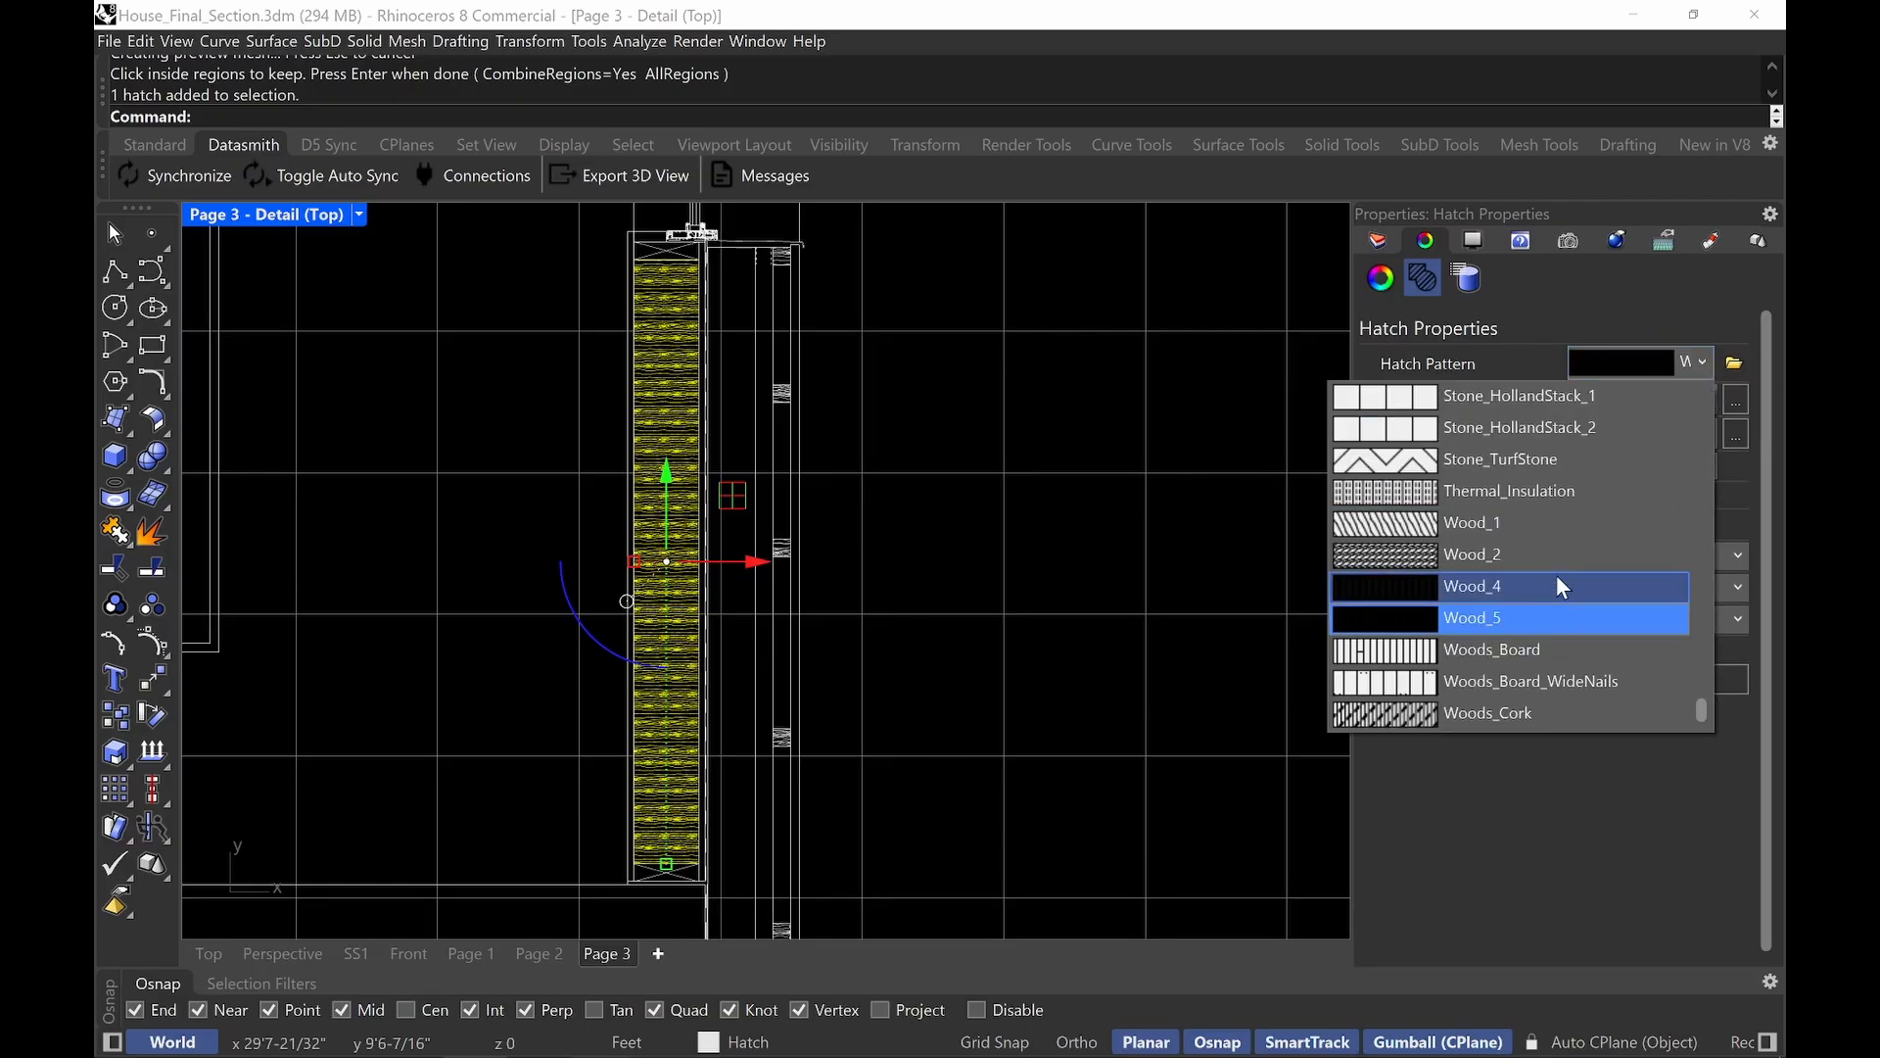
scroll(1585, 560, up, 1)
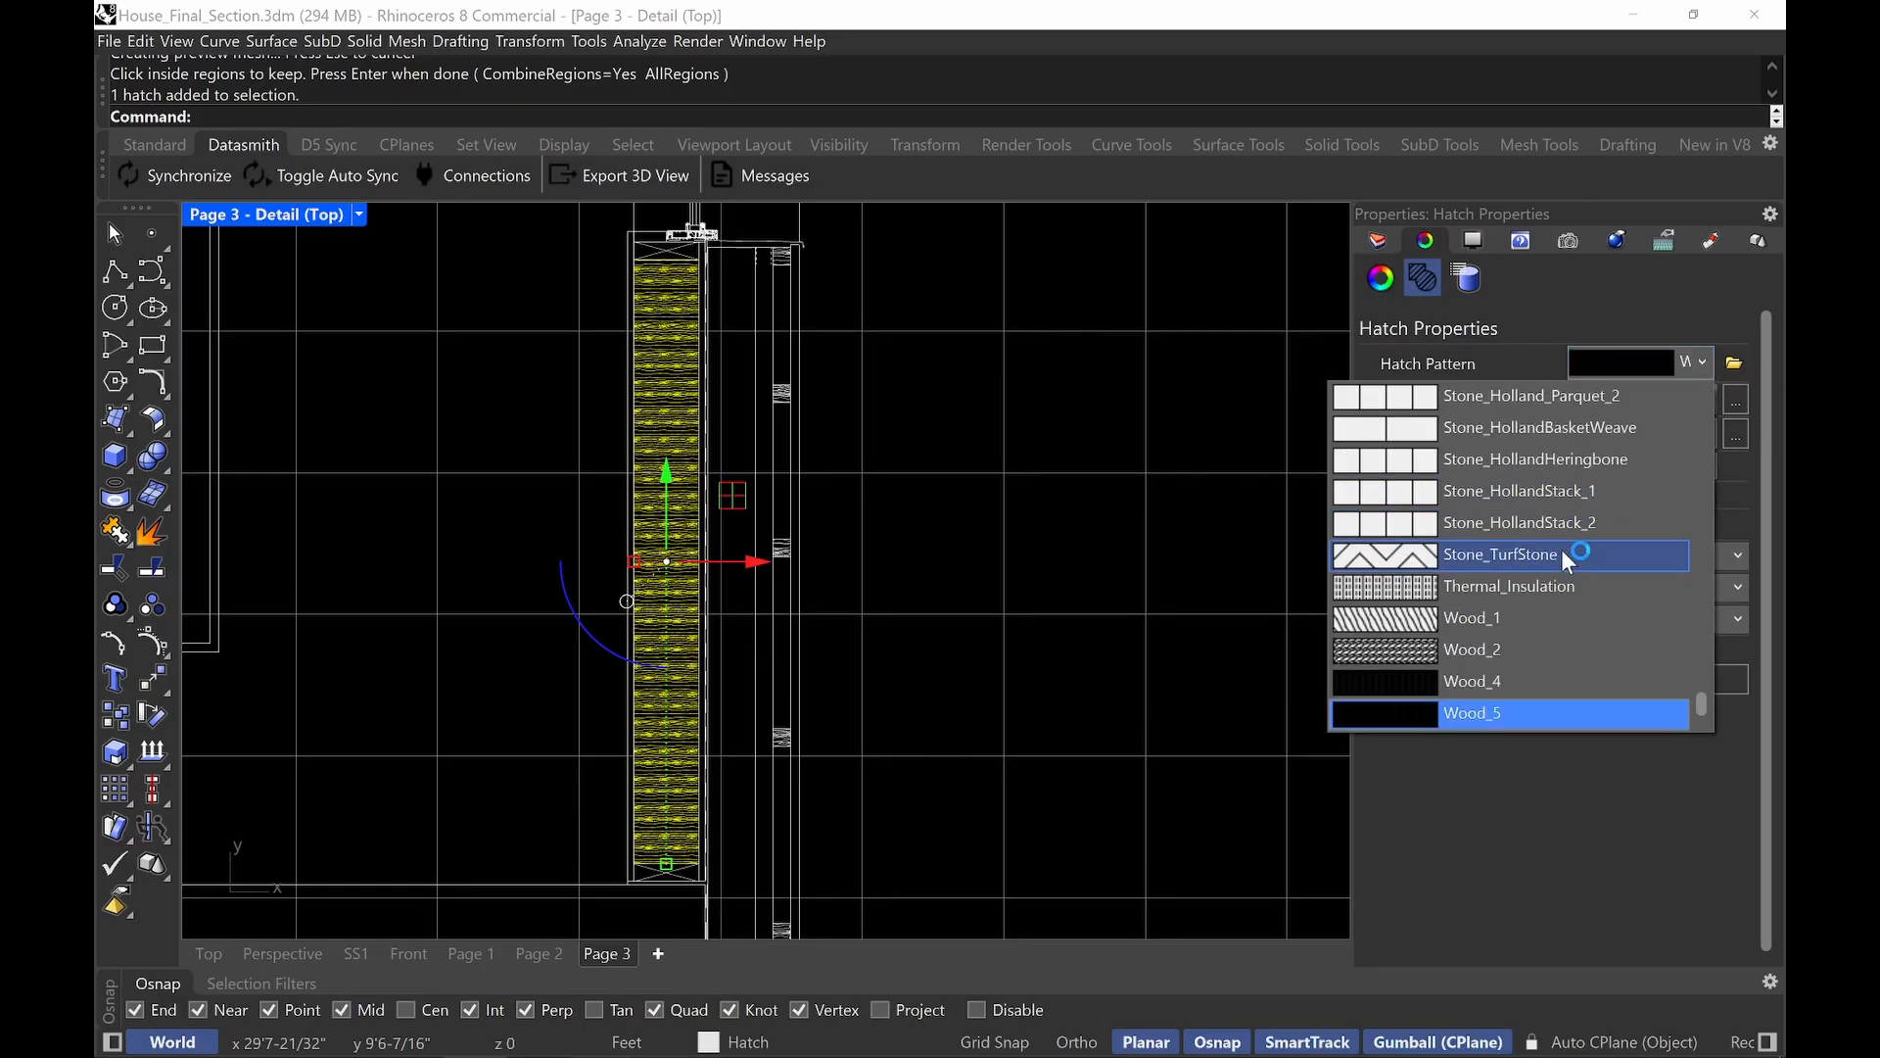
scroll(1561, 550, down, 1)
scroll(1615, 545, up, 5)
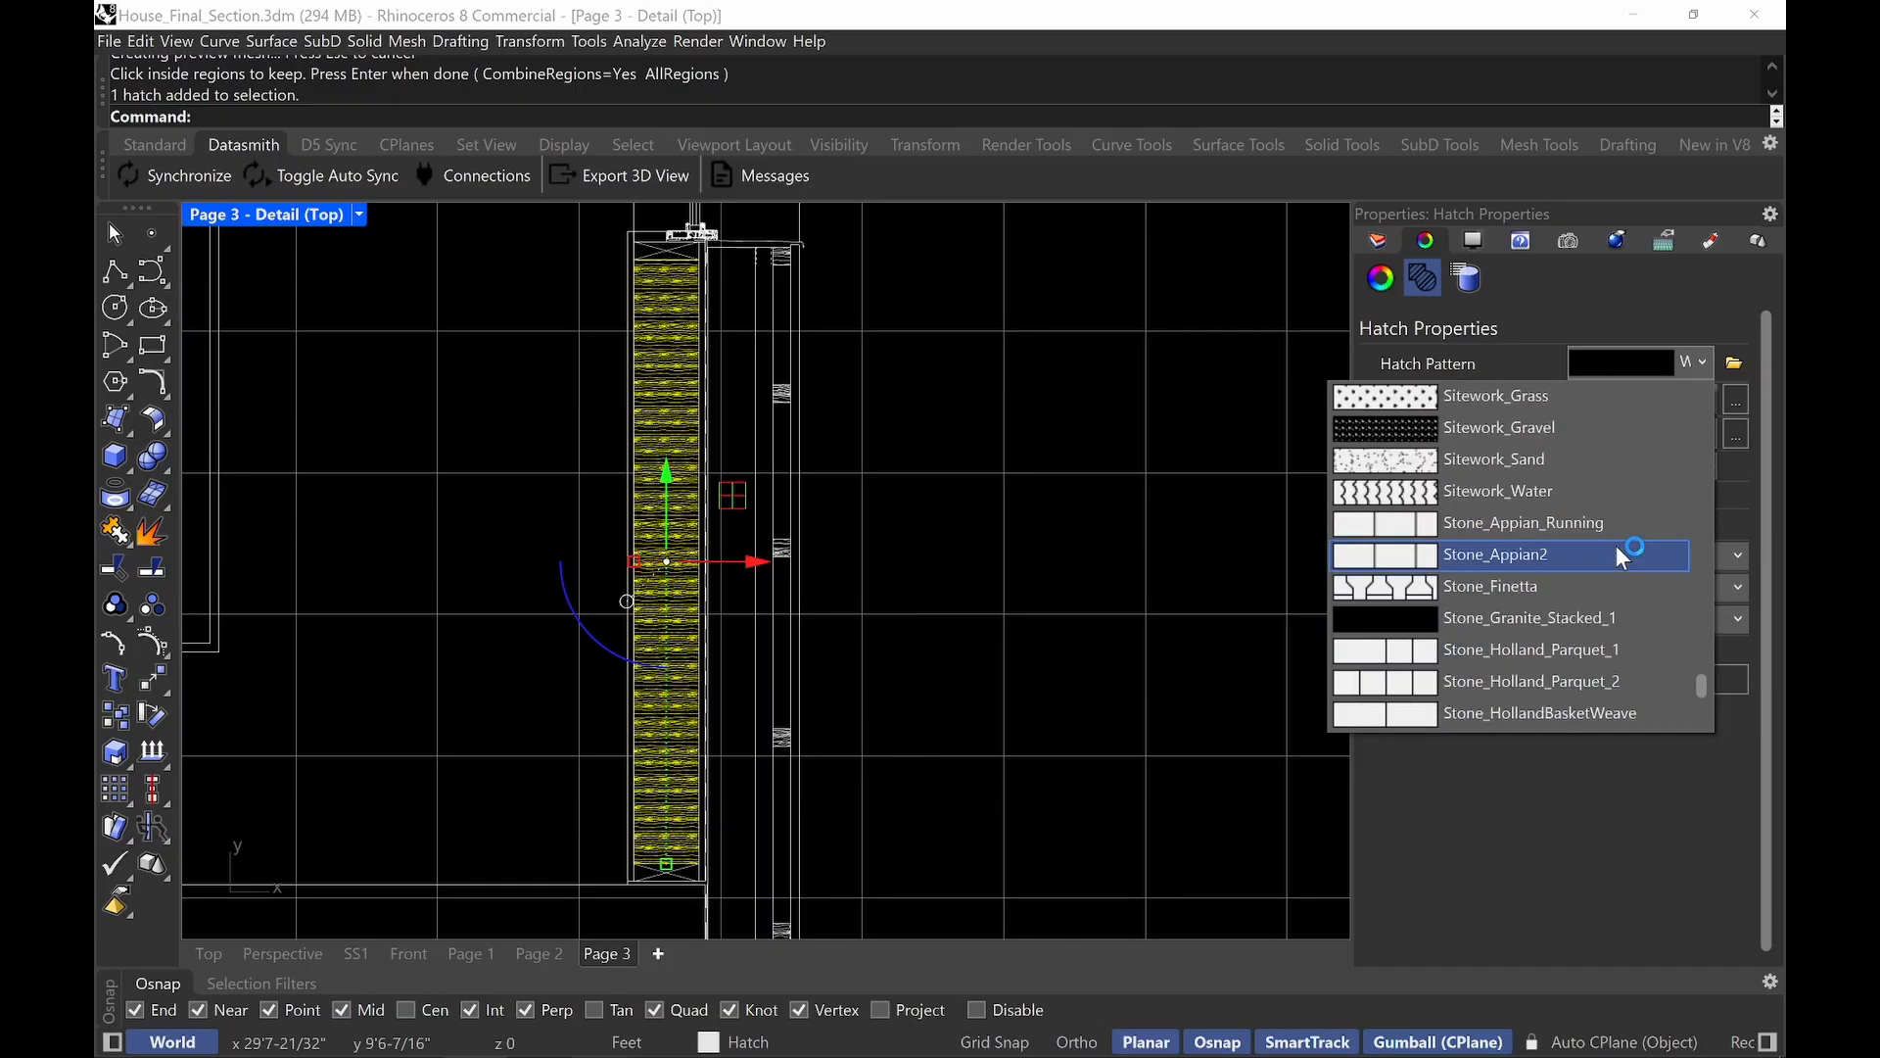
scroll(1619, 539, up, 20)
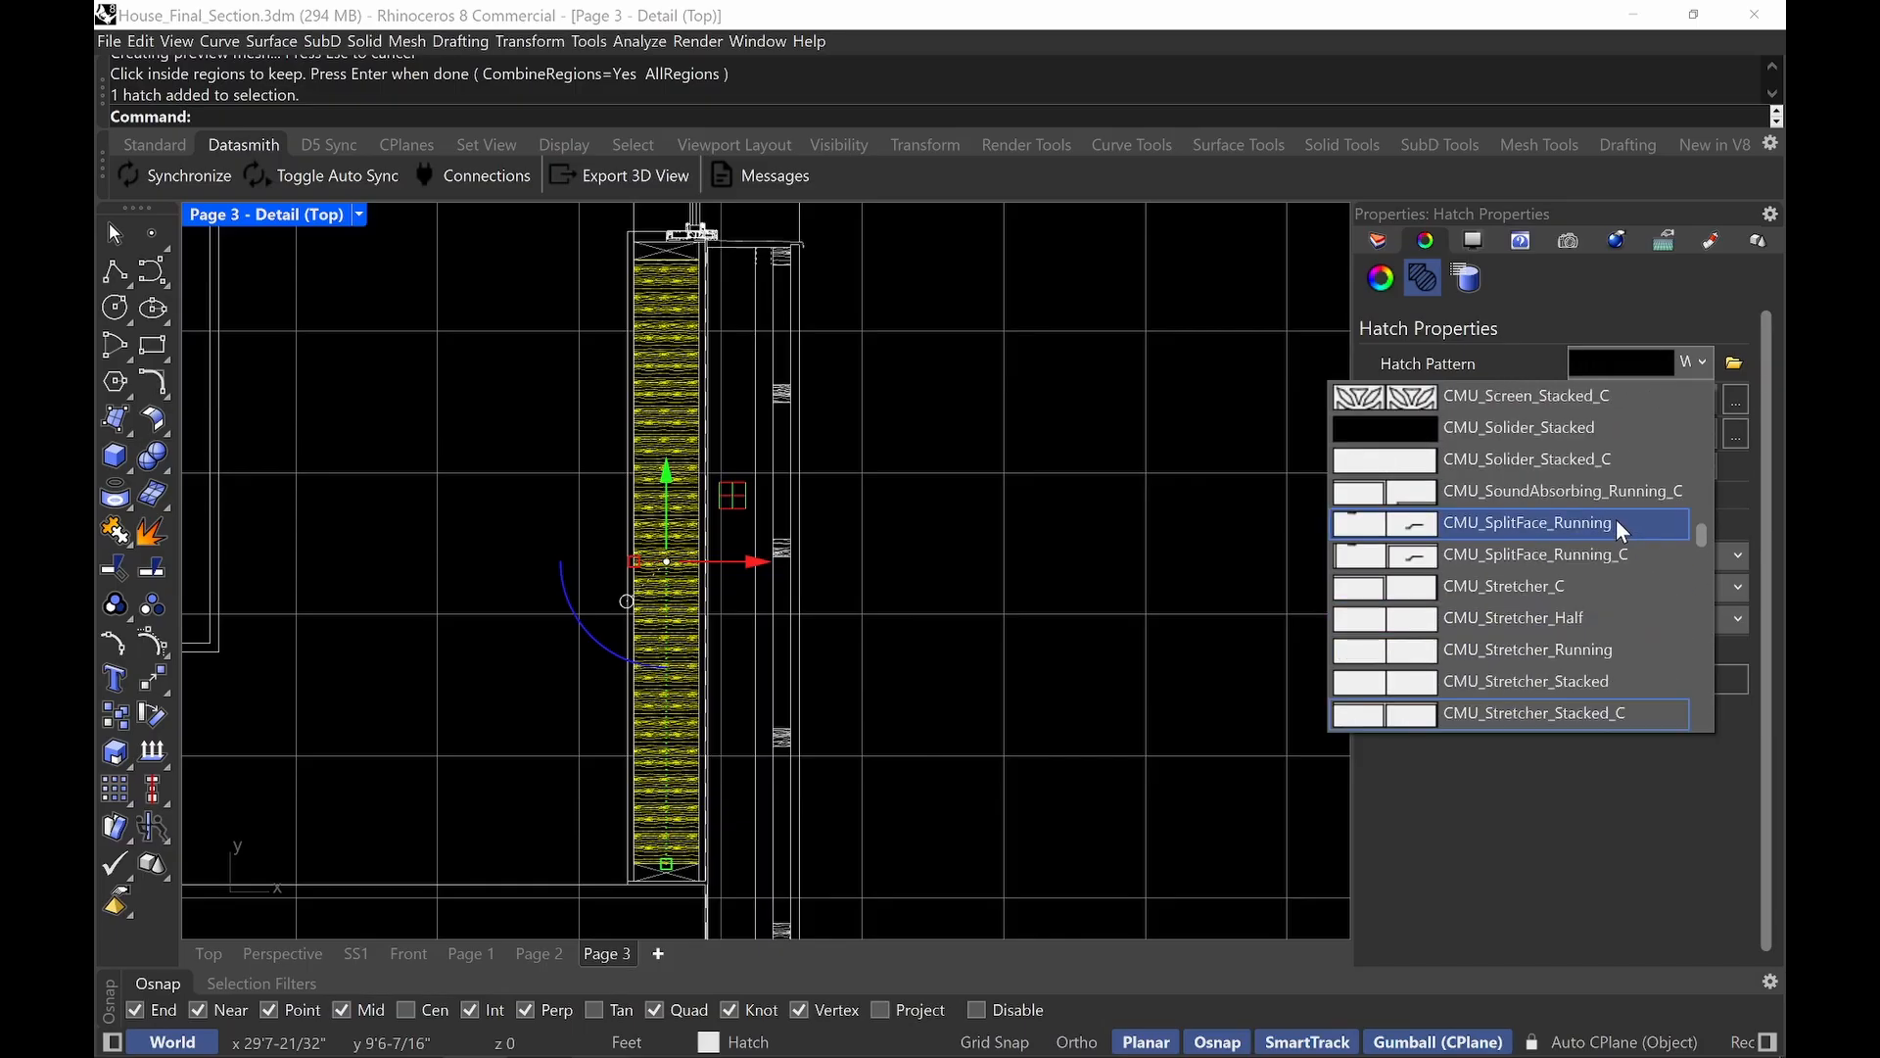
scroll(1617, 530, up, 15)
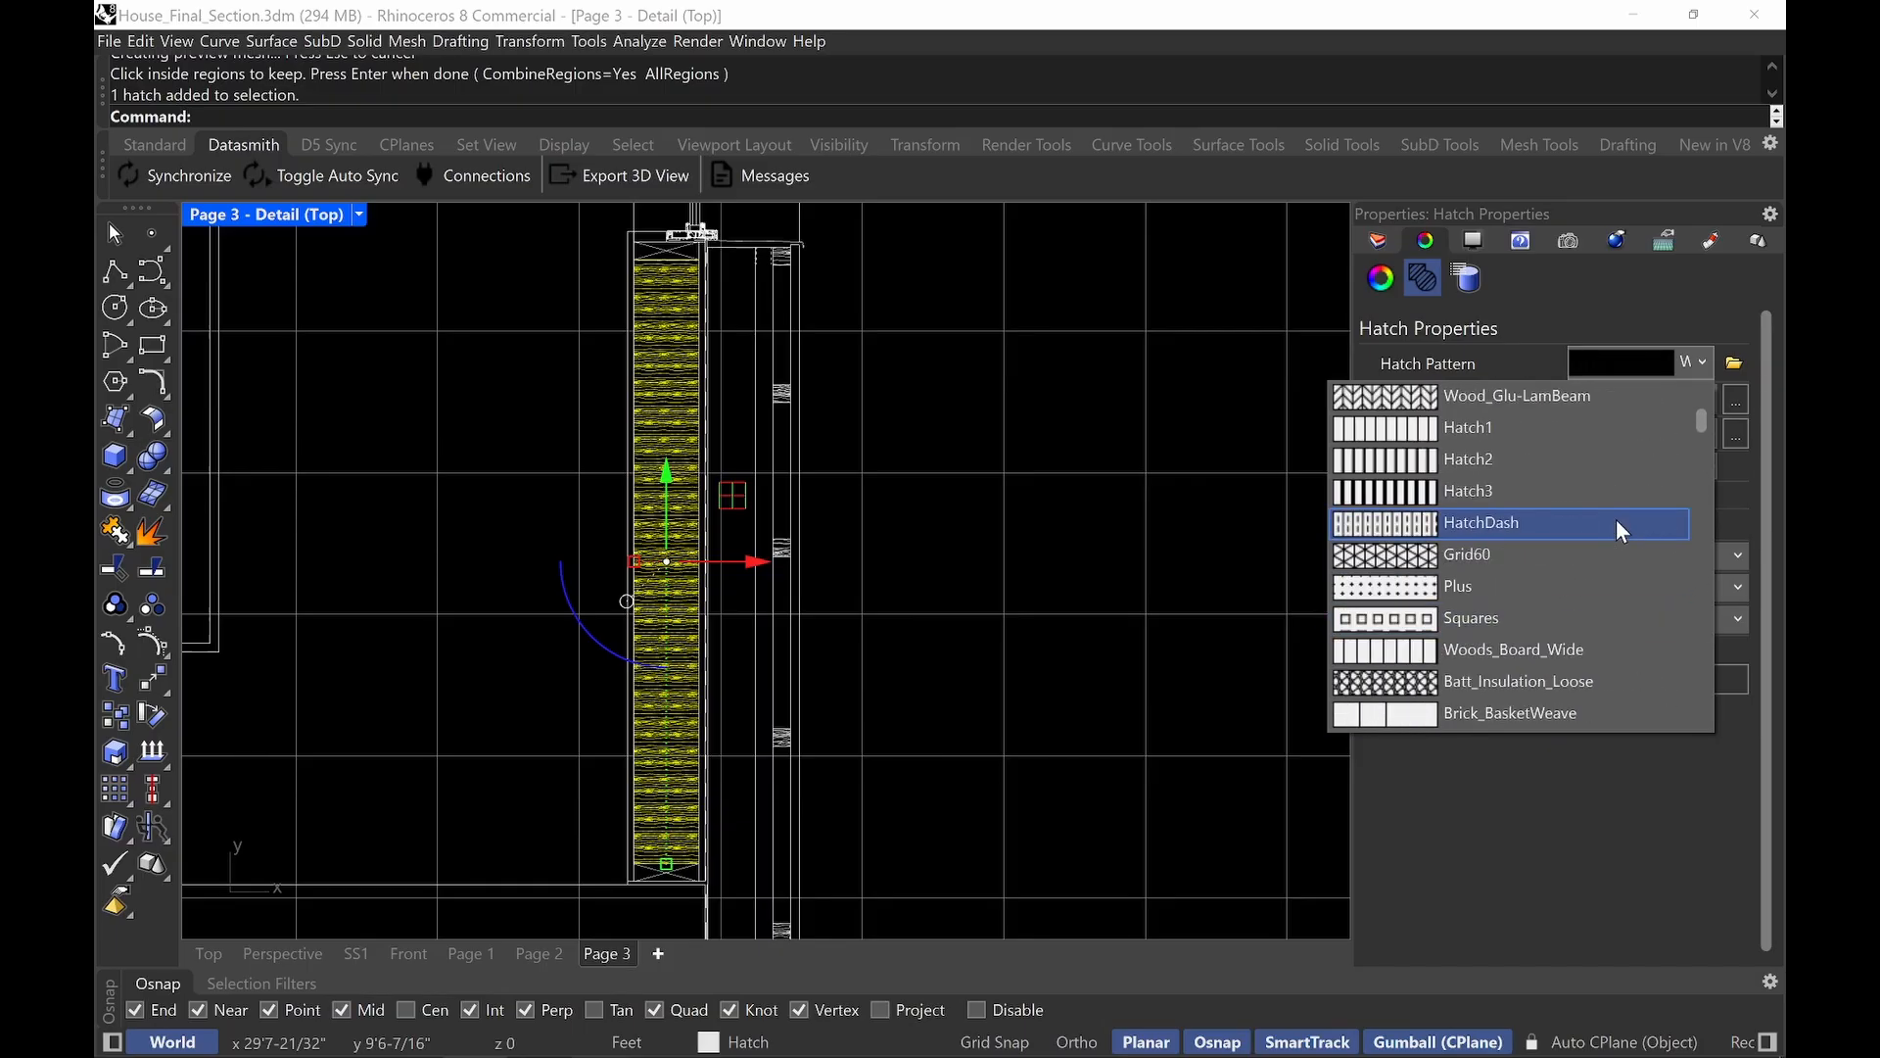
click(1602, 683)
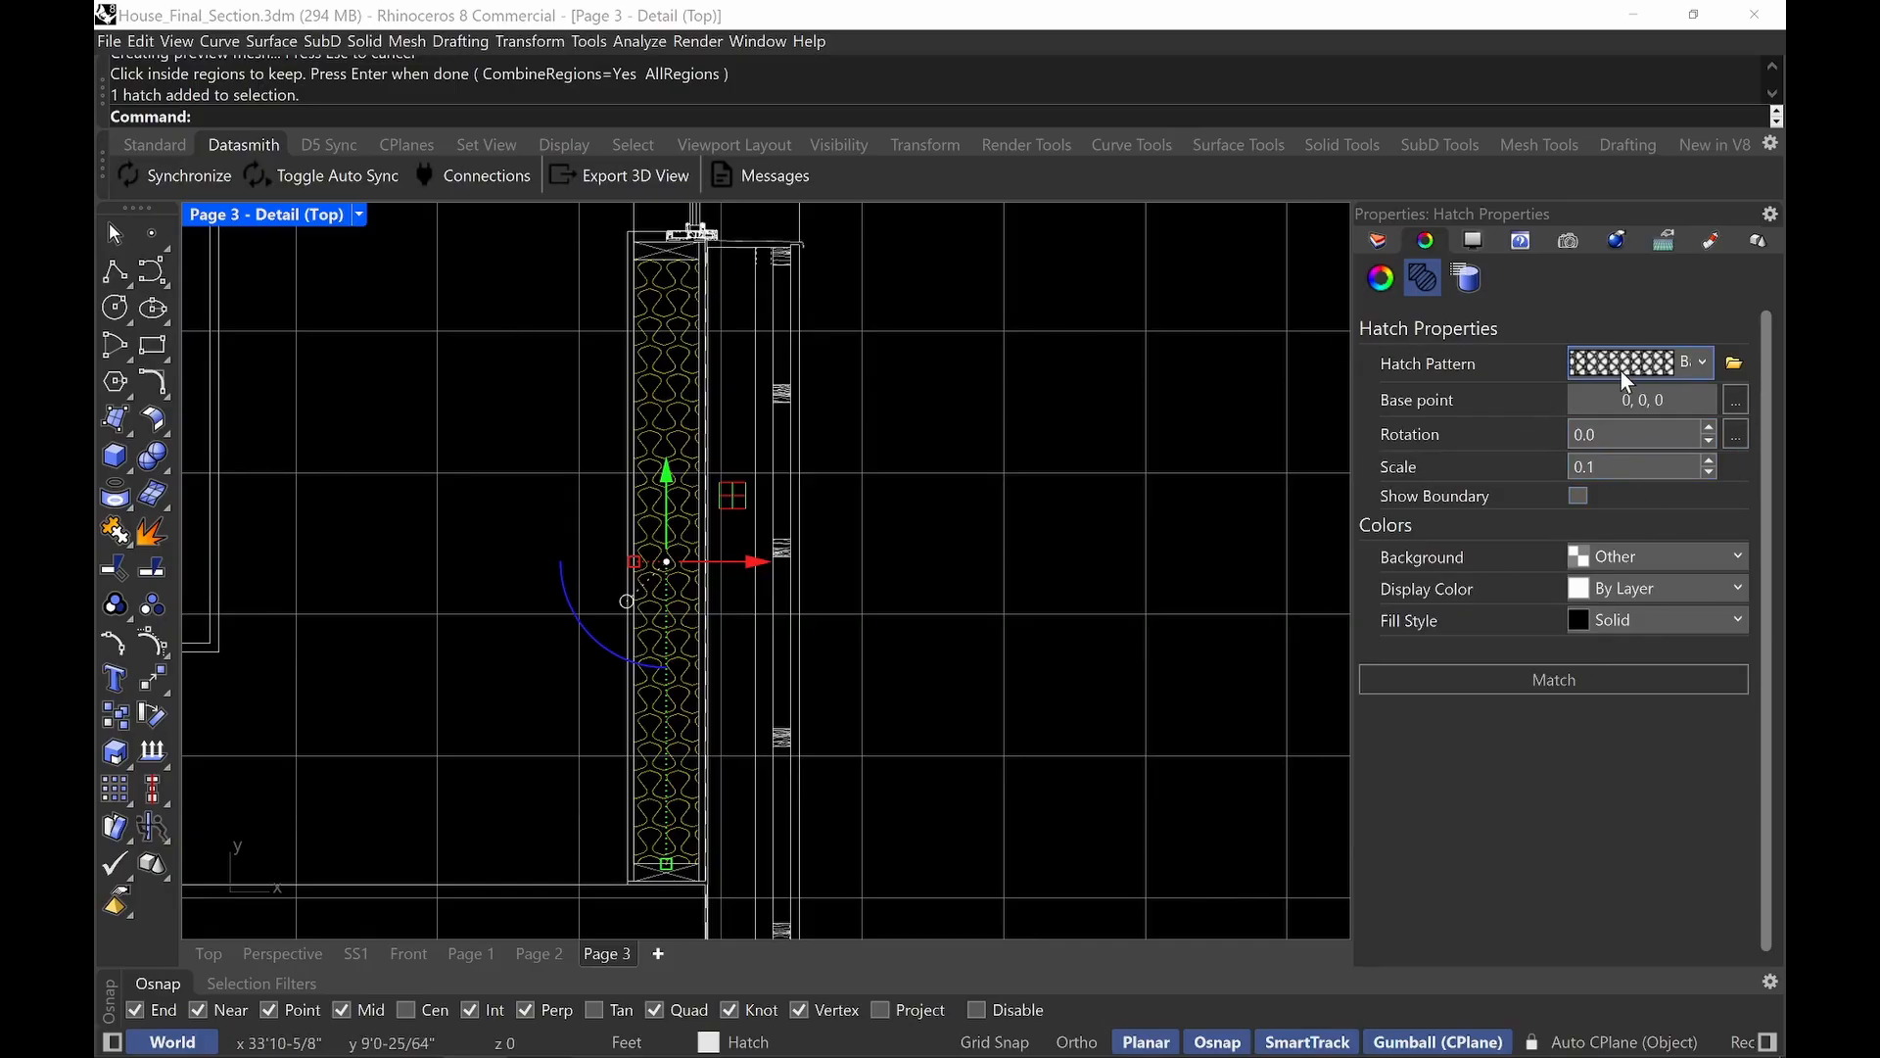
Switch the cavity hatch to the Batt_Insulation pattern with a 90 degree rotation and a scale of 0.2.
click(1731, 365)
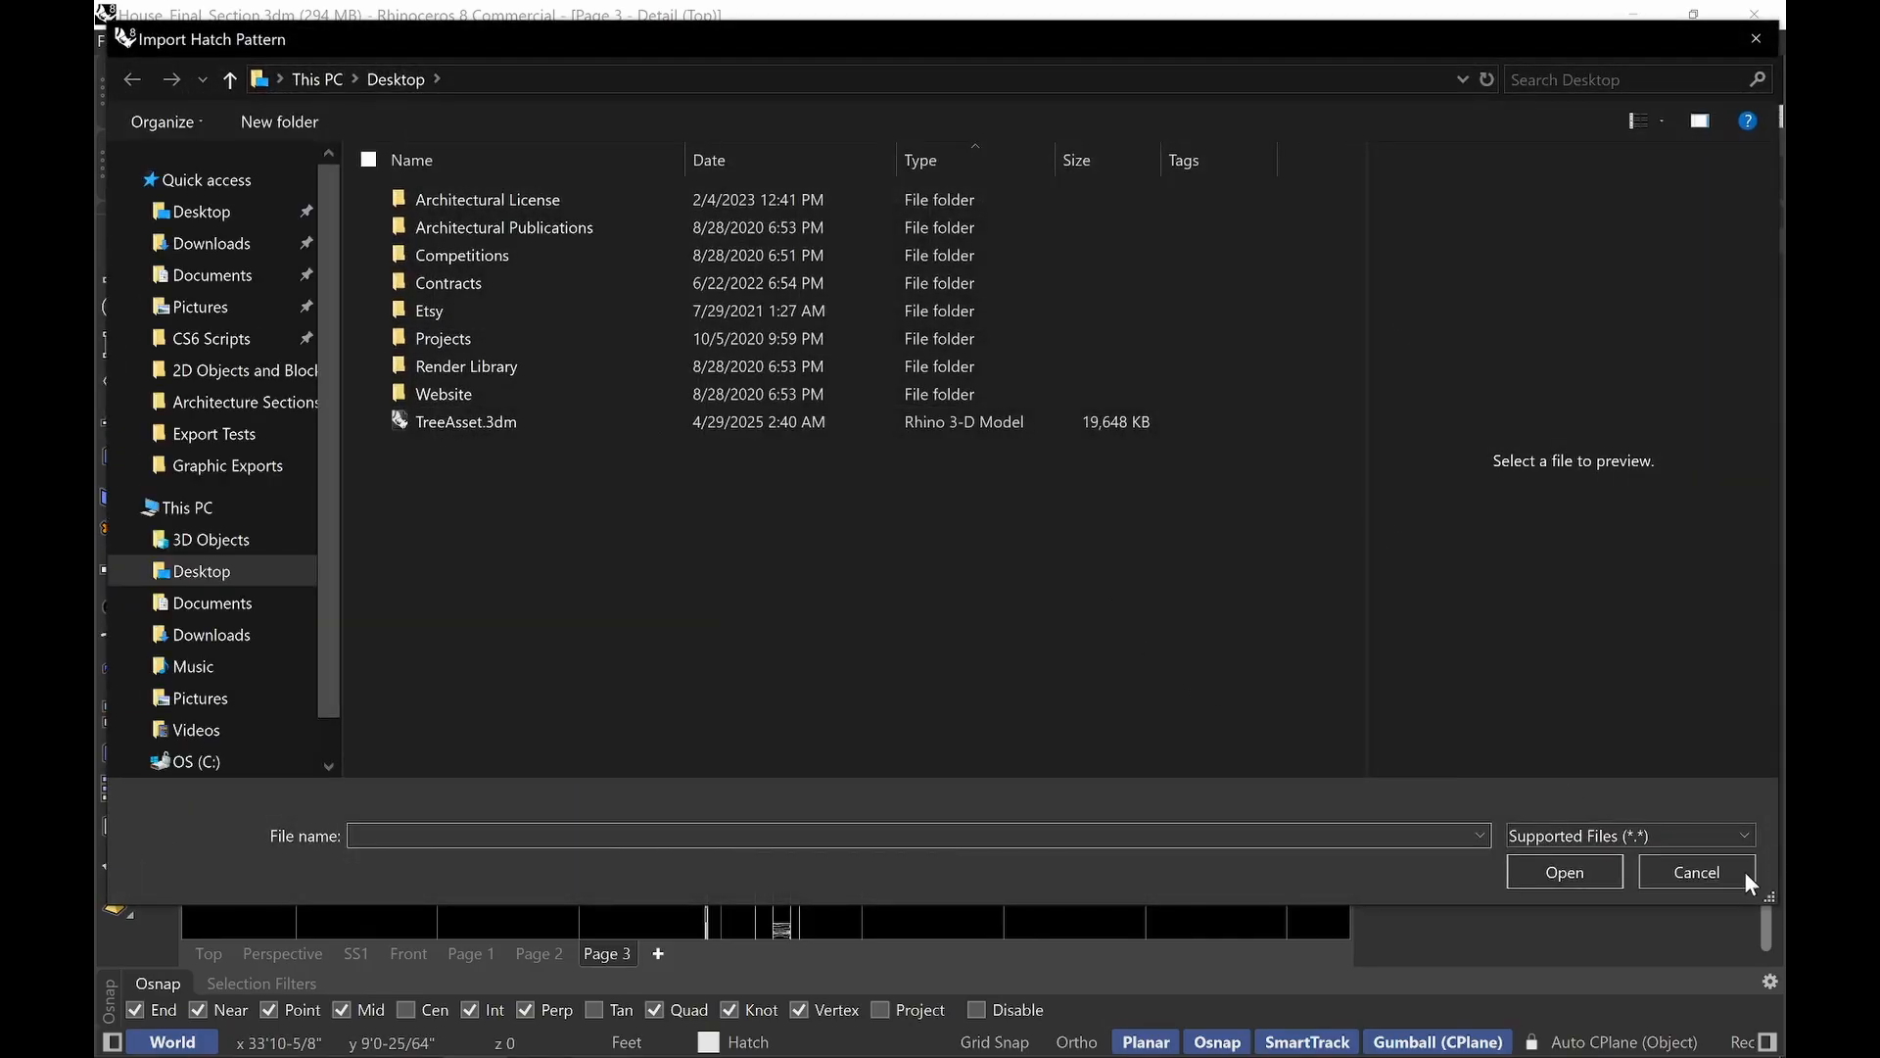
click(1743, 872)
click(1704, 366)
scroll(1567, 542, up, 5)
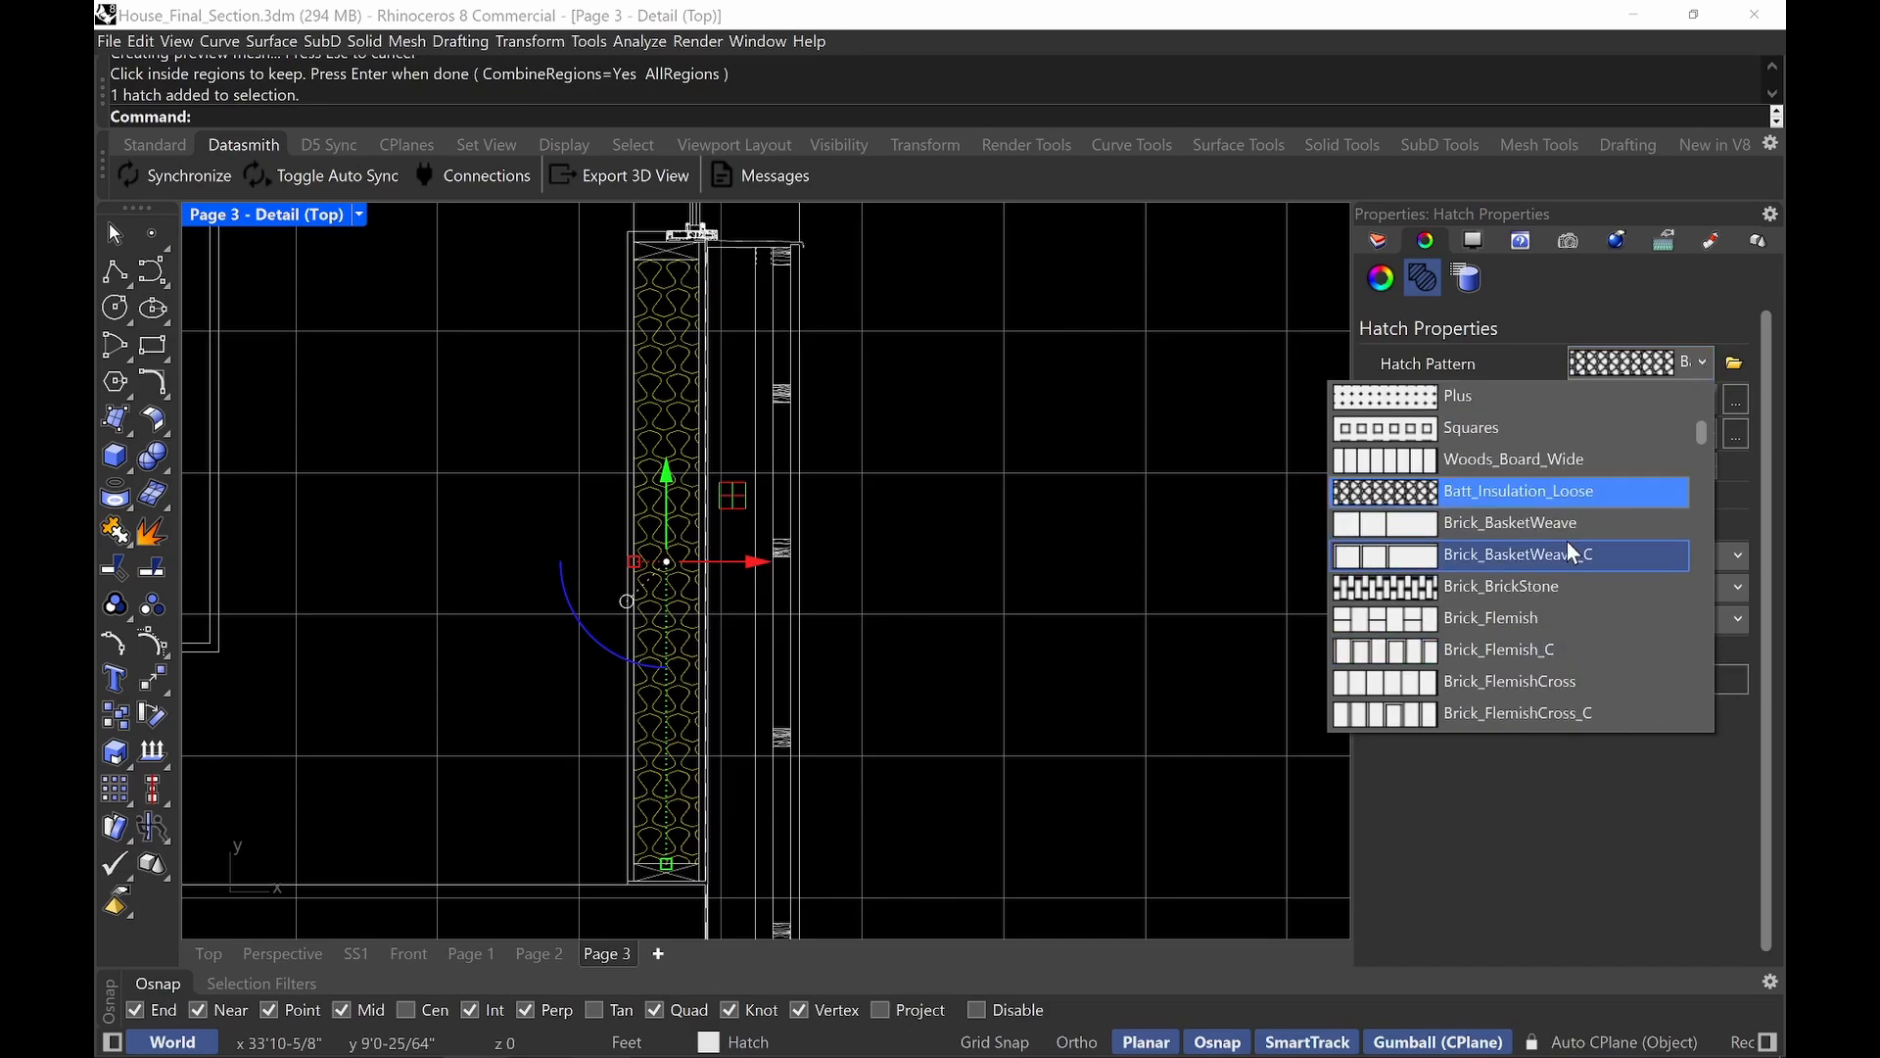
scroll(1598, 528, up, 2)
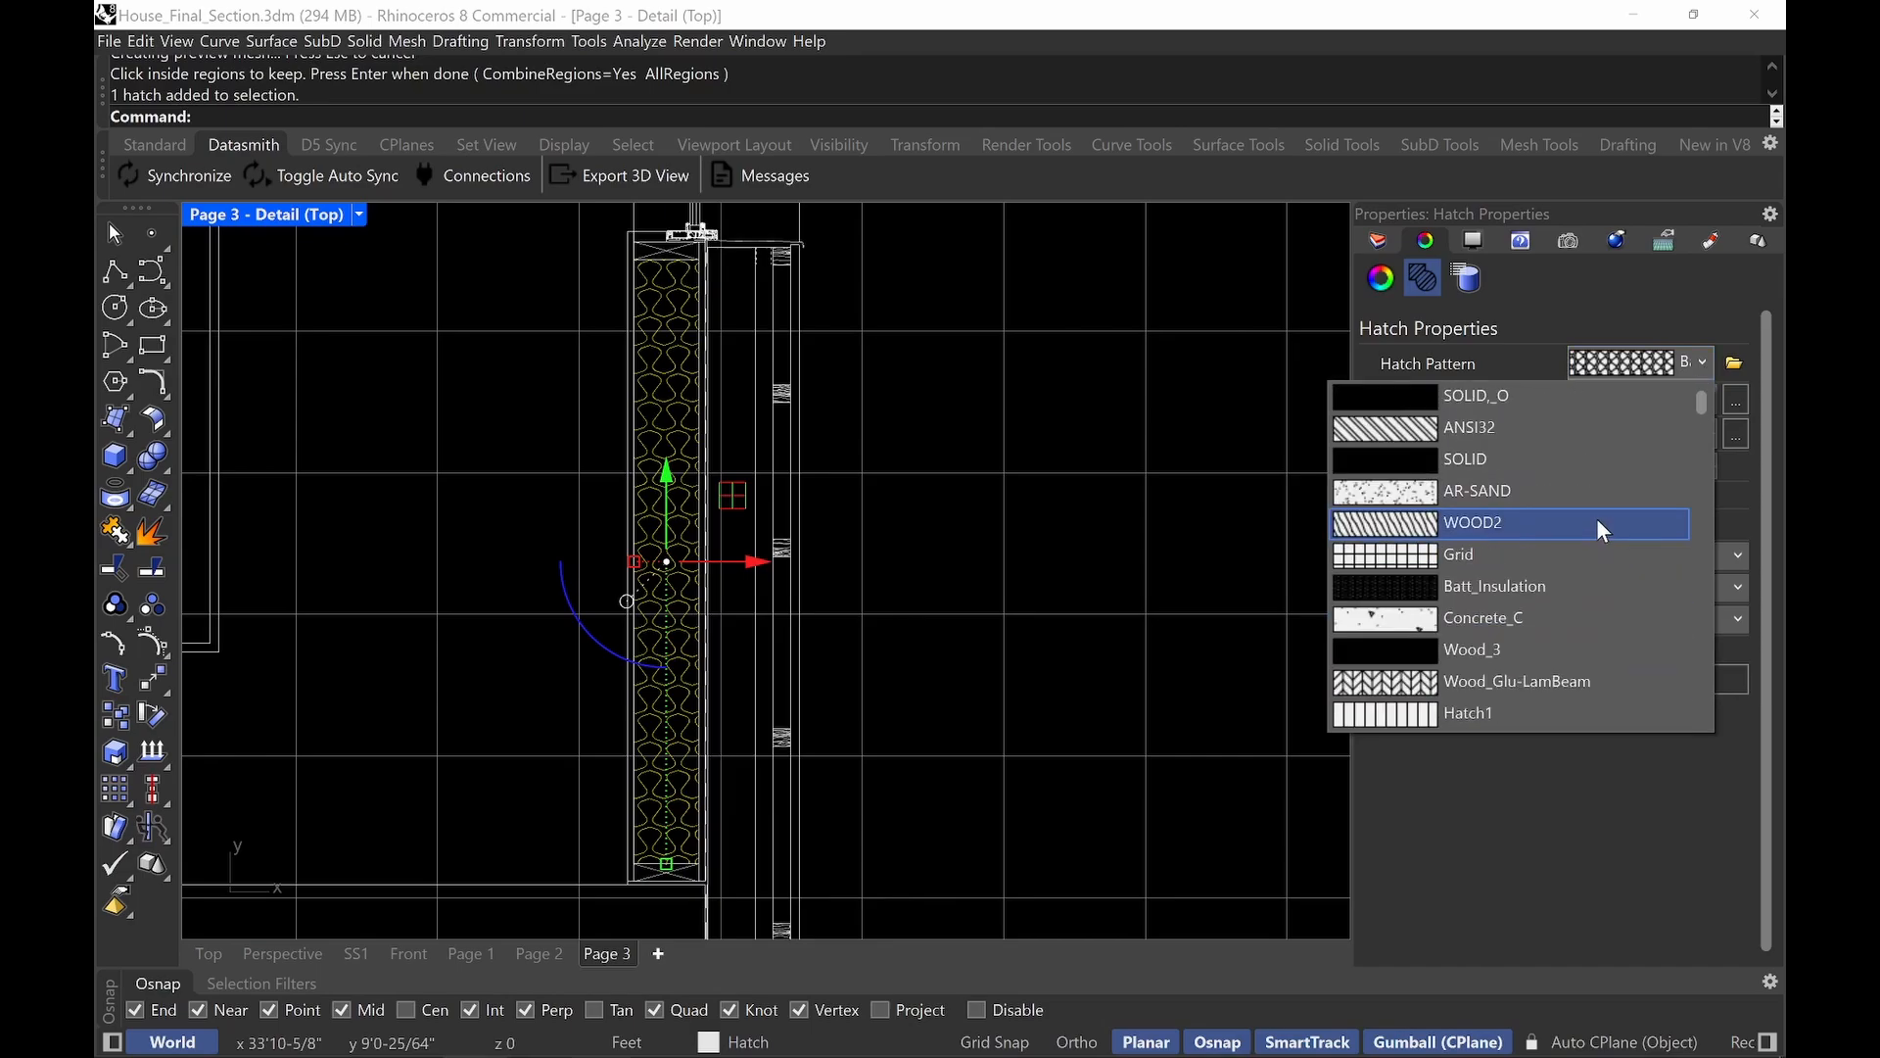
click(1561, 594)
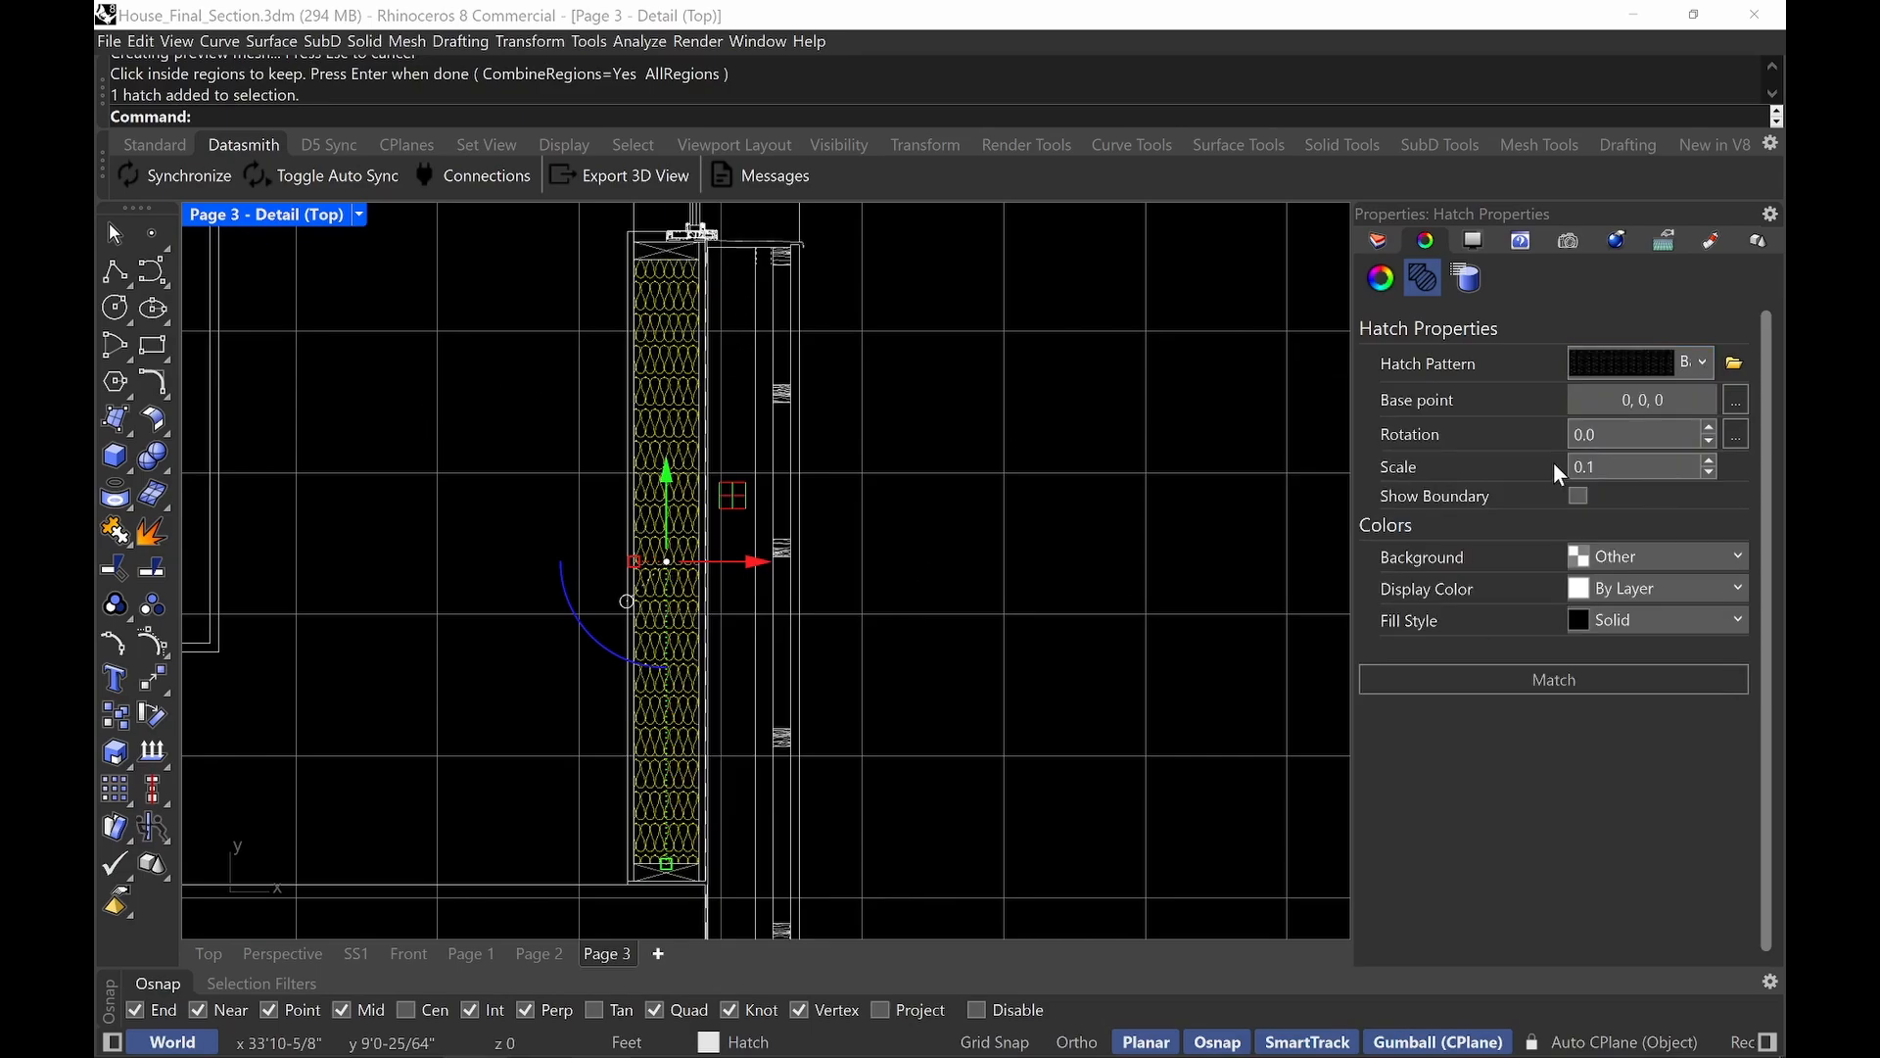
click(1643, 434)
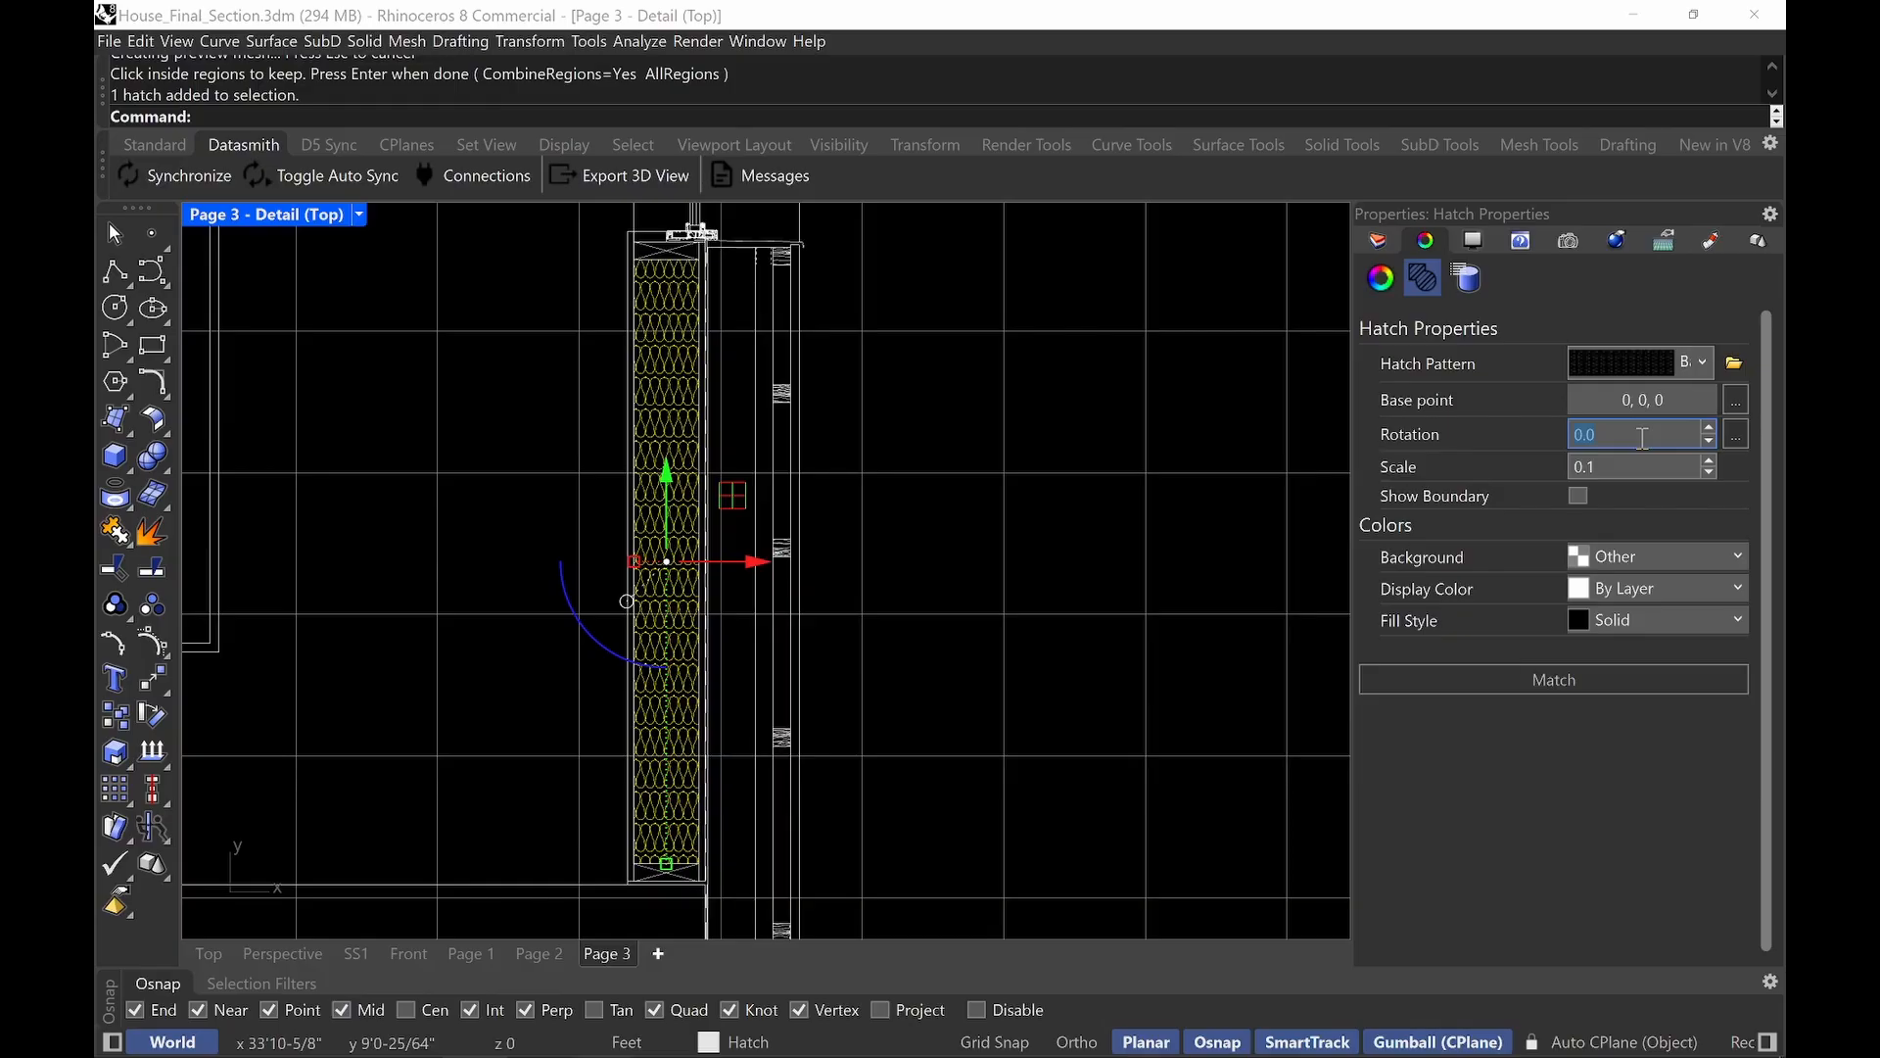
key(Return)
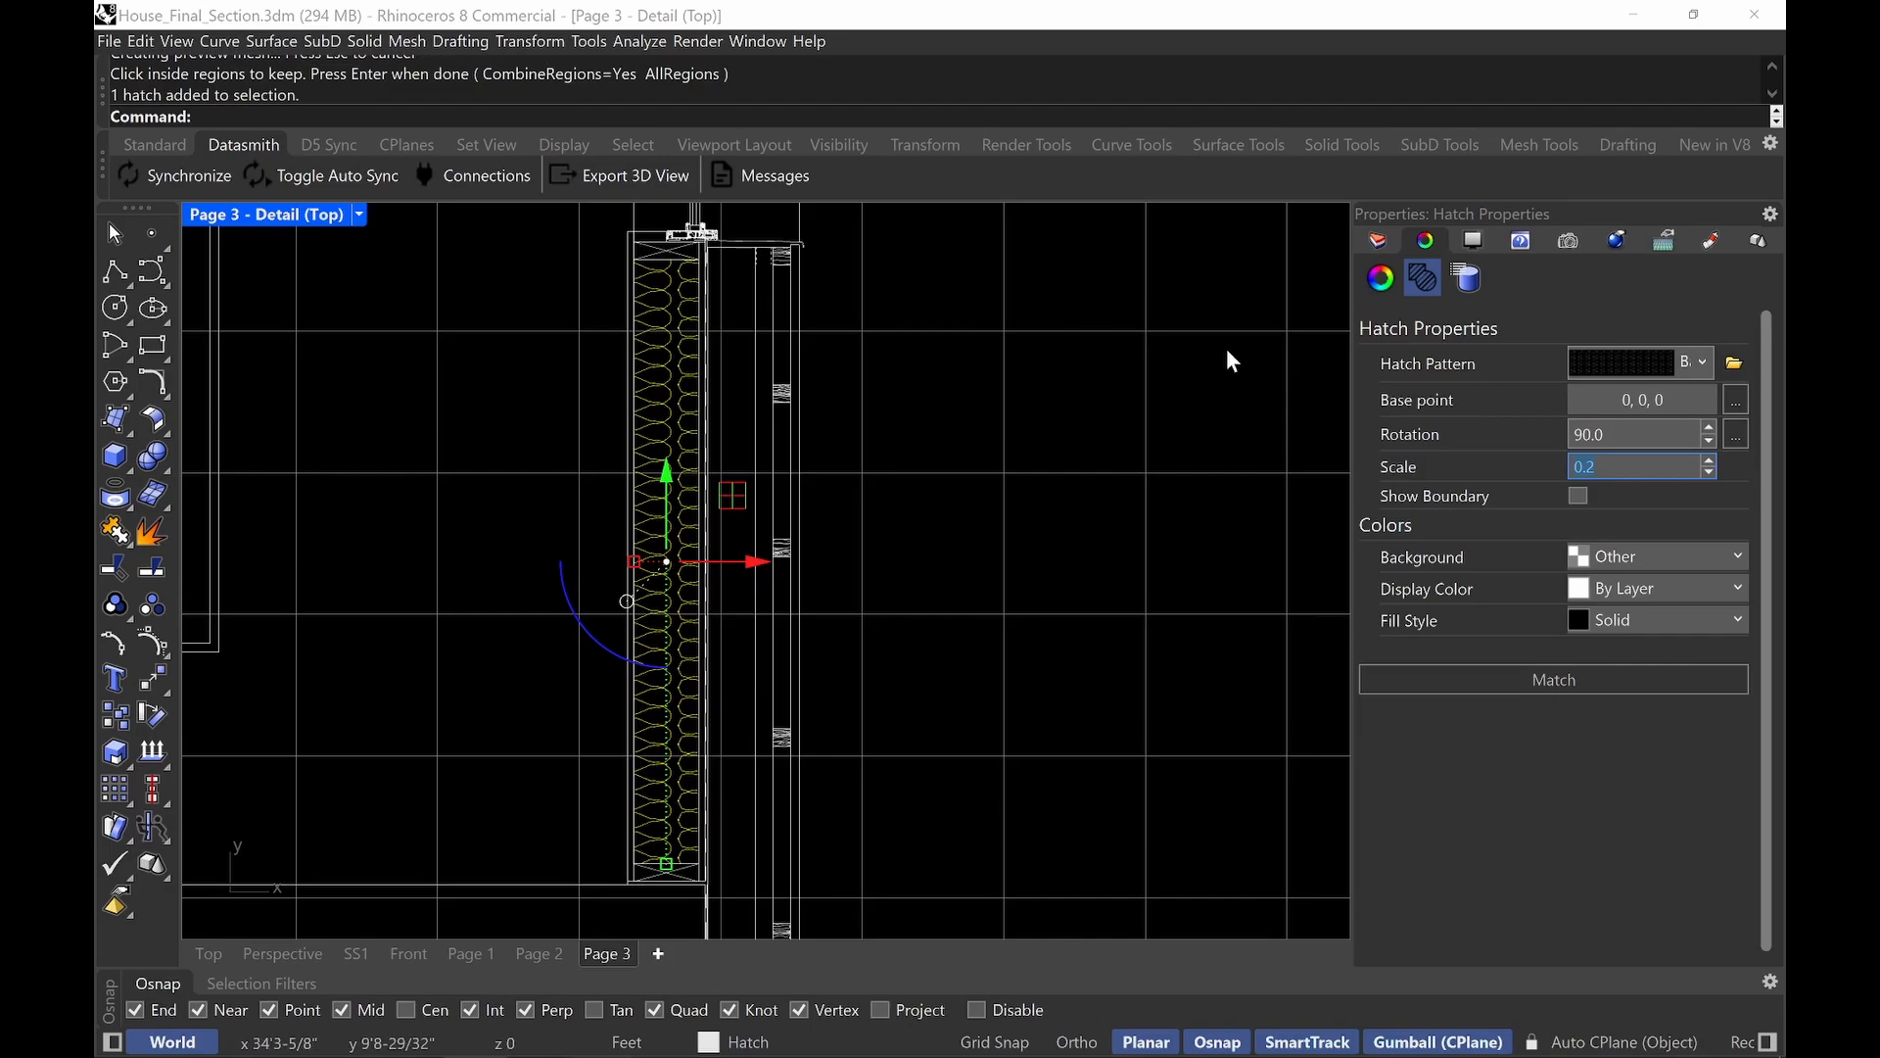
Move the insulation hatch's base point to the cavity's upper-left corner, just under the upper framing plate.
click(1737, 401)
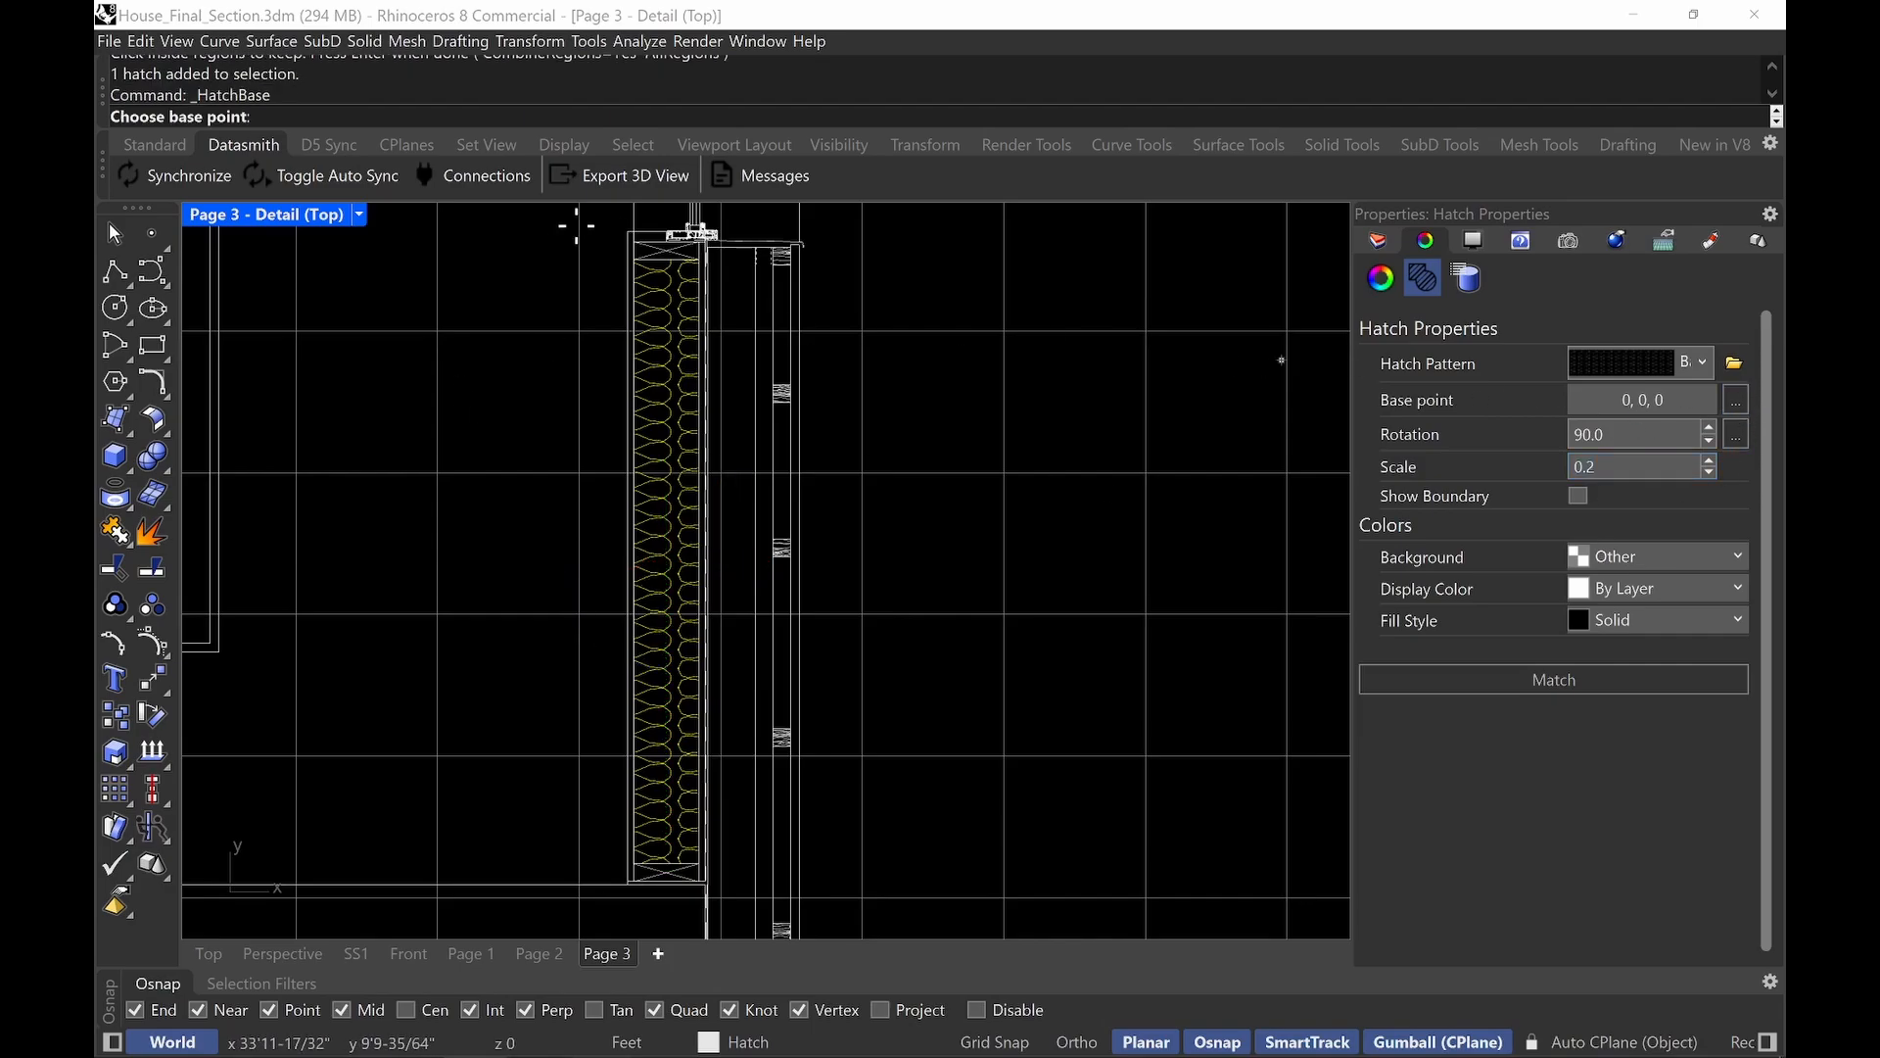
scroll(642, 249, up, 3)
scroll(642, 249, up, 2)
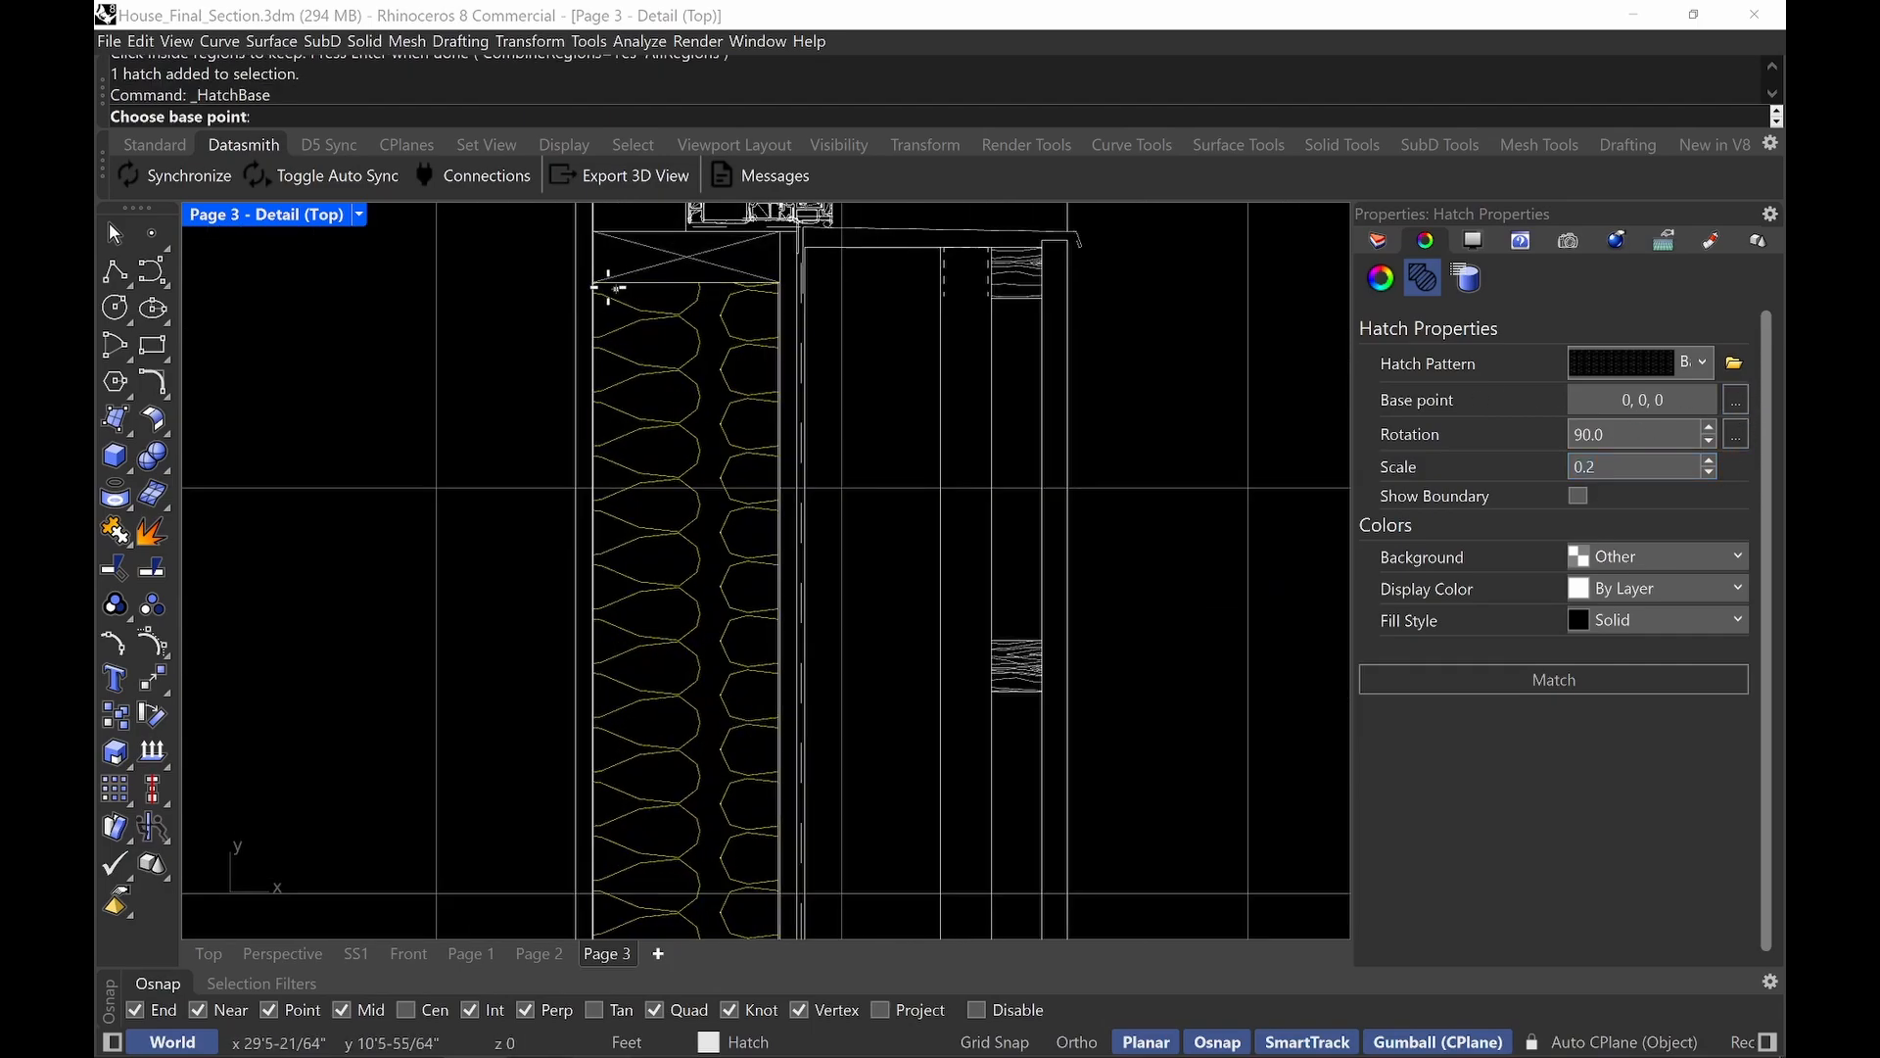
click(593, 283)
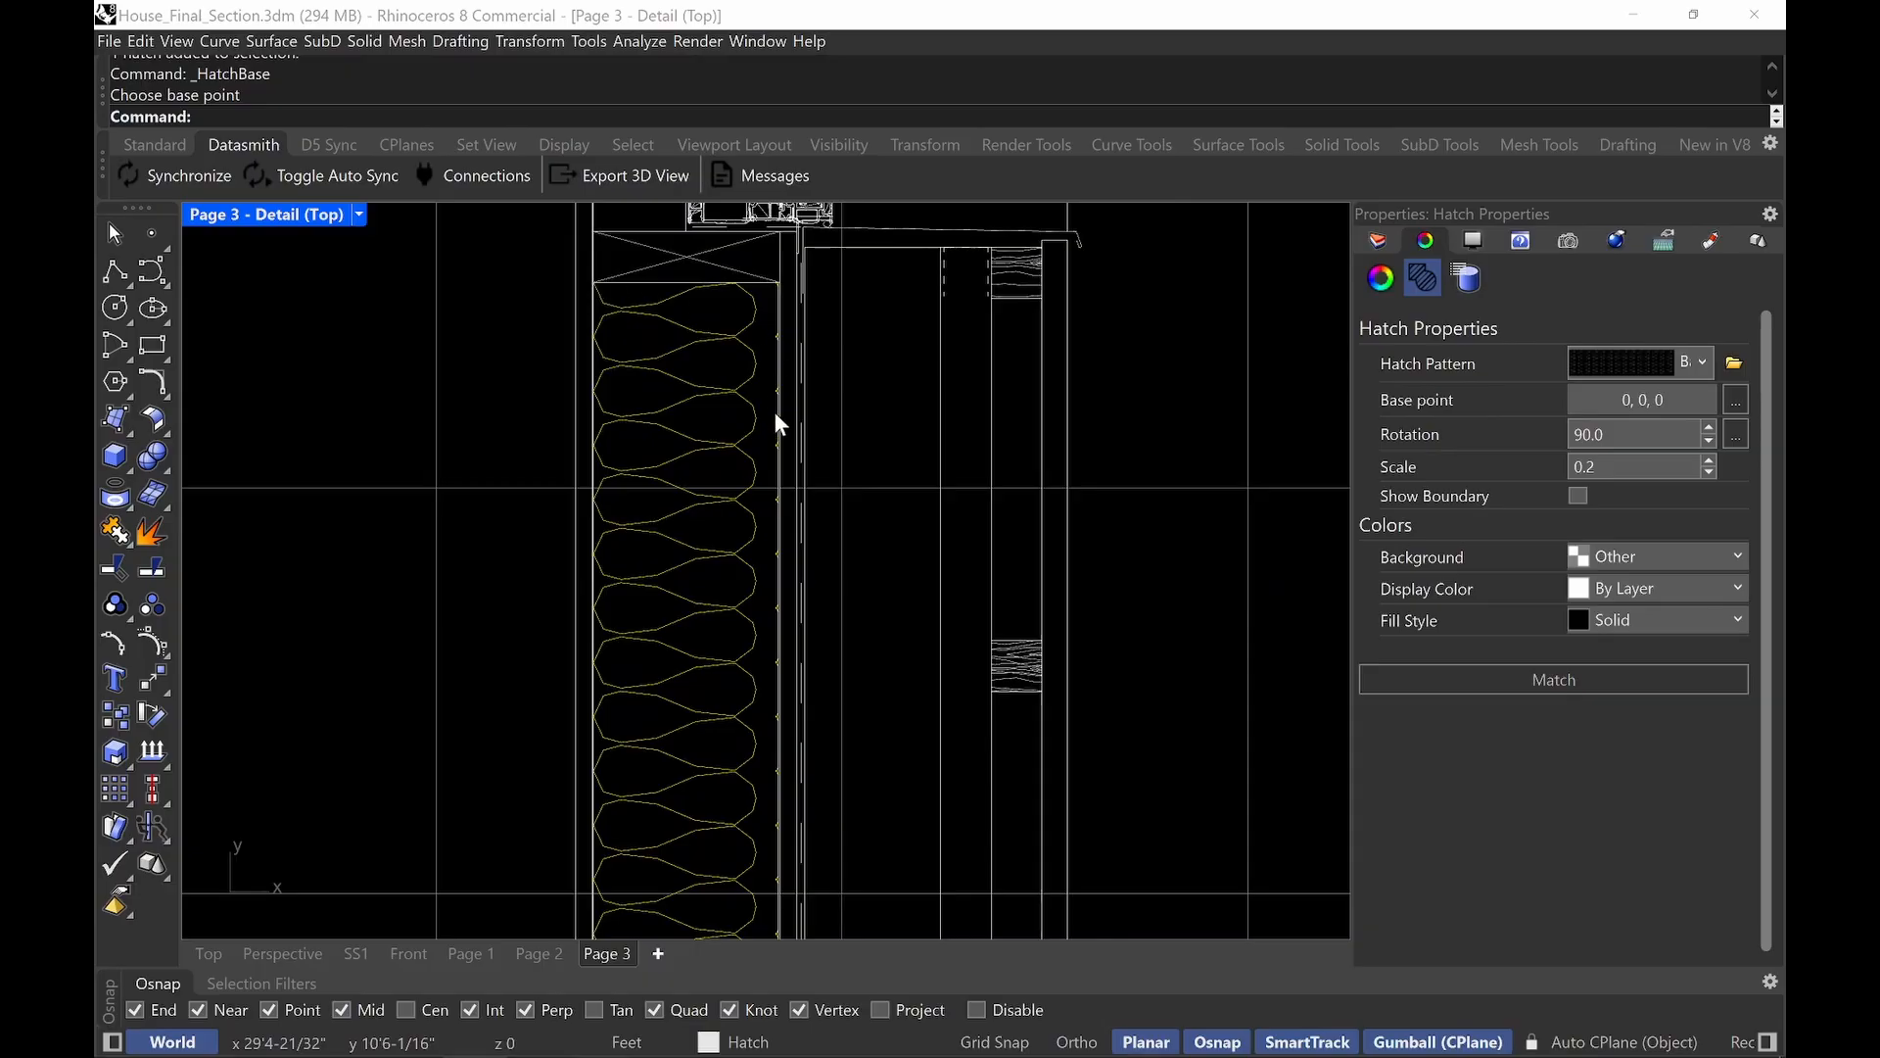
Fine-tune the insulation hatch scale by trying 0.25 and 0.24 and settling on 0.23, and deselect the hatch.
scroll(755, 440, down, 3)
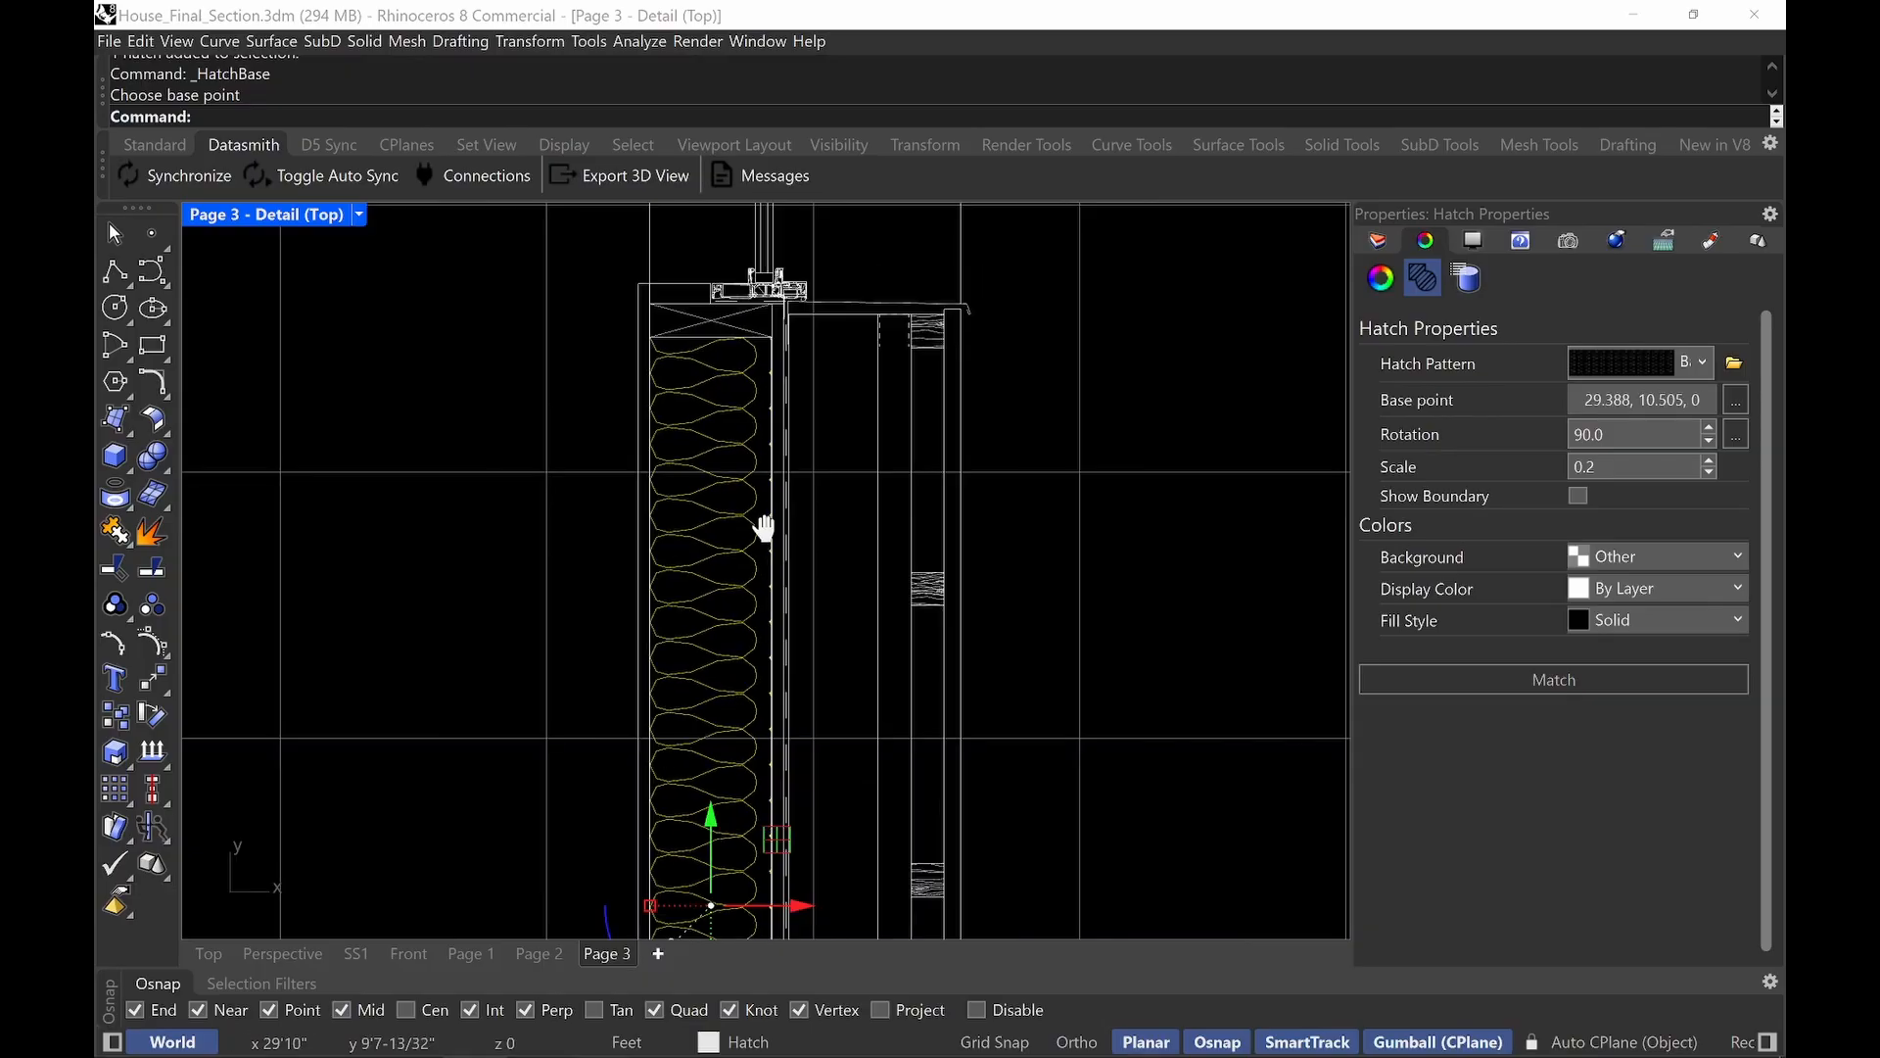
scroll(734, 418, up, 1)
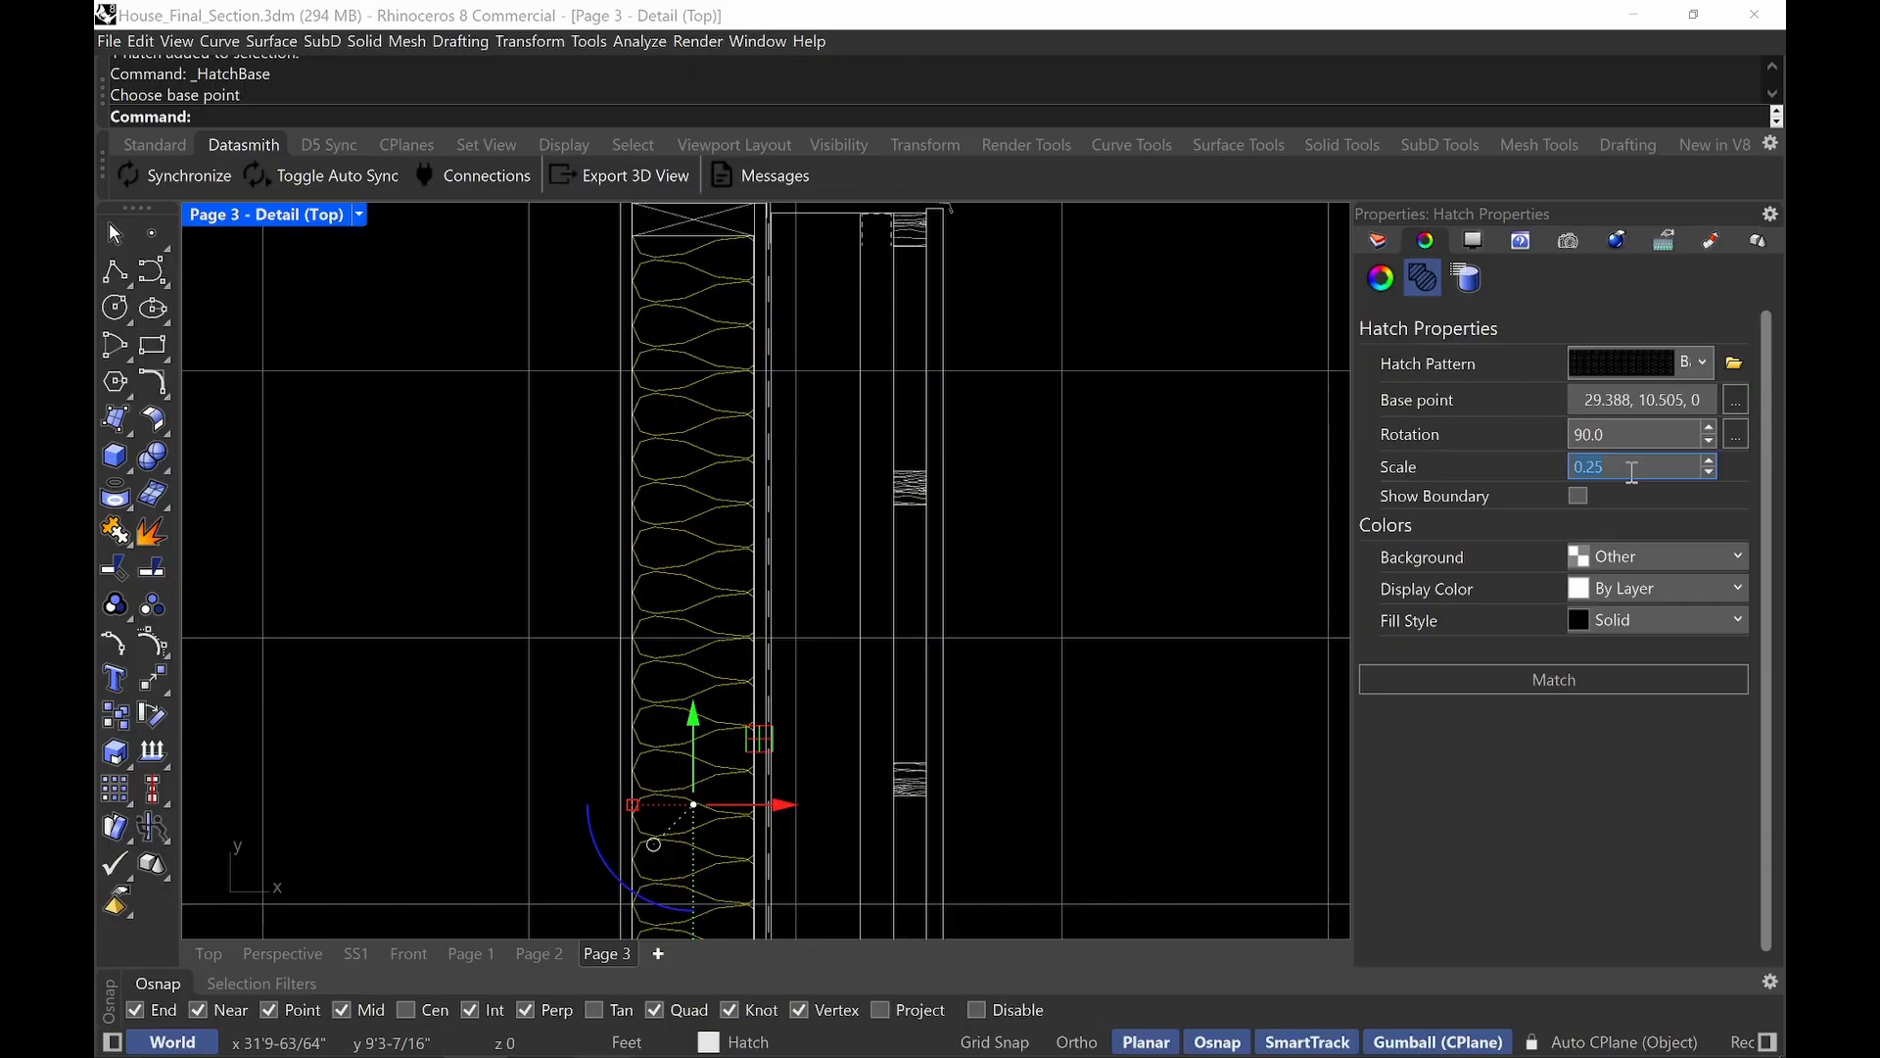
text(.24)
key(Return)
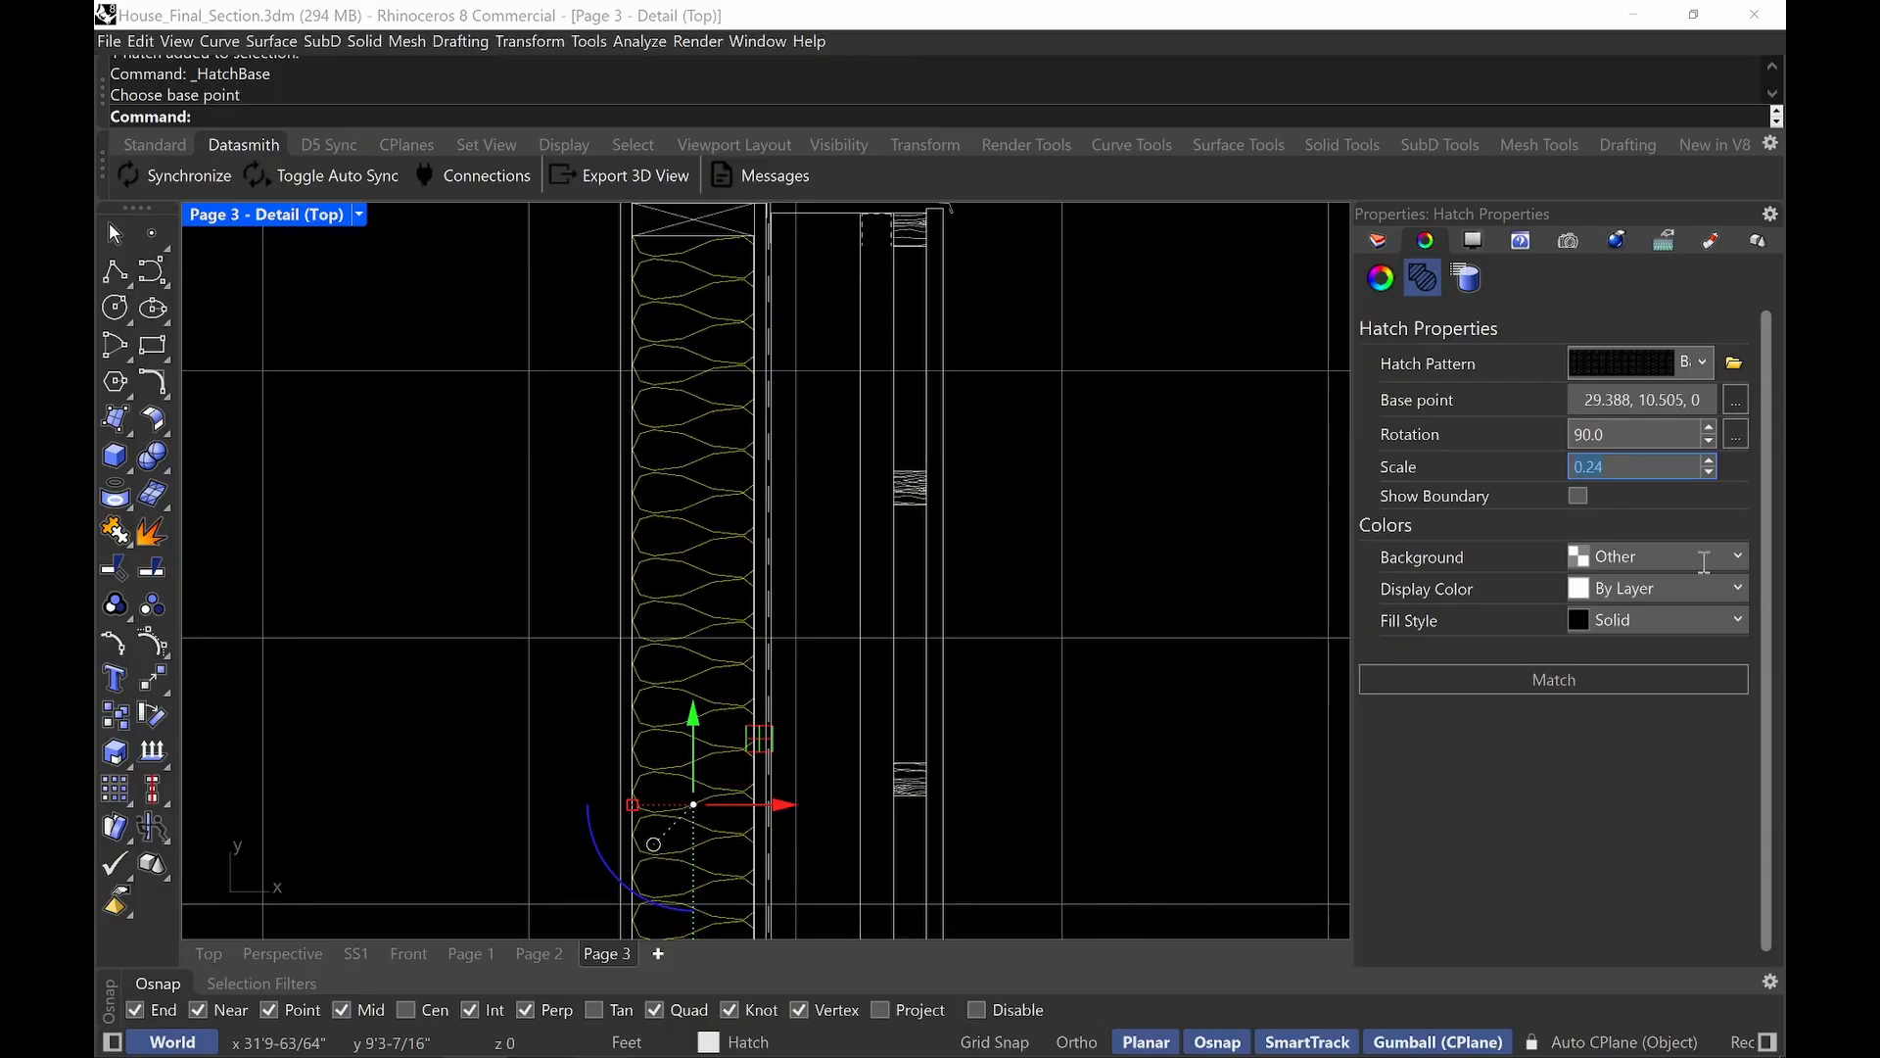
text(.23)
key(Return)
scroll(1096, 577, down, 2)
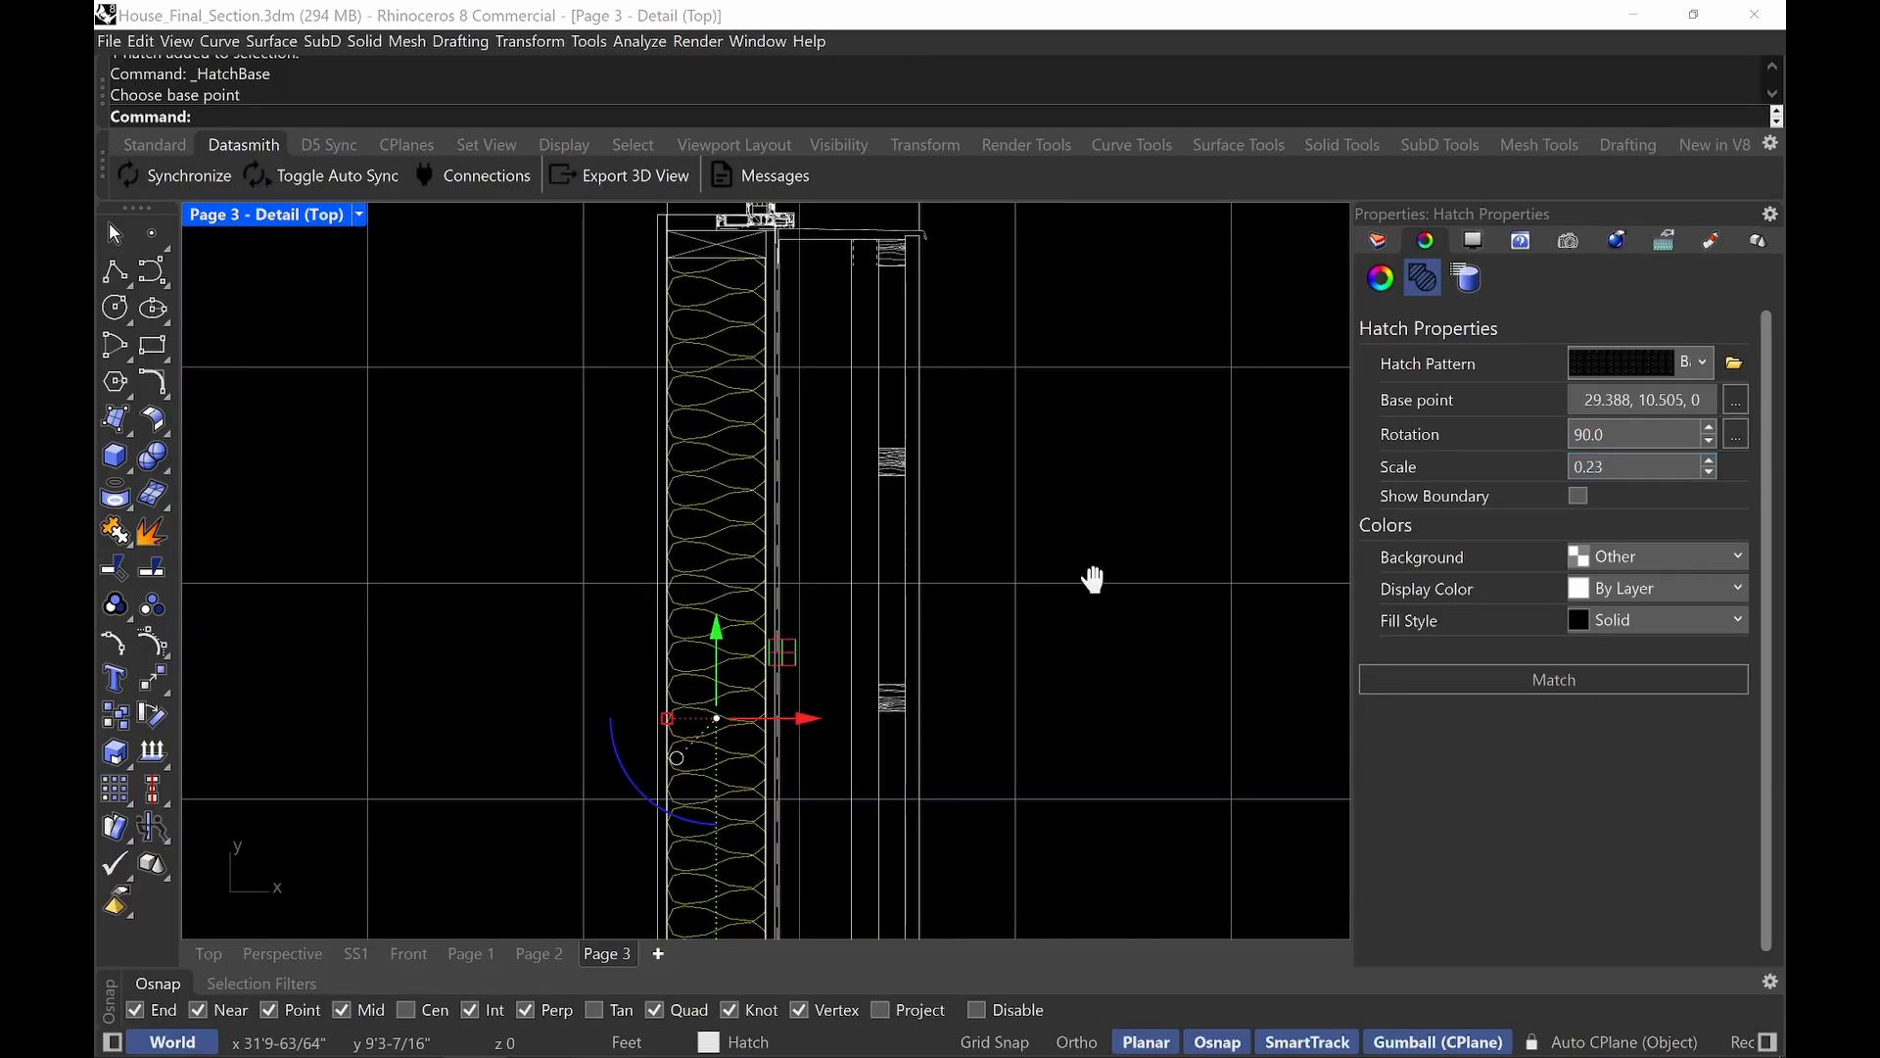
click(1079, 554)
Select the batt insulation hatch and check how it reads within the whole house section.
scroll(1079, 554, down, 5)
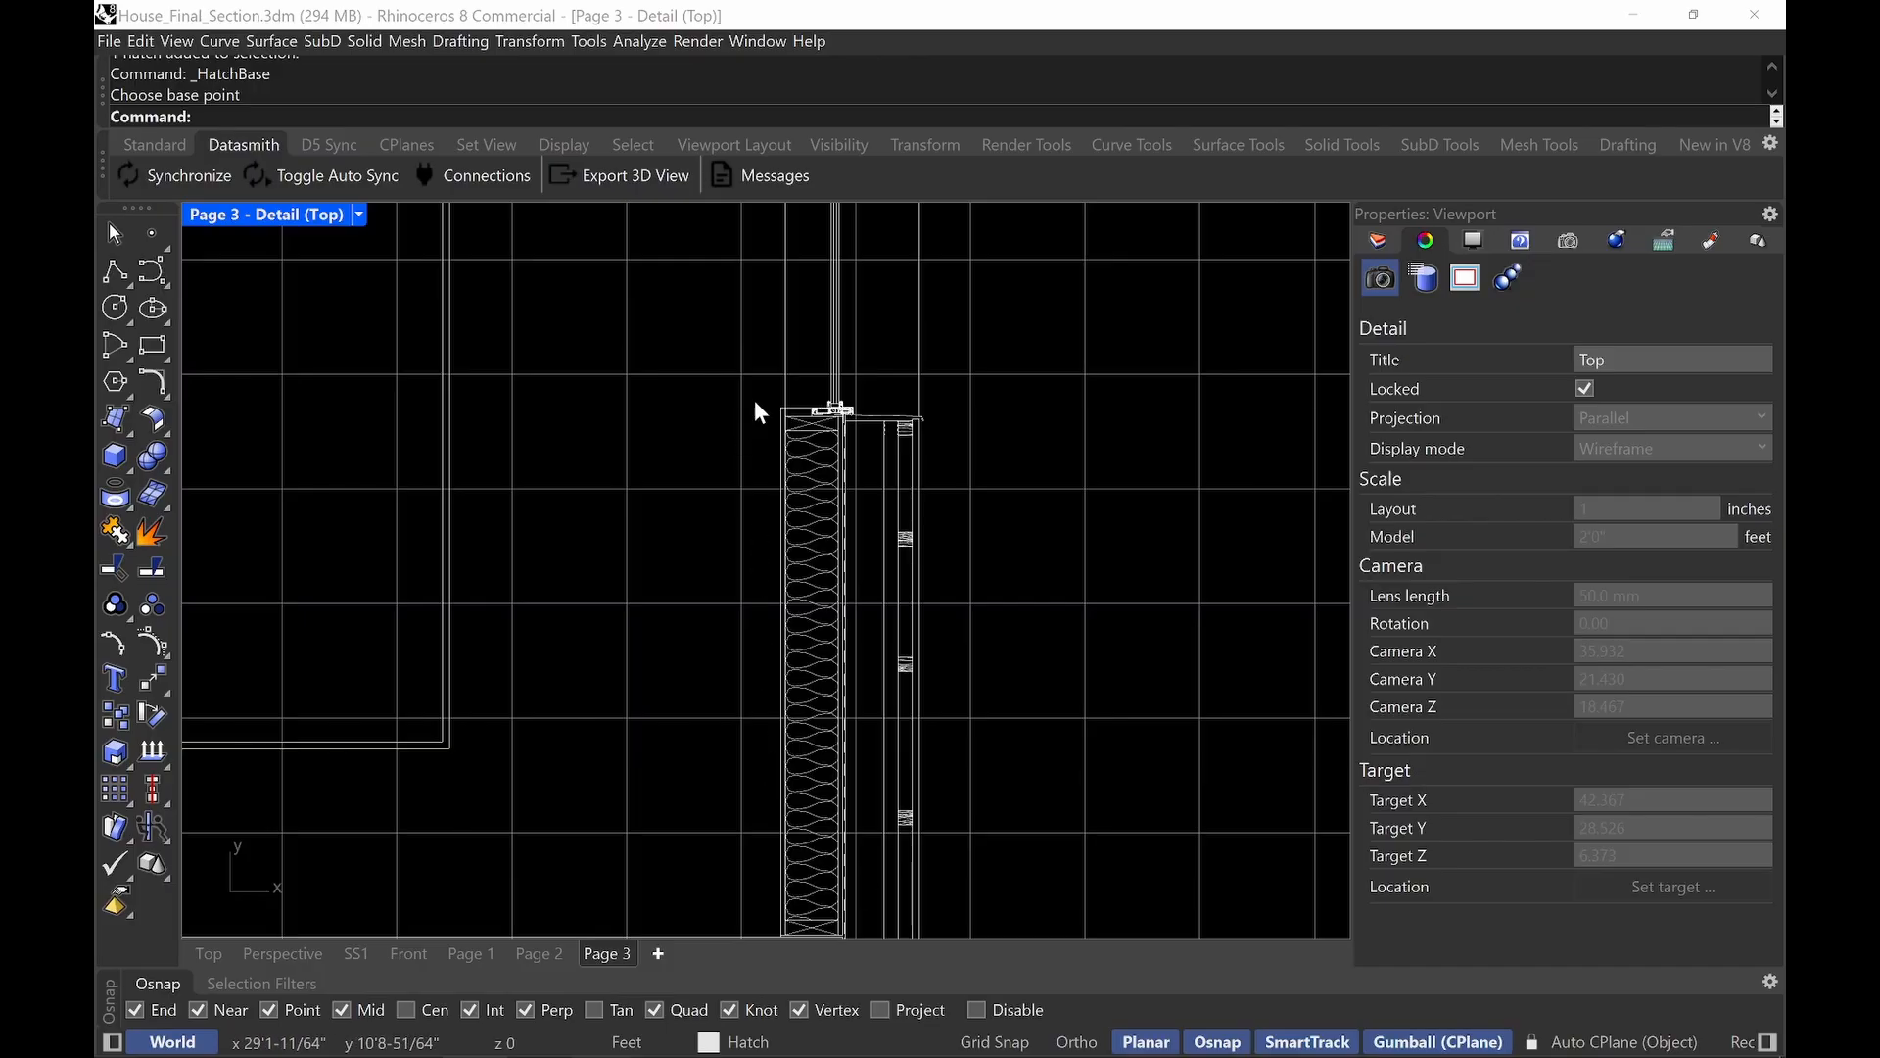
scroll(861, 607, down, 4)
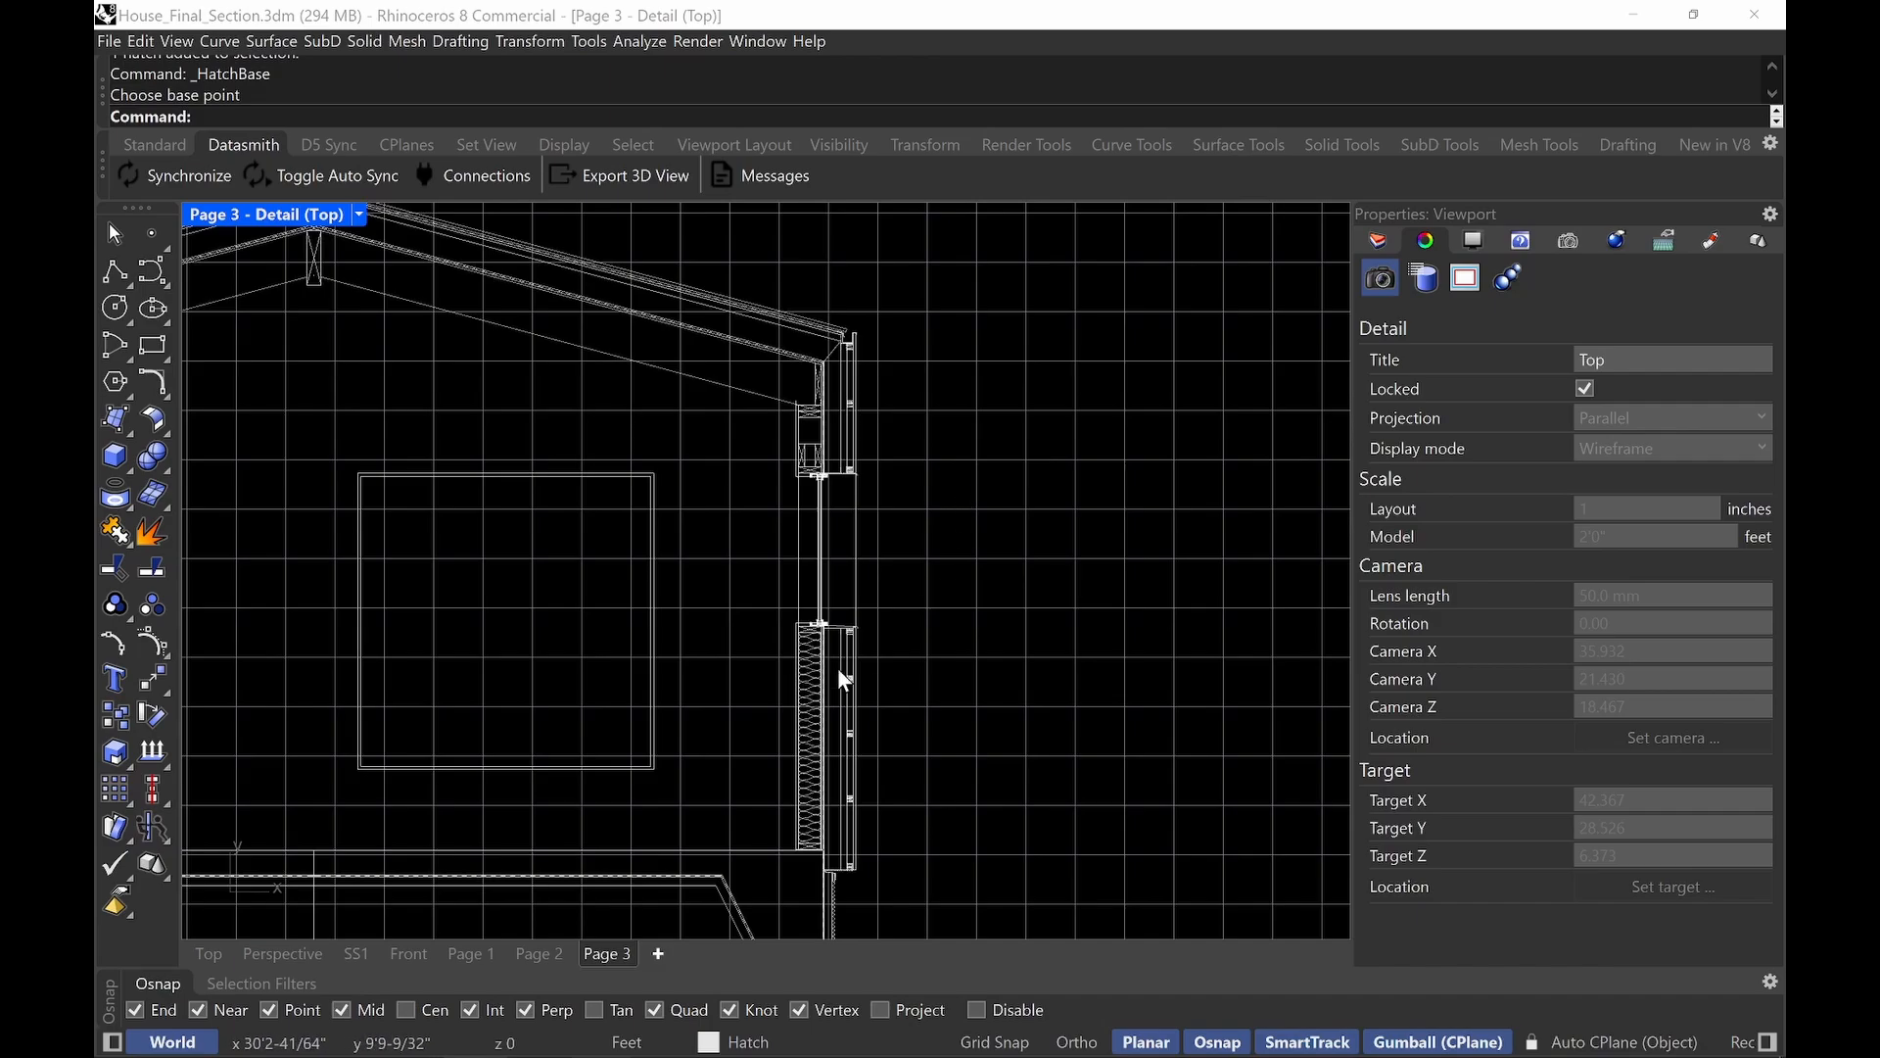
click(812, 670)
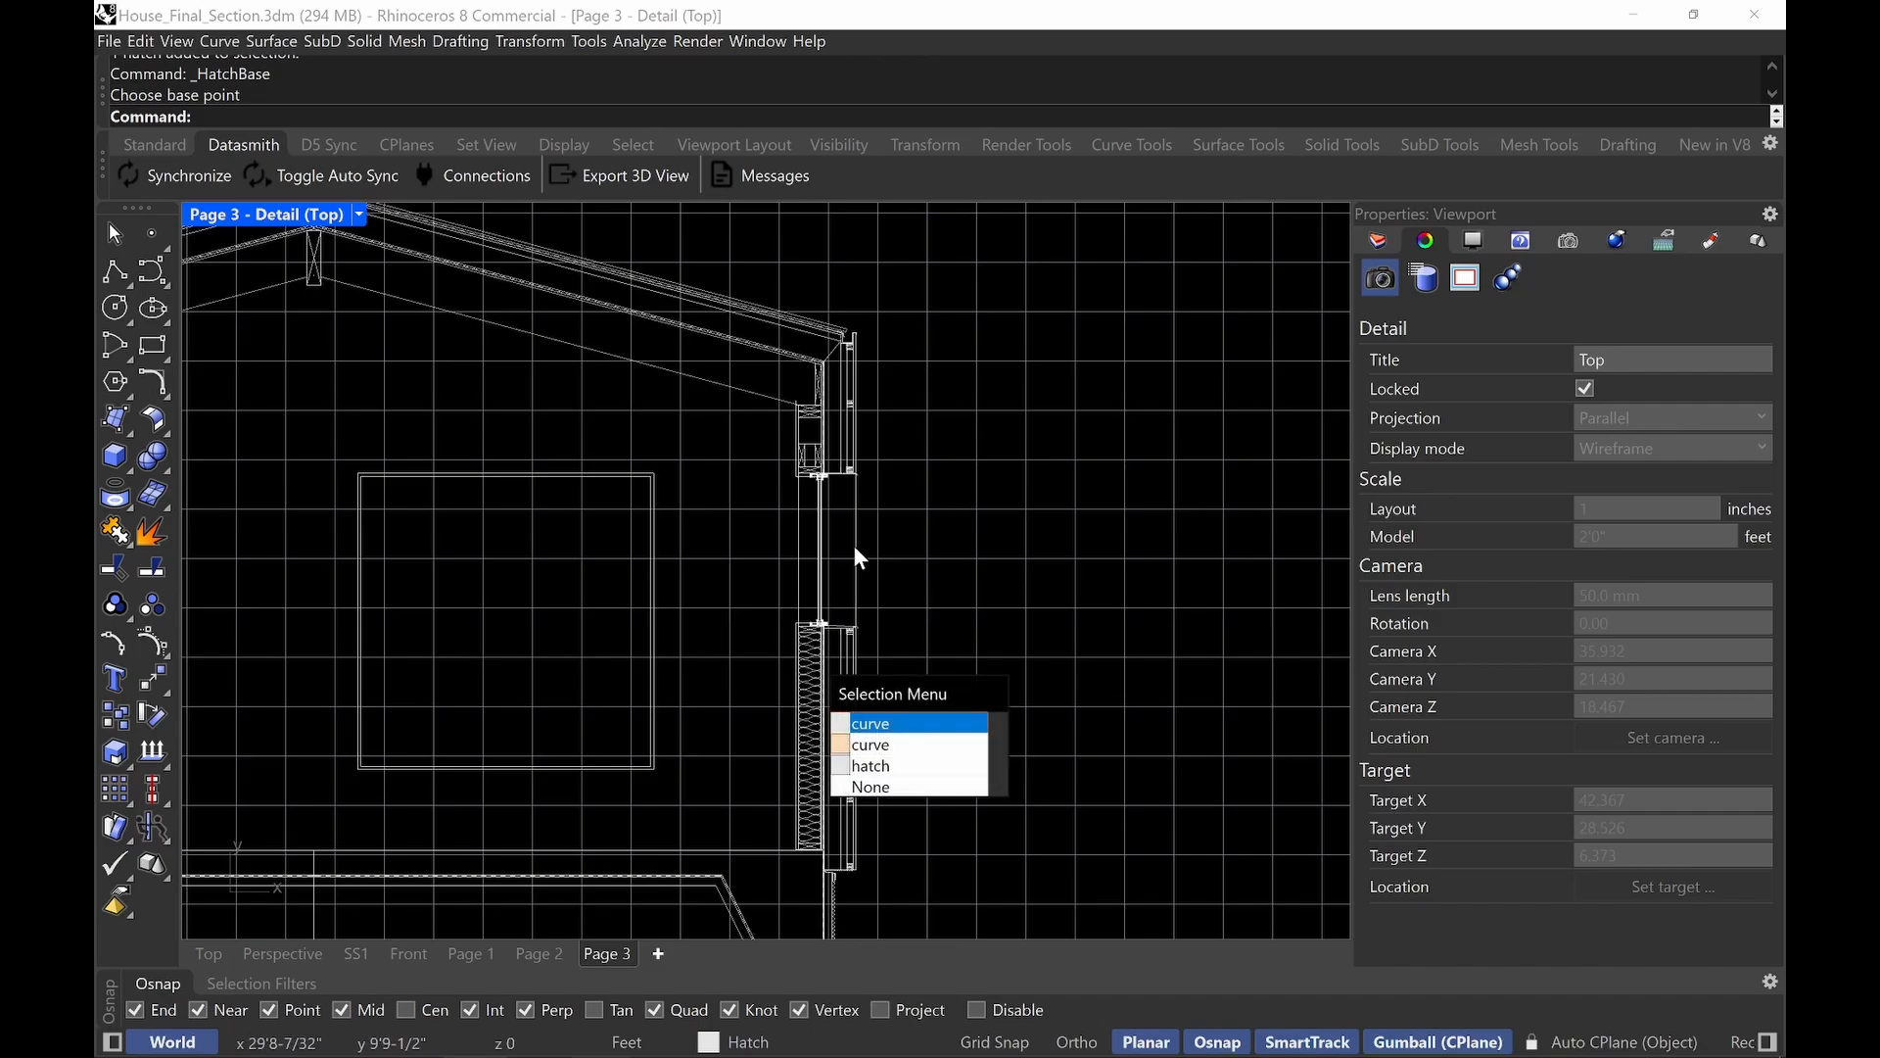
click(920, 767)
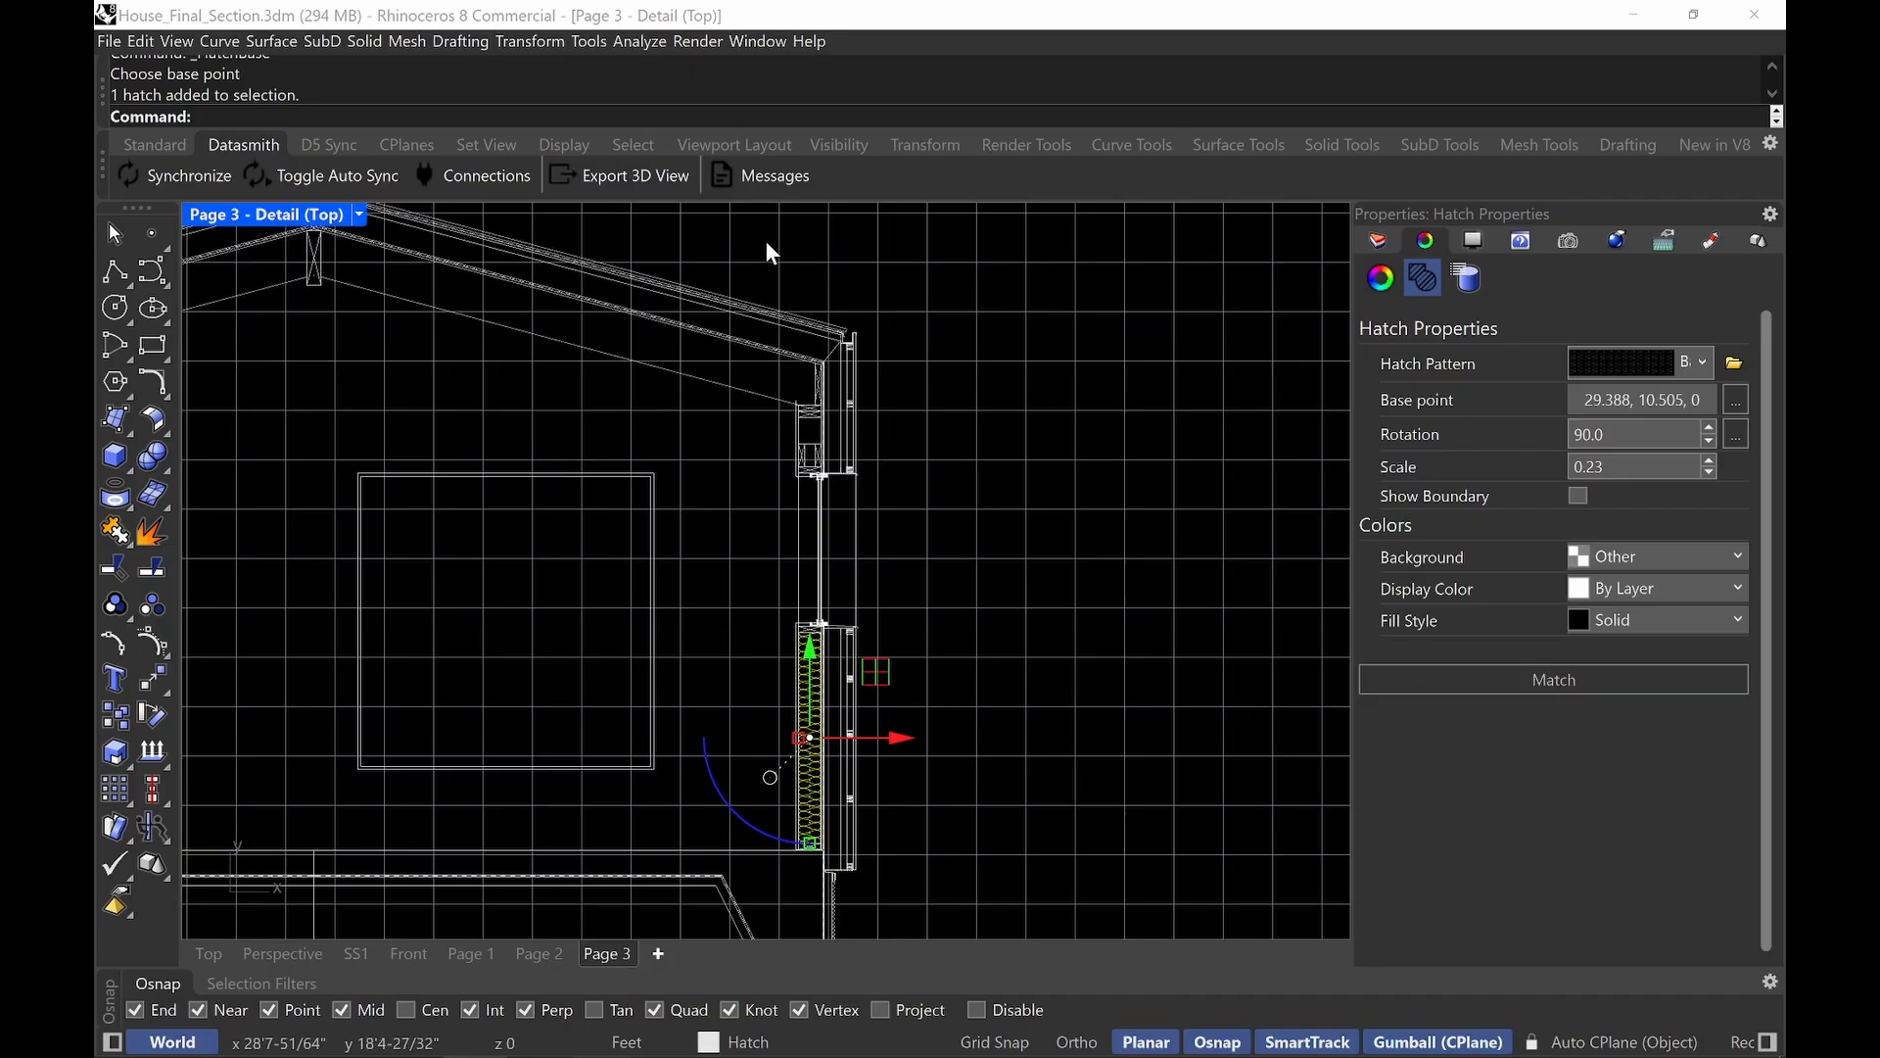
scroll(822, 548, down, 5)
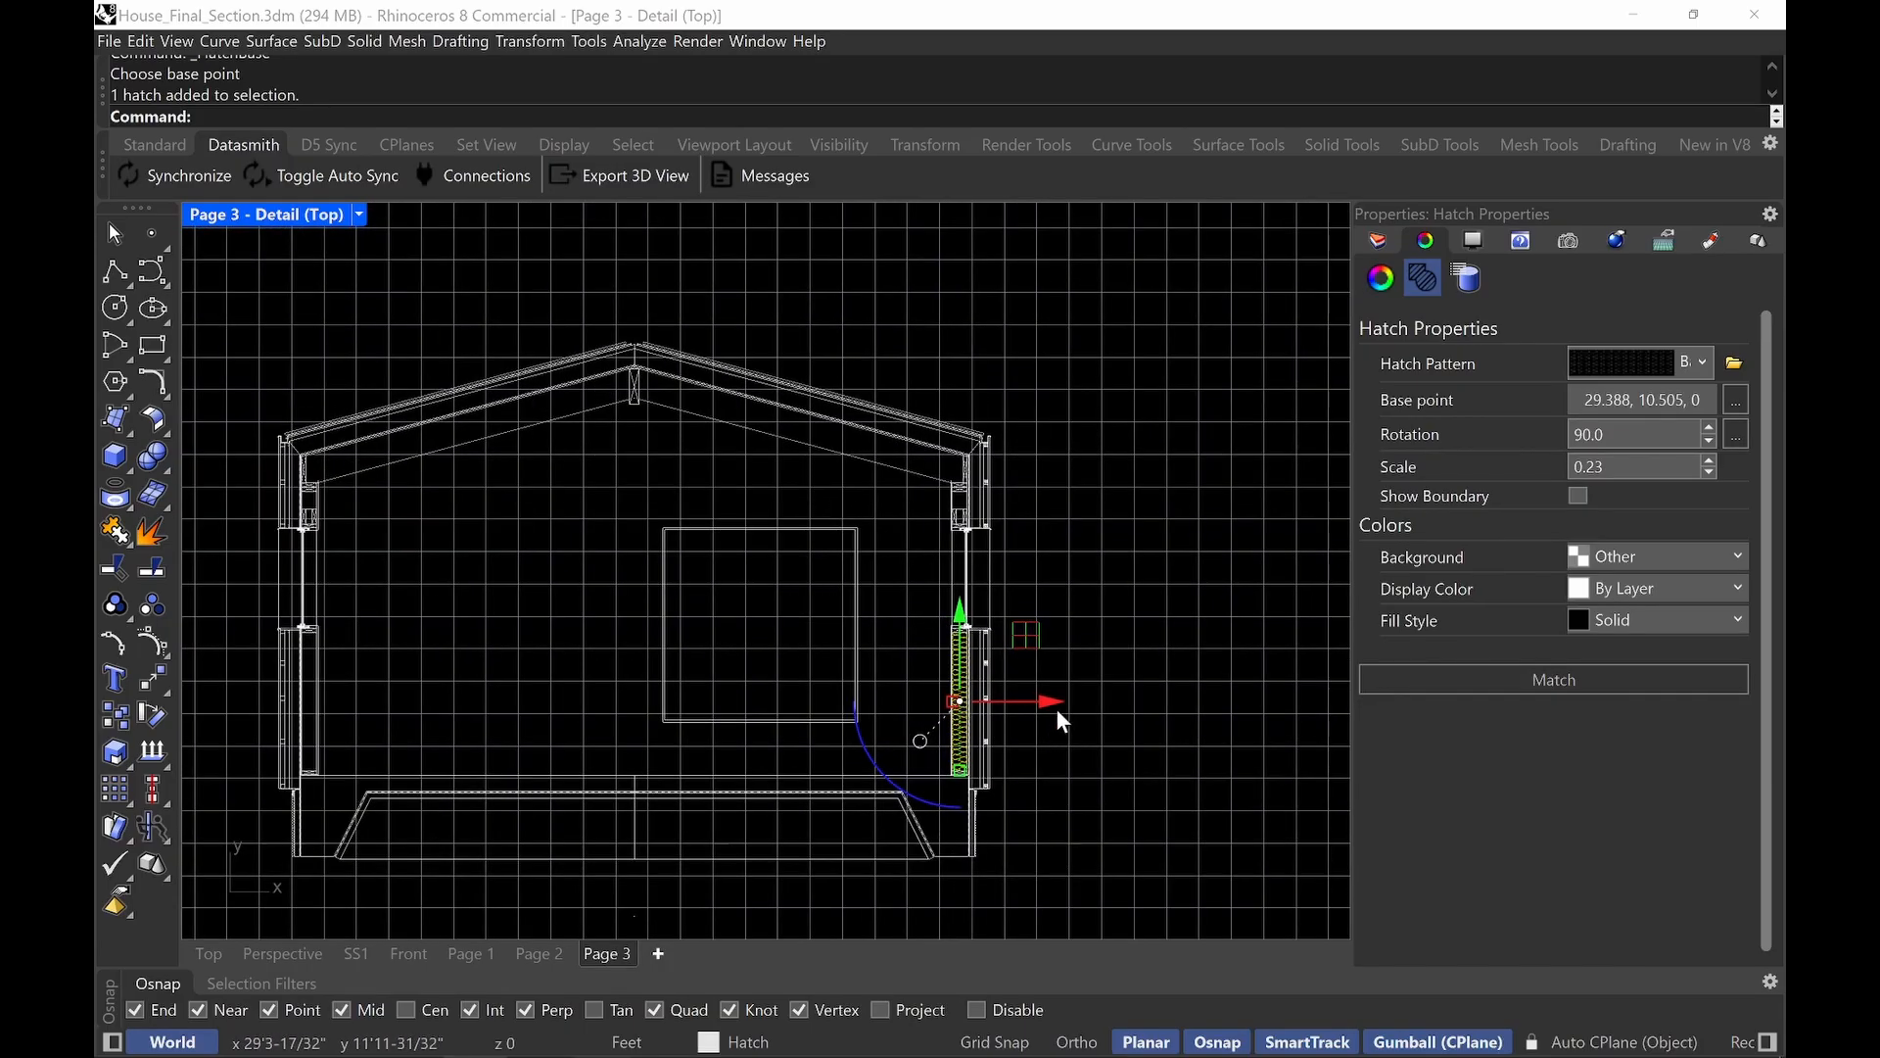
click(1033, 680)
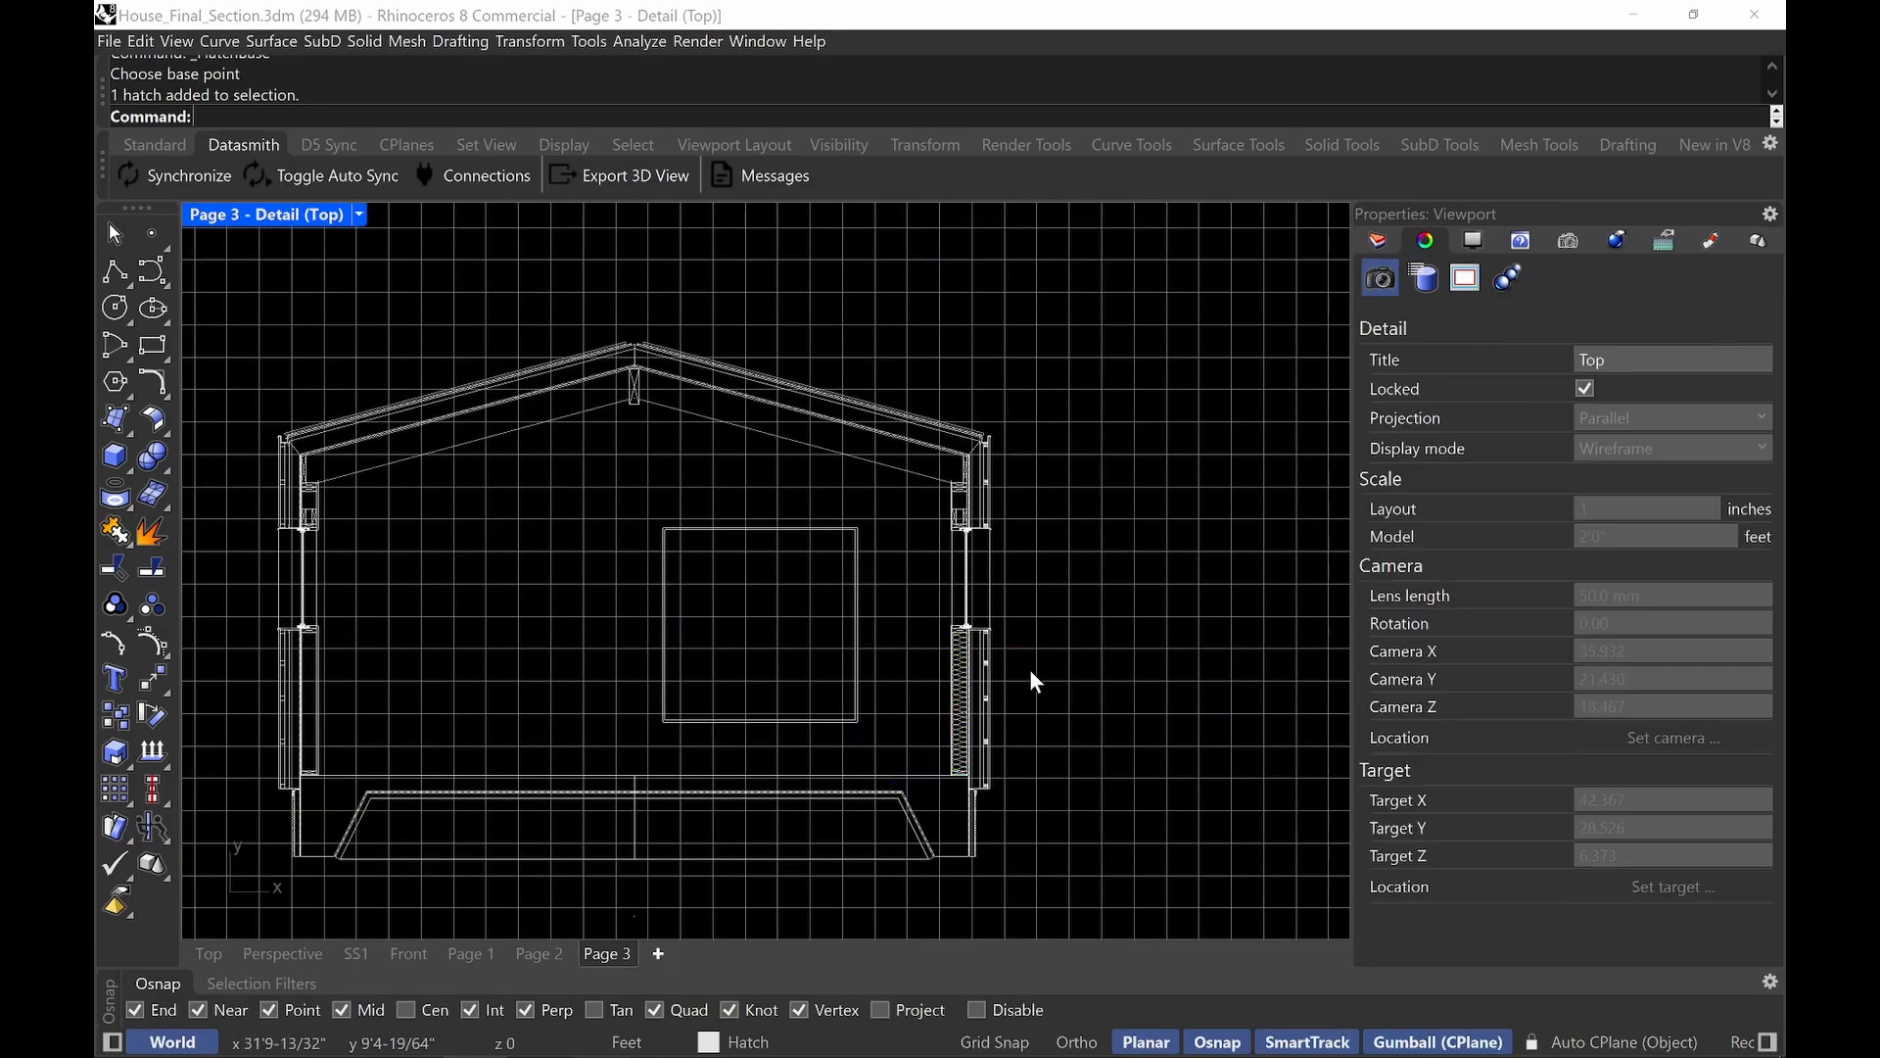
scroll(1030, 668, up, 5)
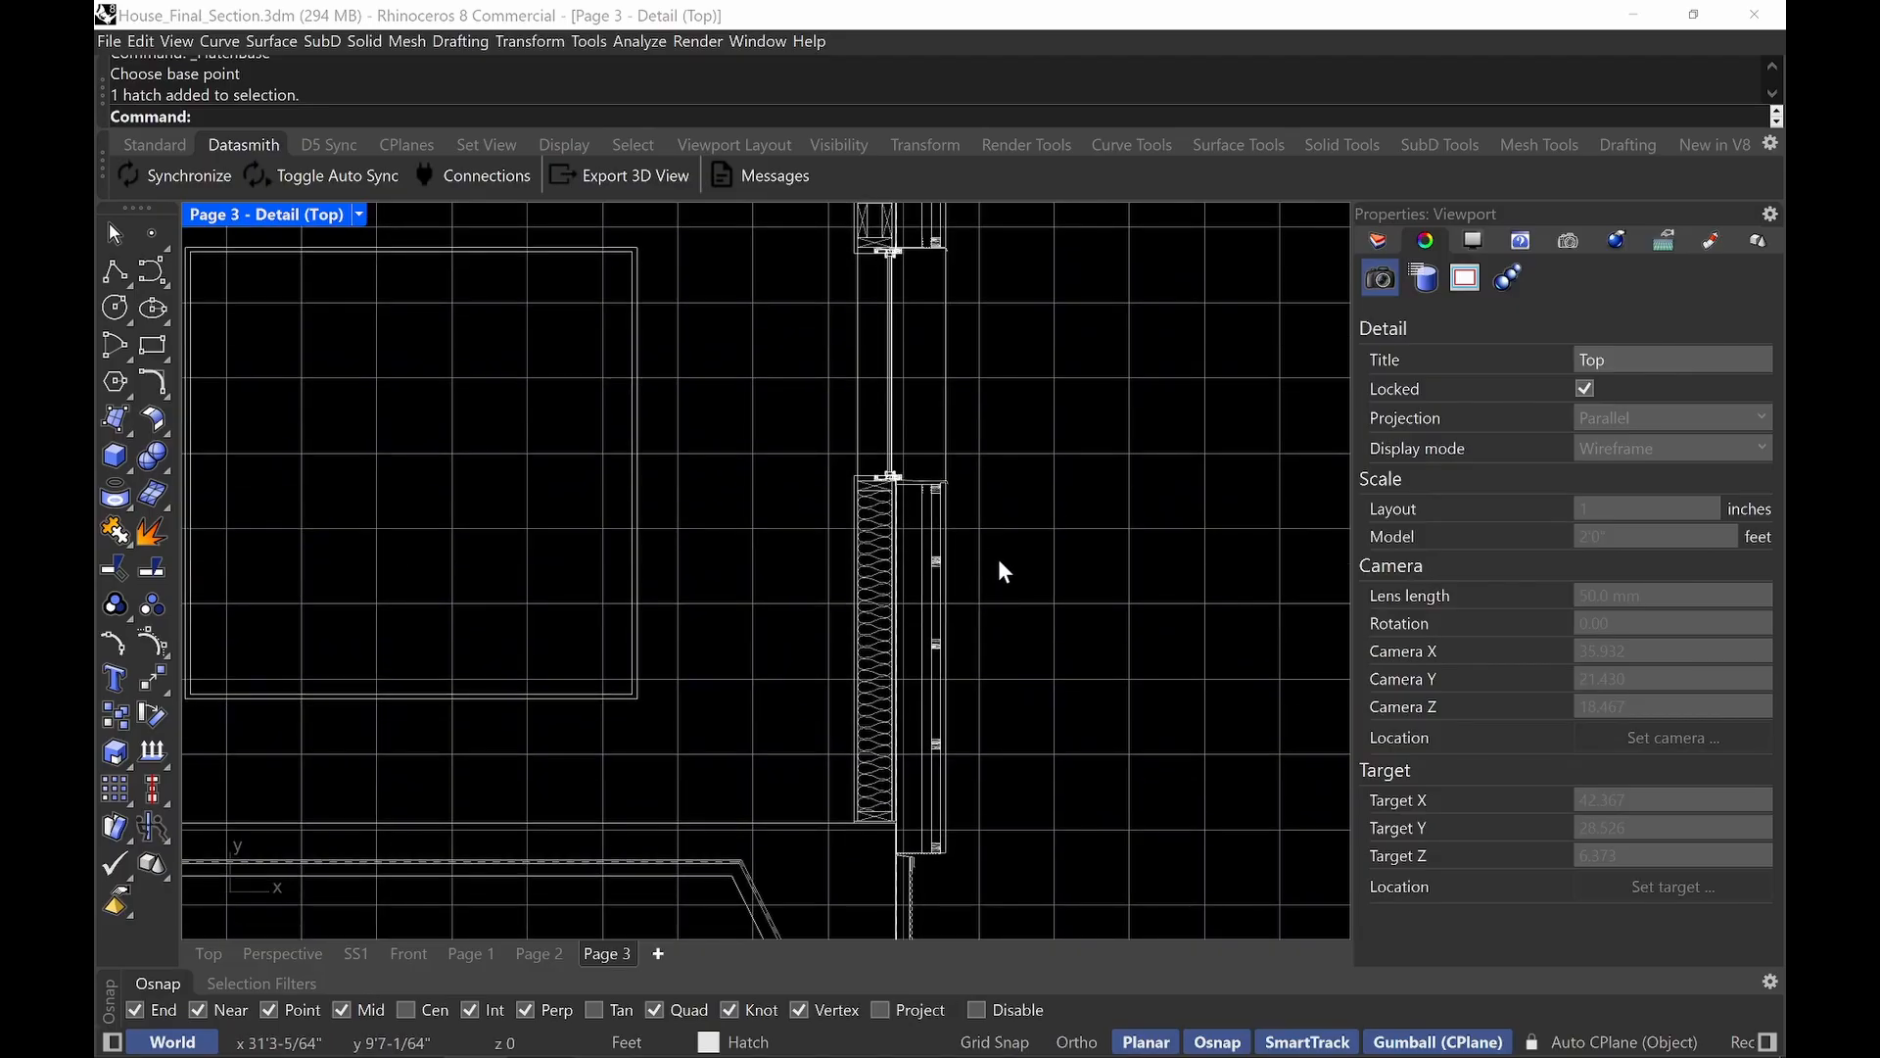
mouse_move(997, 560)
right_down()
mouse_move(1006, 511)
mouse_move(1072, 527)
right_up()
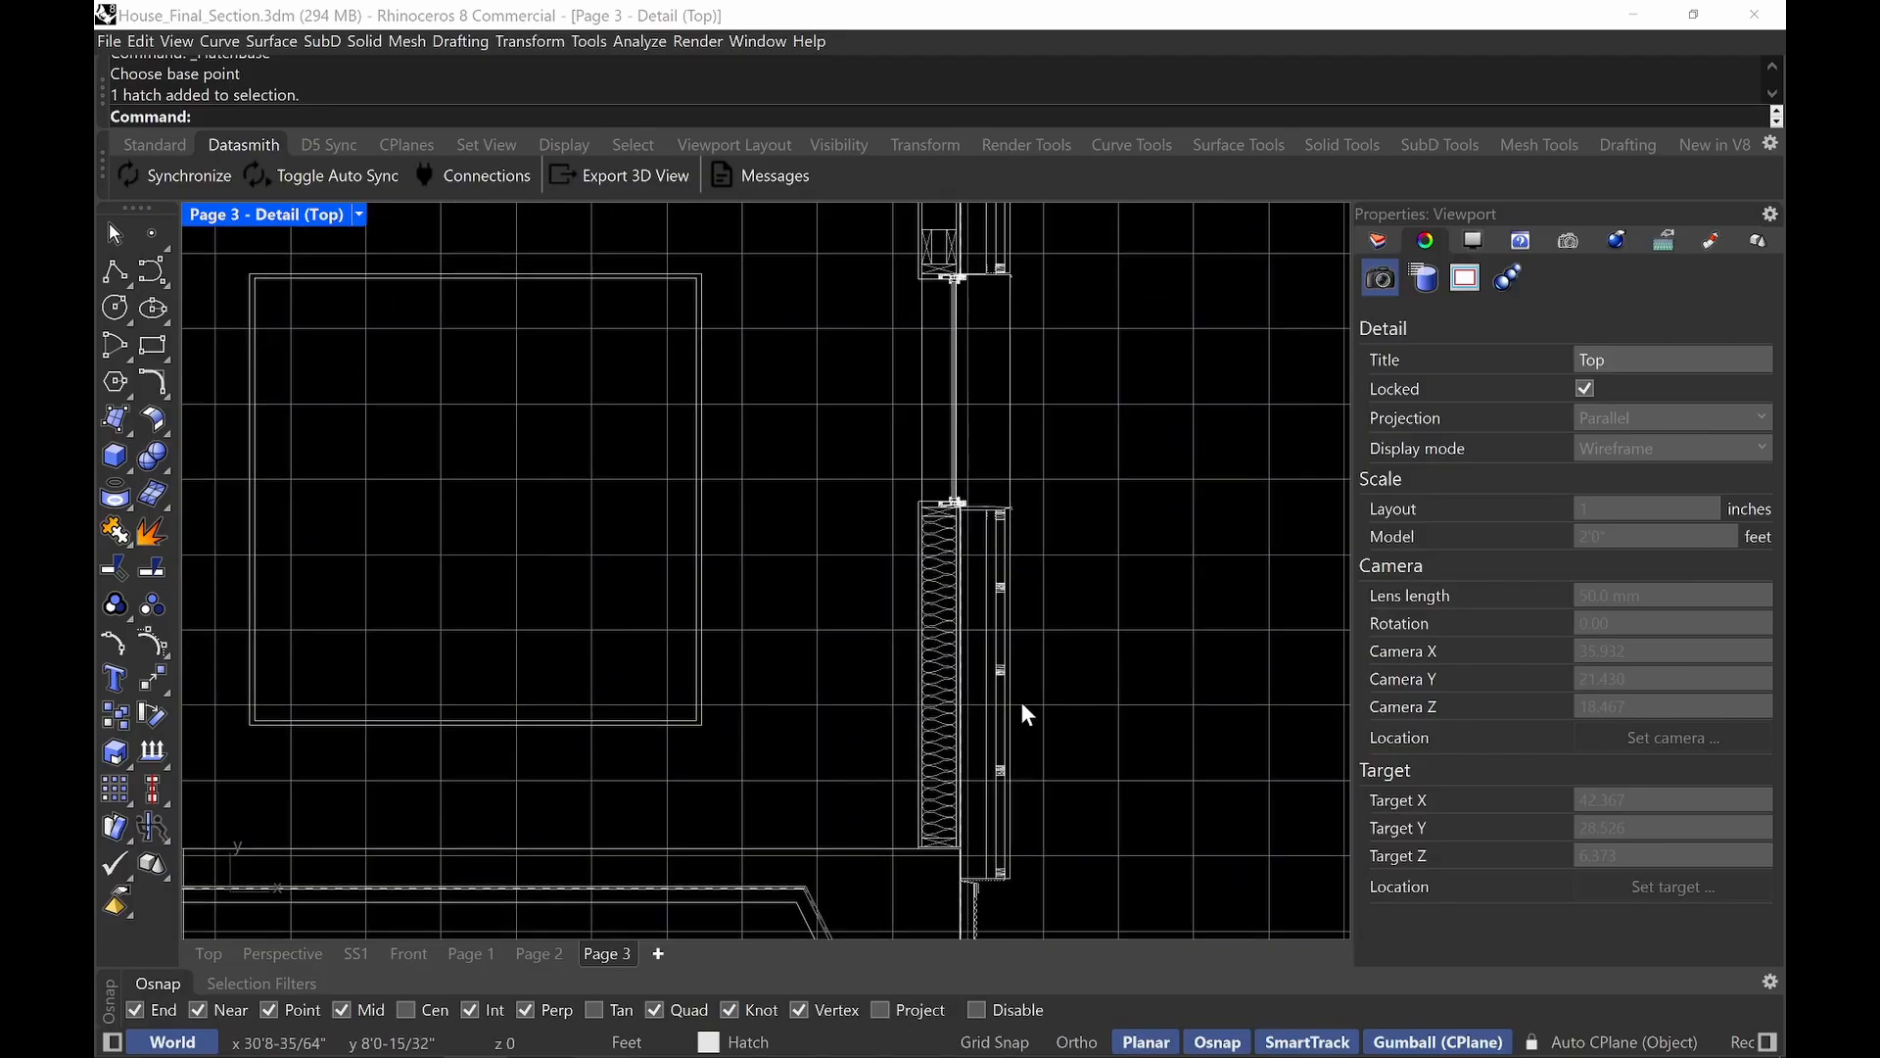
scroll(1043, 666, down, 3)
right_drag(1070, 617, 1089, 585)
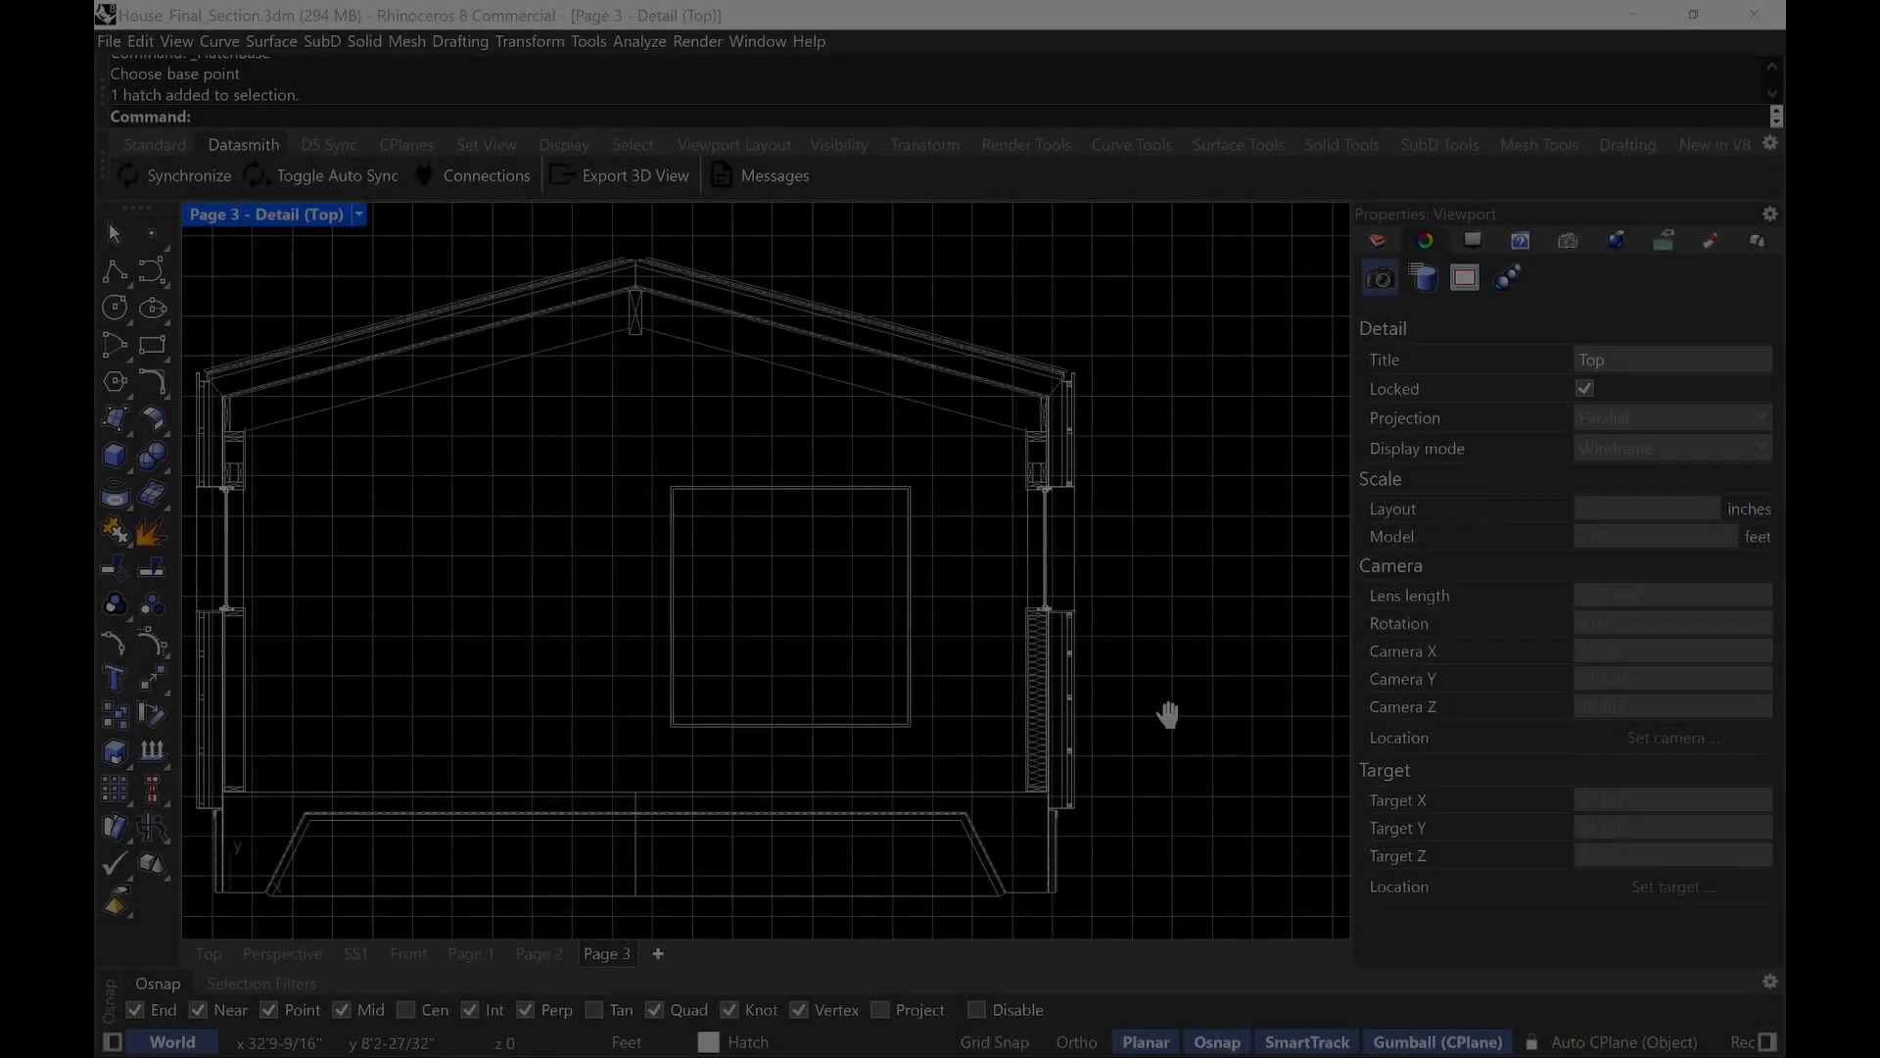
right_drag(1167, 713, 1141, 685)
right_drag(1145, 601, 1159, 607)
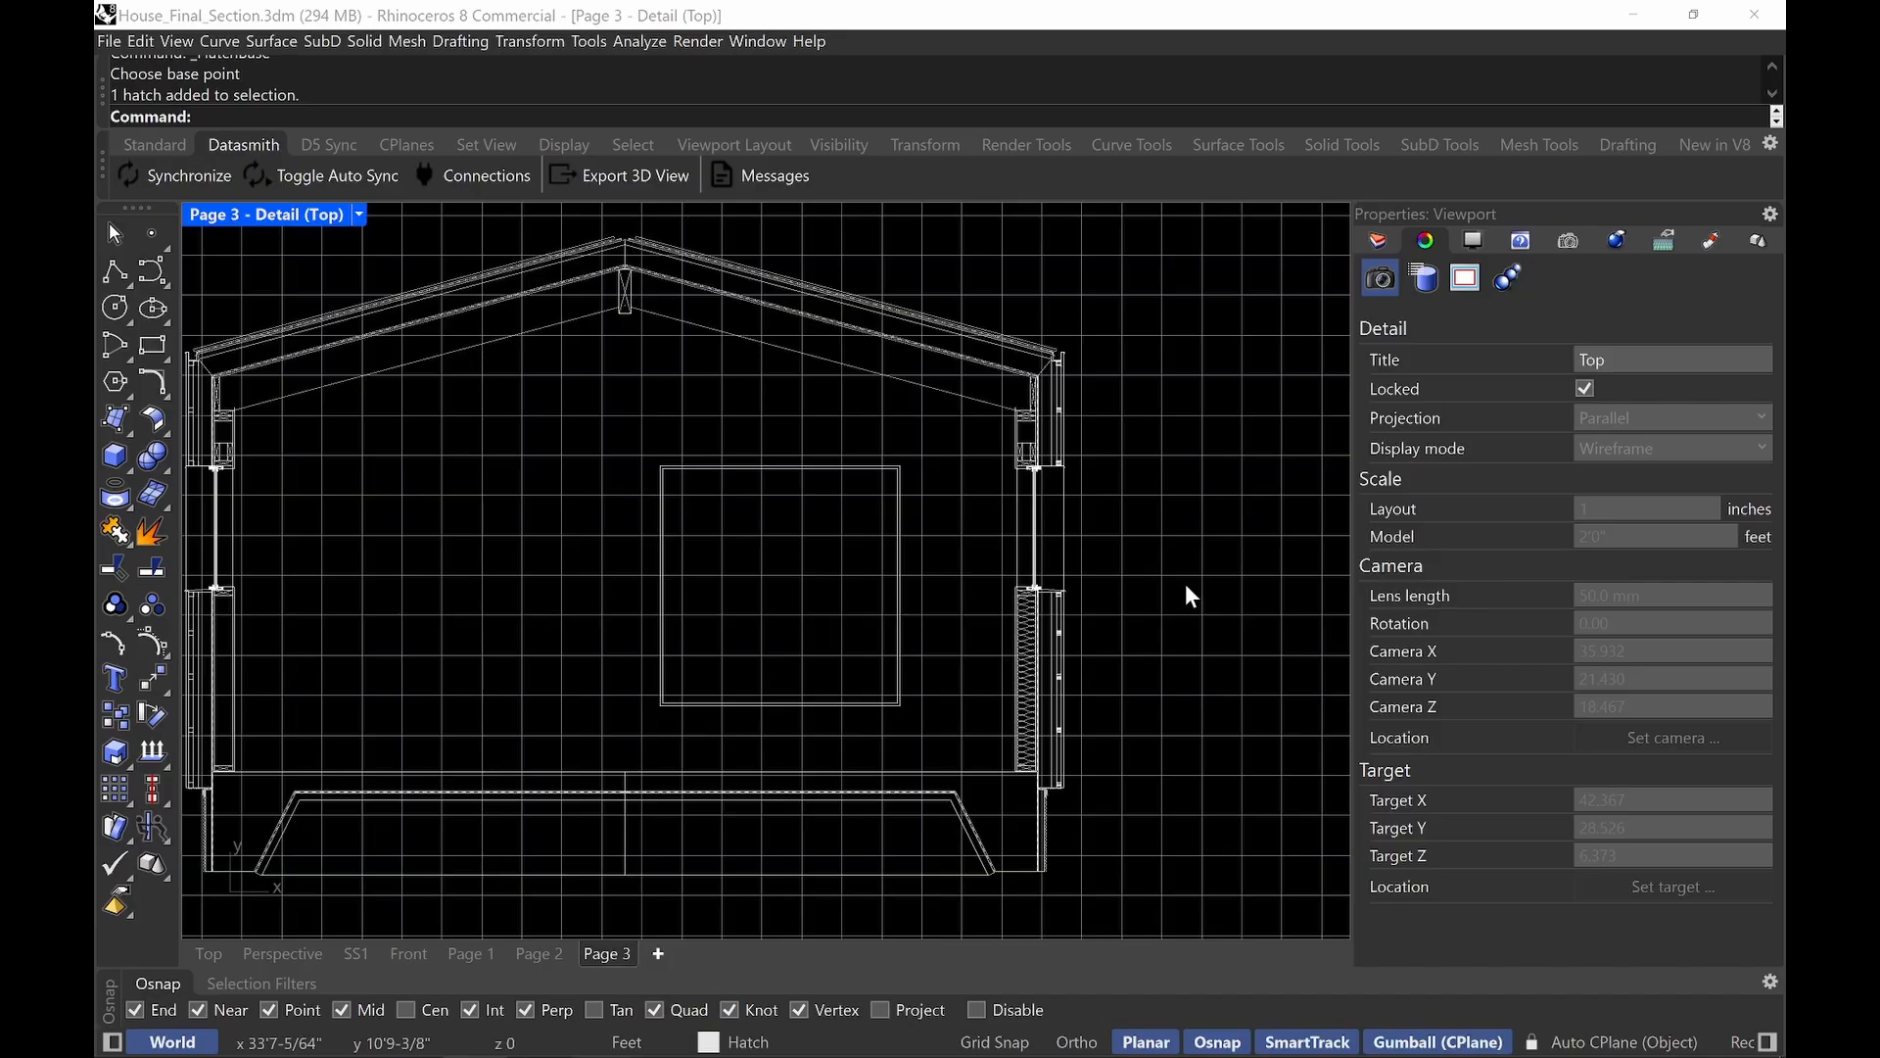
Switch to the Master Blocks.3dm file and select the standing side-profile man block among the people blocks.
key(super)
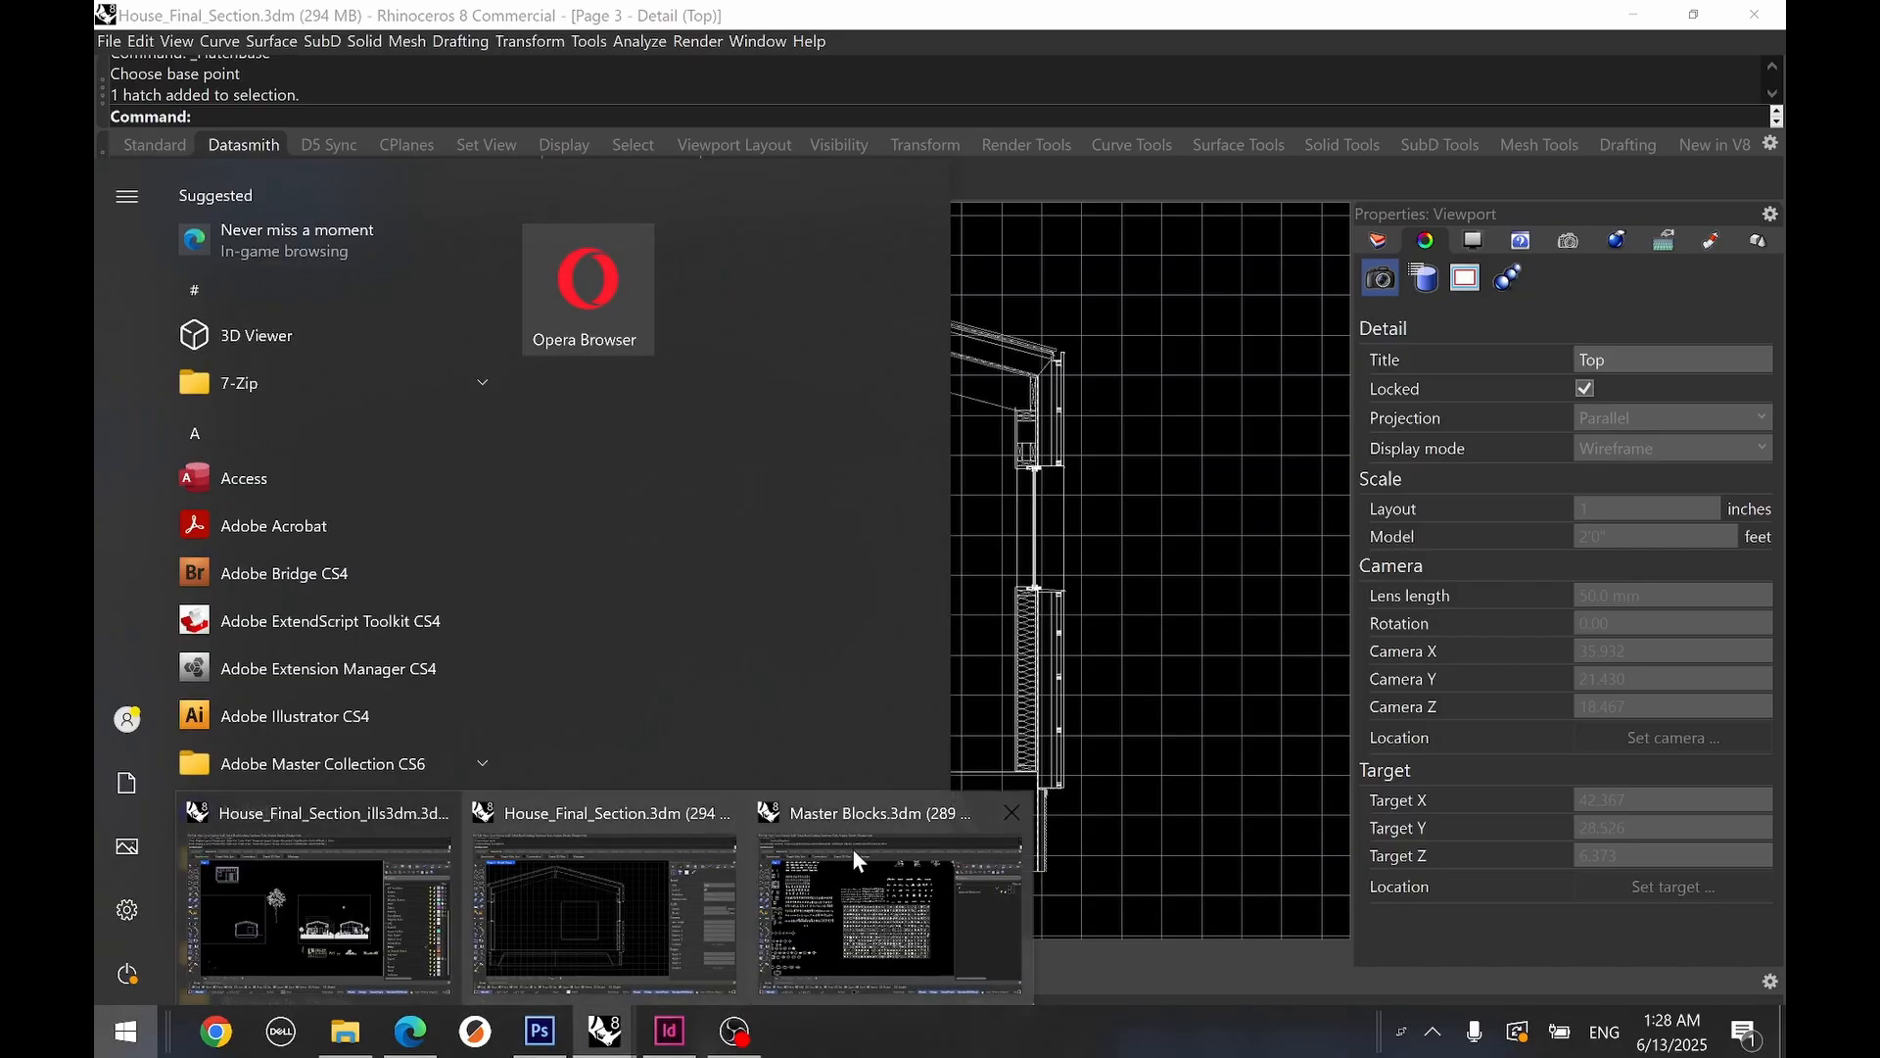
click(925, 891)
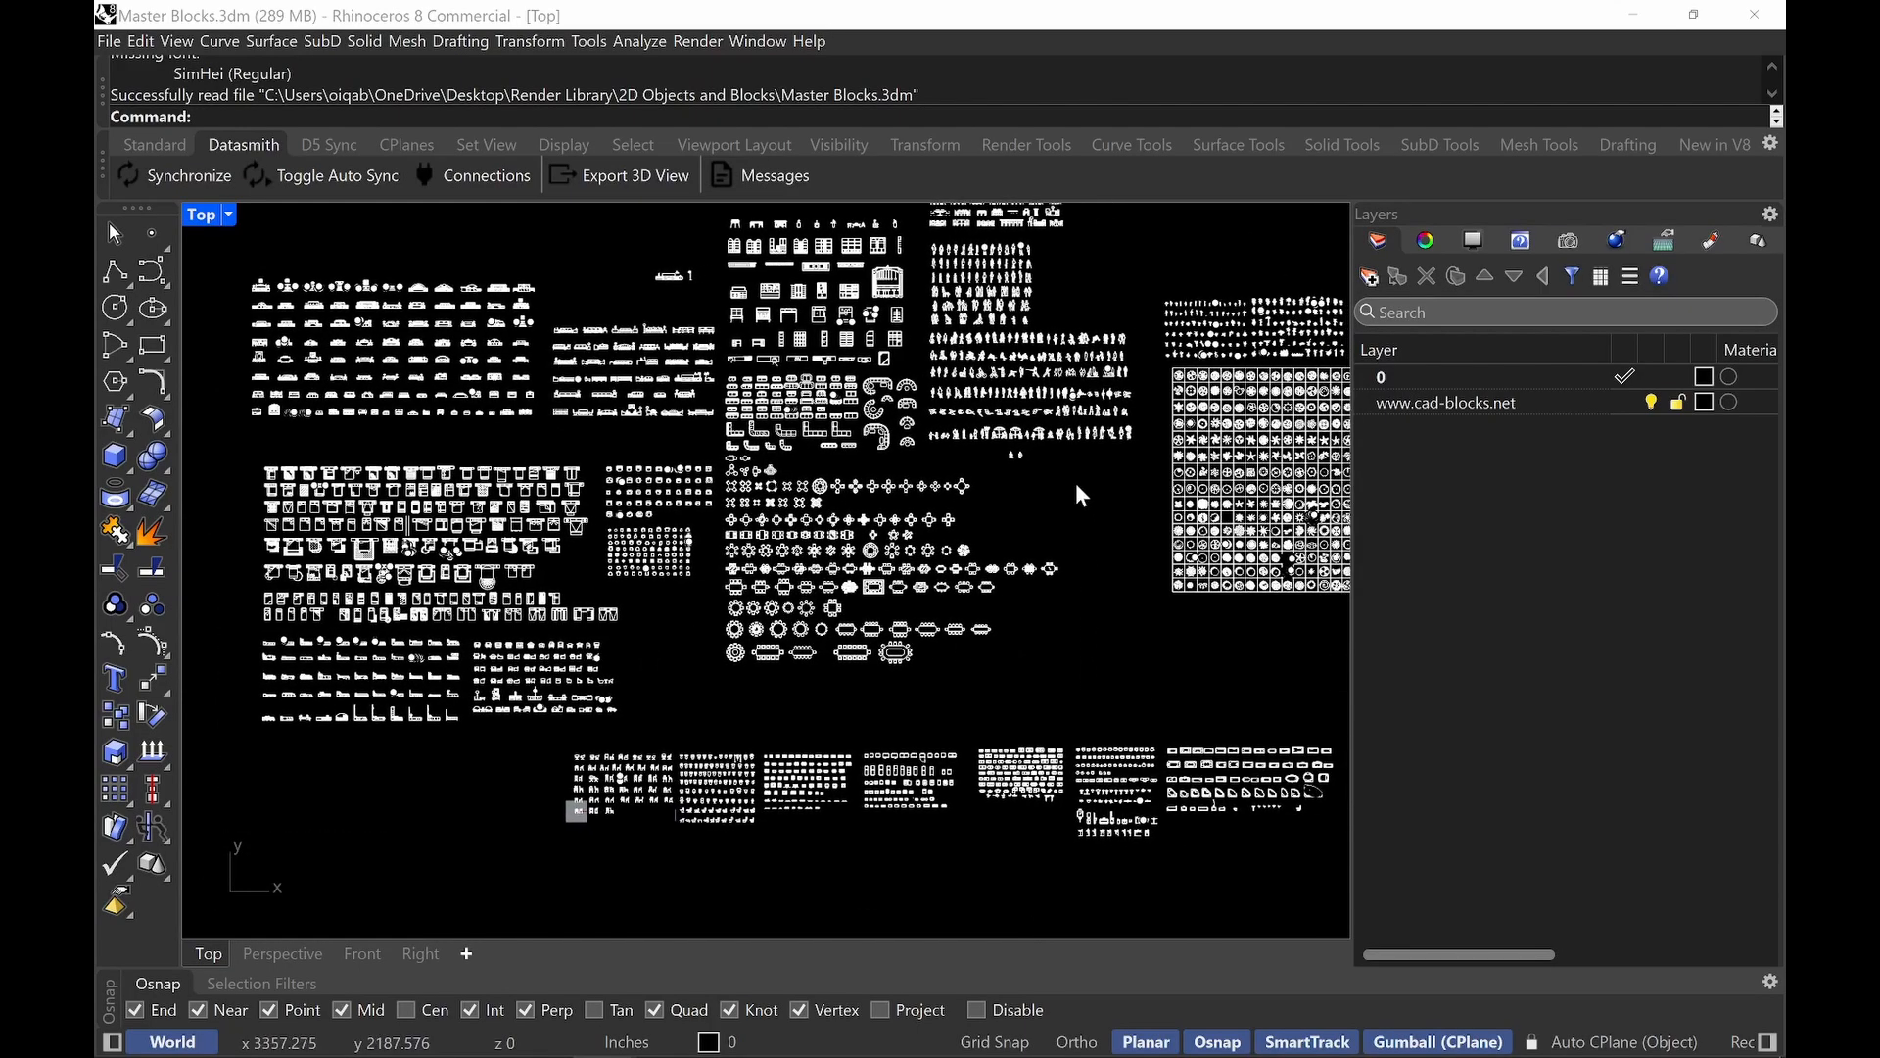
scroll(980, 456, up, 5)
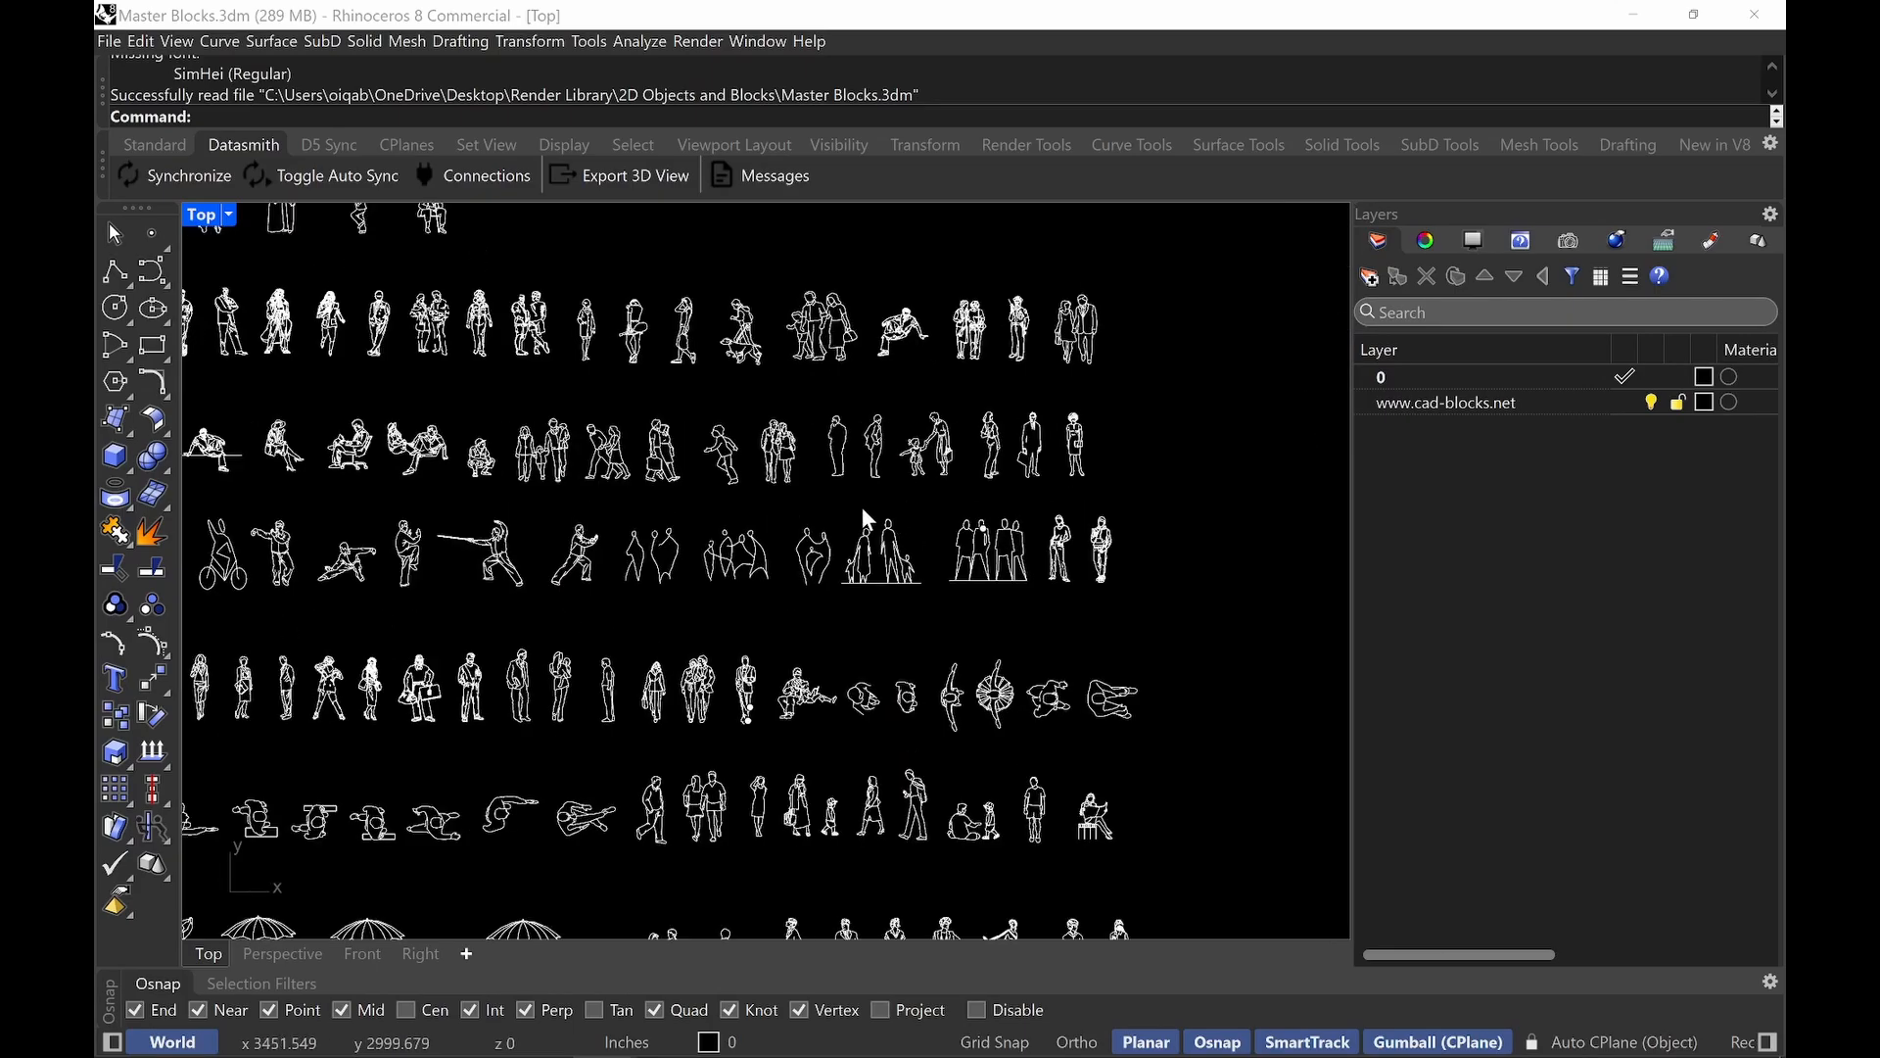
scroll(850, 407, up, 6)
right_drag(862, 402, 940, 455)
scroll(870, 513, down, 6)
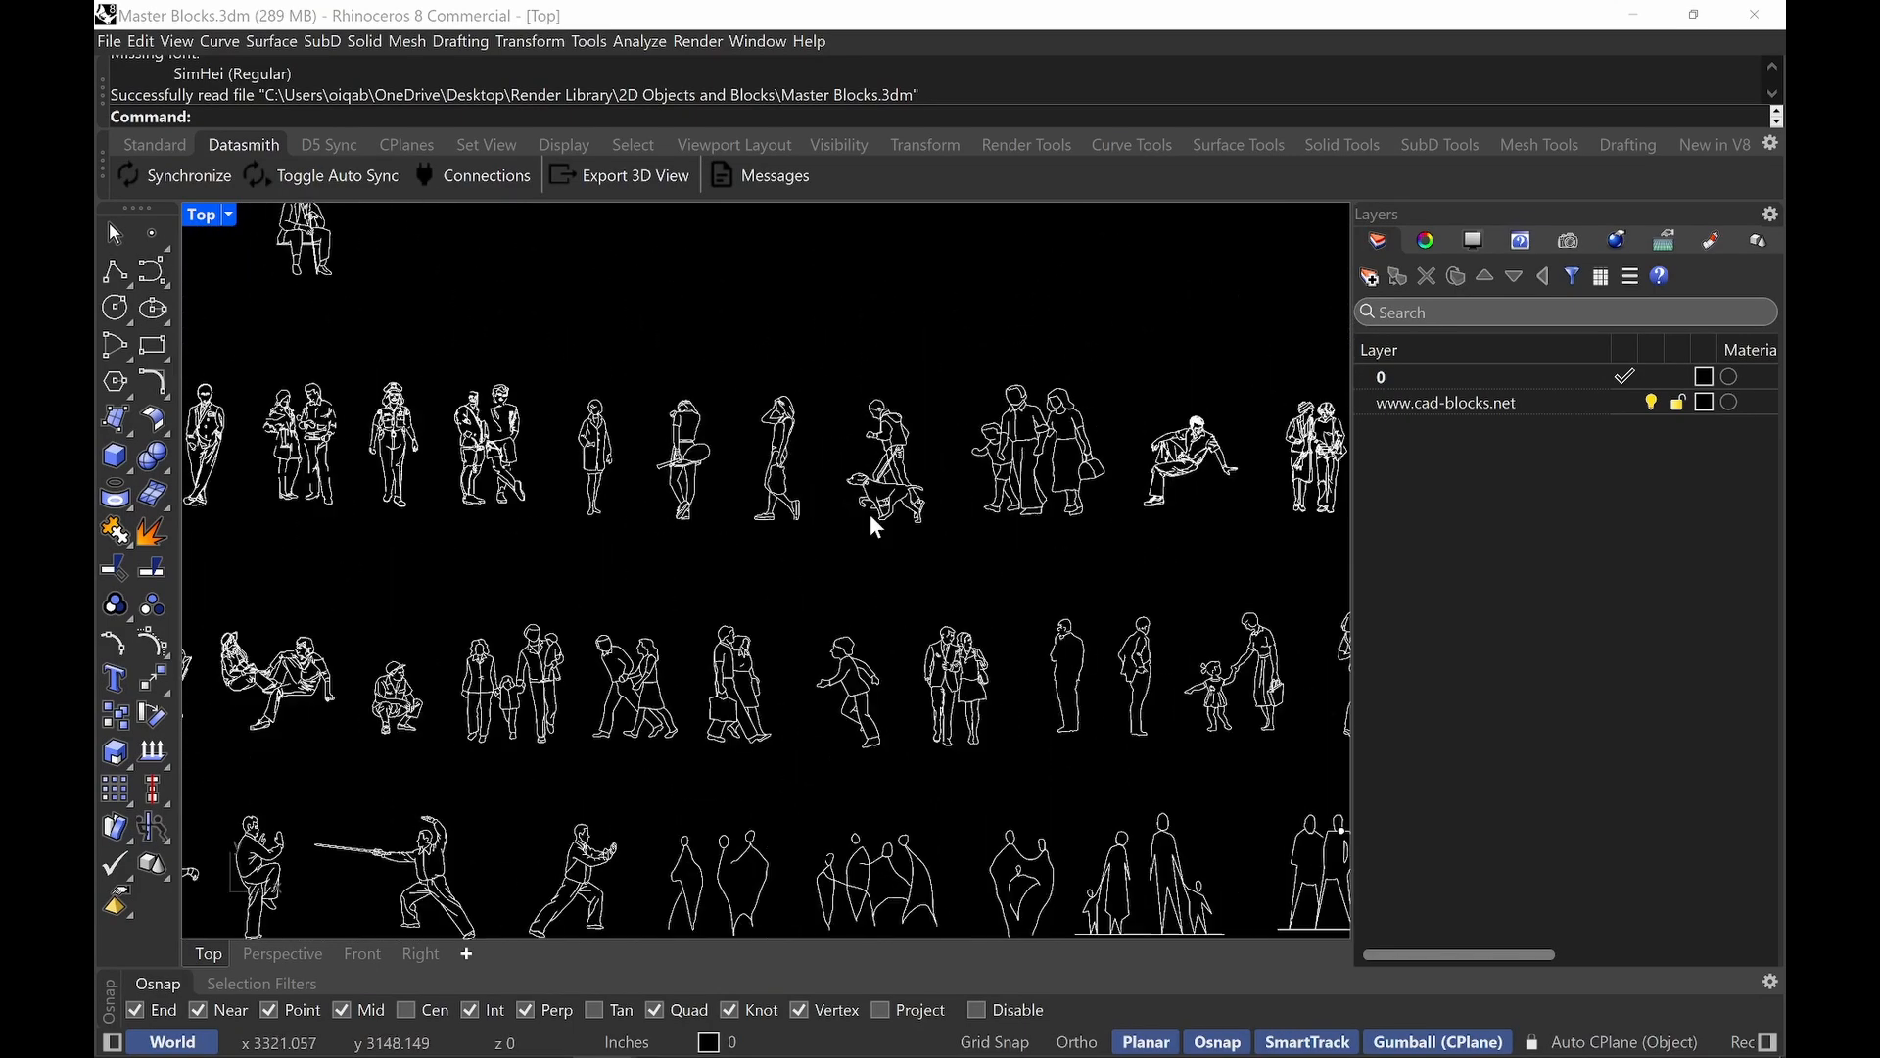
right_drag(698, 527, 801, 497)
right_drag(957, 587, 977, 480)
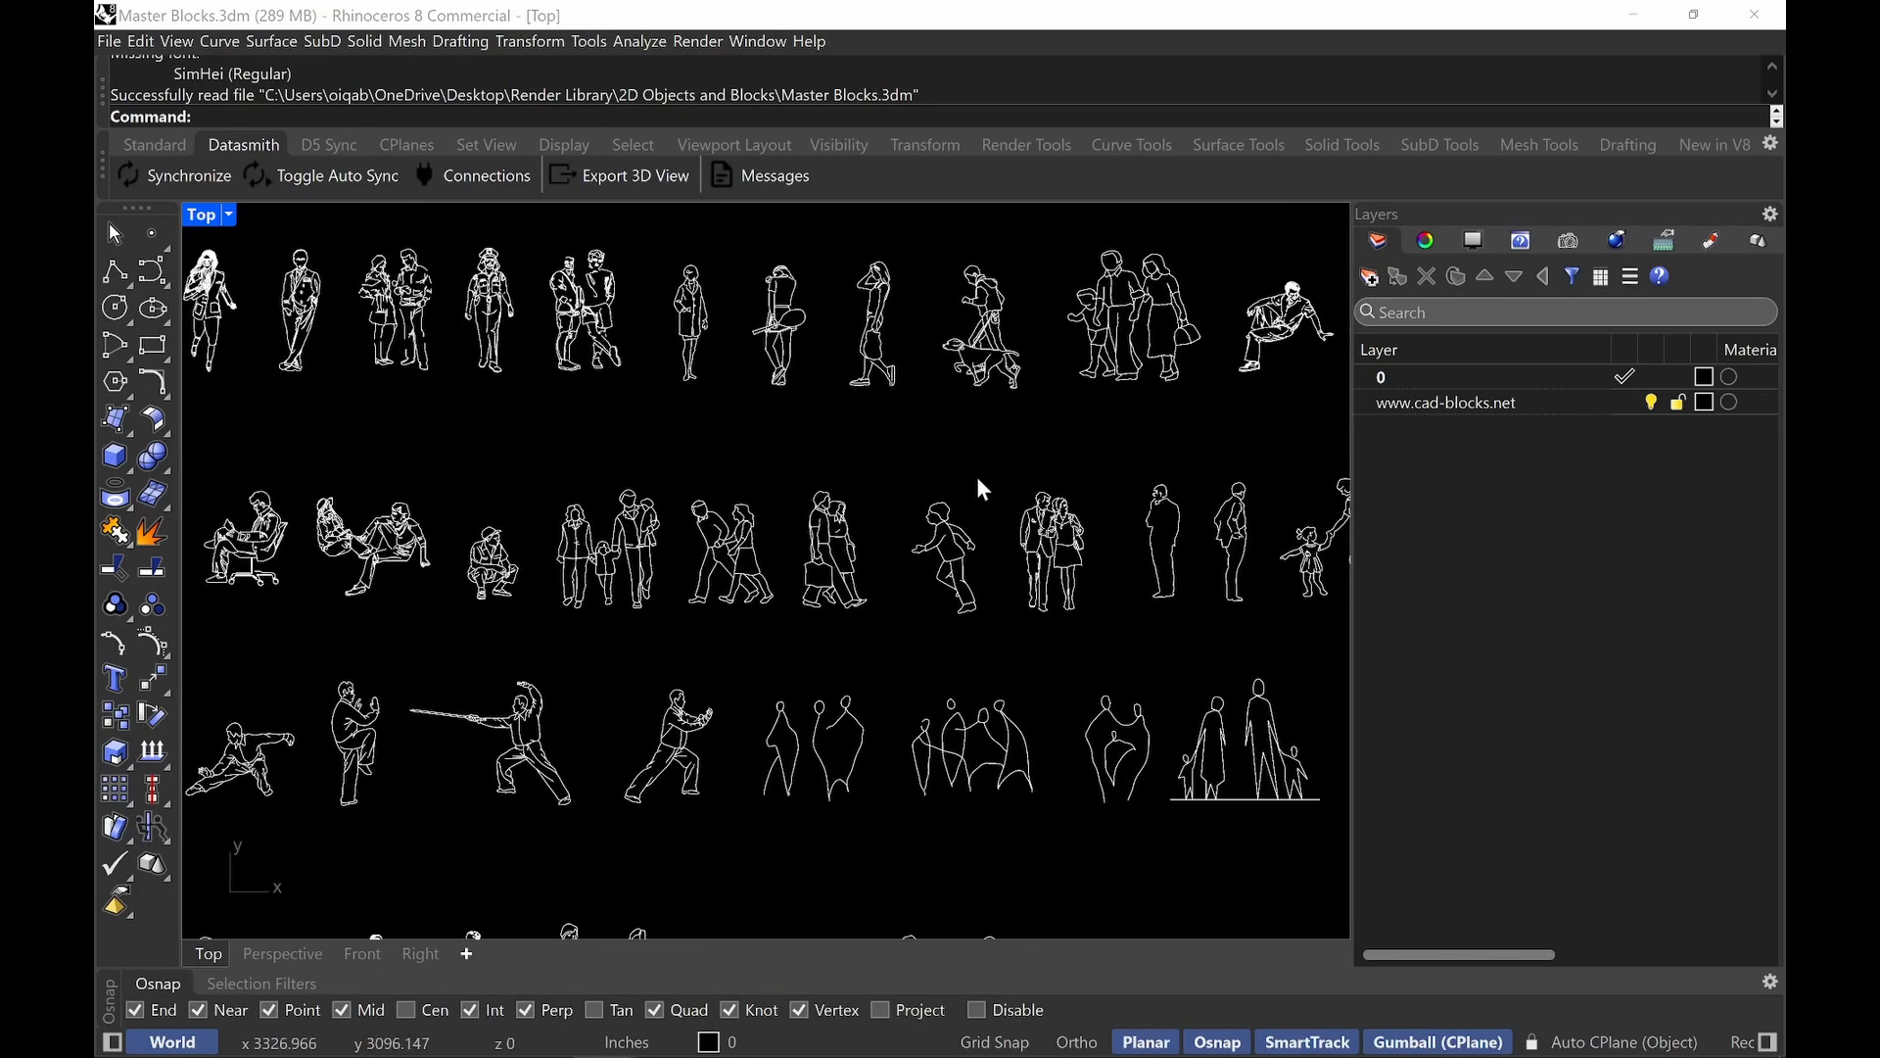
right_drag(852, 862, 1008, 579)
scroll(875, 795, up, 3)
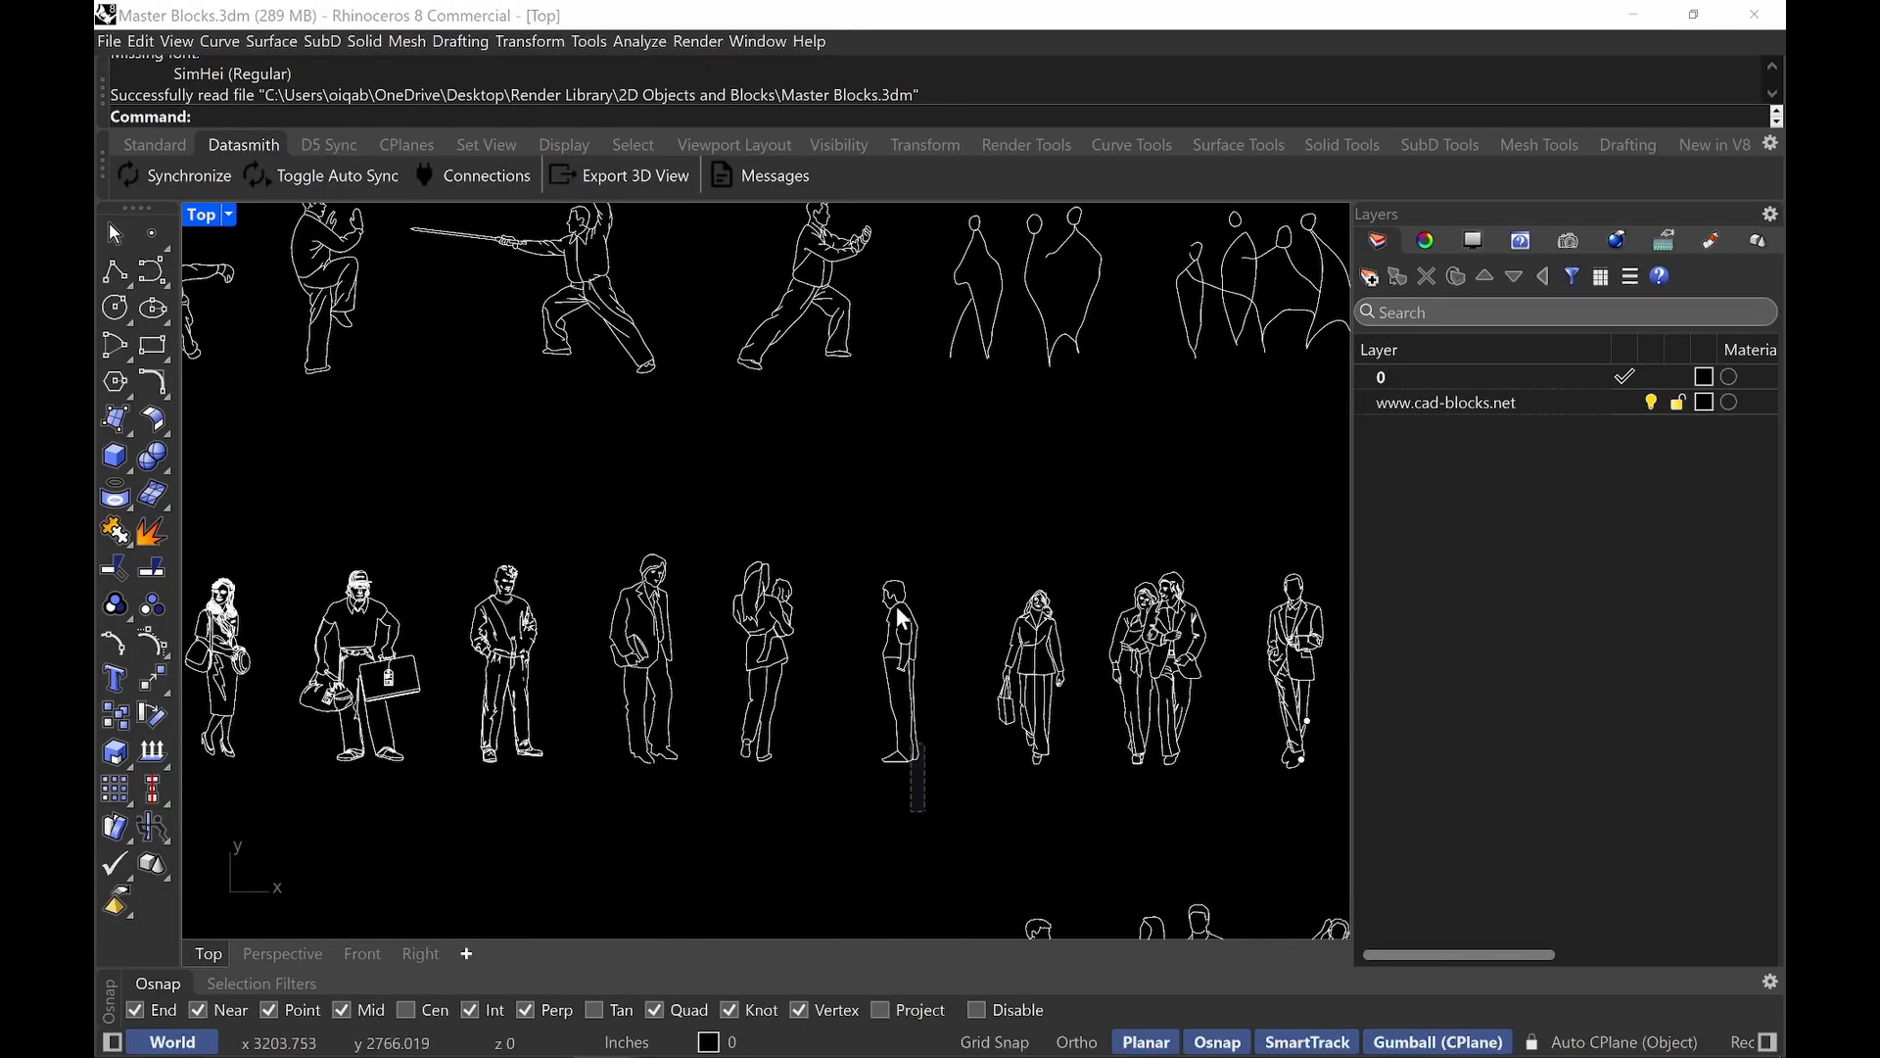
click(896, 605)
Add the side-view armchair without armrests to the selection and copy it together with the person block.
scroll(972, 592, down, 8)
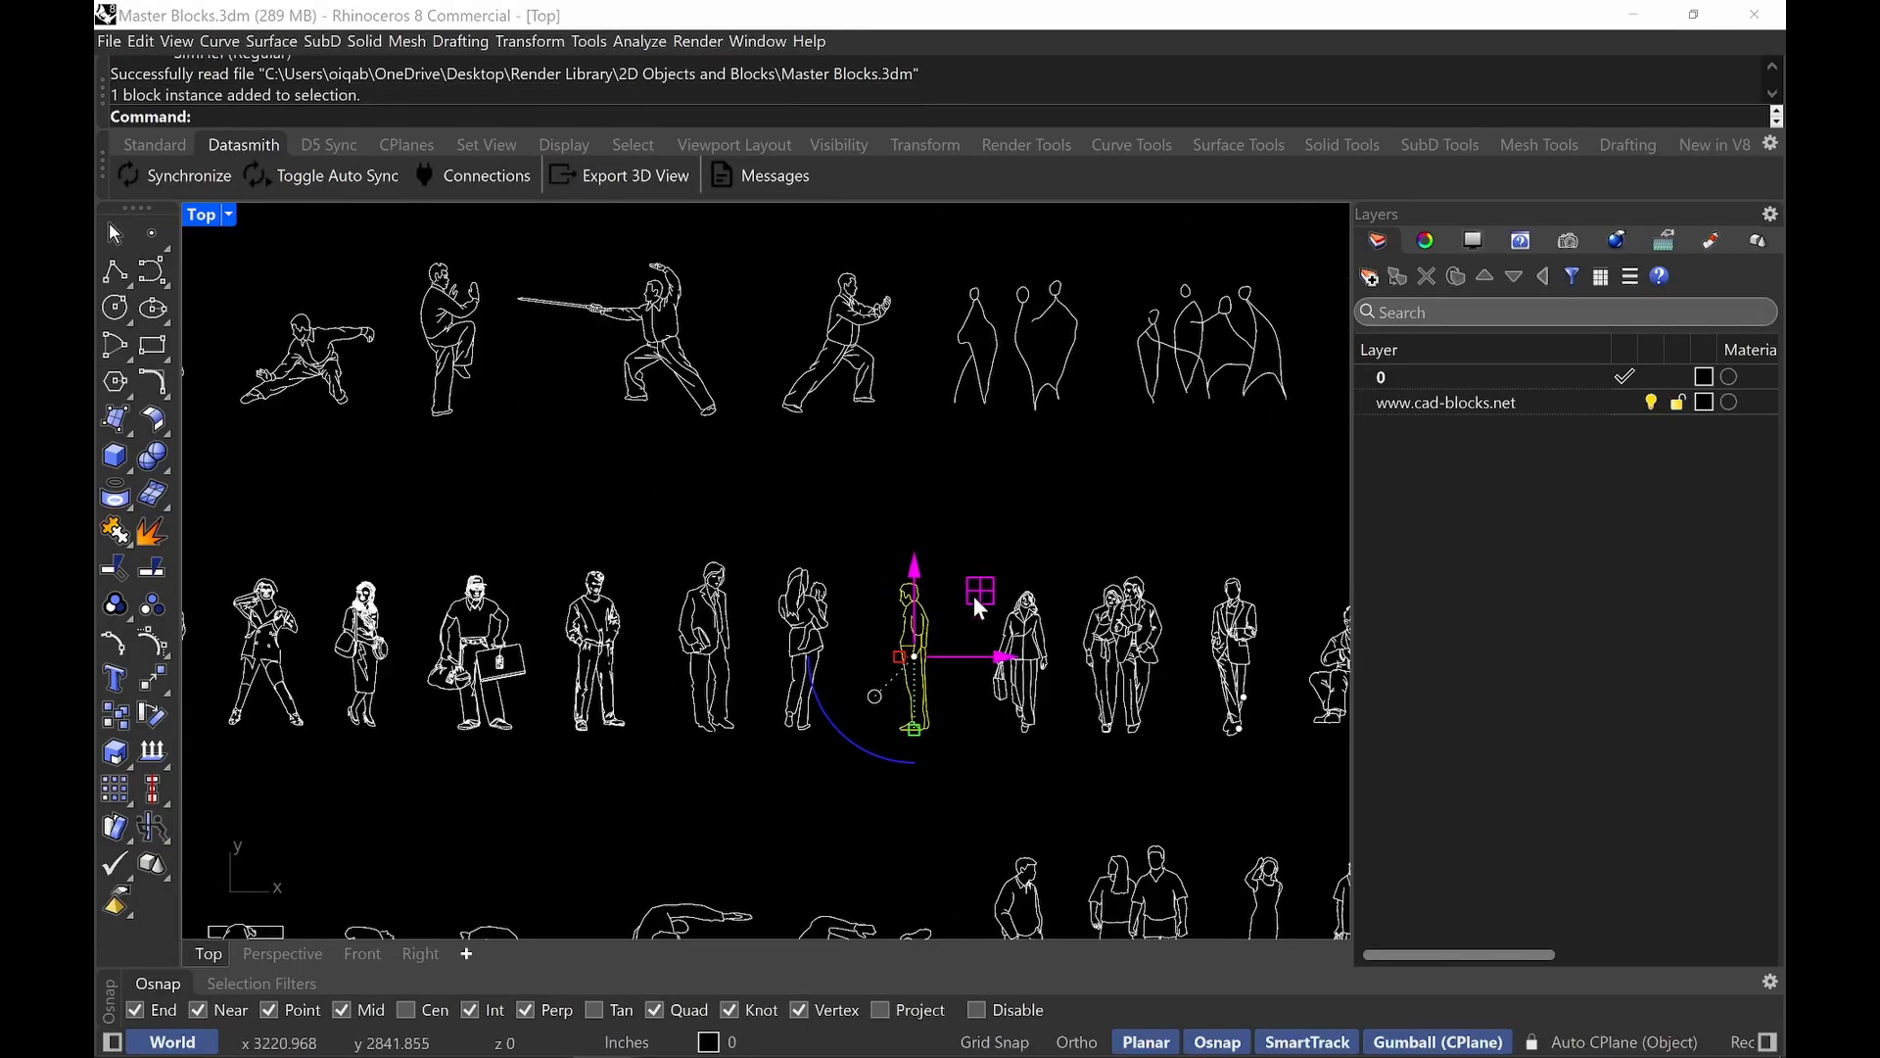
right_drag(548, 636, 1077, 528)
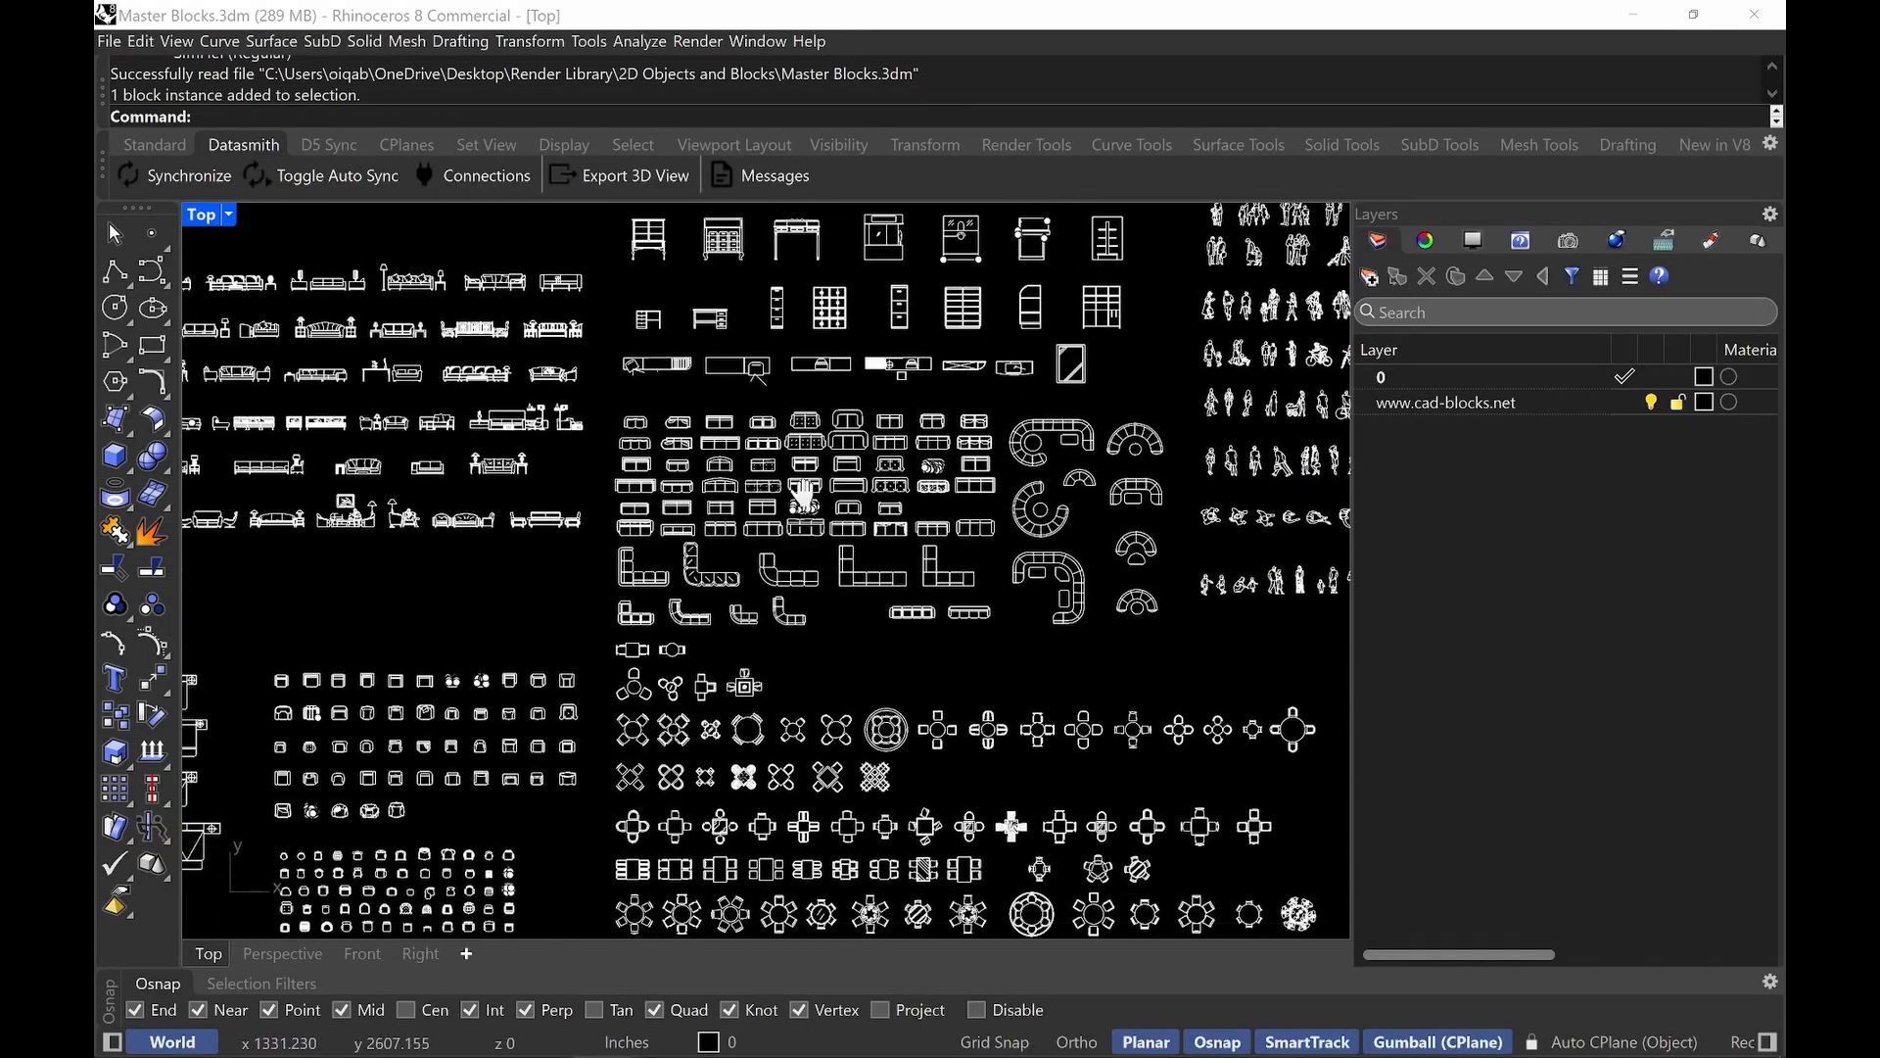
right_drag(686, 626, 1133, 410)
scroll(860, 625, up, 5)
scroll(893, 685, down, 6)
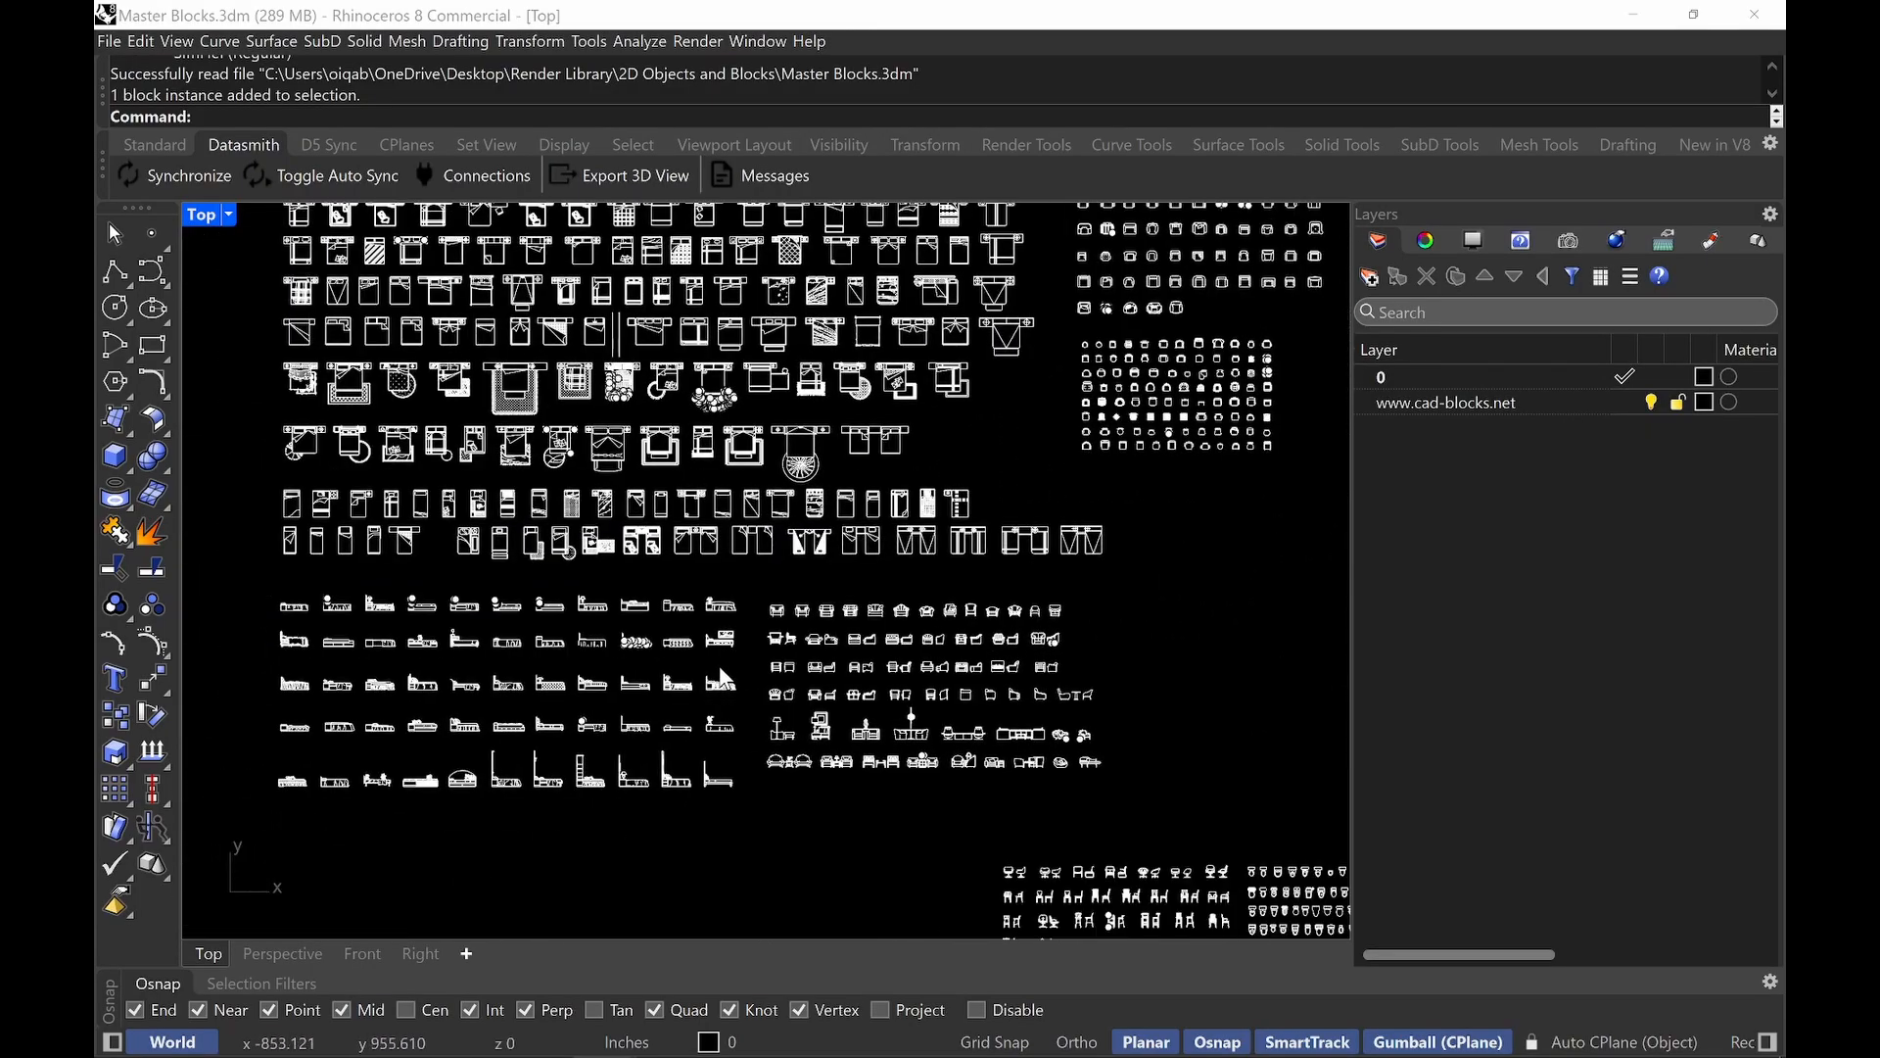
scroll(977, 735, up, 6)
drag(987, 530, 861, 650)
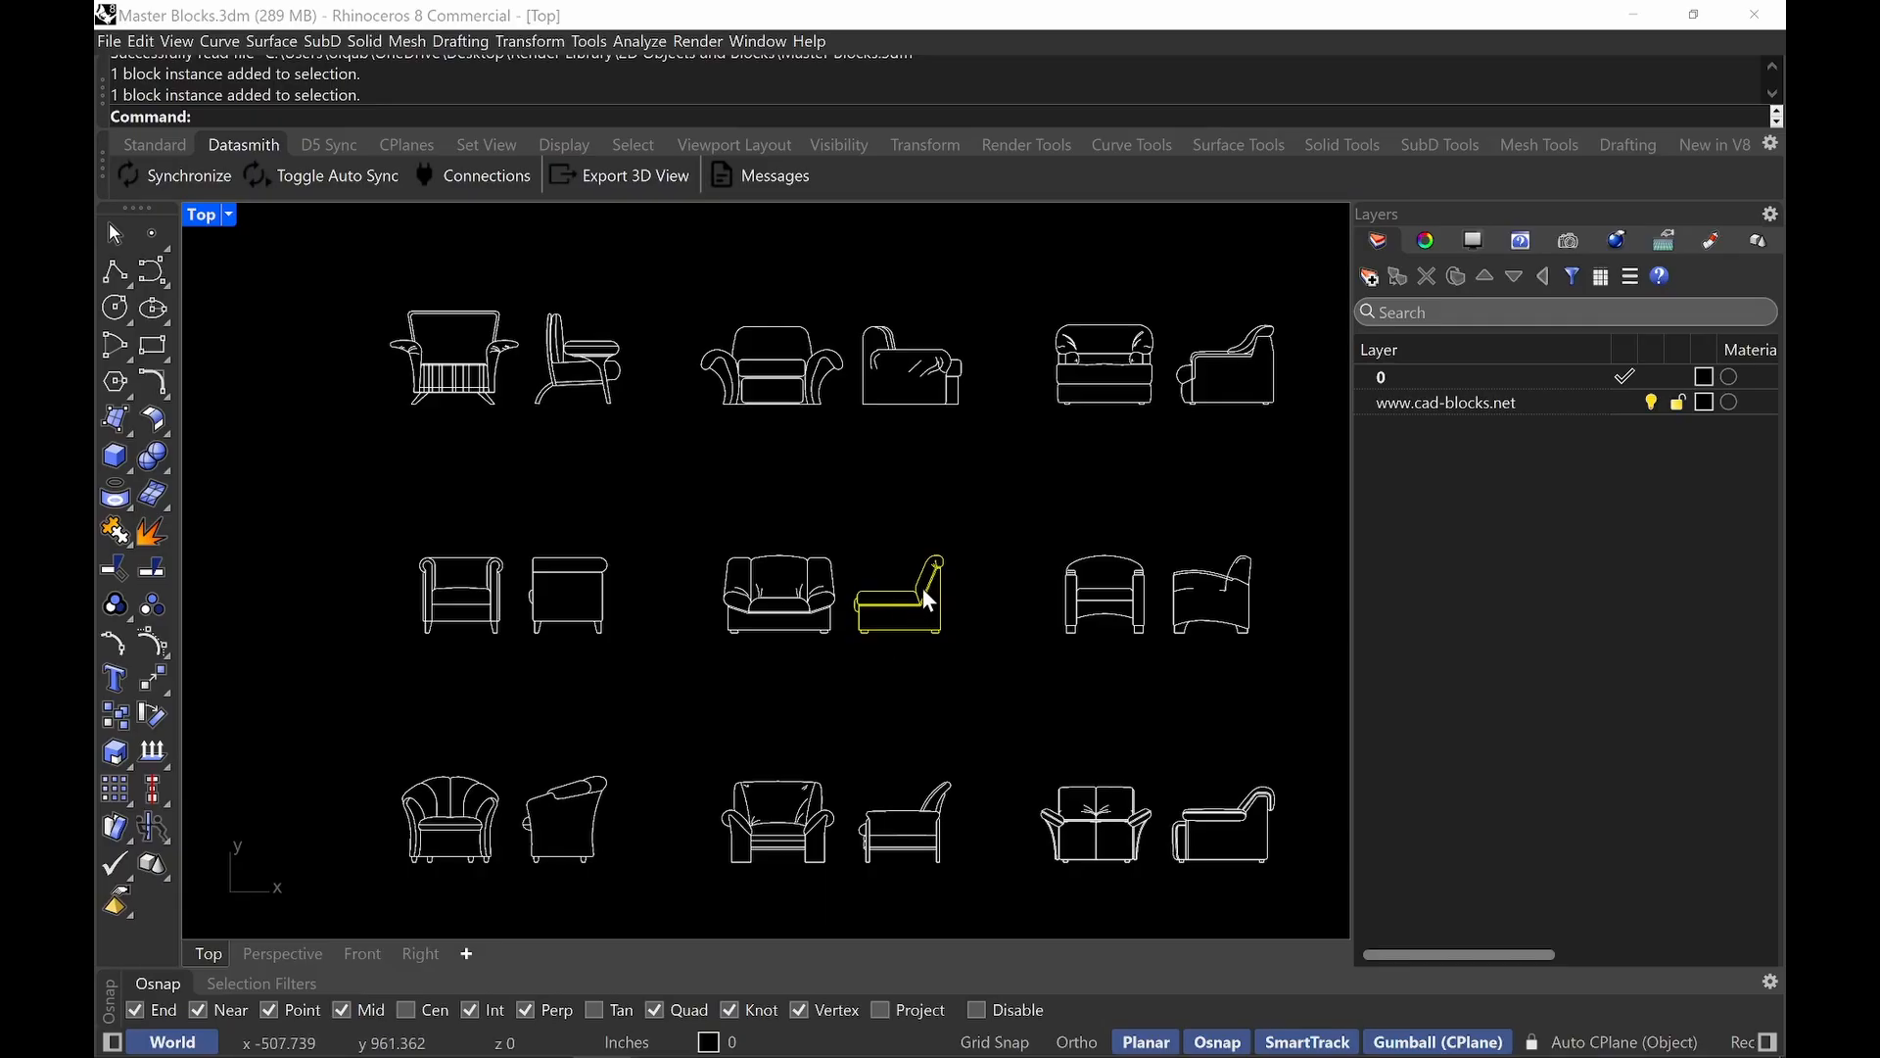
key(ctrl+c)
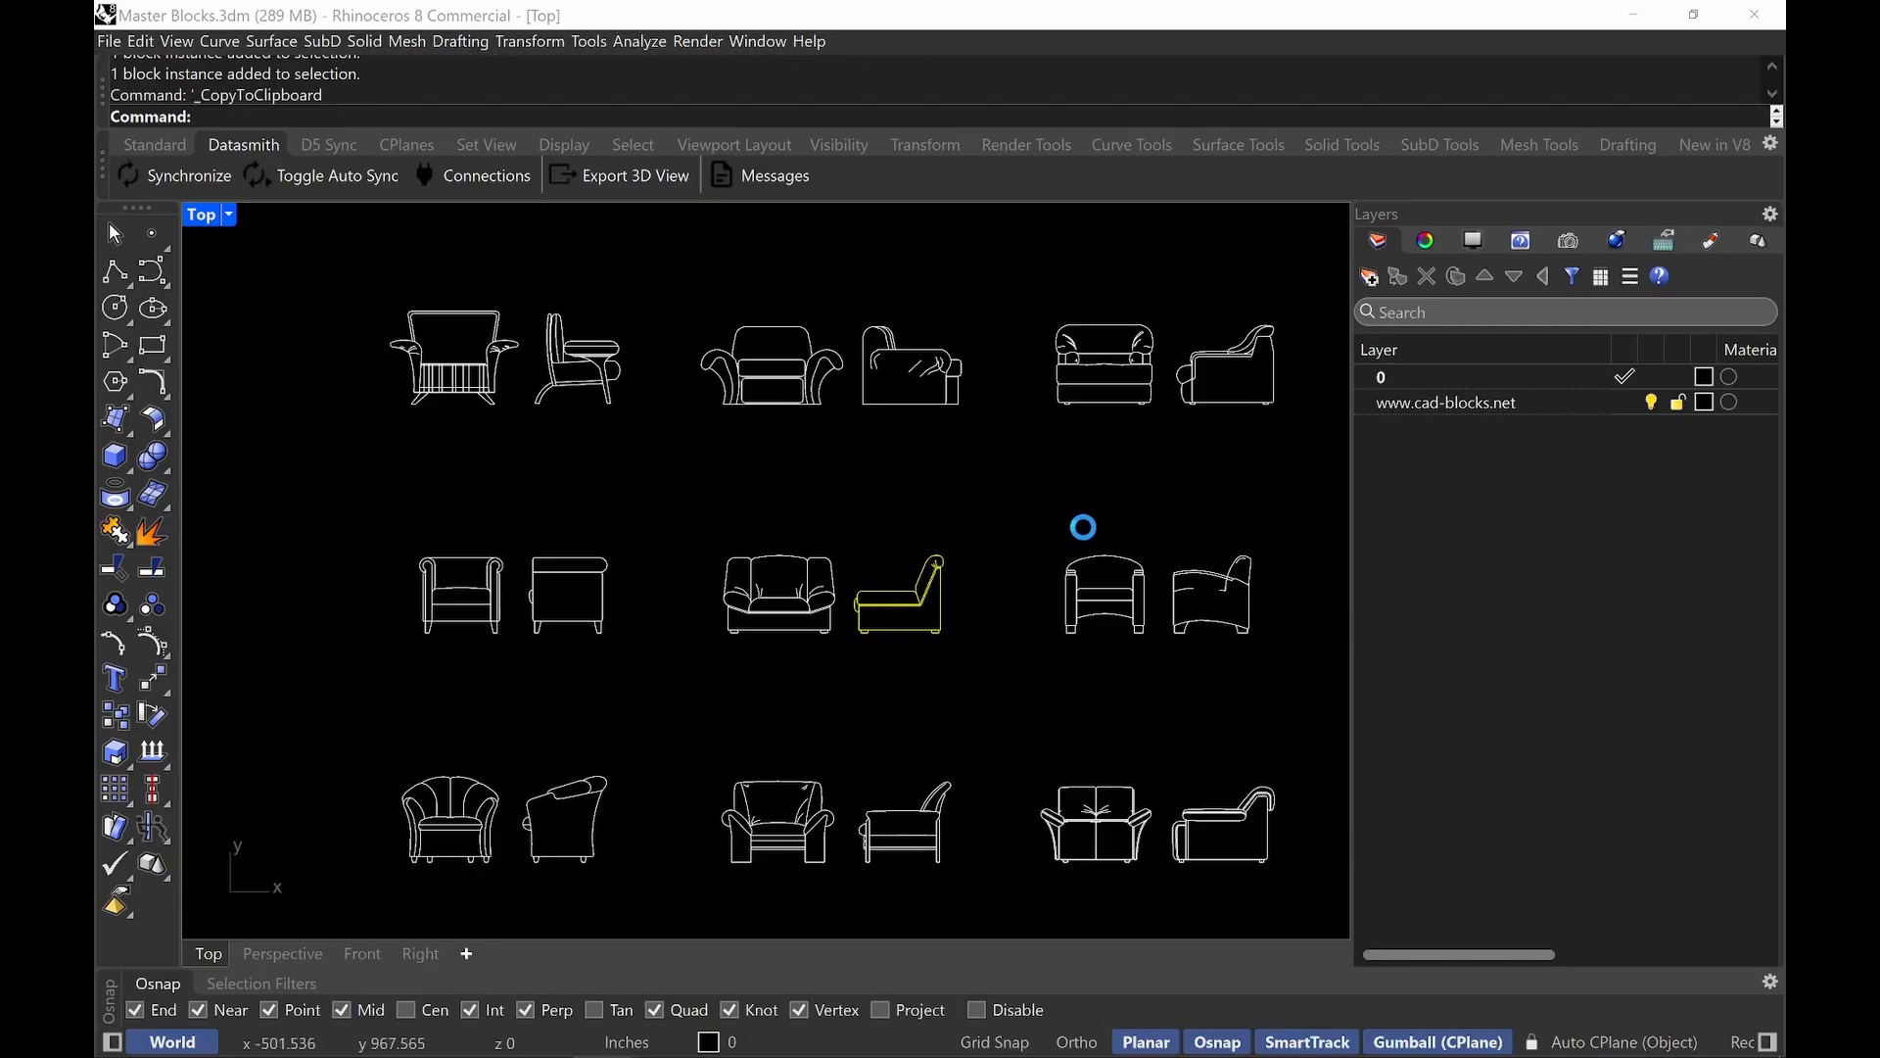
Return to House_Final_Section.3dm, paste both blocks, and shift them closer to the house section in the Top view.
click(1636, 20)
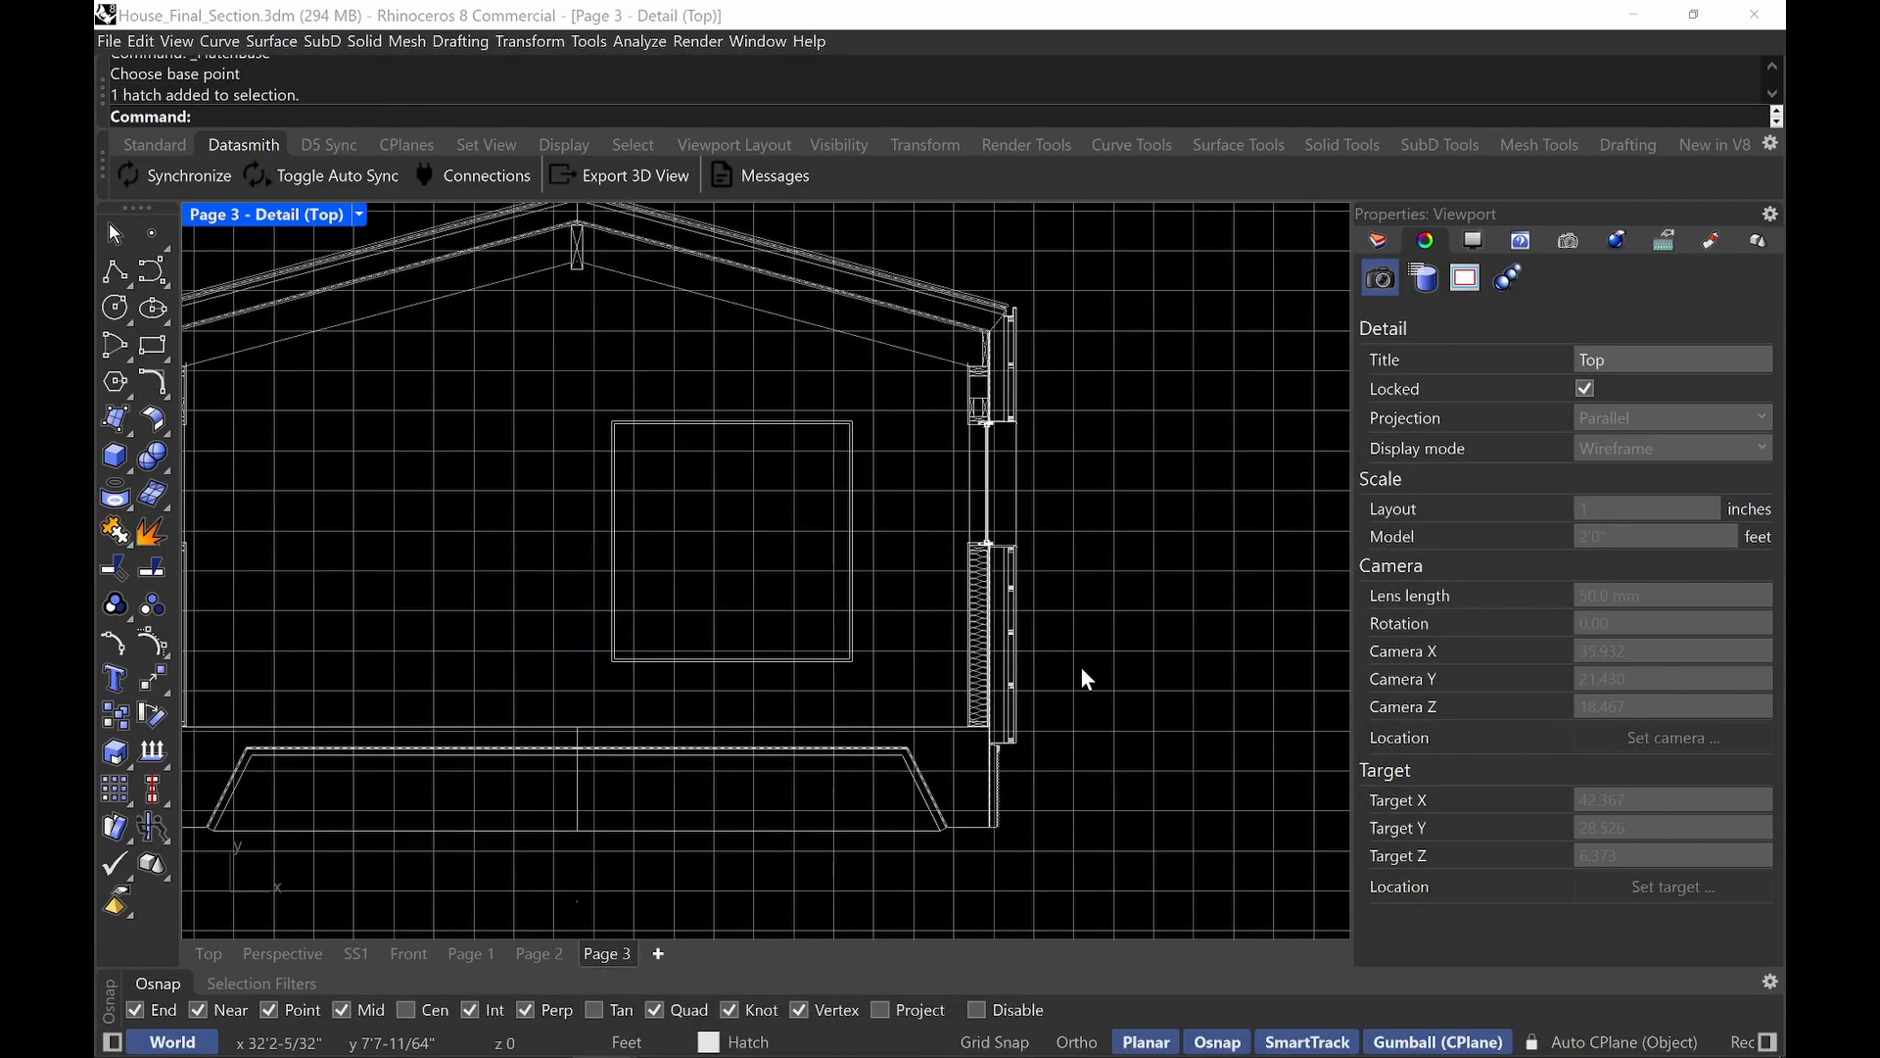
key(ctrl+v)
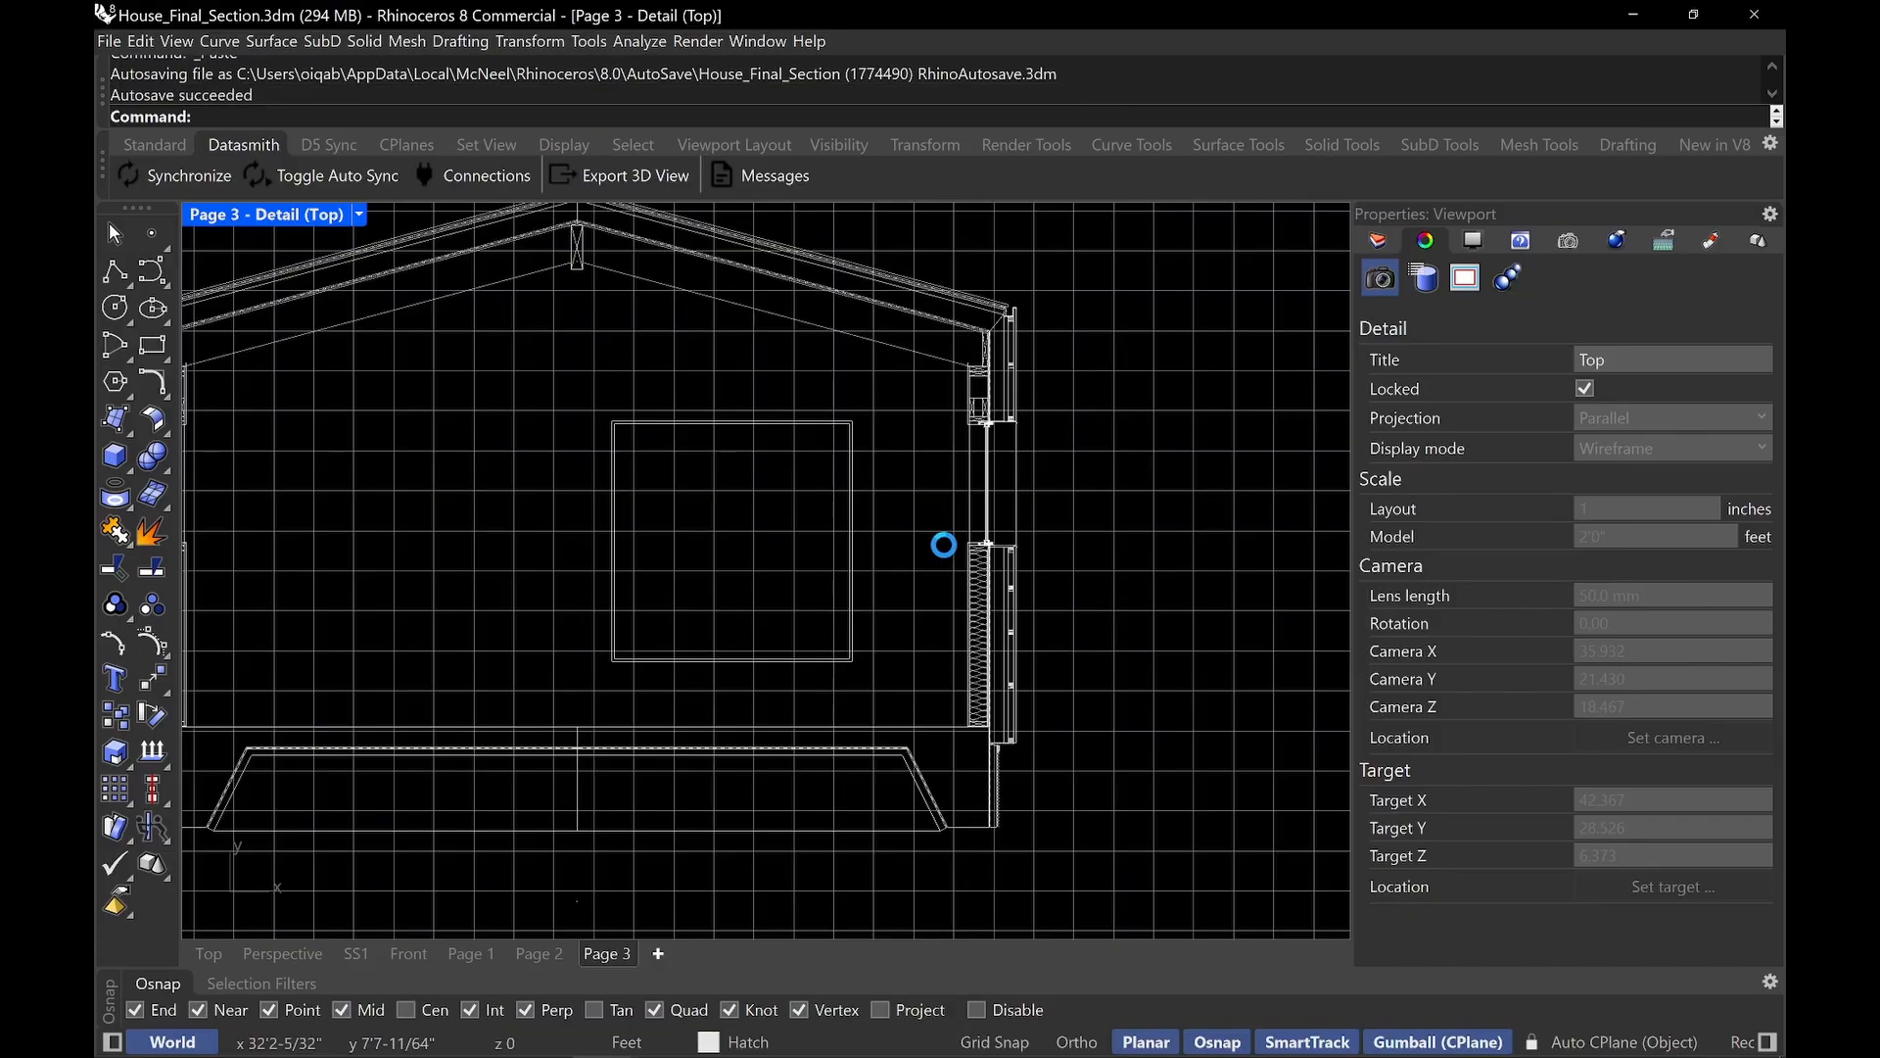
click(208, 954)
scroll(1078, 528, down, 5)
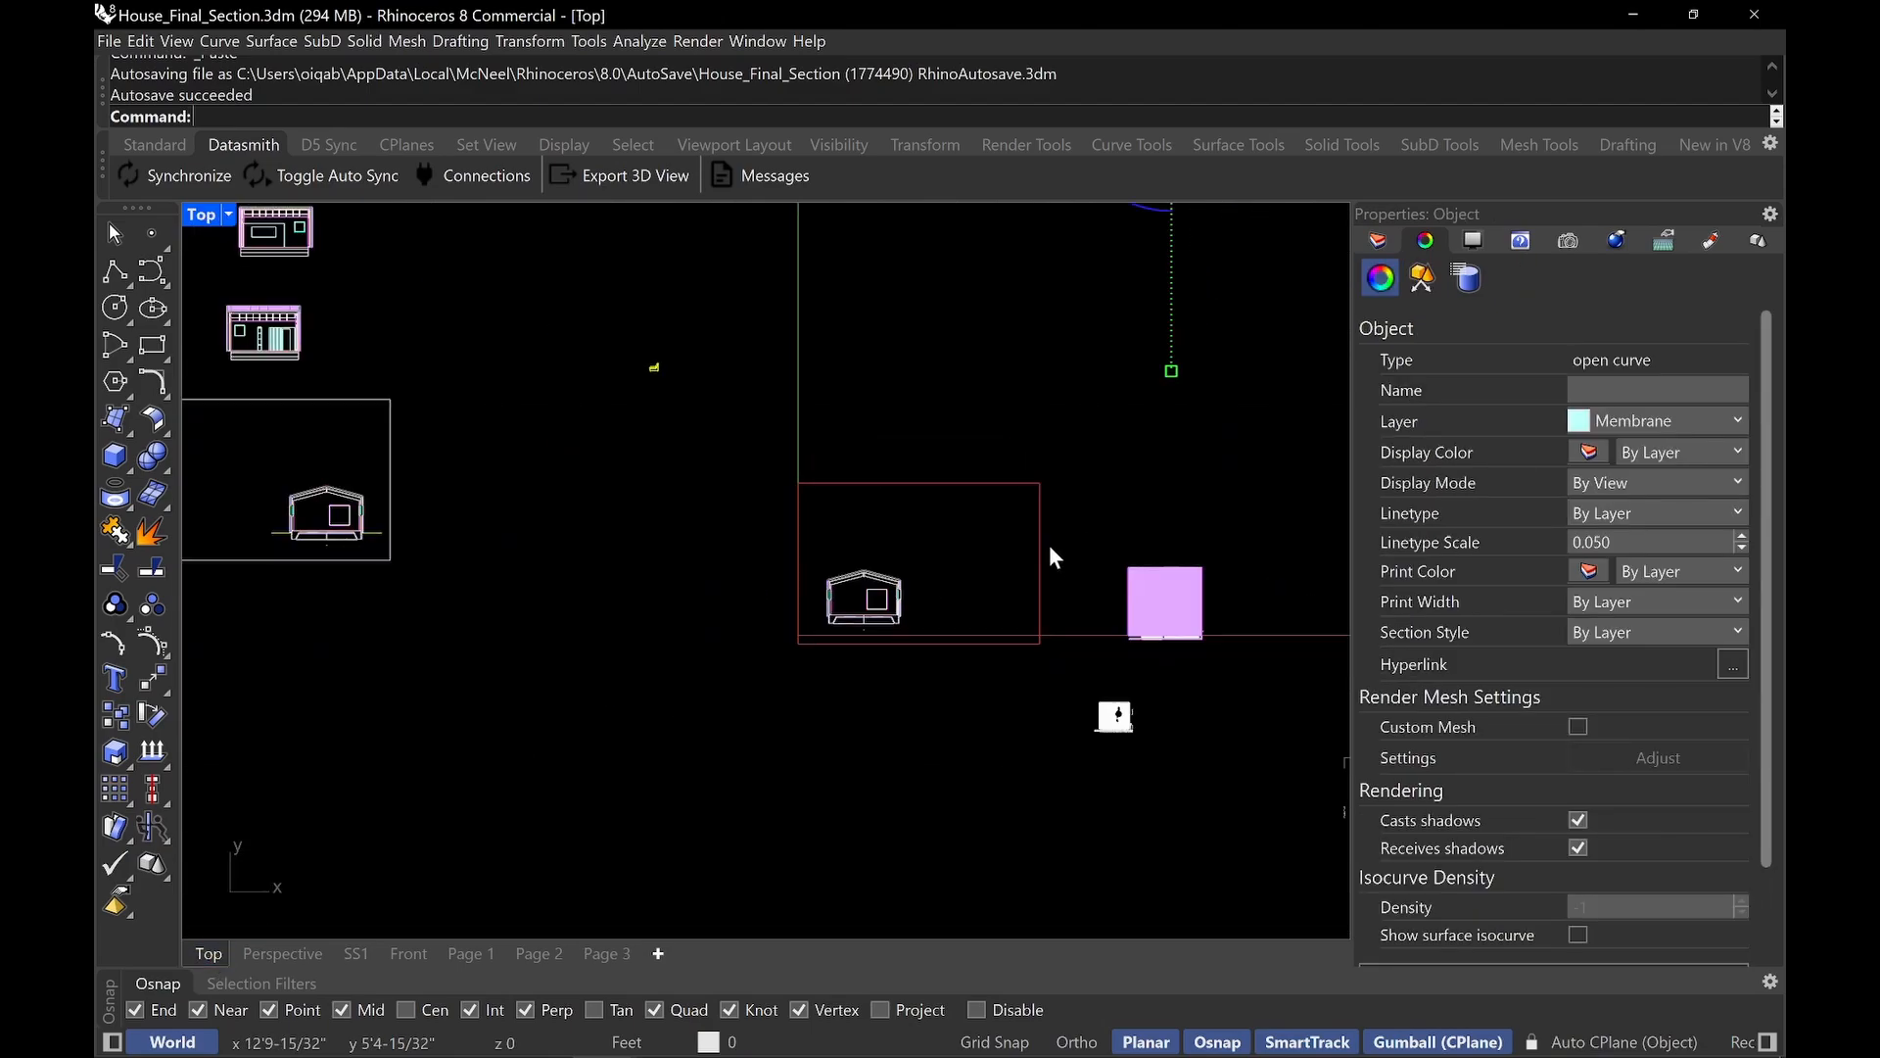
right_drag(936, 668, 756, 893)
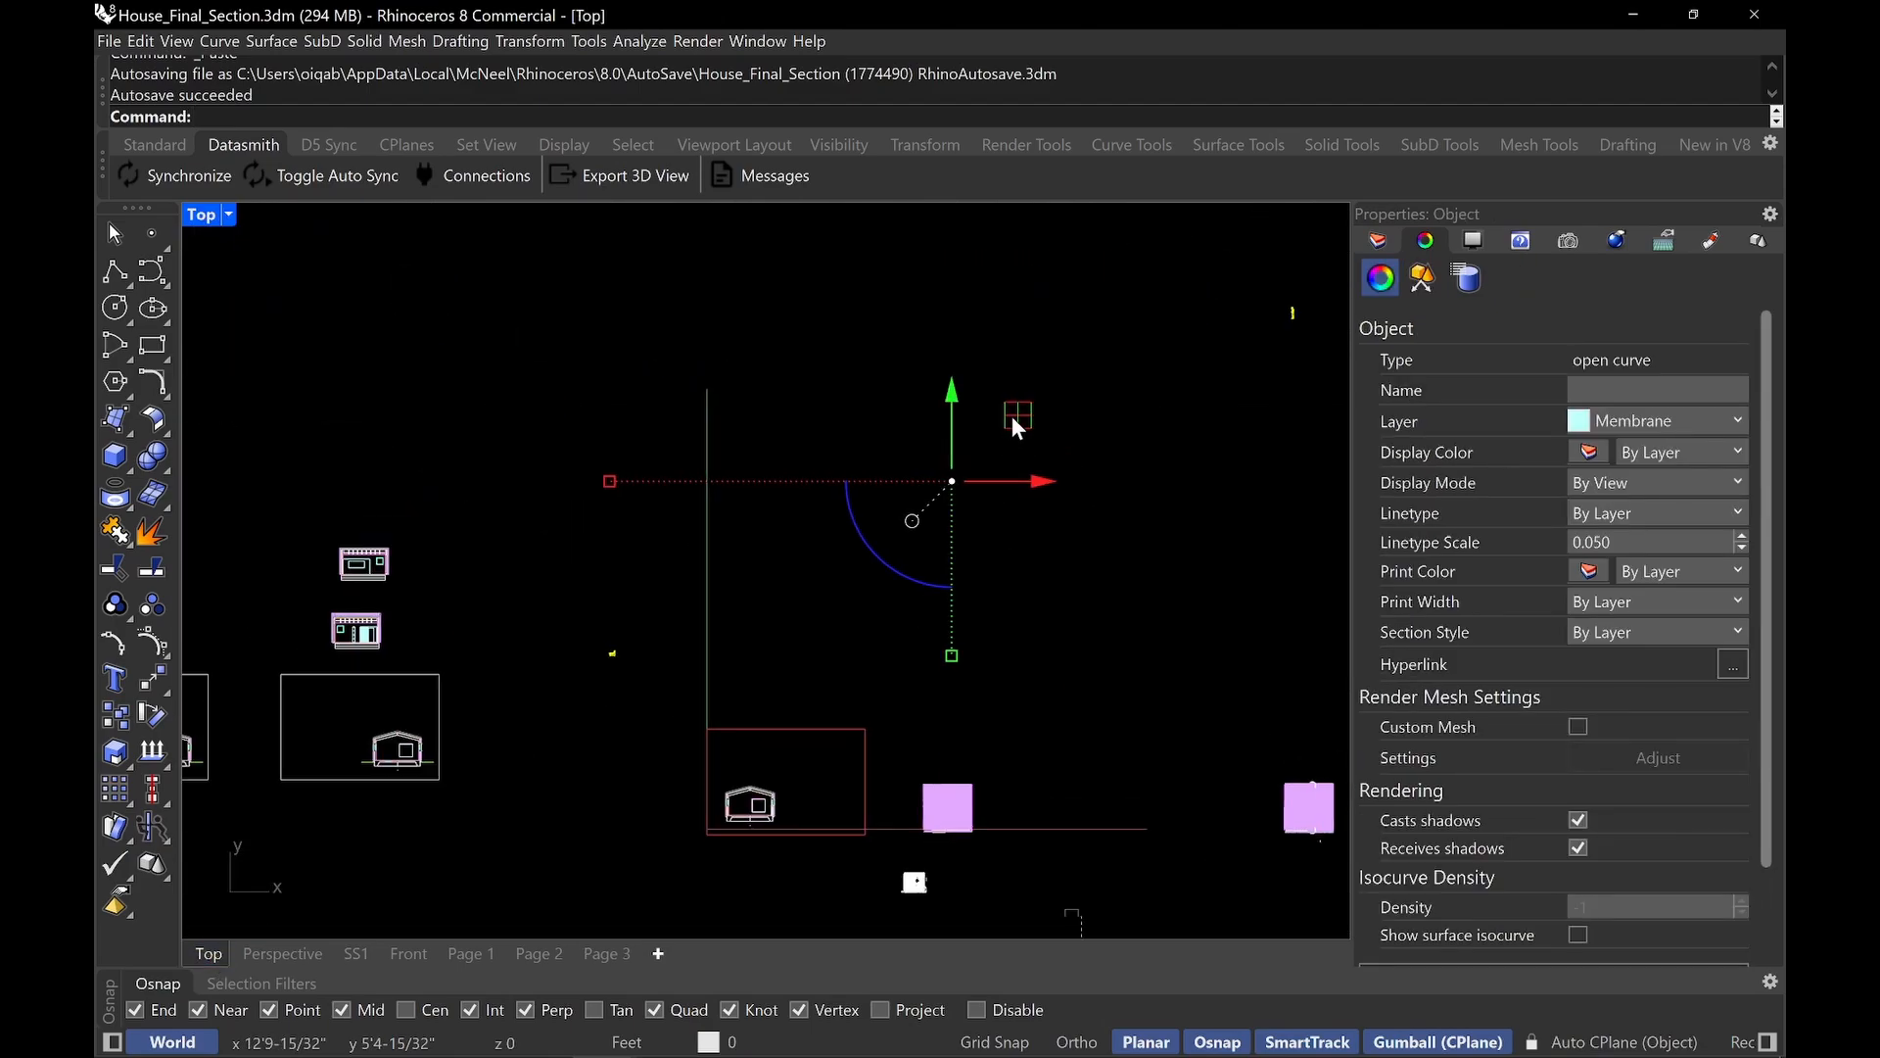
drag(1013, 419, 930, 533)
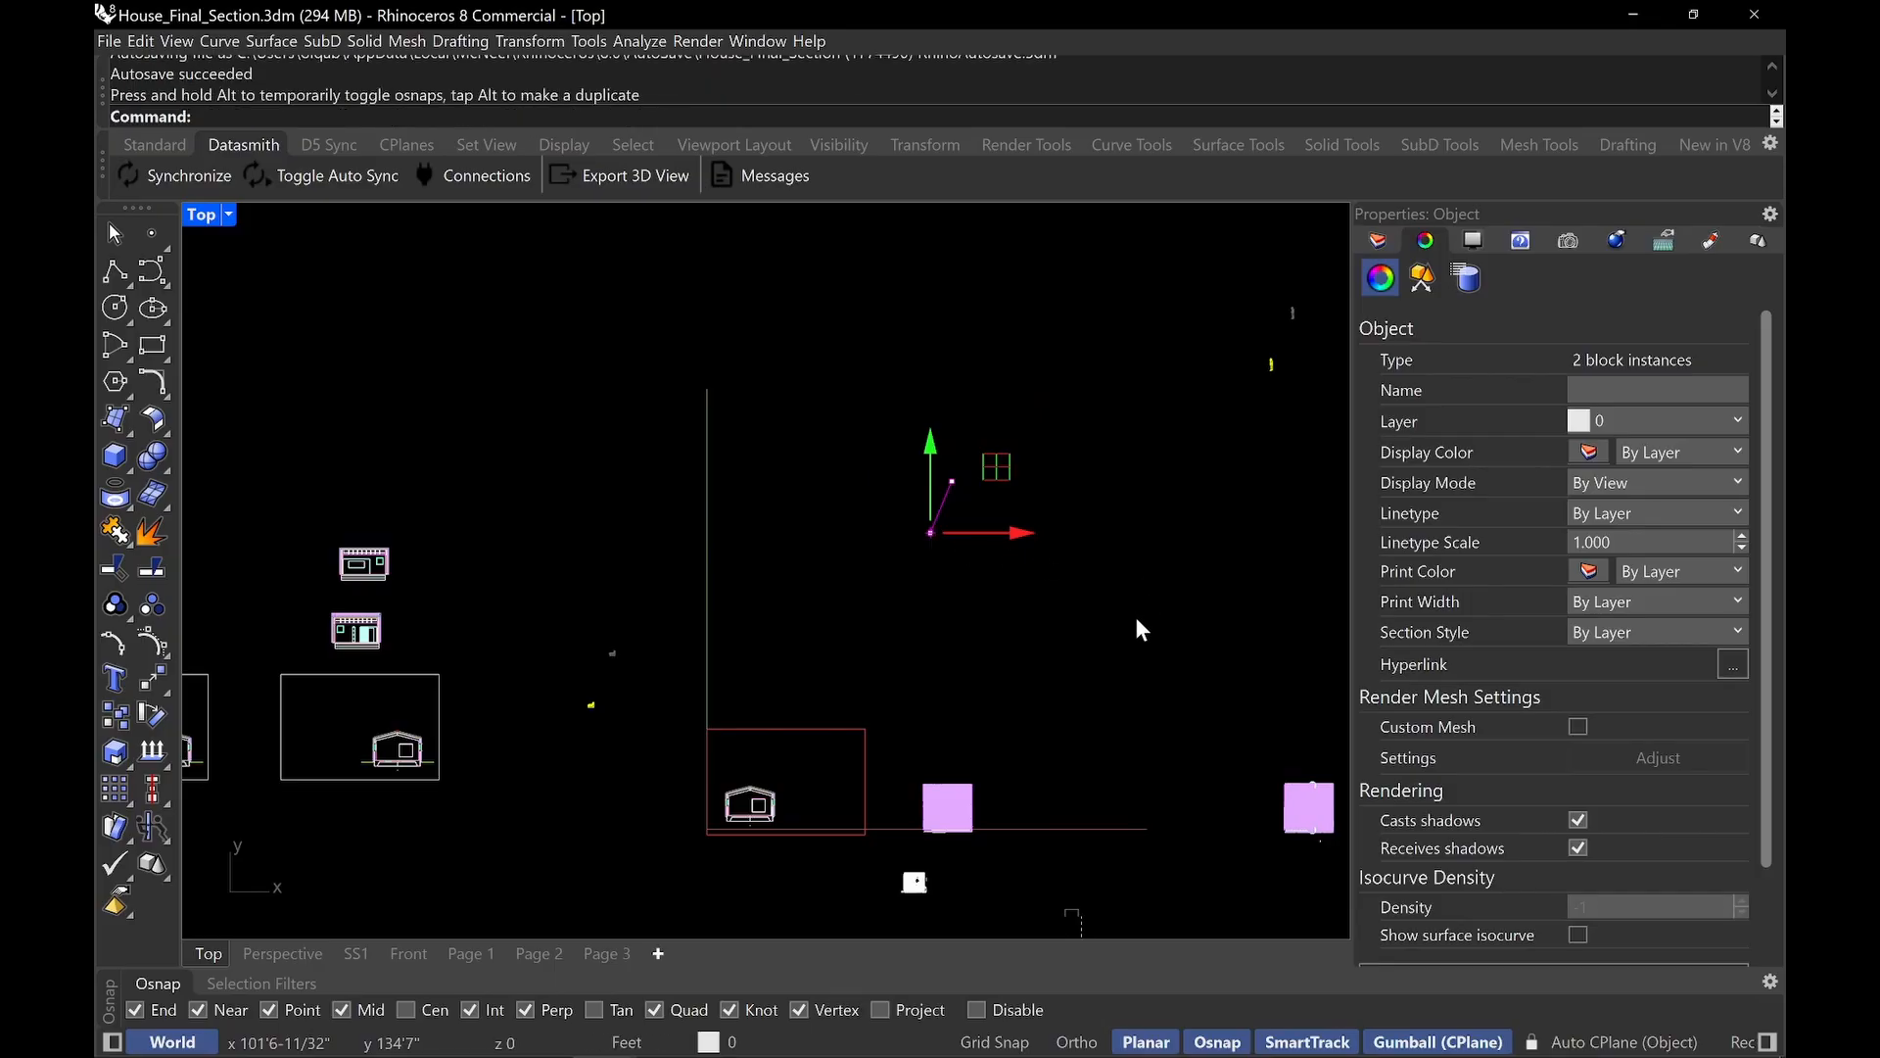
Move the person block and the armchair block separately into the framed area beside the house section.
click(1289, 332)
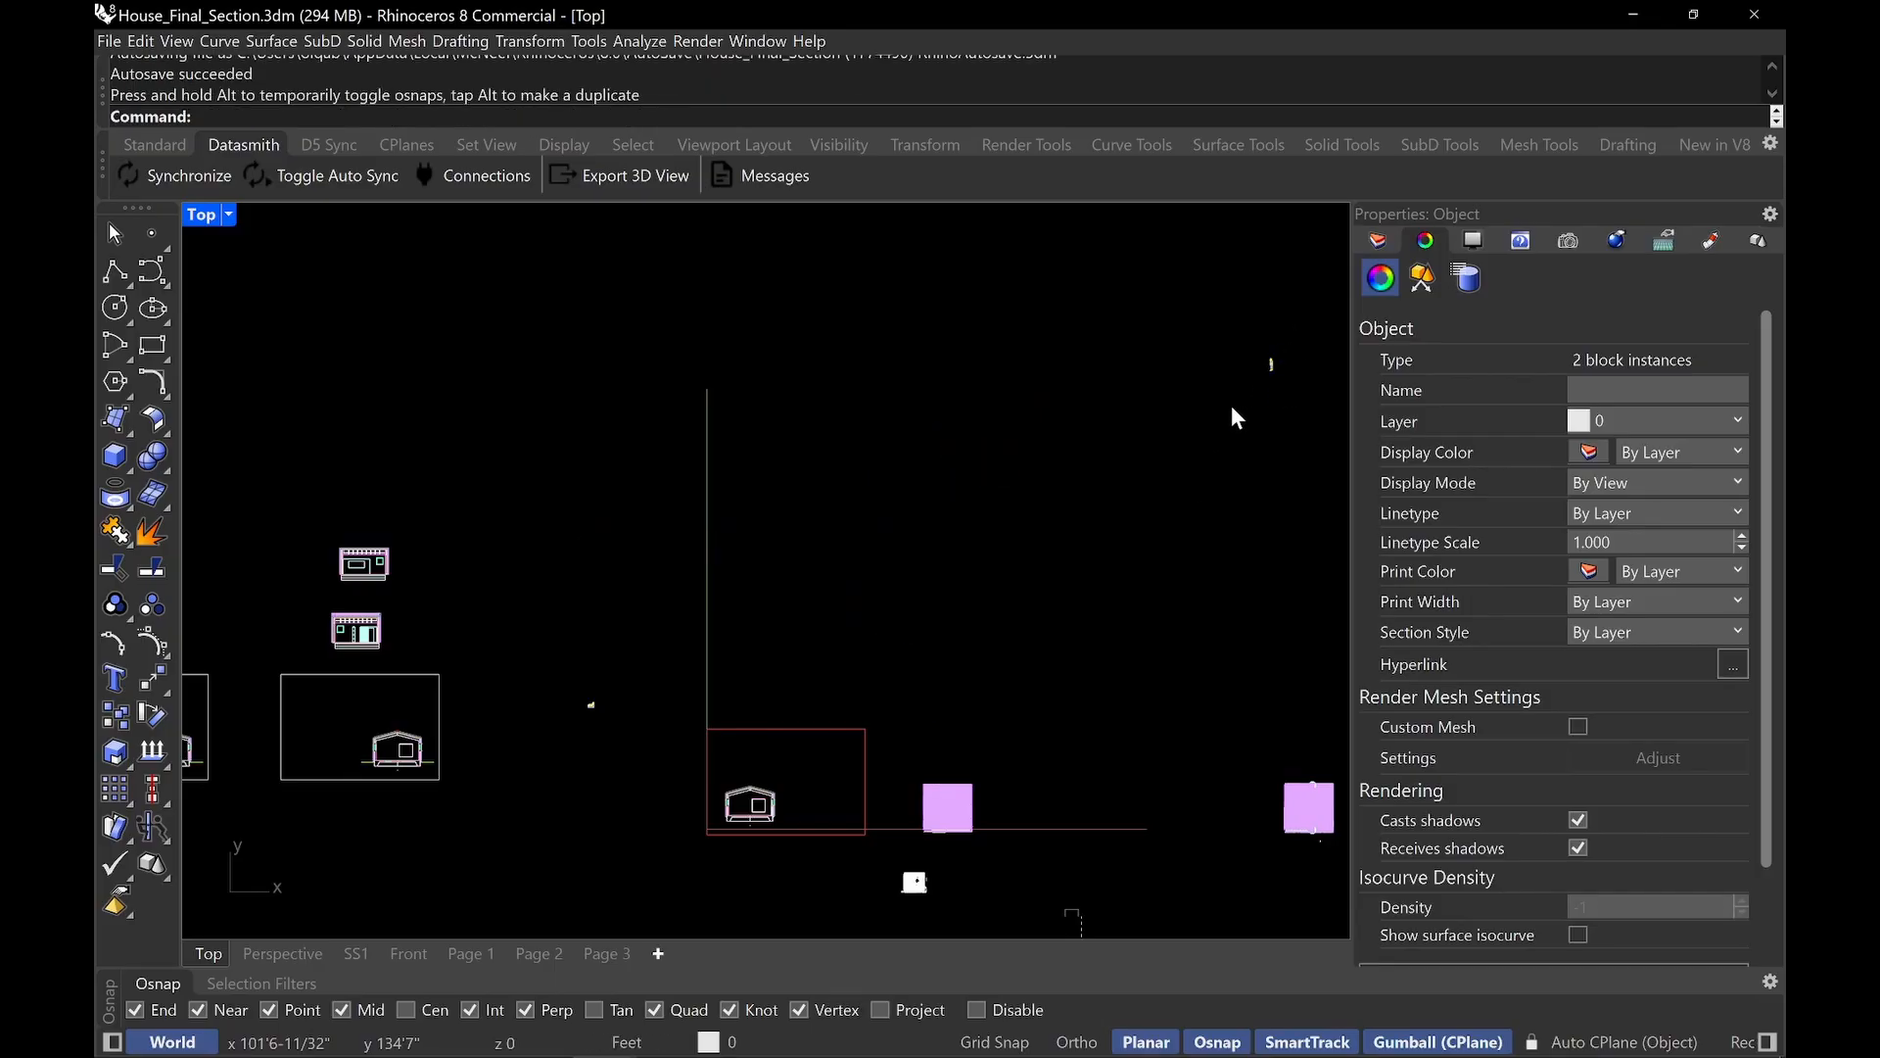
drag(1231, 404, 835, 793)
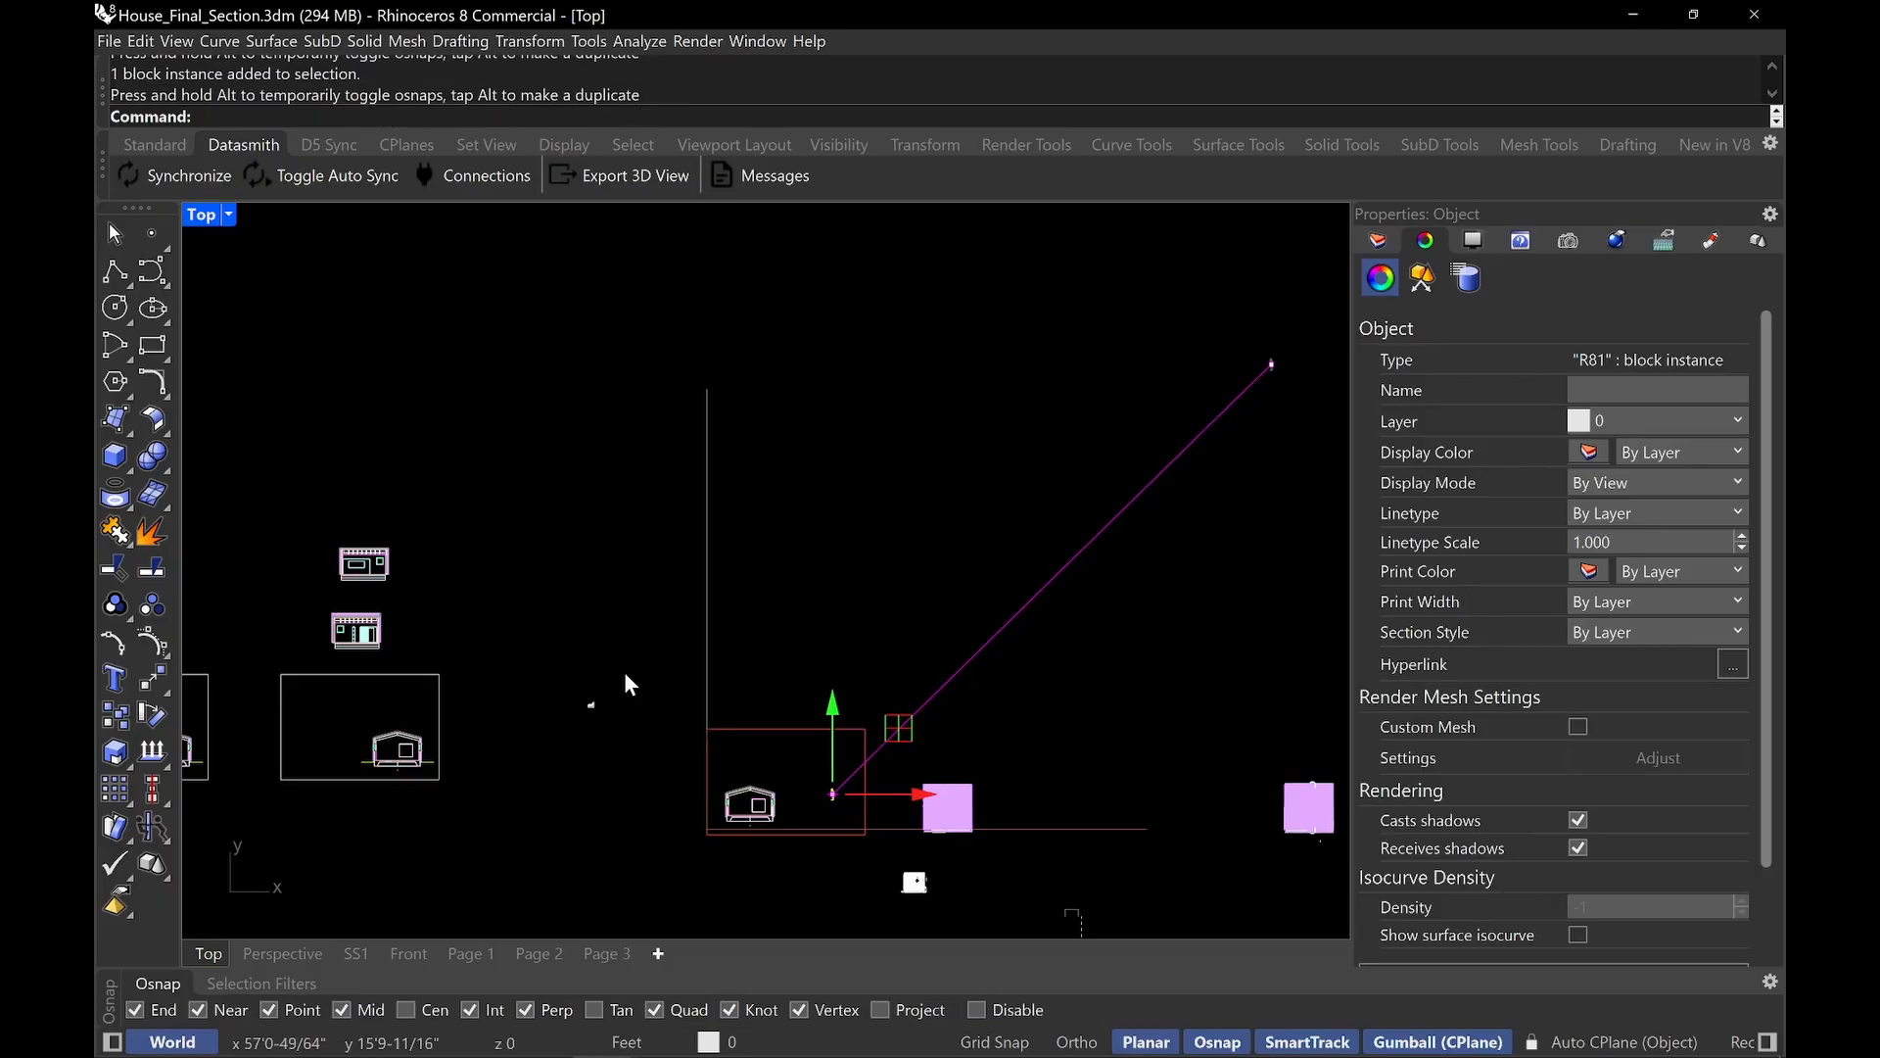
drag(625, 644, 801, 774)
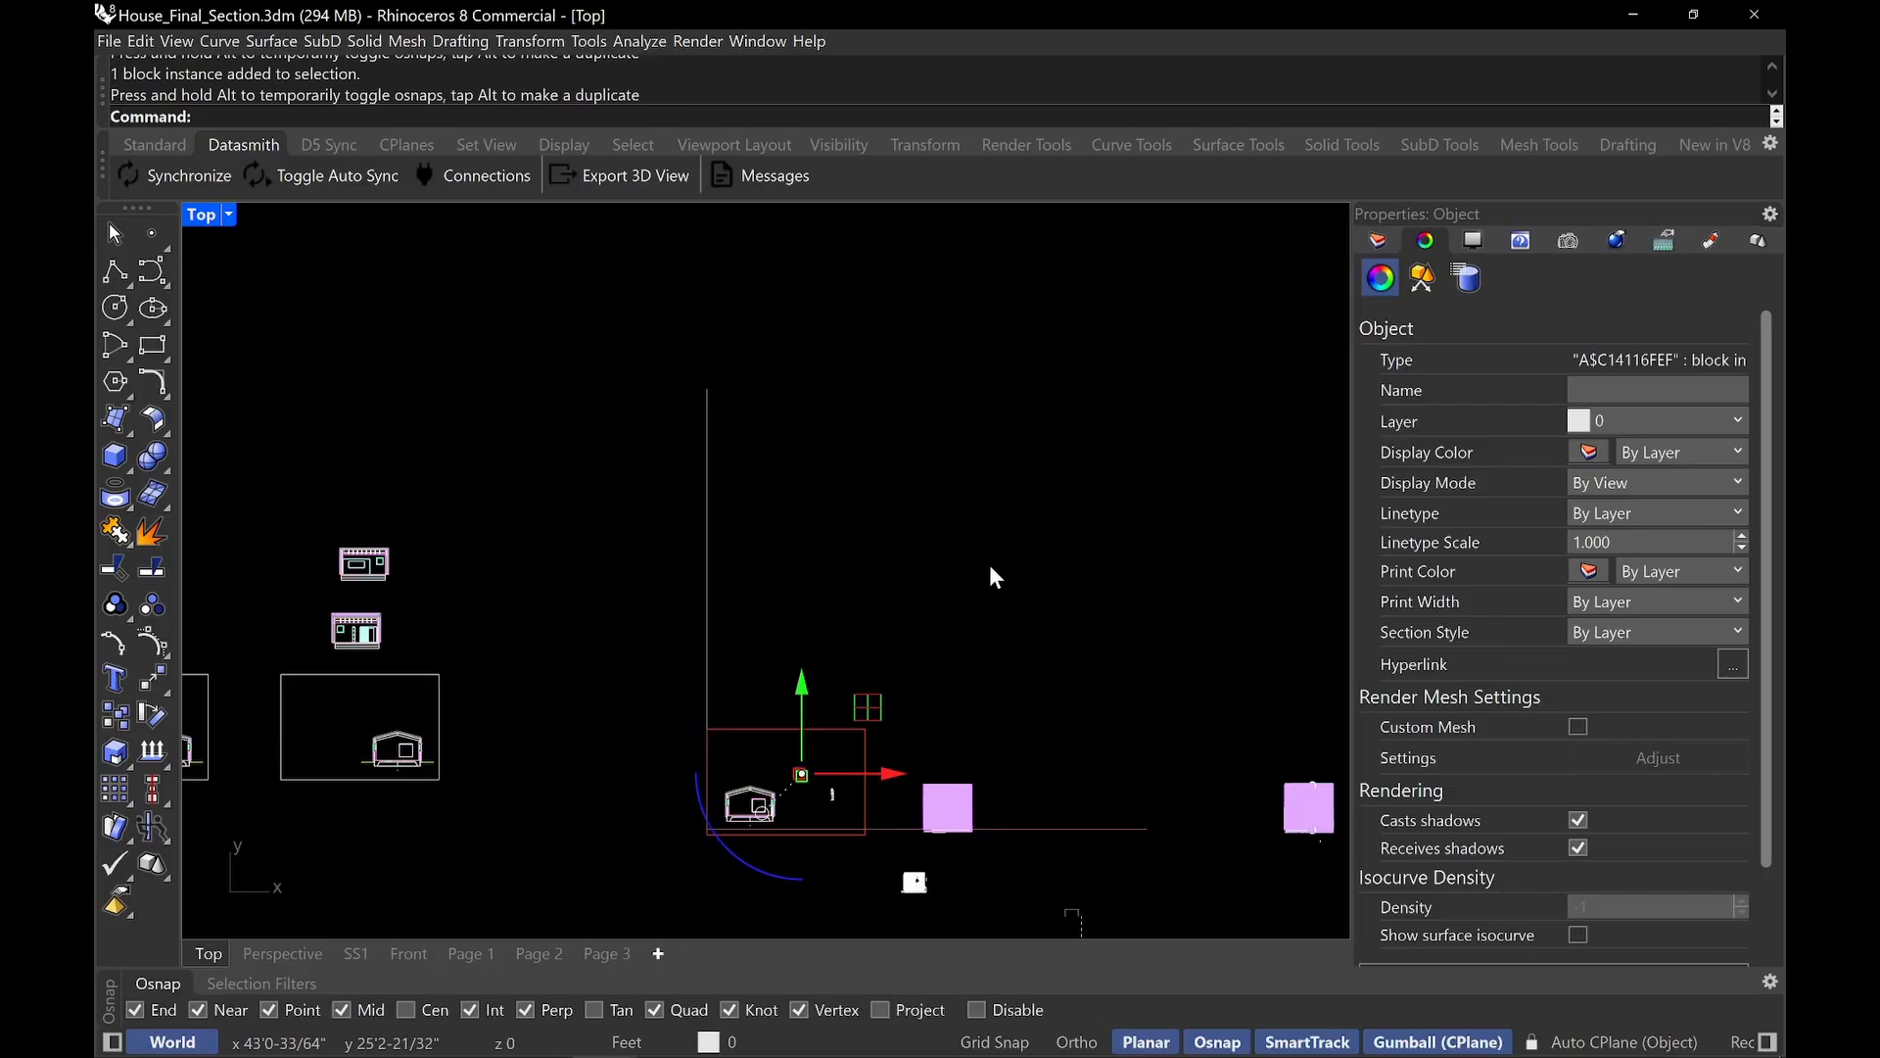
key(Escape)
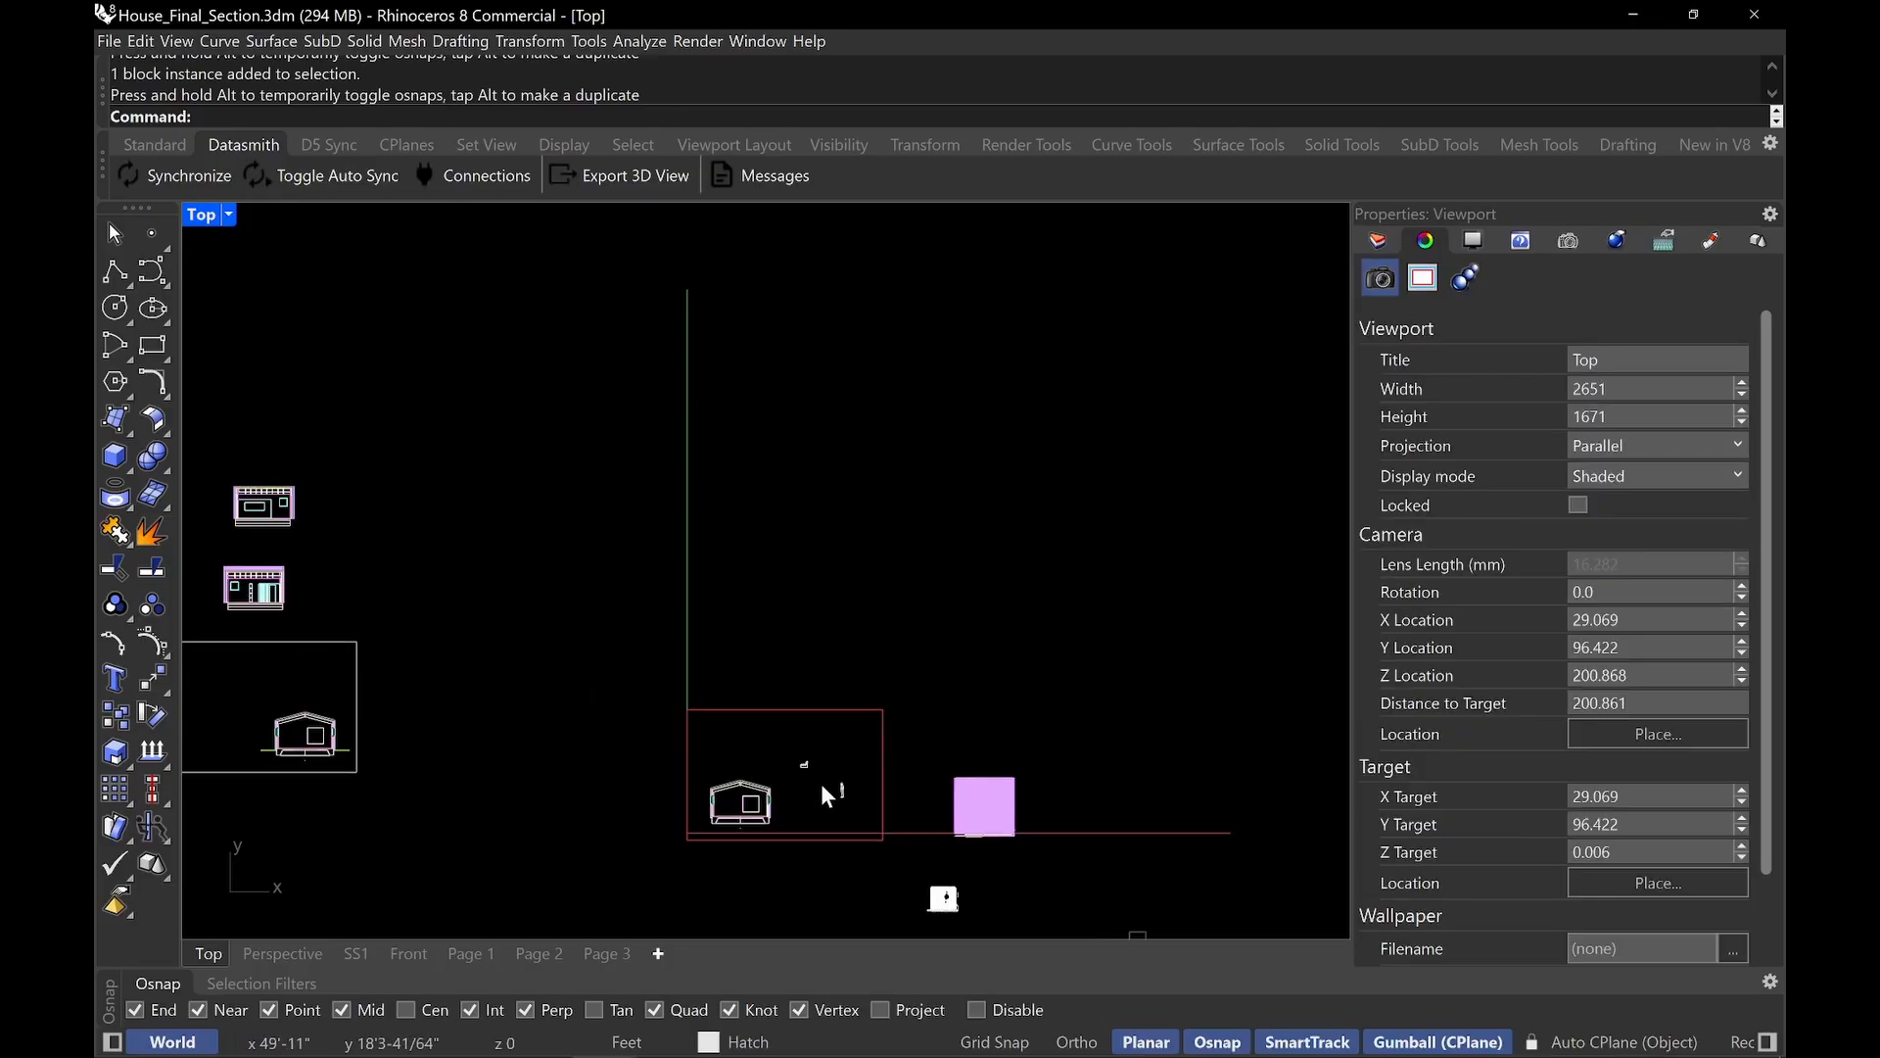
Move the armchair block inside the house section, just above the floor and left of the large window.
scroll(813, 784, up, 5)
scroll(805, 787, up, 2)
right_drag(864, 747, 1073, 513)
scroll(955, 585, up, 4)
drag(1104, 294, 956, 420)
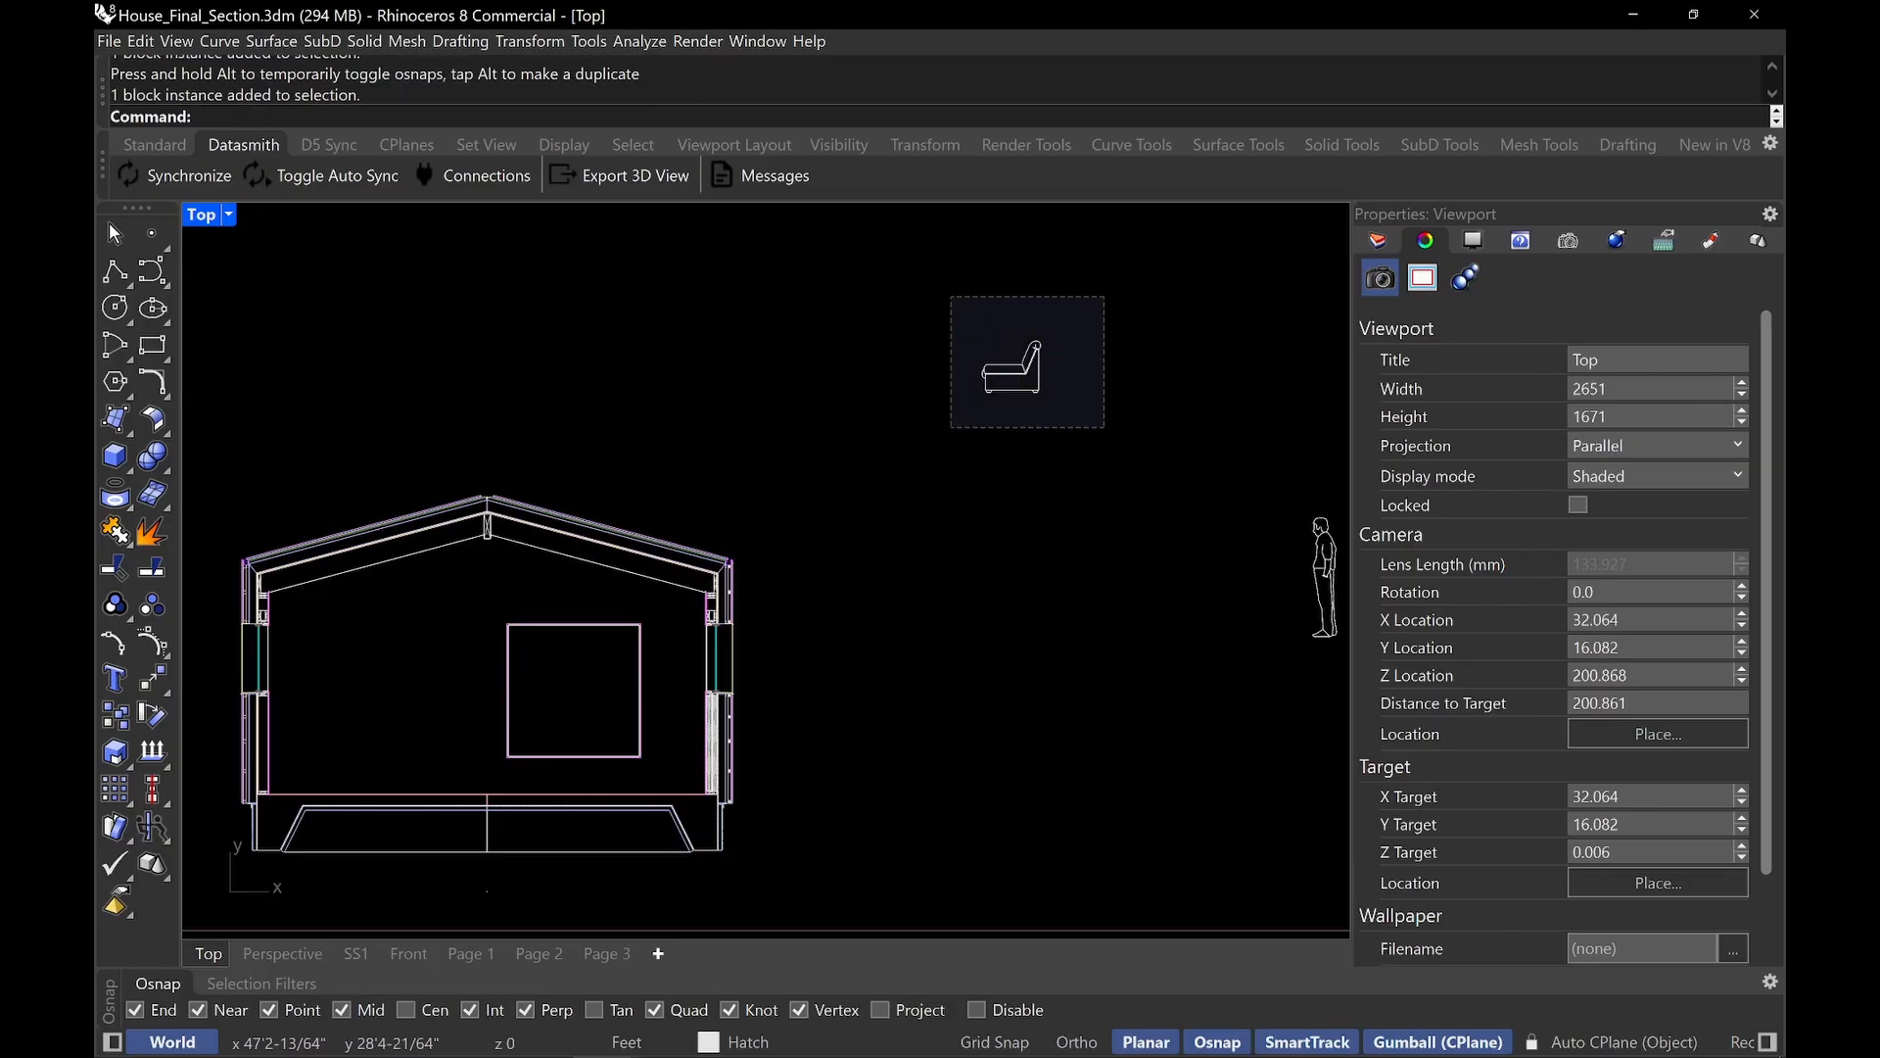
drag(1065, 307, 518, 698)
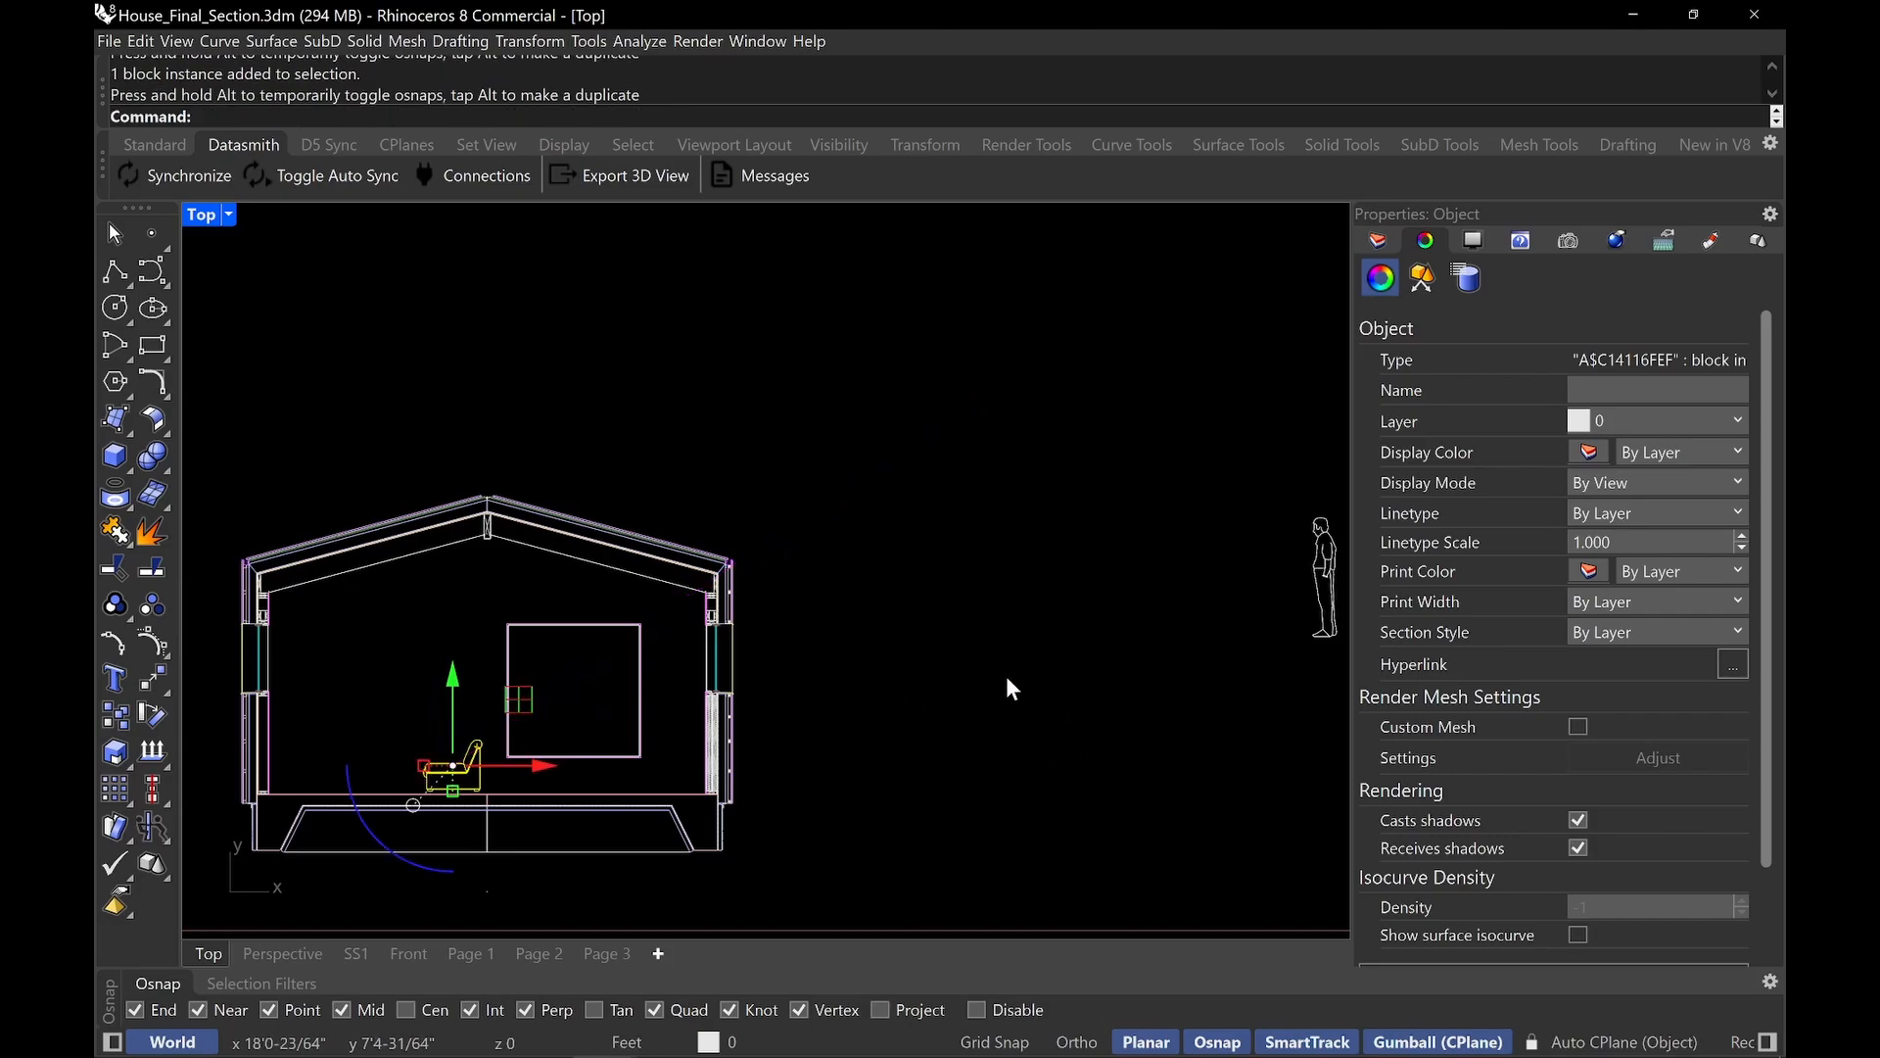
click(1044, 656)
Move the person block into the house section so the figure stands in front of the armchair.
drag(1283, 423, 1101, 666)
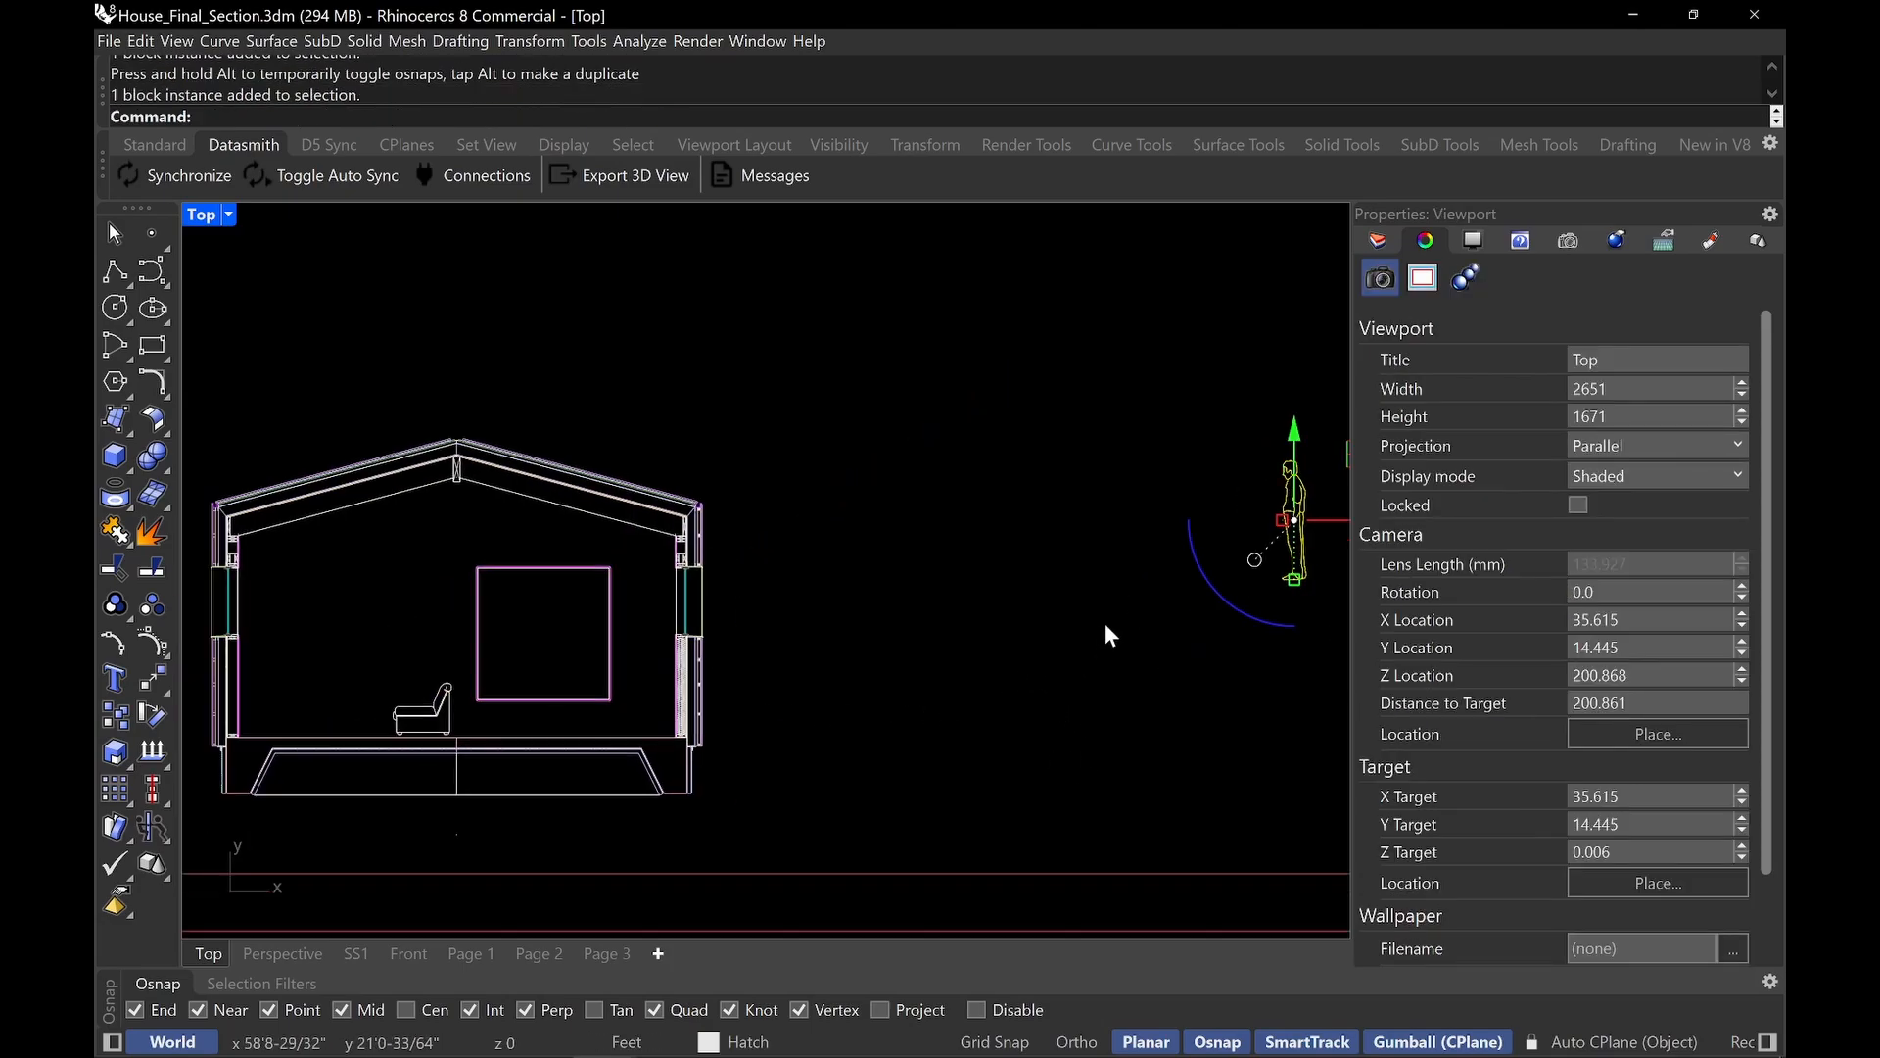
drag(1205, 522, 329, 676)
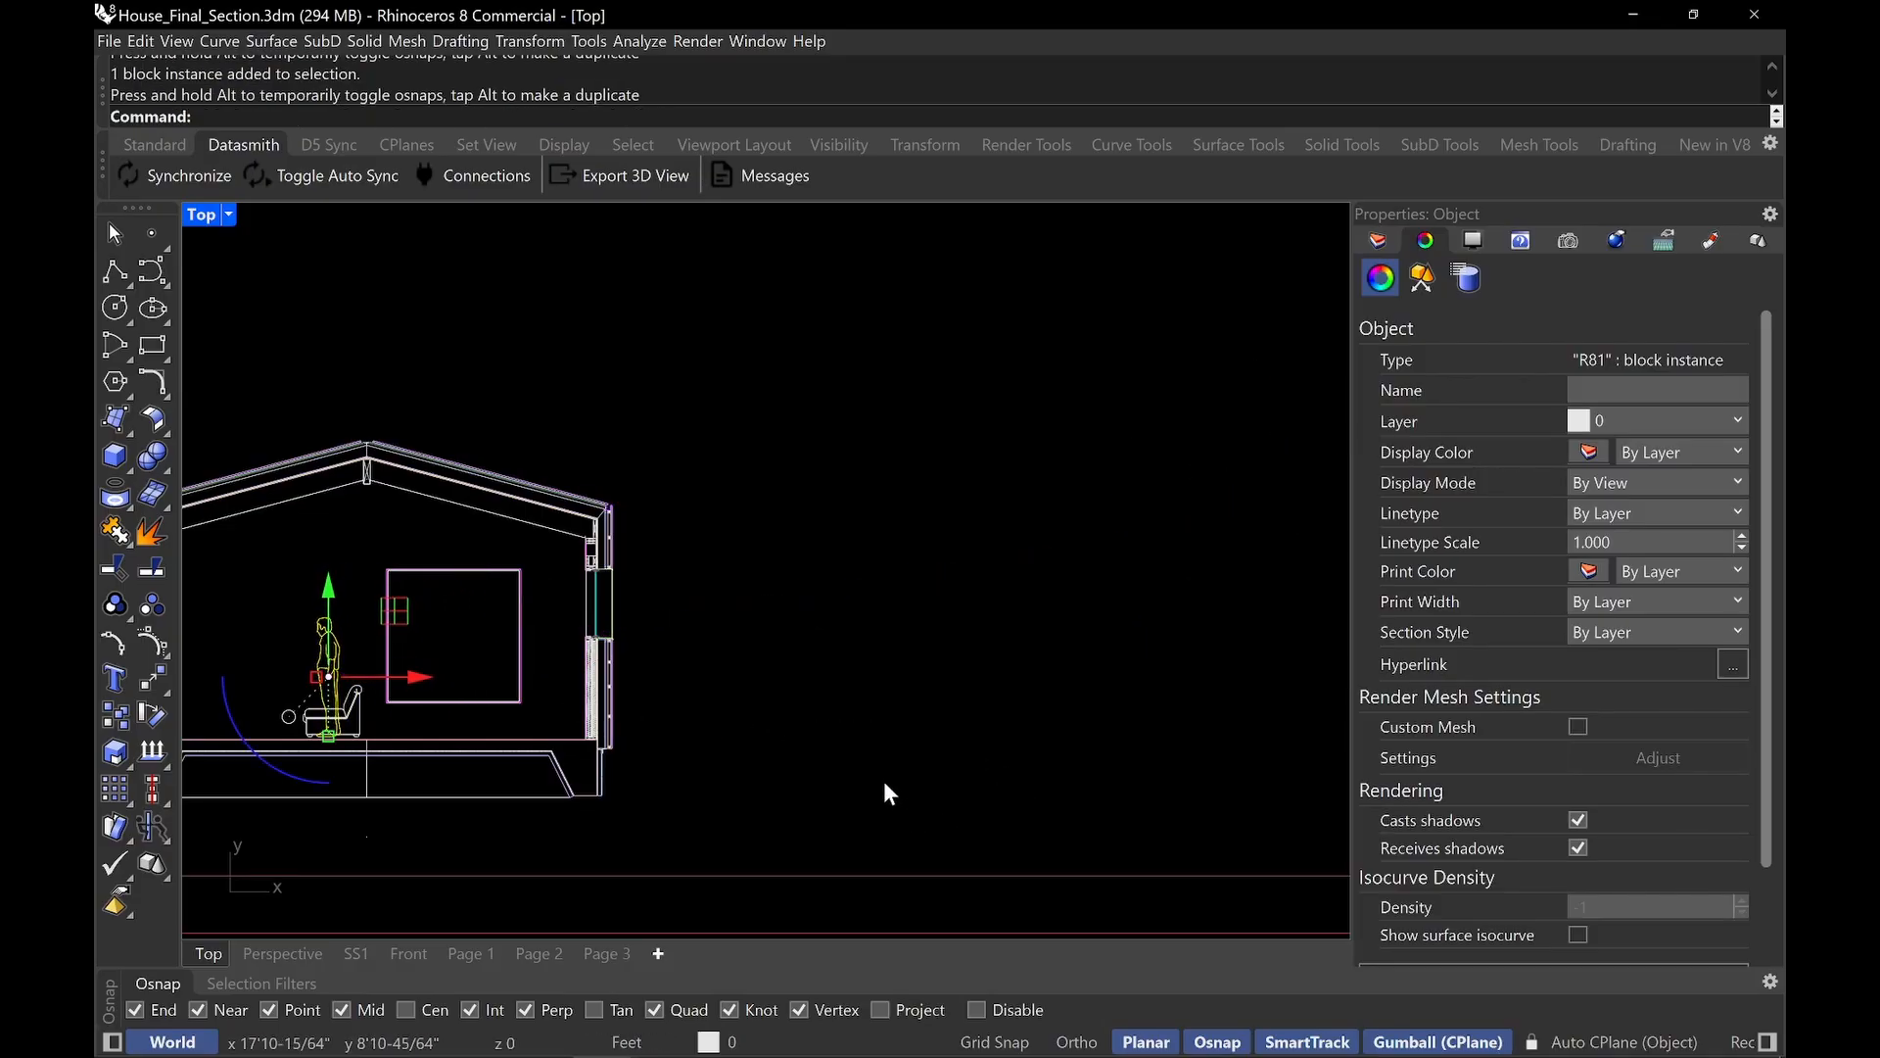
scroll(983, 741, up, 3)
key(Escape)
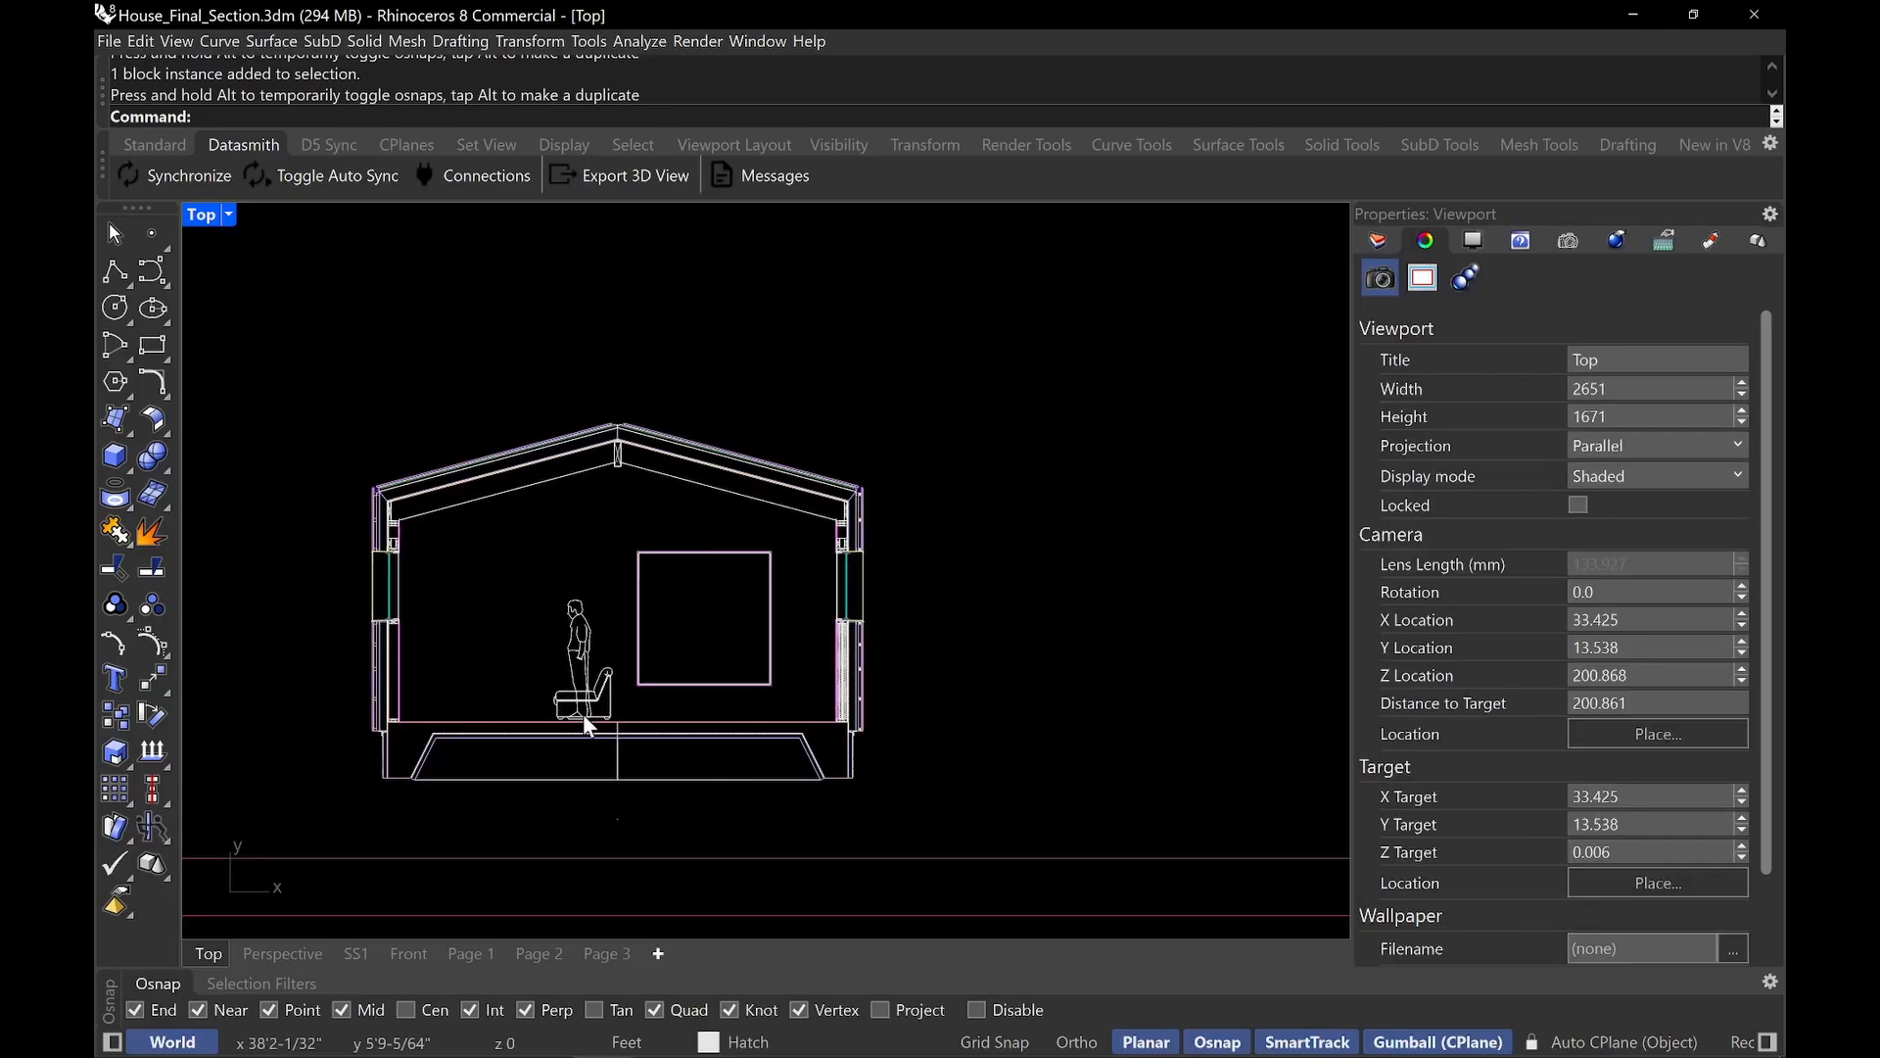
Lower the person and armchair blocks together so their bases rest on the section's floor line.
scroll(584, 713, up, 5)
scroll(662, 694, up, 6)
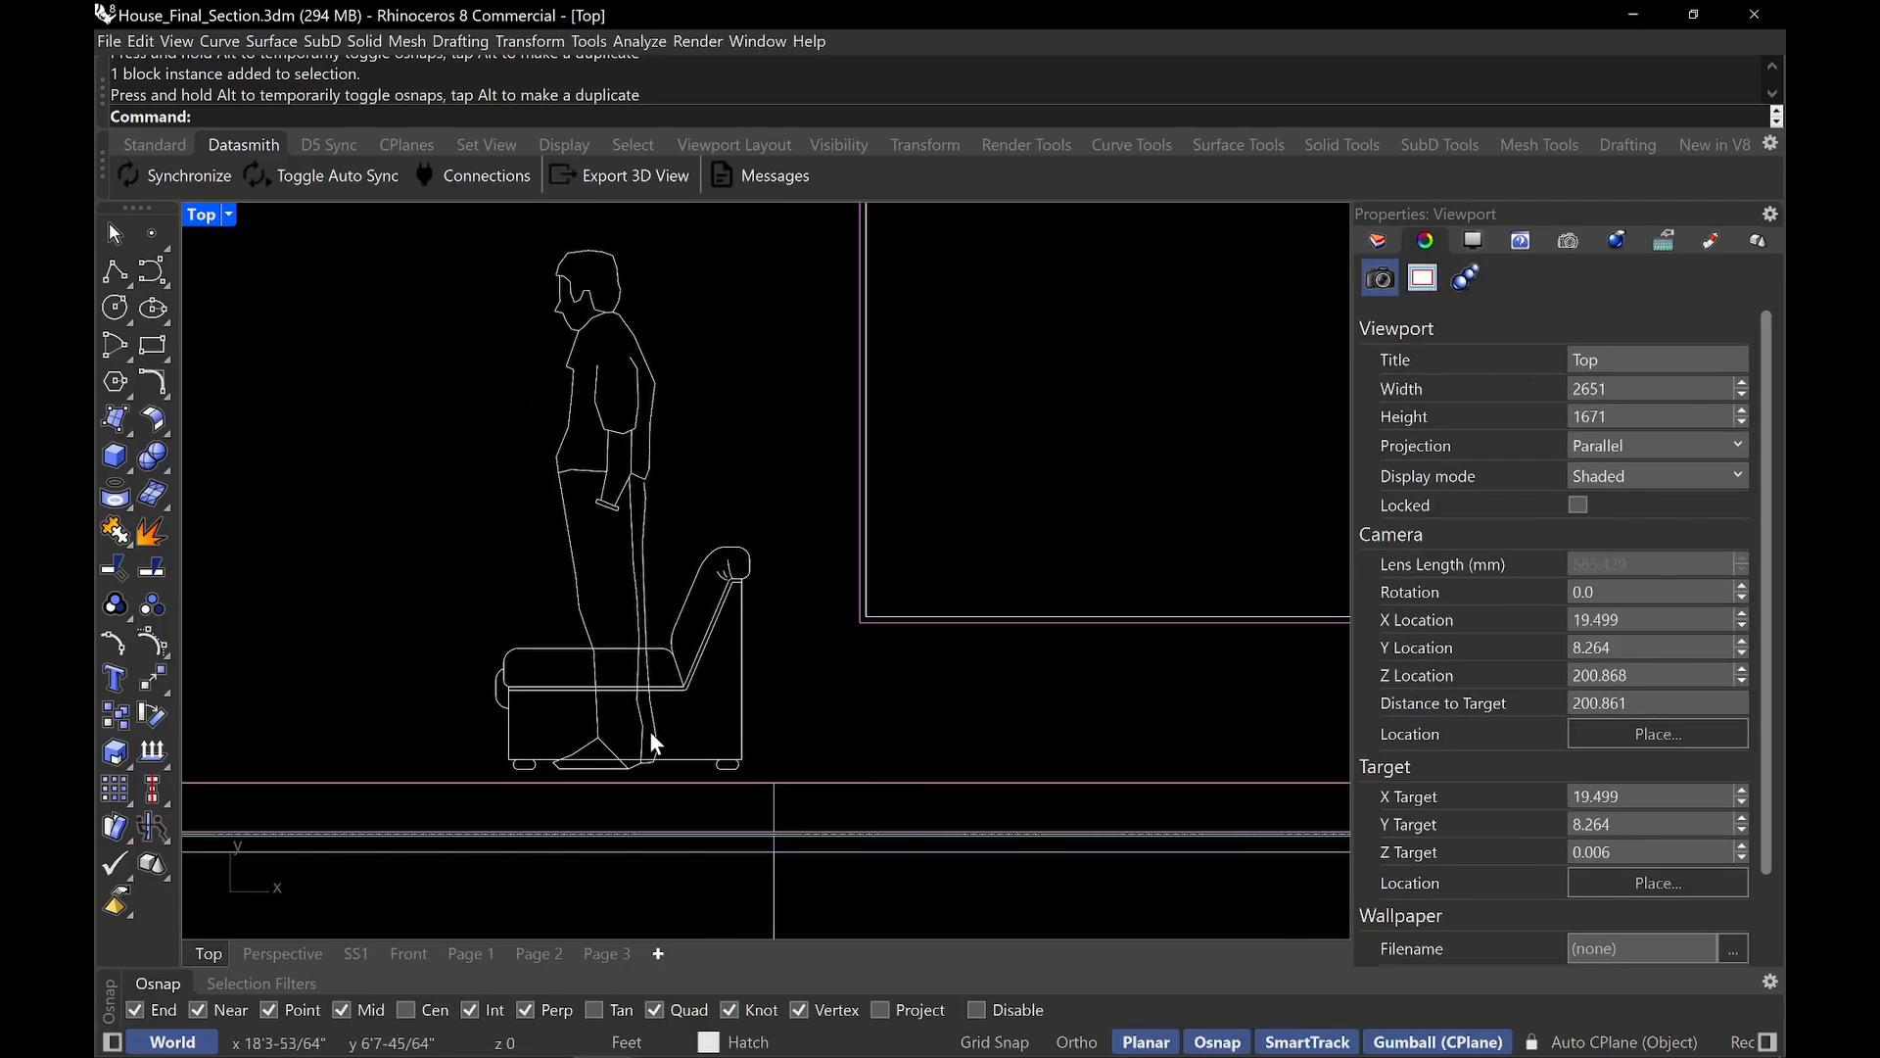
drag(946, 626, 547, 756)
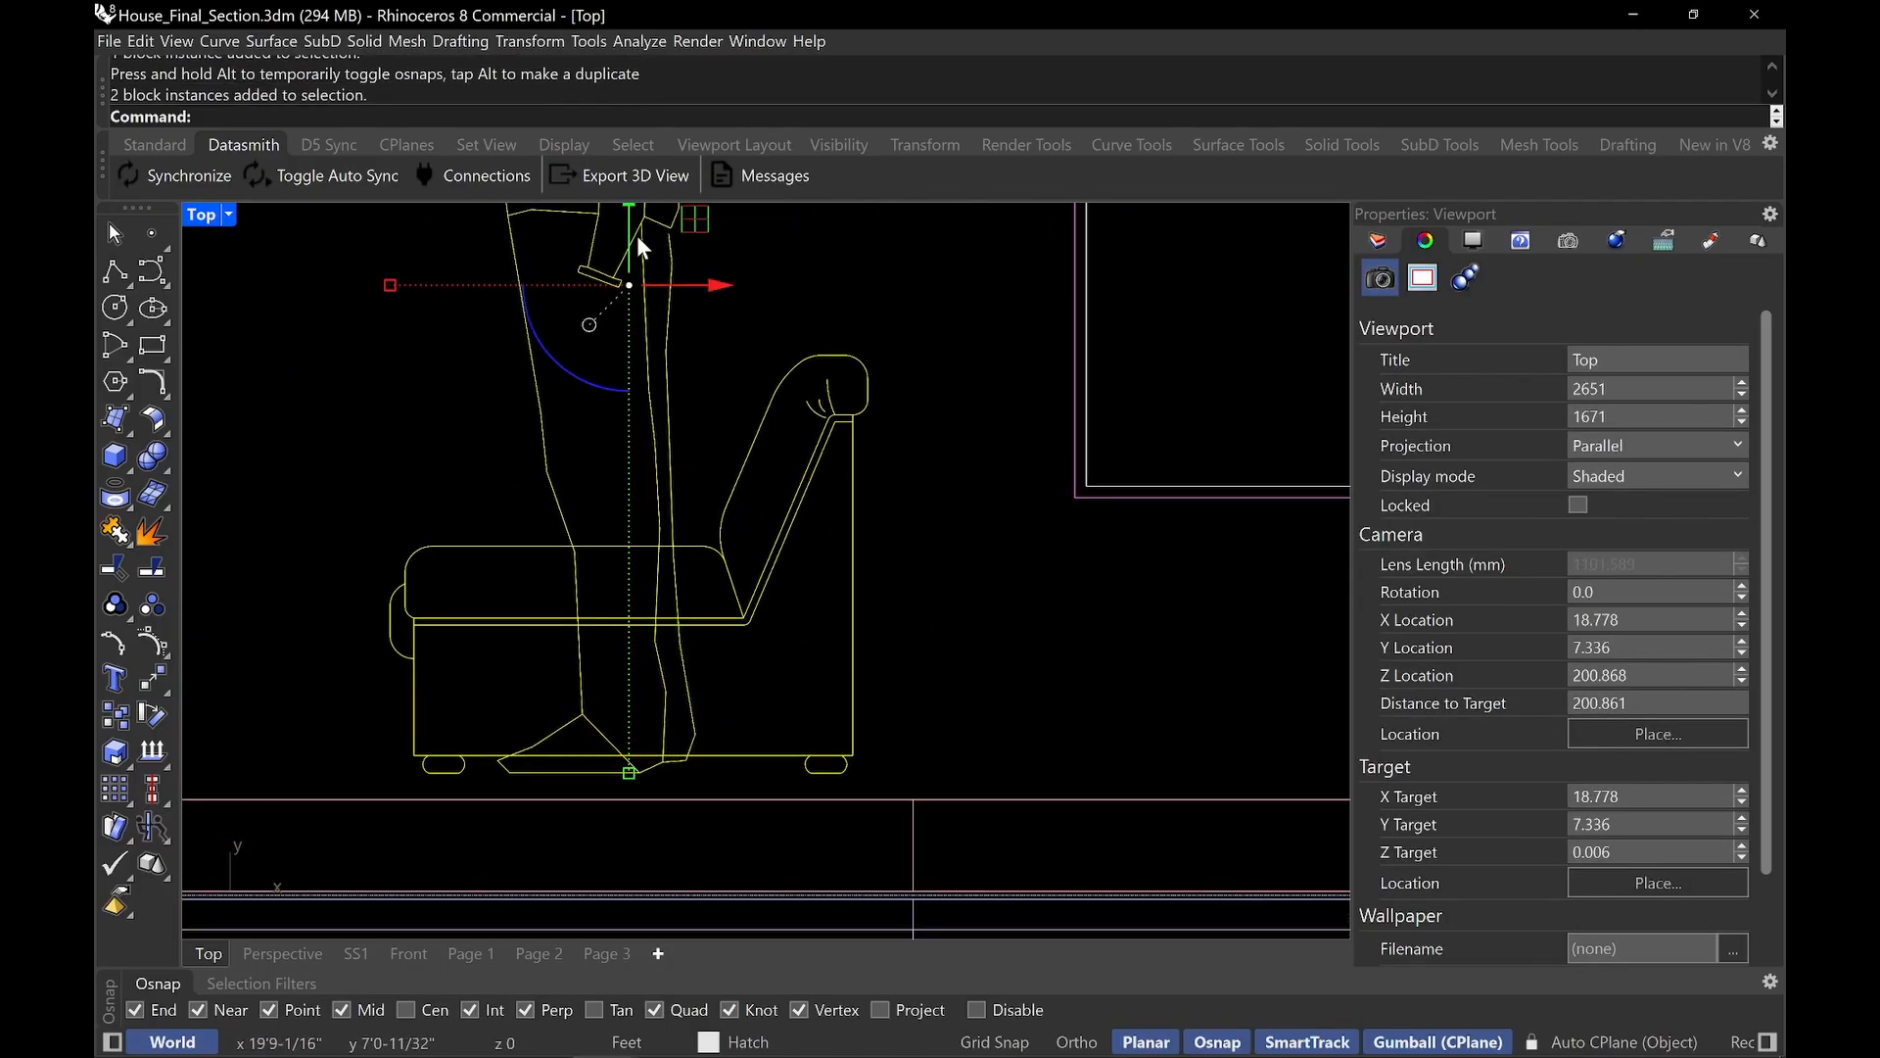
drag(629, 284, 697, 308)
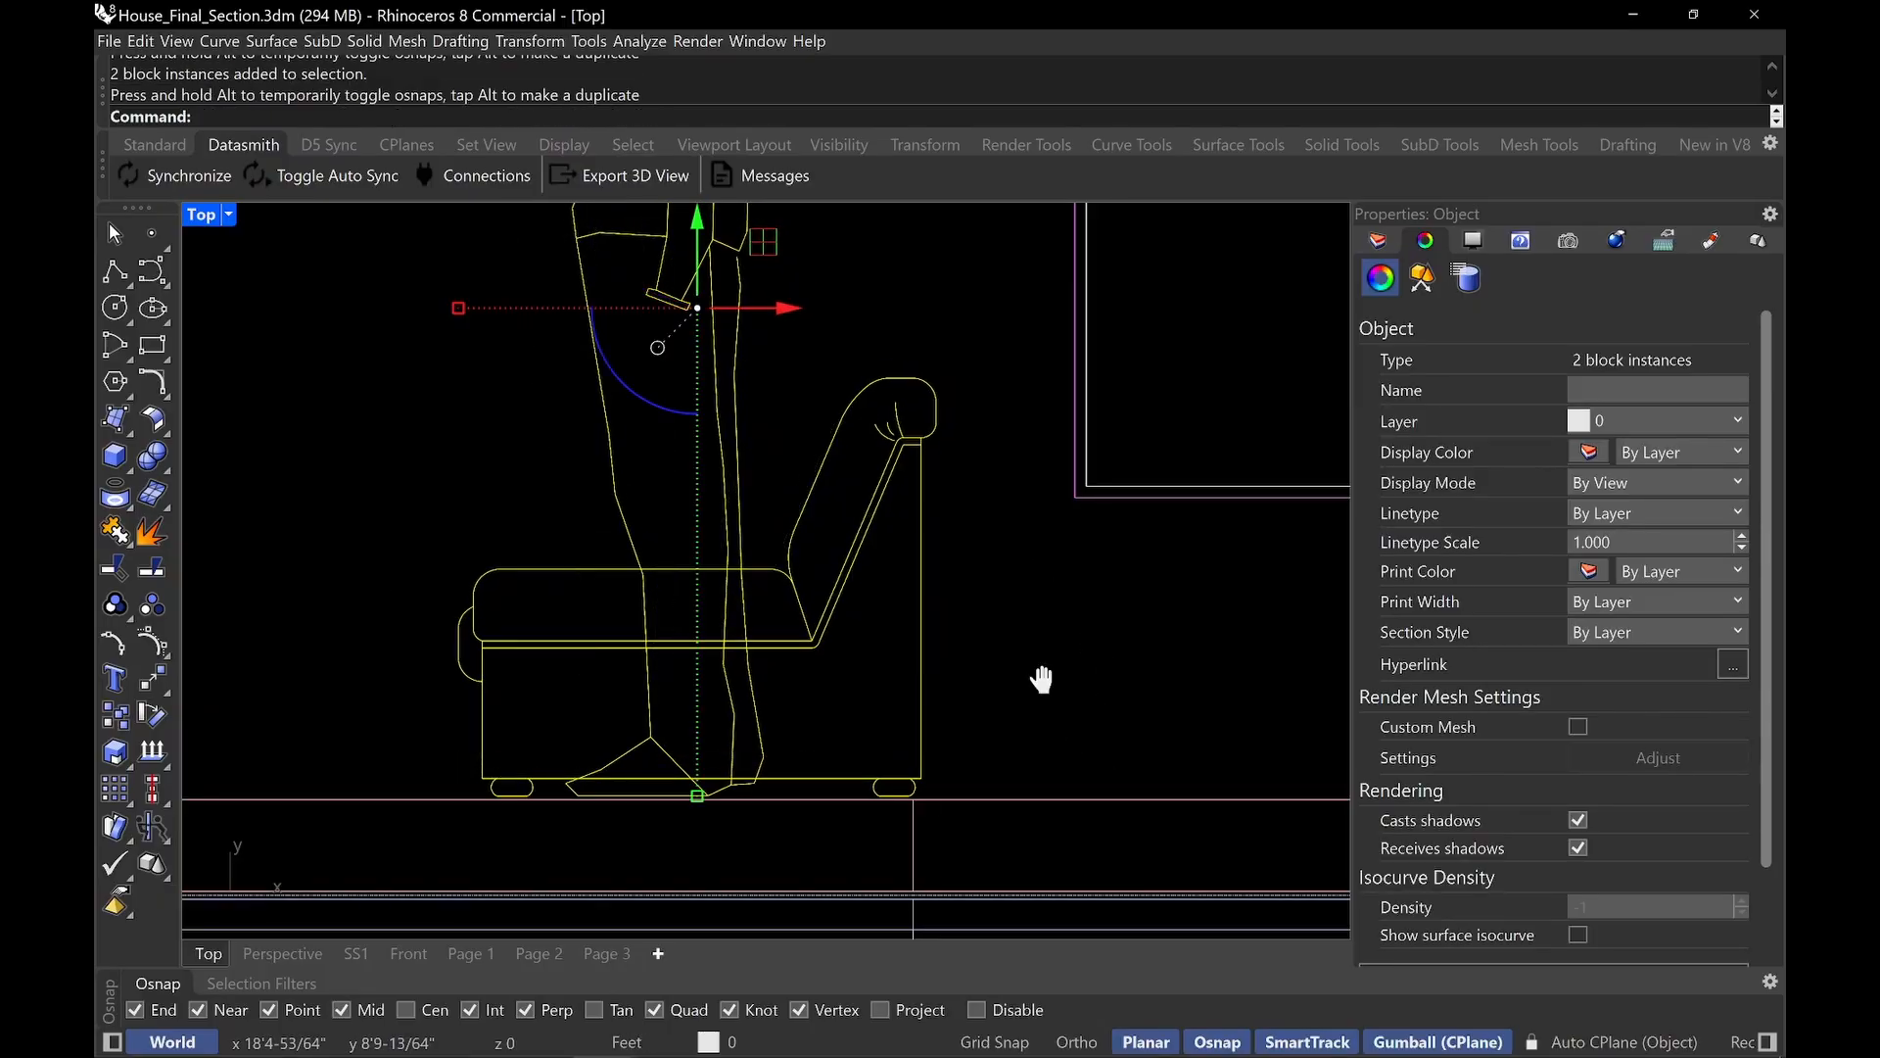
key(Escape)
Break the armchair block into separate curves with ExplodeBlock.
right_drag(1041, 679, 1015, 664)
text(Explode)
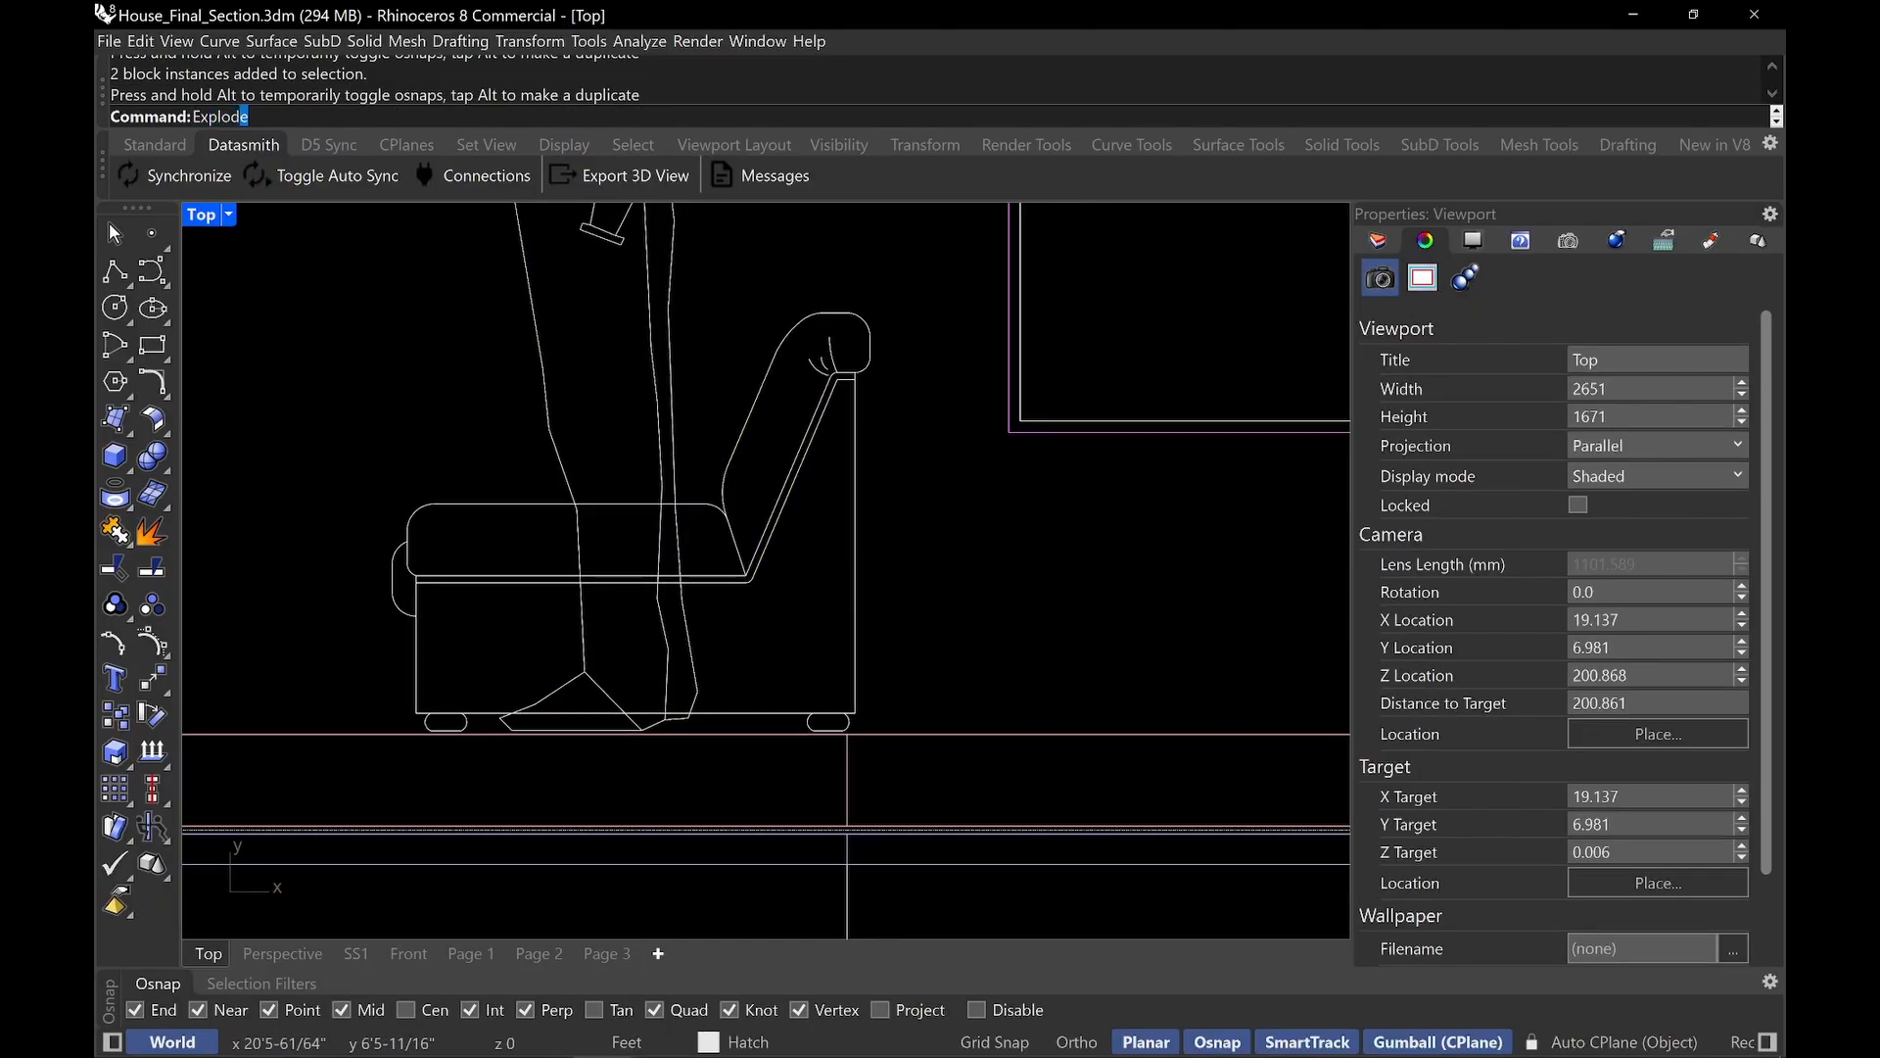
key(Down)
key(Return)
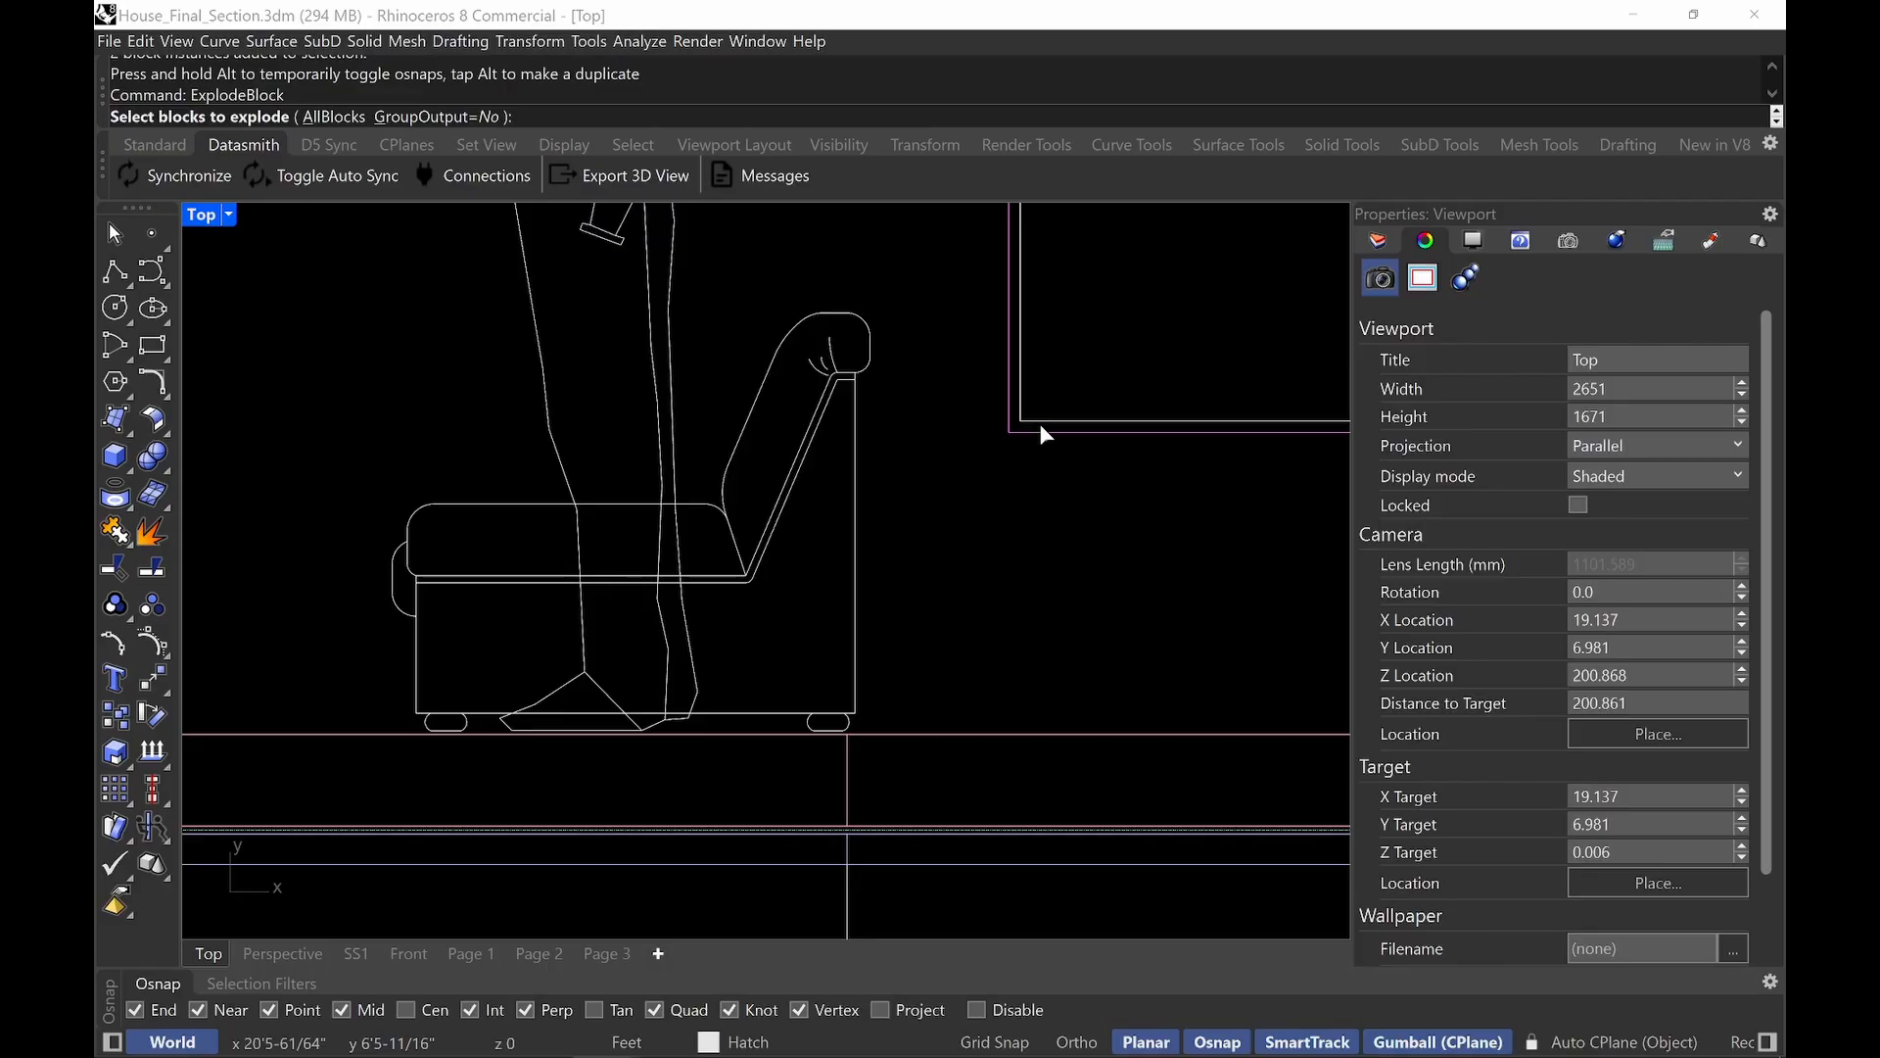
click(818, 431)
key(Return)
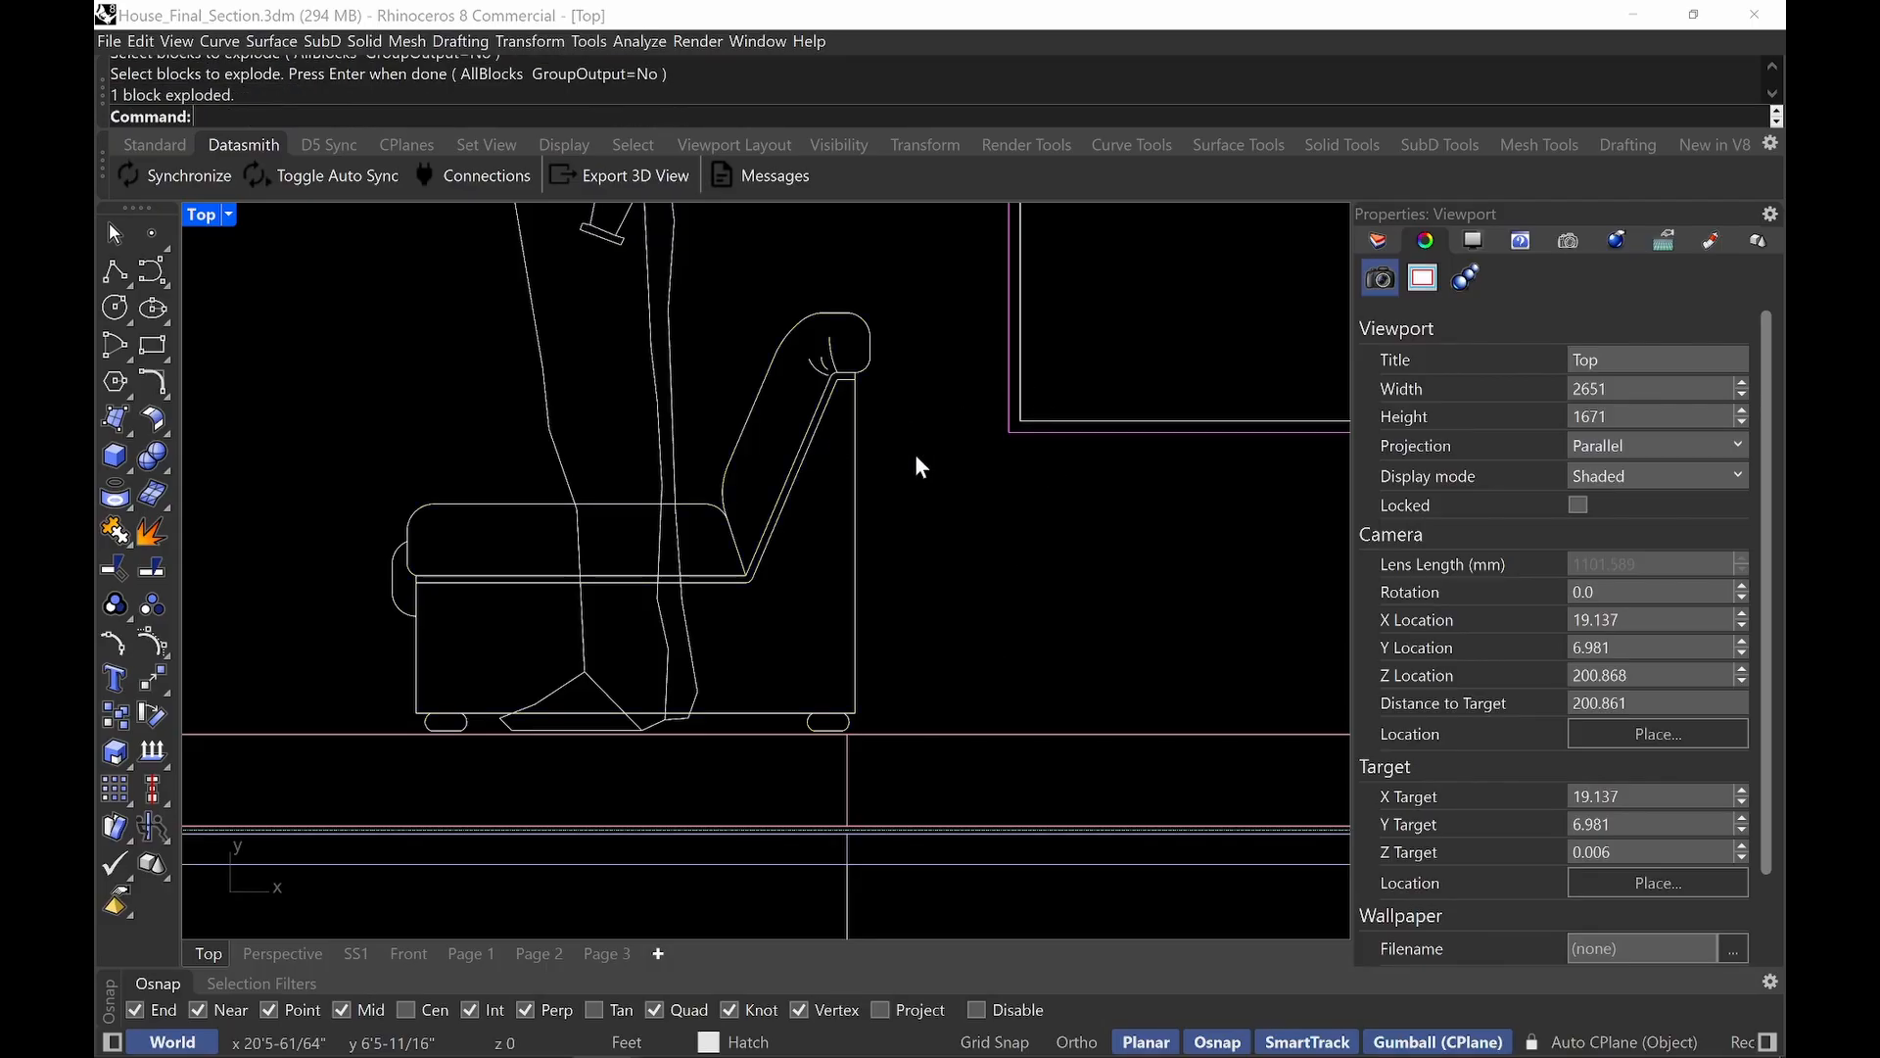
Trim away the armchair's seat and rail lines inside the person's front leg, using the person outline as the cutting object.
text(Trim)
key(Return)
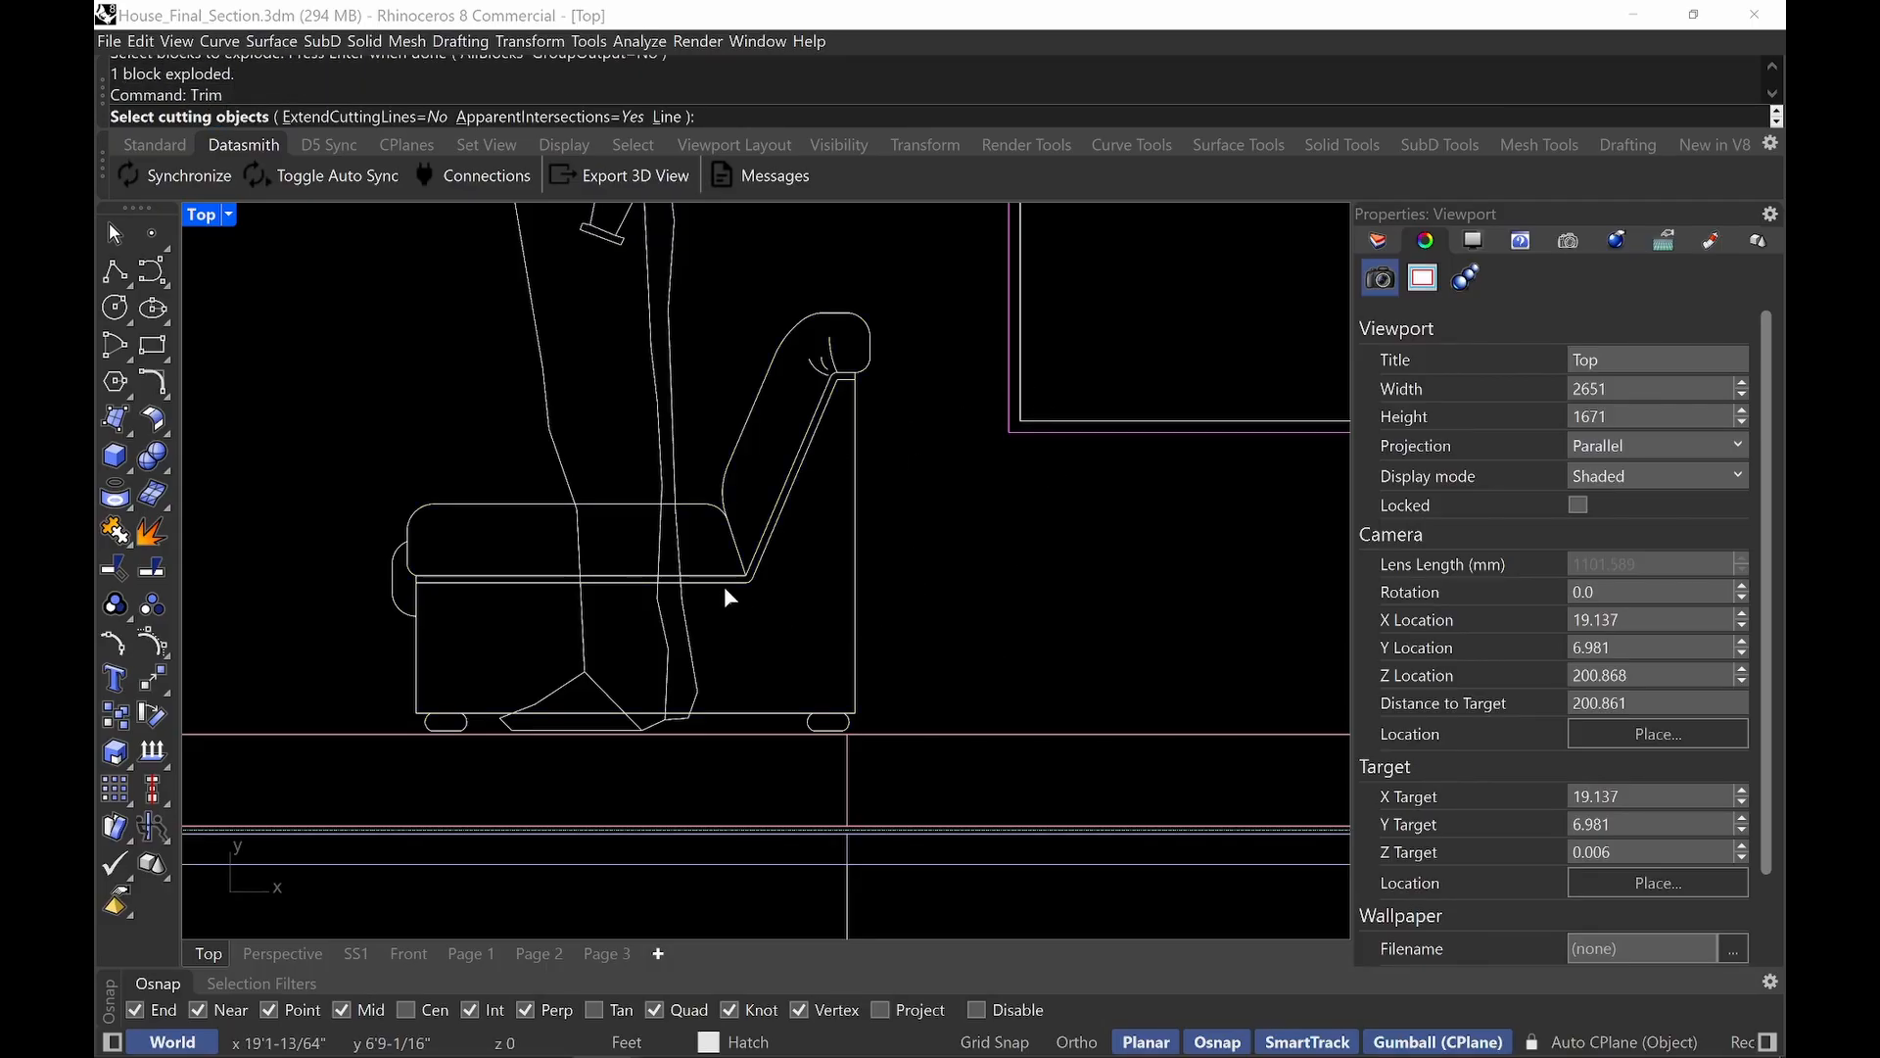
drag(919, 386, 955, 533)
drag(625, 338, 625, 339)
key(Return)
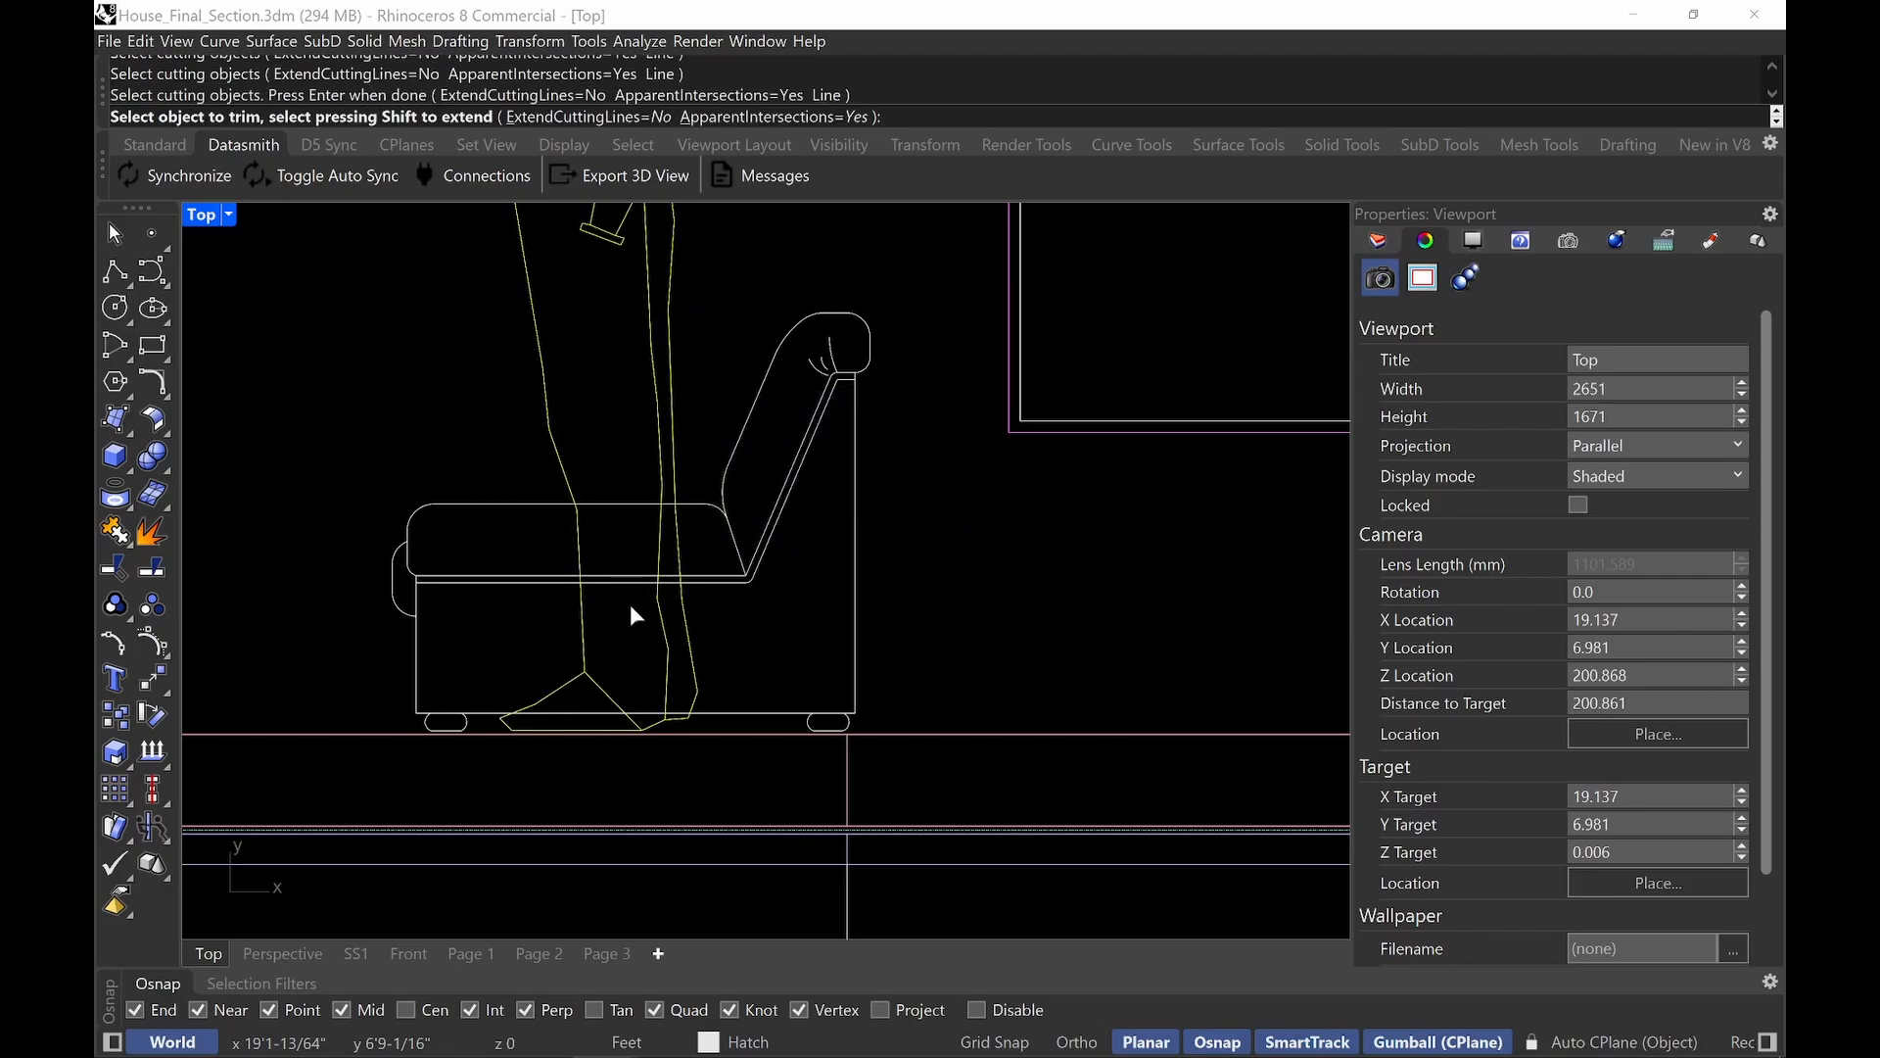
click(607, 566)
scroll(632, 548, up, 1)
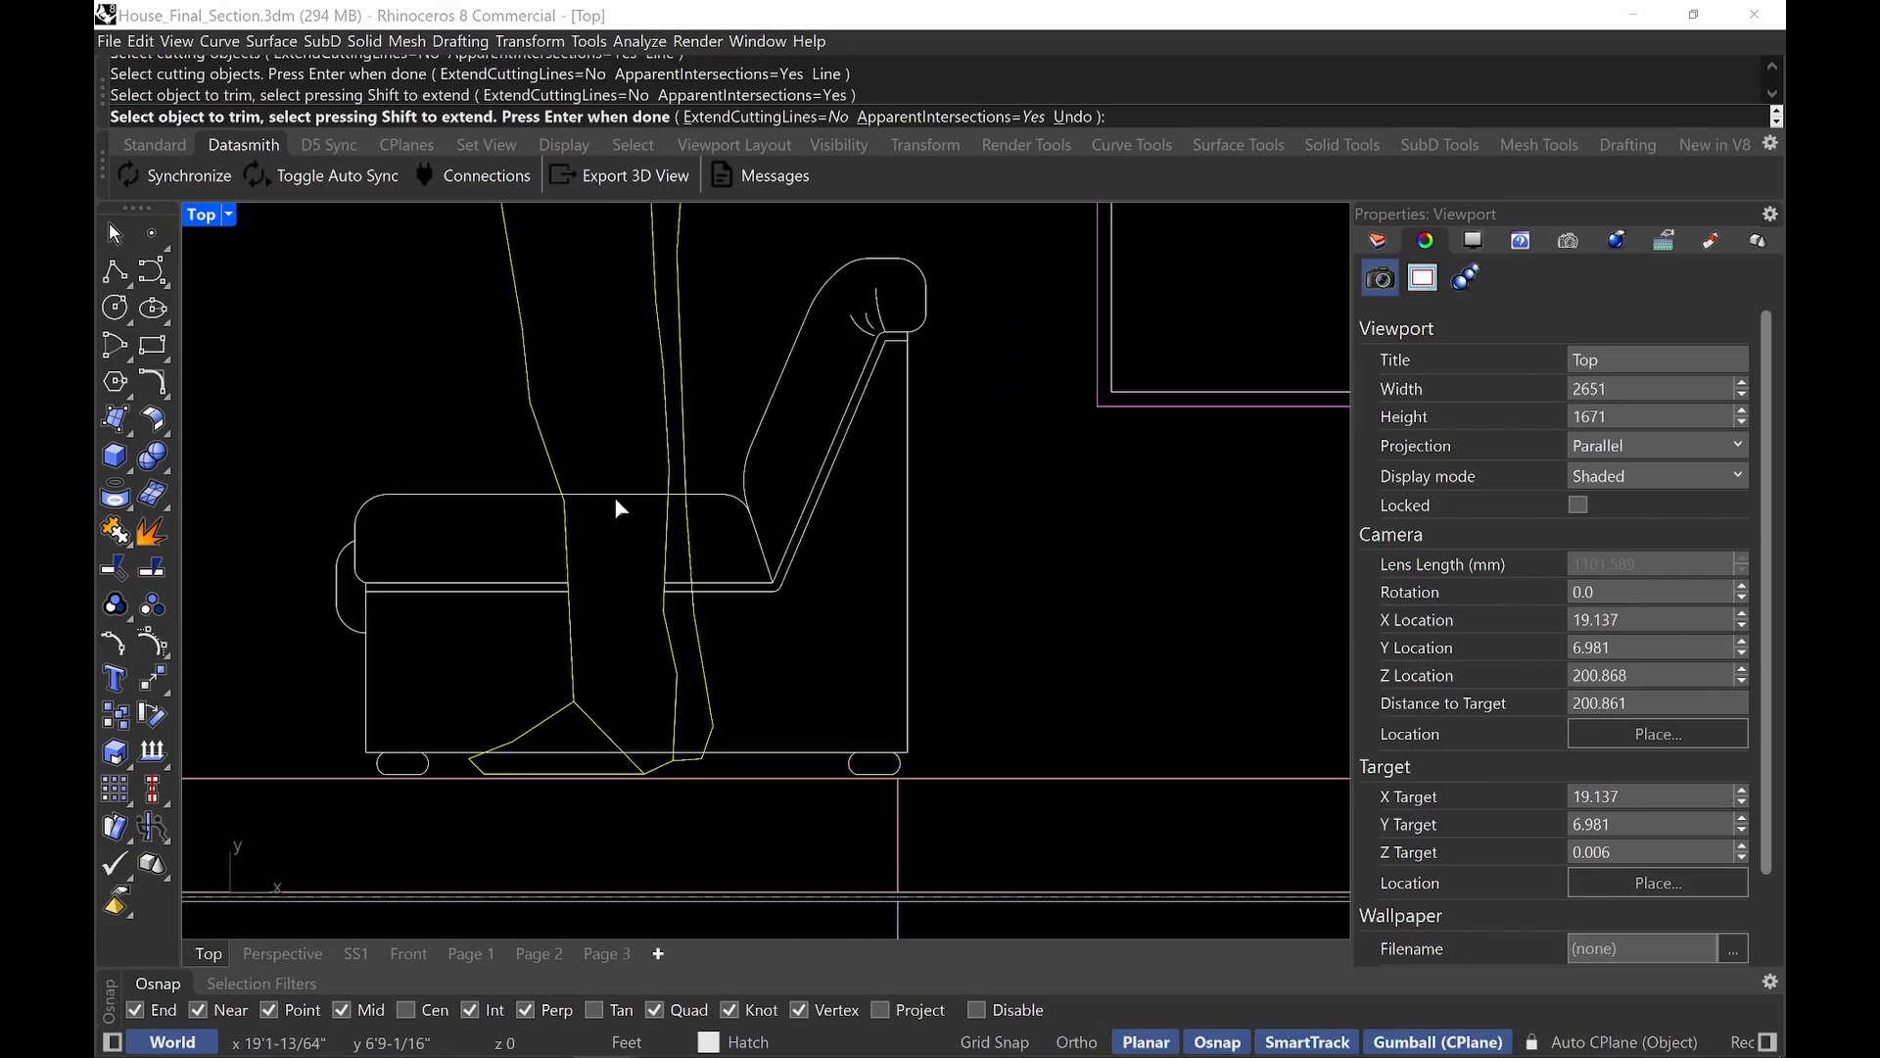
drag(593, 552, 596, 550)
Trim away the remaining seat-top and rail segments of the armchair that cross the person's rear leg.
scroll(597, 550, up, 5)
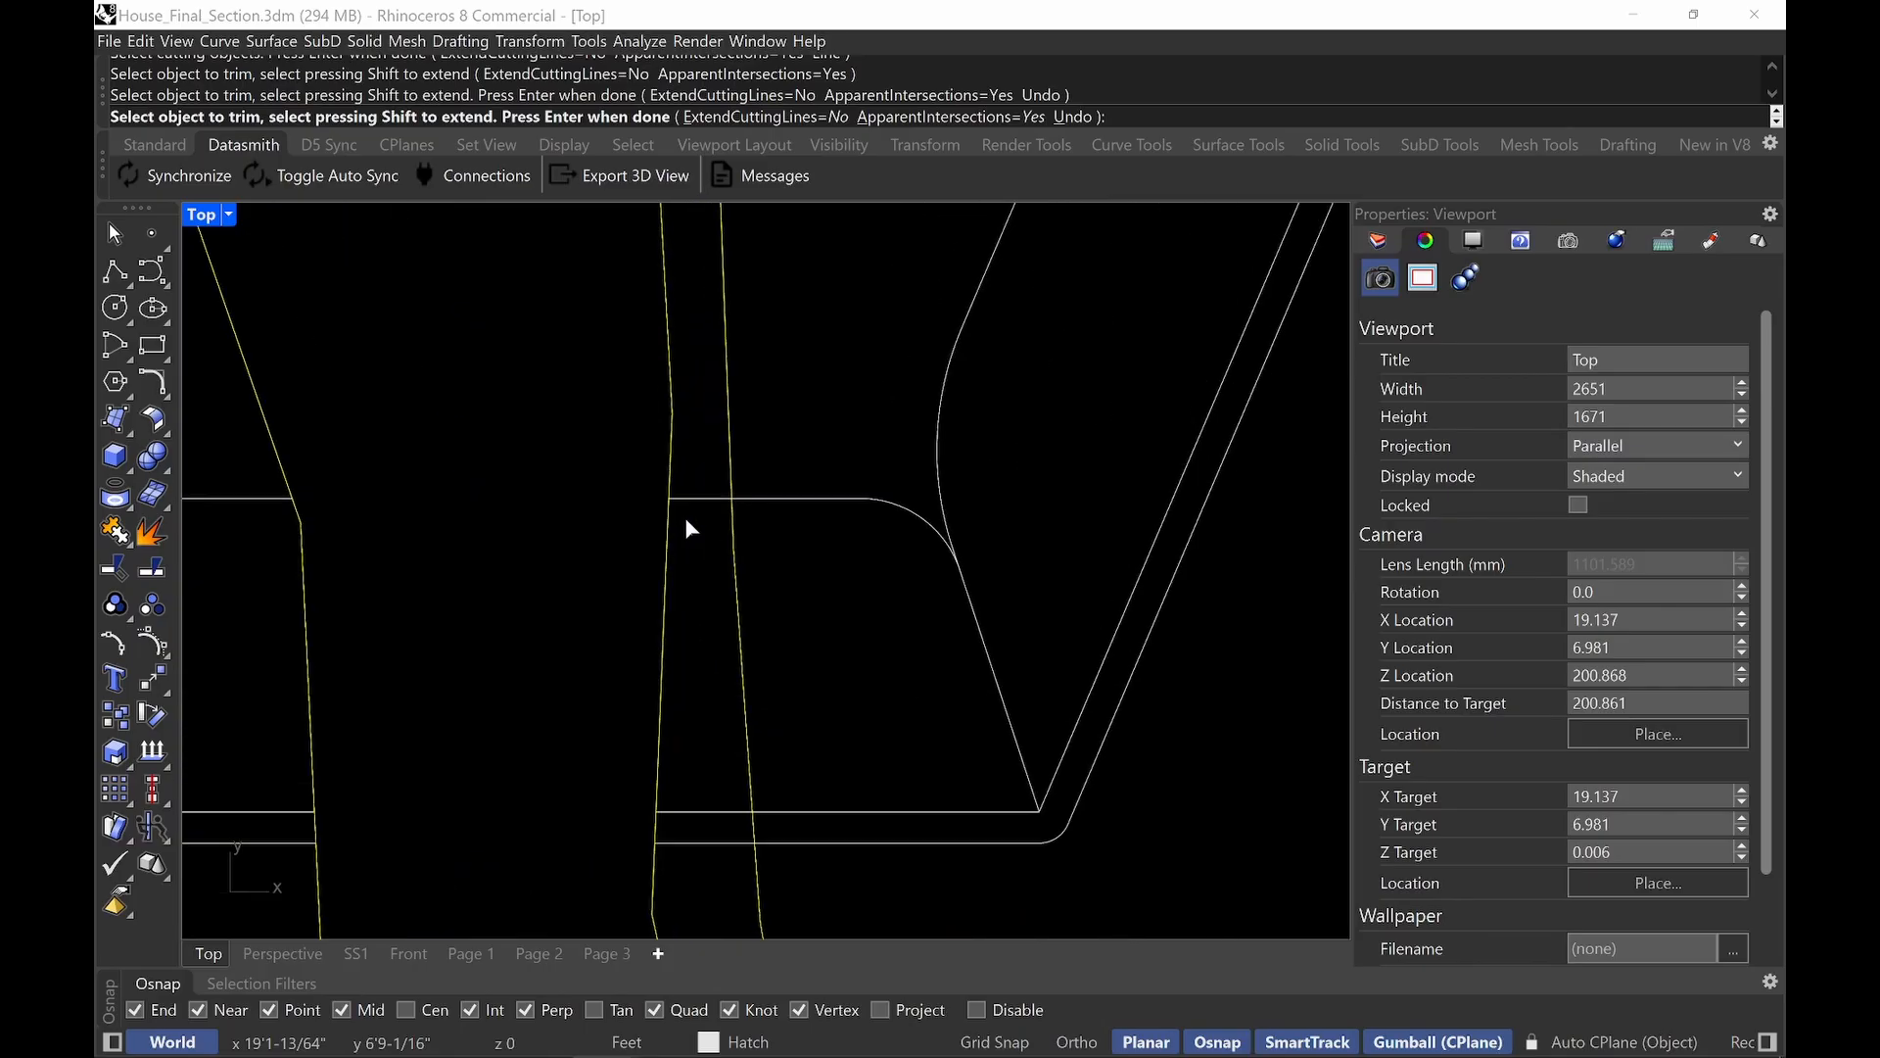
click(699, 482)
scroll(690, 509, down, 3)
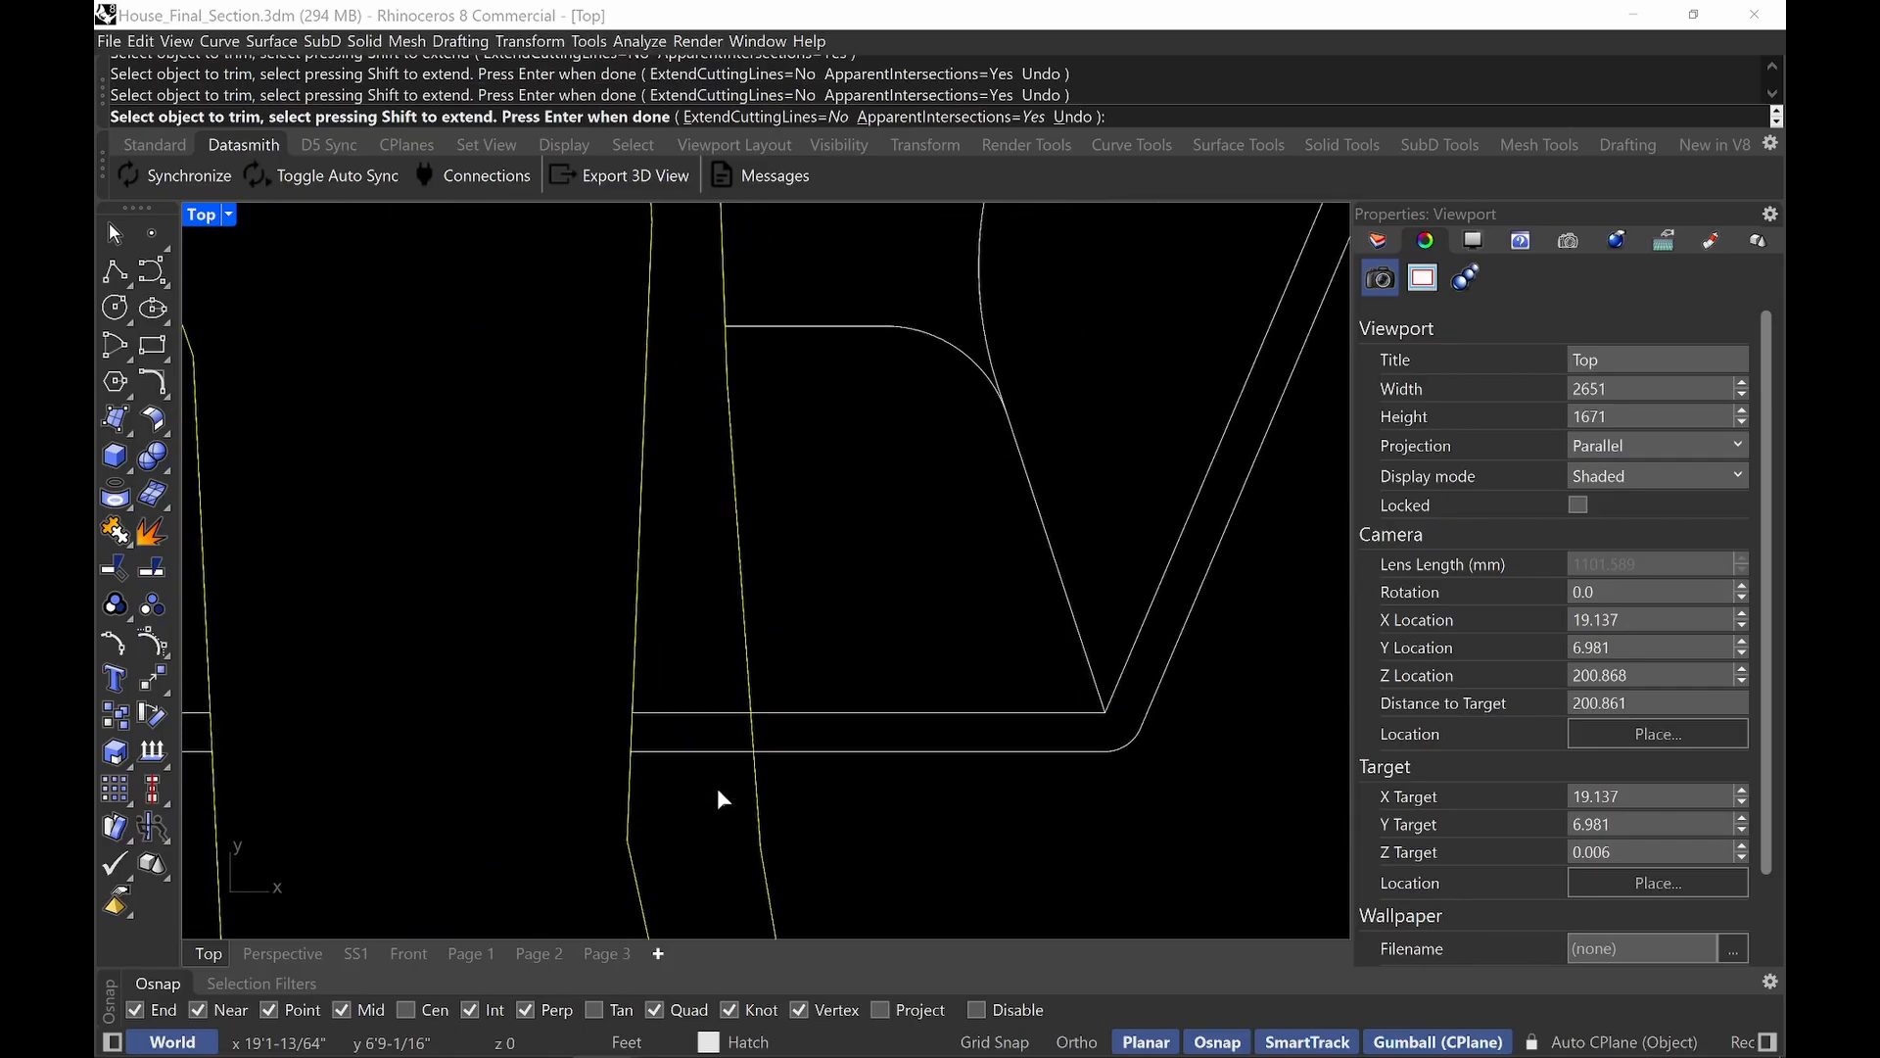
drag(713, 785, 678, 680)
scroll(678, 679, down, 5)
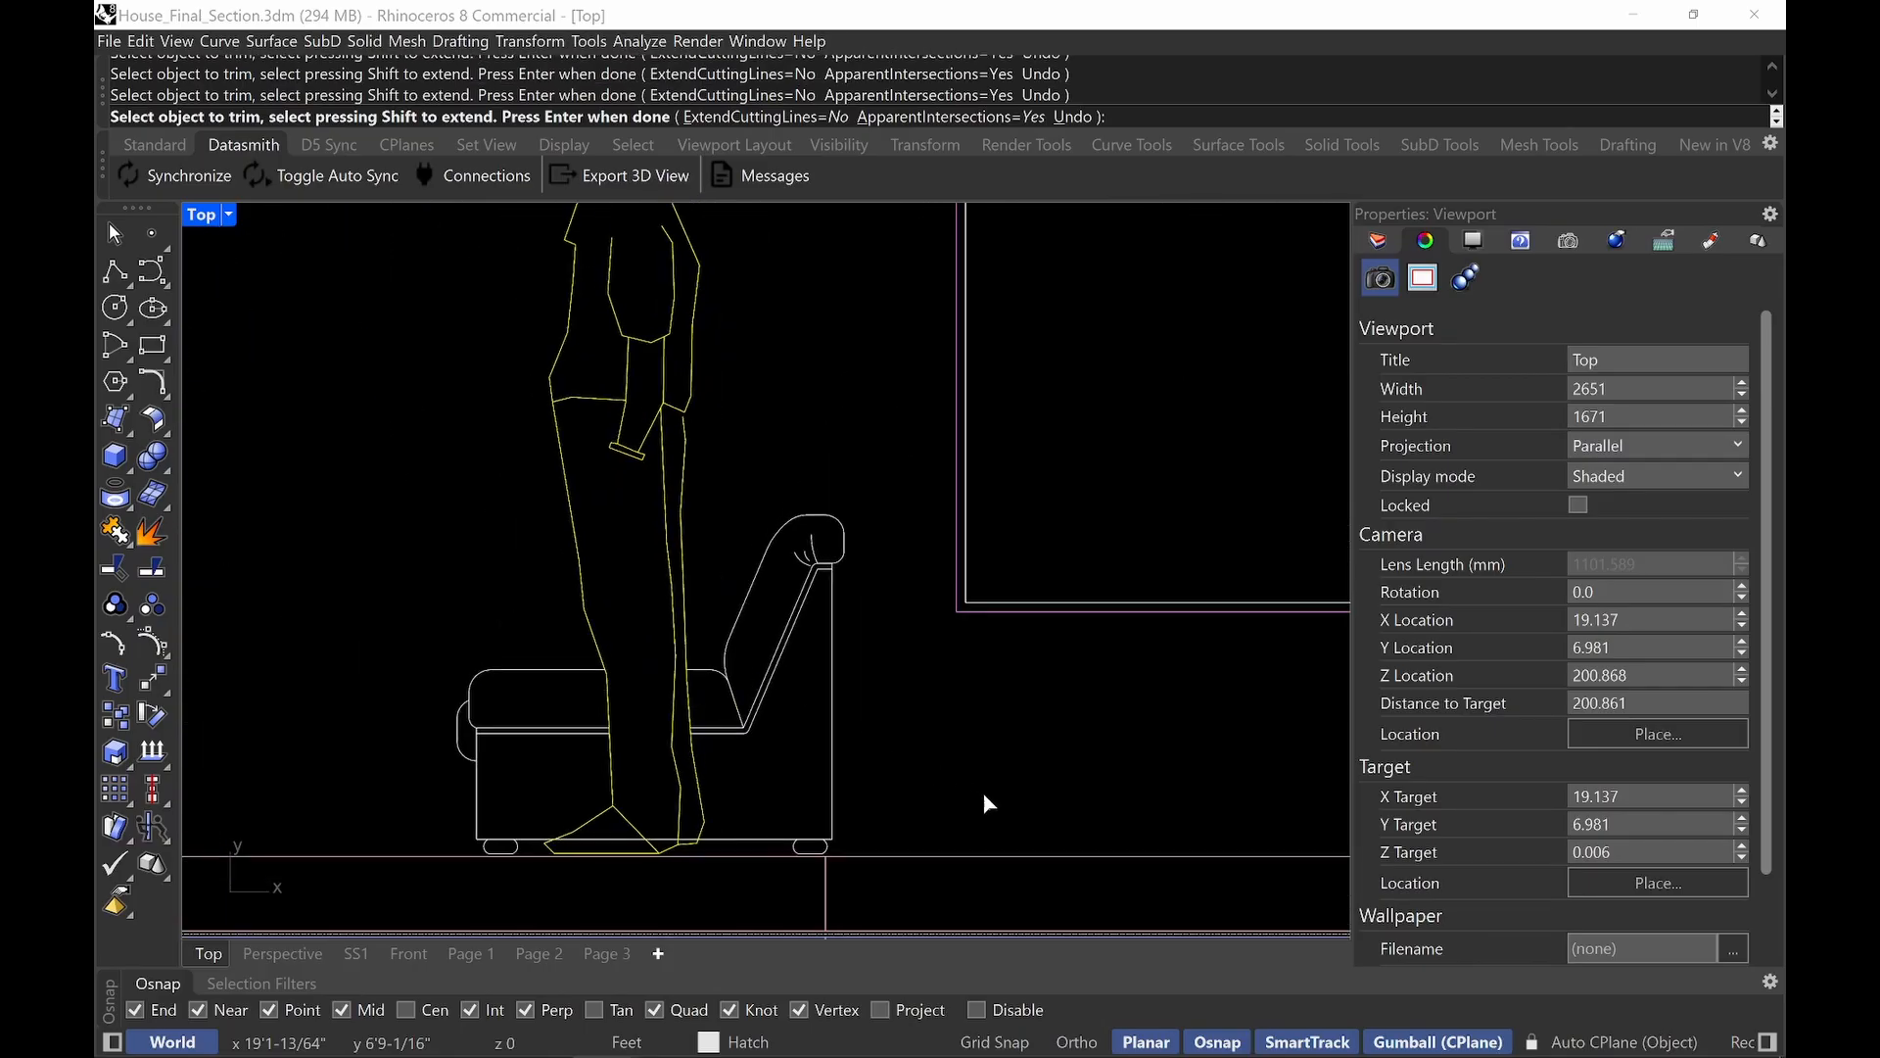
key(Return)
Trim the armchair's bottom line where it crosses the person's feet, with the person, armchair and floor line as cutting objects.
scroll(774, 783, down, 1)
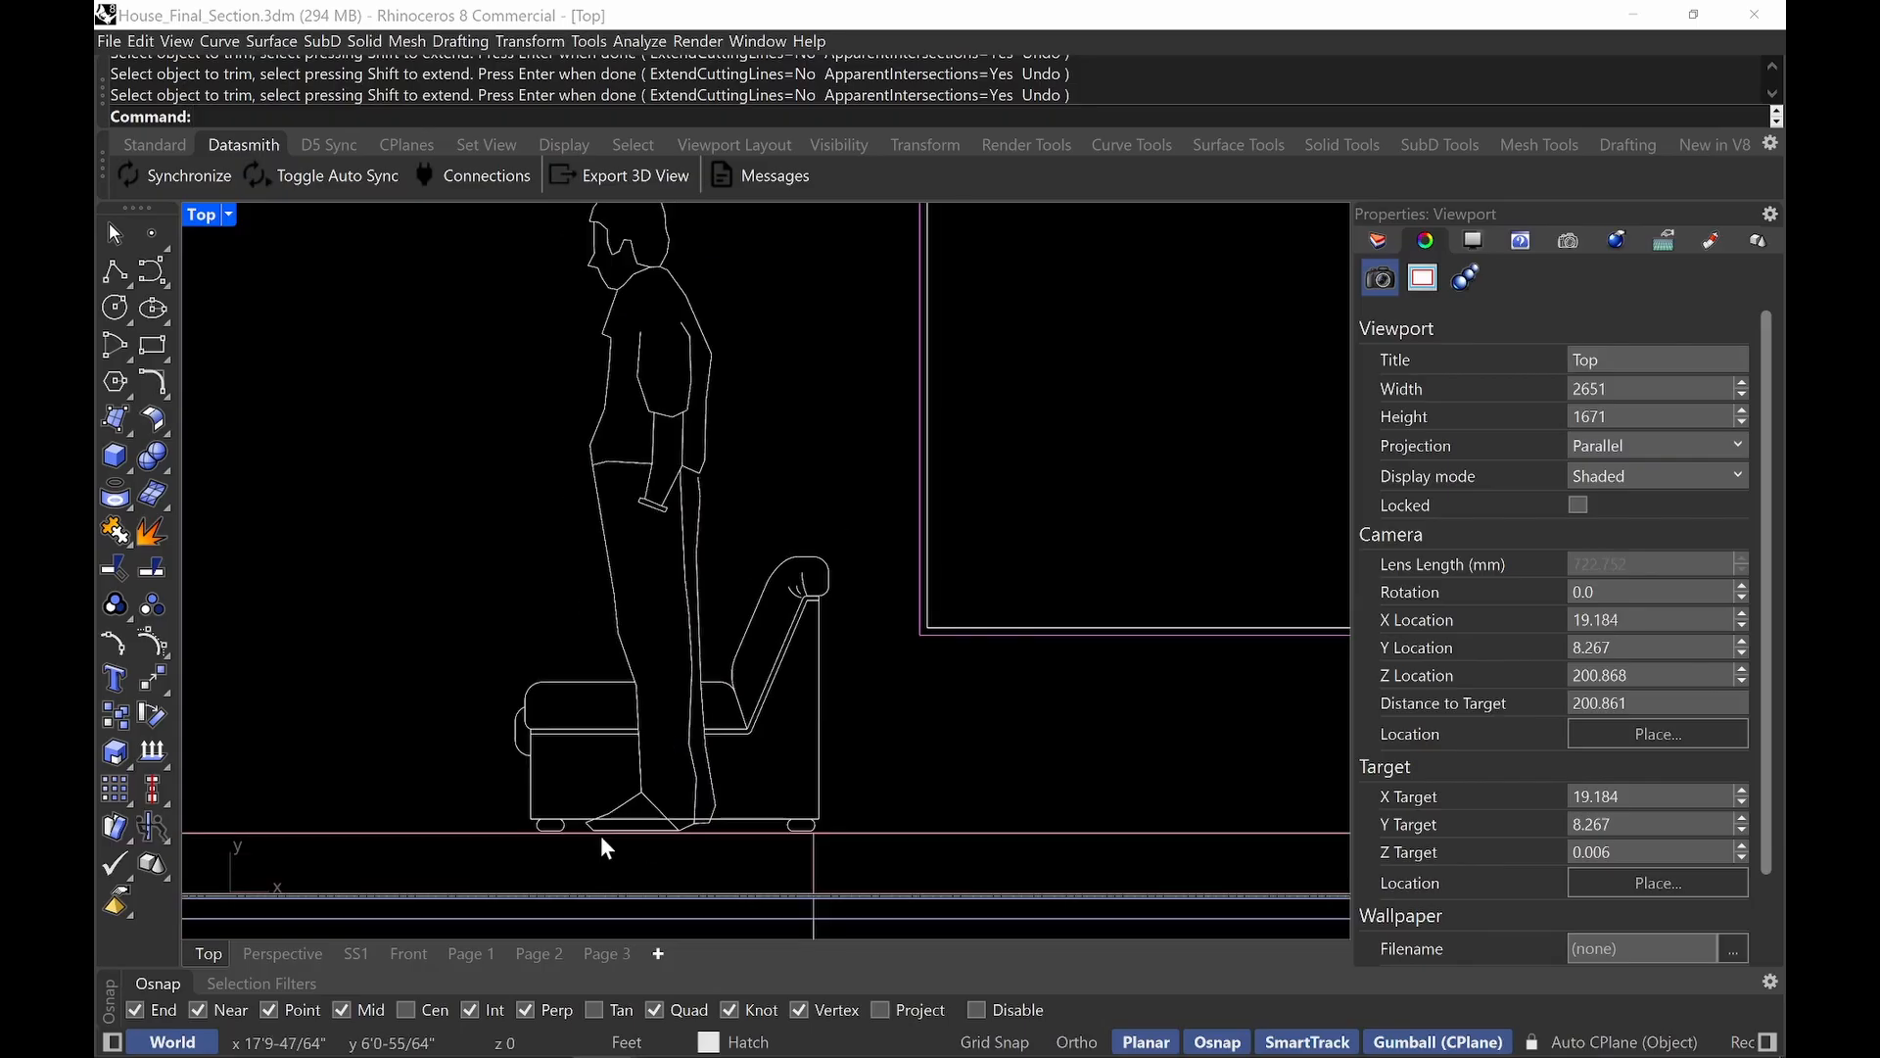
key(Return)
drag(935, 725, 602, 862)
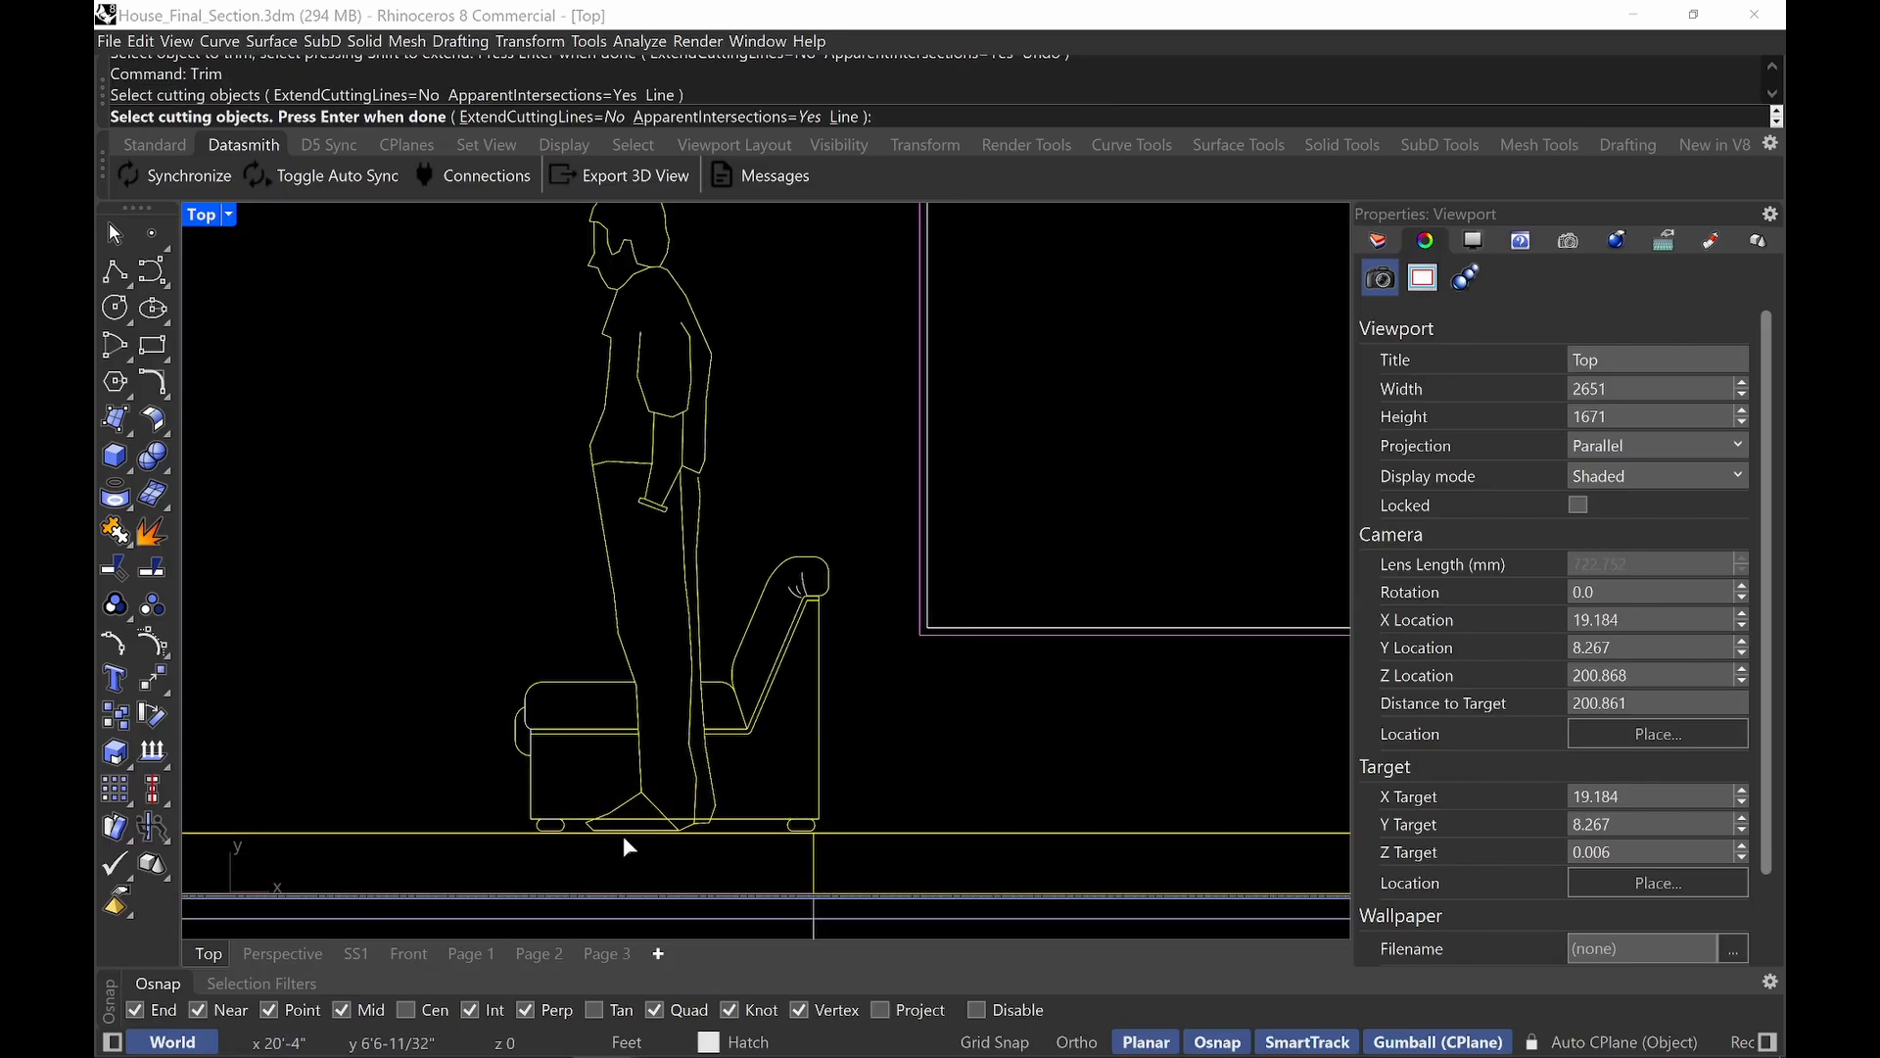
scroll(626, 831, up, 1)
key(Return)
click(643, 822)
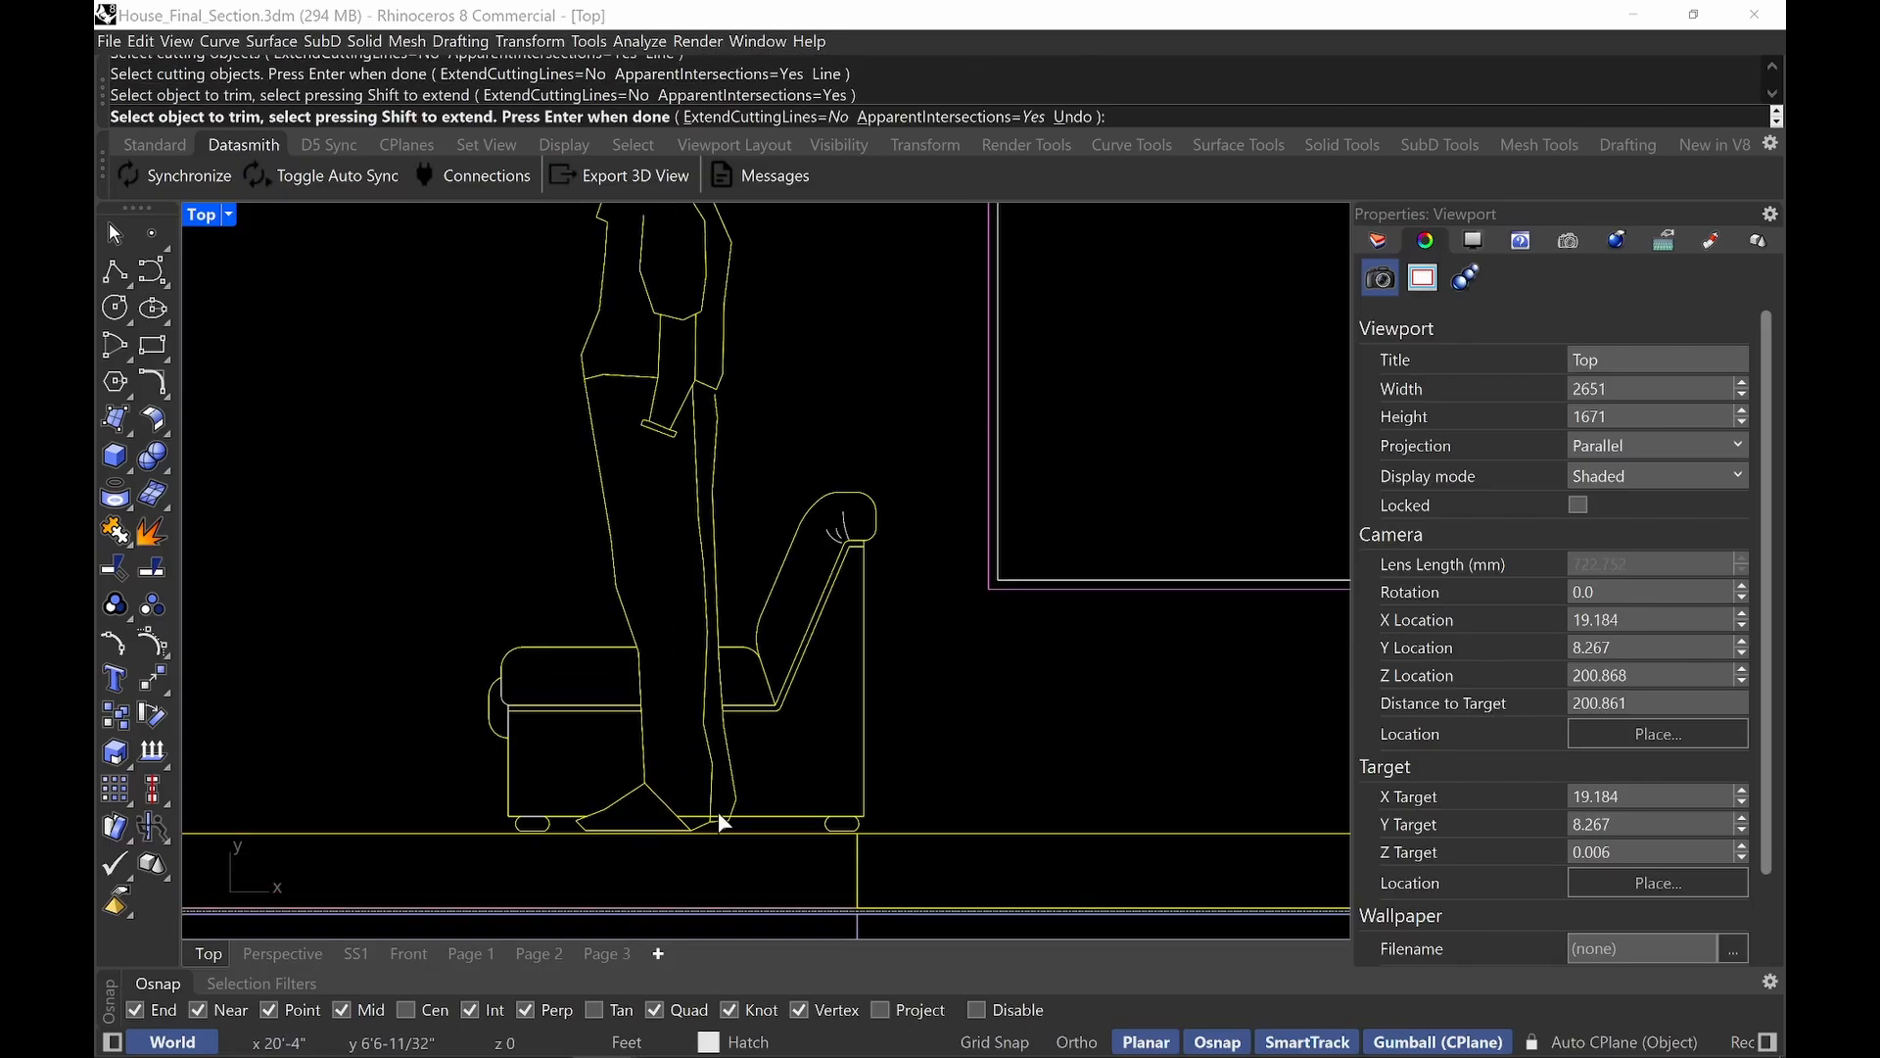
scroll(723, 824, up, 2)
click(686, 825)
click(725, 830)
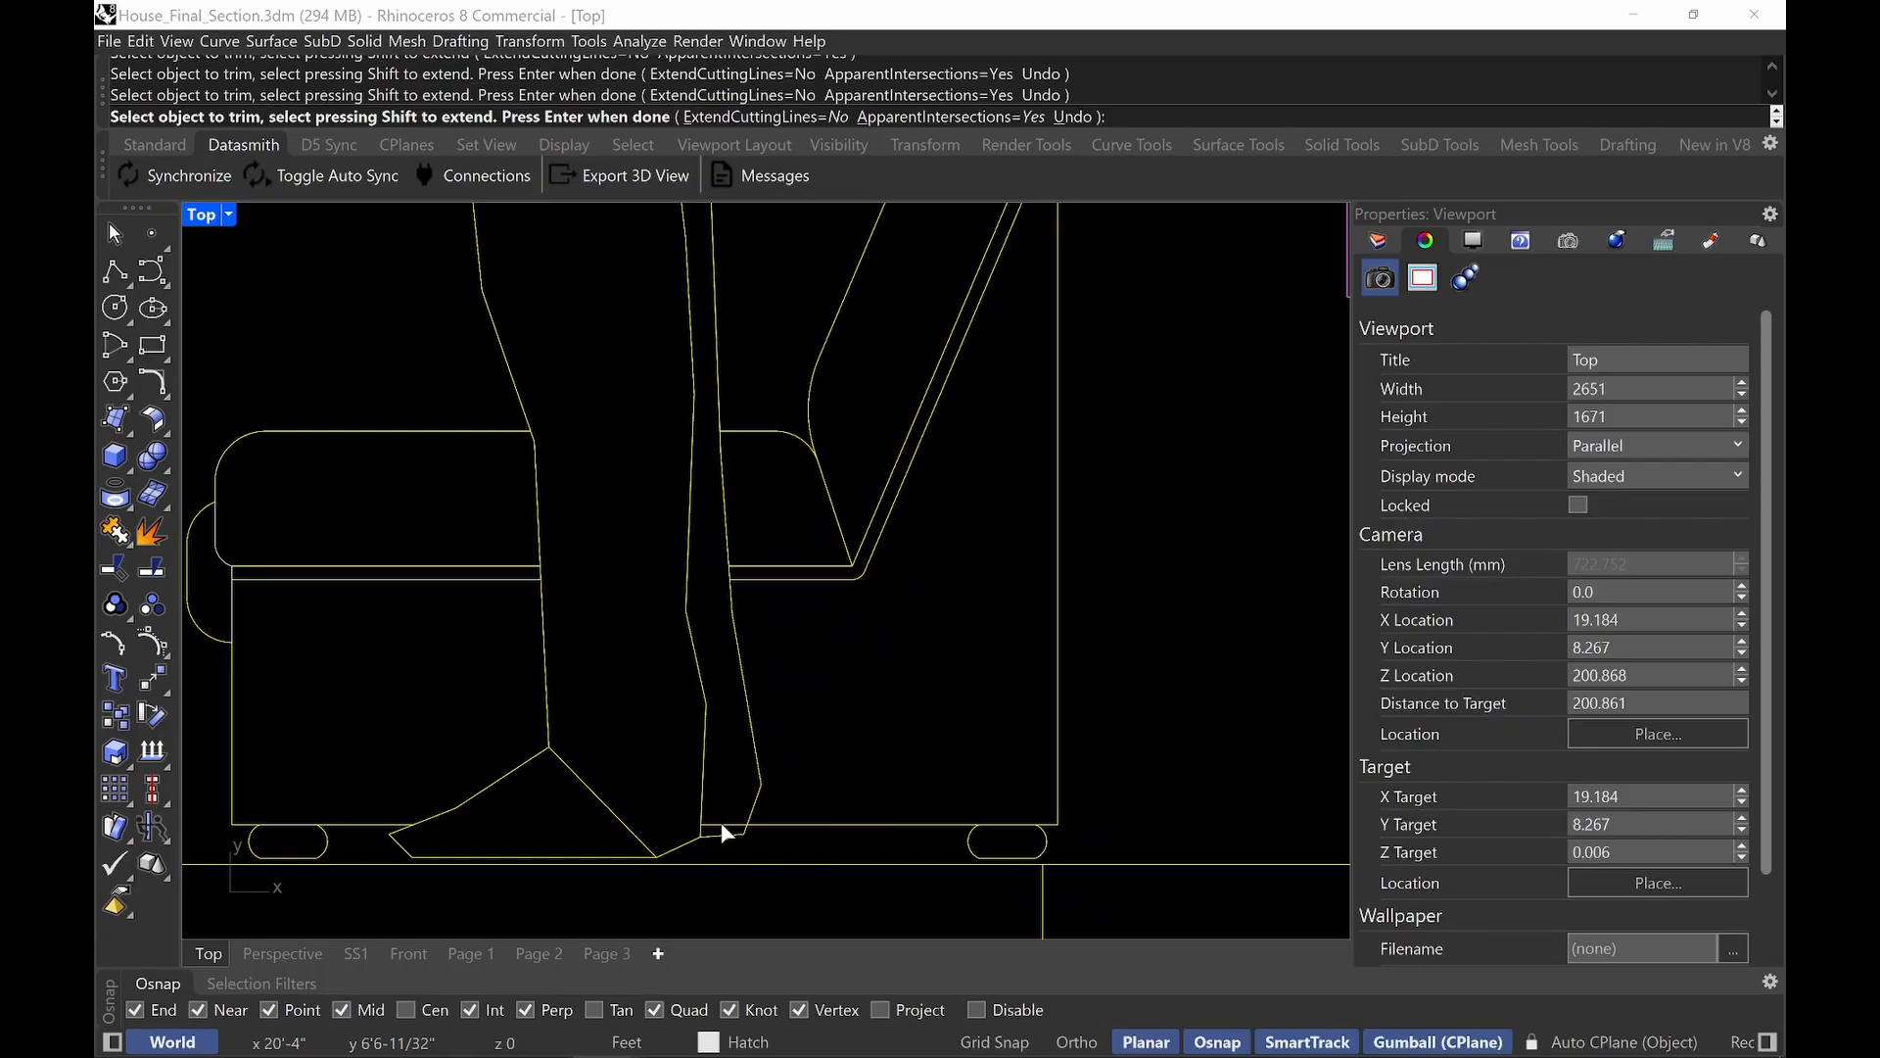
key(Return)
scroll(1107, 705, down, 2)
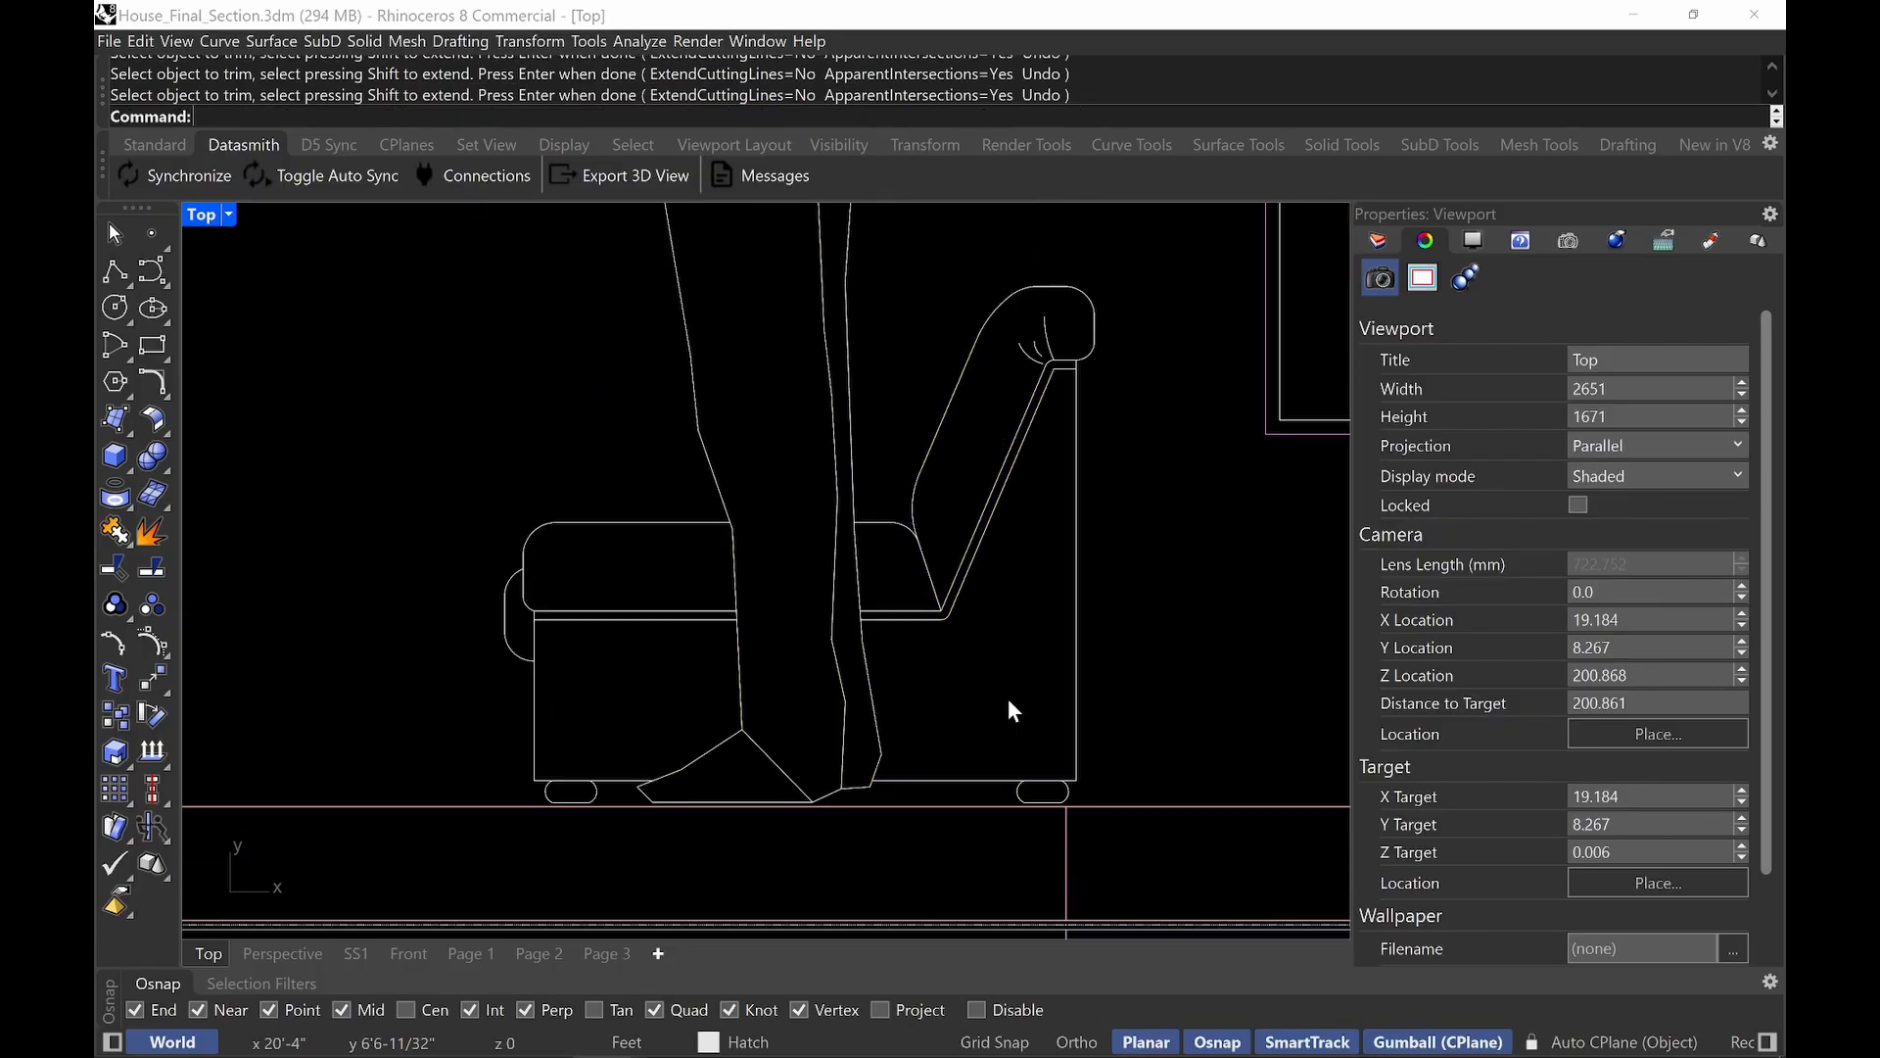
scroll(961, 666, down, 5)
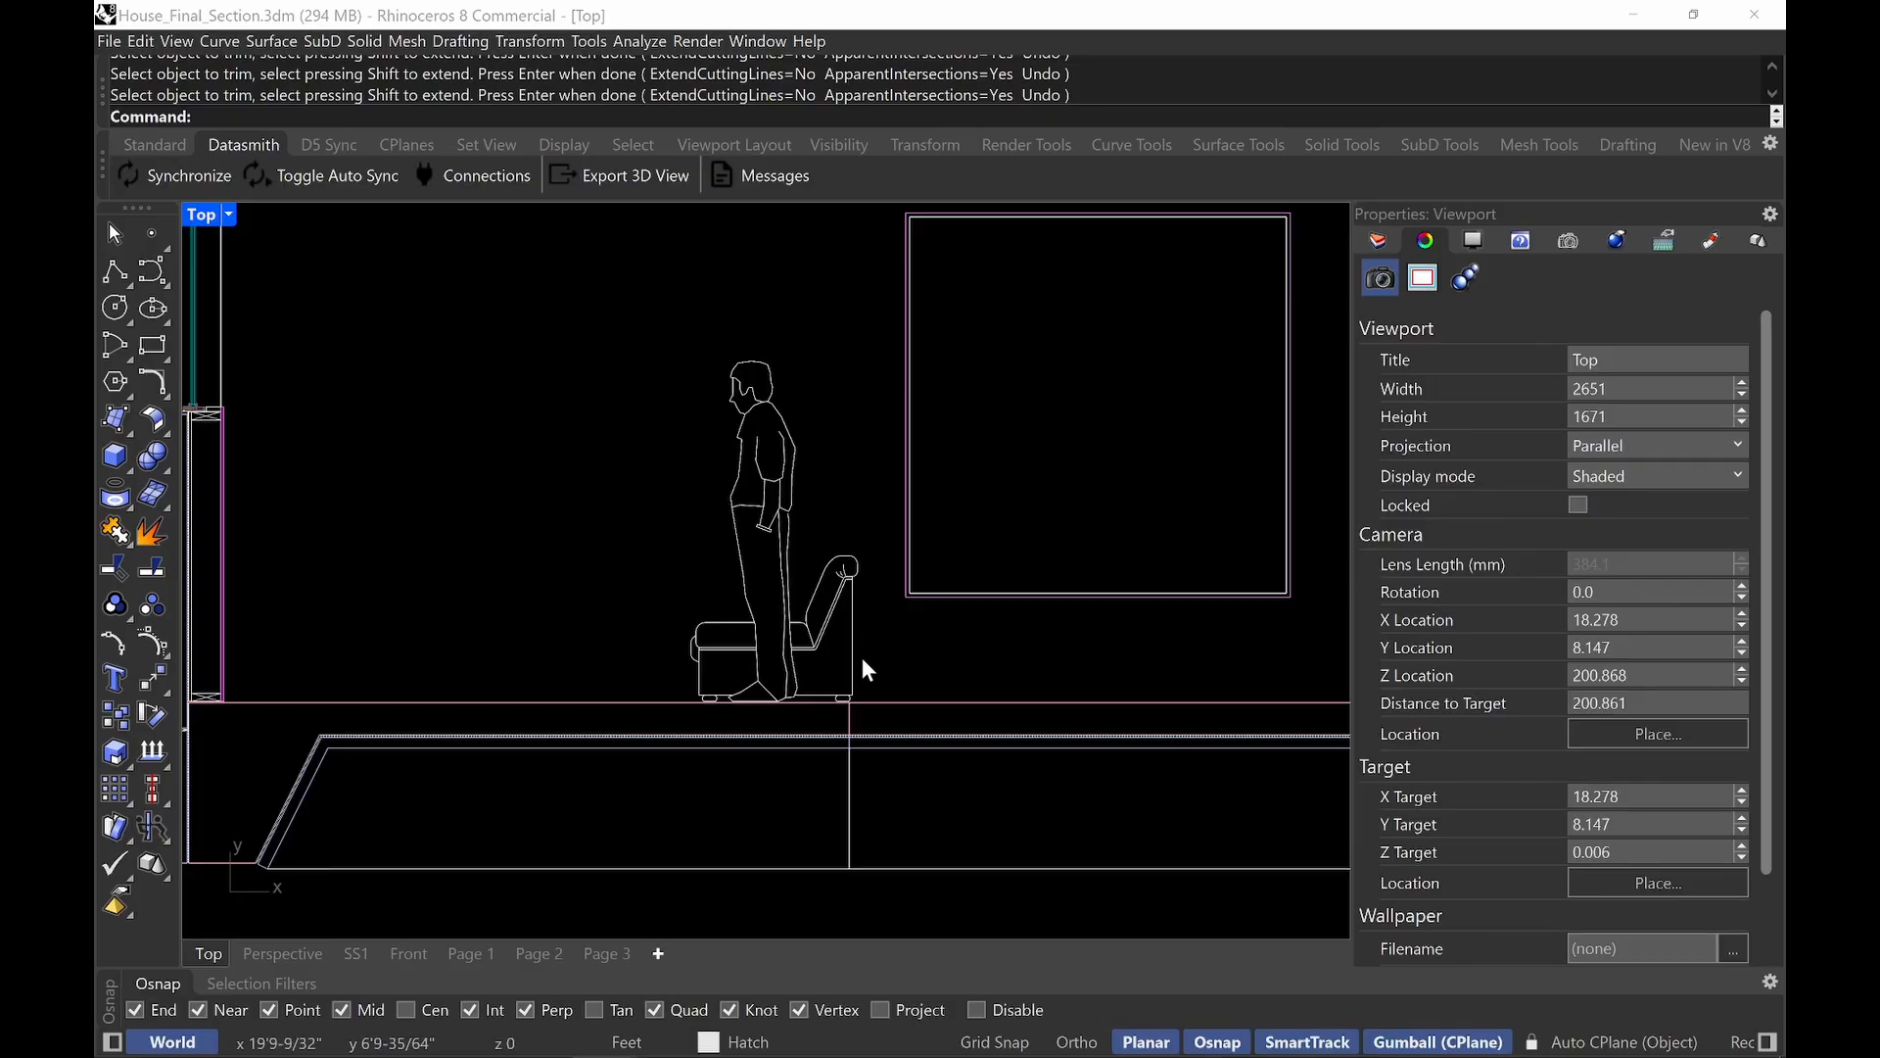
scroll(943, 615, down, 3)
scroll(974, 510, up, 2)
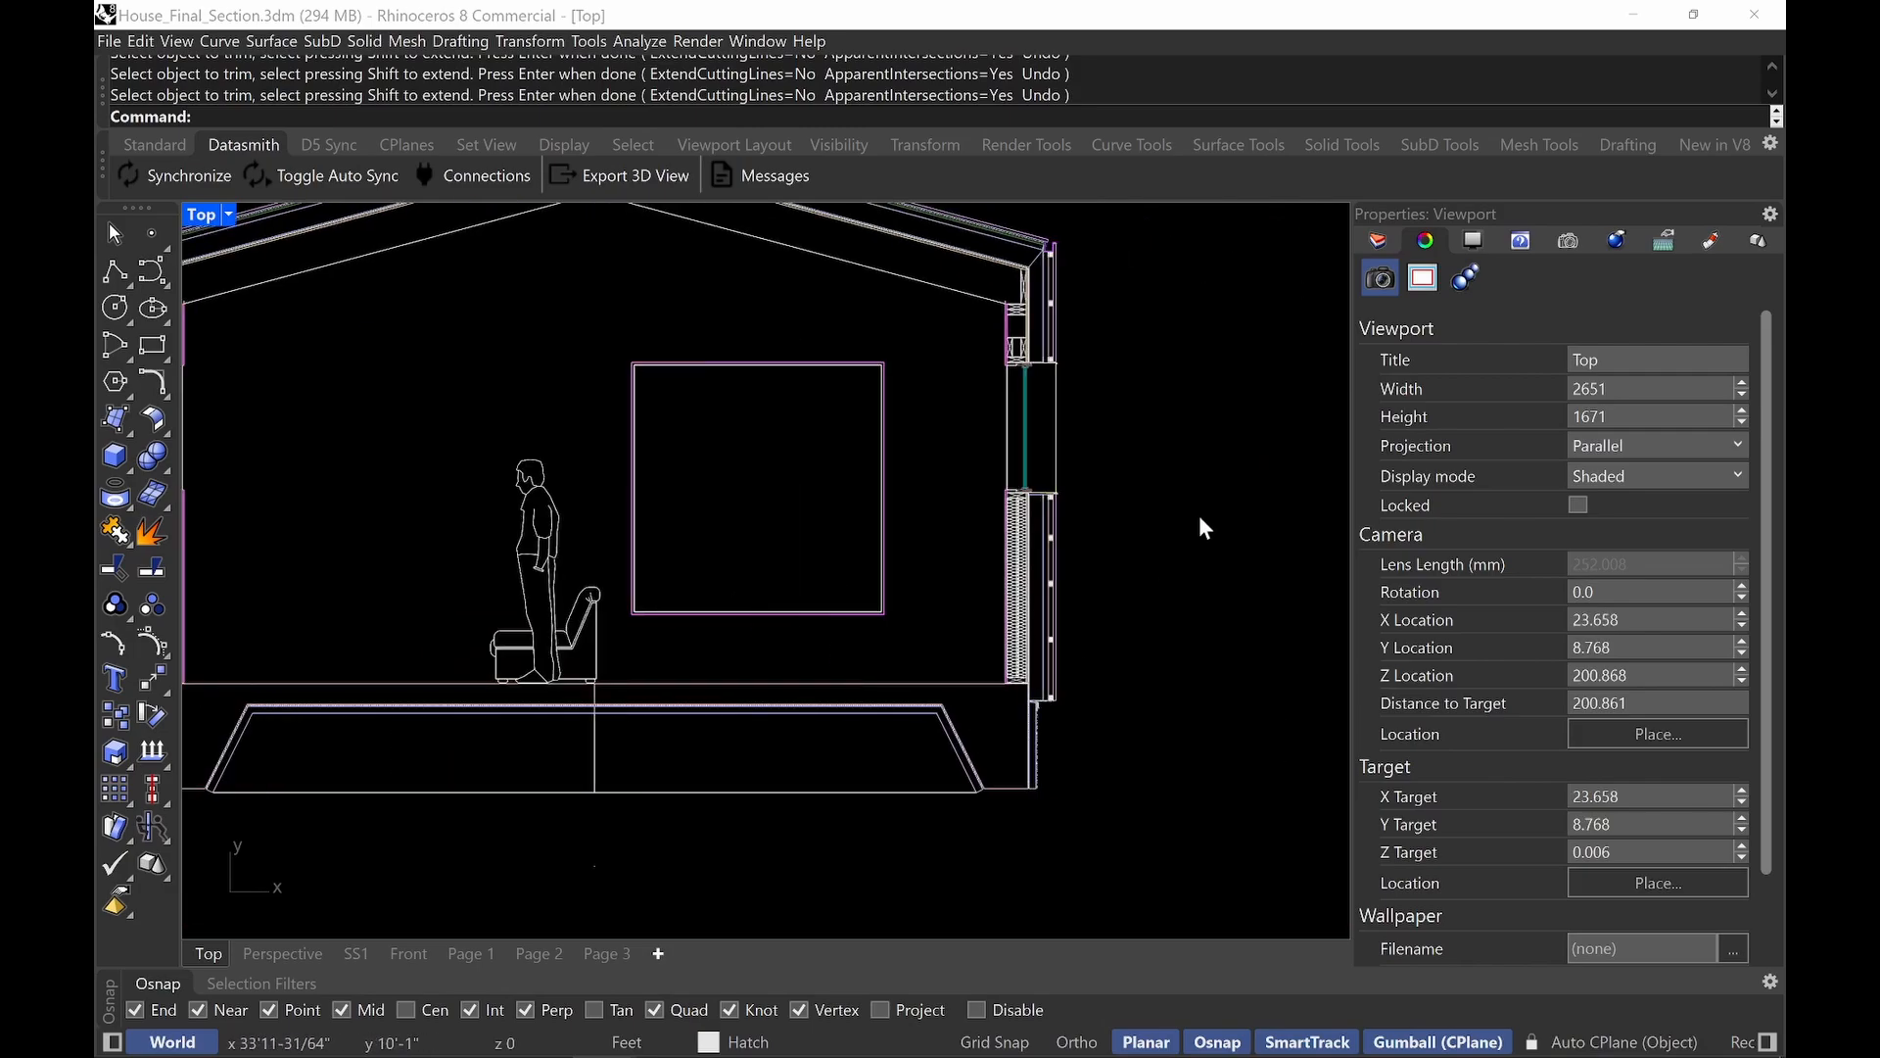
Examine the house section in the Top view and on the Page 3 layout, focusing on the insulated wall and window.
mouse_move(980, 568)
right_down()
mouse_move(1023, 477)
mouse_move(1060, 490)
right_up()
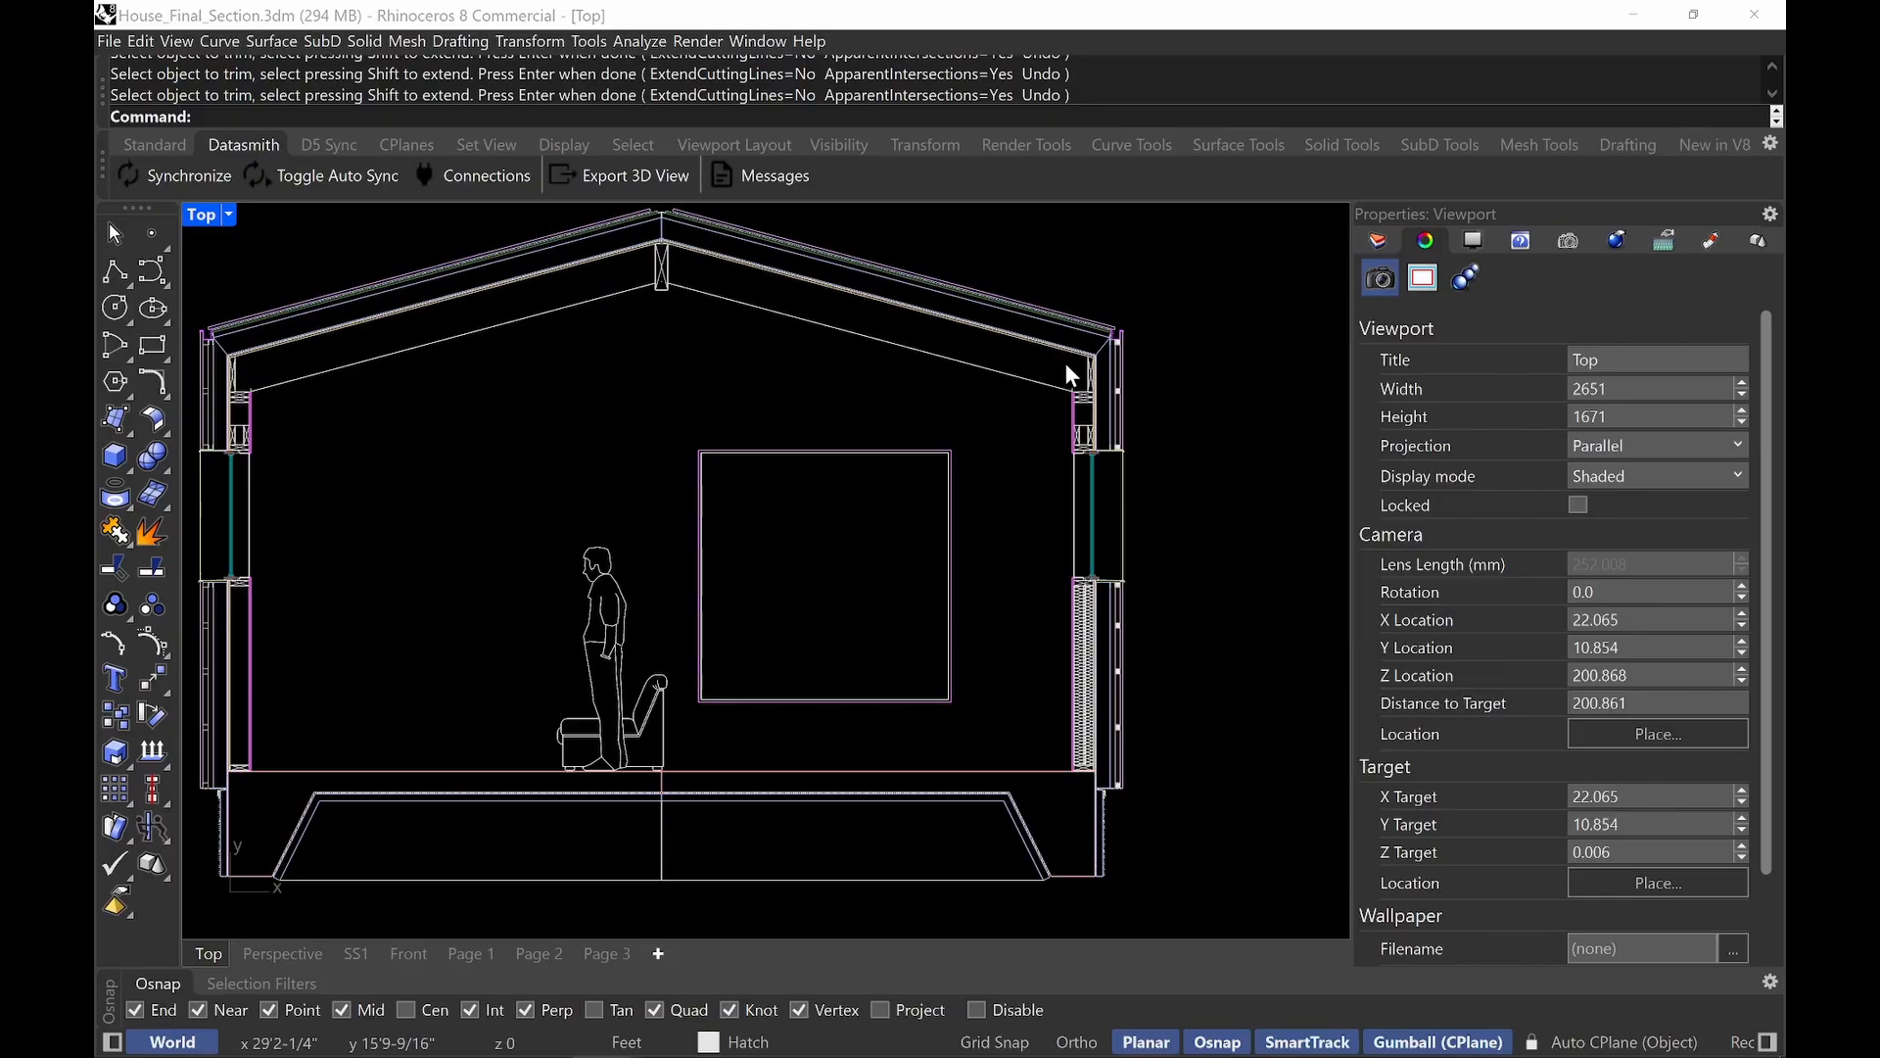
scroll(1097, 449, up, 10)
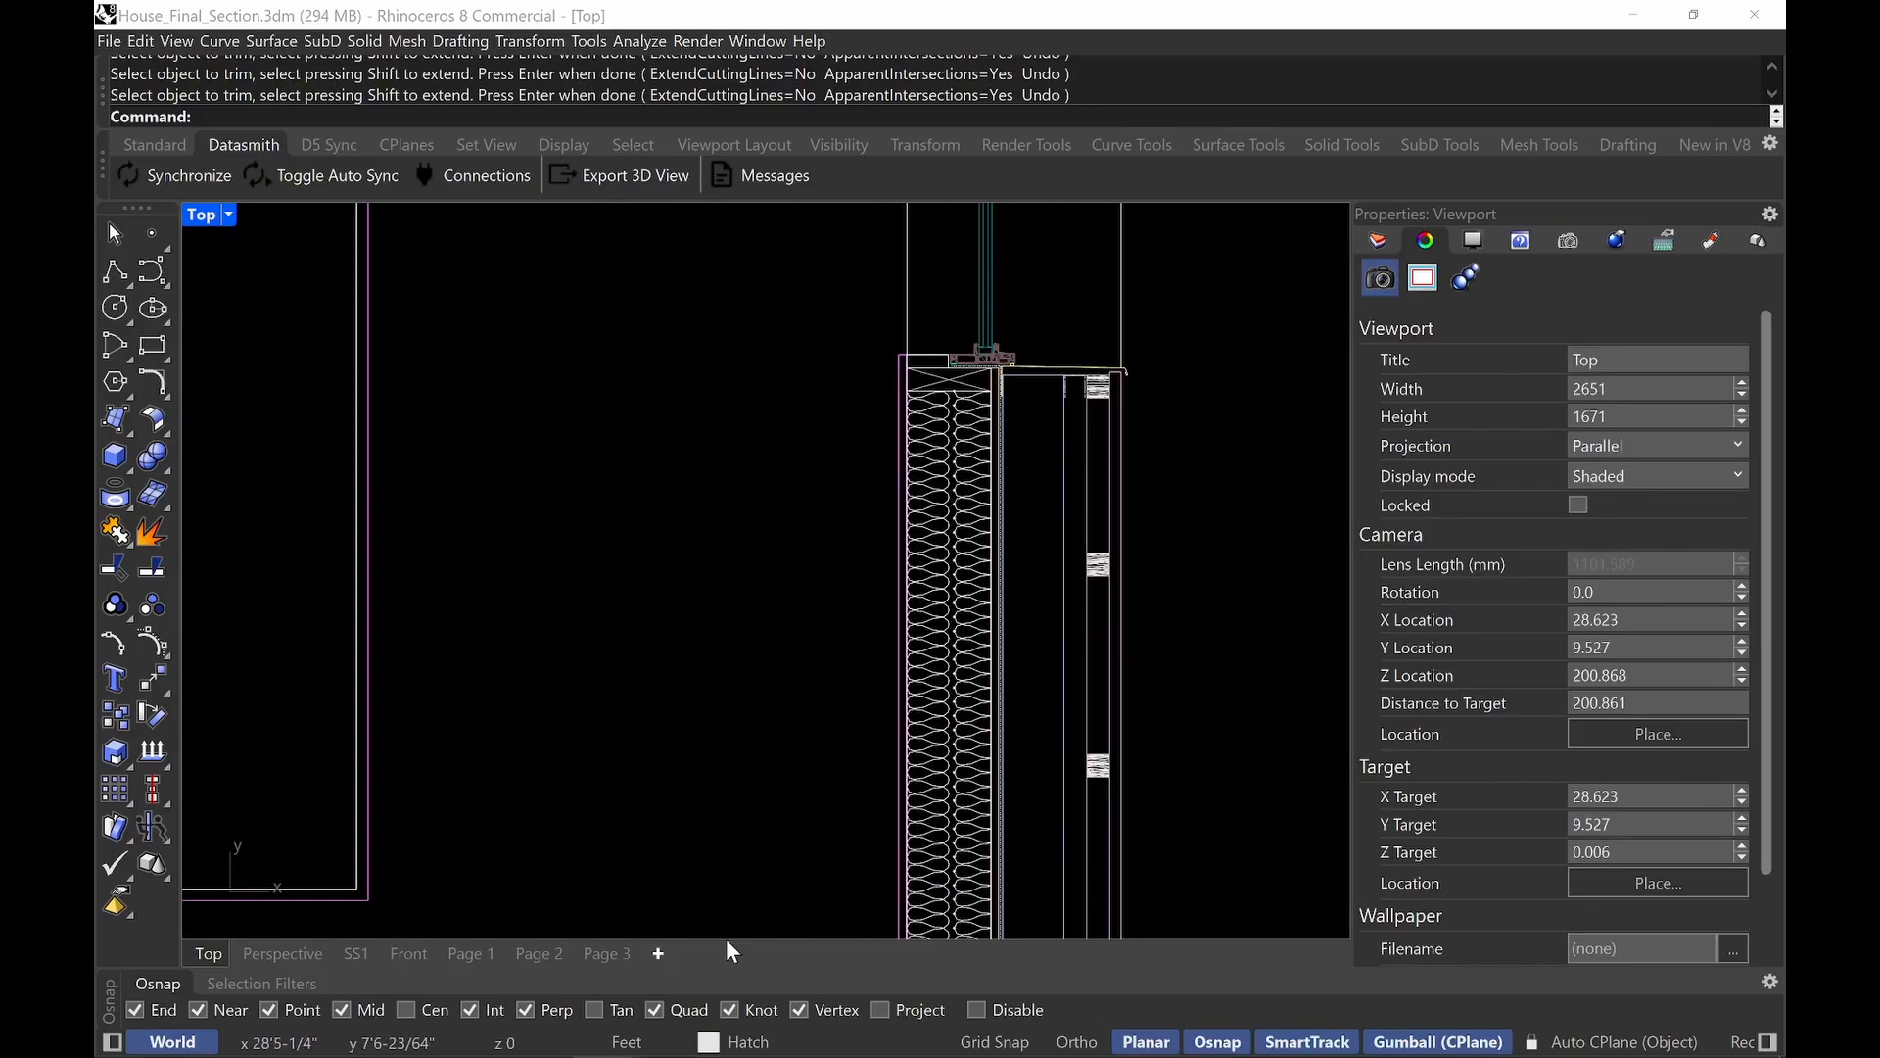
click(601, 957)
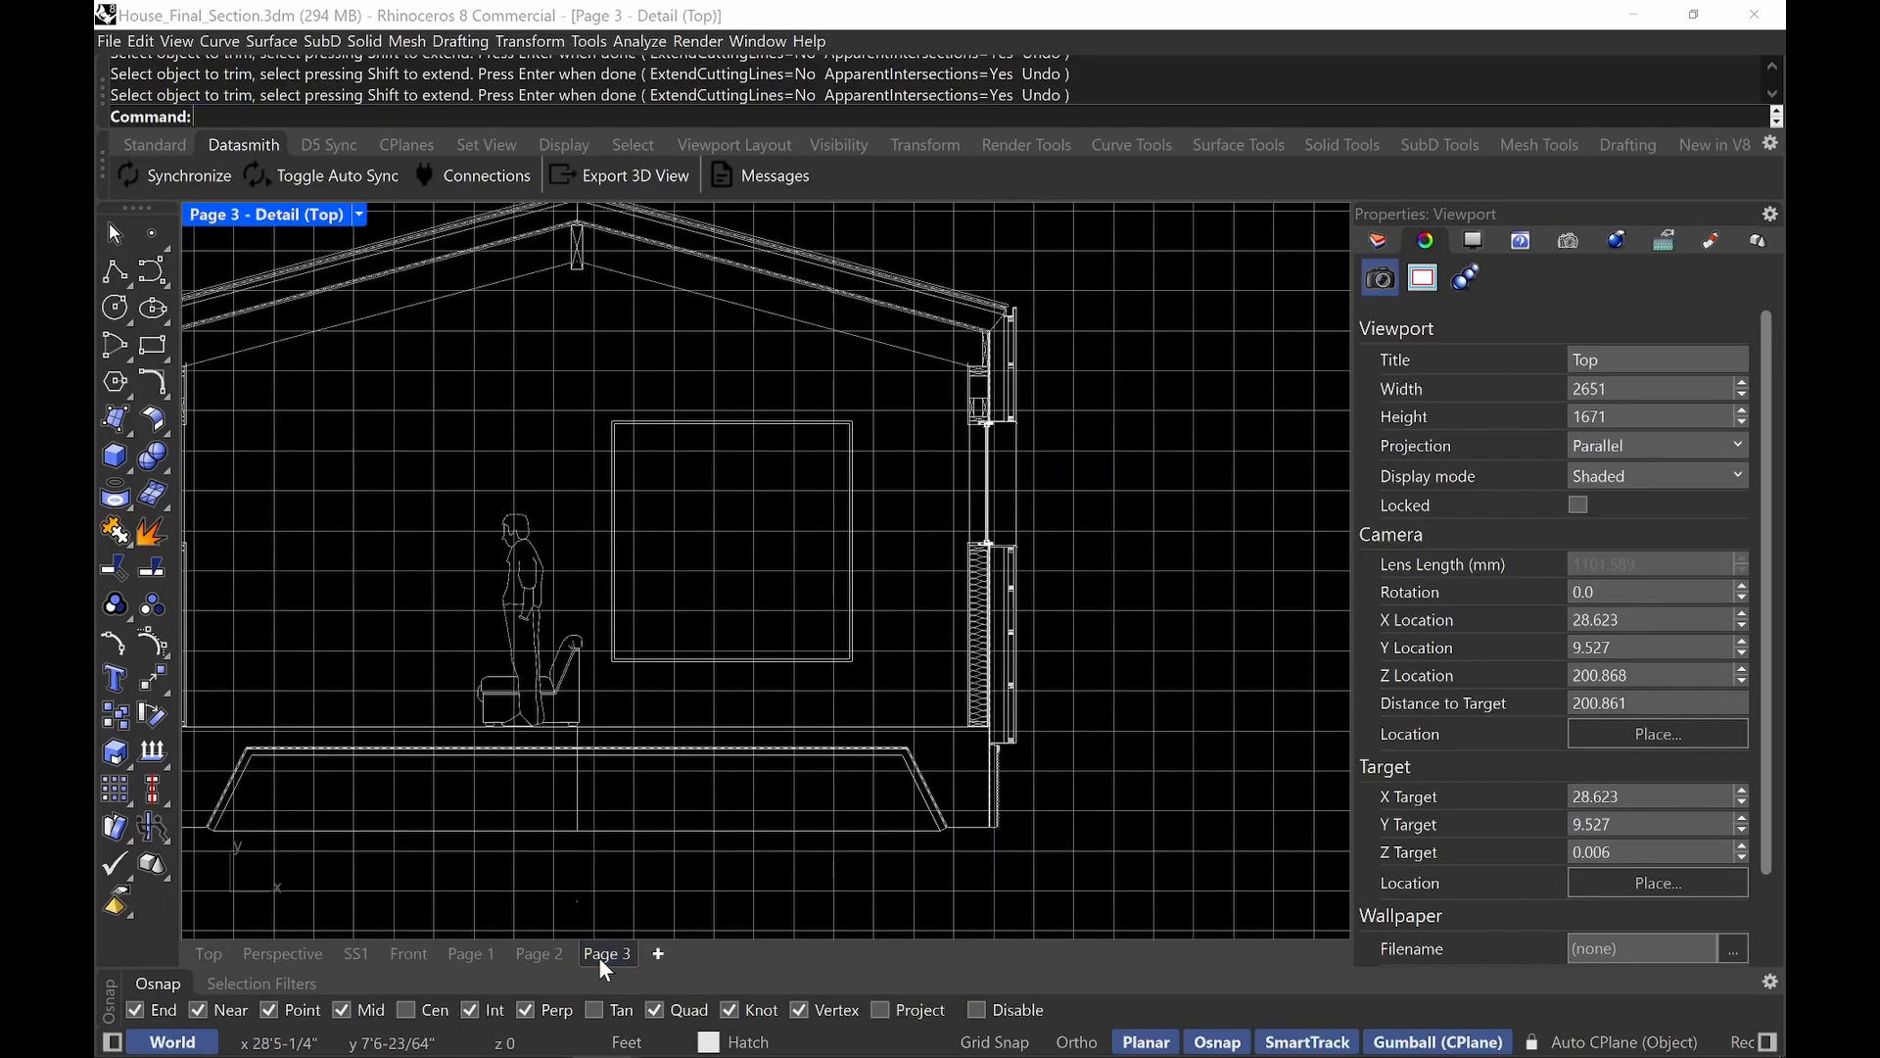
double_click(1133, 680)
scroll(955, 577, up, 2)
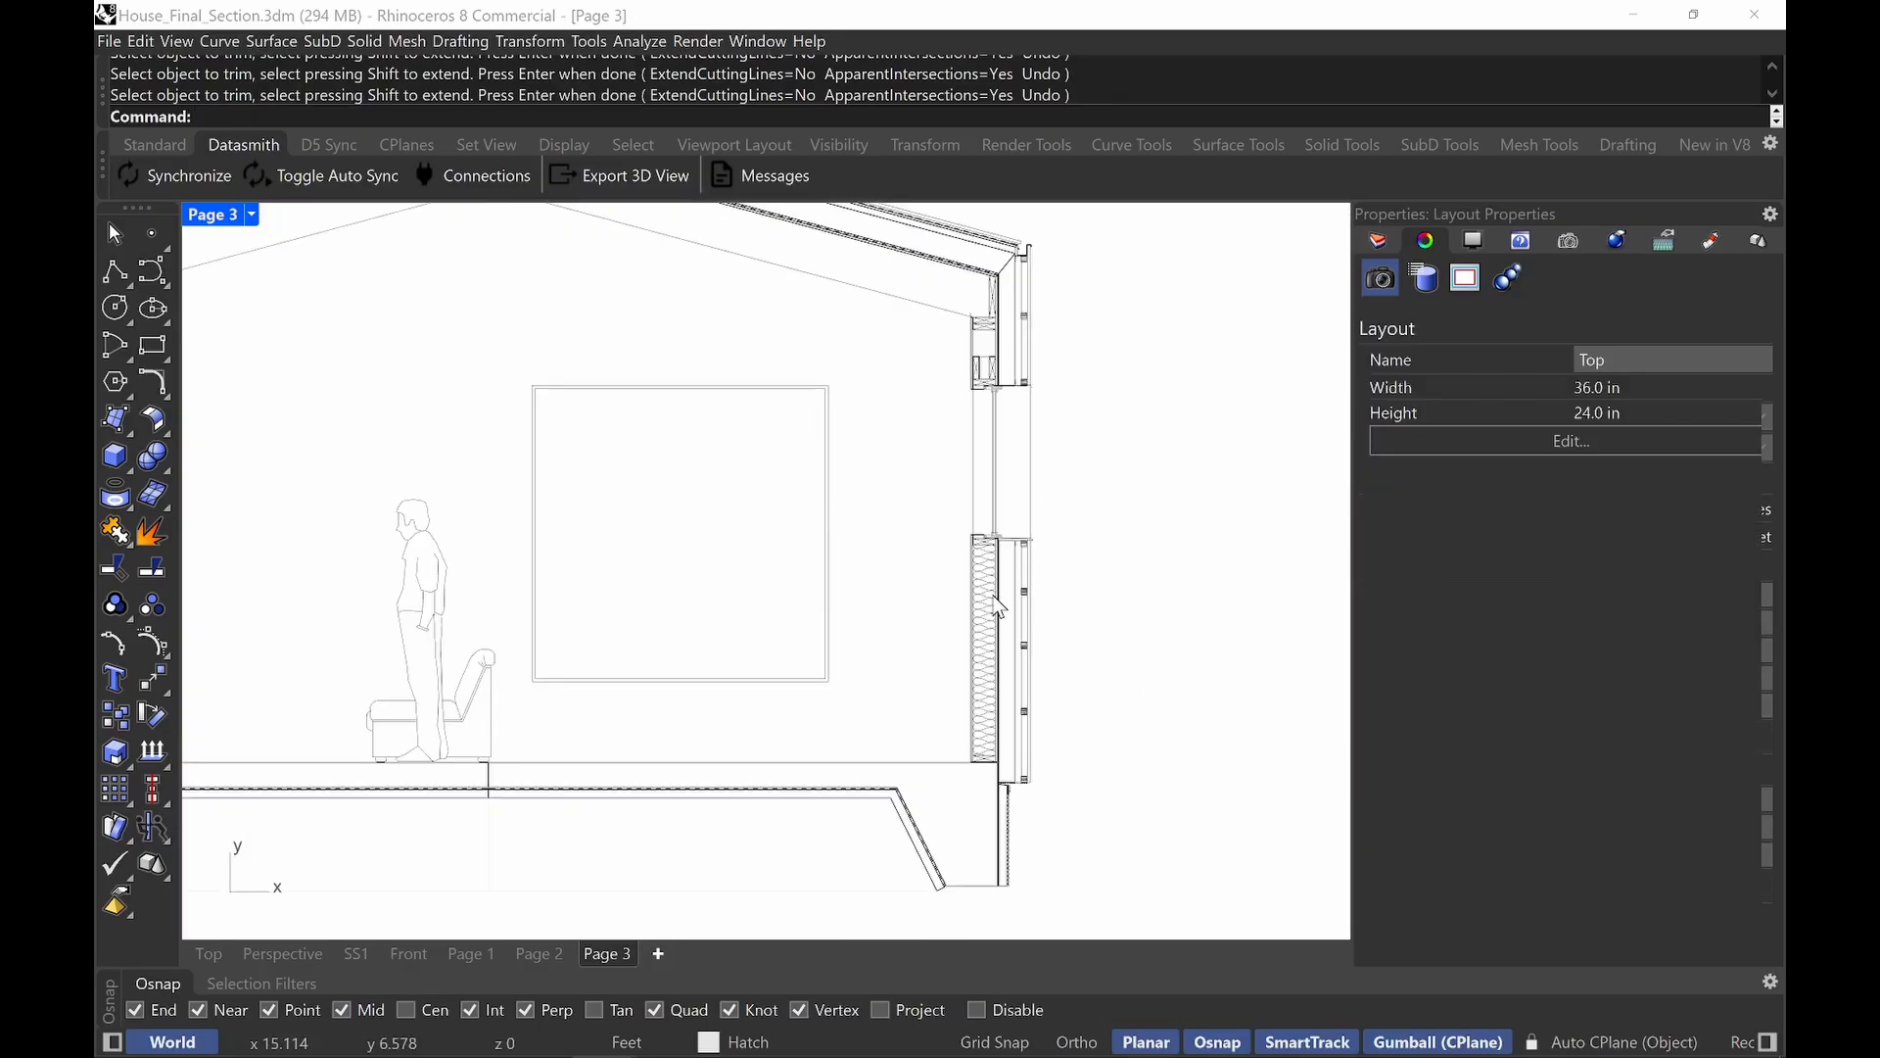
scroll(1050, 593, up, 1)
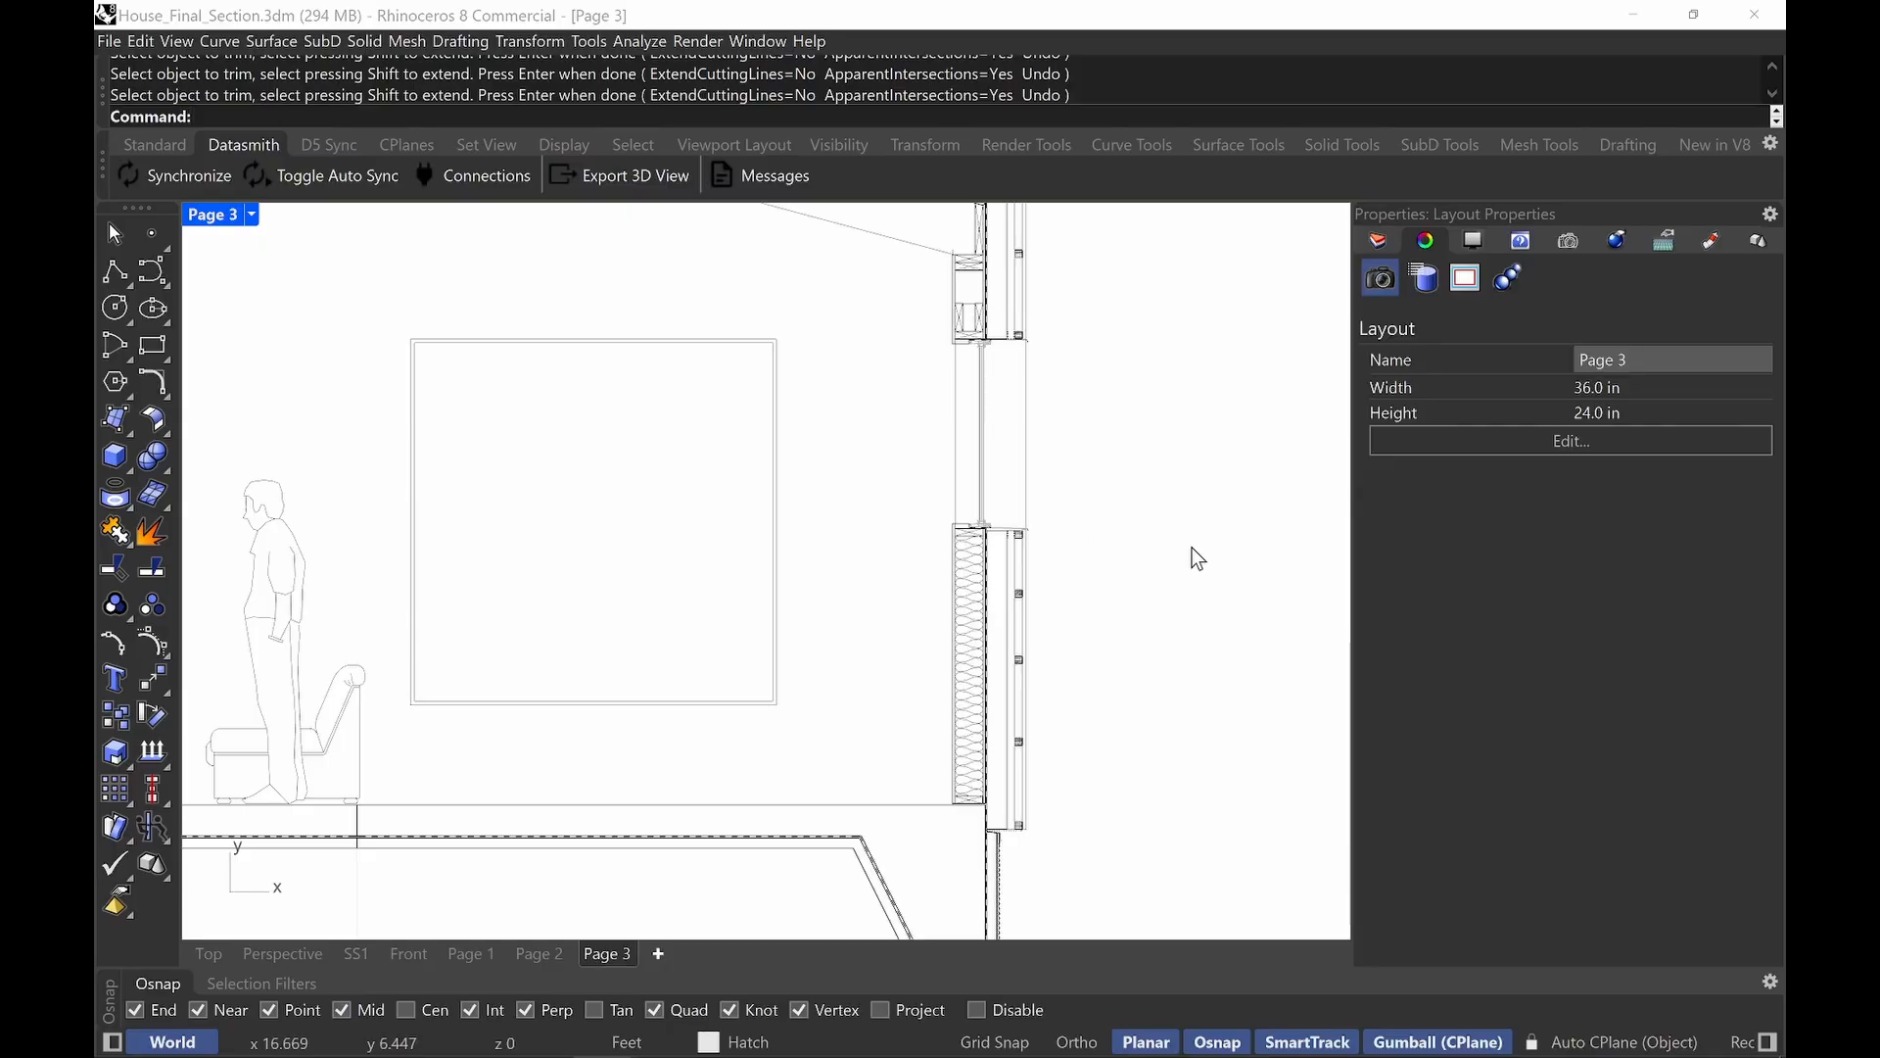
scroll(1224, 607, down, 4)
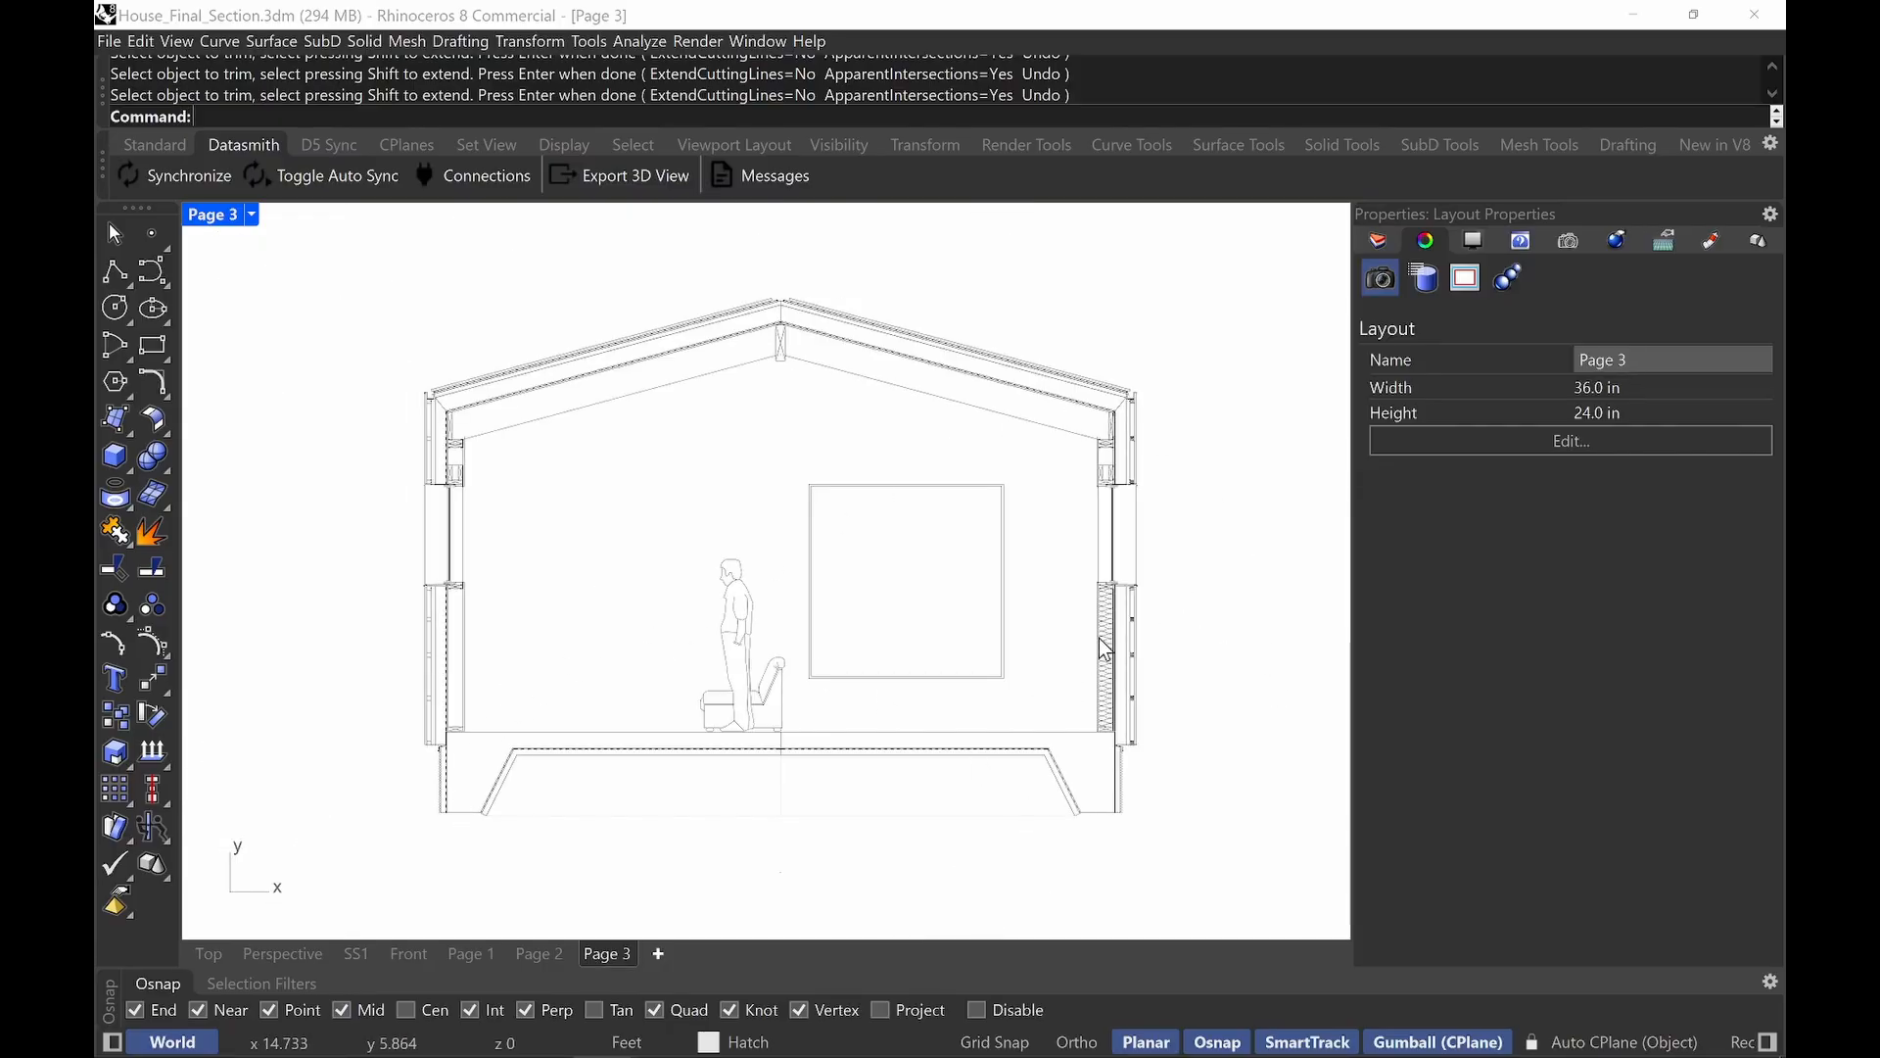
scroll(1112, 641, up, 3)
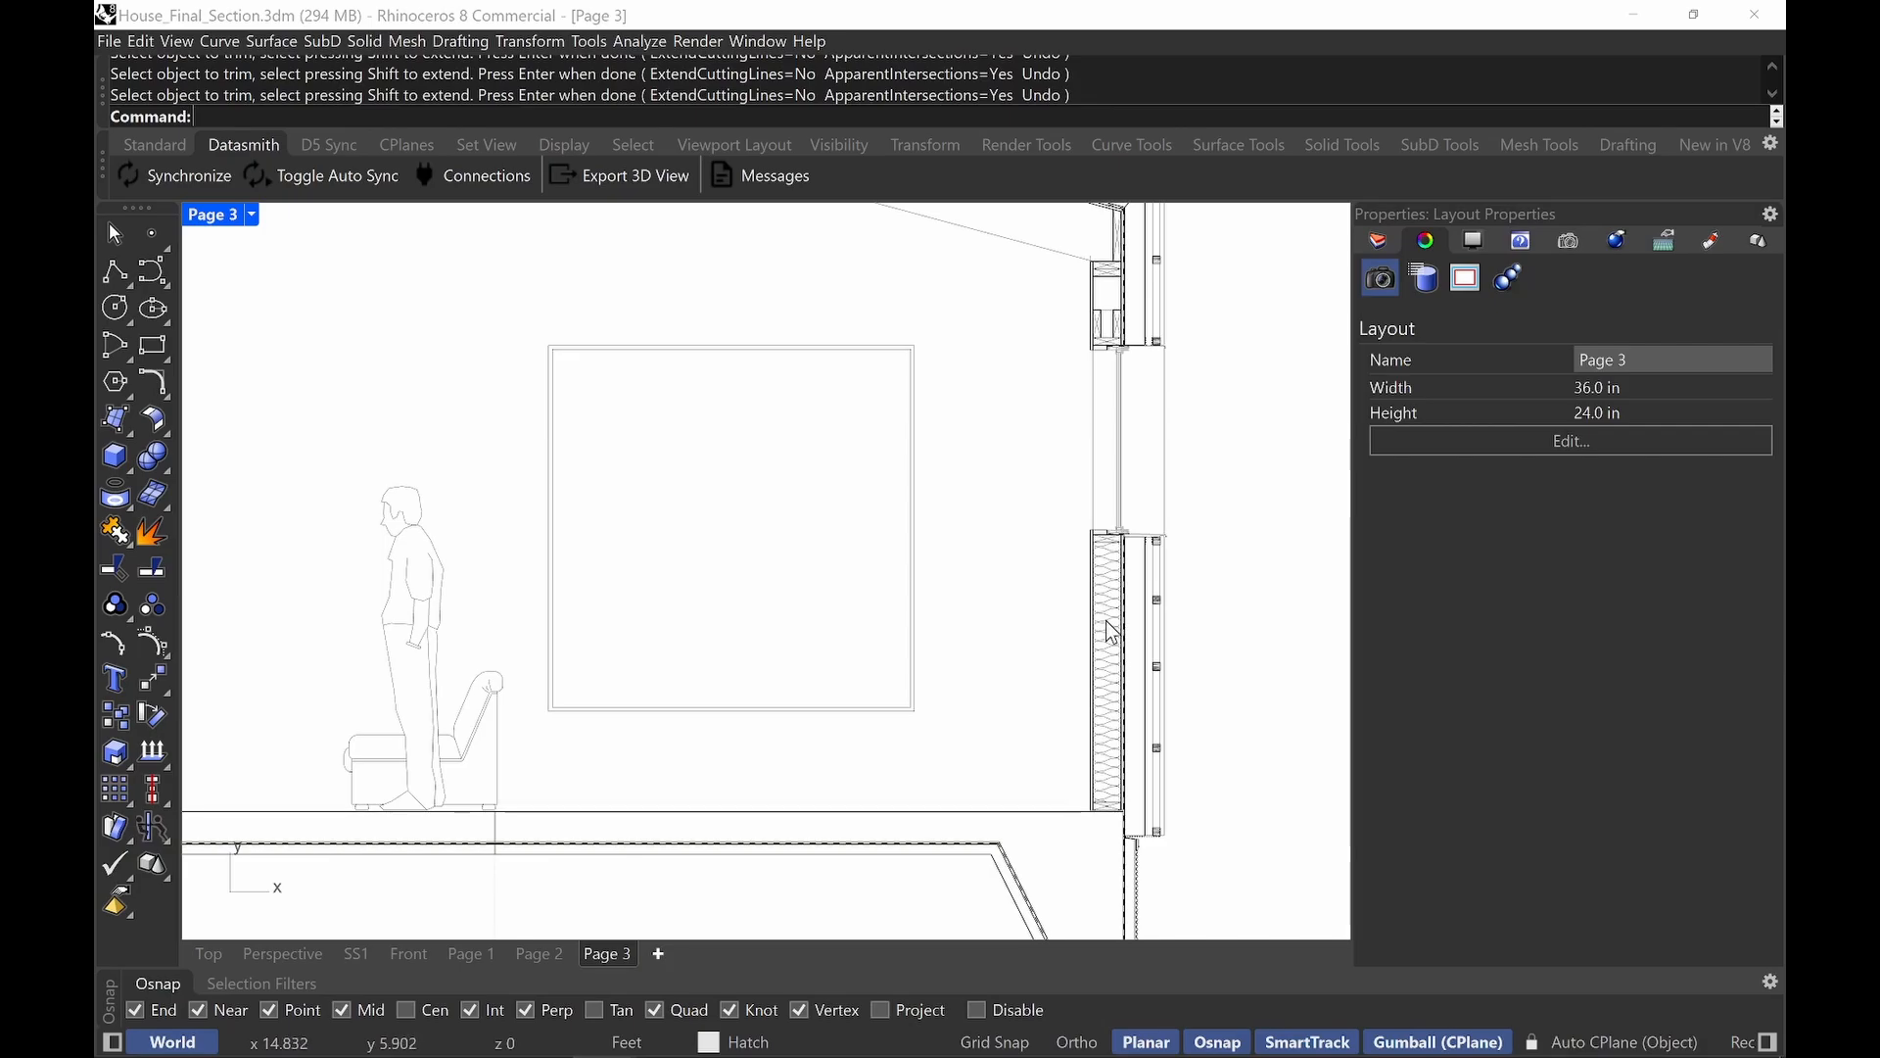
double_click(1270, 635)
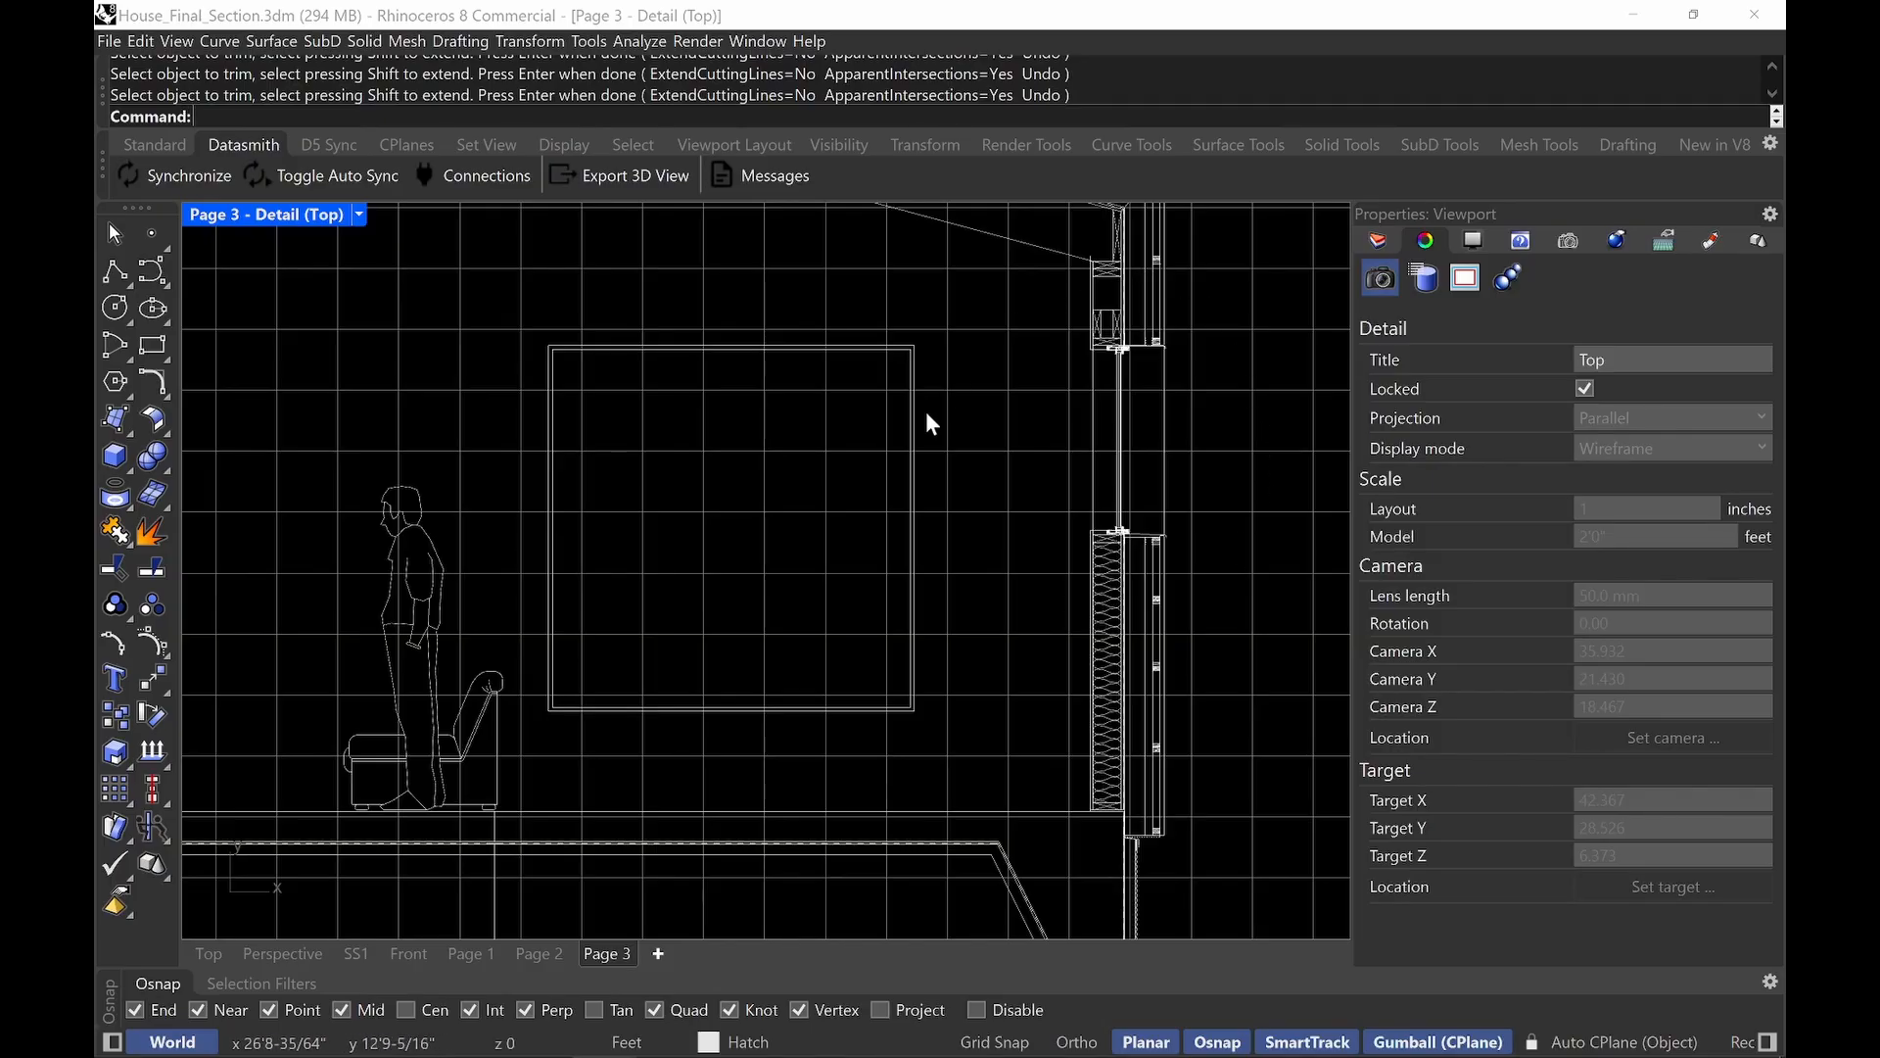
double_click(1241, 560)
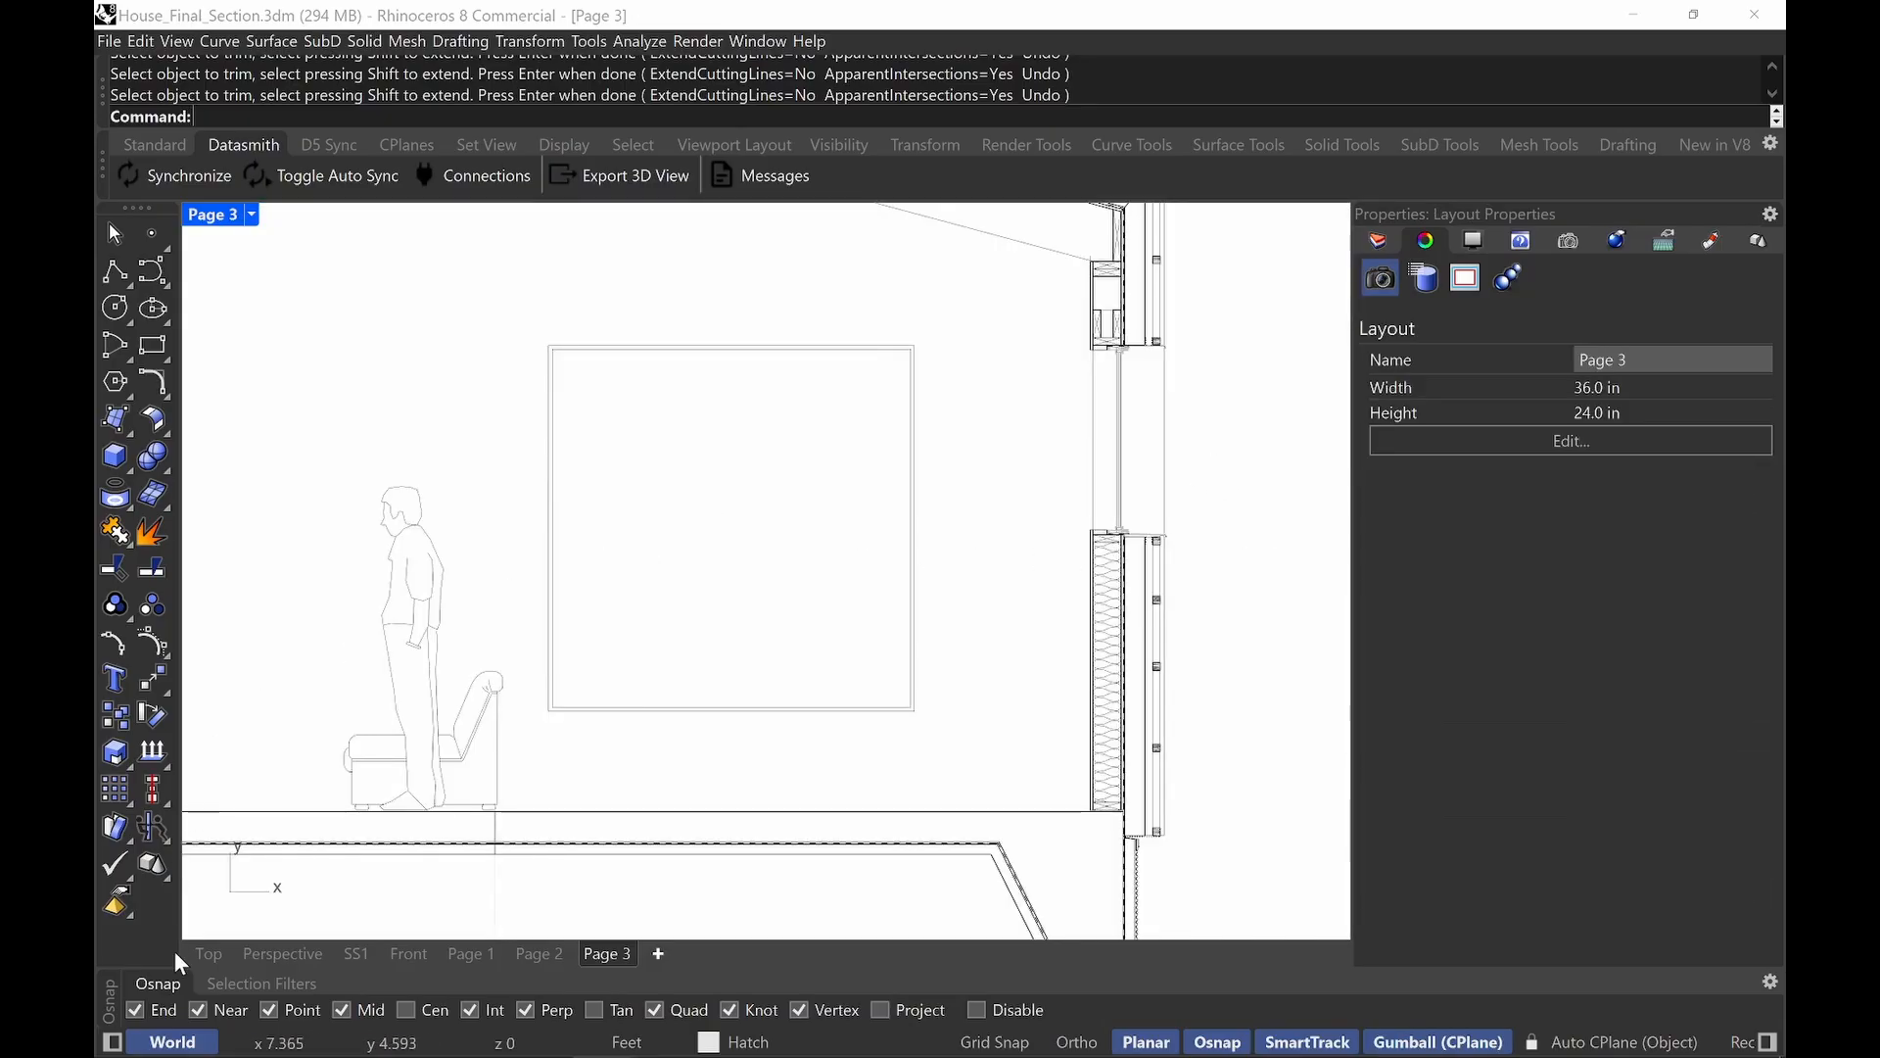
Return to the Top view and examine the section's wall, roof and floor line work.
click(200, 952)
scroll(981, 433, down, 10)
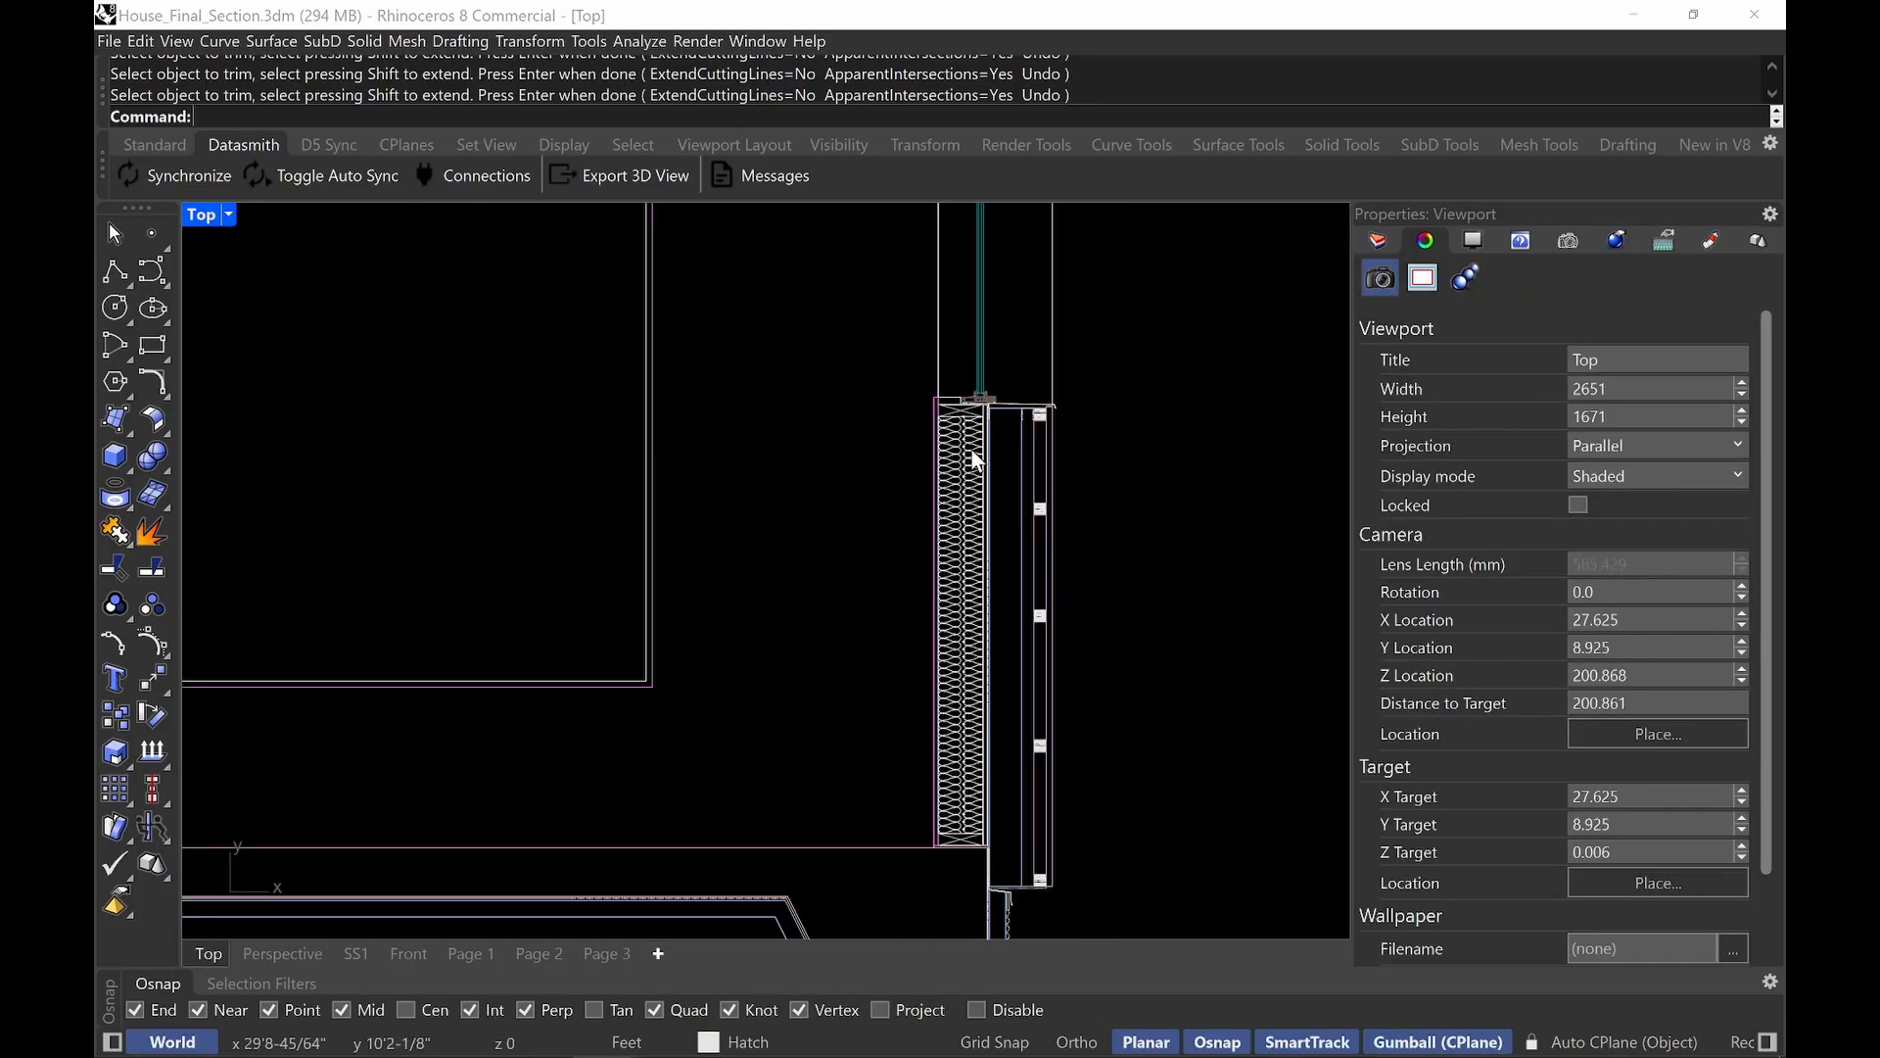
right_drag(920, 419, 912, 545)
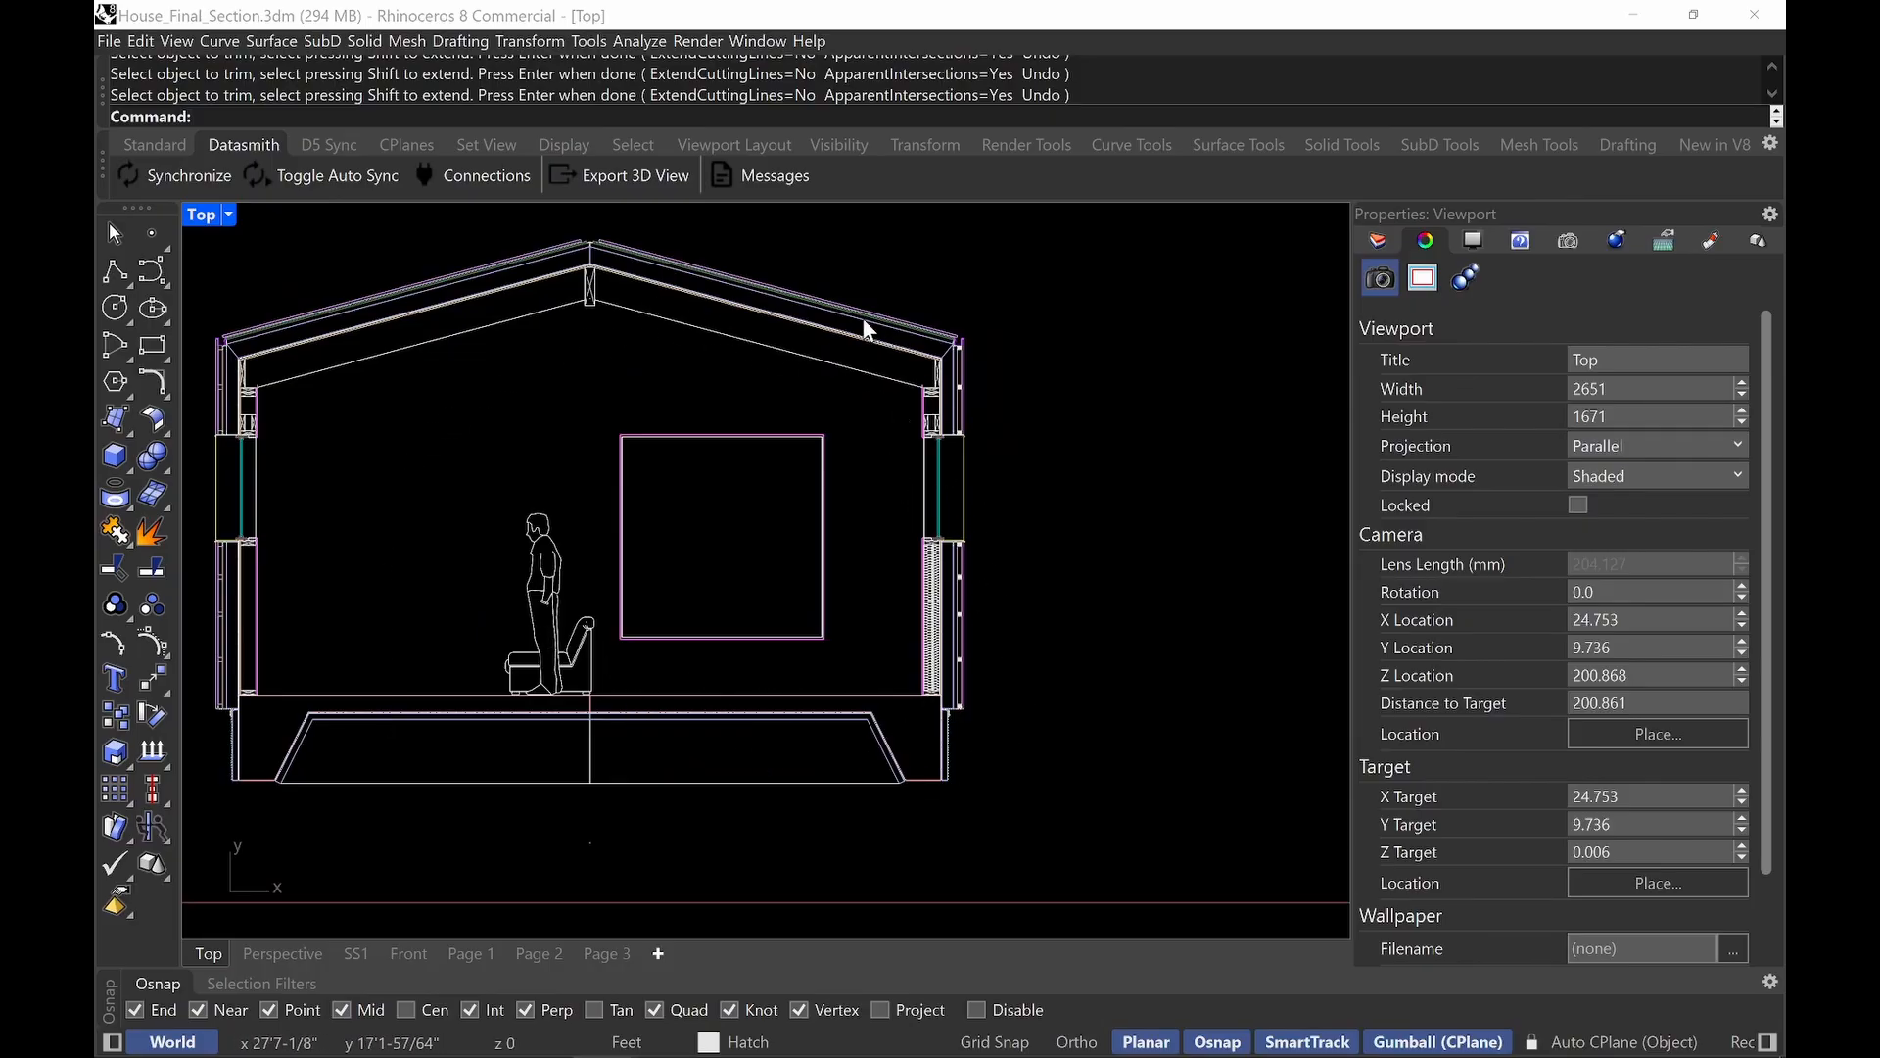
scroll(494, 669, up, 4)
scroll(762, 721, down, 3)
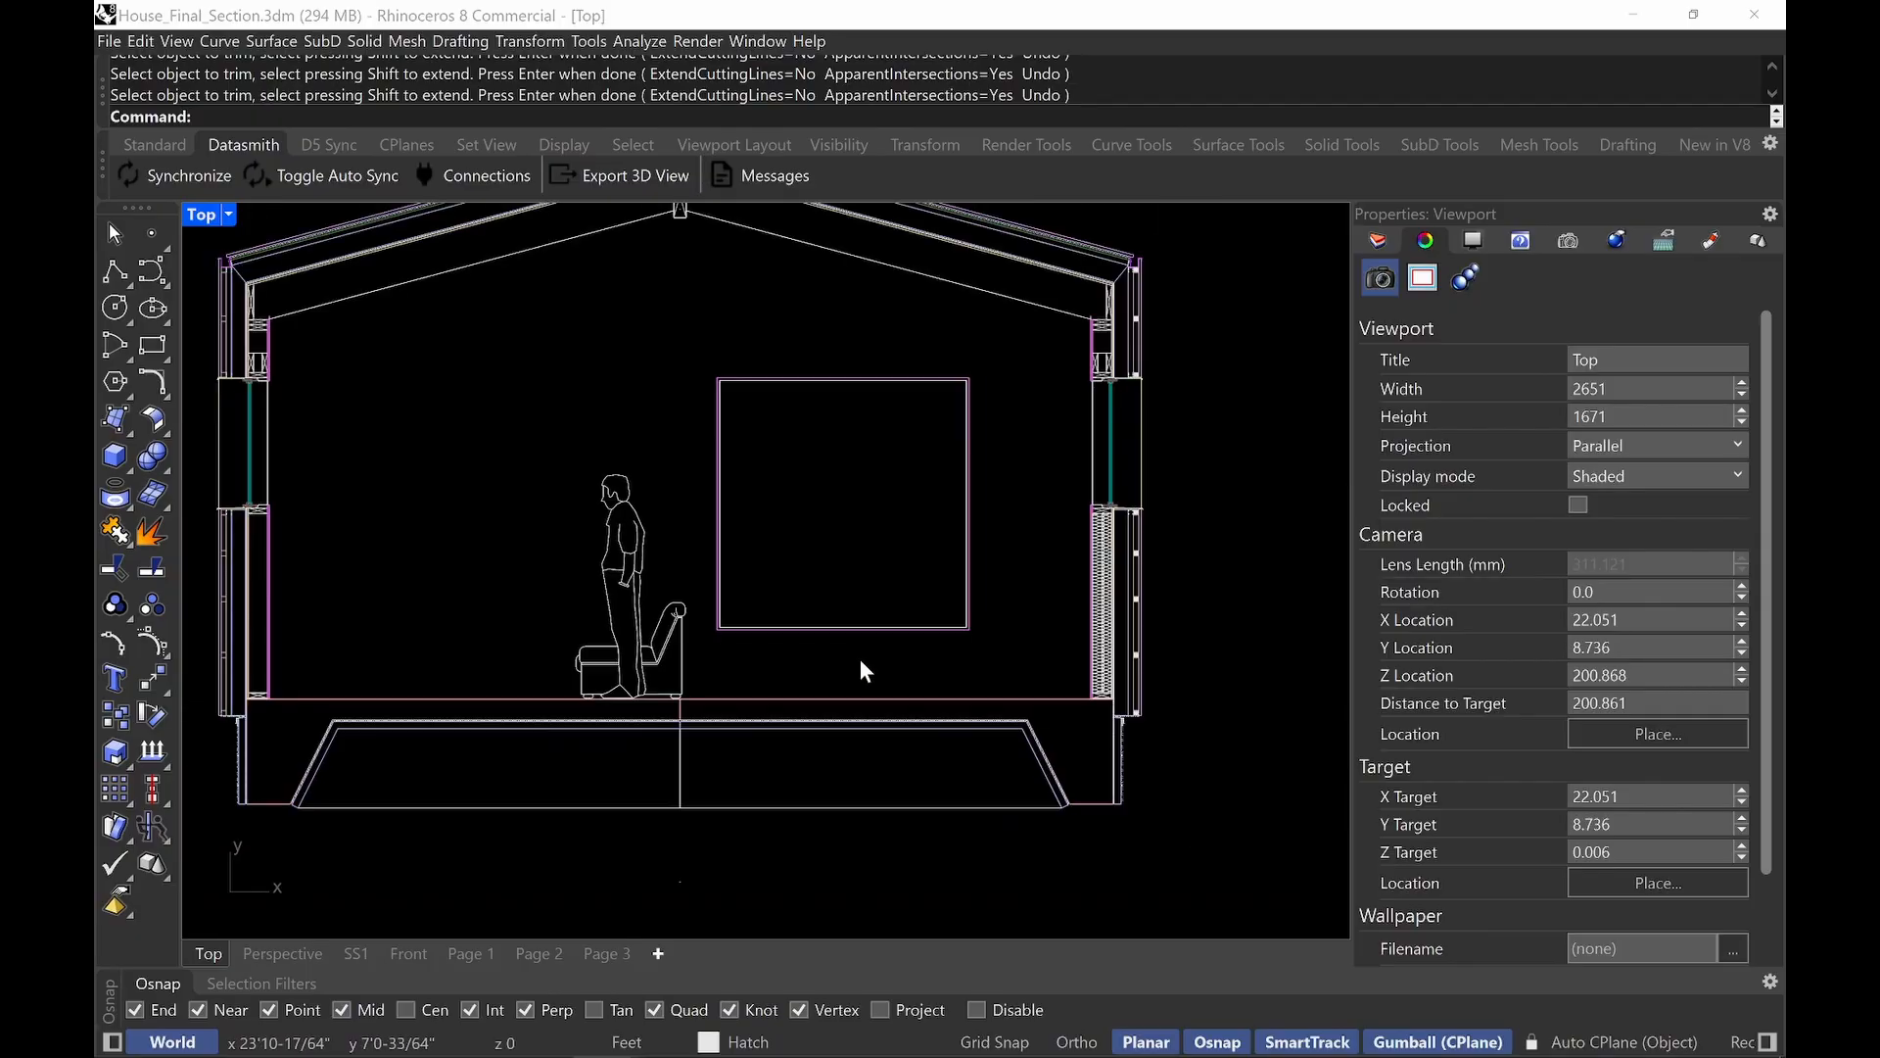
right_drag(860, 660, 938, 661)
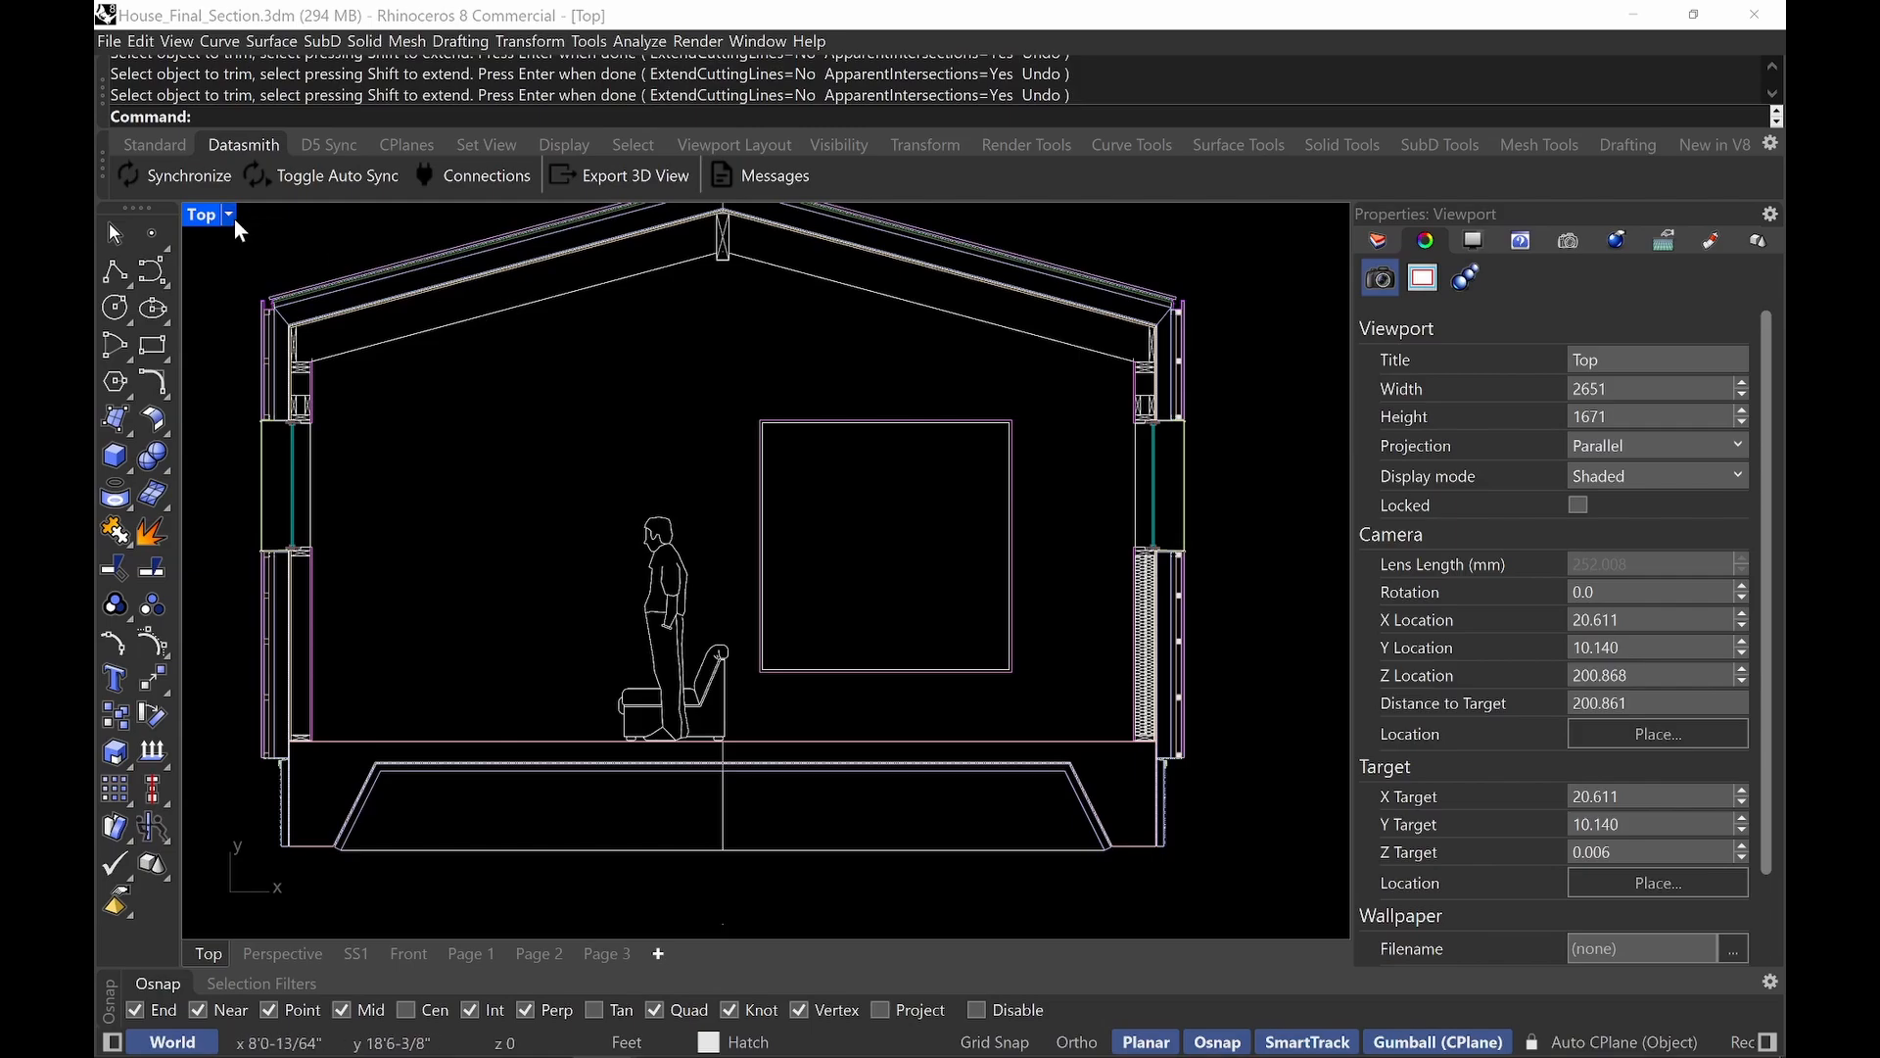
Disable the clipping plane near the foundation for the SS1 and Perspective views, and inspect the house interior in Perspective.
double_click(202, 216)
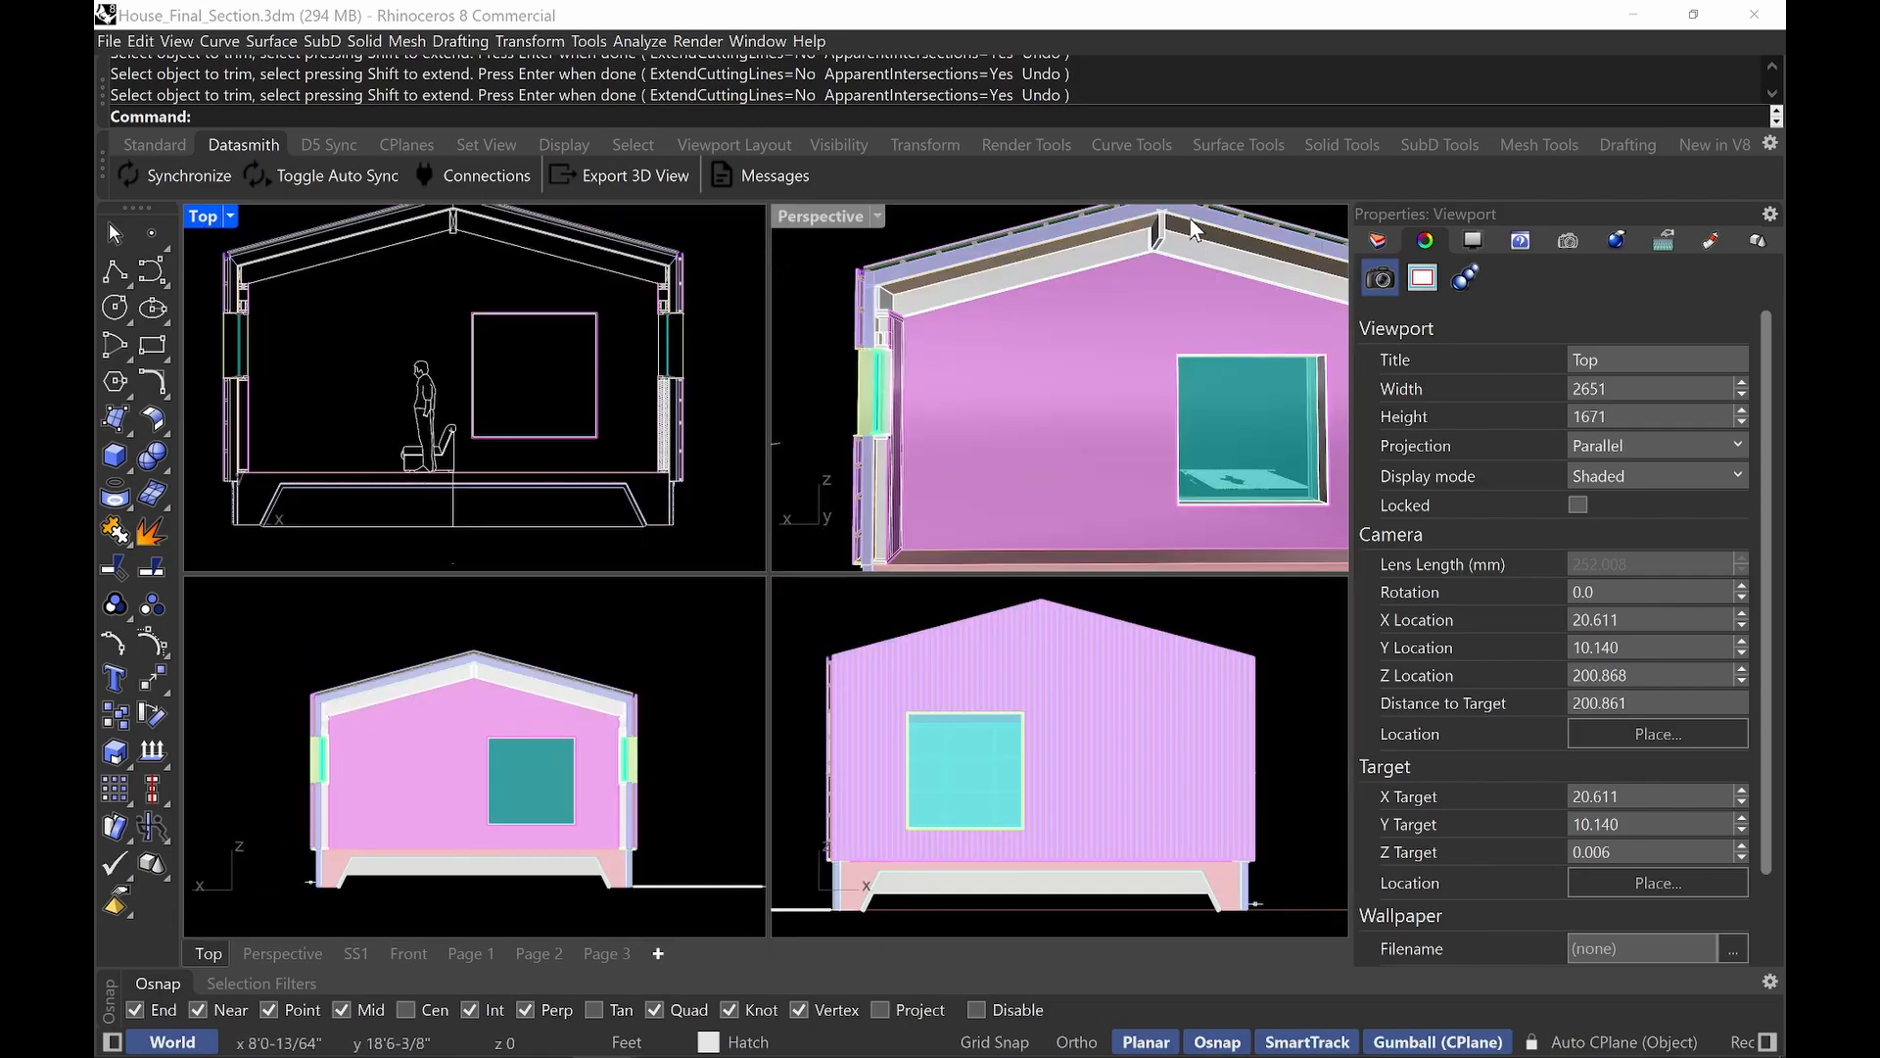
double_click(852, 216)
right_drag(999, 527, 879, 640)
scroll(603, 713, up, 5)
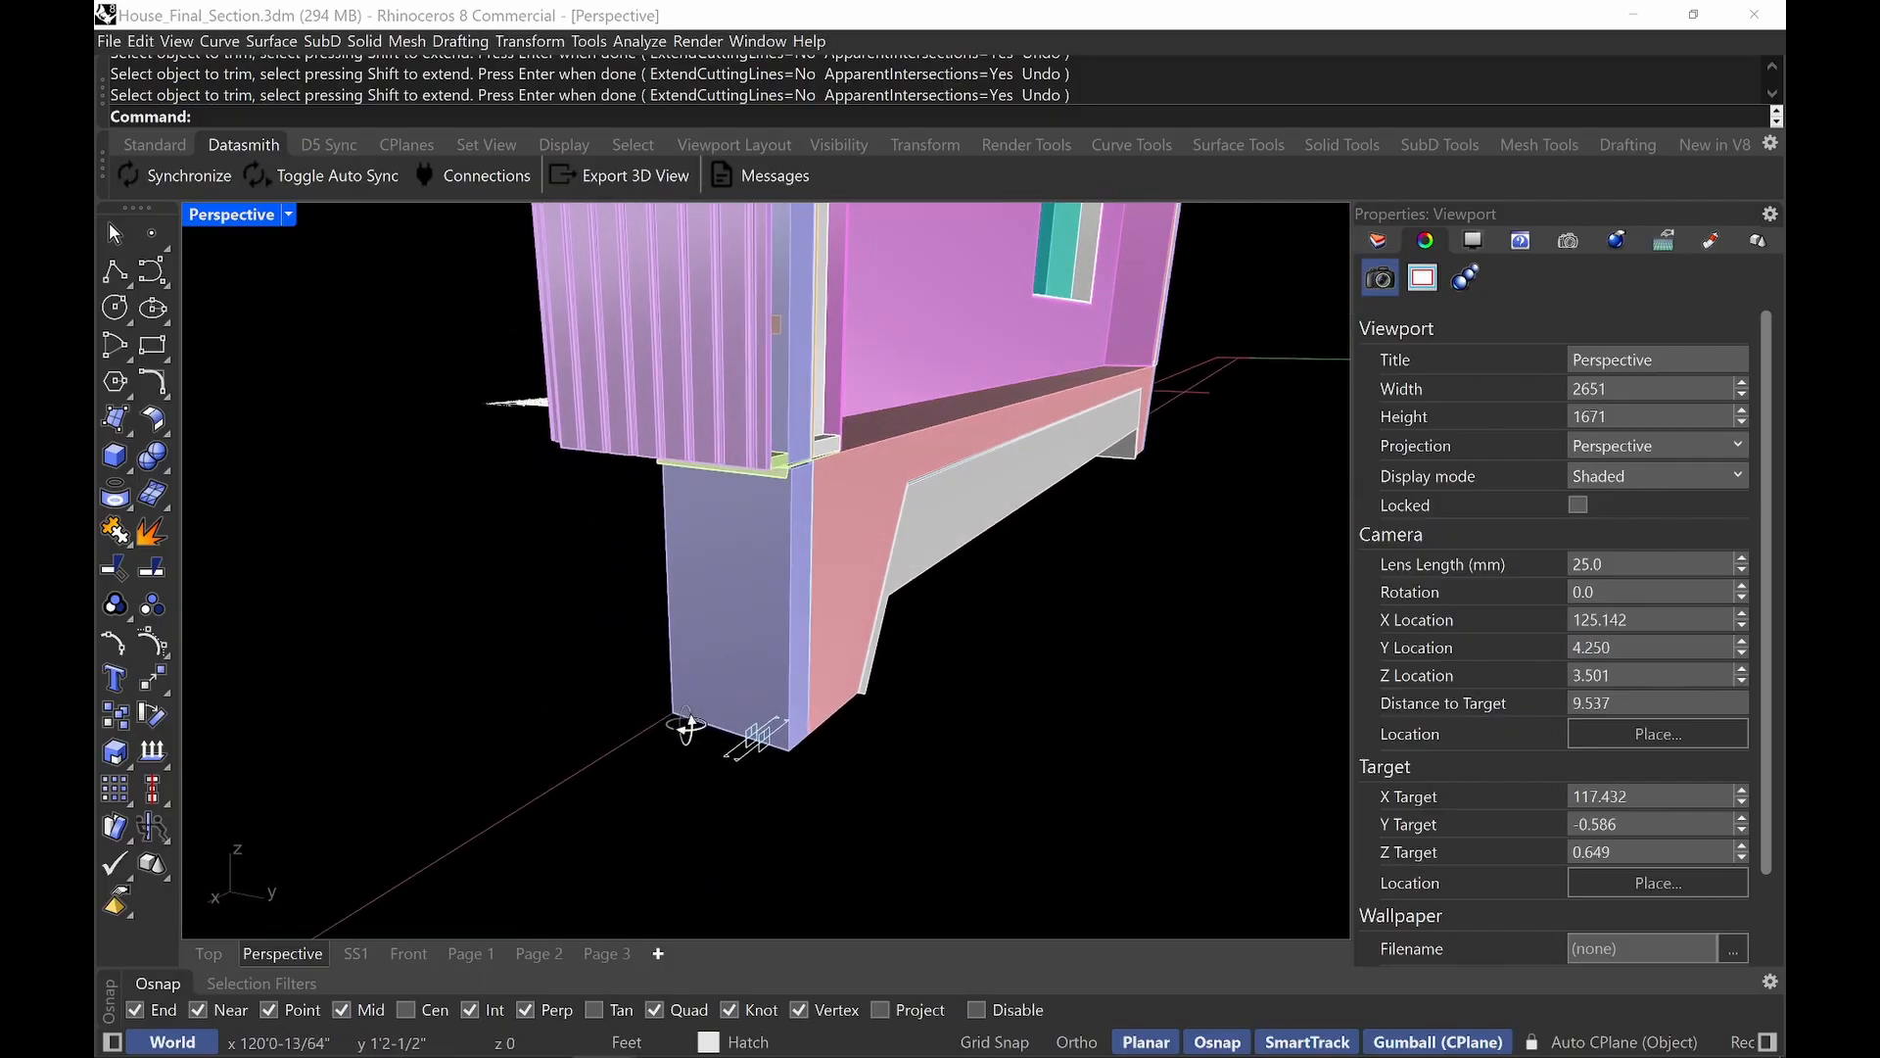
click(756, 759)
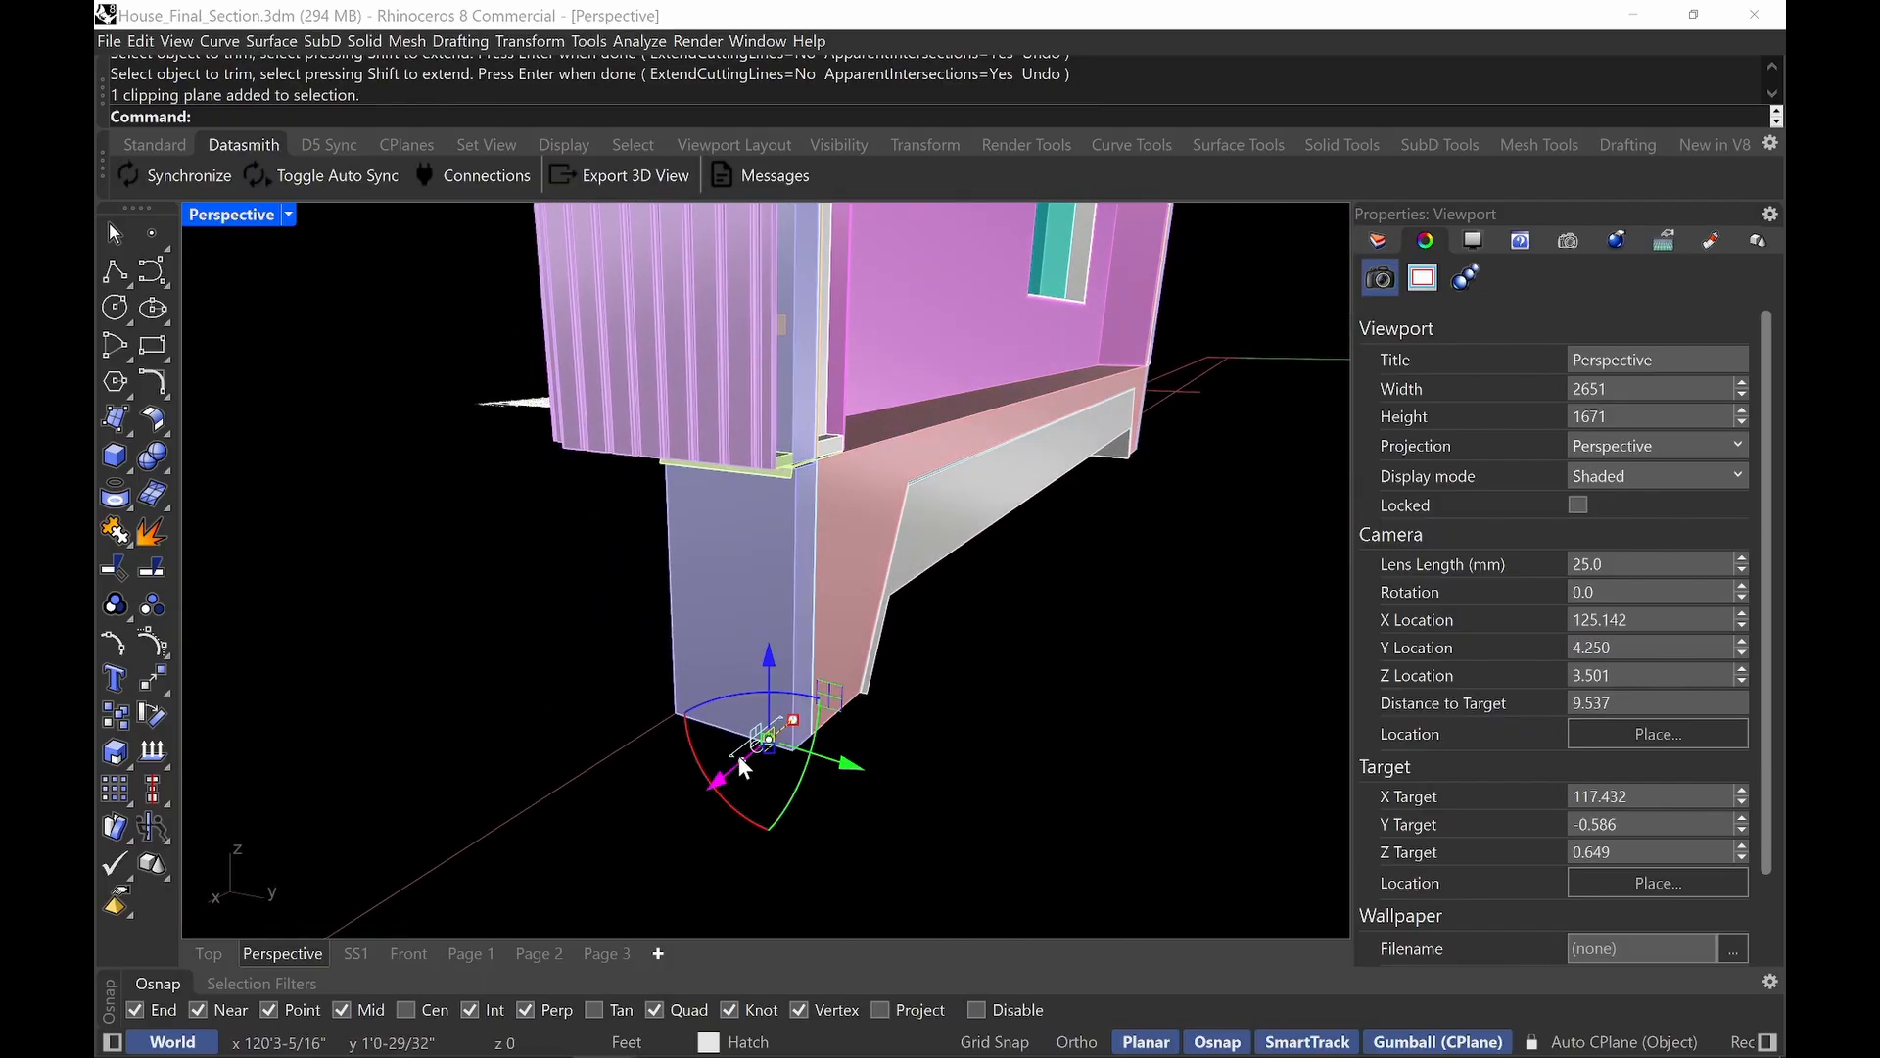
click(1425, 784)
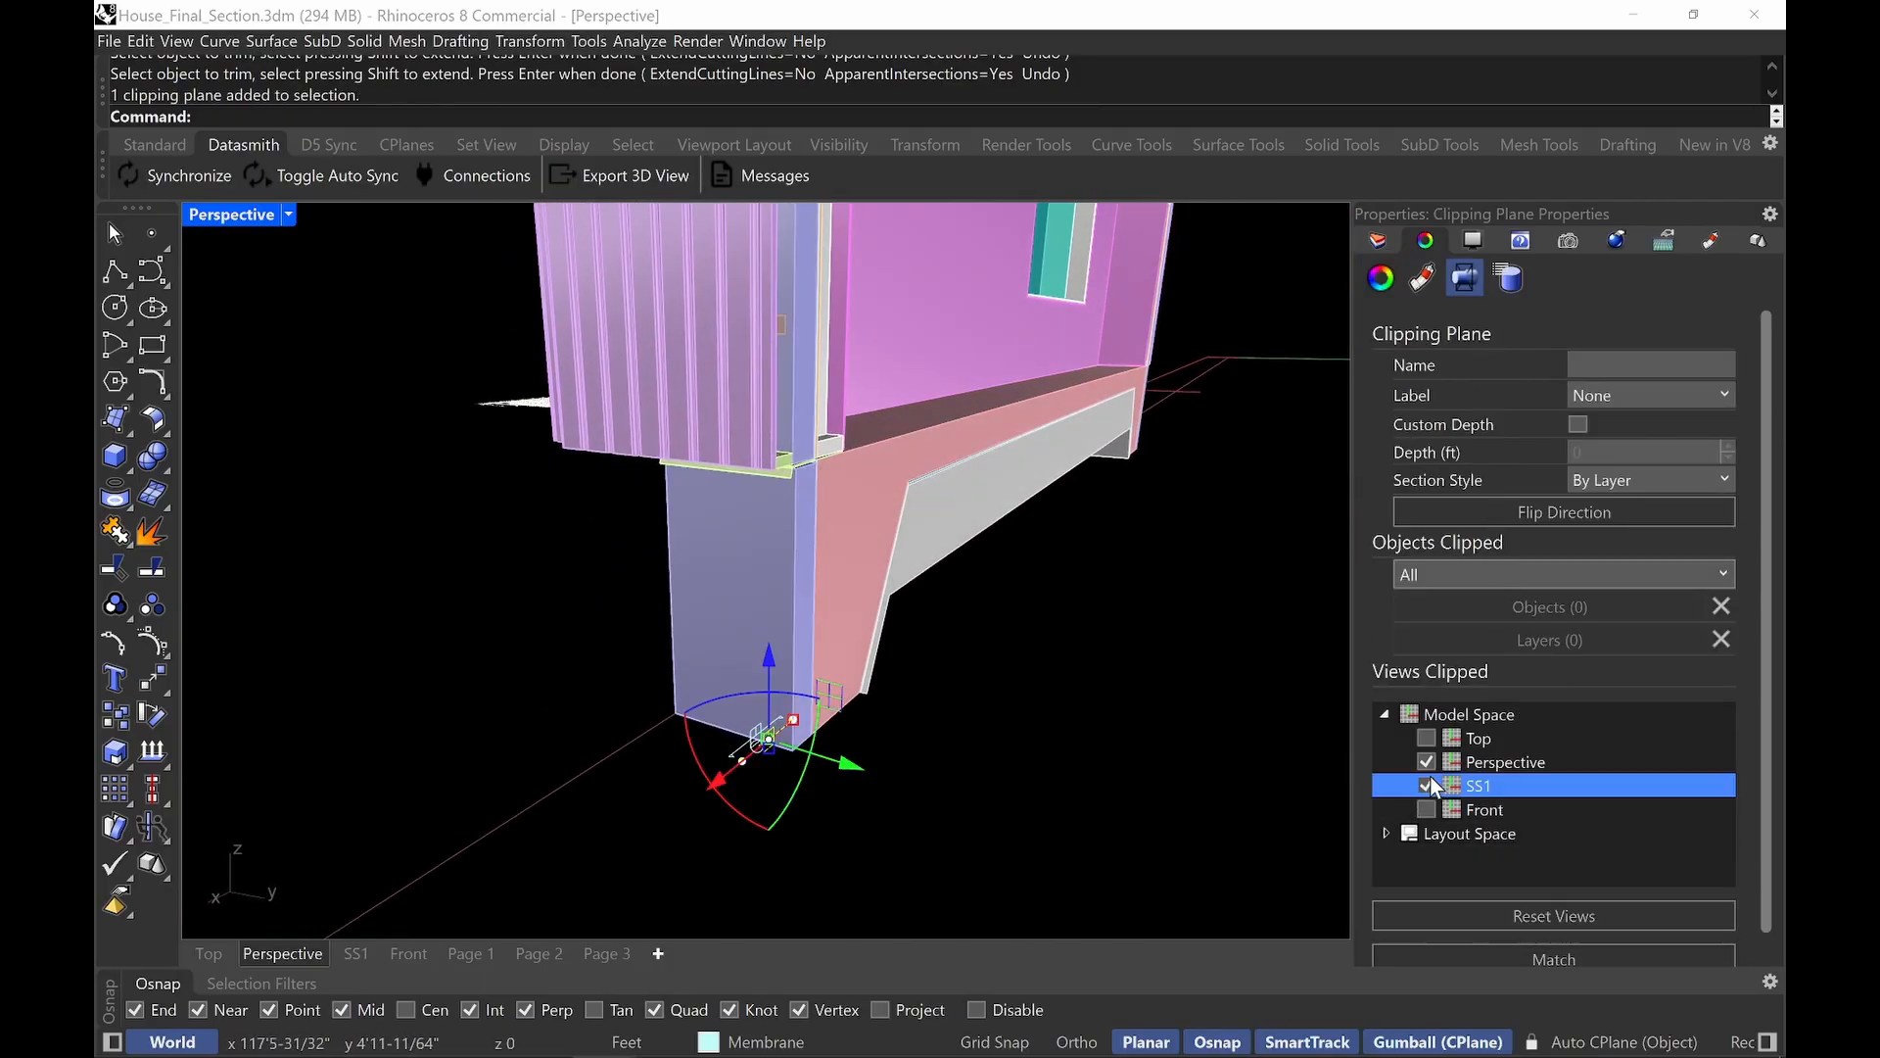
click(1428, 762)
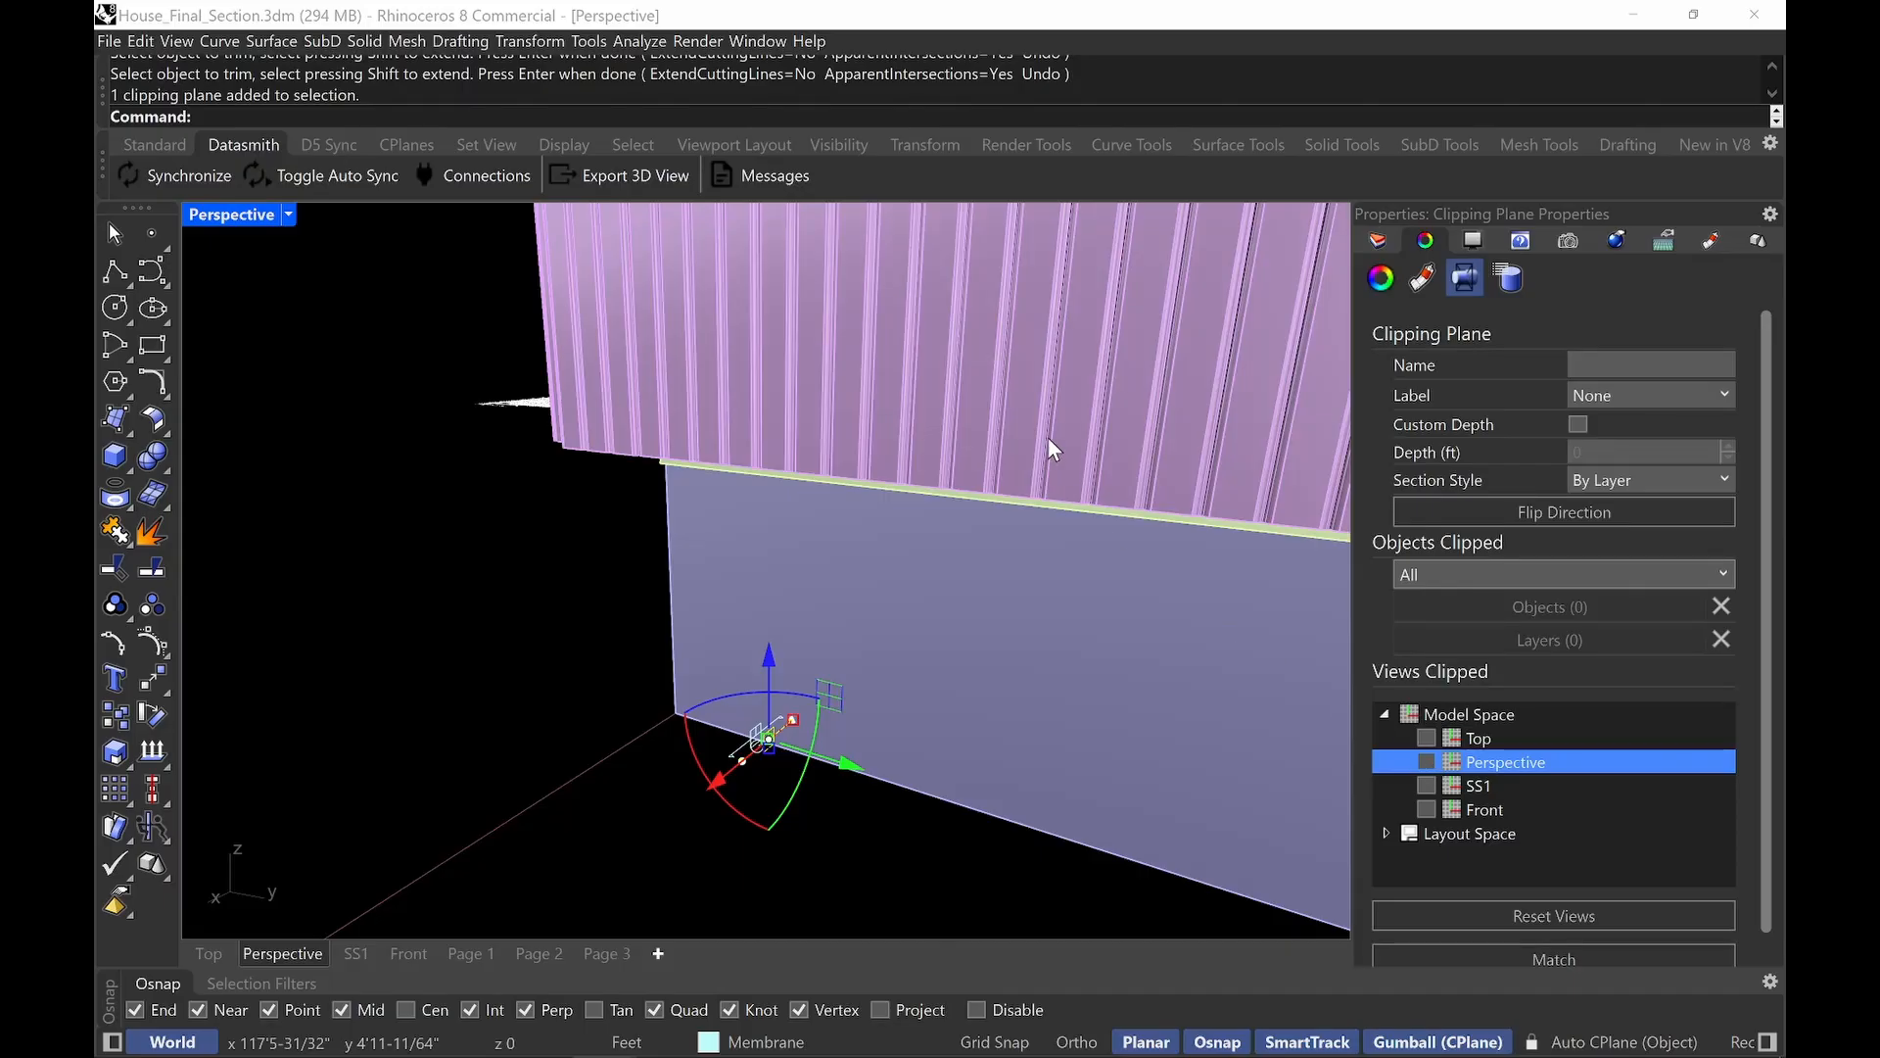
right_drag(987, 449, 1036, 670)
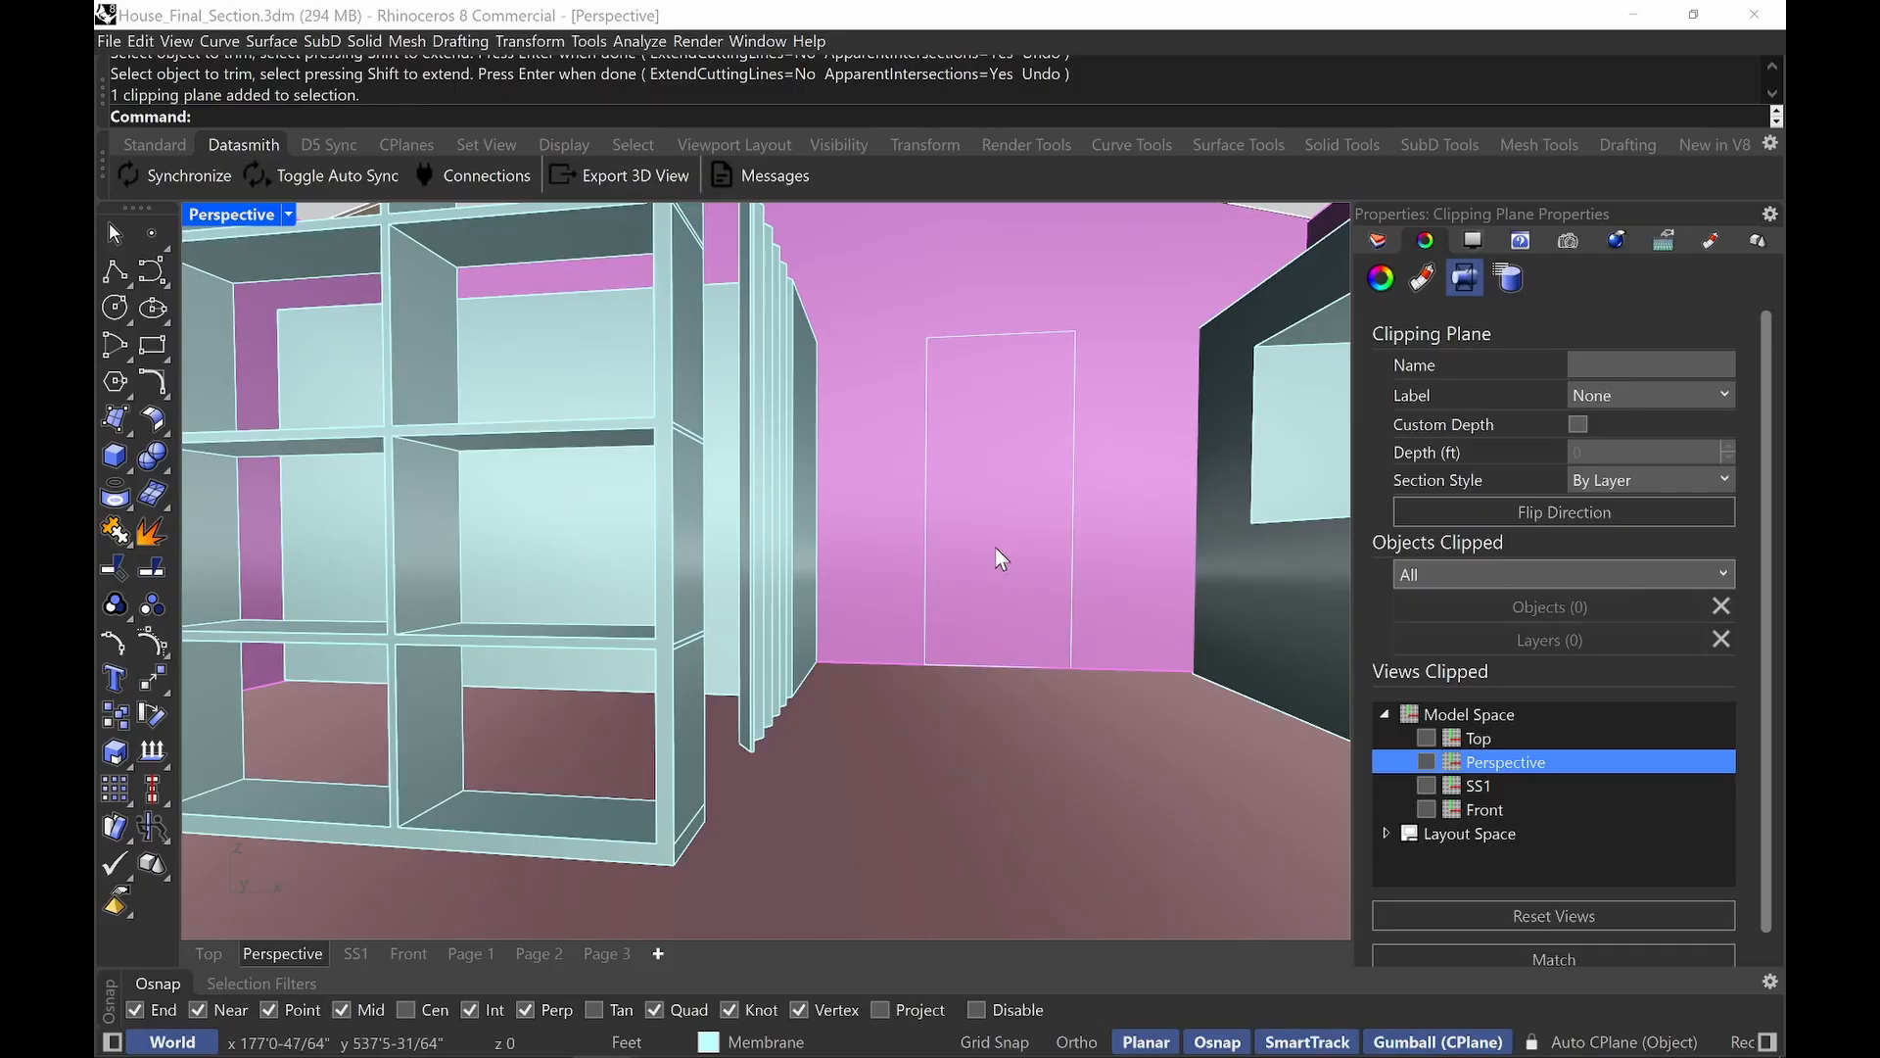
right_drag(995, 545, 897, 579)
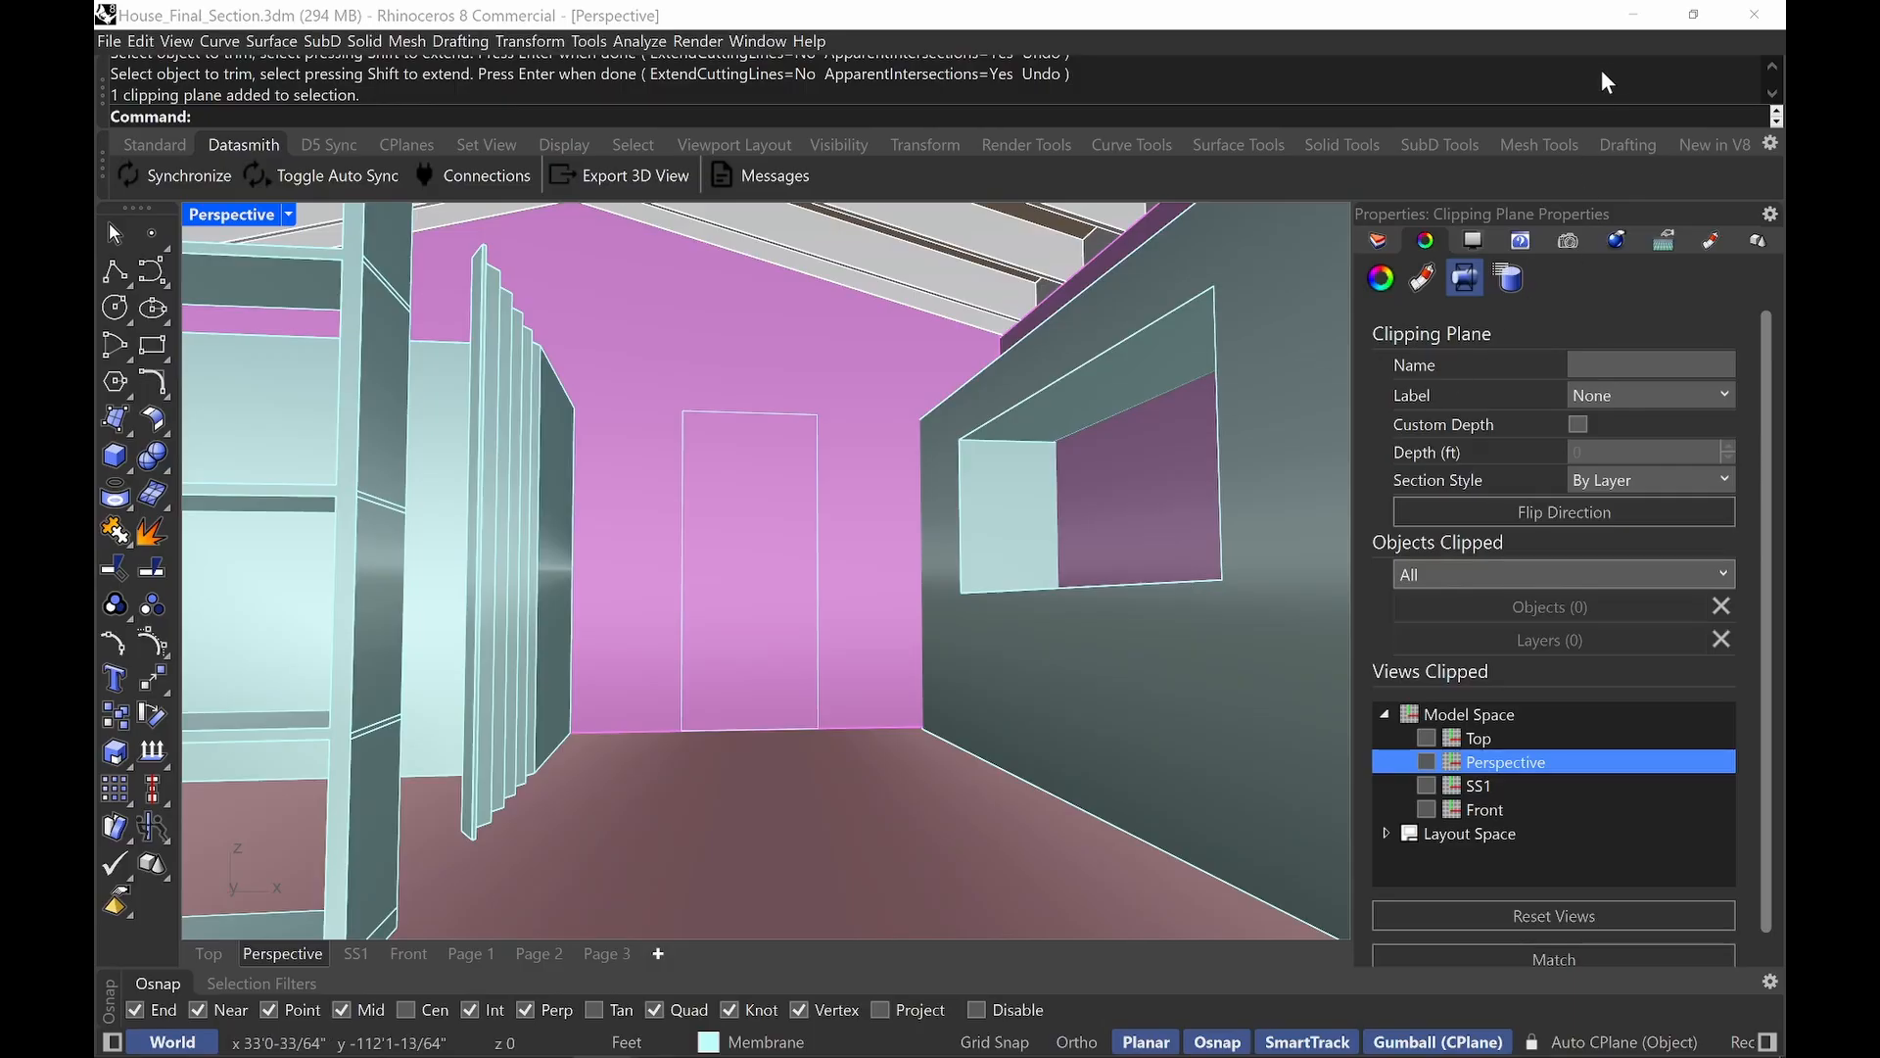
Review the section drawing on the Page 3 layout, comparing the whole section with the wall area close up.
click(619, 951)
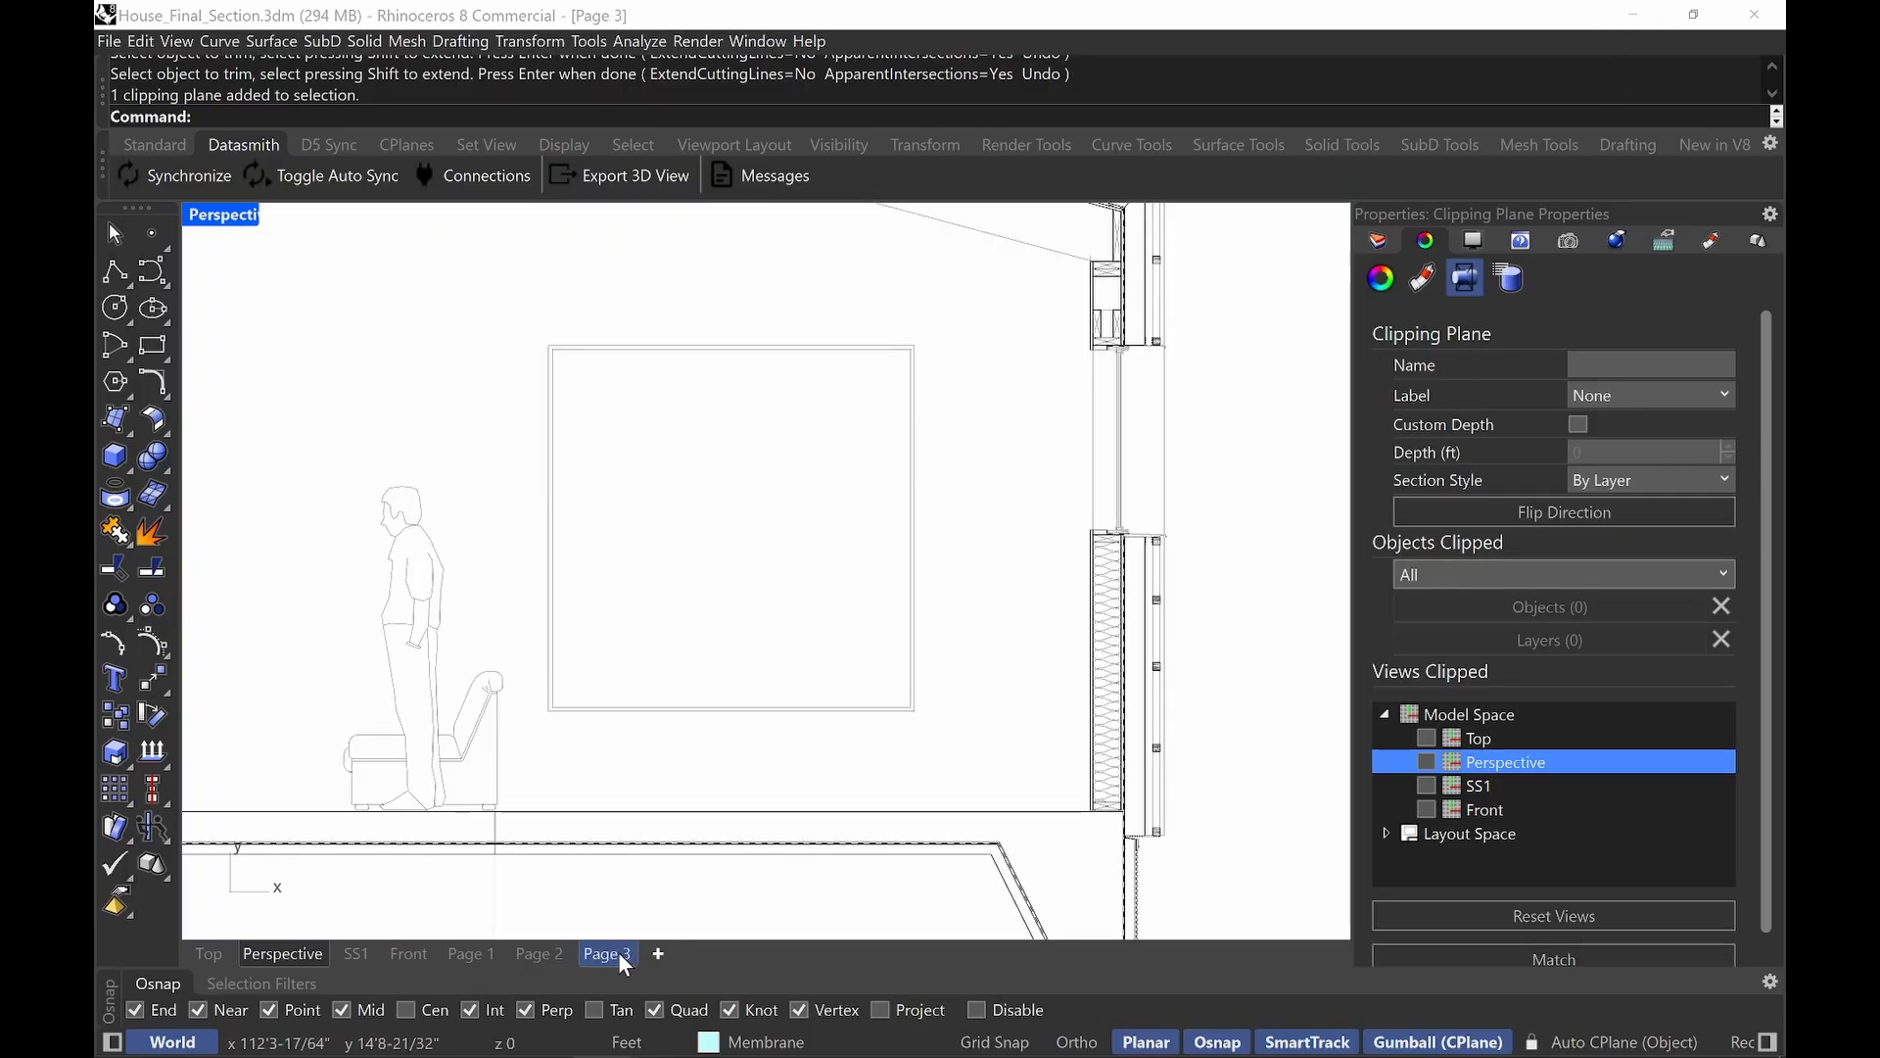
right_drag(989, 609, 973, 607)
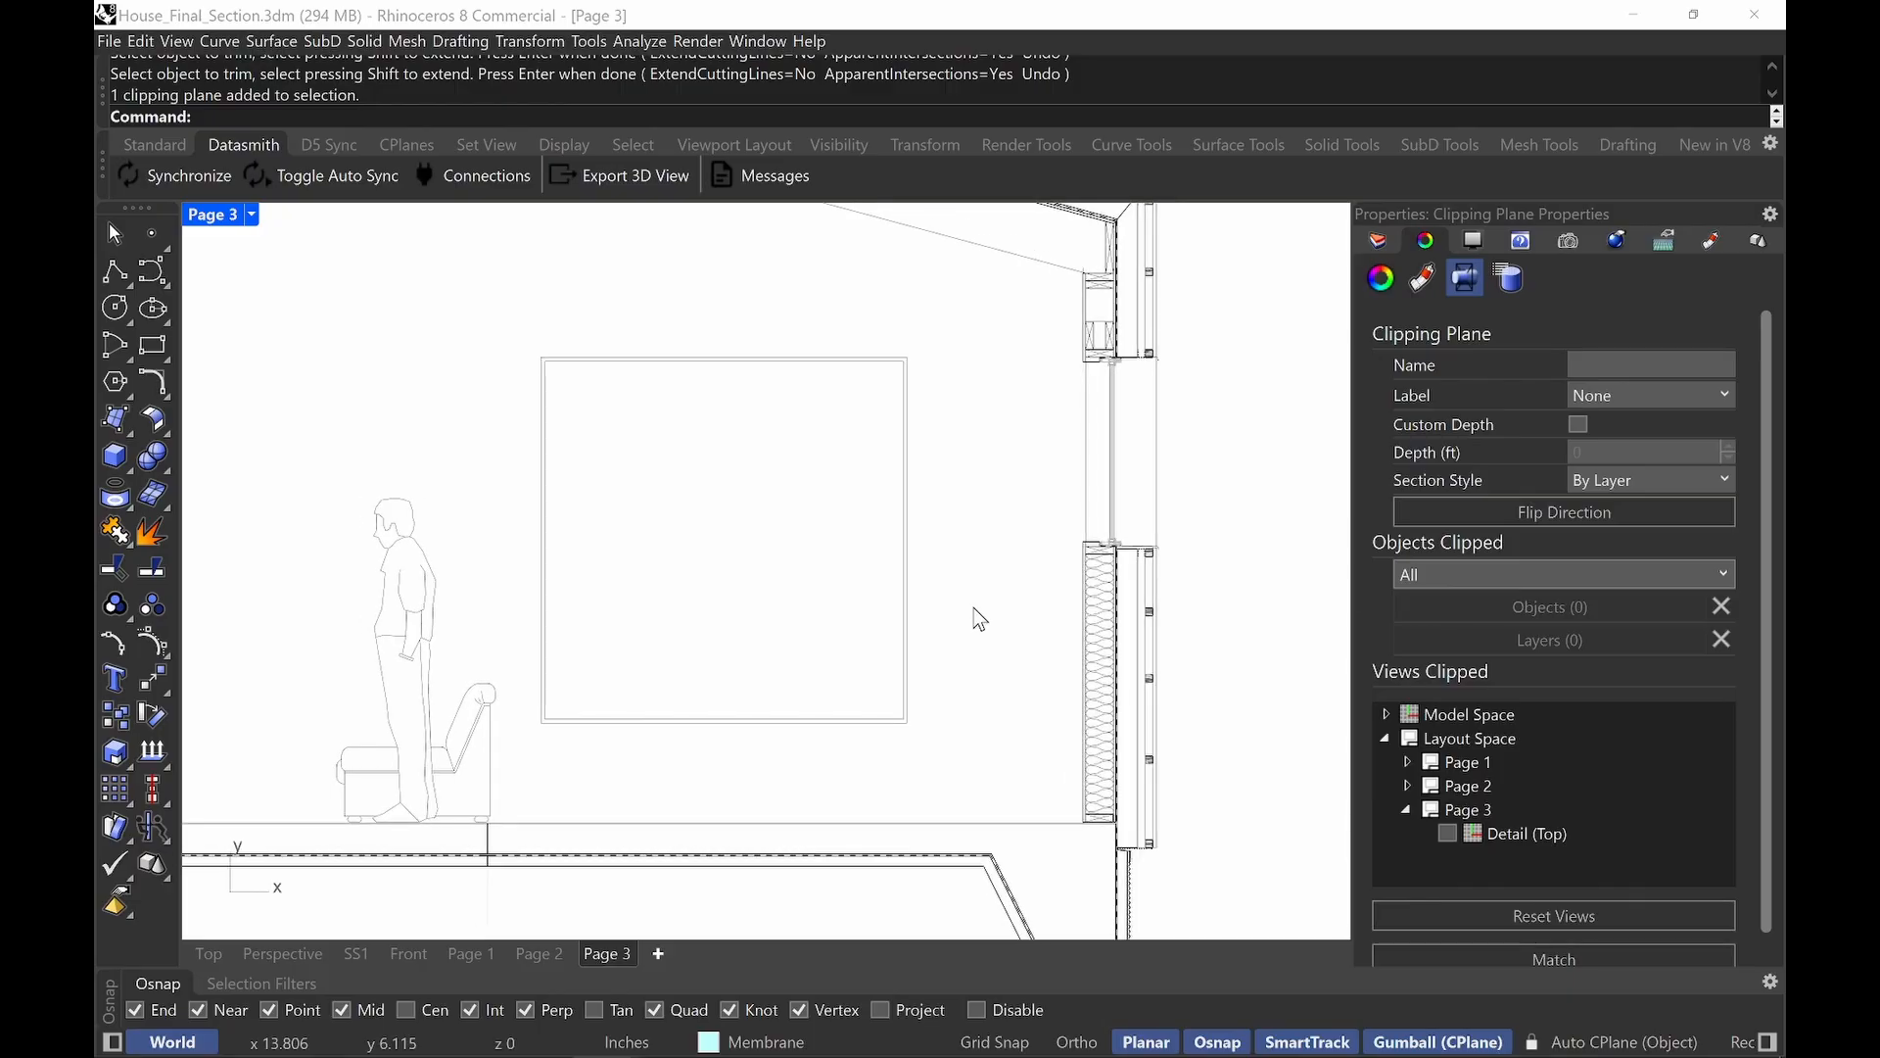
scroll(979, 619, down, 3)
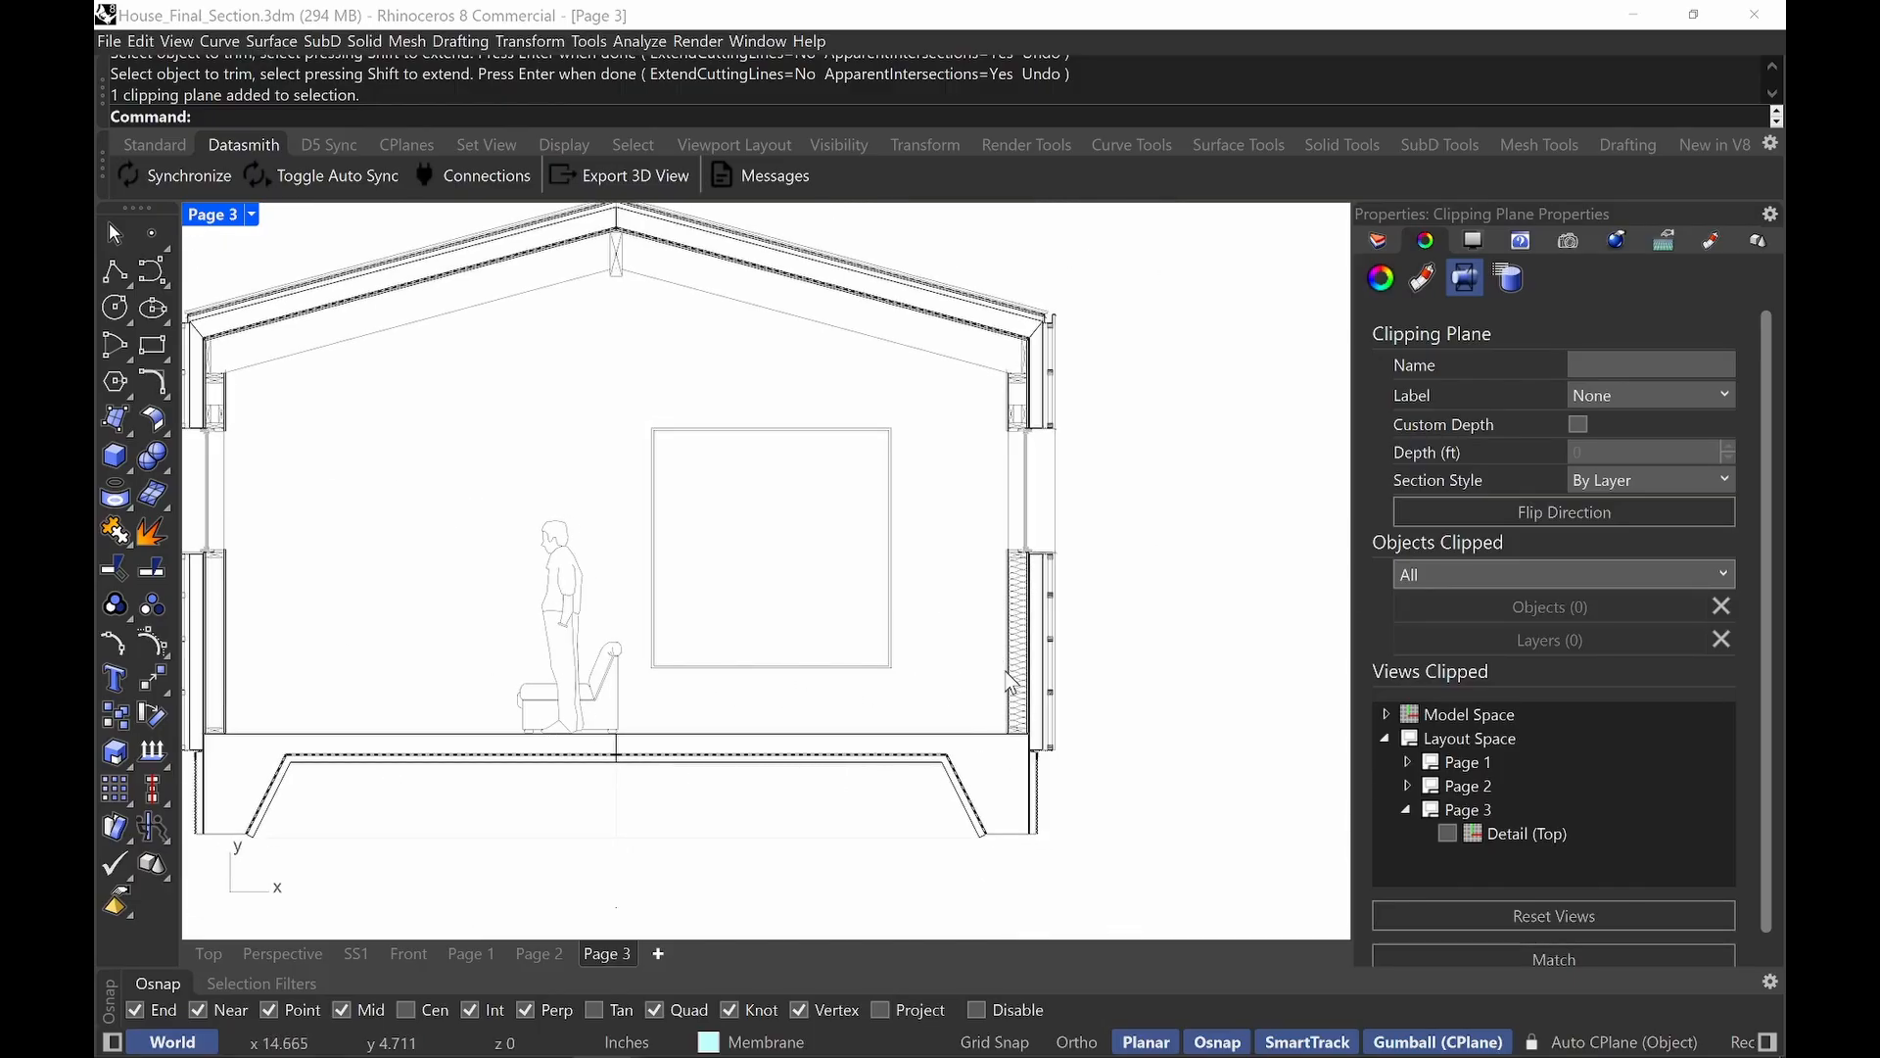
scroll(1009, 683, up, 3)
scroll(755, 661, down, 2)
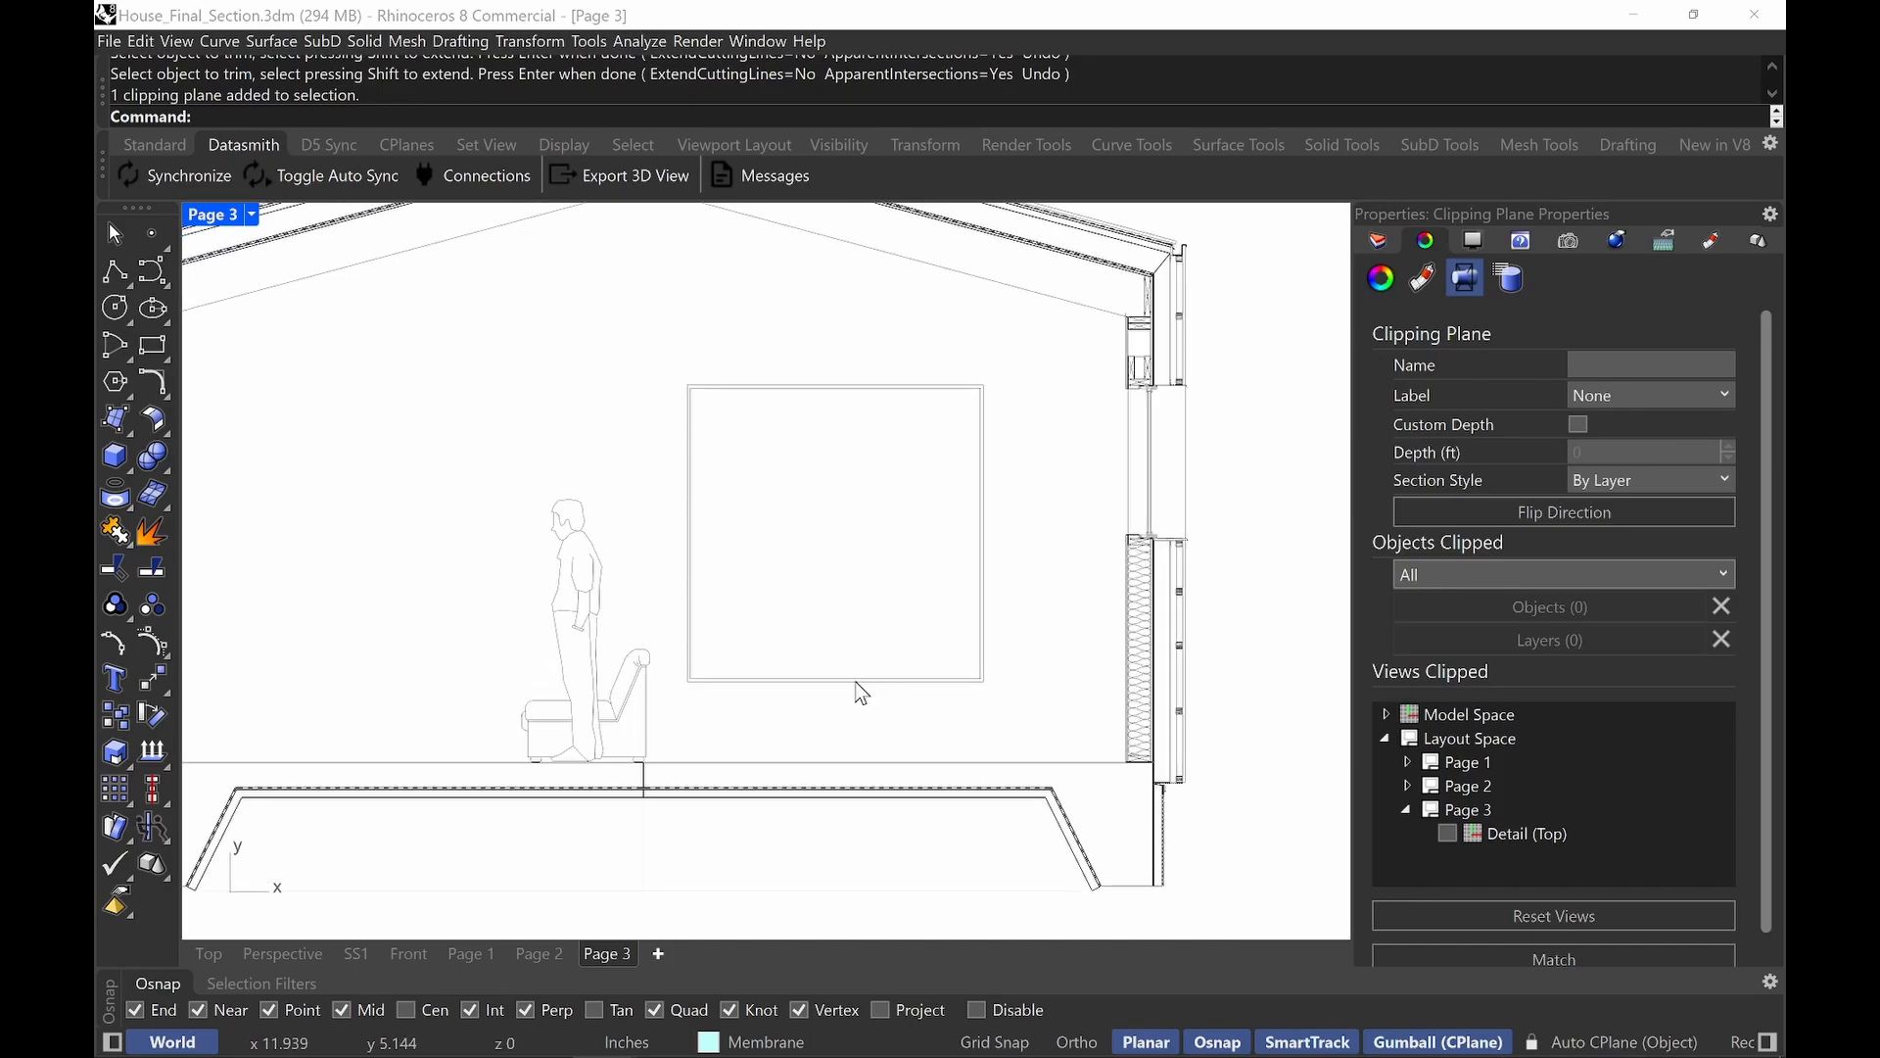
right_drag(861, 693, 917, 675)
mouse_move(741, 615)
right_down()
mouse_move(852, 638)
mouse_move(793, 622)
right_up()
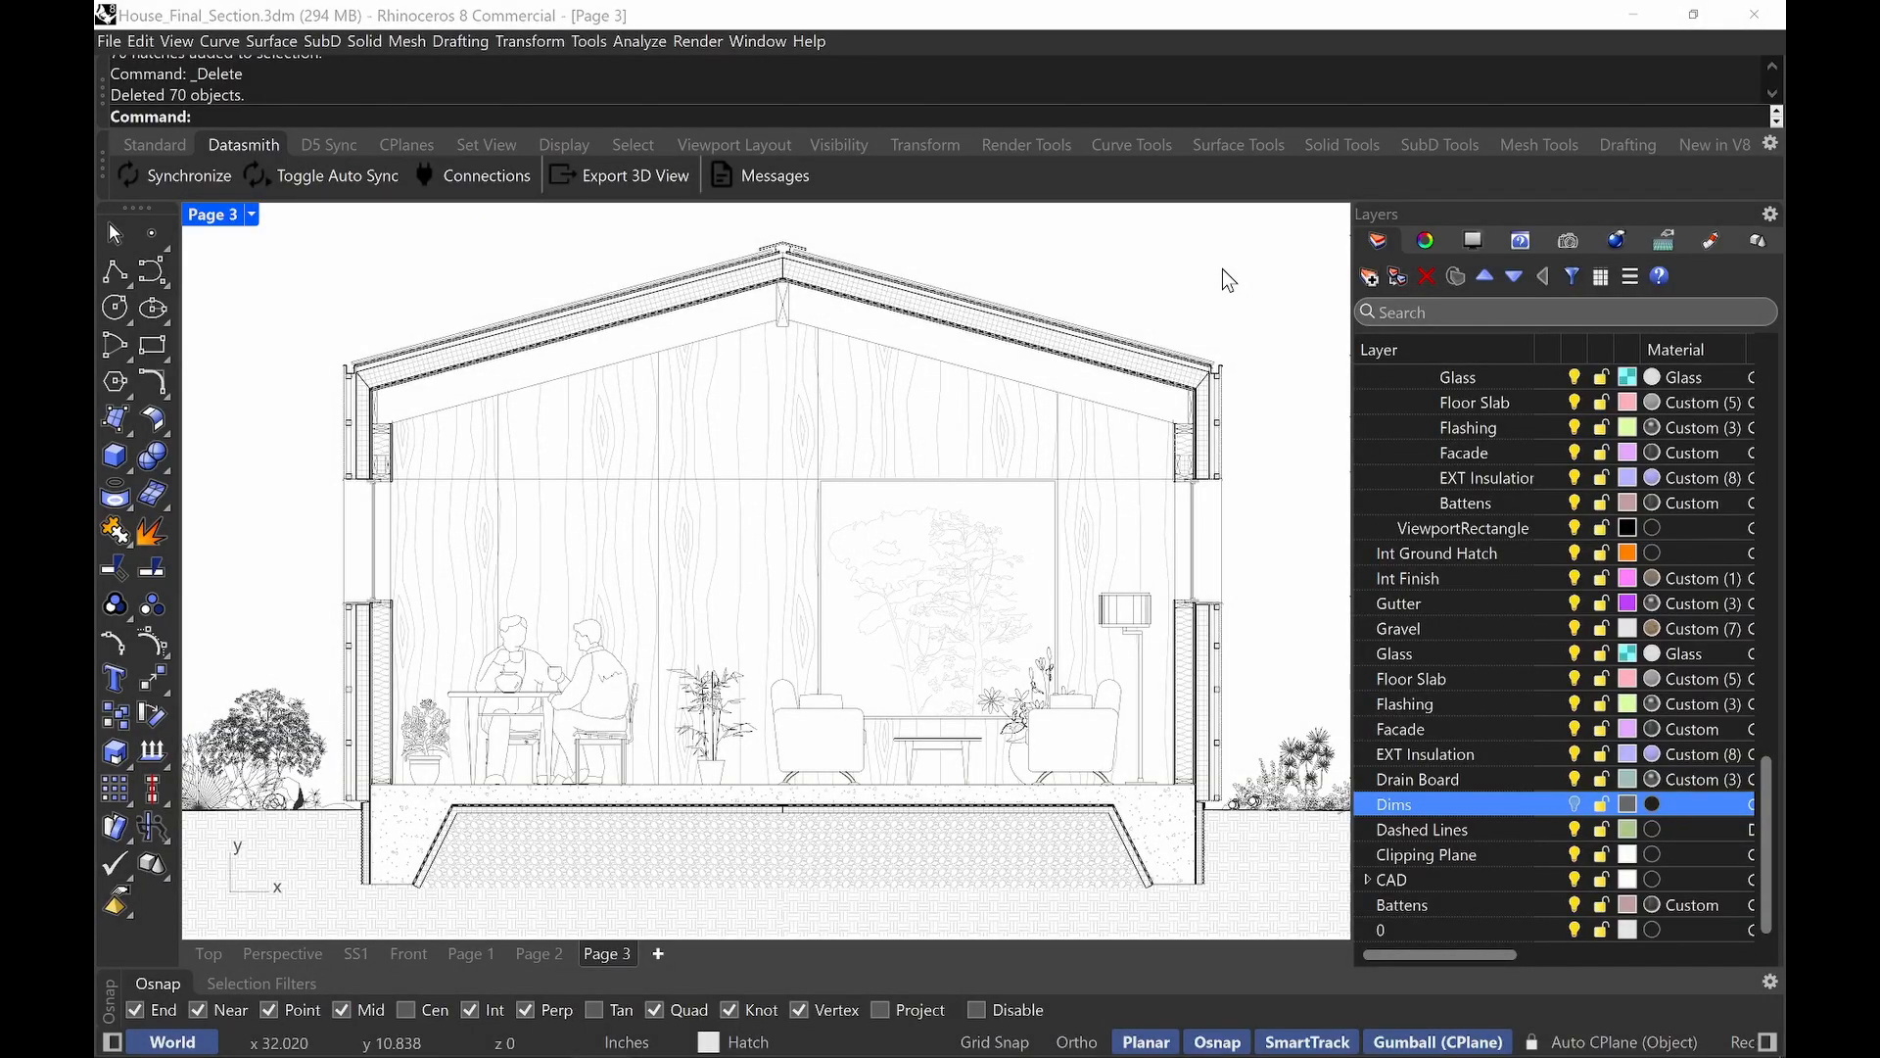
Inspect the bare section with the standing figure and armchair in the Top view.
click(209, 959)
right_drag(707, 718, 818, 501)
mouse_move(773, 669)
right_down()
mouse_move(810, 546)
mouse_move(801, 648)
mouse_move(872, 527)
mouse_move(935, 591)
mouse_move(1023, 445)
right_up()
scroll(777, 696, up, 5)
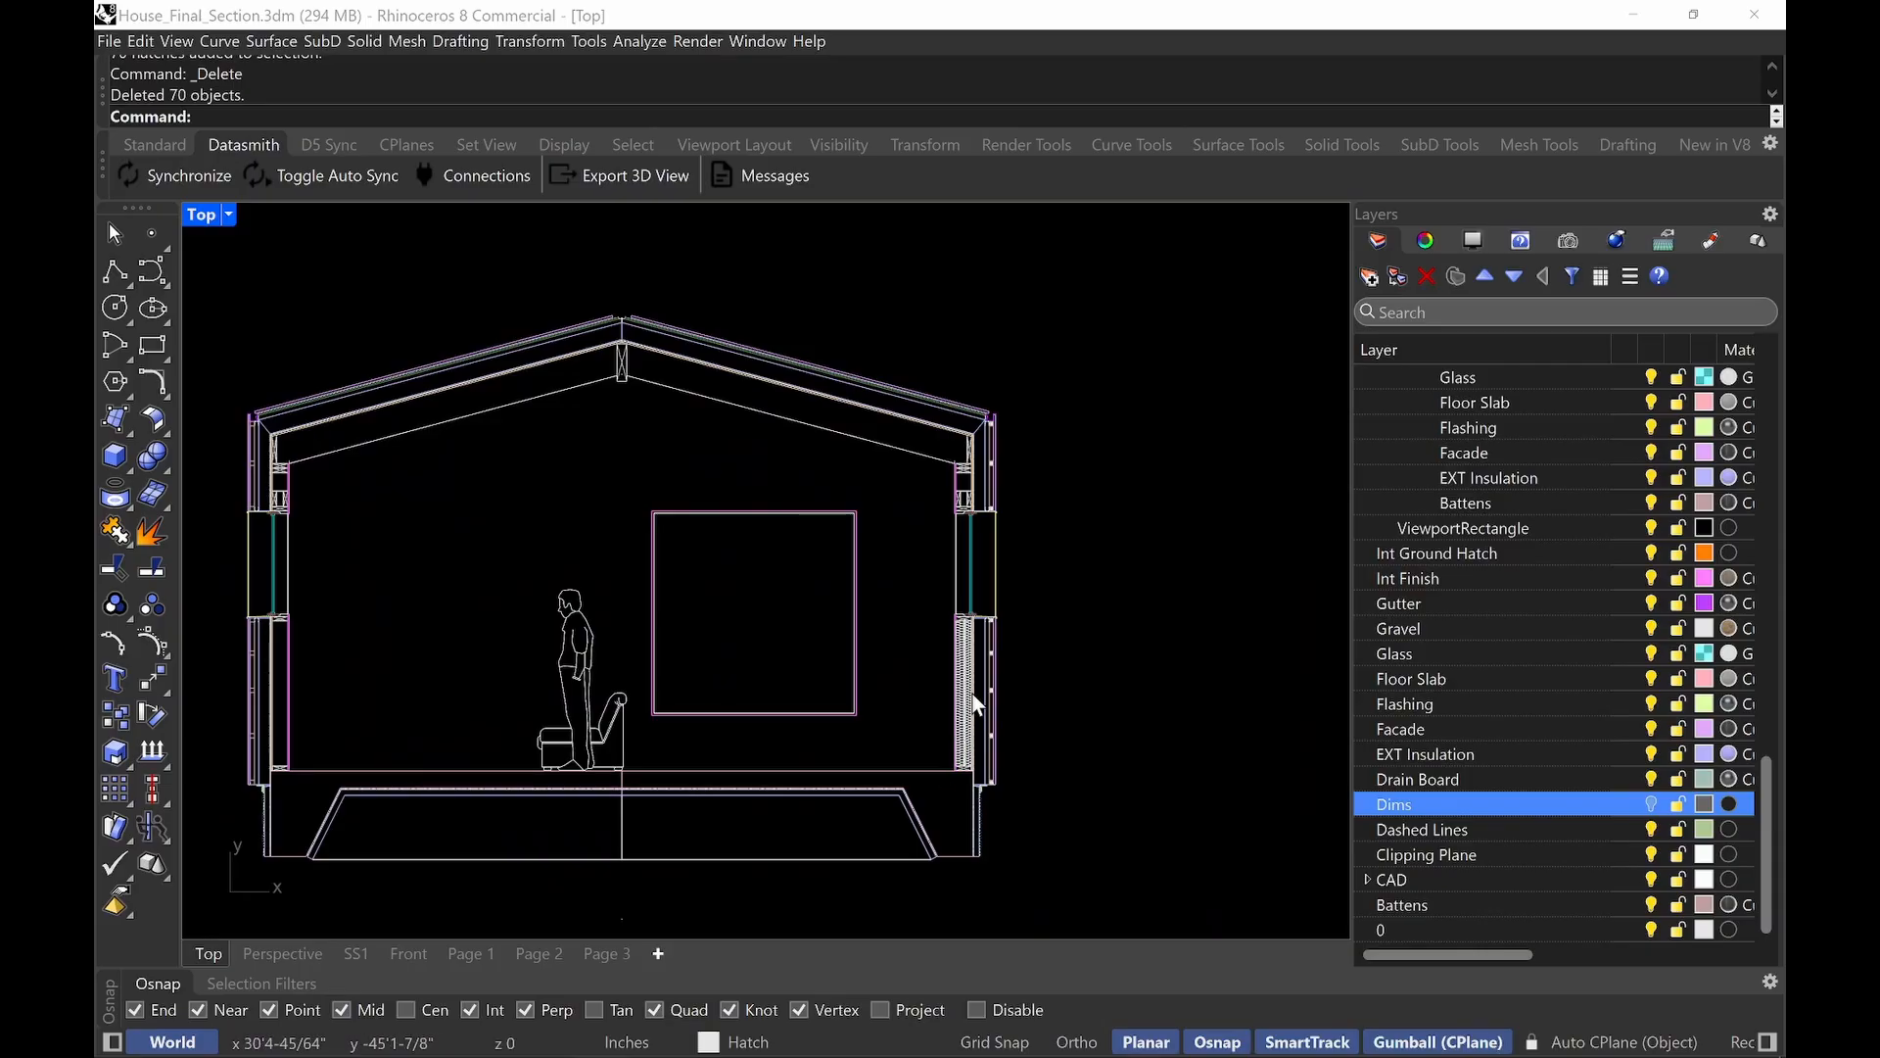
scroll(665, 670, up, 2)
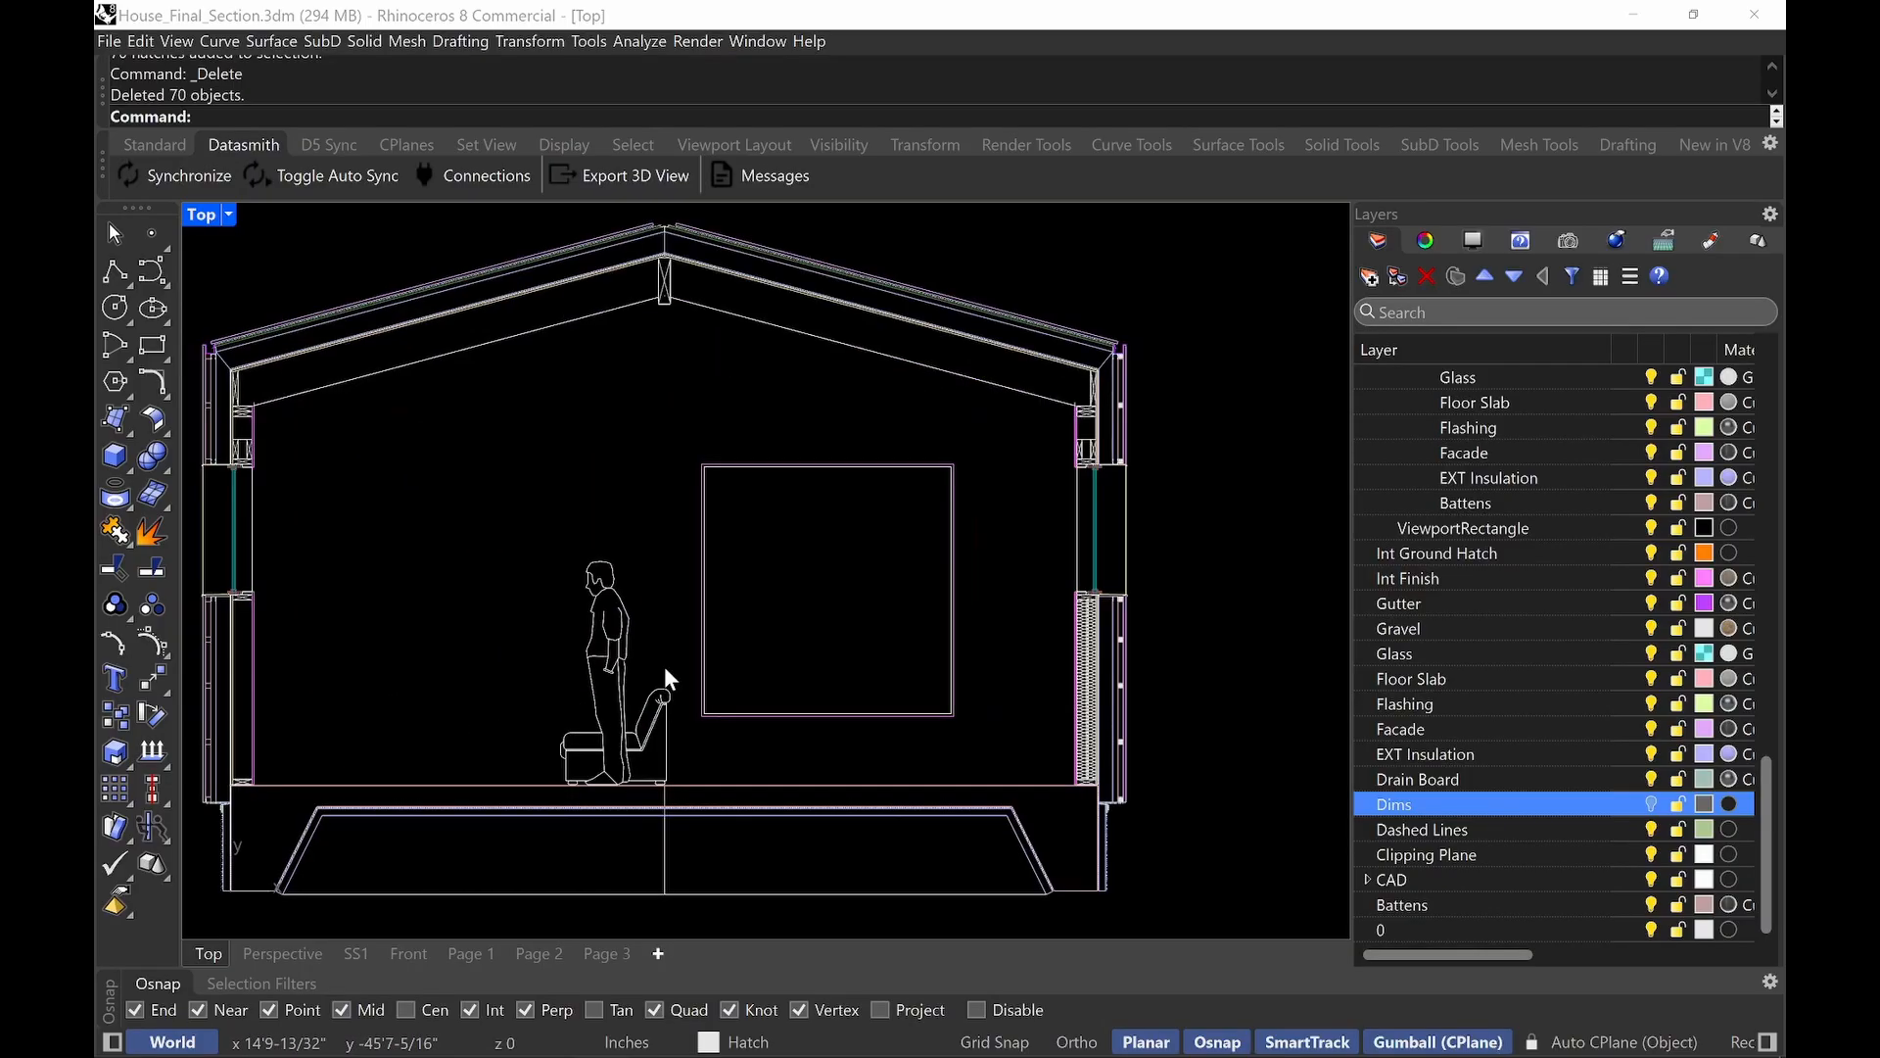
scroll(668, 681, up, 1)
scroll(685, 644, down, 3)
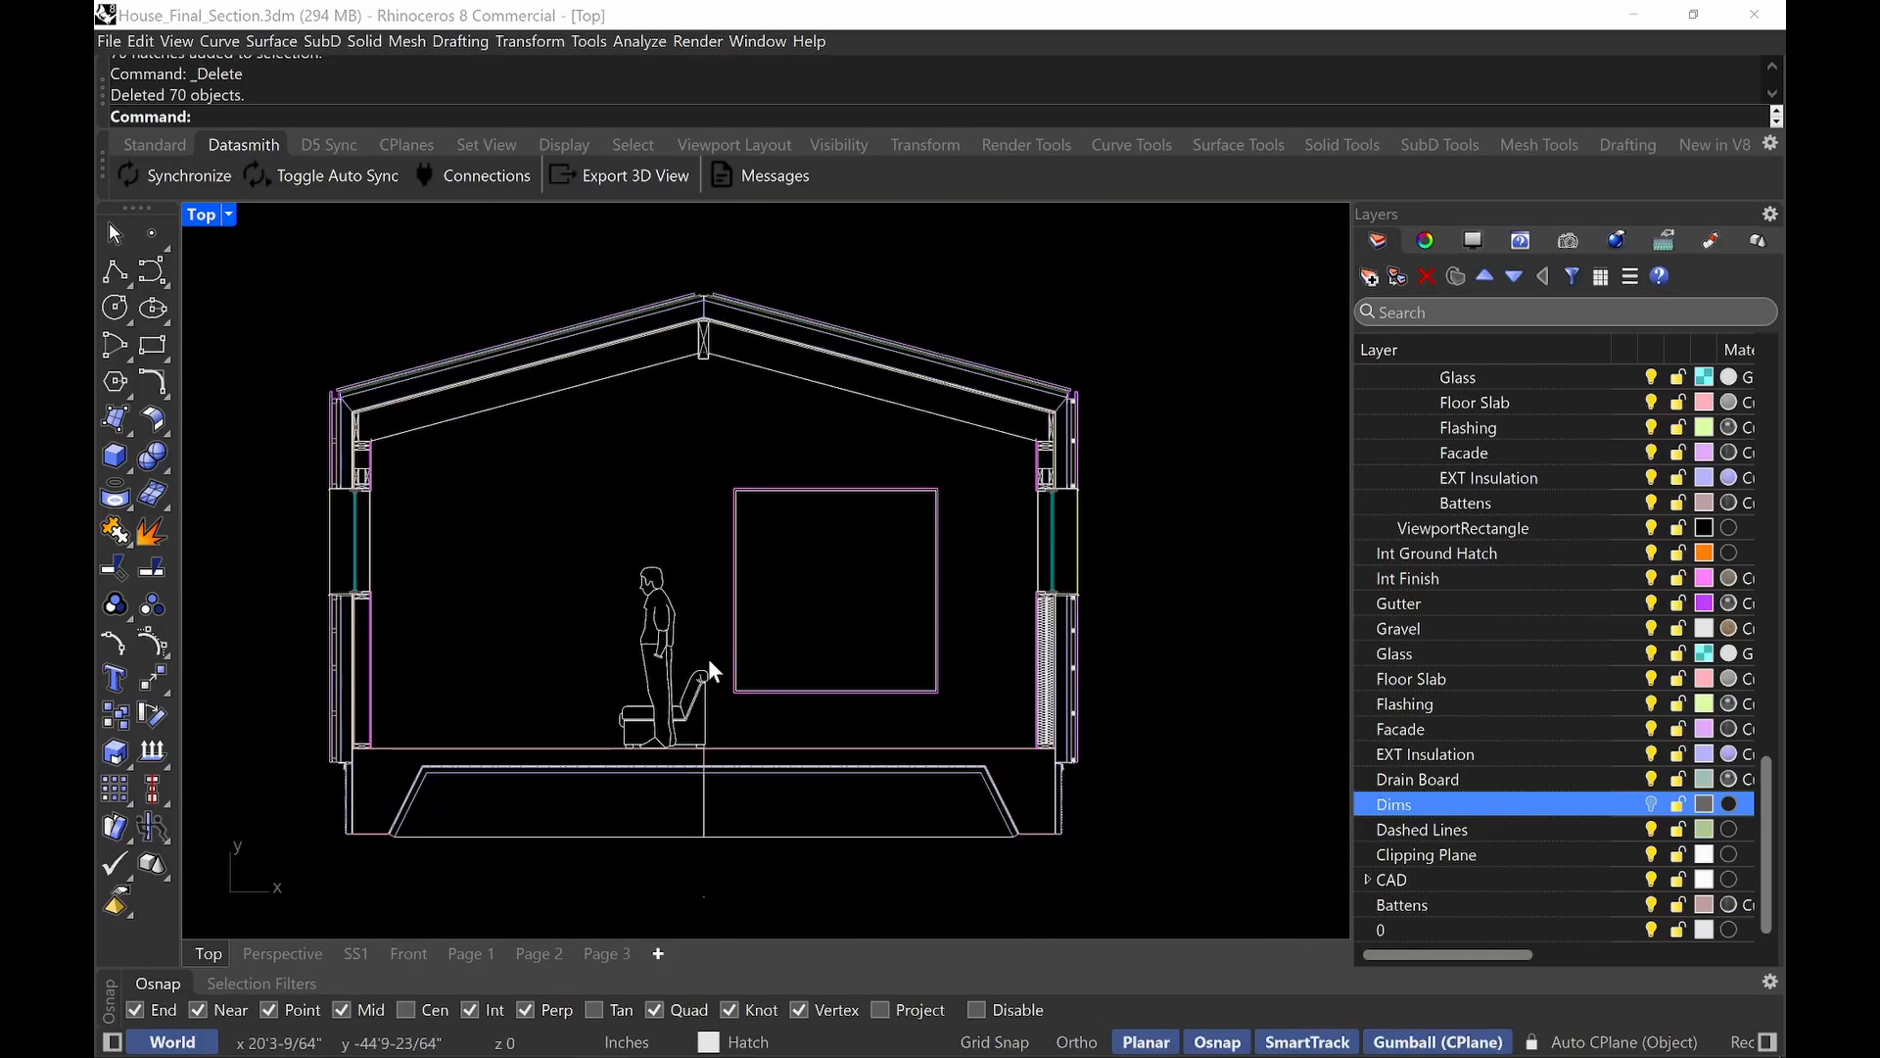
scroll(708, 658, down, 2)
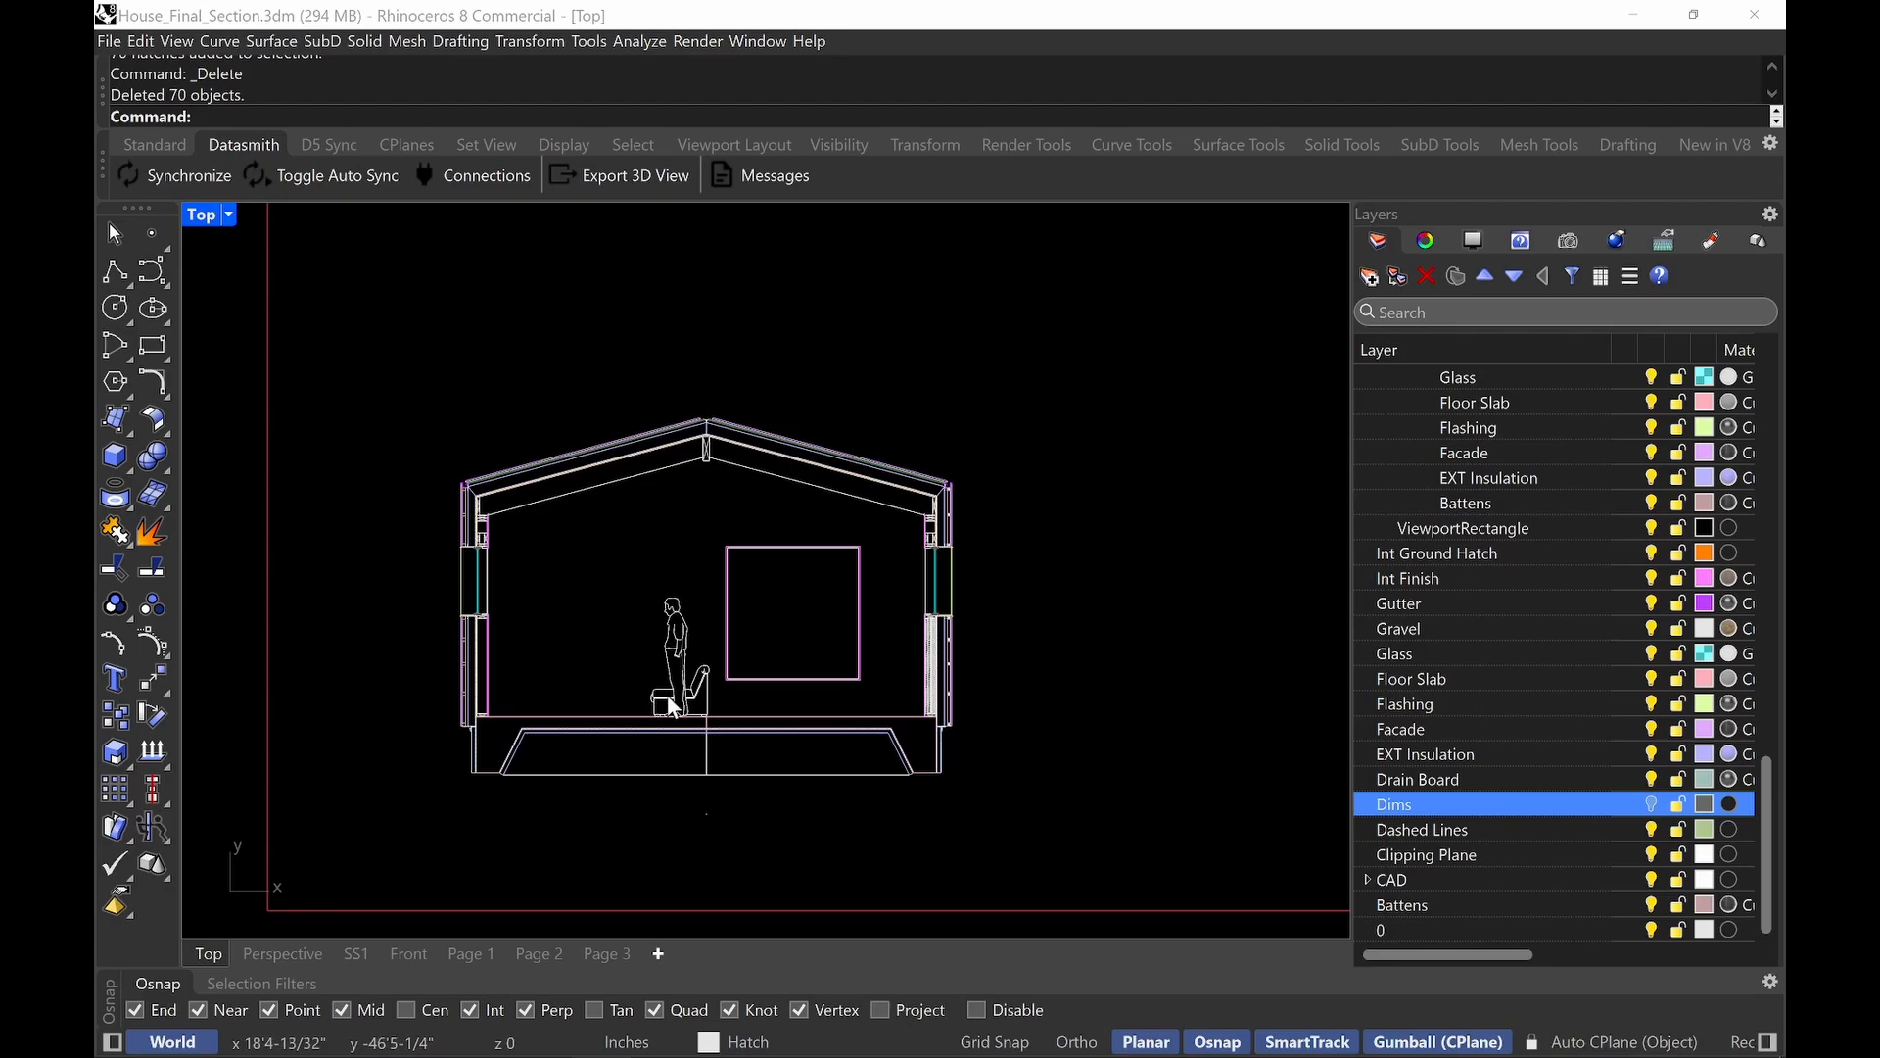
scroll(667, 695, up, 4)
scroll(832, 675, up, 2)
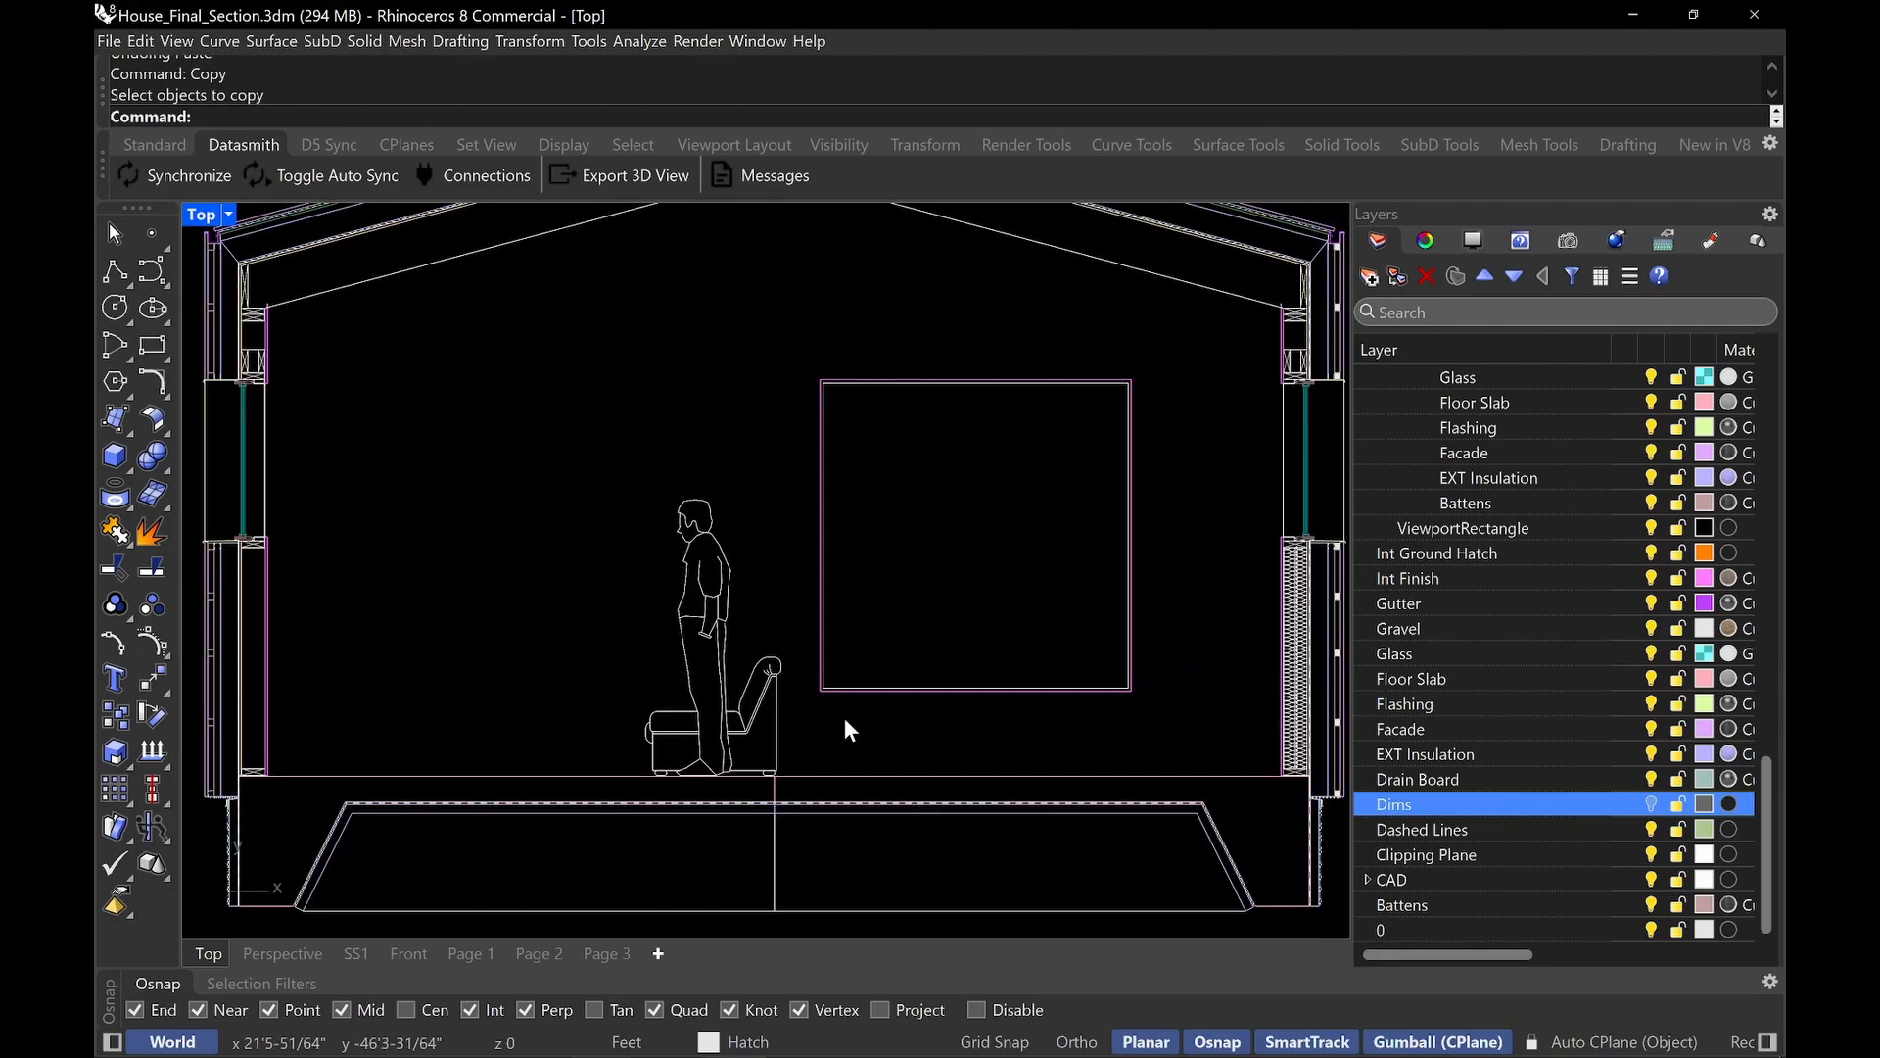
right_drag(858, 732, 811, 725)
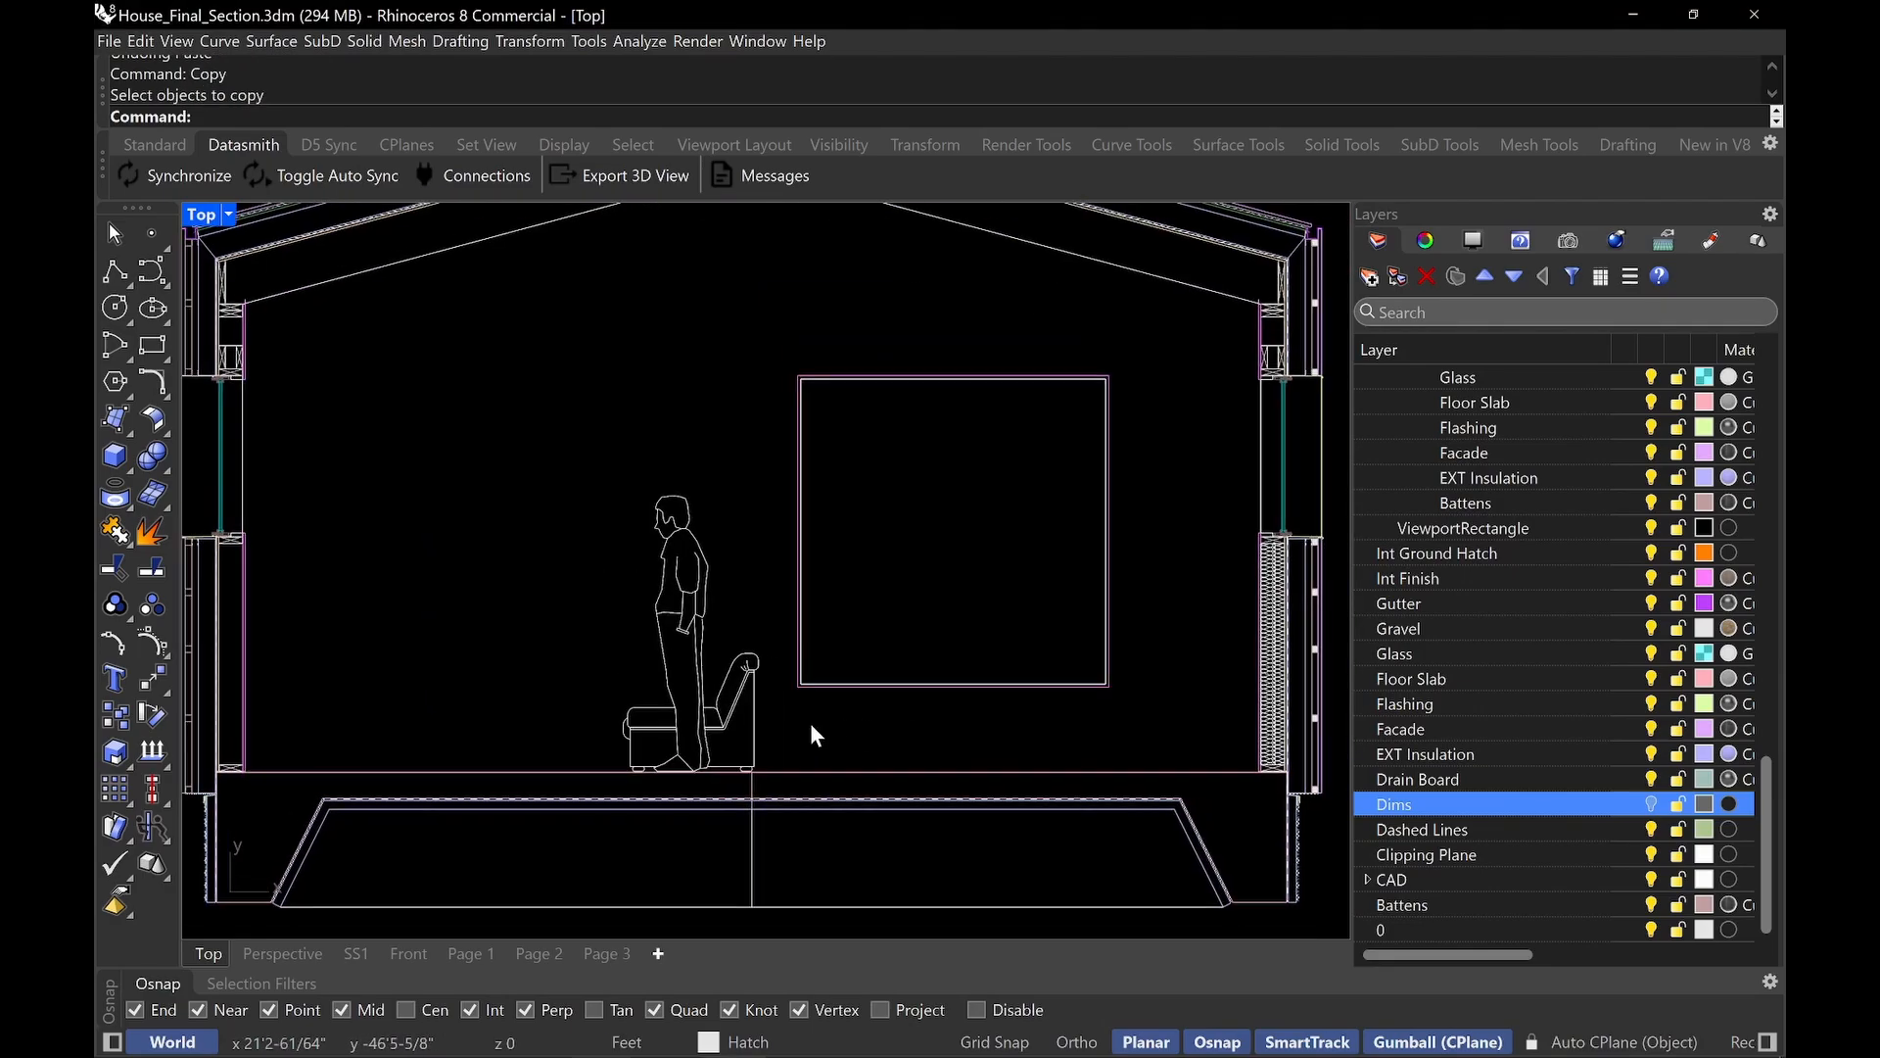
Copy the side-view chair block by the foot of its front leg onto the bare section's floor line, beside the armchair at the window.
scroll(854, 732, down, 8)
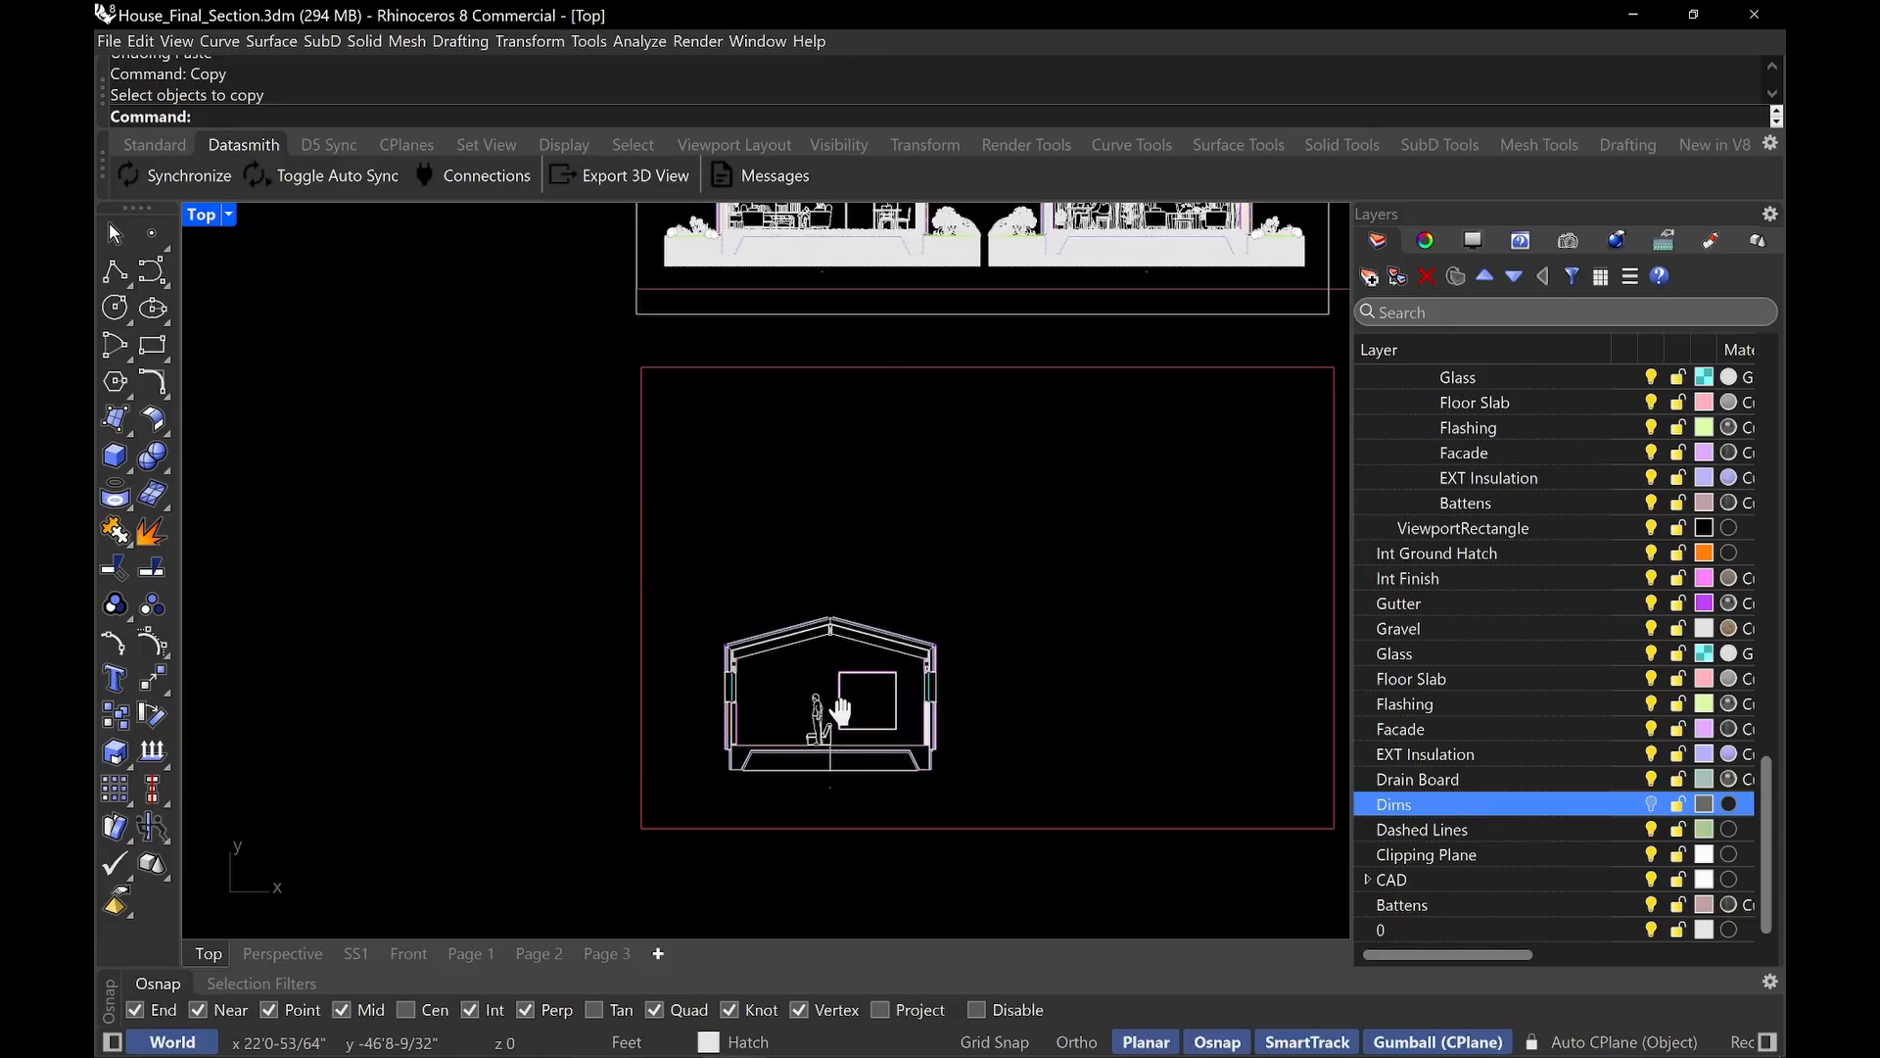
scroll(650, 544, up, 8)
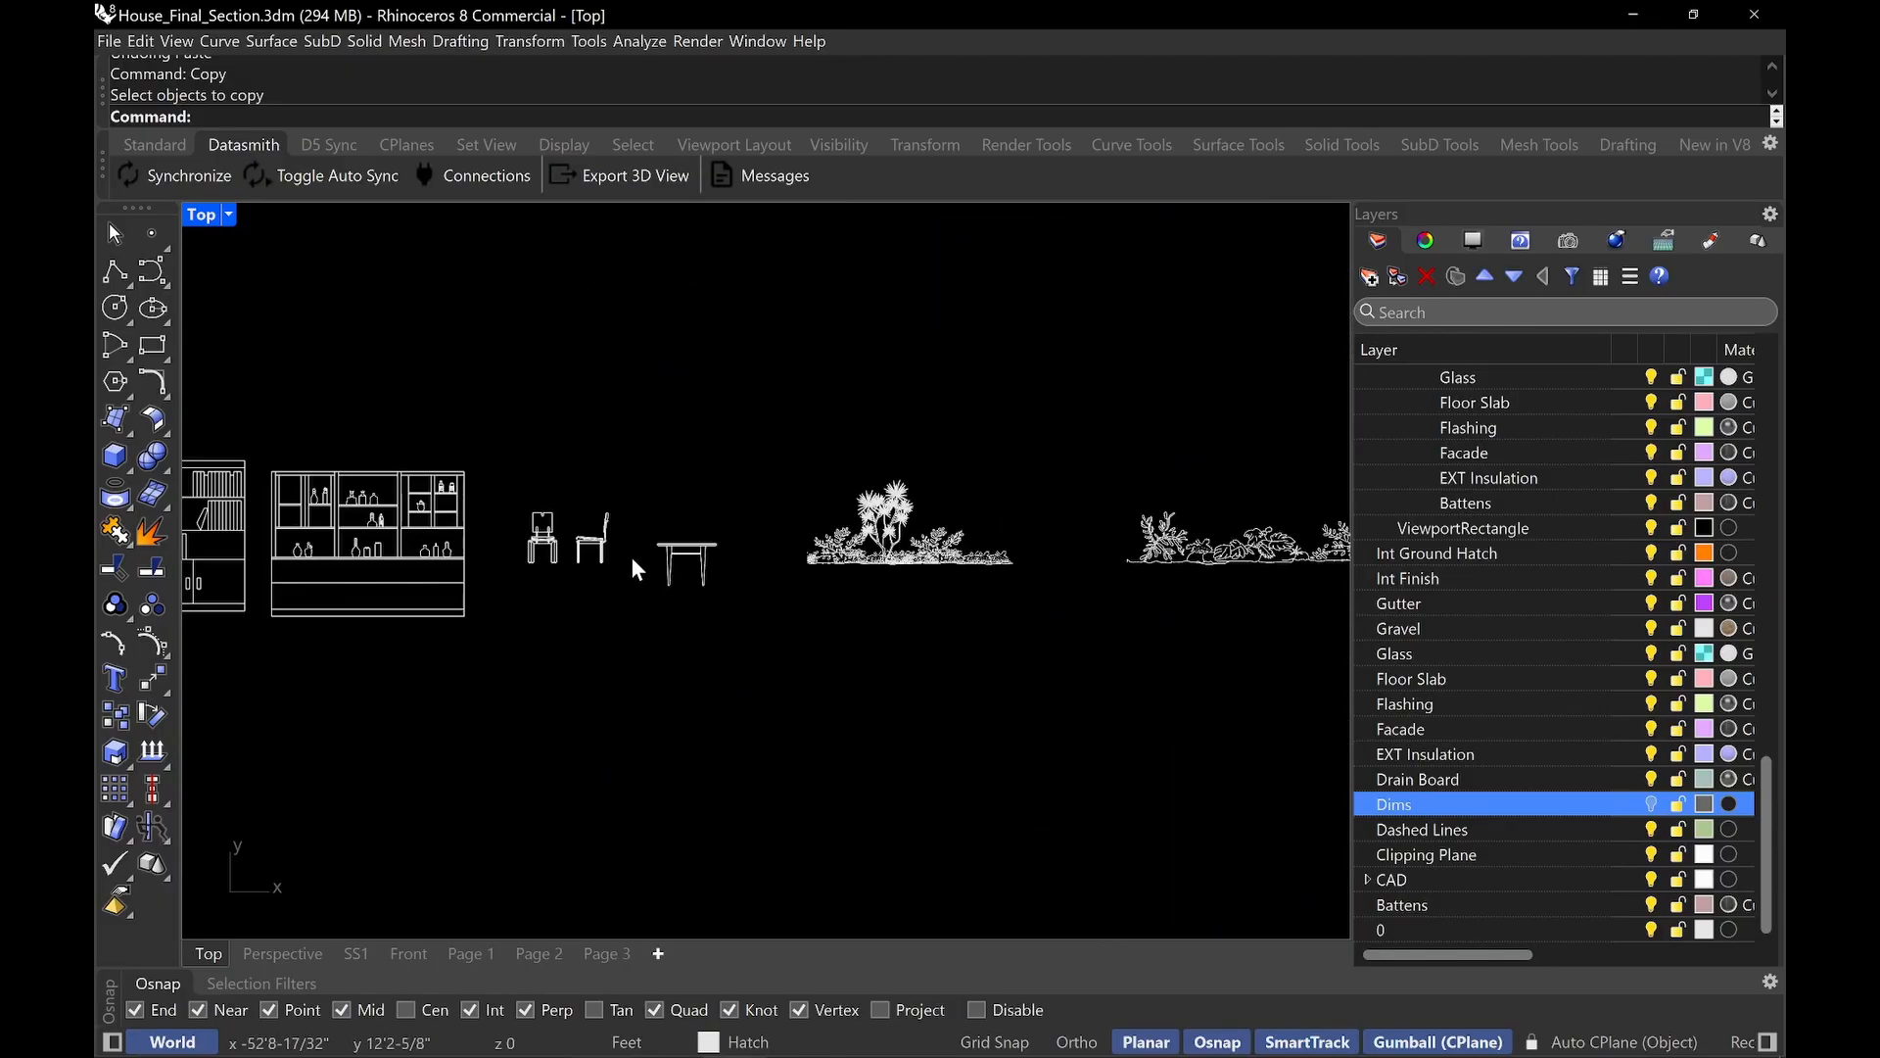
scroll(627, 509, up, 2)
drag(656, 449, 532, 576)
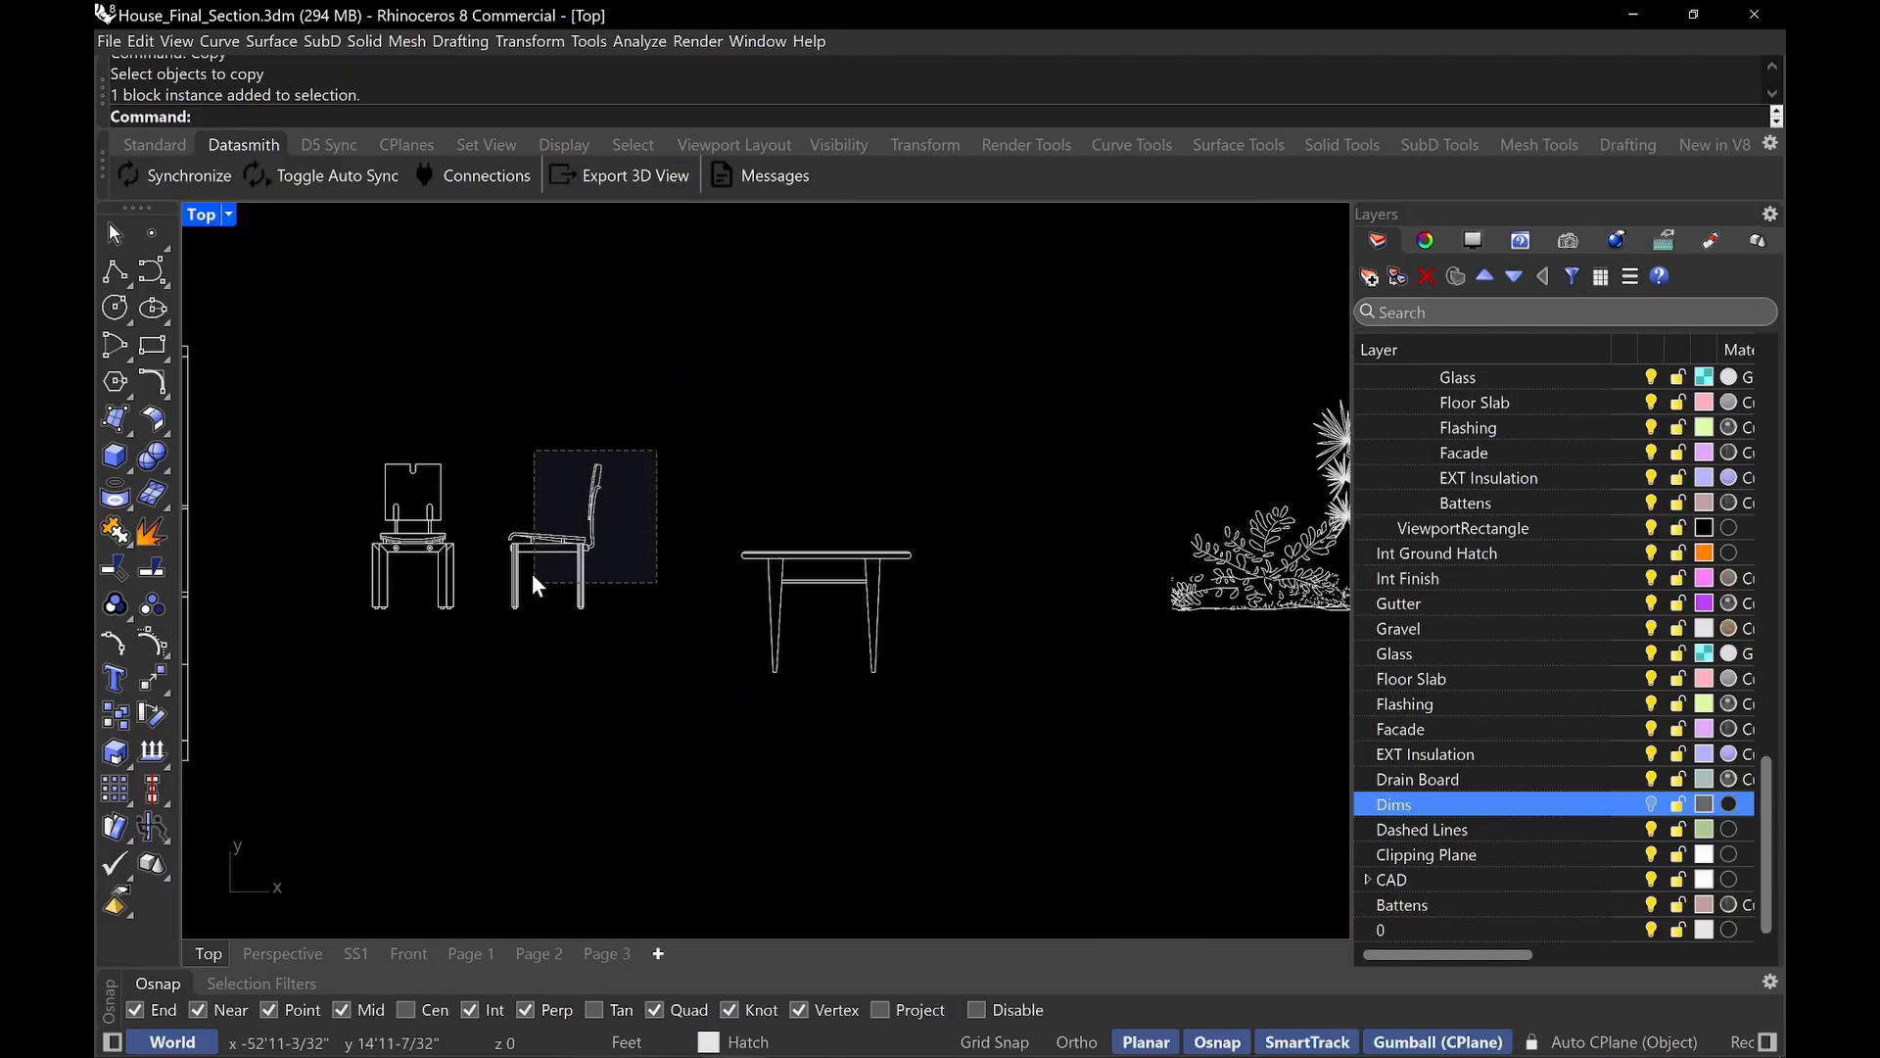
key(Return)
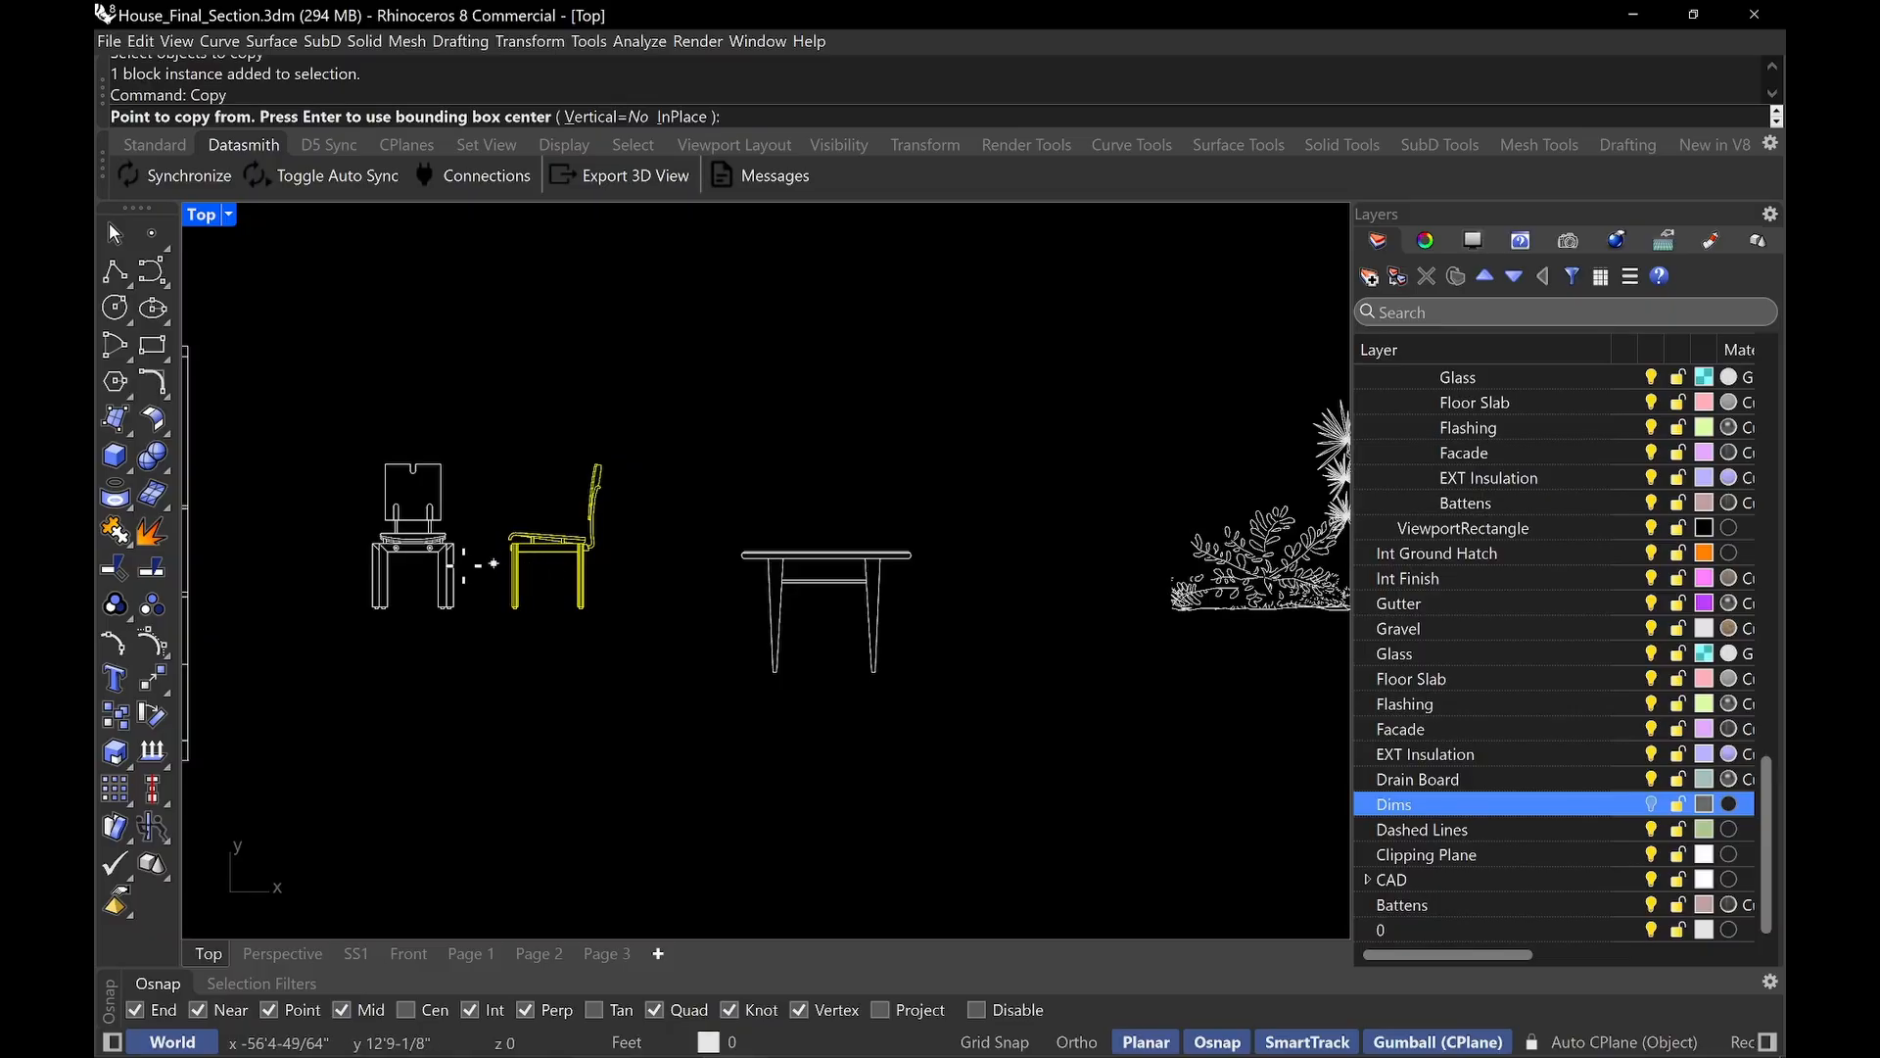
click(511, 607)
scroll(588, 617, down, 5)
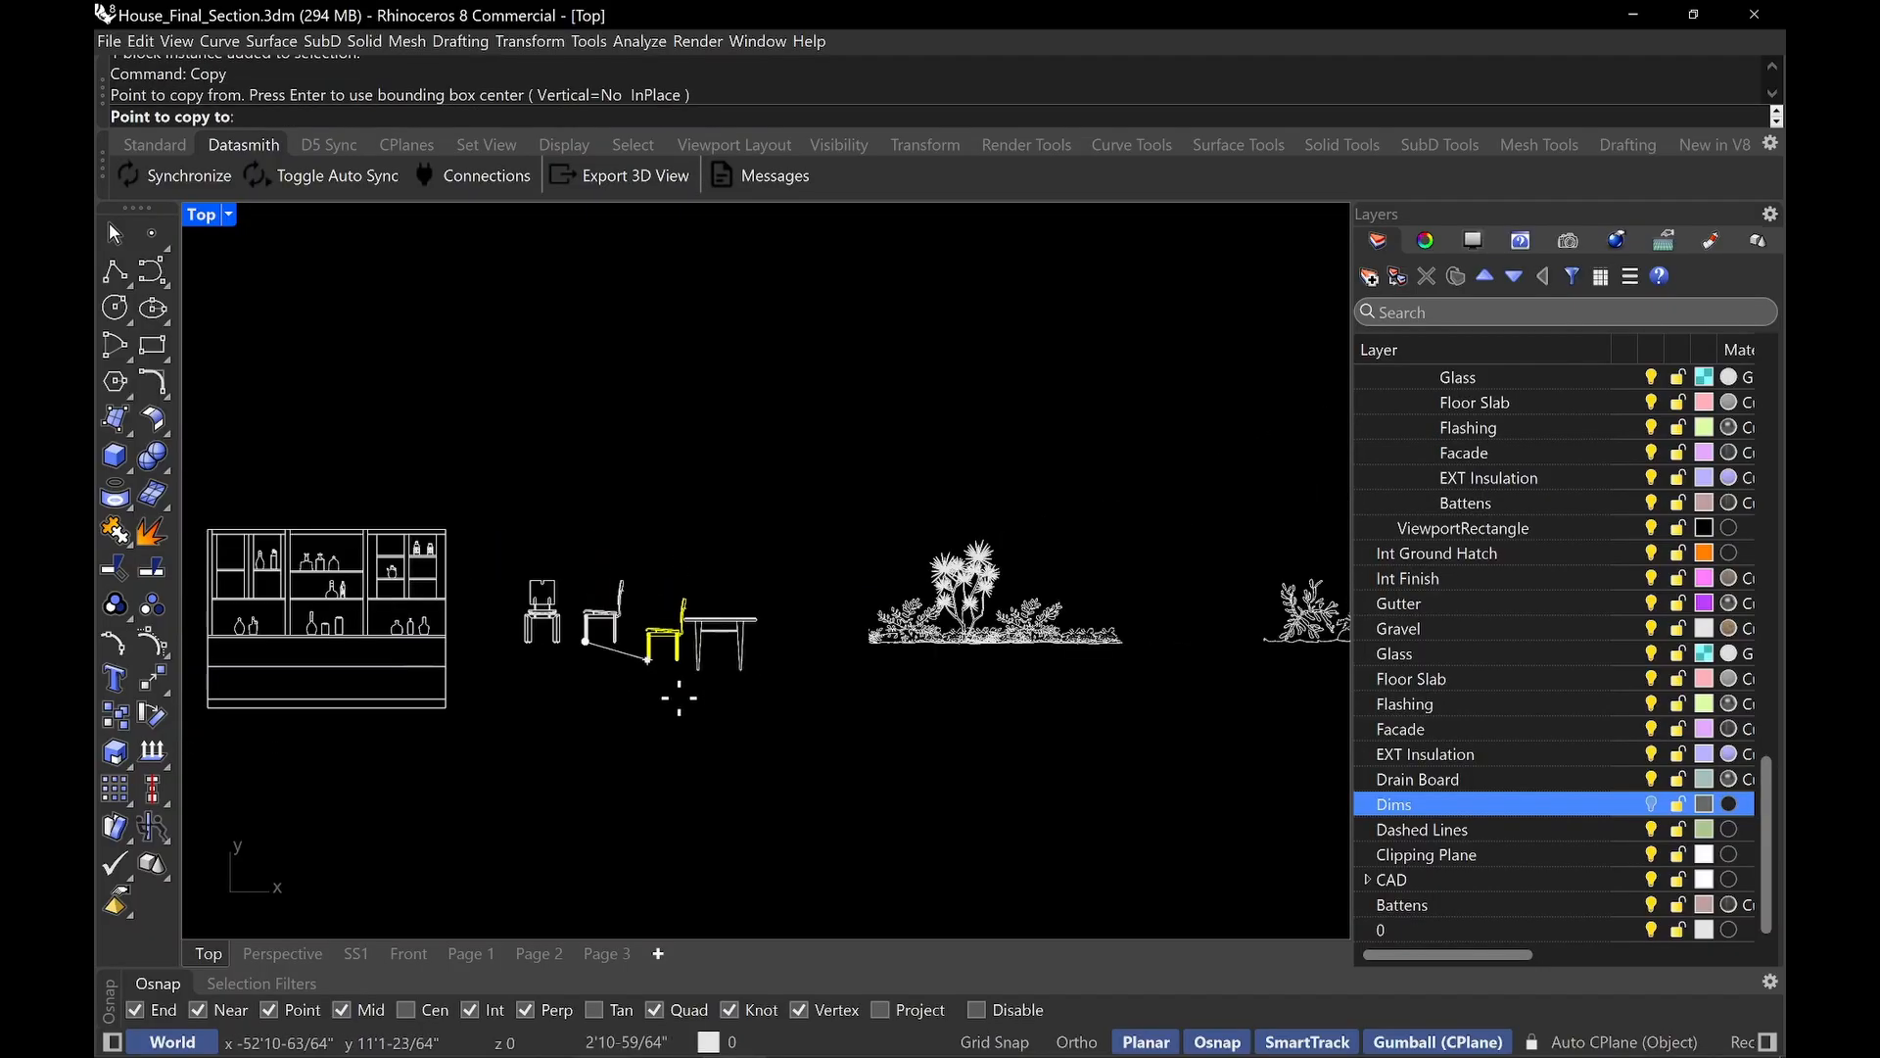
right_drag(982, 797, 670, 588)
scroll(914, 734, up, 2)
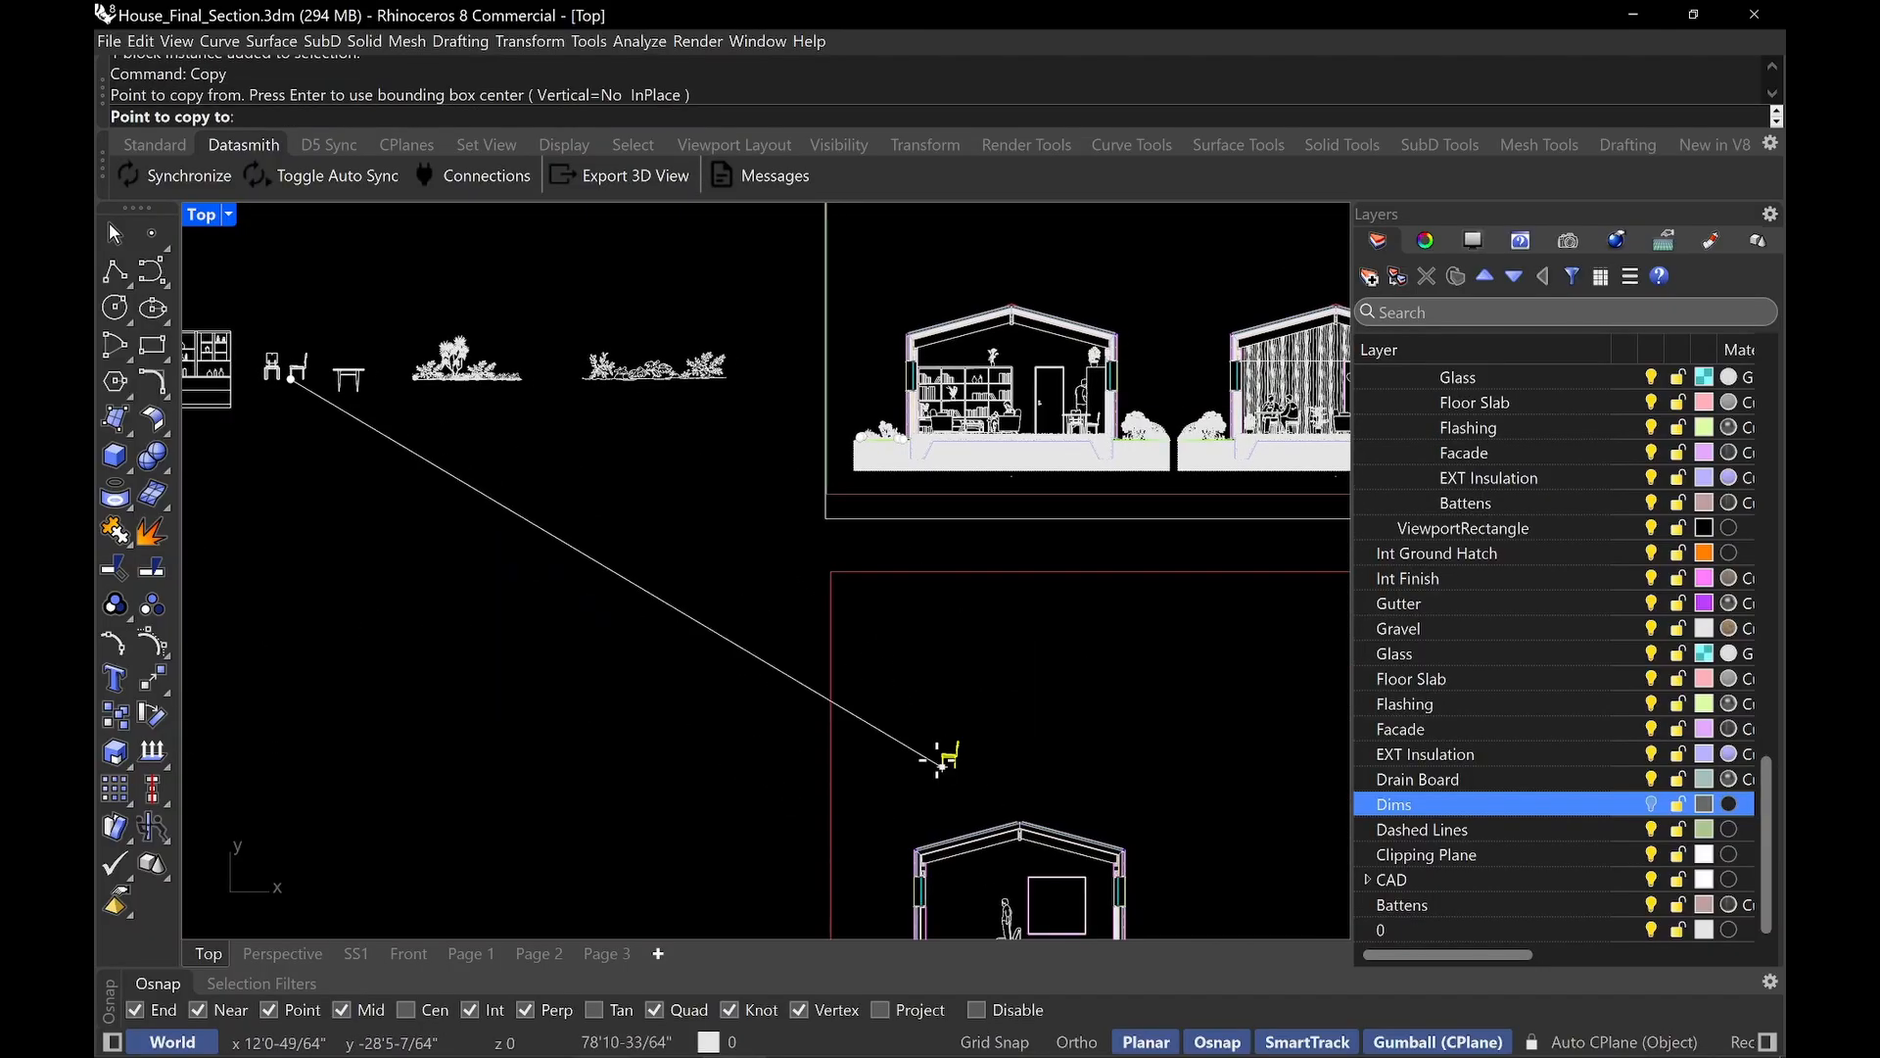
scroll(935, 747, up, 5)
scroll(893, 752, up, 4)
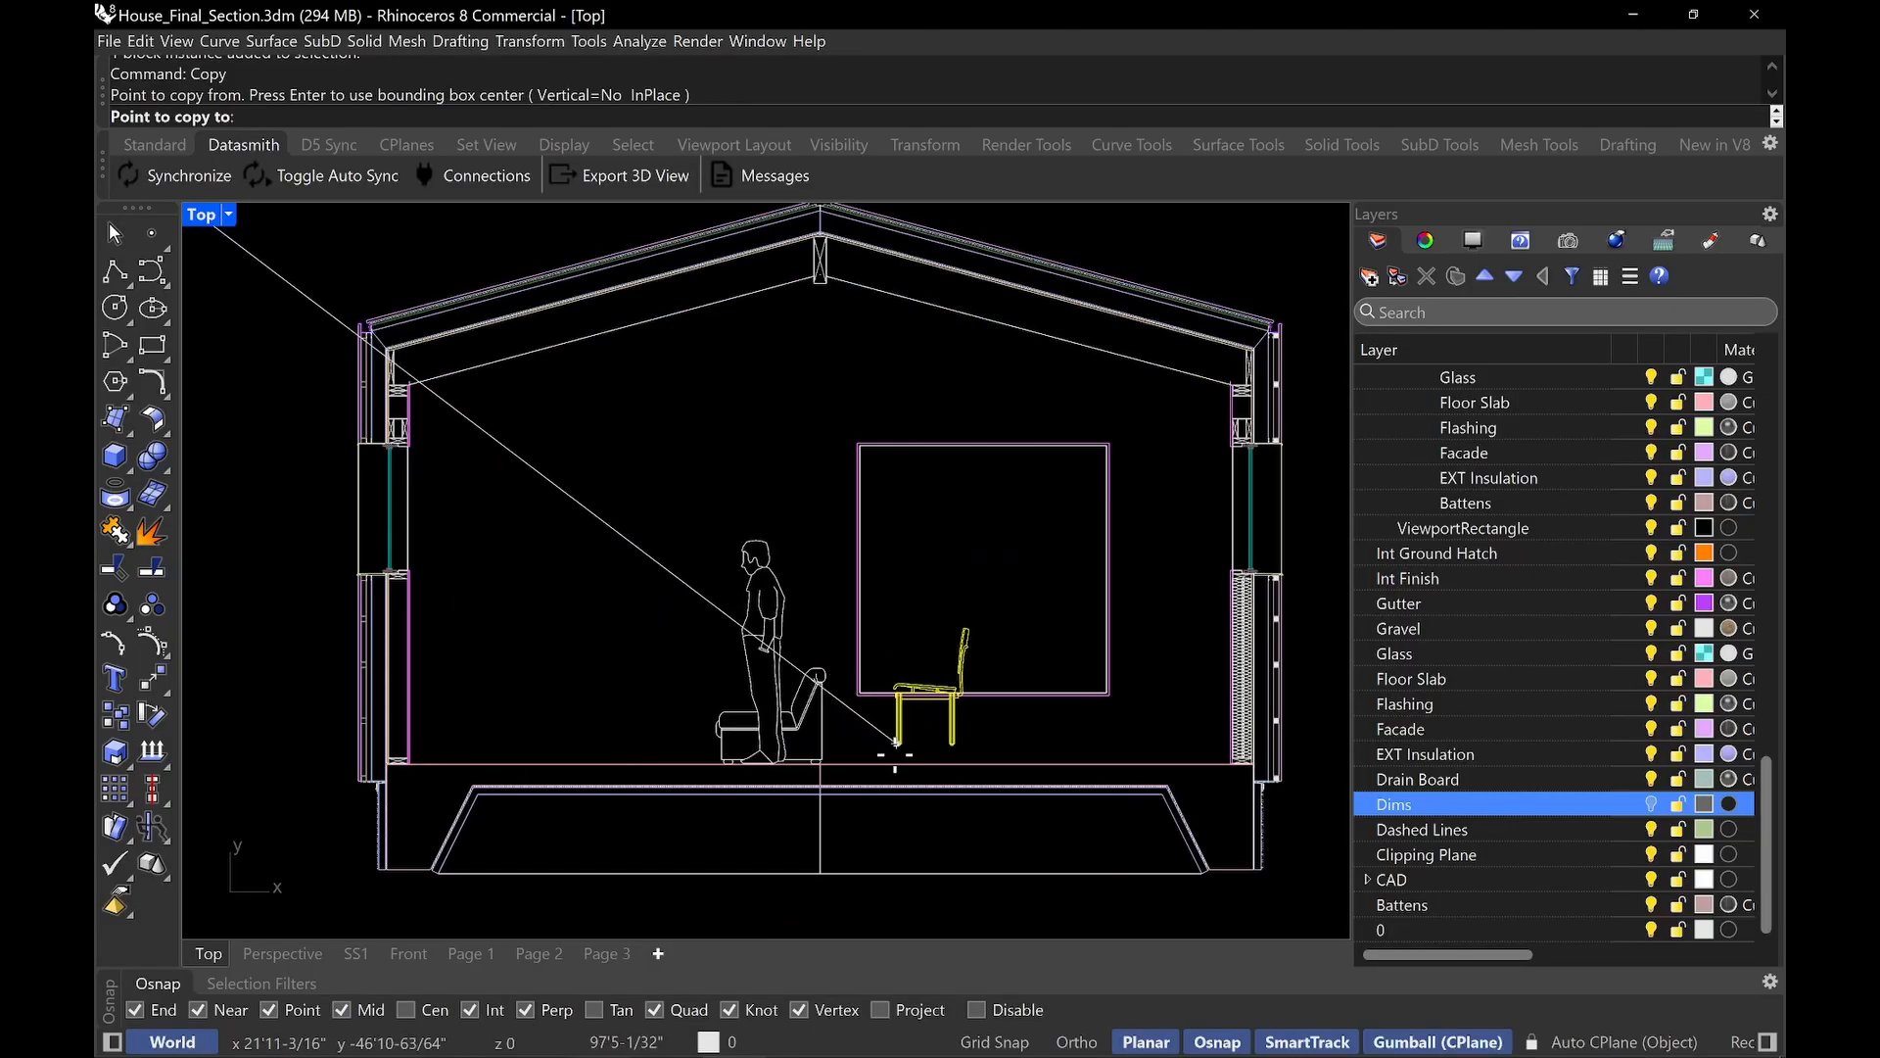
click(894, 756)
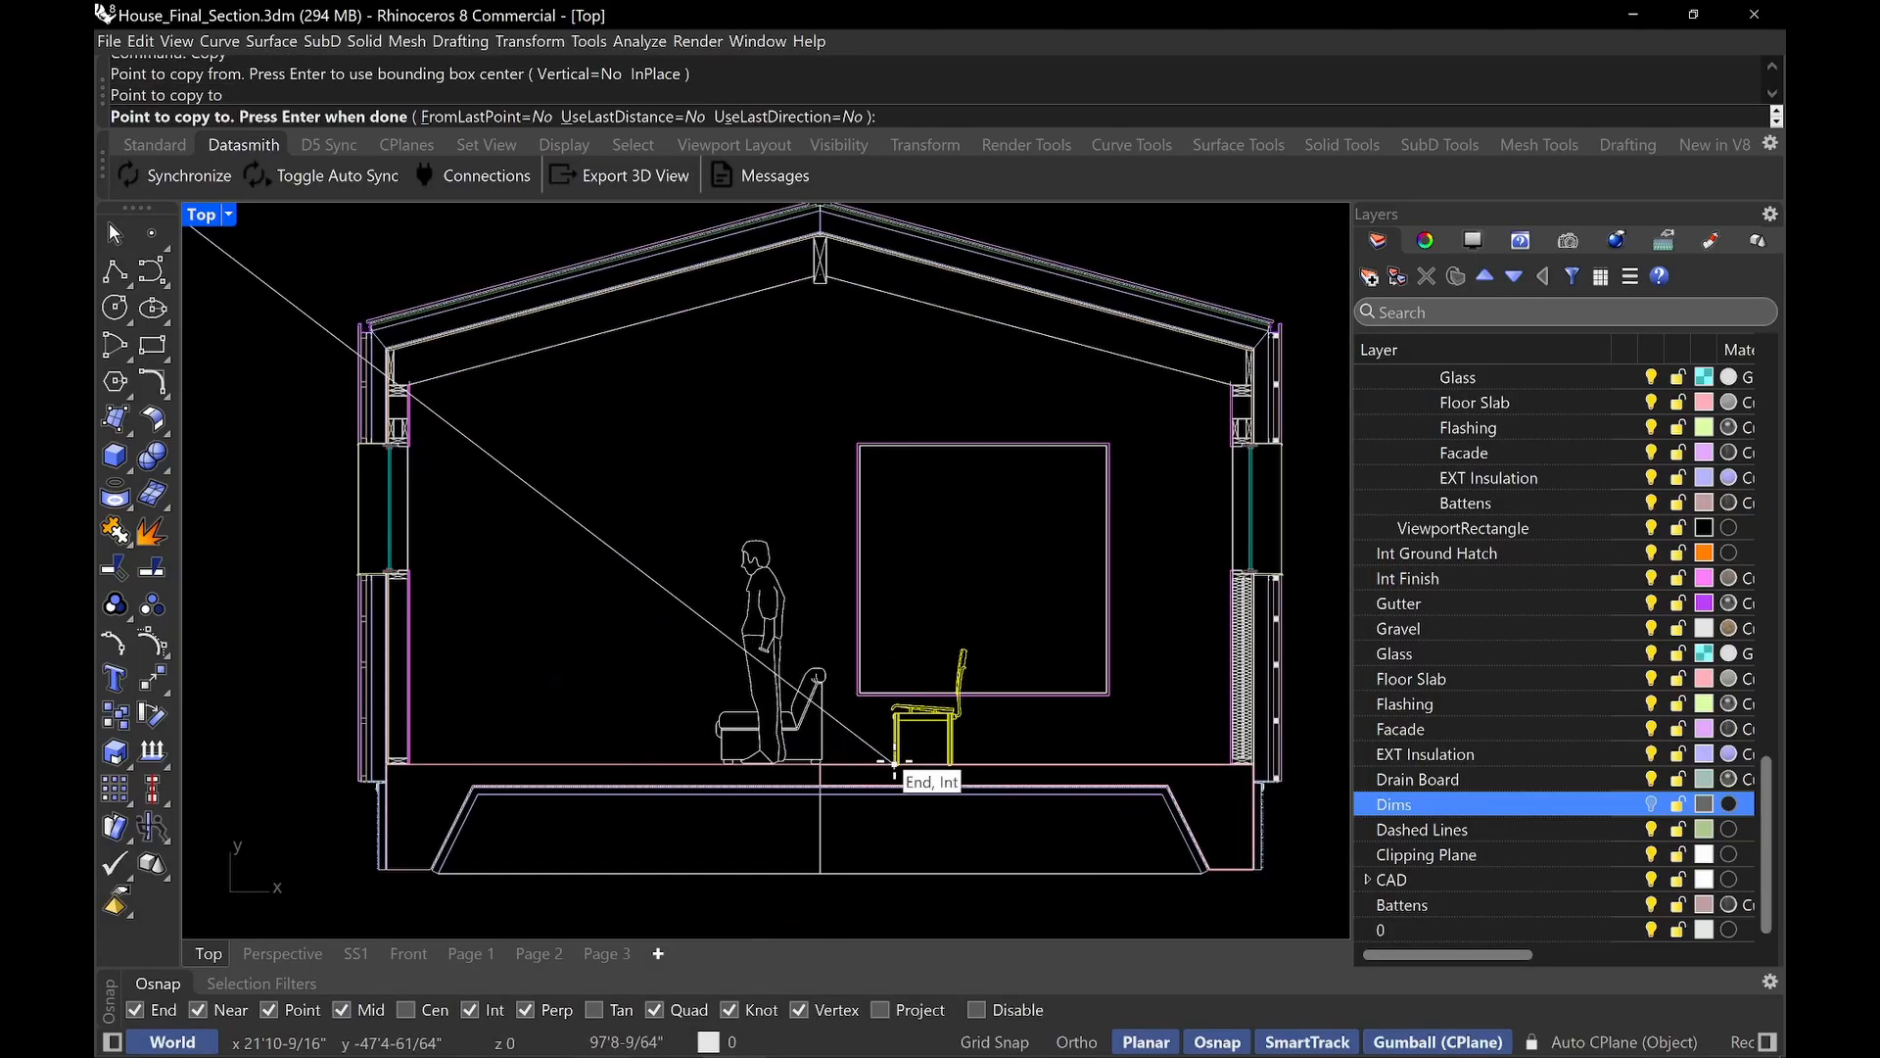
key(Return)
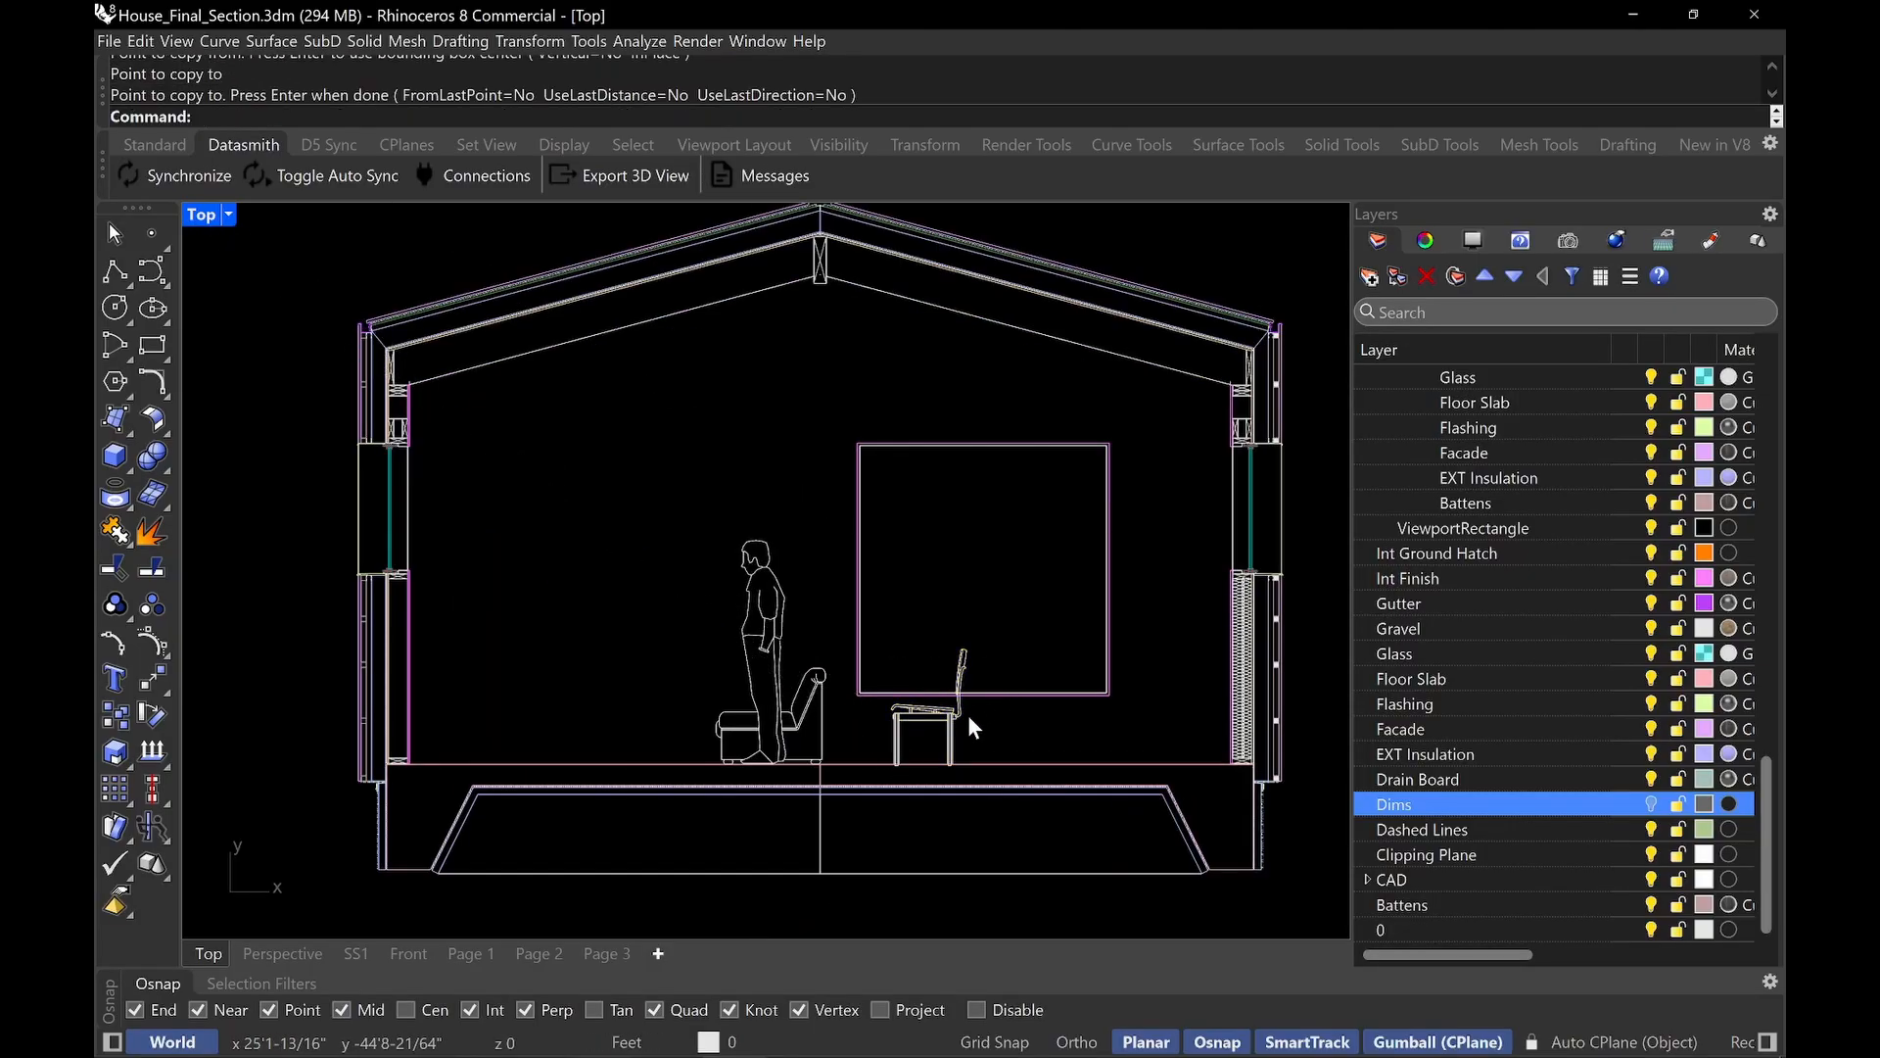
Trim the window's lower frame lines where they pass behind the copied chair's backrest, using the chair and frame as cutting objects.
scroll(969, 715, up, 3)
scroll(903, 699, up, 3)
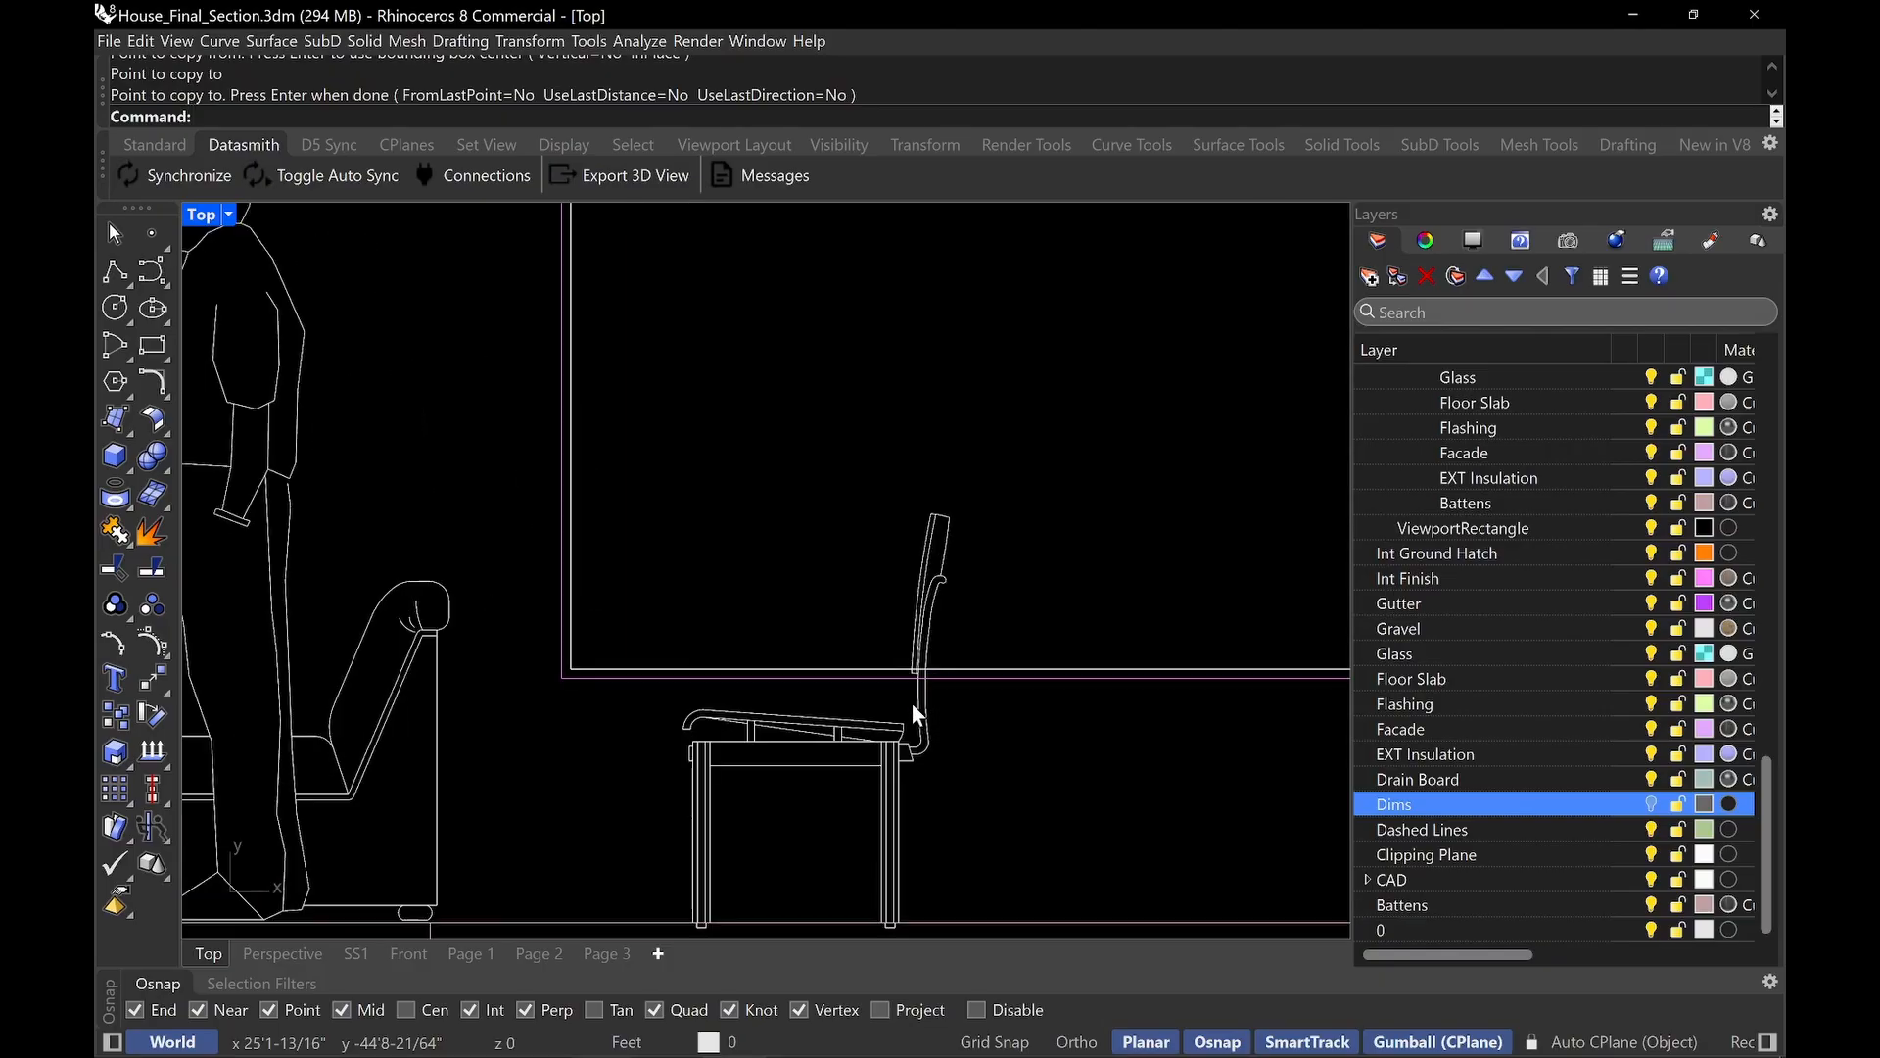
text(Trim)
key(Return)
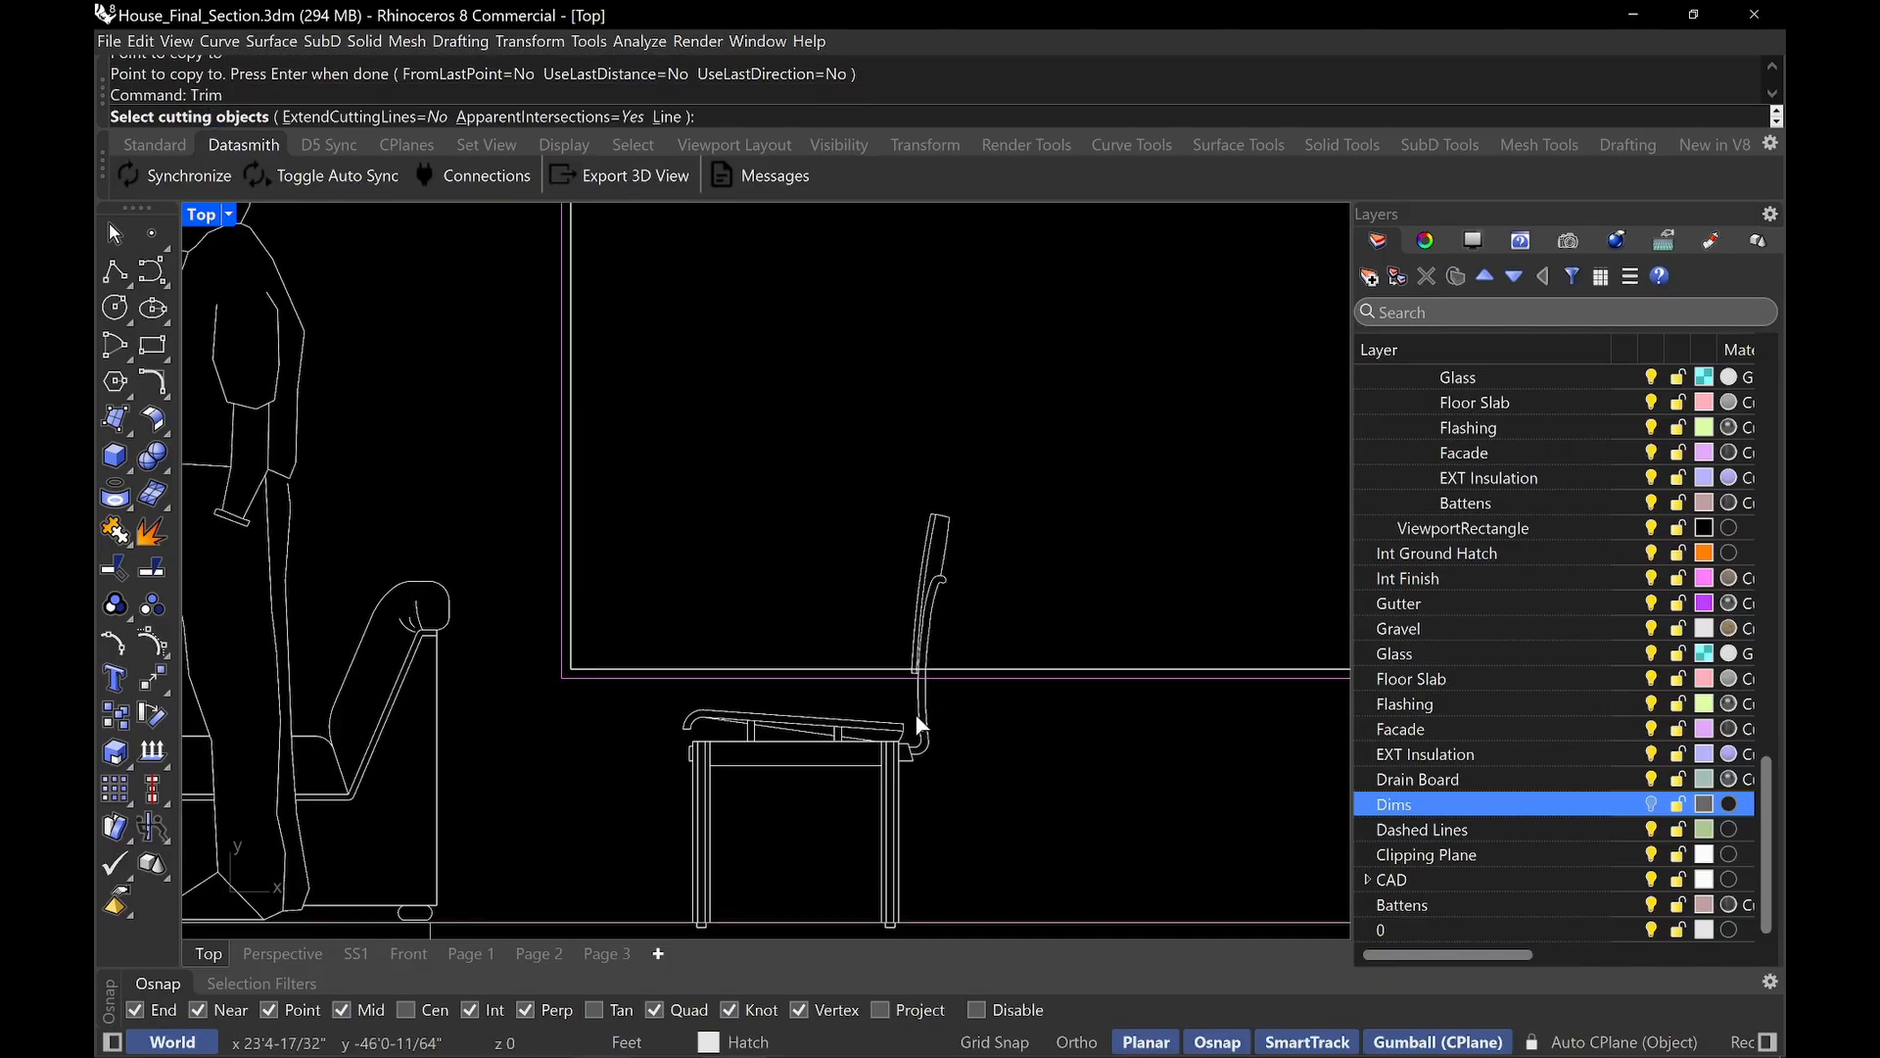
drag(1008, 593, 944, 677)
scroll(944, 677, up, 5)
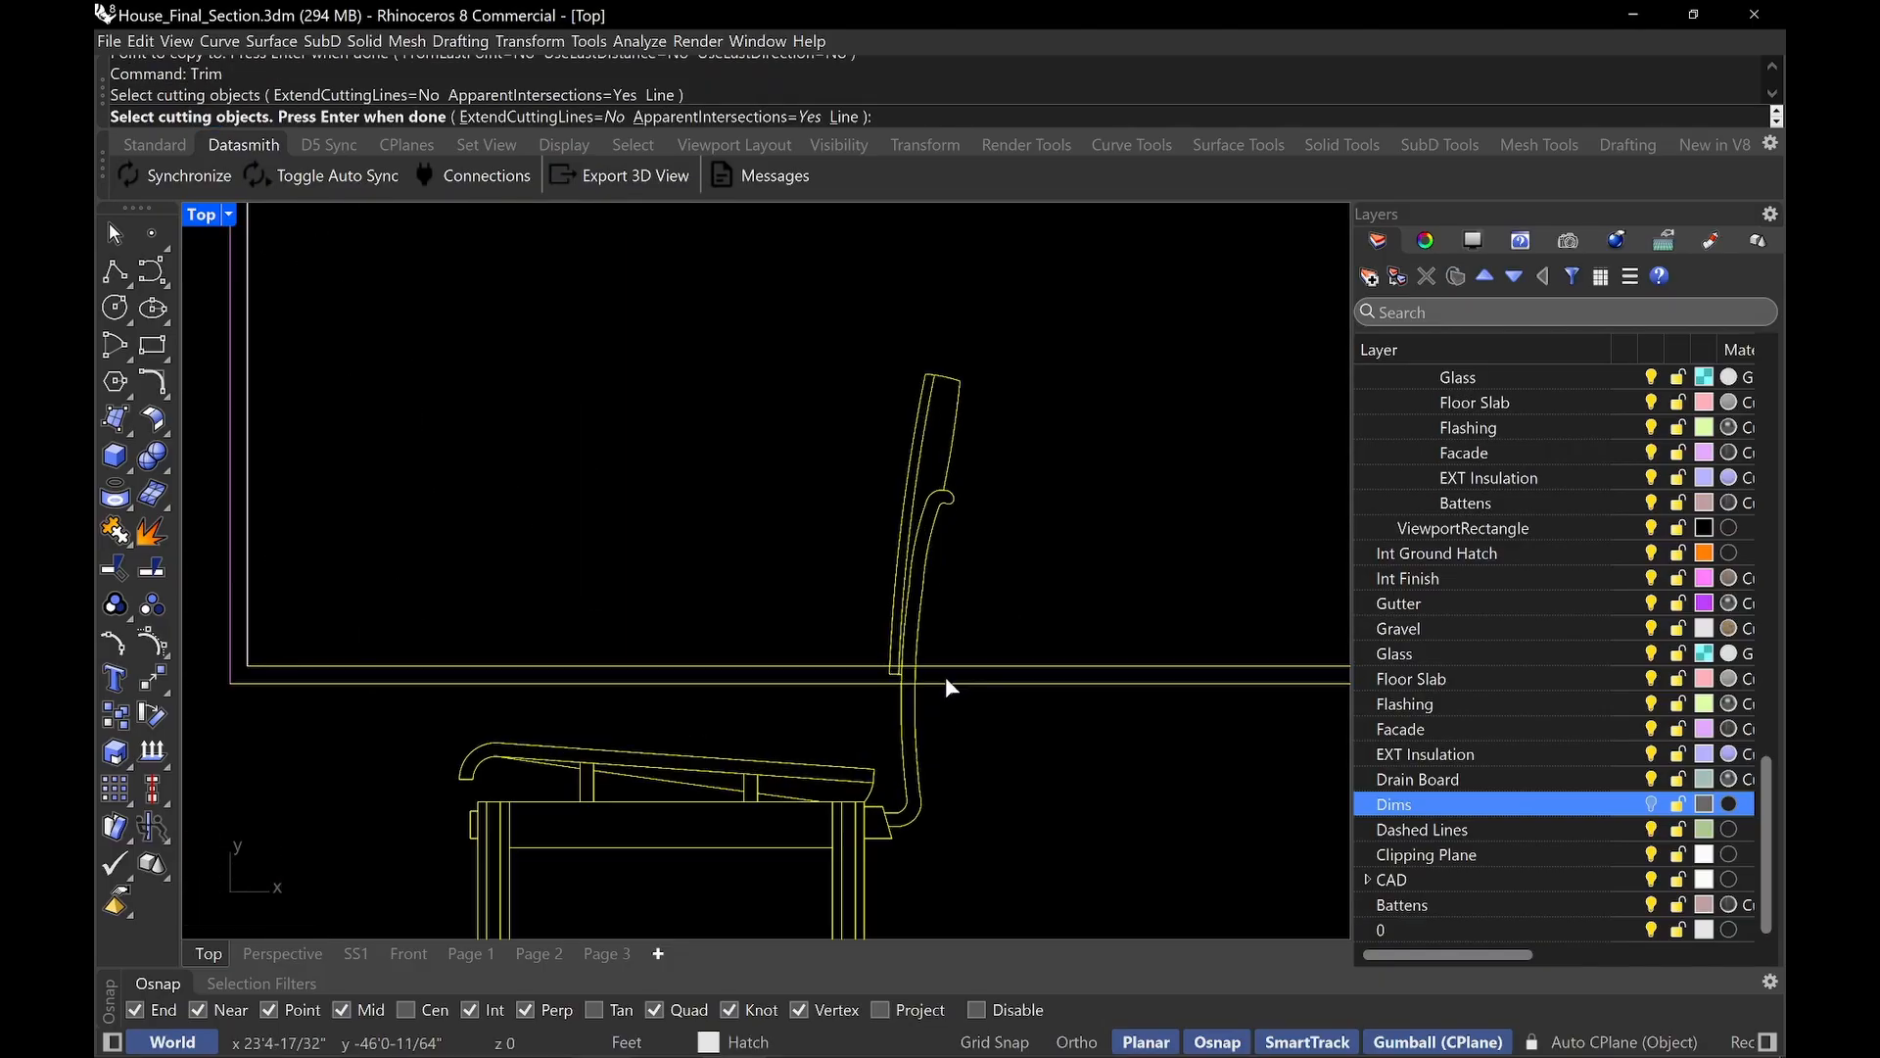
key(Return)
scroll(891, 666, up, 4)
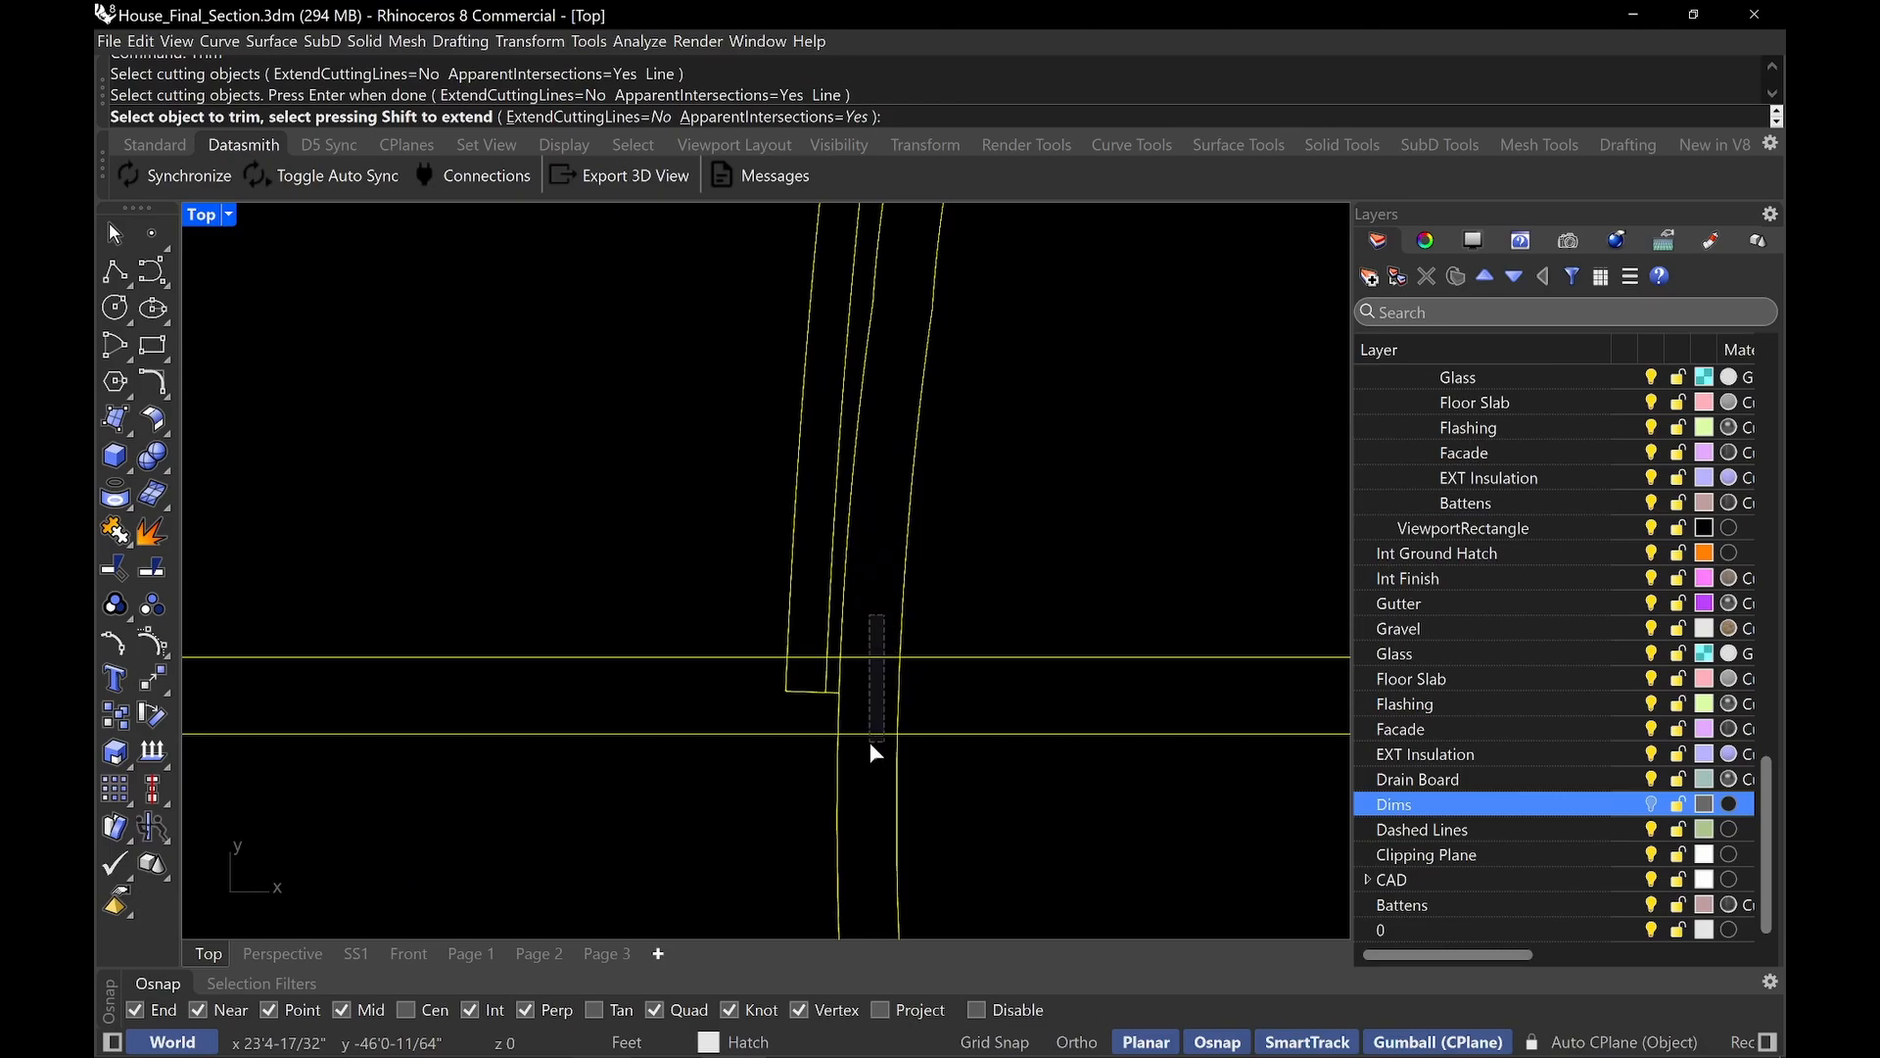
click(869, 634)
click(873, 695)
scroll(820, 665, up, 1)
click(842, 658)
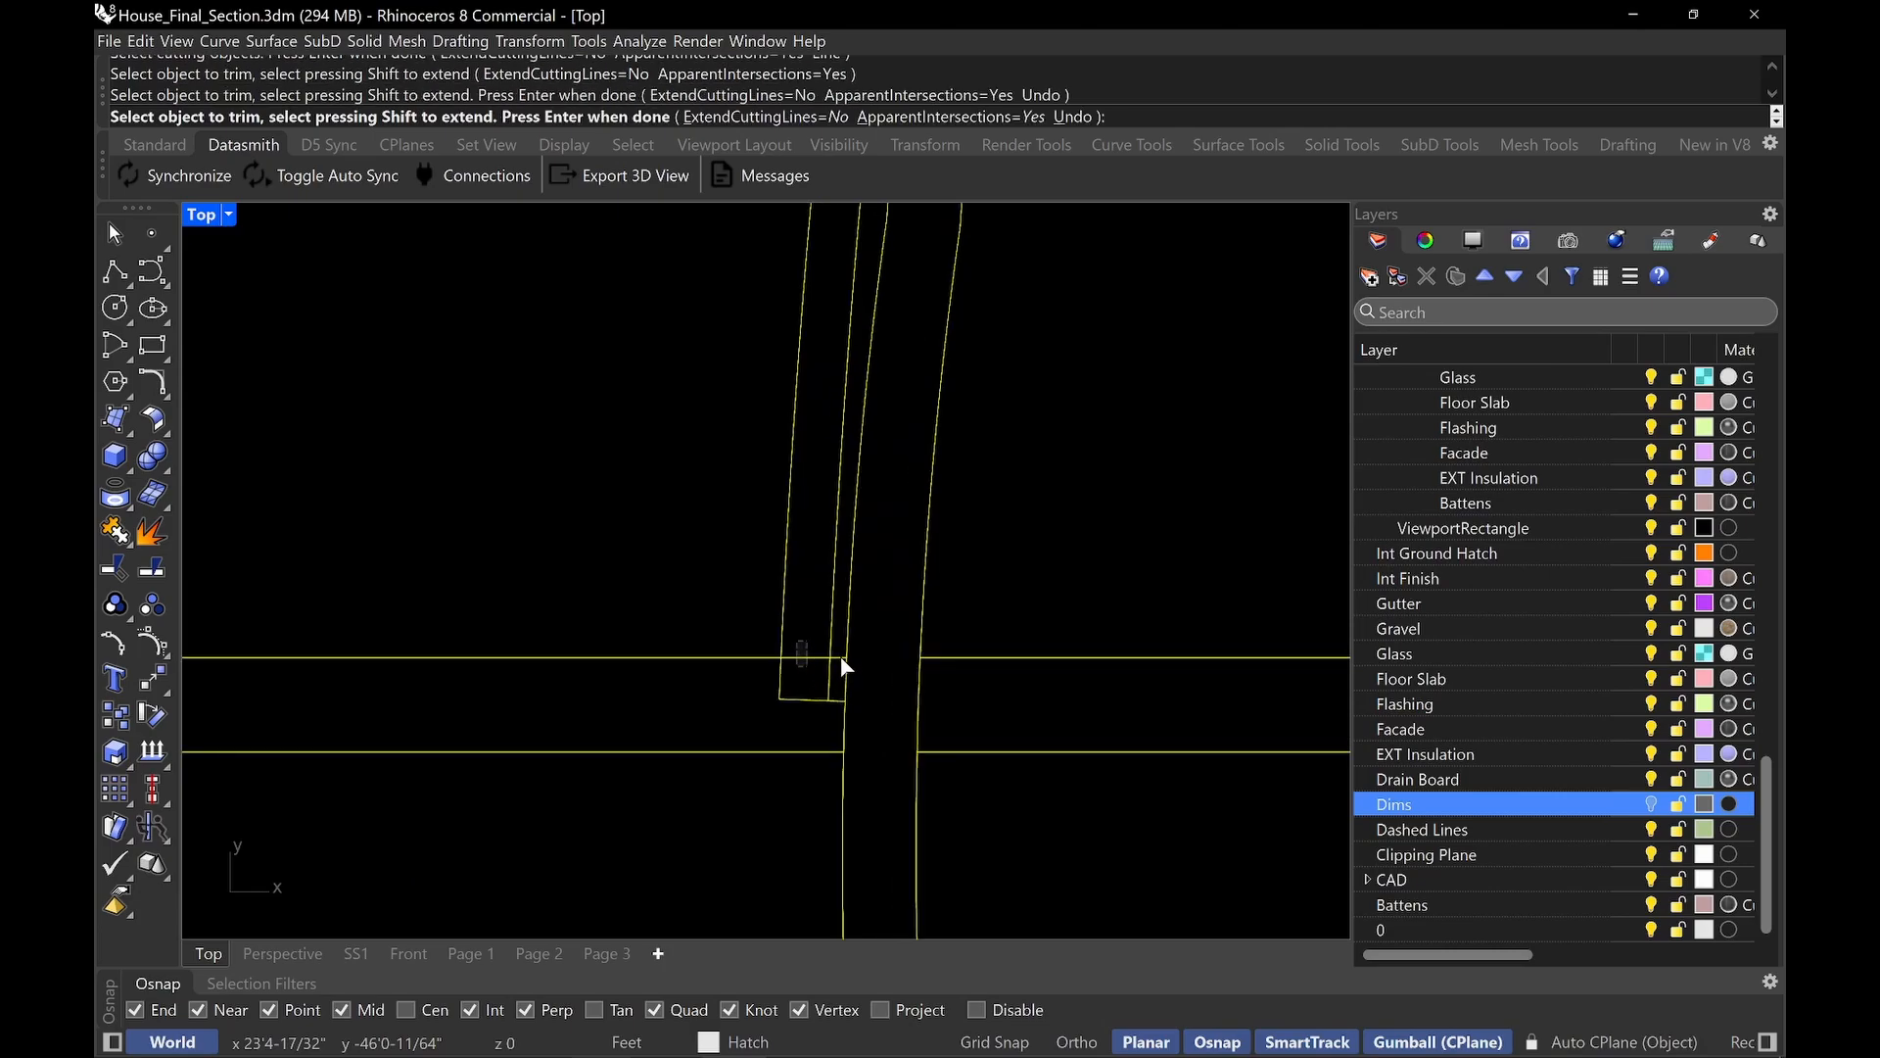
scroll(843, 667, up, 4)
click(801, 644)
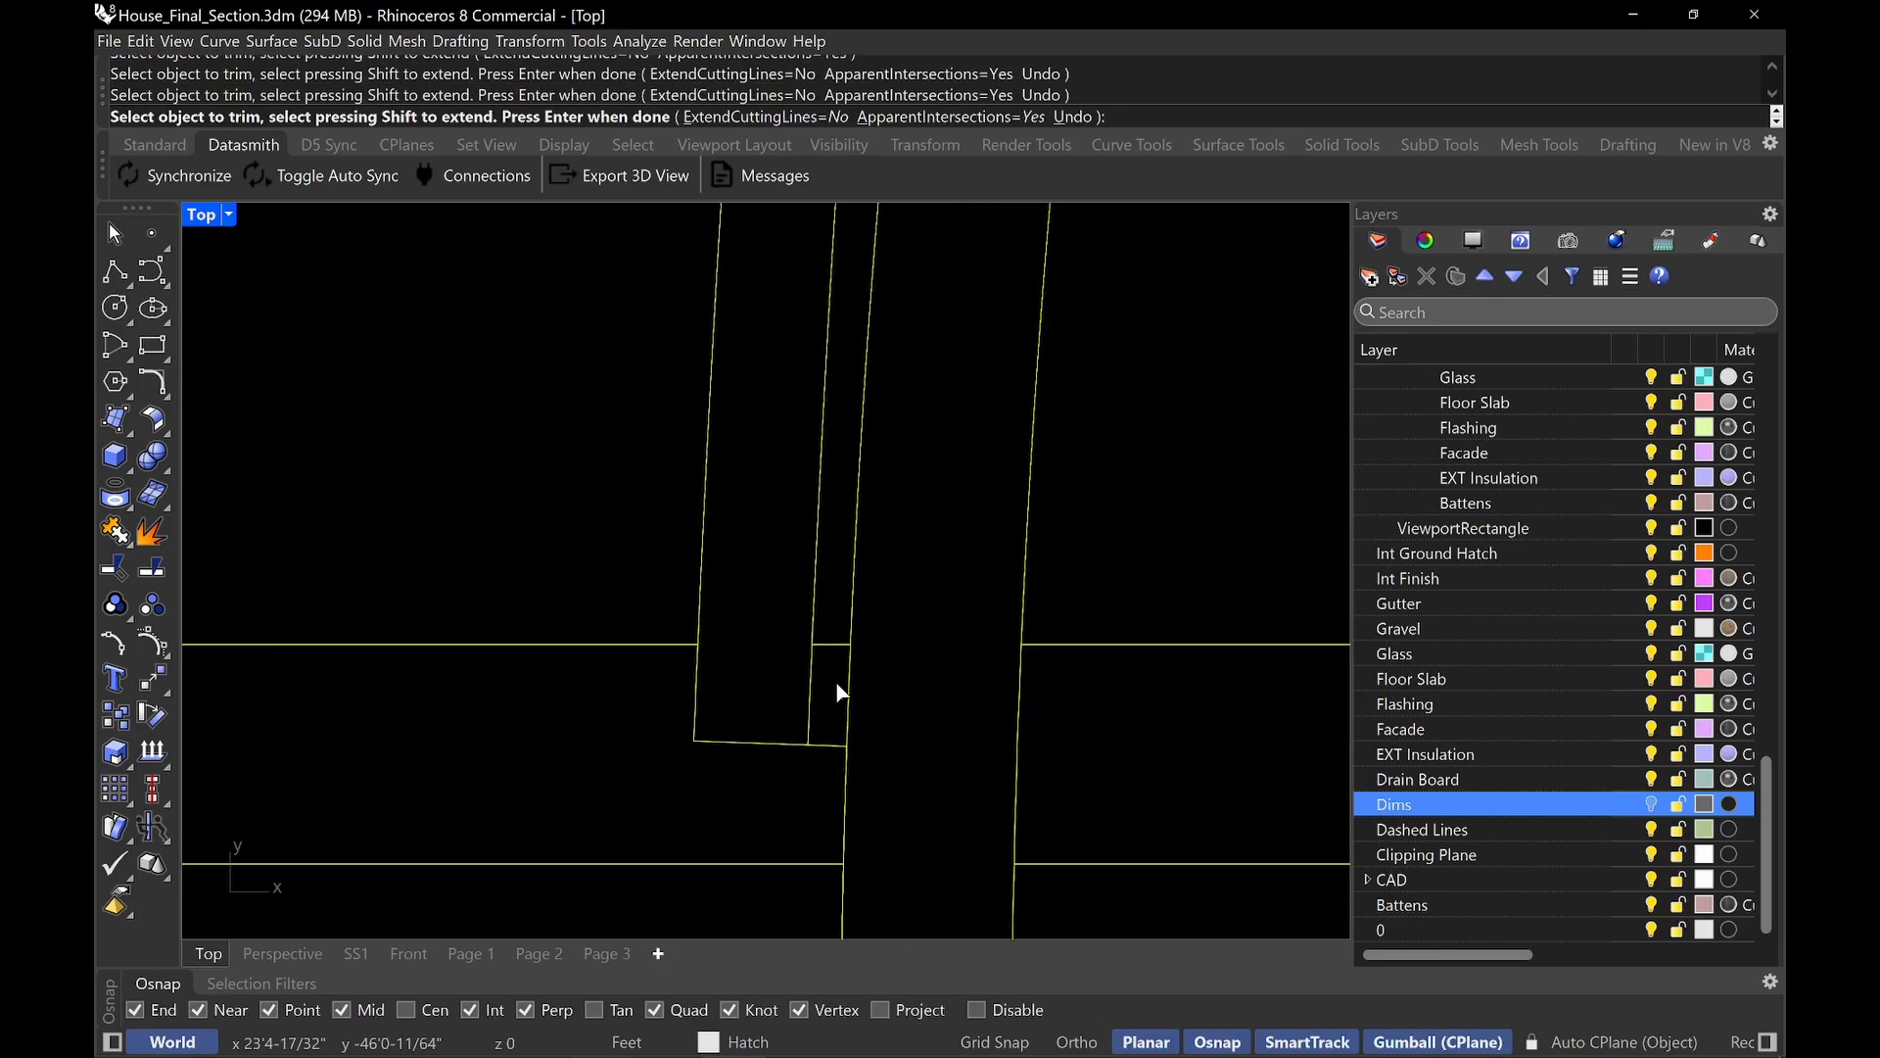
scroll(918, 747, down, 6)
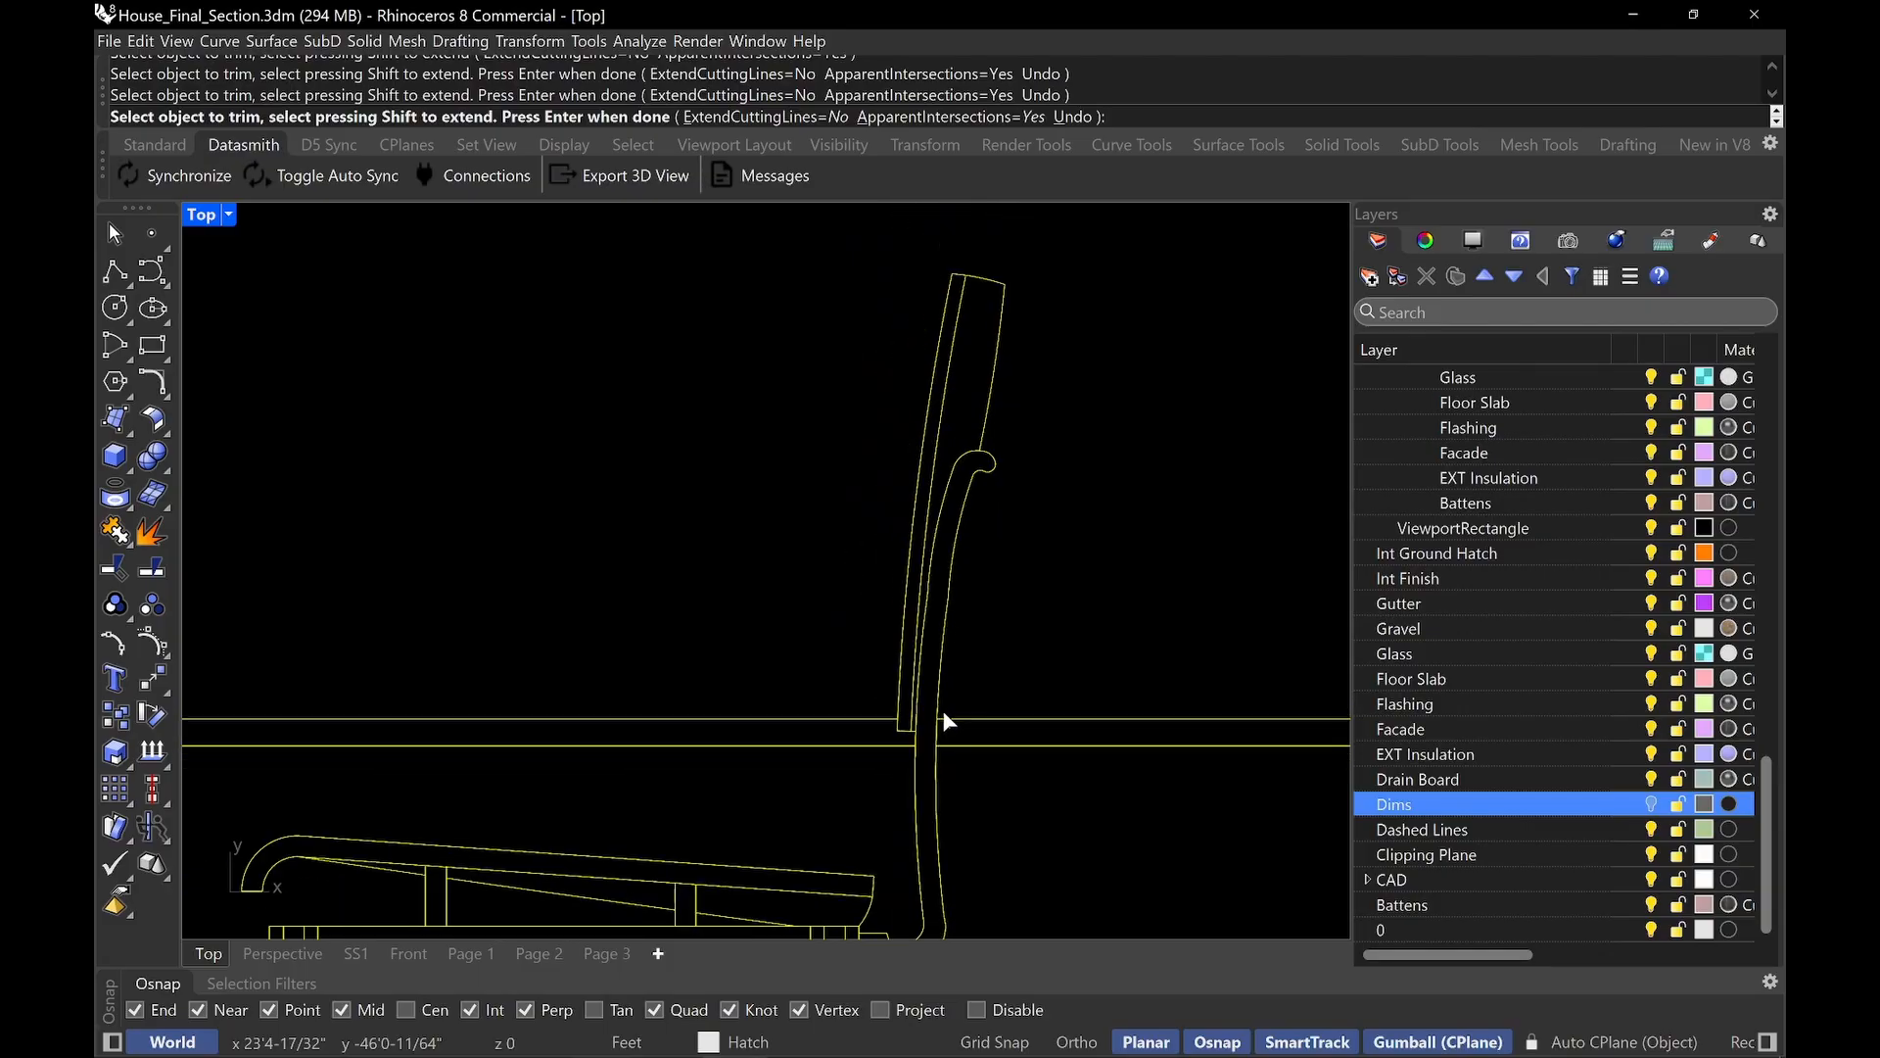
key(Return)
scroll(1025, 643, down, 5)
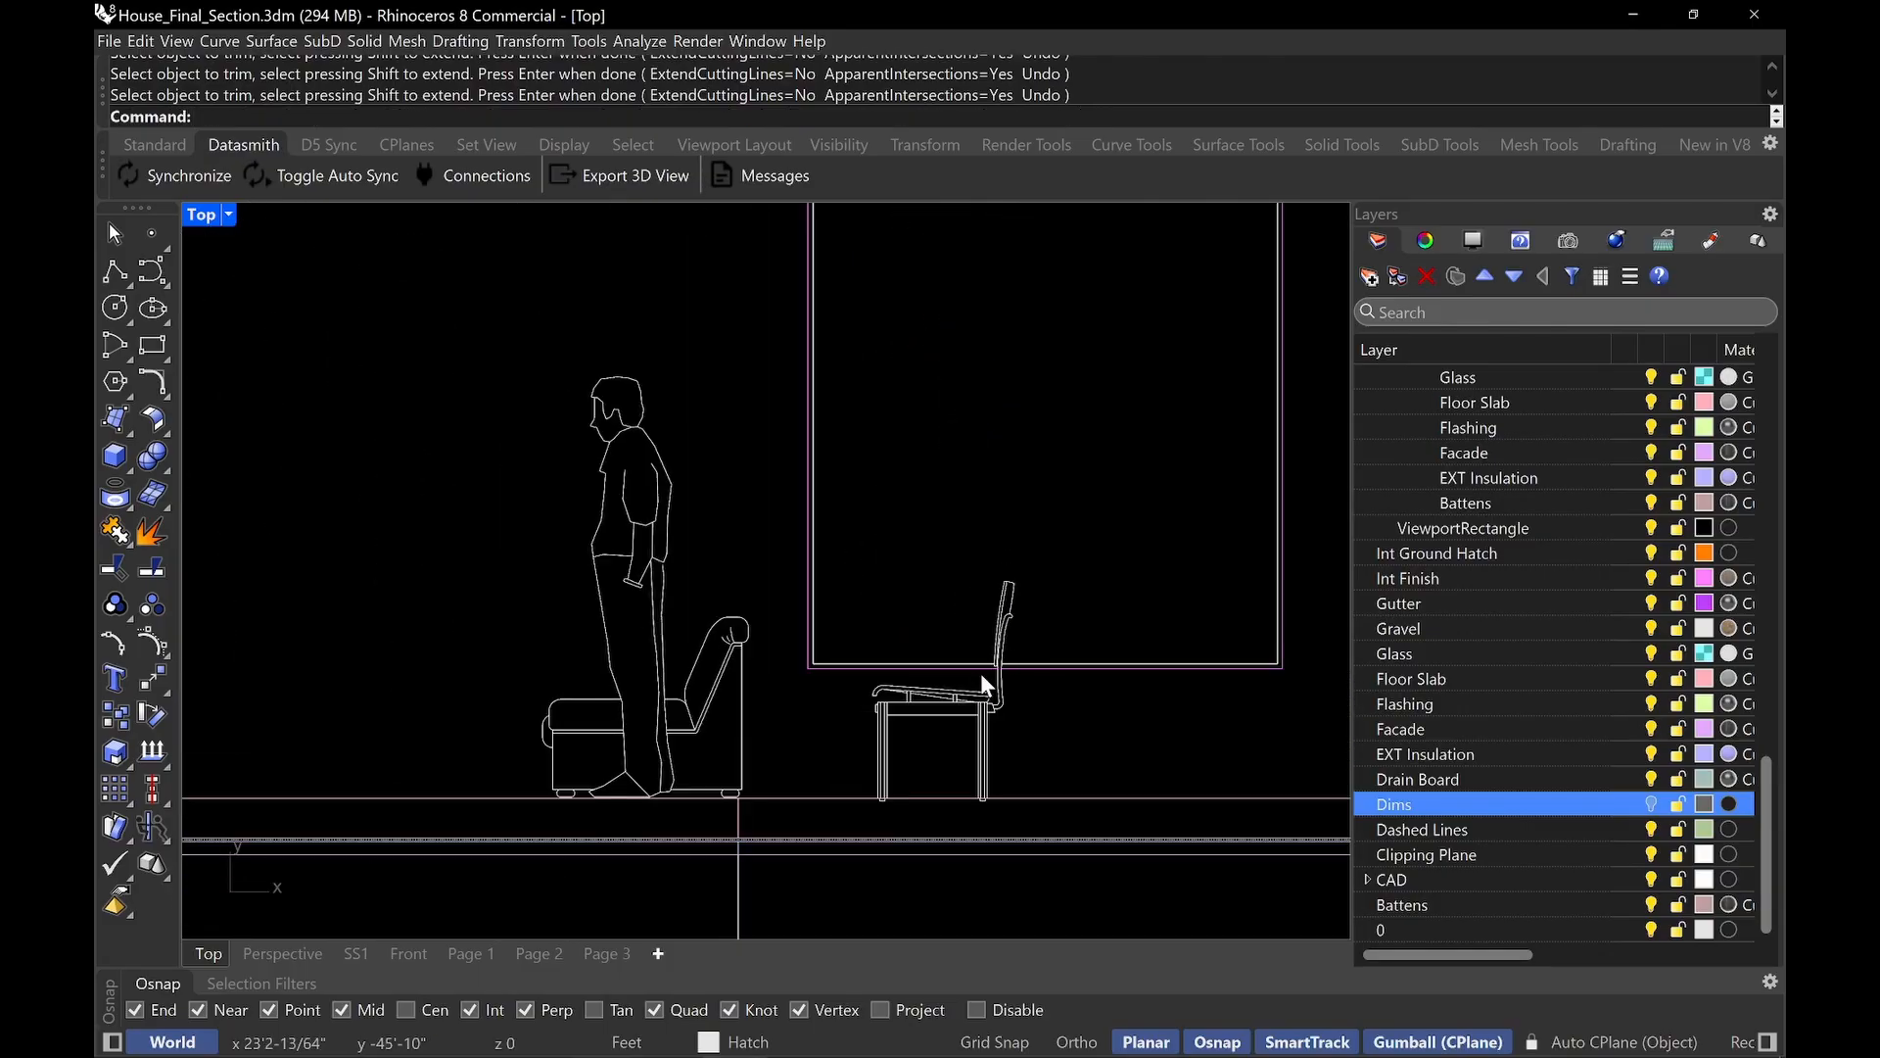
Examine the dining group in the finished wood-panelled section, checking how the table, seated figures and chairs overlap.
scroll(983, 670, down, 7)
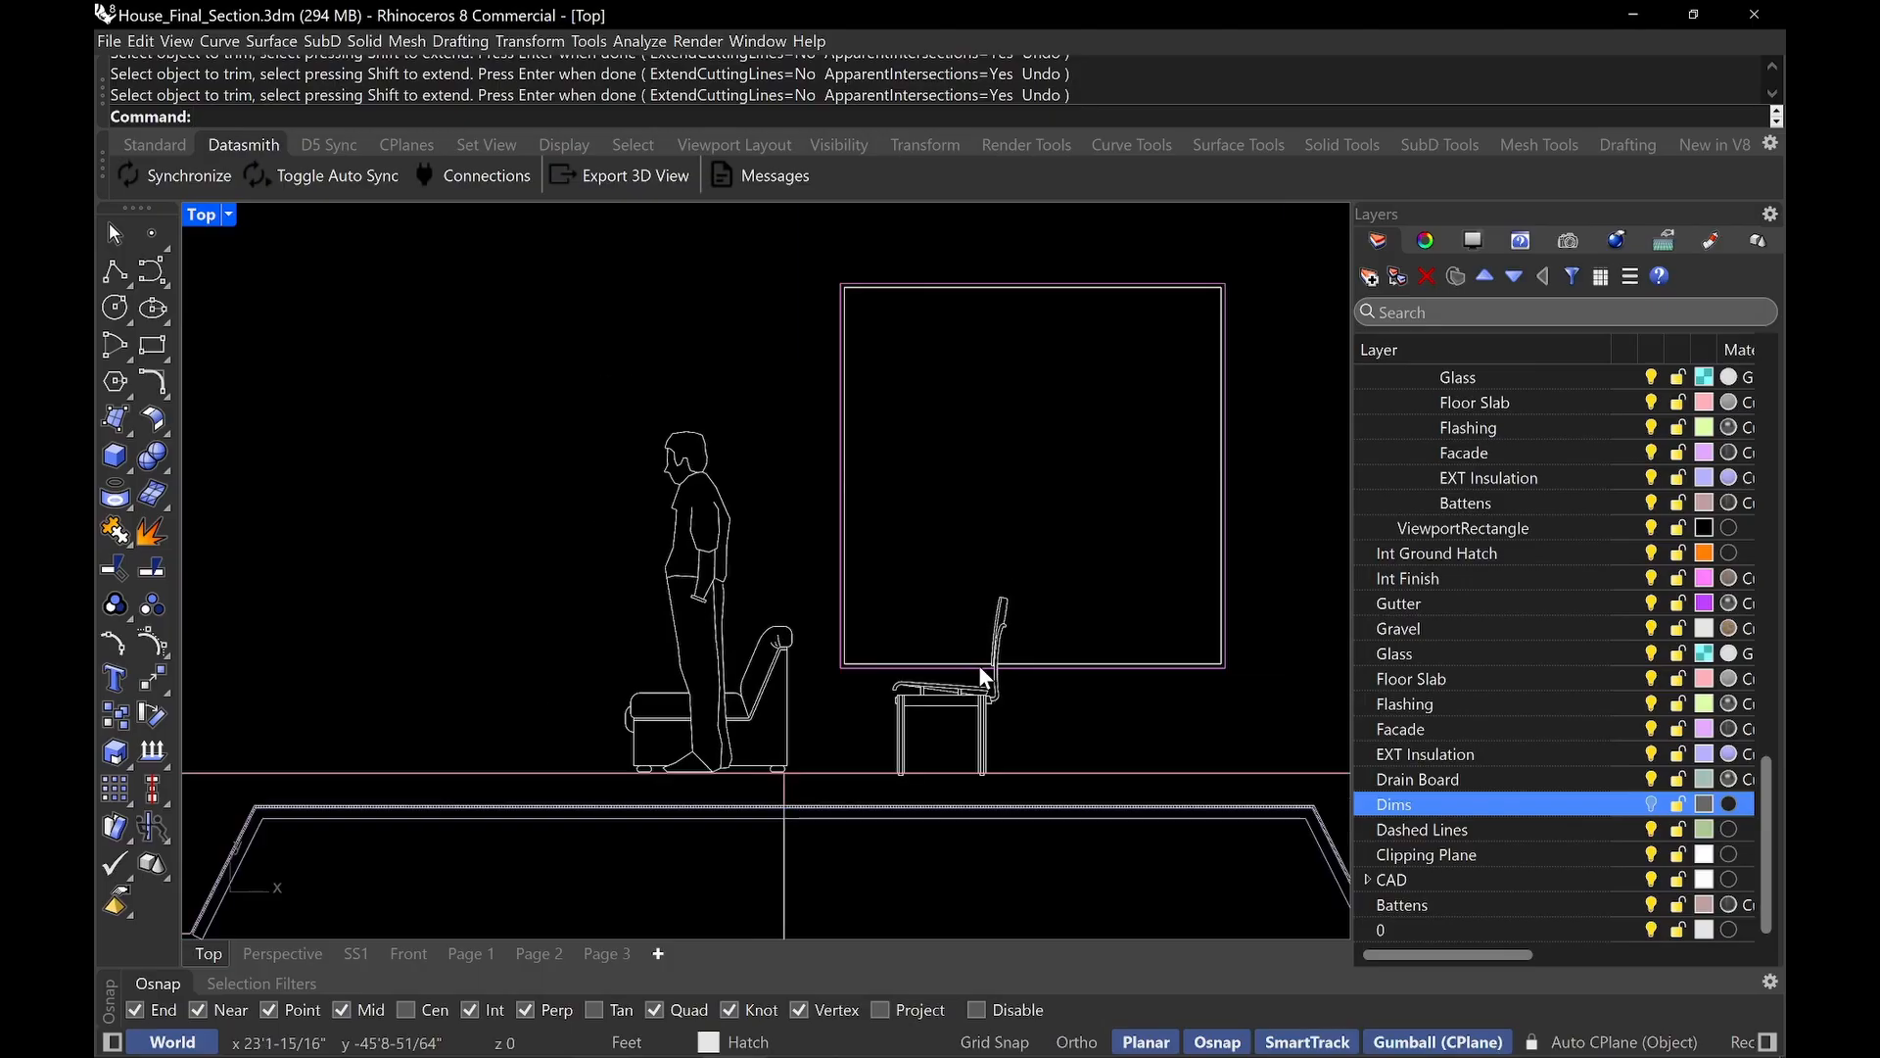
scroll(982, 670, down, 3)
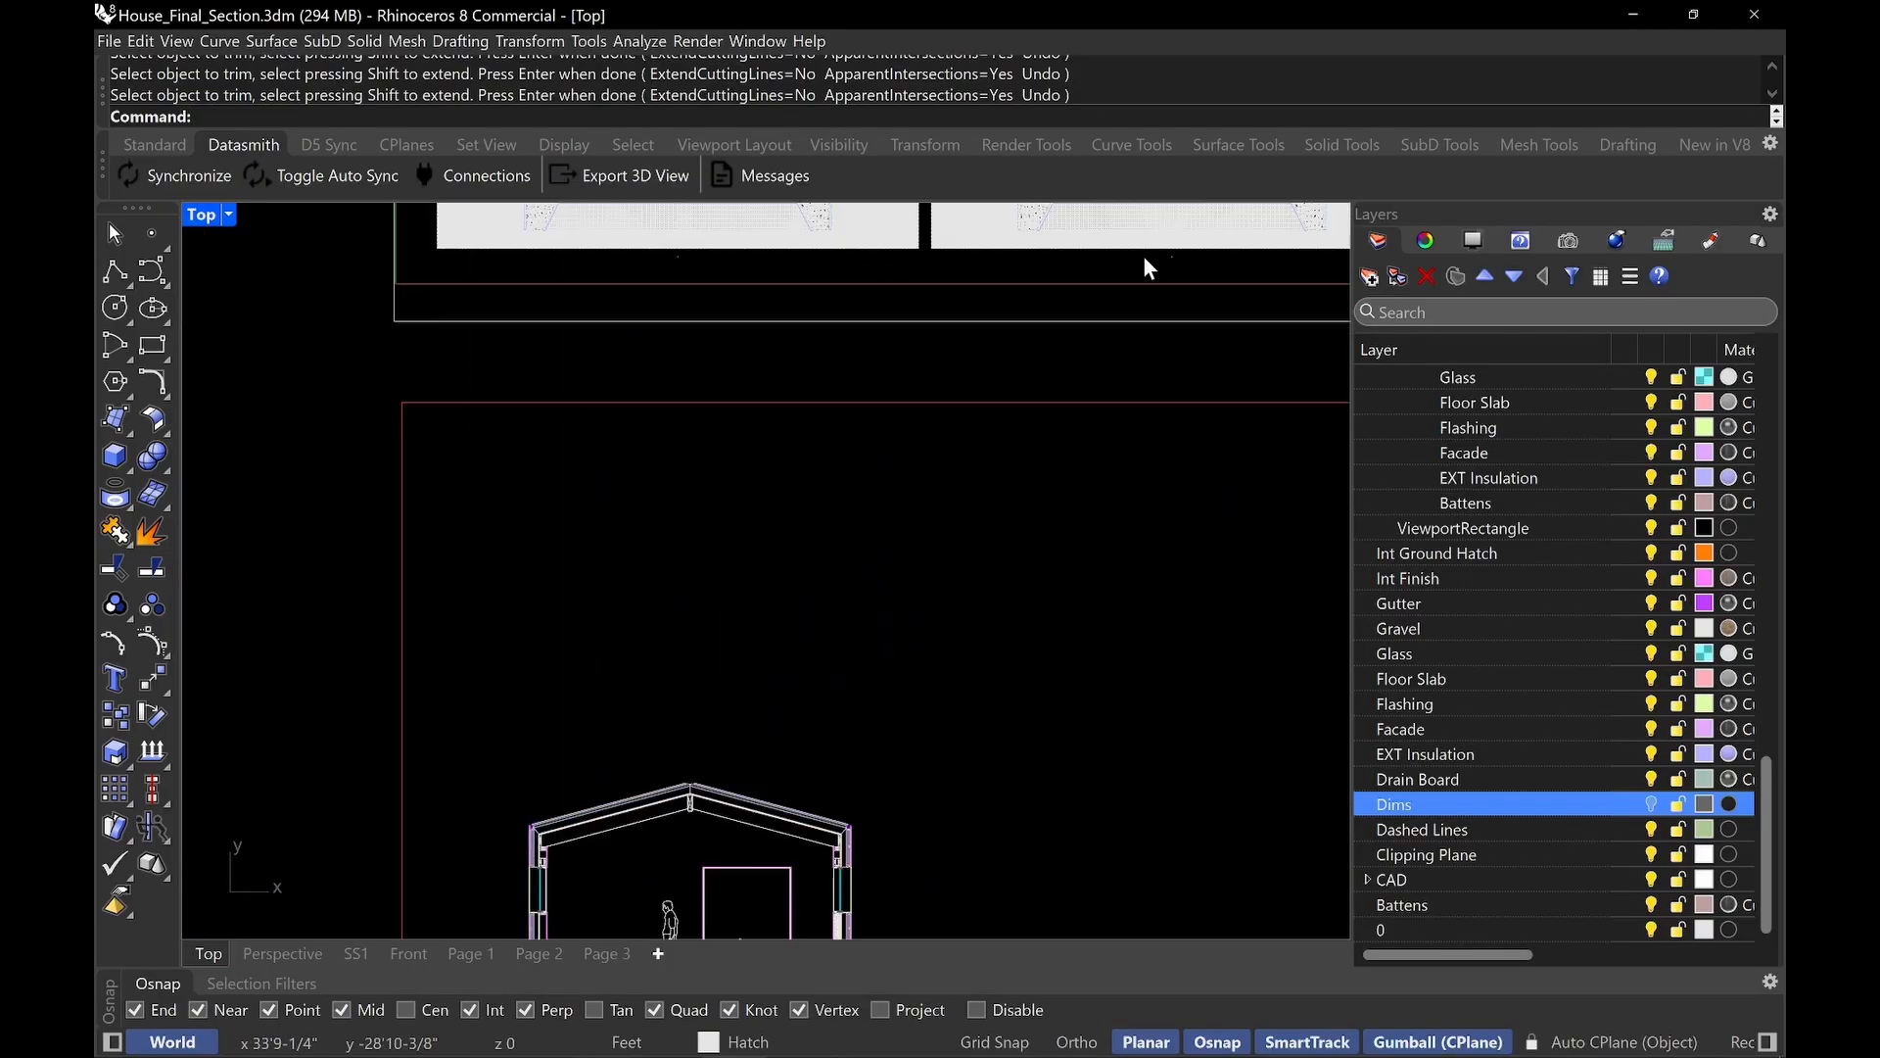
right_drag(1145, 264, 766, 510)
scroll(787, 502, up, 8)
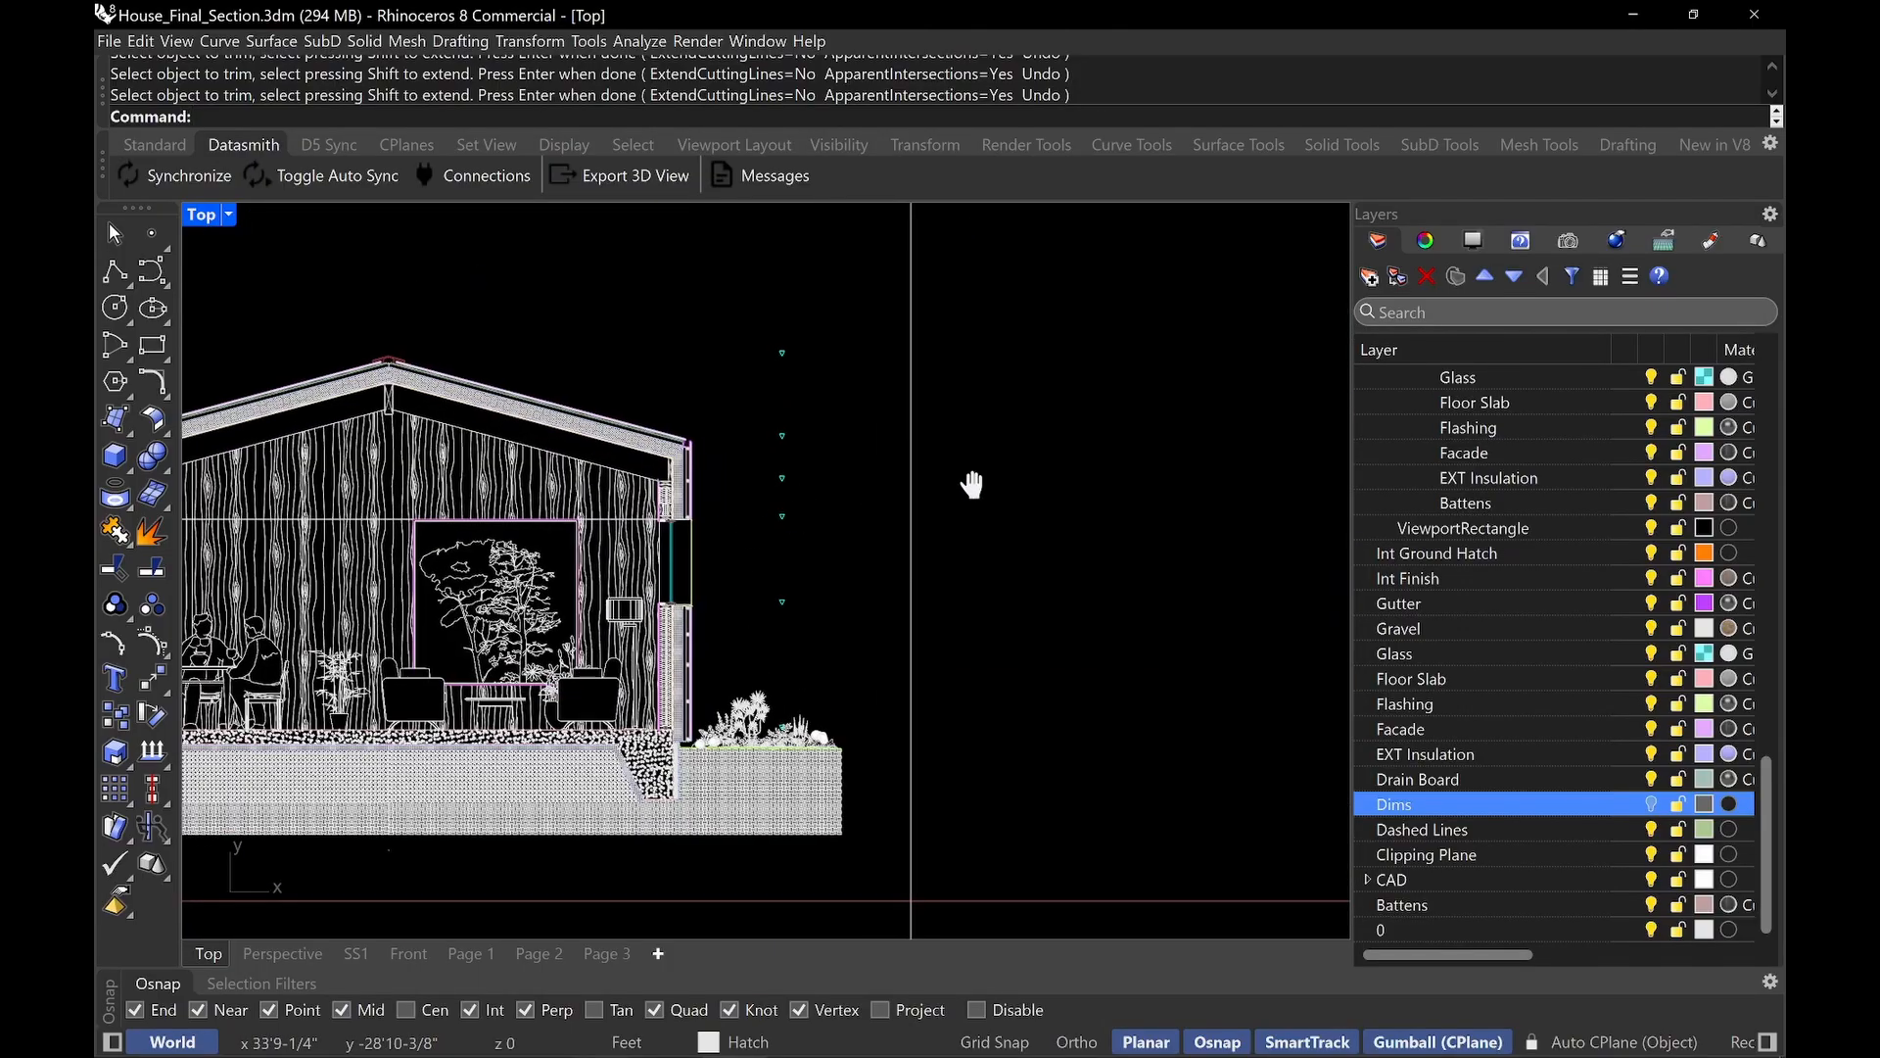
scroll(819, 525, up, 4)
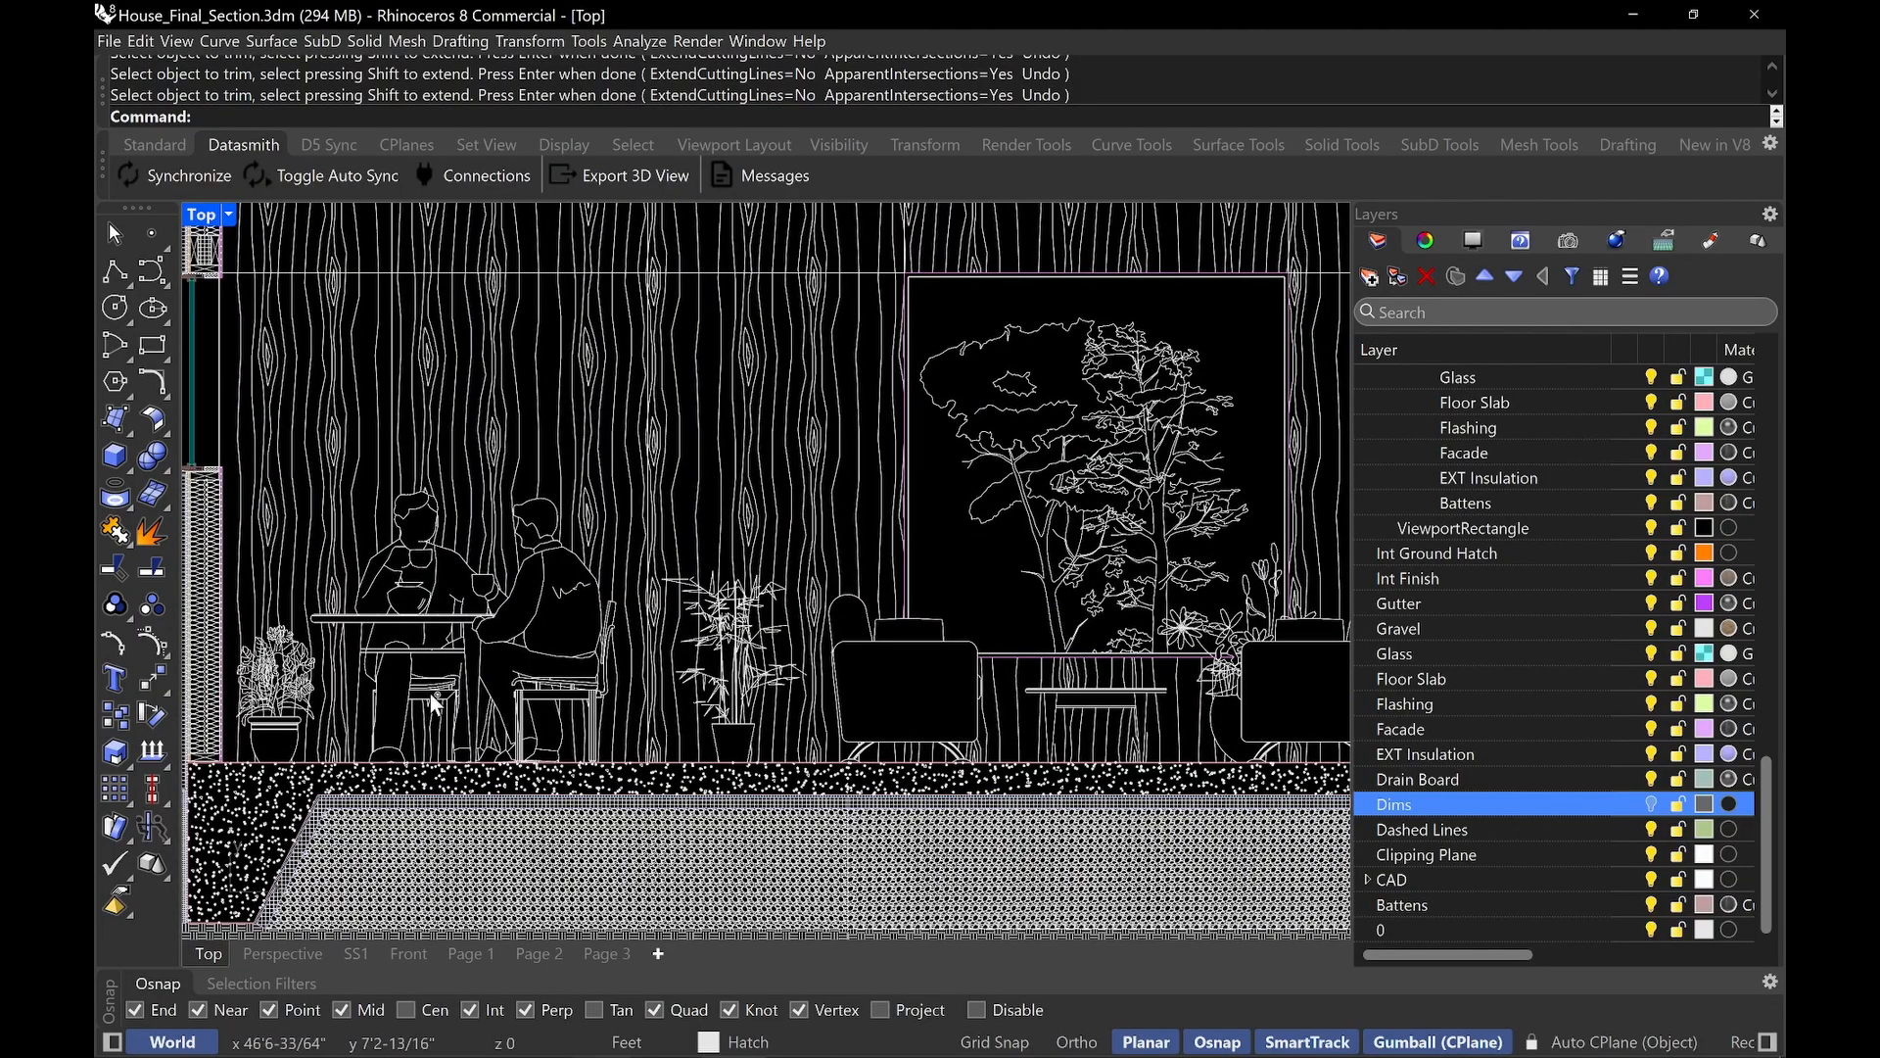
scroll(395, 634, up, 2)
scroll(470, 644, up, 2)
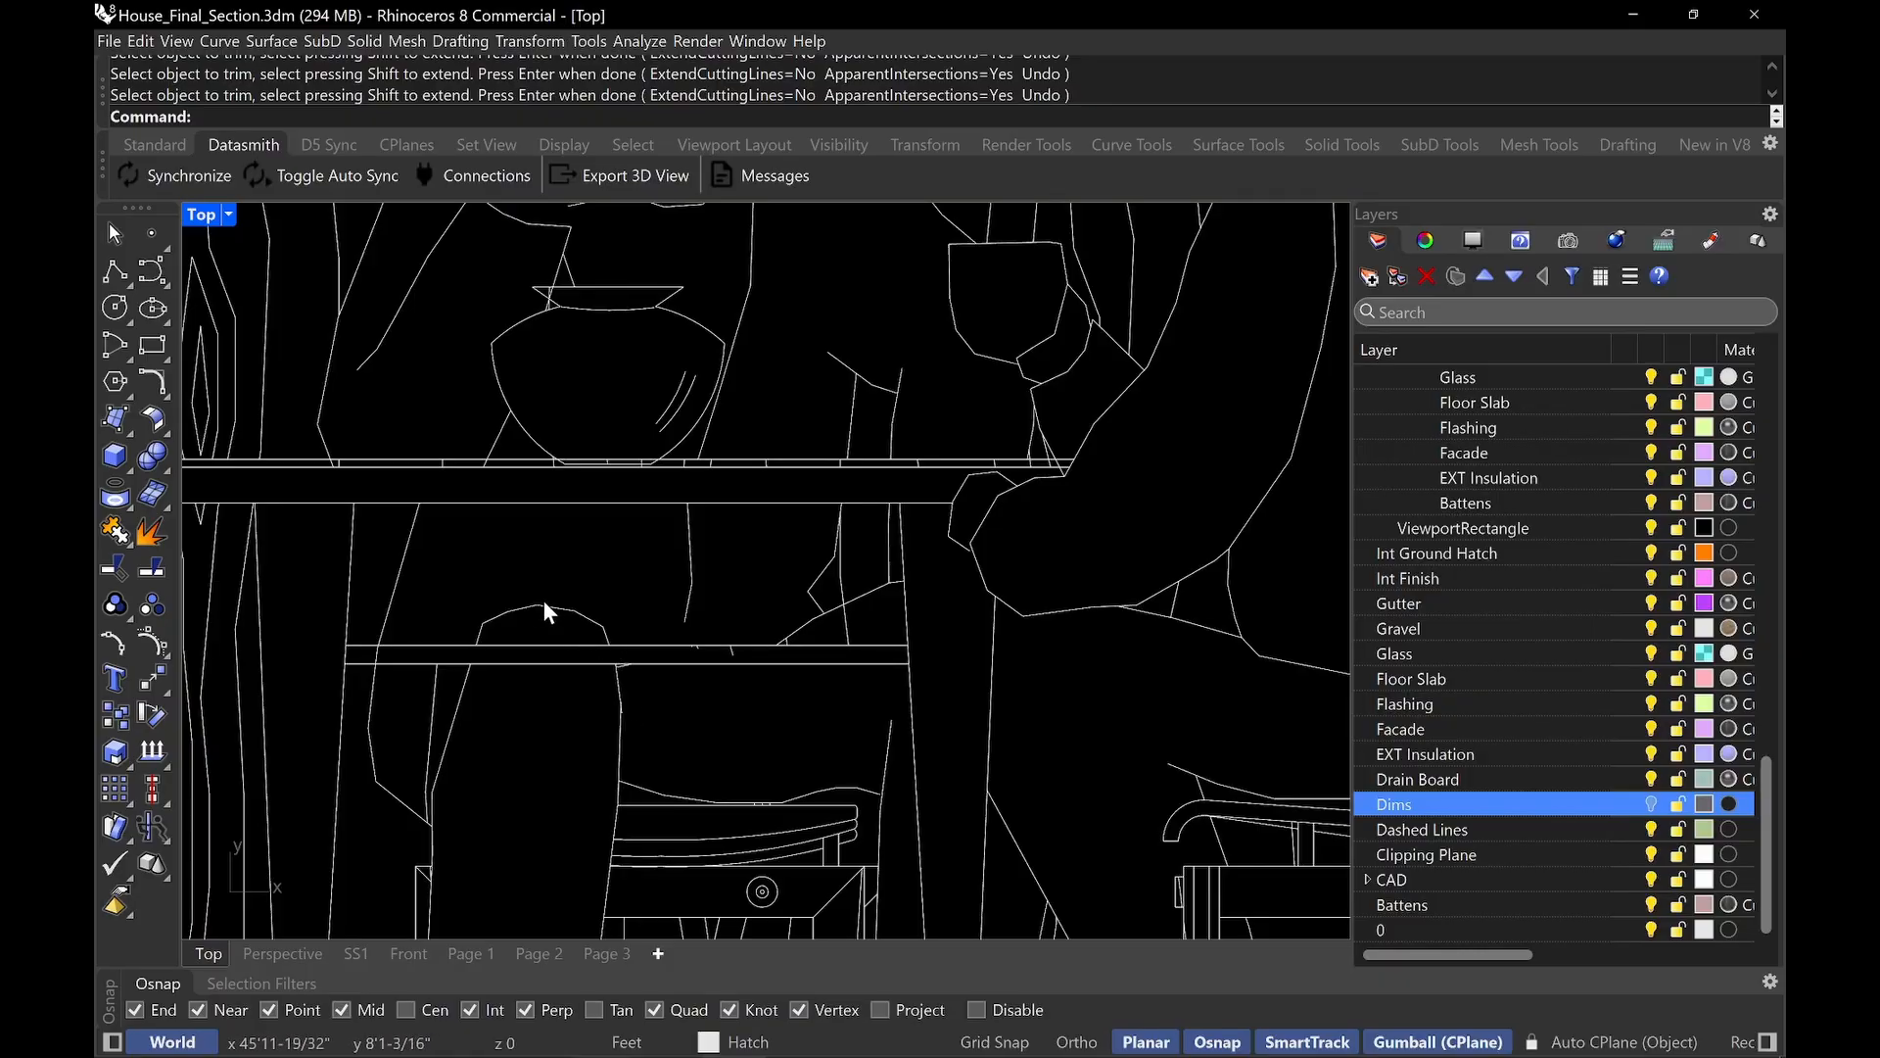
scroll(613, 656, down, 5)
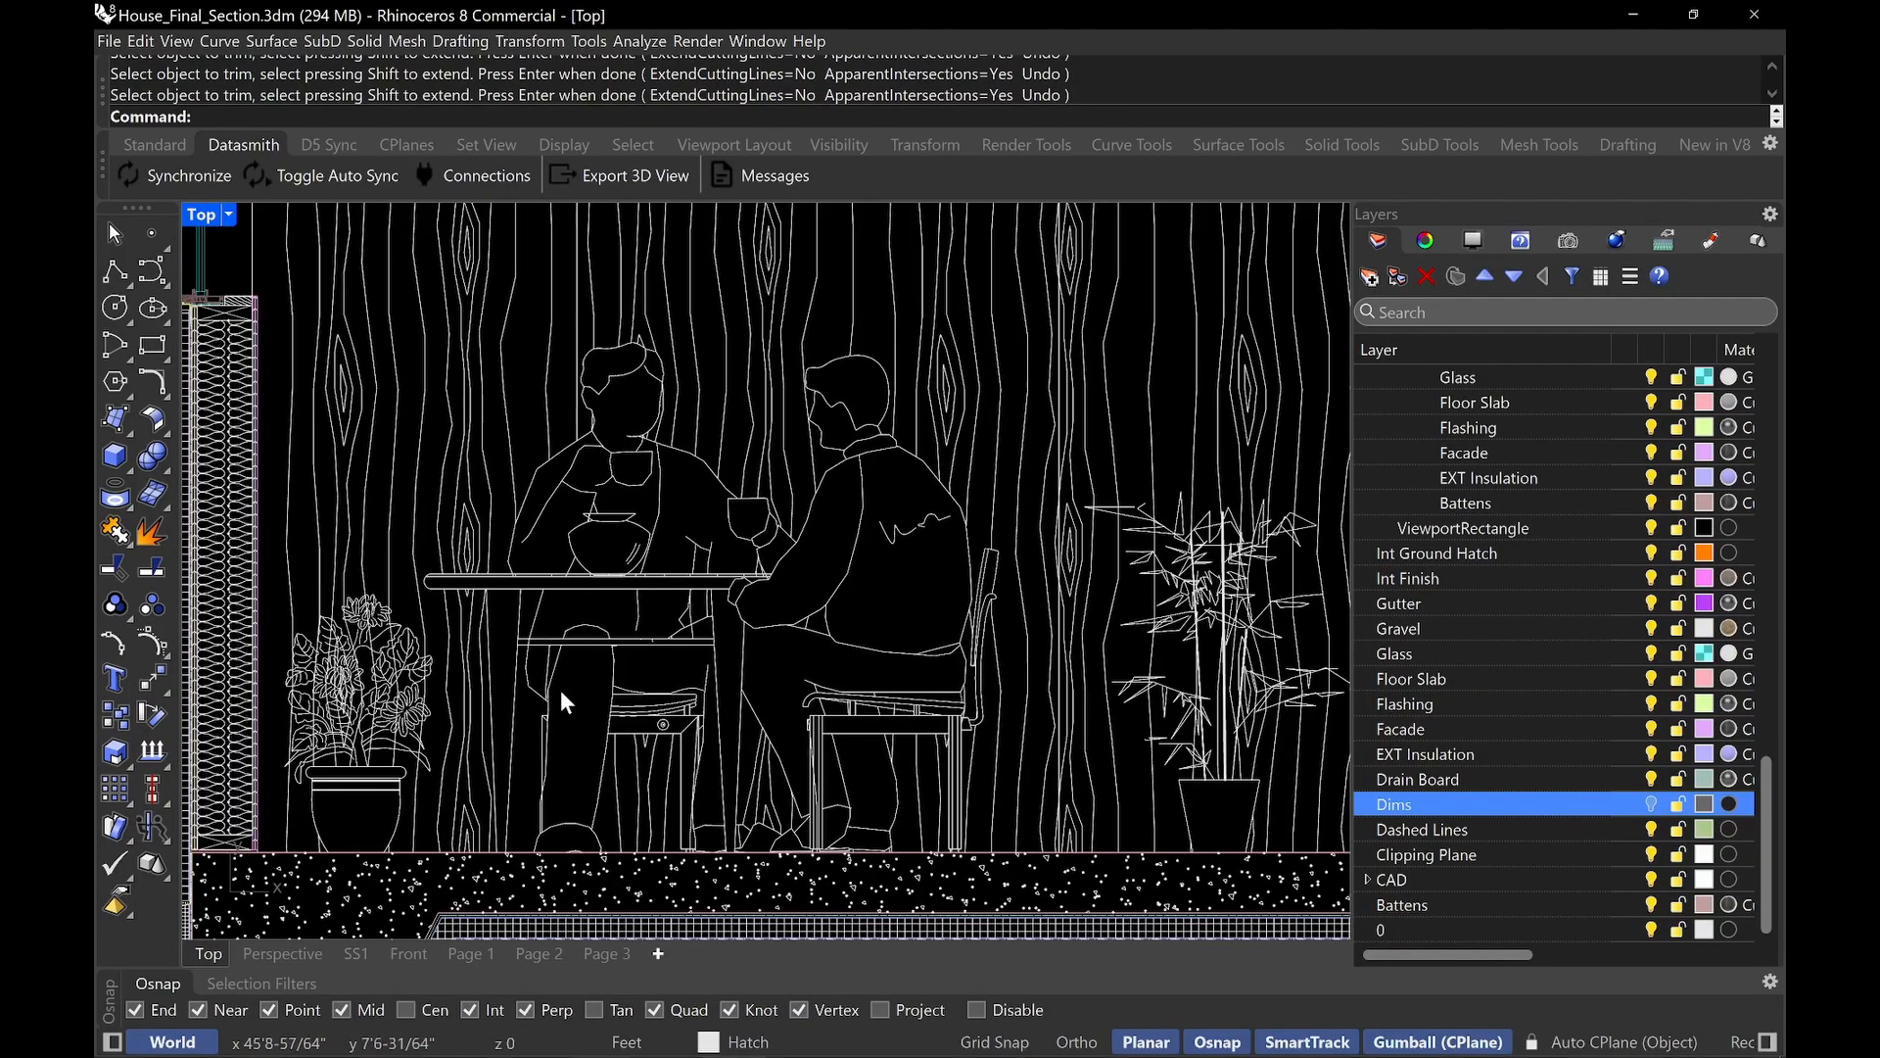
scroll(578, 651, up, 3)
scroll(956, 561, up, 2)
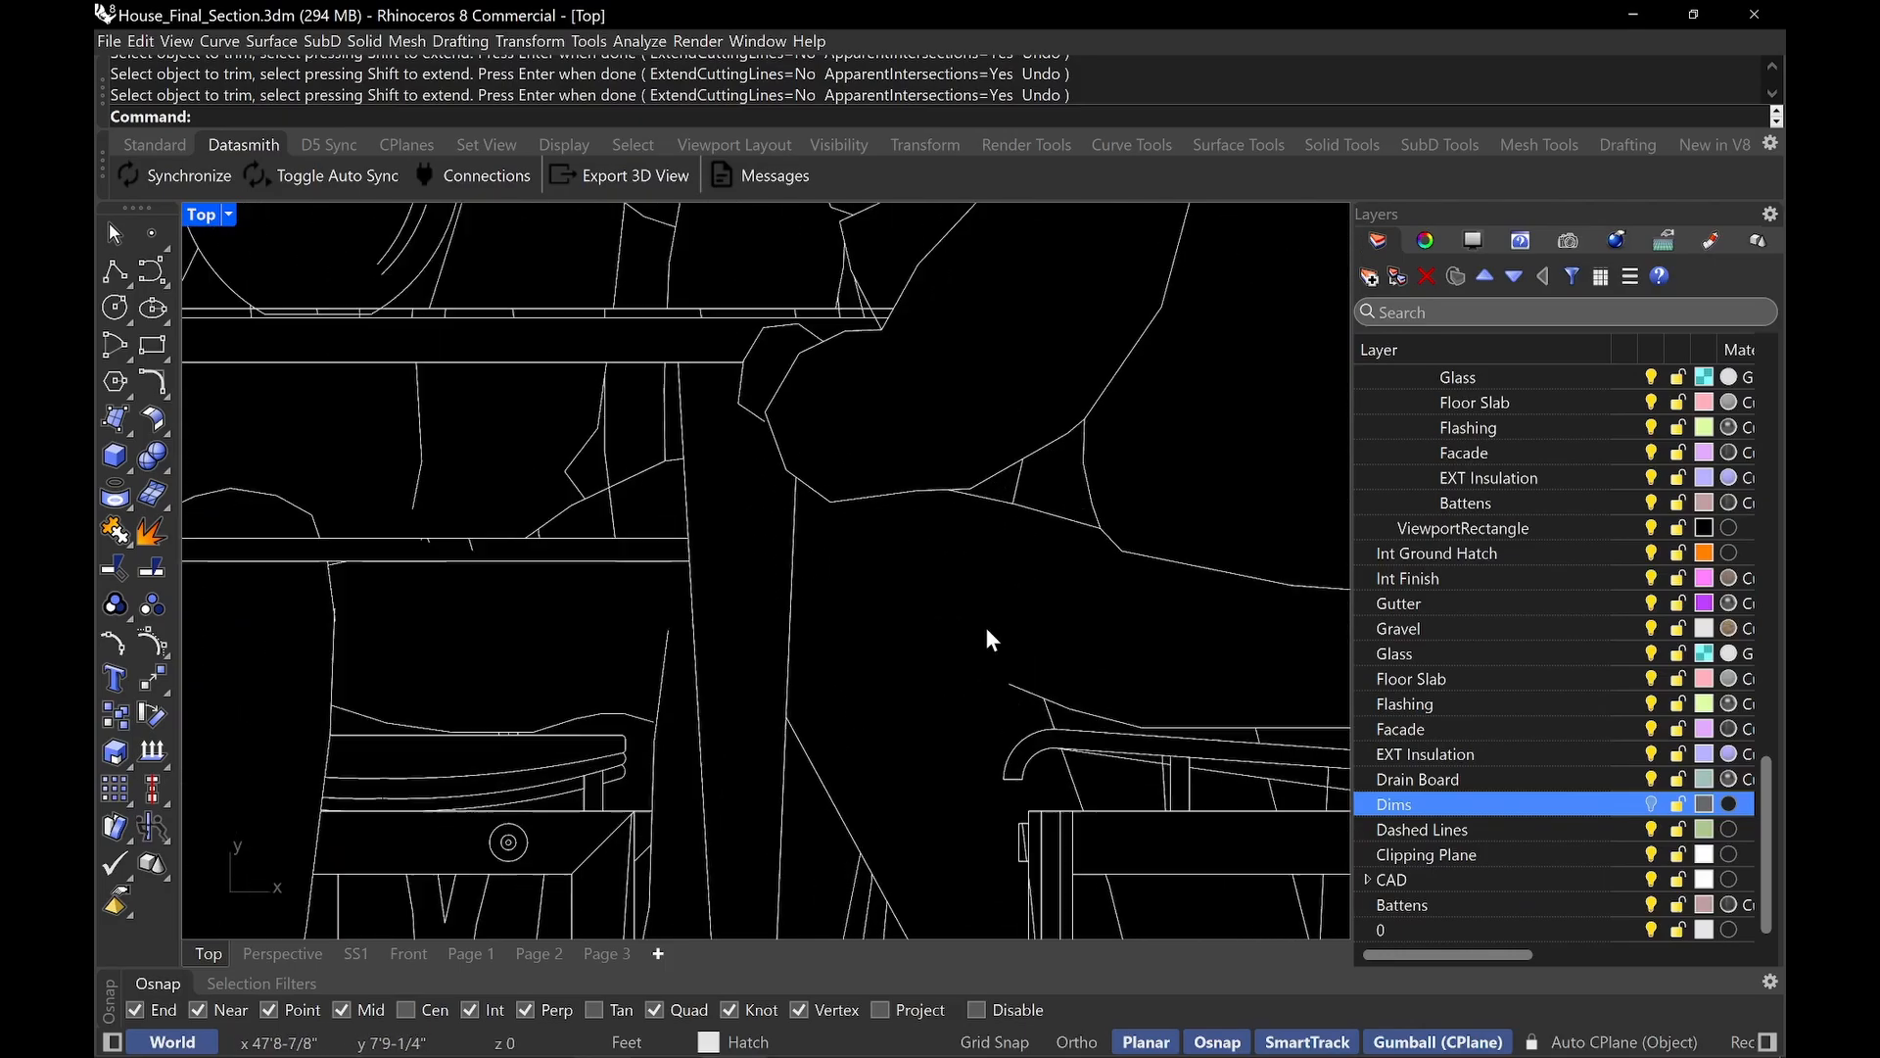
scroll(984, 627, down, 2)
scroll(861, 621, down, 2)
scroll(1114, 600, up, 1)
right_drag(1113, 599, 1032, 584)
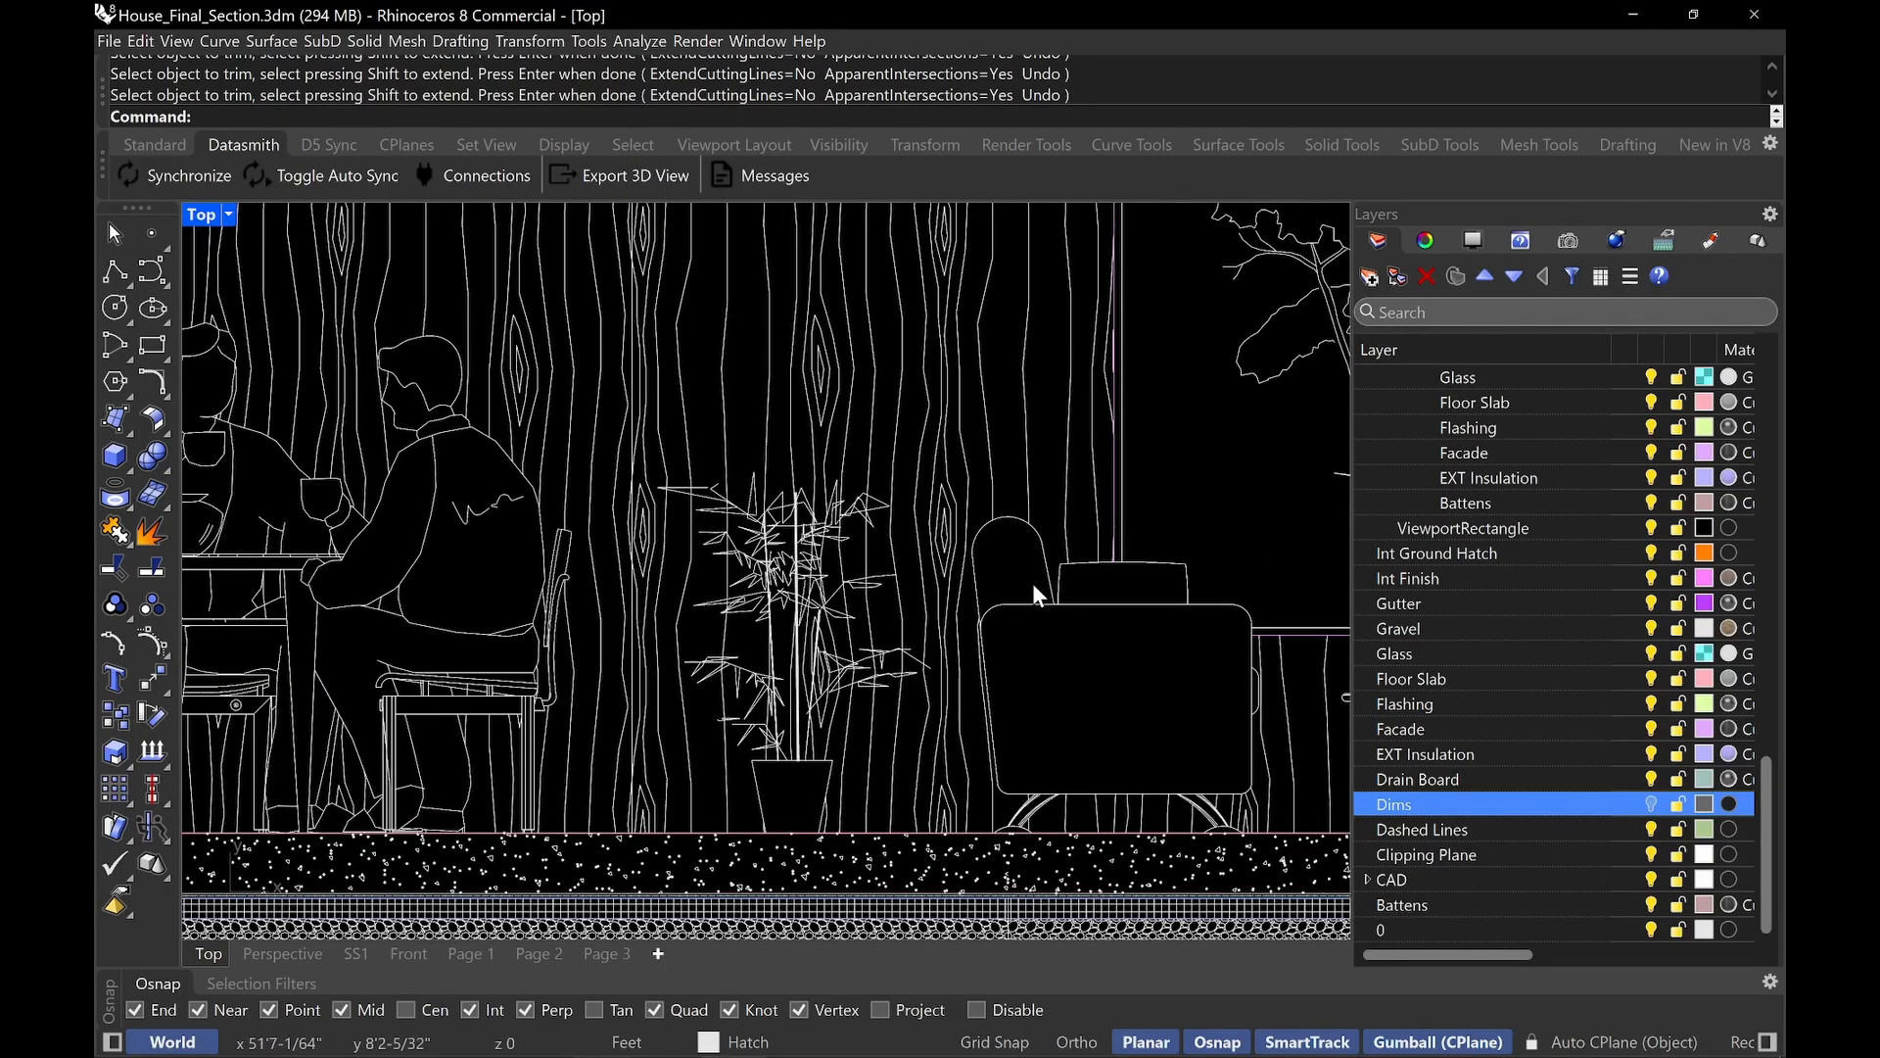
Examine the two armchairs in the finished section, checking how they overlap the window frame, plants and wood panelling.
scroll(908, 562, up, 3)
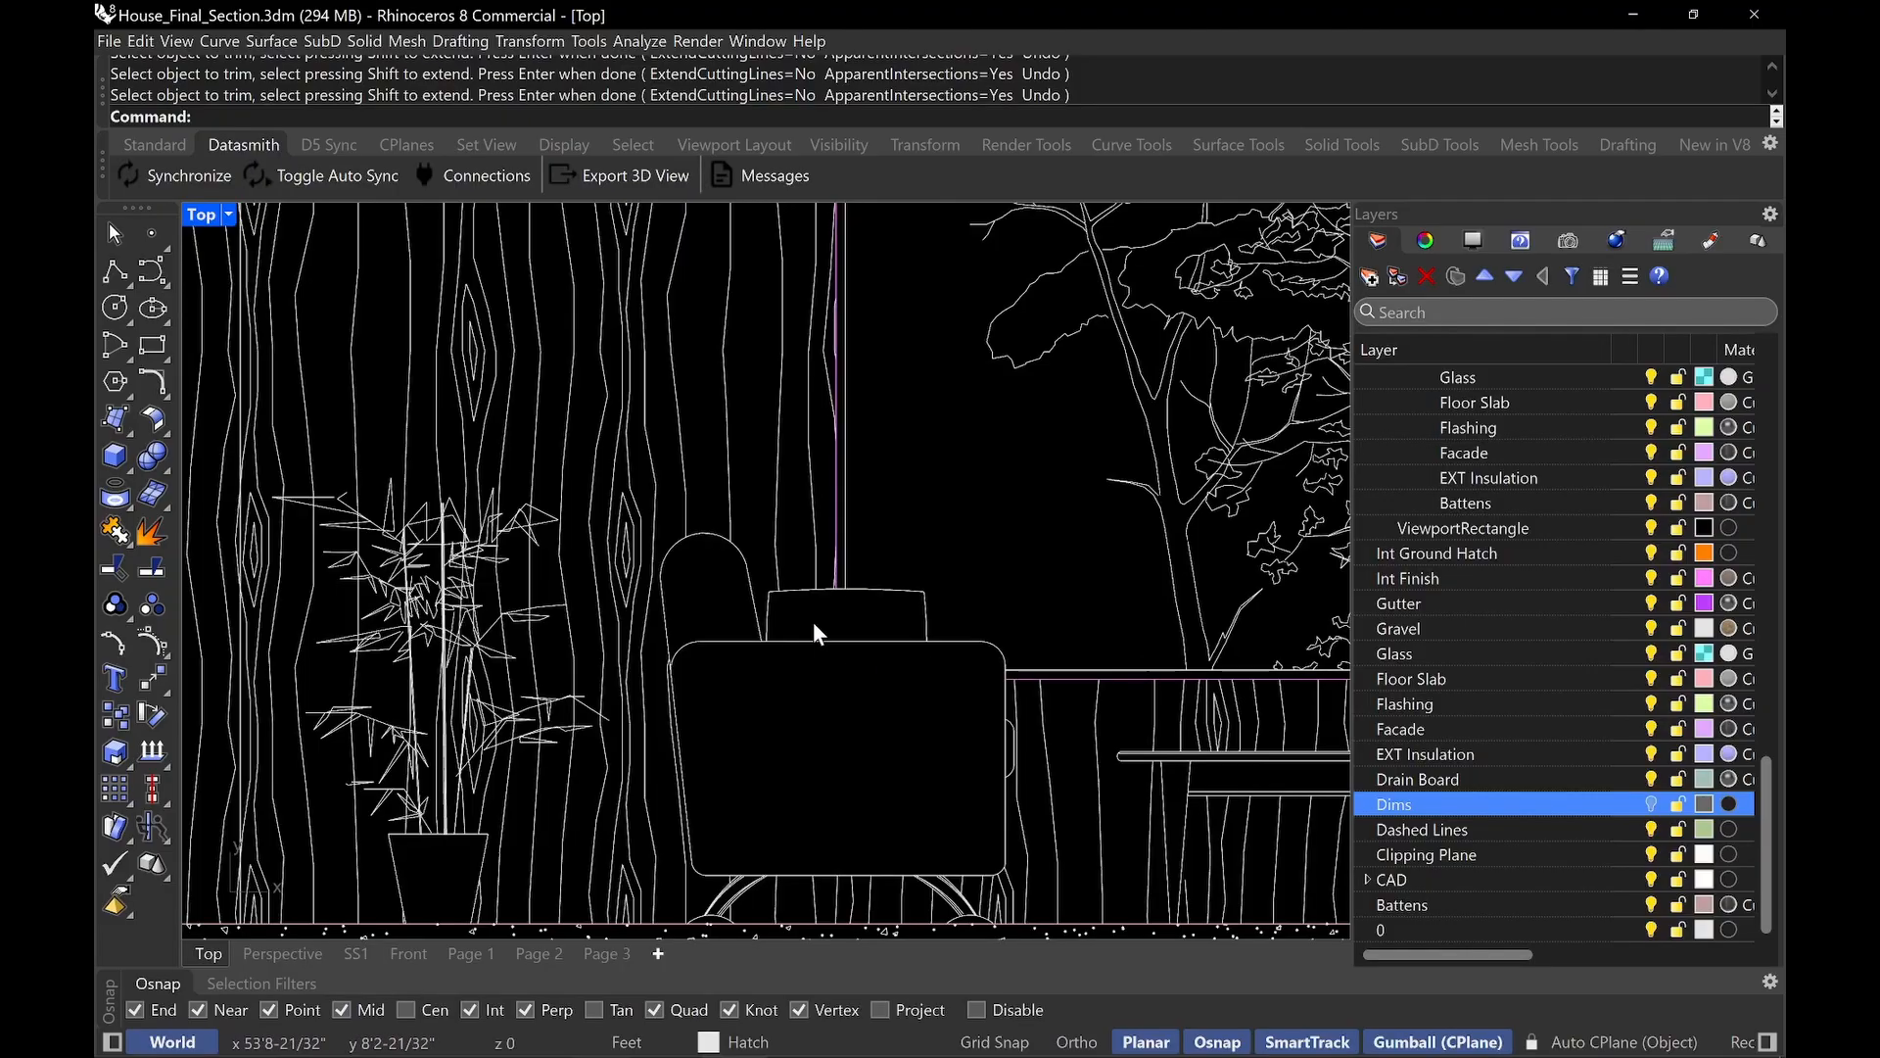
scroll(813, 621, down, 7)
right_drag(982, 648, 663, 654)
scroll(960, 672, down, 2)
scroll(960, 672, up, 4)
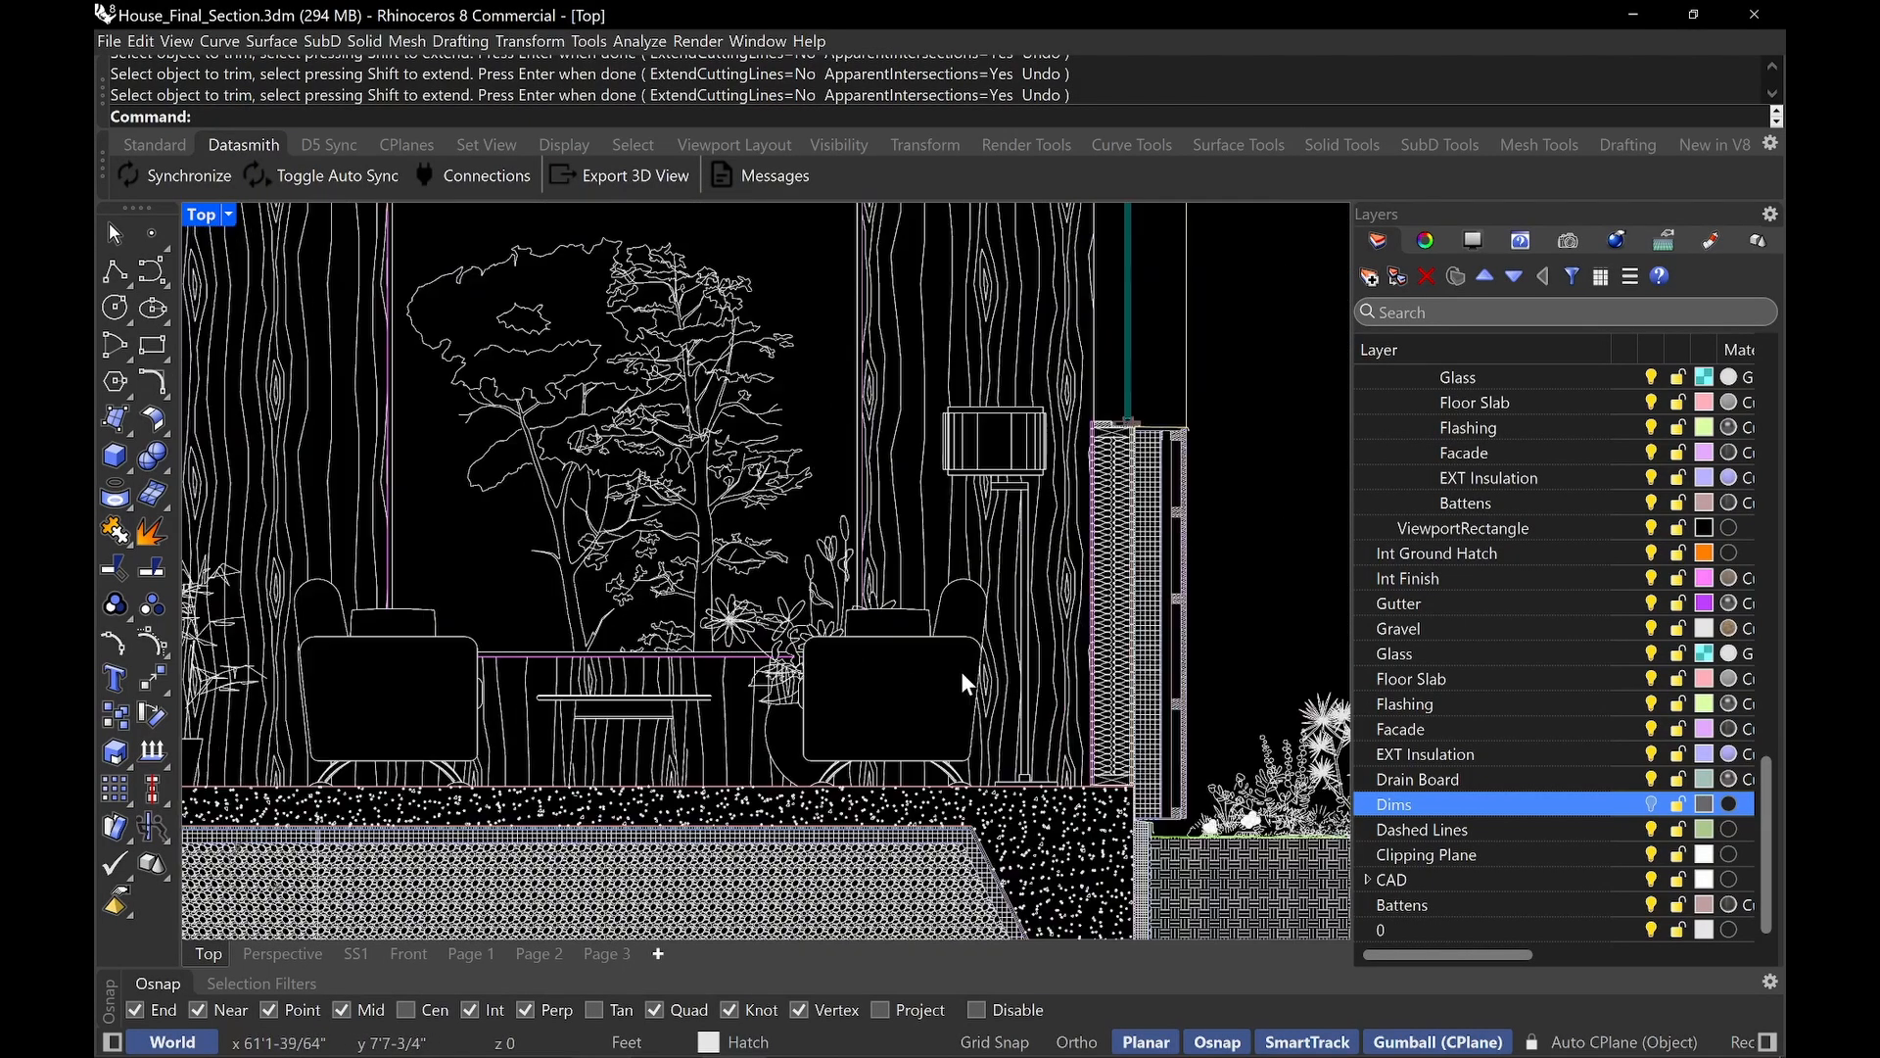
scroll(961, 671, up, 2)
scroll(921, 660, up, 2)
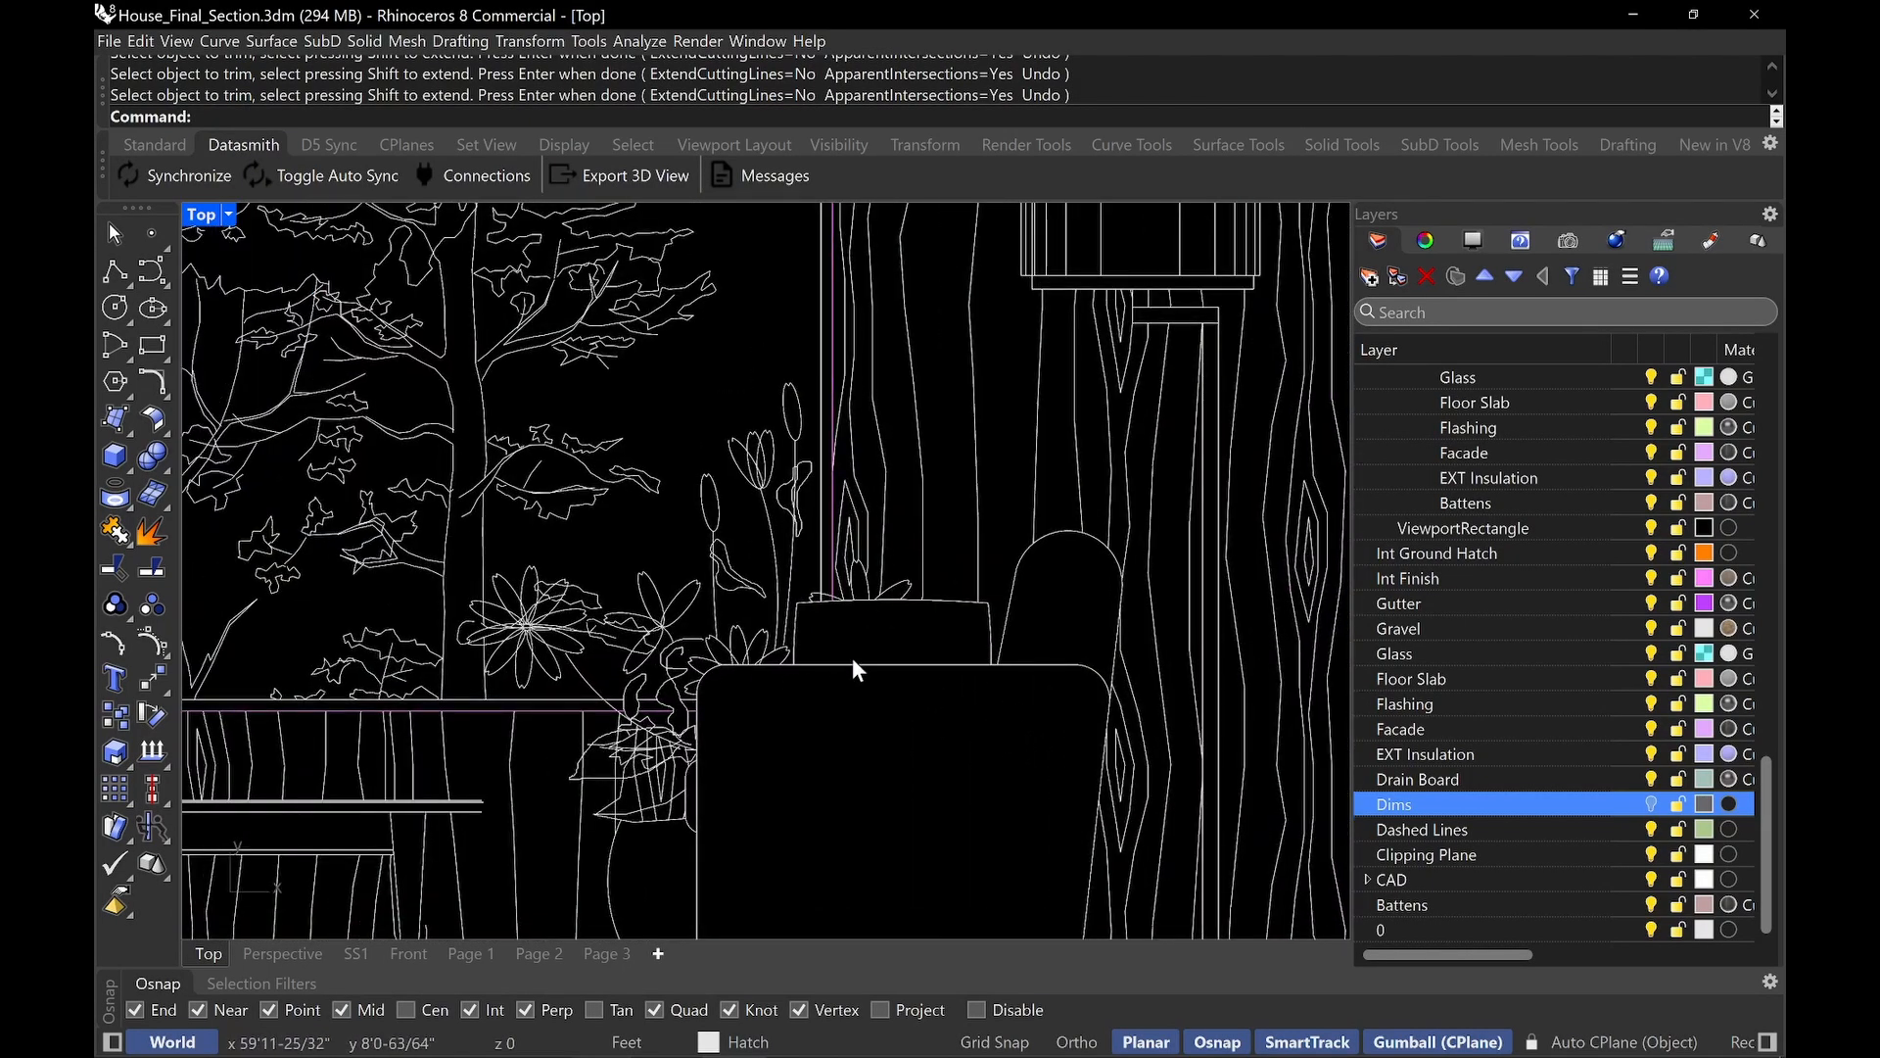
scroll(844, 685, down, 4)
scroll(815, 777, up, 4)
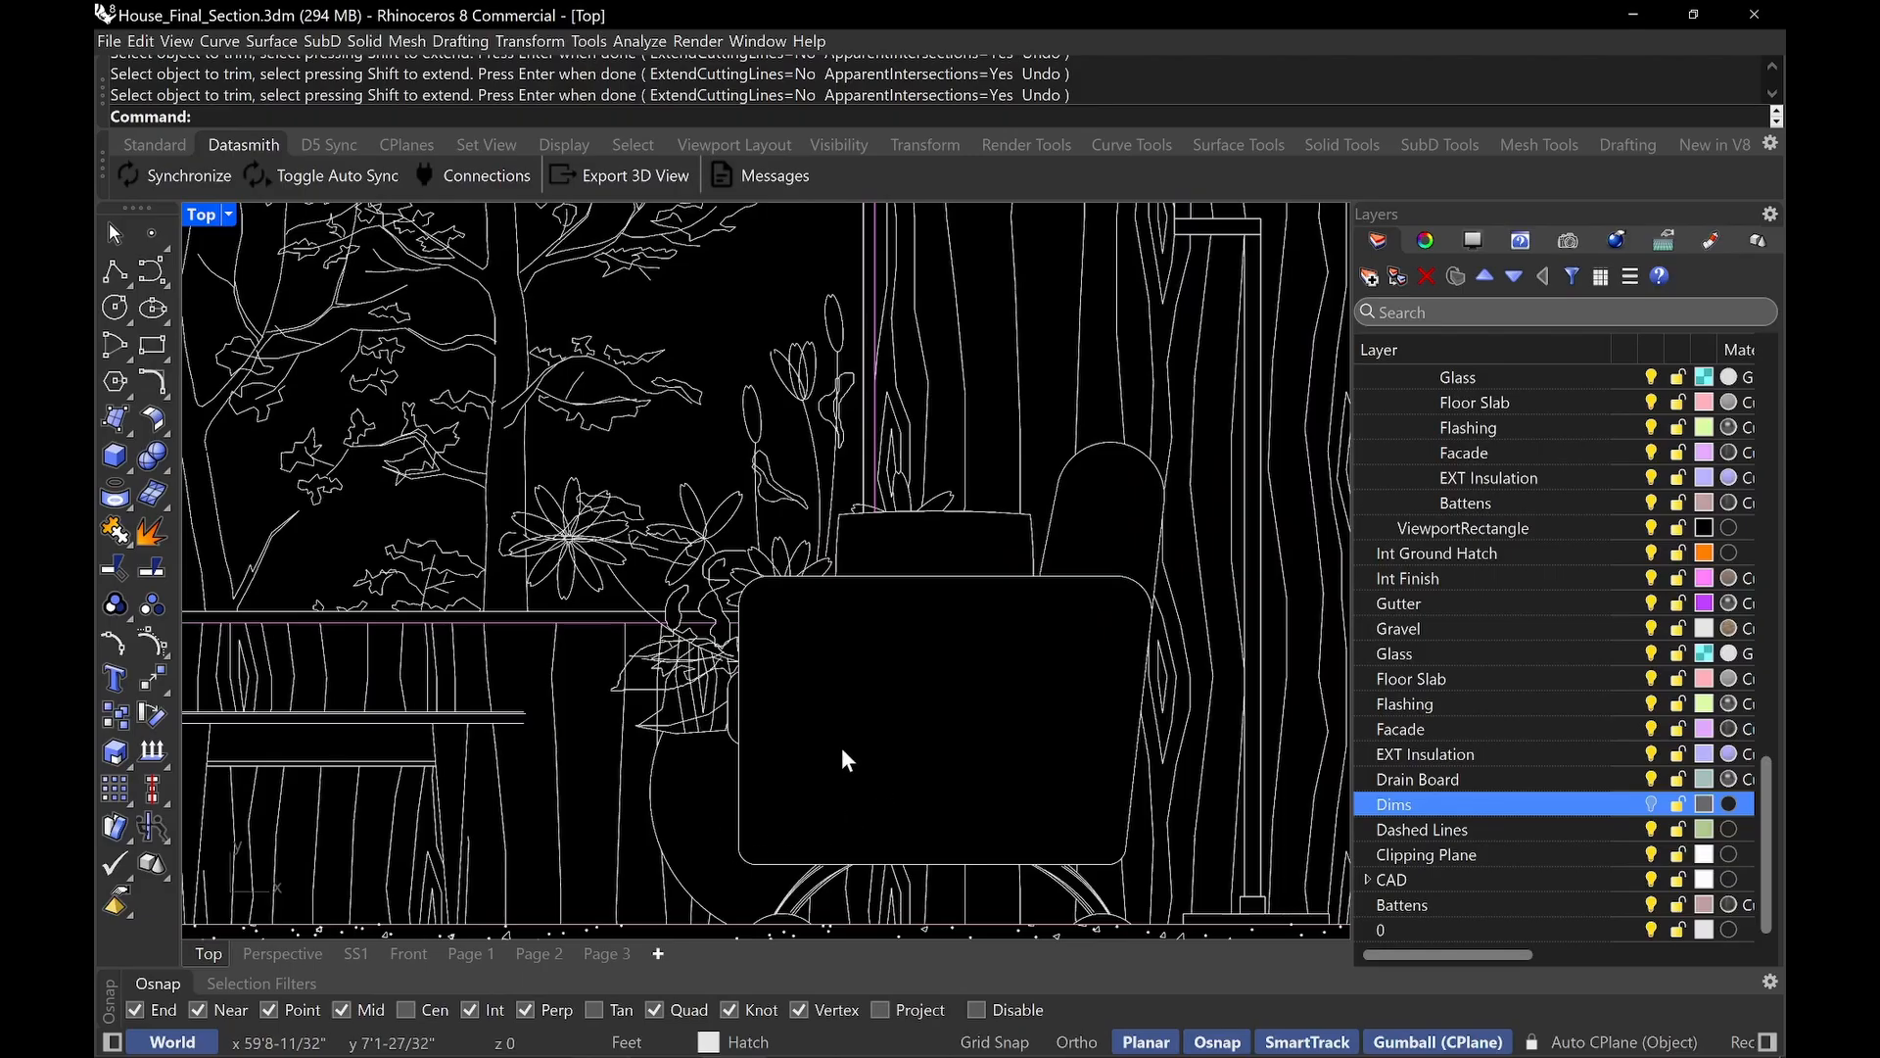
scroll(842, 748, down, 6)
right_drag(756, 713, 903, 765)
scroll(901, 762, down, 4)
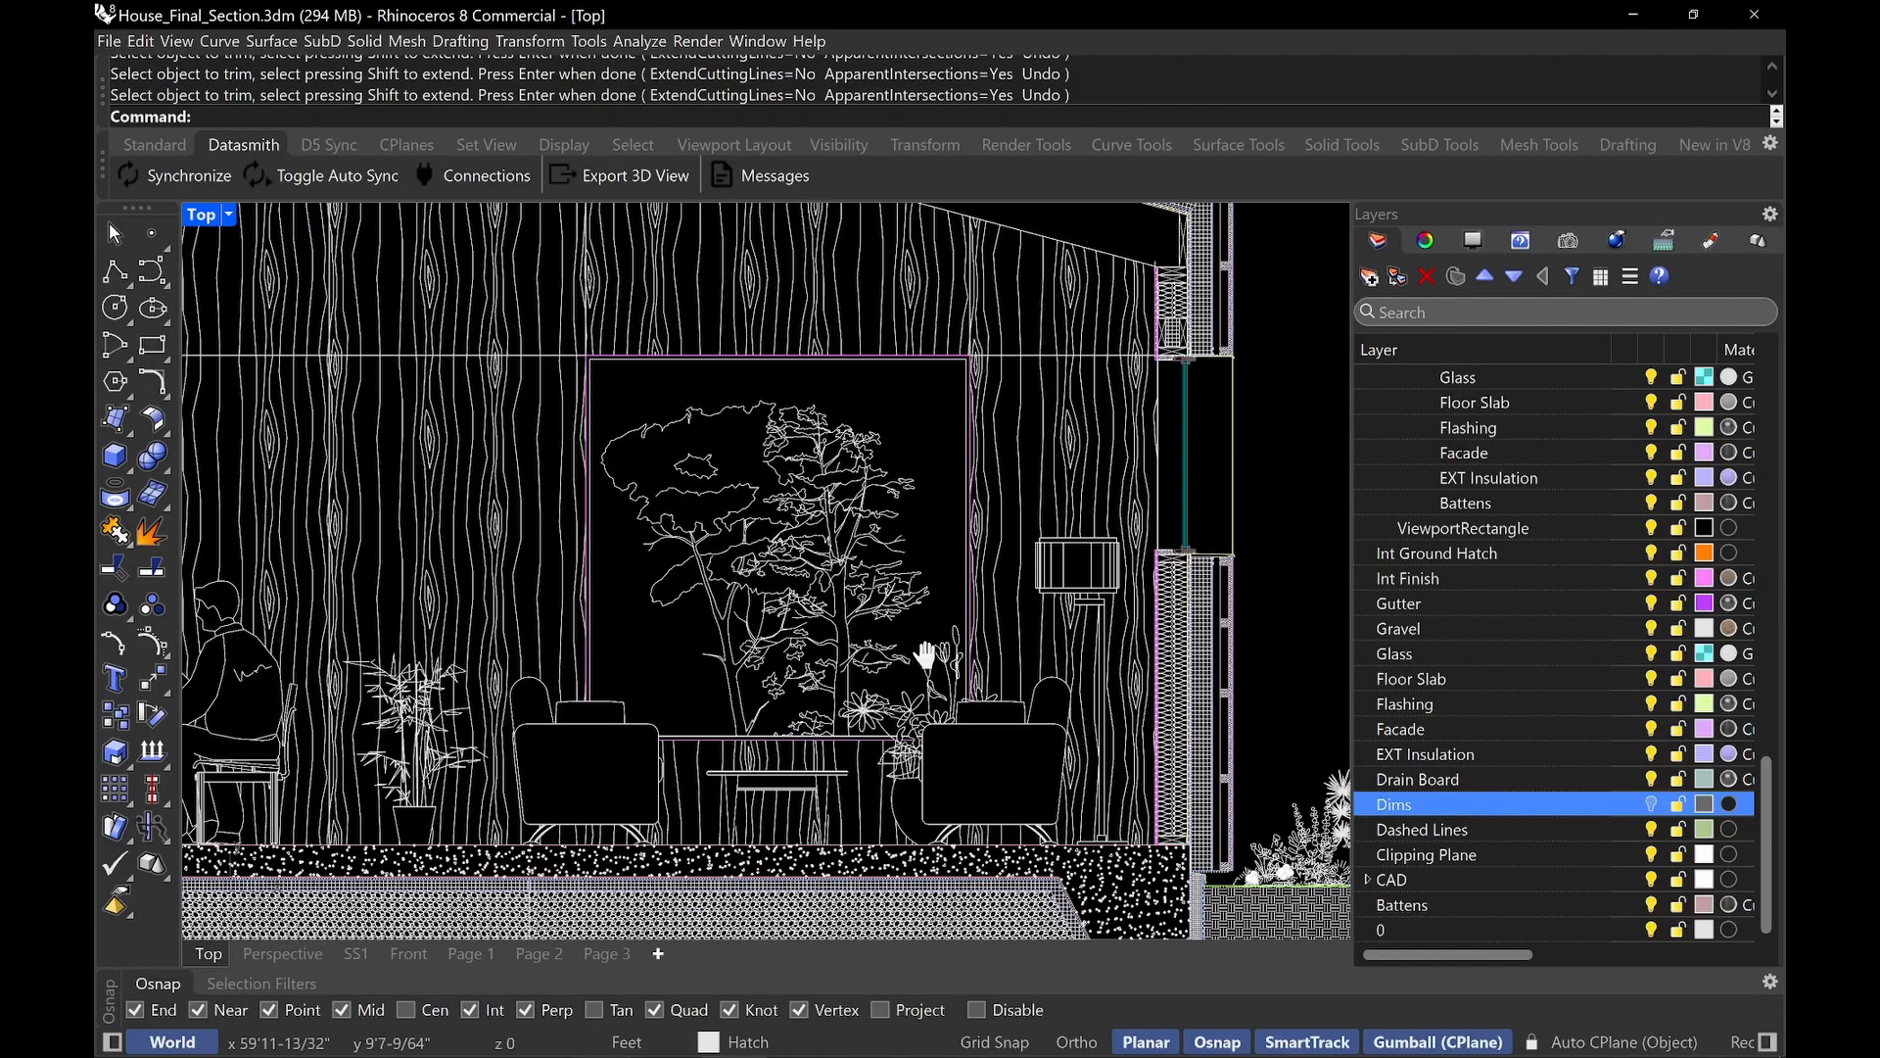
Compare the whole furnished section with its seating and dining areas close up.
right_drag(926, 654, 858, 696)
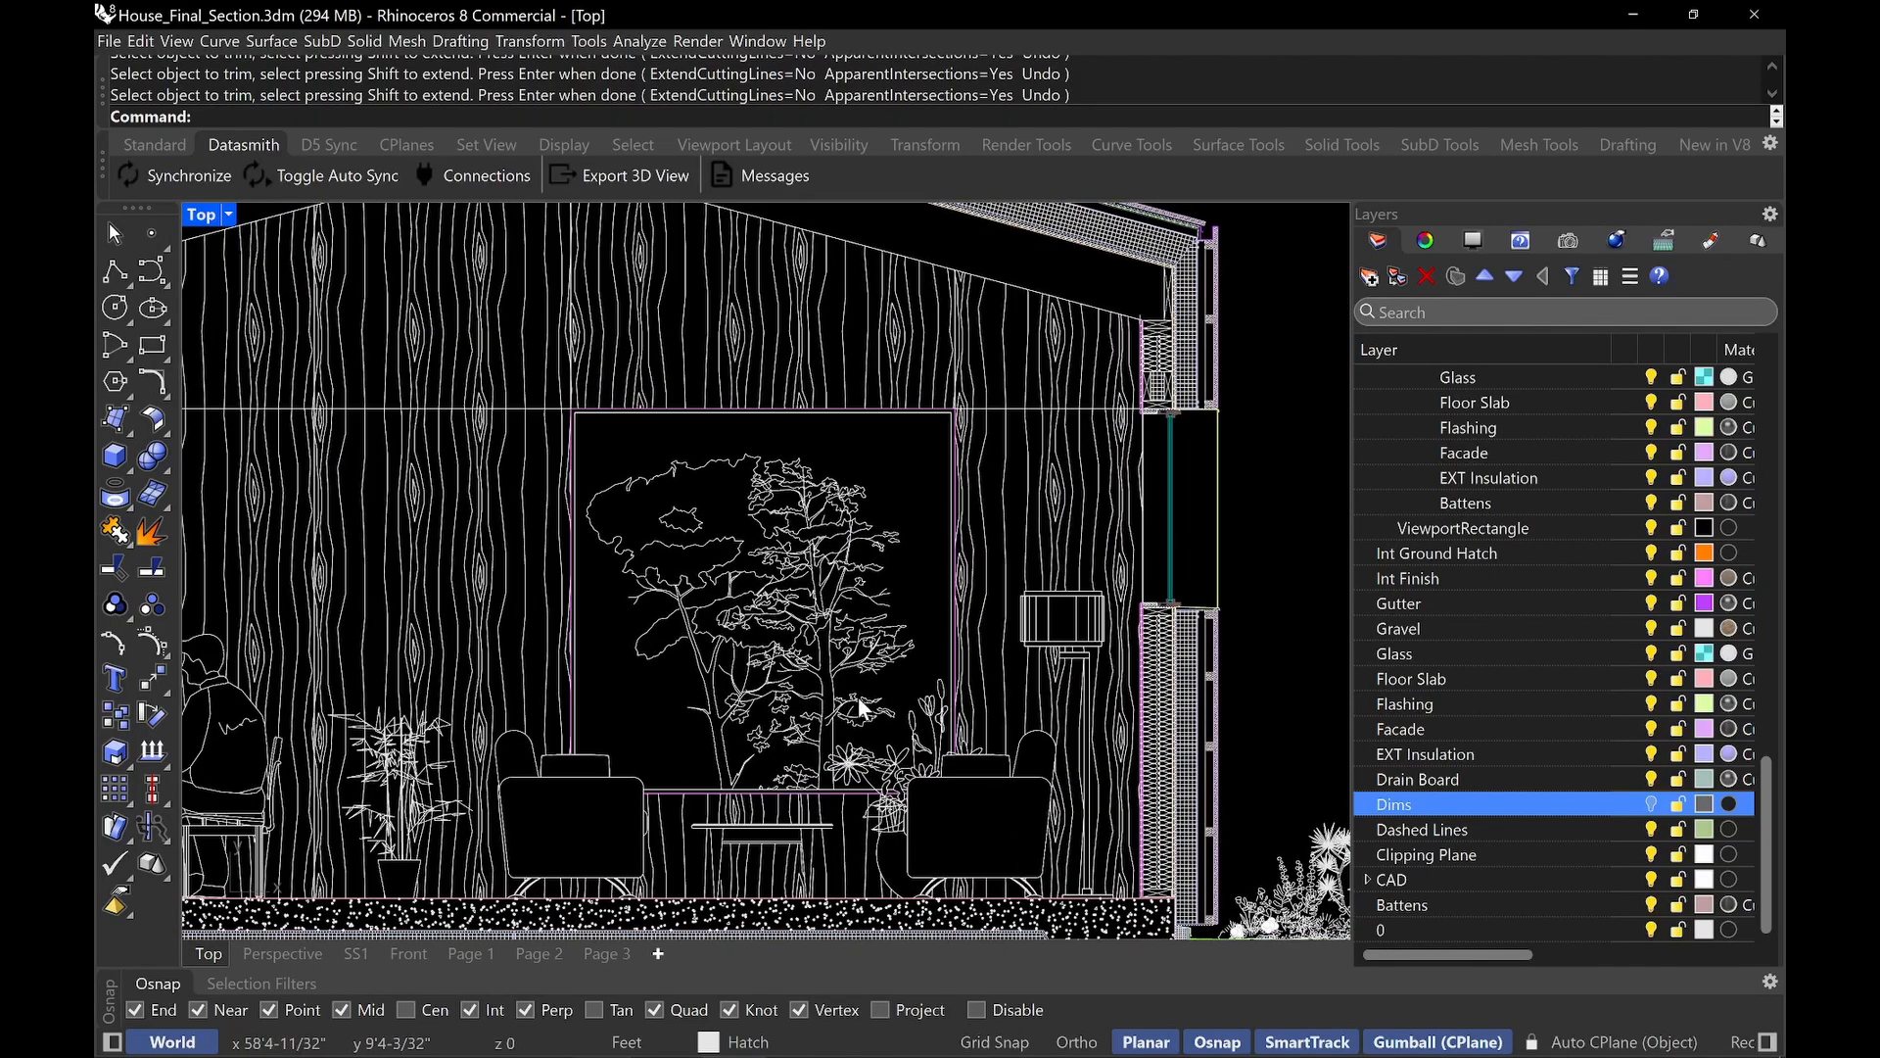
scroll(857, 696, down, 3)
scroll(737, 721, down, 3)
right_drag(736, 721, 946, 709)
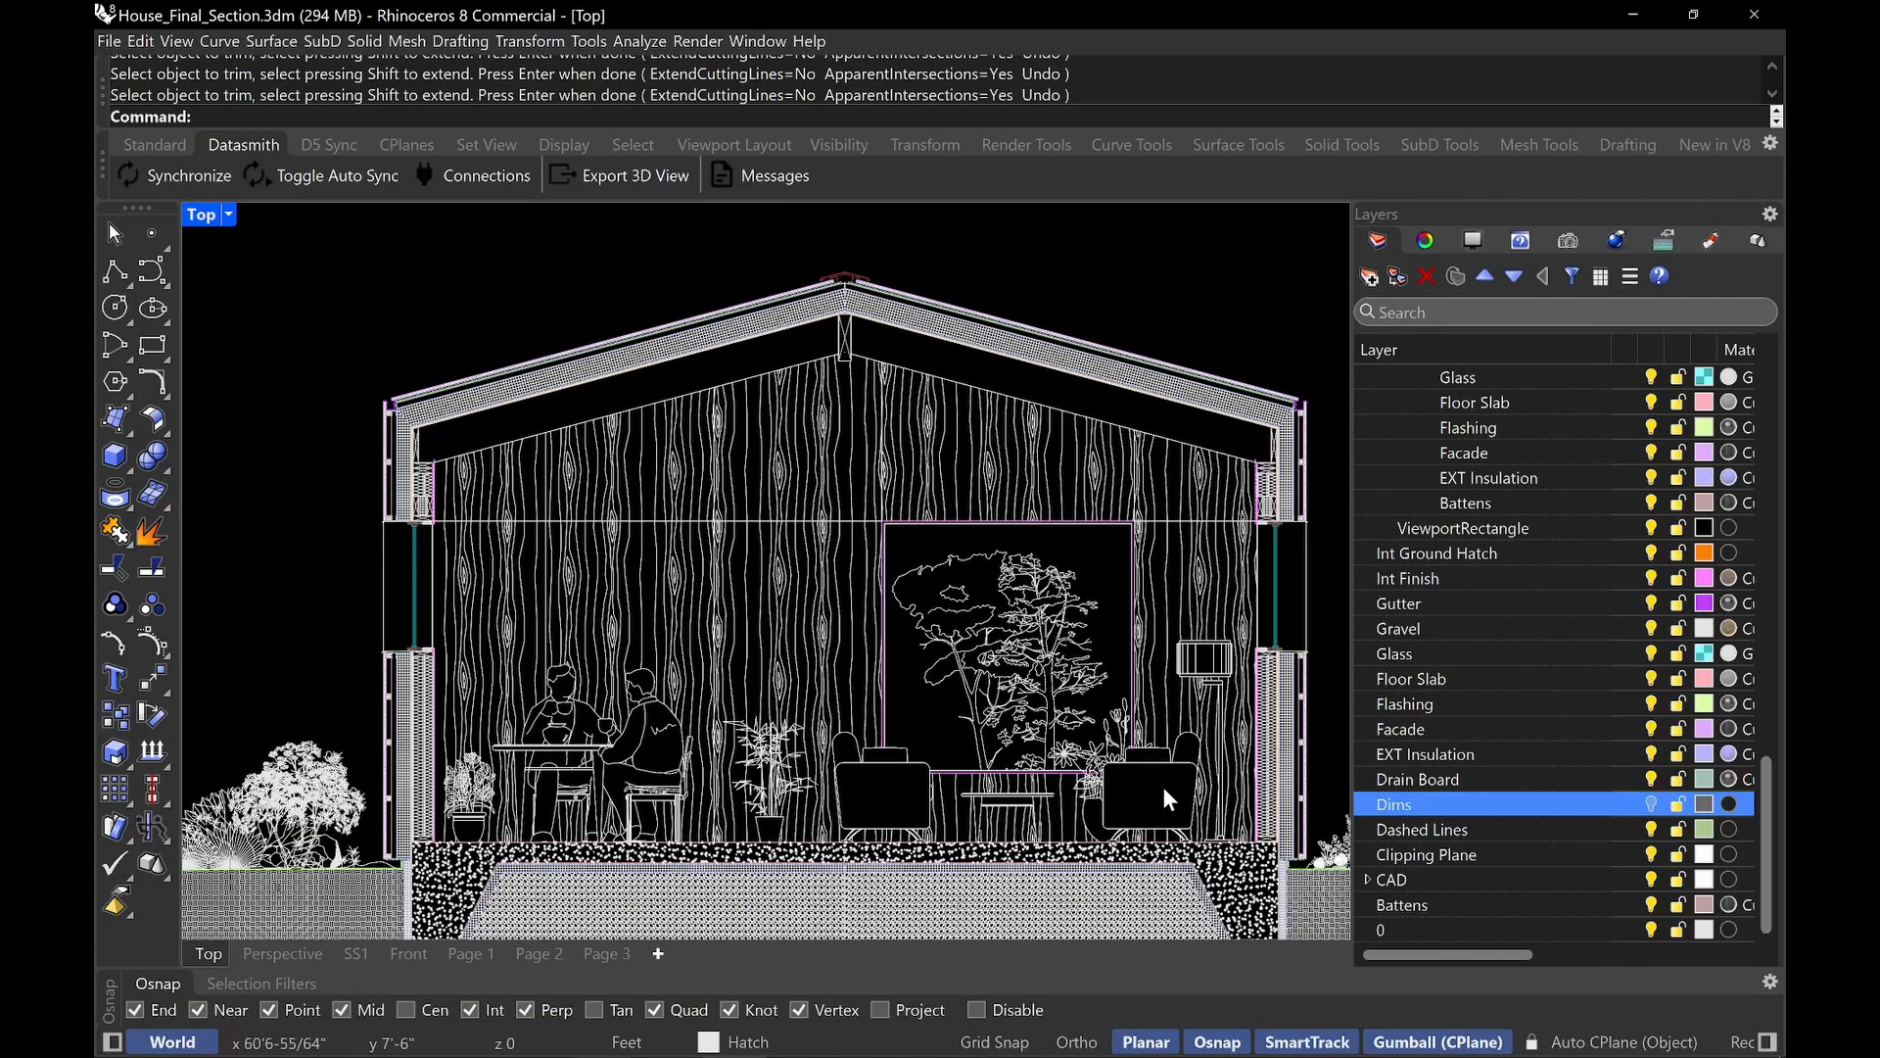
scroll(889, 788, up, 4)
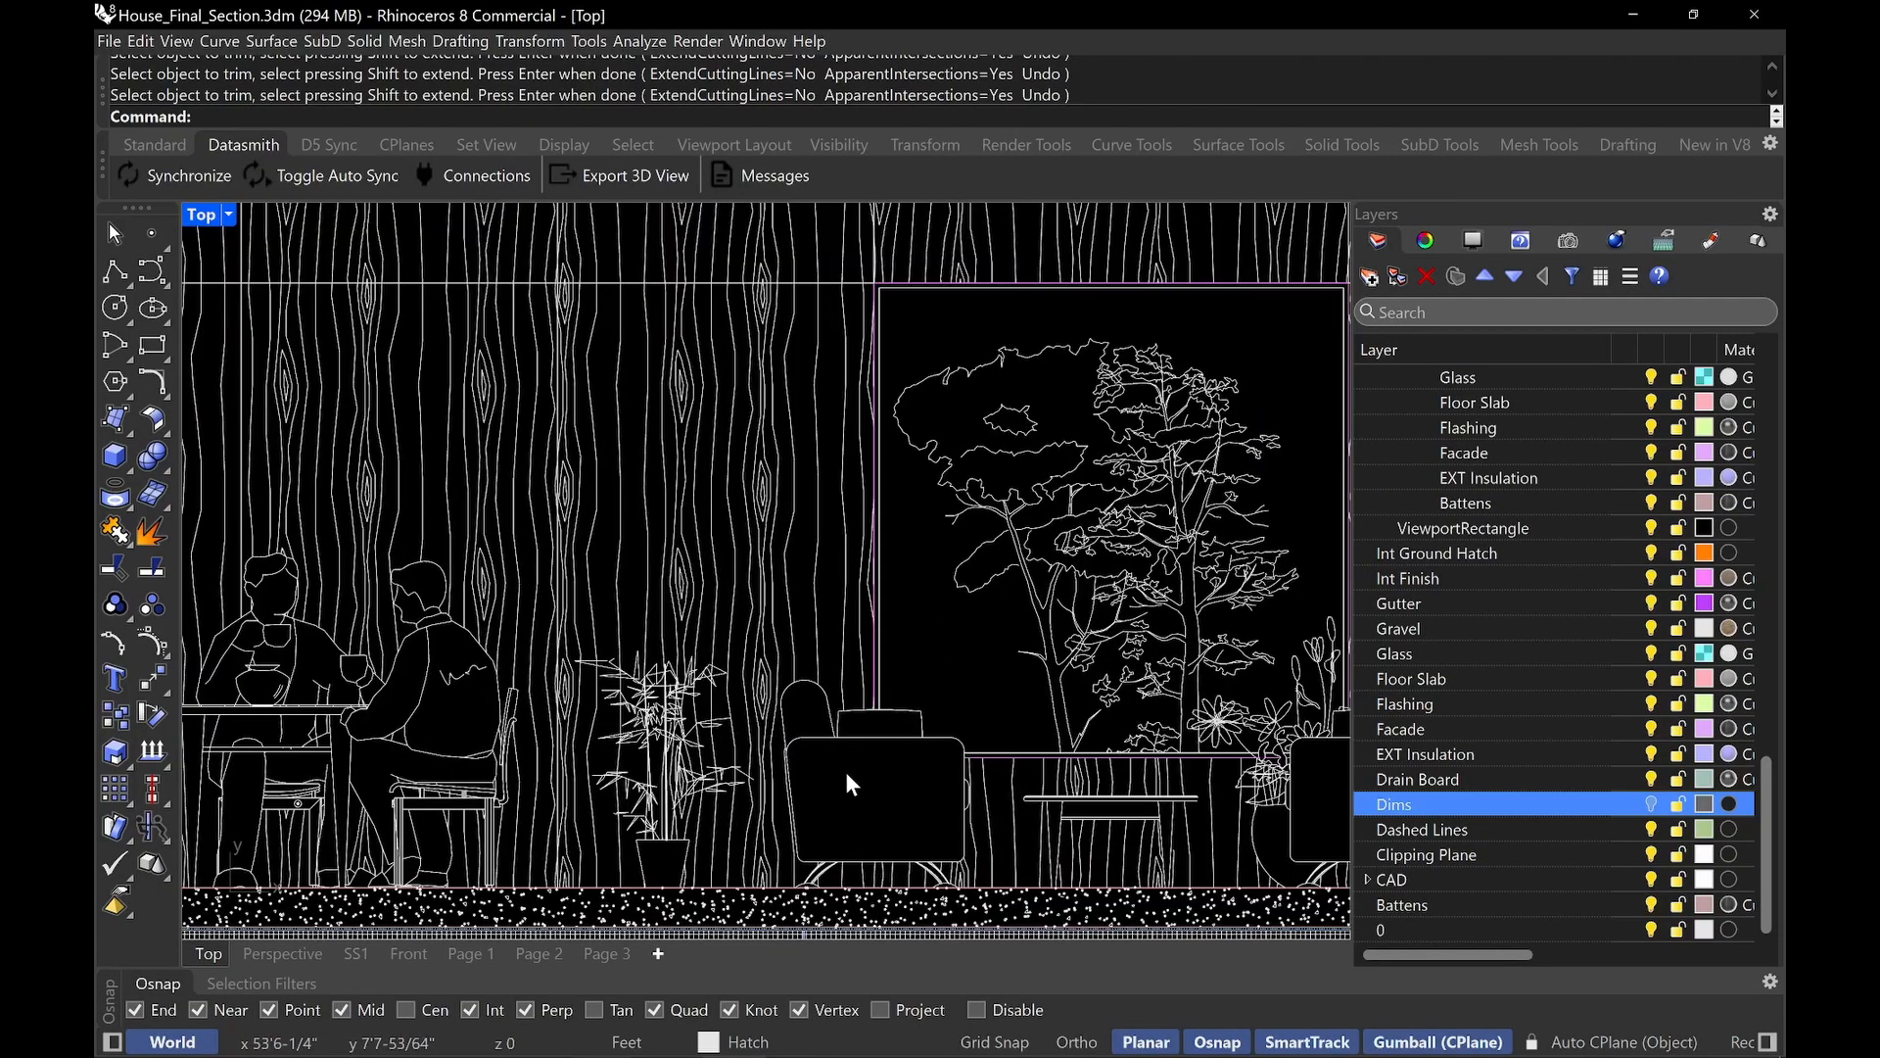
right_drag(480, 728, 642, 743)
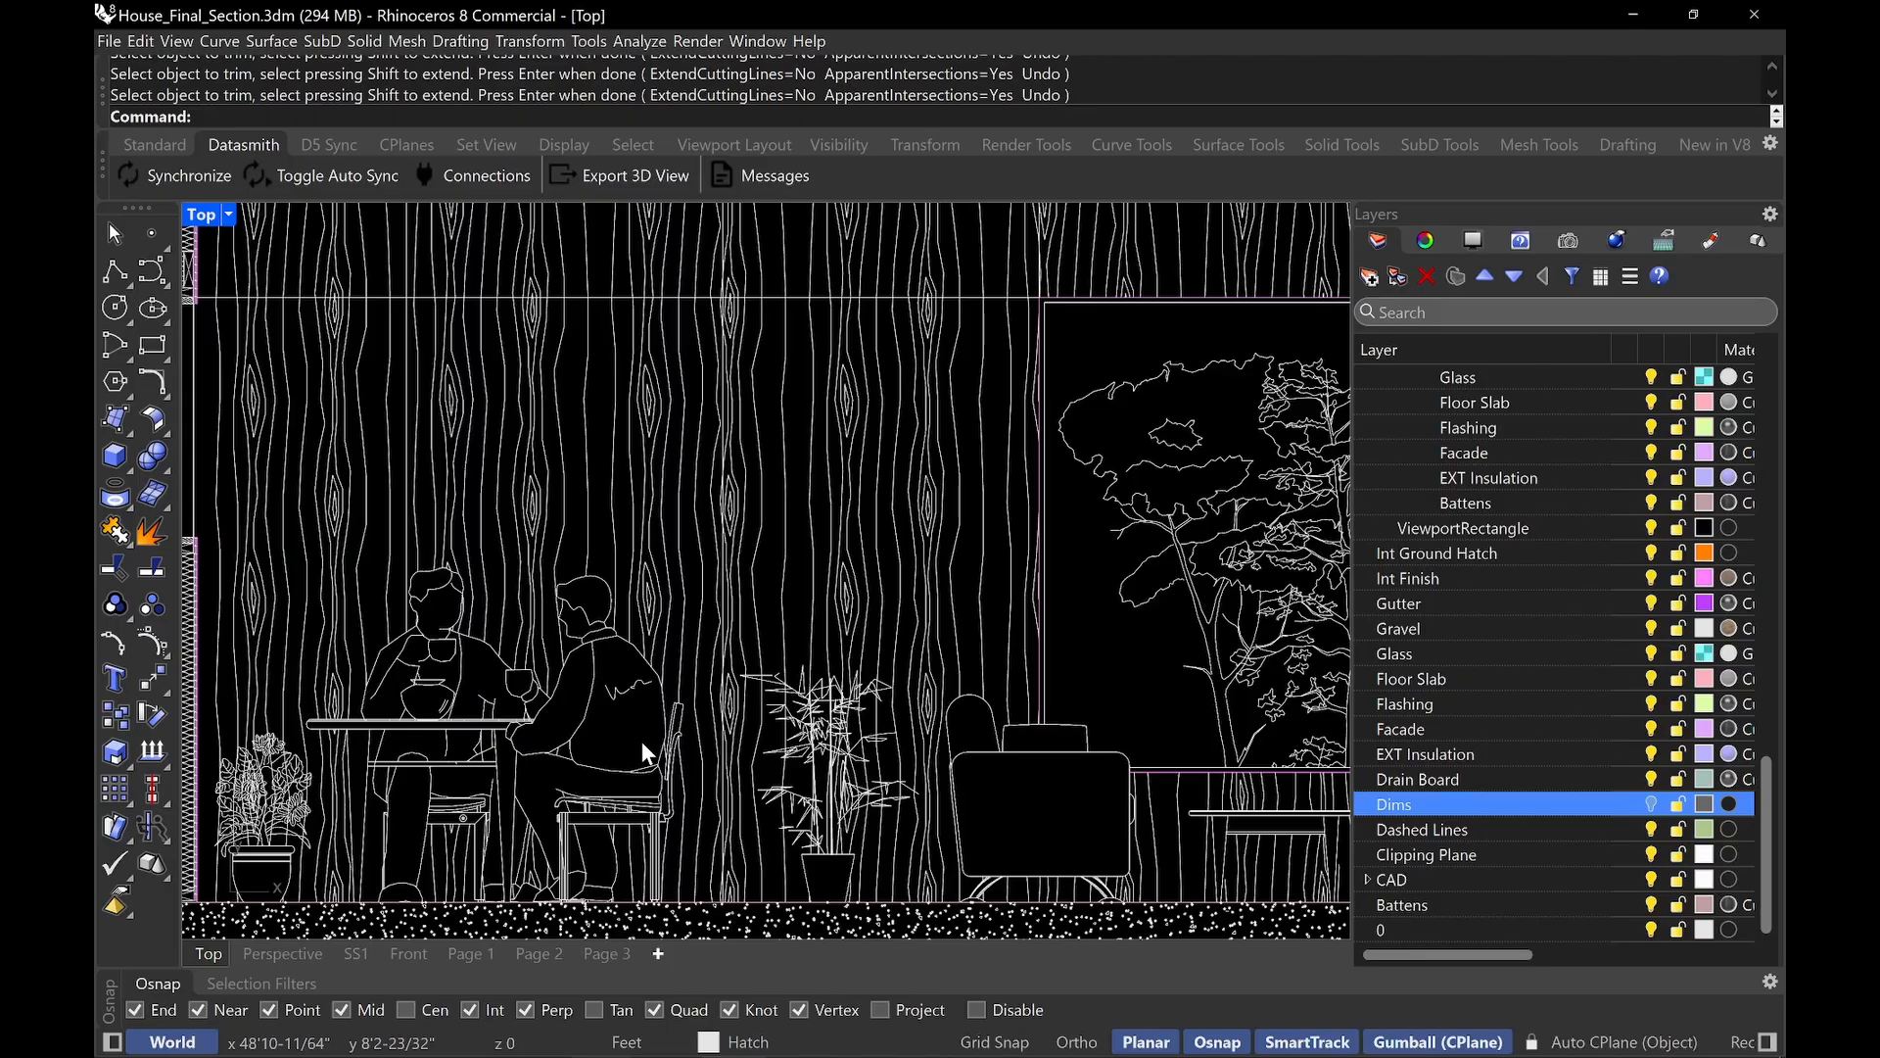
scroll(1032, 737, down, 2)
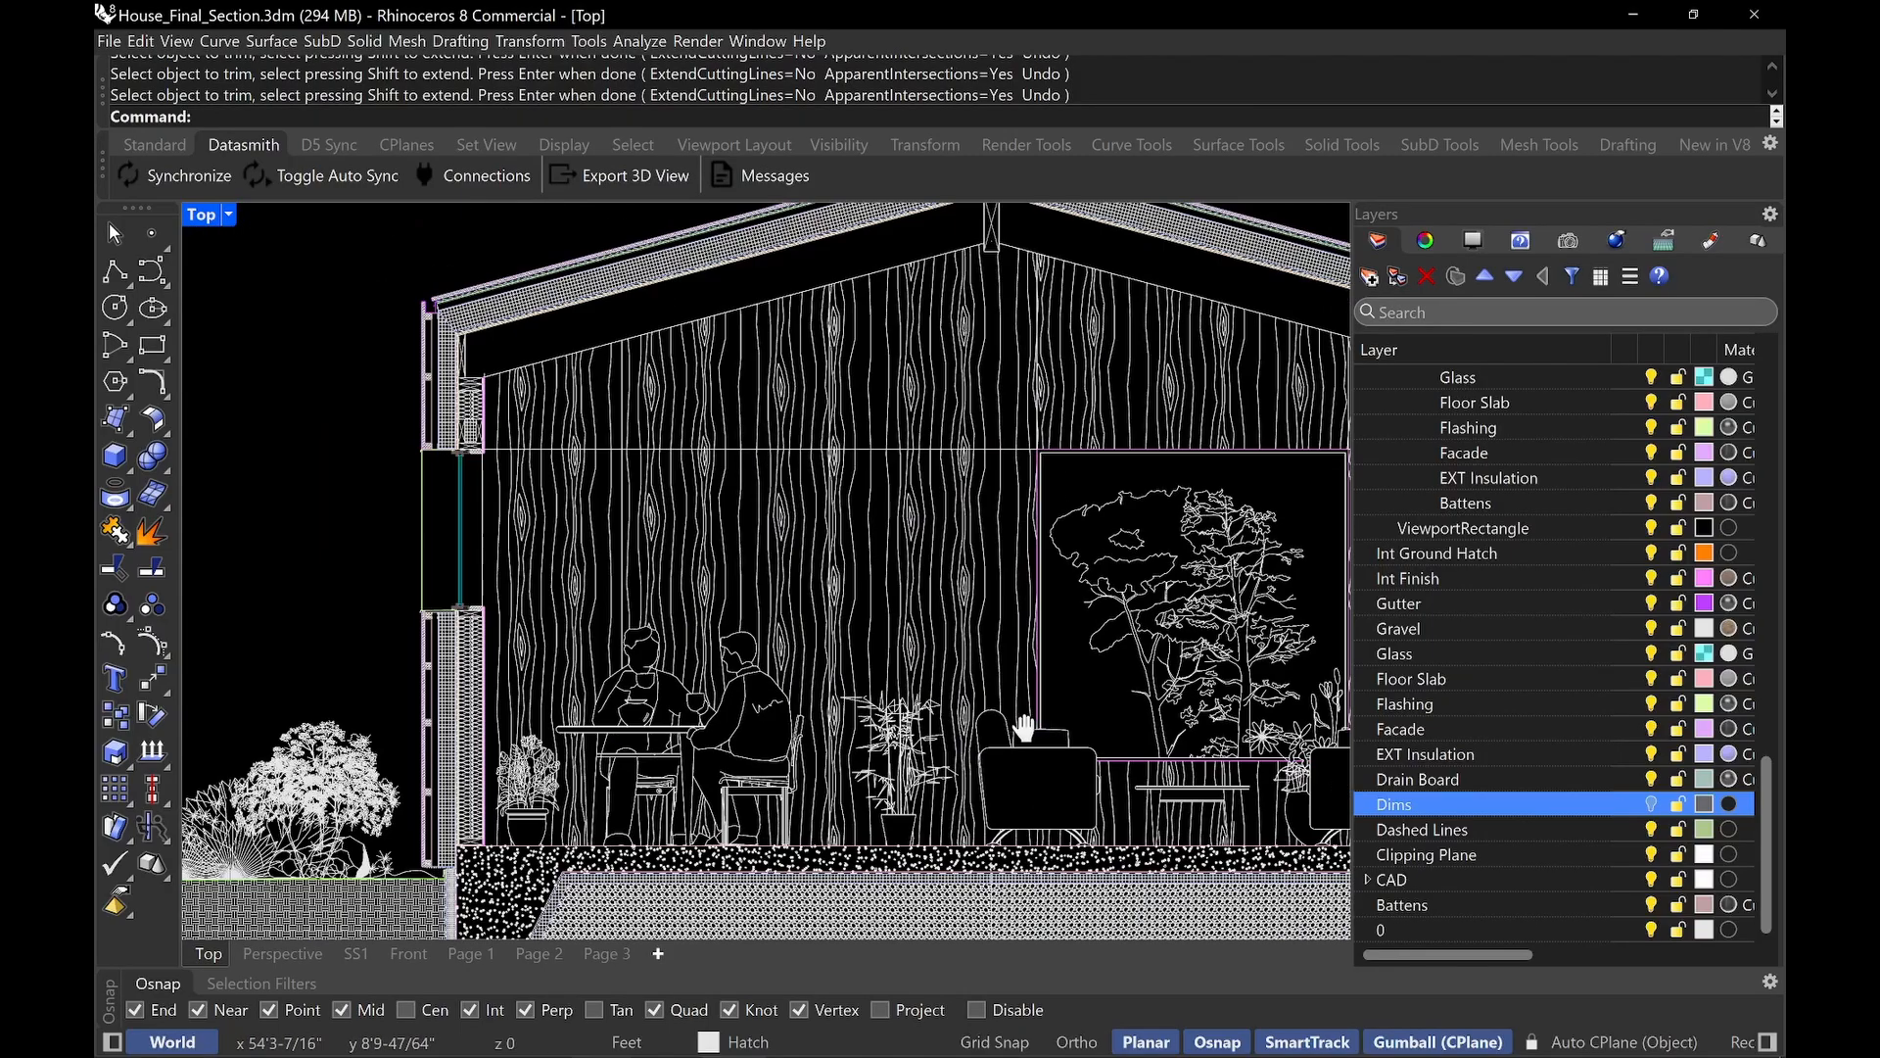
Examine the furnished wood-panelled section from wall to wall, including the roof build-up, seating areas and floor slab.
right_drag(1263, 720, 948, 724)
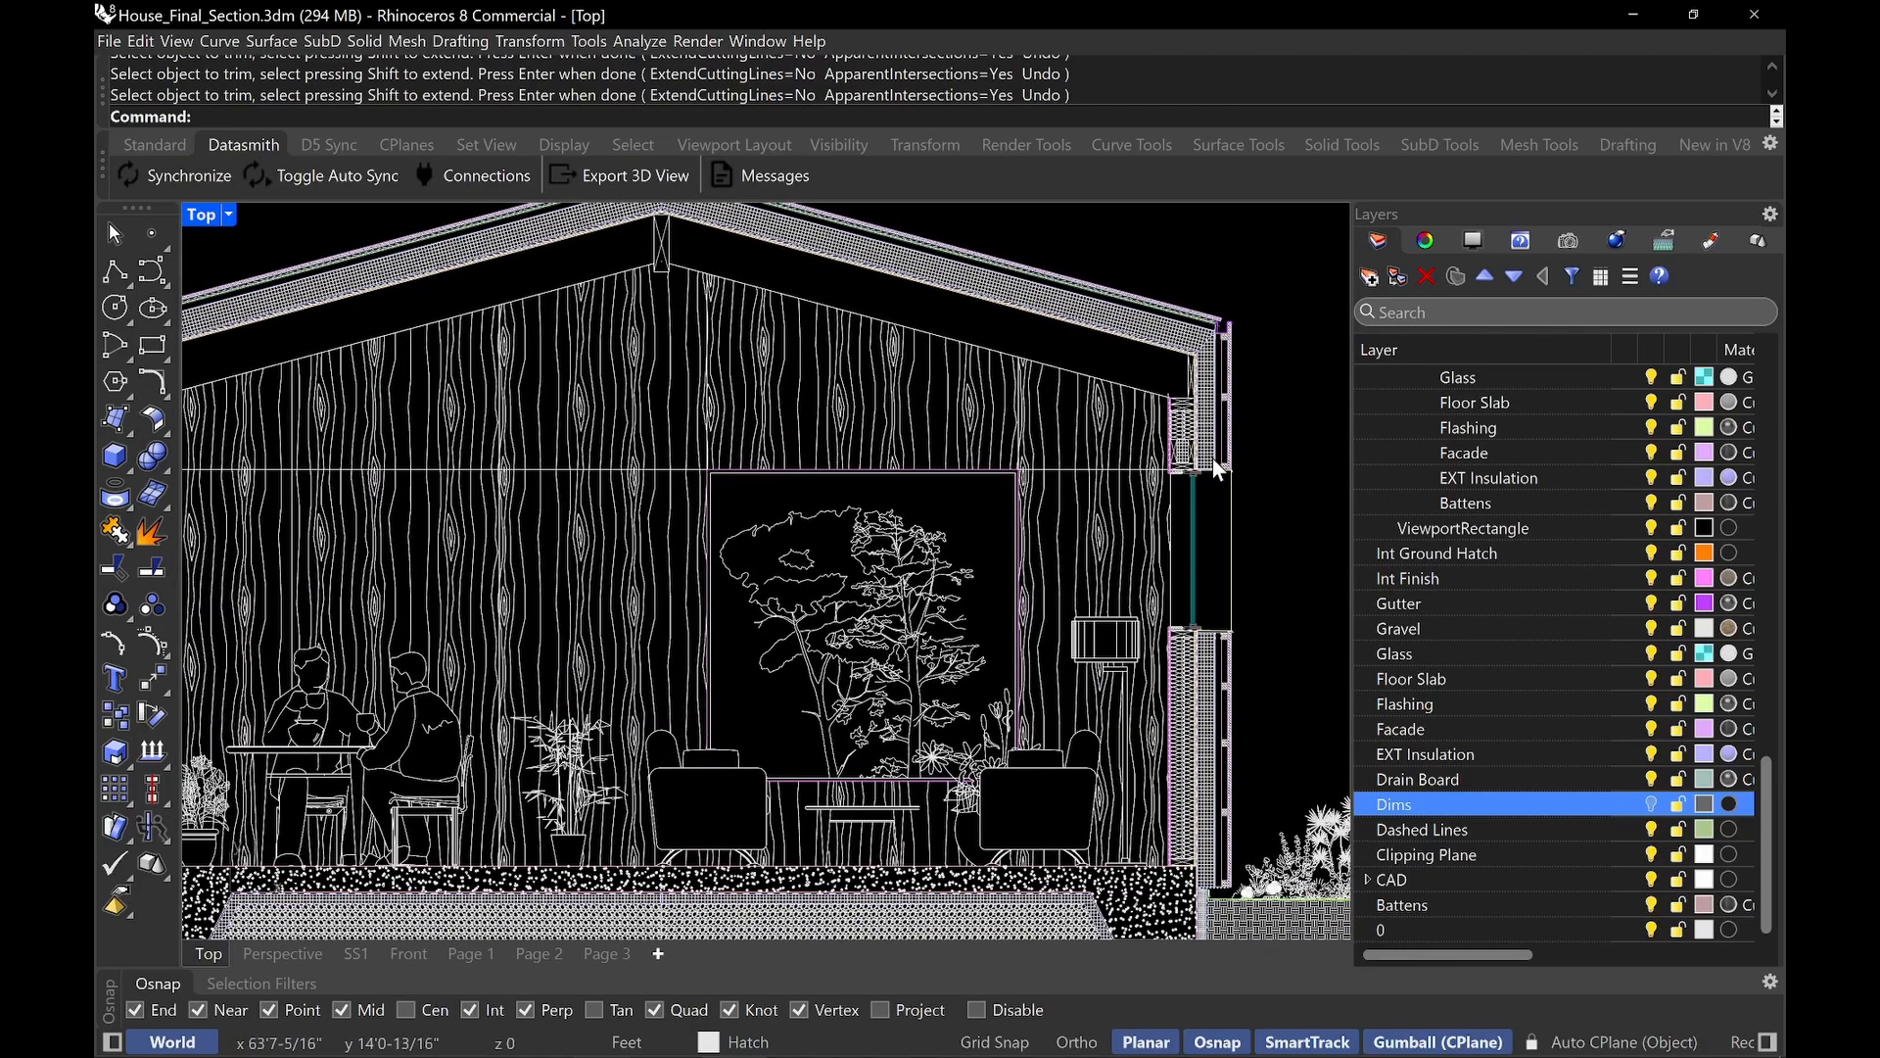
right_drag(1106, 864, 1082, 869)
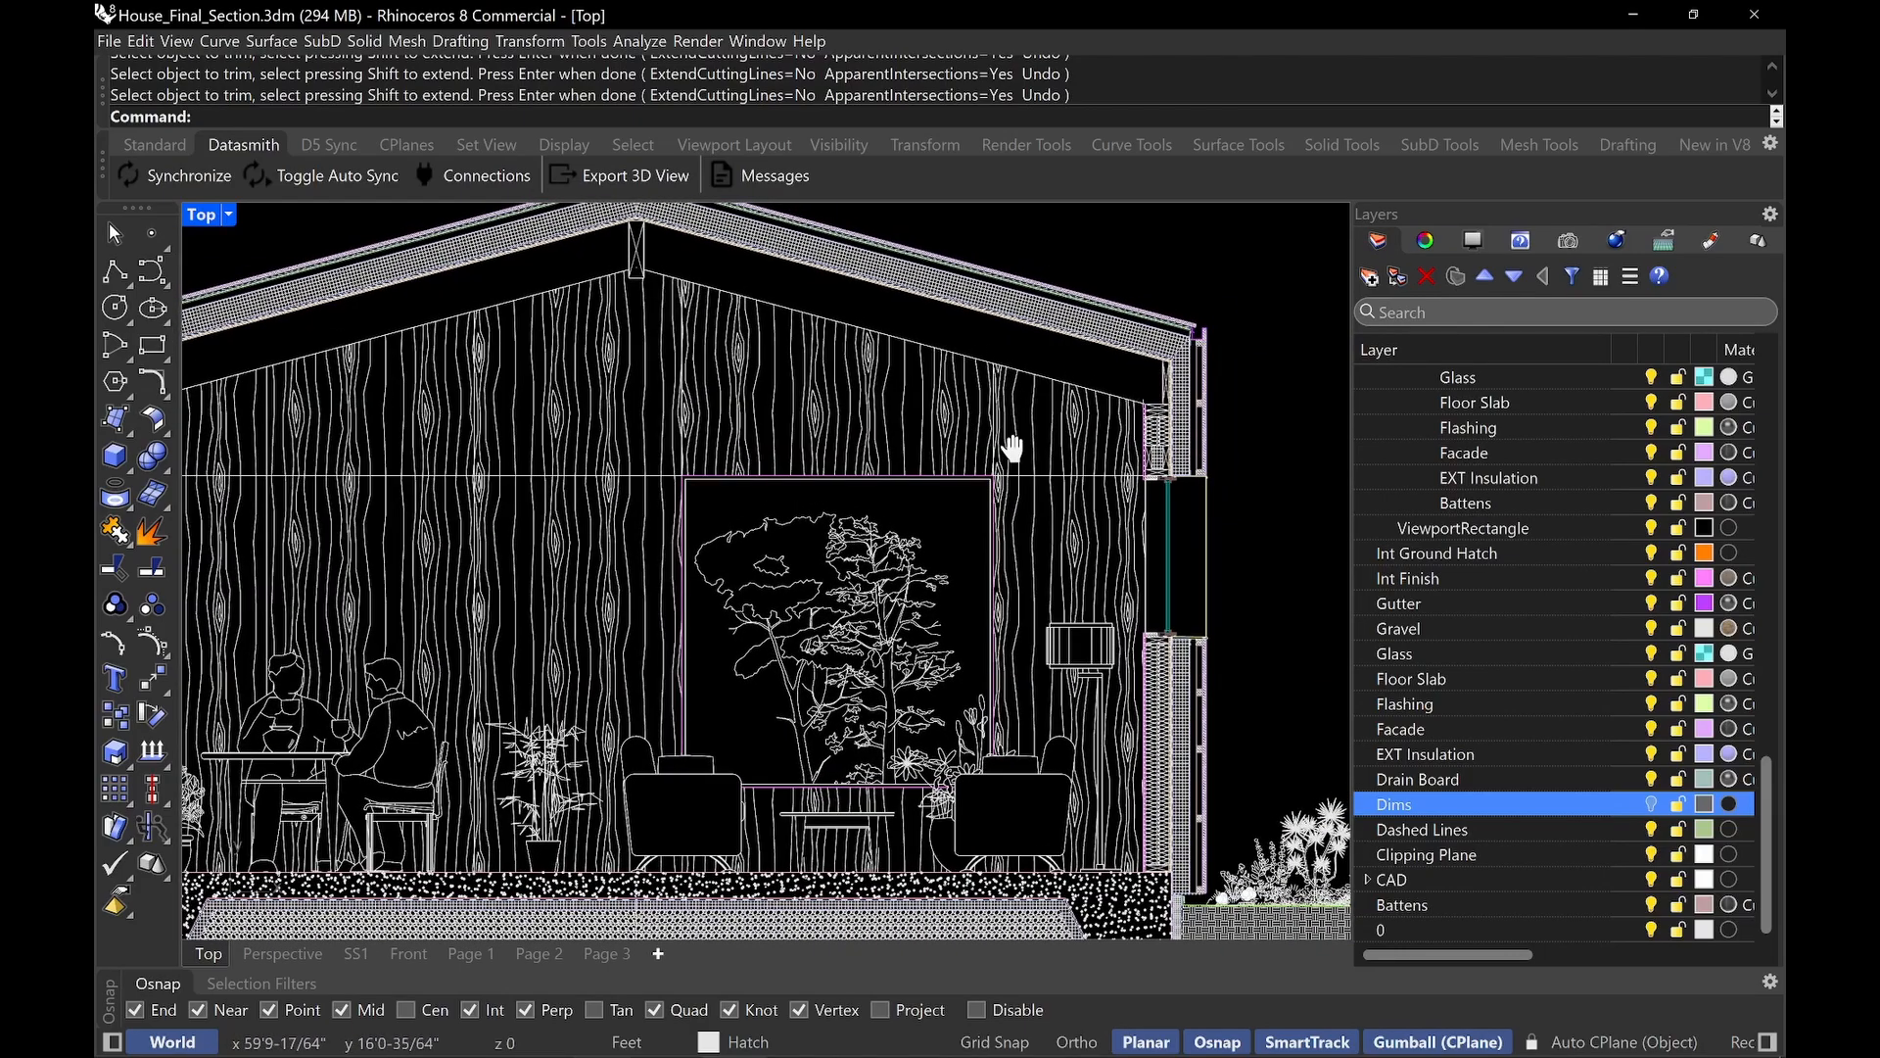
right_drag(1013, 448, 1032, 561)
key(ctrl+shift+e)
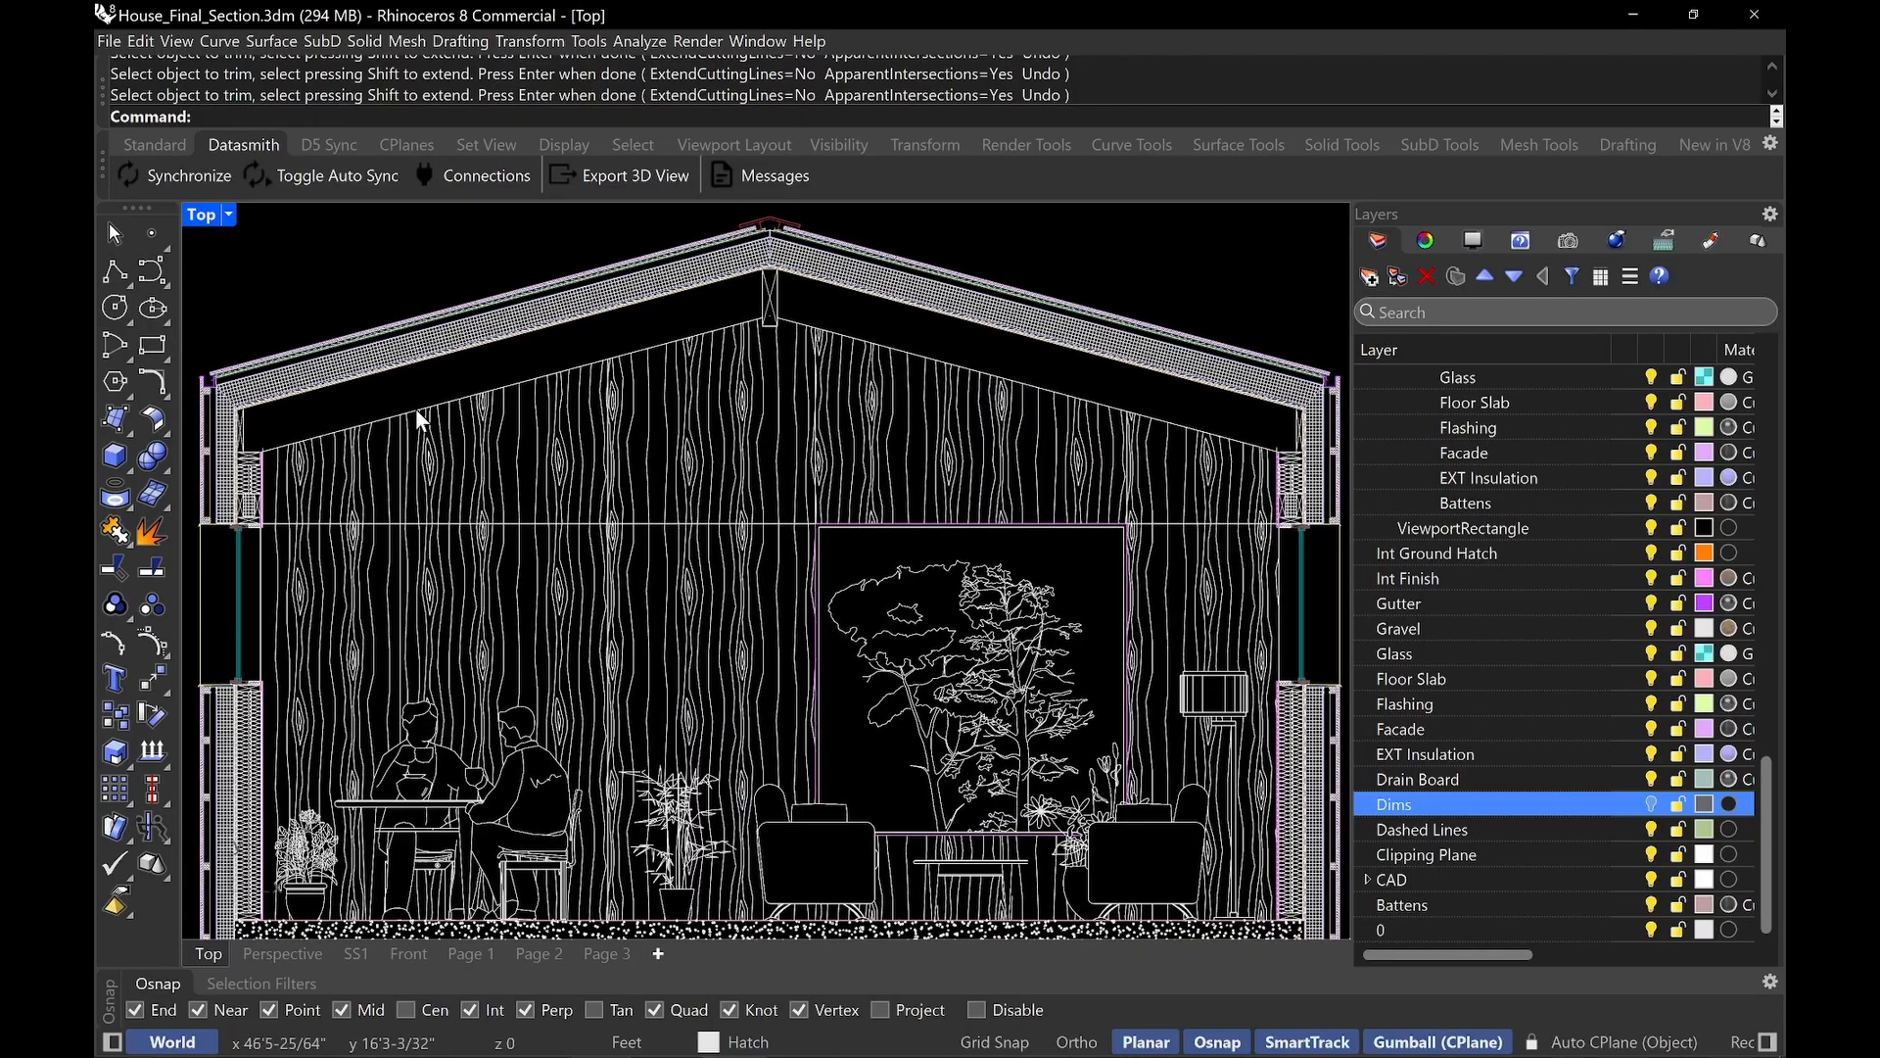
right_drag(518, 465, 494, 460)
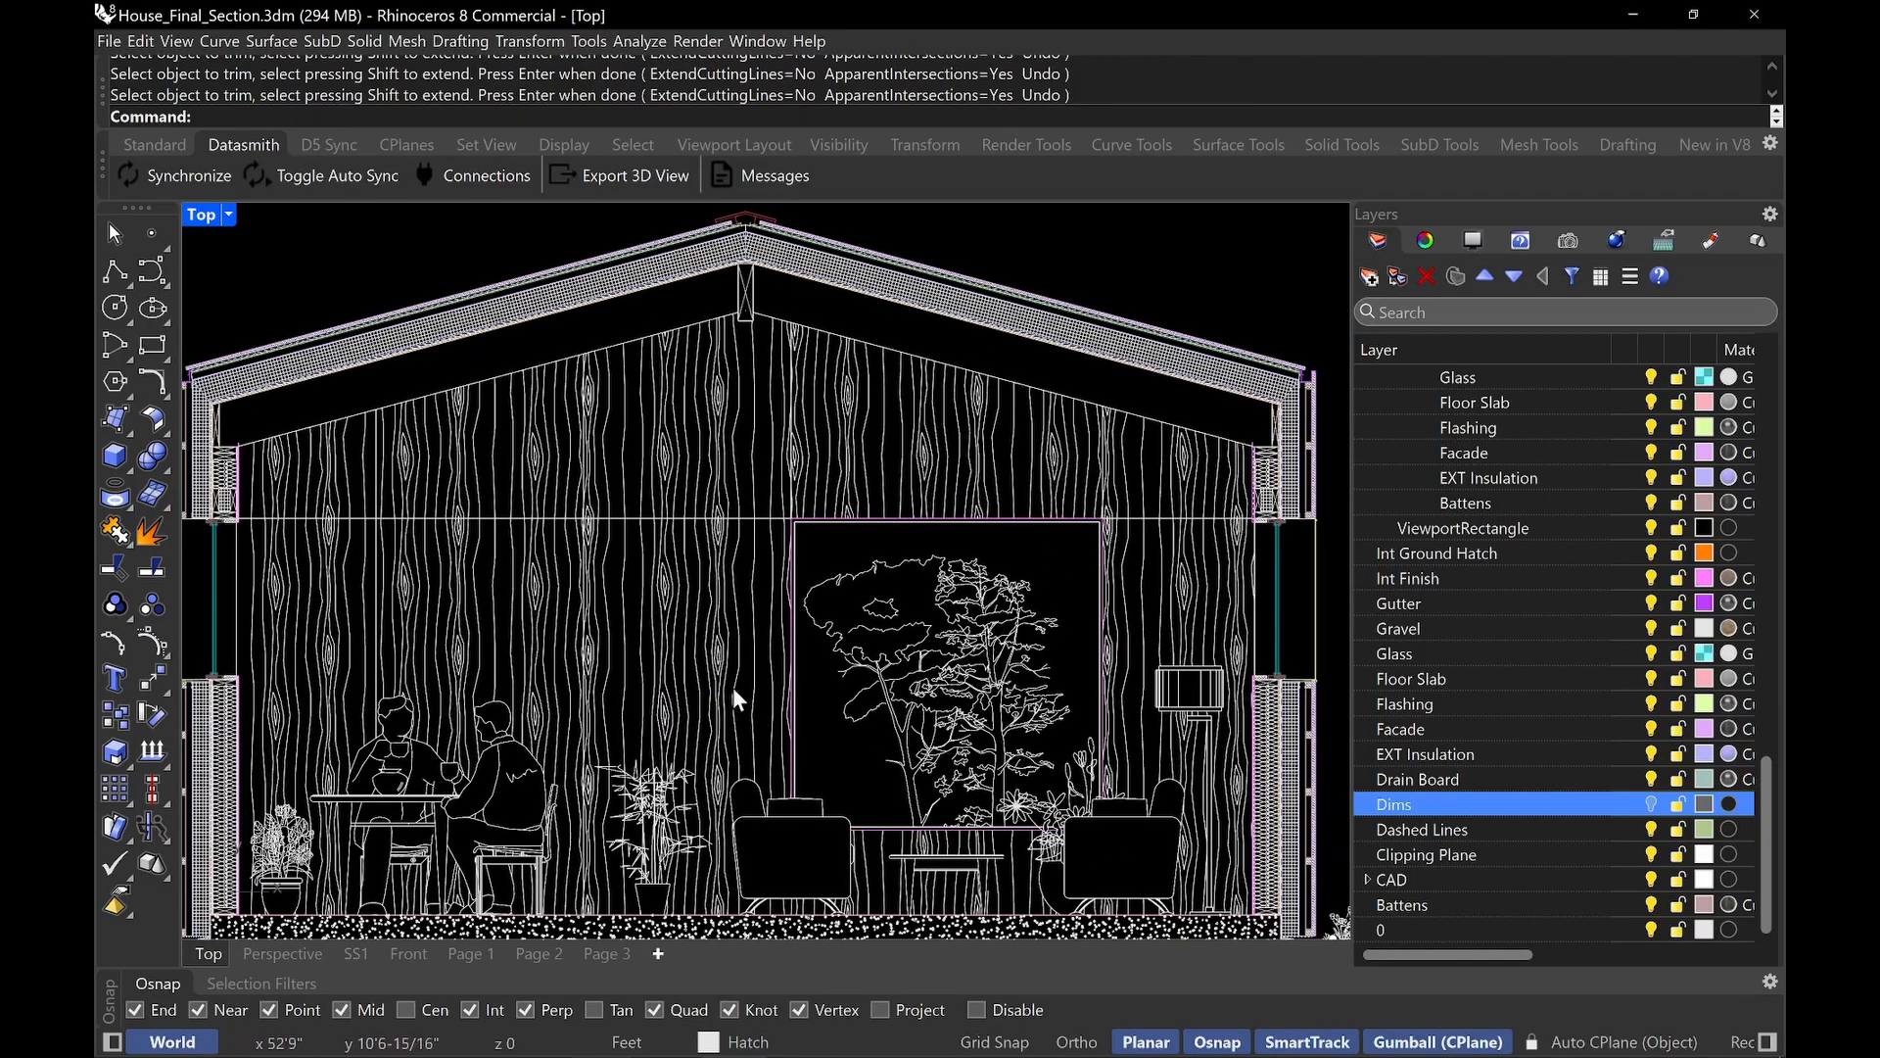
right_drag(731, 682, 525, 613)
mouse_move(1100, 532)
right_down()
mouse_move(1121, 634)
mouse_move(1209, 615)
mouse_move(1209, 399)
right_up()
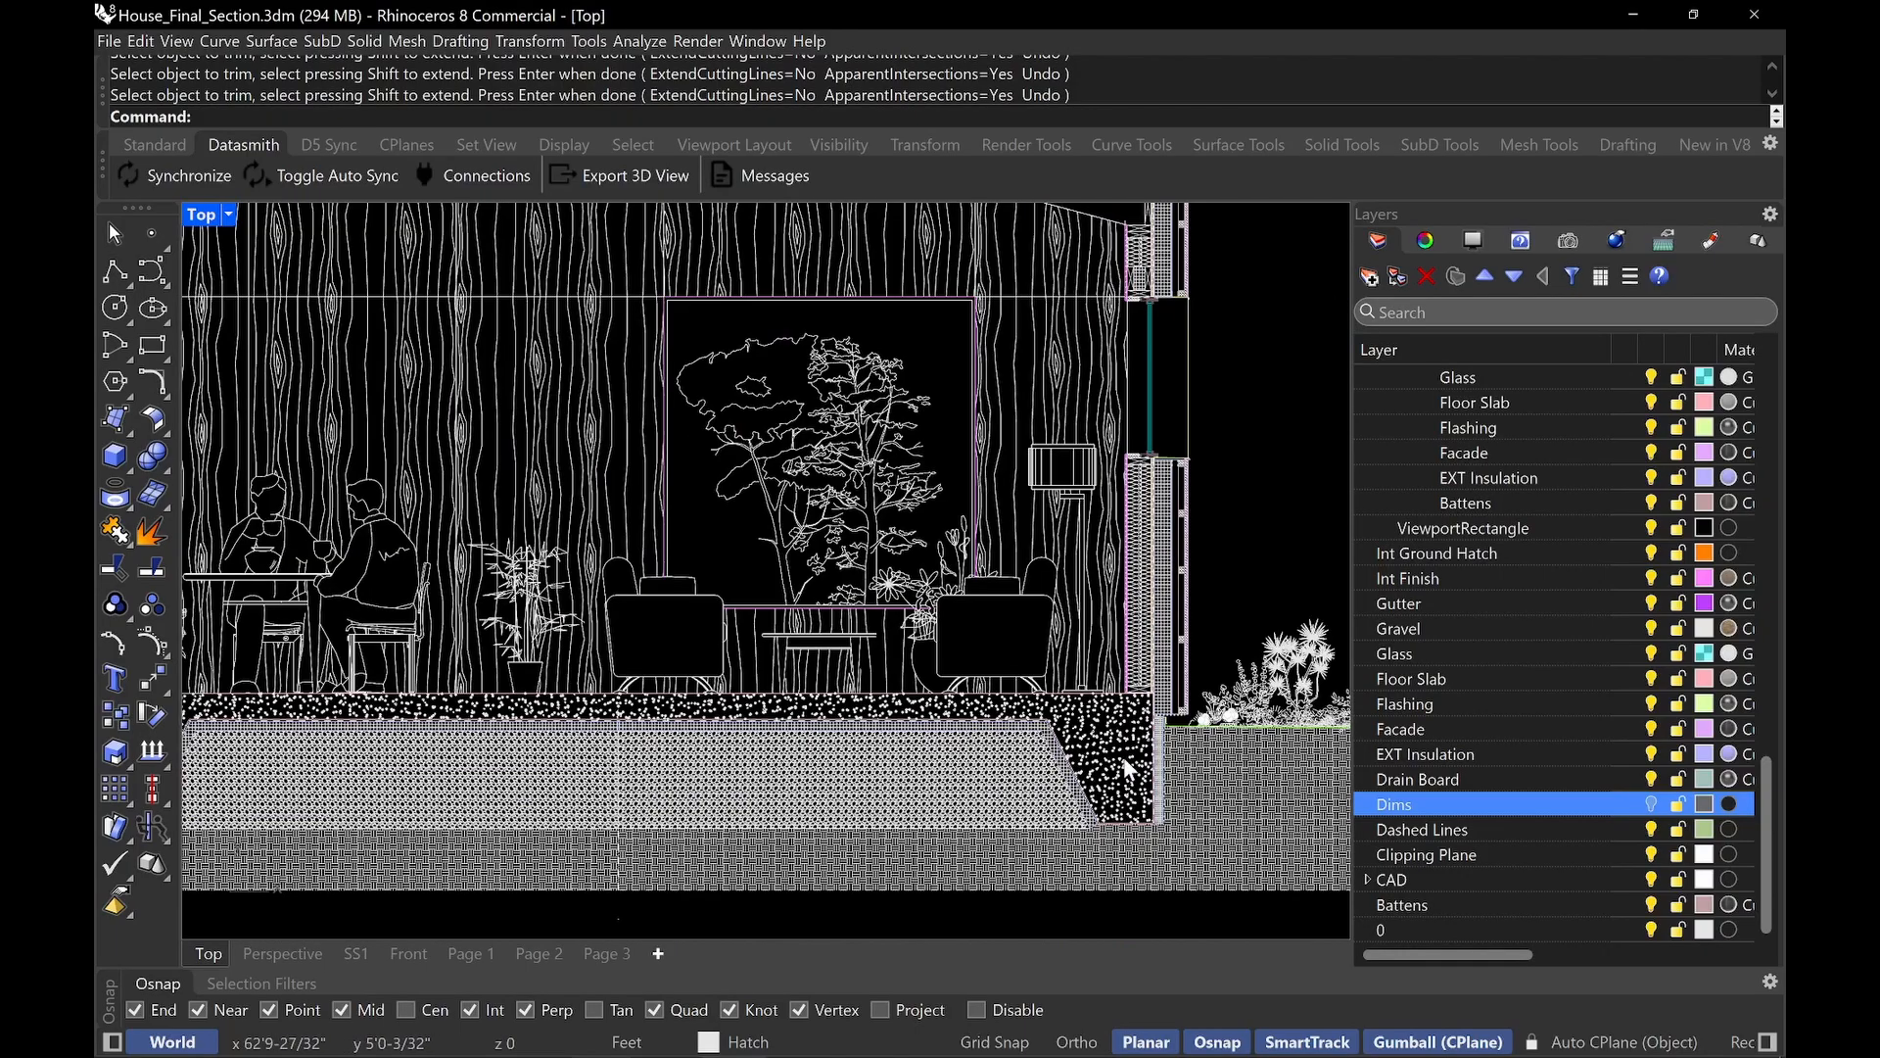
key(Home)
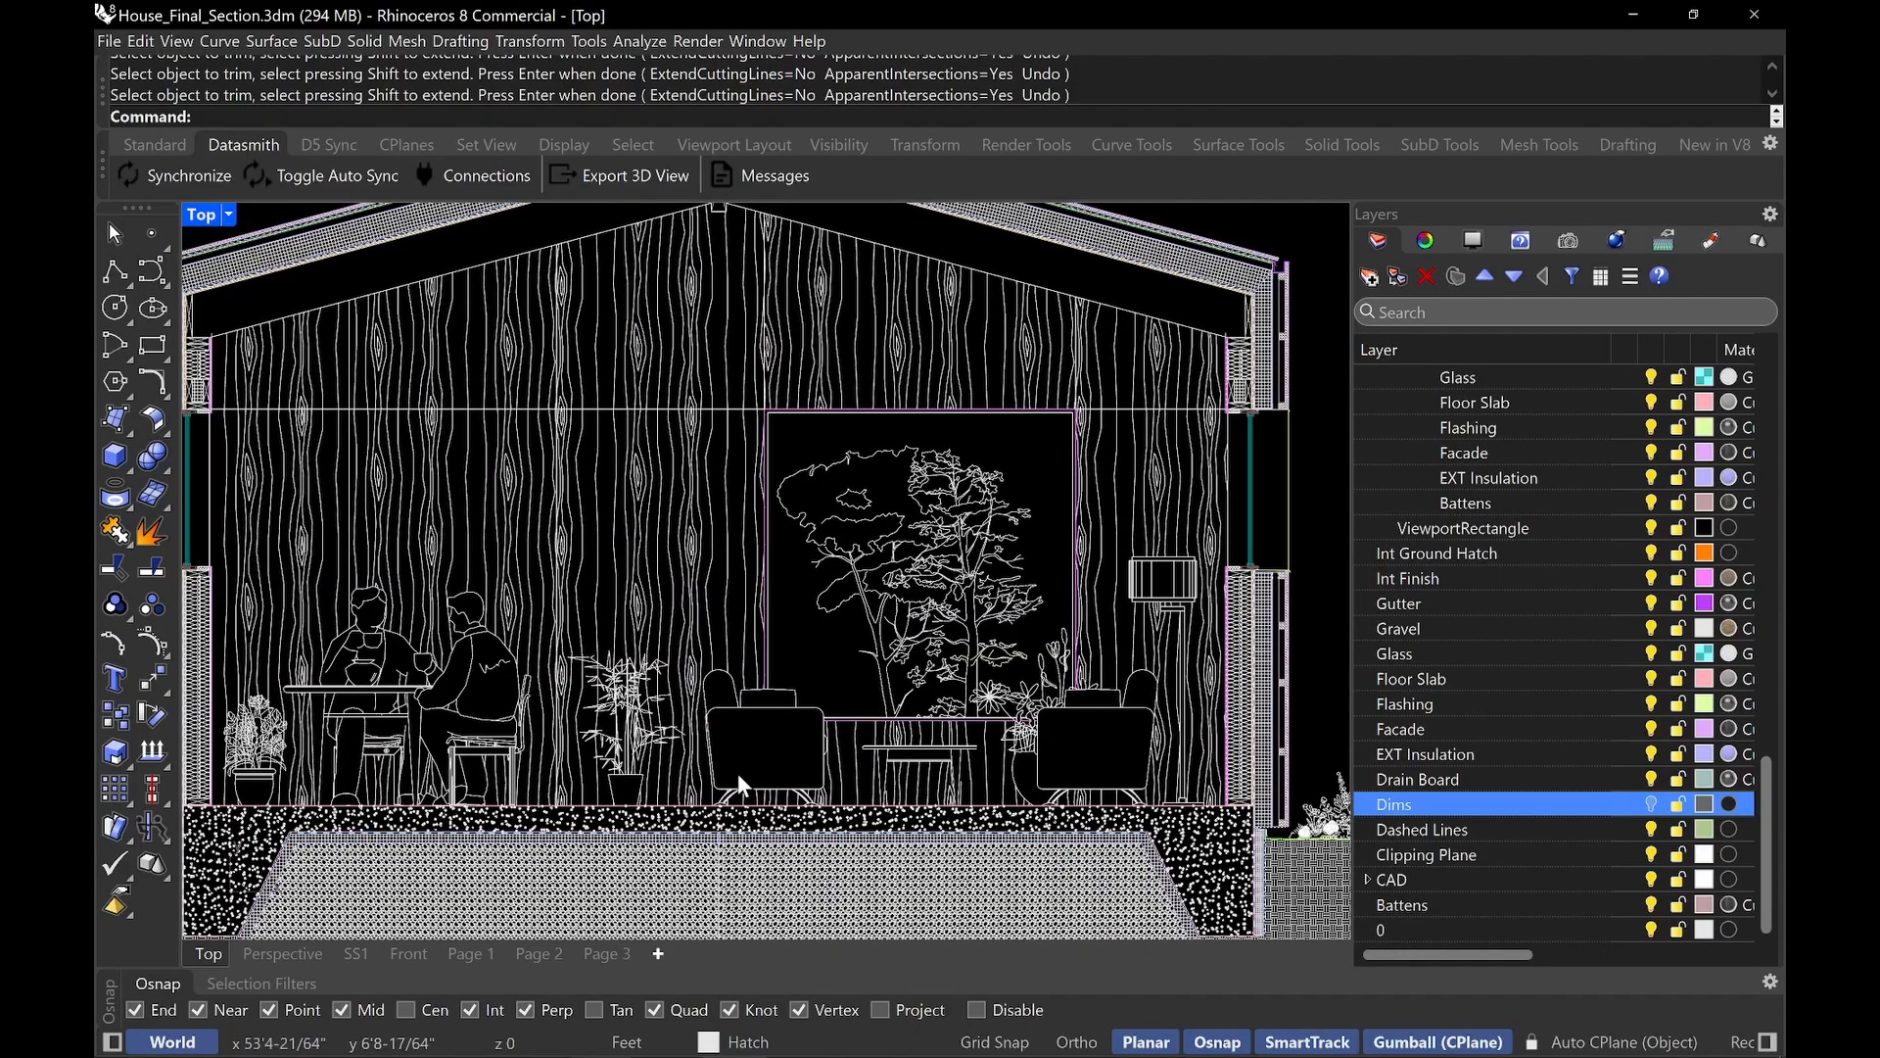
key(Home)
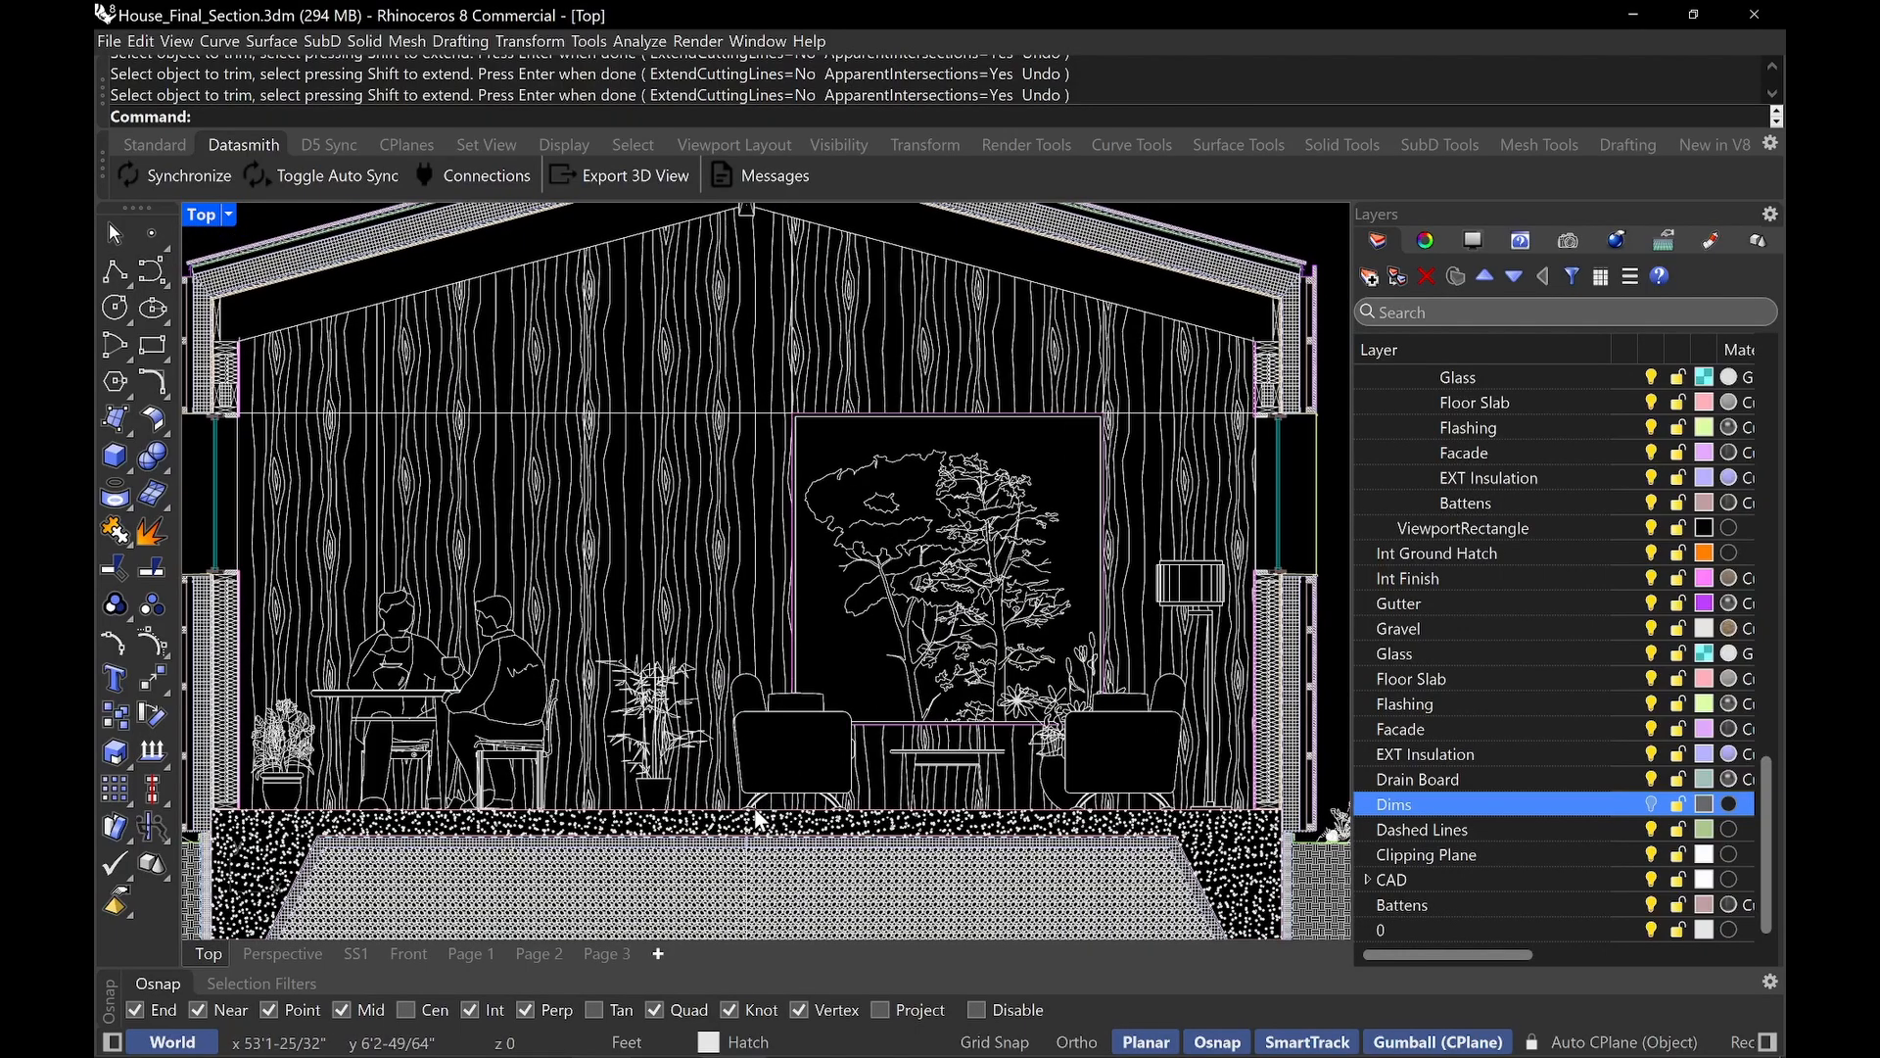
Examine the neighbouring bookshelf section, including its furniture, shelf objects, figures and outdoor planting.
scroll(725, 648, down, 5)
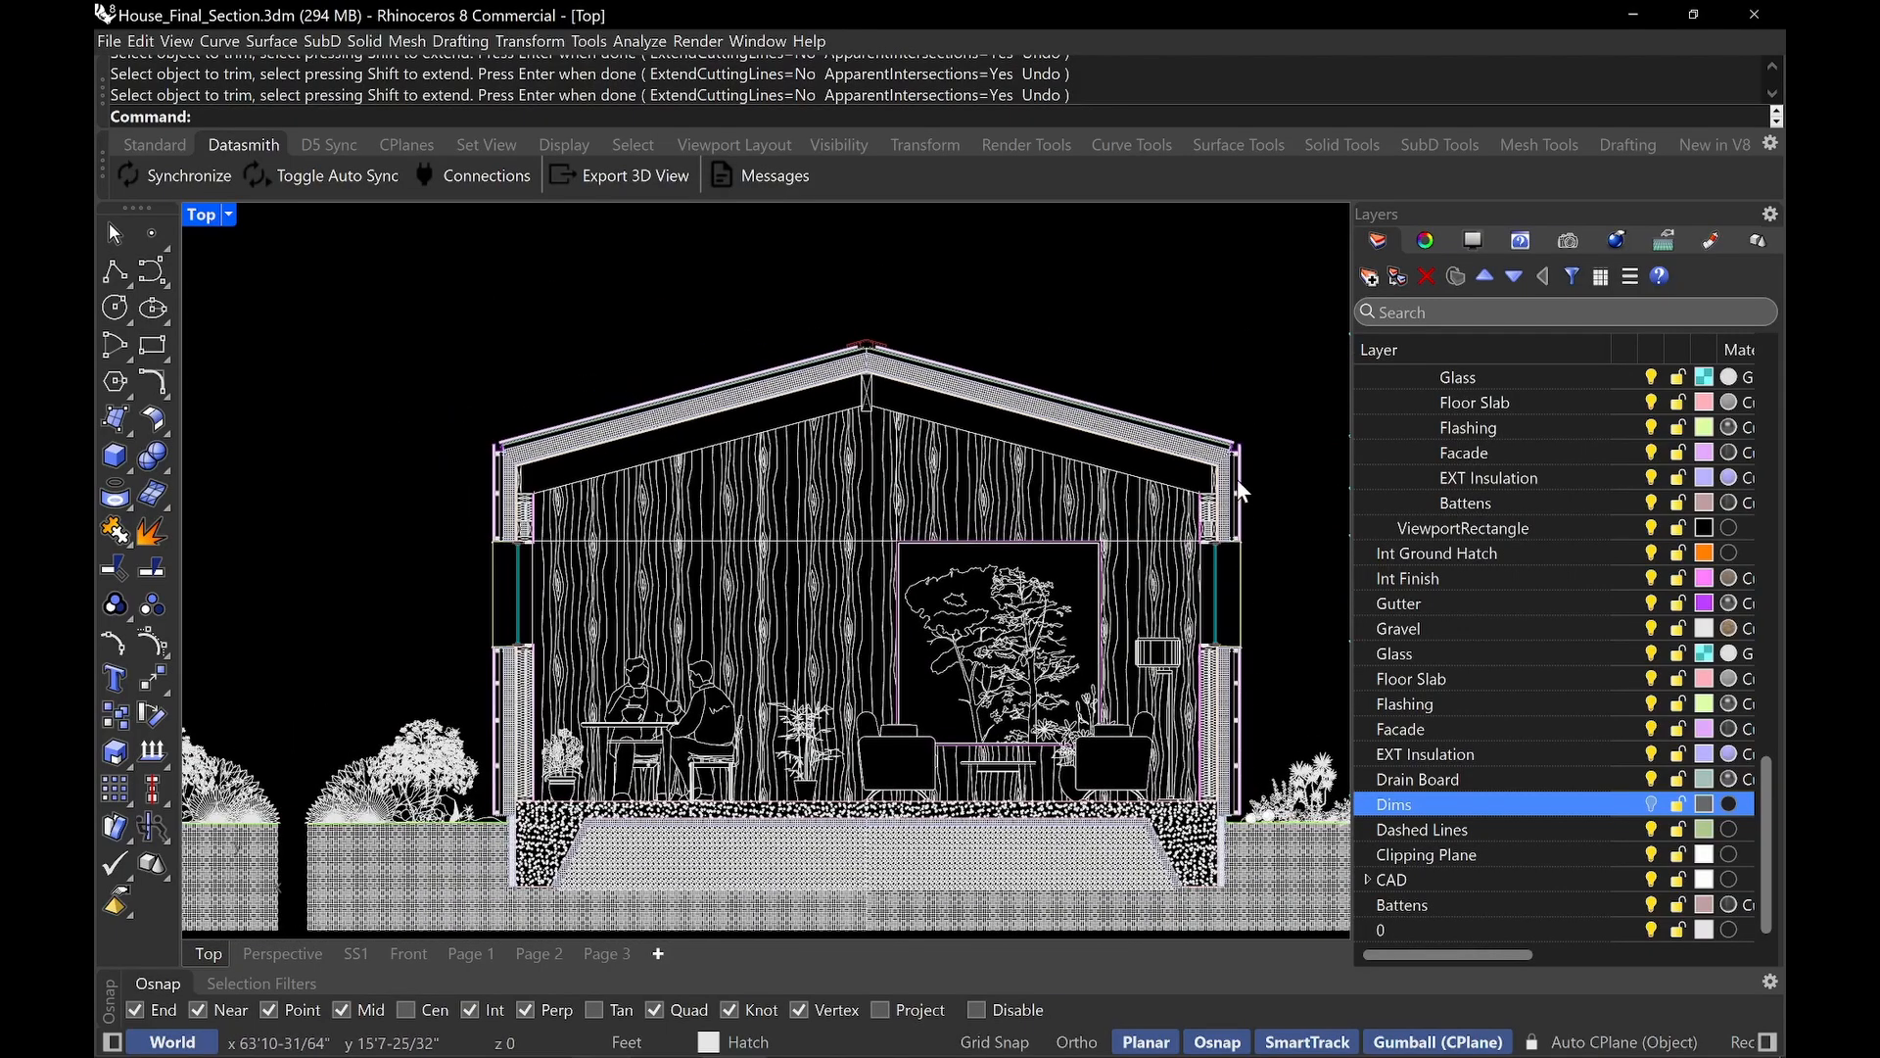
scroll(658, 587, down, 2)
right_drag(679, 599, 1077, 647)
right_drag(645, 532, 905, 552)
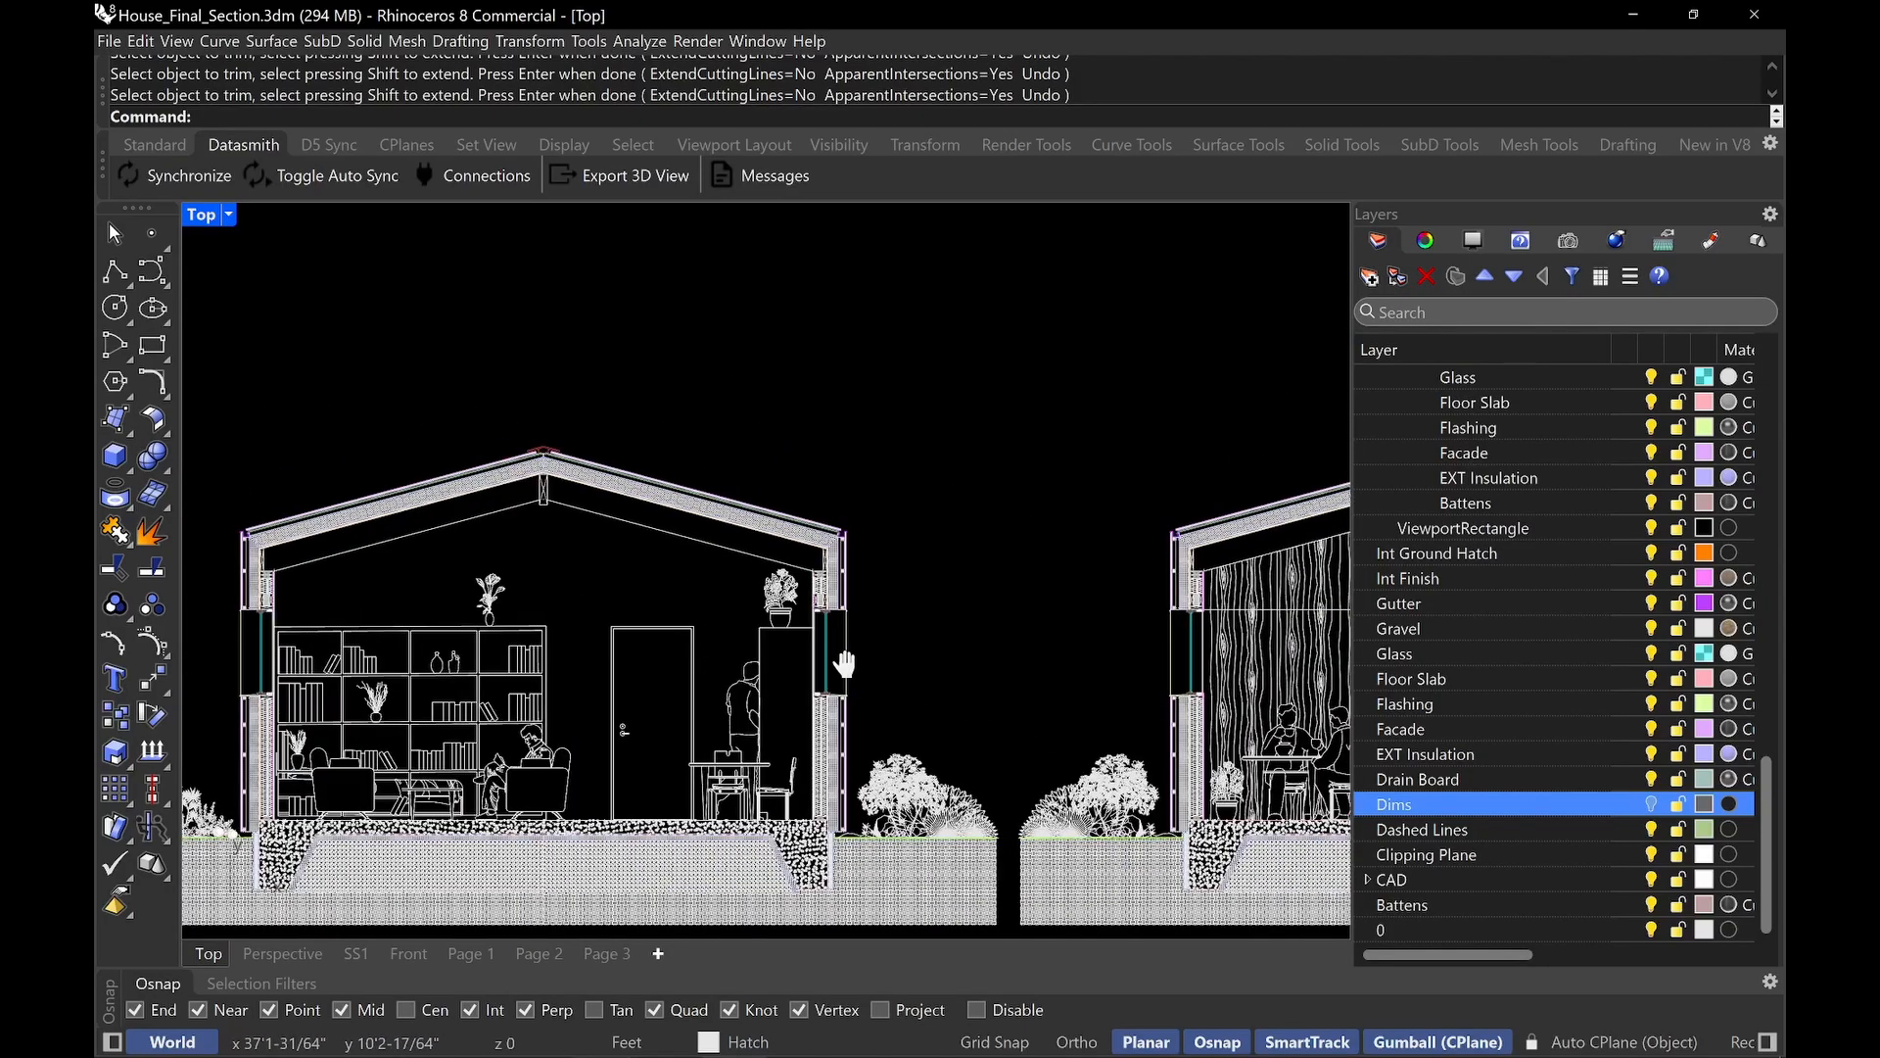
right_drag(1129, 621, 954, 590)
right_drag(479, 692, 699, 697)
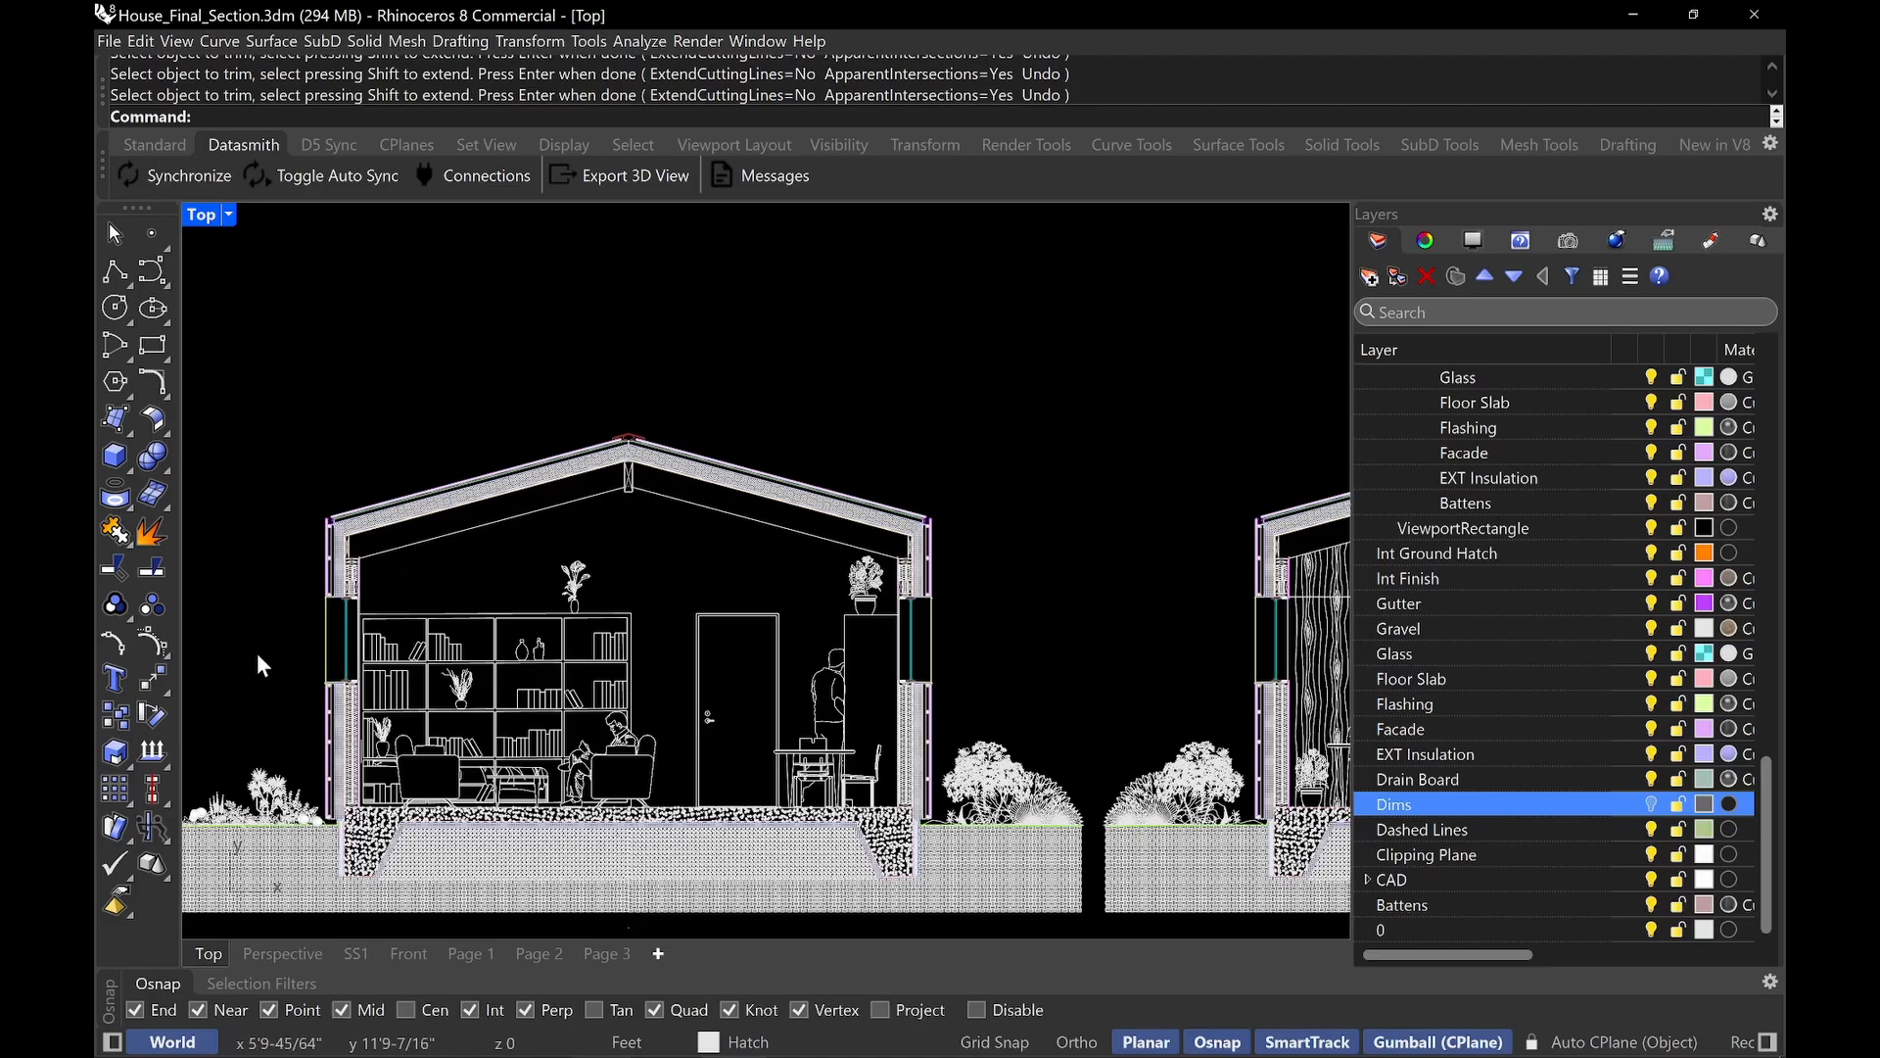
right_drag(385, 693, 456, 643)
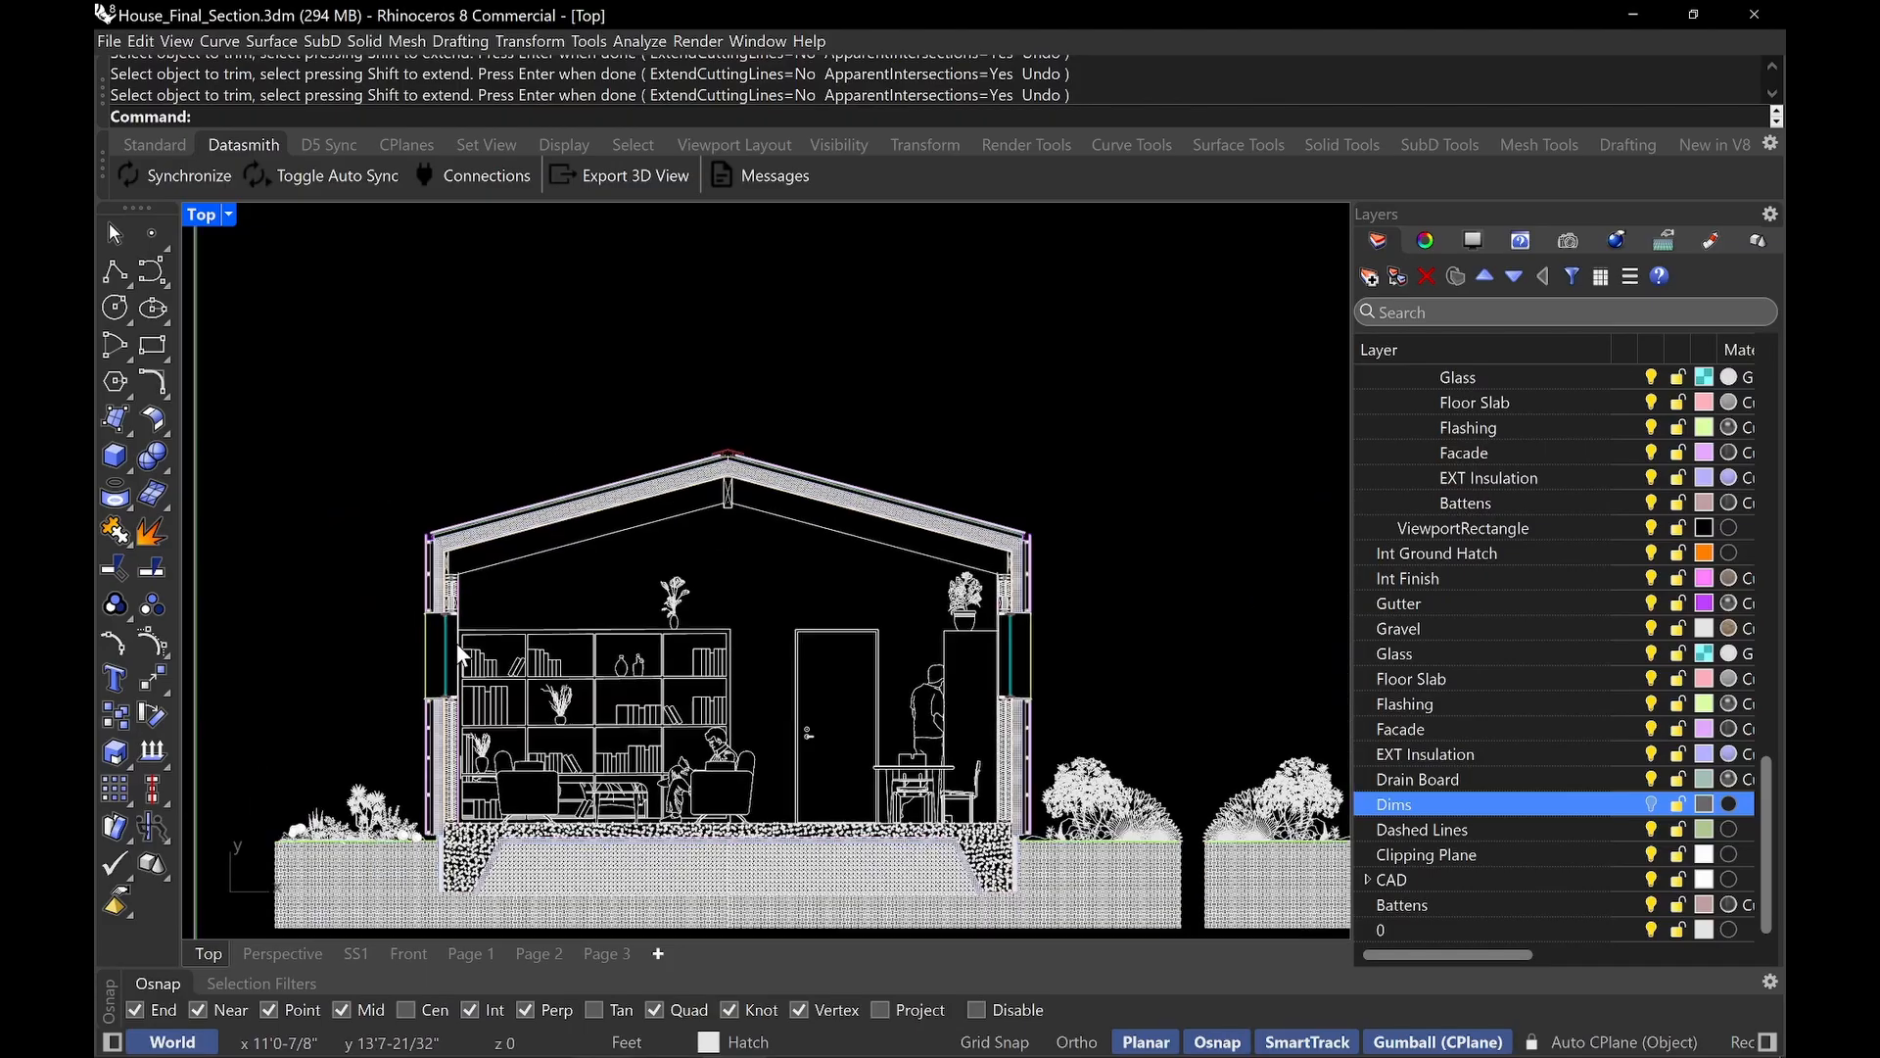
scroll(456, 641, up, 2)
scroll(476, 615, up, 3)
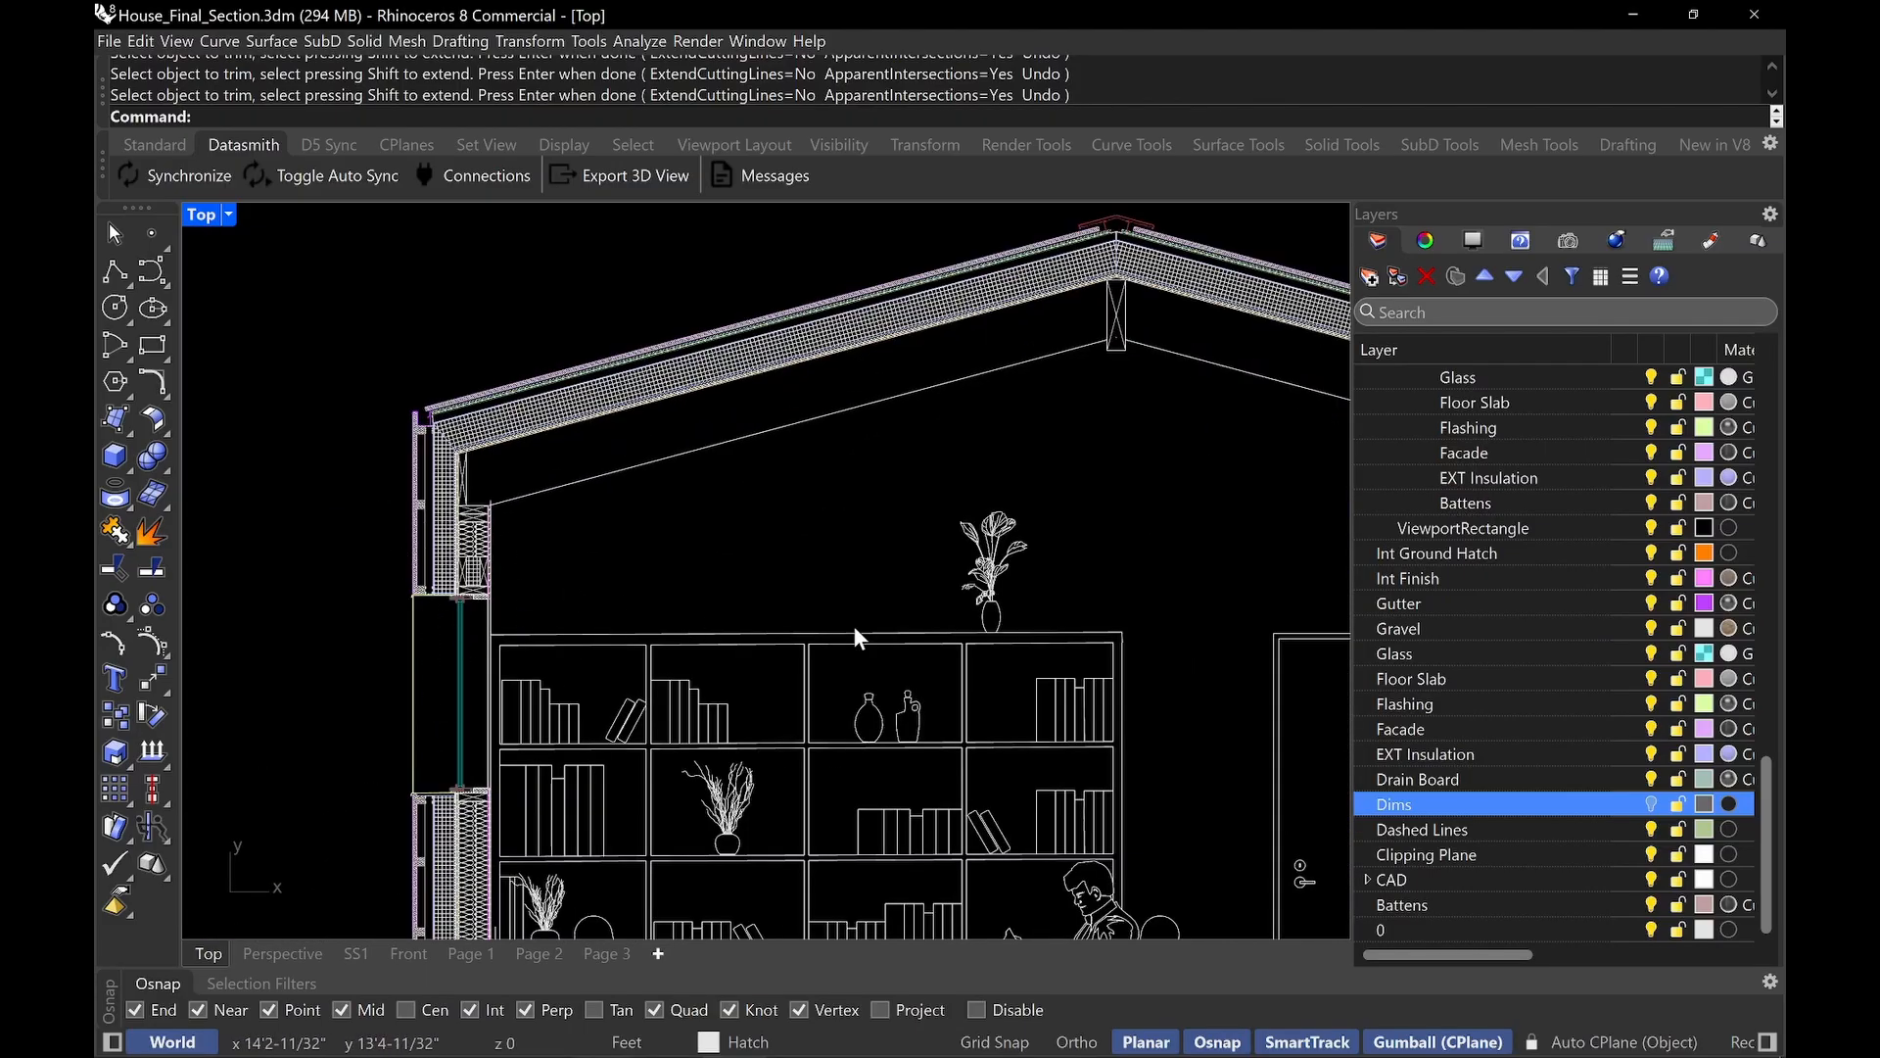
scroll(952, 643, down, 5)
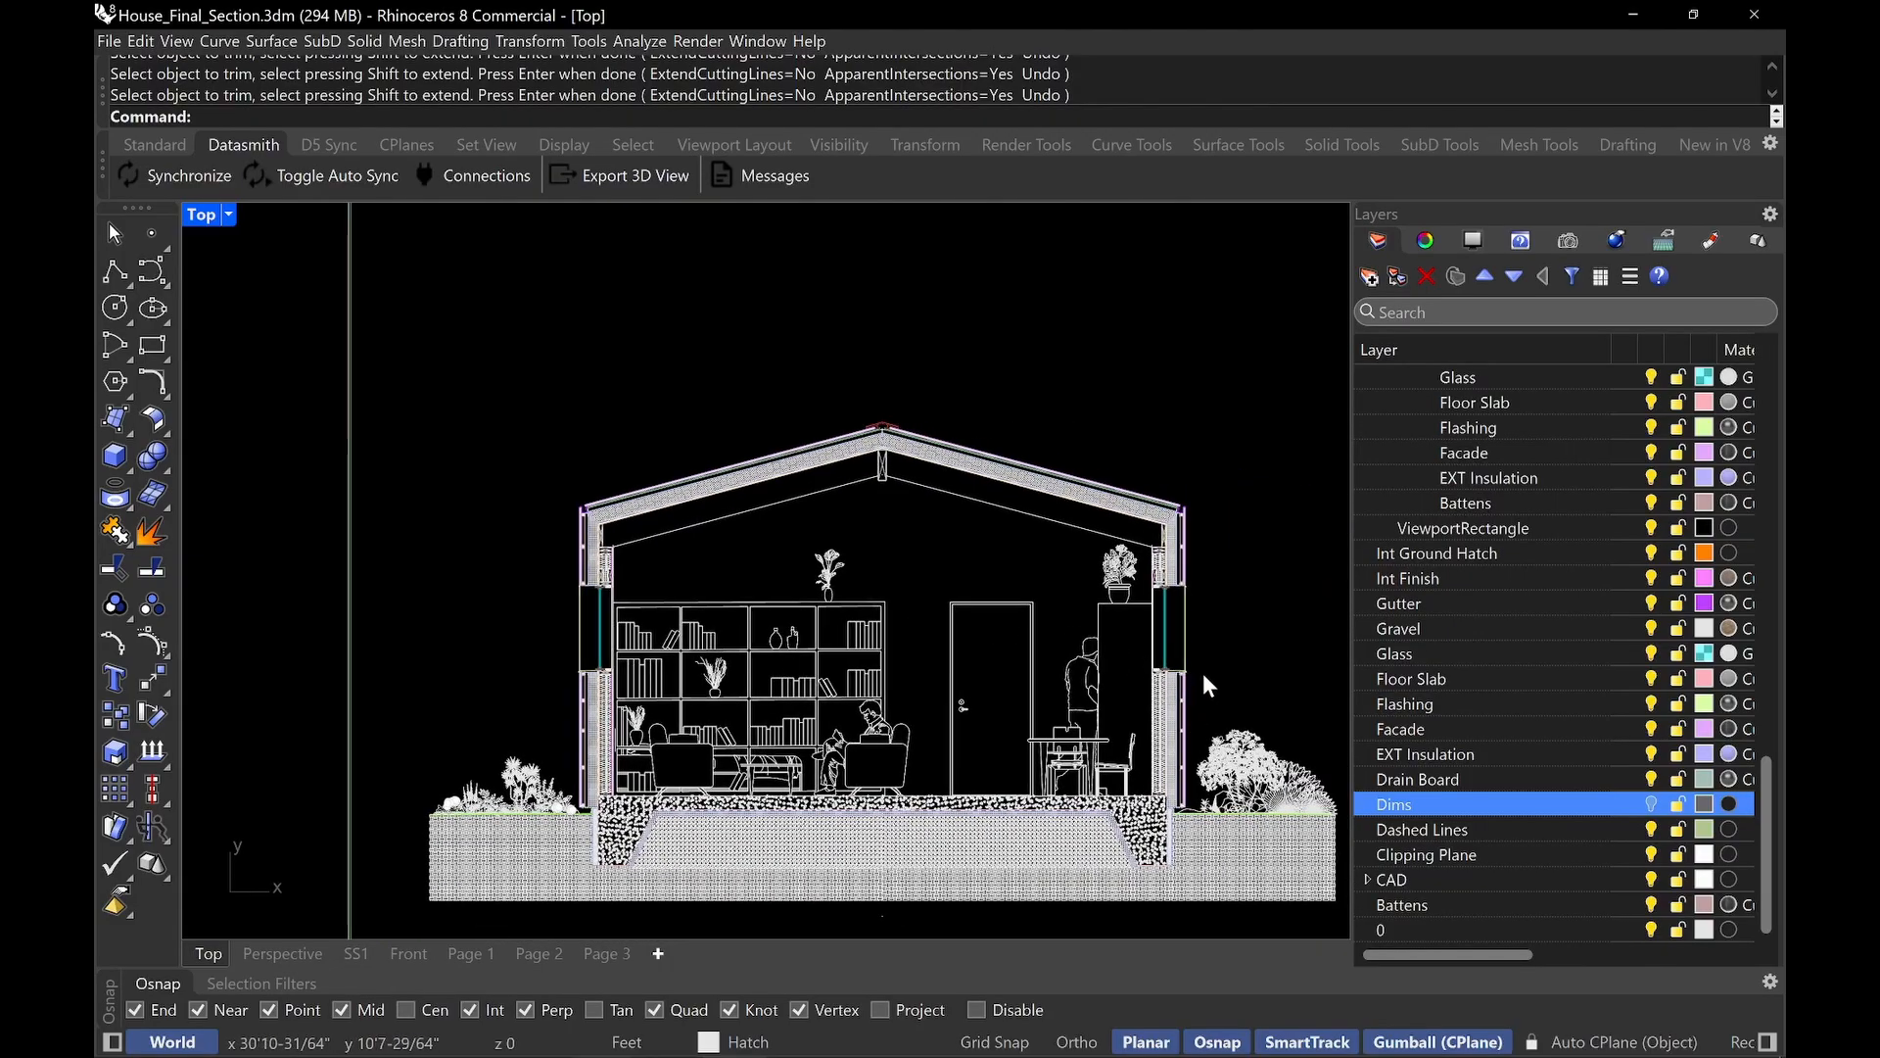
Compare the bookshelf section with the wood-panelled section, ending on the whole wood-panelled interior.
right_drag(1203, 673, 1010, 662)
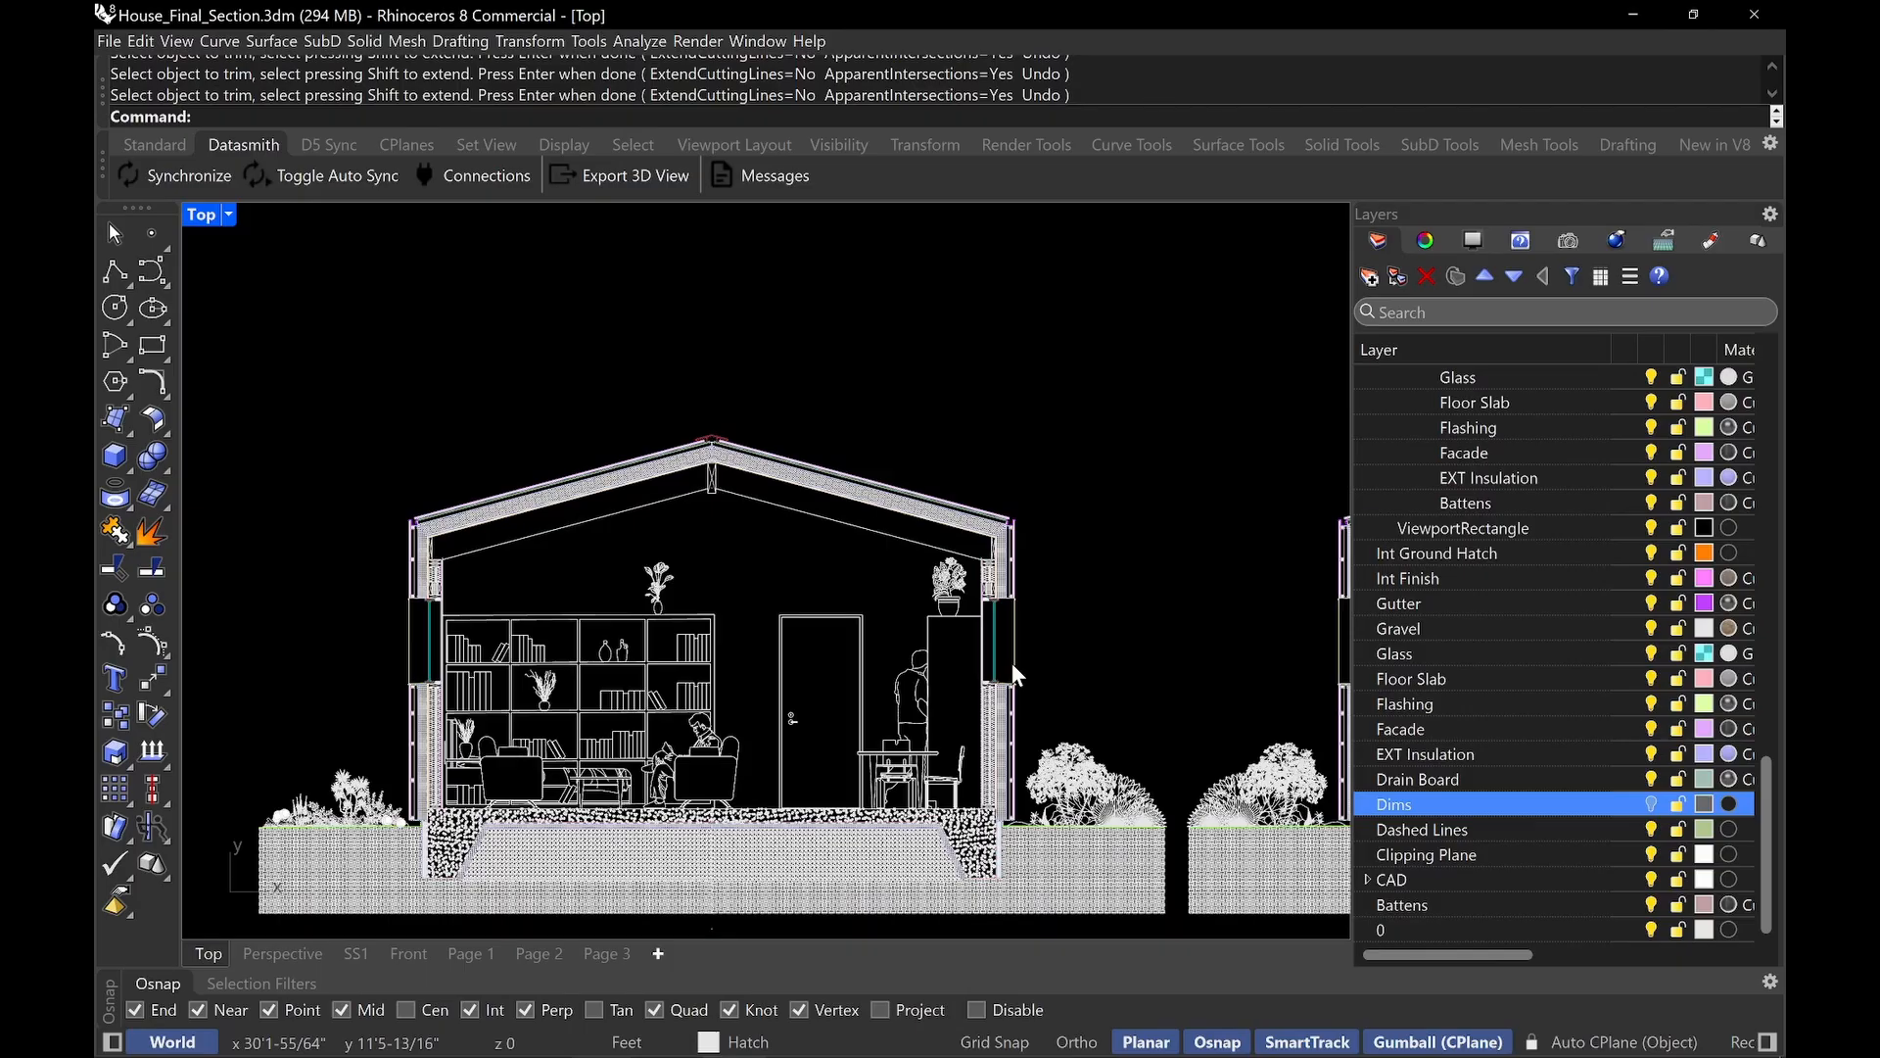
right_drag(1028, 714, 572, 685)
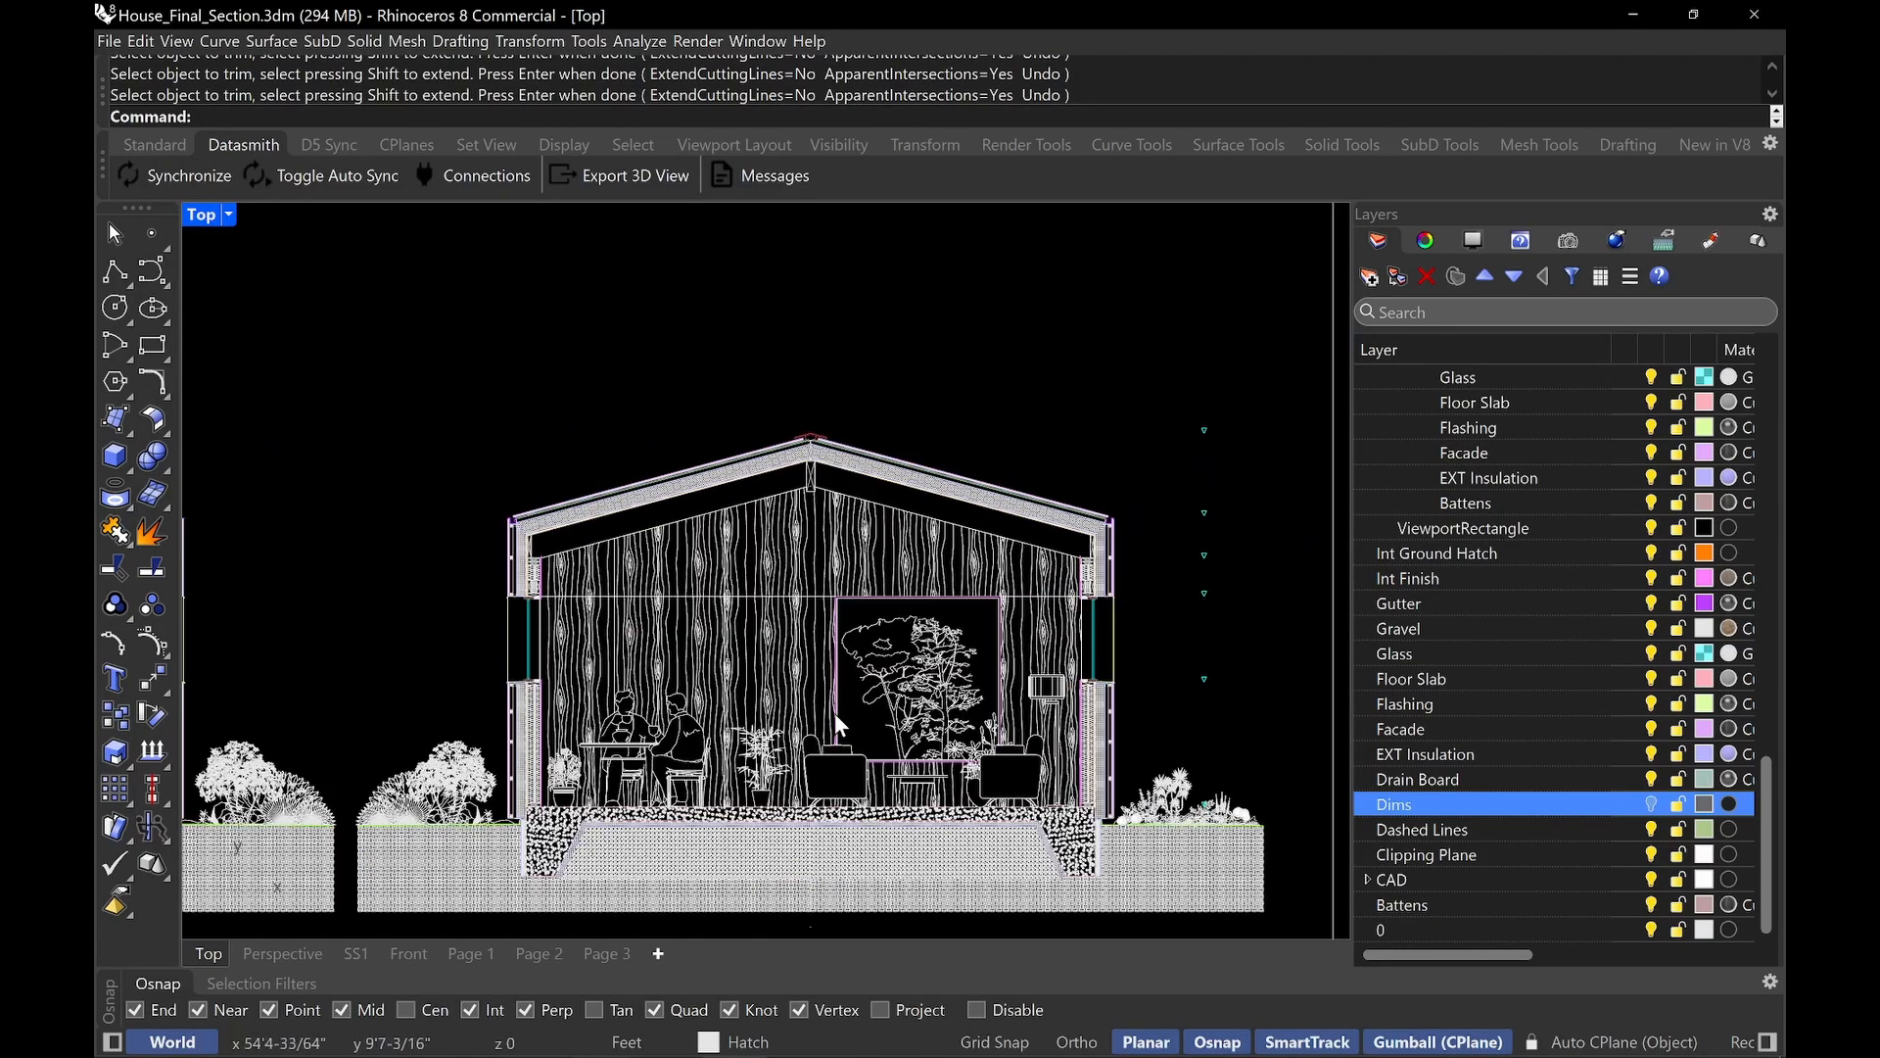
right_drag(756, 687, 927, 707)
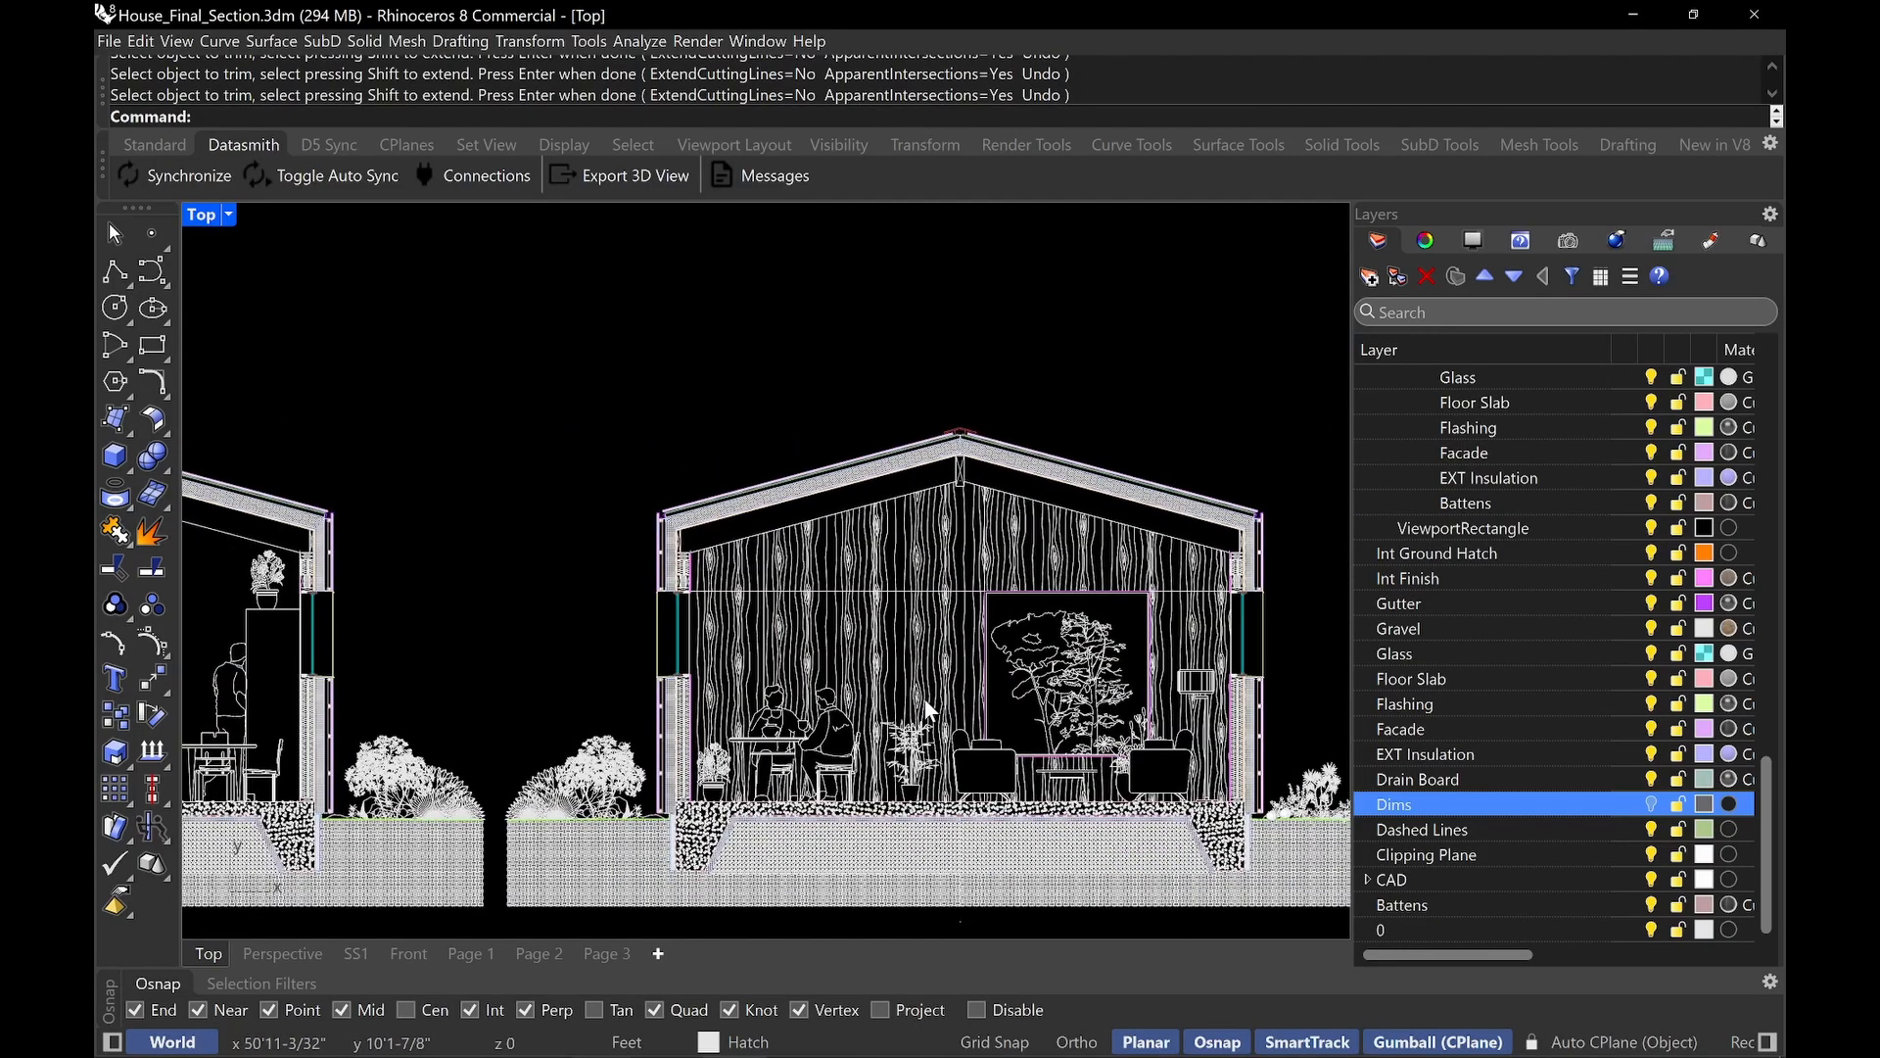
scroll(928, 707, up, 4)
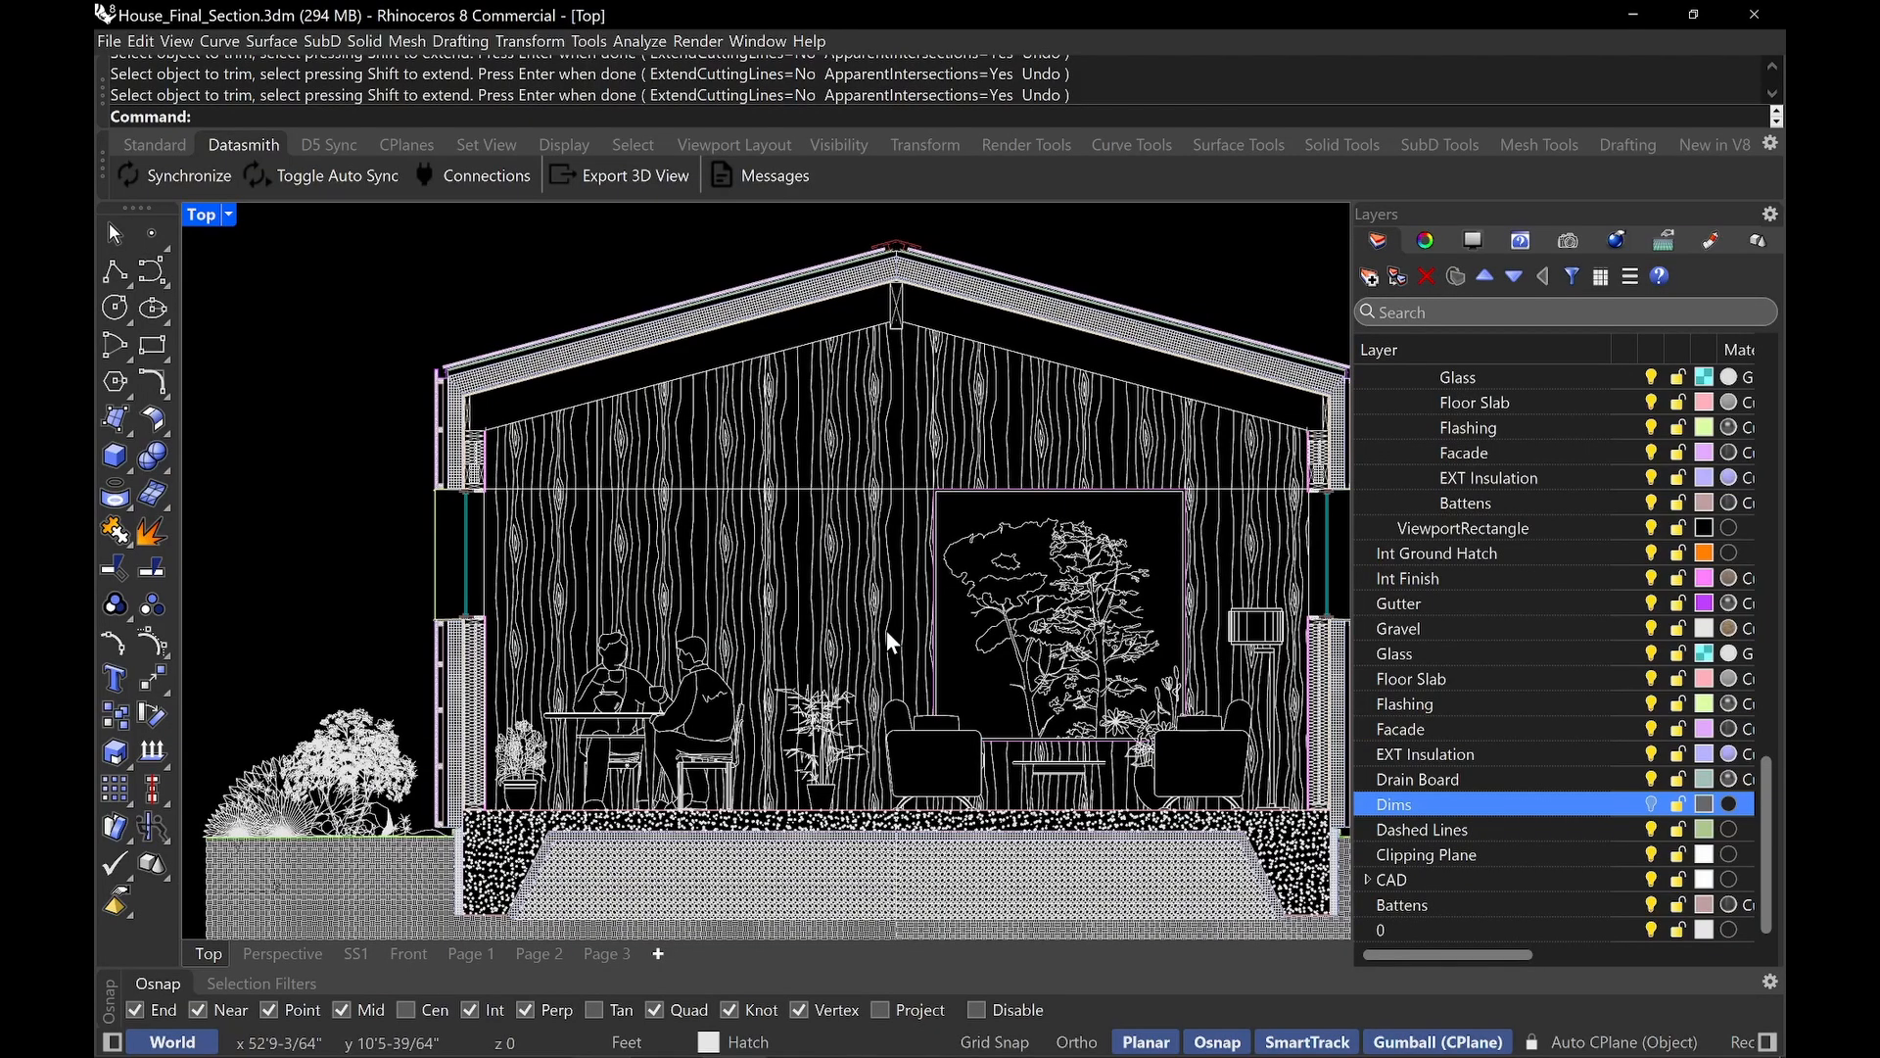
scroll(886, 631, down, 2)
right_drag(1044, 672, 992, 705)
scroll(882, 685, up, 2)
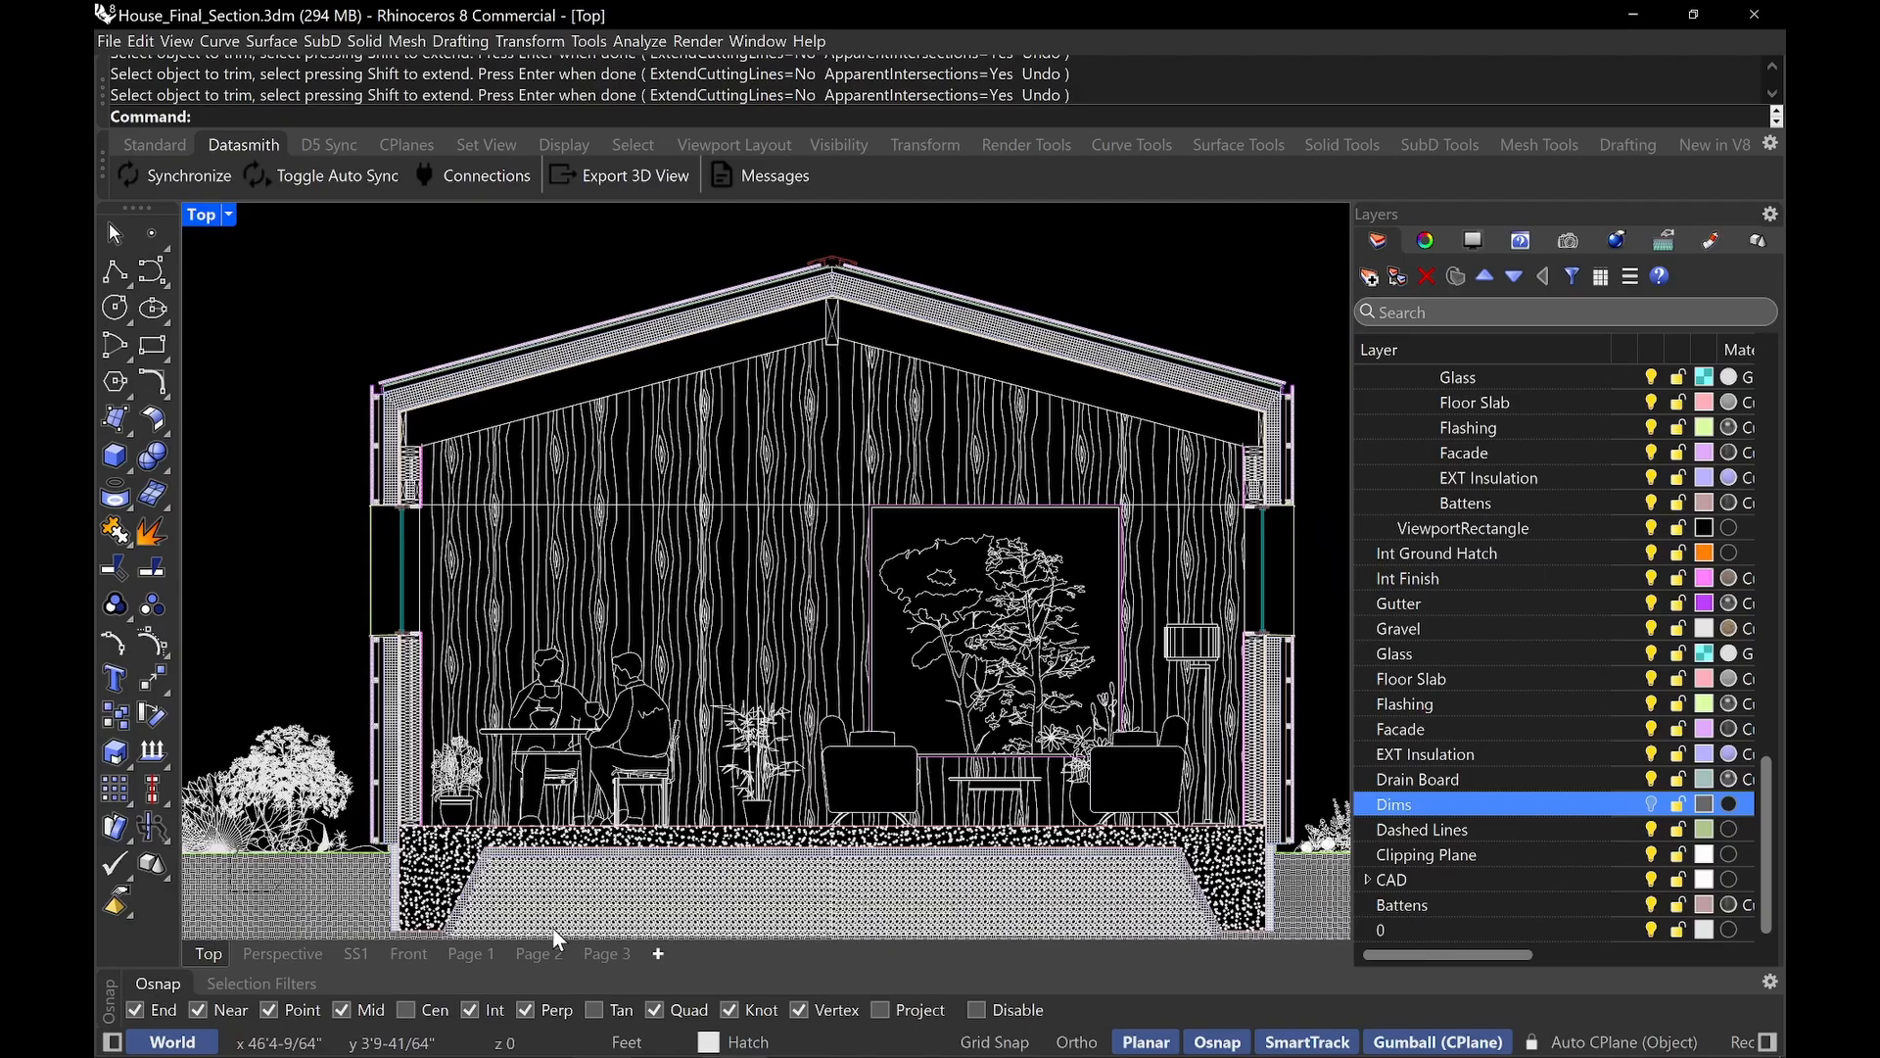
Open the Page 3 layout, exit its active detail view, and bring the layers' print widths into view.
click(612, 952)
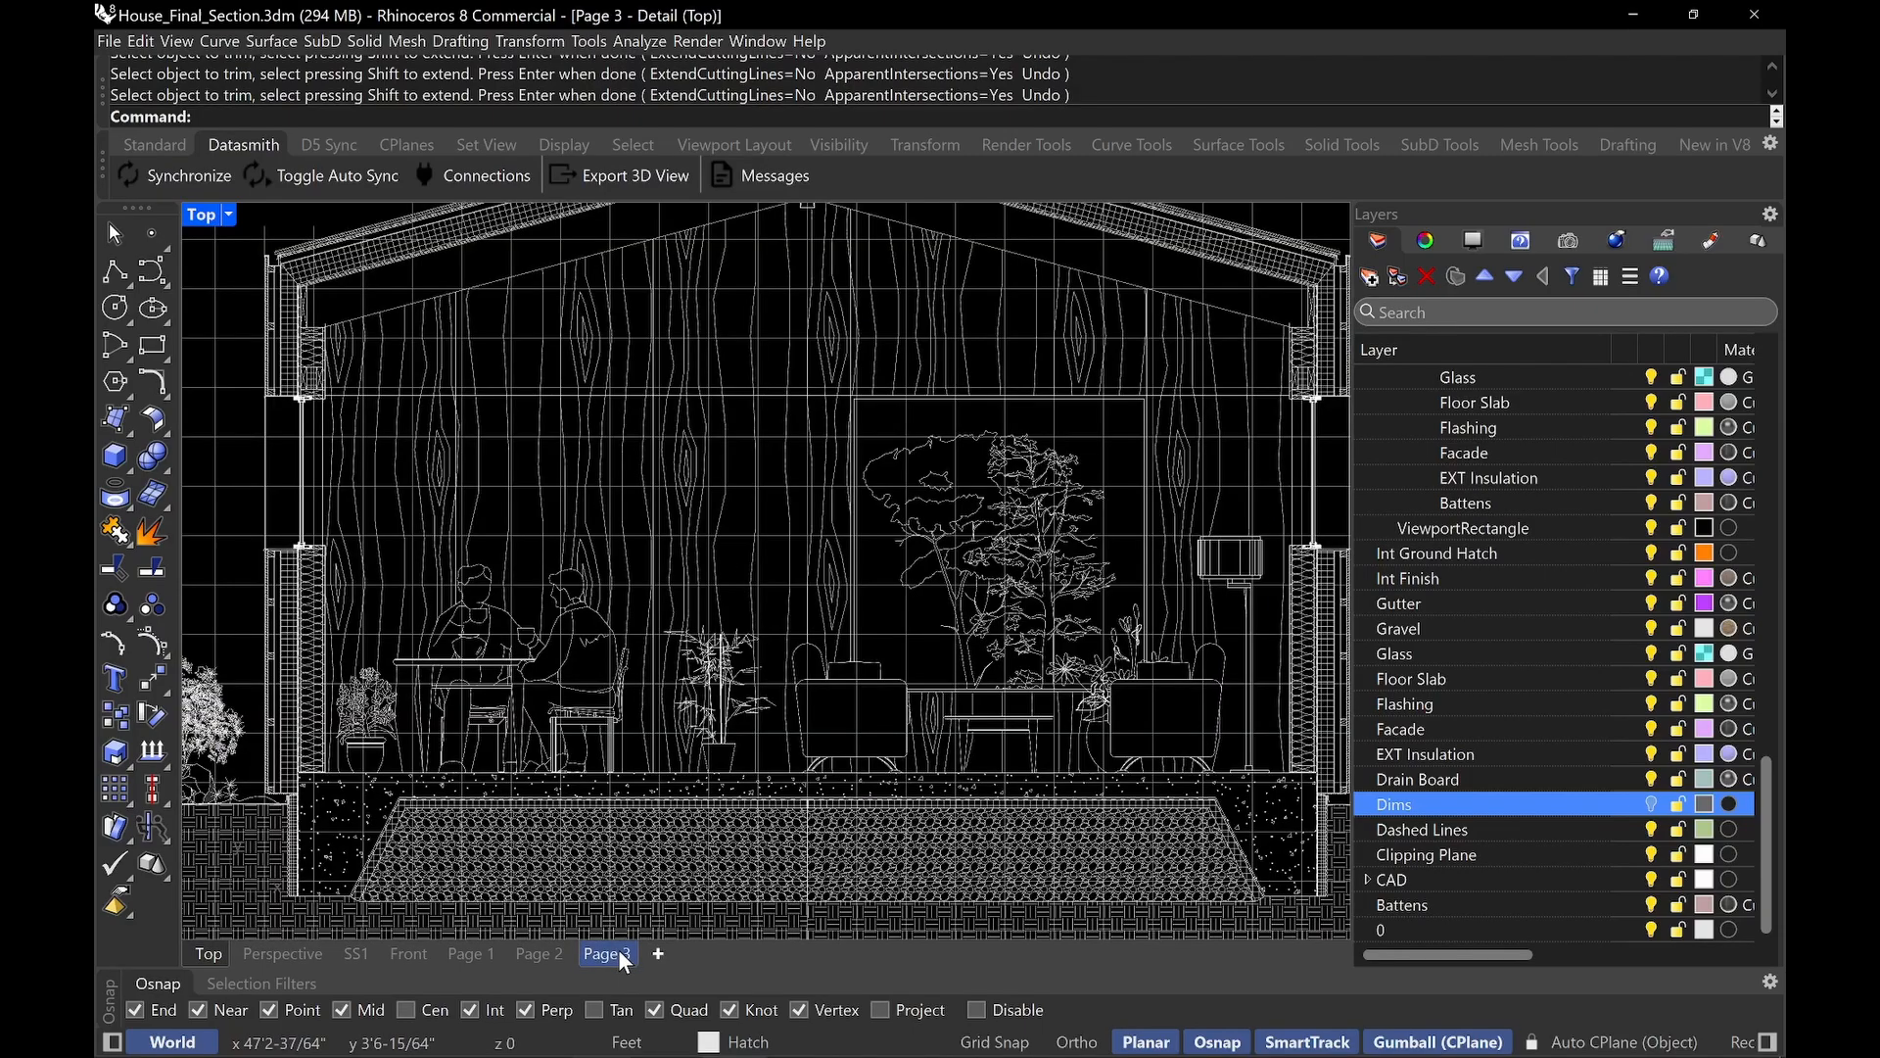
double_click(895, 604)
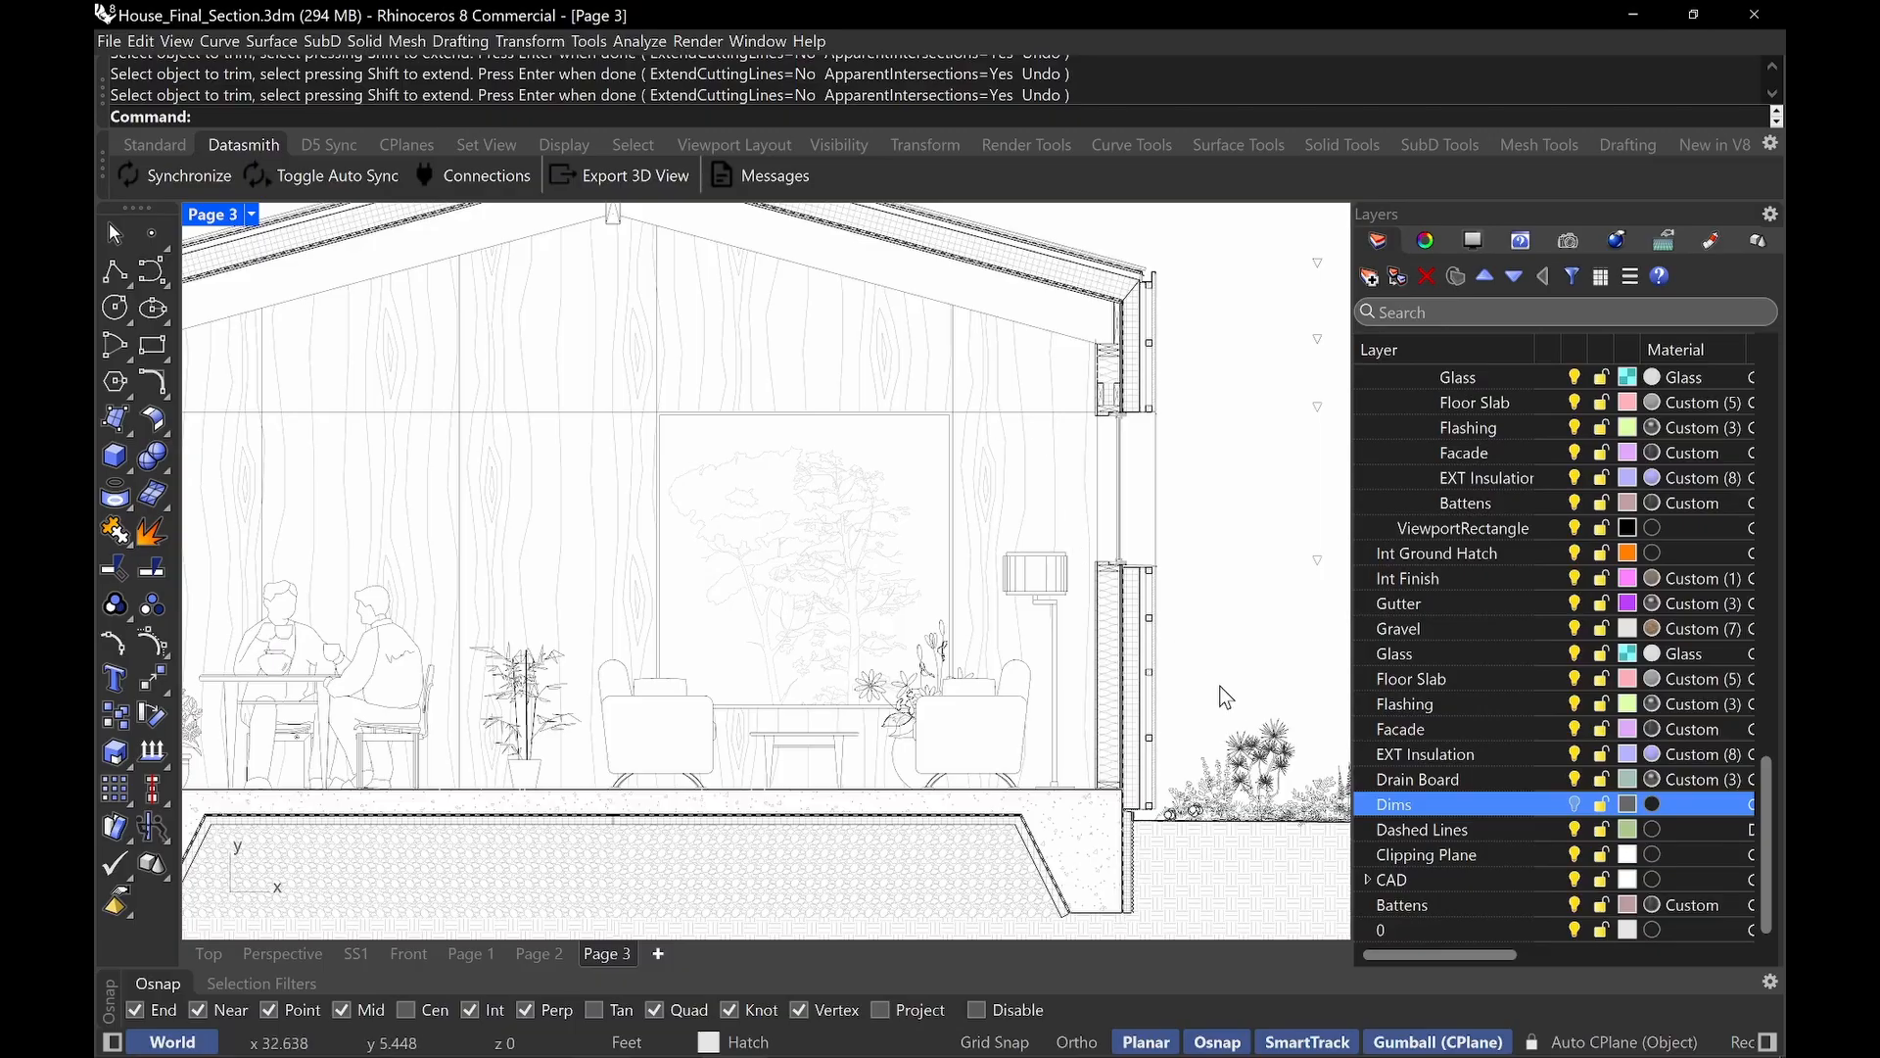
scroll(1456, 777, up, 10)
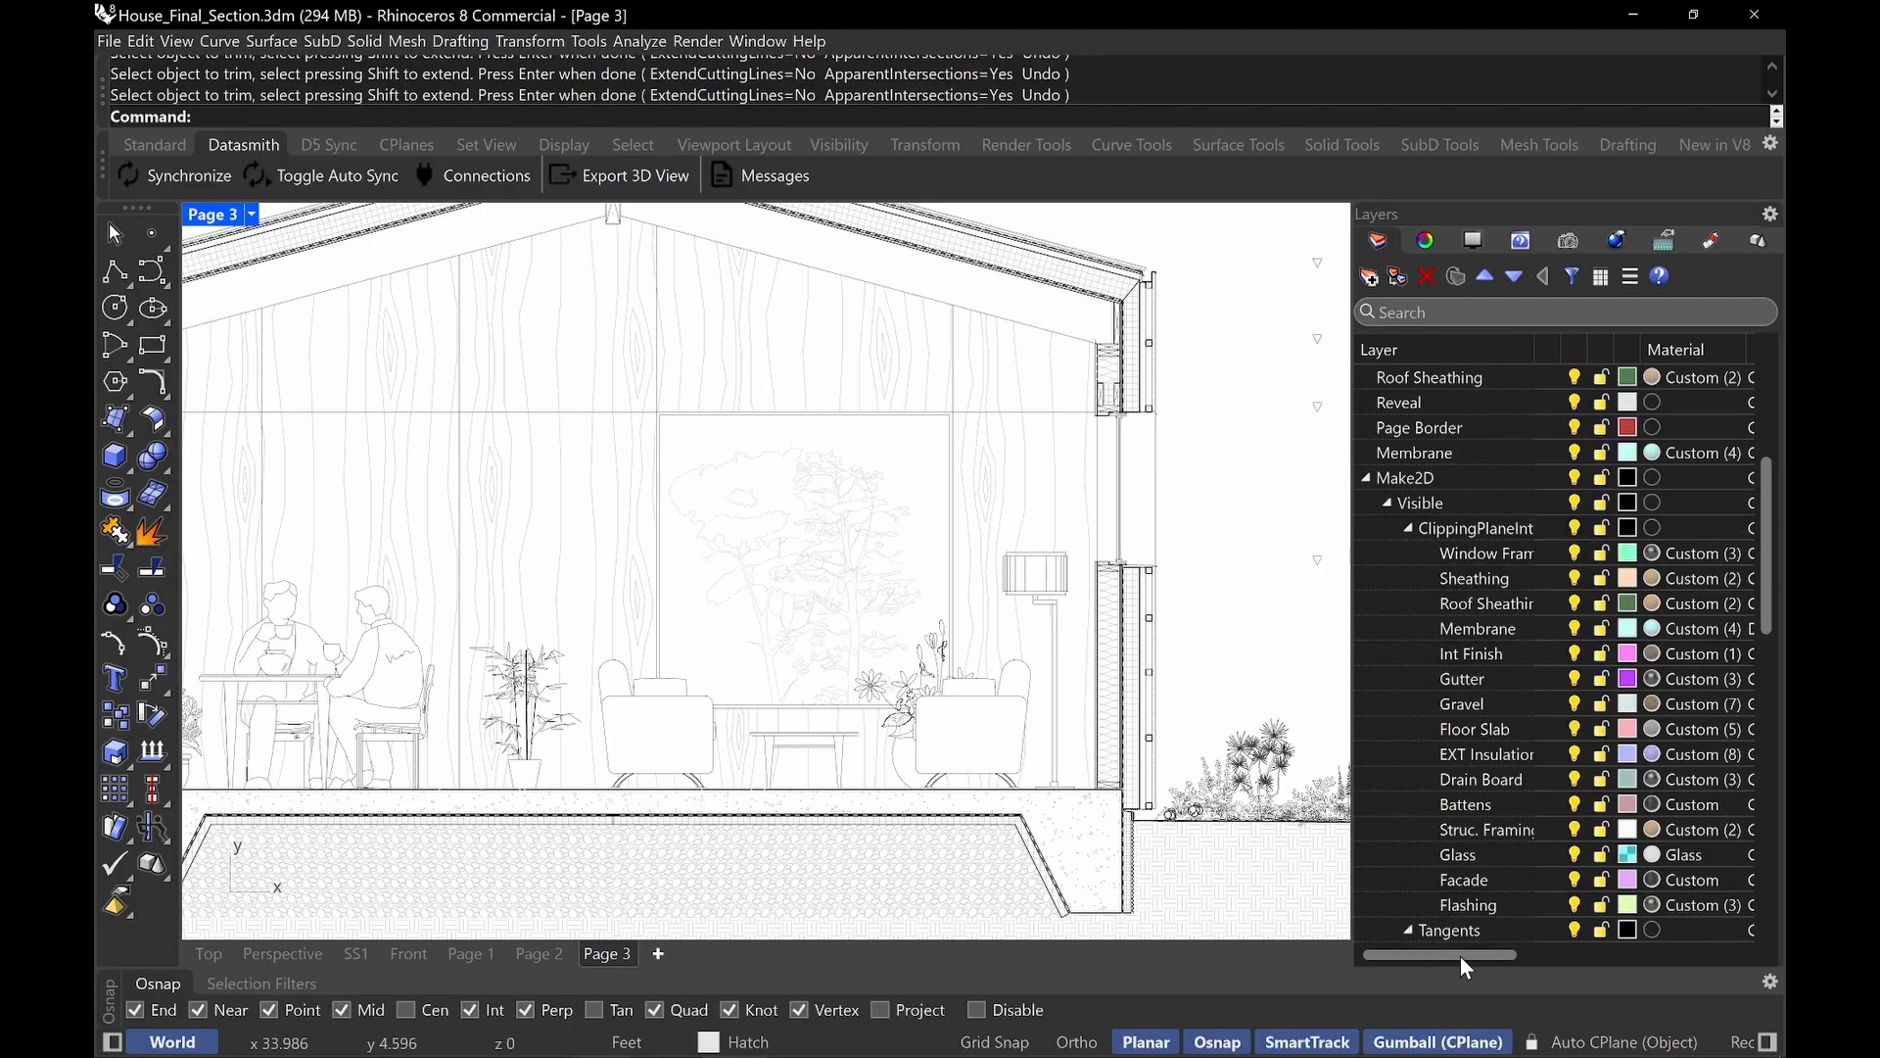
drag(1459, 955, 1641, 954)
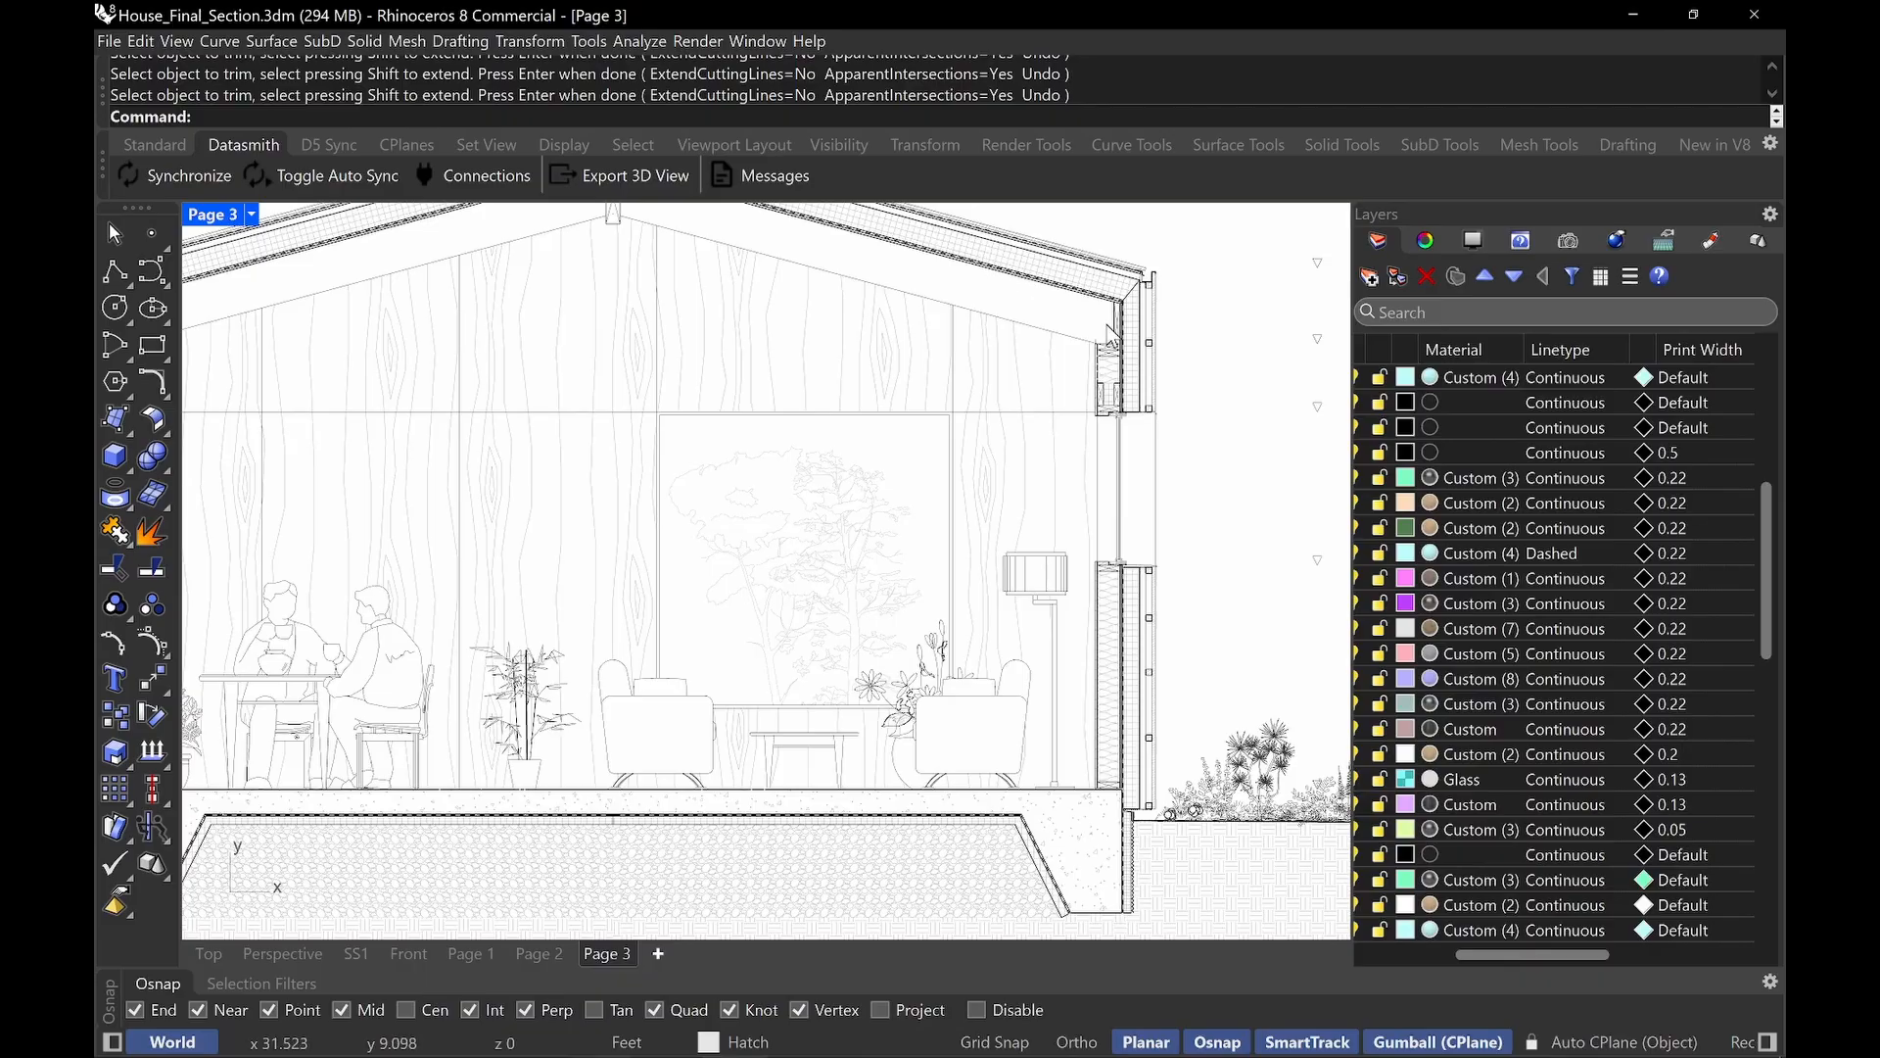
Examine the line weights of the exterior wall and window sill on Page 3 against the layers' print widths.
right_drag(1122, 336, 1154, 381)
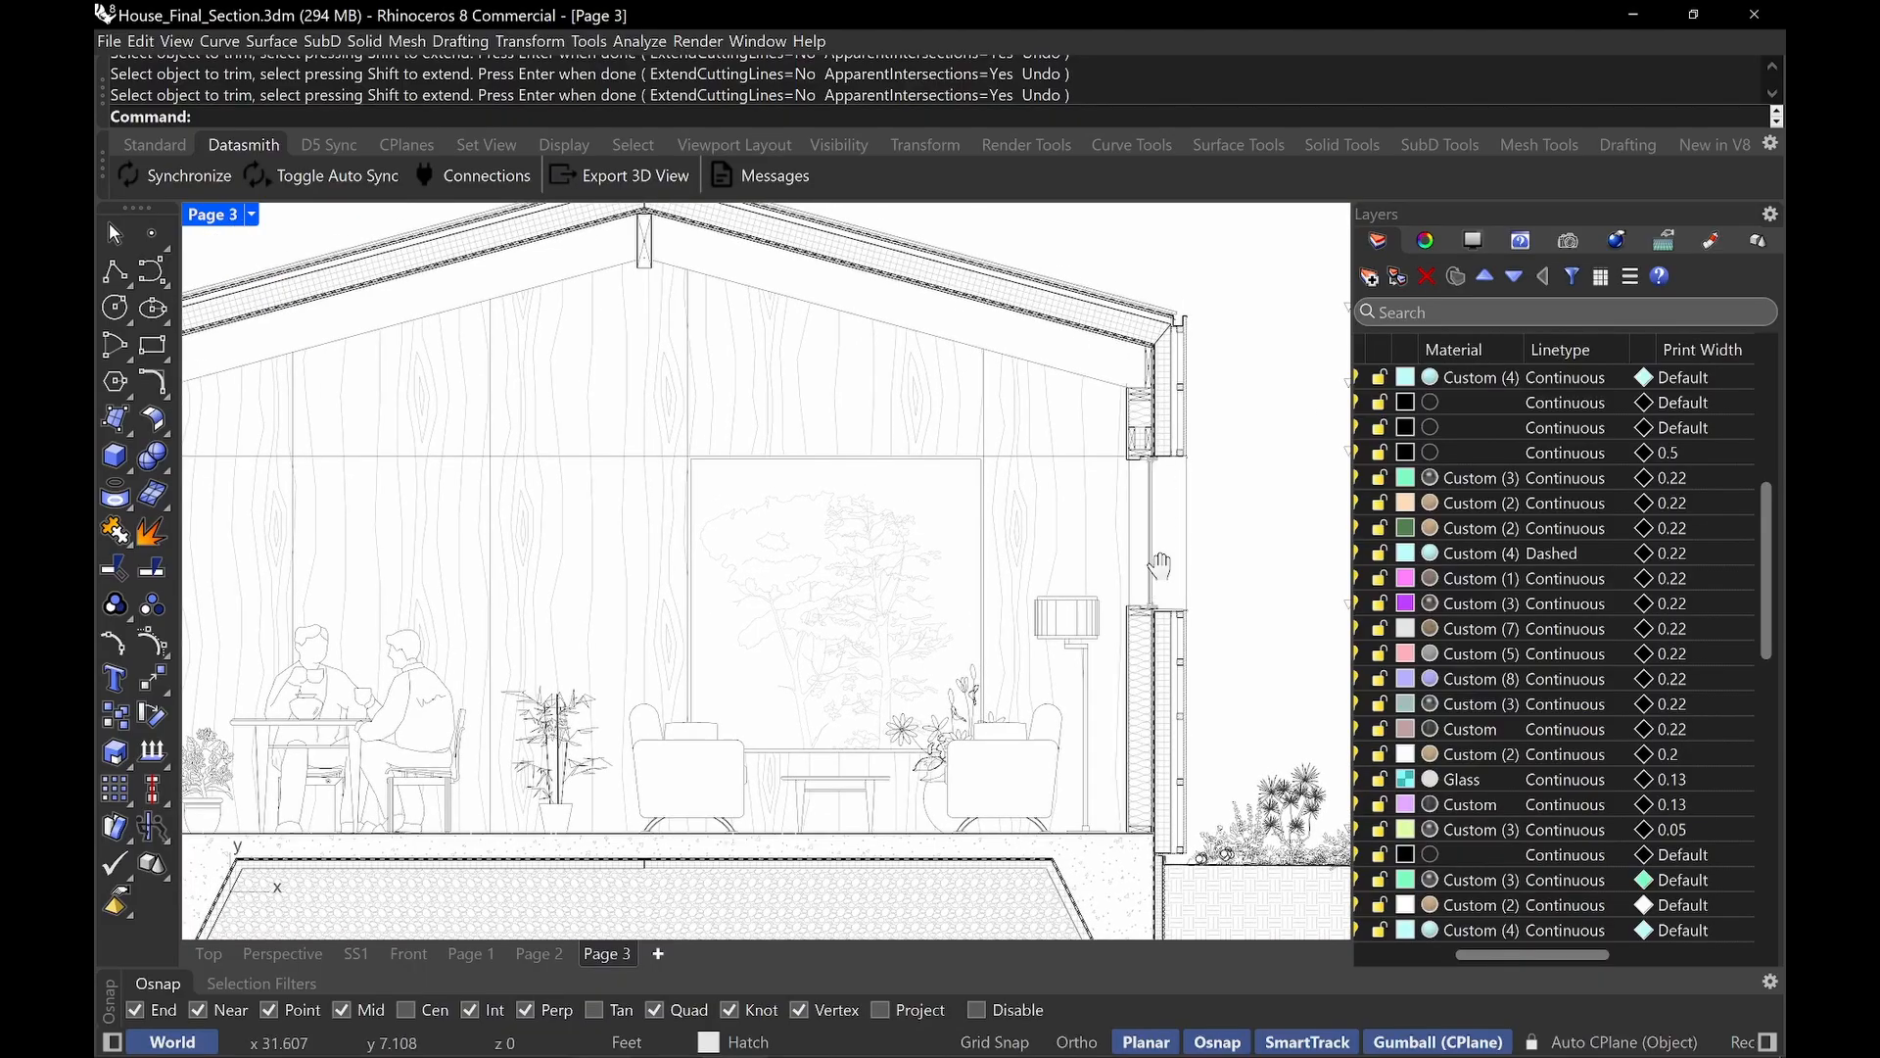
right_drag(1149, 562, 1128, 523)
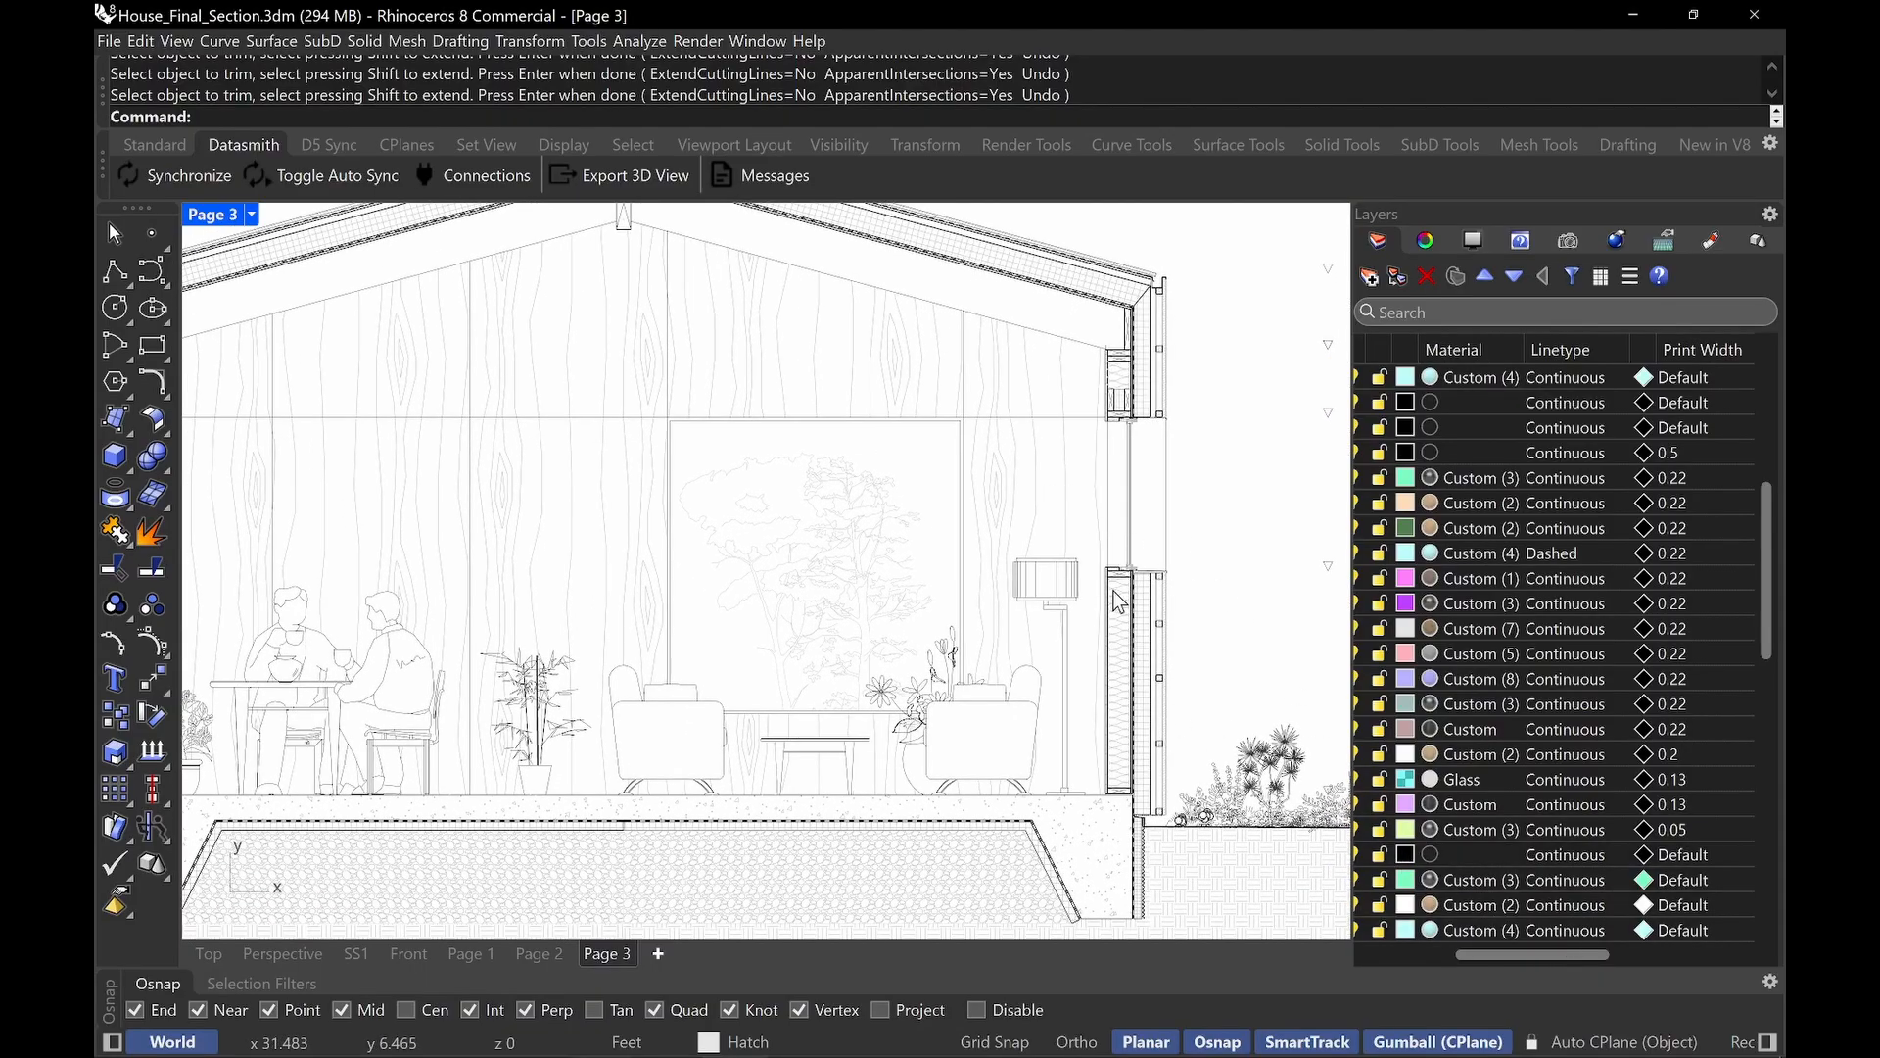
scroll(1131, 664, up, 10)
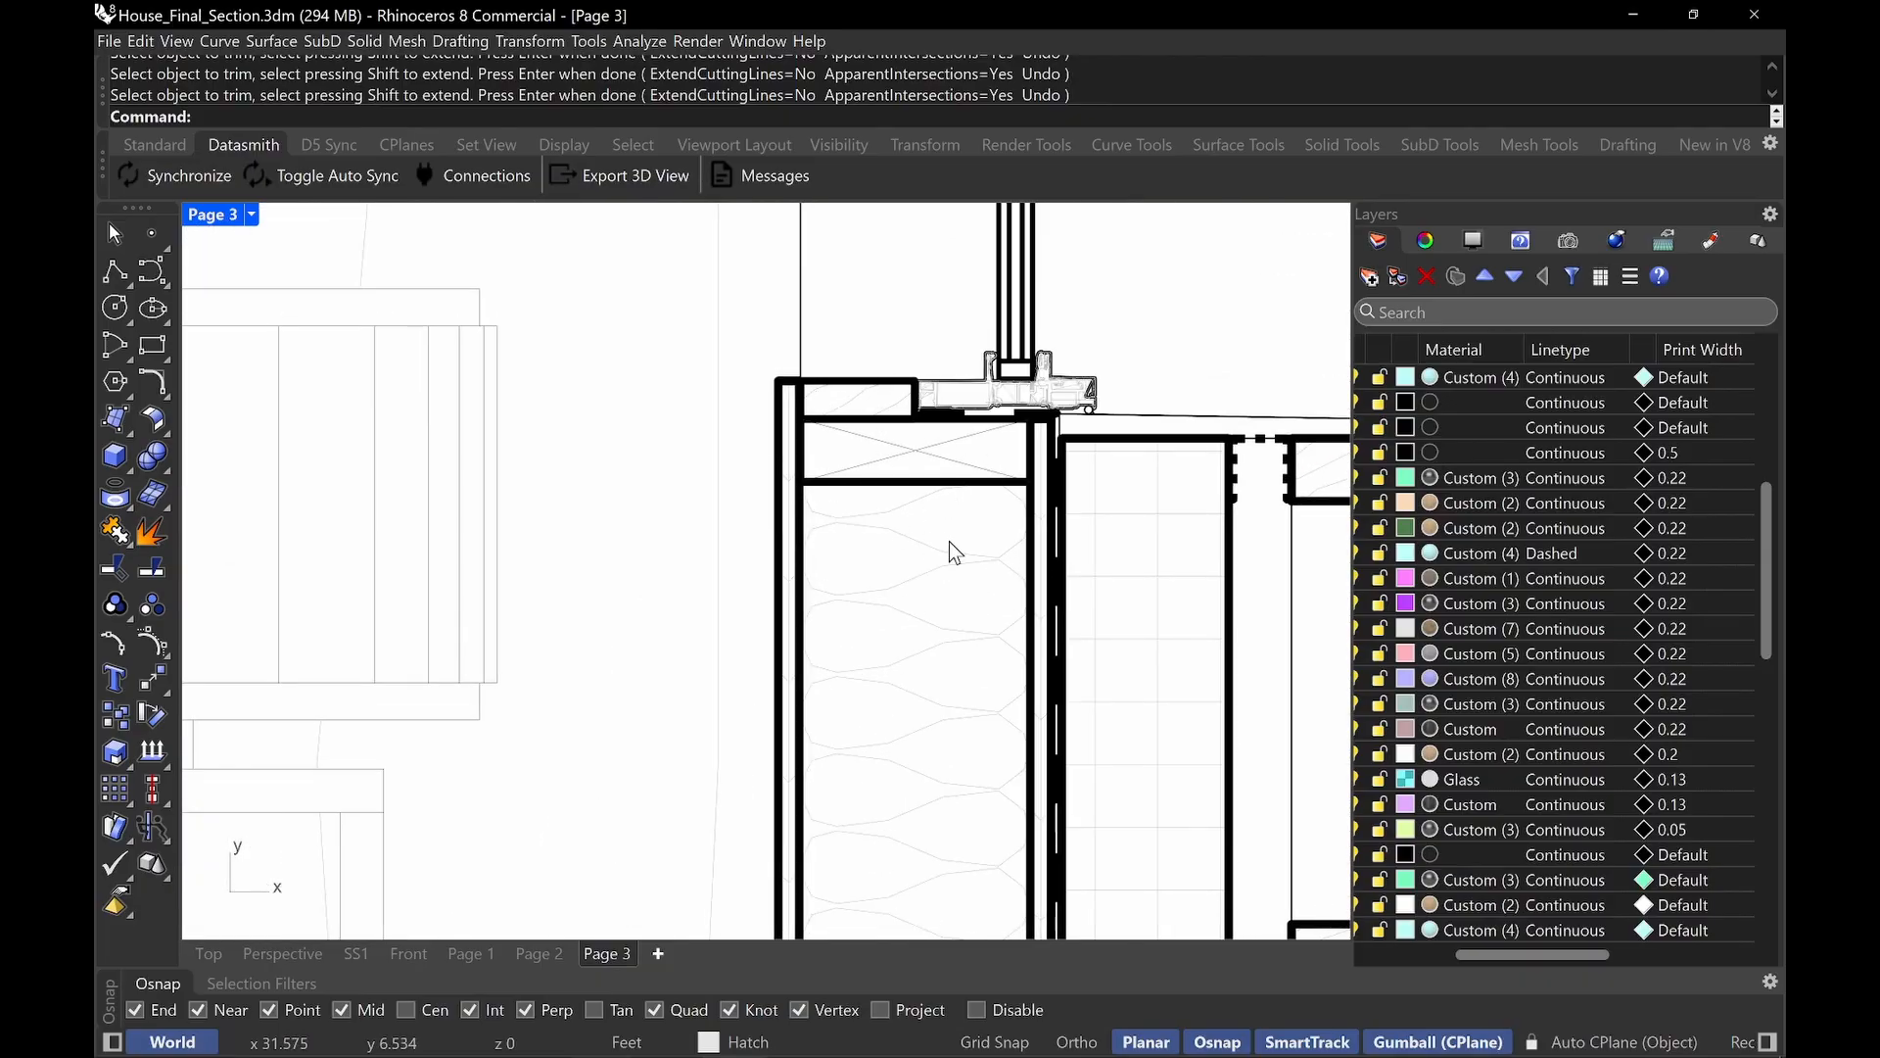
right_drag(984, 676, 750, 485)
scroll(1183, 583, down, 2)
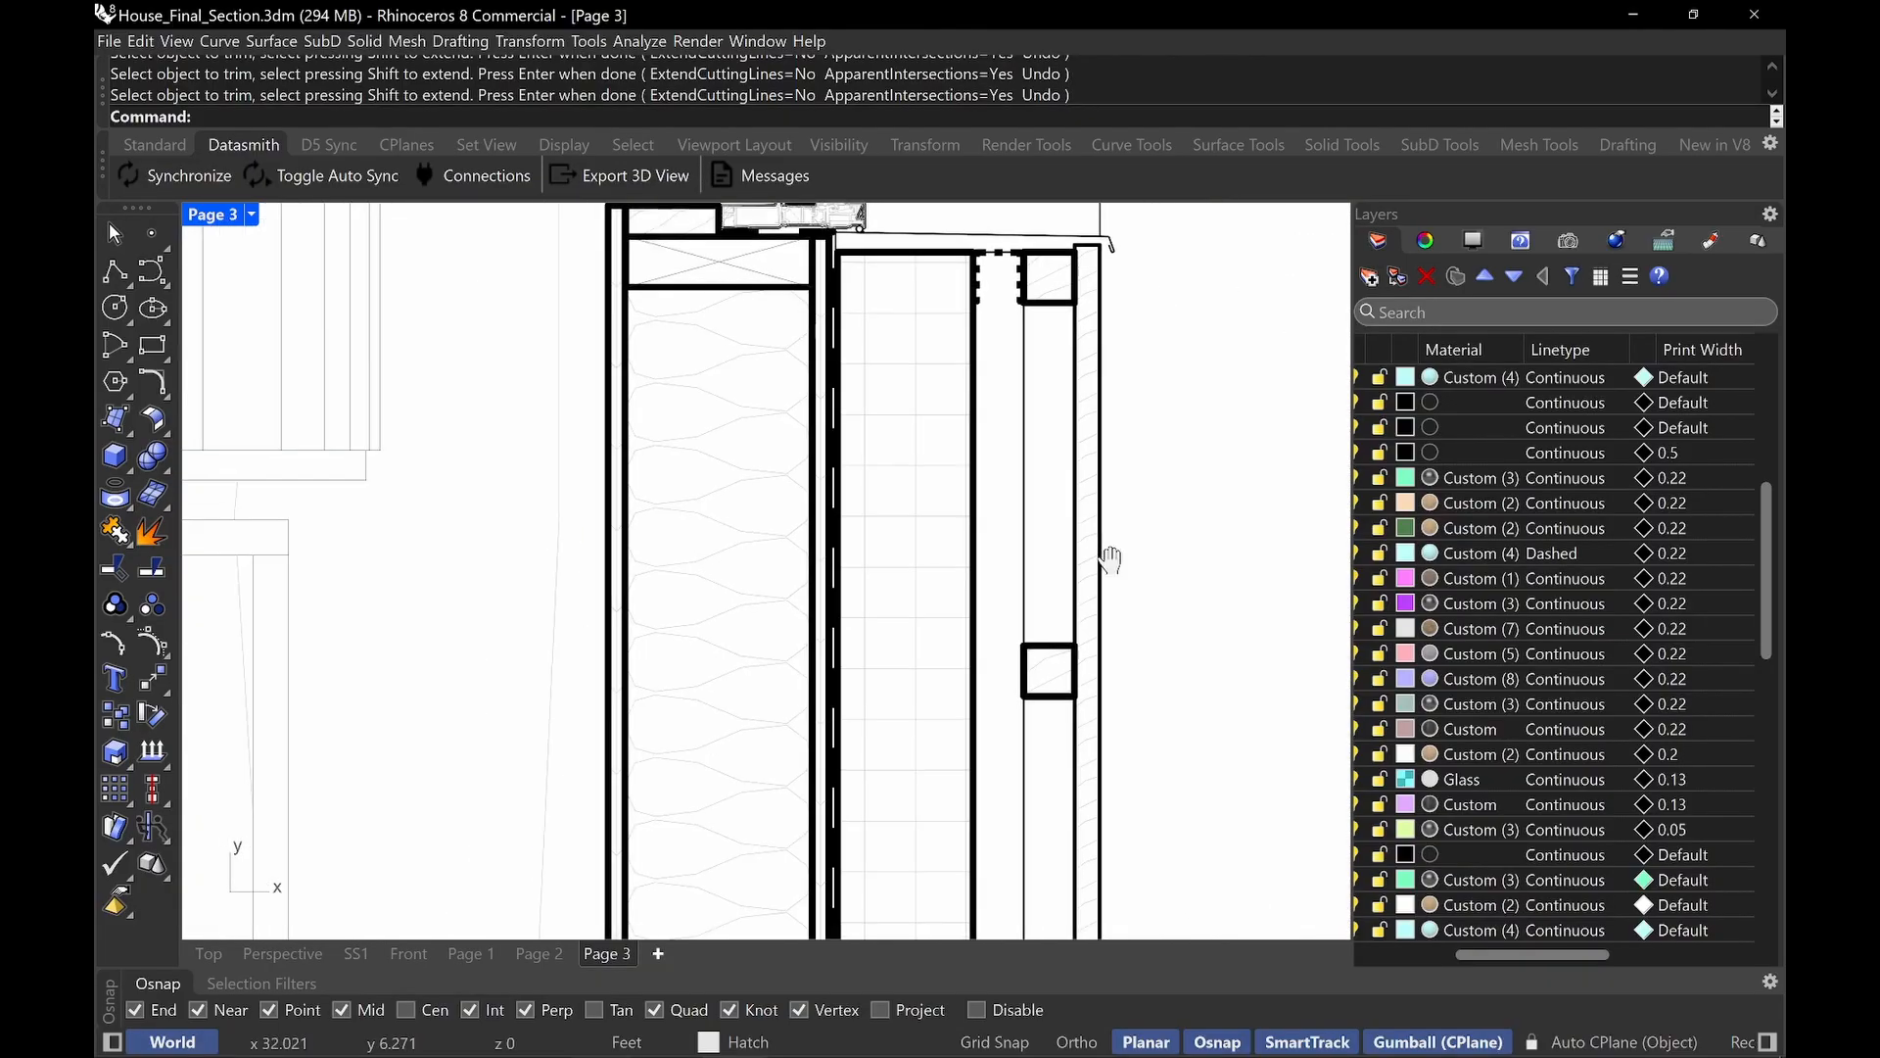
right_drag(1095, 376, 1094, 446)
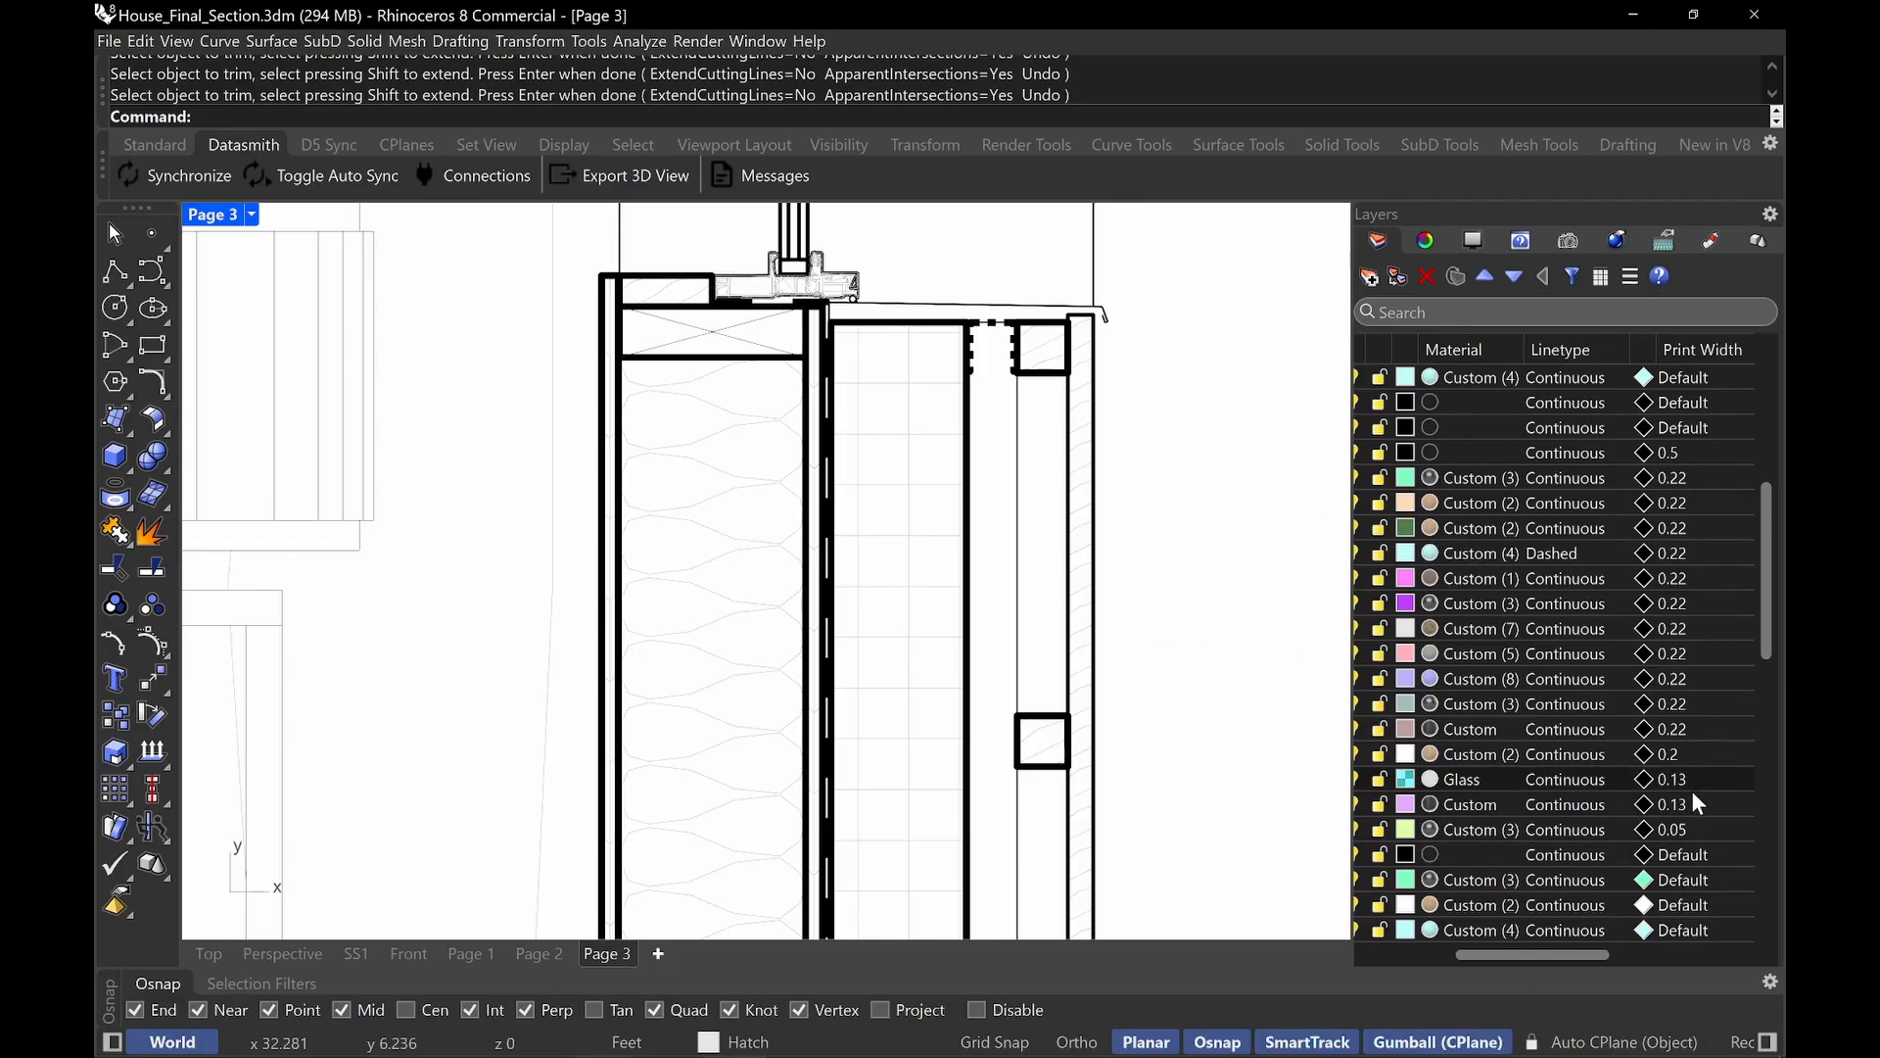
scroll(851, 549, up, 5)
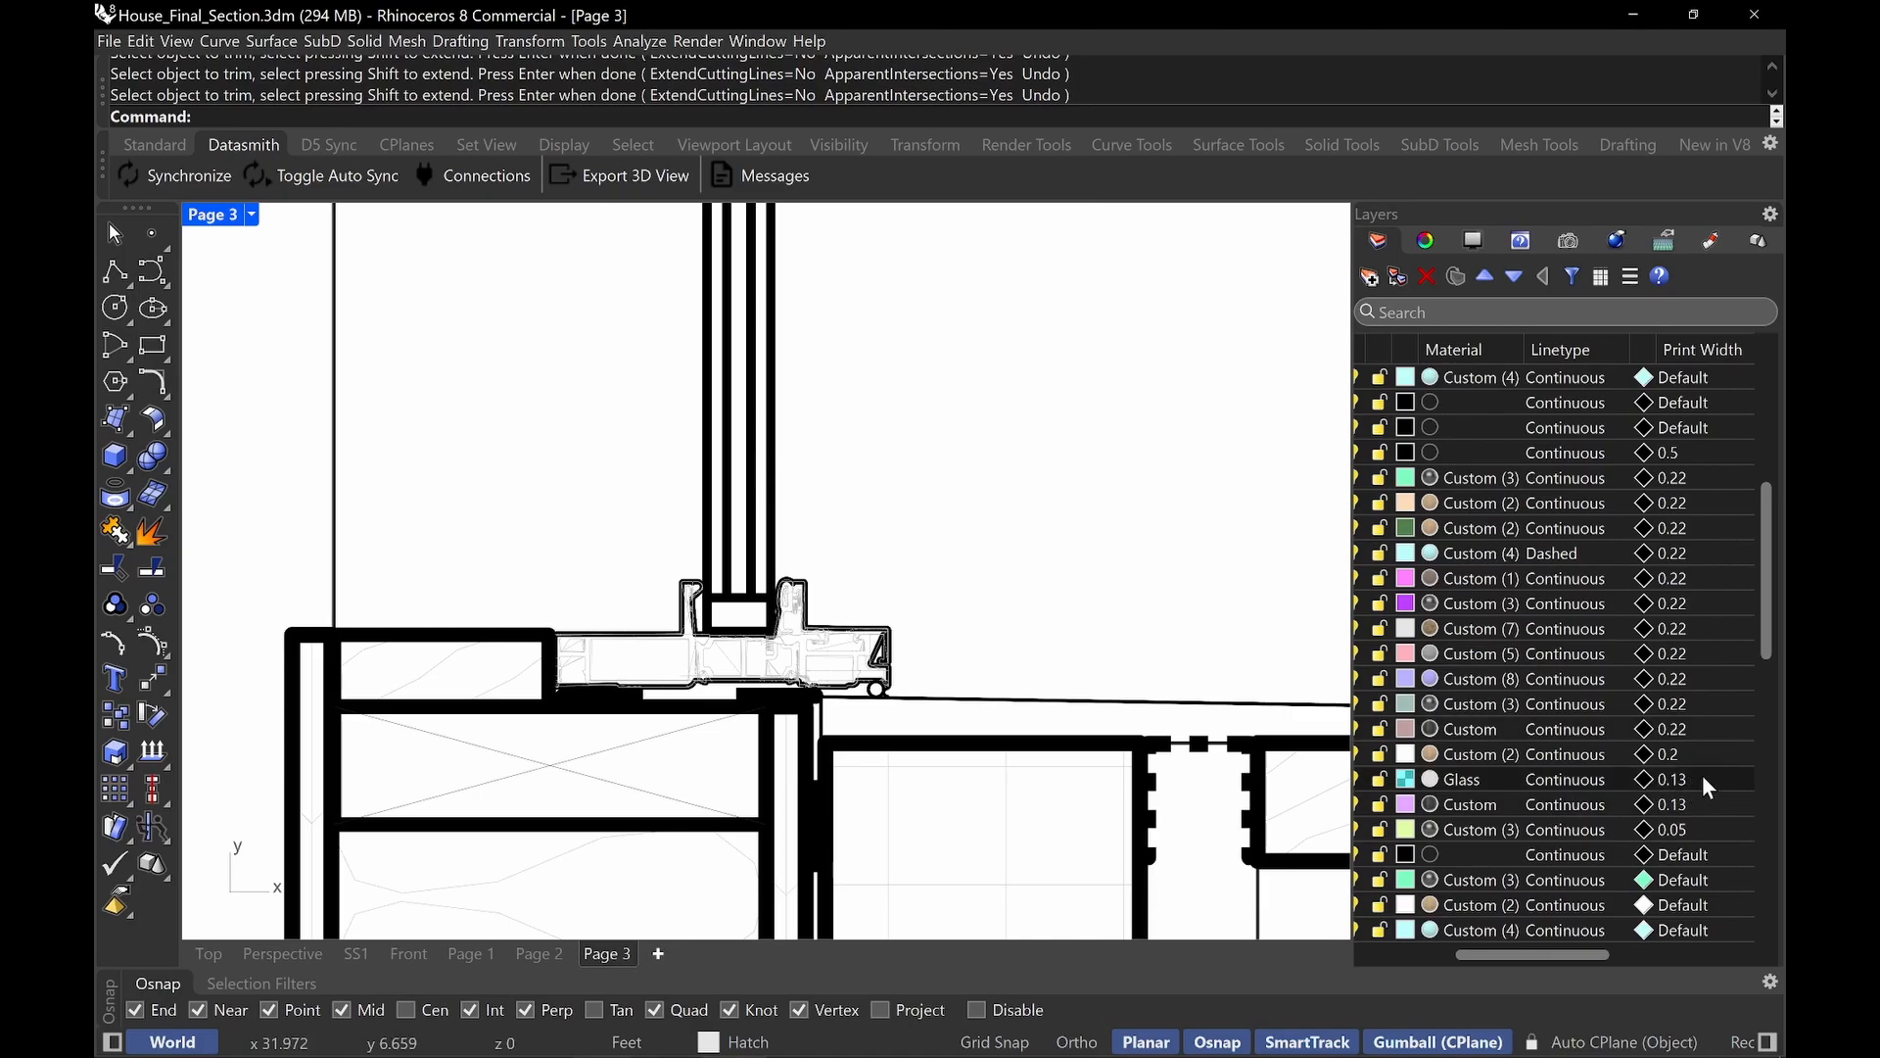
right_drag(698, 692, 774, 666)
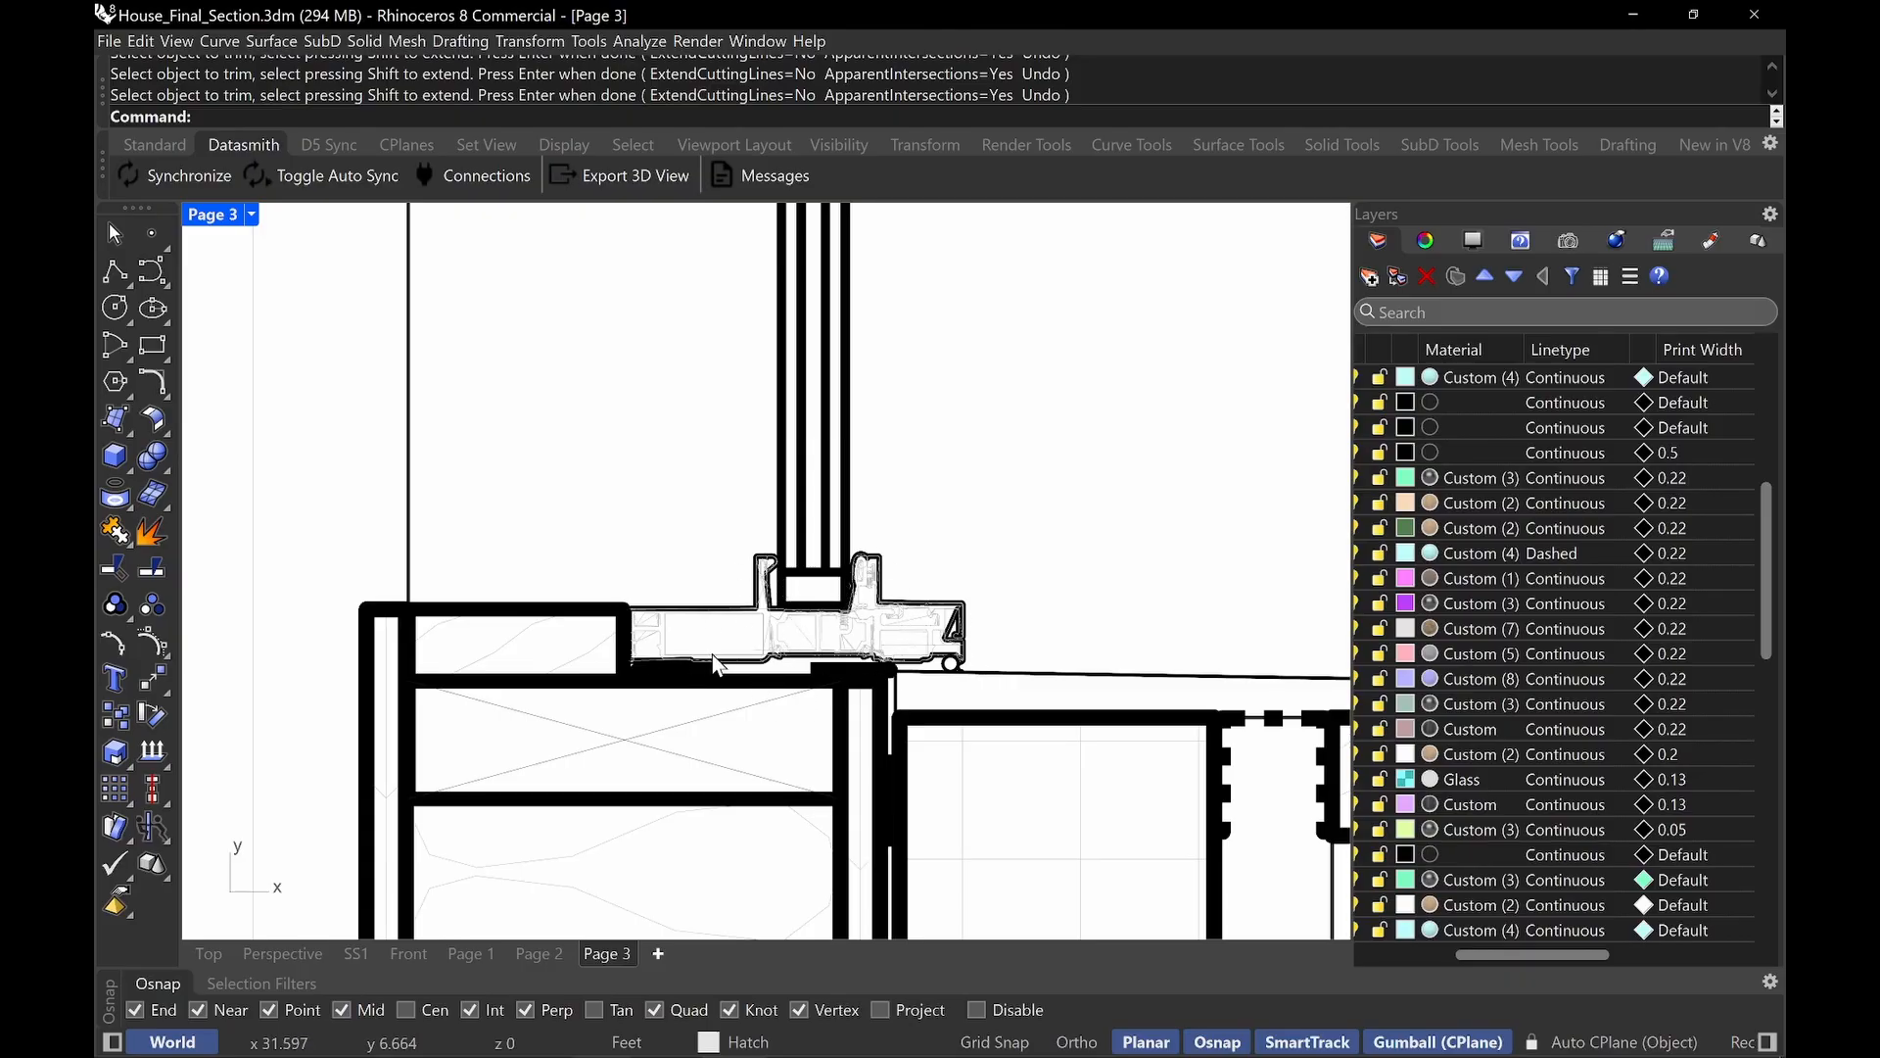
Select the Frame Outline layer and check its print width.
scroll(1561, 788, left, 5)
scroll(1562, 789, down, 1)
scroll(1559, 786, up, 5)
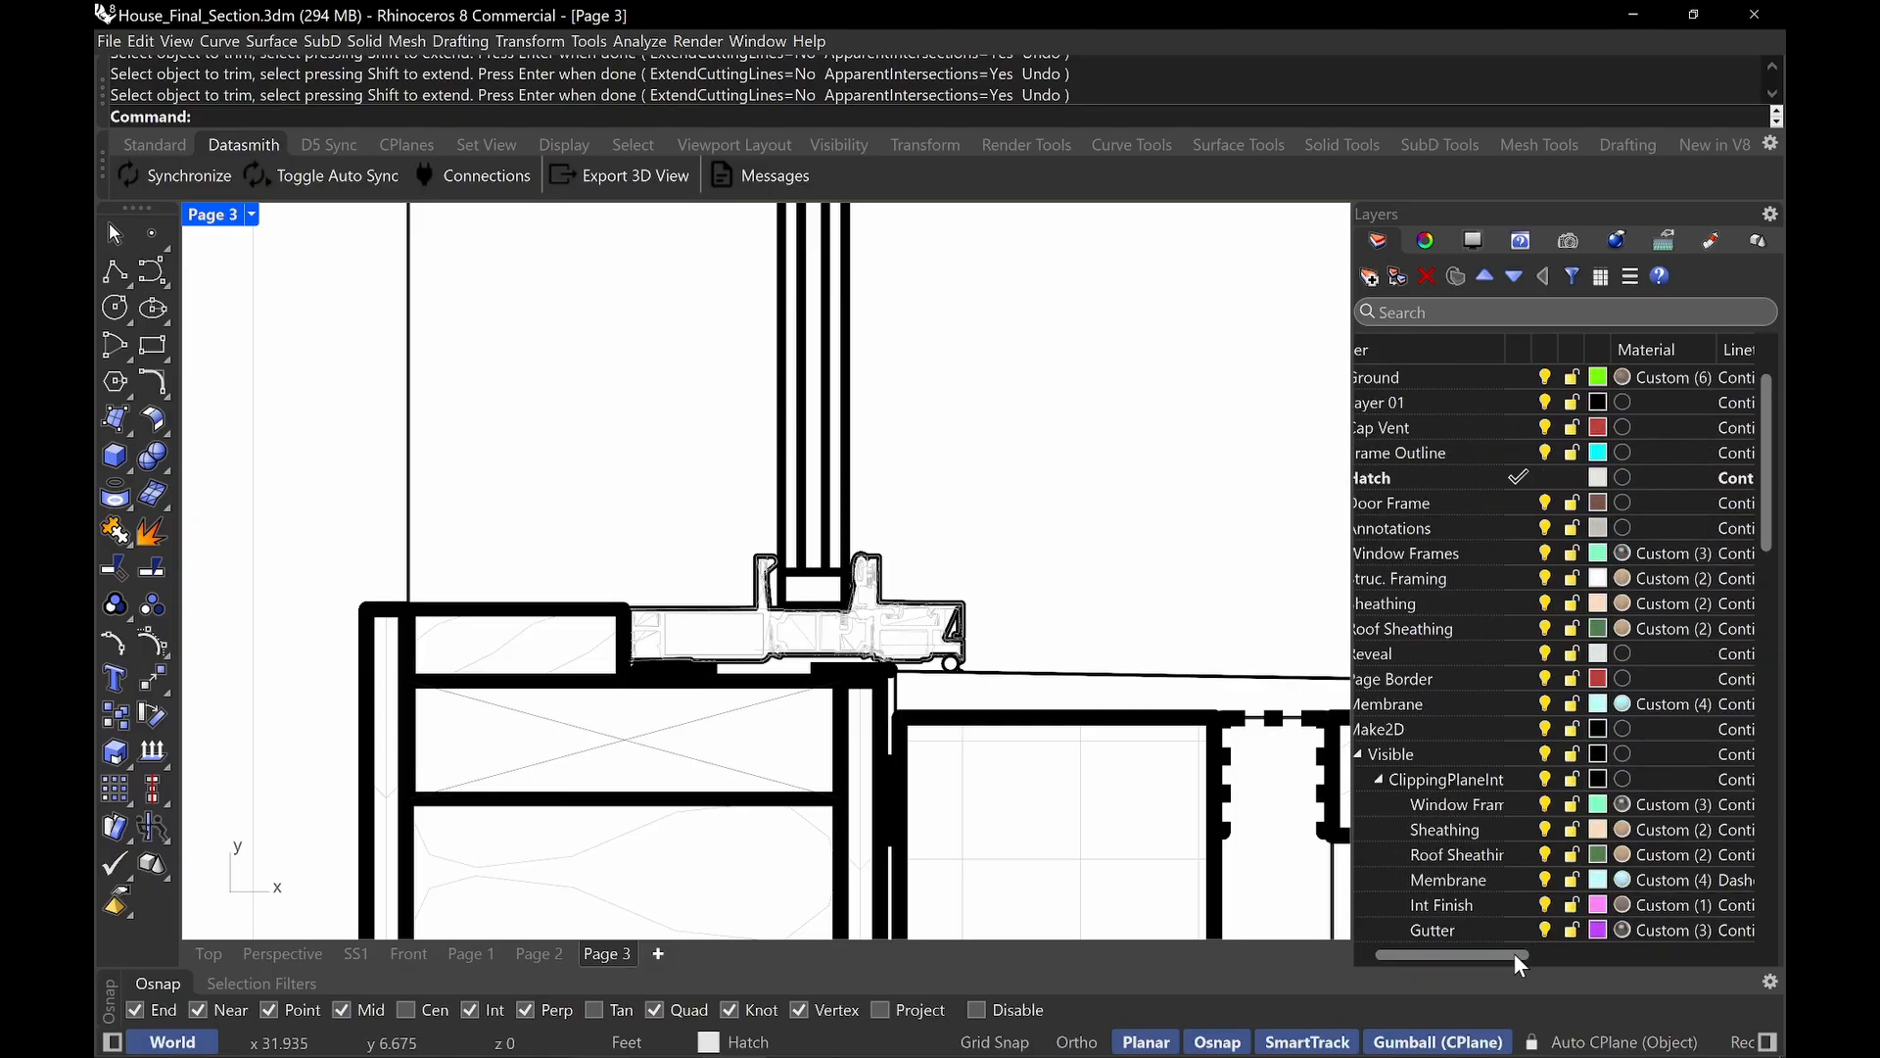
drag(1513, 951, 1471, 950)
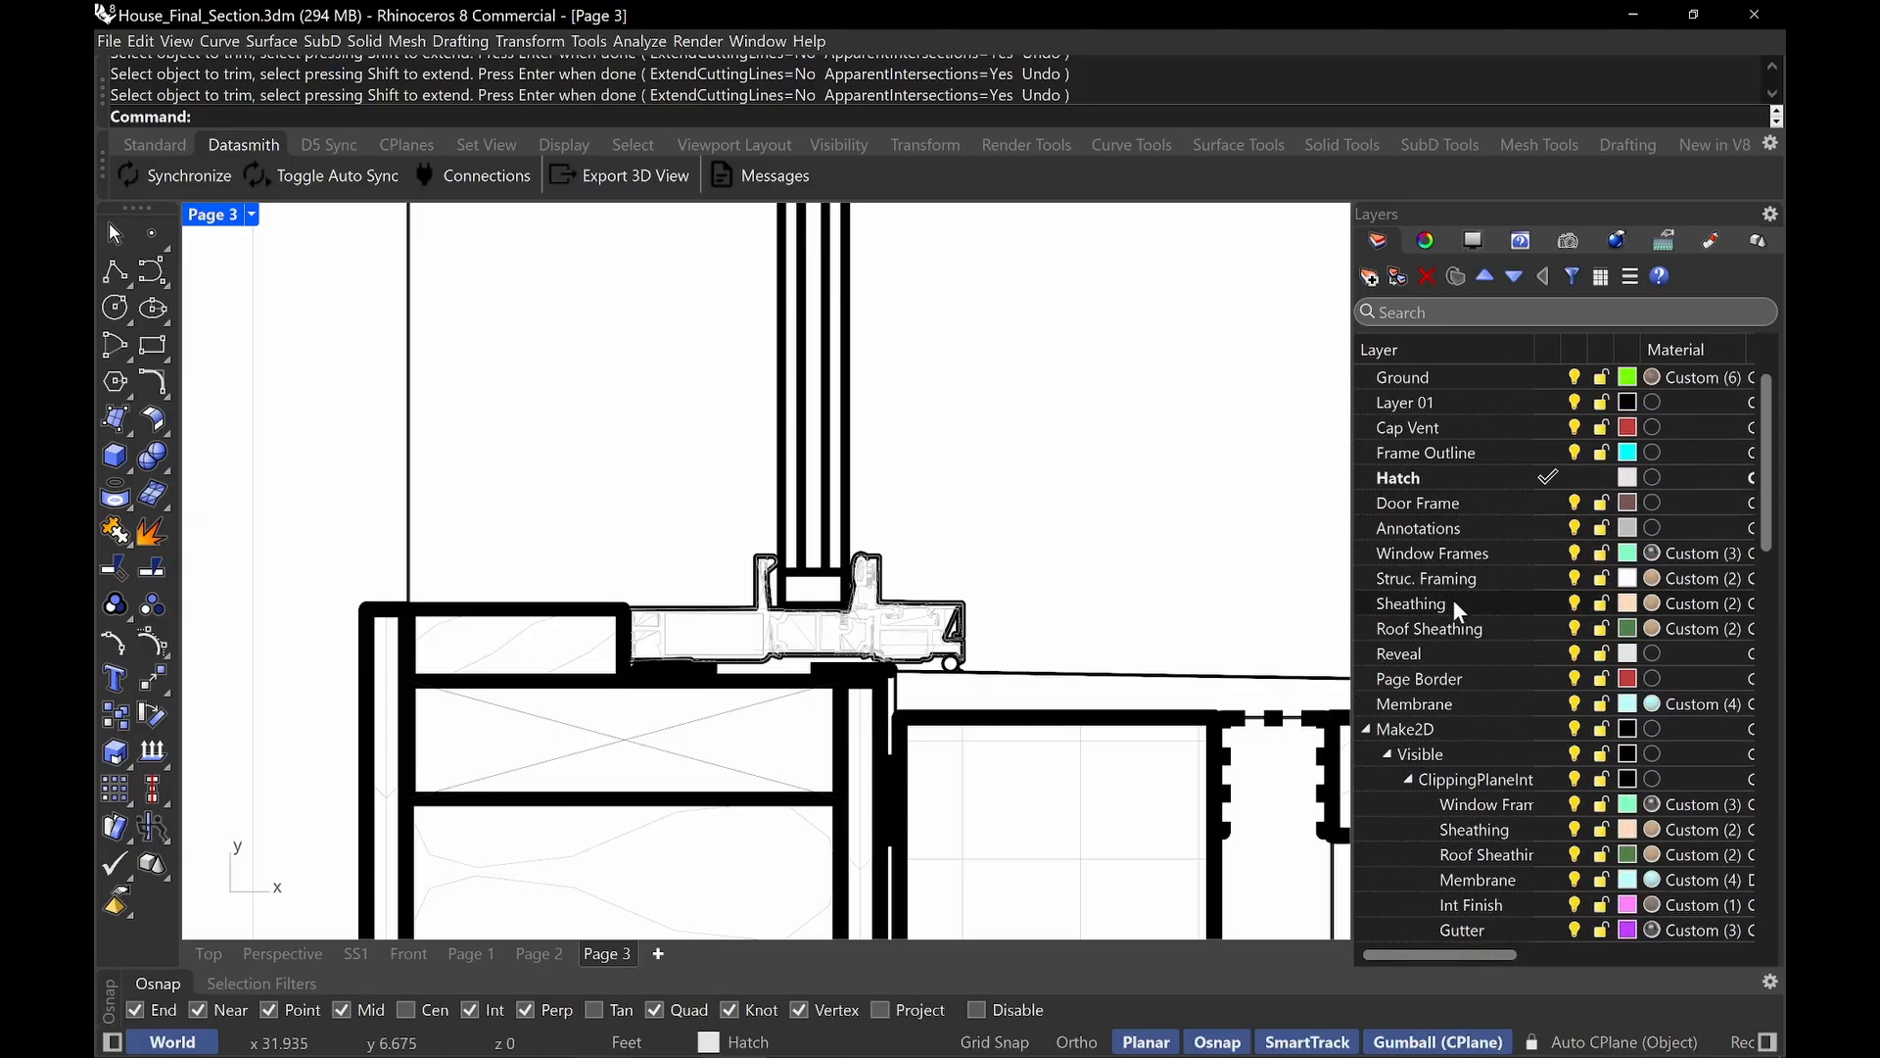
click(1426, 452)
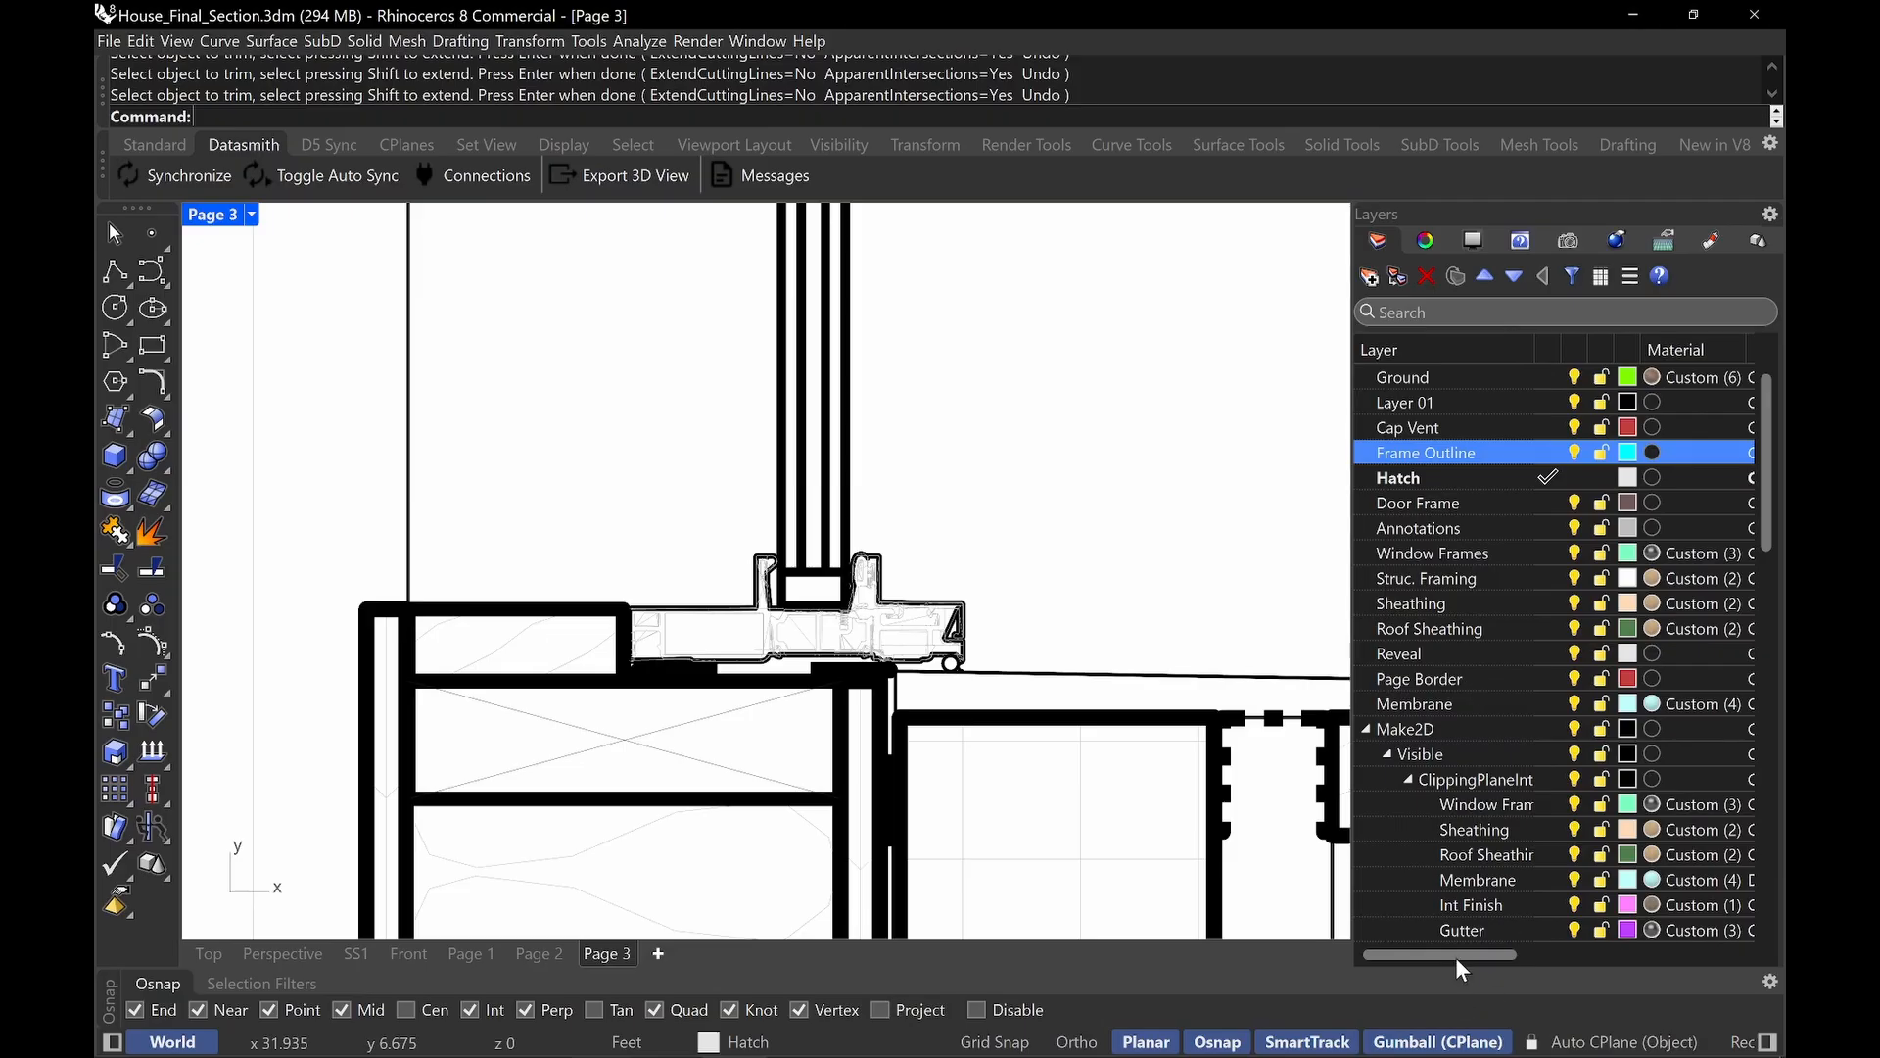
drag(1455, 956, 1592, 946)
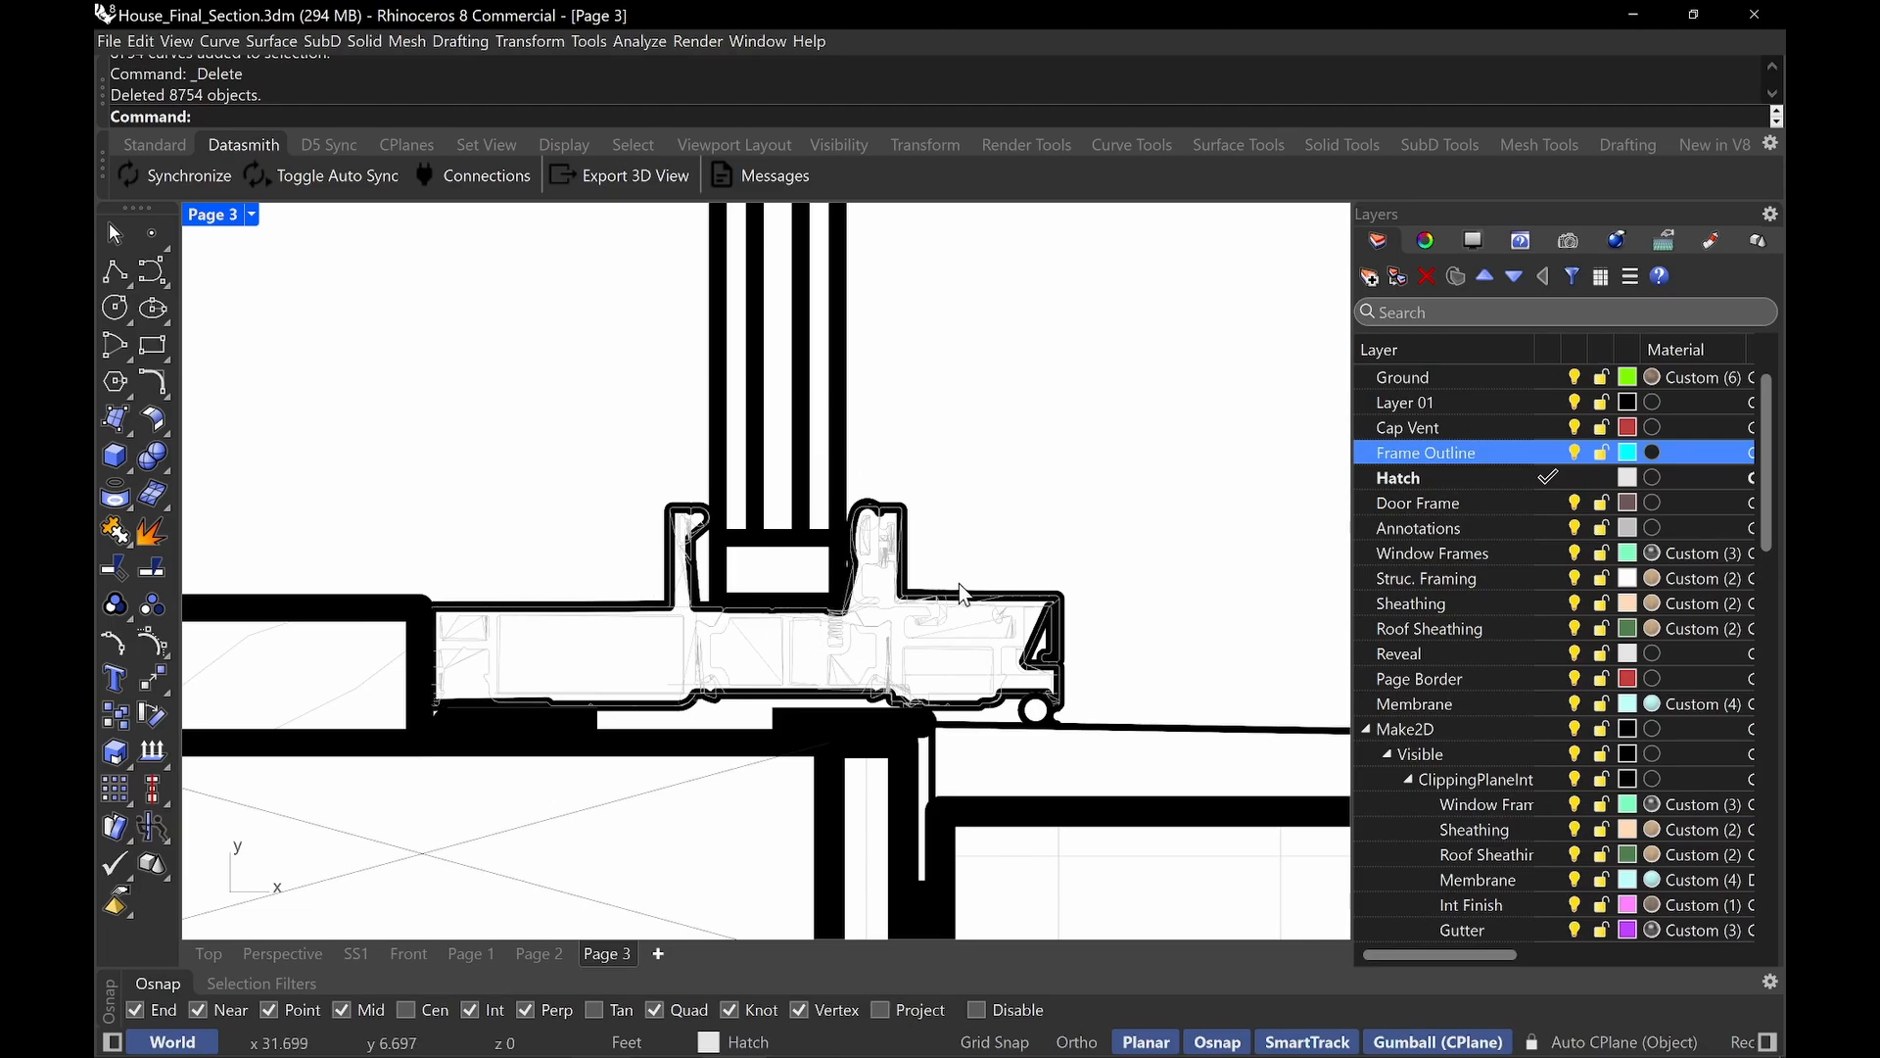
Examine the window frame's heavy outline and fine inner lines at the sill.
scroll(994, 579, down, 5)
right_drag(1038, 559, 857, 612)
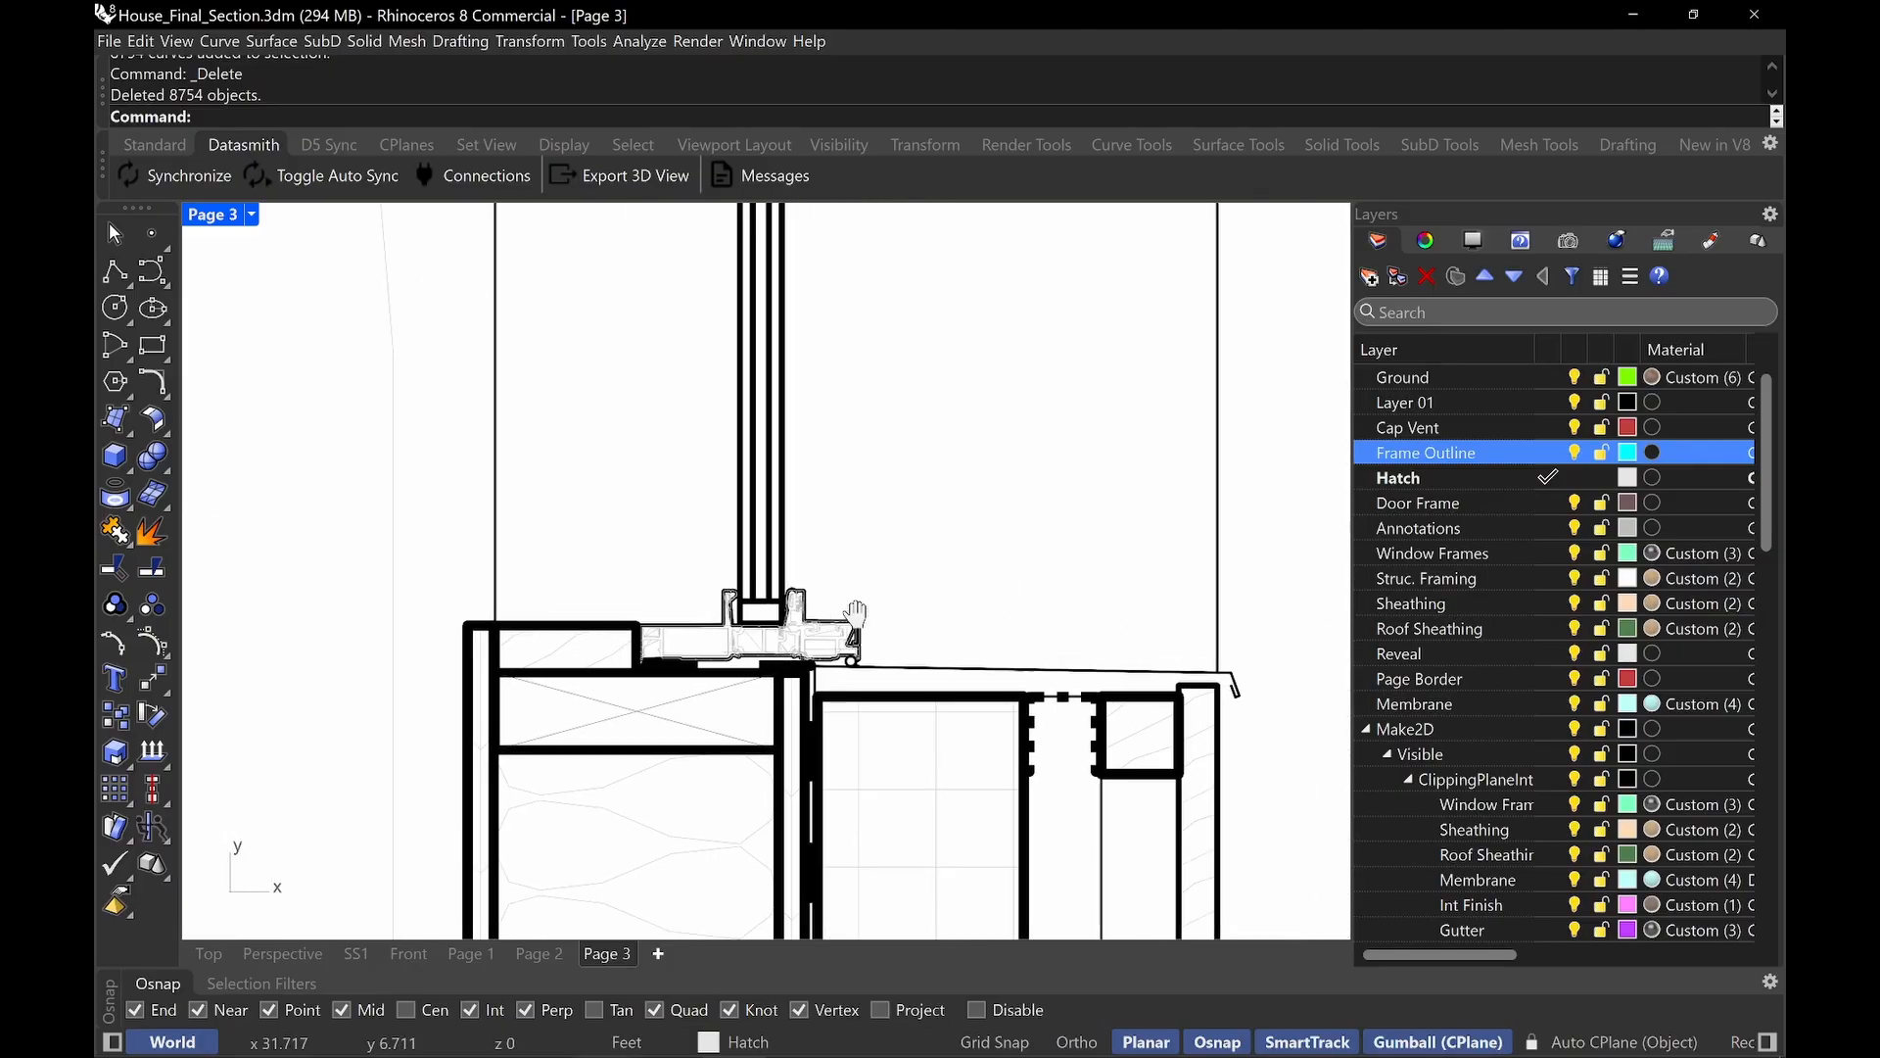
scroll(803, 651, up, 2)
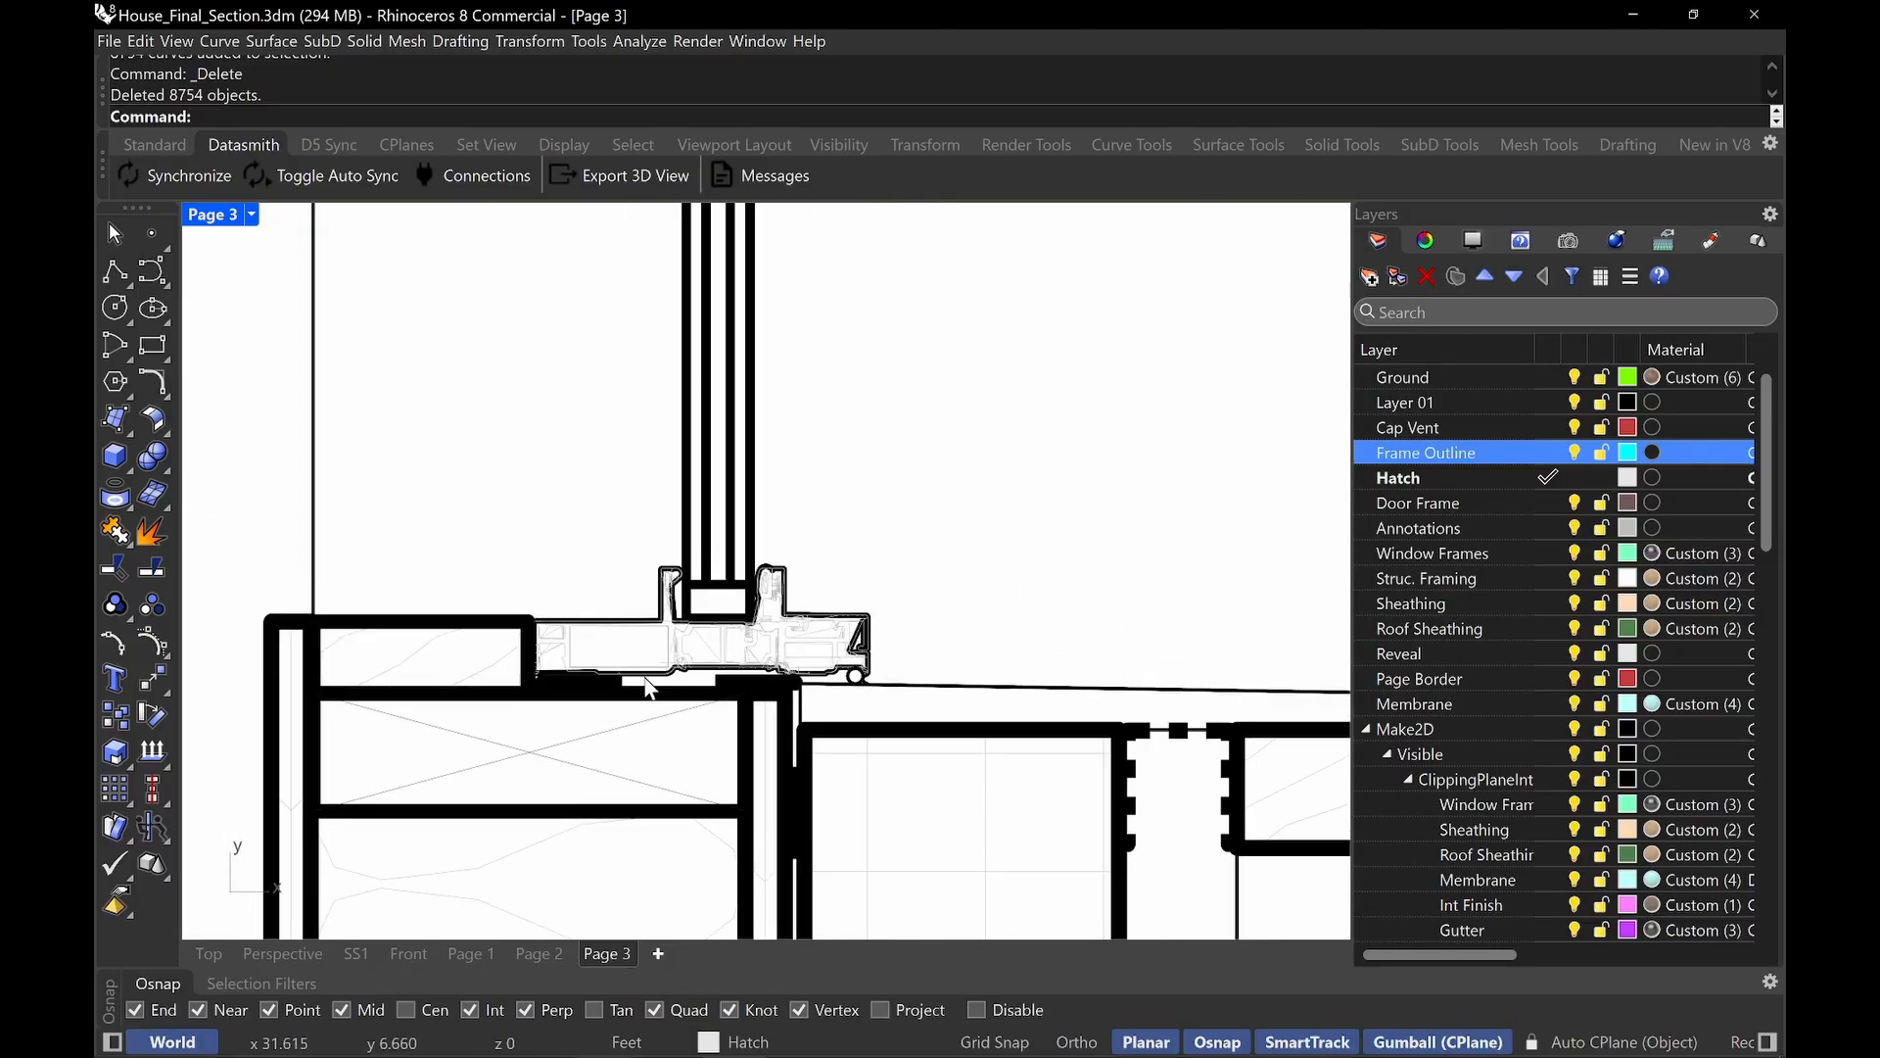
Enter the Page 3 detail and copy the sill window frame profile into the empty area above and outside it.
scroll(752, 644, down, 2)
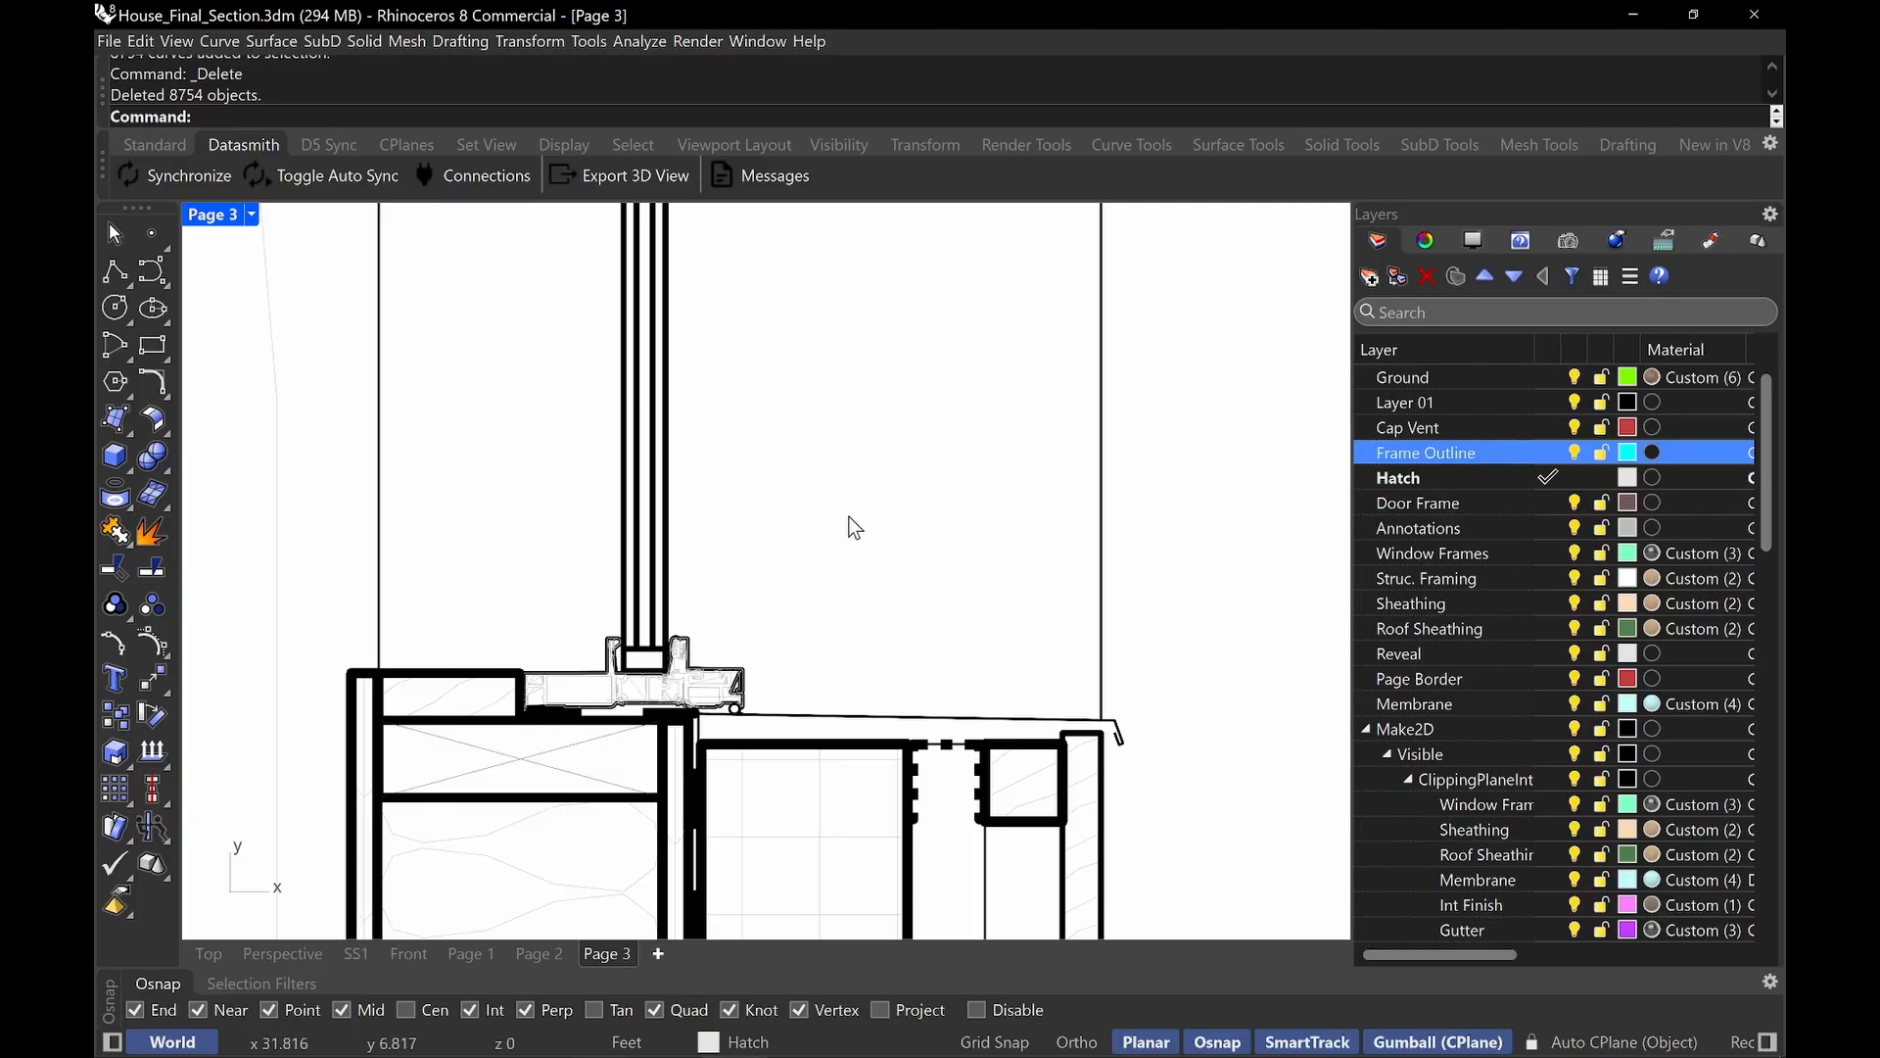
double_click(918, 551)
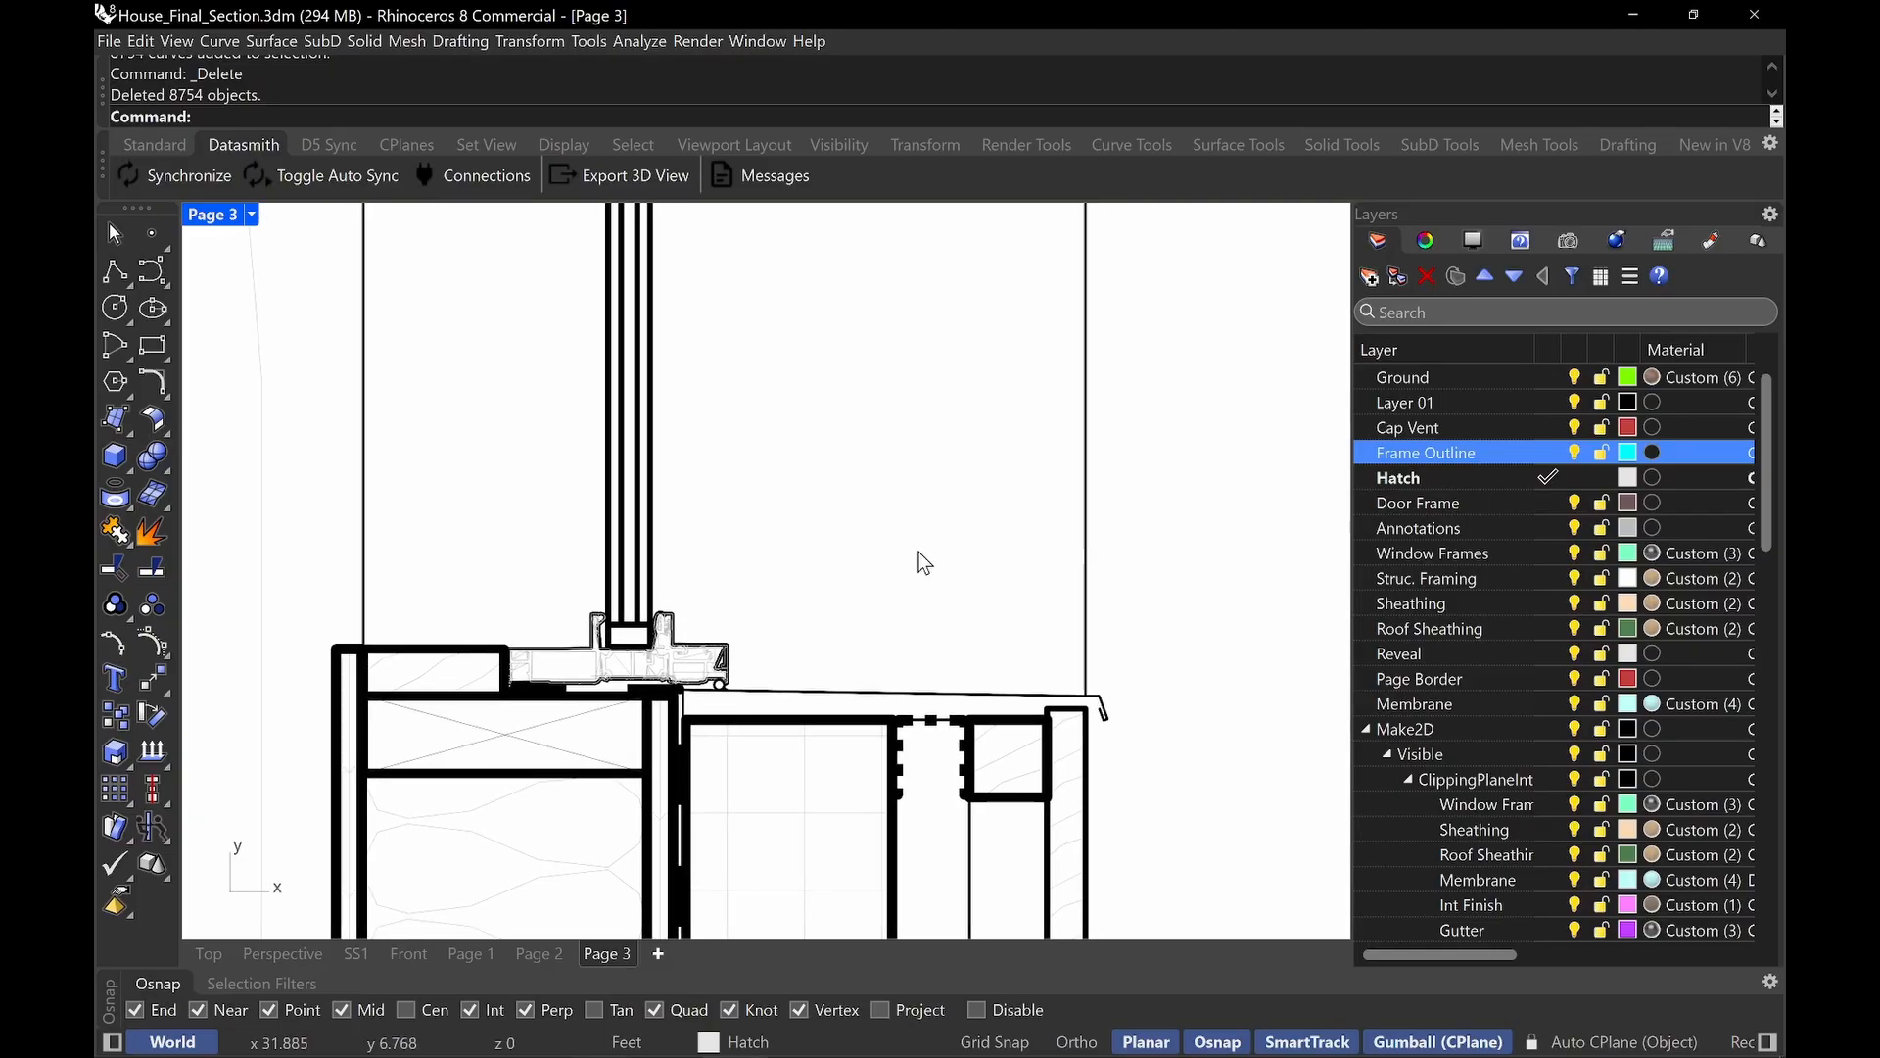
scroll(918, 555, up, 3)
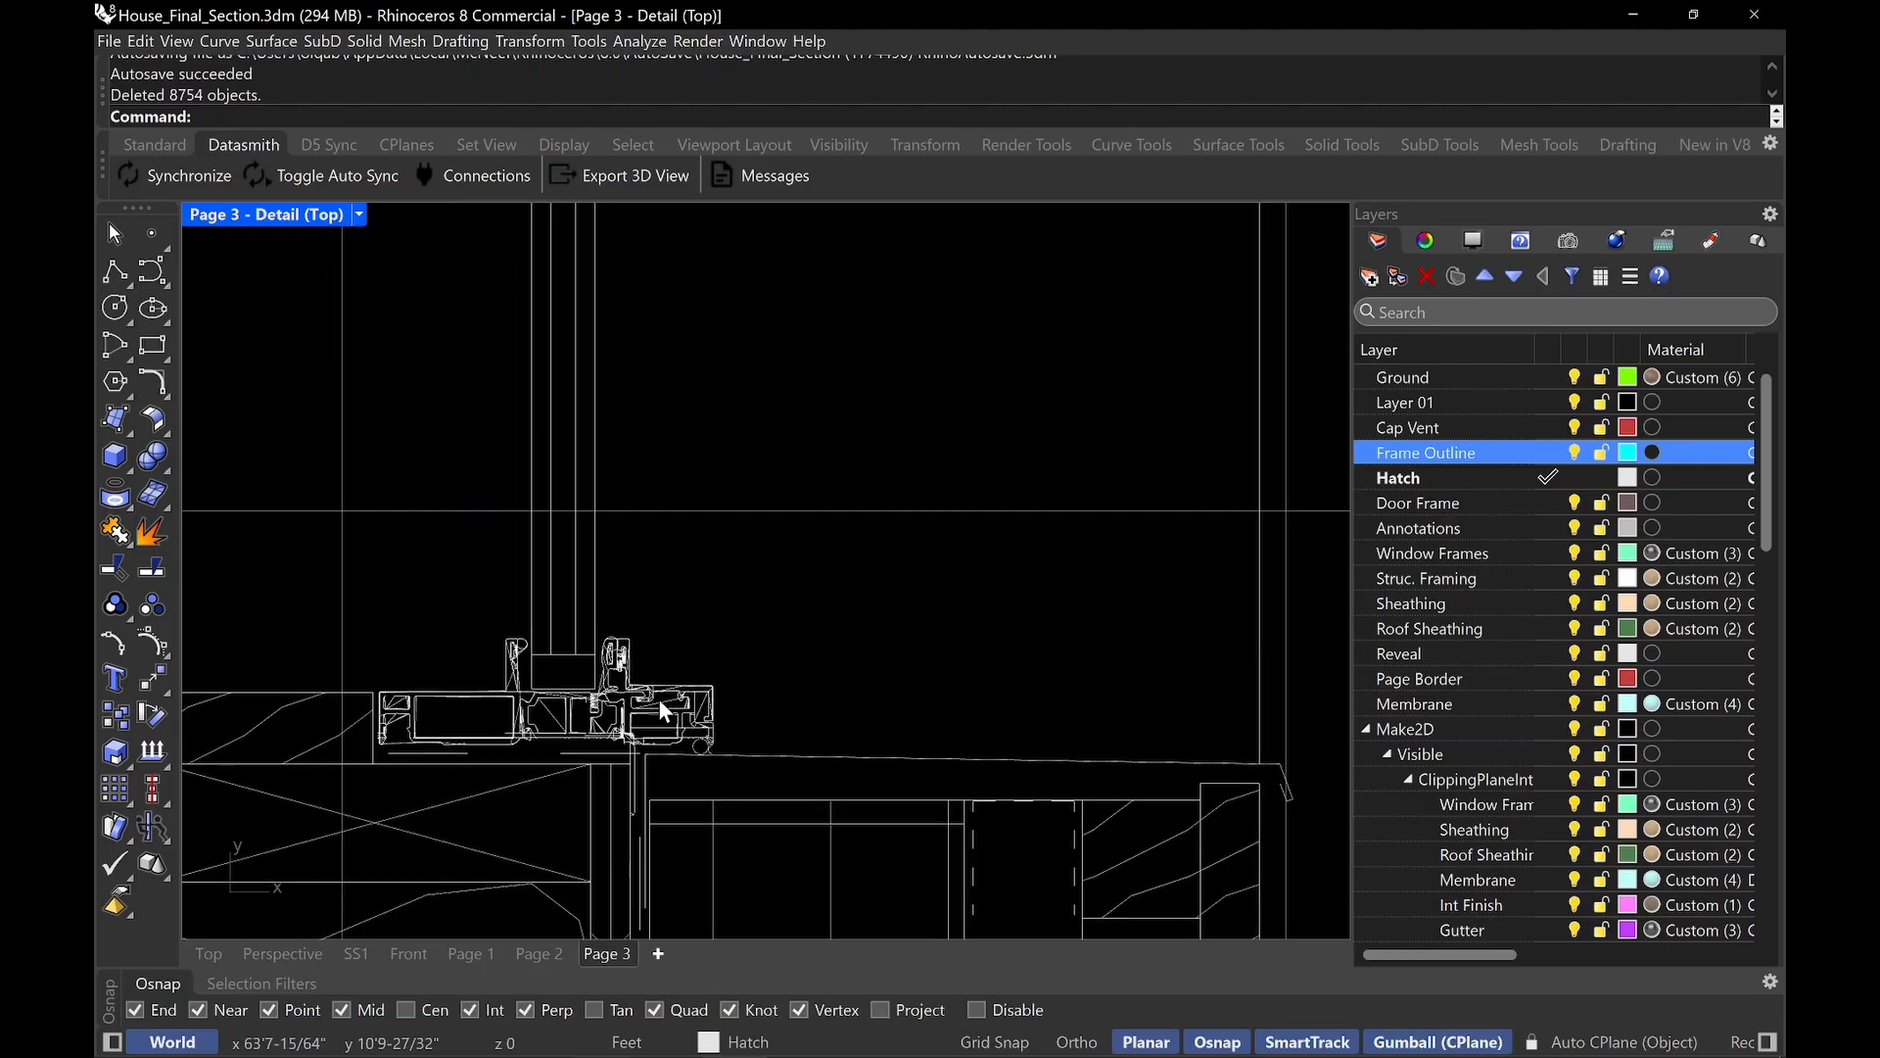
click(672, 701)
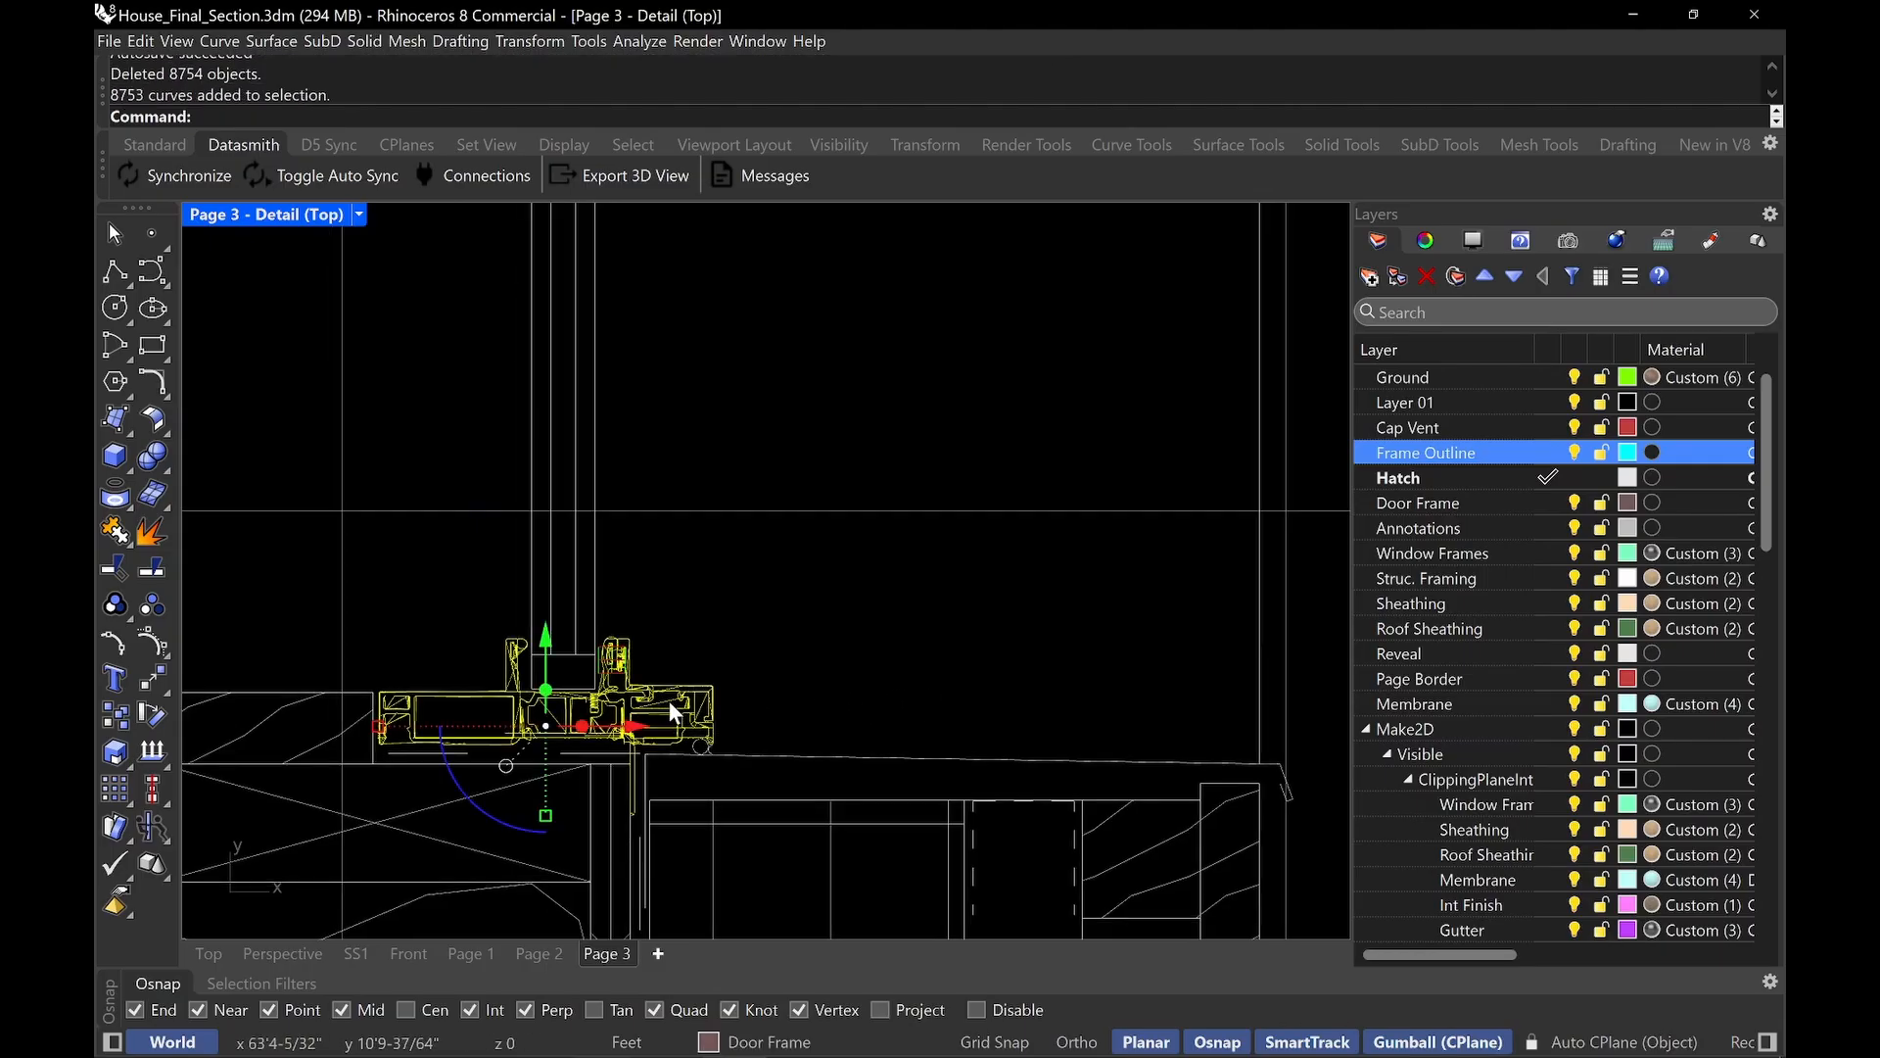
key(Return)
click(632, 741)
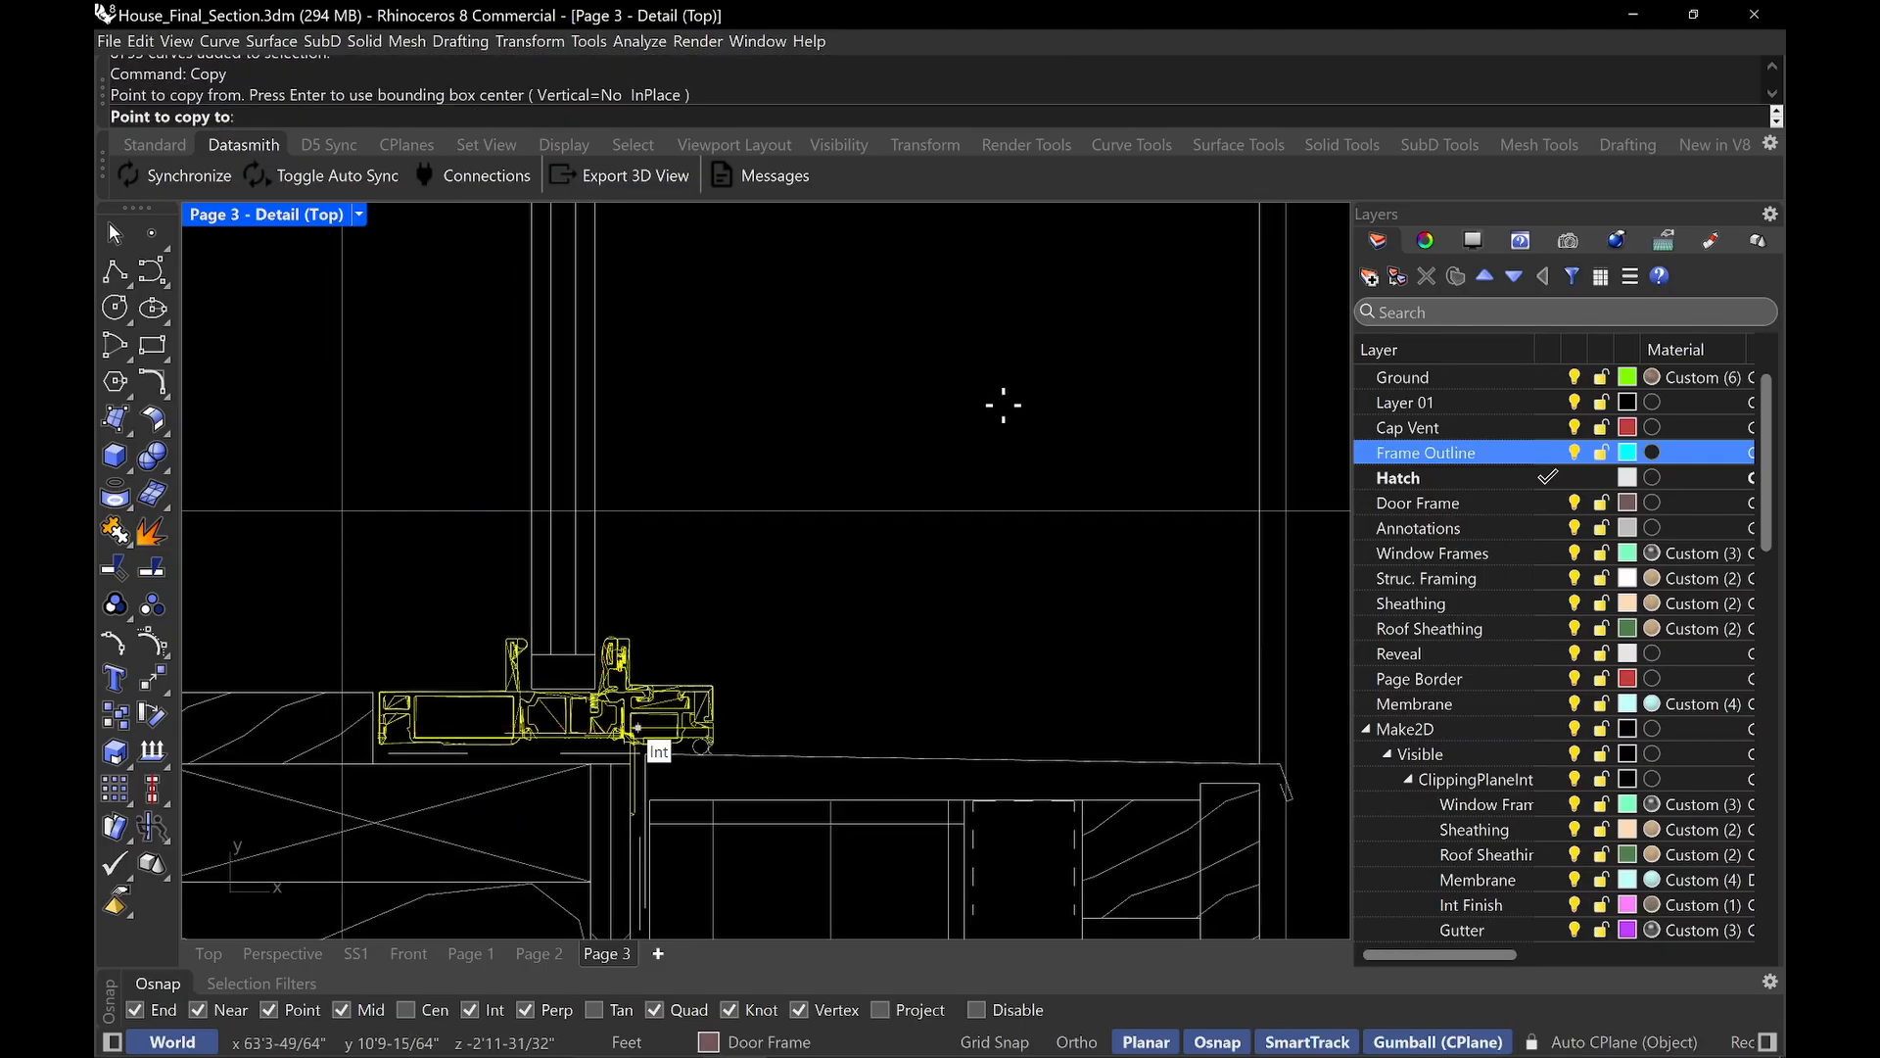
right_drag(1012, 352, 937, 489)
click(997, 511)
key(Return)
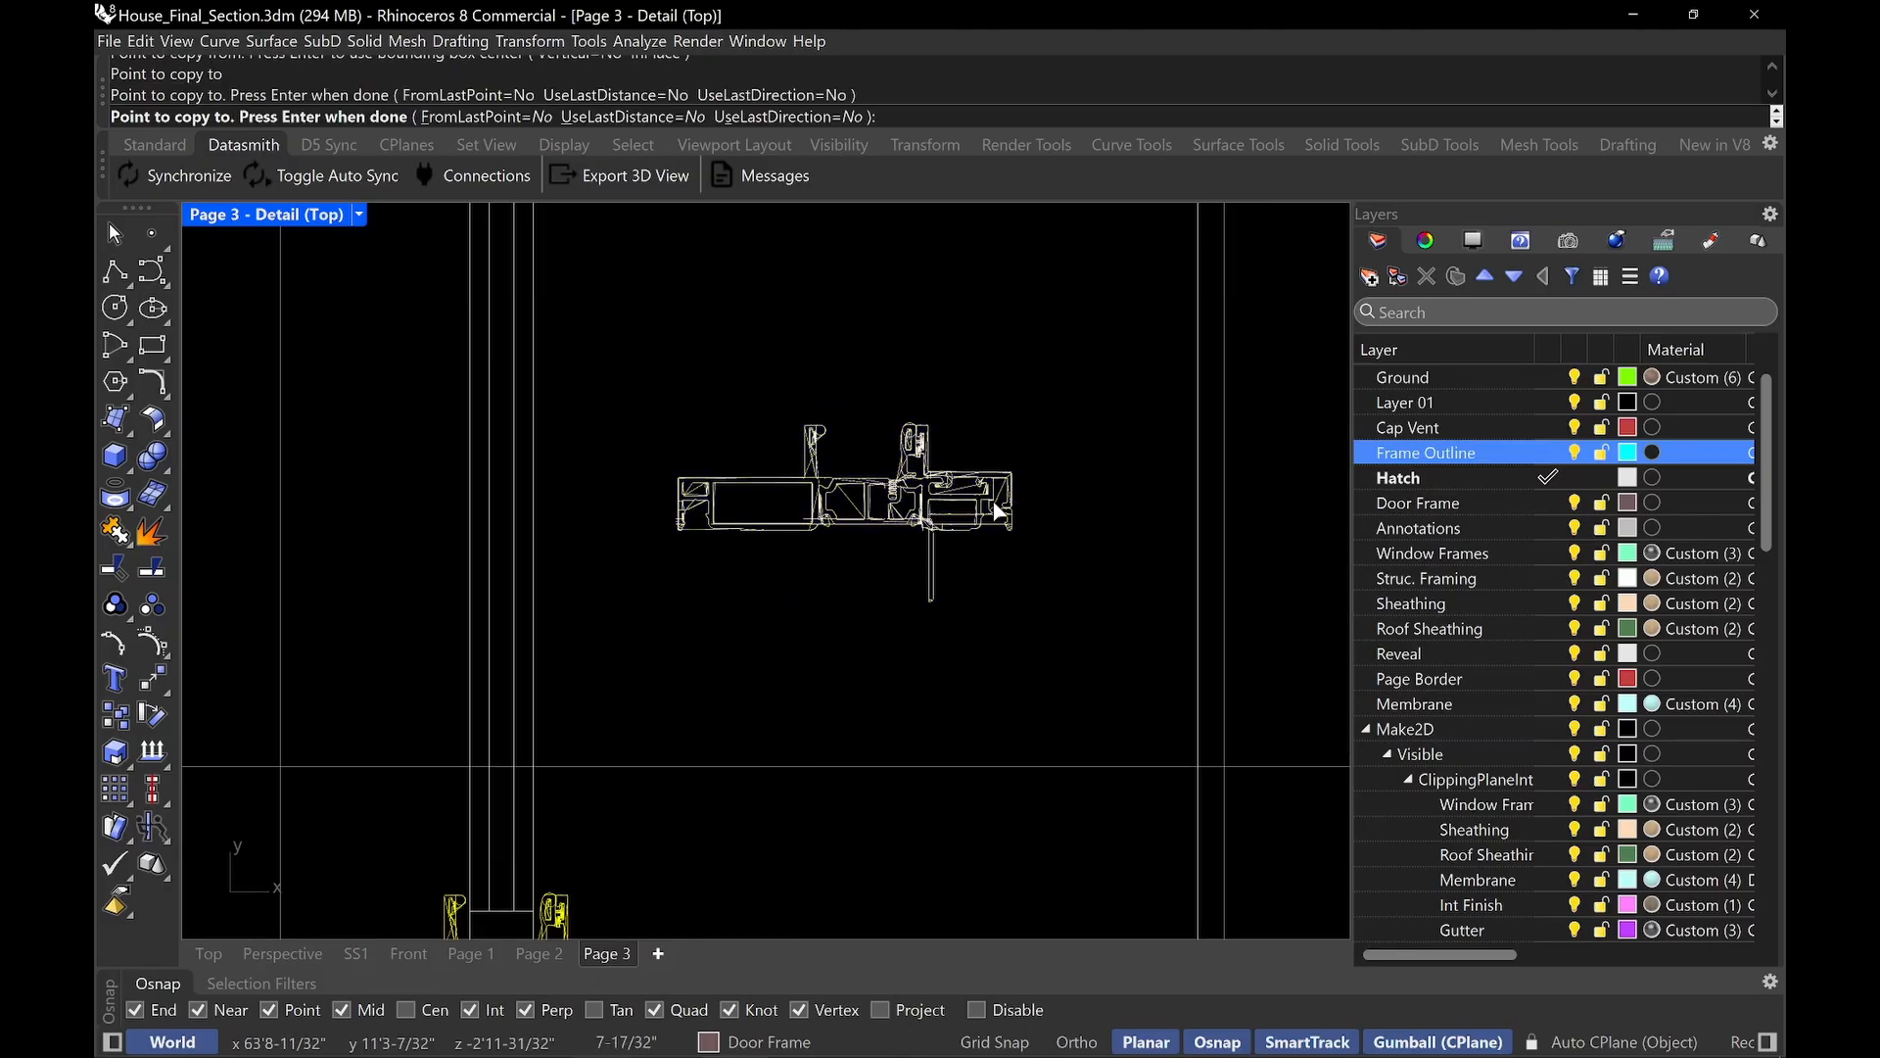
Draw a rectangle enclosing the copied window frame profile with clearance on all sides.
text(rectangle)
key(Return)
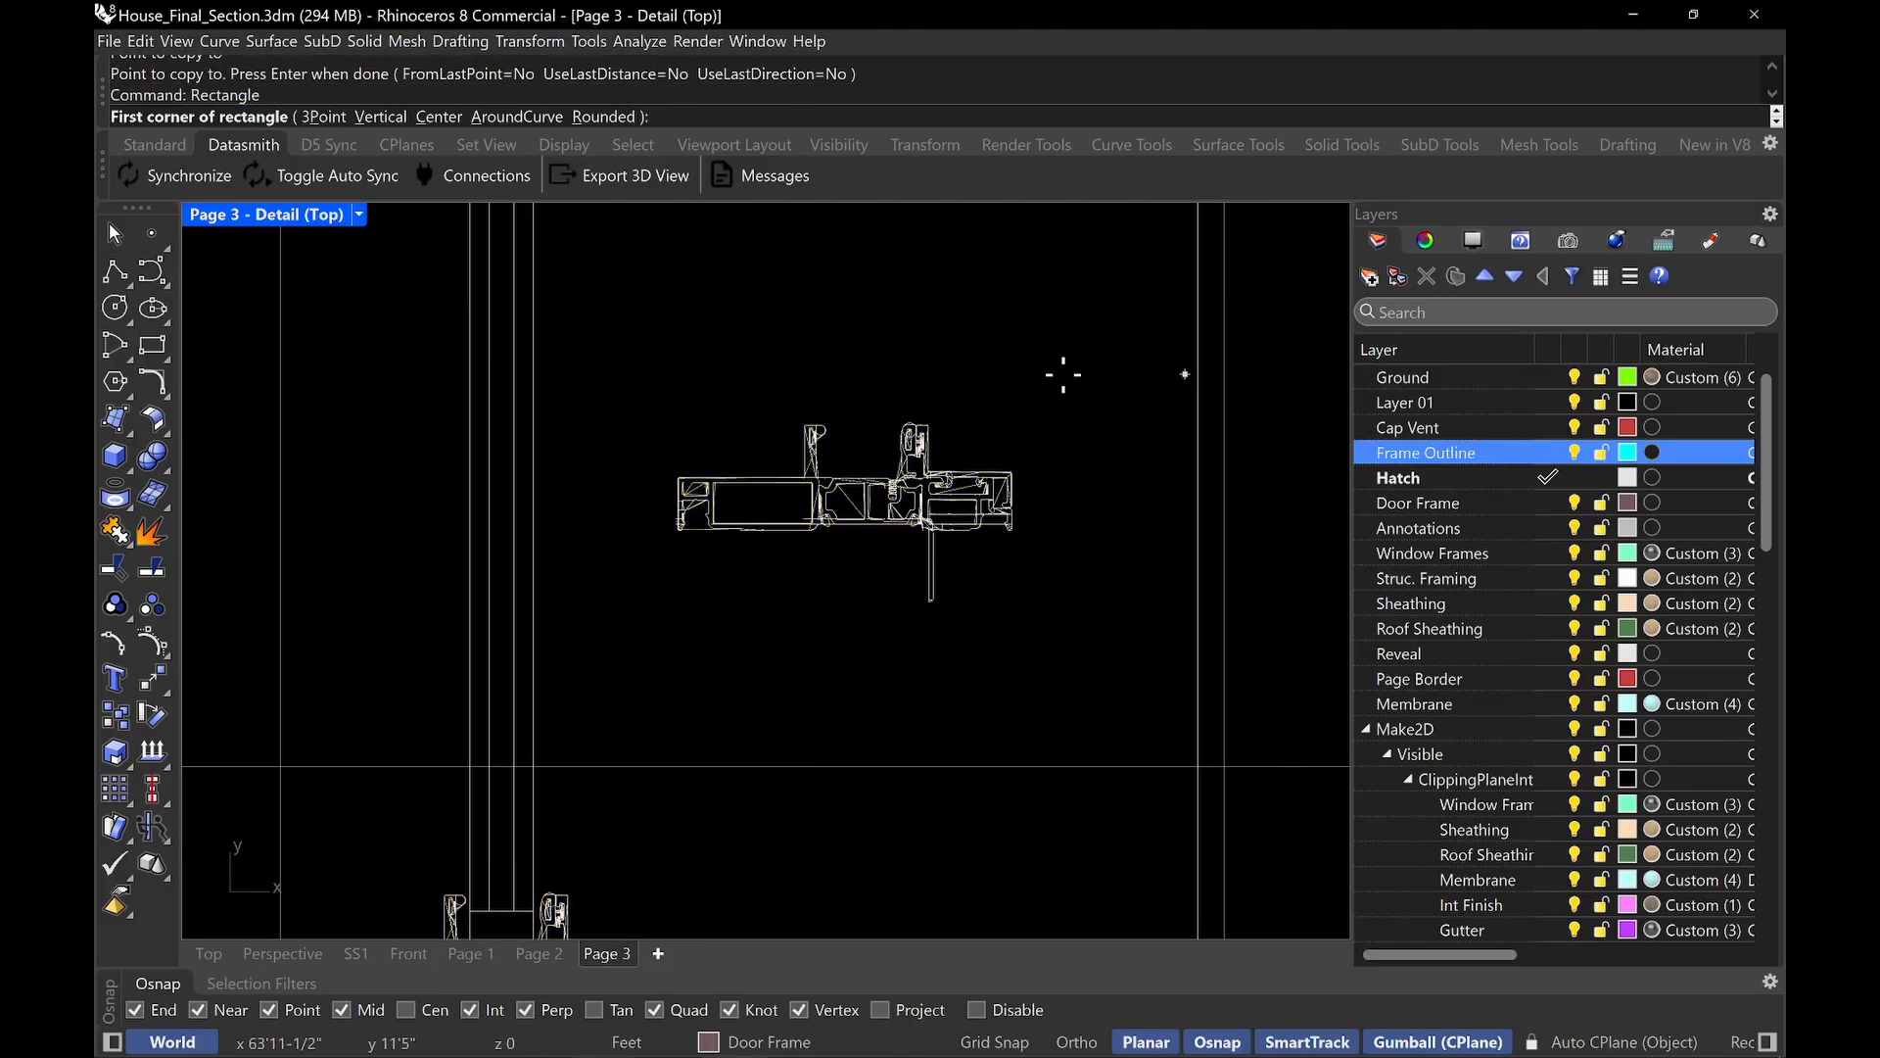
click(1110, 324)
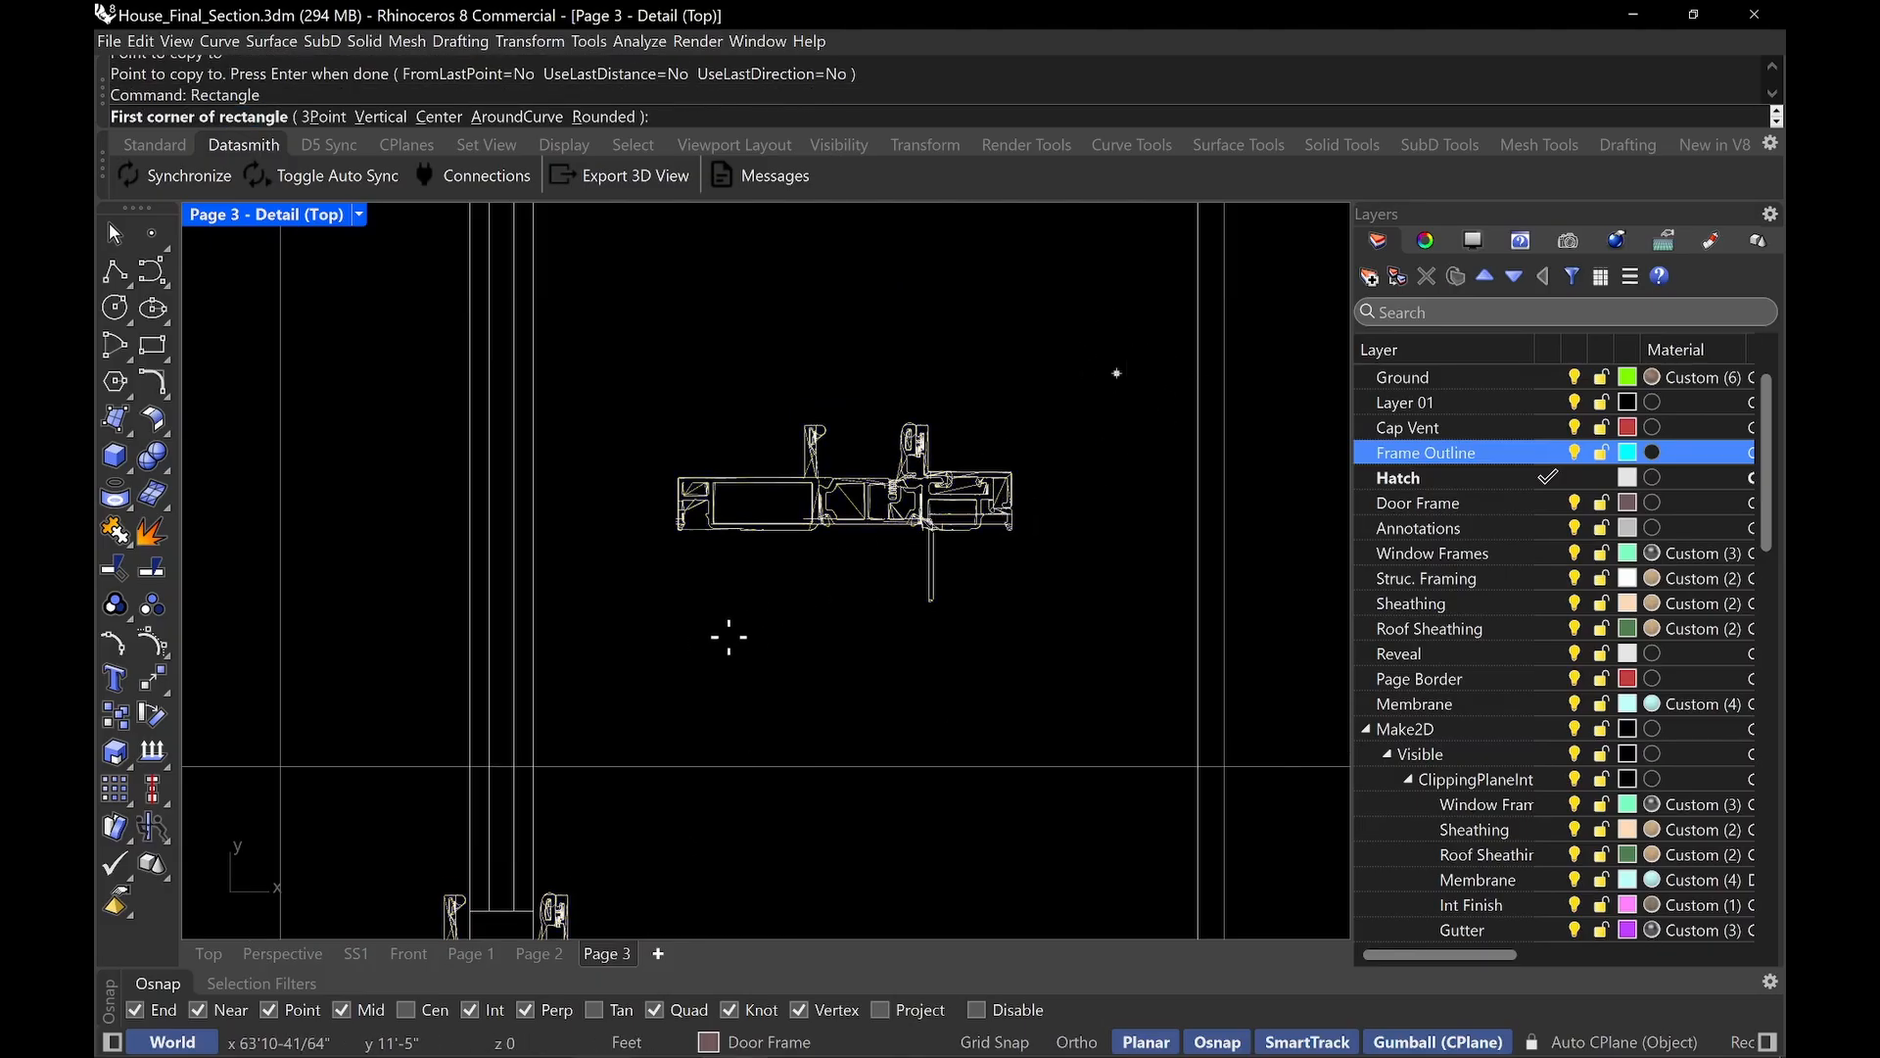
click(625, 651)
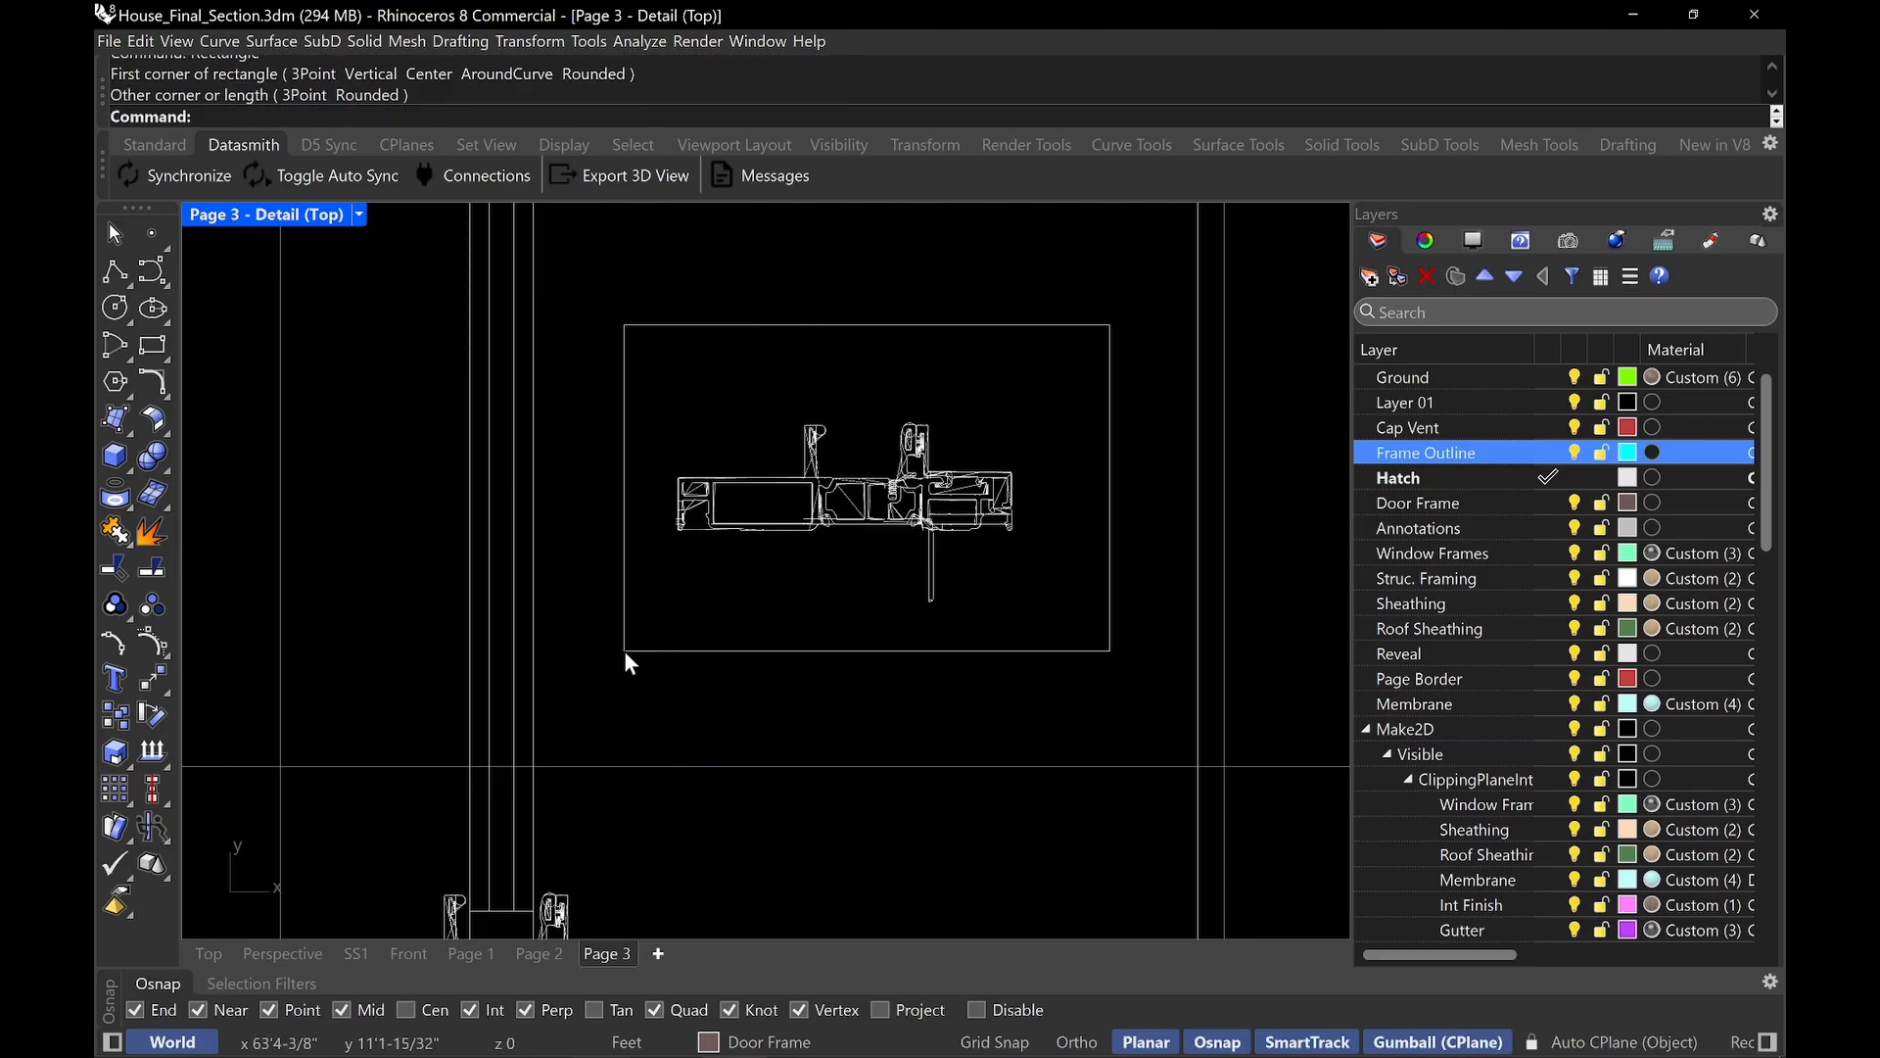
Try CurveBoolean on the rectangle and copied window frame curves to find the frame's outline, and delete both.
text(CurveBoolean)
key(Return)
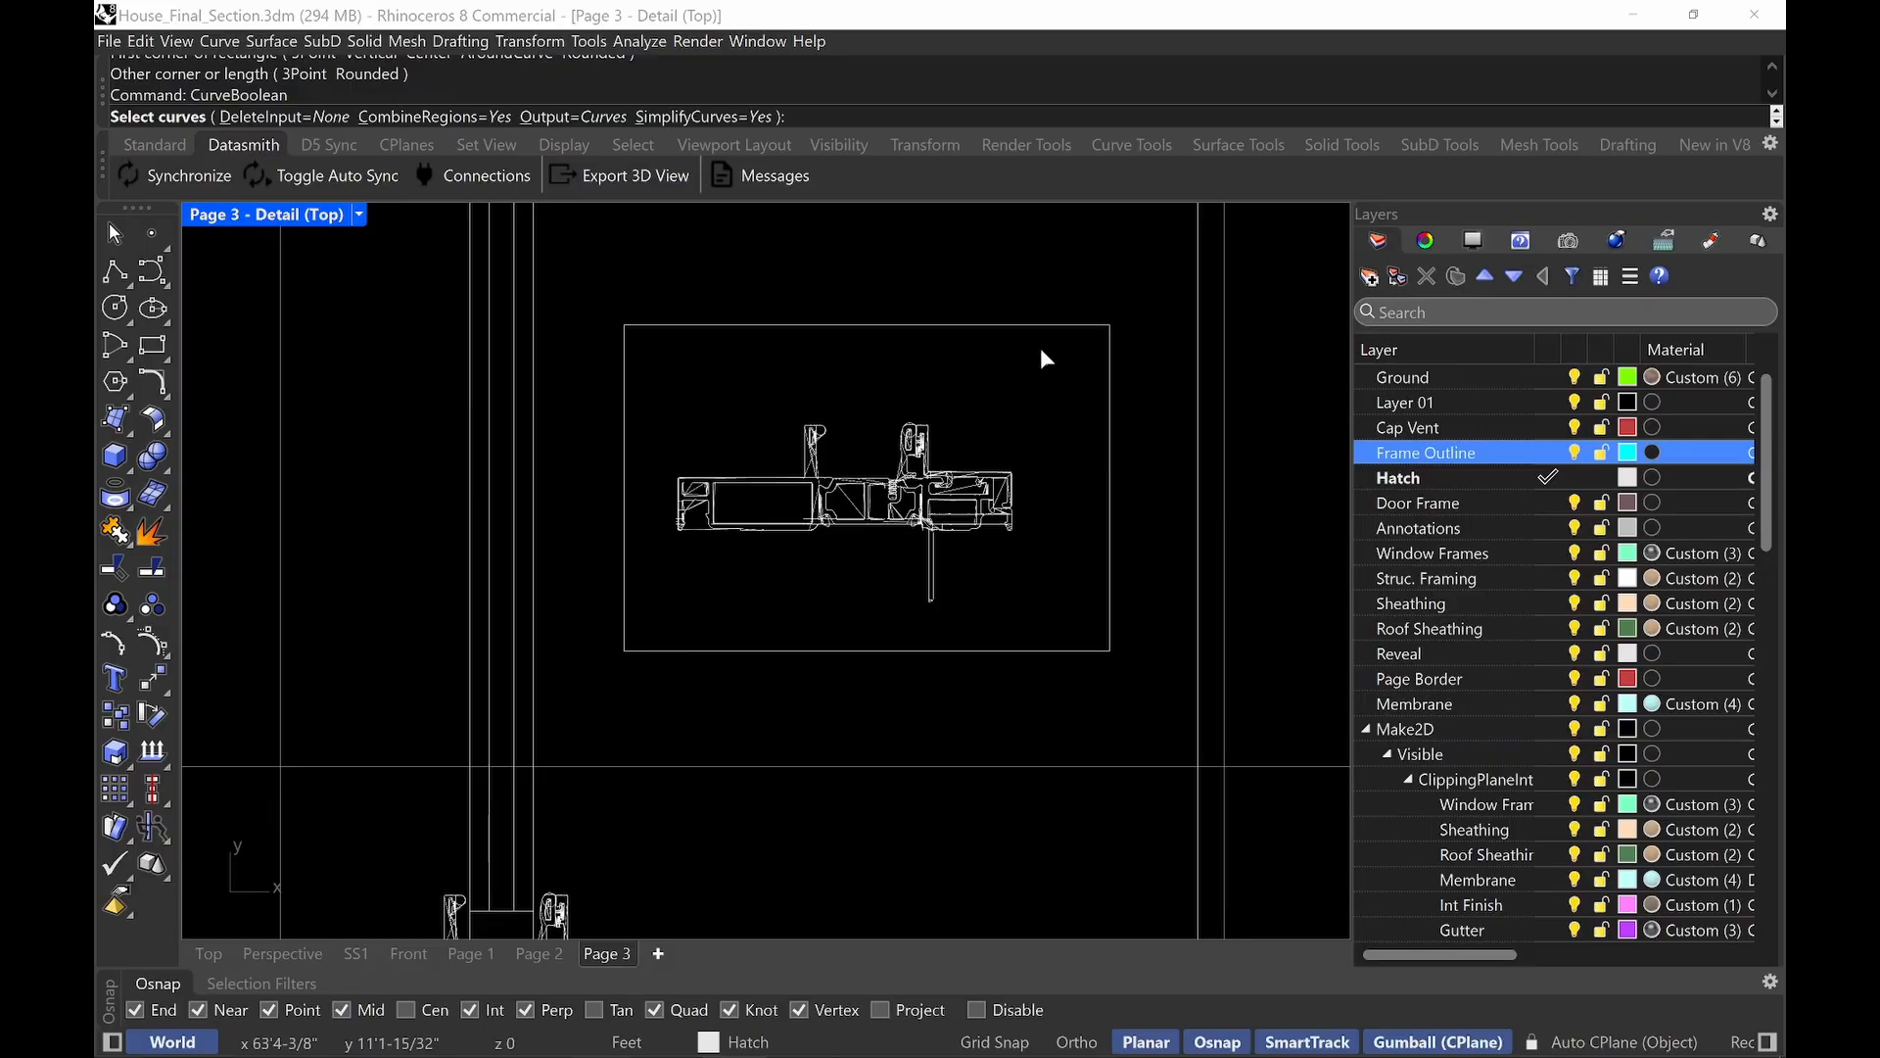
drag(838, 604, 619, 670)
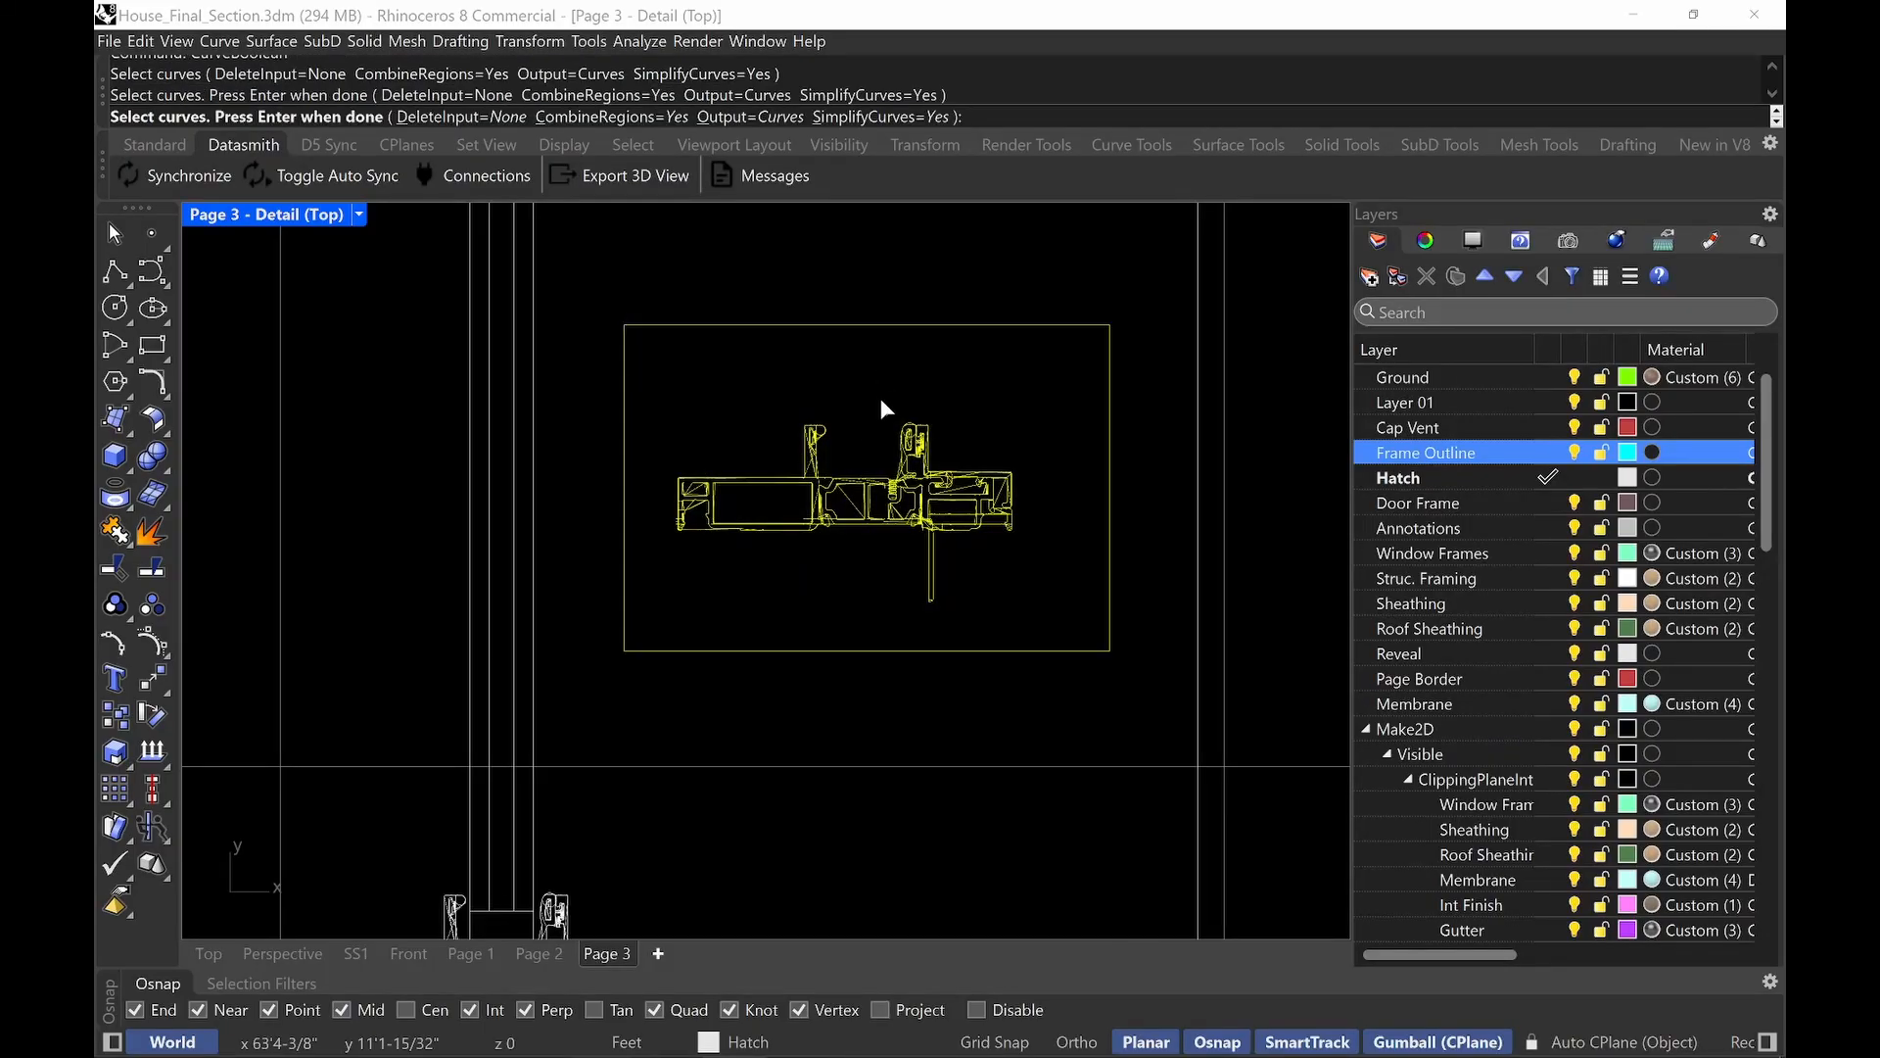
key(Return)
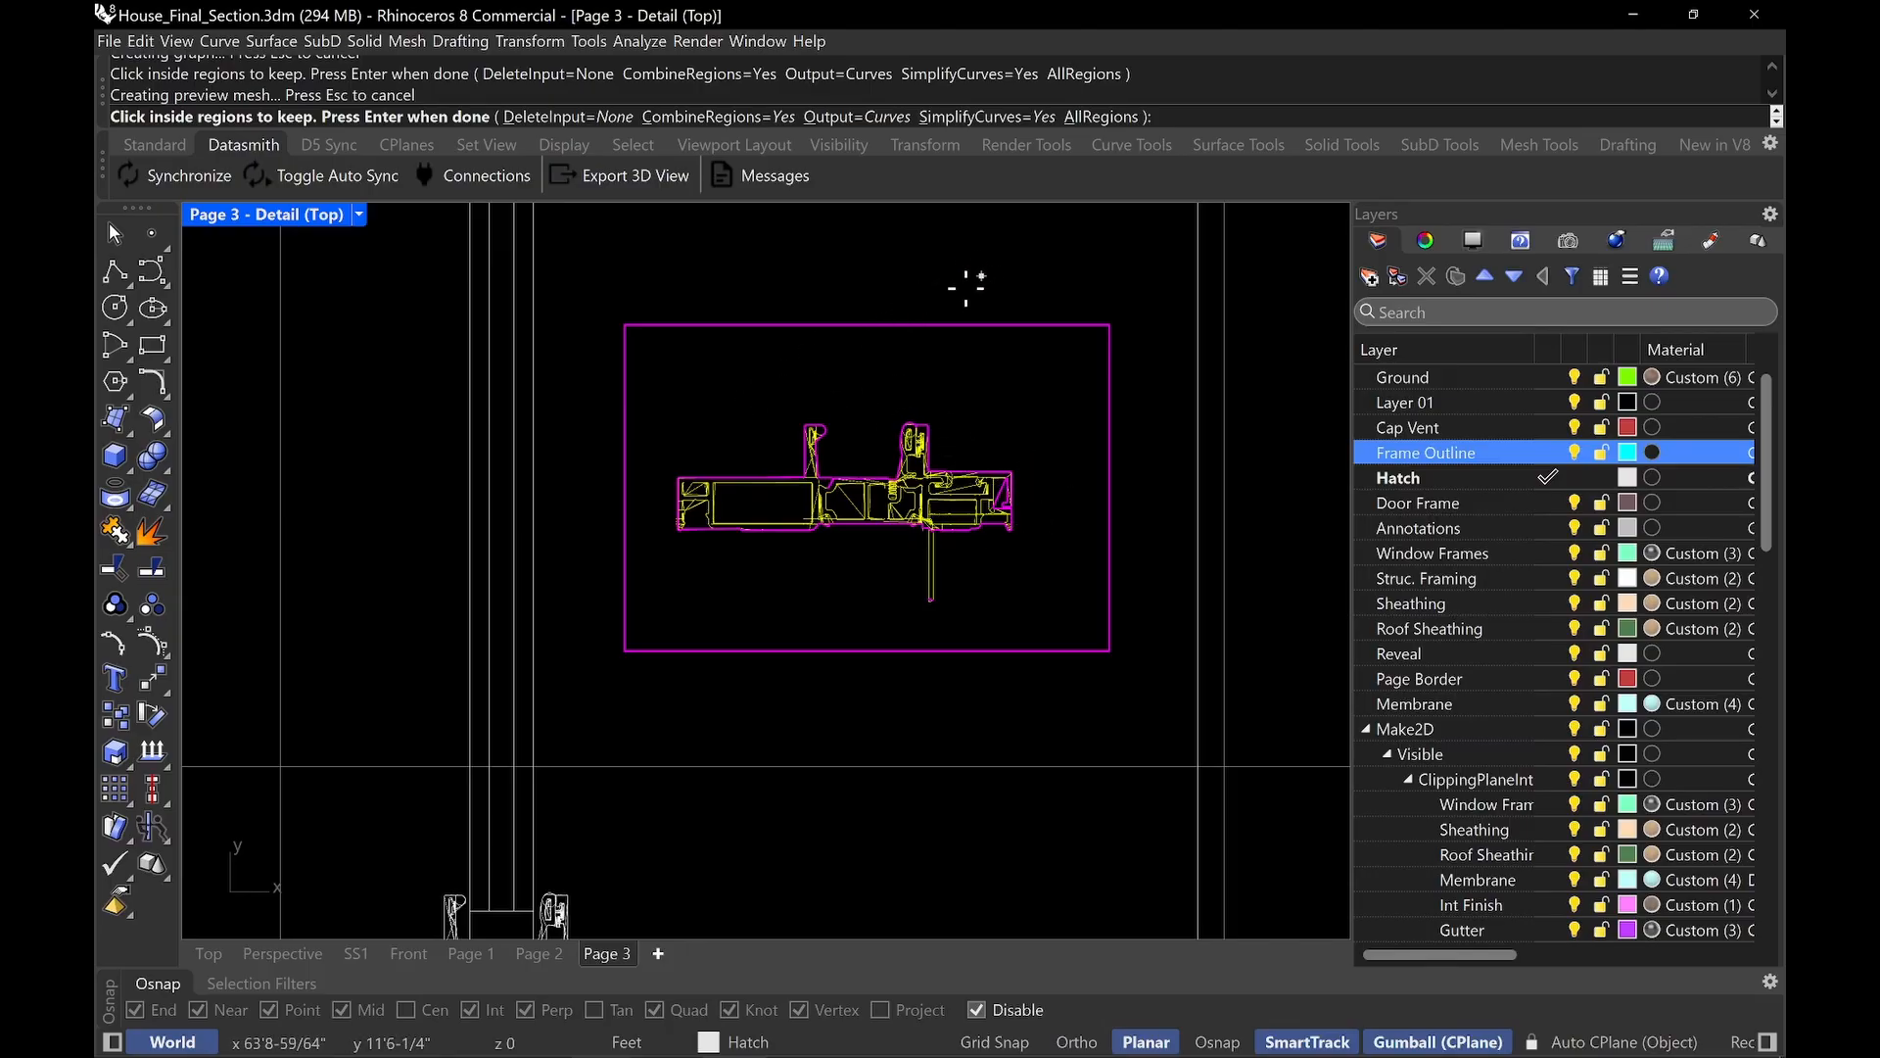
key(Return)
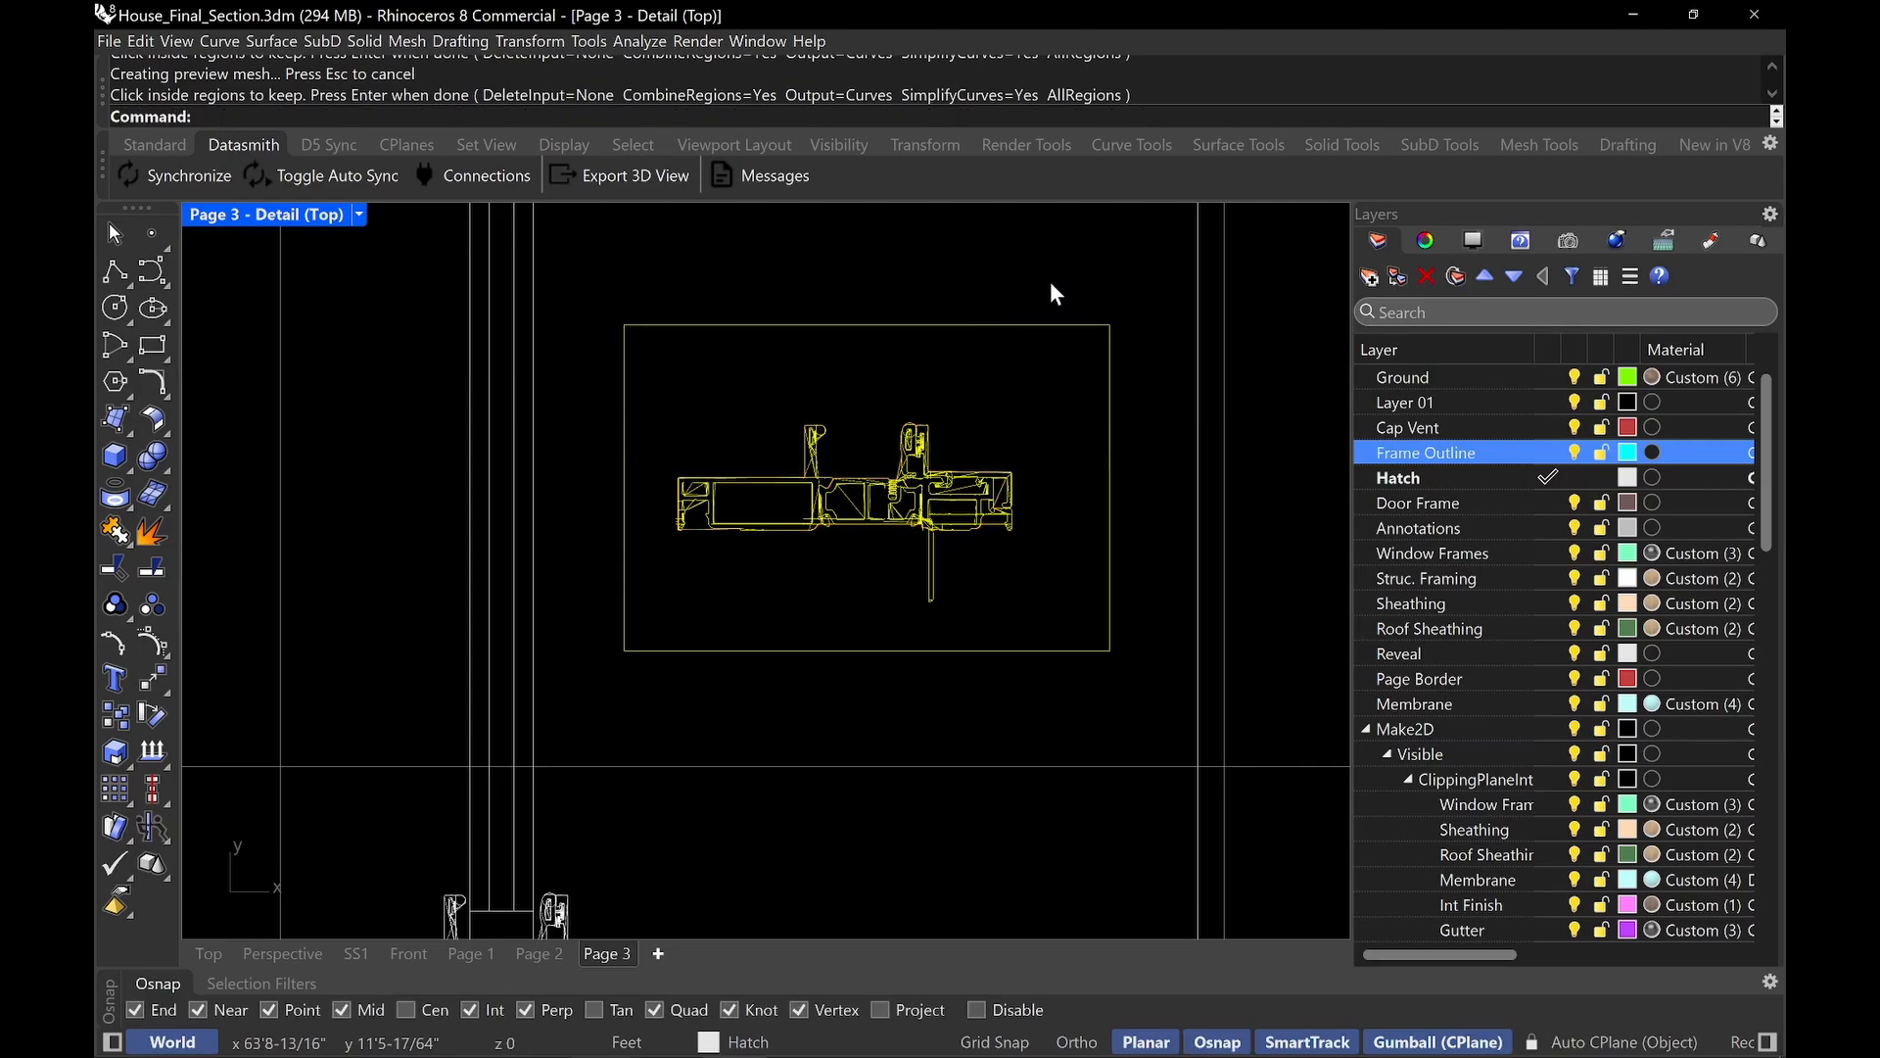
drag(711, 614, 595, 672)
key(Delete)
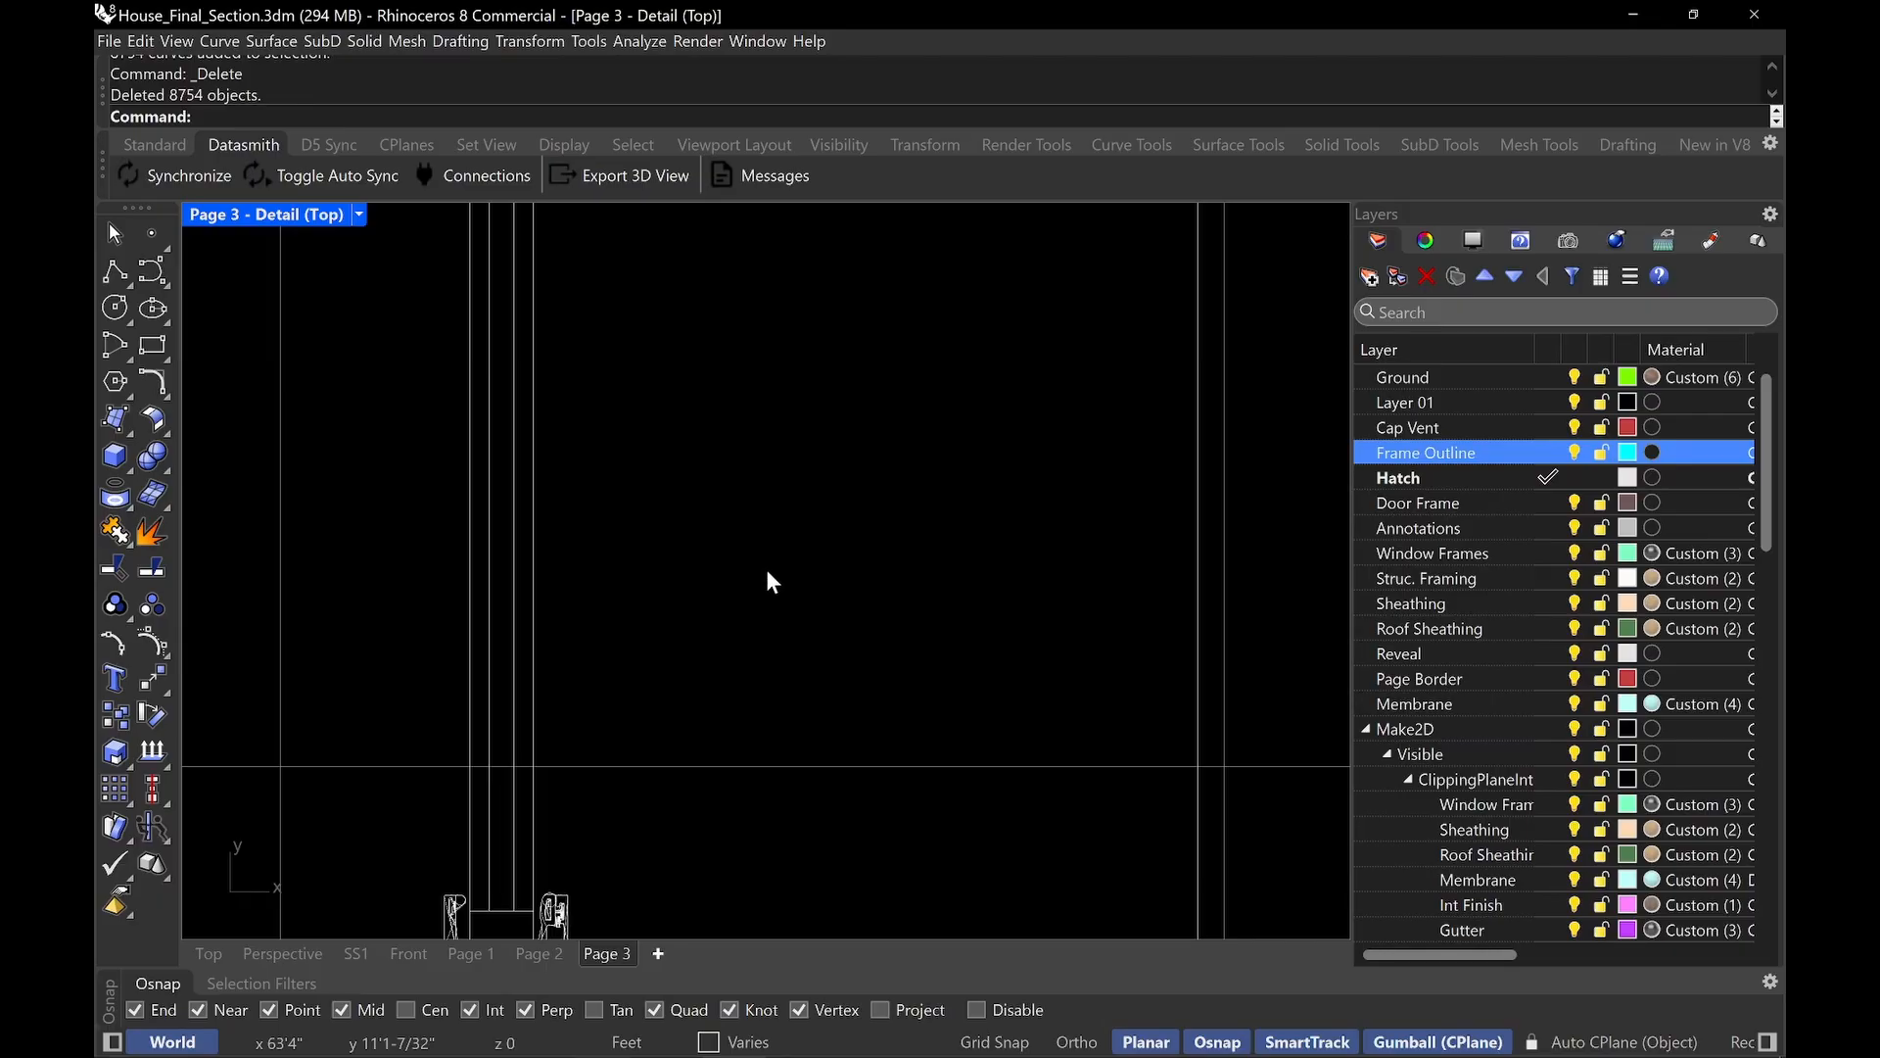
Examine the furnished section as a whole in the Page 3 detail, from the exterior wall to the neighbouring section.
scroll(767, 571, down, 4)
scroll(767, 572, down, 5)
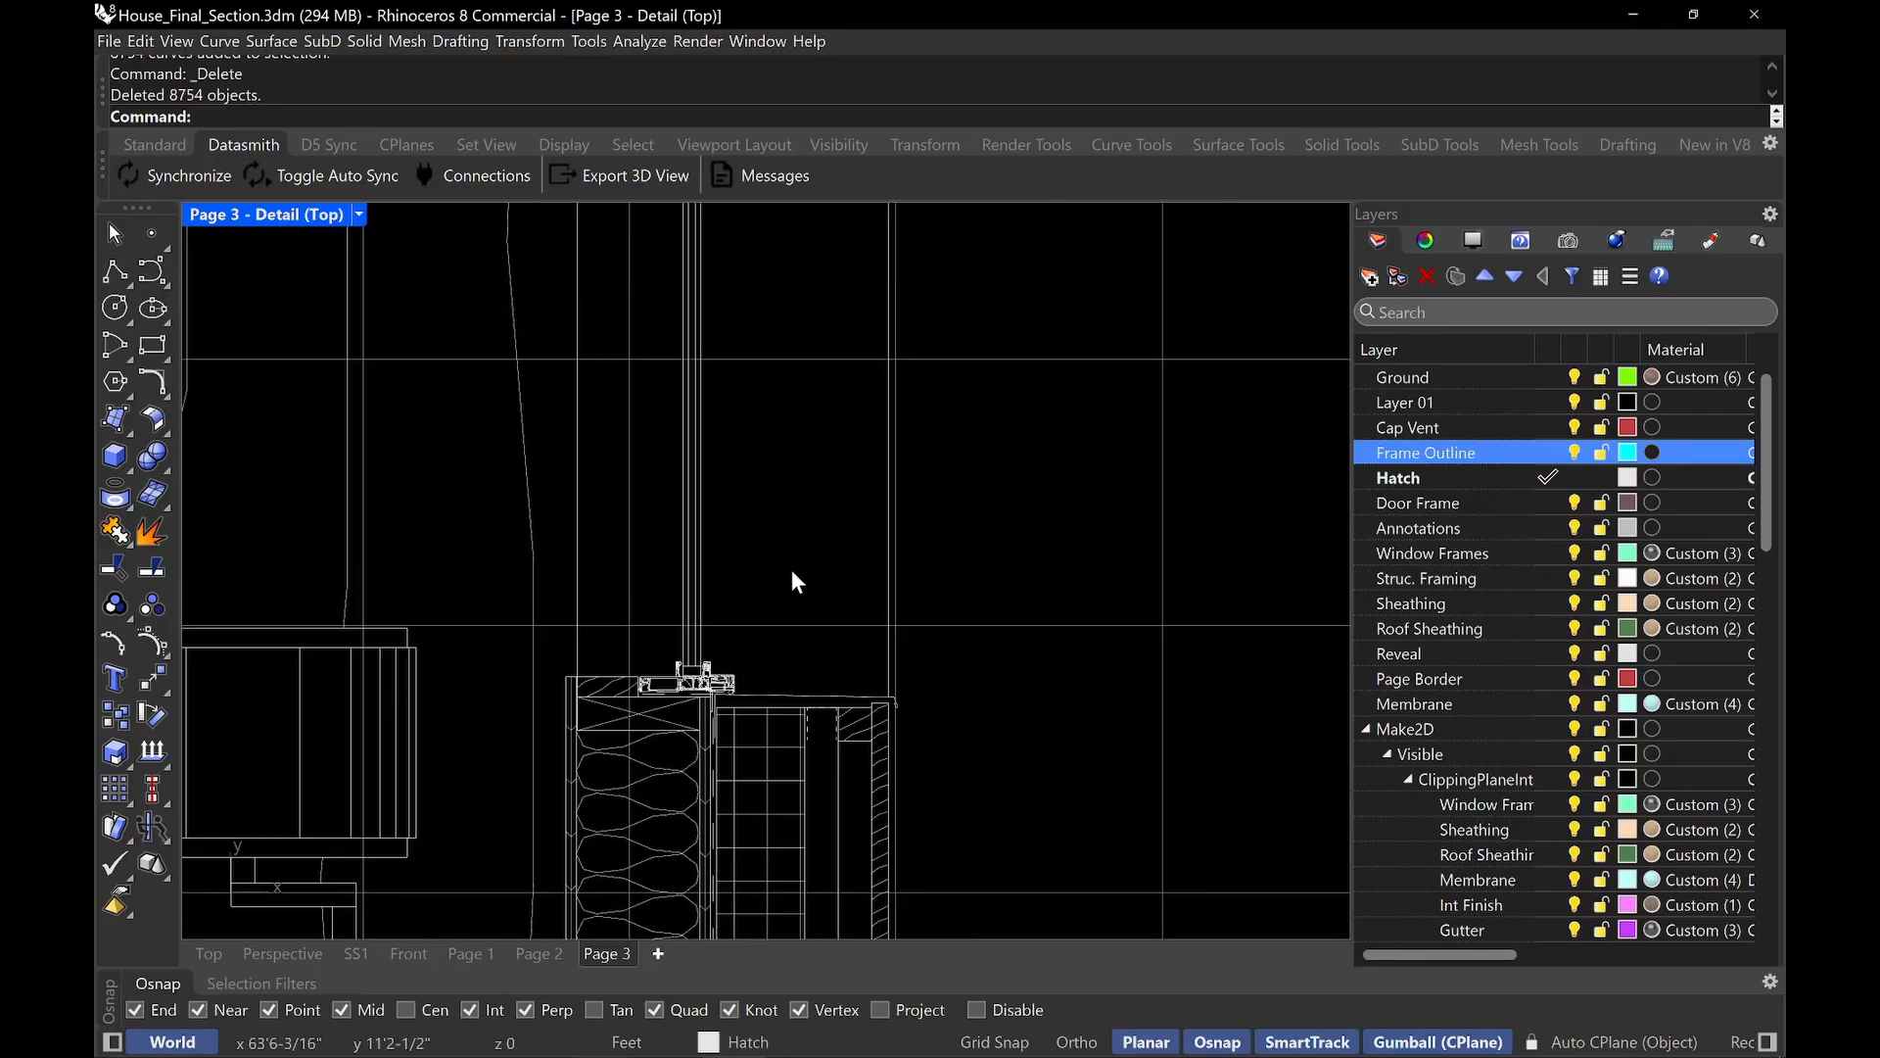
right_drag(789, 578, 886, 637)
scroll(880, 631, down, 5)
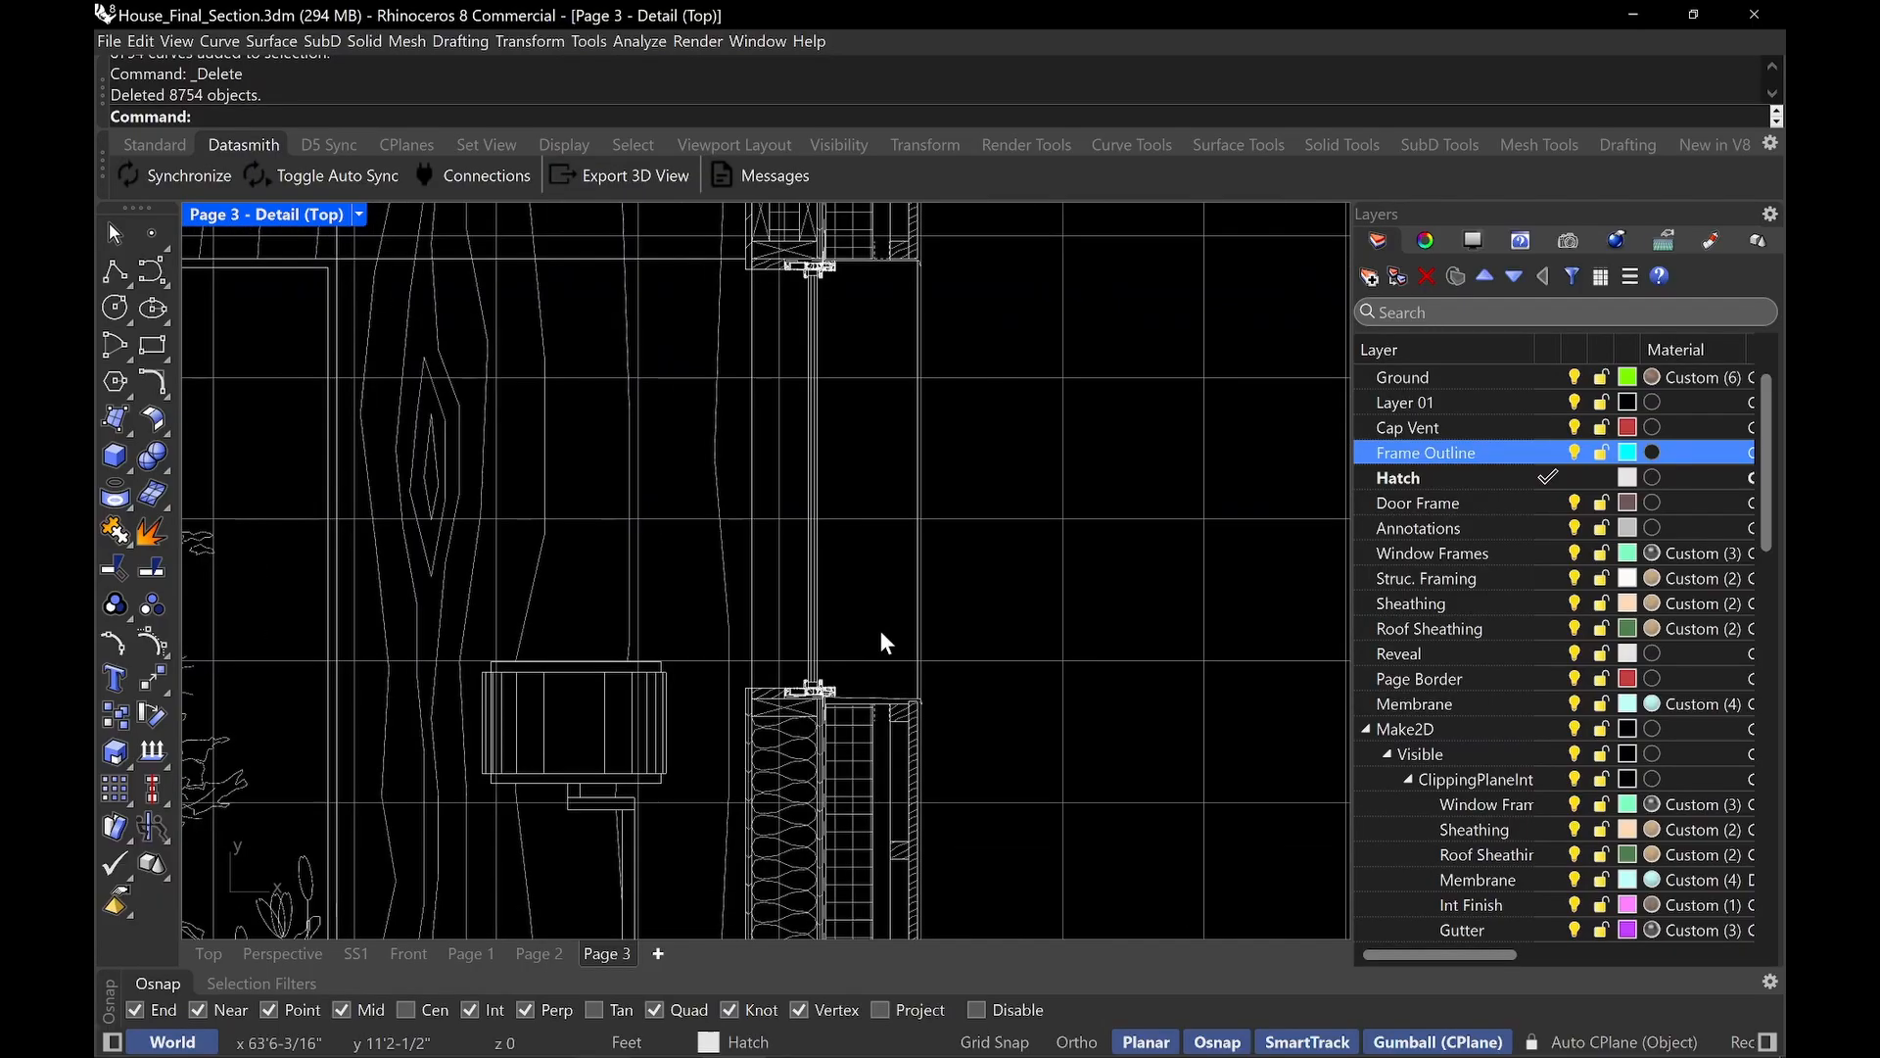
right_drag(964, 580, 1103, 551)
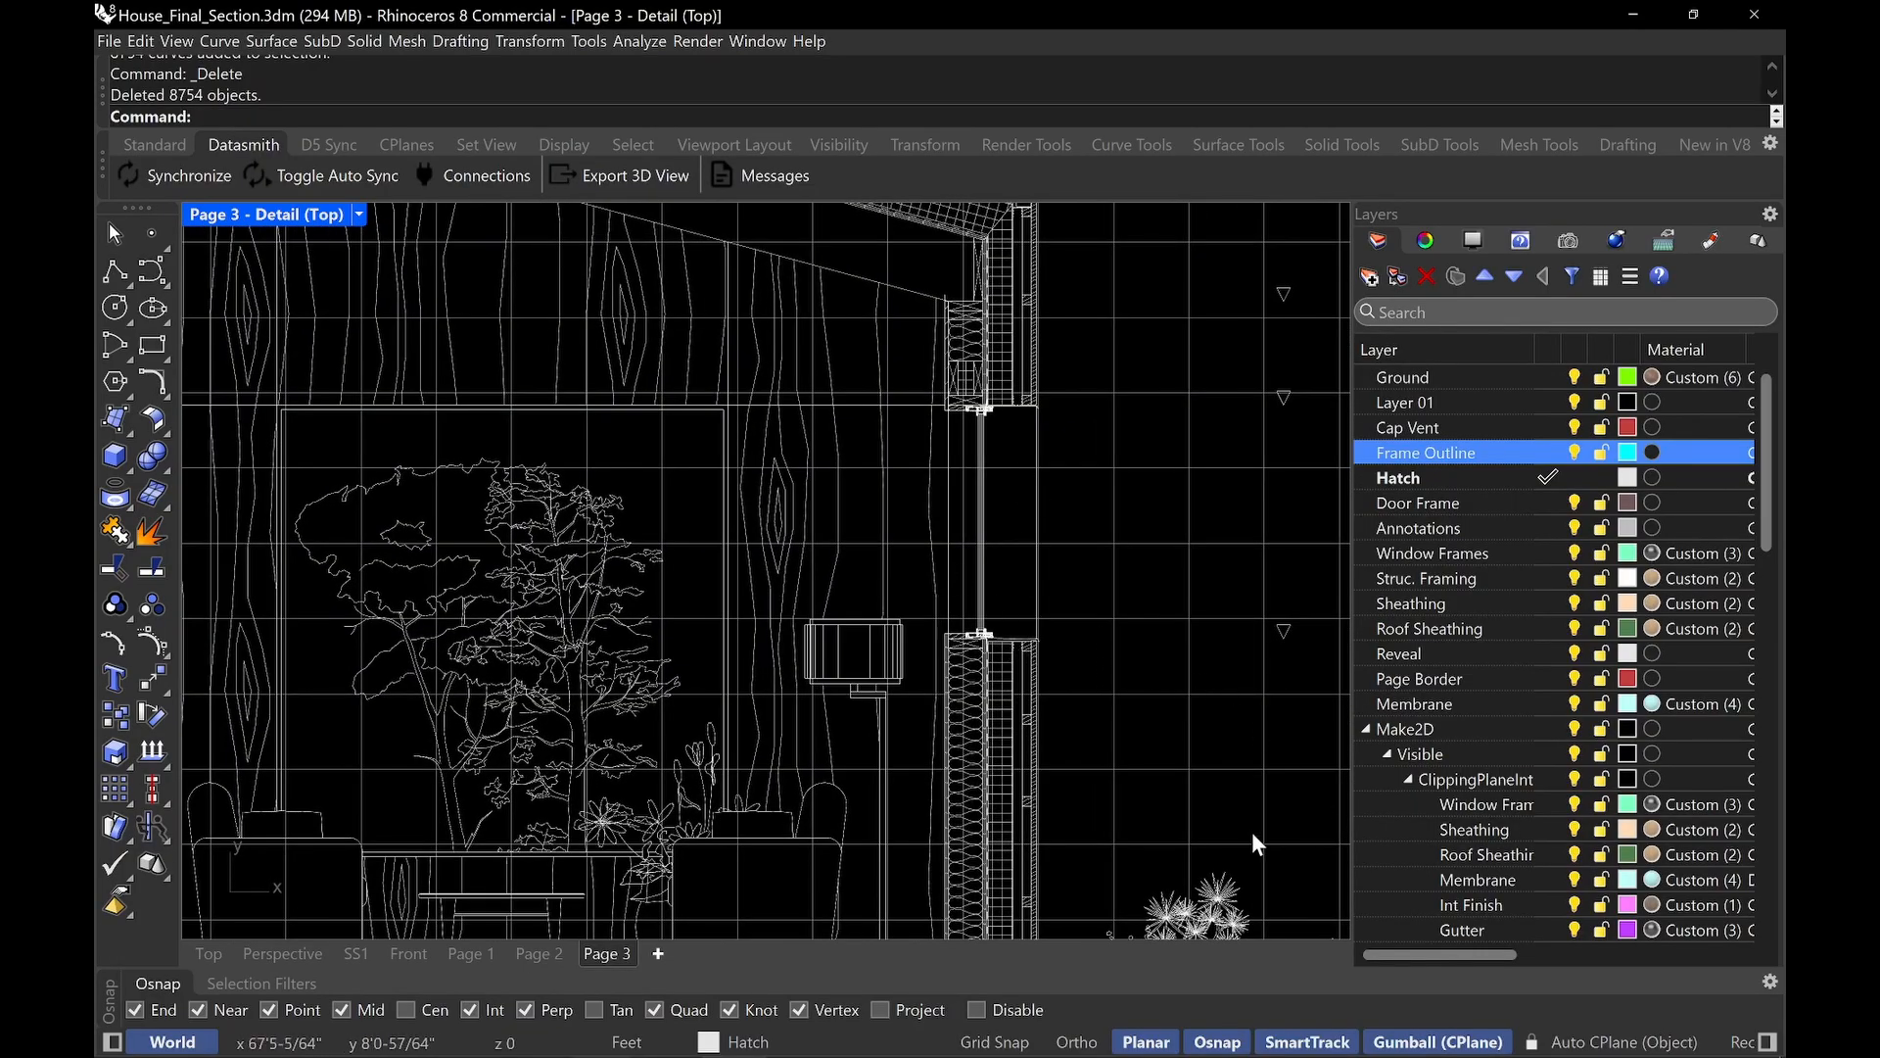
scroll(1004, 621, down, 3)
scroll(1031, 578, down, 4)
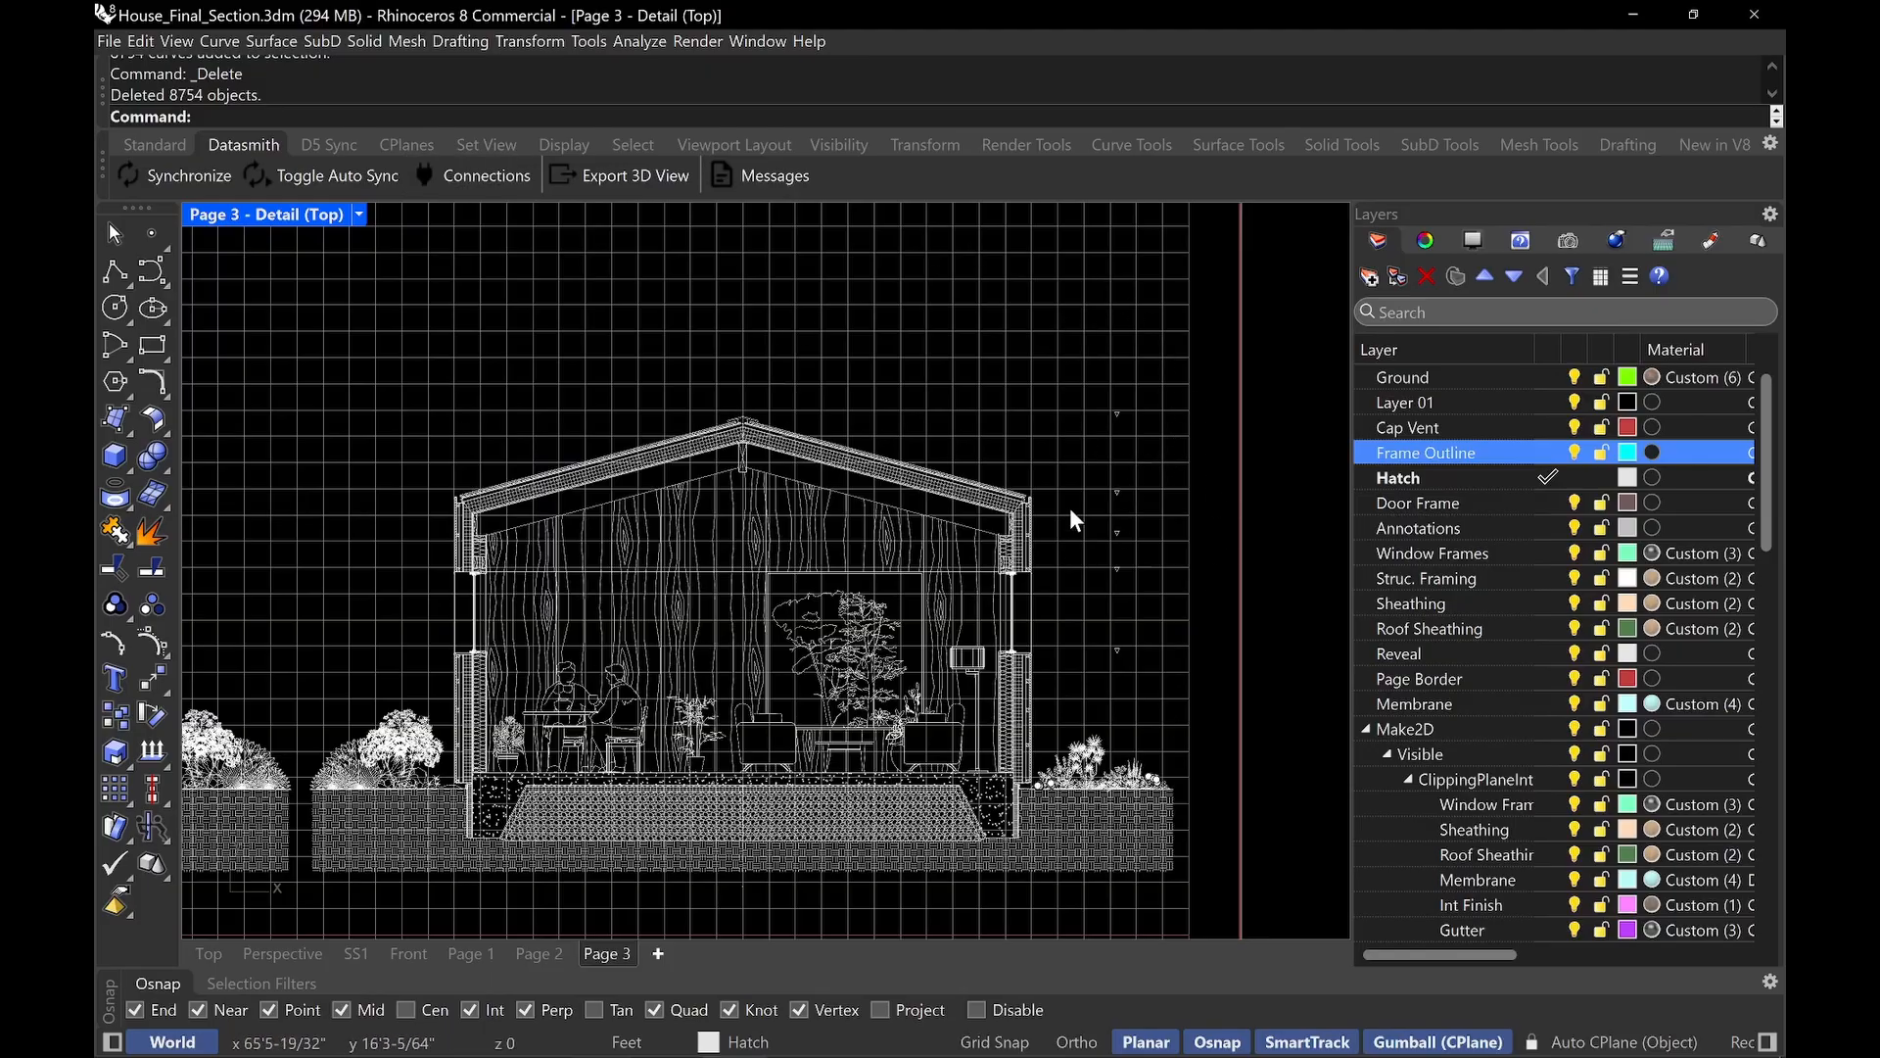
scroll(1040, 518, down, 3)
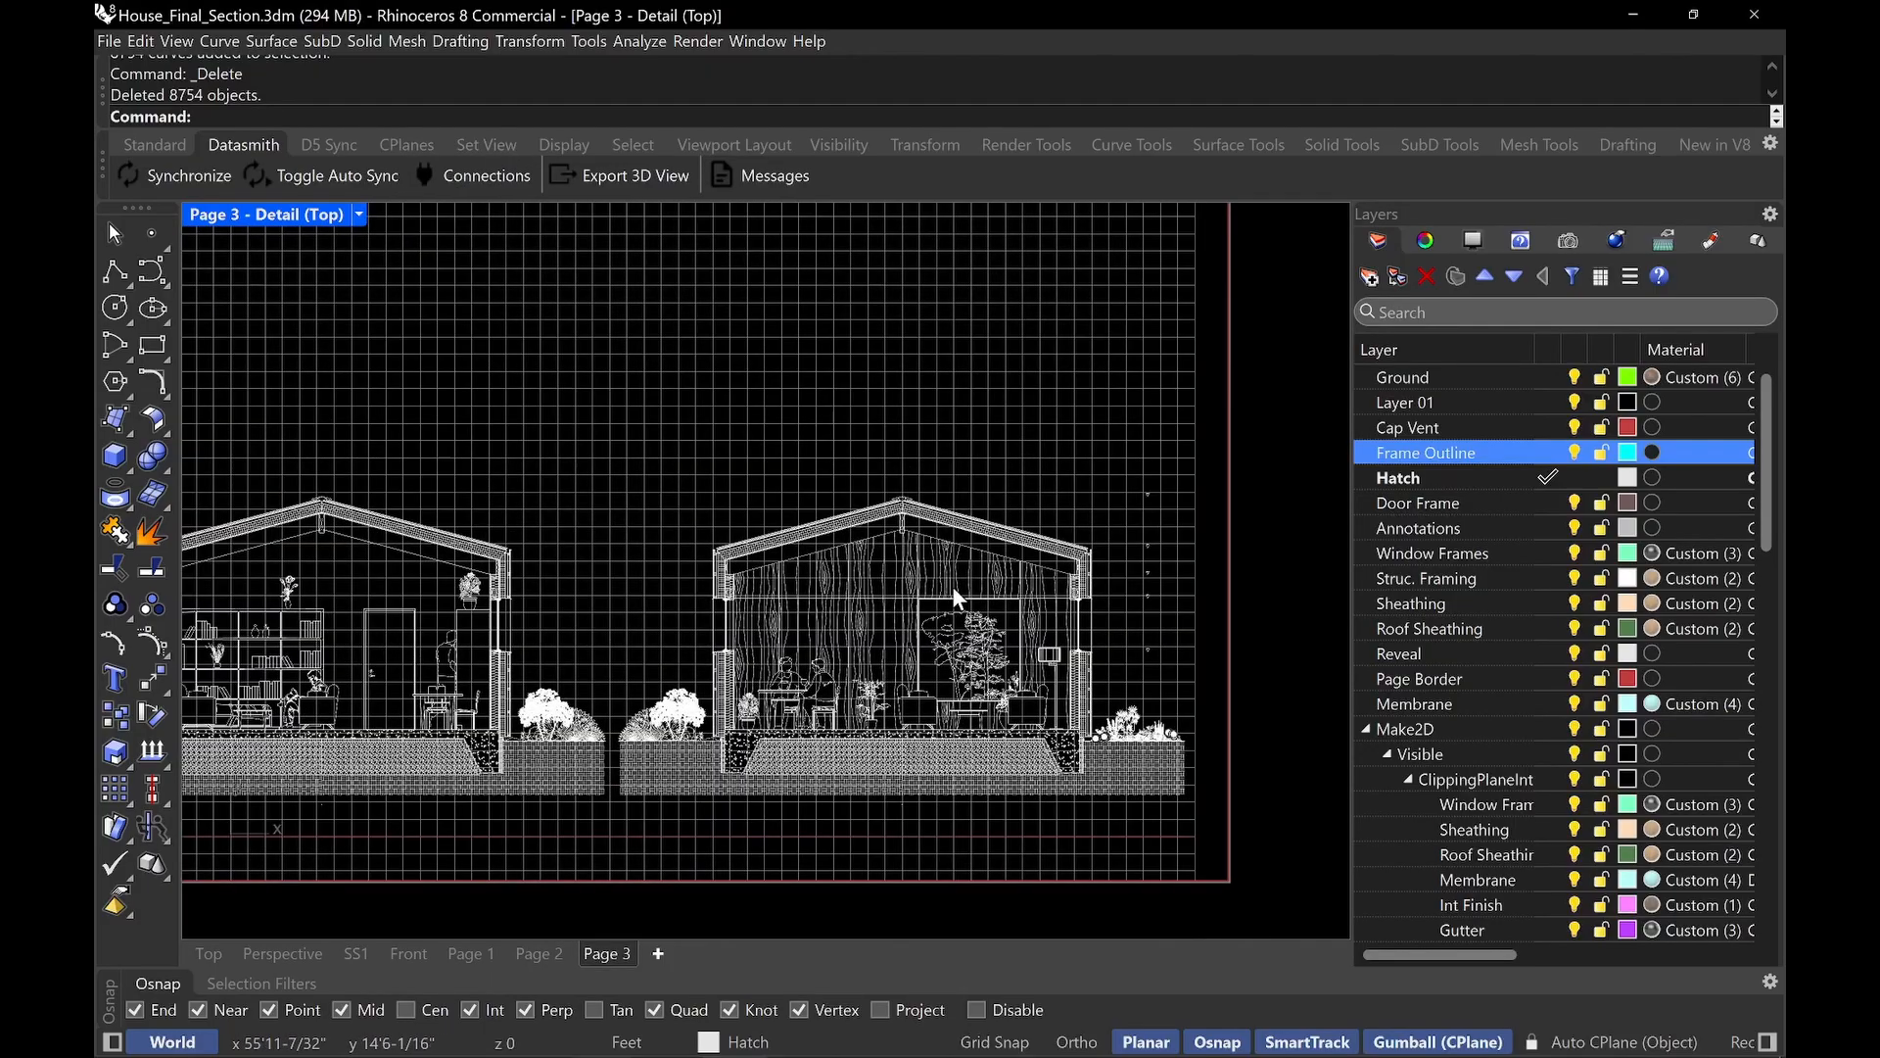
scroll(1033, 572, up, 3)
scroll(968, 556, up, 2)
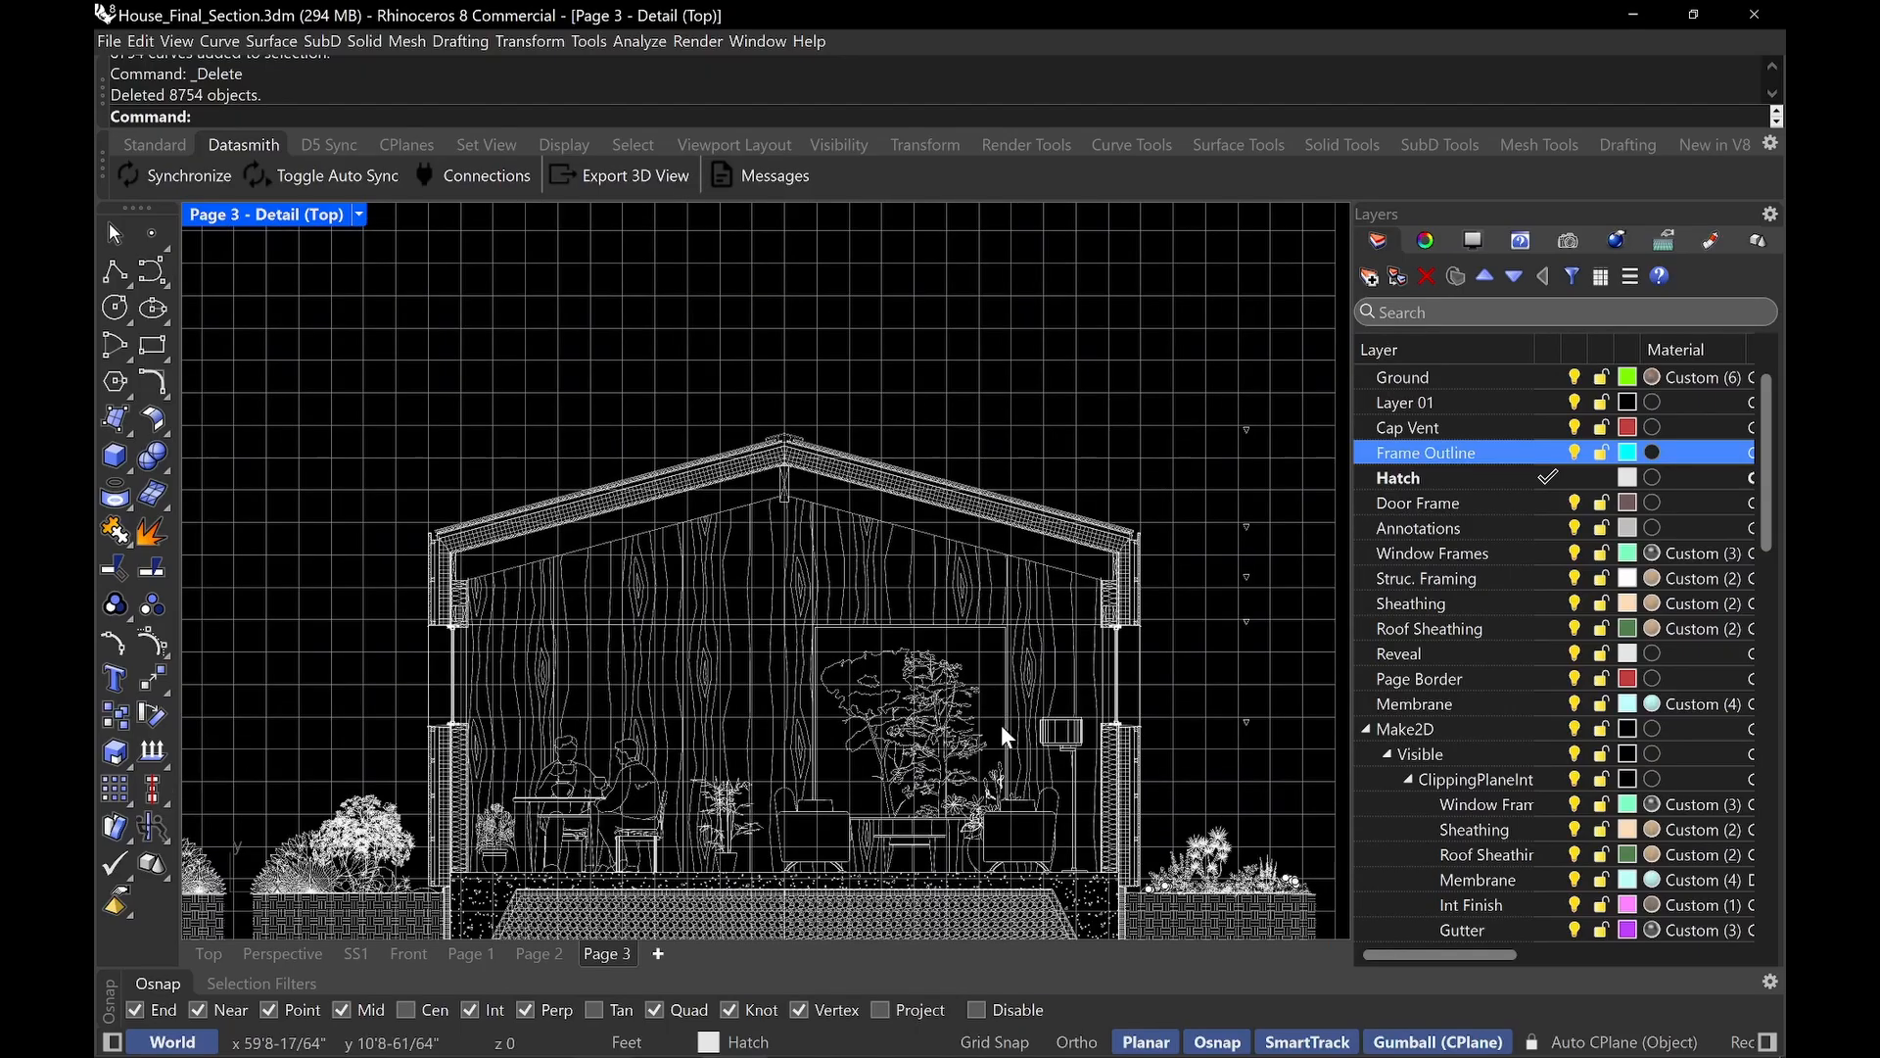
Bring the print widths of the Make2D ClippingPlaneIntersection layers into view and exit the active detail.
scroll(1459, 754, down, 3)
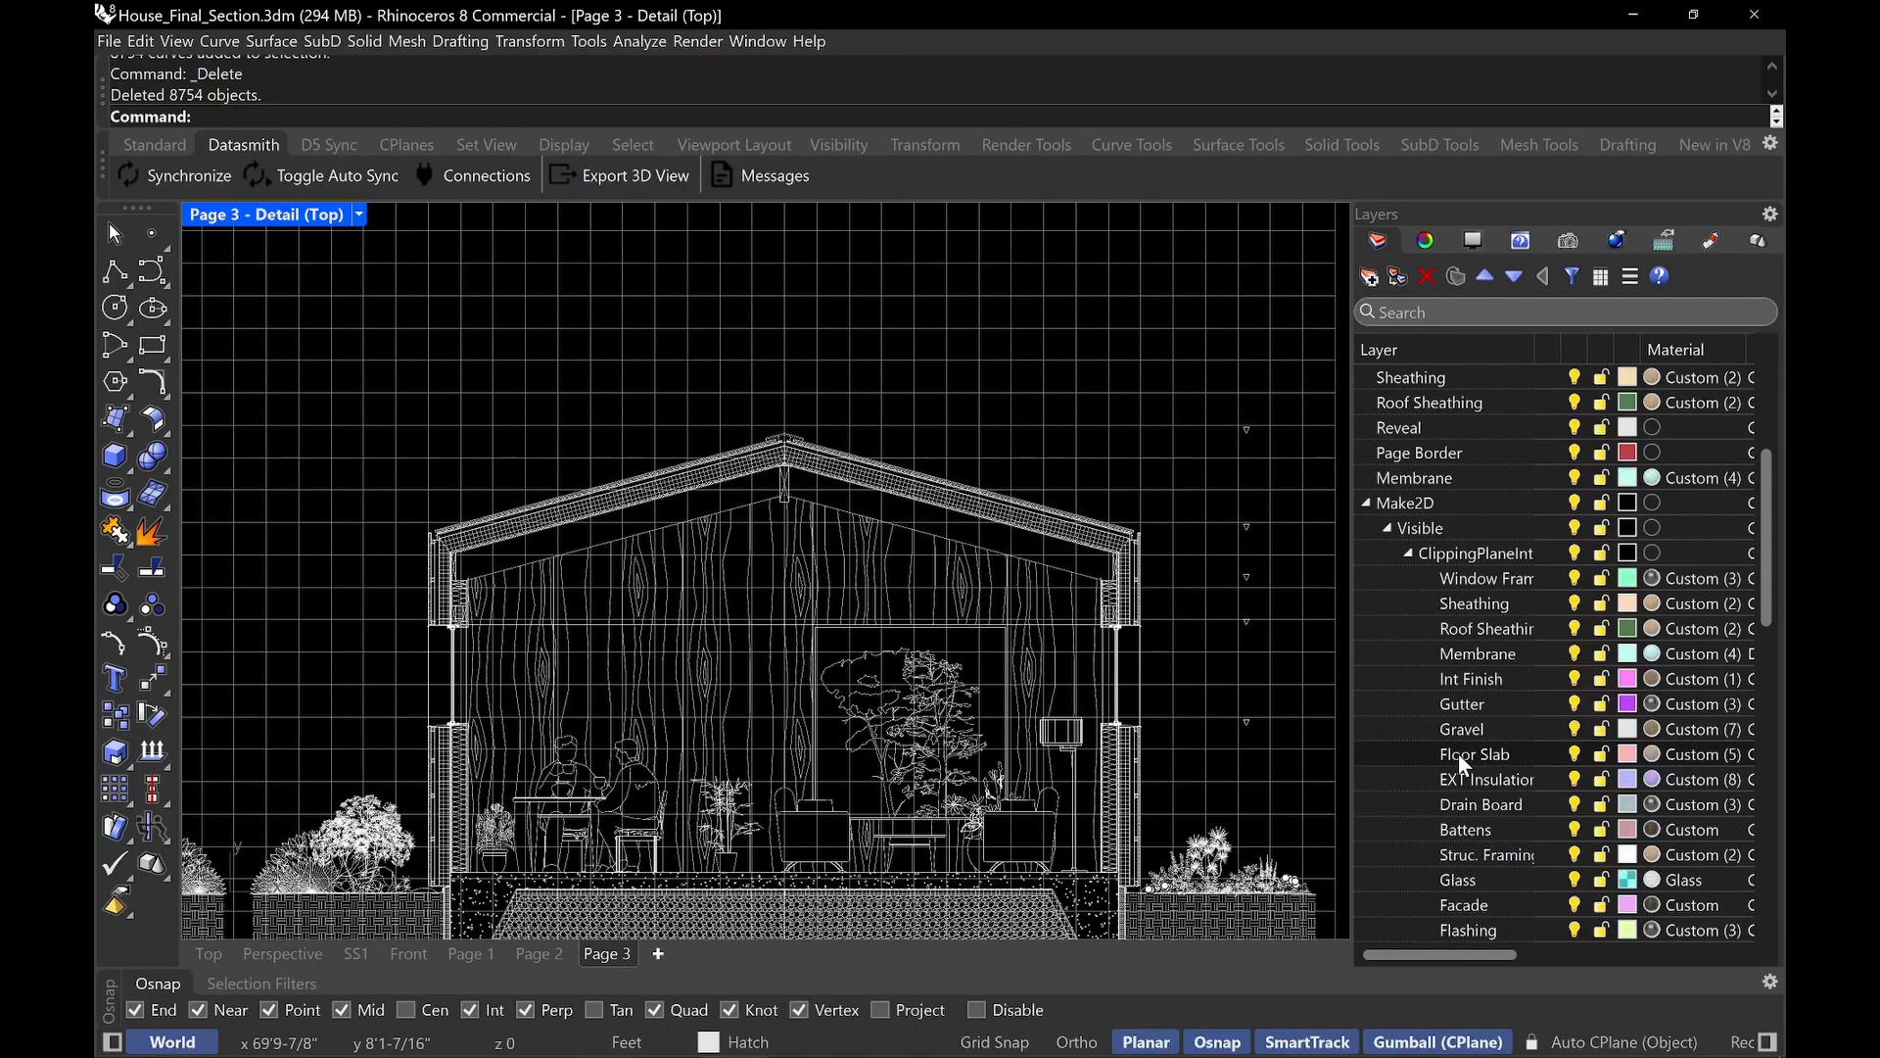
drag(1457, 955, 1588, 955)
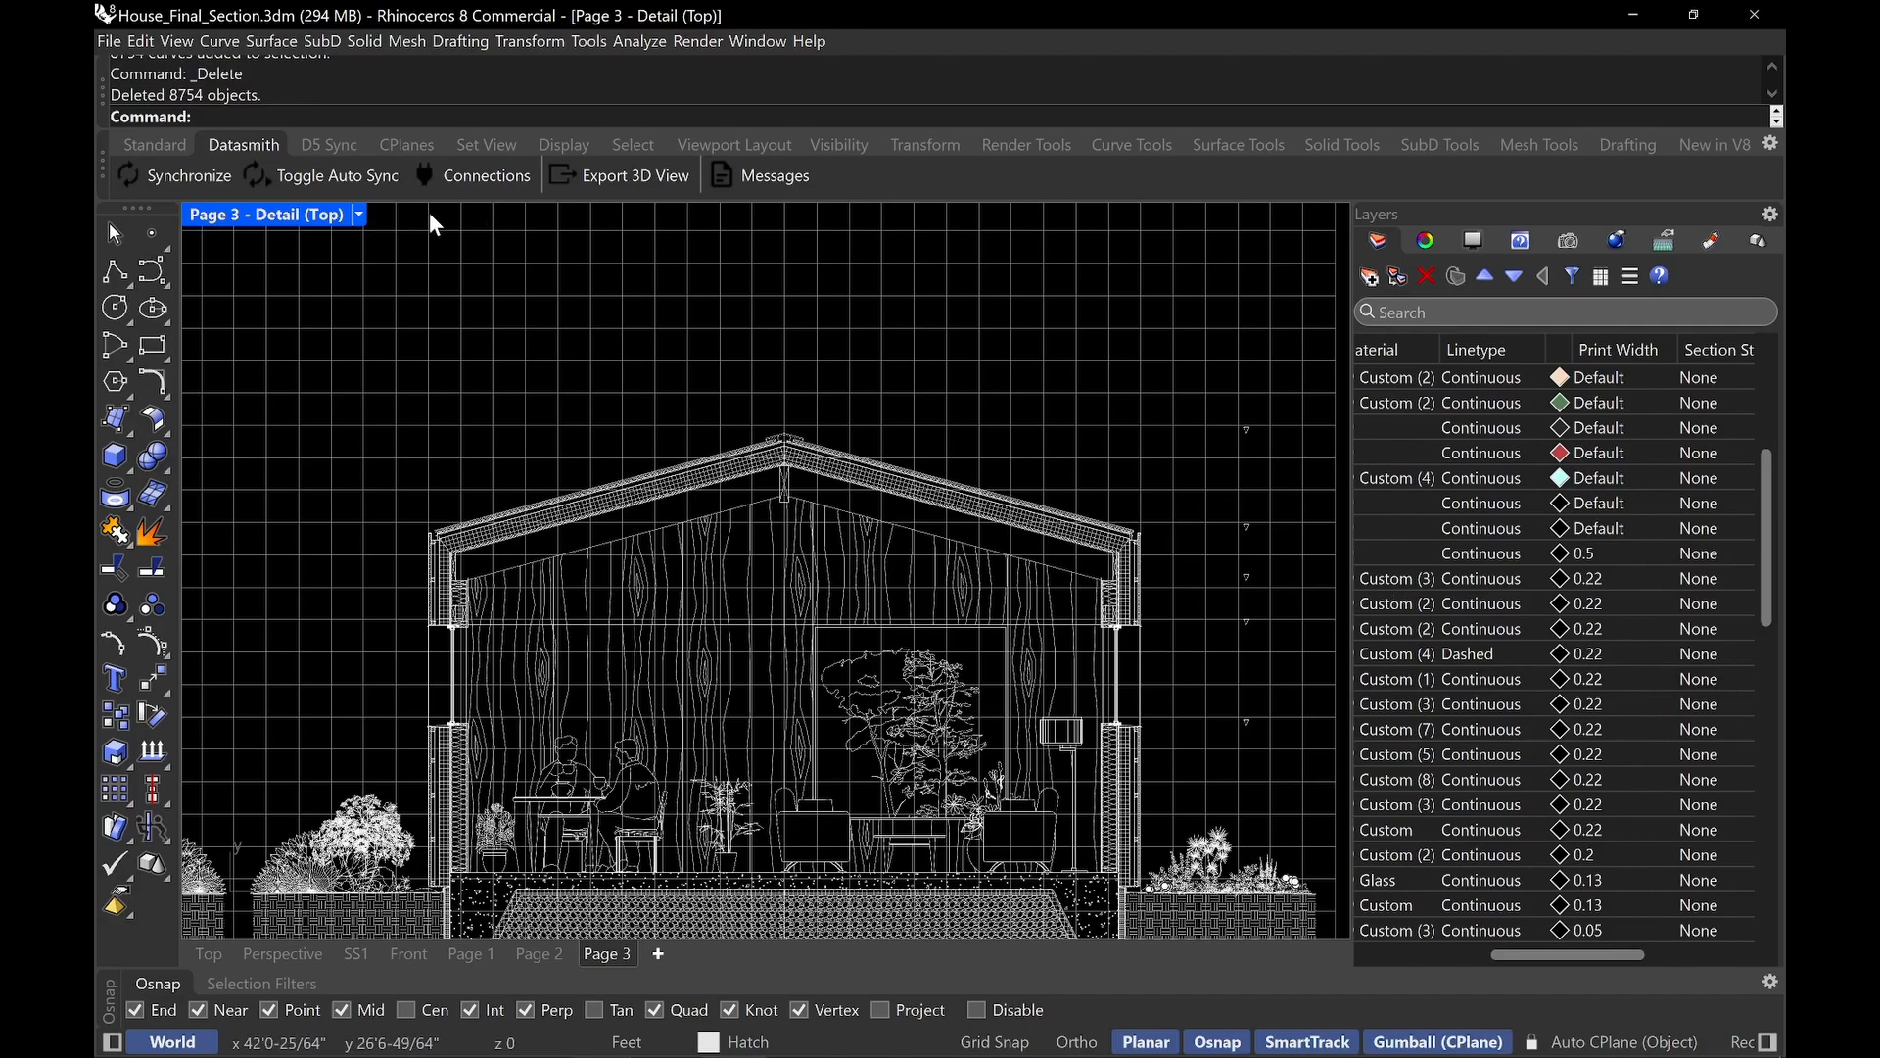
double_click(490, 300)
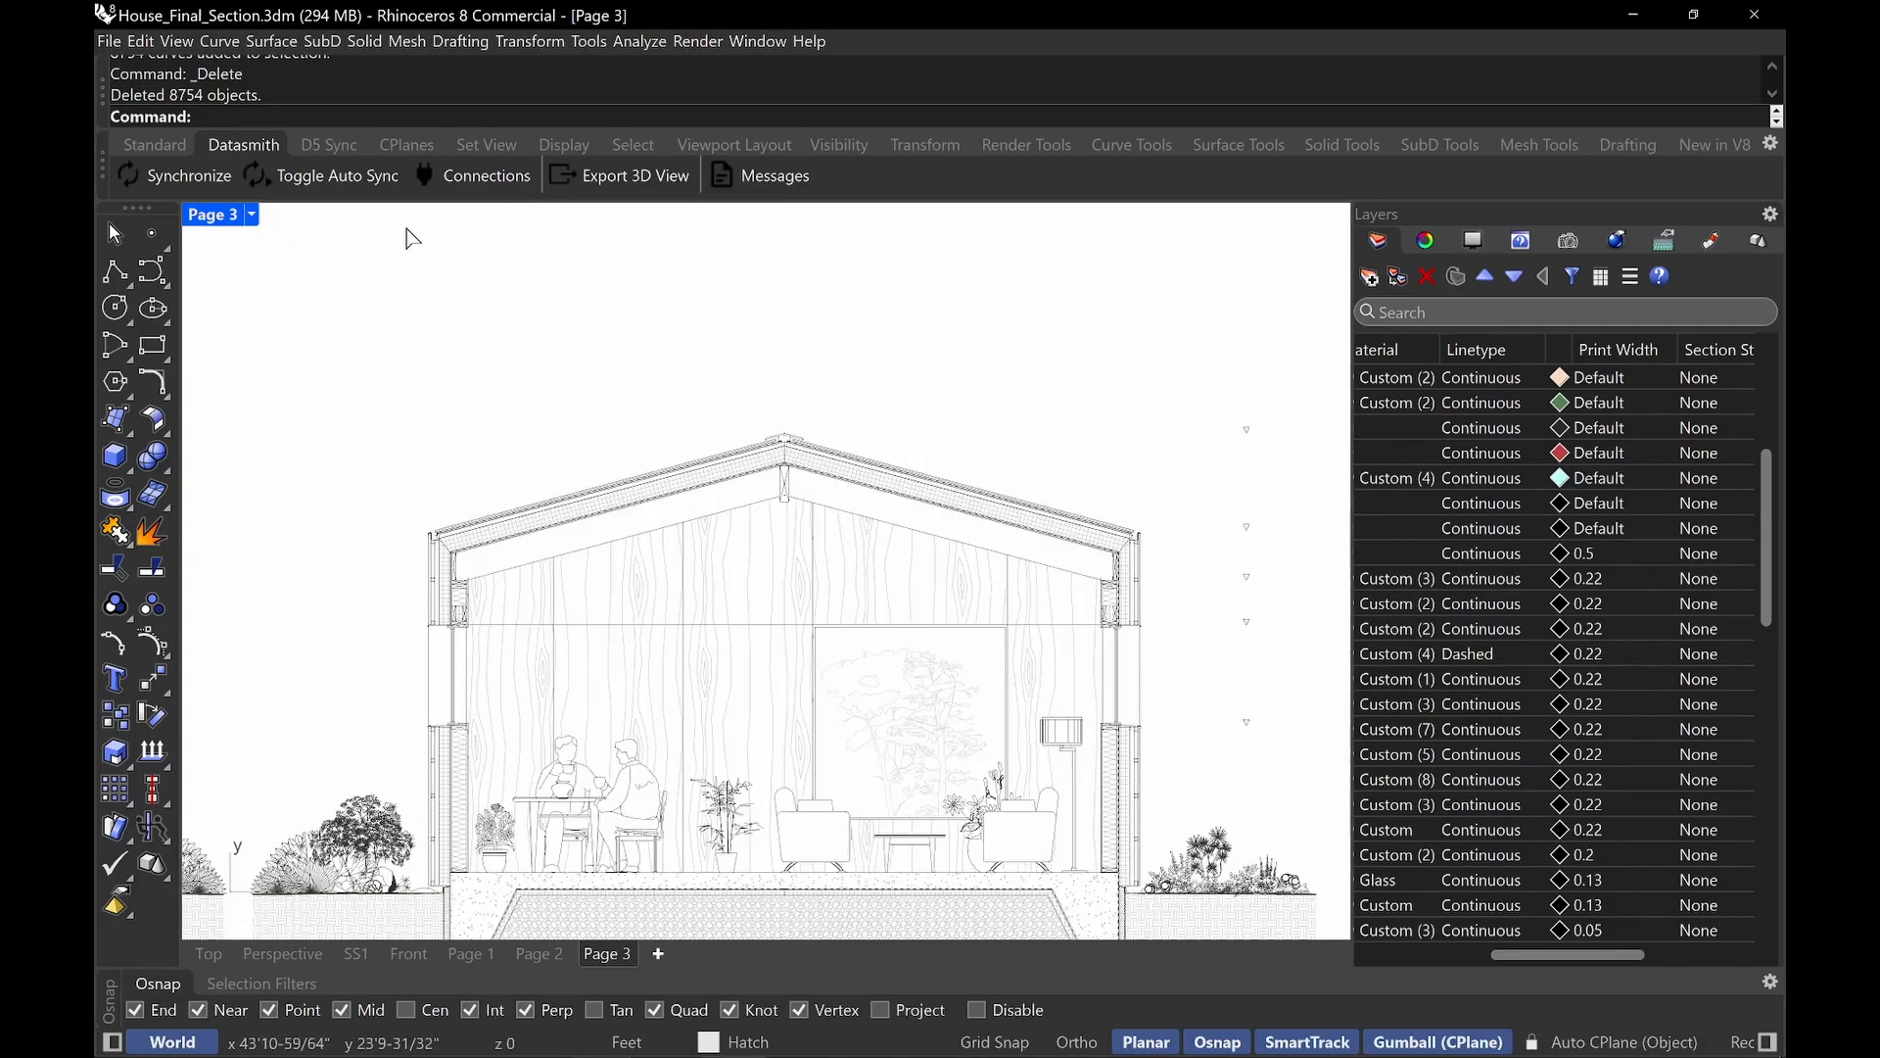
Switch the Page 3 print preview off and back on to compare the line weight display.
click(252, 217)
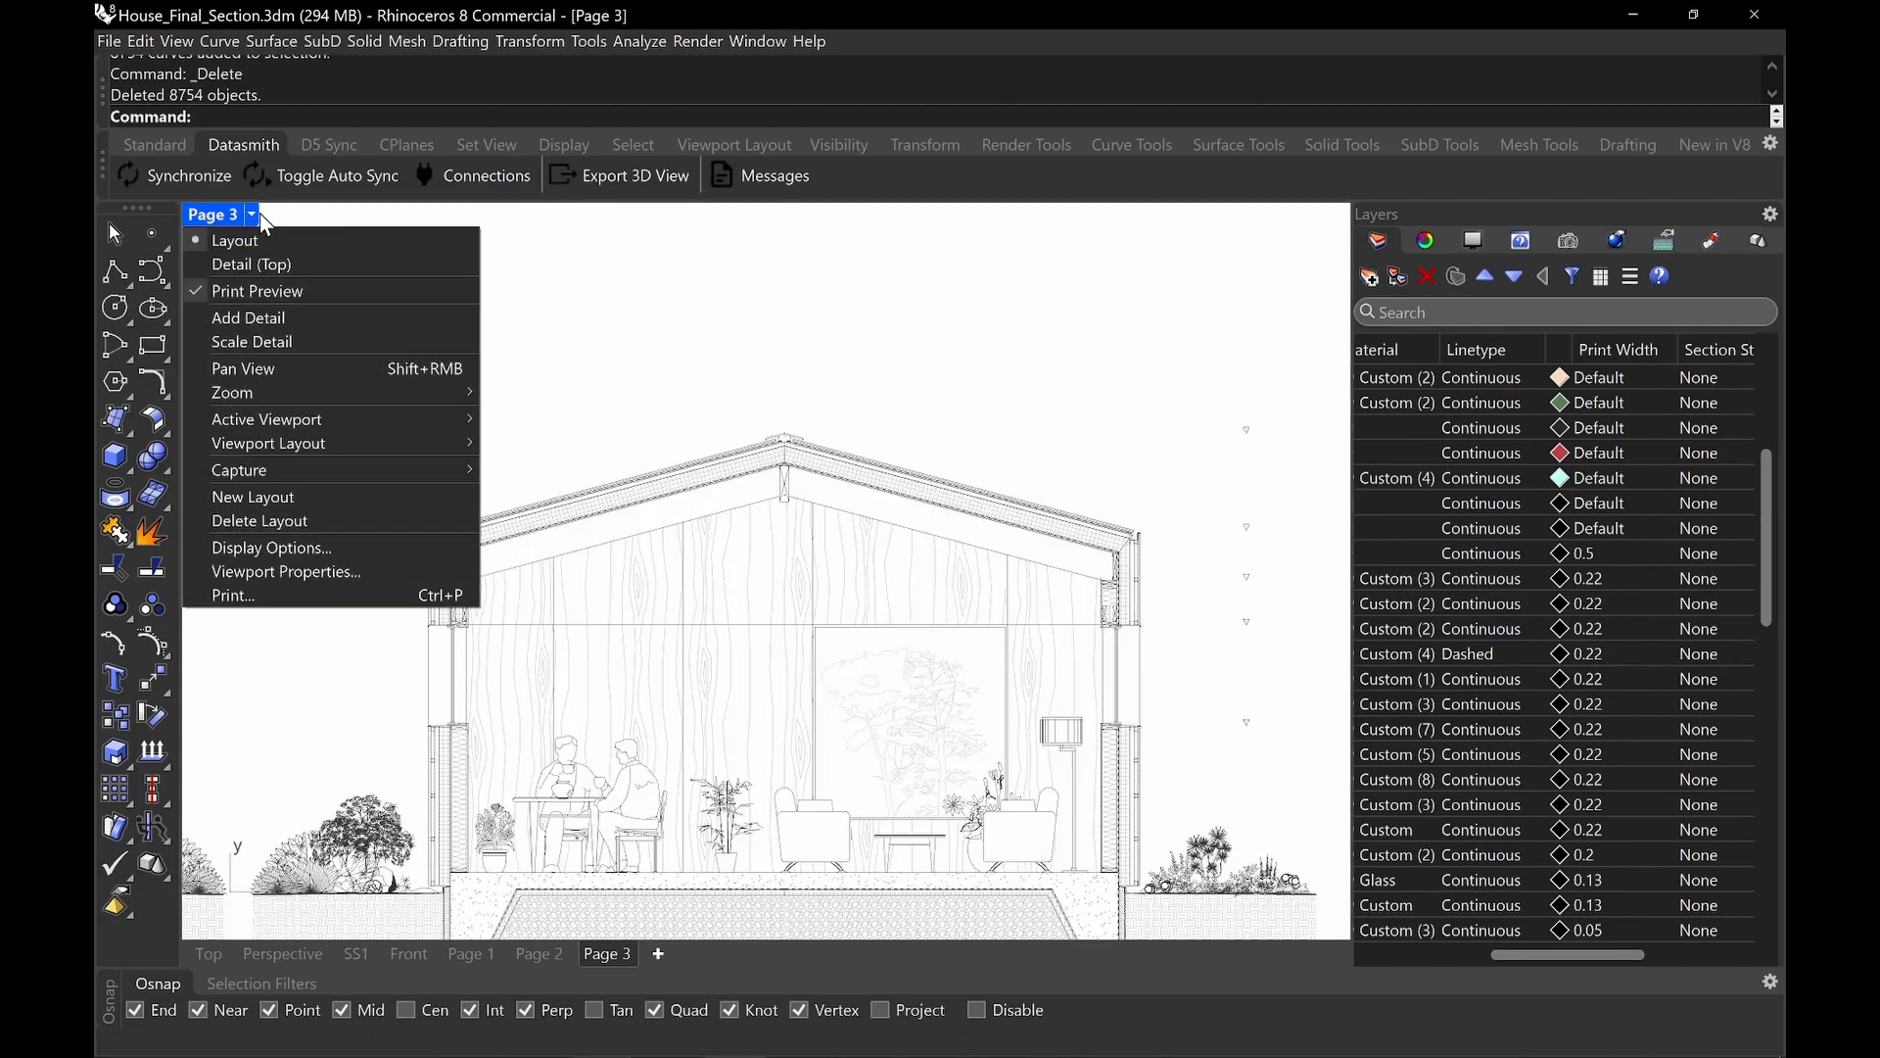
click(290, 290)
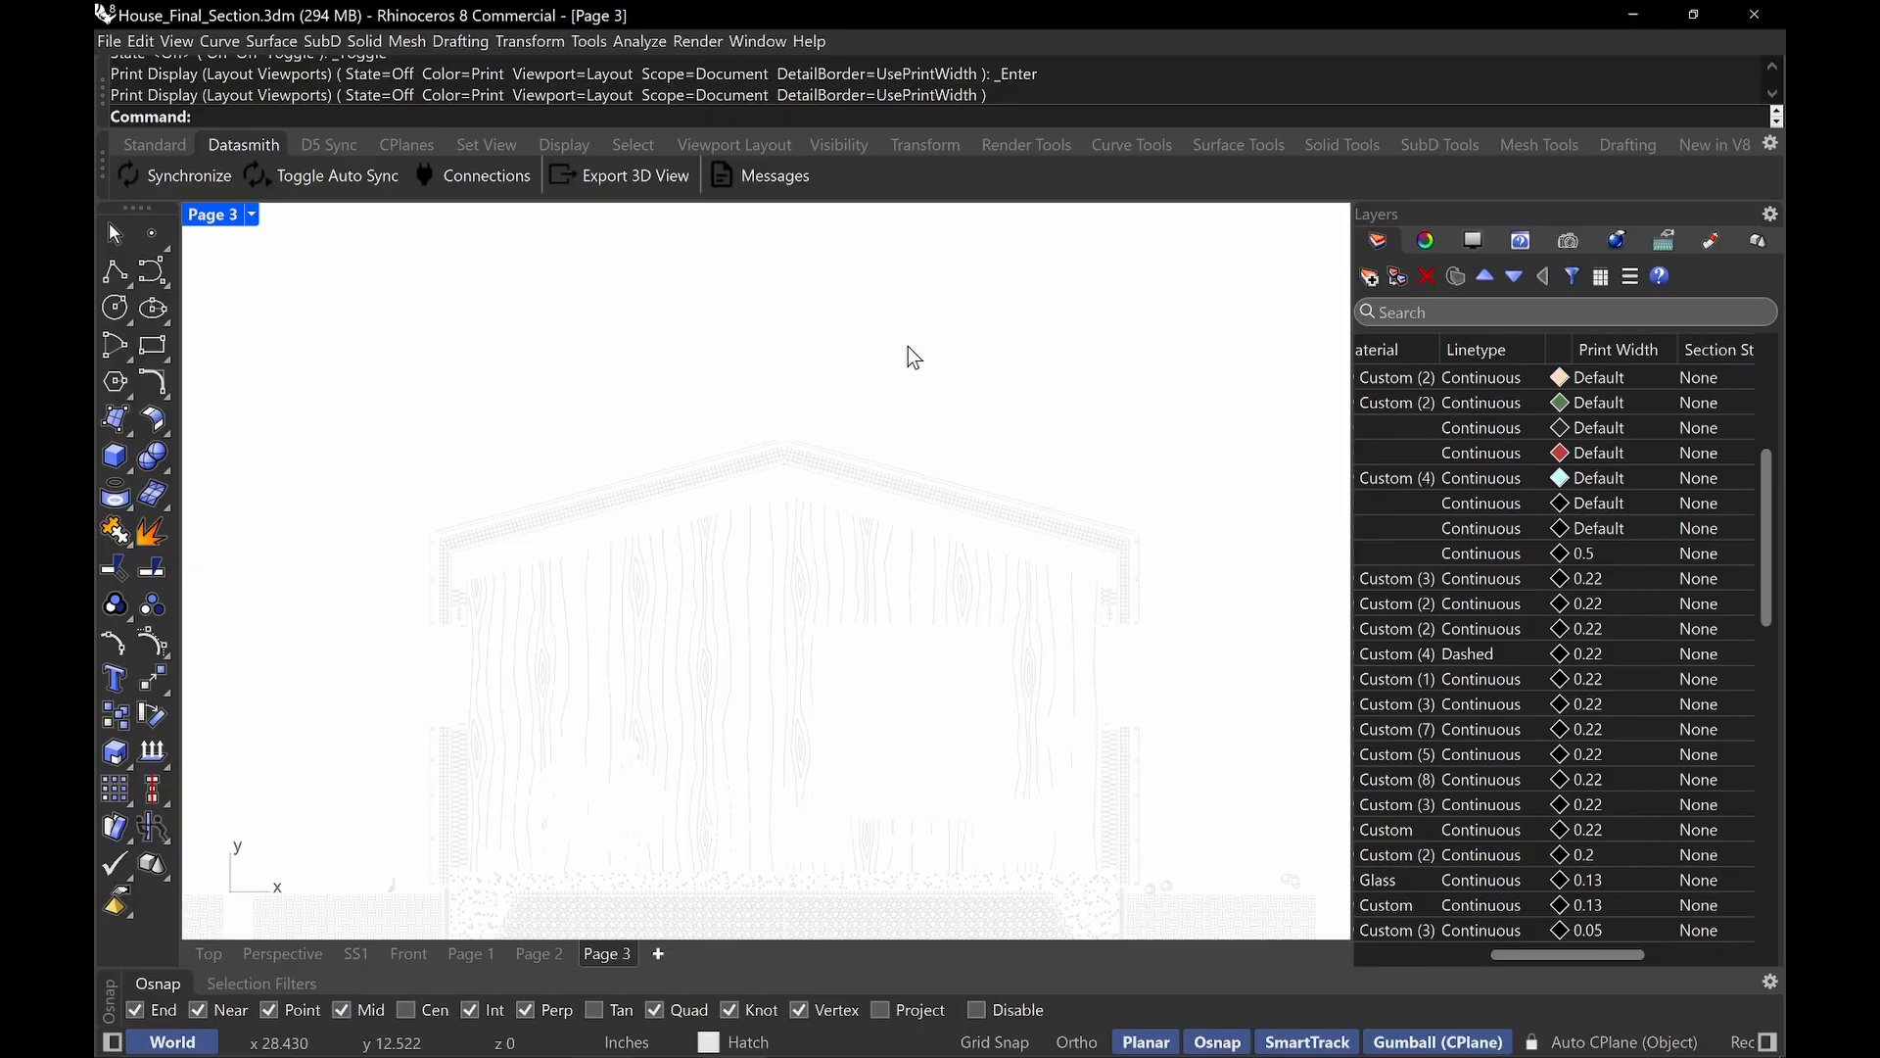
click(252, 214)
click(262, 291)
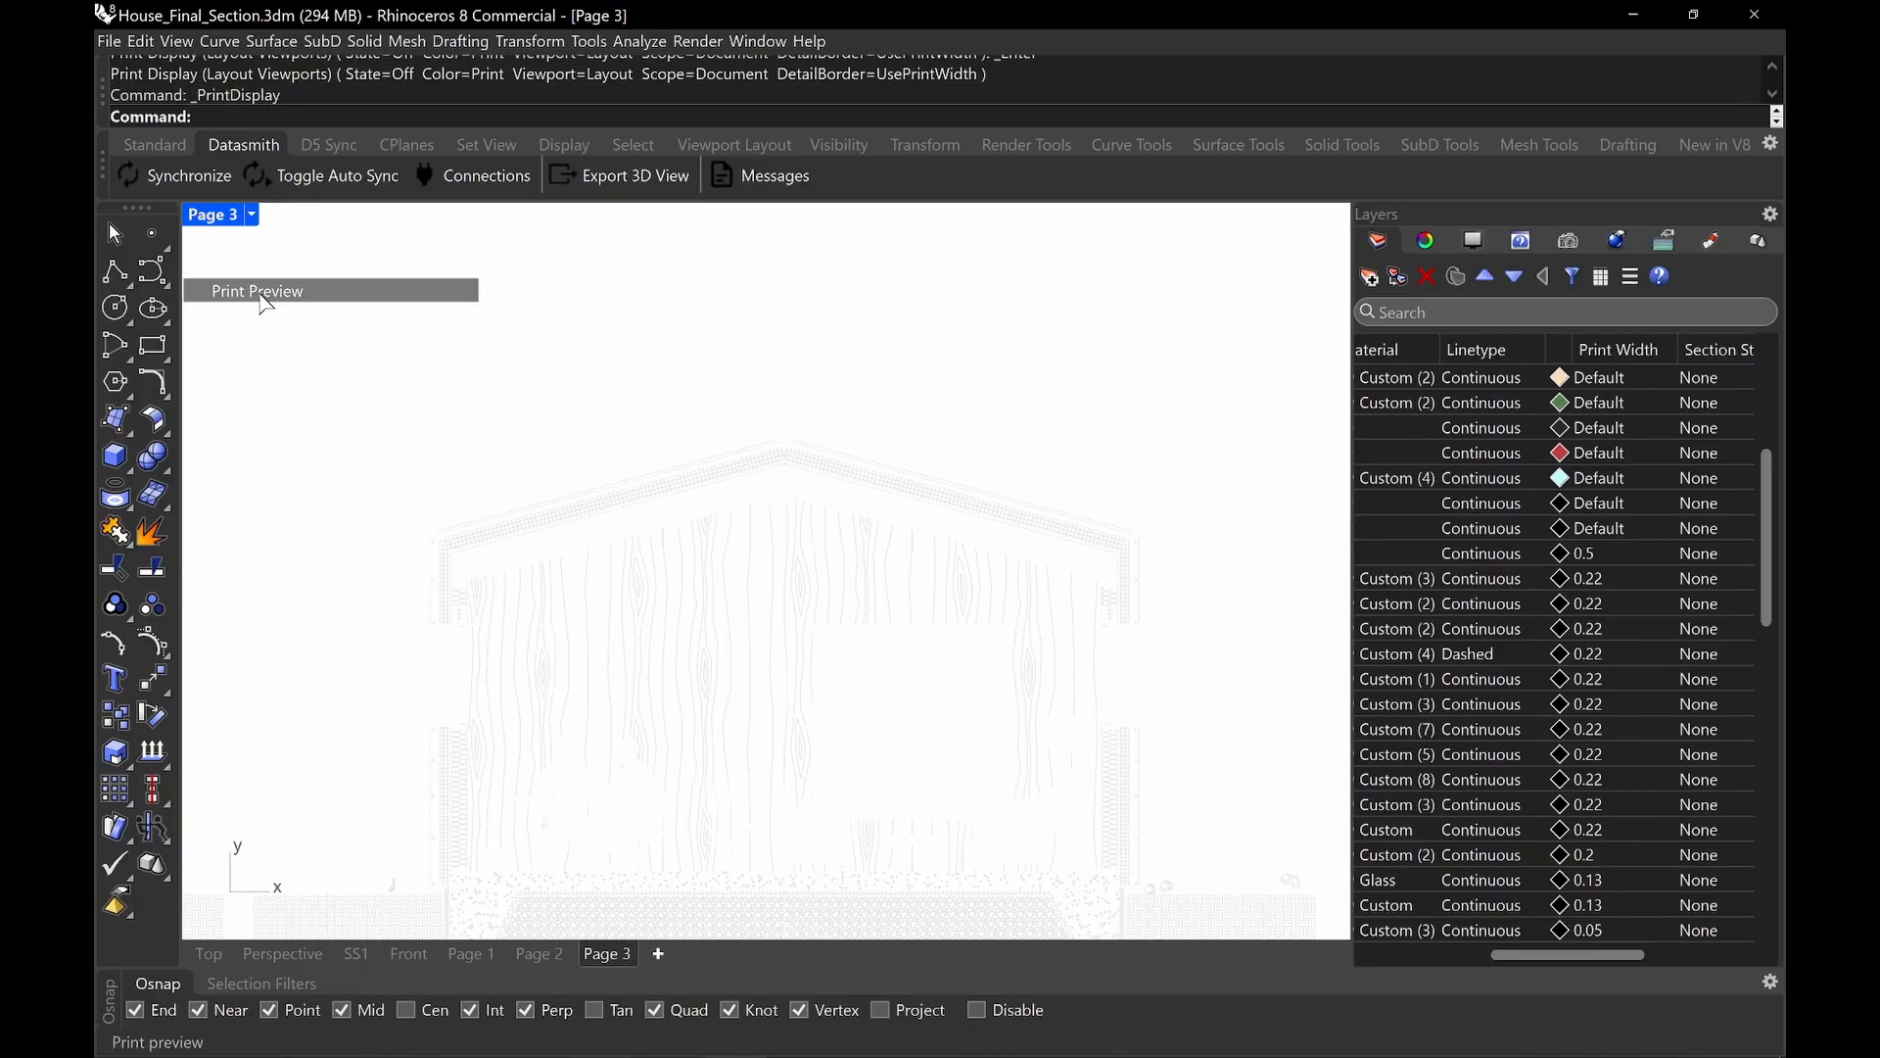
Examine the line weights of the exterior wall, window and furnished interior against the layers' print widths.
right_drag(1133, 470, 1144, 434)
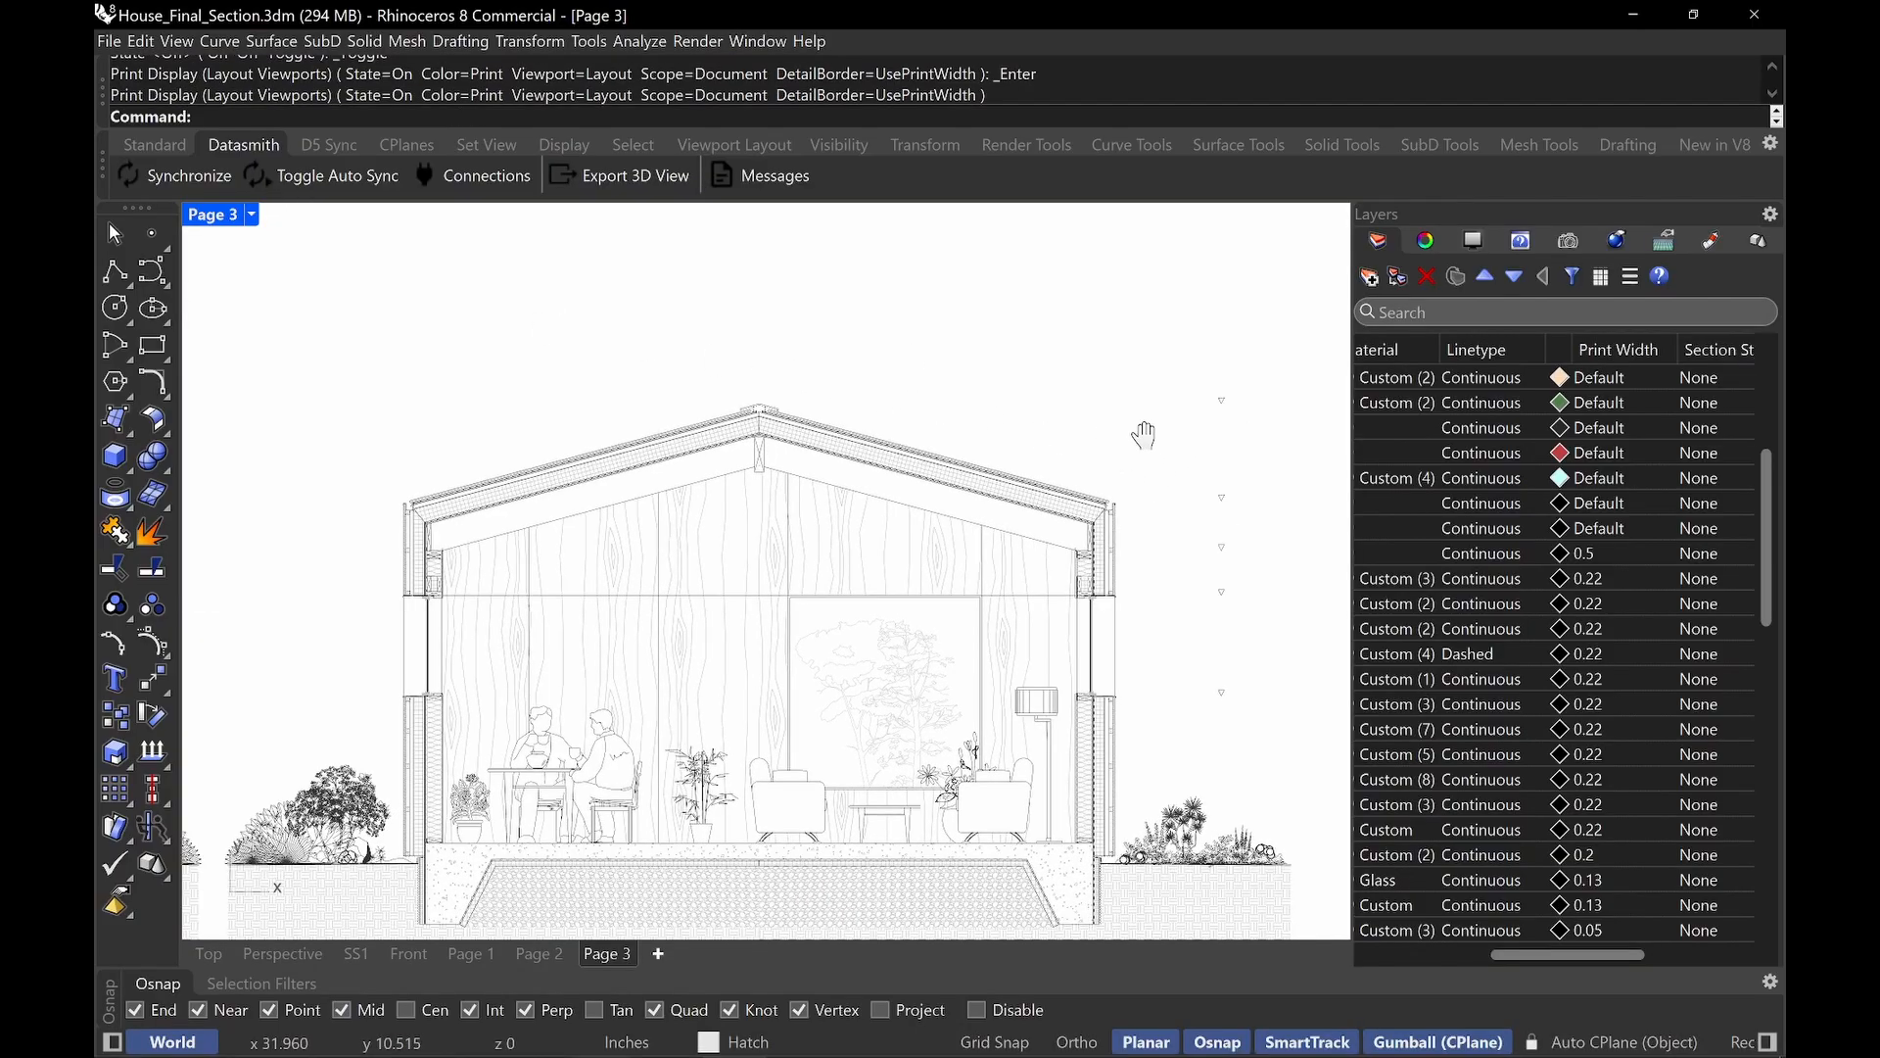
scroll(997, 545, up, 6)
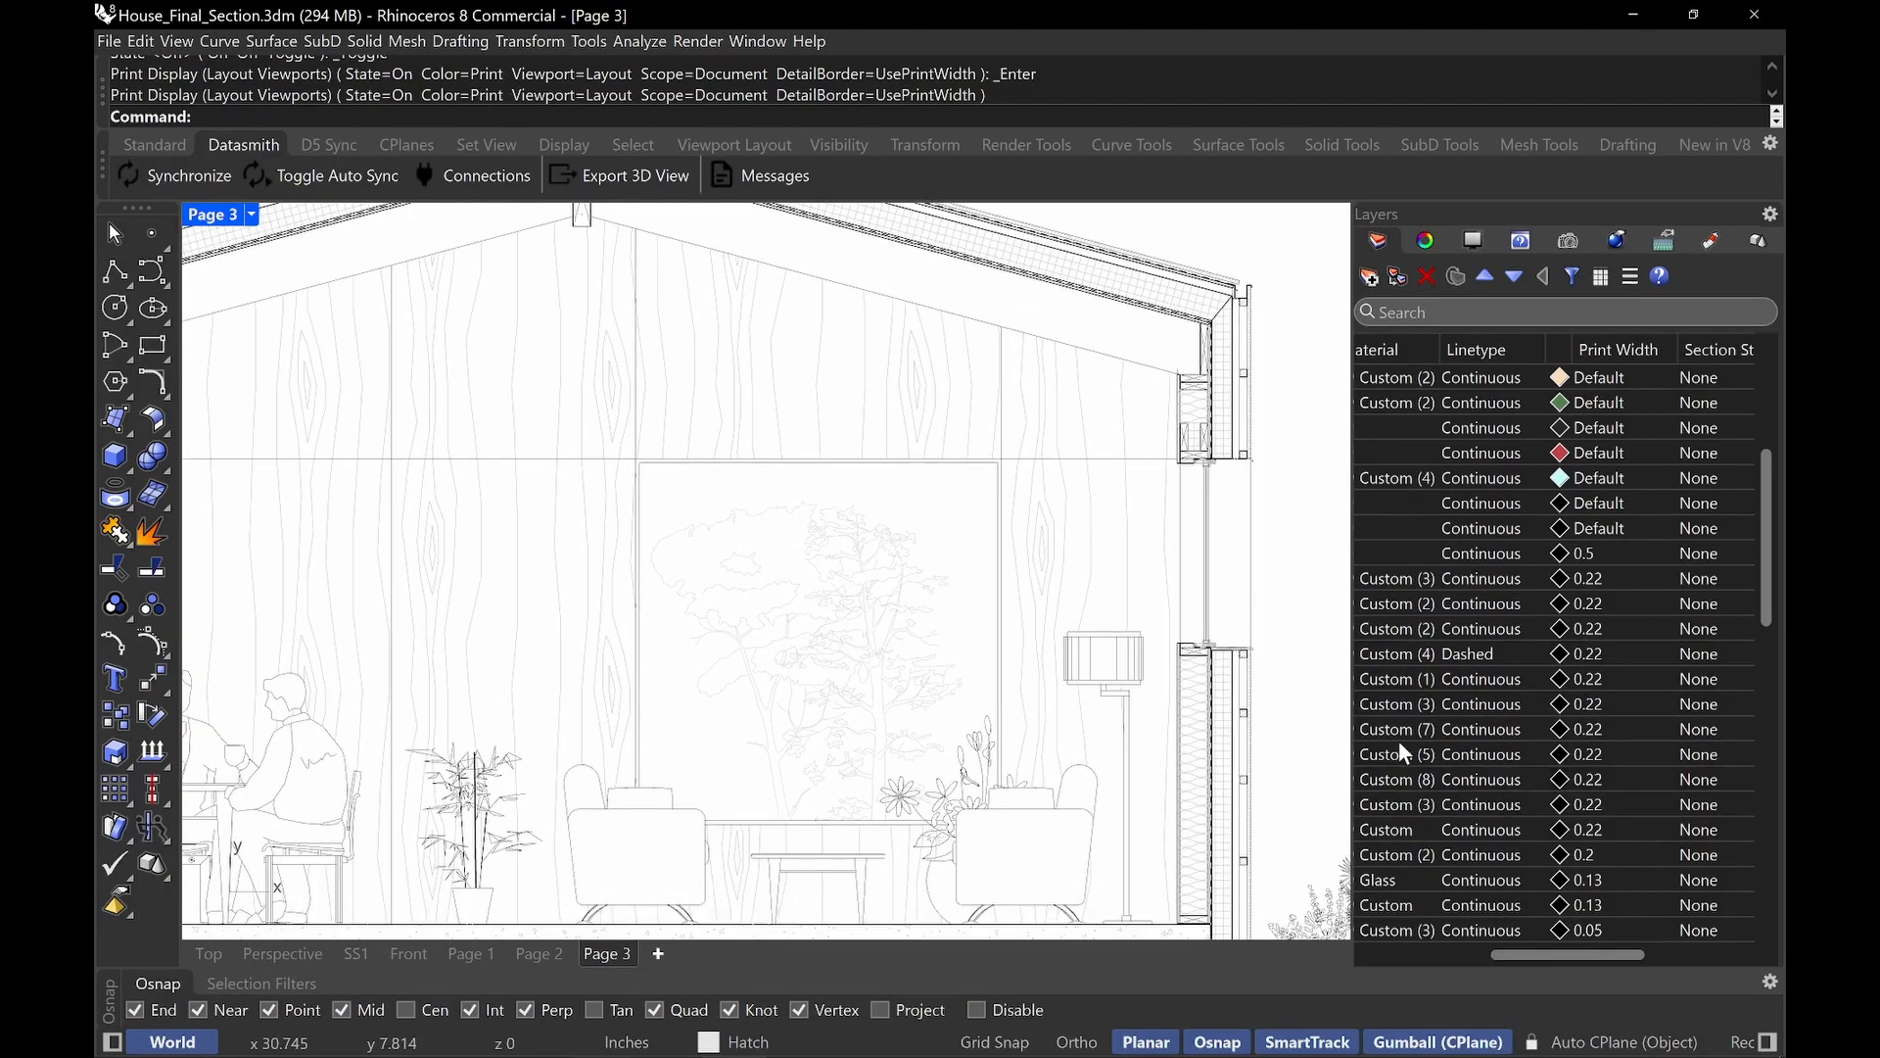
right_drag(1133, 662, 1059, 608)
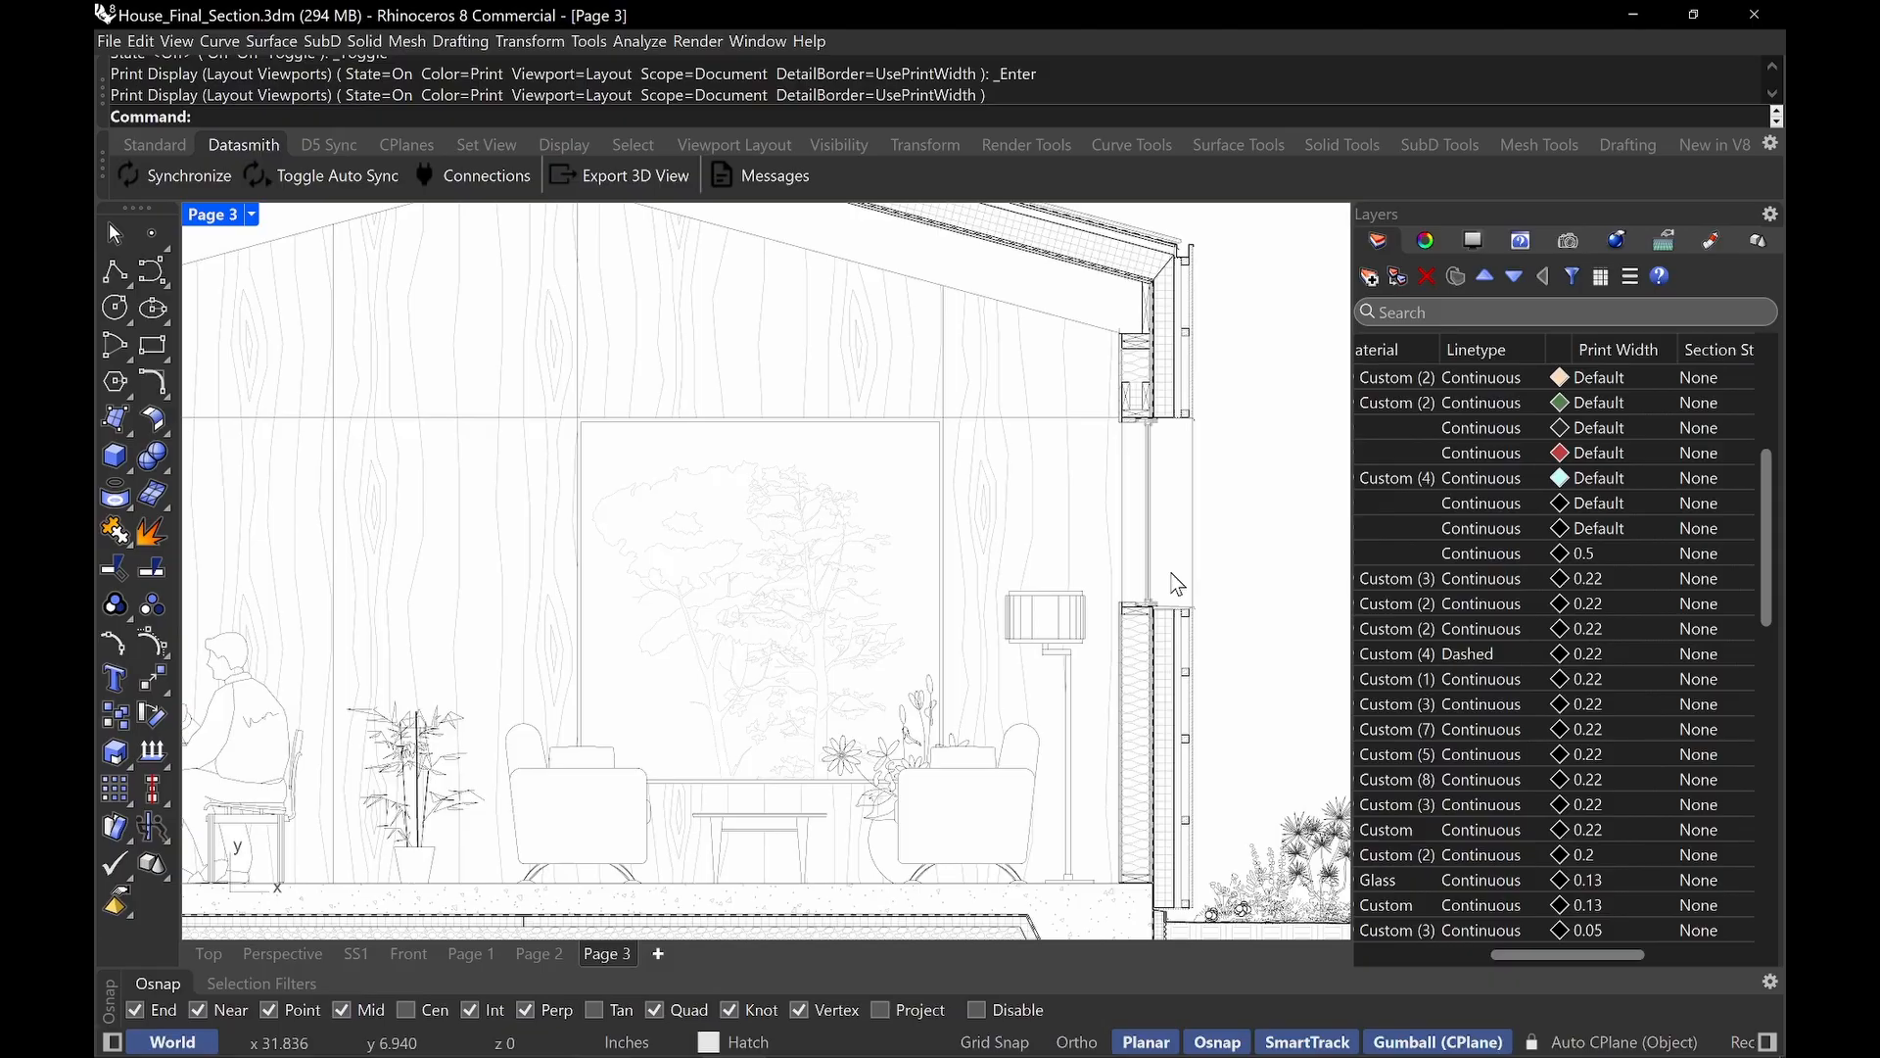
Reactivate the Page 3 detail, return to the layer names and highlight the Hatch layer.
double_click(1261, 545)
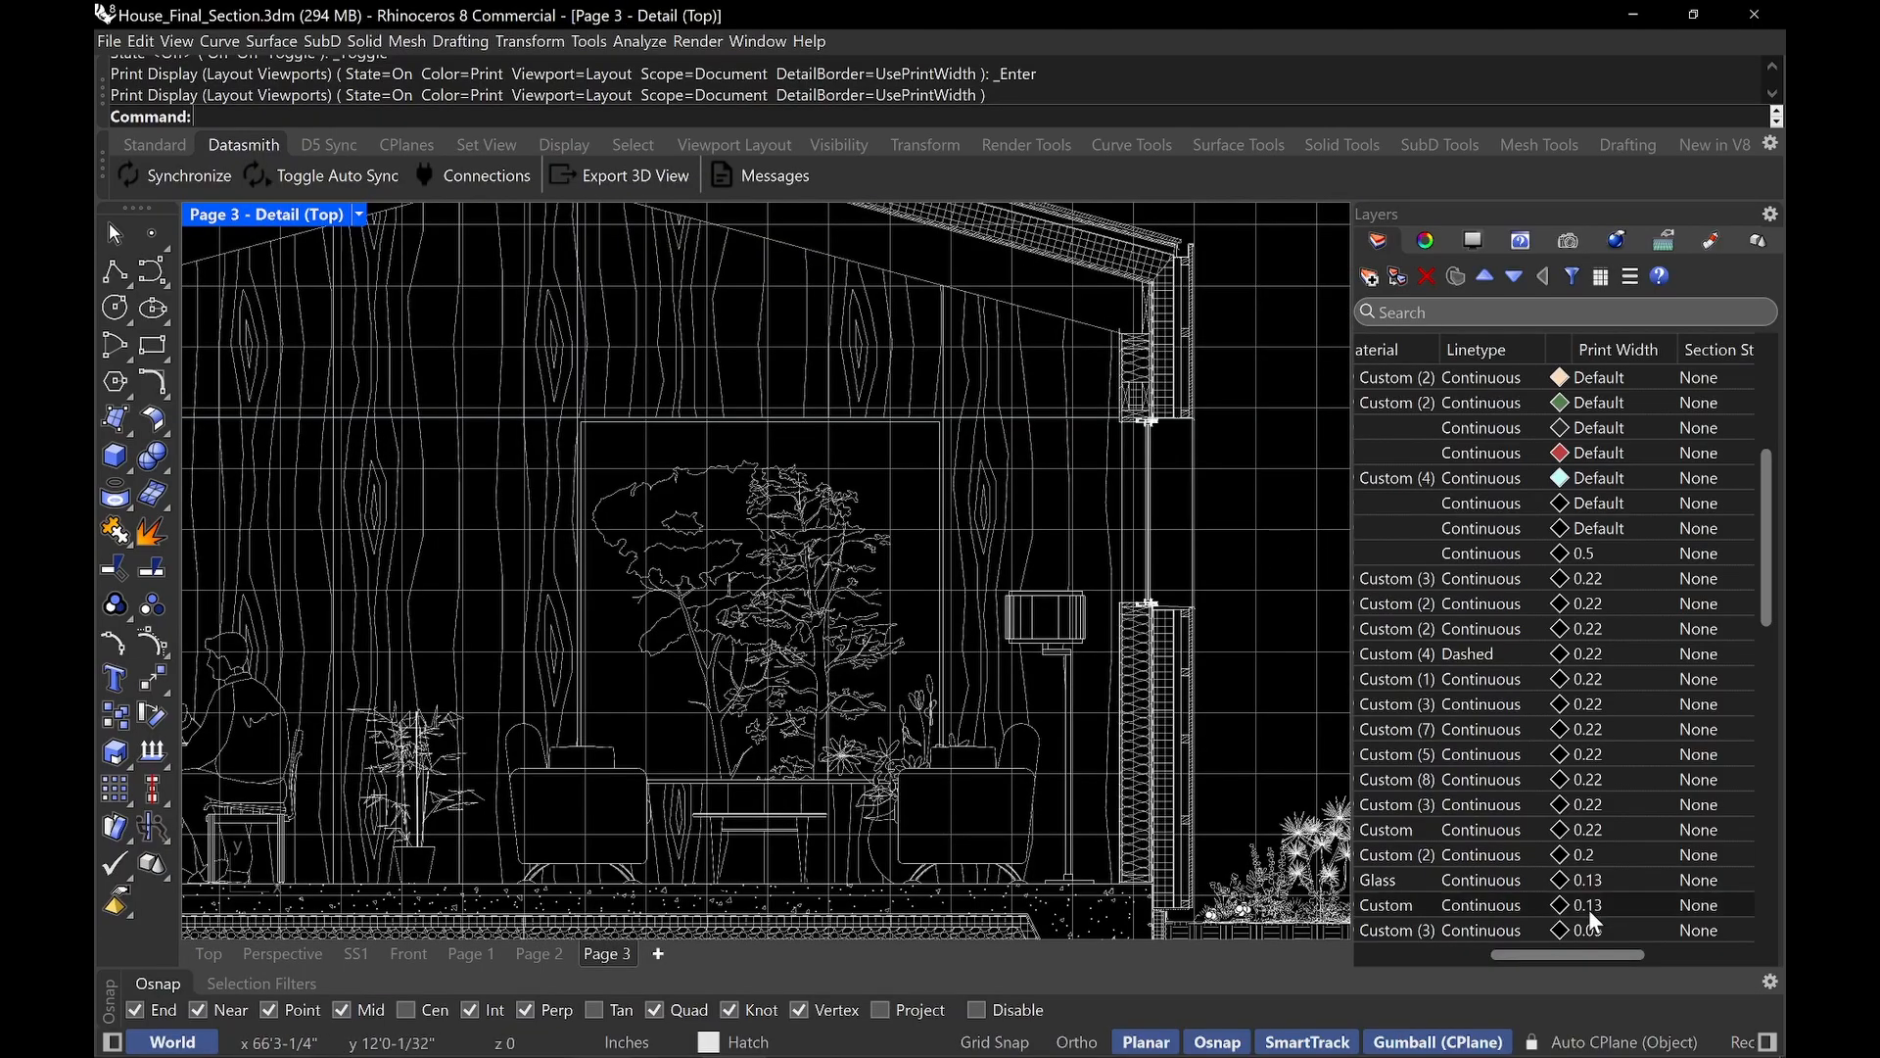
drag(1568, 954, 1441, 951)
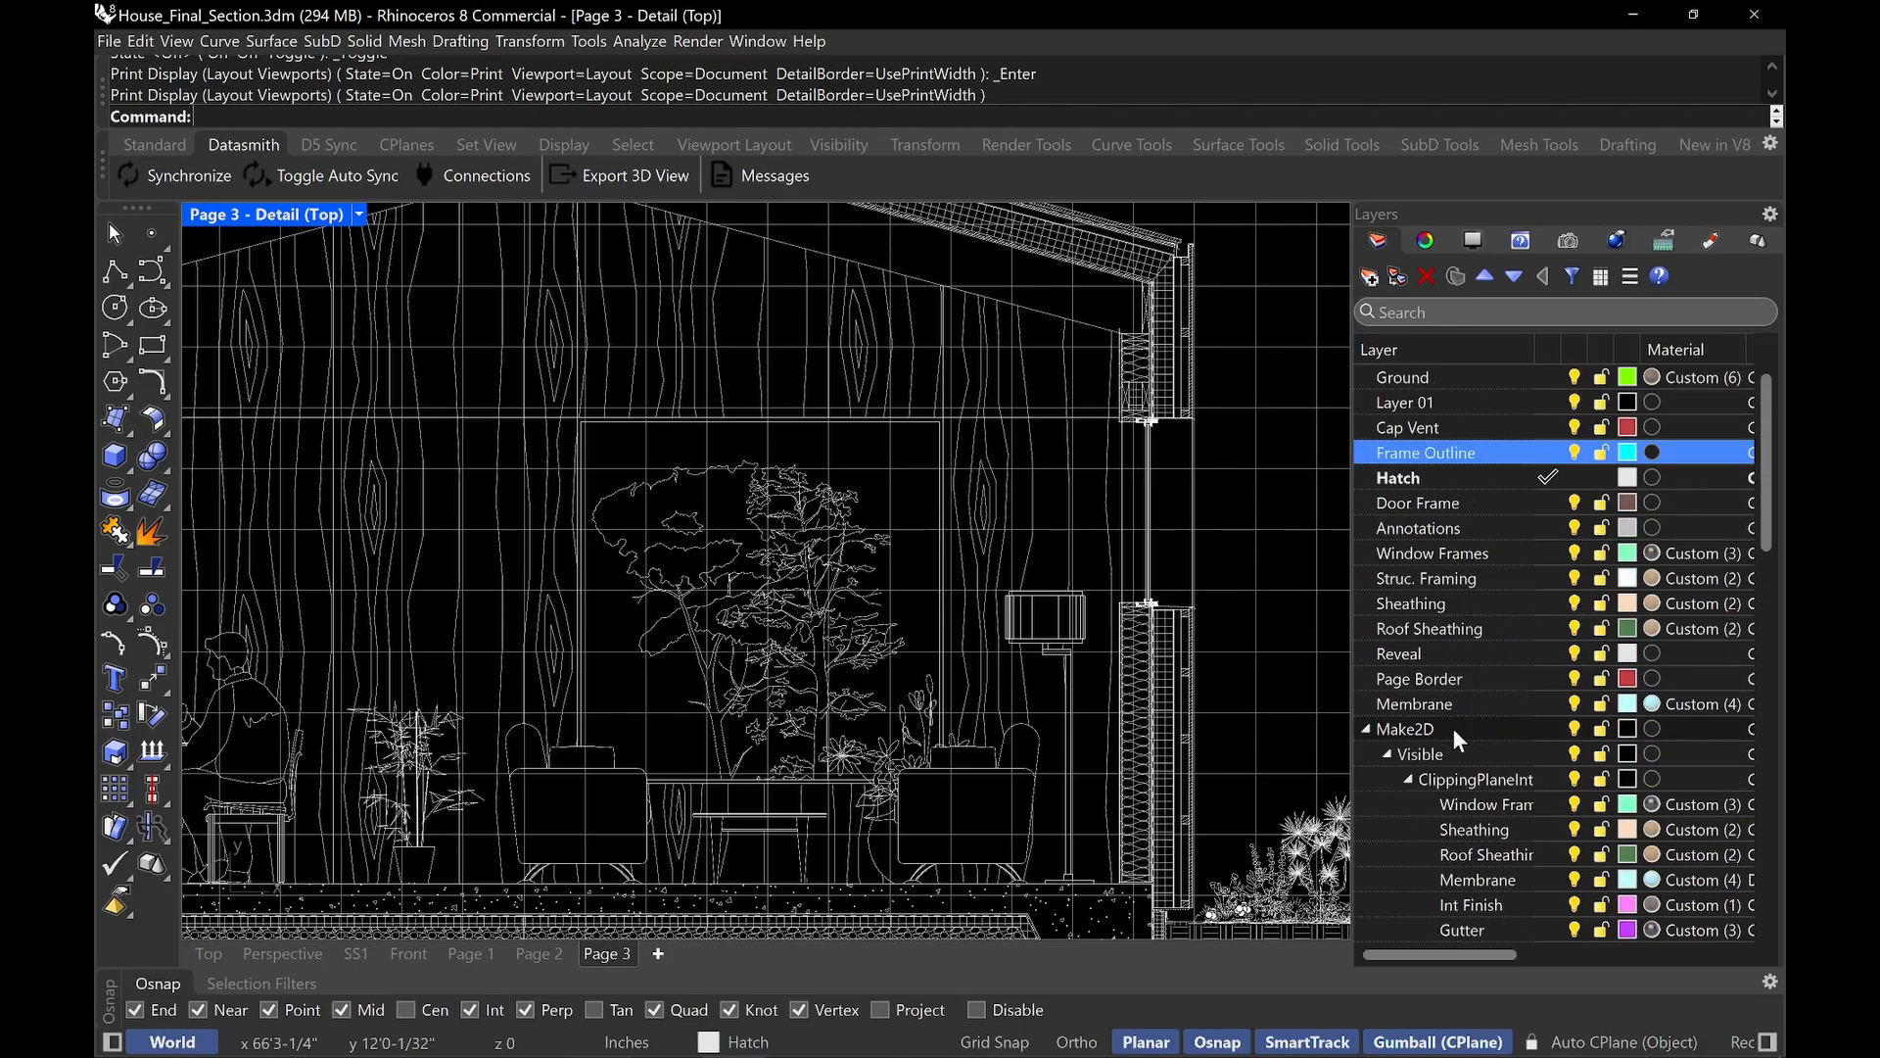
click(1390, 478)
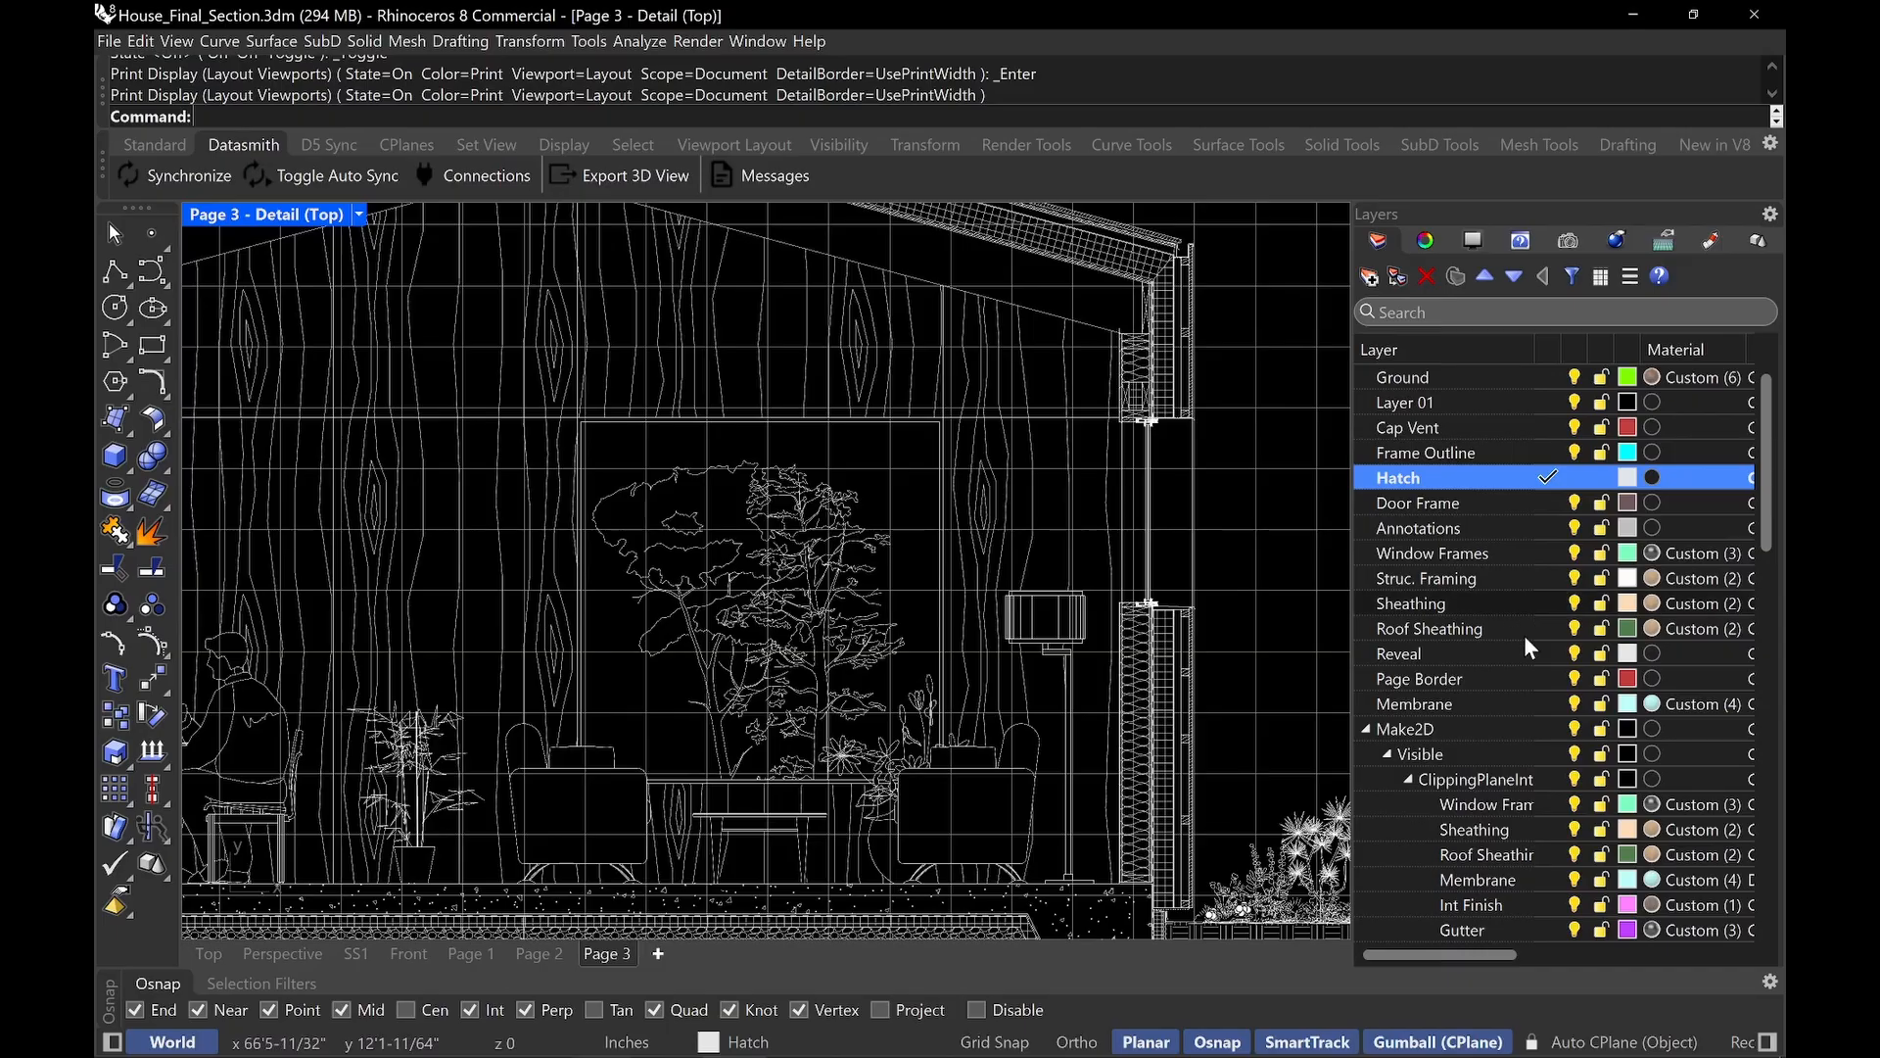
Select all objects on the Battens layer within the Make2D visible clipping plane layers.
scroll(1512, 766, down, 1)
scroll(1514, 713, down, 1)
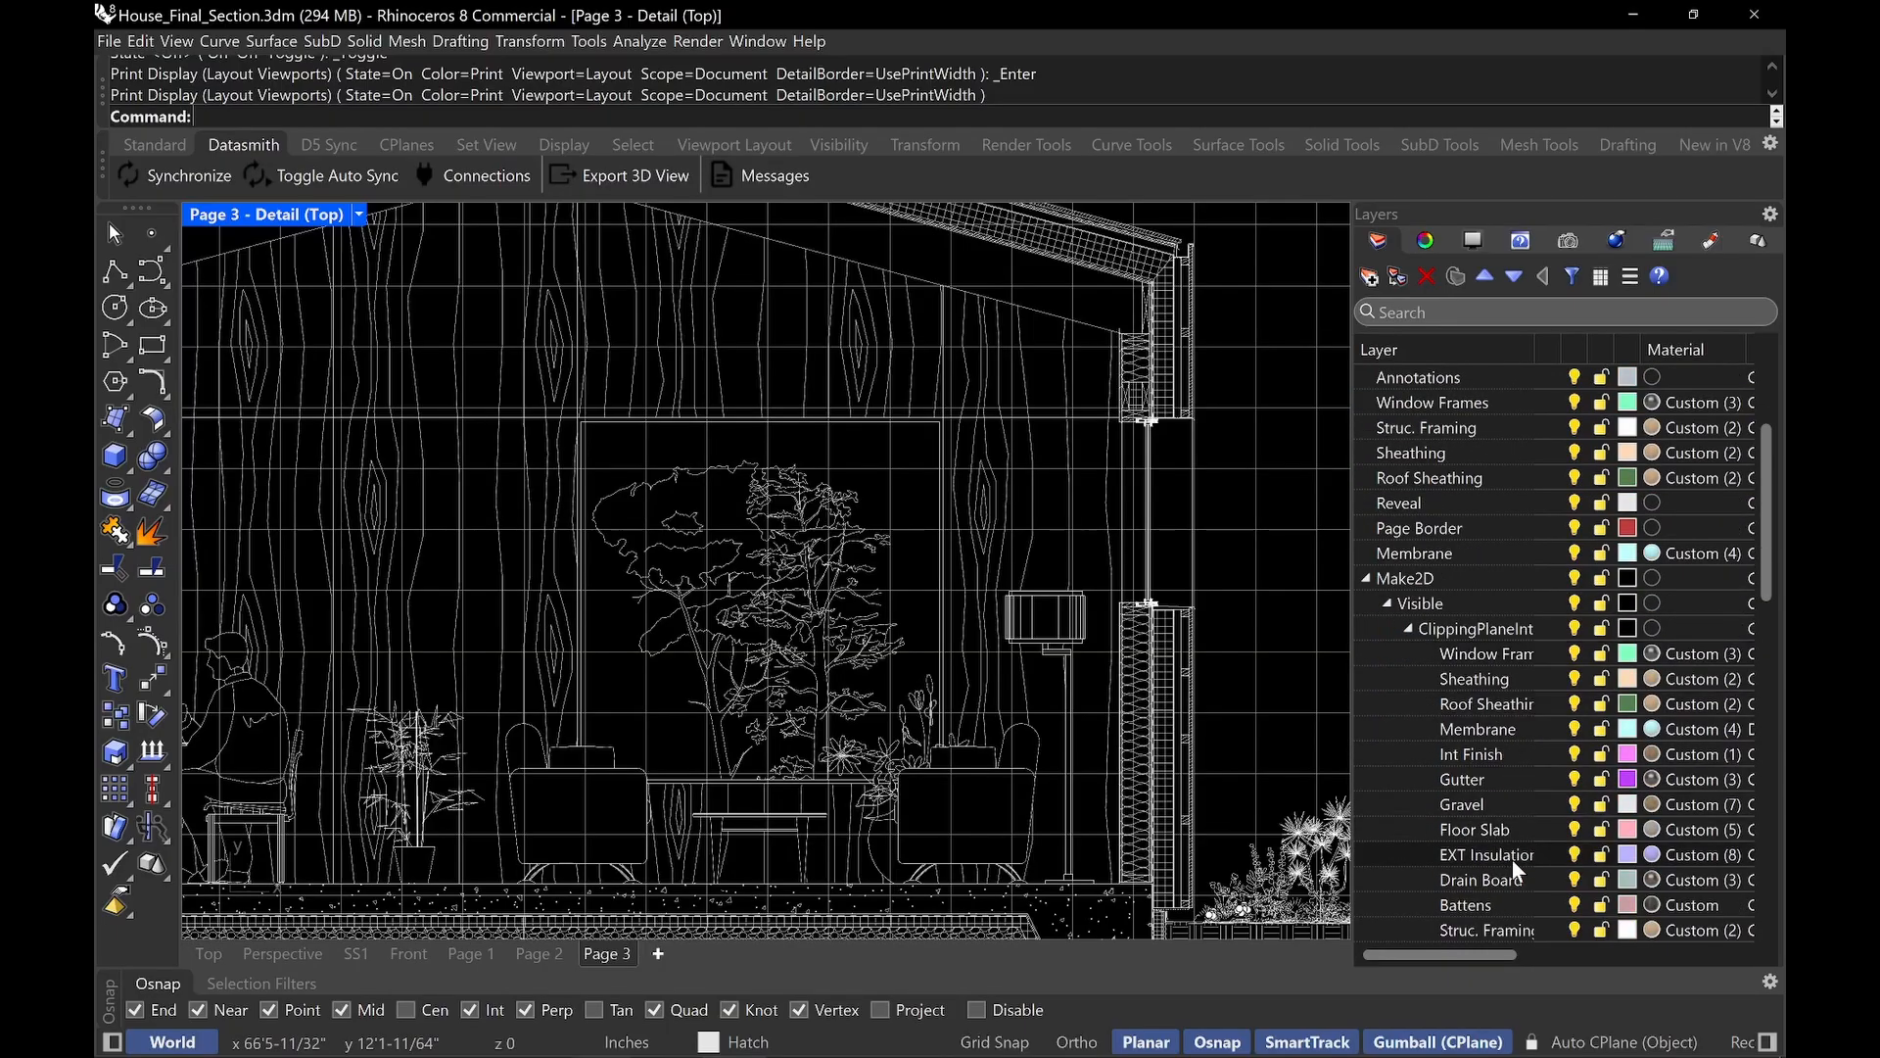
scroll(1488, 791, down, 1)
right_click(1469, 828)
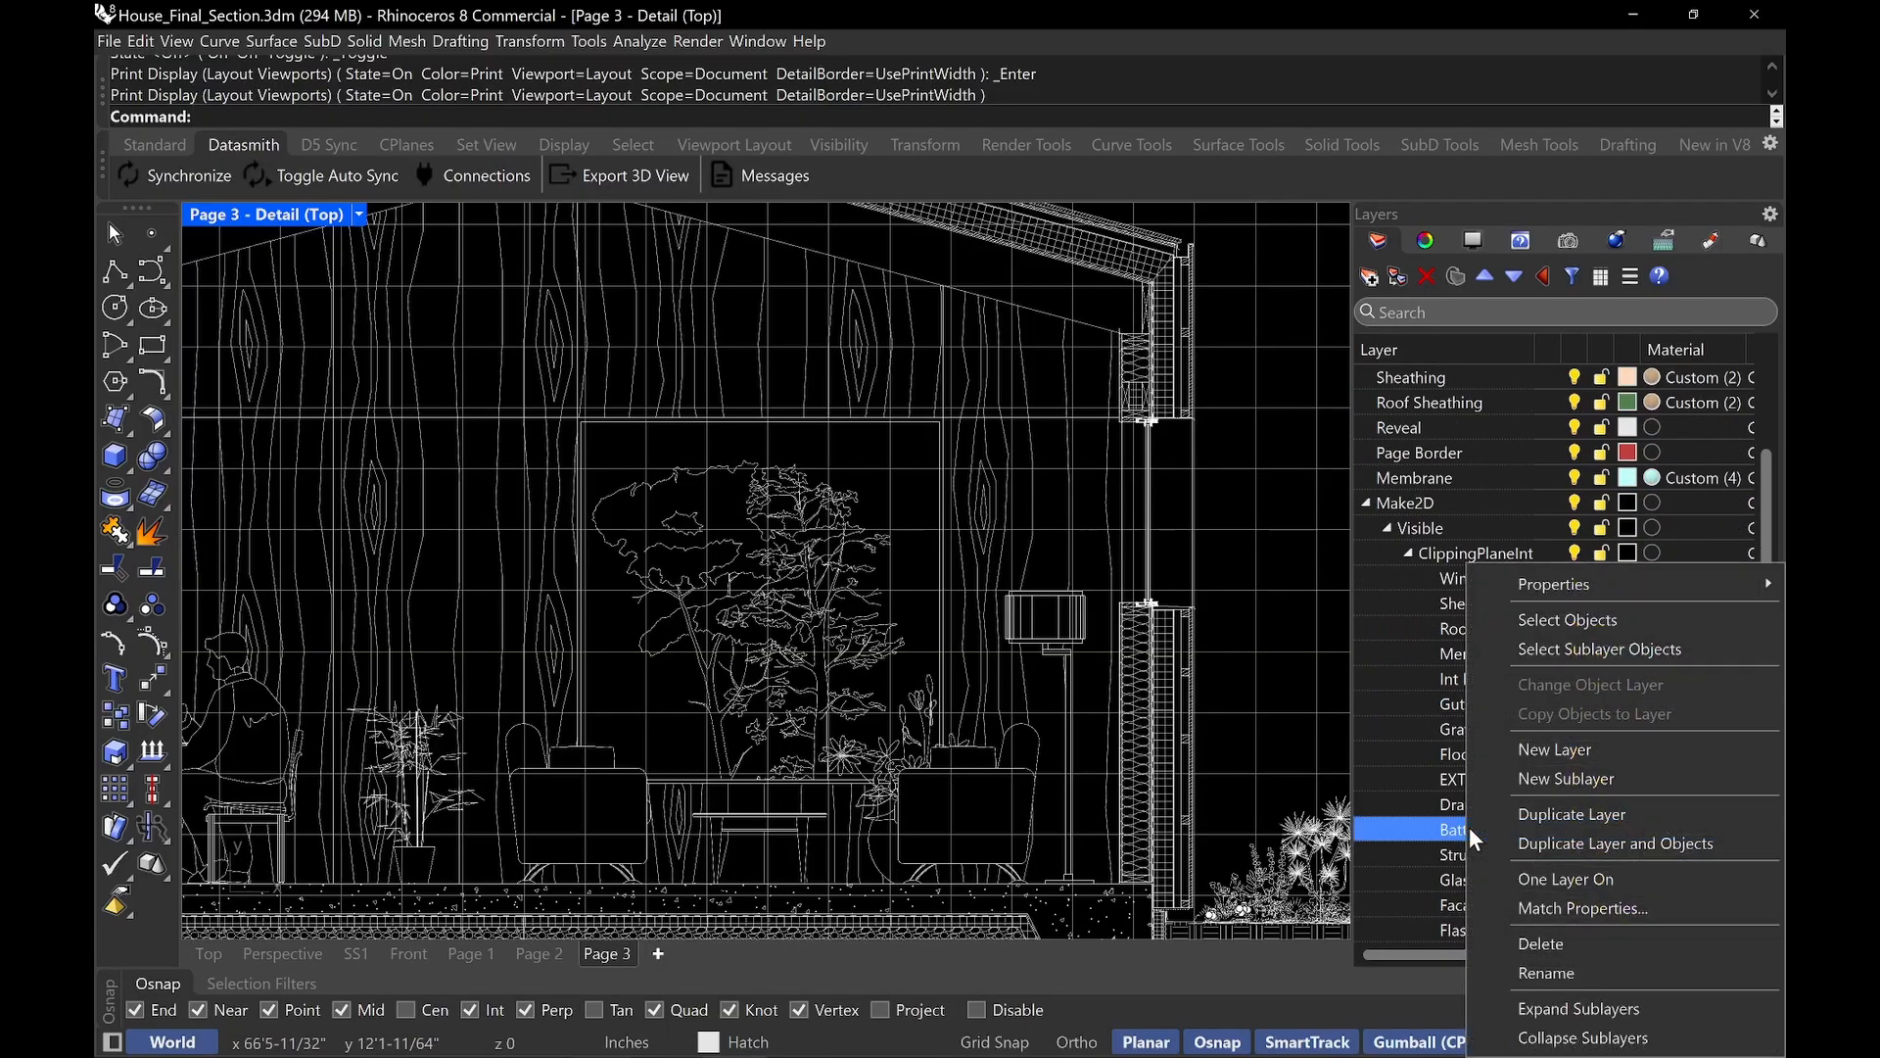
click(1612, 617)
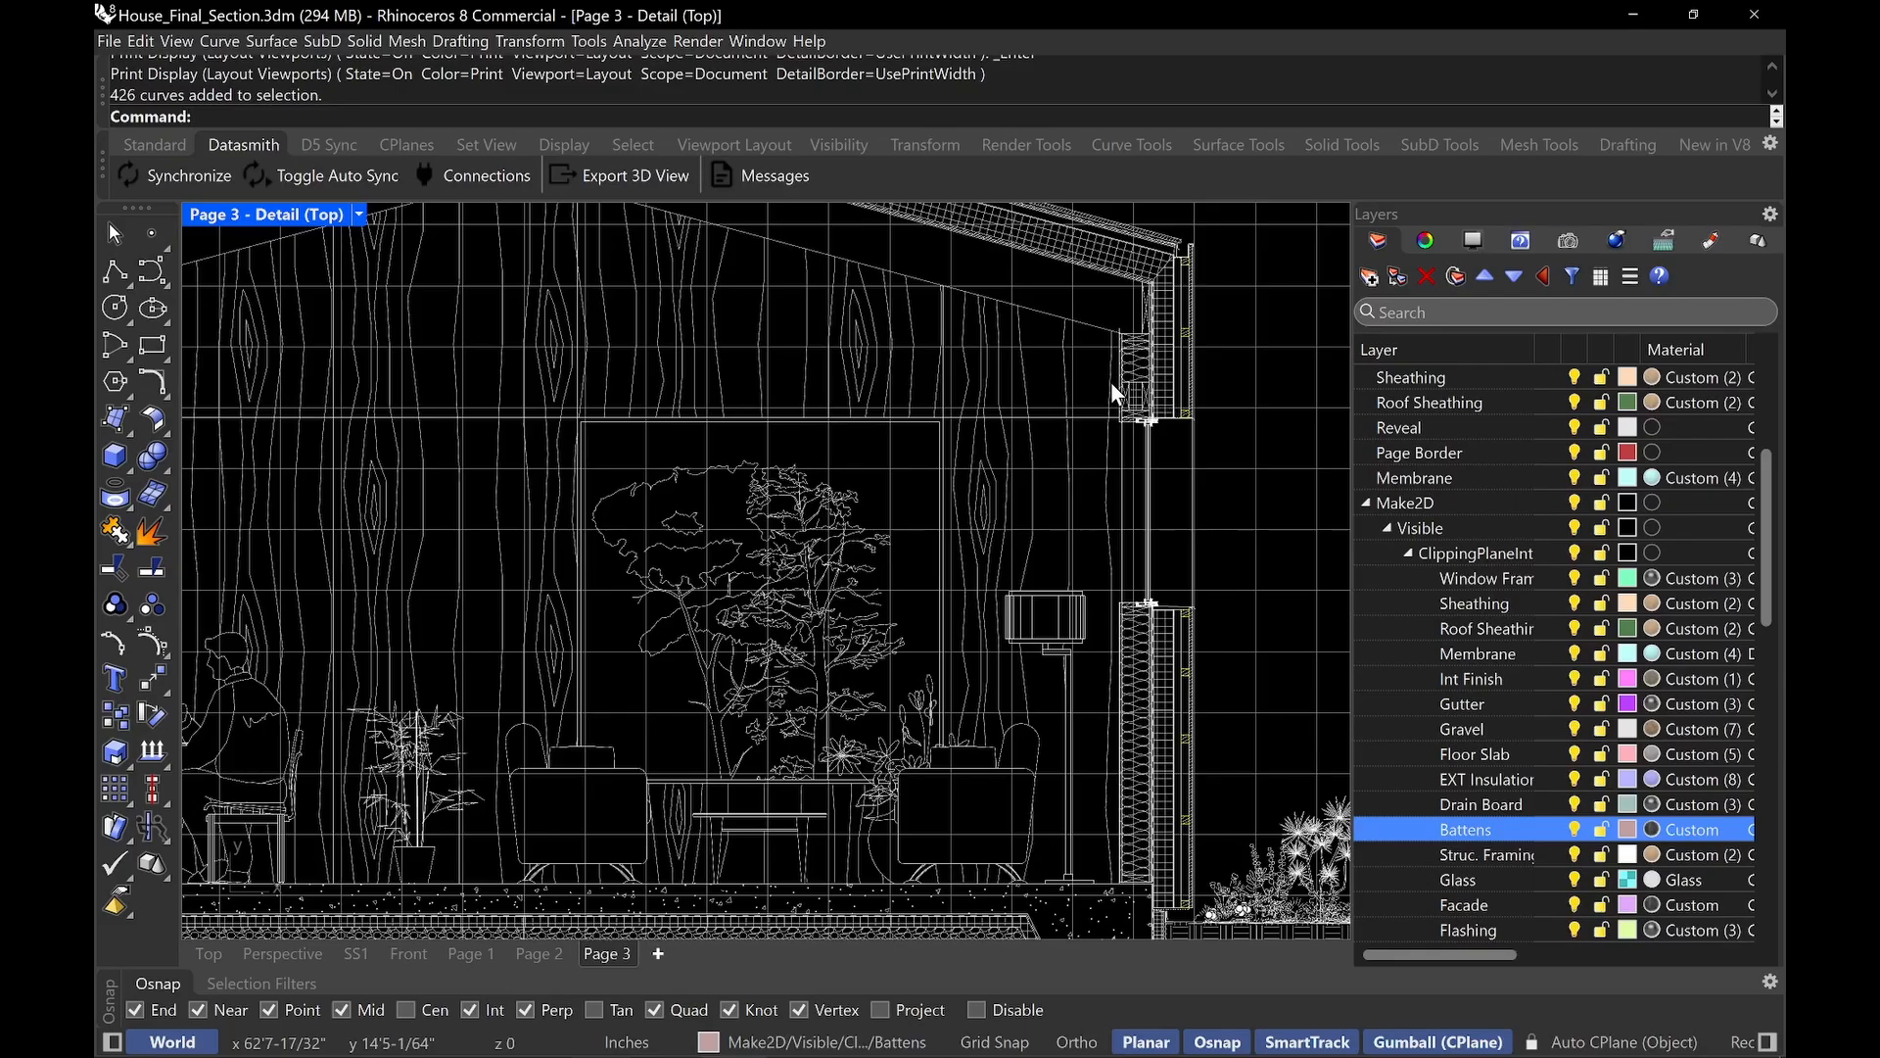
Isolate the selected Battens objects in the Page 3 detail.
text(Isolate)
key(Return)
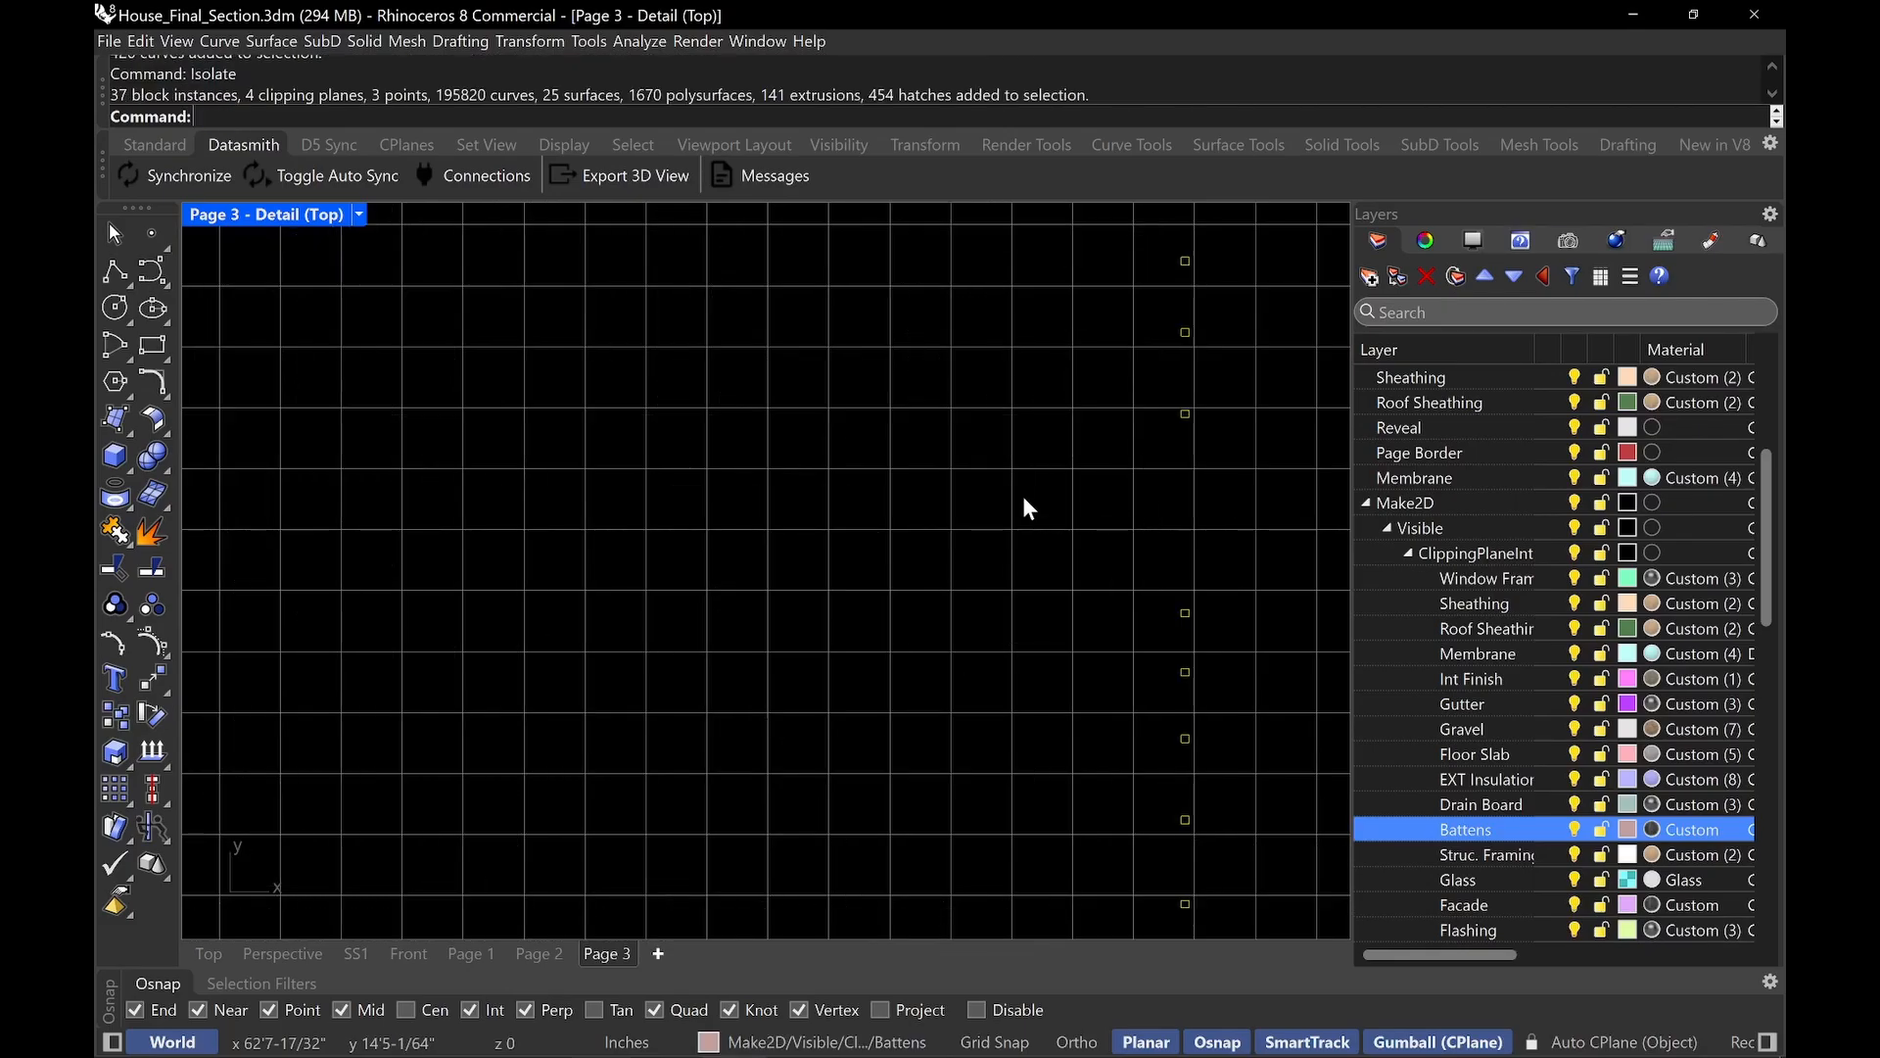
scroll(1054, 536, down, 4)
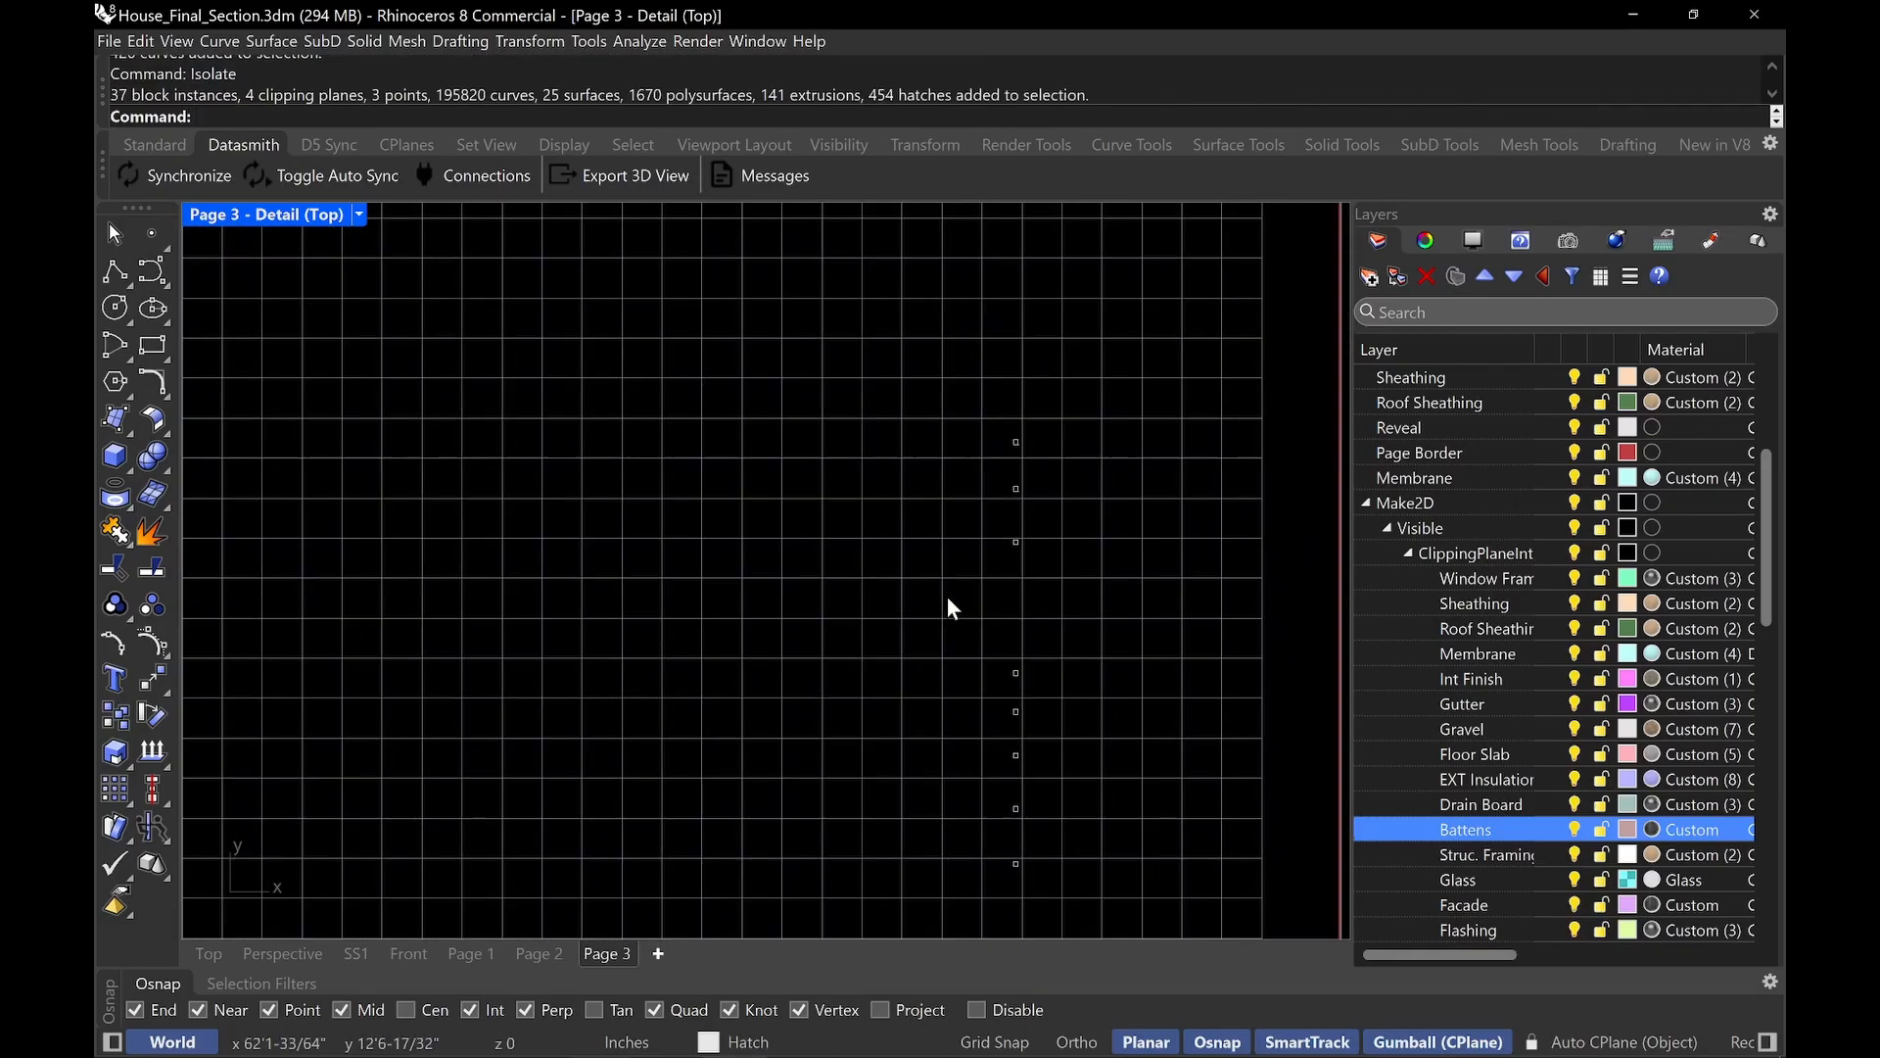
Hatch all regions of the batten curves in the section's right-hand wall, using a pattern scale of 0.100.
drag(916, 467, 1036, 801)
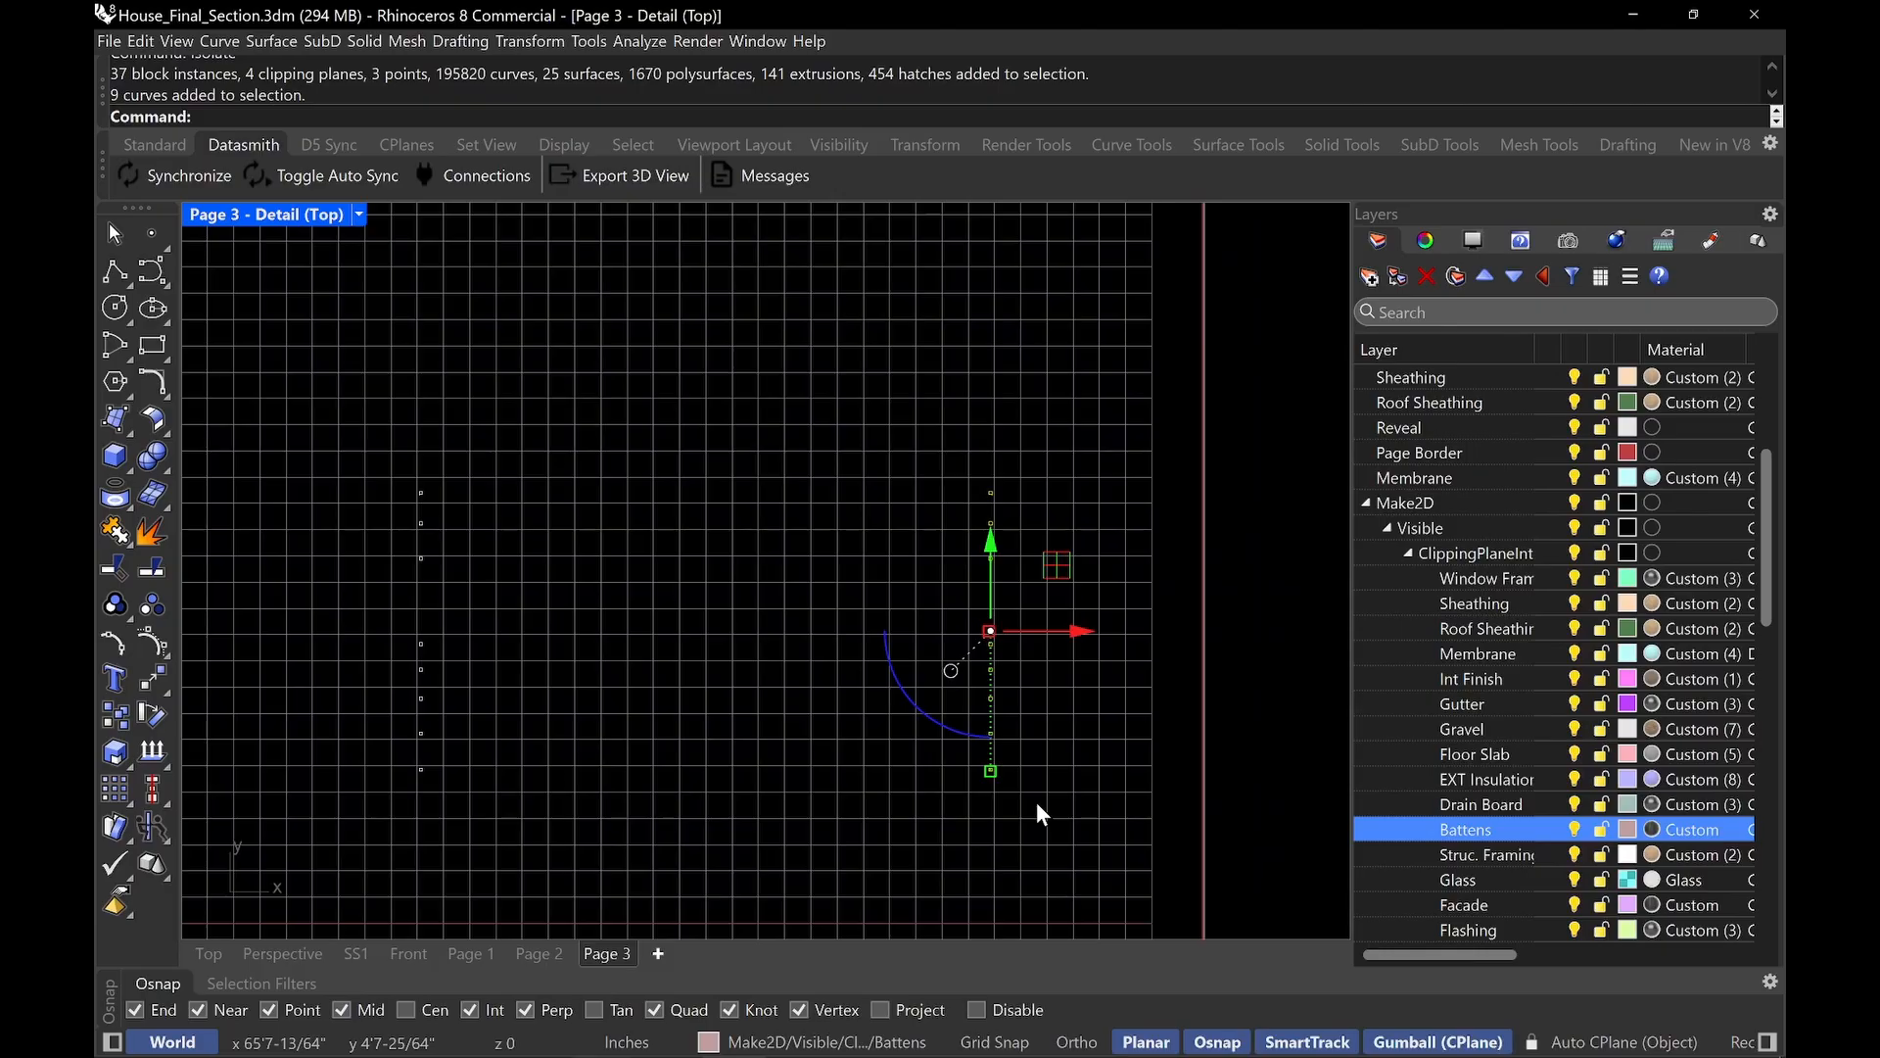
text(Hatch)
key(Return)
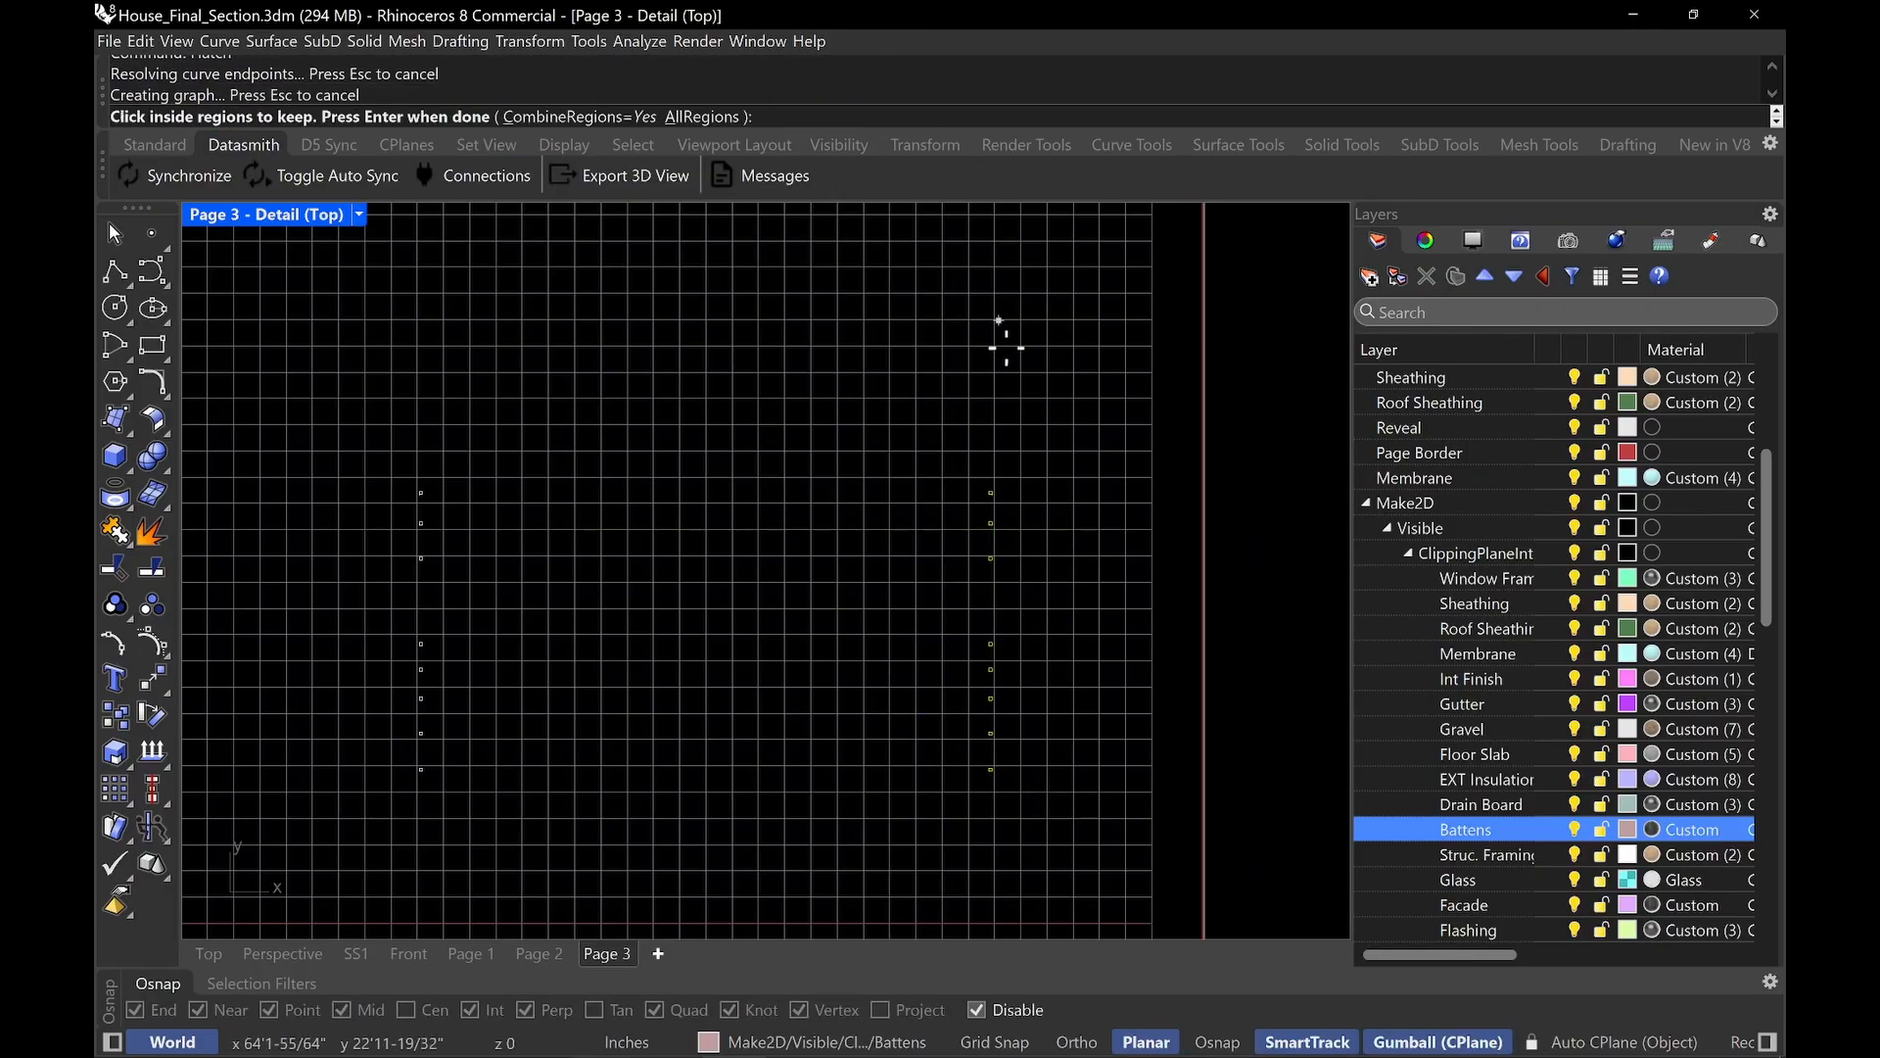
scroll(1014, 670, up, 2)
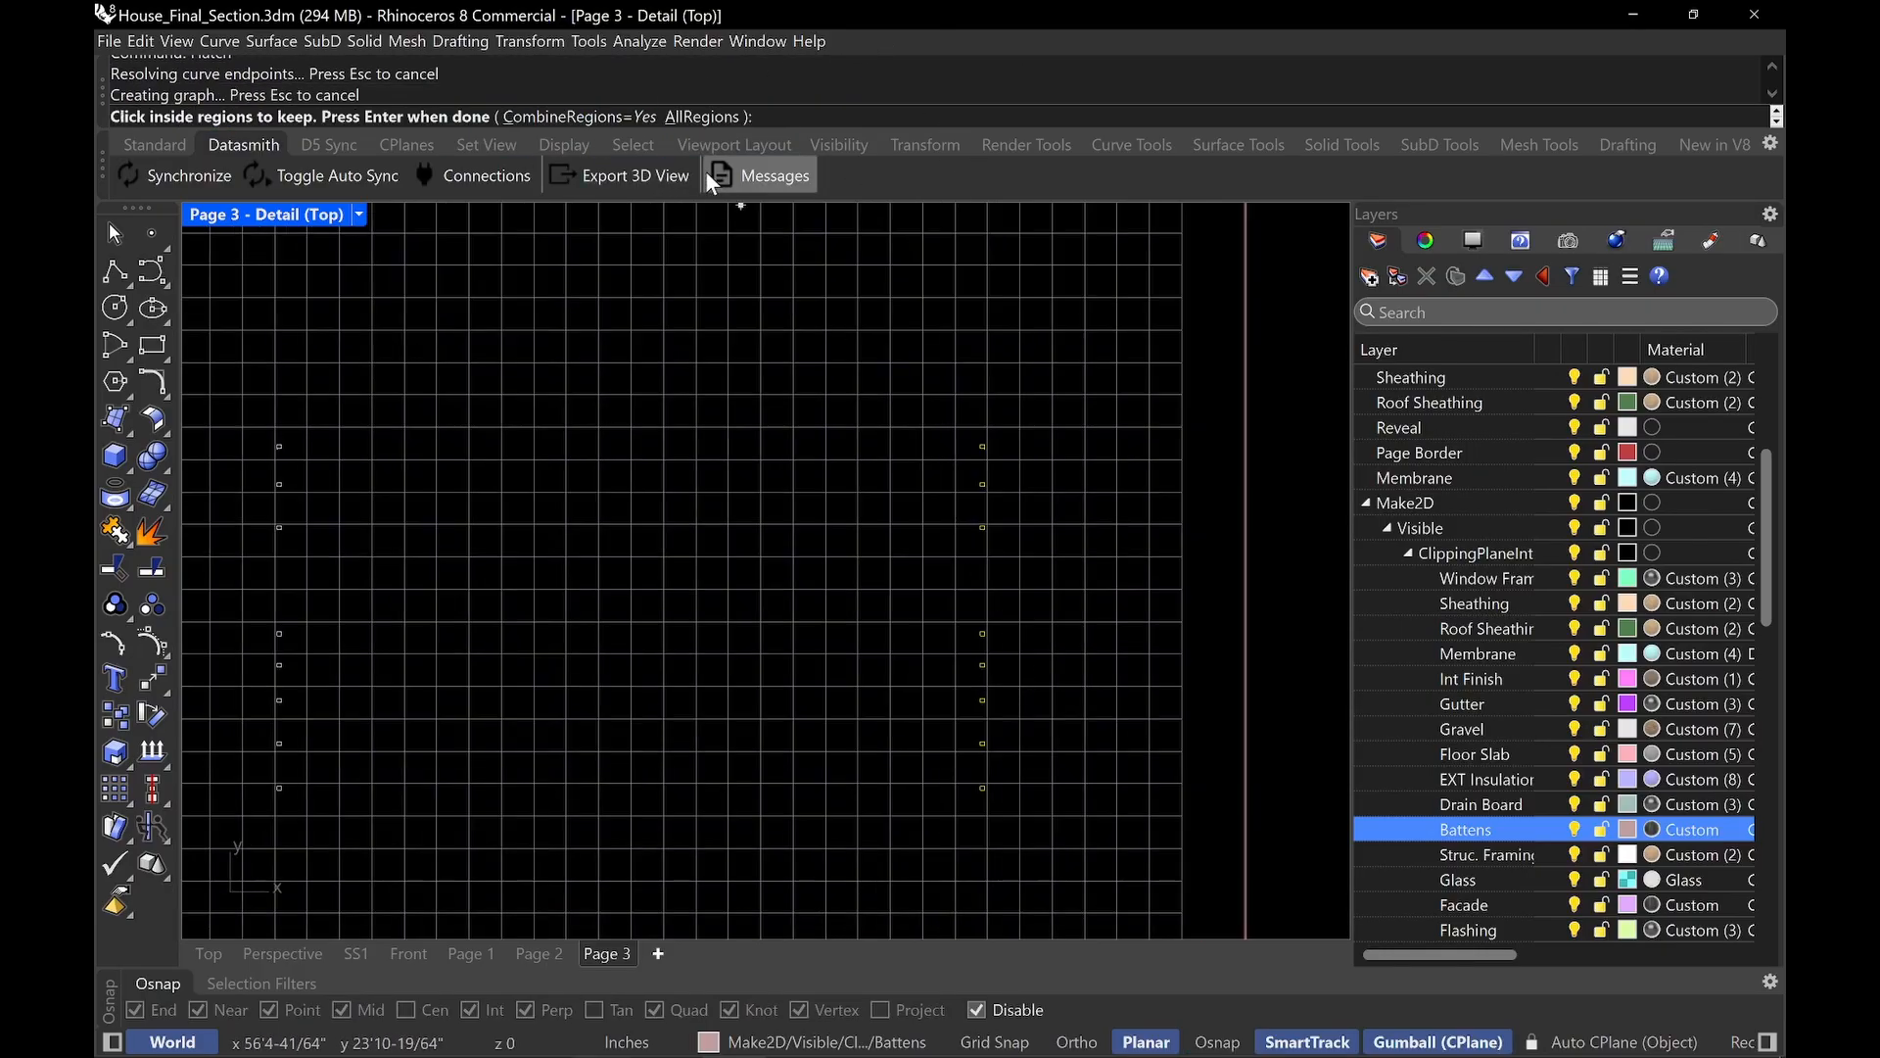
text(a)
key(Return)
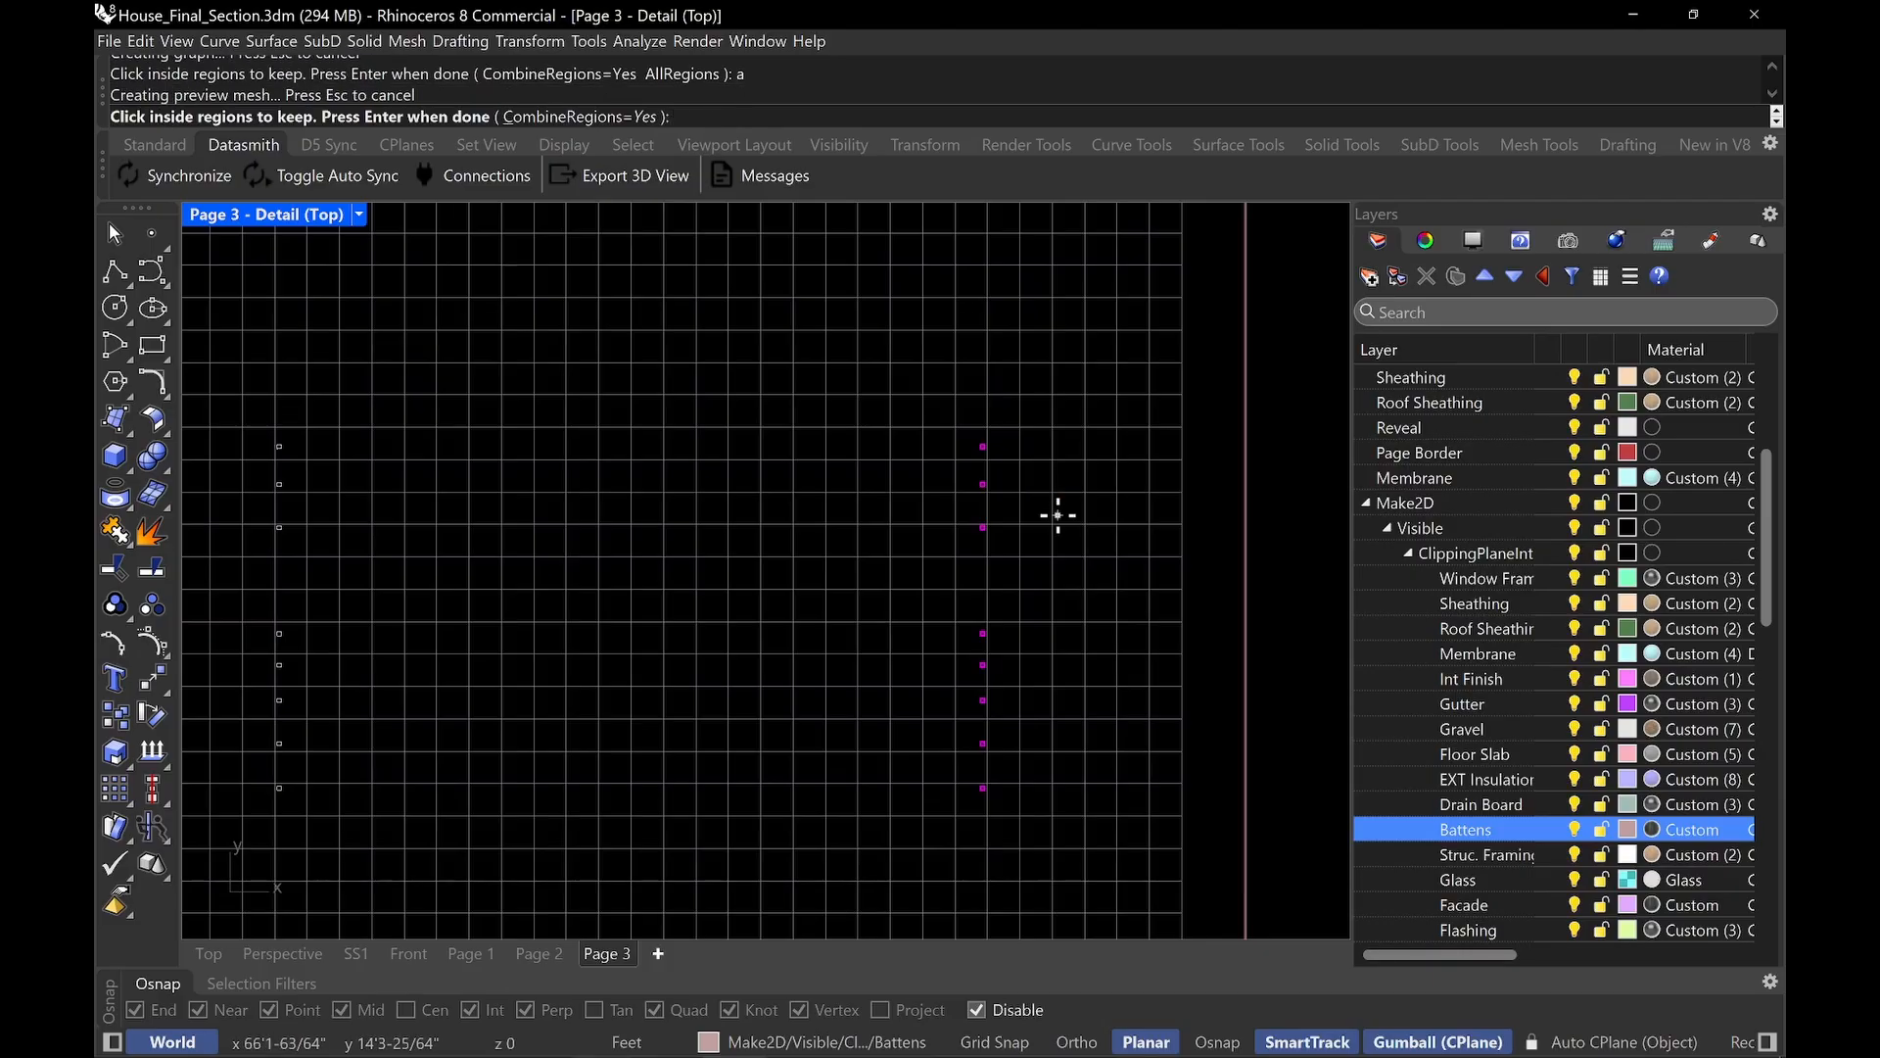
scroll(999, 588, up, 3)
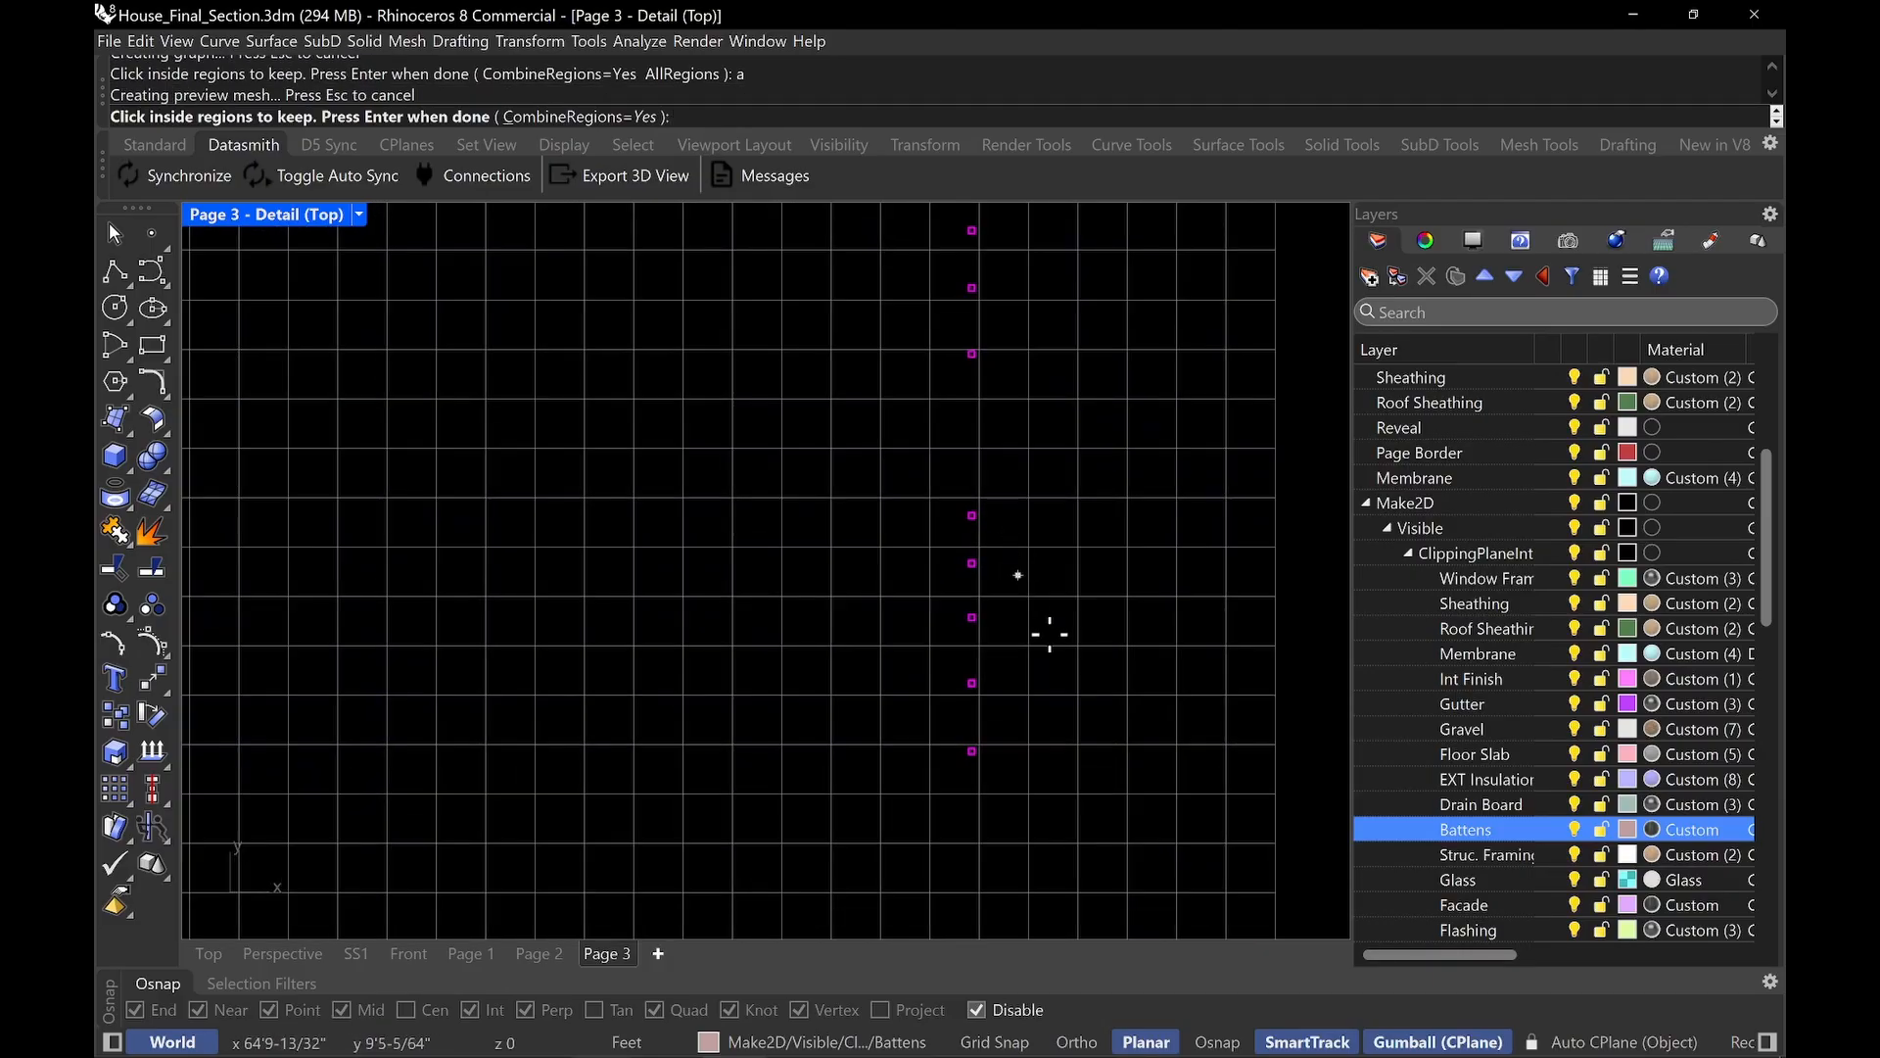
key(Return)
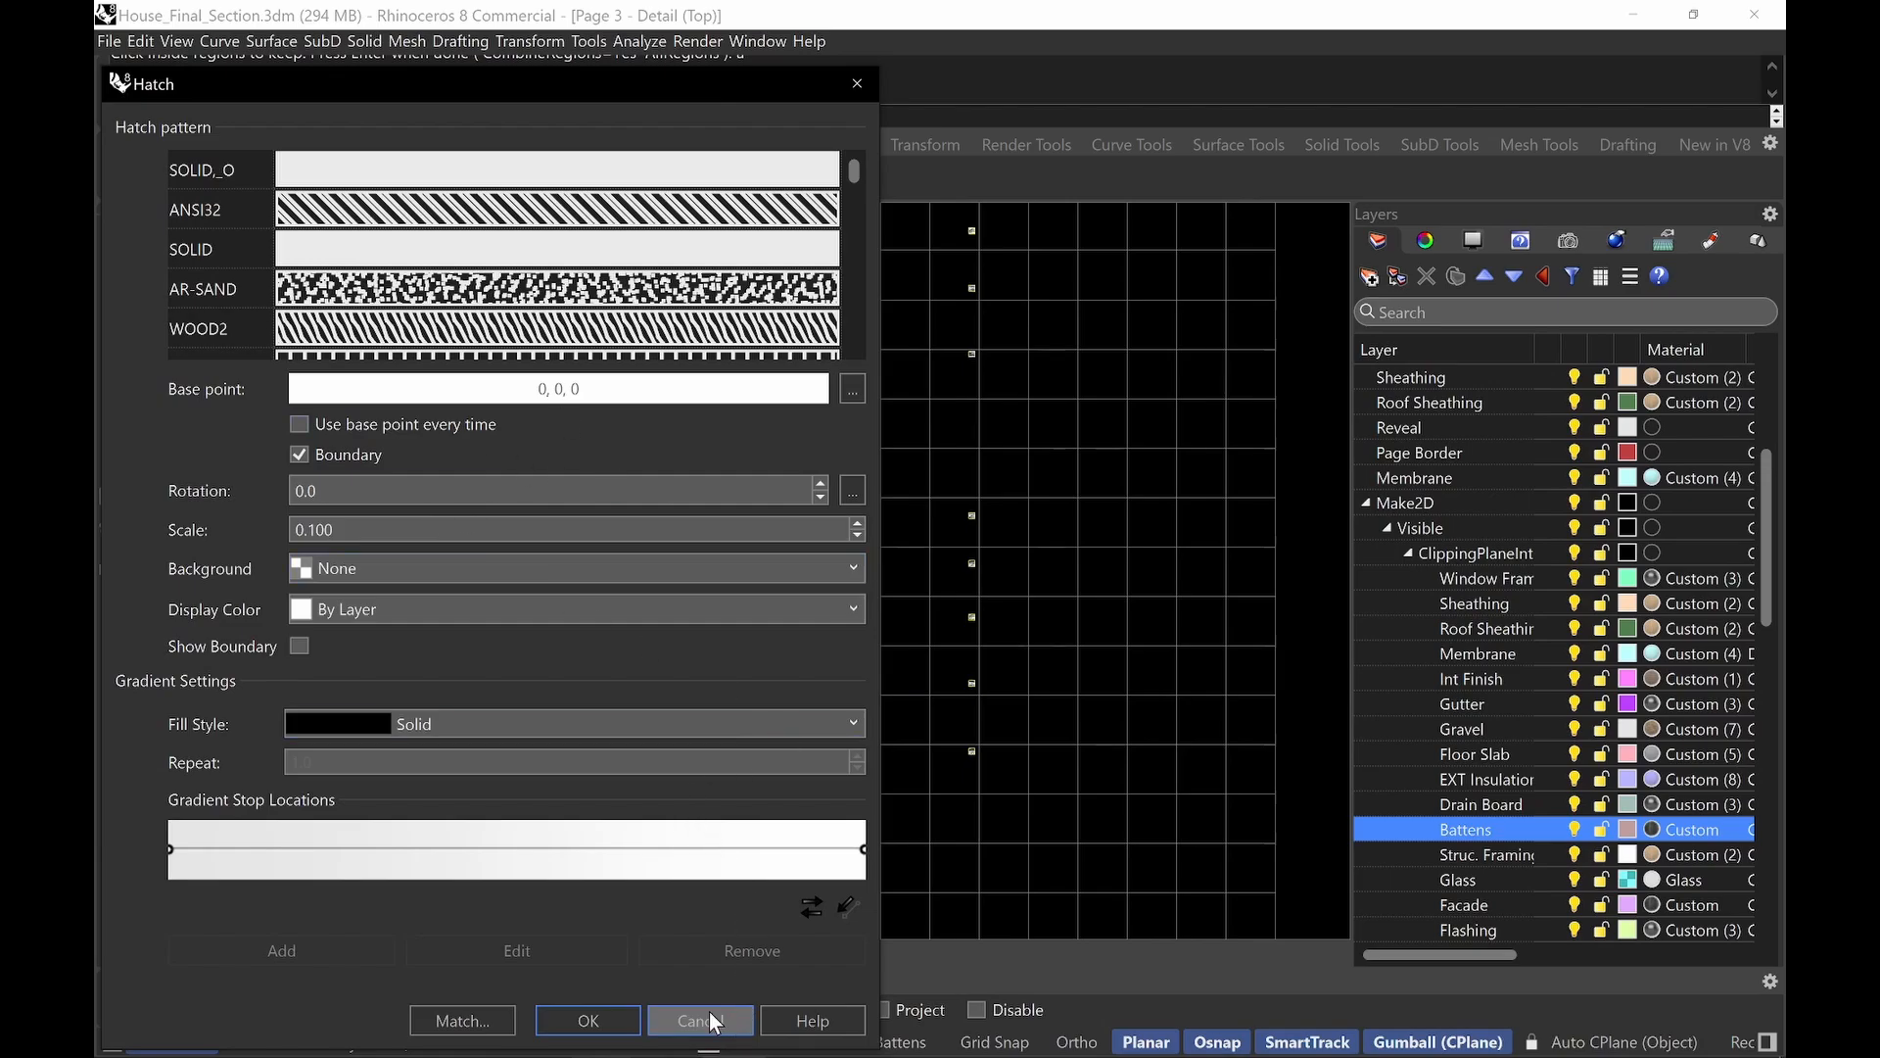
click(589, 1020)
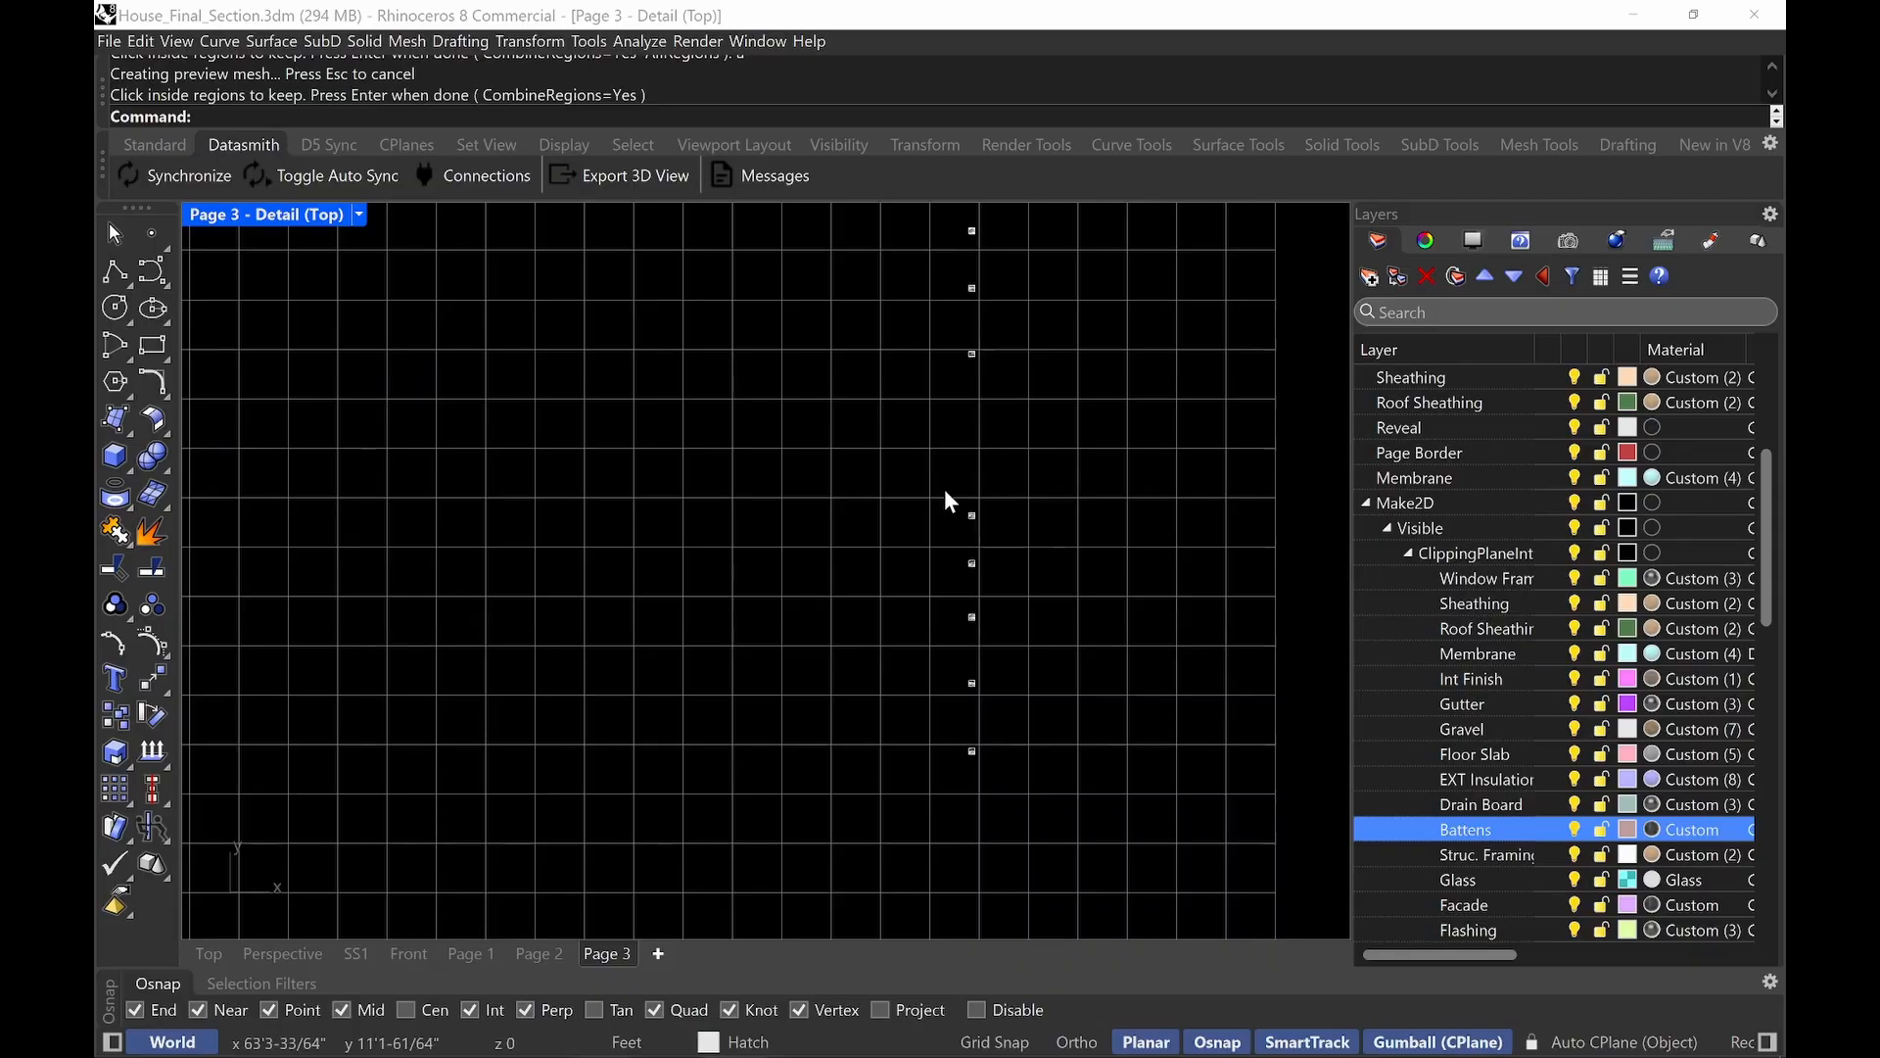
Select all the visible batten hatches, group them, and unisolate the rest of the drawing.
text(SelAll)
key(BackSpace)
key(BackSpace)
key(BackSpace)
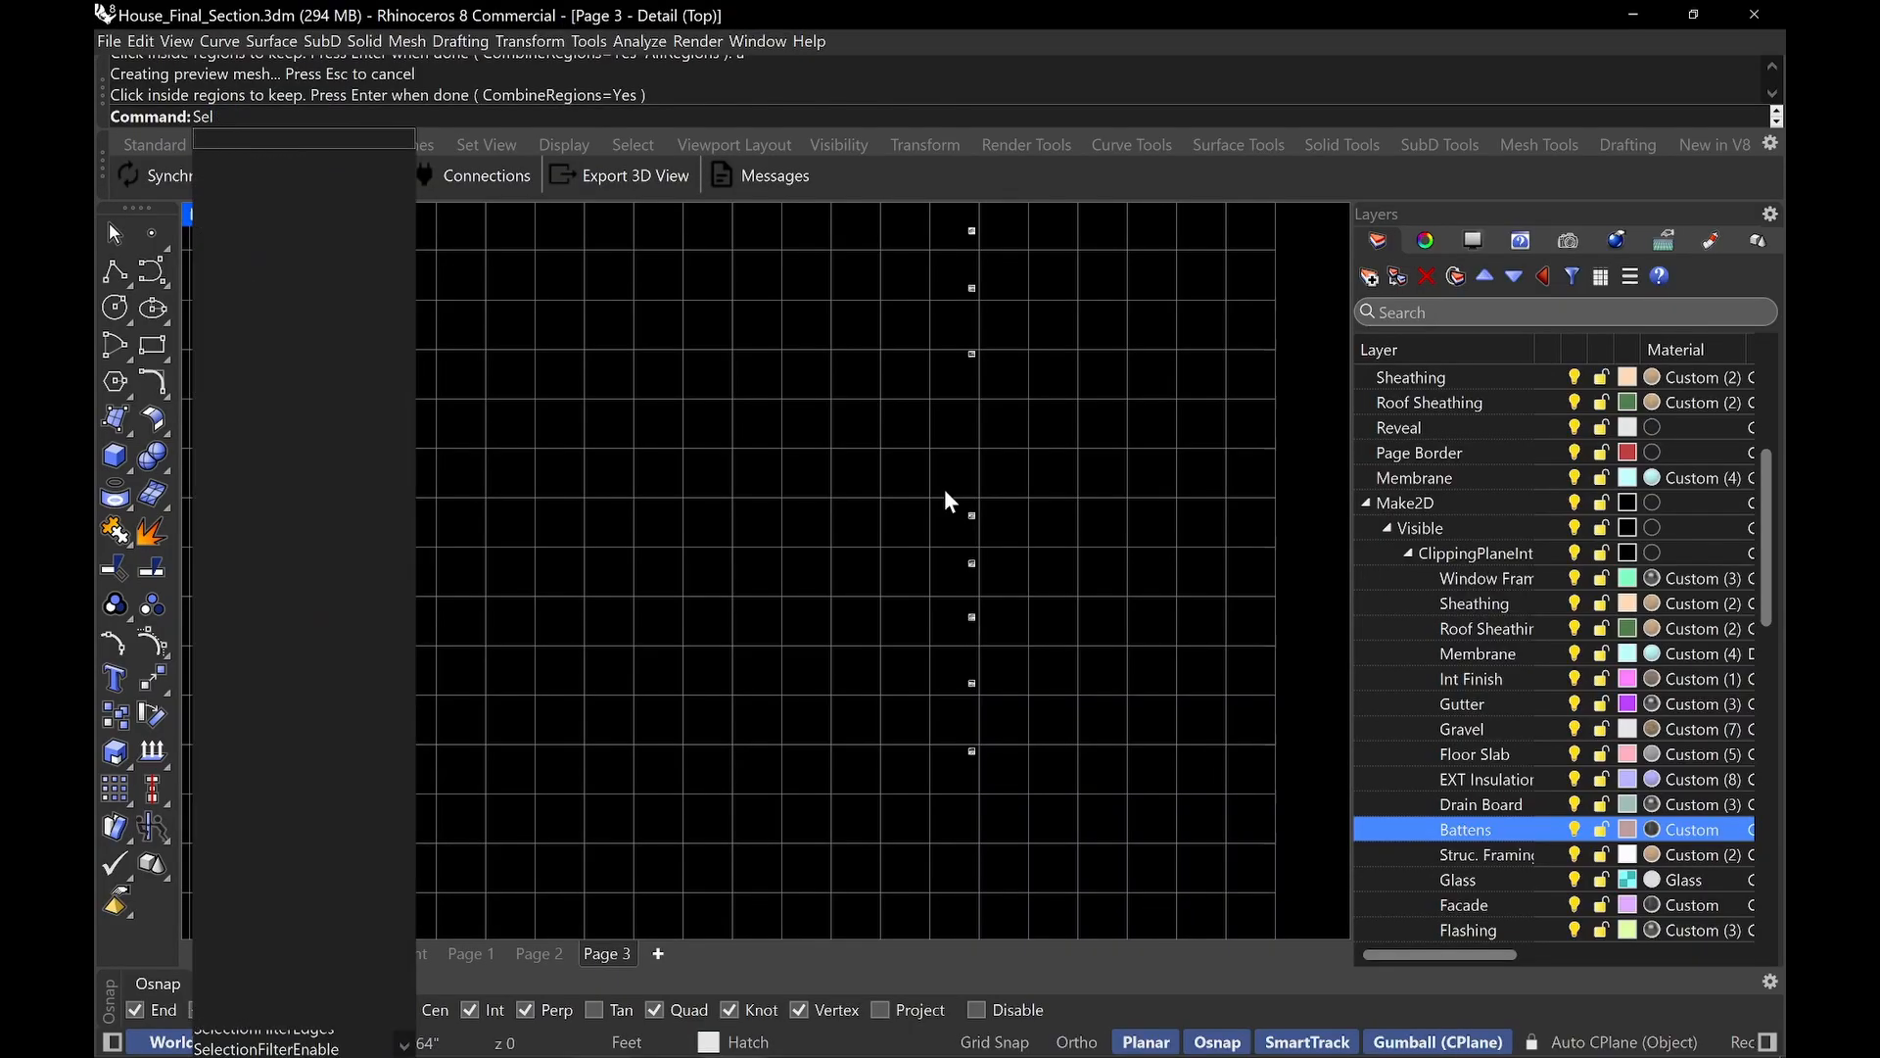
text(Hatch)
key(Return)
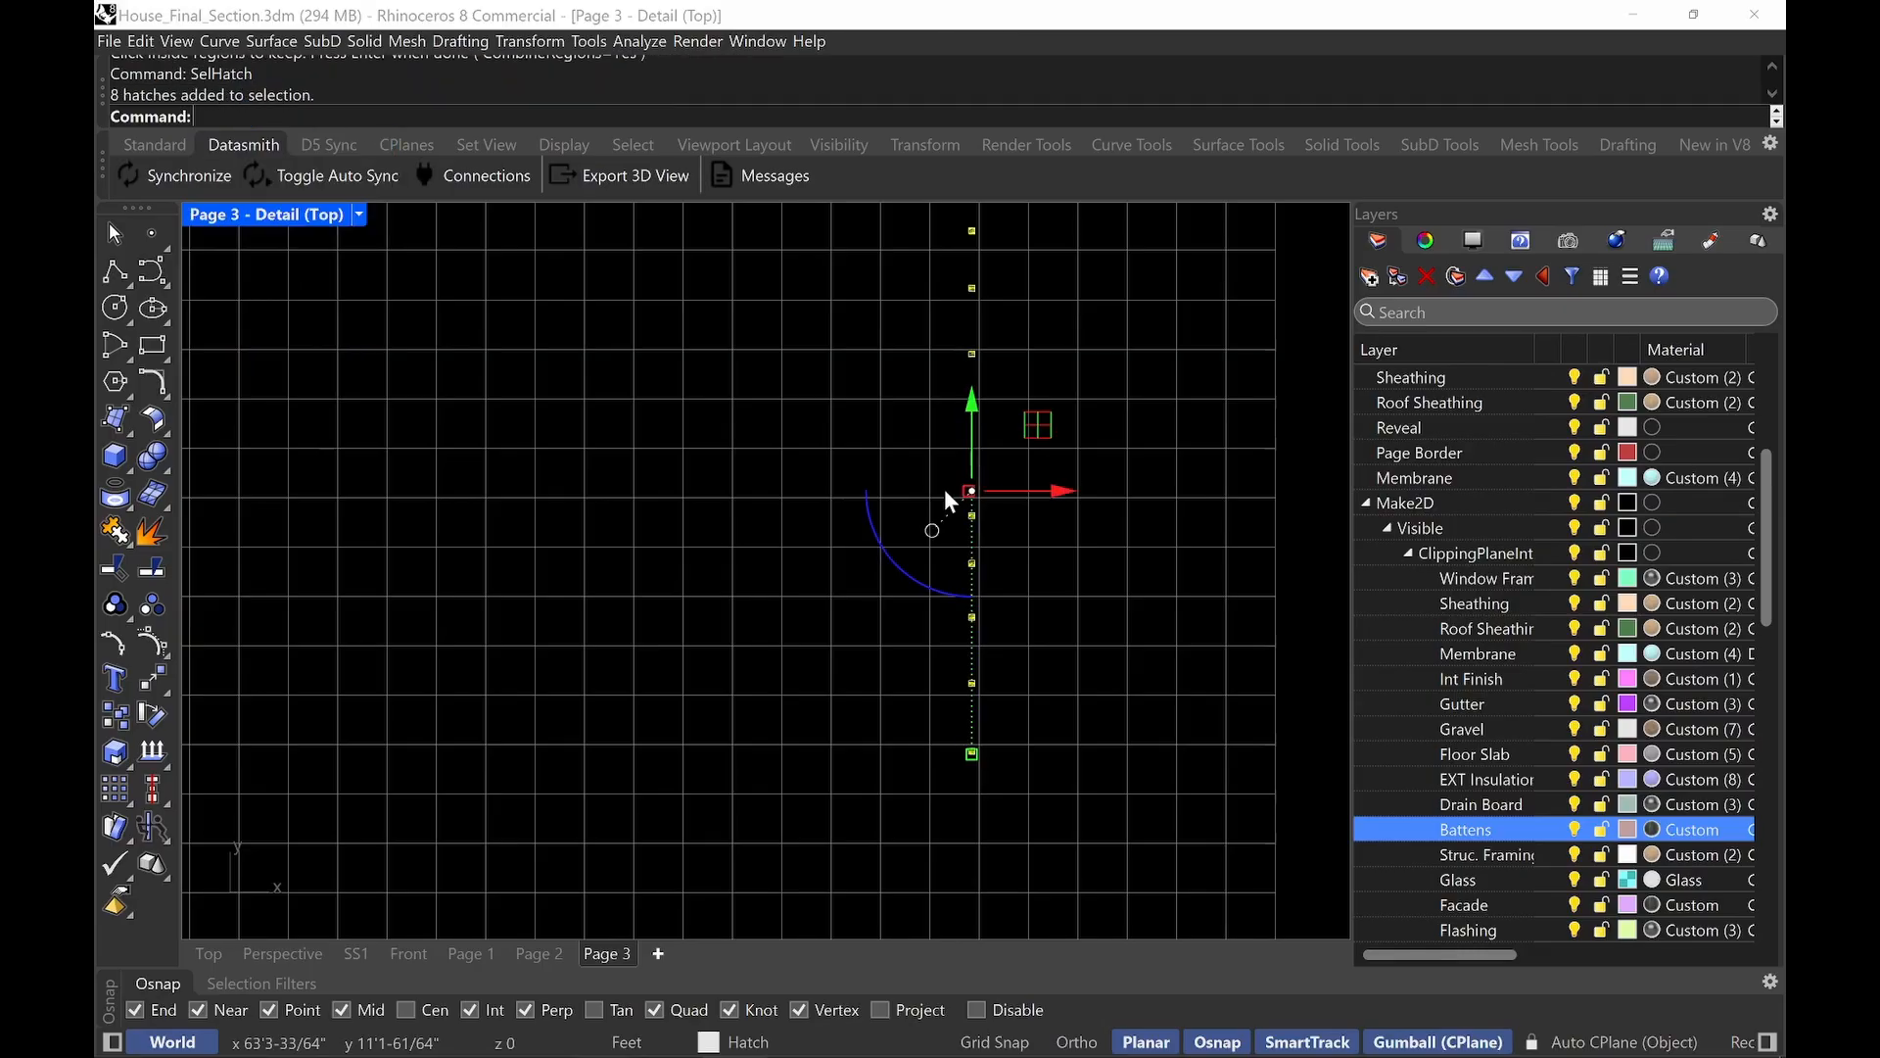
text(Group)
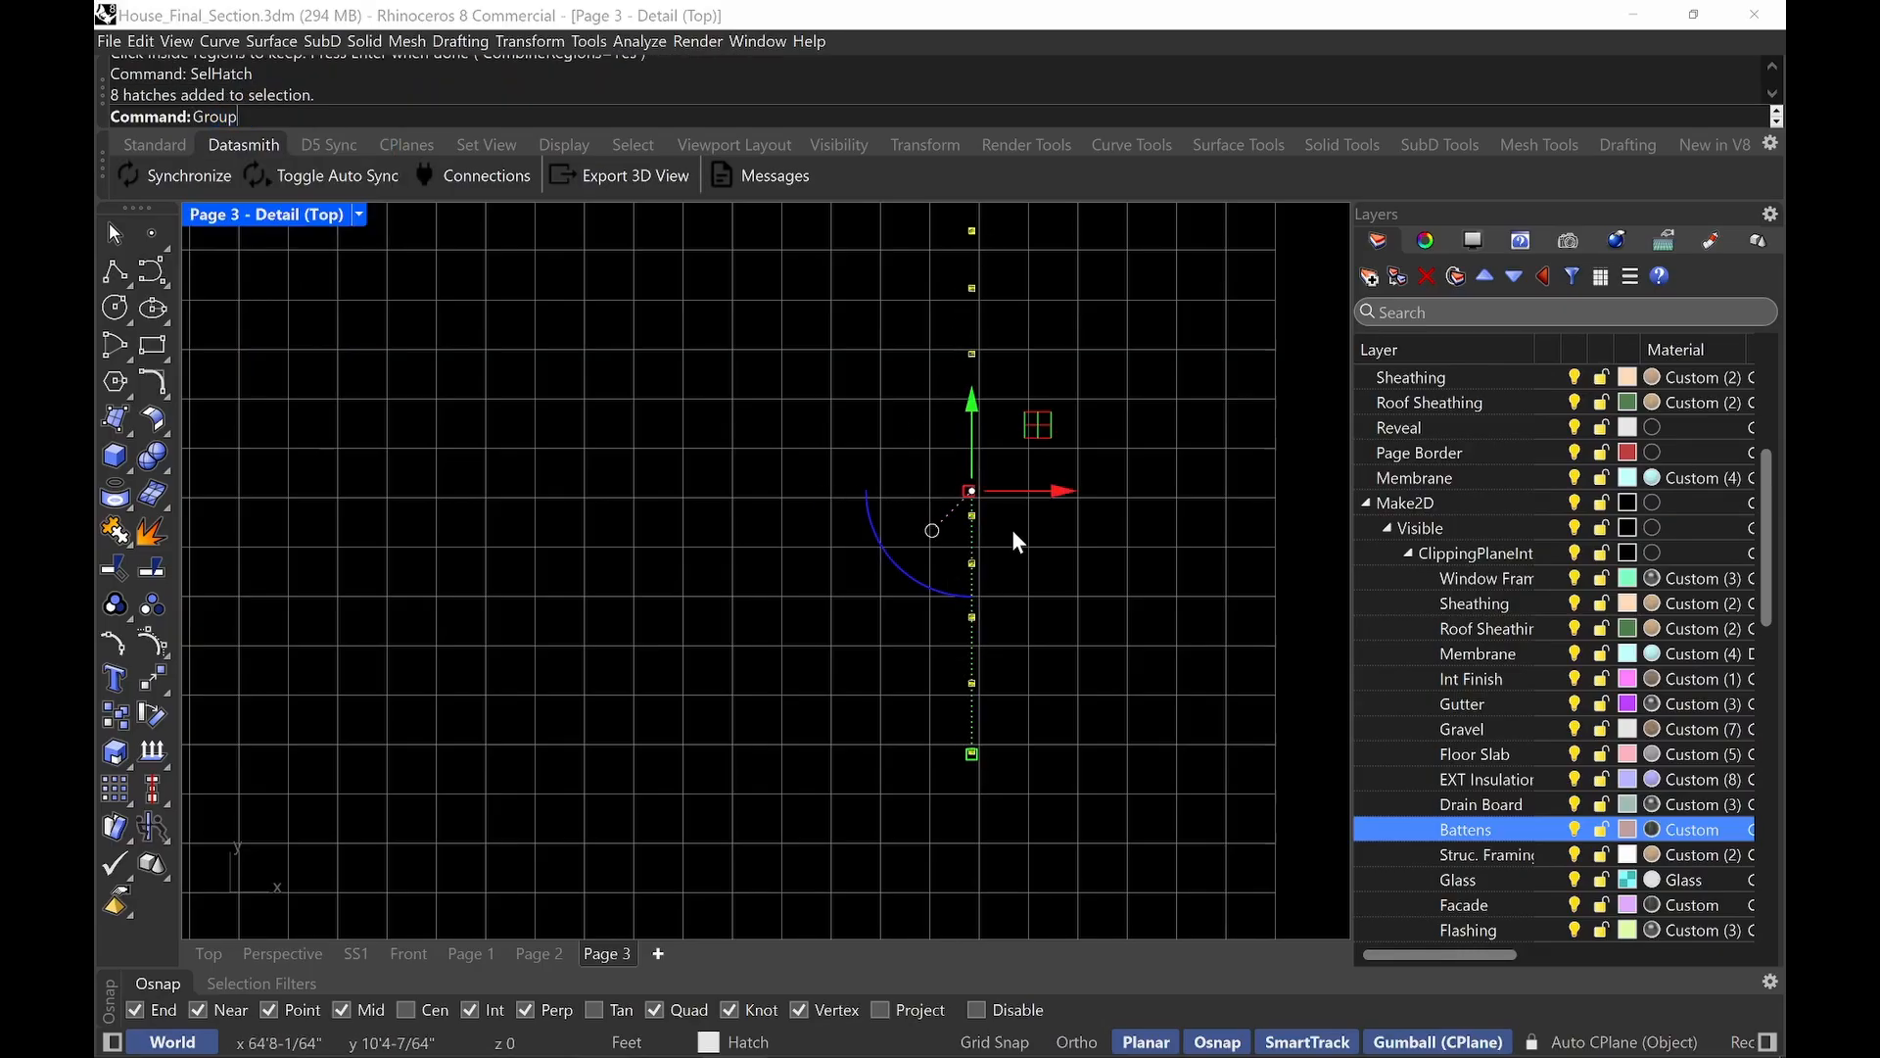
key(Return)
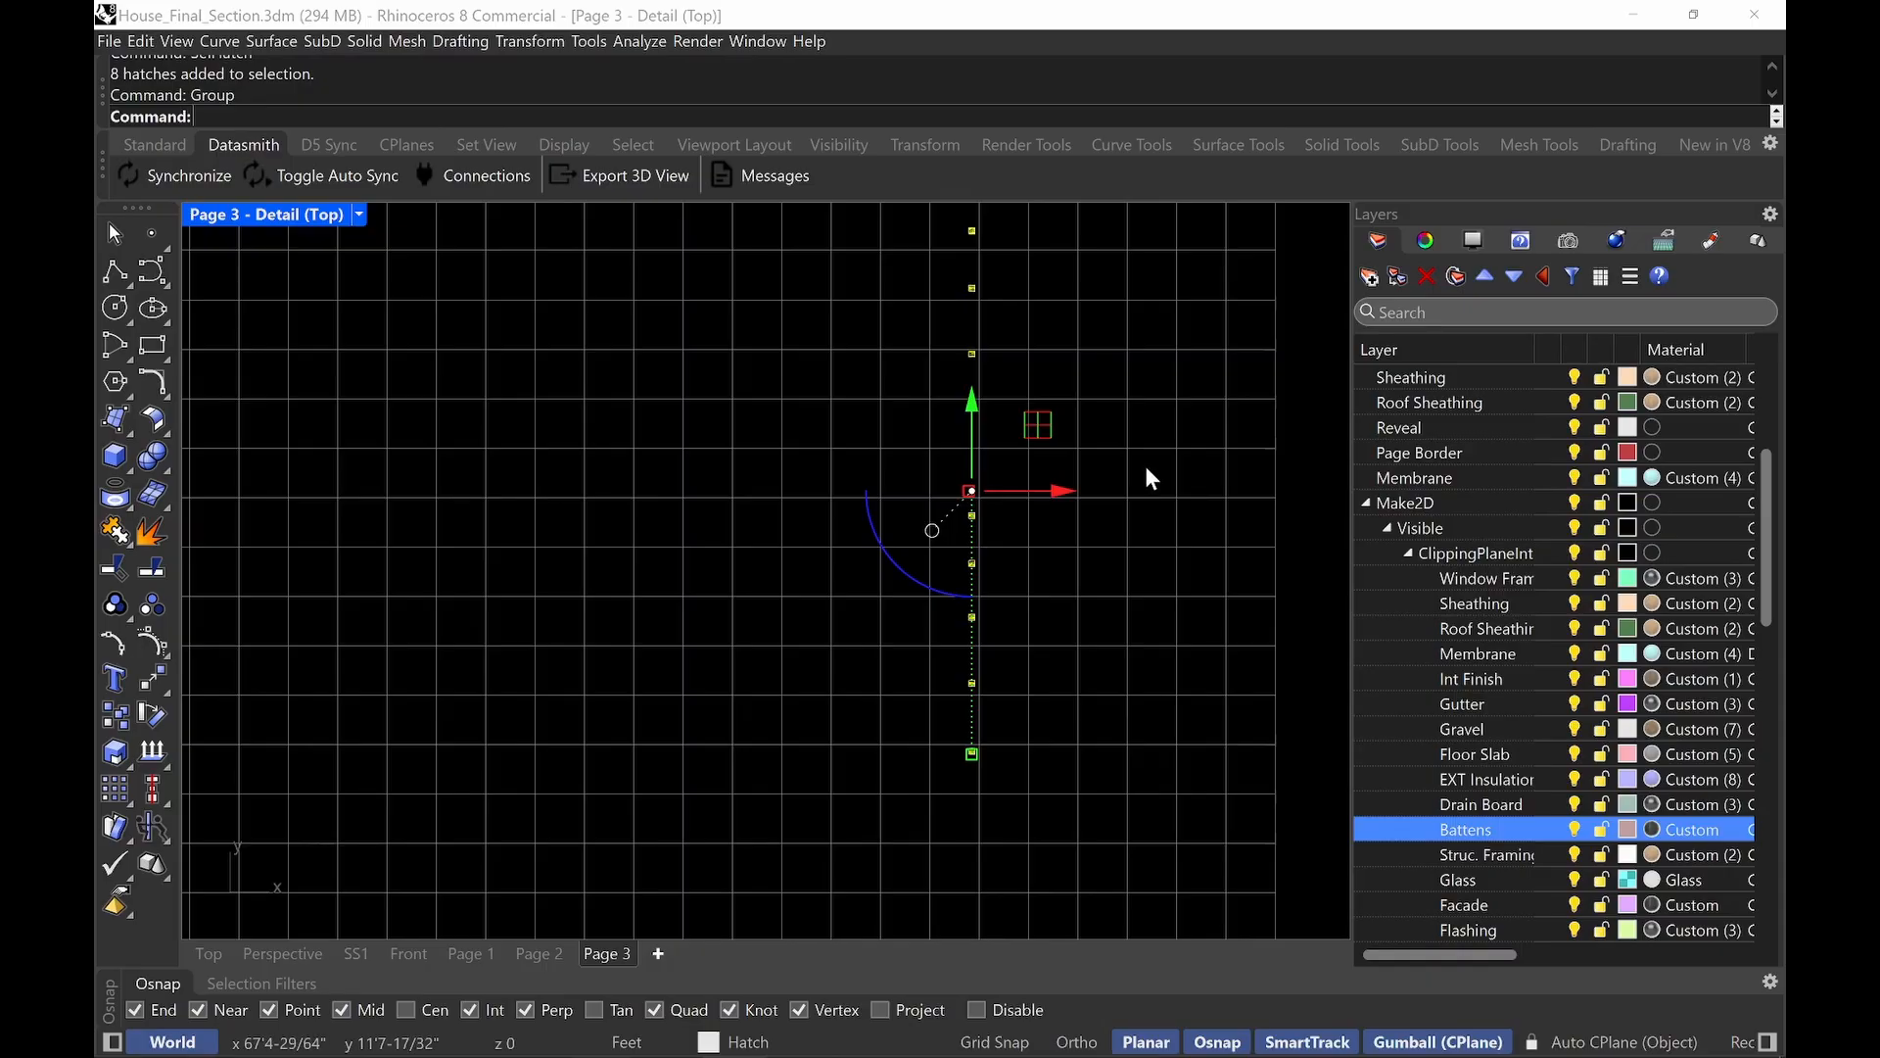
text(Unisolate)
key(Return)
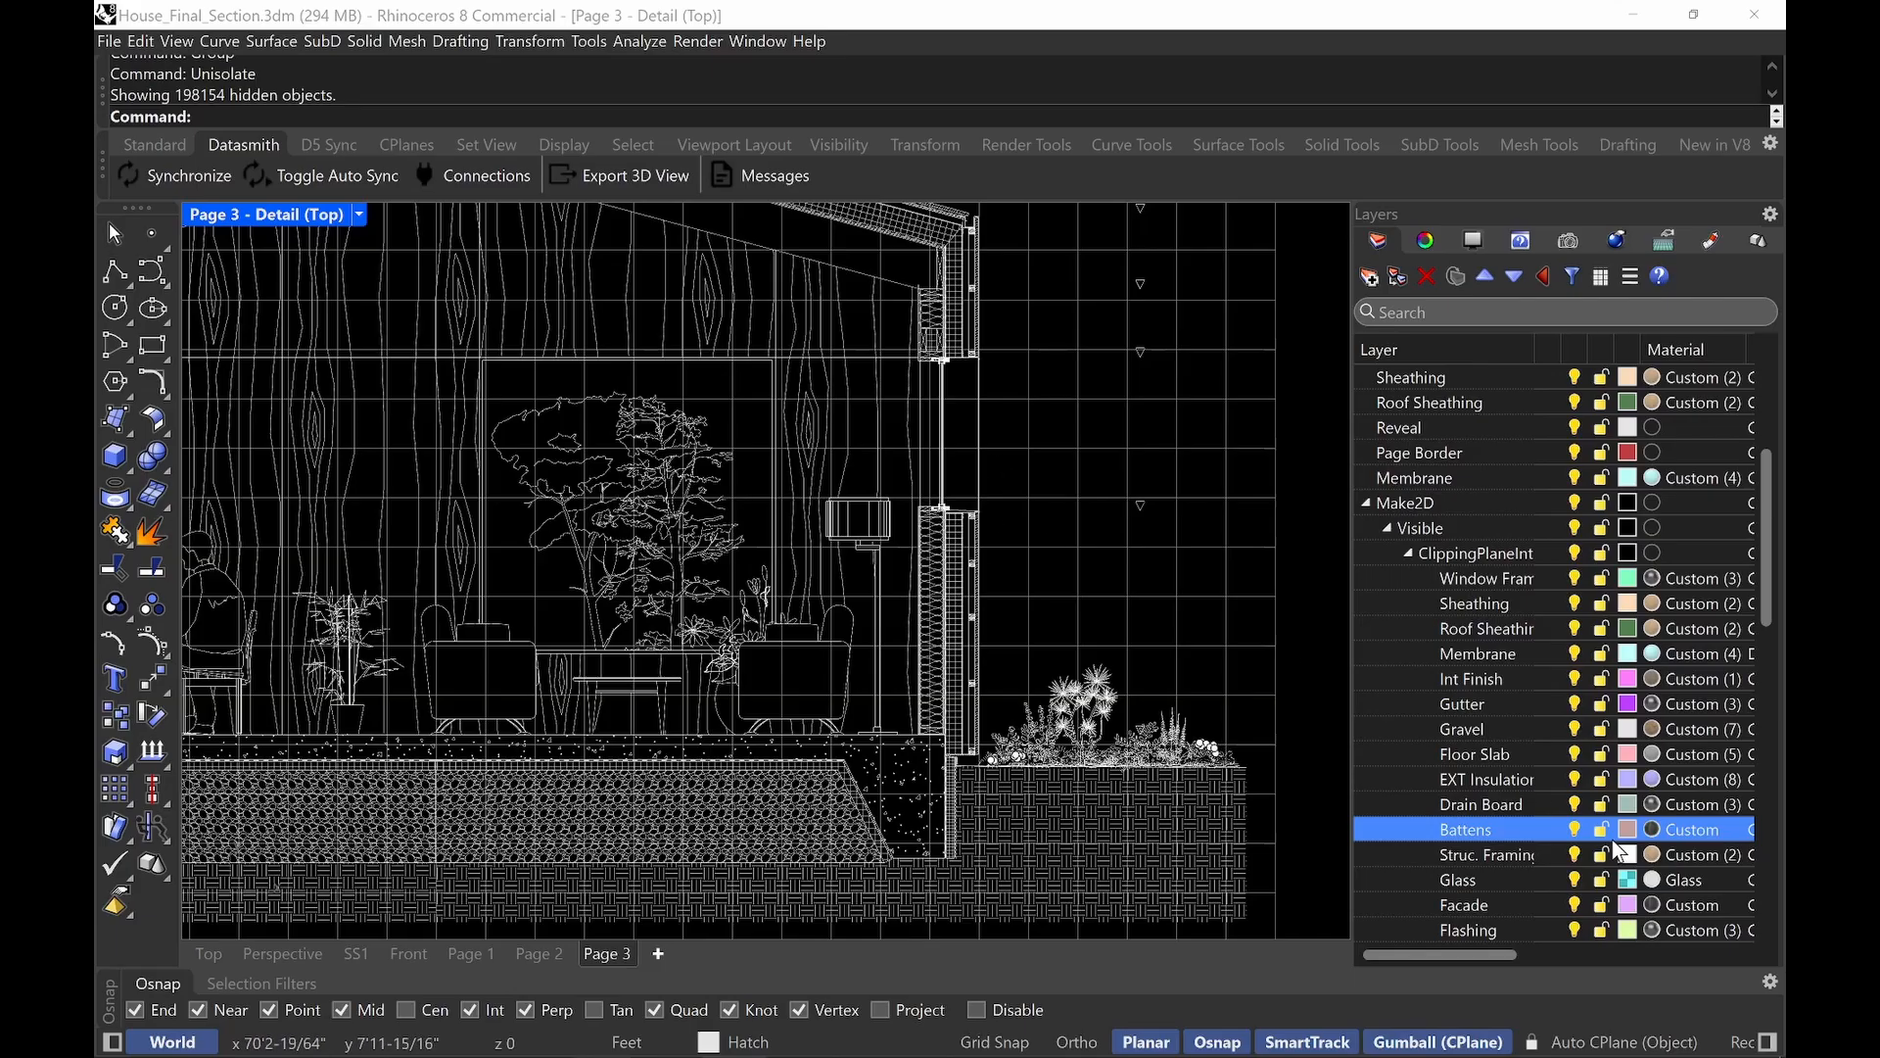
Select all objects on the Facade layer within the Make2D visible clipping plane layers and isolate them.
right_click(1474, 902)
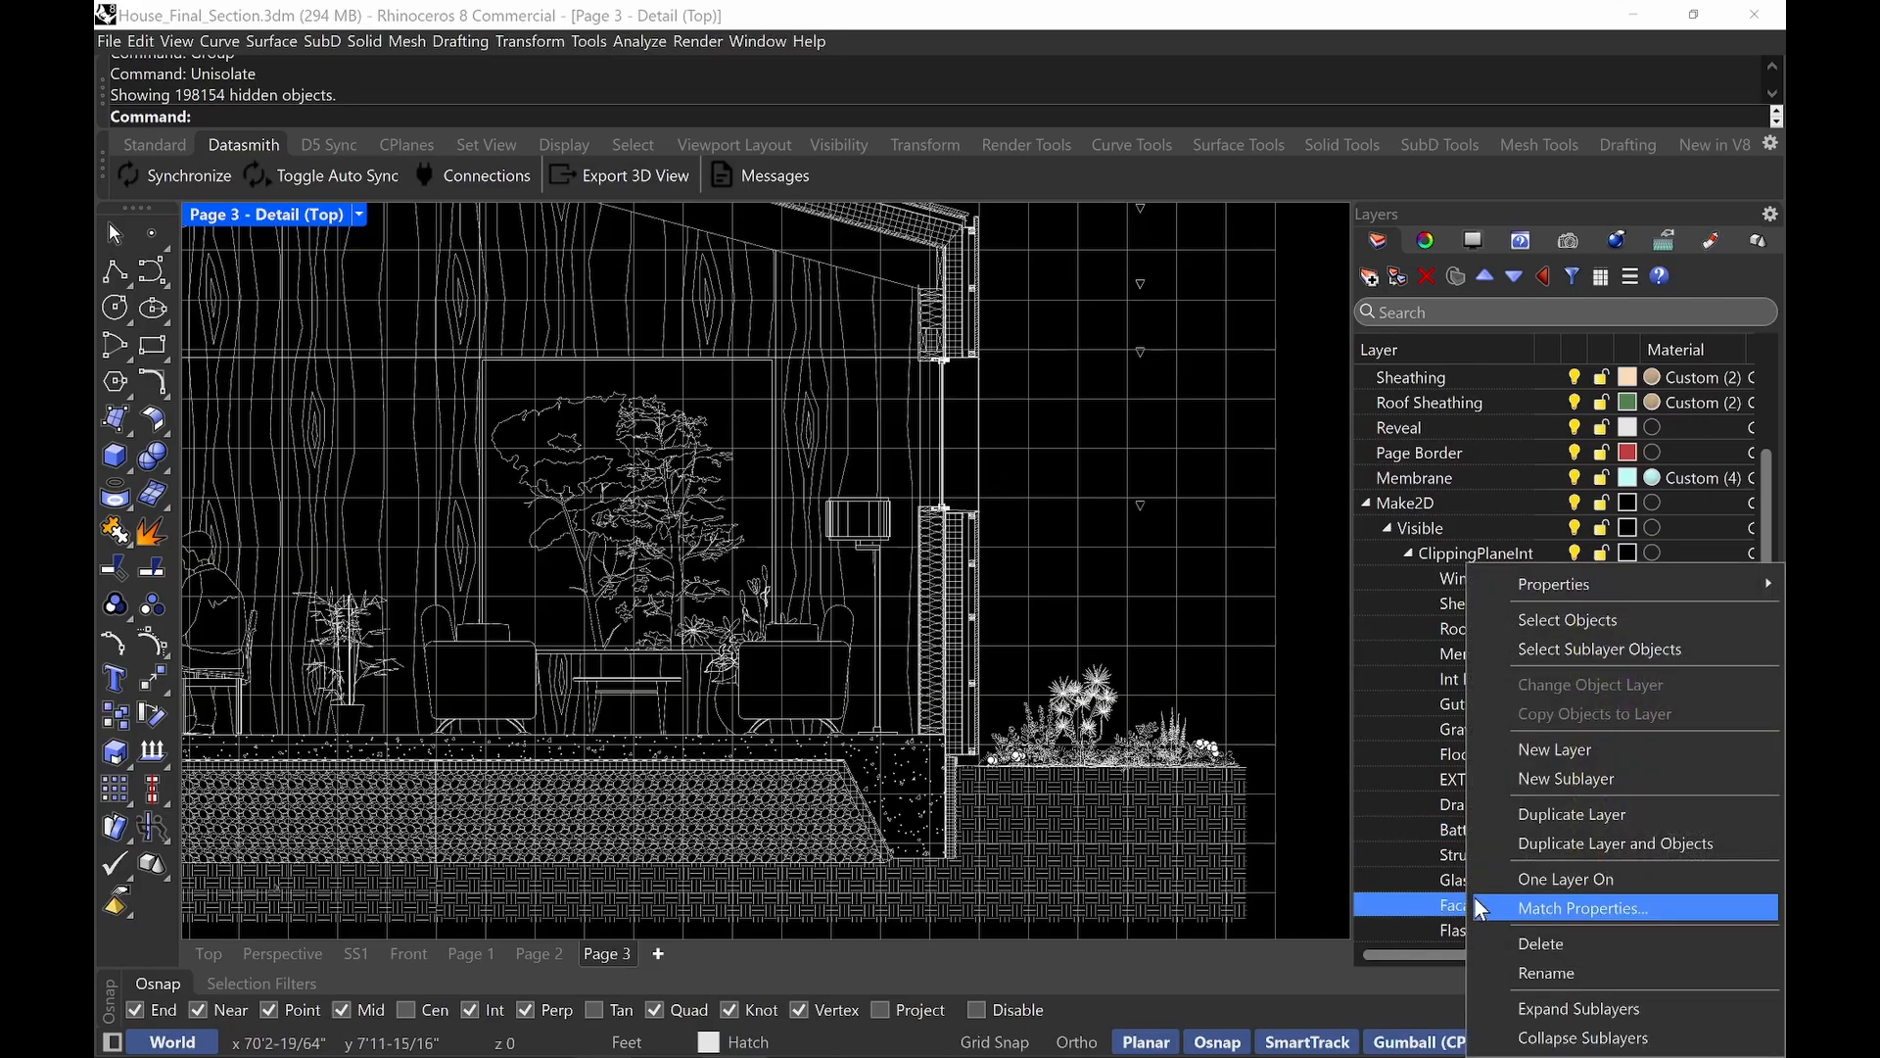
click(1572, 618)
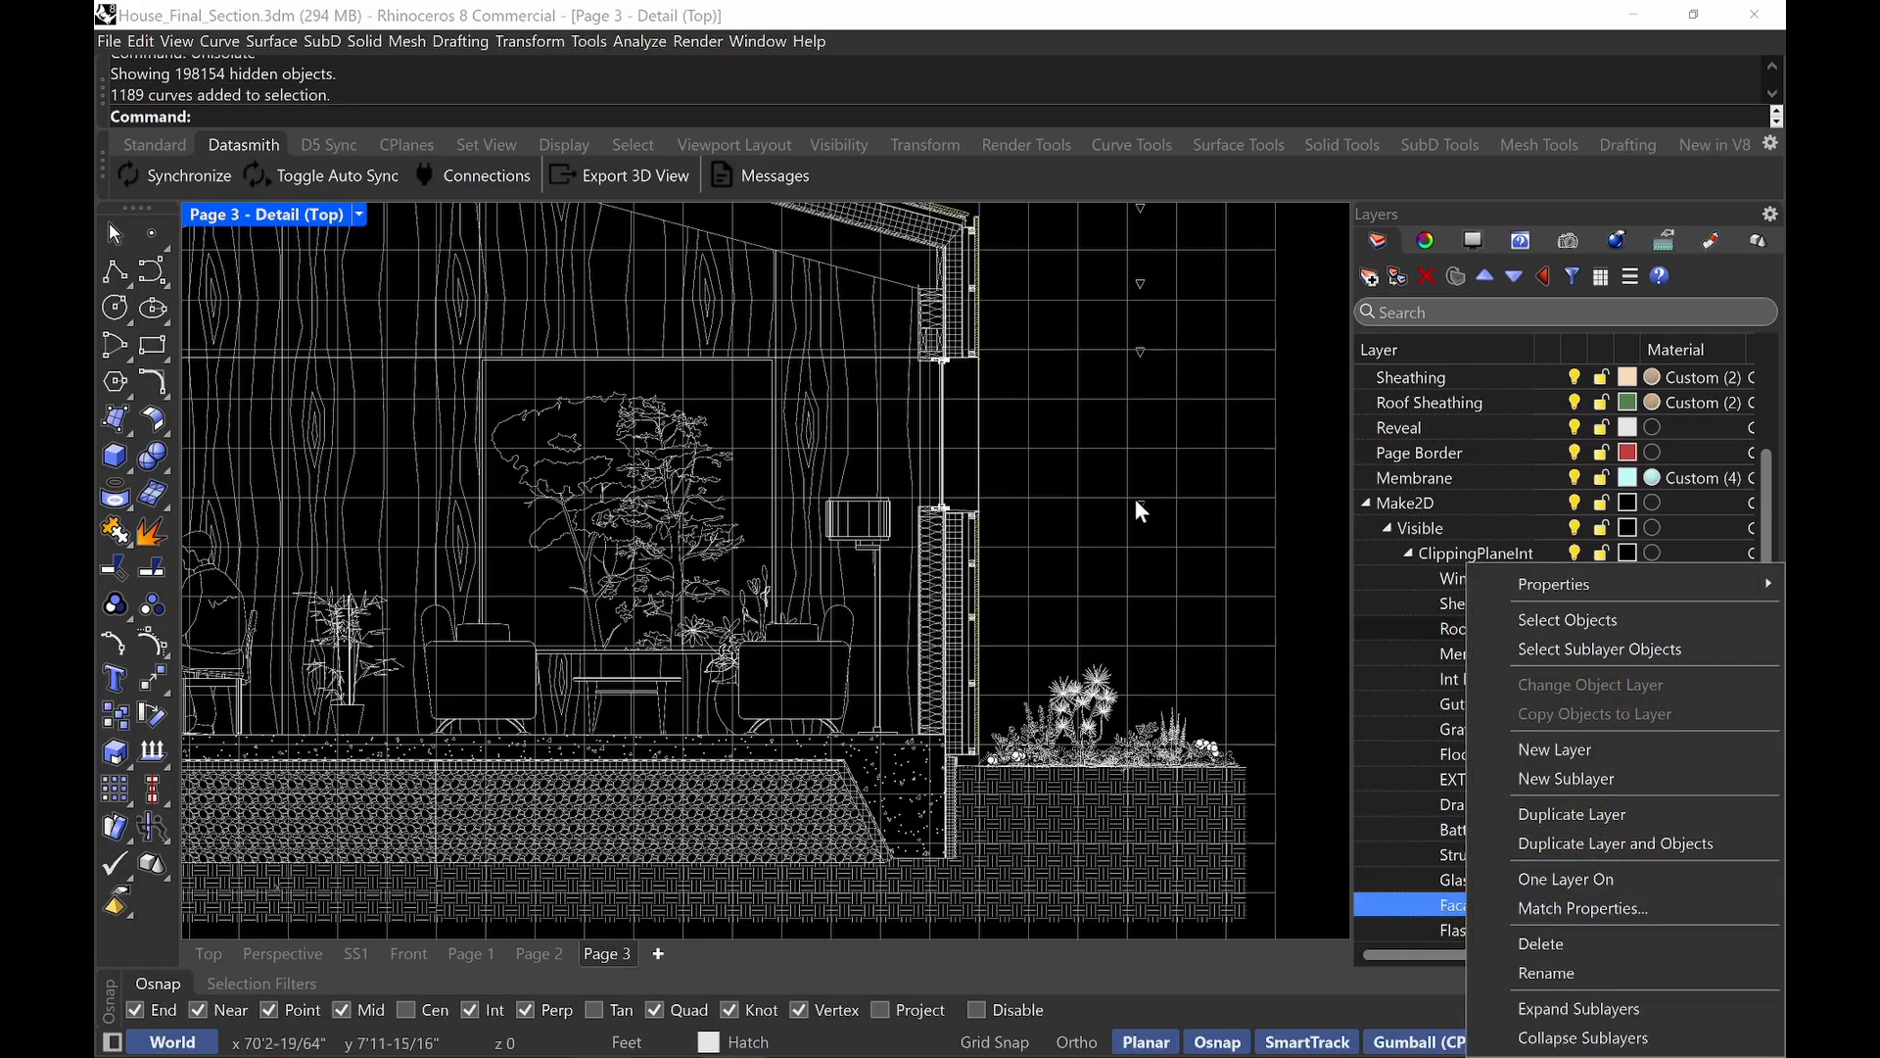
text(loso)
key(Return)
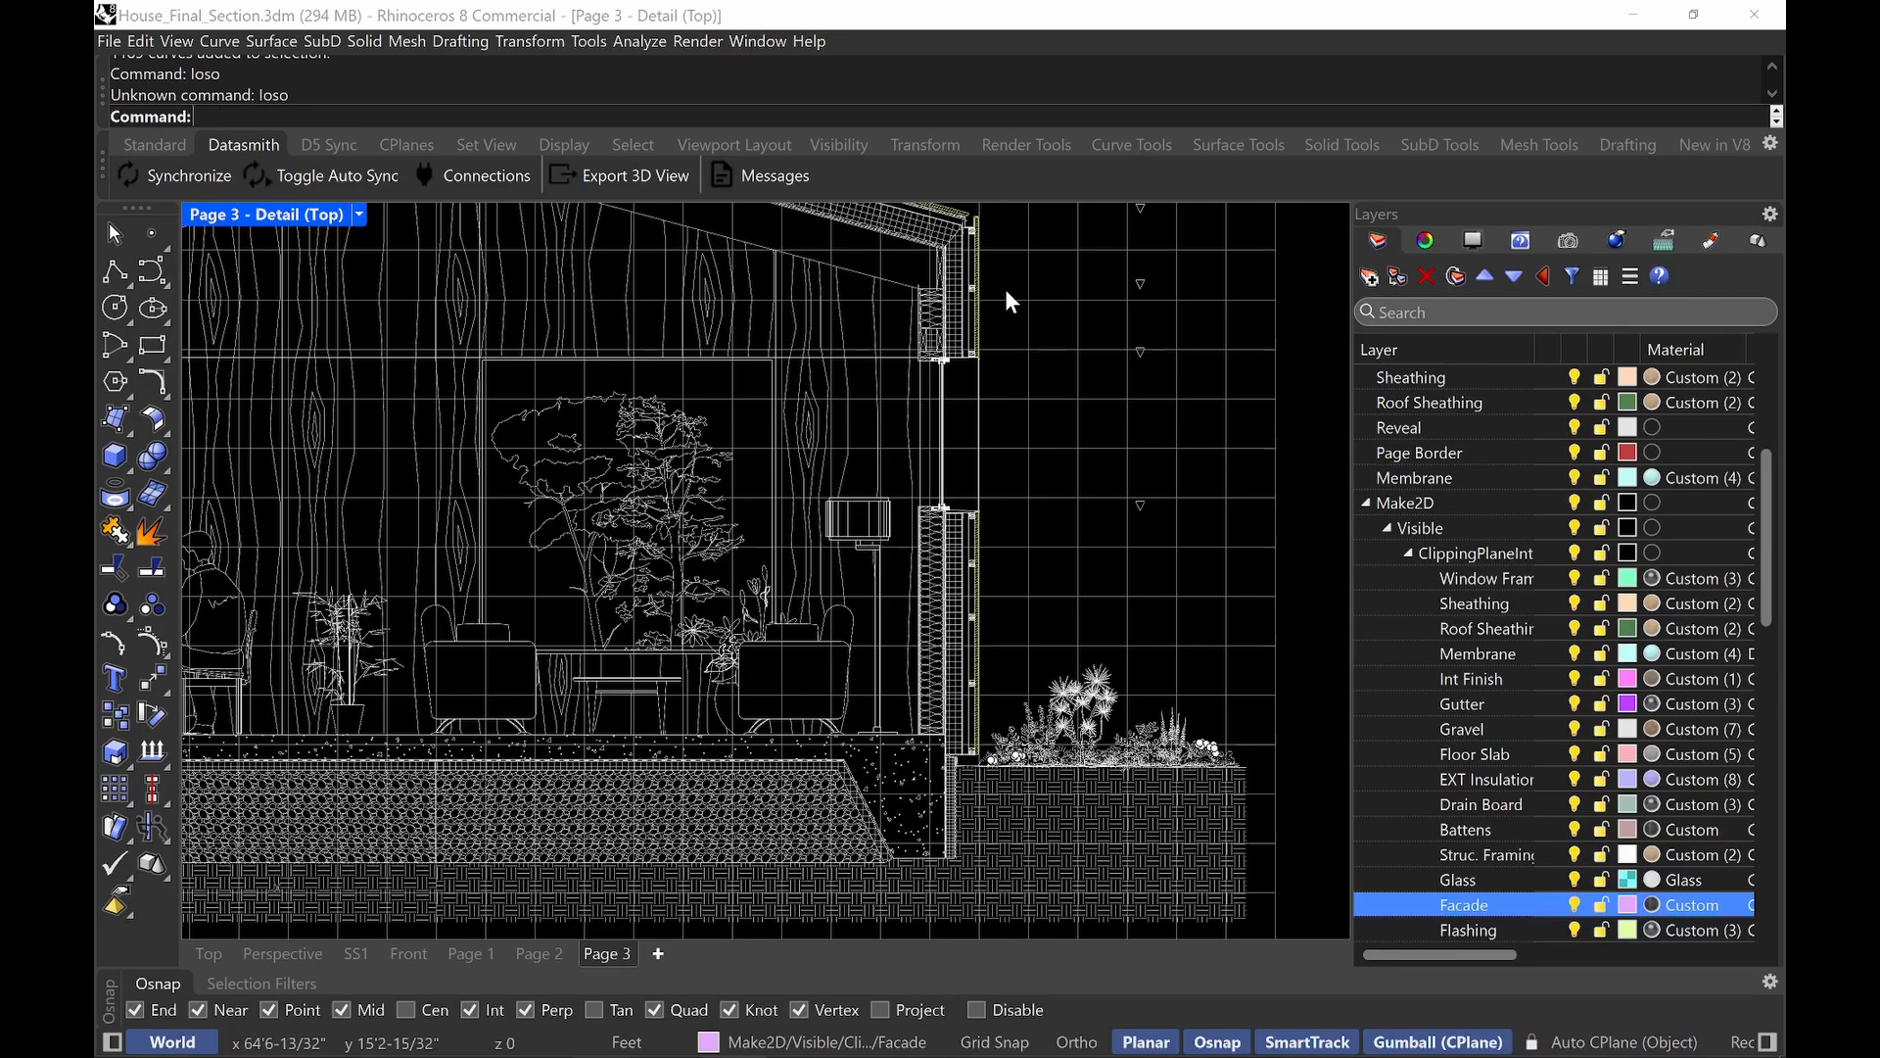
text(Isolate)
key(Return)
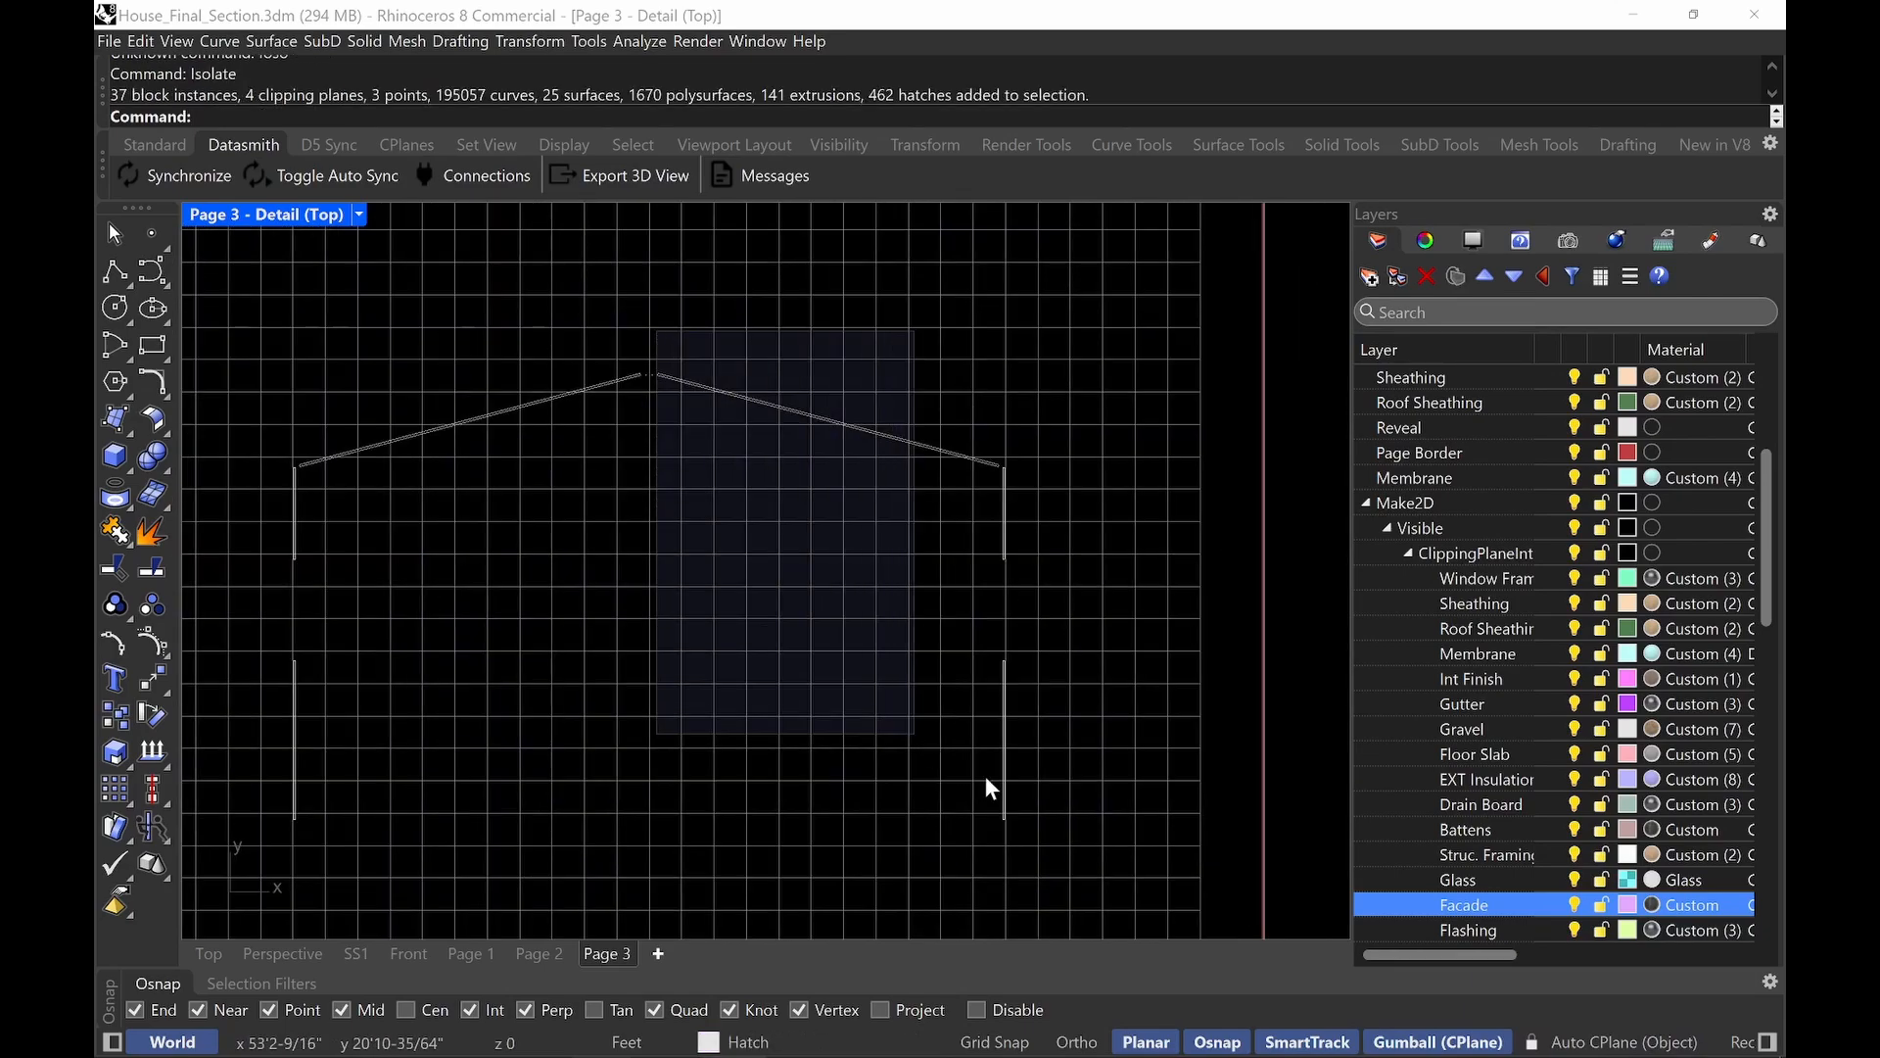
Hatch all regions of the facade curves along the right-hand roof slope and wall, using a pattern scale of 0.100.
drag(986, 776, 1077, 836)
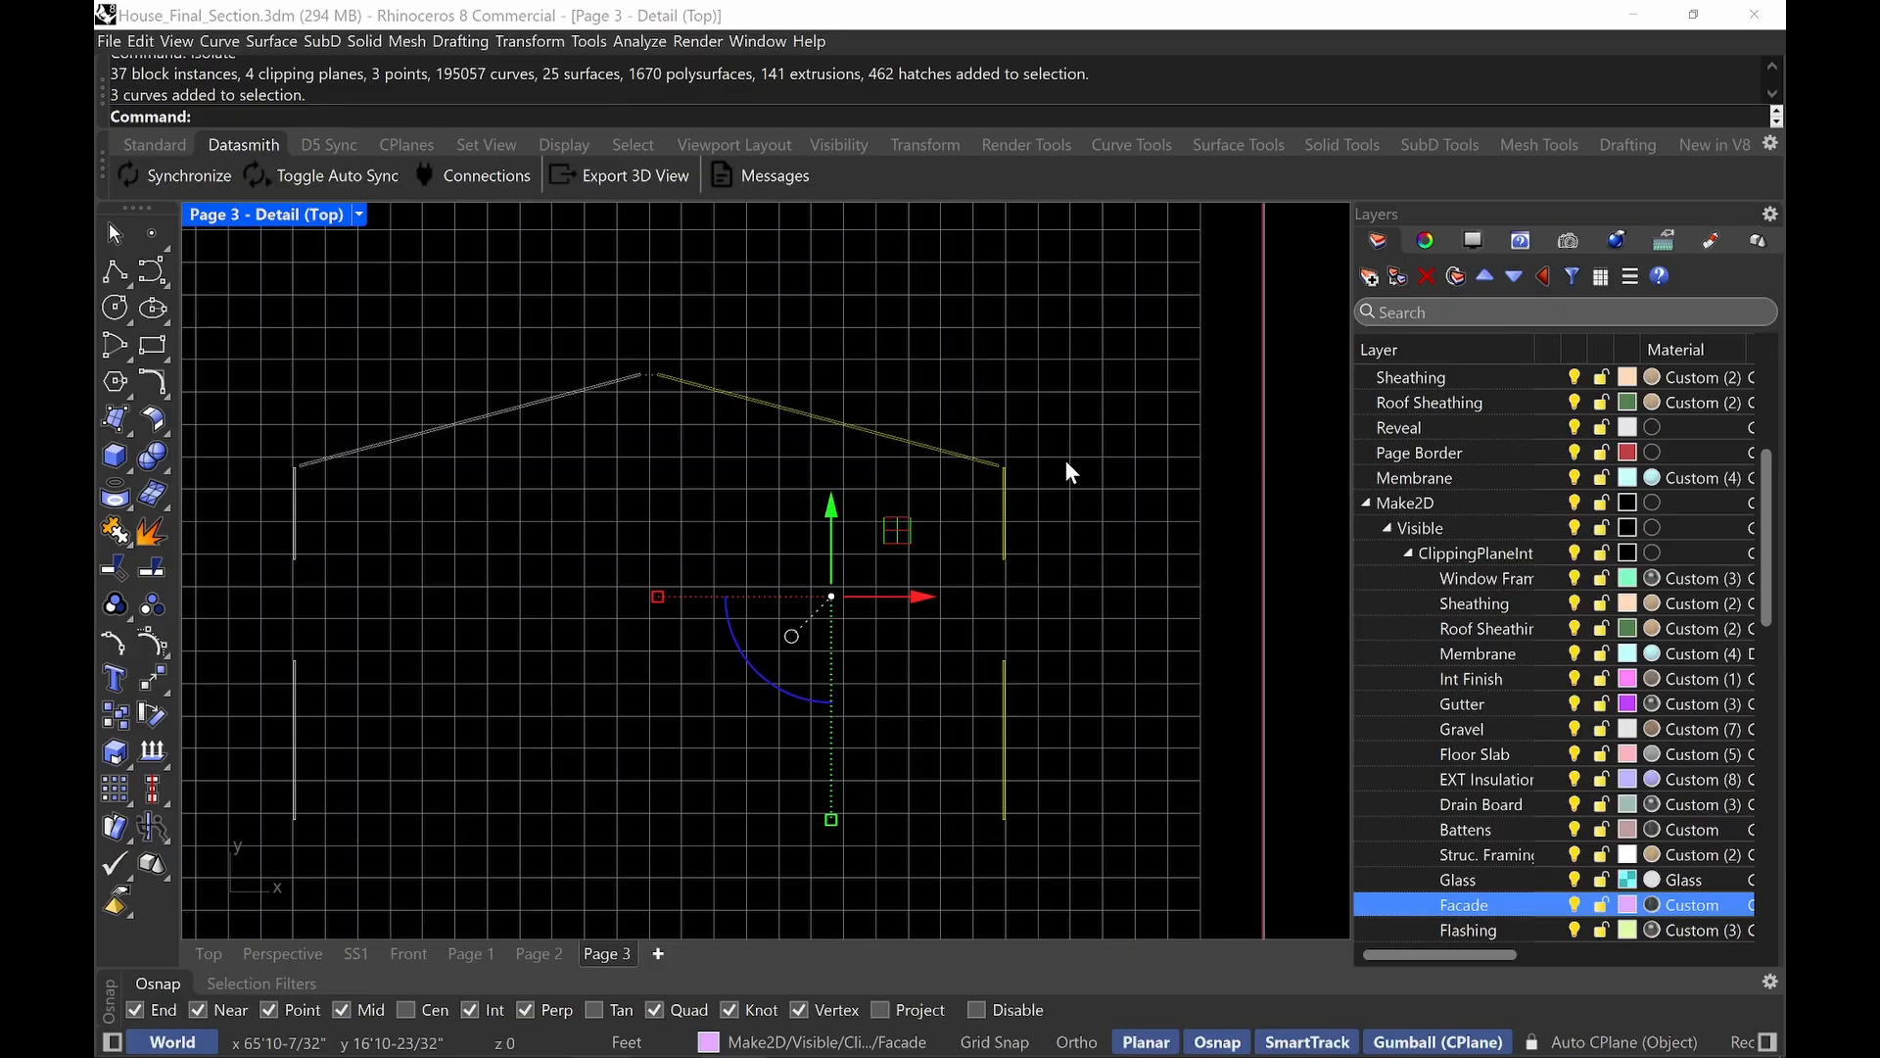
key(Return)
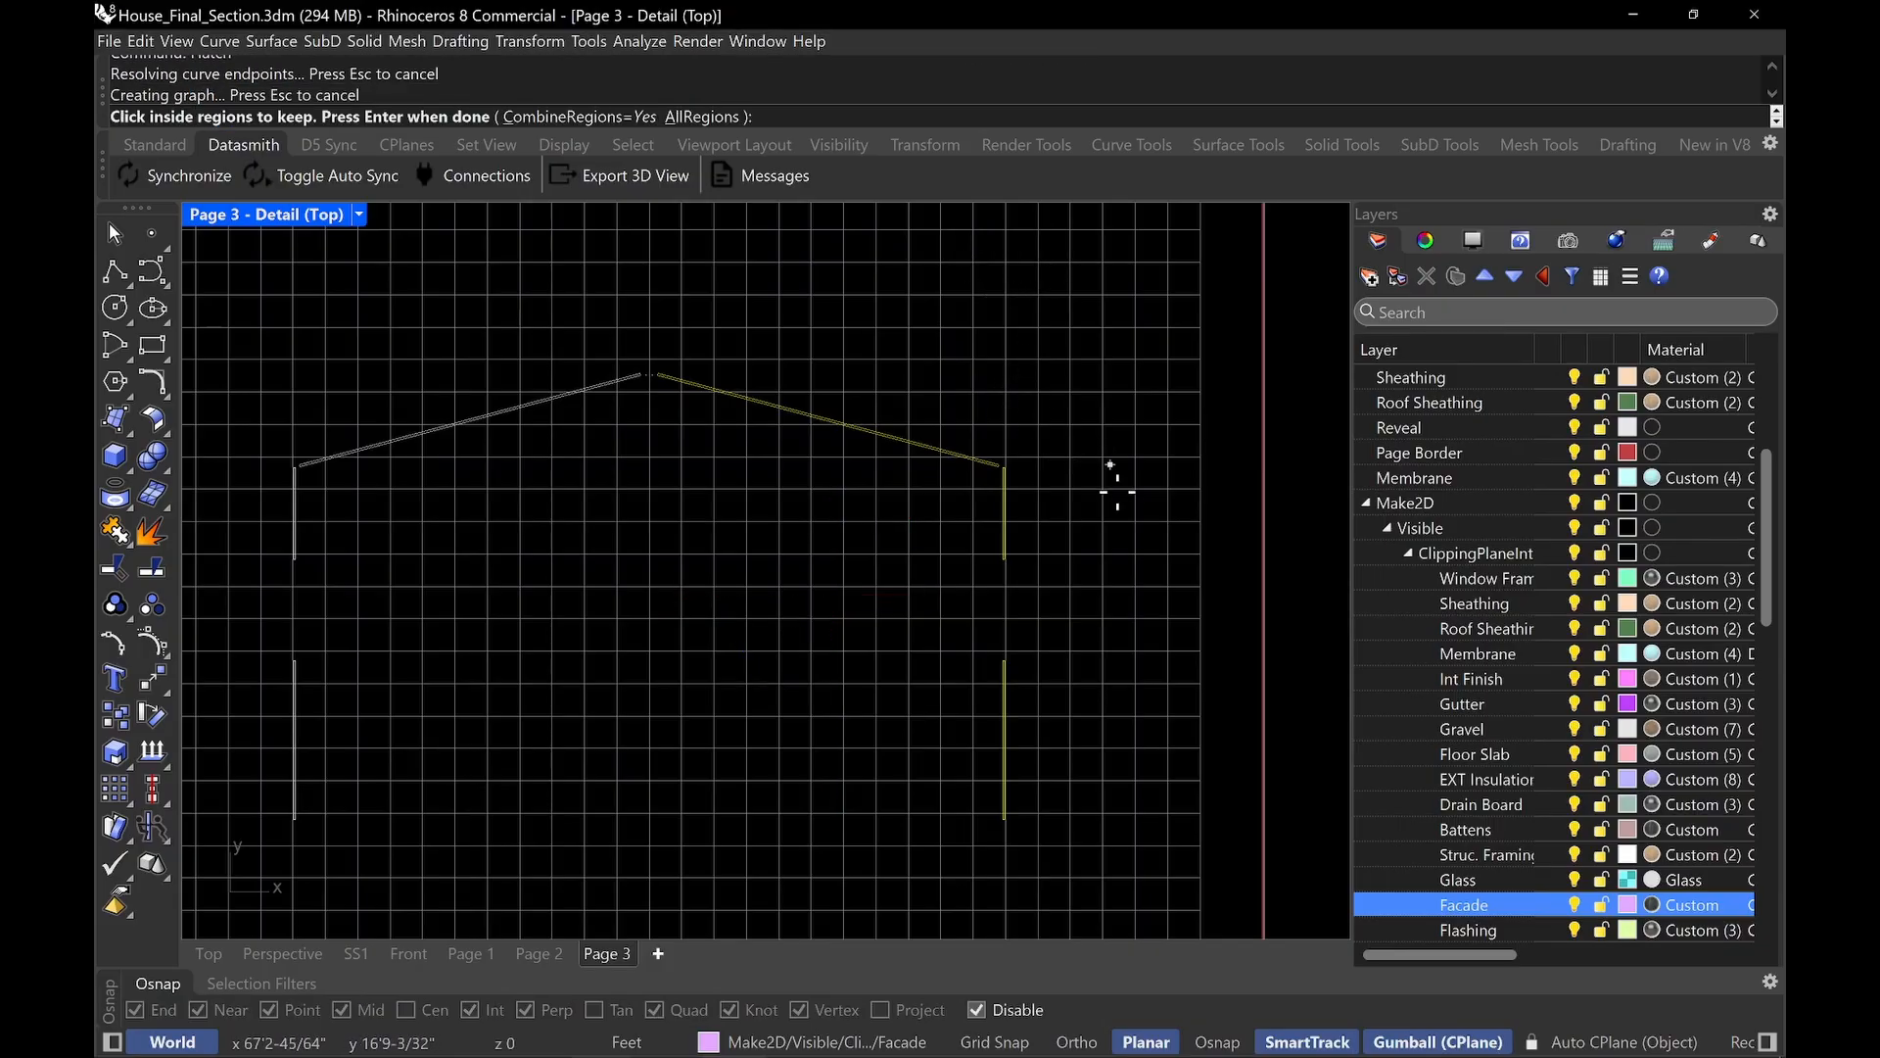
text(a)
key(Return)
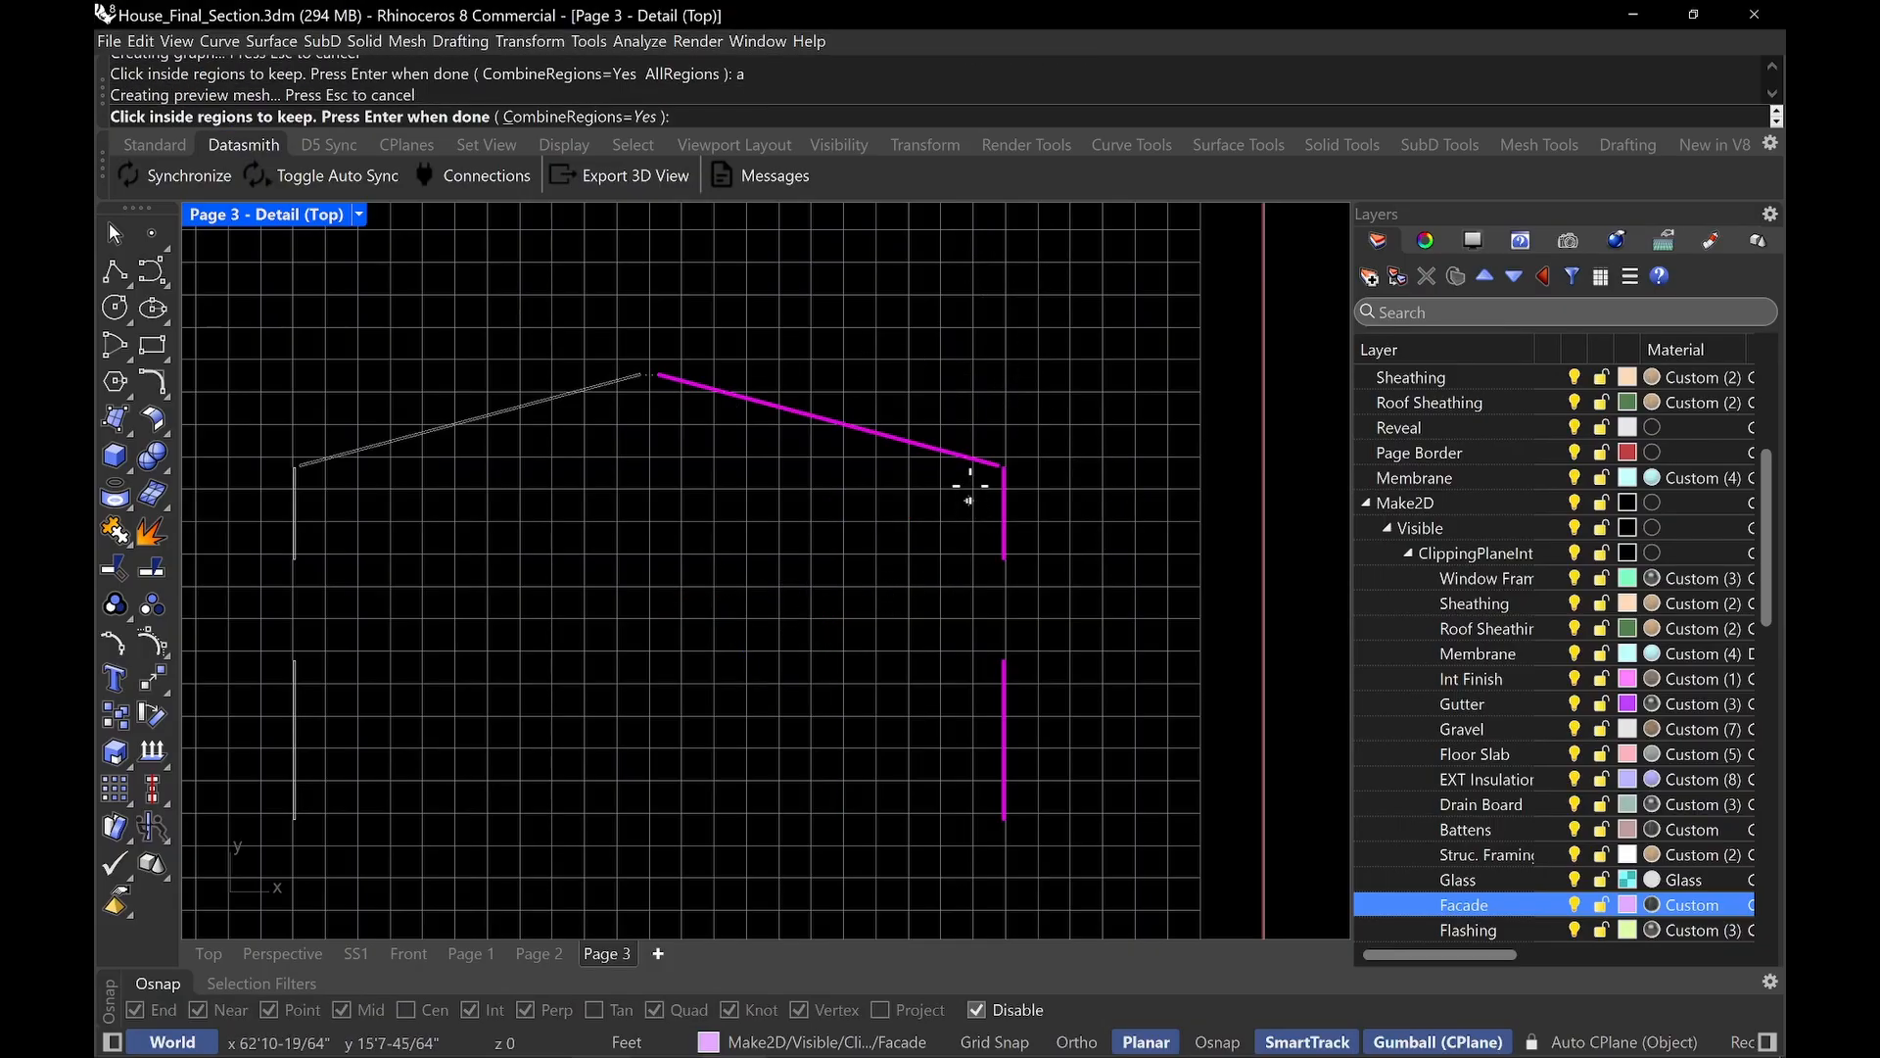
scroll(1011, 665, up, 8)
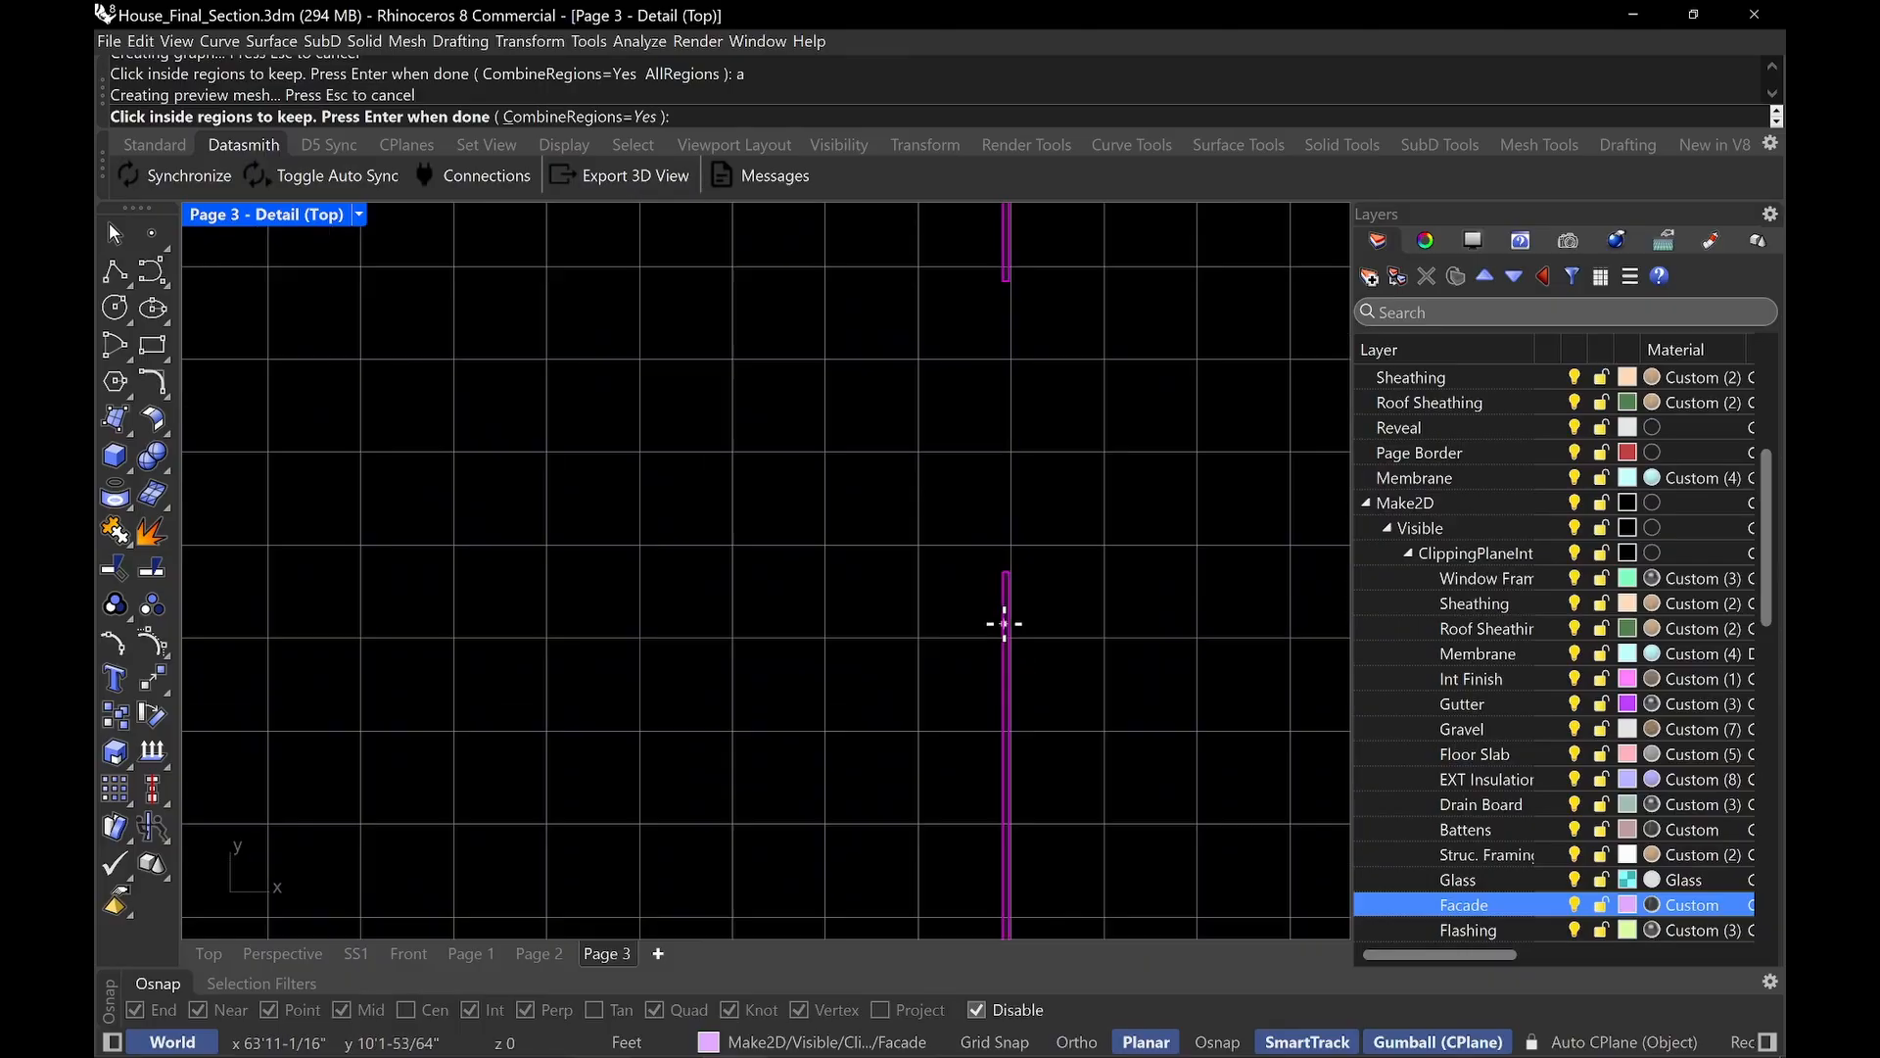
scroll(1004, 622, down, 8)
click(1020, 580)
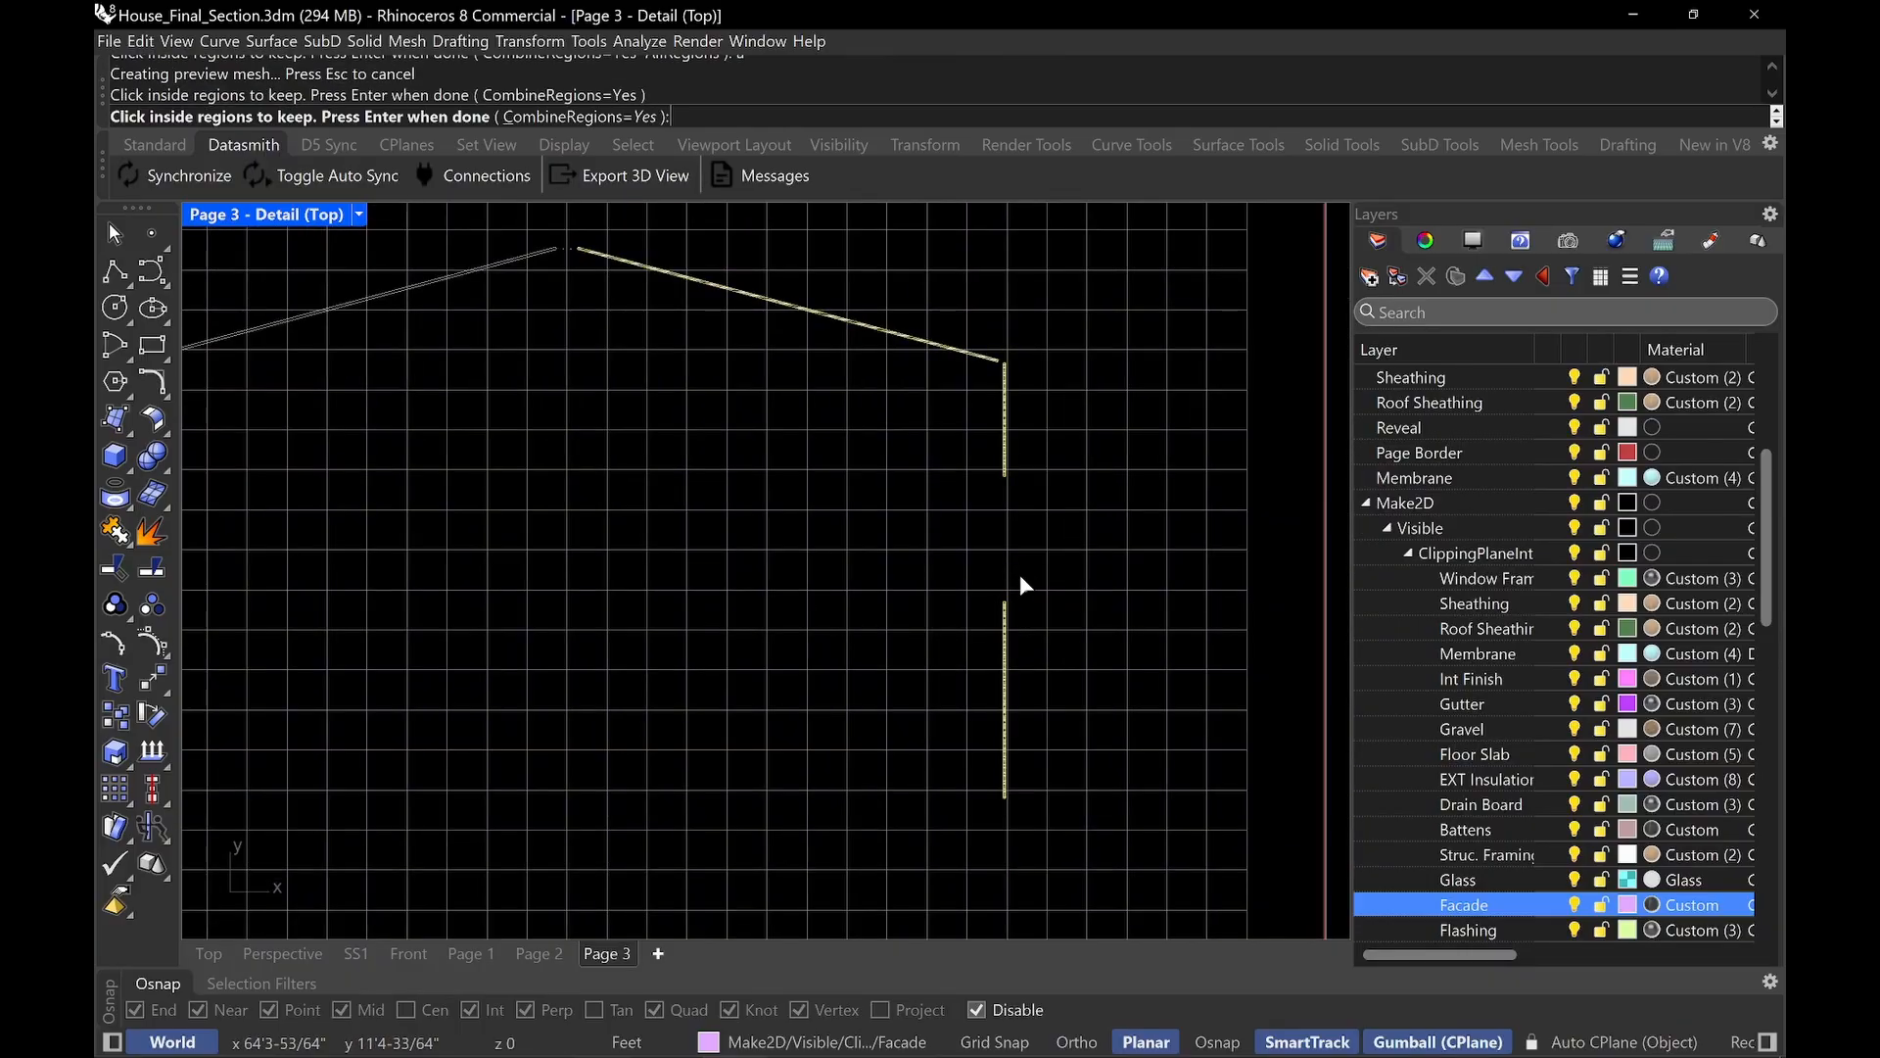
key(Return)
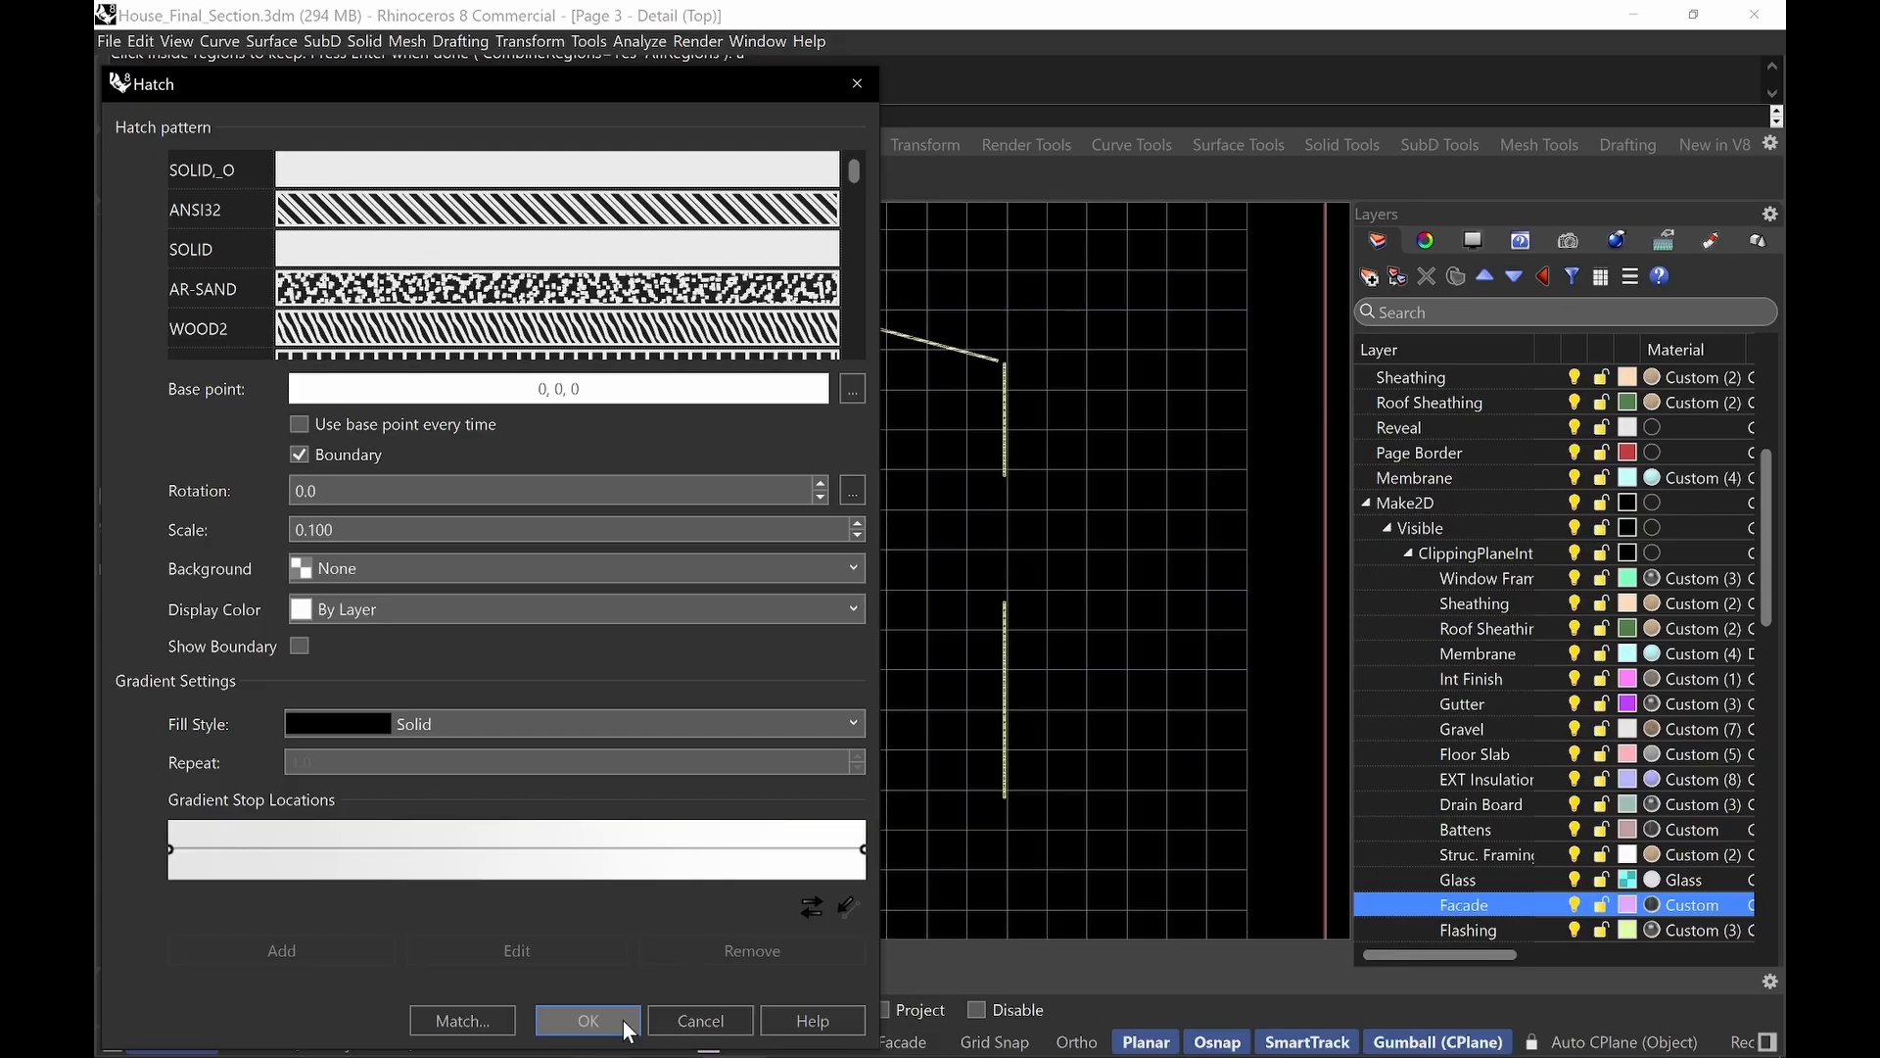
click(627, 1023)
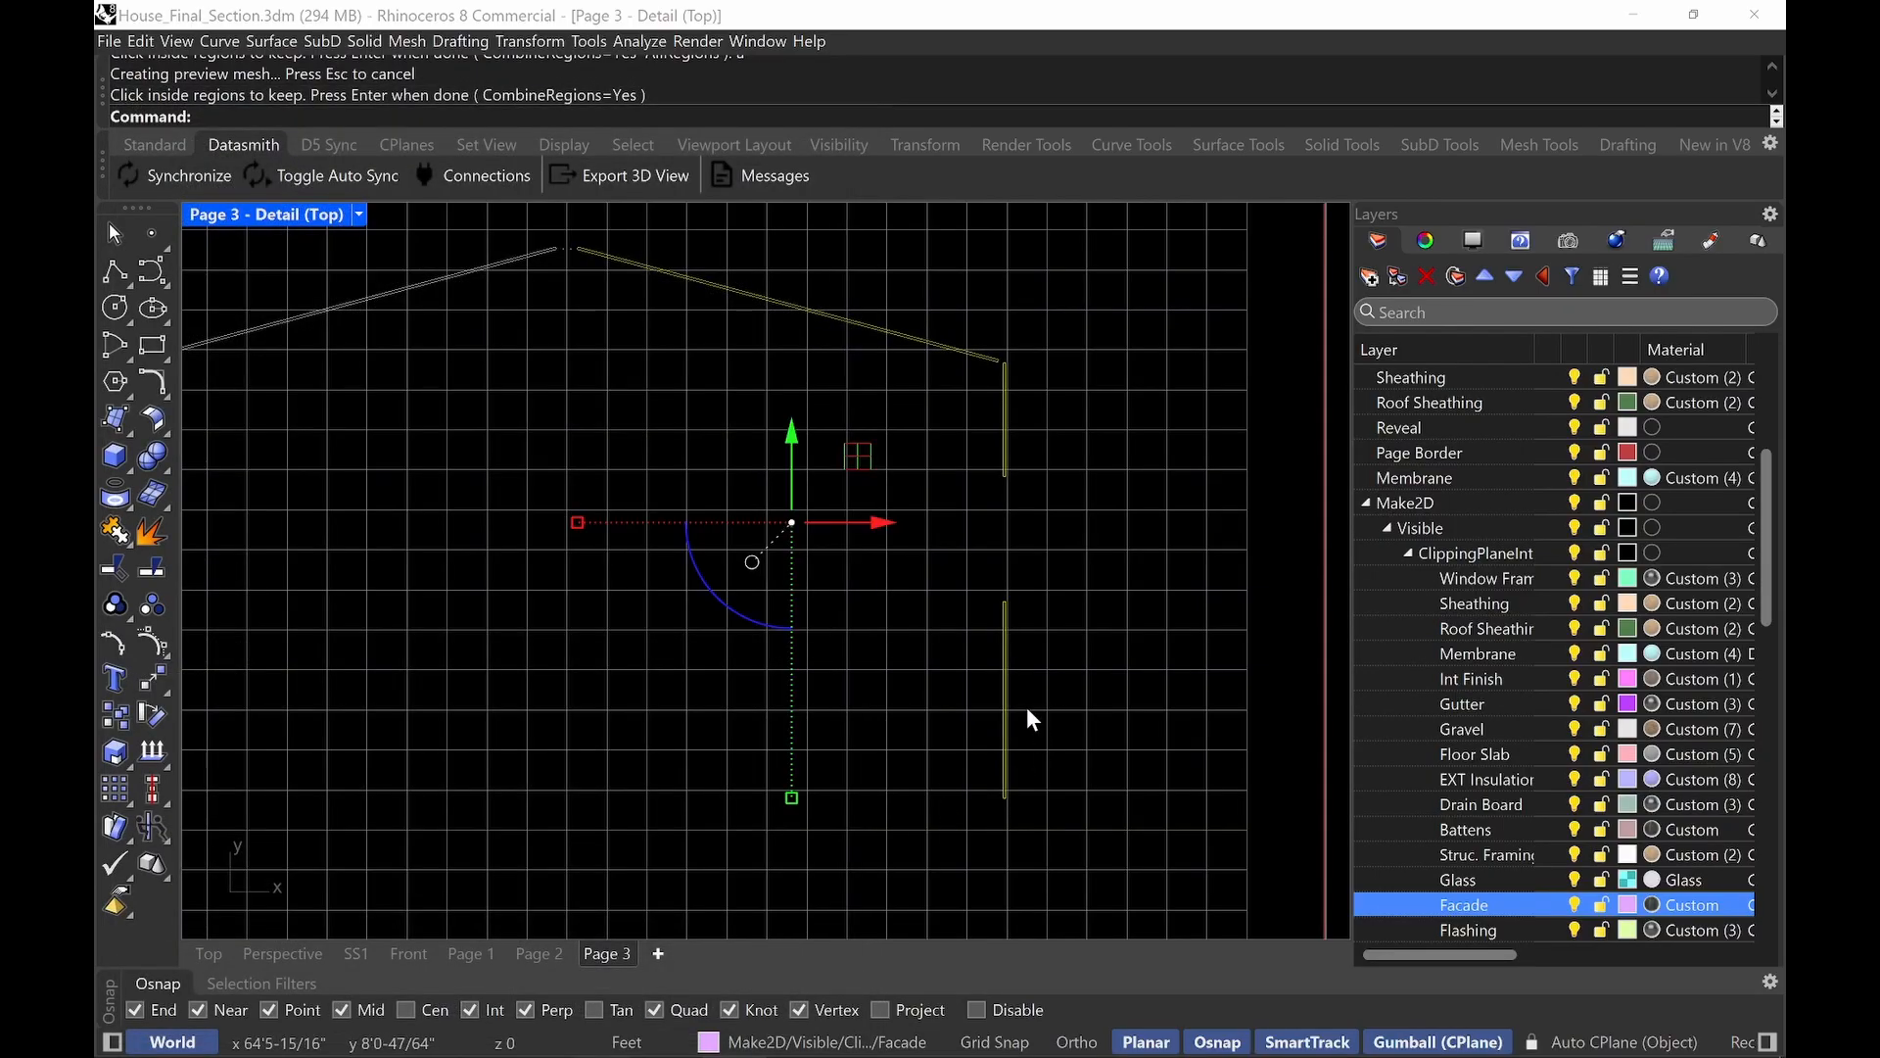
key(Escape)
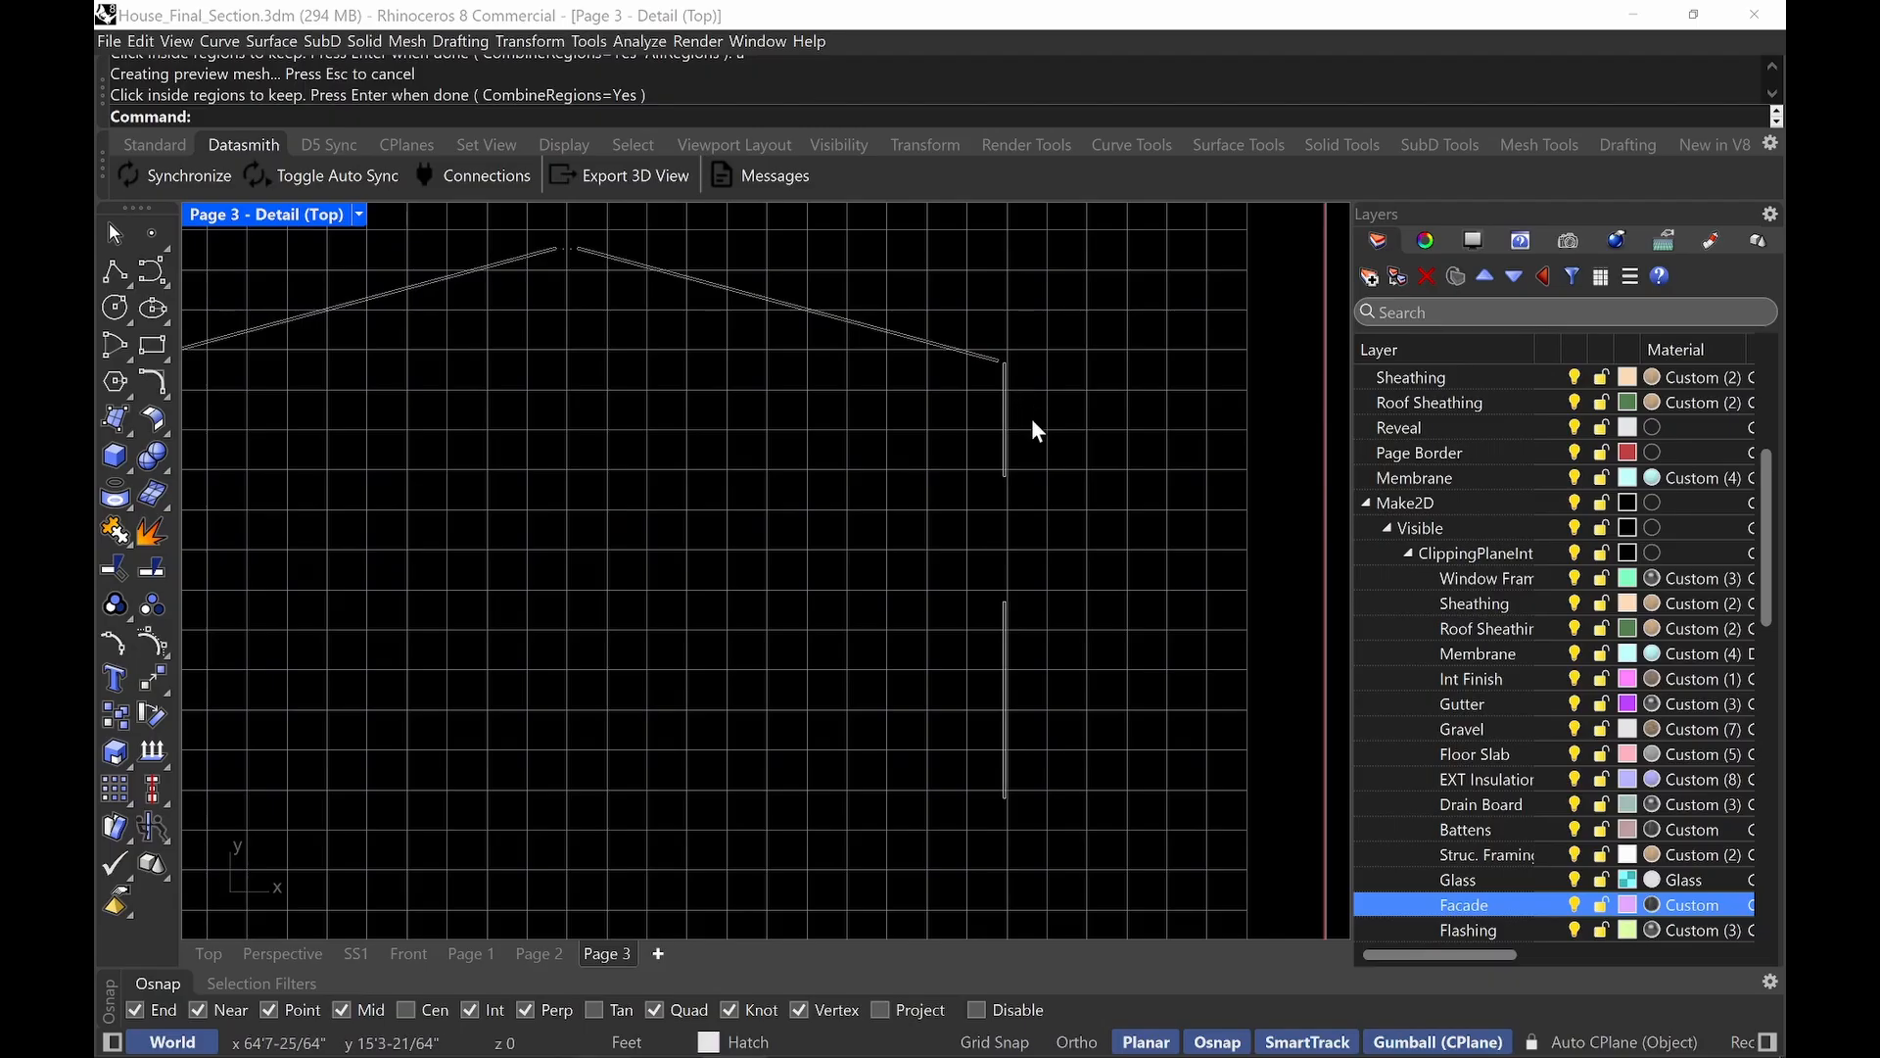
Unisolate the rest of the section and inspect the batten and facade hatches in the lower right-hand wall.
text(nisolate)
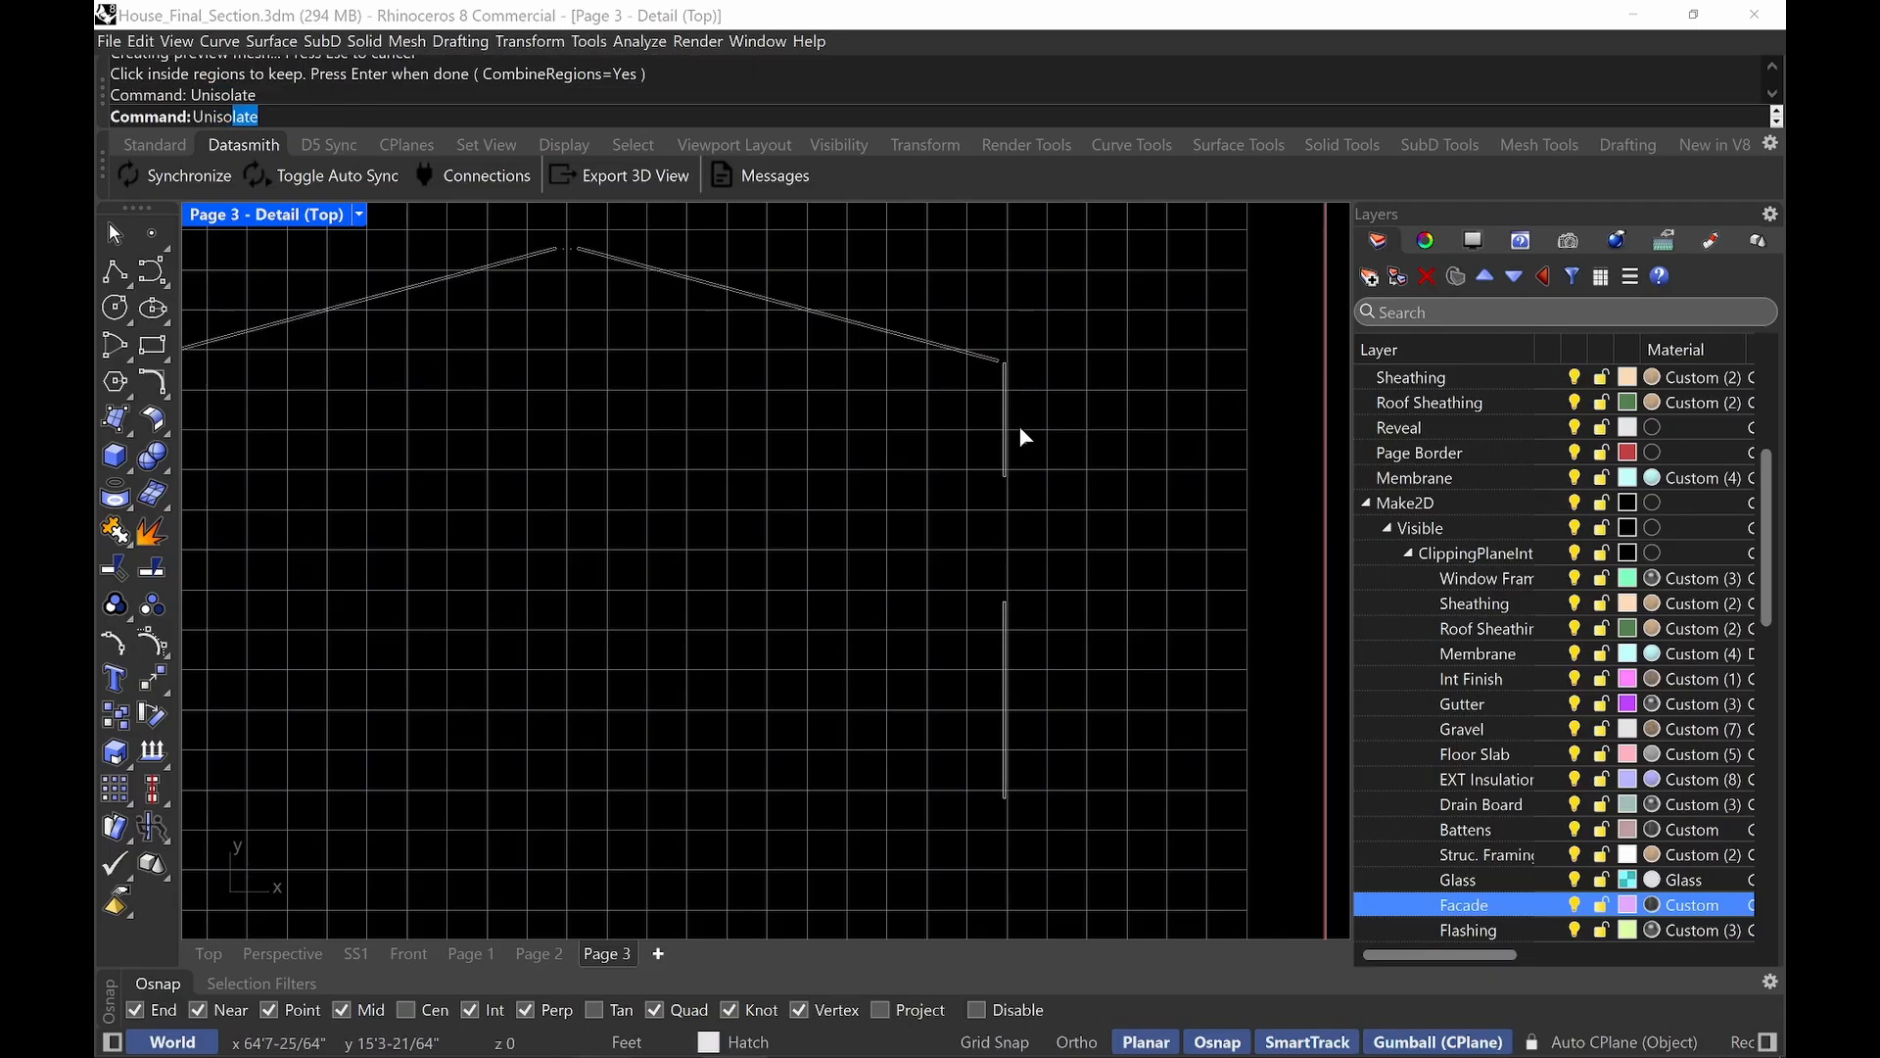
key(Return)
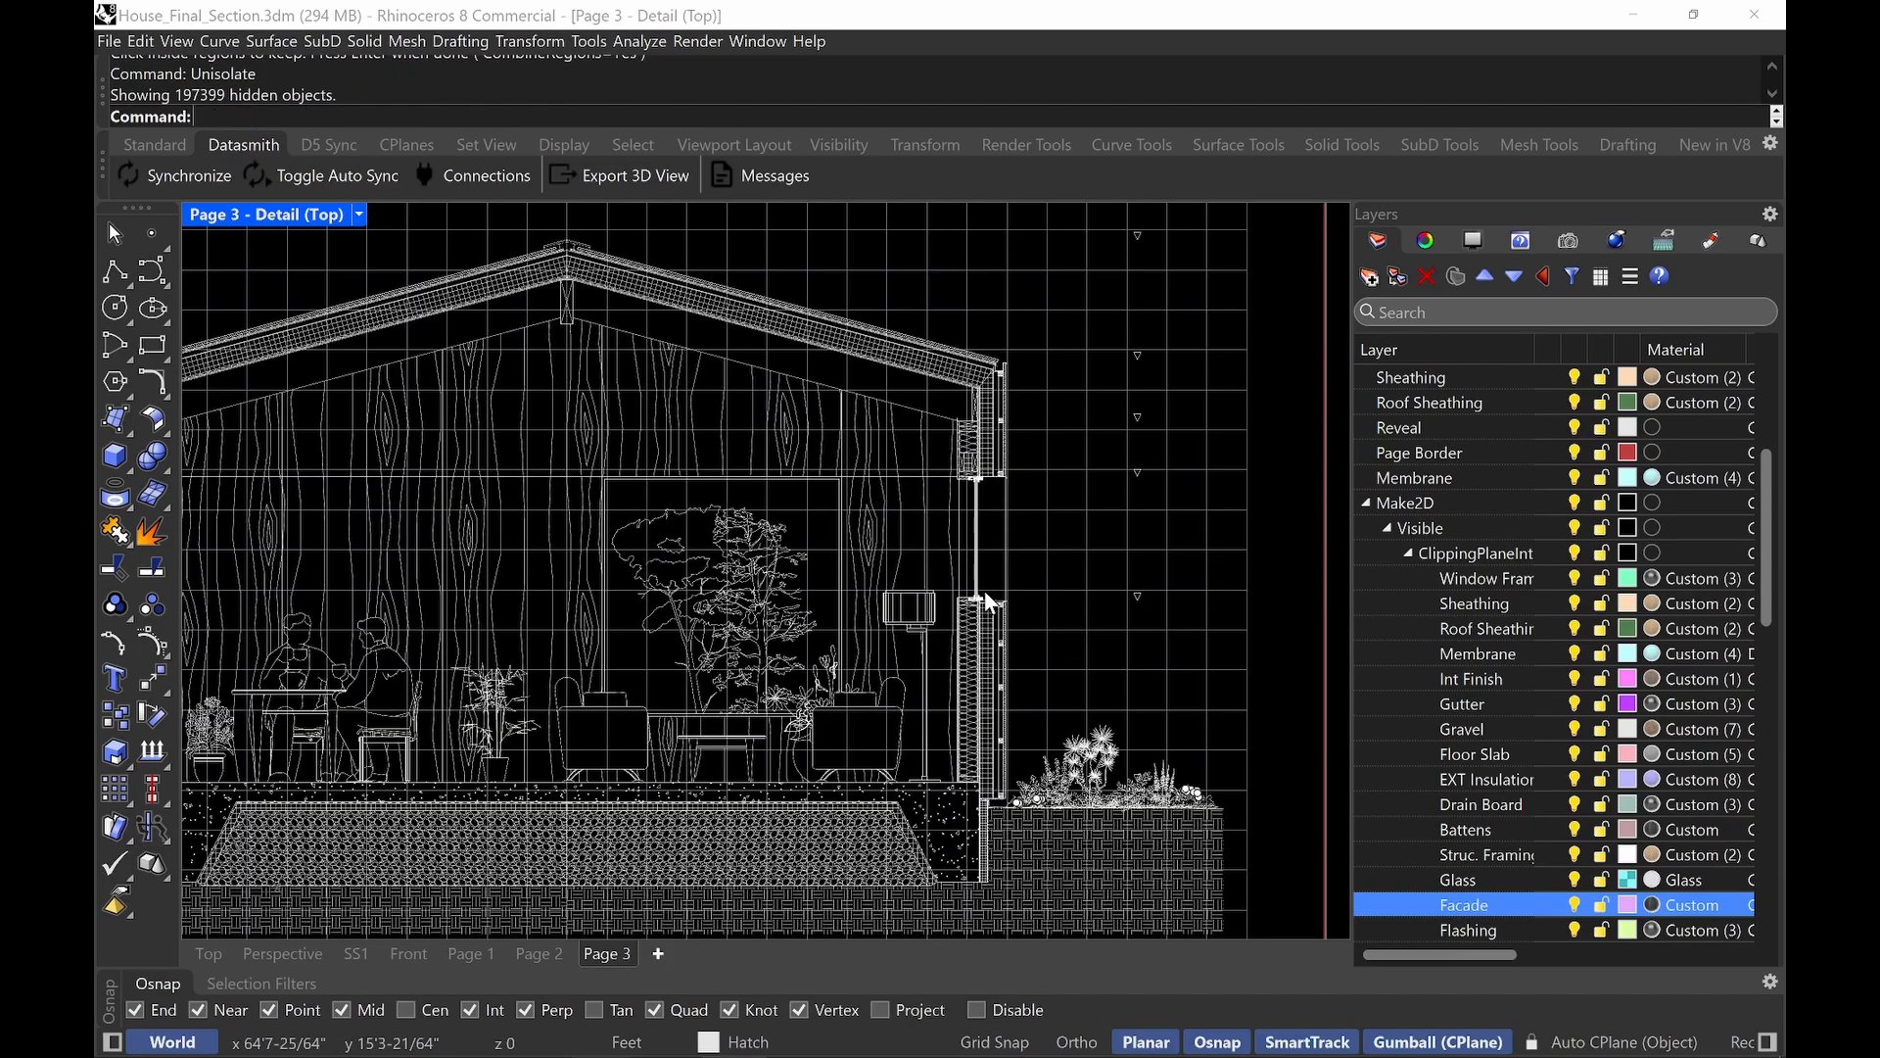
scroll(987, 656, up, 2)
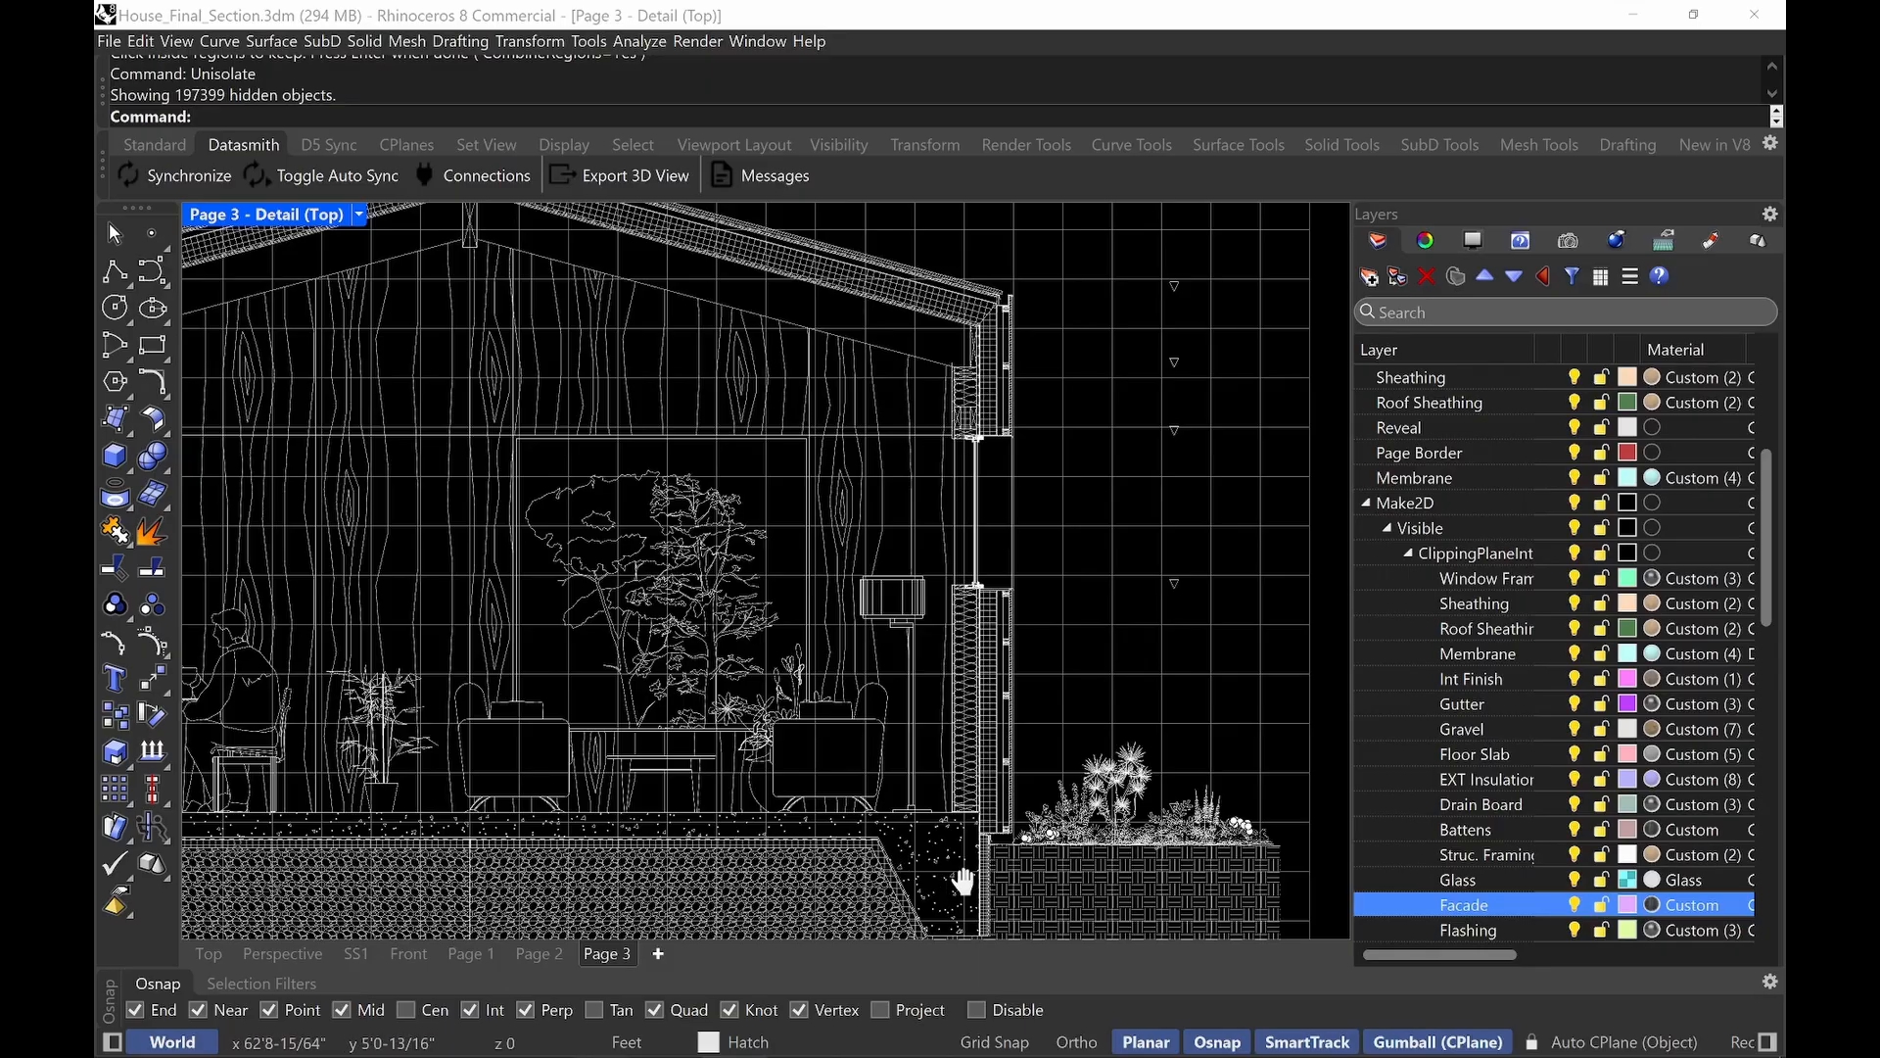
right_drag(964, 881, 1042, 617)
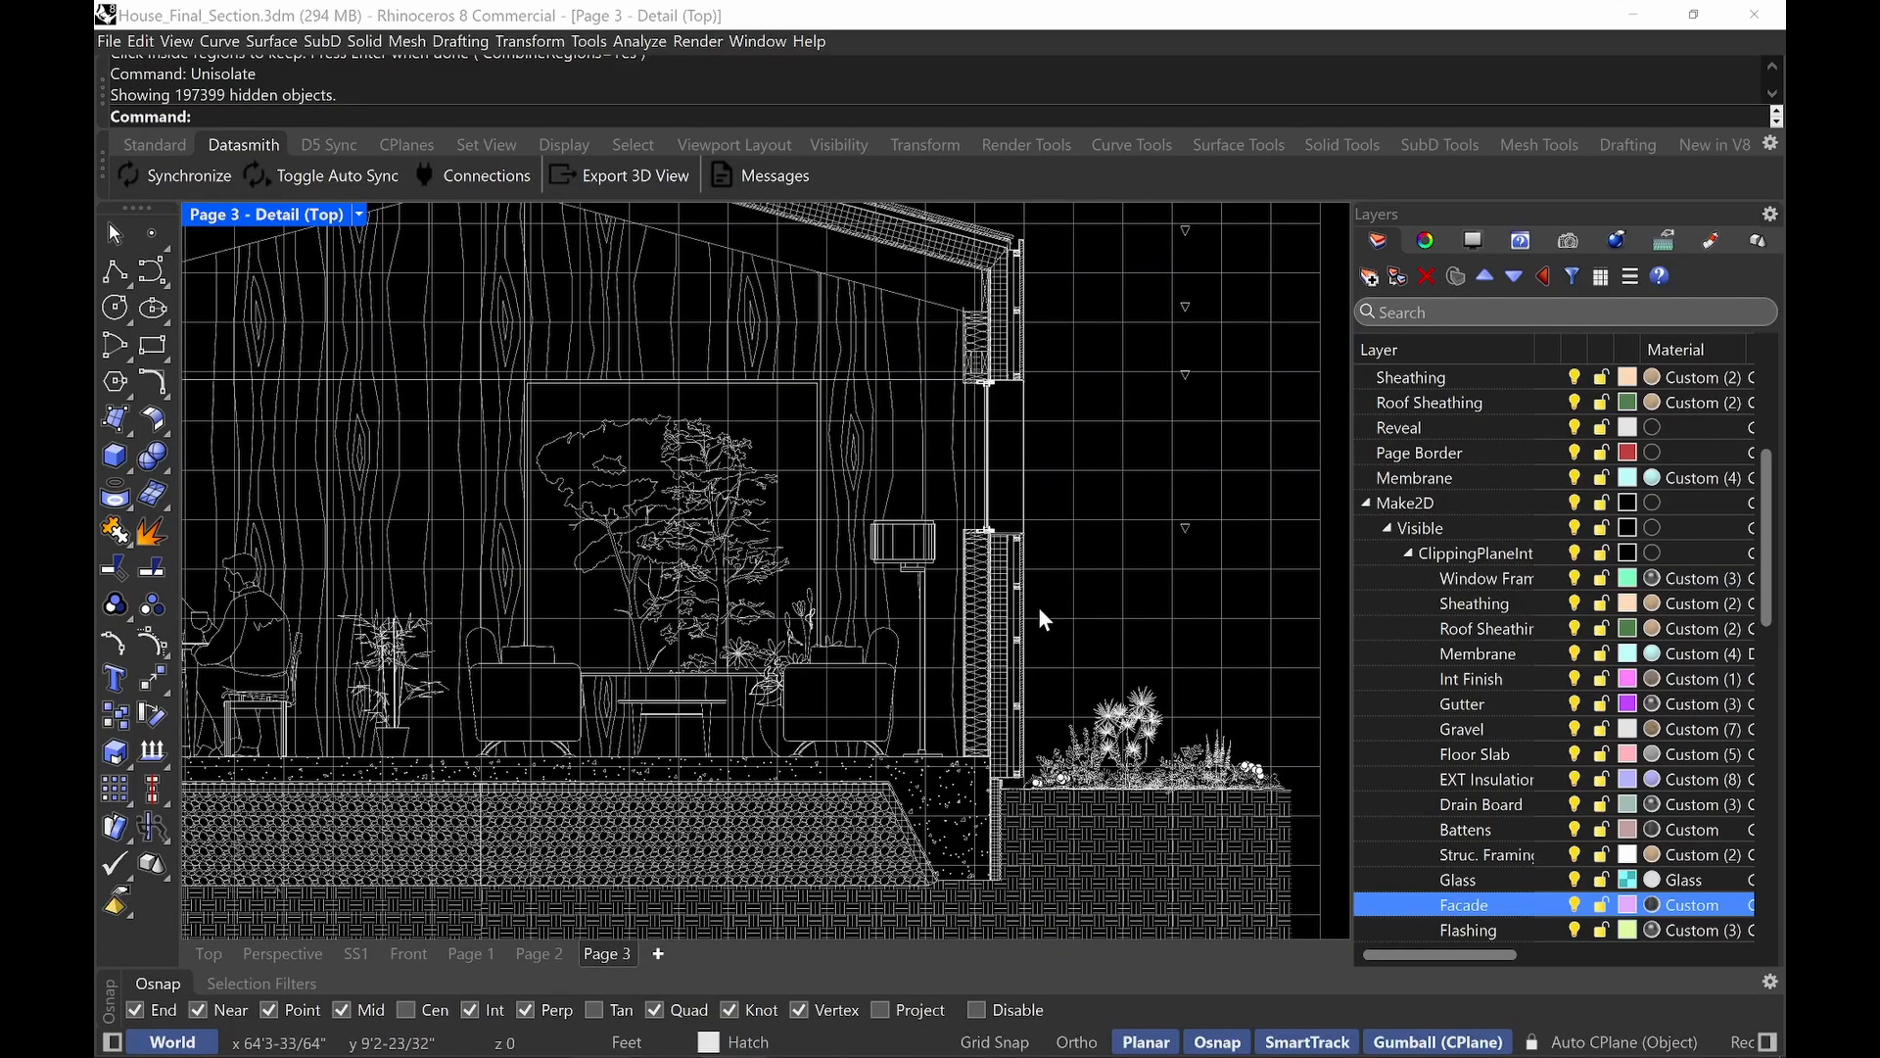
scroll(1015, 682, up, 6)
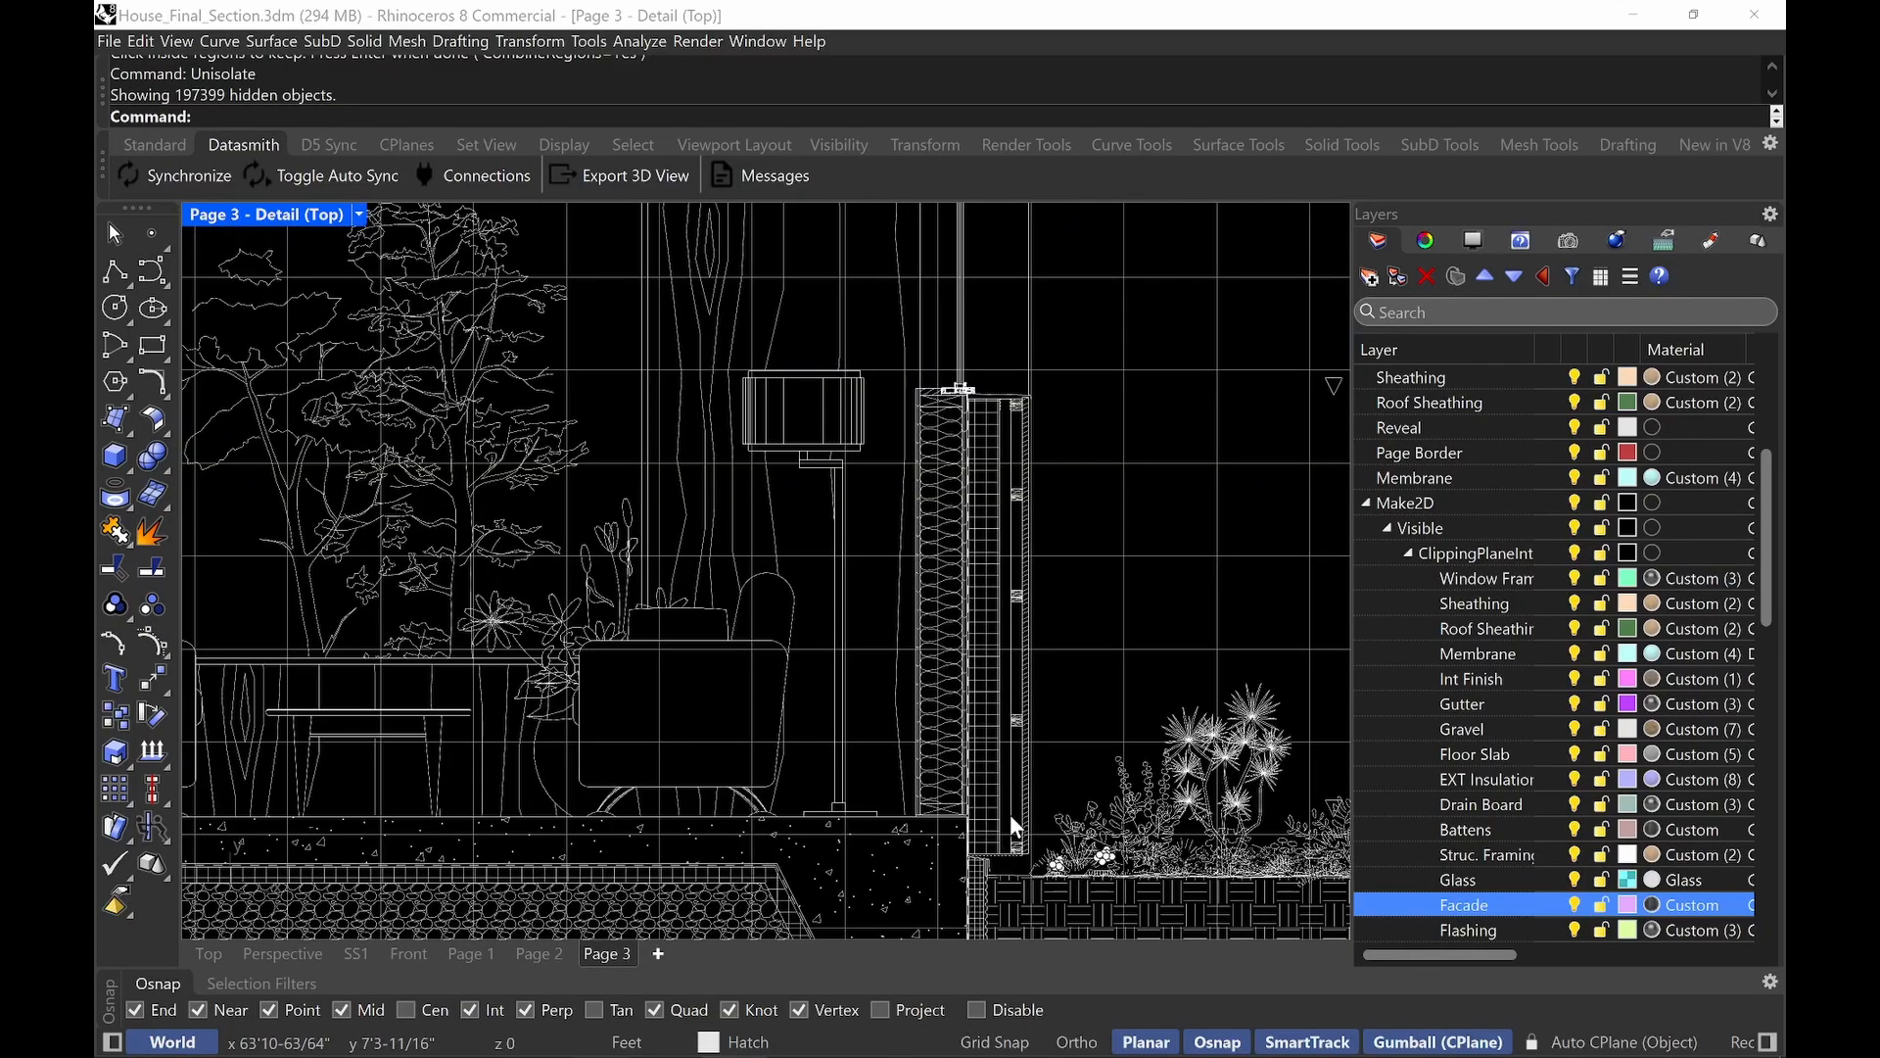
scroll(1009, 814, up, 5)
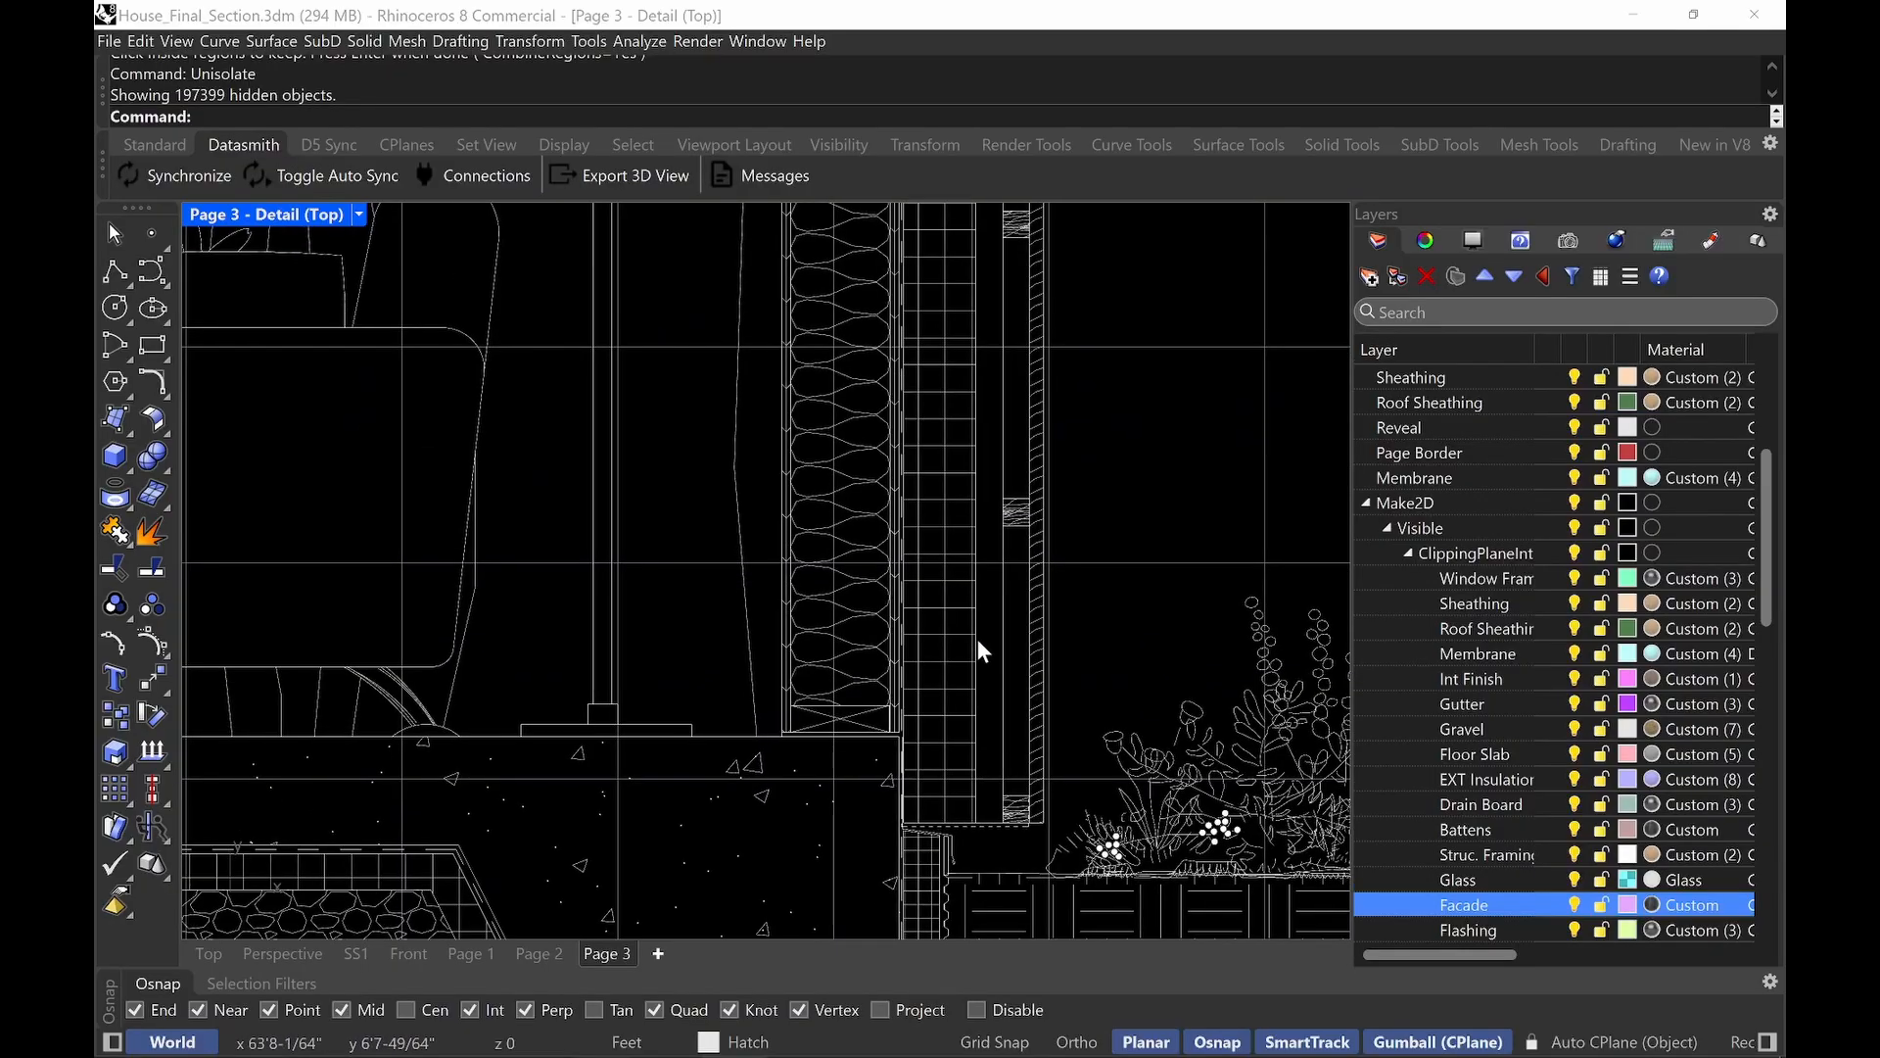
scroll(1006, 654, down, 2)
right_drag(1007, 654, 967, 850)
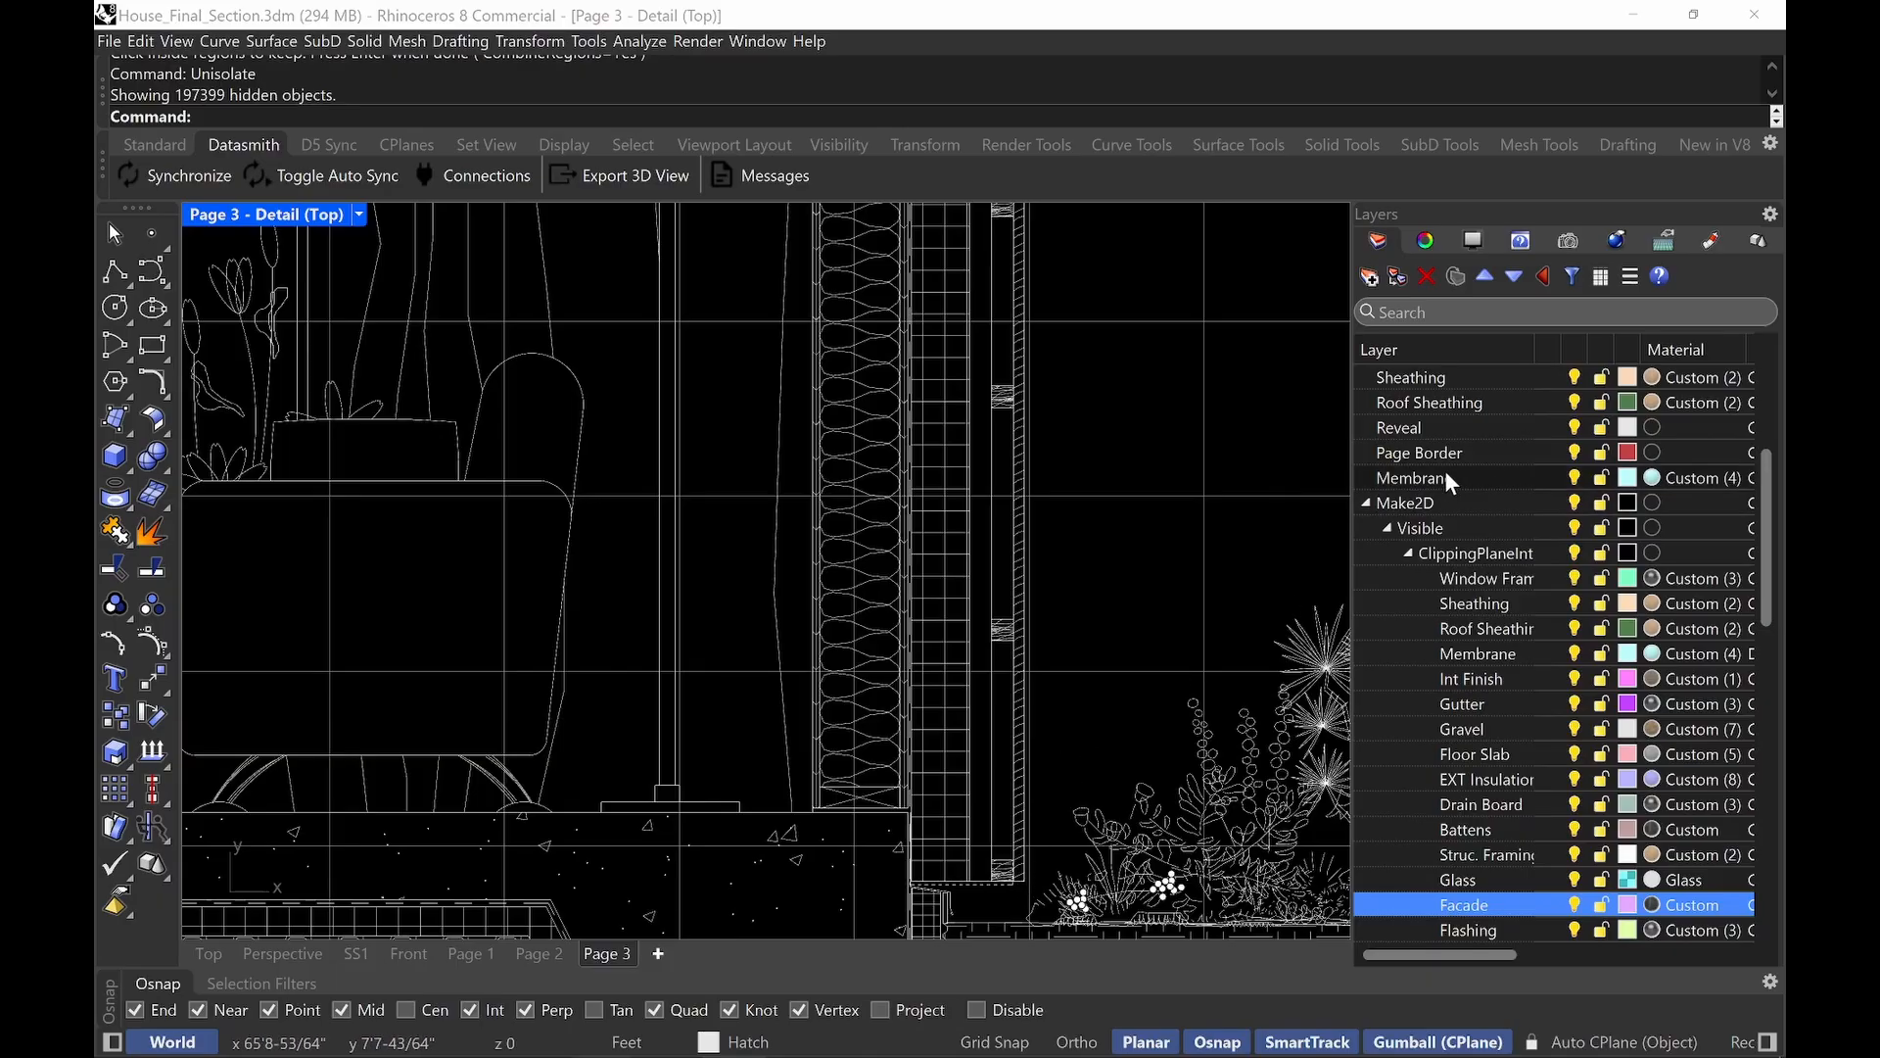
Make Frame Outline the current layer and turn off the Hatch layer.
scroll(1447, 480, up, 3)
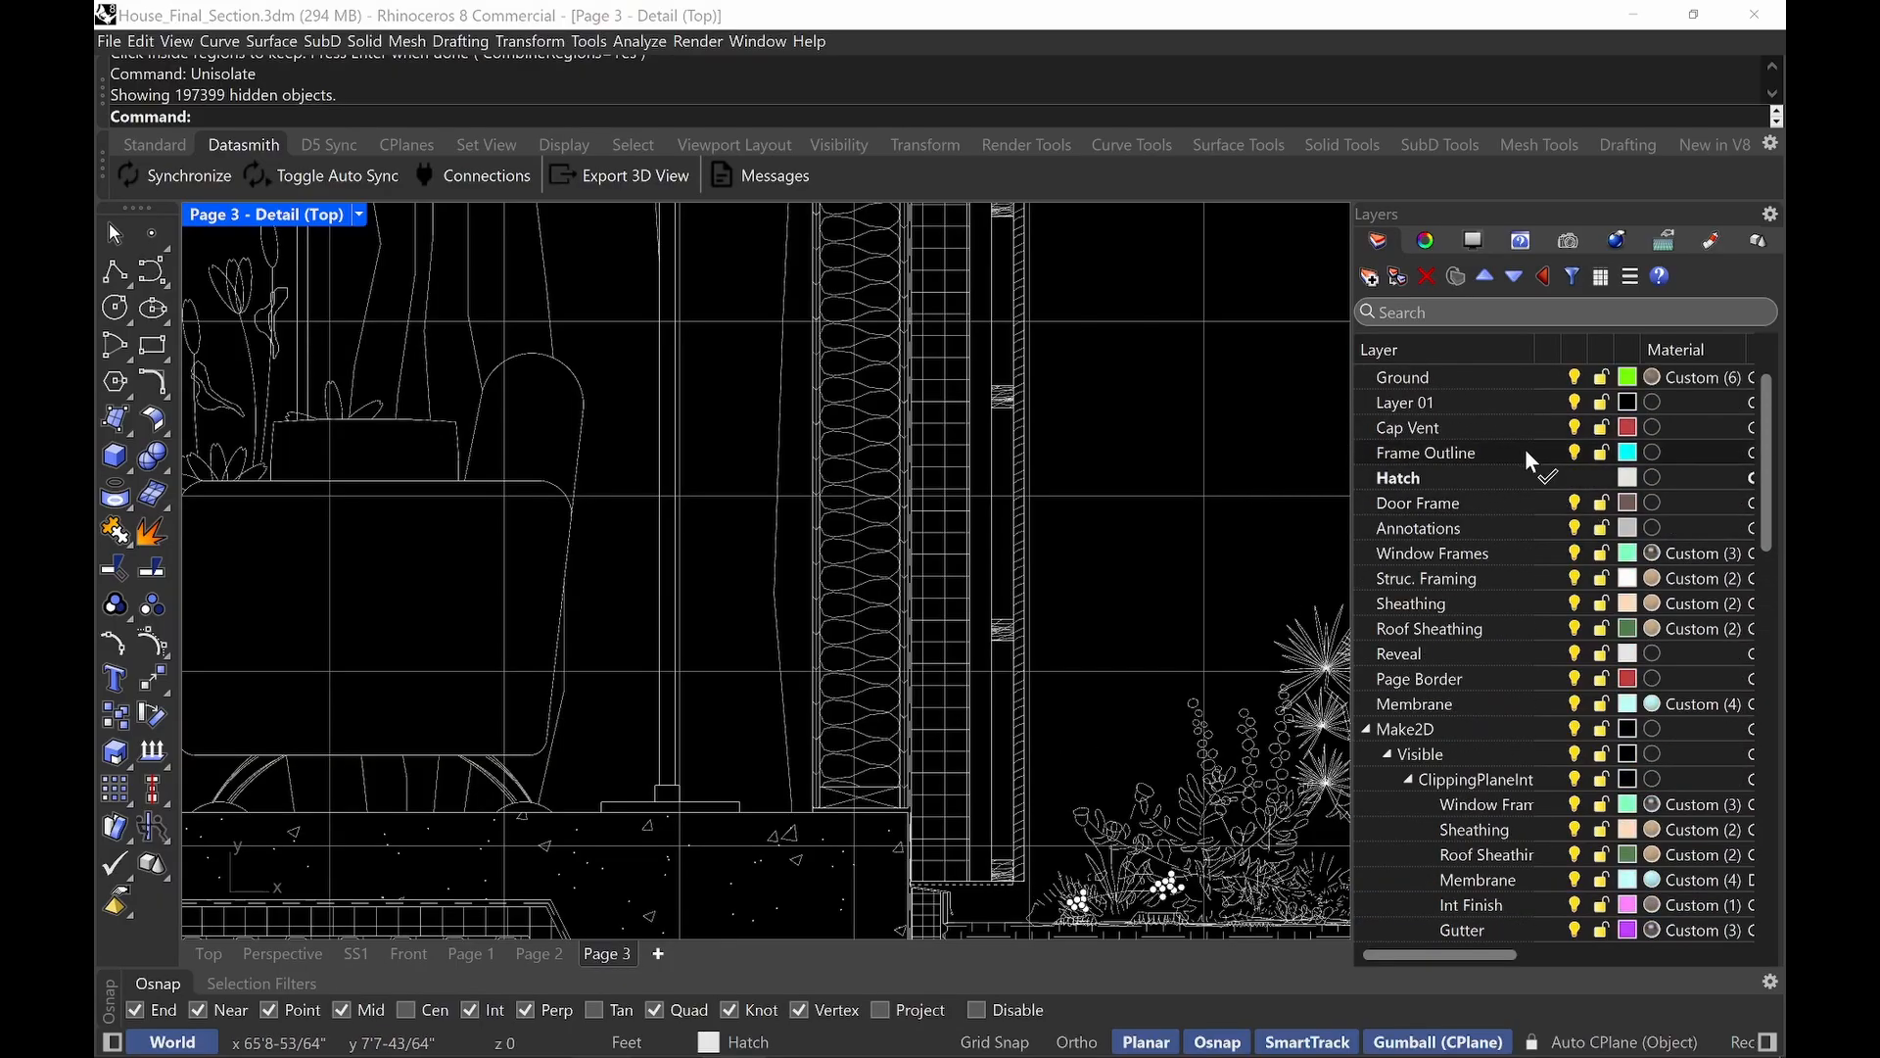
click(1529, 456)
click(1548, 452)
click(1574, 480)
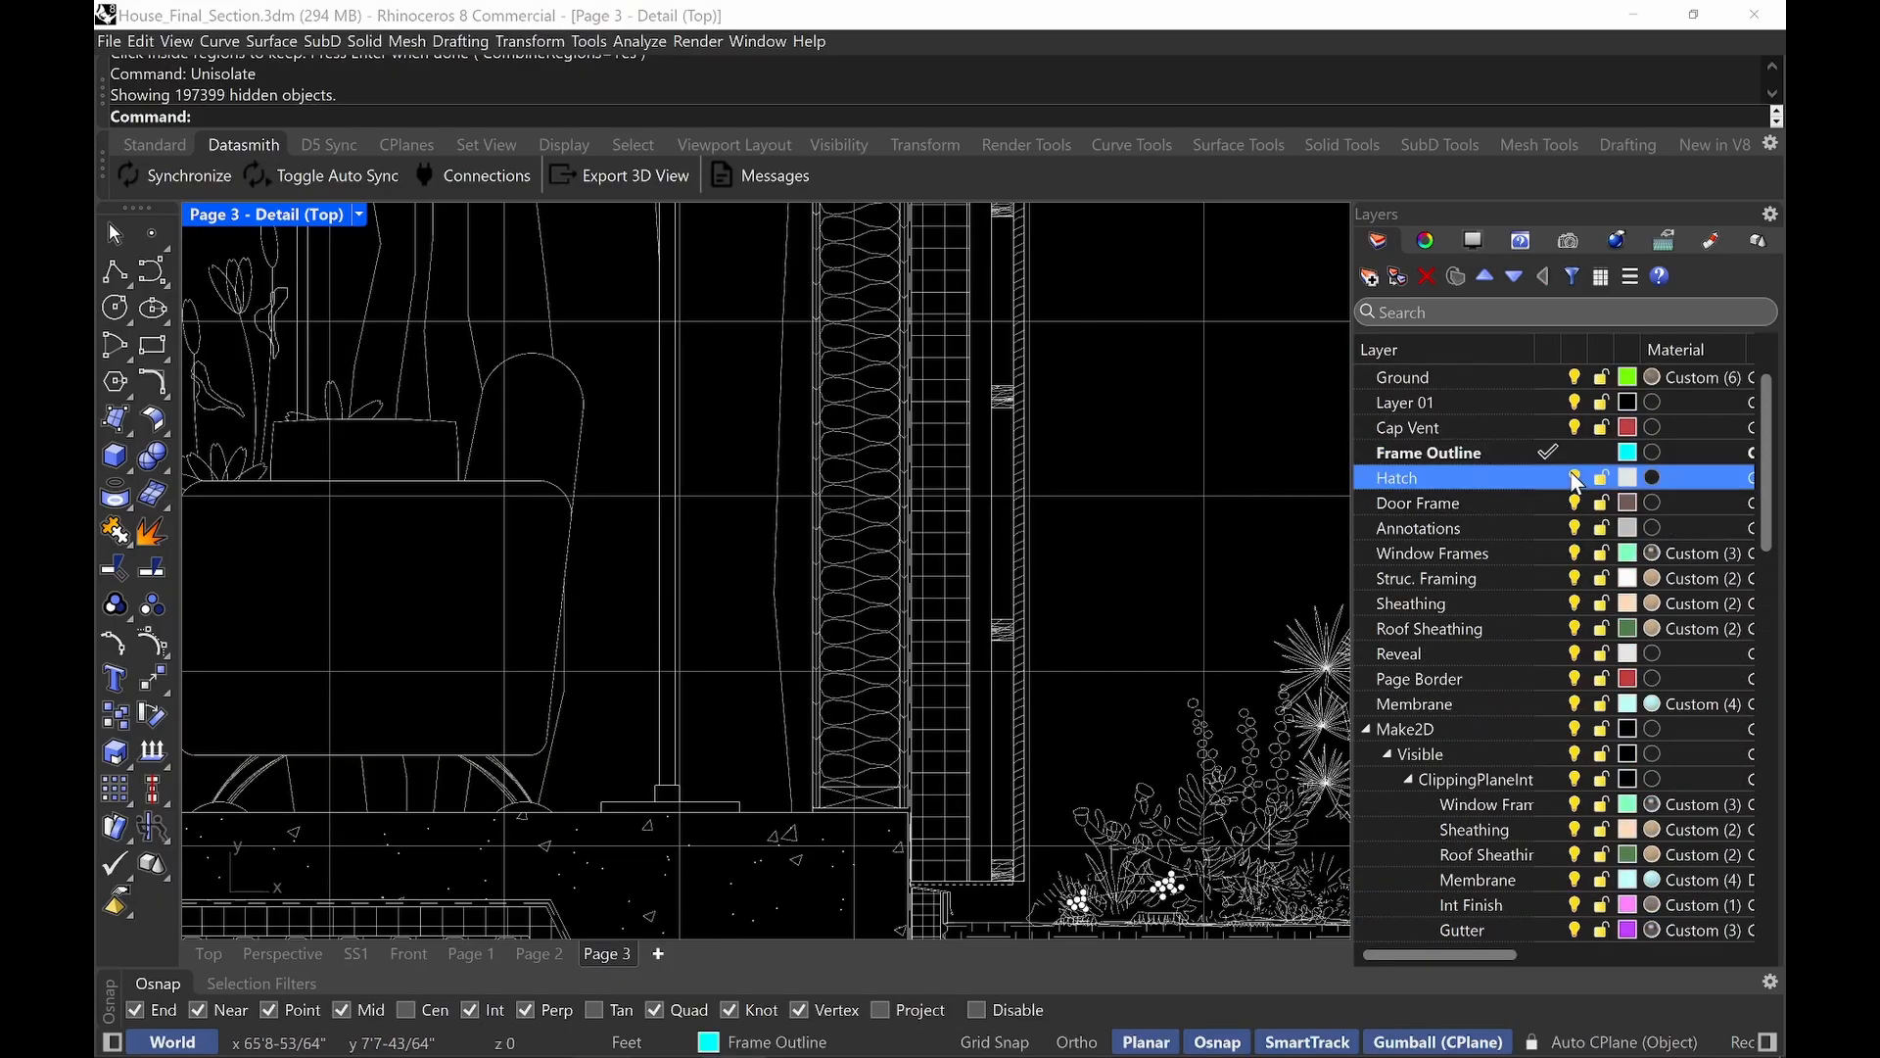
Turn off the Hatch layer and start a boundary hatch from the curves of the lower right-hand exterior wall.
click(1574, 478)
text(Hatc)
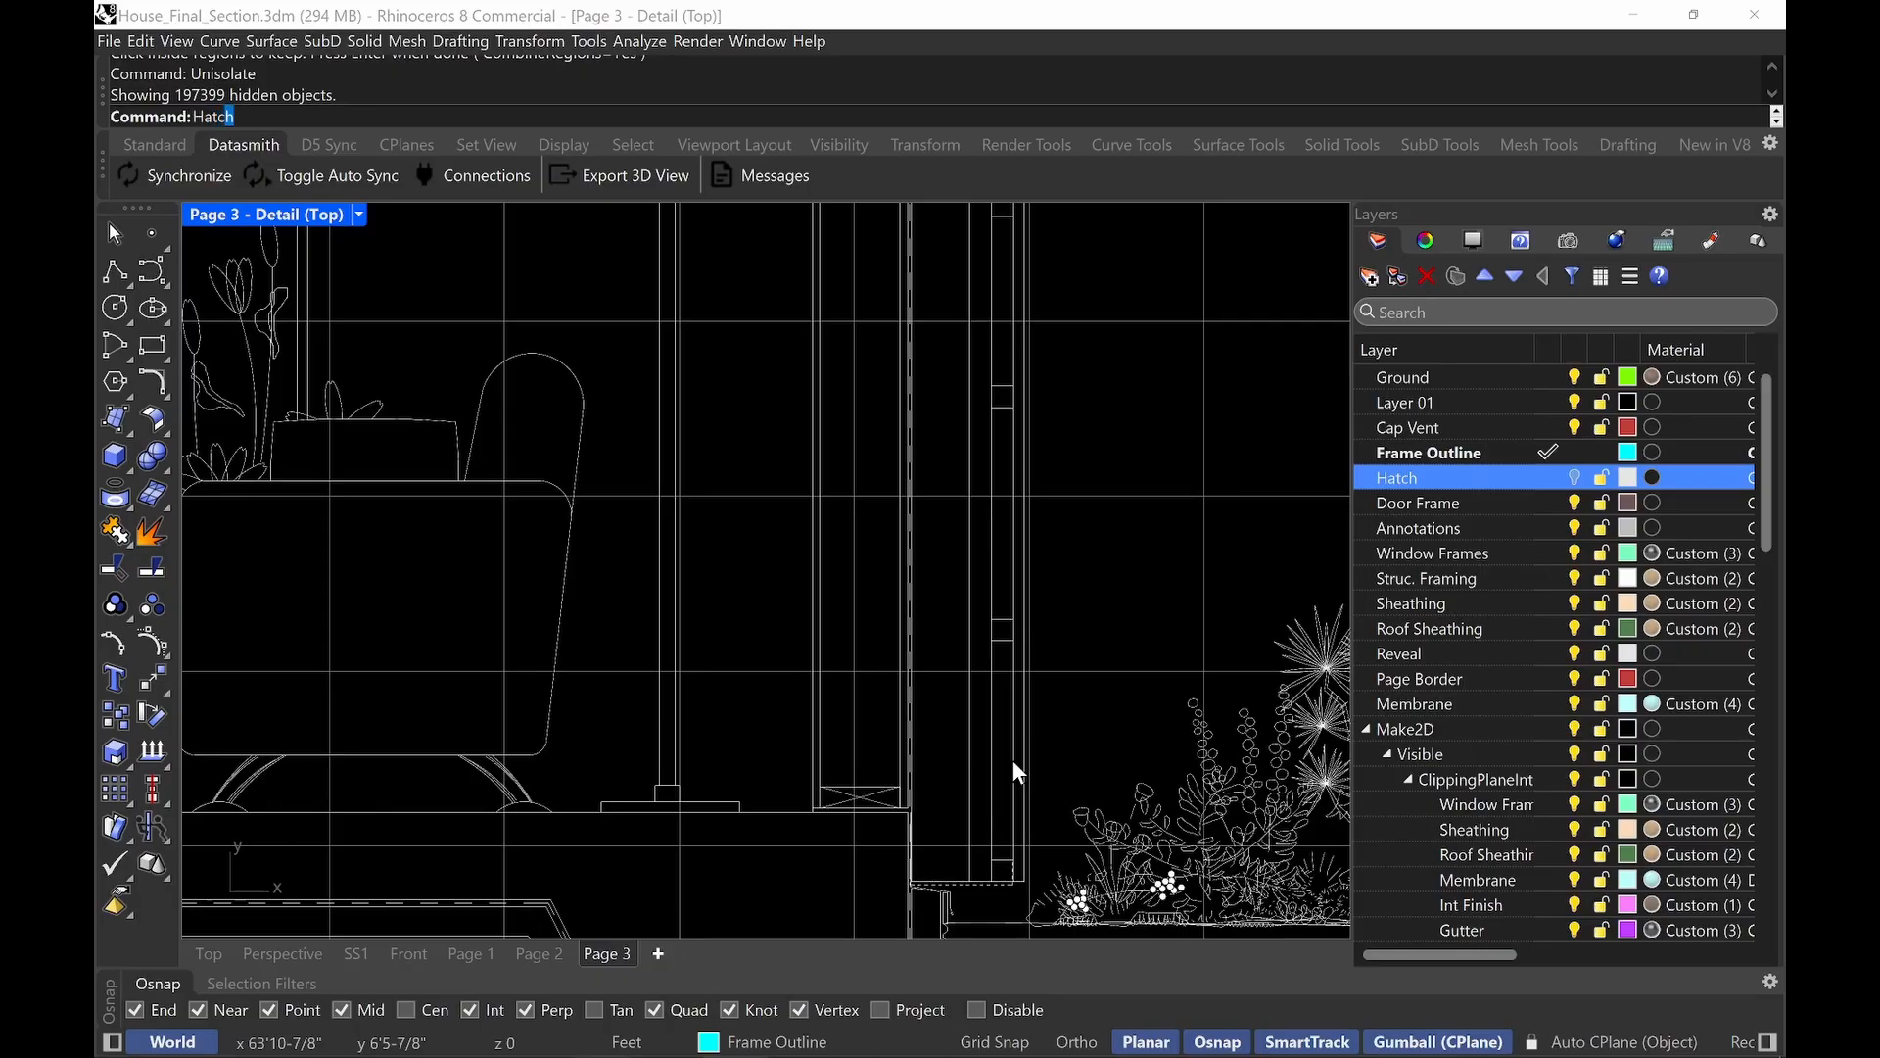
text(h)
key(Return)
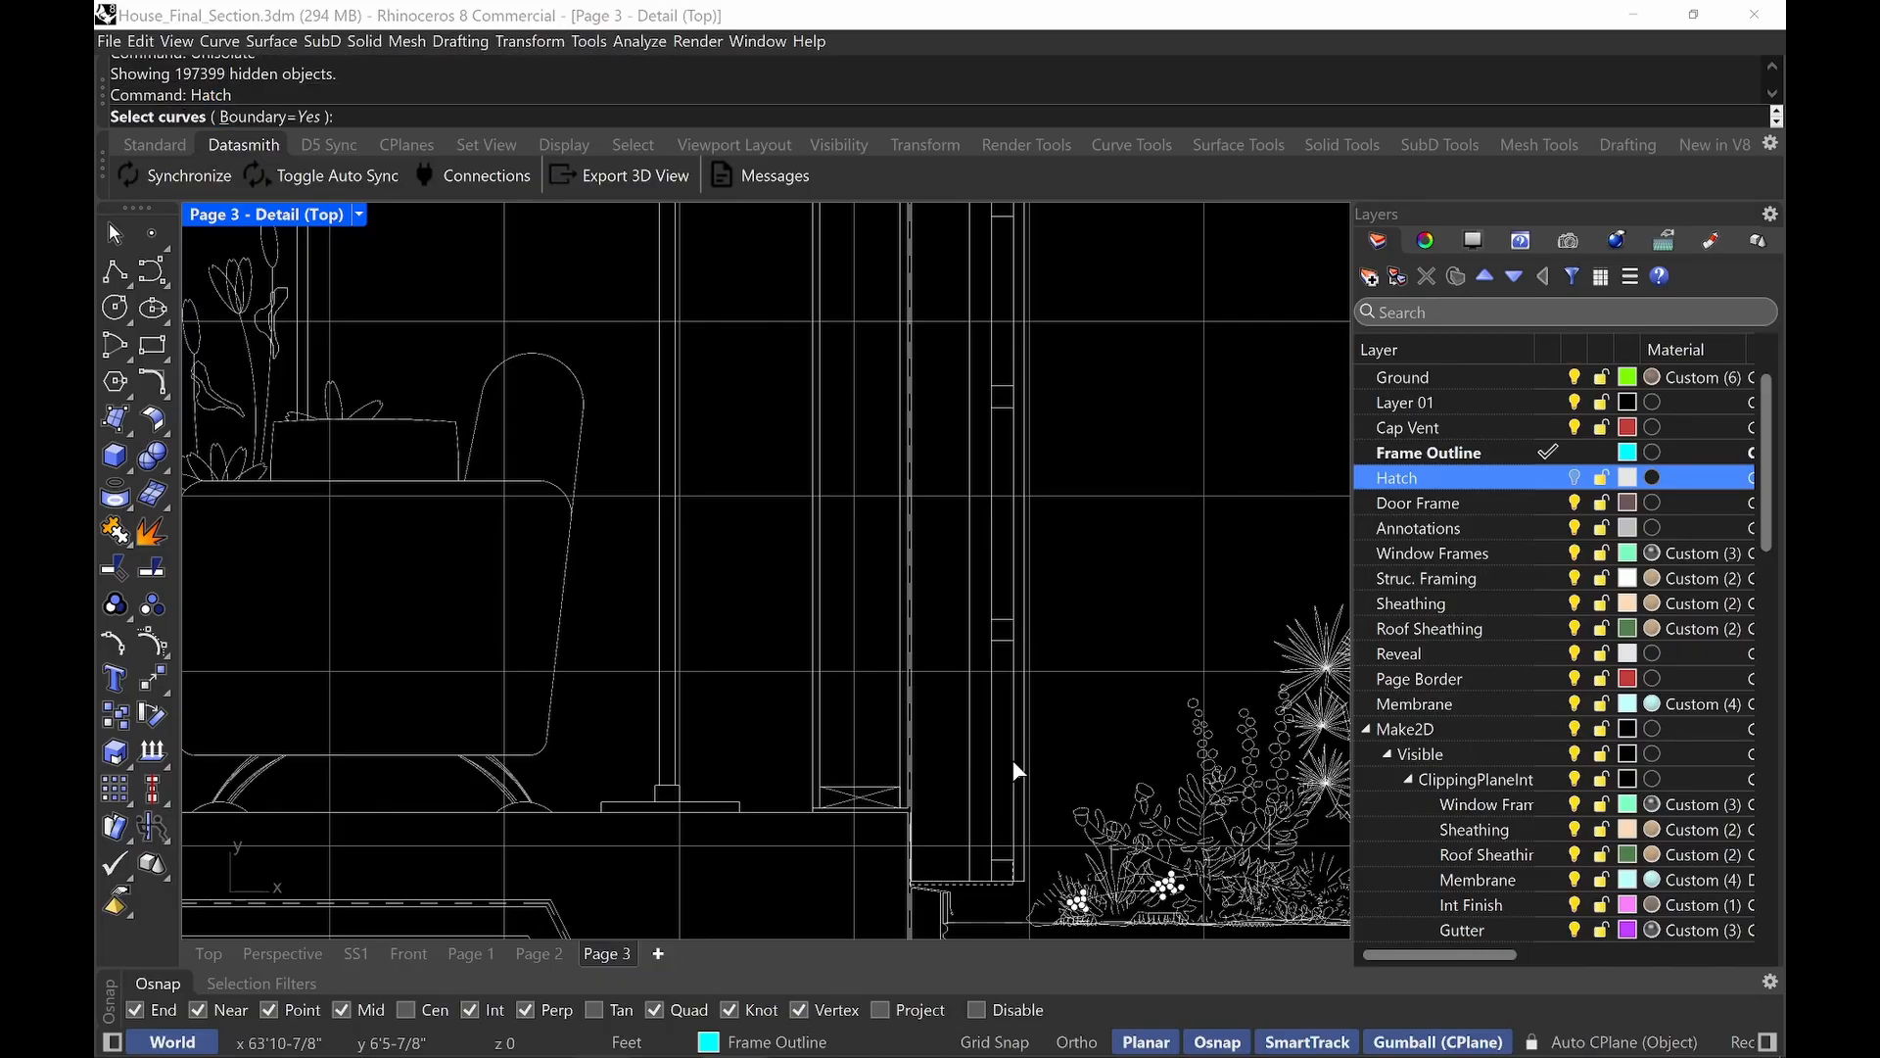
scroll(940, 520, down, 5)
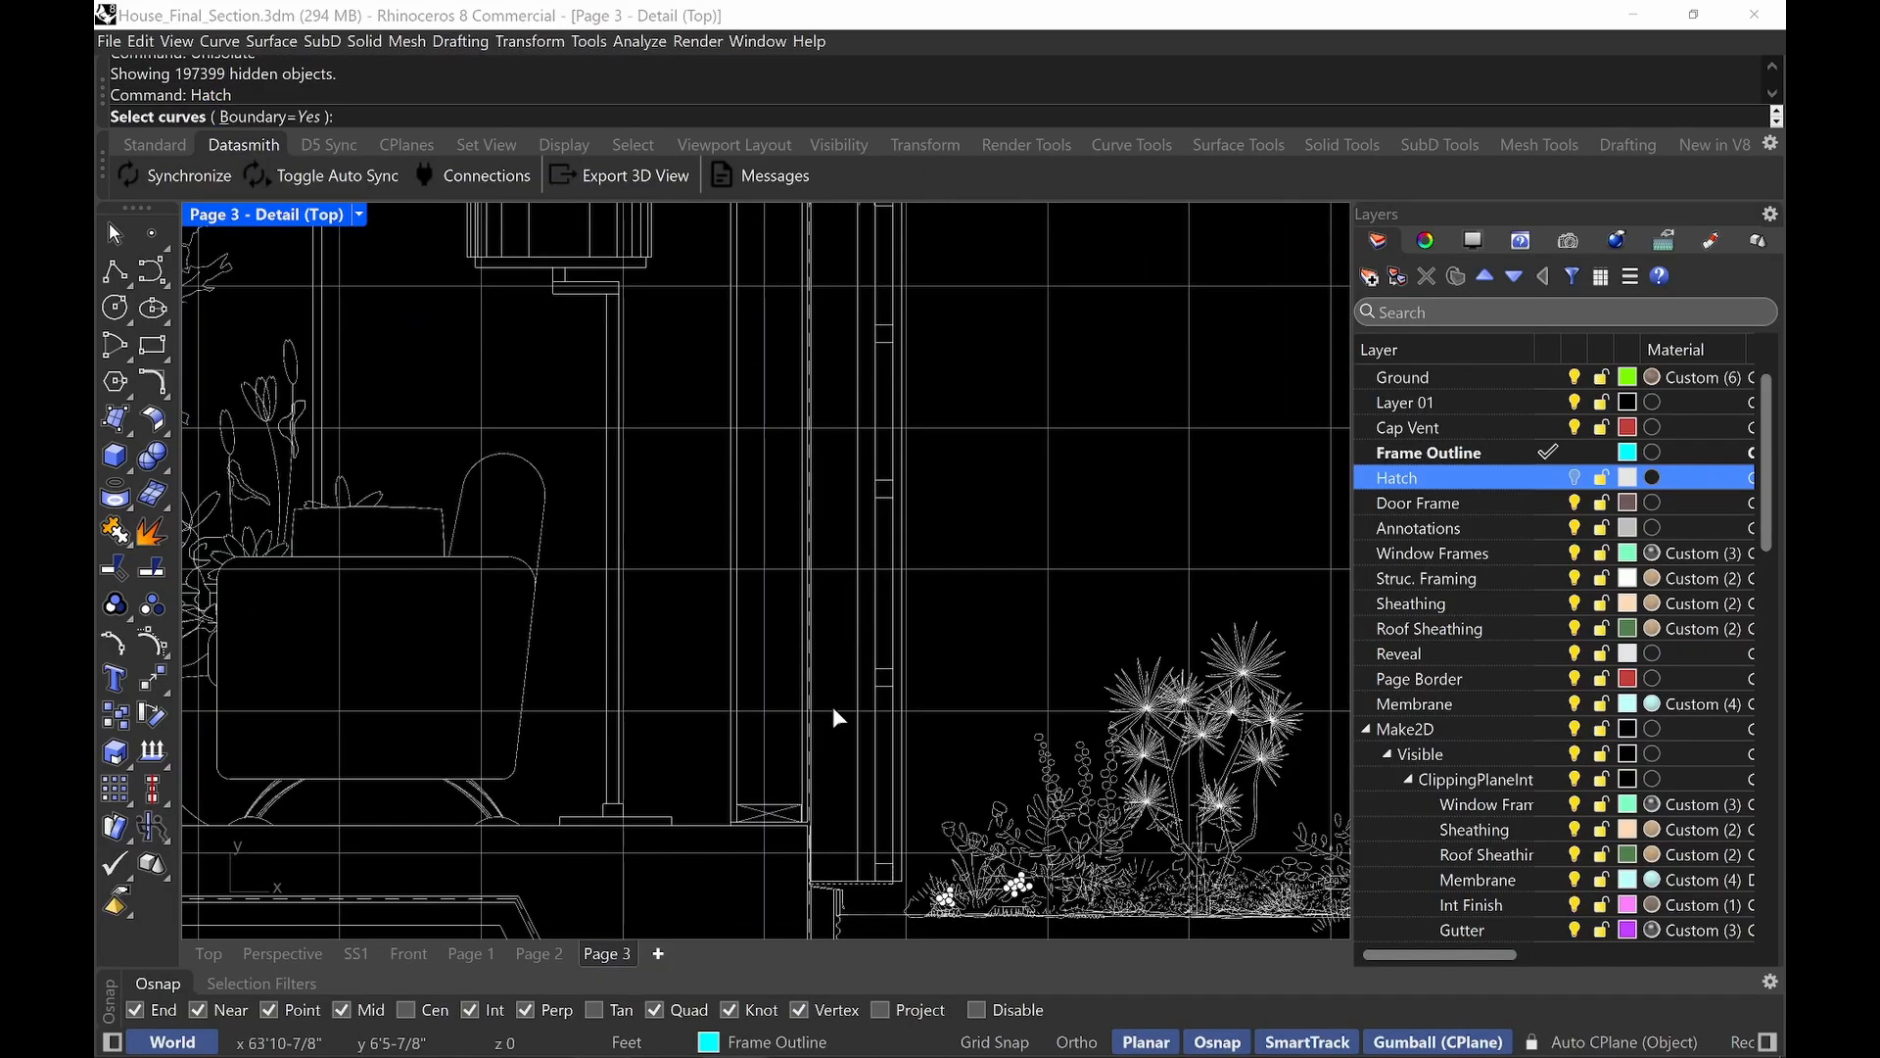
drag(801, 840, 946, 266)
key(Return)
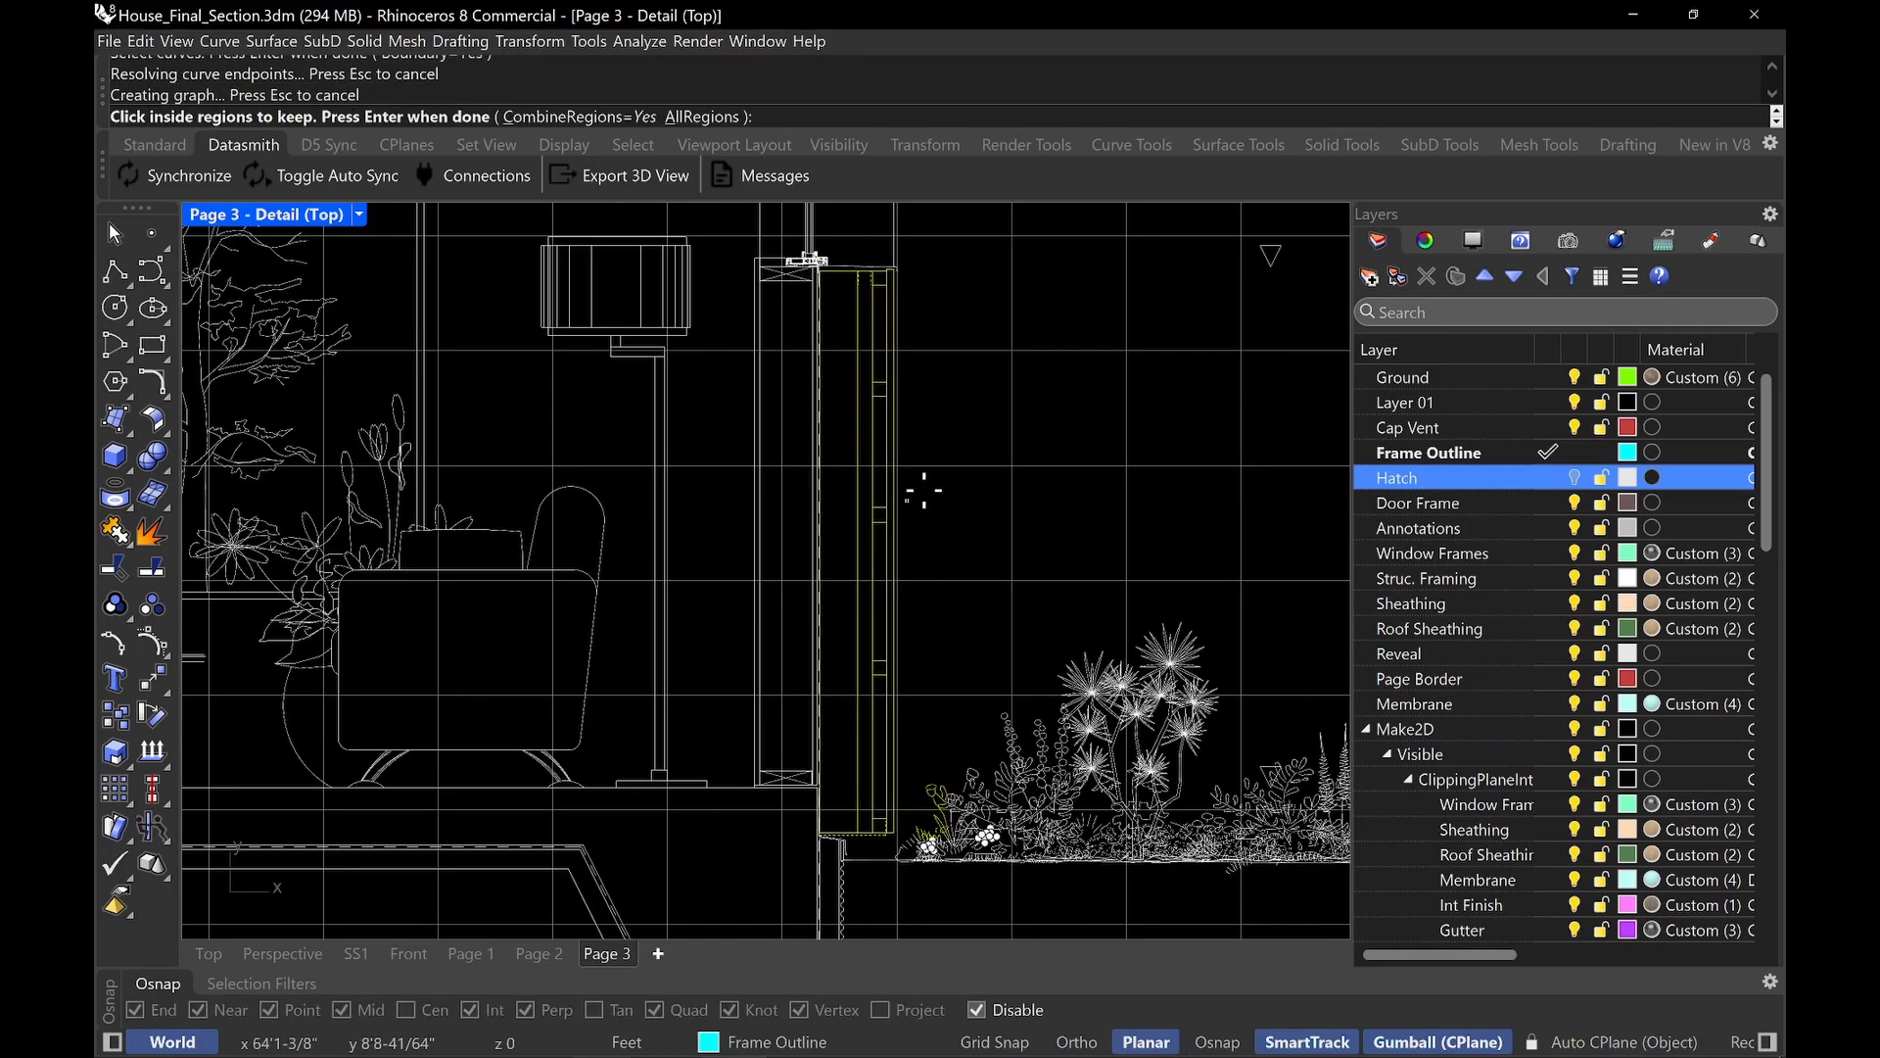
Try picking the insulation region and one gap between battens in the lower right-hand wall, and abandon the hatch.
scroll(852, 659, up, 4)
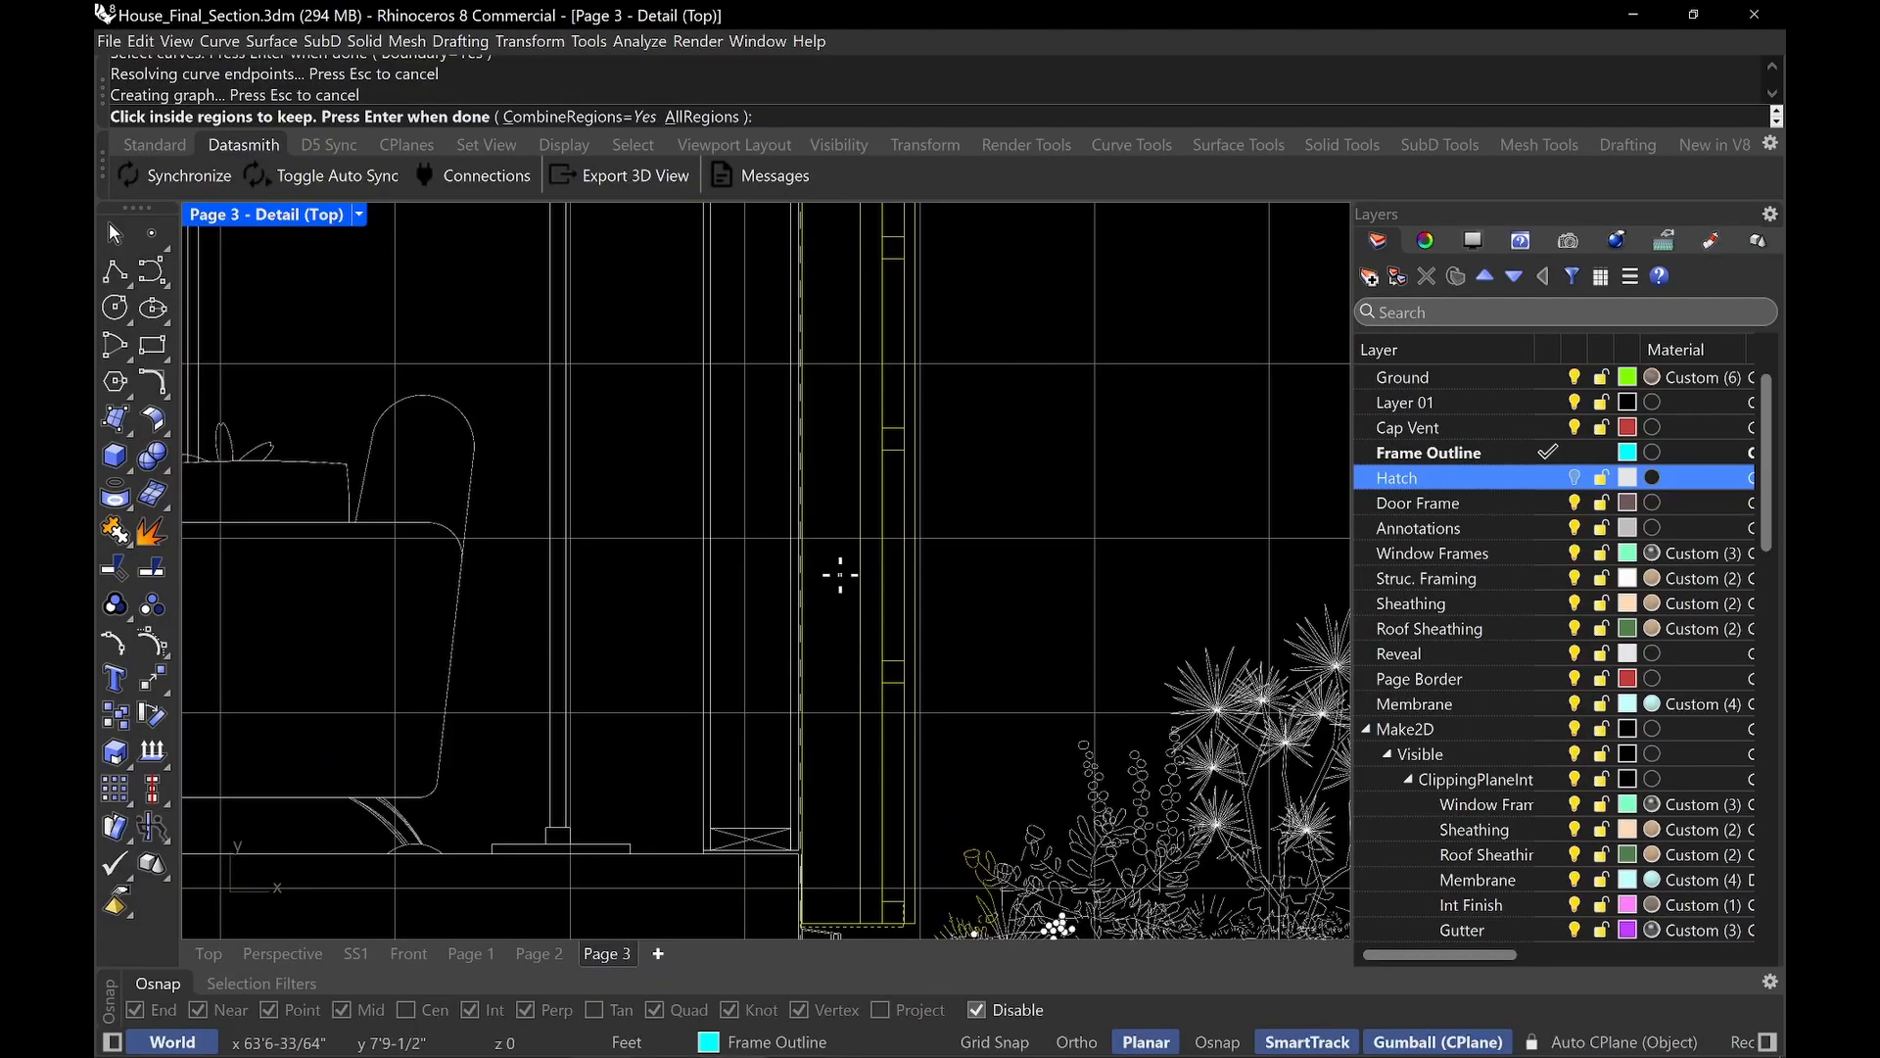
scroll(840, 575, down, 2)
scroll(834, 555, down, 1)
click(845, 387)
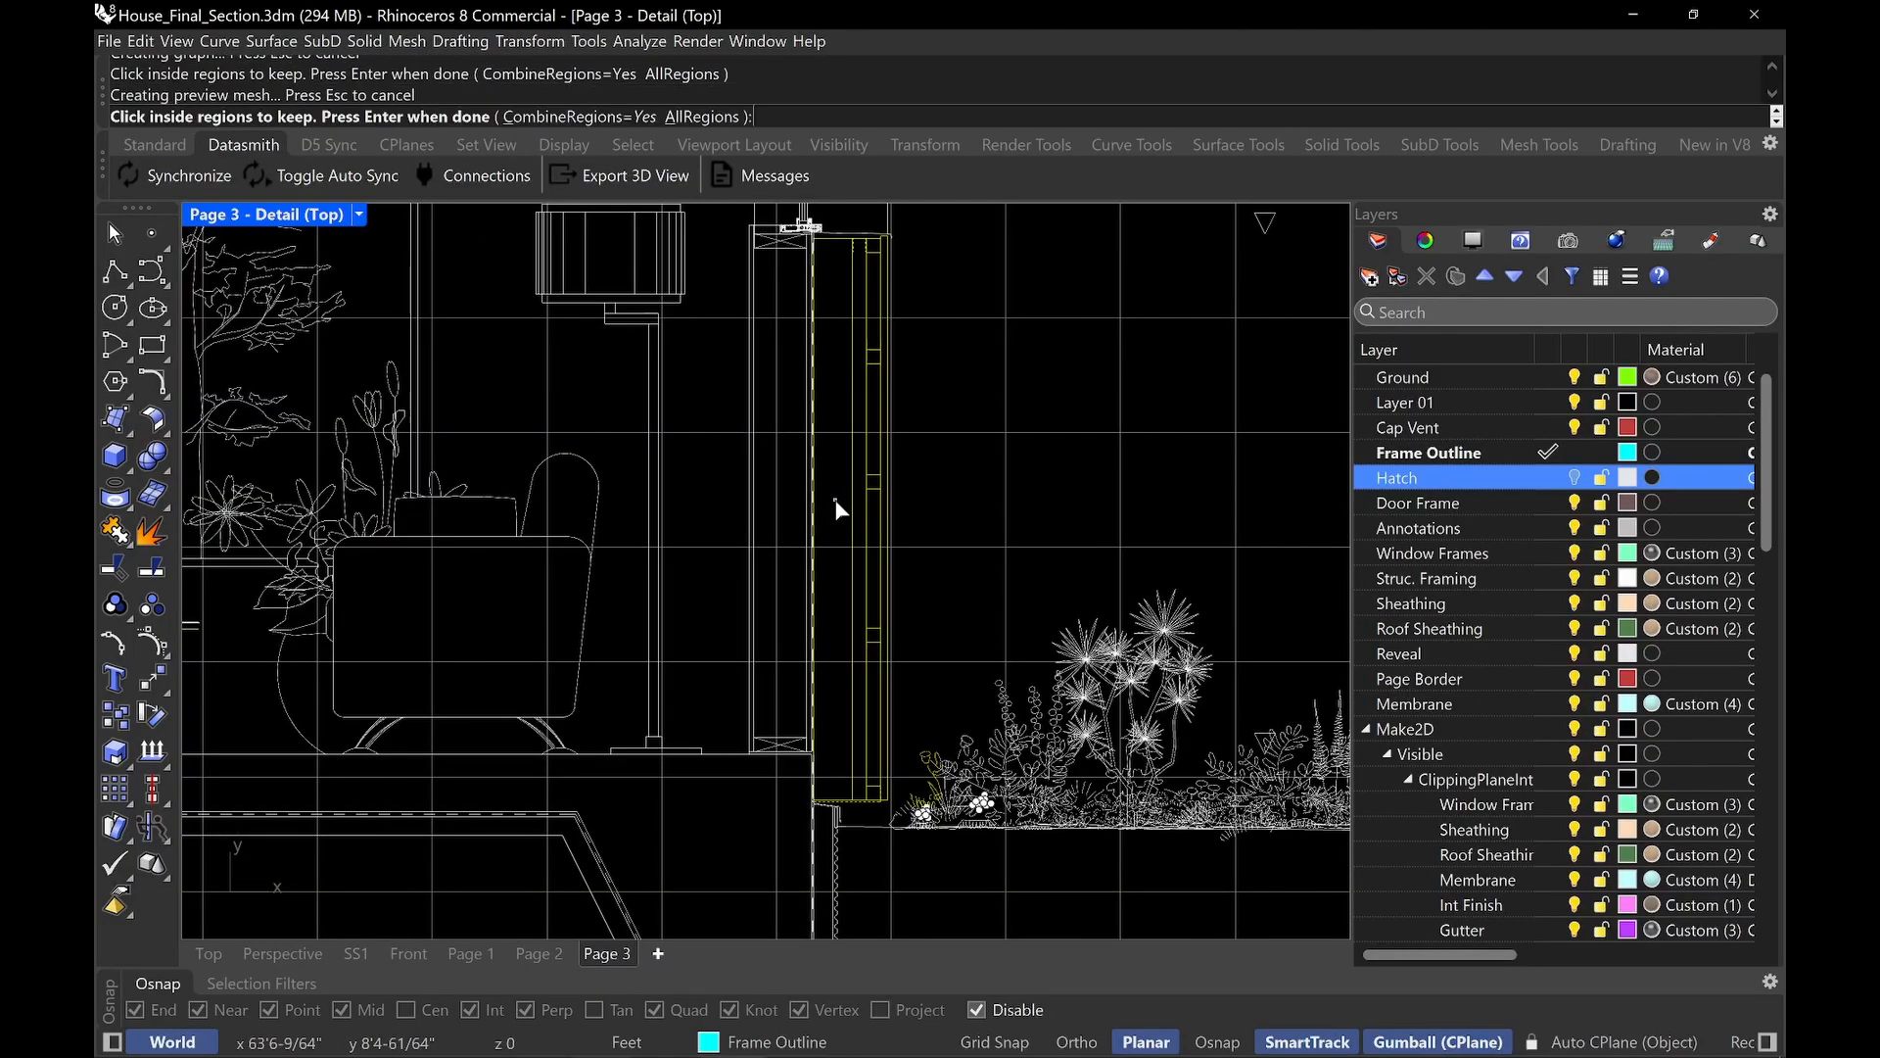
scroll(848, 388, up, 4)
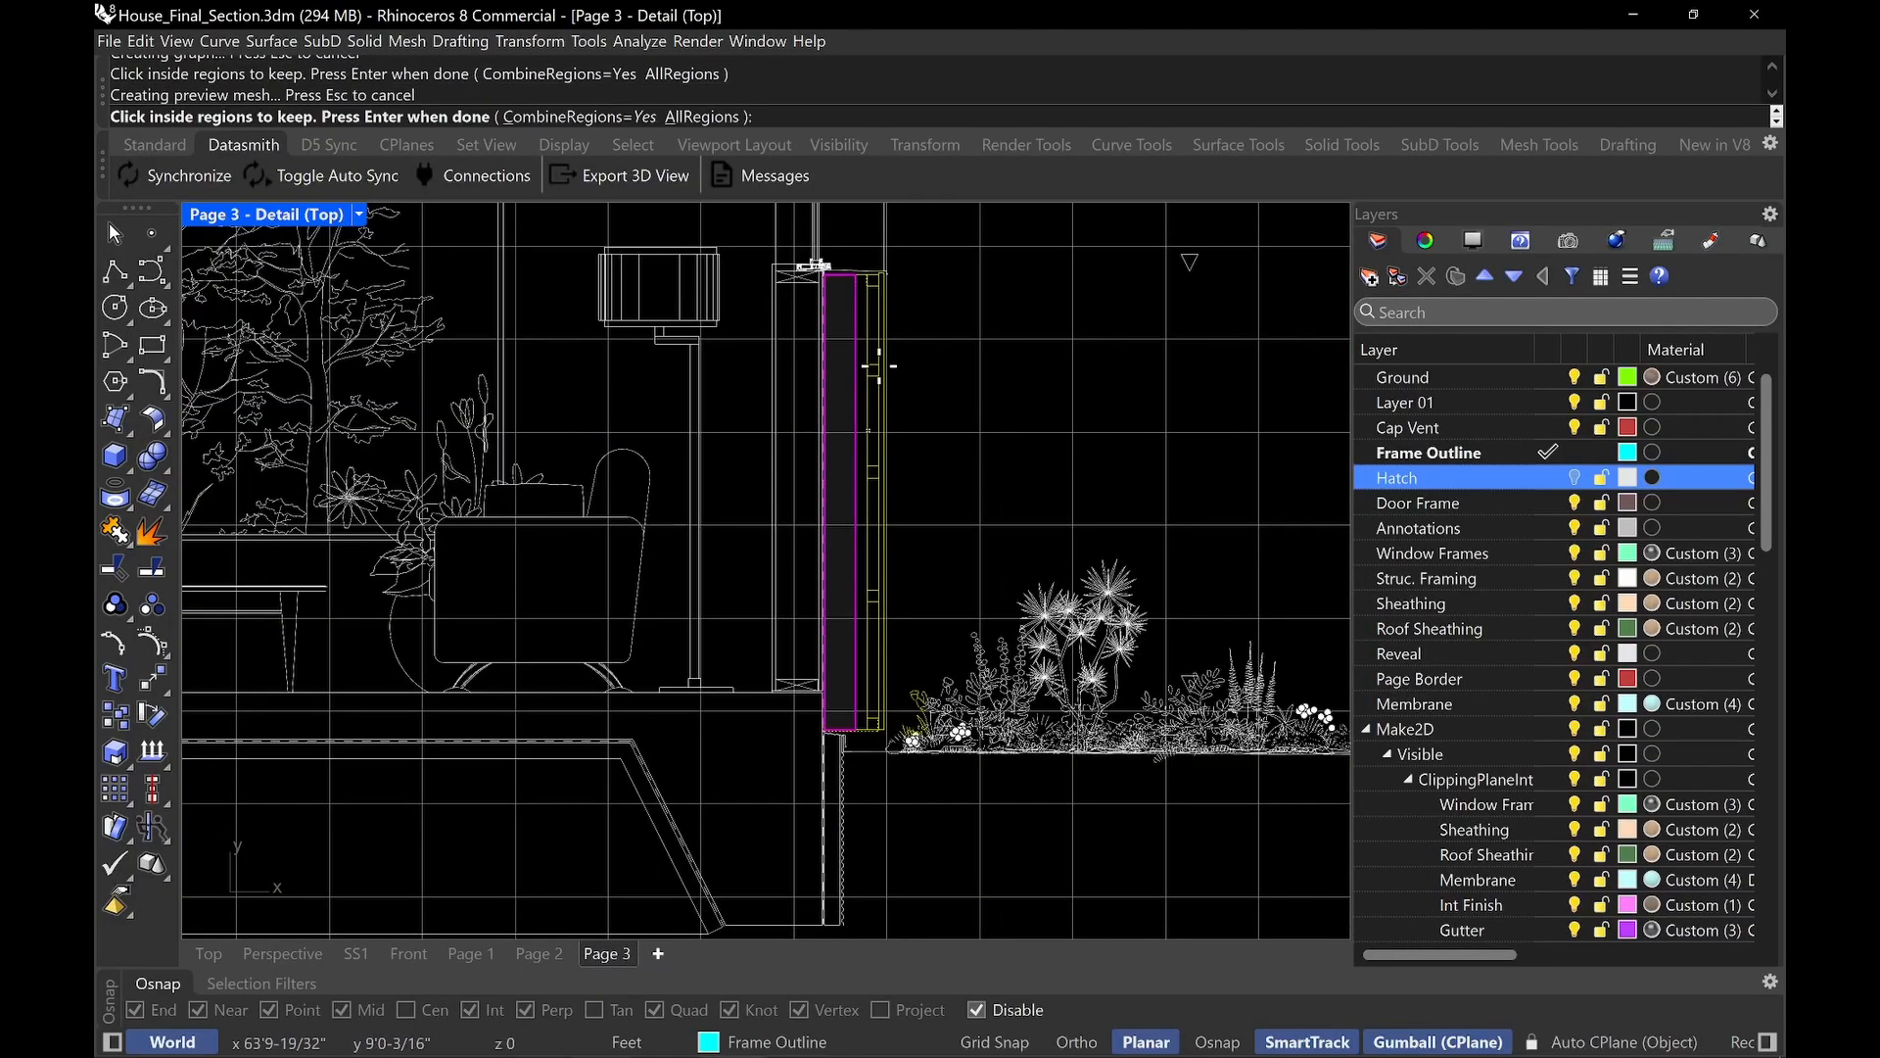
scroll(859, 388, up, 2)
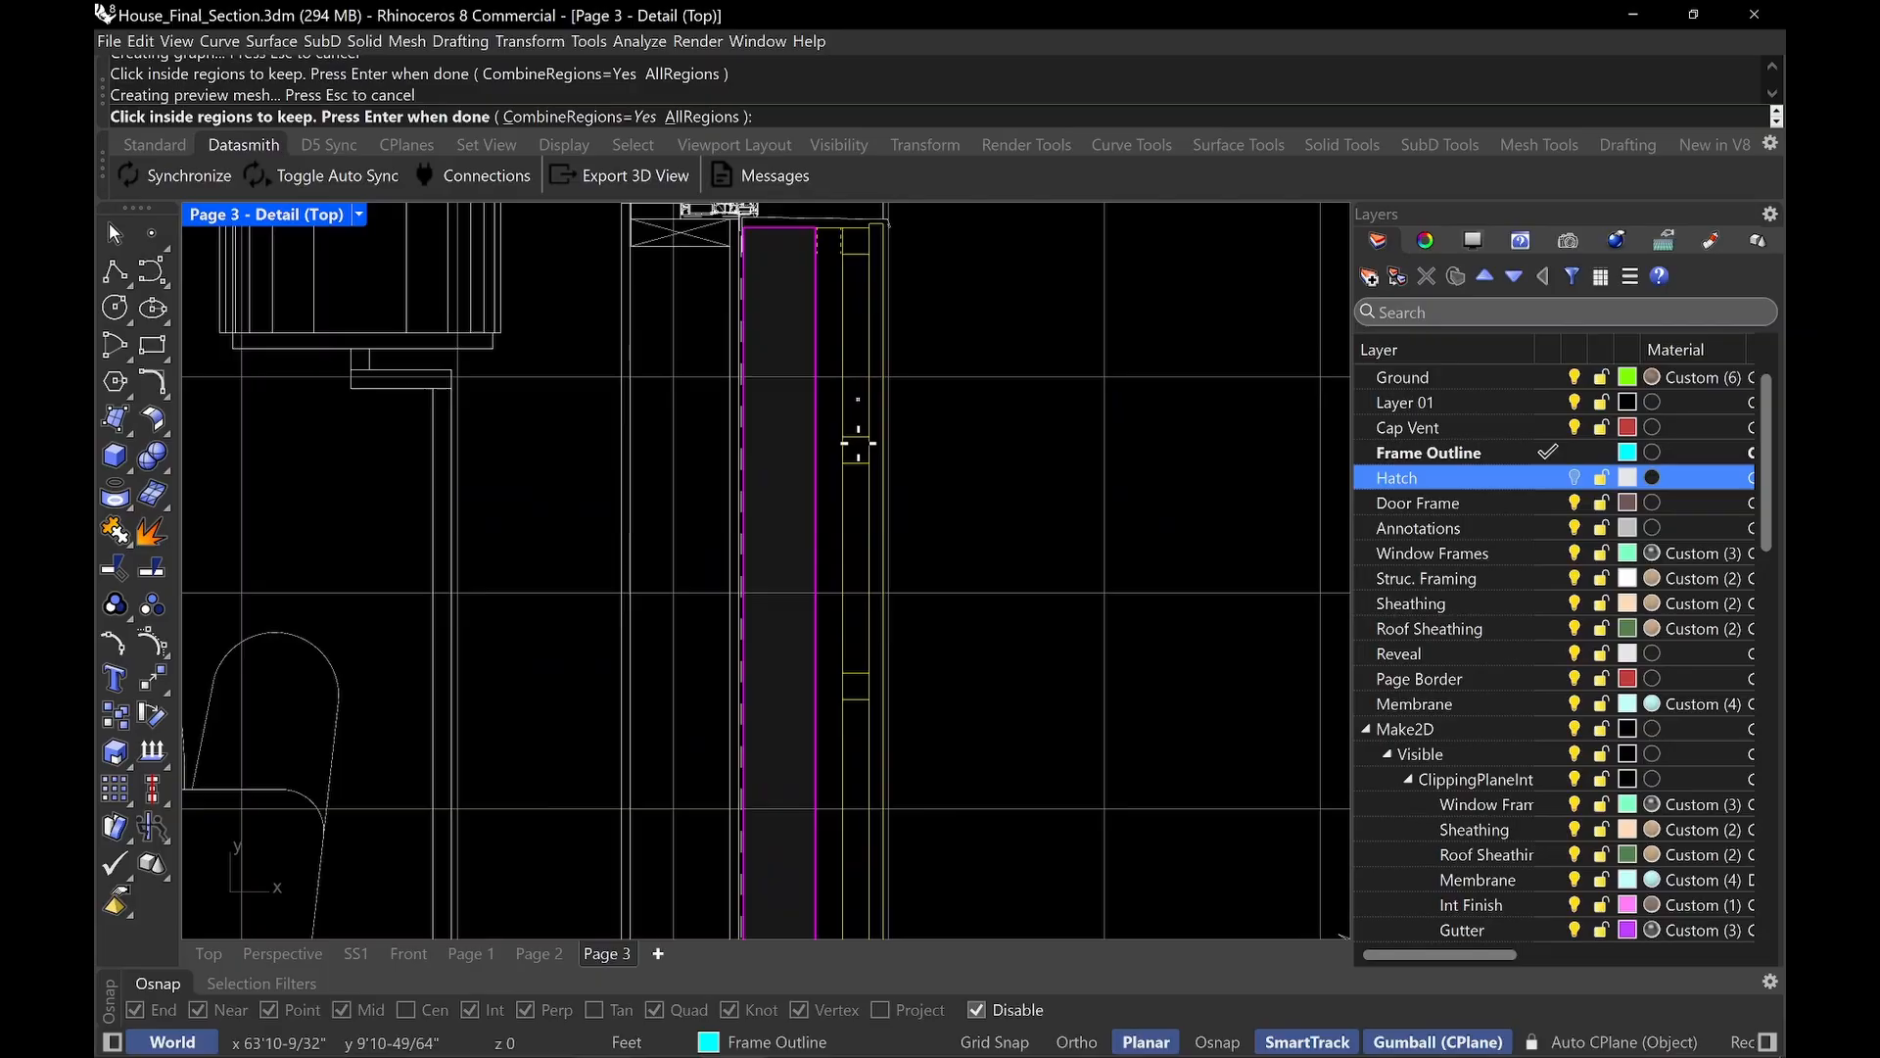
click(841, 525)
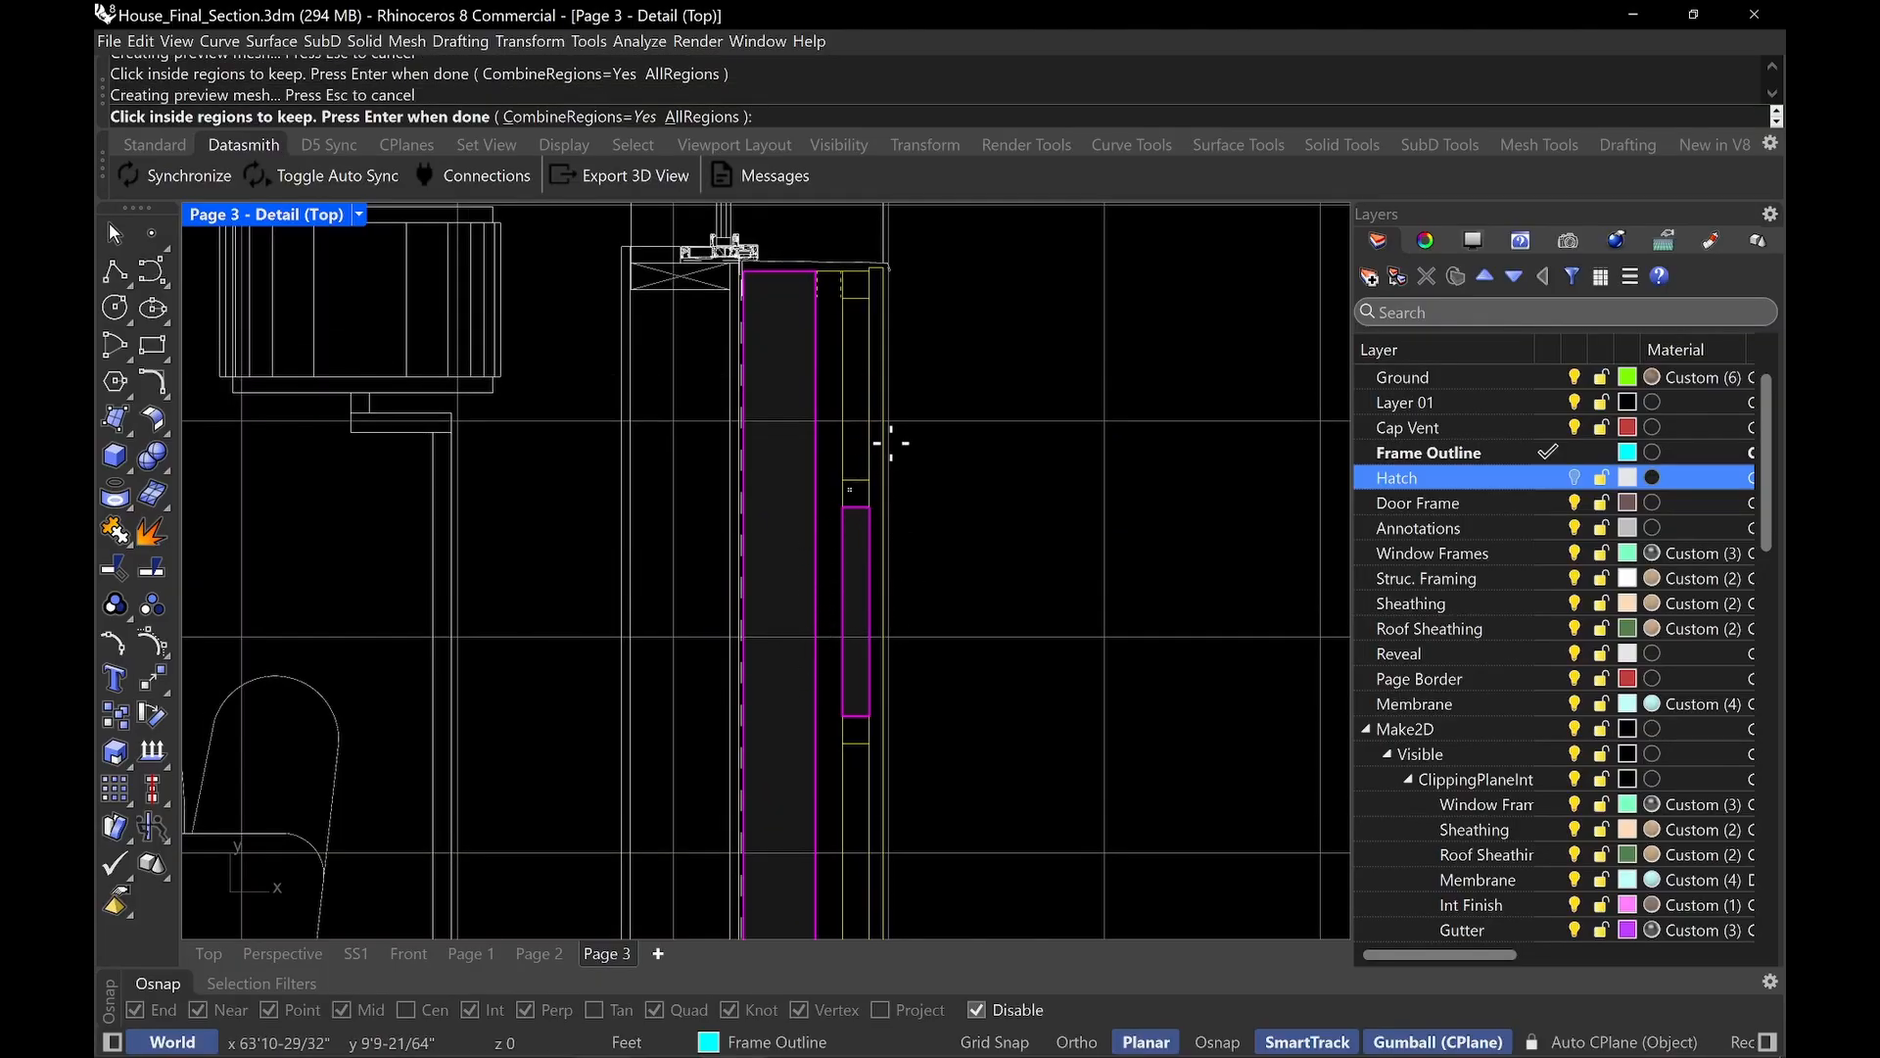
scroll(942, 532, down, 3)
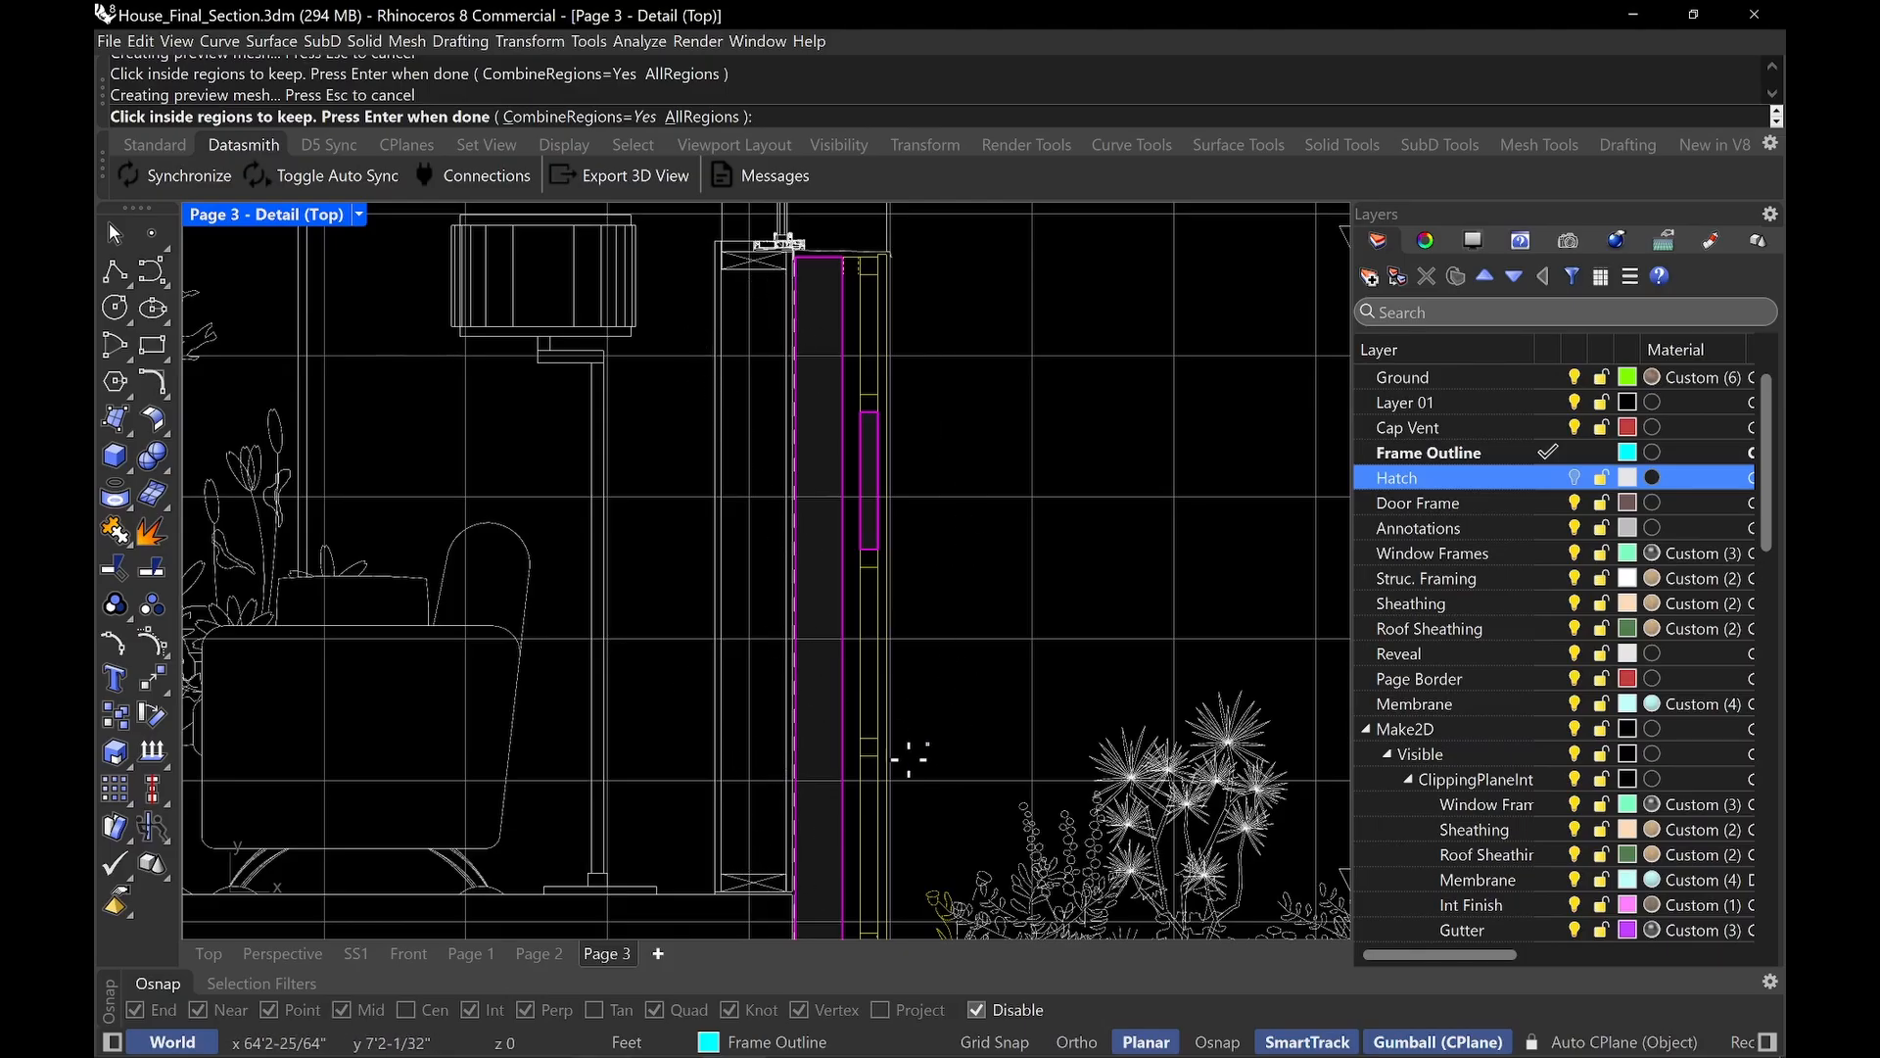
scroll(969, 563, down, 2)
right_drag(969, 562, 995, 451)
scroll(977, 525, down, 3)
scroll(995, 450, down, 2)
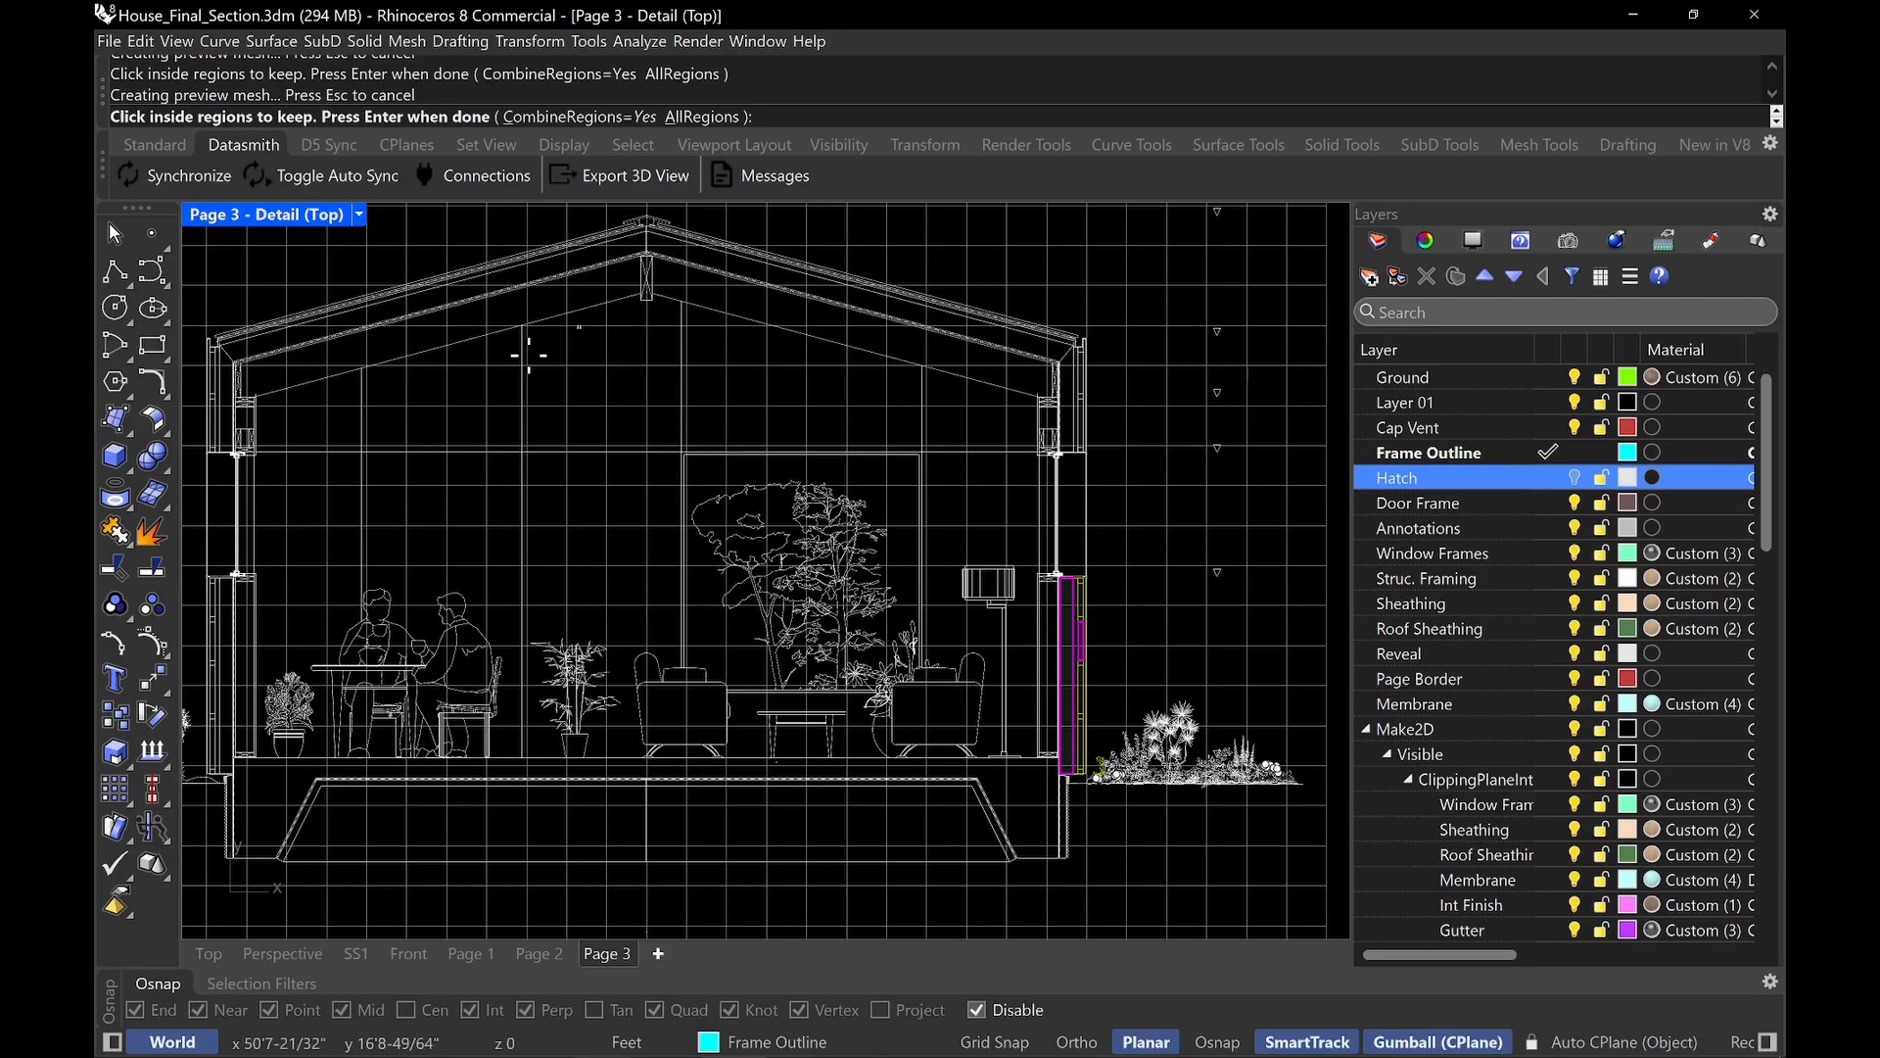
key(Return)
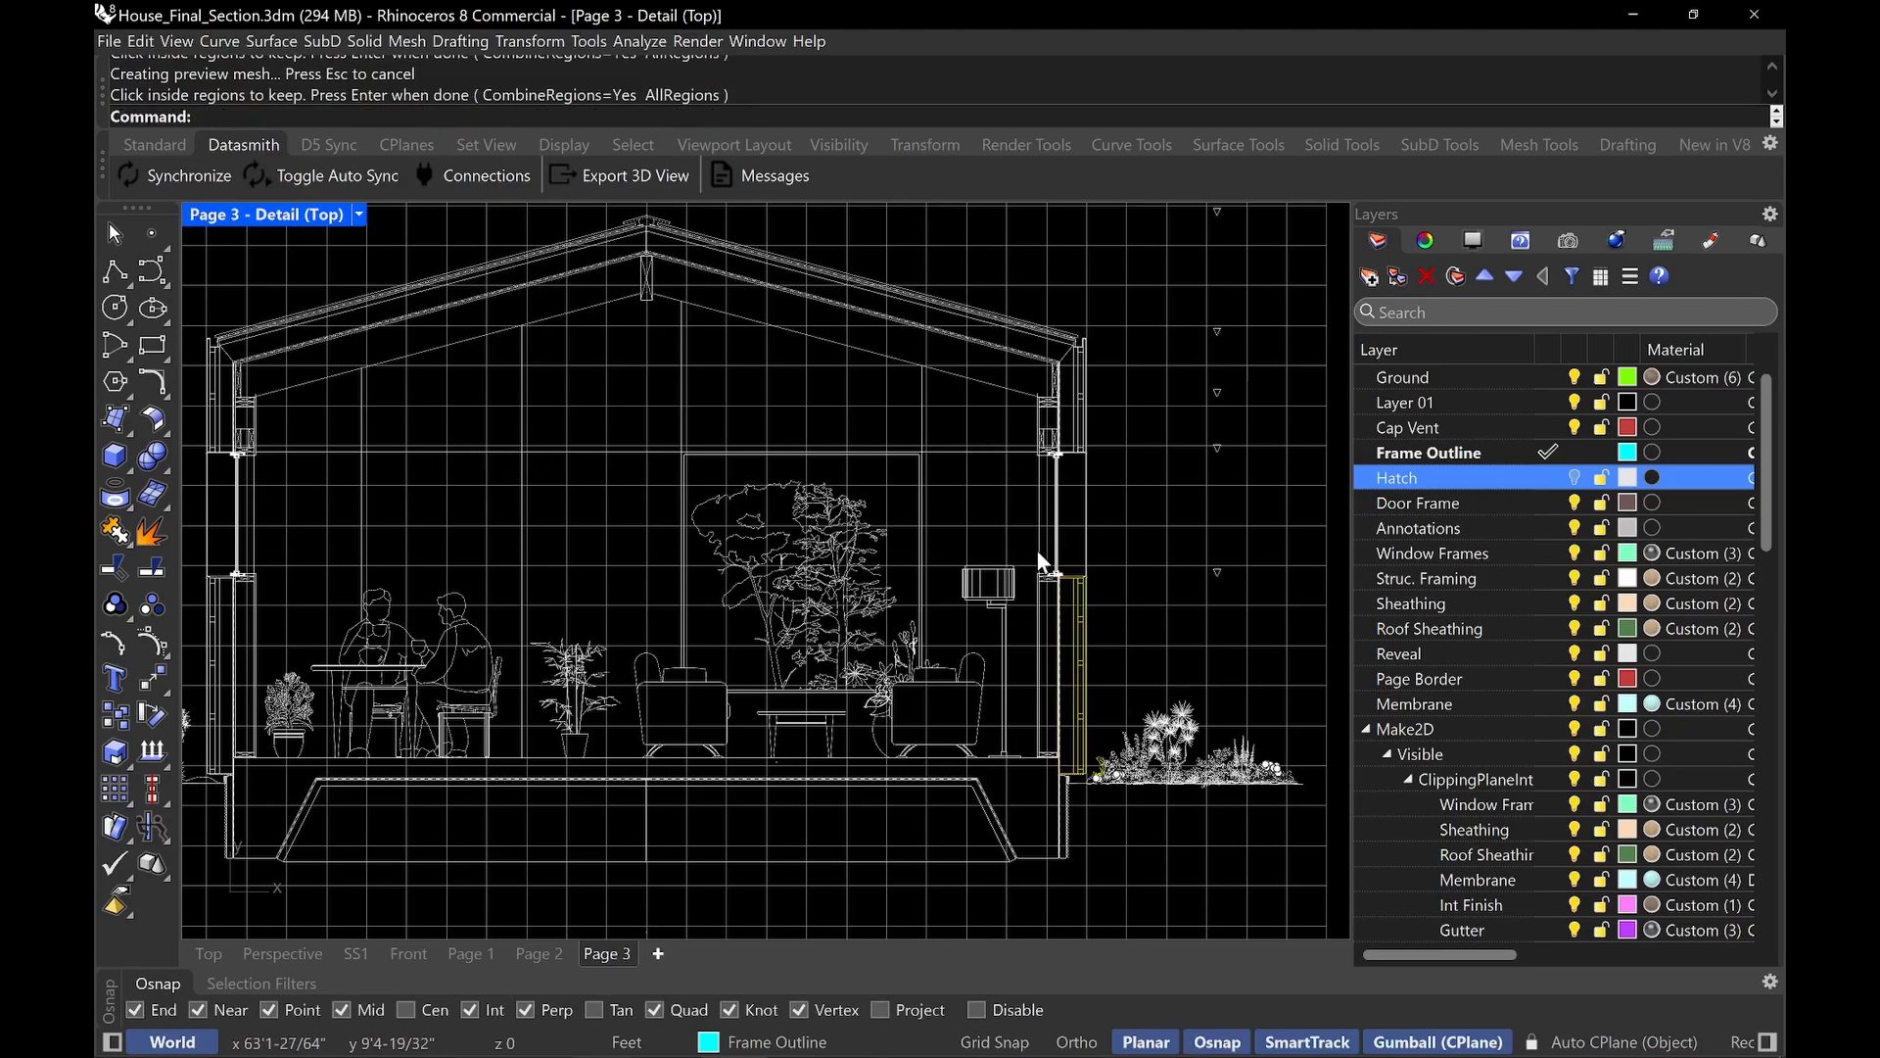
Leave the detail view with the Hatch layer turned back on, and undo the last copy and detail replacement.
double_click(1147, 545)
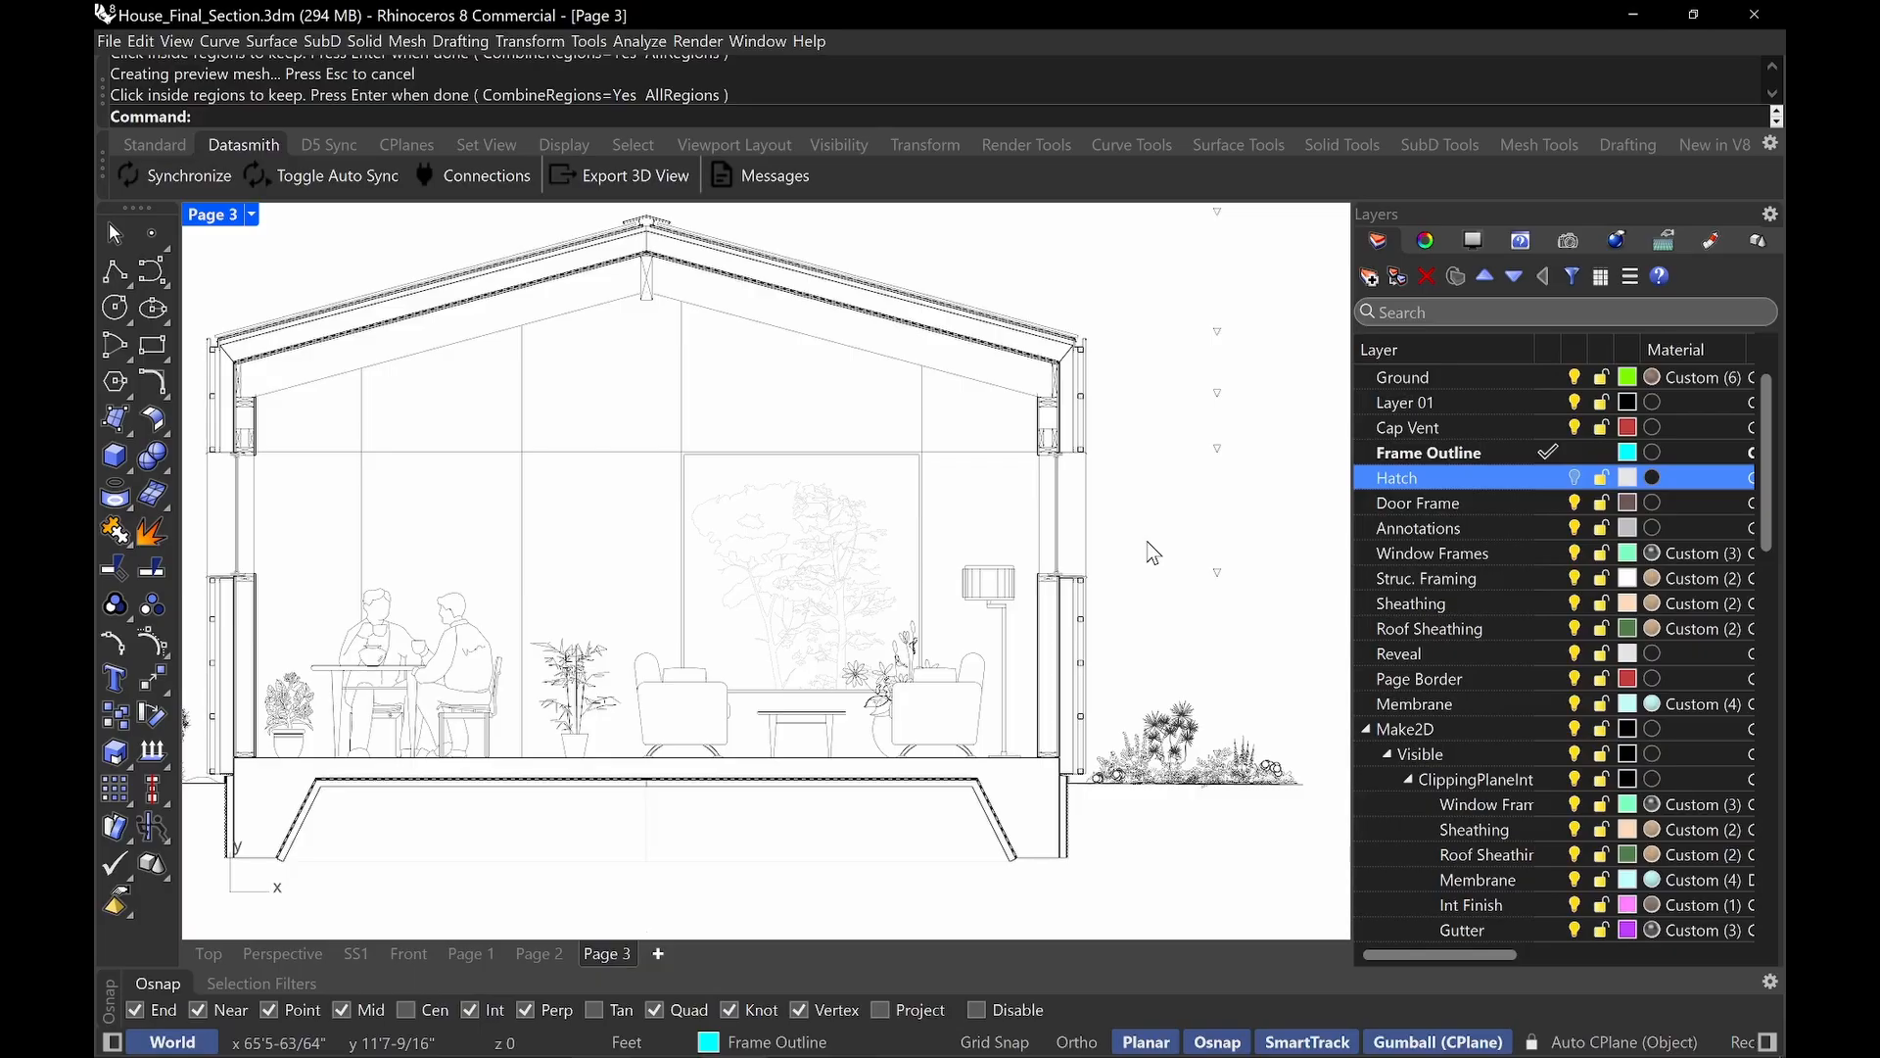
click(1573, 478)
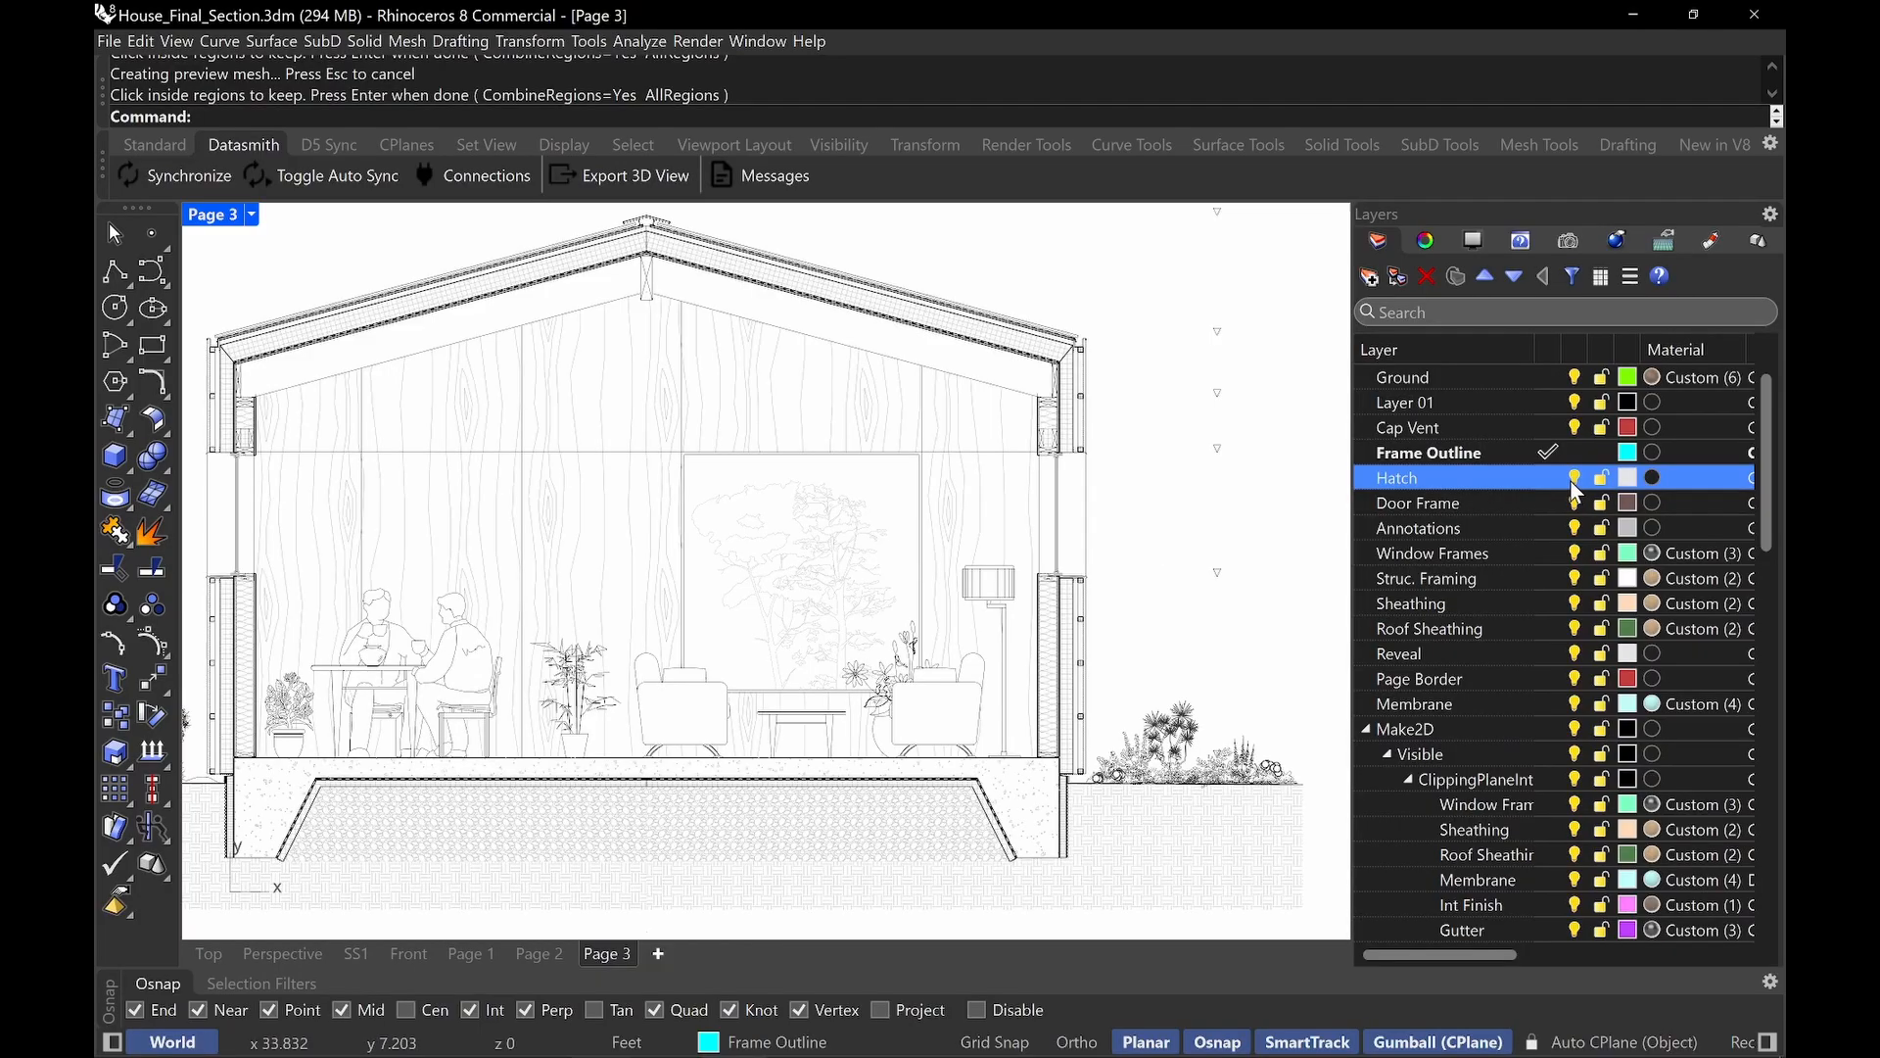
key(ctrl+z)
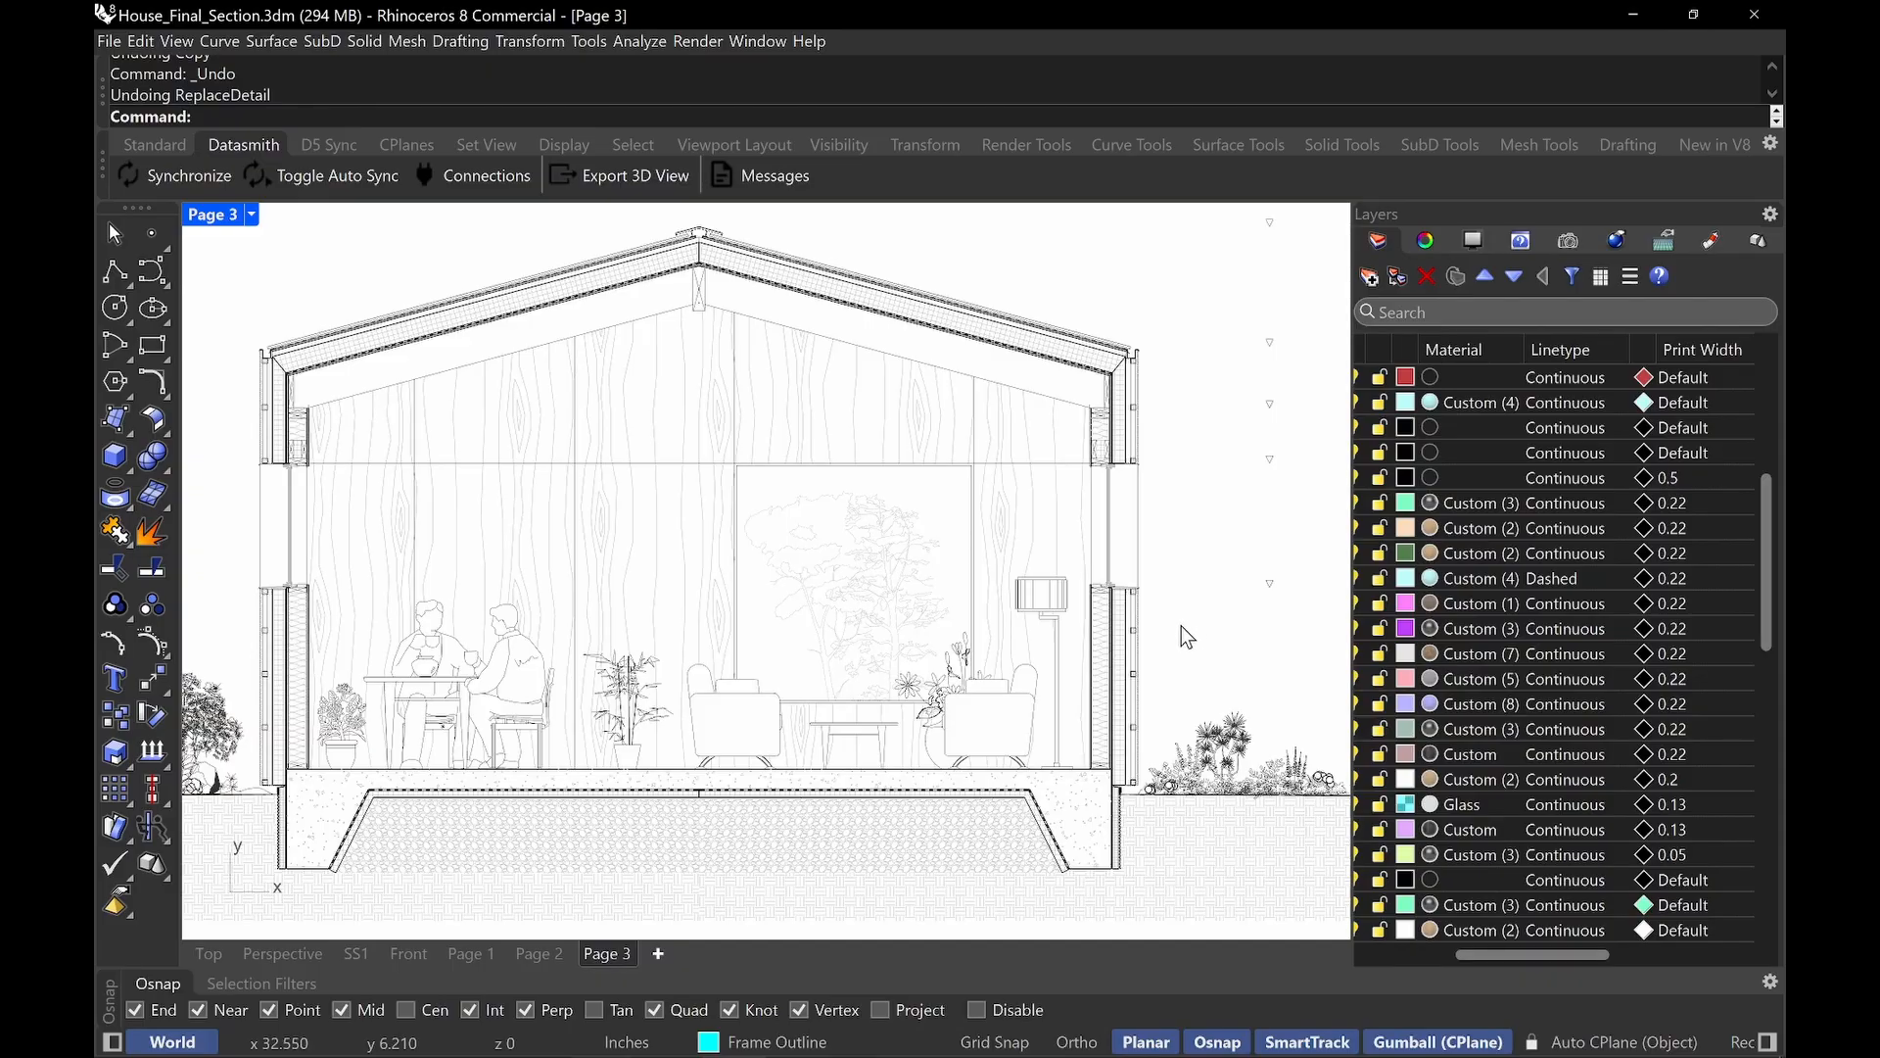
Examine the line weights of the right-hand window, wall and interior elevation on the sheet against the layer print widths.
scroll(1196, 669, up, 2)
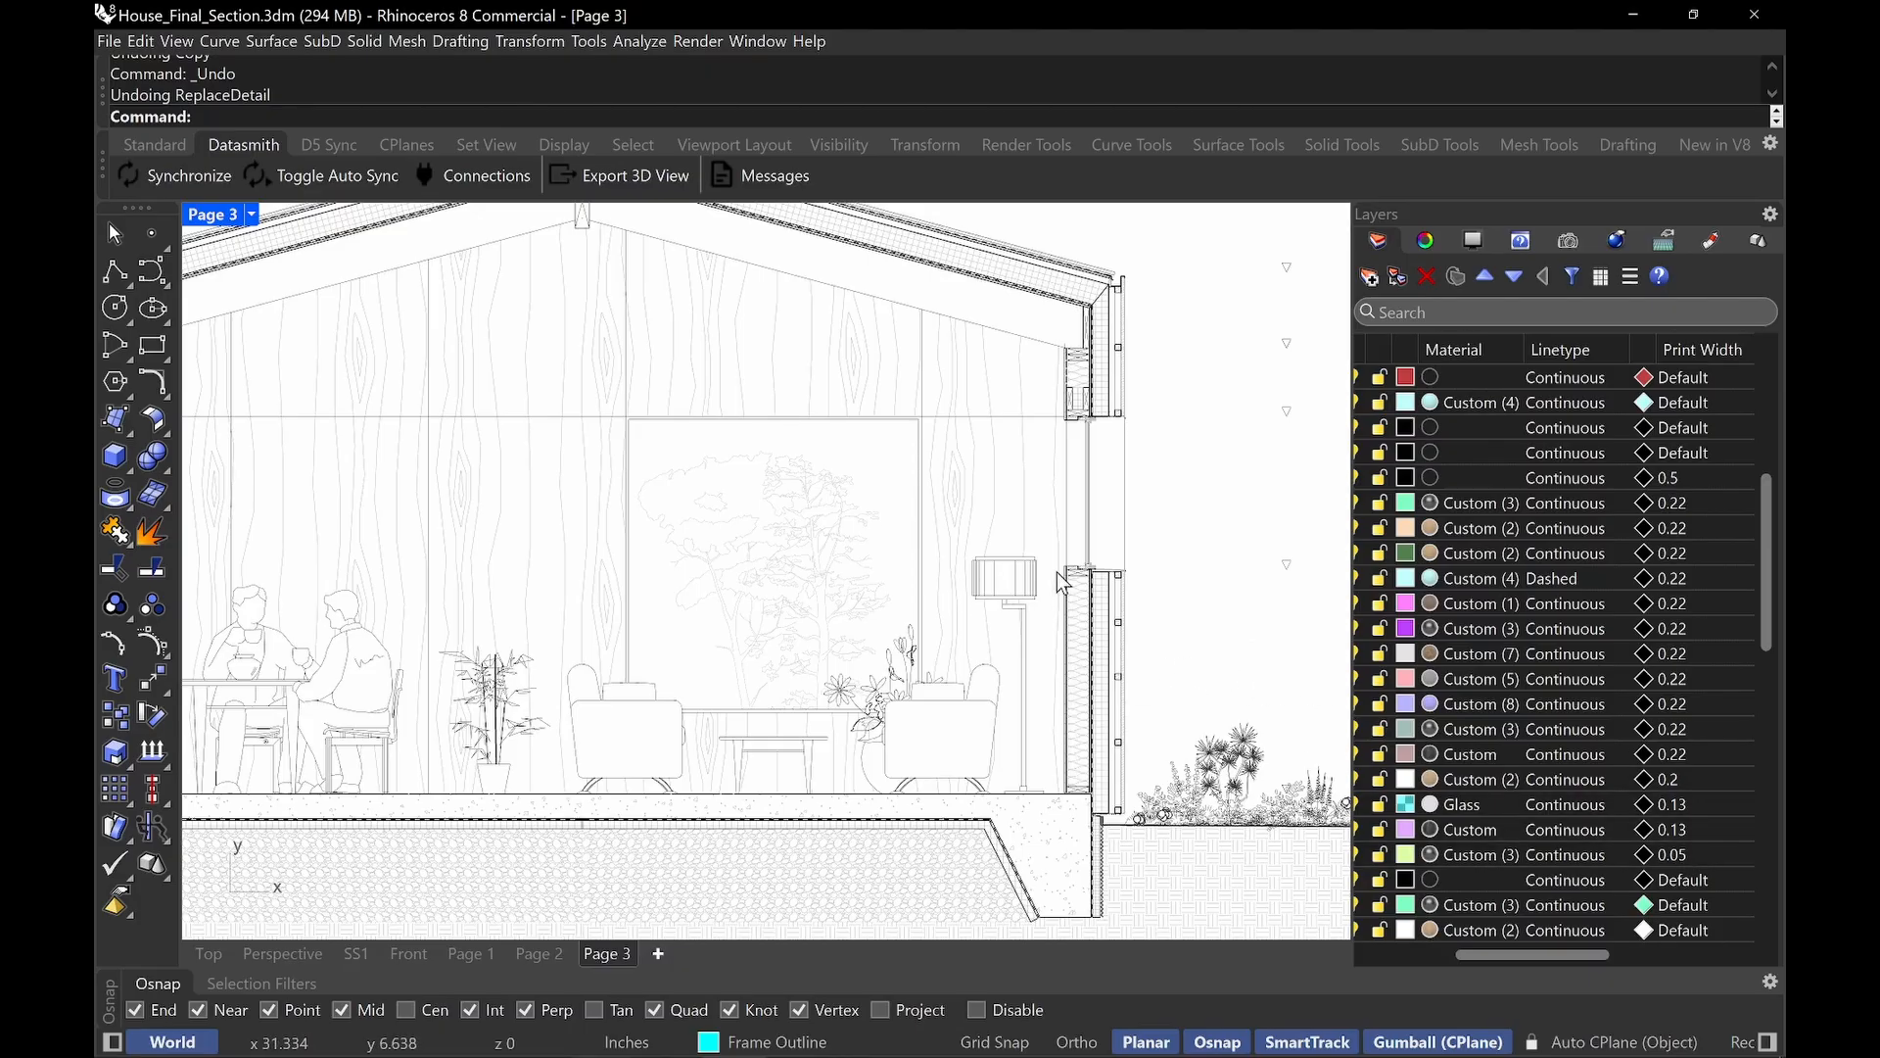
scroll(1122, 529, up, 6)
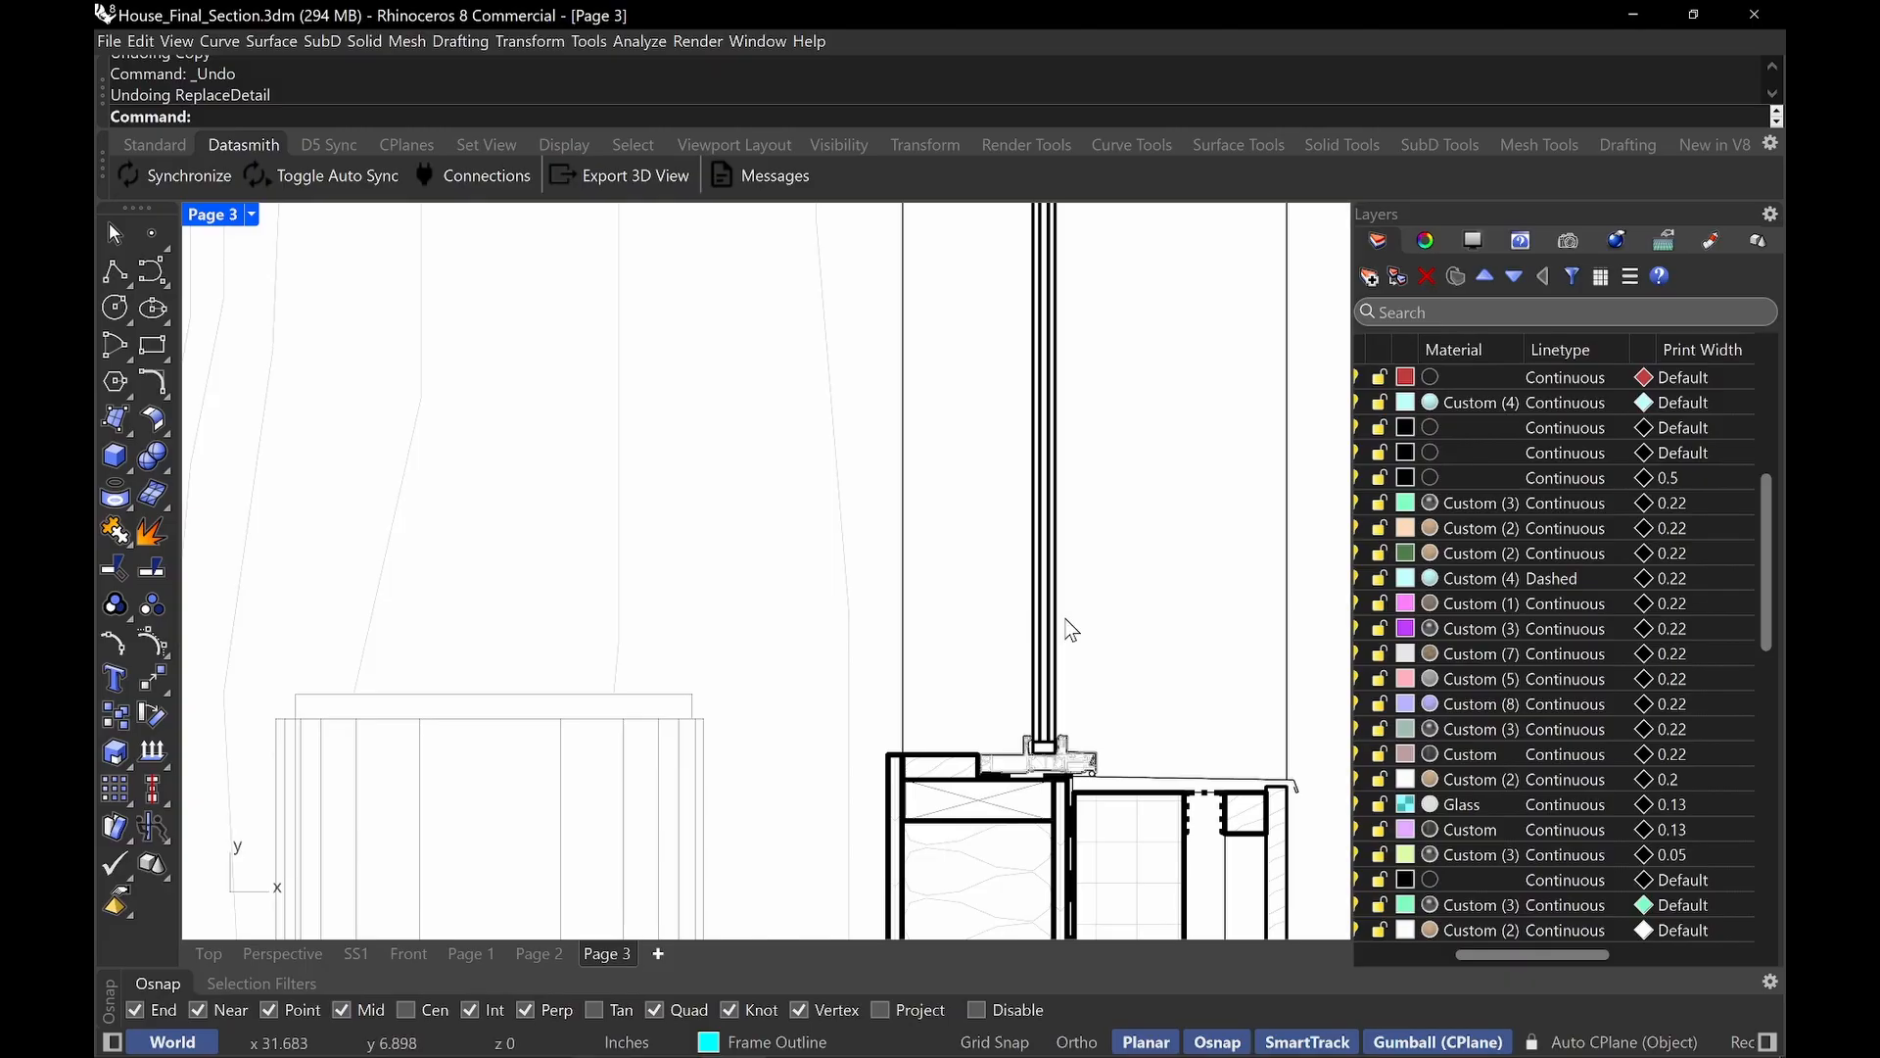
scroll(1077, 676, down, 4)
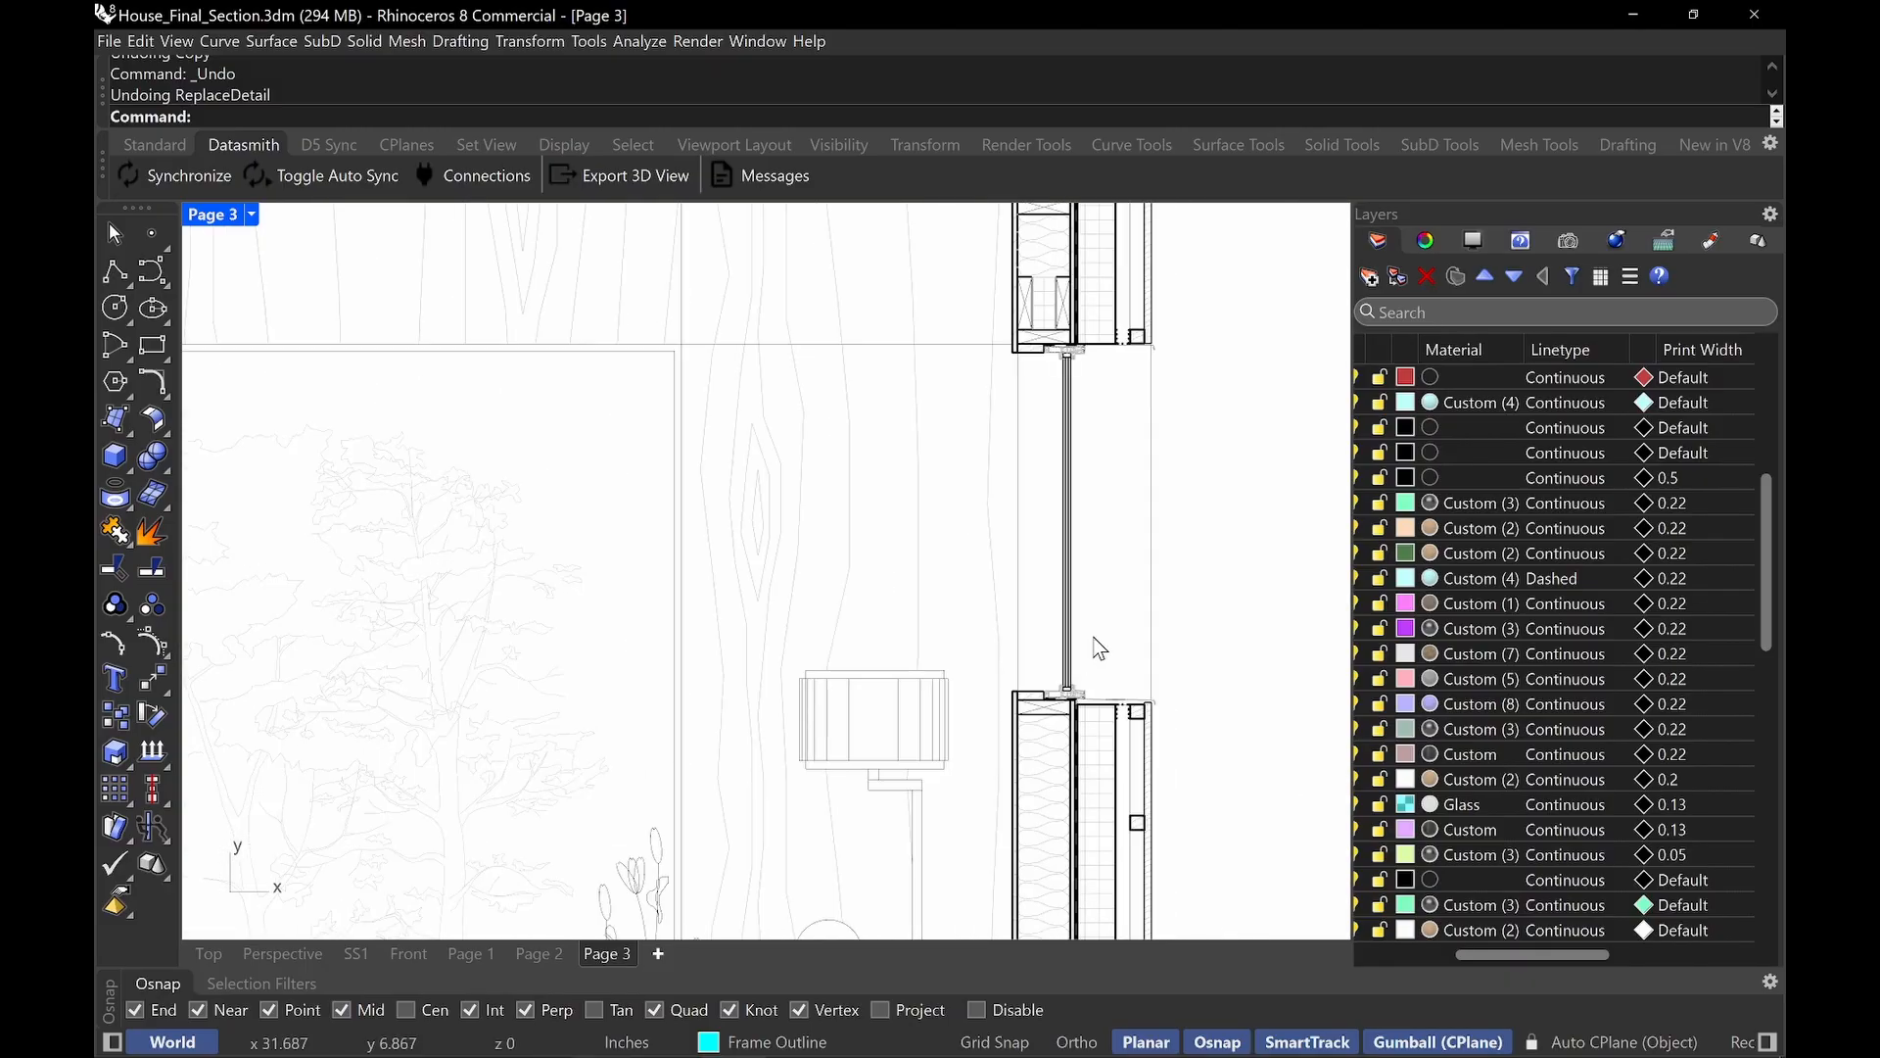
scroll(1768, 589, down, 1)
scroll(1768, 589, down, 10)
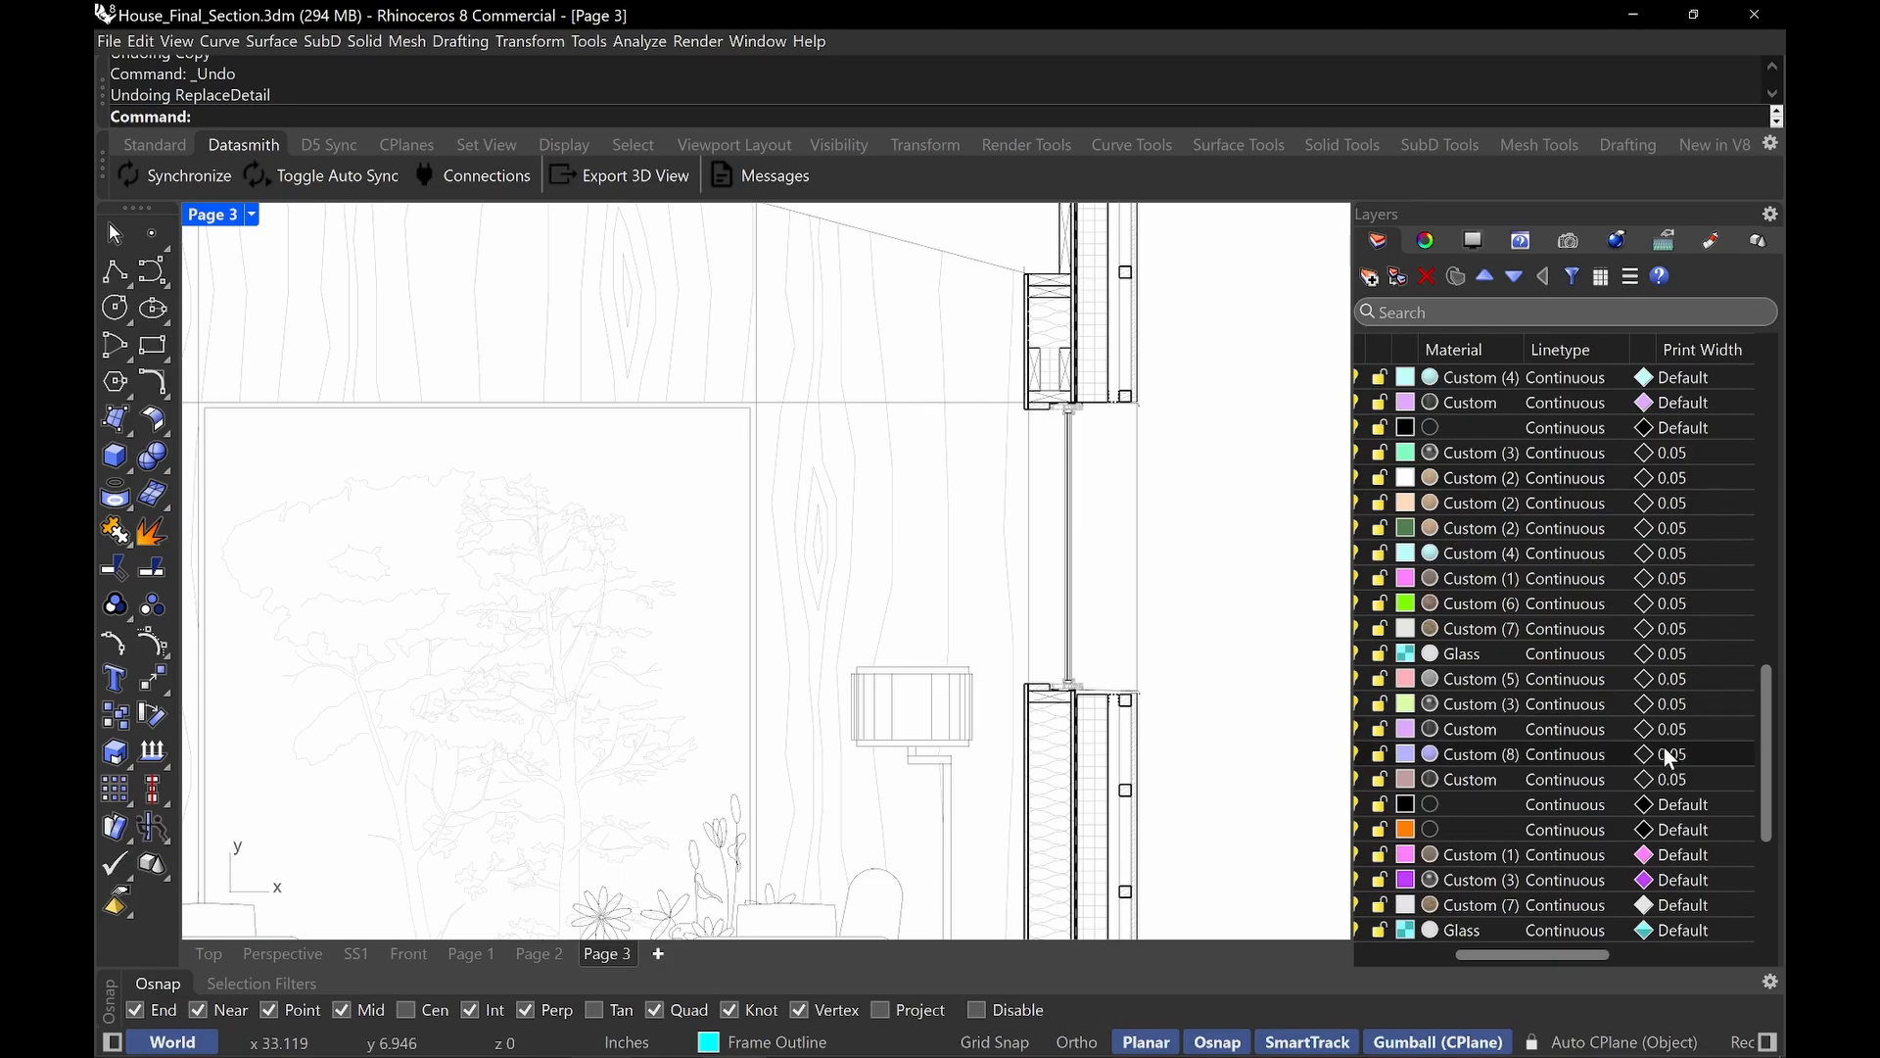
right_drag(1185, 622, 1200, 553)
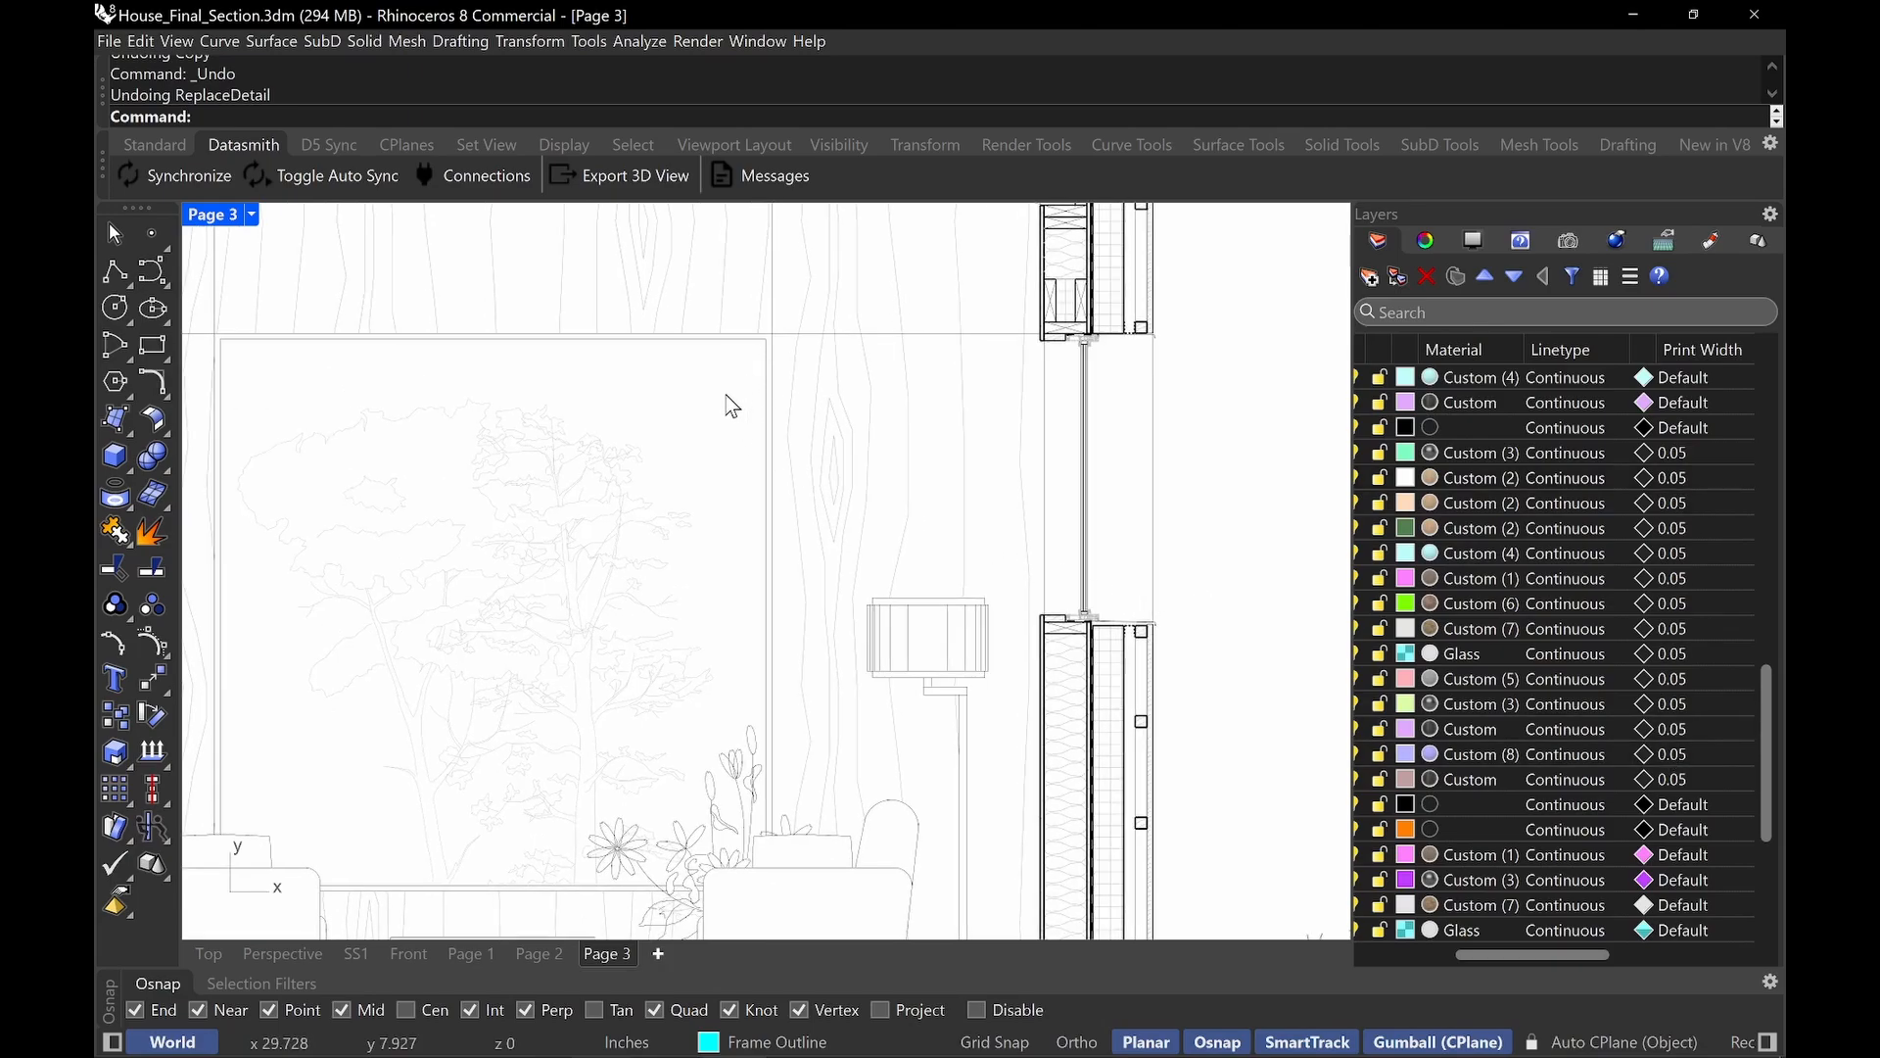
scroll(850, 685, down, 5)
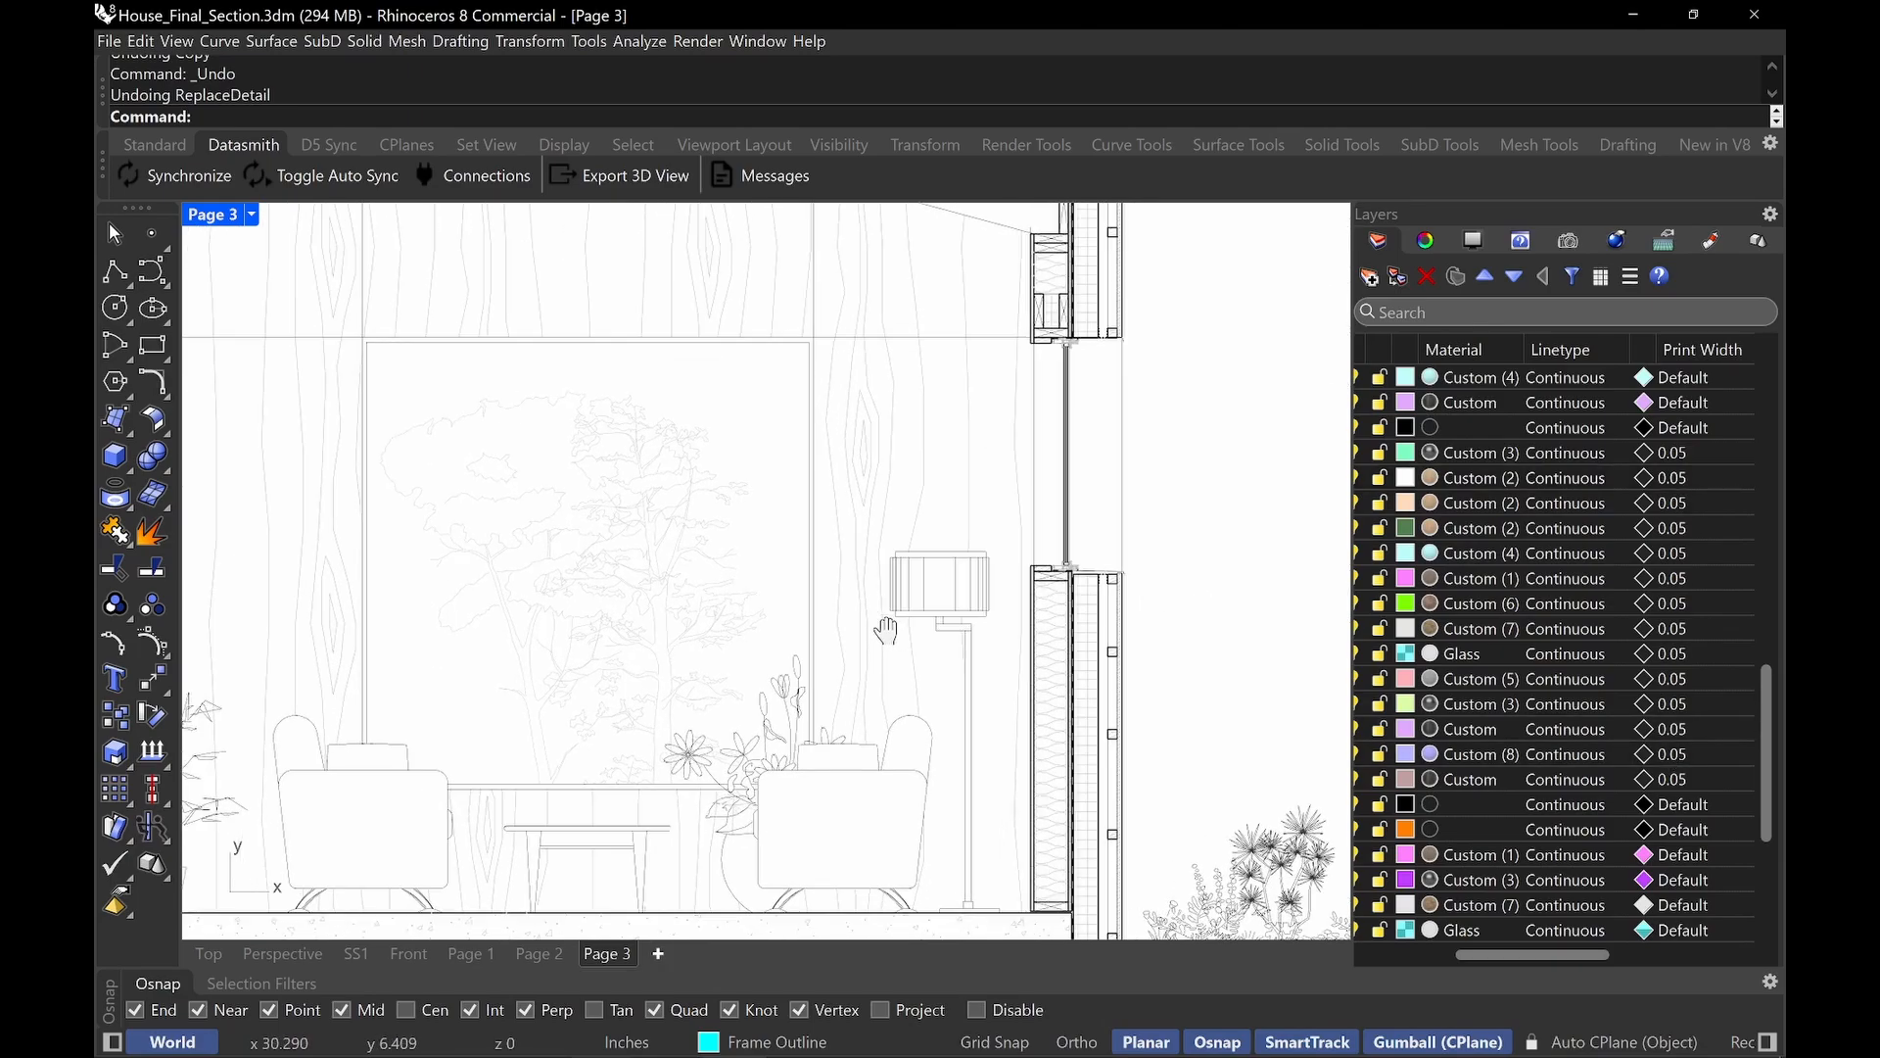
scroll(861, 630, down, 3)
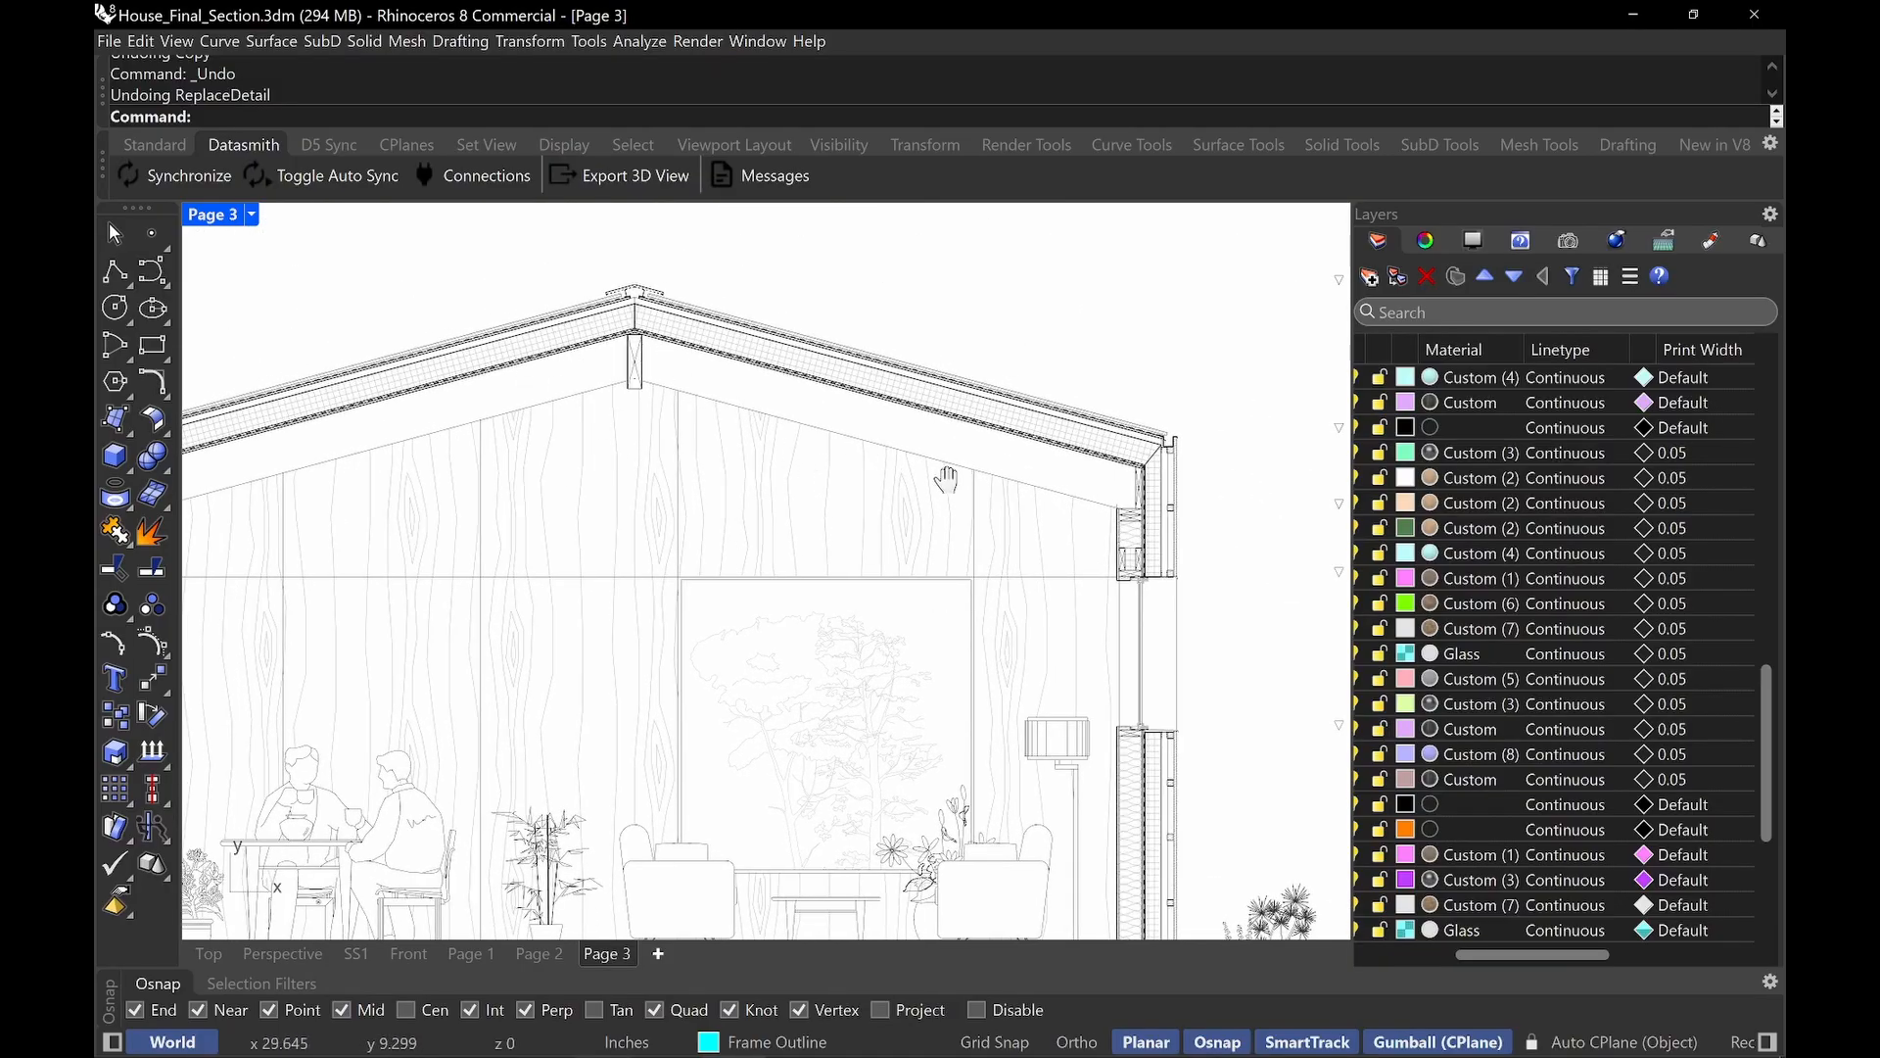
mouse_move(948, 470)
right_down()
mouse_move(924, 460)
mouse_move(978, 486)
mouse_move(962, 481)
right_up()
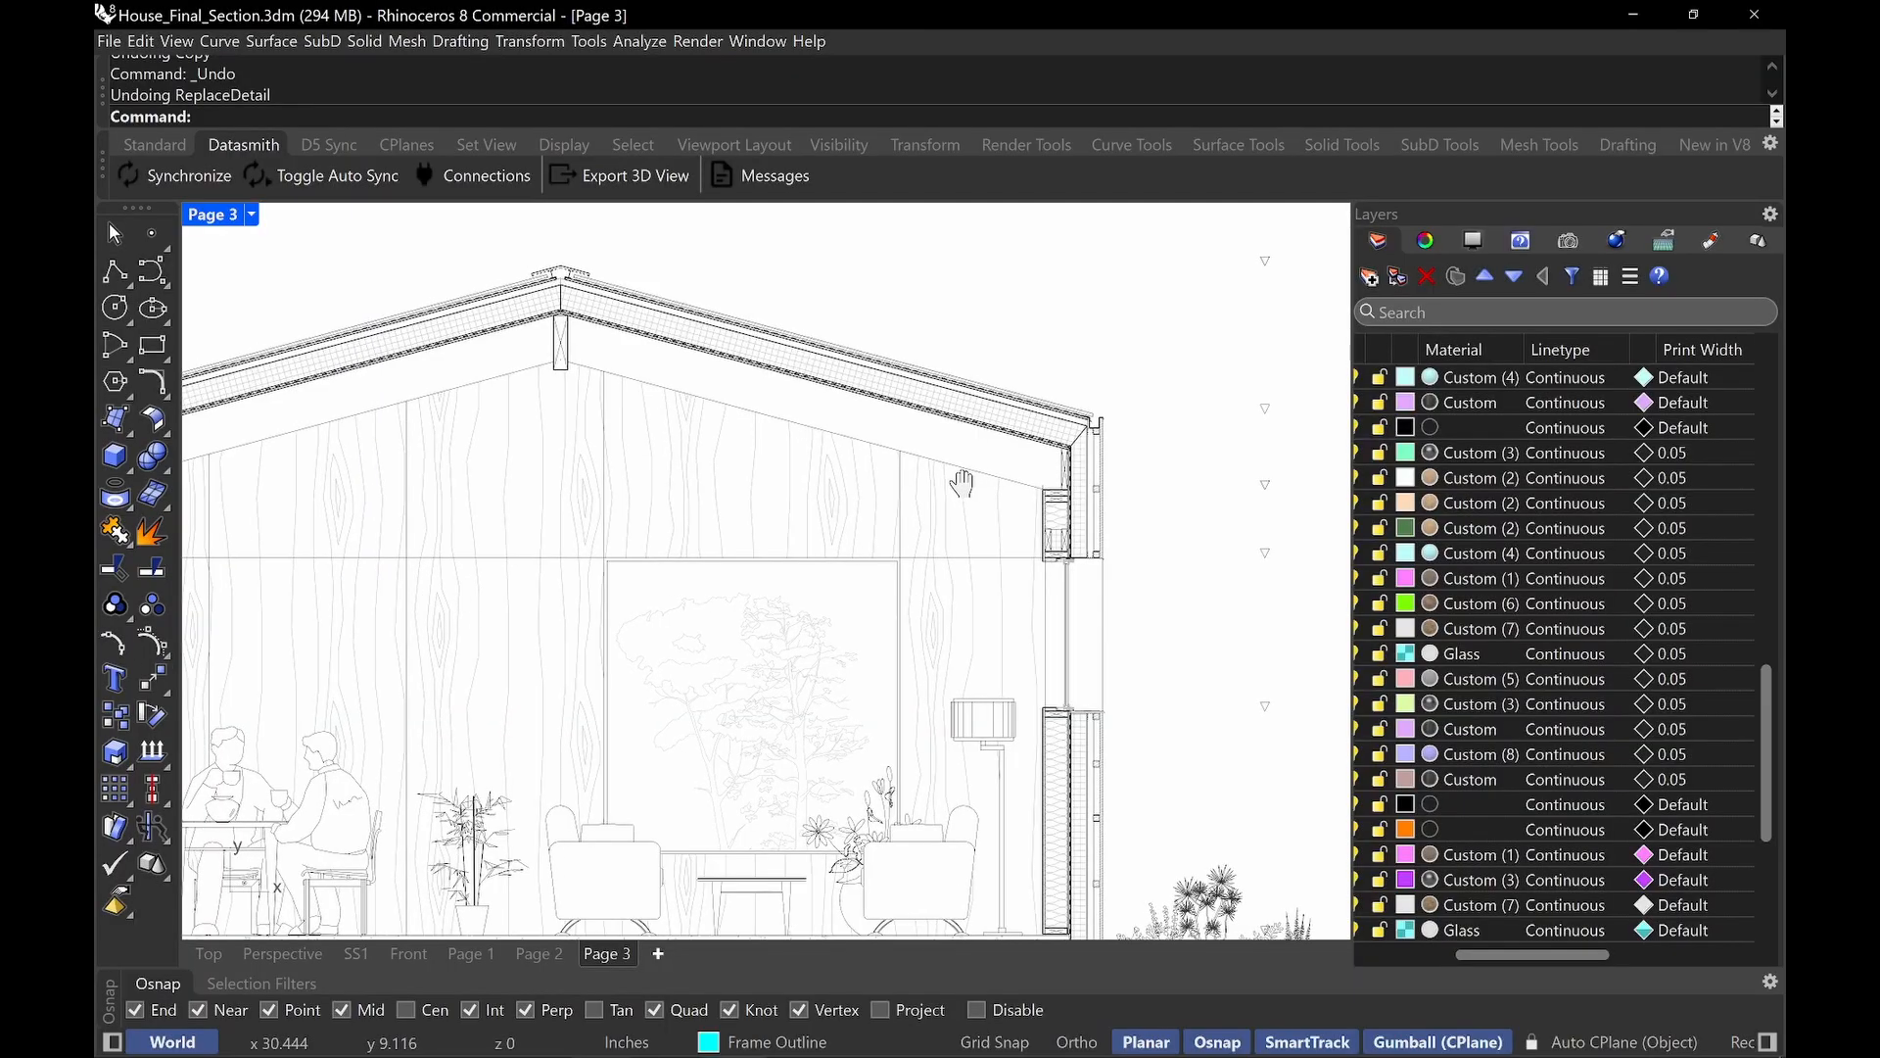
Examine the cut lines, dashed membranes and hatches at the right-hand eave, along the roof slope and down the wall.
scroll(1074, 452, up, 10)
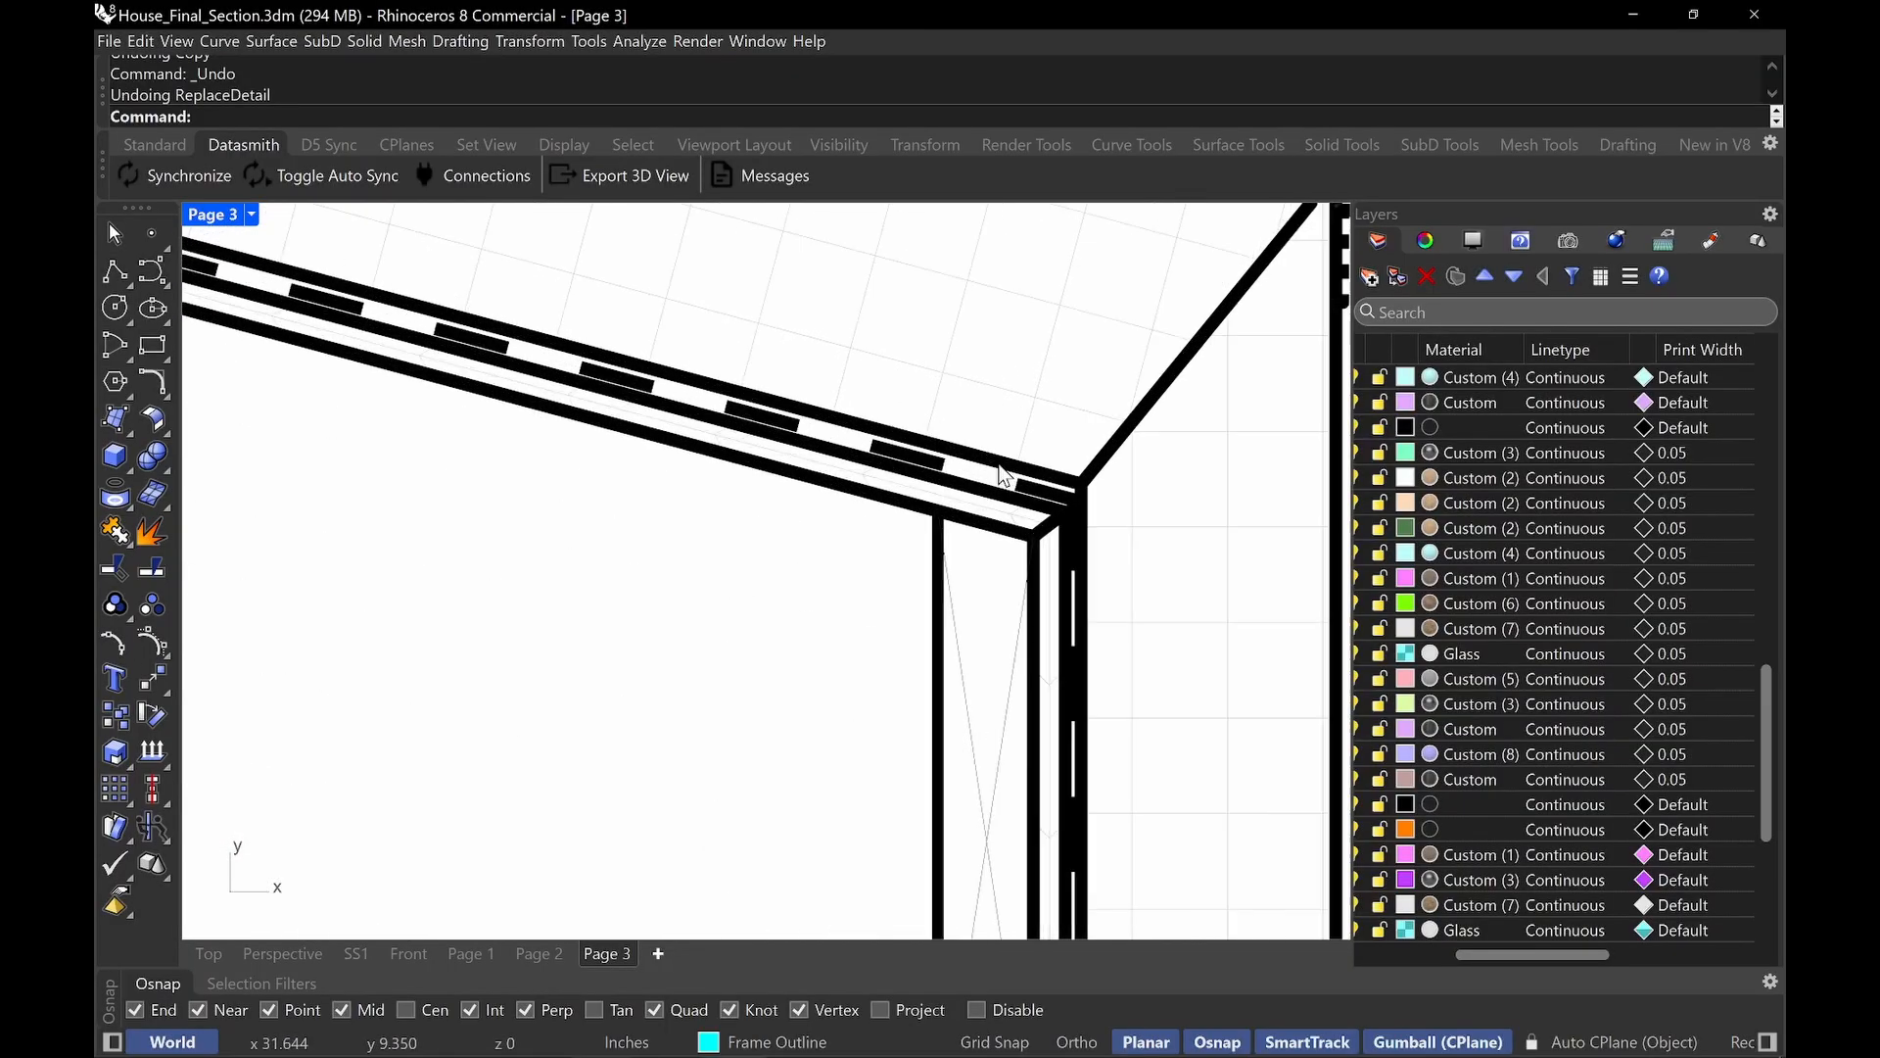
scroll(1136, 676, down, 5)
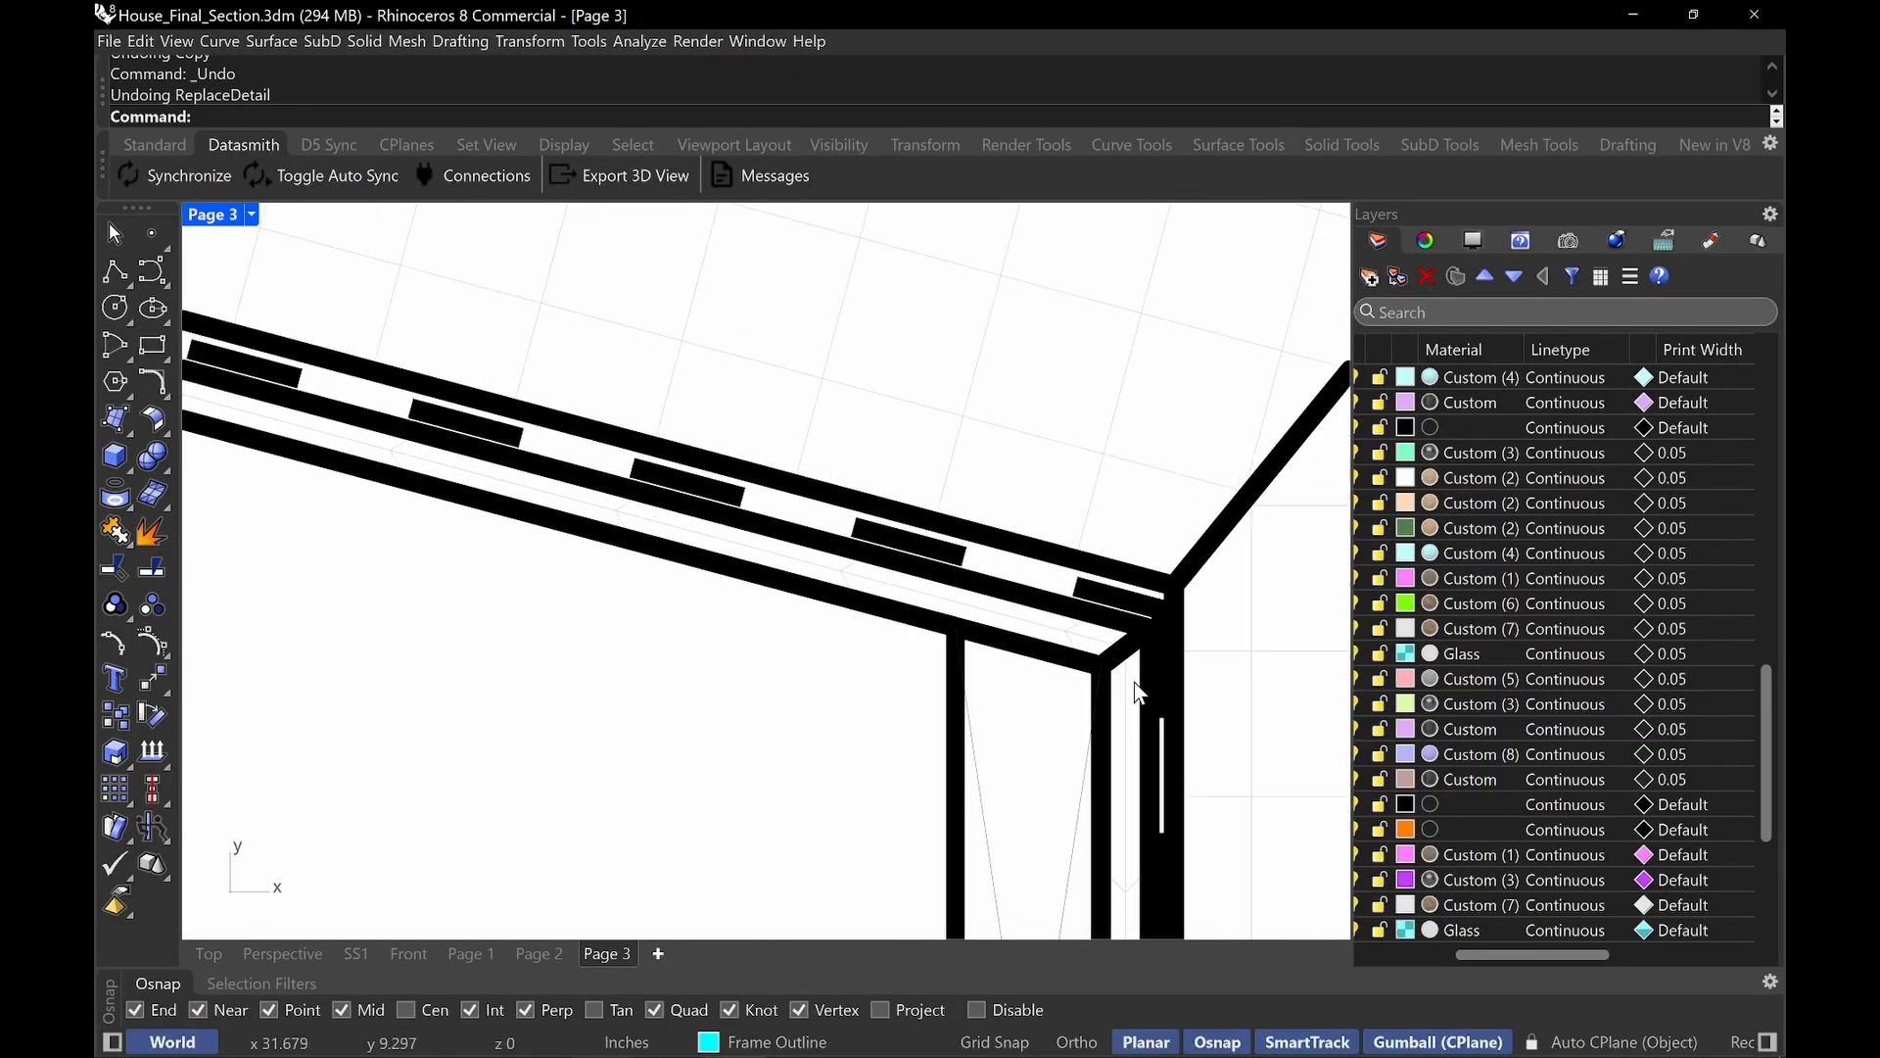
scroll(1087, 646, down, 3)
scroll(1096, 675, up, 7)
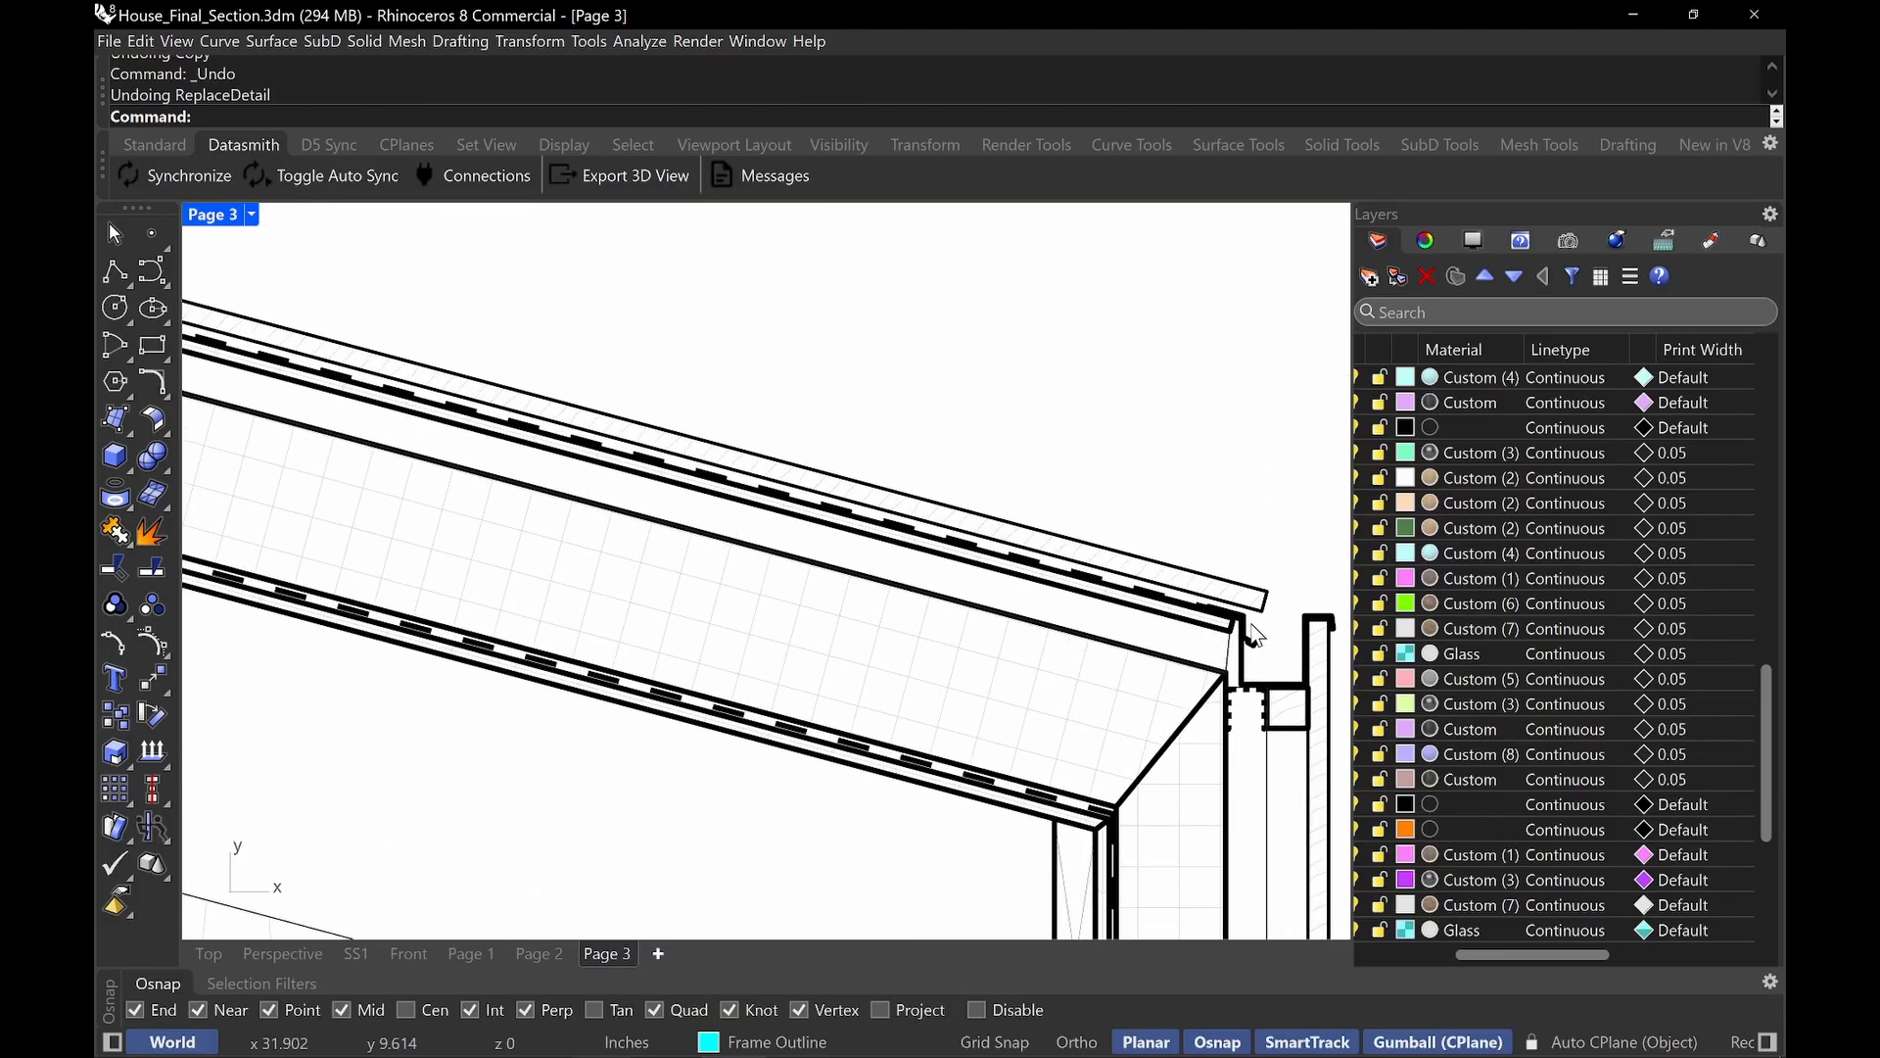
scroll(1096, 689, down, 1)
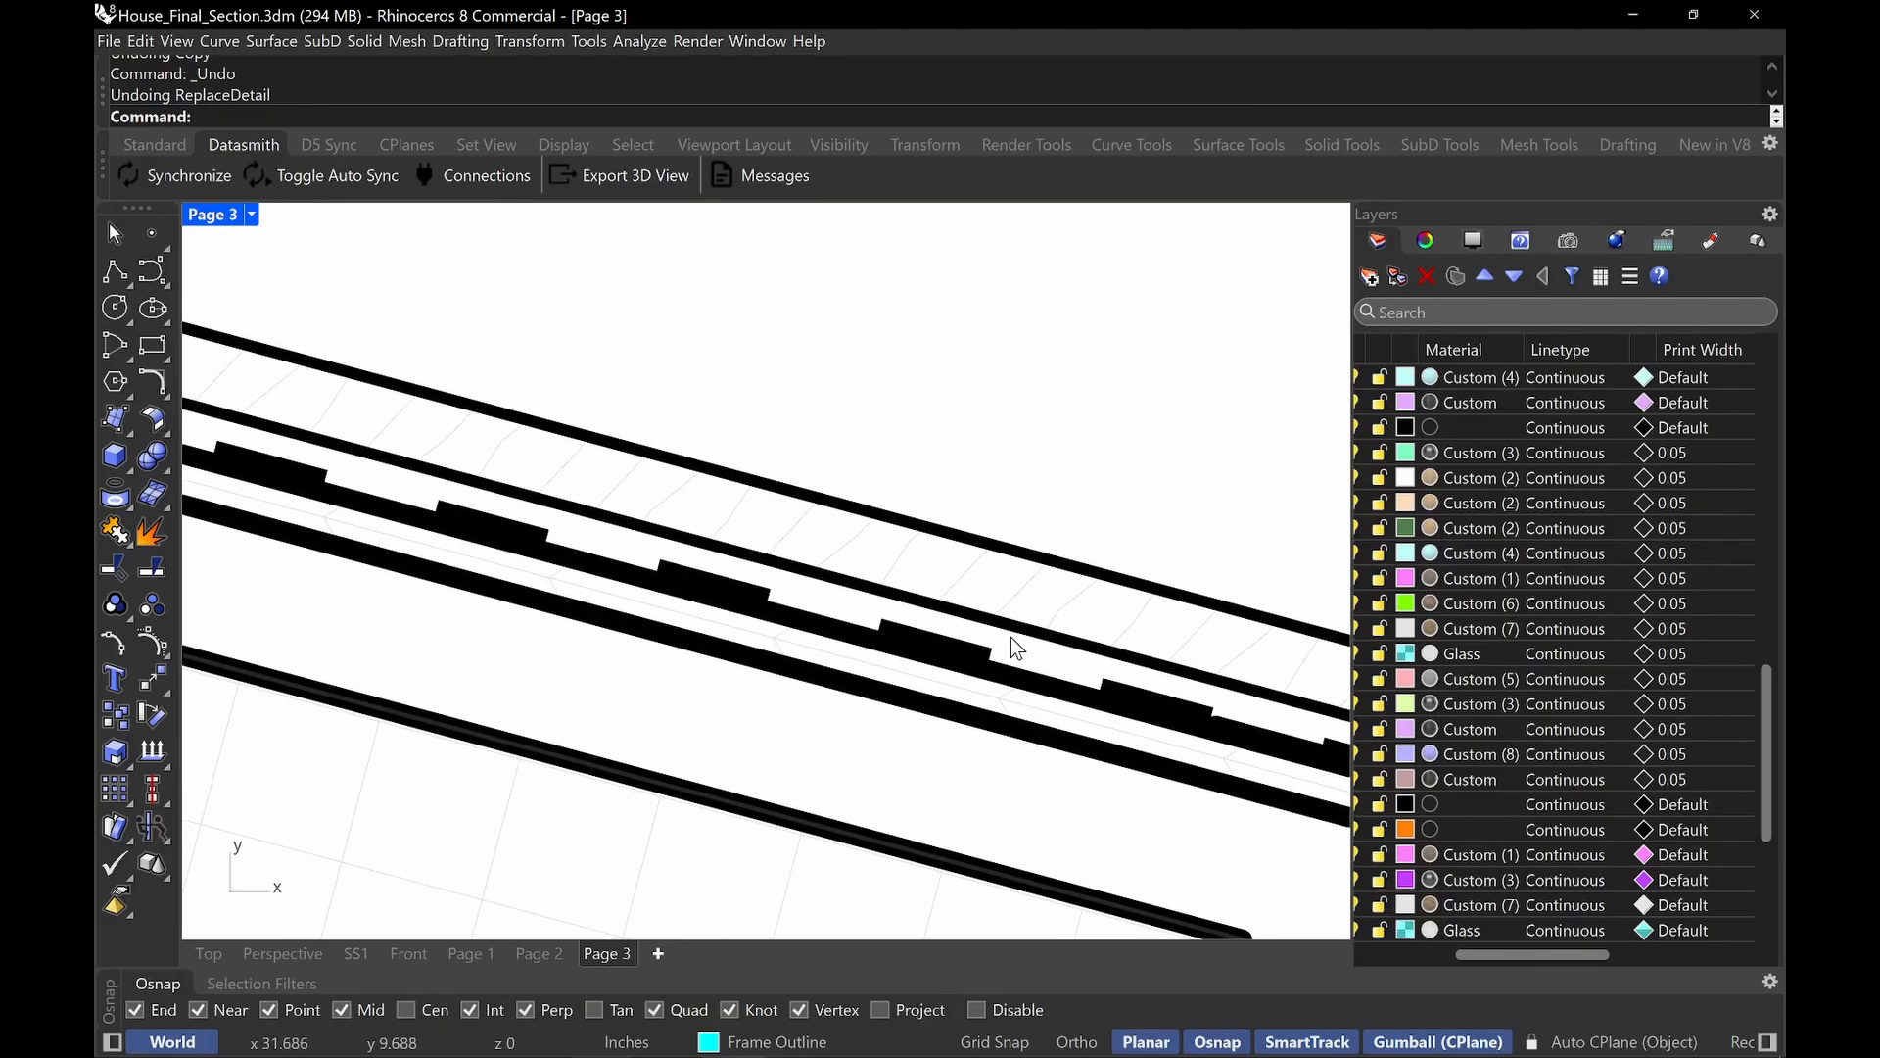
scroll(1011, 637, down, 5)
scroll(925, 622, down, 3)
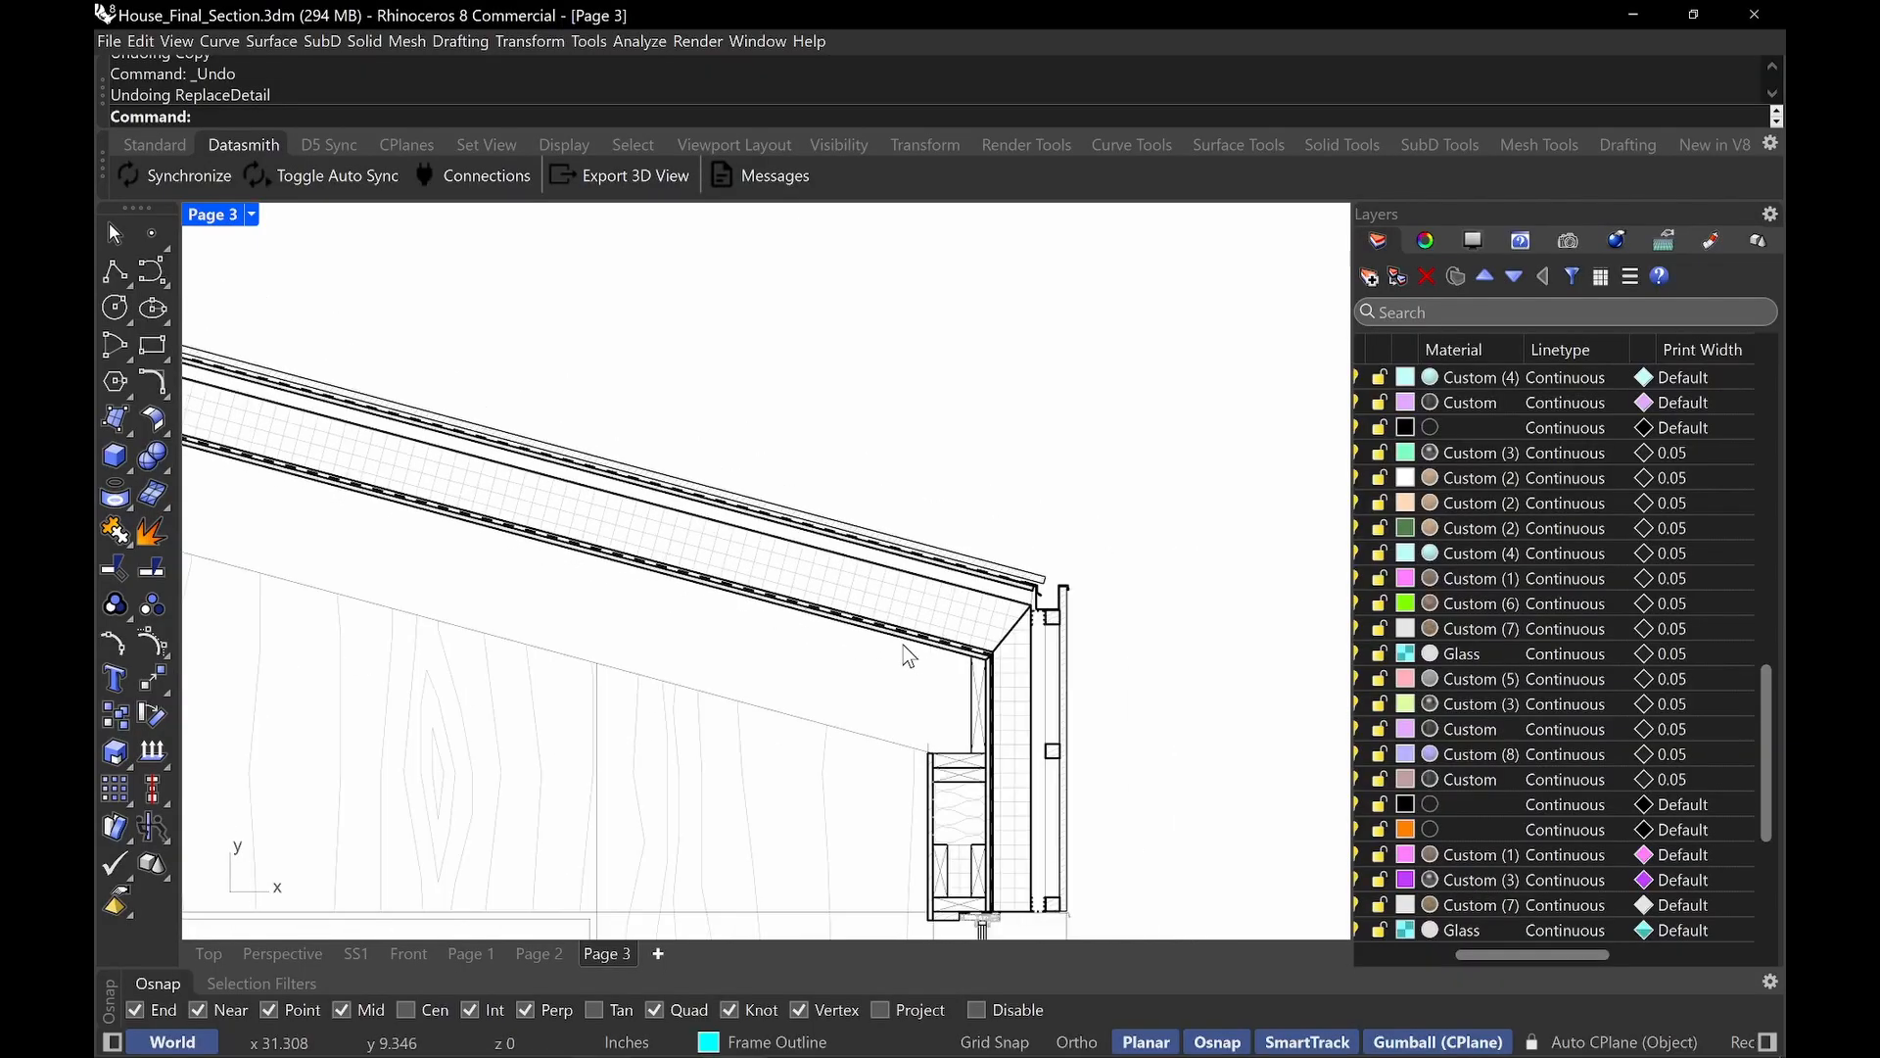
scroll(1021, 602, down, 4)
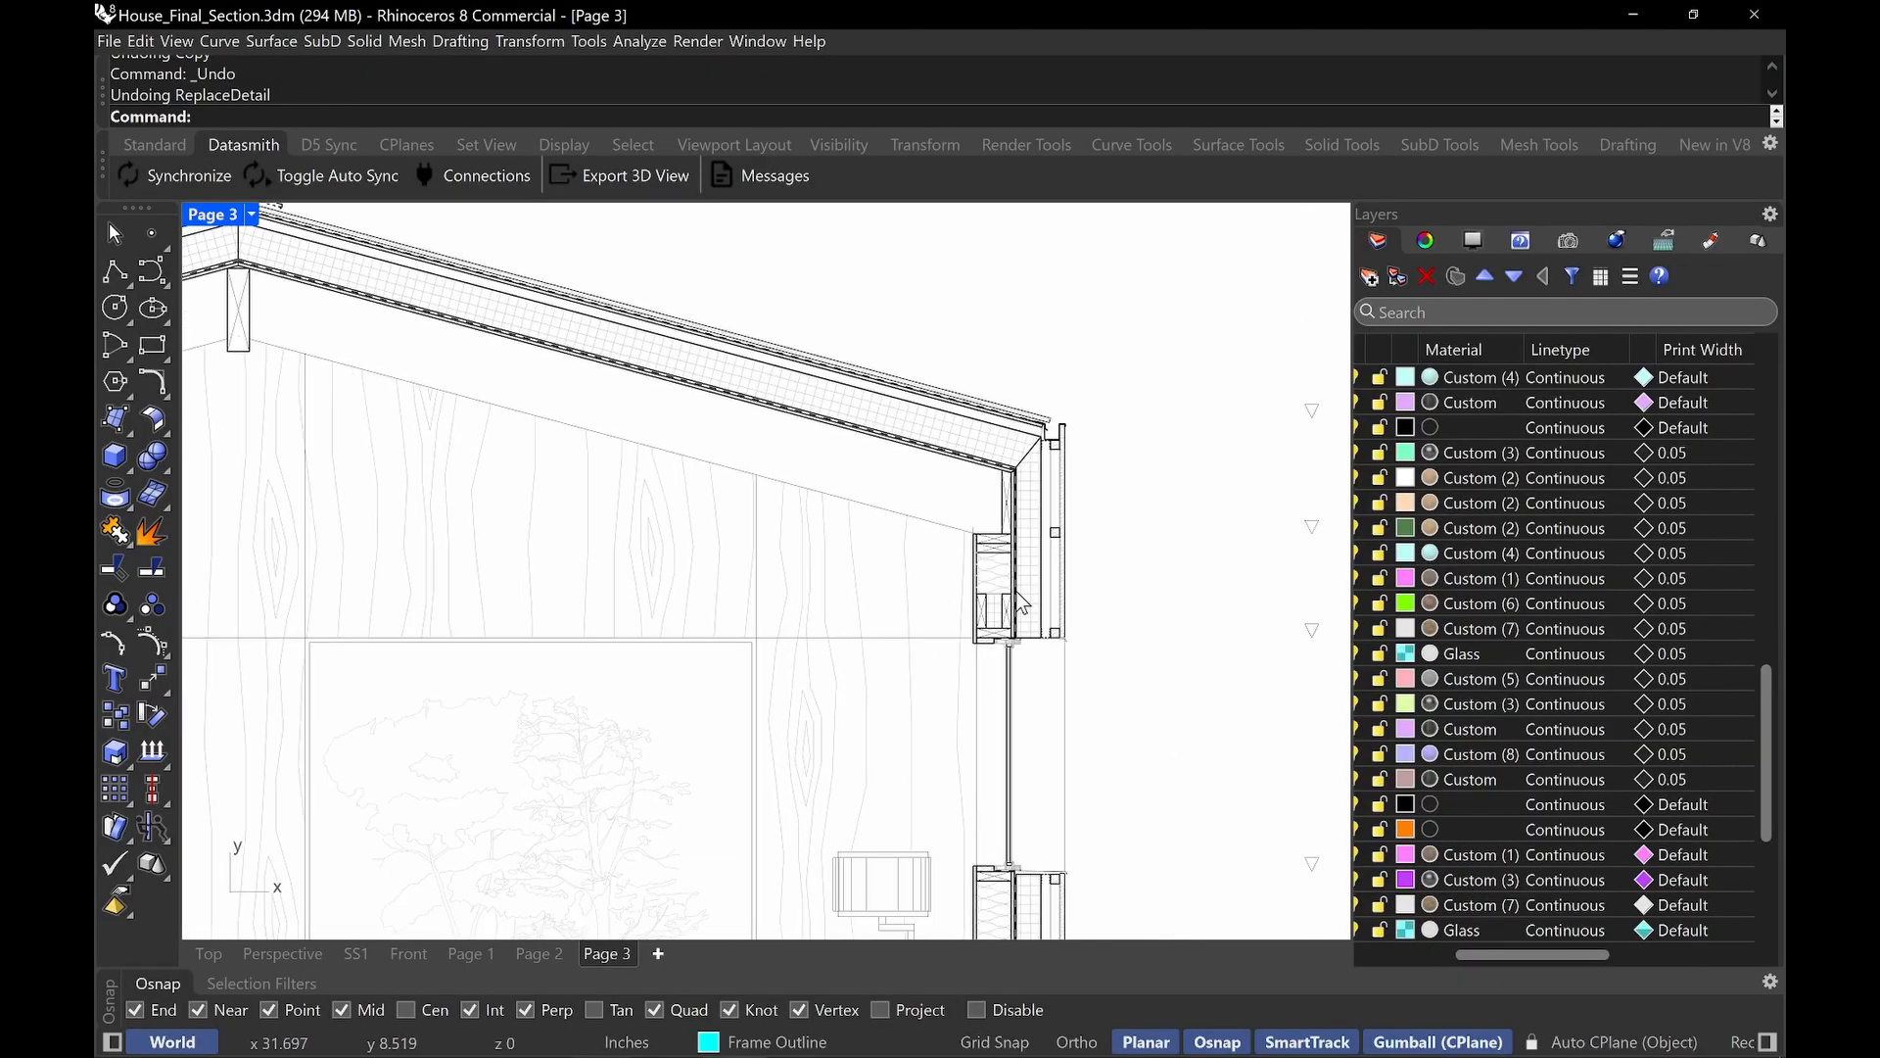
scroll(1020, 602, down, 3)
scroll(1060, 563, down, 3)
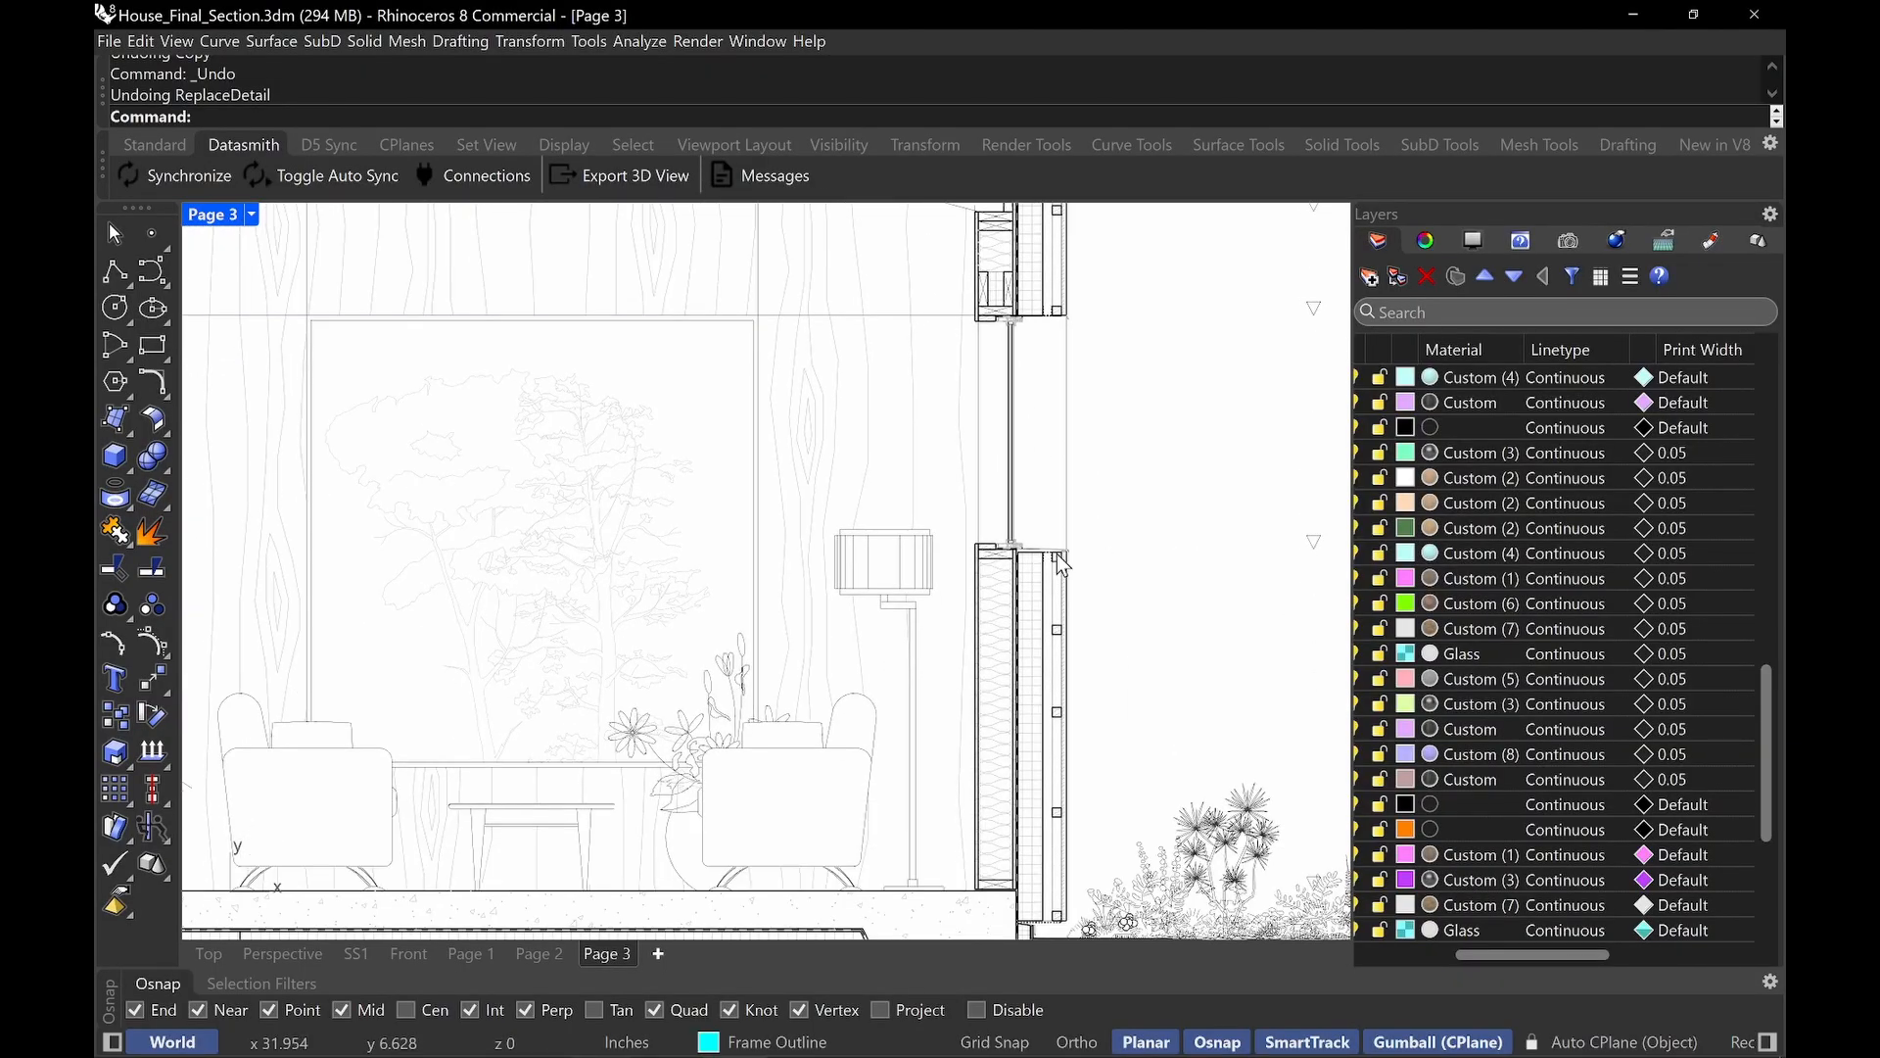
scroll(1060, 563, down, 5)
right_drag(1043, 577, 1149, 617)
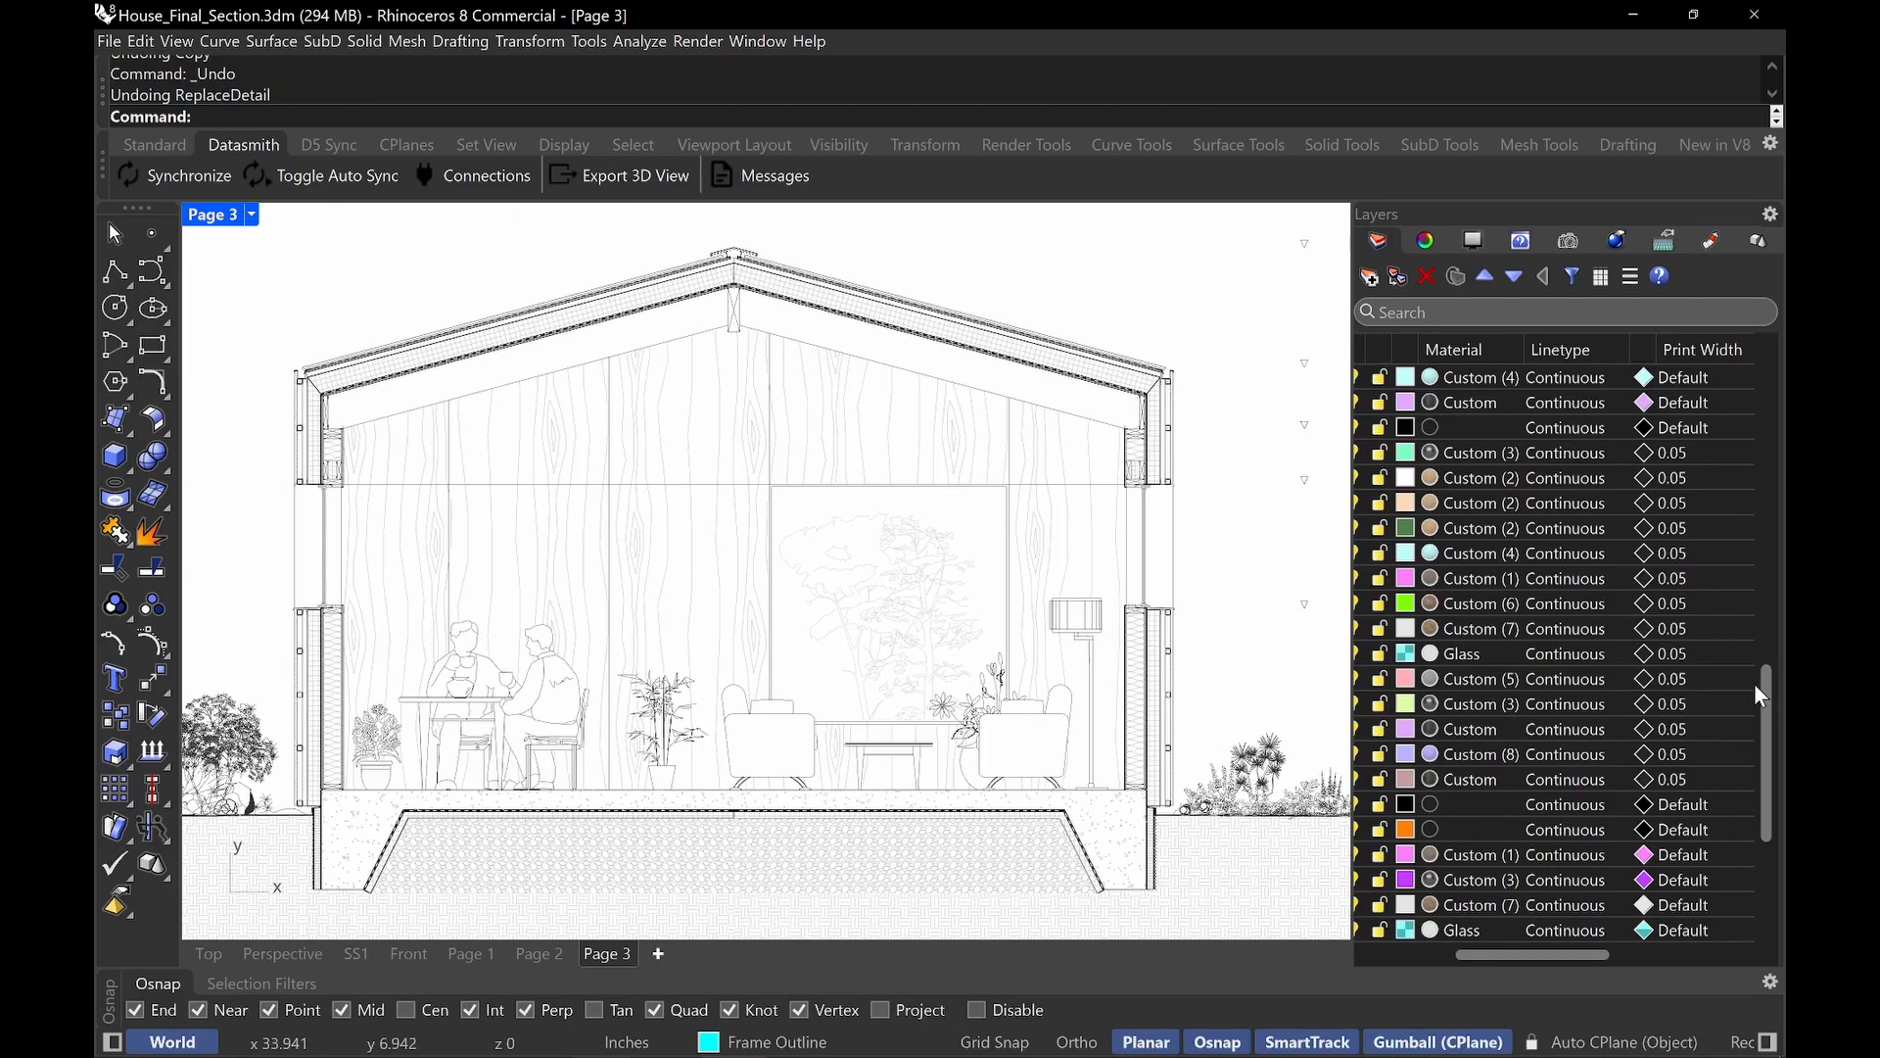
Inspect the print color of layer 0 and close the color selection without changing it.
drag(1767, 705, 1771, 795)
drag(1571, 953, 1449, 967)
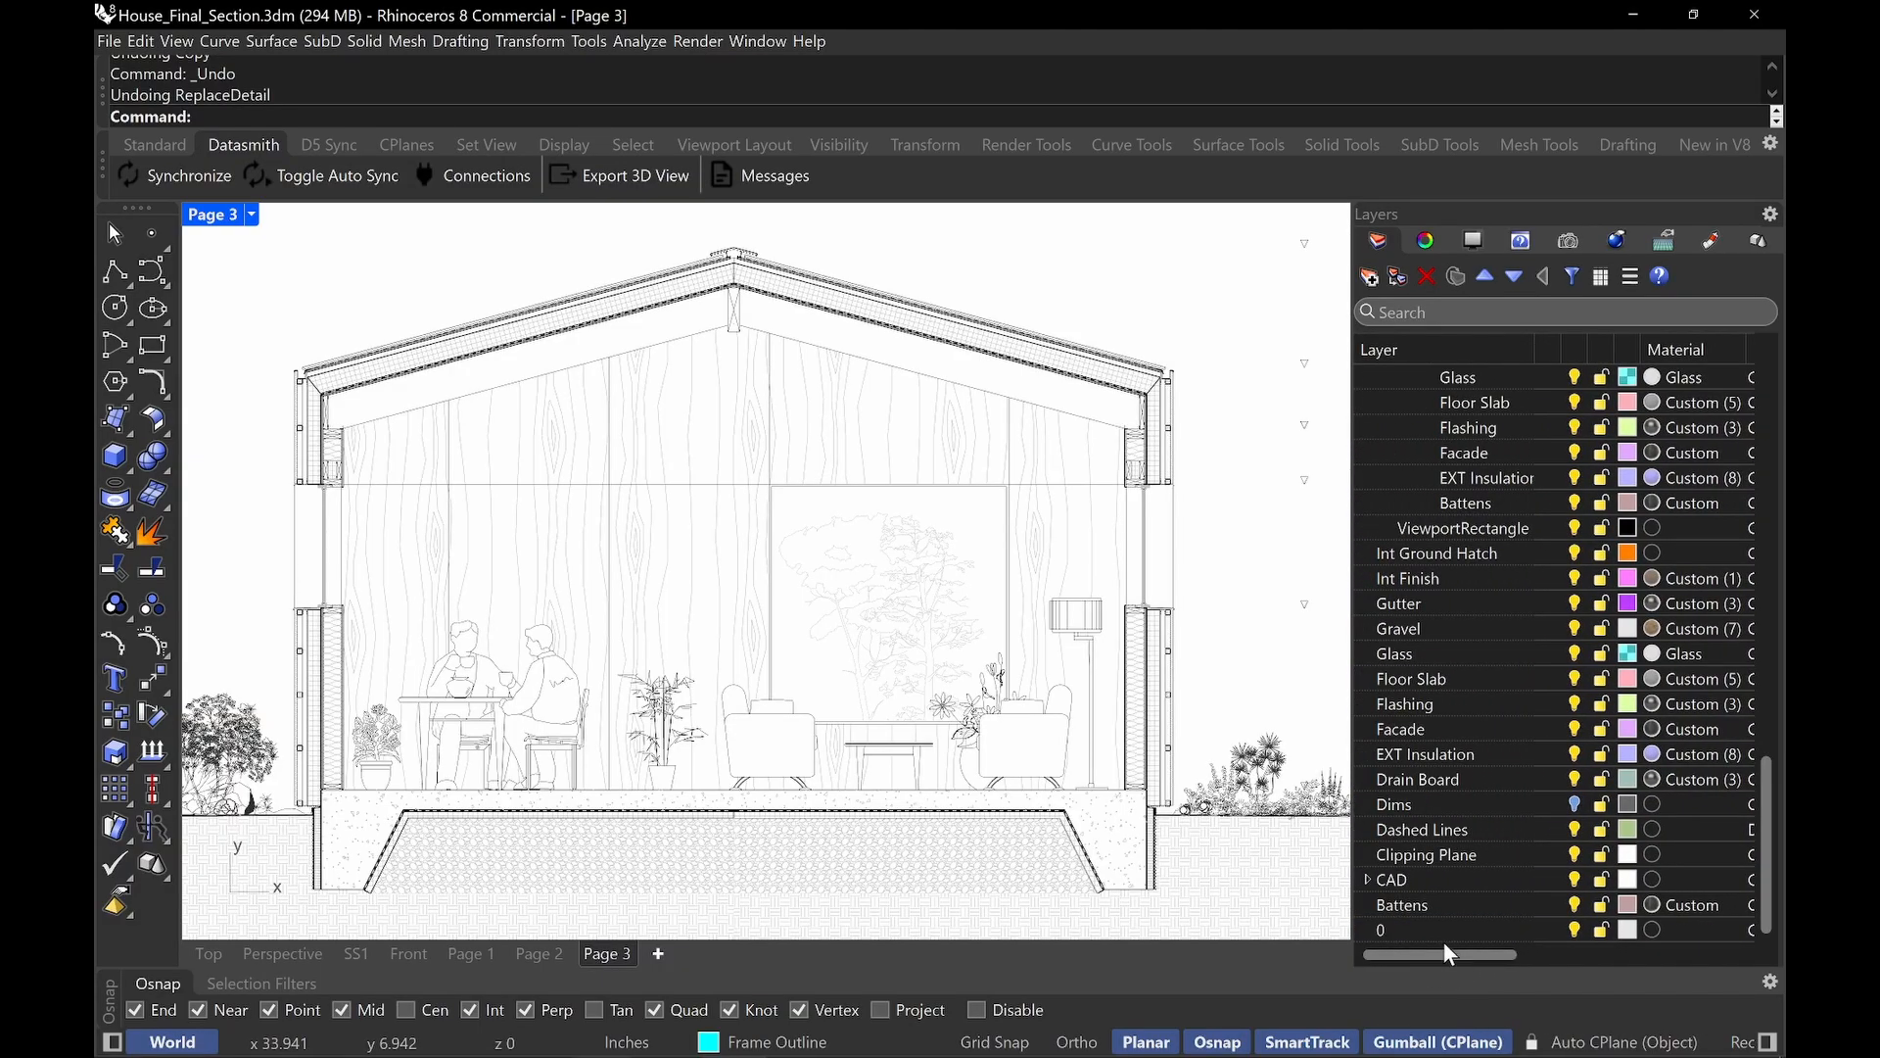
click(1410, 930)
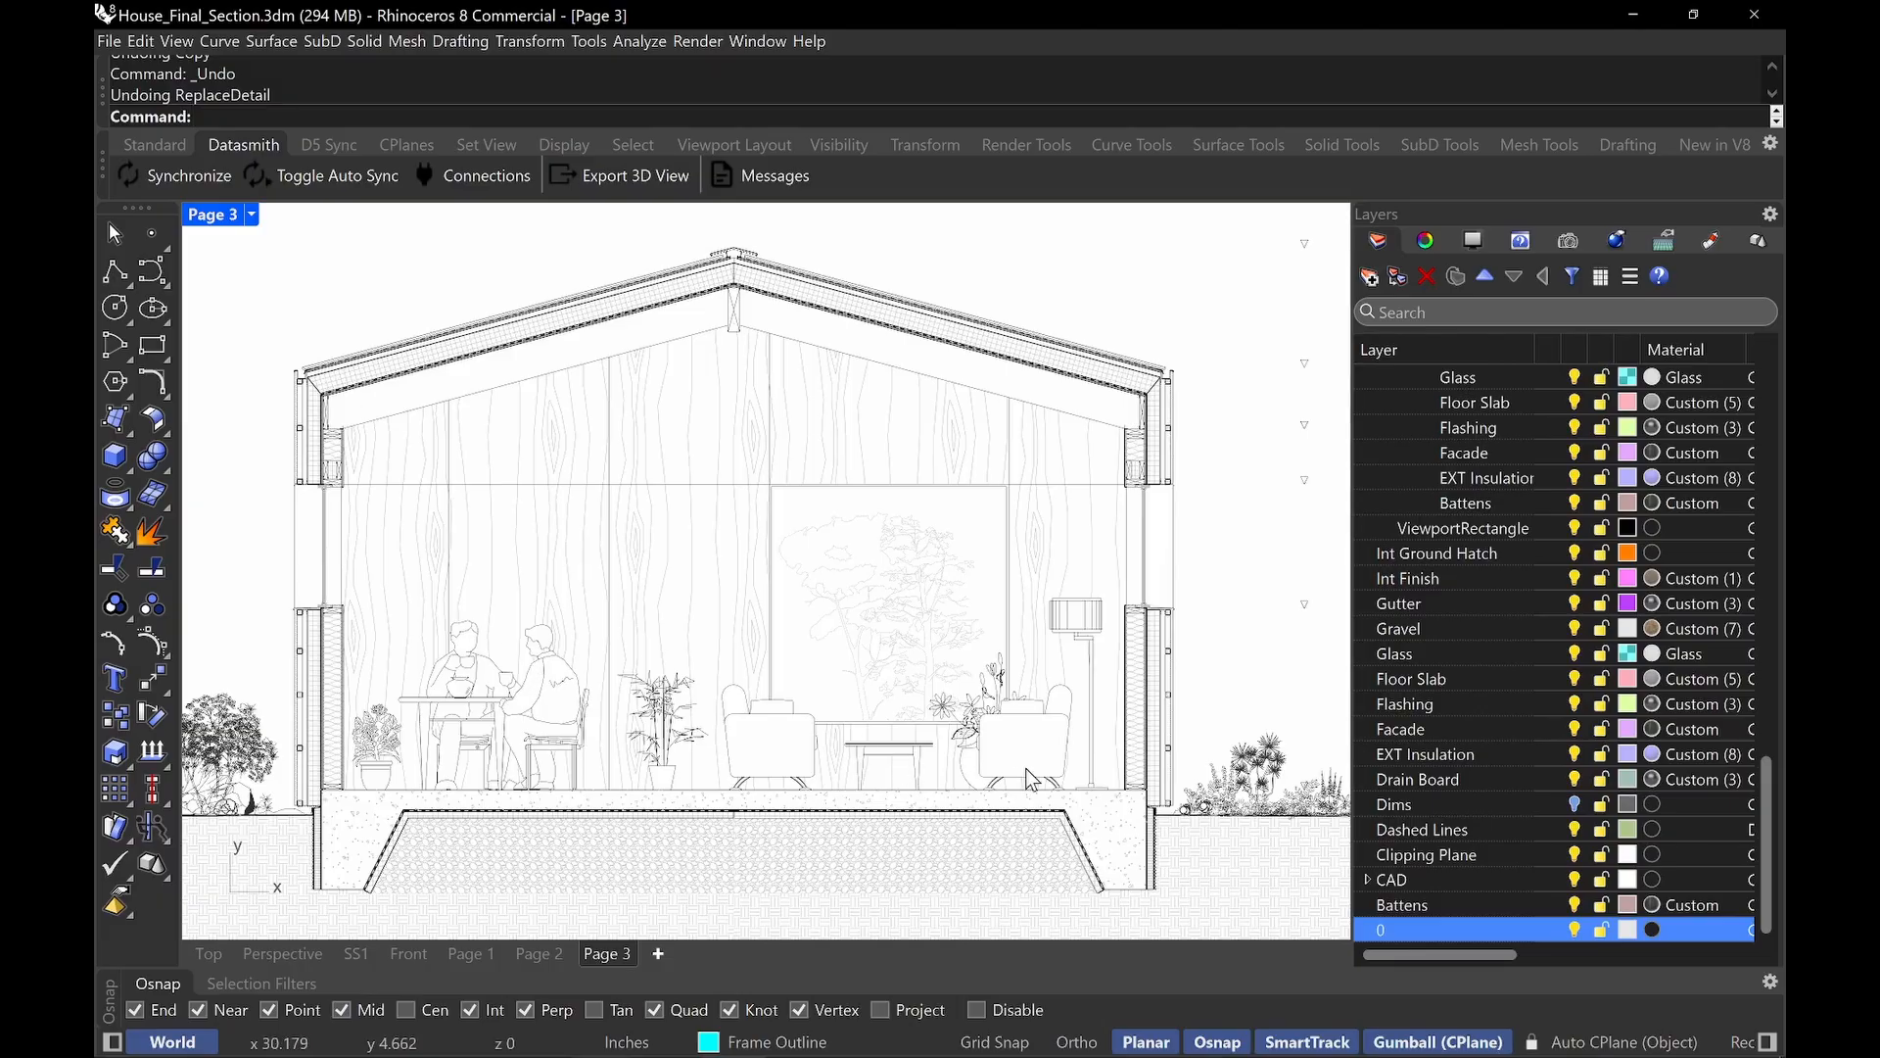
drag(1436, 955, 1576, 950)
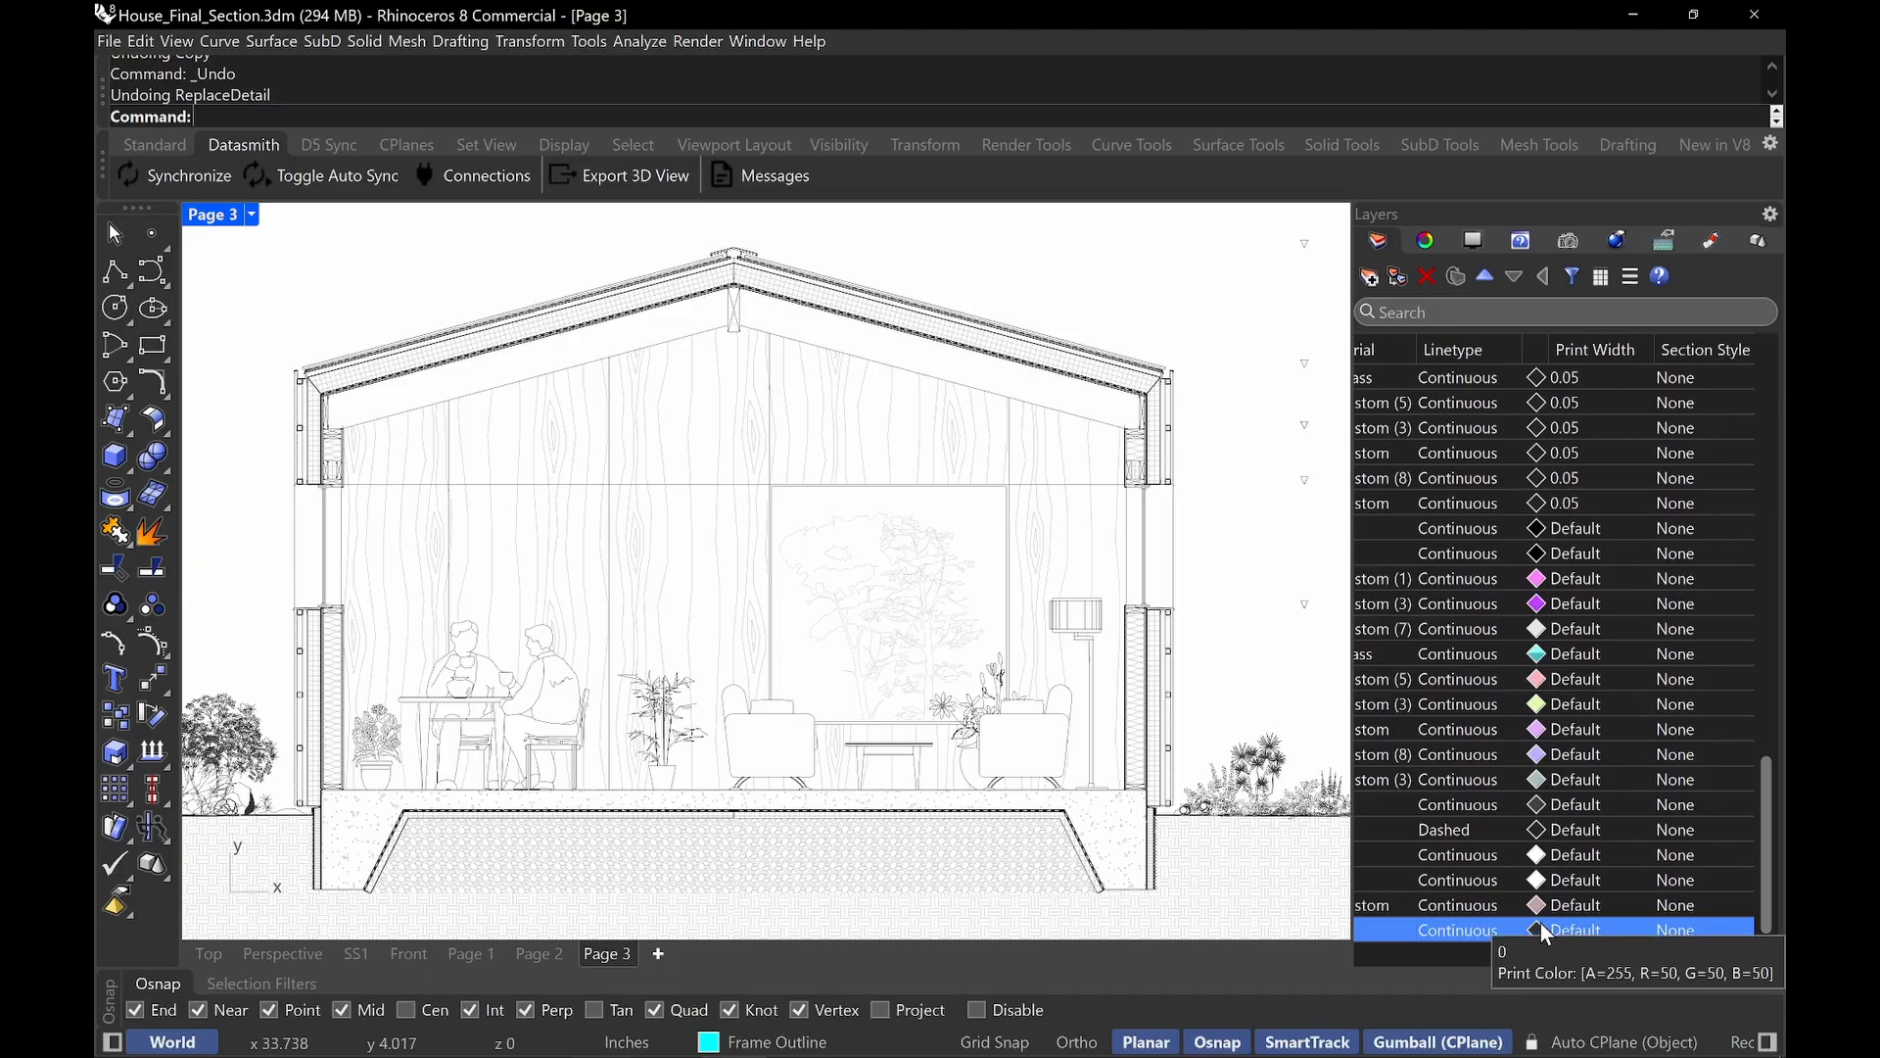
click(1542, 930)
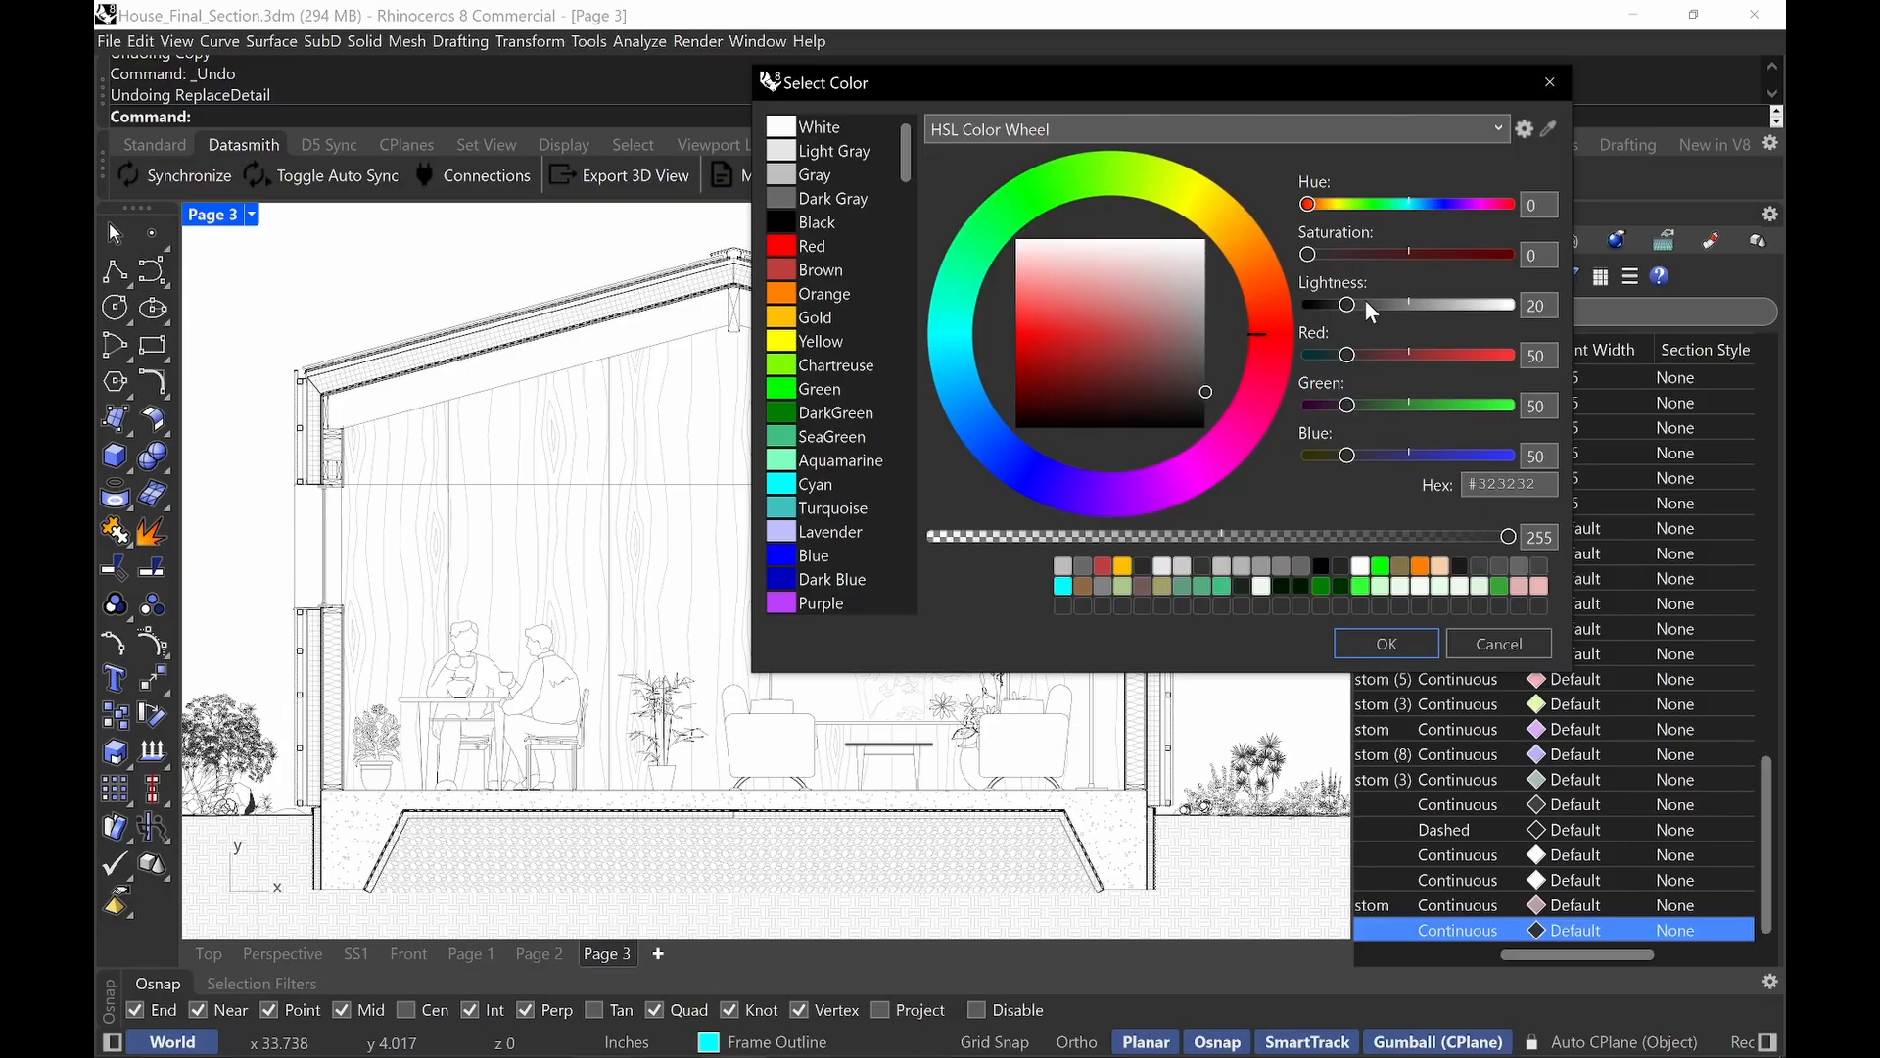
click(1519, 636)
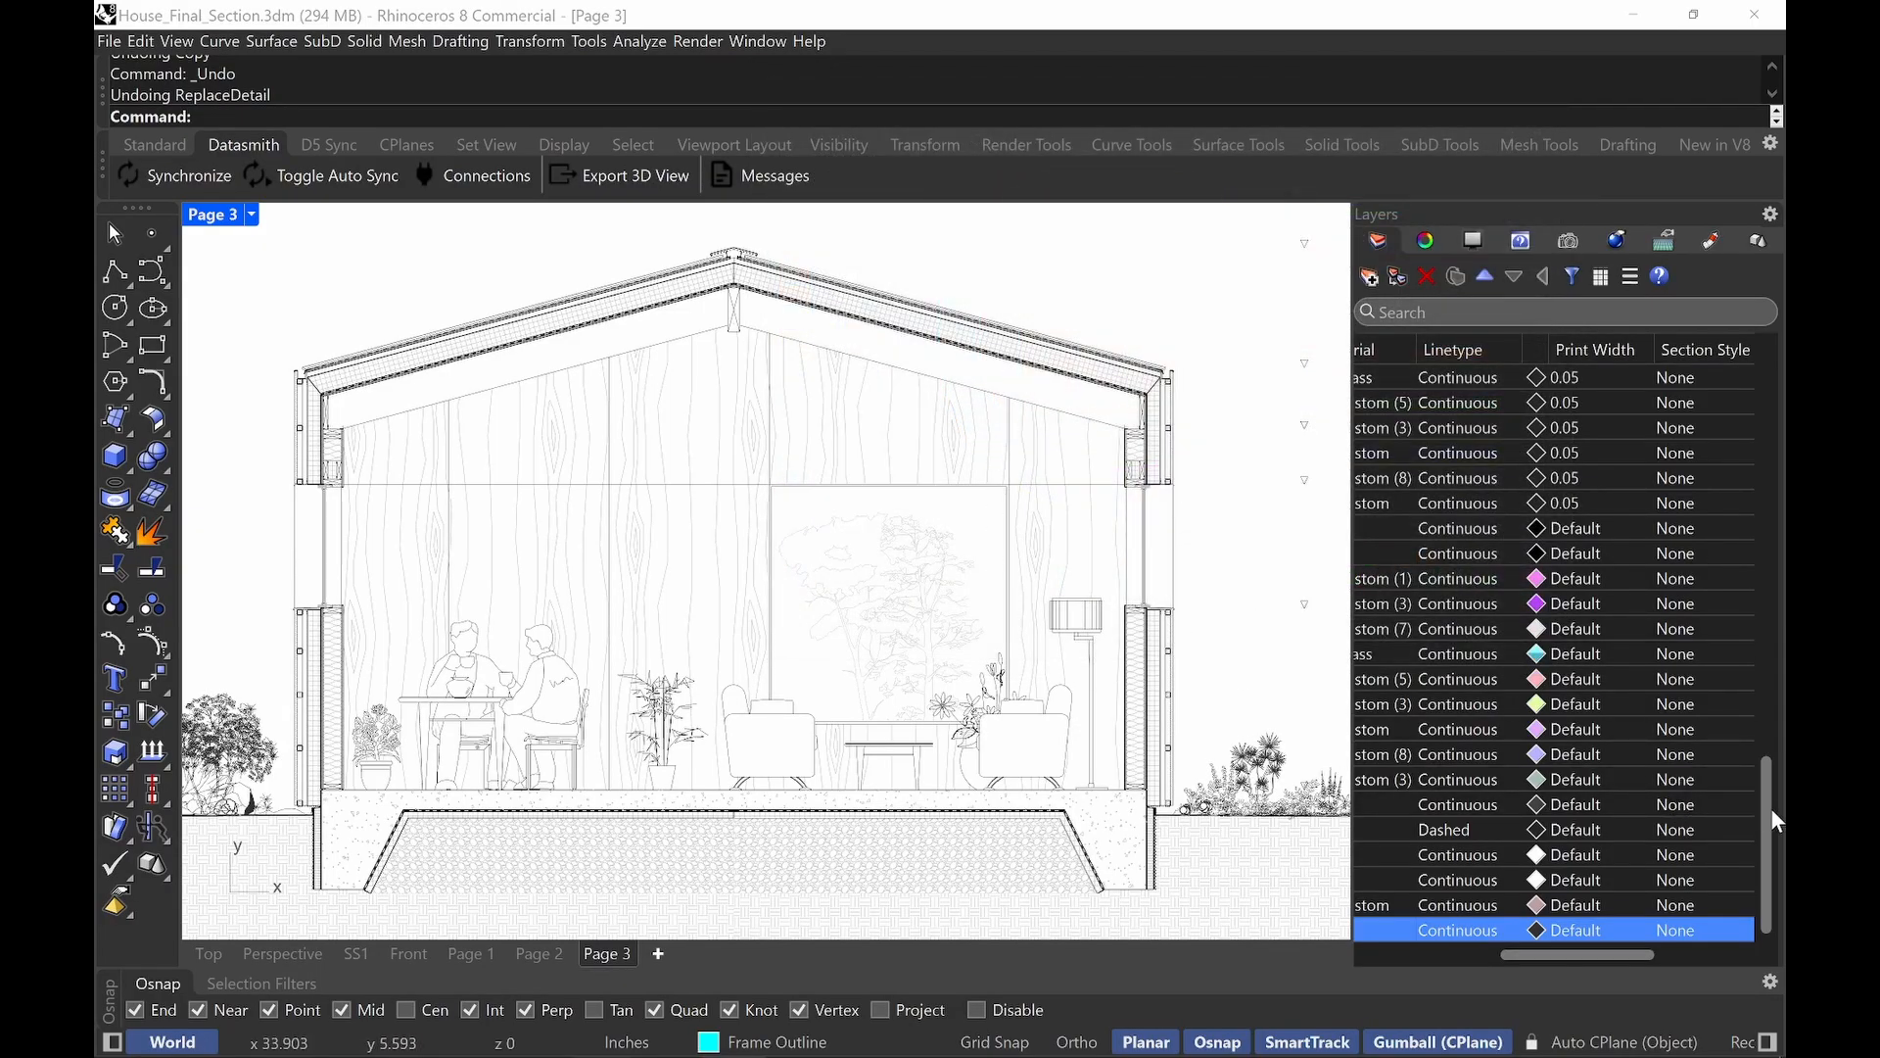
Examine the Hatch layer's print color and print width alongside the neighbouring layers.
drag(1770, 808, 1778, 431)
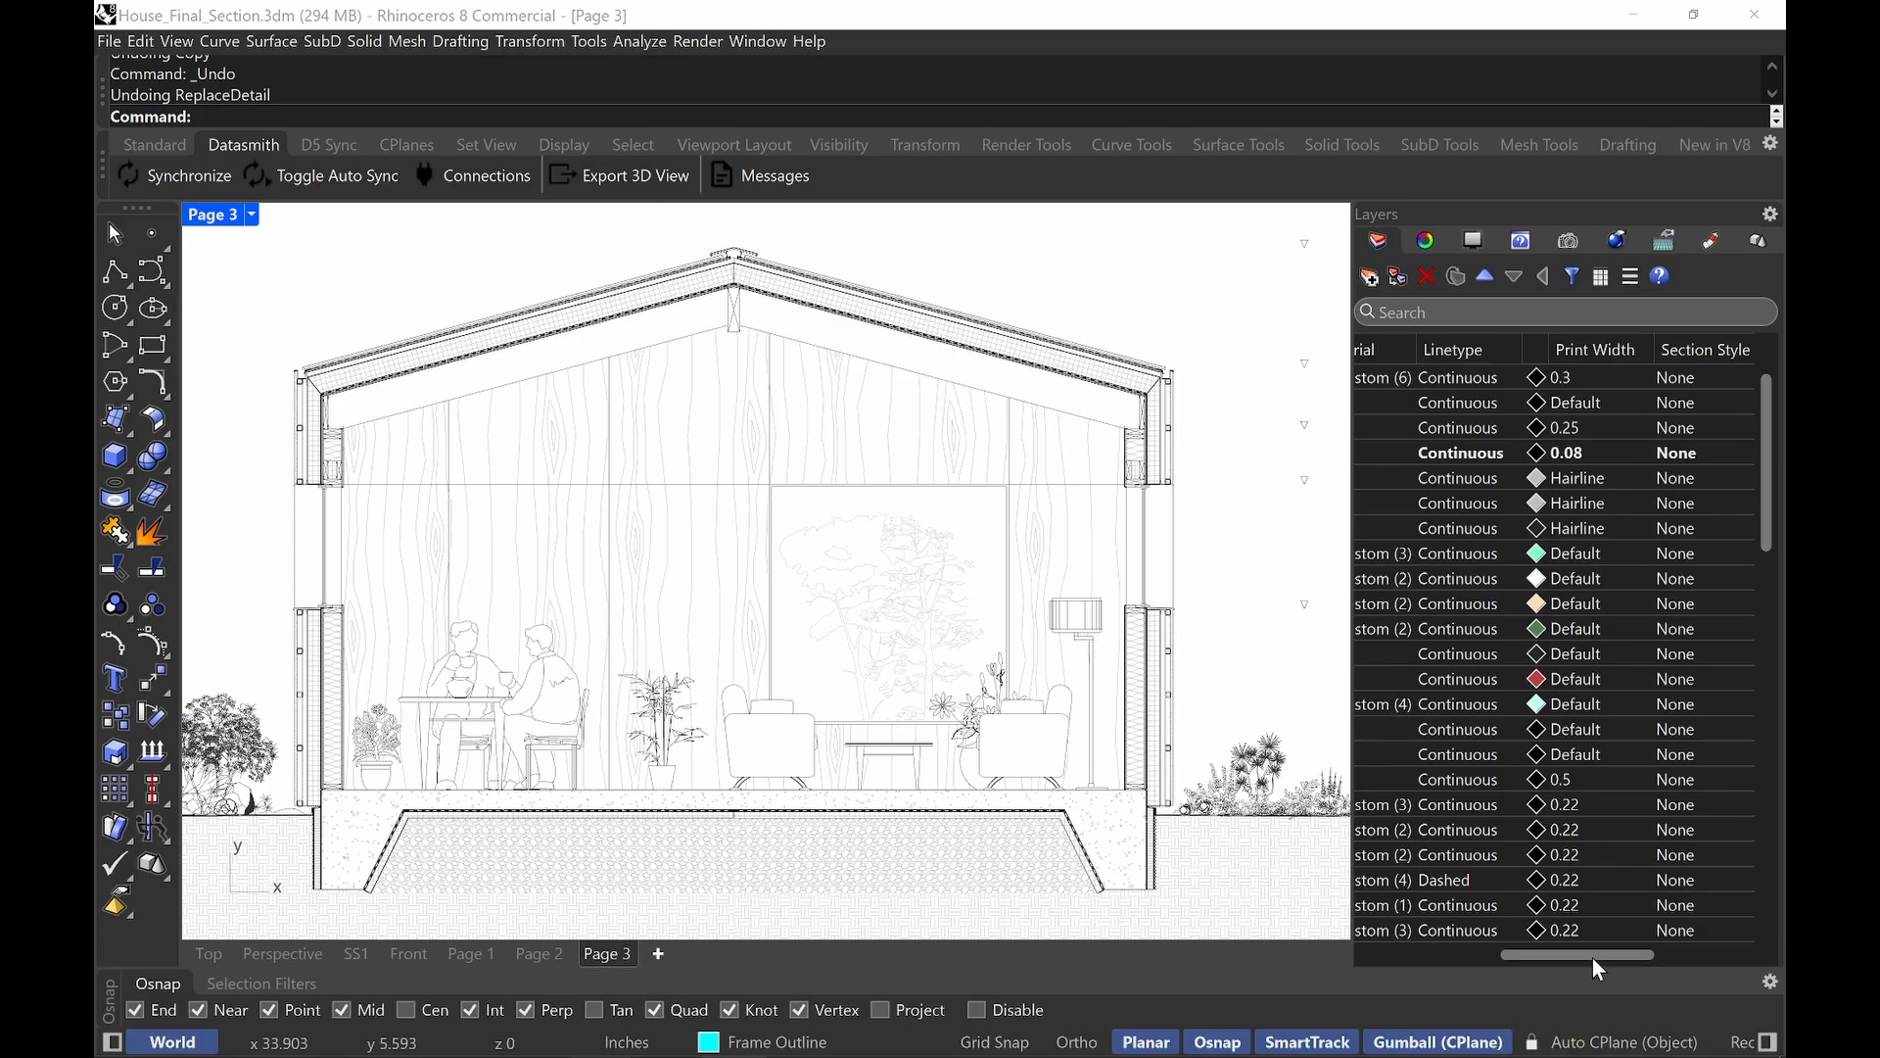
mouse_move(1593, 958)
mouse_down()
mouse_move(1455, 955)
mouse_move(1618, 944)
mouse_up()
click(1410, 480)
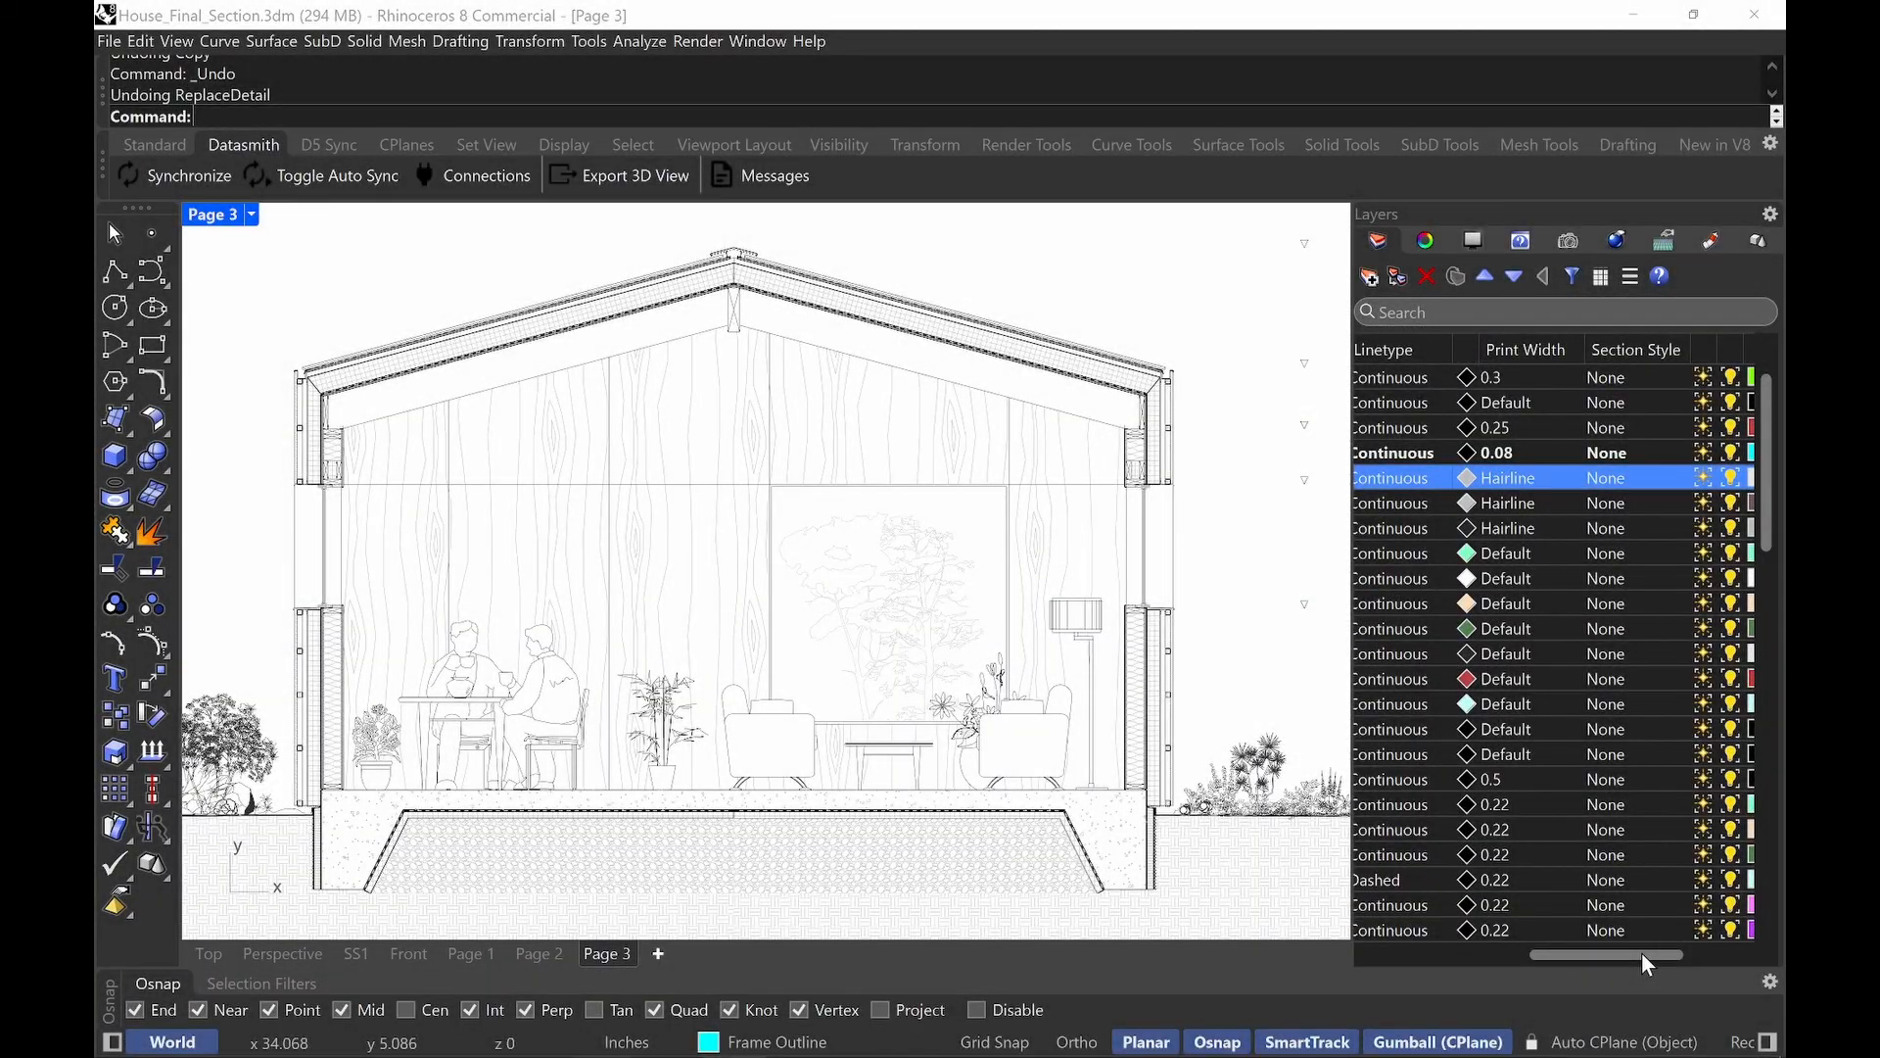
drag(1641, 952, 1417, 944)
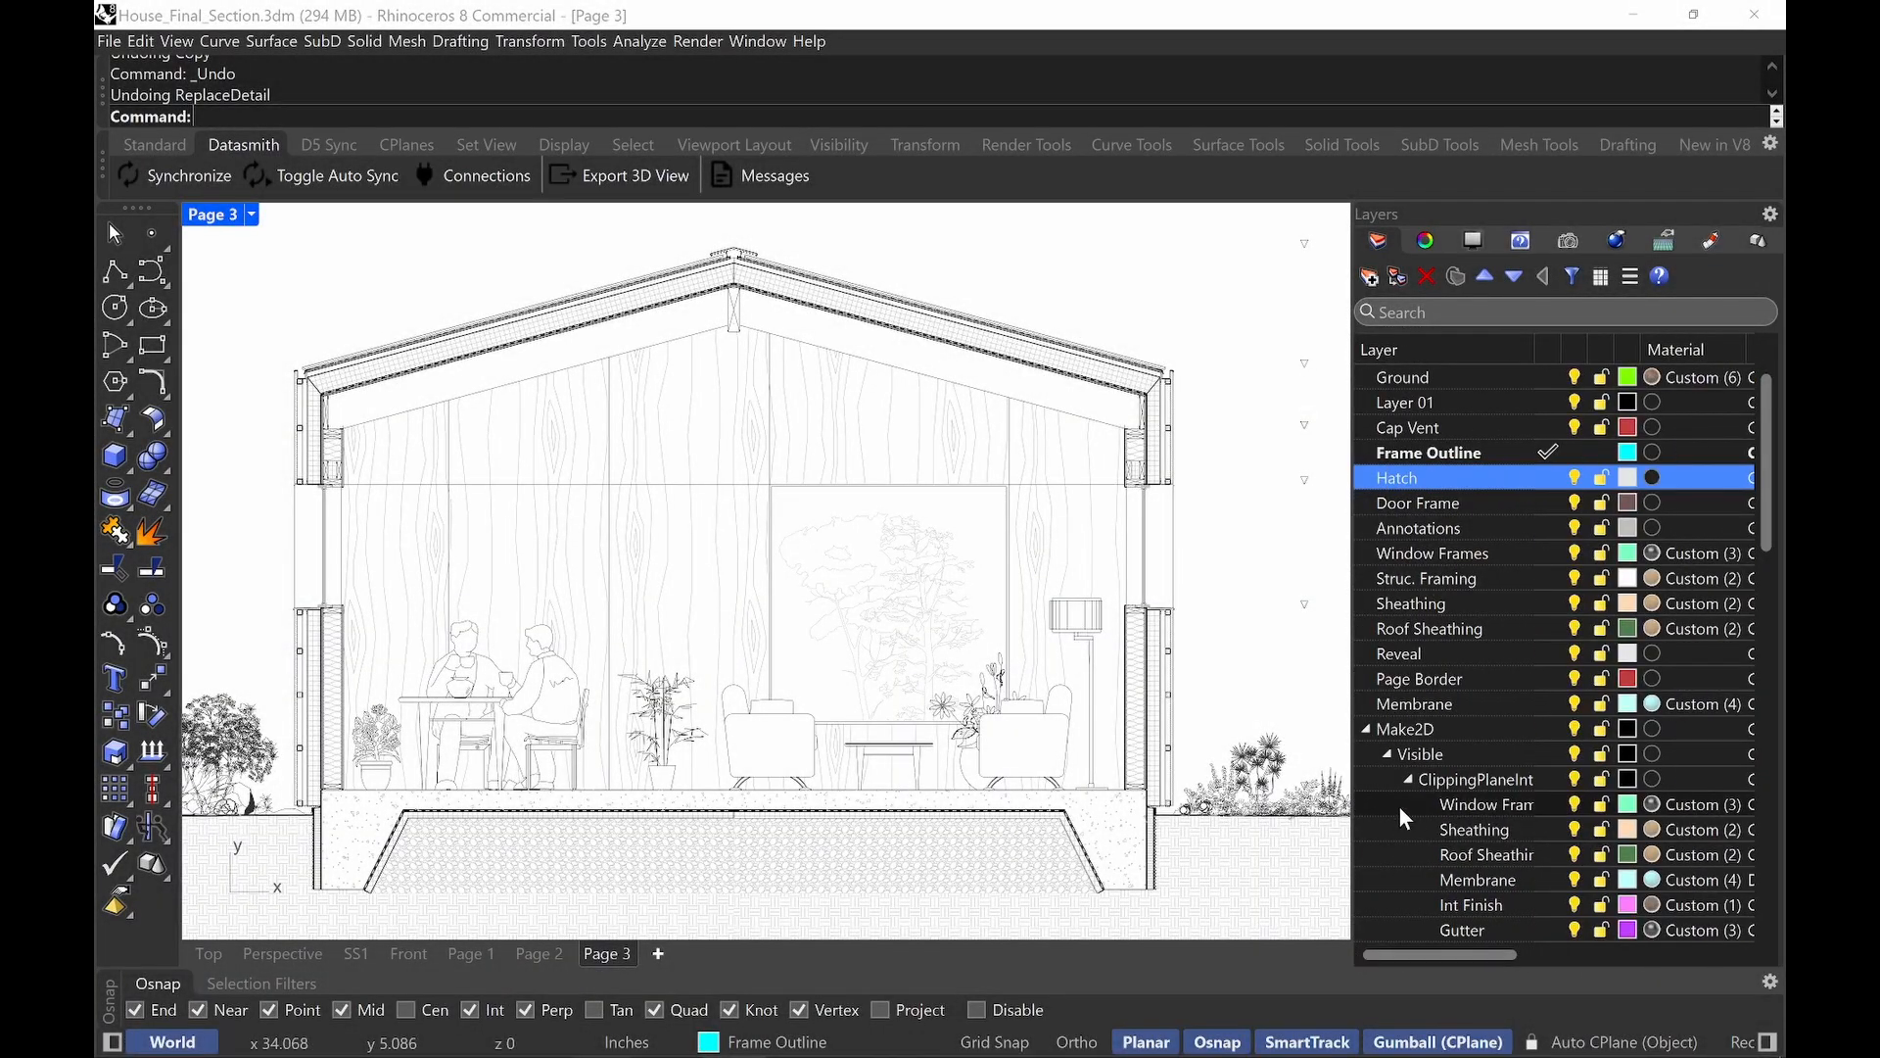
Turn on the Dims layer to display the dimensions and level labels on the sheet.
scroll(1401, 804, down, 10)
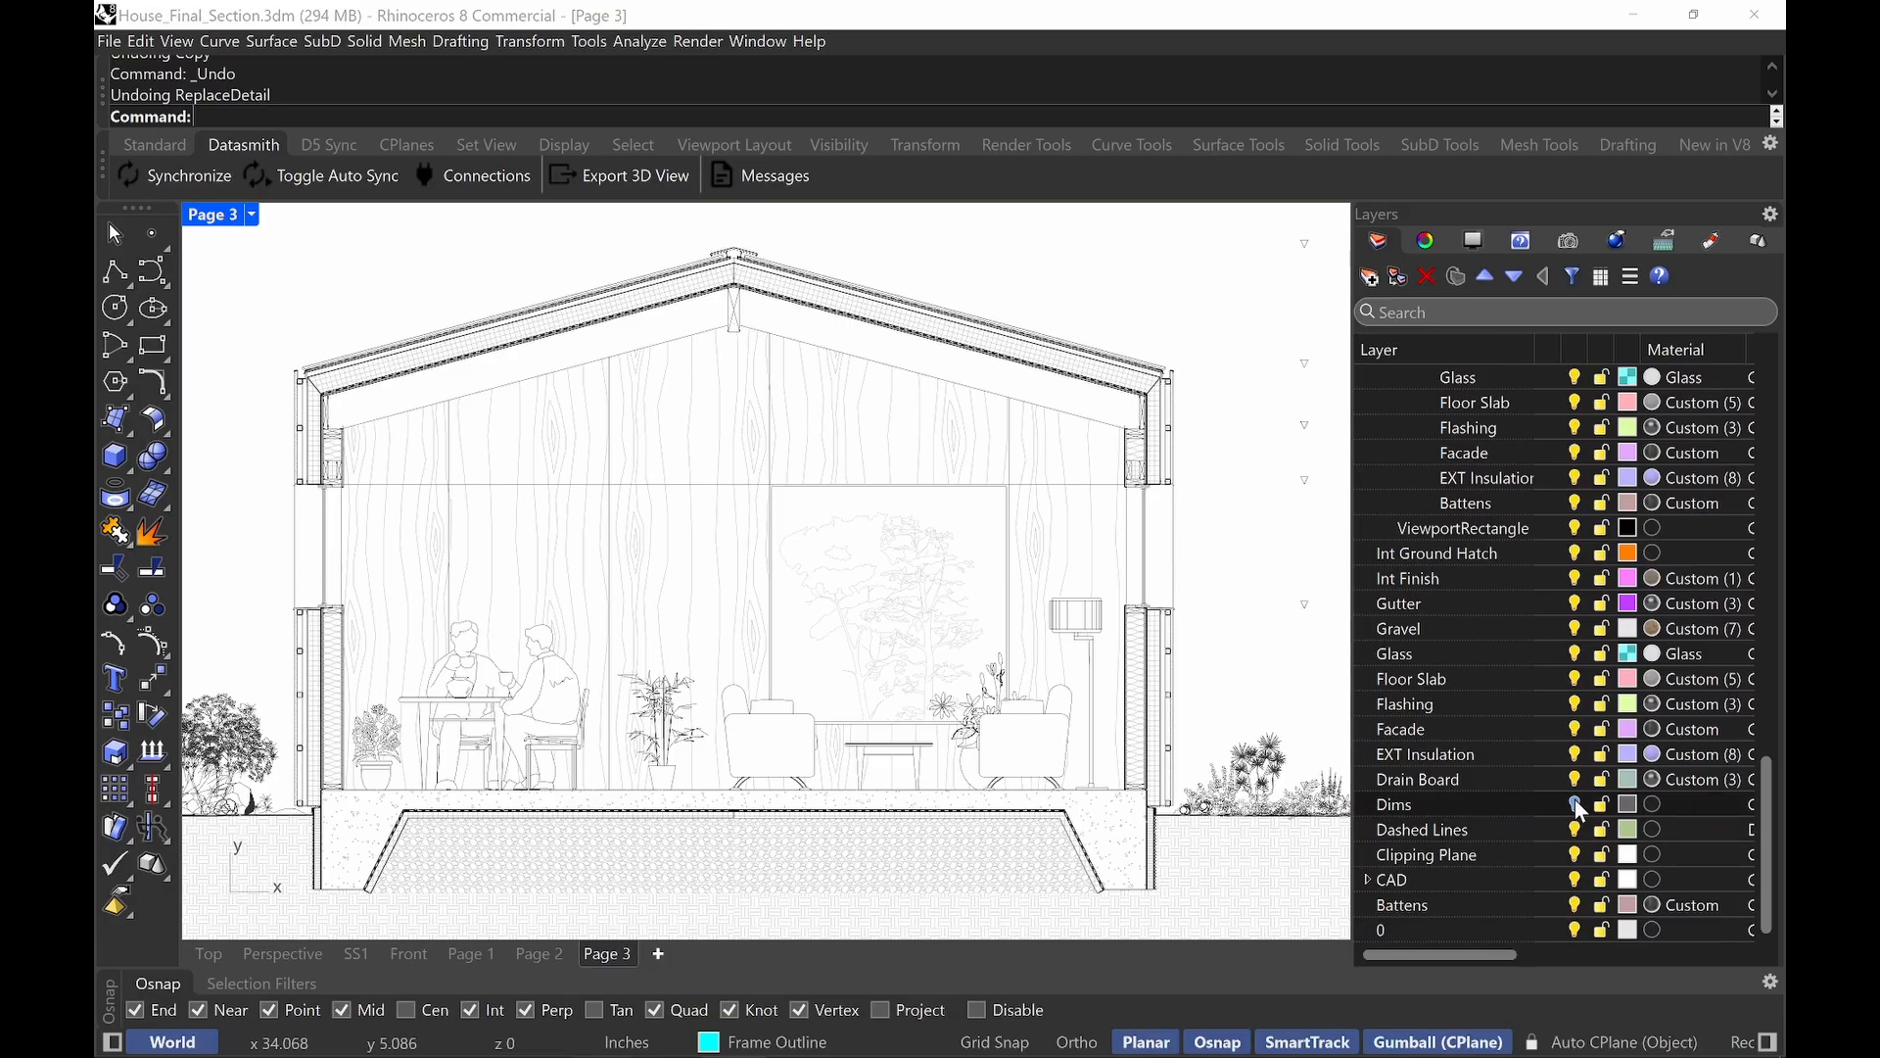
click(1579, 807)
click(1576, 805)
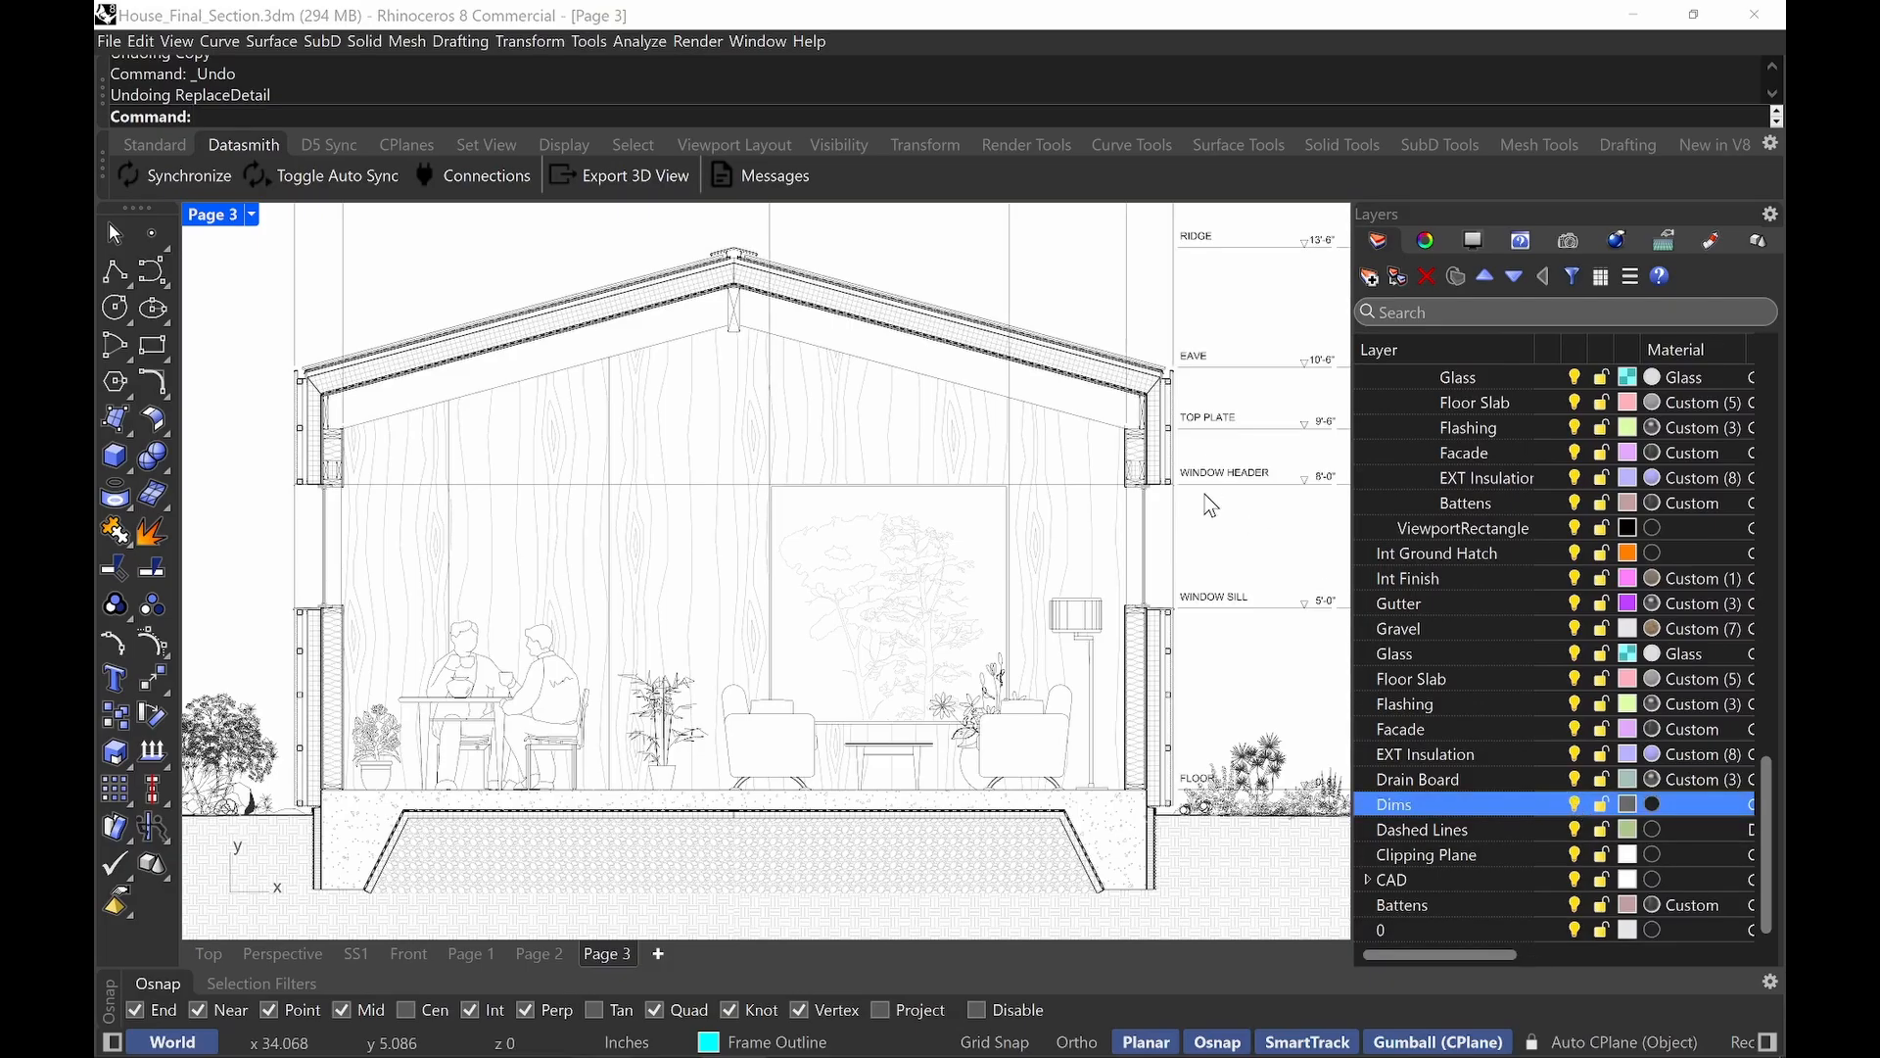
Examine the dimension strings above the roof and the level markers and vertical dimensions beside the house section.
scroll(1204, 494, down, 3)
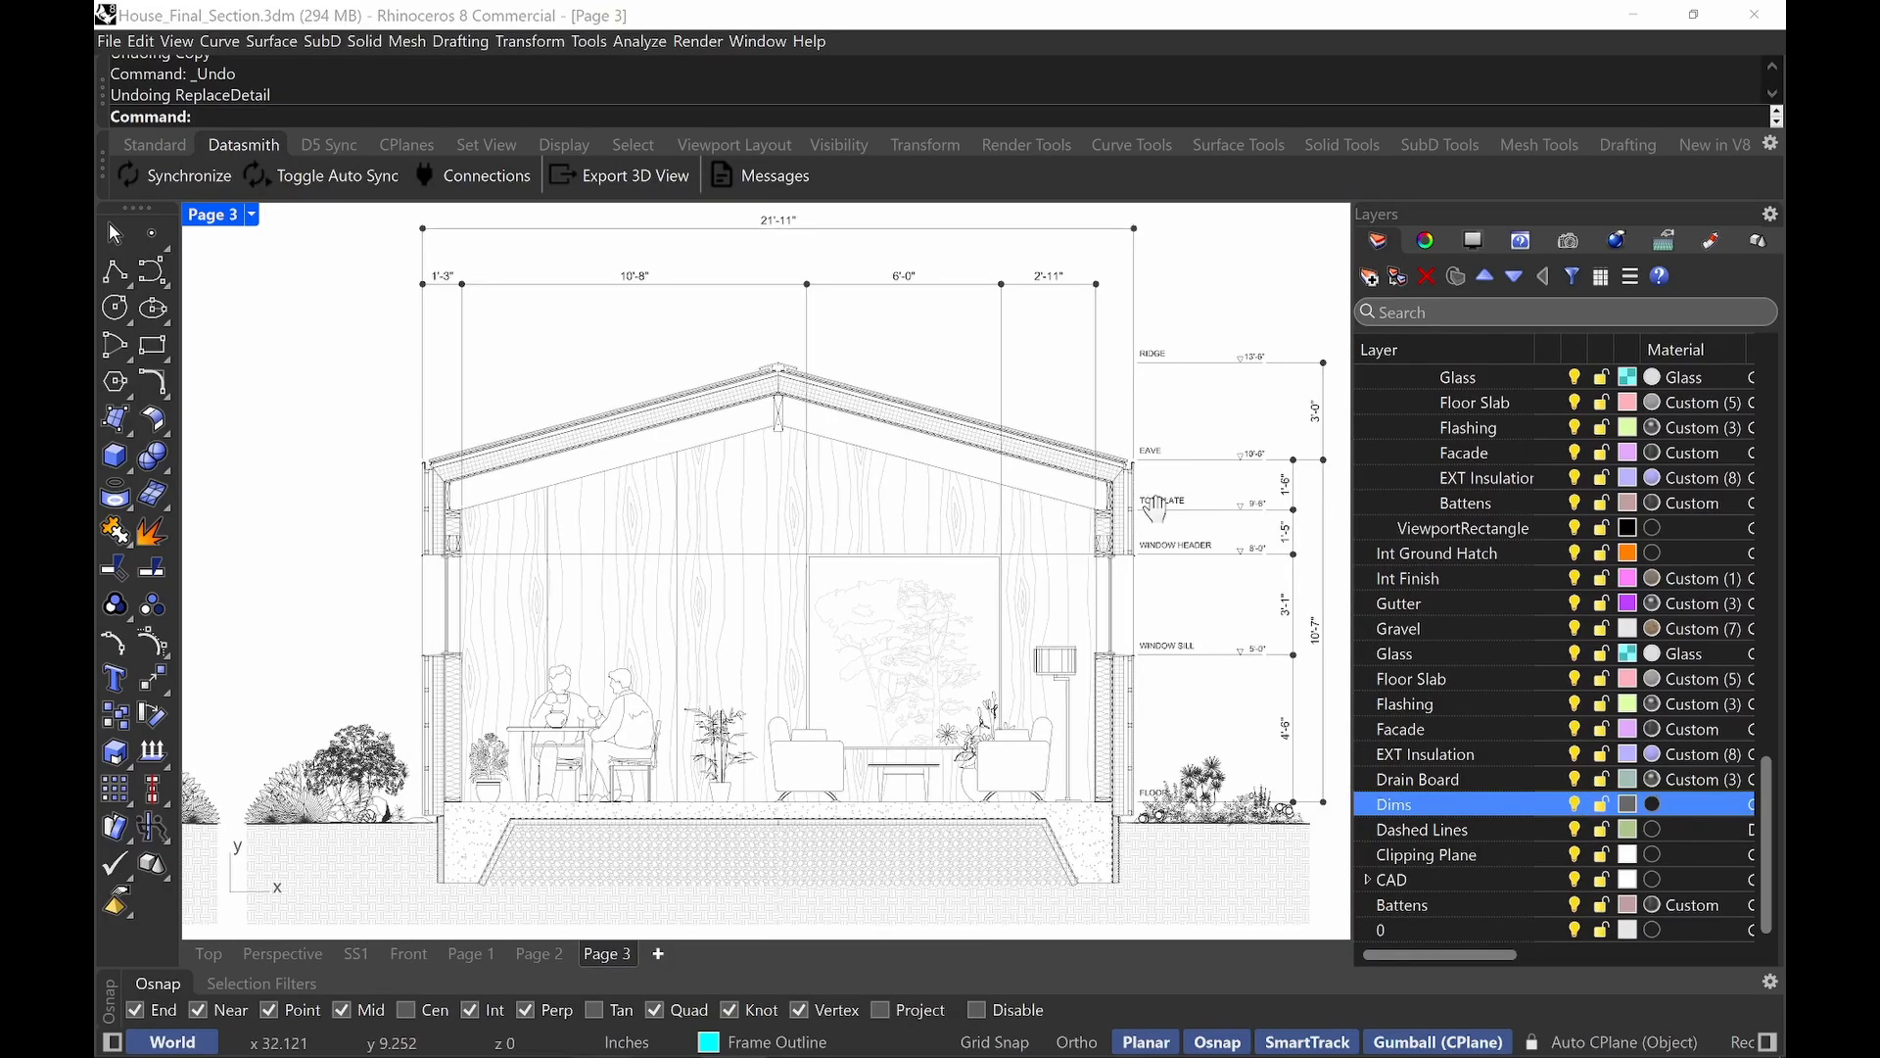
right_drag(1155, 509, 1153, 530)
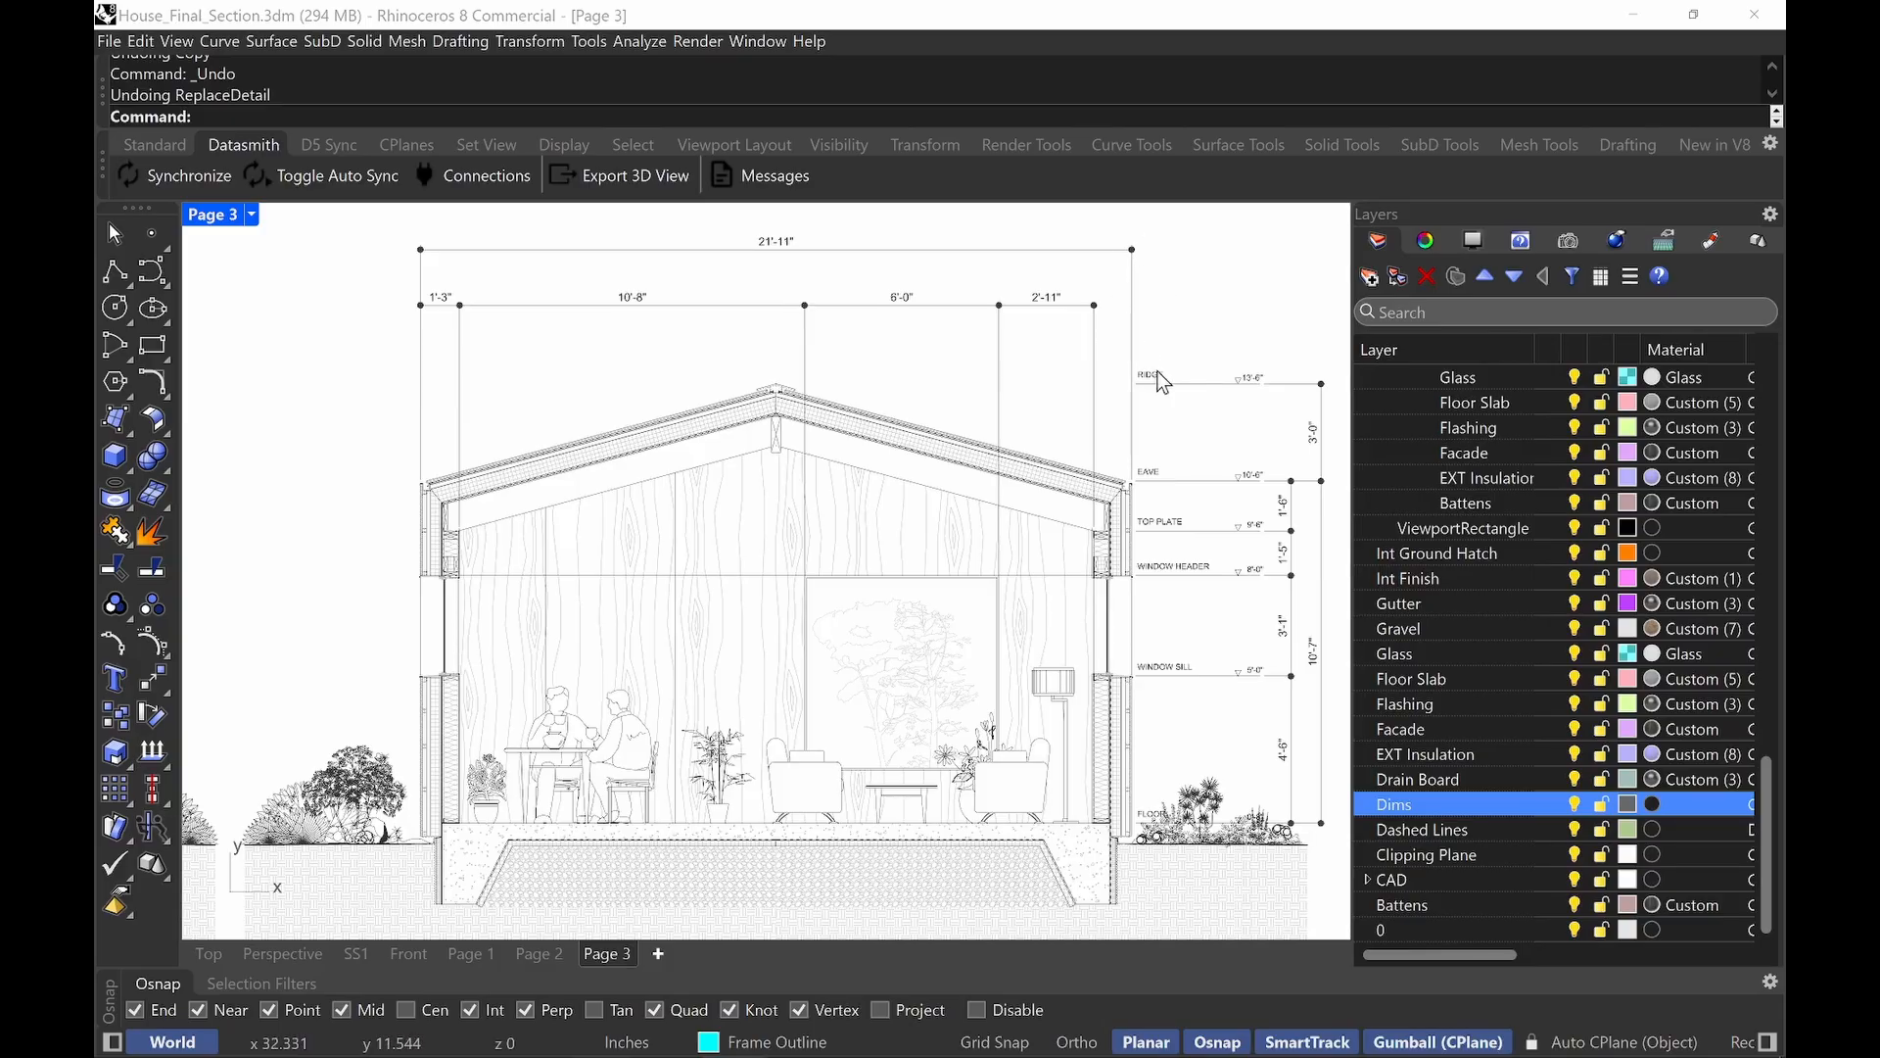
right_drag(1162, 384, 1134, 374)
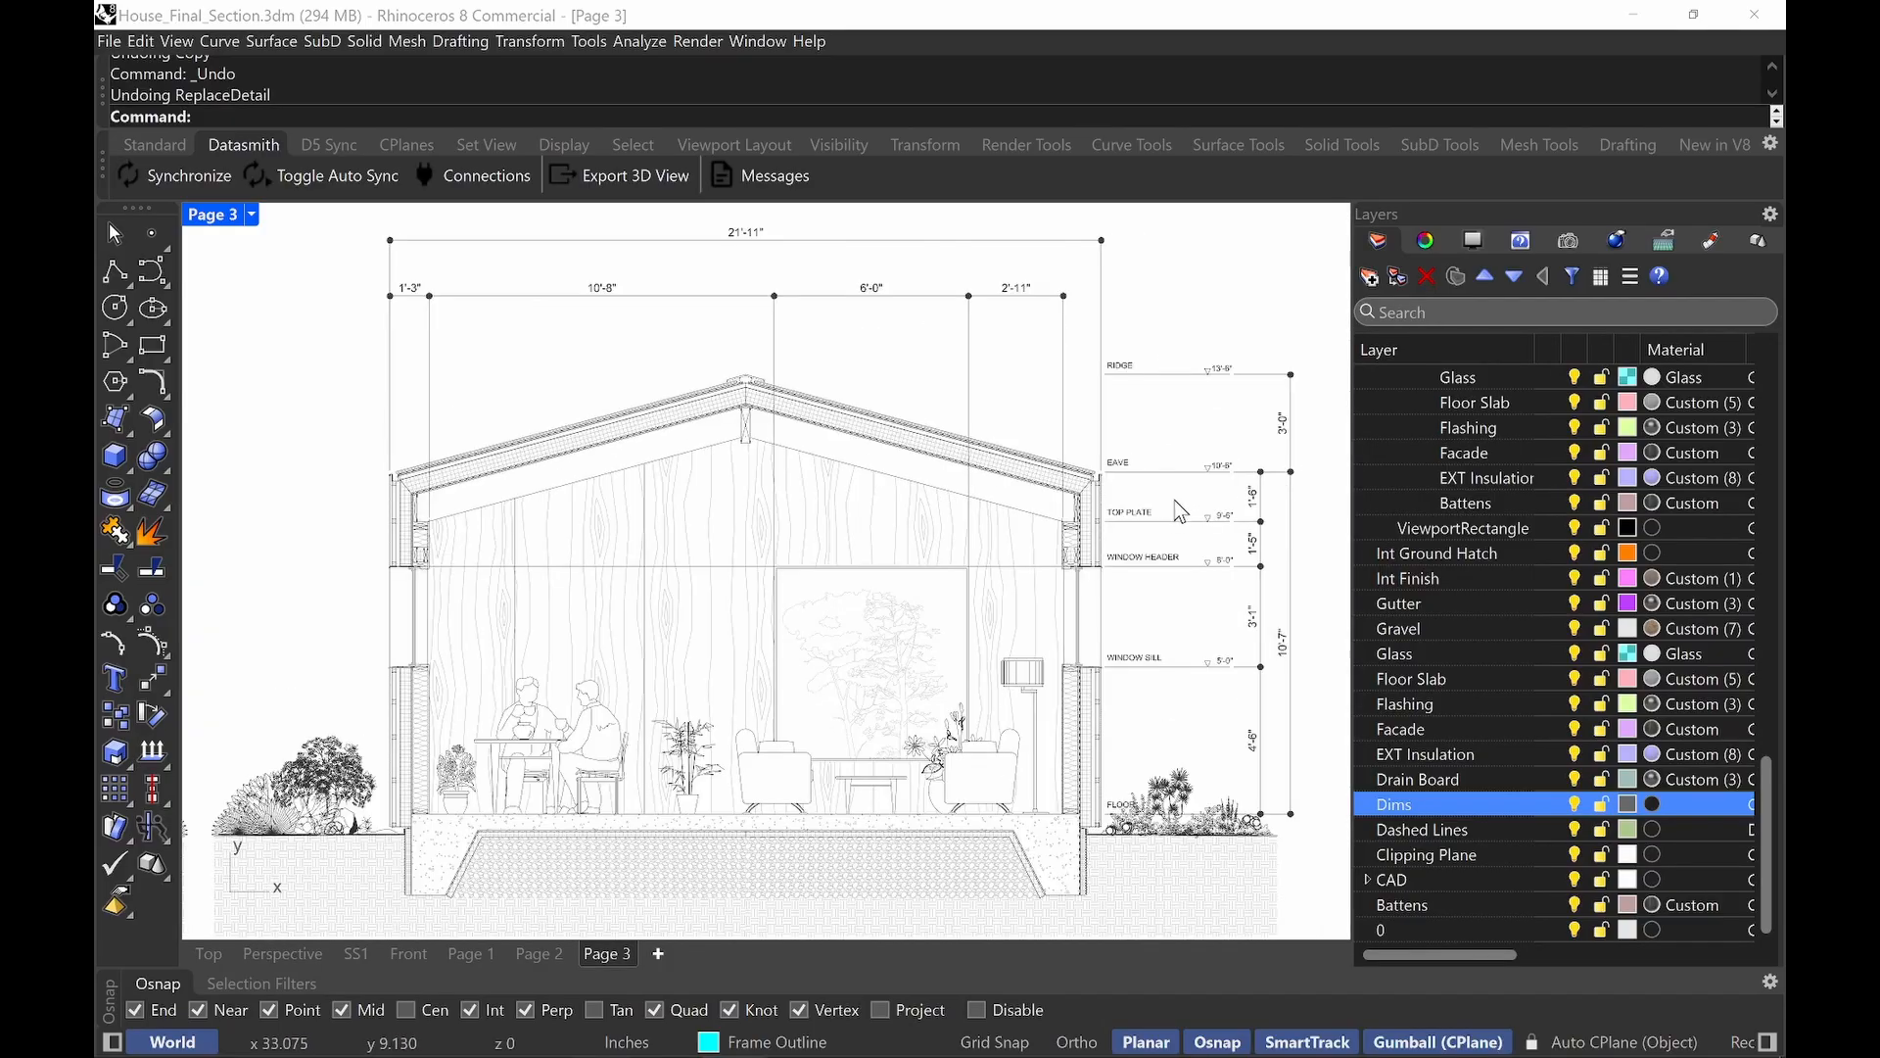
scroll(1176, 505, up, 2)
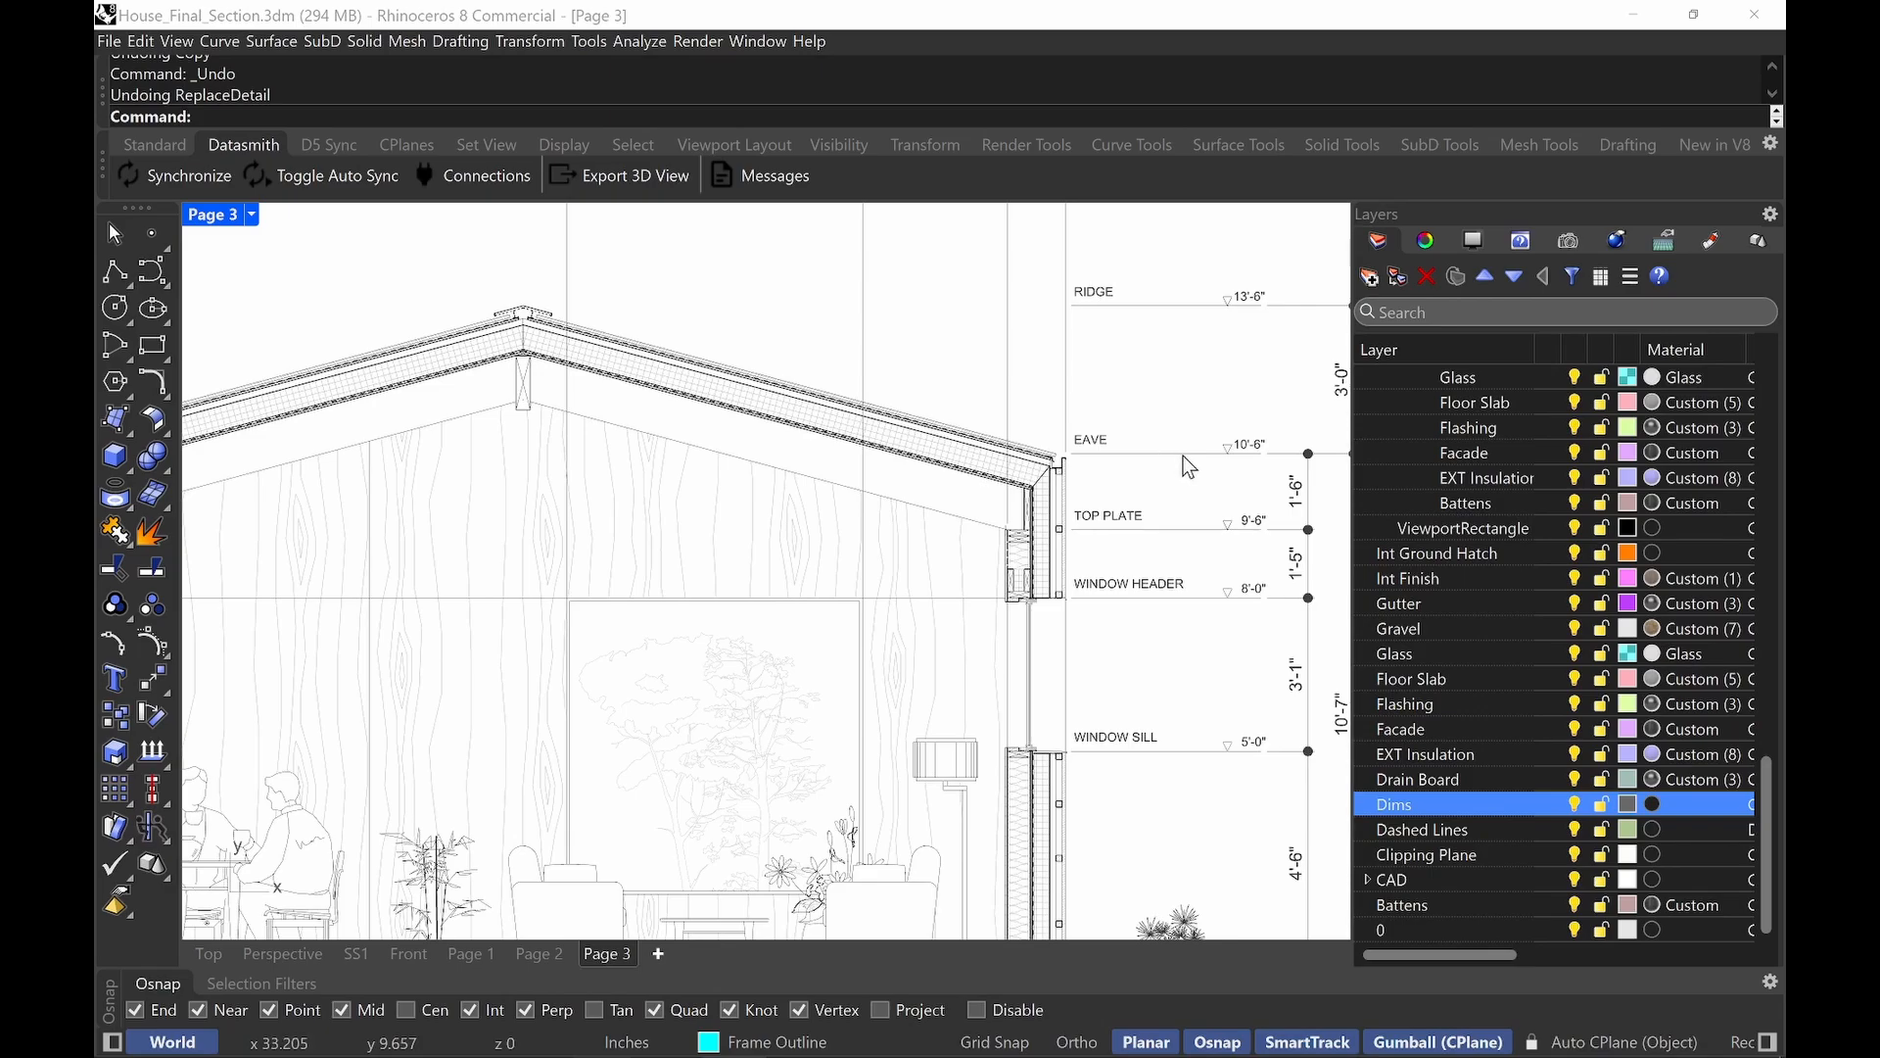
scroll(1185, 323, up, 4)
scroll(1189, 315, up, 2)
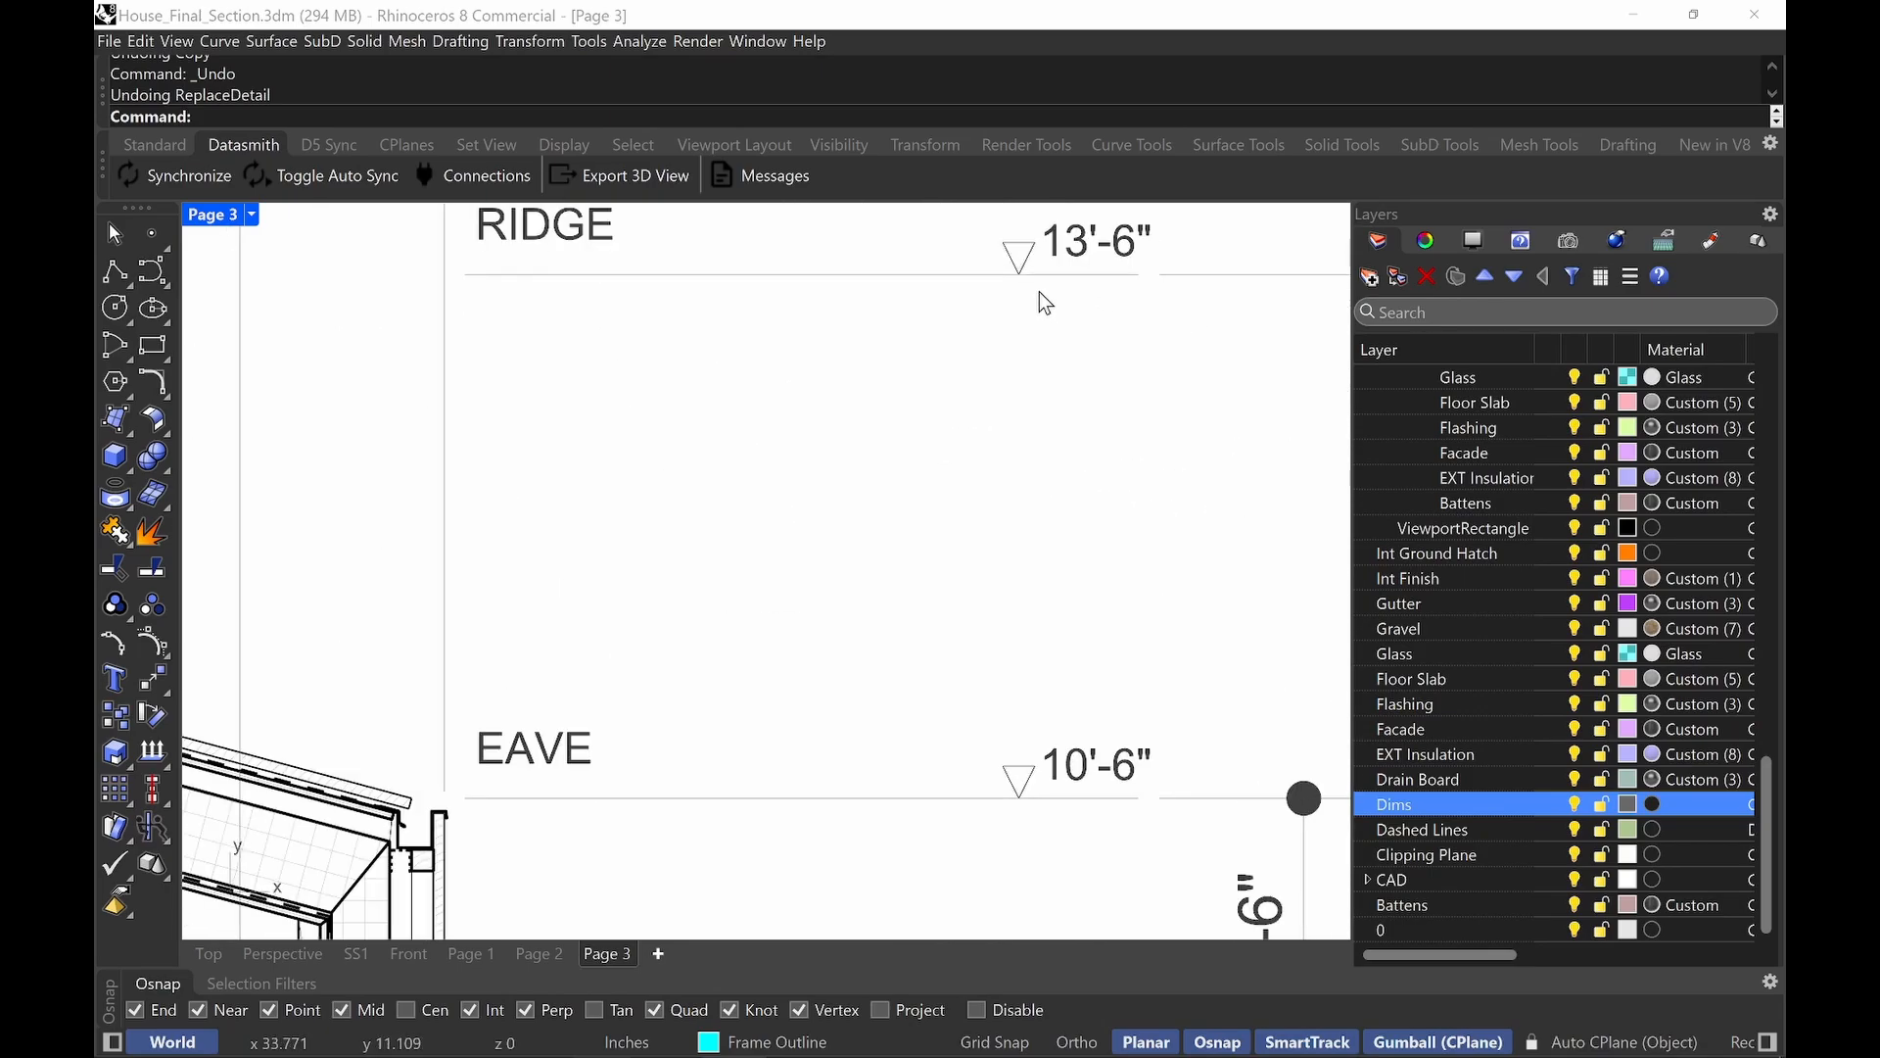
scroll(979, 384, down, 7)
right_drag(1019, 432, 1173, 441)
scroll(1165, 451, down, 2)
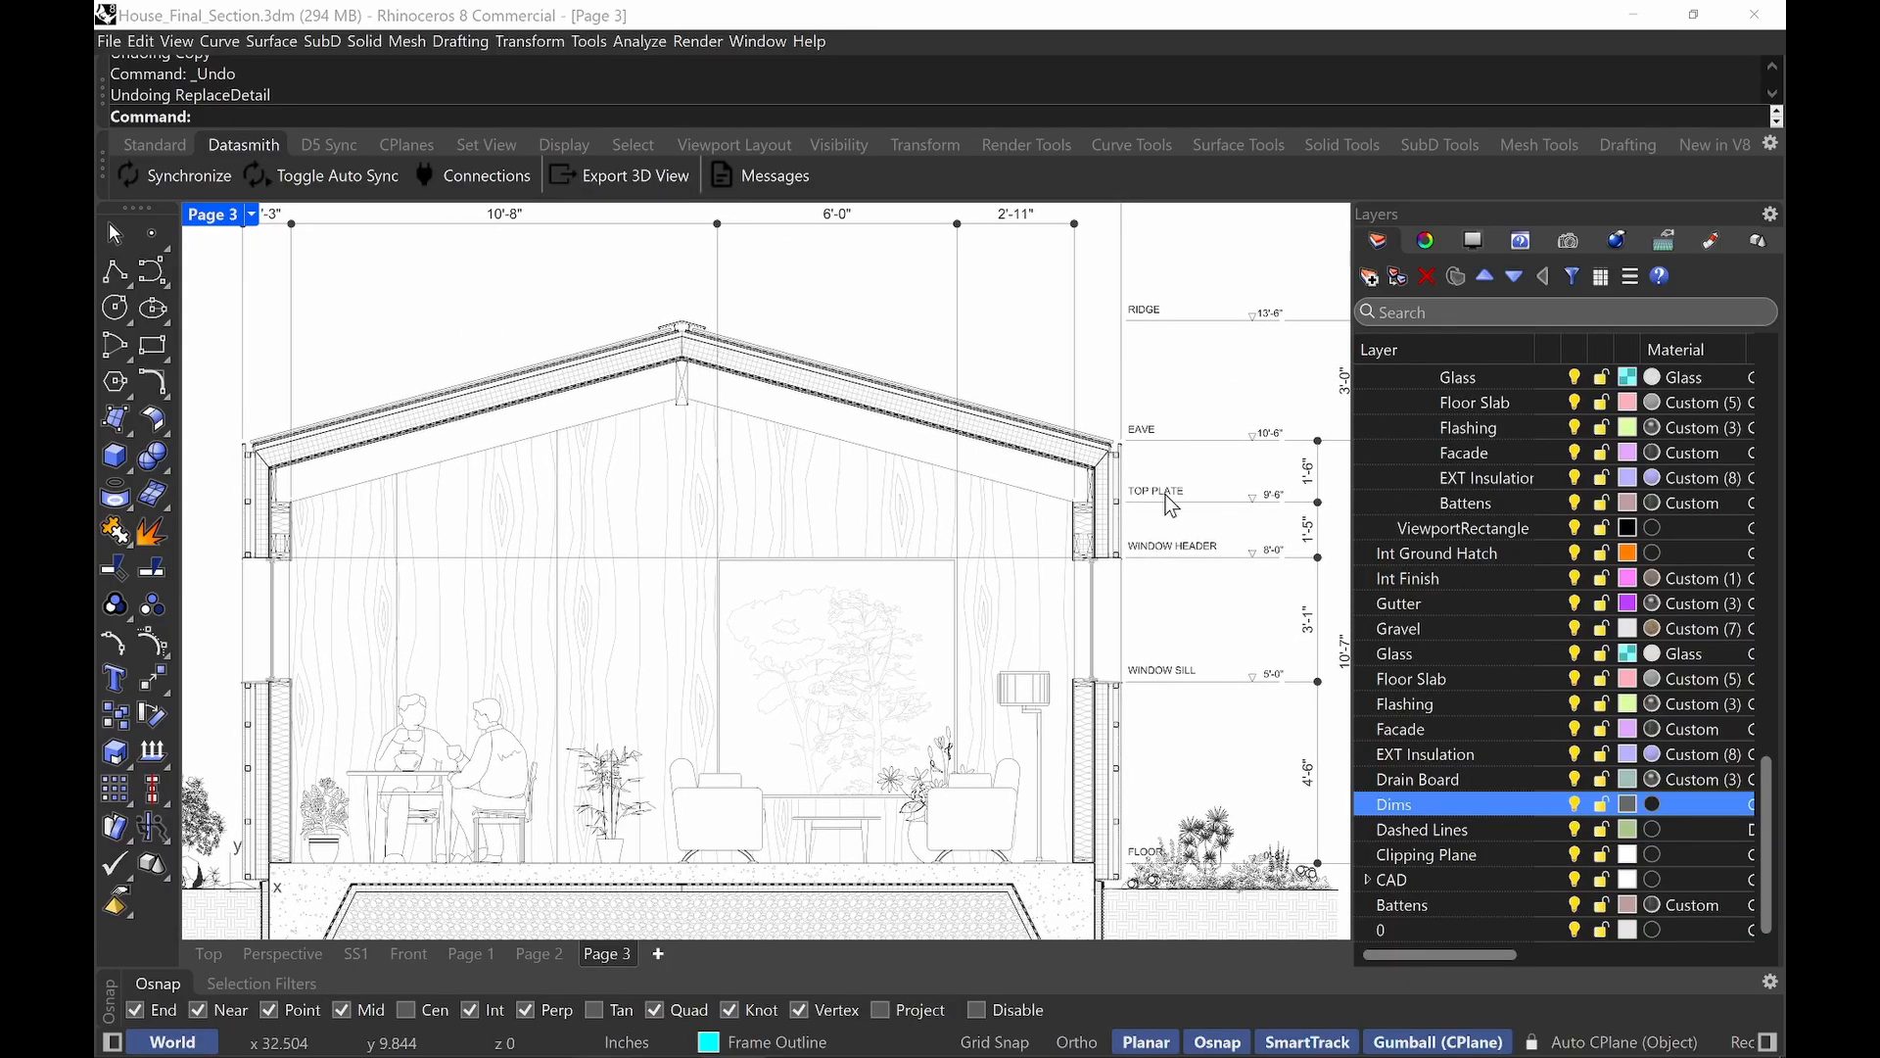
right_drag(1046, 319, 1040, 369)
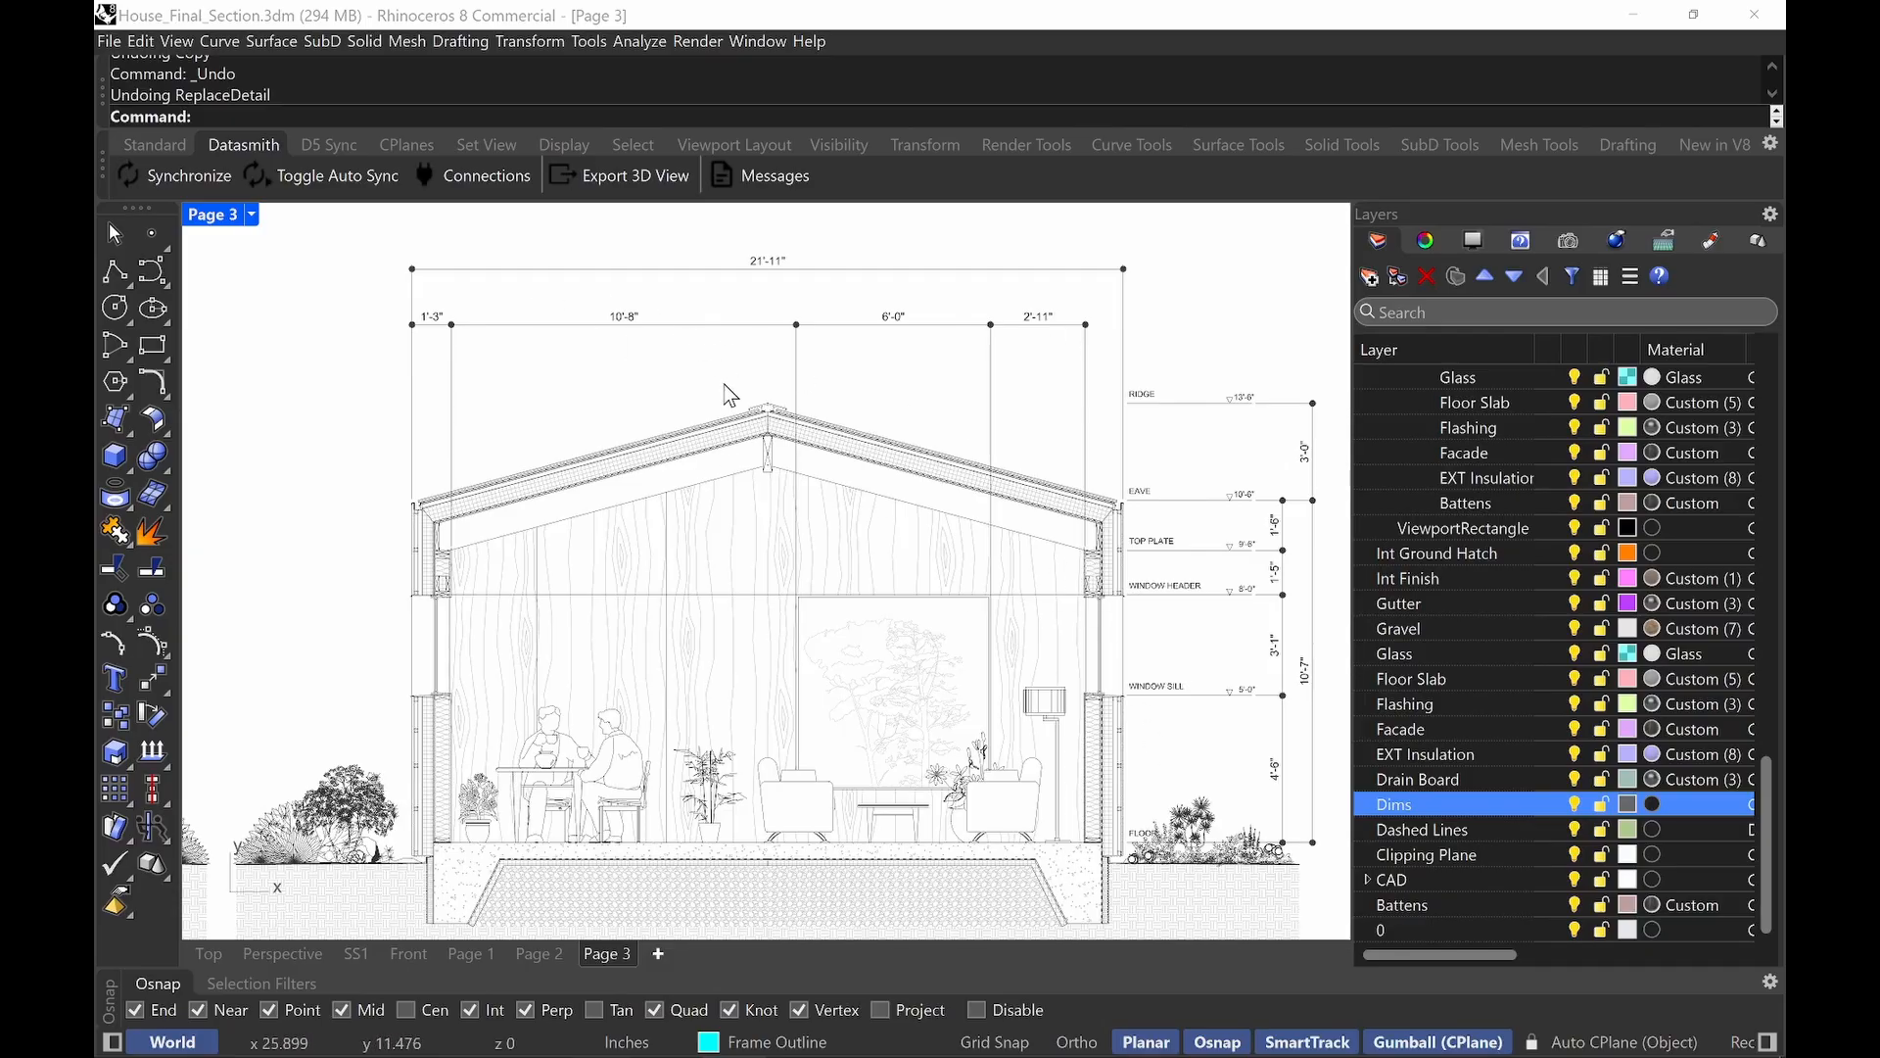
right_drag(1009, 501, 964, 474)
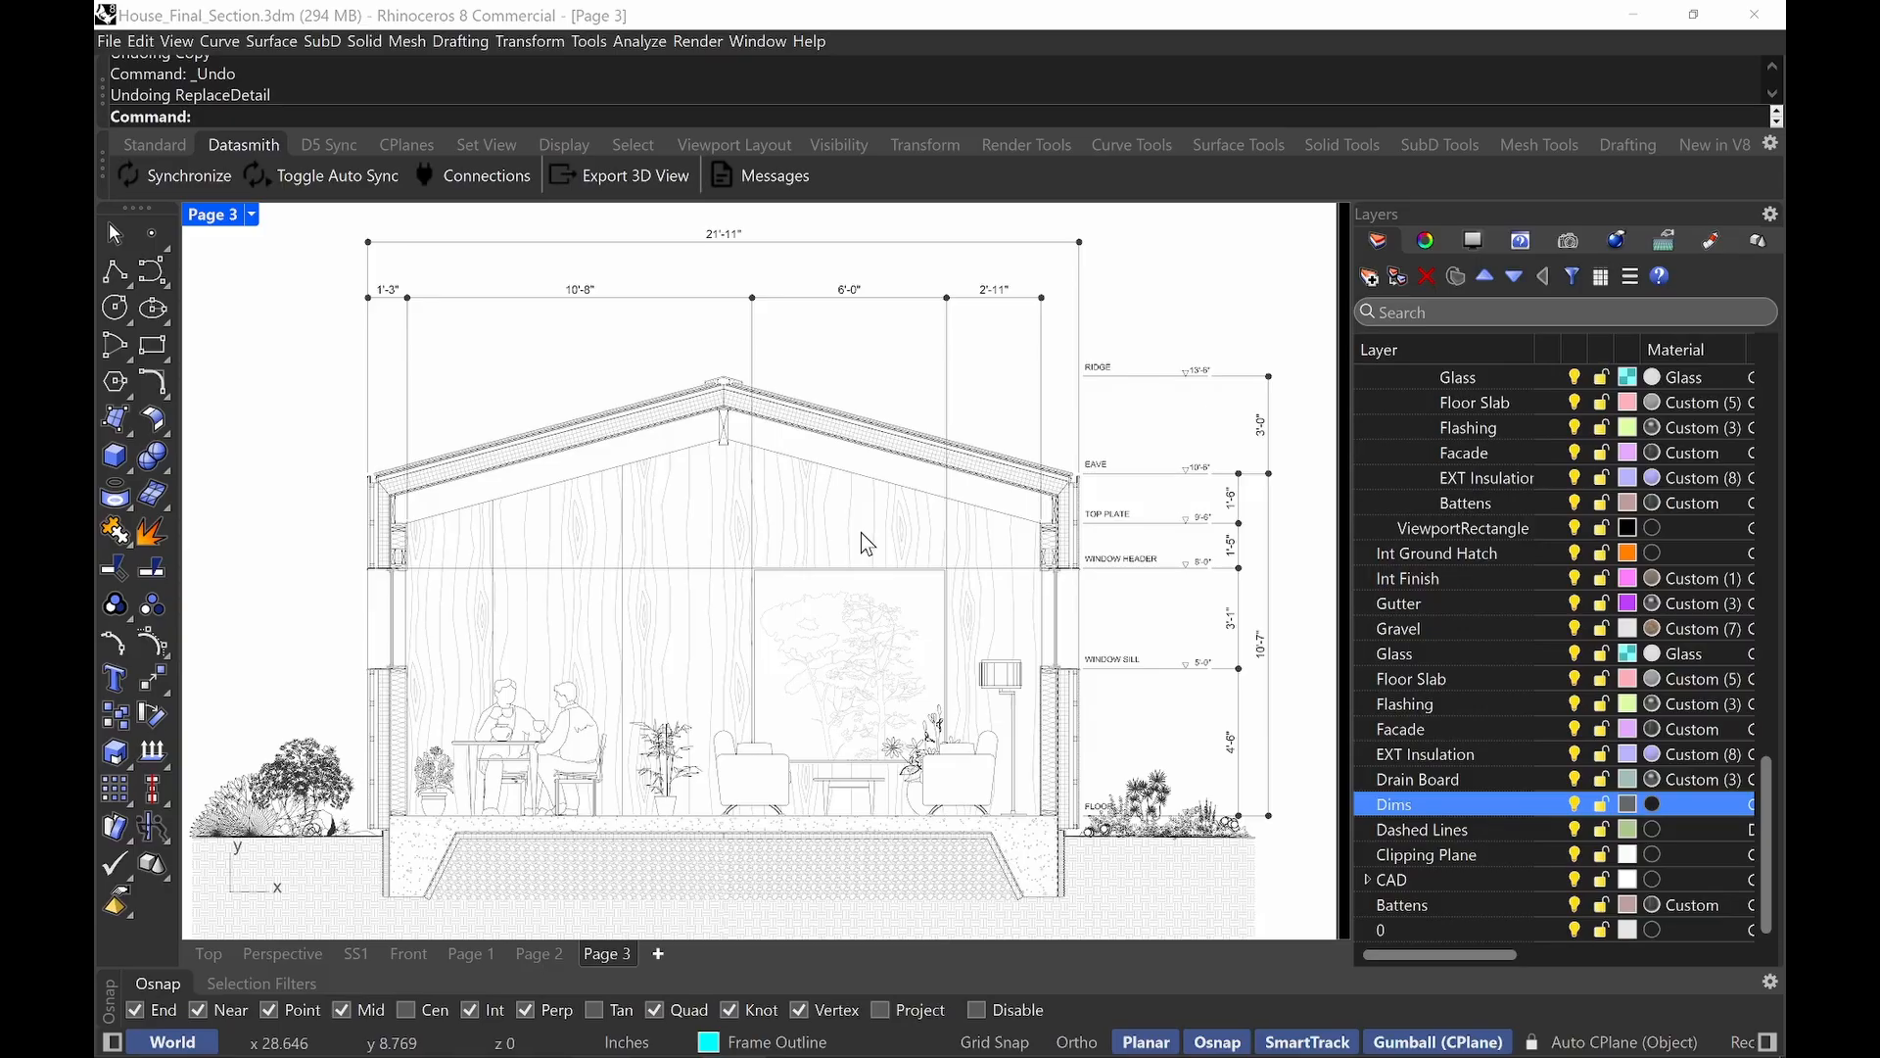
Make 1/2 Scale the current annotation style in the document properties and open it for editing.
text(ptions)
key(Return)
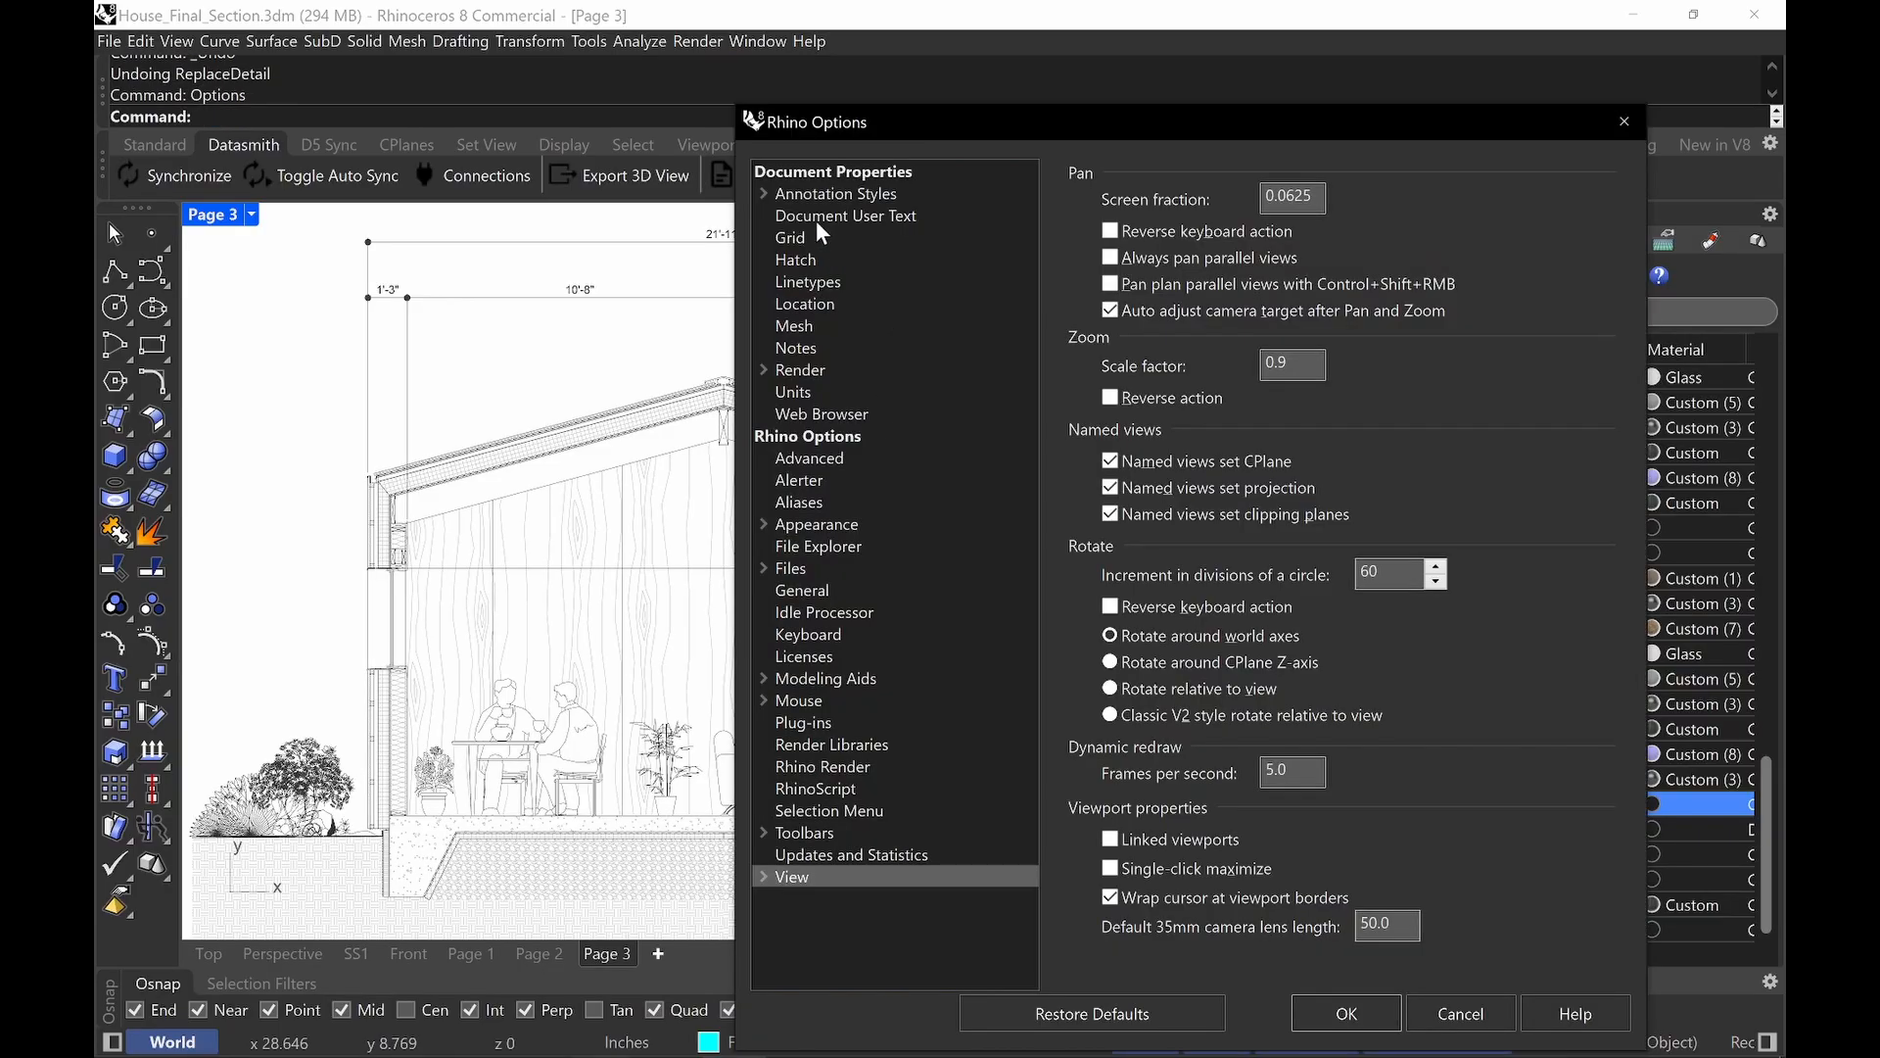
click(819, 196)
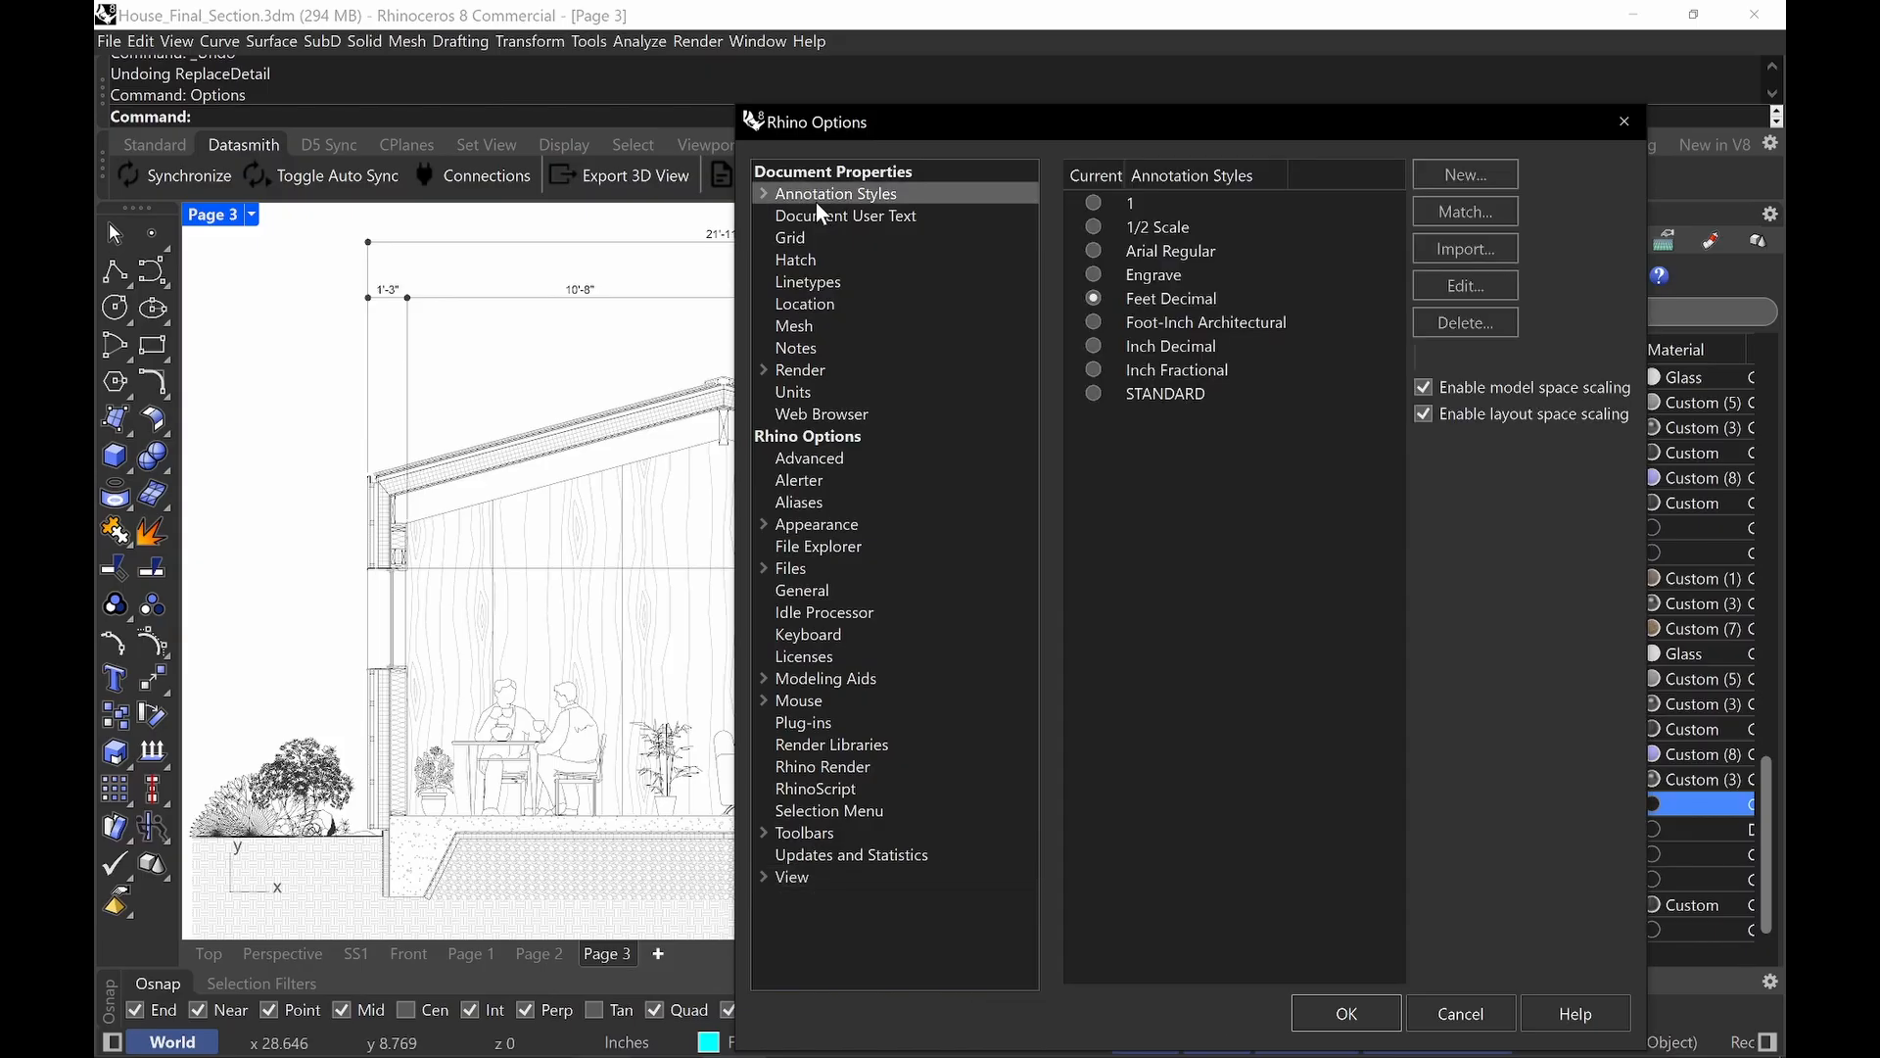
click(1171, 226)
click(1095, 226)
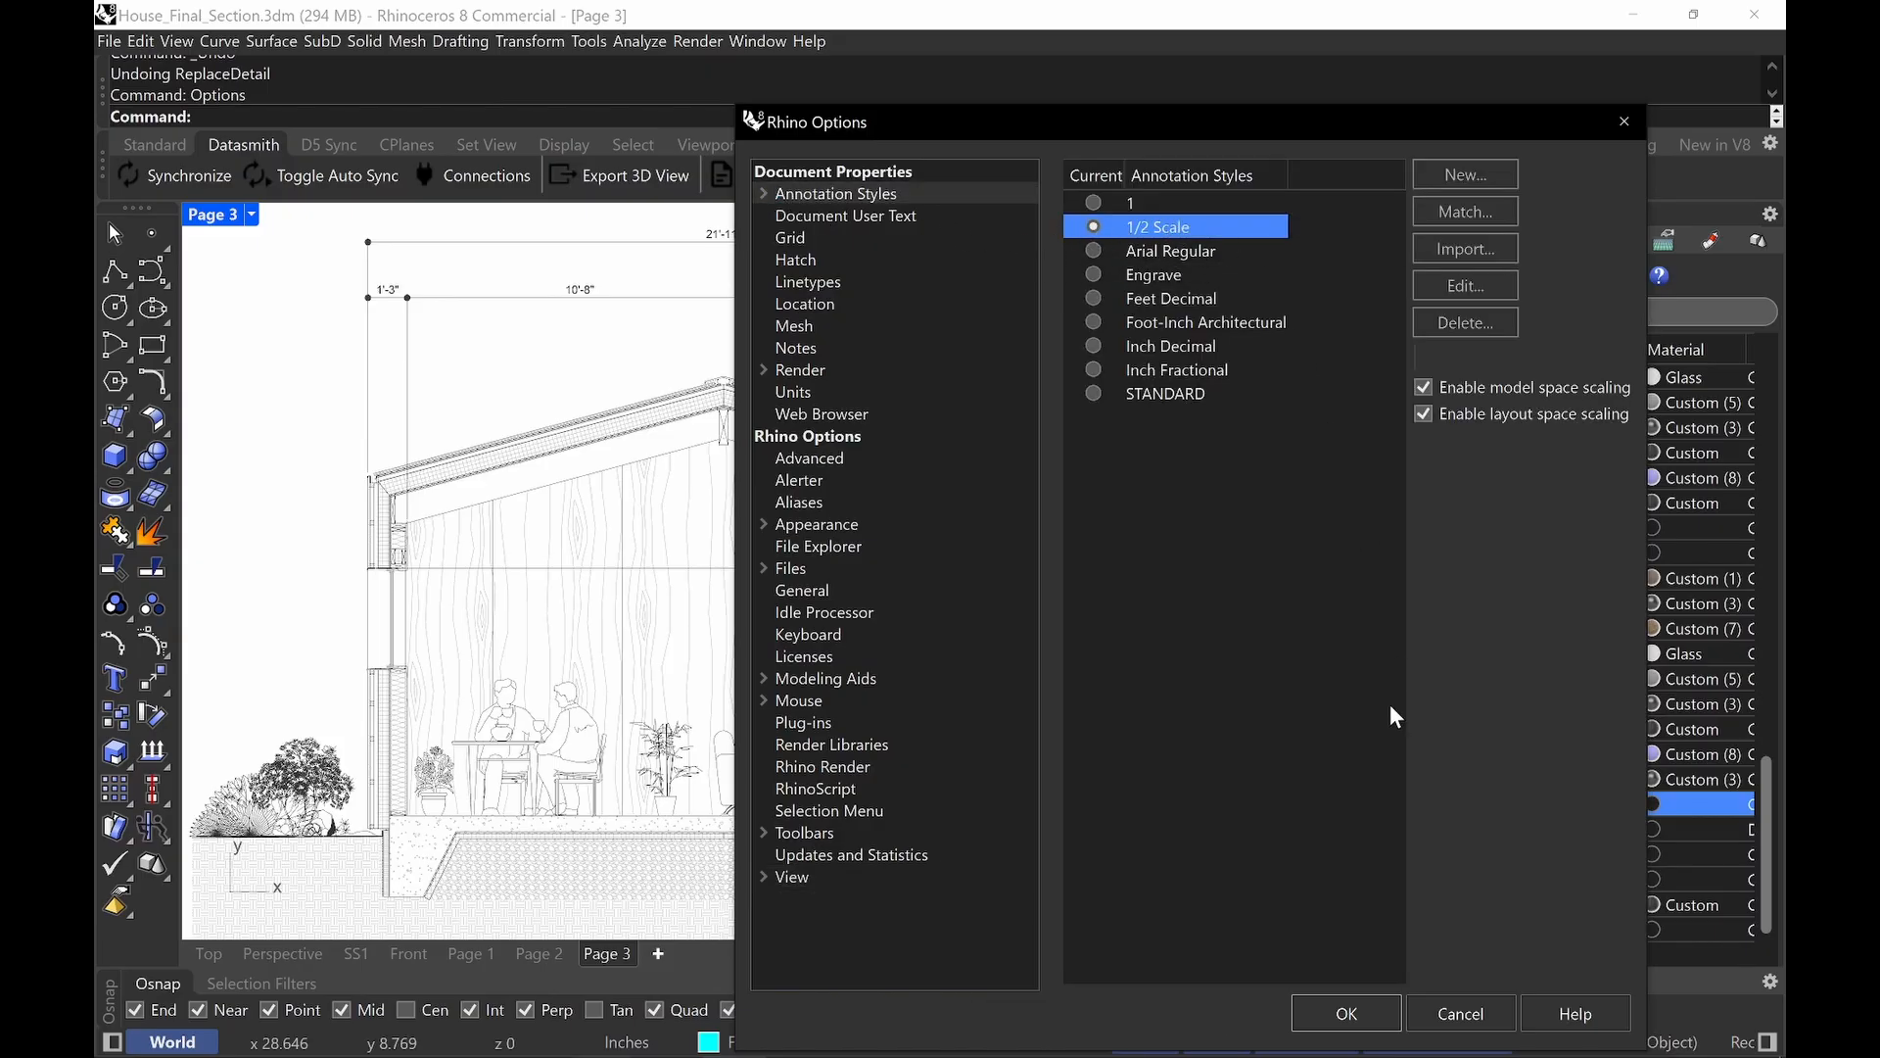
click(1319, 1005)
click(1466, 286)
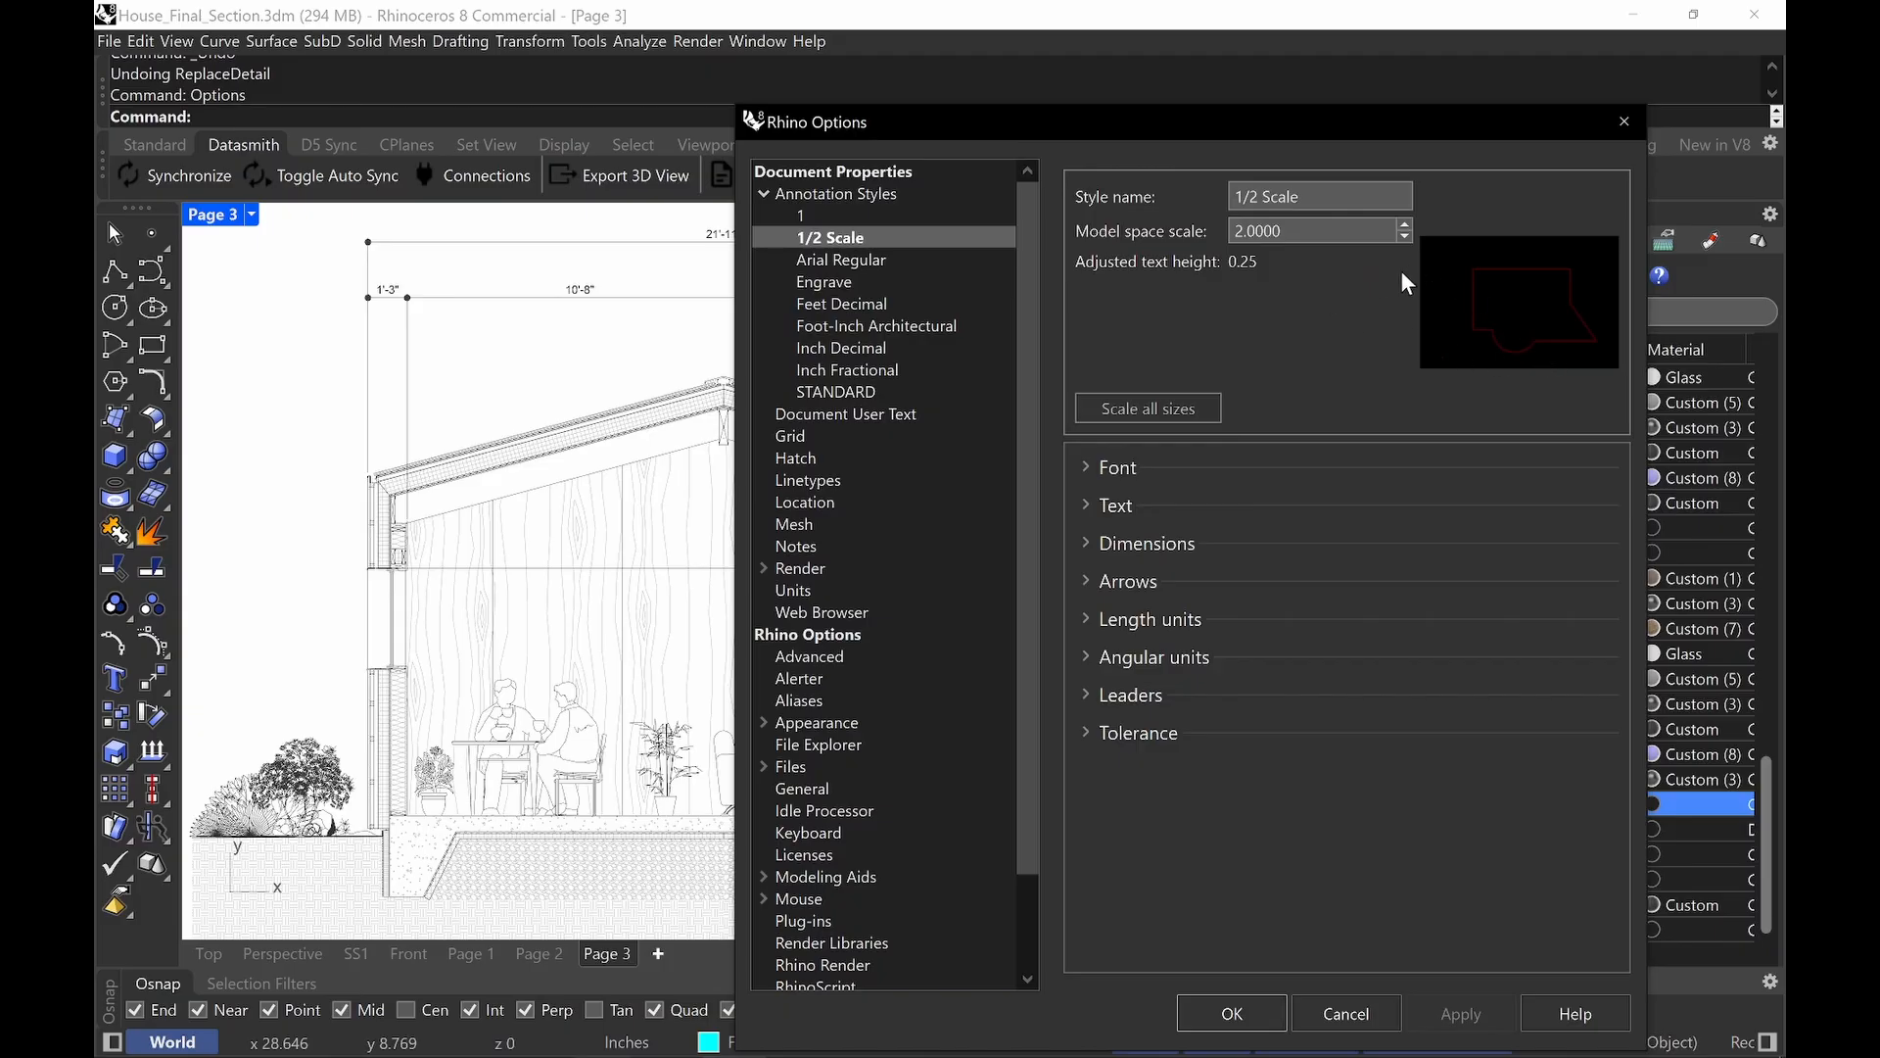
Review the 1/2 Scale style's name, model space scale and arrowhead settings.
click(1337, 188)
click(1281, 230)
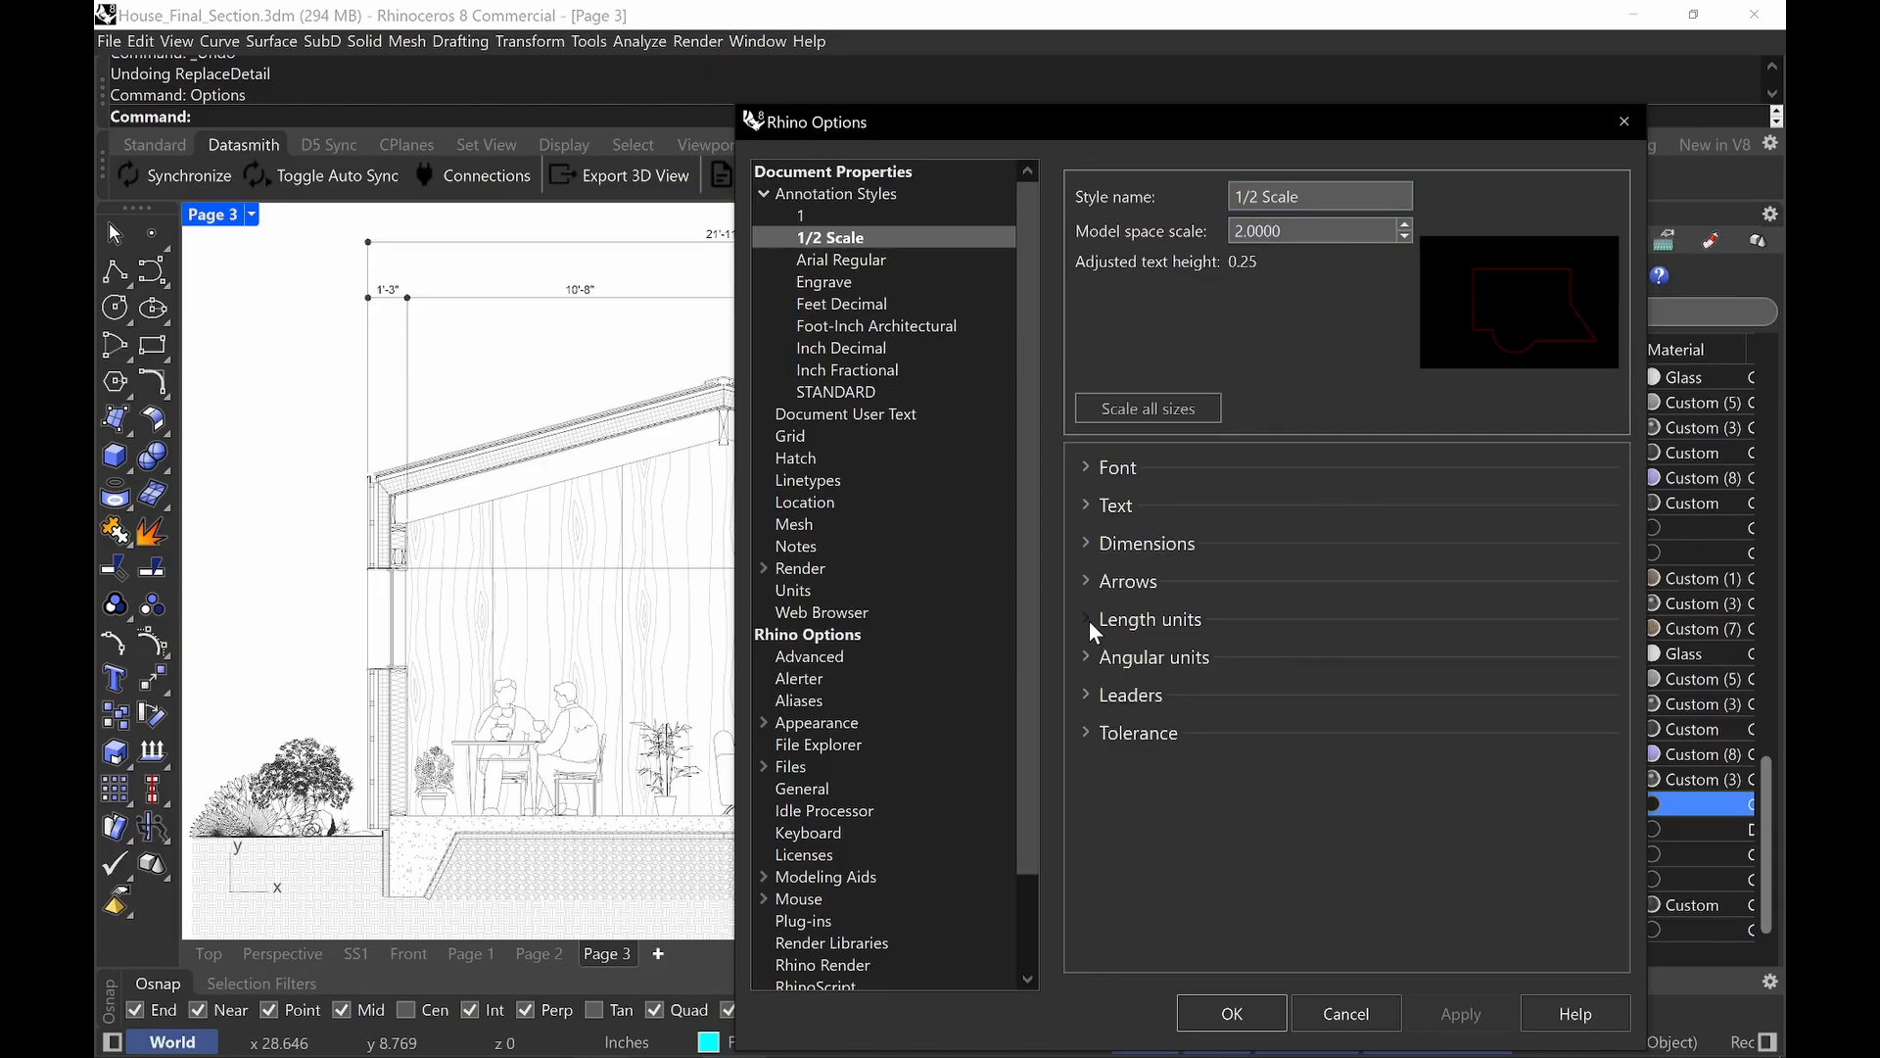
click(1083, 582)
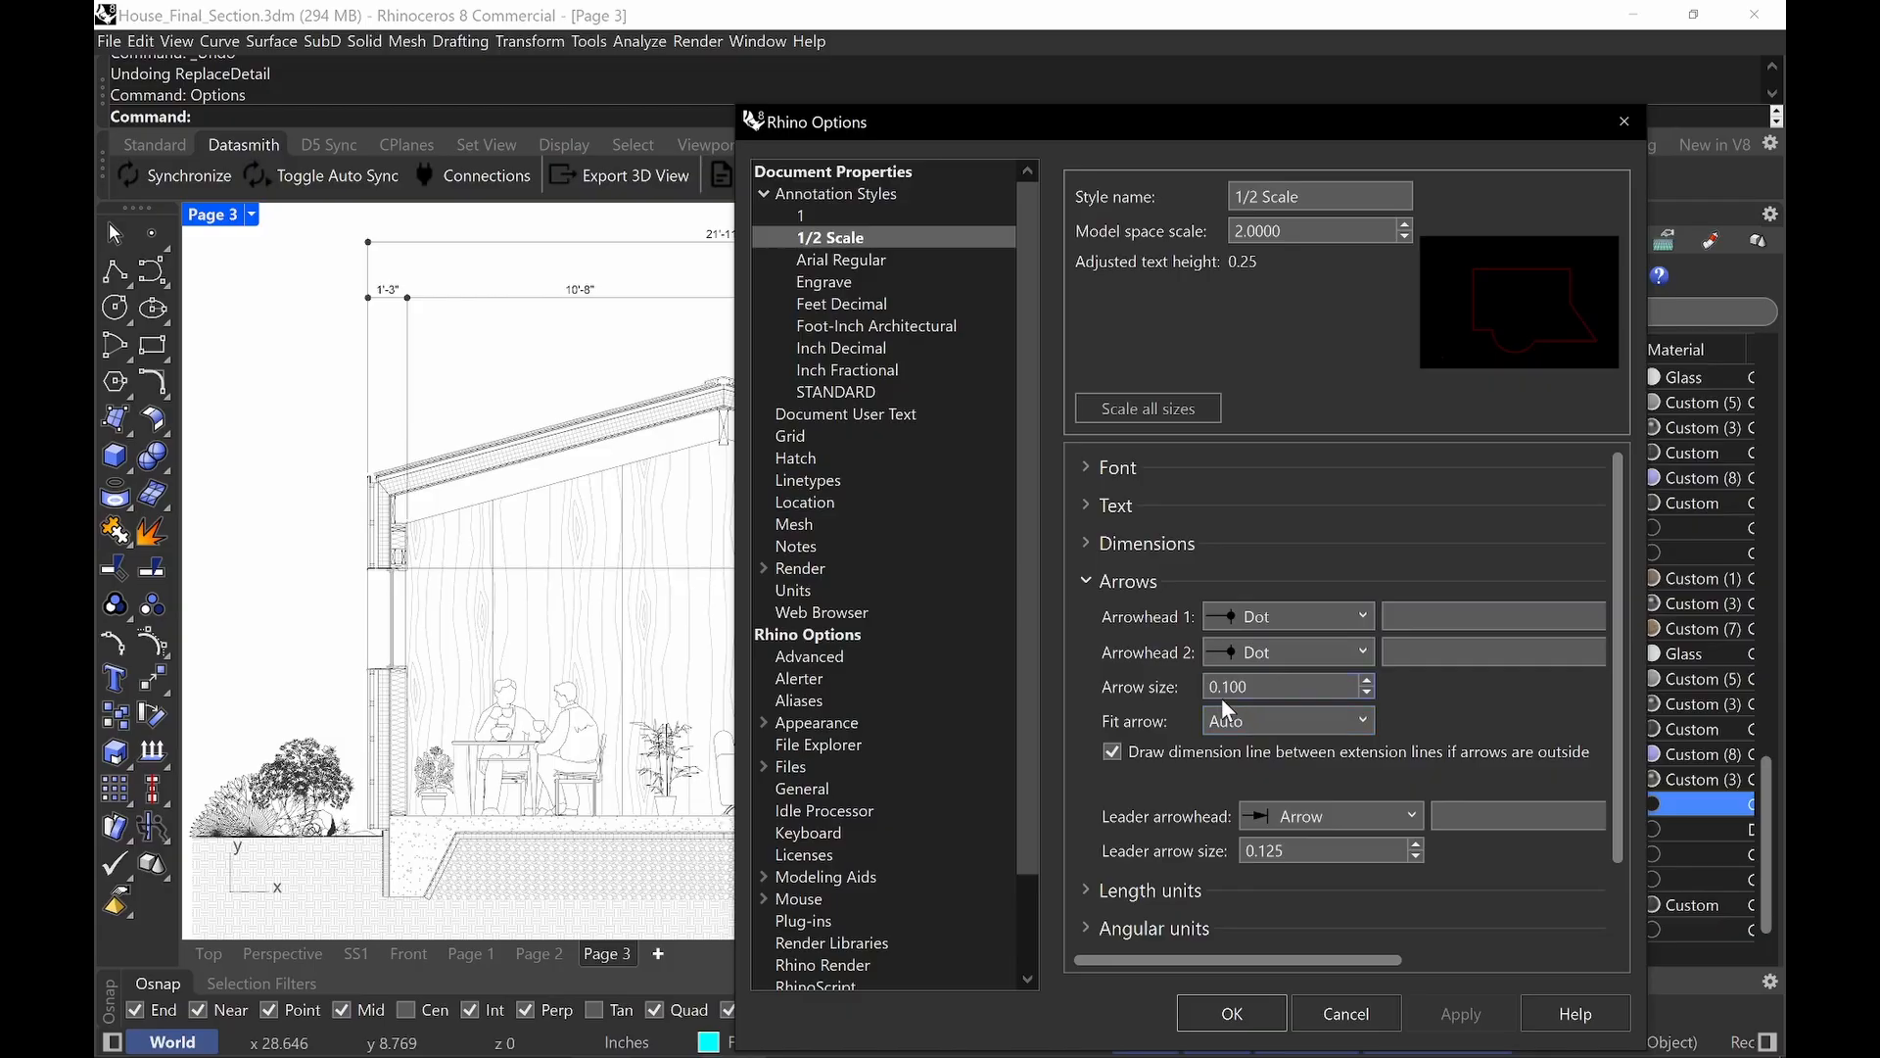
click(1084, 582)
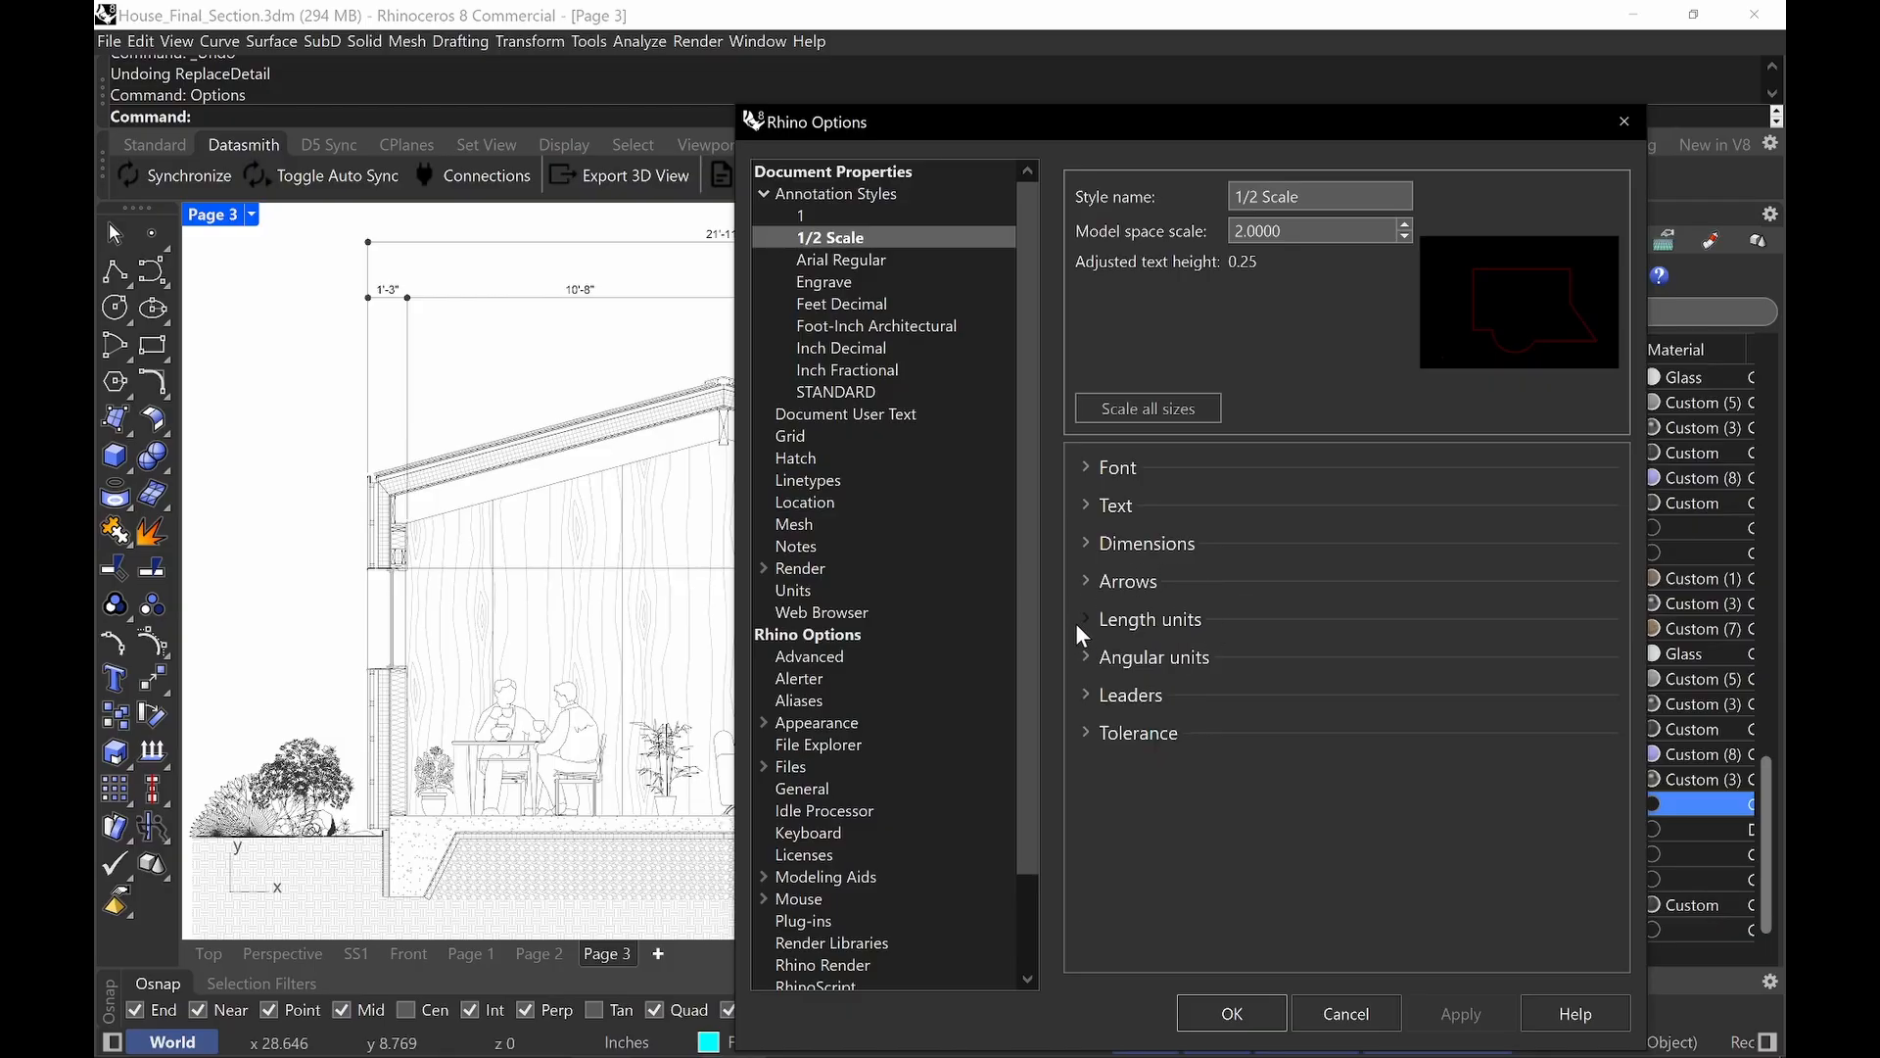
Review the 1/2 Scale style's length unit formats and text alignment settings.
click(1085, 621)
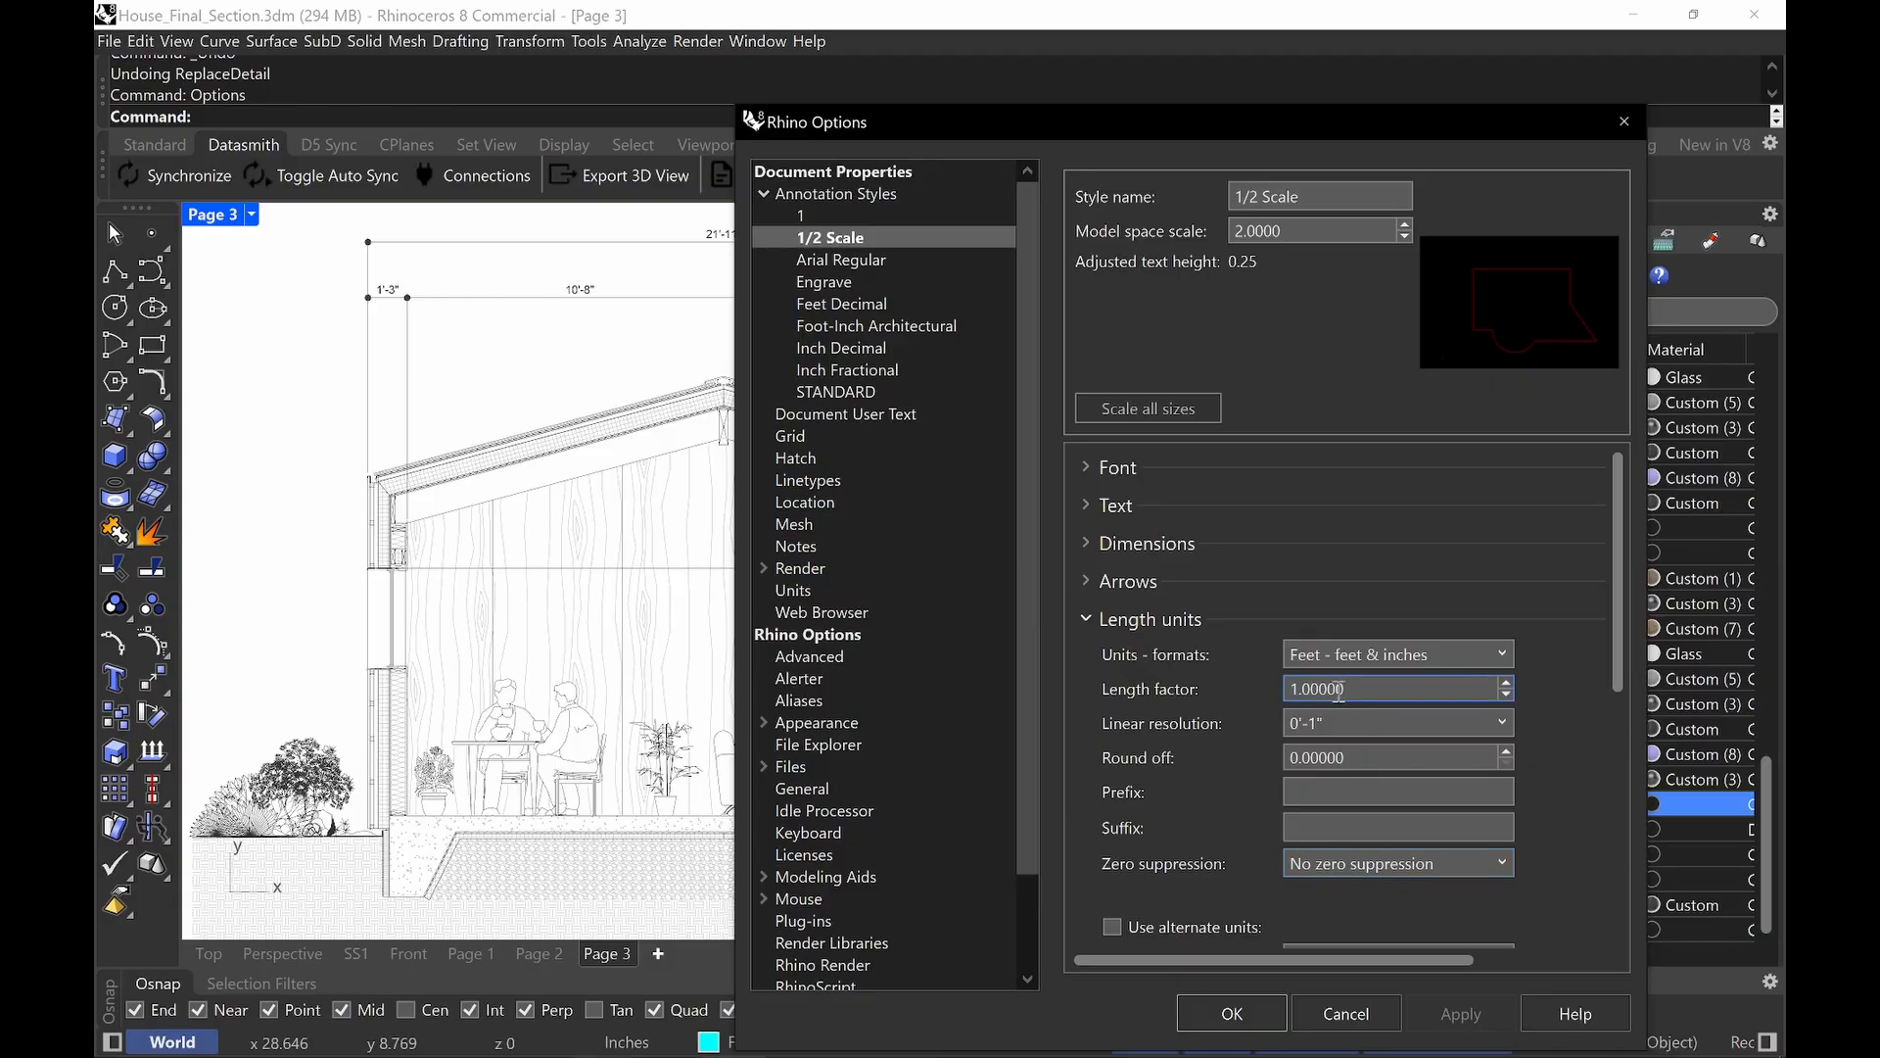
click(1422, 656)
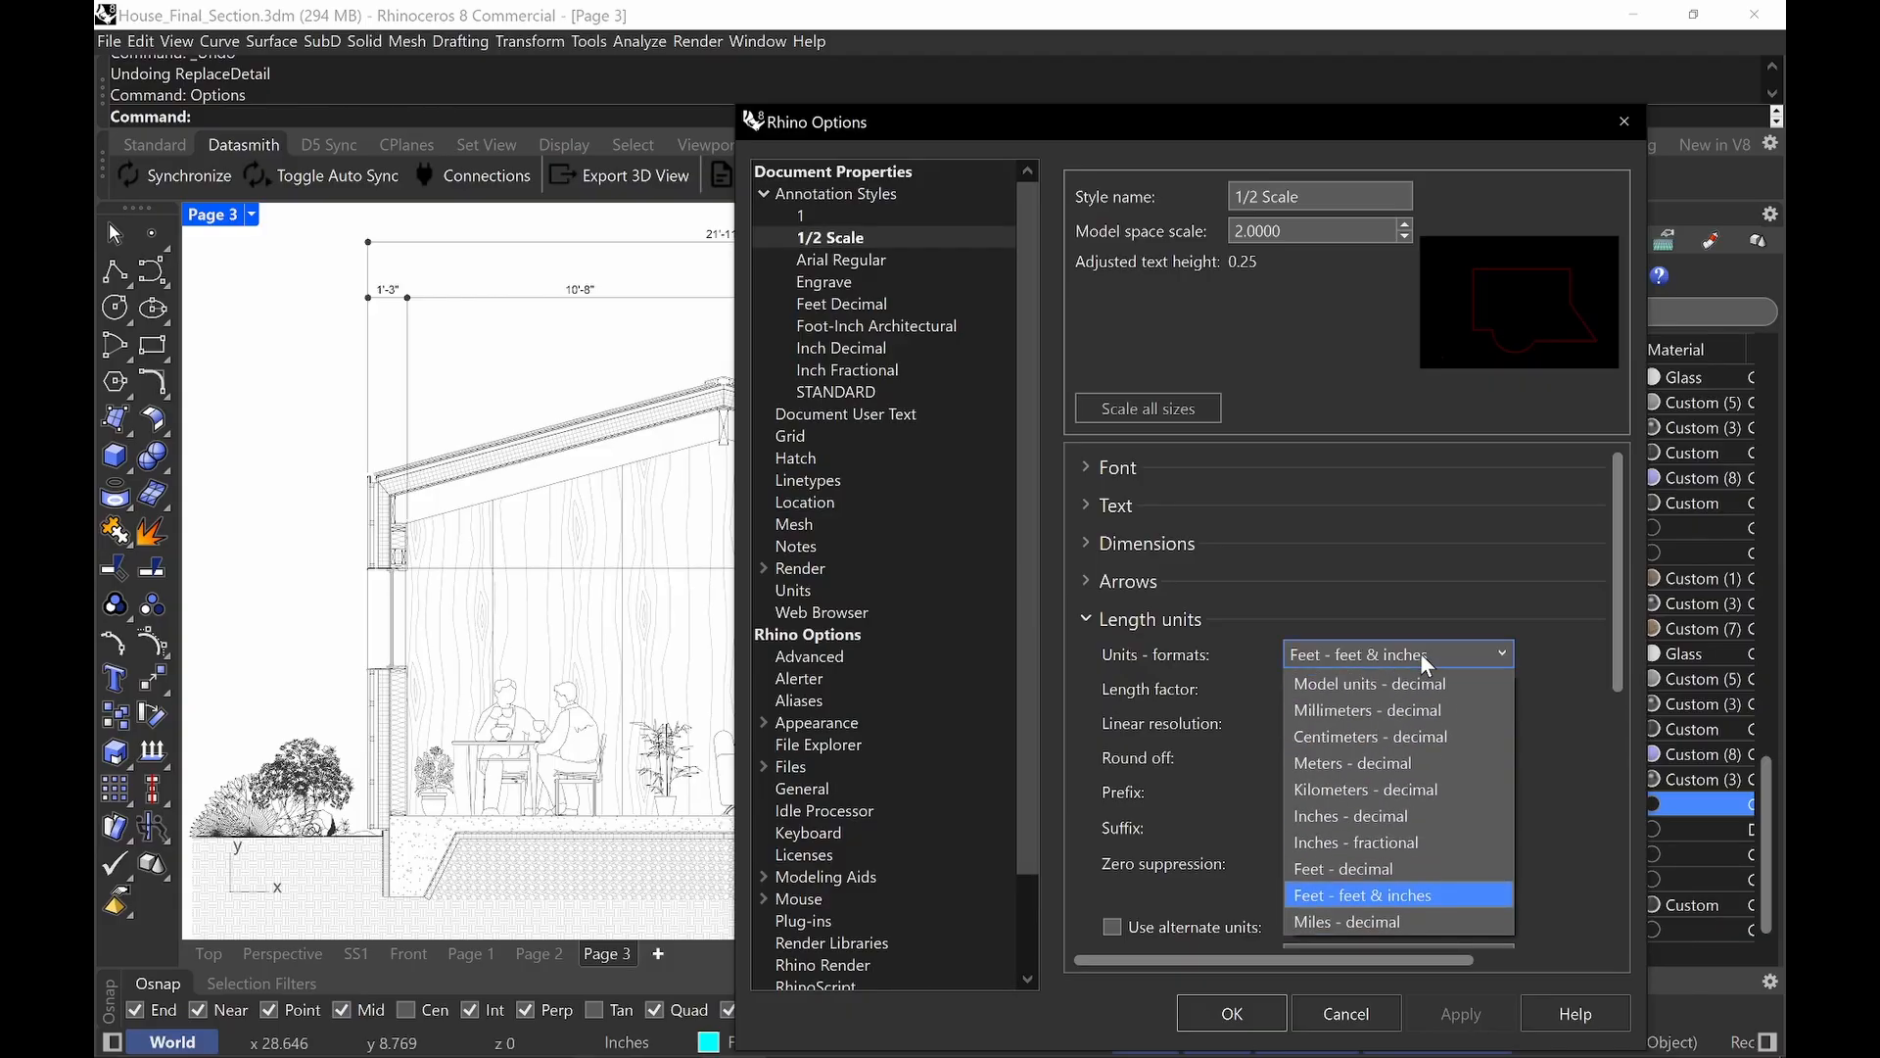
click(1419, 652)
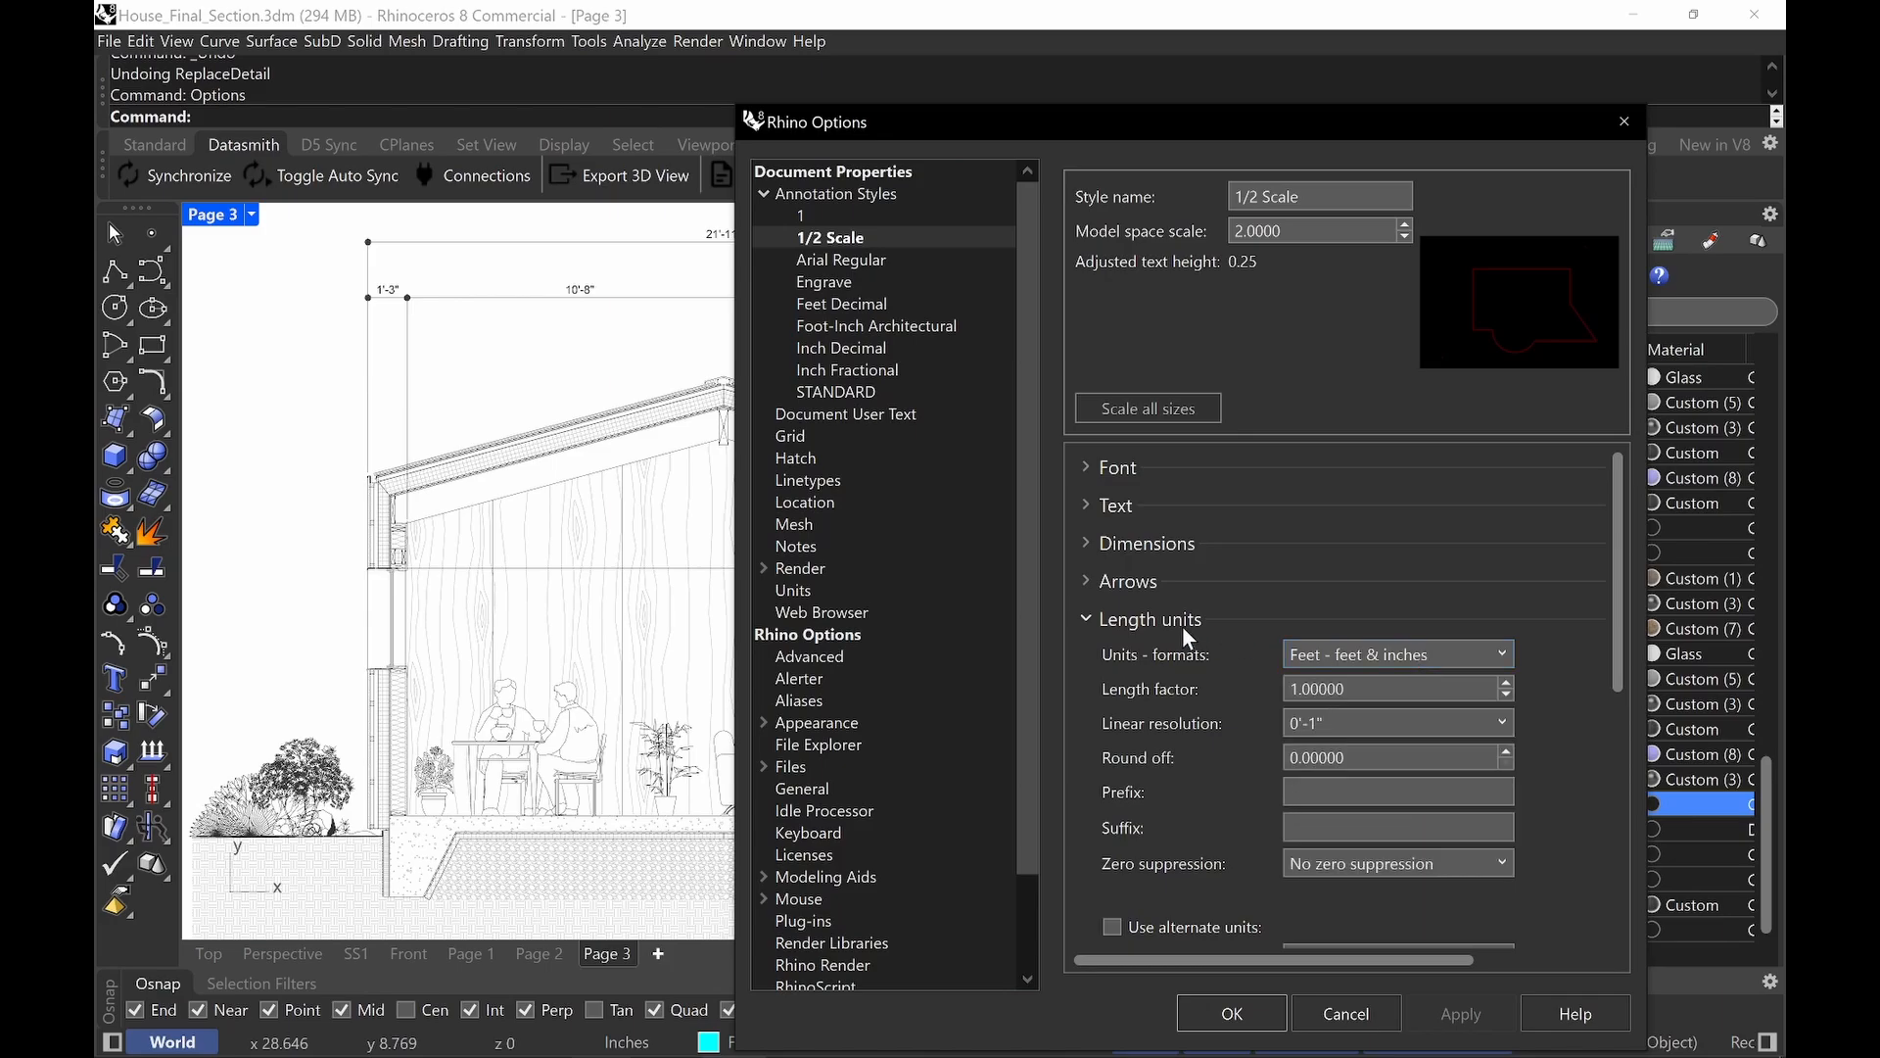
click(1094, 630)
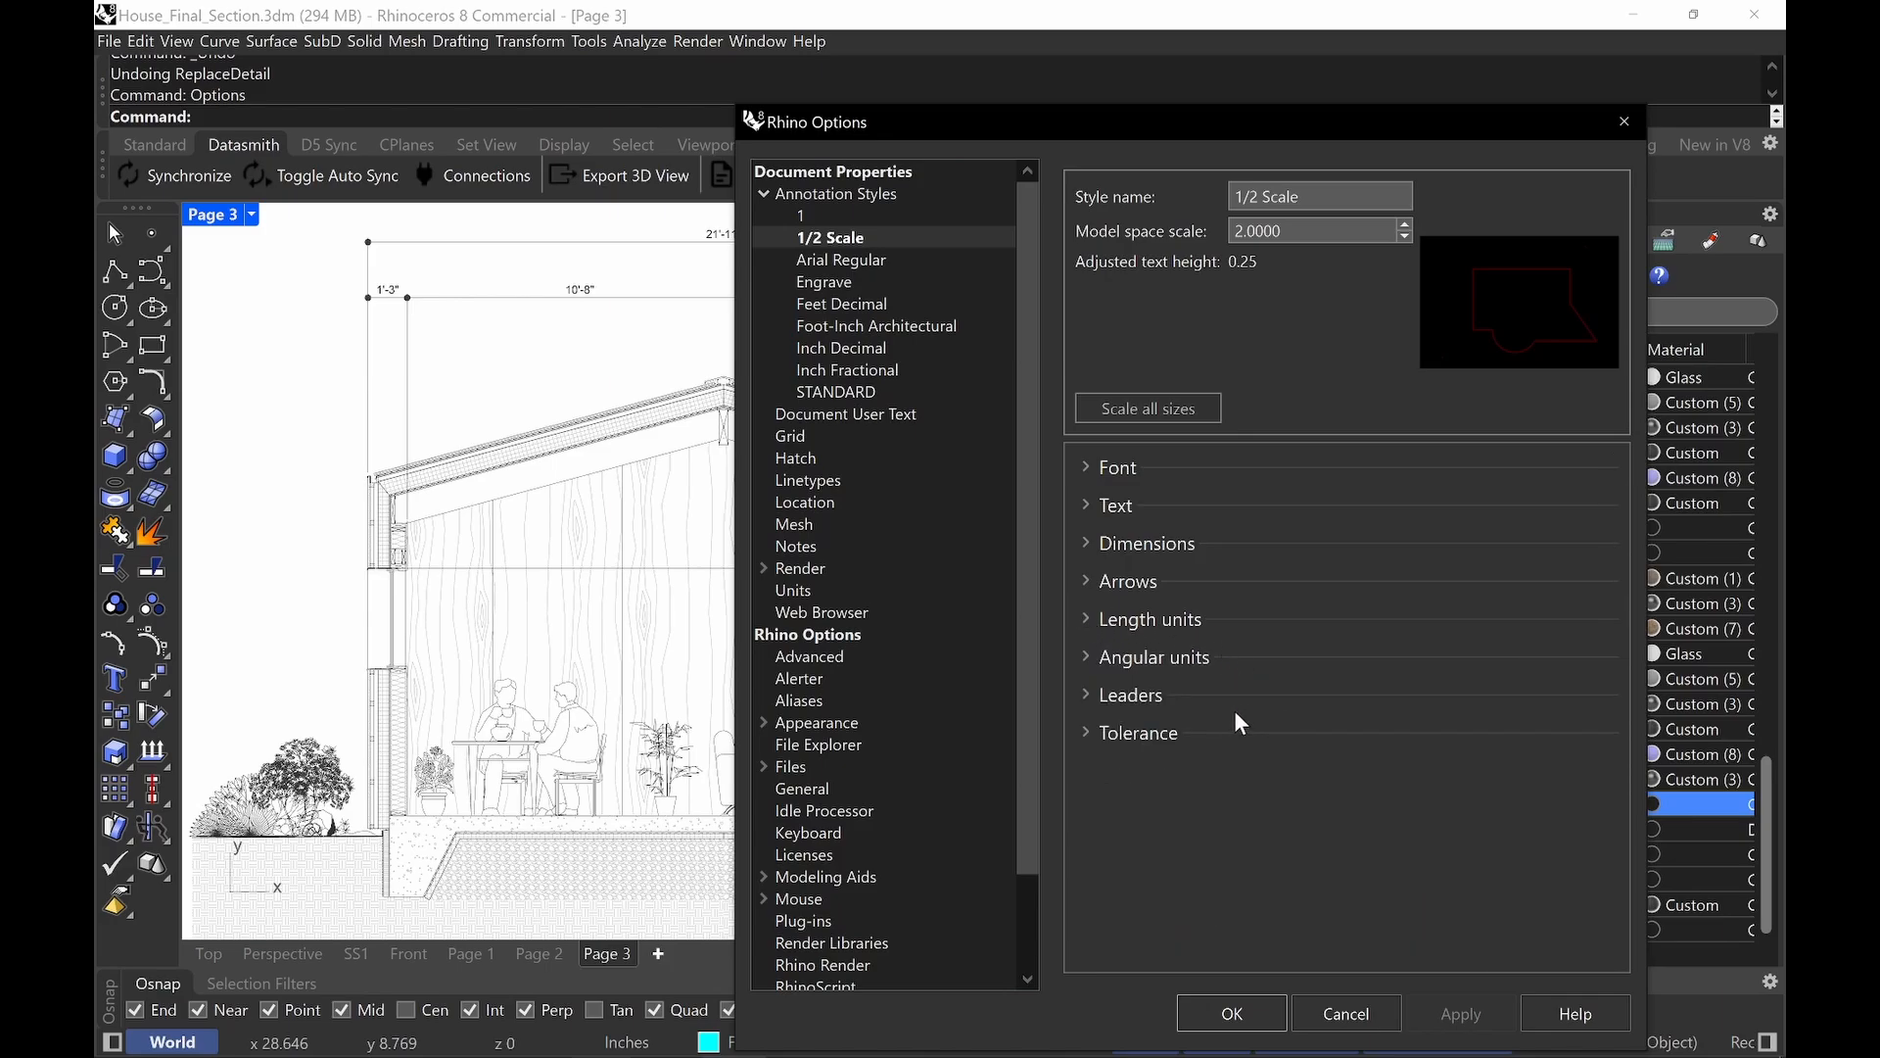
click(1084, 507)
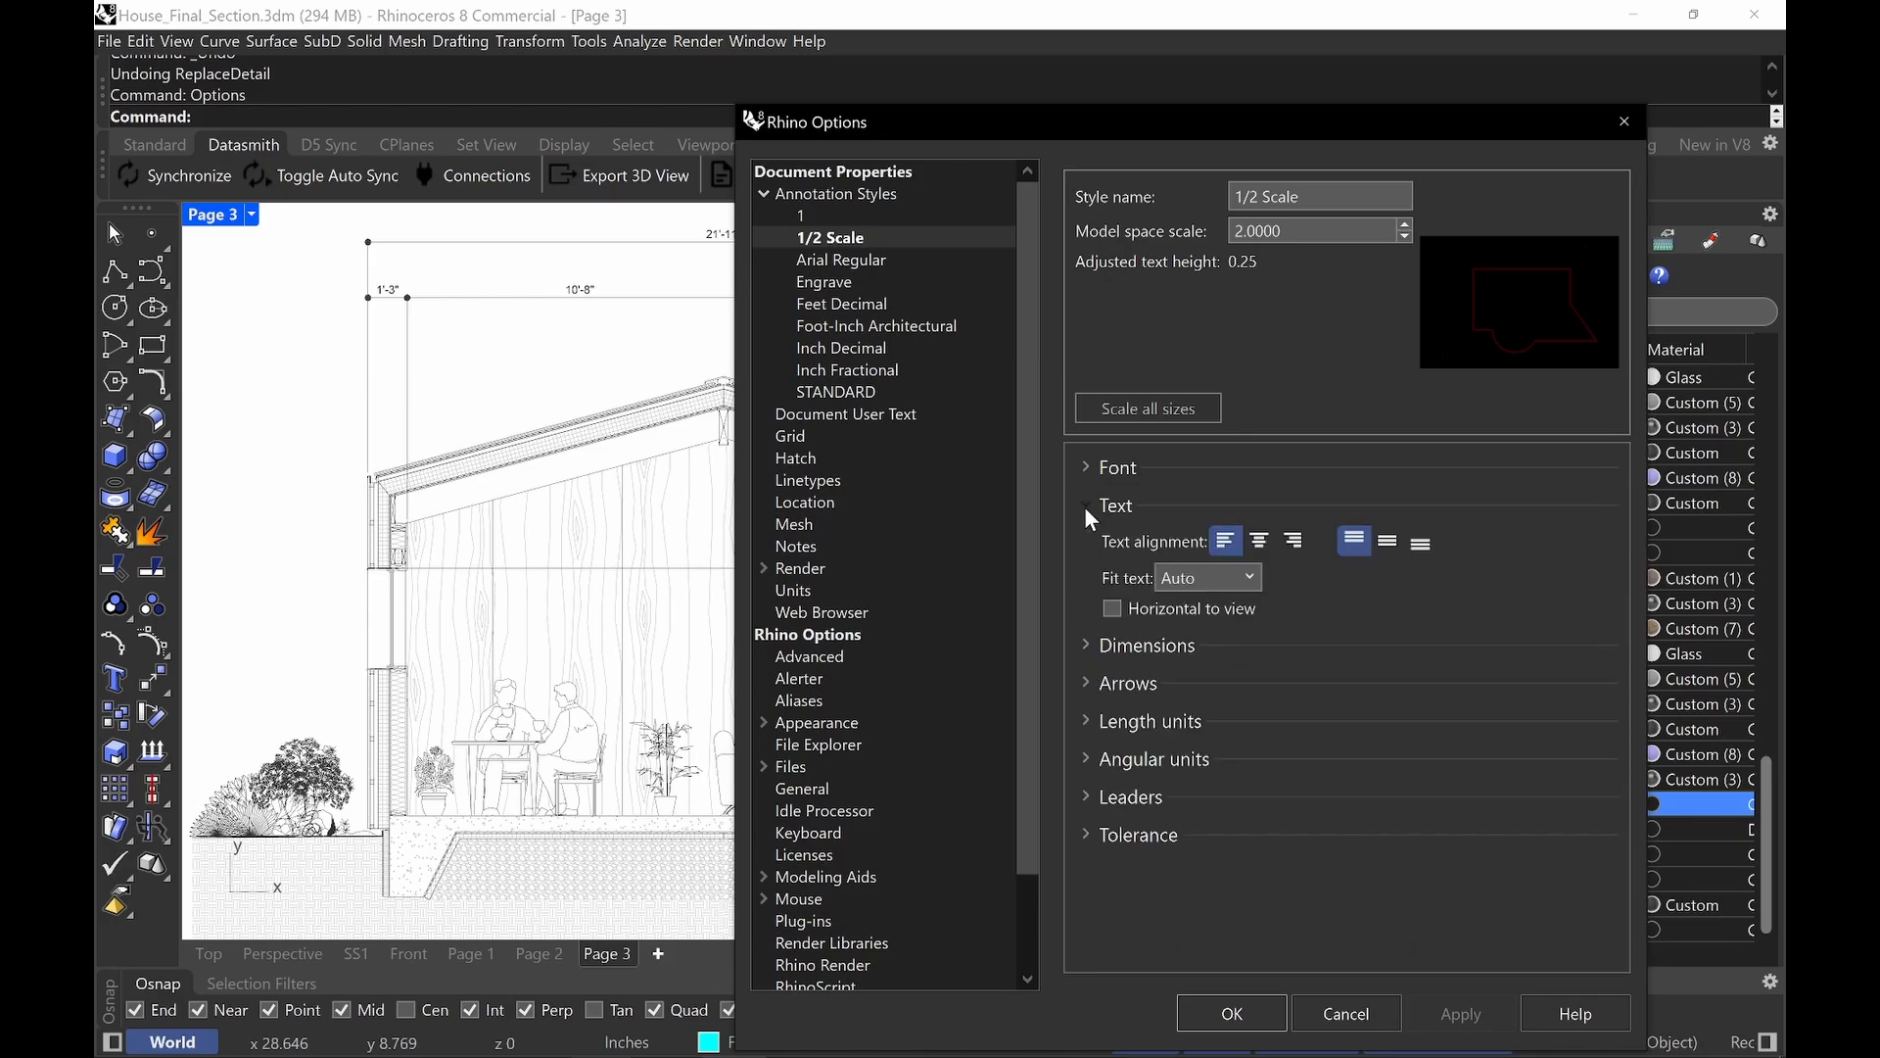
click(1084, 507)
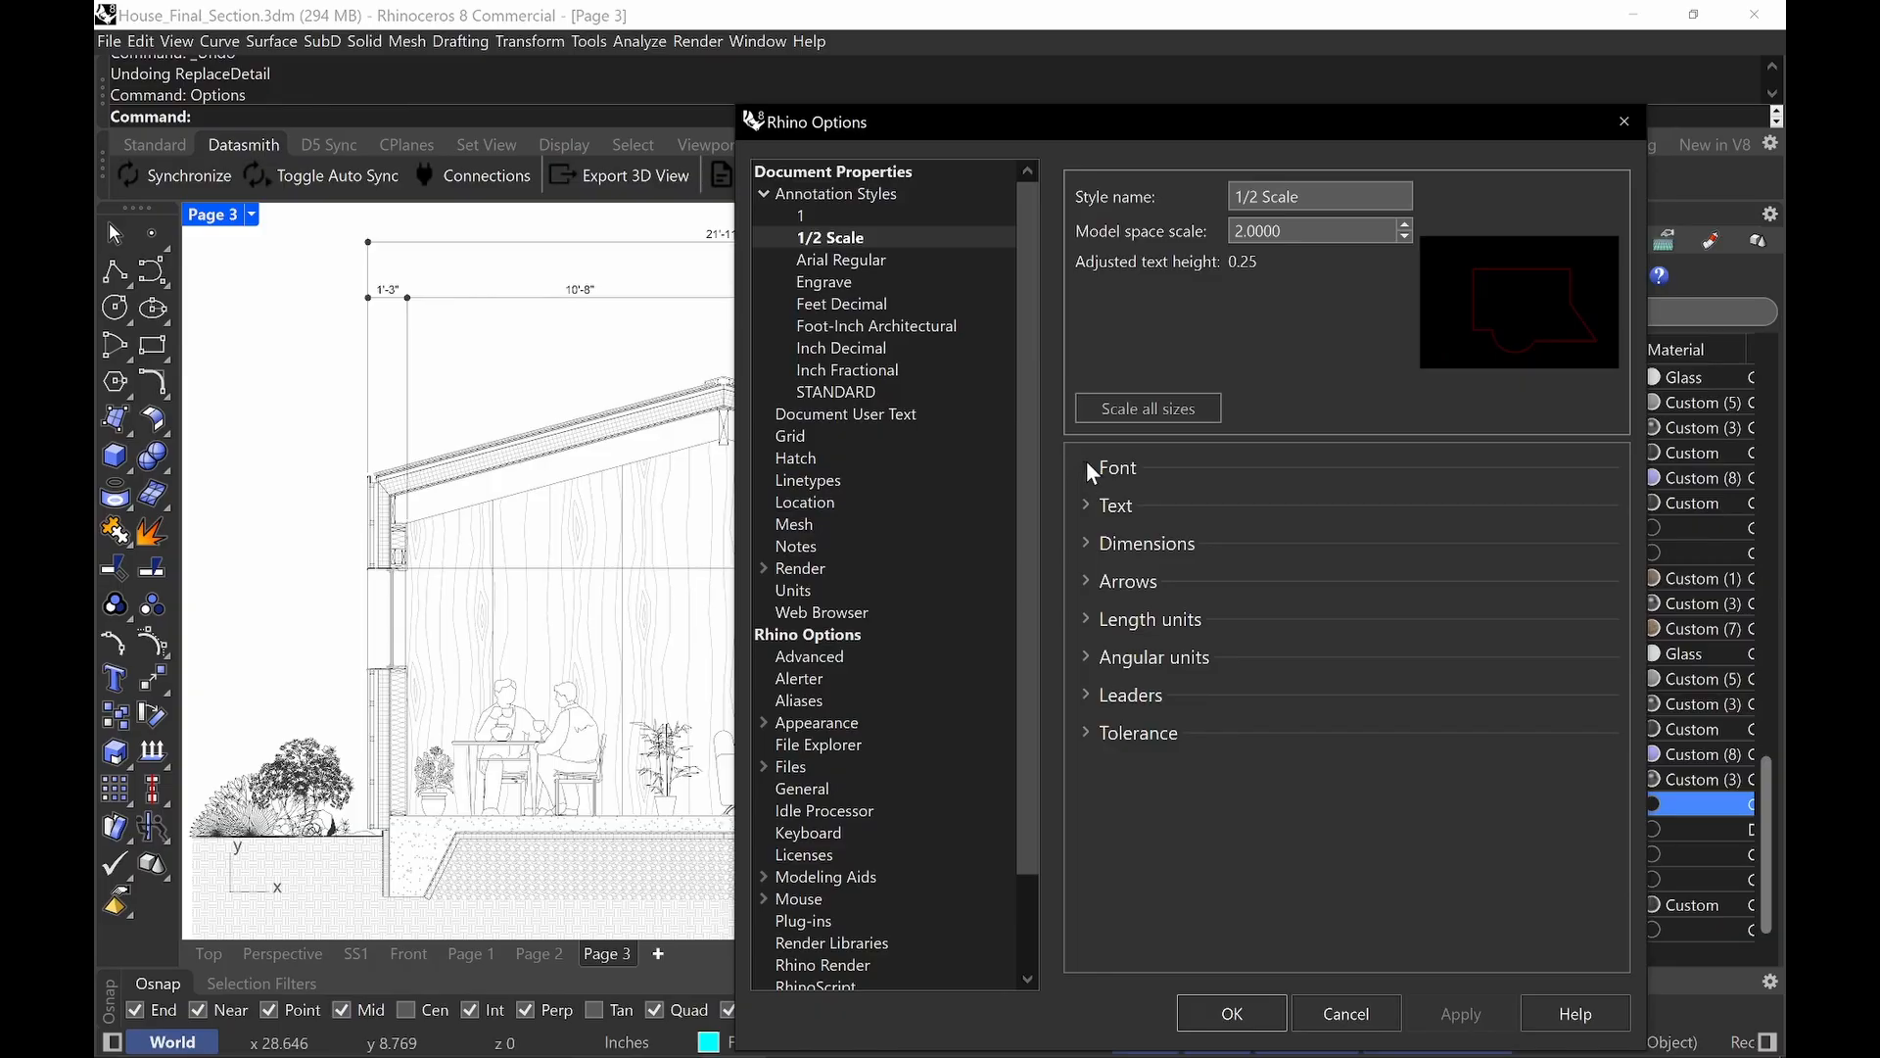
Review the 1/2 Scale style's font settings, comparing the text height with the adjusted text height.
click(1095, 459)
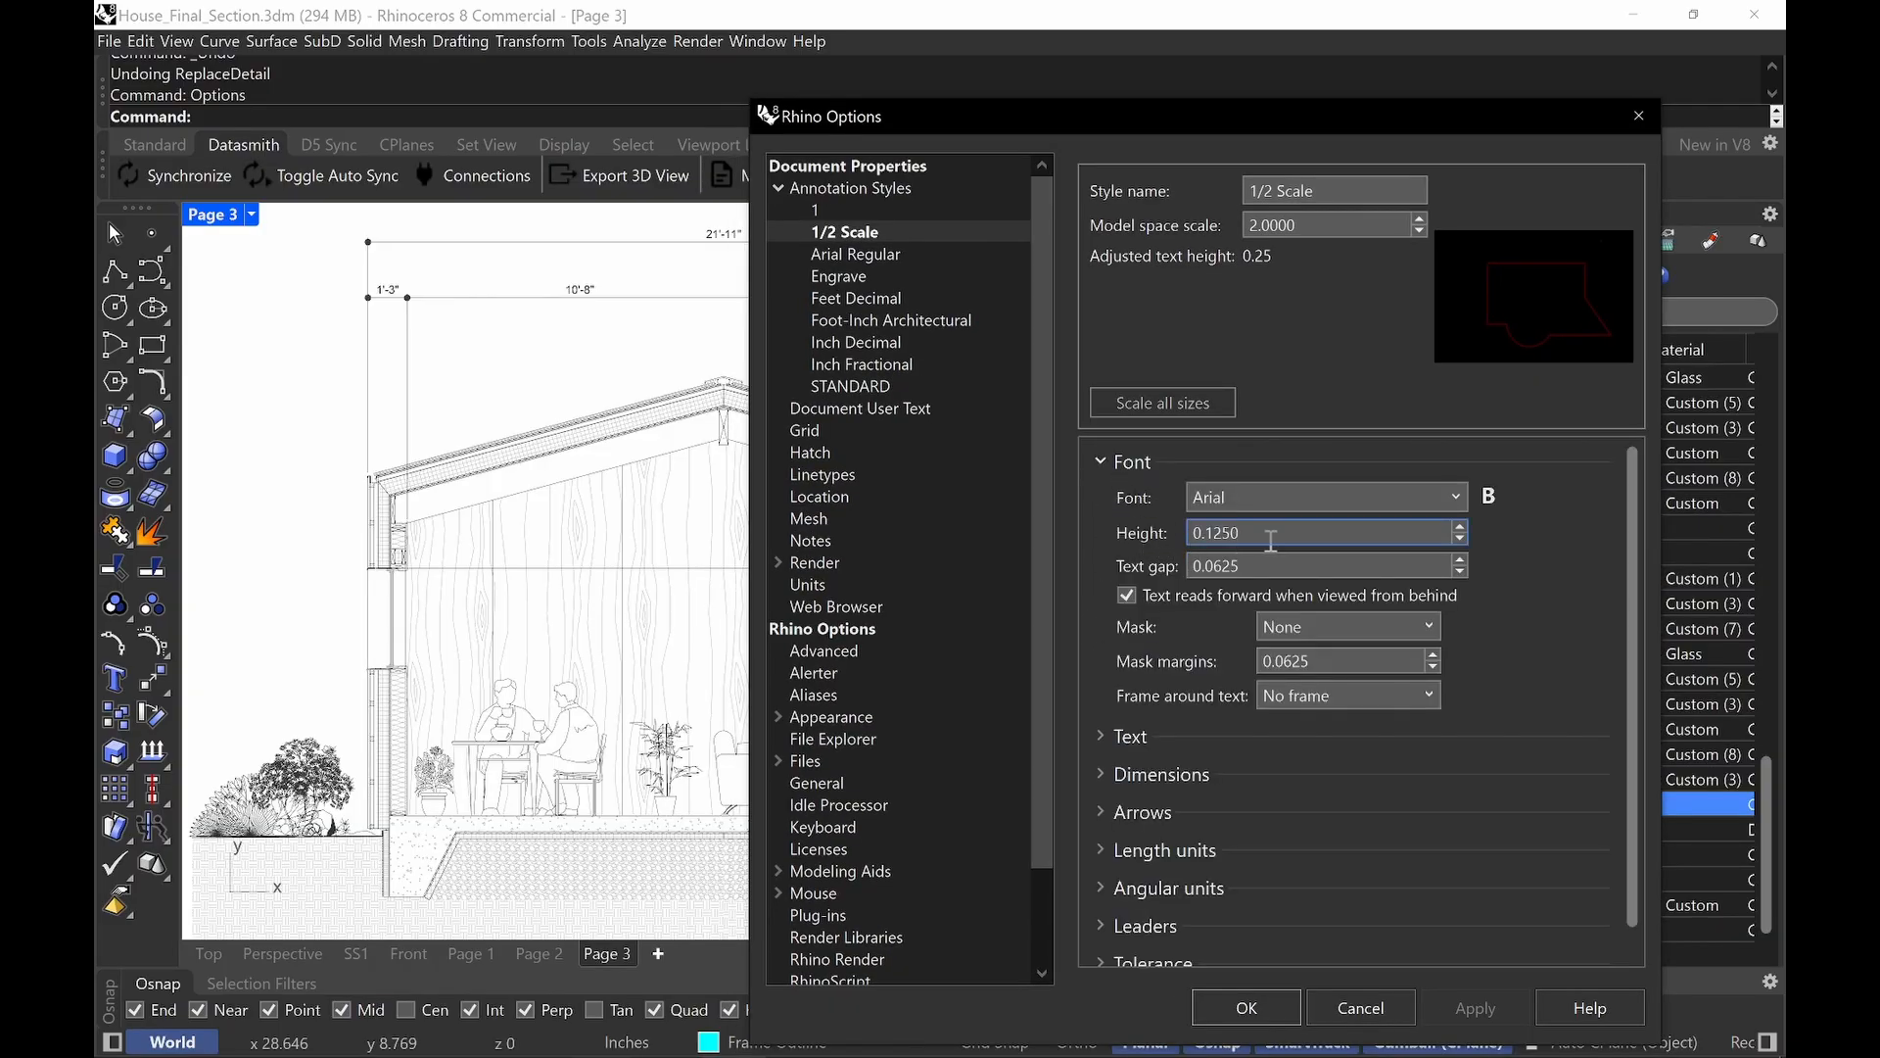
click(1205, 531)
key(Tab)
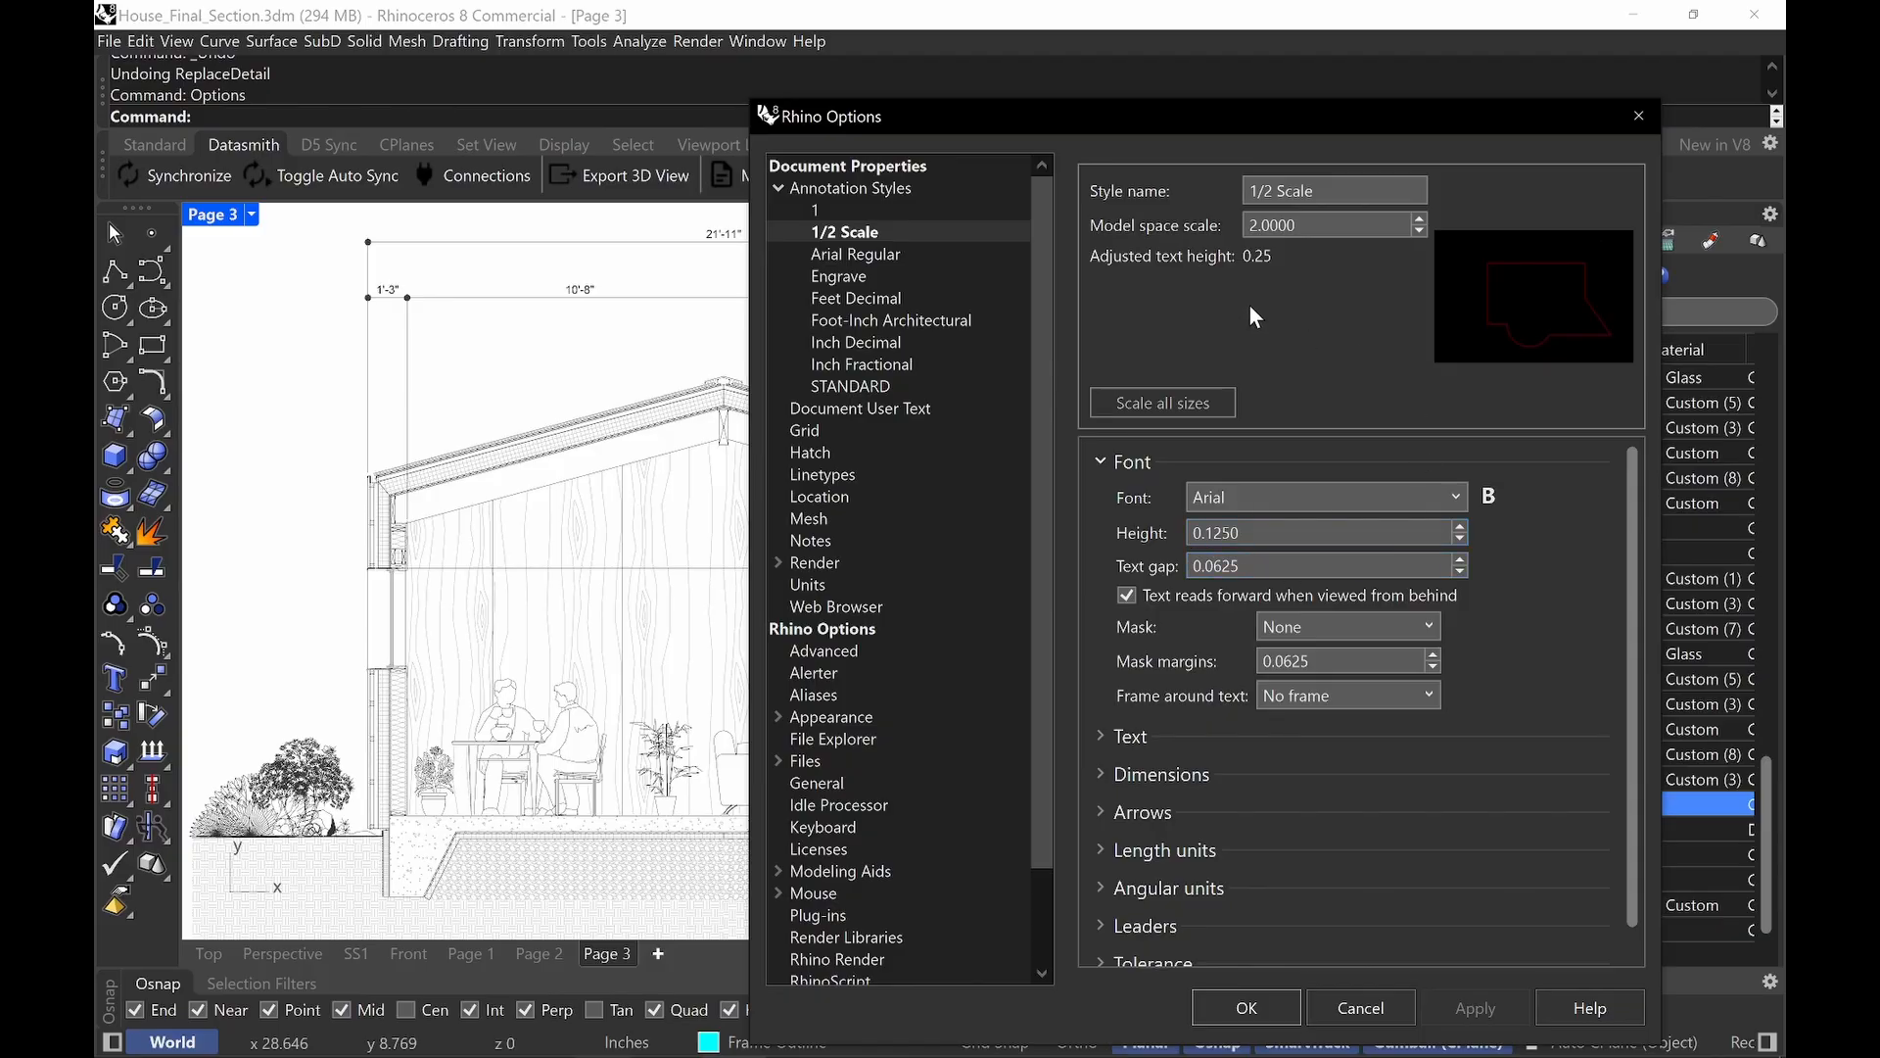
click(1212, 531)
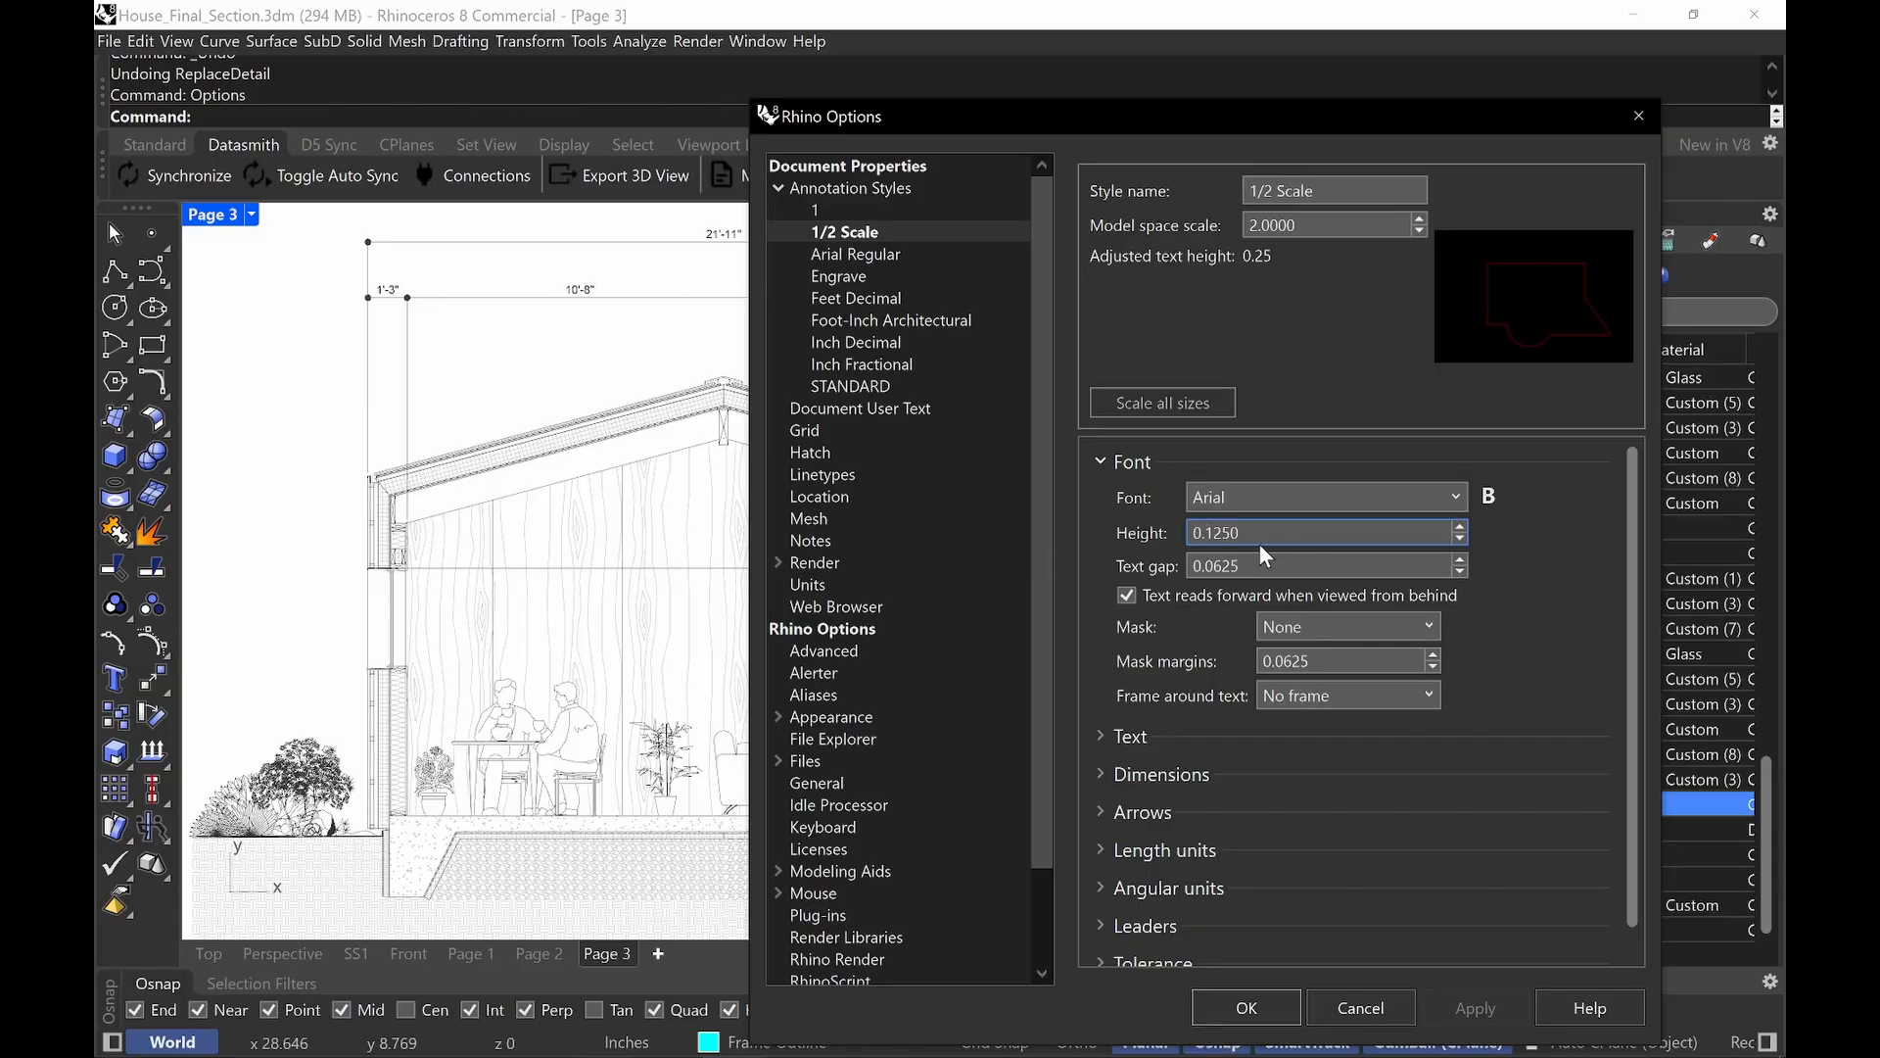
click(1217, 536)
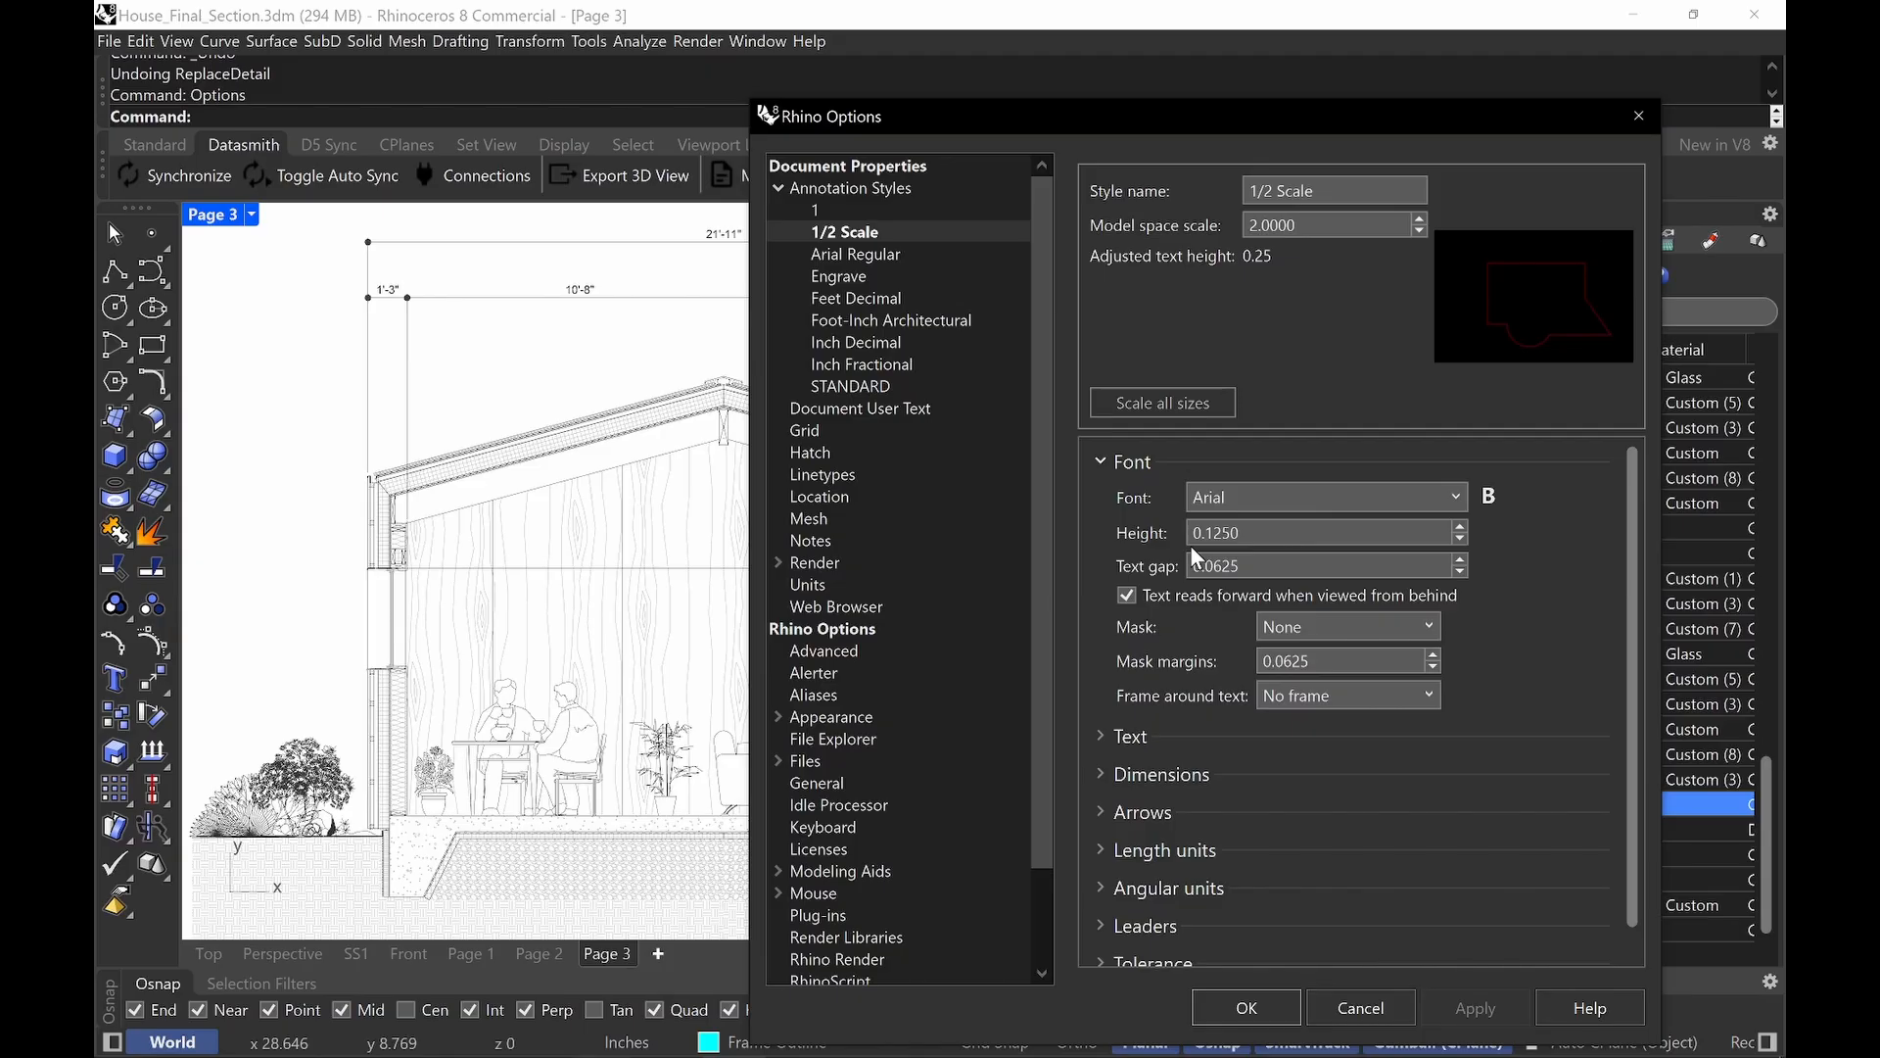
Review the style 1 scale settings against the 1/2 Scale style and return to the annotation styles list.
click(1219, 536)
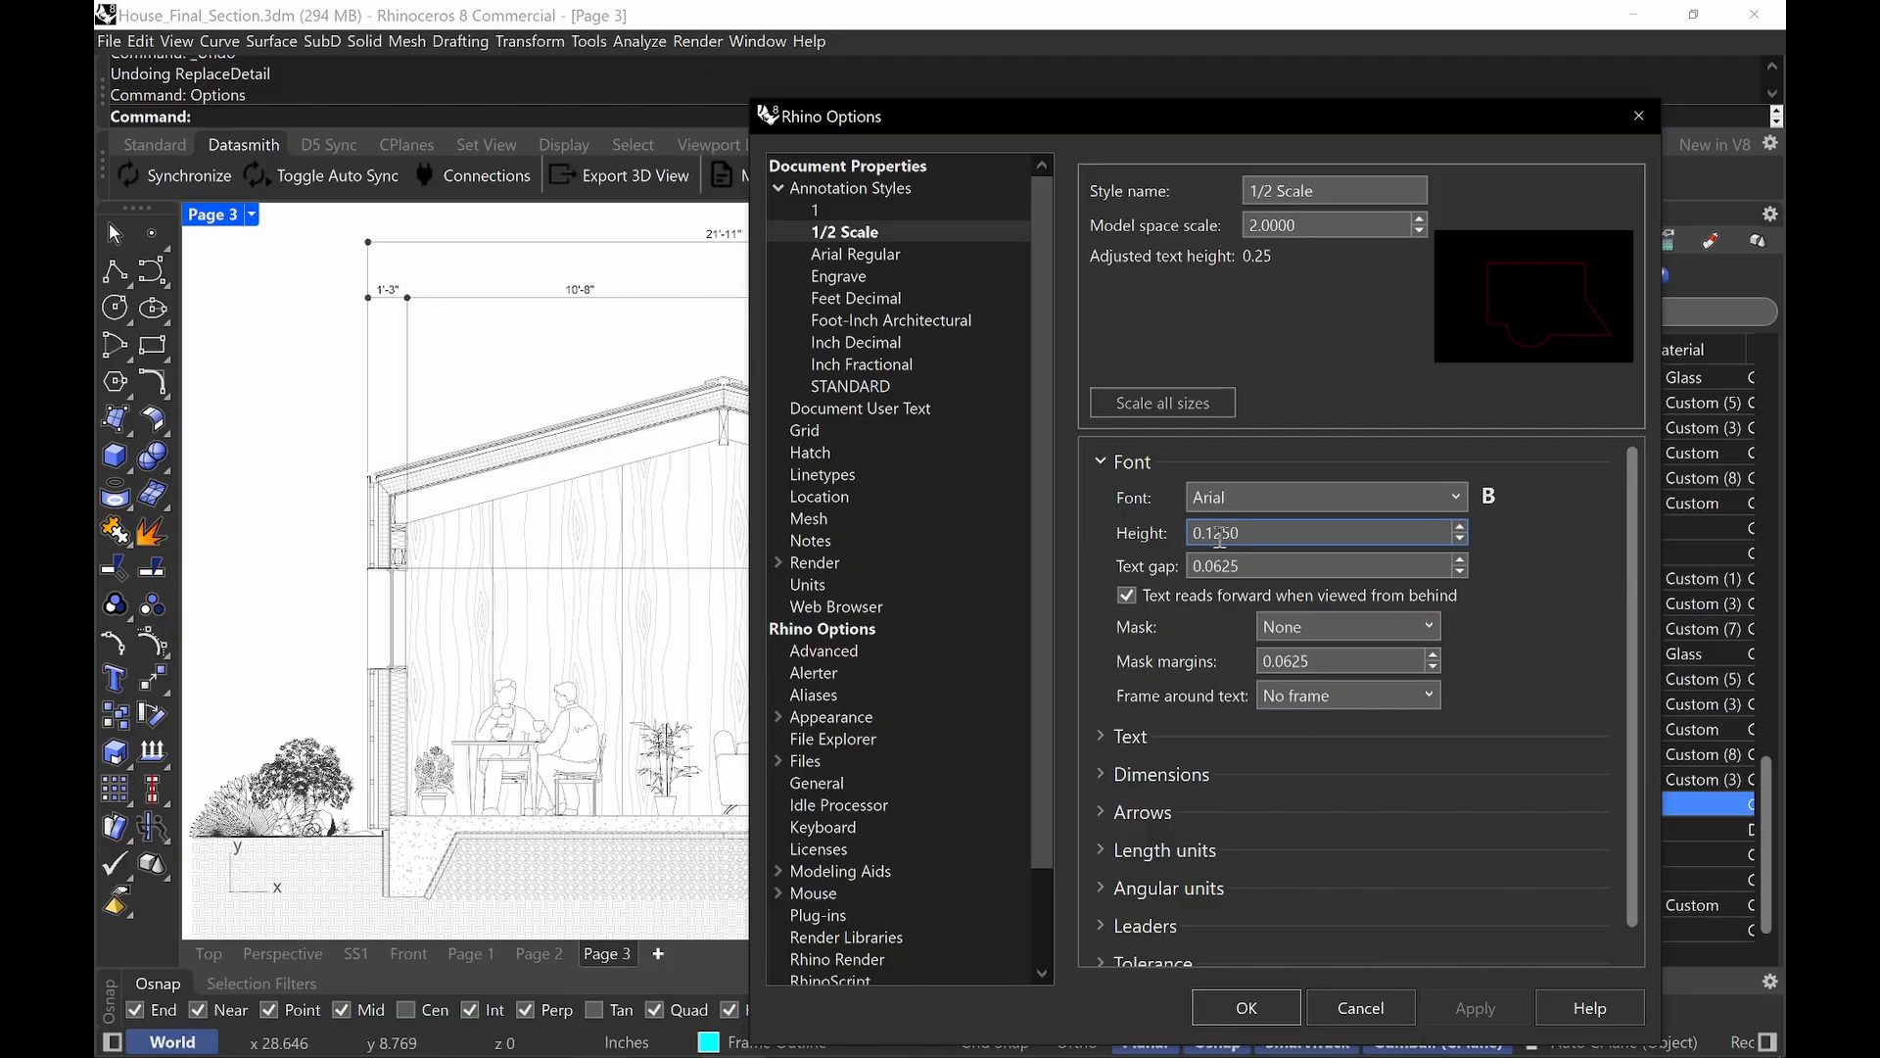
click(1107, 468)
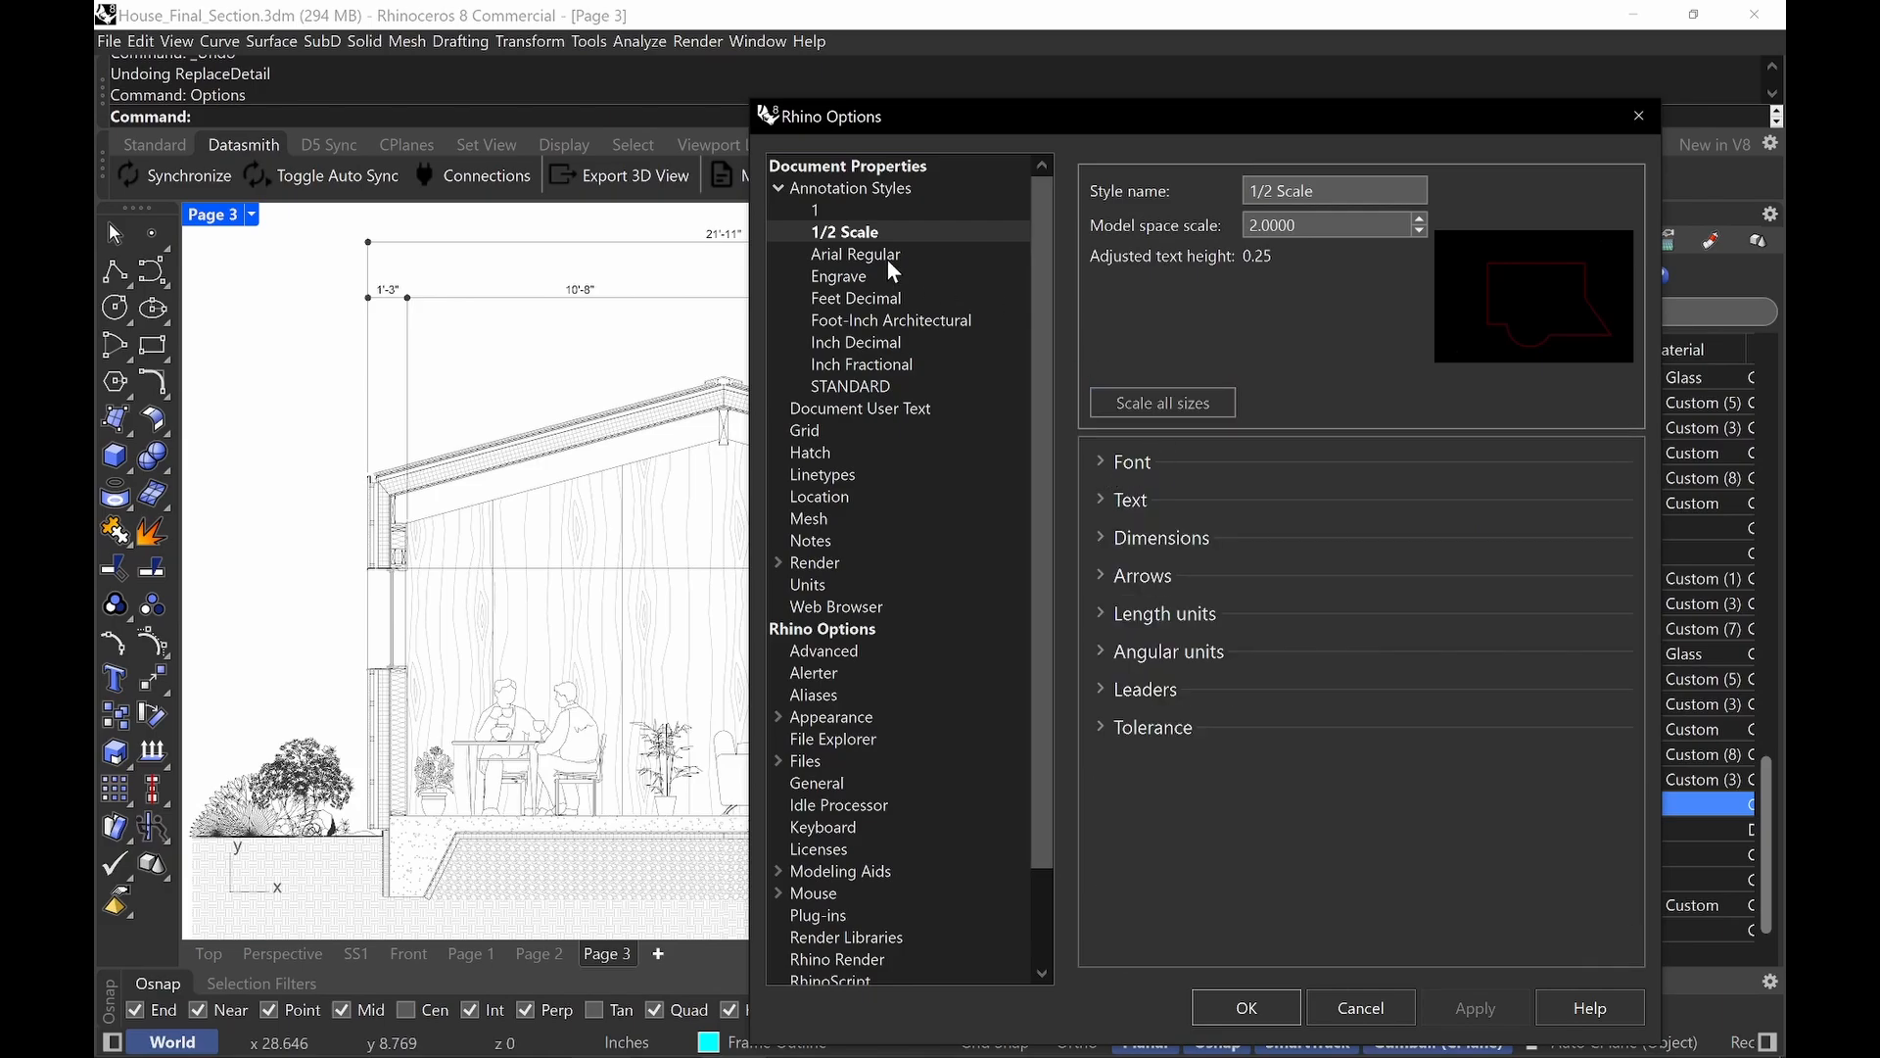
click(820, 209)
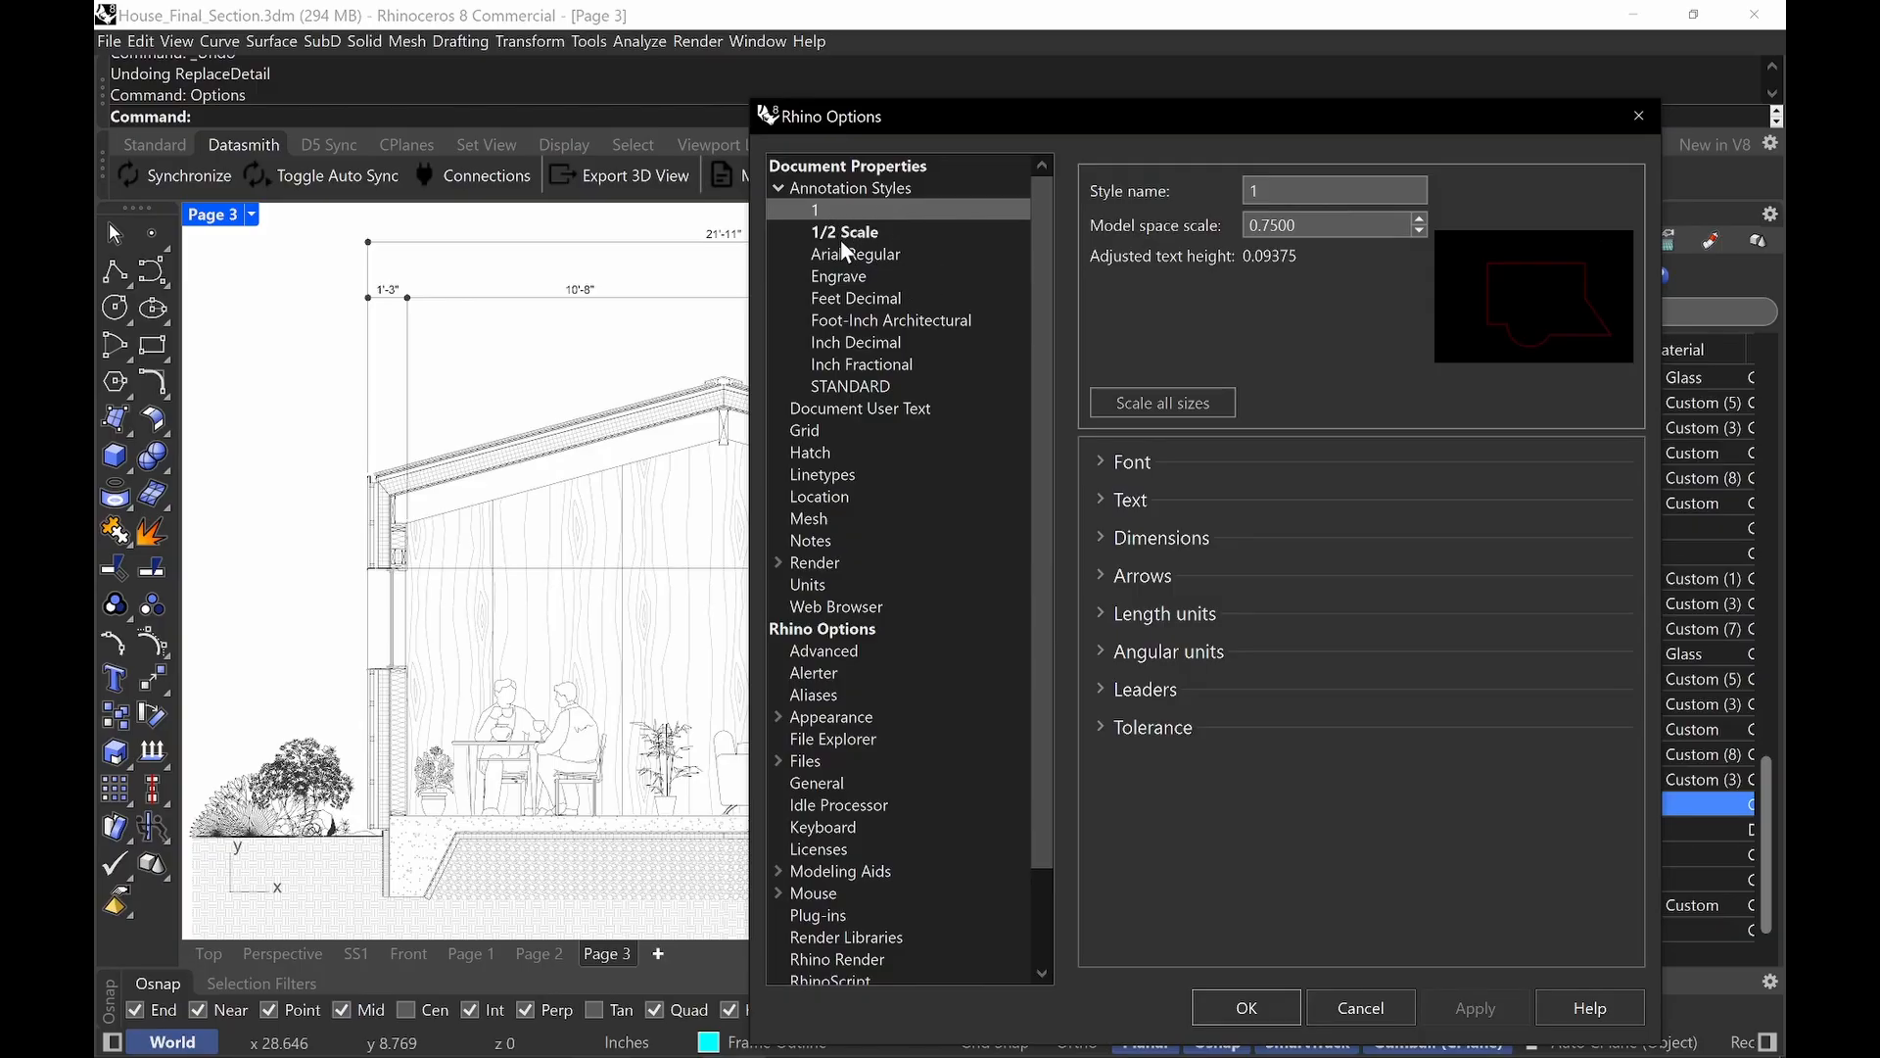
click(841, 233)
click(844, 184)
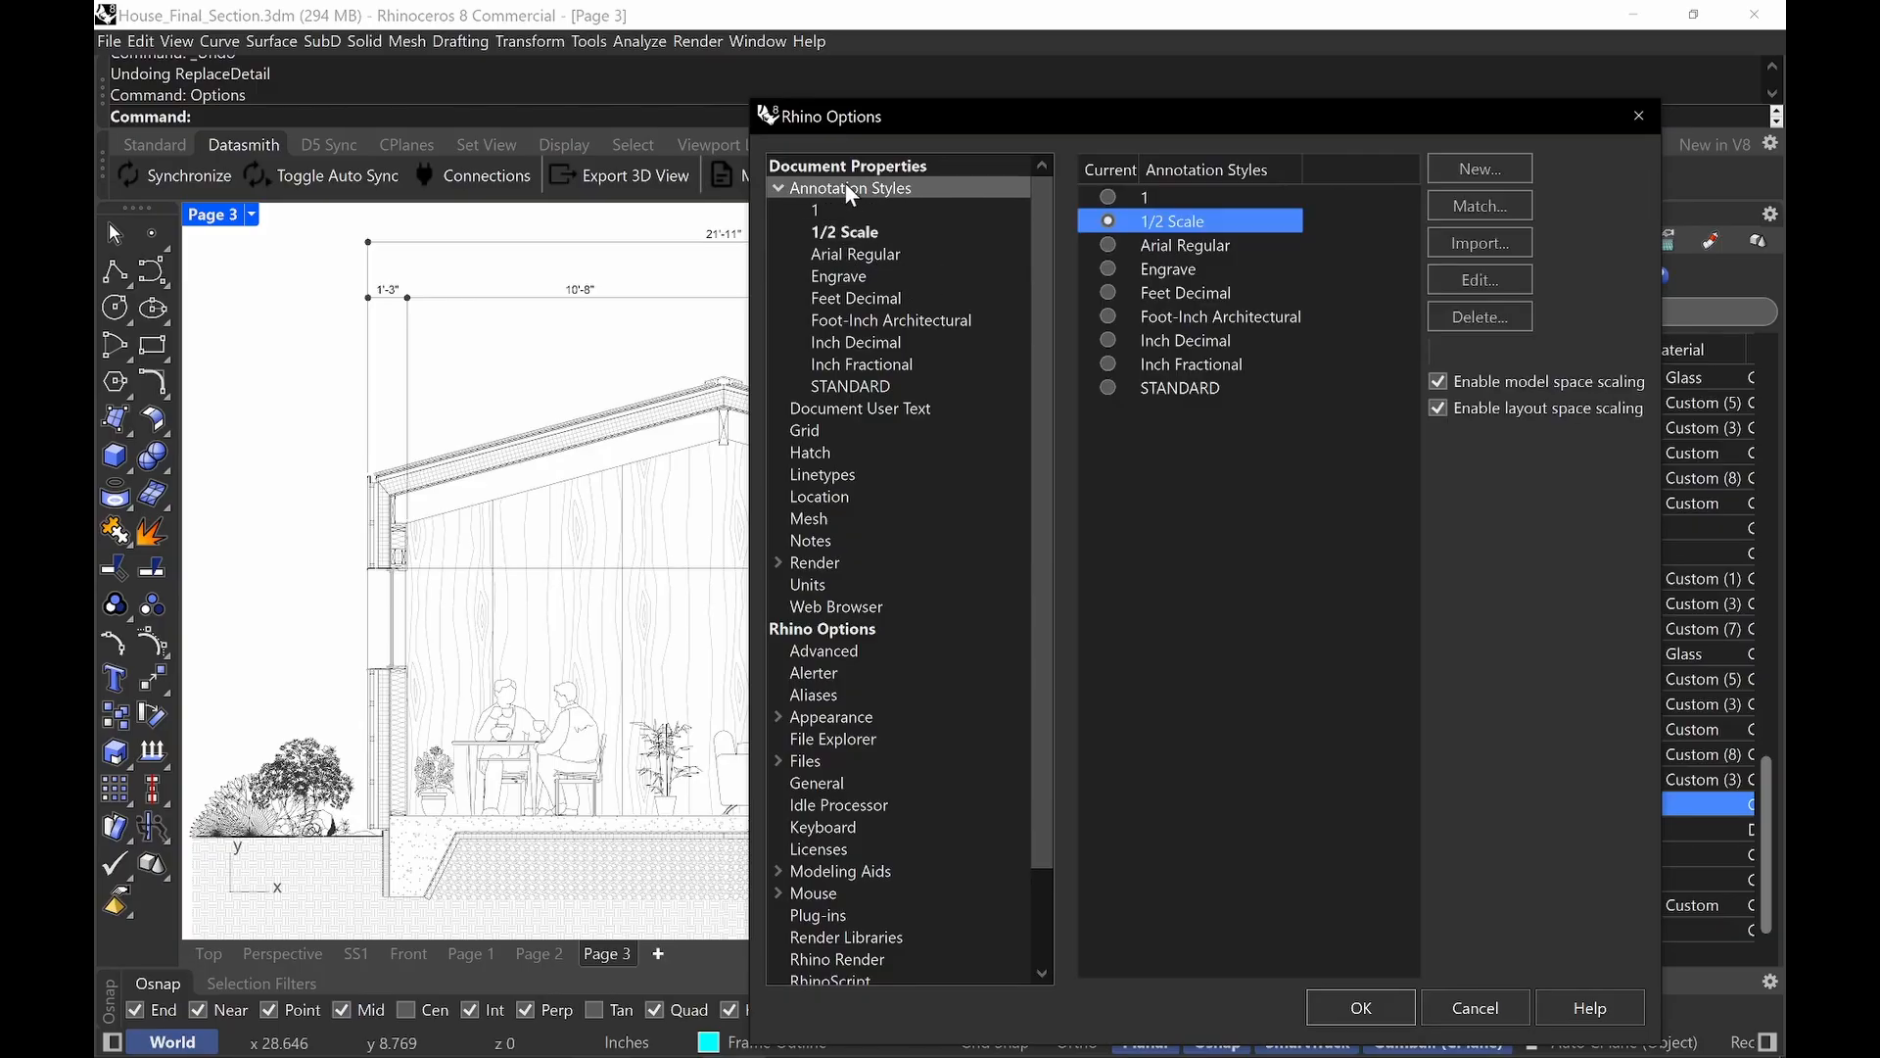
Create a new annotation style named 3 with settings copied from 1/2 Scale.
click(1488, 173)
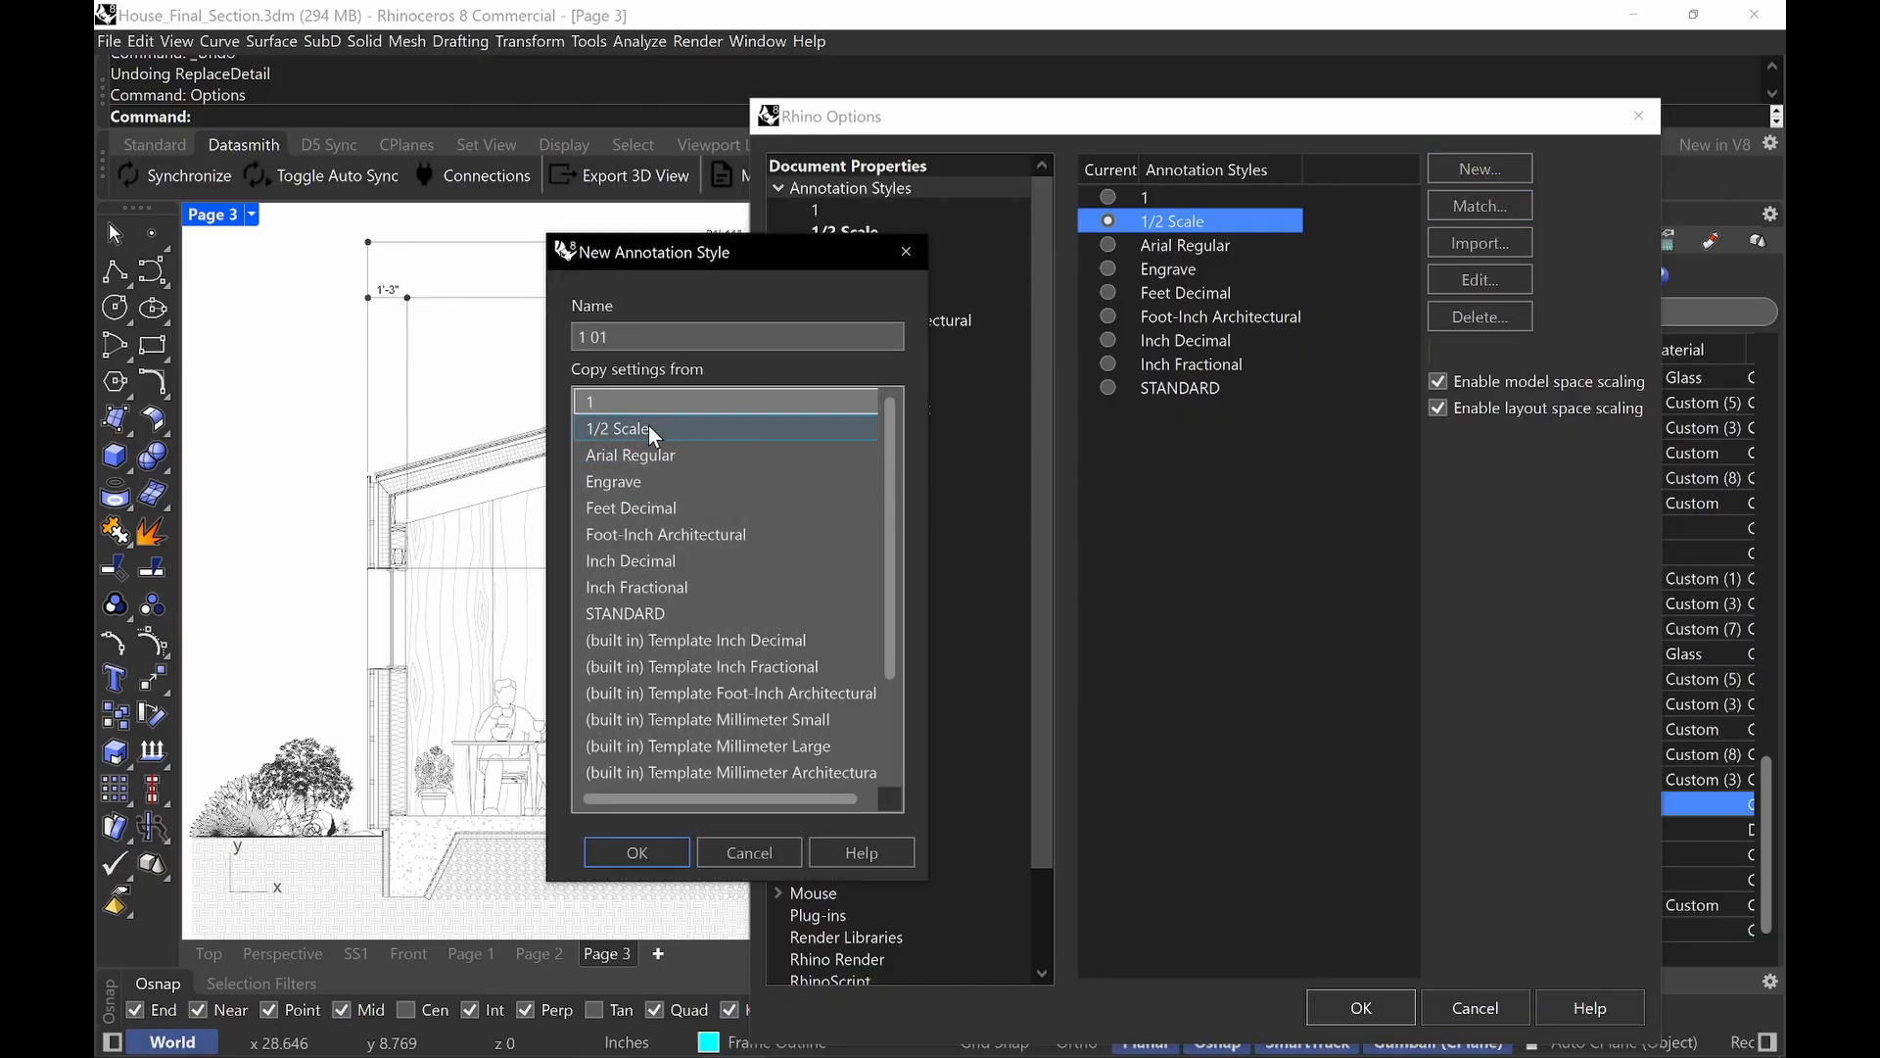
click(648, 427)
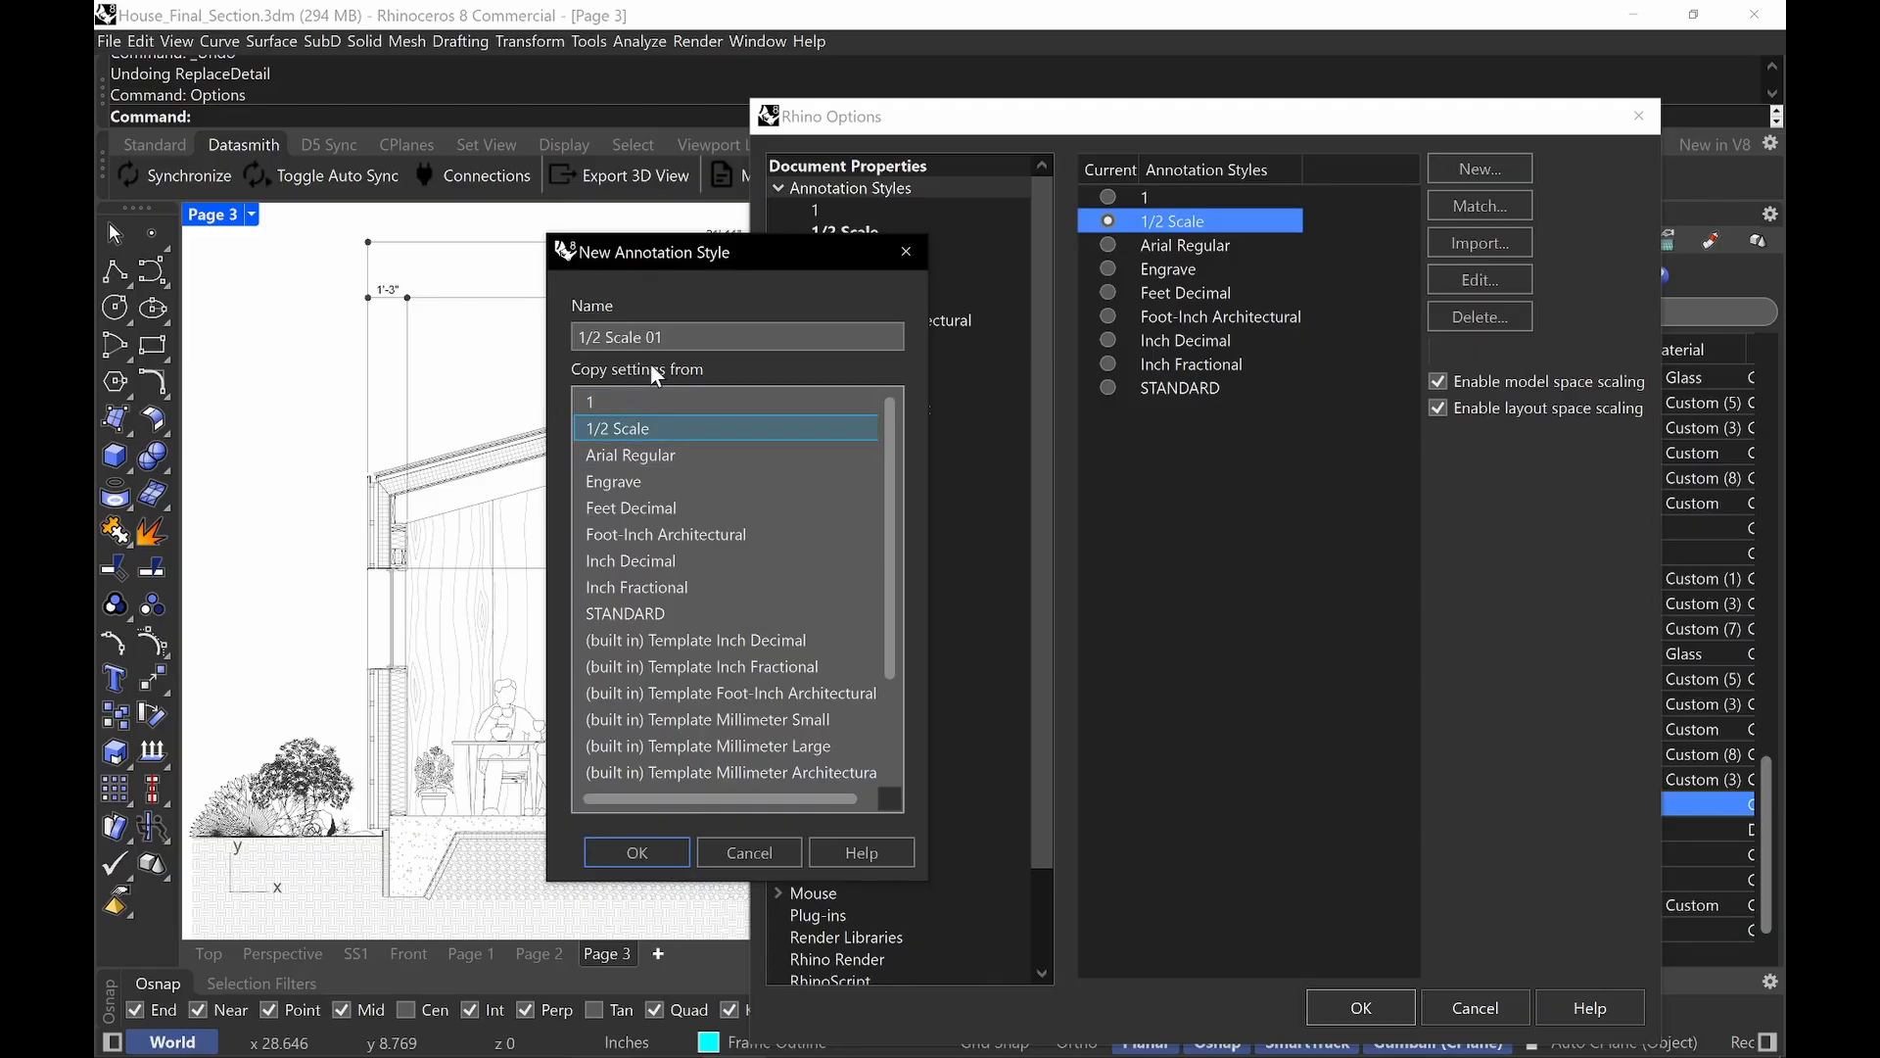
drag(666, 336, 511, 337)
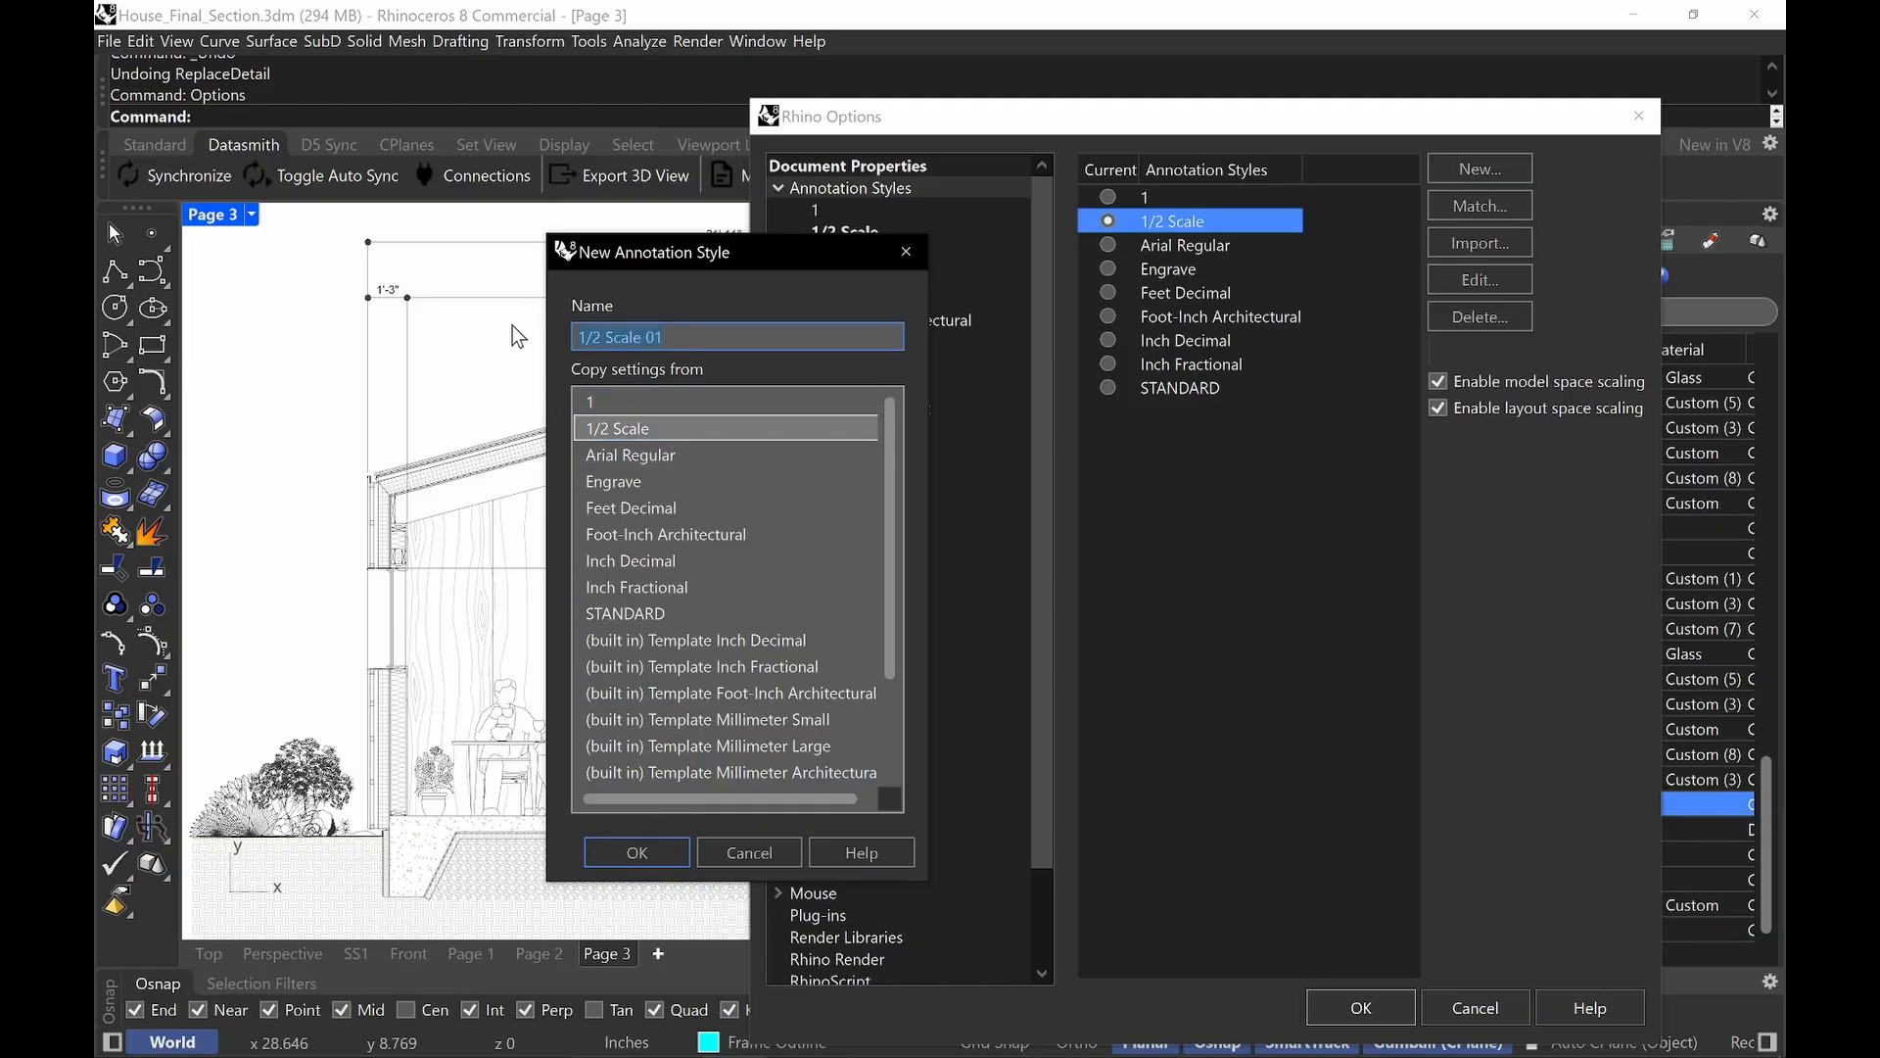
text(3)
click(650, 852)
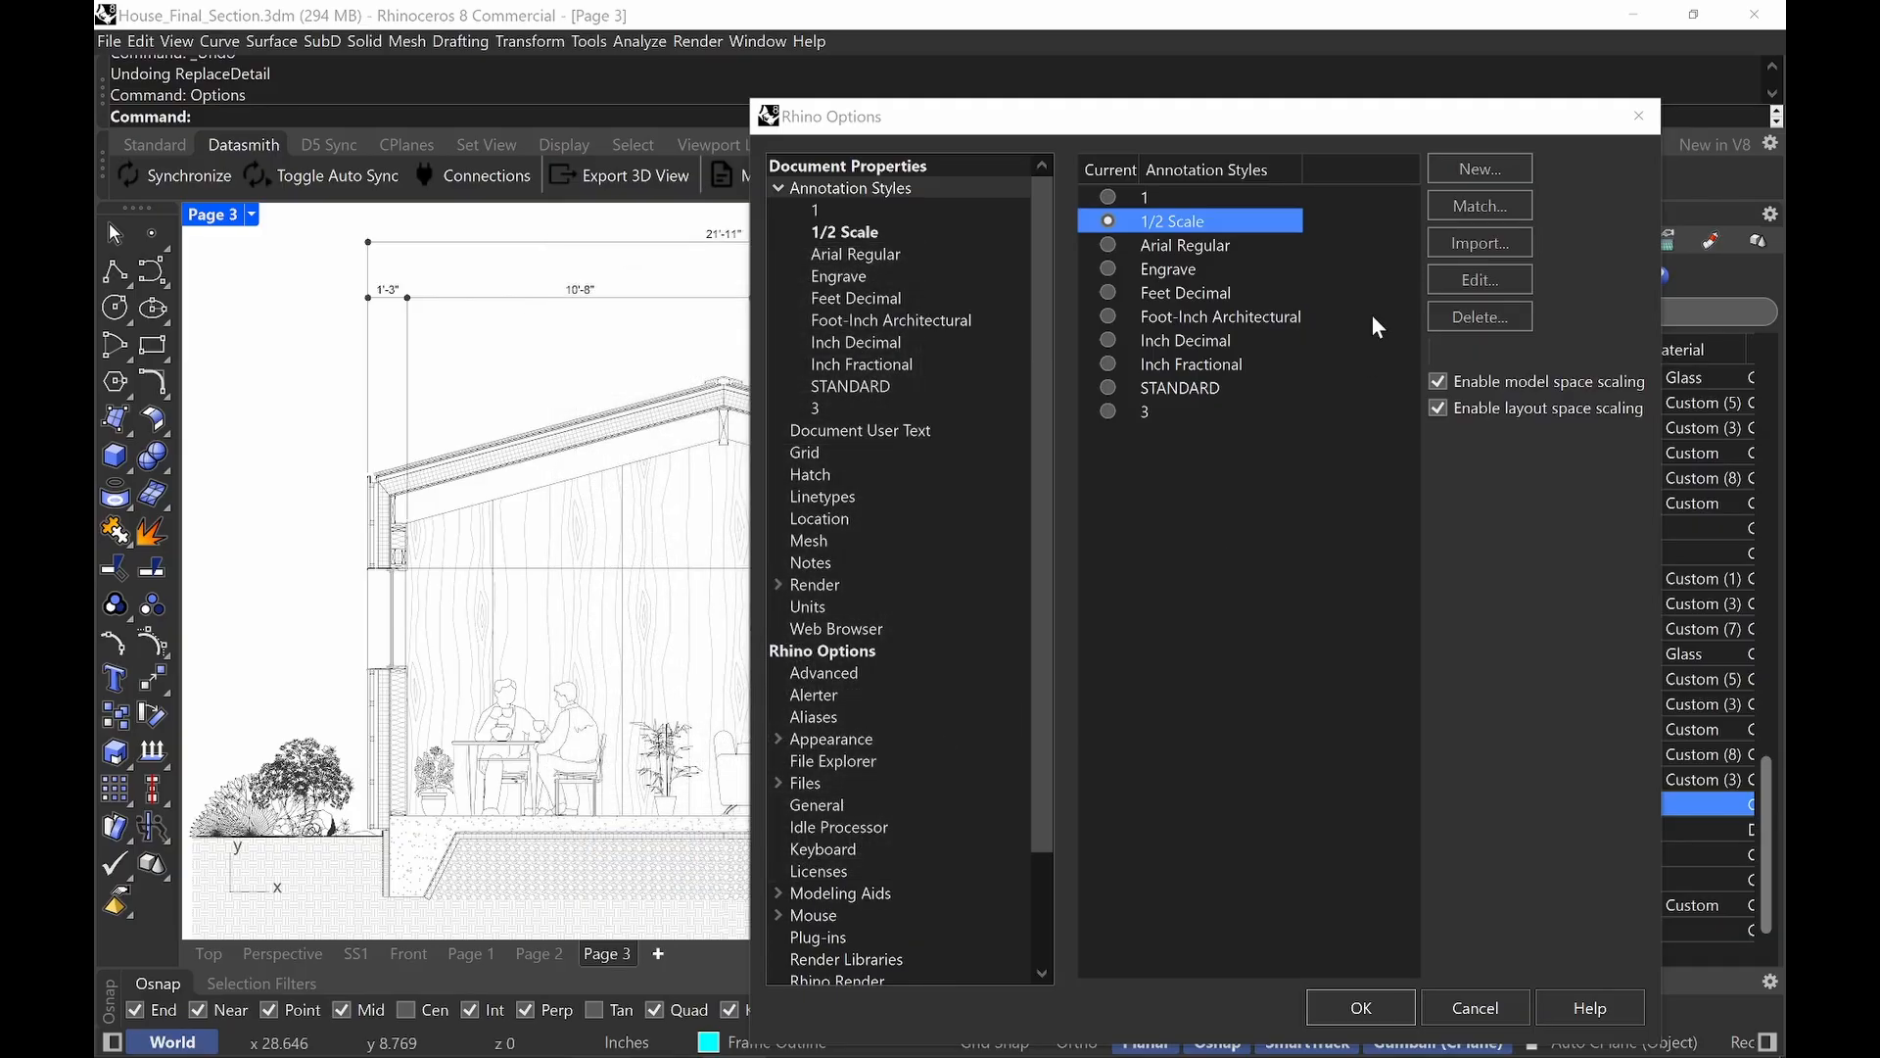
Make annotation style 3 current and set its model space scale to 0.25.
click(1124, 409)
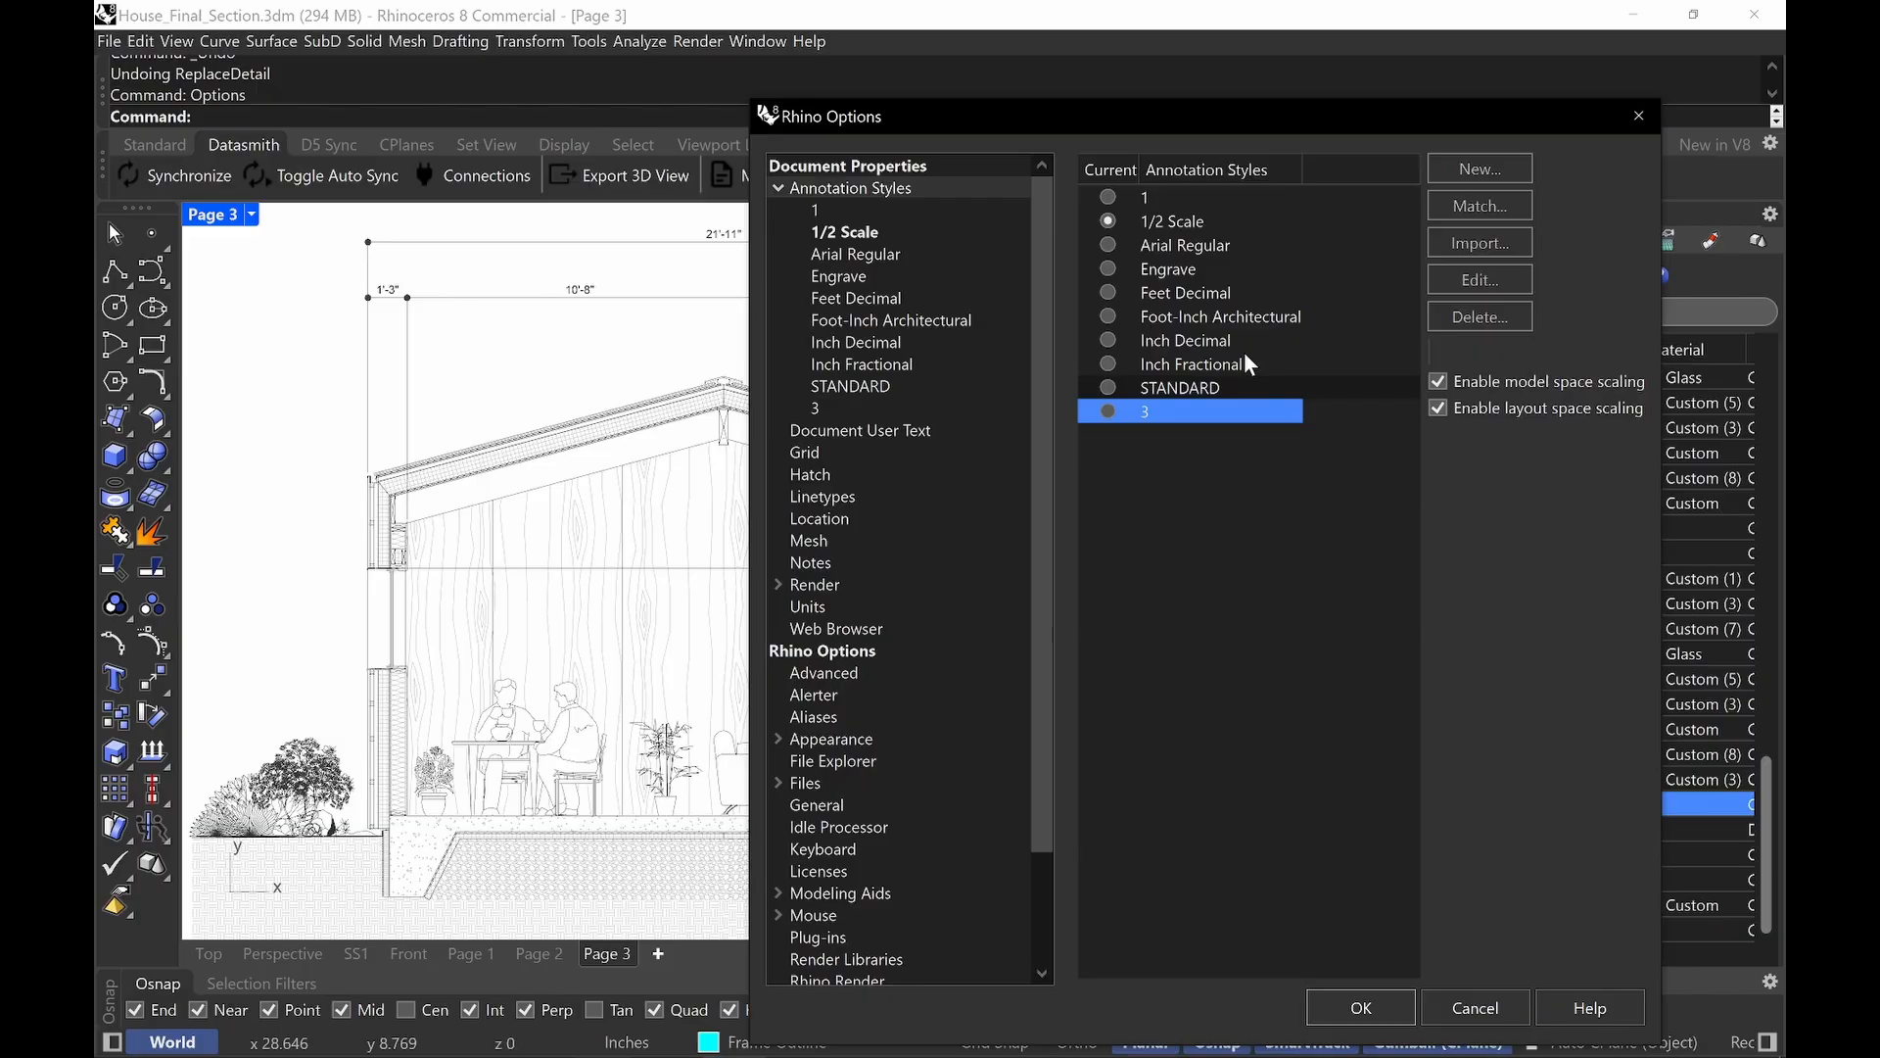
click(1107, 413)
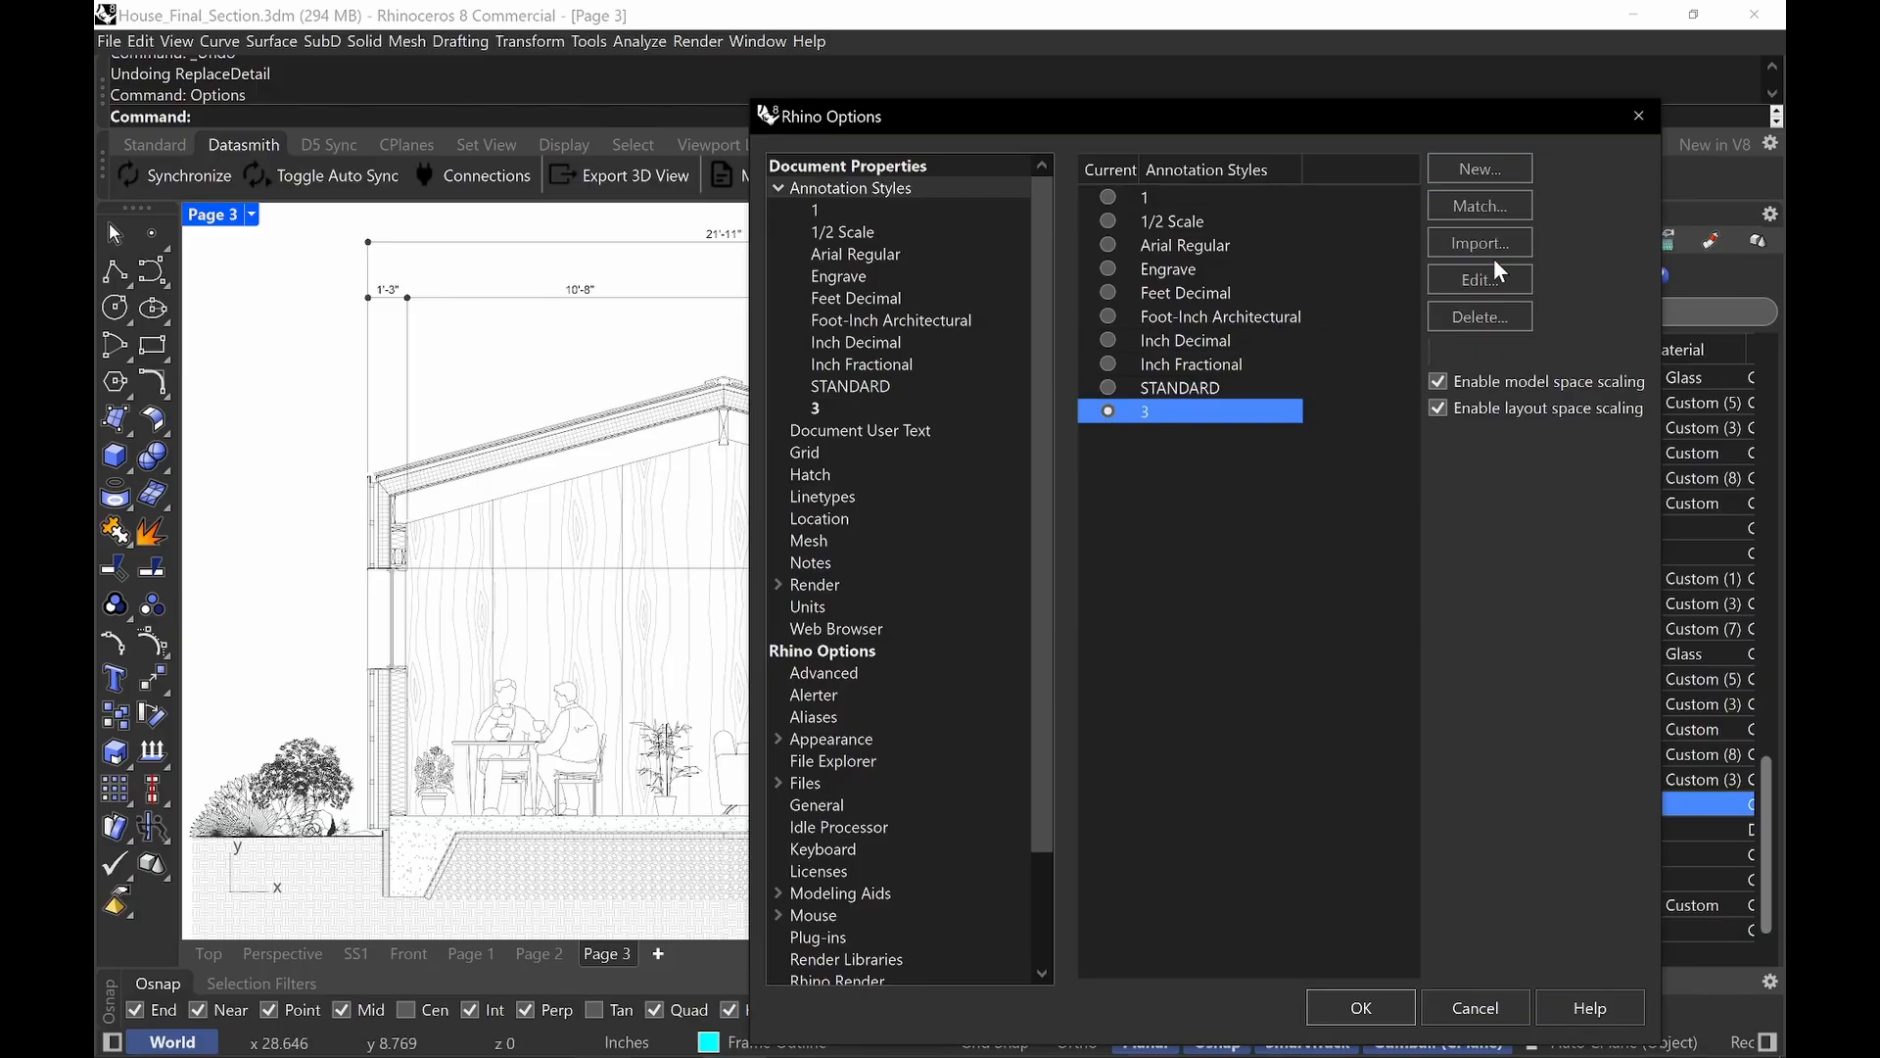
click(1479, 279)
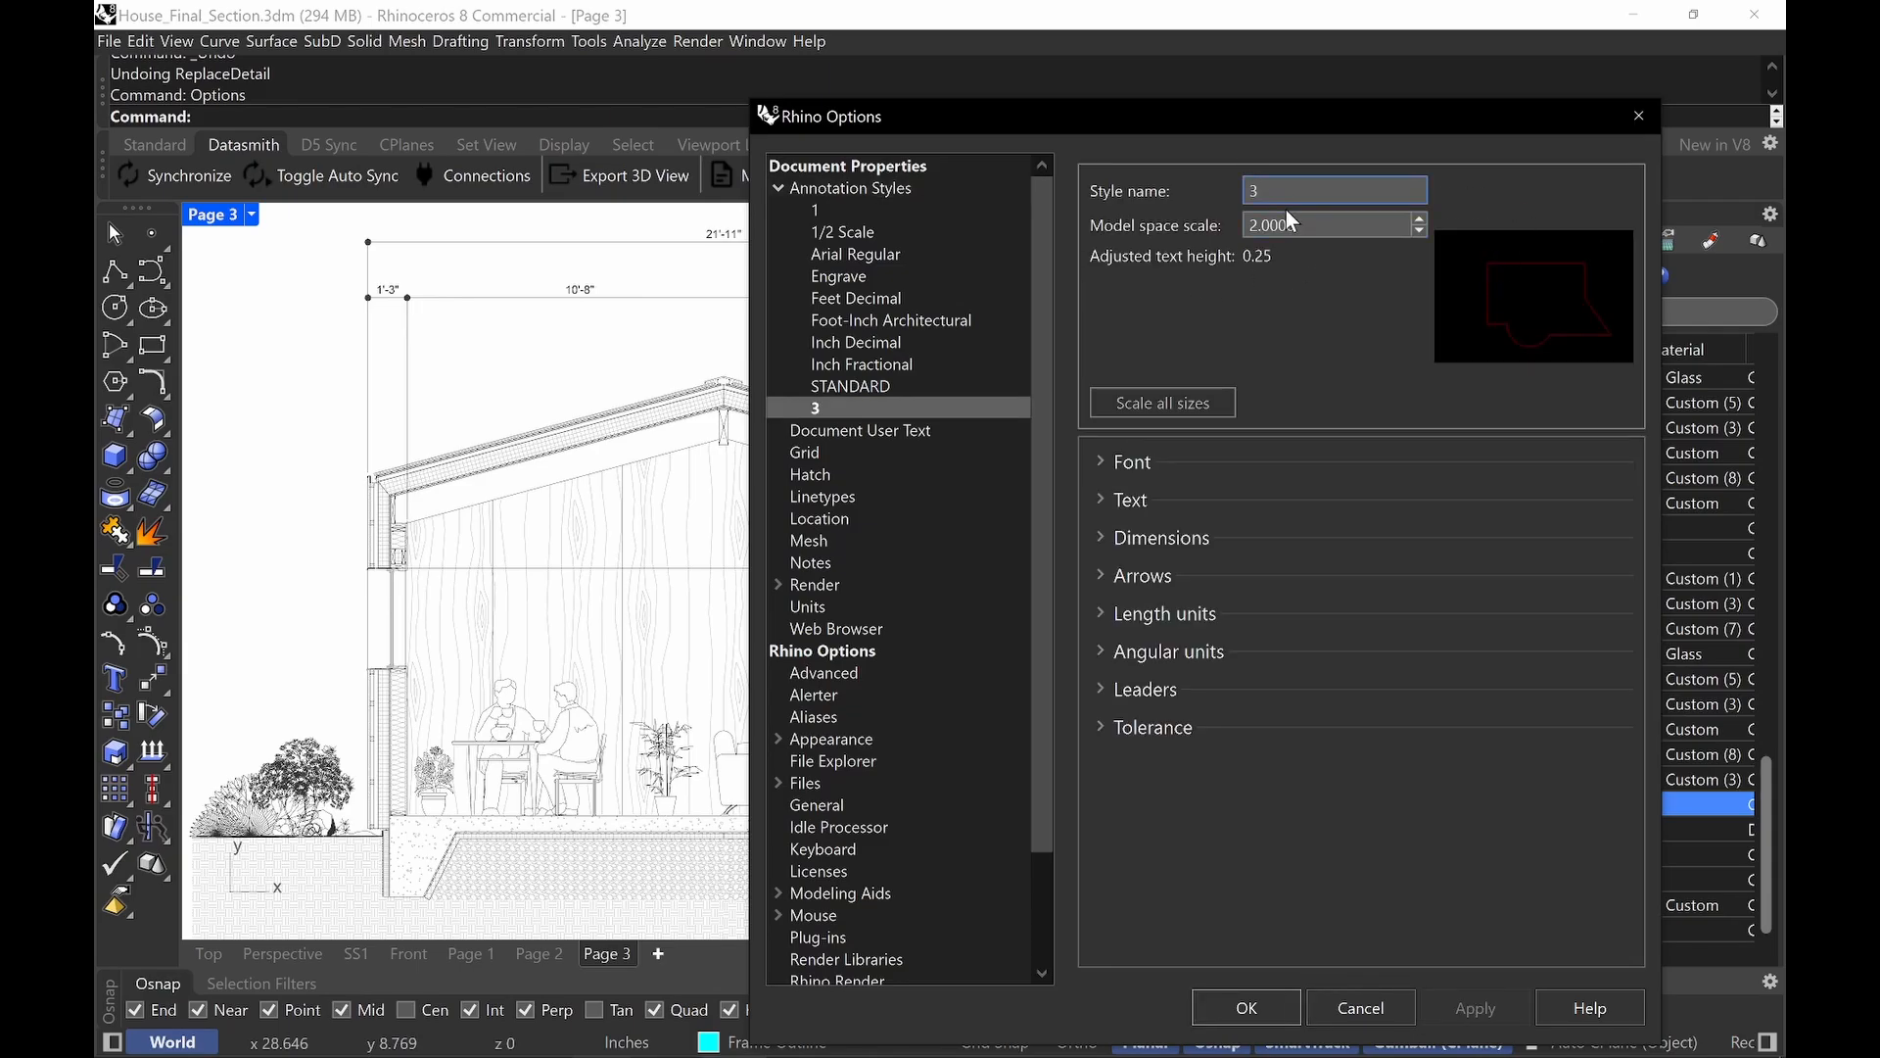
click(1306, 231)
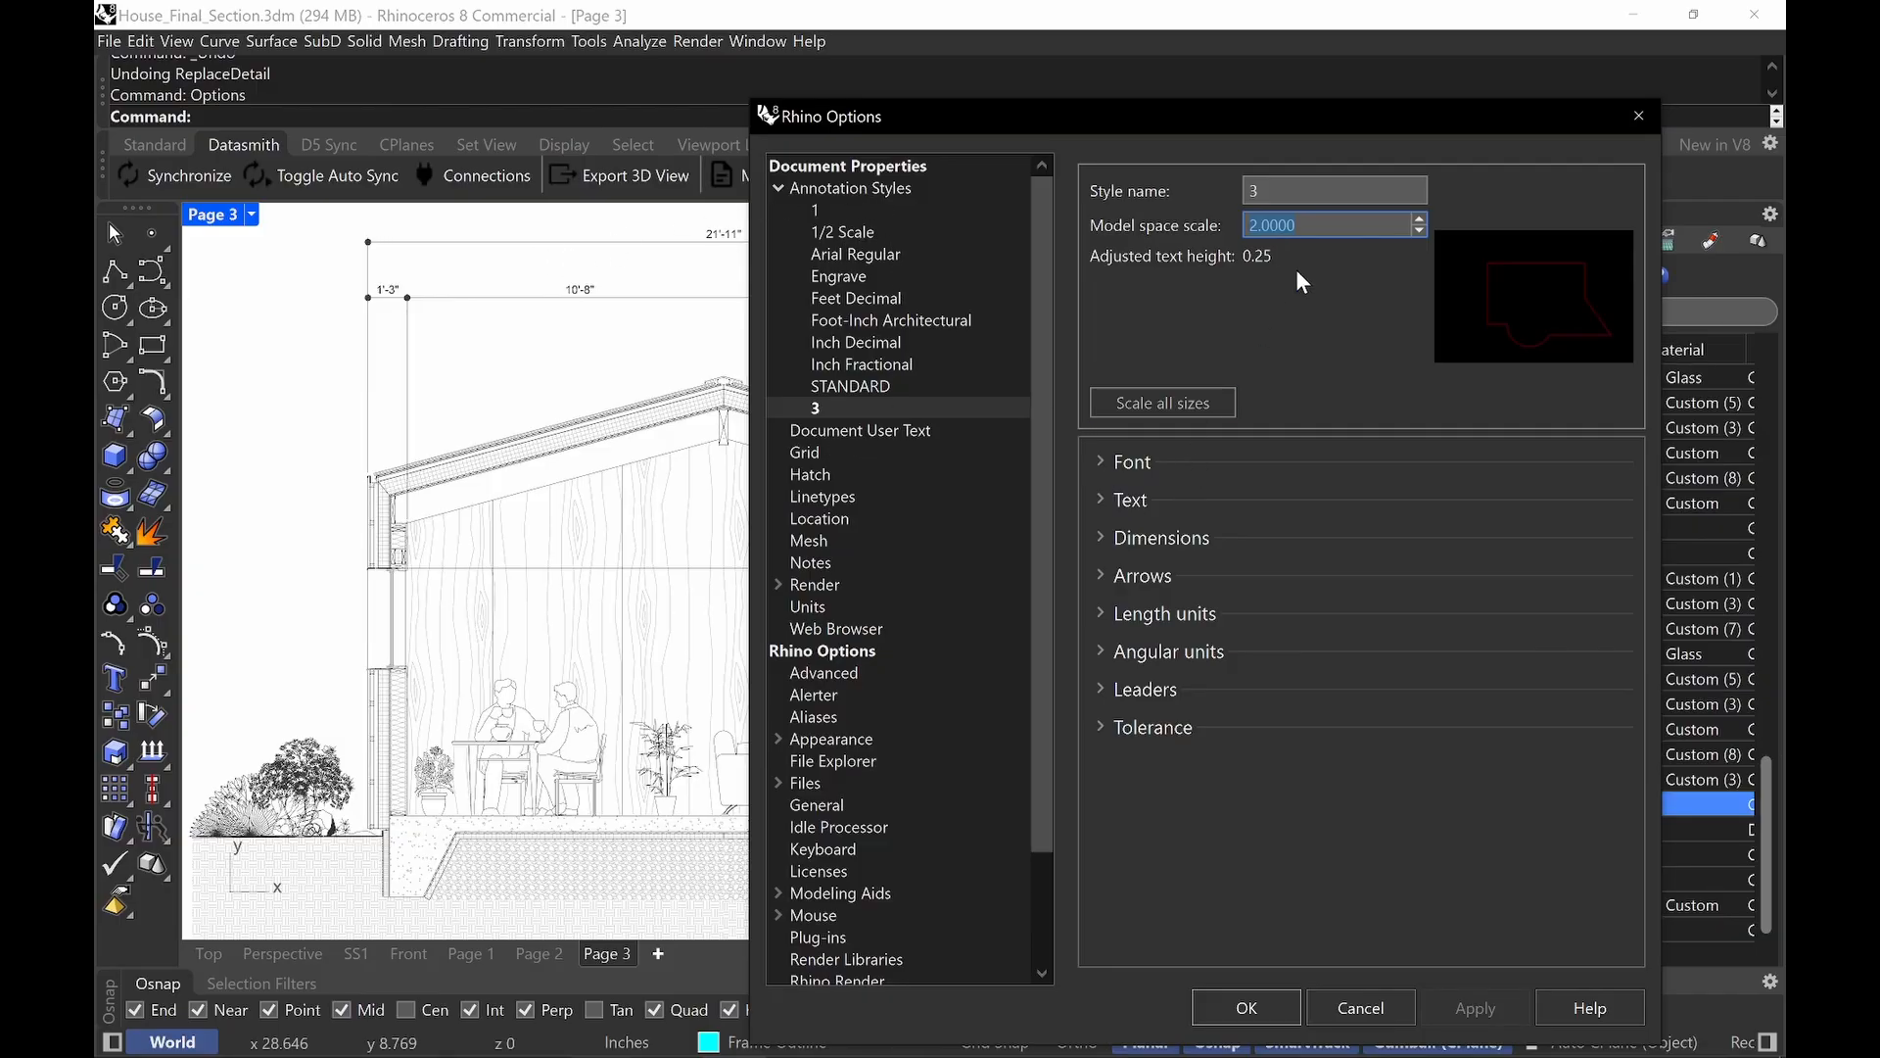
key(BackSpace)
text(.256)
key(BackSpace)
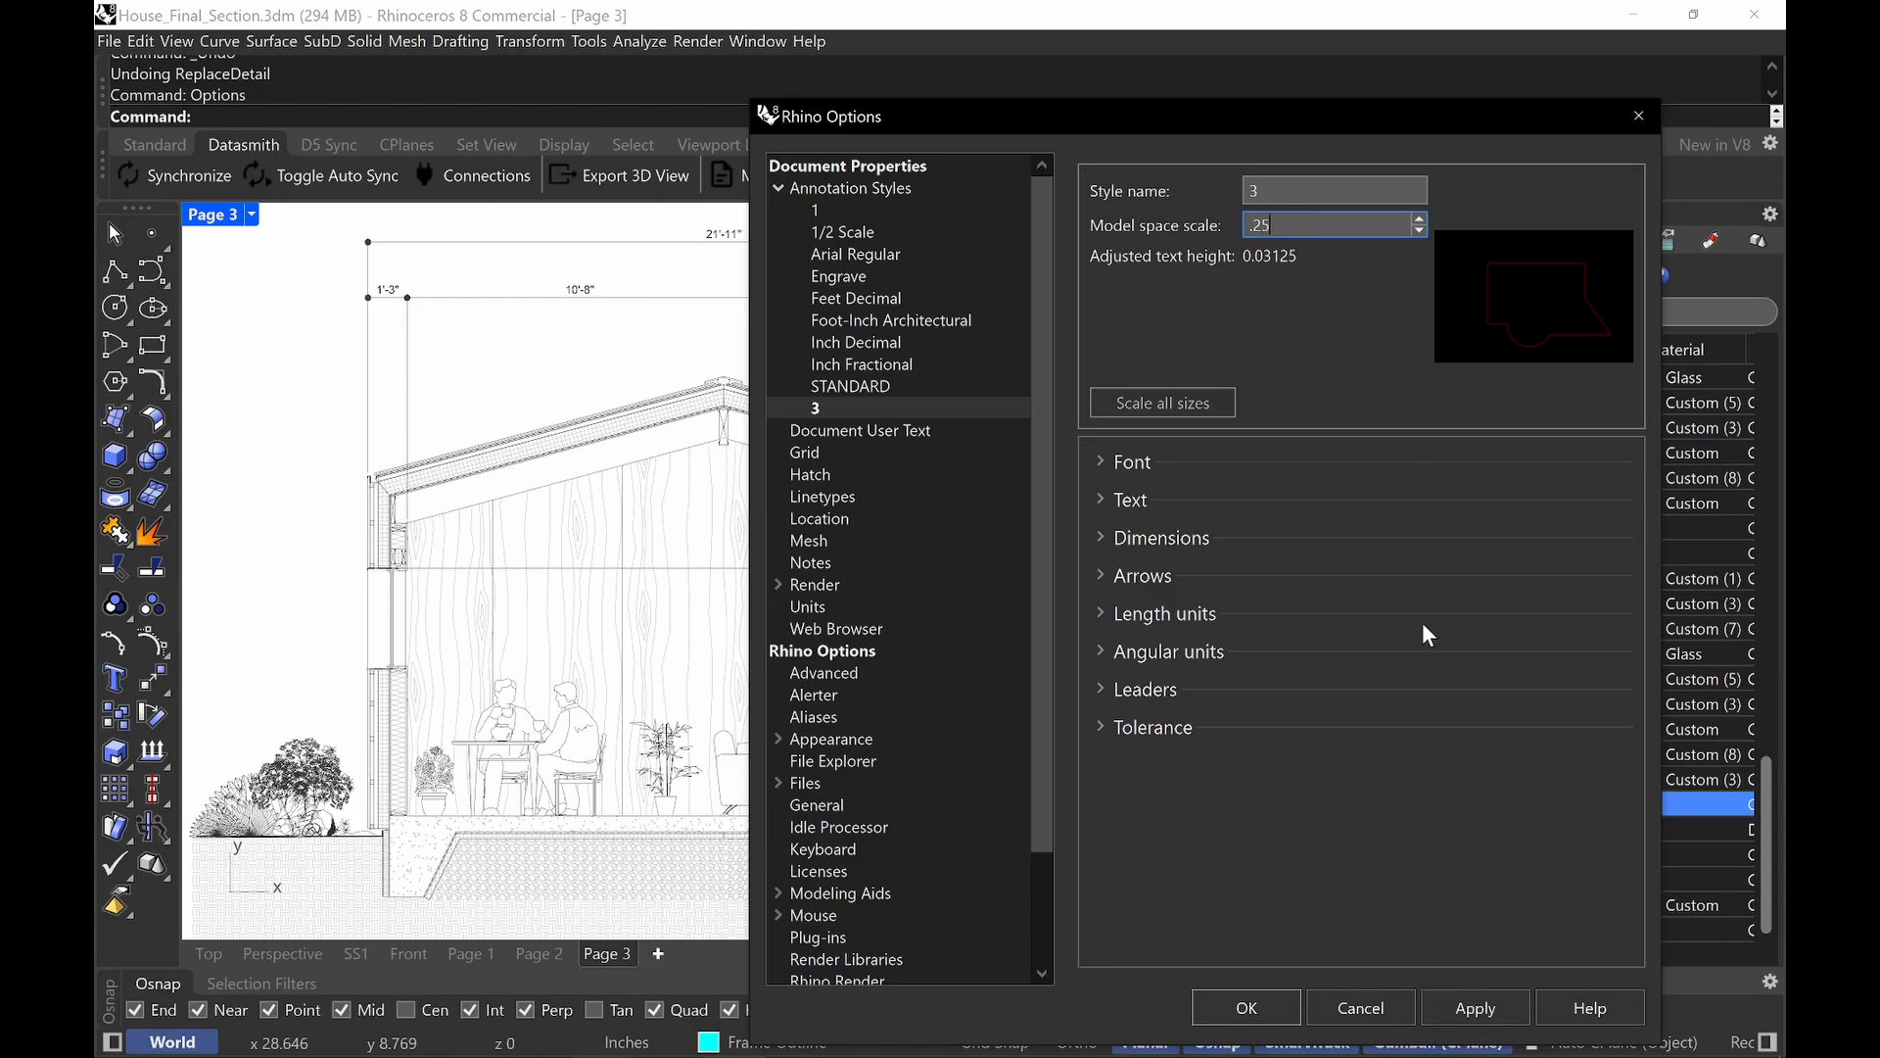
click(1475, 1007)
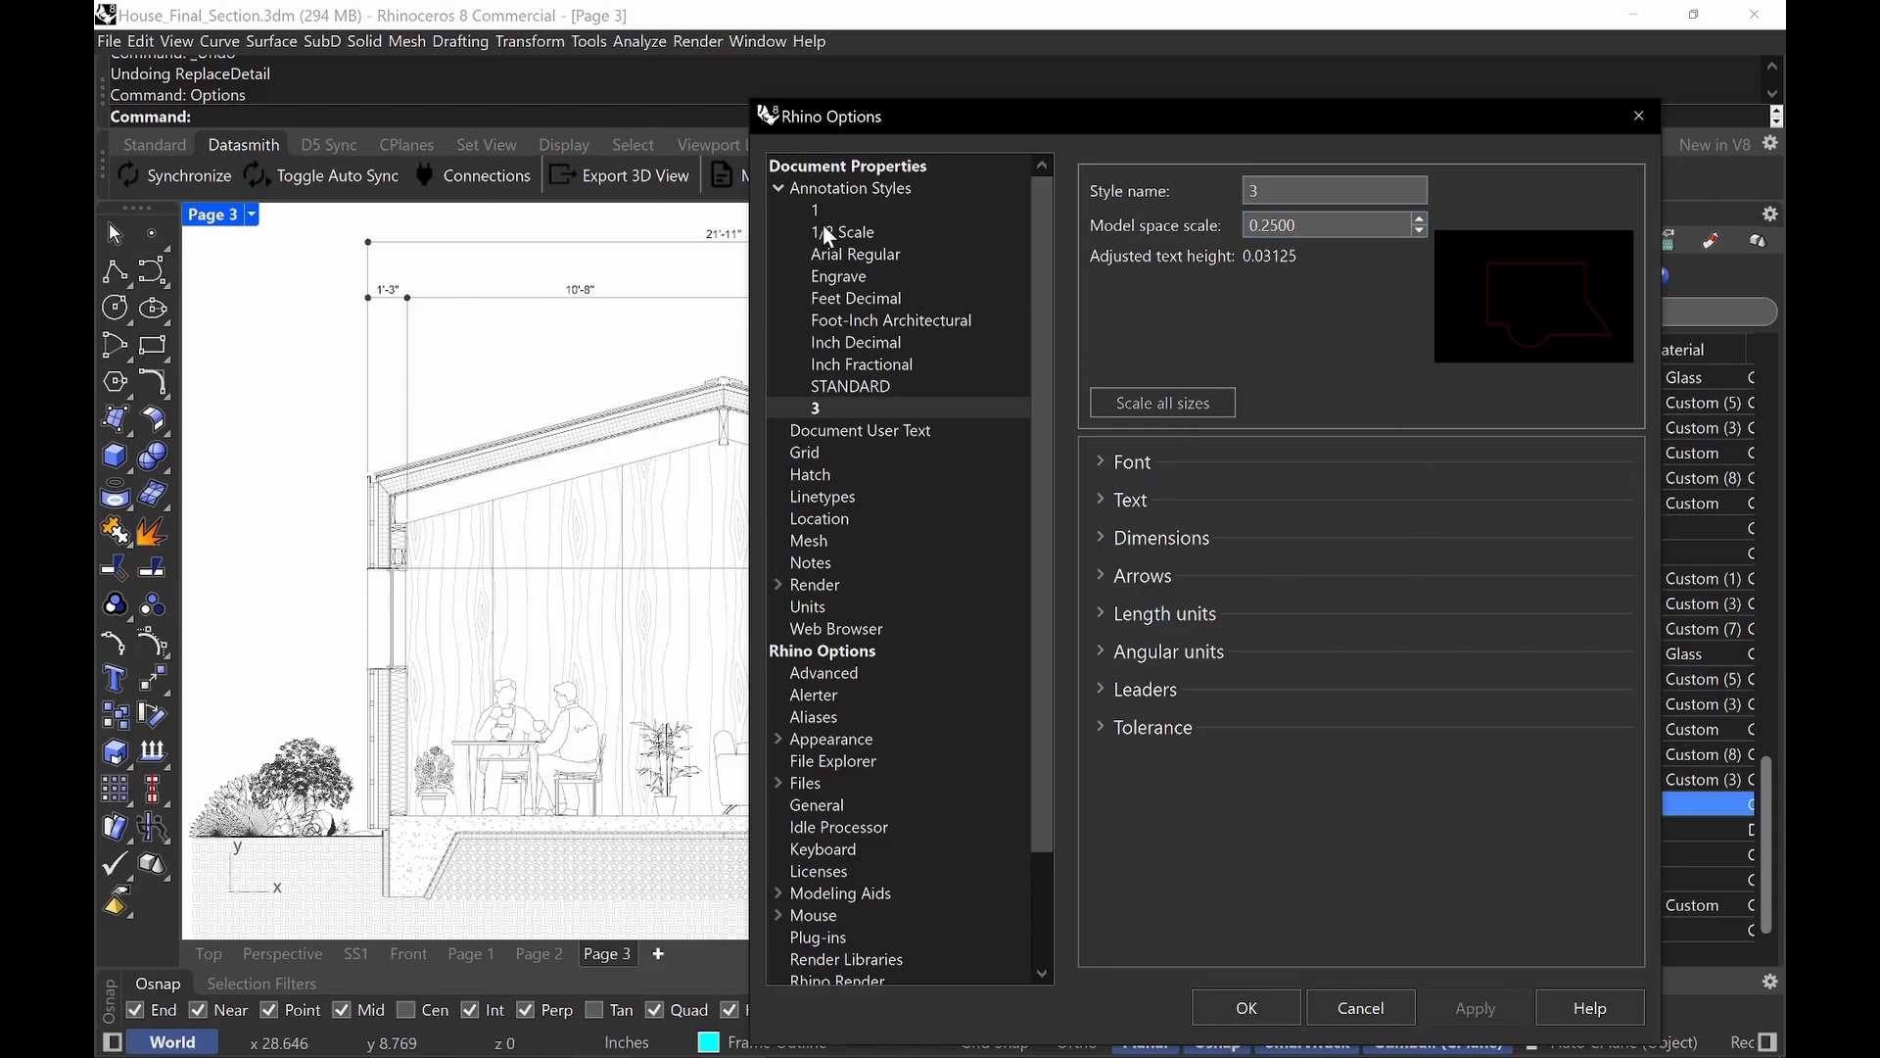
Make 1/2 Scale the current annotation style again and accept the document properties.
click(830, 188)
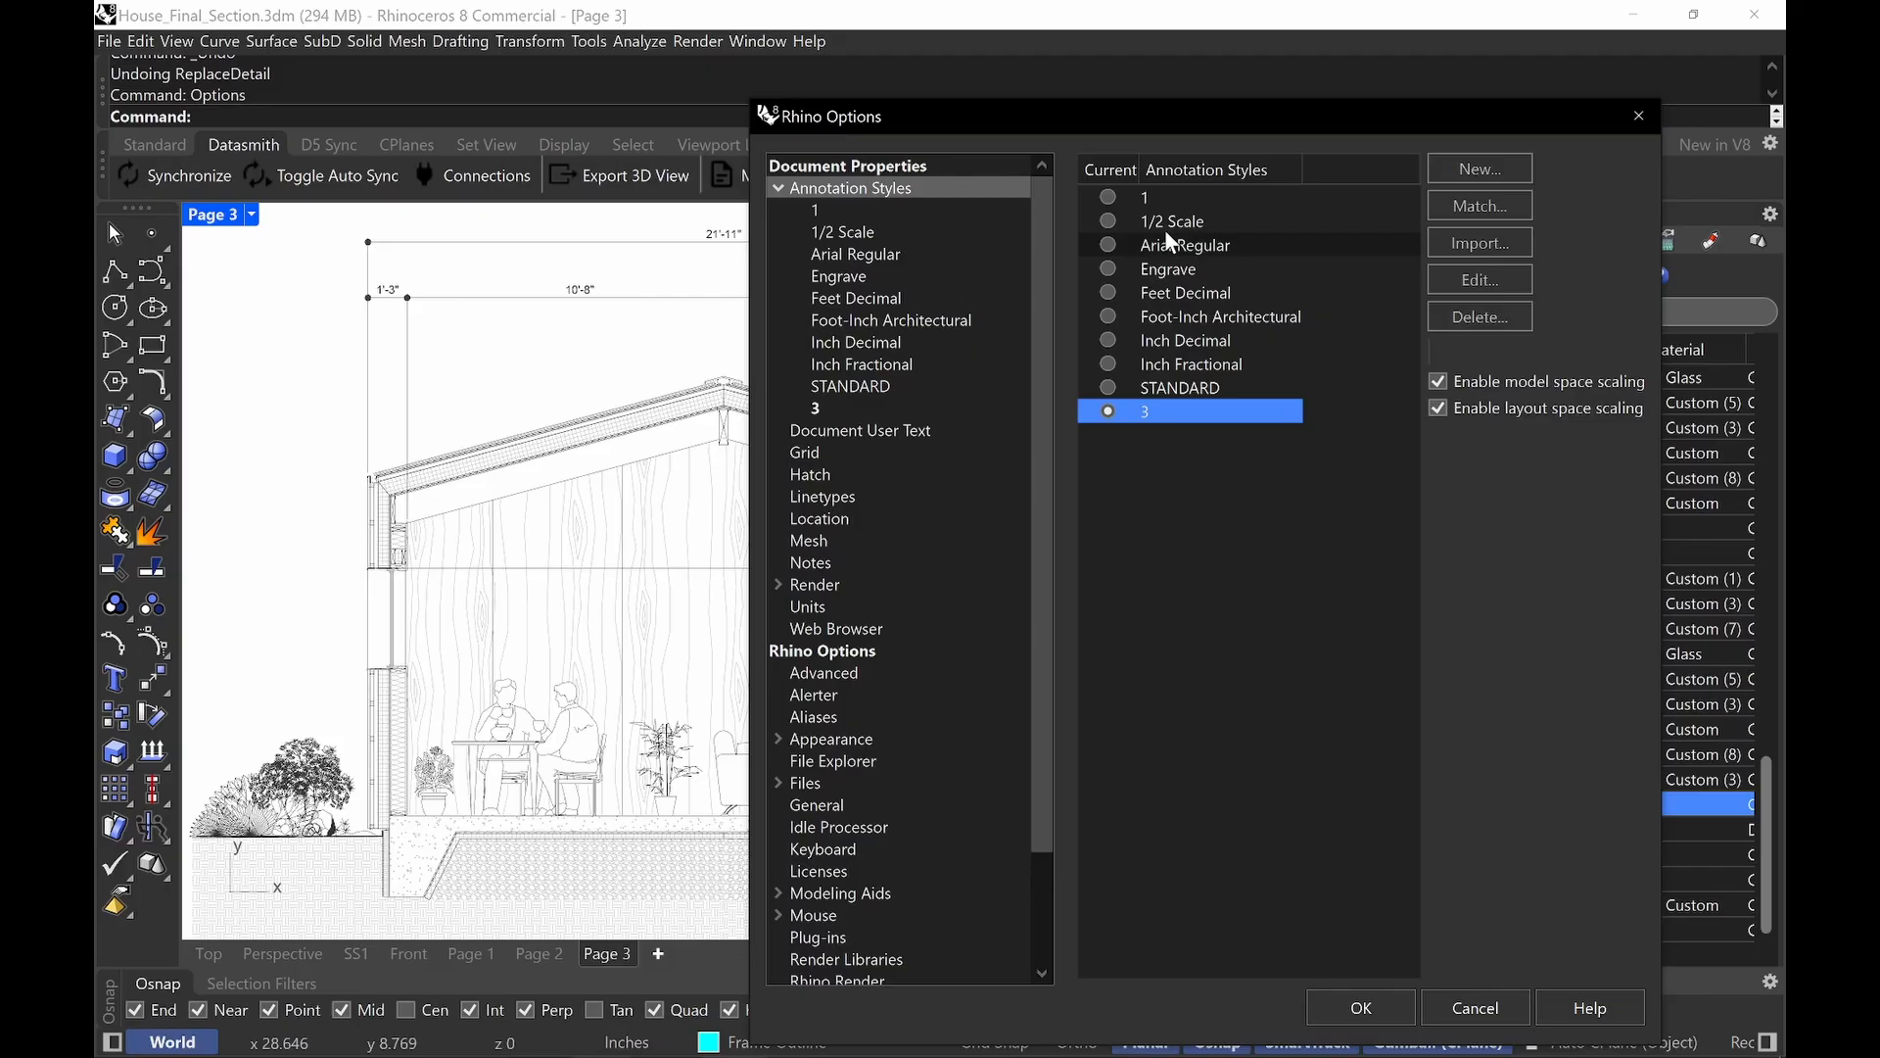
click(1112, 218)
click(1356, 1000)
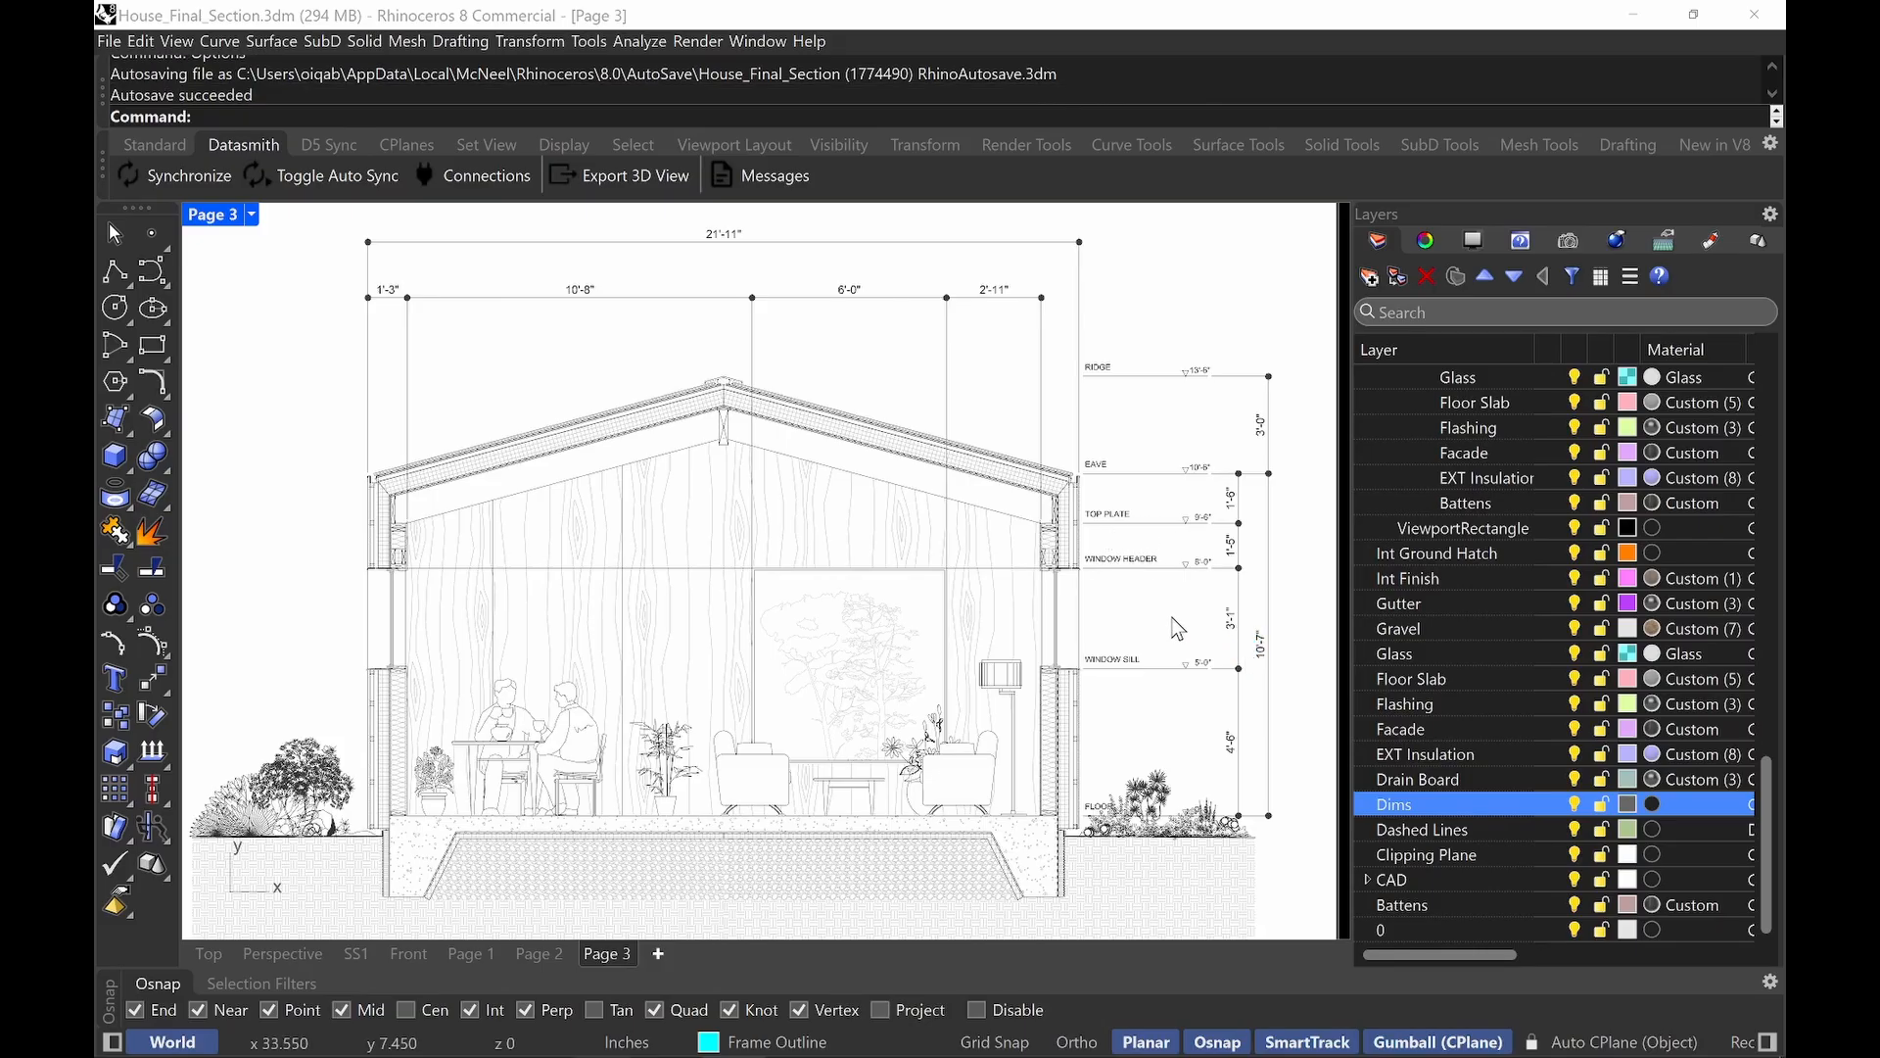
Set the linetype scale of the ridge, eave, top plate, window header and window sill level lines in the Page 3 detail to 1.
double_click(1150, 416)
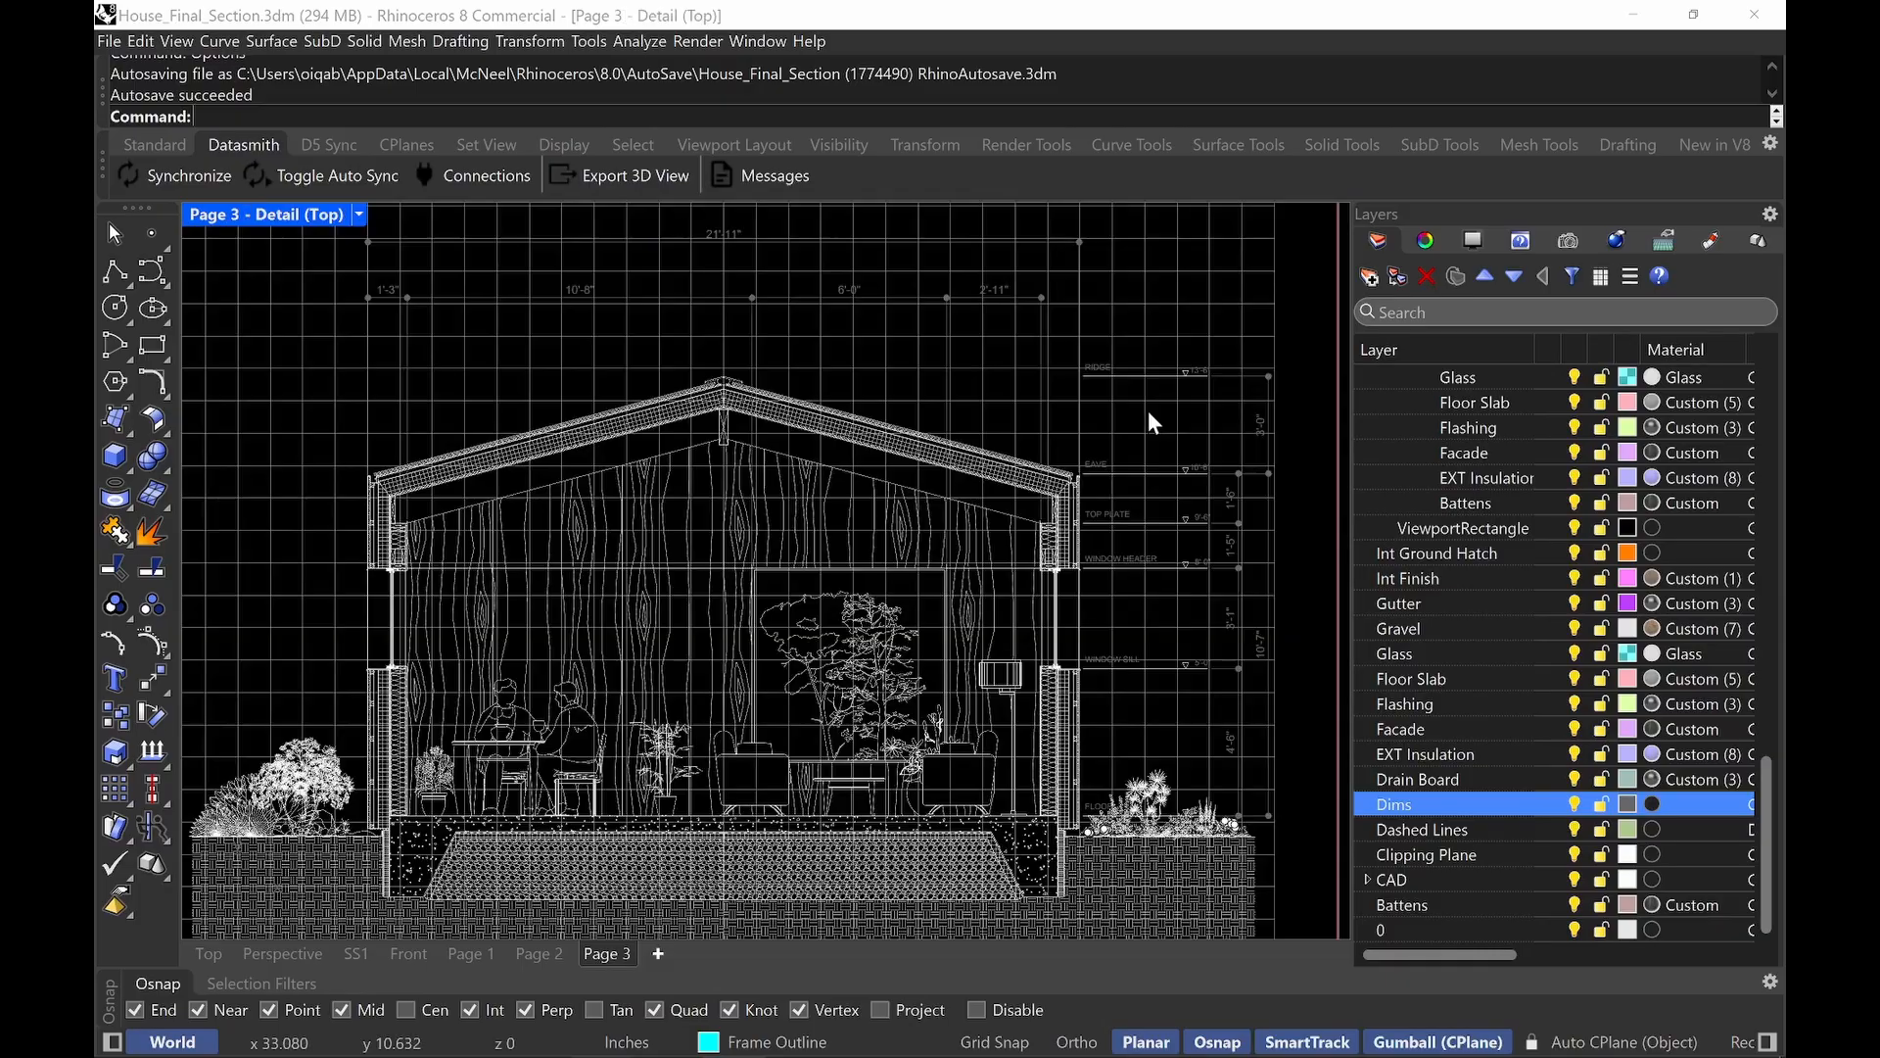
click(1149, 375)
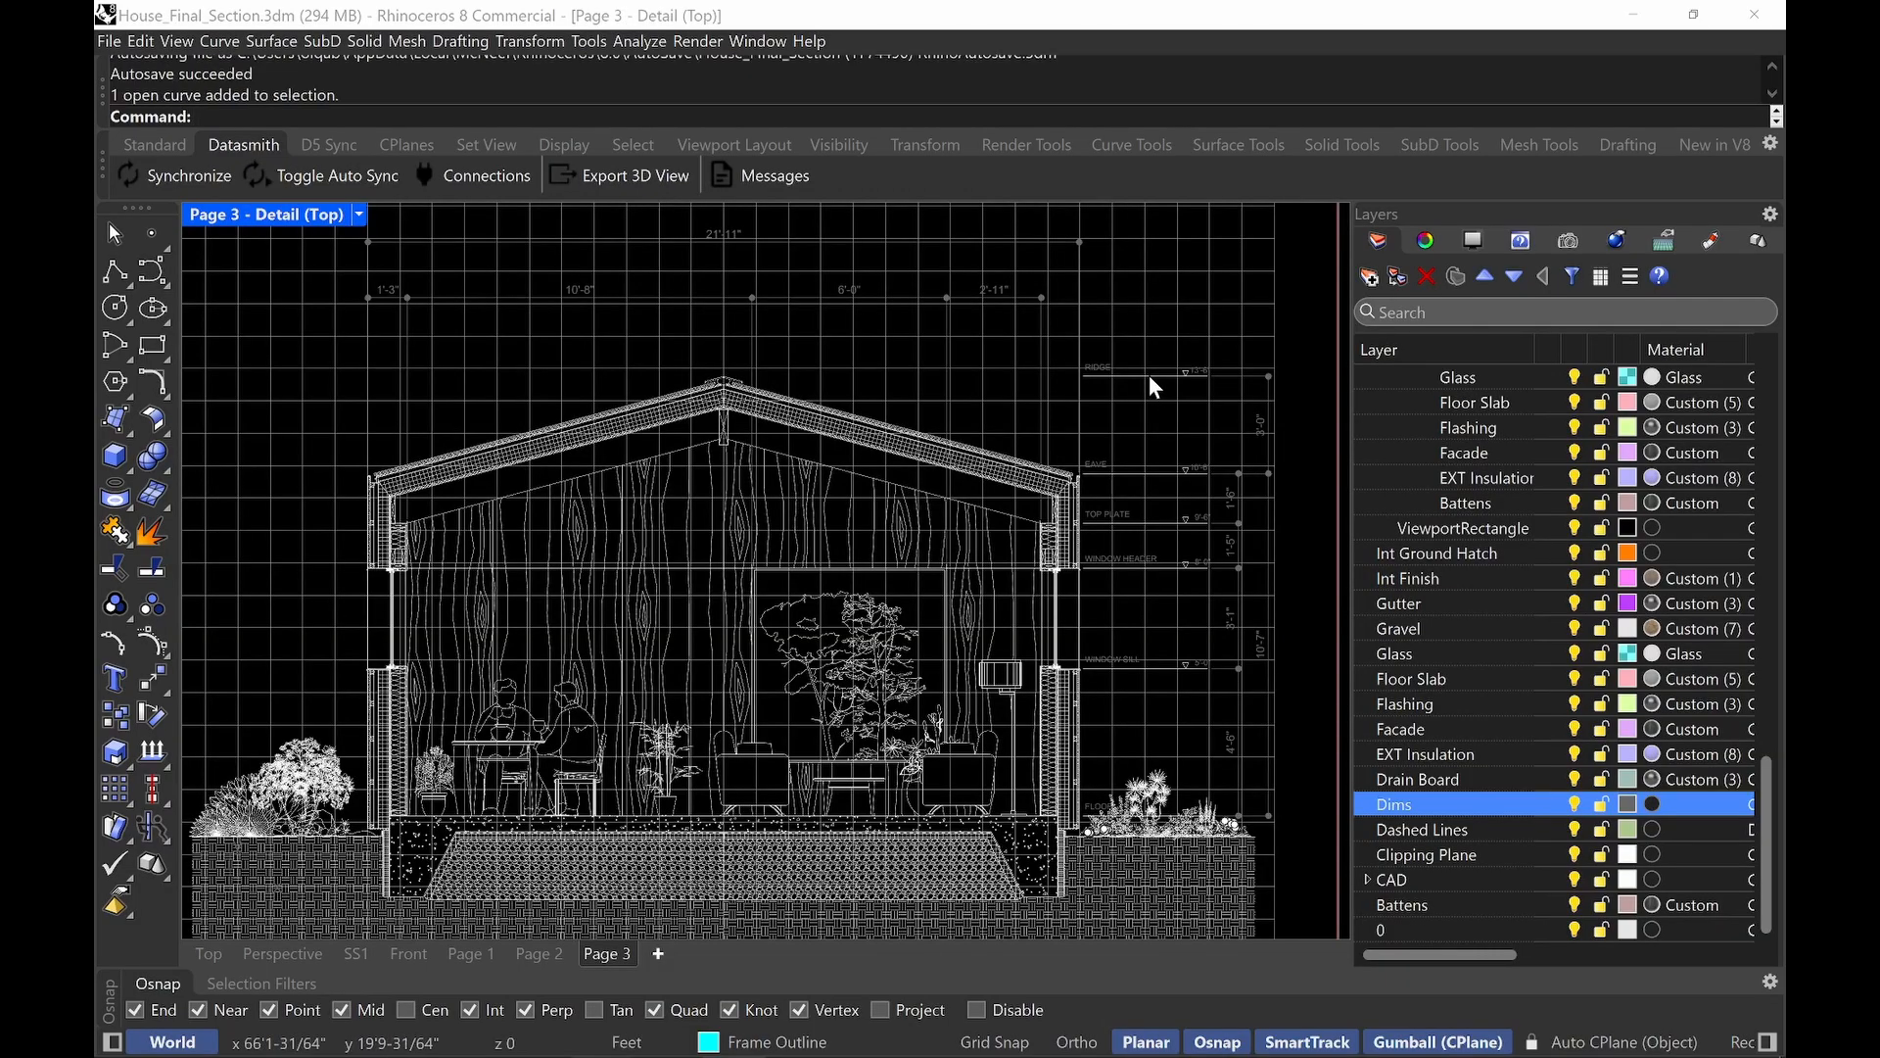
click(1420, 242)
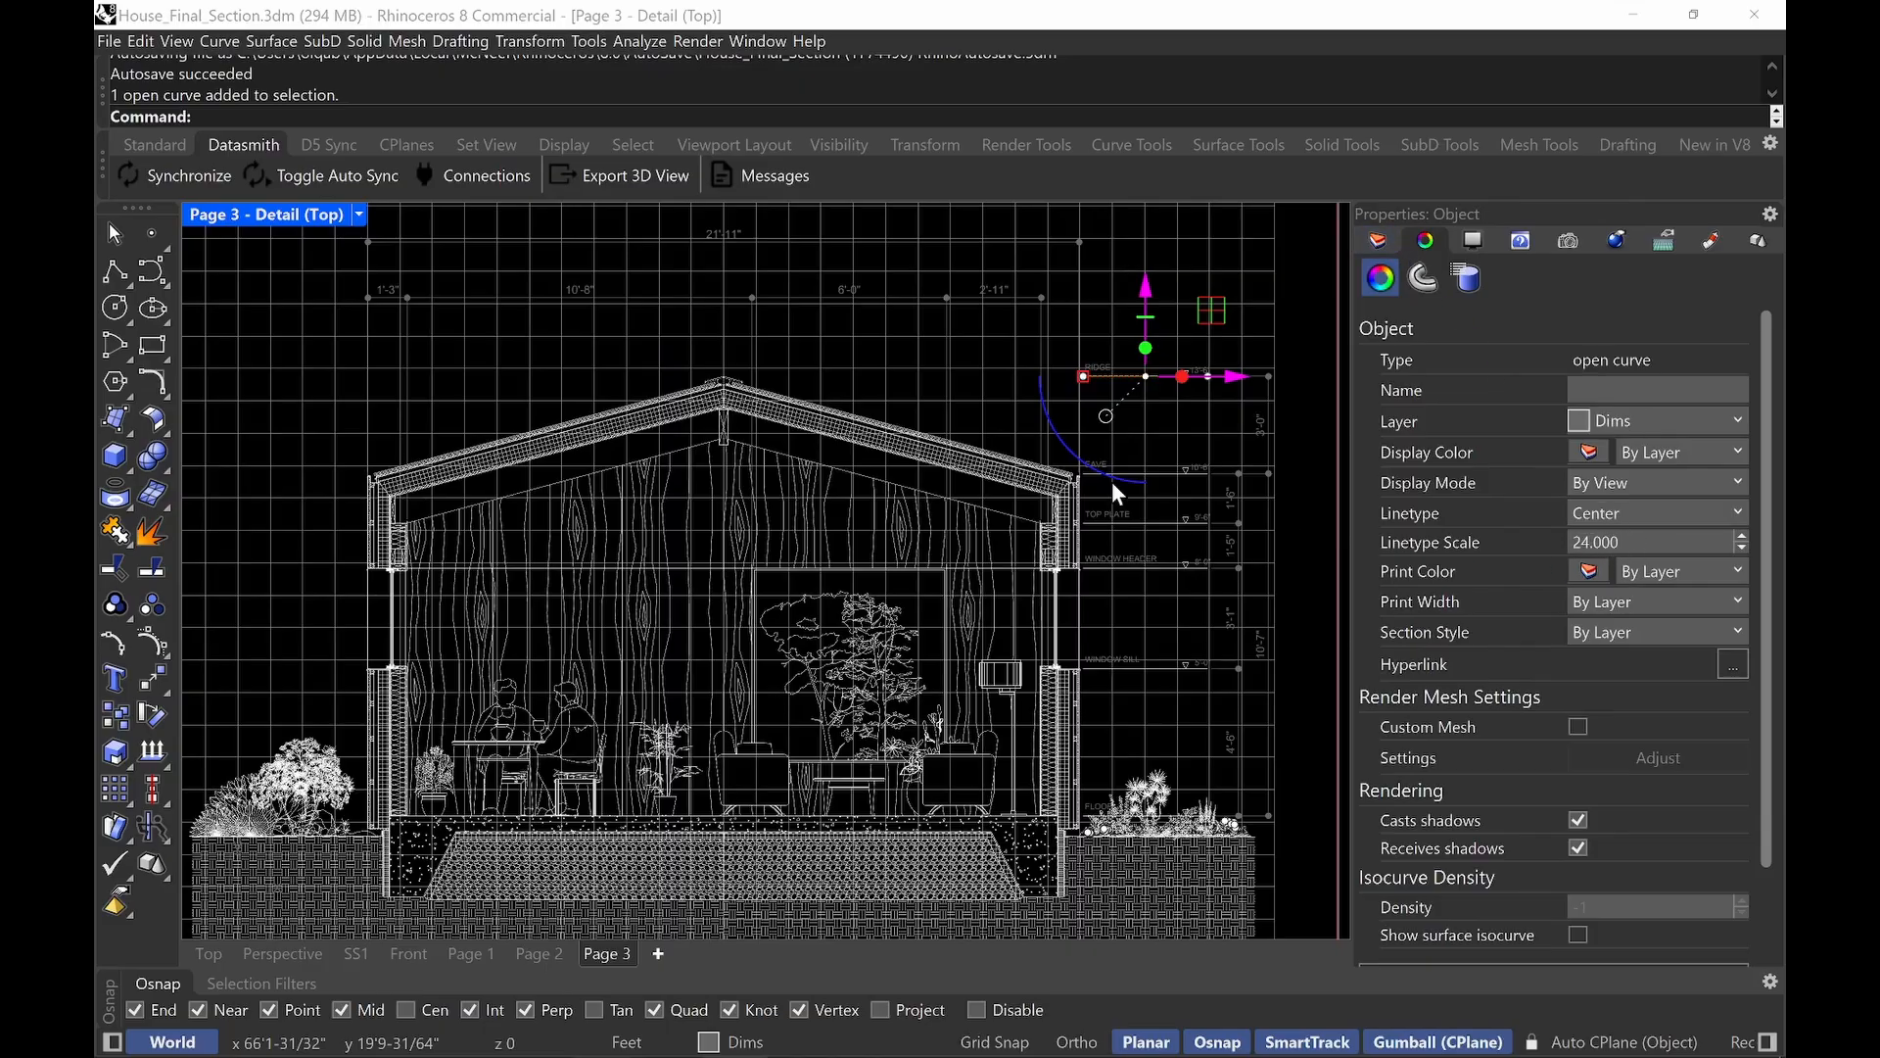
shift+click(1171, 472)
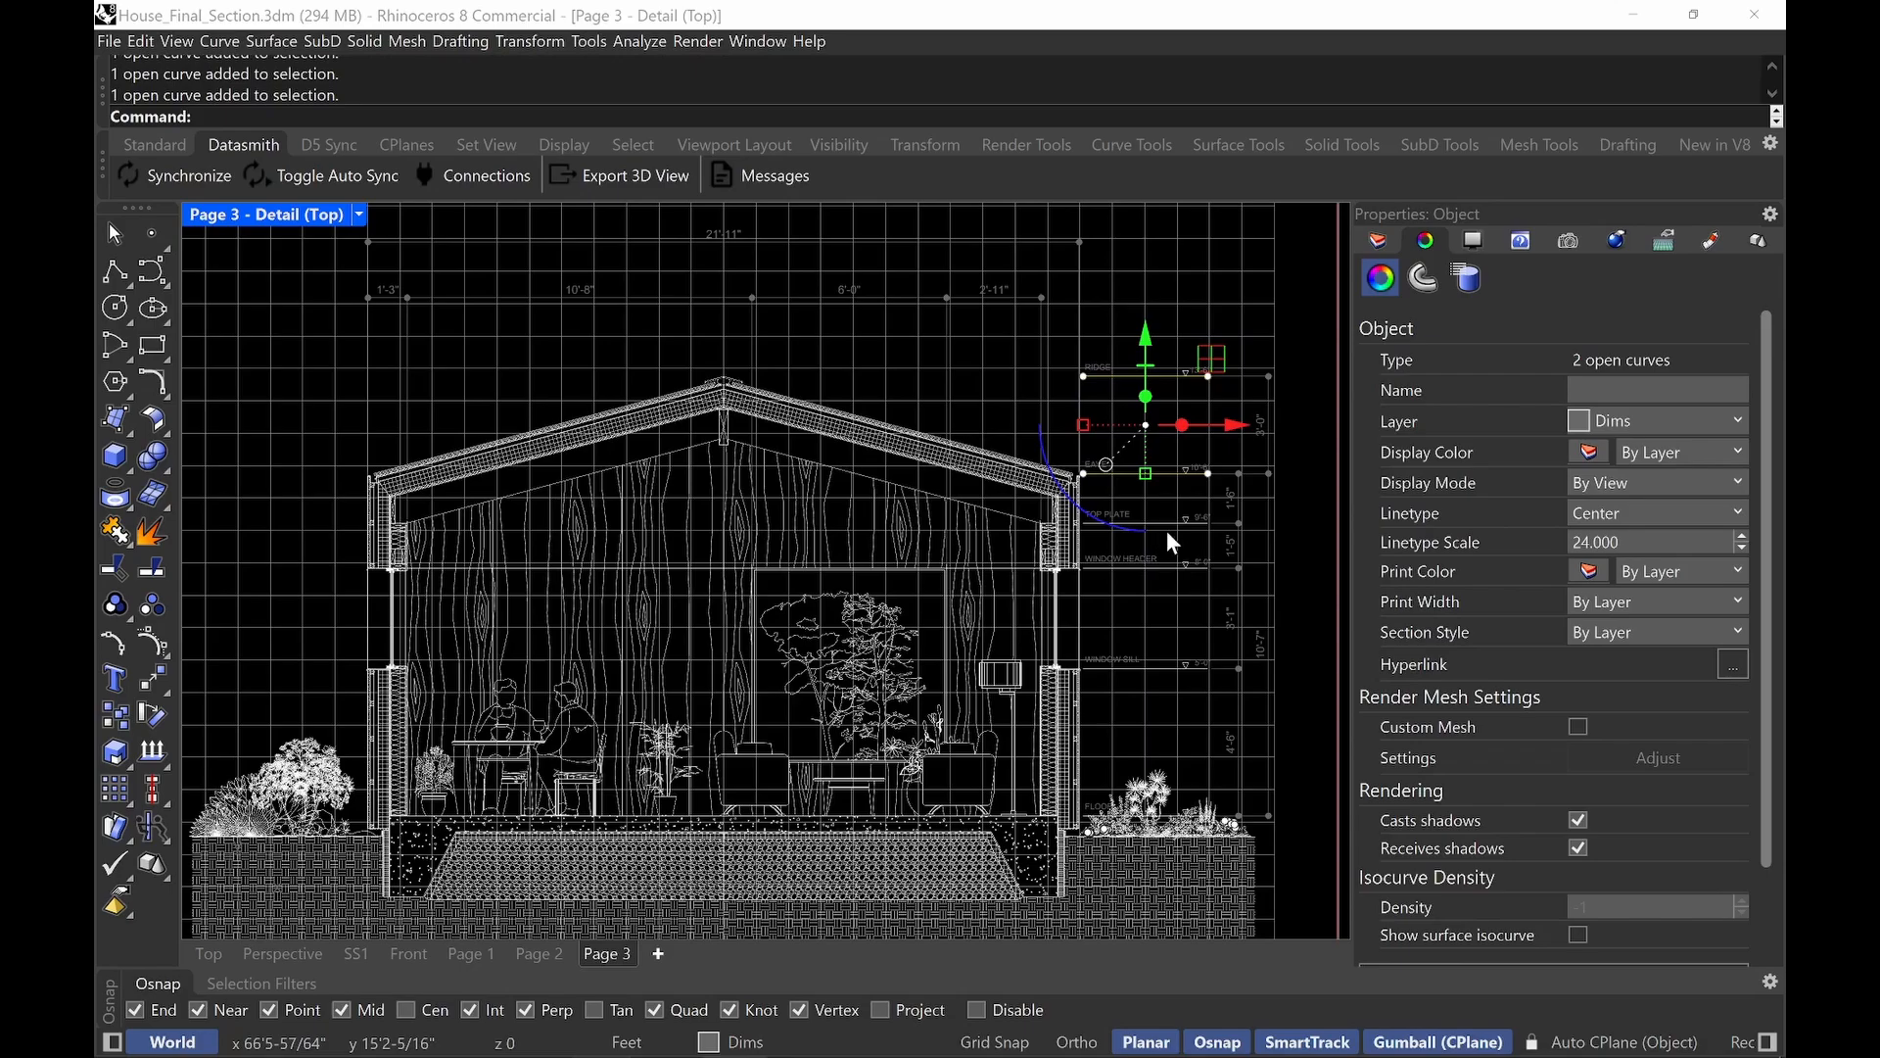
drag(1166, 530, 1225, 577)
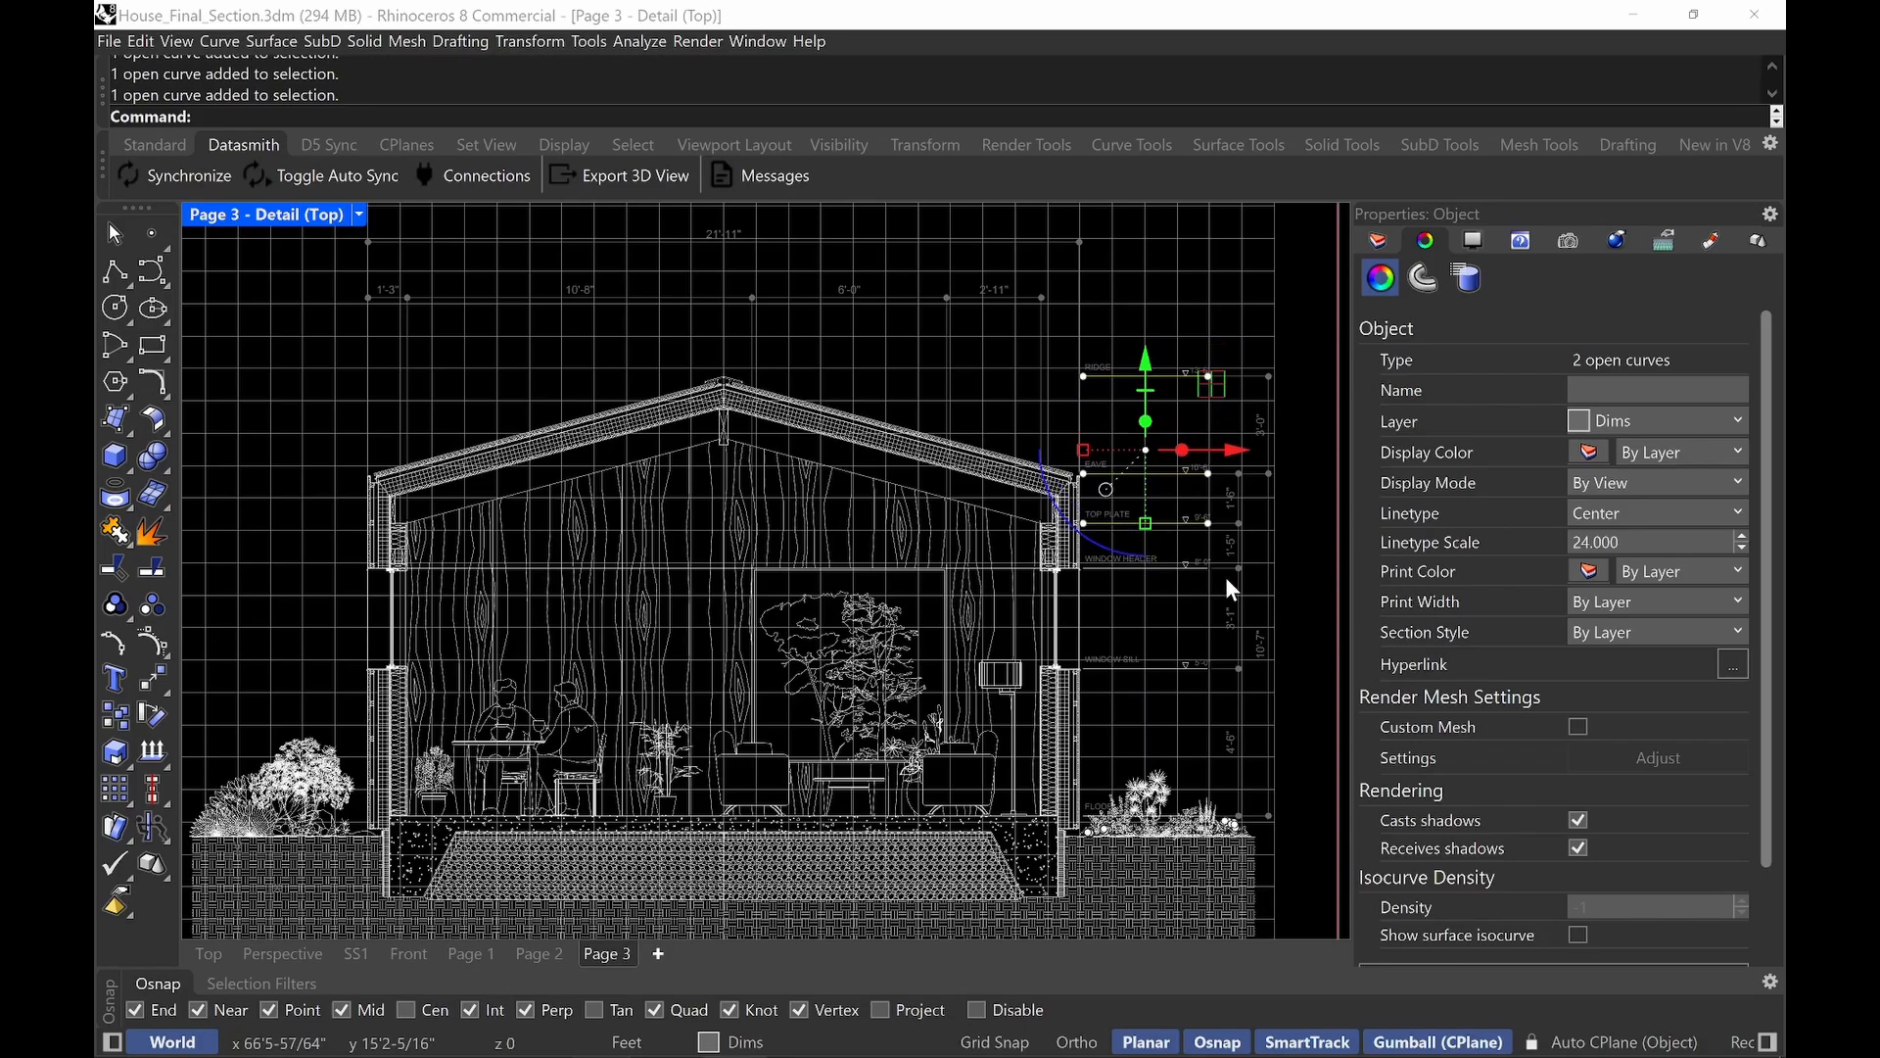
shift+click(1159, 671)
shift+click(1163, 669)
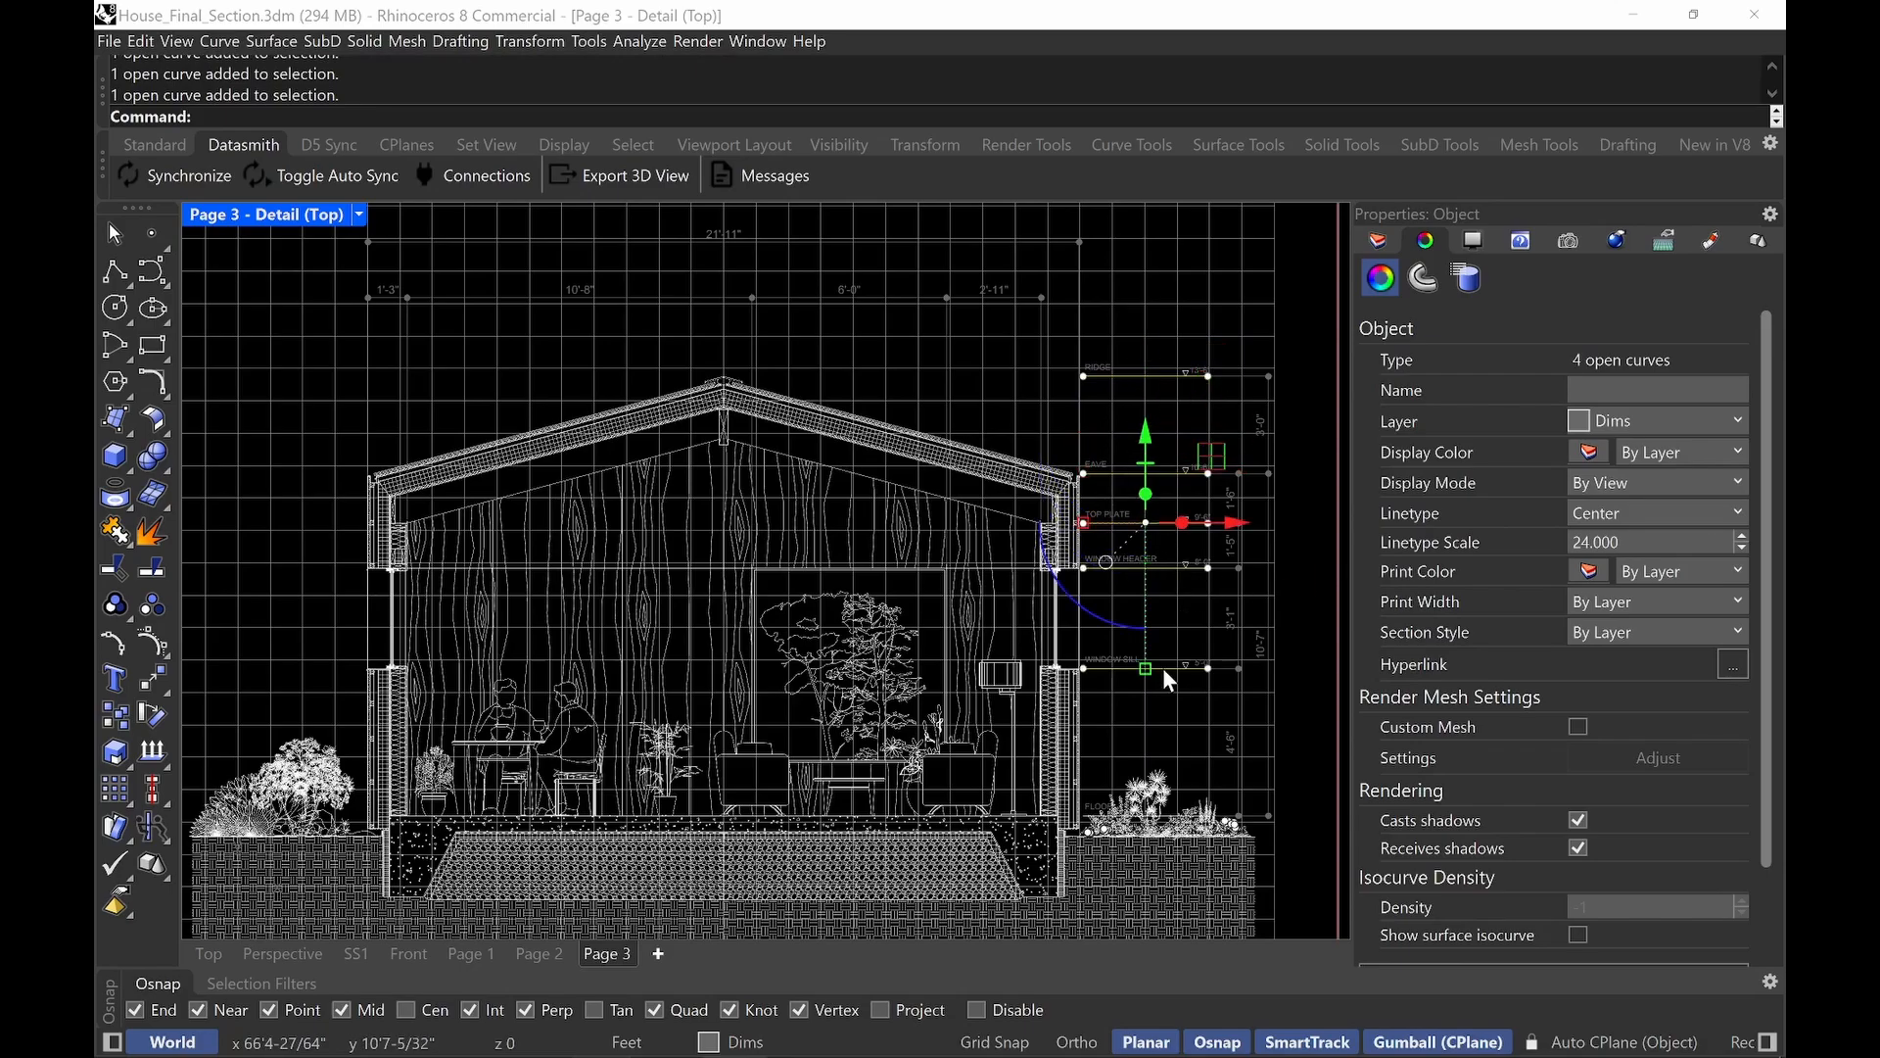
shift+click(1182, 825)
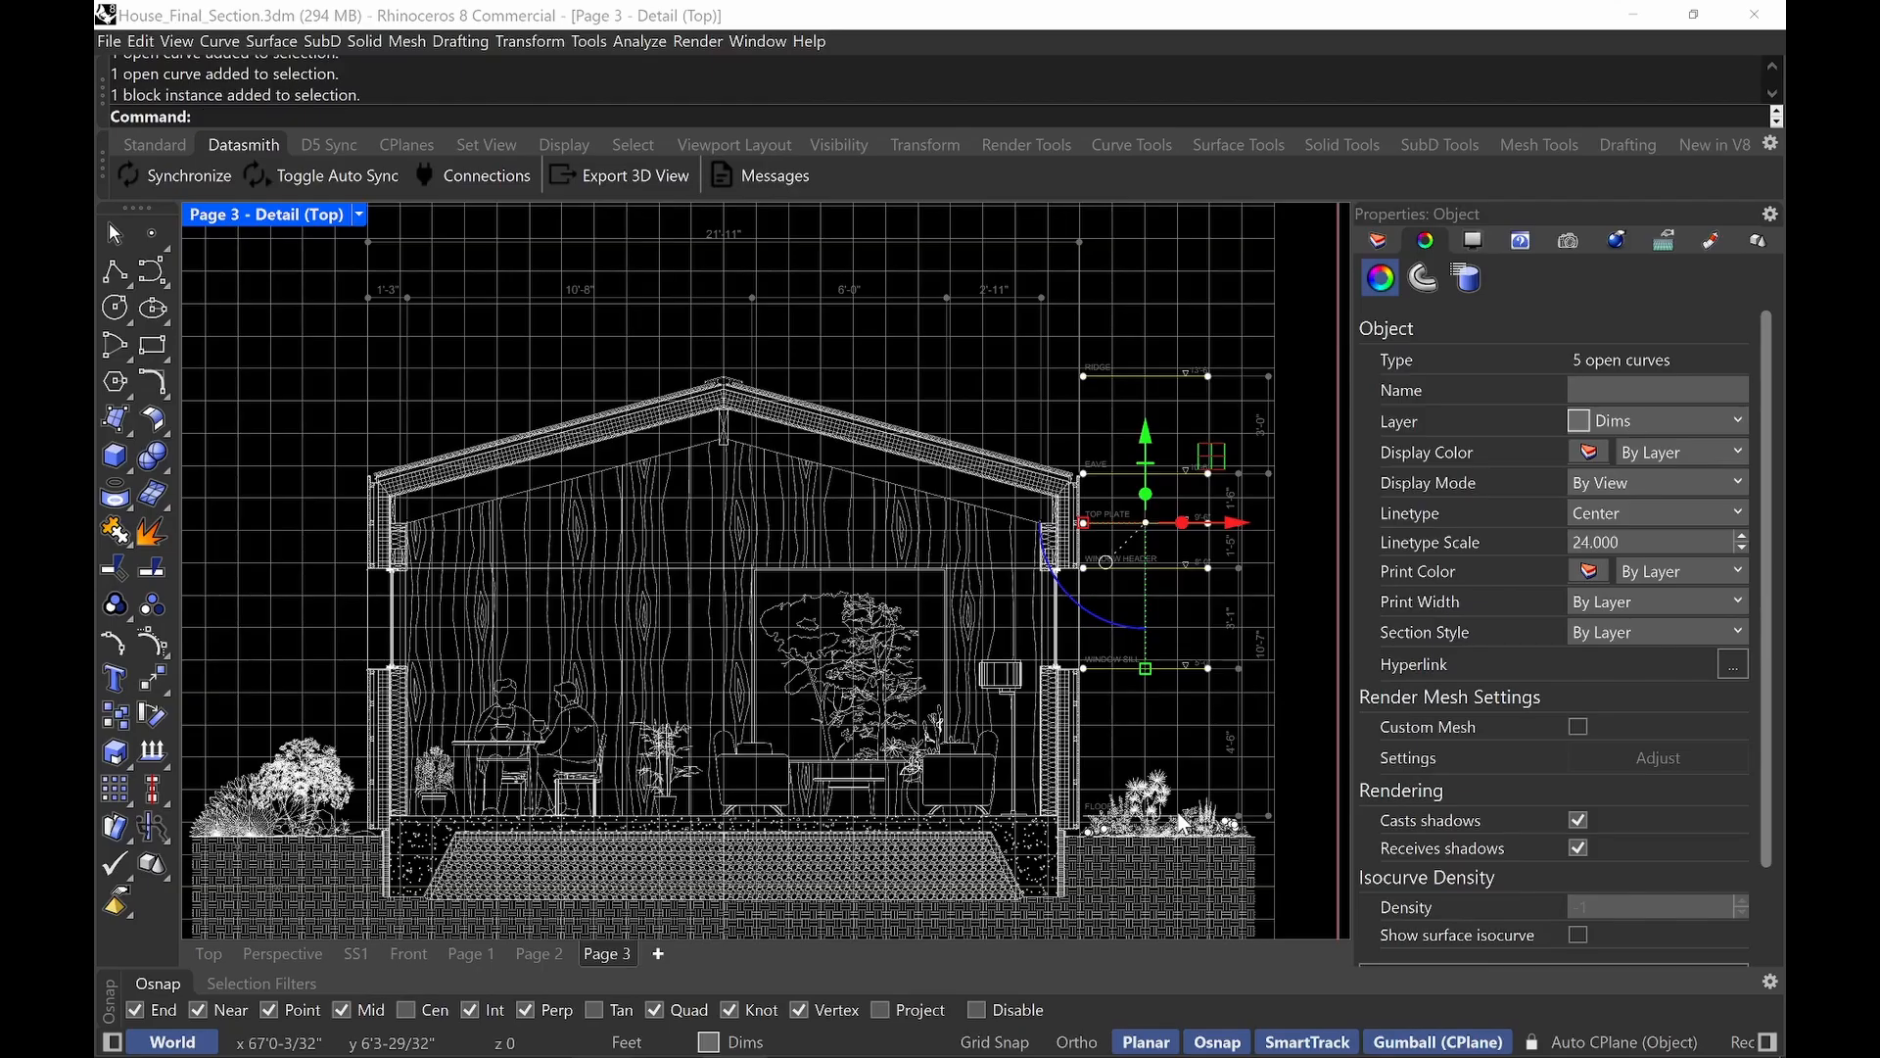
ctrl+click(1220, 830)
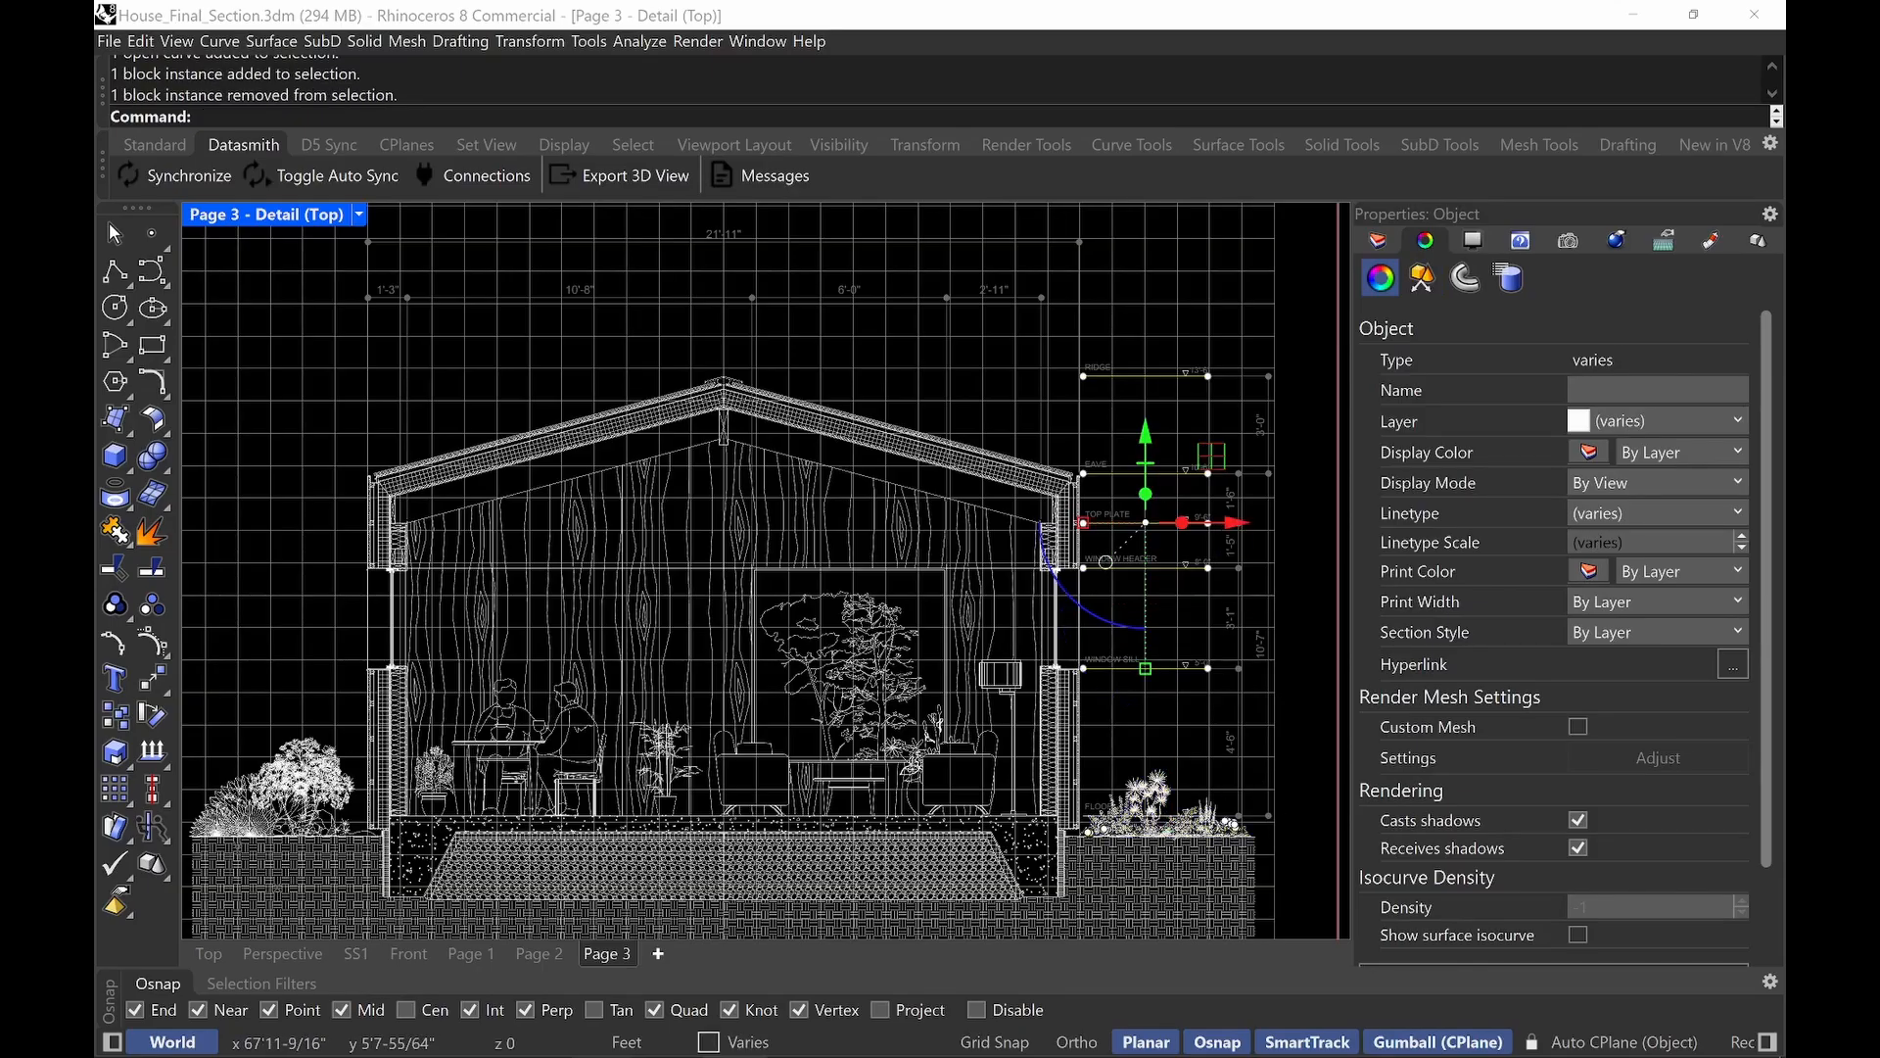
click(1660, 544)
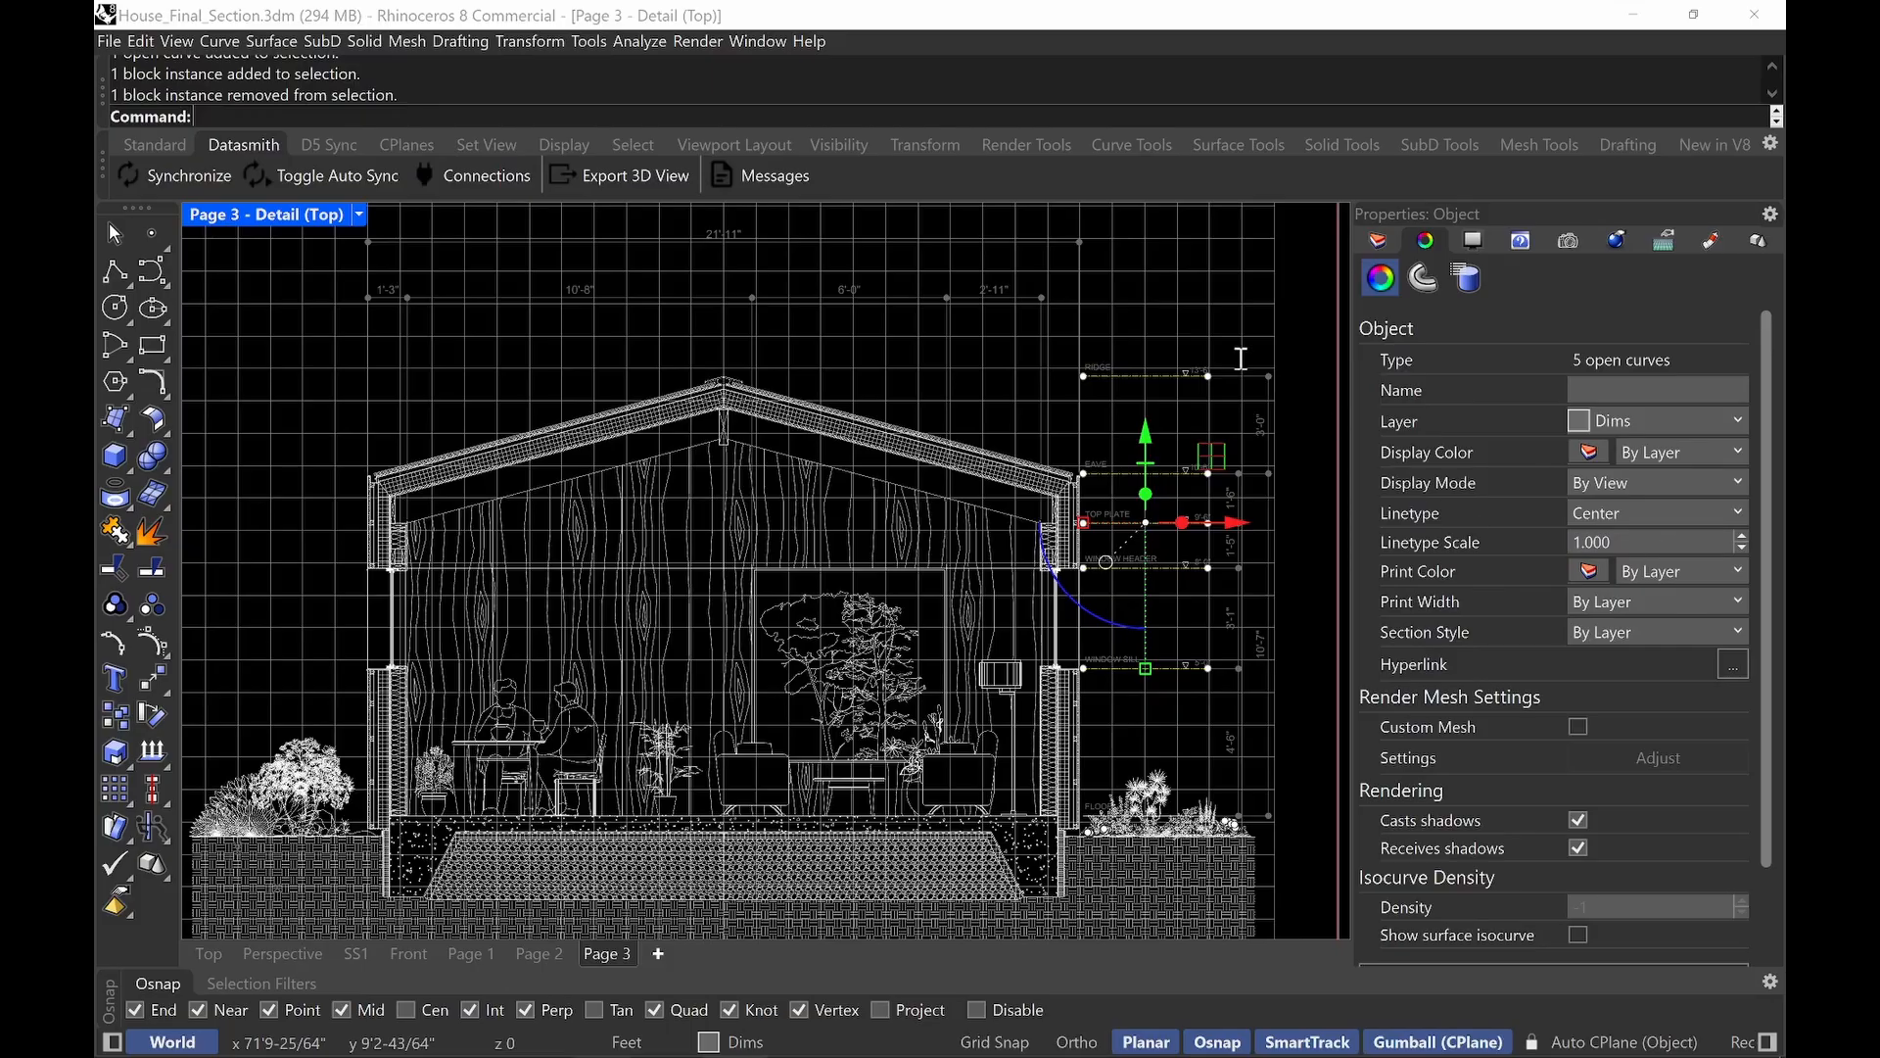
double_click(1193, 289)
Examine the dashed level lines, elevation labels and vertical dimensions beside the house section on the Page 3 layout.
scroll(1152, 415, up, 6)
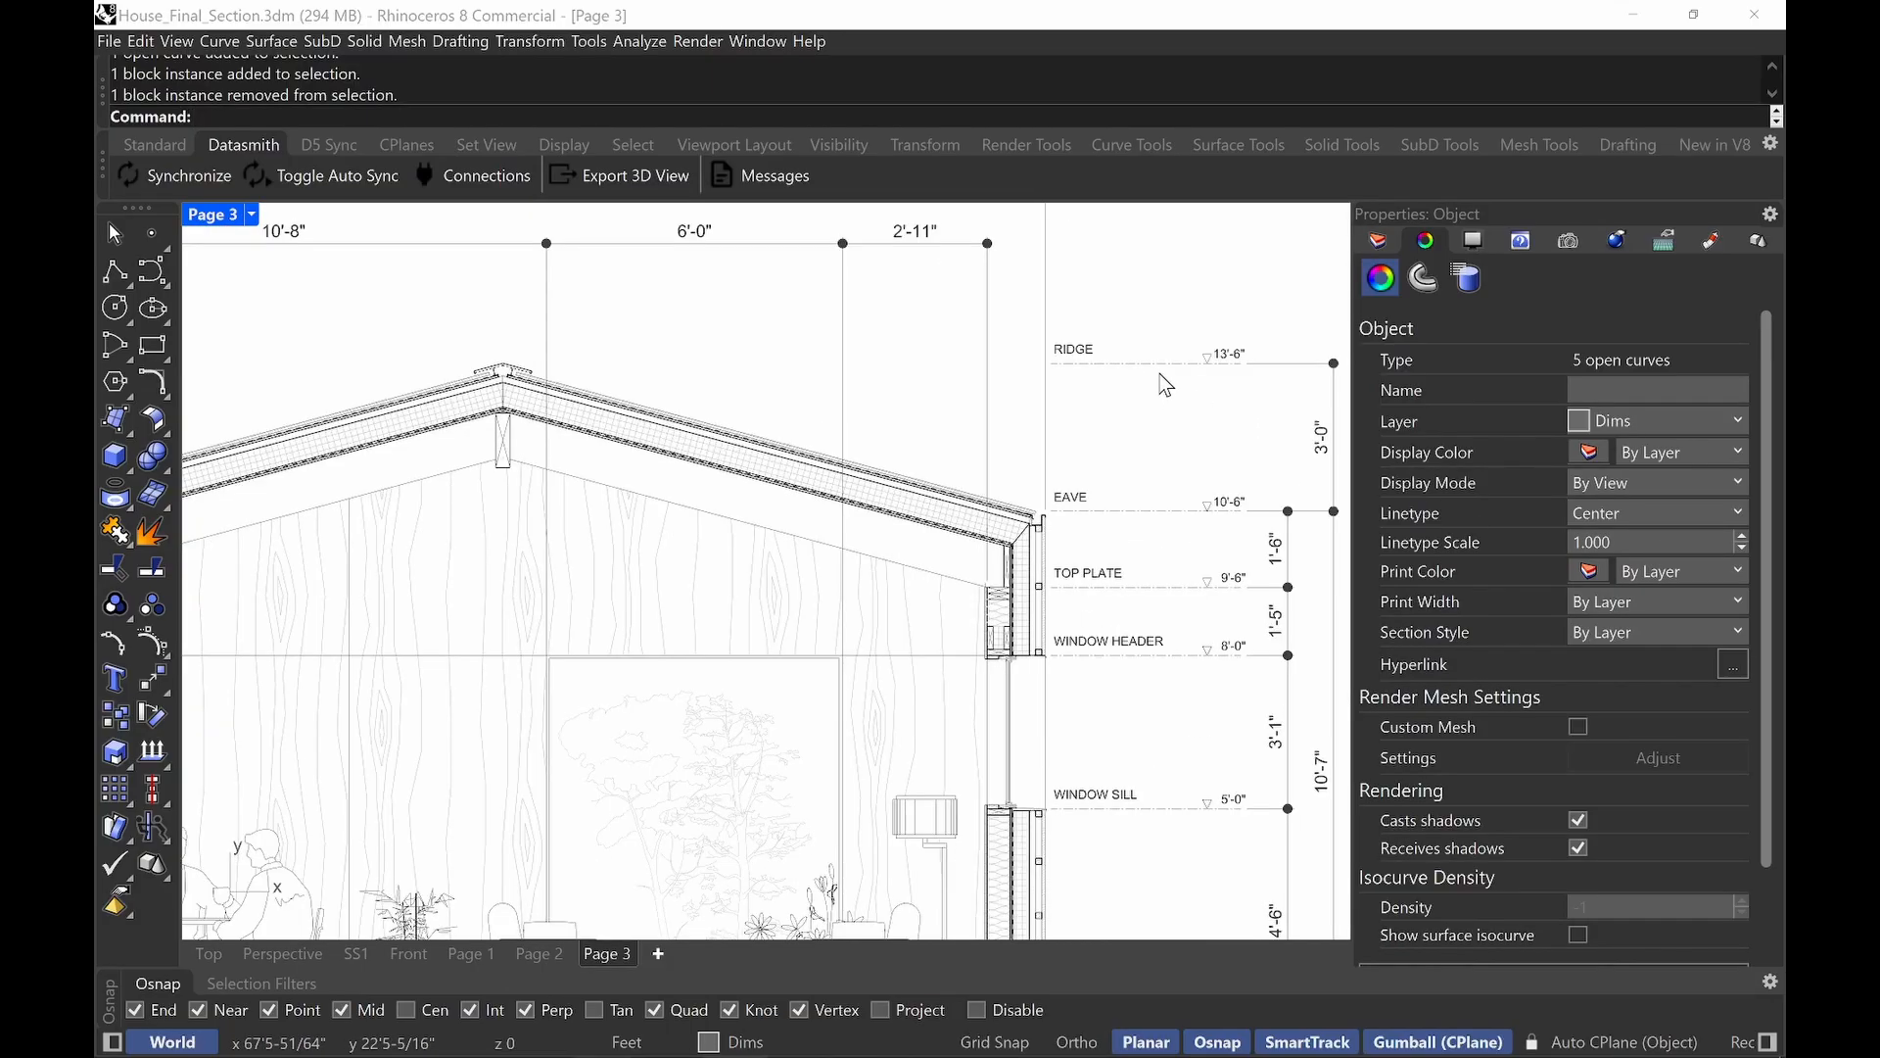
right_drag(1167, 377, 1173, 440)
key(Escape)
scroll(1162, 430, up, 6)
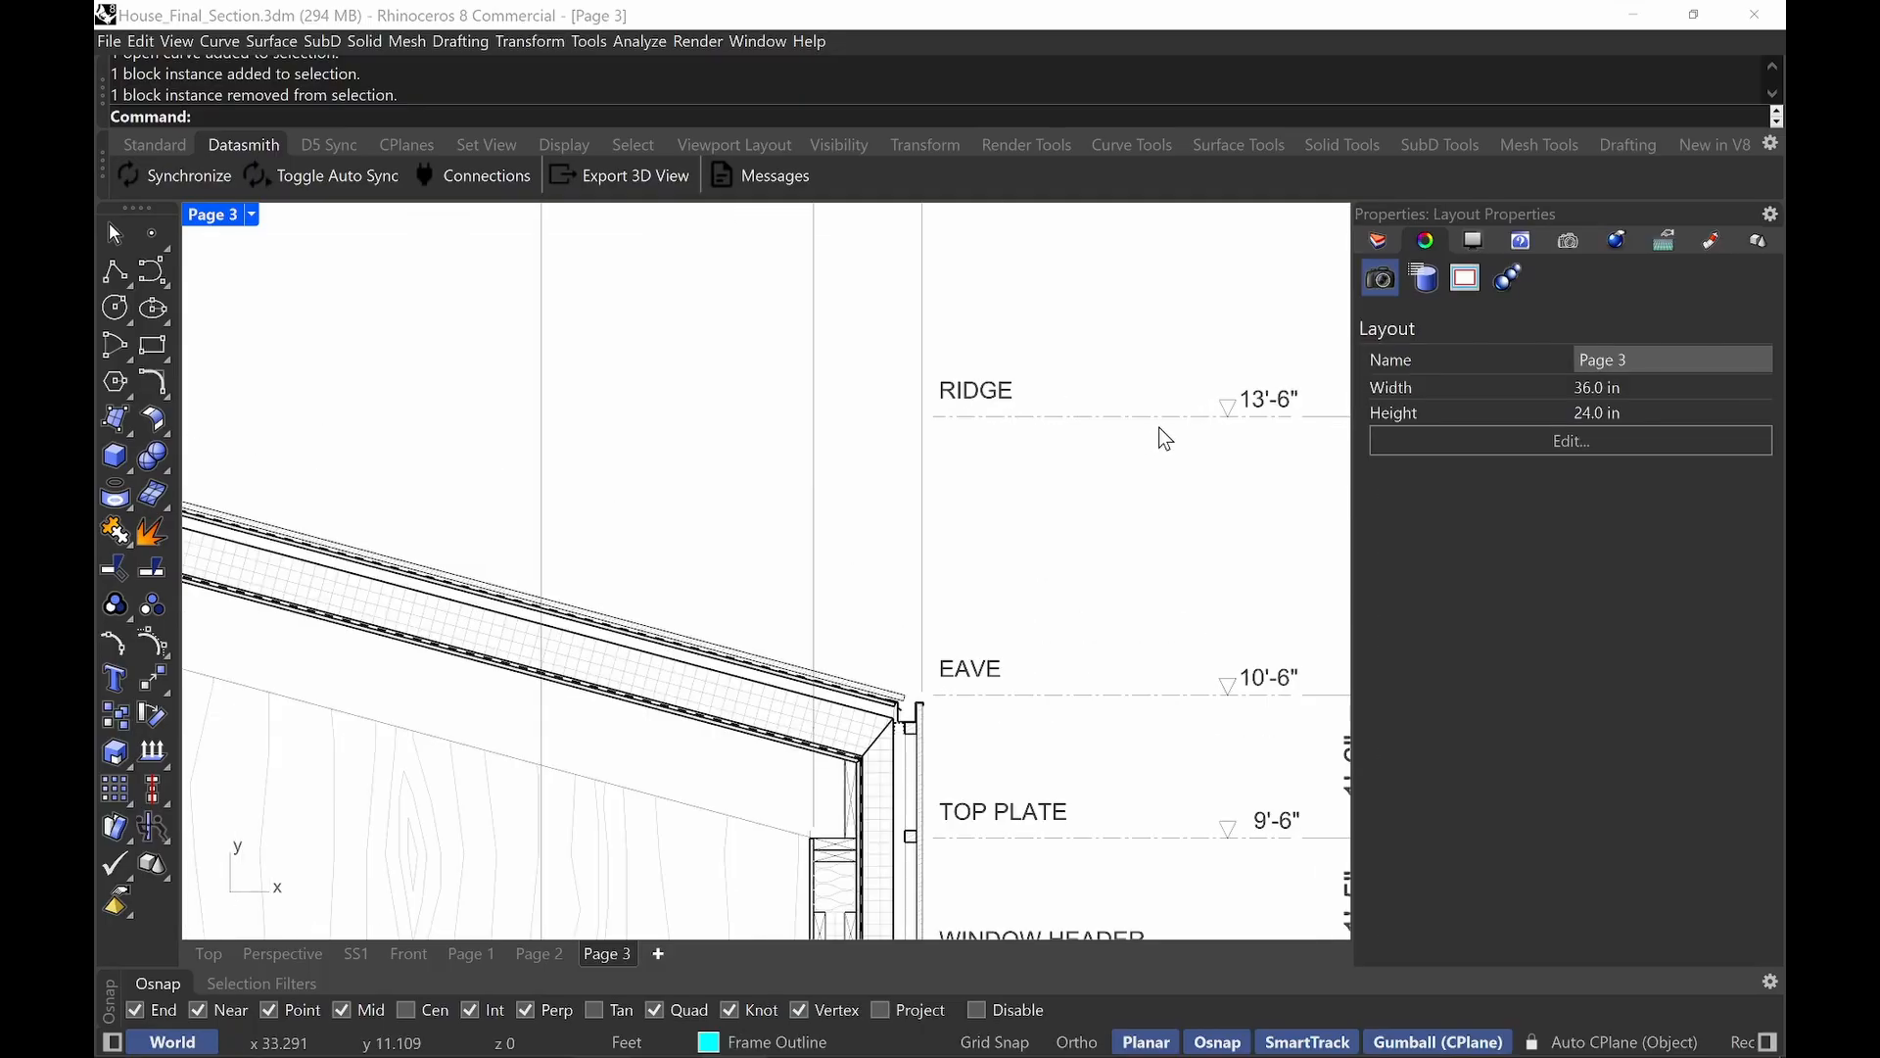
scroll(999, 461, down, 2)
scroll(999, 461, down, 5)
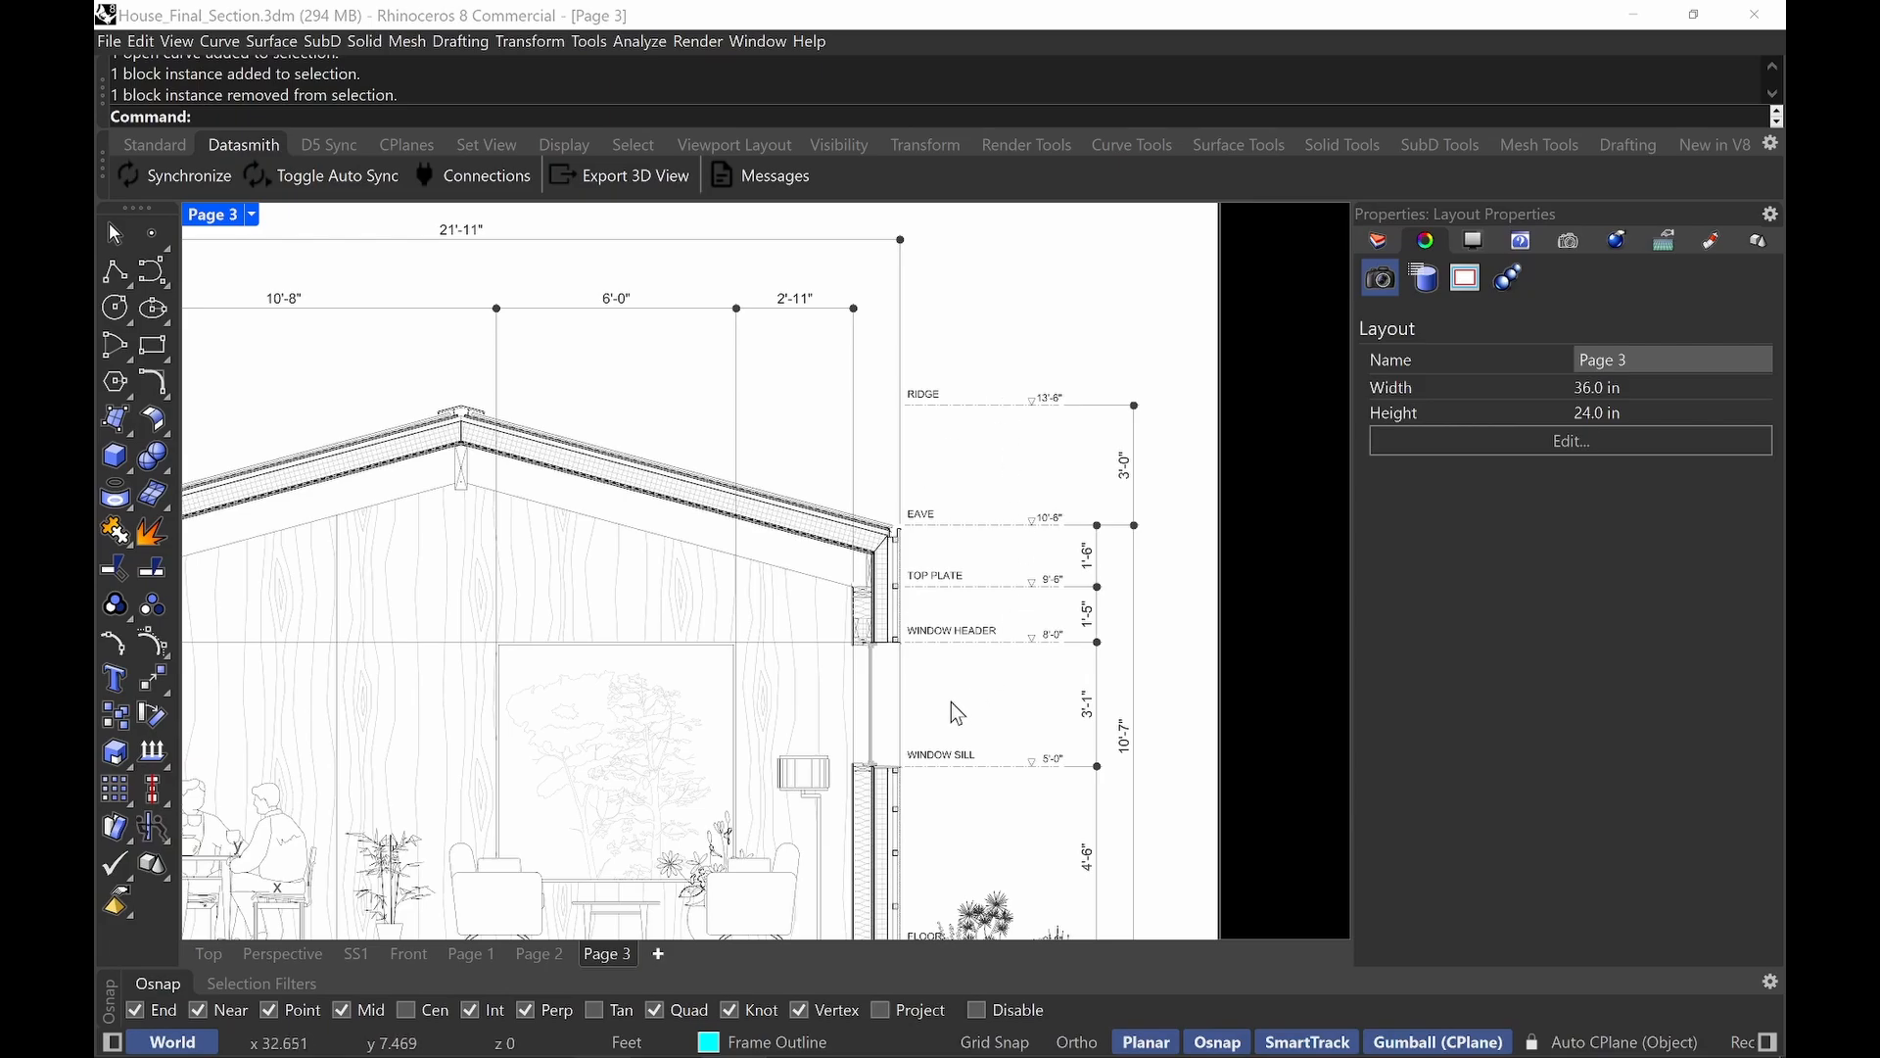
scroll(1058, 586, up, 3)
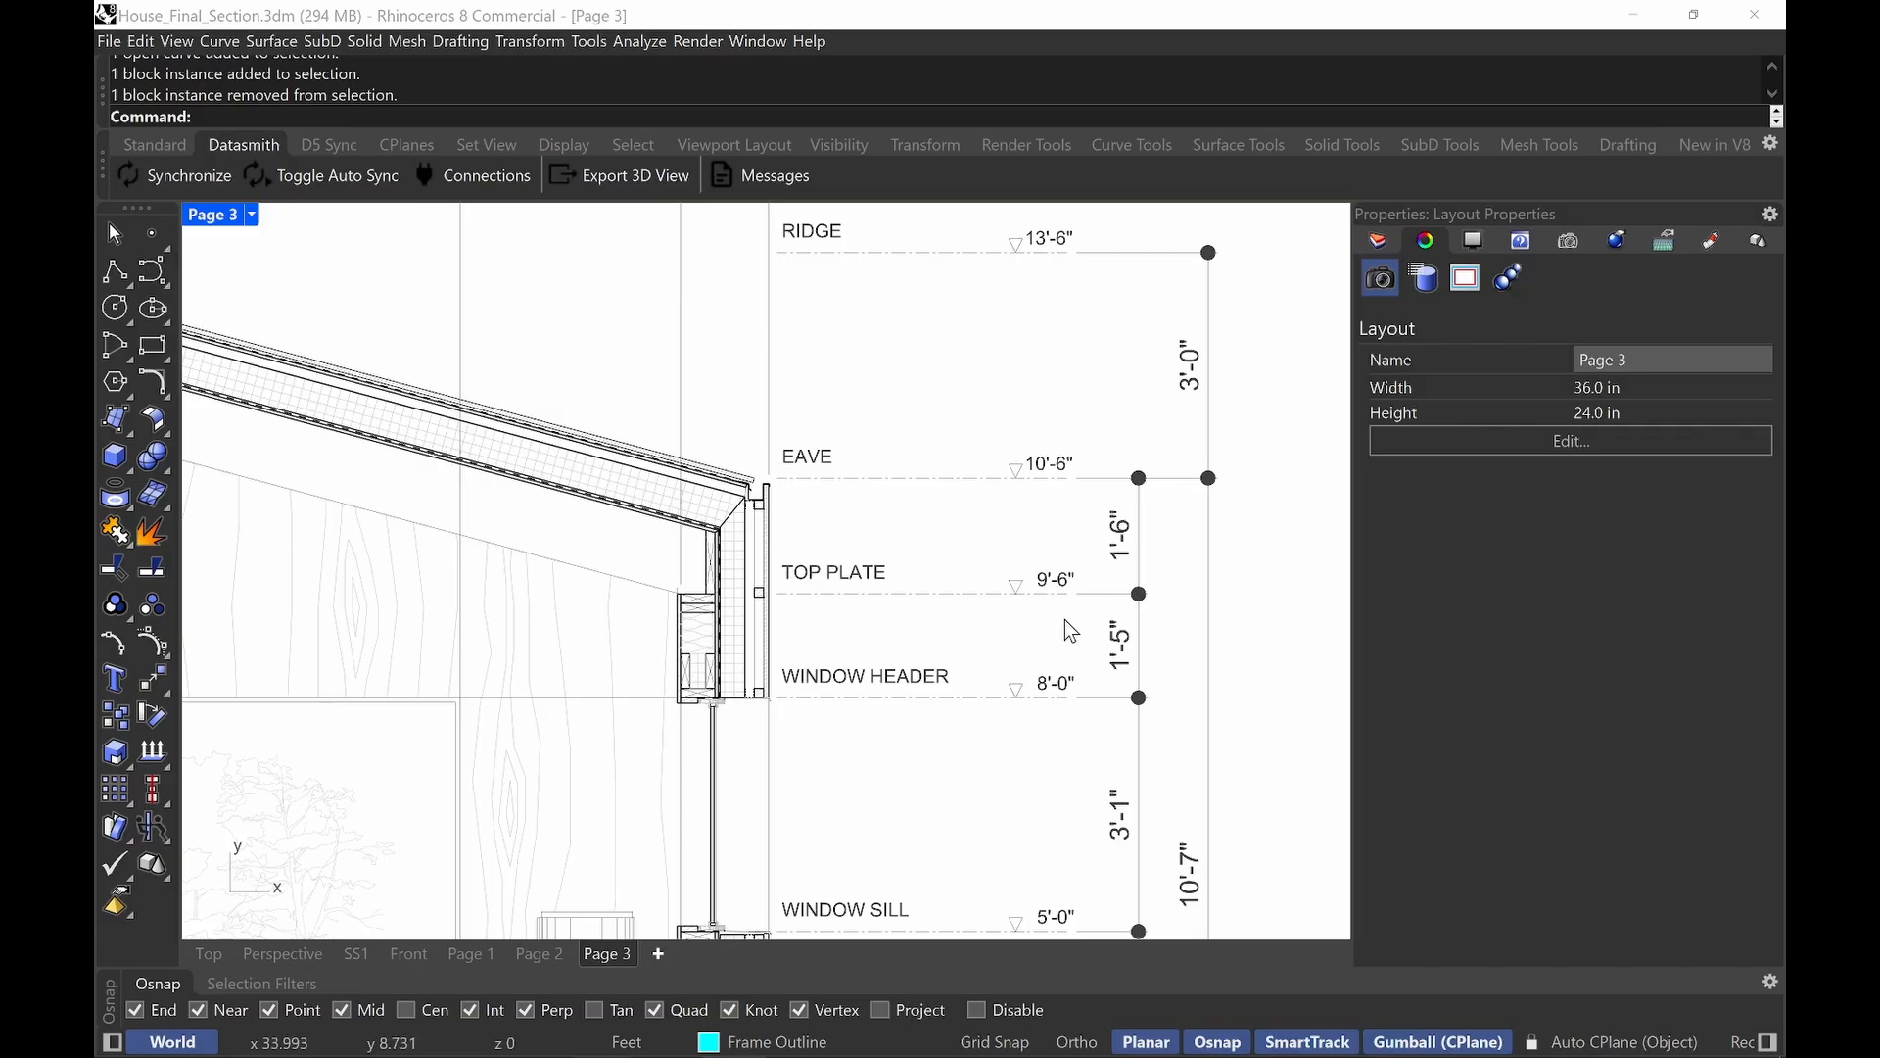
scroll(931, 448, down, 5)
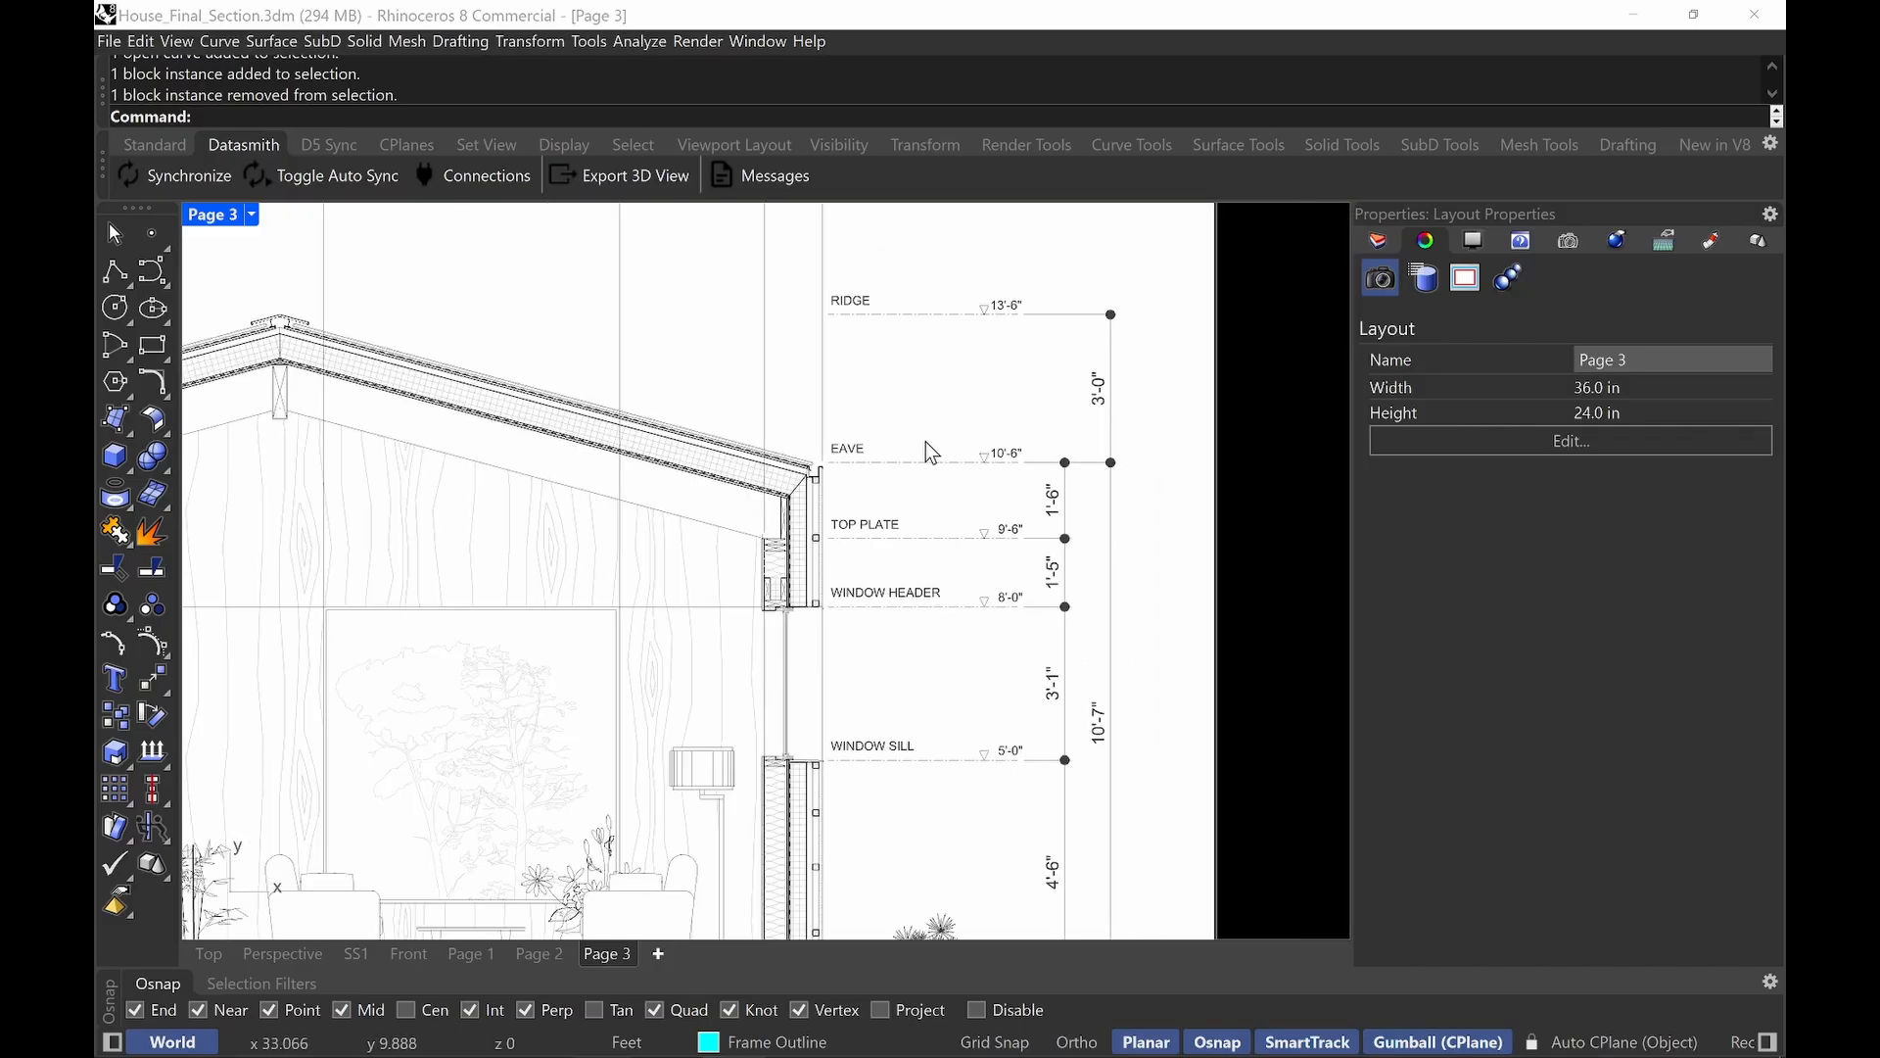
right_drag(1002, 474, 1207, 586)
scroll(1161, 572, up, 3)
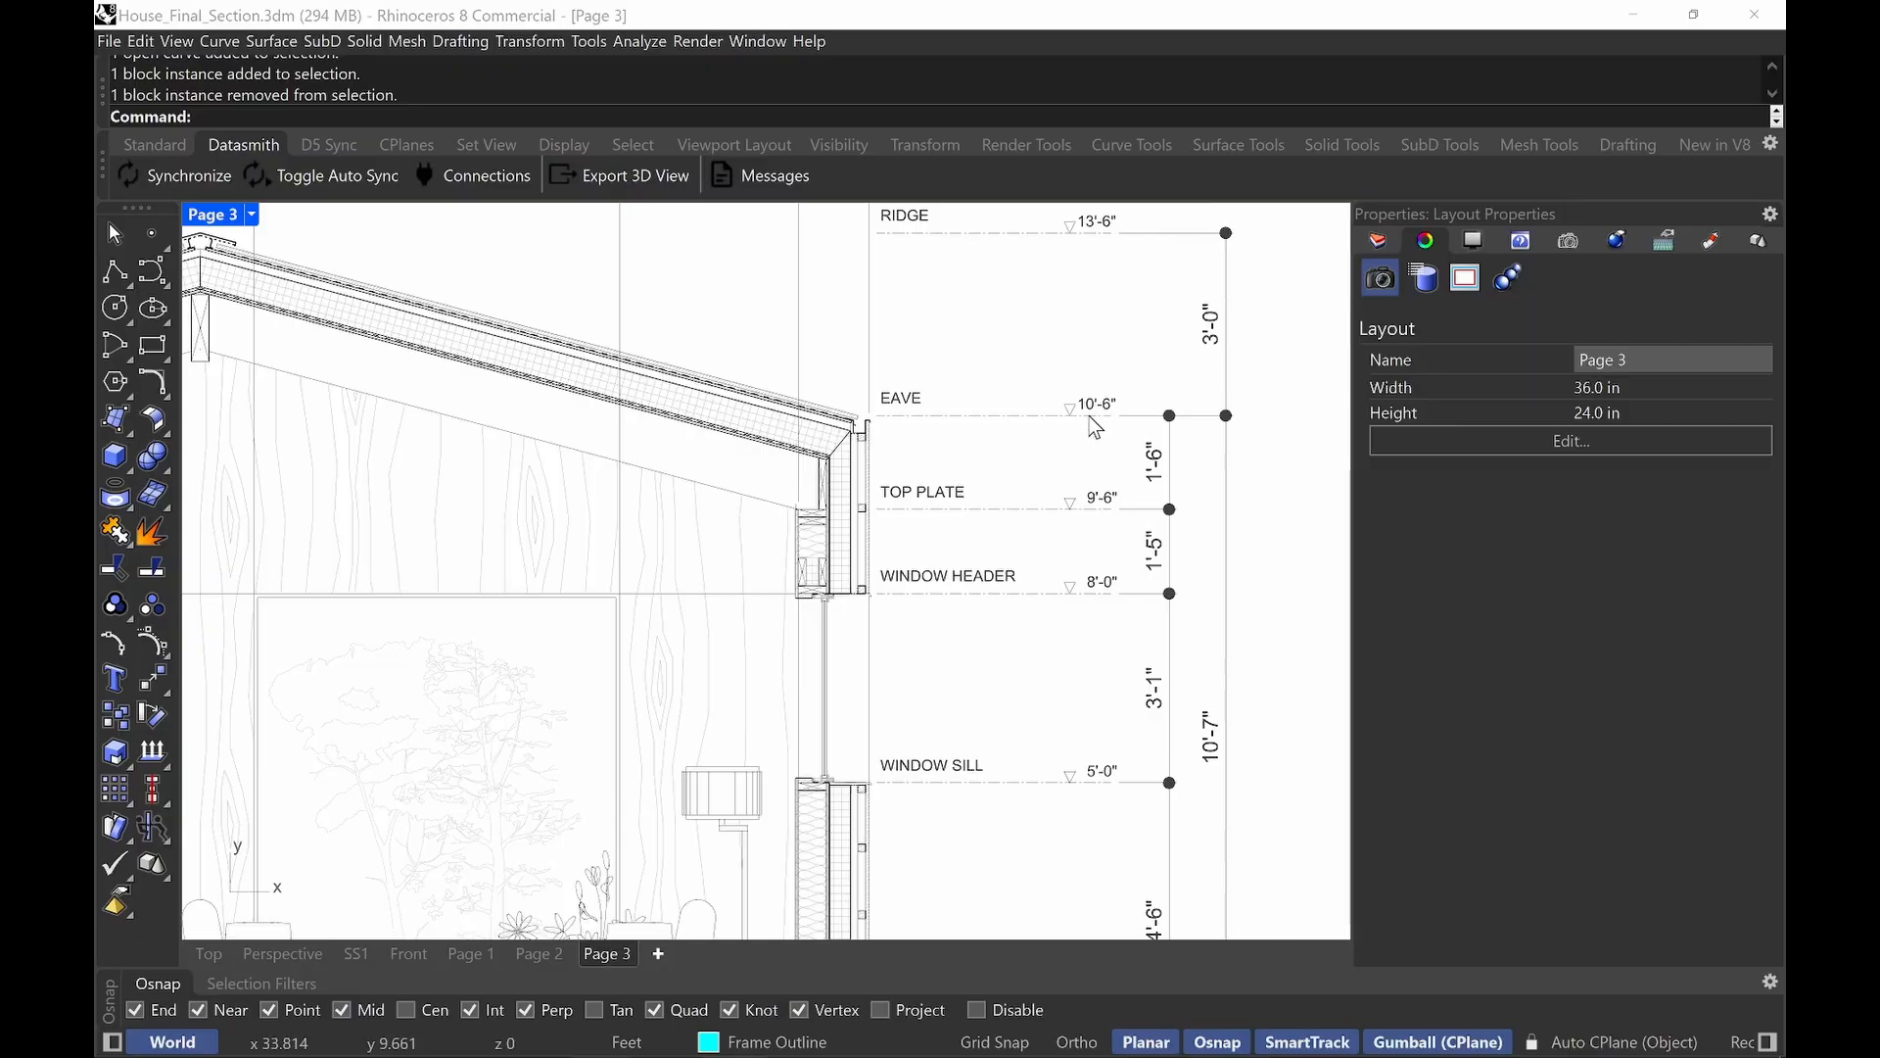
scroll(1090, 634, down, 4)
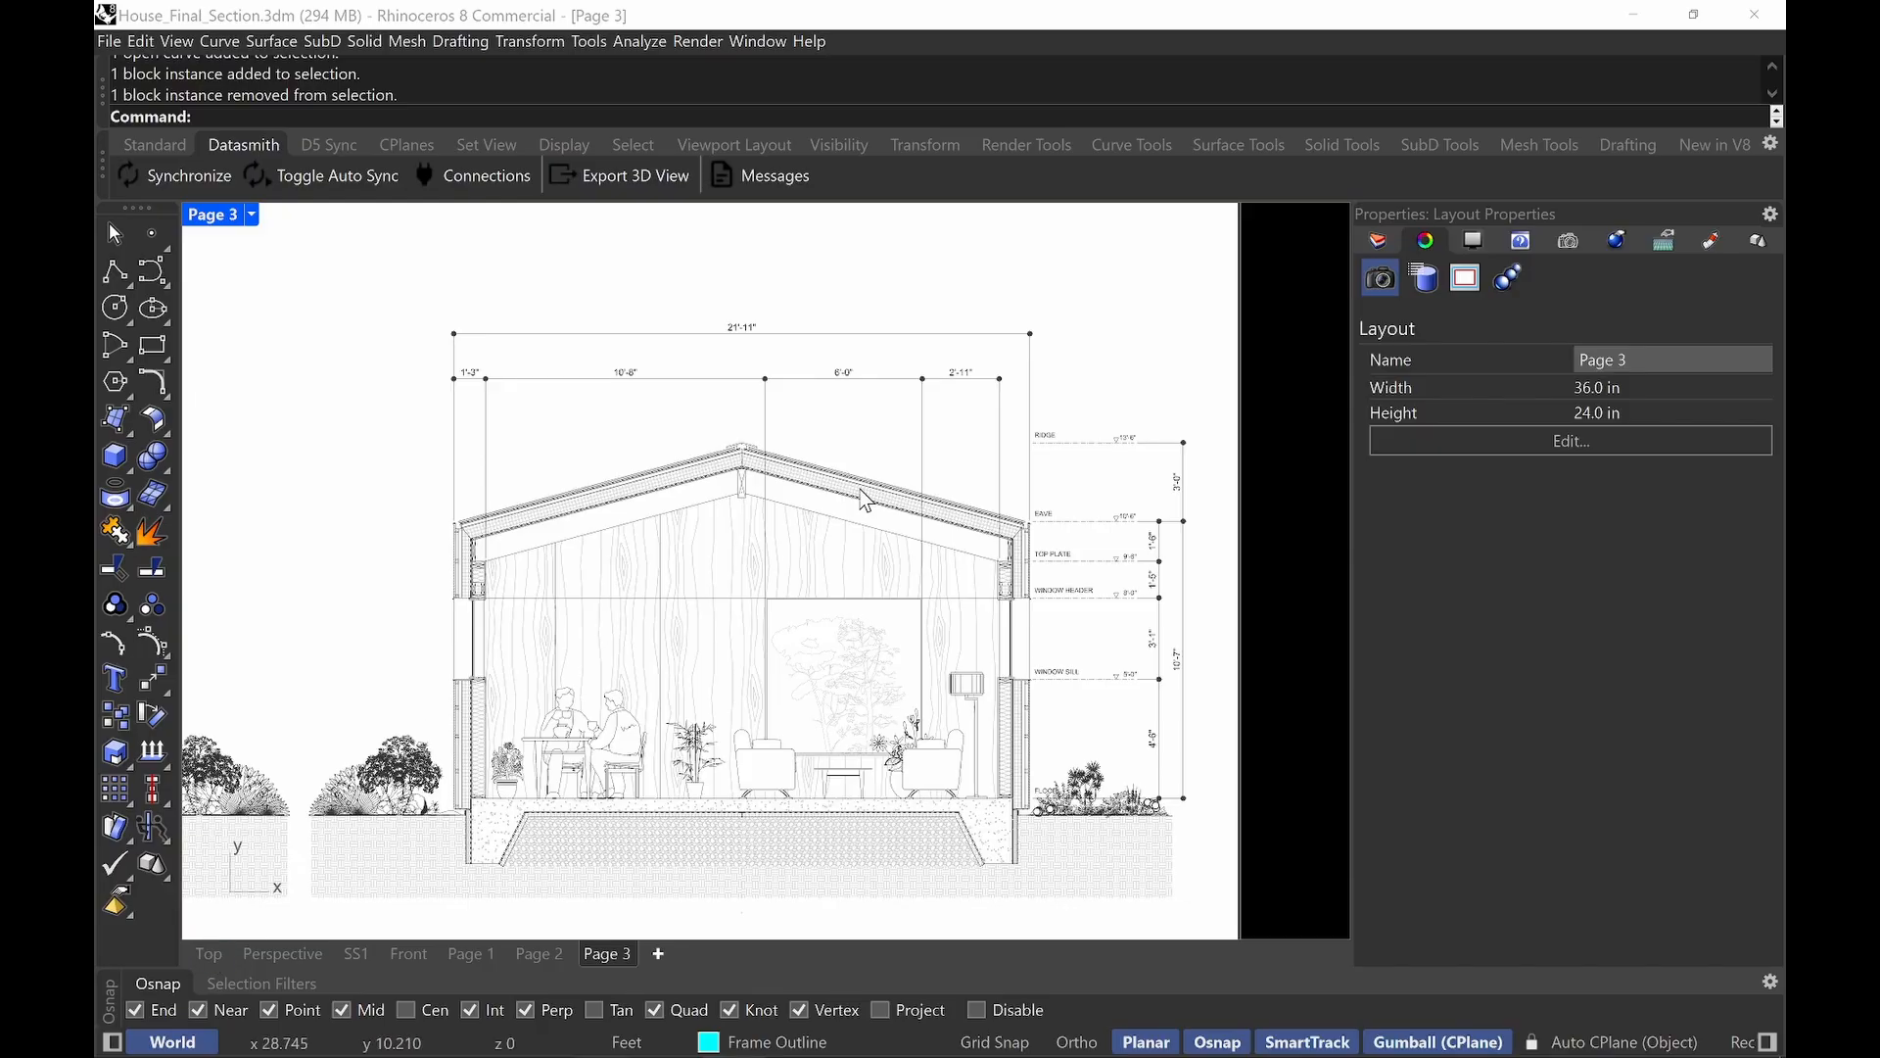
right_drag(866, 499, 871, 534)
Add a horizontal 1/2 Scale dimension across the left eave gutter in the Page 3 detail, from the outer cladding's top to the roof edge.
double_click(860, 297)
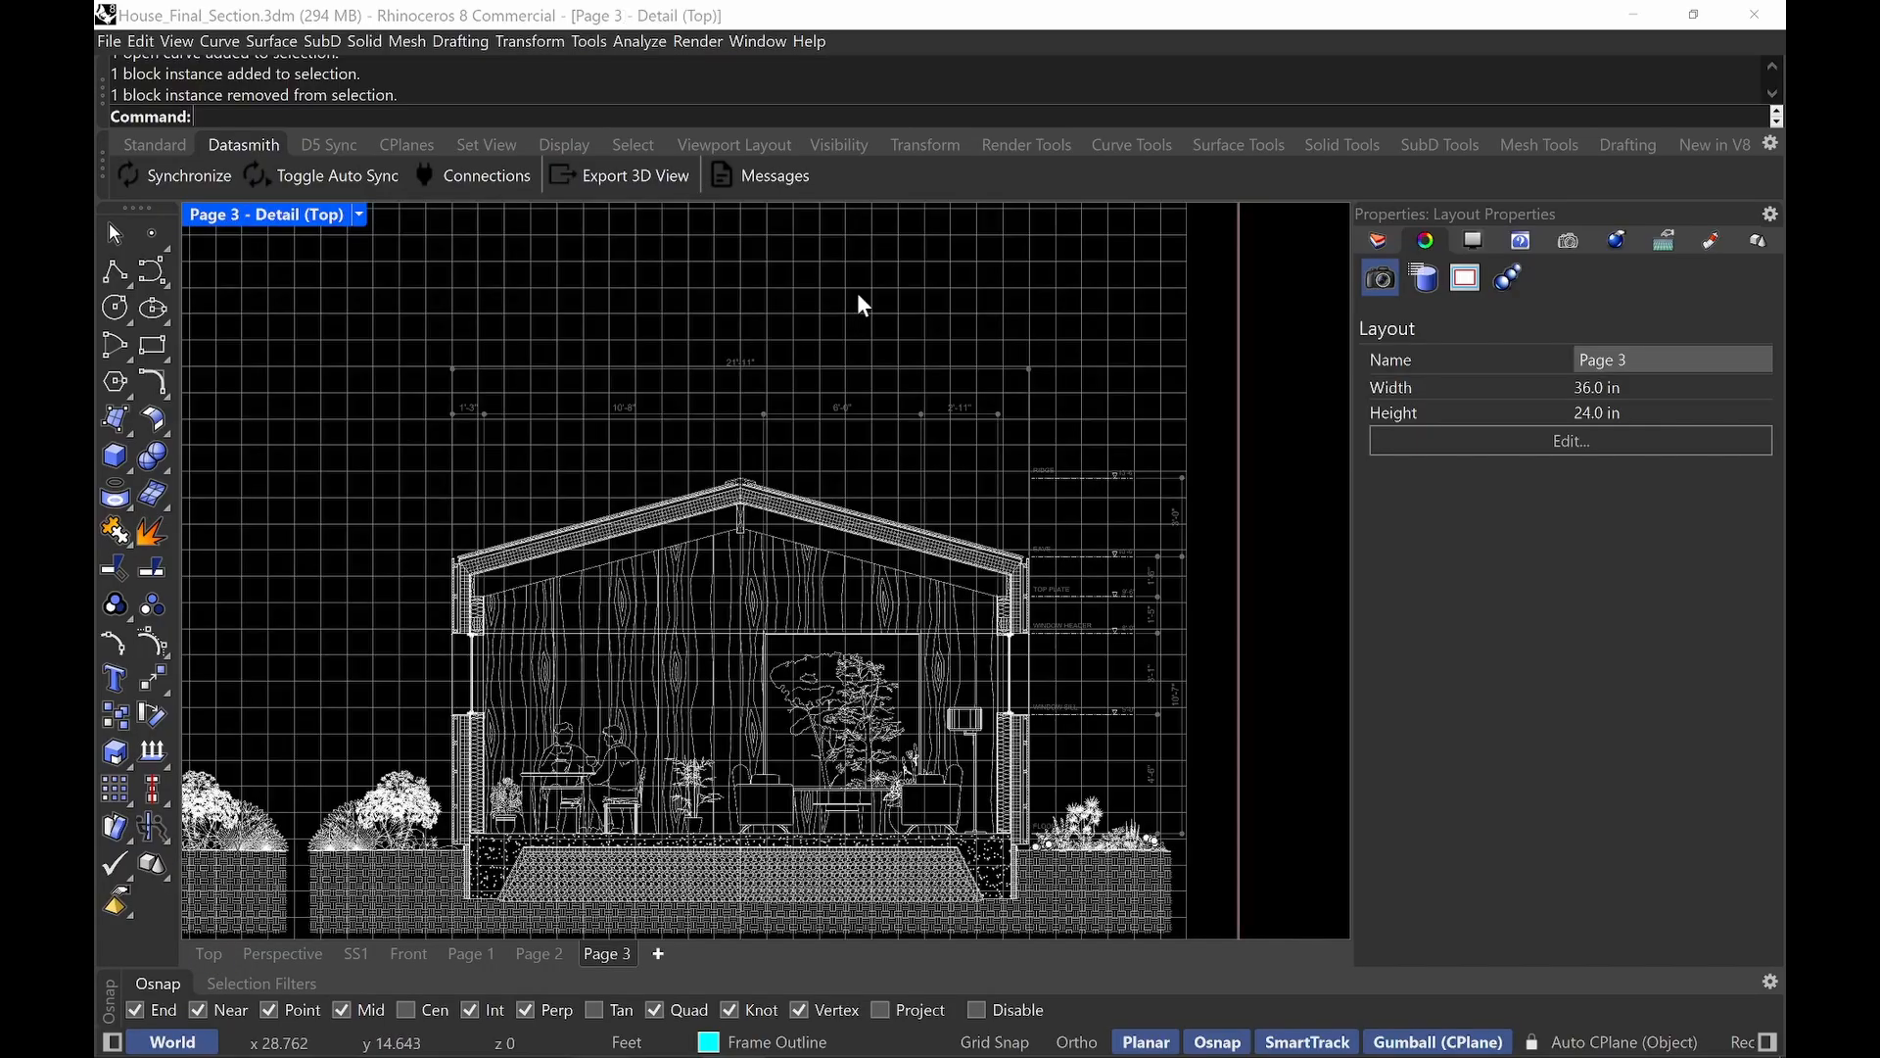
text(Dim)
key(Return)
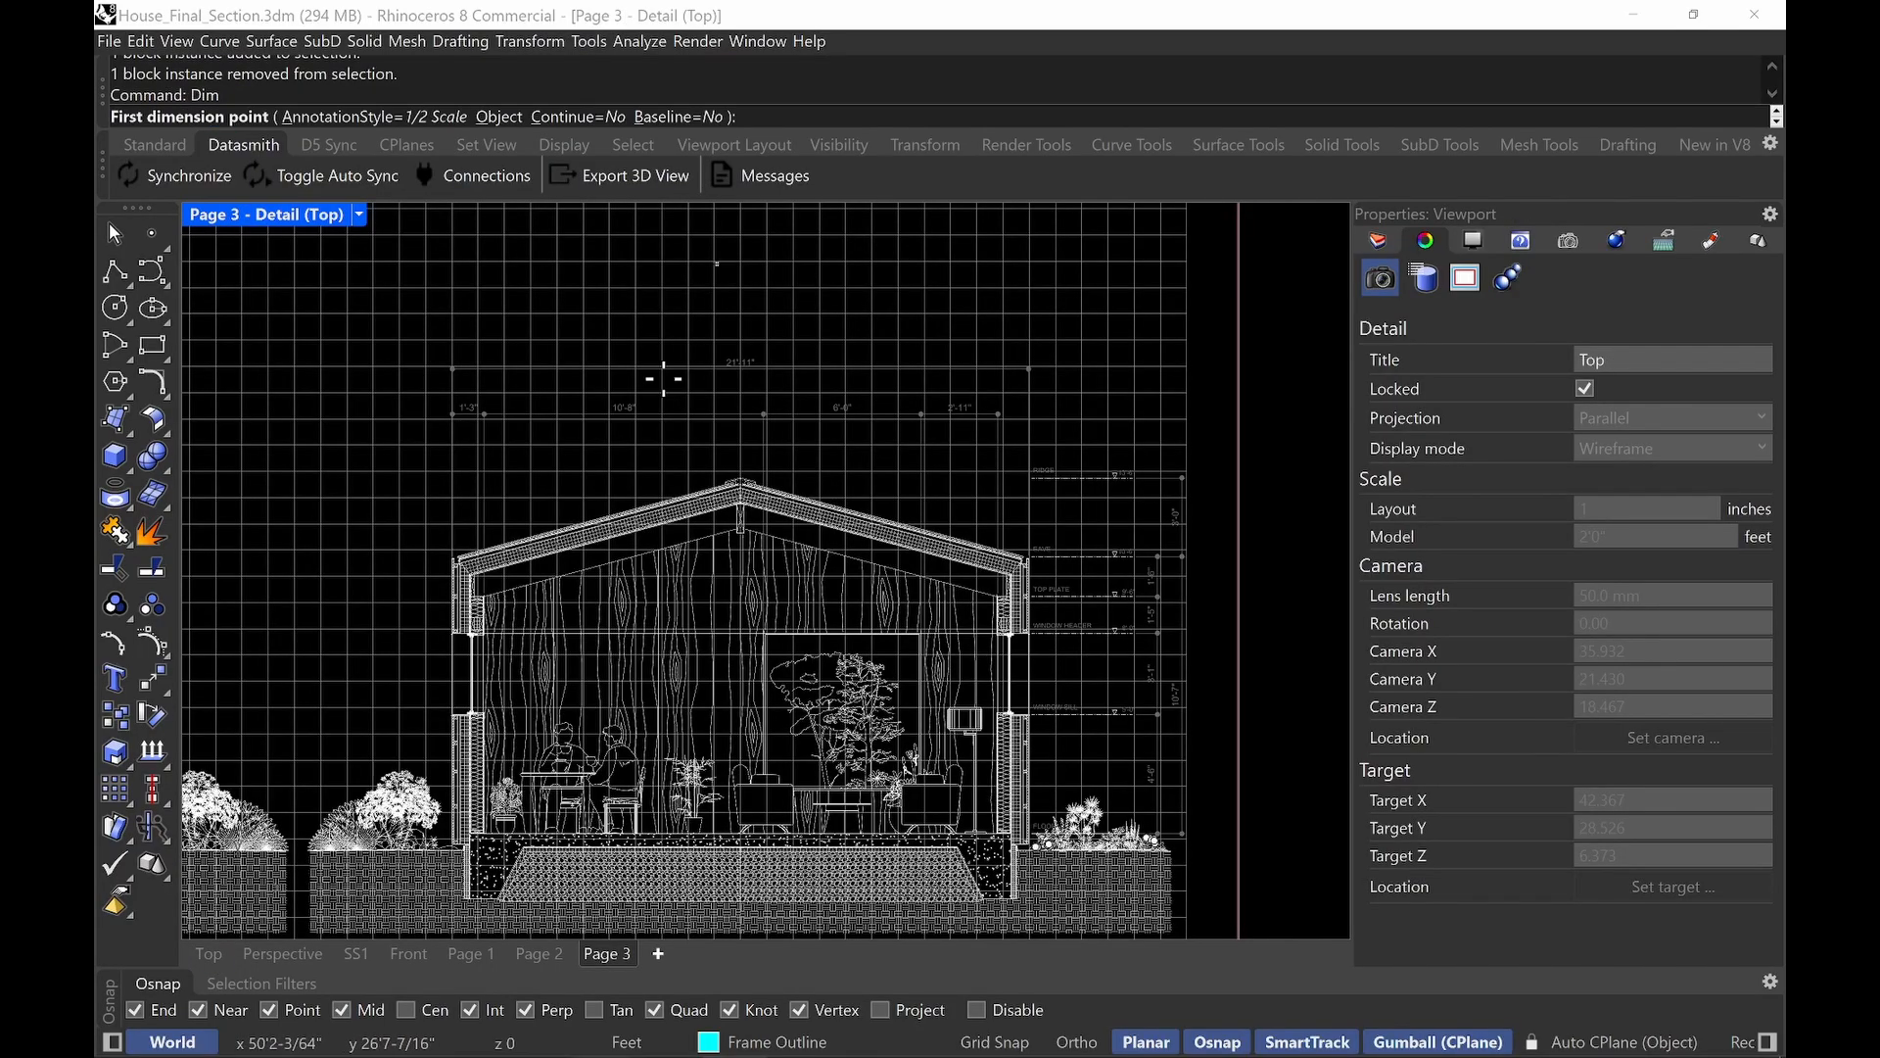
scroll(523, 509, up, 2)
scroll(465, 259, up, 2)
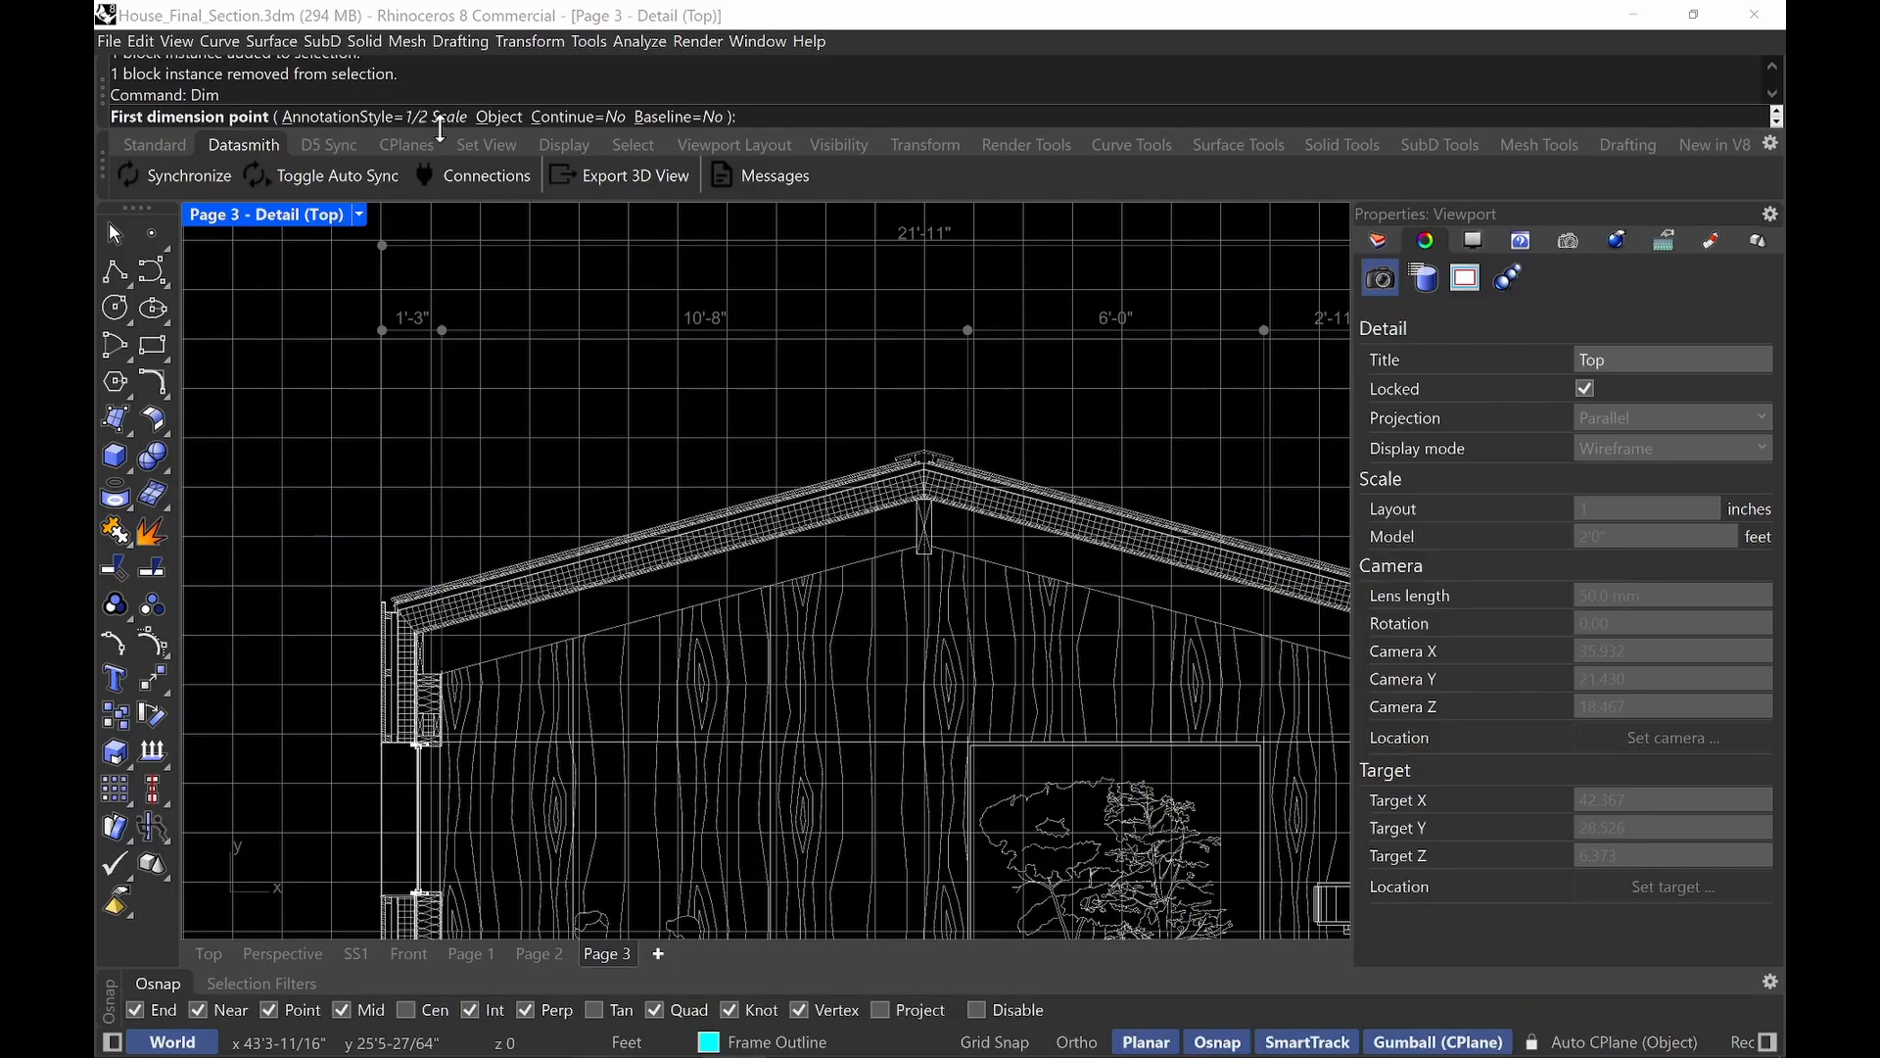
scroll(450, 620, up, 1)
scroll(392, 842, up, 2)
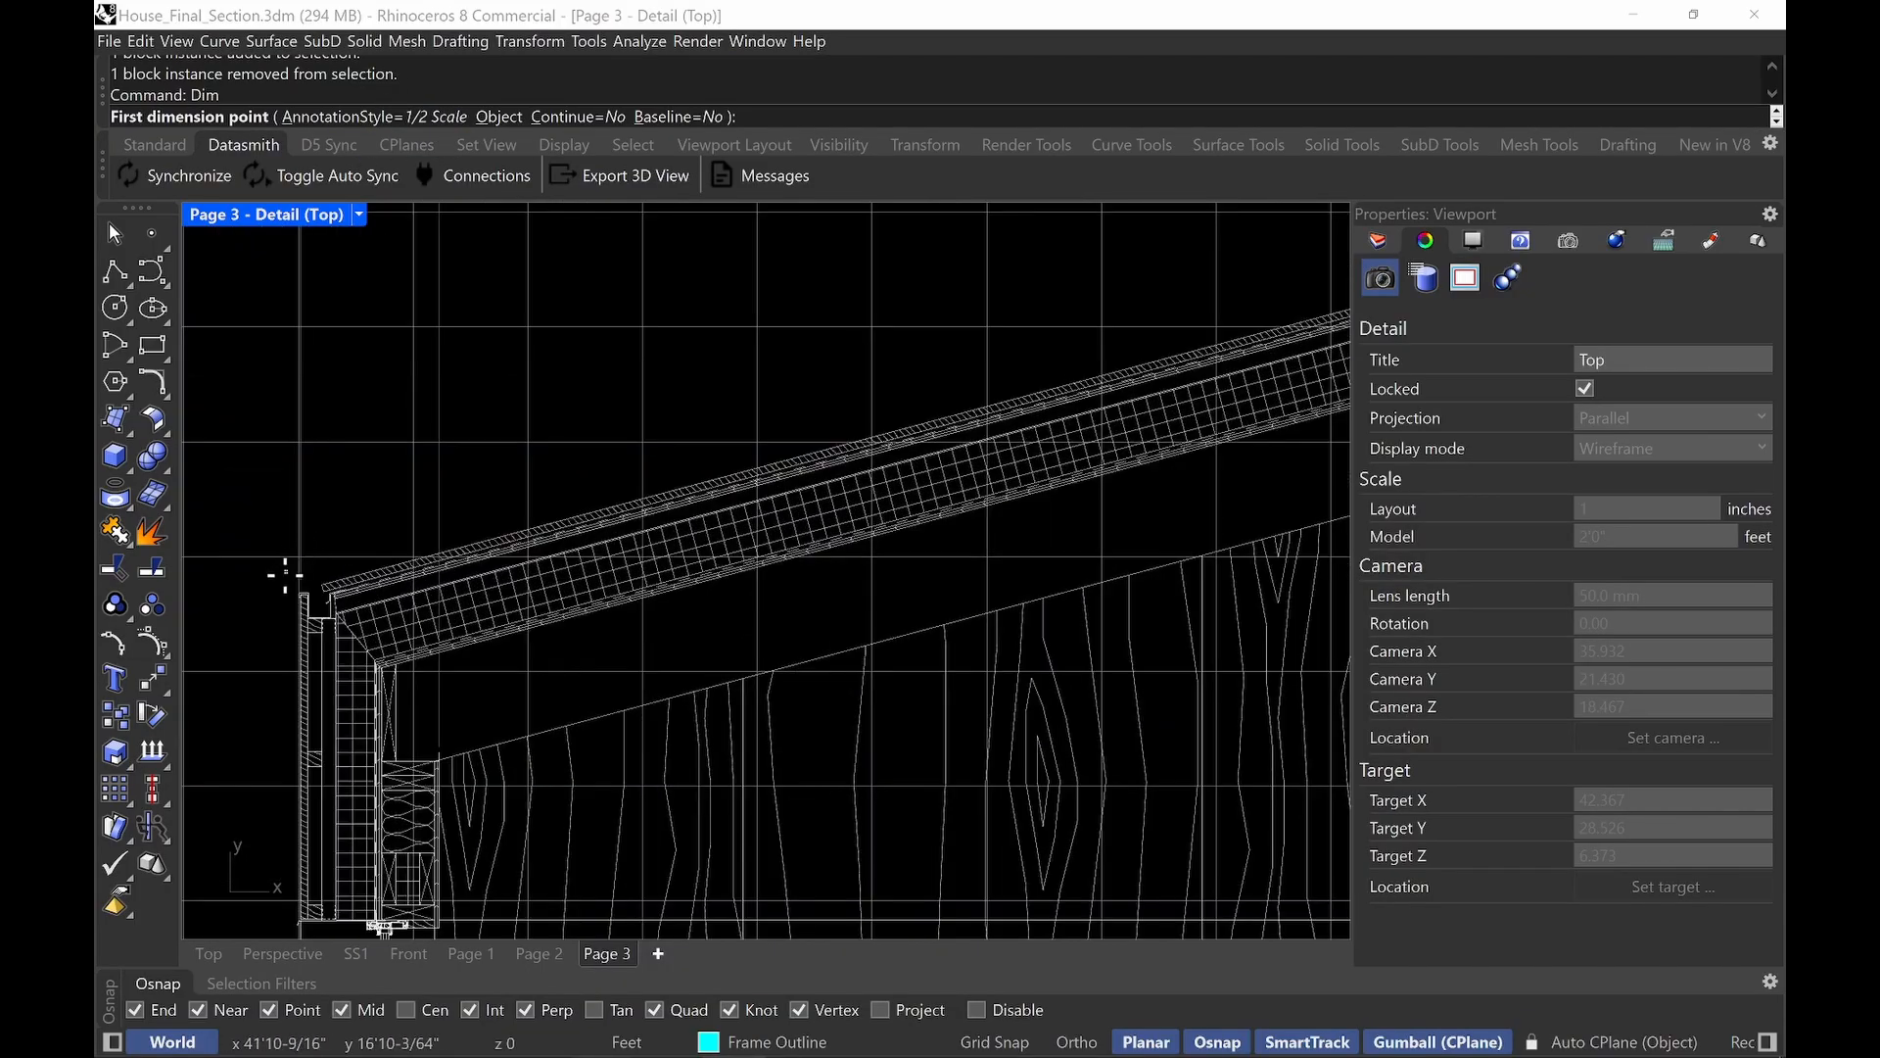
scroll(304, 556, up, 1)
scroll(304, 556, up, 4)
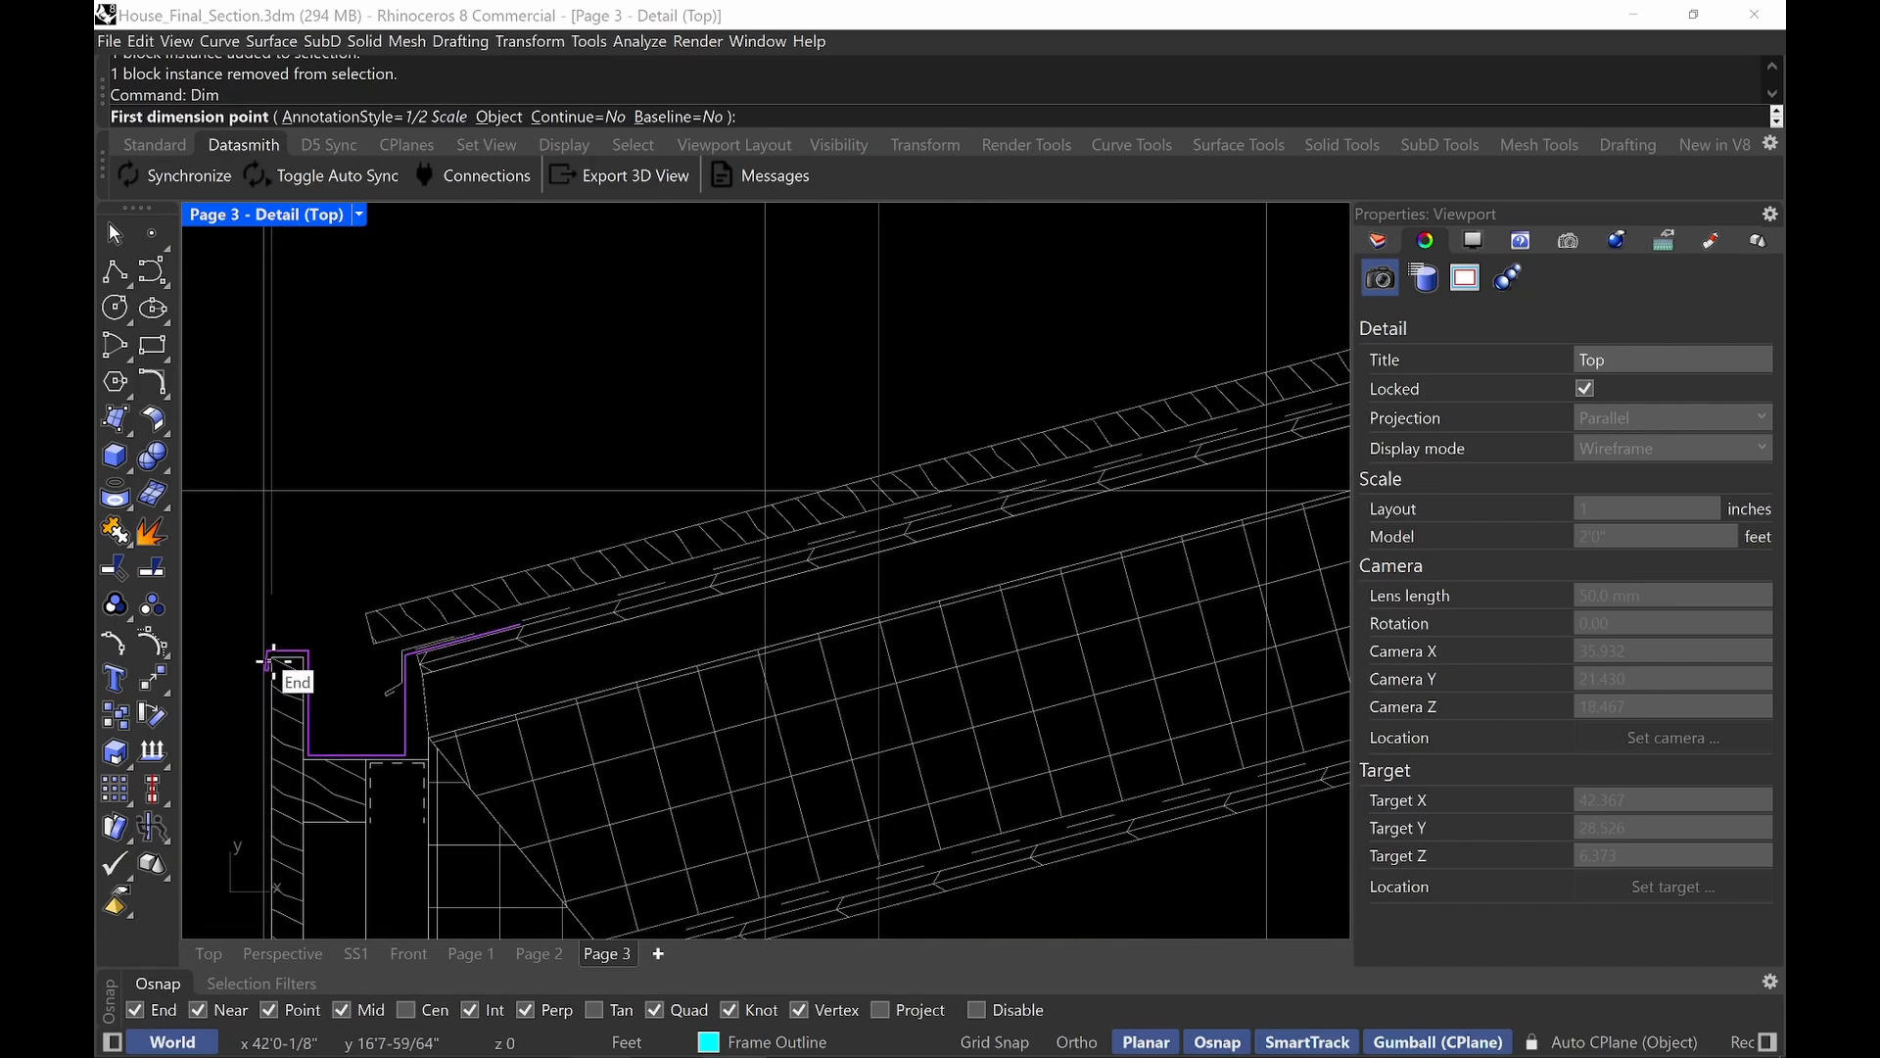
scroll(279, 671, up, 1)
scroll(290, 637, up, 3)
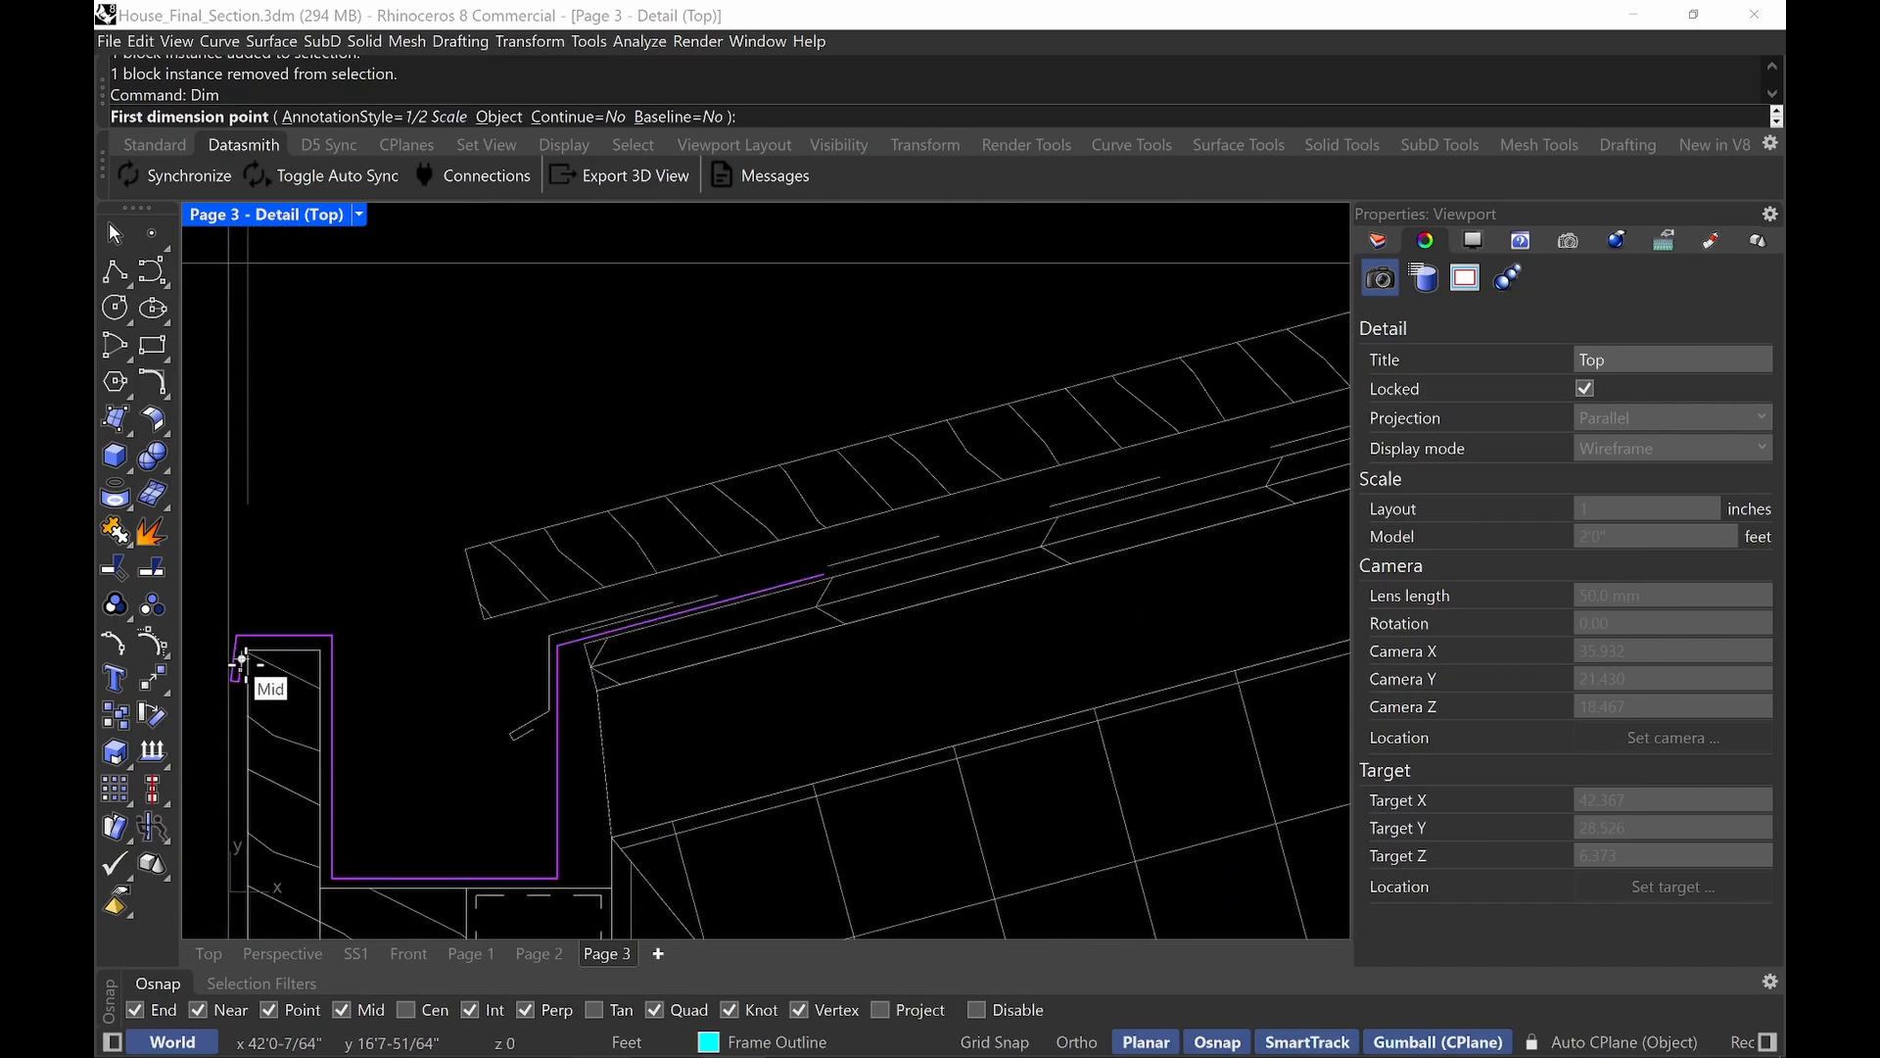
click(268, 654)
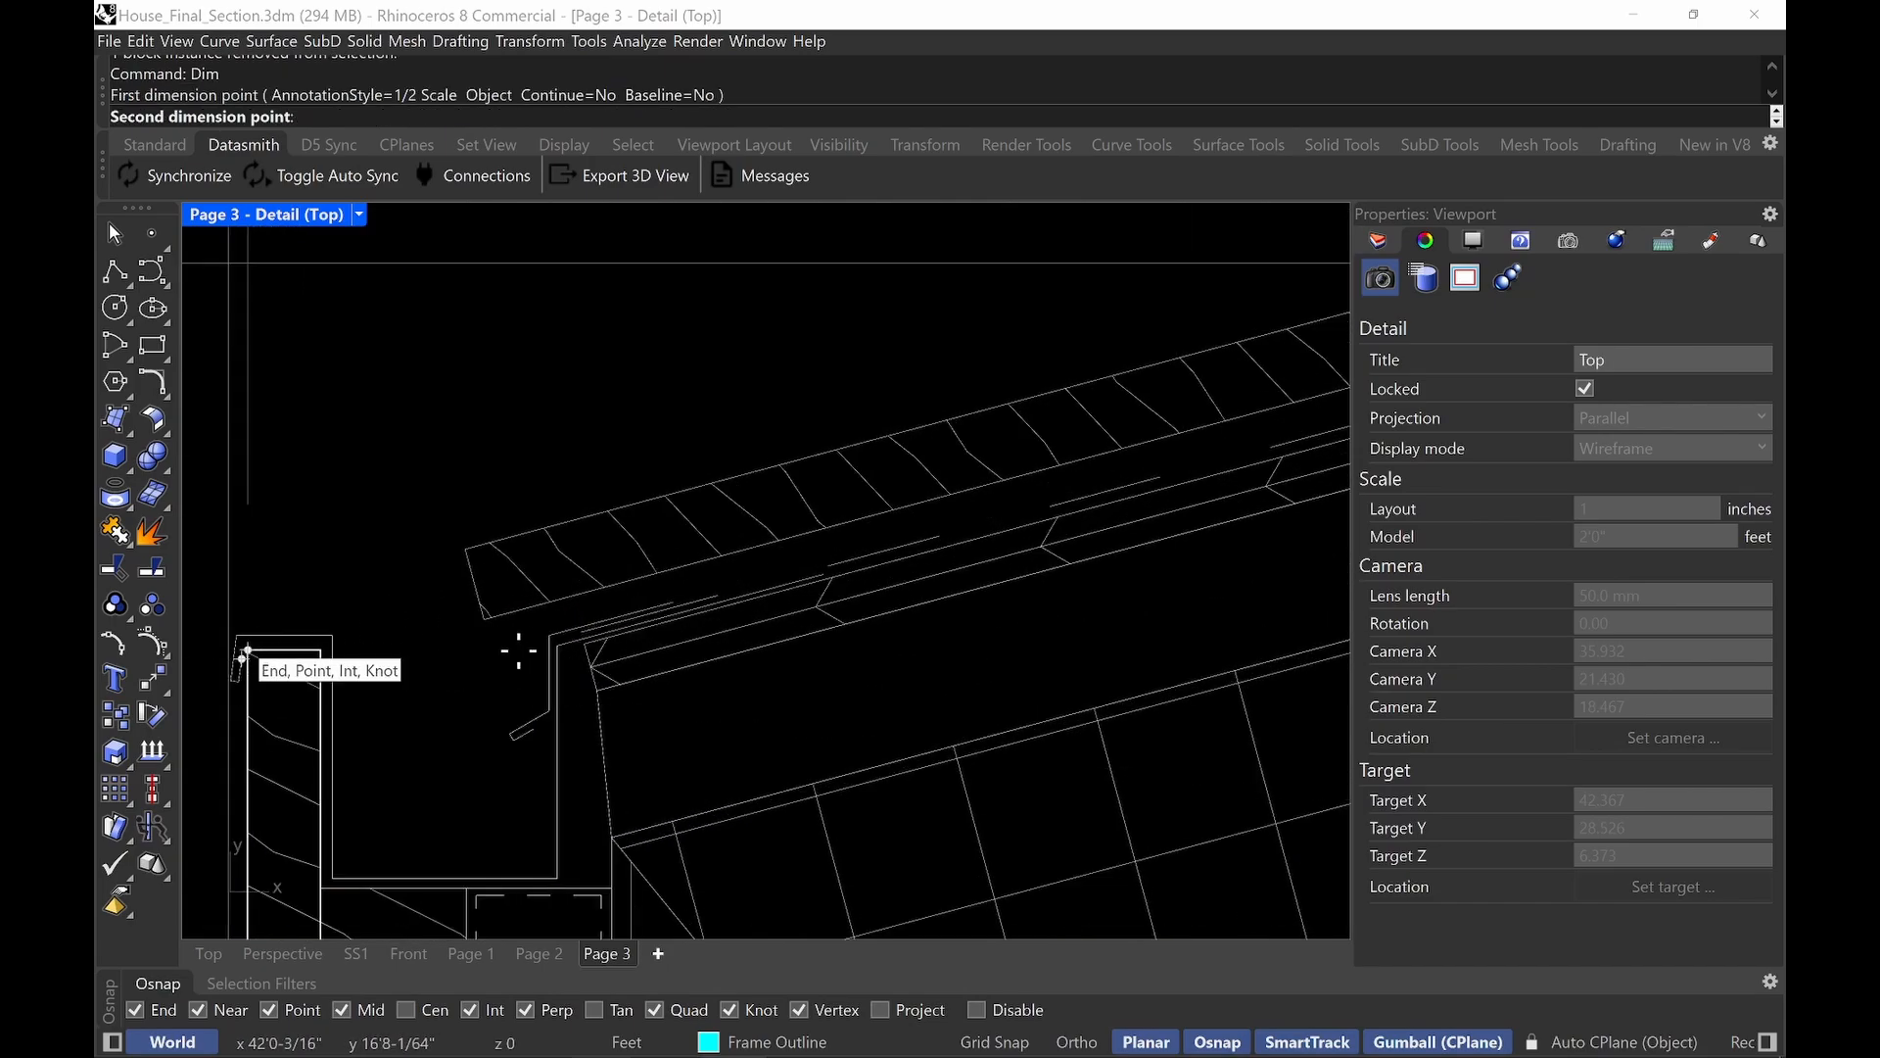
click(588, 646)
scroll(617, 626, down, 4)
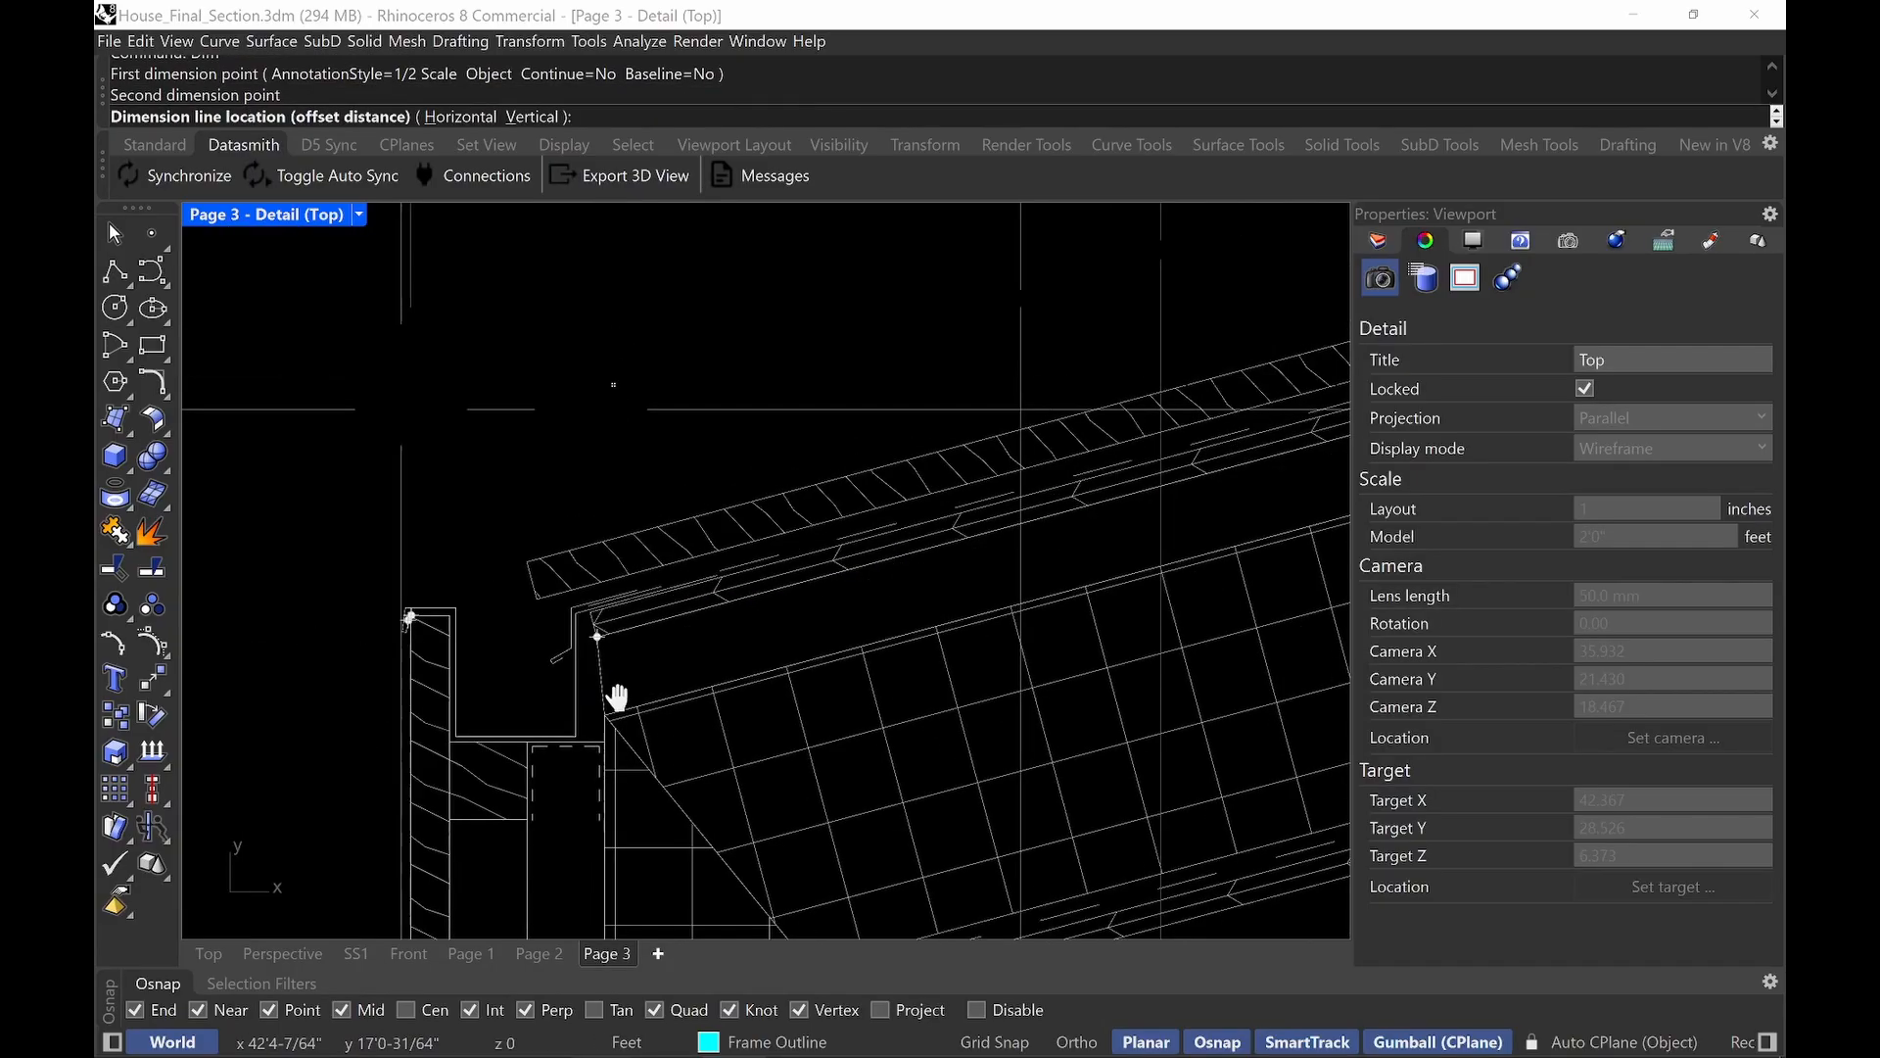
scroll(621, 596, down, 4)
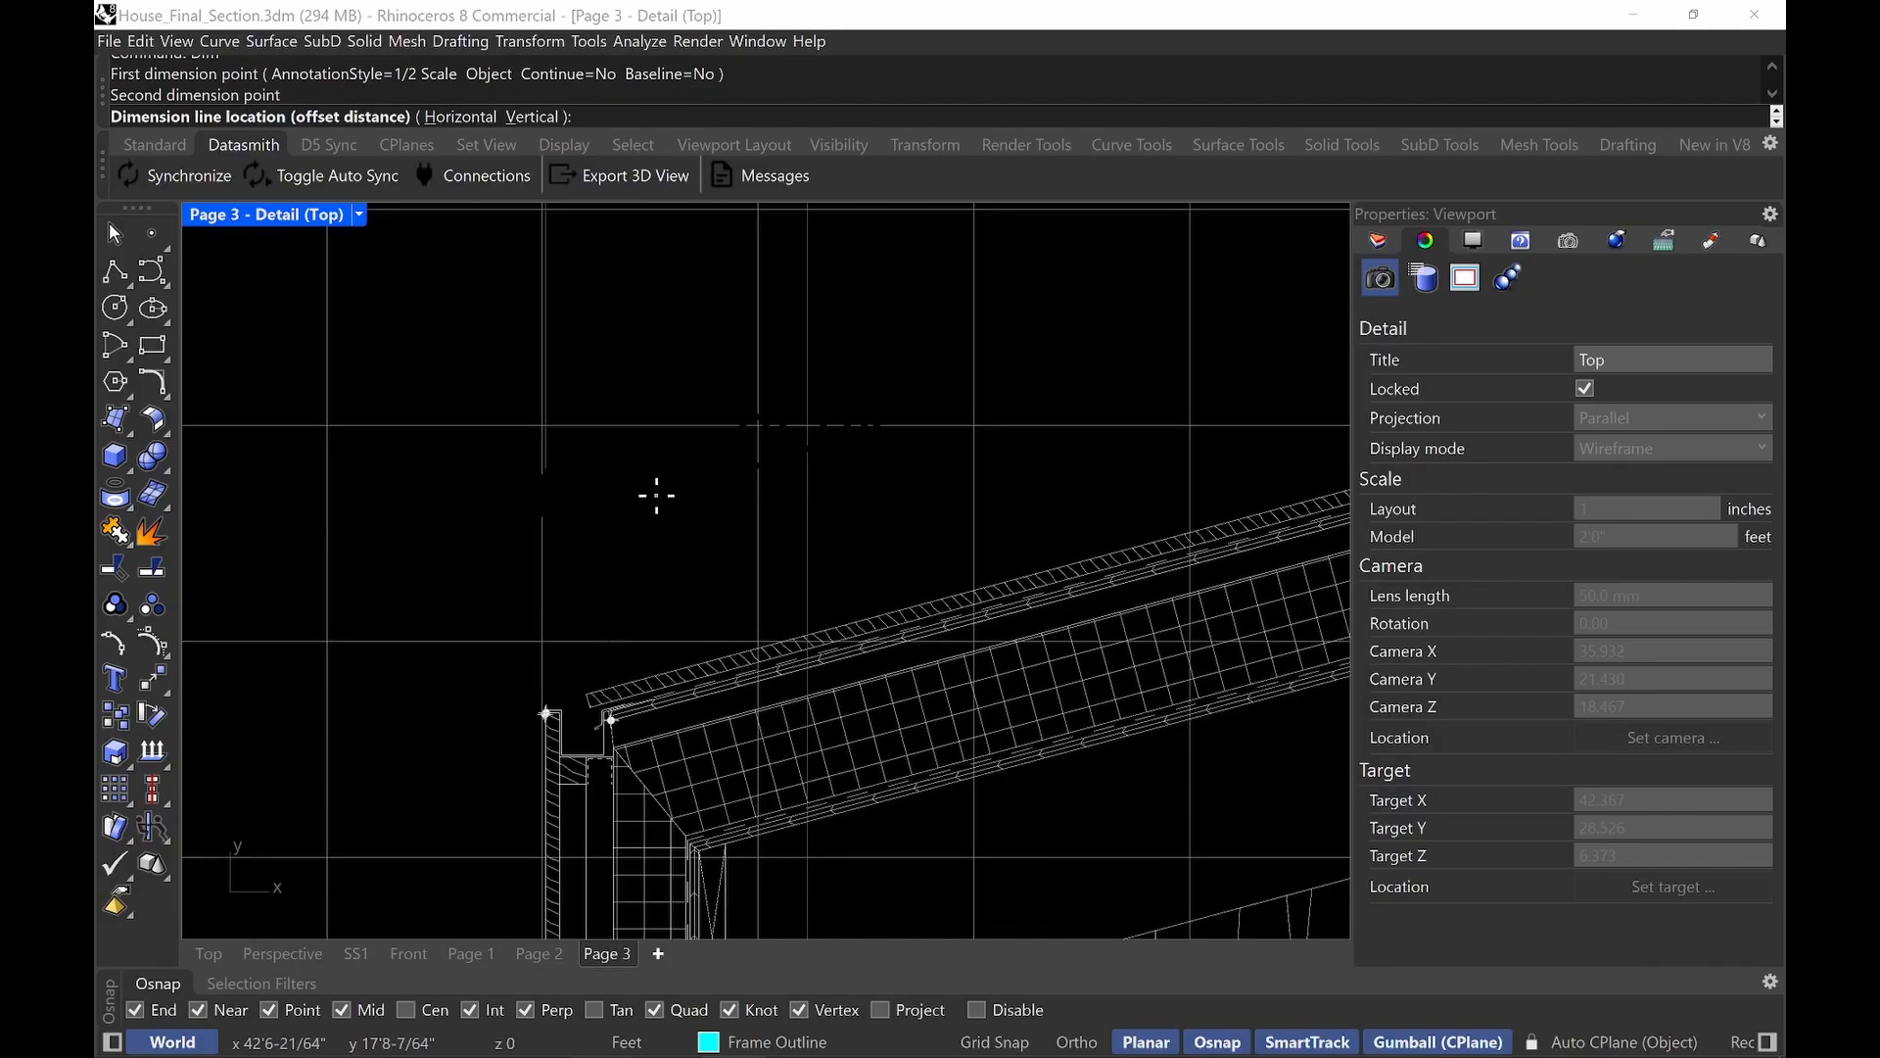
click(660, 461)
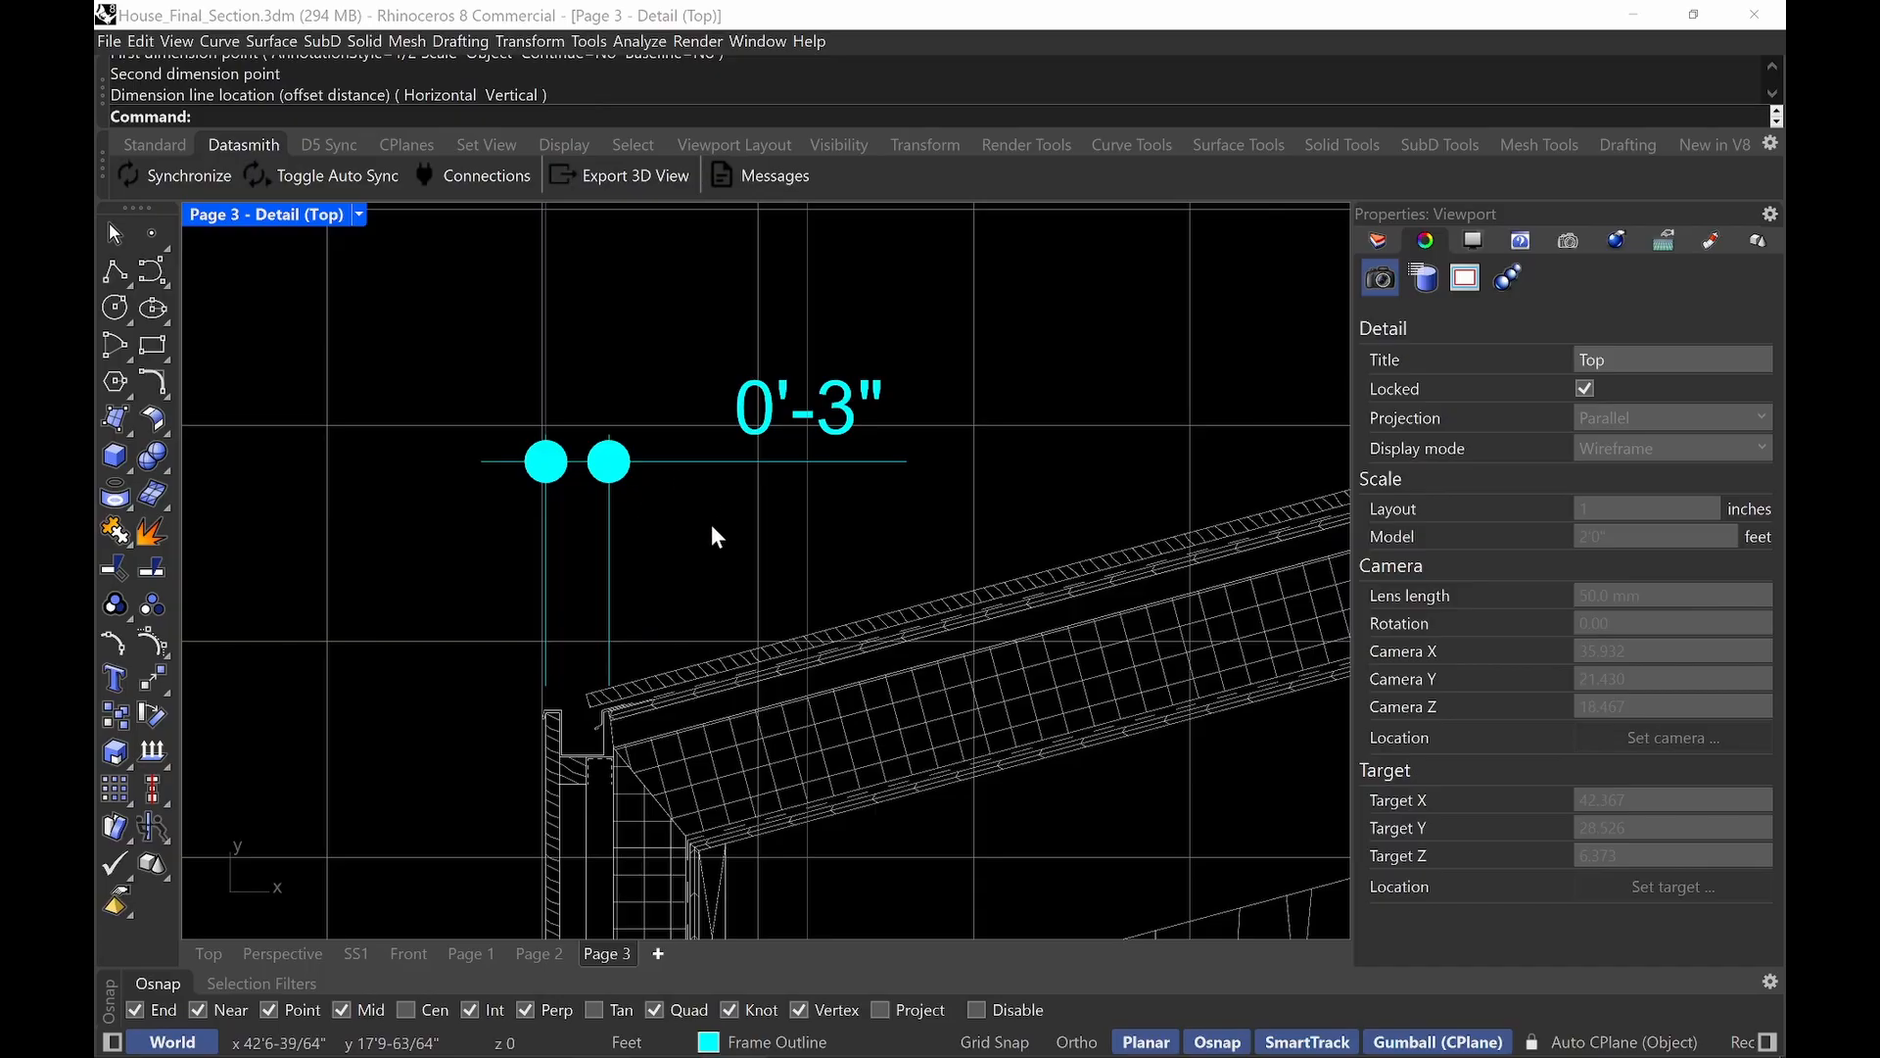
Move the eave dimension's text to the outer side of the house, left of its extension lines.
scroll(801, 566, down, 1)
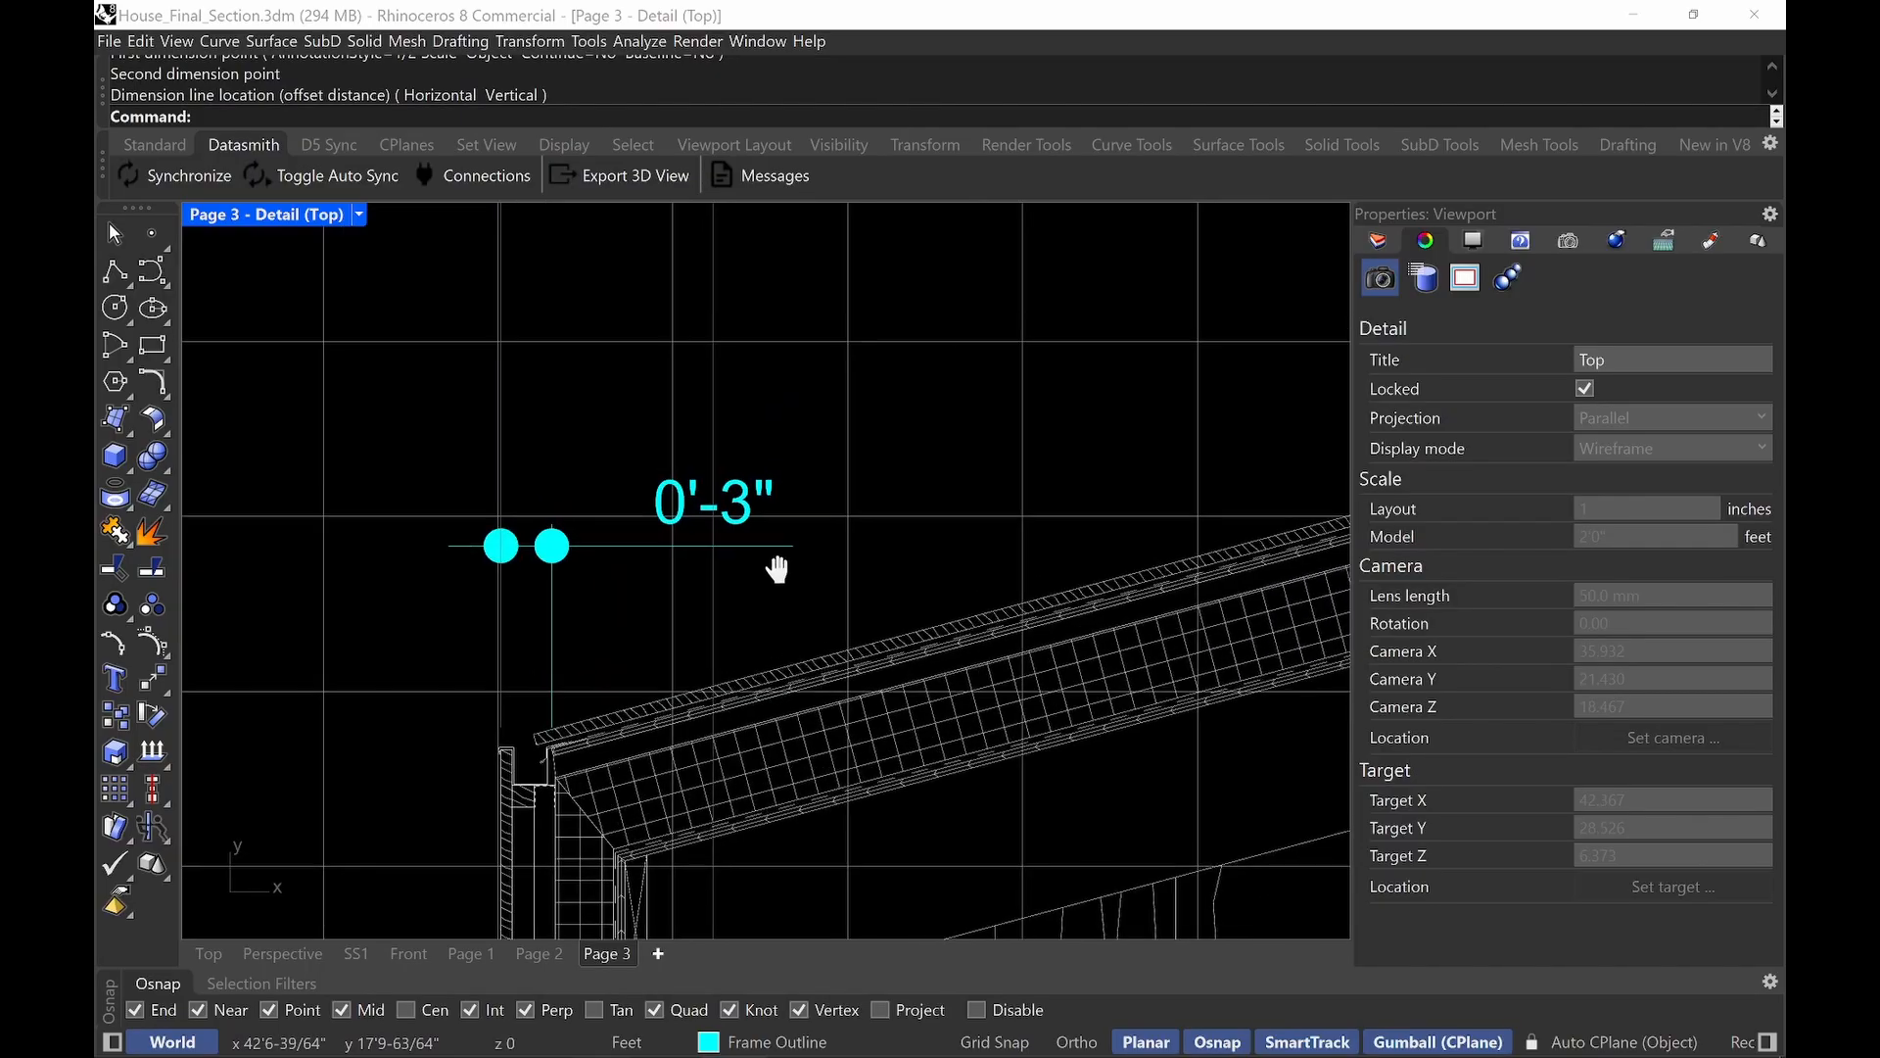
click(591, 543)
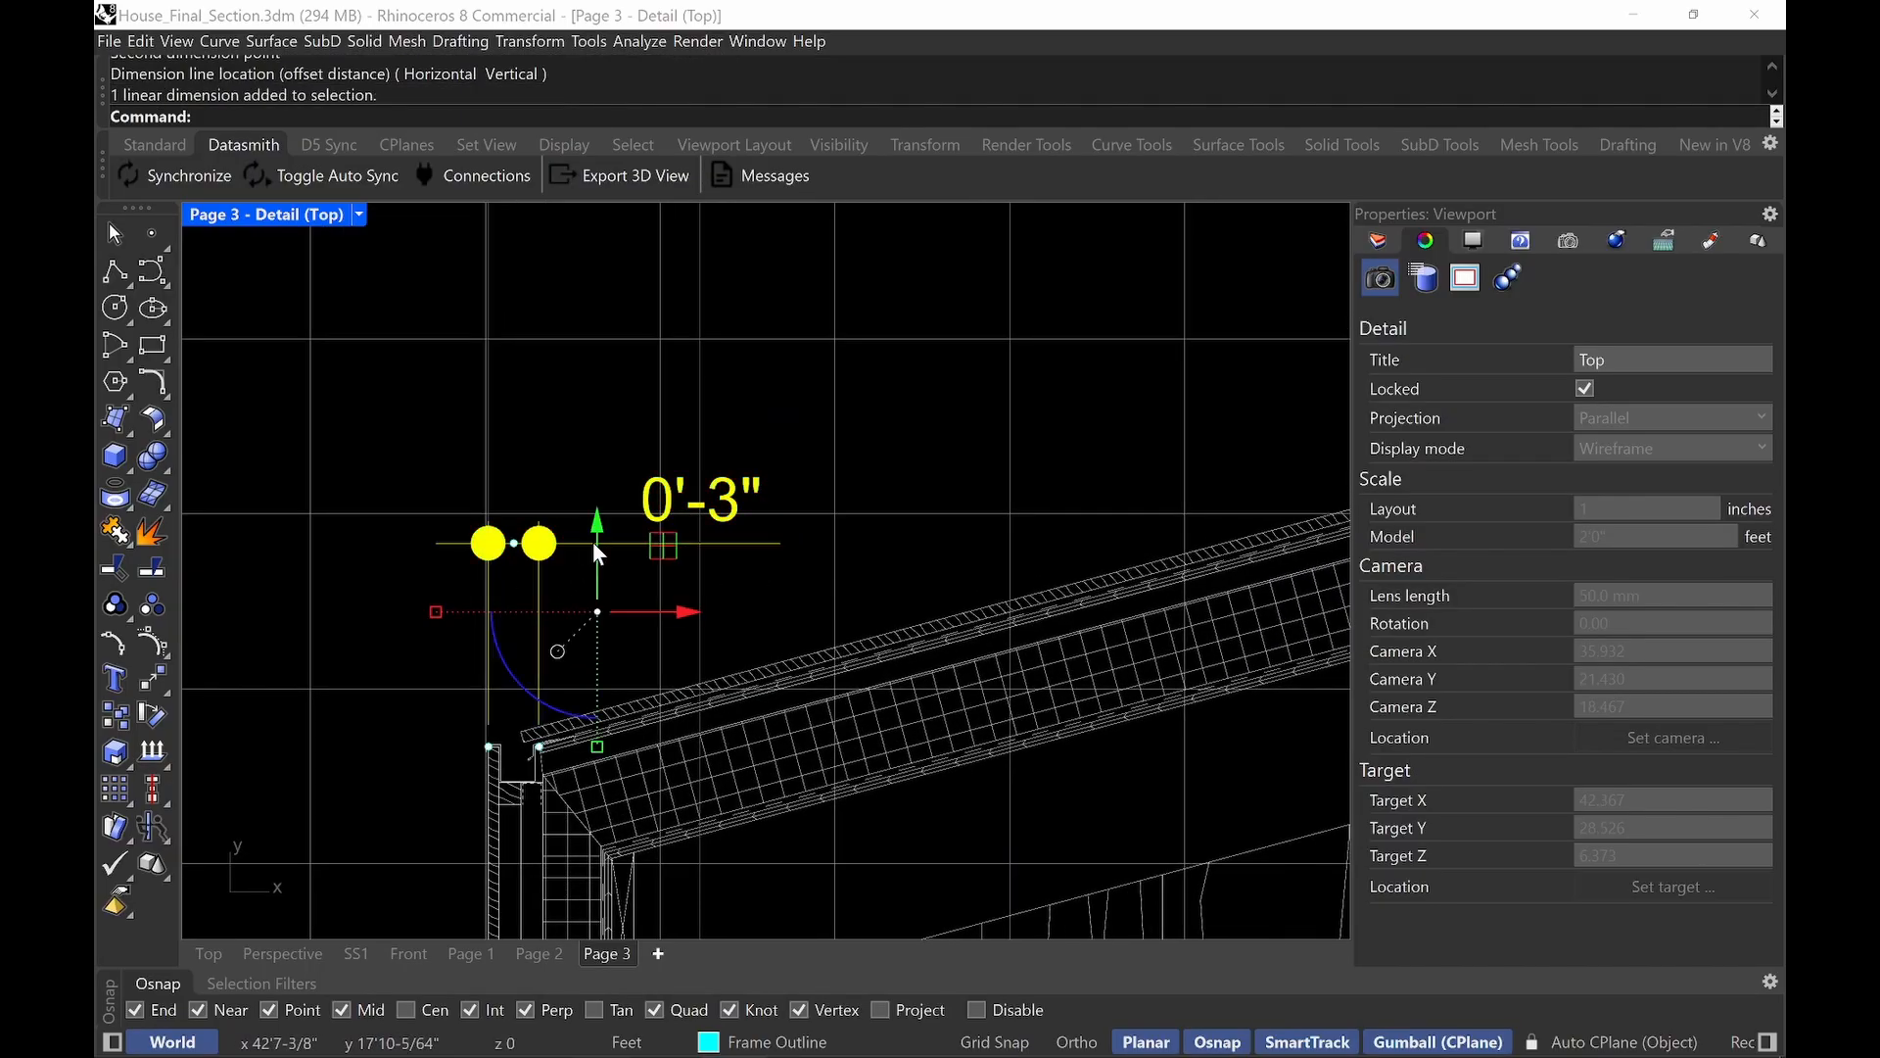
scroll(527, 532, up, 3)
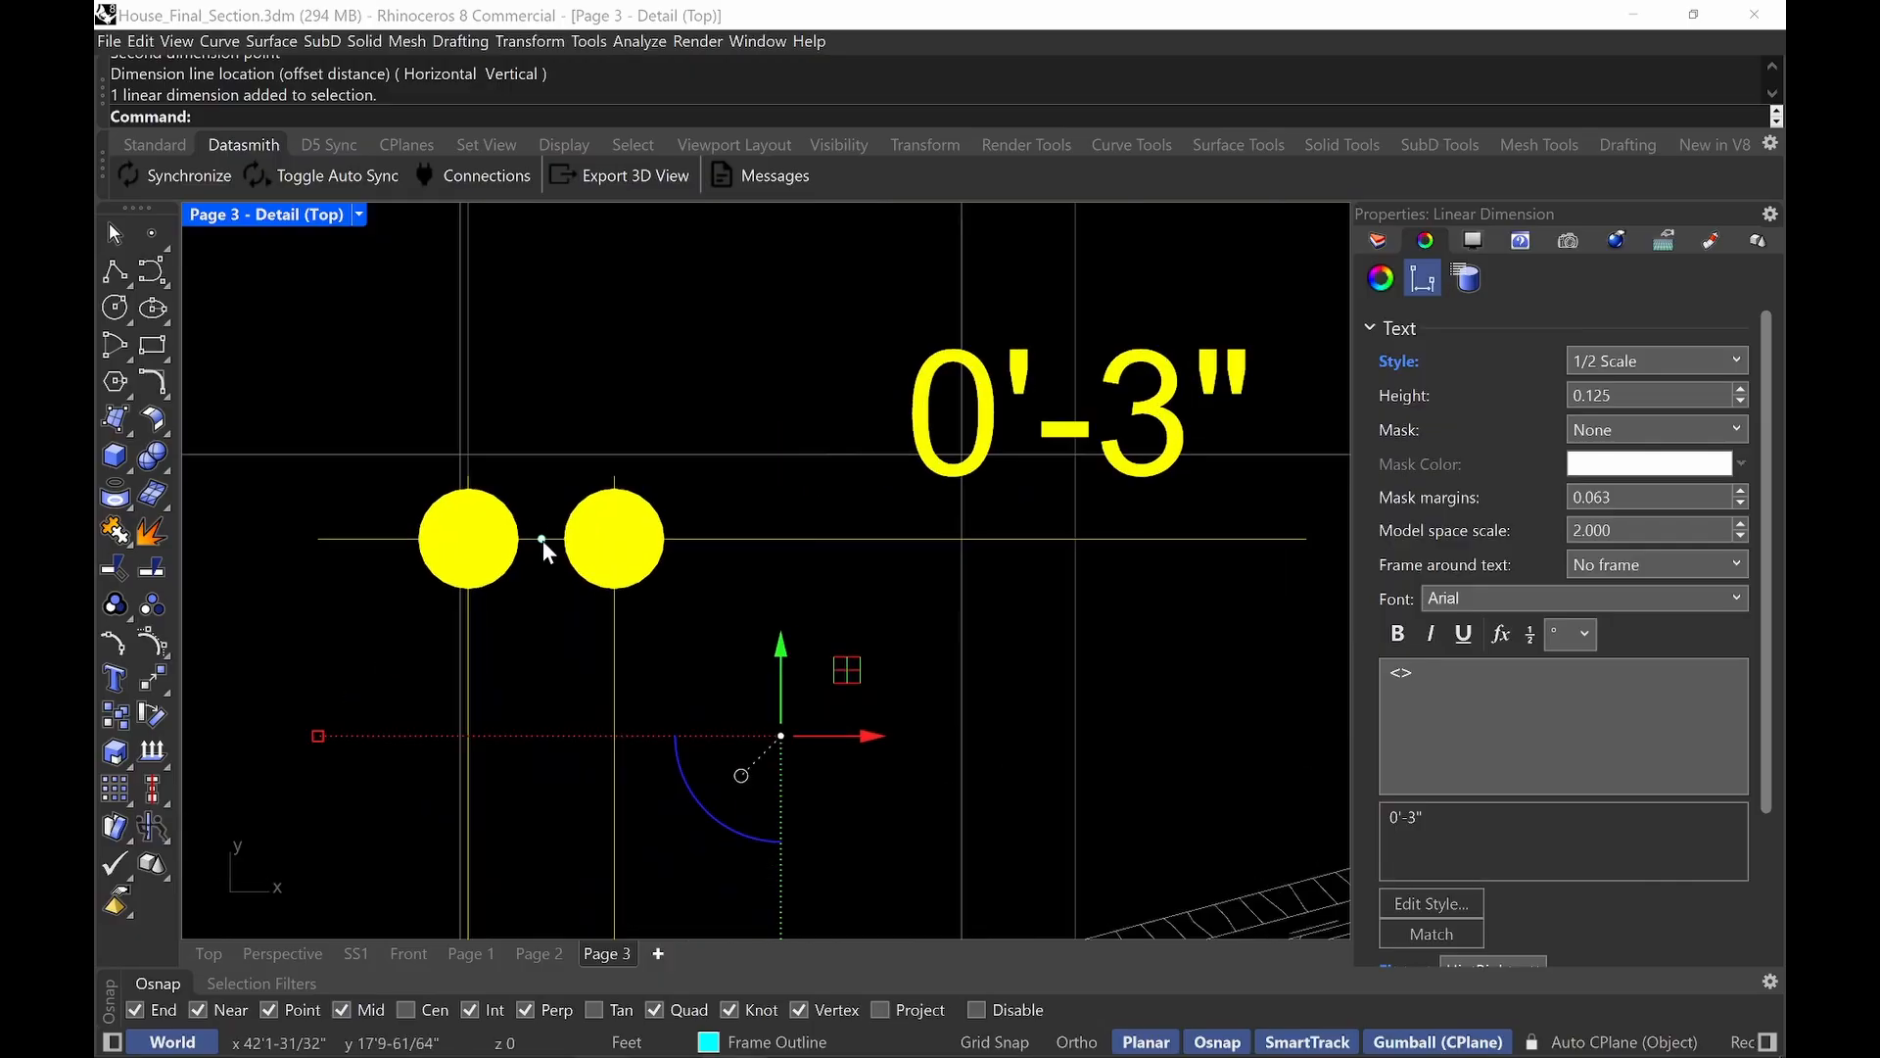
scroll(568, 556, up, 2)
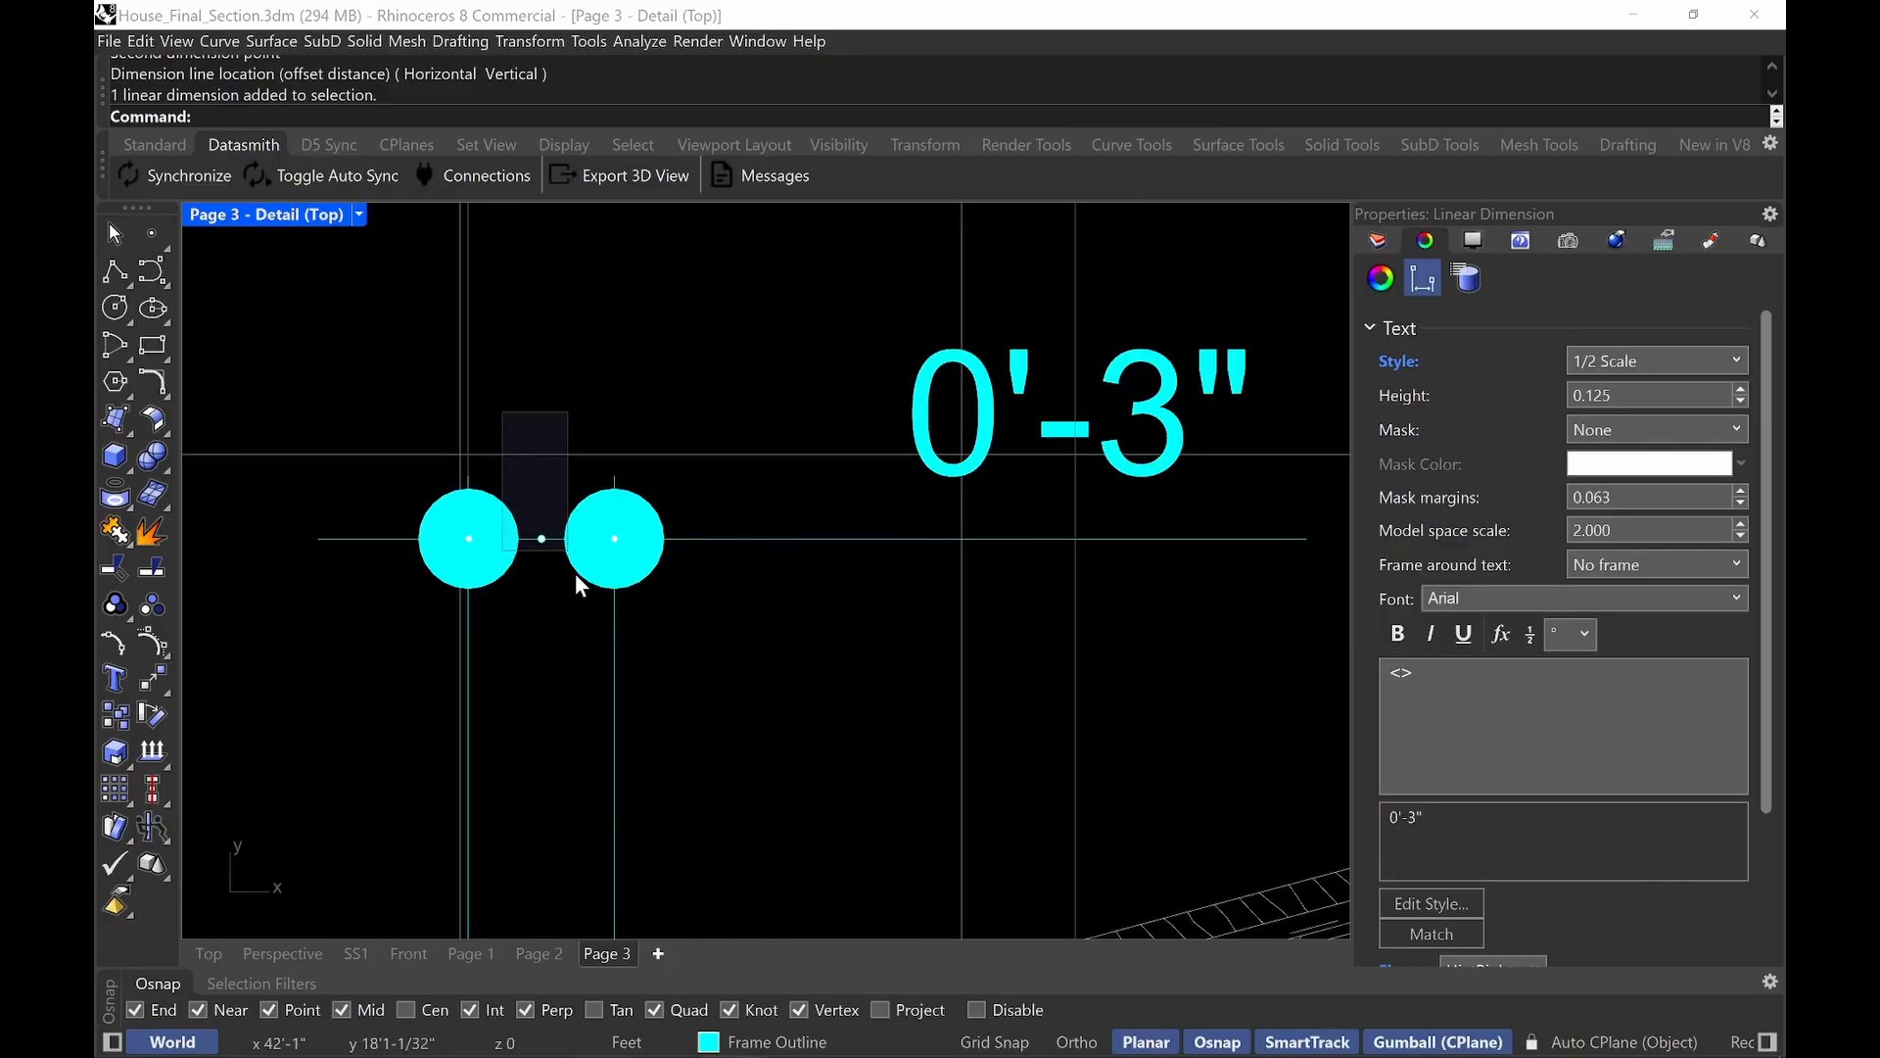
click(541, 538)
scroll(587, 546, down, 2)
scroll(729, 500, down, 1)
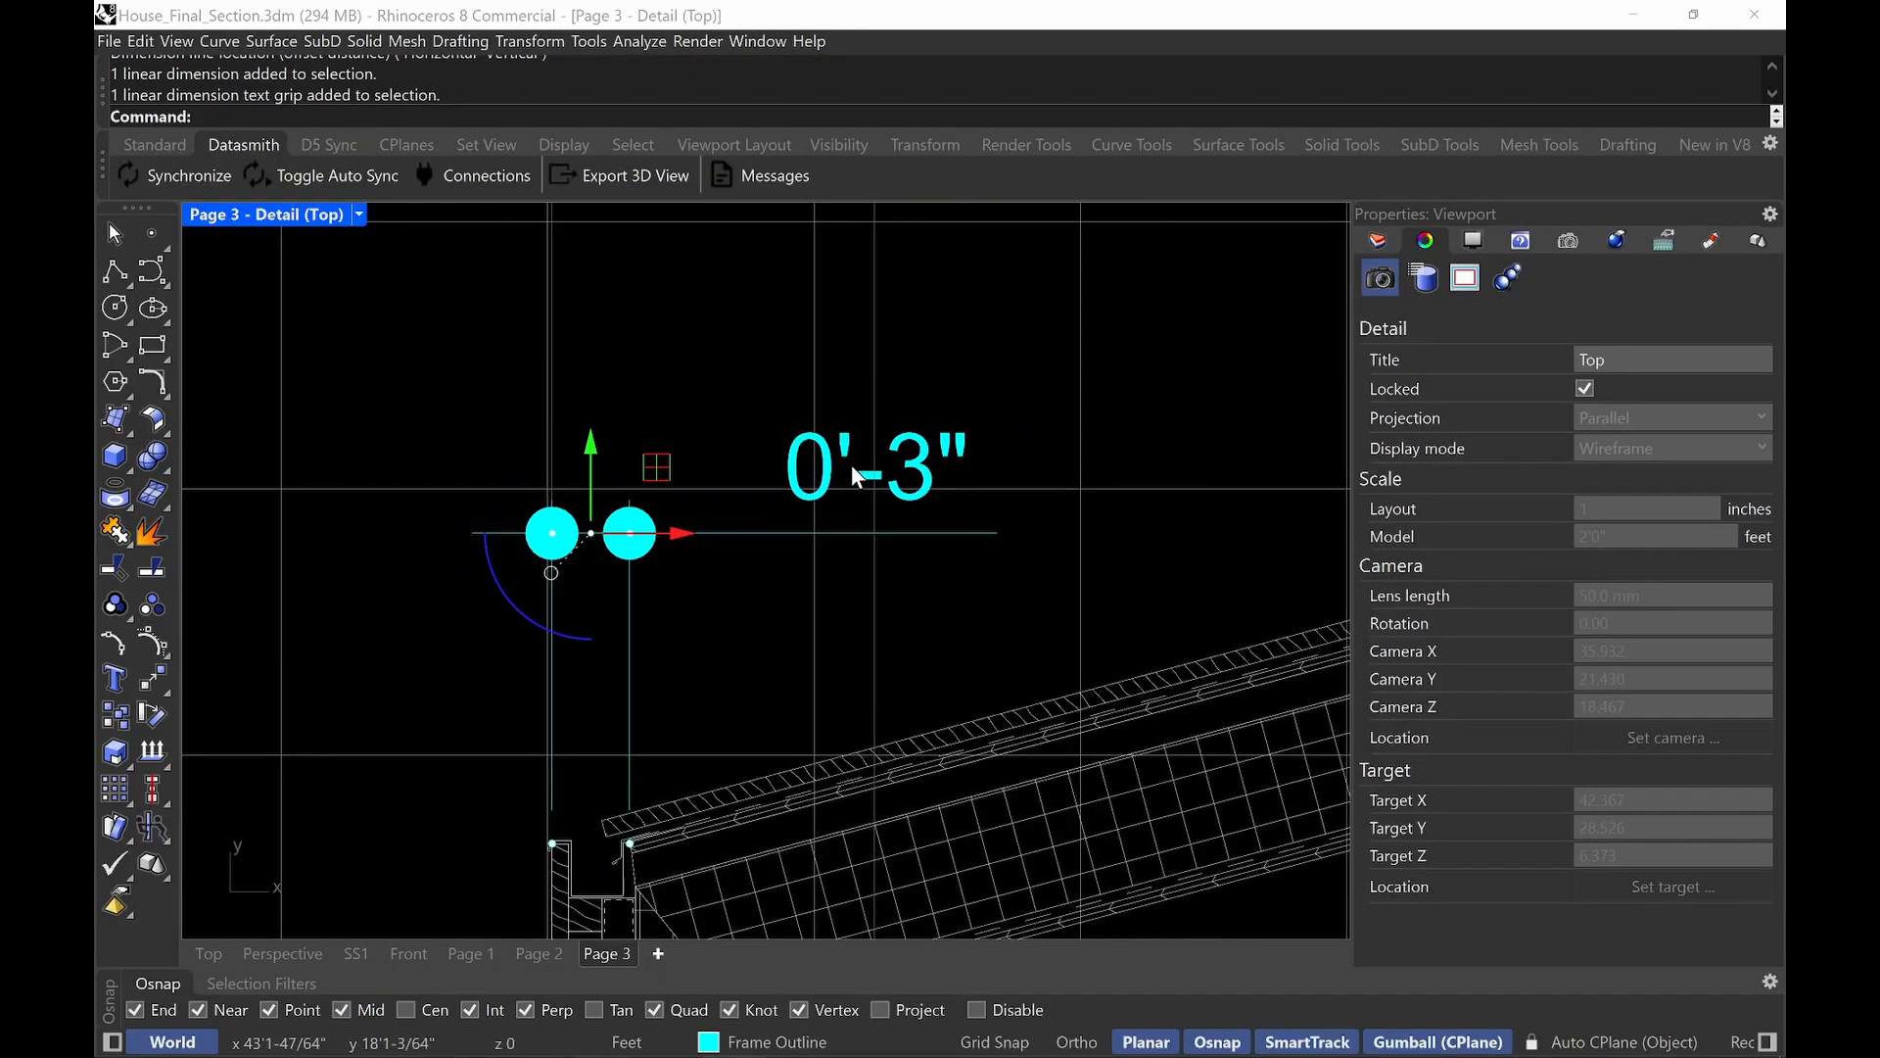
drag(590, 533, 330, 532)
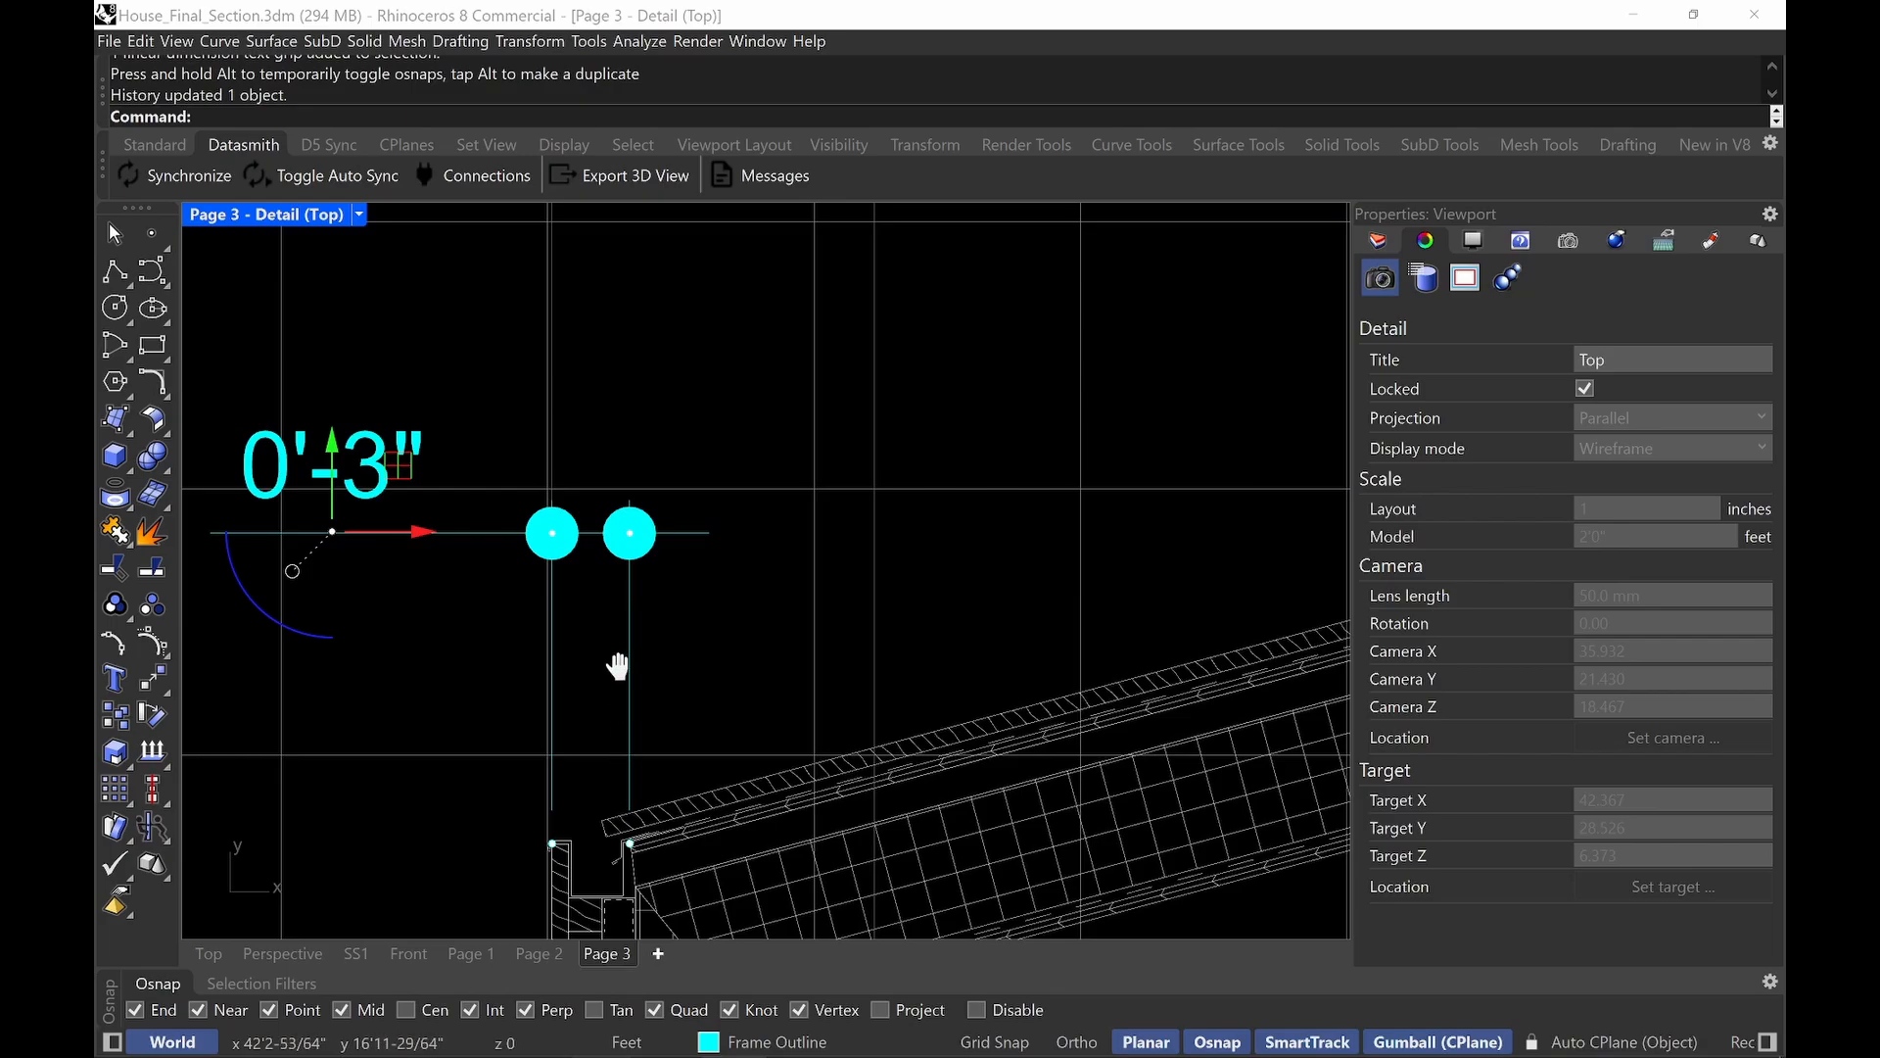
Move the eave dimension's second definition point to the inner corner where the roof underside meets the wall, accepting the broken history.
scroll(619, 755, up, 2)
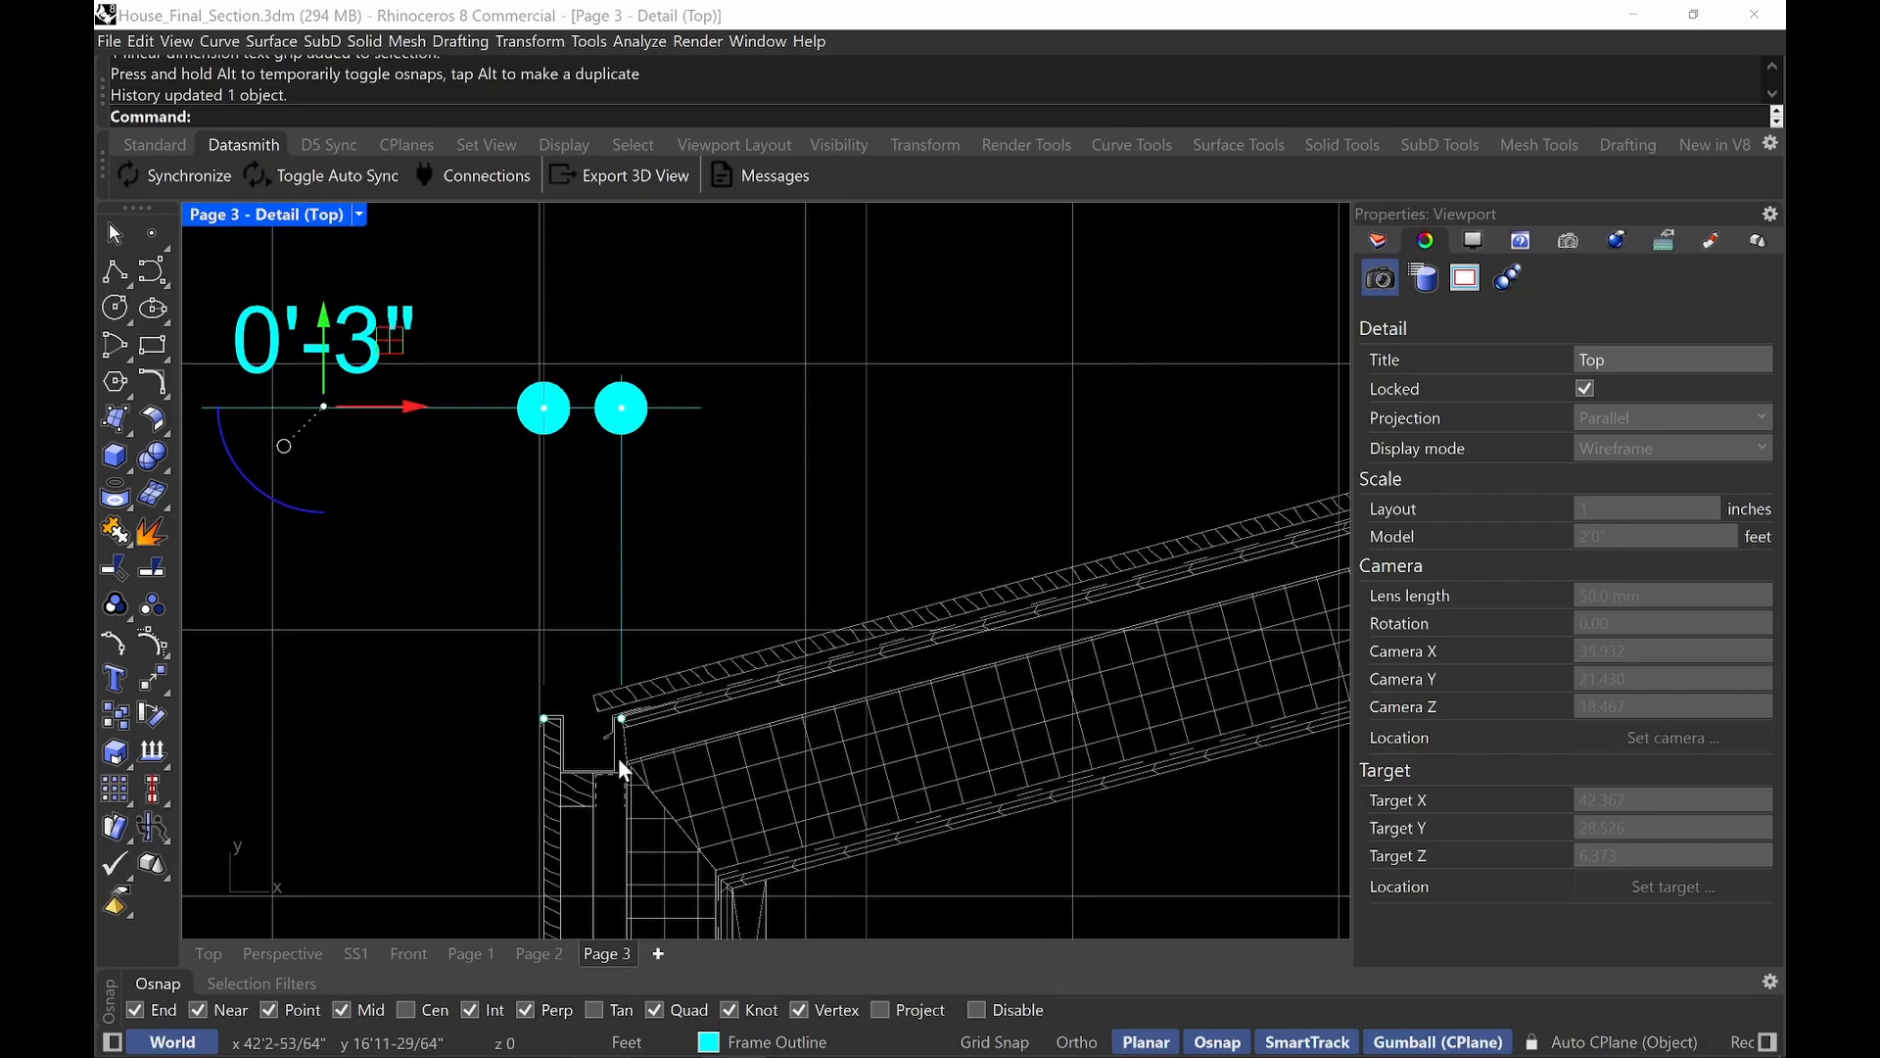
key(Escape)
click(585, 648)
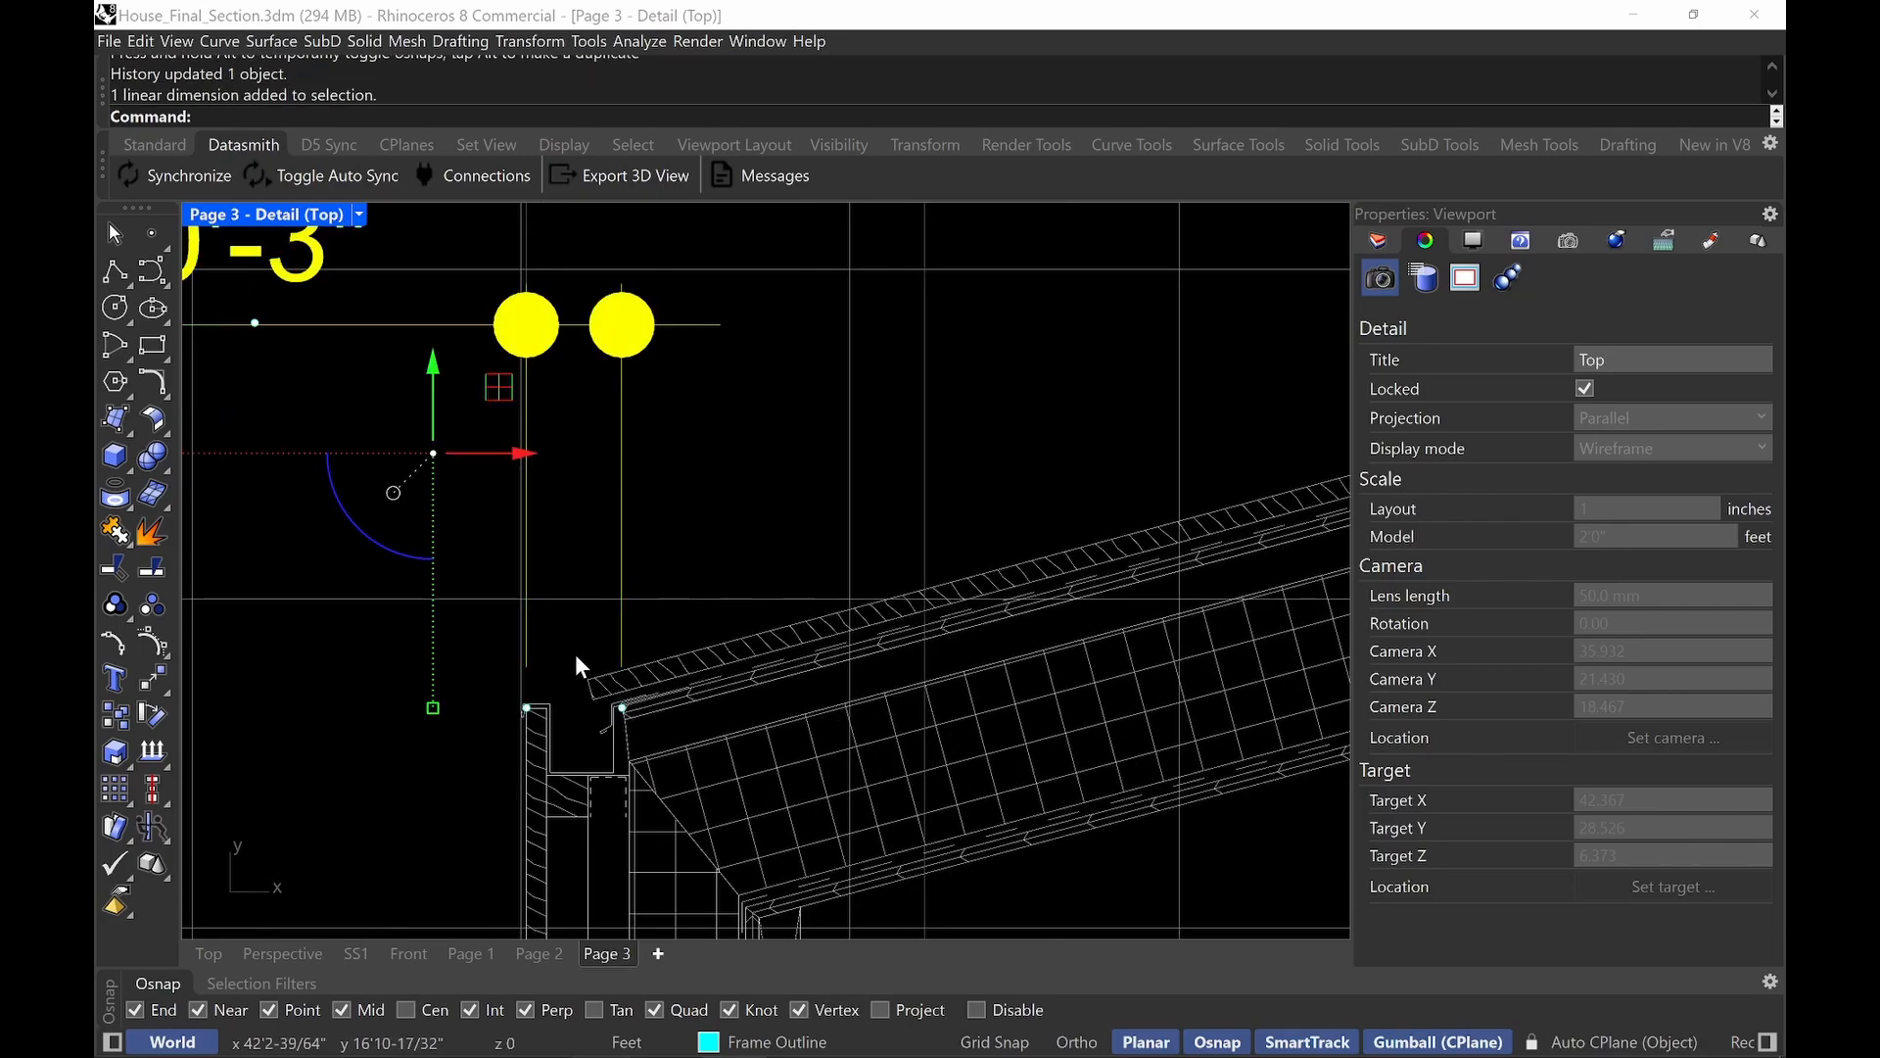
click(623, 707)
scroll(649, 727, down, 3)
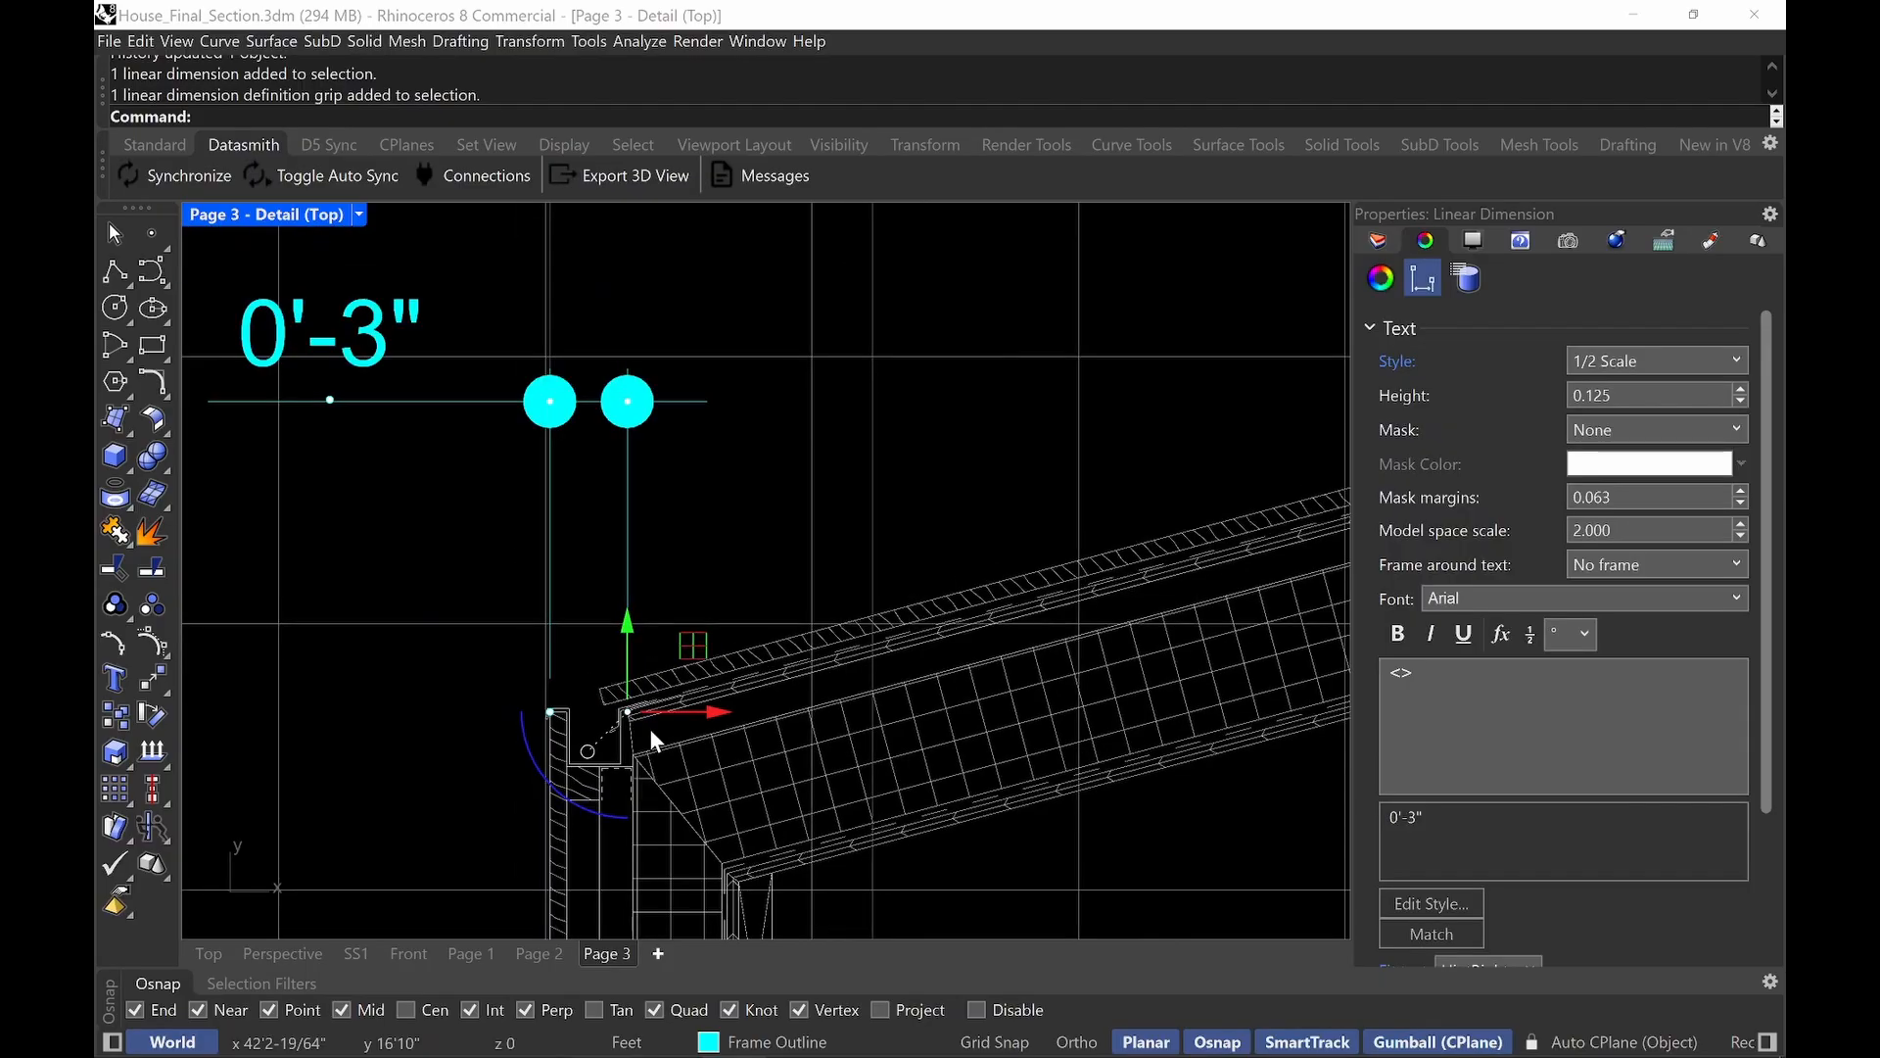
drag(697, 651, 801, 782)
mouse_move(734, 848)
mouse_down()
mouse_move(773, 862)
mouse_move(728, 850)
mouse_up()
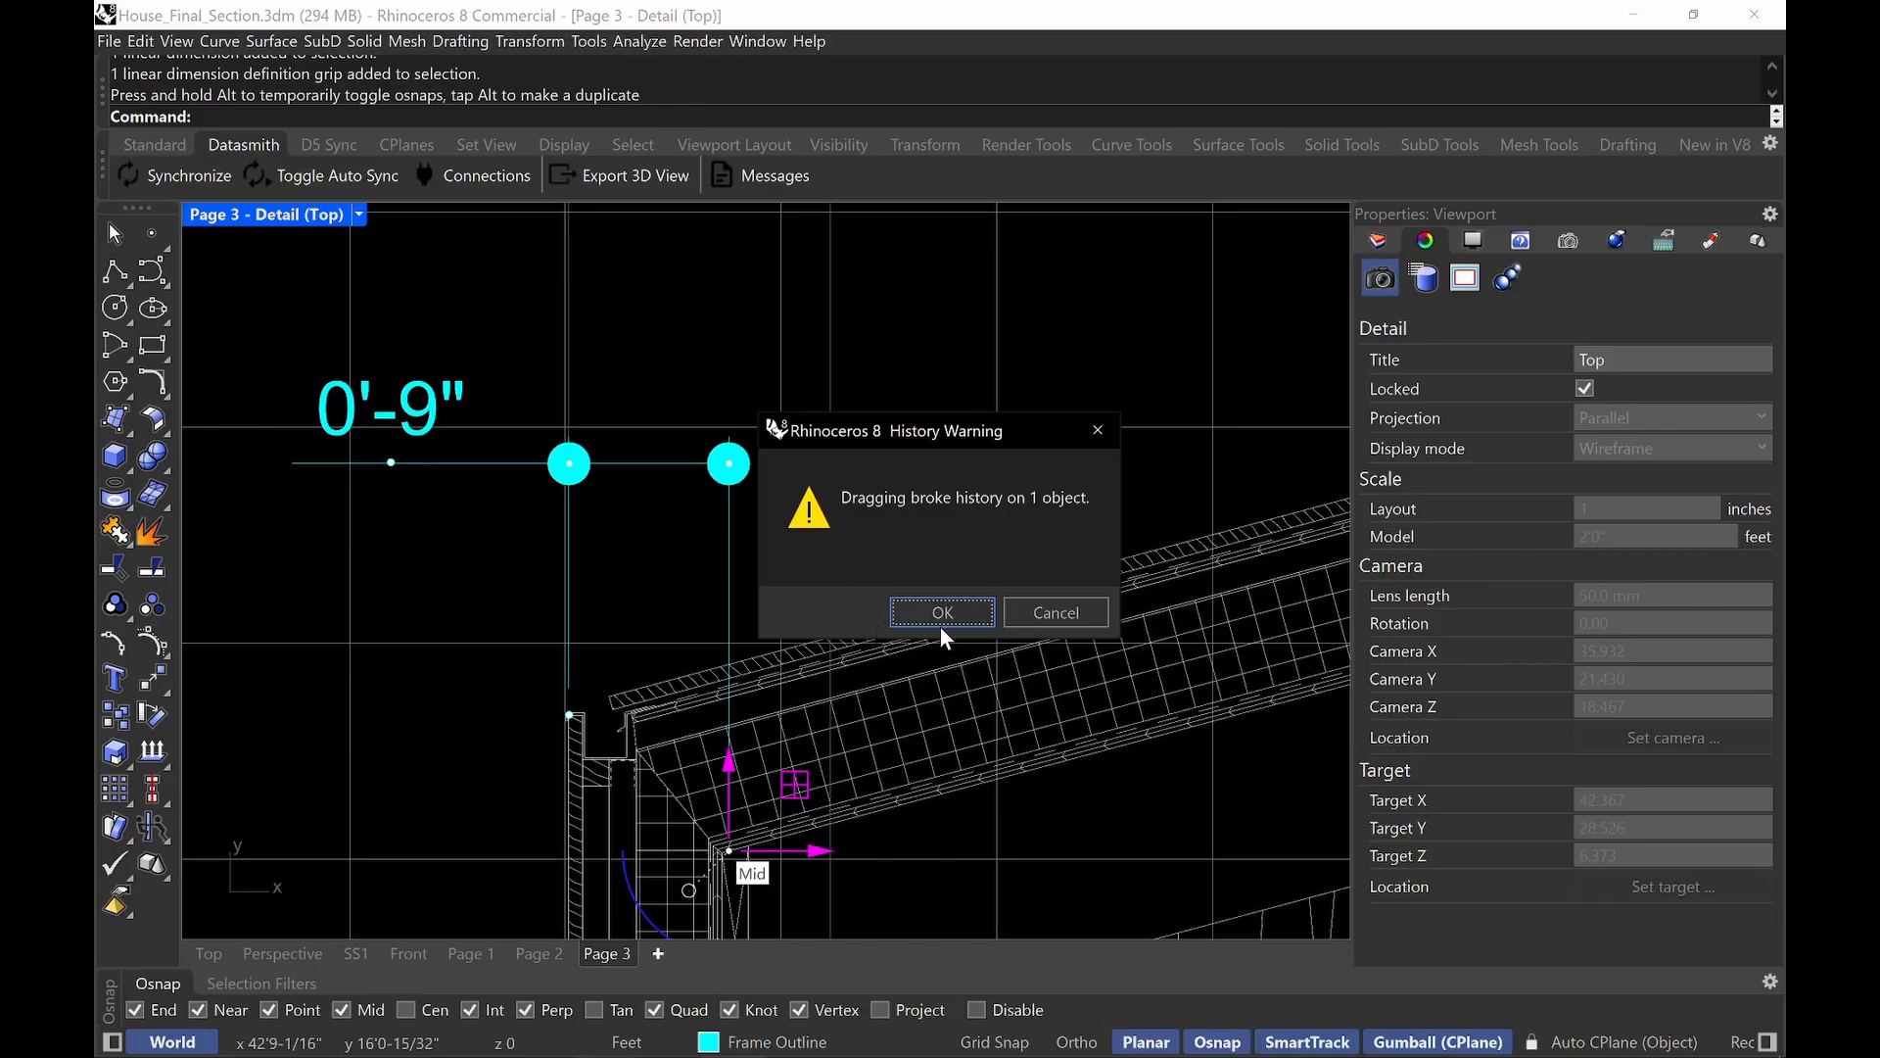
click(946, 614)
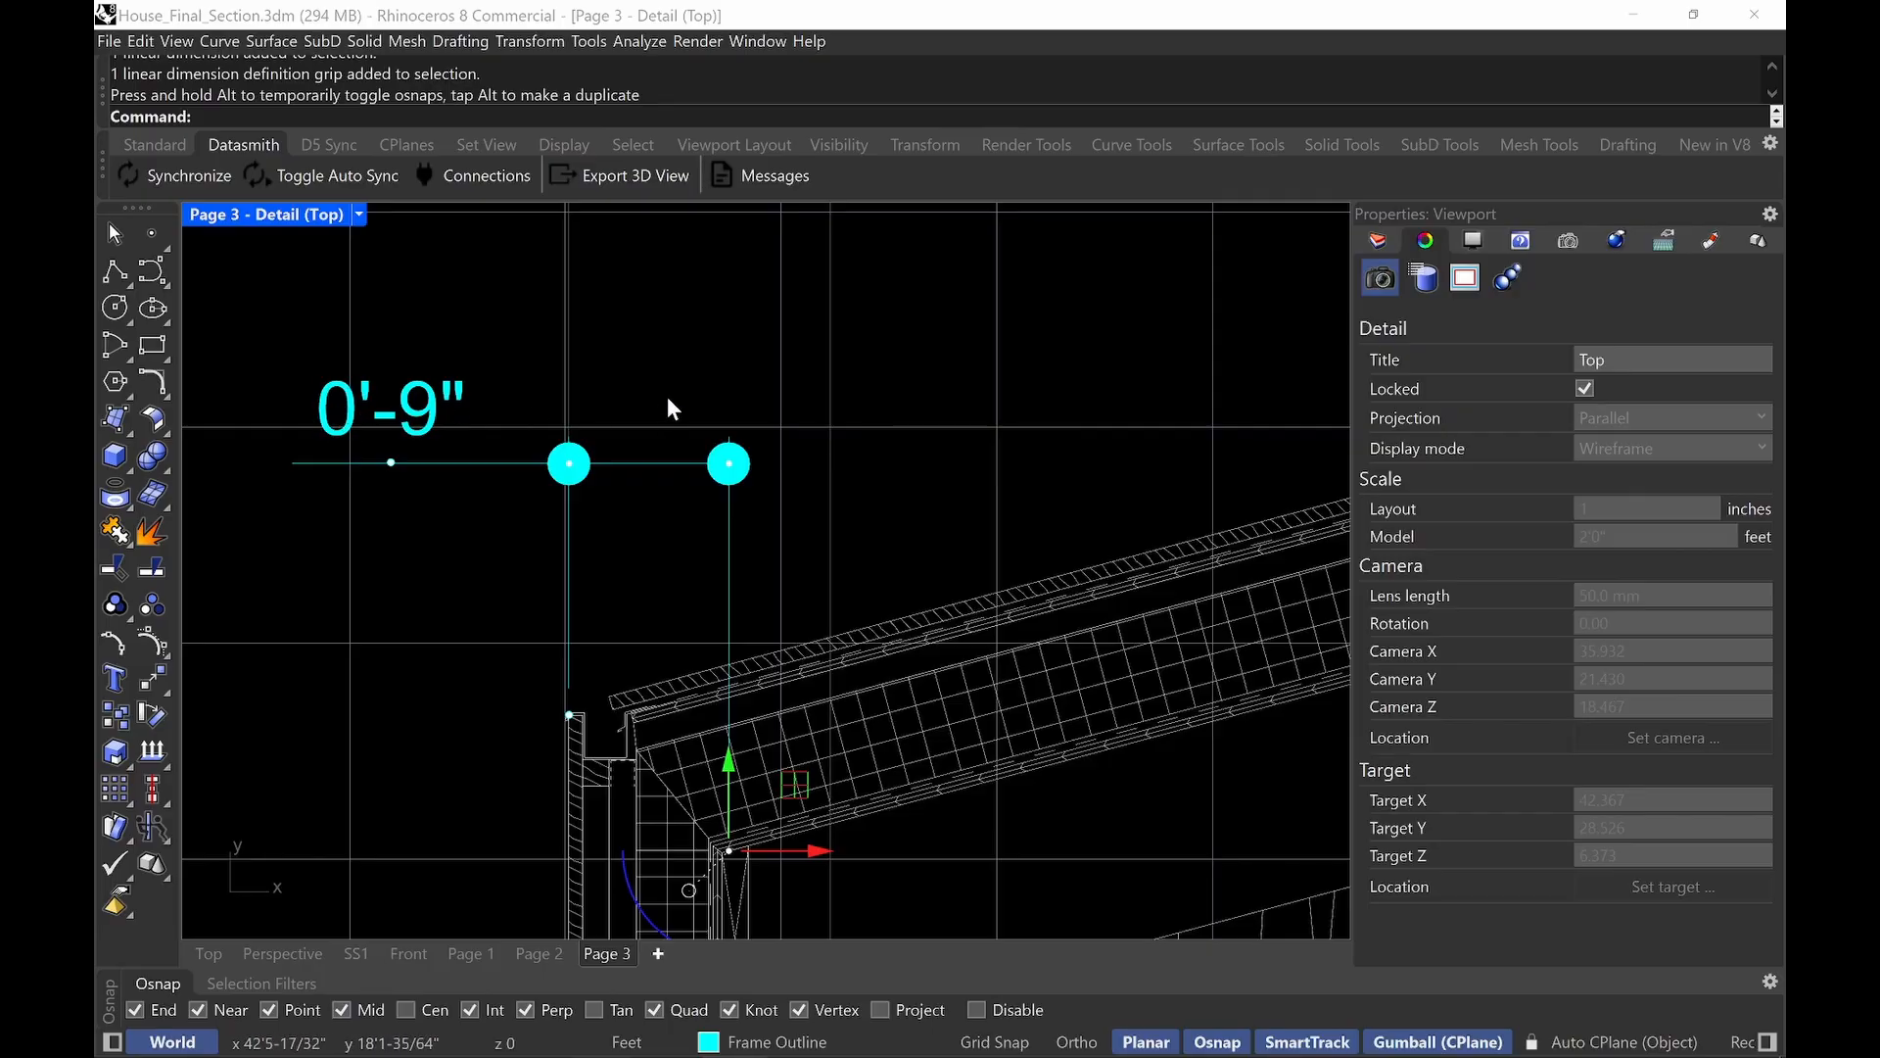
click(712, 382)
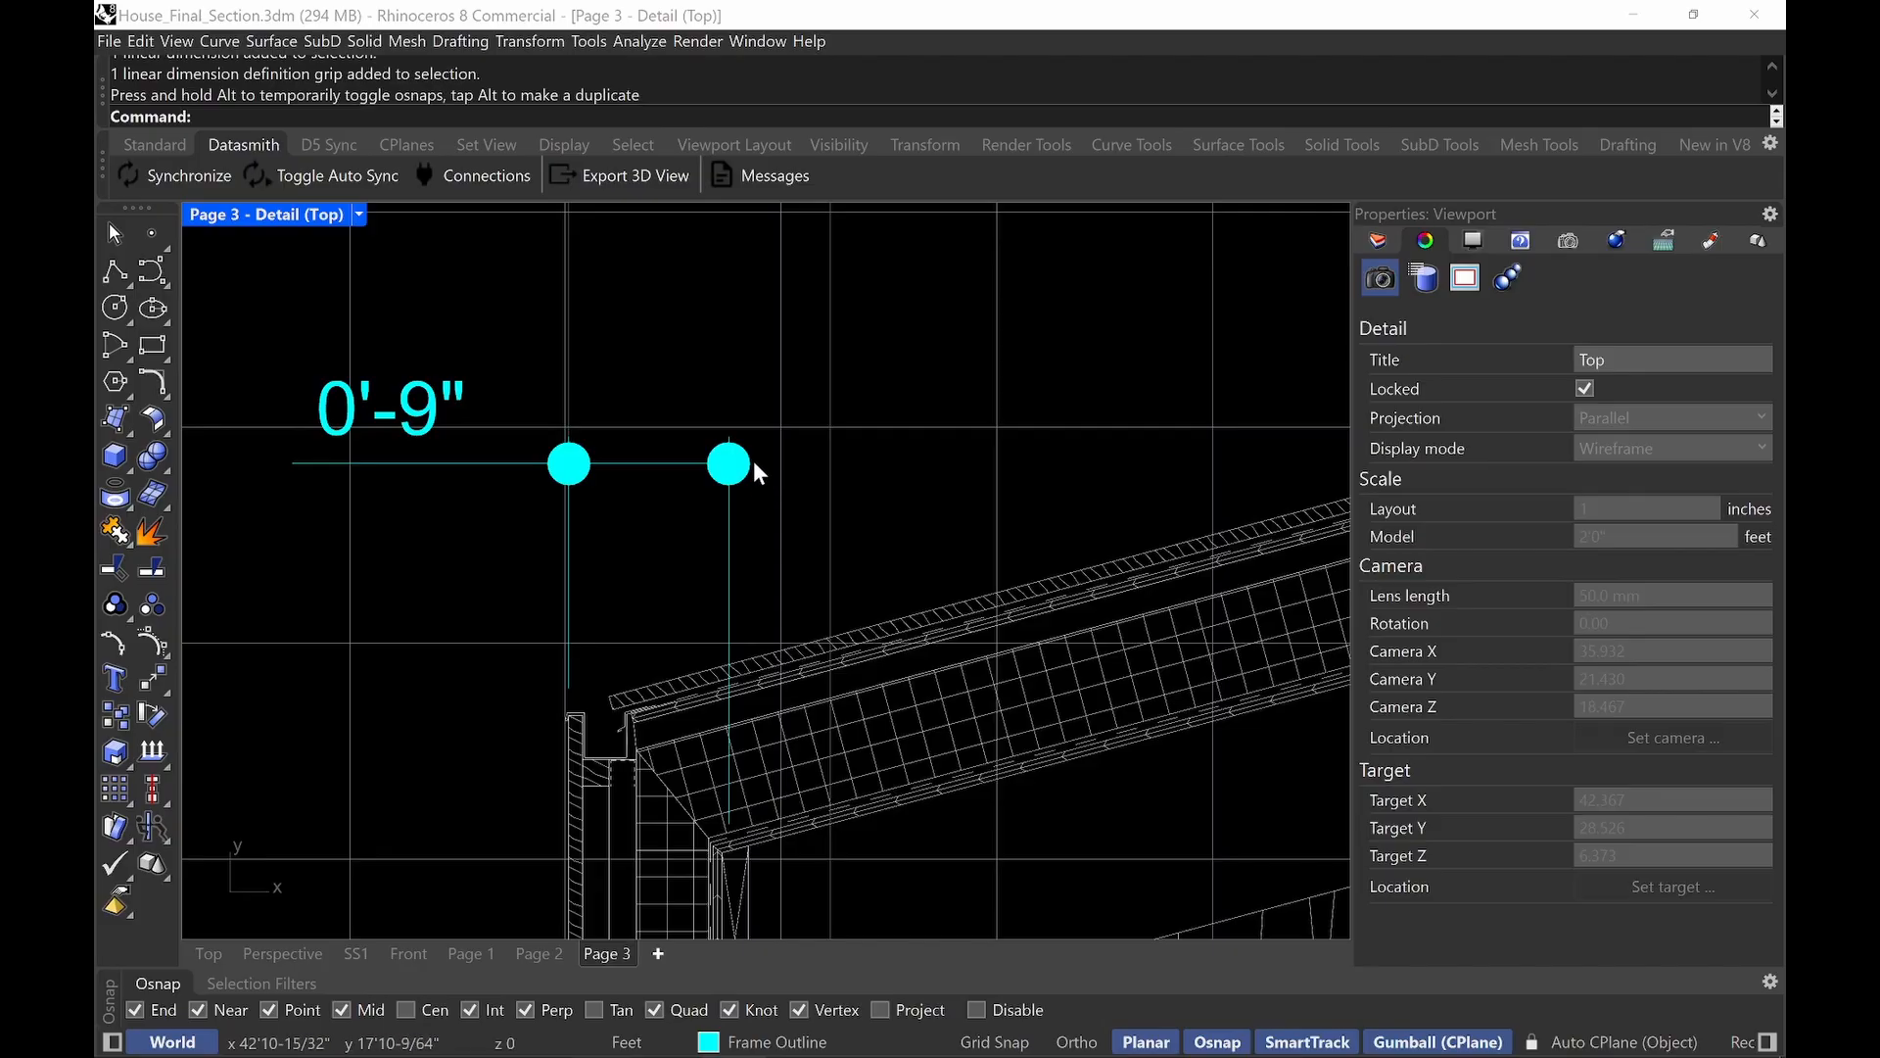
Delete the eave dimension and return from the detail to the Page 3 layout.
scroll(766, 503, down, 2)
scroll(770, 502, down, 3)
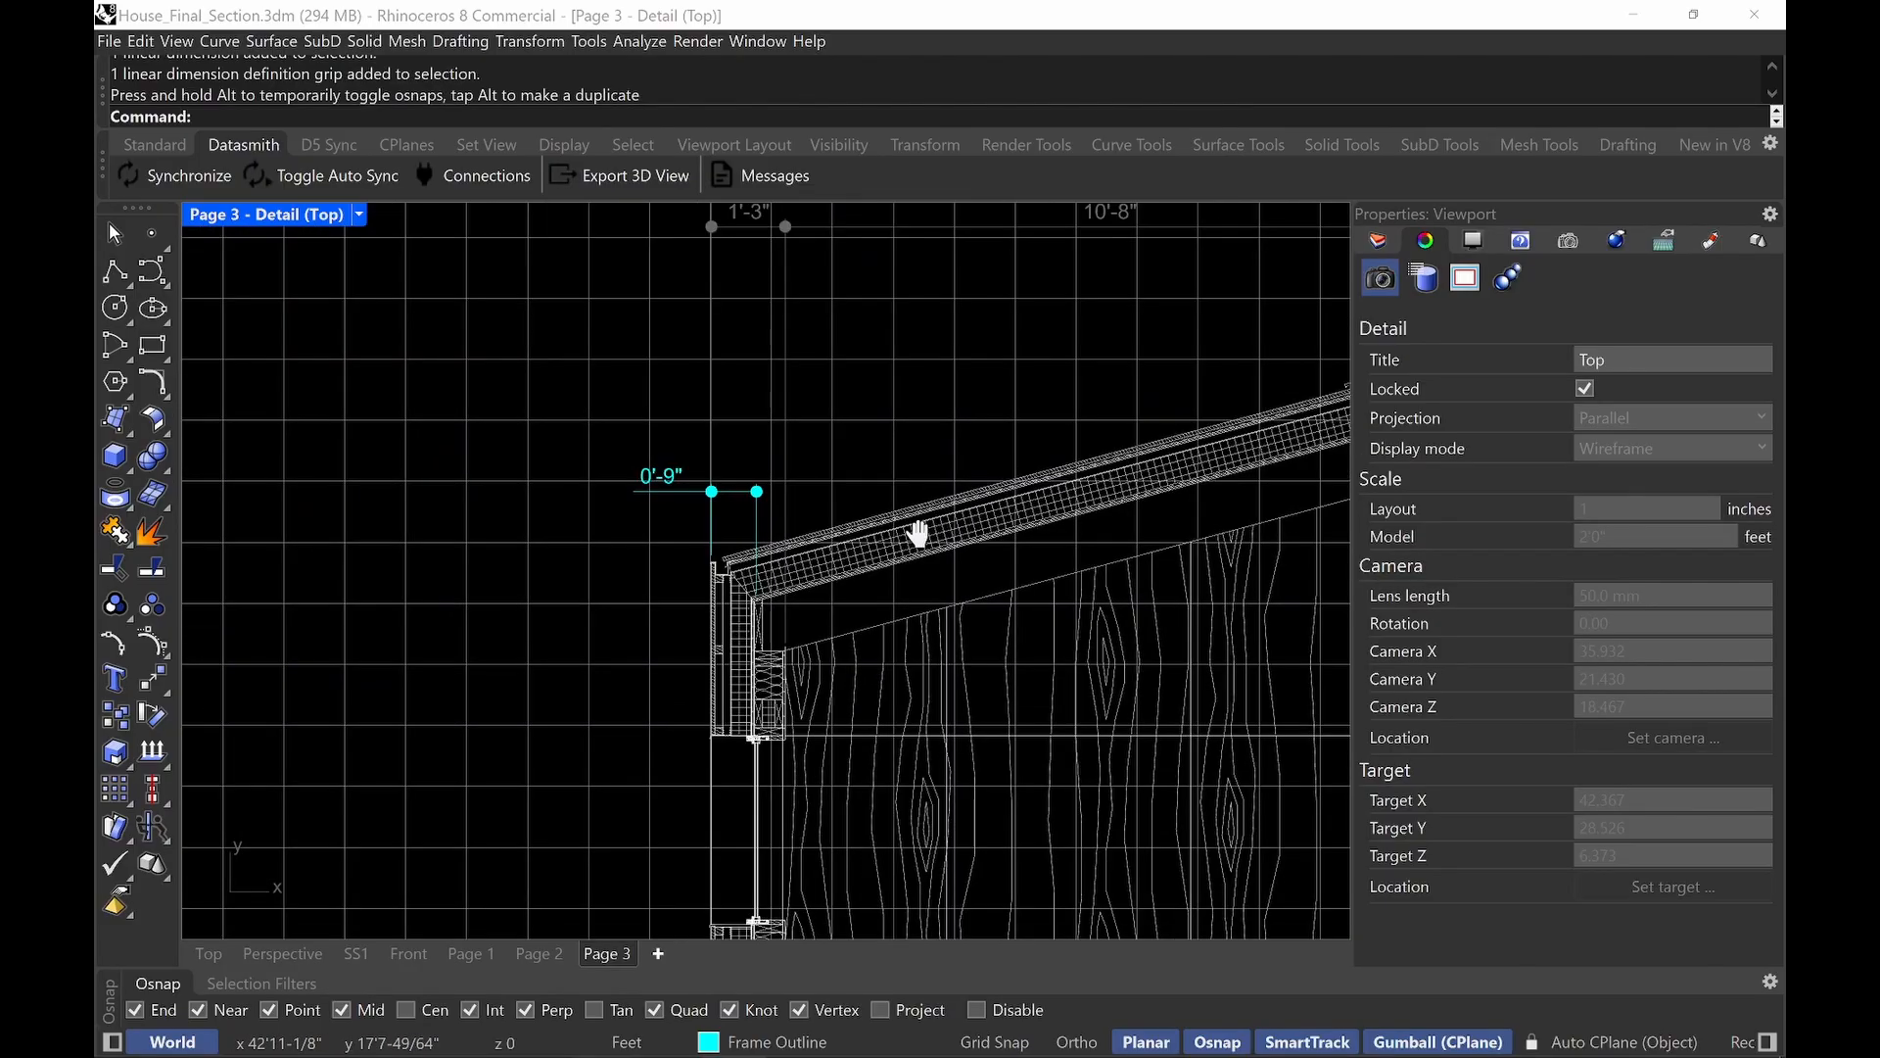
right_drag(915, 532, 734, 533)
scroll(991, 376, down, 1)
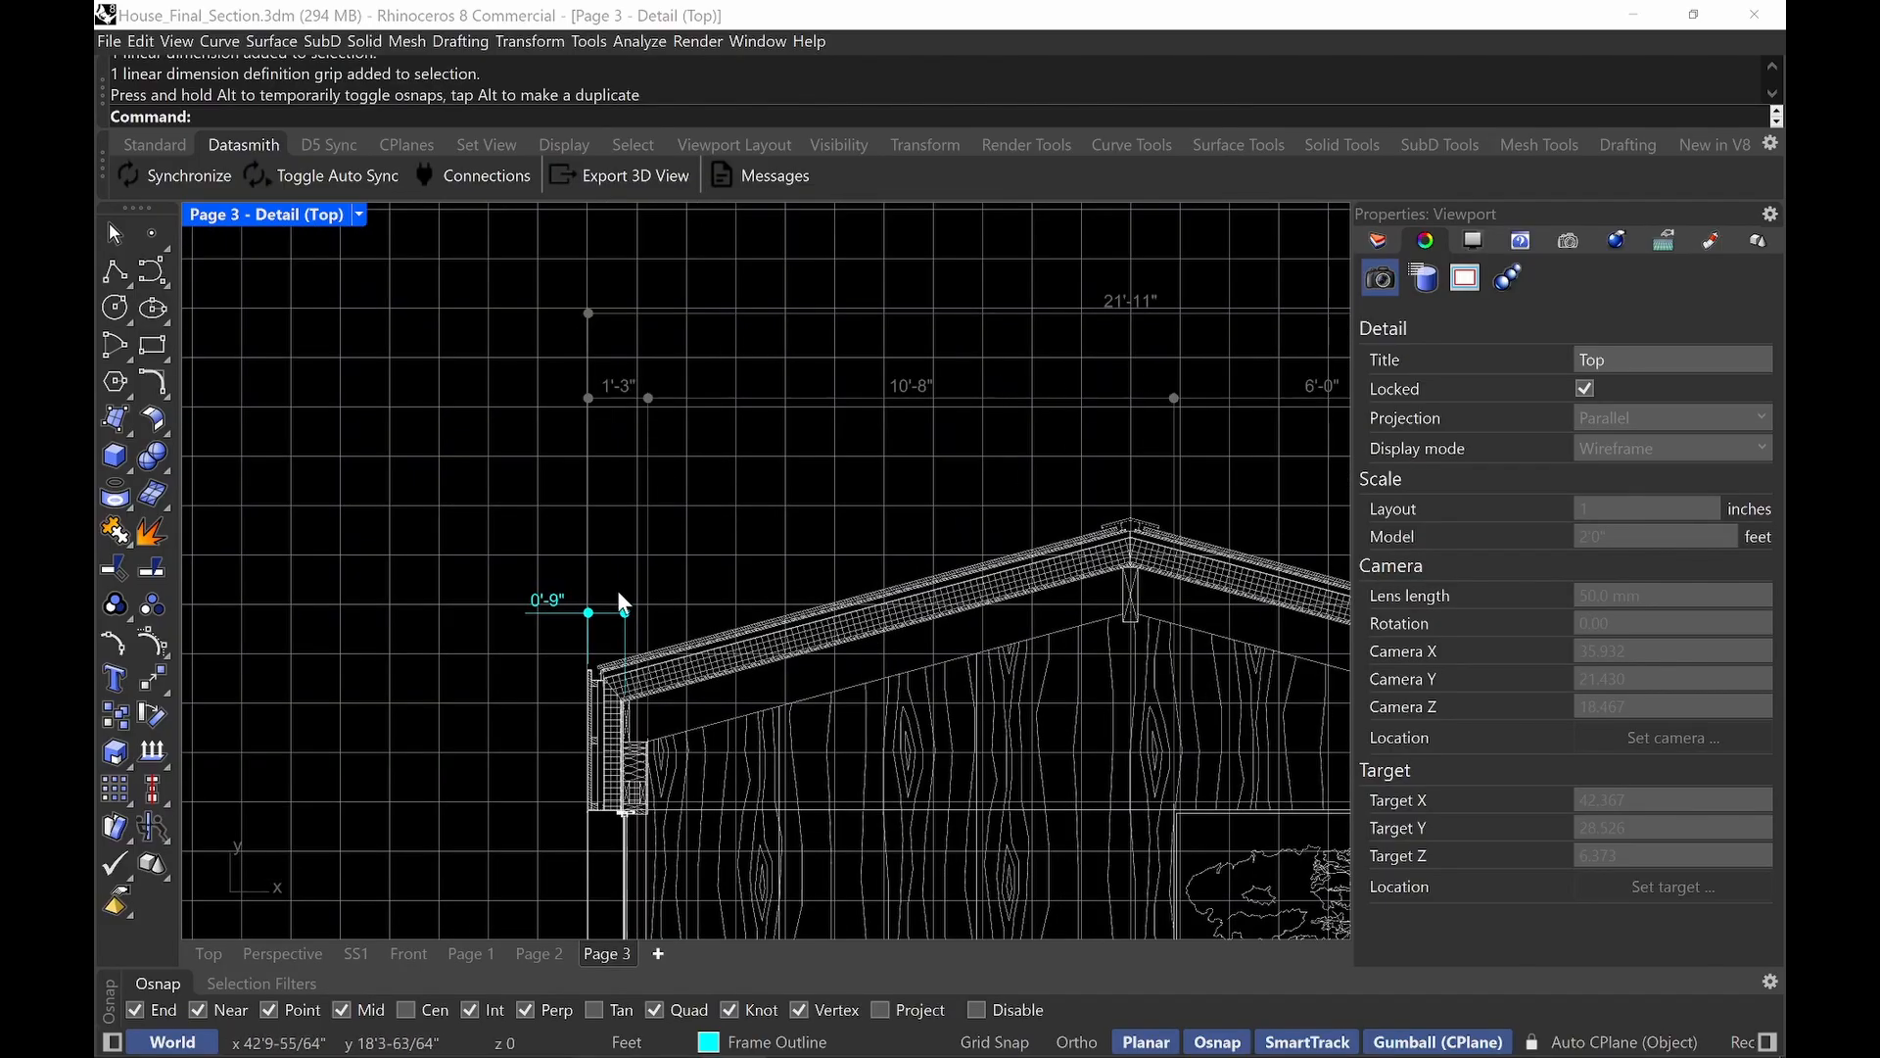
click(628, 614)
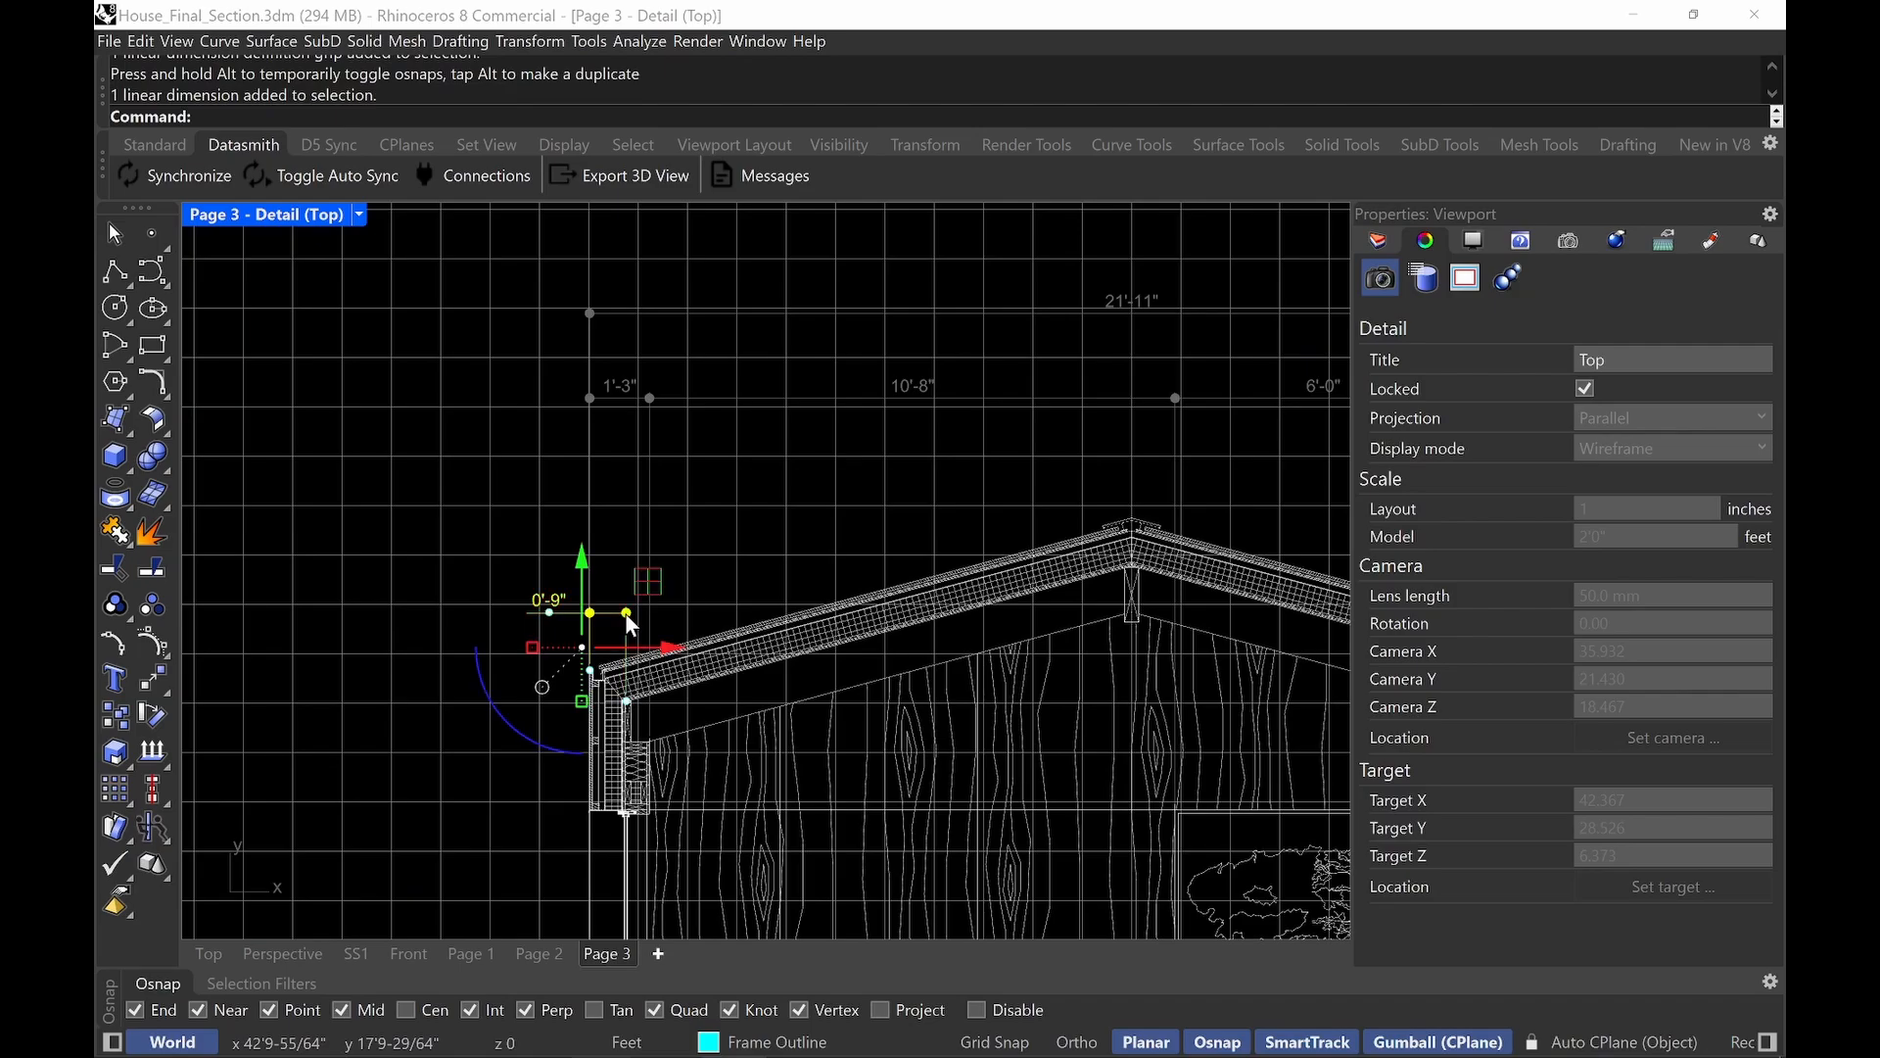
key(Delete)
scroll(650, 613, down, 2)
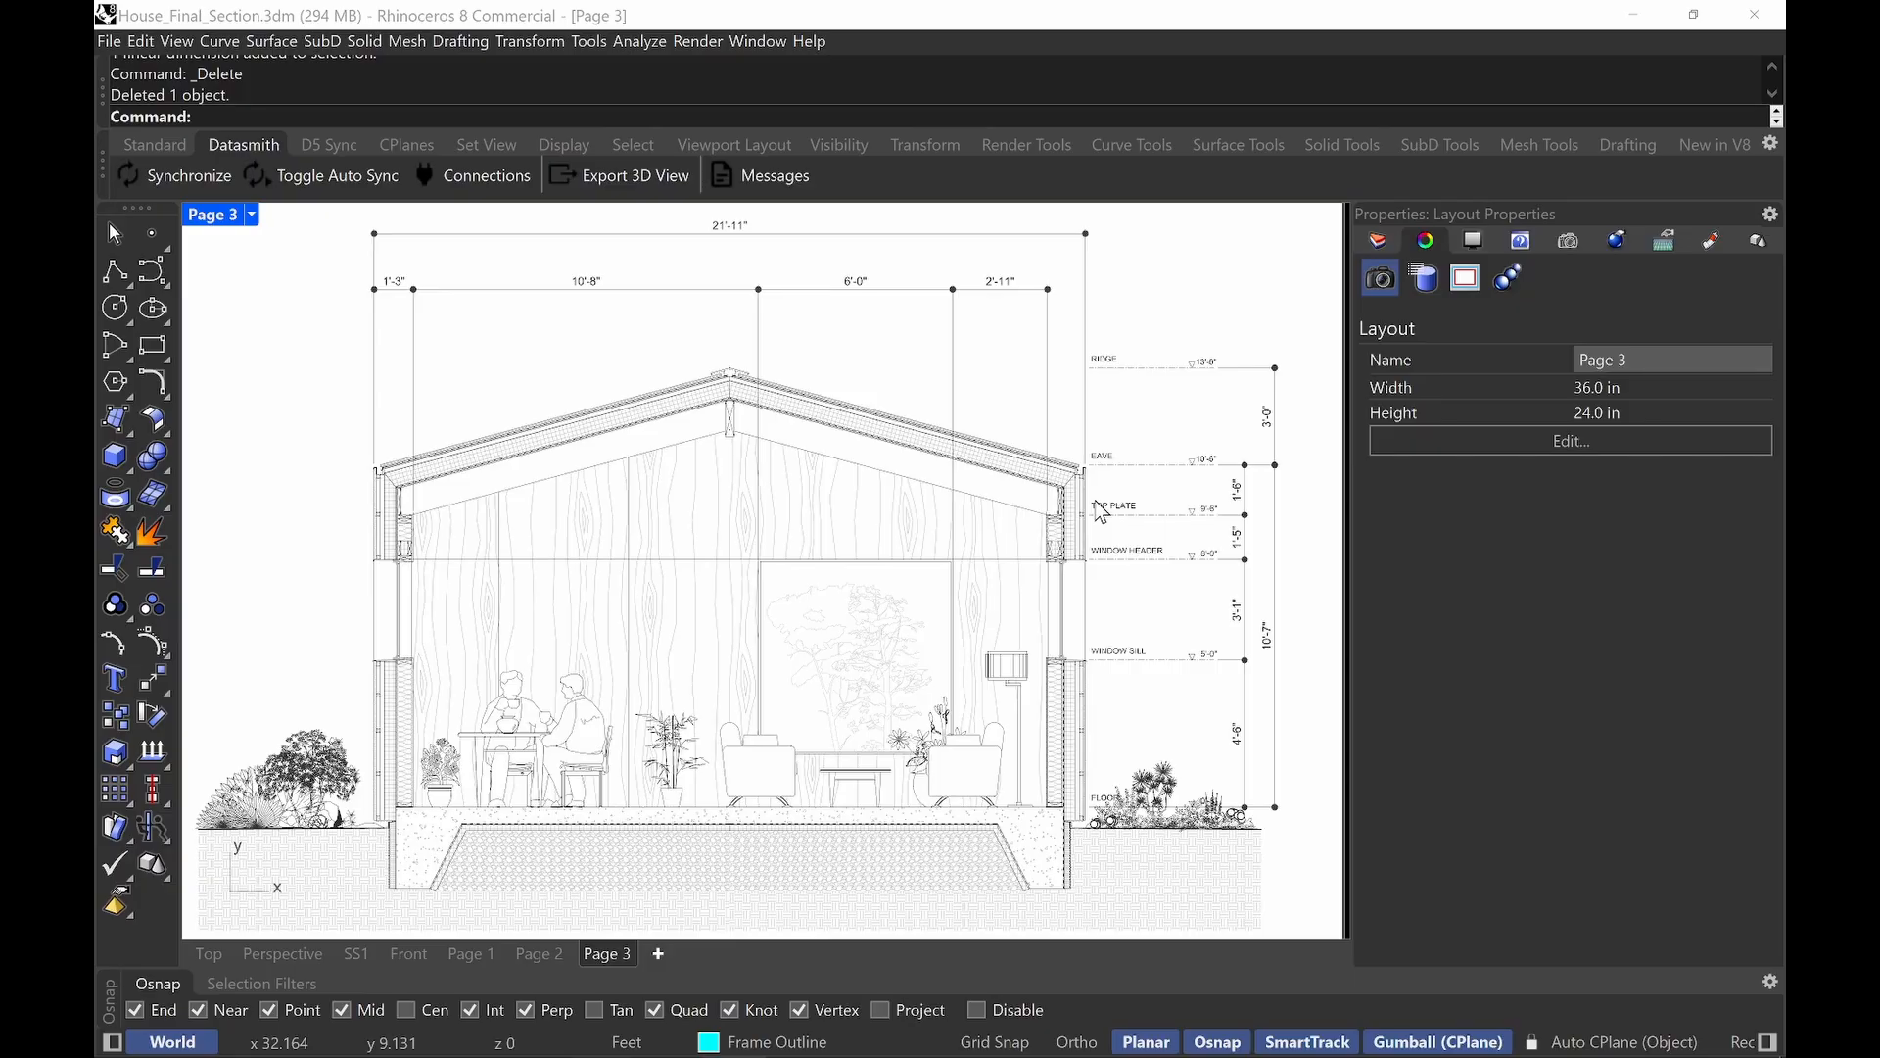
Print the Page 3 layout to Rhino PDF as 300 dpi vector output at 1:1, reviewing the scale, linetype, line width and visibility settings.
key(ctrl+p)
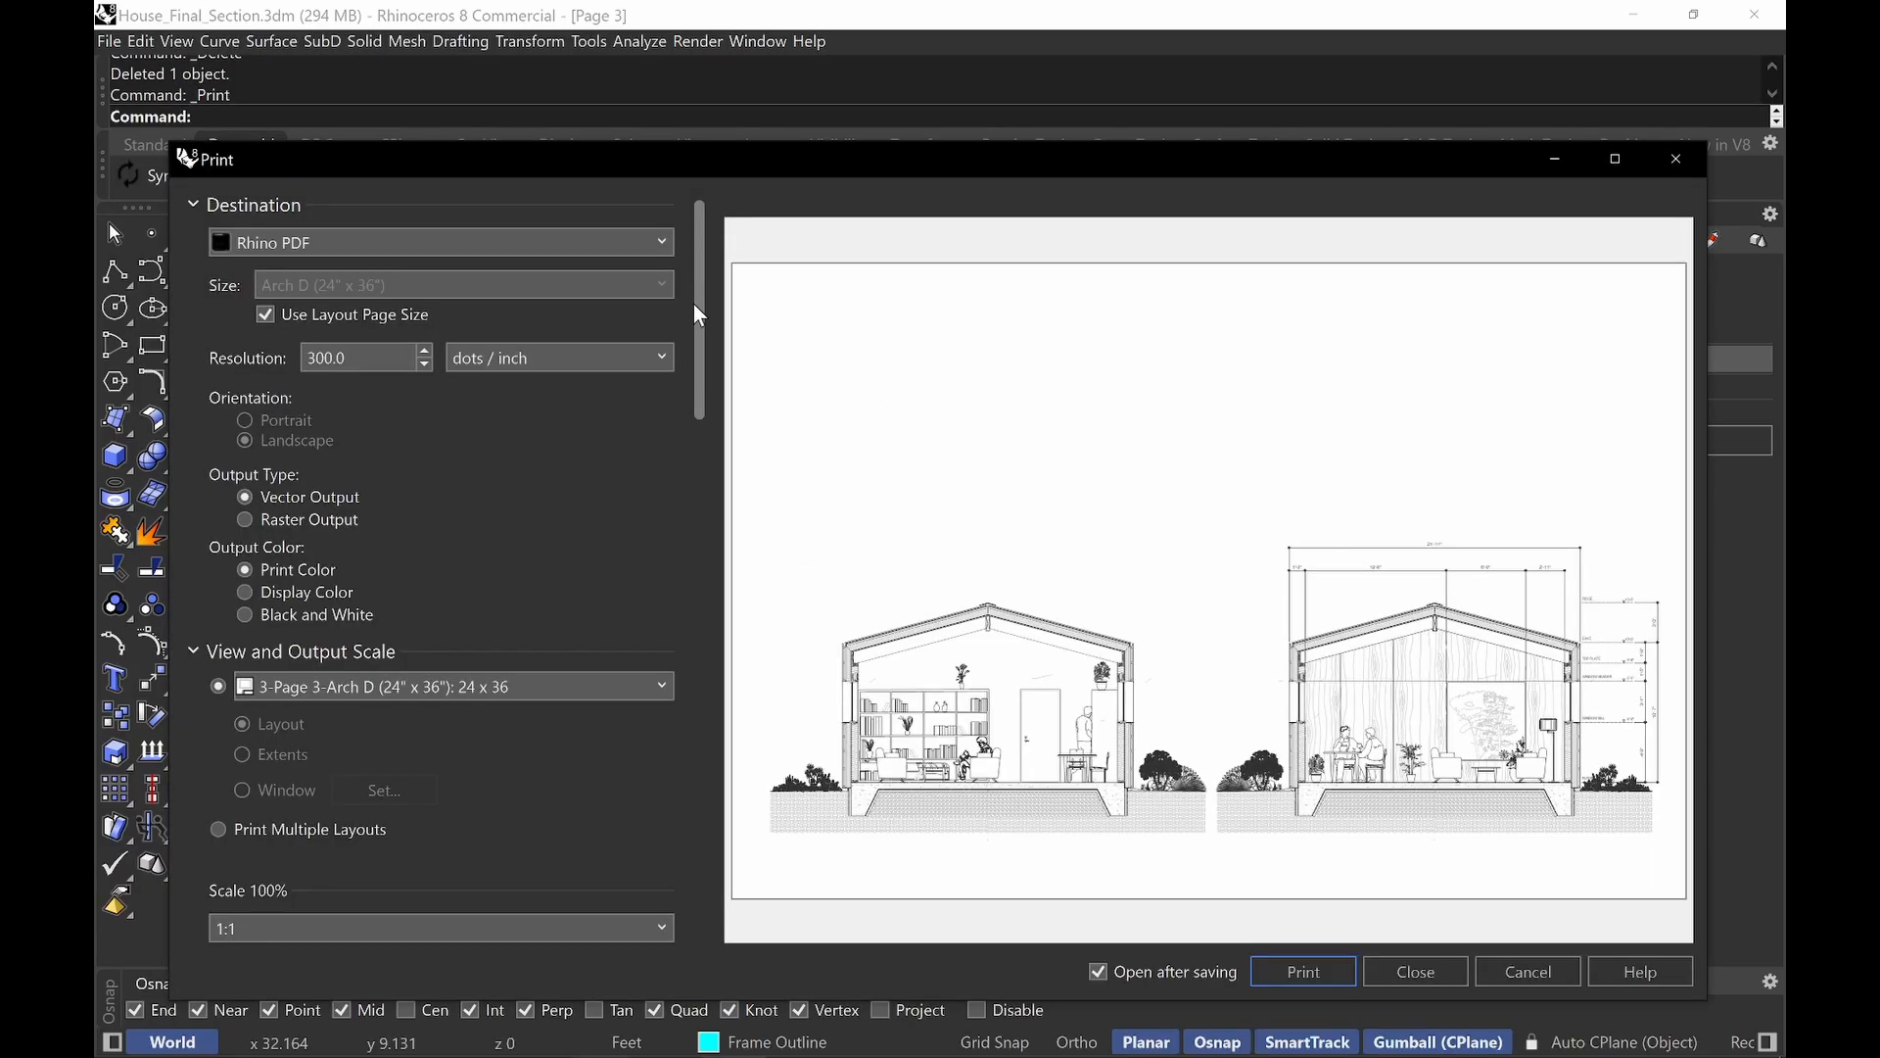
scroll(694, 332, down, 3)
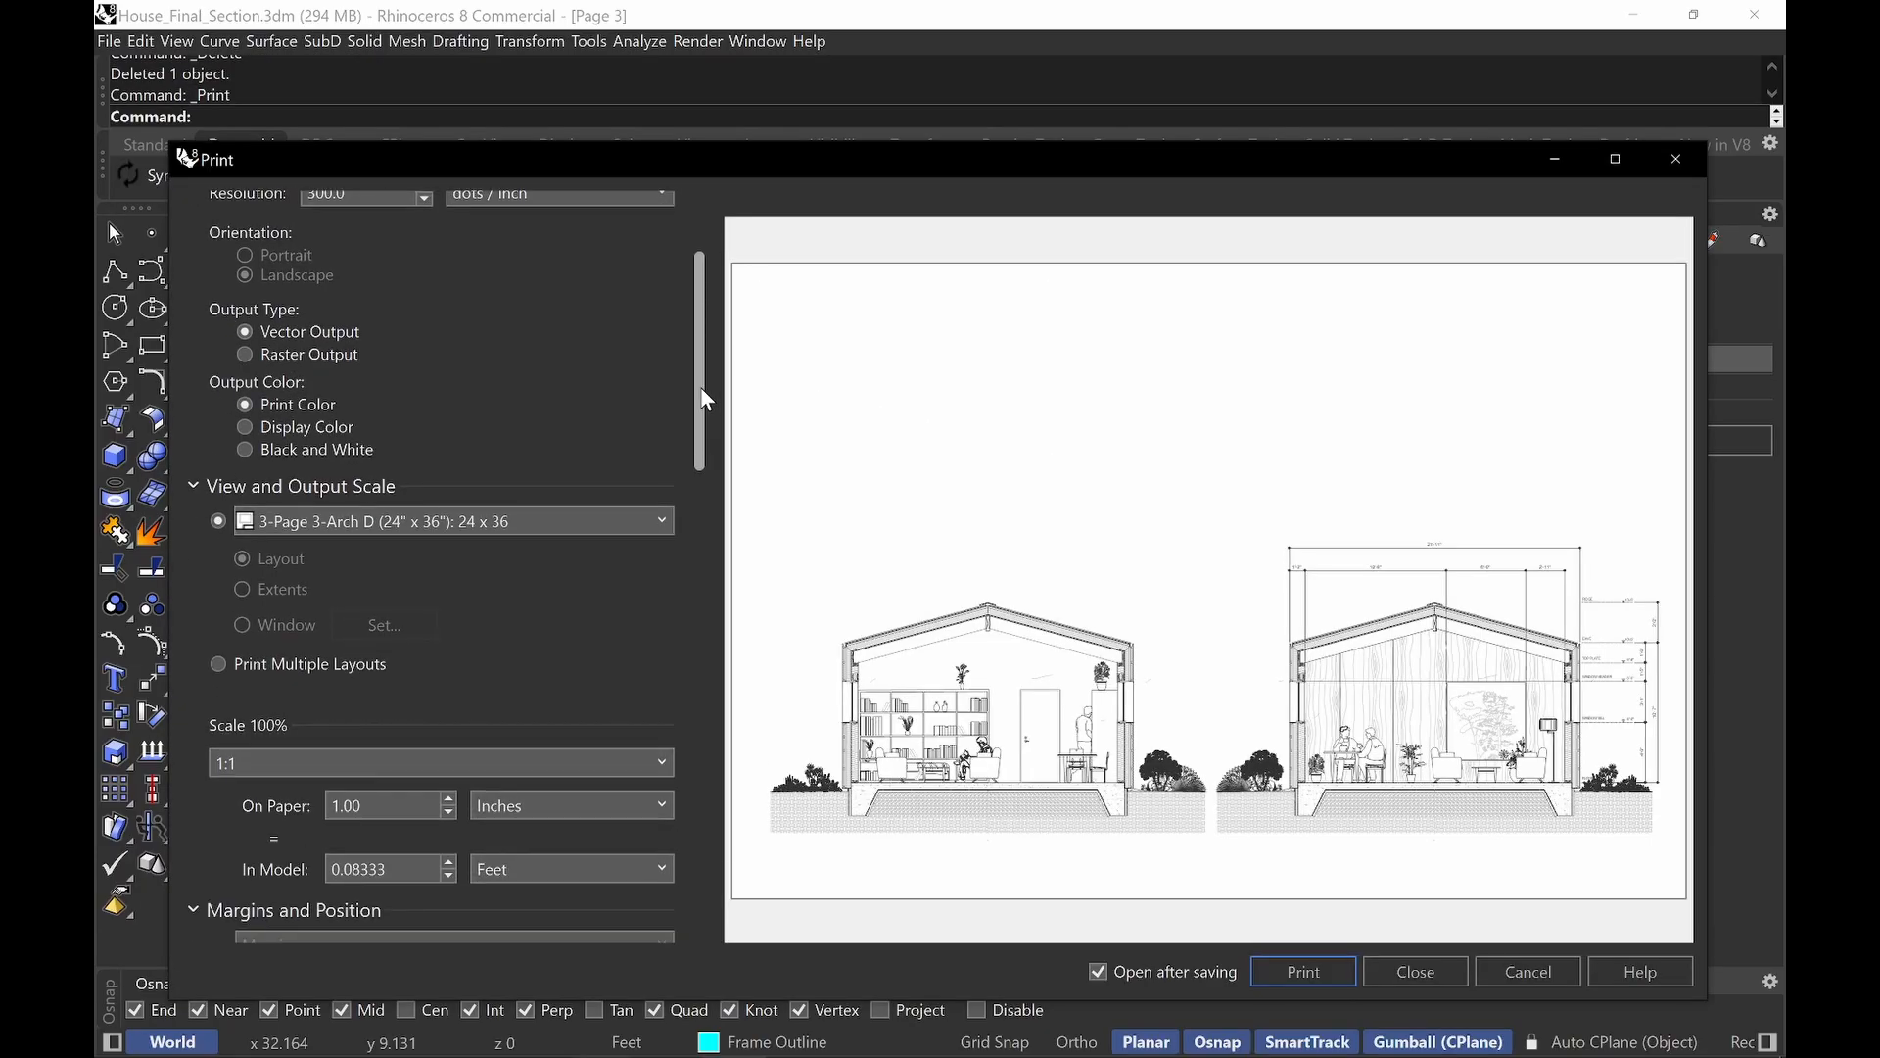
scroll(702, 415, up, 3)
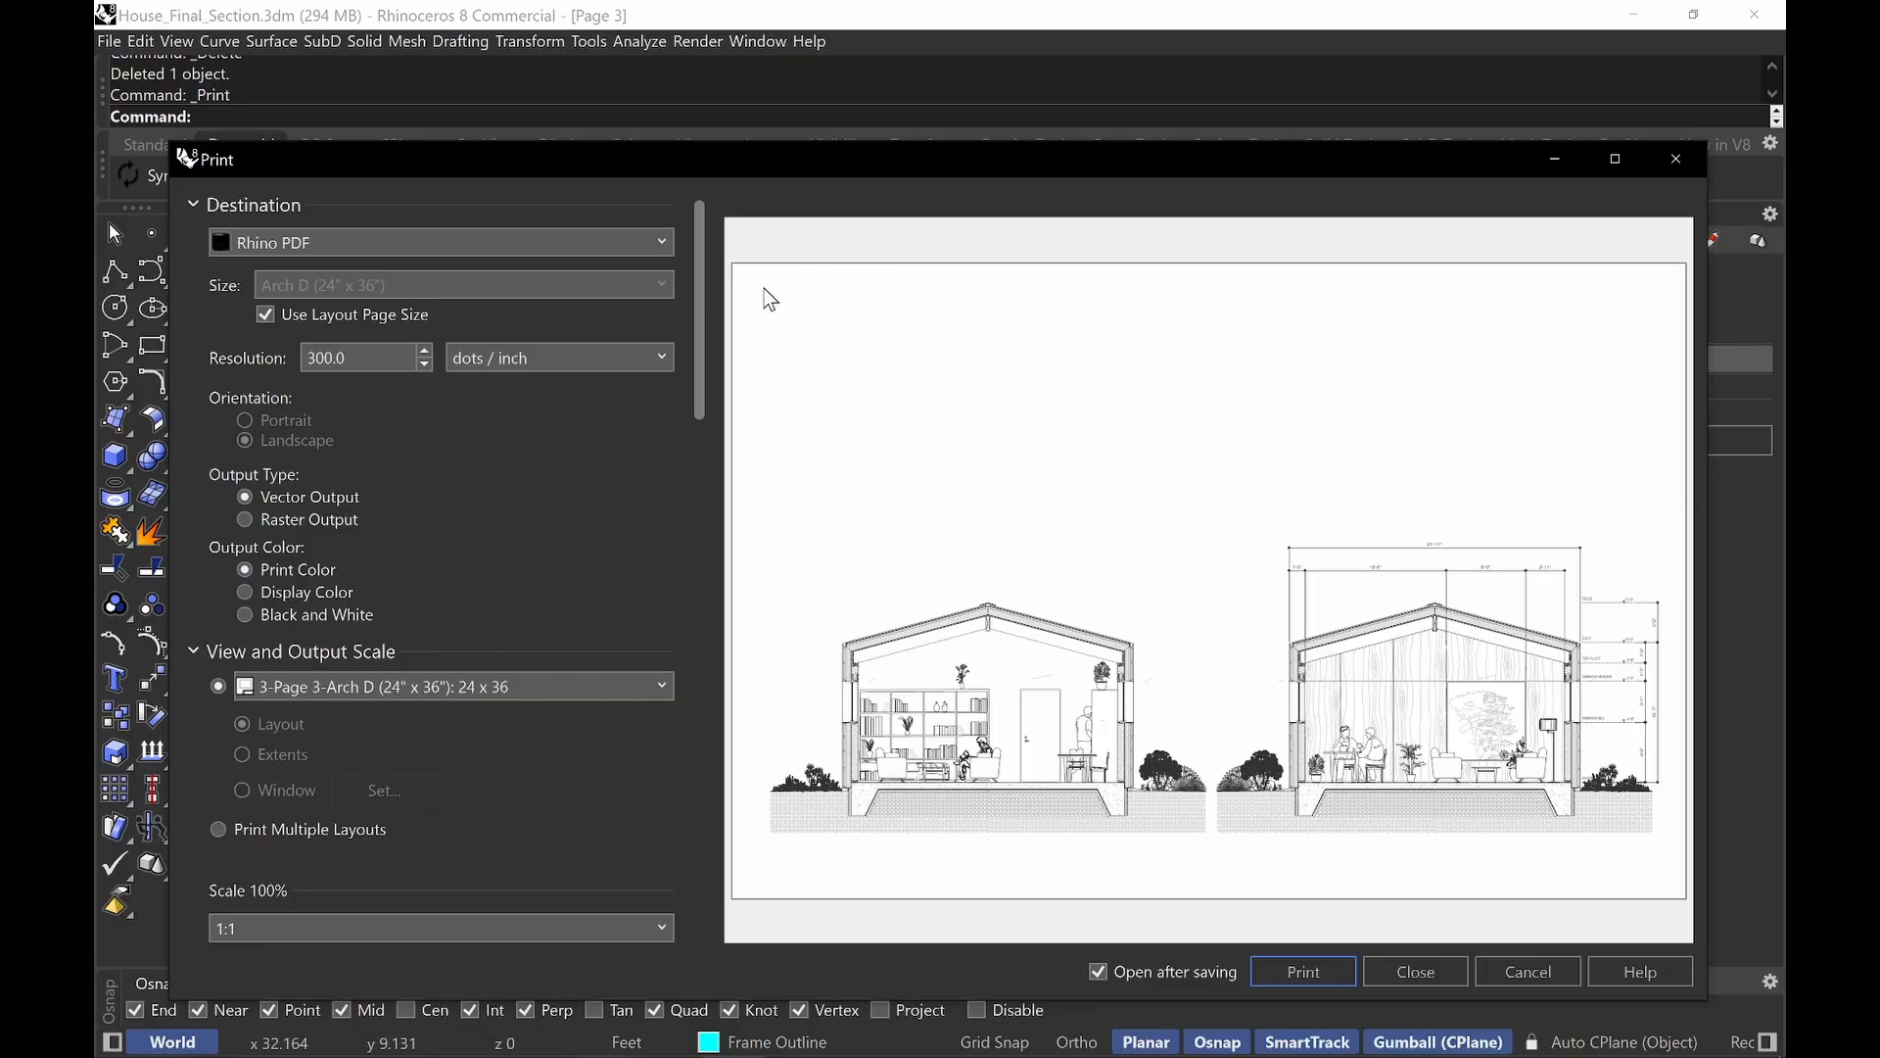
scroll(710, 292, down, 4)
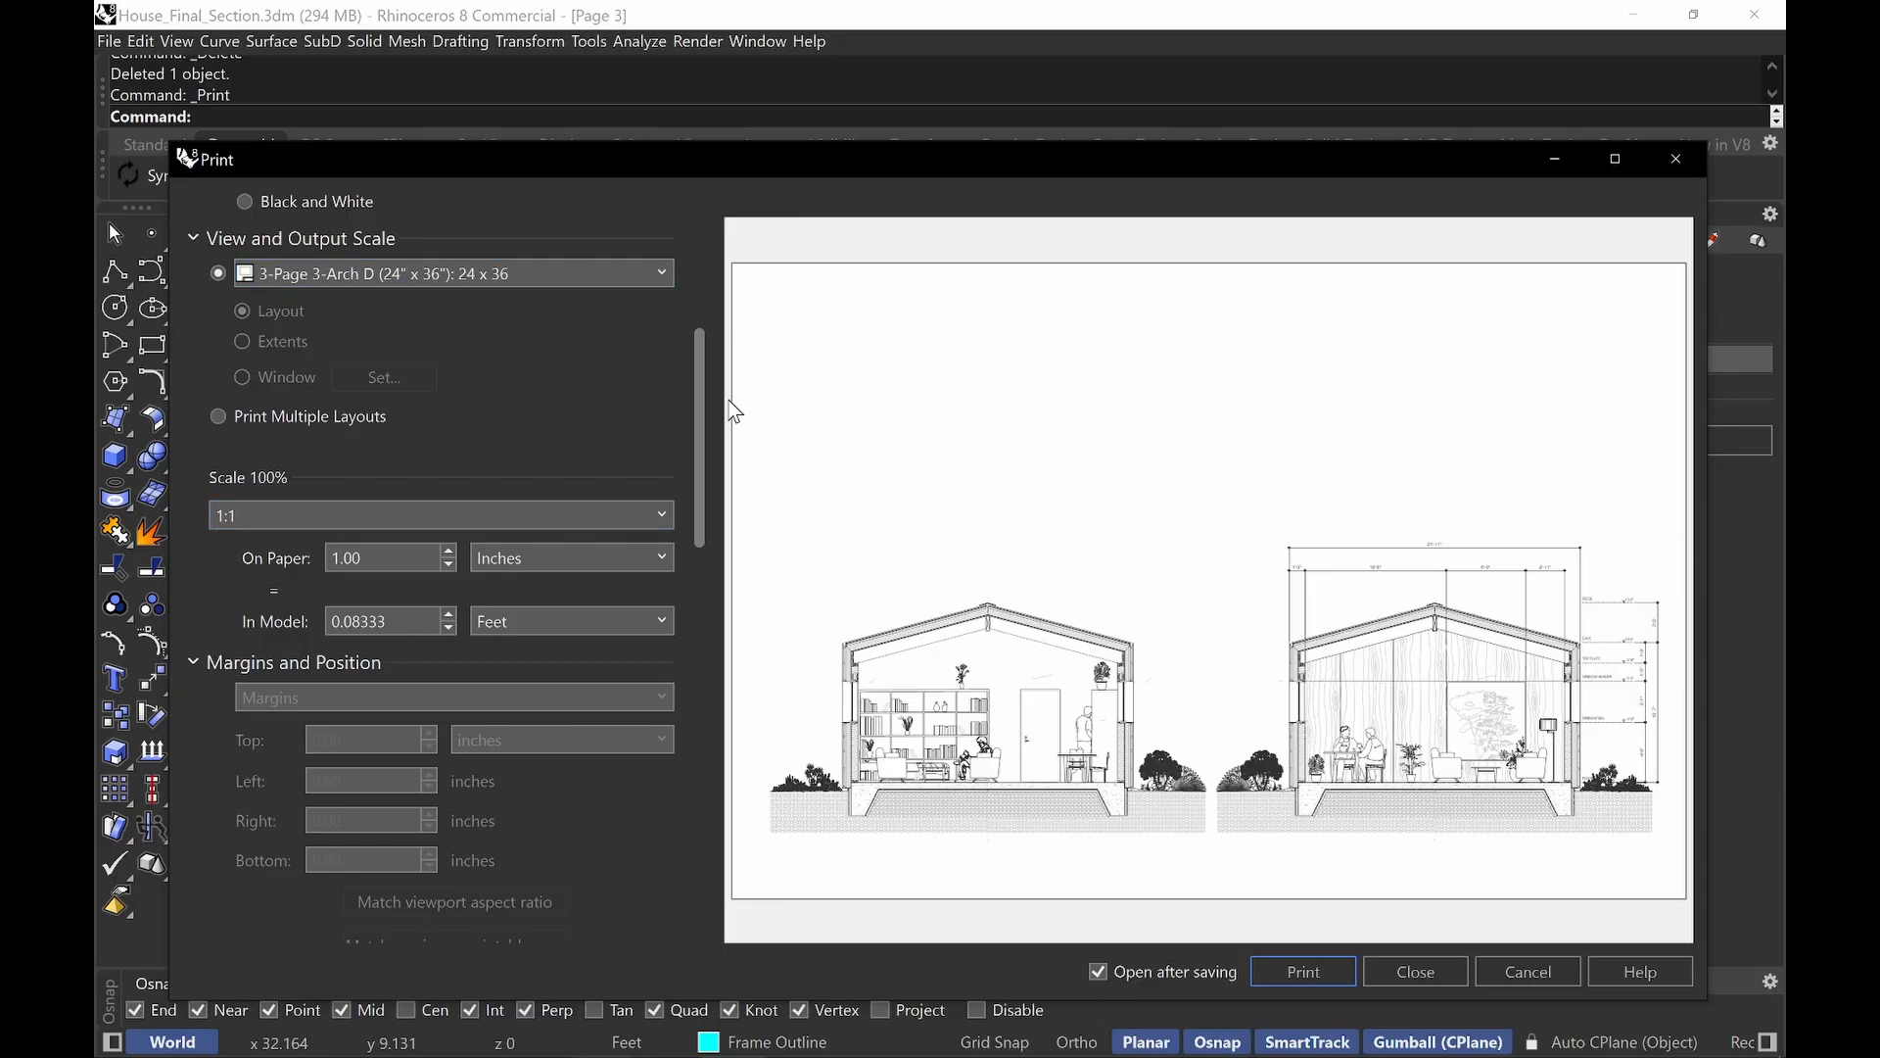
drag(701, 376, 698, 611)
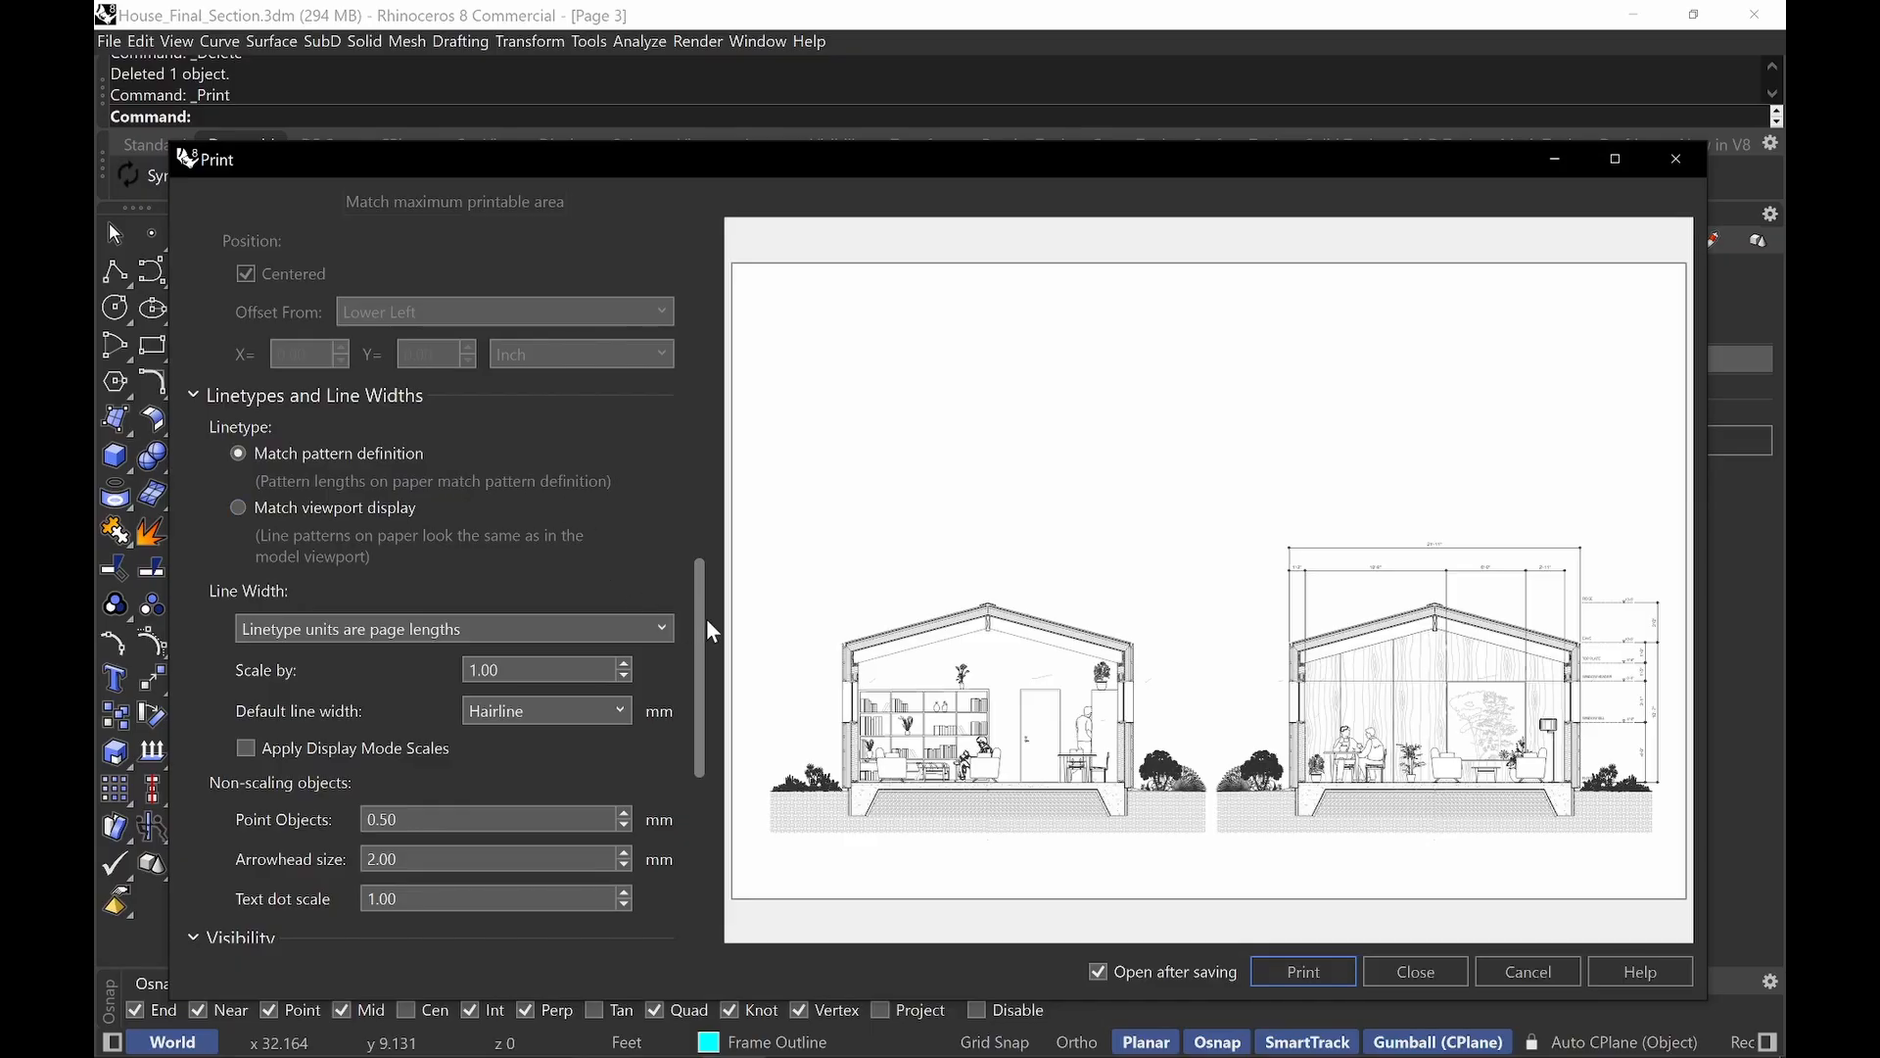
scroll(701, 603, down, 1)
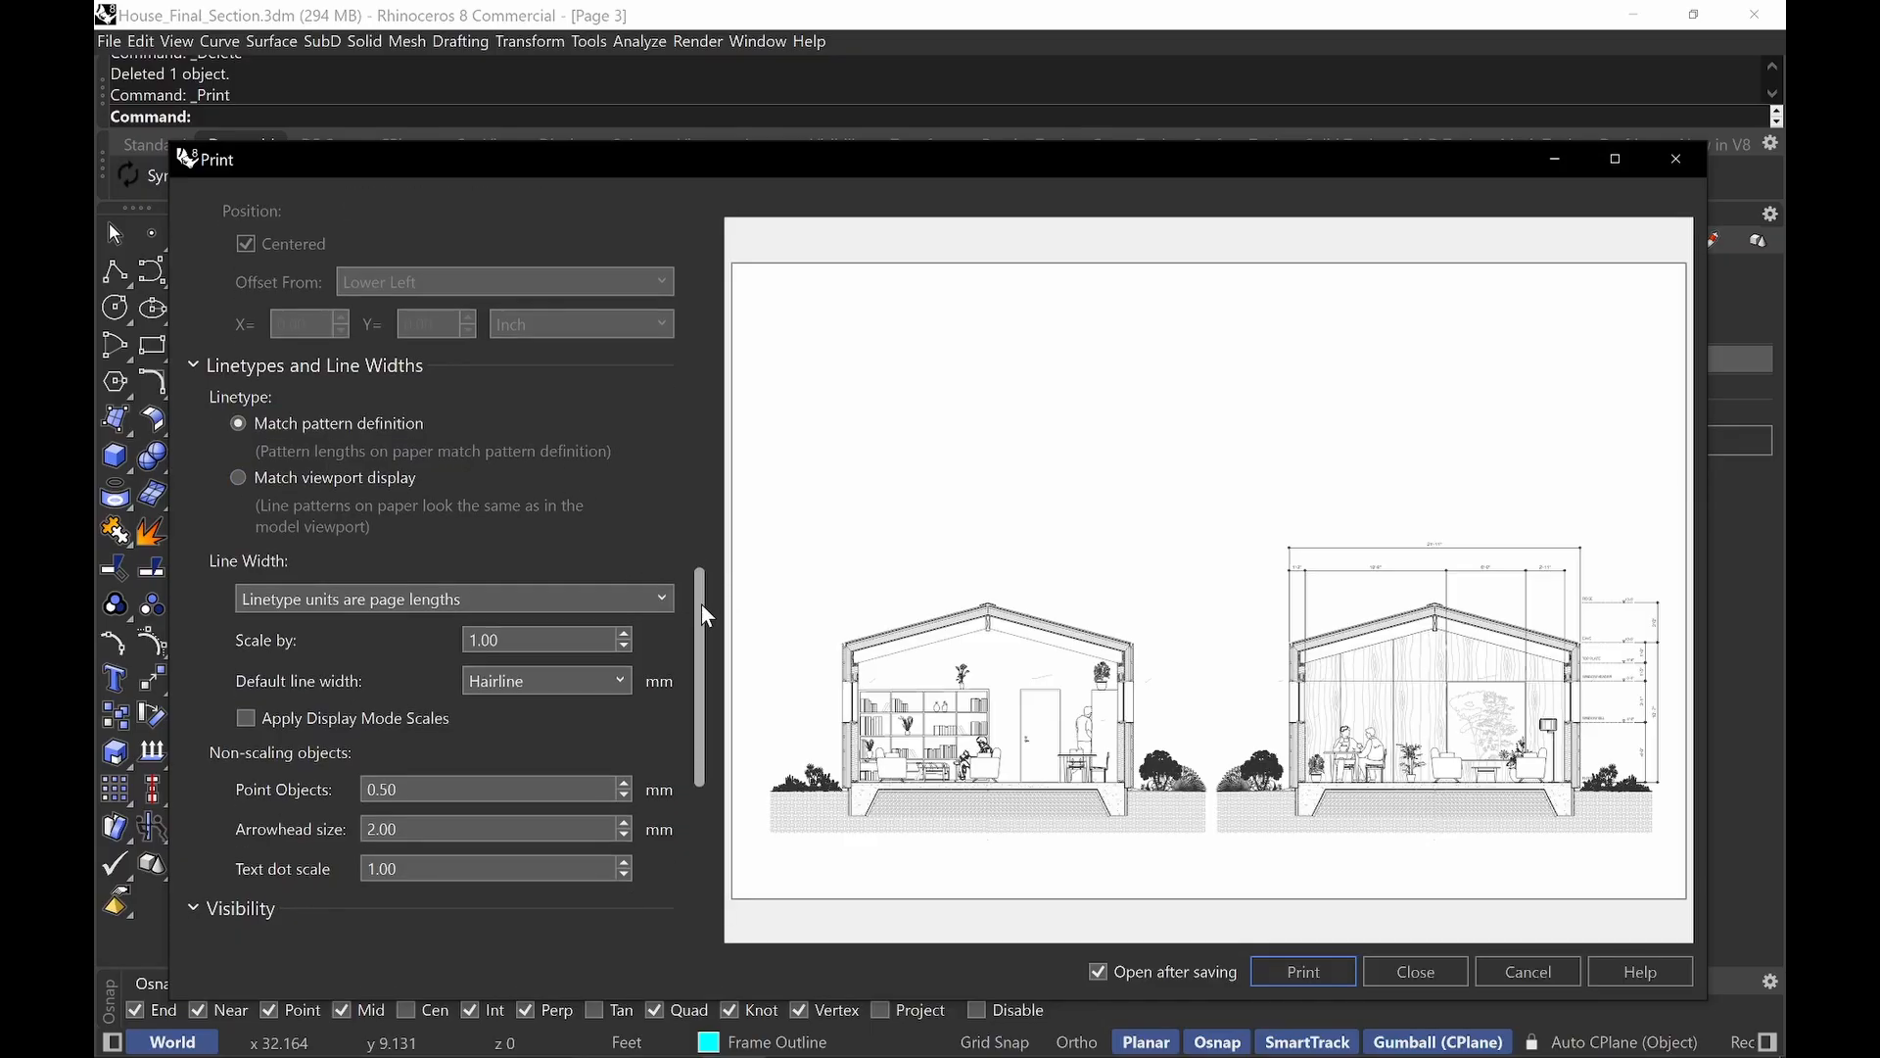
drag(702, 604, 692, 700)
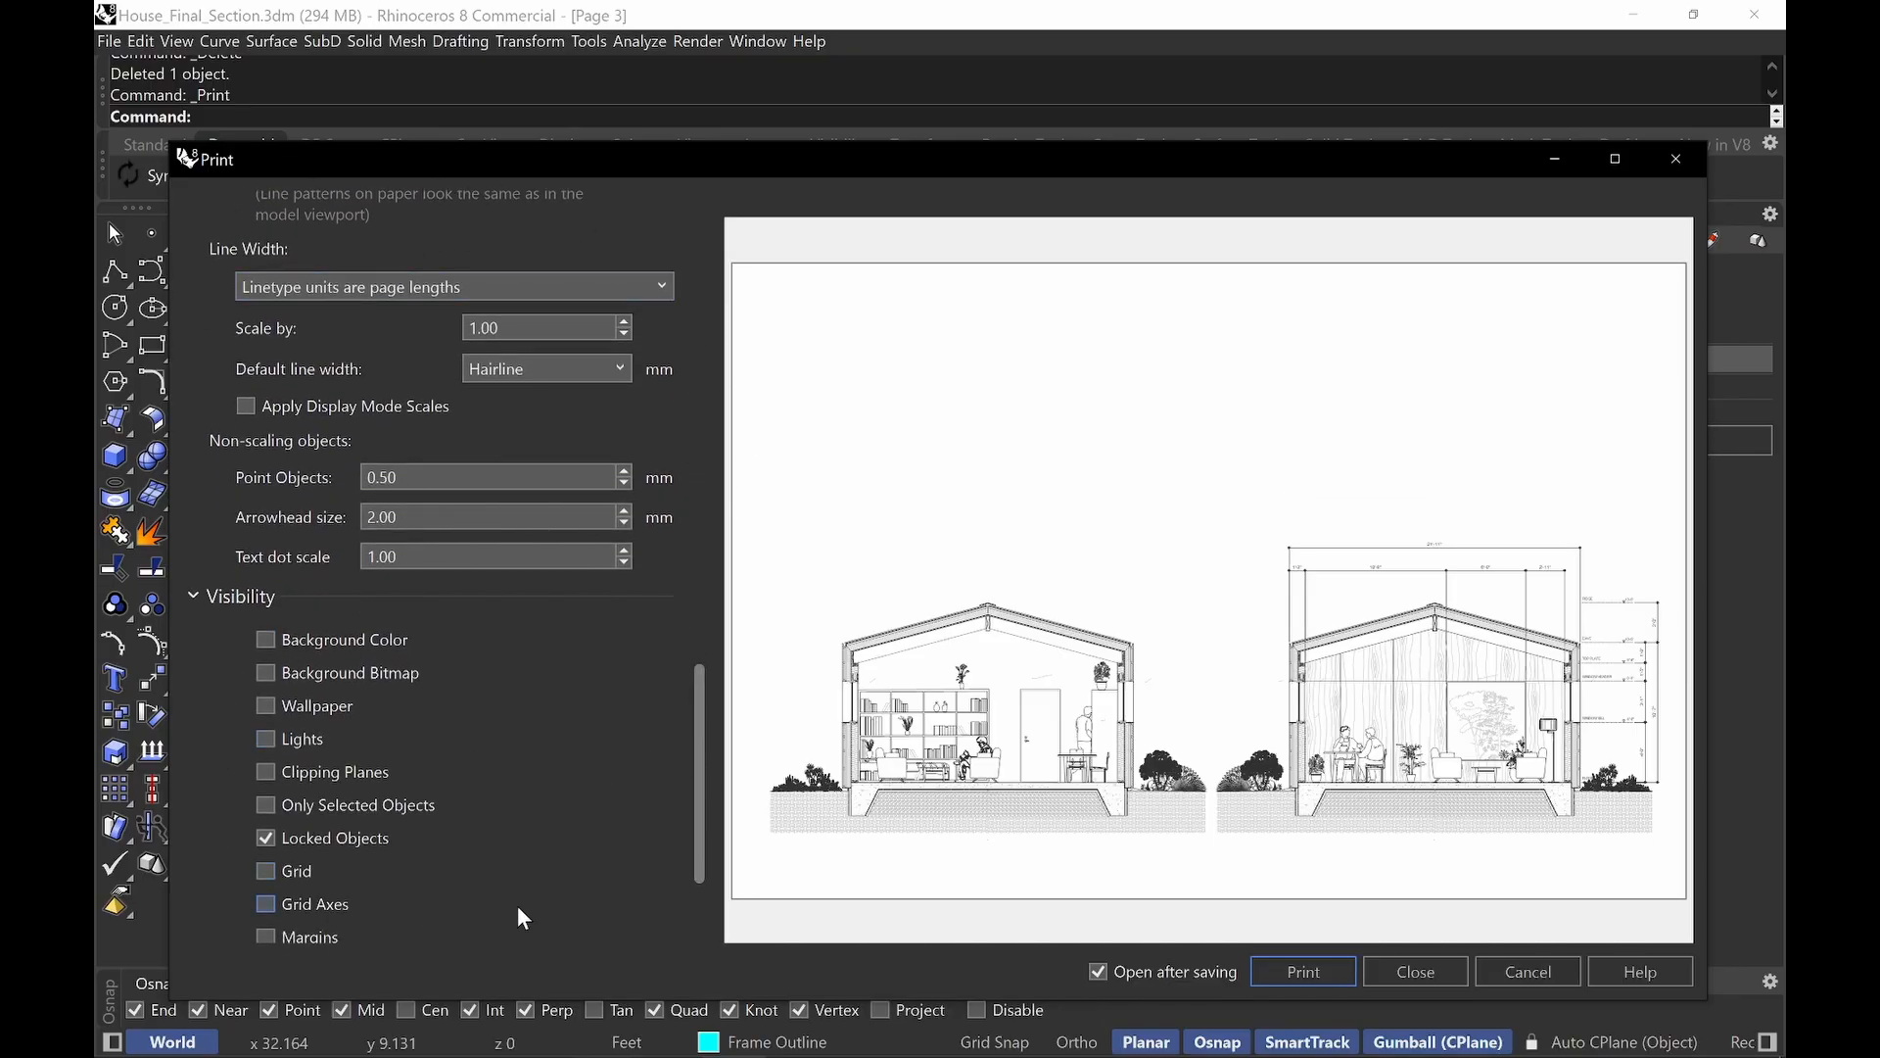
drag(697, 687, 666, 752)
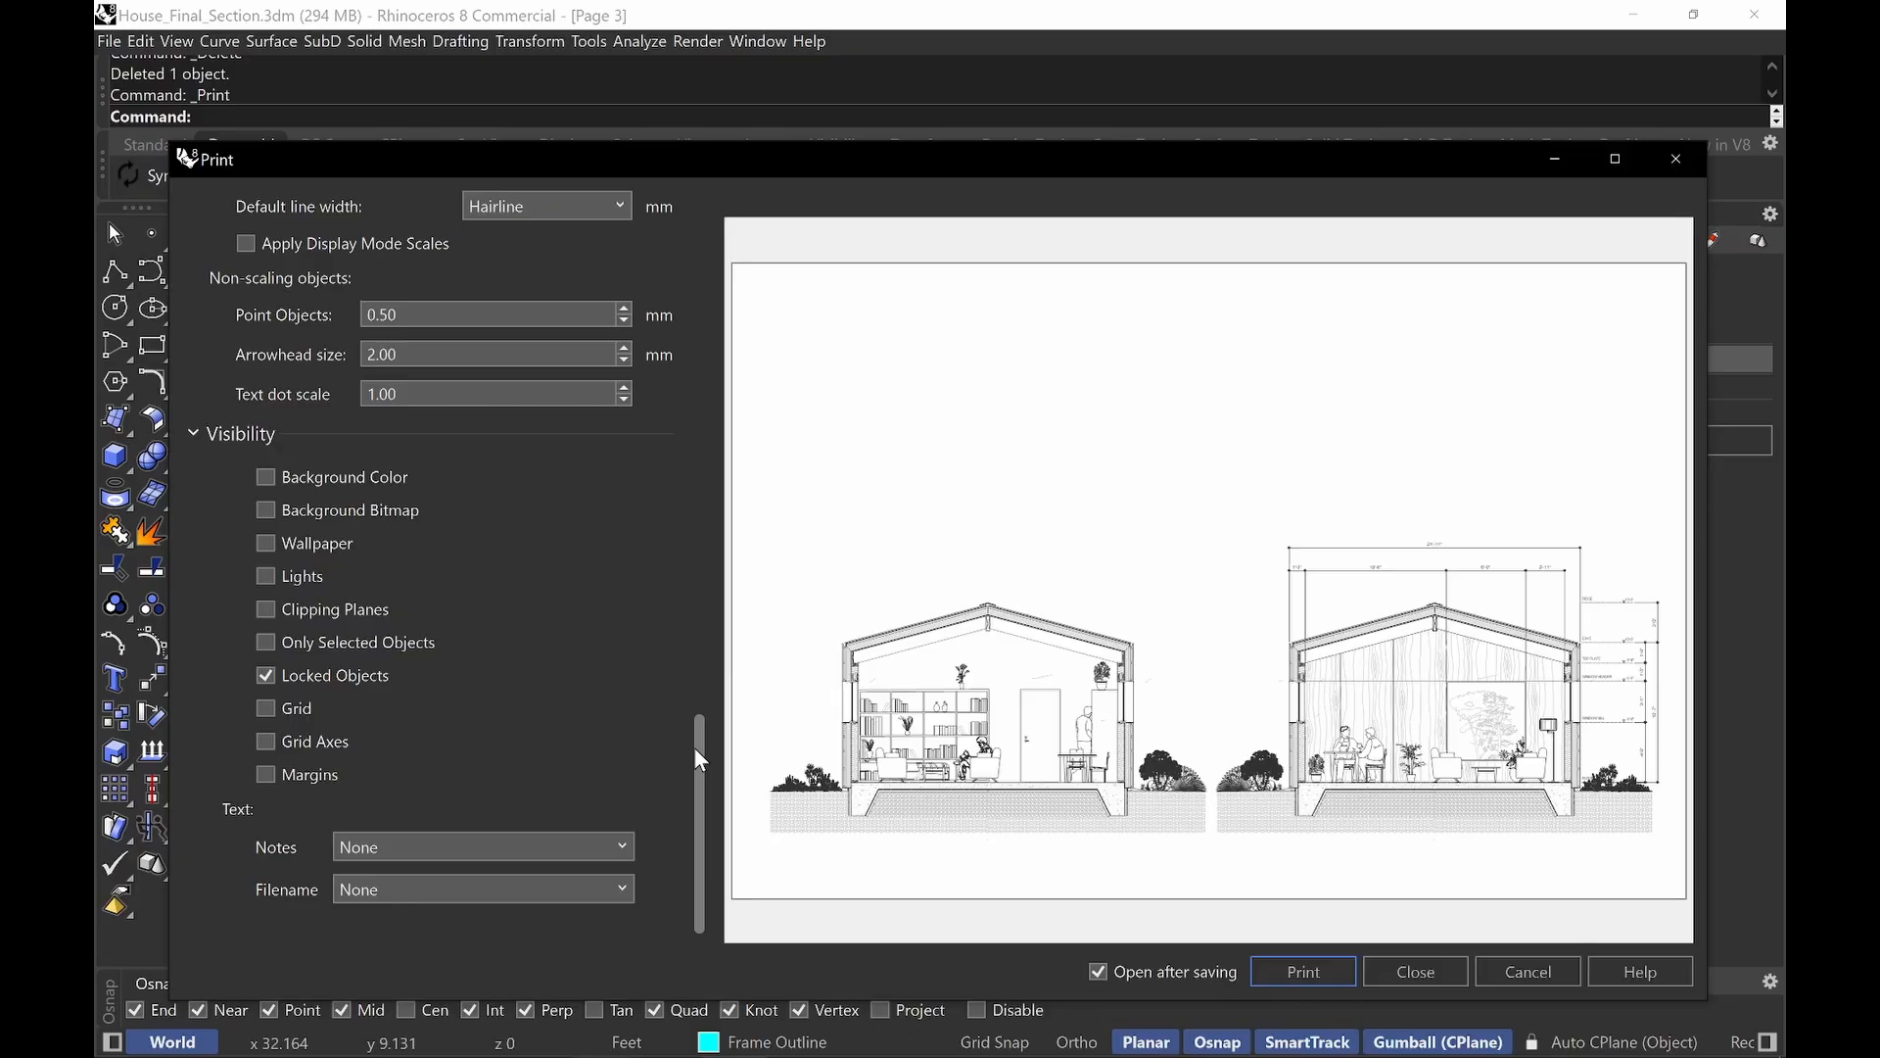
drag(695, 749, 682, 215)
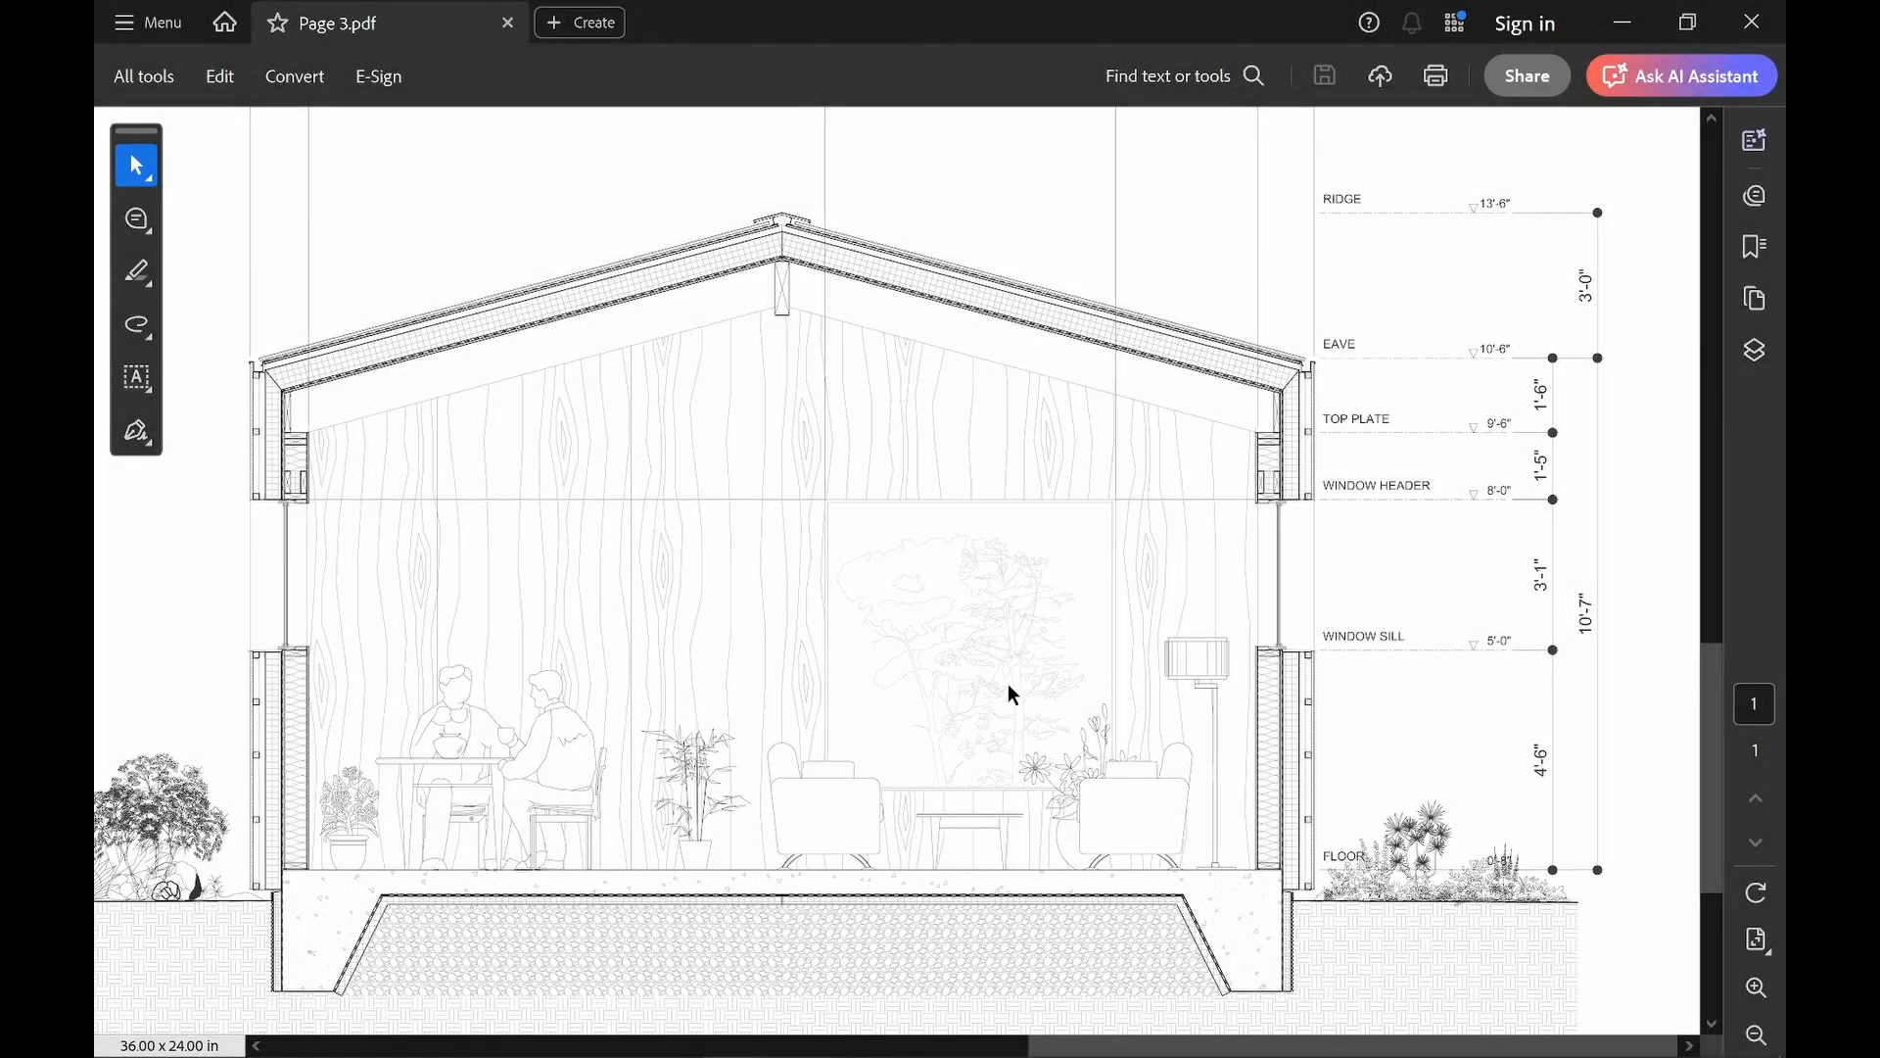
Examine the printed Page 3.pdf section from the overall width dimensions down to the foundation, checking linework, hatches, level markers and dimensions.
scroll(1232, 563, down, 1)
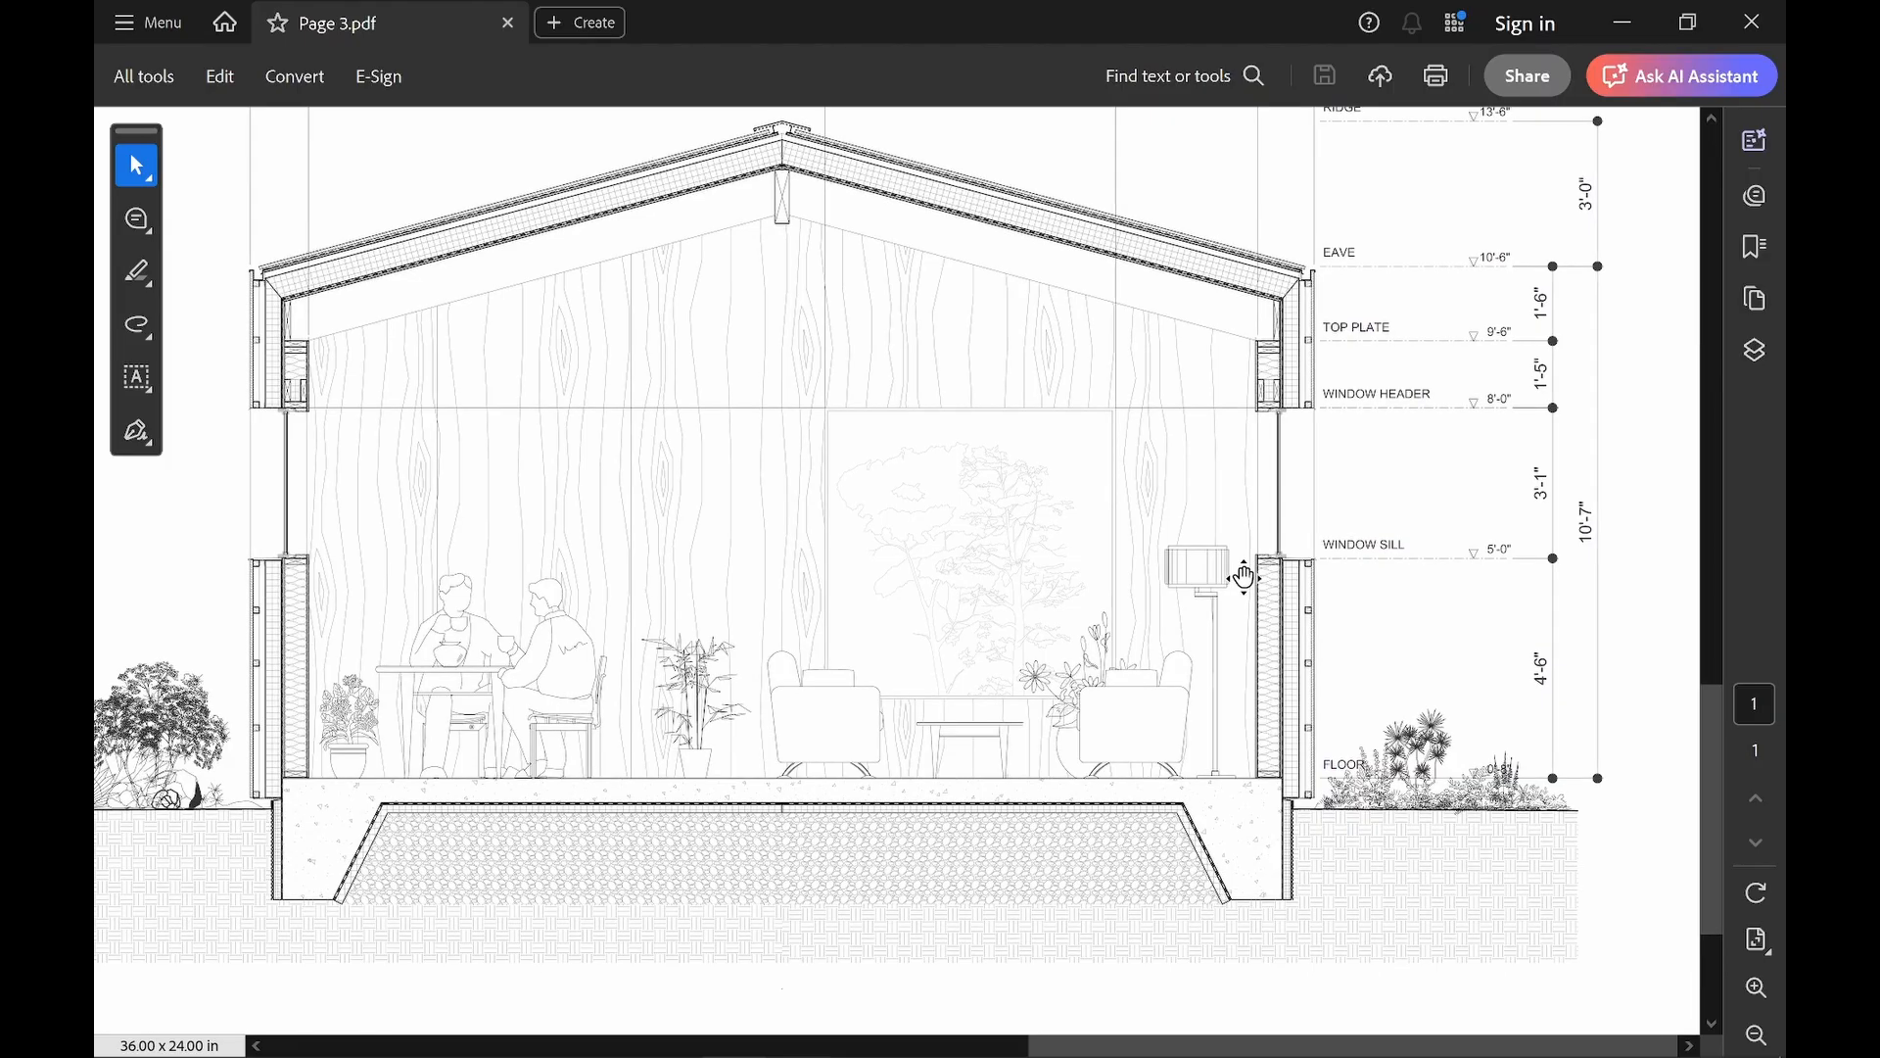
scroll(1236, 537, up, 3)
scroll(1246, 533, up, 3)
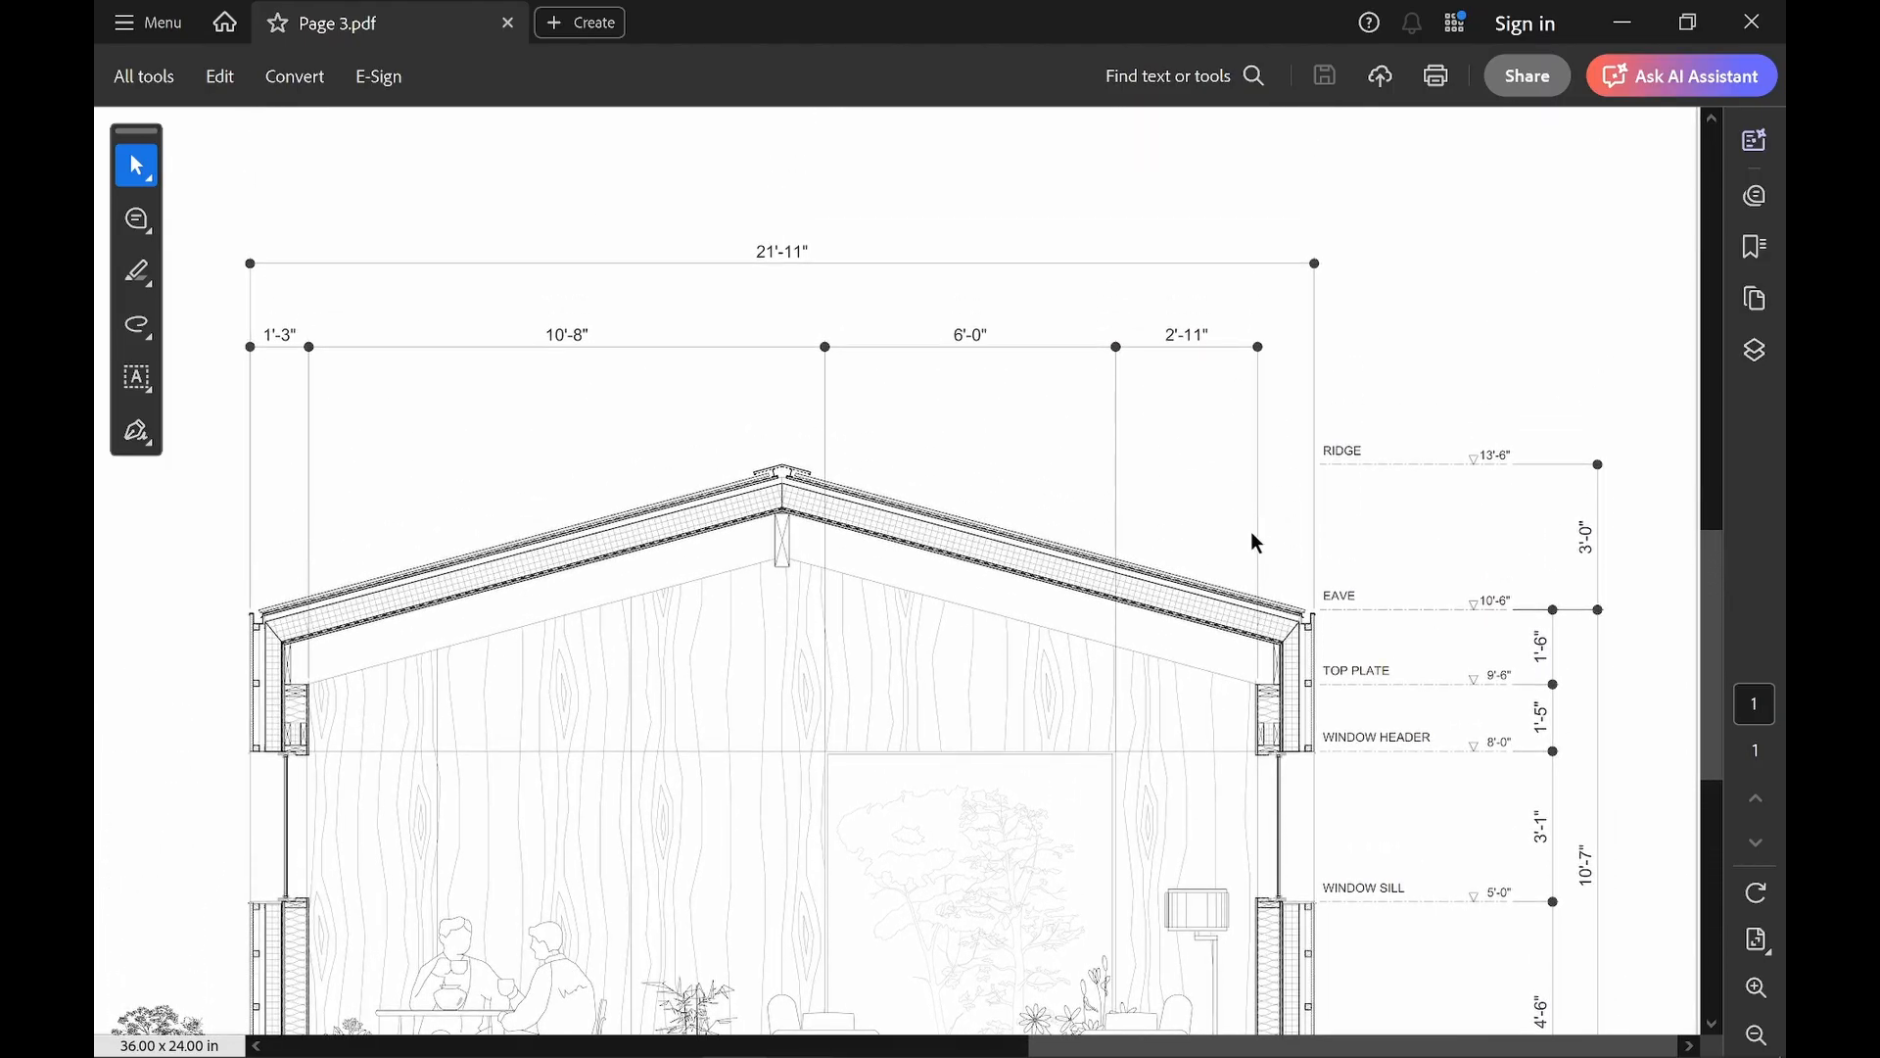
scroll(1258, 558, down, 3)
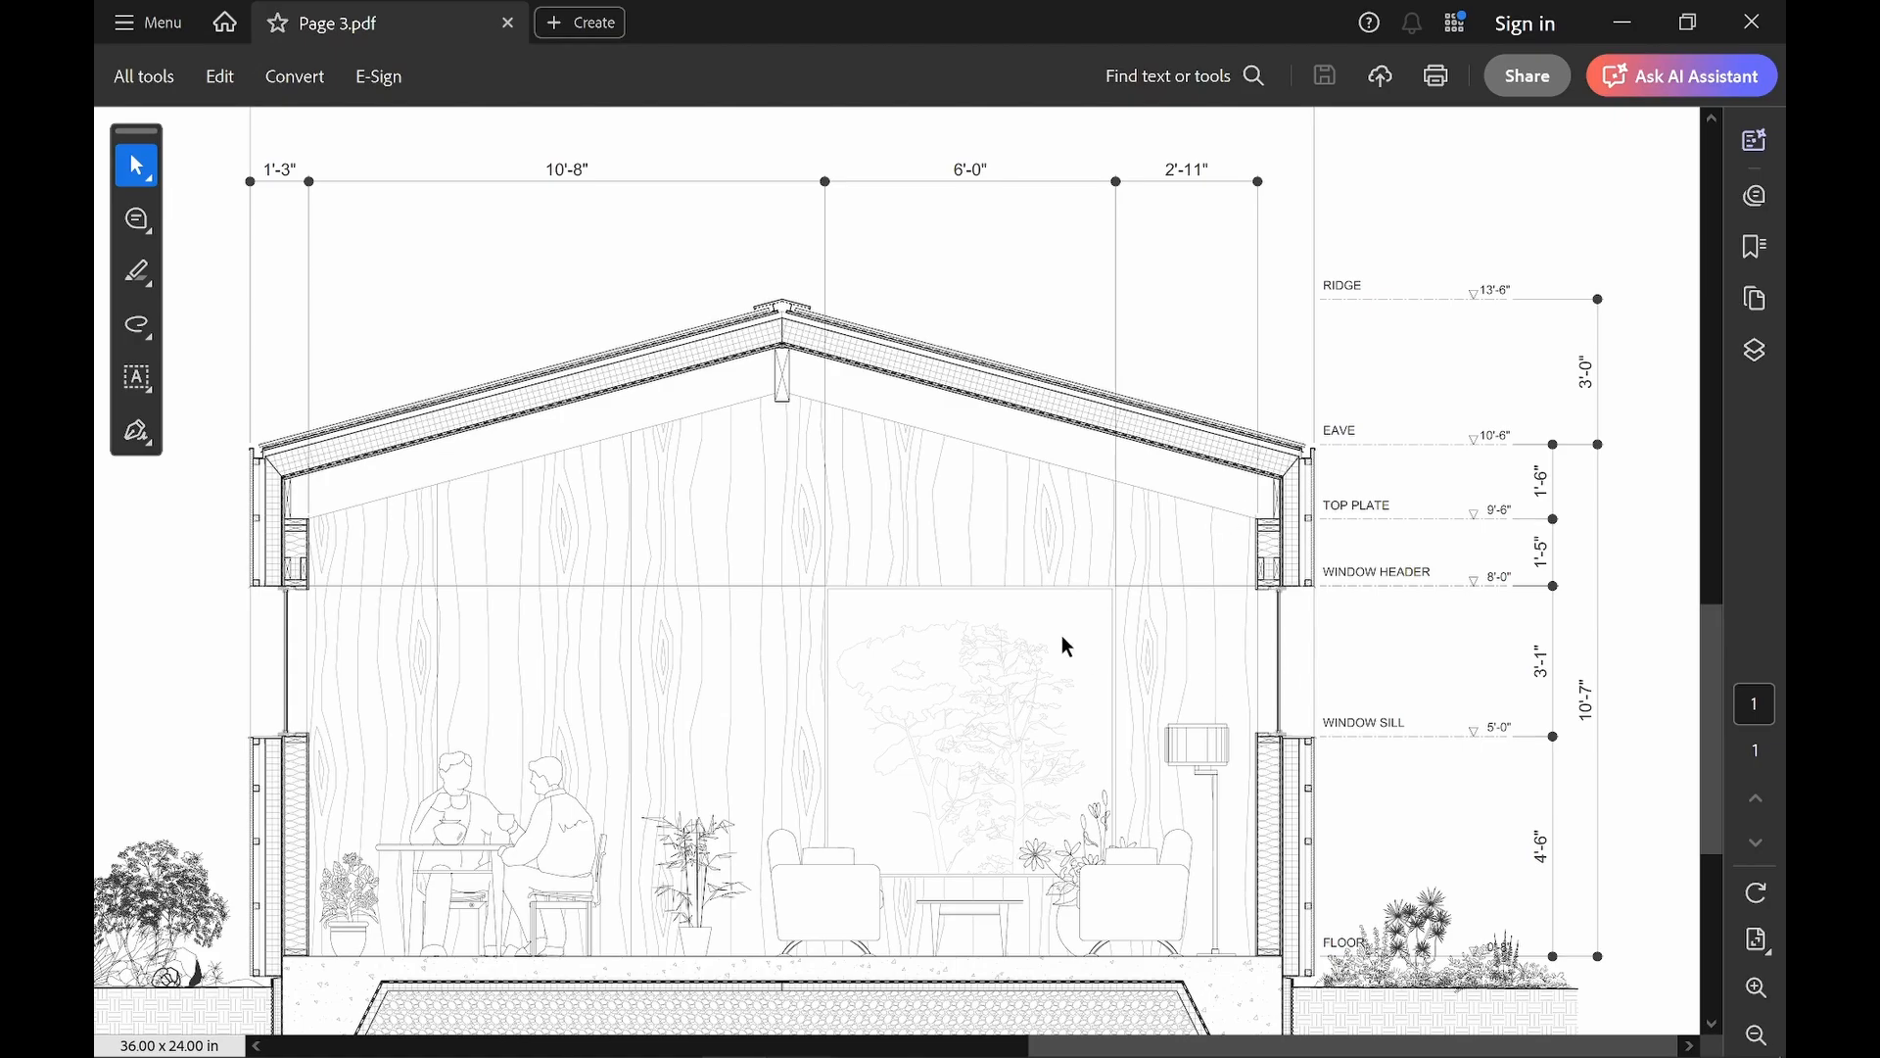
scroll(956, 577, down, 1)
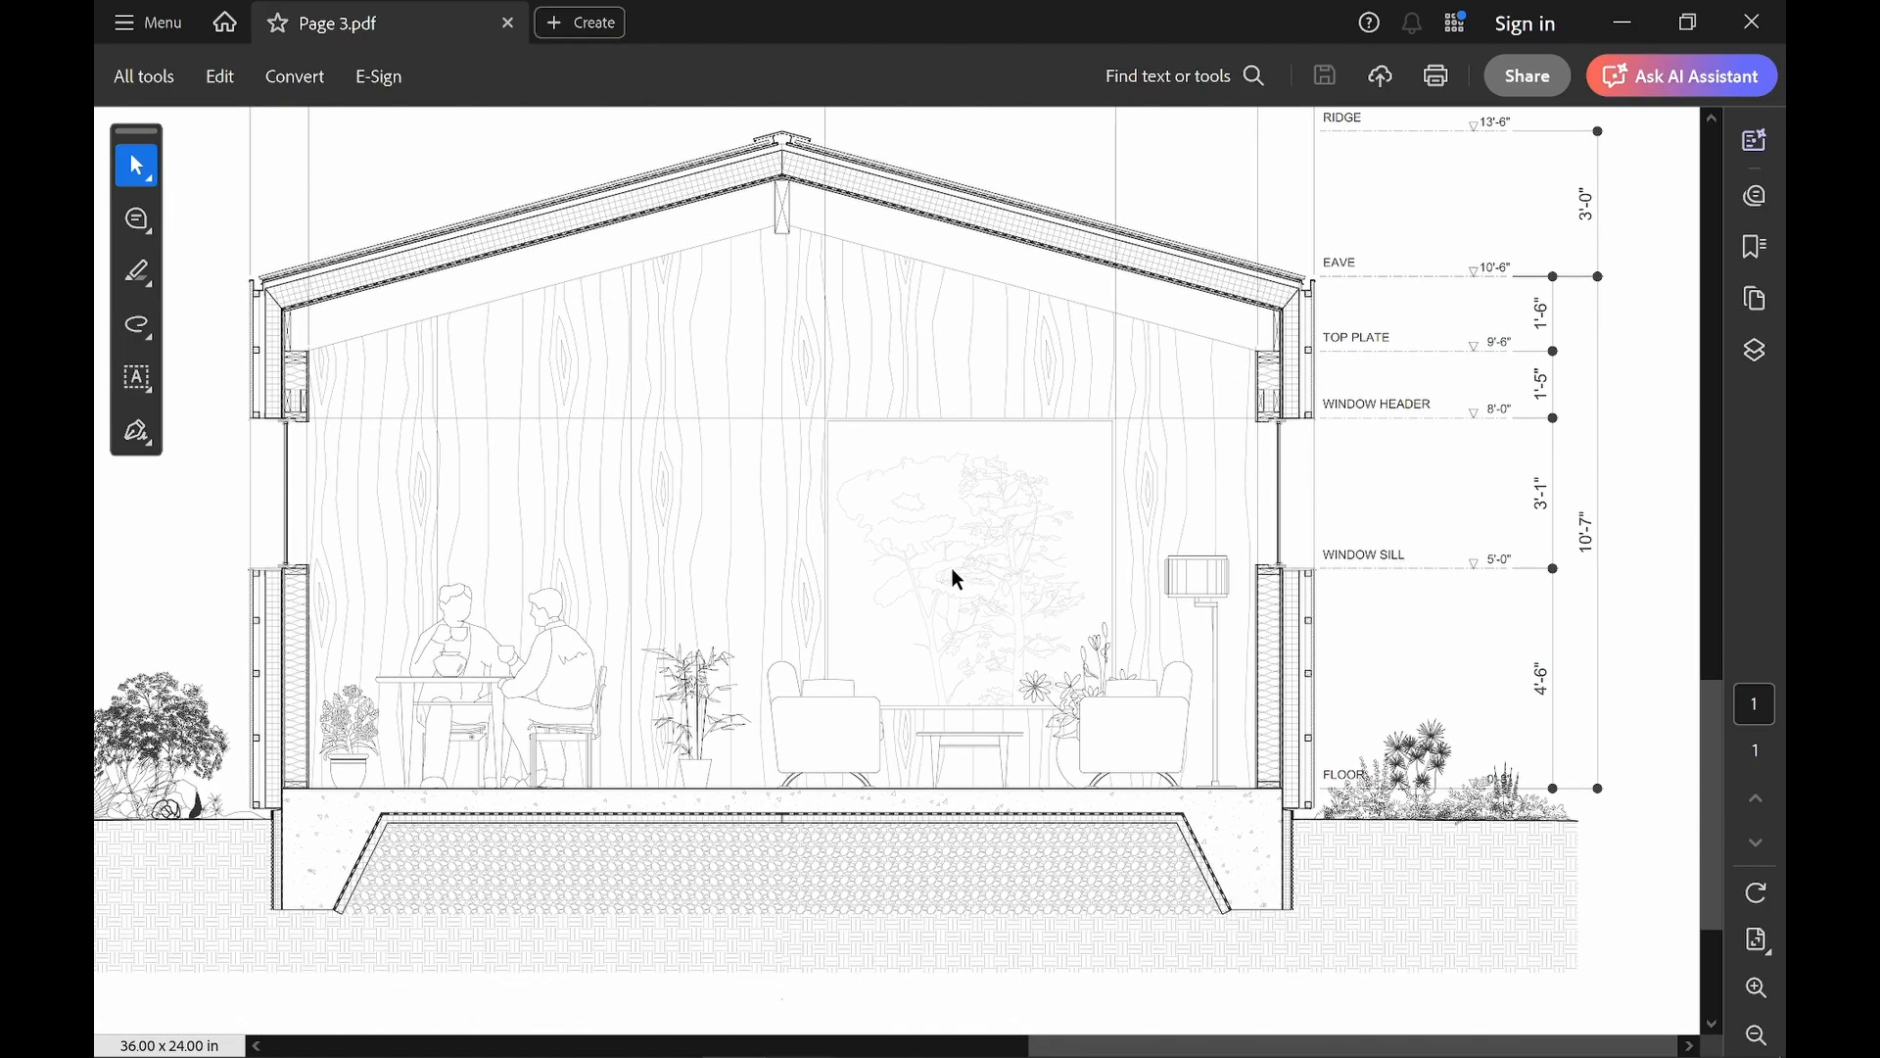
scroll(643, 548, up, 1)
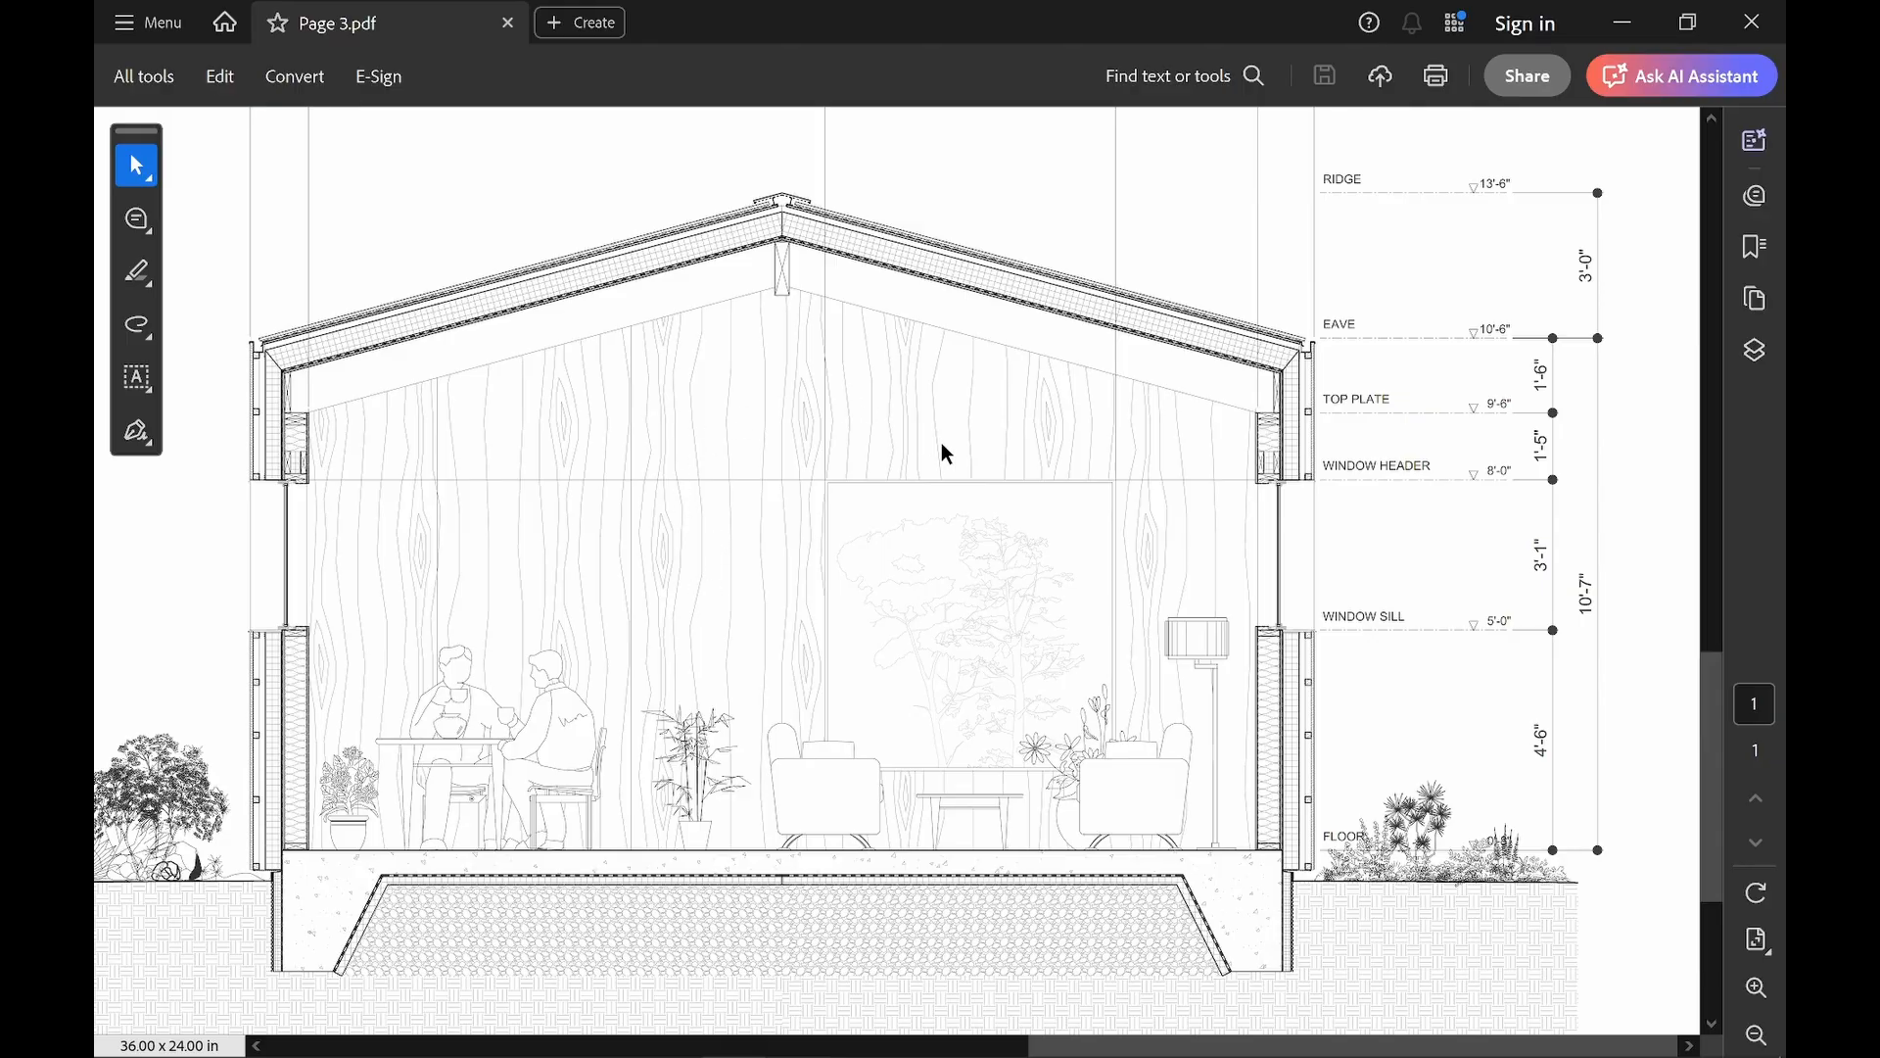
scroll(739, 626, up, 3)
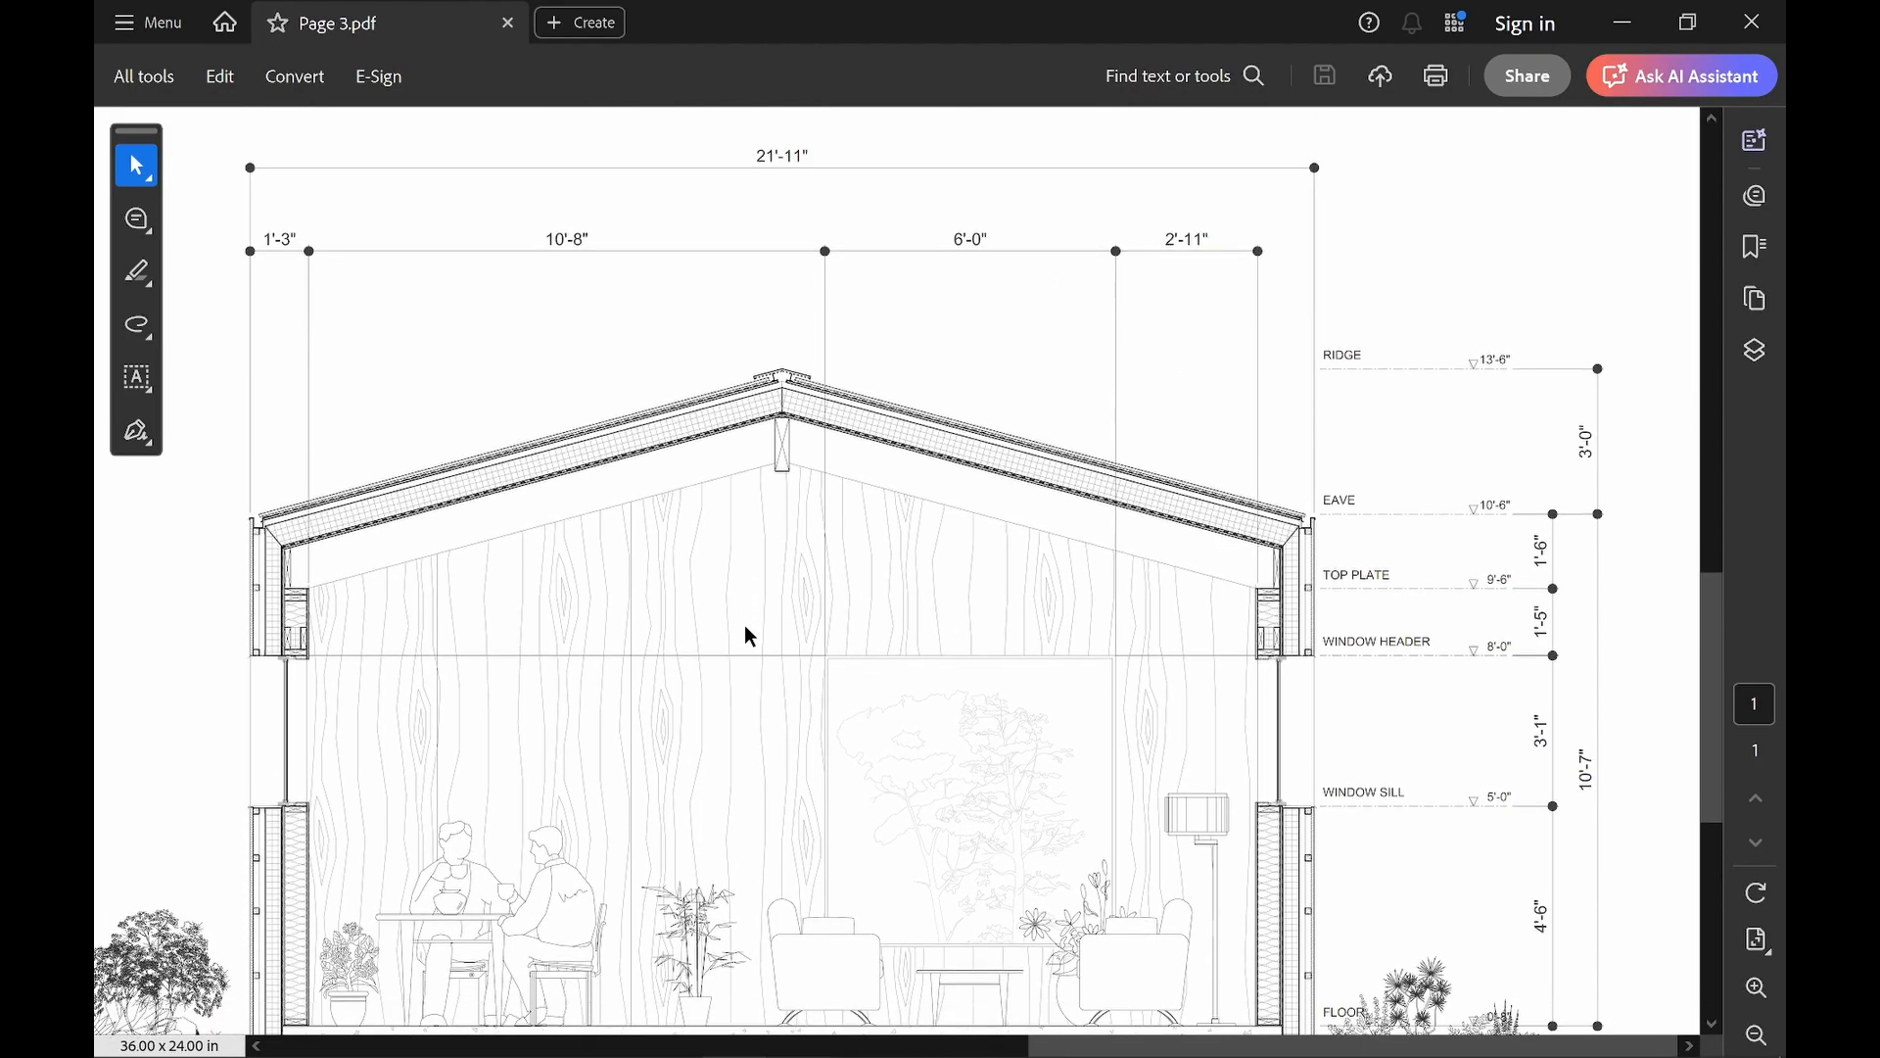
scroll(814, 600, down, 2)
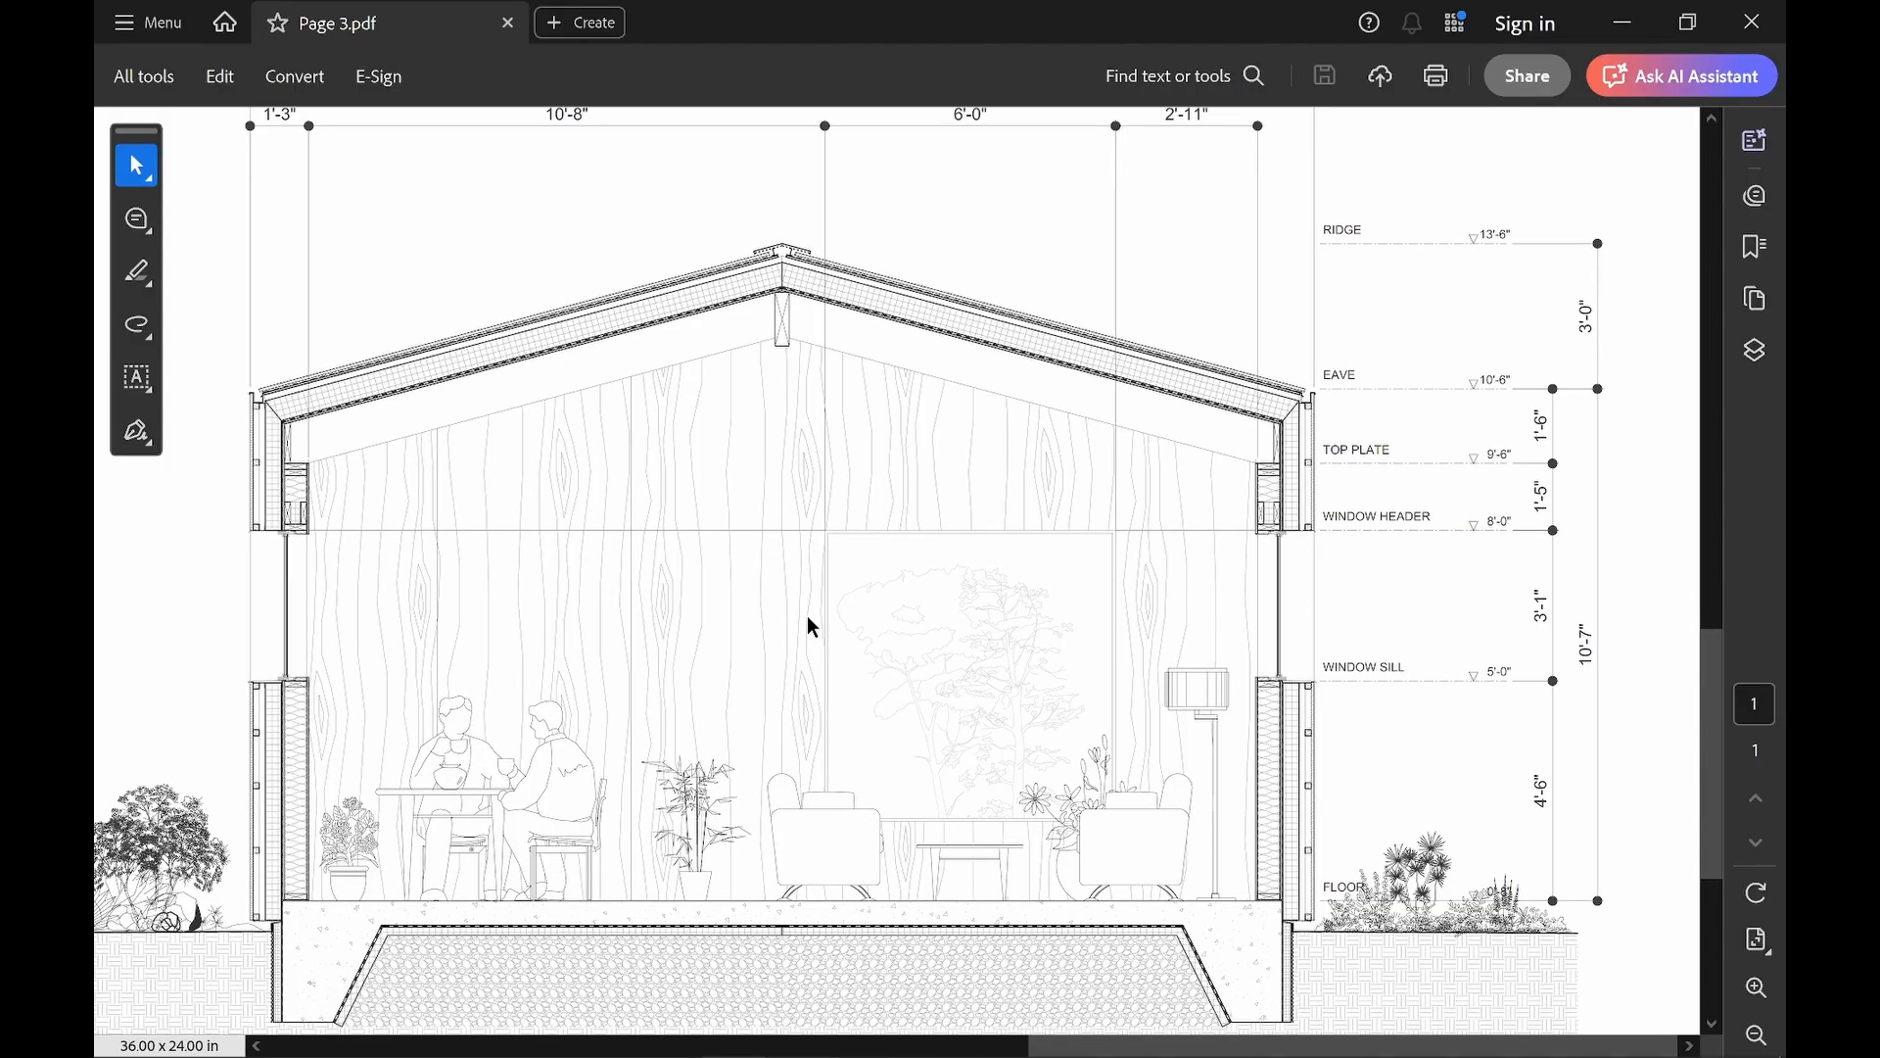
Review the section drawing in Page 3.pdf, checking its width dimensions, level markers and vertical dimensions from floor to ridge.
scroll(808, 617, down, 1)
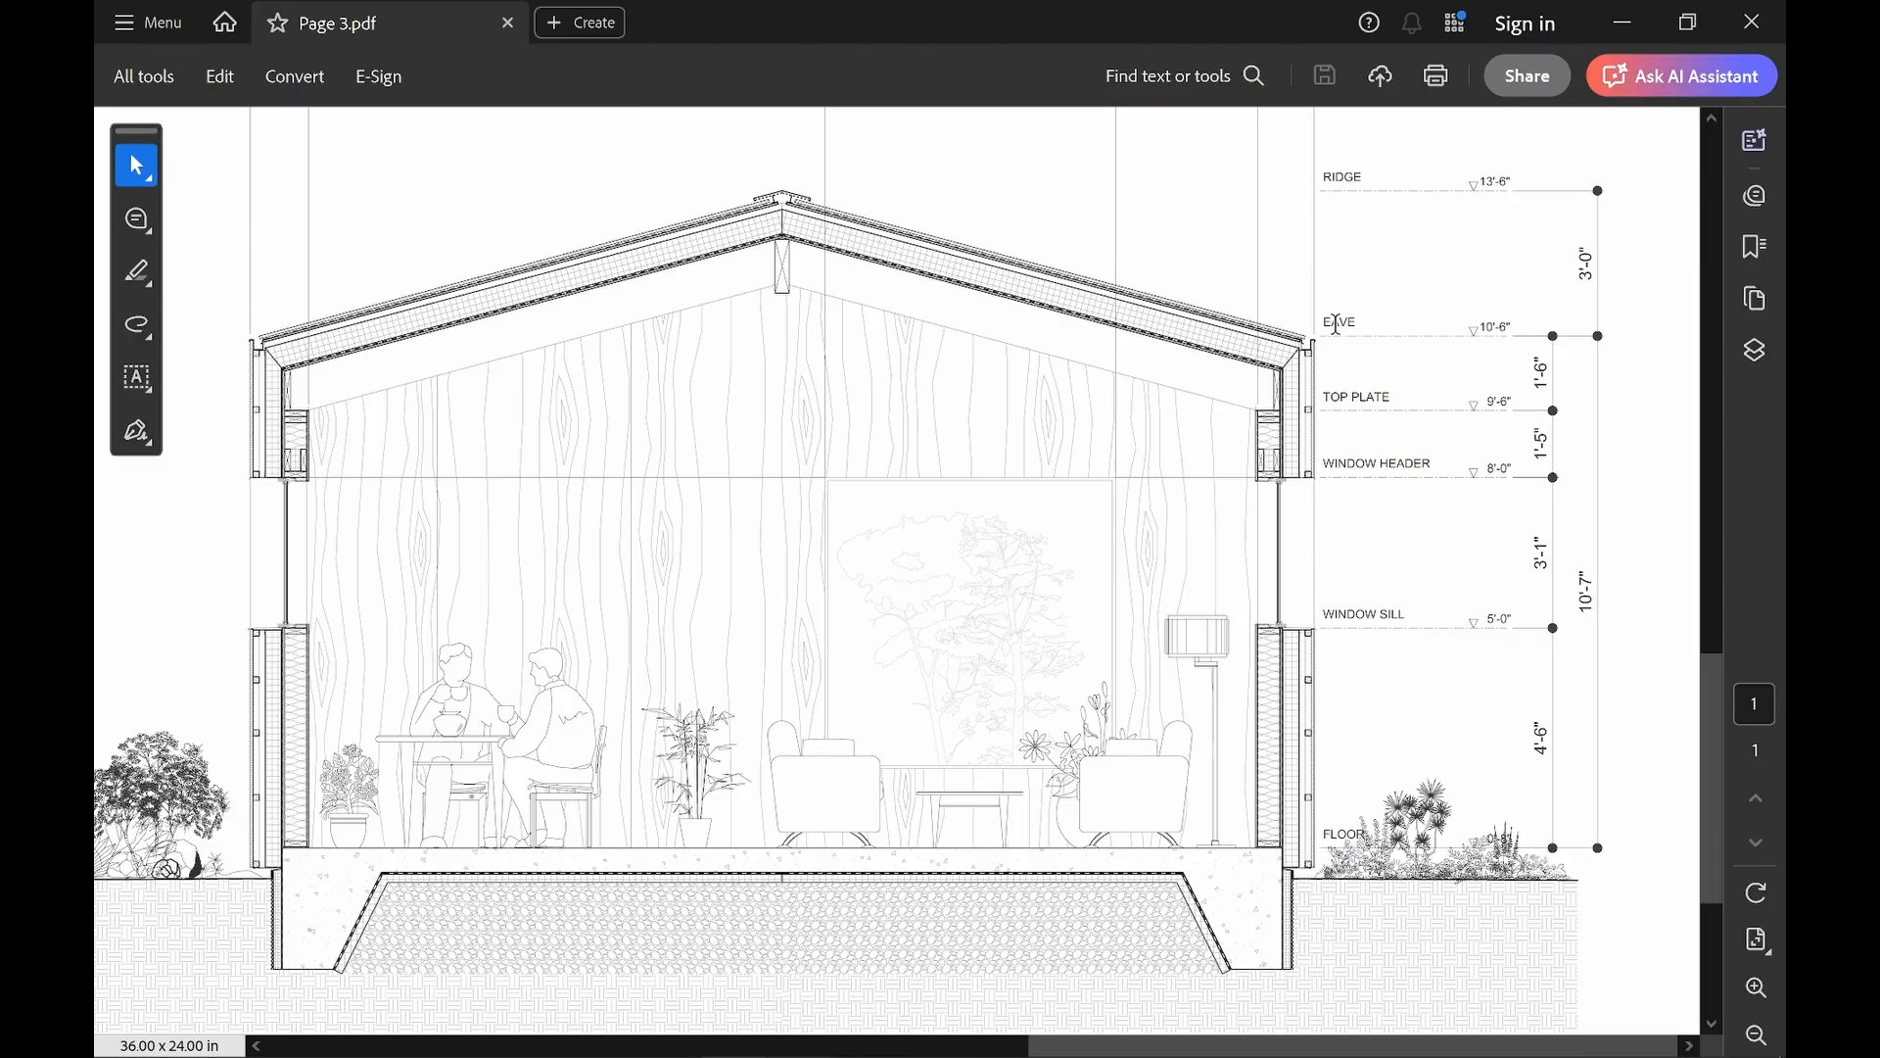
scroll(1420, 588, up, 3)
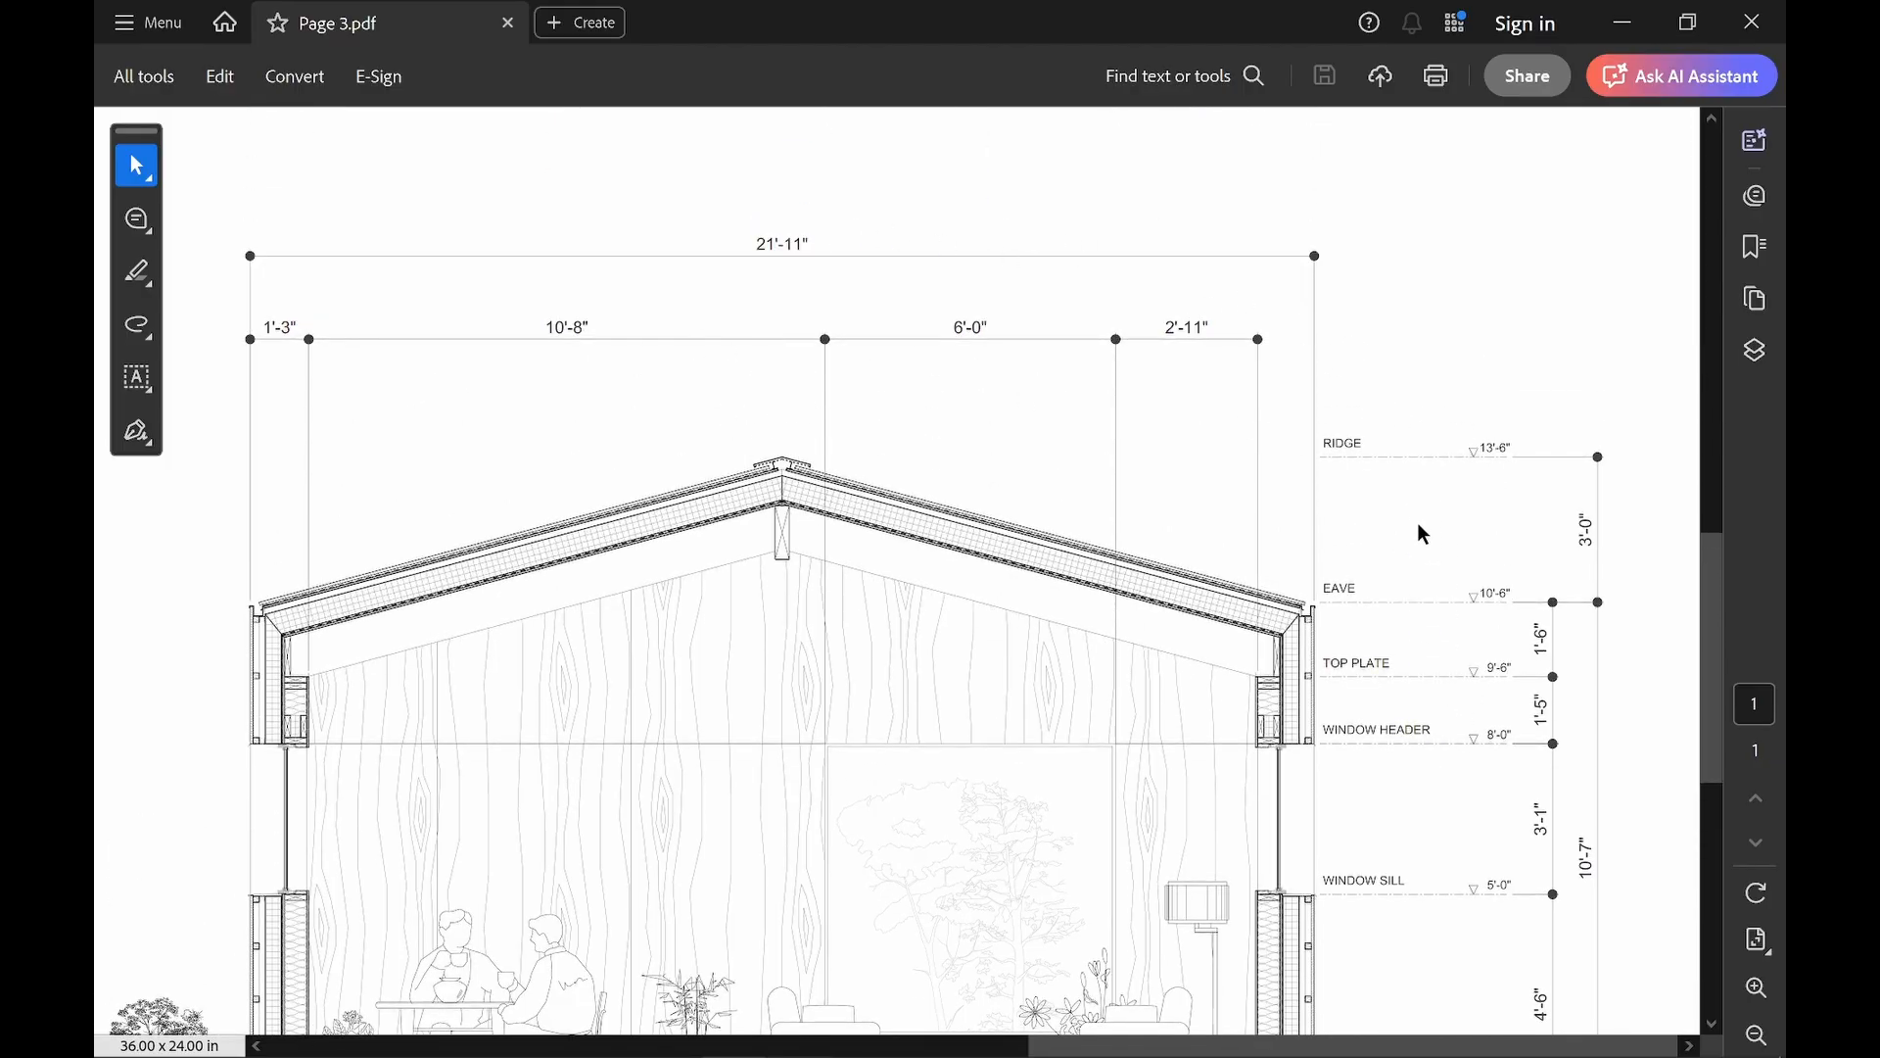
scroll(1418, 533, down, 2)
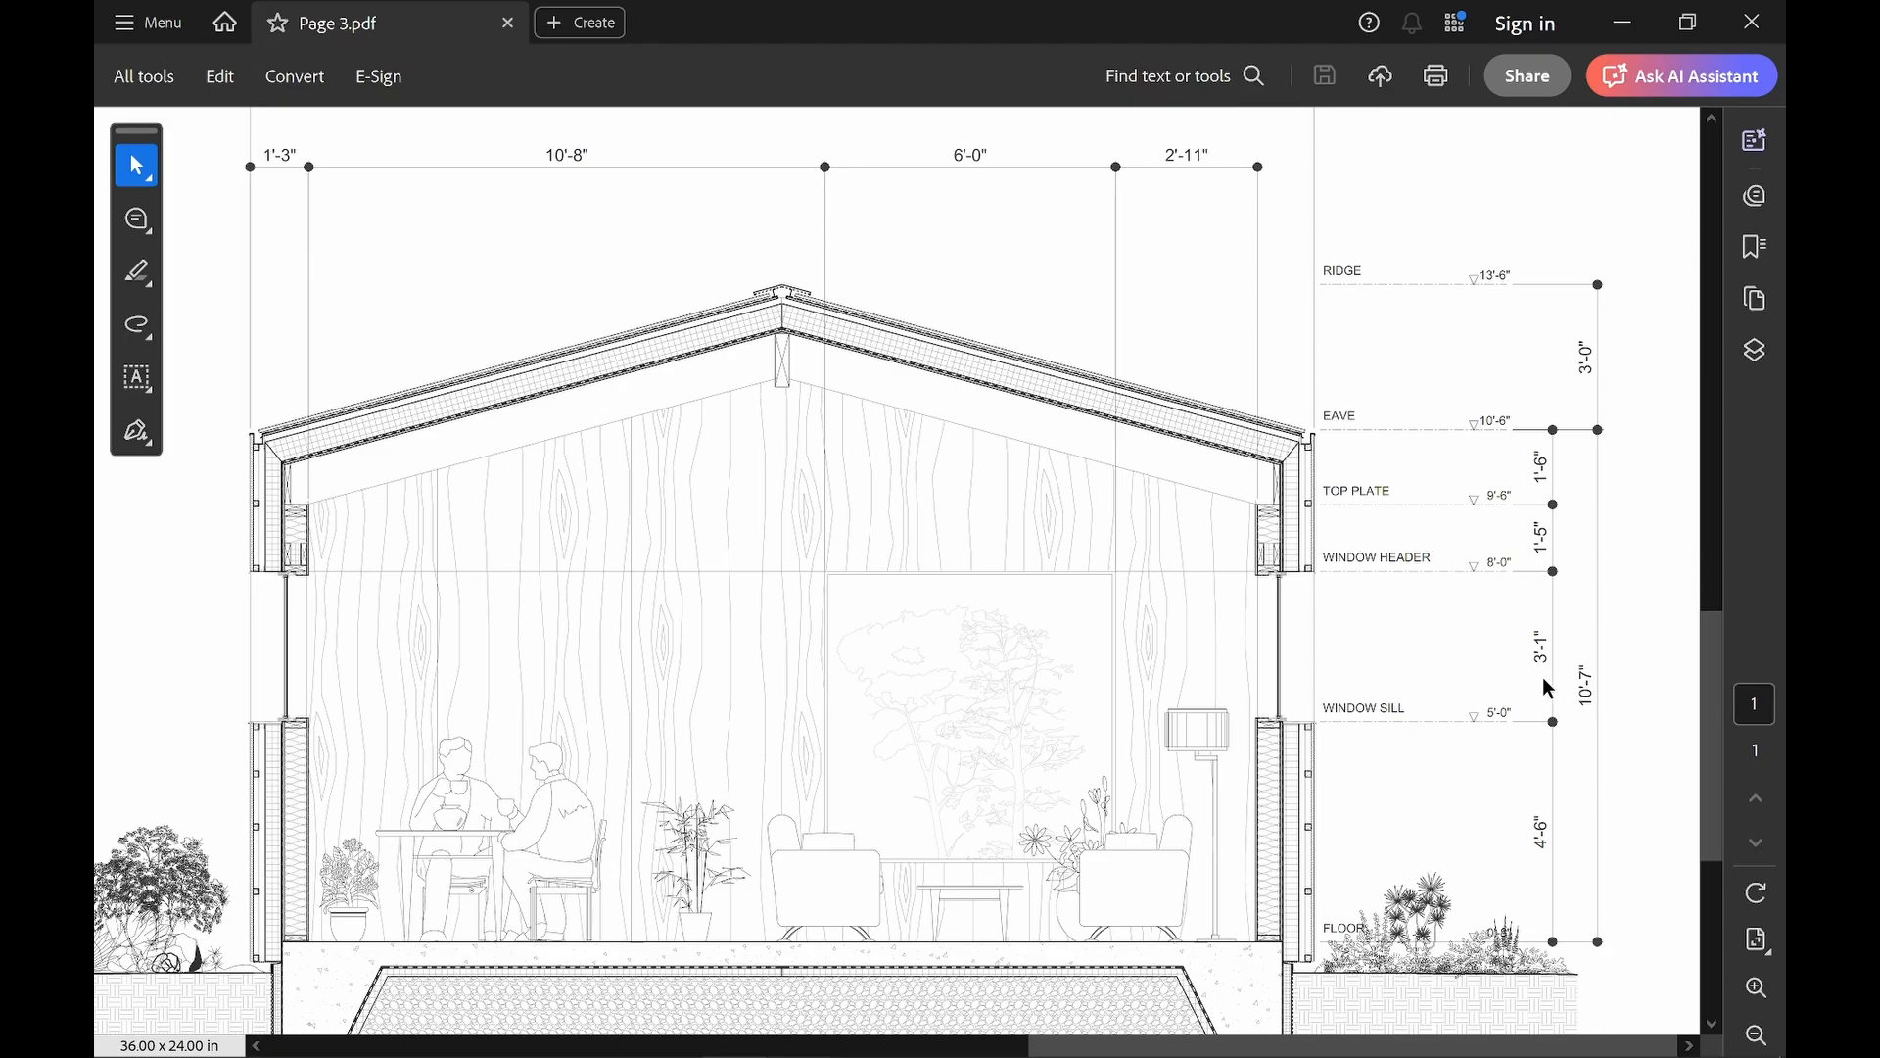
scroll(1155, 524, down, 1)
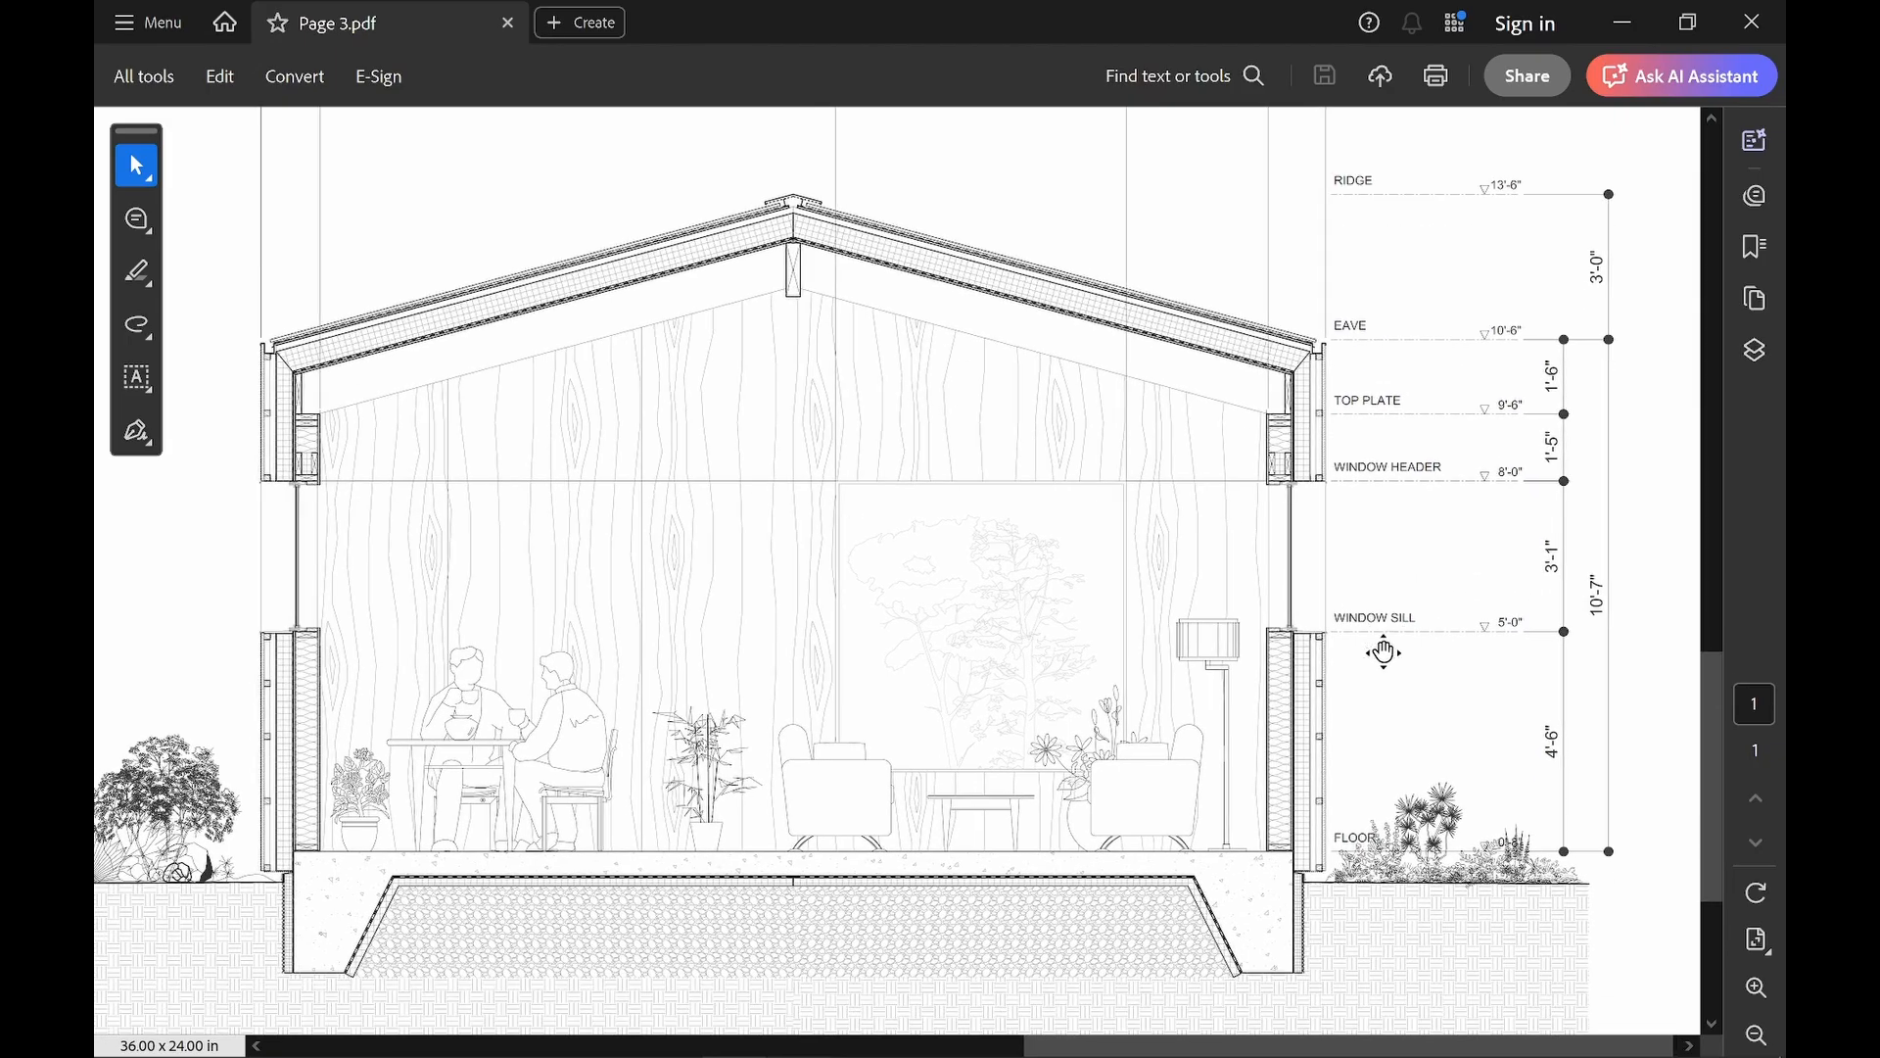
scroll(1112, 534, left, 2)
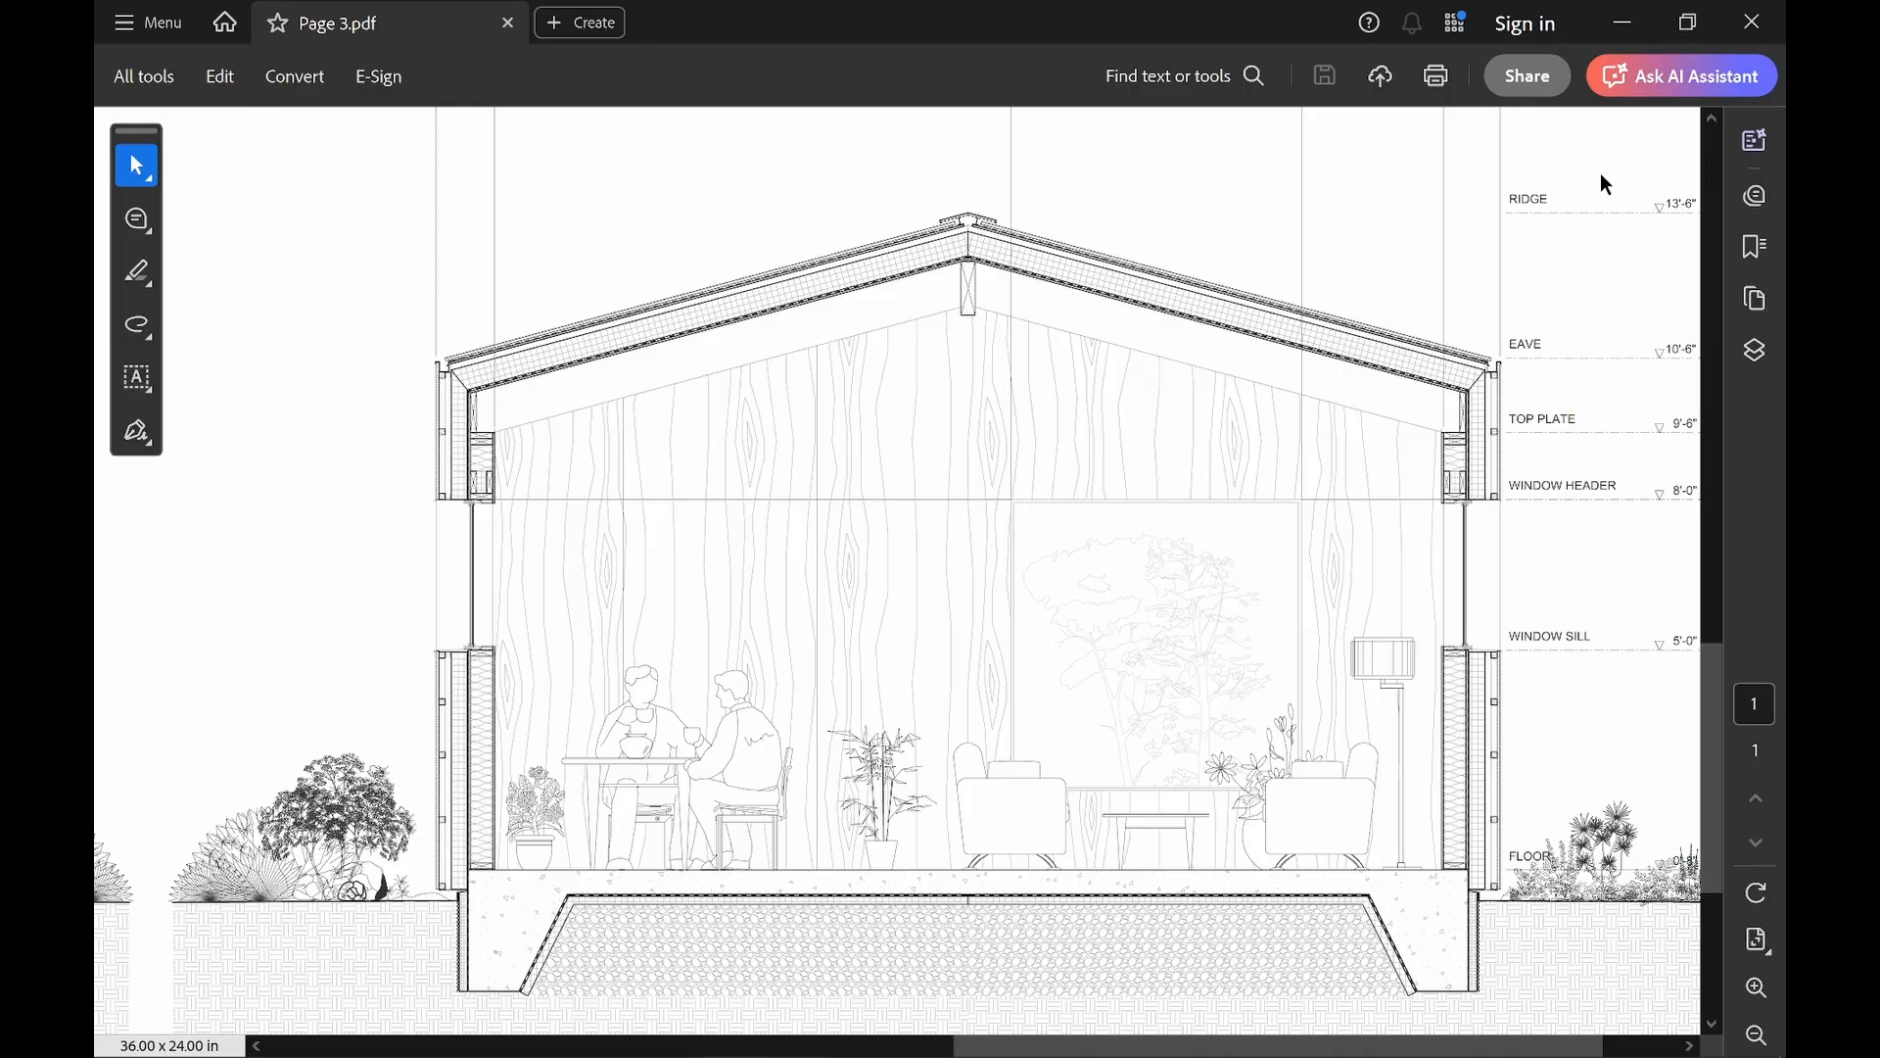
scroll(1085, 623, right, 5)
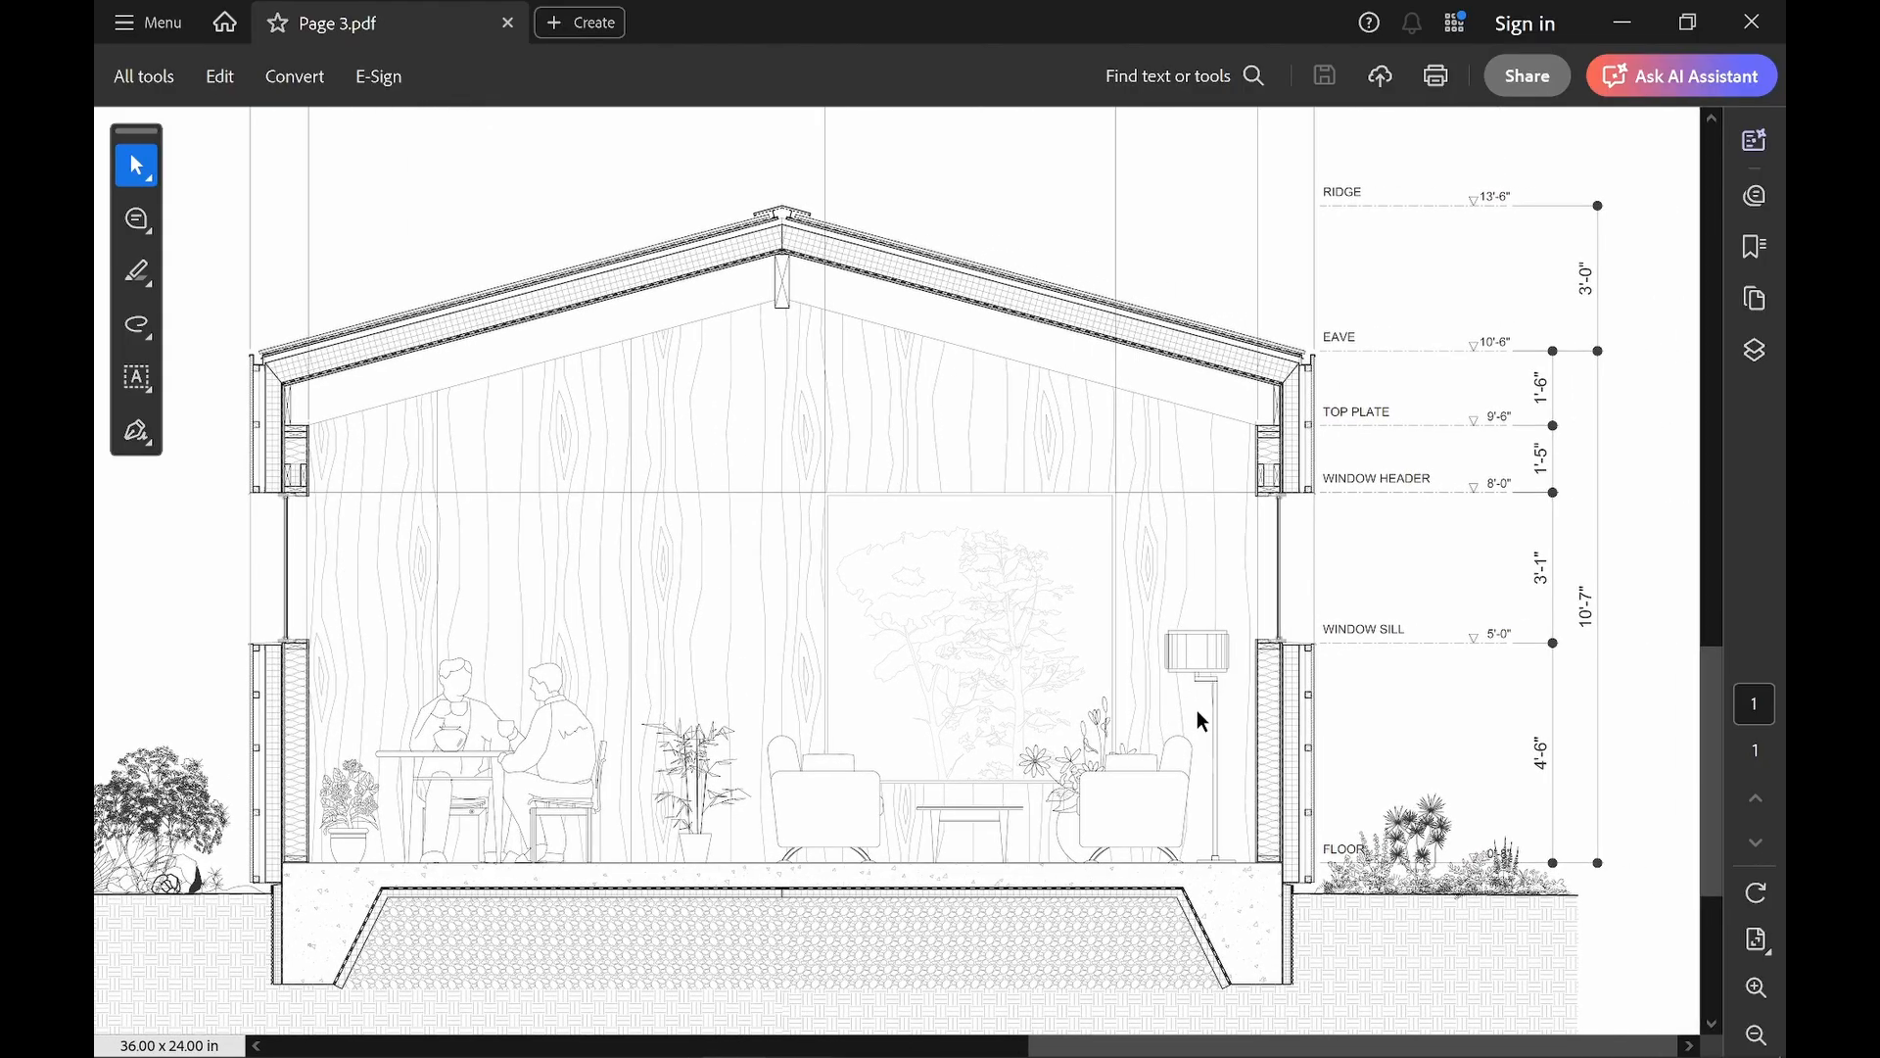
scroll(1195, 705, up, 3)
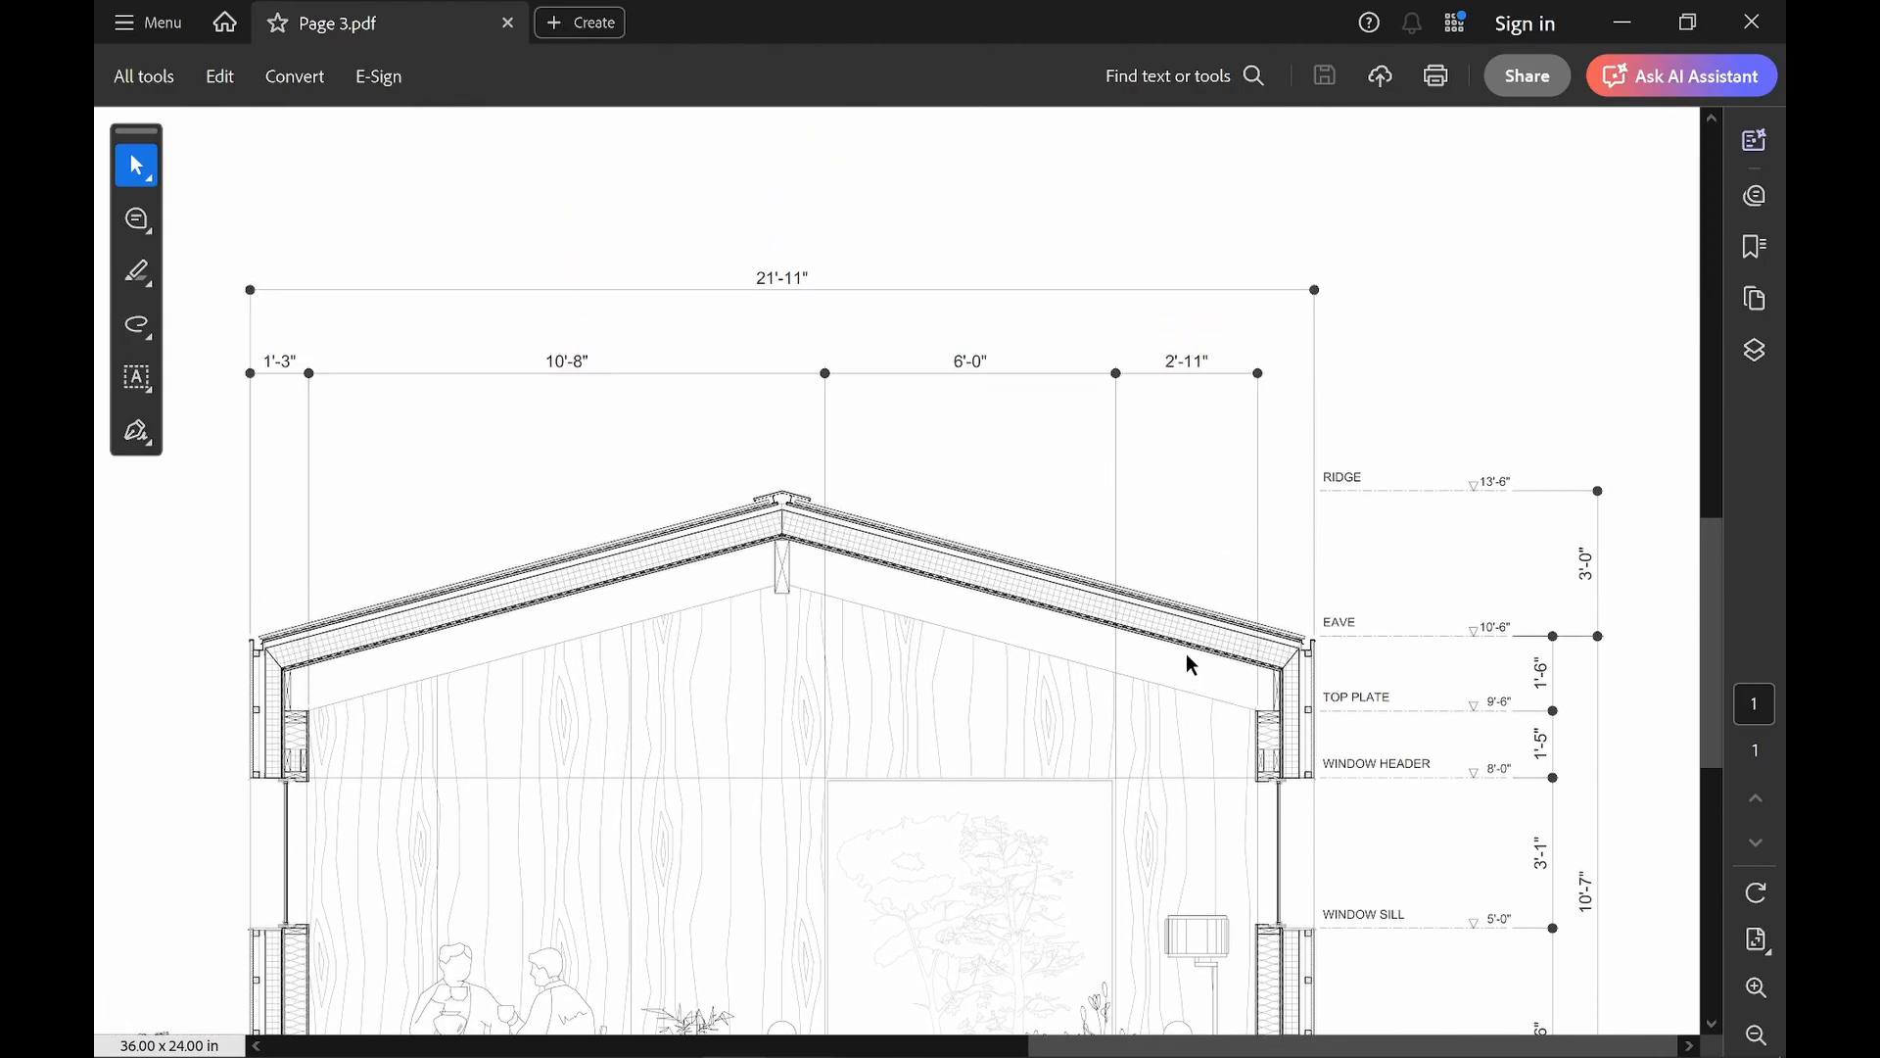
scroll(1191, 664, down, 5)
scroll(1183, 636, up, 2)
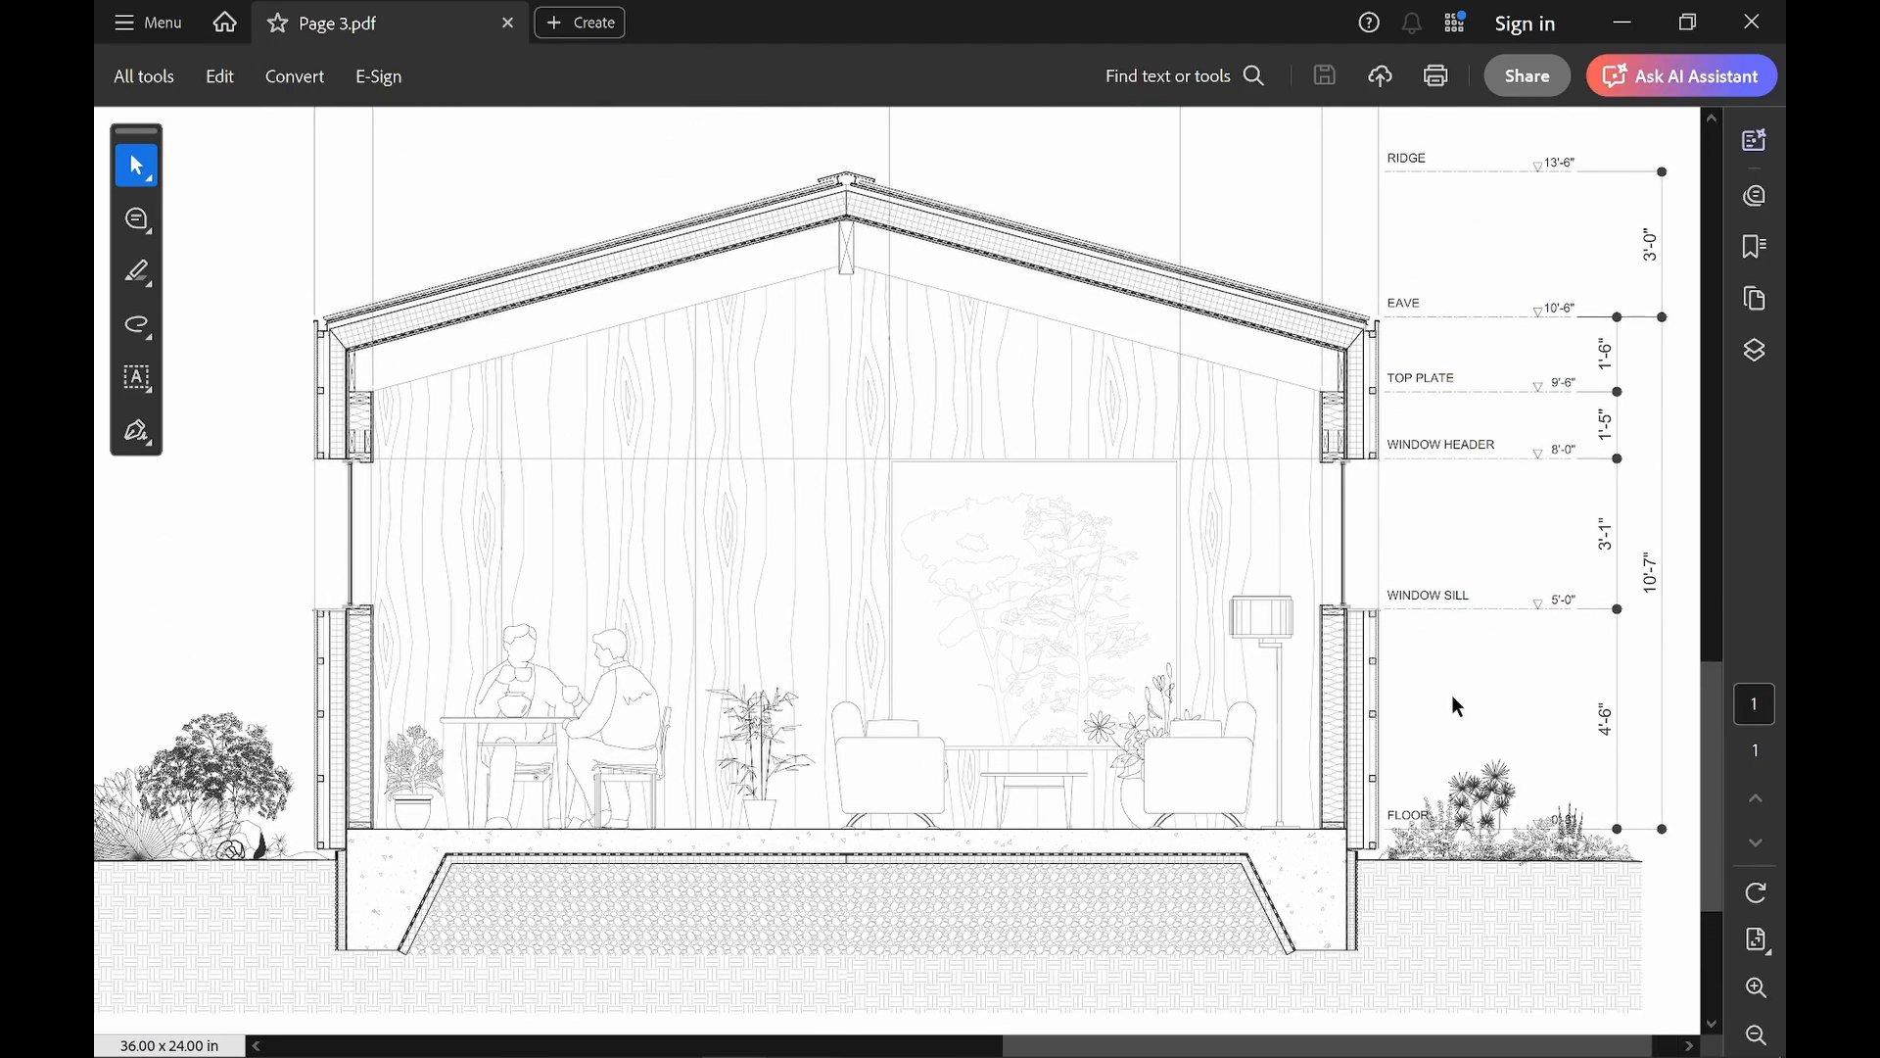
Enlarge the PDF to 100% and inspect the interior furnishings, floor slab, foundation and ground hatches of the section.
click(1756, 987)
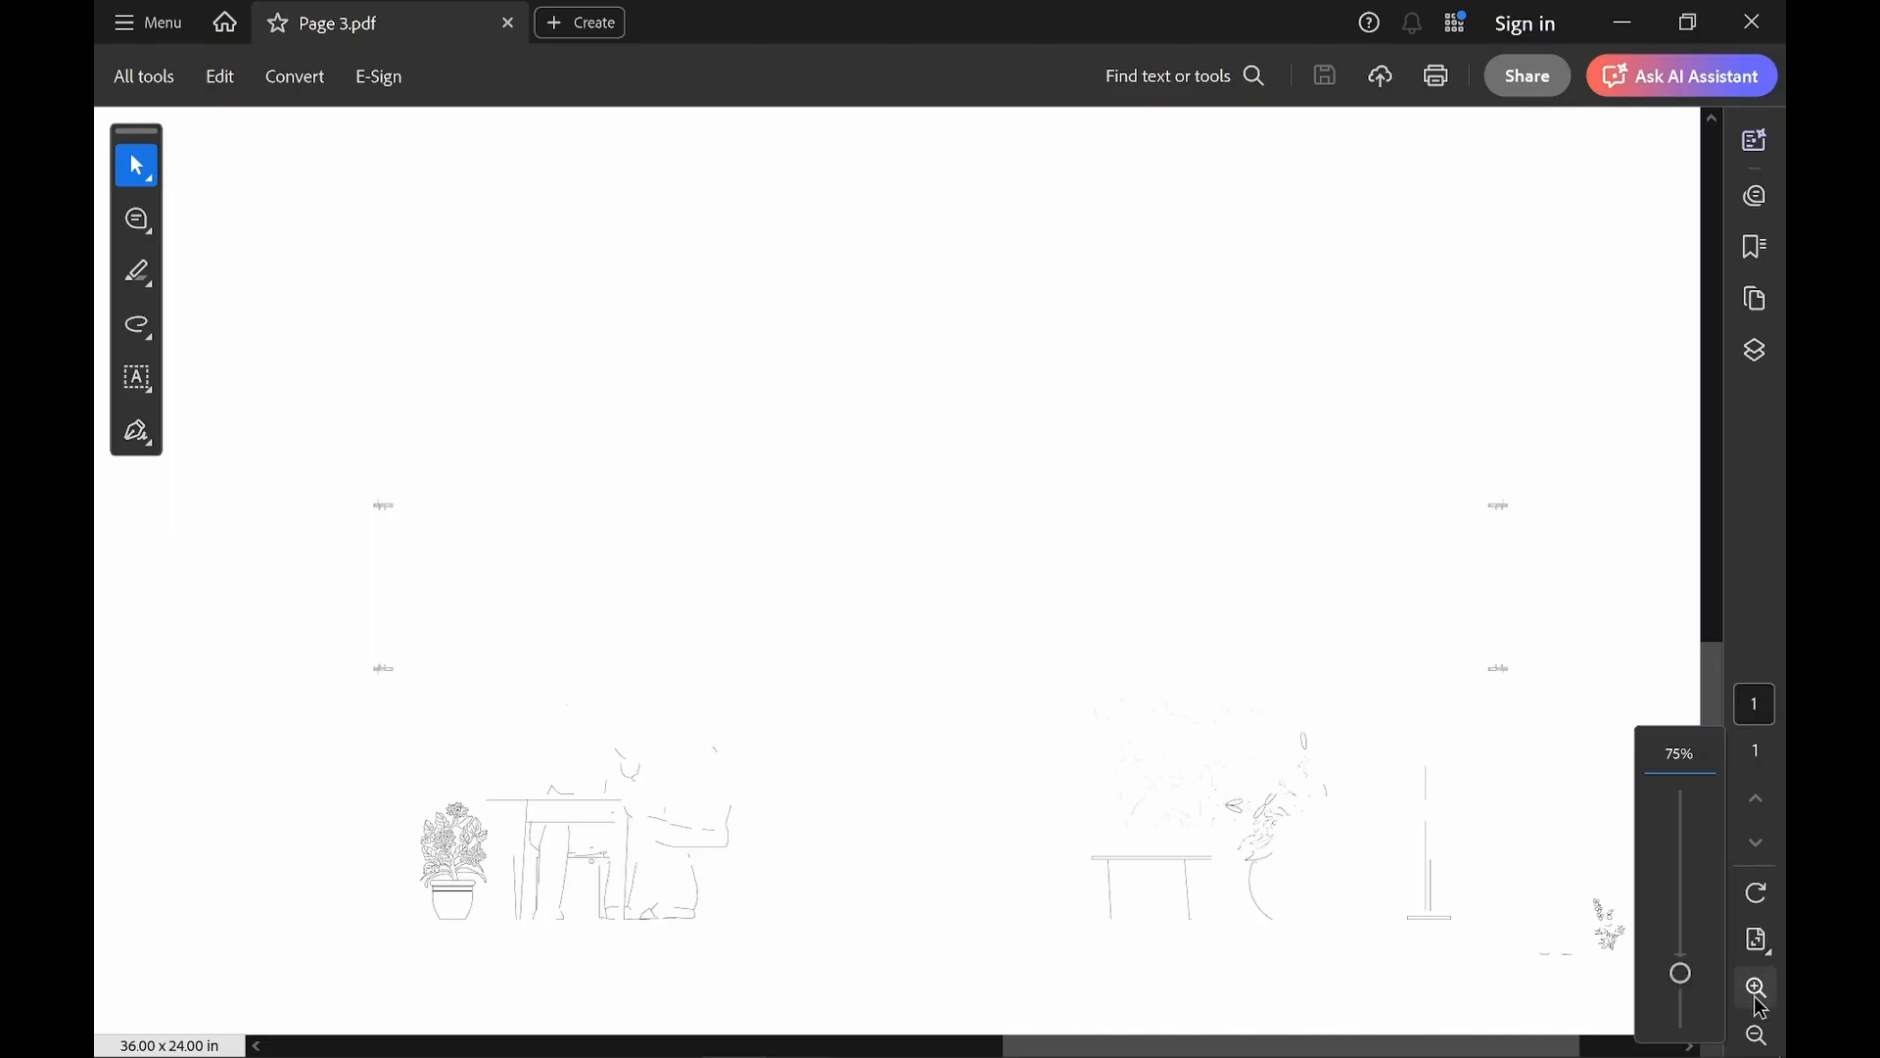
click(1758, 989)
scroll(946, 615, right, 3)
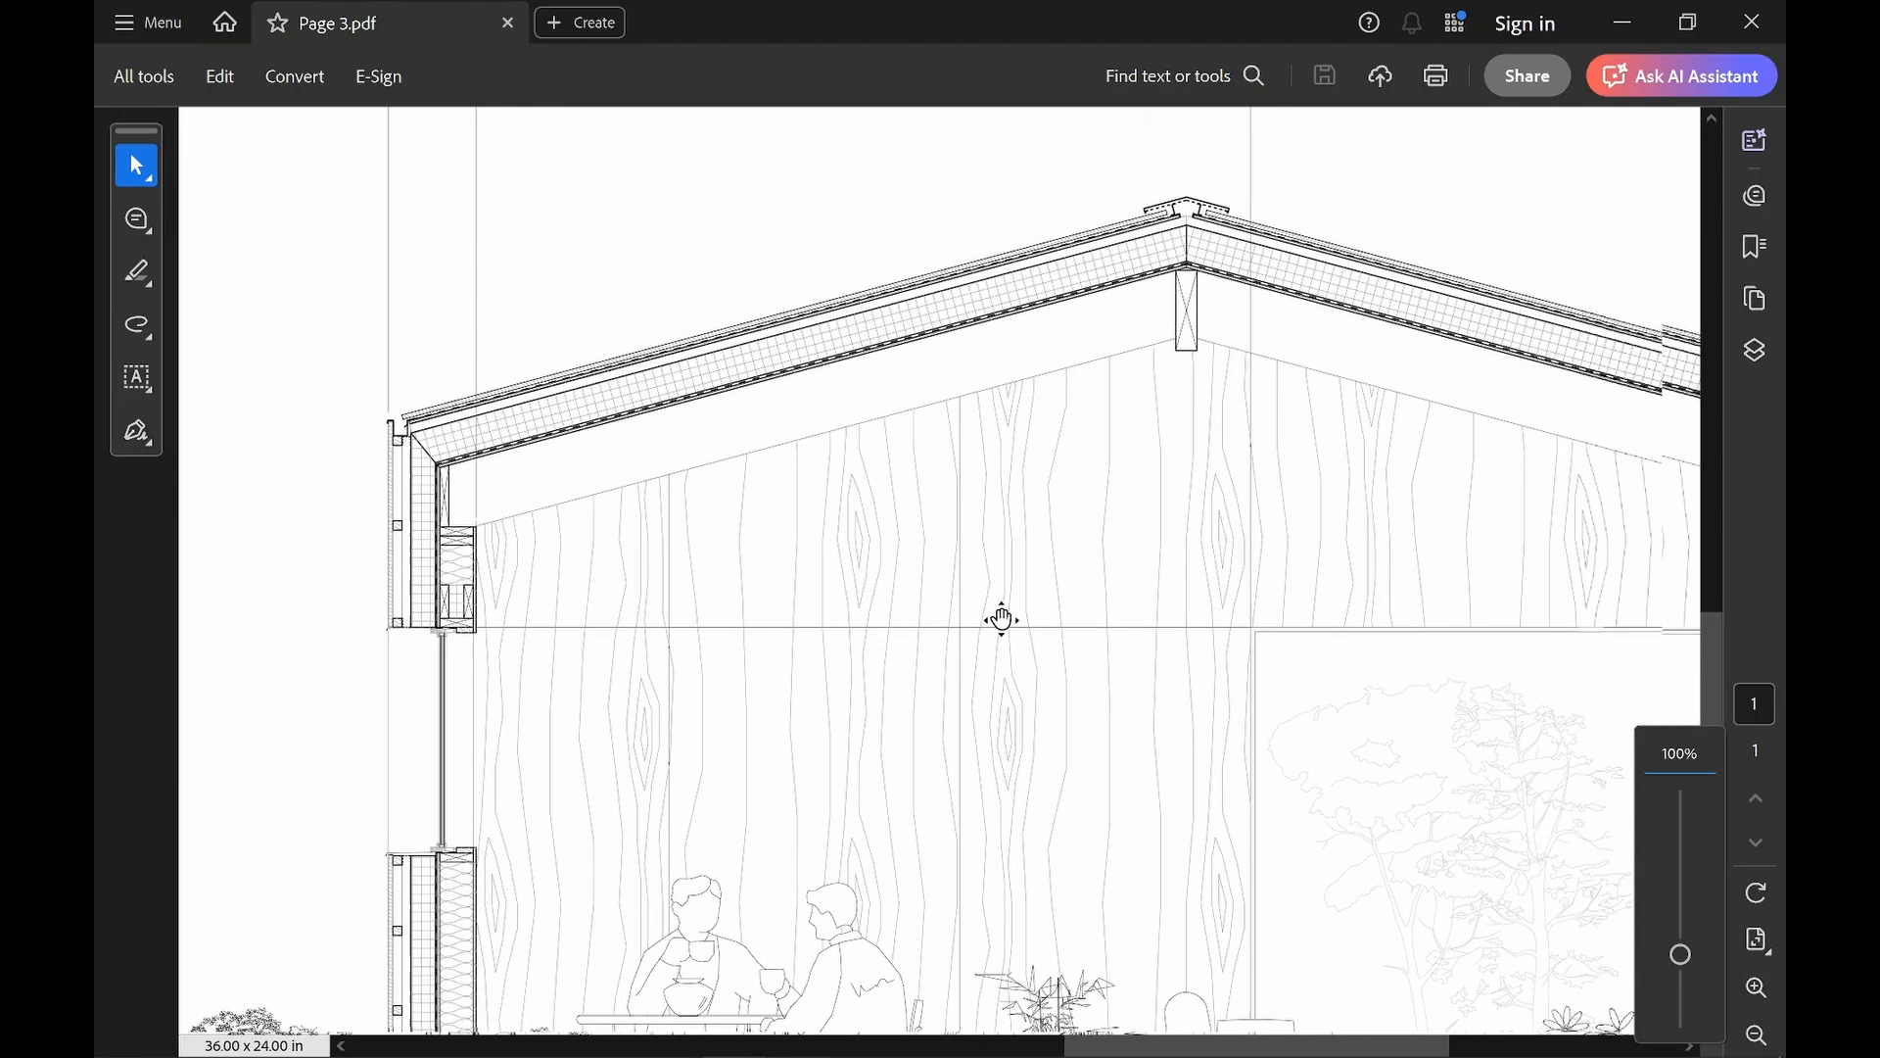
scroll(1155, 582, down, 3)
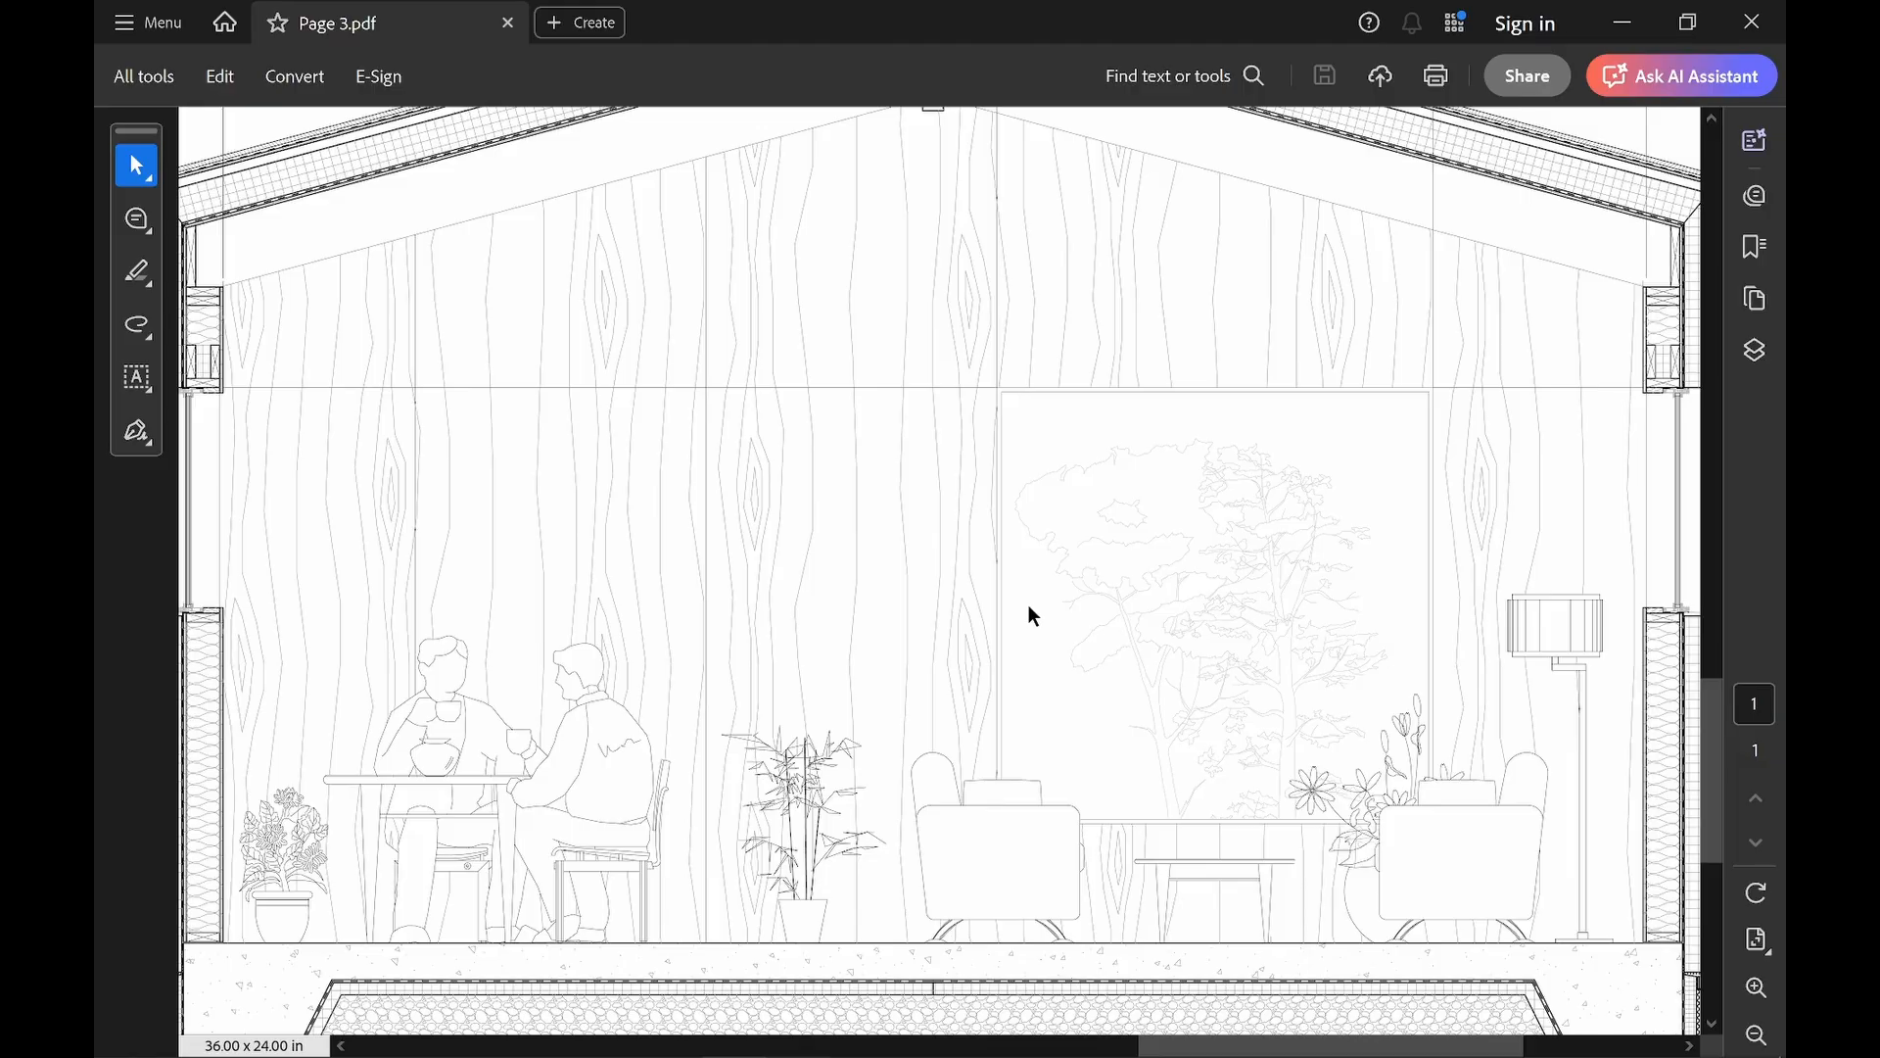
scroll(1078, 617, right, 5)
scroll(1078, 634, down, 1)
scroll(1078, 635, down, 3)
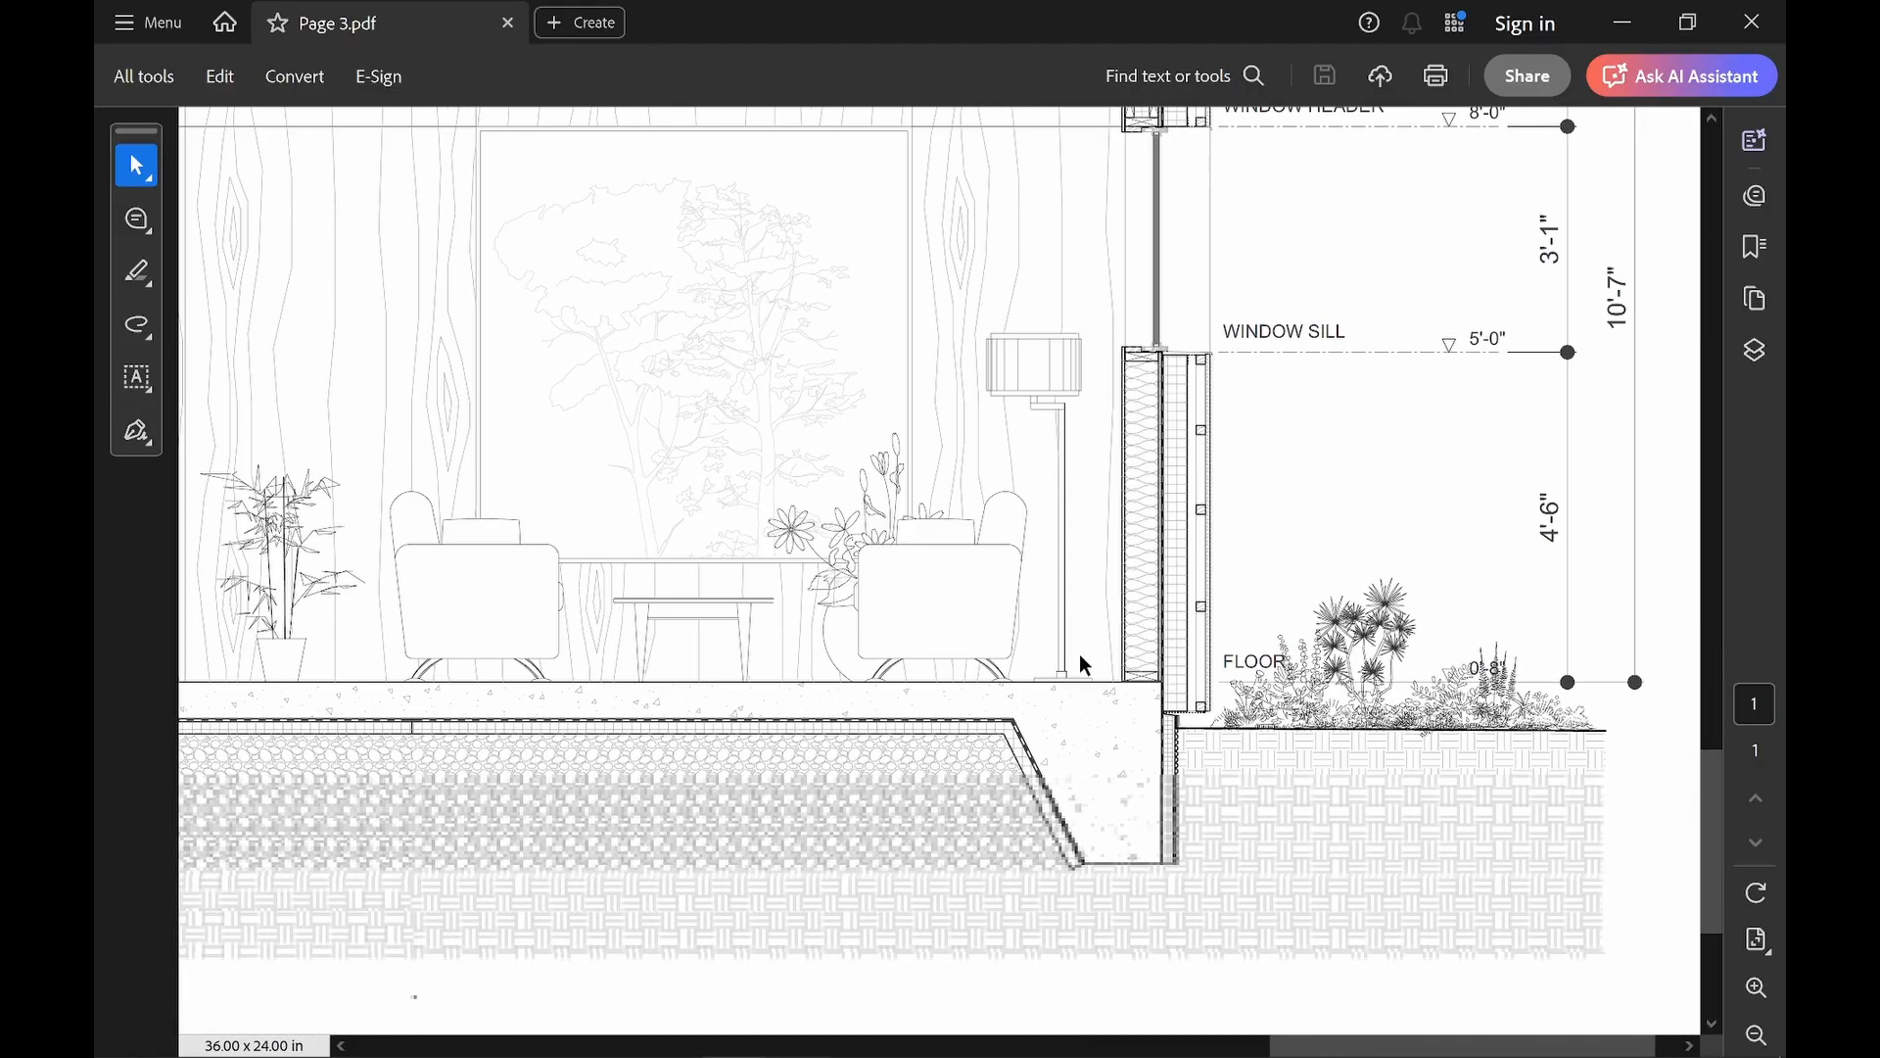
scroll(1129, 722, left, 10)
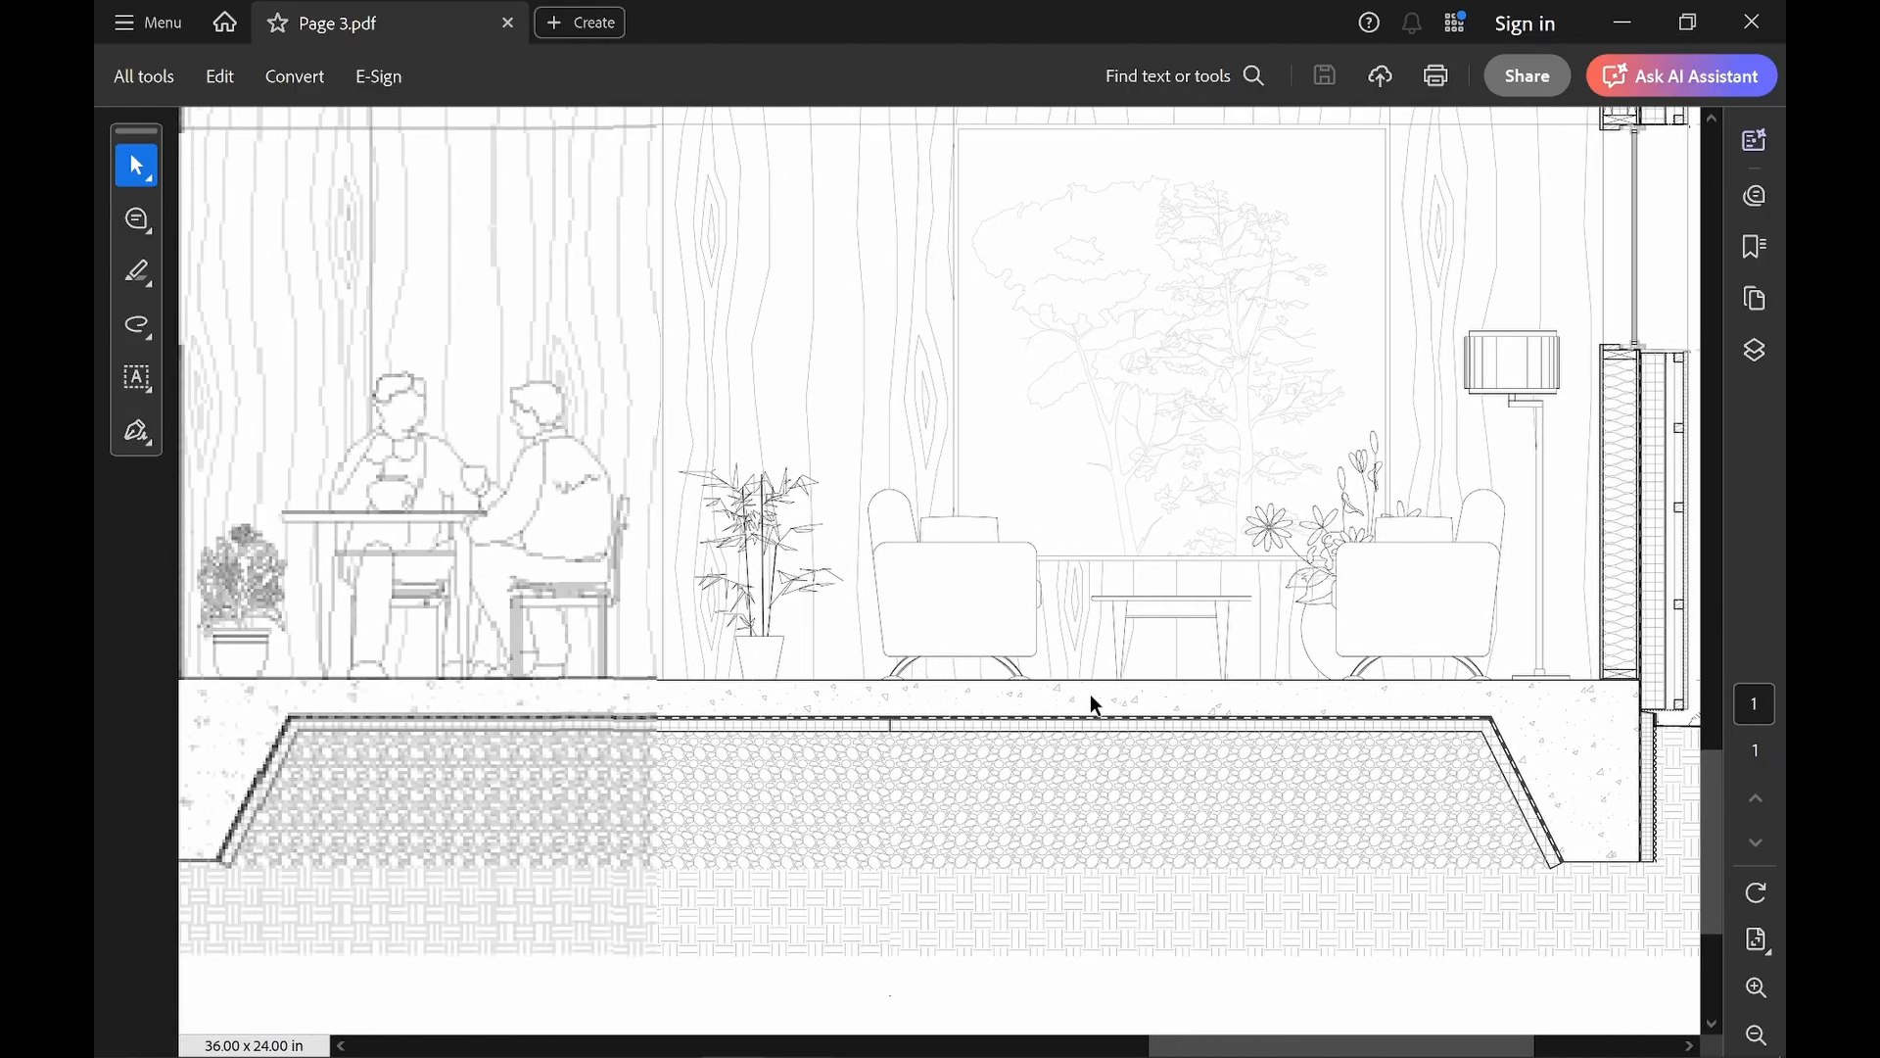
Inspect the roof build-up in the enlarged section, following it from one eave over the ridge beam to the opposite eave.
scroll(720, 726, up, 10)
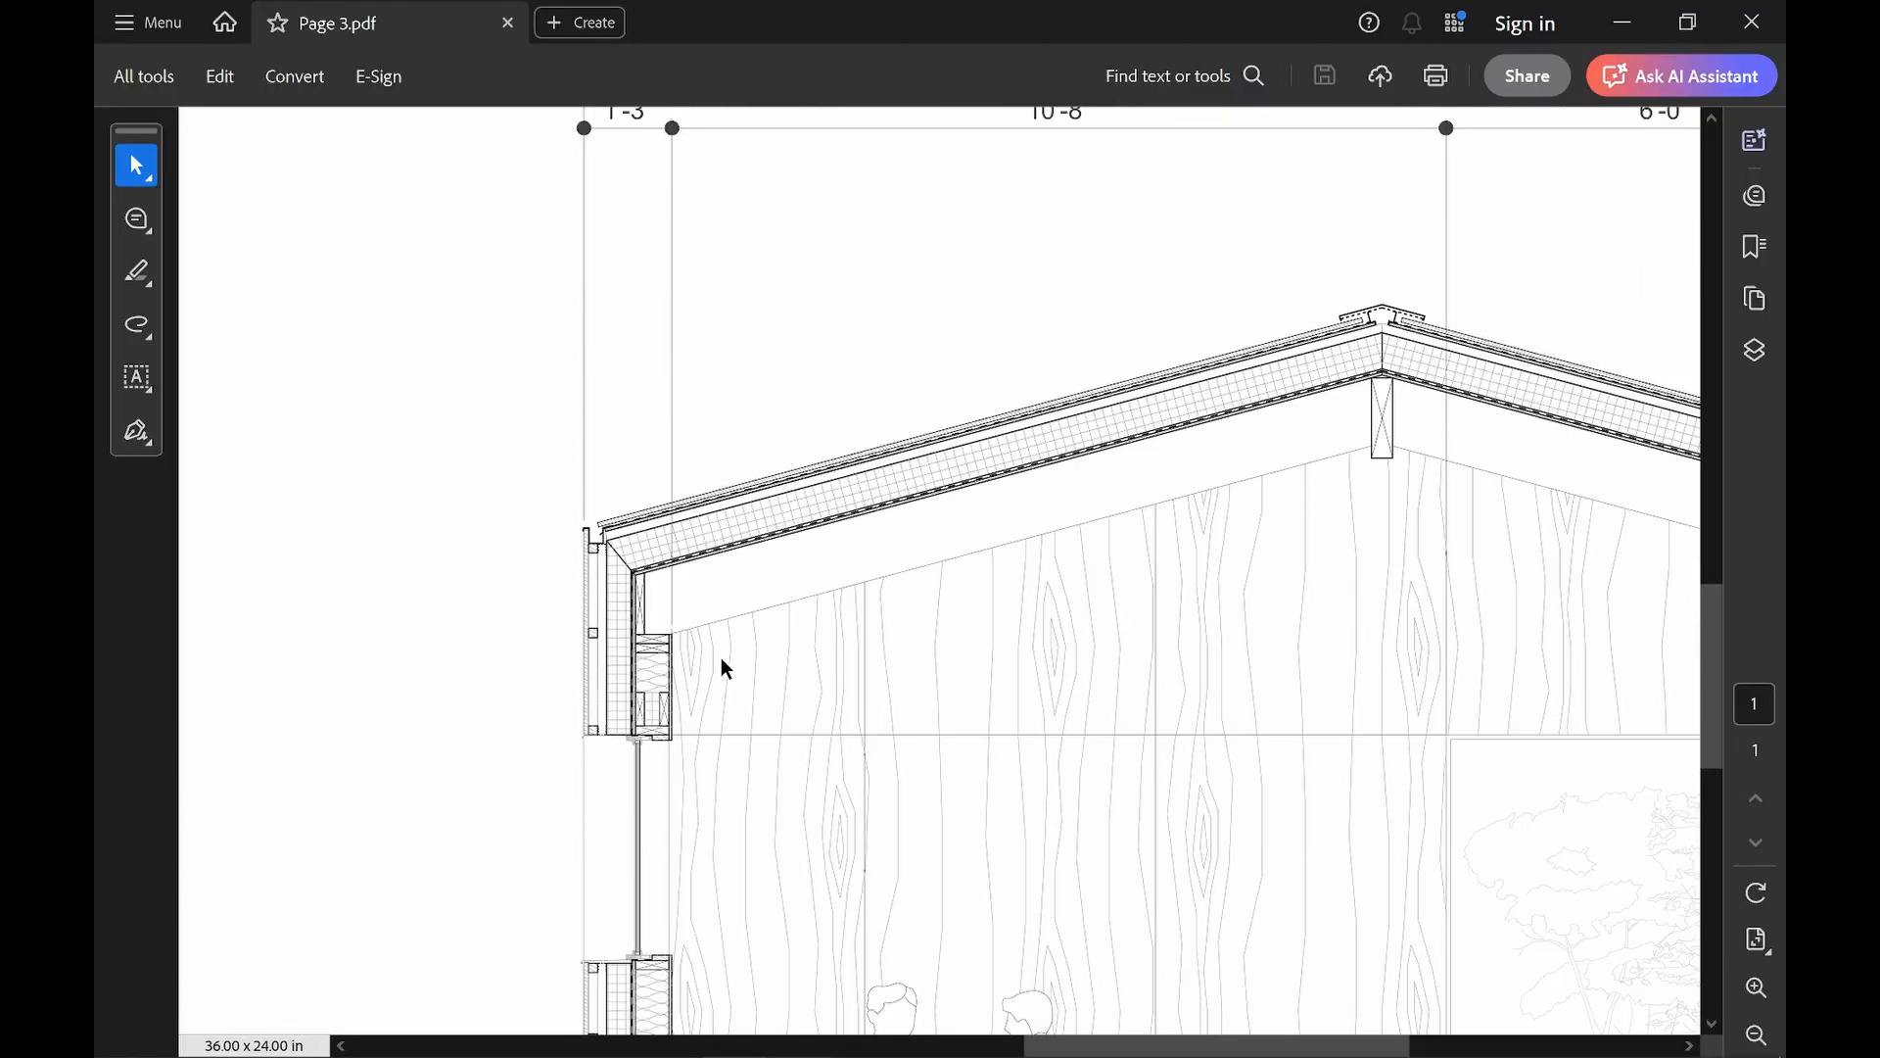
scroll(764, 671, right, 3)
scroll(783, 670, up, 1)
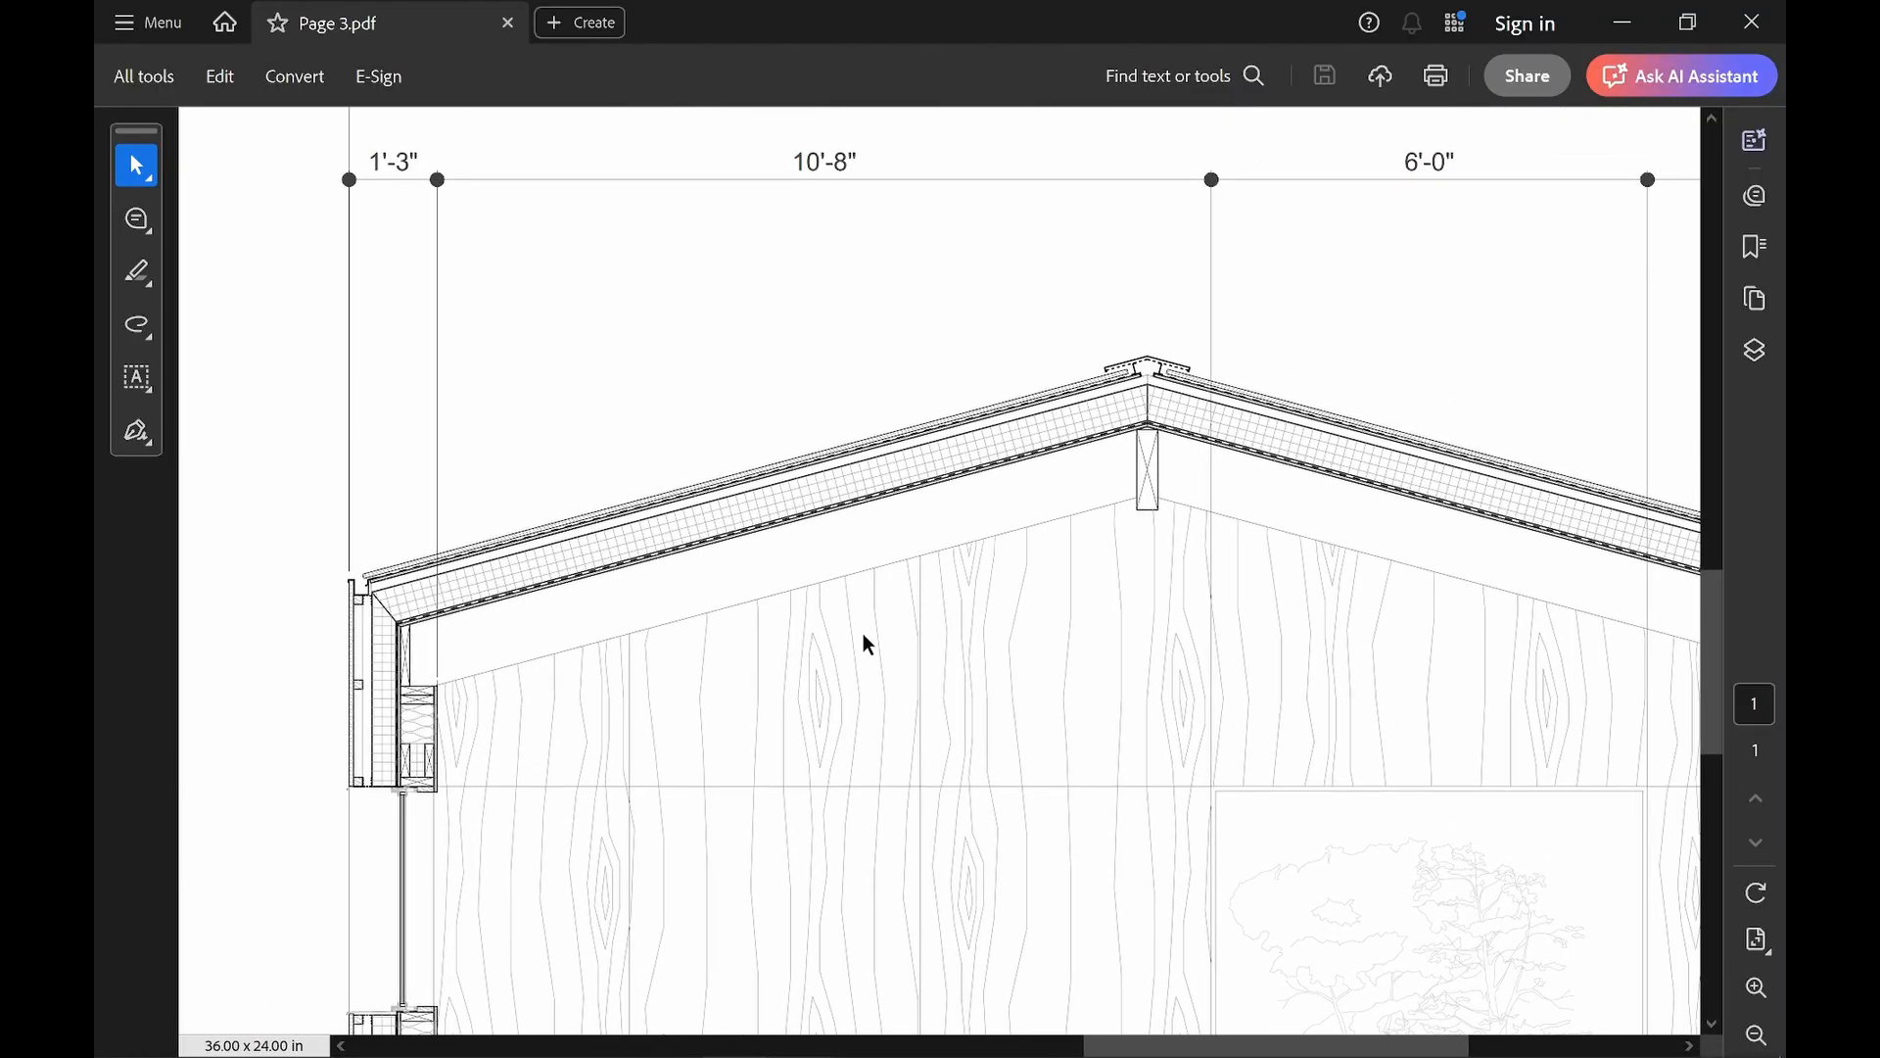
scroll(866, 643, right, 3)
scroll(994, 578, down, 1)
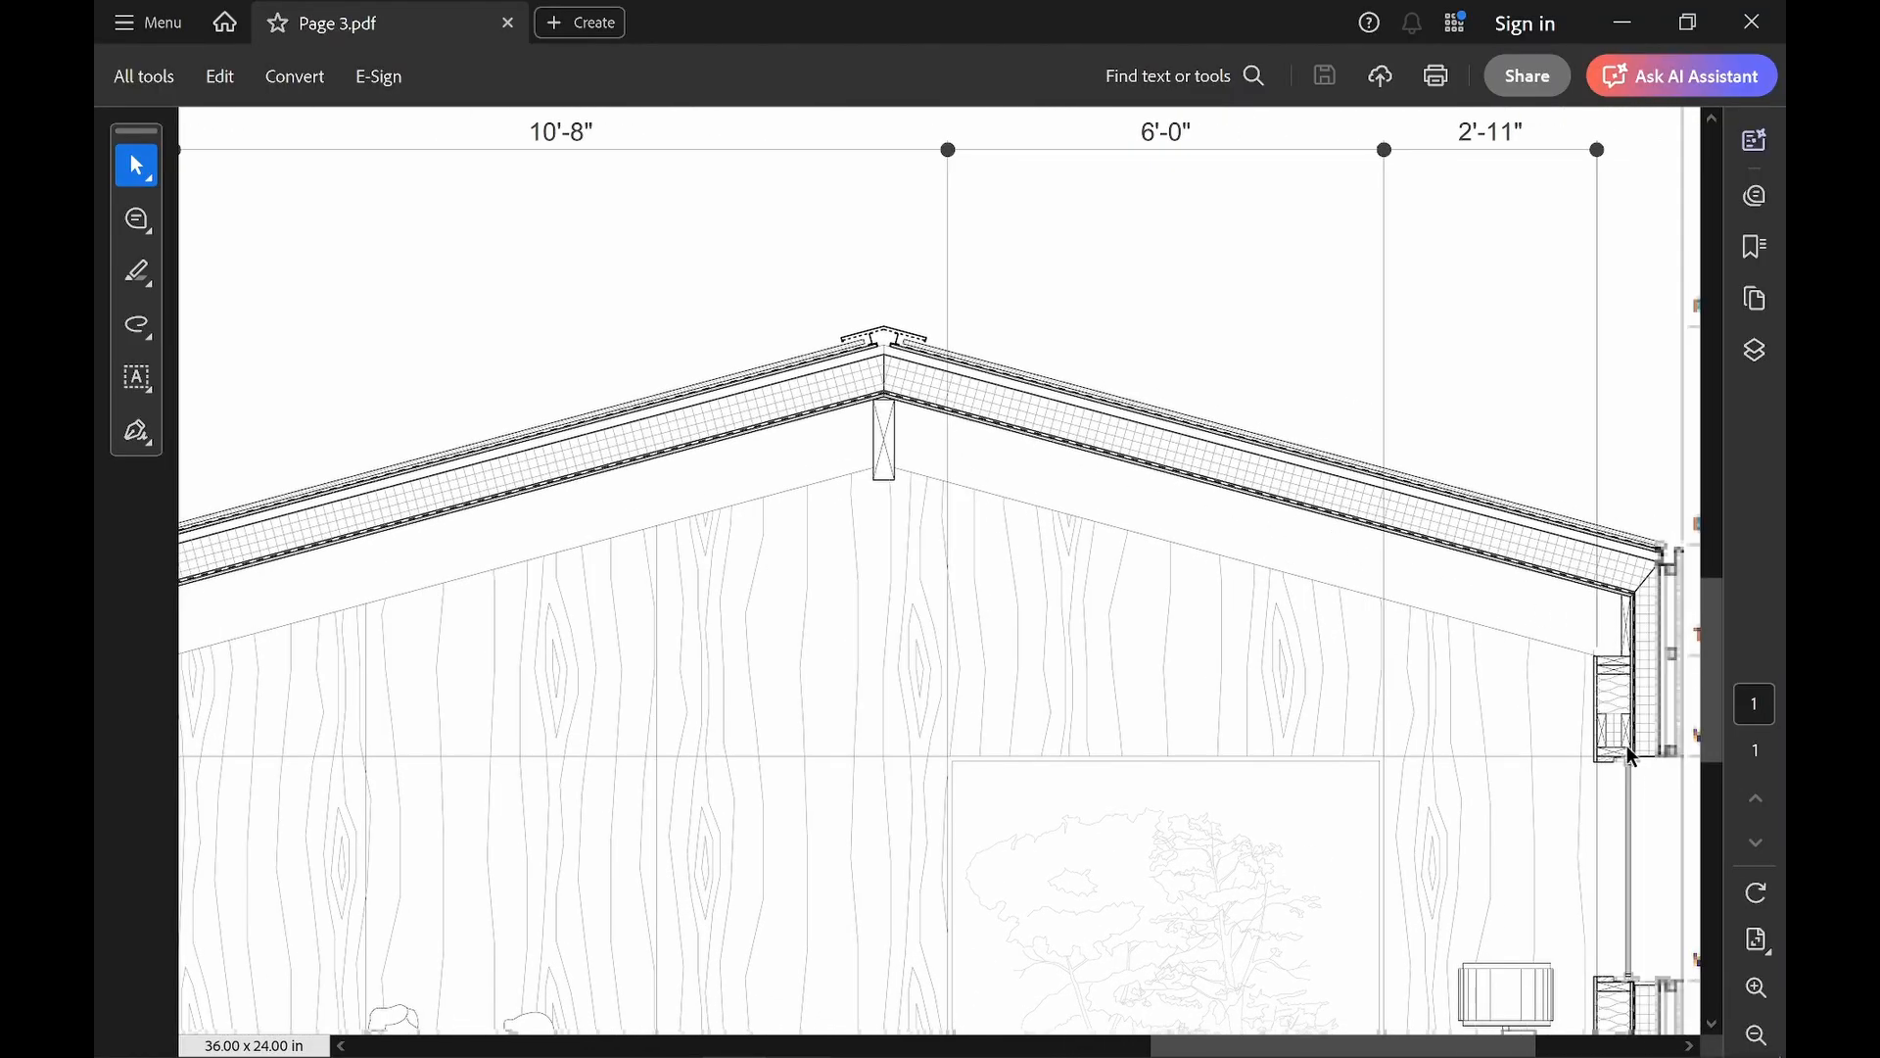
scroll(1408, 496, right, 1)
scroll(1490, 714, down, 1)
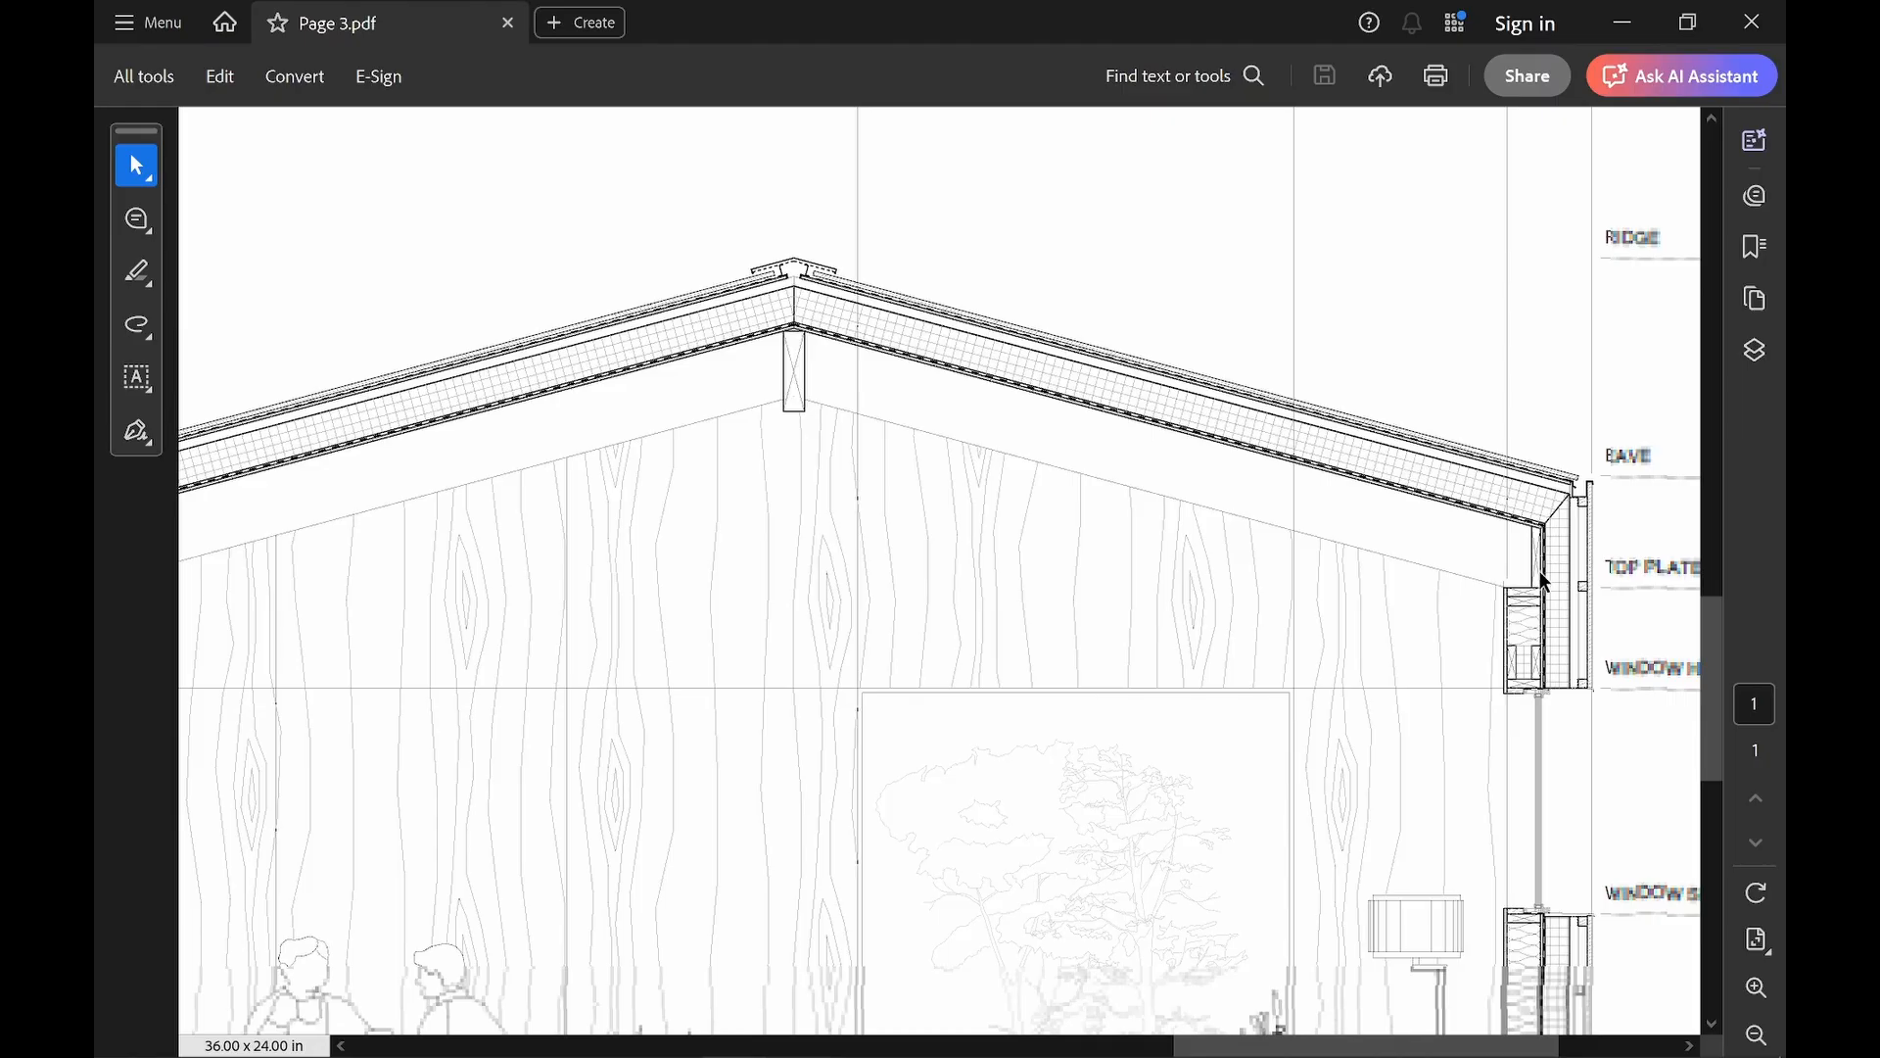
scroll(1489, 724, right, 1)
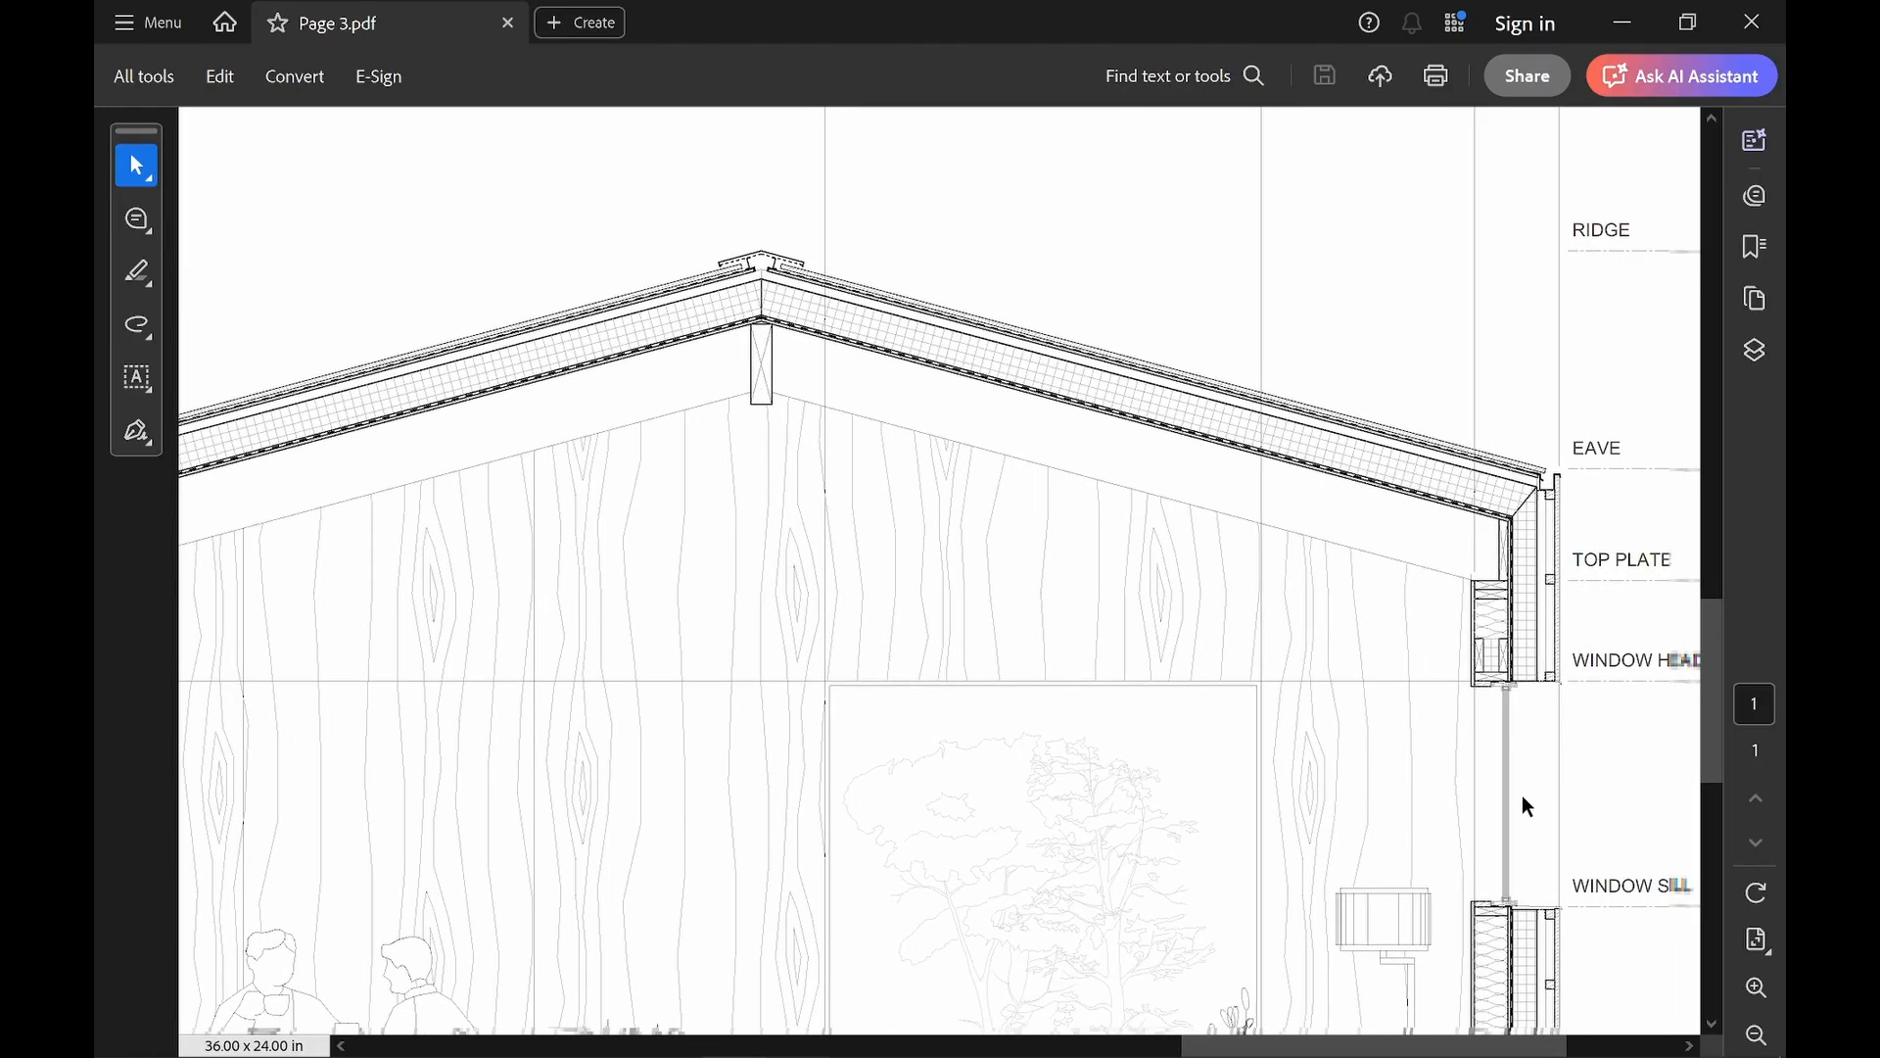
Examine the cut walls, window openings and interior linework across the lower part of the enlarged section.
scroll(1519, 806, down, 4)
scroll(1419, 884, left, 8)
scroll(1338, 880, up, 1)
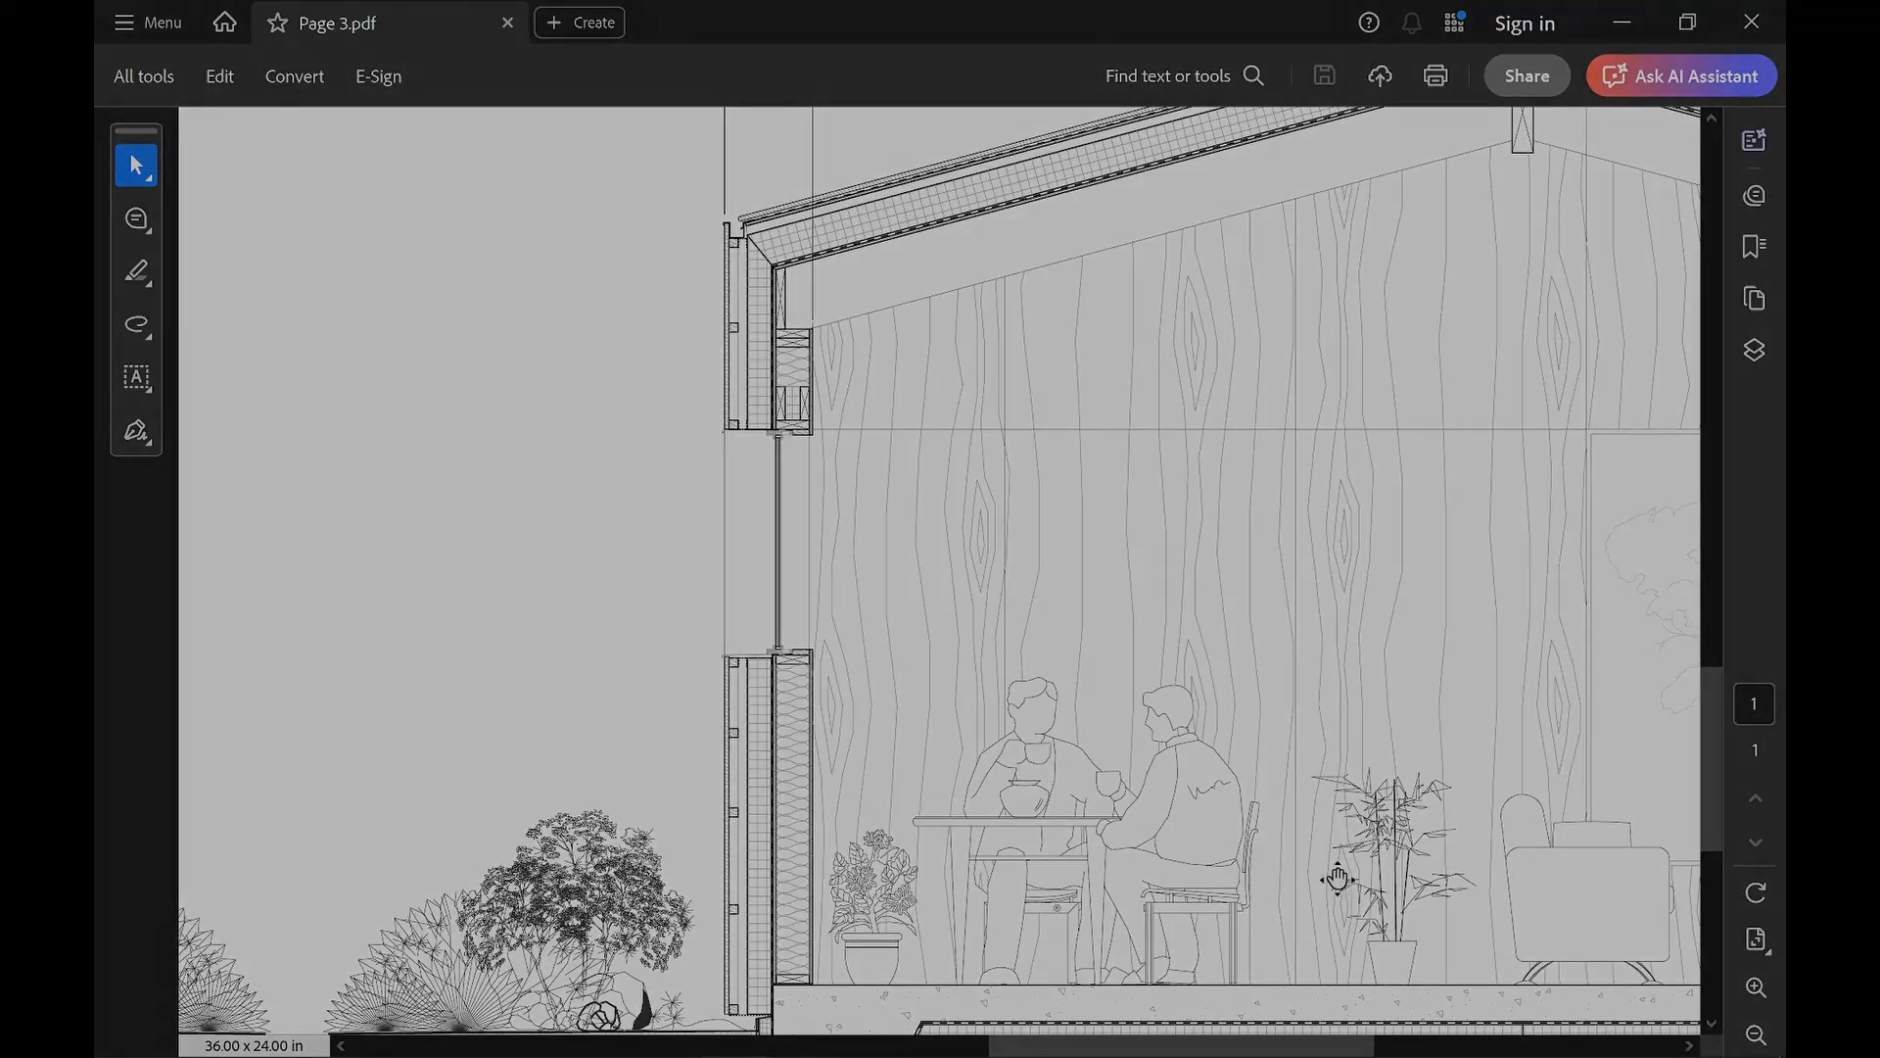
scroll(1342, 851, up, 2)
scroll(1430, 856, right, 6)
scroll(1427, 771, up, 2)
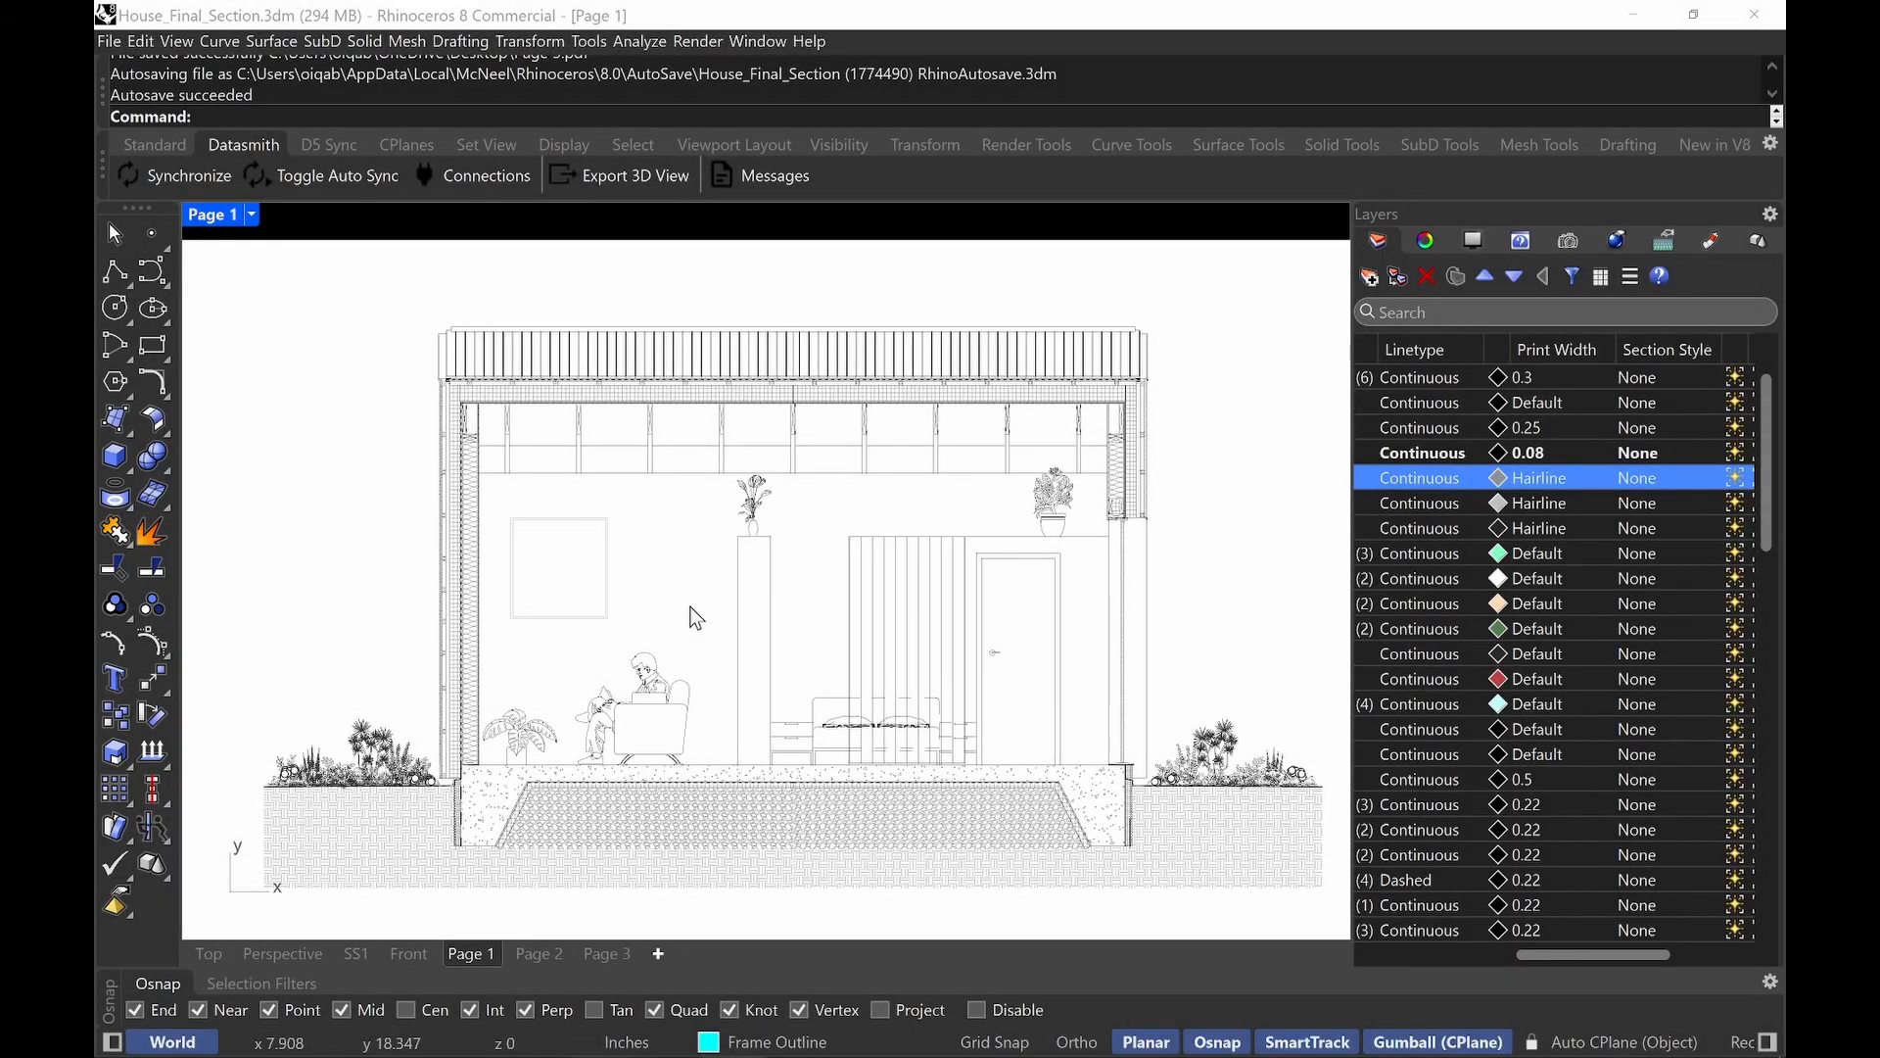
Switch to Rhino and compare the two long house sections on the Page 1 layout.
right_drag(924, 585, 880, 588)
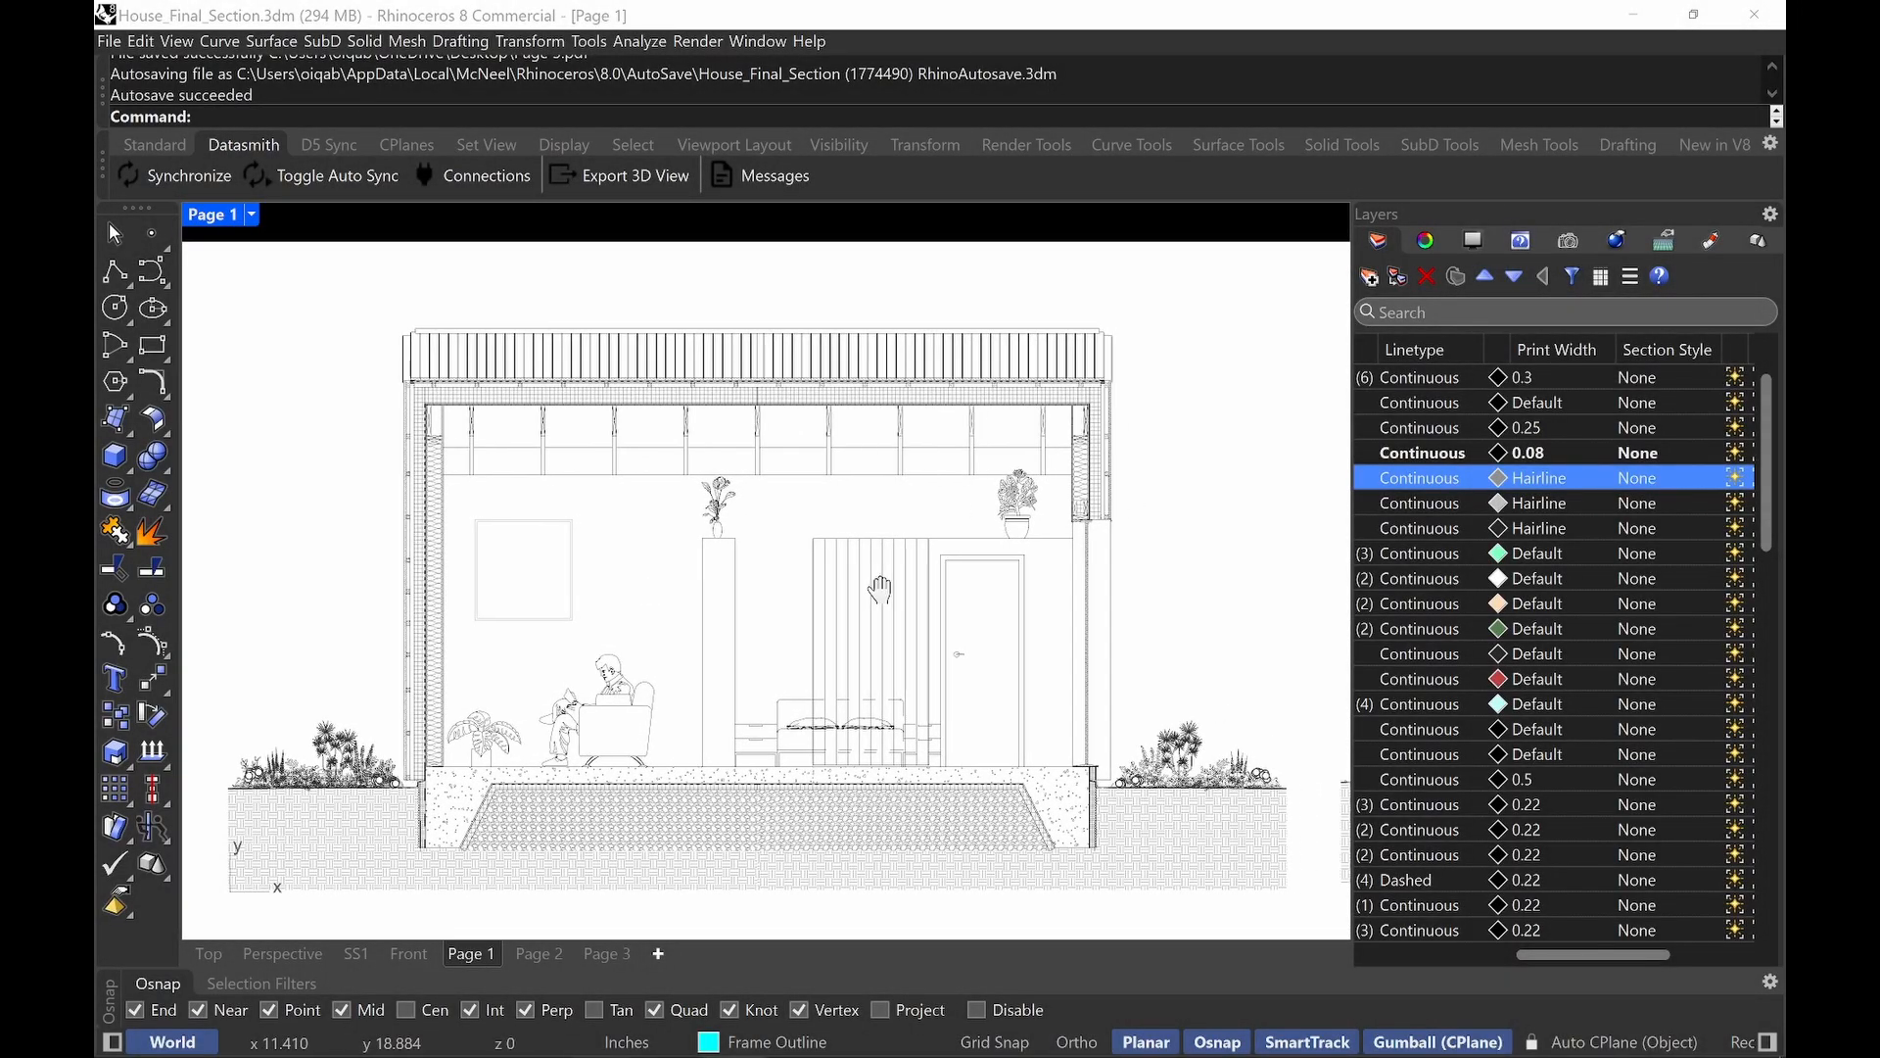
key(Right)
key(Right)
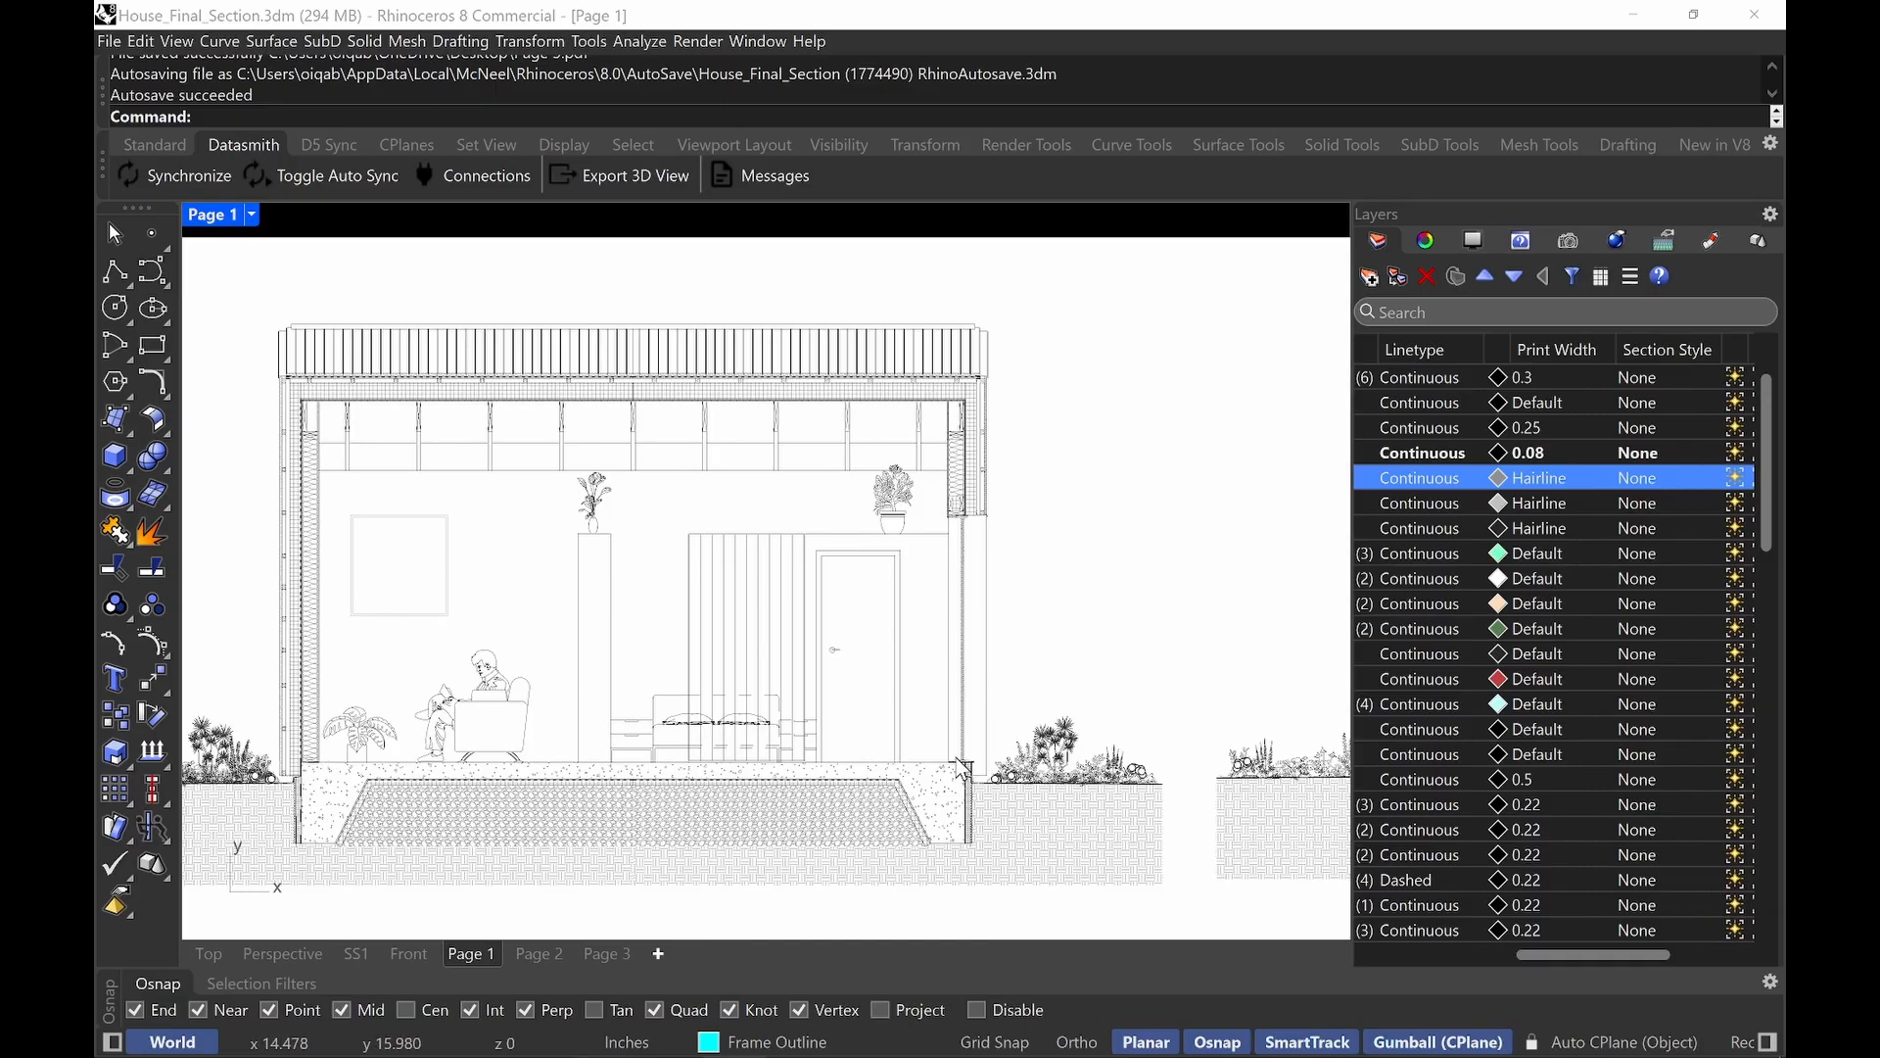
right_drag(415, 487, 454, 494)
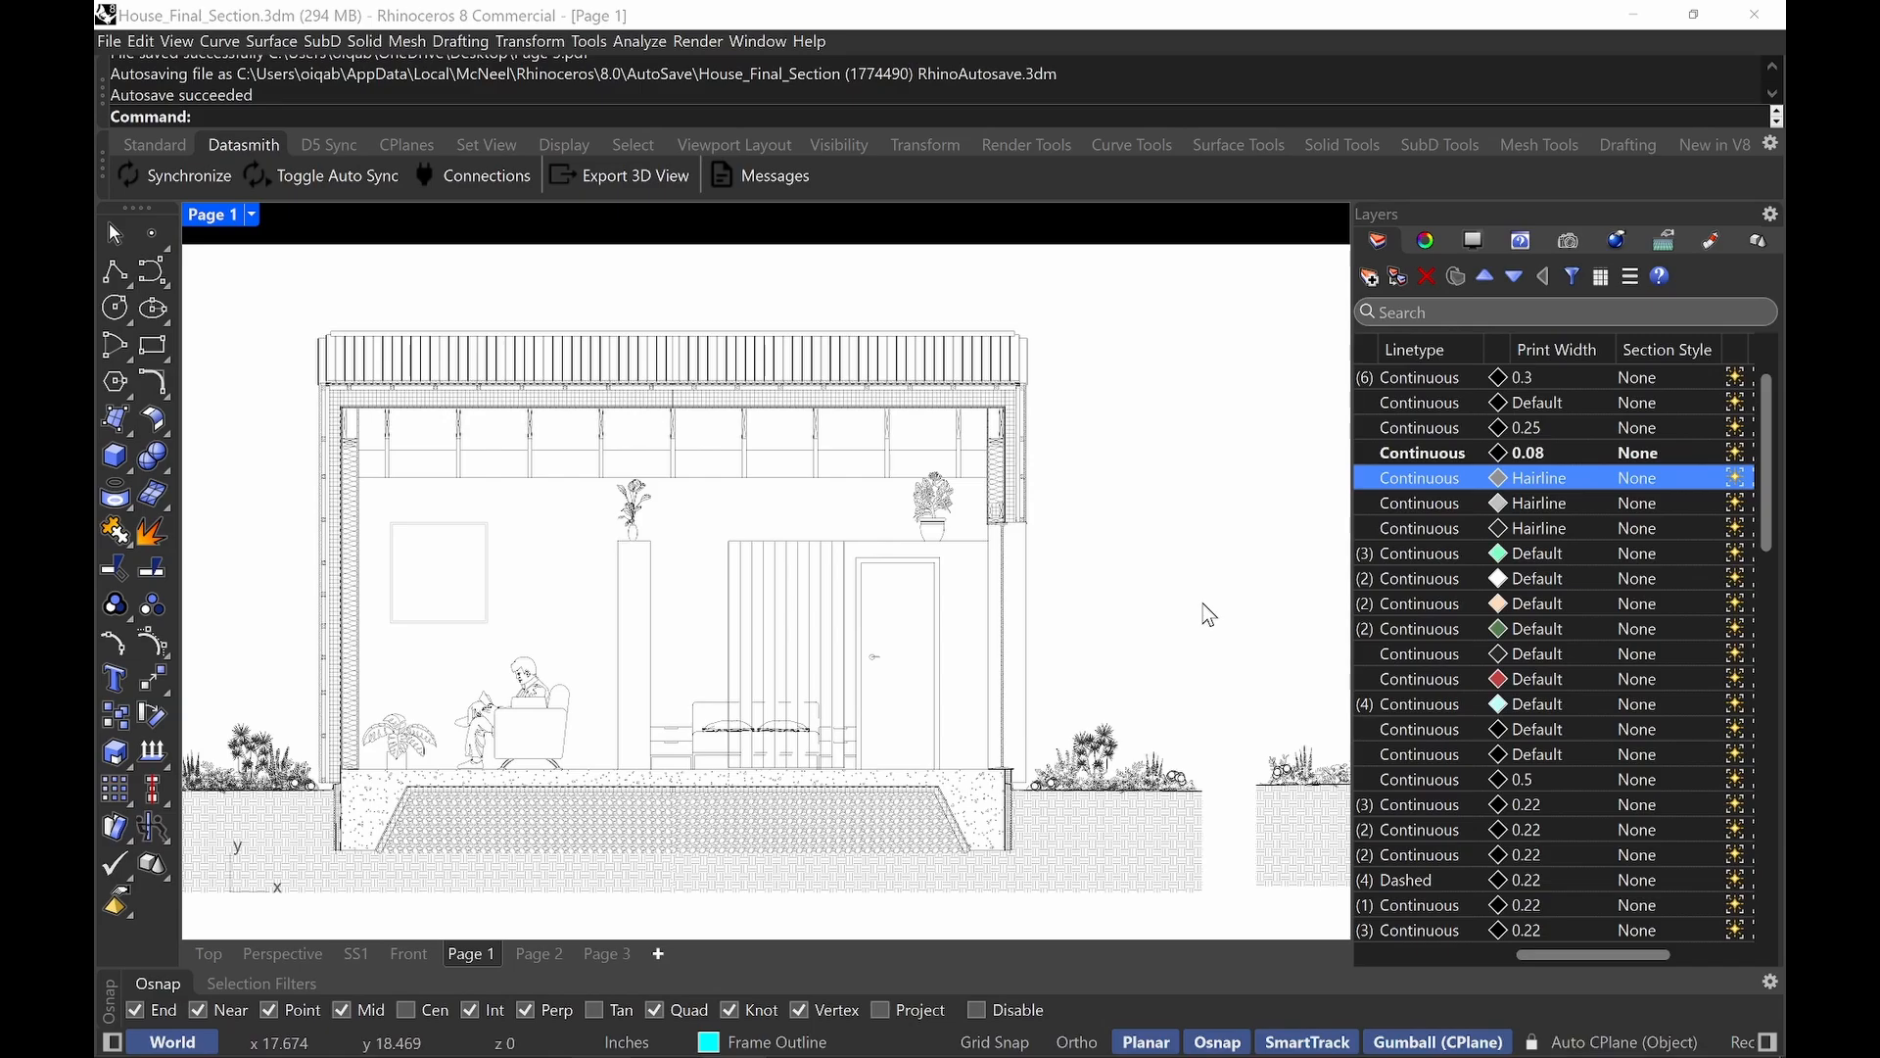
mouse_move(1204, 634)
right_down()
mouse_move(1008, 630)
mouse_move(1094, 597)
mouse_move(790, 616)
right_up()
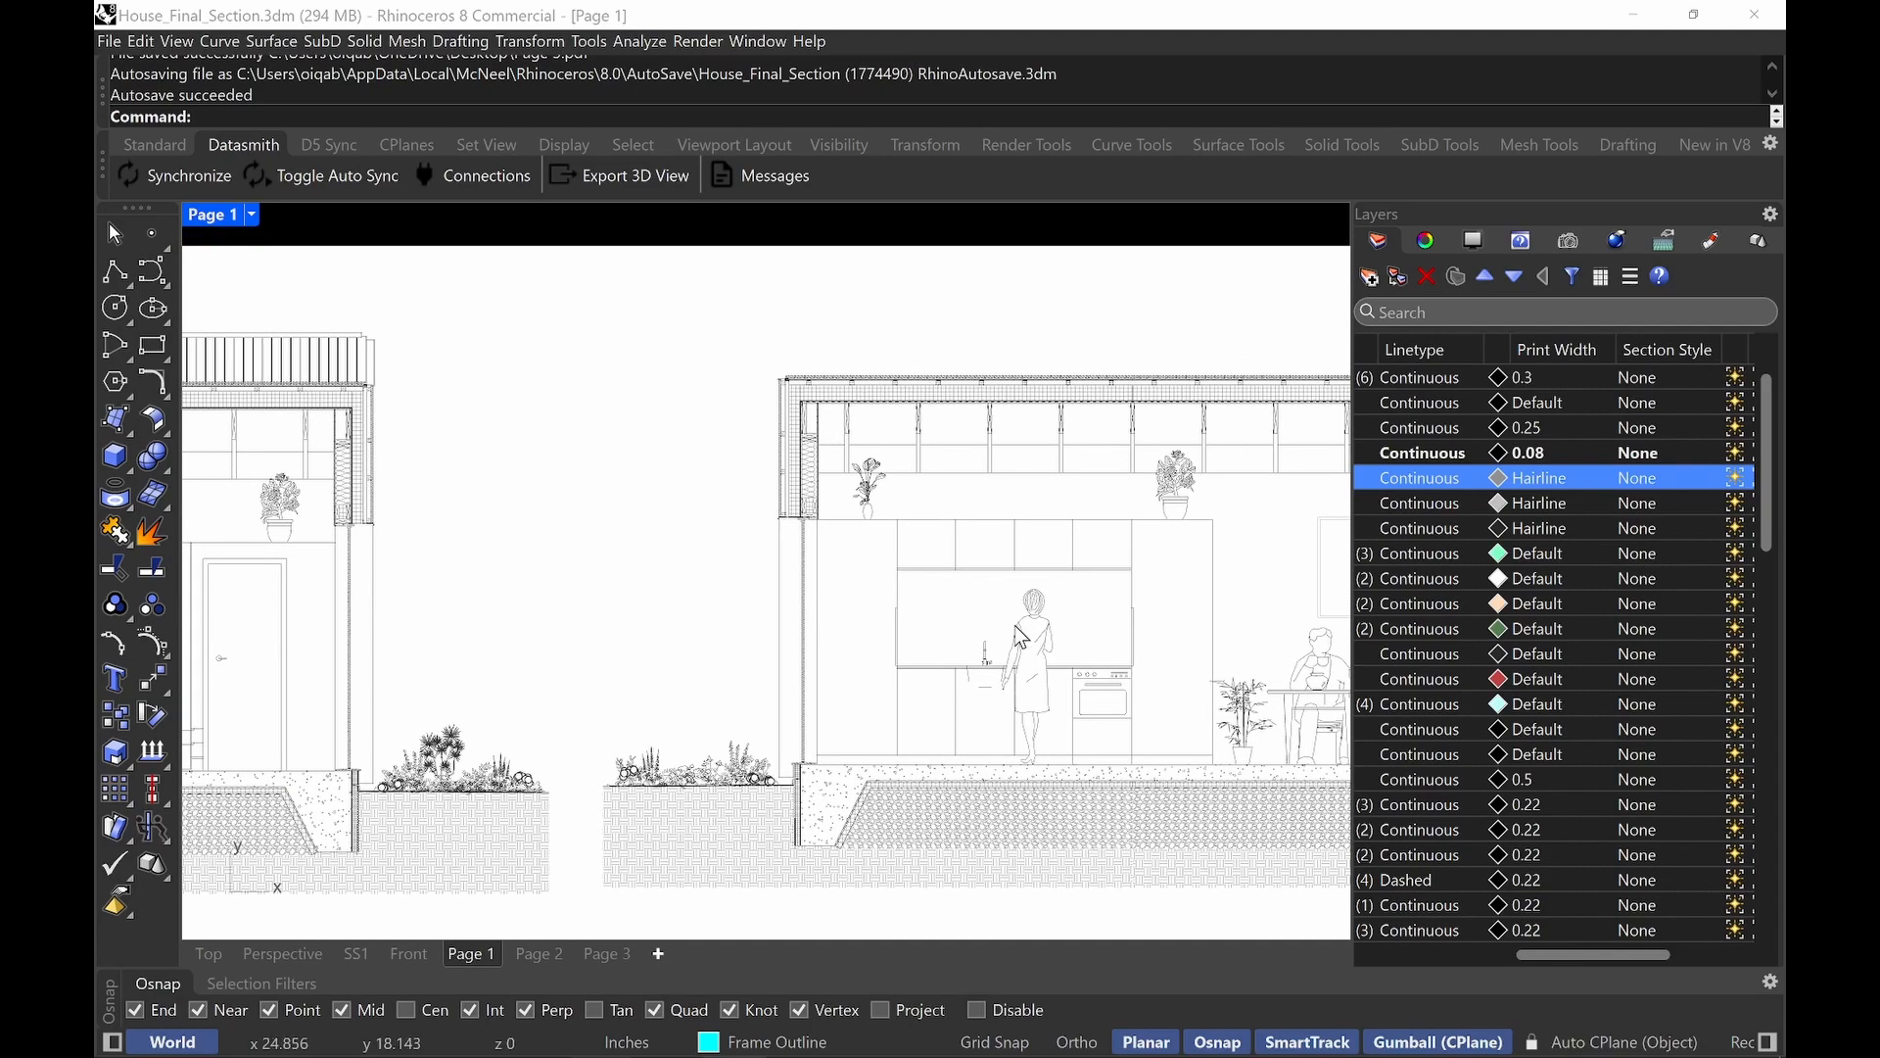
right_drag(1126, 612, 1061, 614)
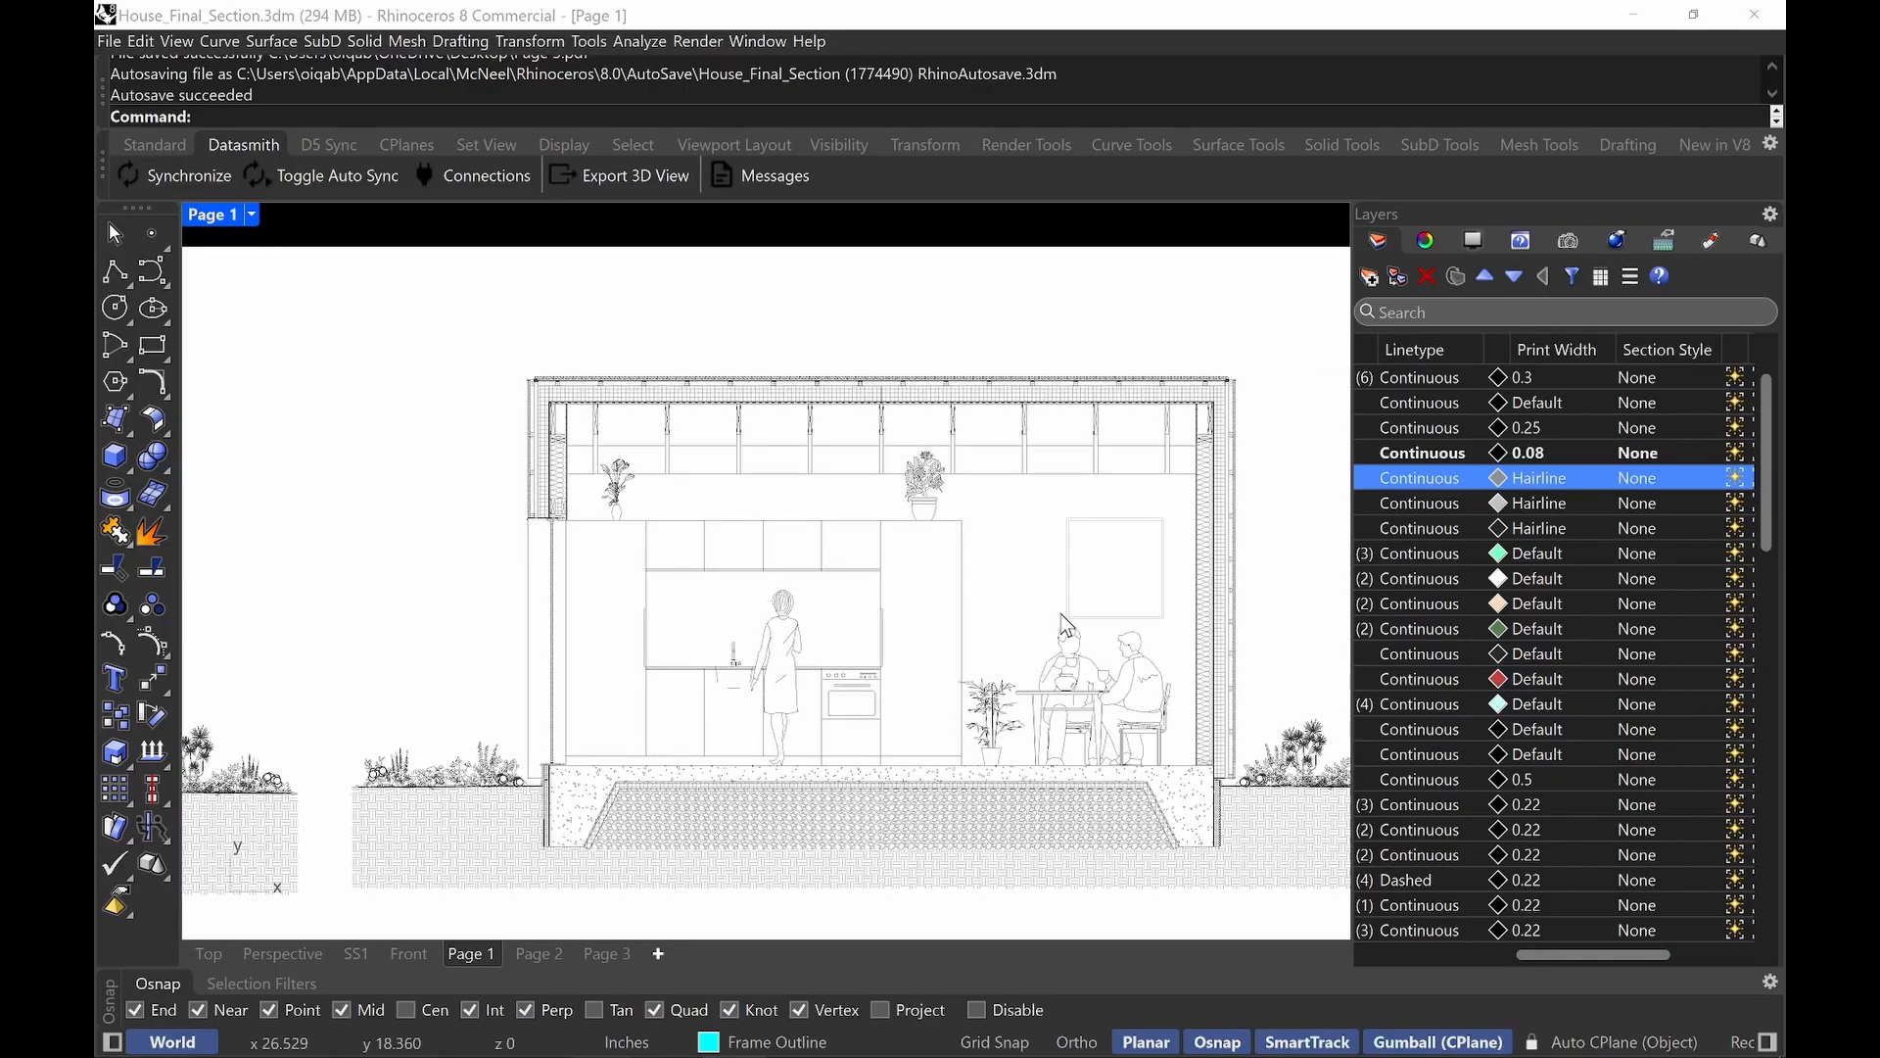
scroll(1234, 735, up, 4)
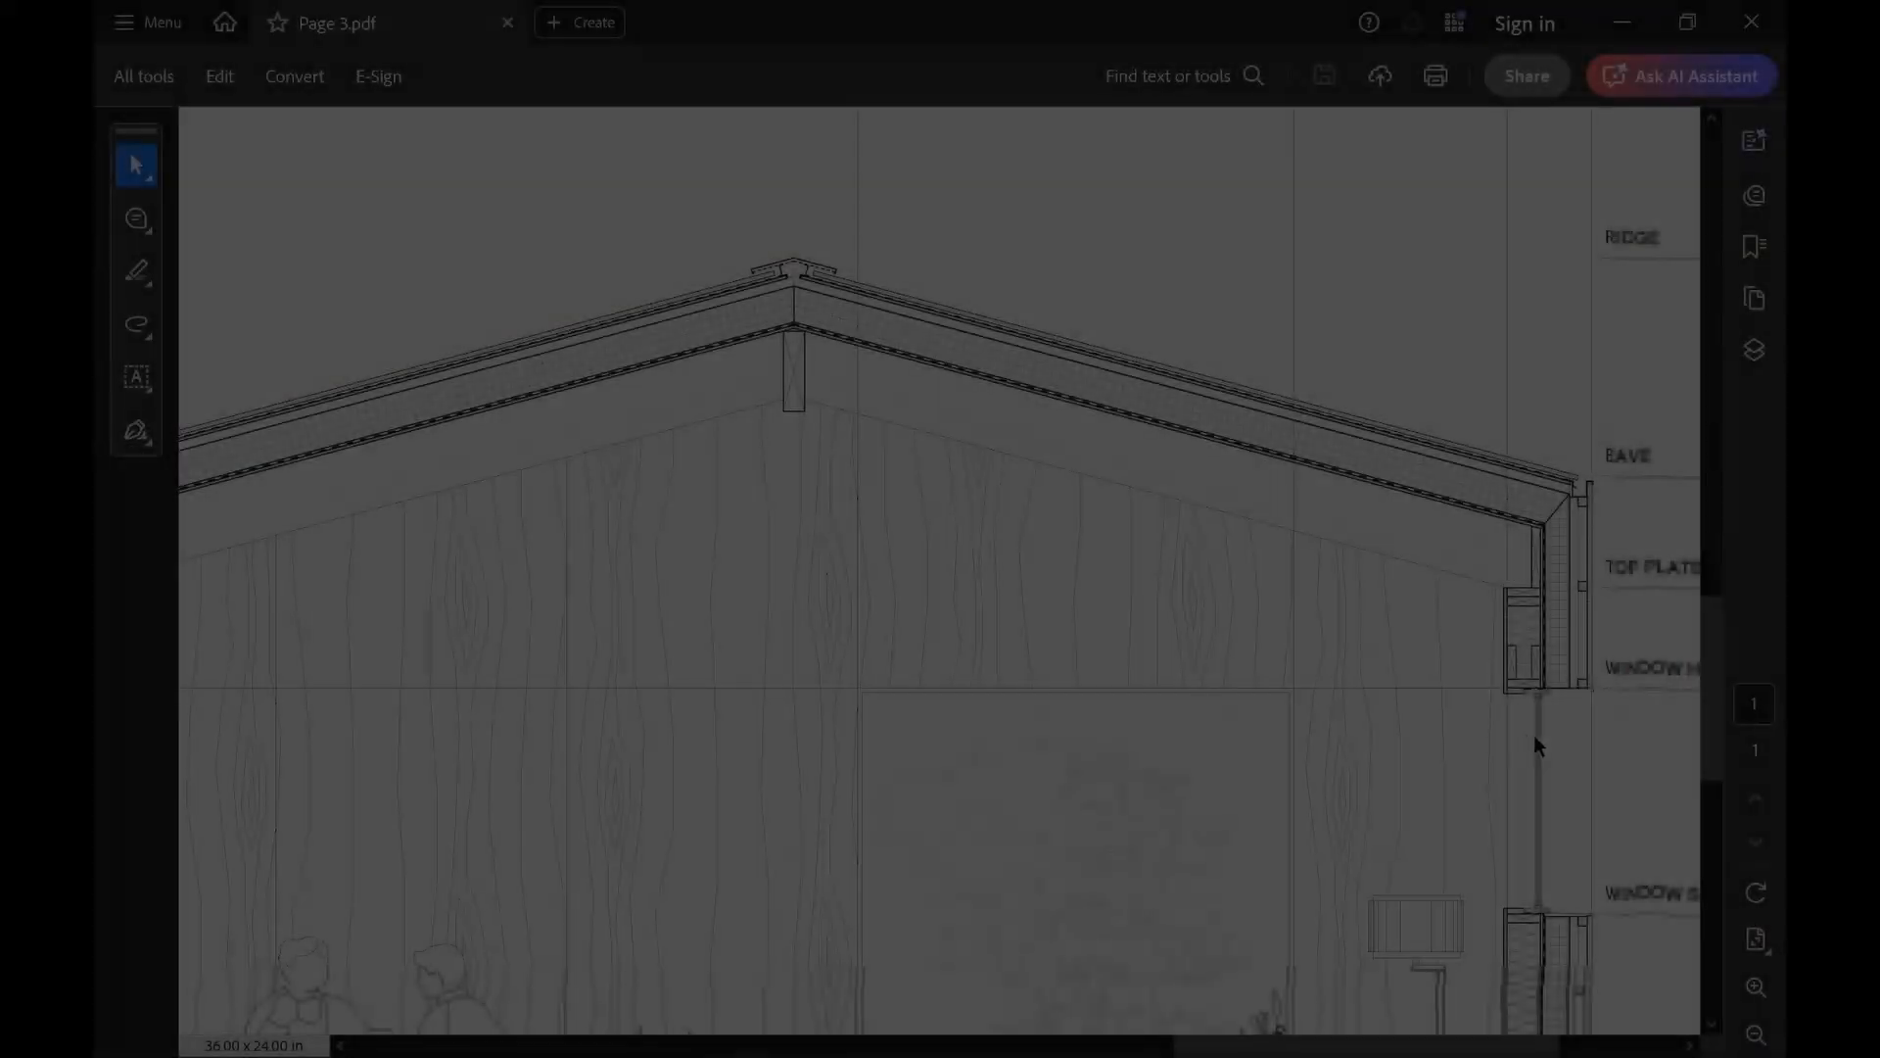
Return to Page 3.pdf and check the line weights of the walls, roof, level markers, furniture and foundation in the section.
scroll(1522, 774, down, 5)
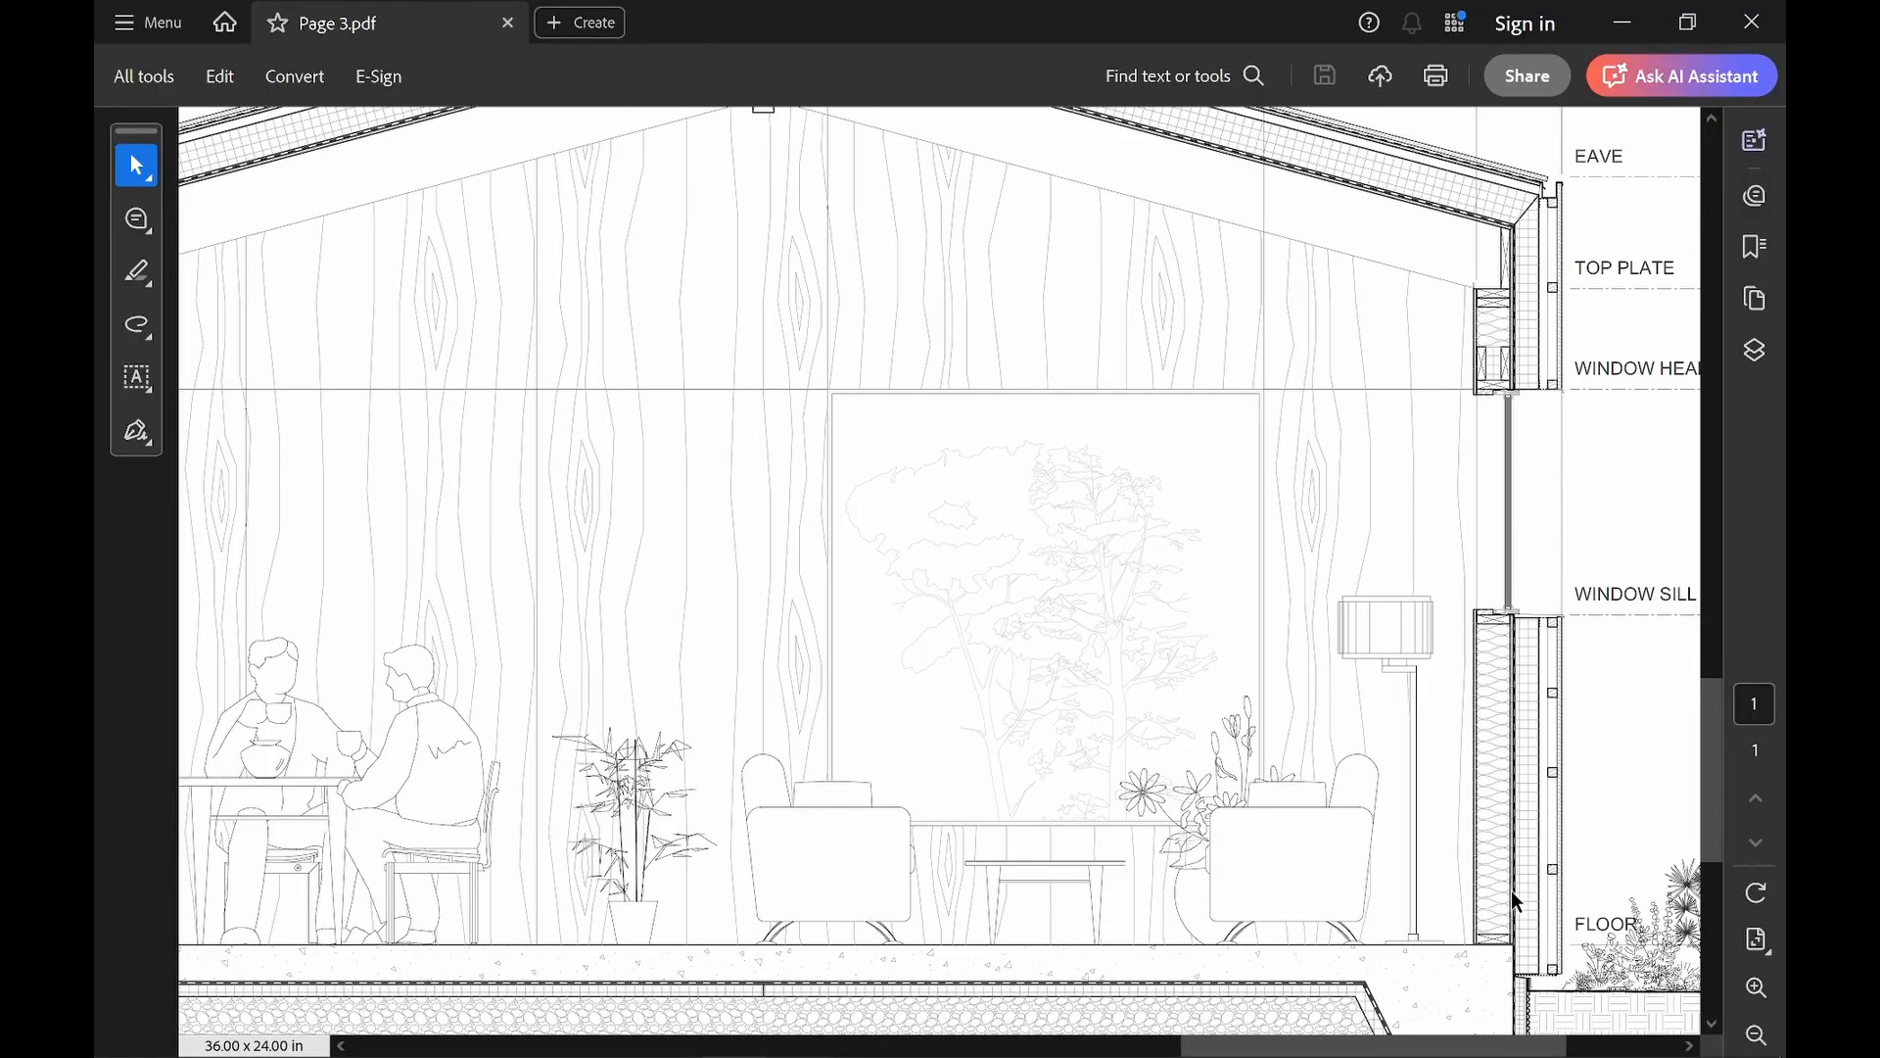
scroll(1410, 885, left, 8)
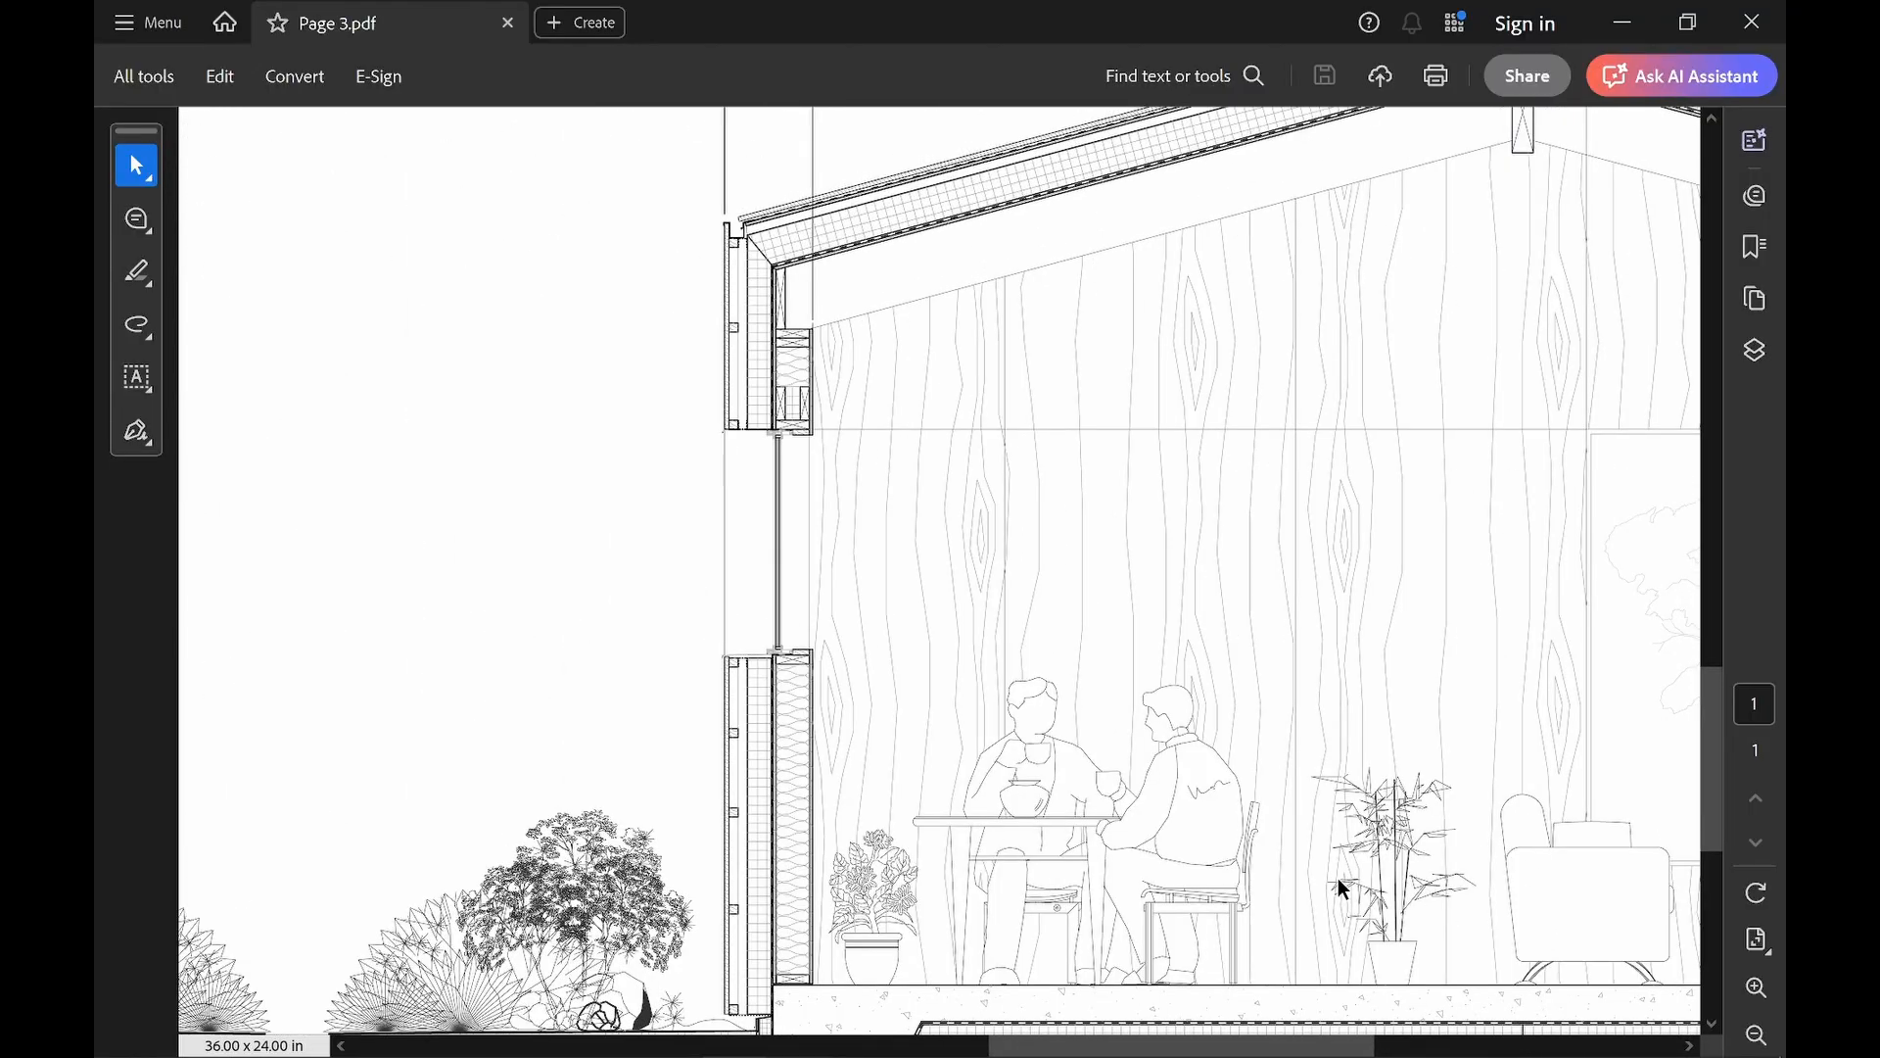
scroll(1338, 878, up, 3)
scroll(1373, 851, right, 6)
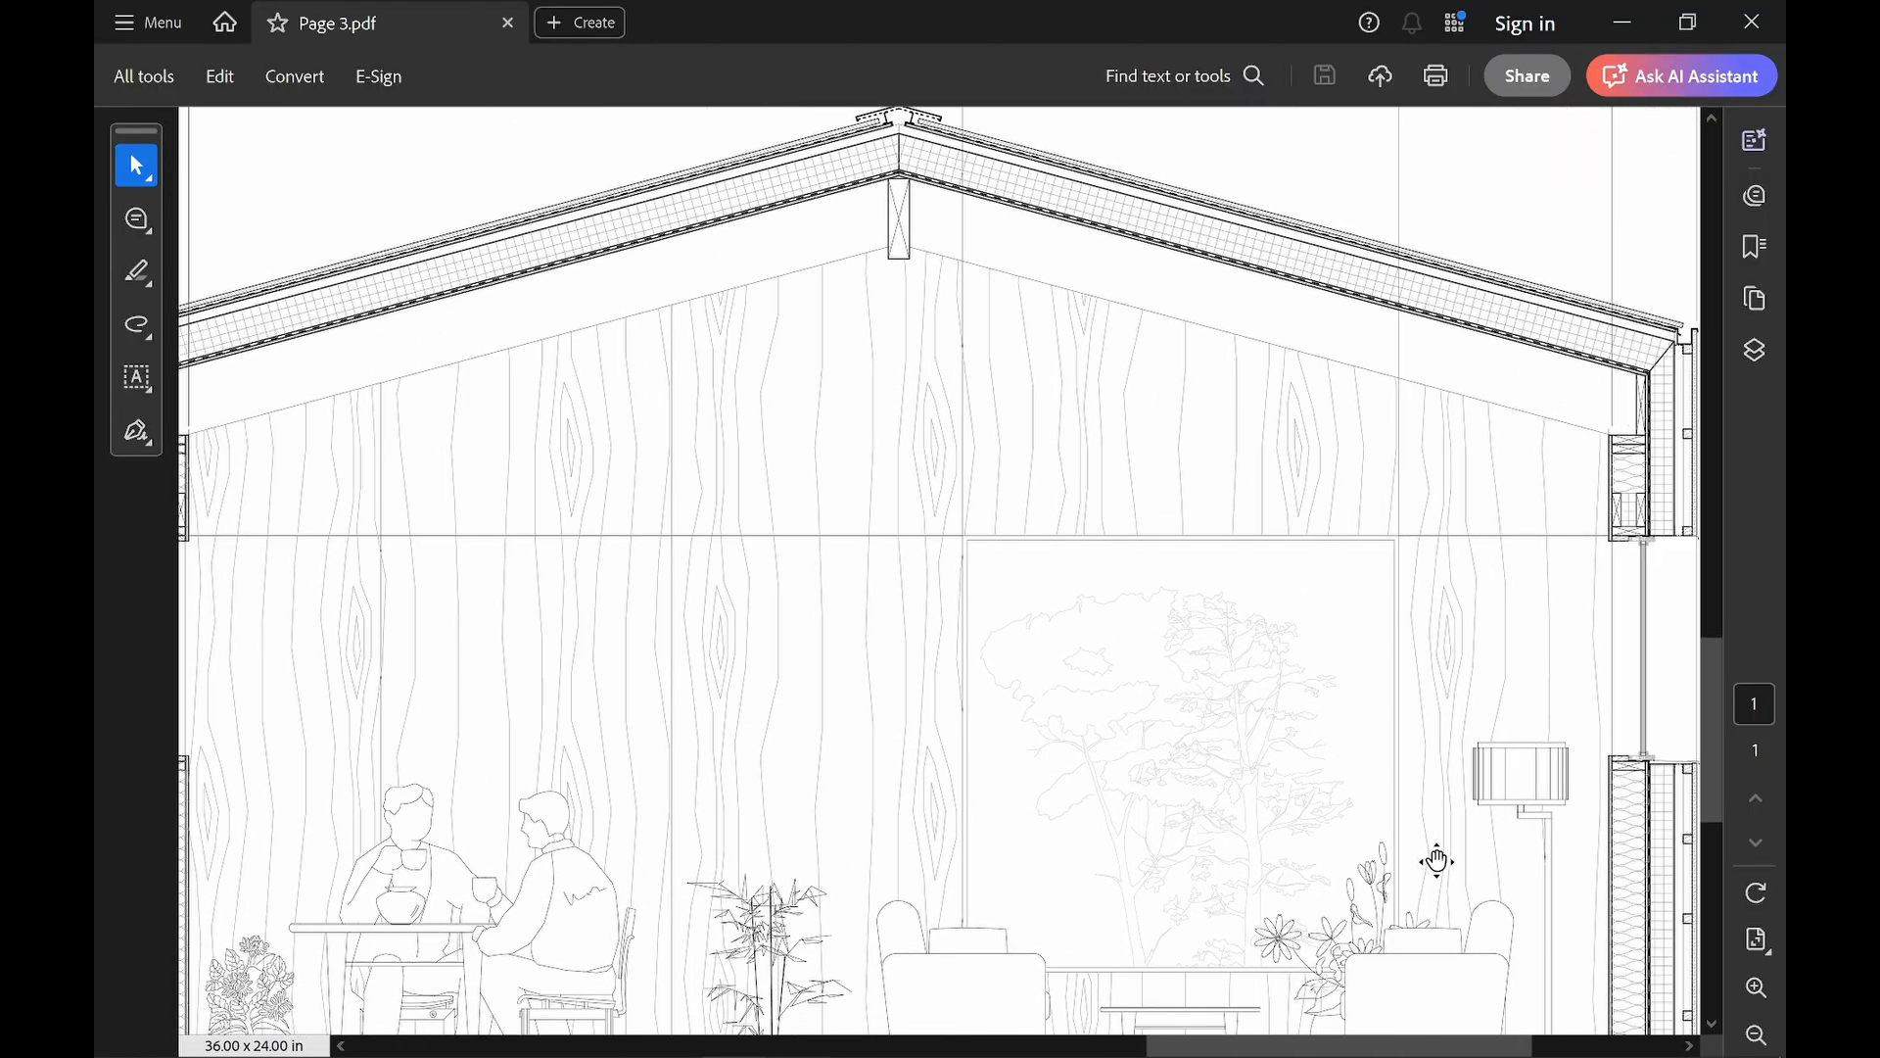
scroll(1424, 784, up, 4)
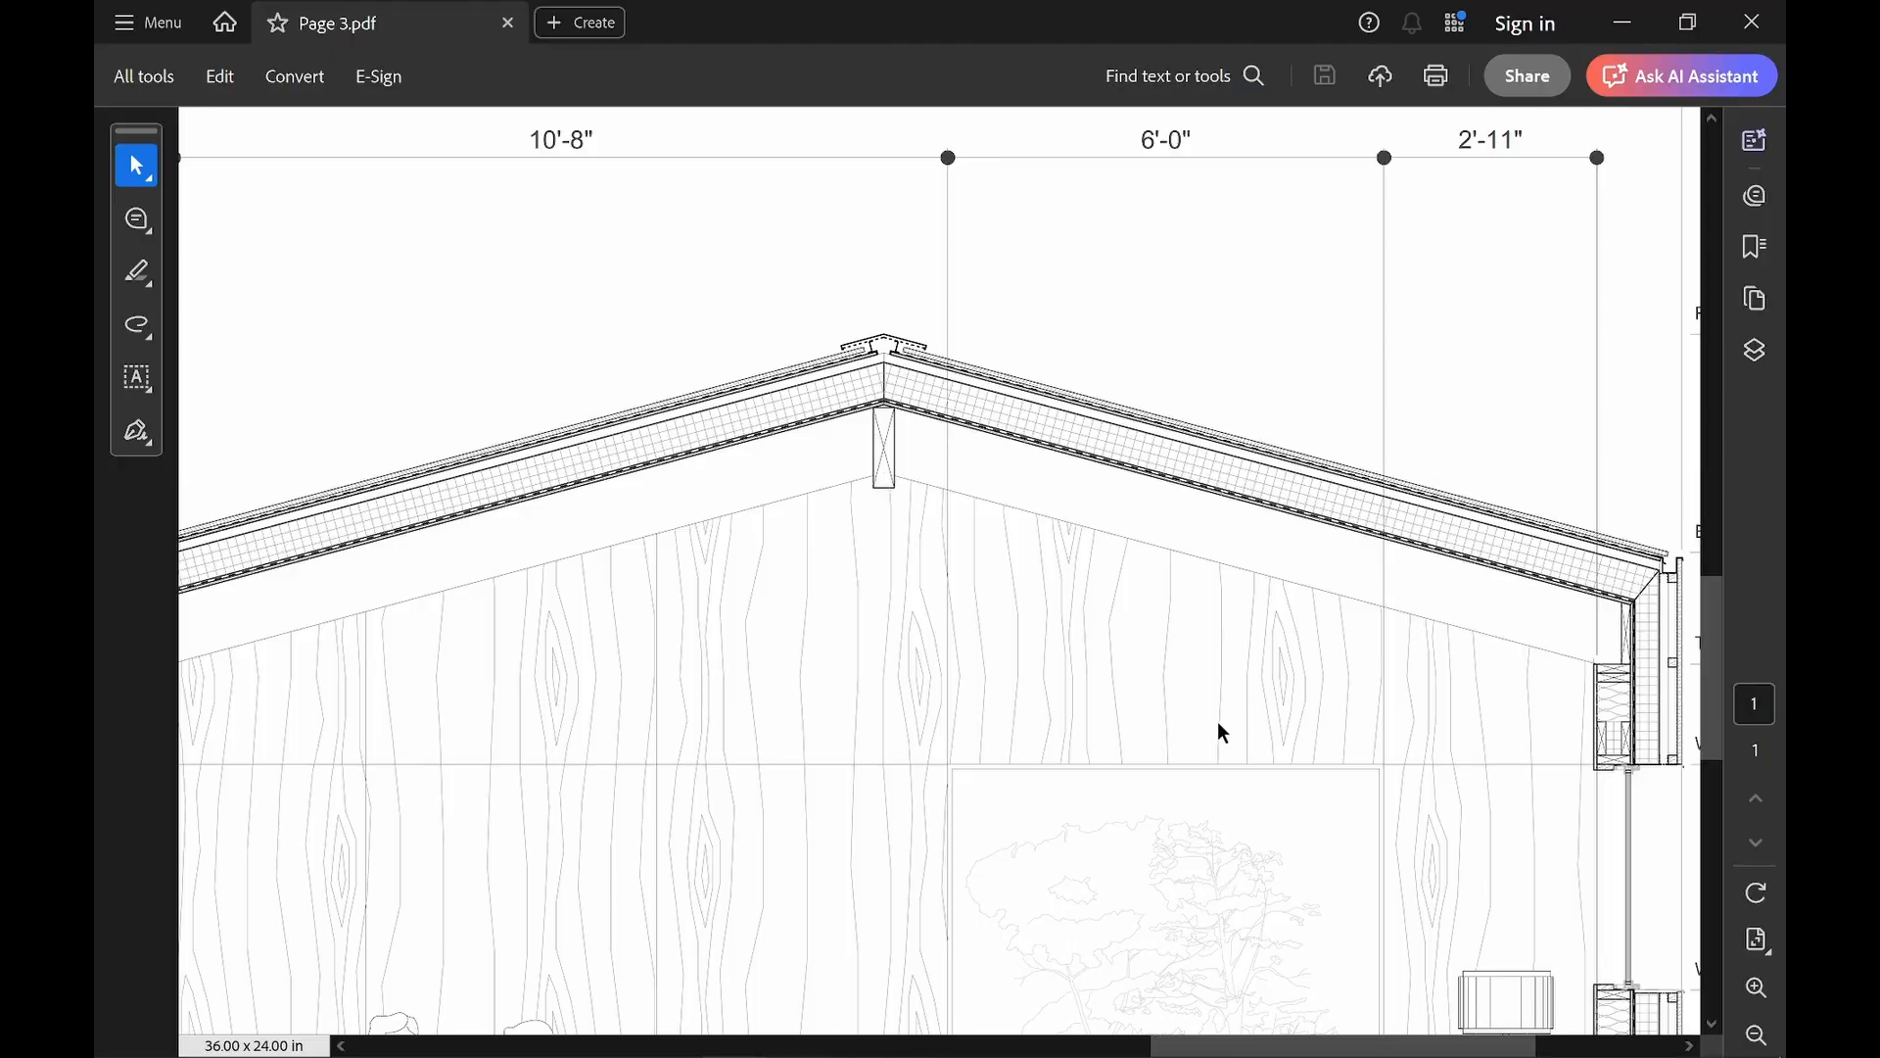
scroll(1134, 720, right, 6)
scroll(1175, 713, down, 2)
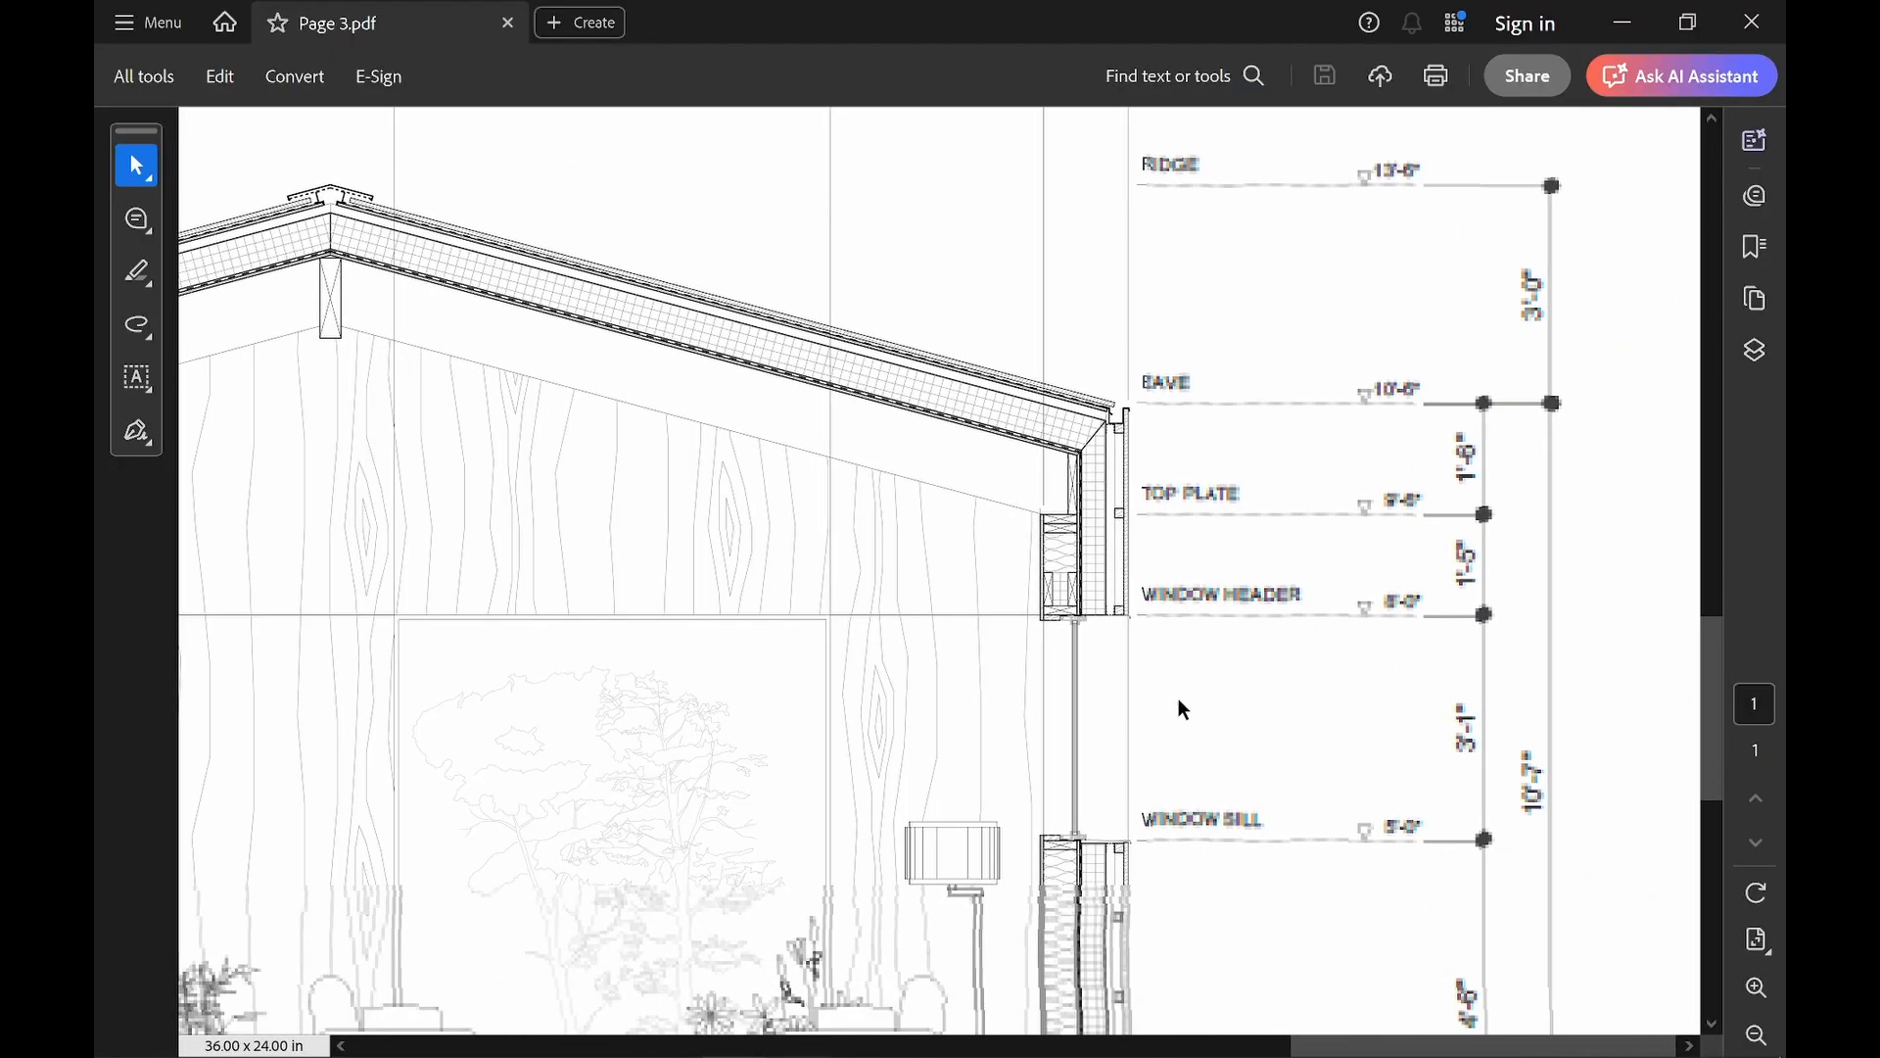
middle_click(1174, 699)
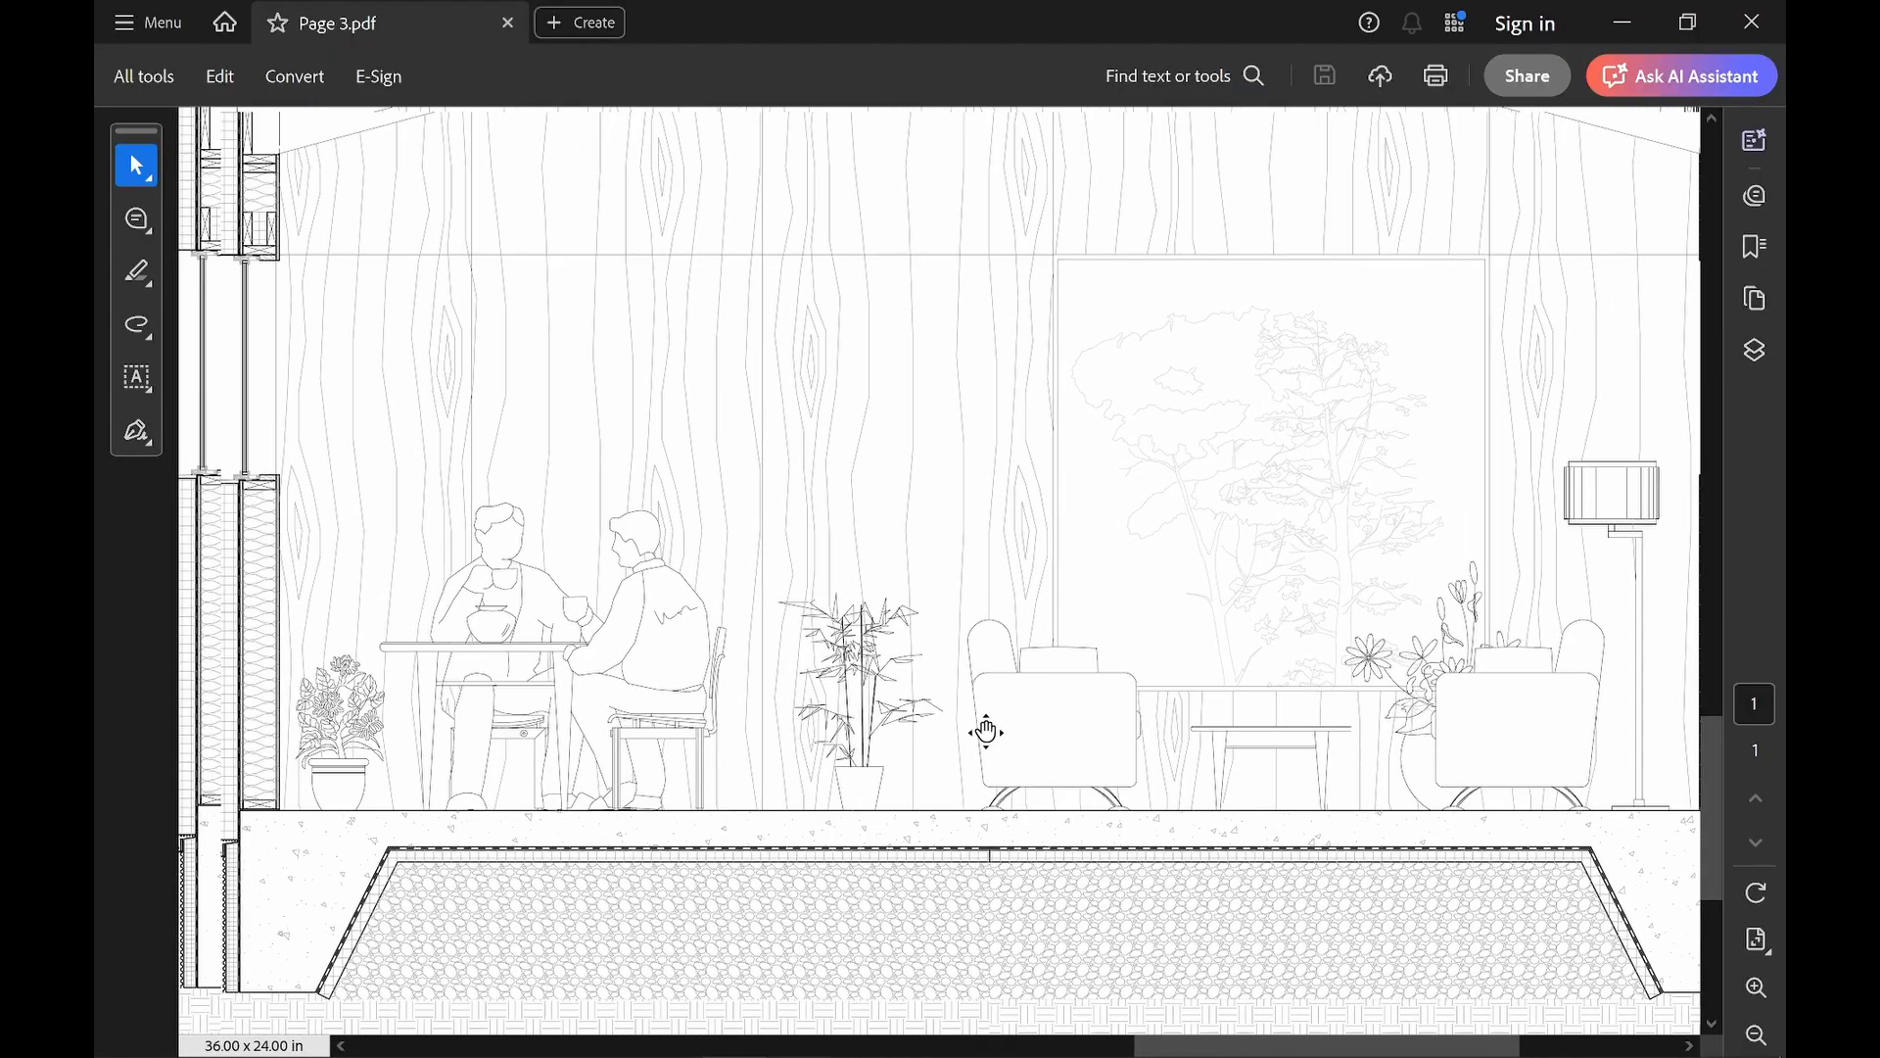
middle_click(985, 733)
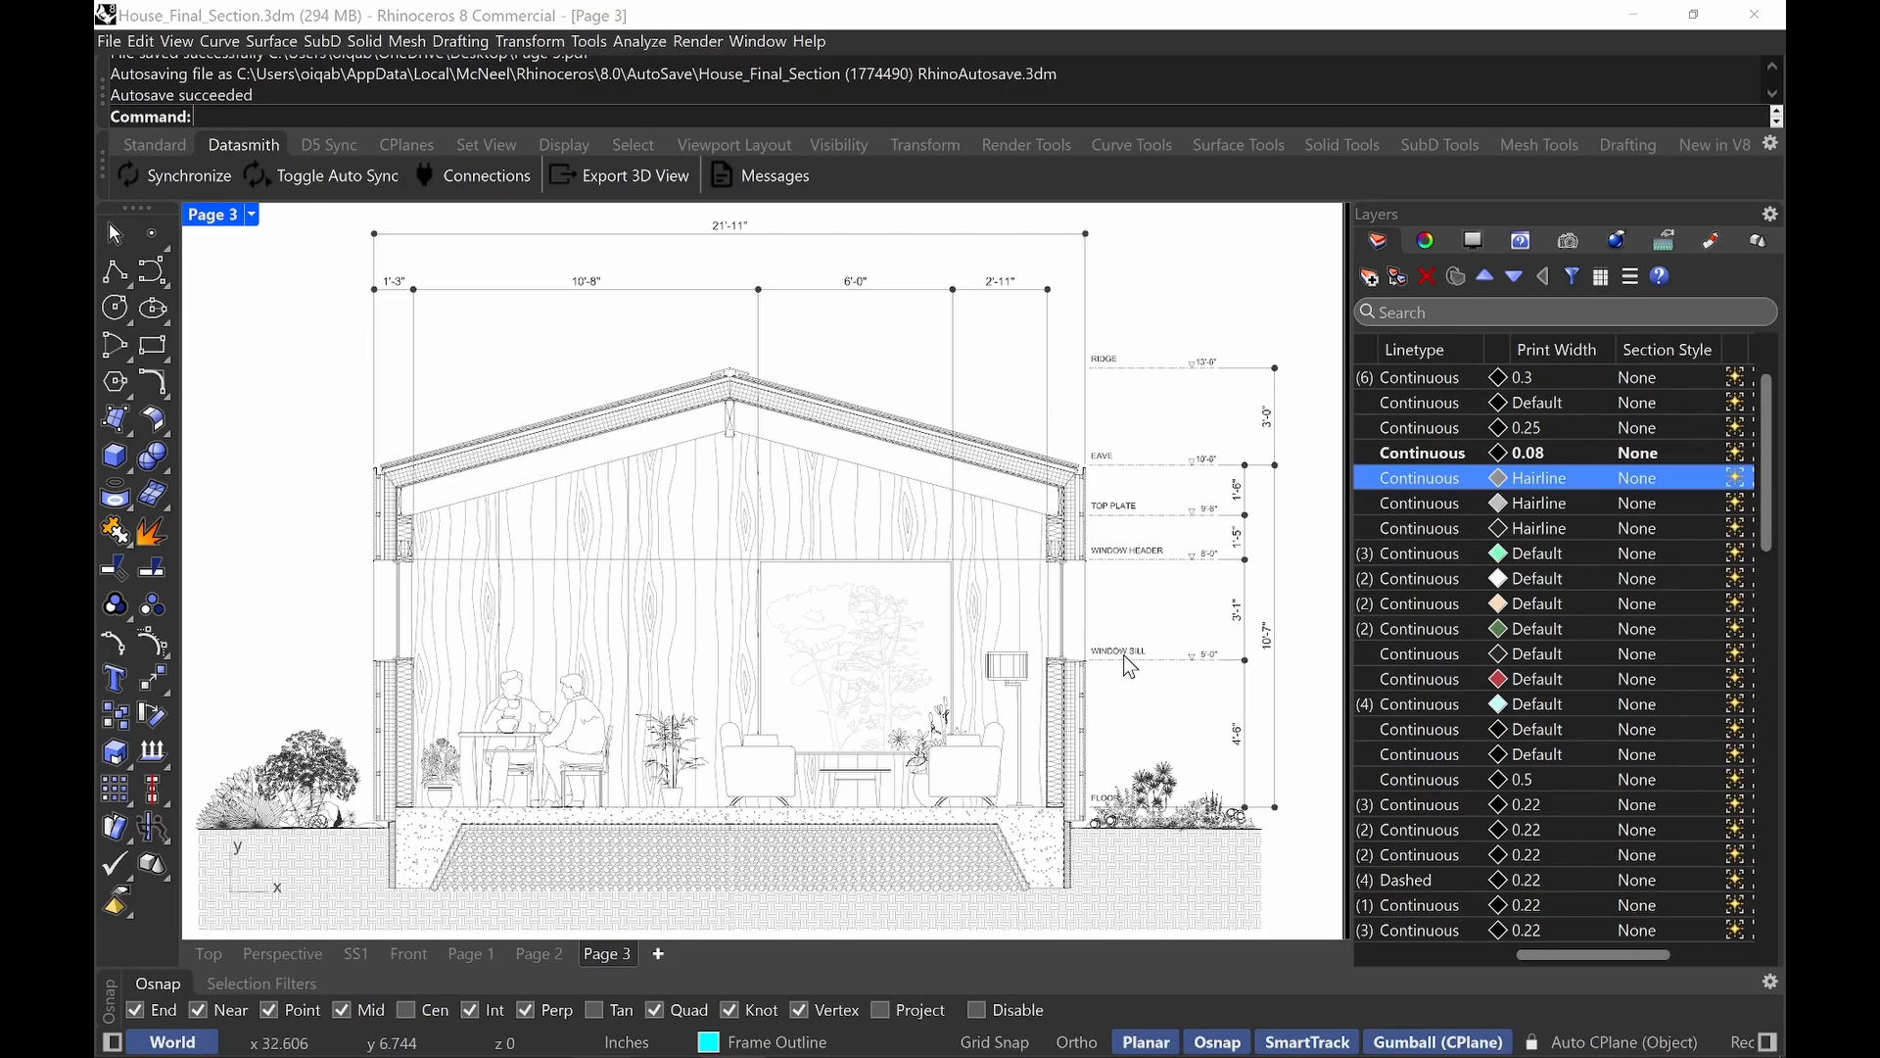
Switch to Rhino and review the Page 3 layout, from the dimensioned section to the whole sheet.
right_drag(989, 563, 1043, 565)
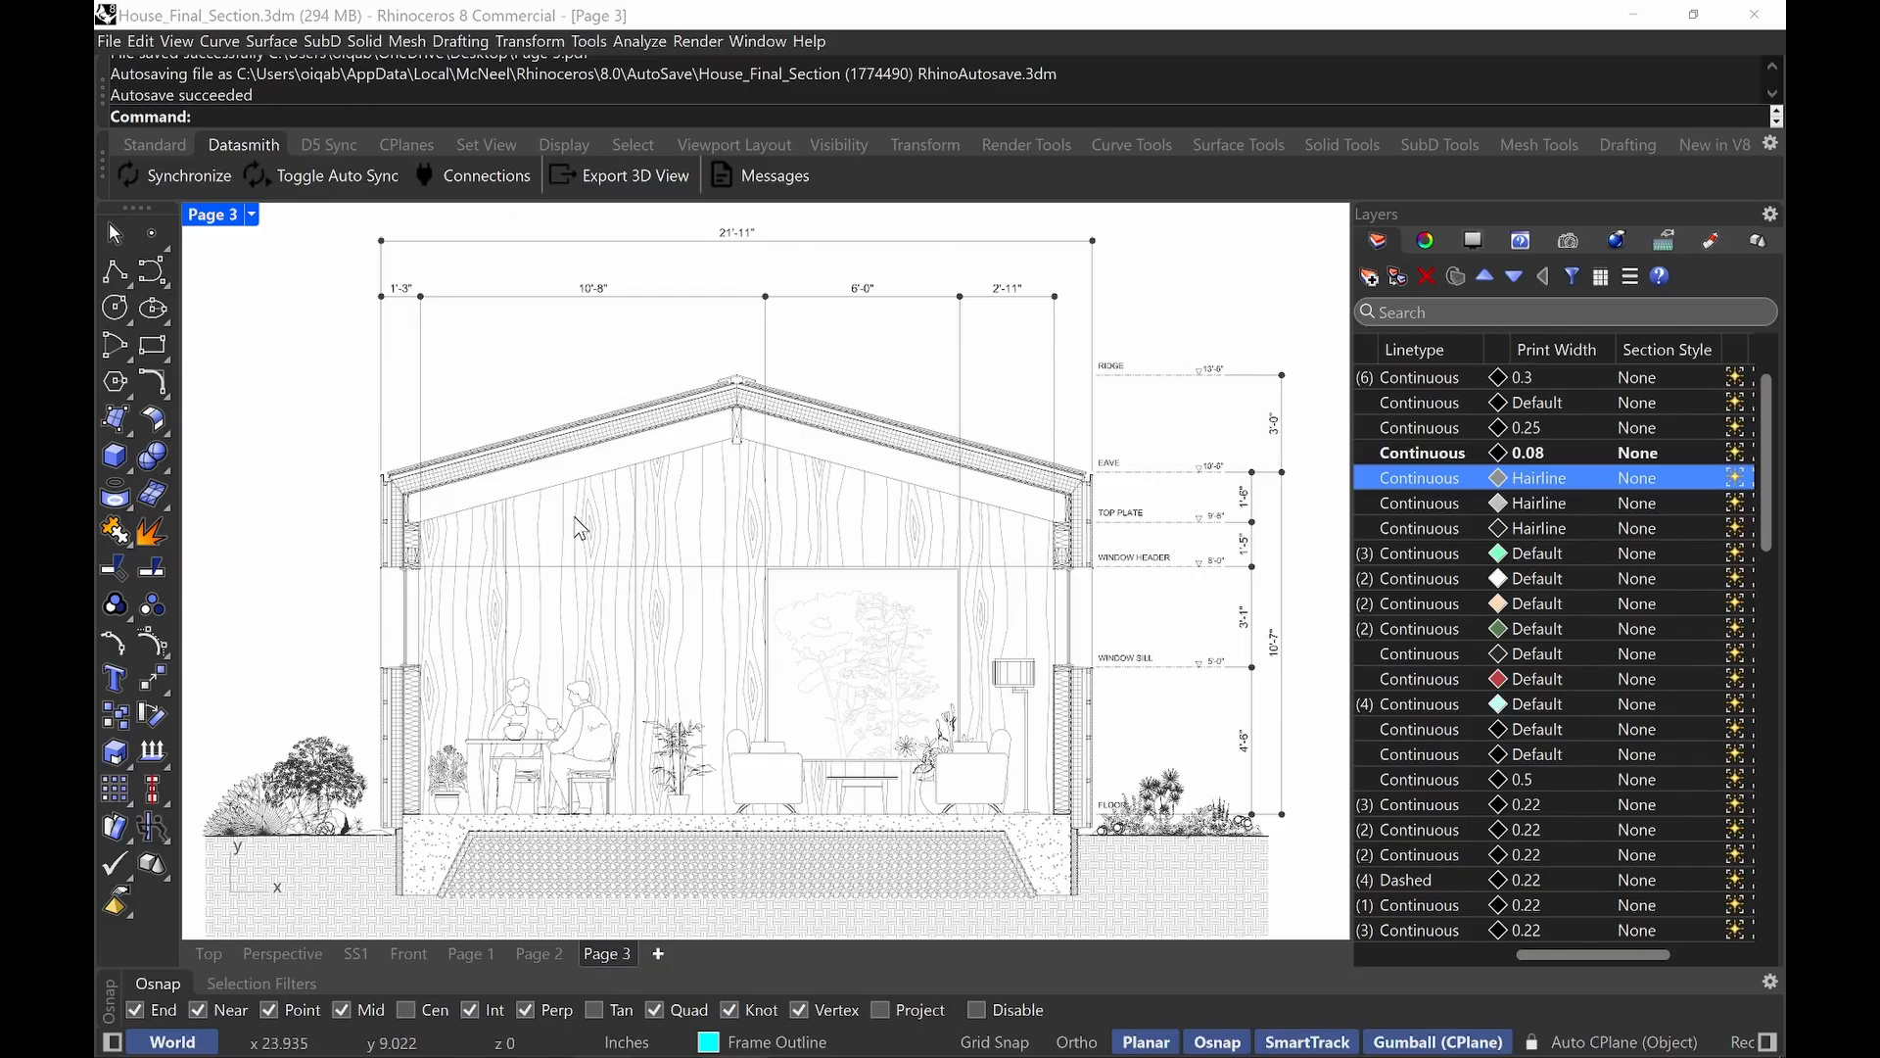
scroll(581, 529, down, 5)
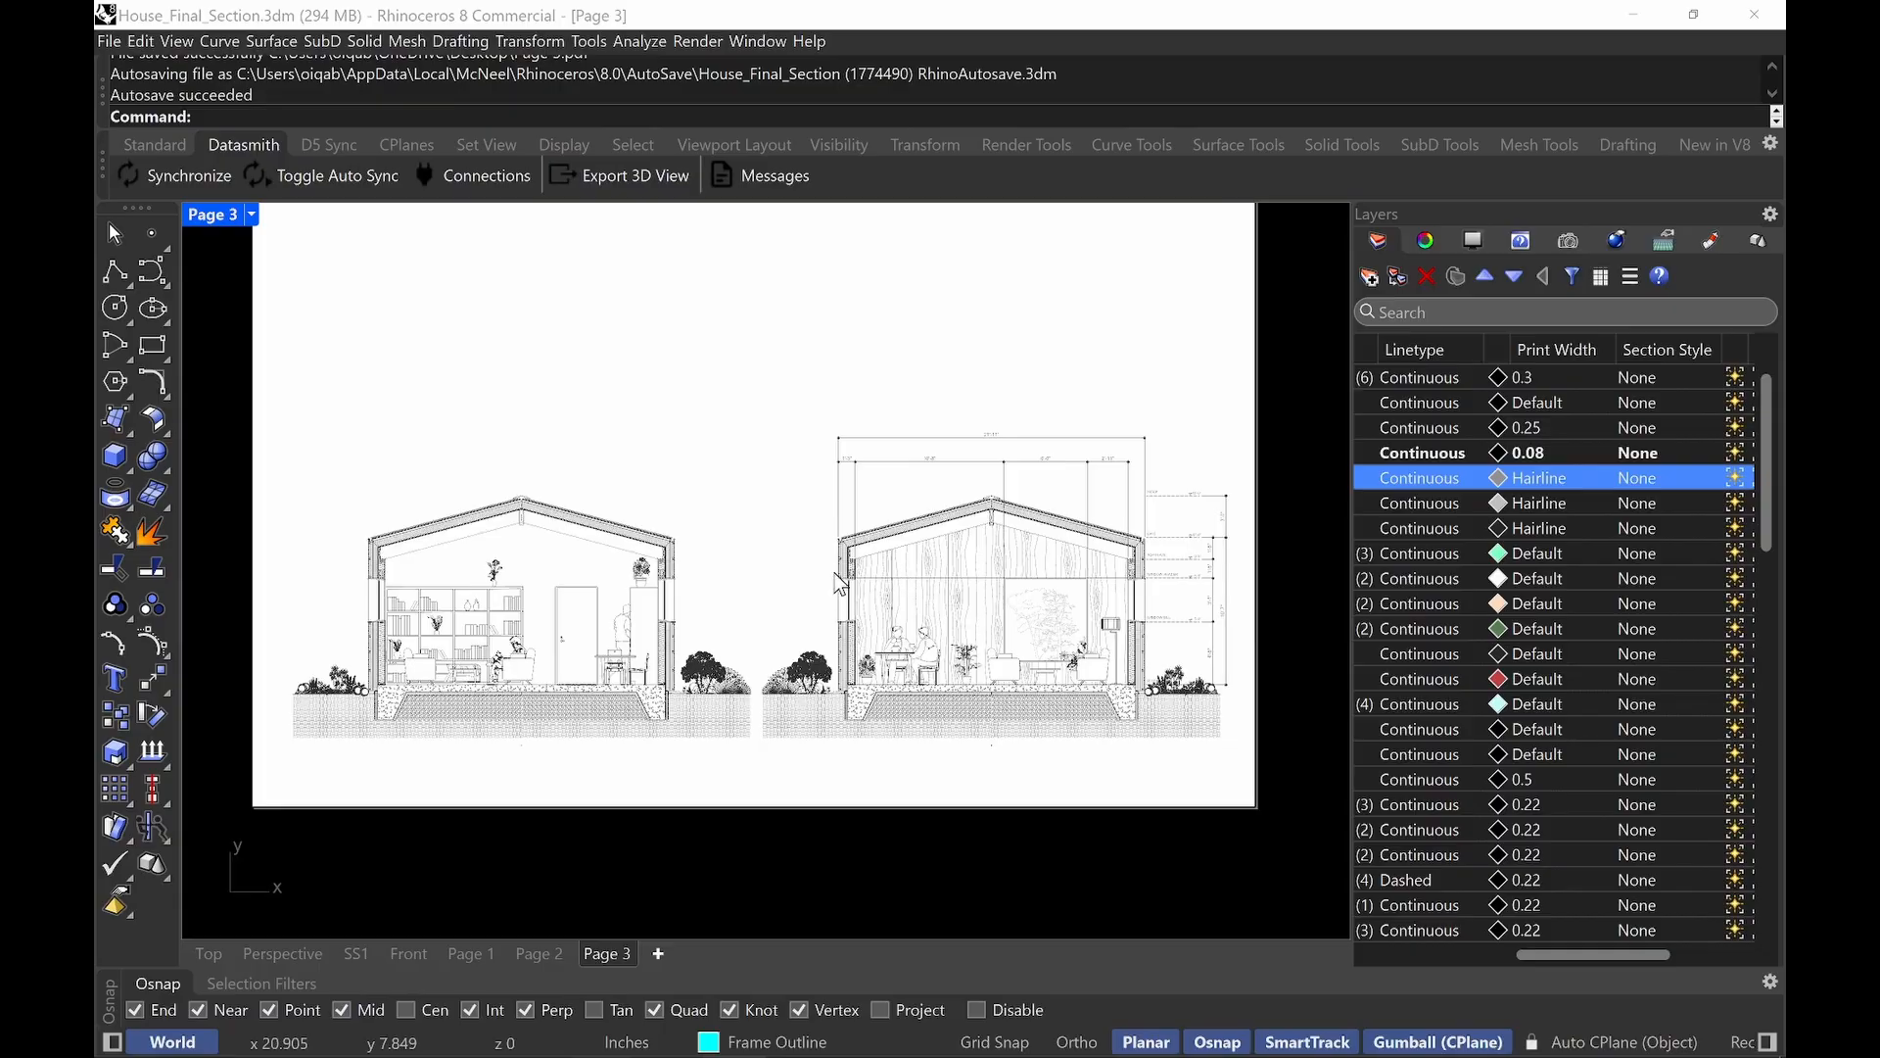
Delete the detail view of the section with the bookshelf and door from the Page 3 layout.
scroll(840, 584, down, 1)
click(640, 291)
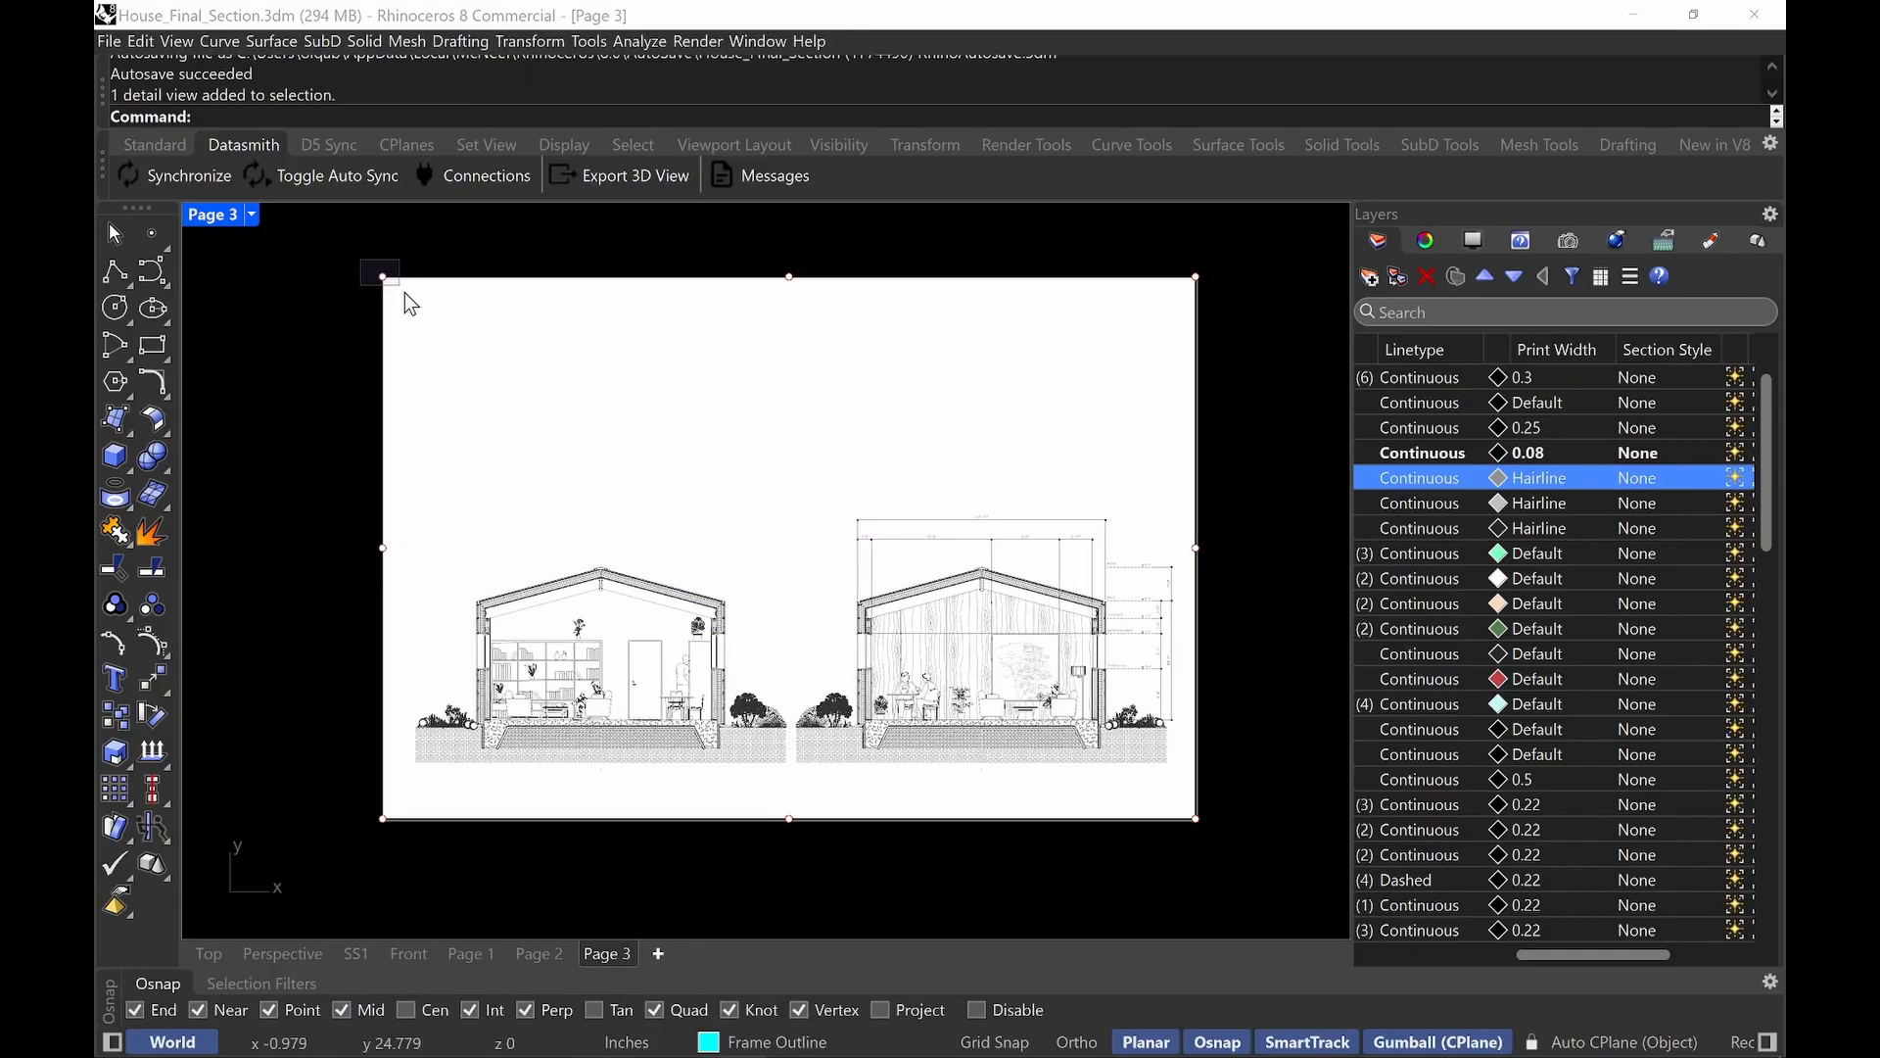
drag(382, 277, 794, 328)
key(Delete)
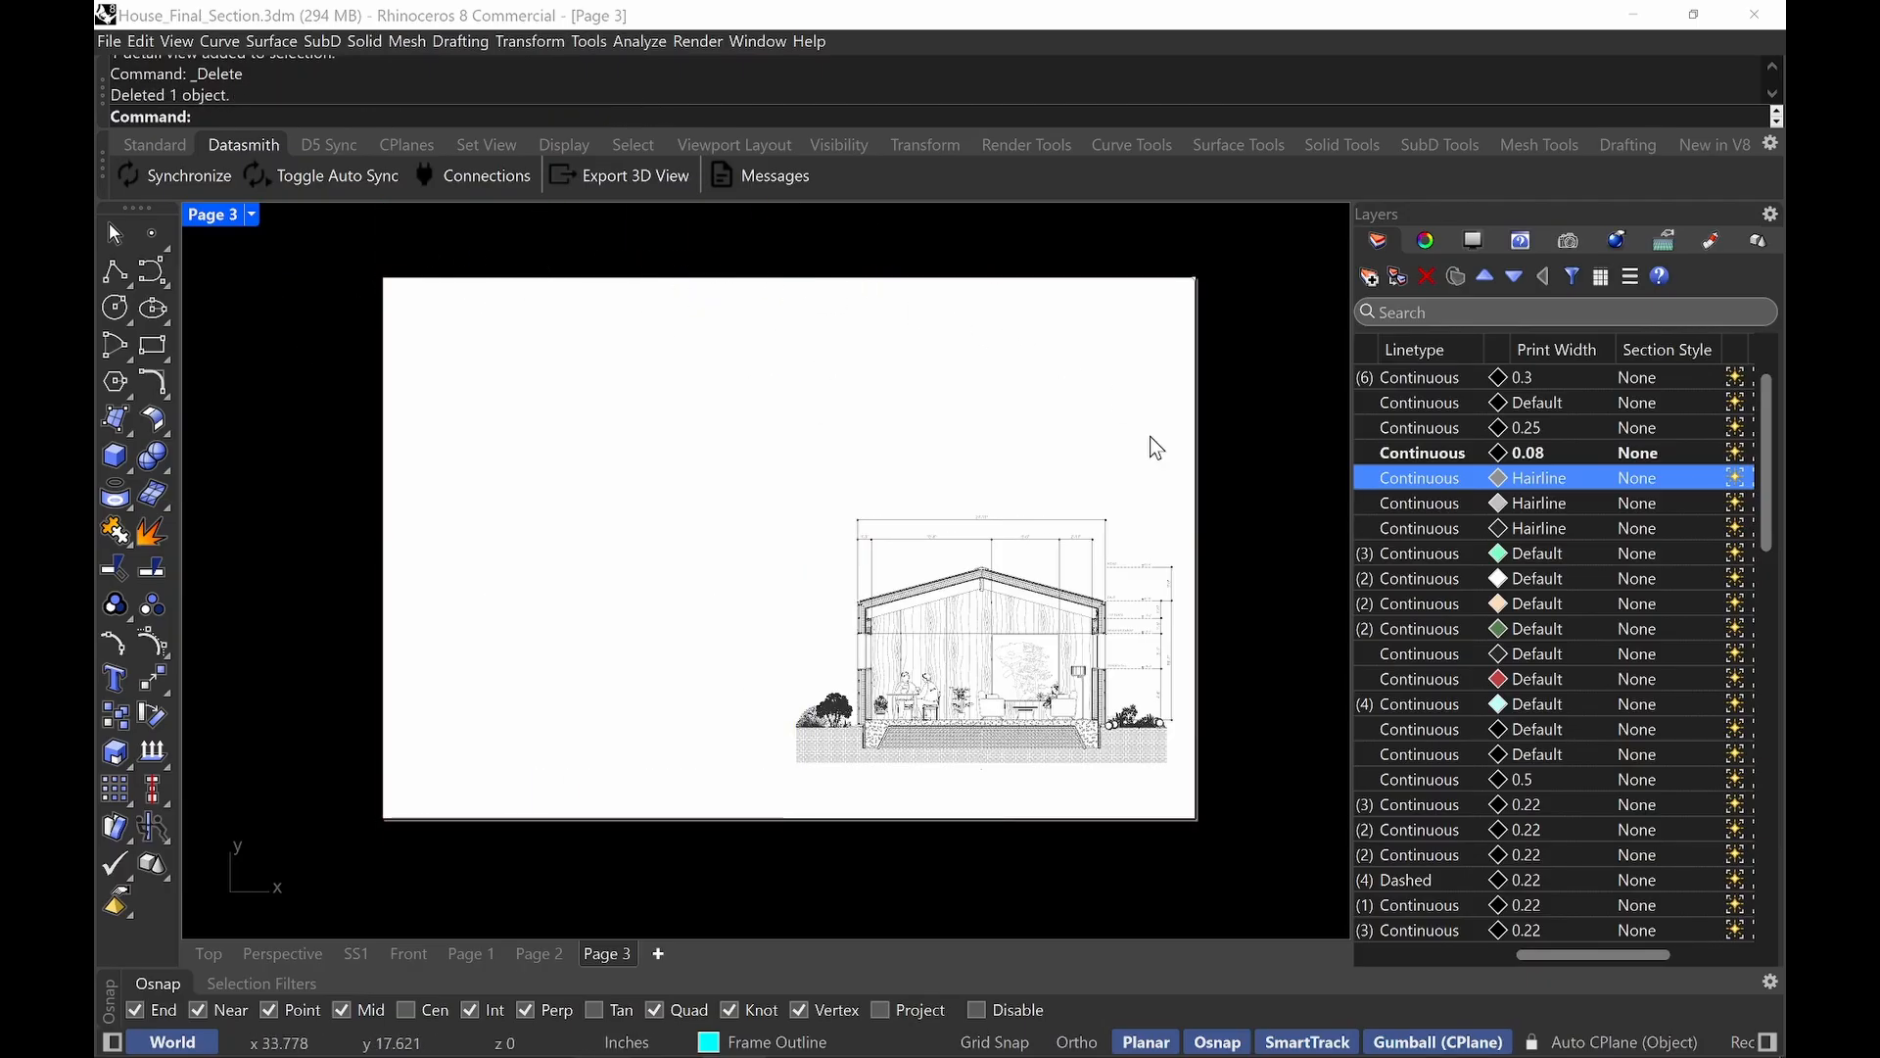
Copy the dimensioned section's detail view horizontally about 18.9 in into the empty half of the sheet.
drag(1087, 240, 1022, 323)
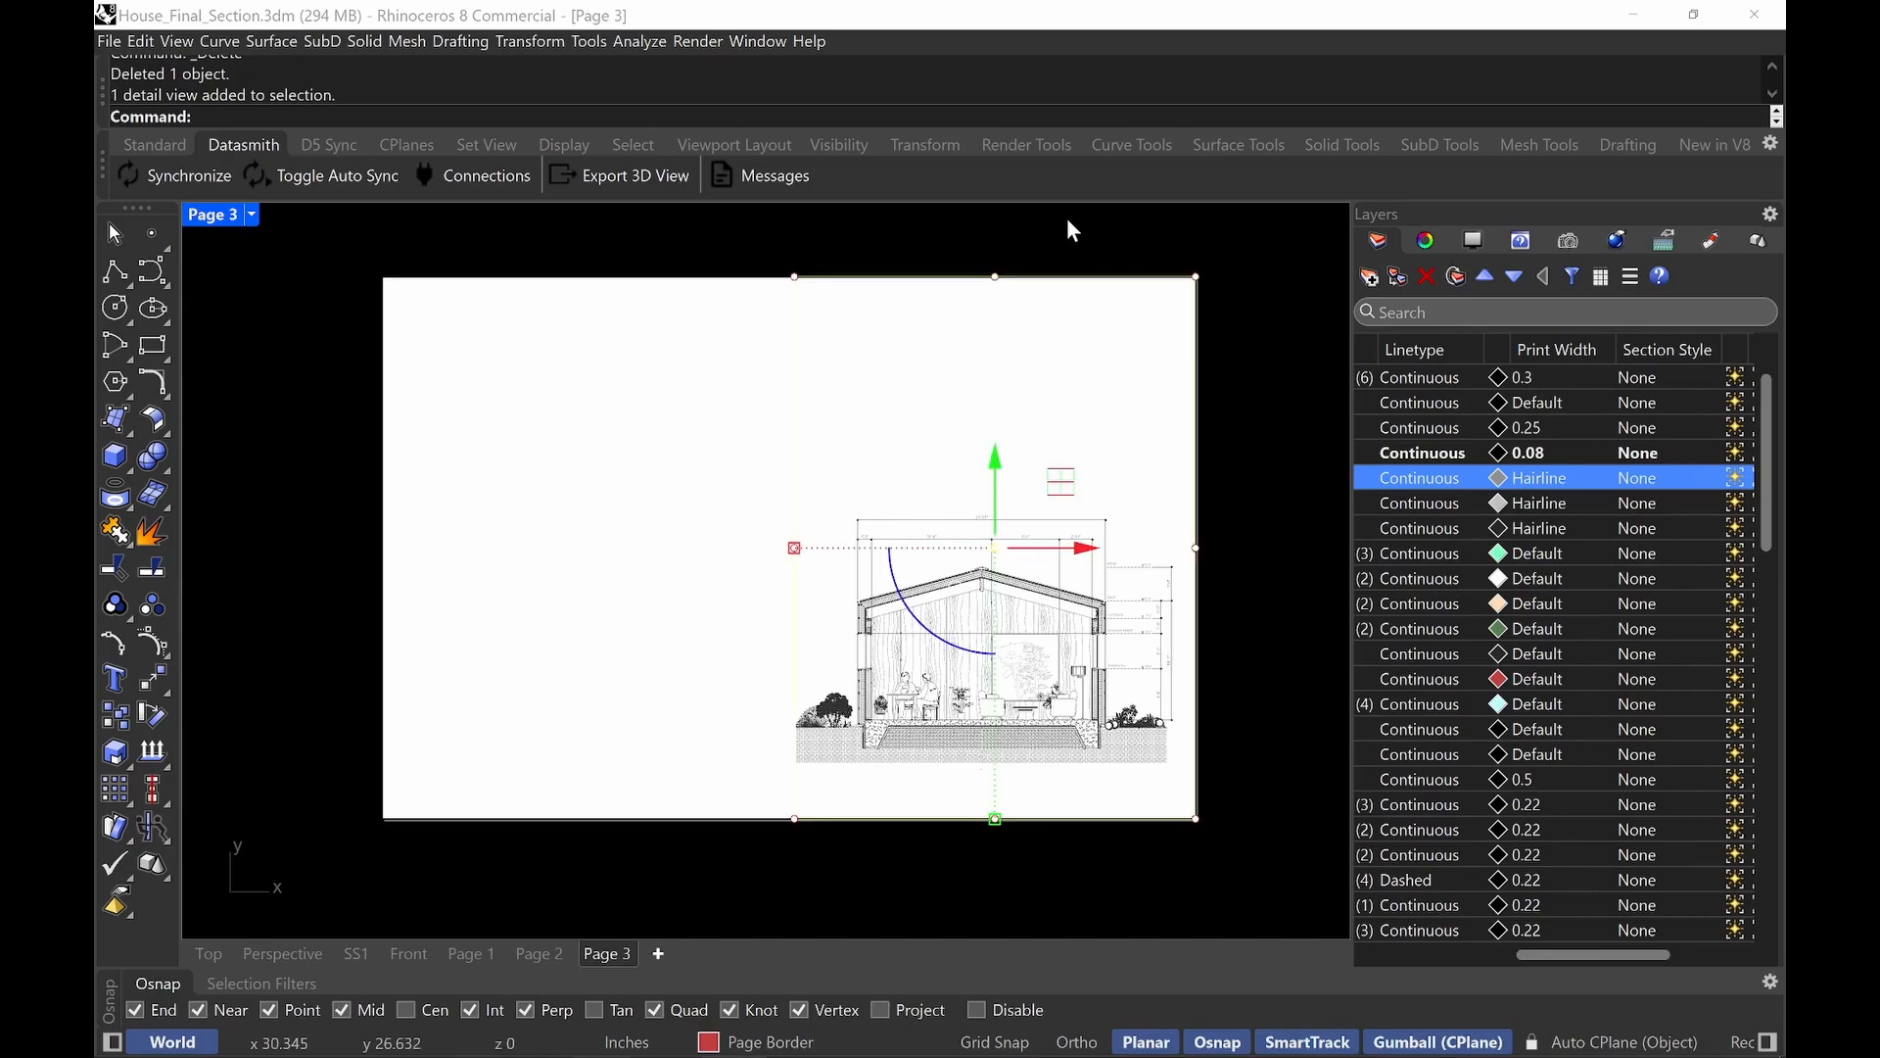
text(copy)
key(Return)
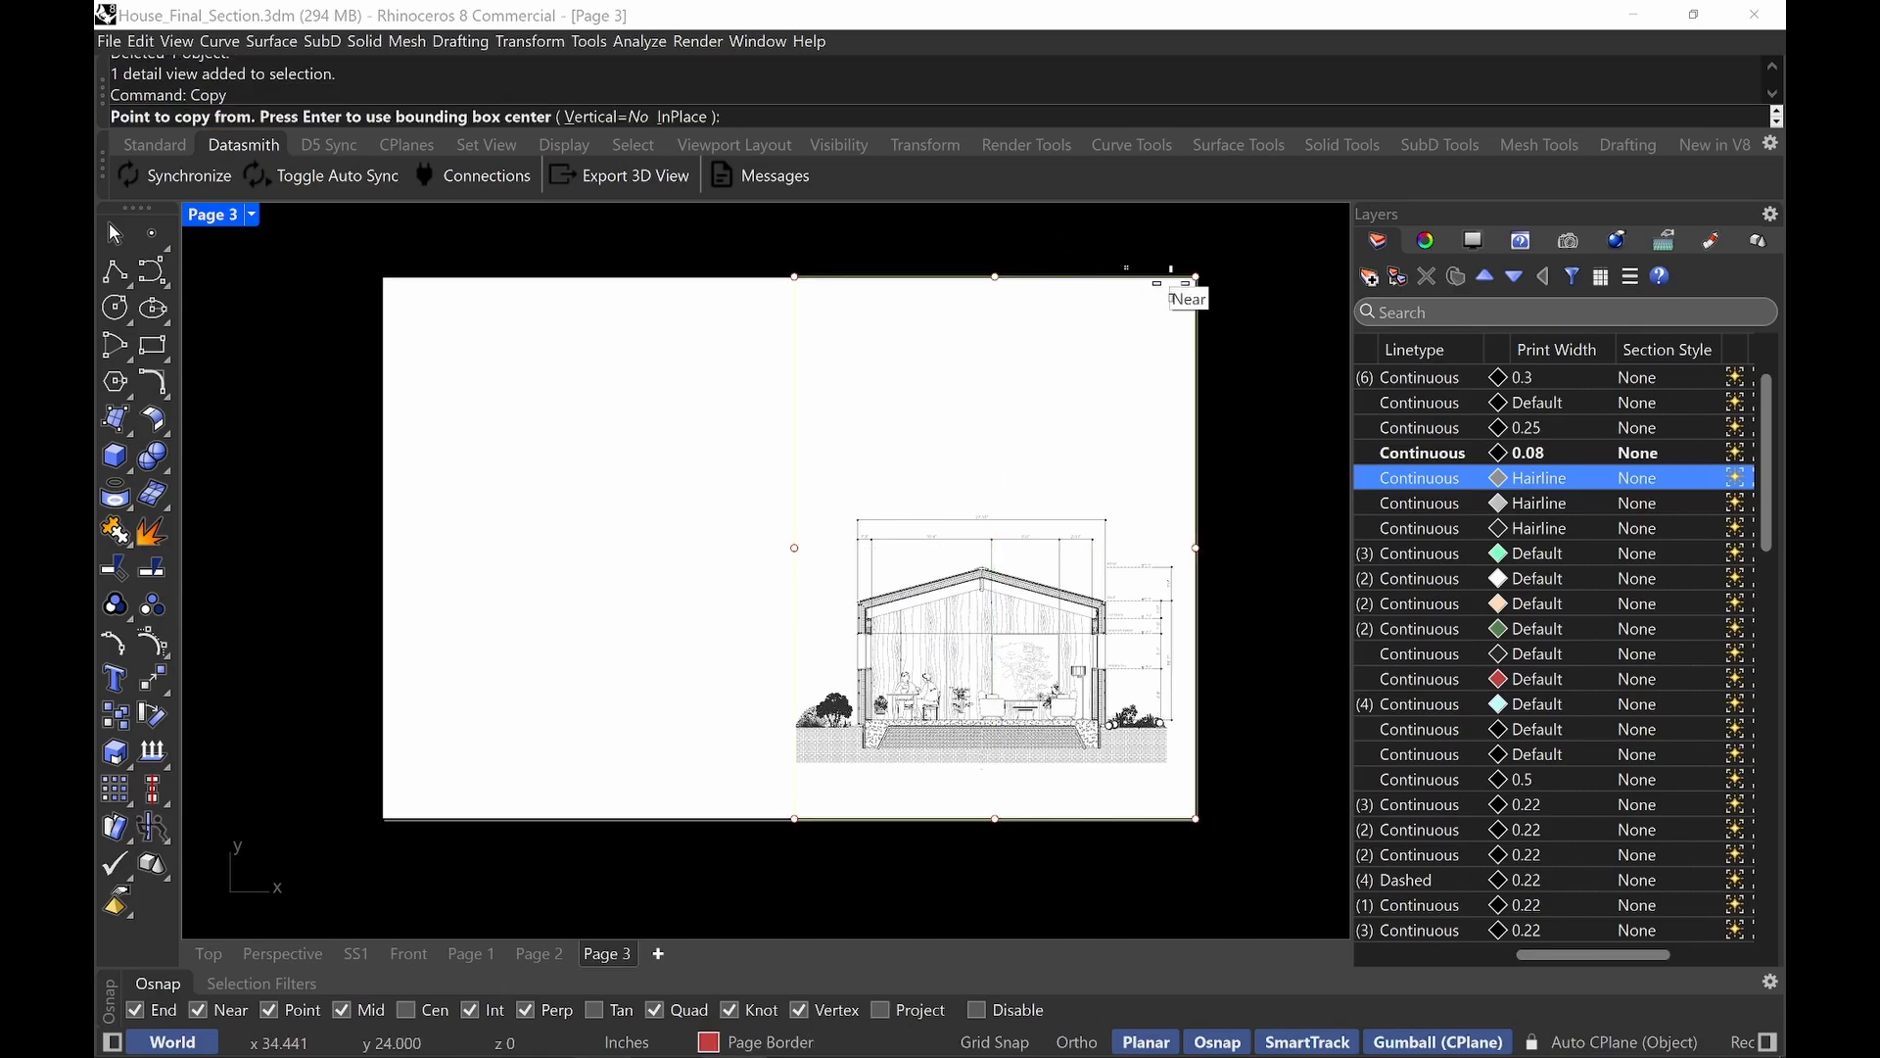
click(1197, 277)
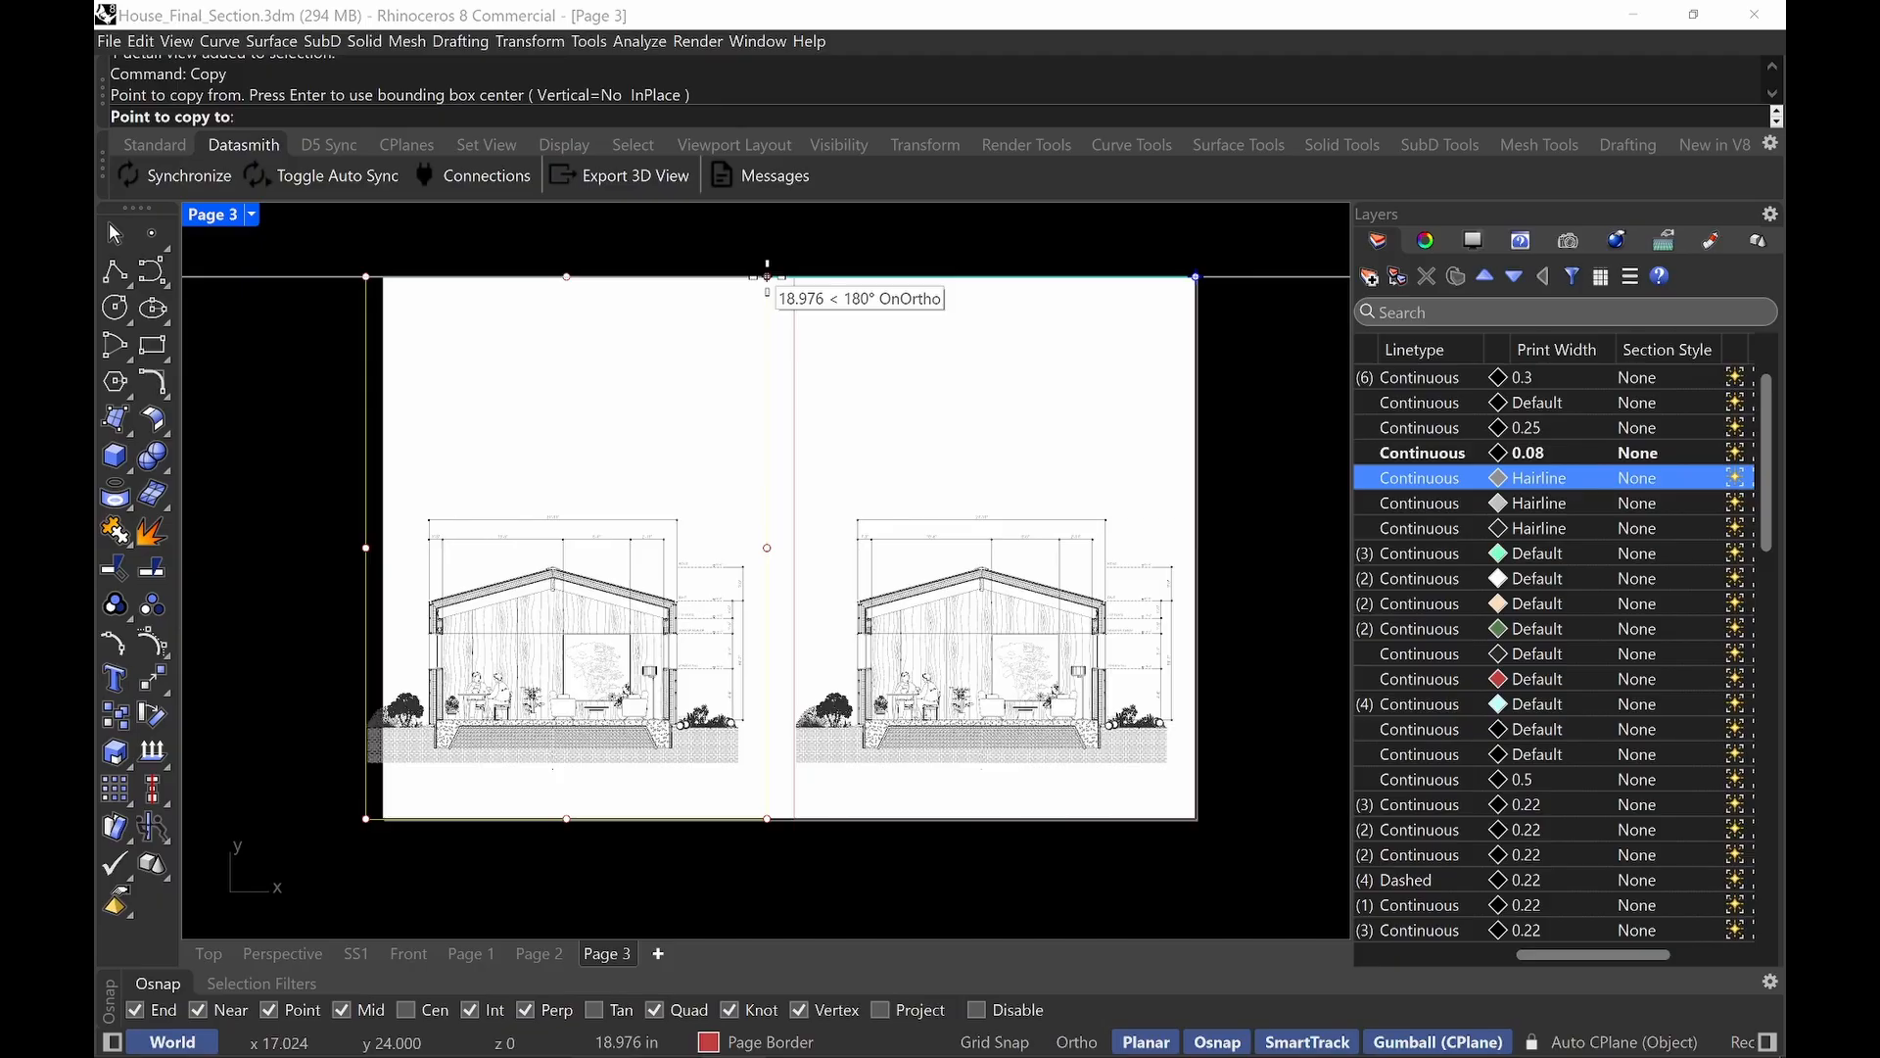
click(768, 277)
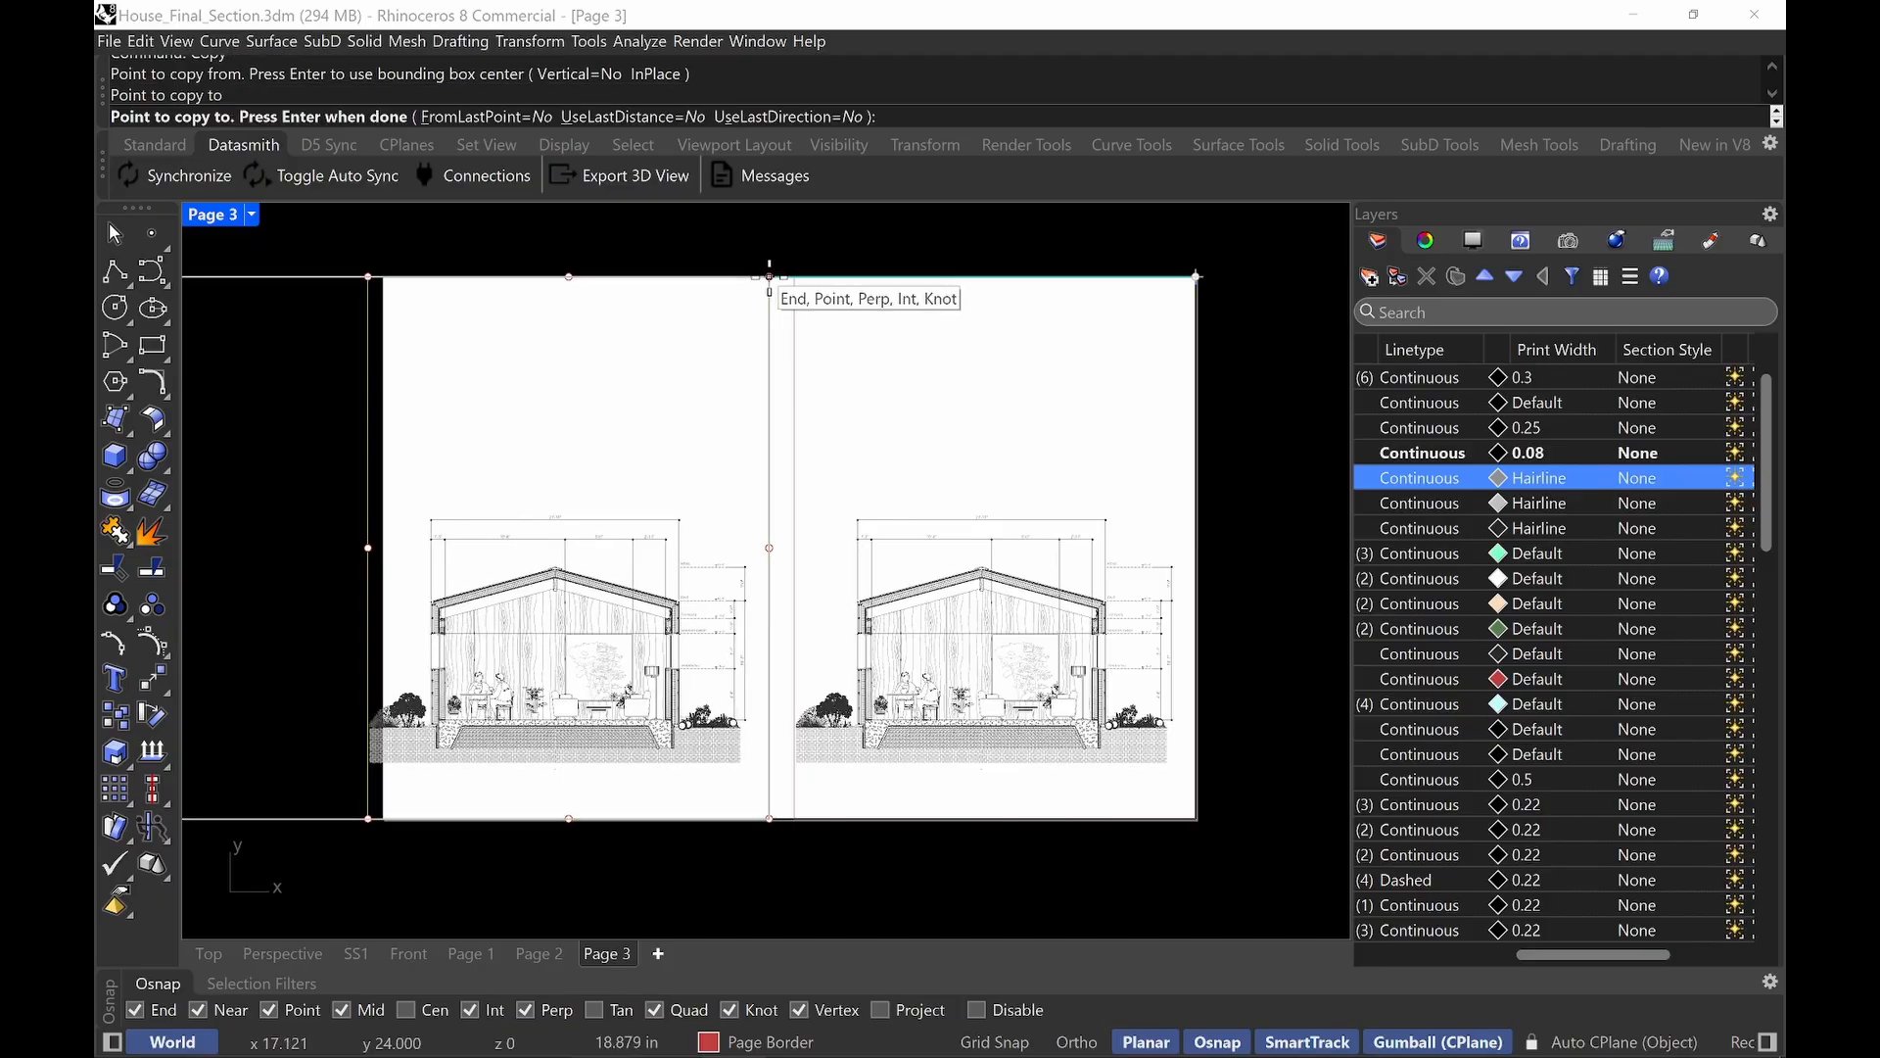
key(Return)
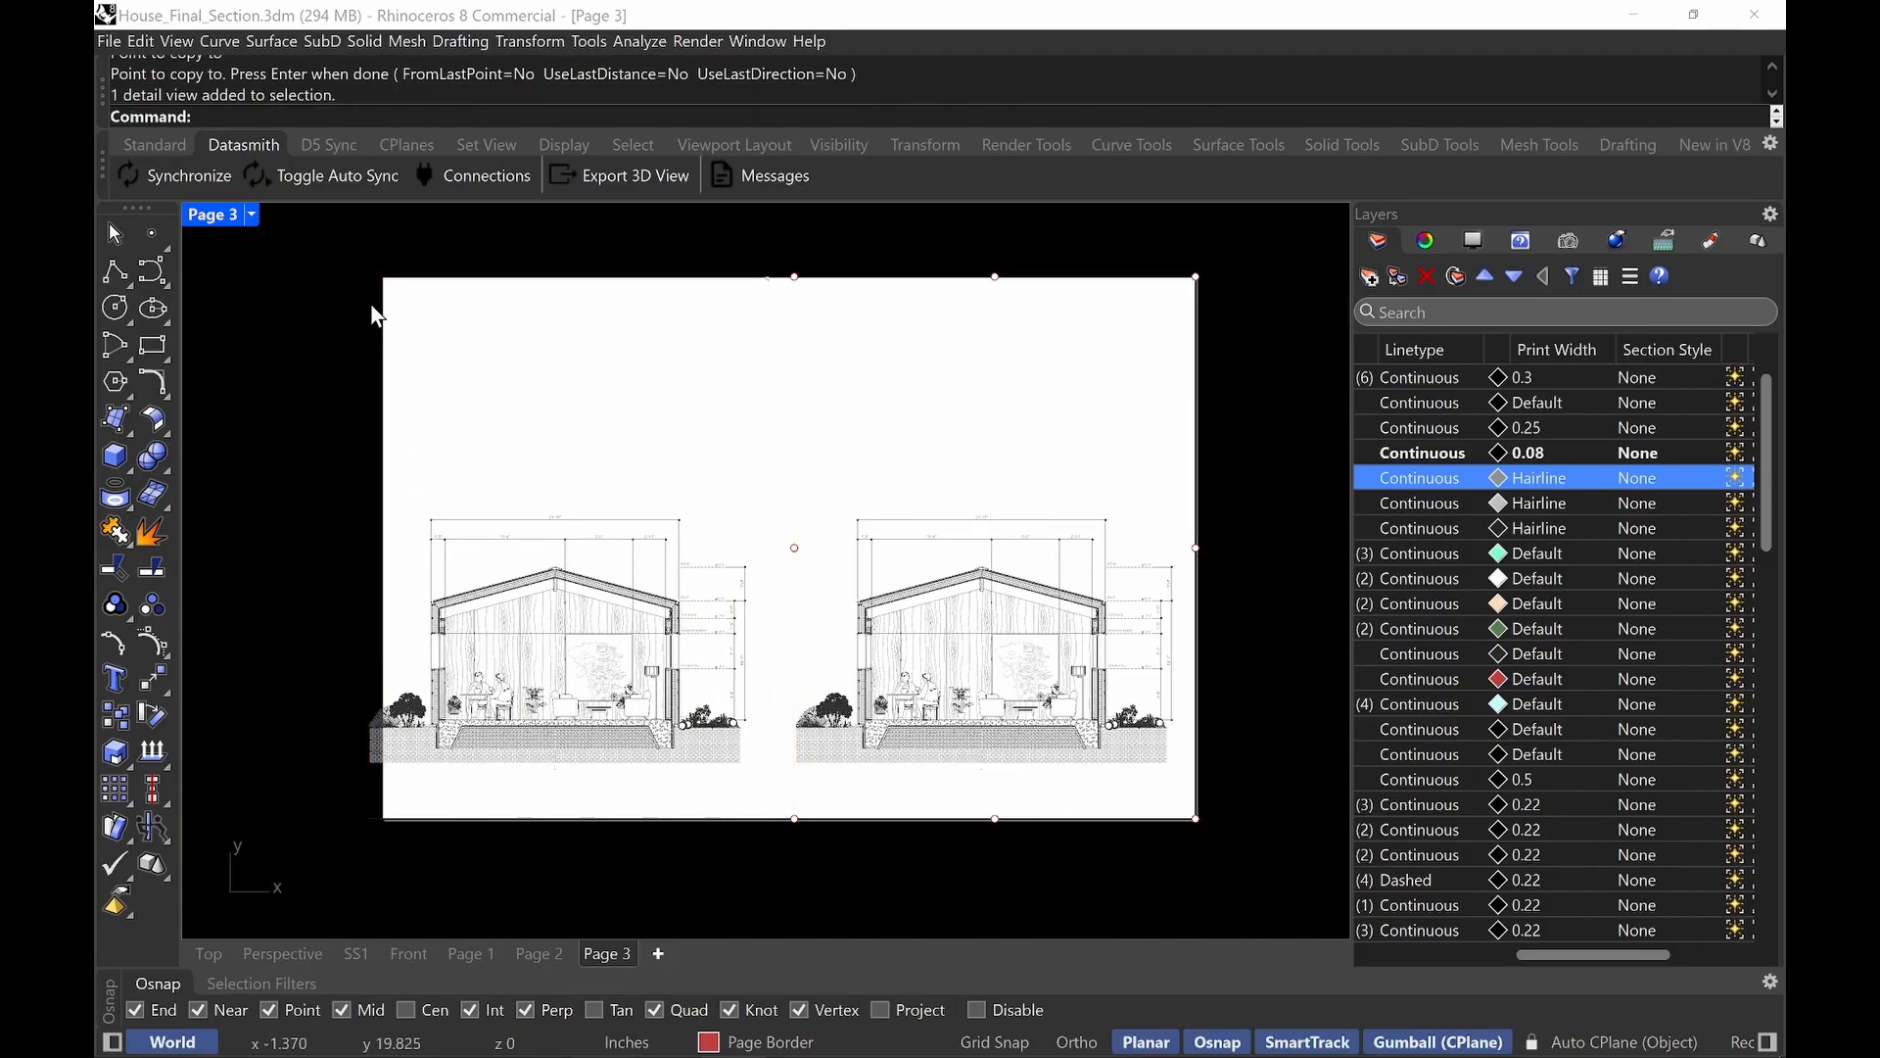
Trim the copied detail view by moving its outer border onto the edge of the sheet.
click(370, 309)
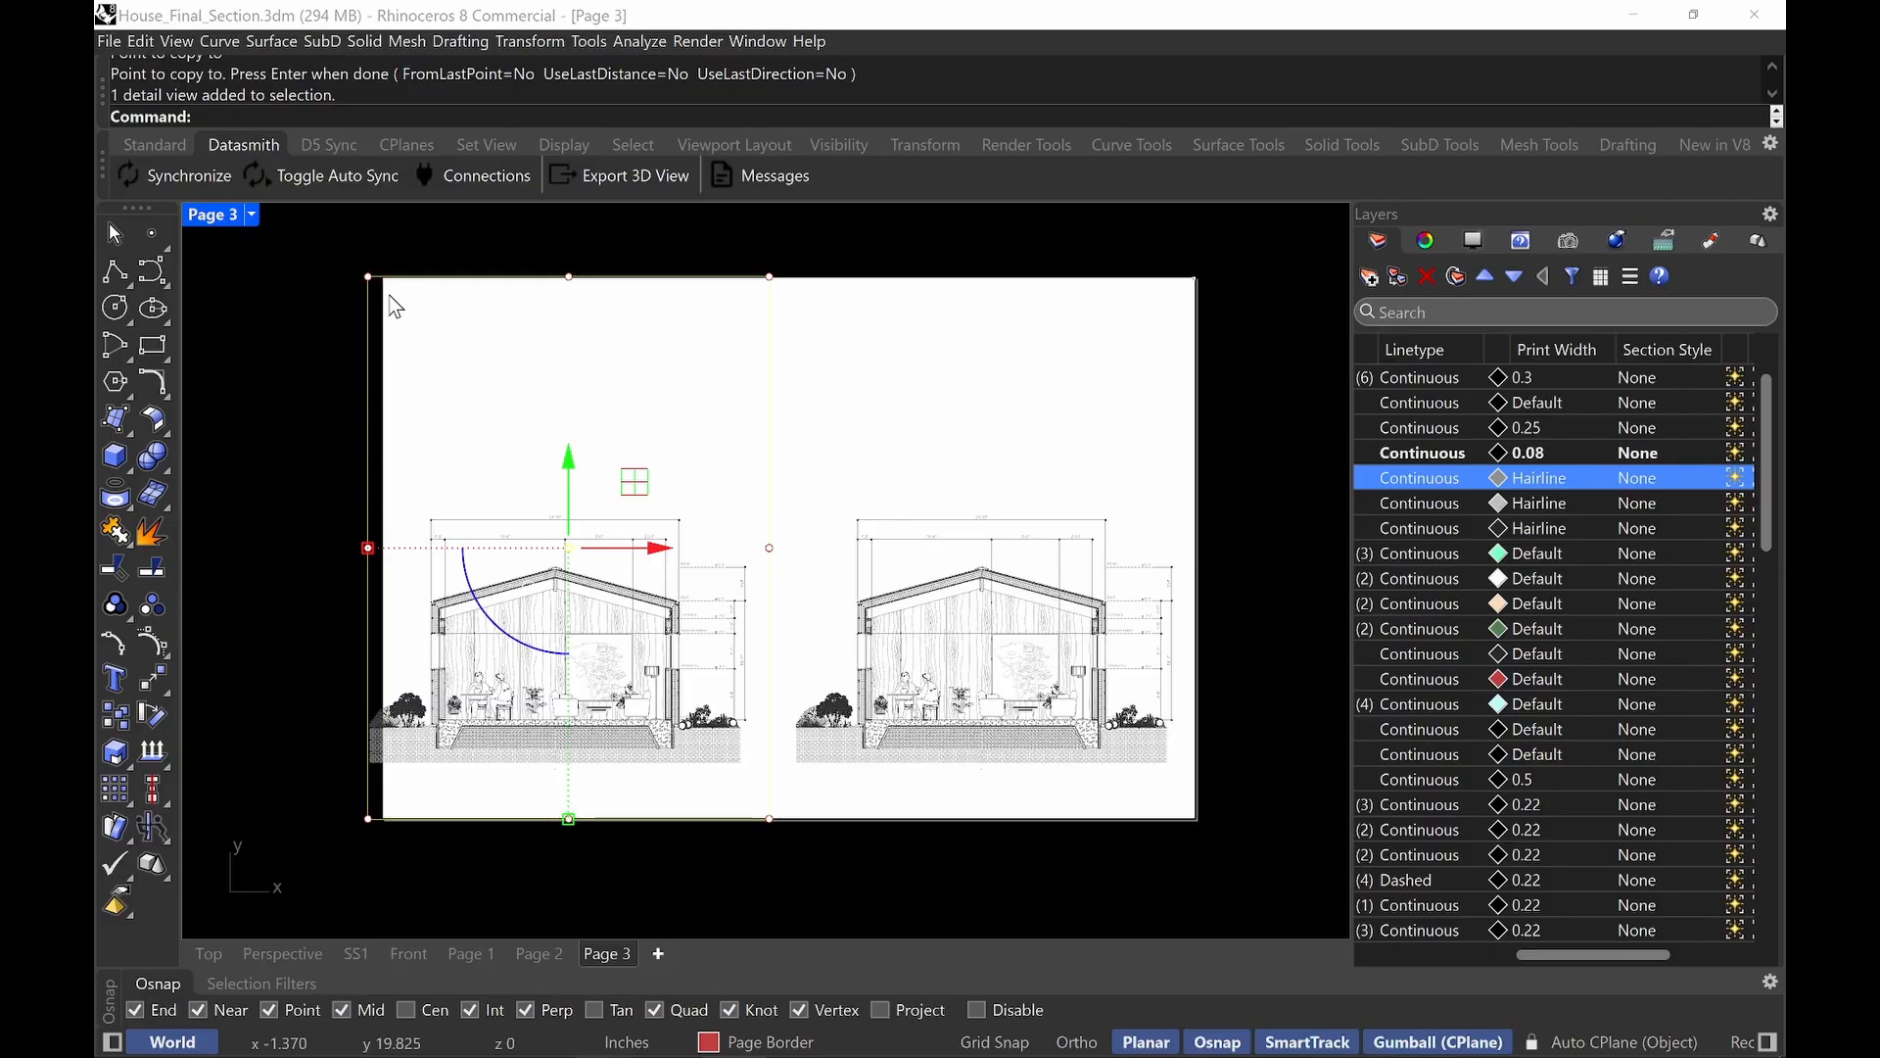
click(368, 277)
drag(445, 277, 383, 277)
click(383, 294)
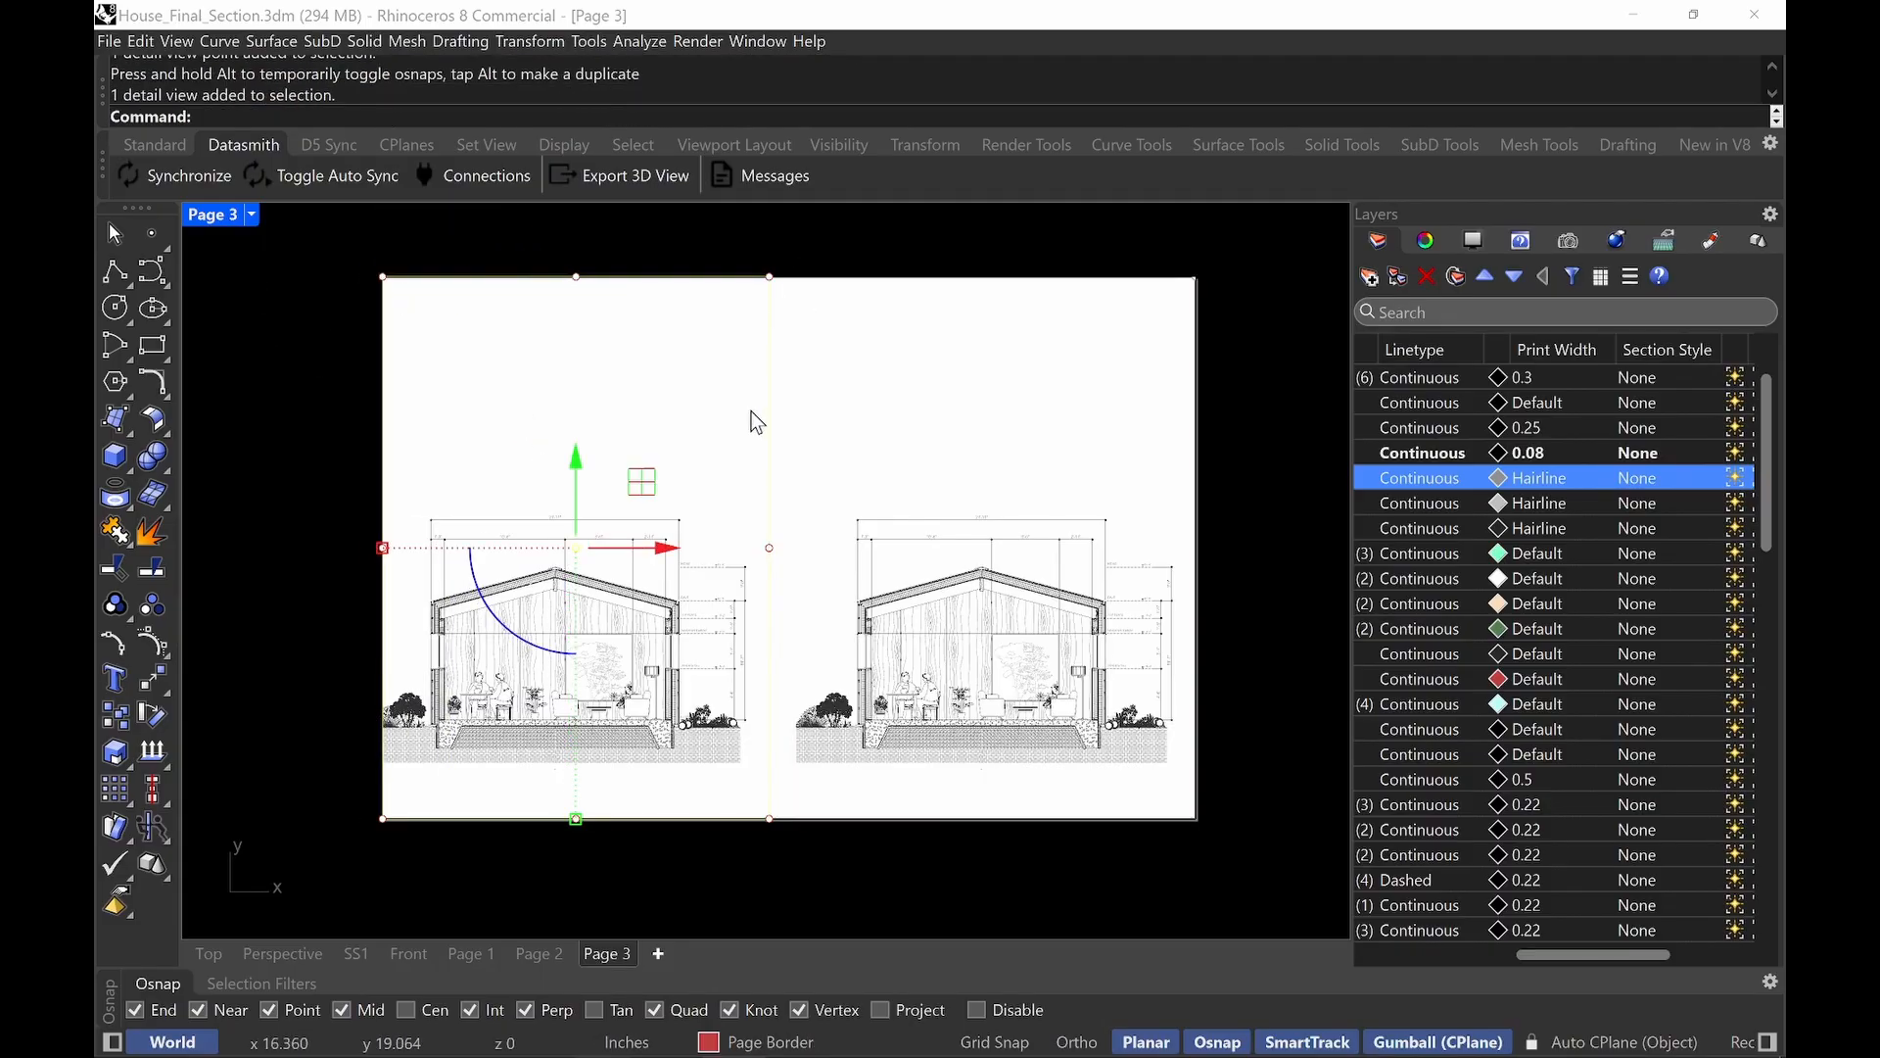
click(769, 273)
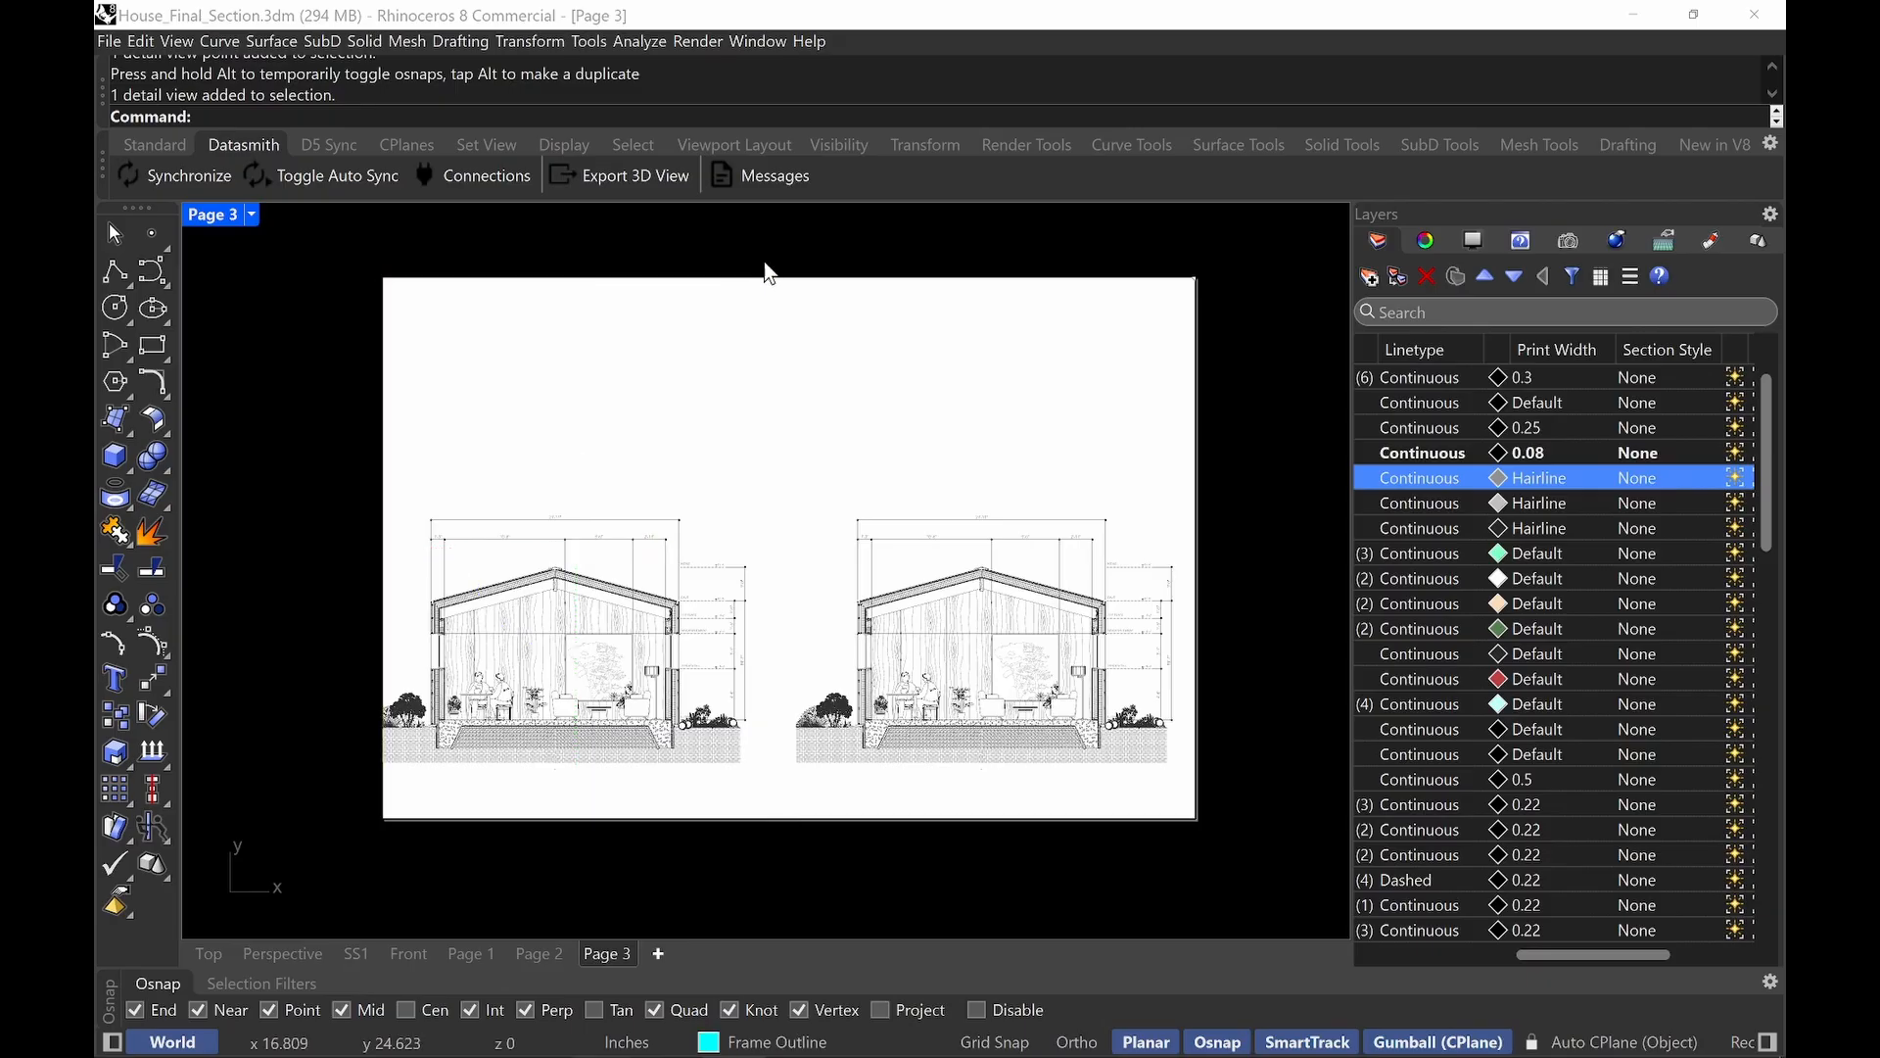
Unlock the copied detail view and set its scale to 2 inches on page for 1 foot in model.
click(740, 333)
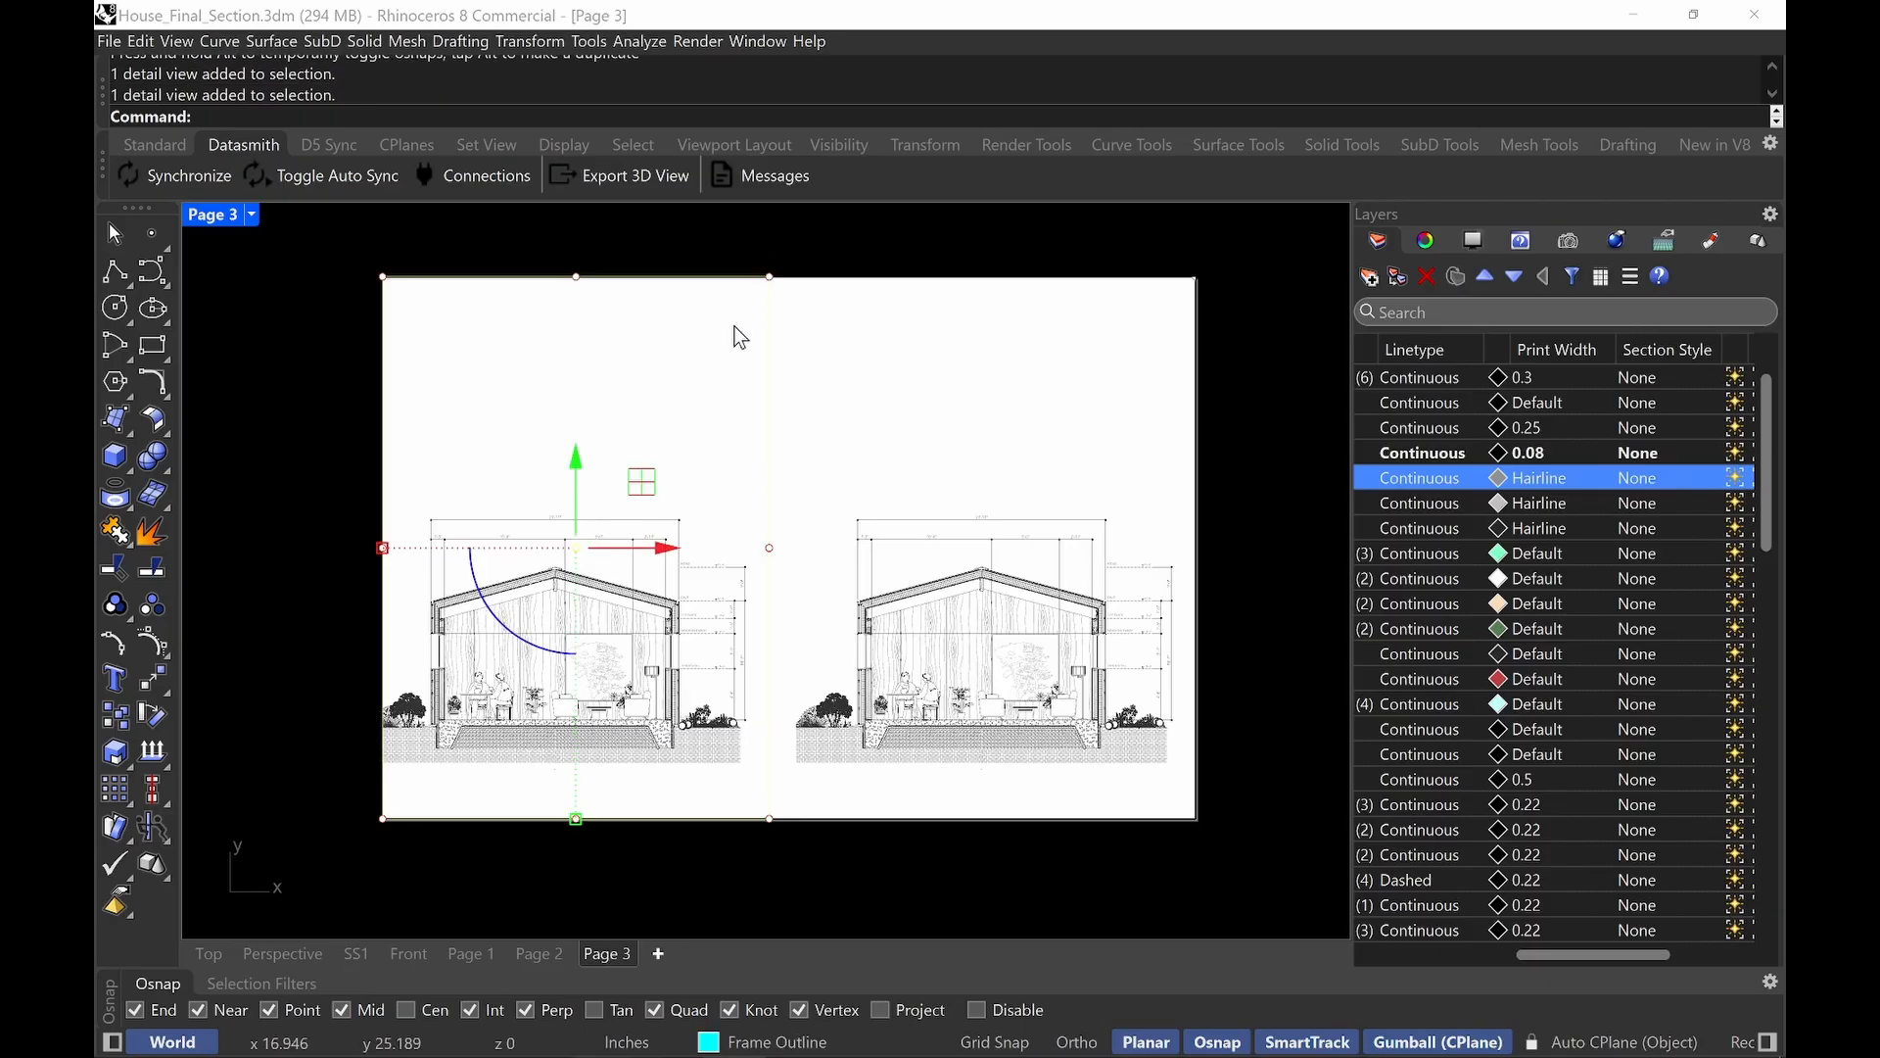
click(1429, 243)
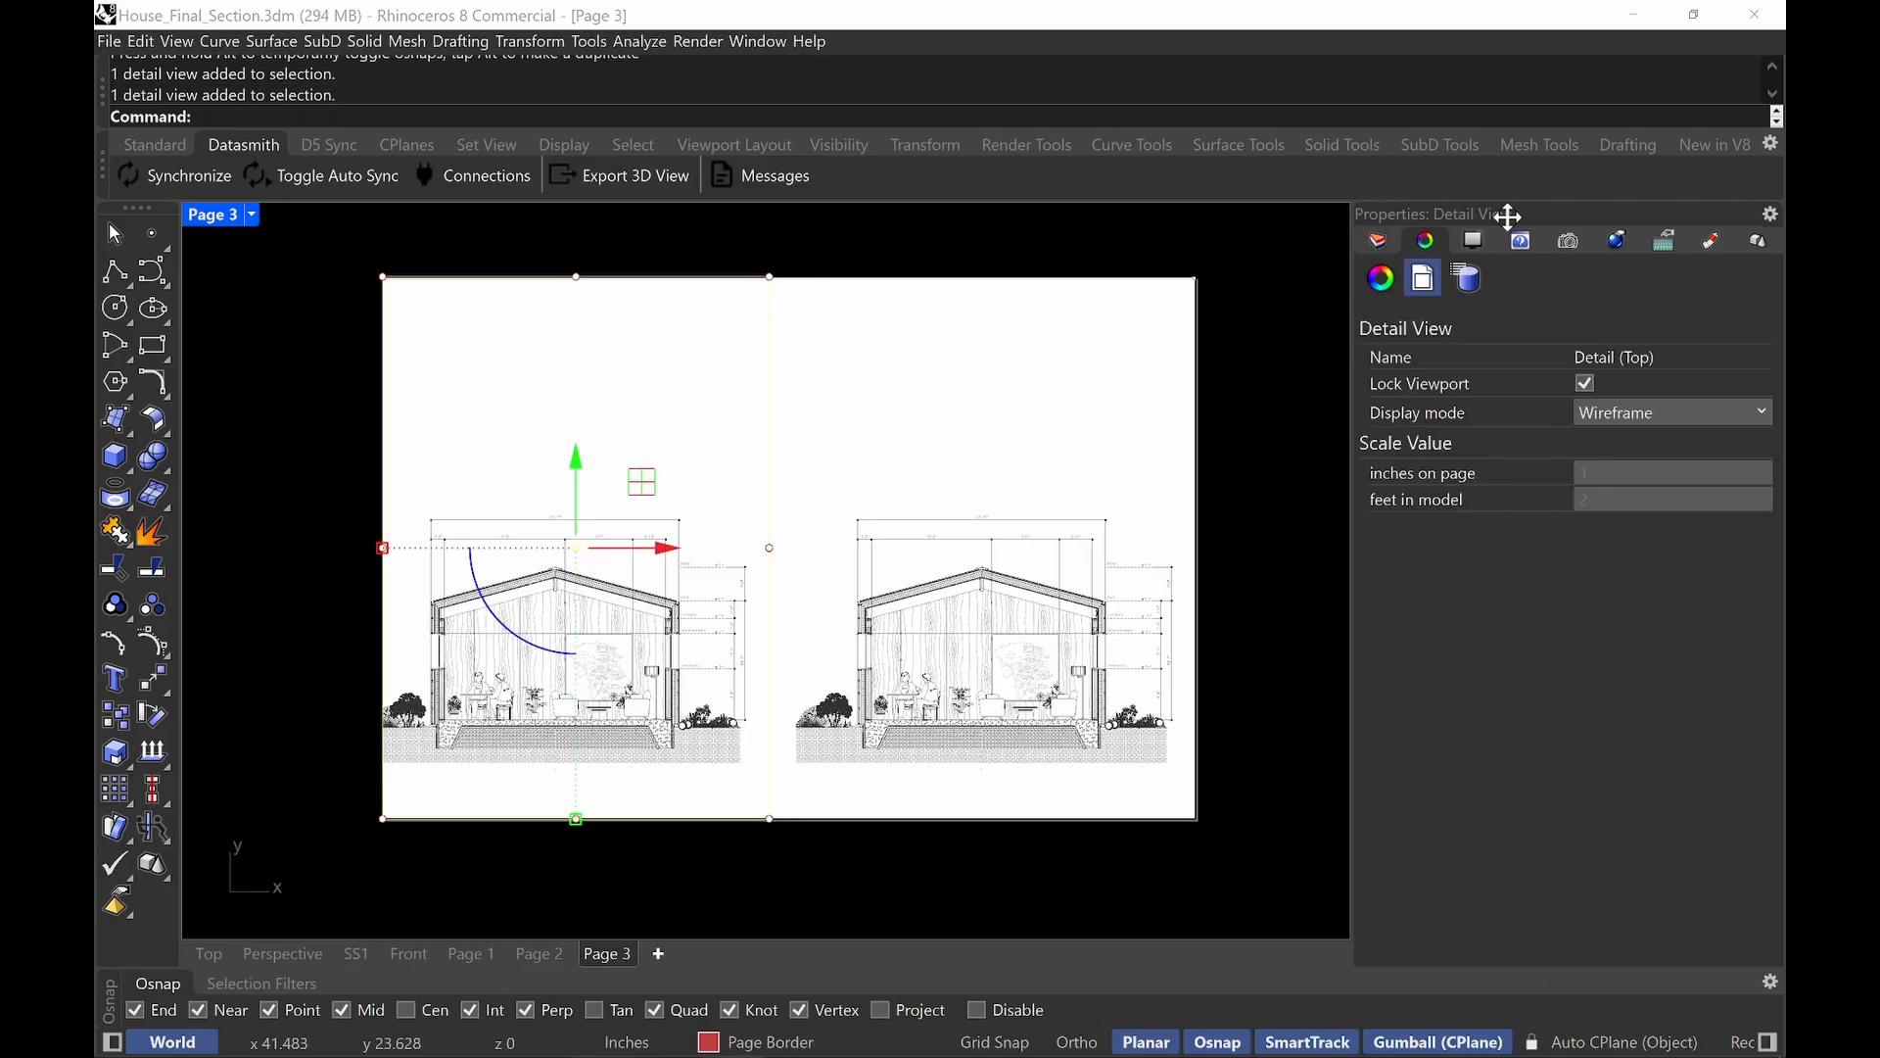
click(1586, 383)
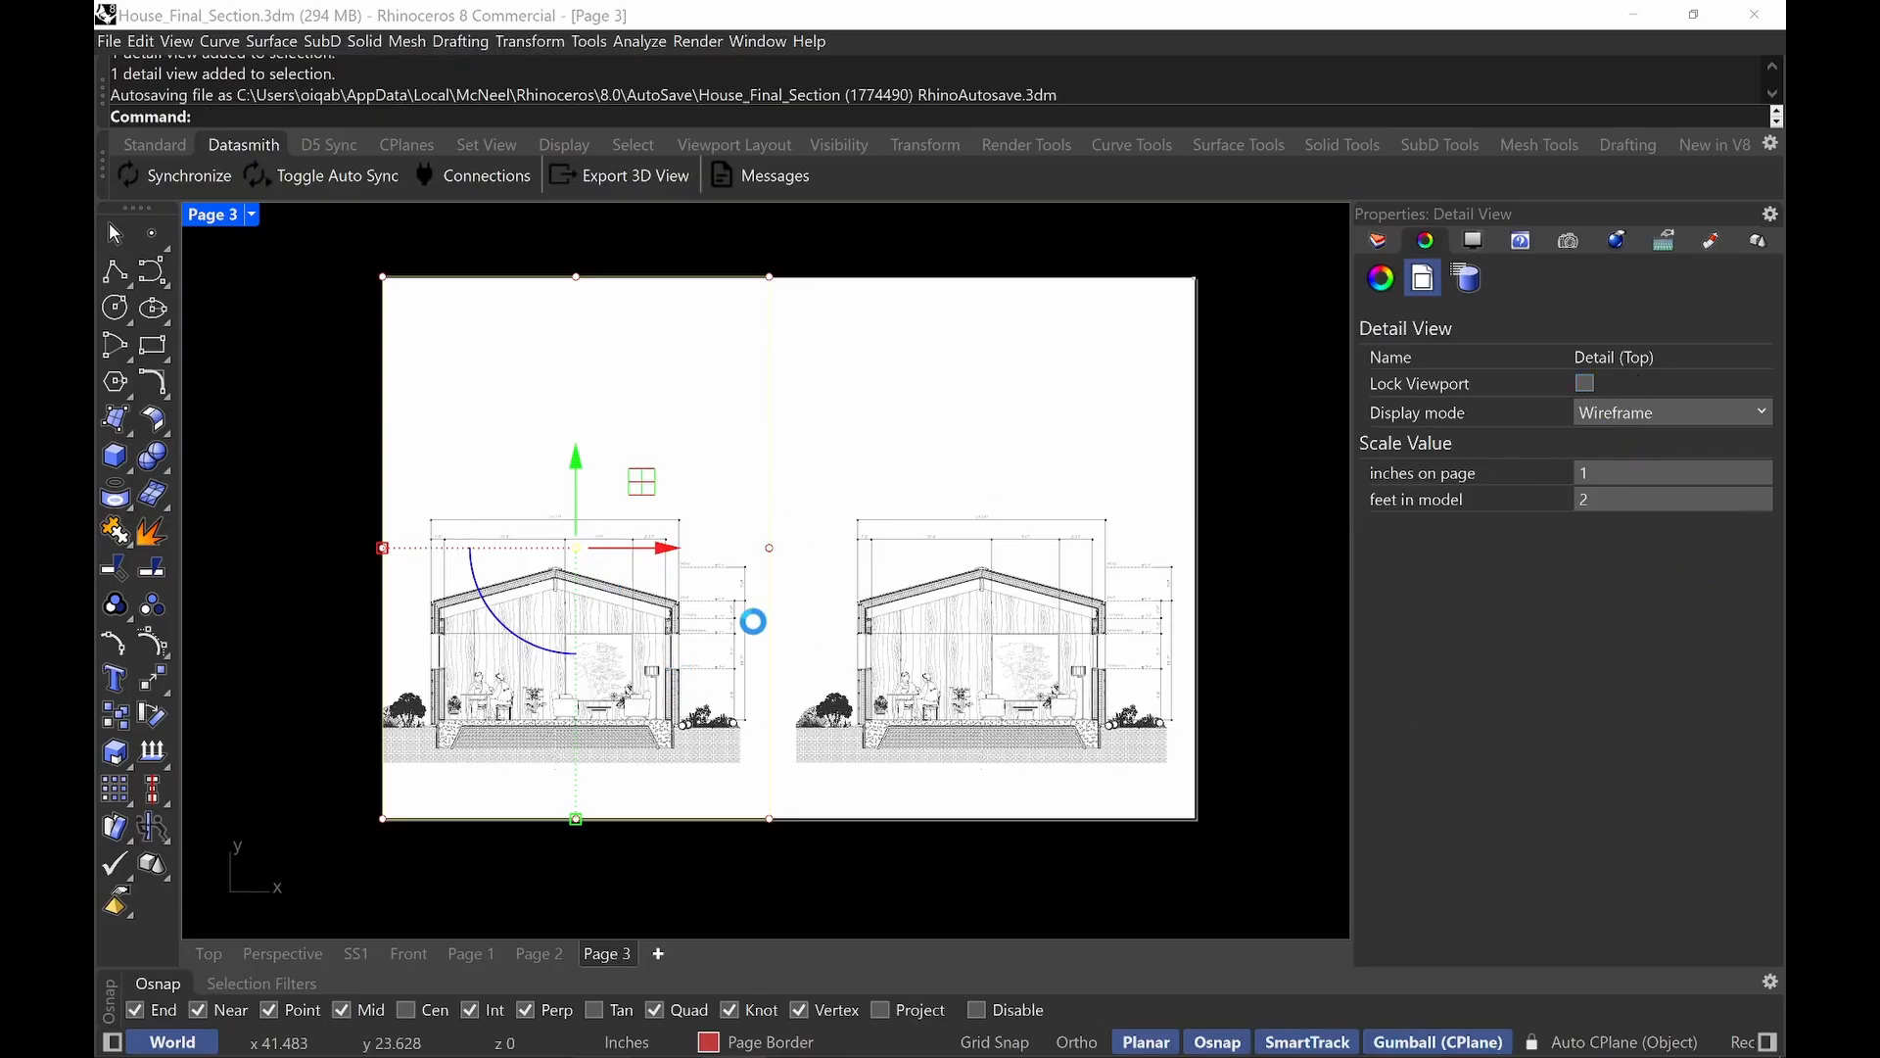
click(1622, 478)
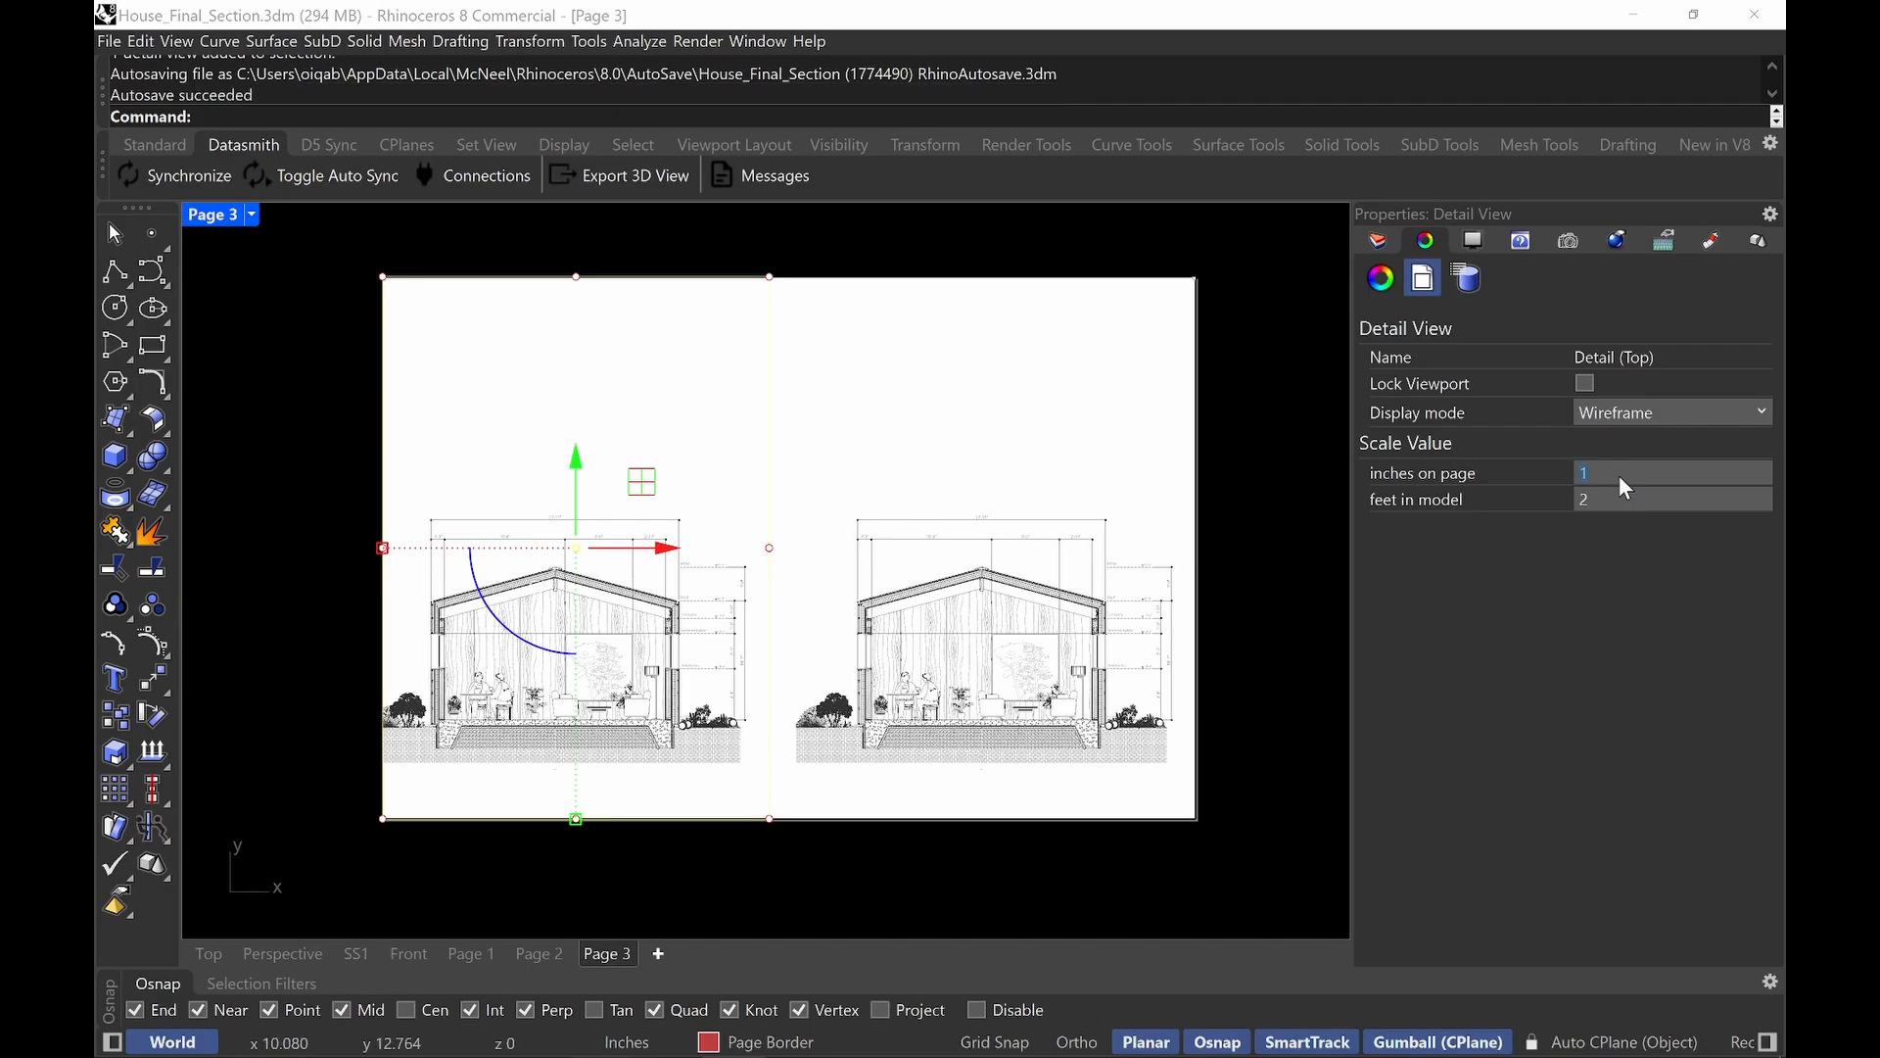
text(2)
click(1594, 499)
text(1)
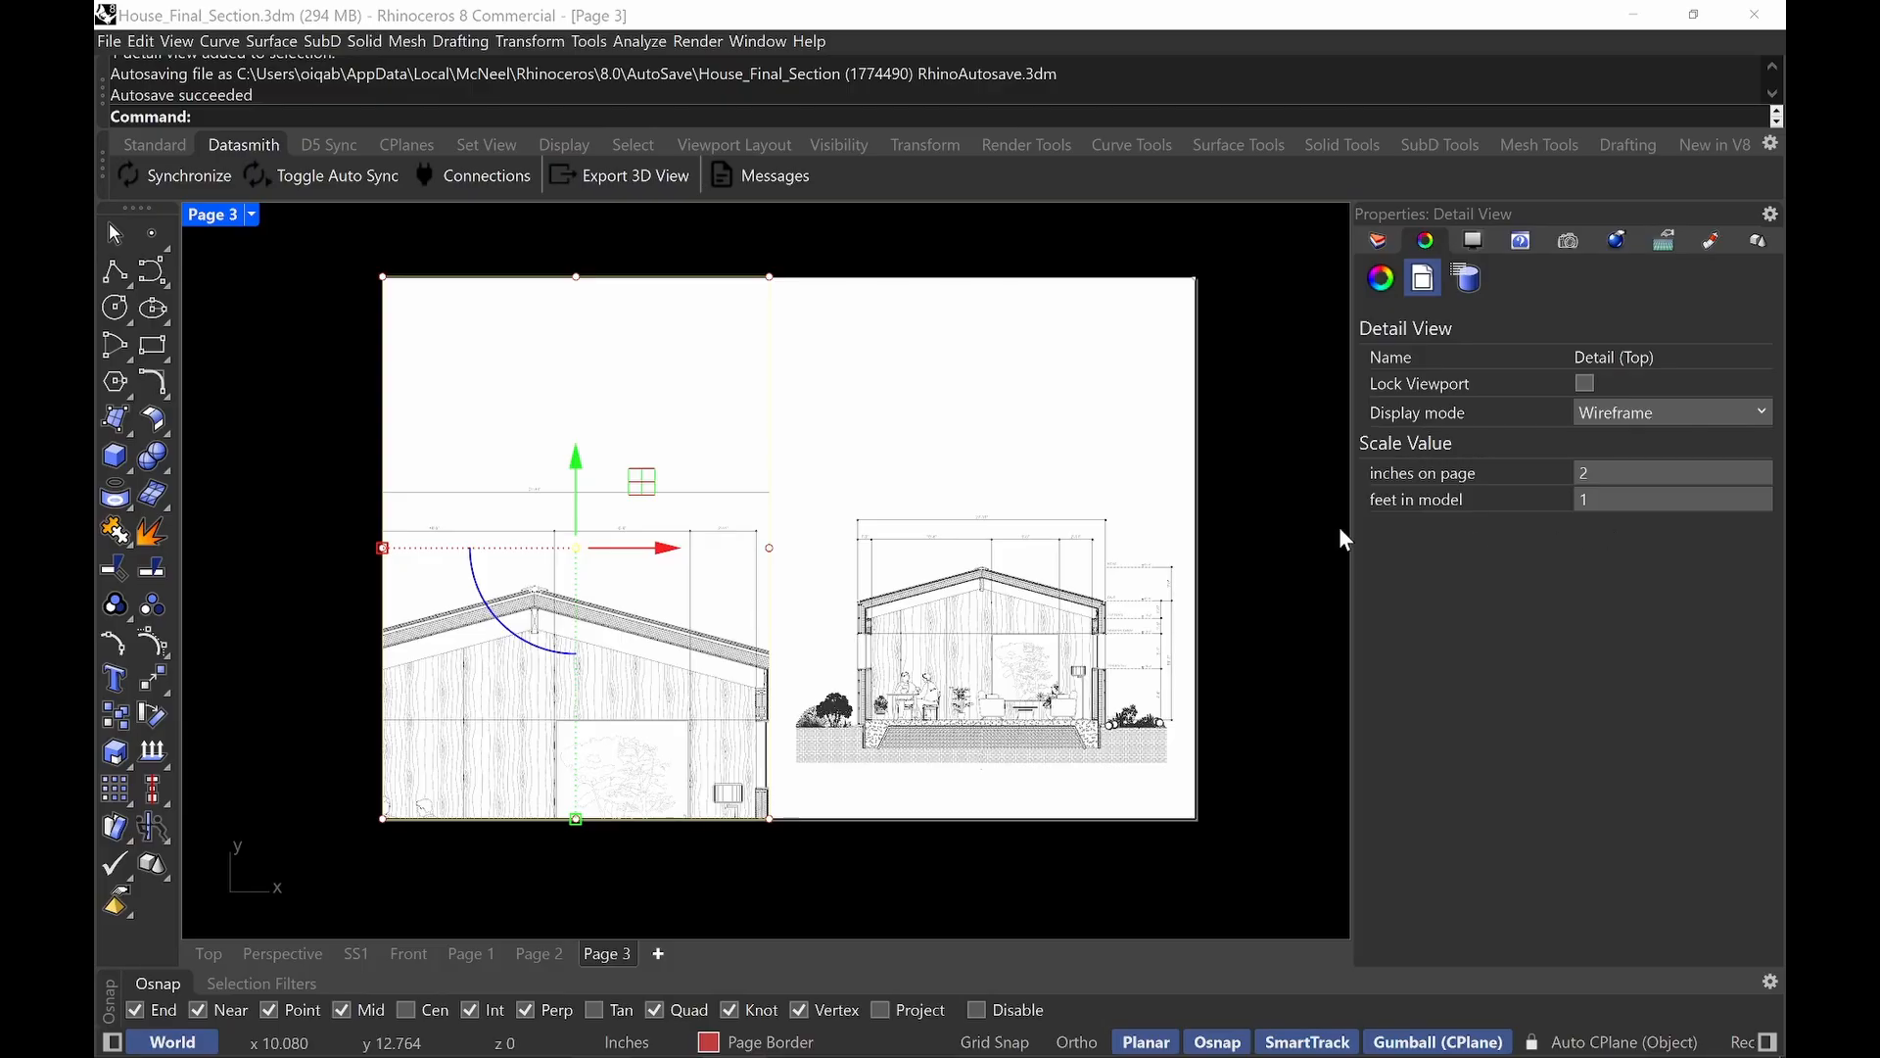
key(Return)
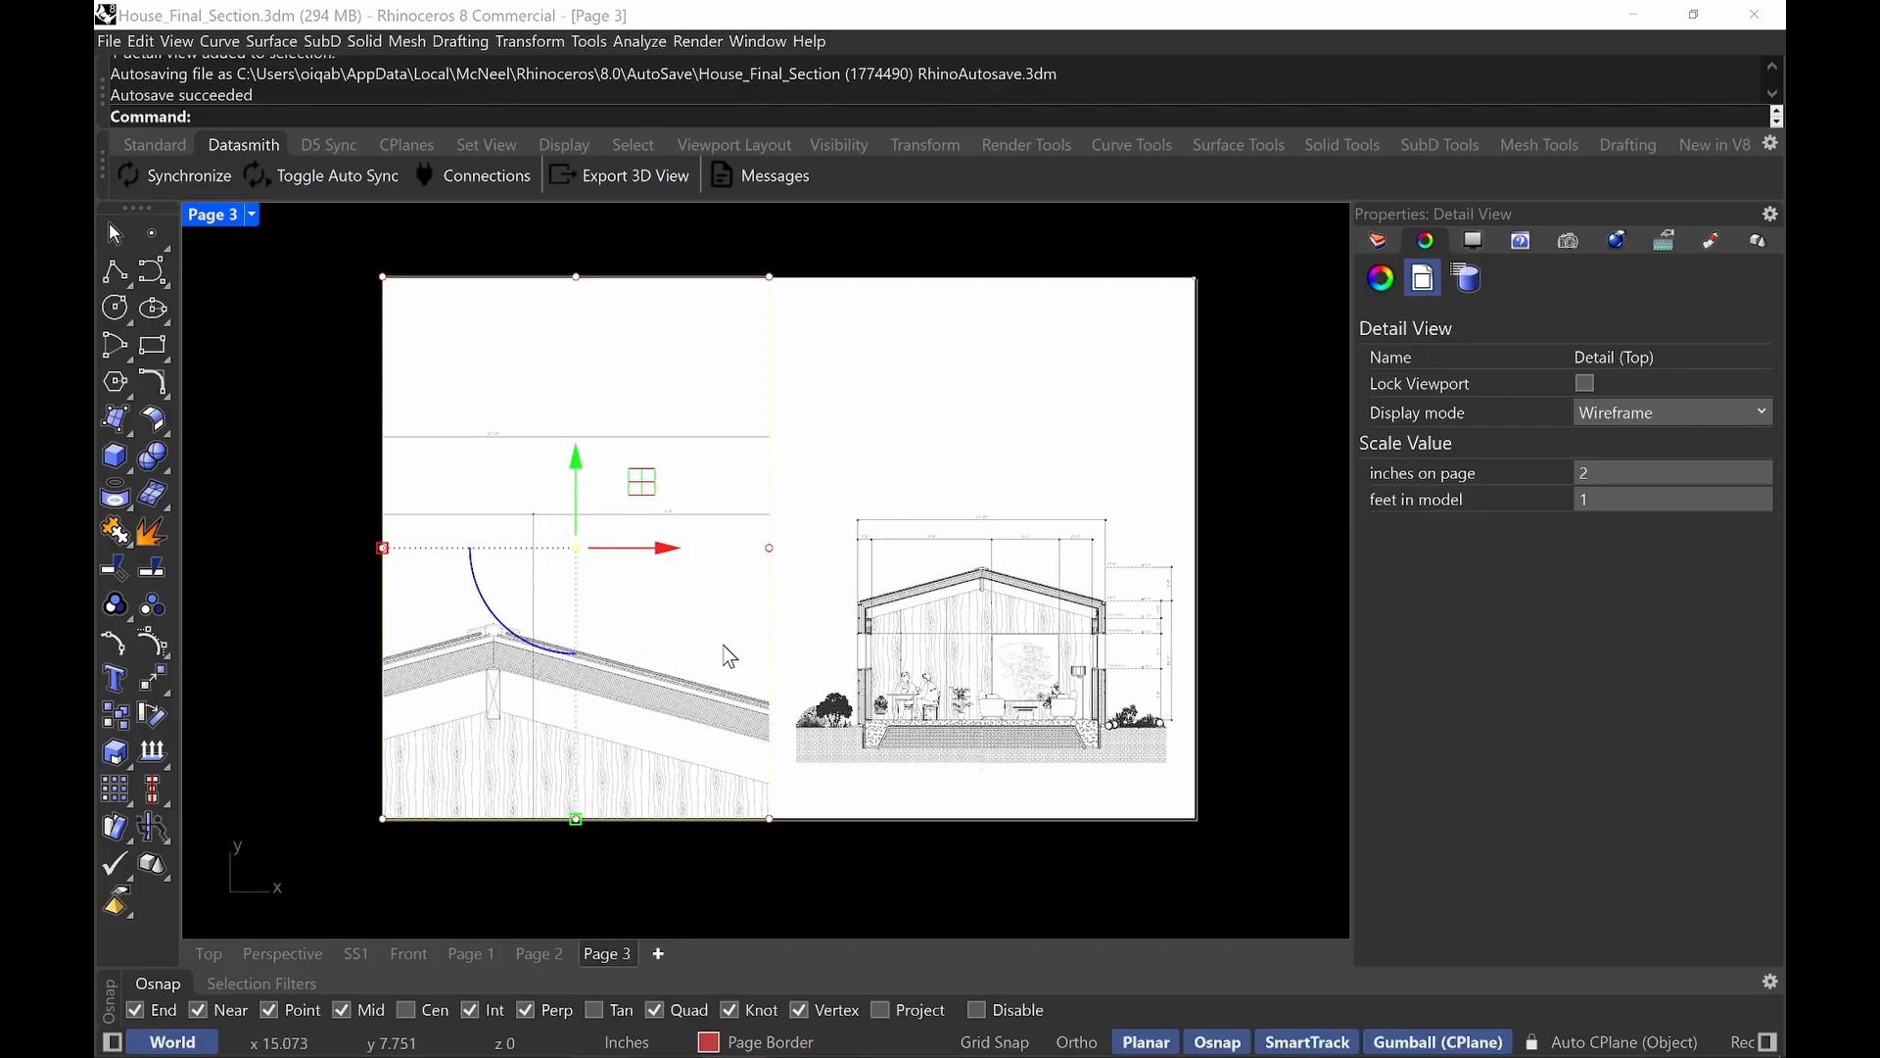
Reposition the drawing inside the enlarged detail to frame the eave, window and outer wall, and return to the layout.
right_drag(718, 651, 546, 432)
double_click(694, 678)
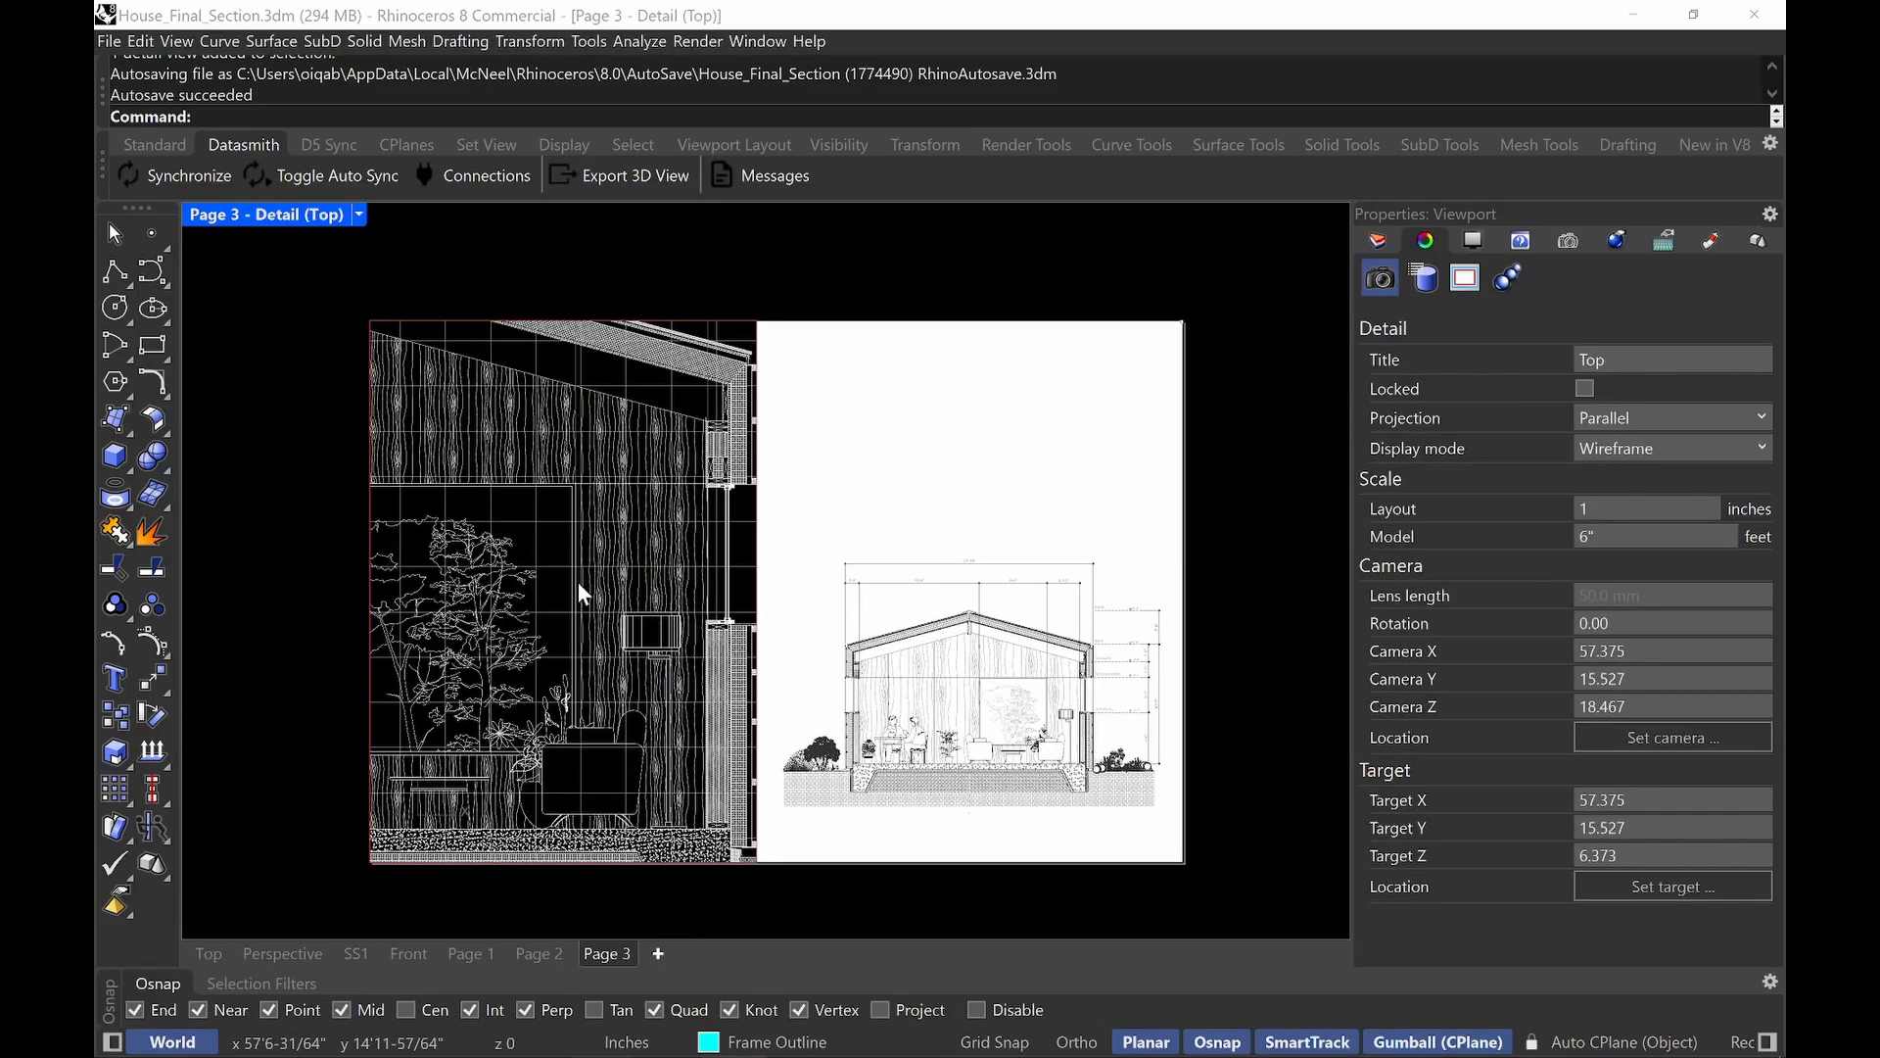
right_drag(580, 592, 565, 707)
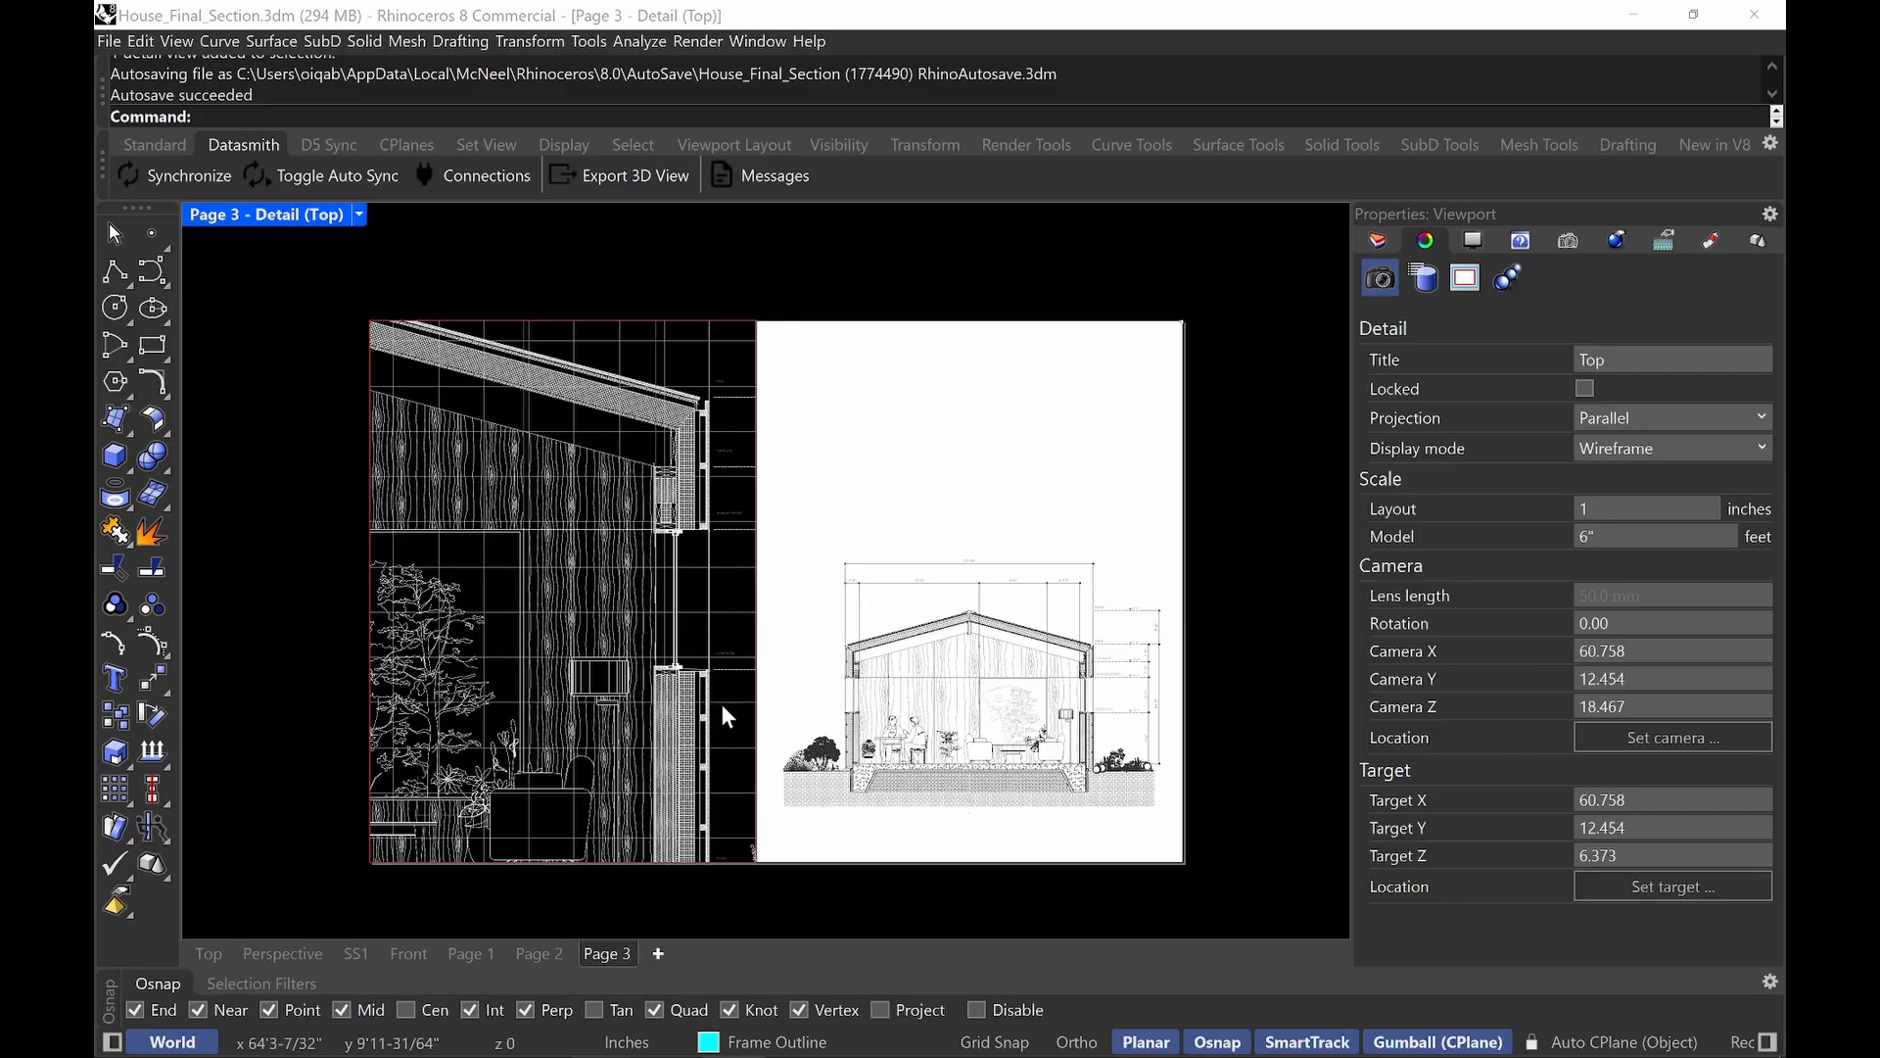
double_click(1265, 529)
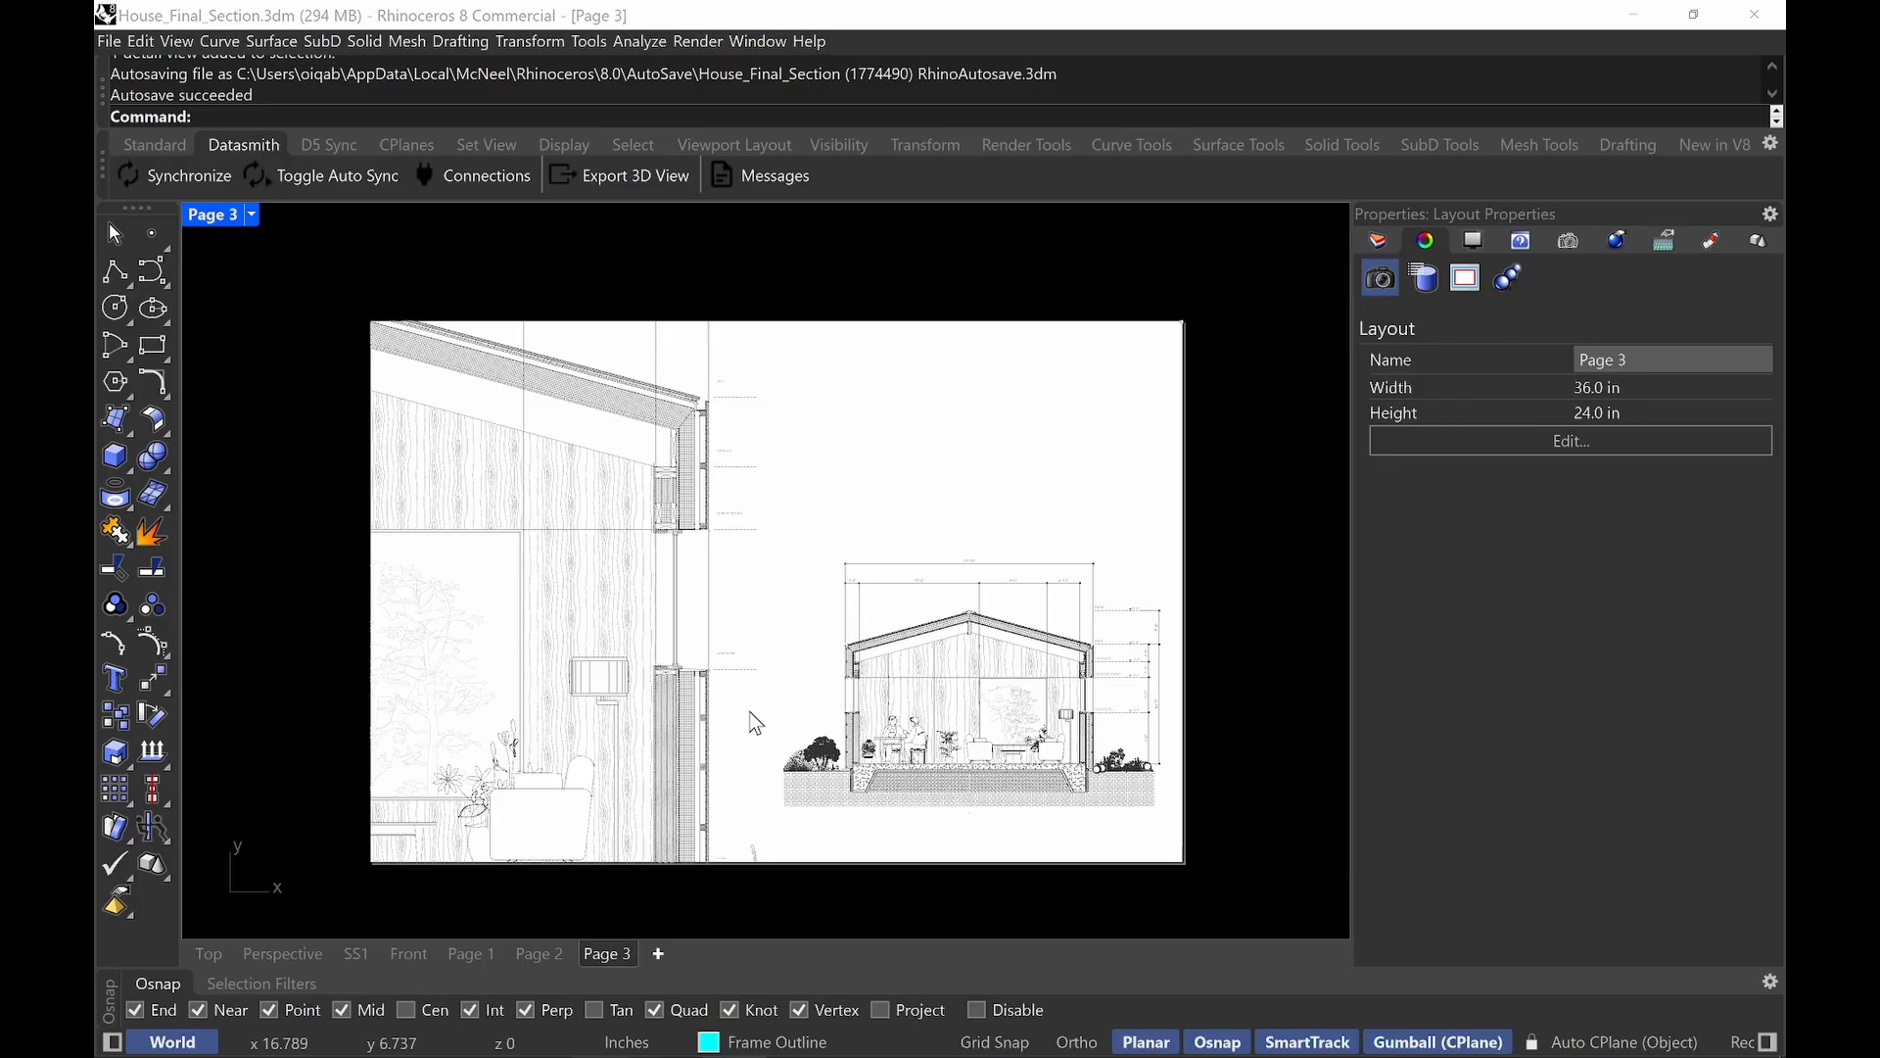
Examine the window header, window sill and wall insulation linework in the enlarged detail on Page 3.
scroll(656, 494, up, 8)
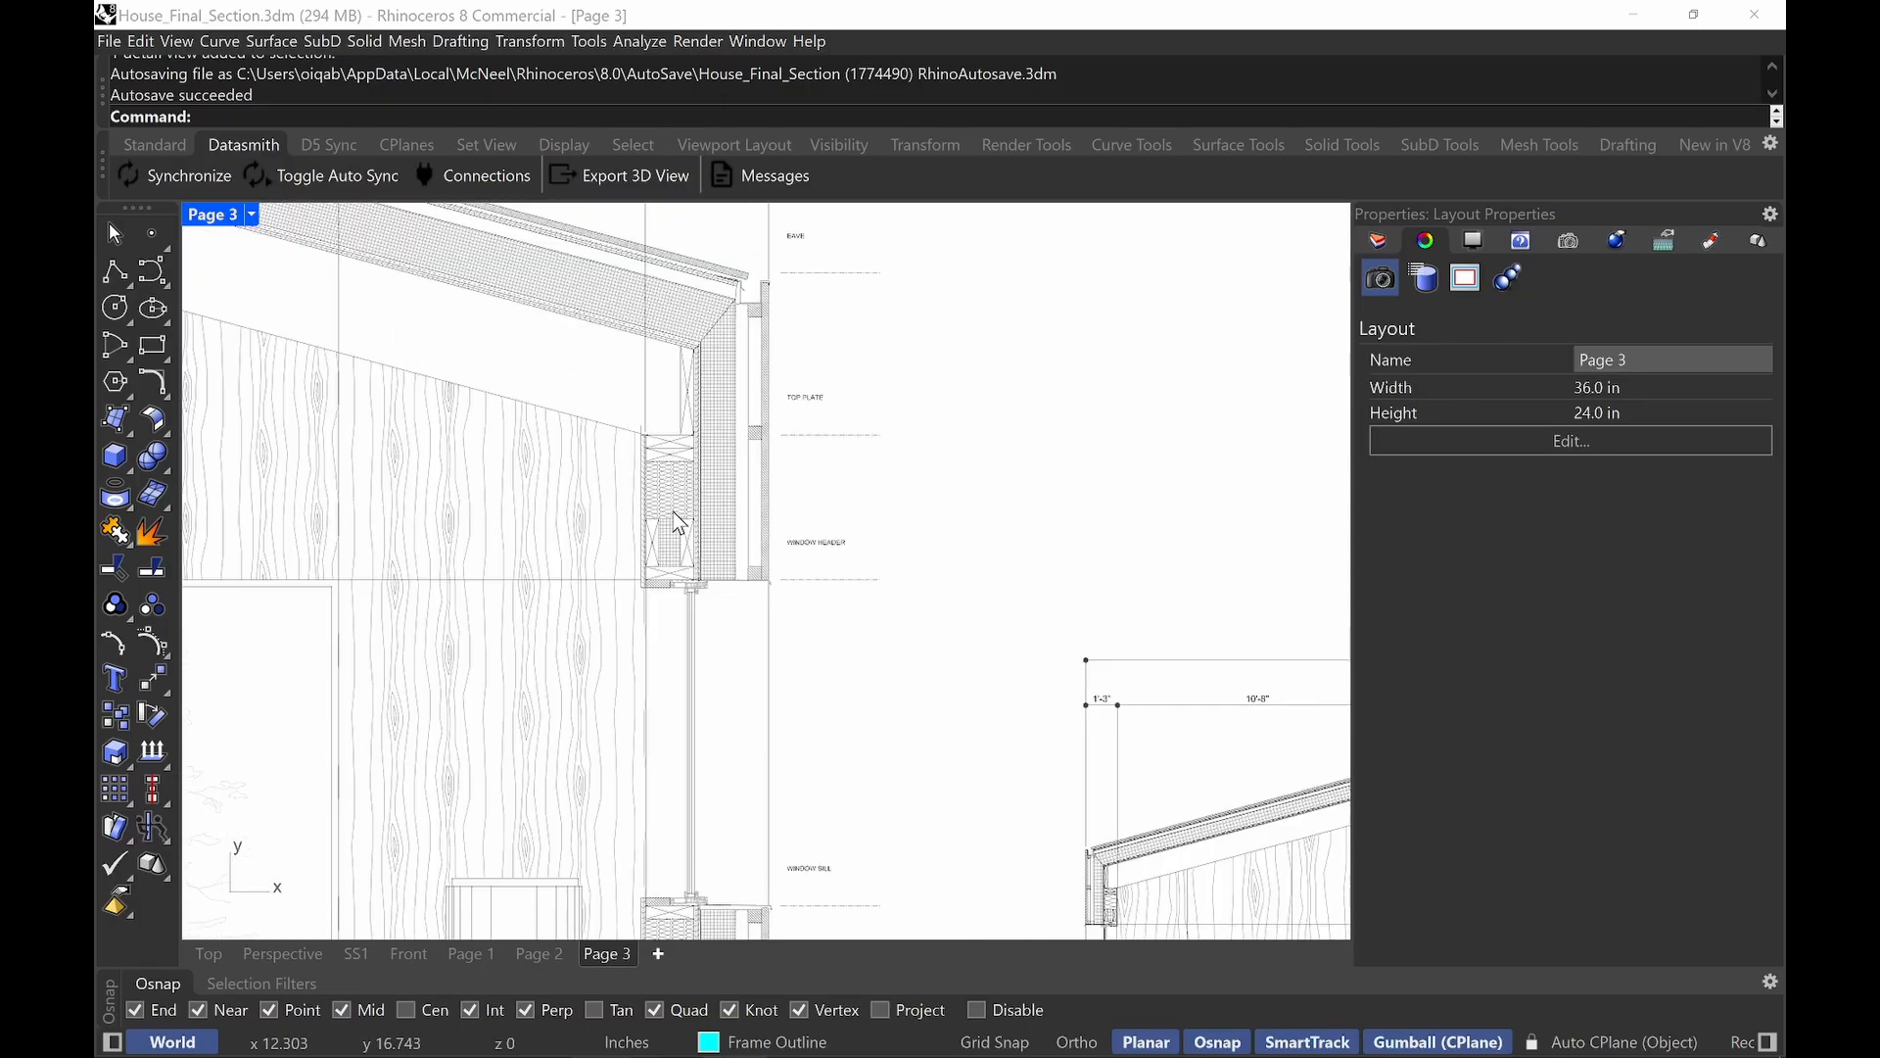
scroll(680, 505, up, 4)
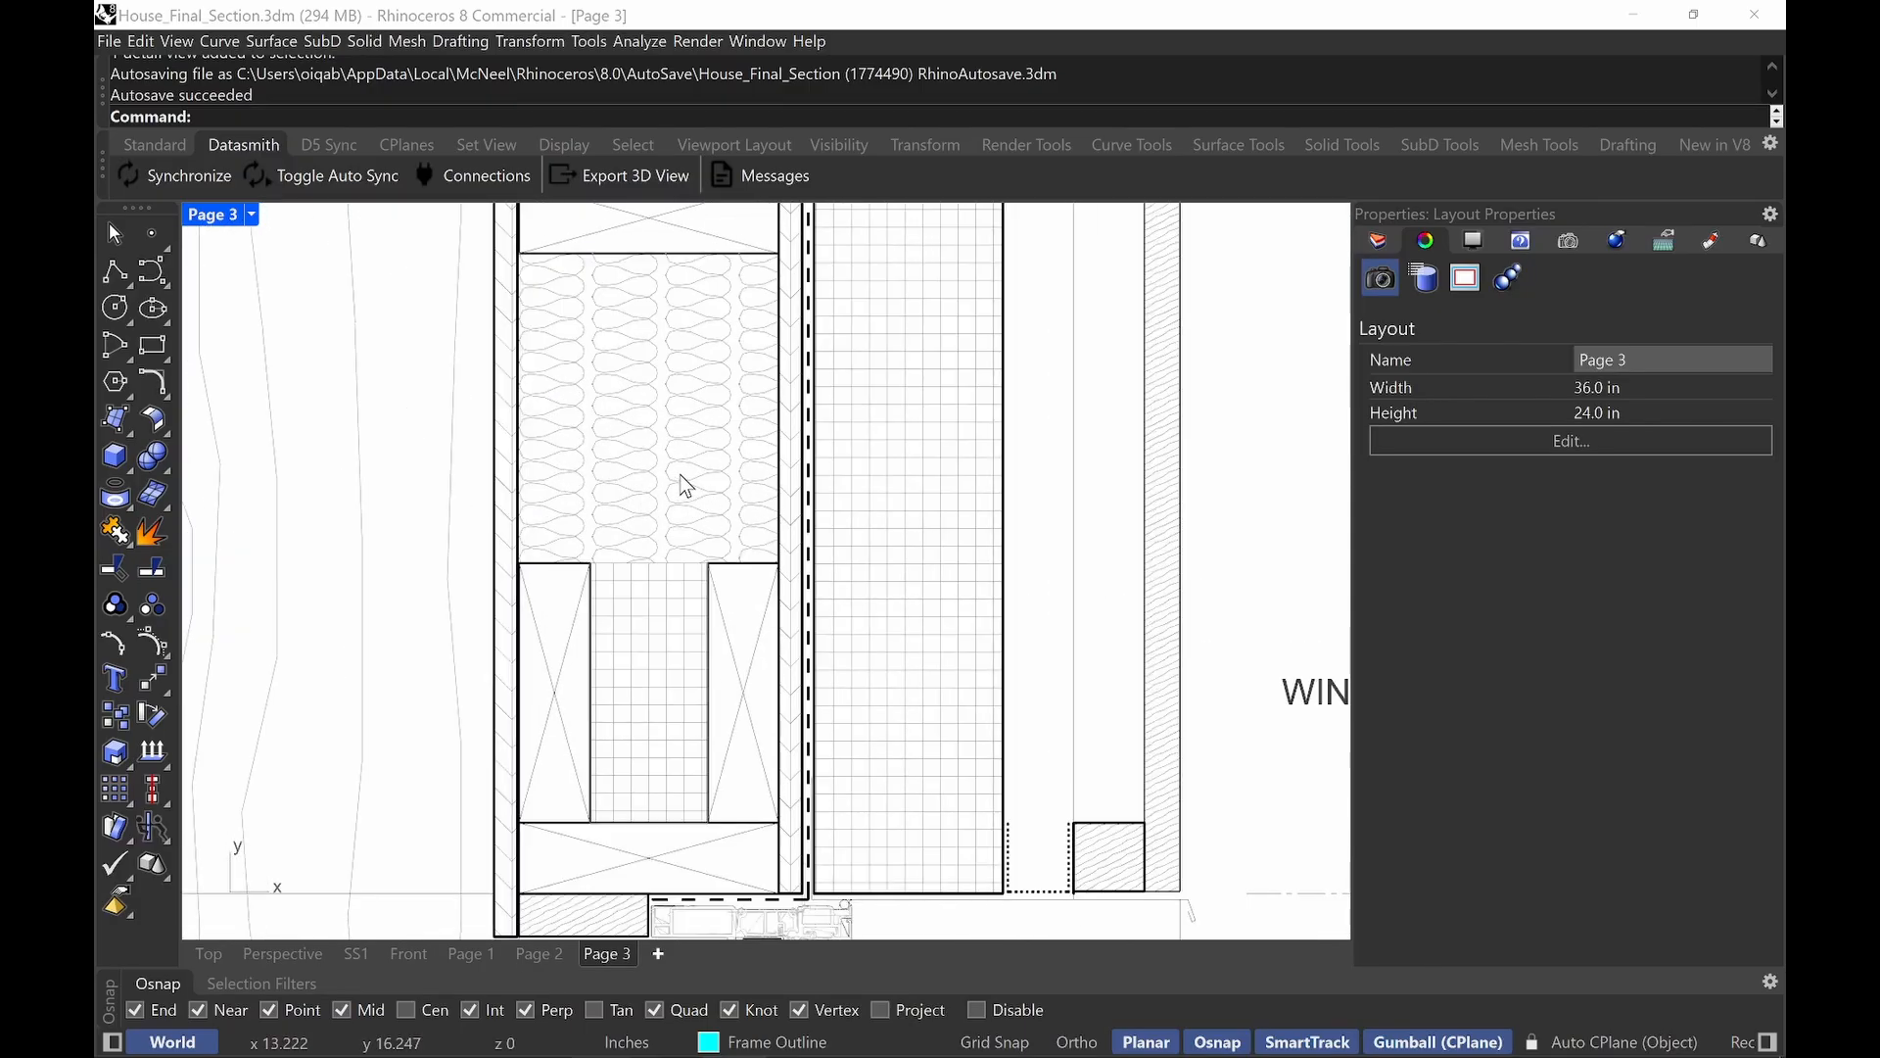
scroll(691, 588, down, 7)
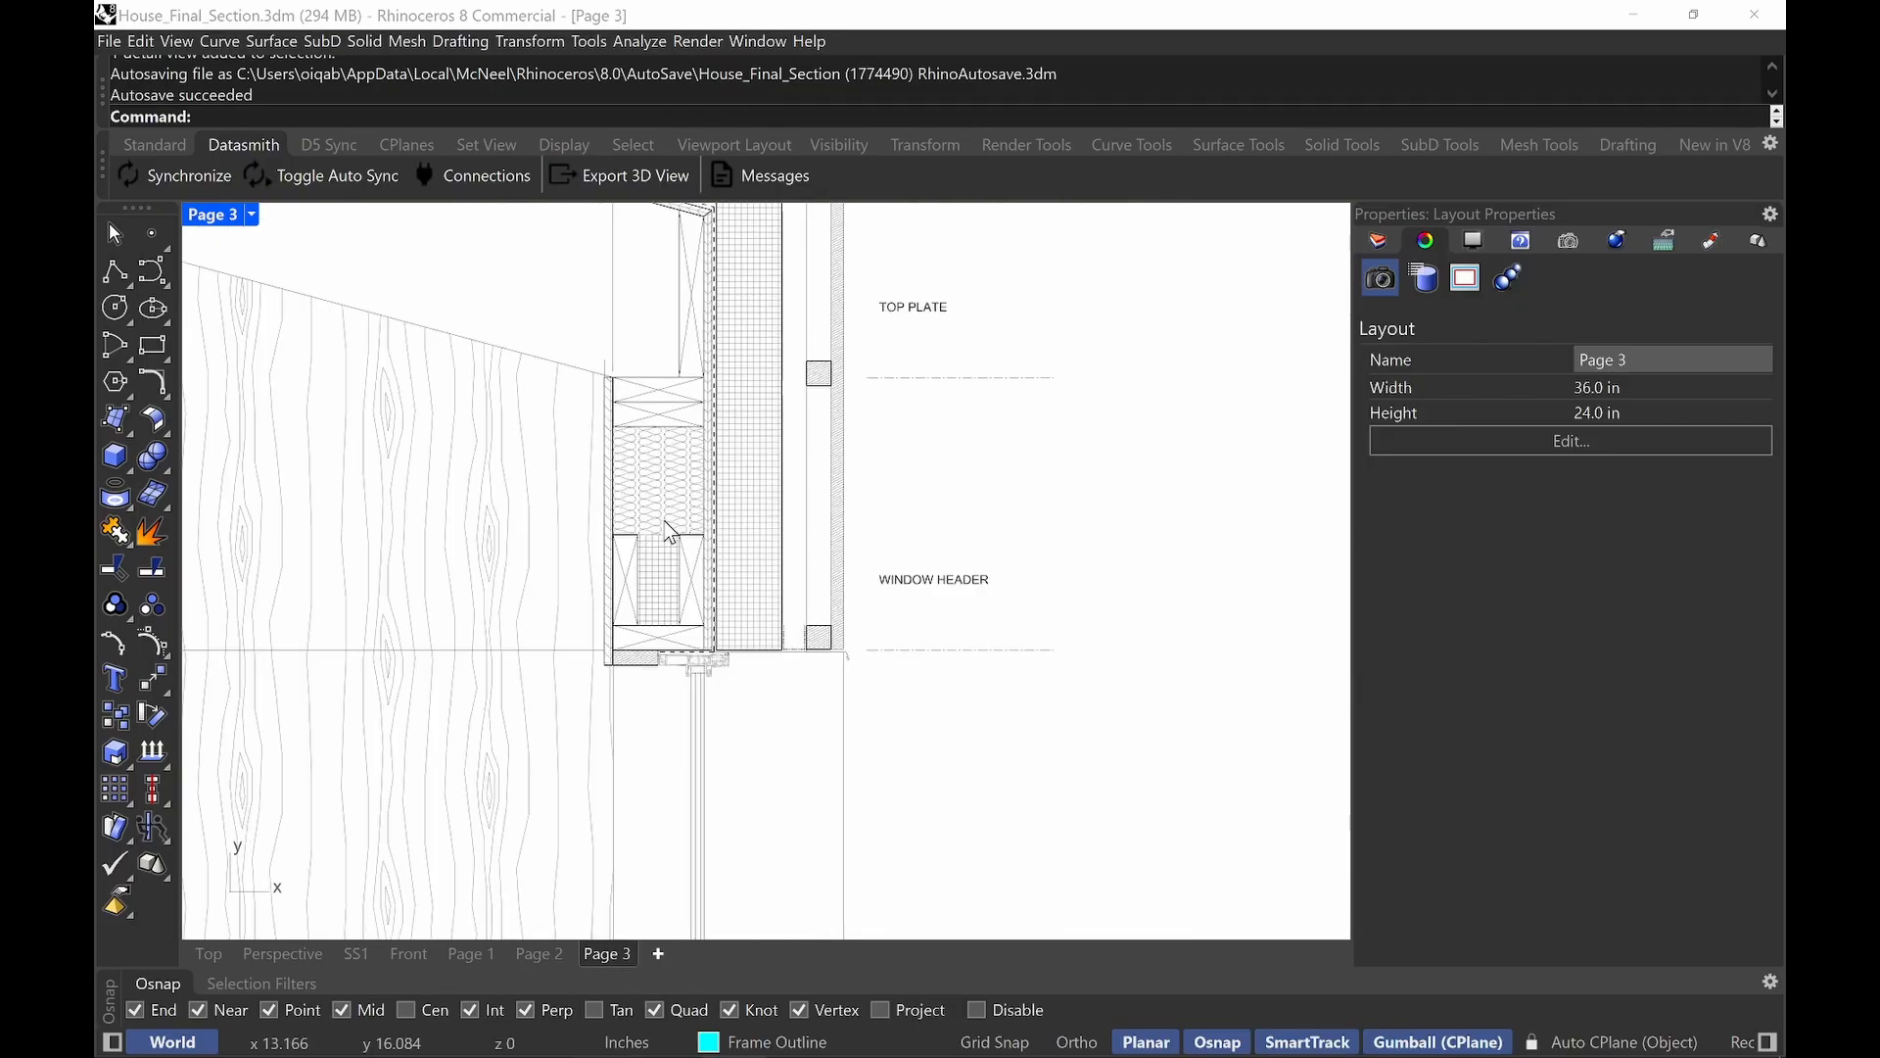
right_drag(696, 598, 741, 513)
right_drag(737, 768, 754, 543)
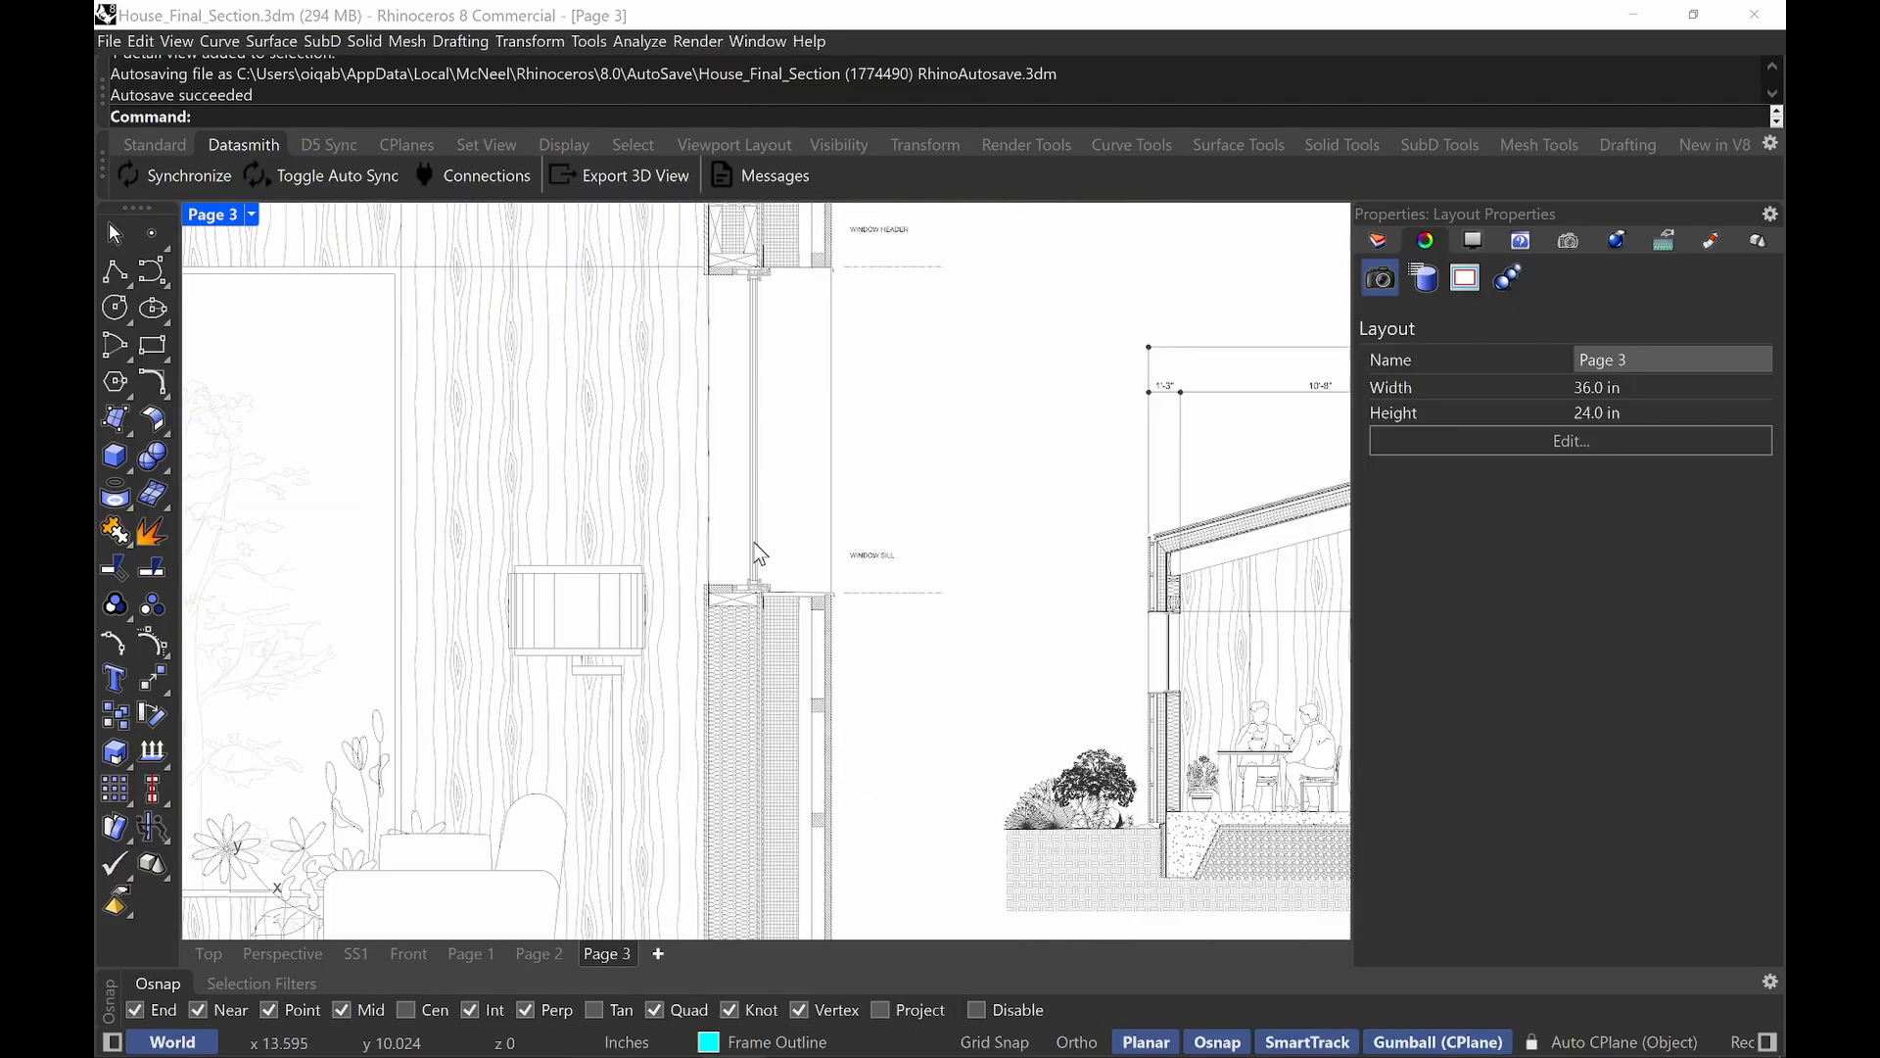
scroll(754, 568, up, 5)
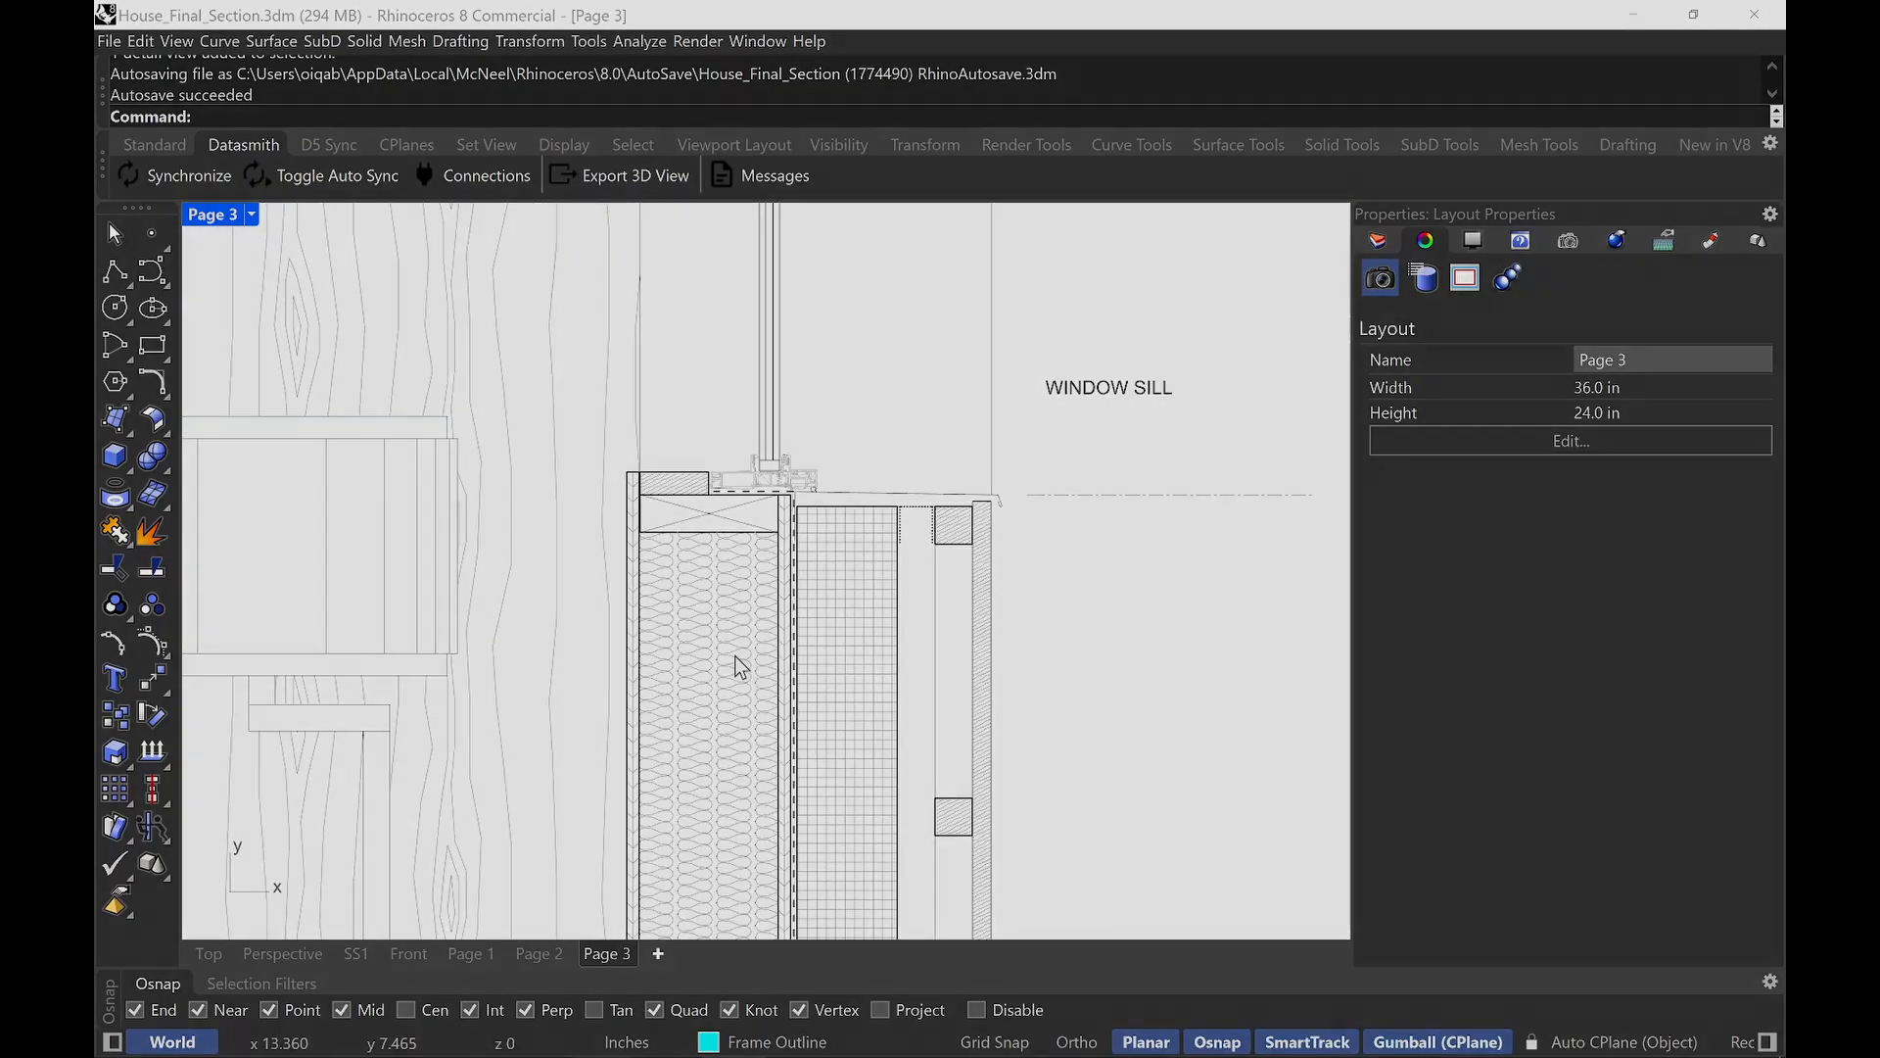
scroll(734, 656, up, 8)
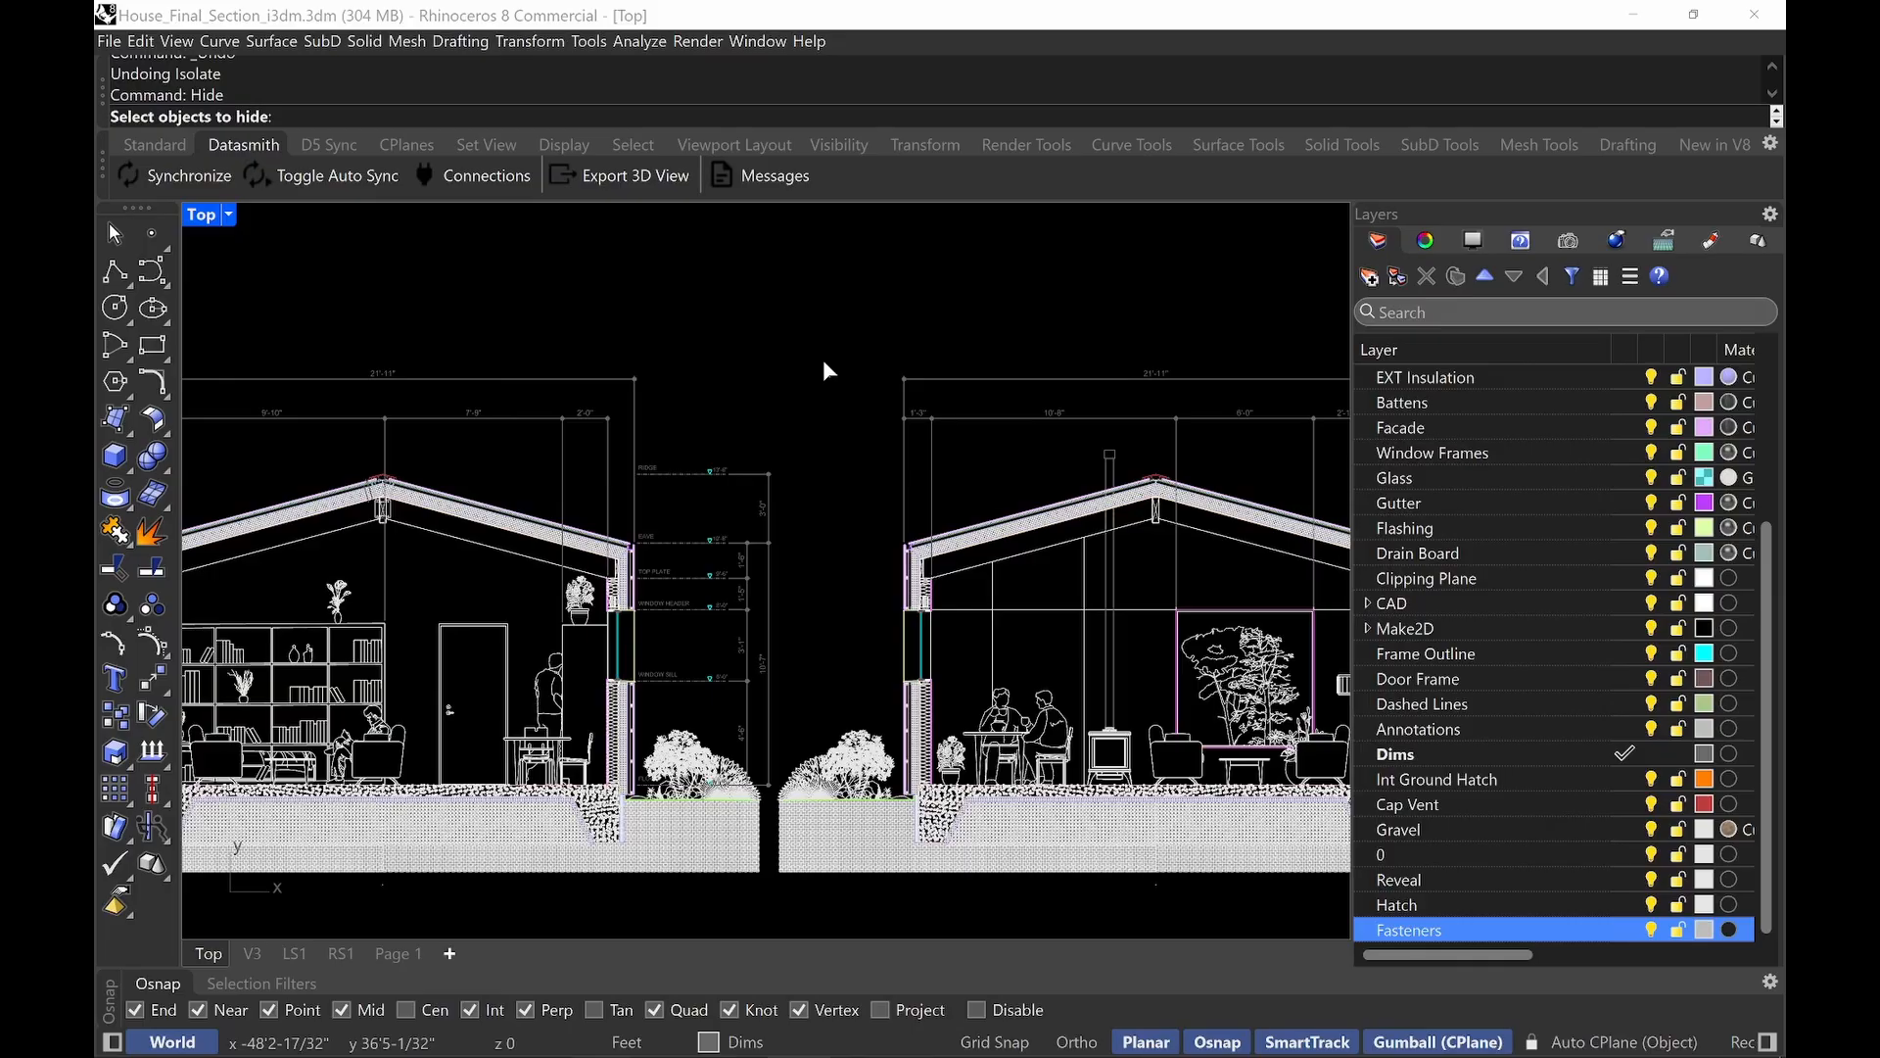
Review the two house sections and the wood grain pattern tile above them in the Top view of House_Final_Section_i3dm.3dm.
mouse_move(546, 660)
right_down()
mouse_move(590, 664)
mouse_move(525, 544)
mouse_move(386, 671)
mouse_move(426, 643)
right_up()
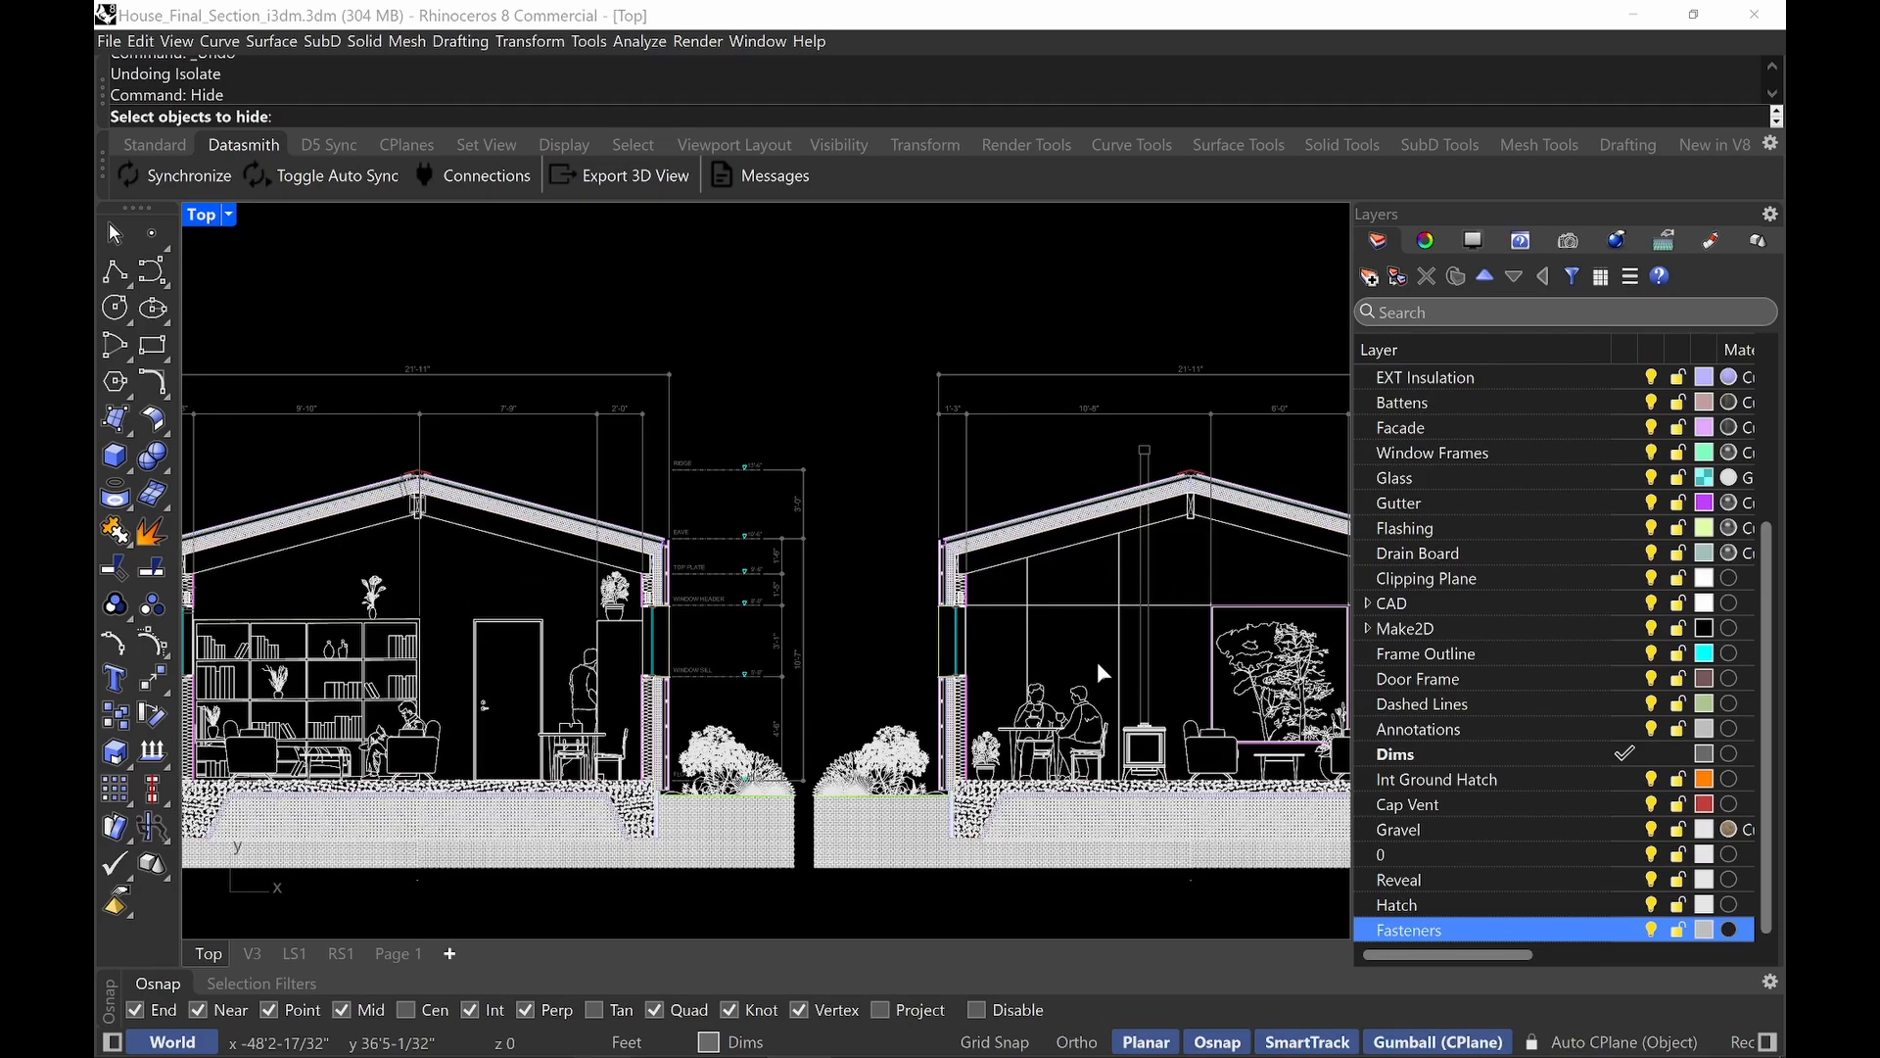
right_drag(1099, 665, 1006, 611)
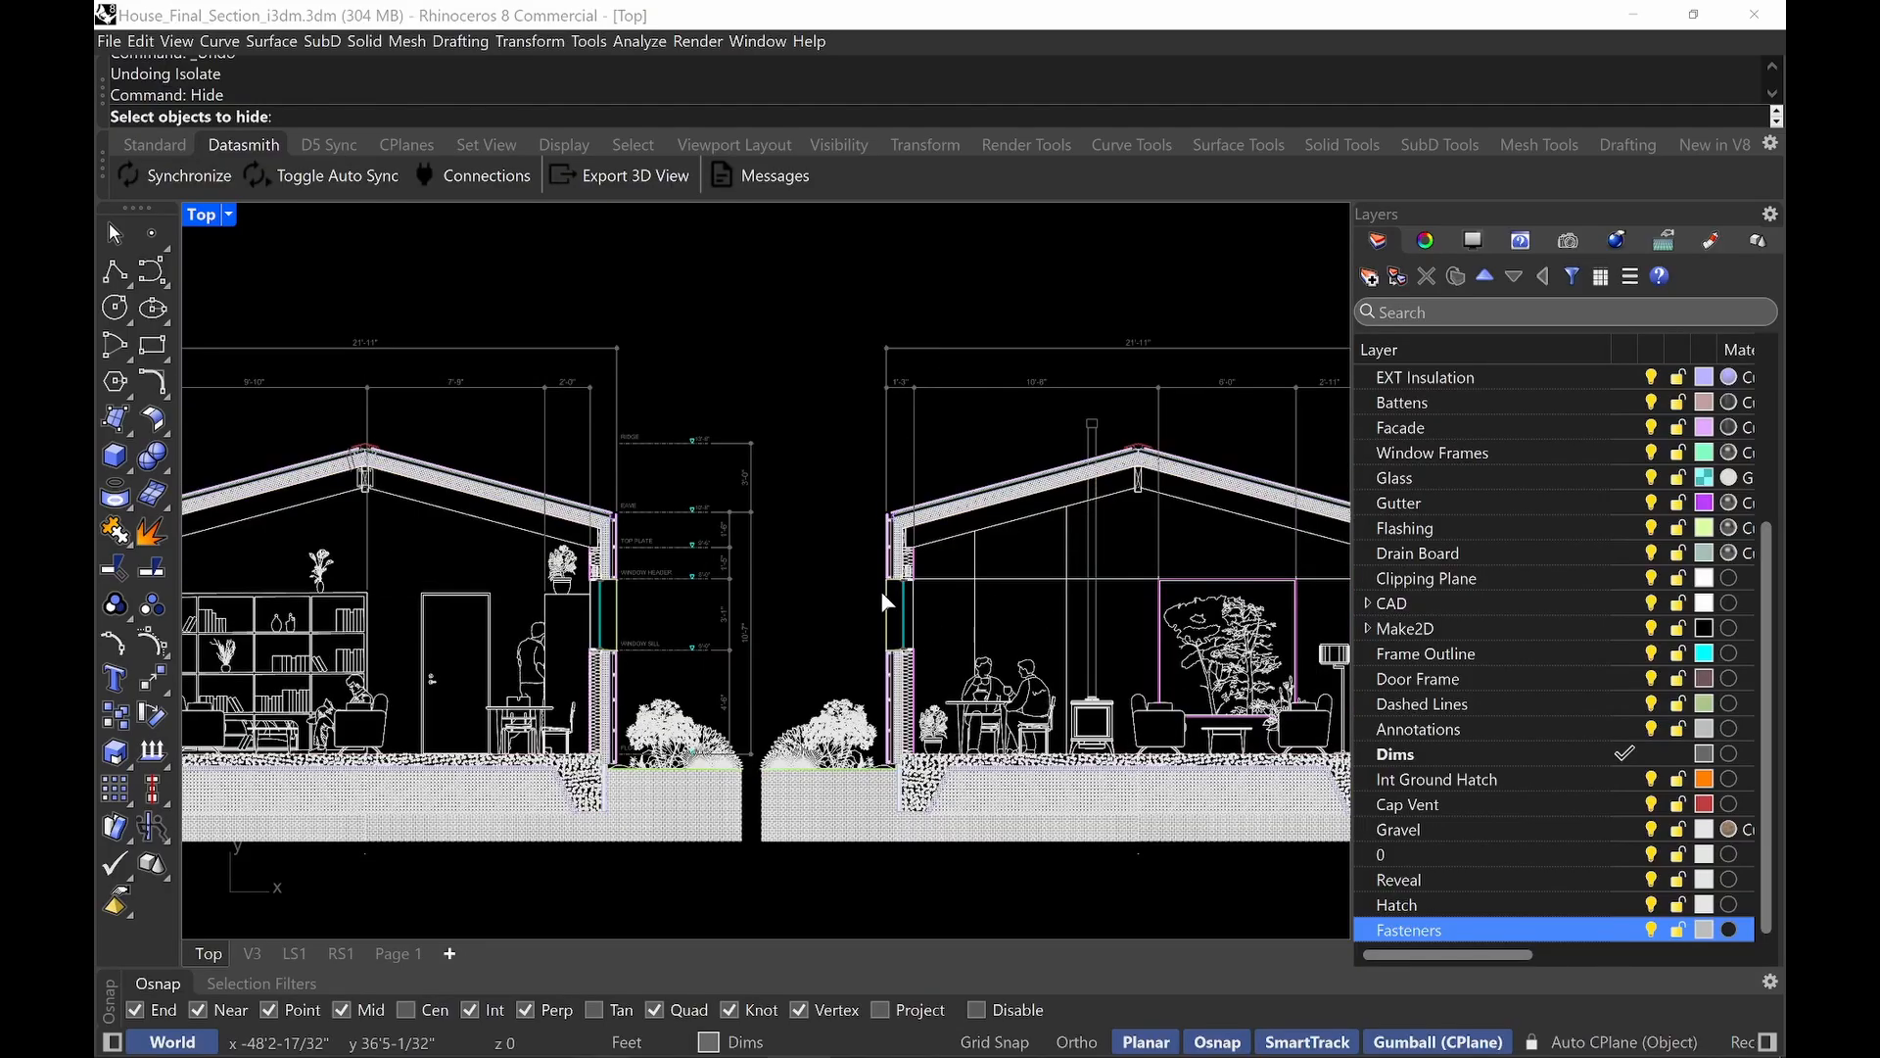
scroll(825, 579, down, 4)
right_drag(853, 568, 826, 597)
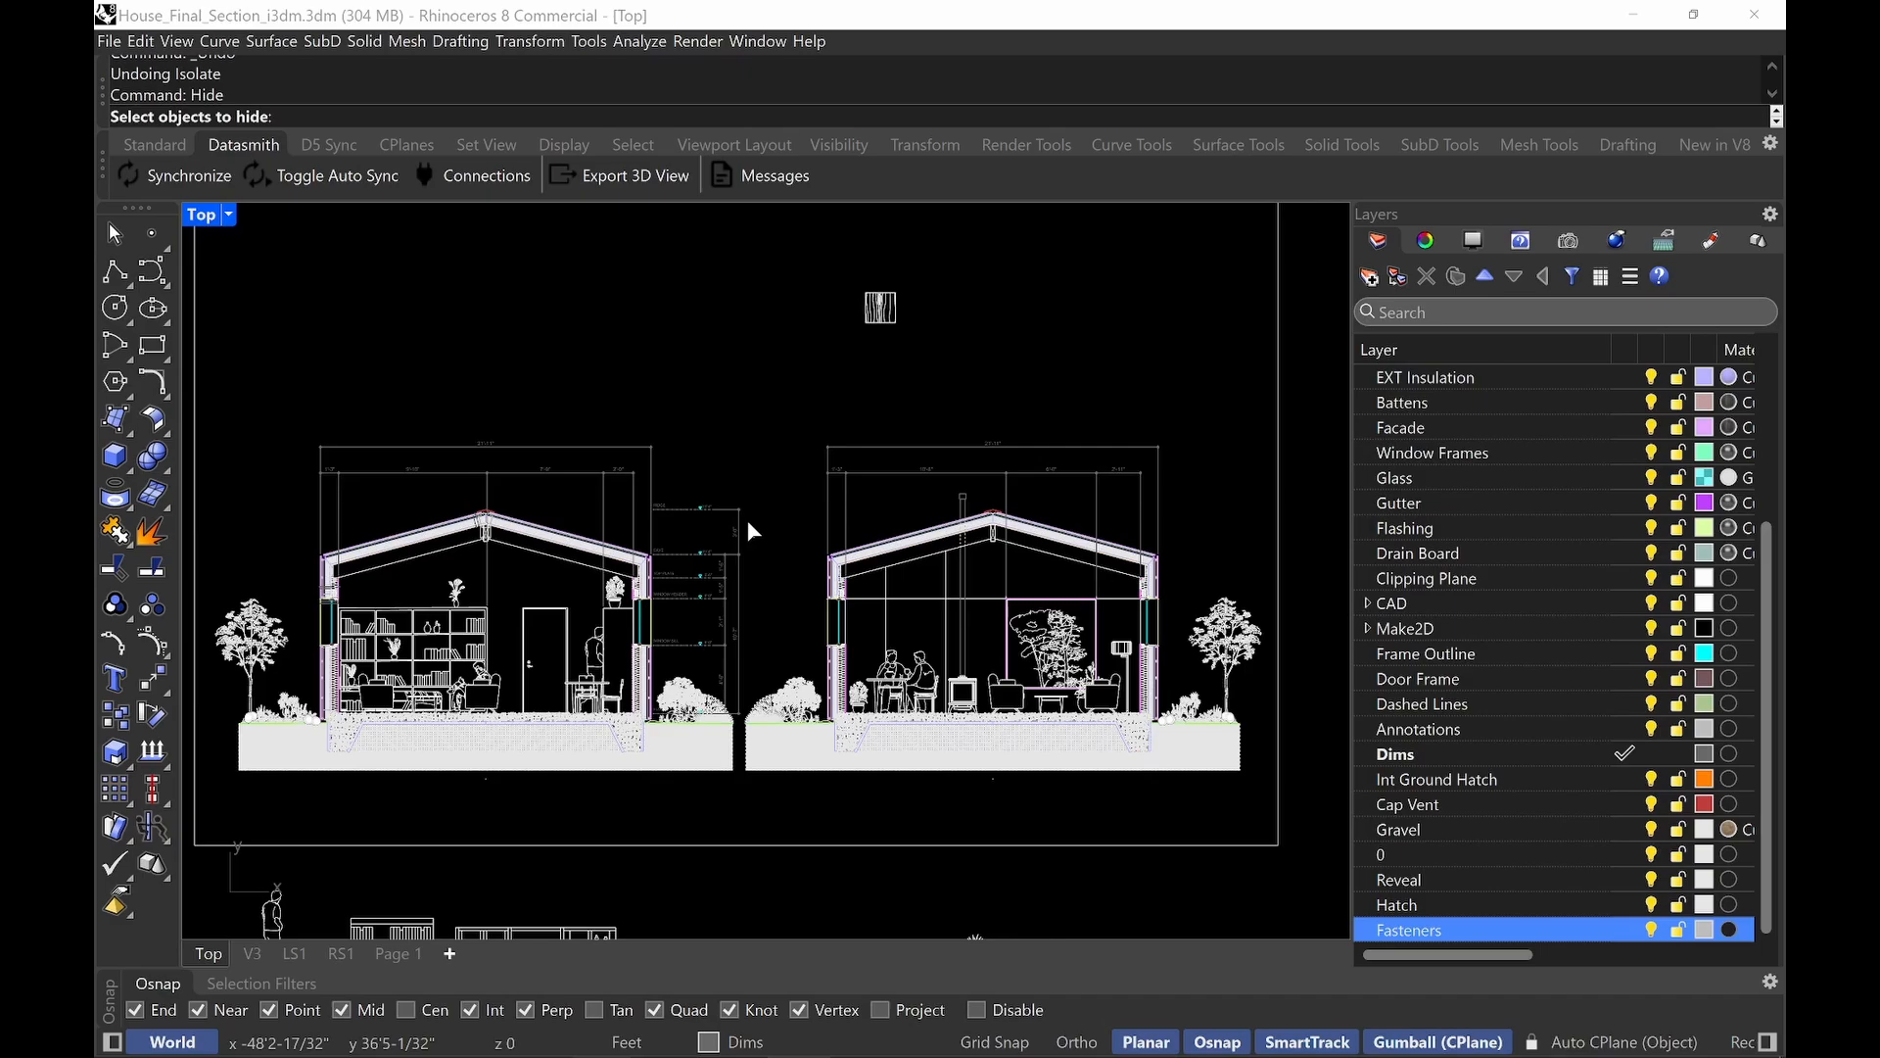
key(Left)
key(Up)
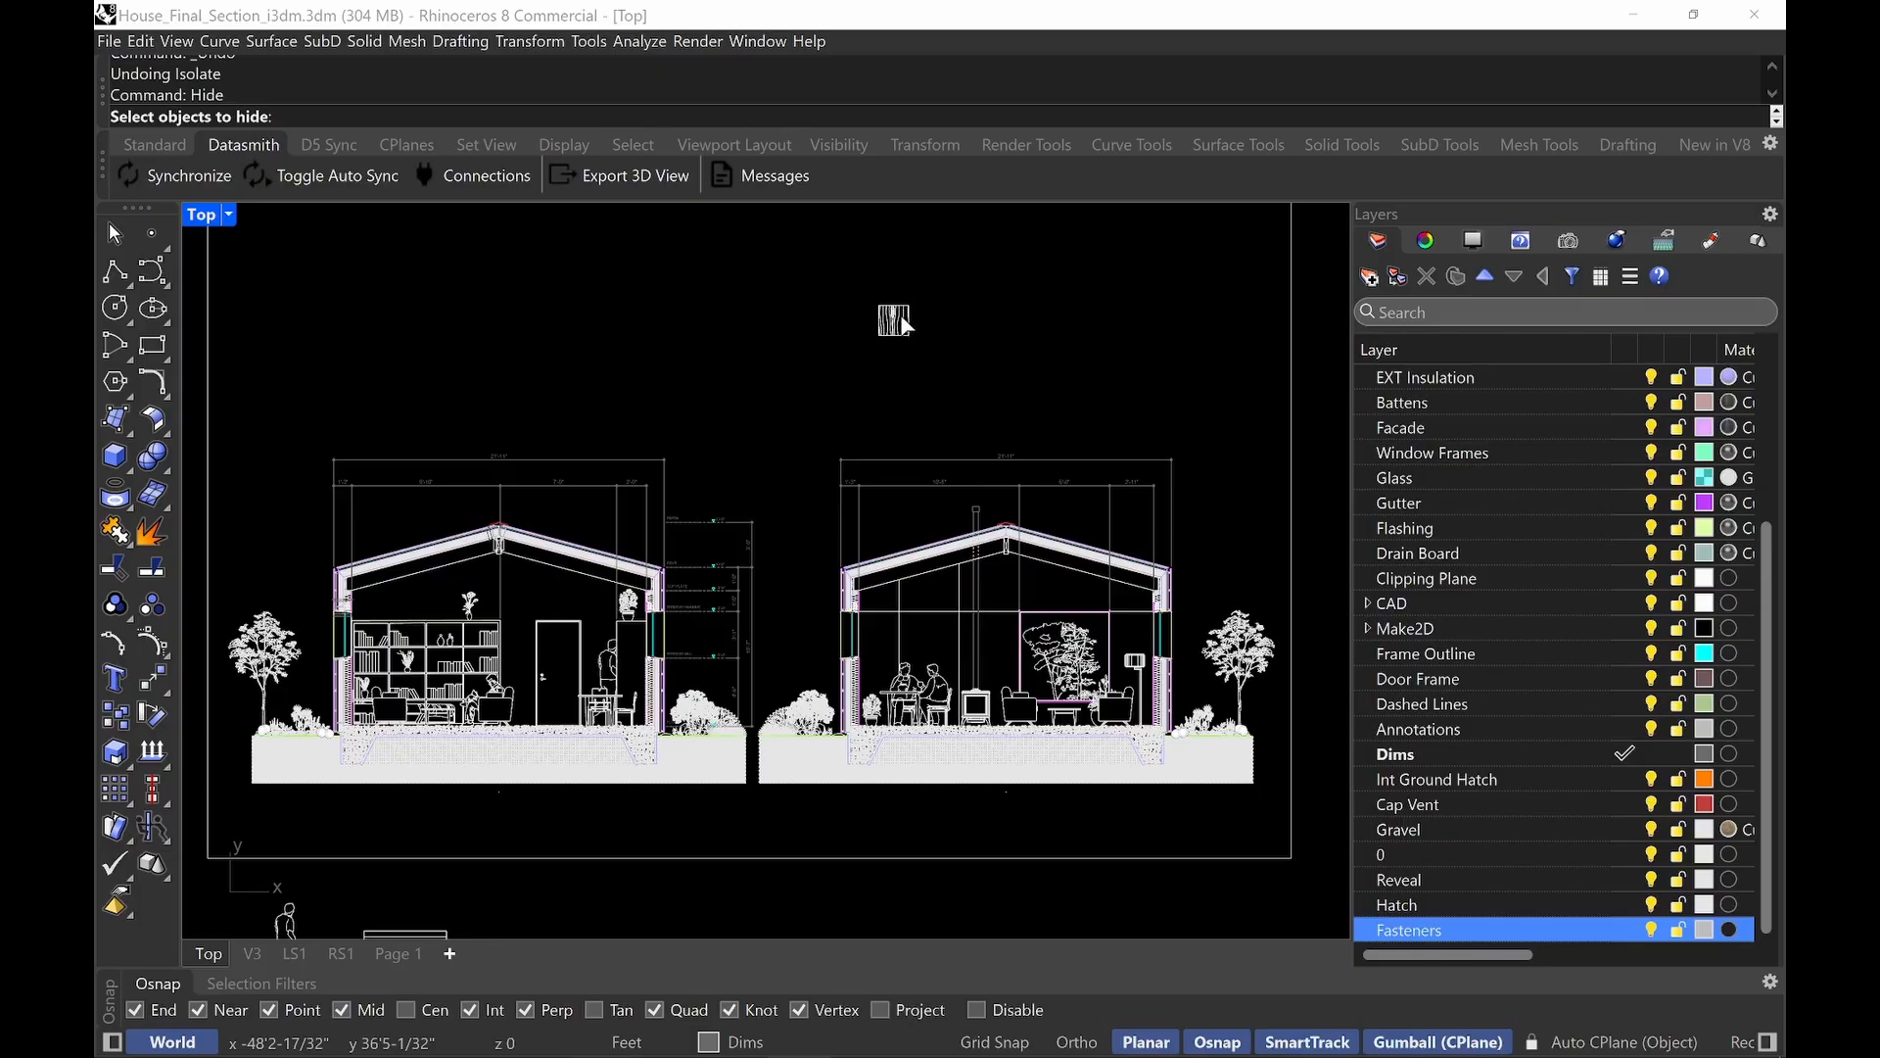
scroll(901, 297, up, 10)
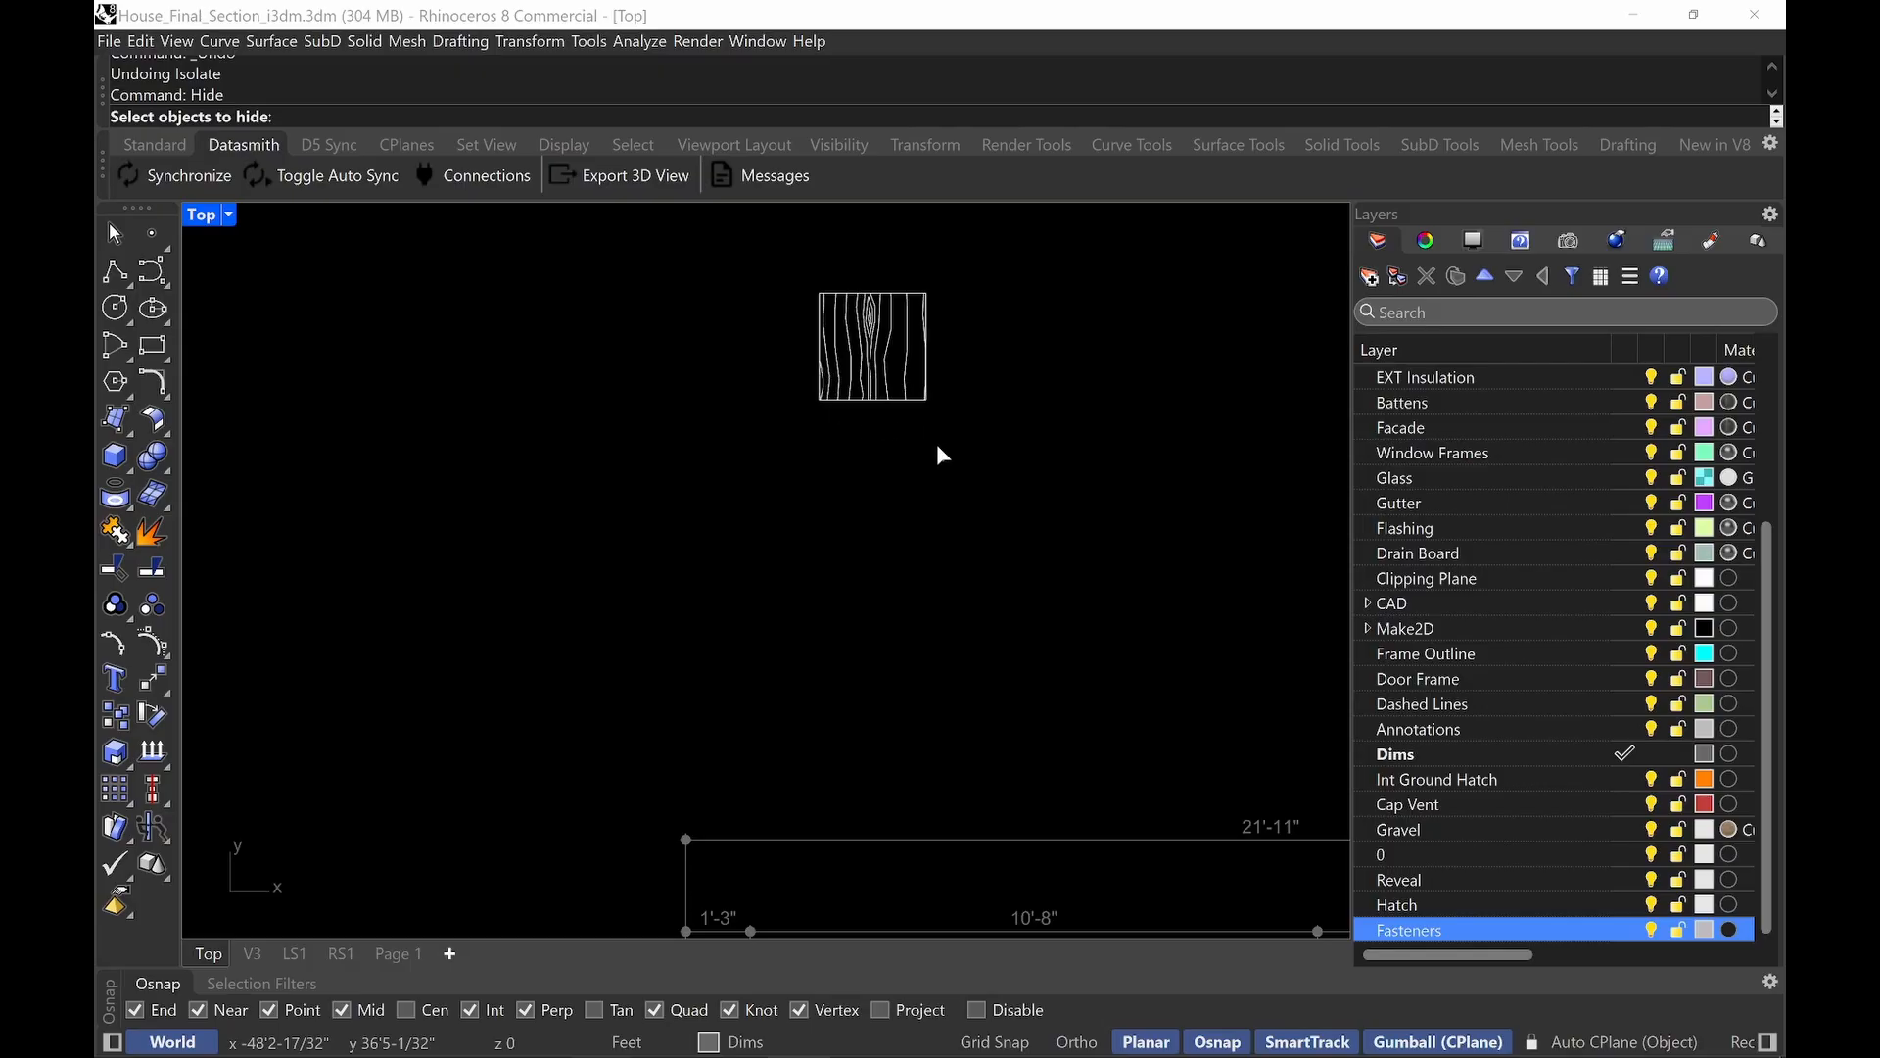
scroll(936, 444, down, 3)
mouse_move(920, 450)
right_down()
mouse_move(969, 420)
mouse_move(948, 411)
mouse_move(974, 399)
mouse_move(924, 397)
mouse_move(966, 386)
mouse_move(940, 397)
right_up()
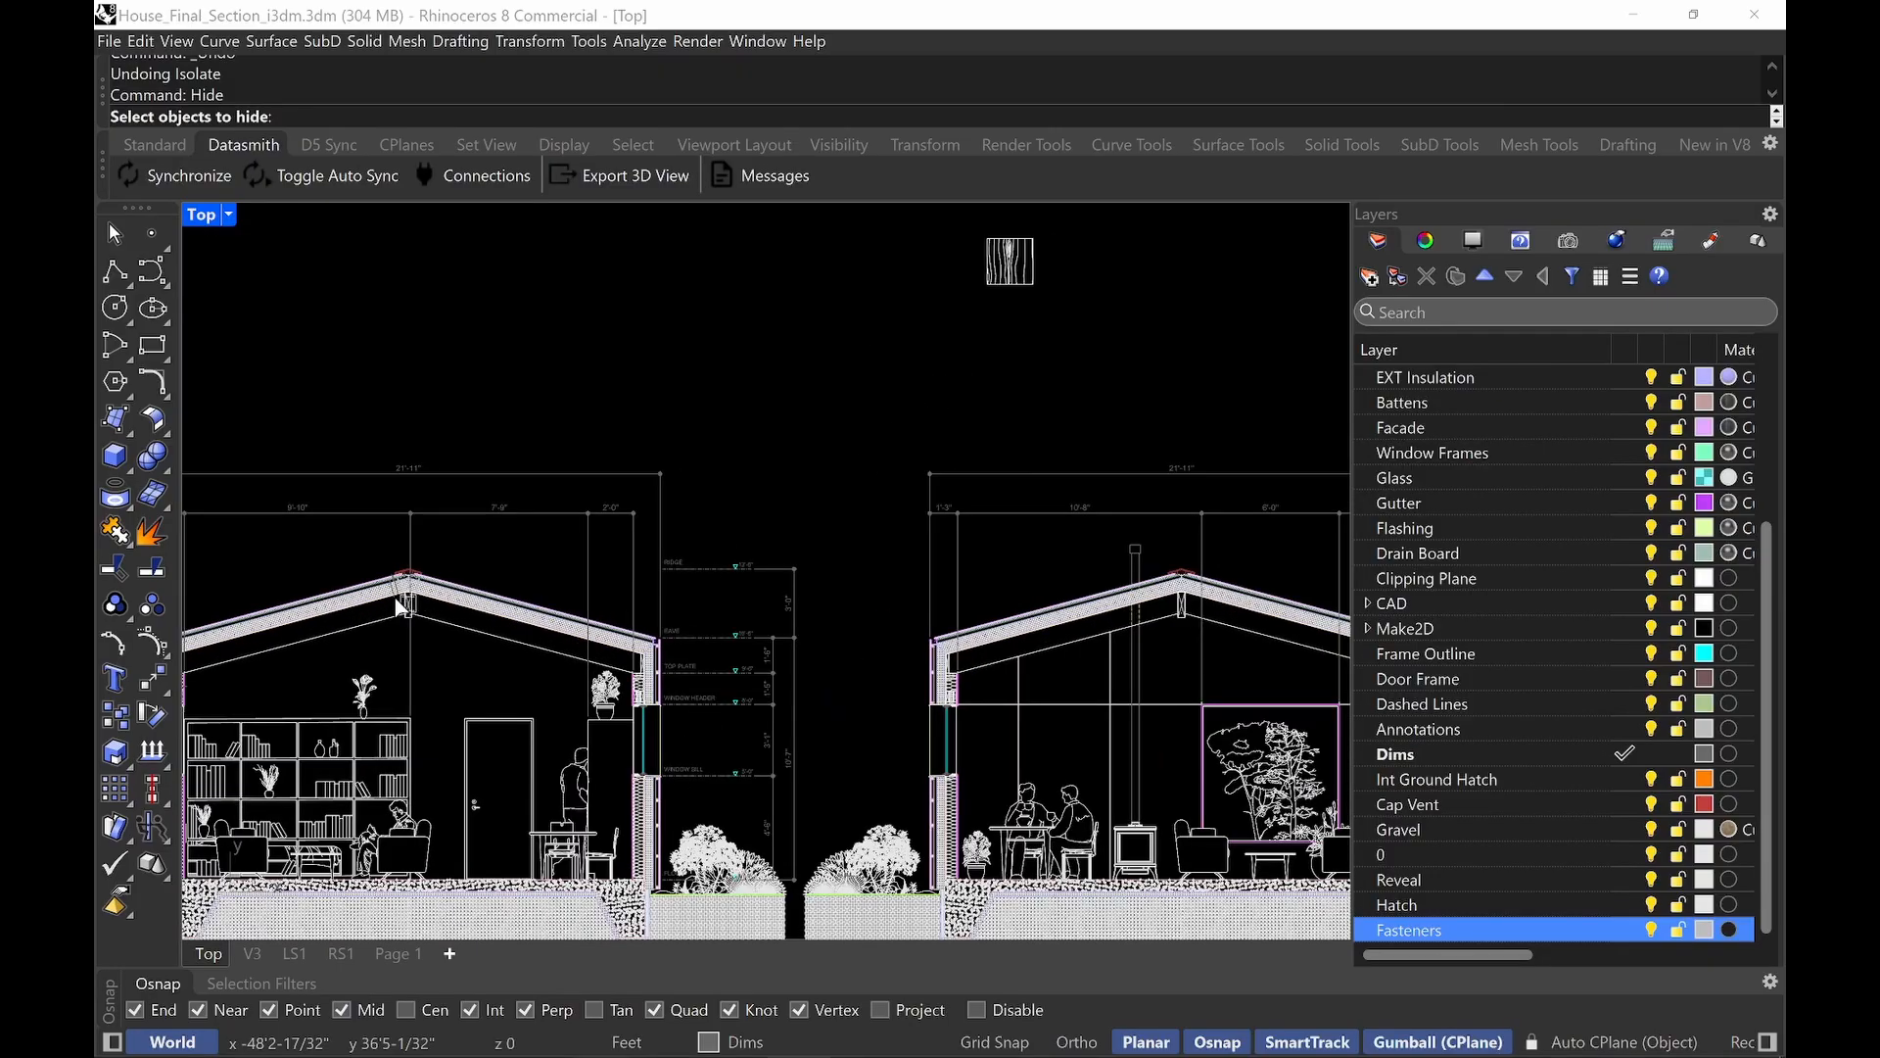
Inspect the roof ridge of the bookshelf section, including its insulation, fasteners, beam bracket and layer dimensions.
scroll(401, 593, up, 10)
scroll(408, 548, up, 3)
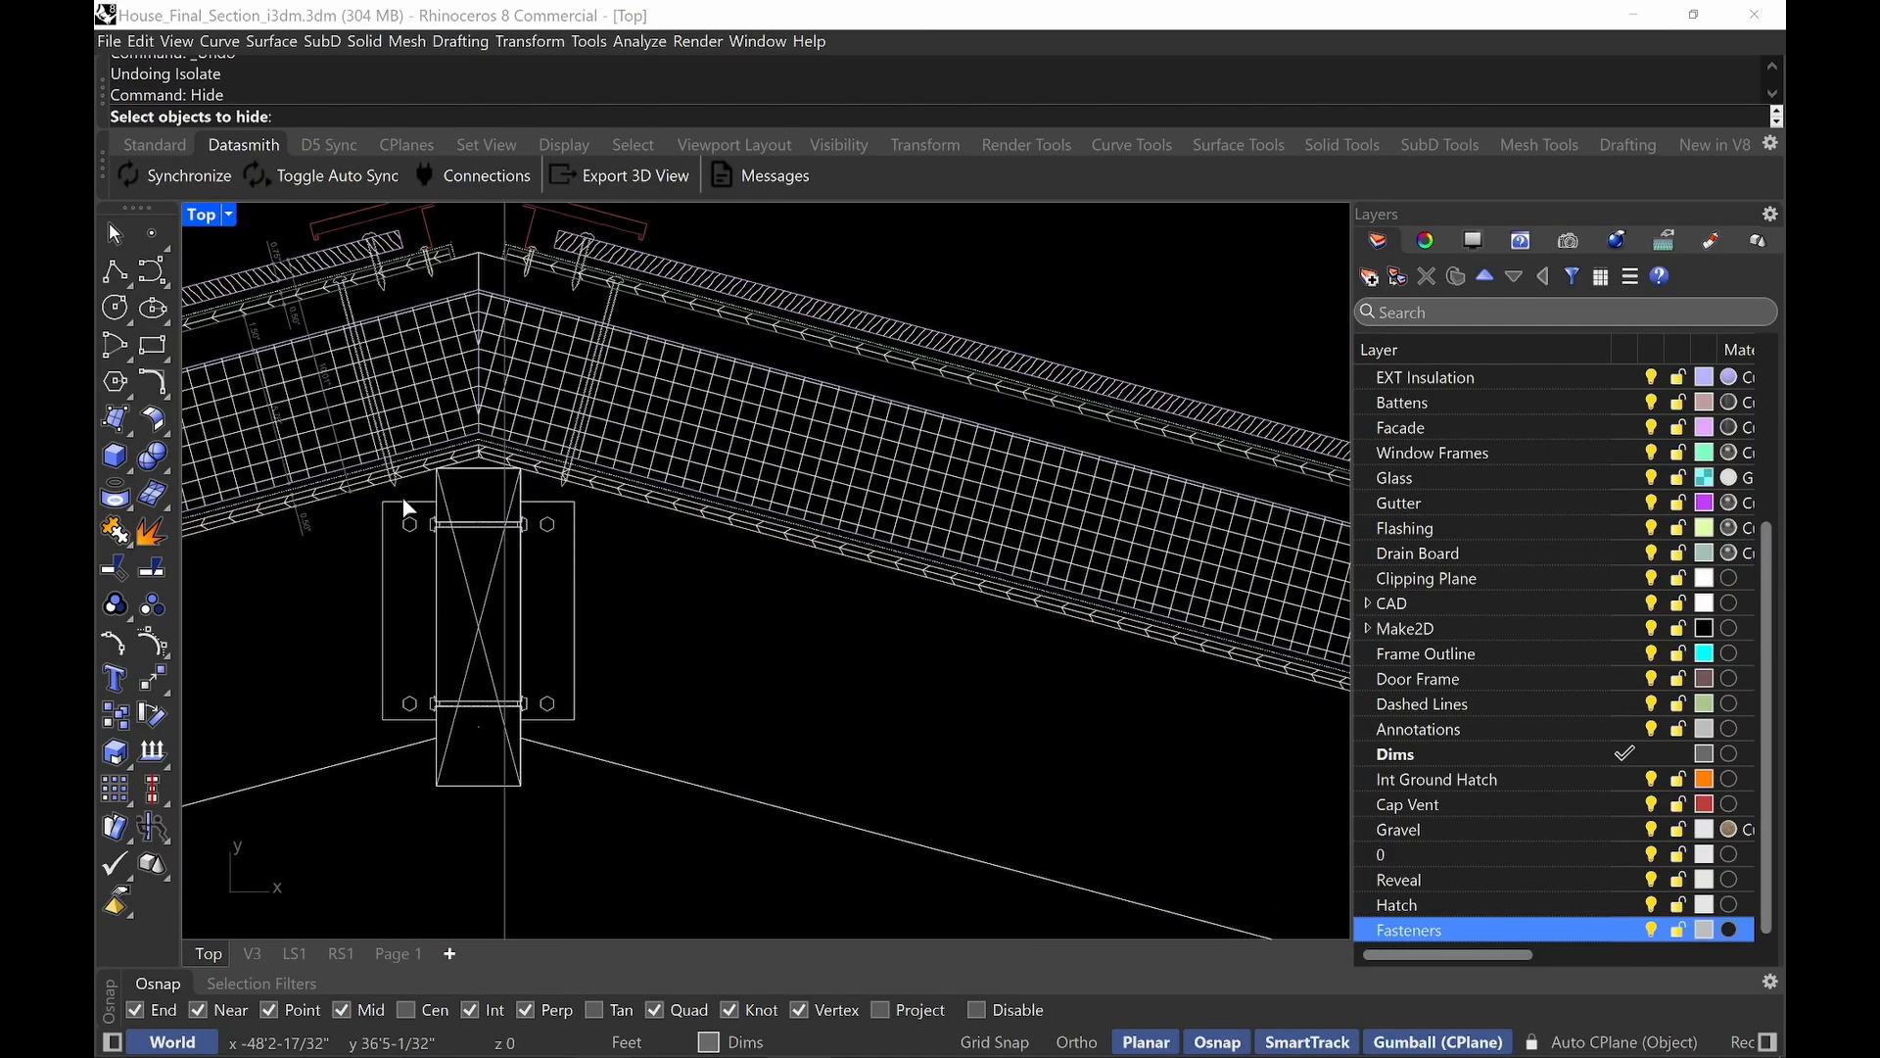
right_drag(407, 512, 658, 658)
scroll(658, 658, up, 3)
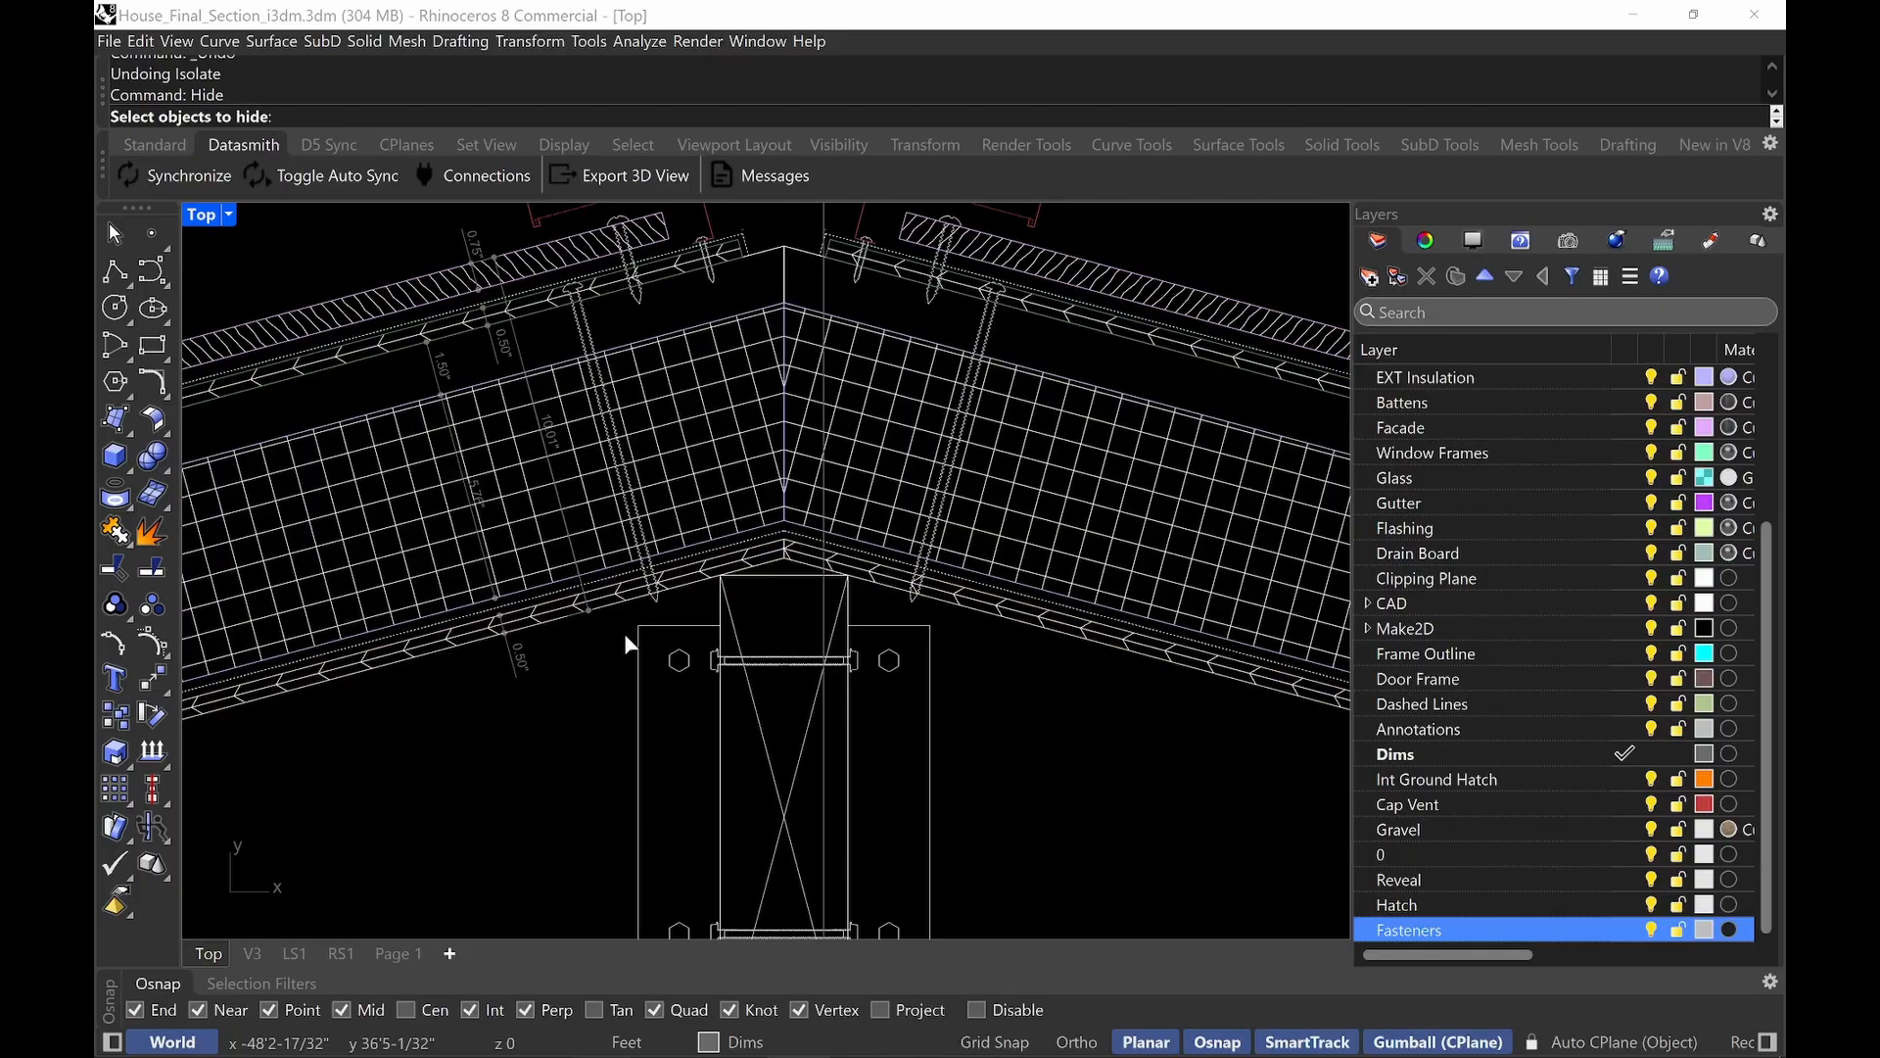
scroll(625, 636, down, 3)
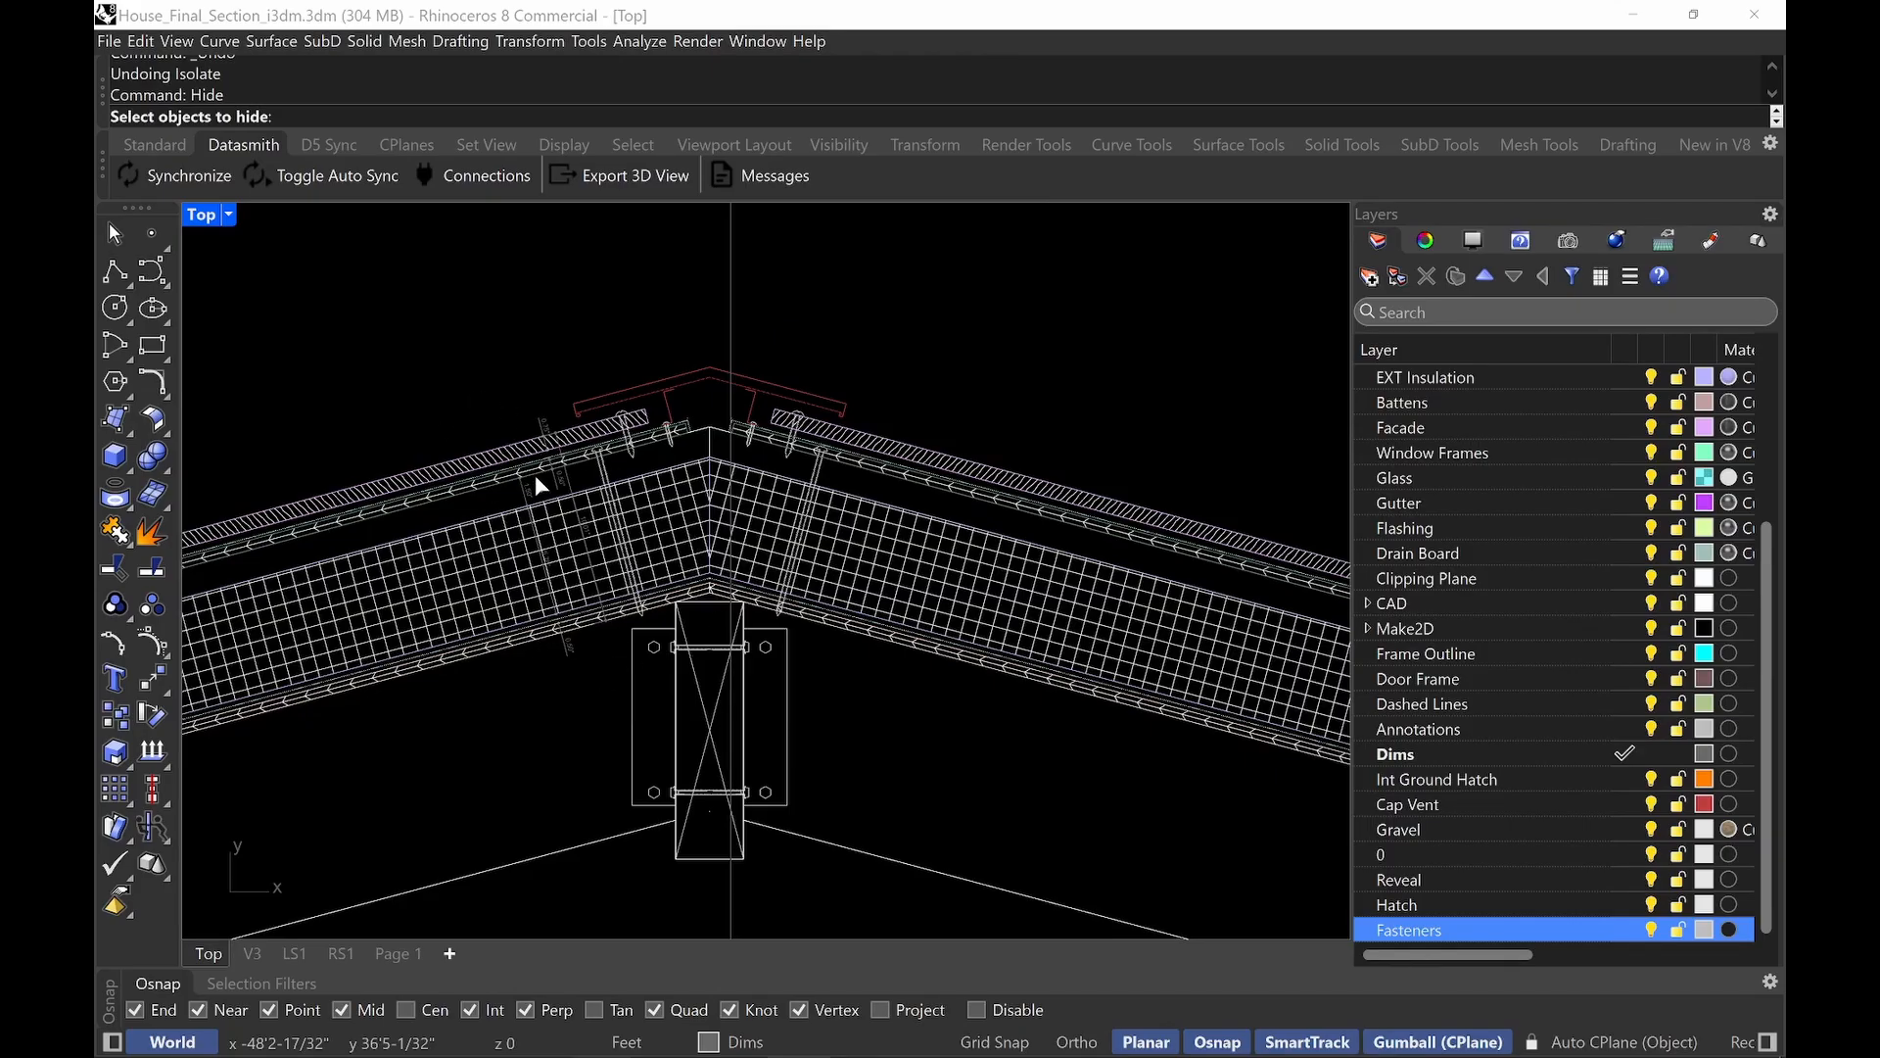
scroll(819, 666, down, 4)
scroll(835, 646, down, 6)
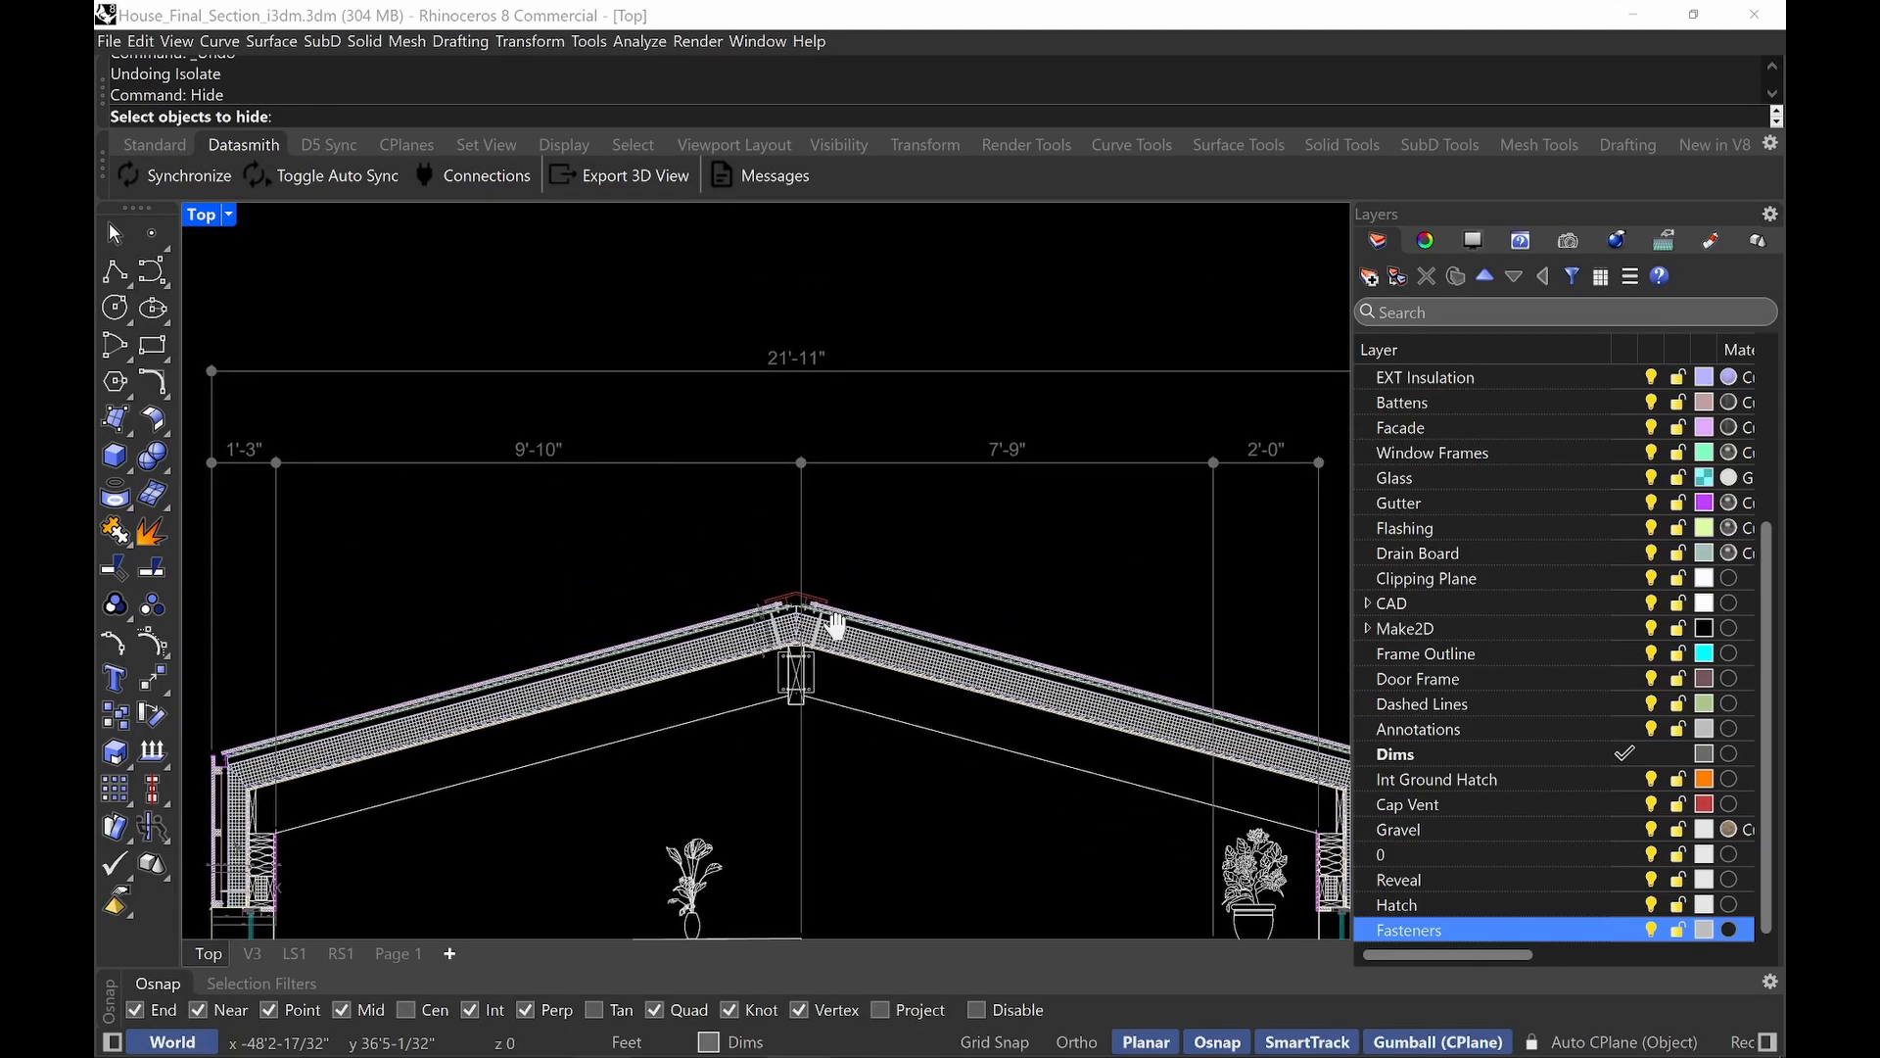
Select the batt insulation hatch in the wall below the dining section's window and show its hatch properties.
scroll(948, 608, down, 2)
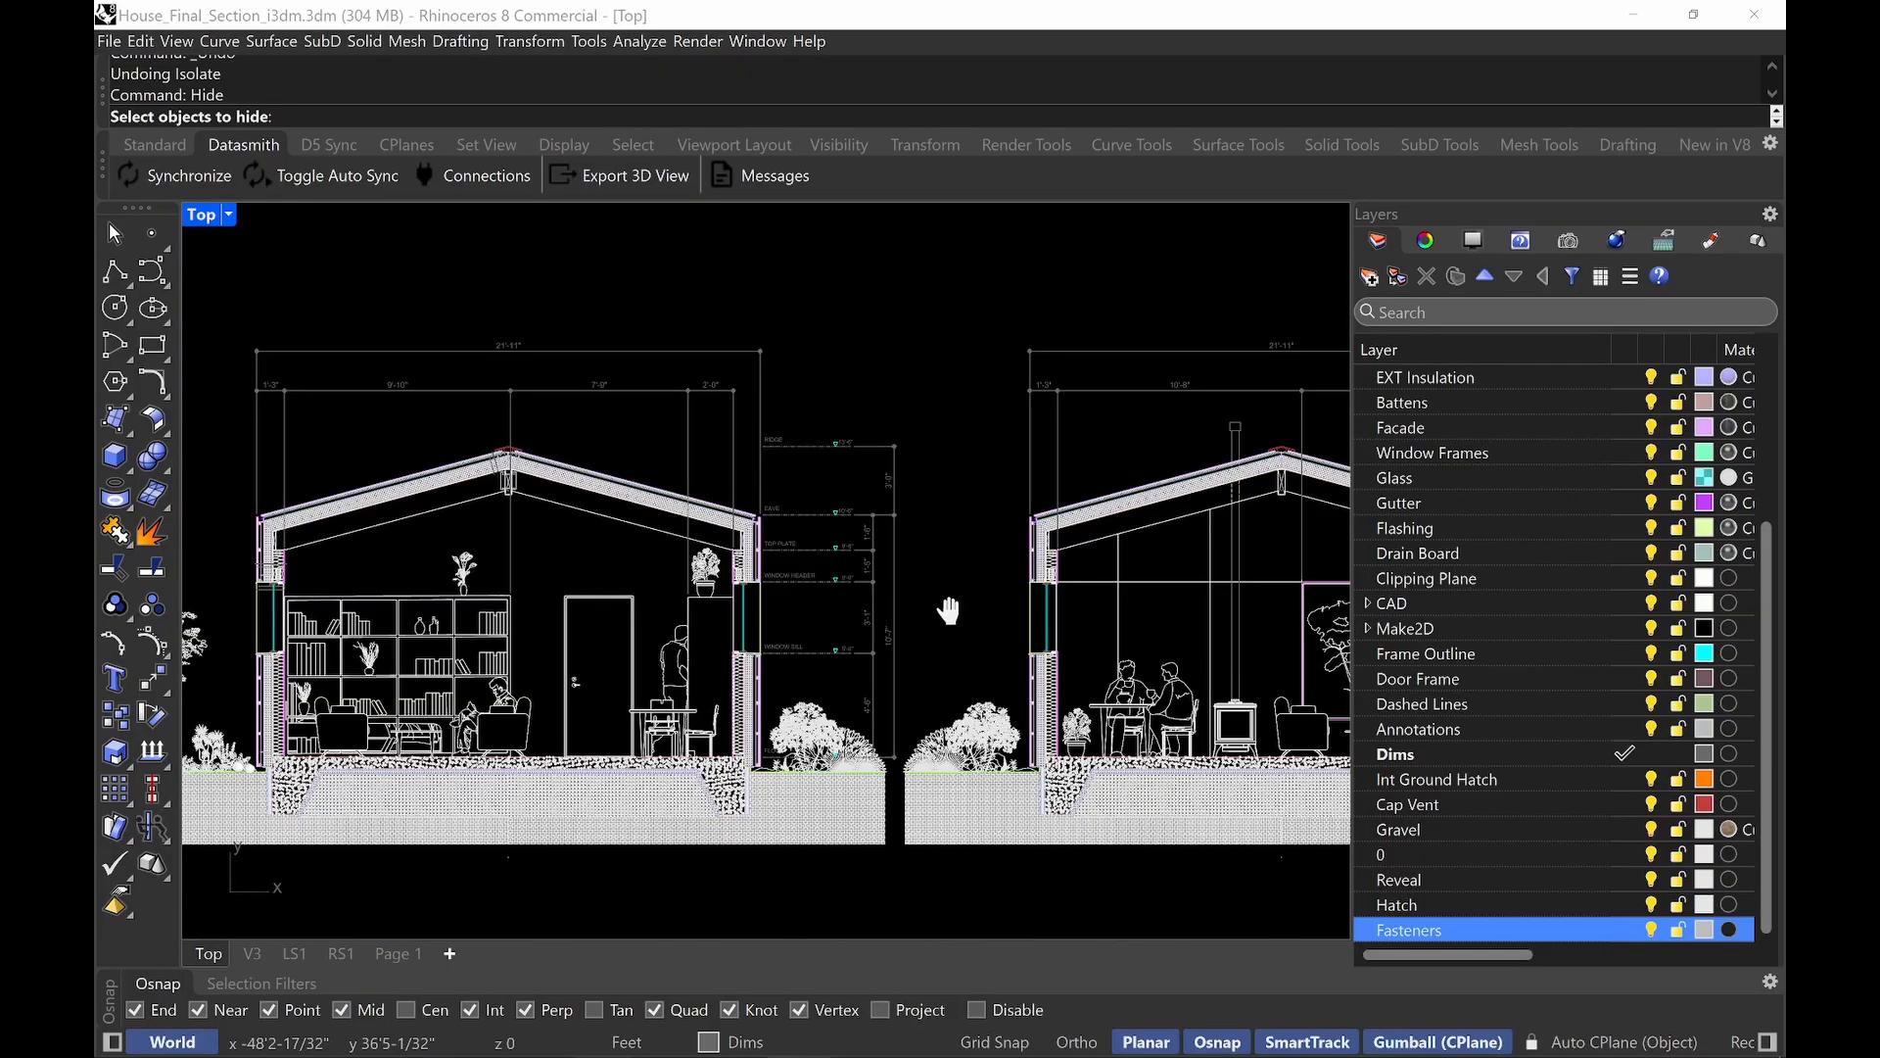
right_drag(948, 608, 779, 597)
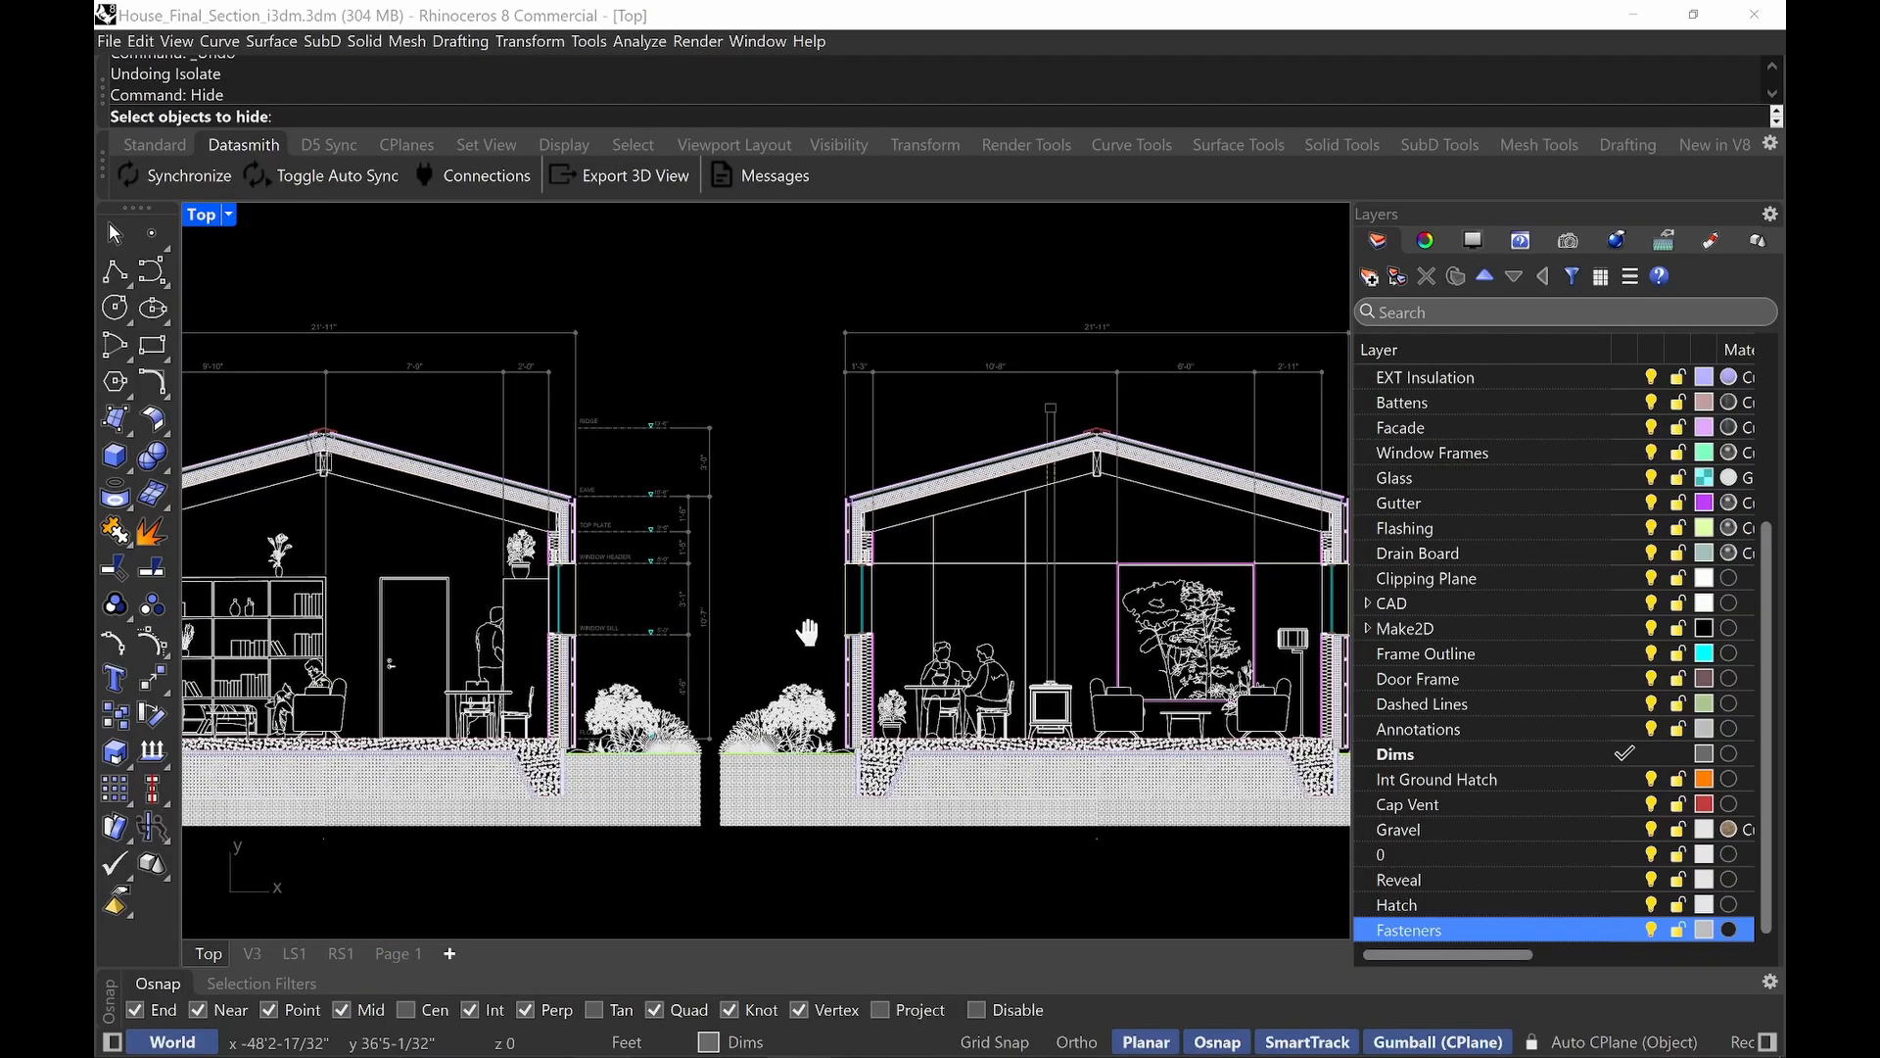
scroll(850, 673, up, 5)
scroll(871, 666, up, 5)
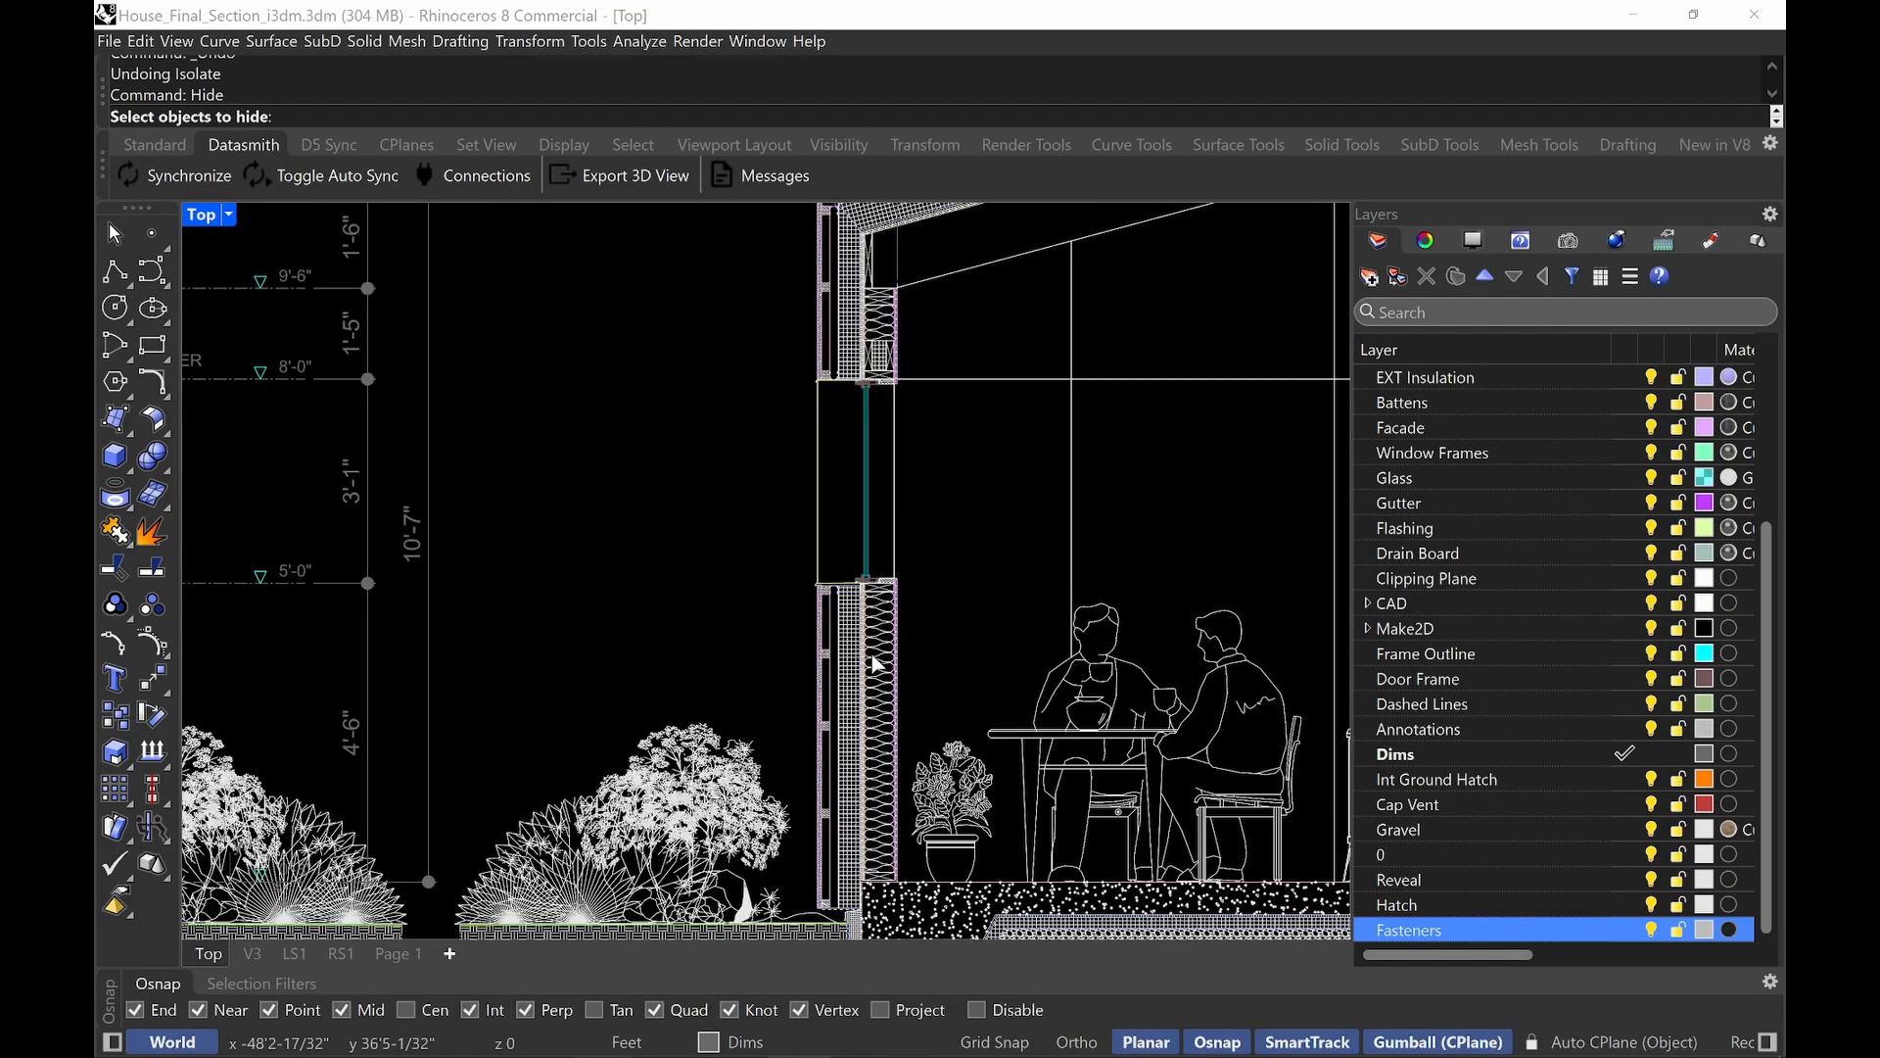
scroll(890, 607, up, 3)
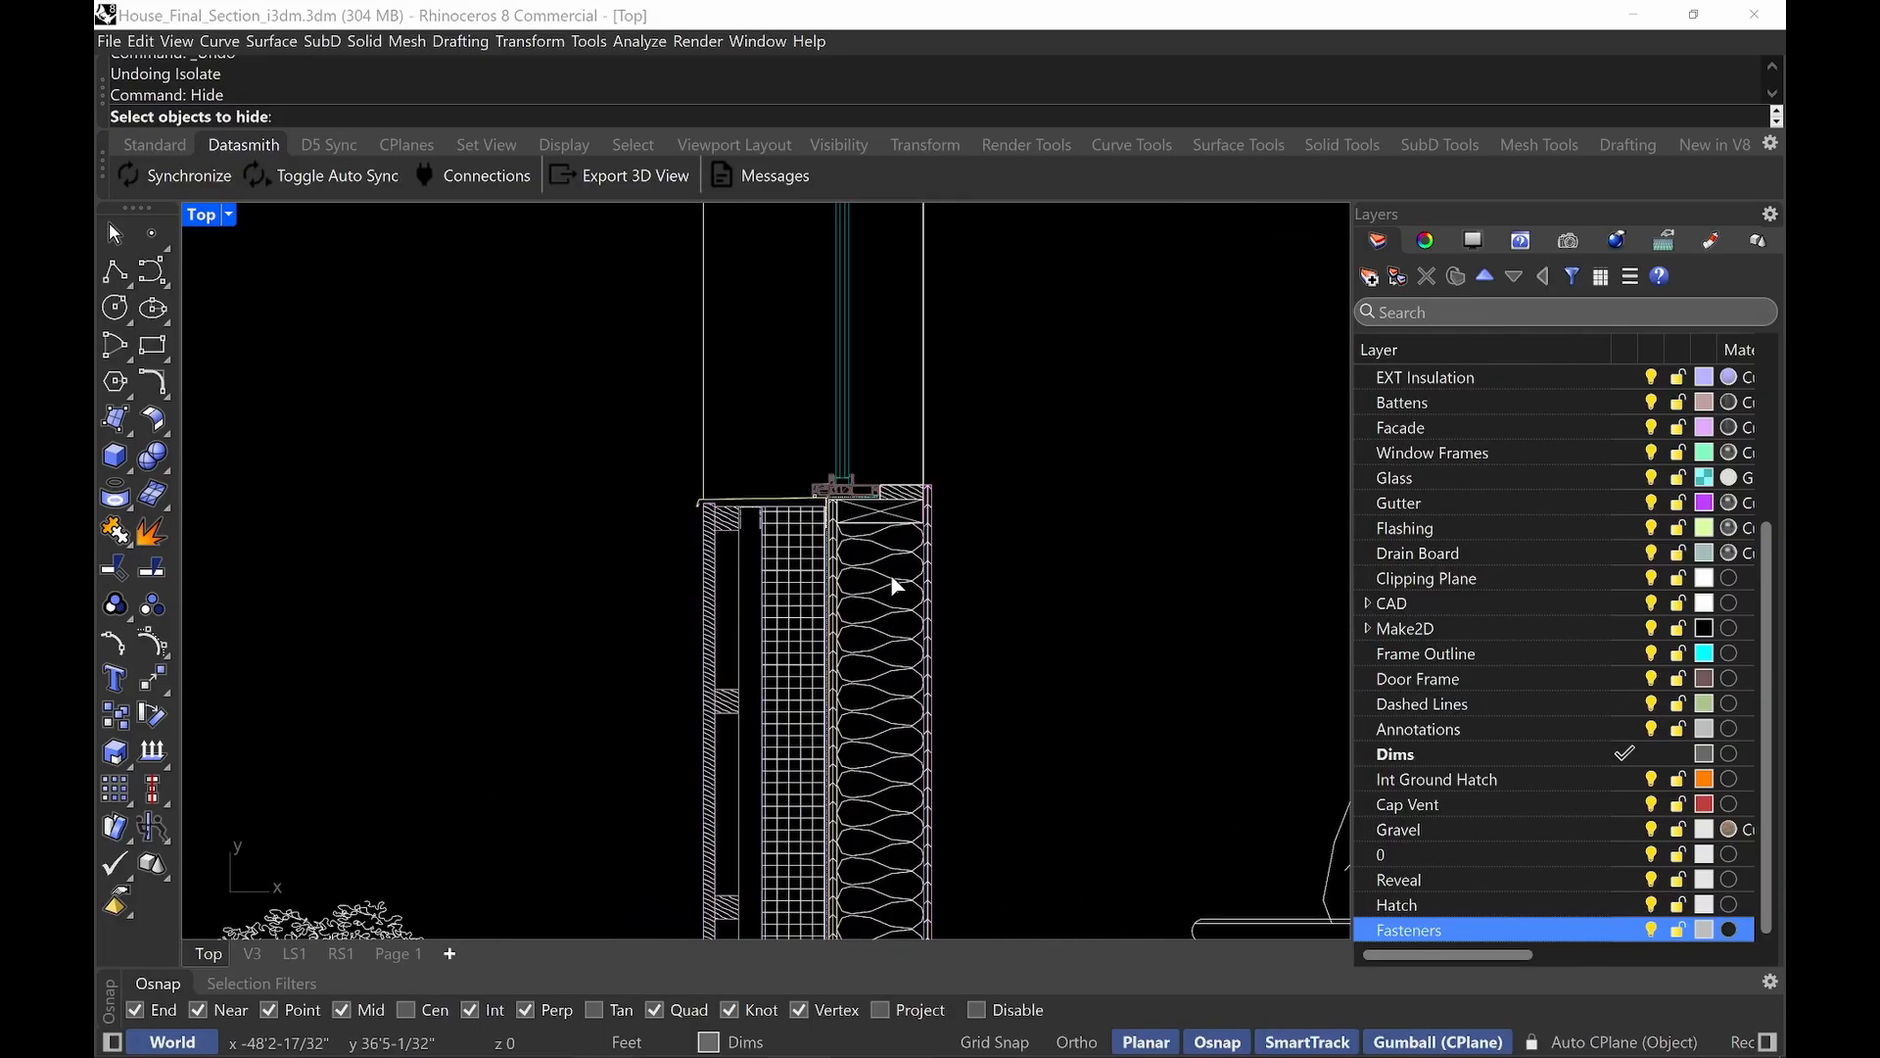
click(890, 568)
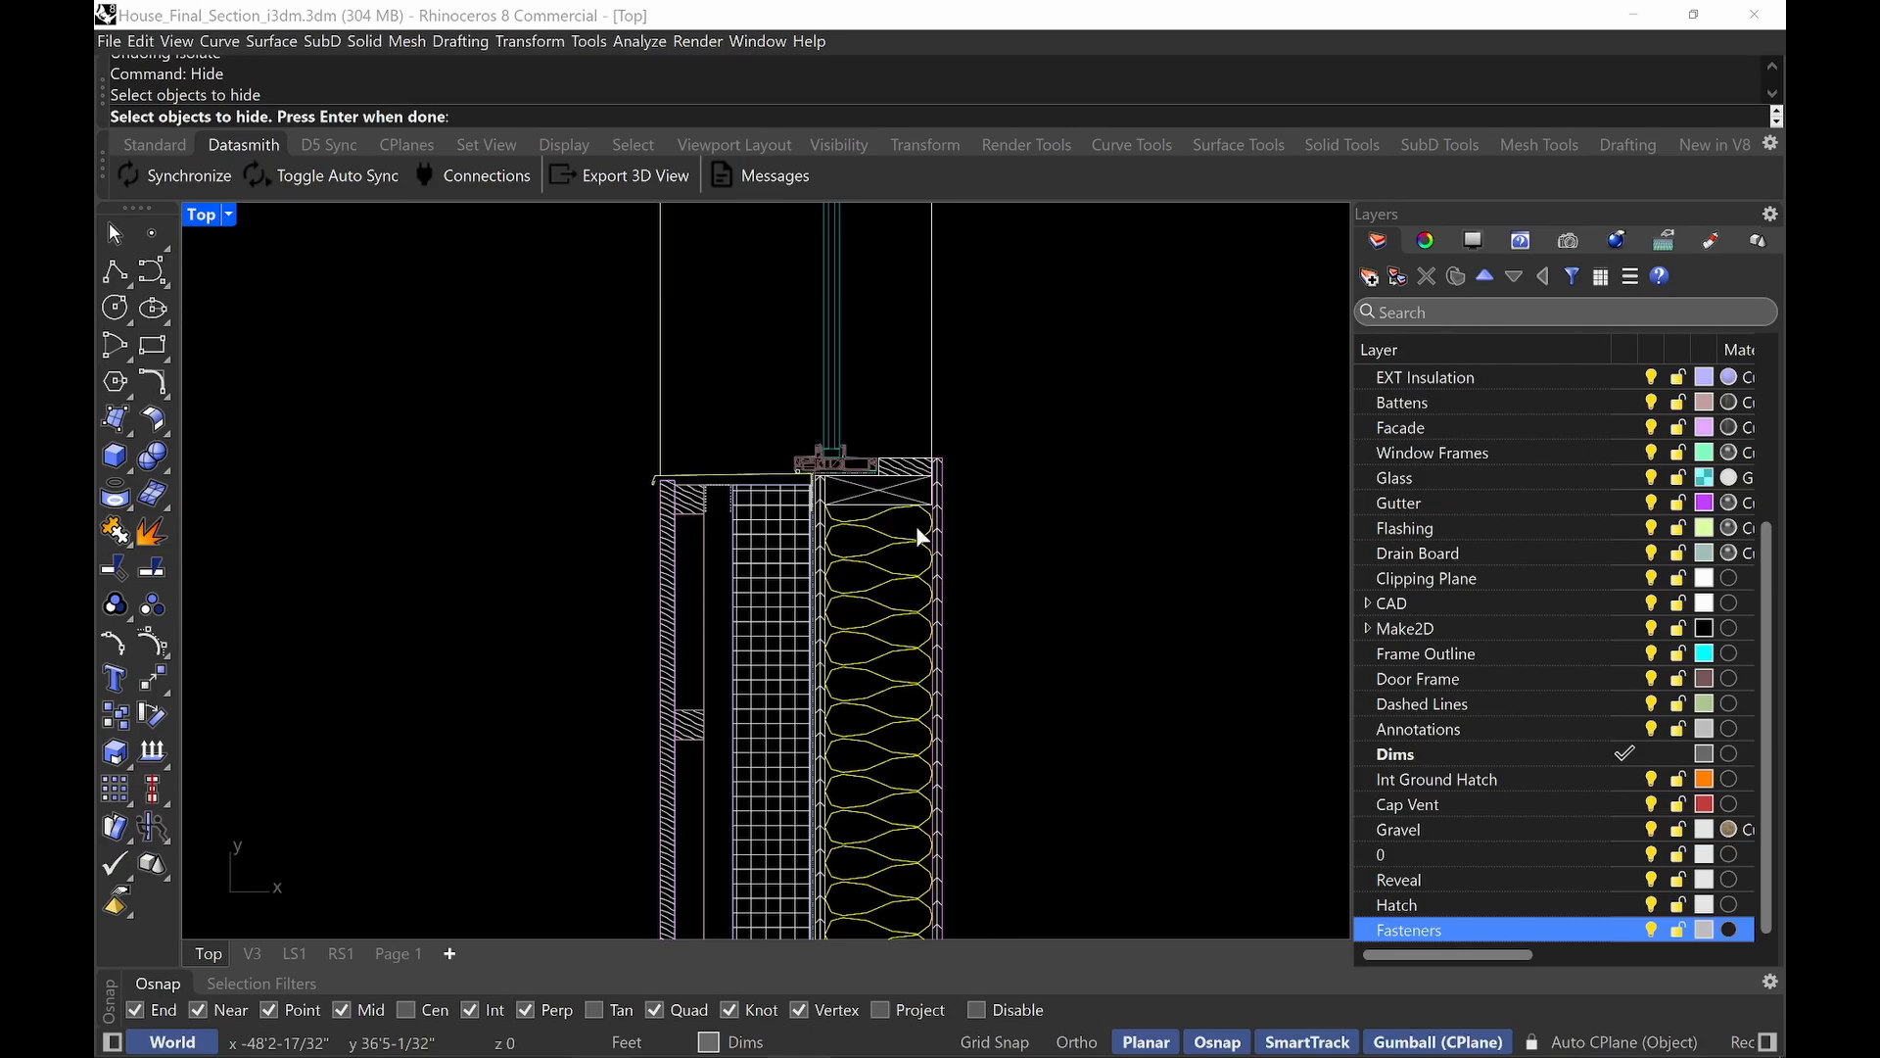
click(1424, 242)
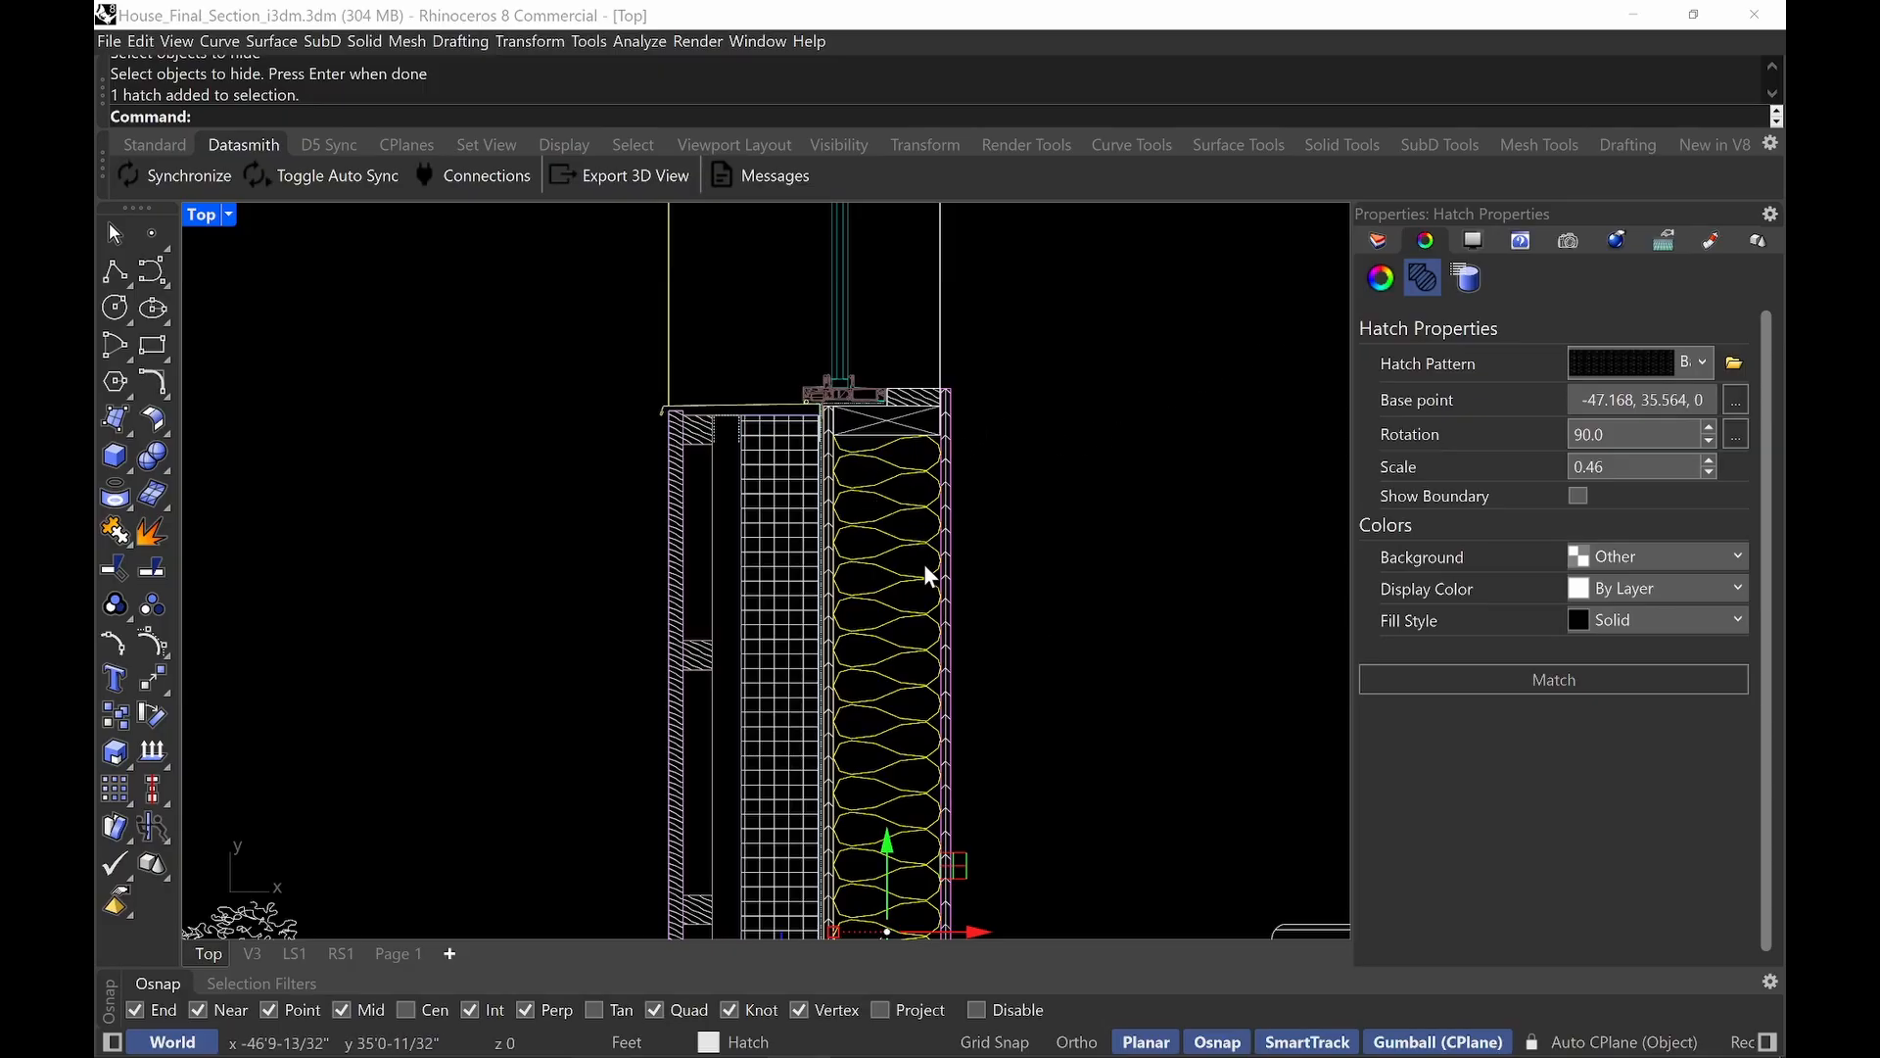
Try to pick a new base point for the wall insulation hatch.
scroll(856, 744, down, 2)
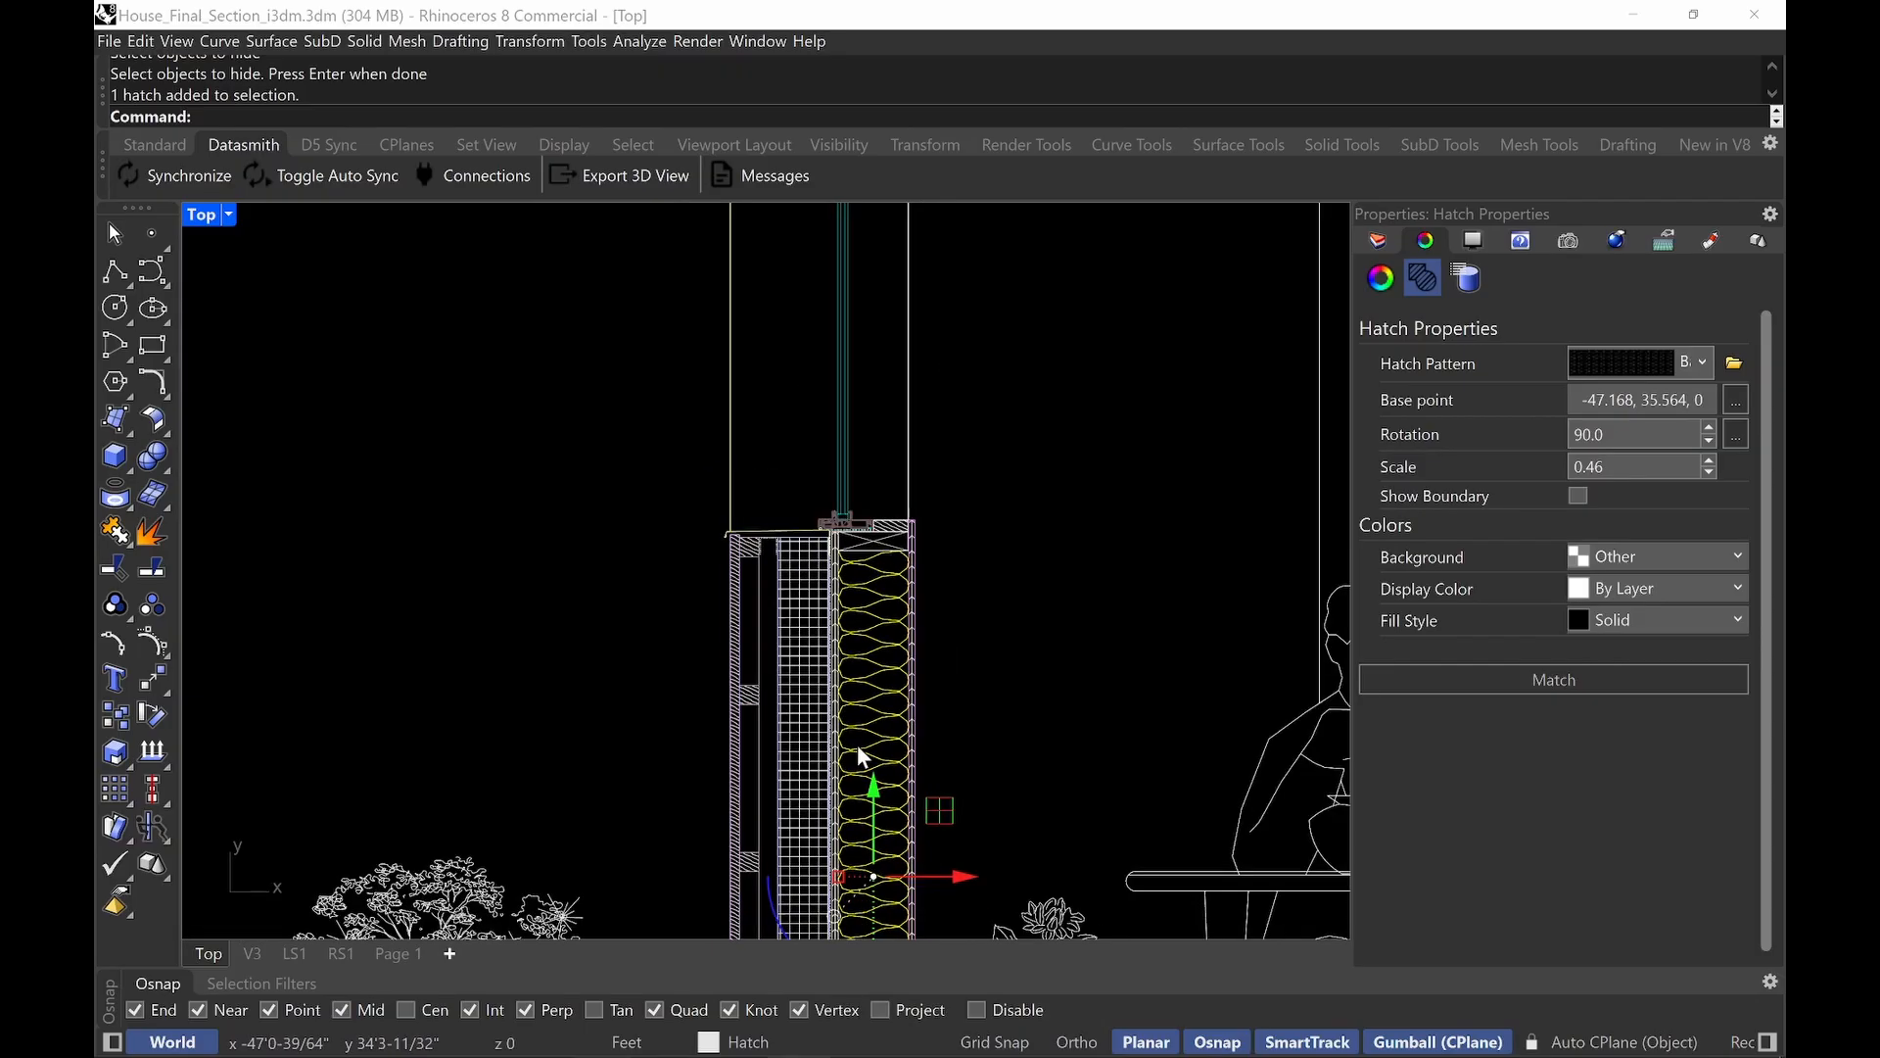
right_drag(877, 556, 857, 610)
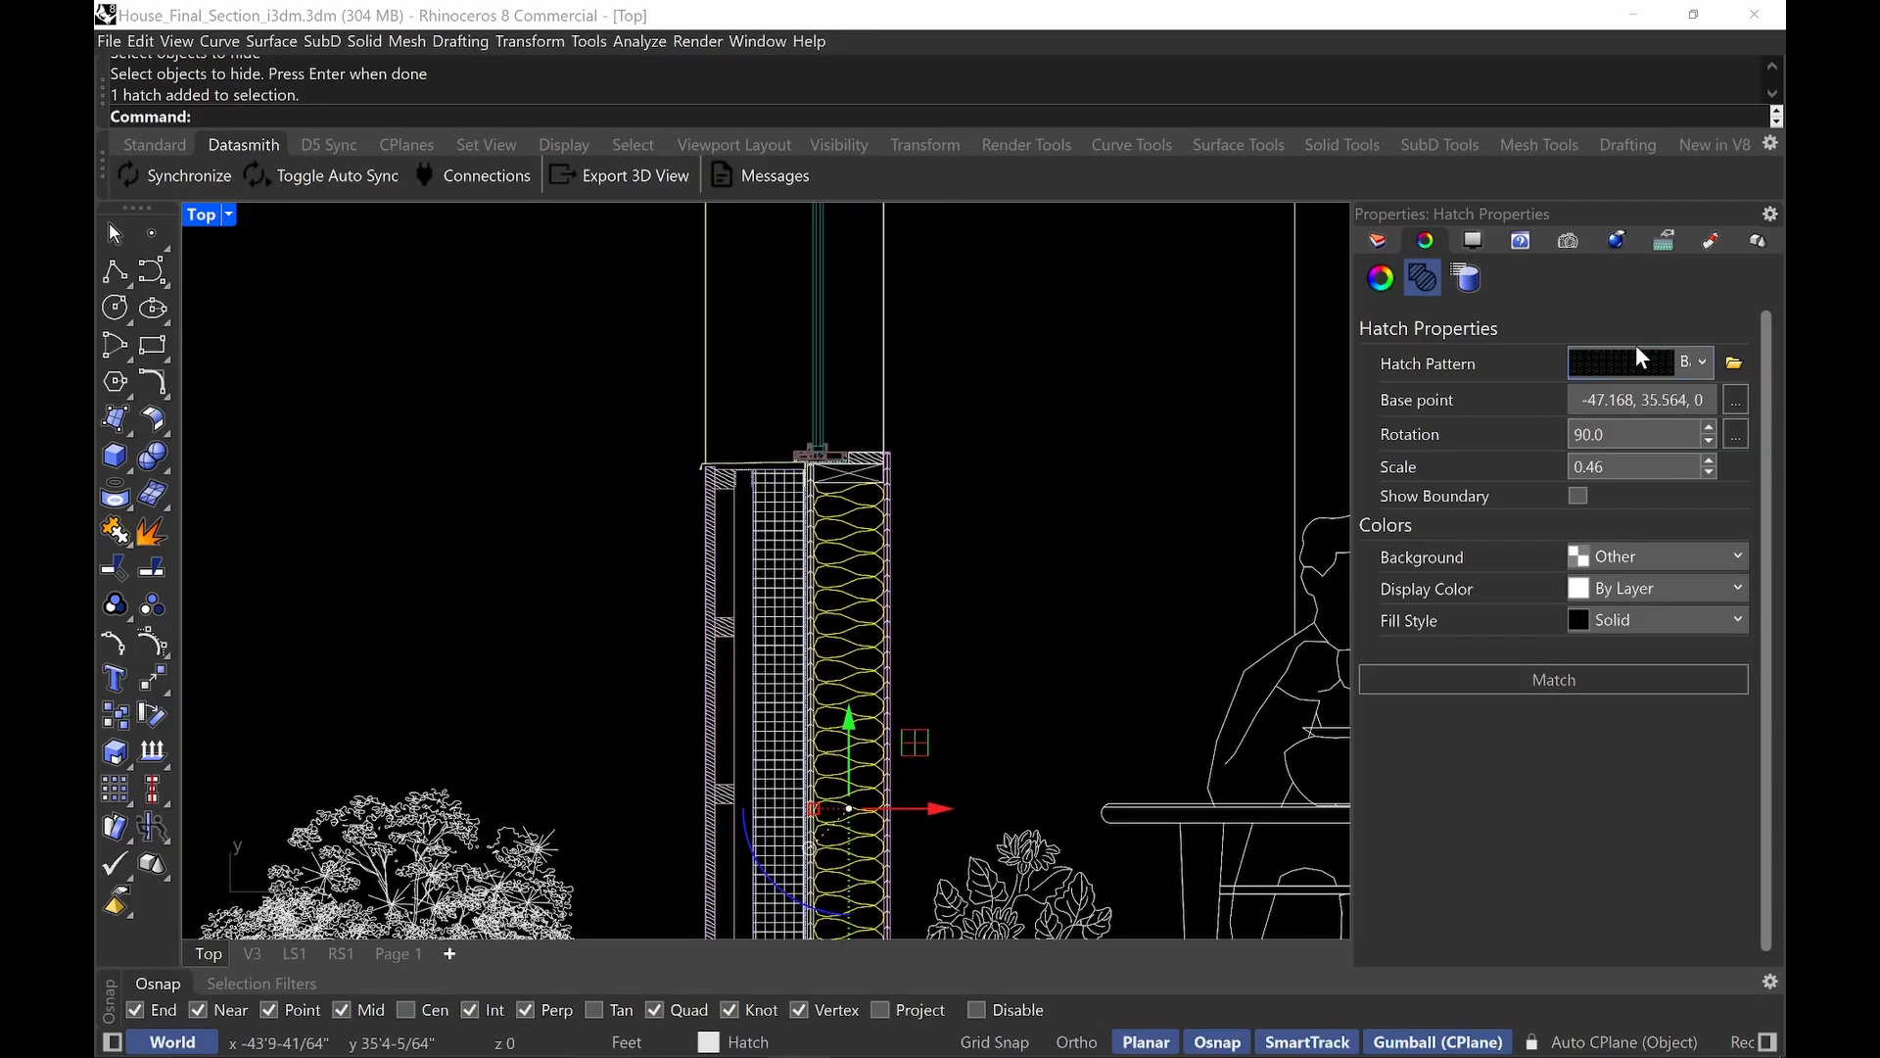
click(1735, 400)
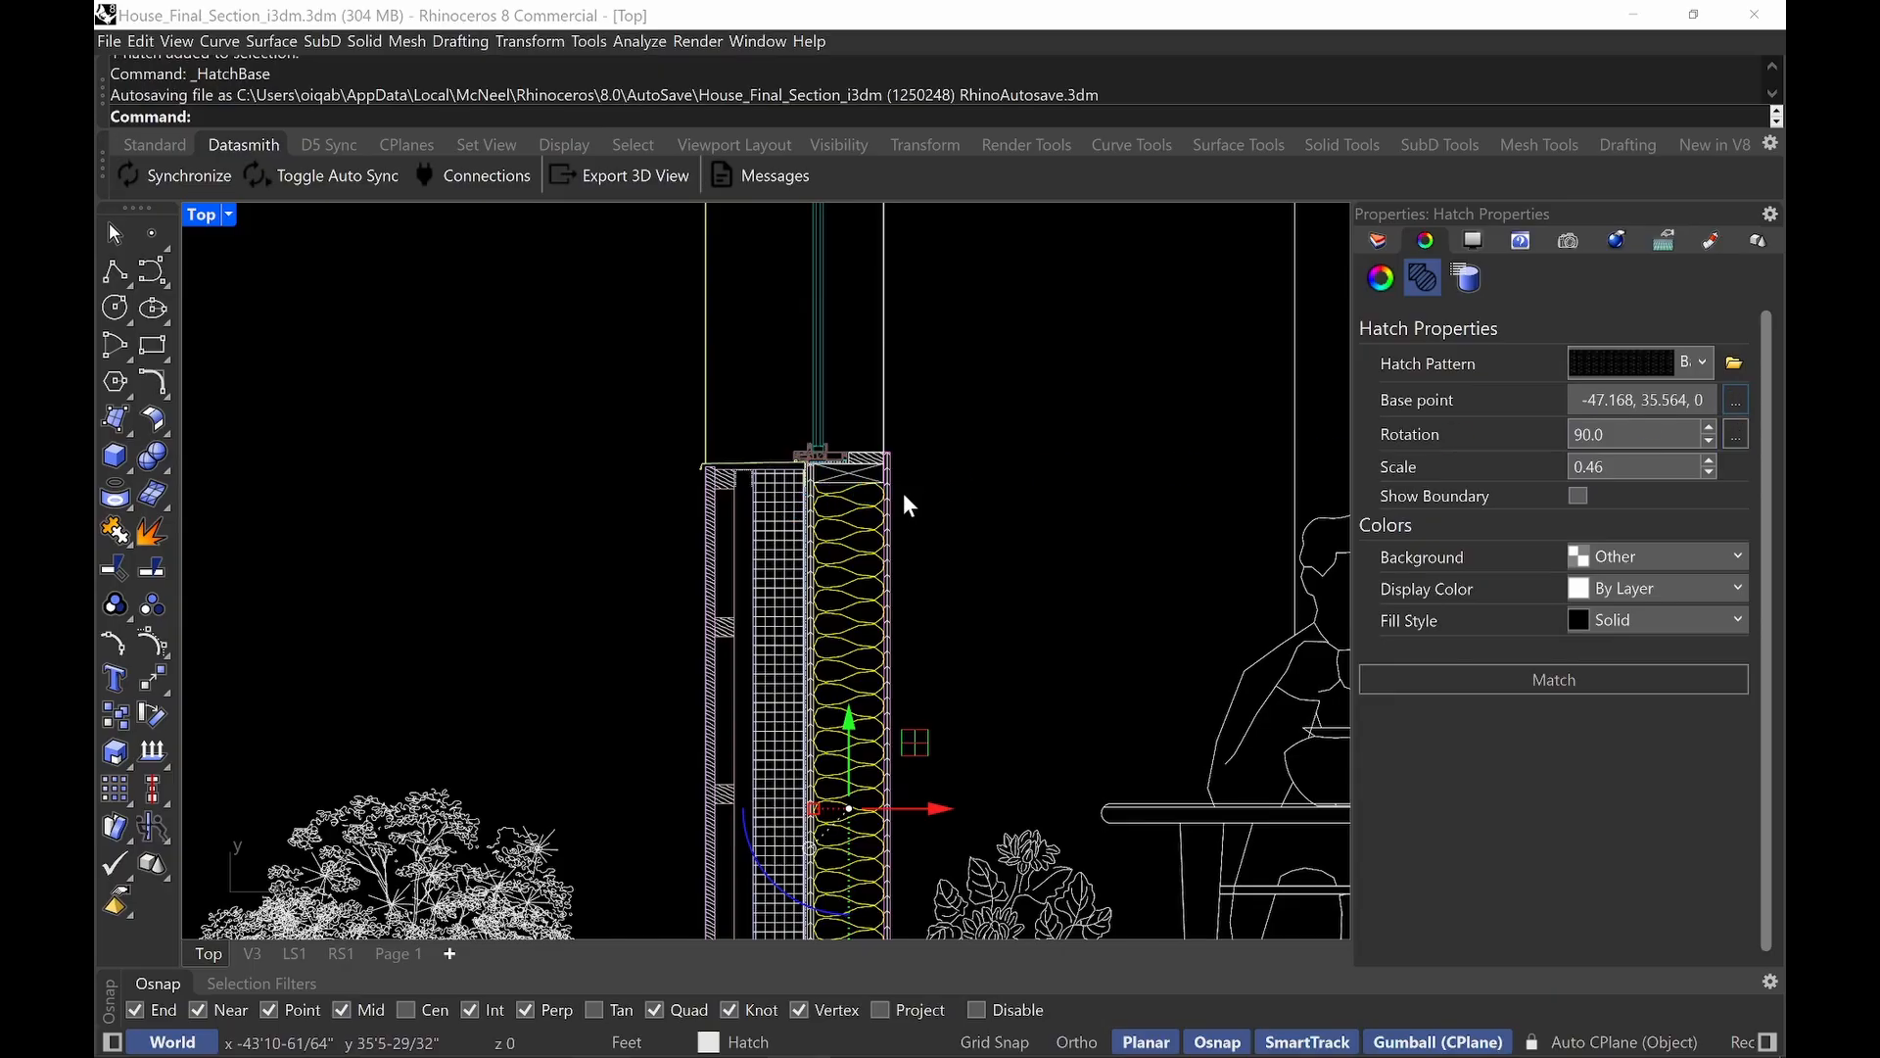
key(Escape)
Examine the dining and living room section, including its furniture, stove, foundation, roof, outer walls and surrounding plants.
mouse_move(903, 491)
right_down()
mouse_move(856, 526)
mouse_move(848, 499)
mouse_move(848, 550)
mouse_move(919, 538)
mouse_move(822, 584)
mouse_move(666, 578)
right_up()
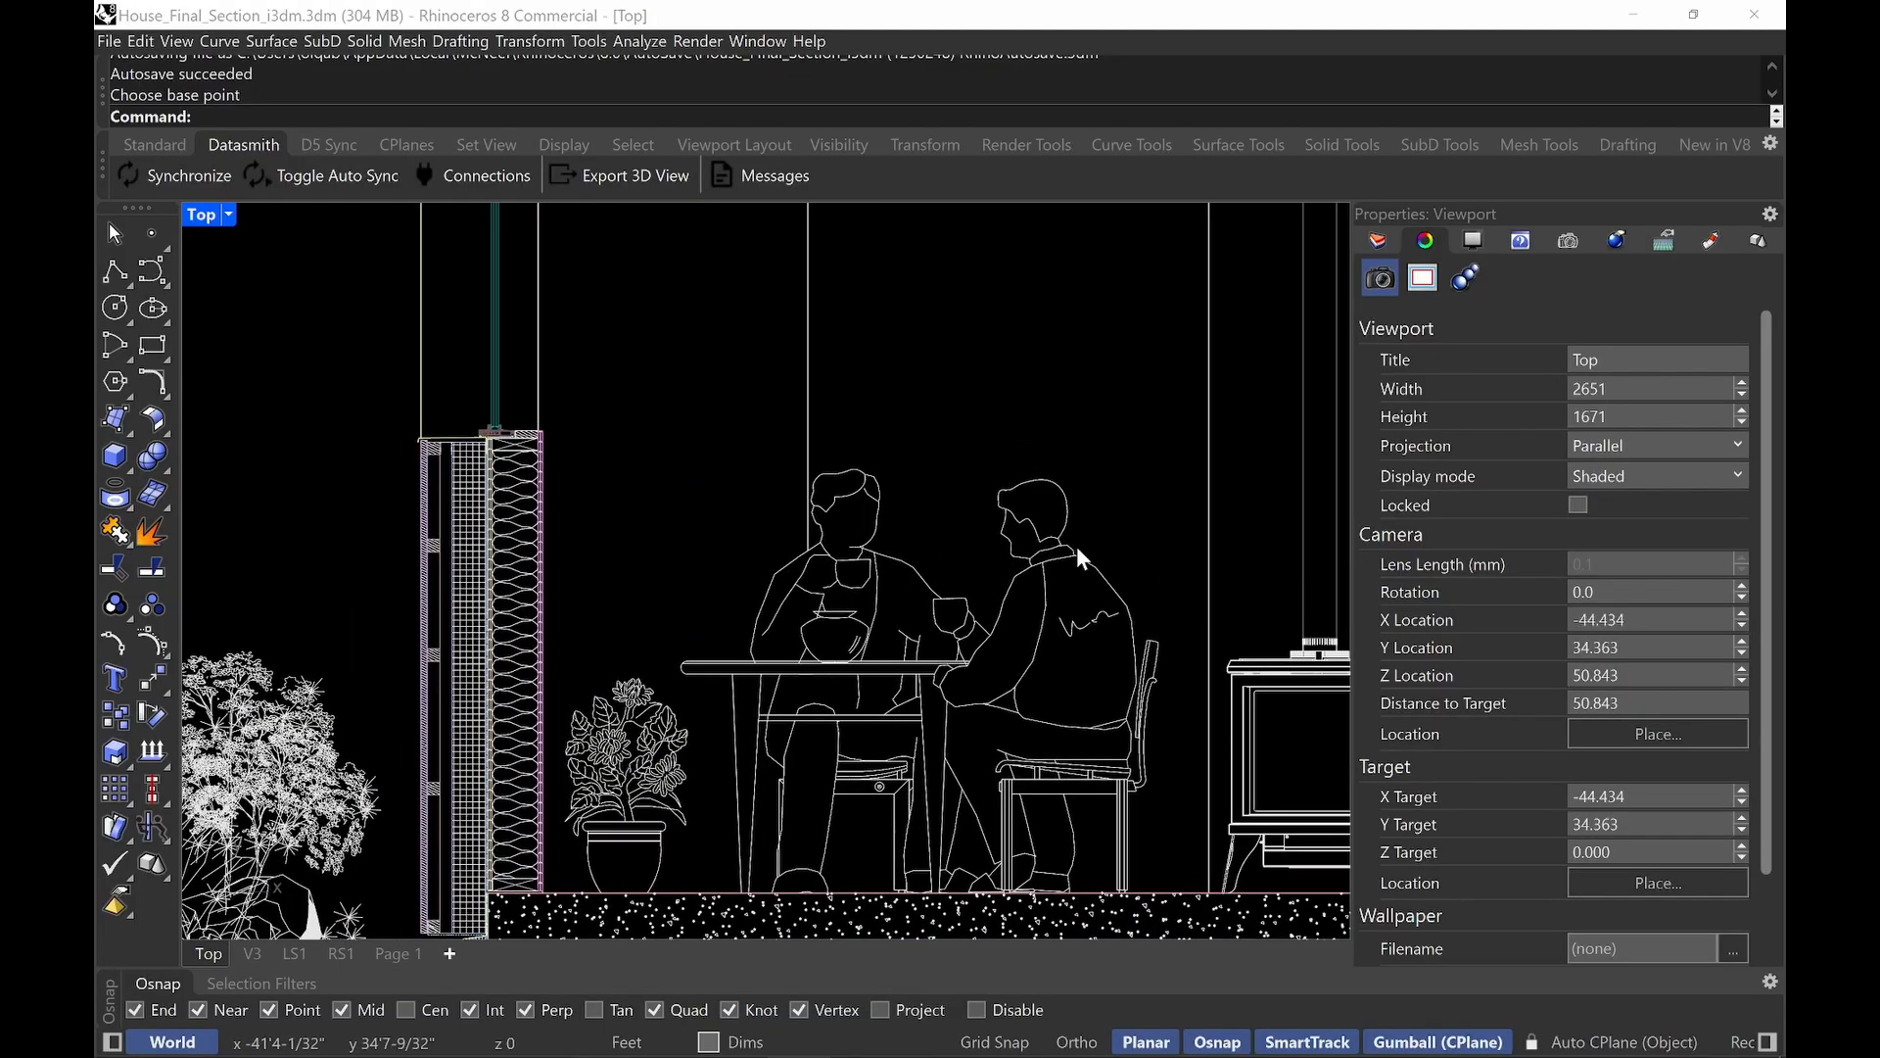
right_drag(1077, 544, 846, 669)
scroll(846, 668, down, 2)
scroll(929, 567, up, 1)
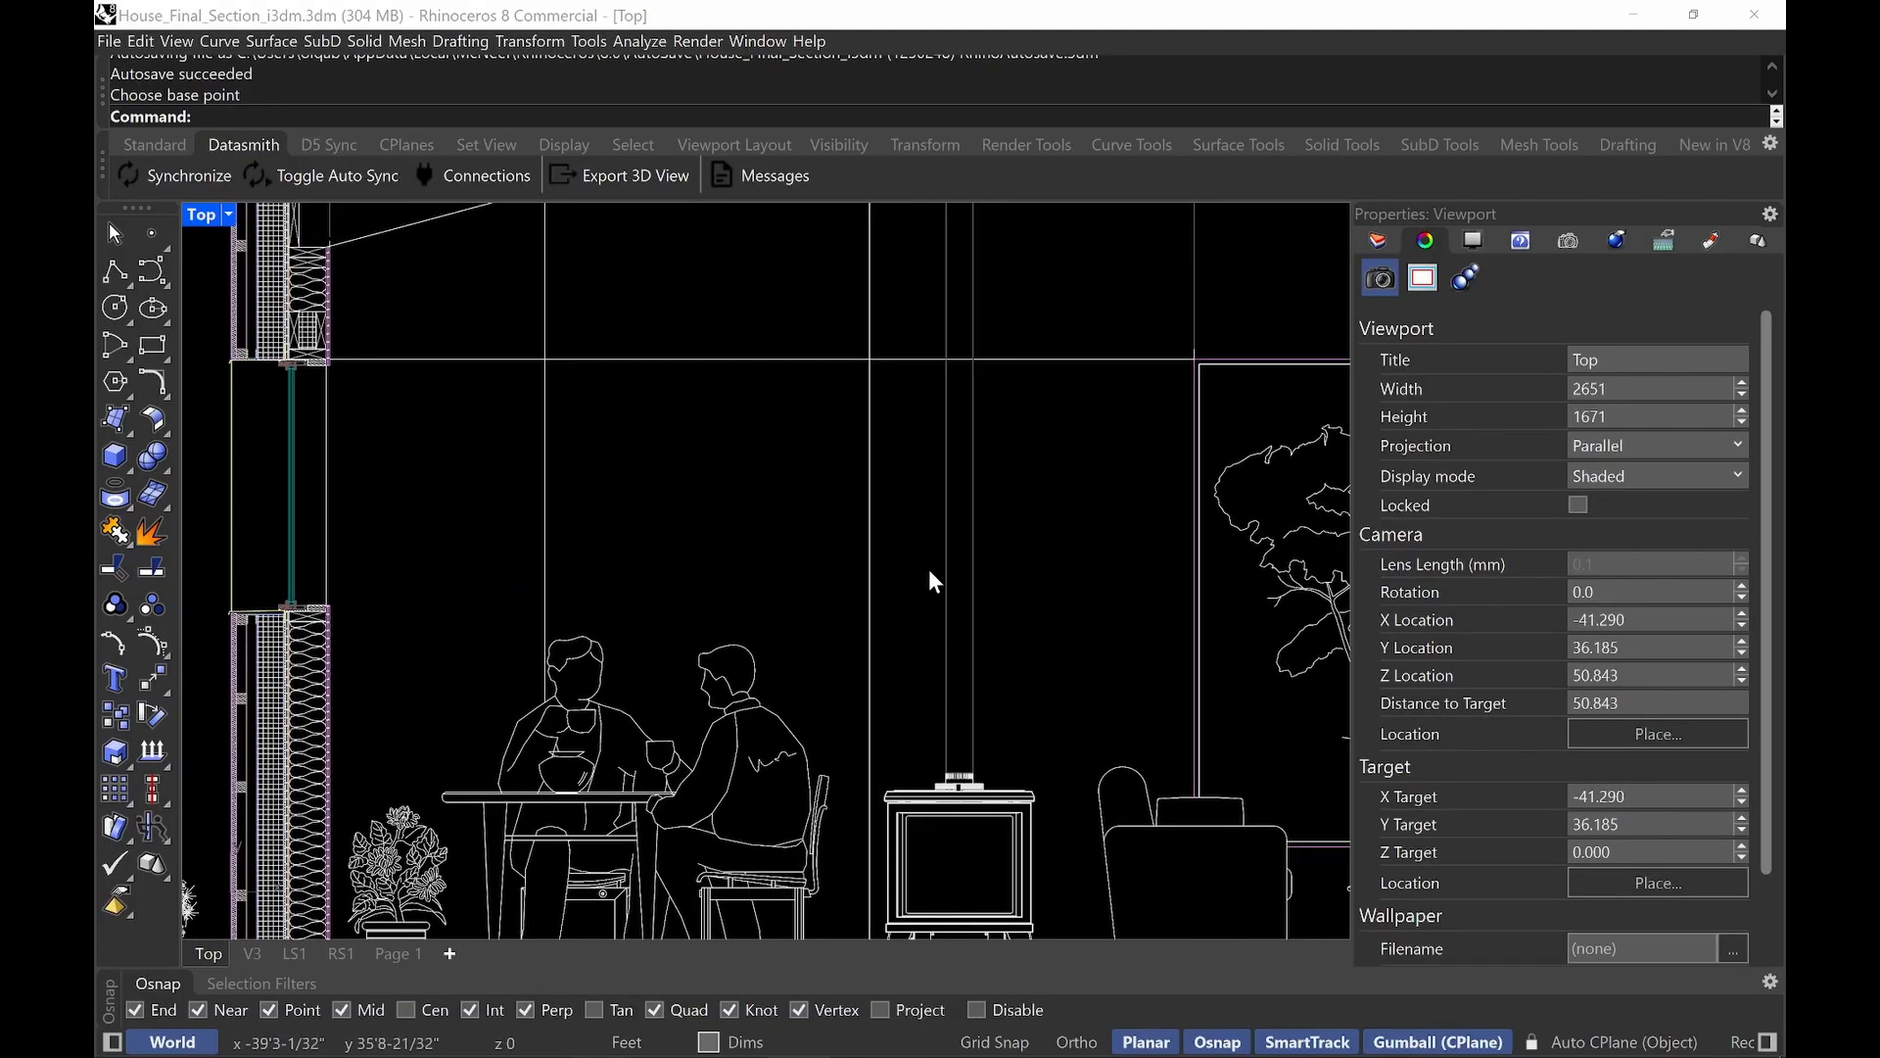
scroll(889, 638, down, 3)
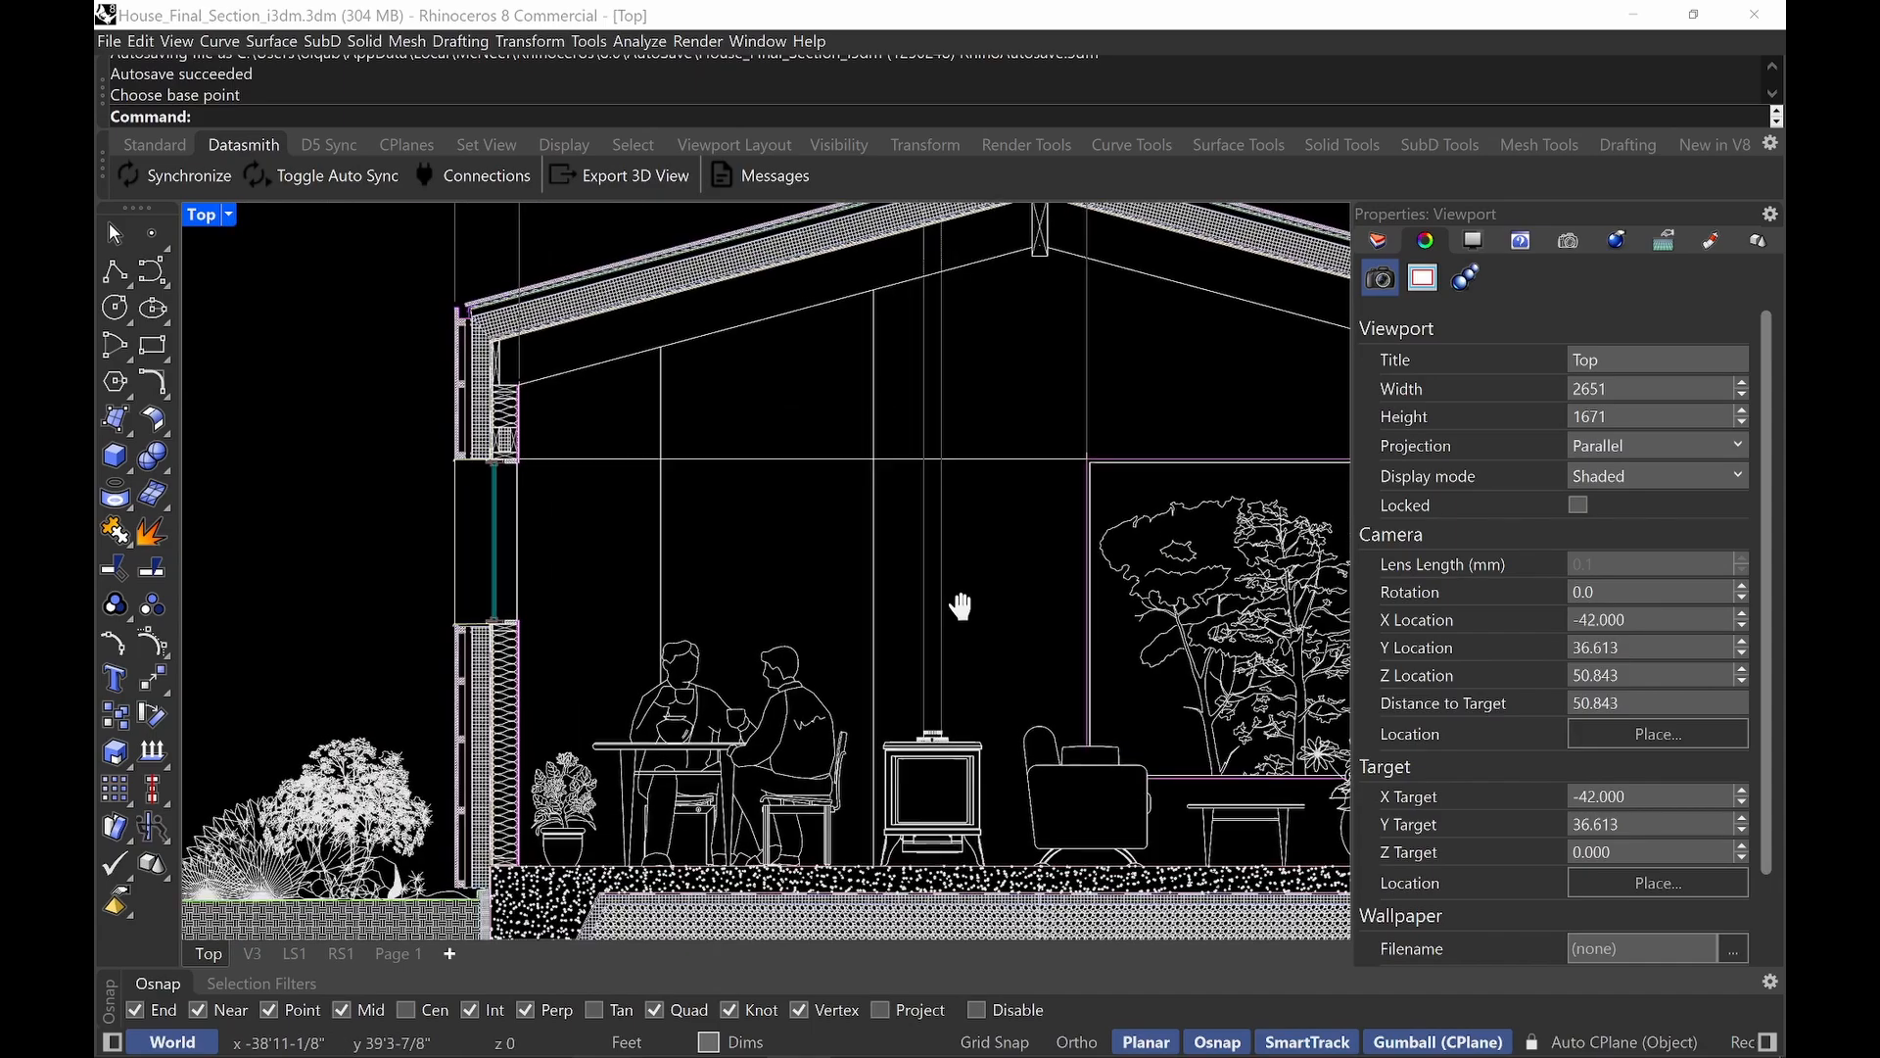
scroll(956, 600, up, 2)
right_drag(978, 818, 974, 432)
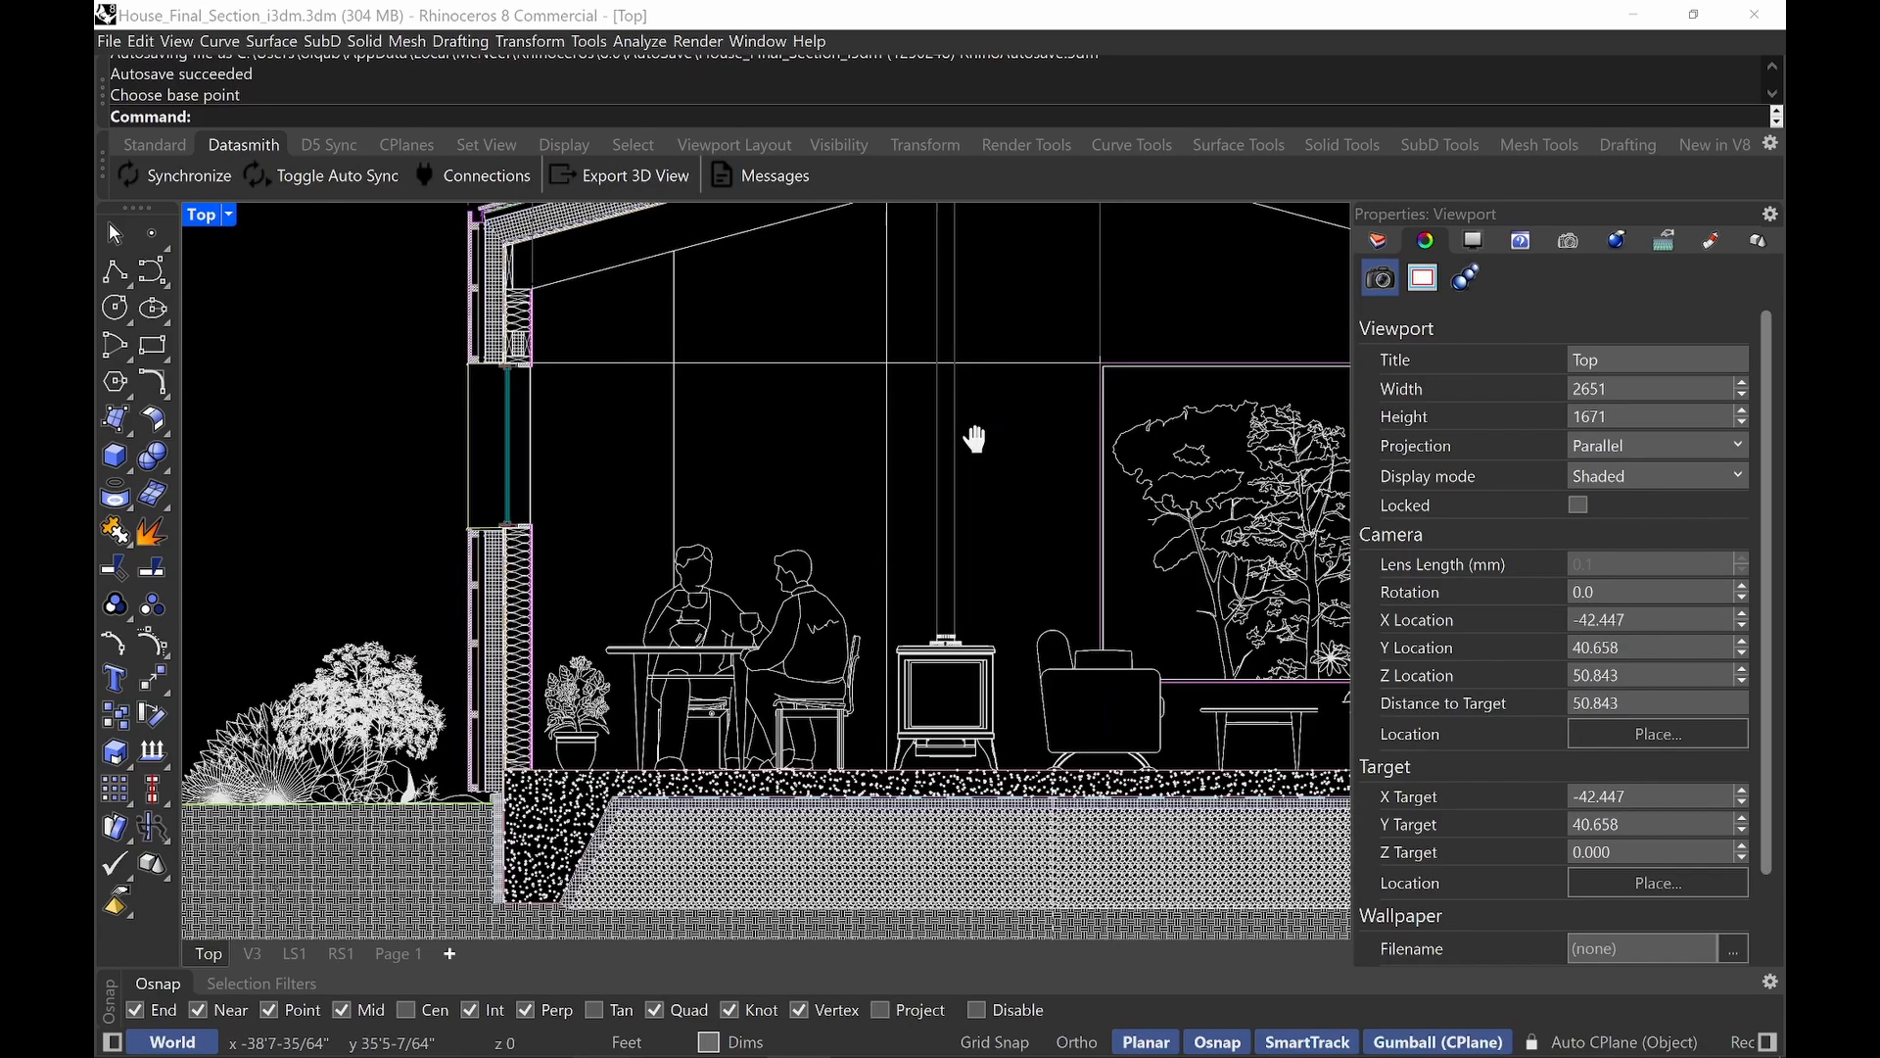
scroll(990, 578, down, 1)
right_drag(990, 578, 685, 636)
right_drag(1158, 725, 943, 749)
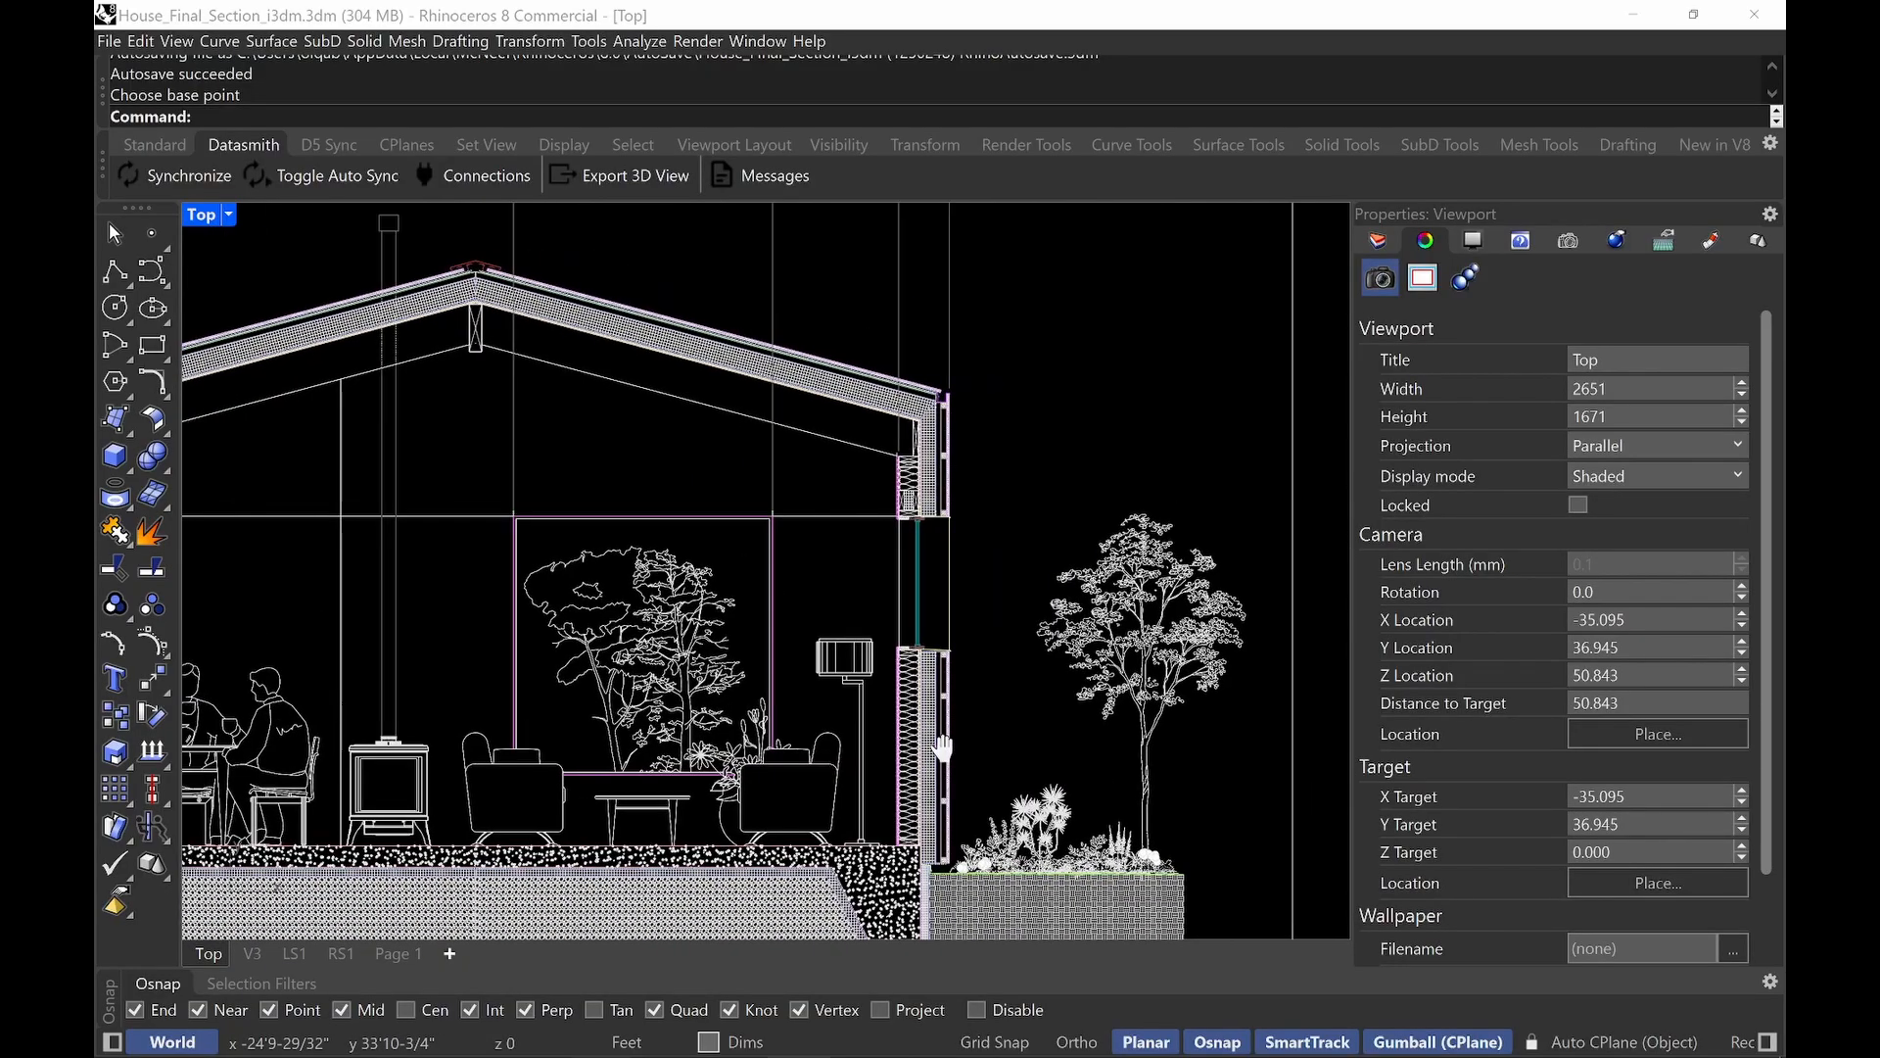
scroll(1156, 672, up, 2)
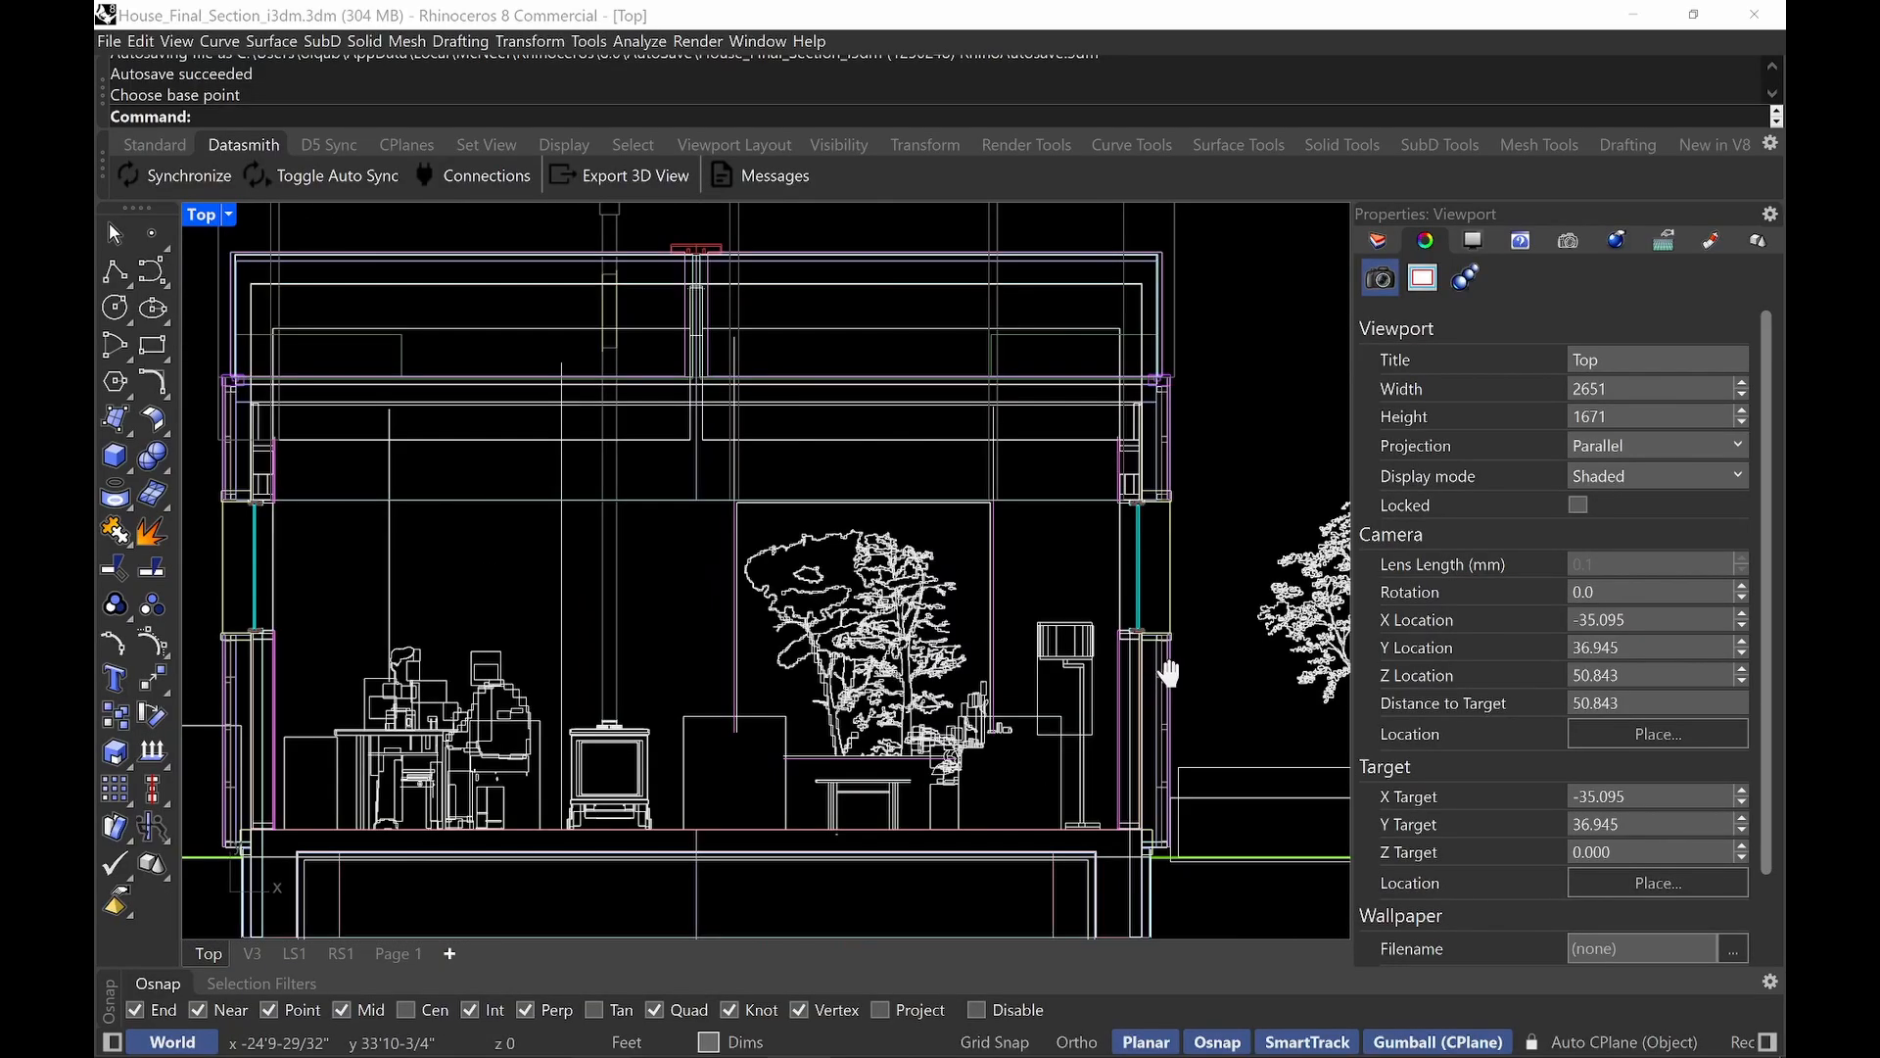
scroll(1159, 656, up, 2)
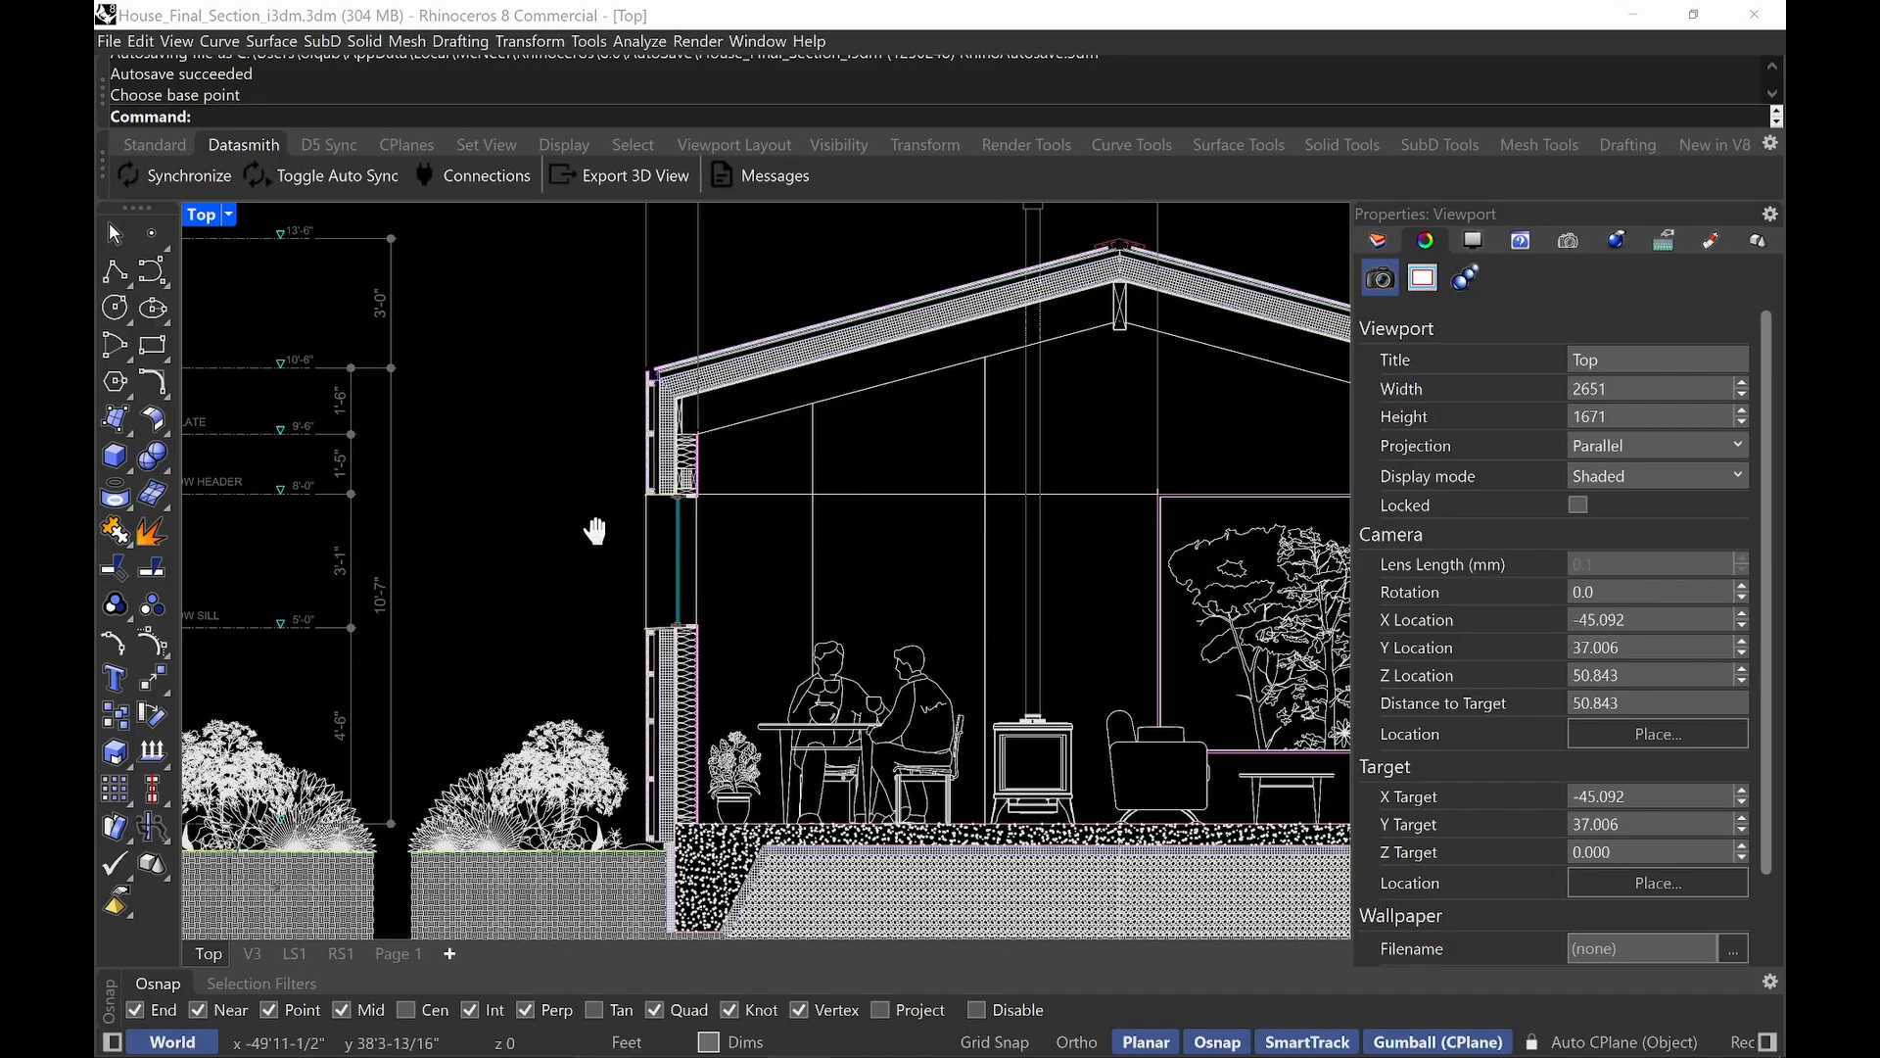
Inspect the level markers between the two sections and check the linetype properties of the window sill level line.
right_drag(839, 567, 555, 586)
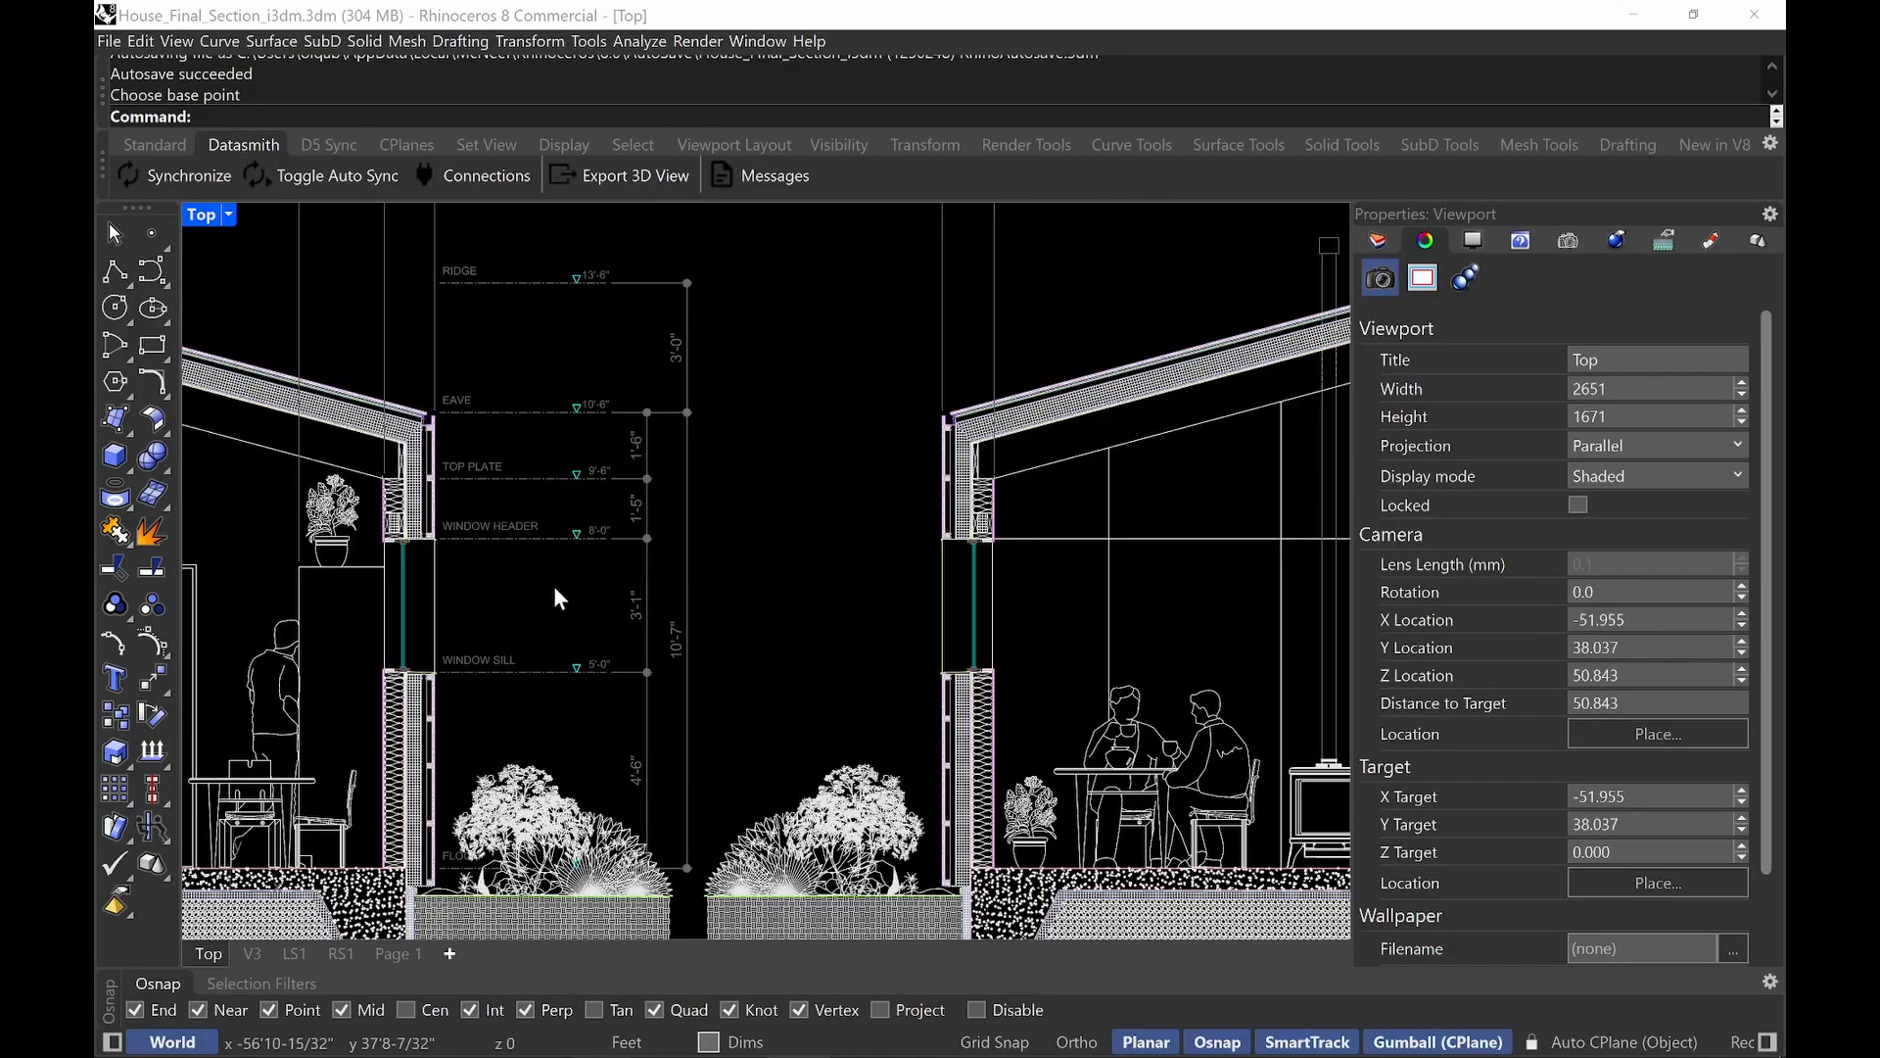
scroll(490, 666, up, 2)
scroll(539, 676, up, 2)
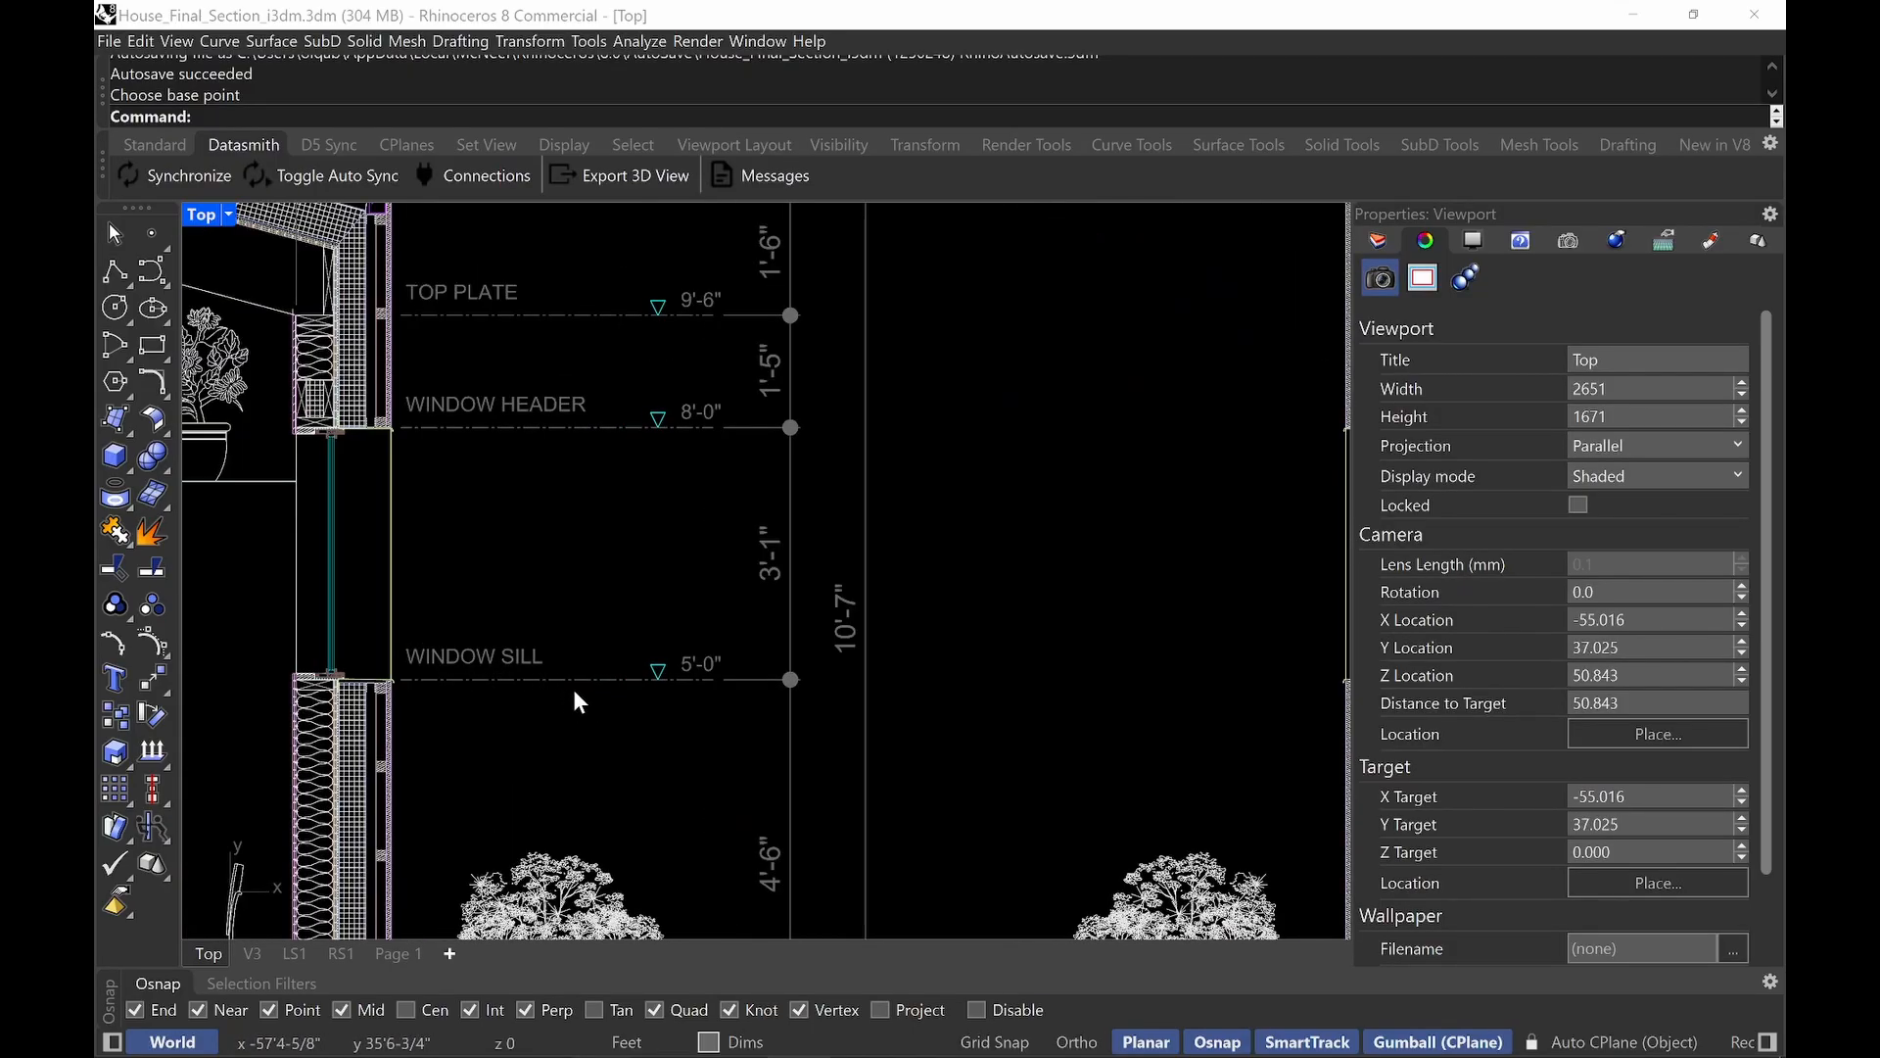
click(587, 681)
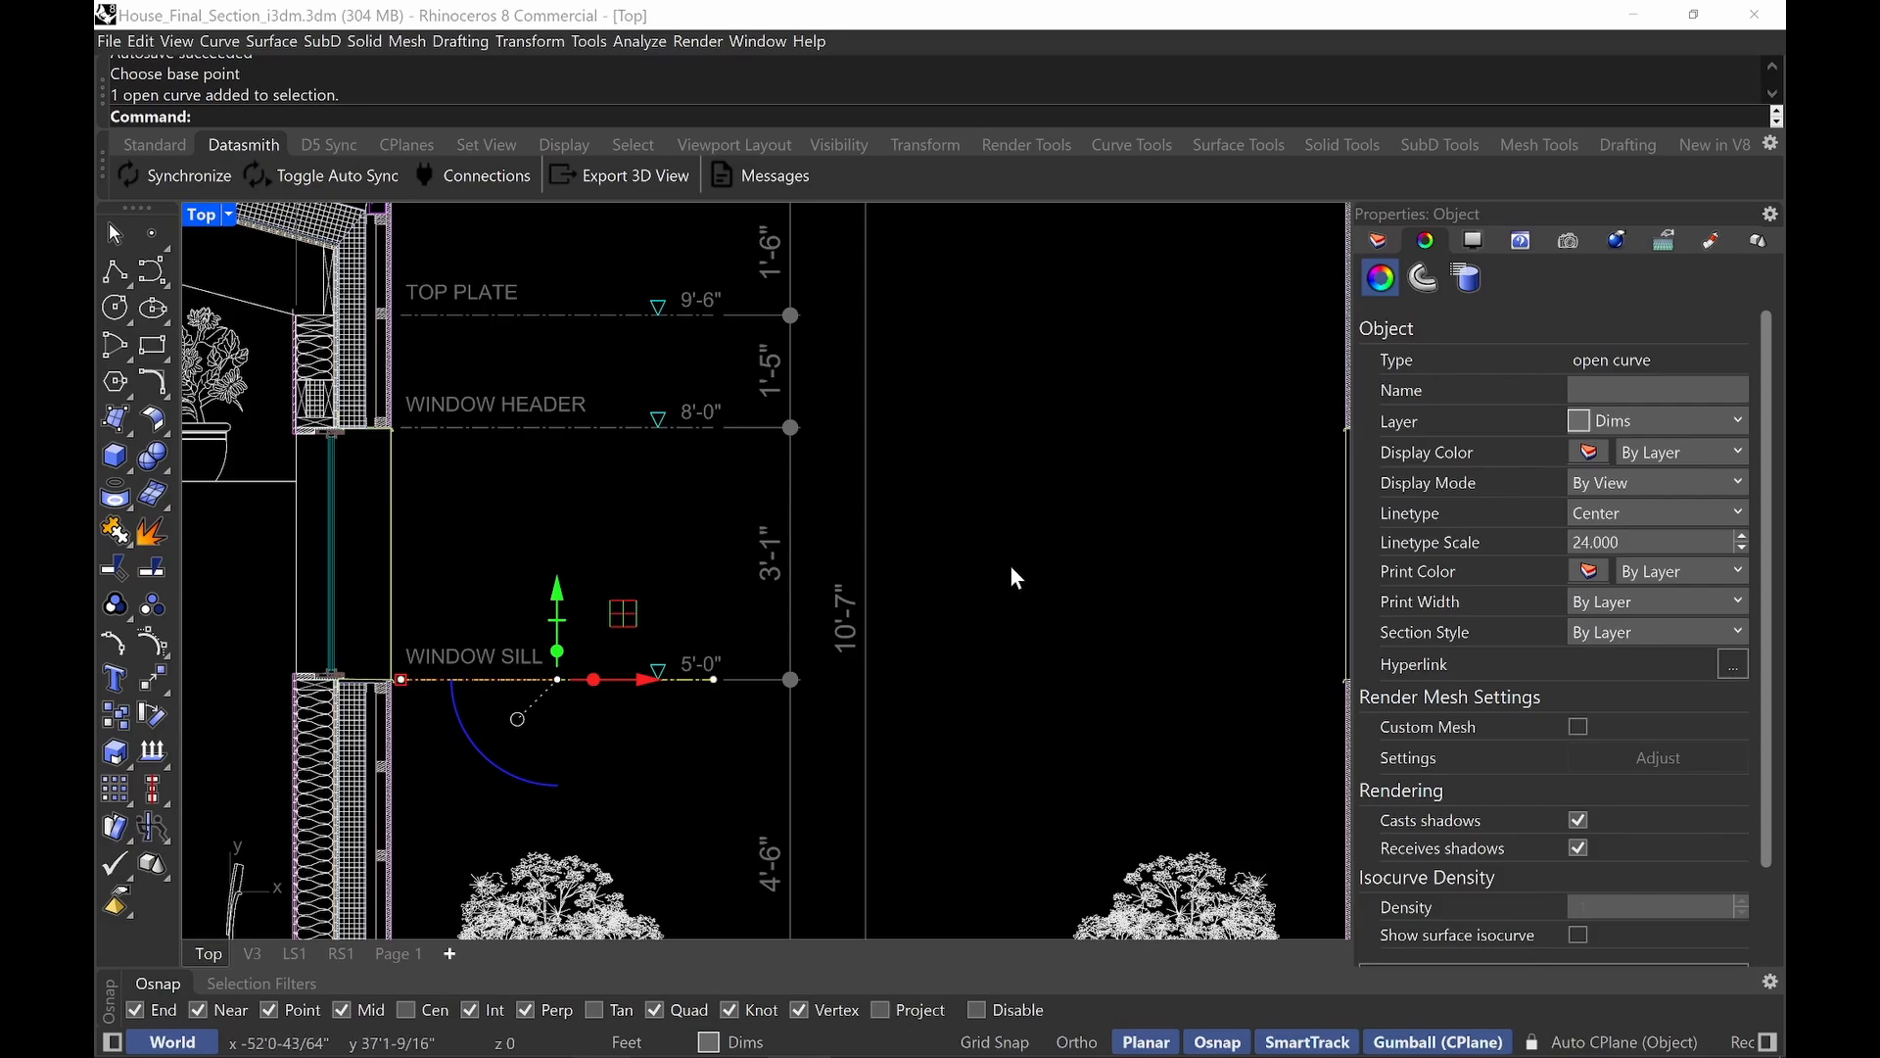
key(Escape)
Delete the unneeded closed curve from the section drawings.
scroll(1065, 608, down, 2)
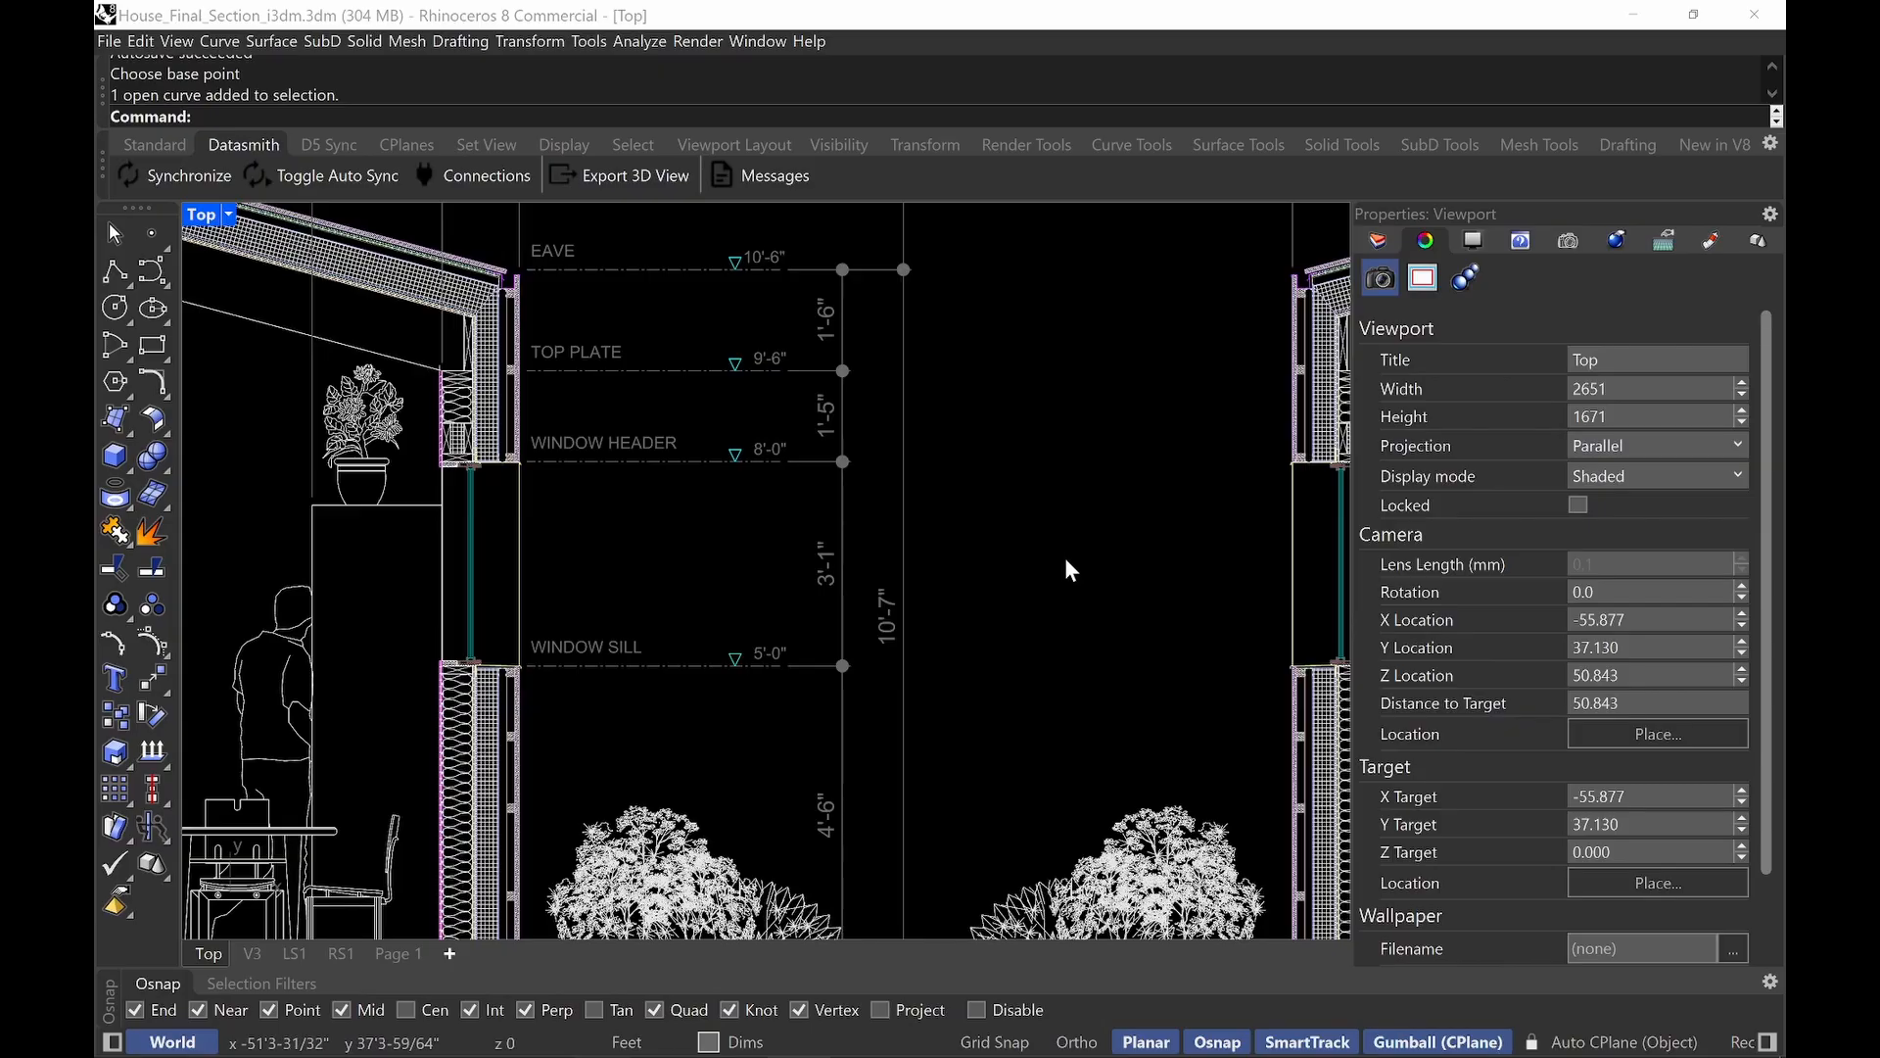
scroll(1038, 566, down, 3)
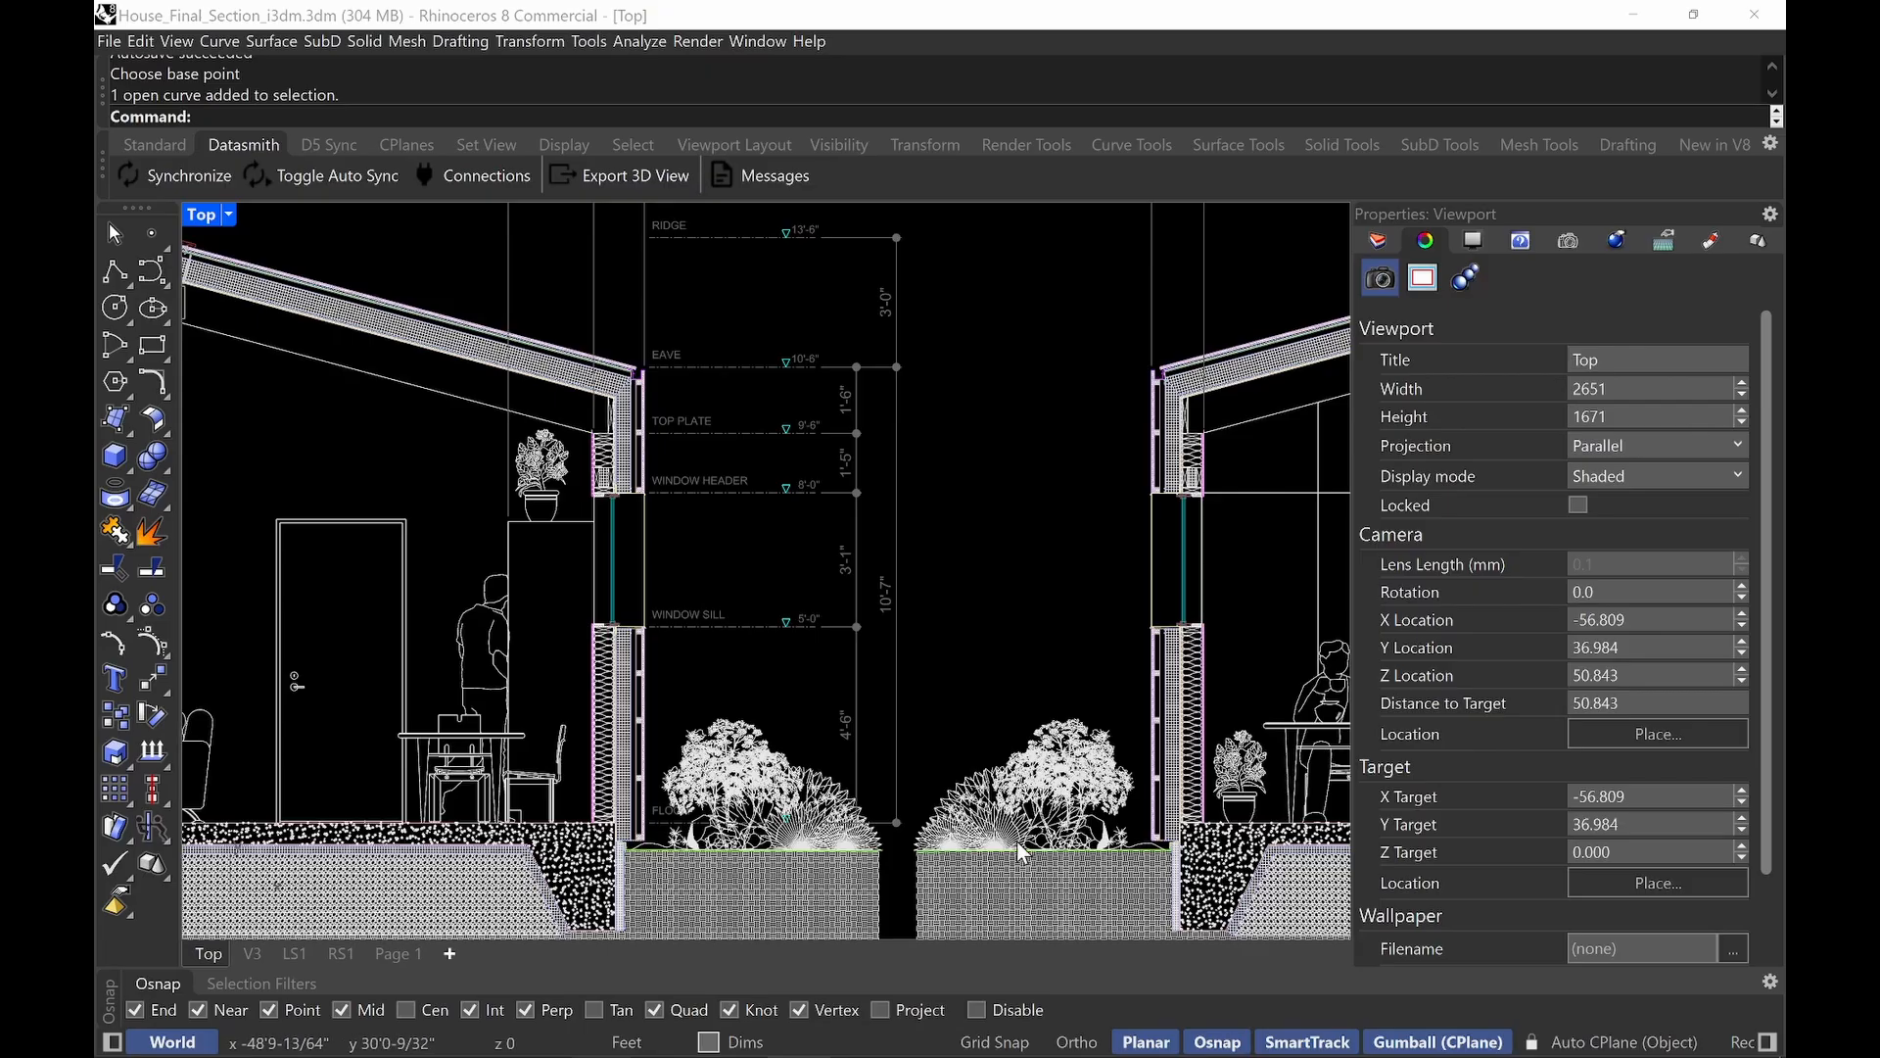
scroll(946, 609, down, 2)
key(Delete)
scroll(783, 548, up, 5)
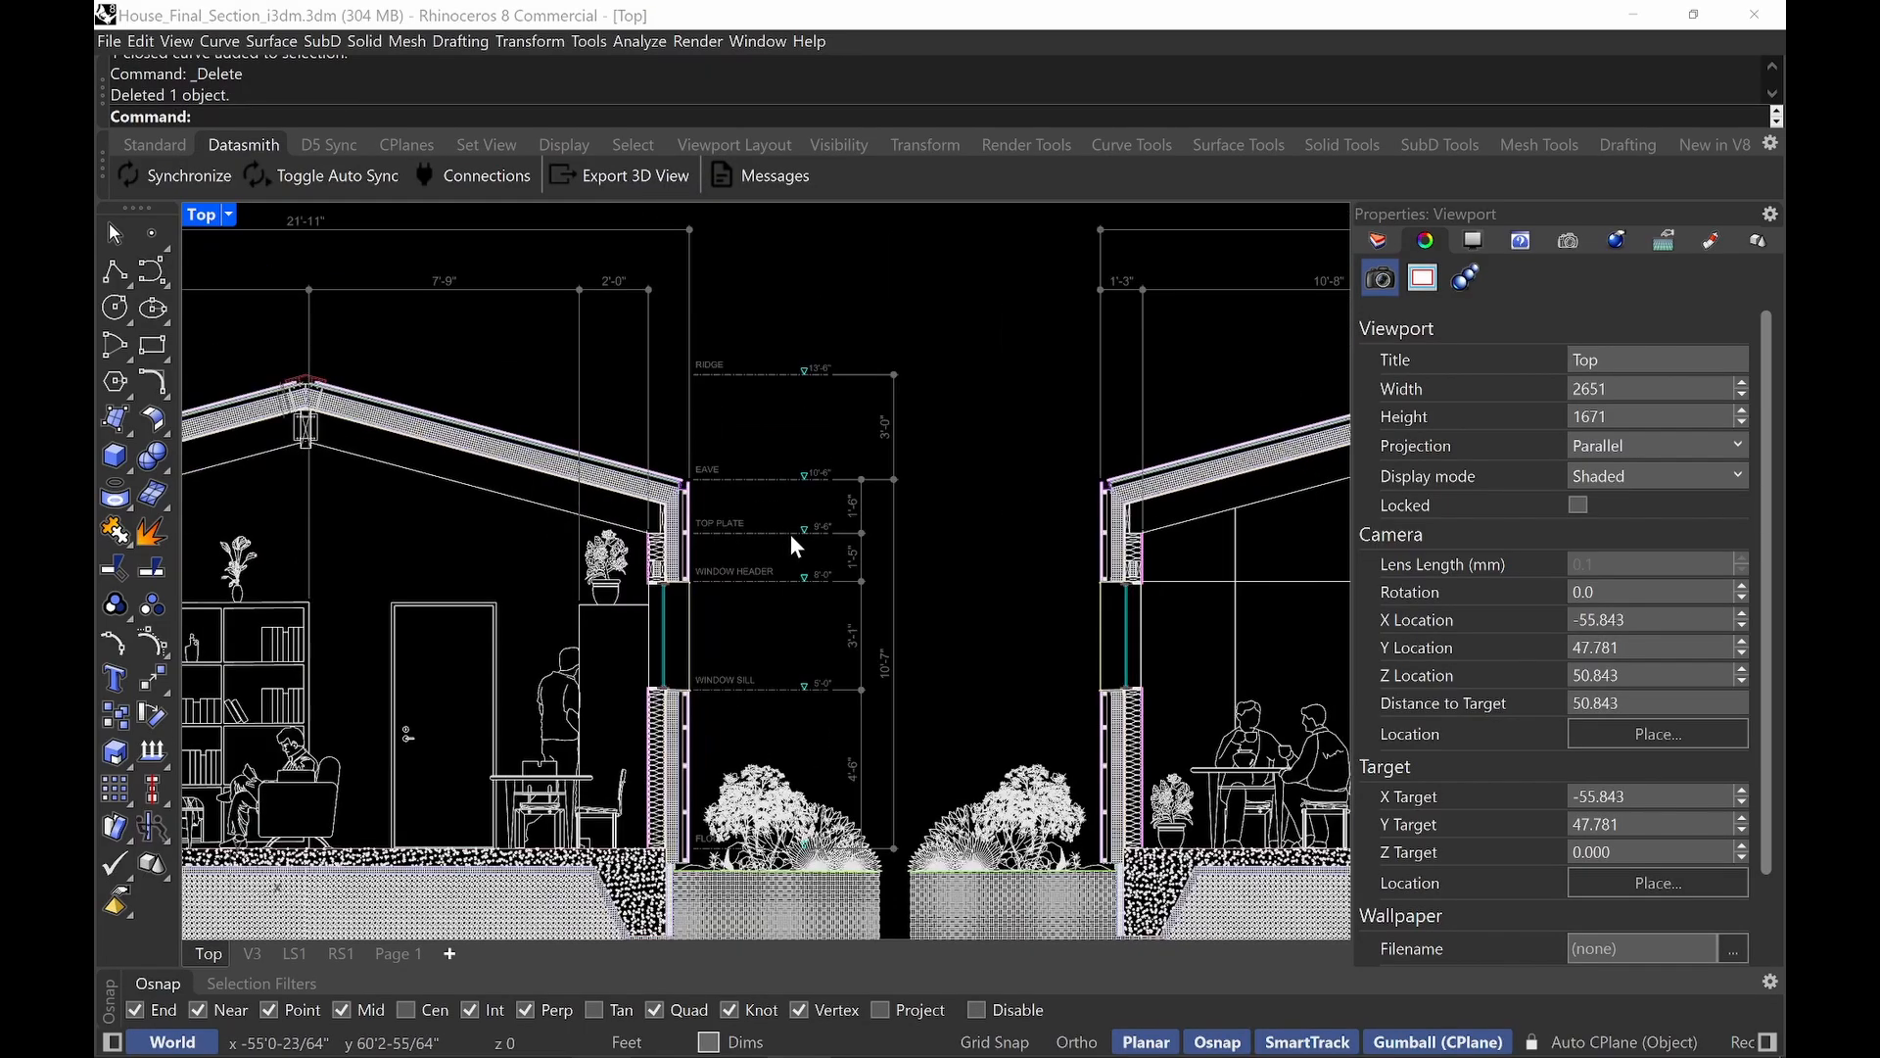
scroll(775, 528, down, 4)
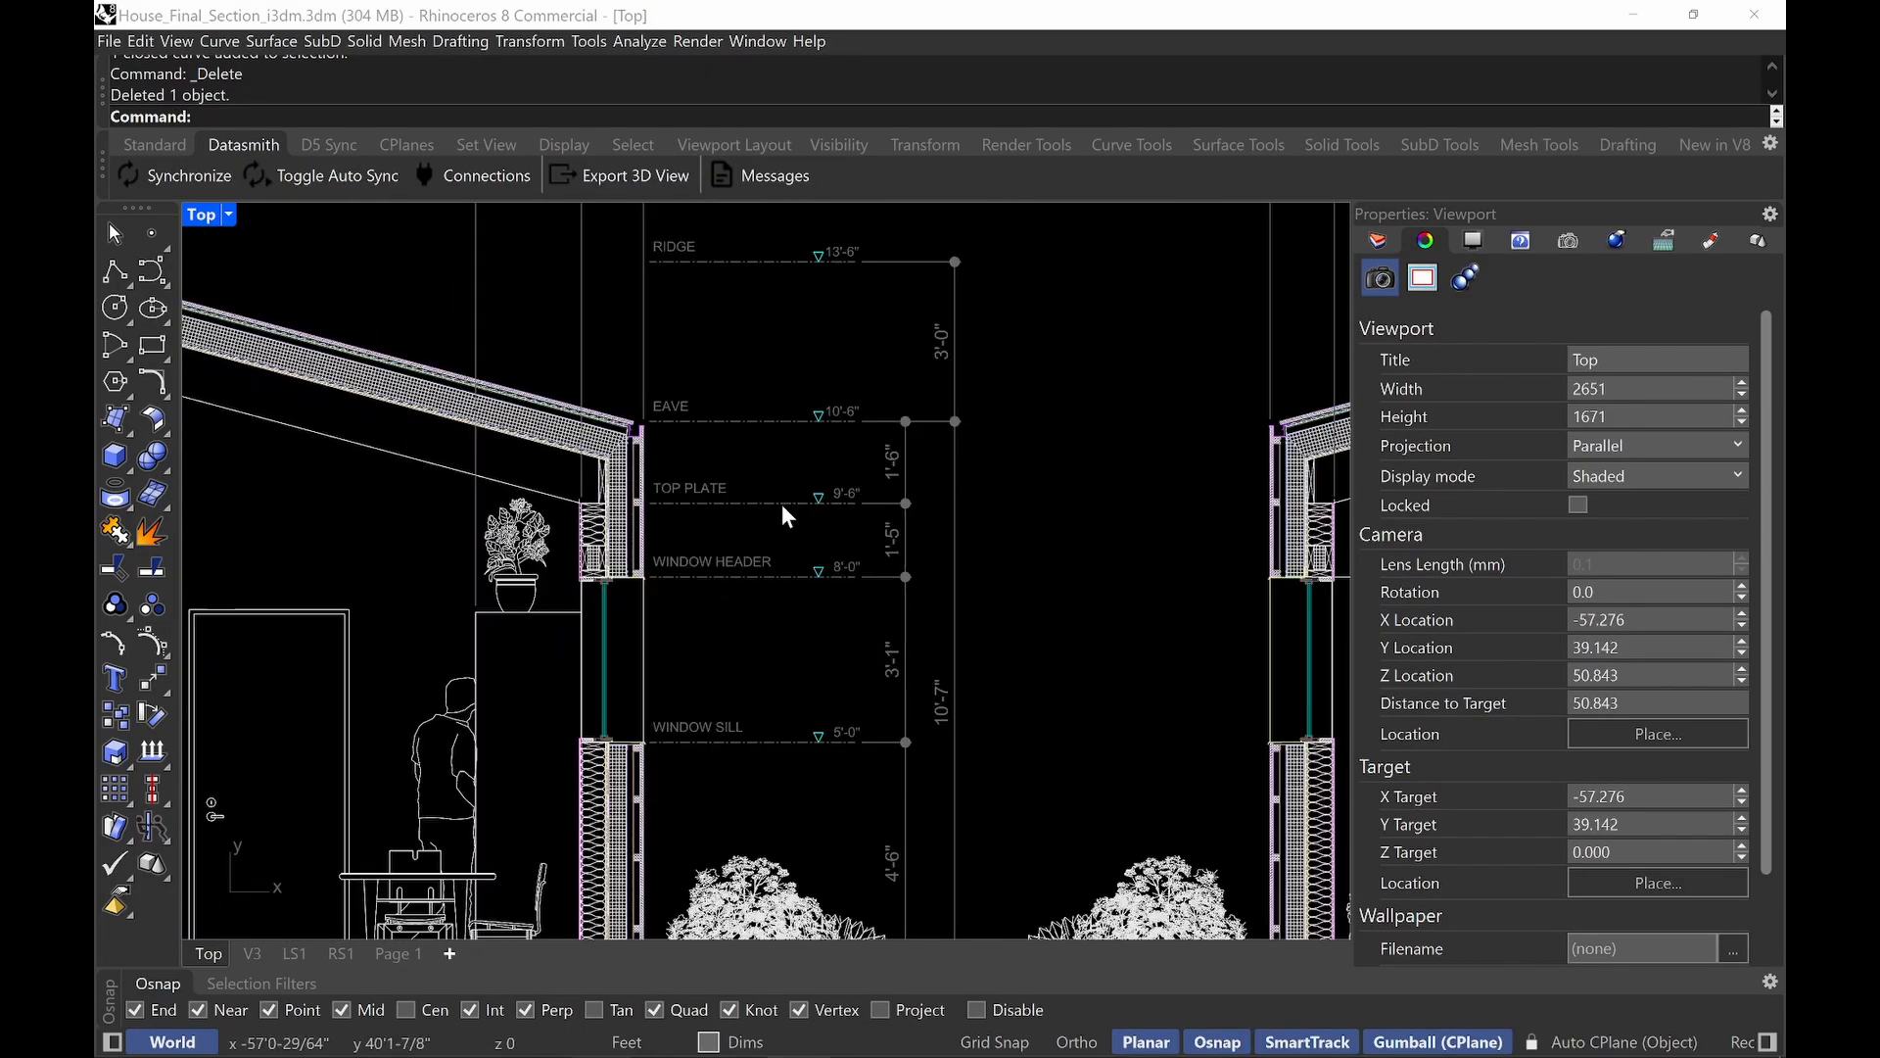
scroll(783, 521, down, 5)
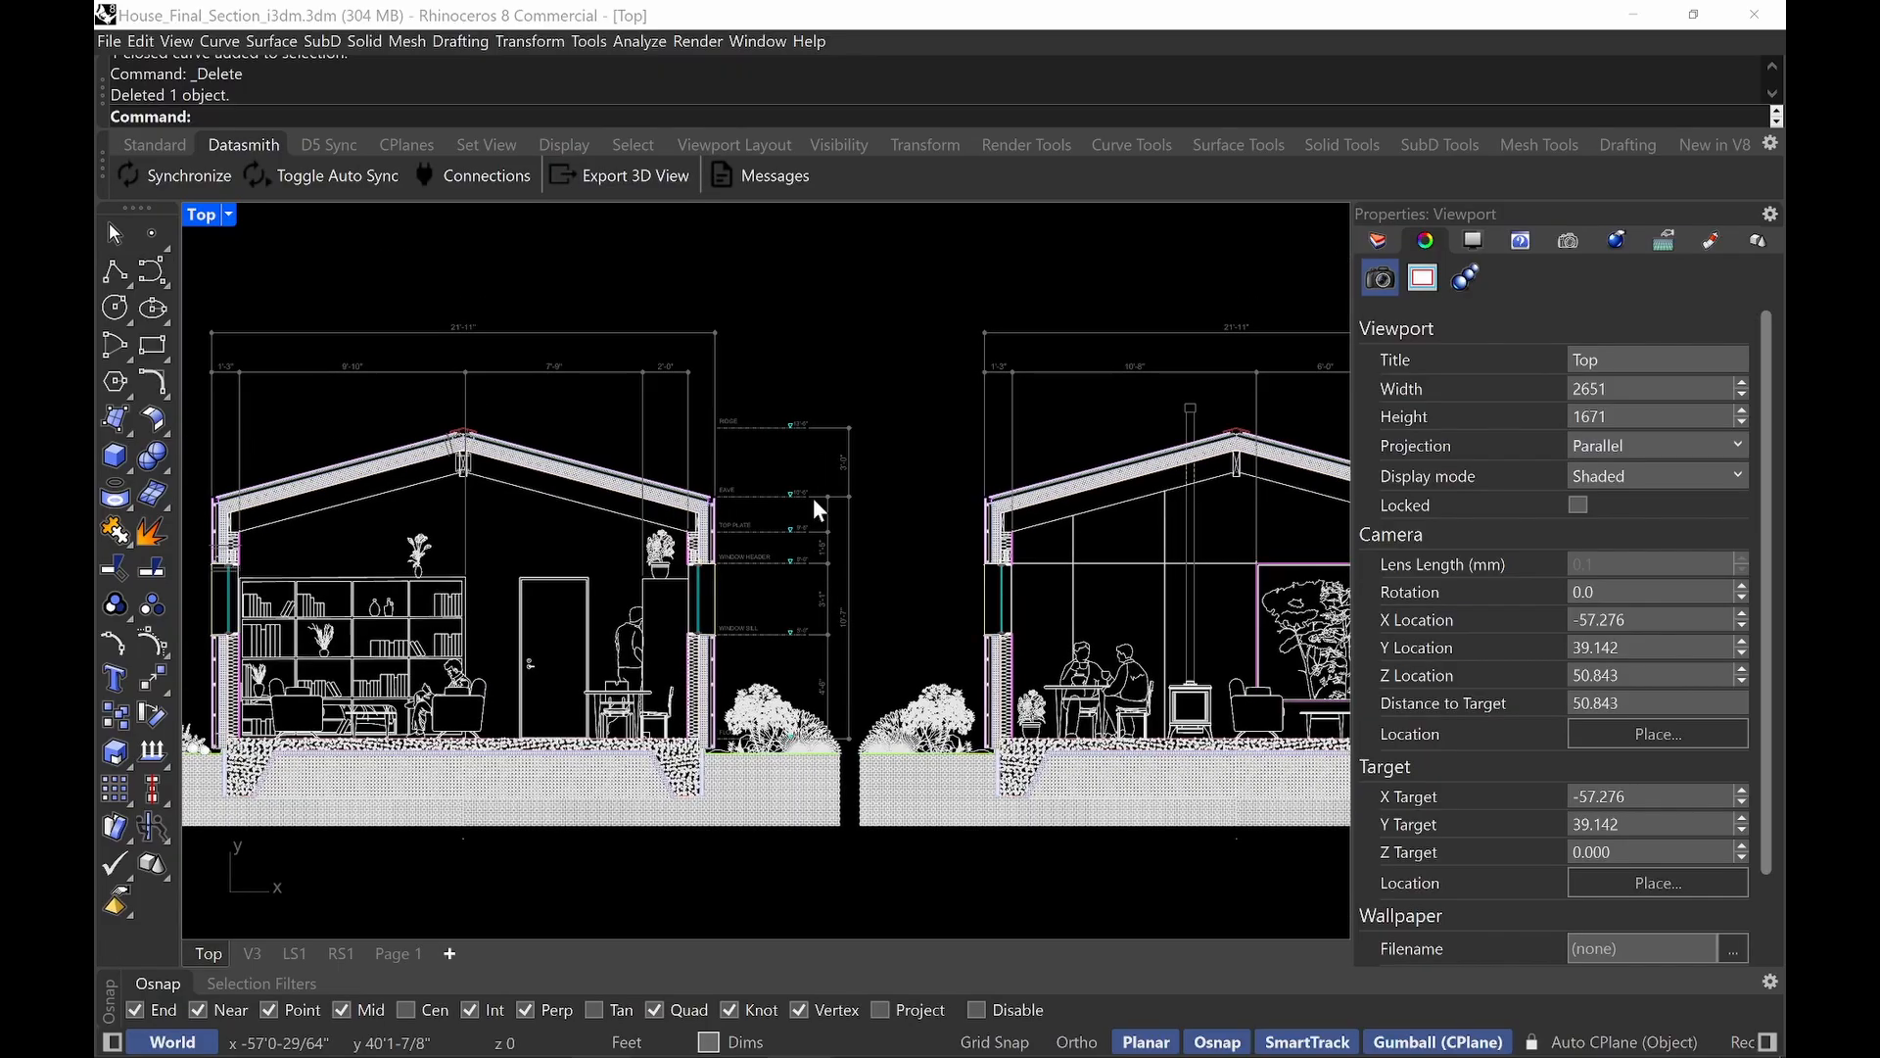
Draw a center-based rectangle 2 ft wide and 3 ft high in the empty area above the bookshelf section.
scroll(813, 498, down, 6)
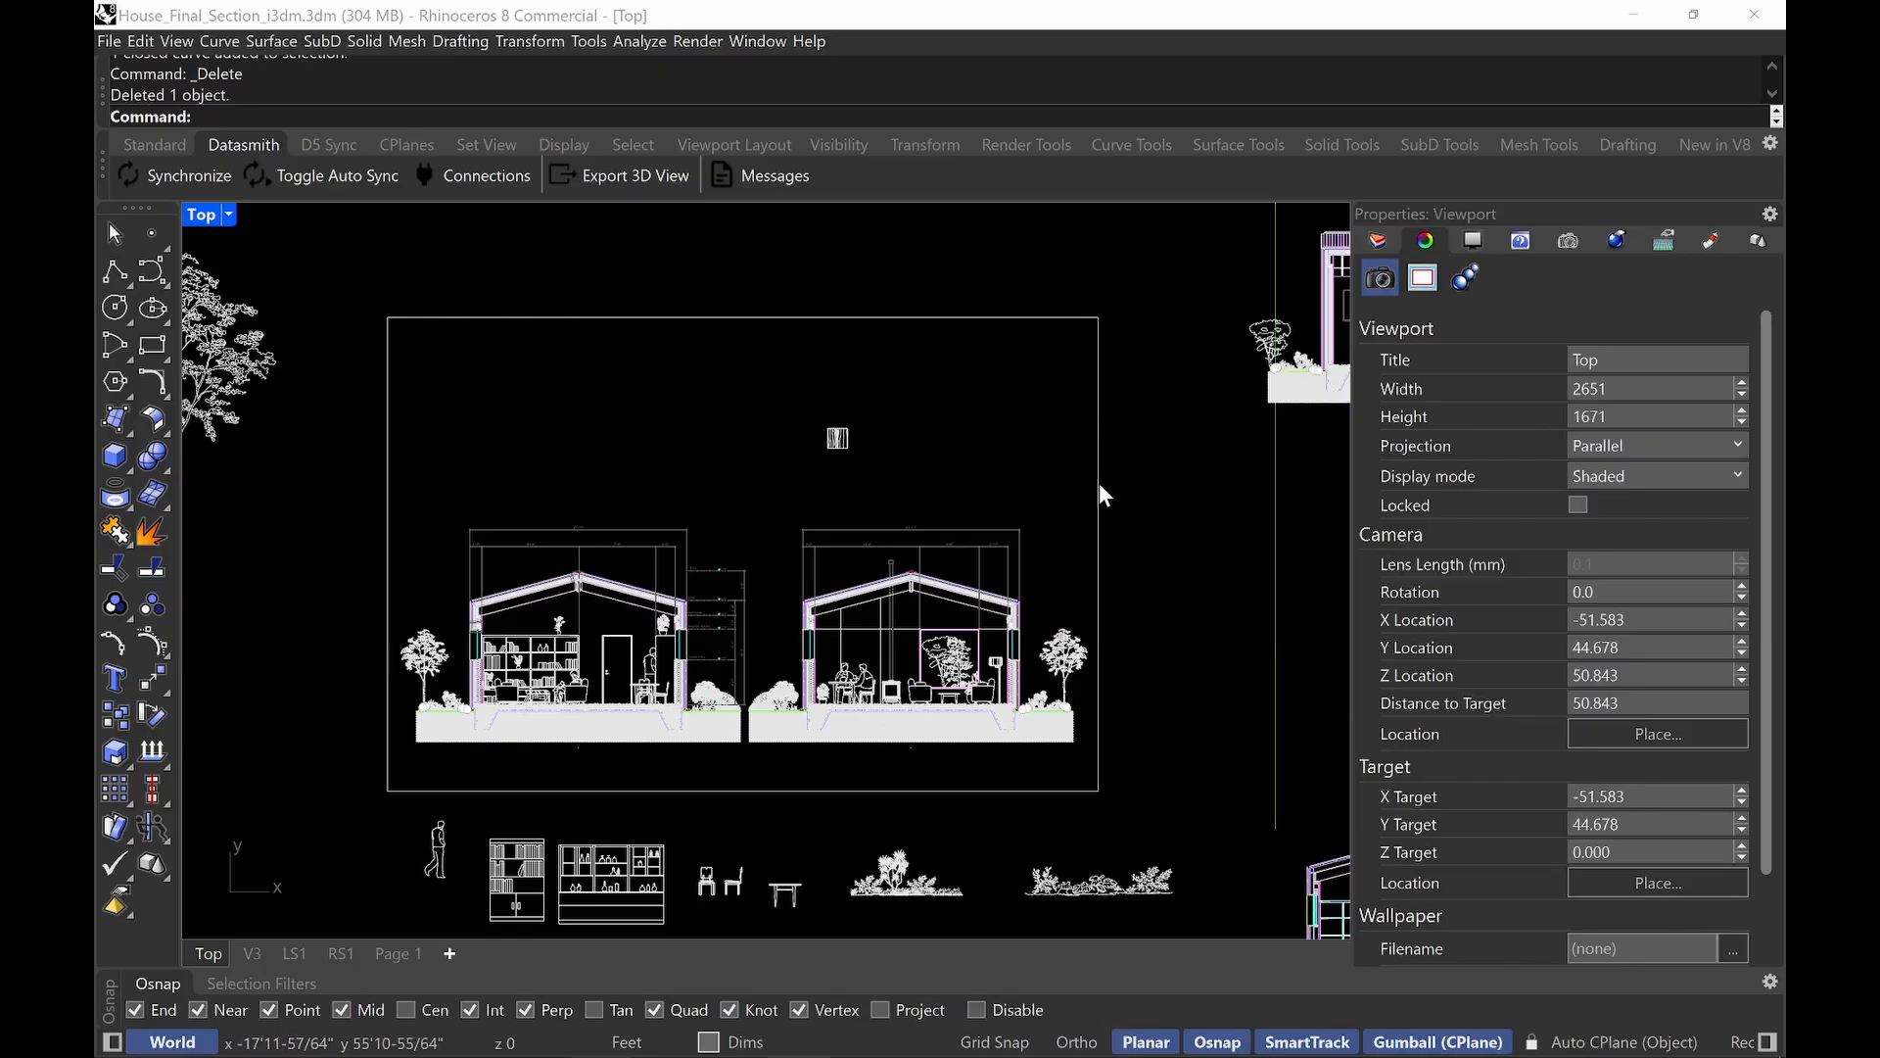
right_drag(902, 312, 920, 339)
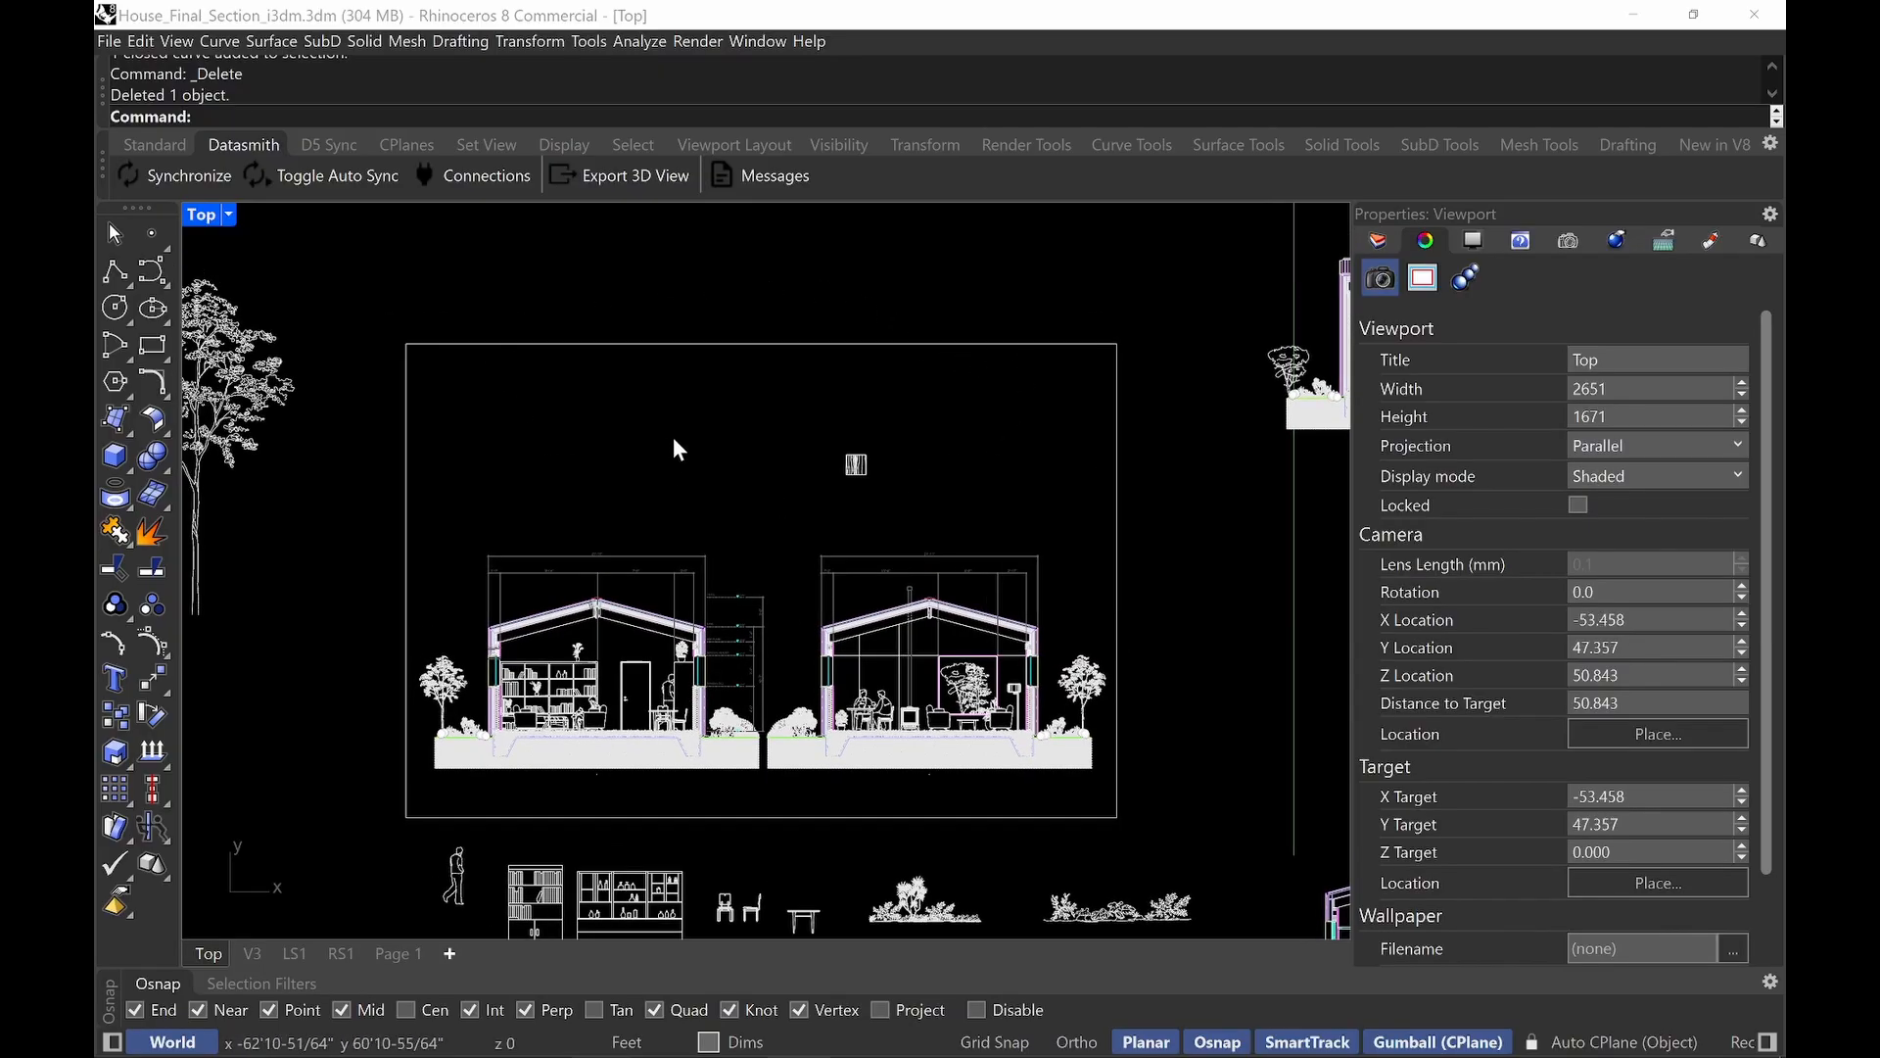
text(rectangle)
key(Return)
text(c)
key(Return)
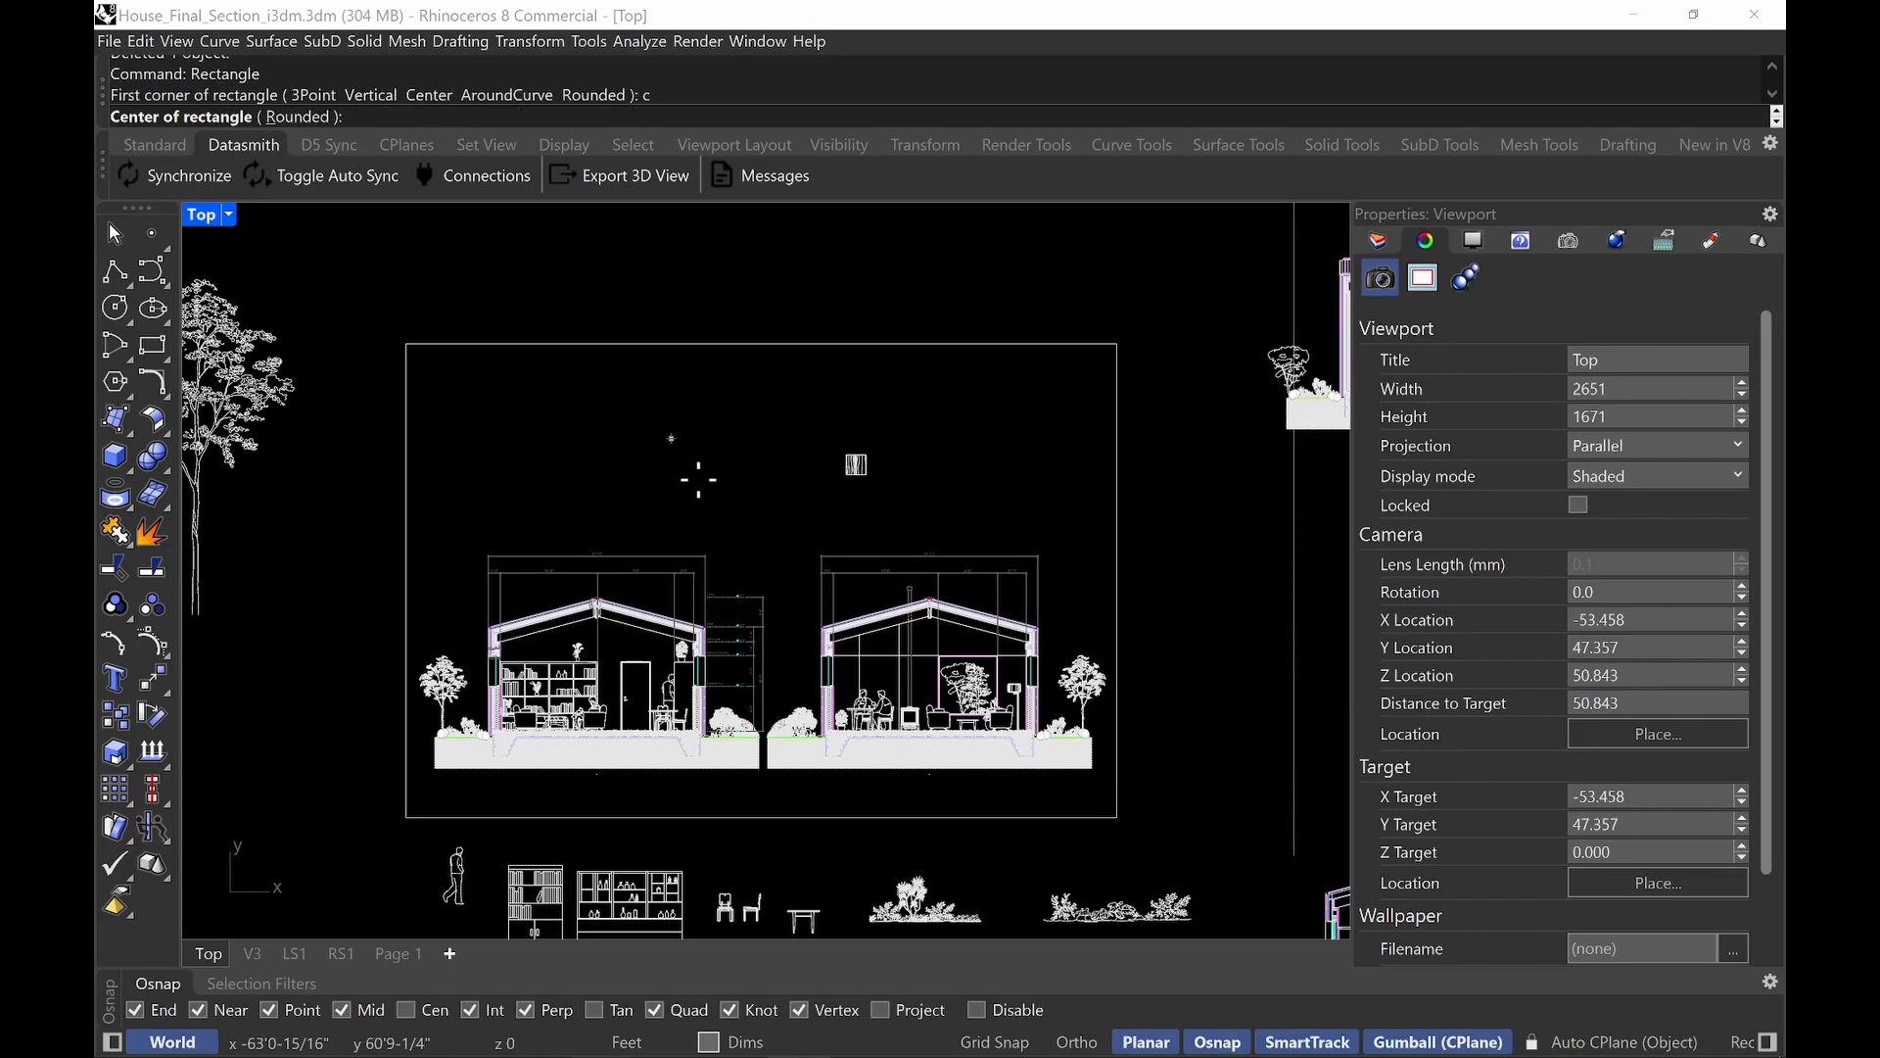
click(694, 480)
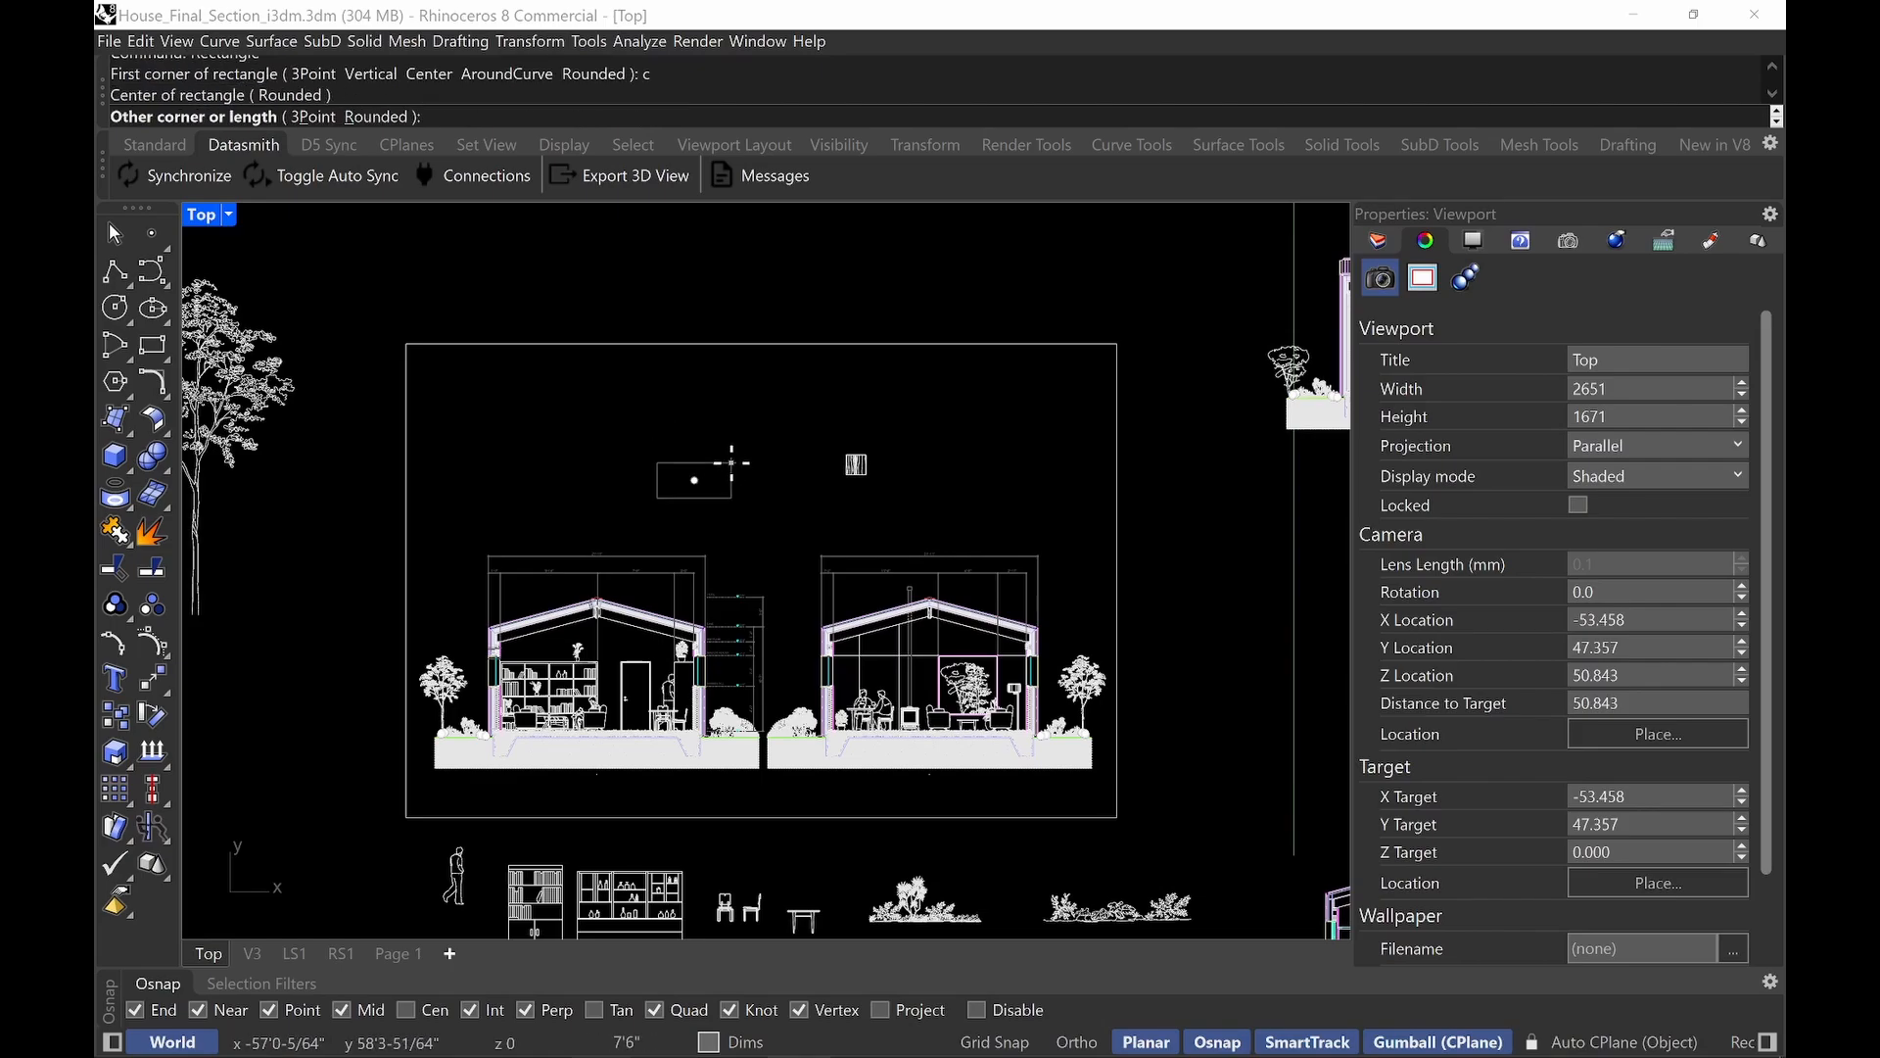
text(2)
key(Return)
text(3)
key(Return)
key(Return)
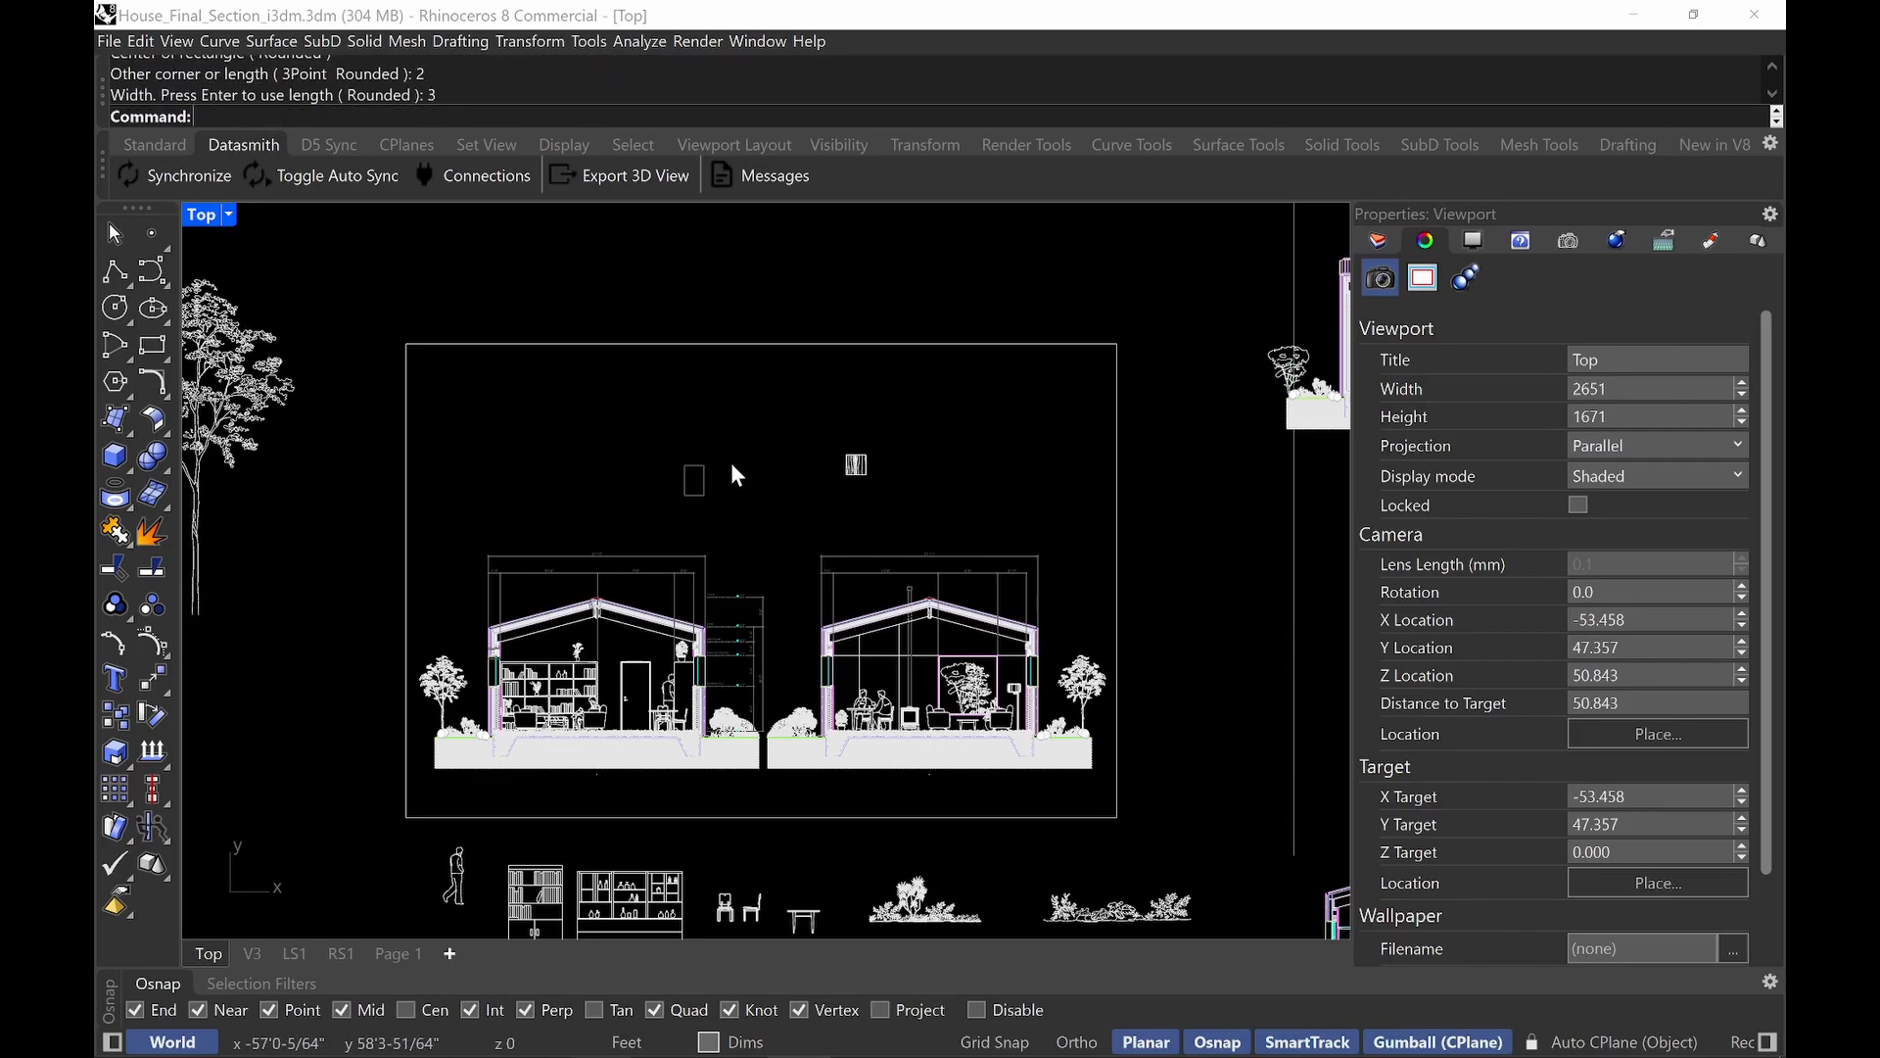
Scale the new rectangle by a factor of 24 from its lower-left corner.
text(Scale)
key(Return)
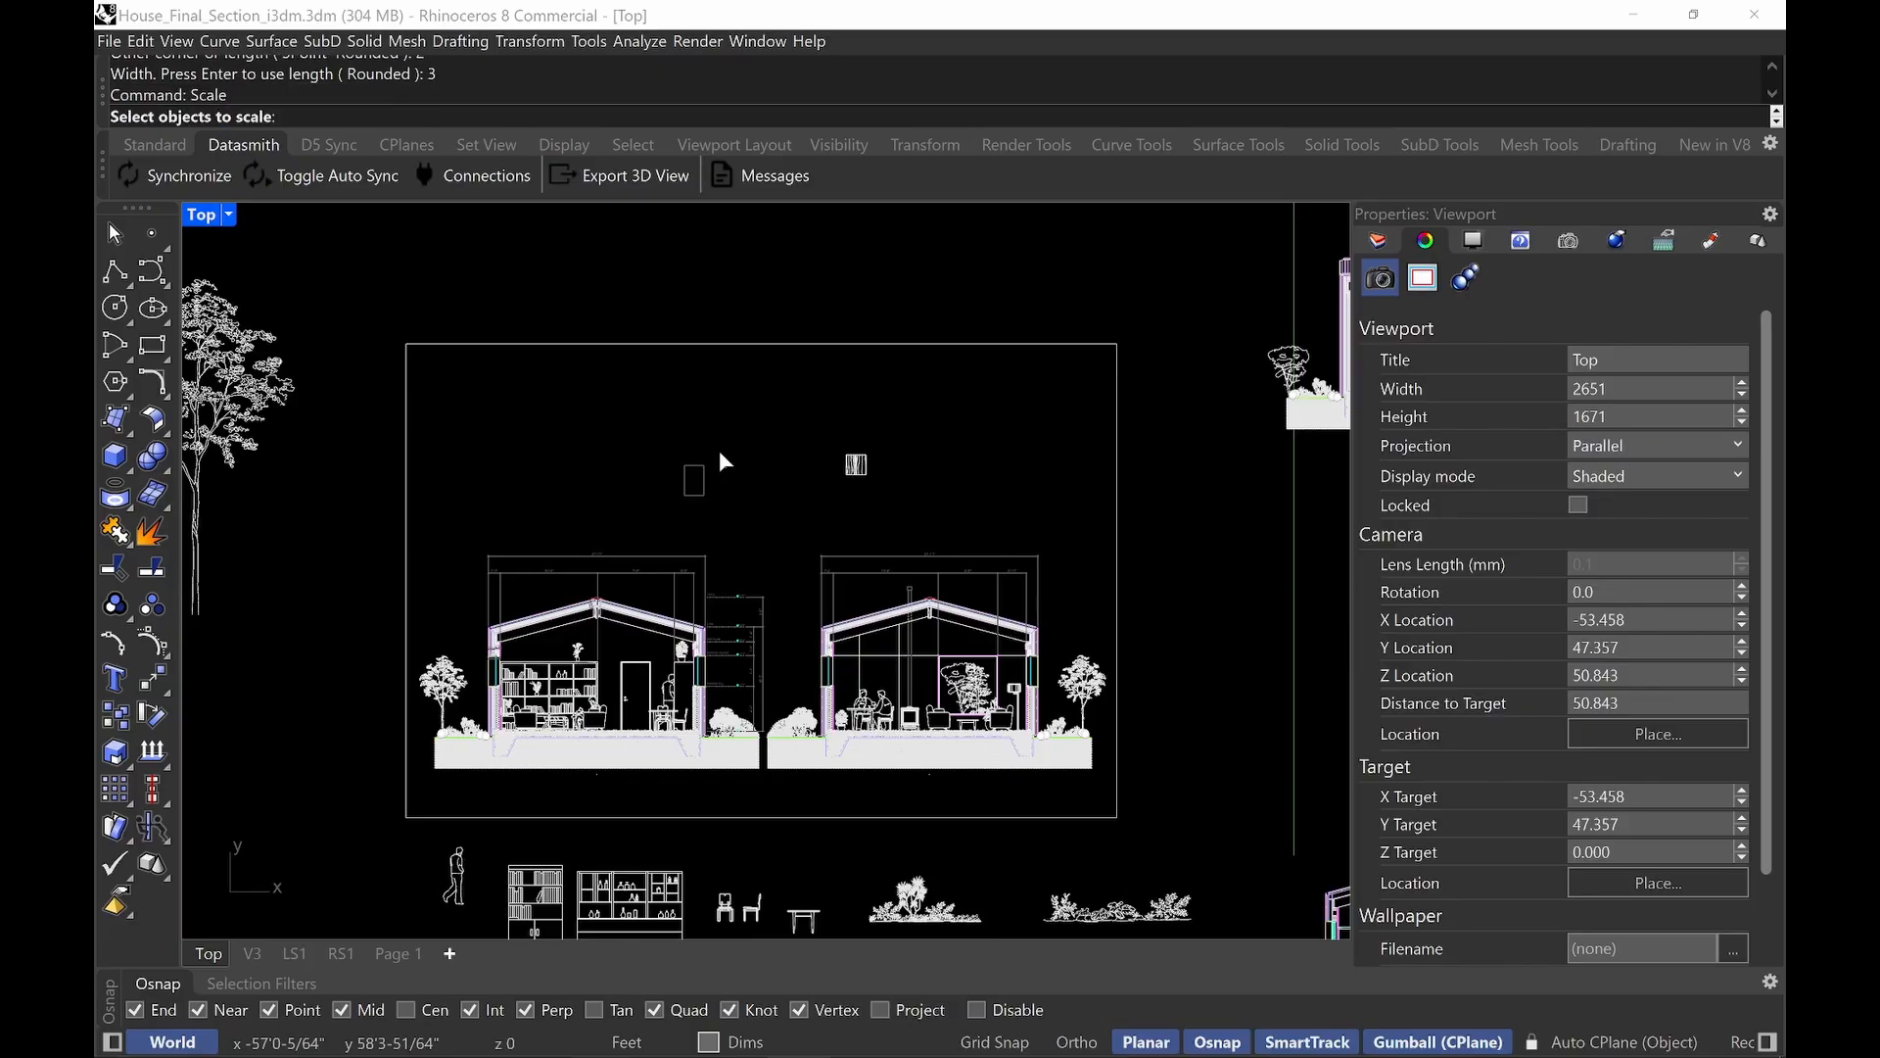
click(688, 478)
key(Return)
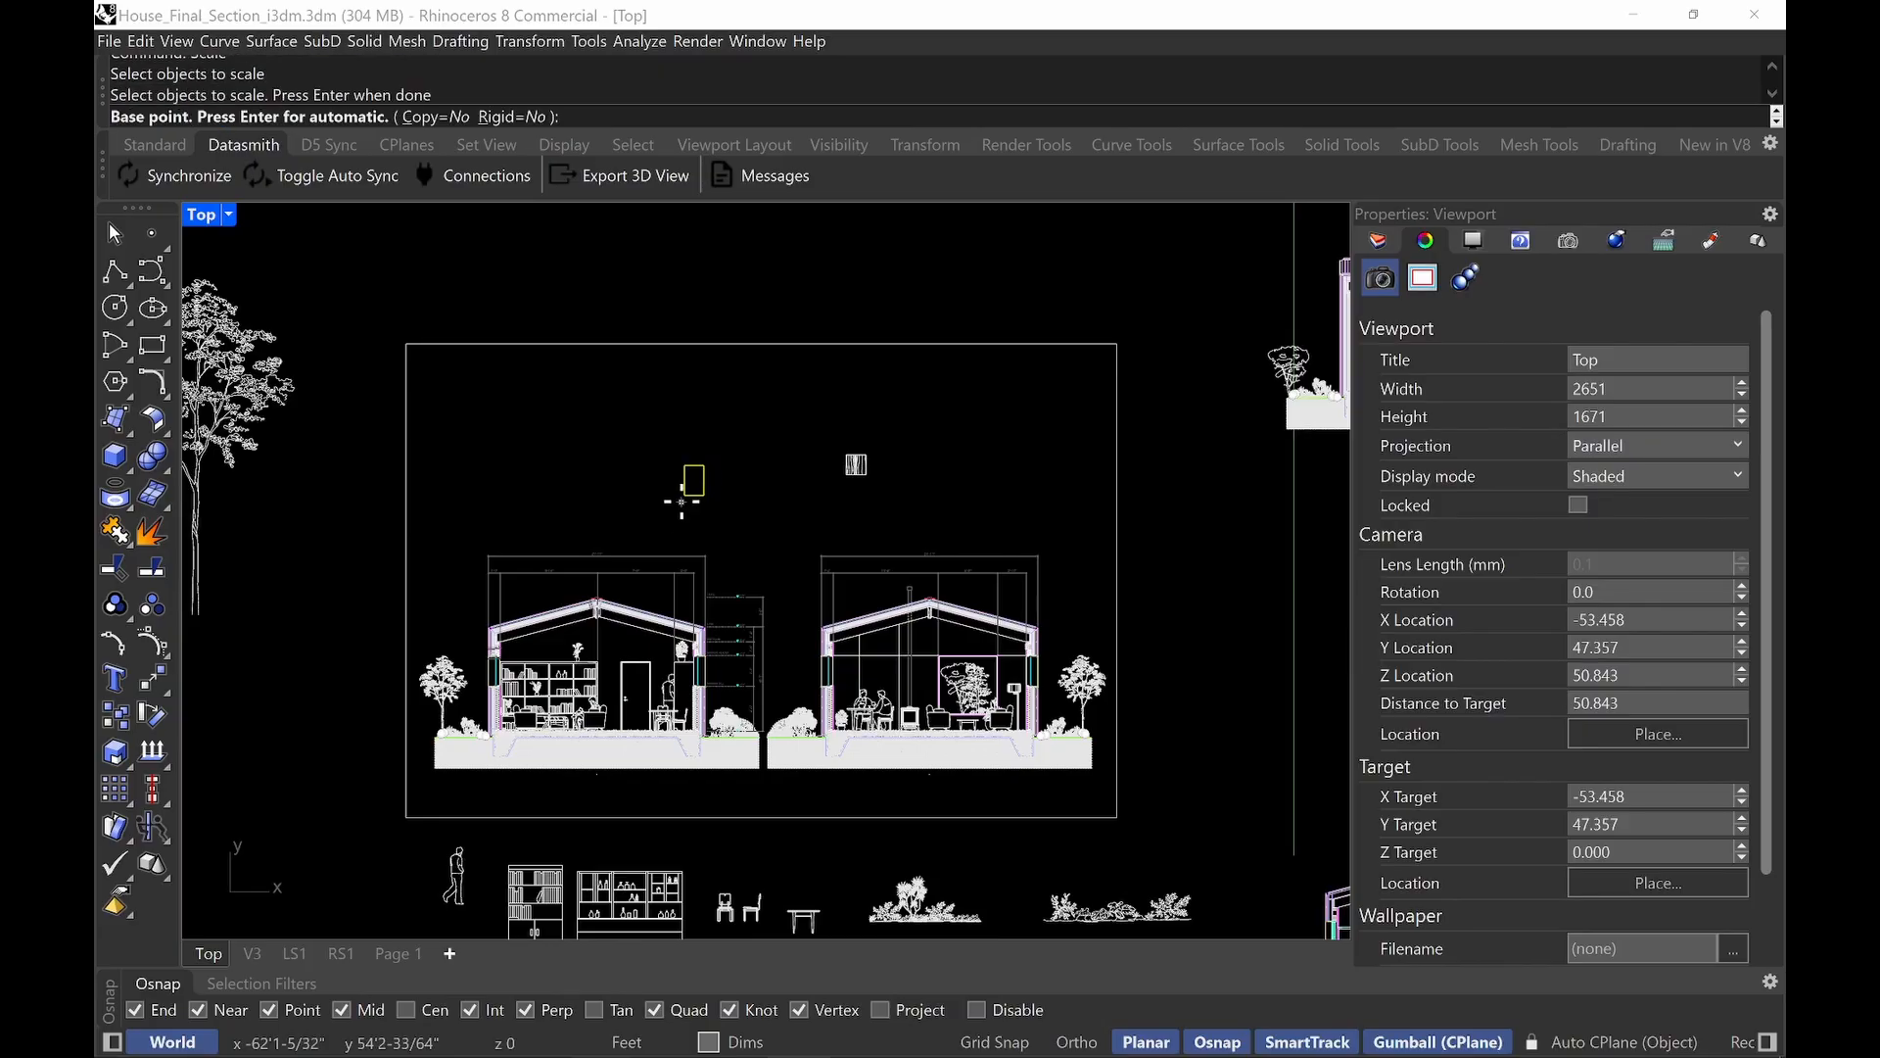
click(682, 497)
text(24)
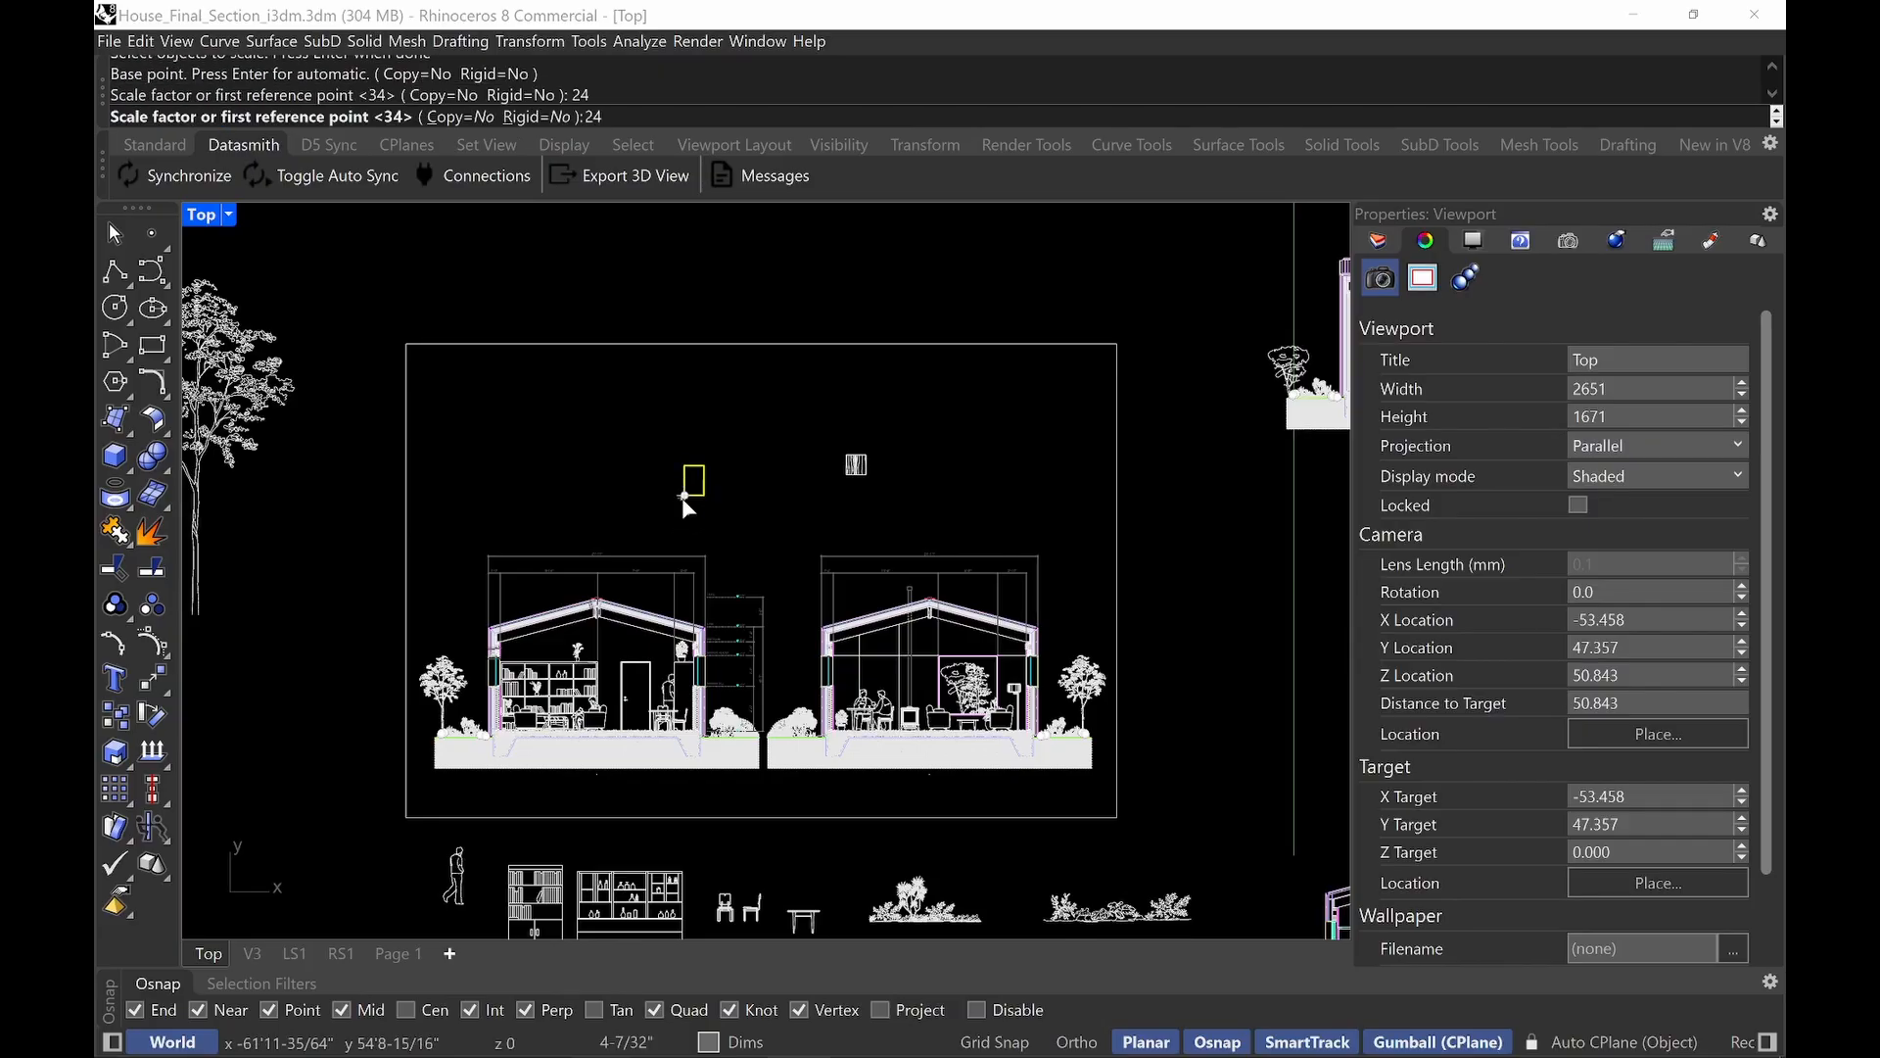
key(Return)
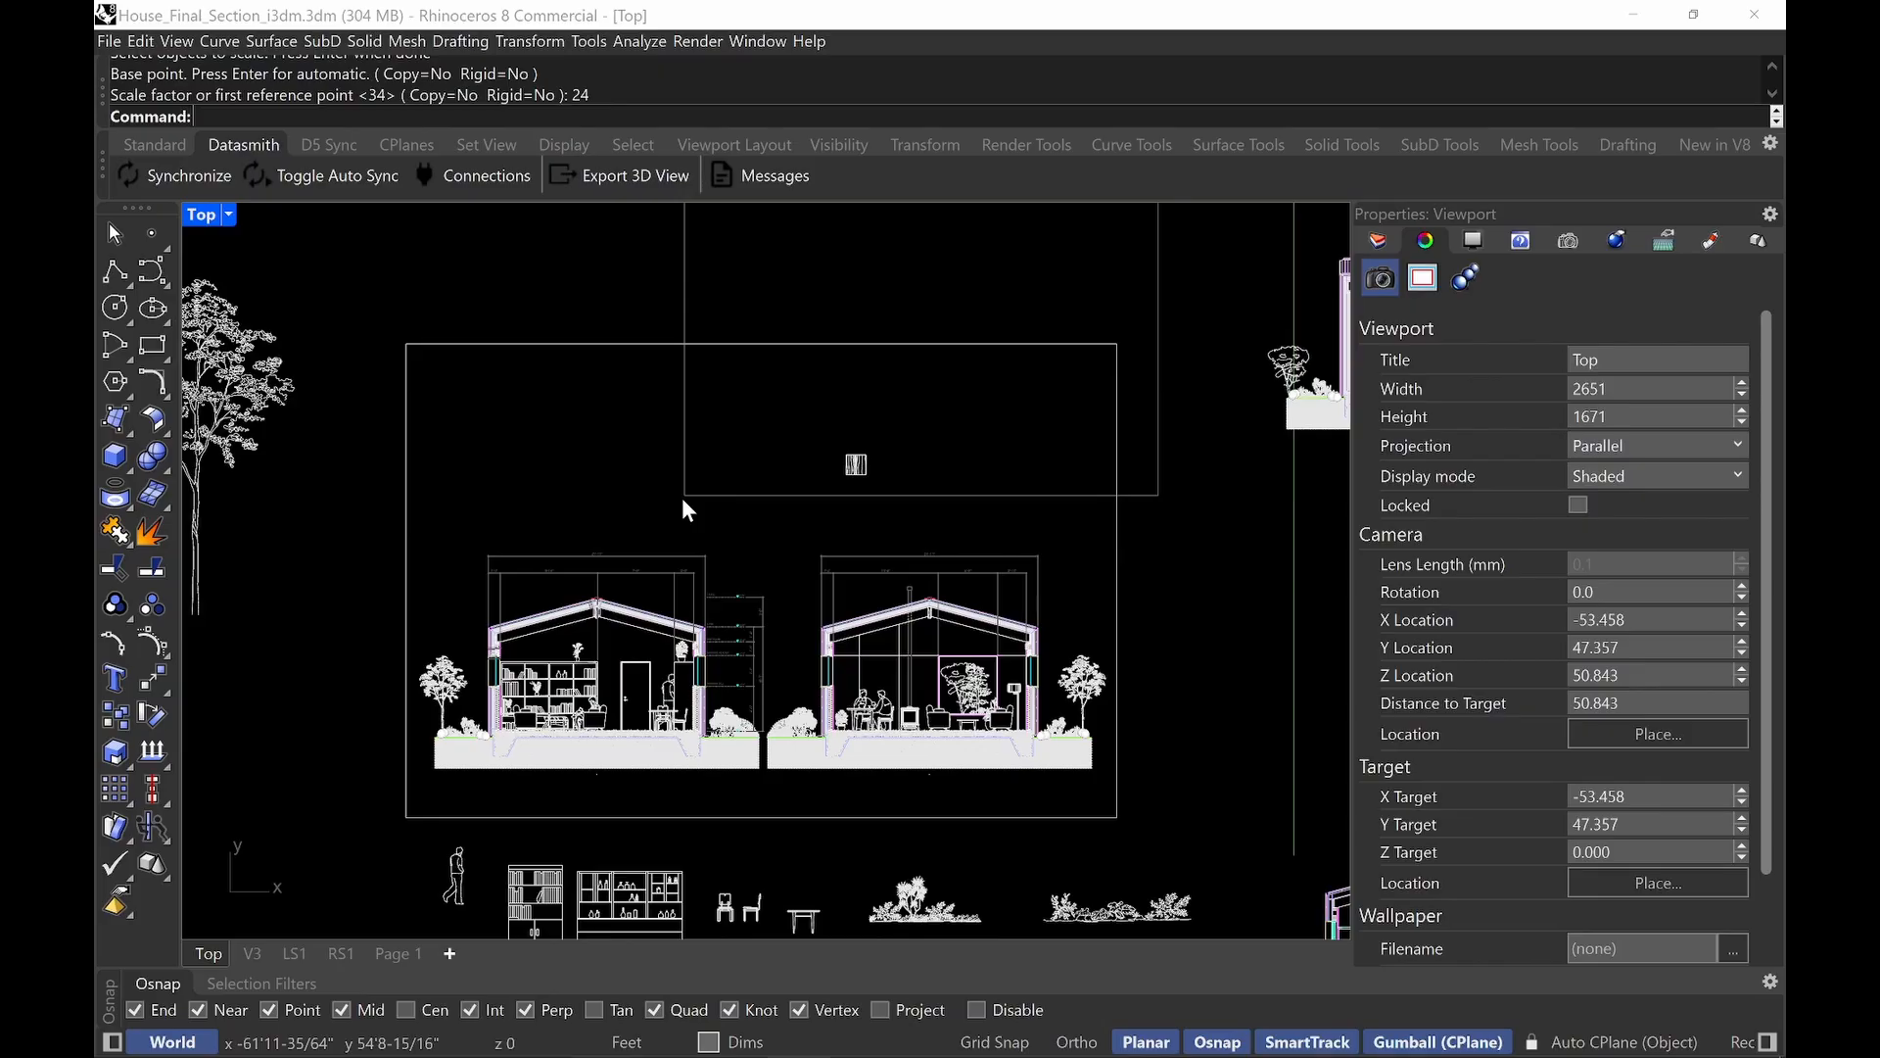
Rotate the scaled sheet rectangle by 90 degrees so it lies in landscape orientation.
click(683, 497)
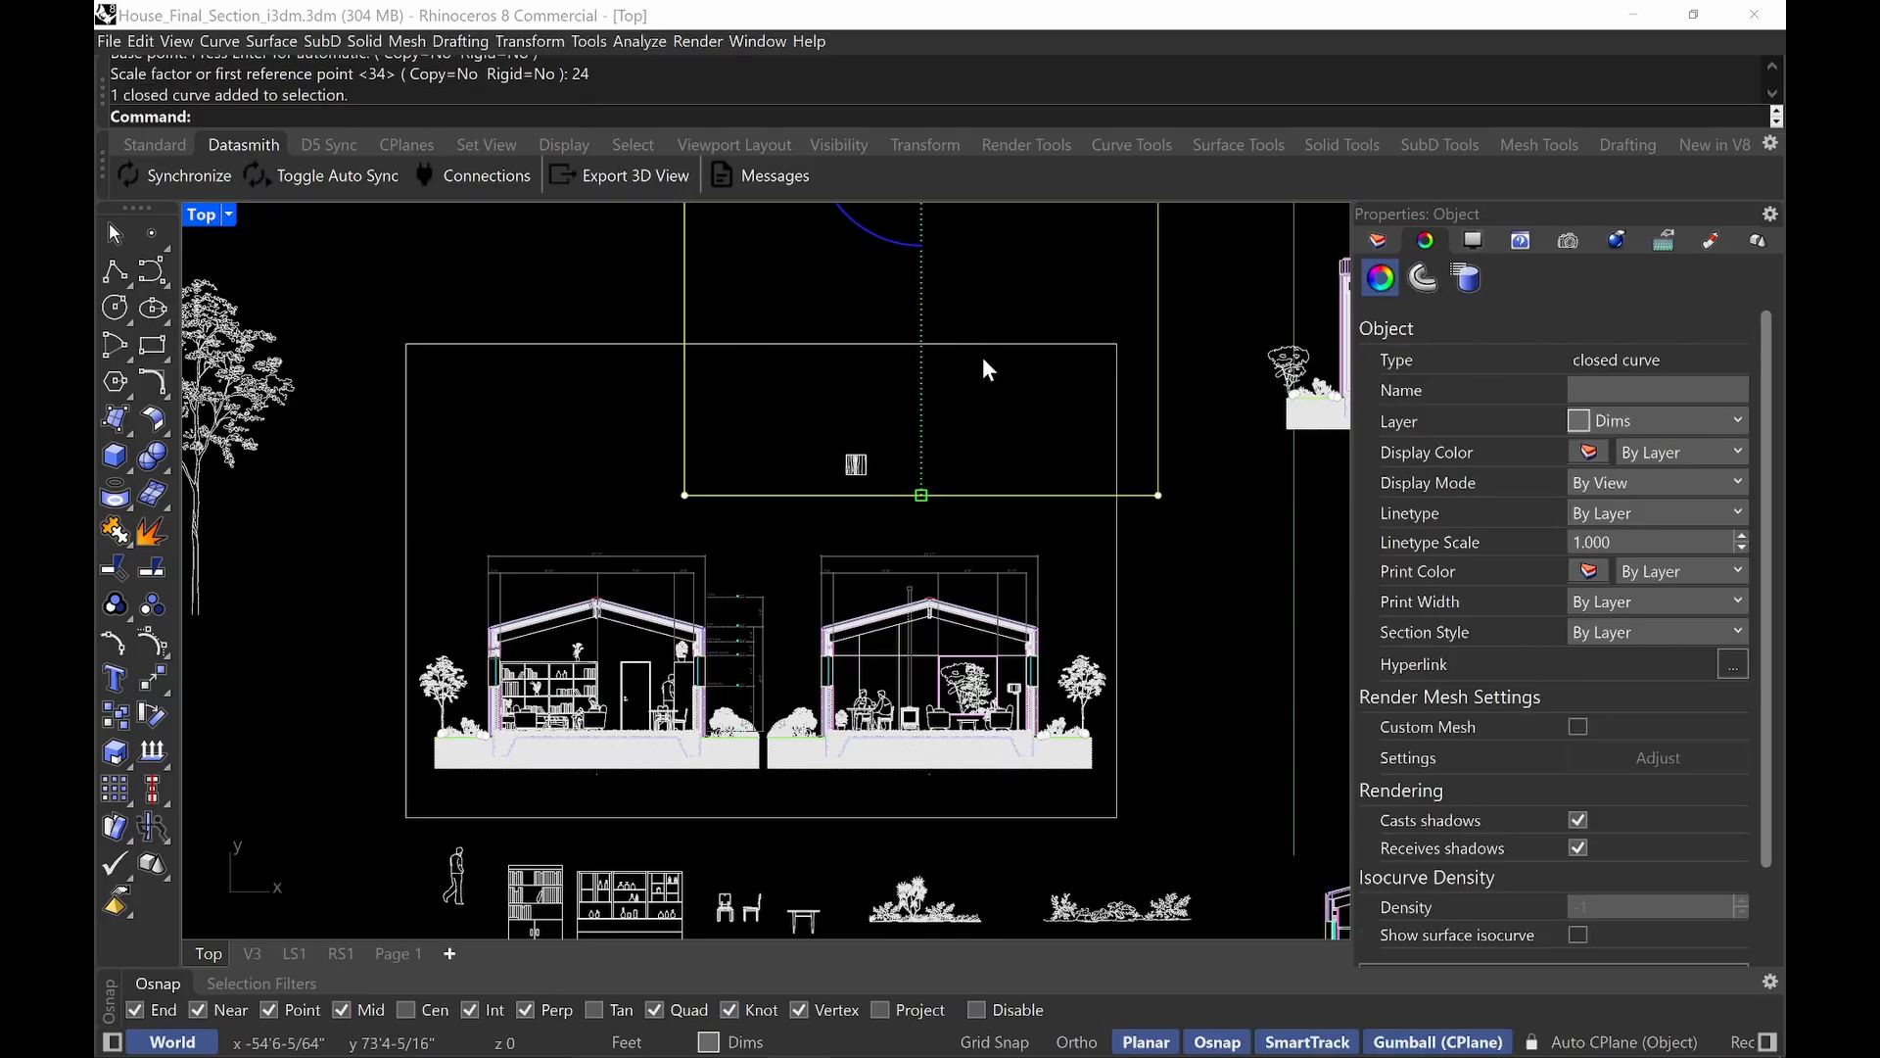
scroll(940, 338, down, 4)
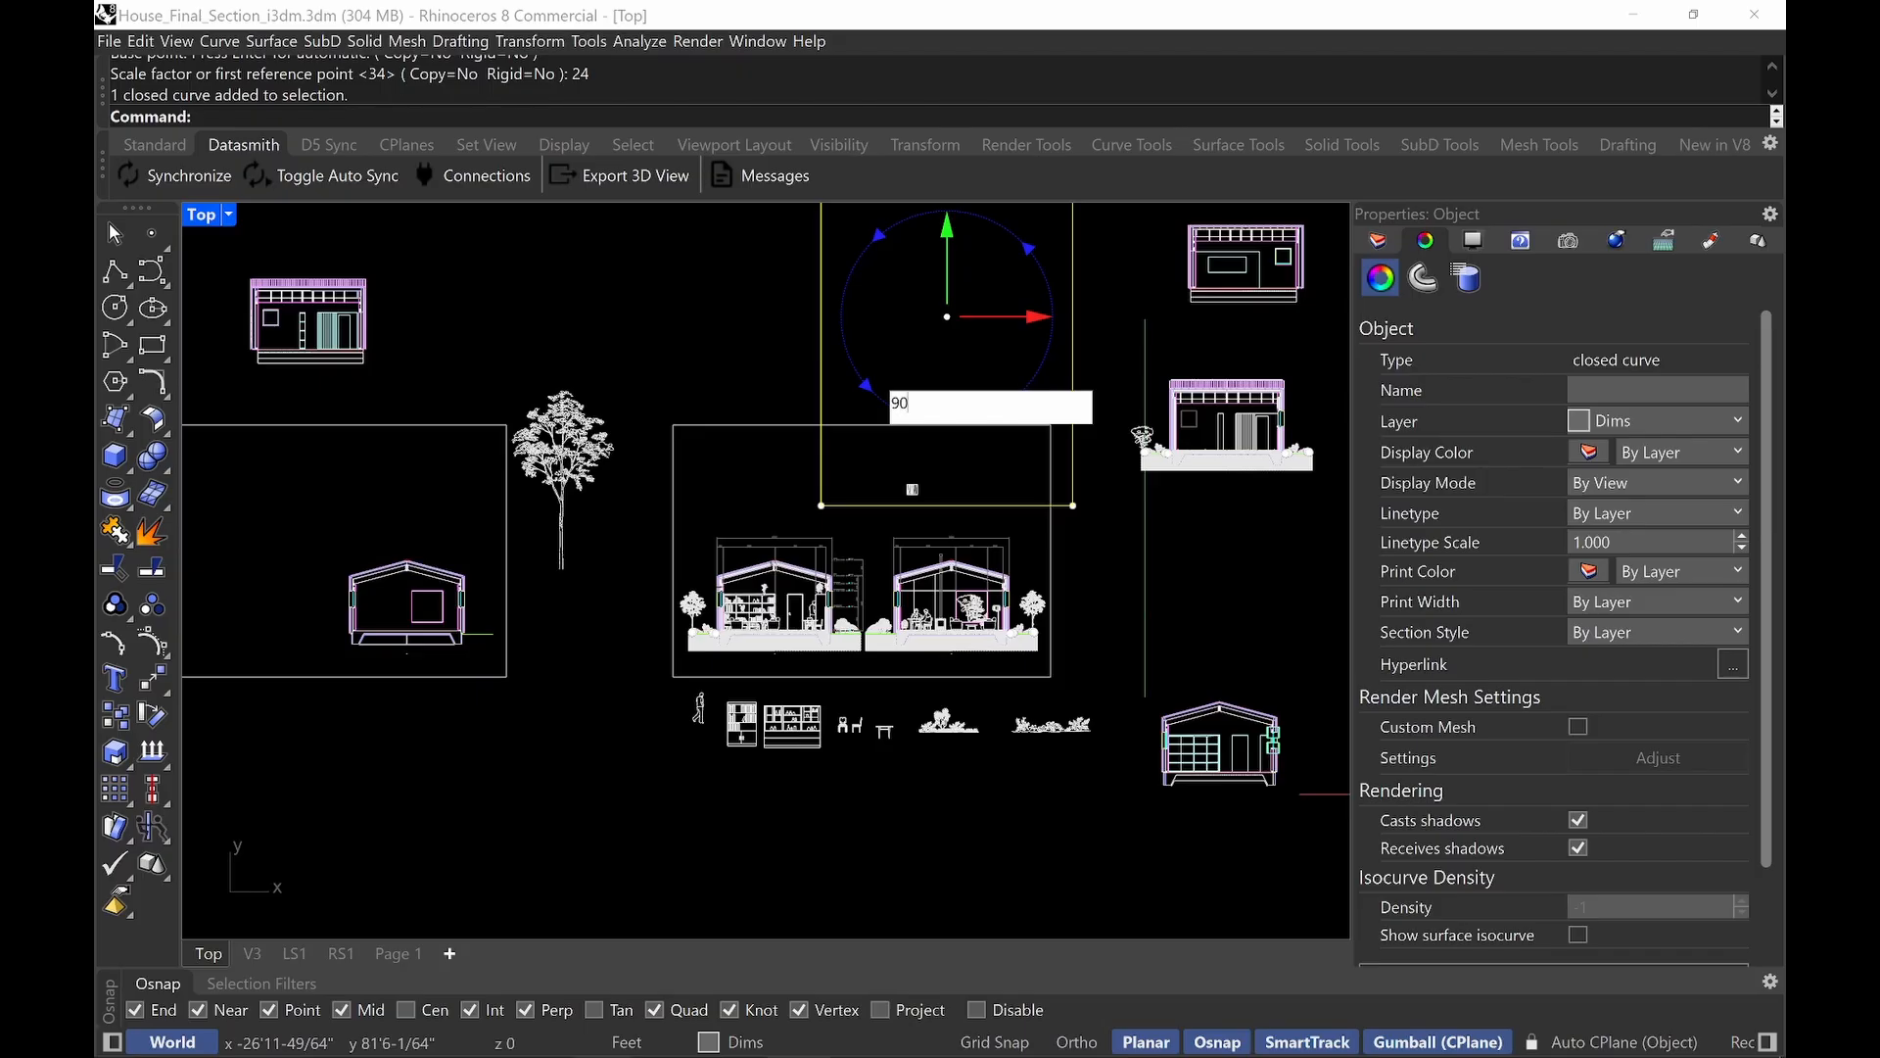
drag(1002, 366, 1089, 310)
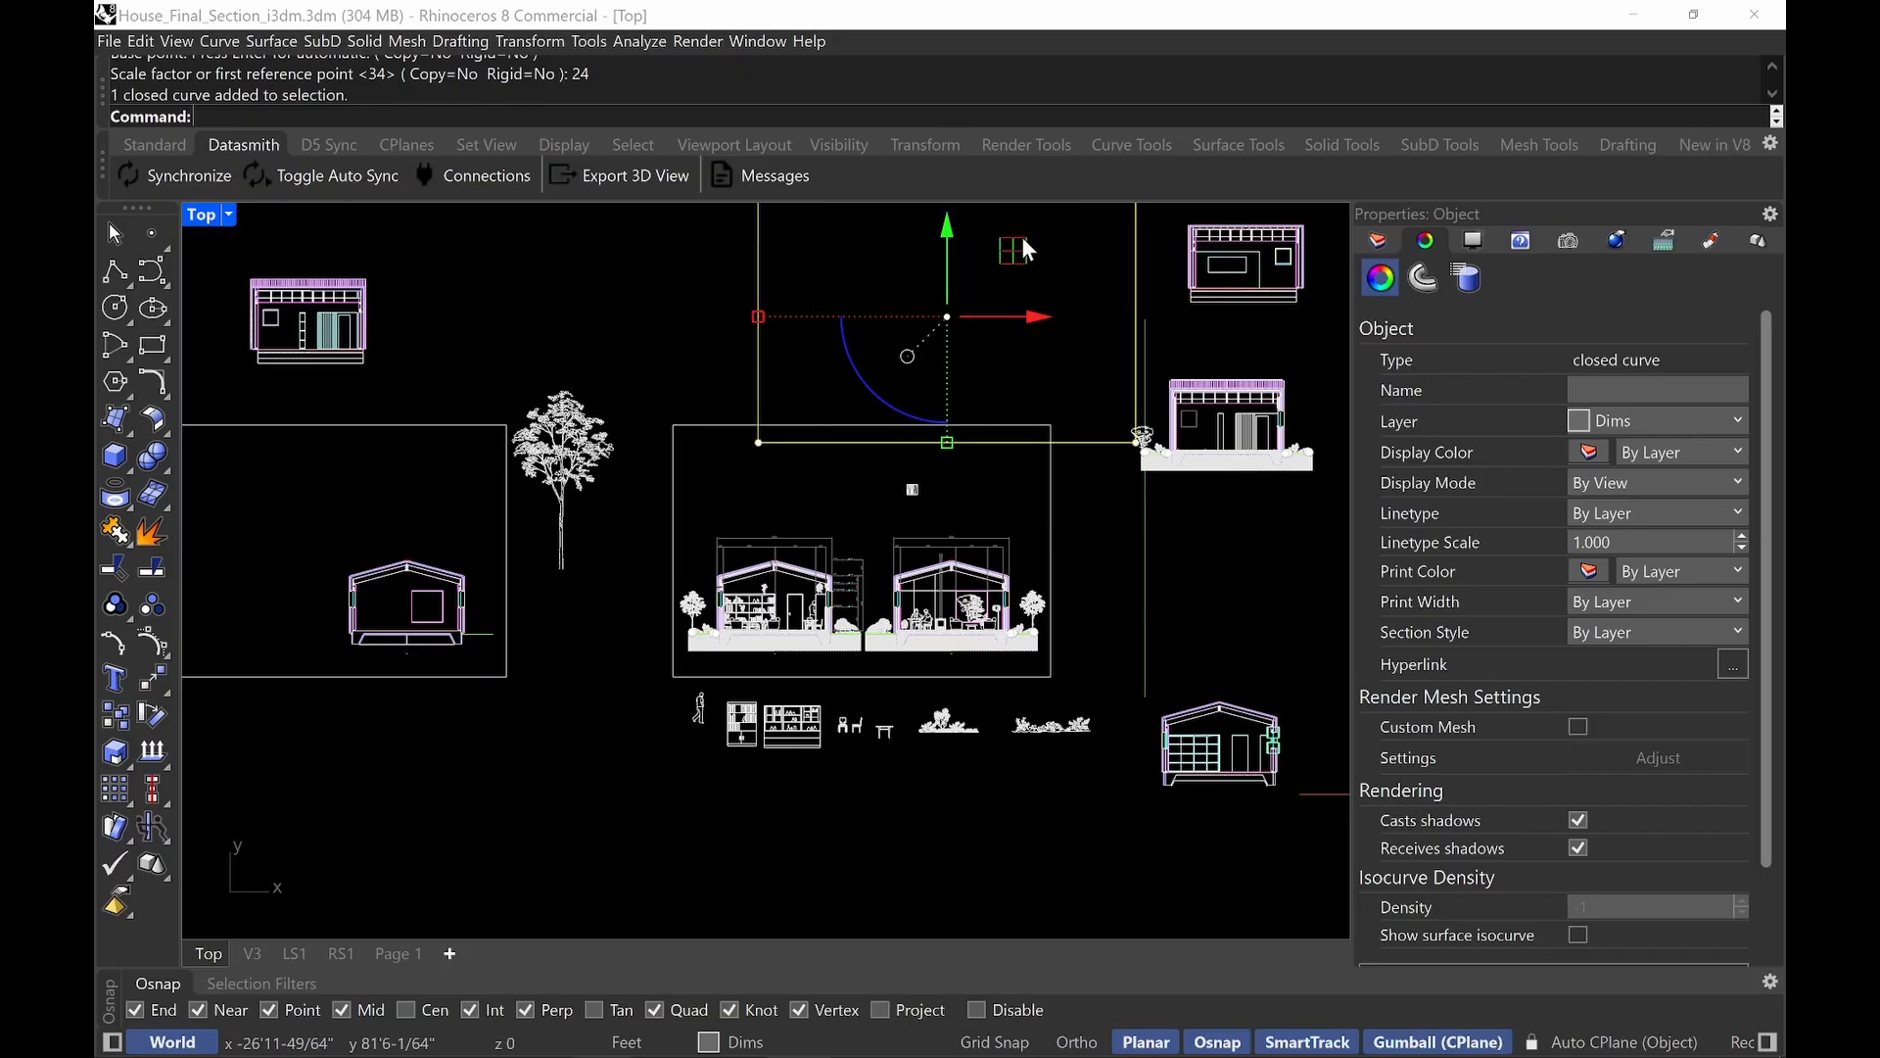
Move the rotated rectangle over the existing frame around the two sections to compare their sizes, and delete it.
drag(947, 316, 878, 529)
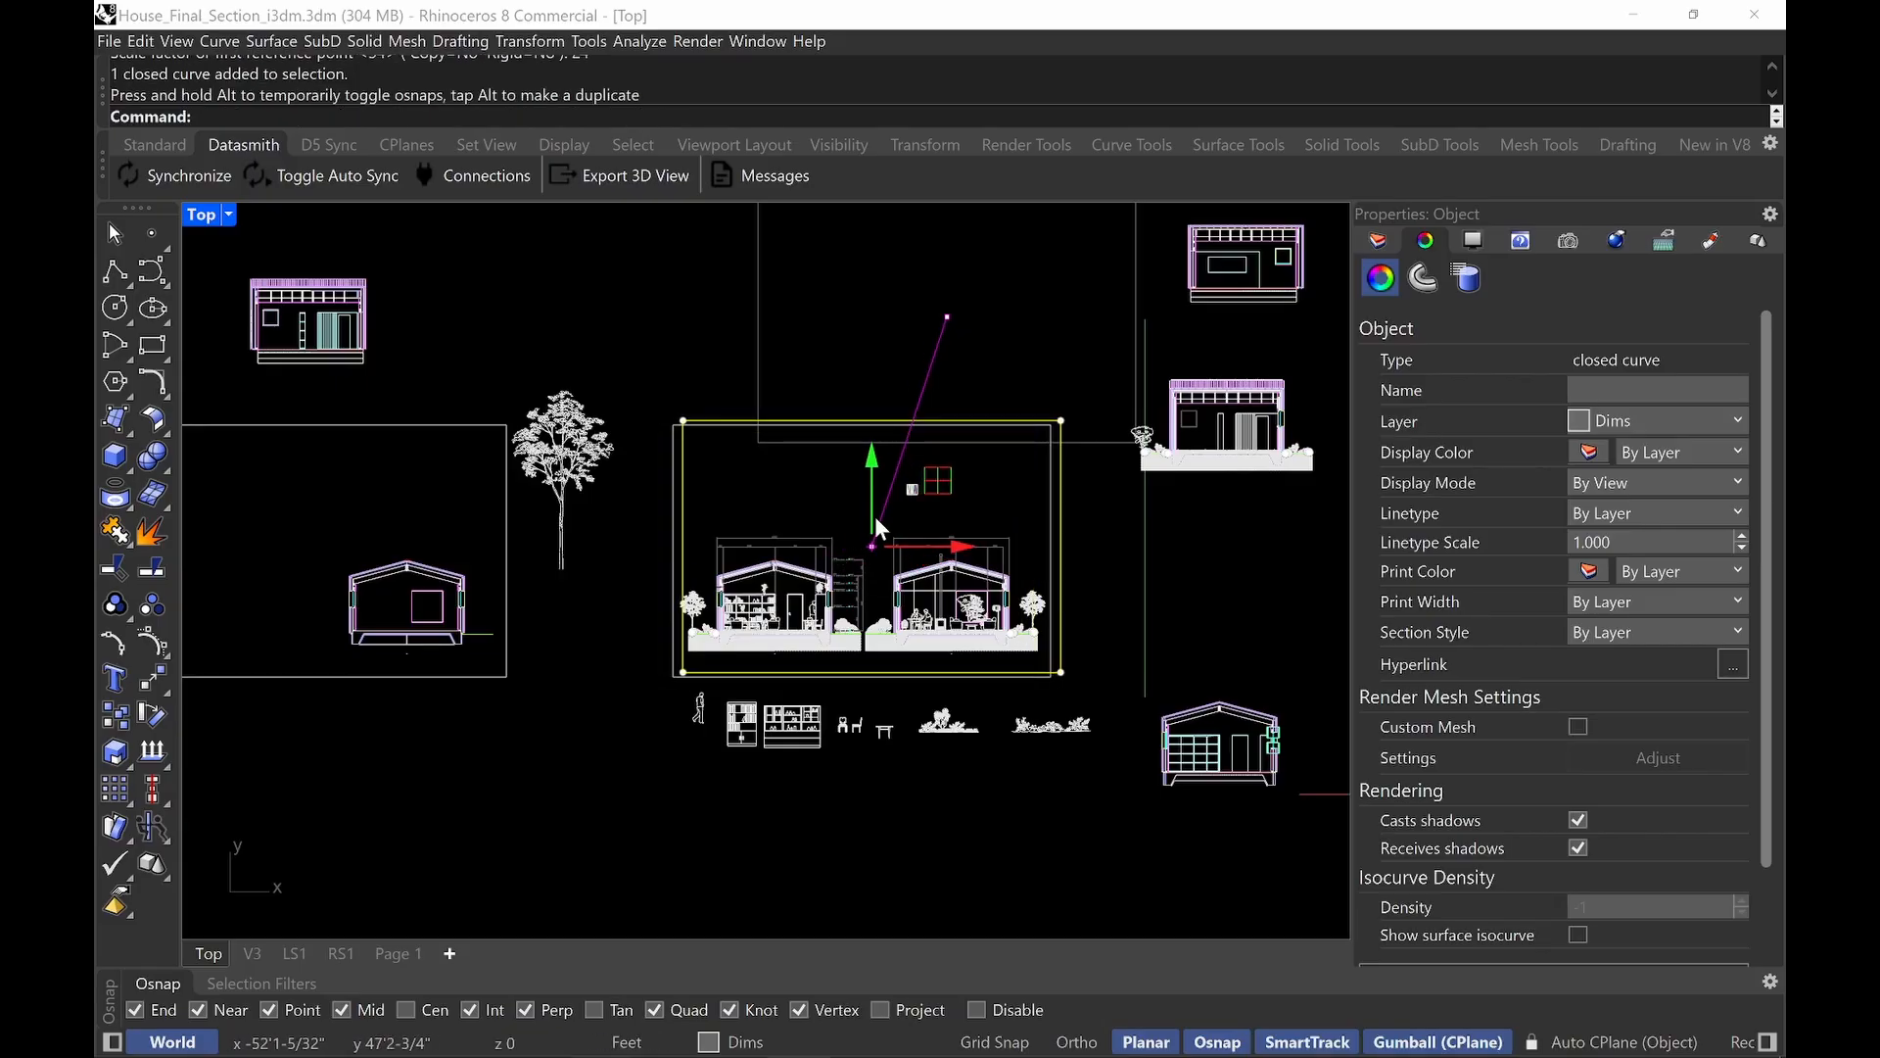
key(Delete)
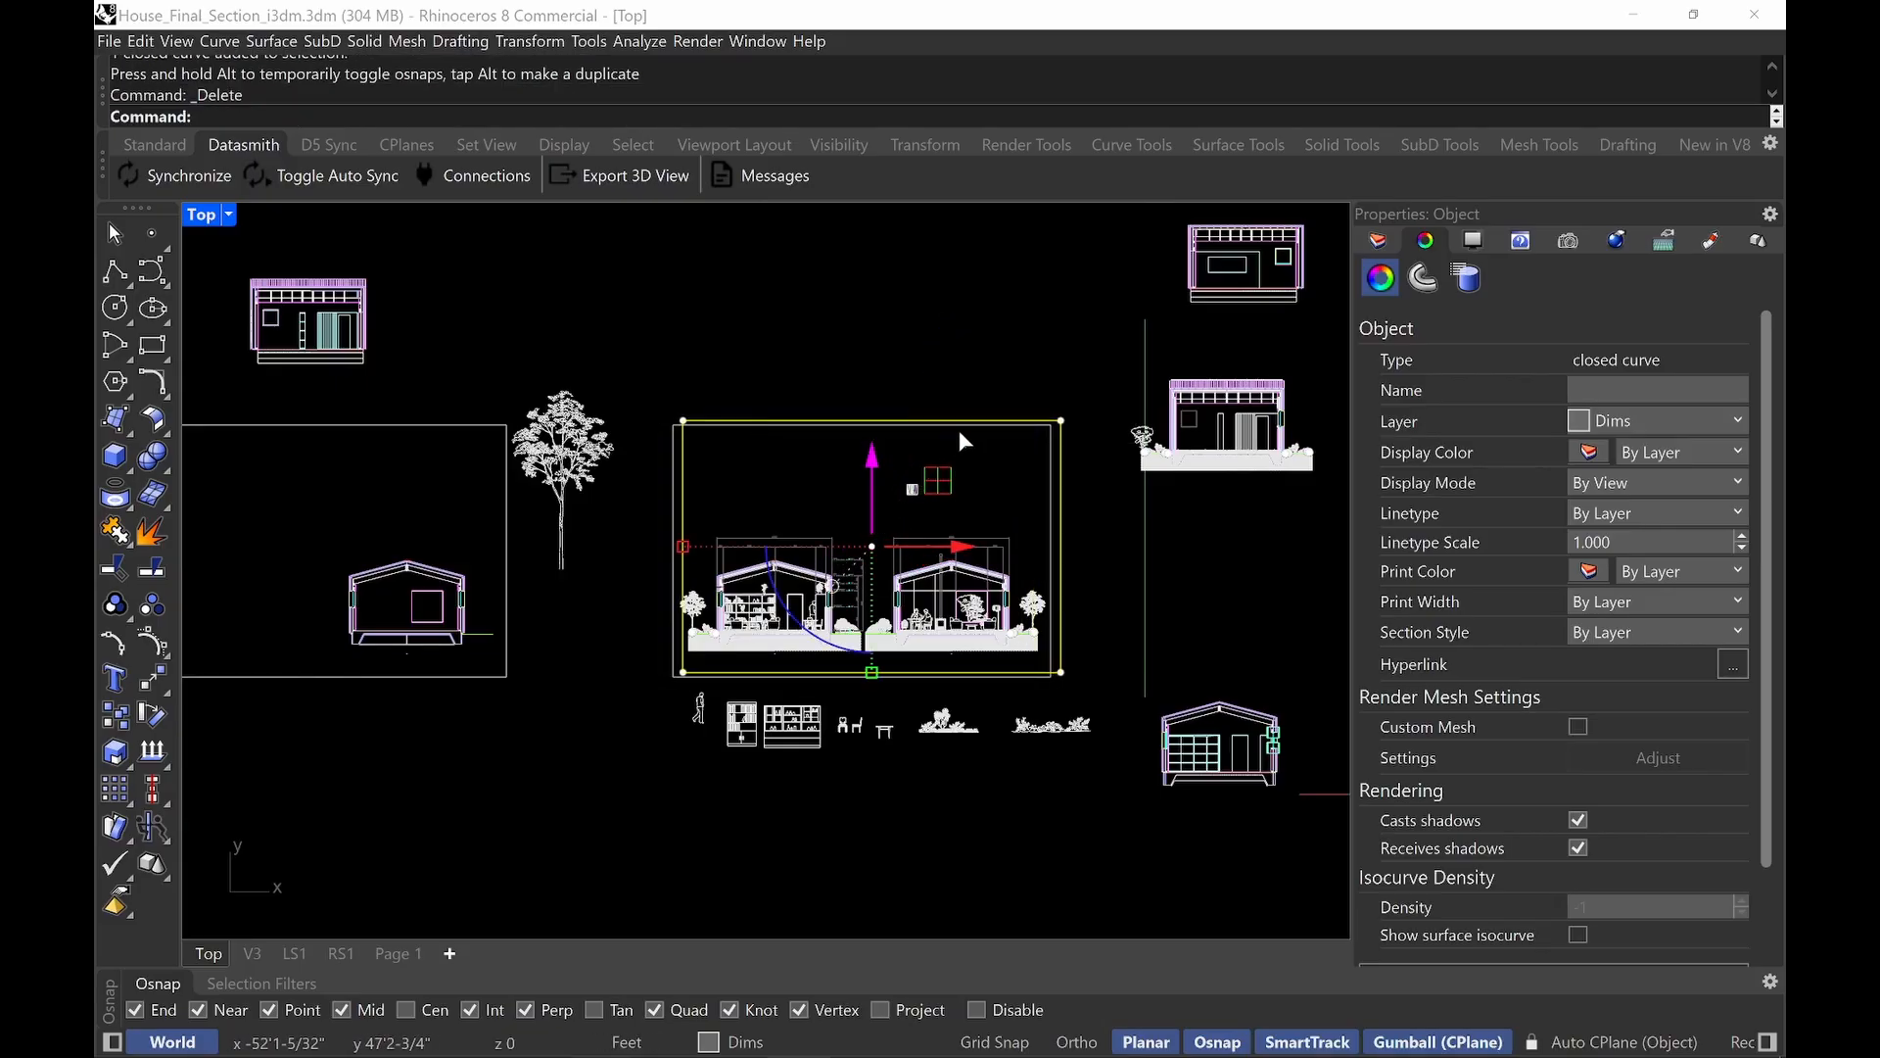
scroll(960, 391, down, 2)
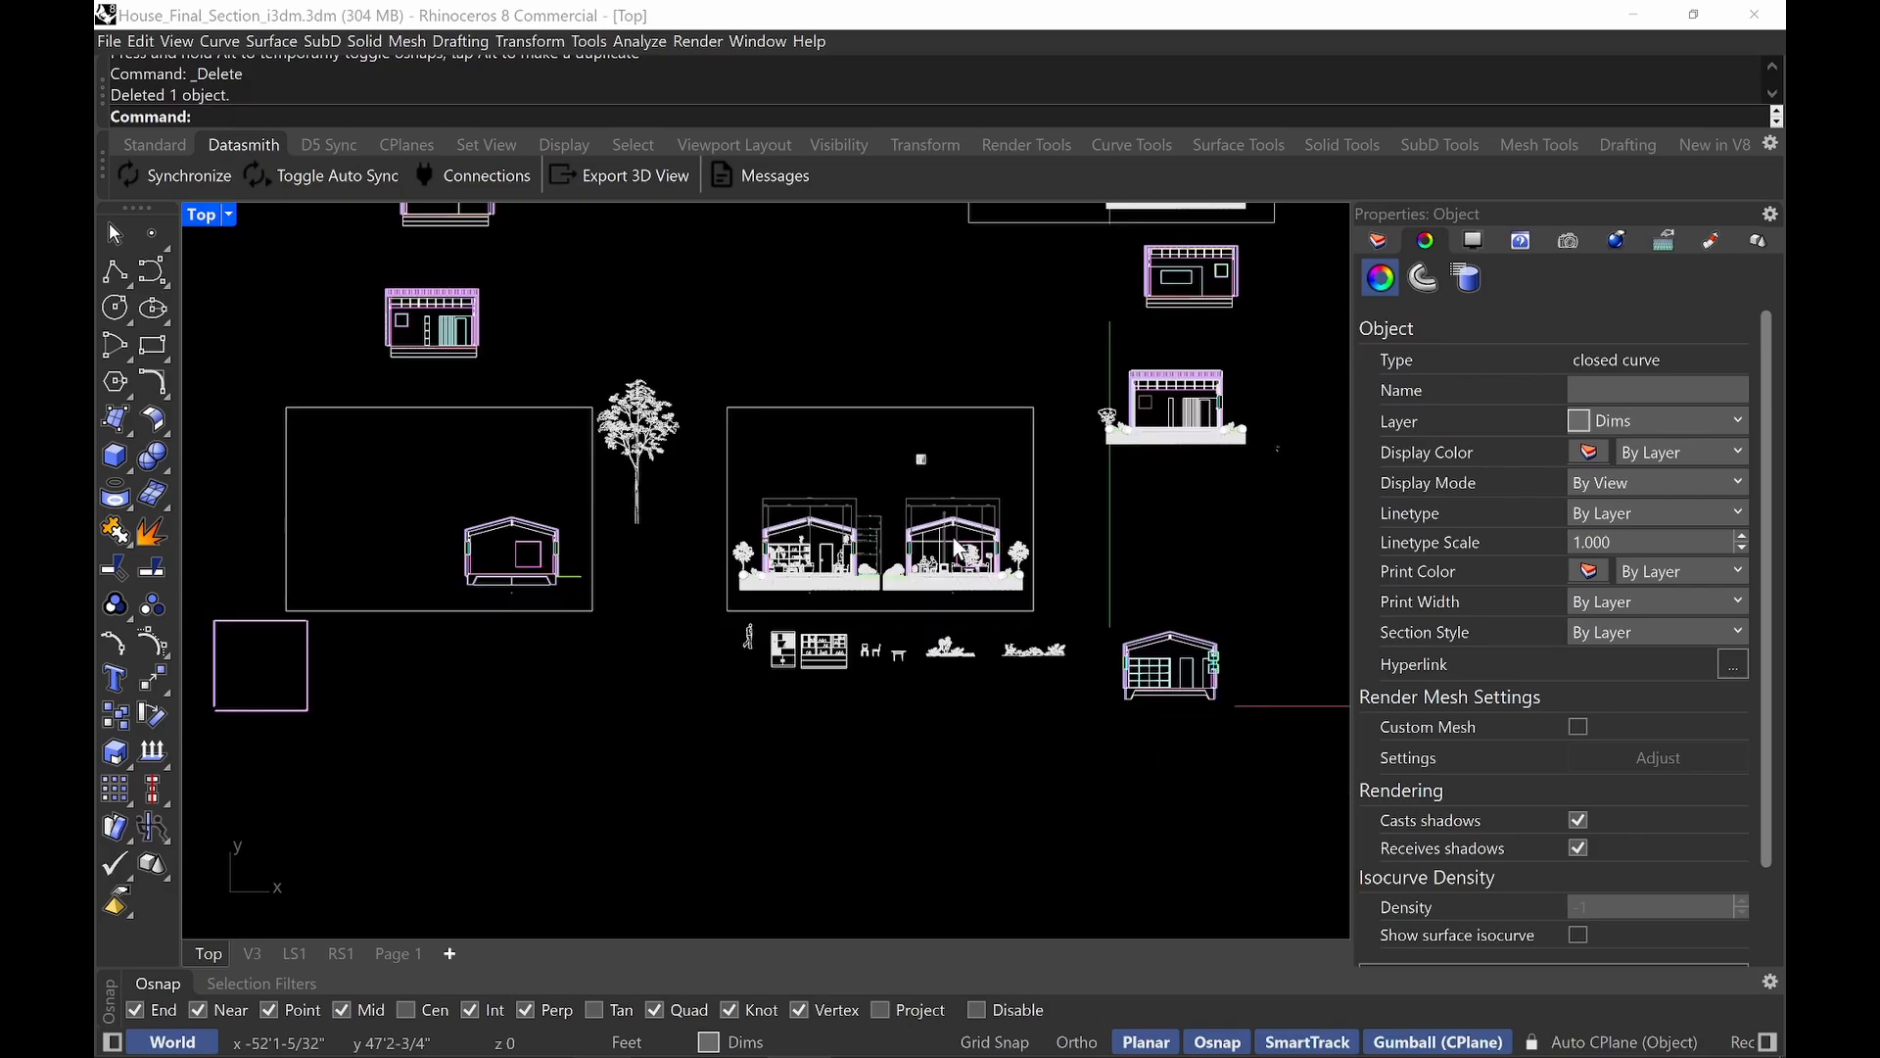
Start an Export of the two section drawings together with their surrounding sheet frame.
scroll(955, 547, up, 2)
right_drag(976, 565, 988, 600)
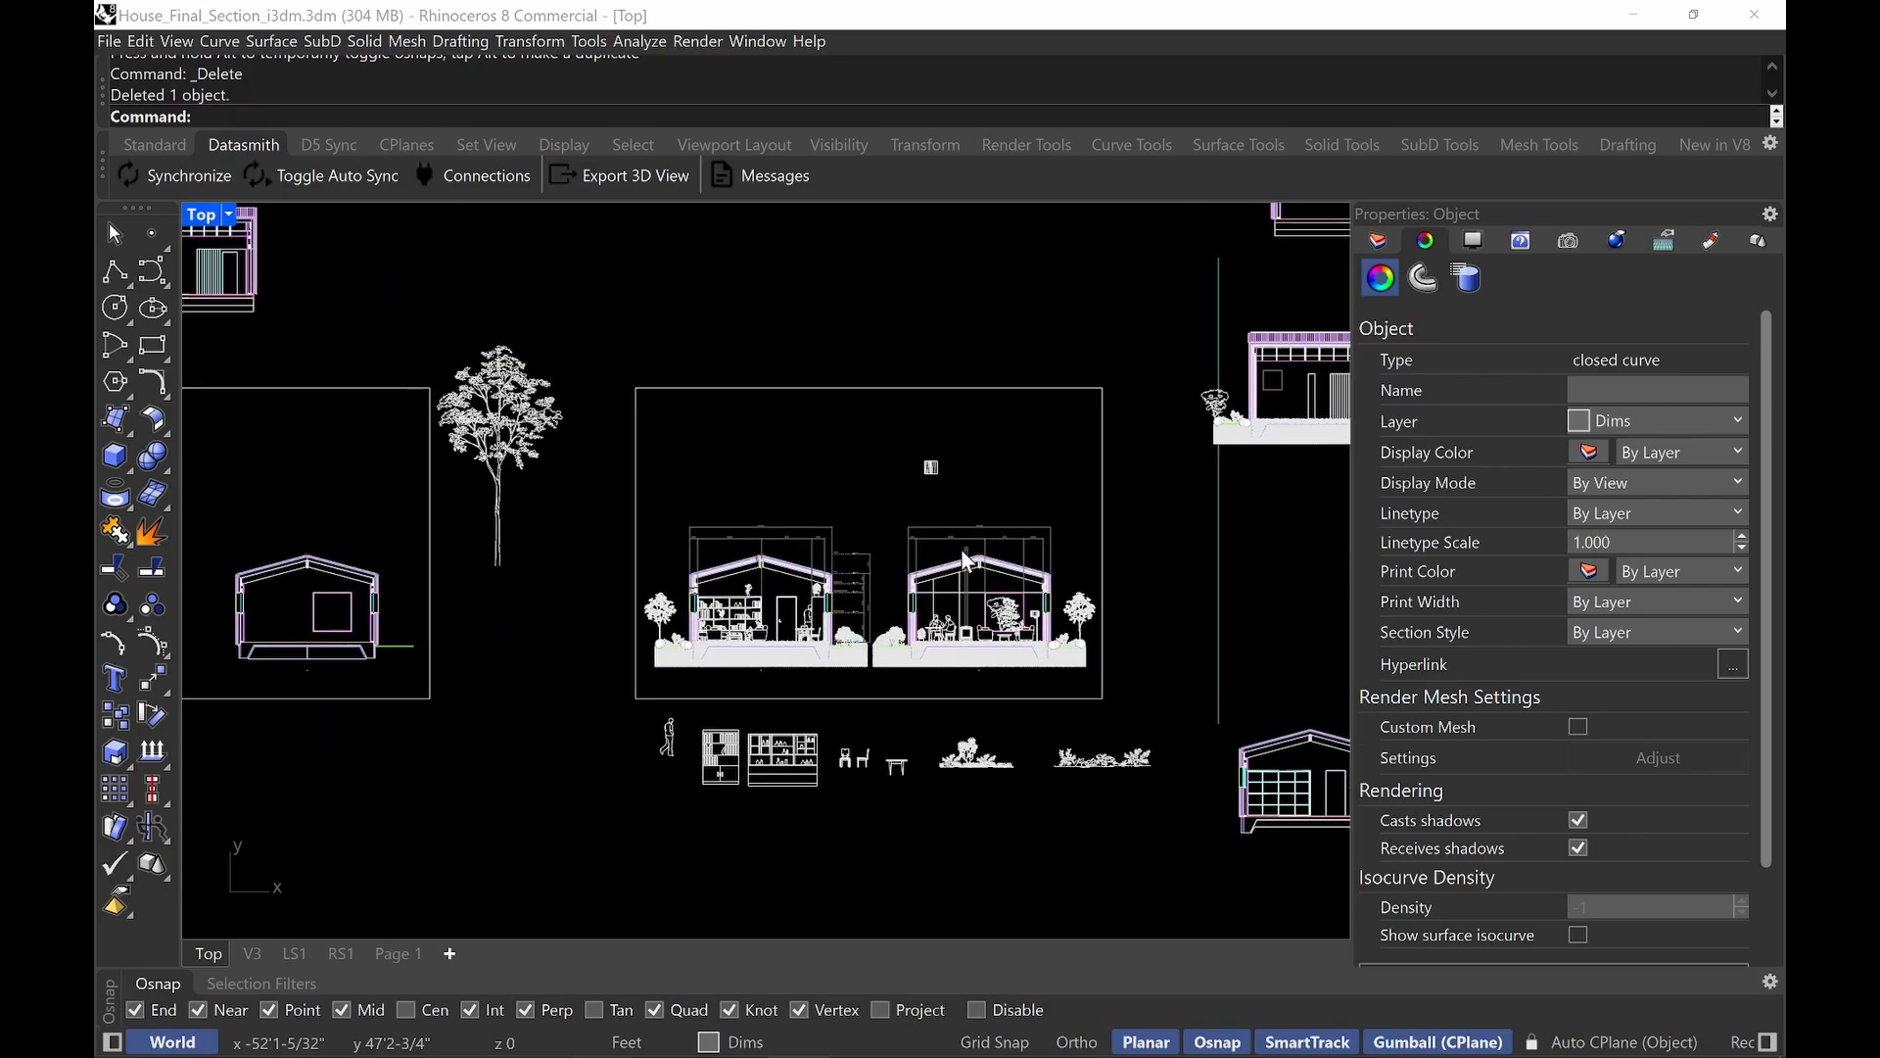
text(Export)
key(Return)
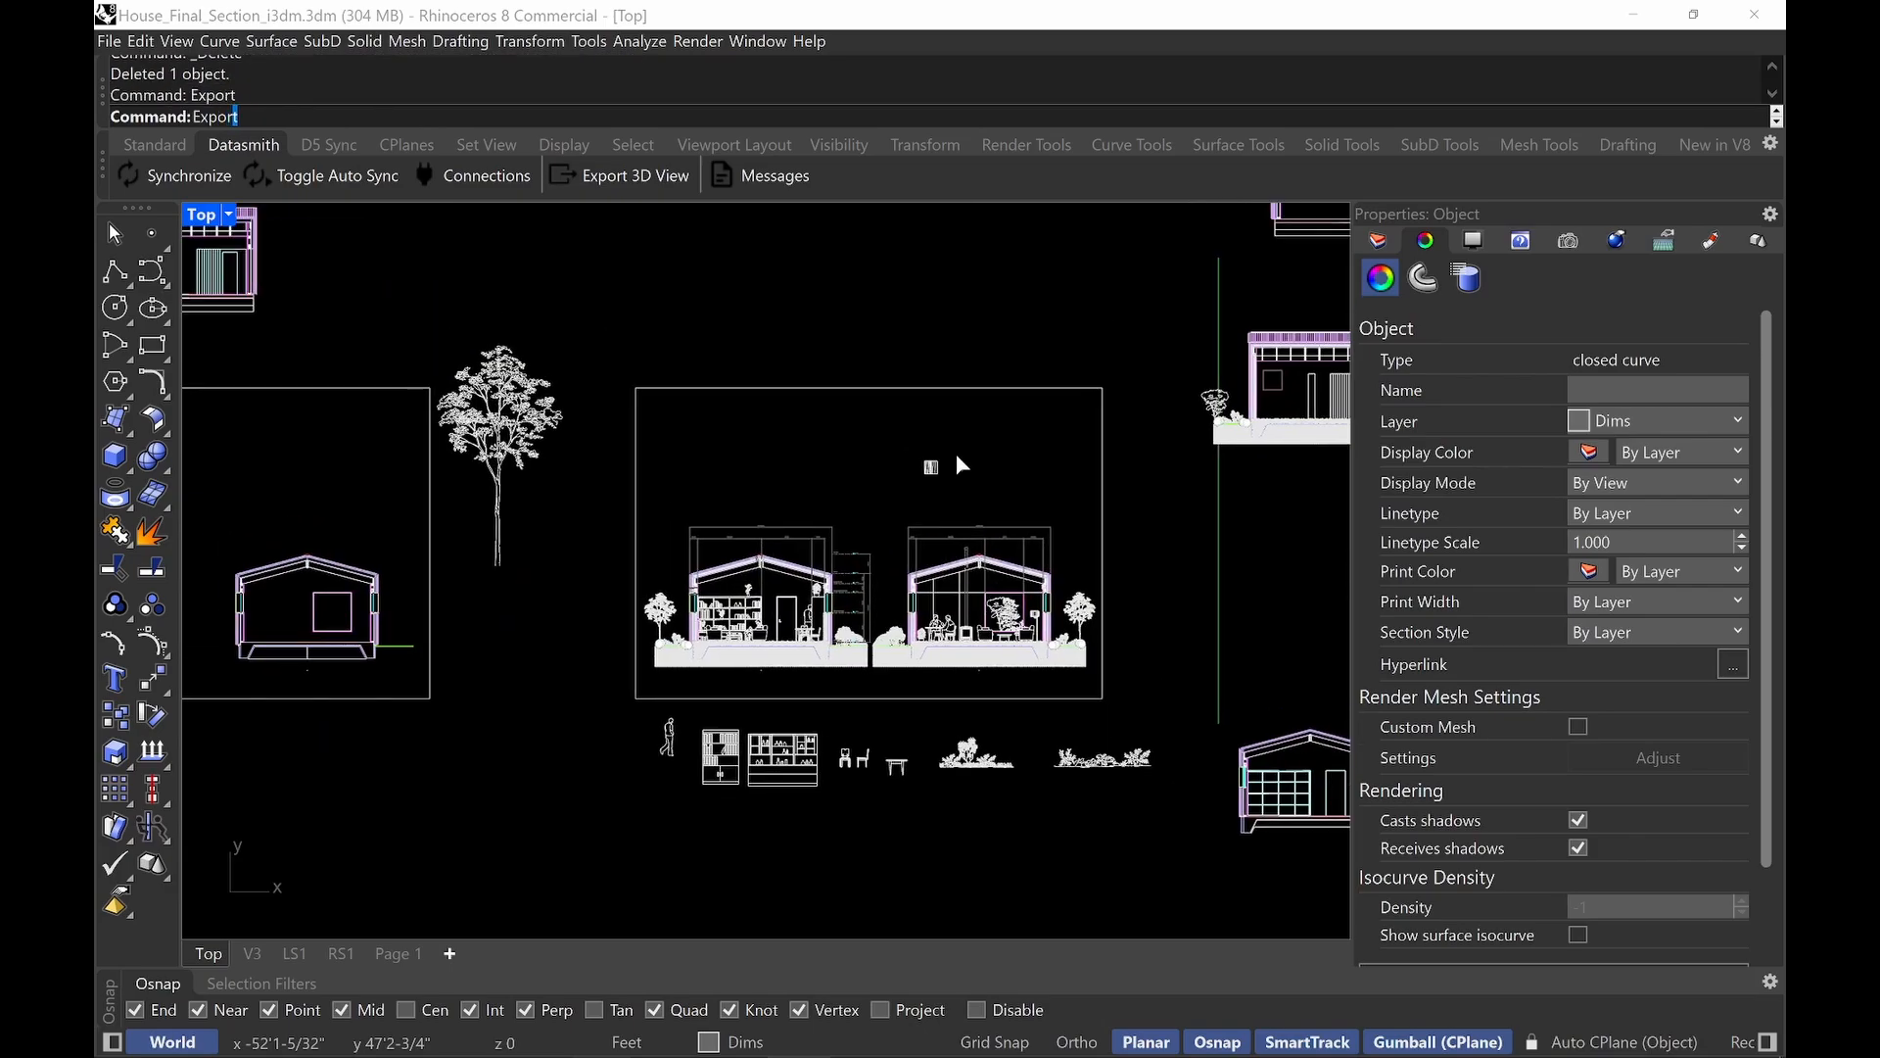
mouse_move(1131, 357)
mouse_down()
mouse_move(1015, 478)
mouse_move(705, 640)
mouse_move(607, 732)
mouse_move(615, 700)
mouse_move(633, 706)
mouse_up()
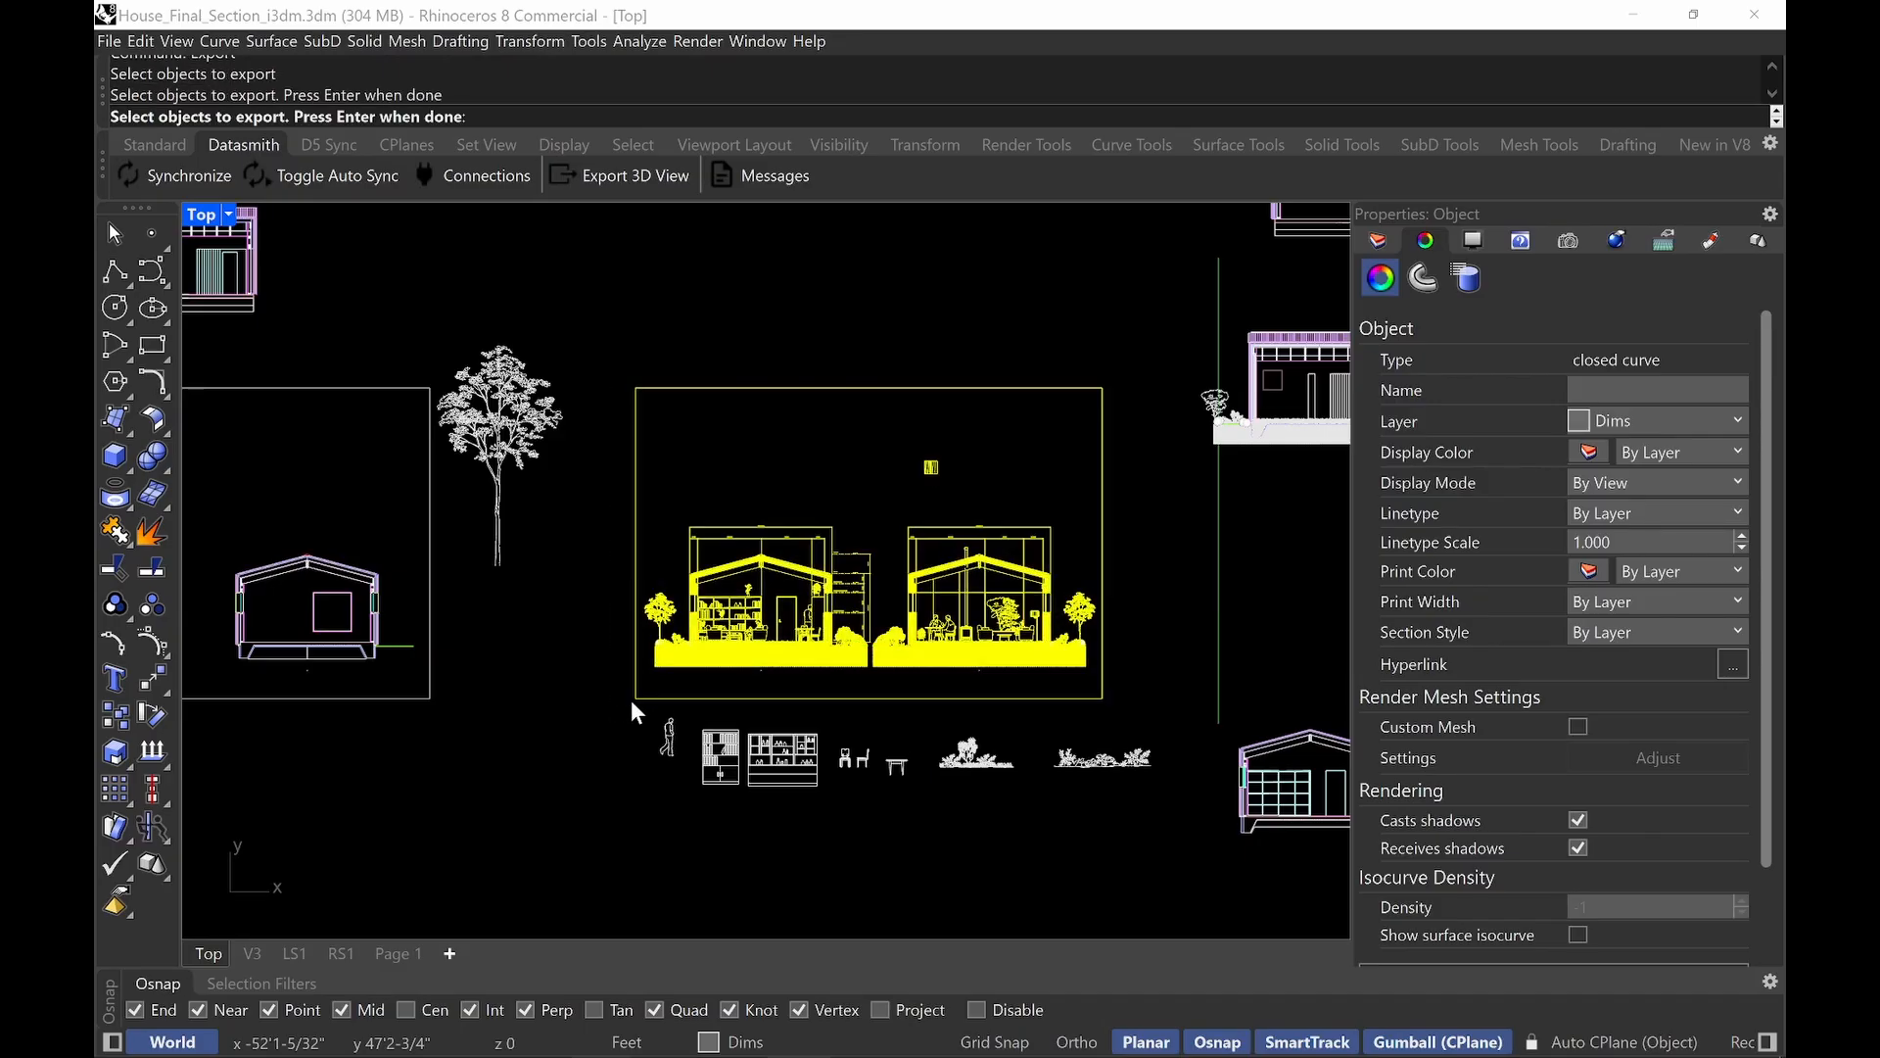
key(Return)
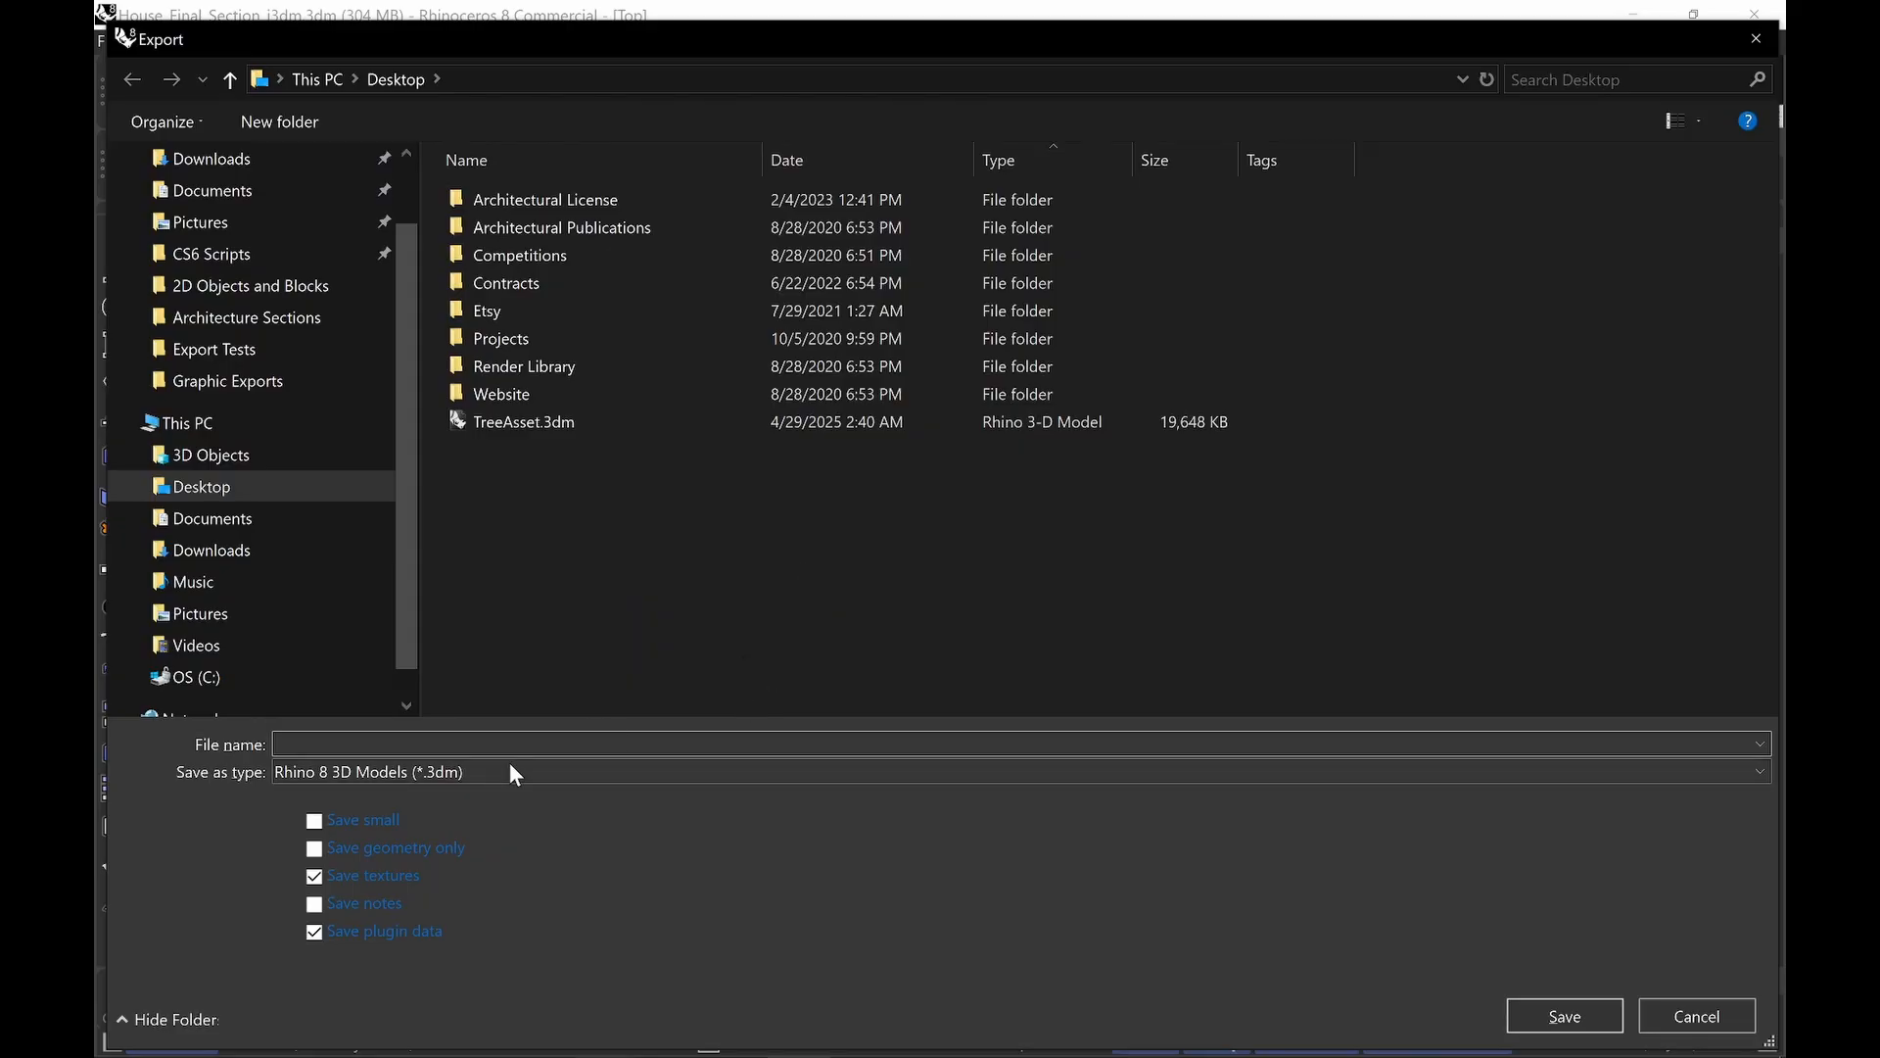
Save the export to the Desktop as an Adobe Illustrator (*.ai) file named Test.
click(467, 772)
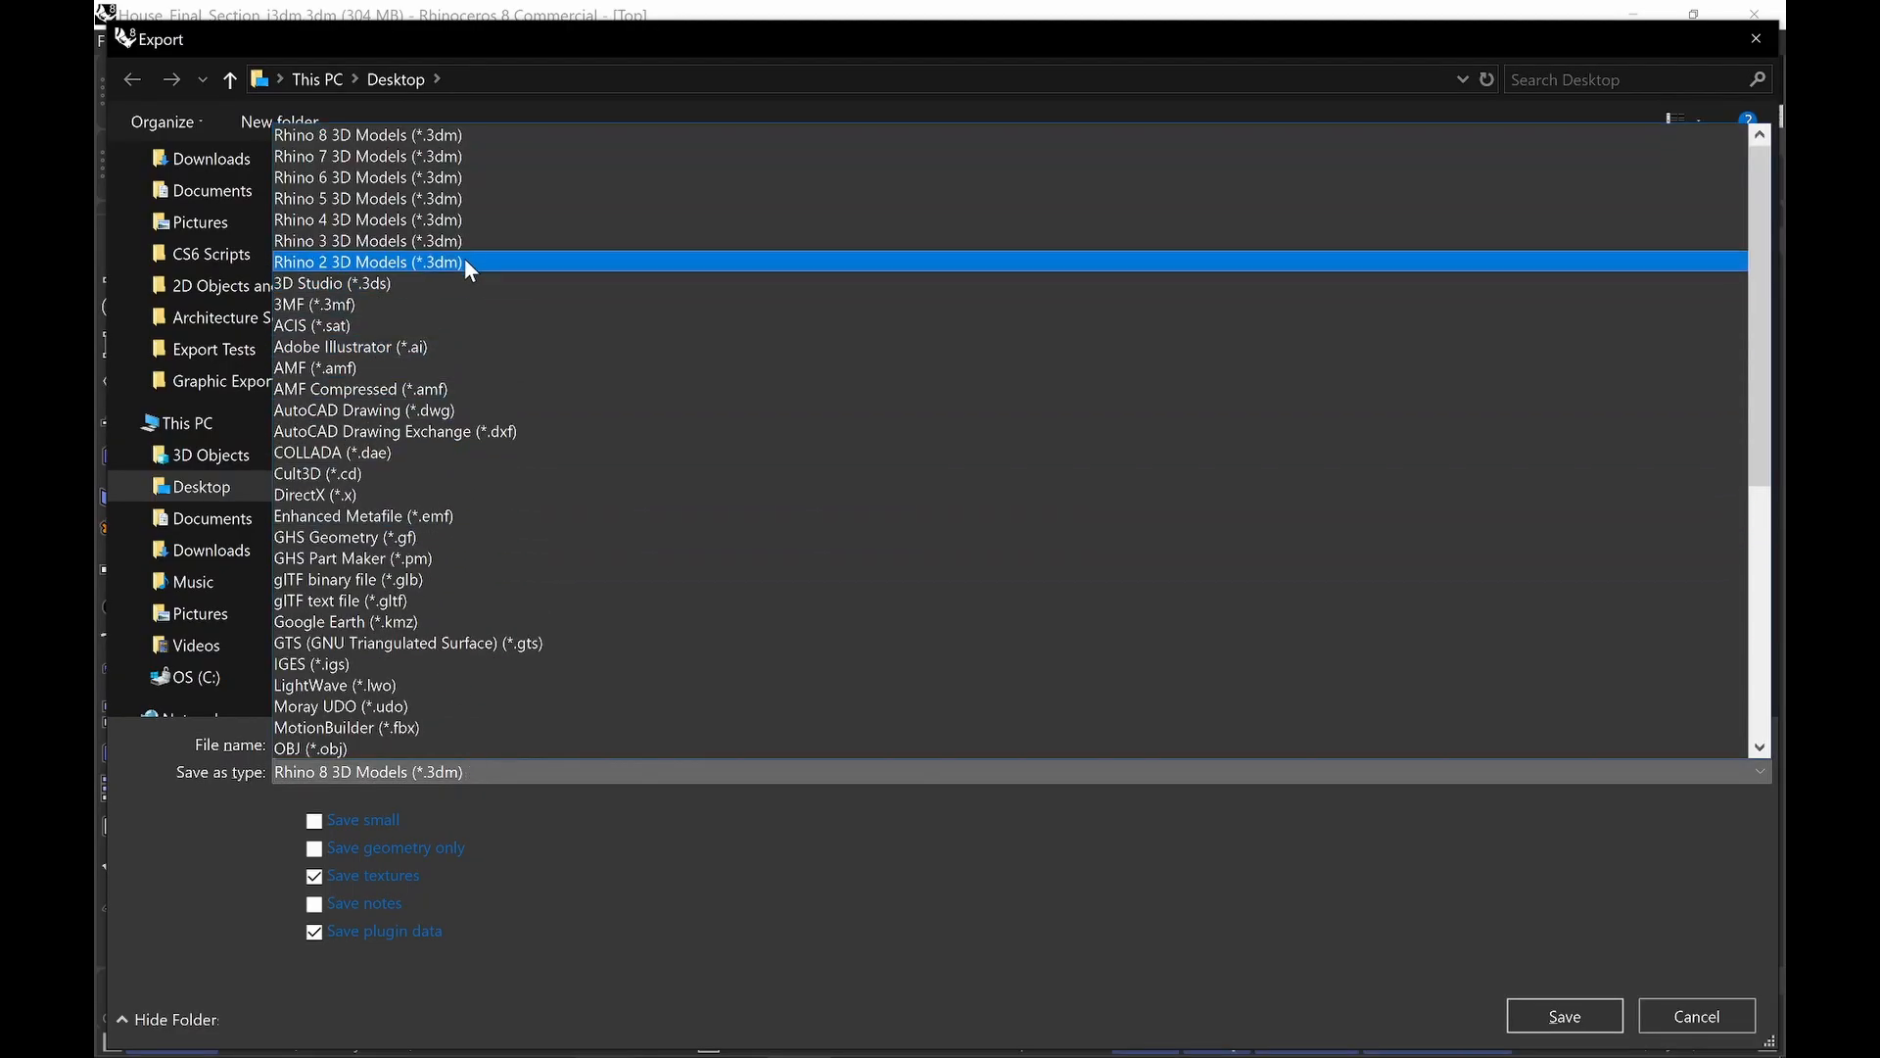
click(452, 347)
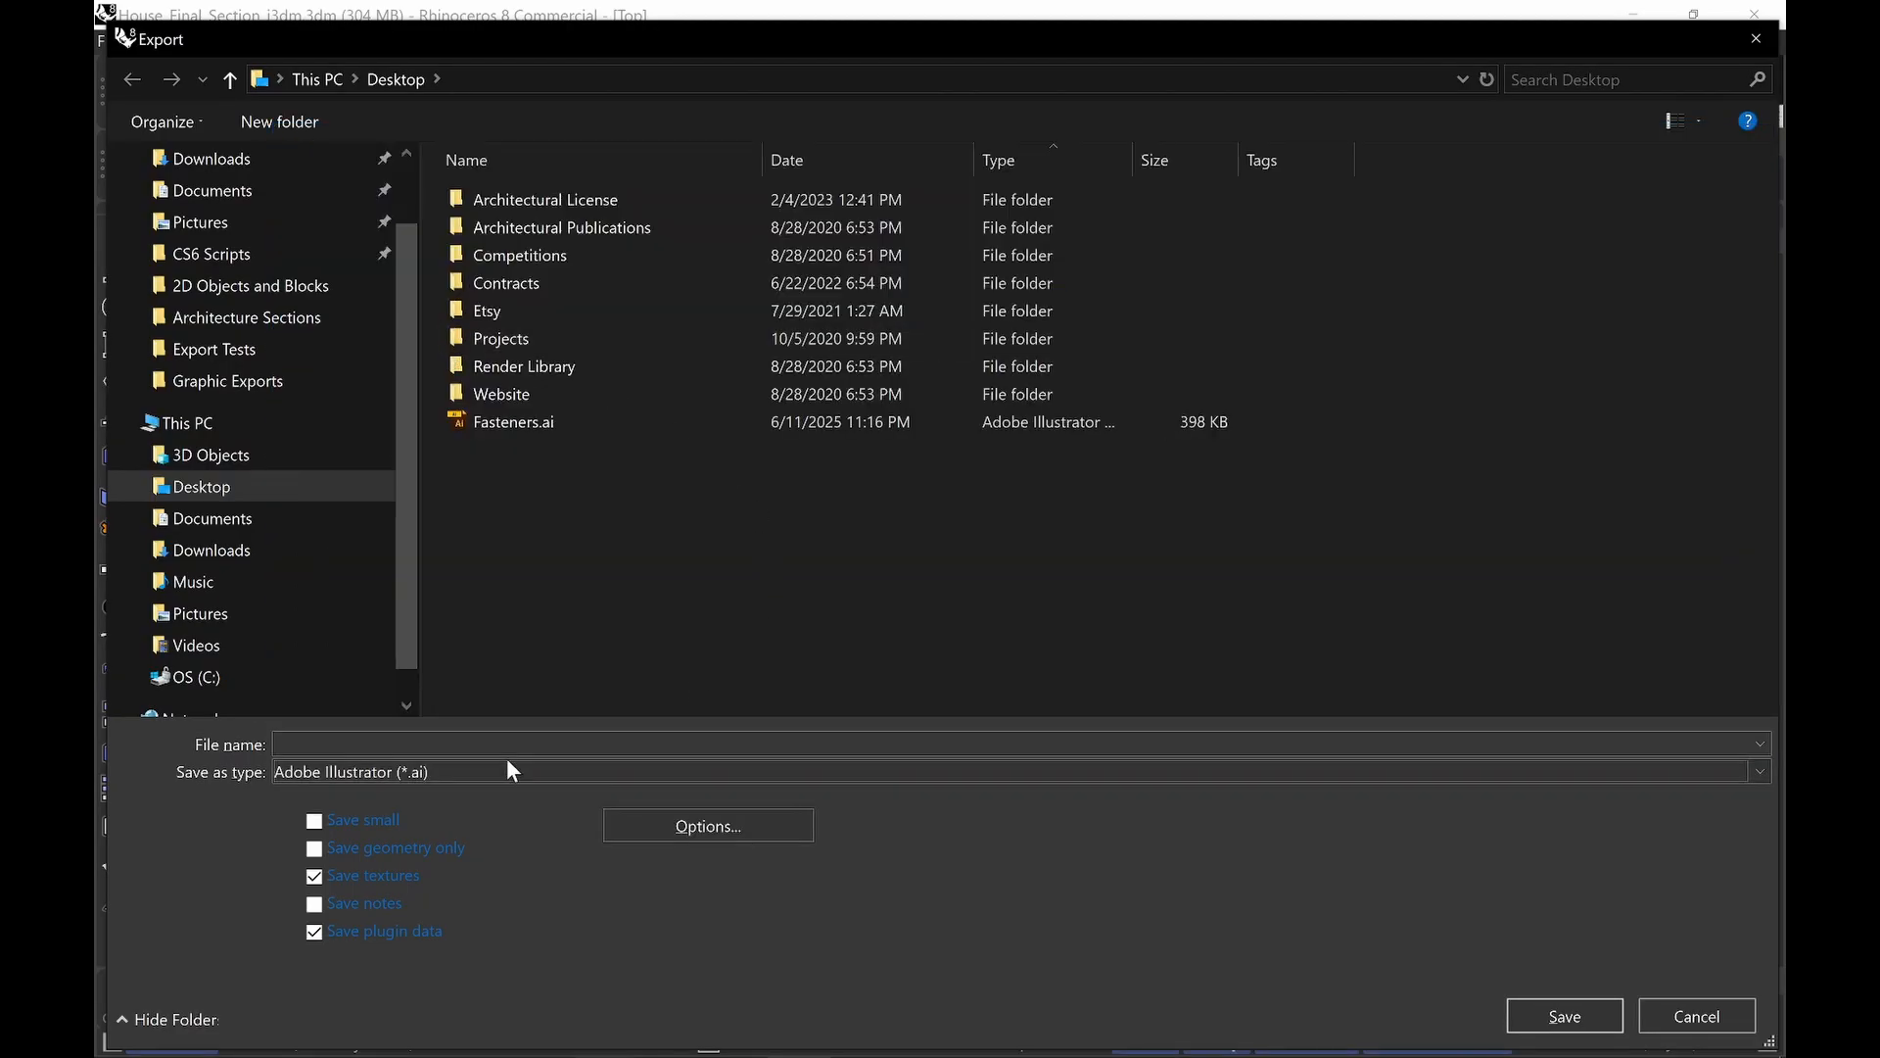
click(442, 745)
text(Test)
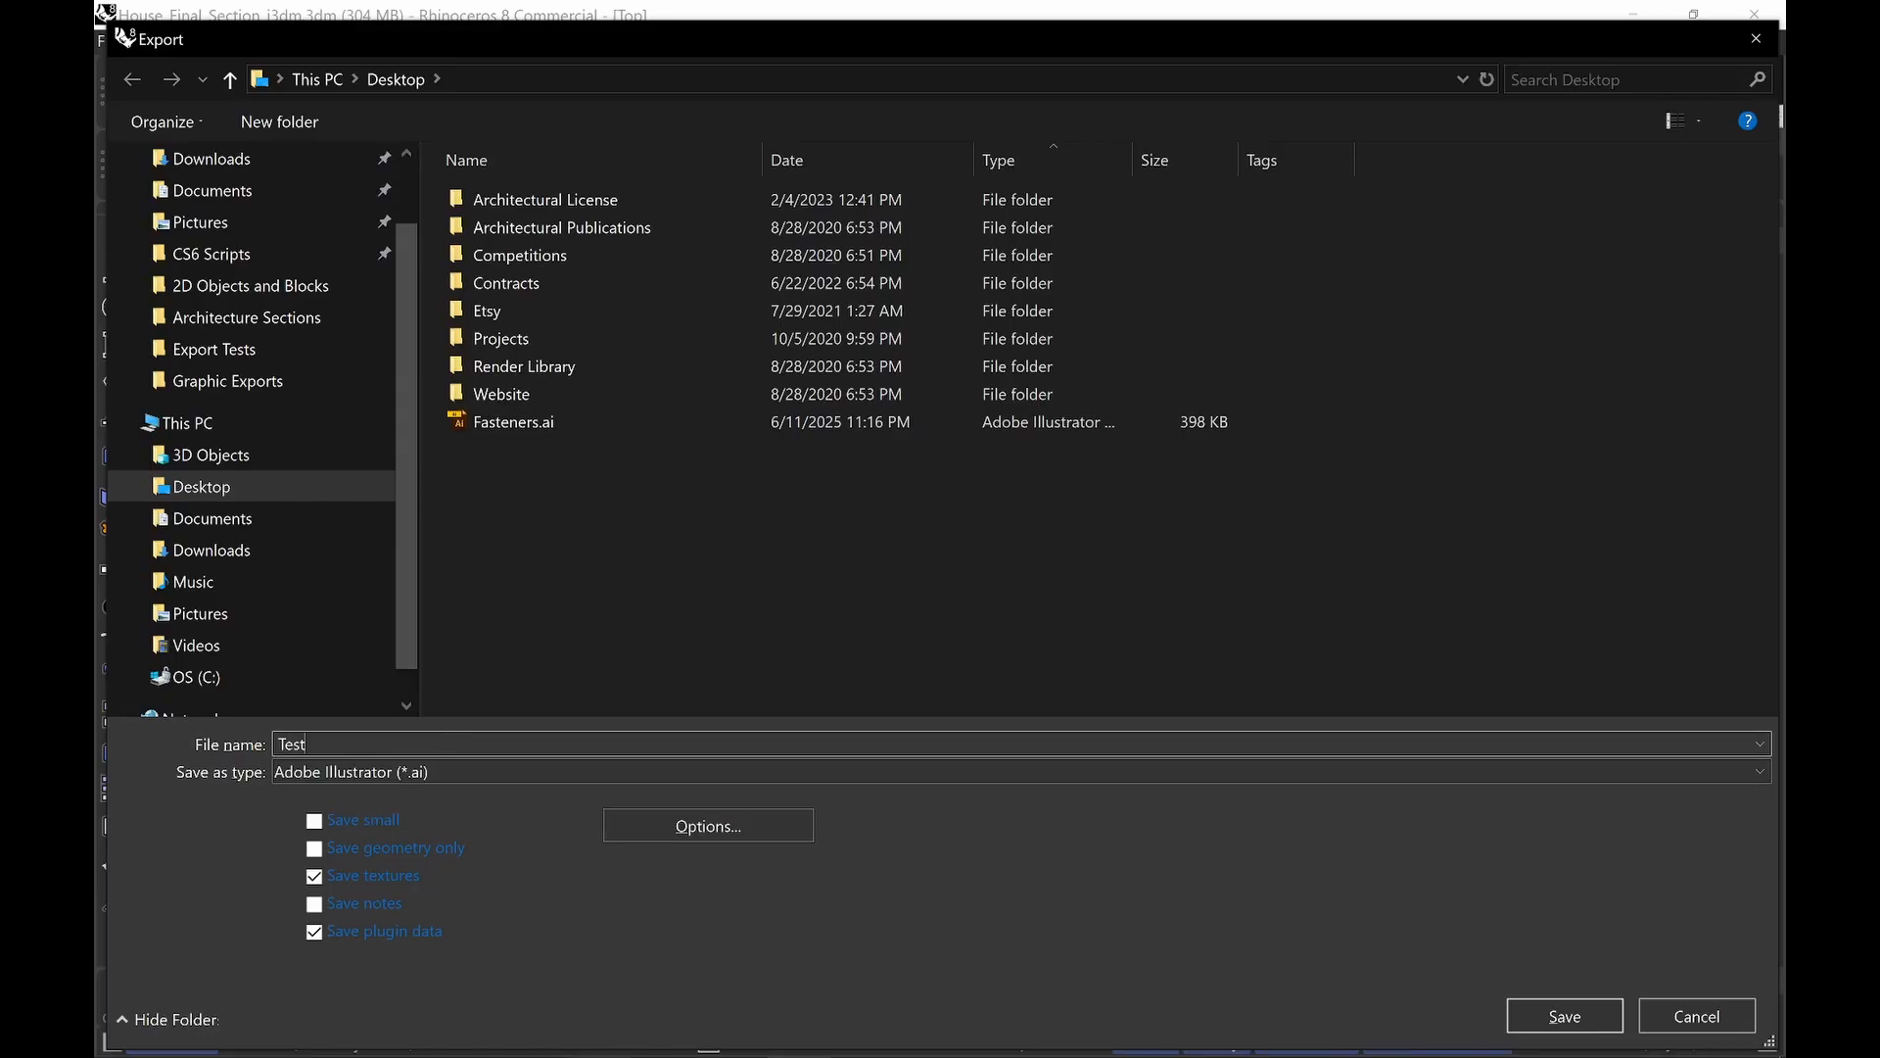
key(Return)
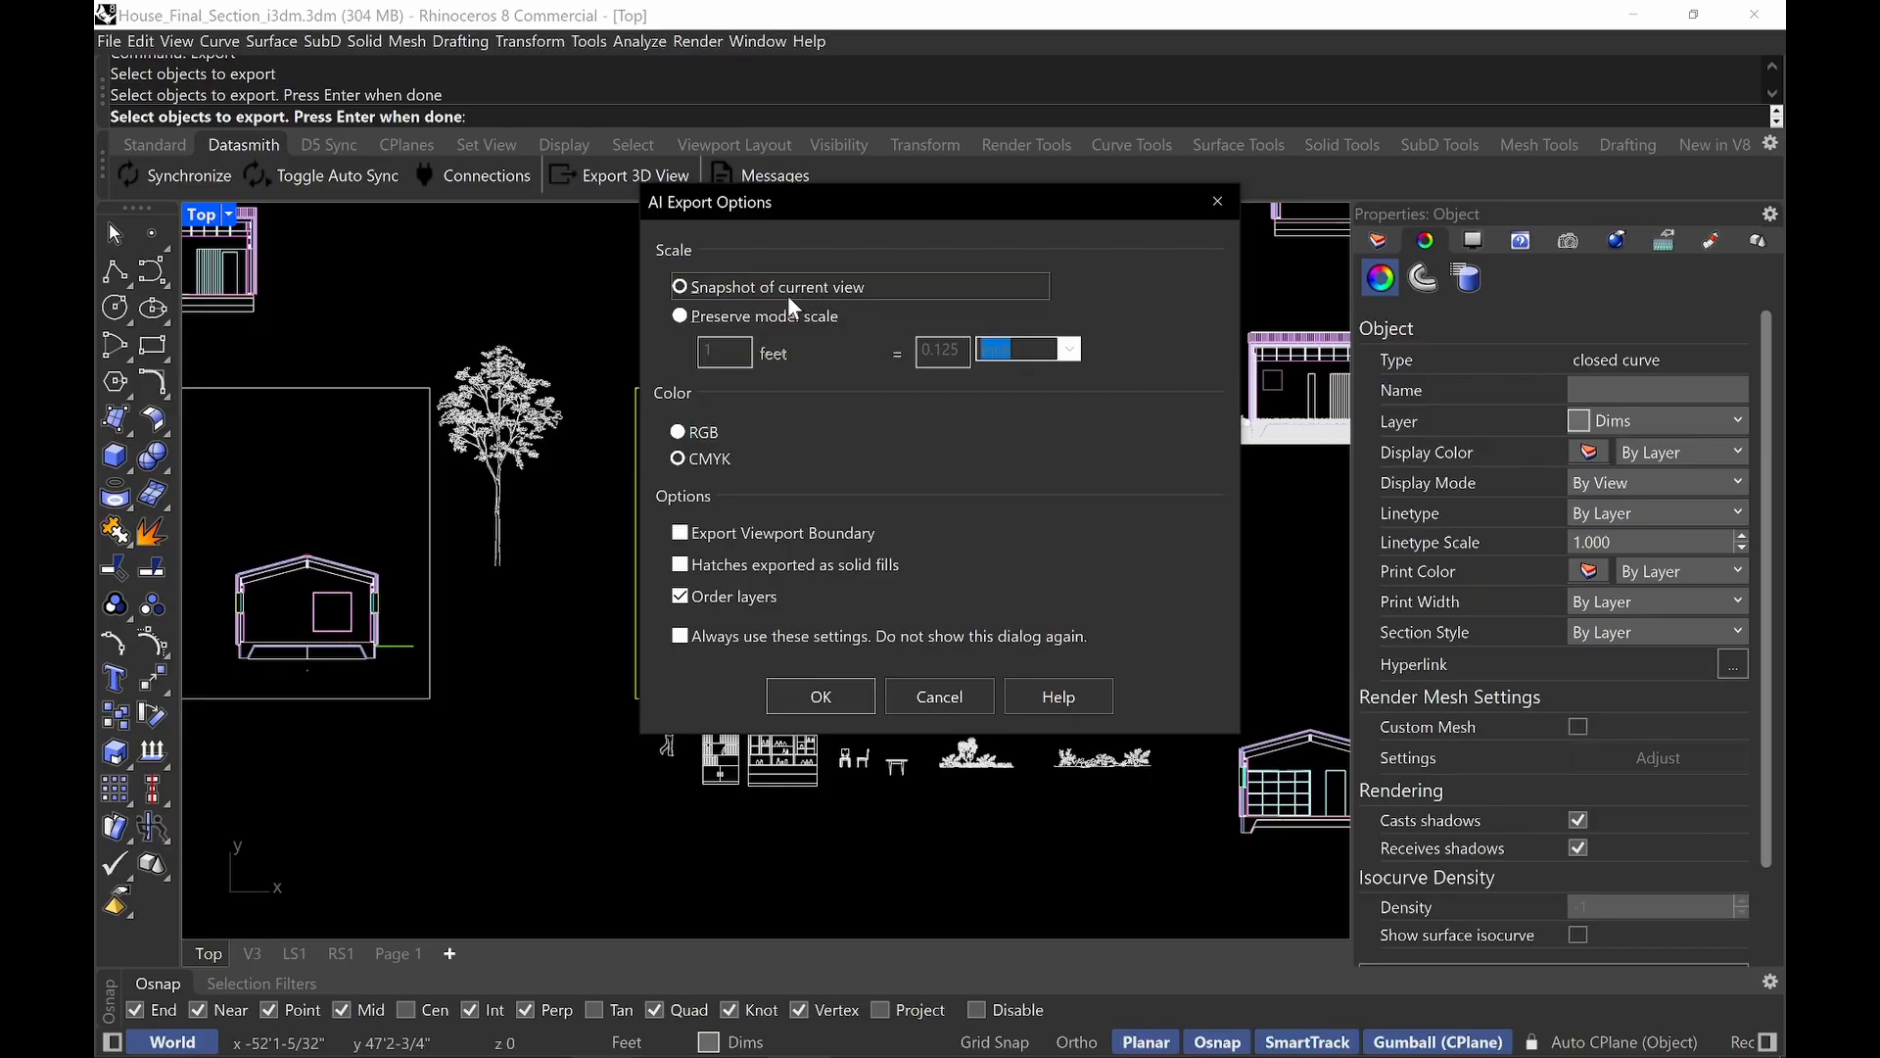
drag(923, 208, 1342, 290)
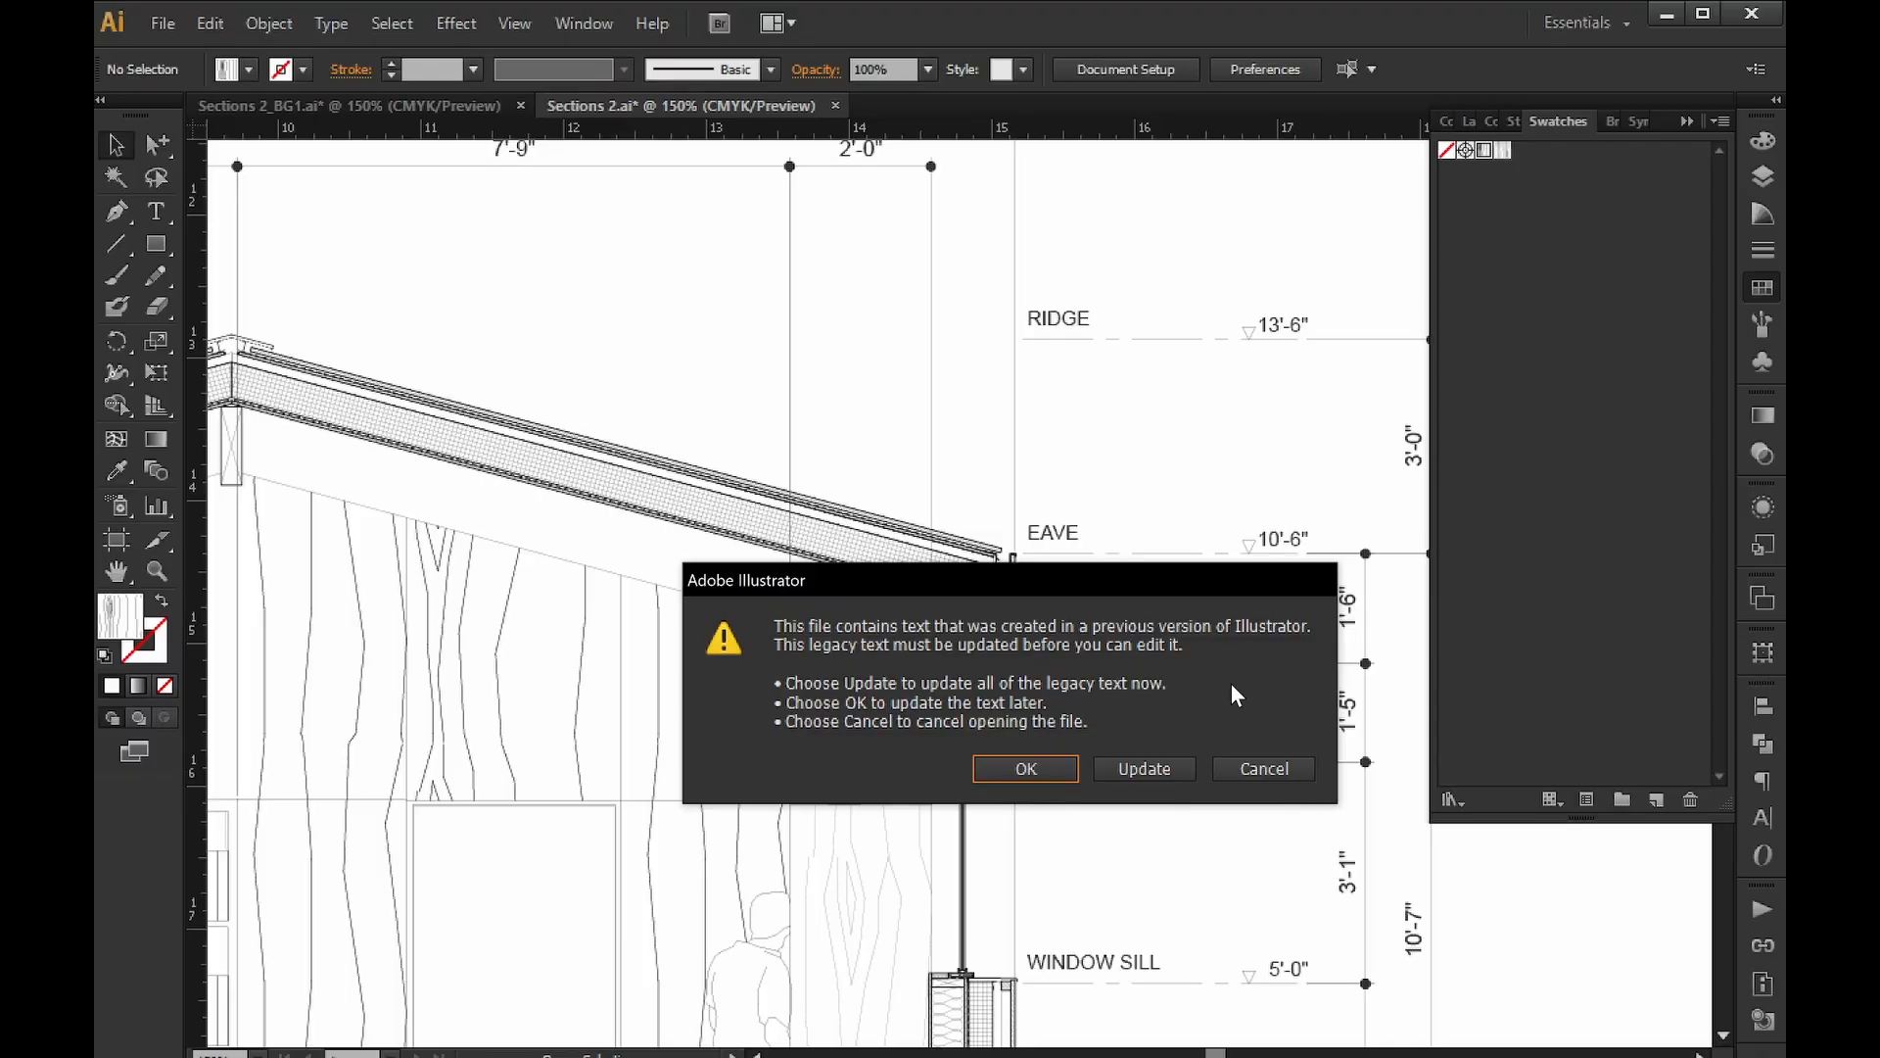
Switch to Illustrator and open the exported Test file, updating all of its legacy text.
click(1151, 770)
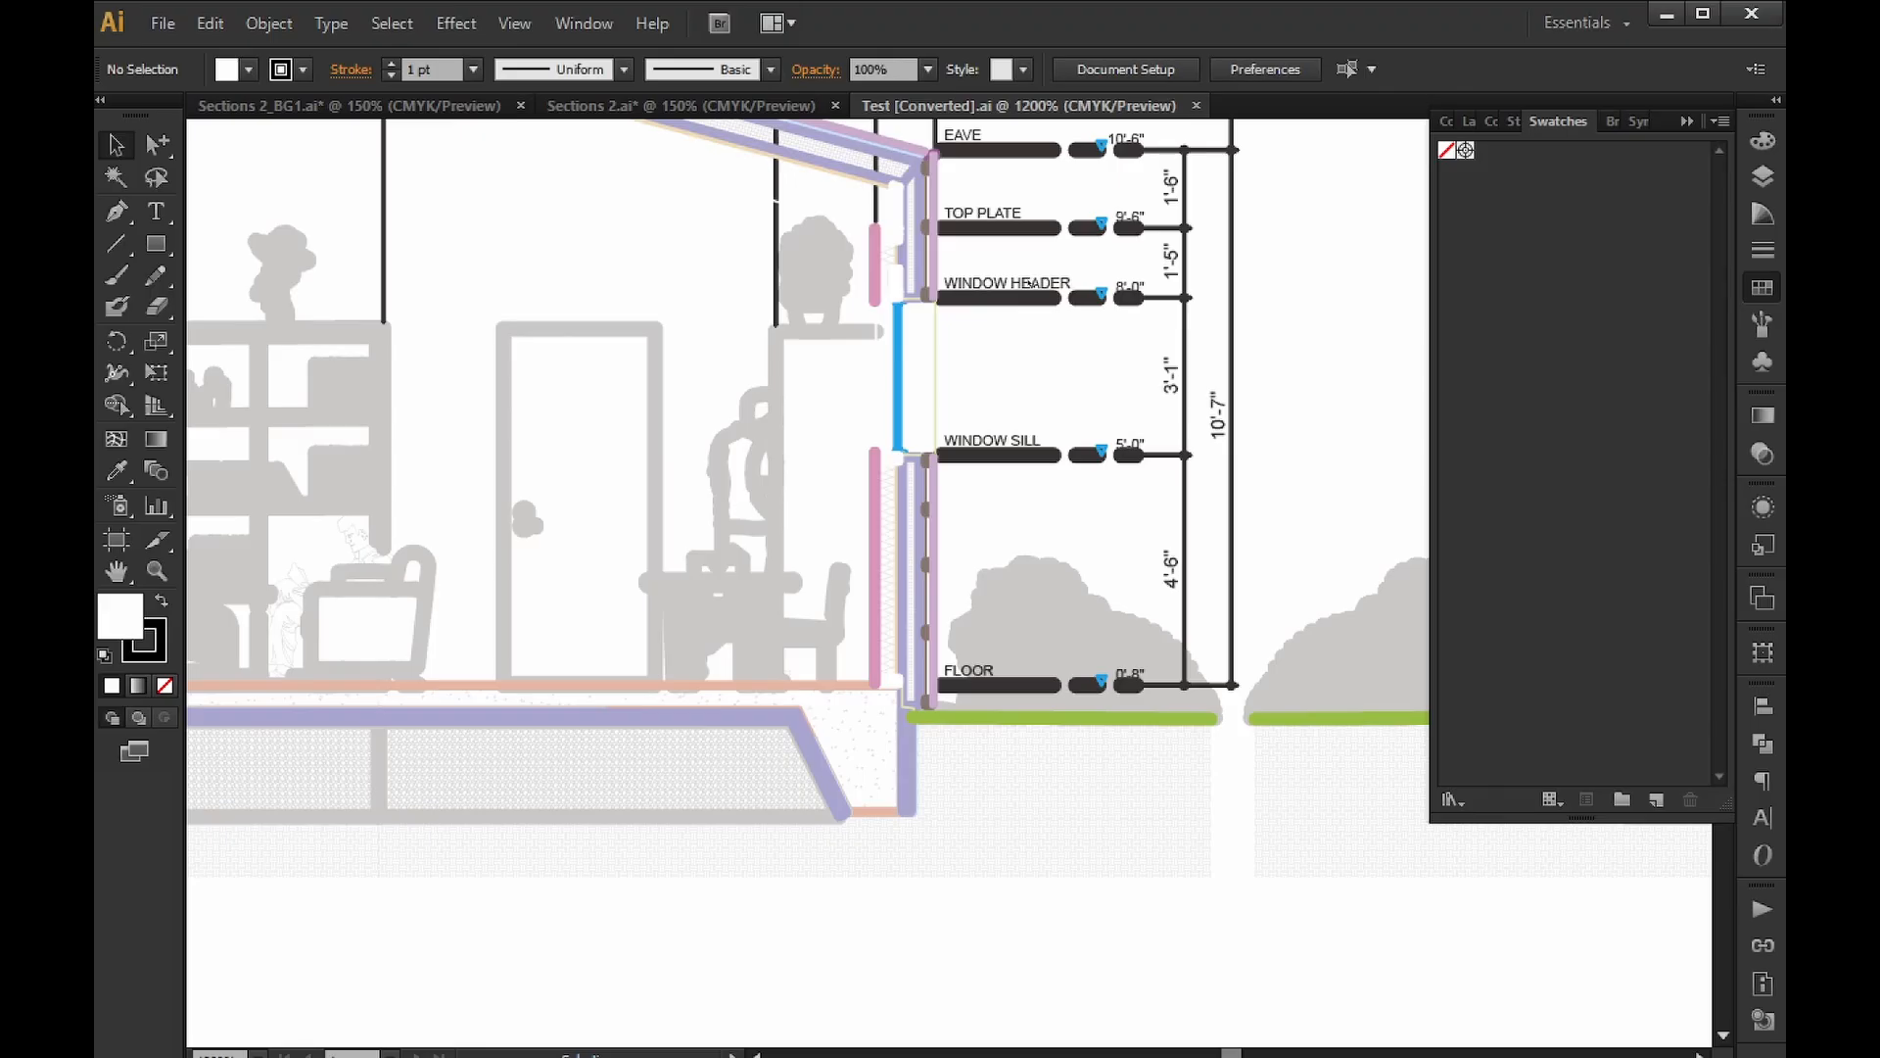
alt+scroll(1038, 554, down, 8)
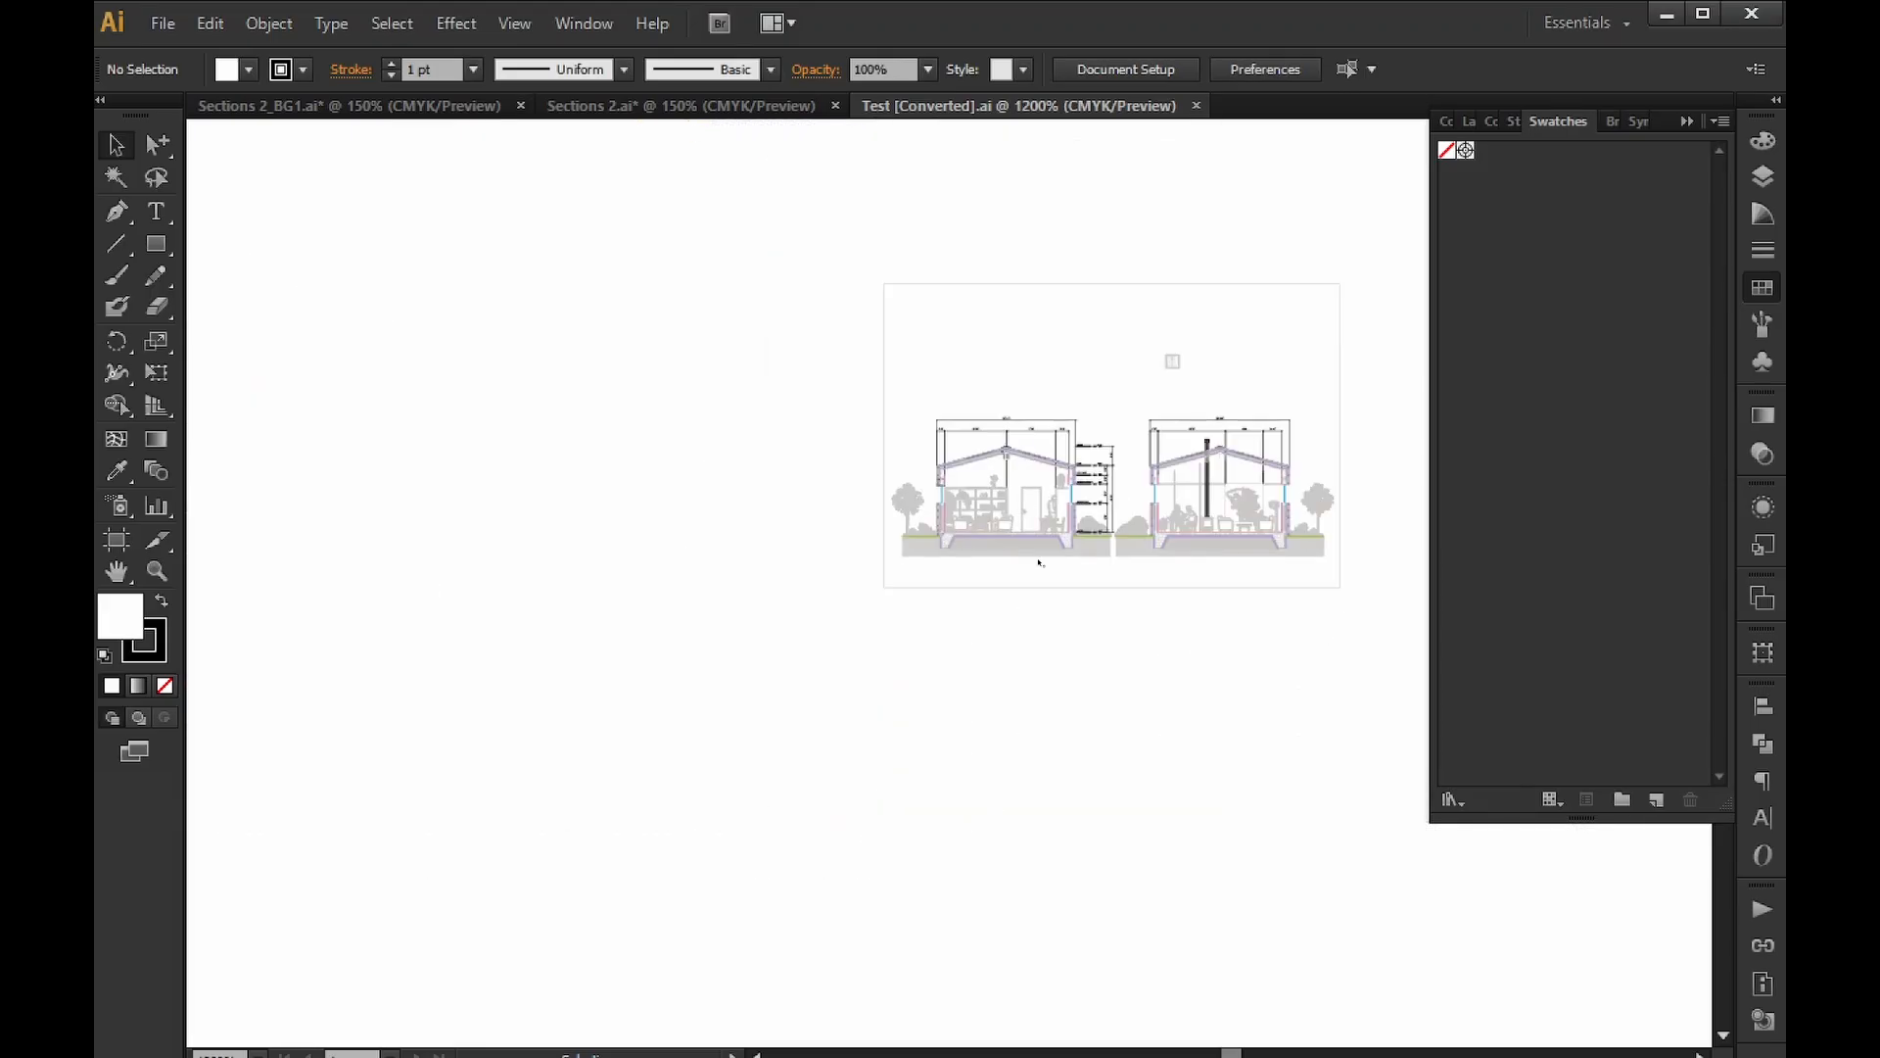
alt+scroll(1050, 552, down, 4)
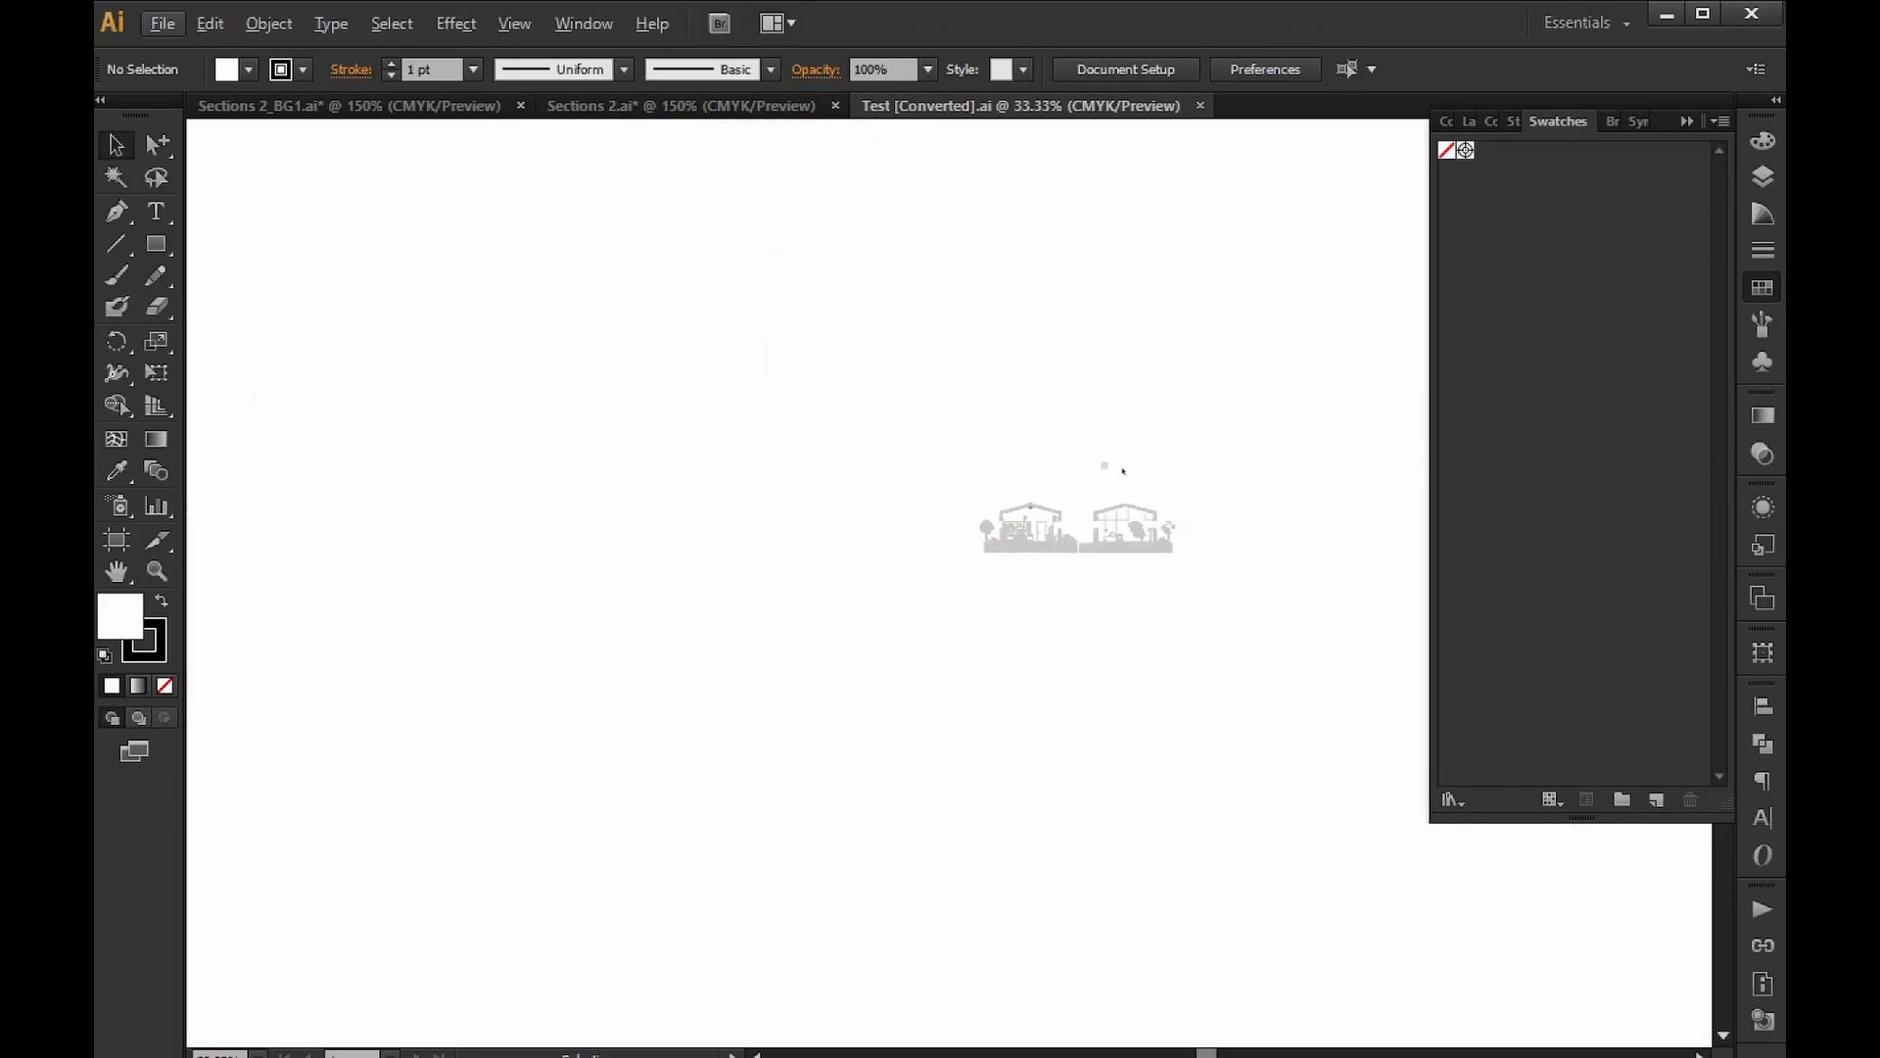
scroll(1004, 598, down, 1)
alt+scroll(998, 588, down, 1)
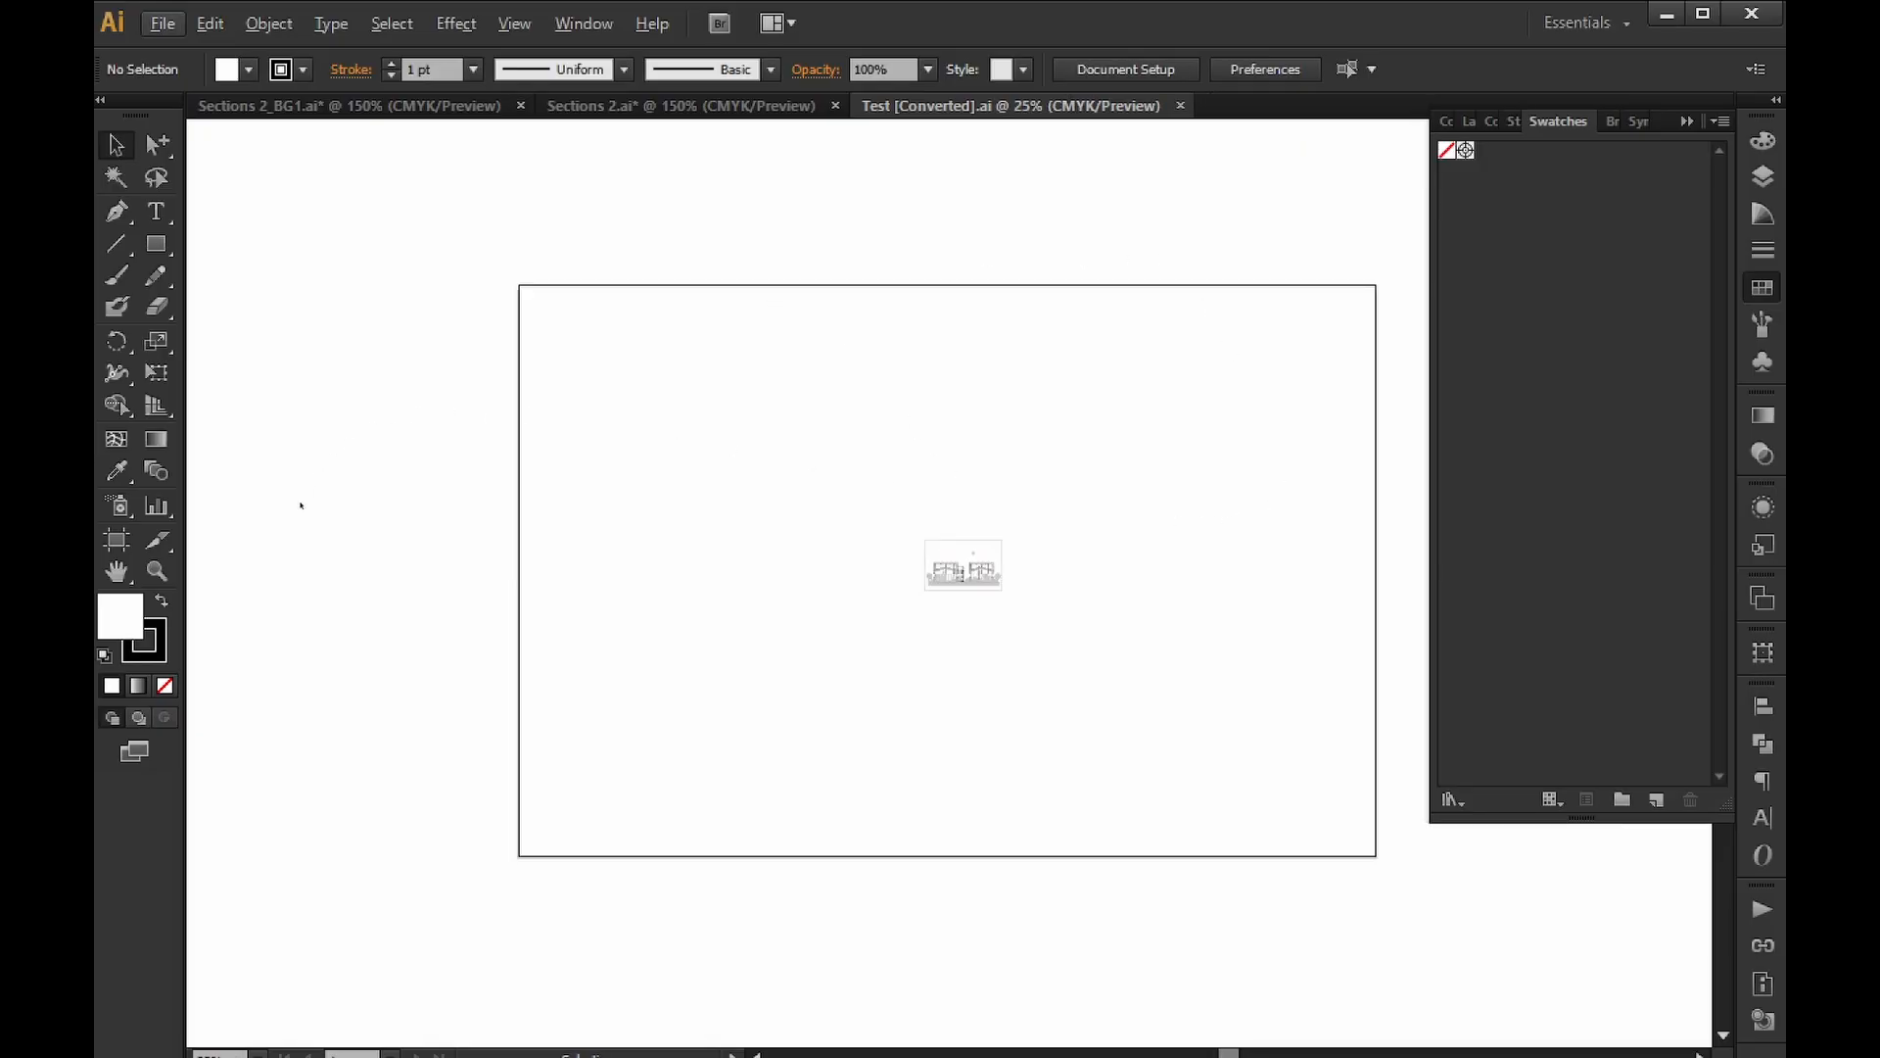
Check the artboard's dimensions with the Artboard tool and return to the Selection tool.
click(115, 540)
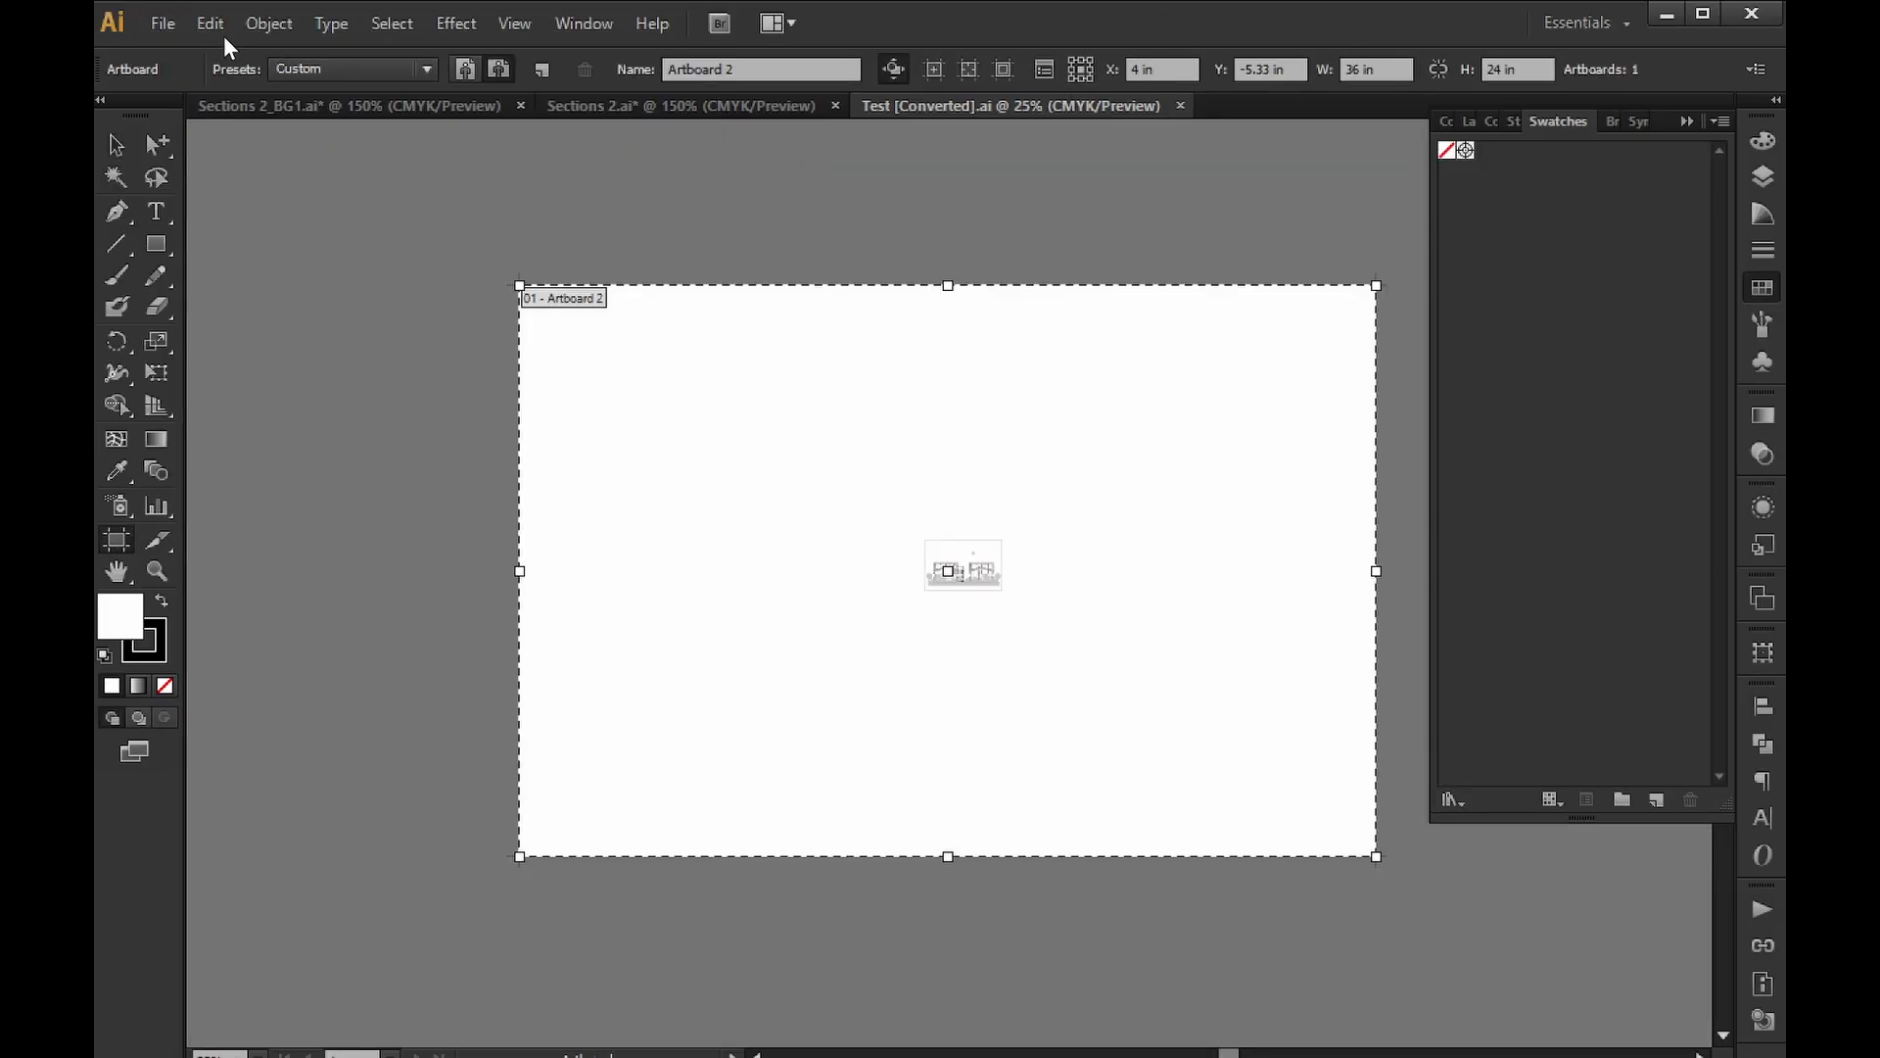
click(169, 25)
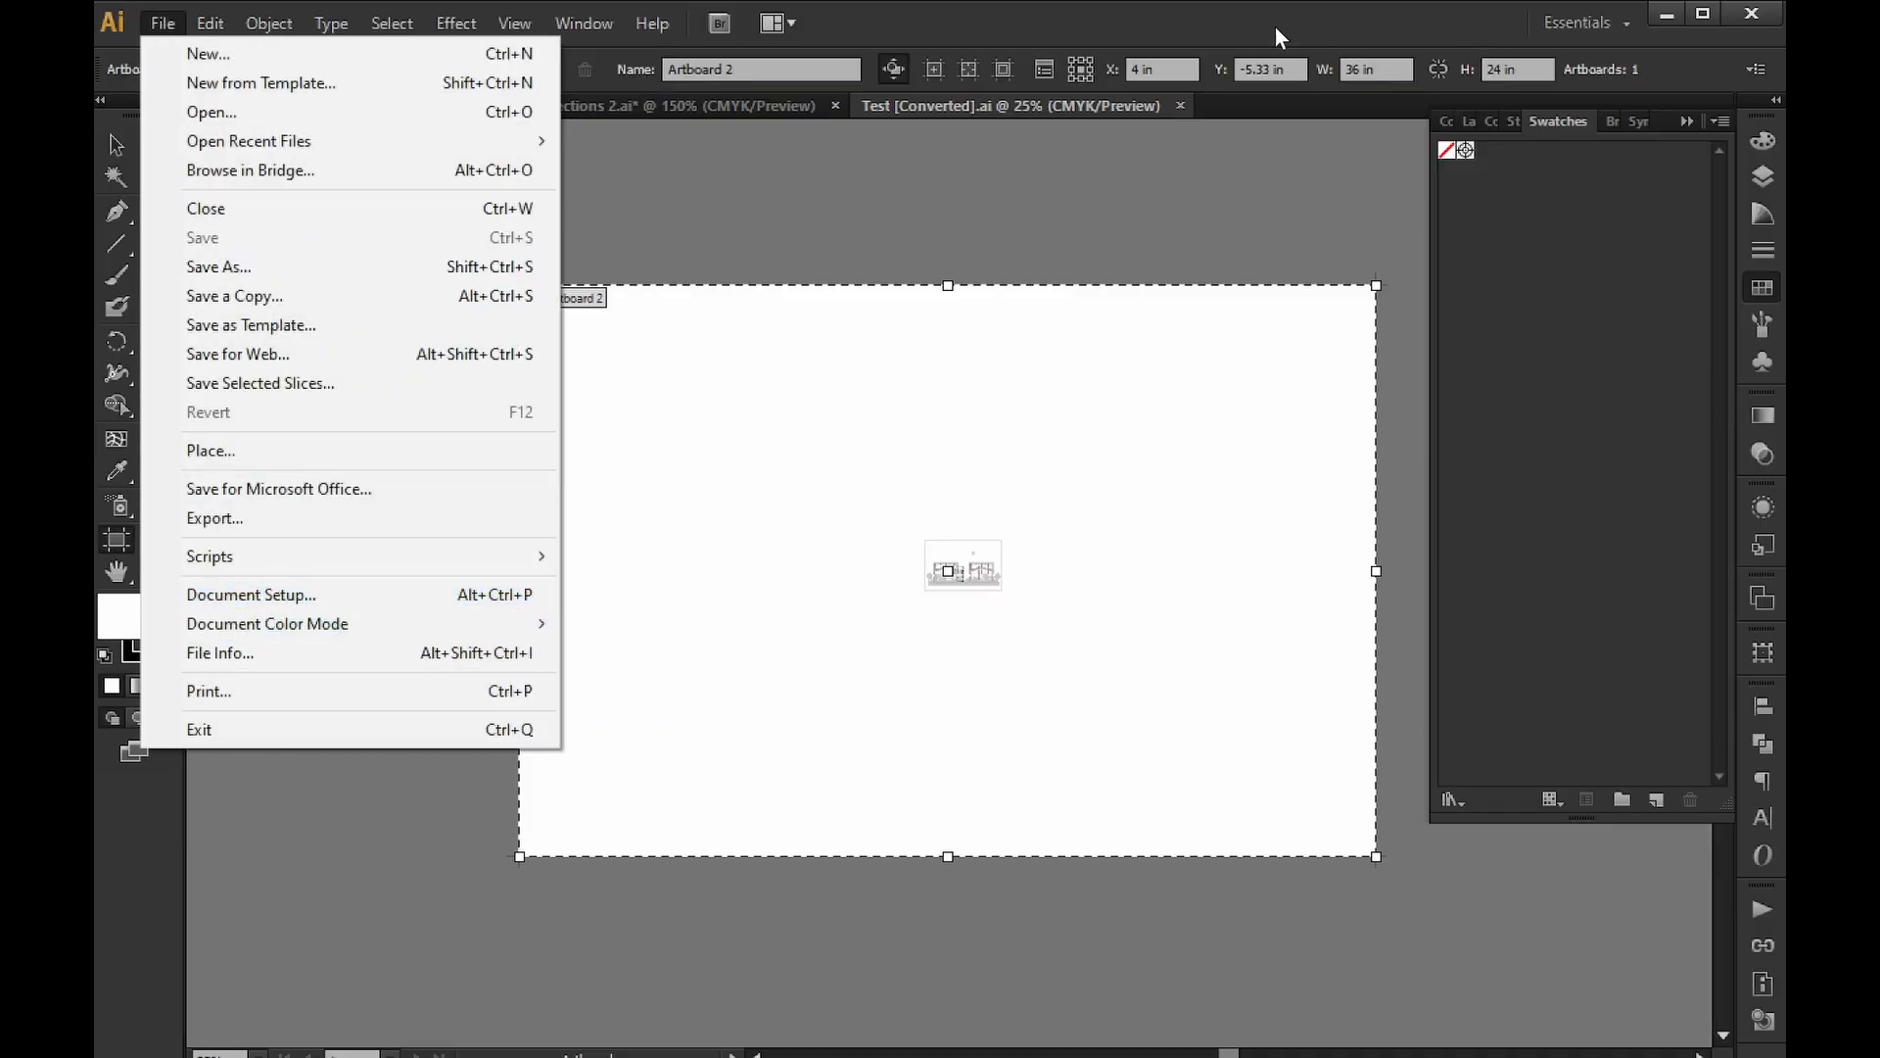
click(1001, 15)
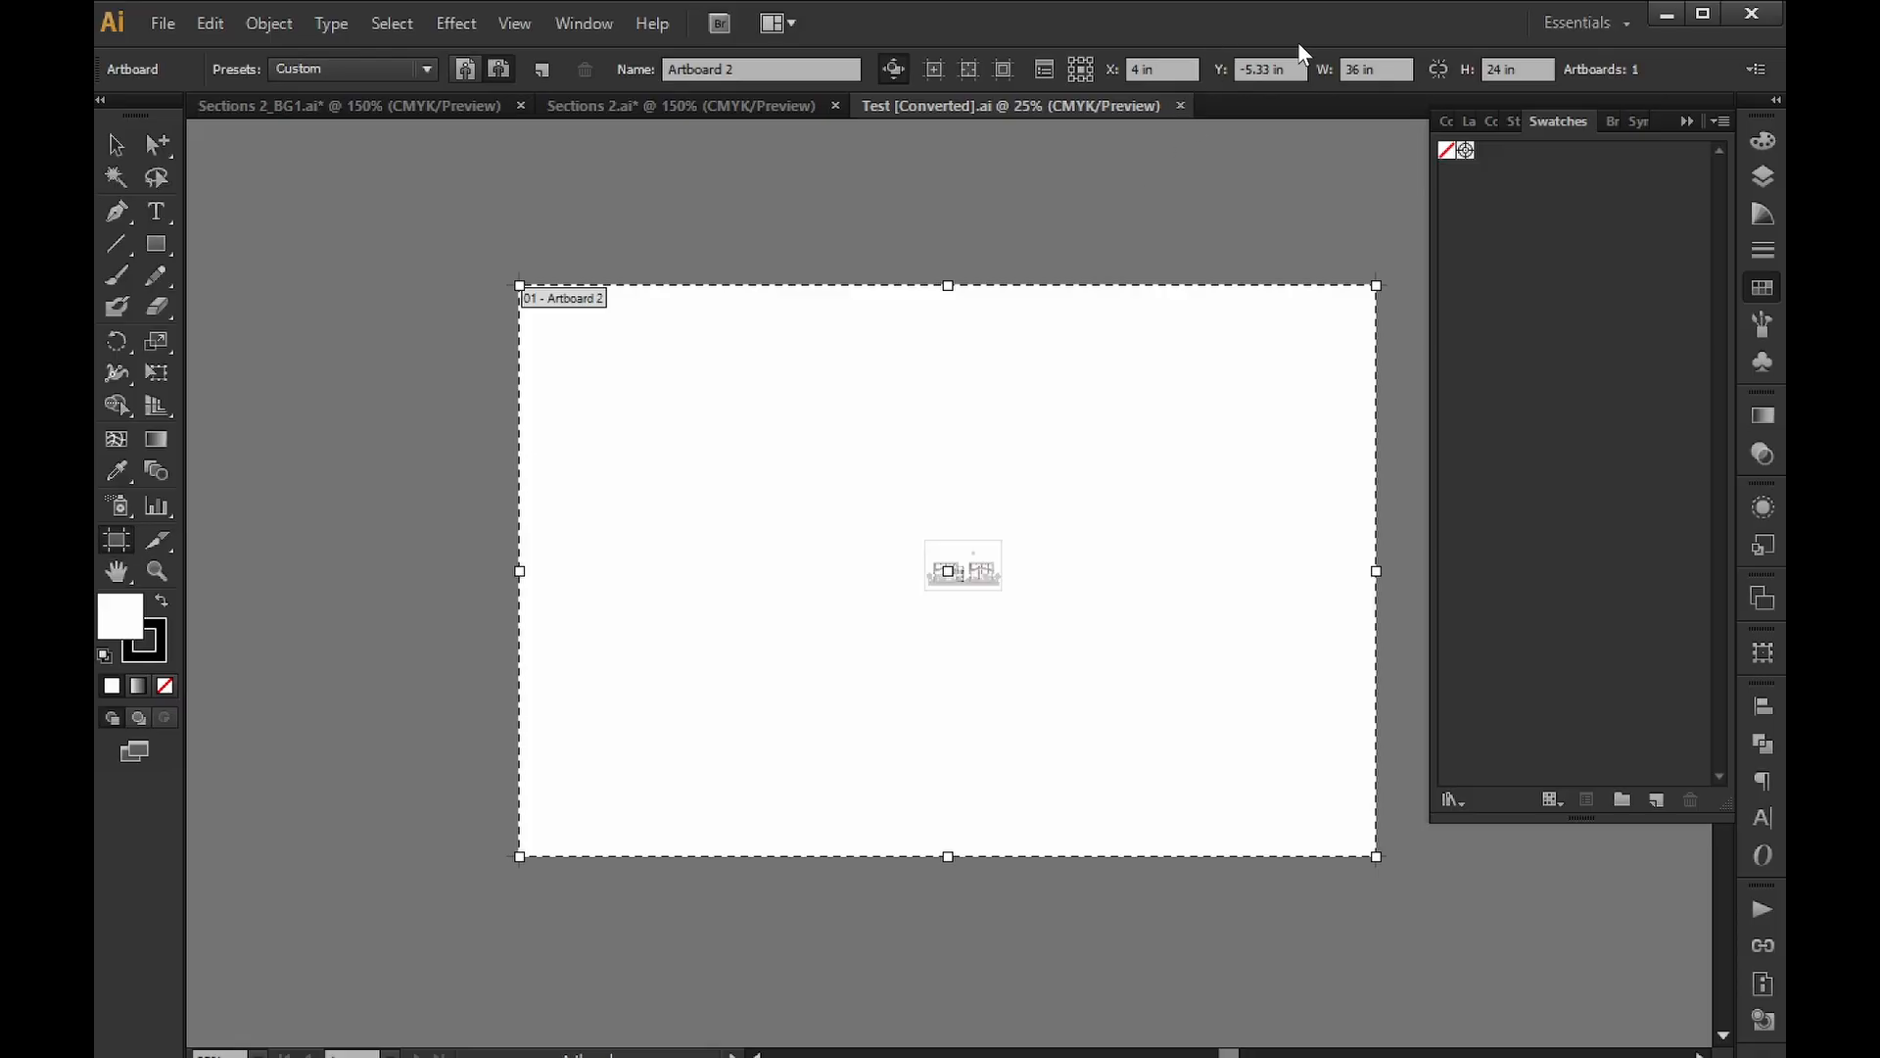
click(120, 147)
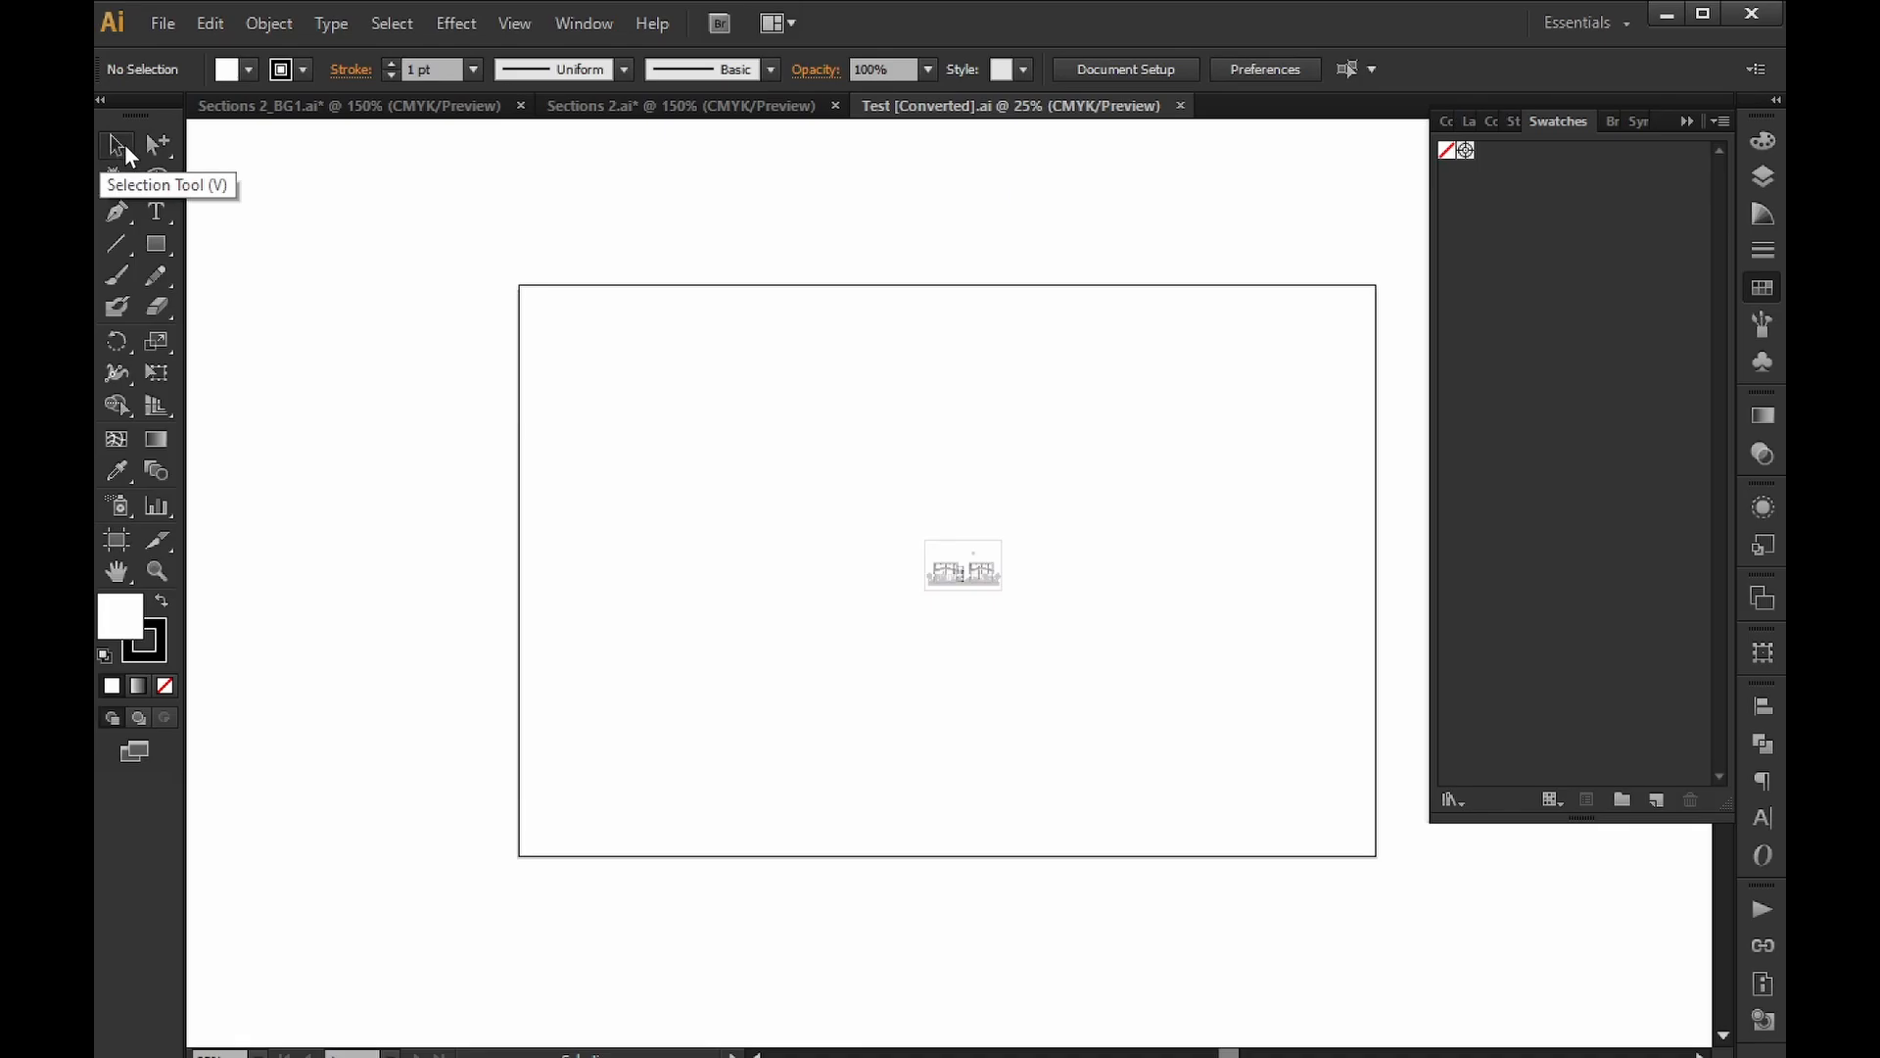
Scale all the imported artwork proportionally to a width of 36 in and align its frame with the artboard.
drag(1103, 477, 874, 634)
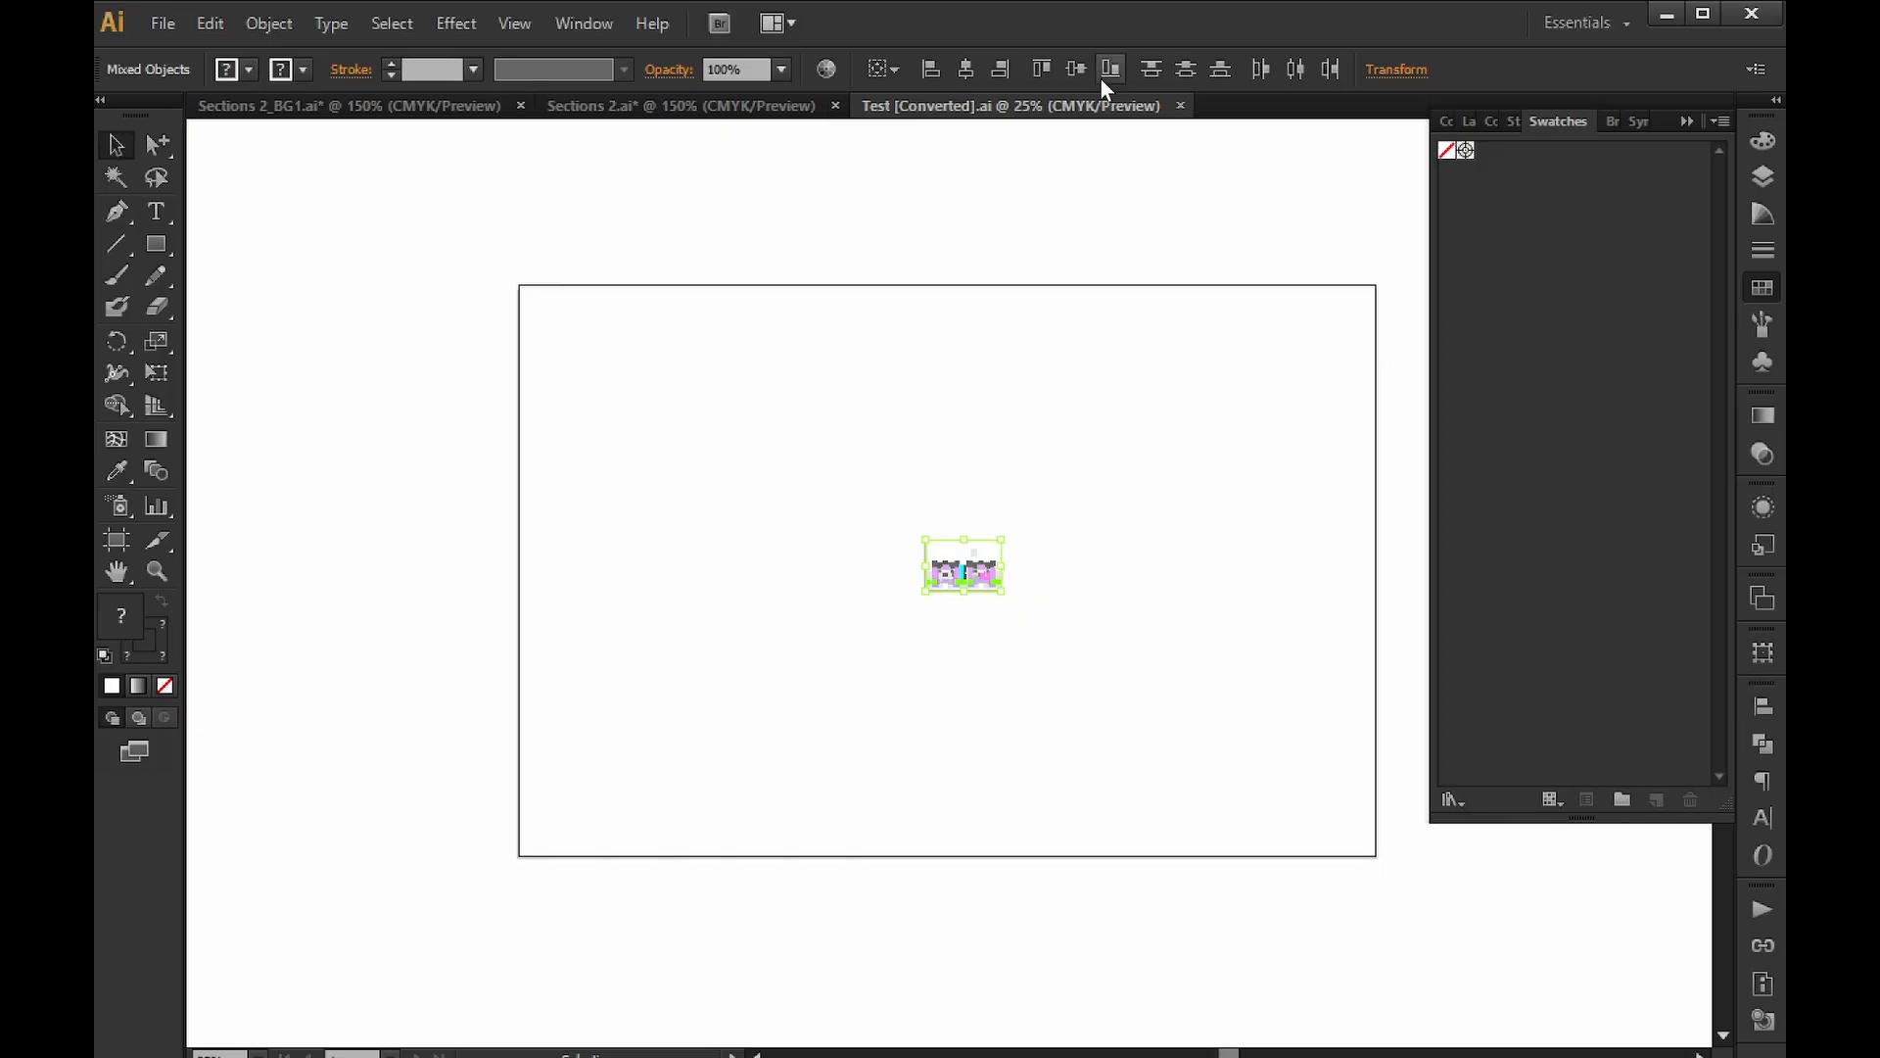
click(1395, 70)
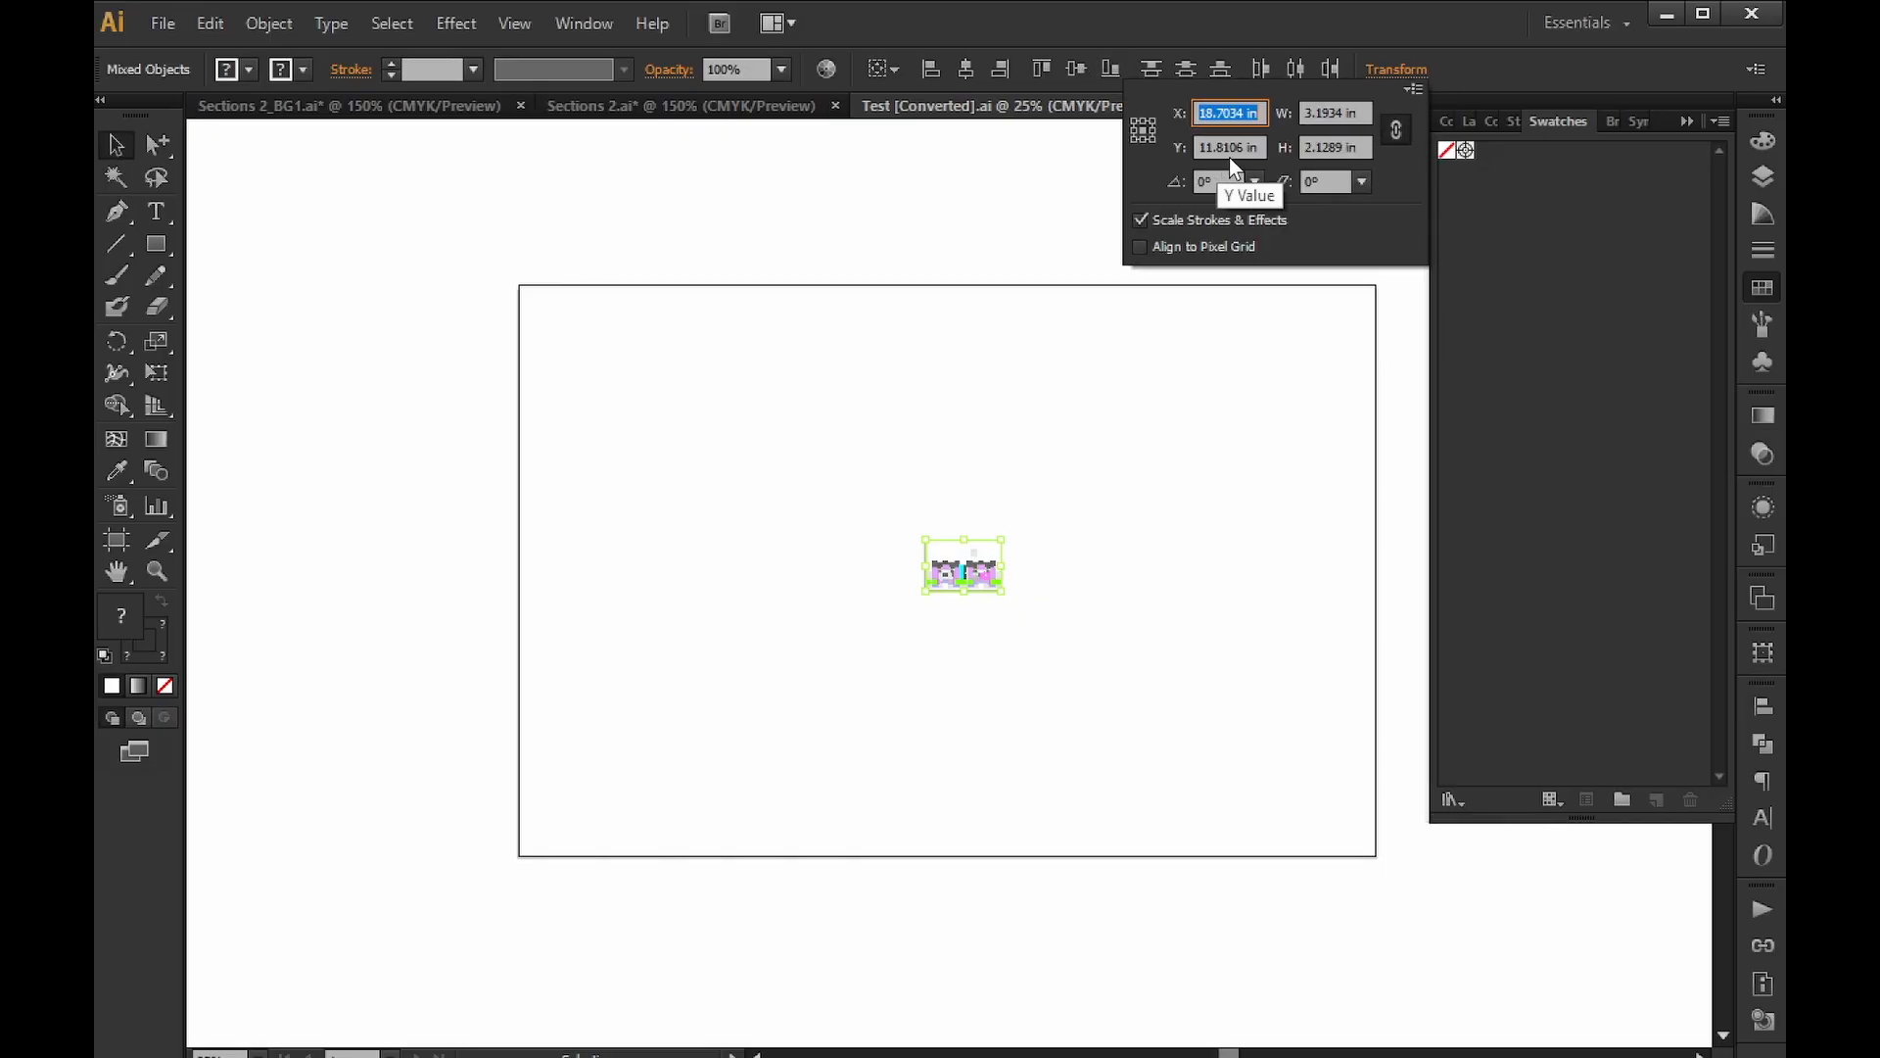
click(1337, 113)
text(36)
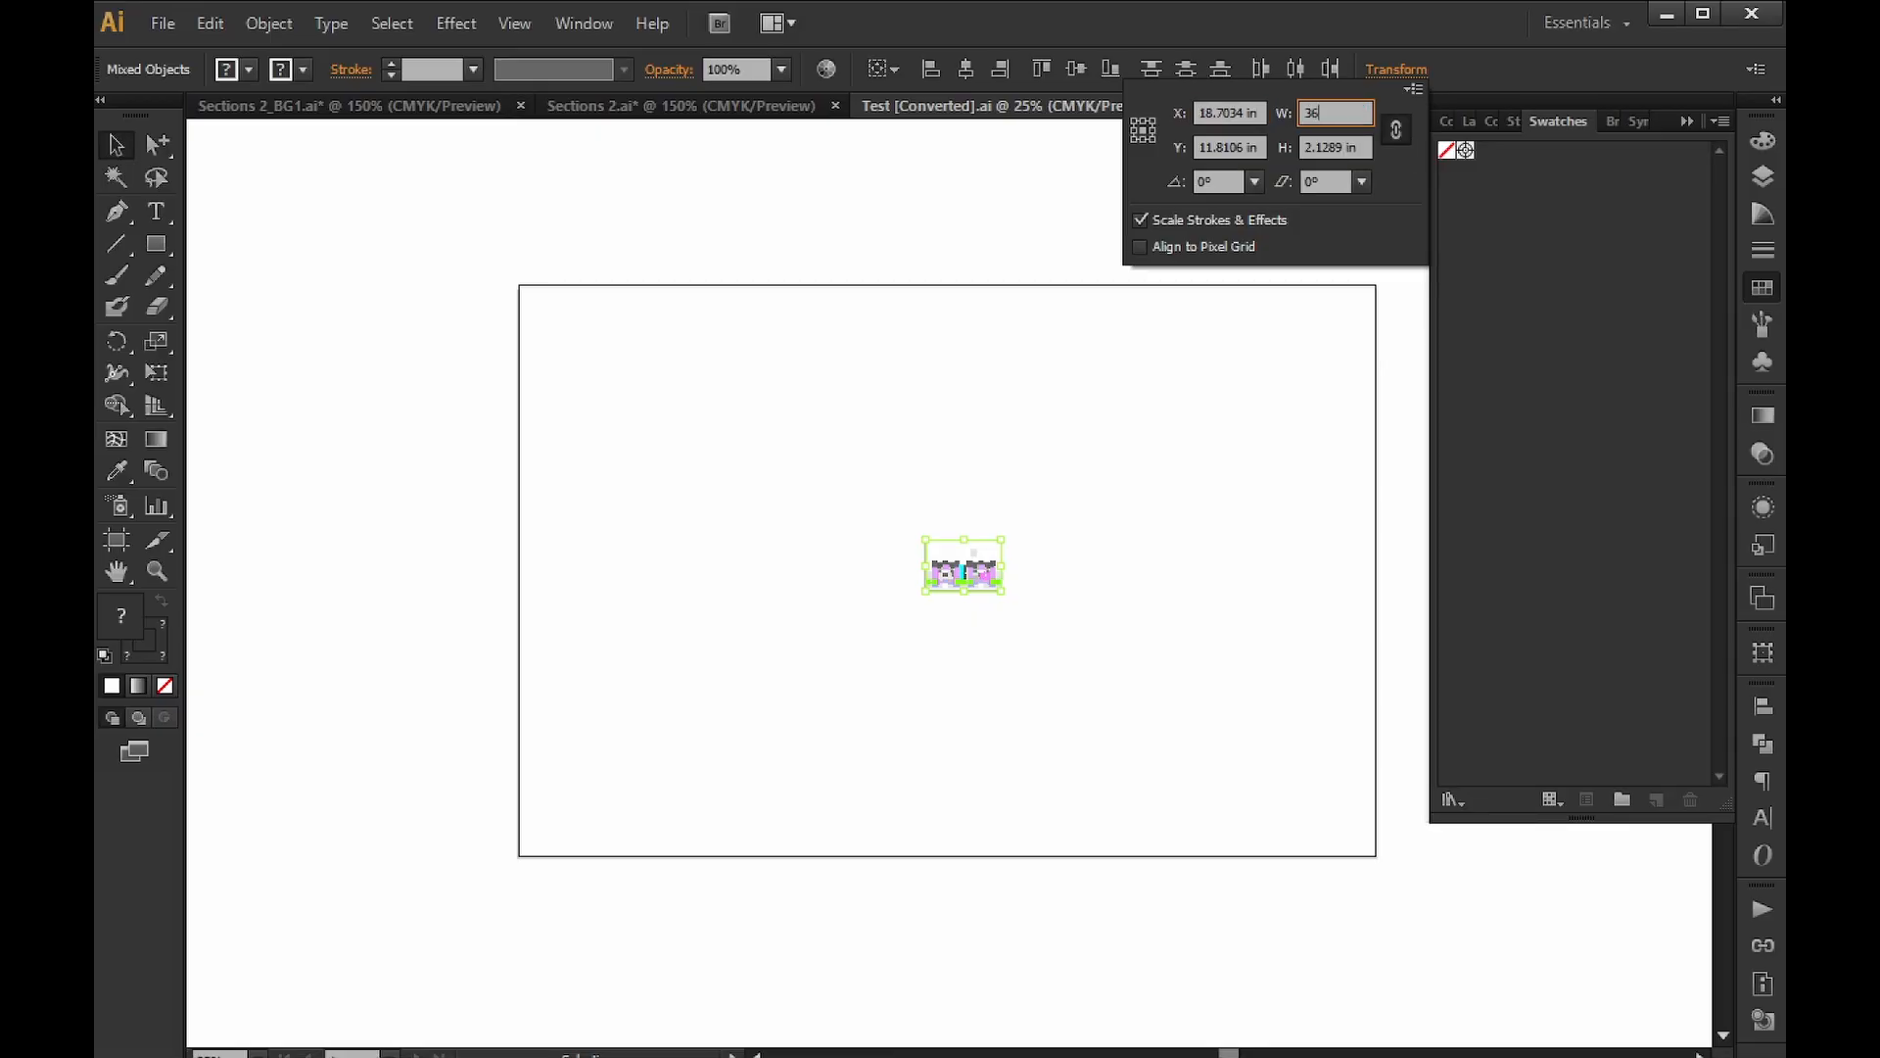
key(Return)
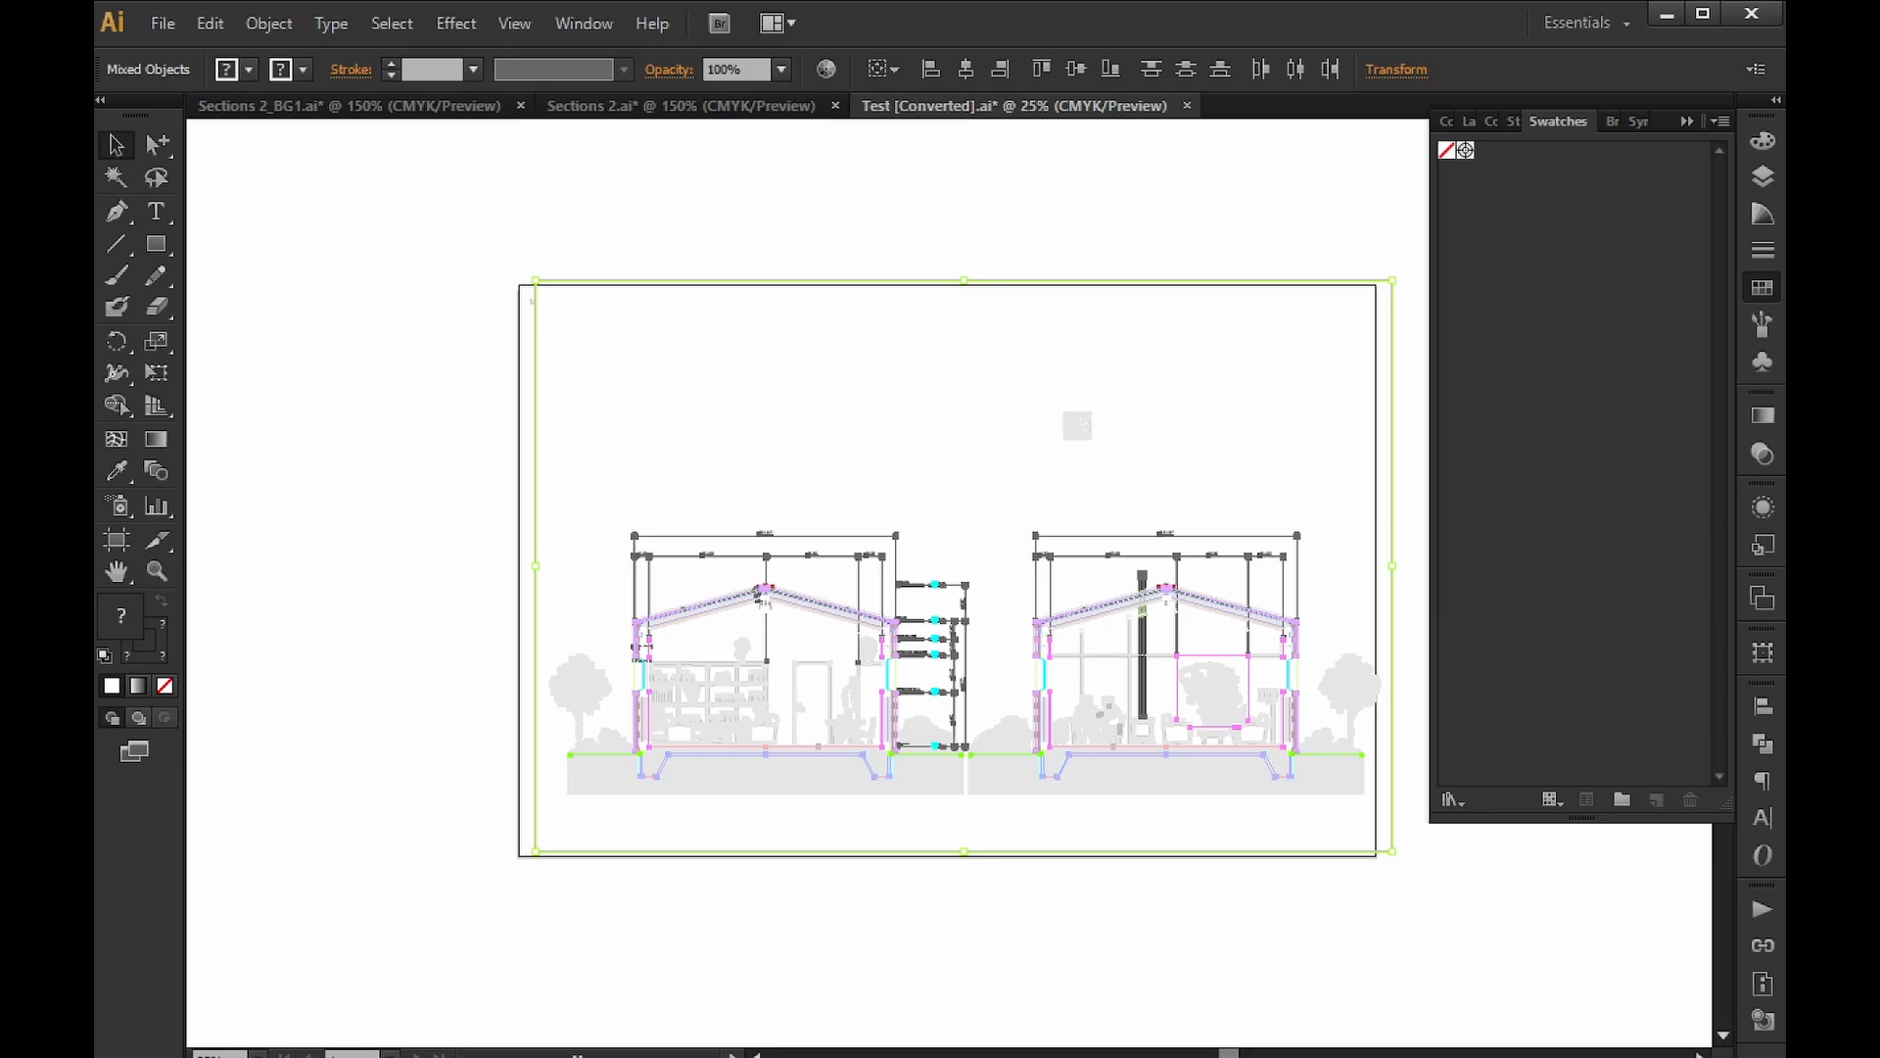
drag(532, 302, 575, 289)
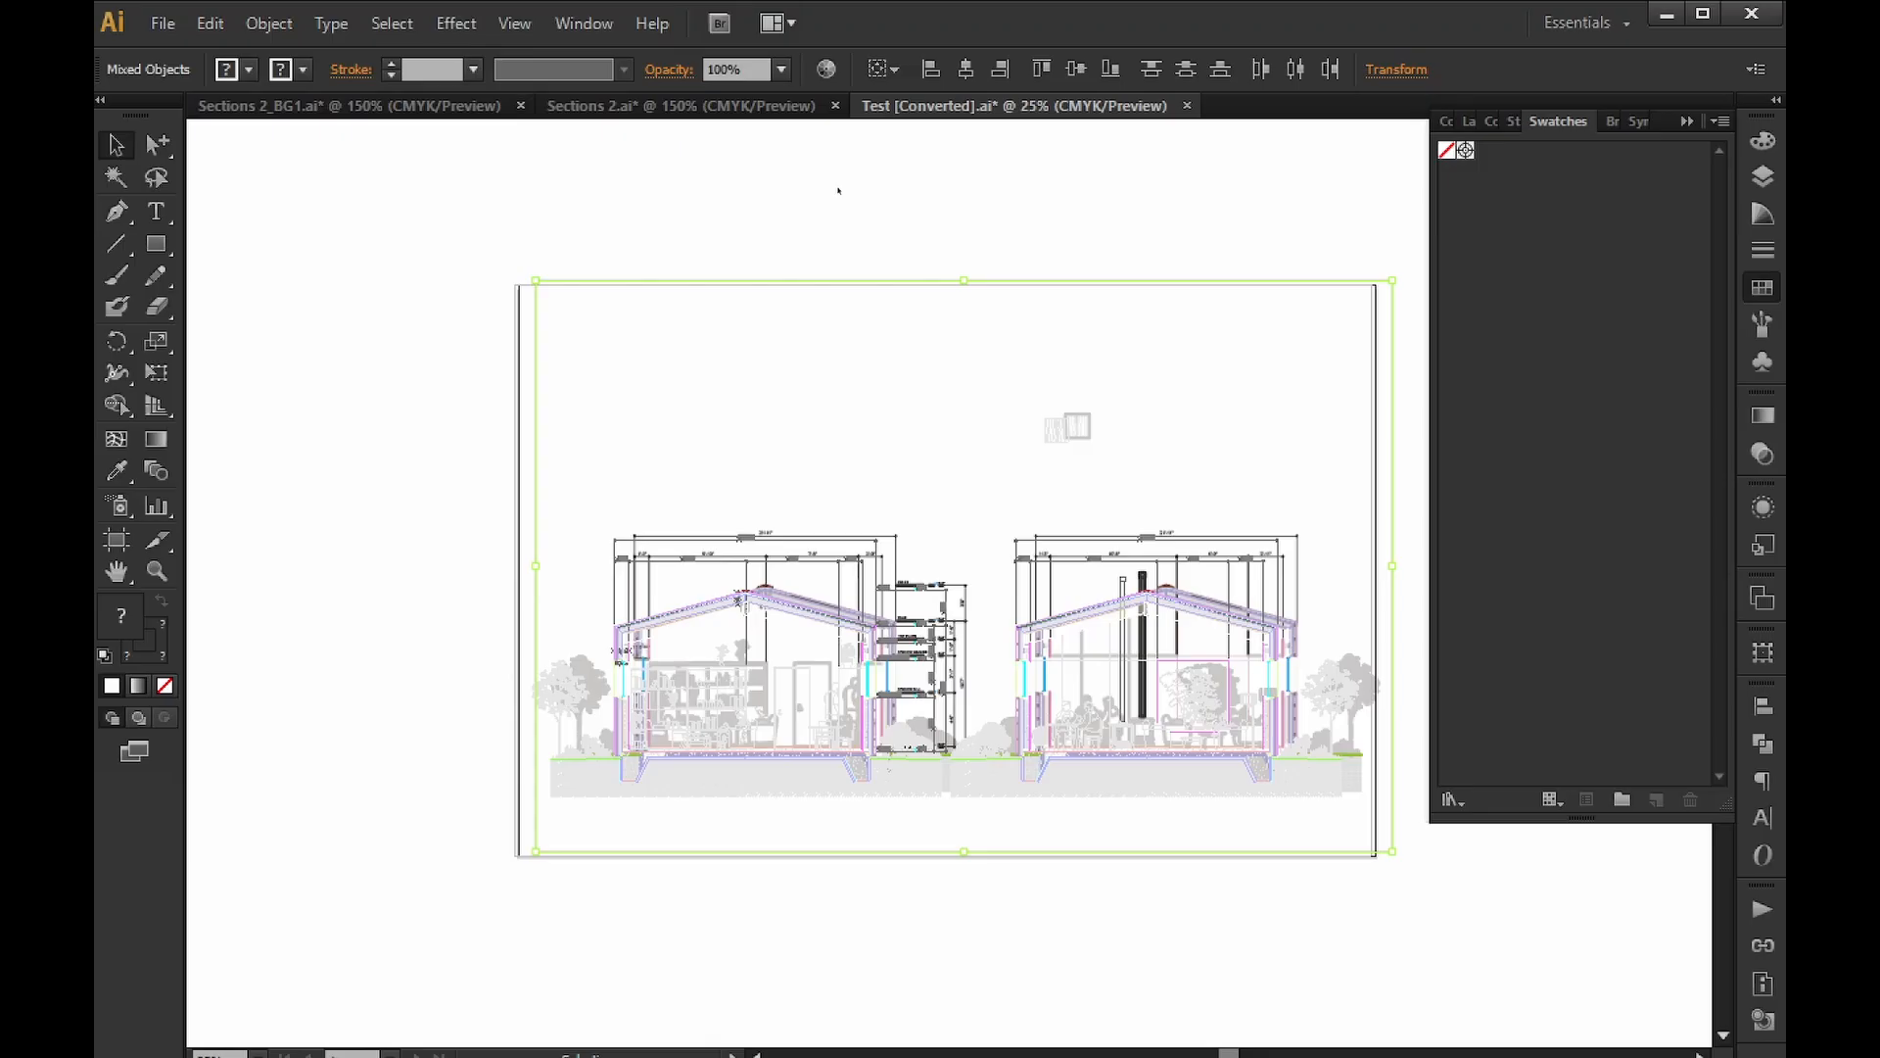
click(886, 213)
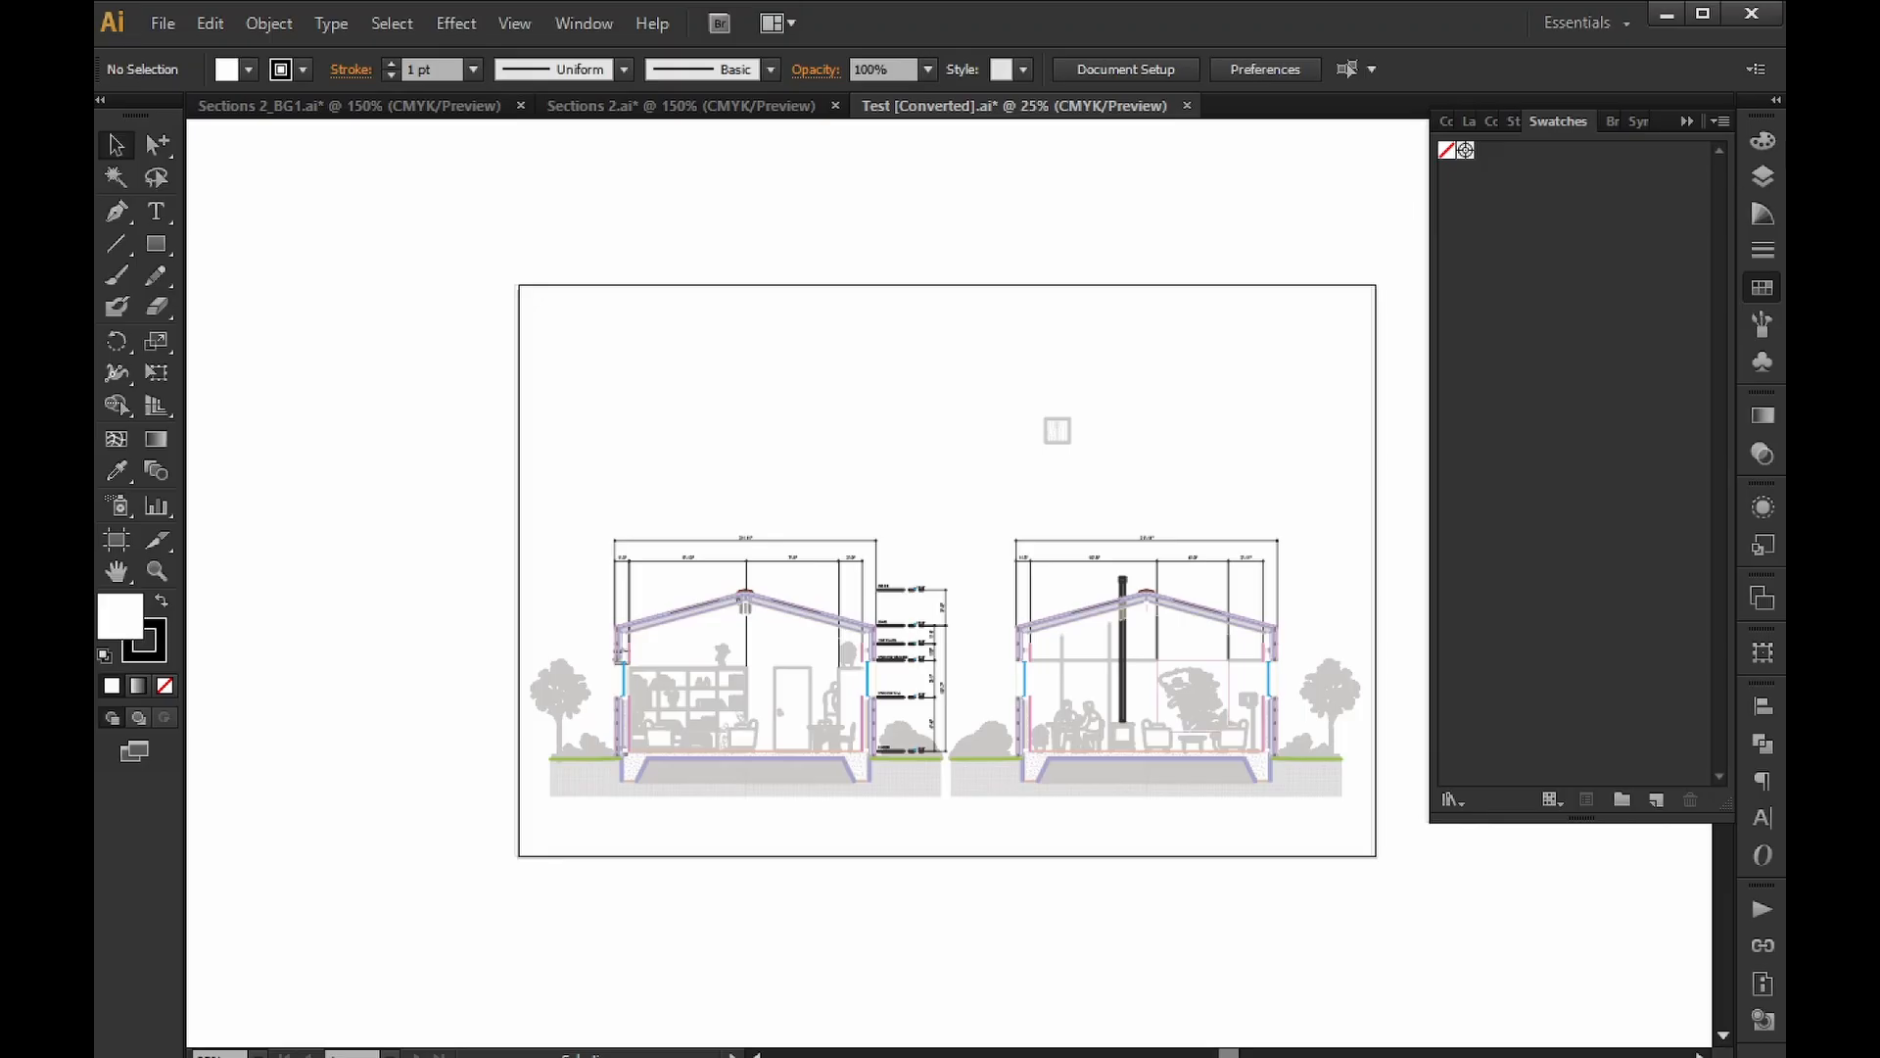
Hide the Hatch and Dims layers of the imported section drawings.
click(1762, 175)
scroll(1594, 467, down, 1)
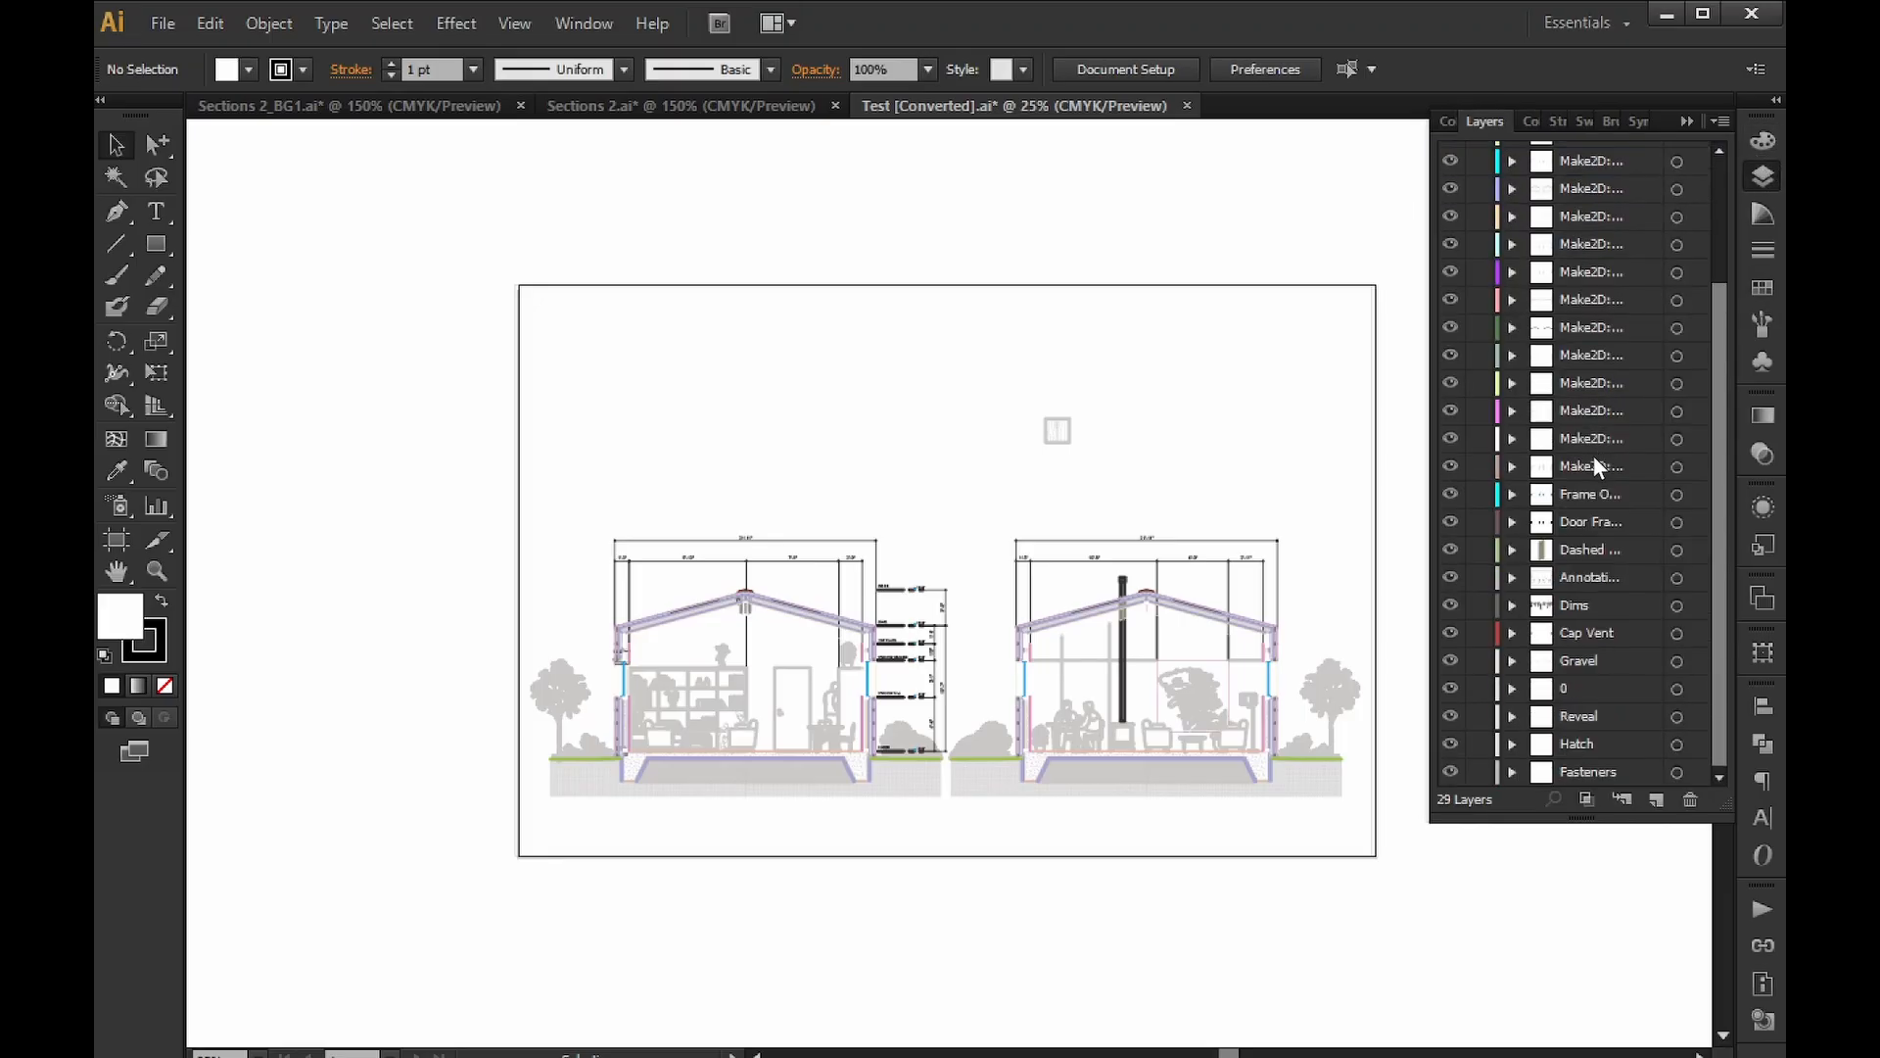
scroll(1571, 511, up, 2)
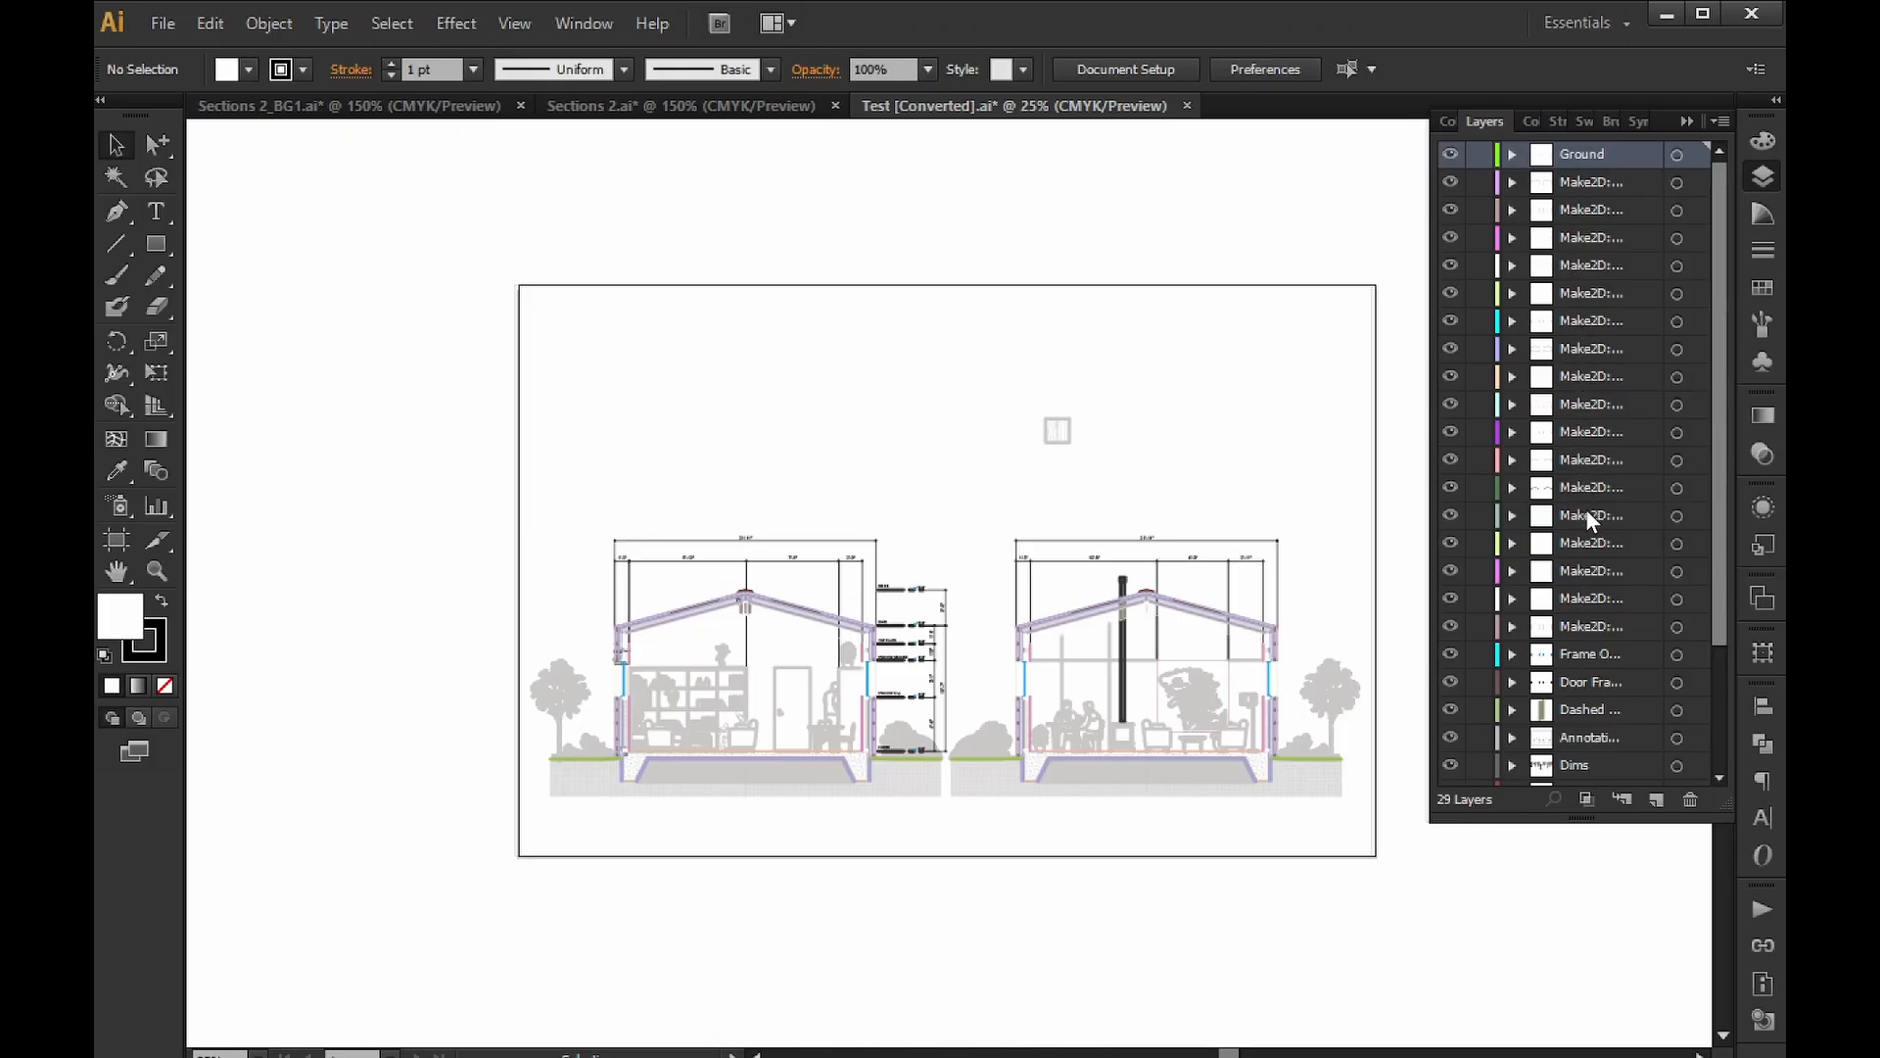
scroll(1625, 408, down, 2)
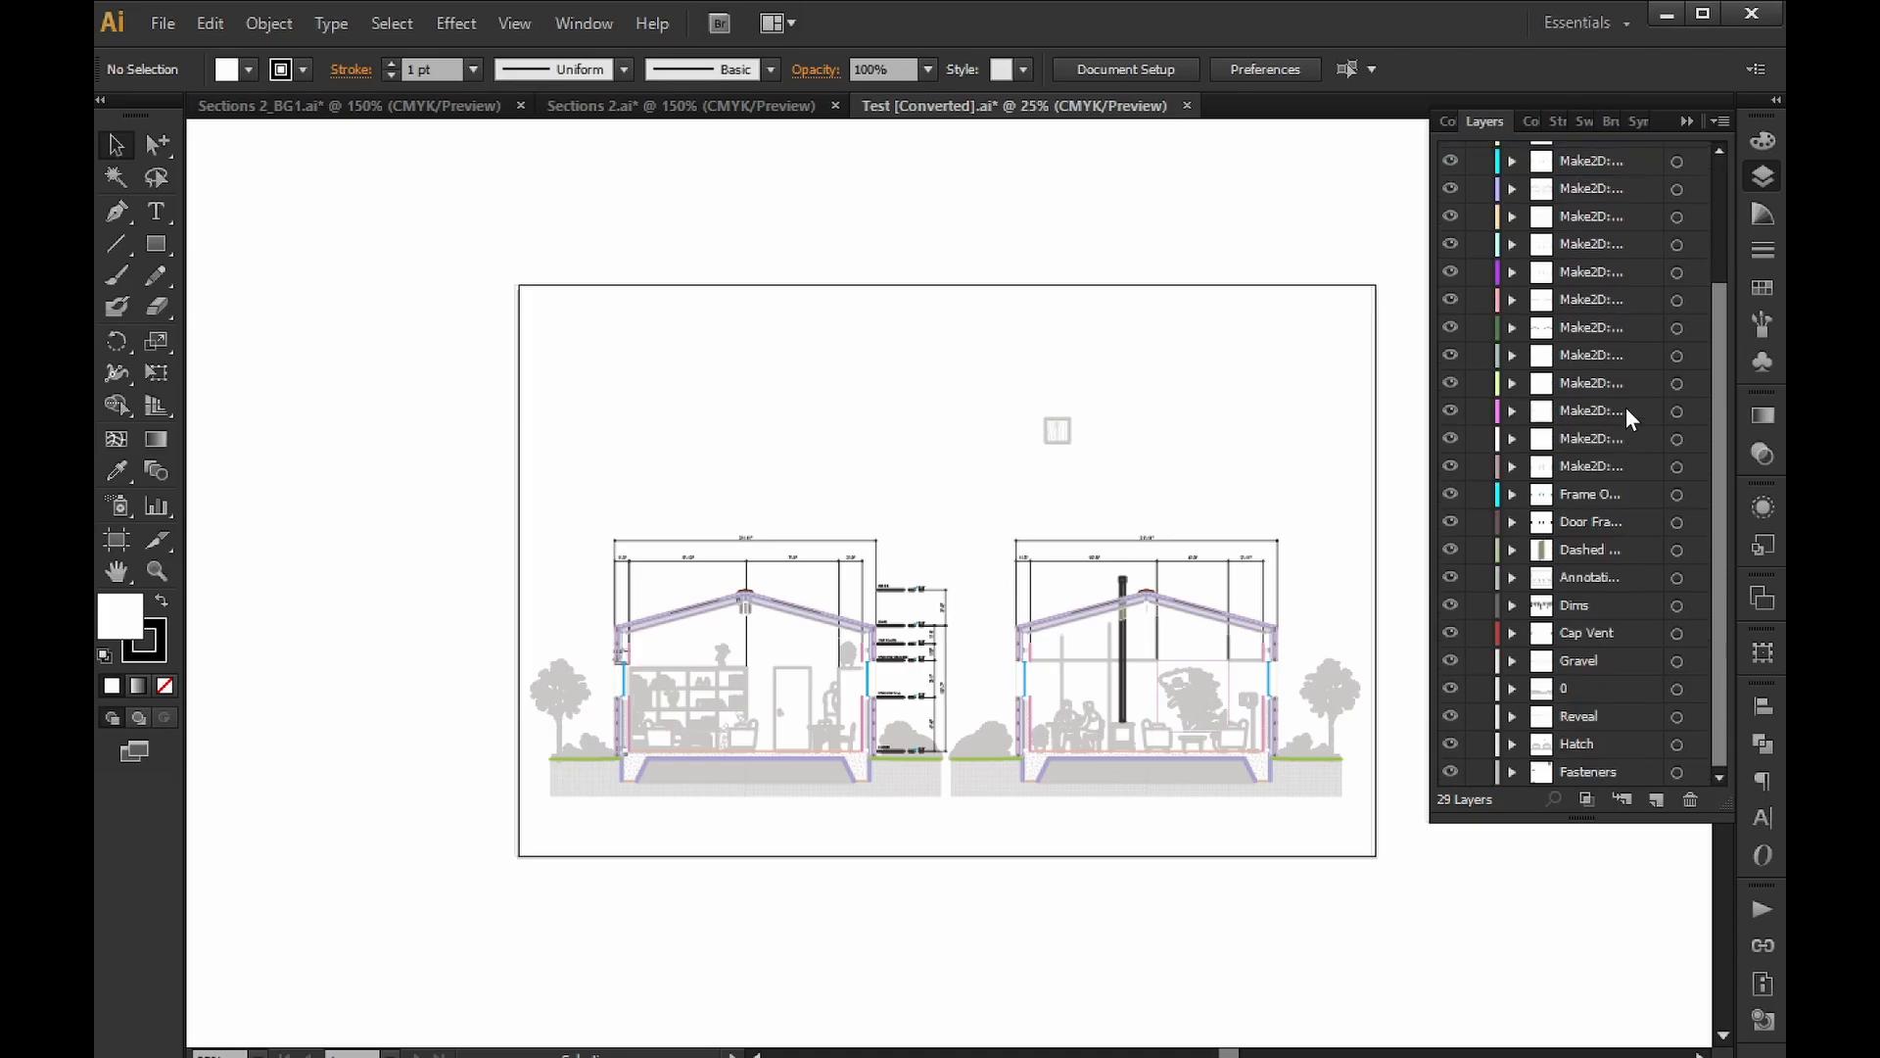
drag(1490, 829, 1527, 1008)
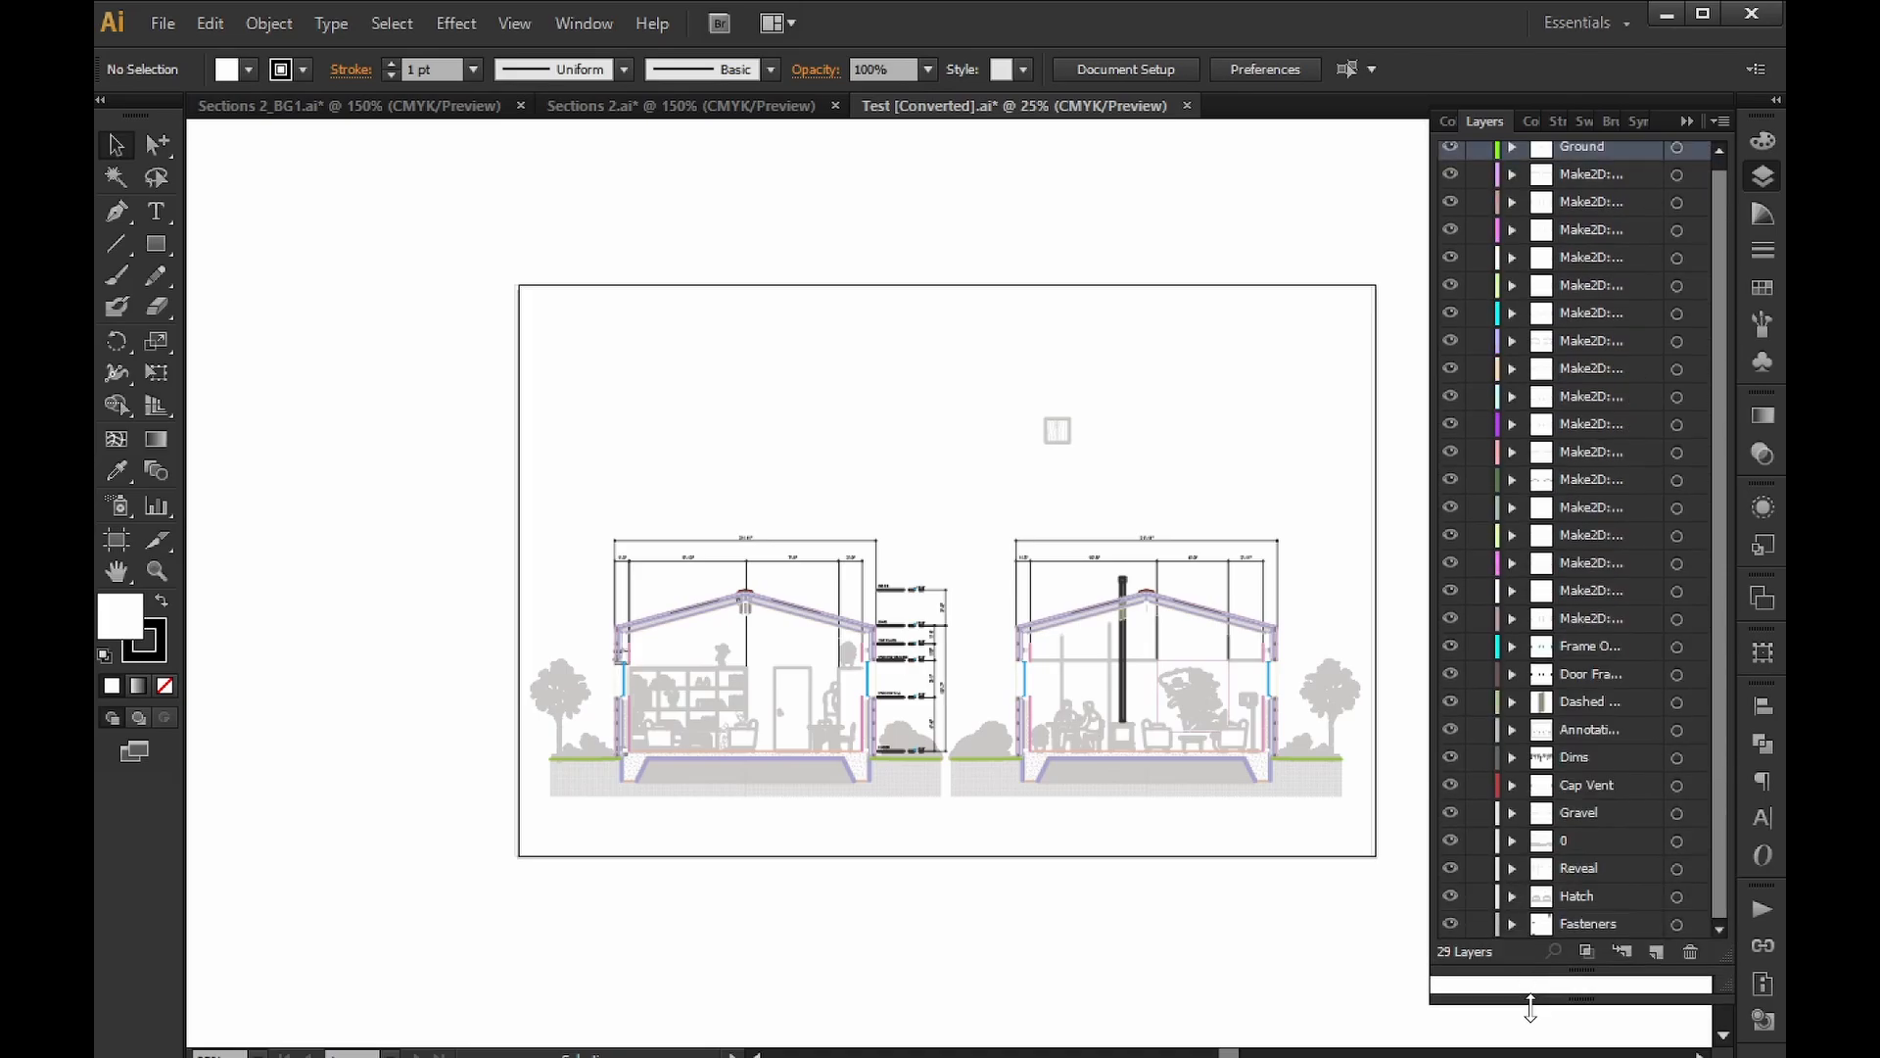
click(1449, 904)
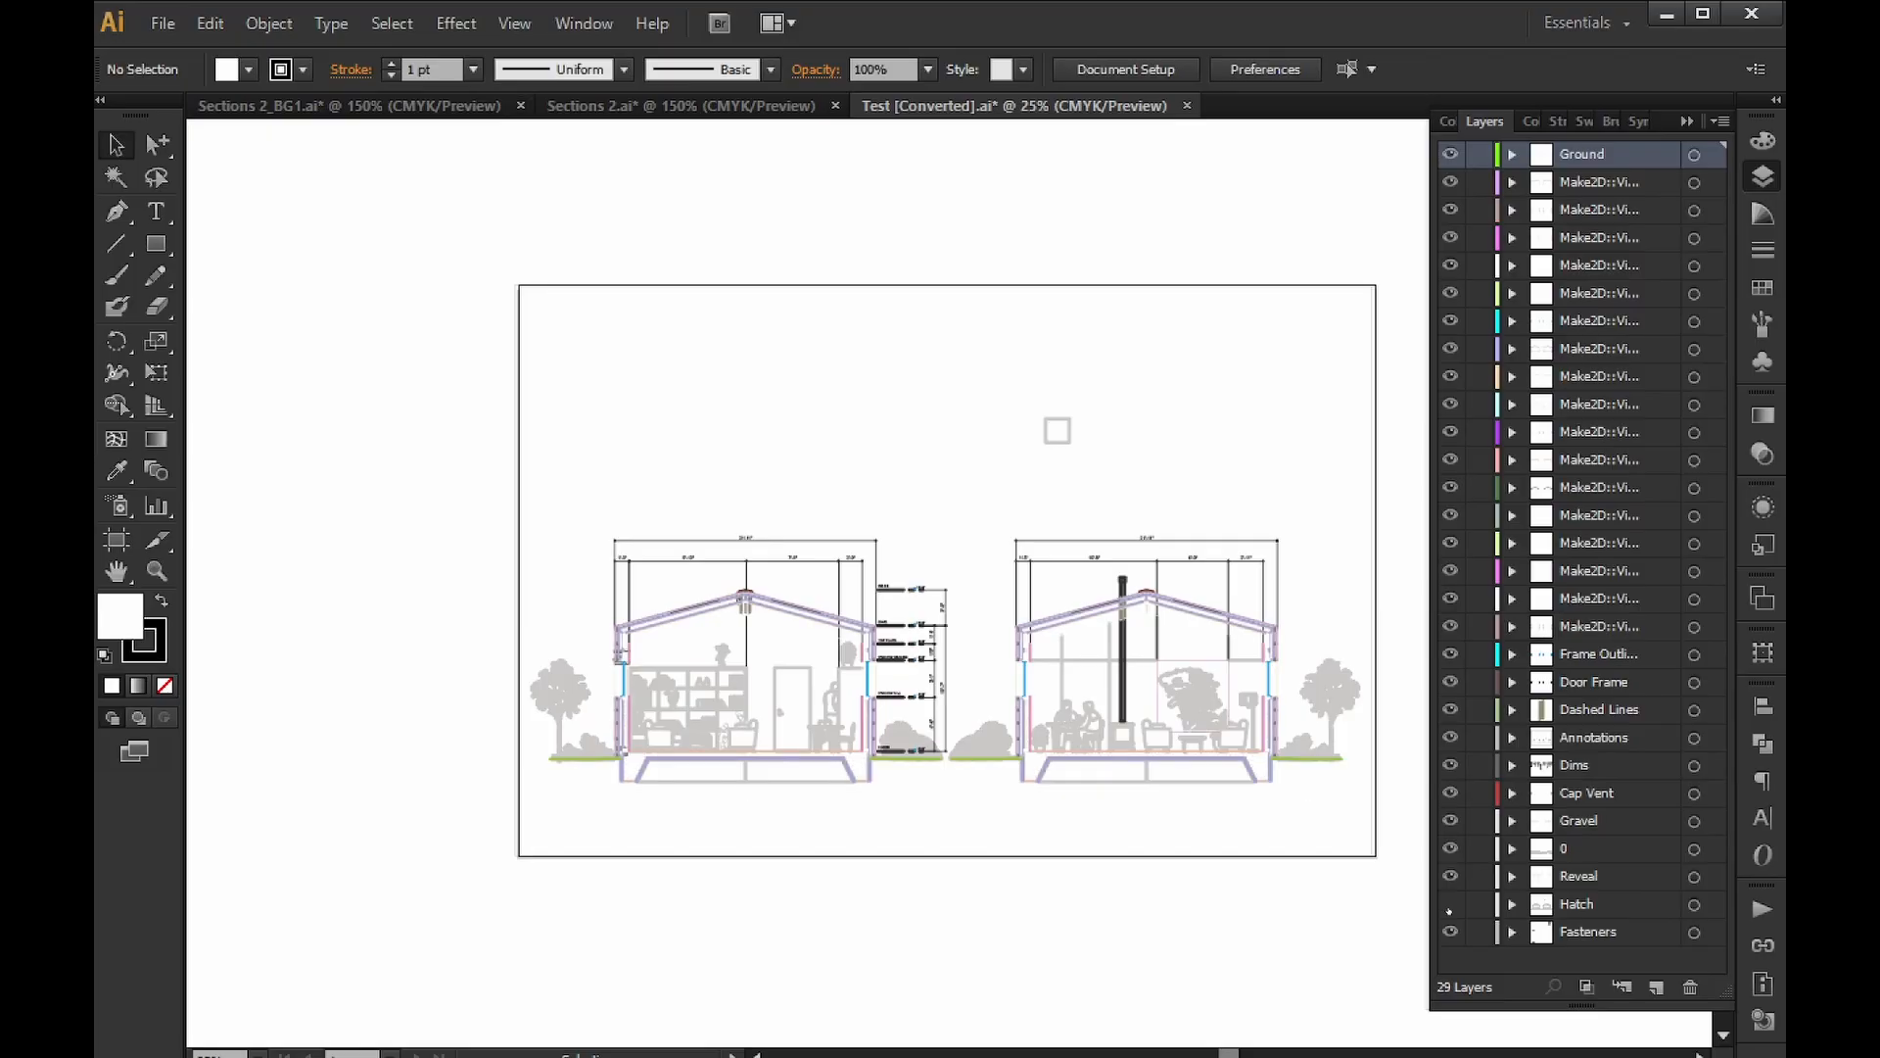
click(1449, 764)
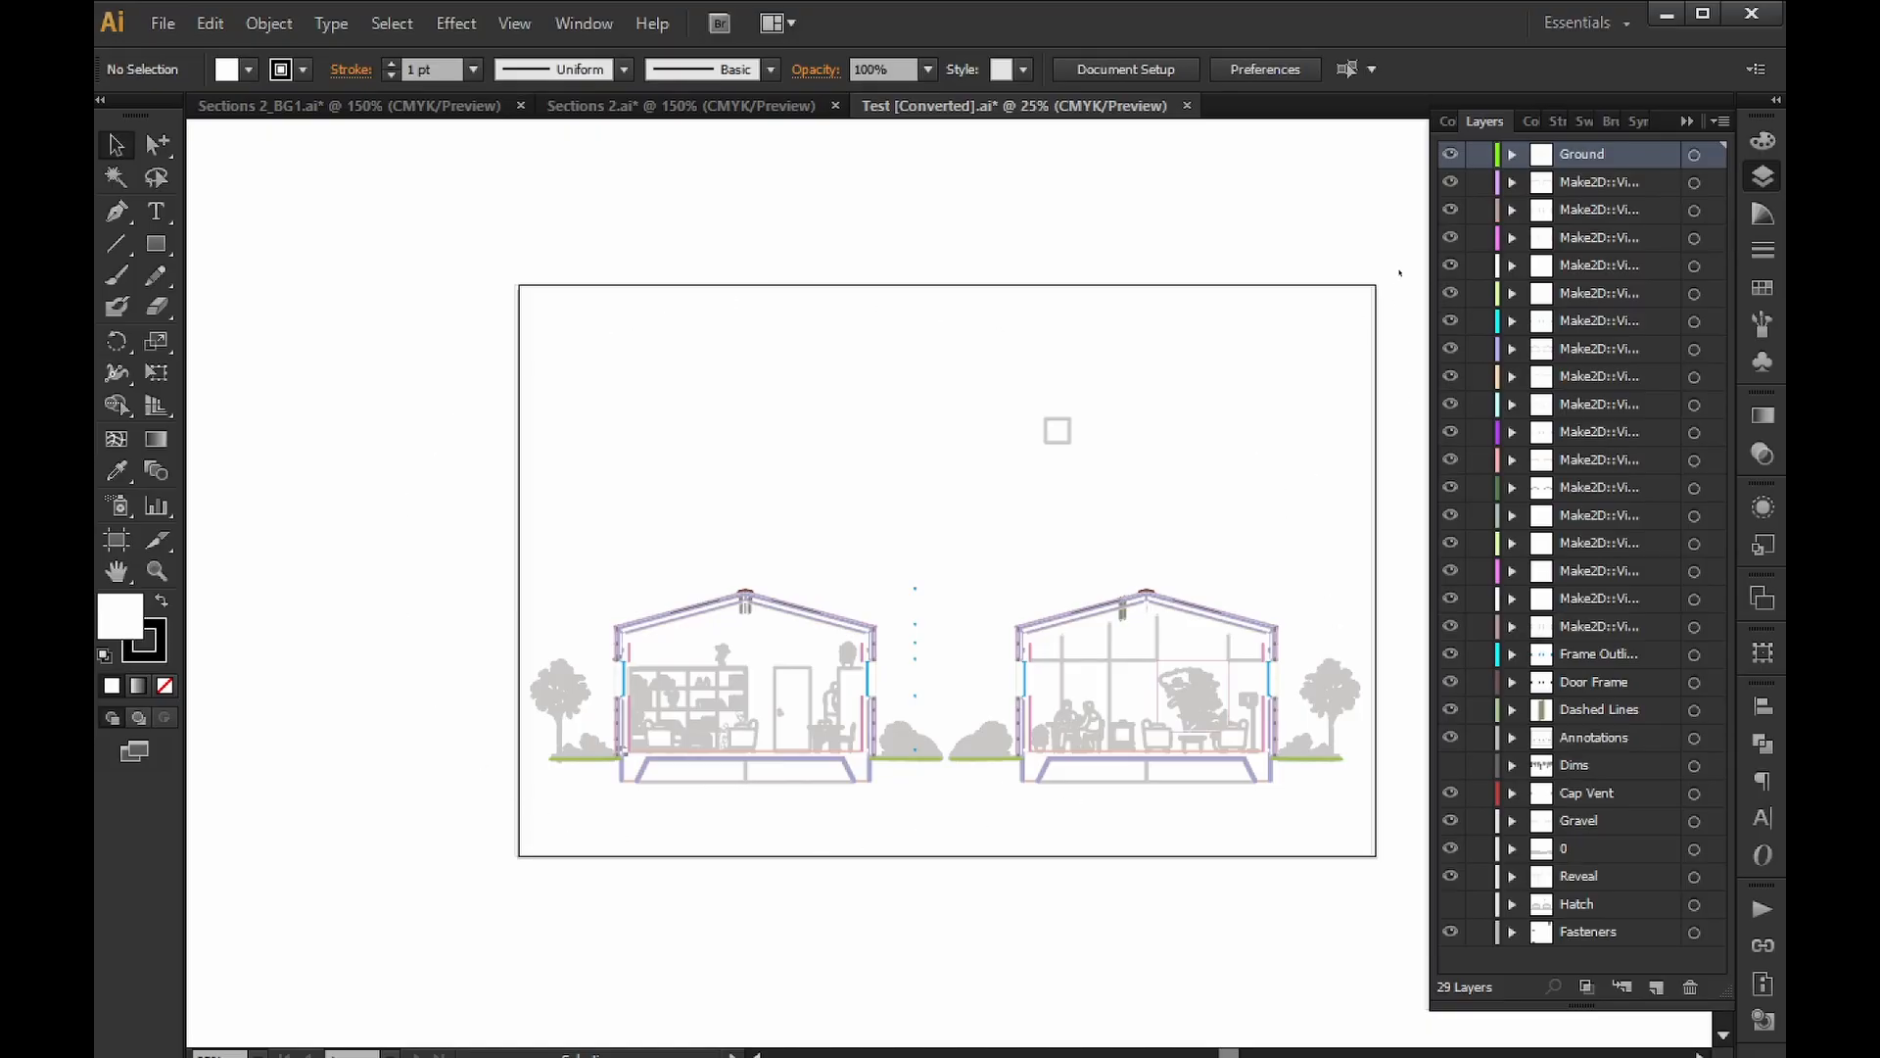
Set the stroke weight of all the visible section artwork to 0.1 pt.
drag(1402, 261, 454, 917)
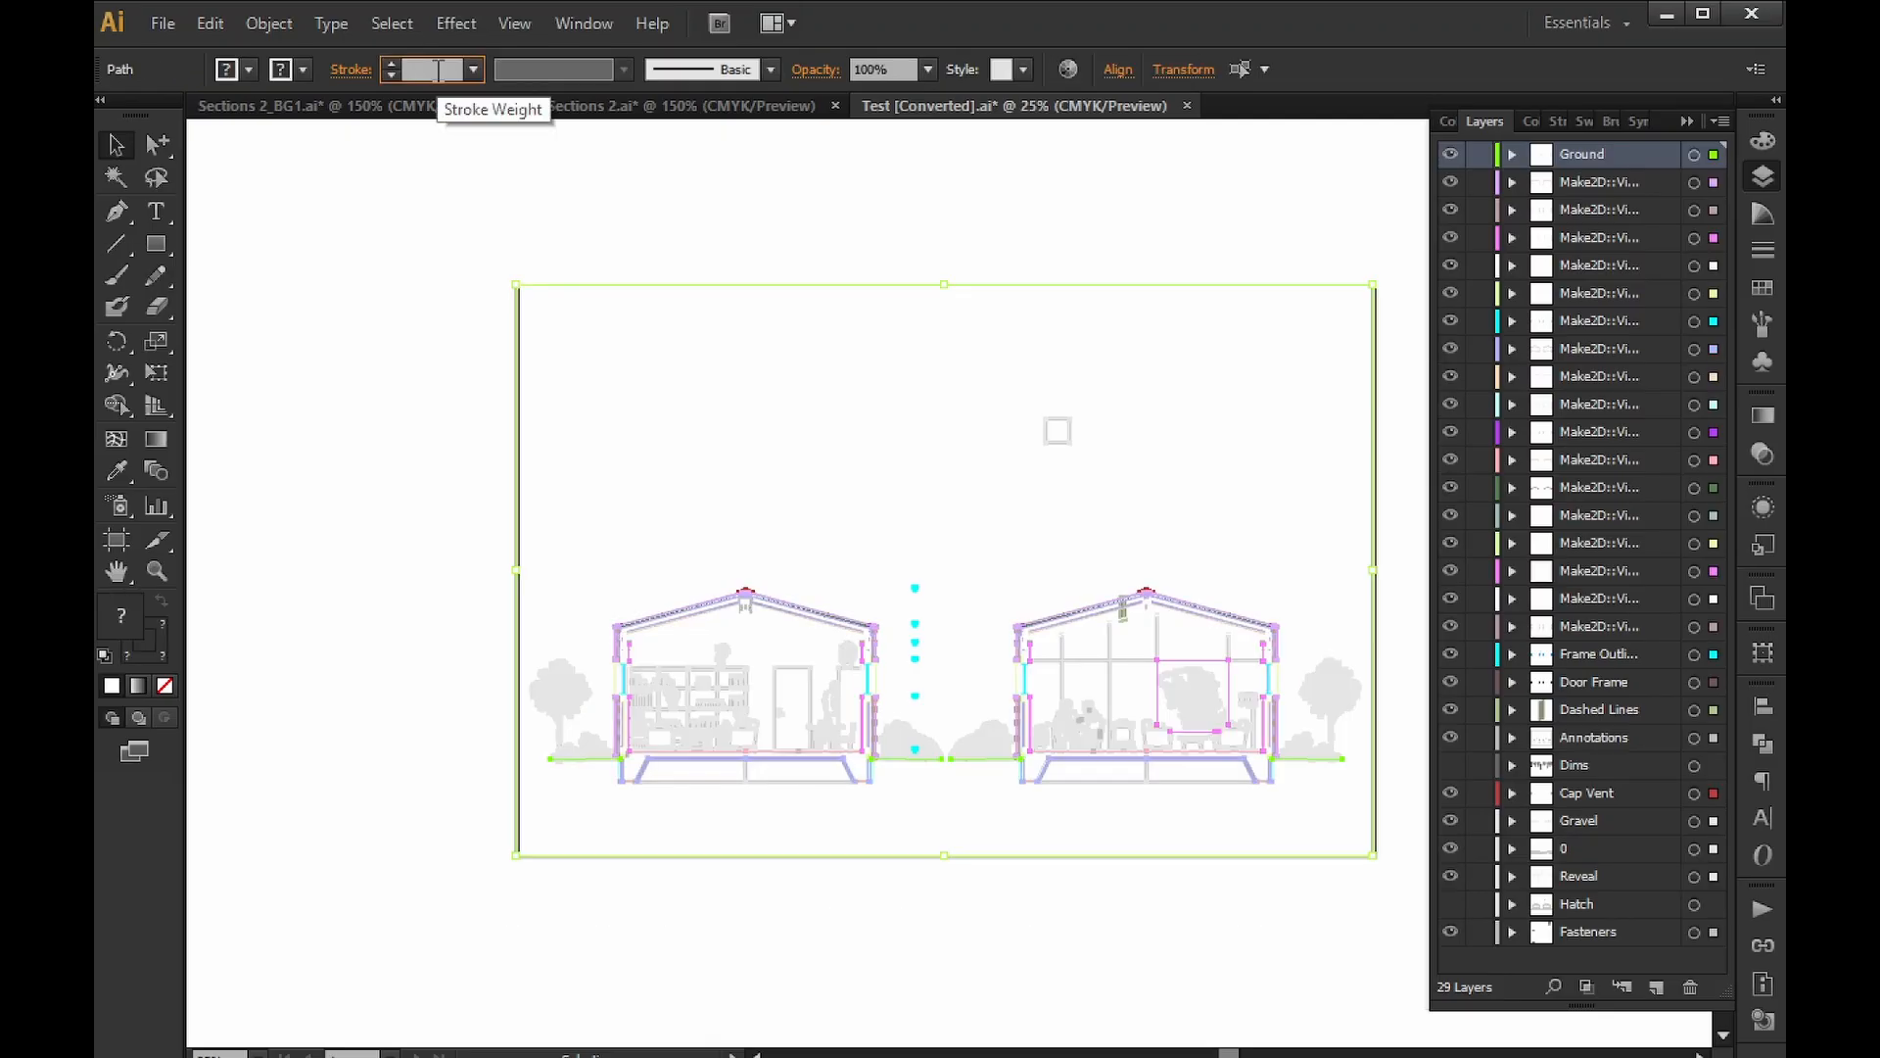
click(438, 70)
text(.1)
key(Return)
click(415, 381)
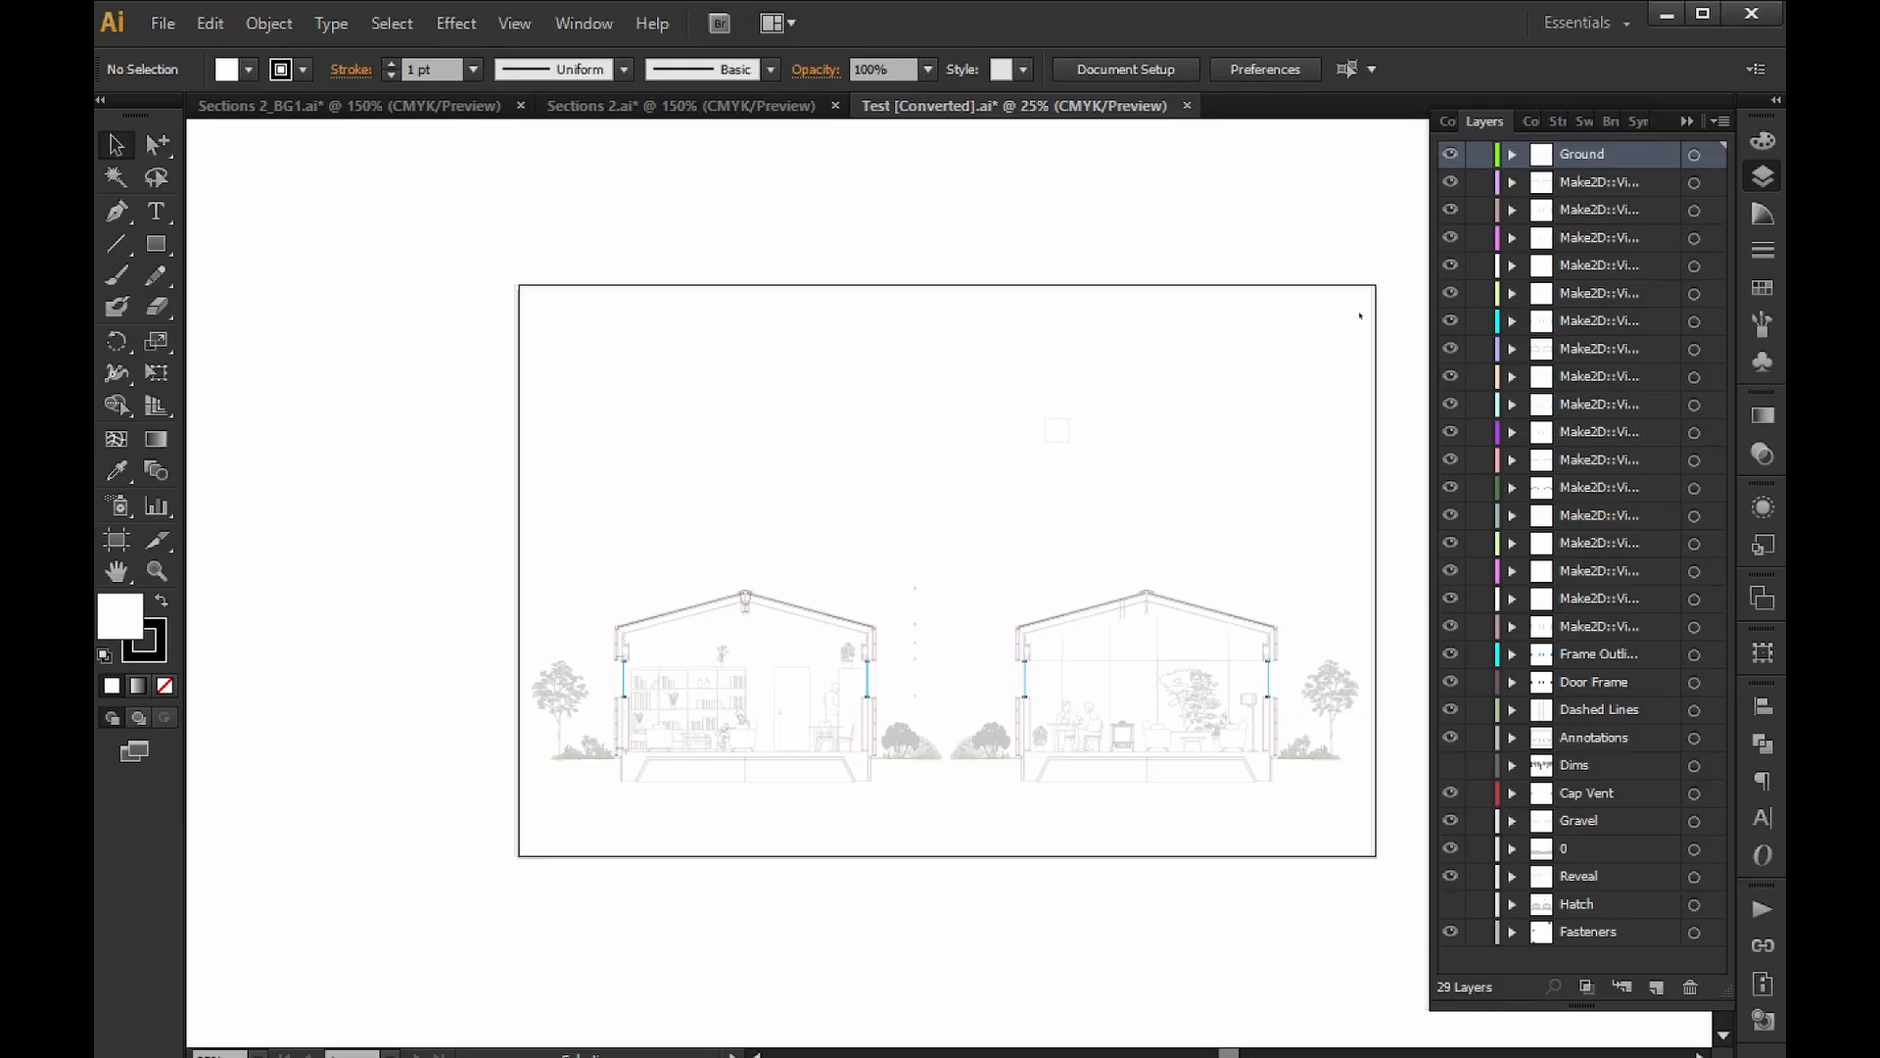
Recolour the strokes of all the visible section artwork to black.
drag(1393, 264, 459, 886)
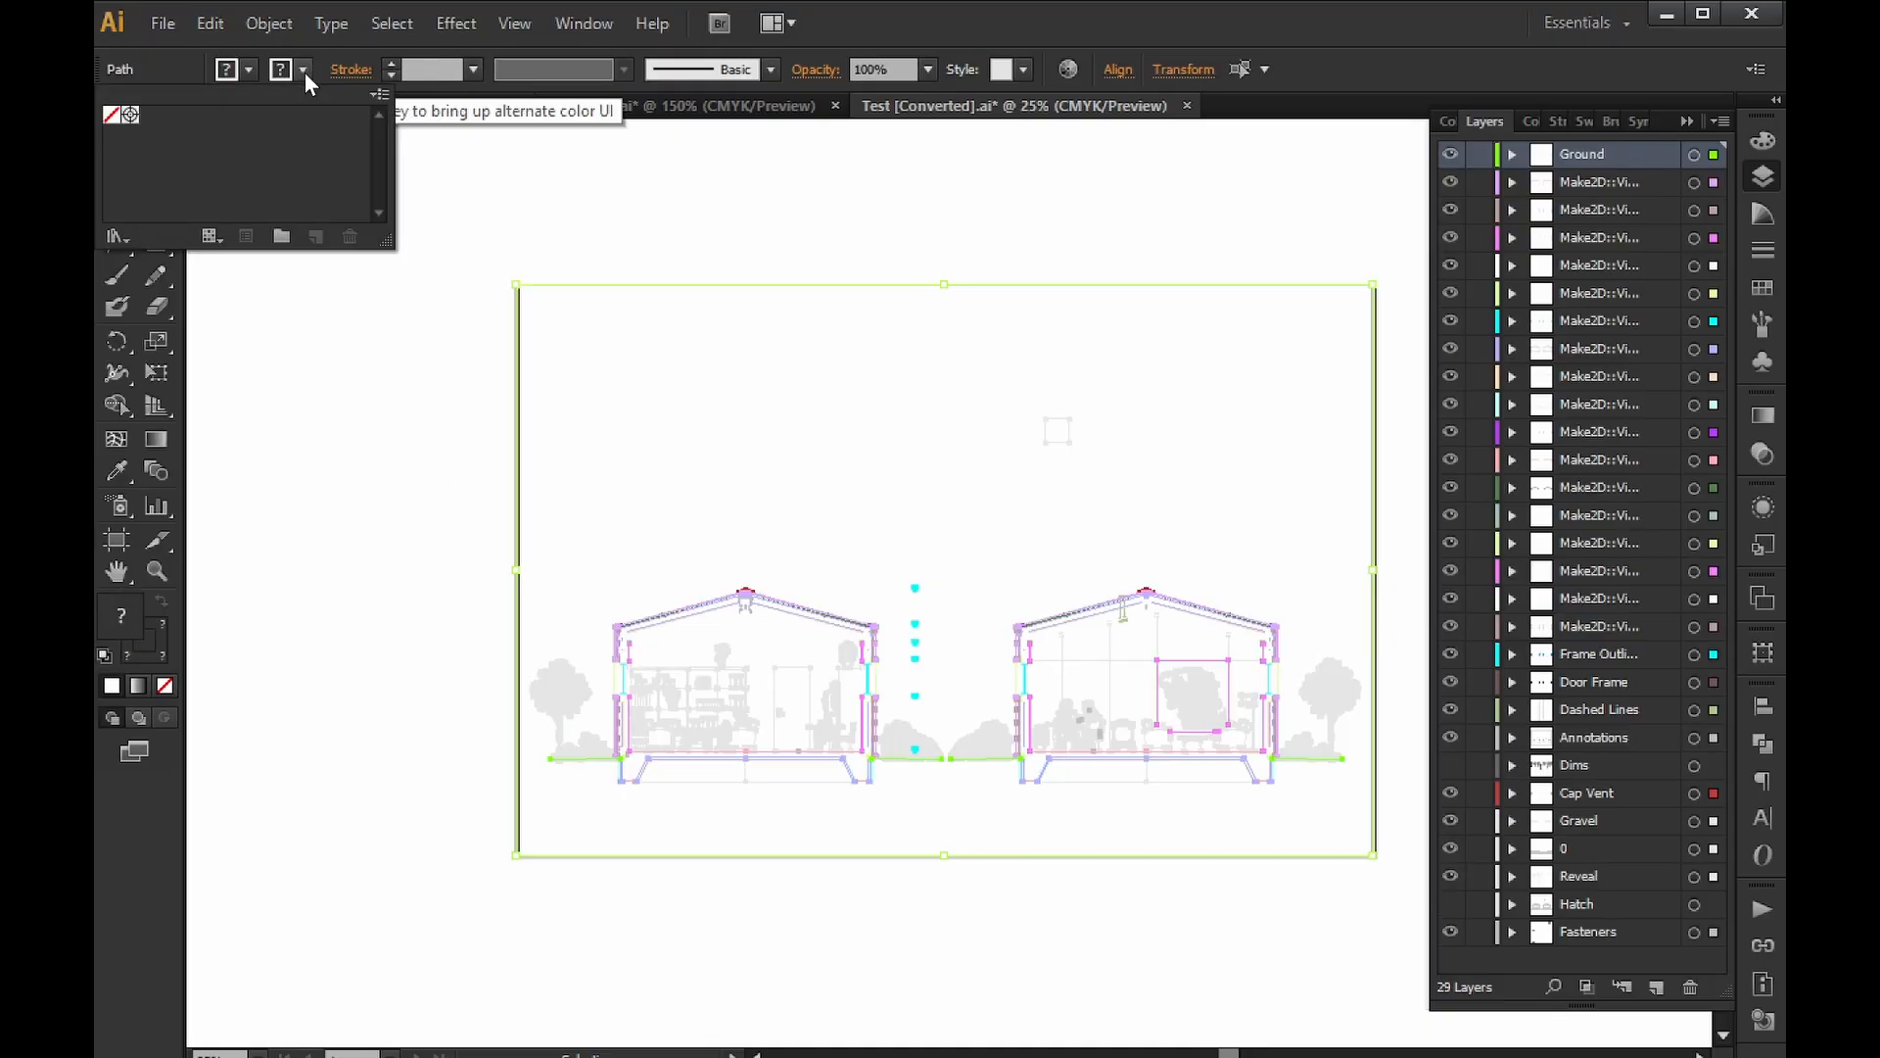
click(304, 73)
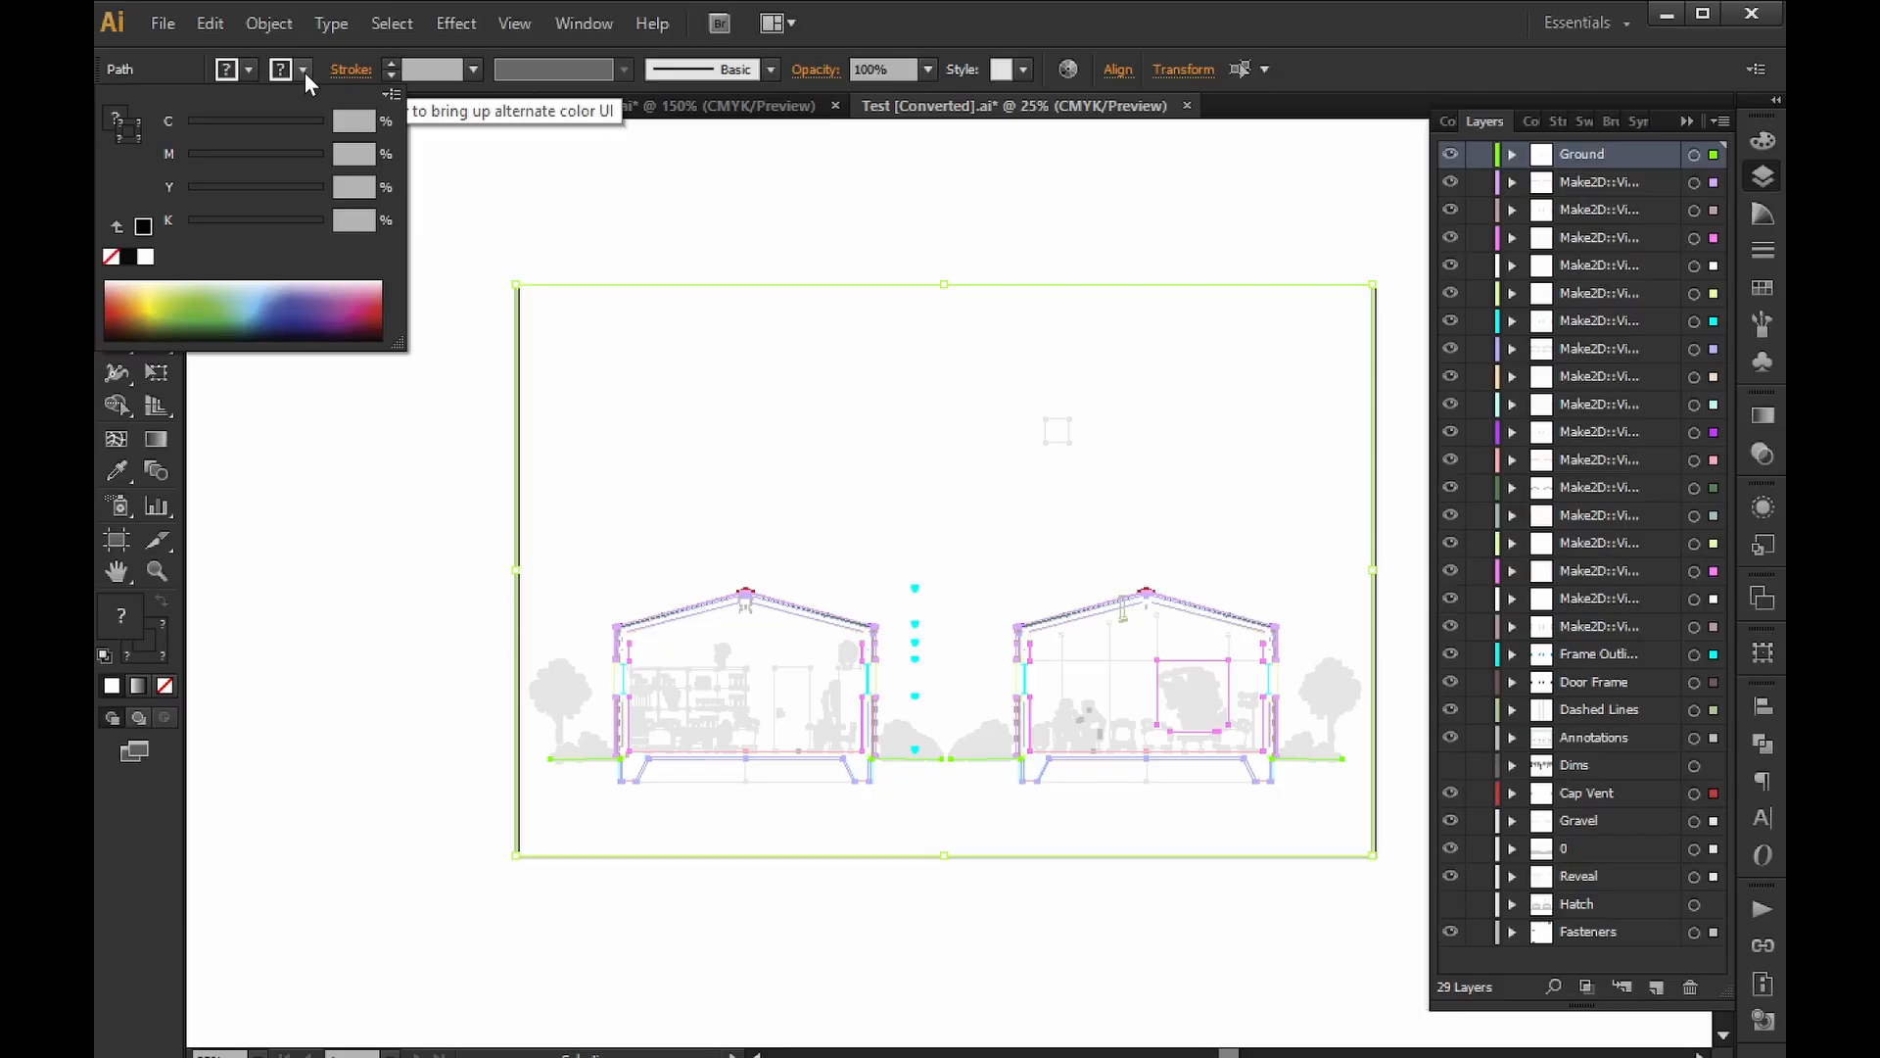
click(130, 260)
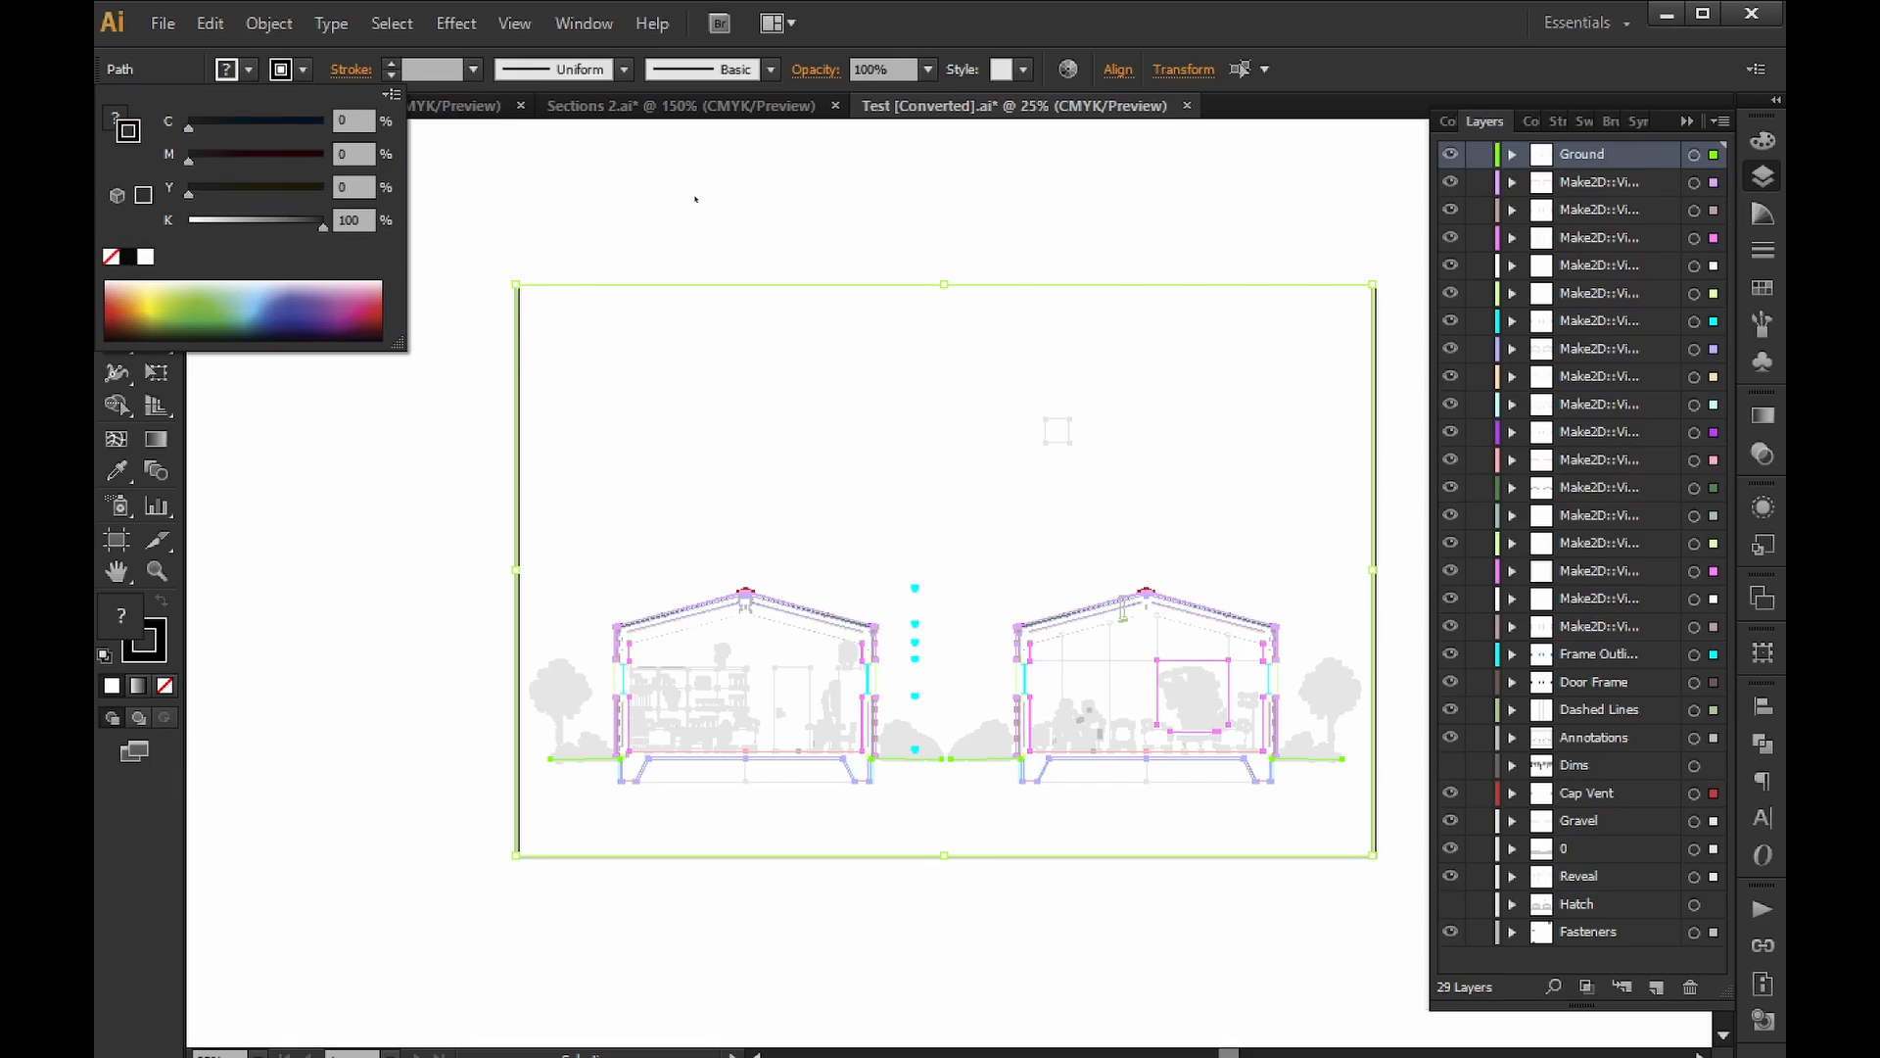
key(Escape)
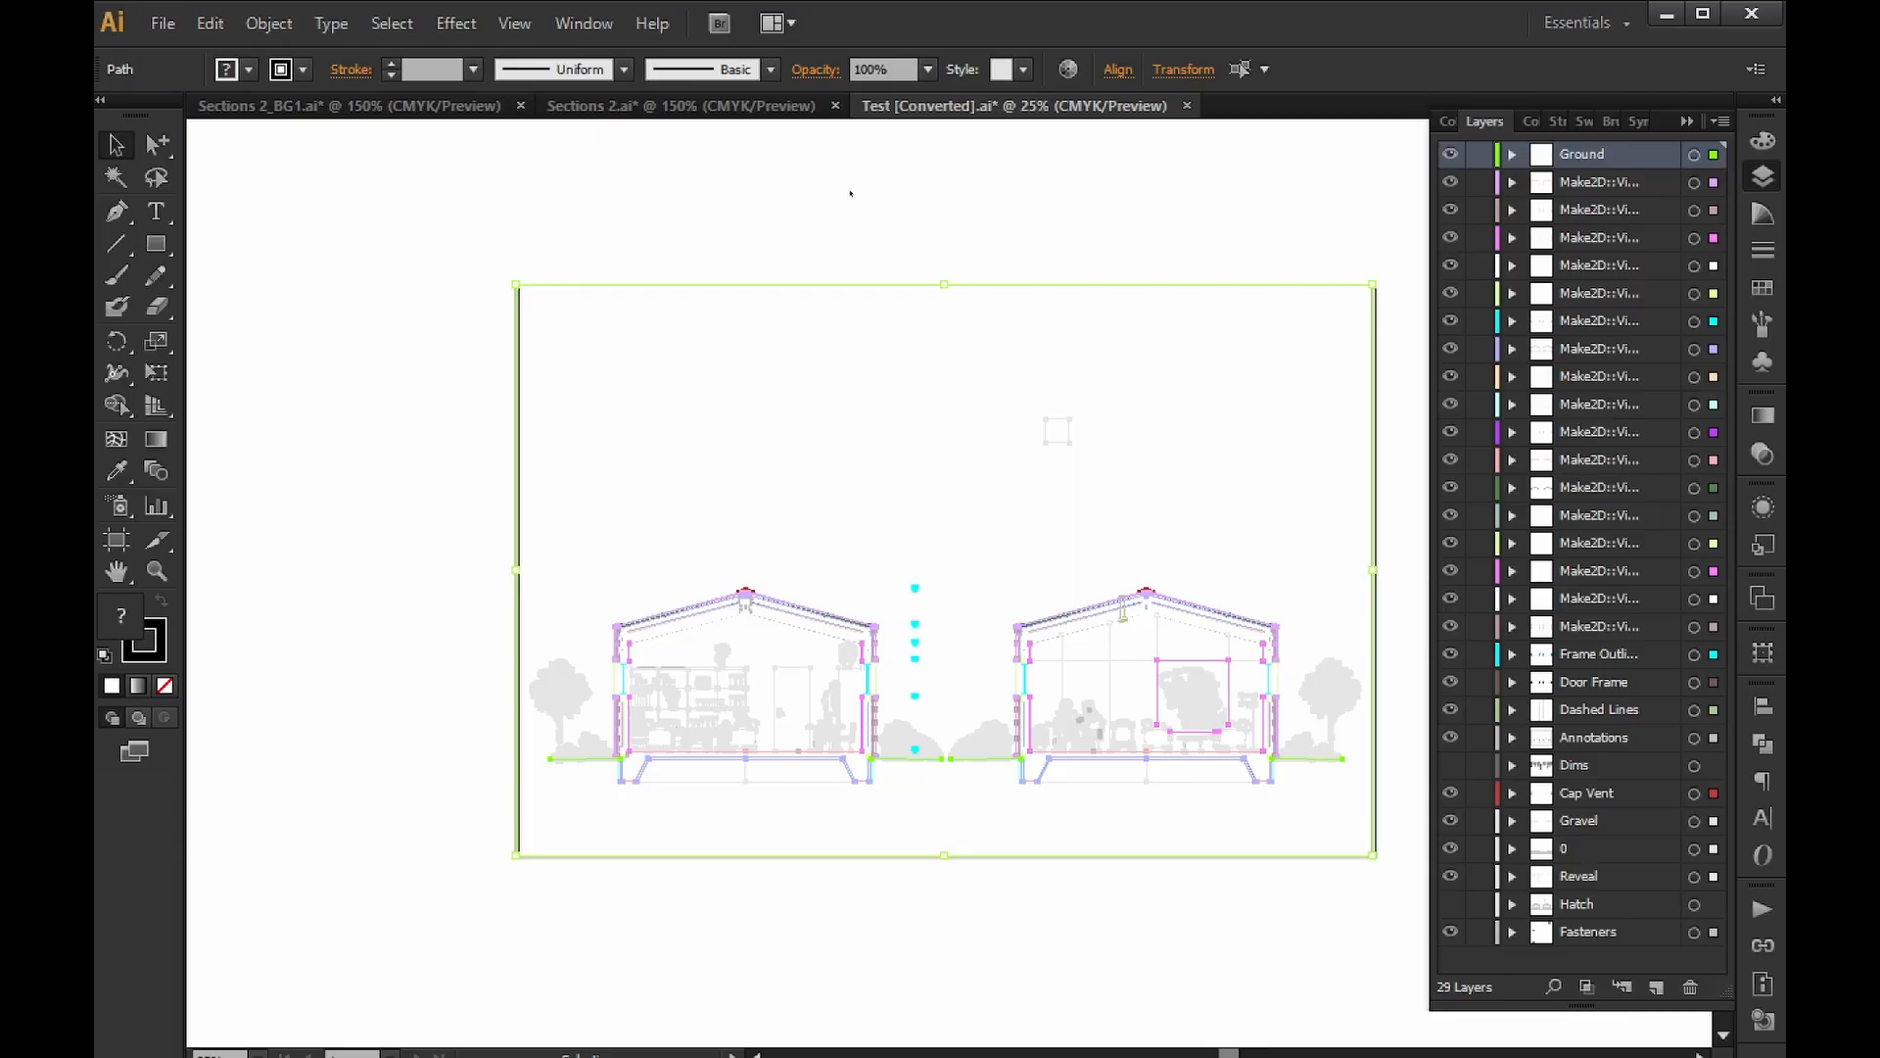
click(1011, 191)
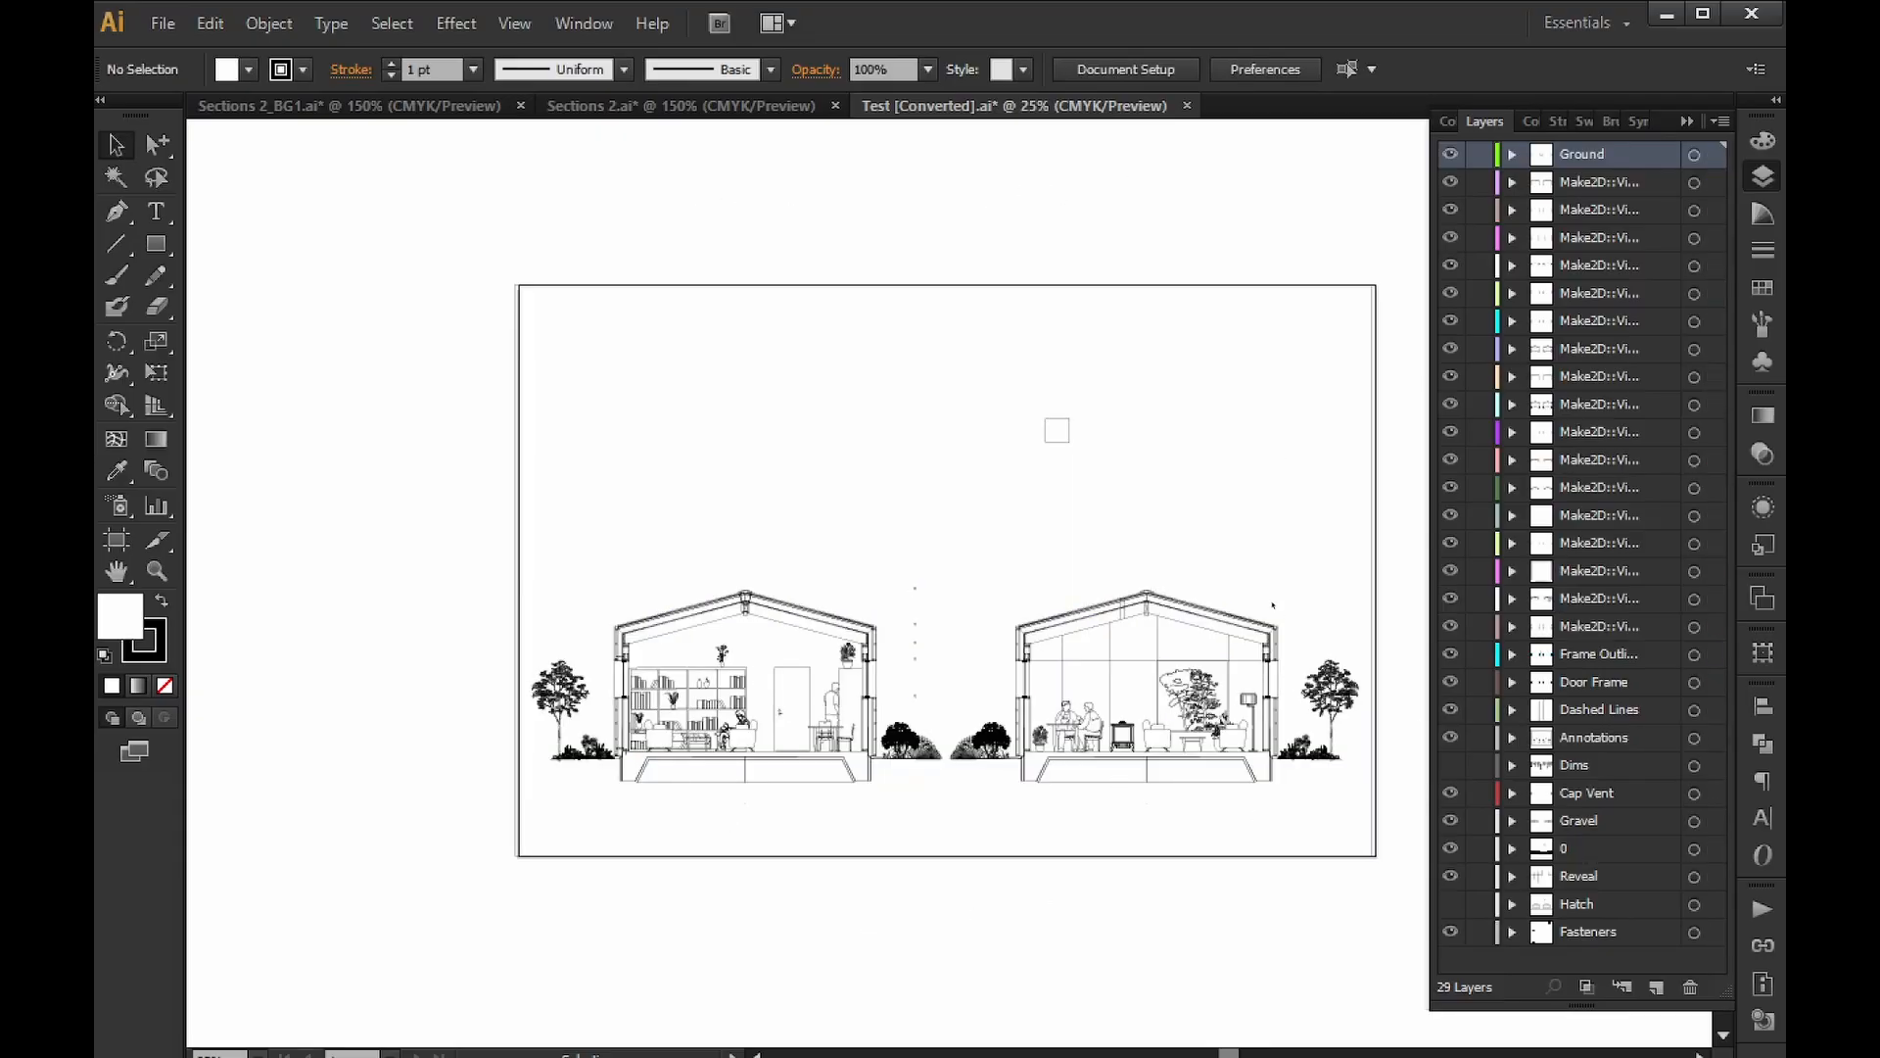
Select the cut outlines of the cladding, battens, sheathing, framing and interior lining in the wall below the right-hand section's outer window.
alt+scroll(1271, 626, up, 3)
drag(618, 606, 972, 657)
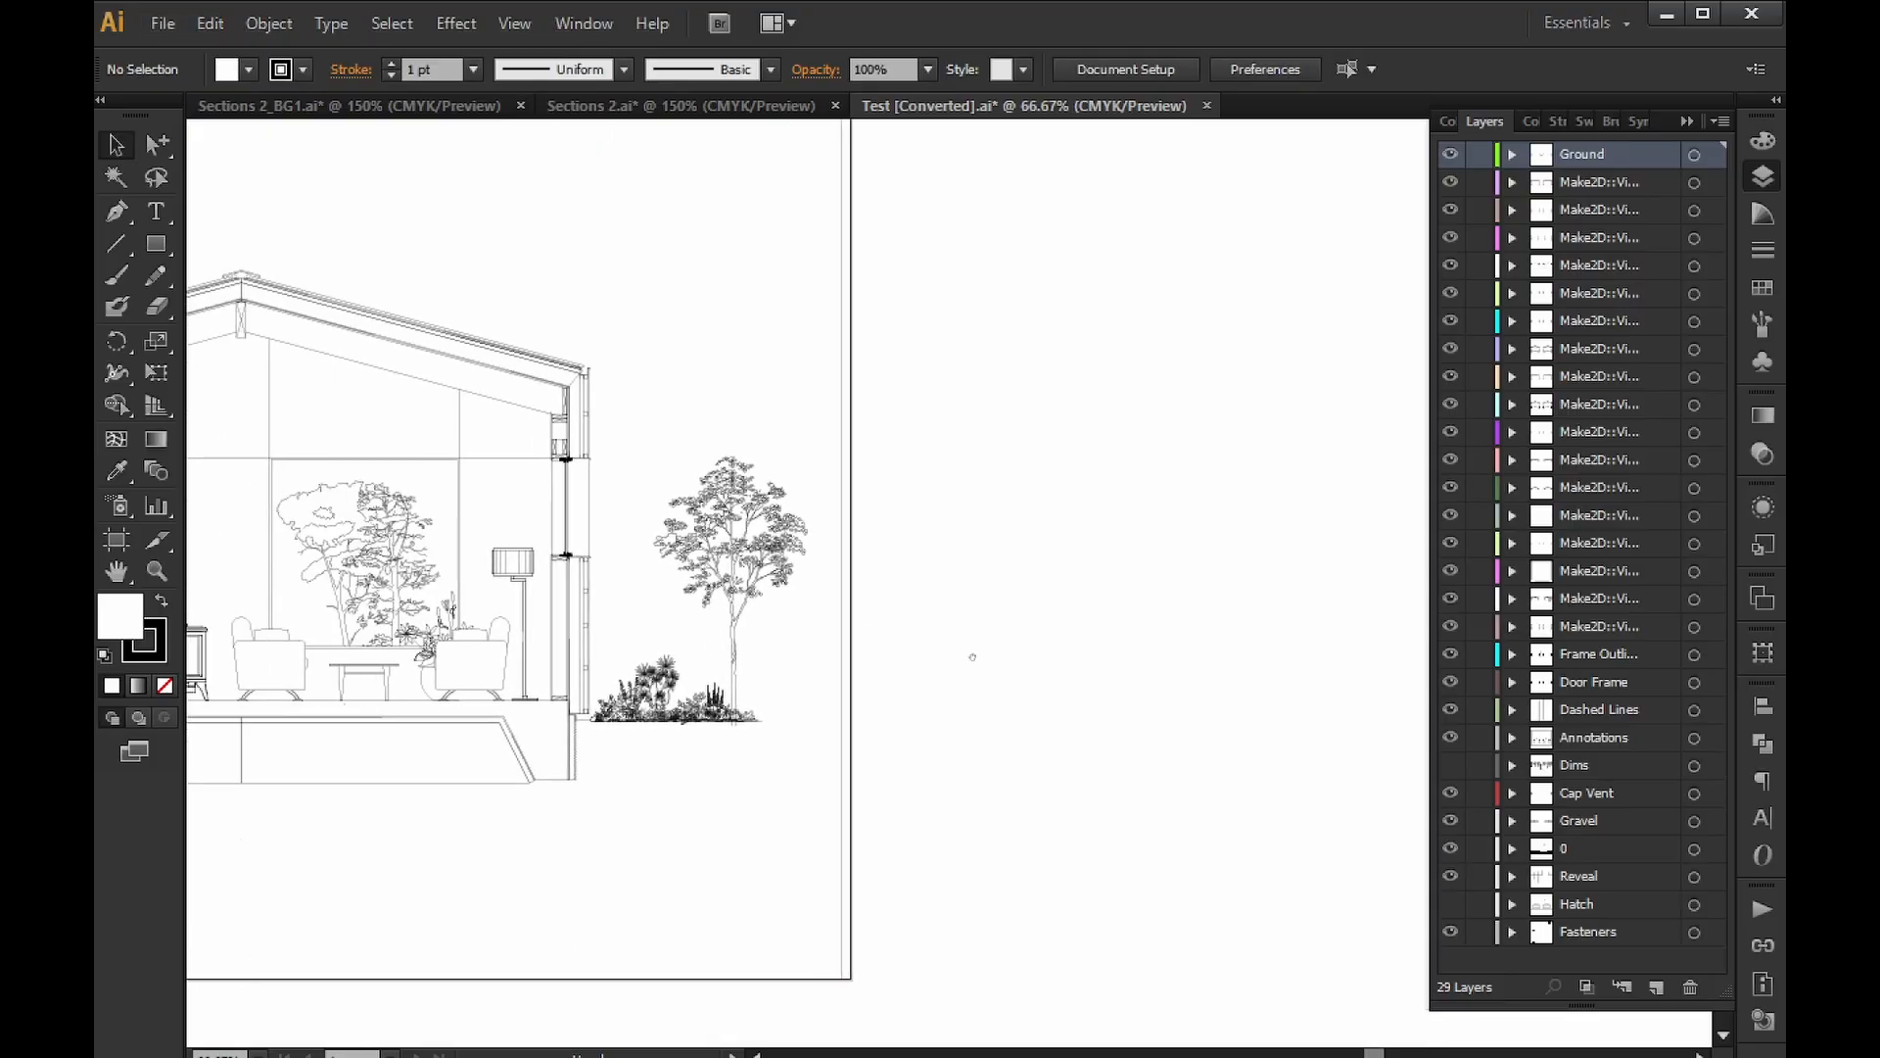
drag(524, 676, 1011, 715)
alt+scroll(1012, 715, up, 2)
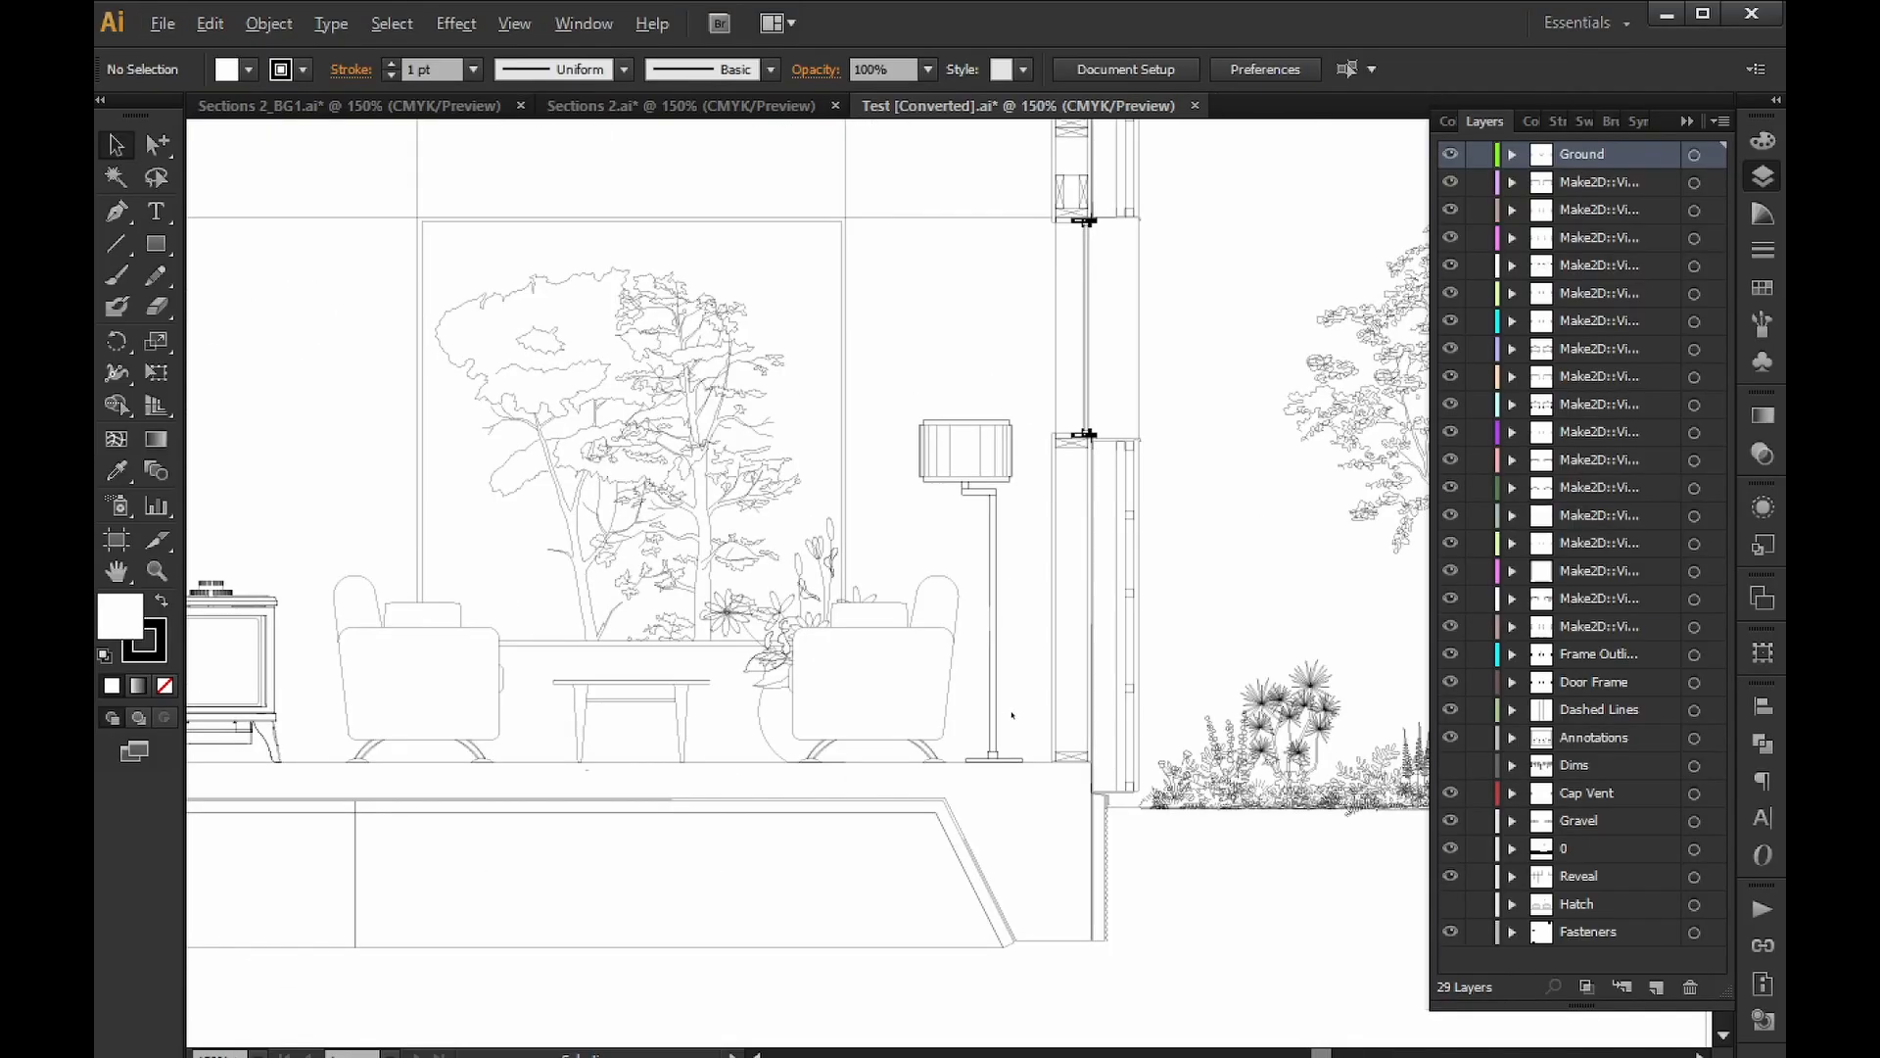
alt+scroll(1118, 801, up, 2)
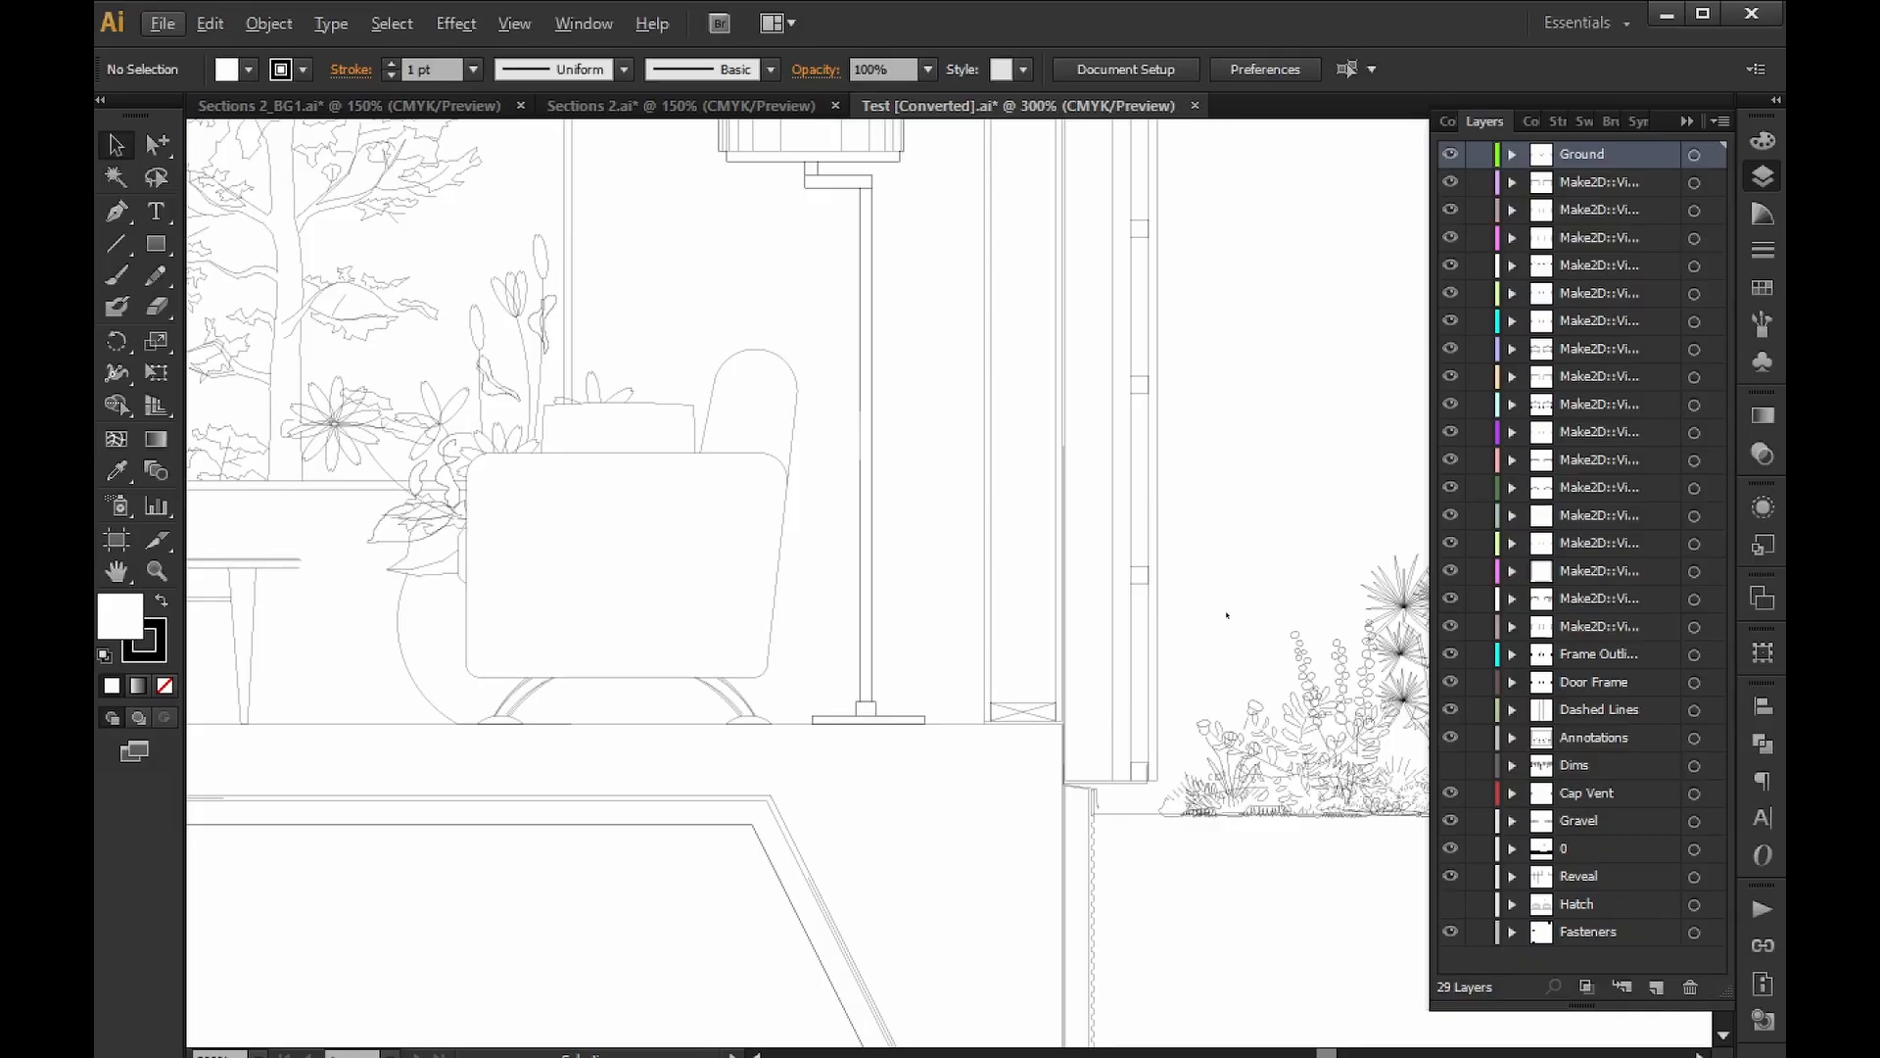
scroll(1225, 617, up, 3)
alt+scroll(1049, 407, up, 3)
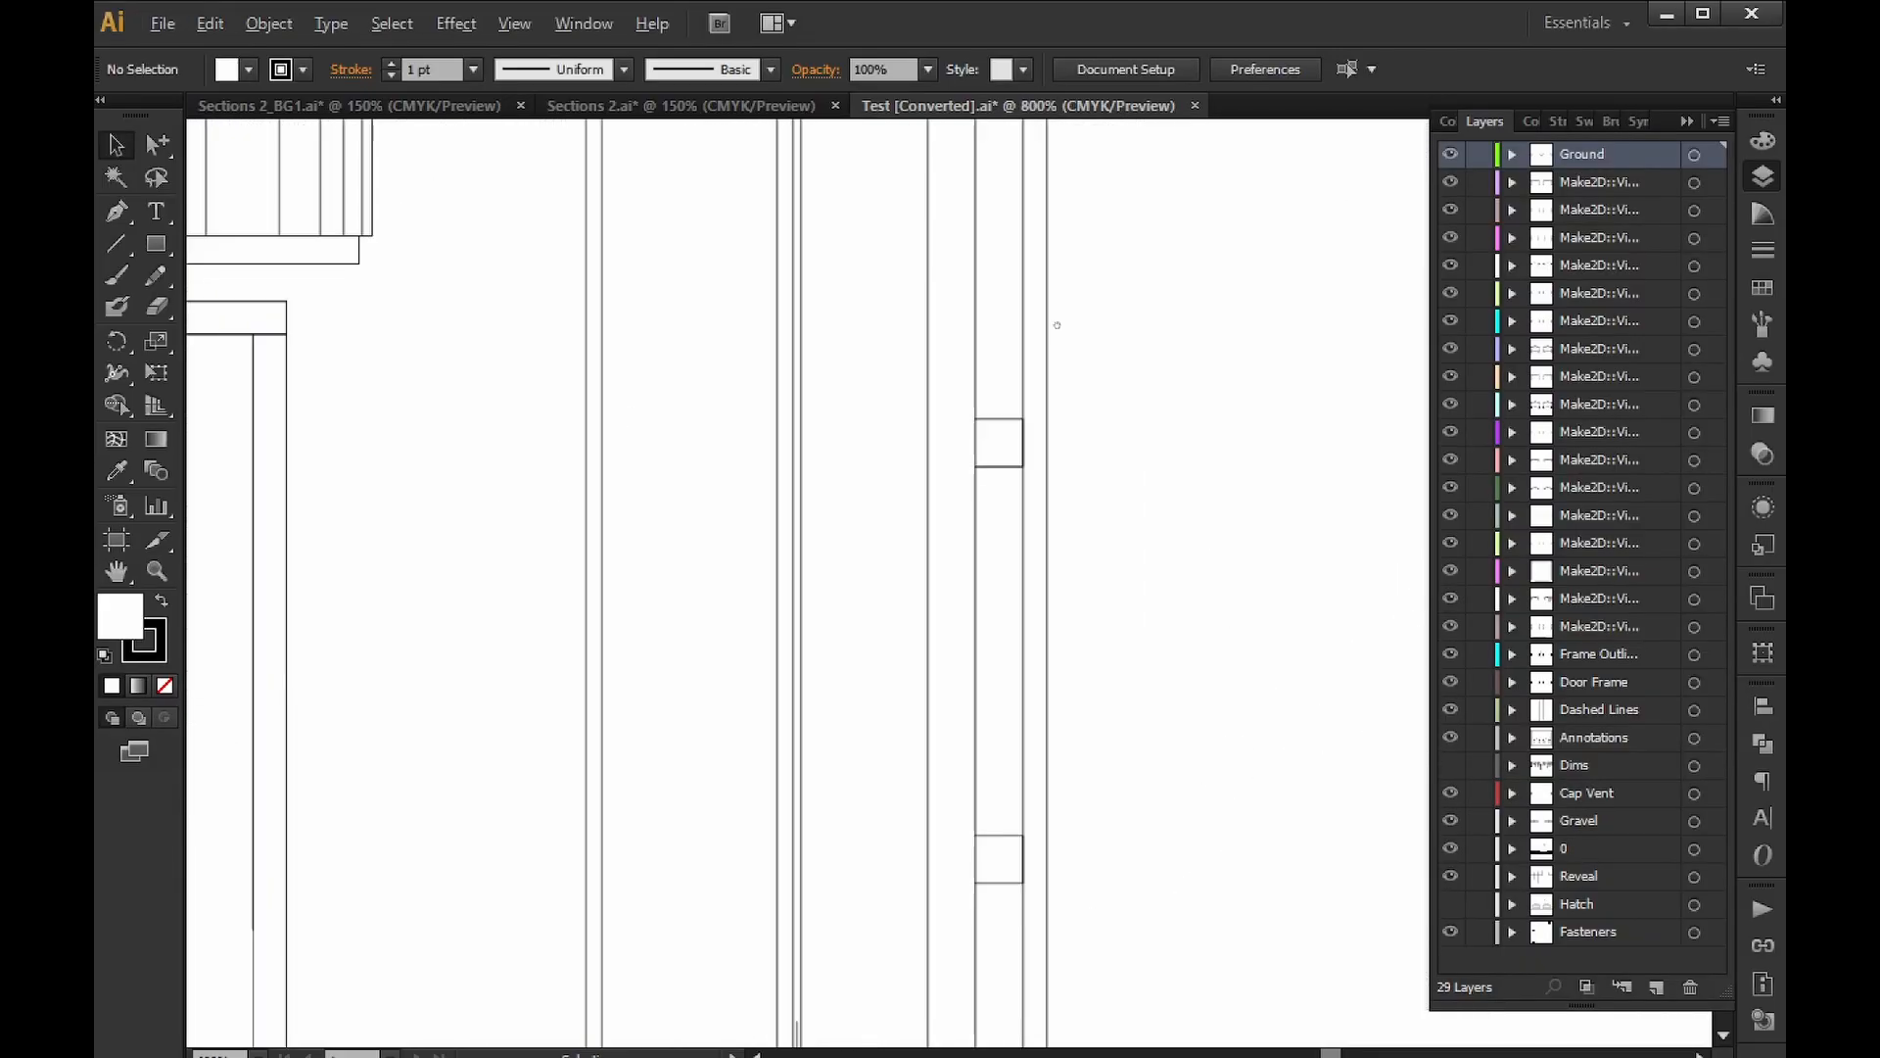
scroll(1054, 323, up, 3)
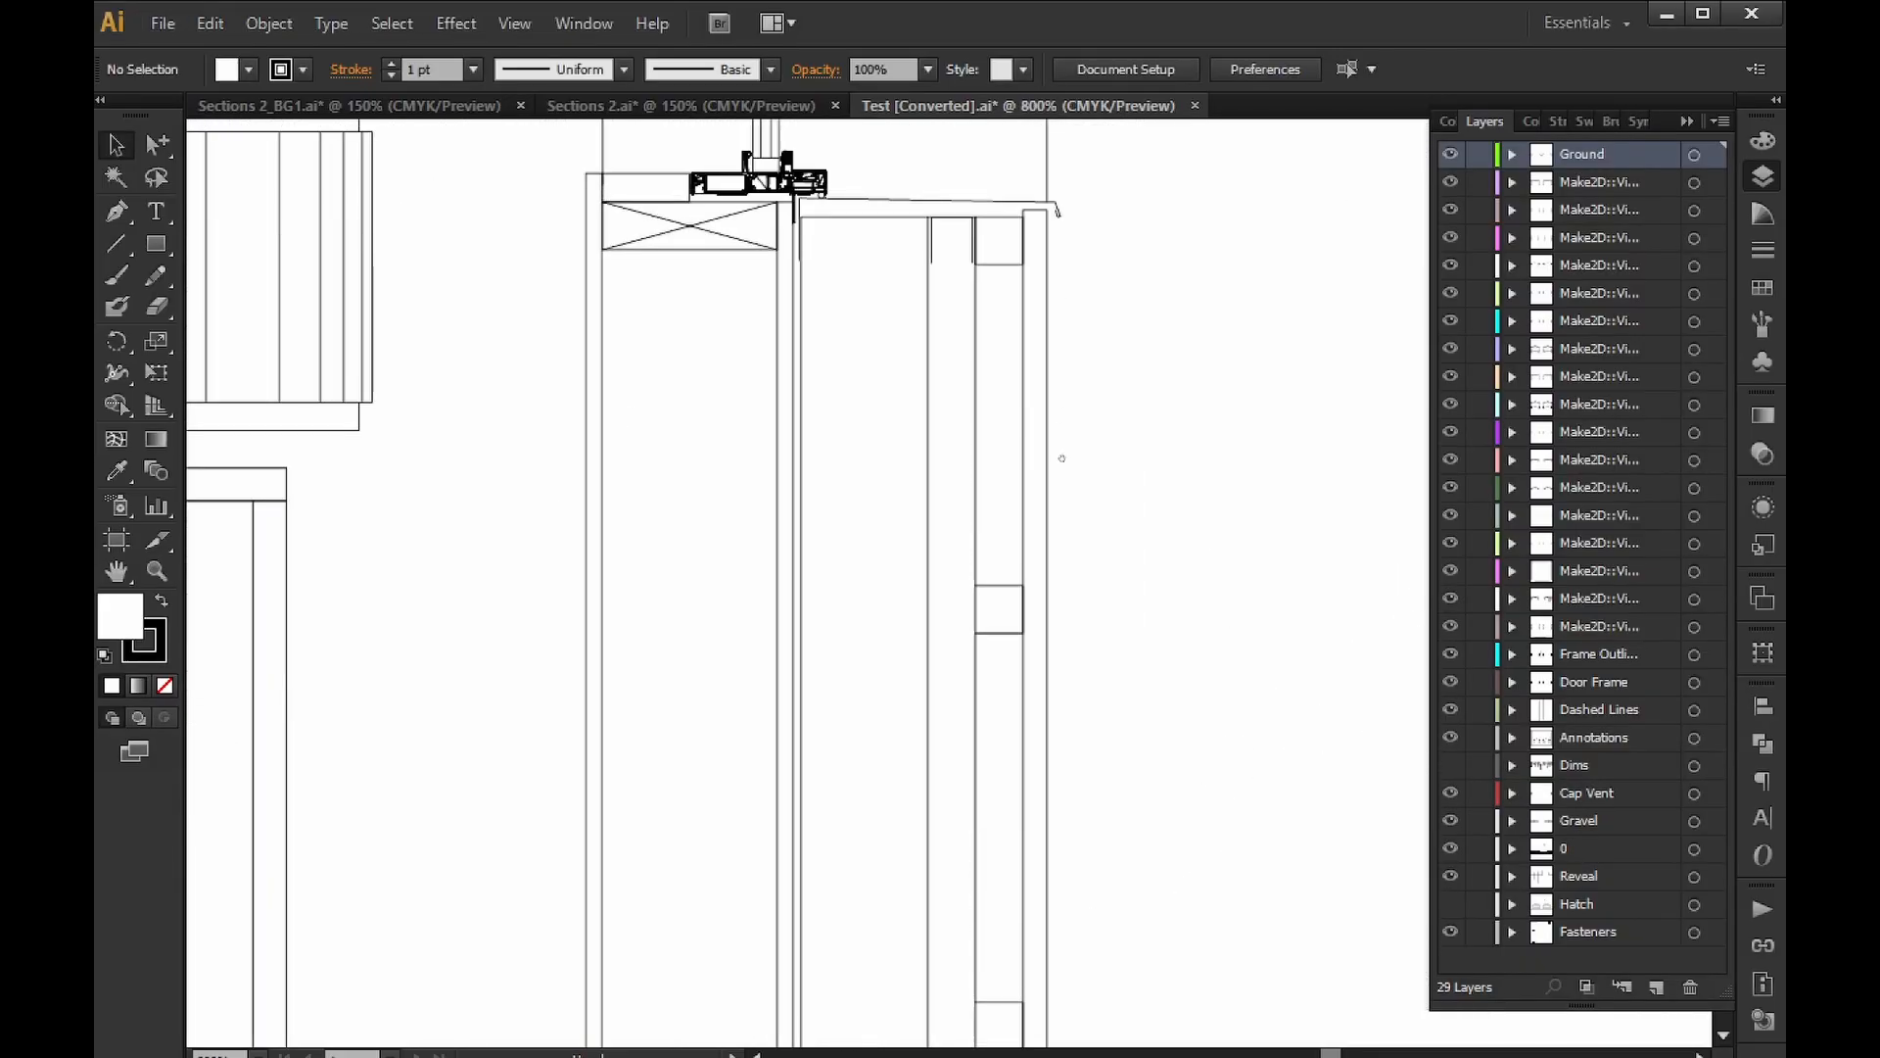
click(1047, 407)
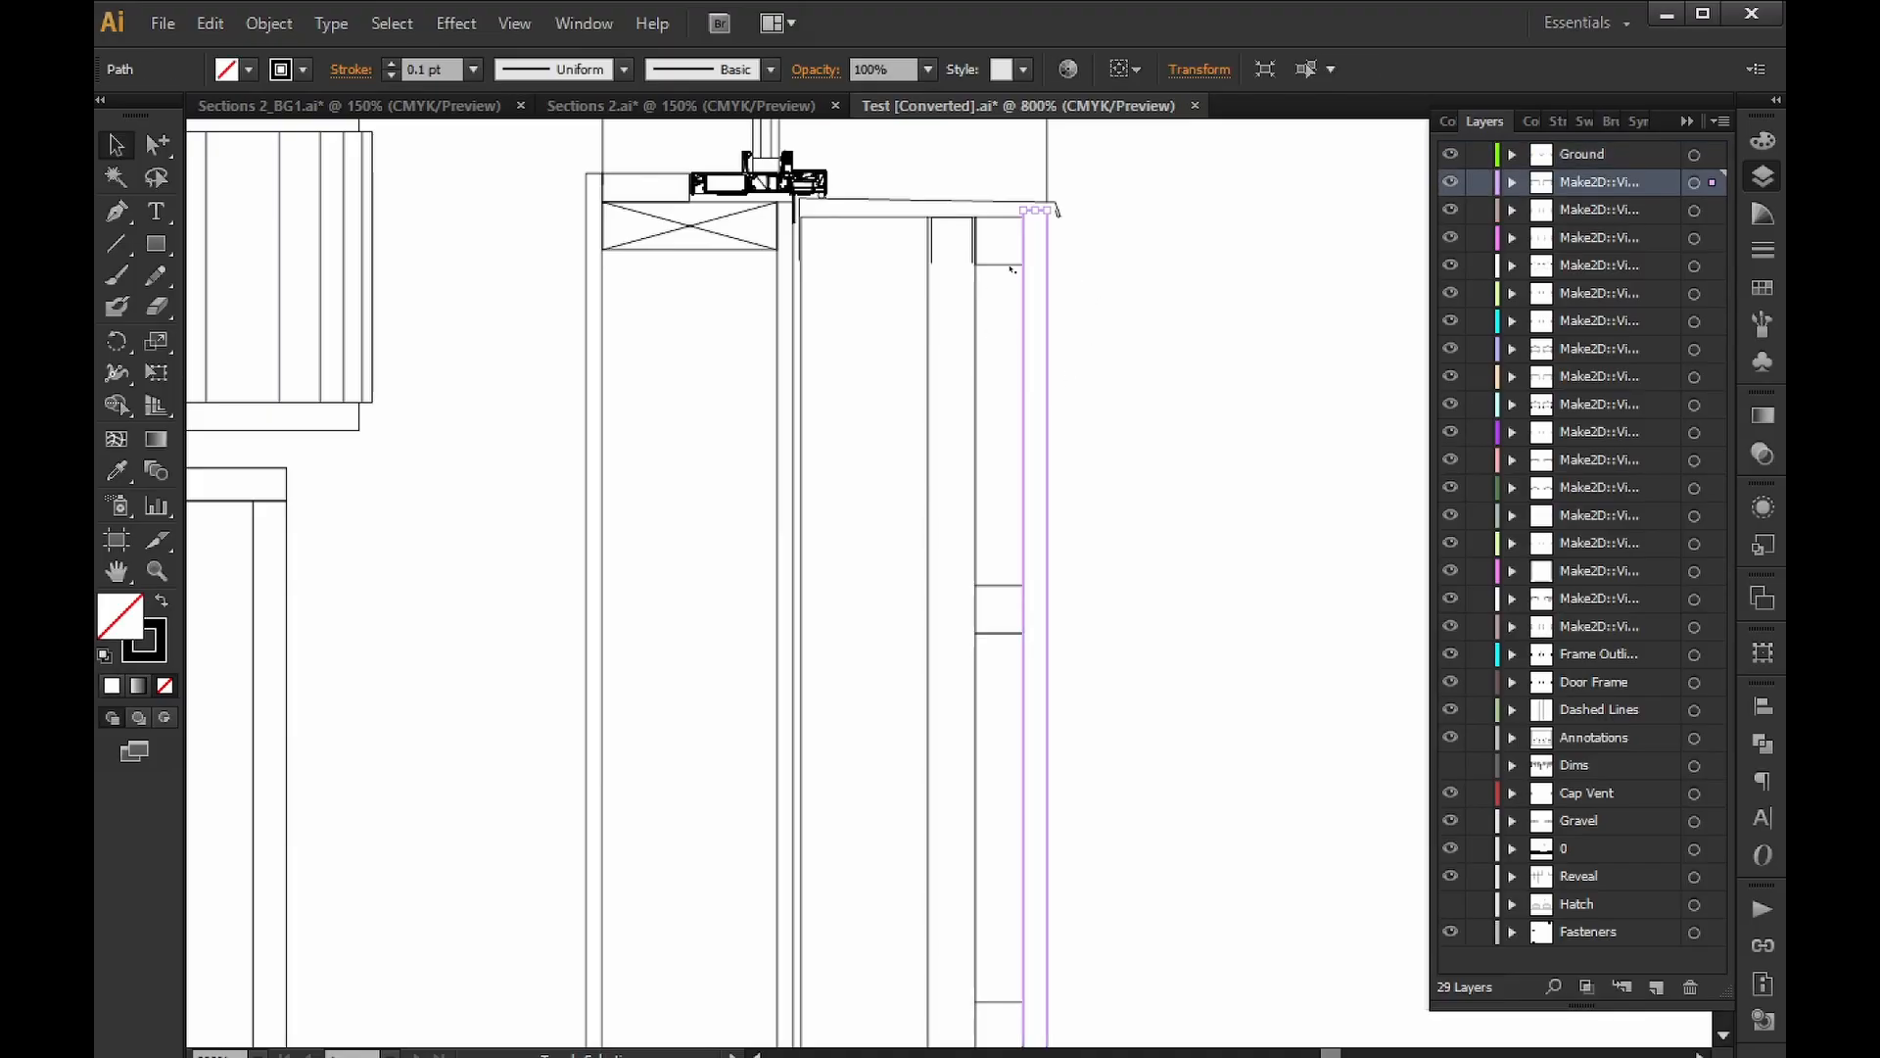
shift+click(975, 331)
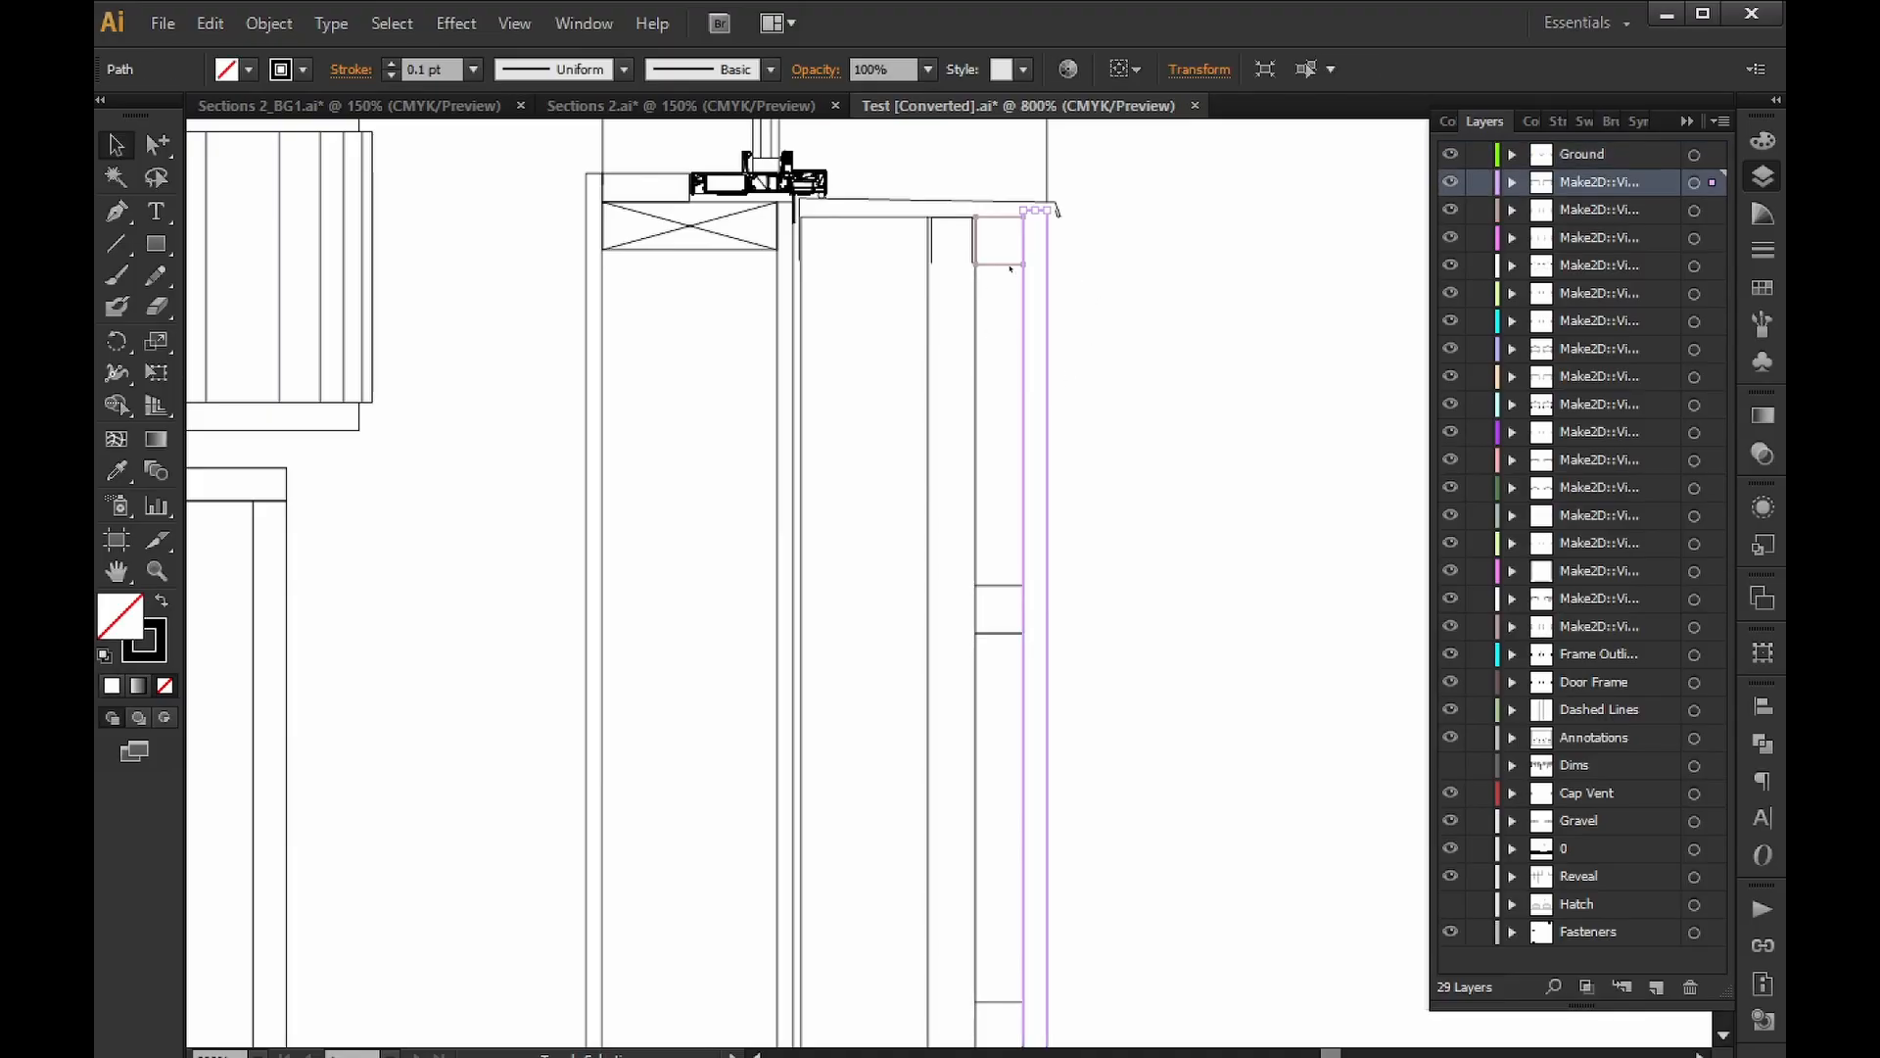
shift+click(779, 388)
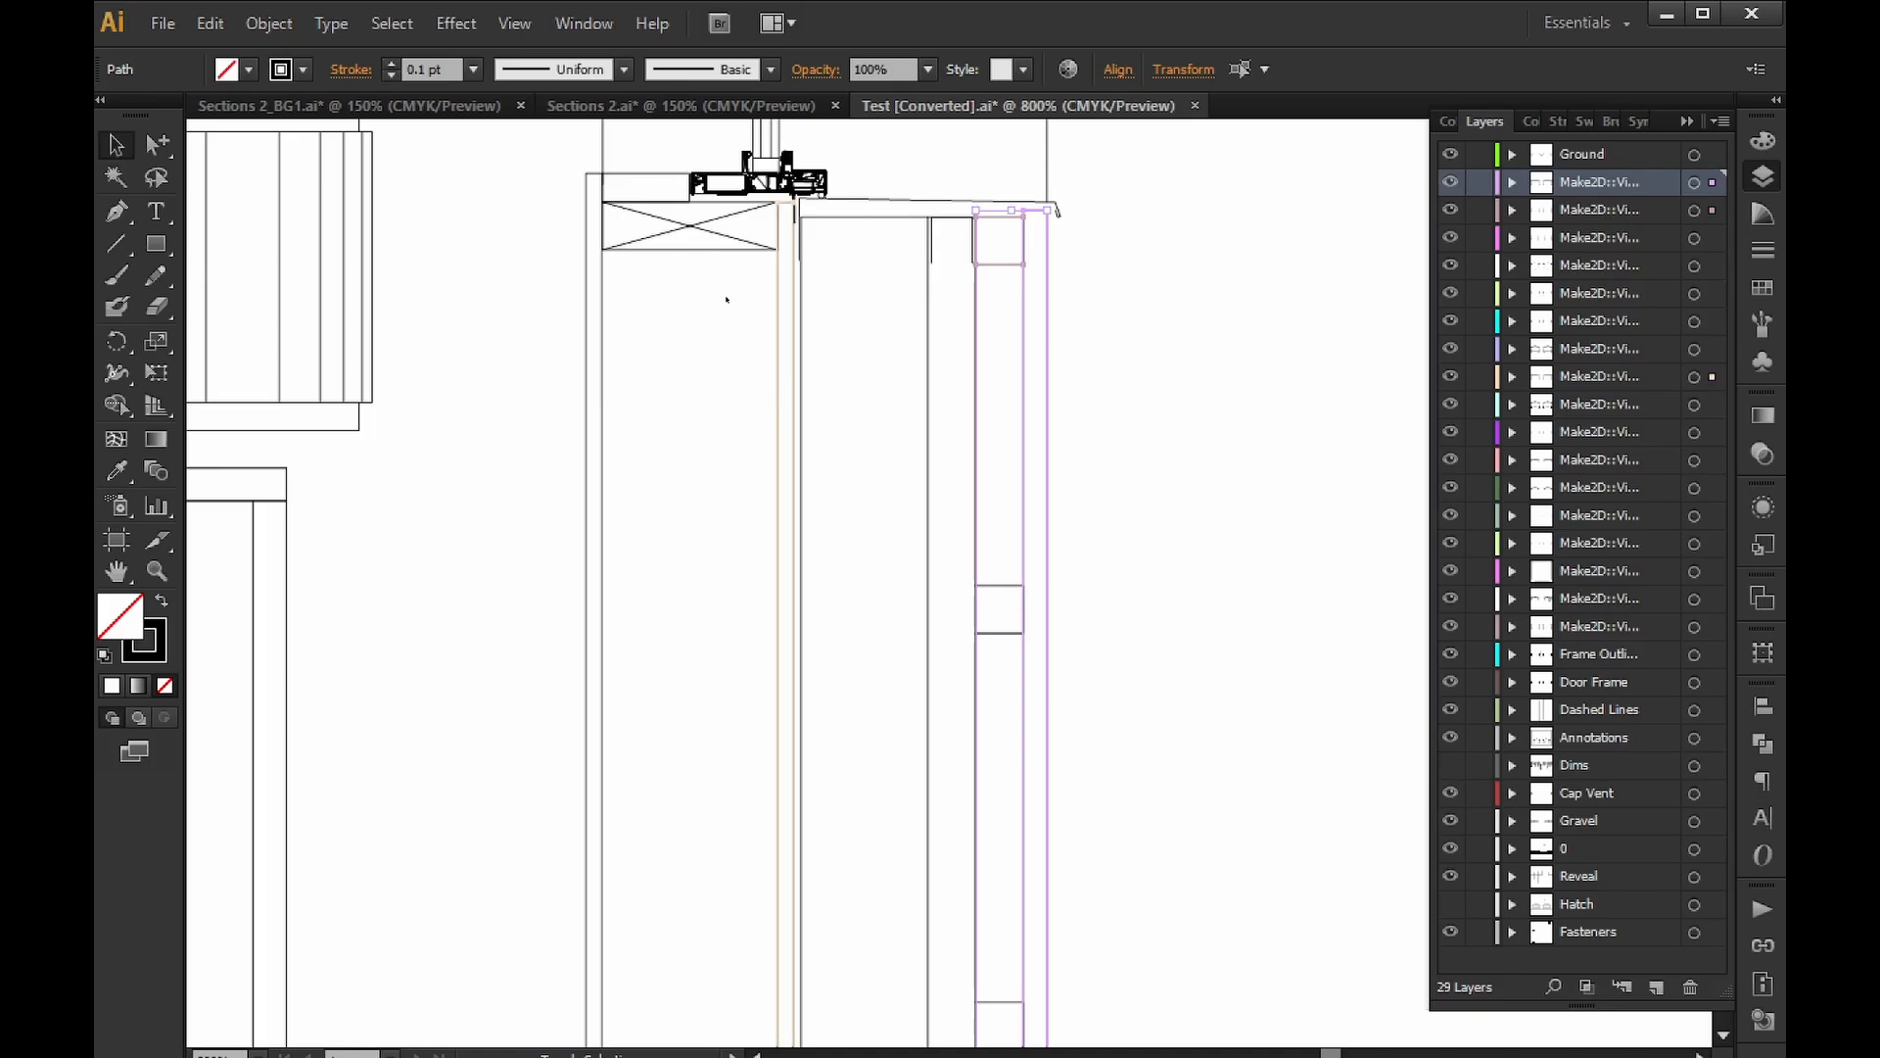
shift+click(712, 252)
shift+click(605, 342)
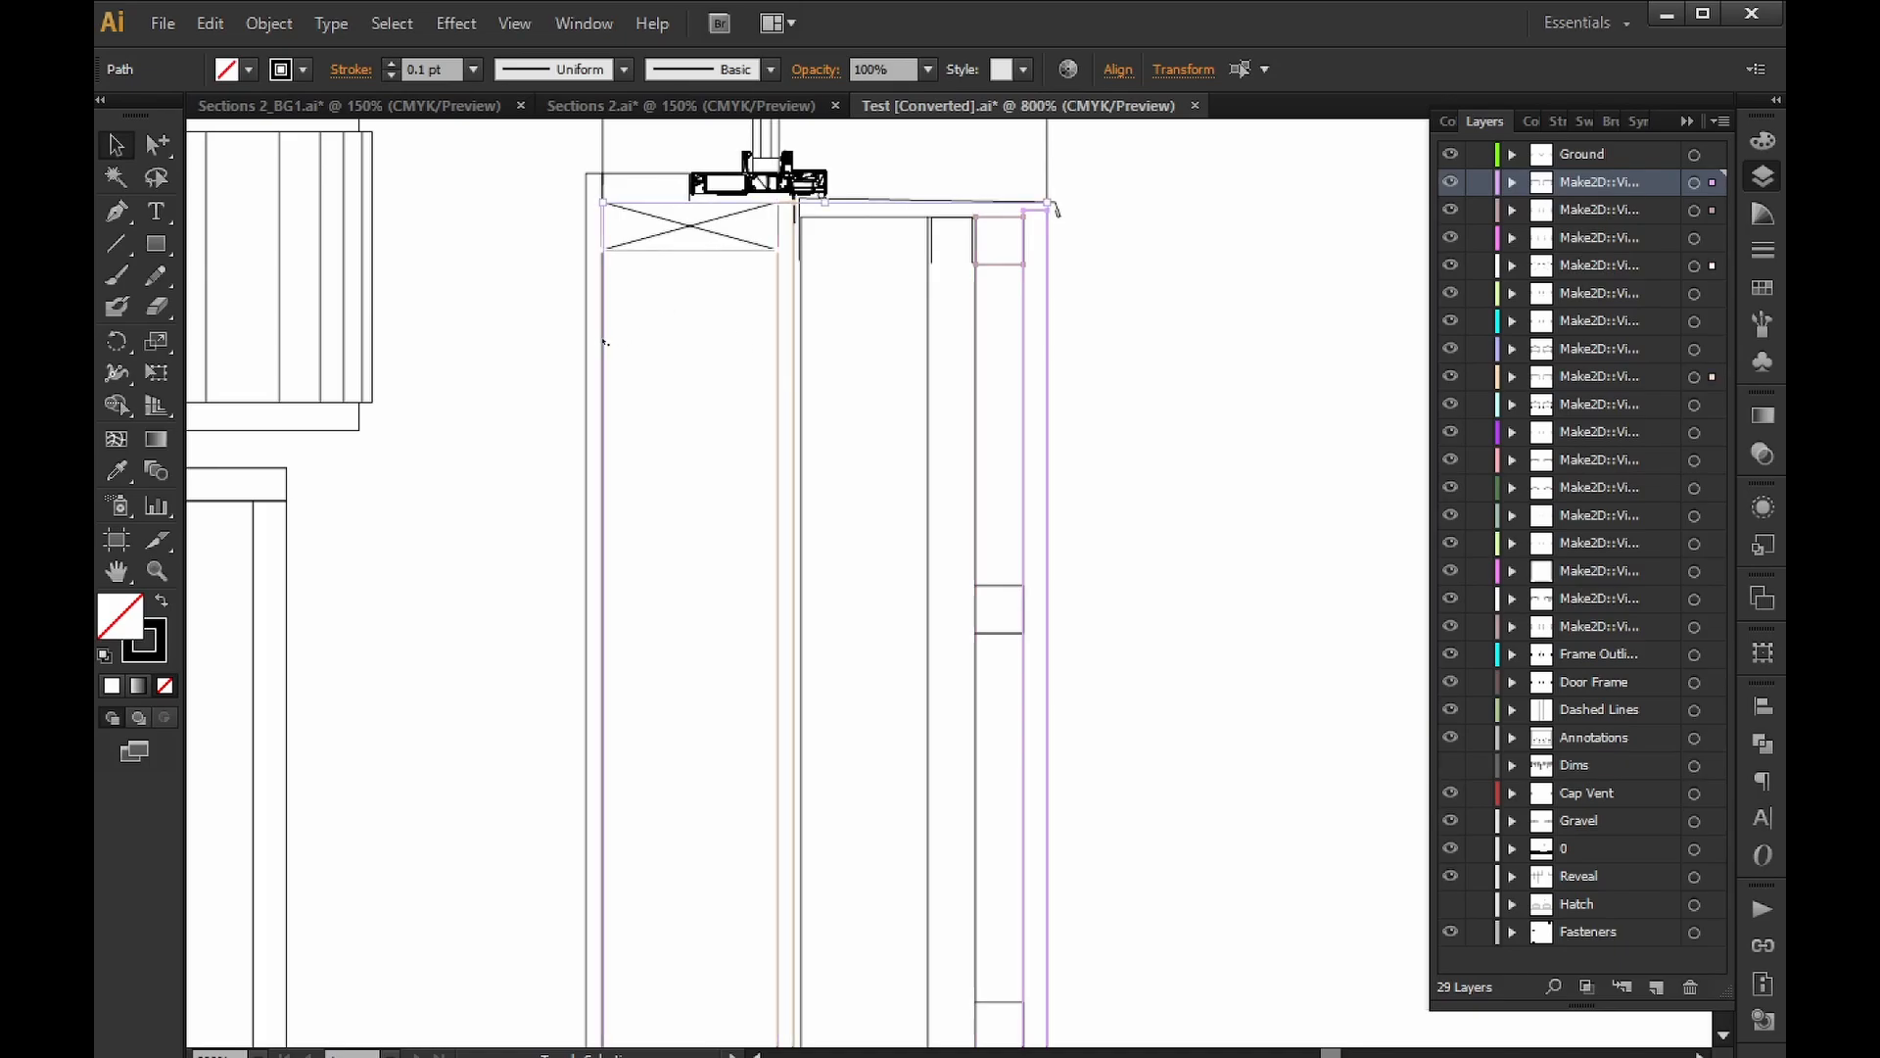
shift+click(587, 340)
shift+click(605, 335)
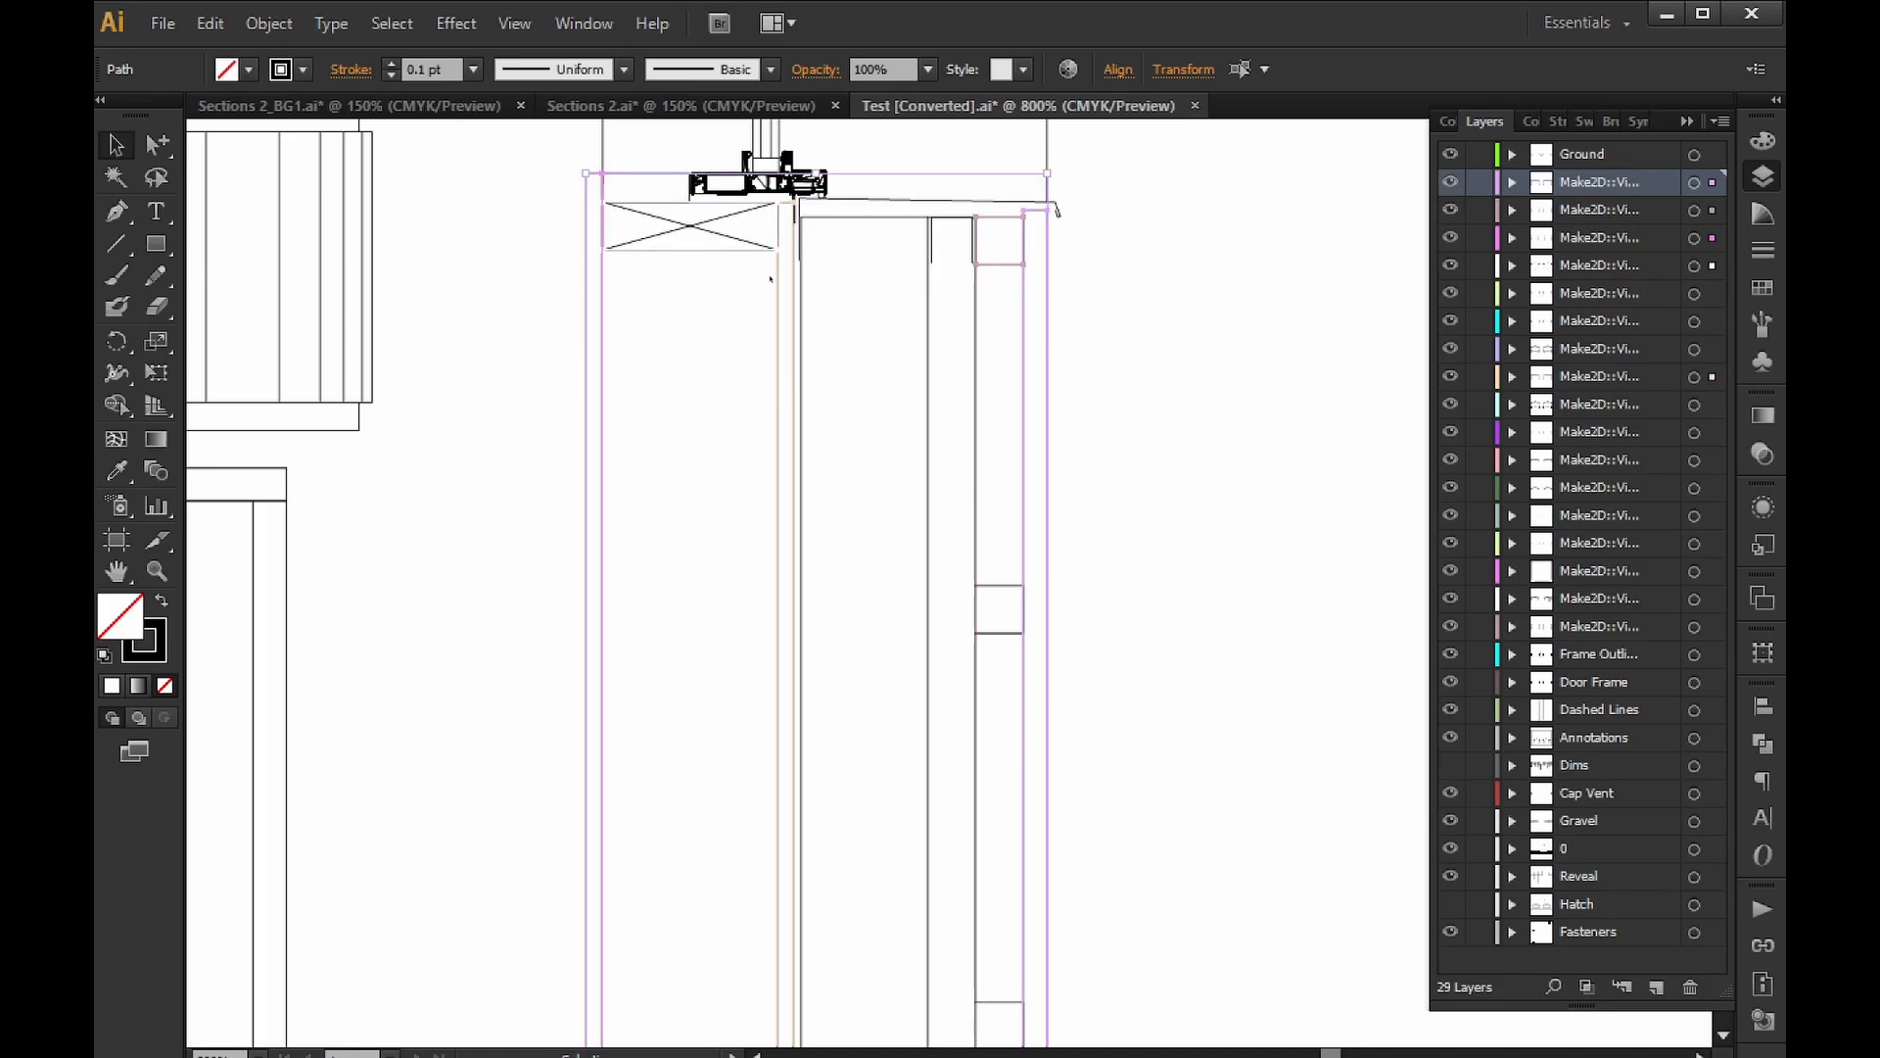
Extend the selection to all artwork on the batten, lining, framing and sheathing layers and set the stroke weight to 0.5 pt.
click(1695, 210)
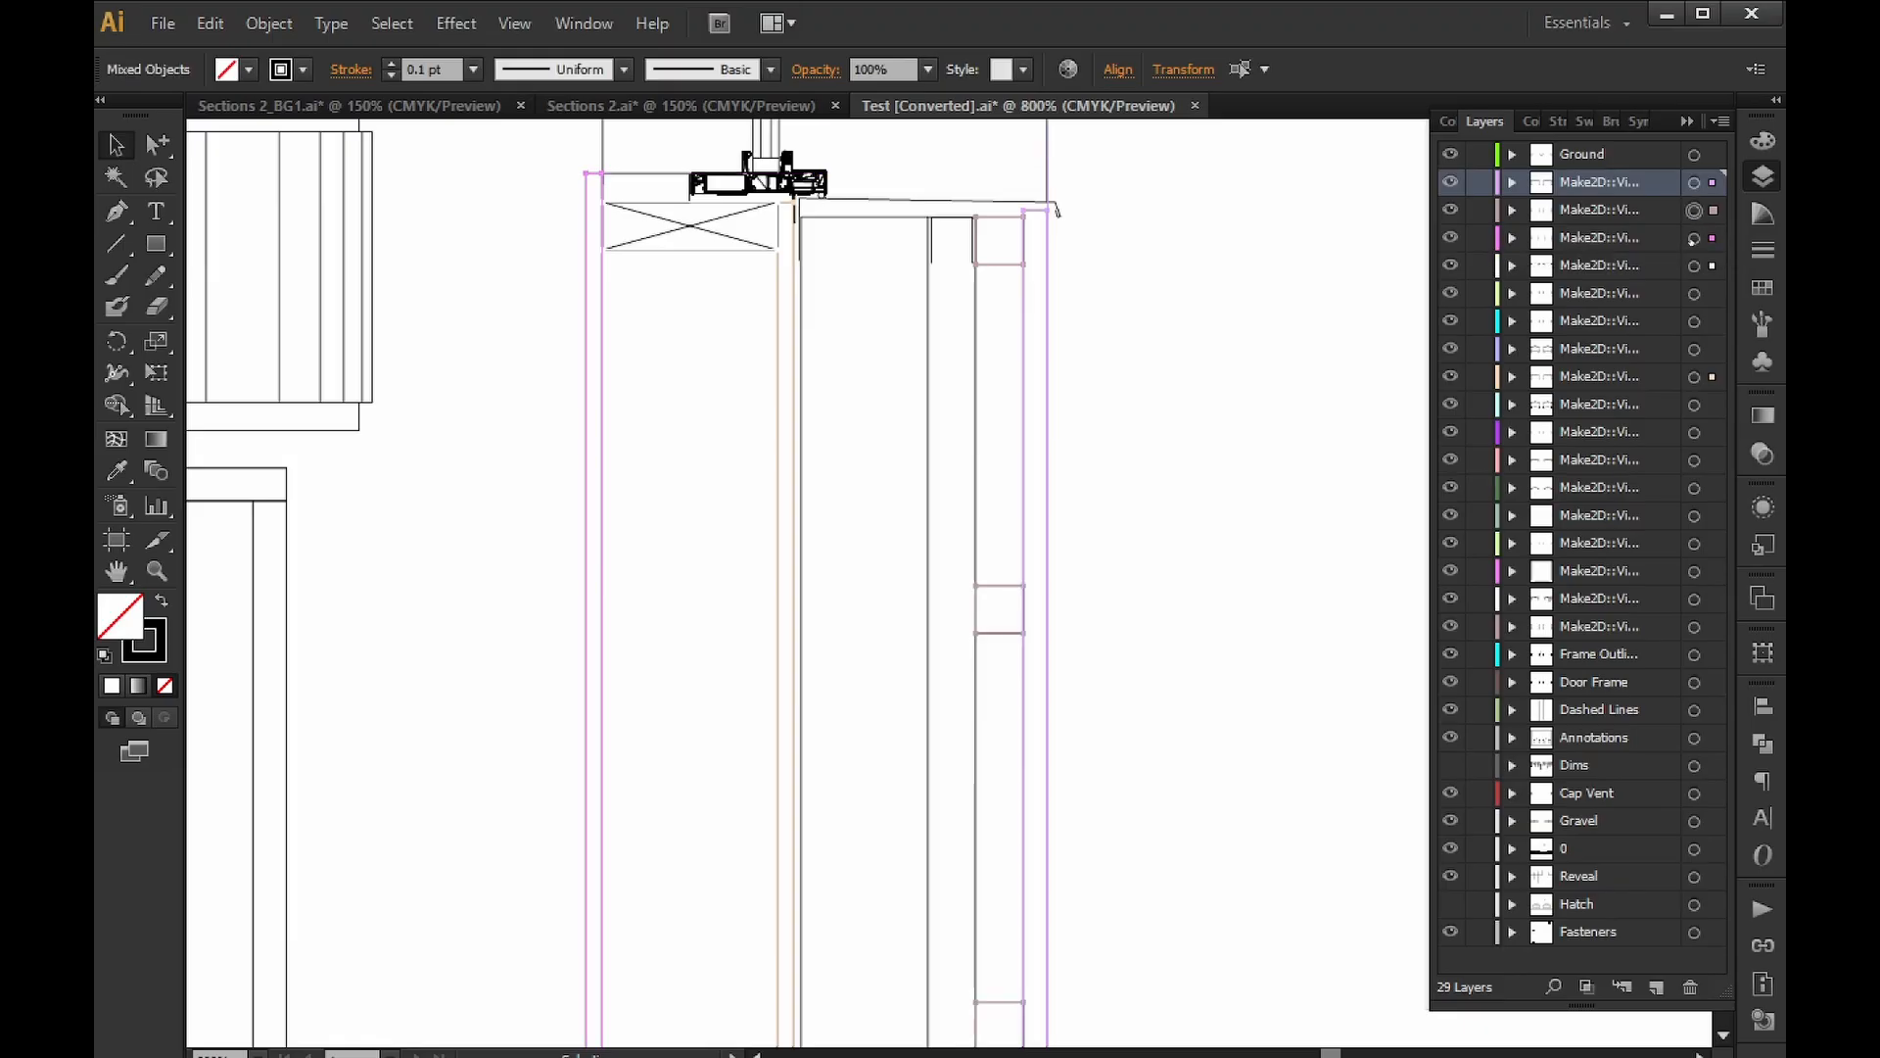
shift+click(1695, 238)
shift+click(1694, 265)
shift+click(1694, 377)
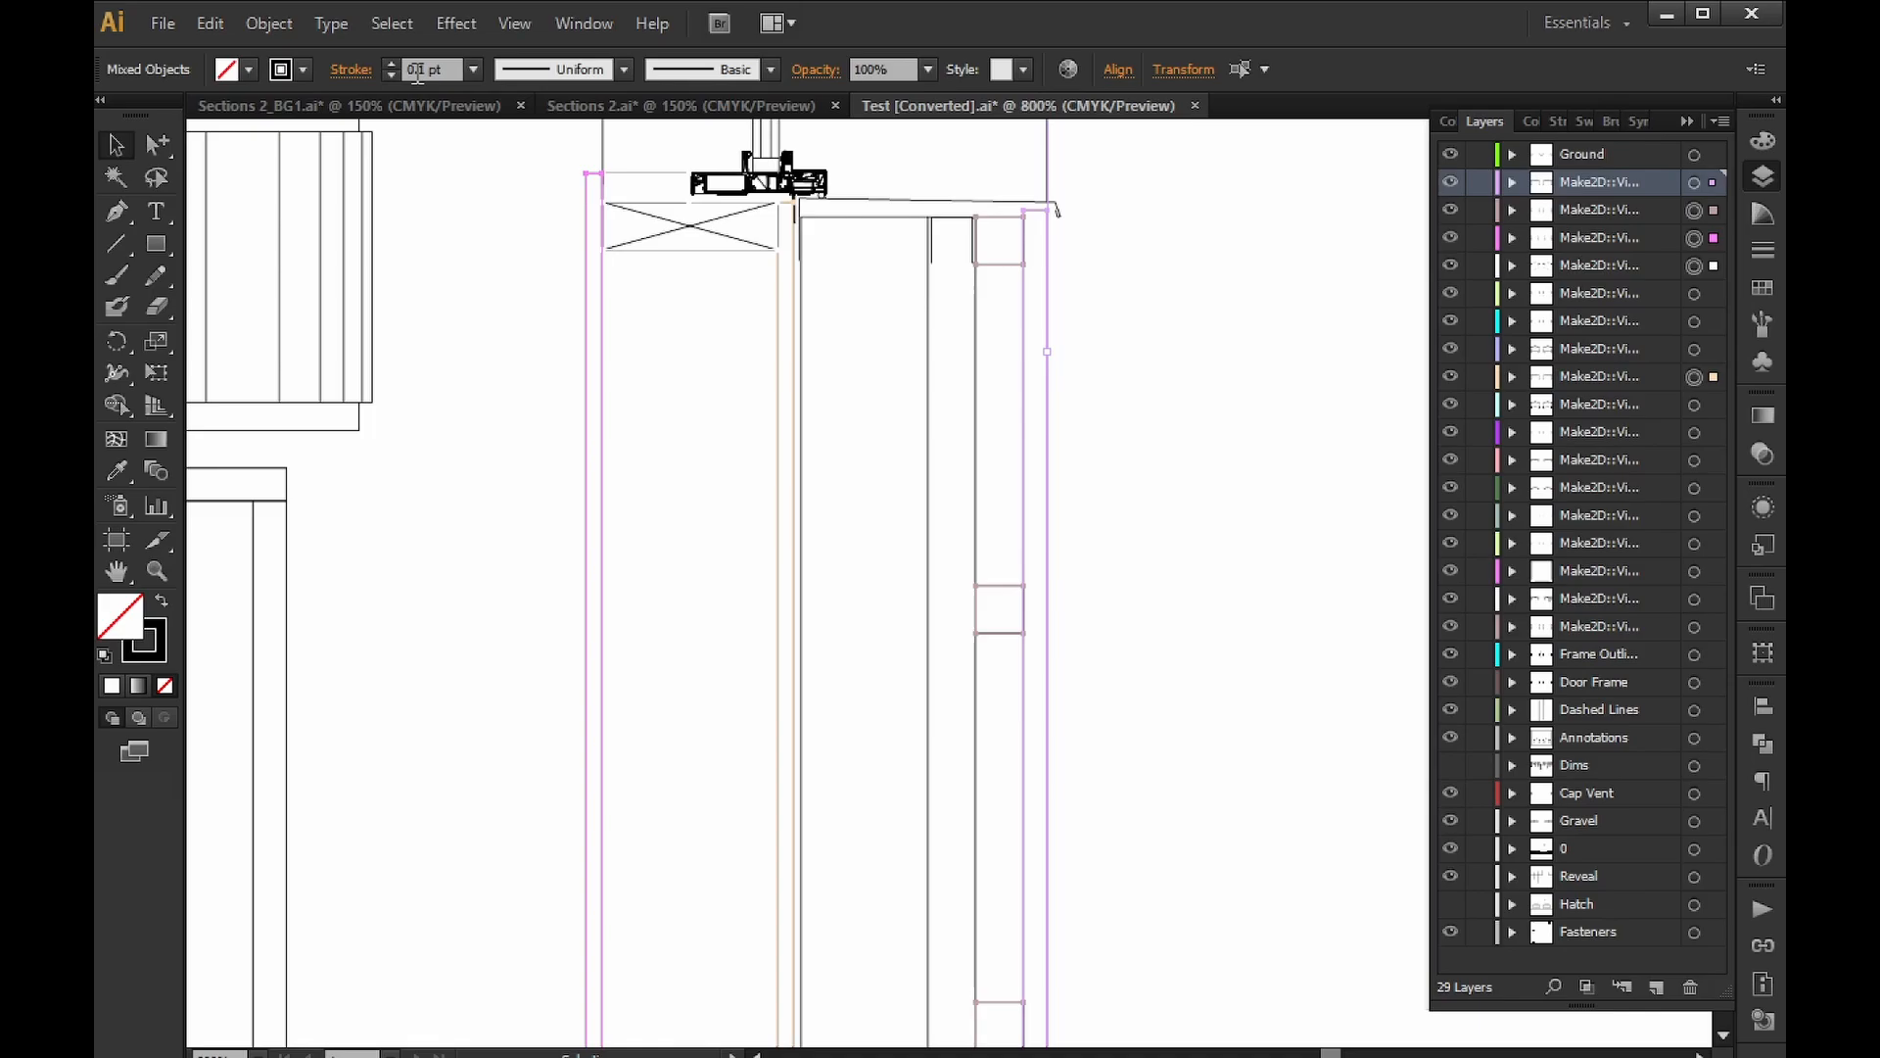
click(417, 71)
text(0.5)
key(Return)
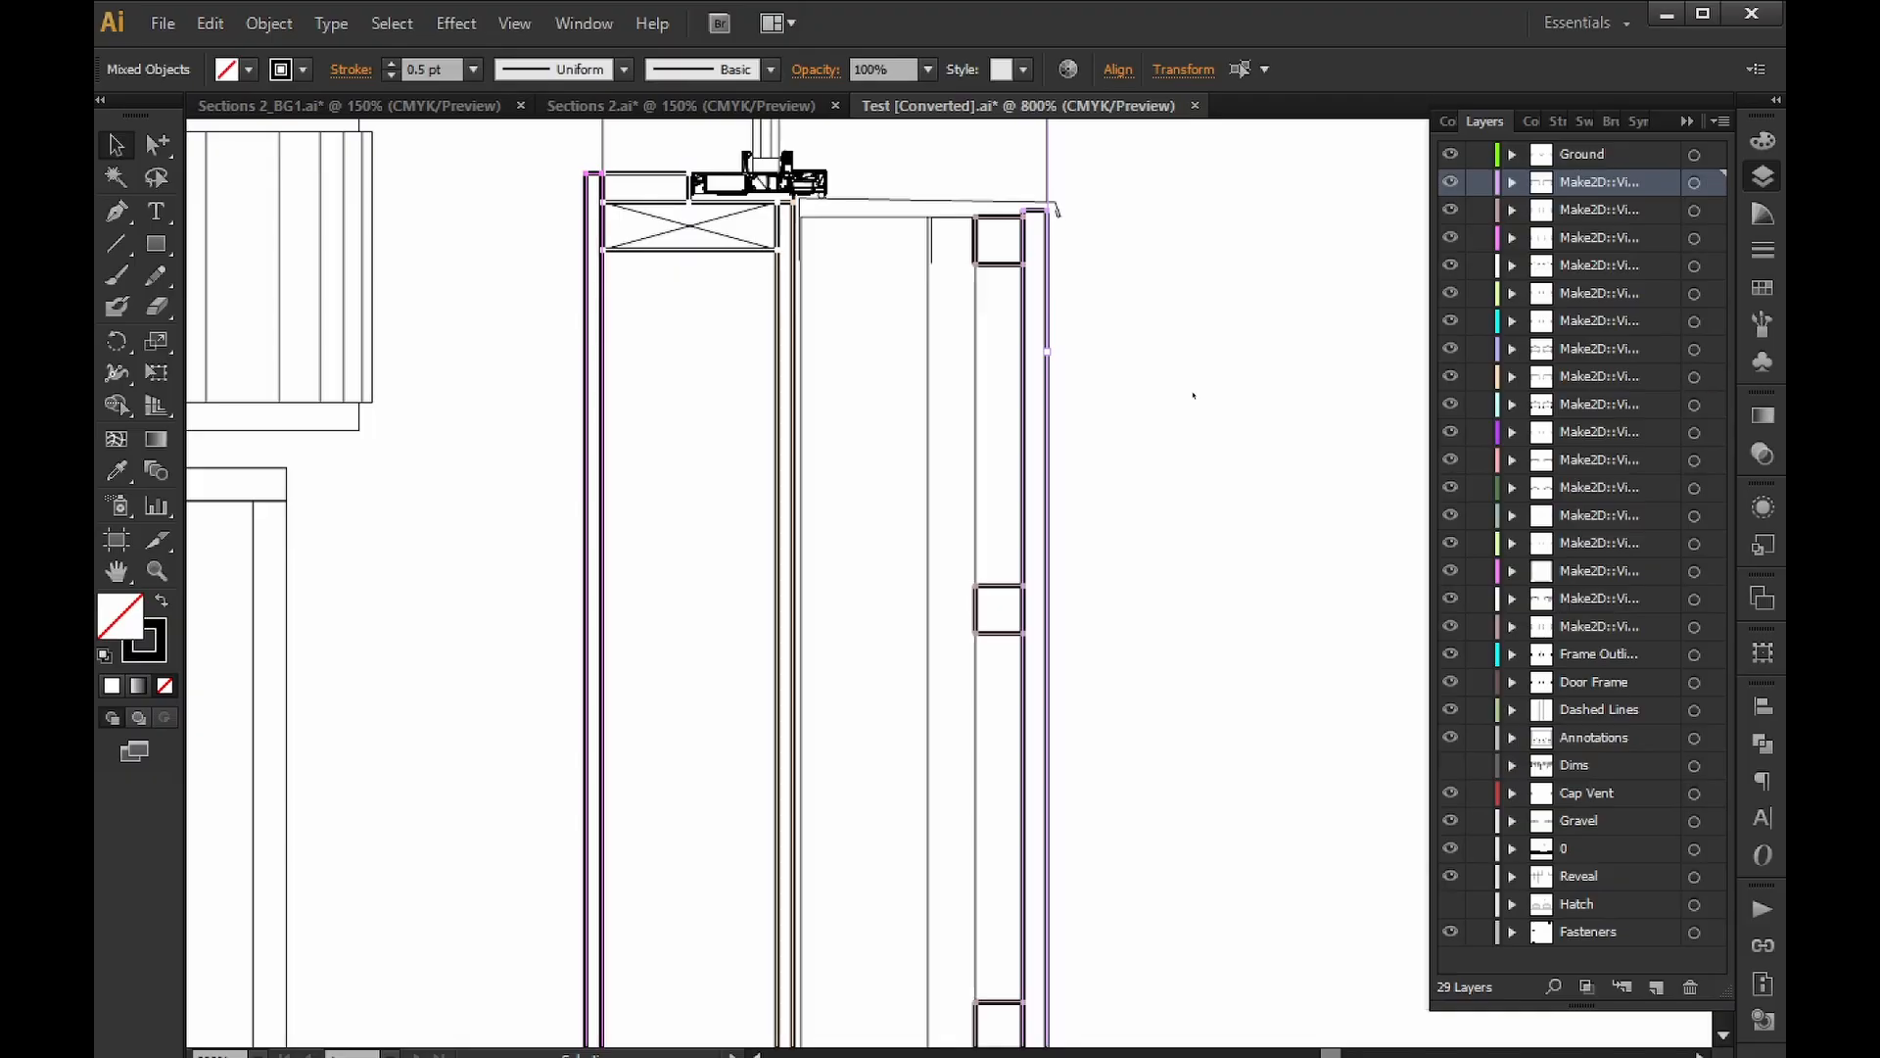
click(1065, 337)
Set the stroke weight of the whole layer holding the outline between the sheathing and the battens to 0.5 pt.
scroll(1057, 316, up, 1)
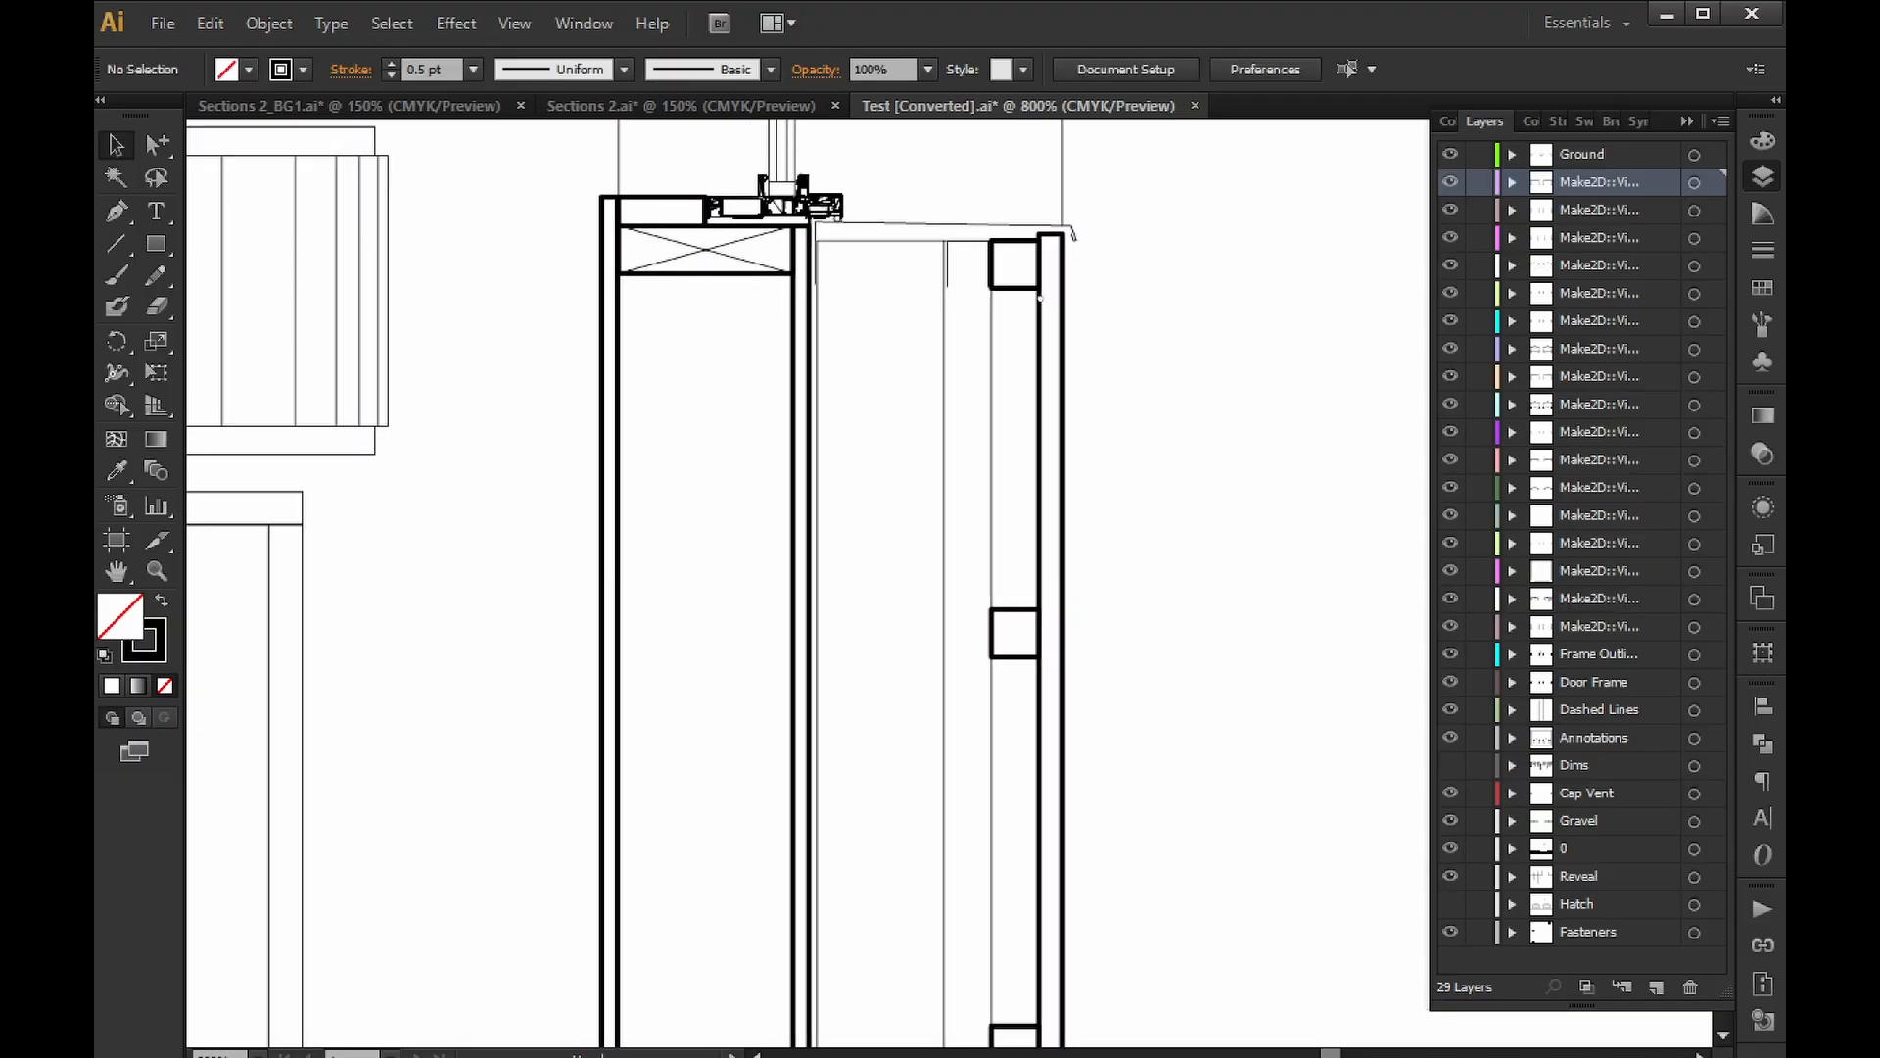
scroll(964, 389, left, 1)
click(959, 413)
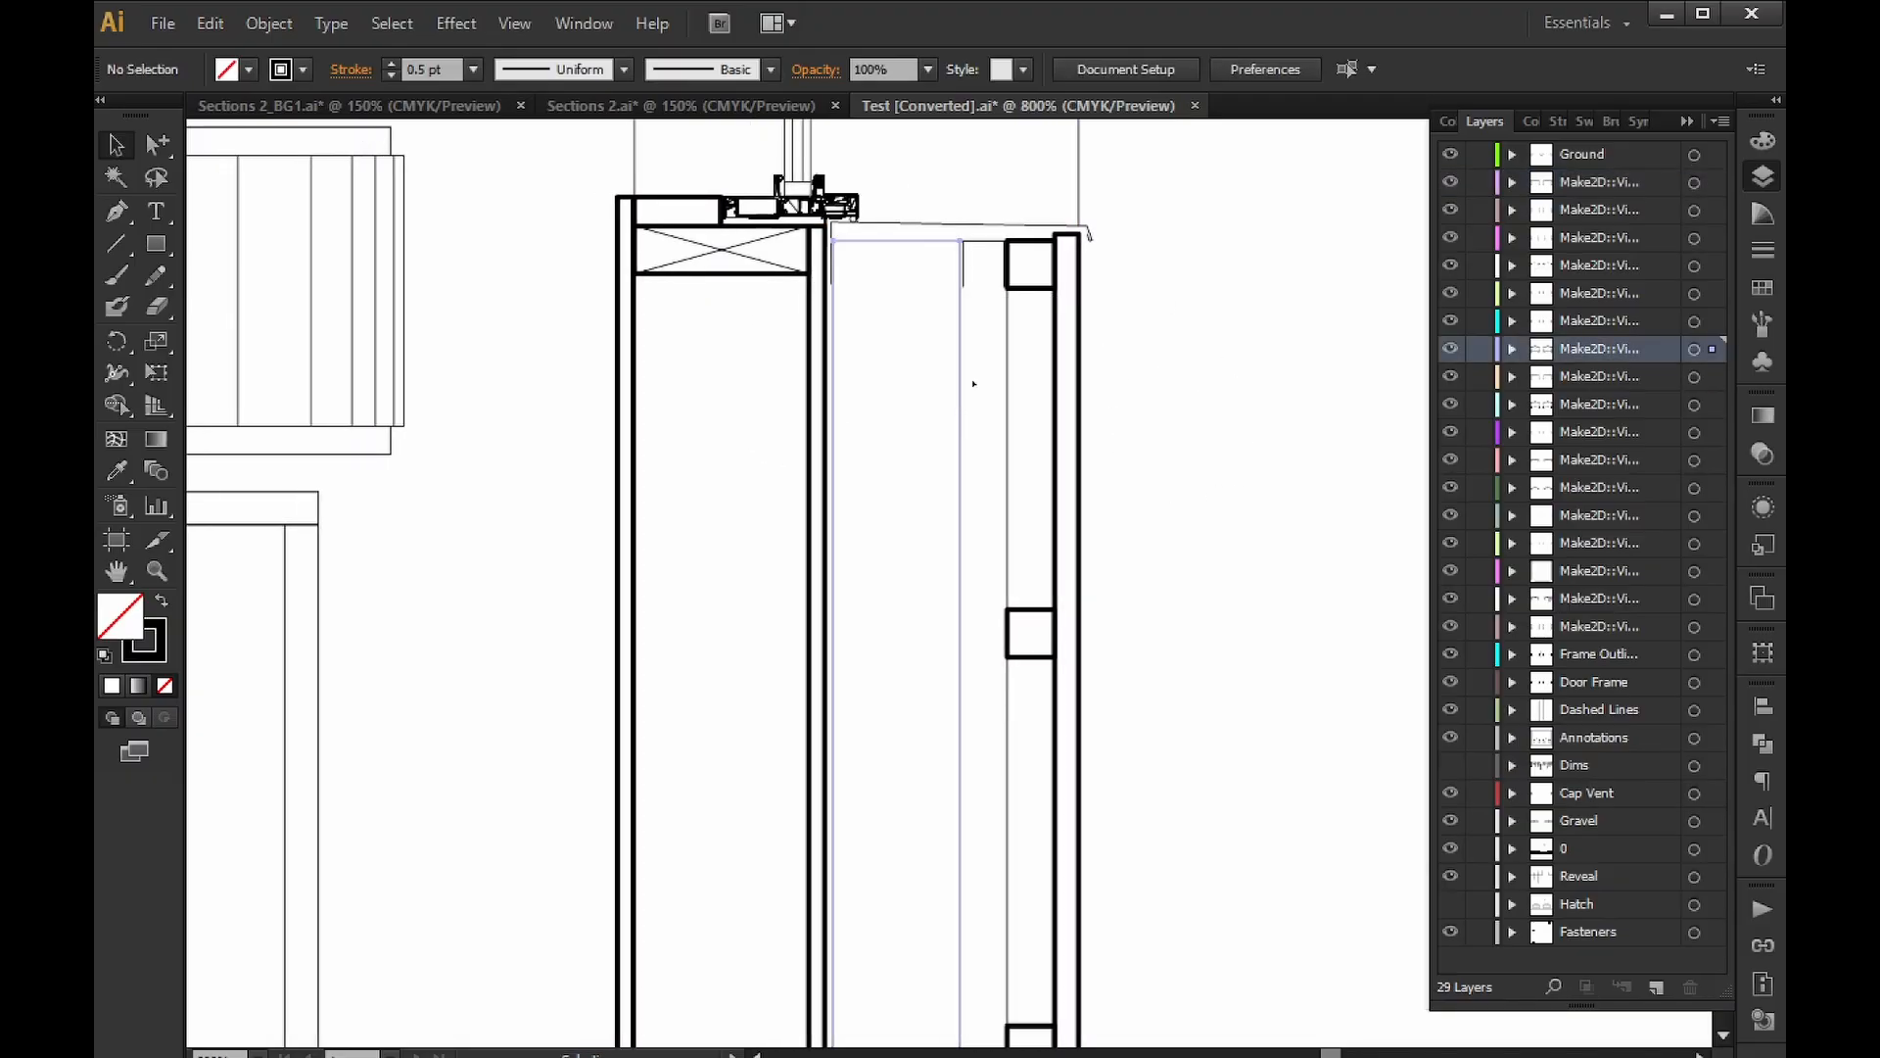
click(1693, 348)
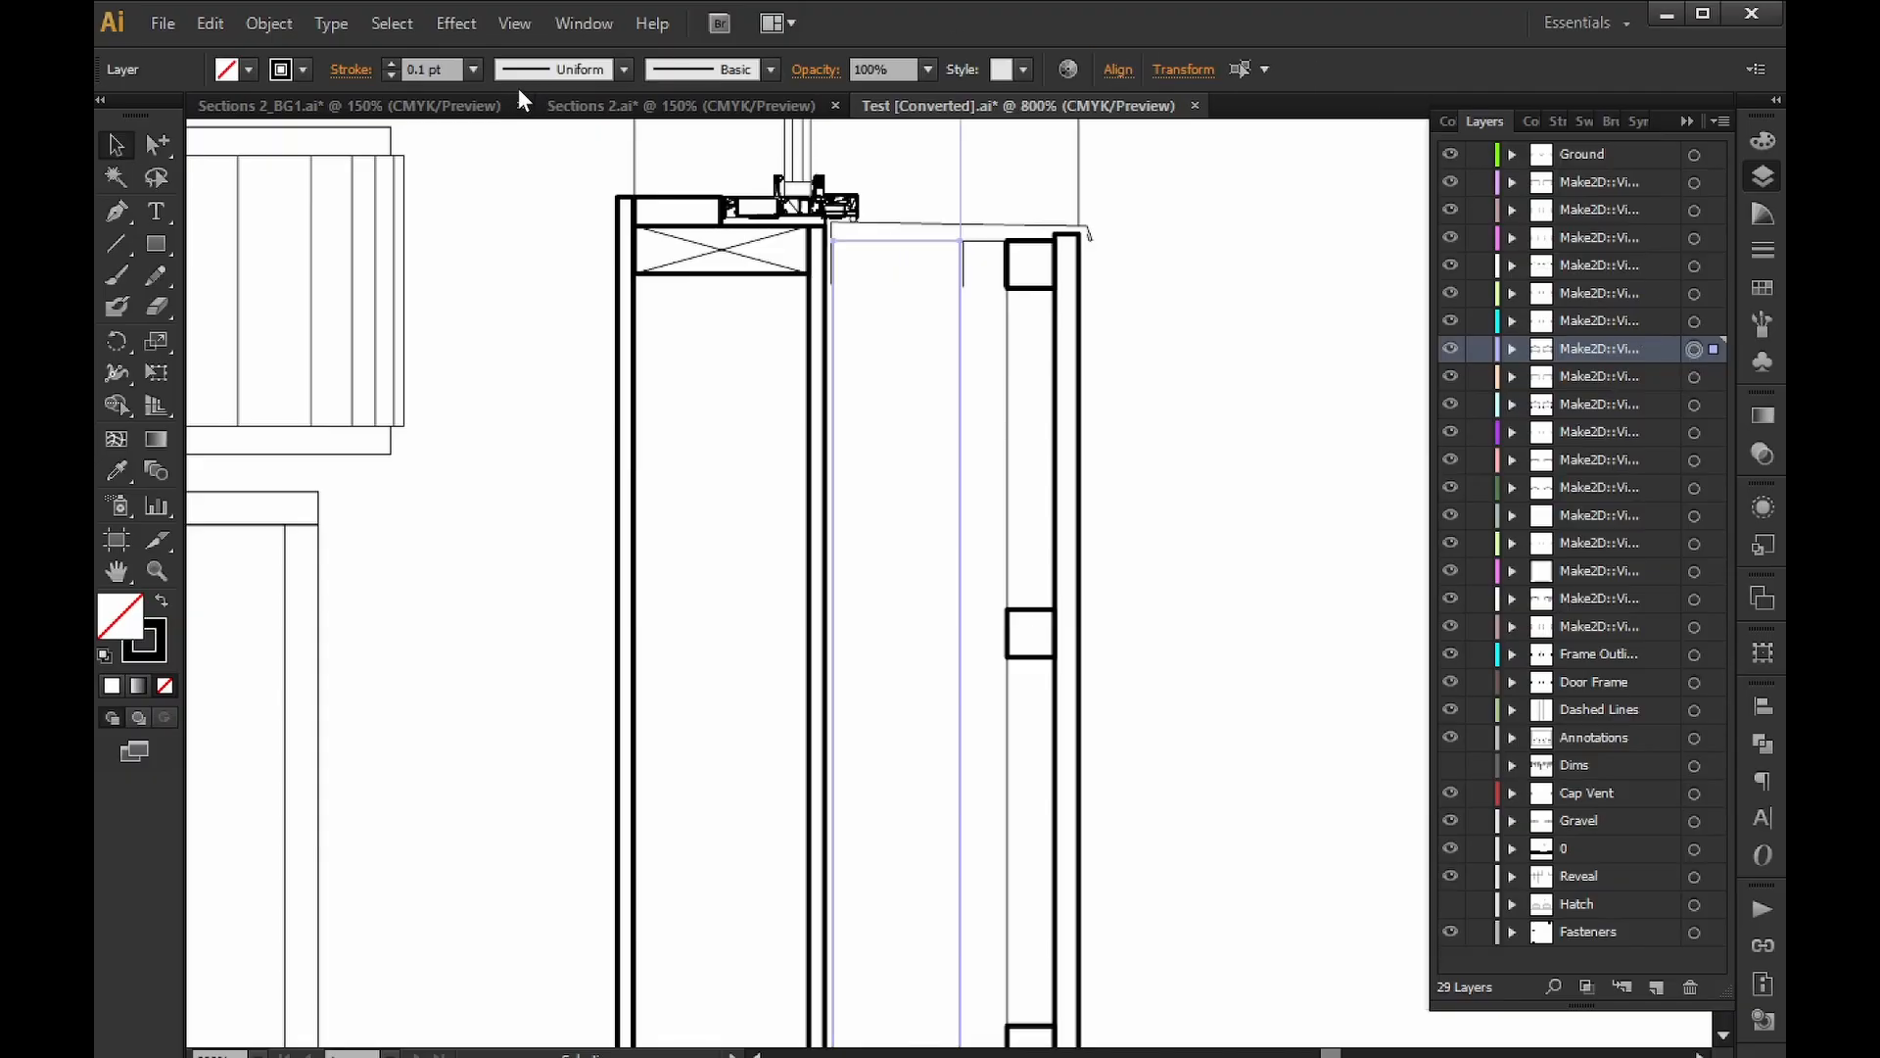
click(438, 69)
text(0.5)
key(Return)
click(449, 307)
scroll(575, 348, up, 1)
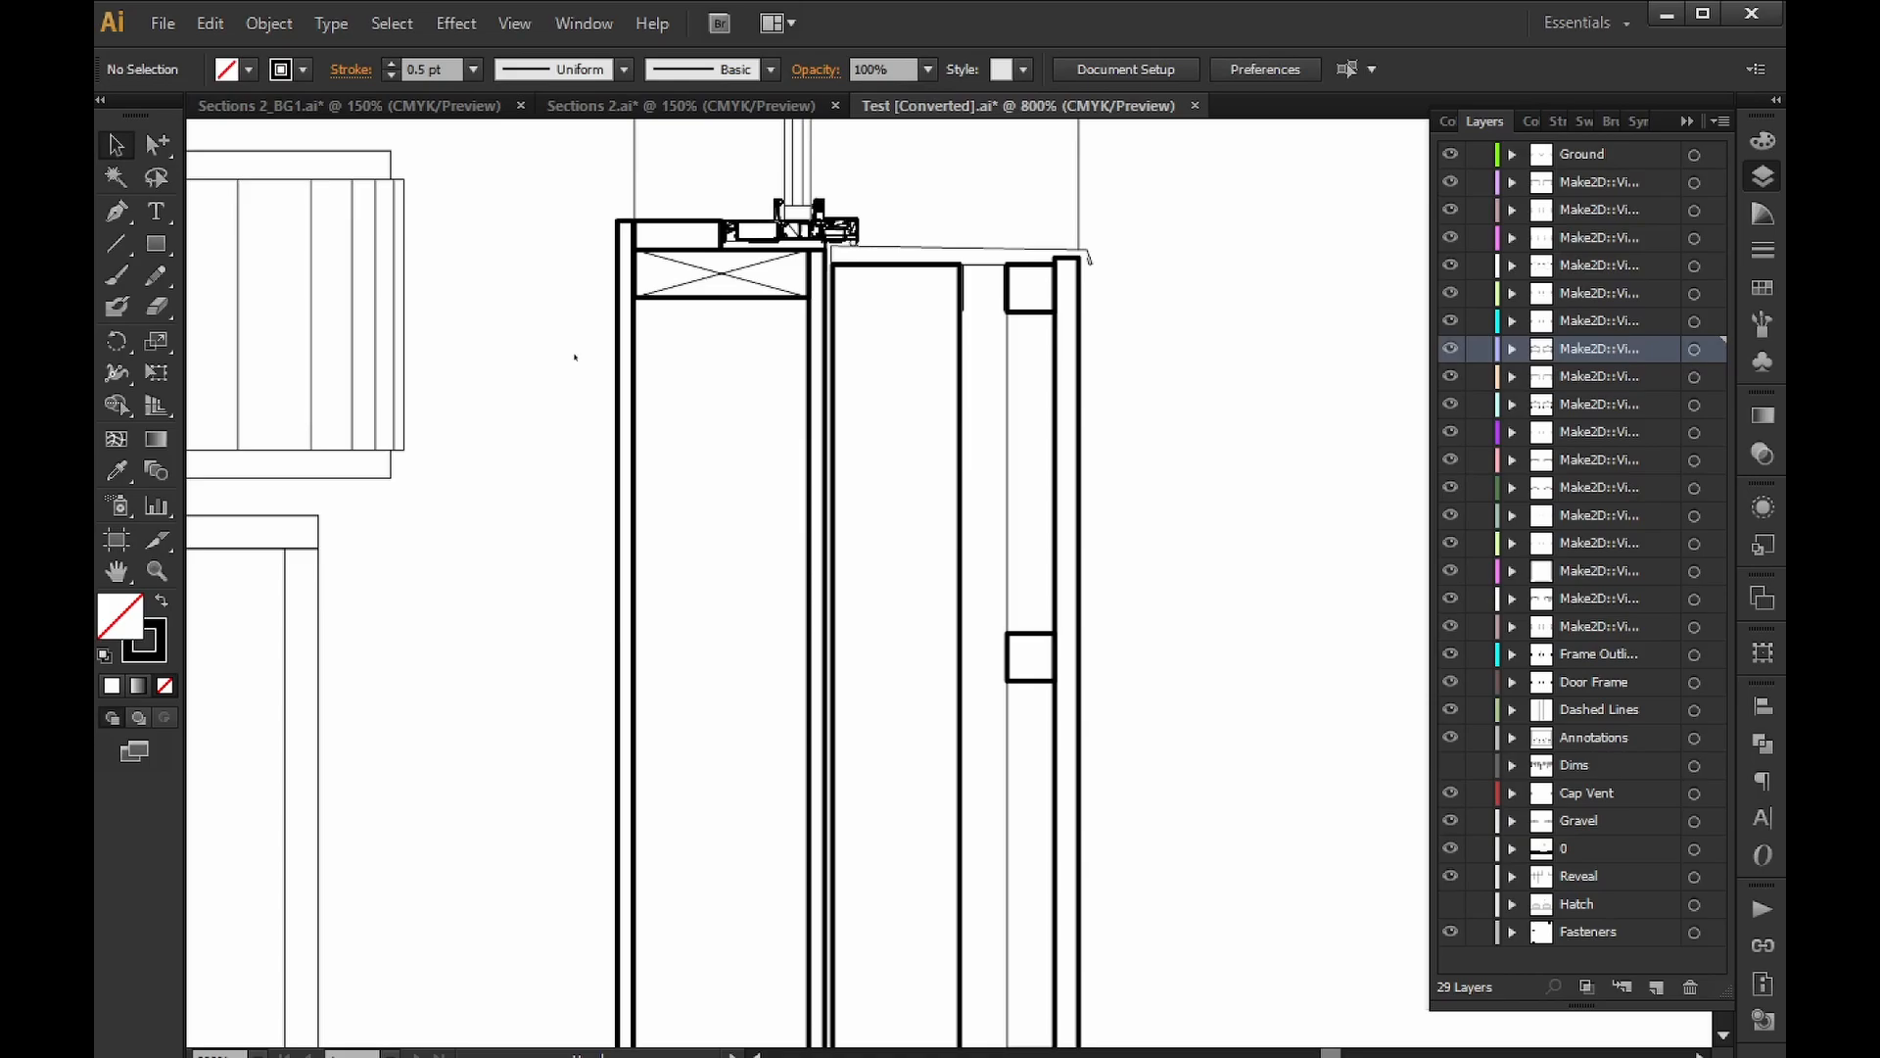
Set the stroke weight of everything on the Door Frame layer to 0.08 pt.
scroll(575, 357, up, 5)
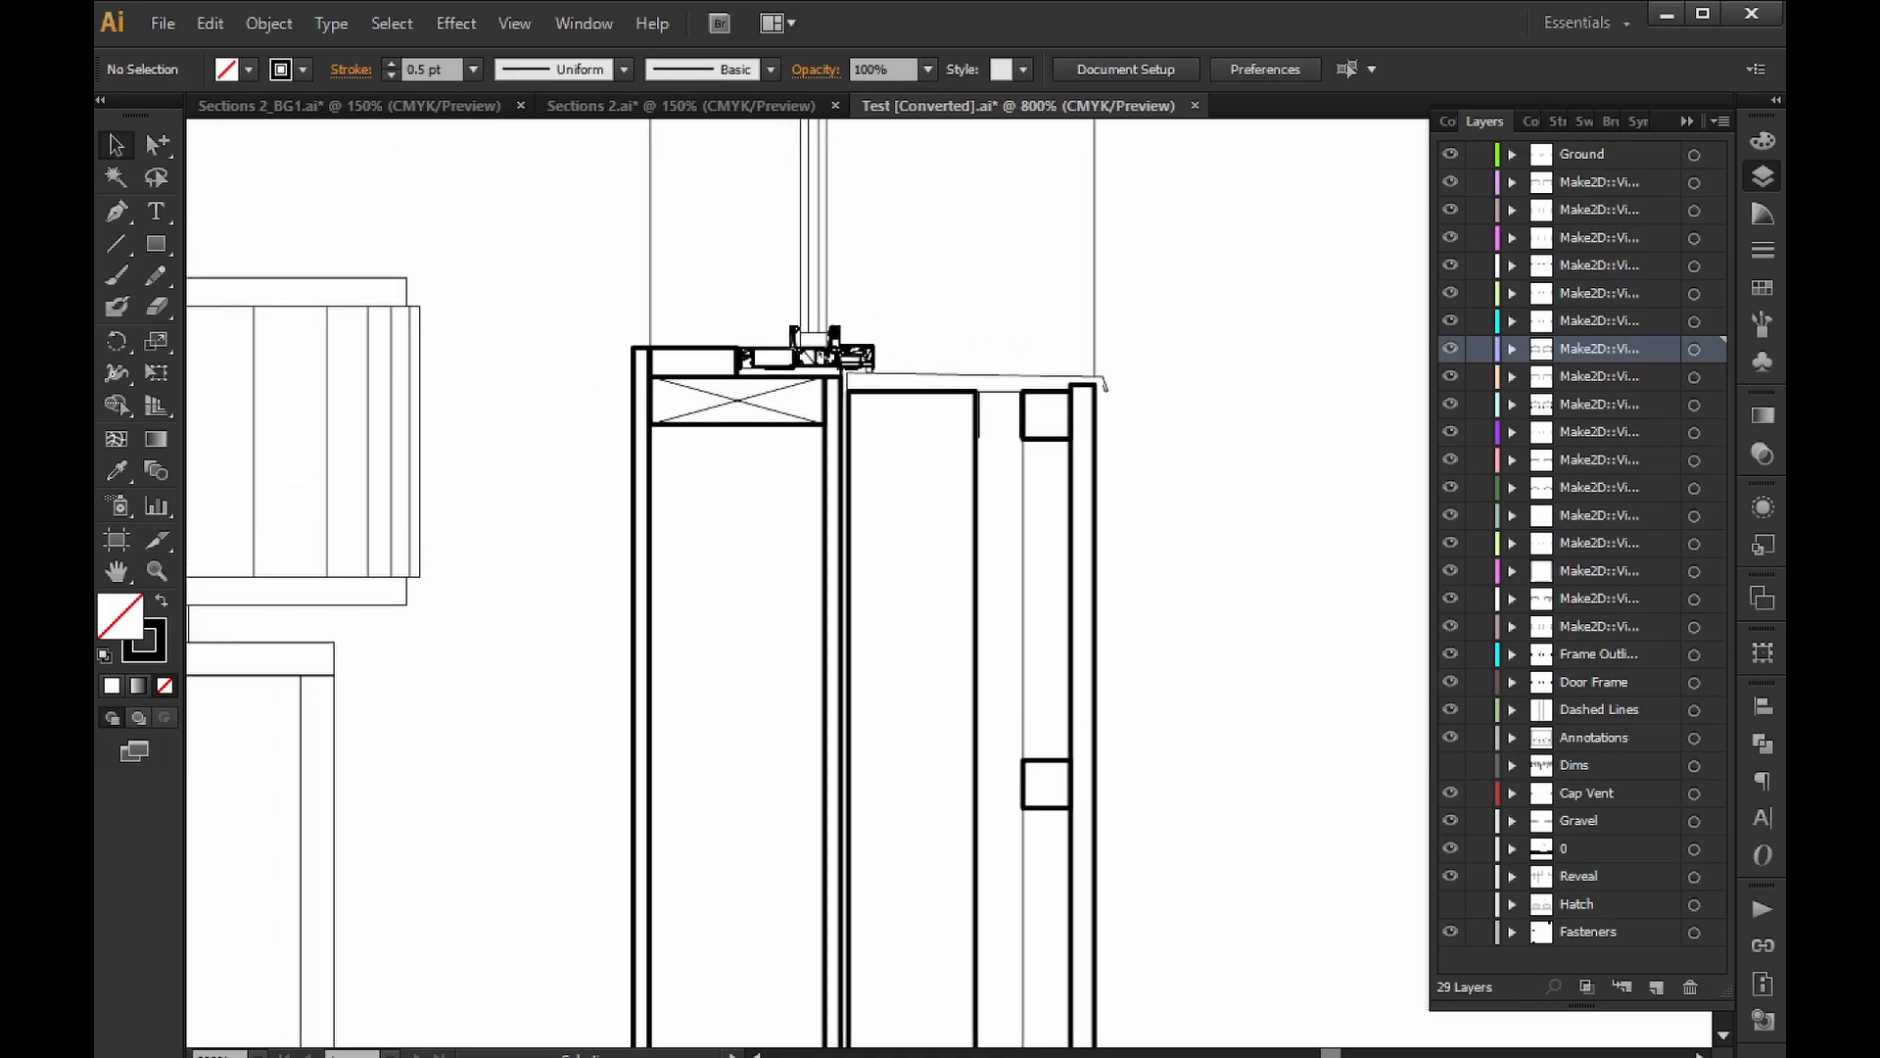
alt+scroll(820, 363, up, 5)
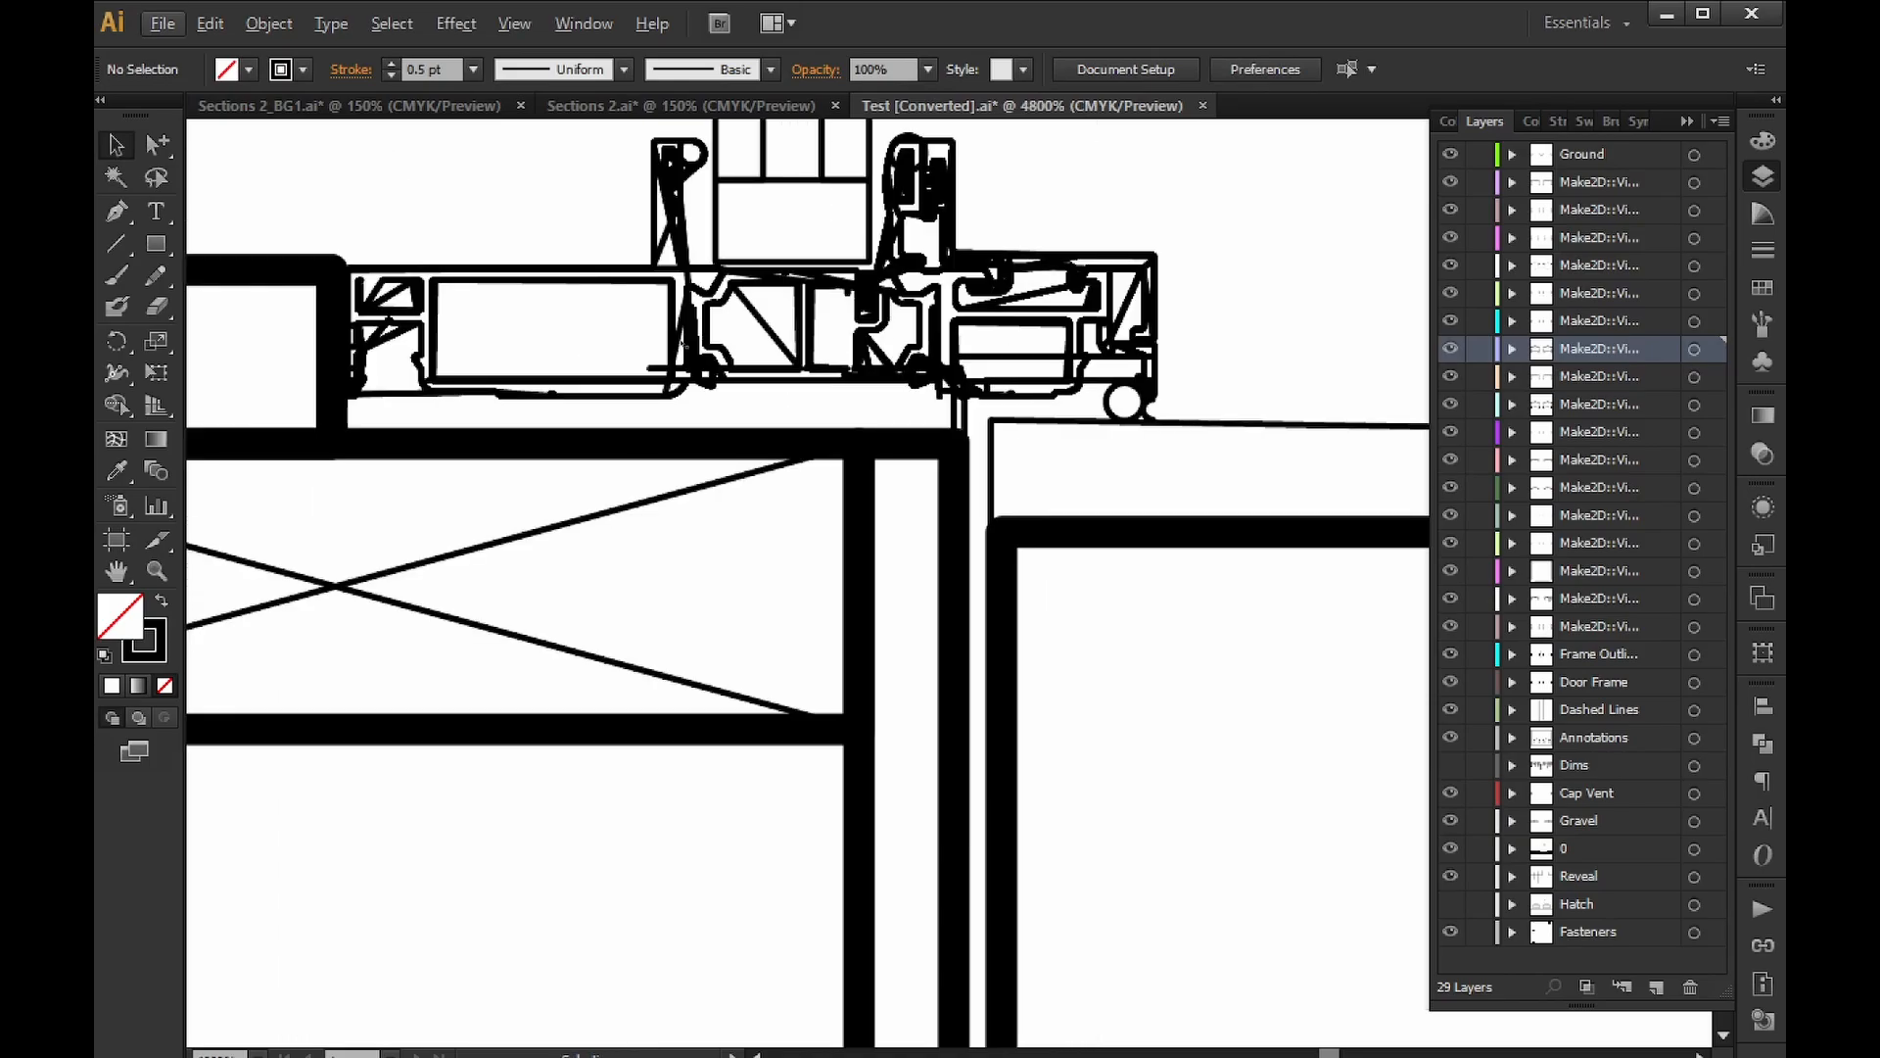
key(Escape)
click(686, 320)
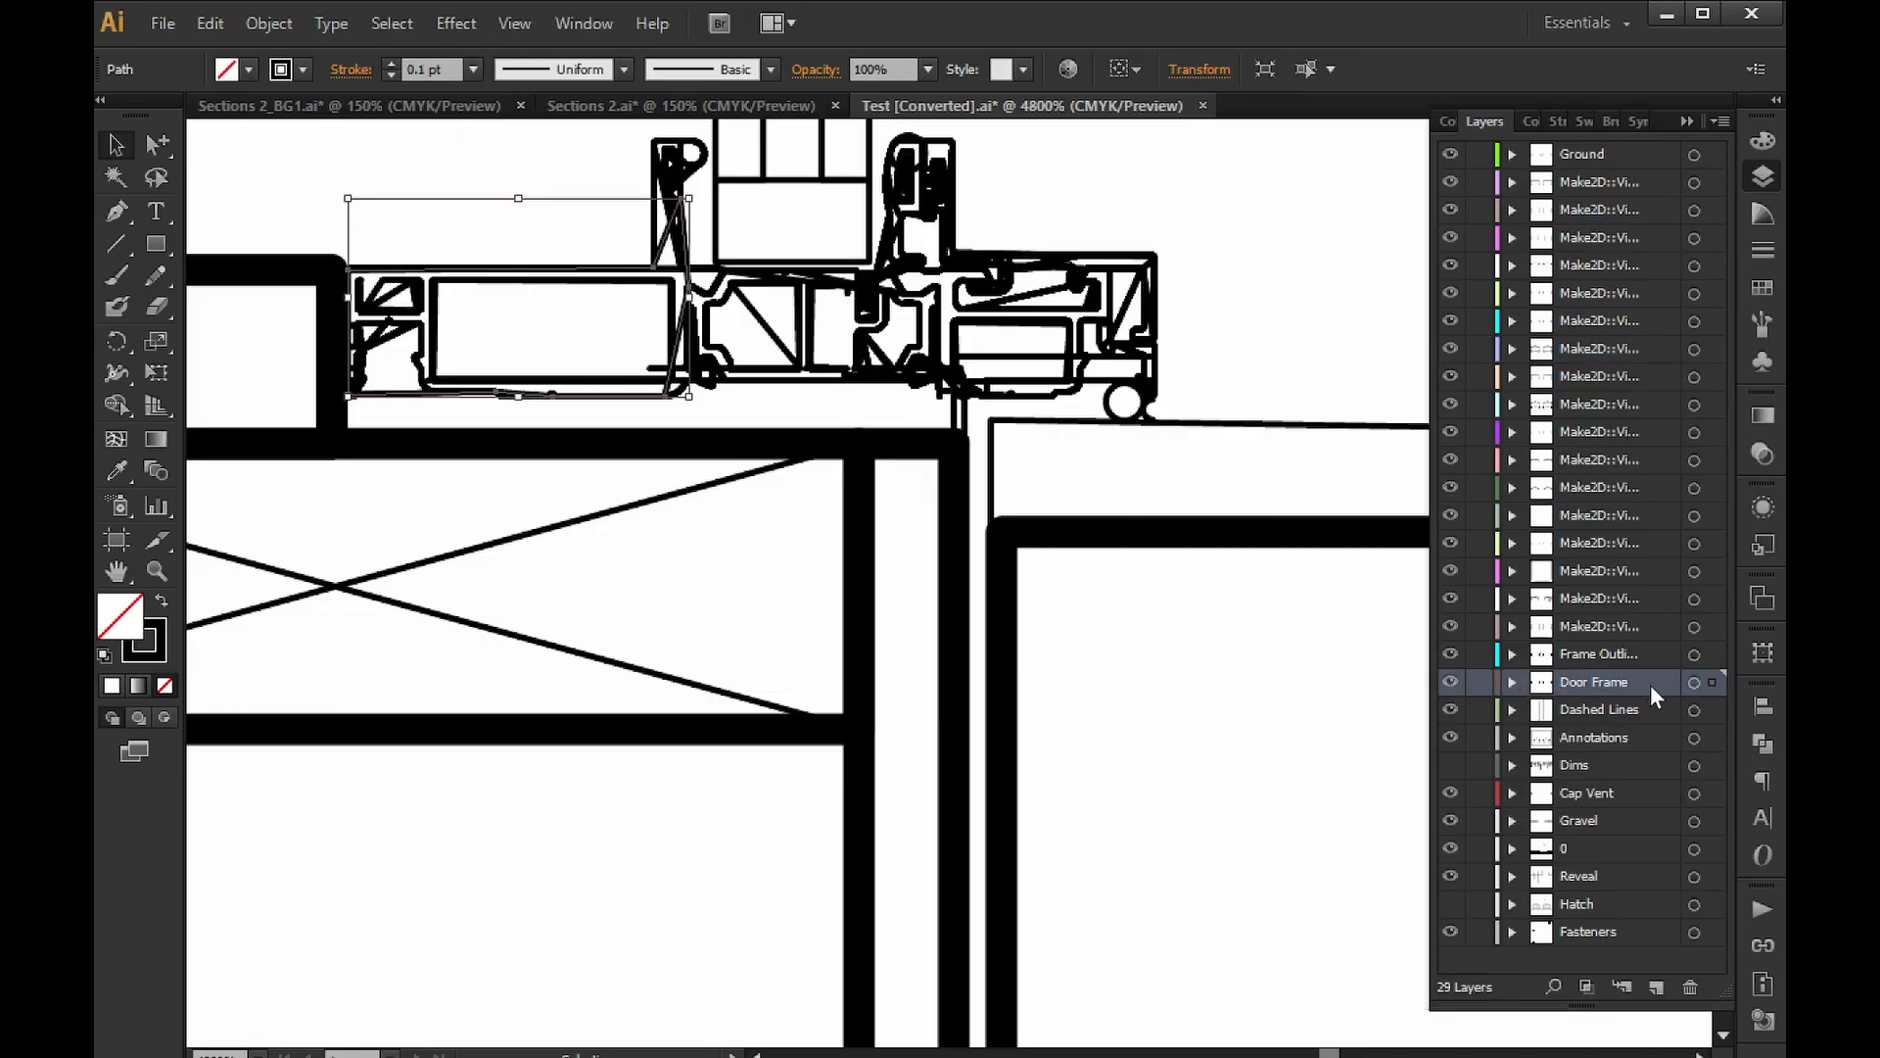
click(1693, 682)
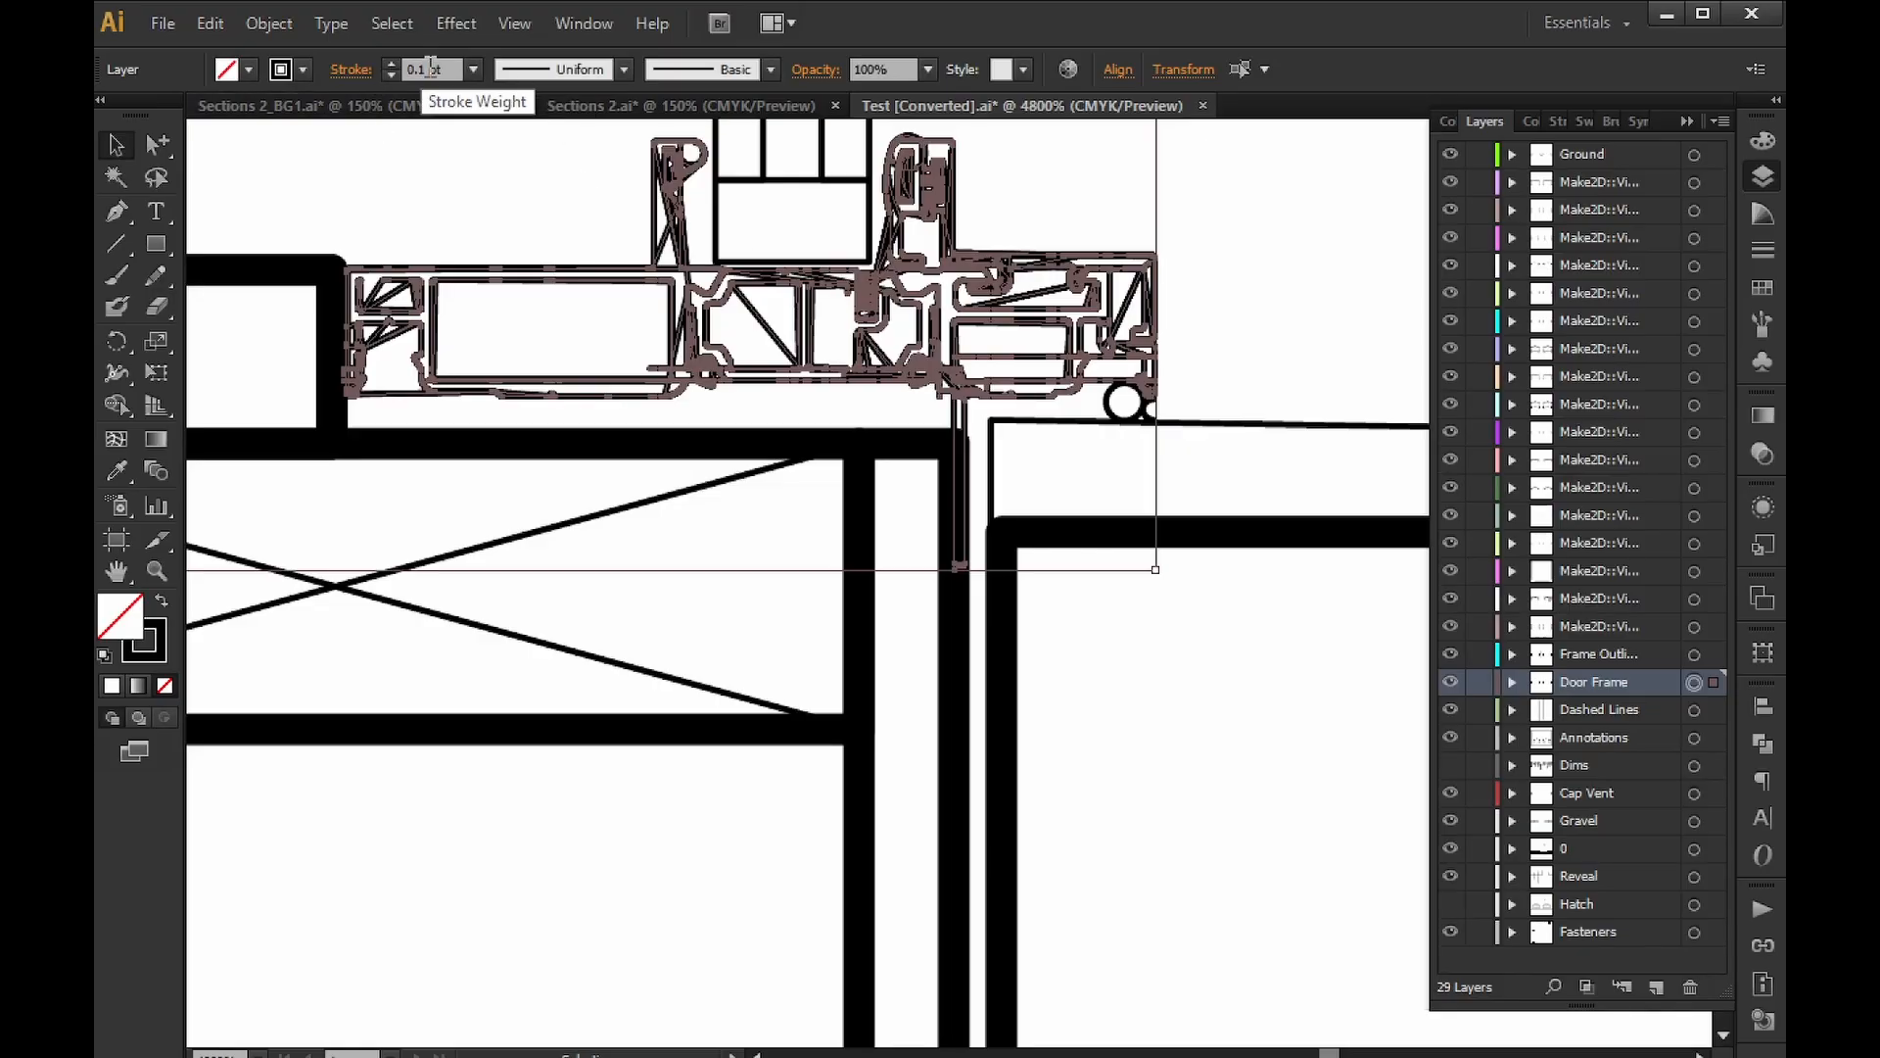
click(450, 70)
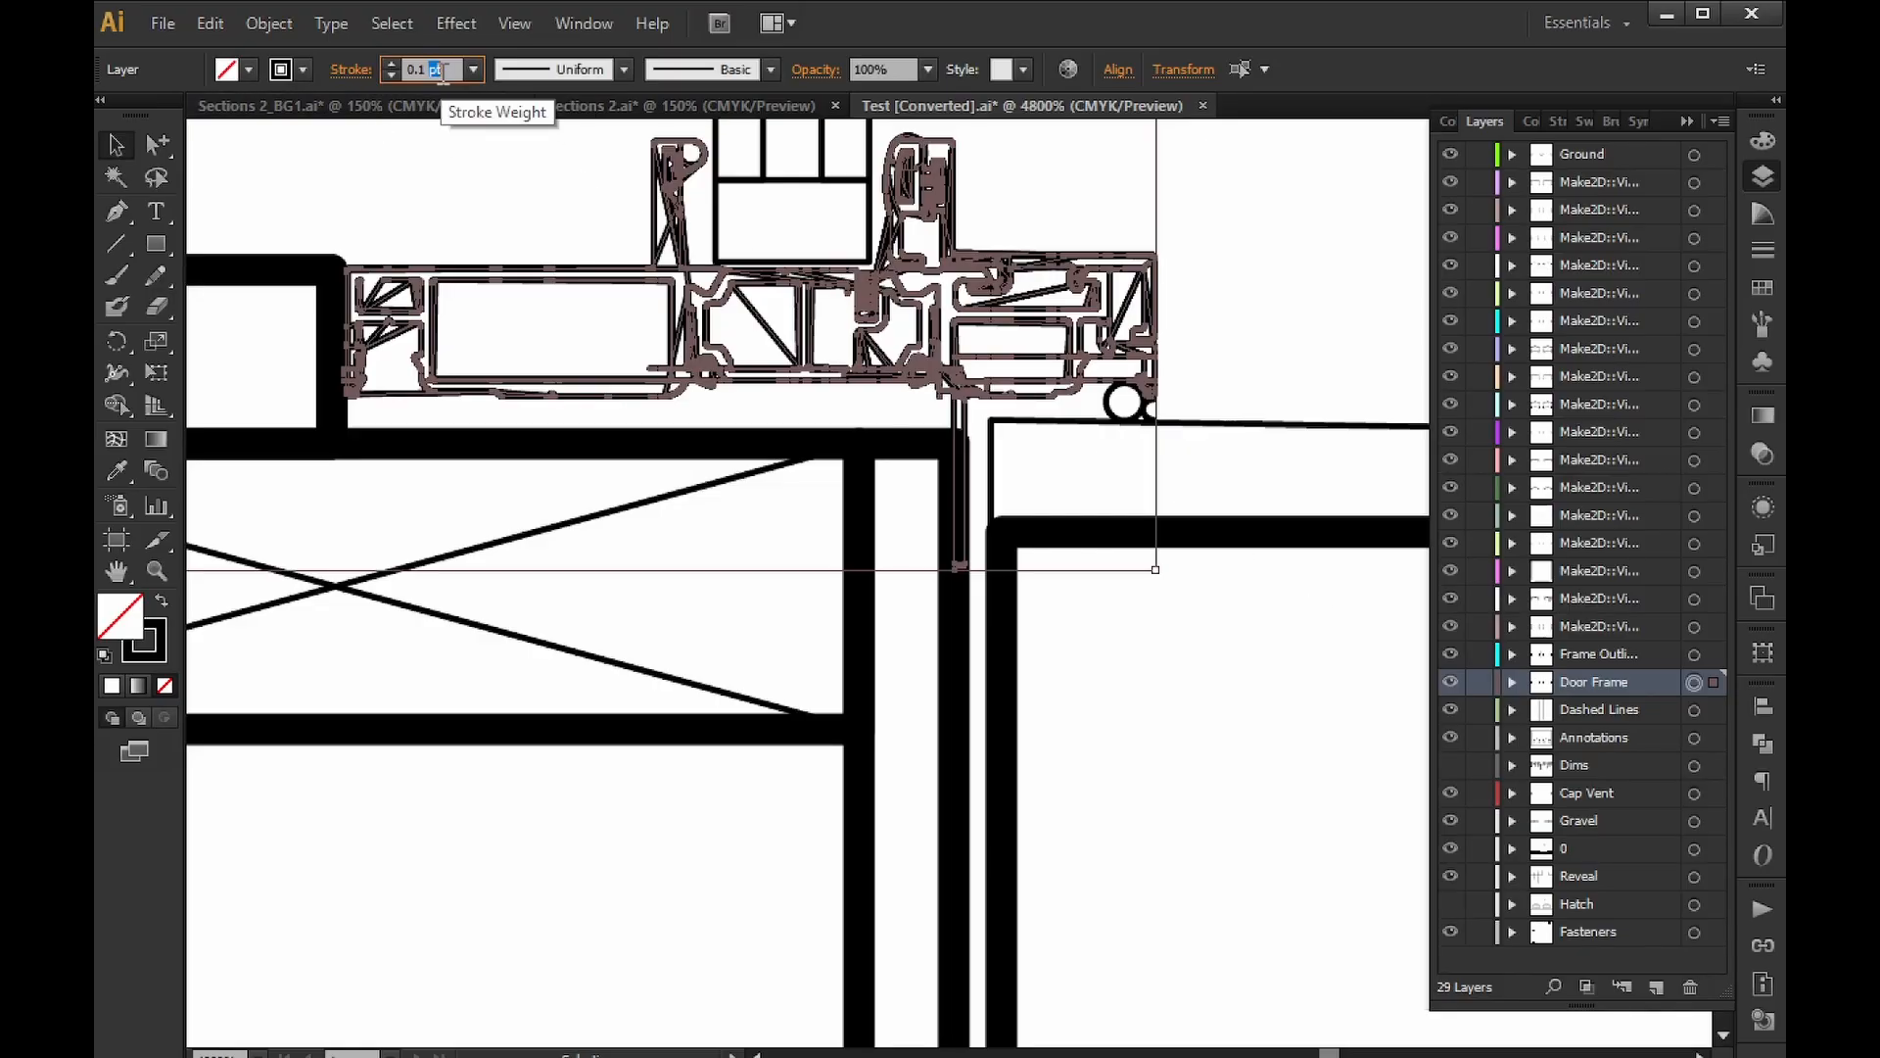
text(0.08)
key(Return)
Change the Door Frame layer's stroke colour to a grey of 70% K and deselect the artwork.
click(303, 70)
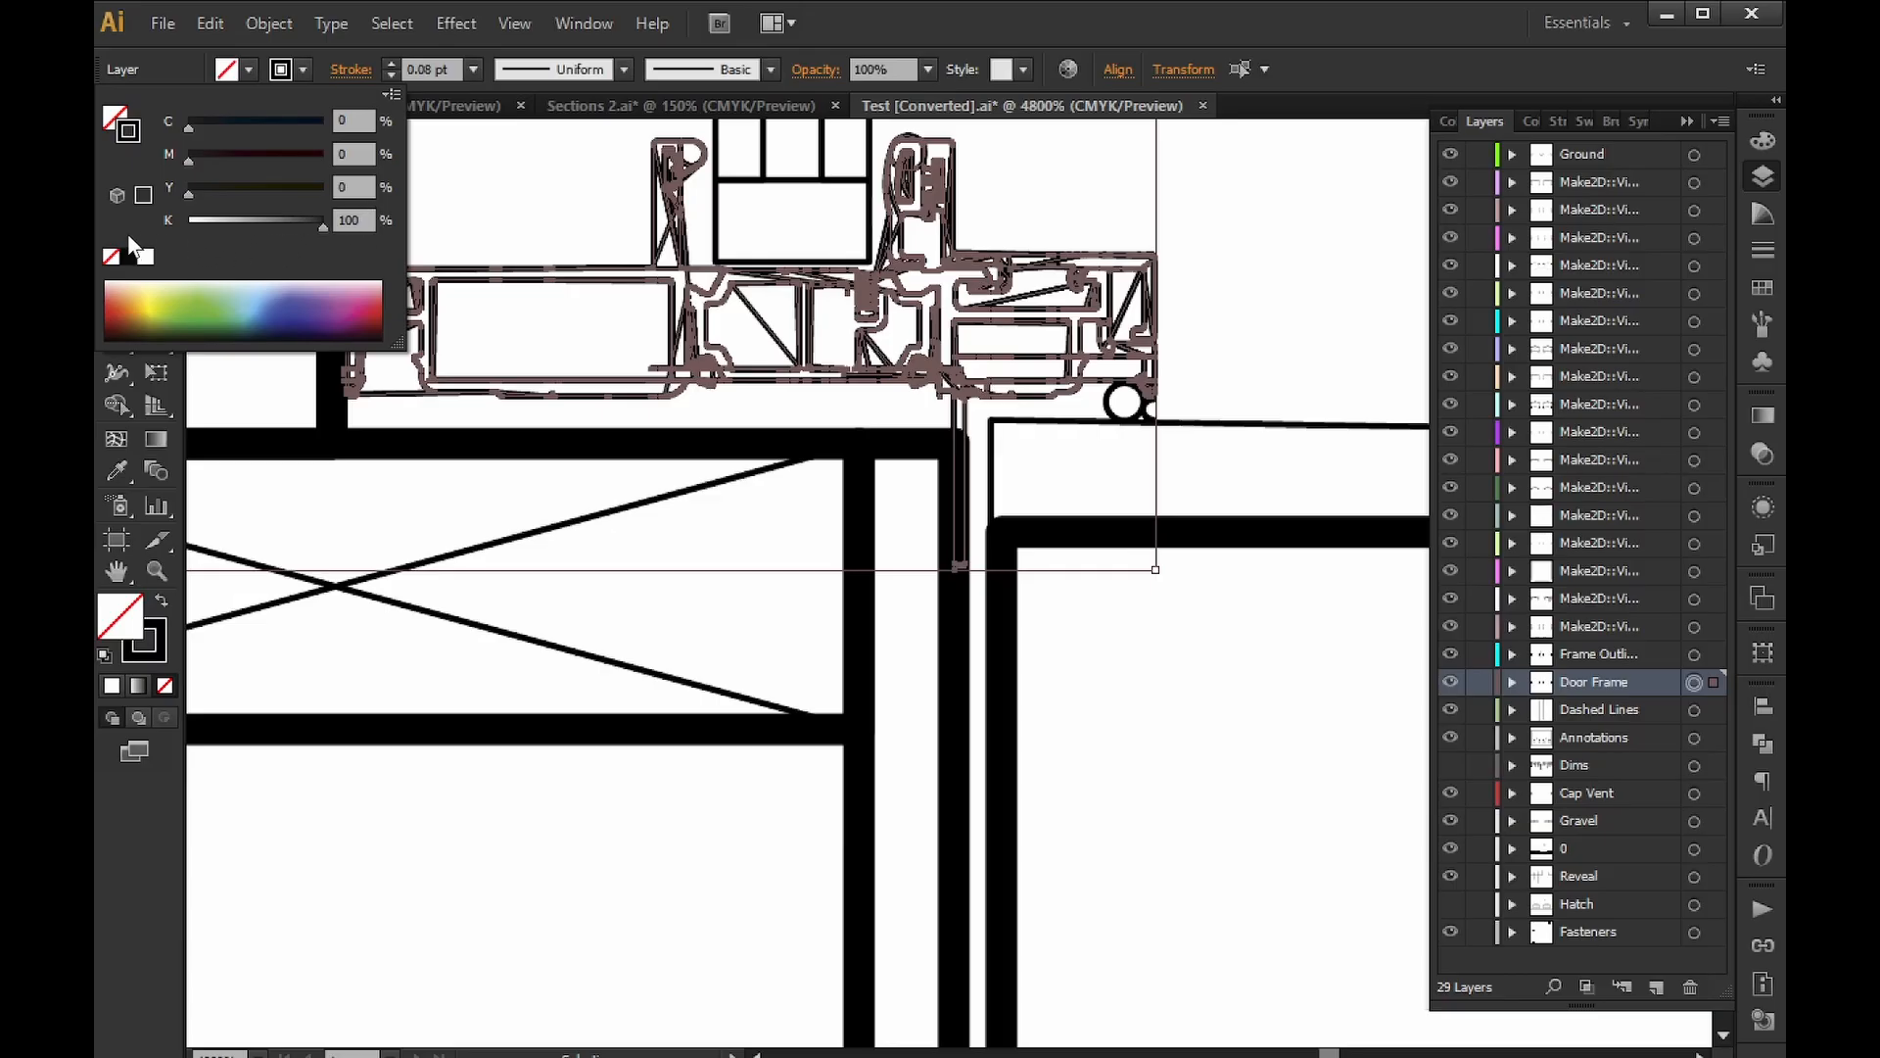
click(307, 217)
text(80)
key(BackSpace)
key(BackSpace)
text(70)
key(Return)
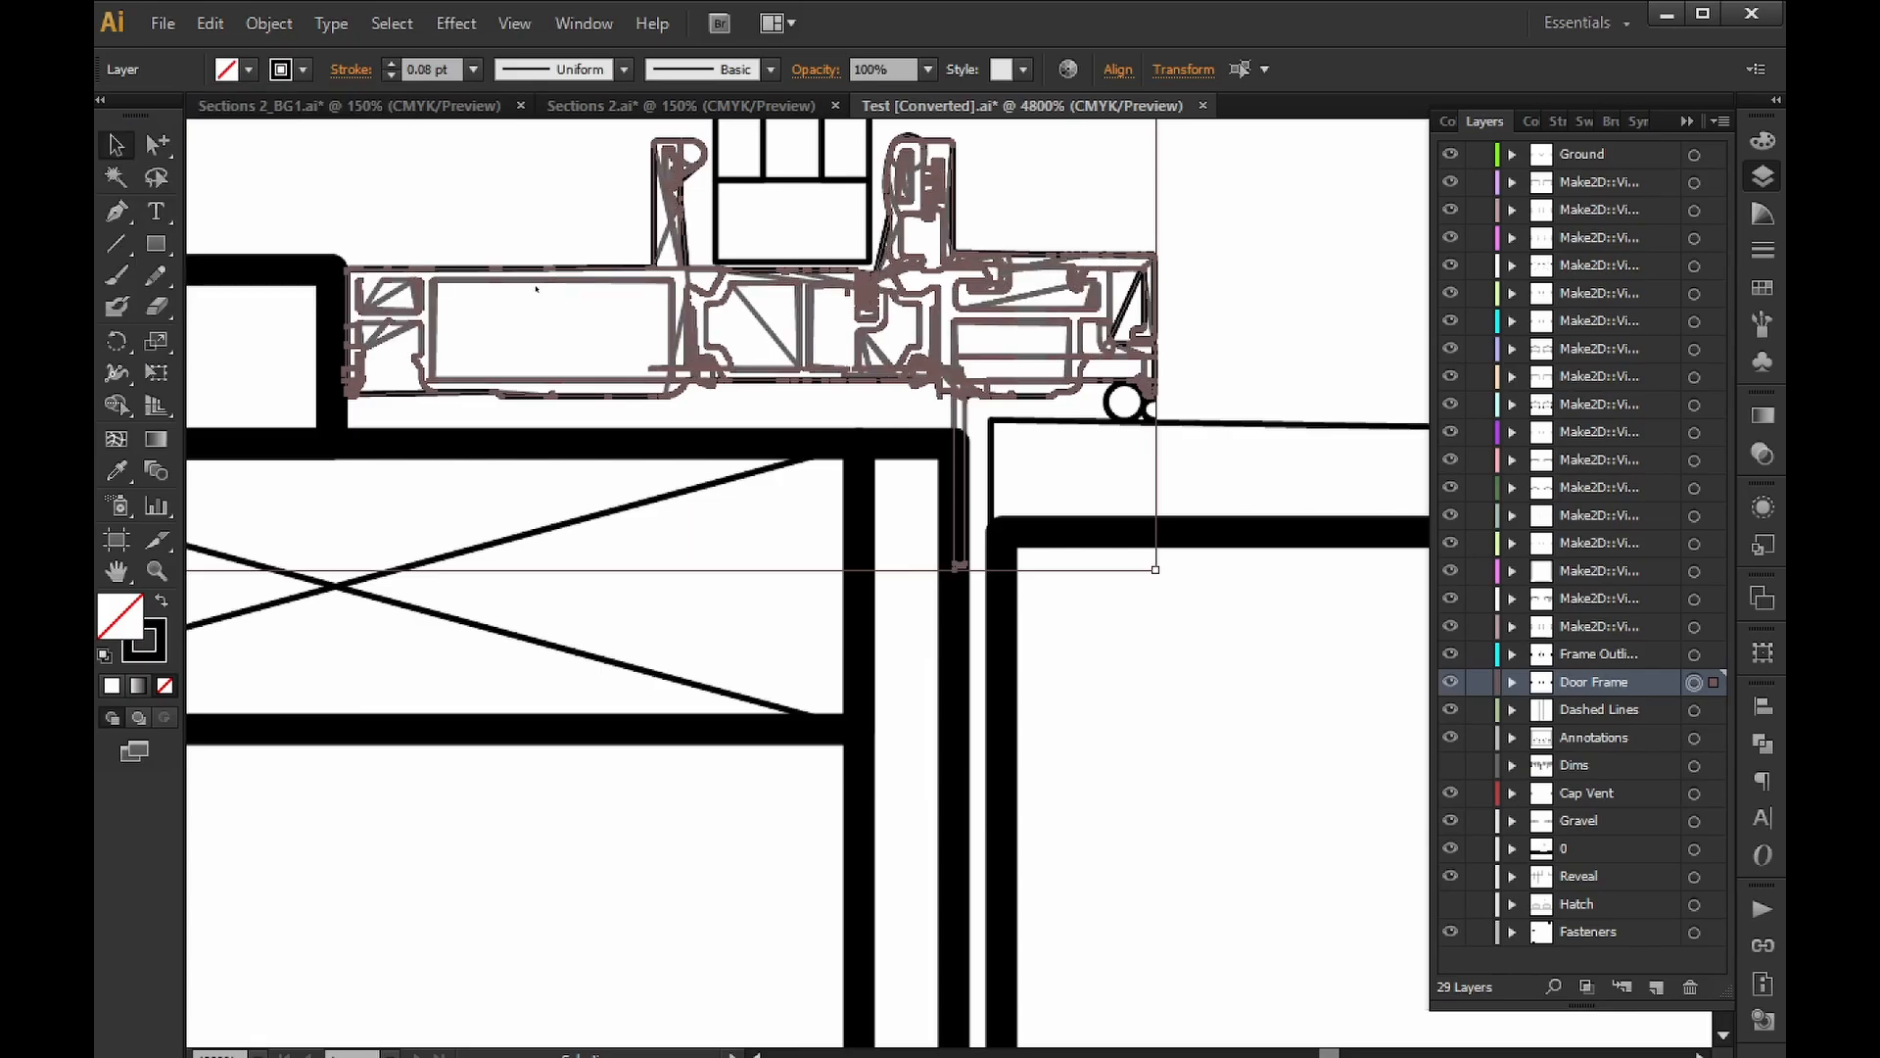
click(572, 224)
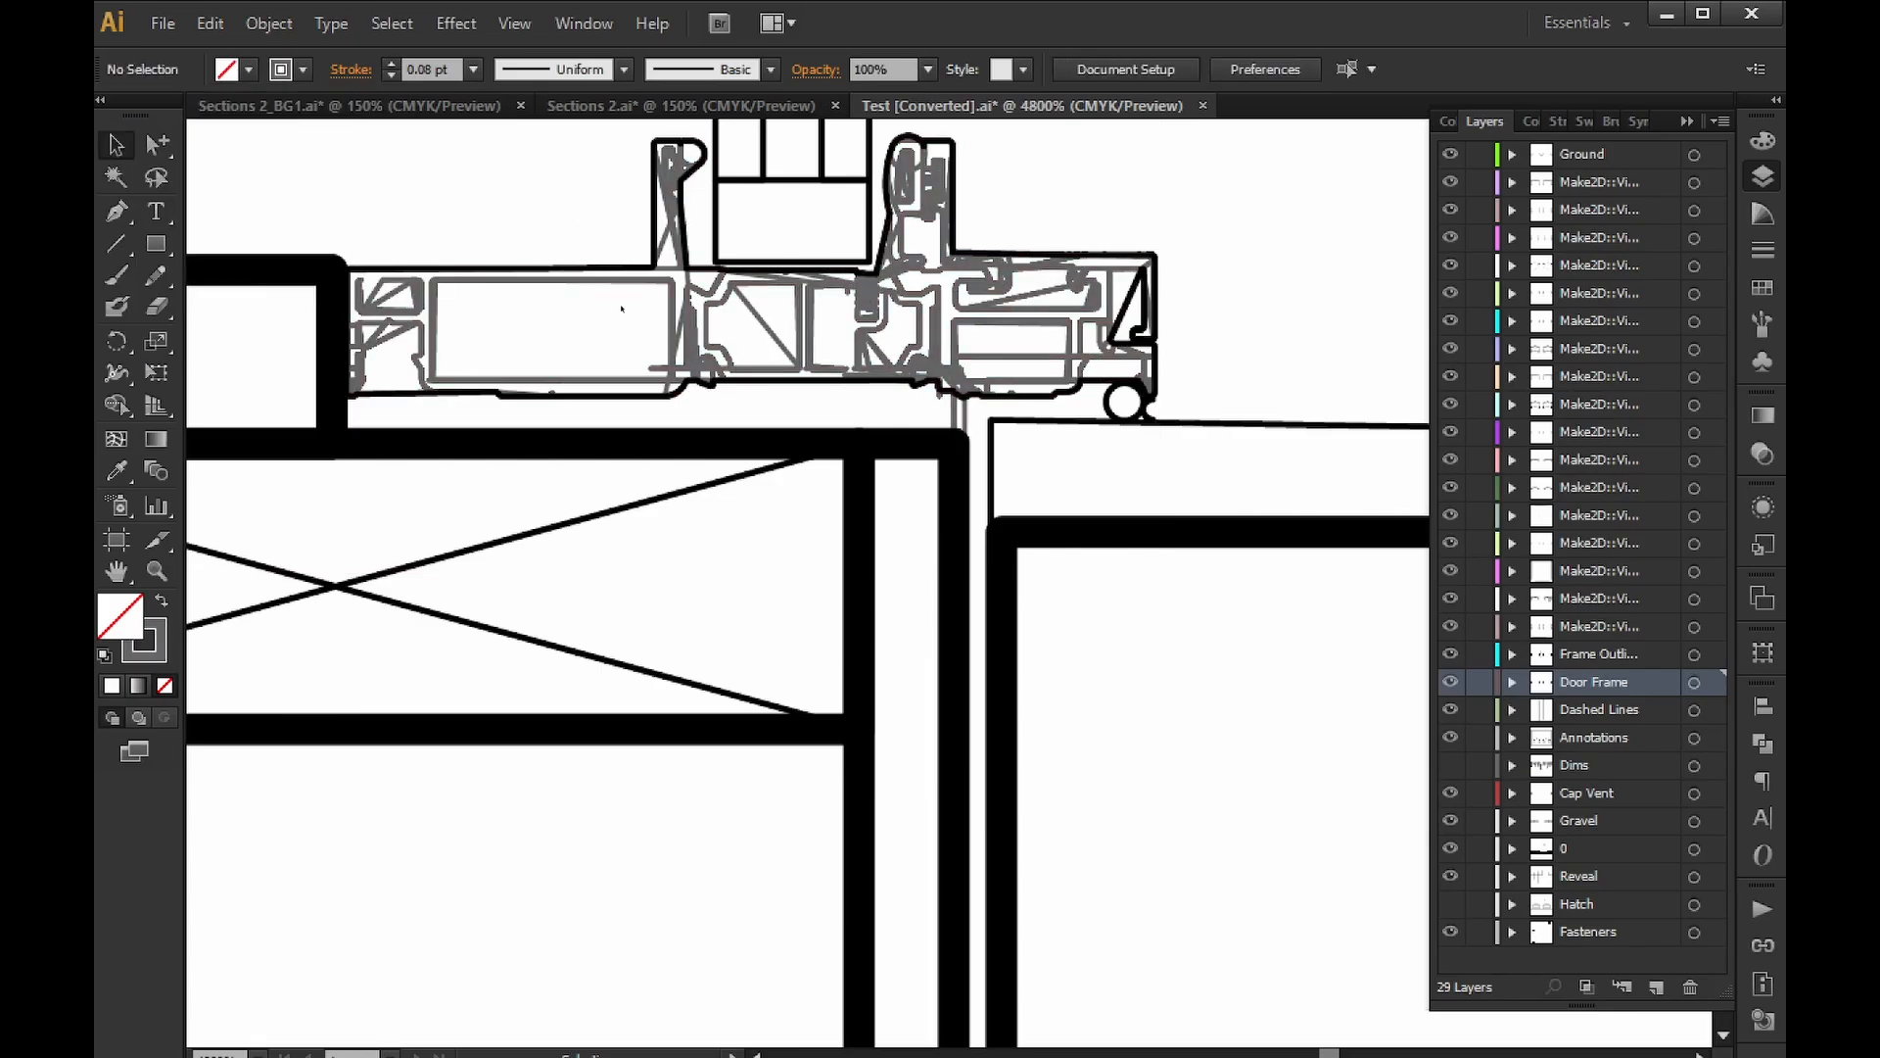
Review the line weights of the window and wall section at a smaller scale.
alt+scroll(654, 389, down, 4)
alt+scroll(771, 515, down, 1)
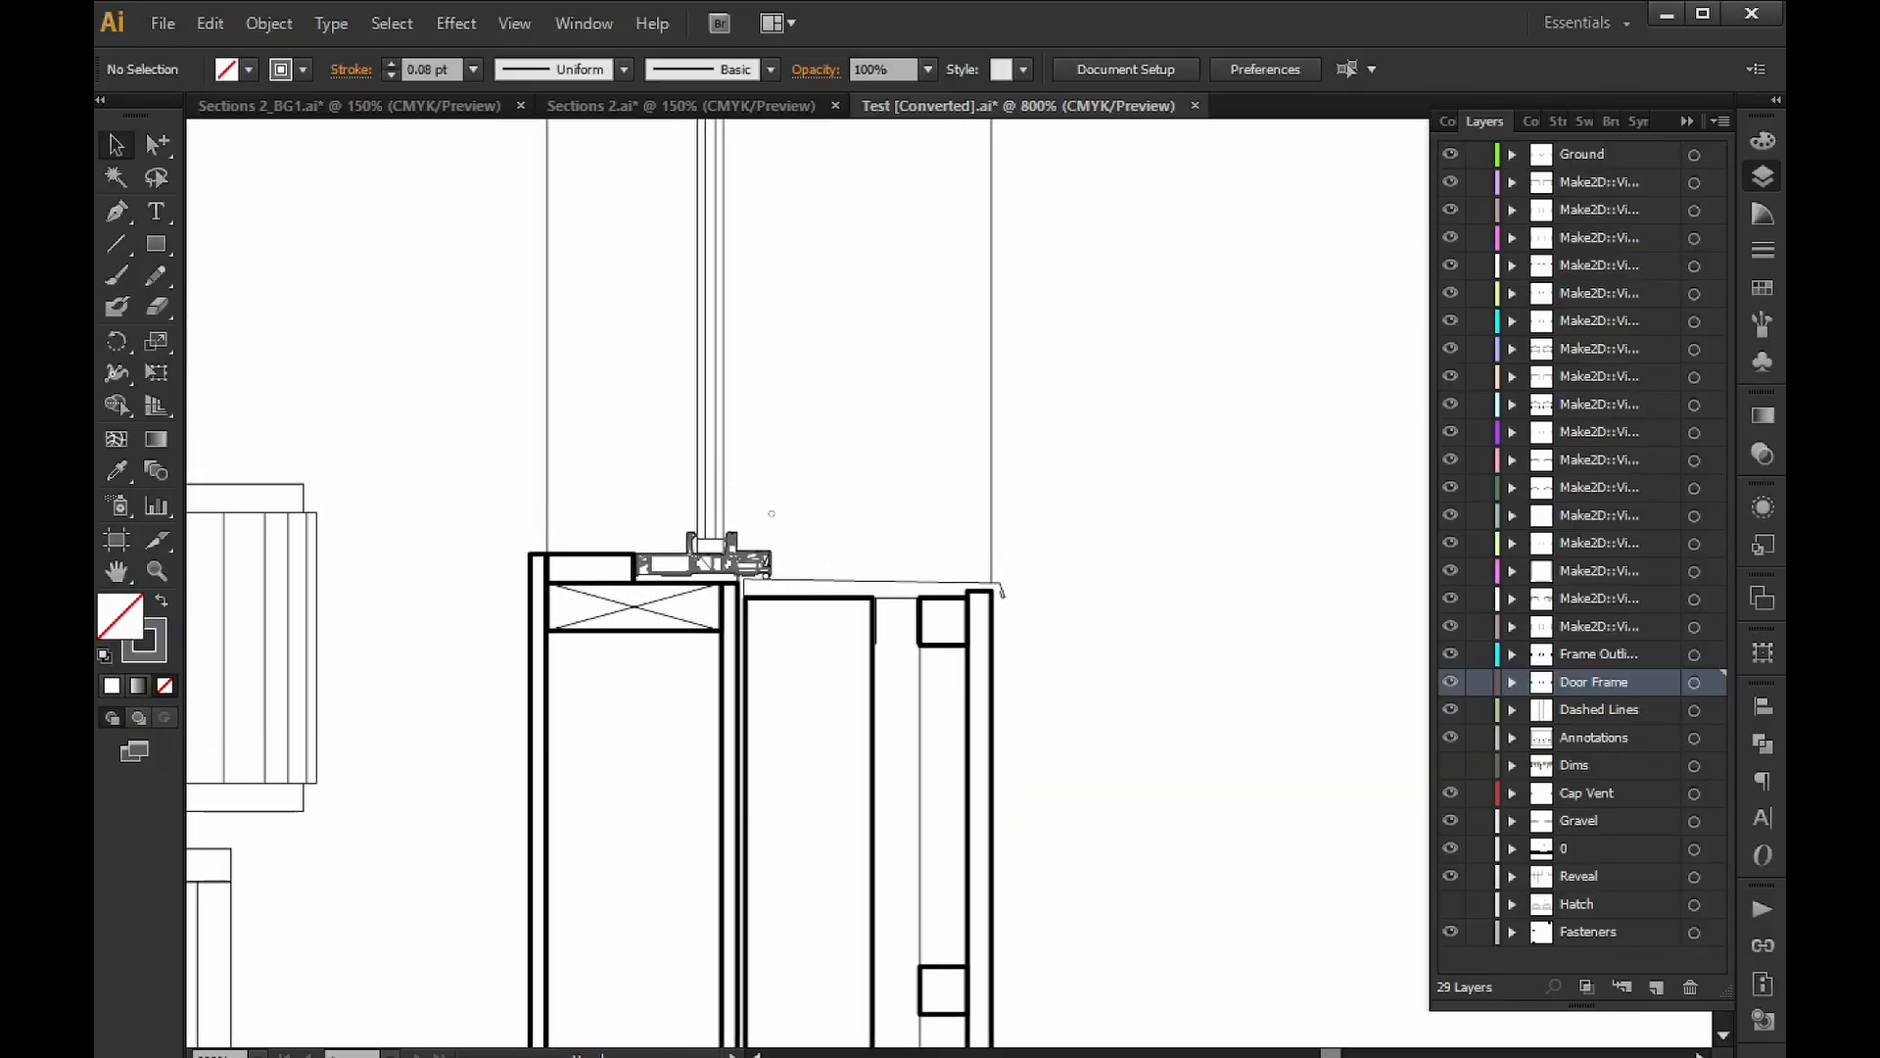
alt+scroll(866, 513, down, 1)
scroll(818, 554, up, 5)
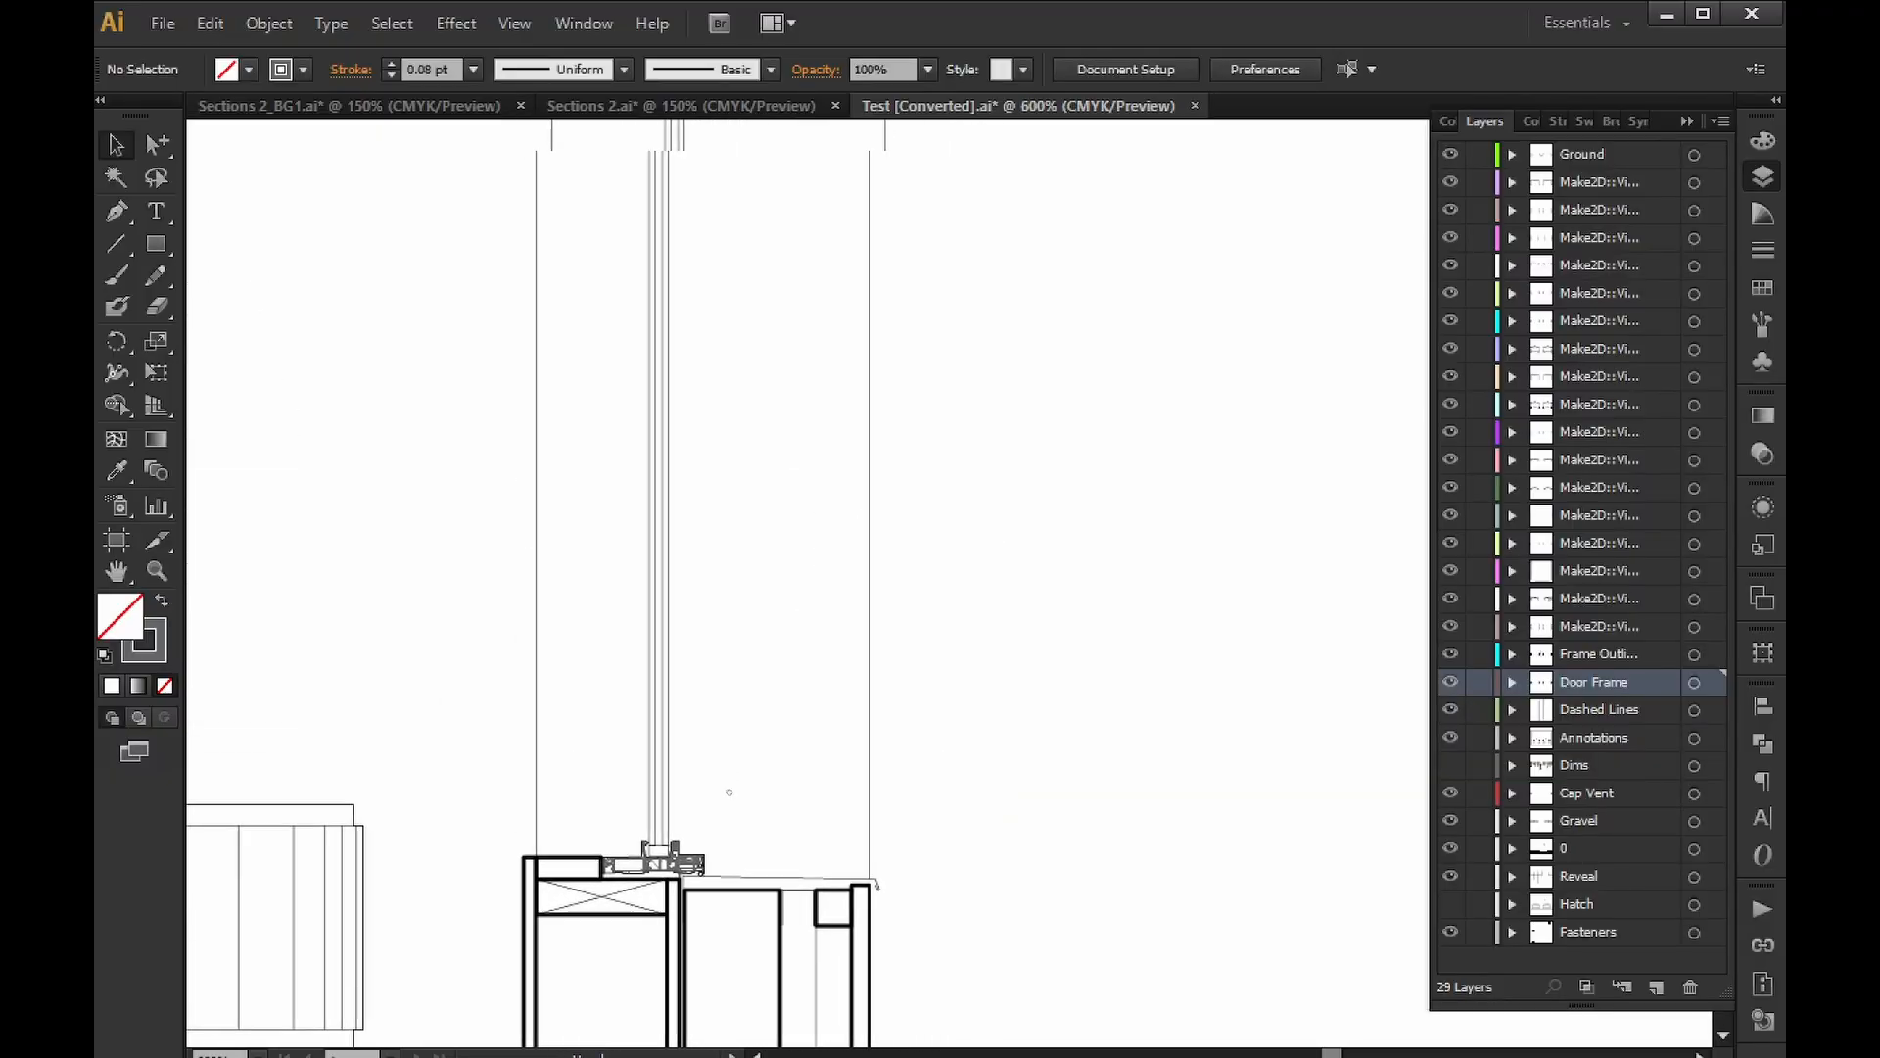
scroll(744, 557, down, 1)
alt+scroll(969, 431, down, 1)
scroll(1028, 411, down, 3)
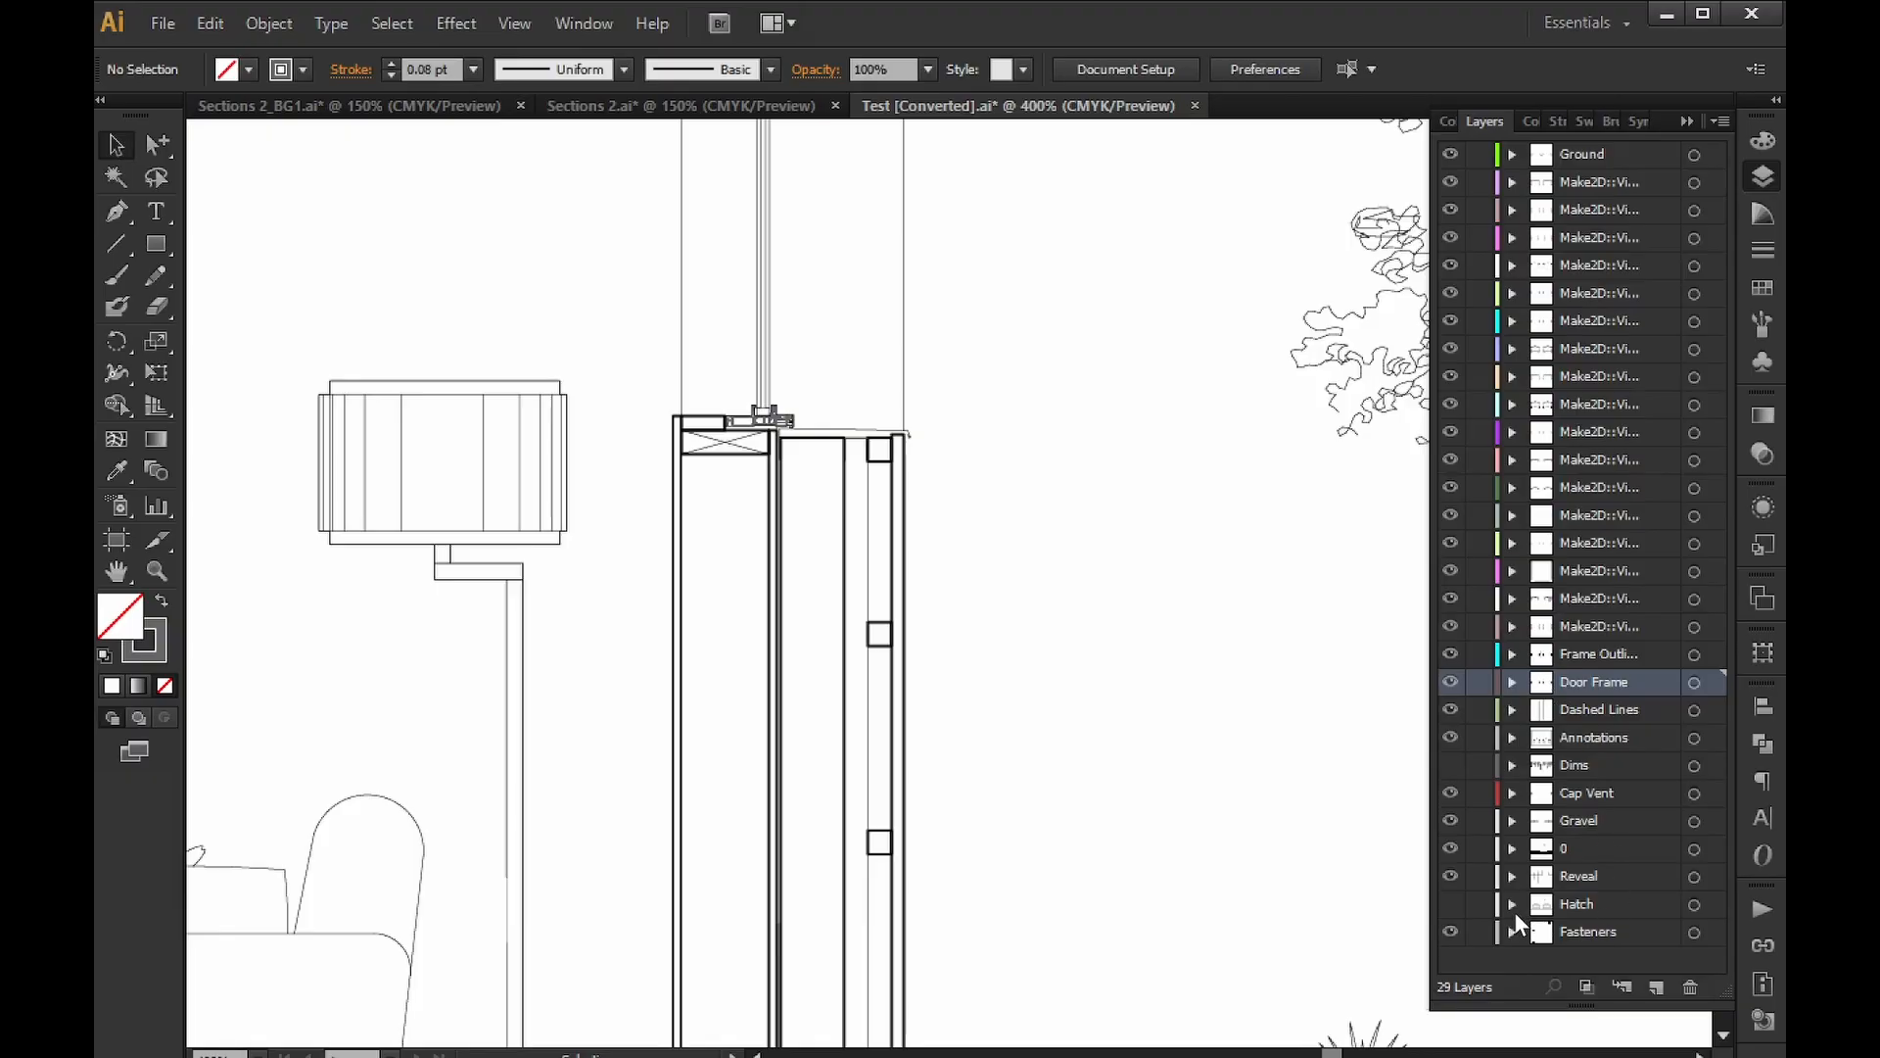
Show the Hatch layer and hide all the other layers, including Reveal, Ground and Fasteners.
click(1447, 907)
scroll(1049, 620, down, 1)
scroll(1042, 625, down, 3)
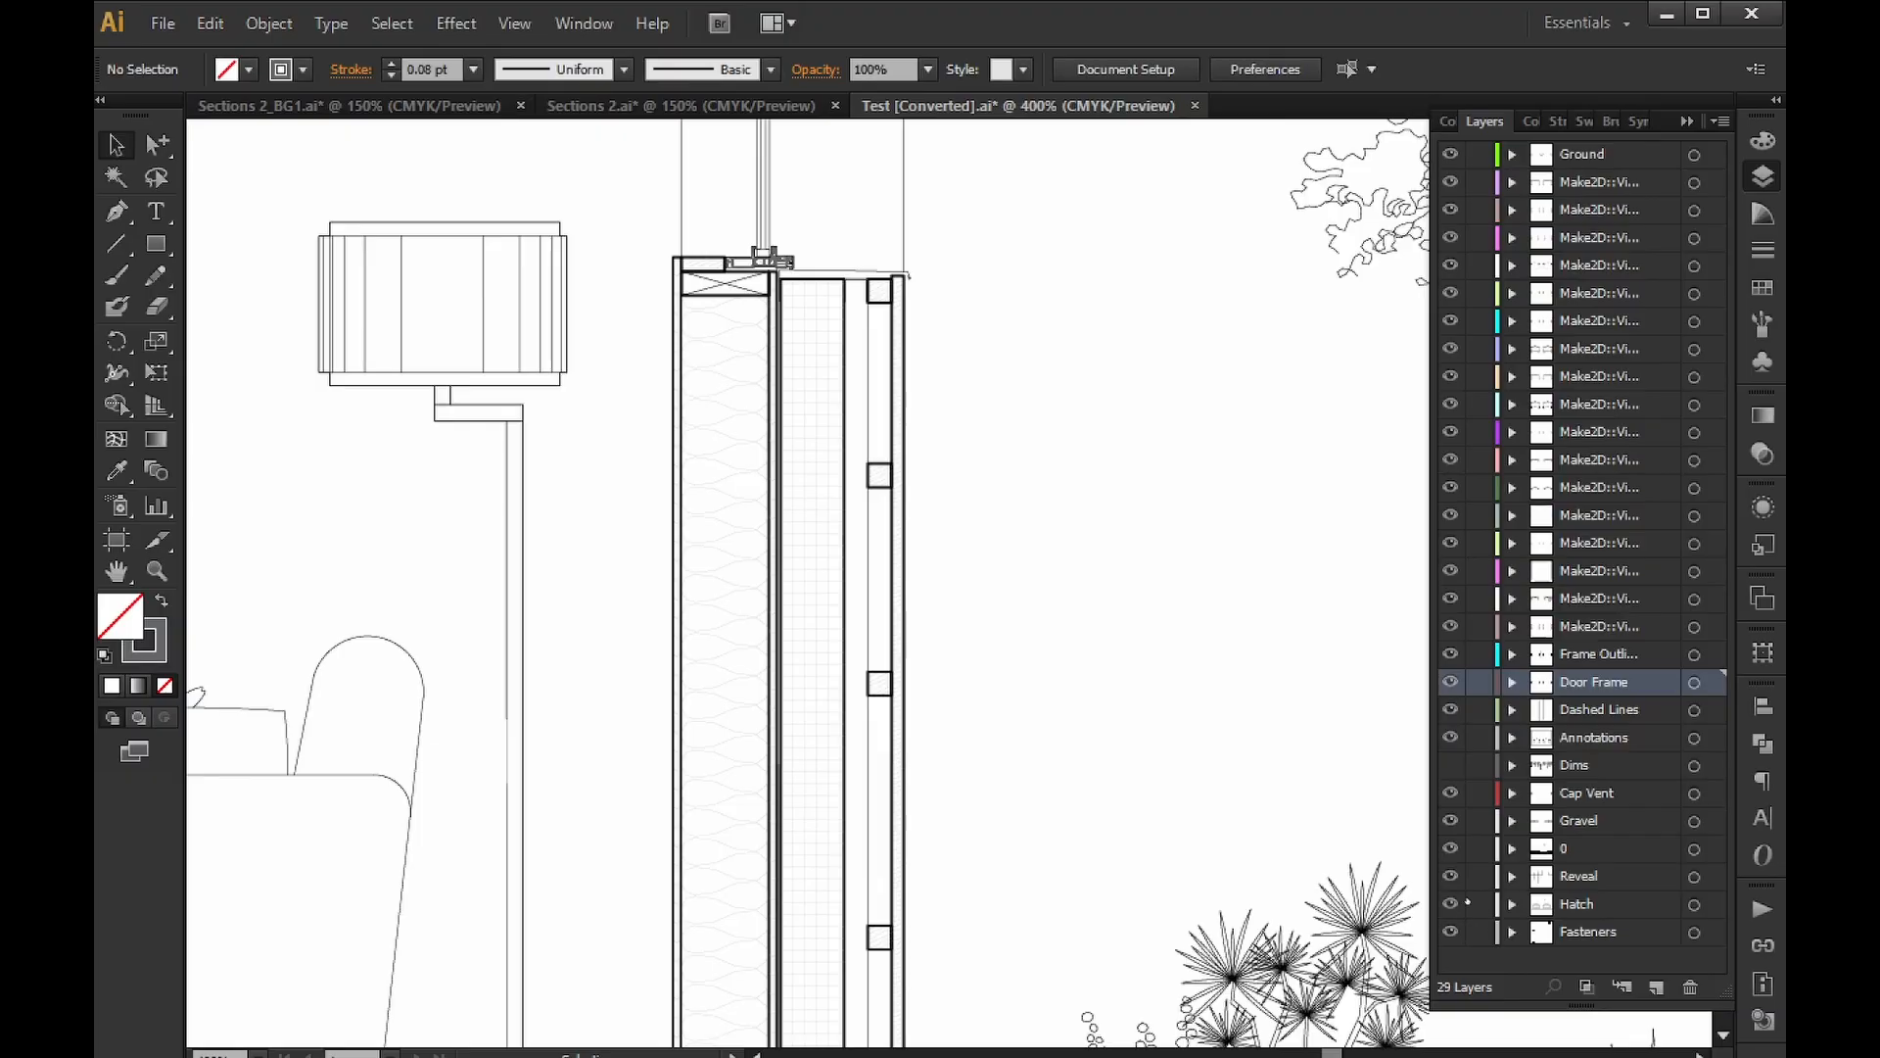
drag(1449, 876, 1449, 848)
drag(1449, 632, 1449, 153)
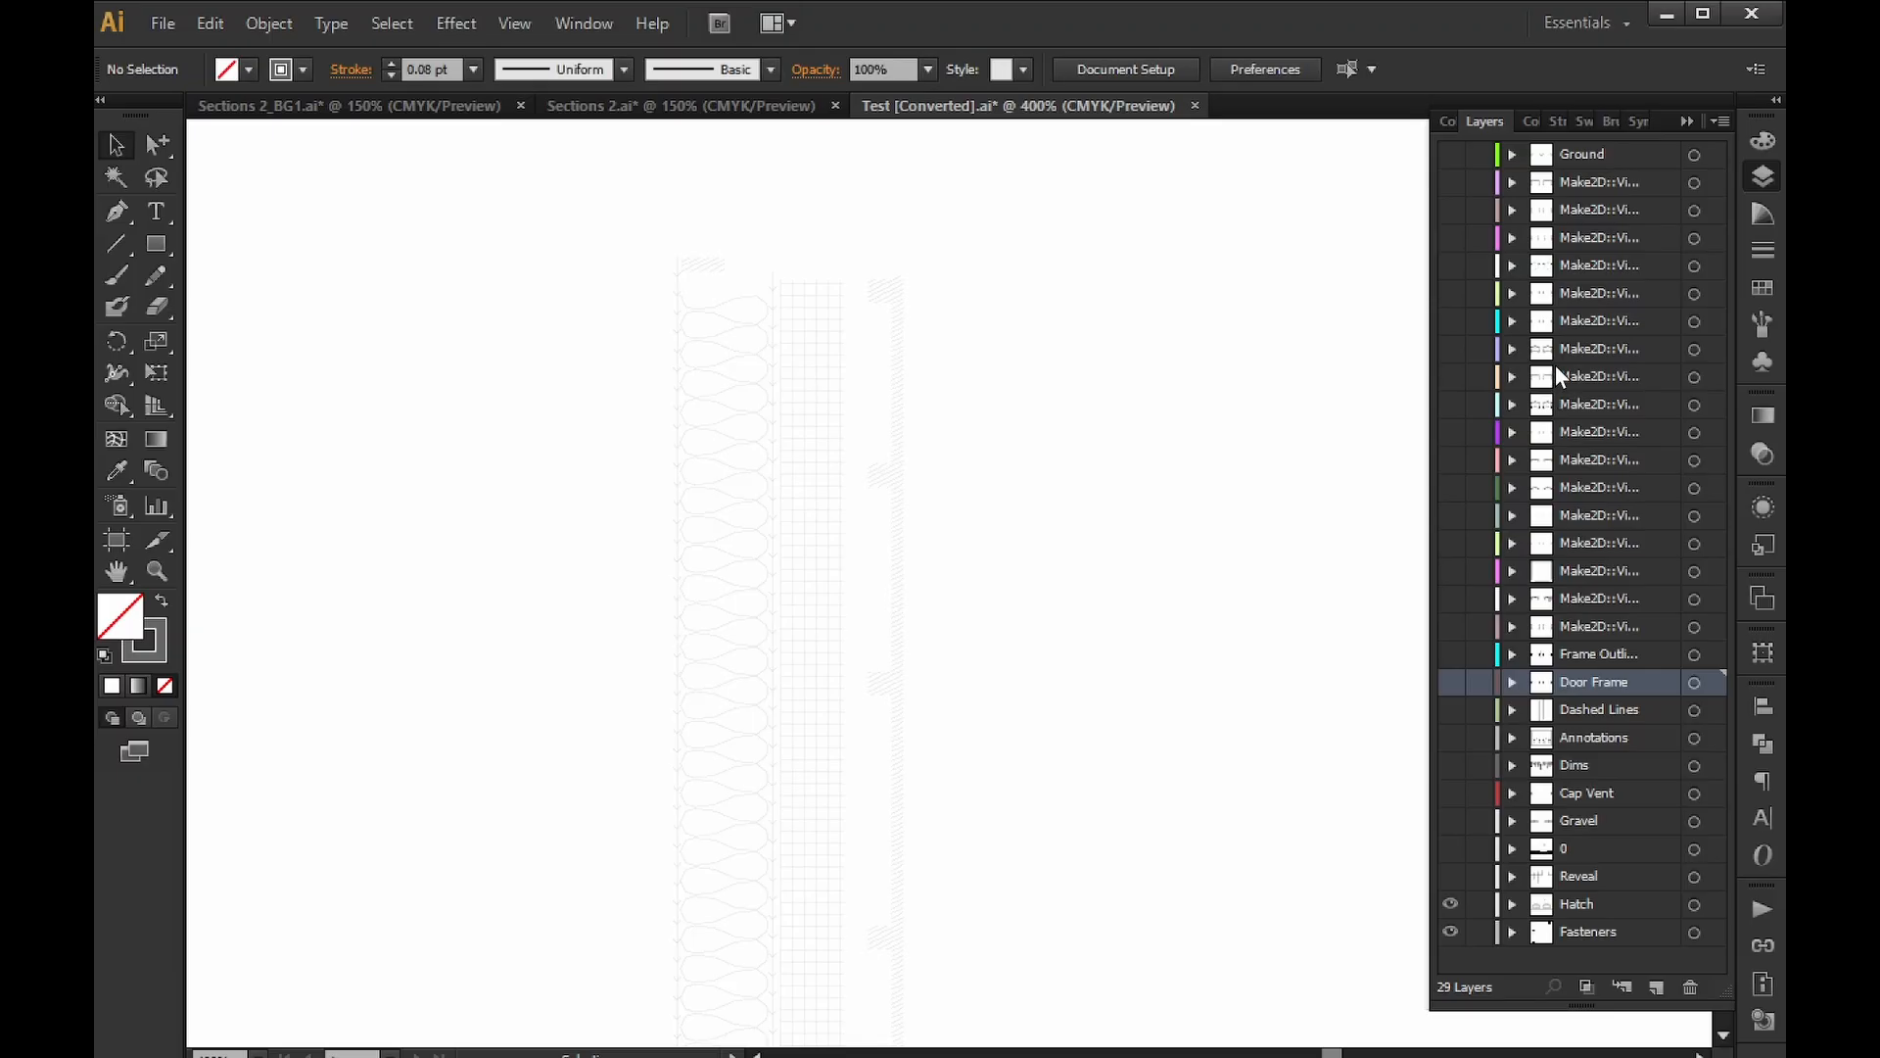
click(1451, 932)
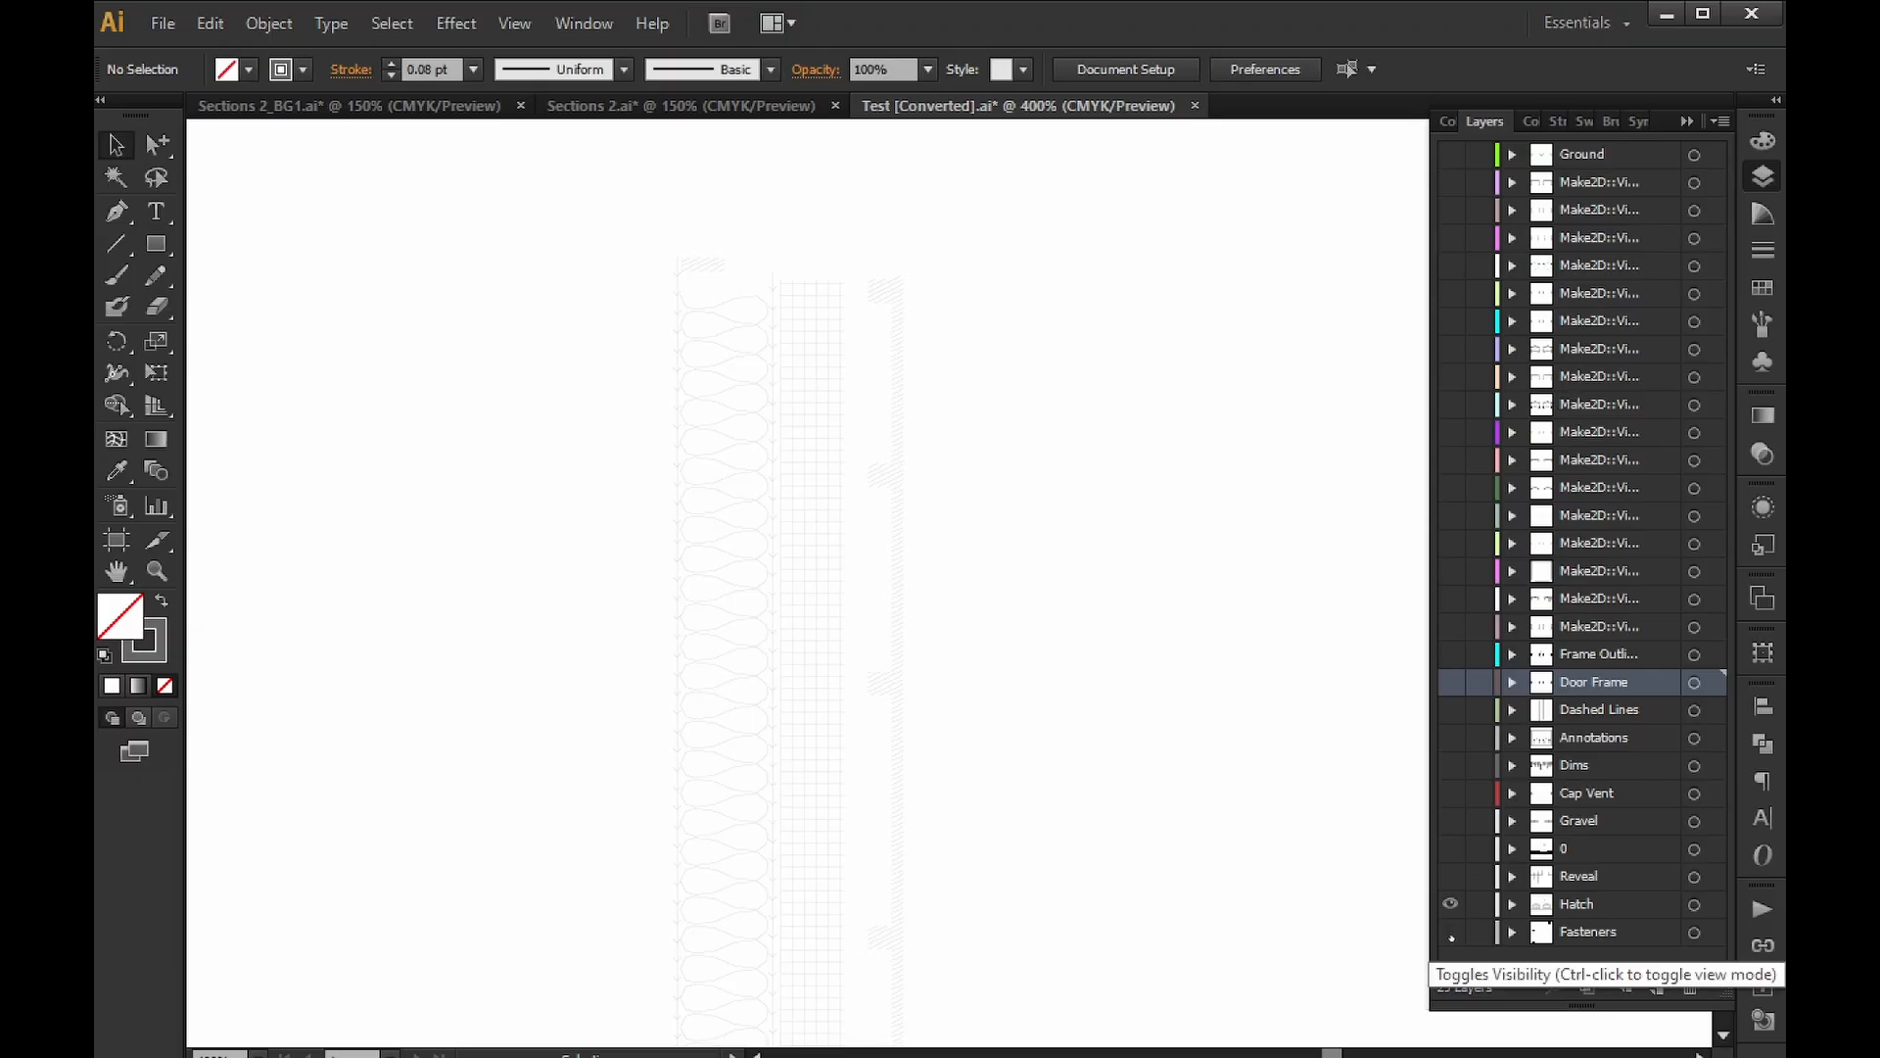
Give all hatching in the right-hand house section a 90% K grey stroke with a weight of 0.1 pt.
alt+scroll(1204, 673, down, 2)
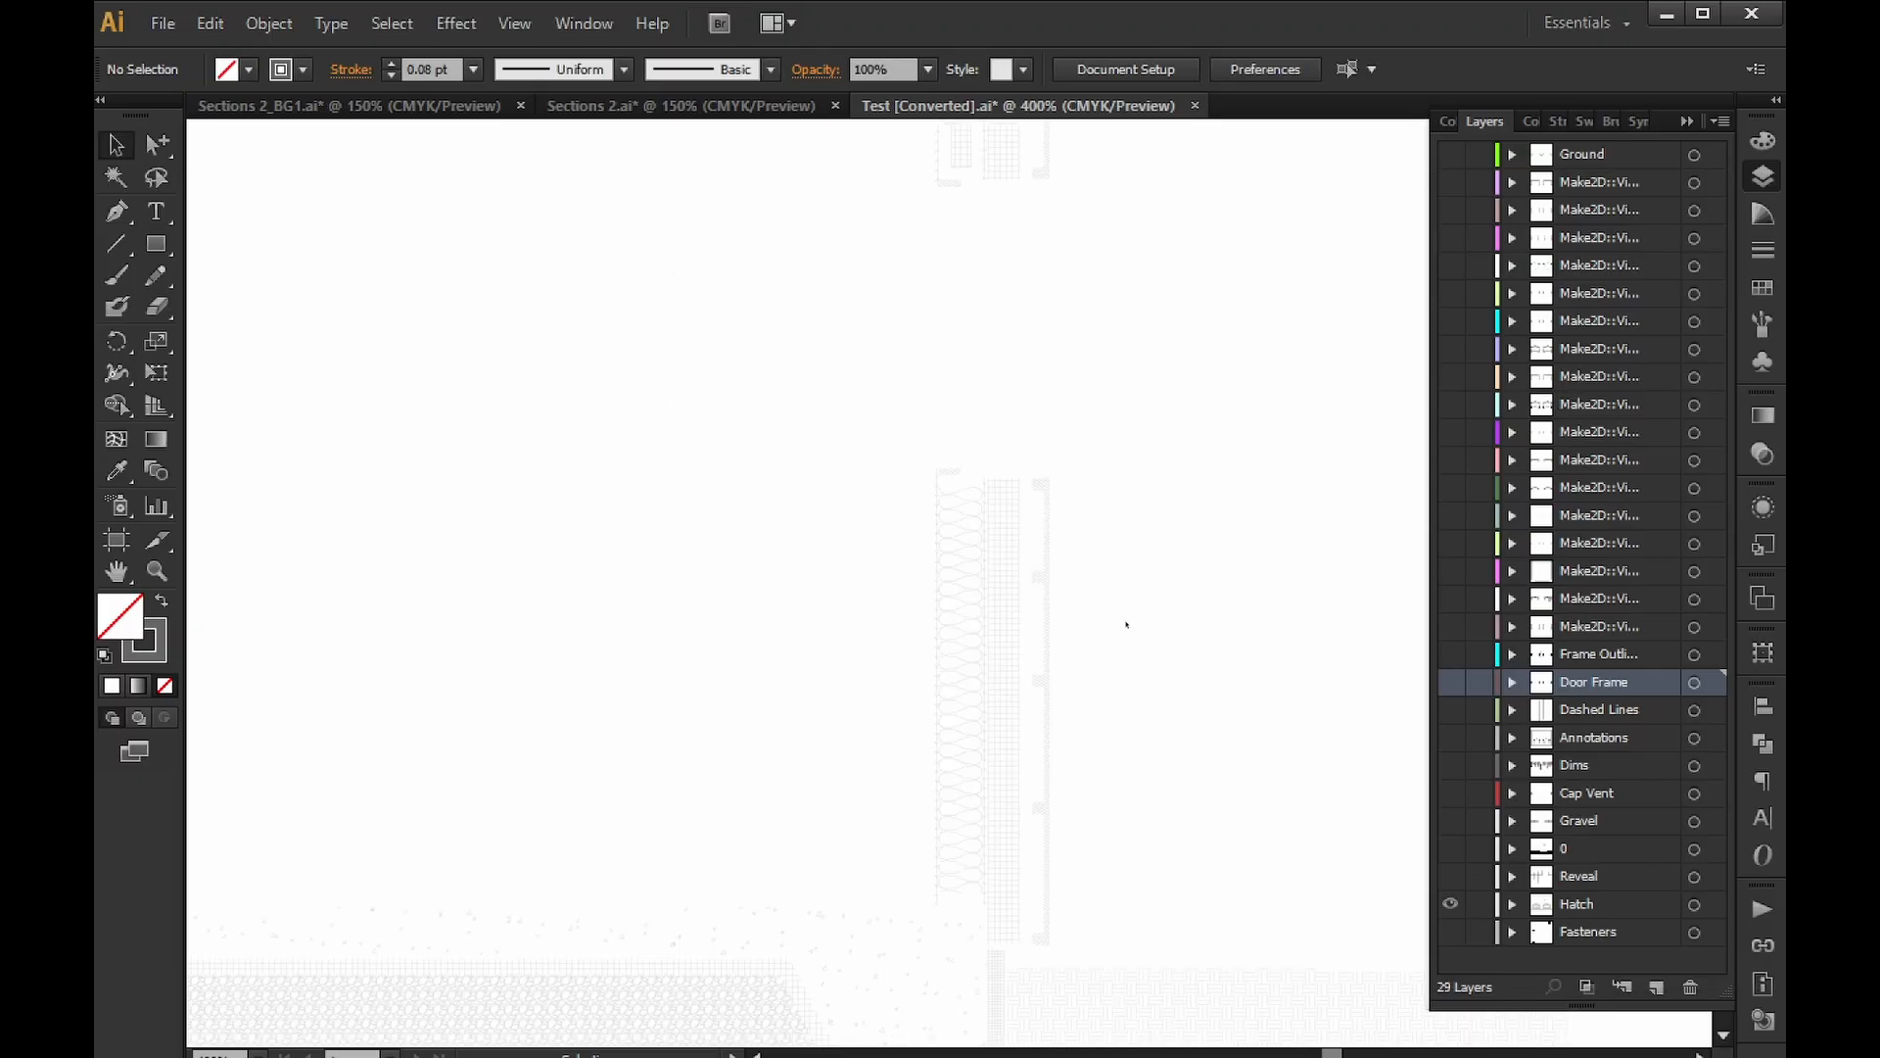
alt+scroll(1058, 568, down, 3)
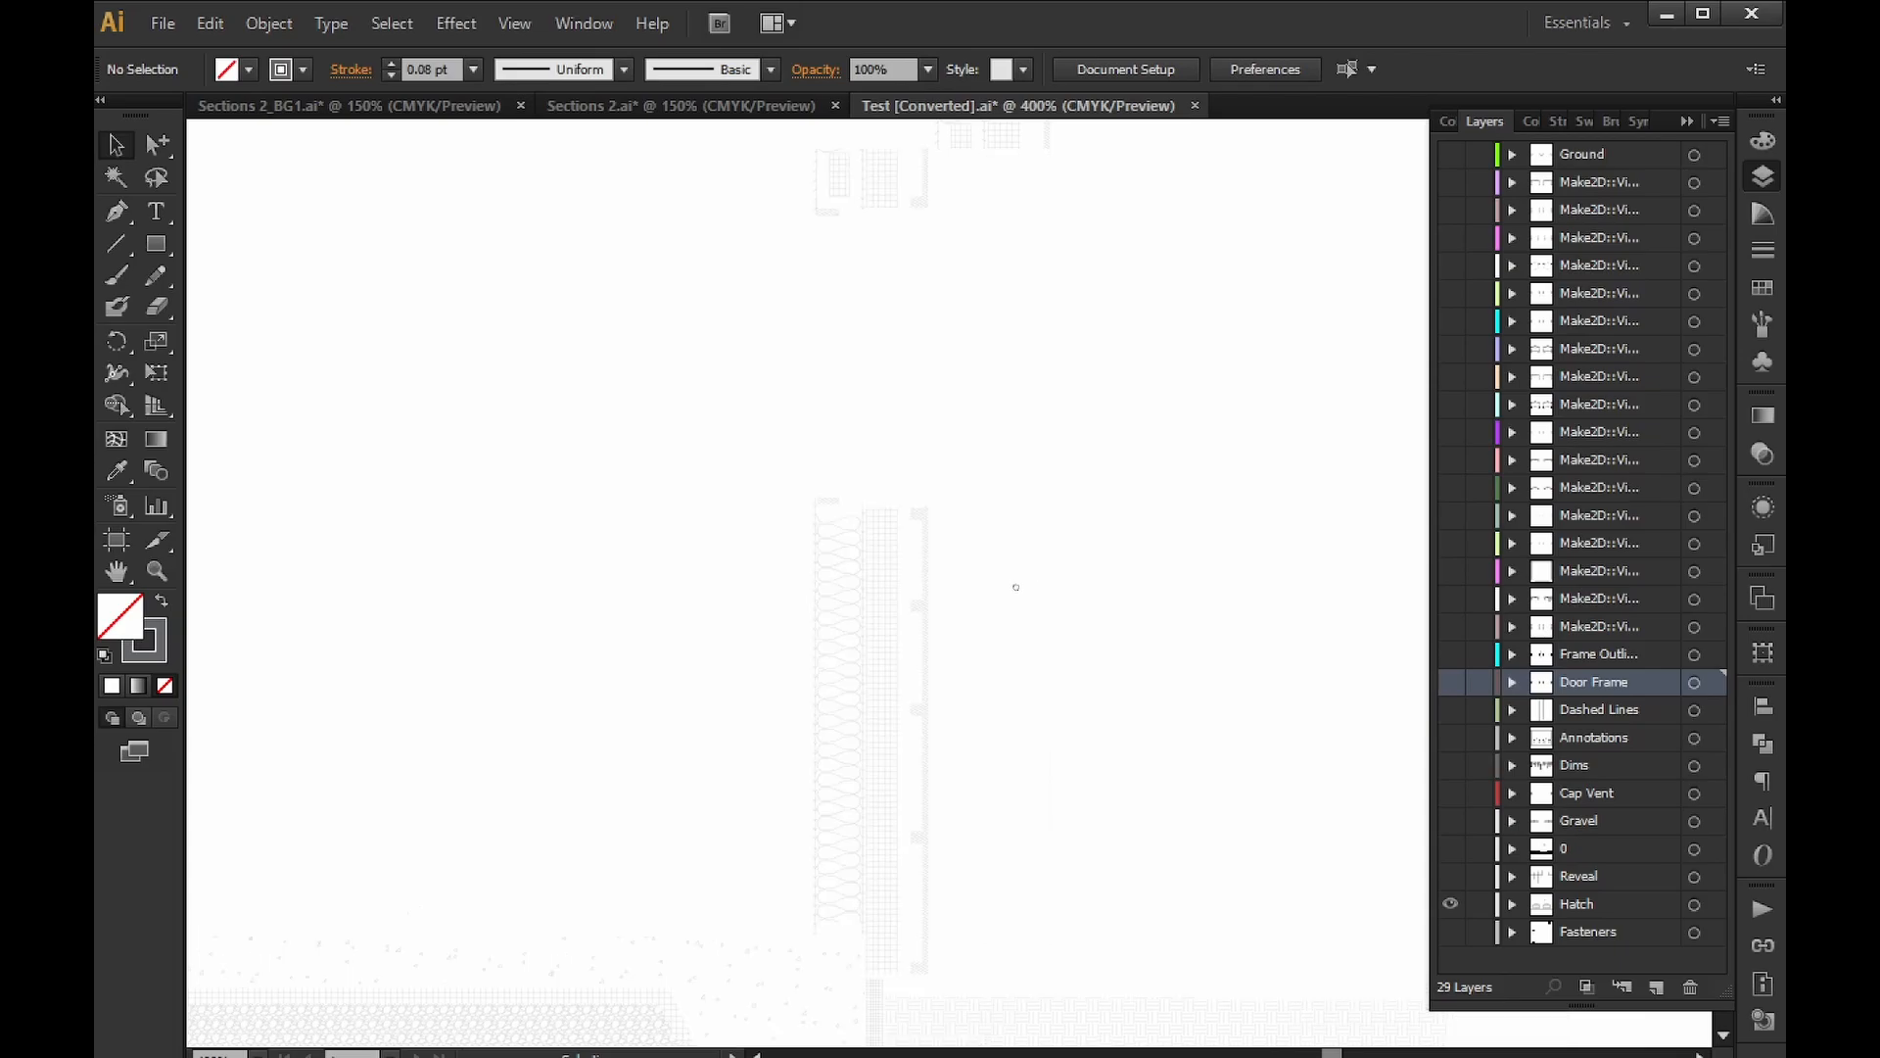
alt+scroll(1087, 680, down, 5)
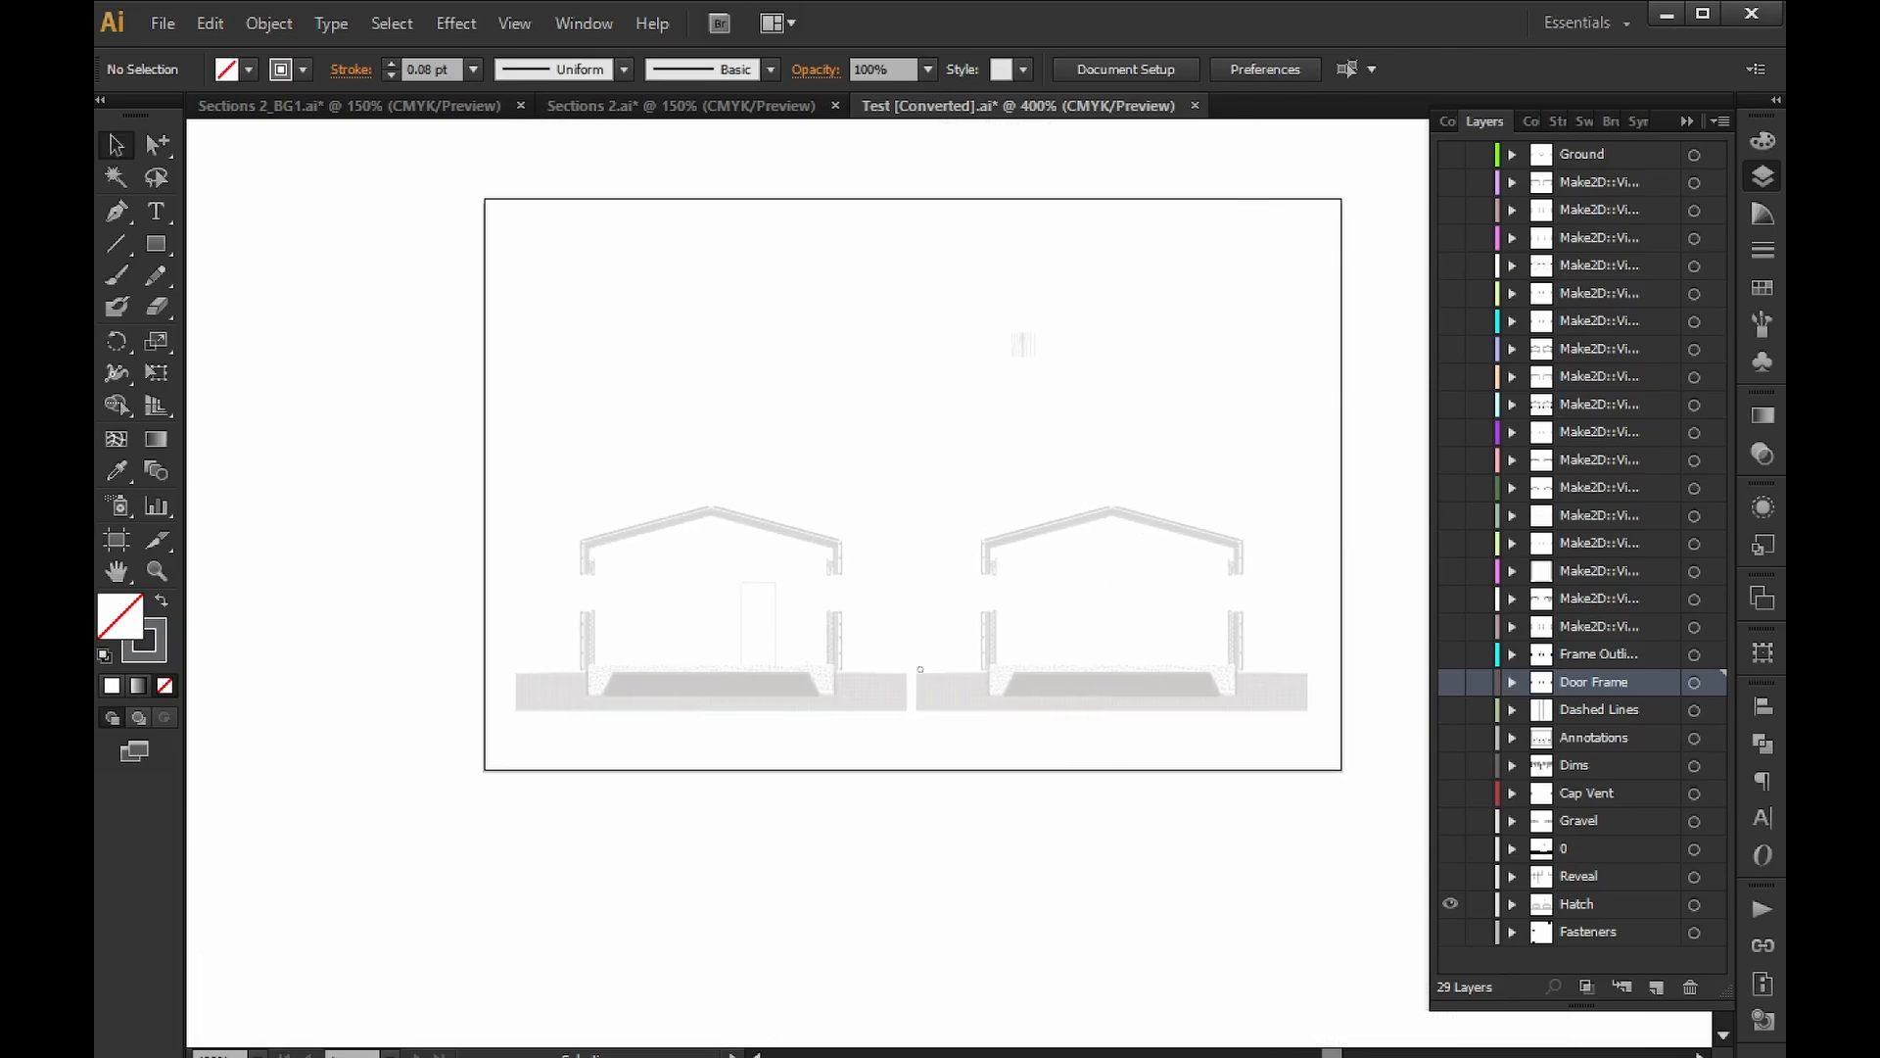
ctrl+scroll(1054, 650, left, 2)
ctrl+scroll(1054, 650, right, 2)
click(1098, 687)
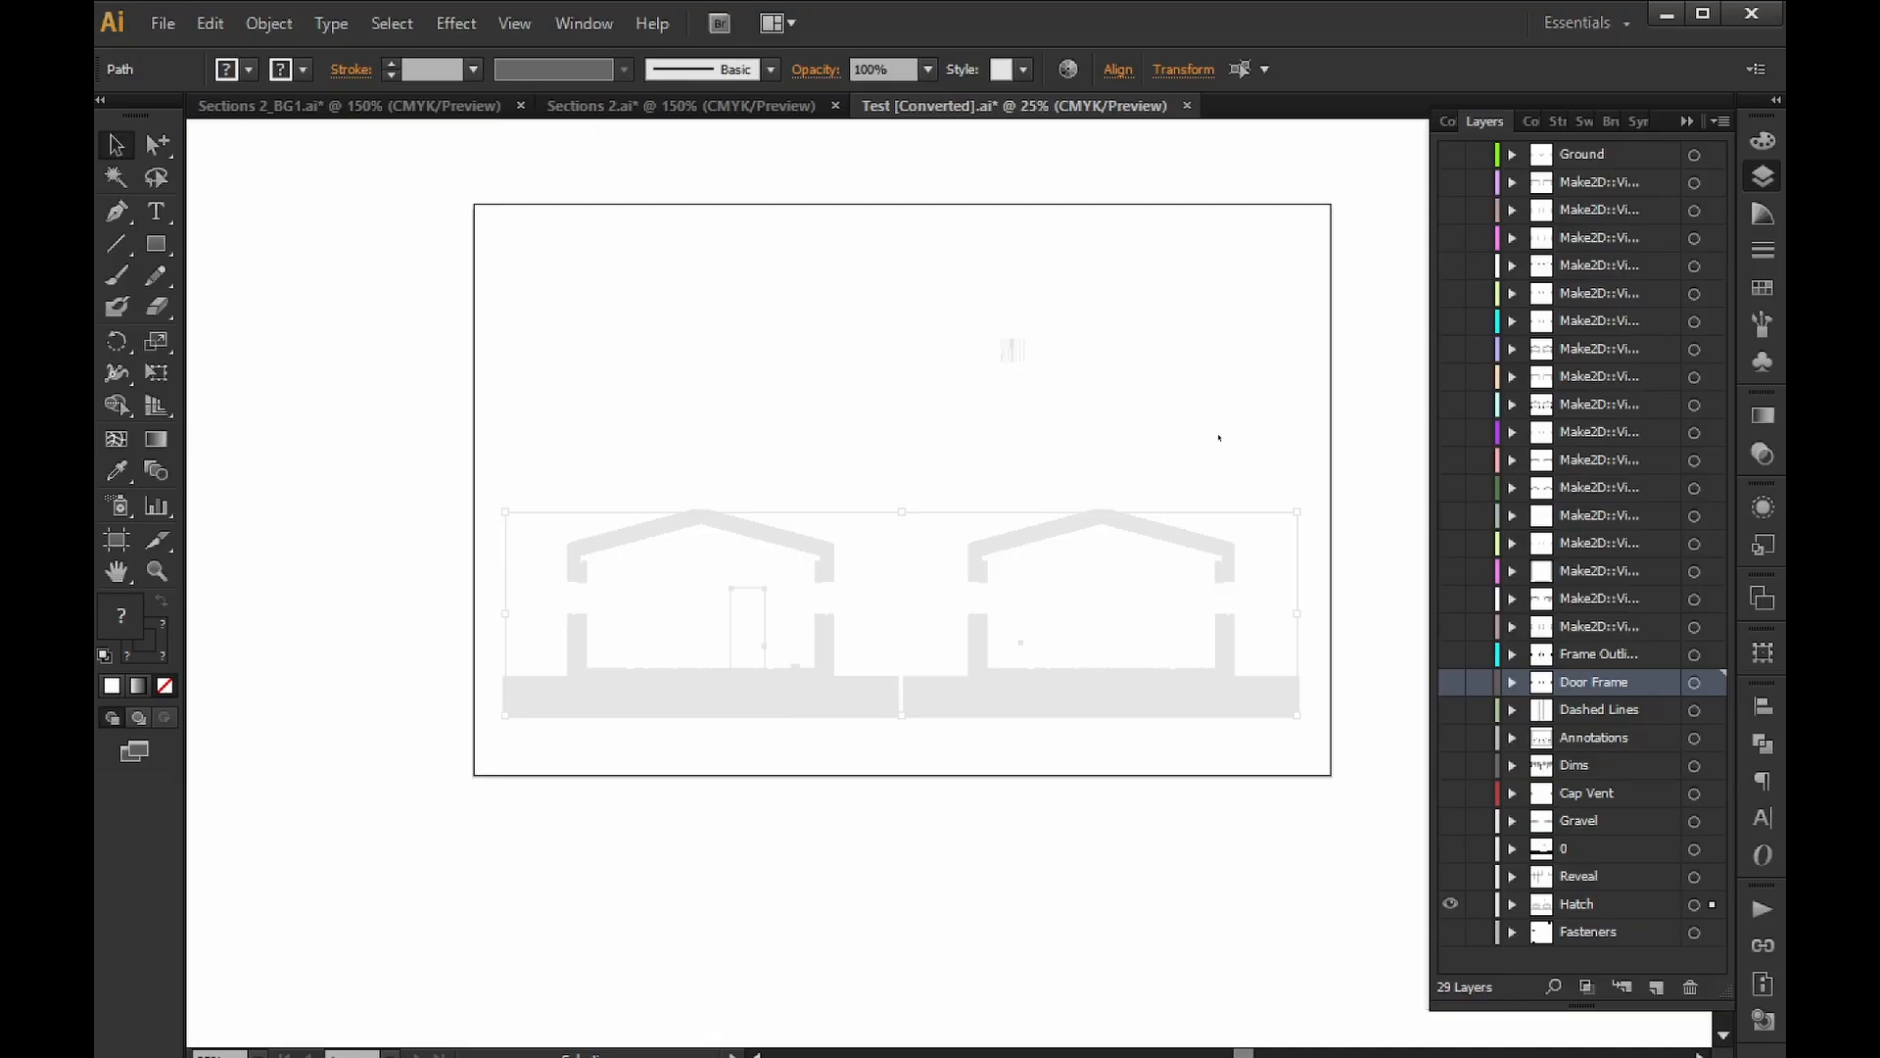
mouse_move(1309, 426)
mouse_down()
mouse_move(1267, 578)
mouse_move(1095, 712)
mouse_move(903, 746)
mouse_up()
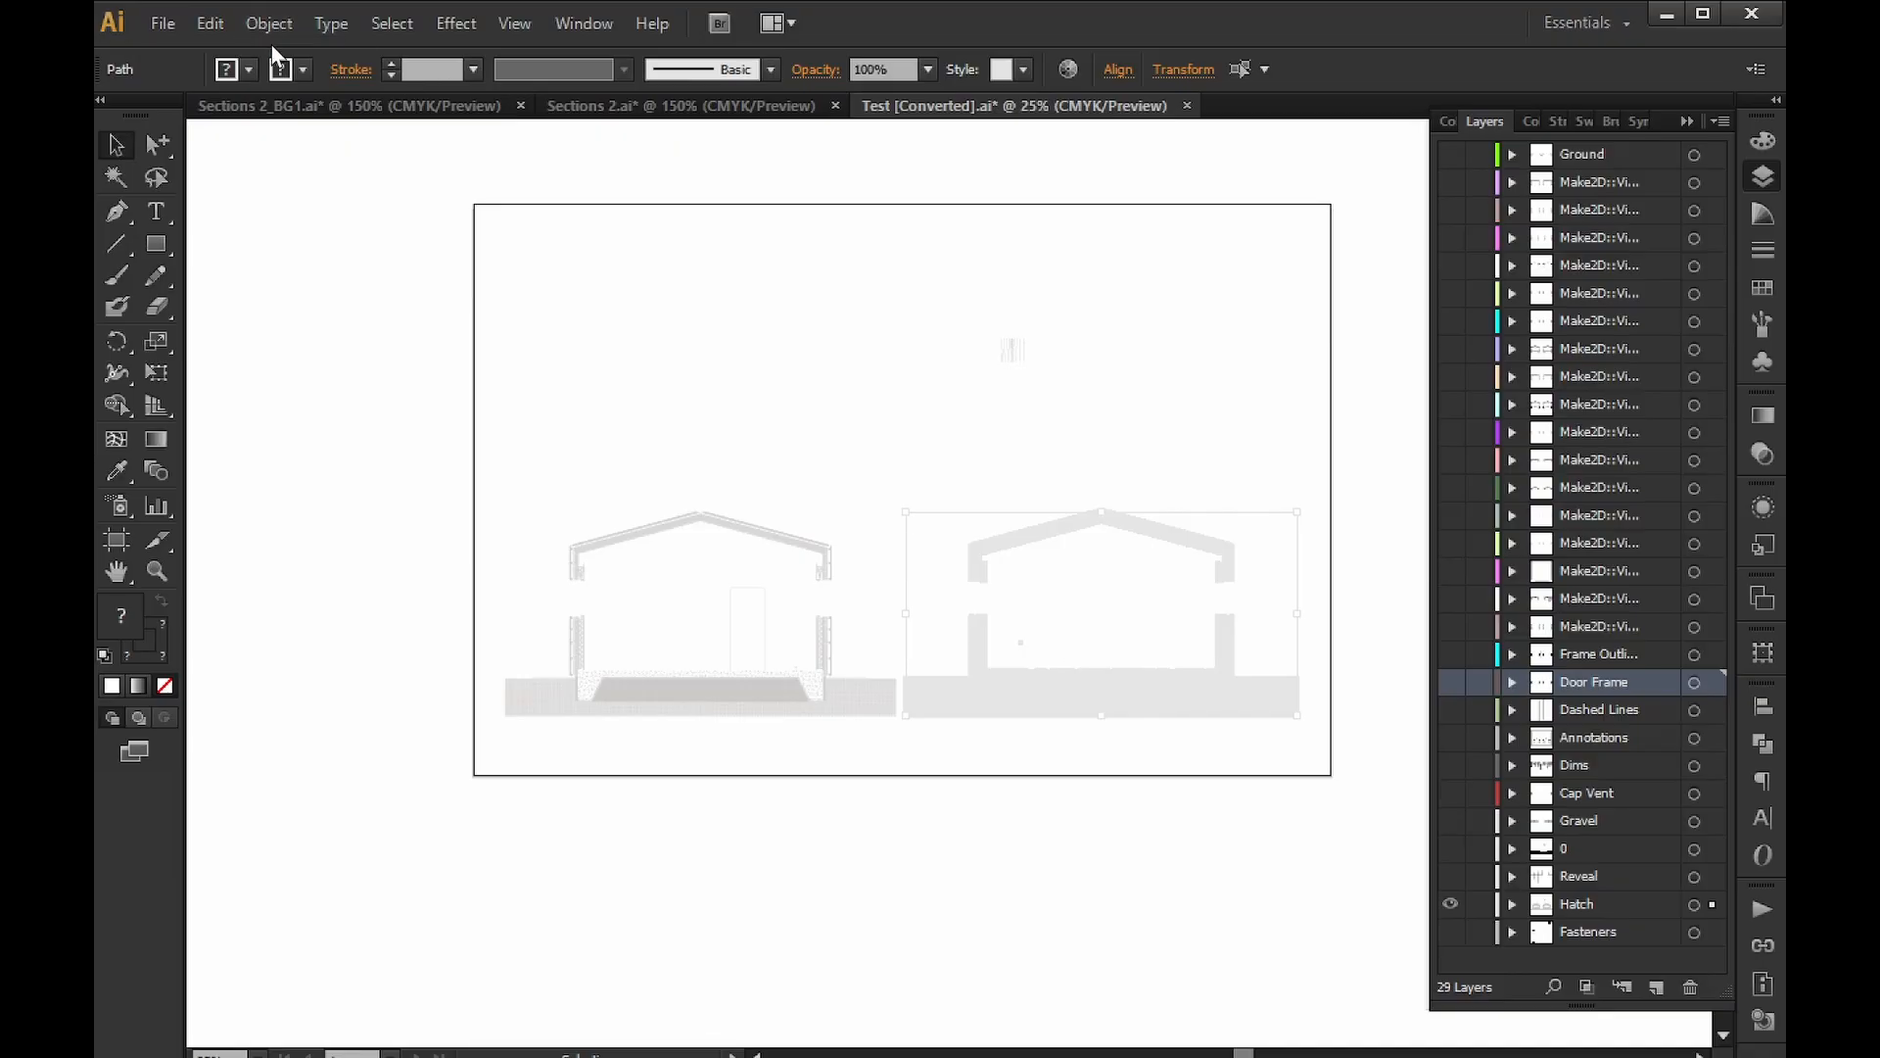
click(302, 78)
click(303, 73)
shift+click(302, 72)
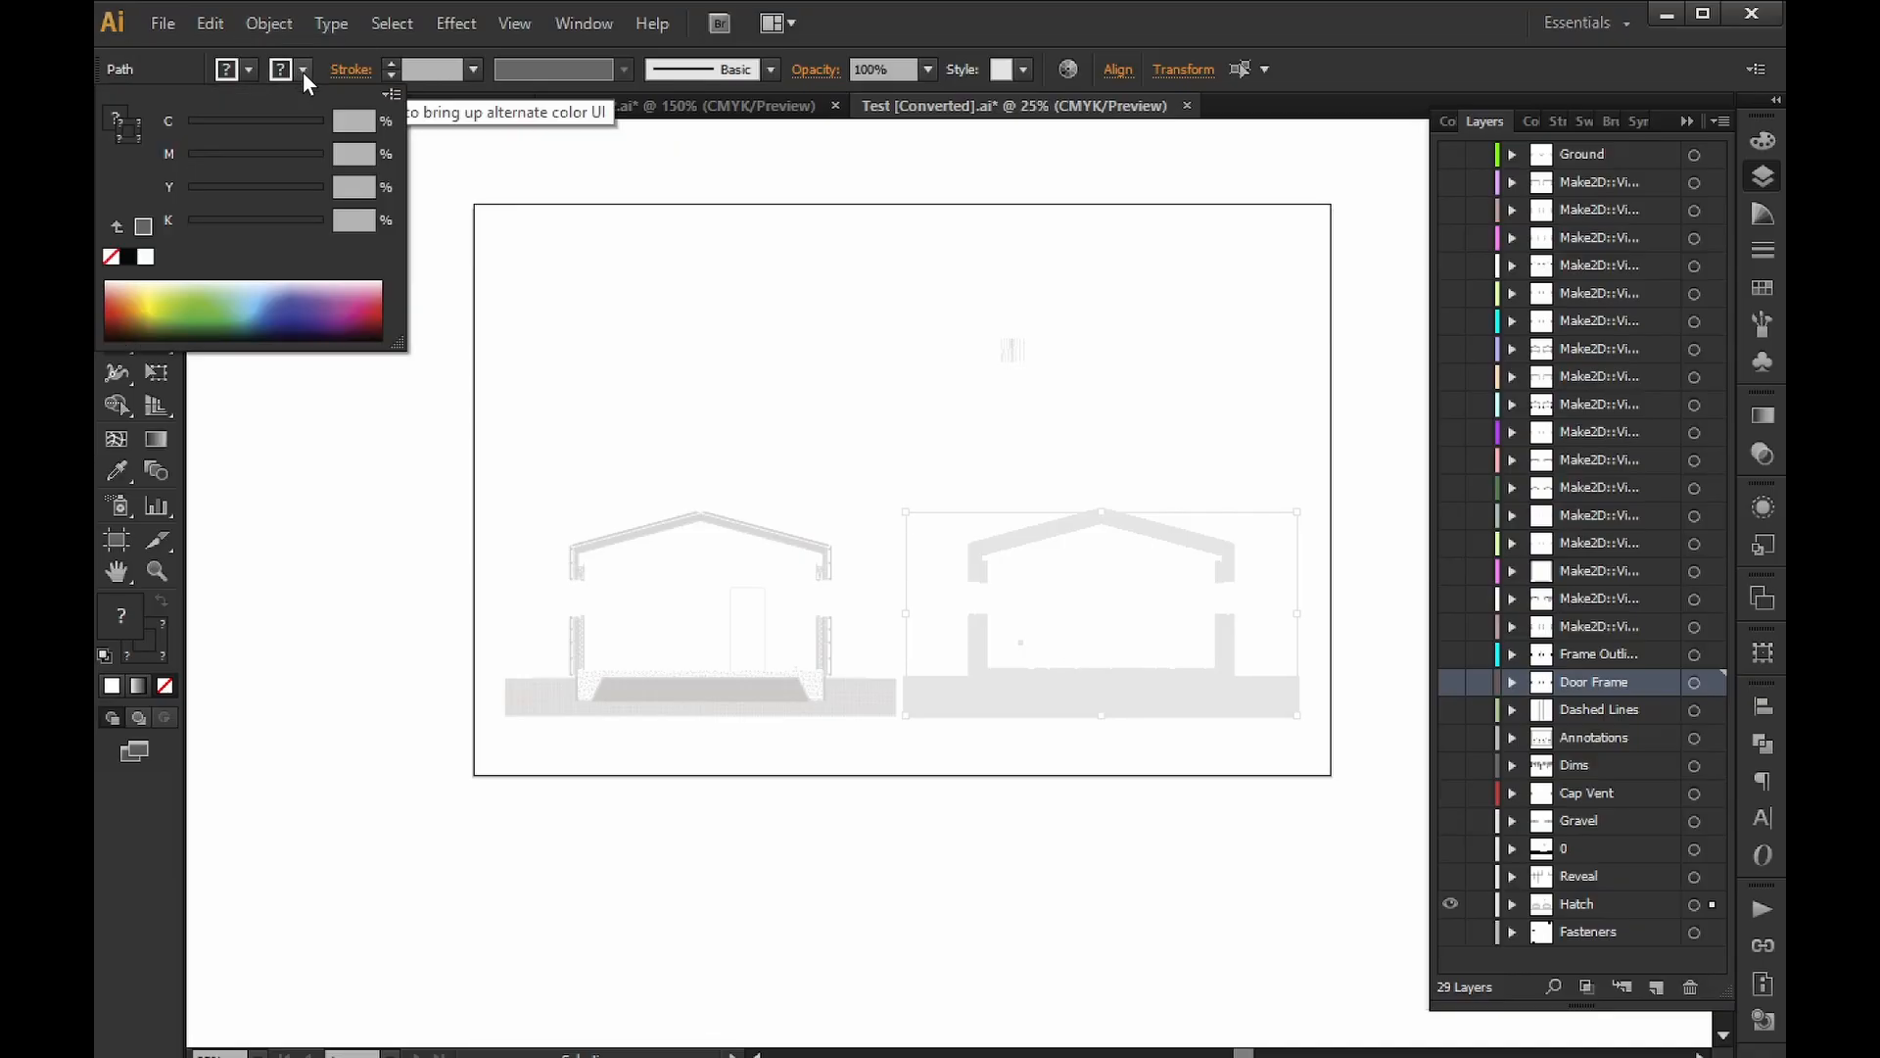
click(145, 228)
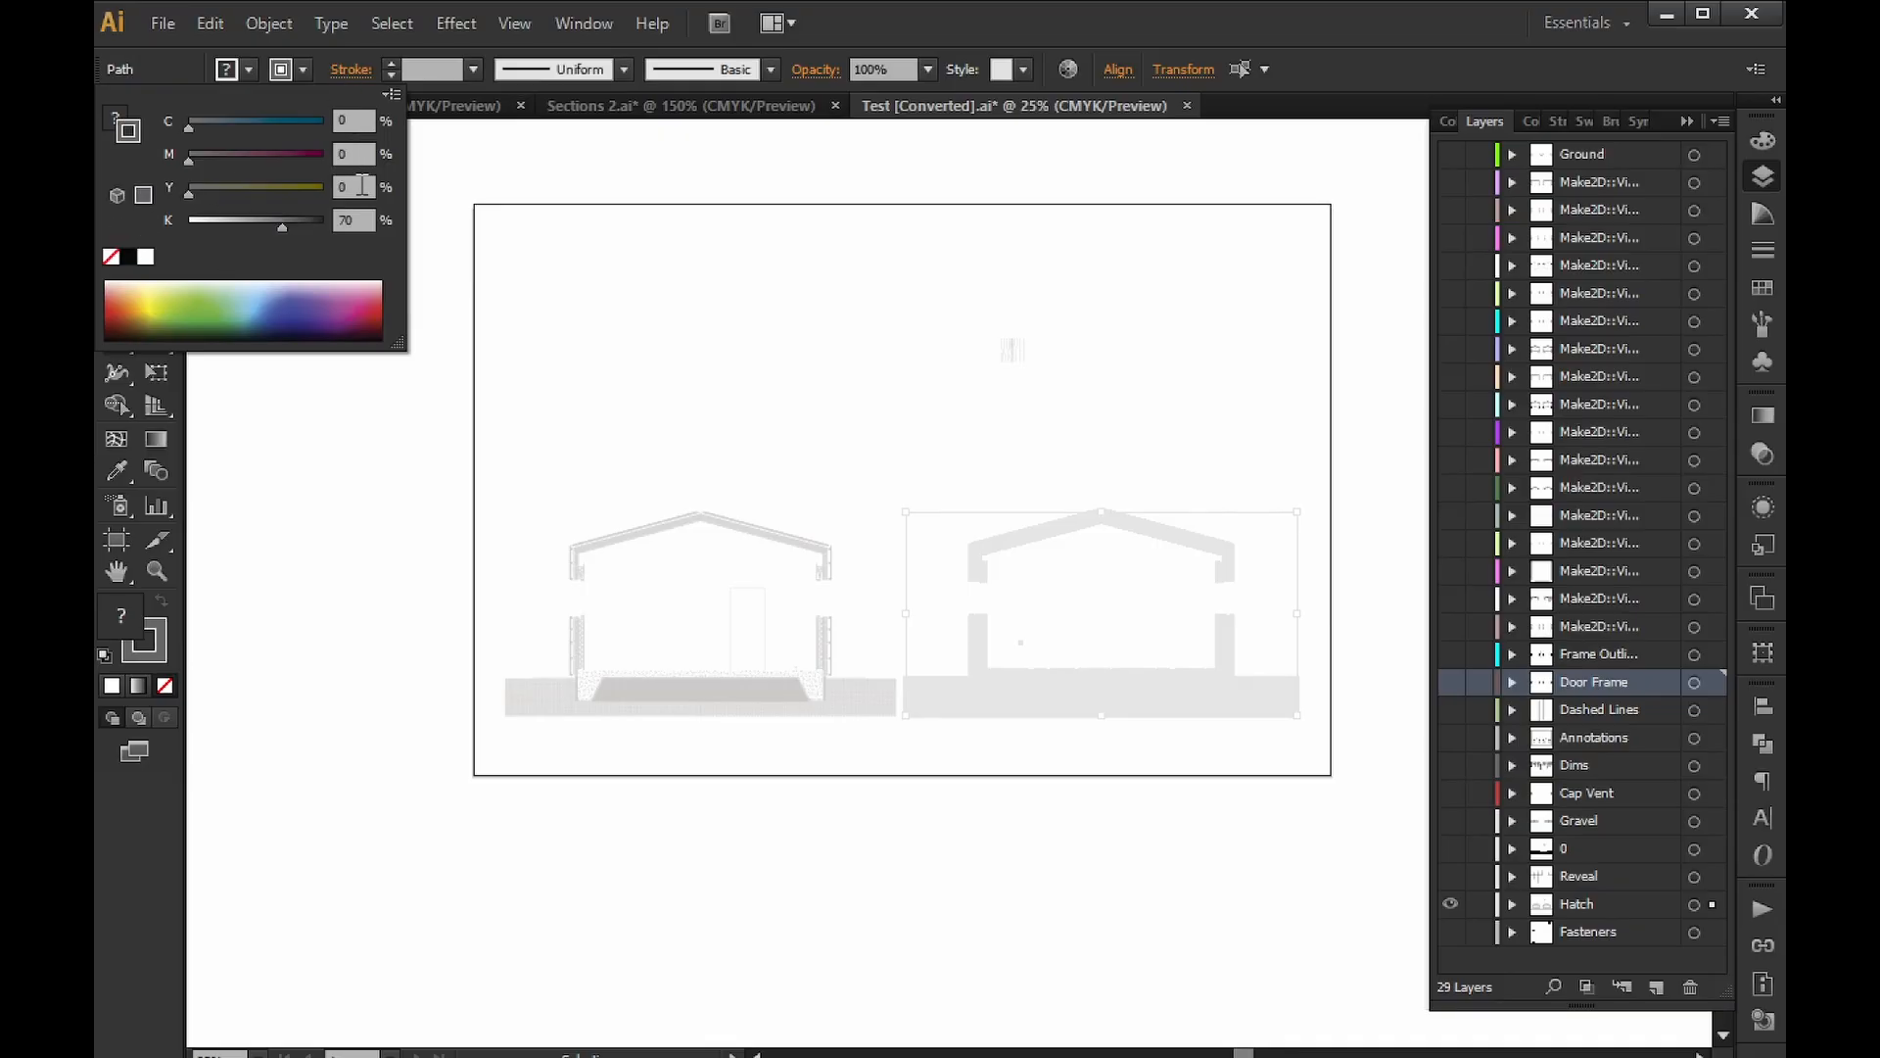
click(363, 221)
text(90)
key(Return)
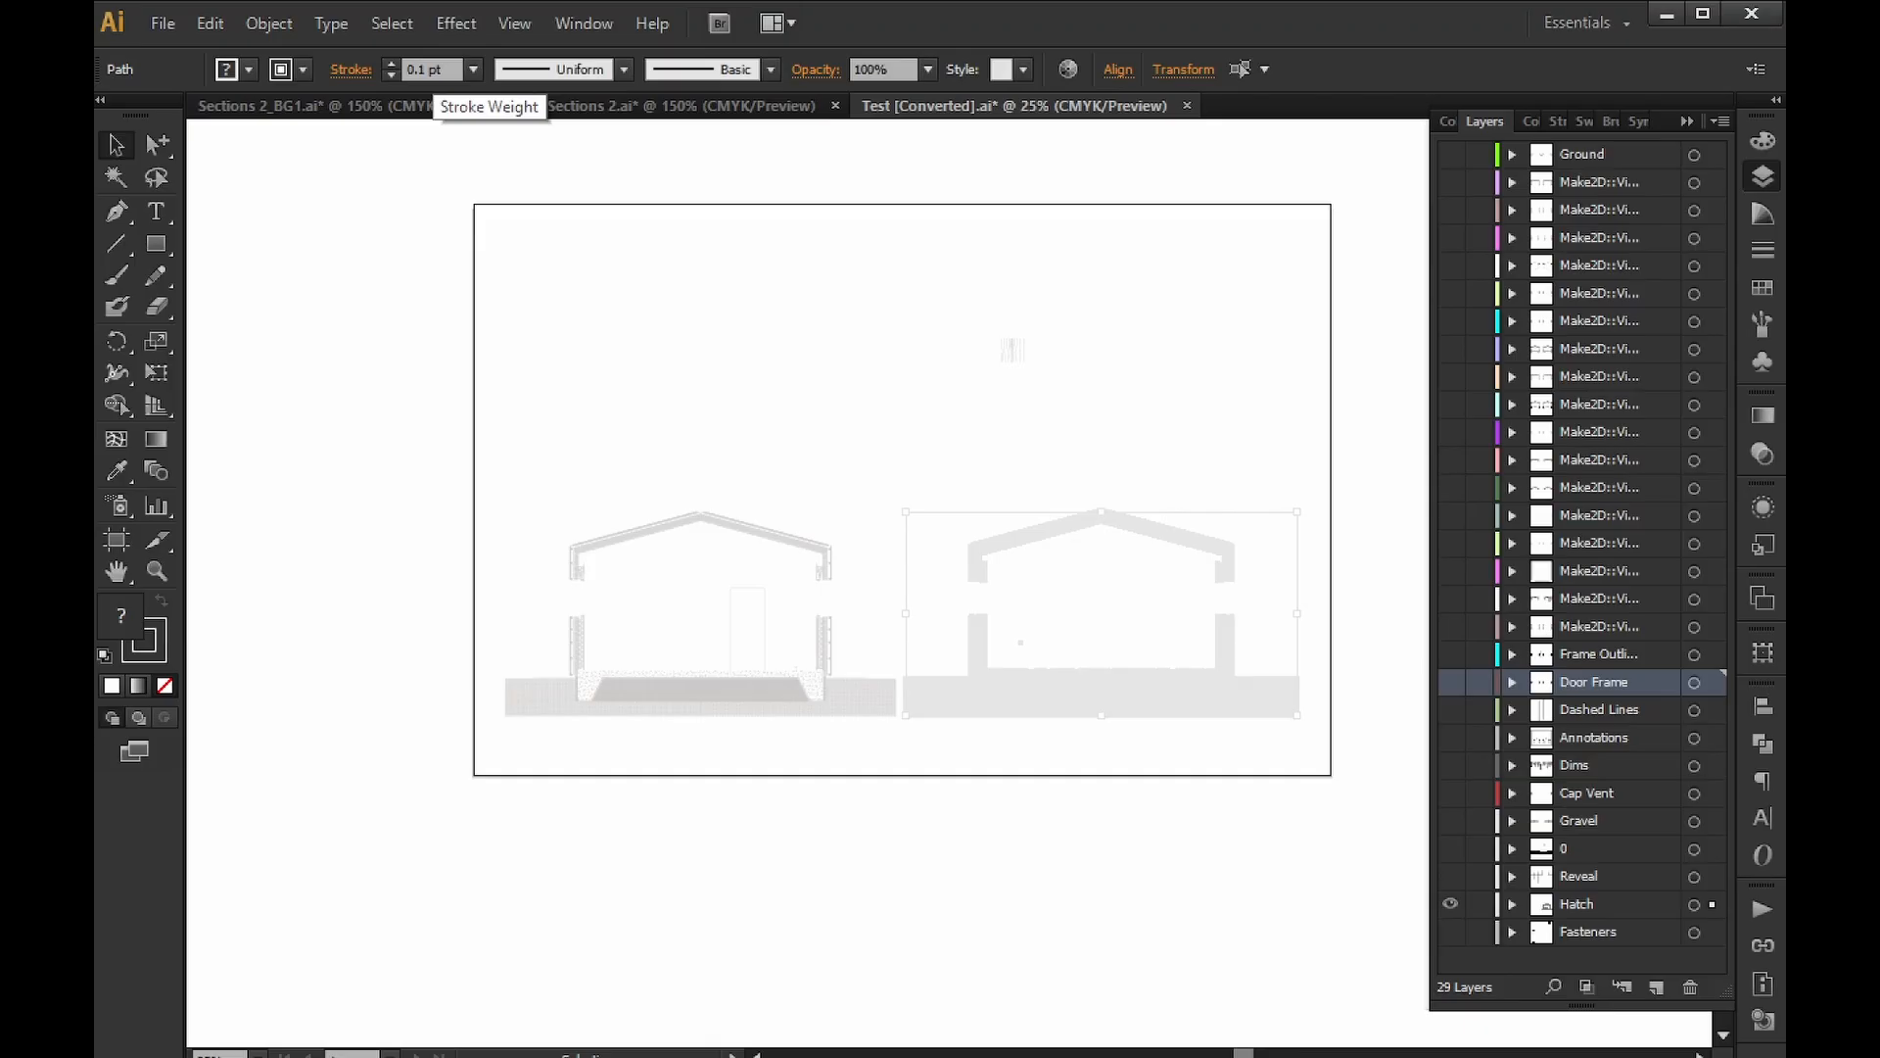
Remove the fill from the right-hand section's hatching and deselect it.
click(250, 69)
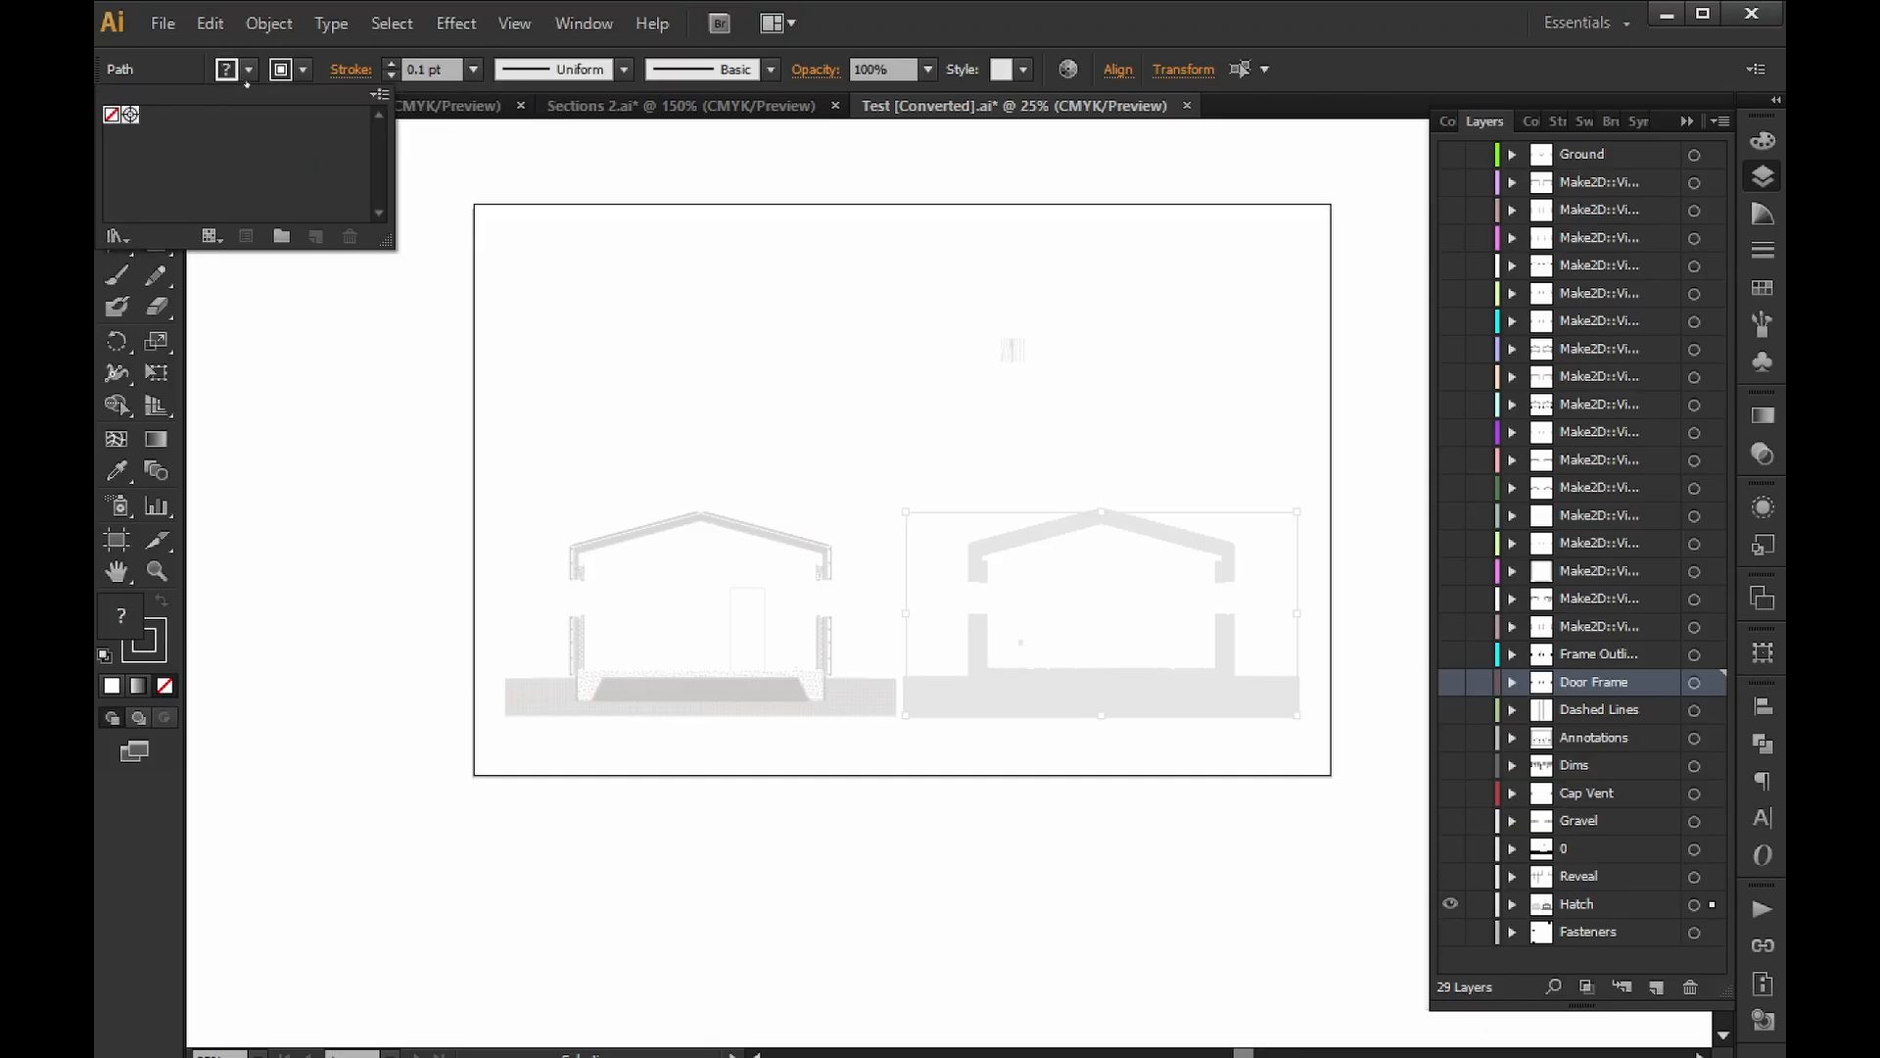
click(111, 115)
key(Escape)
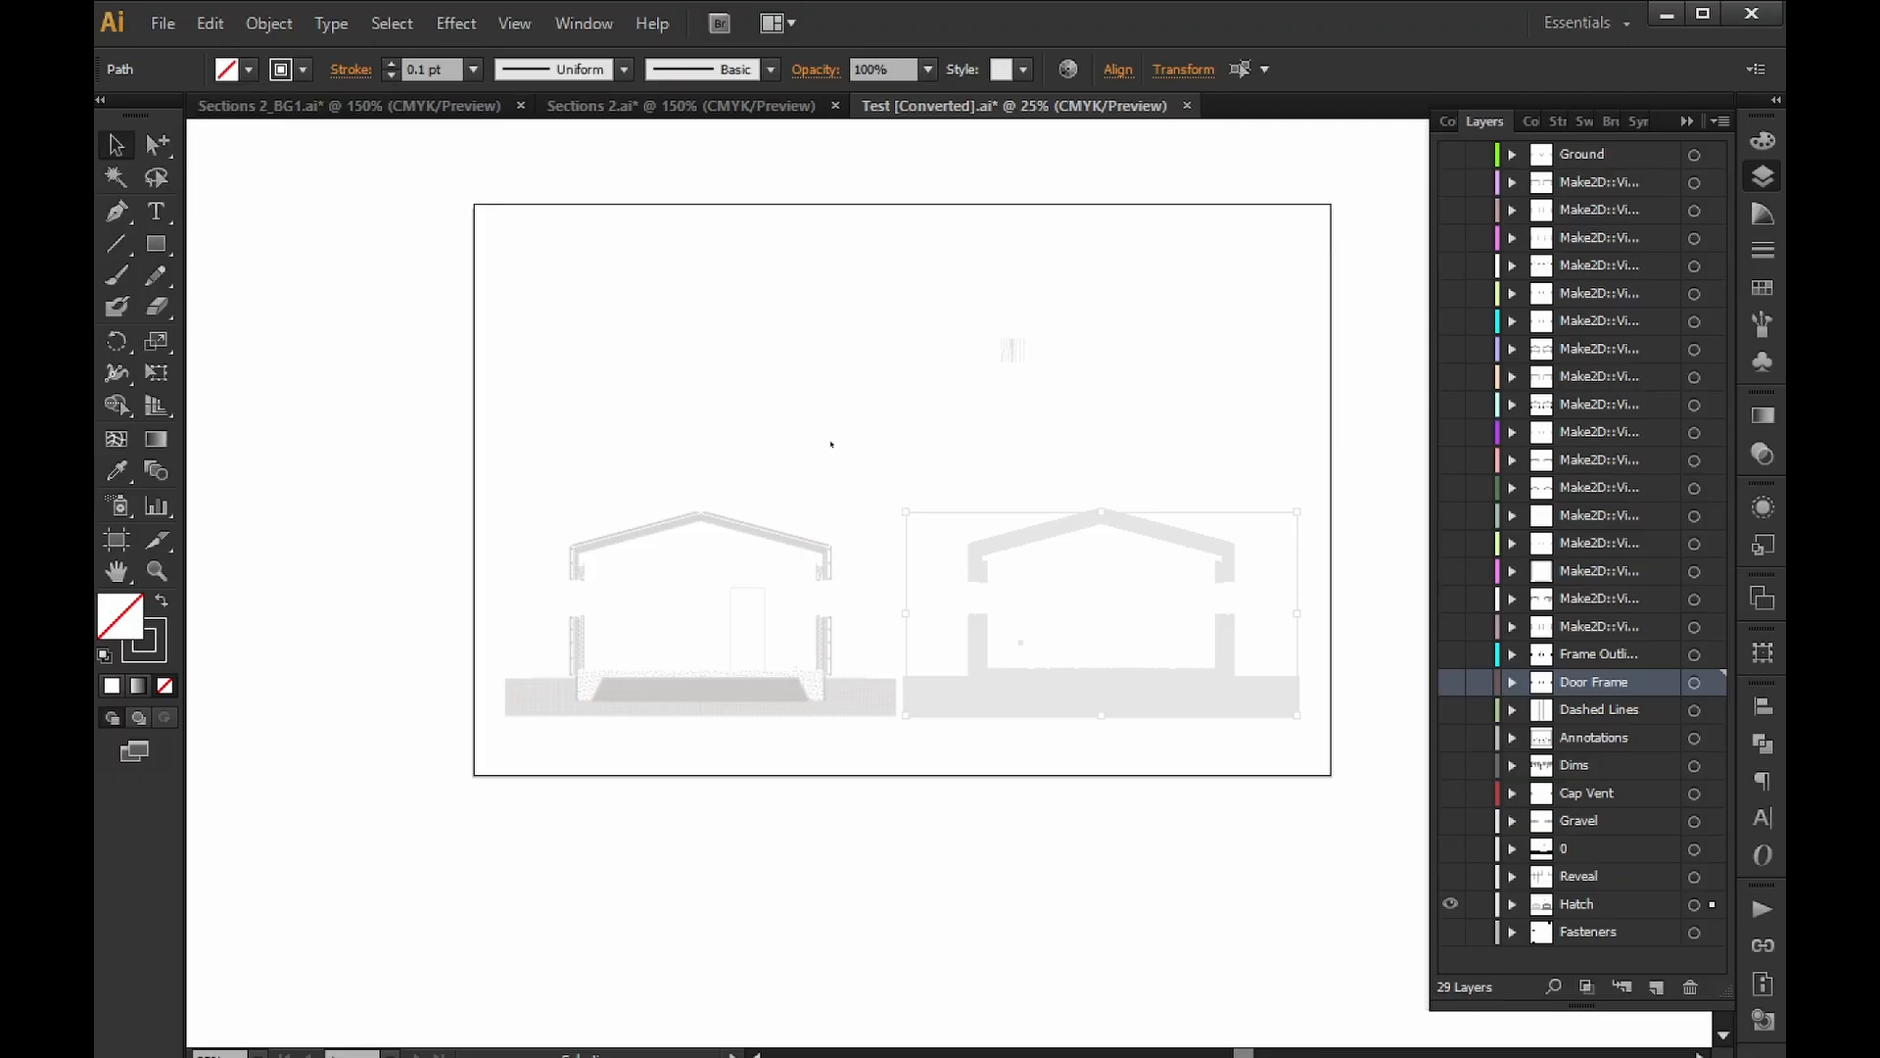
click(879, 453)
Copy the right-hand section's hatch appearance onto all hatching of the left-hand section with the Eyedropper, and deselect it.
mouse_move(902, 735)
mouse_down()
mouse_move(717, 457)
mouse_move(493, 427)
mouse_up()
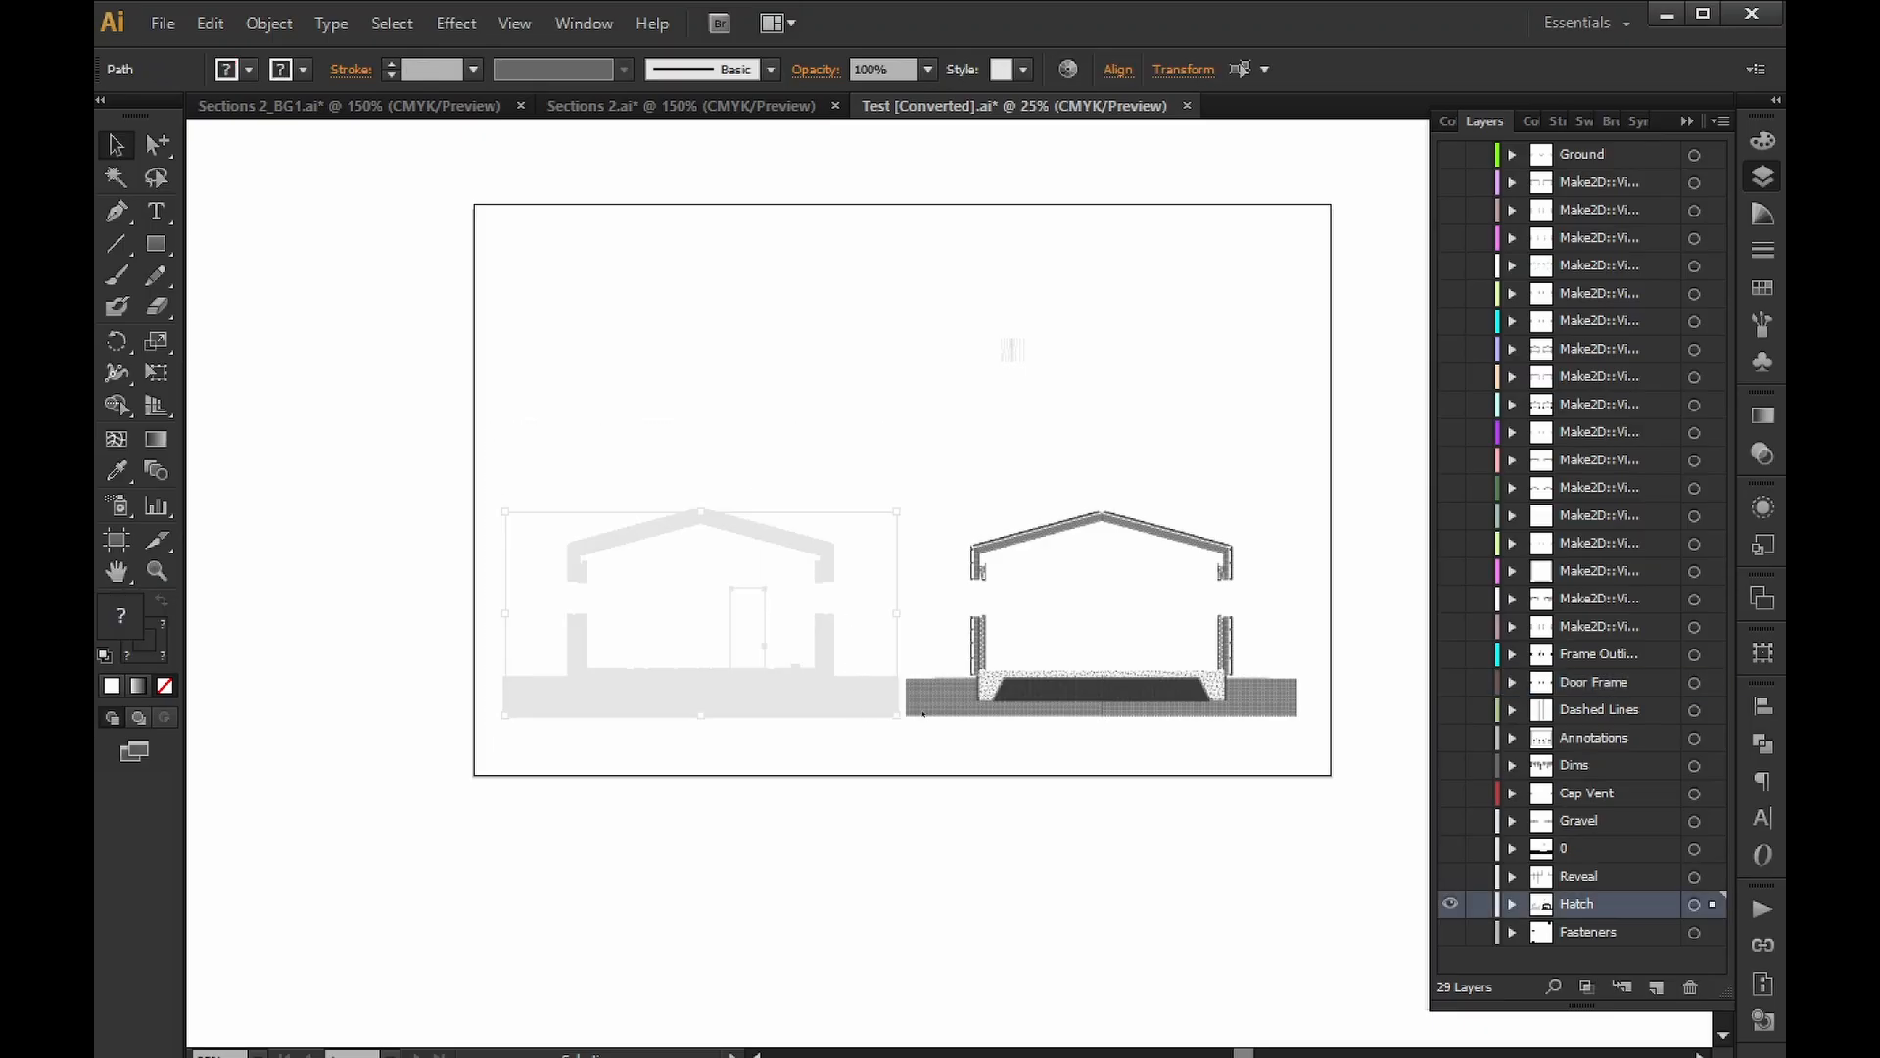
key(i)
click(957, 692)
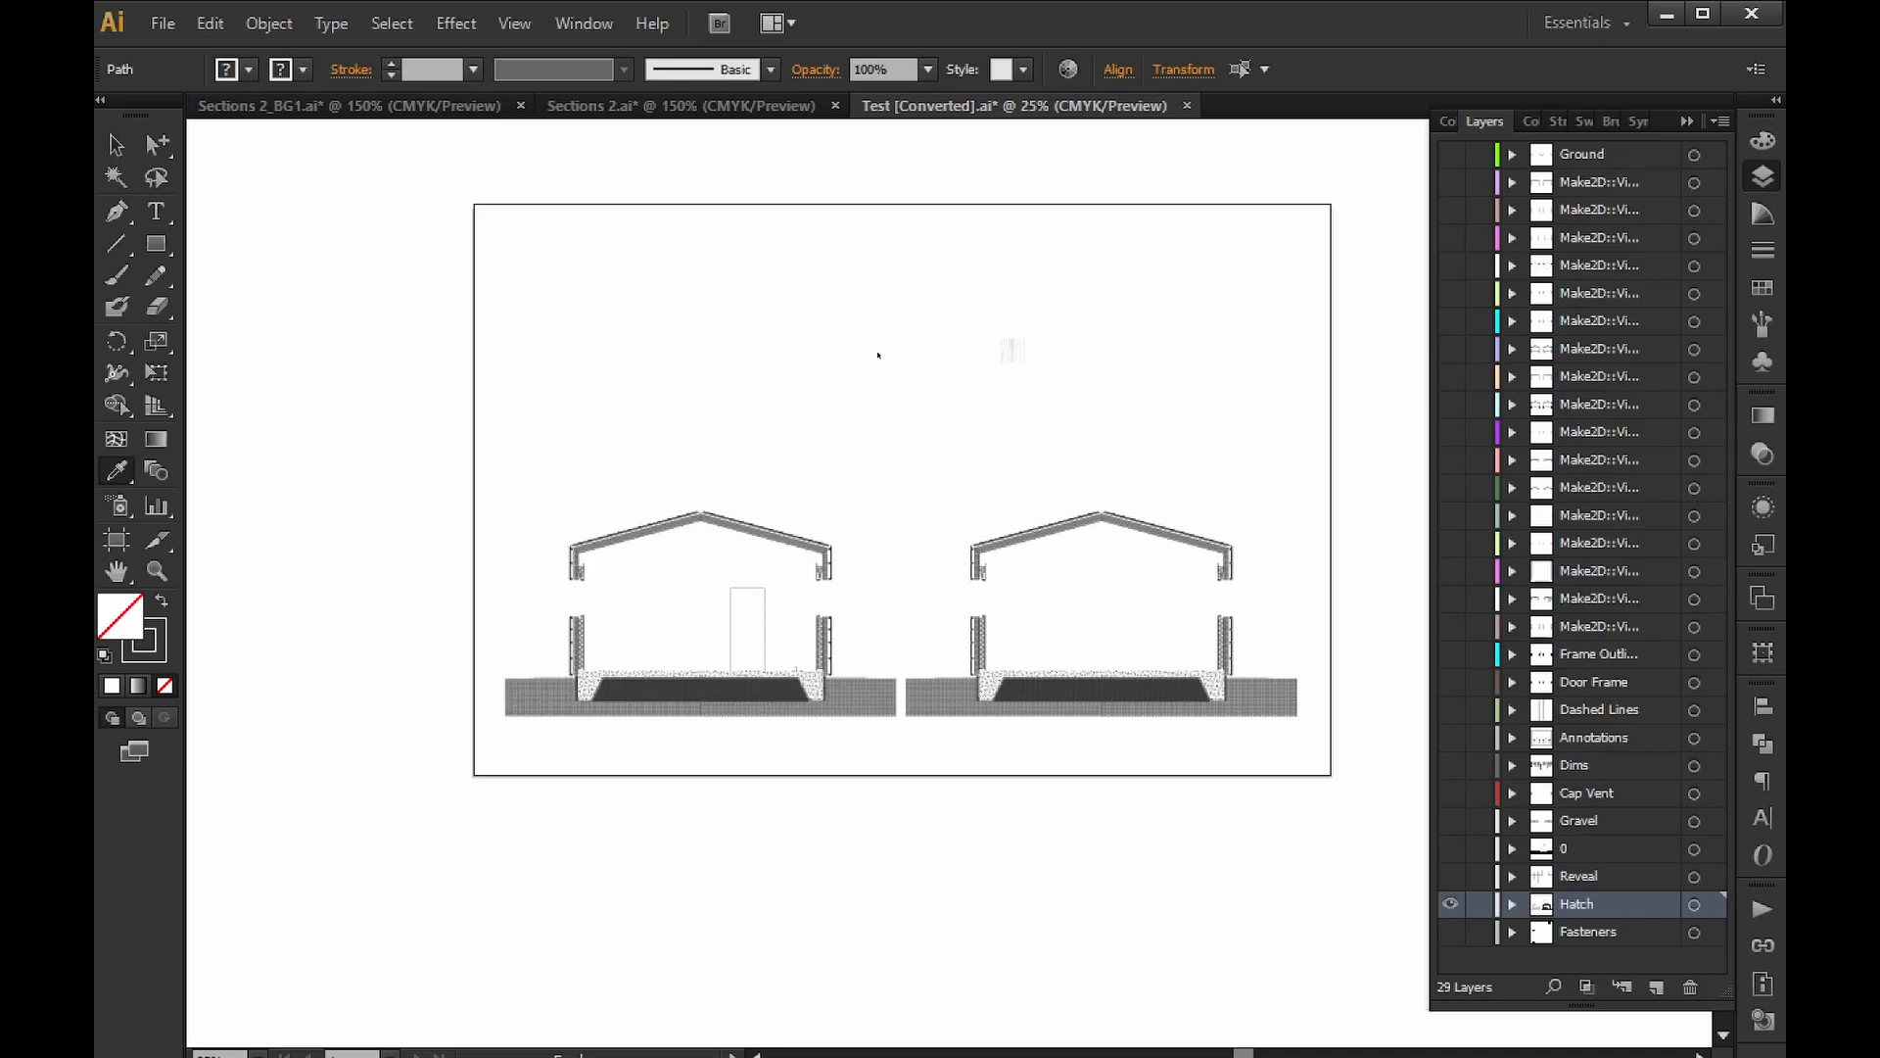
key(v)
click(878, 355)
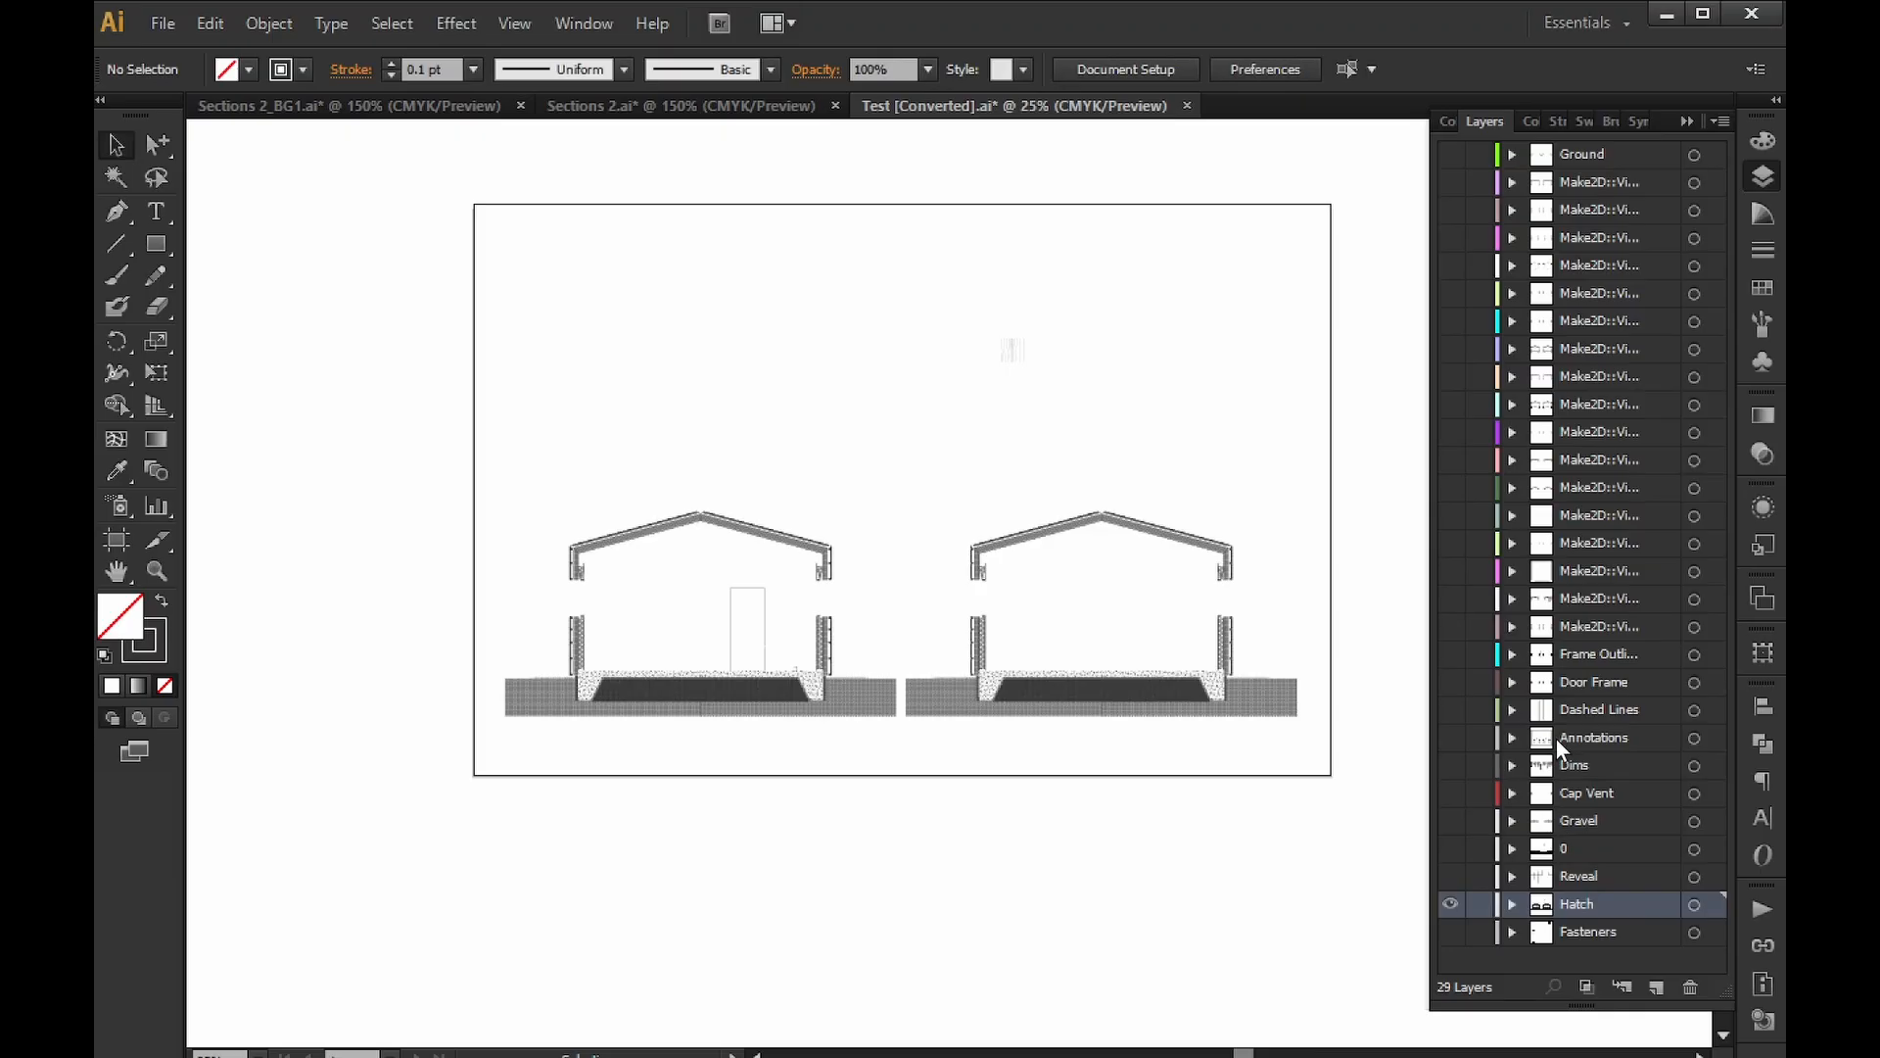
Hide the Hatch layer and show only the Dims layer with its dimensions and level markers.
ctrl+click(1450, 905)
ctrl+click(1452, 764)
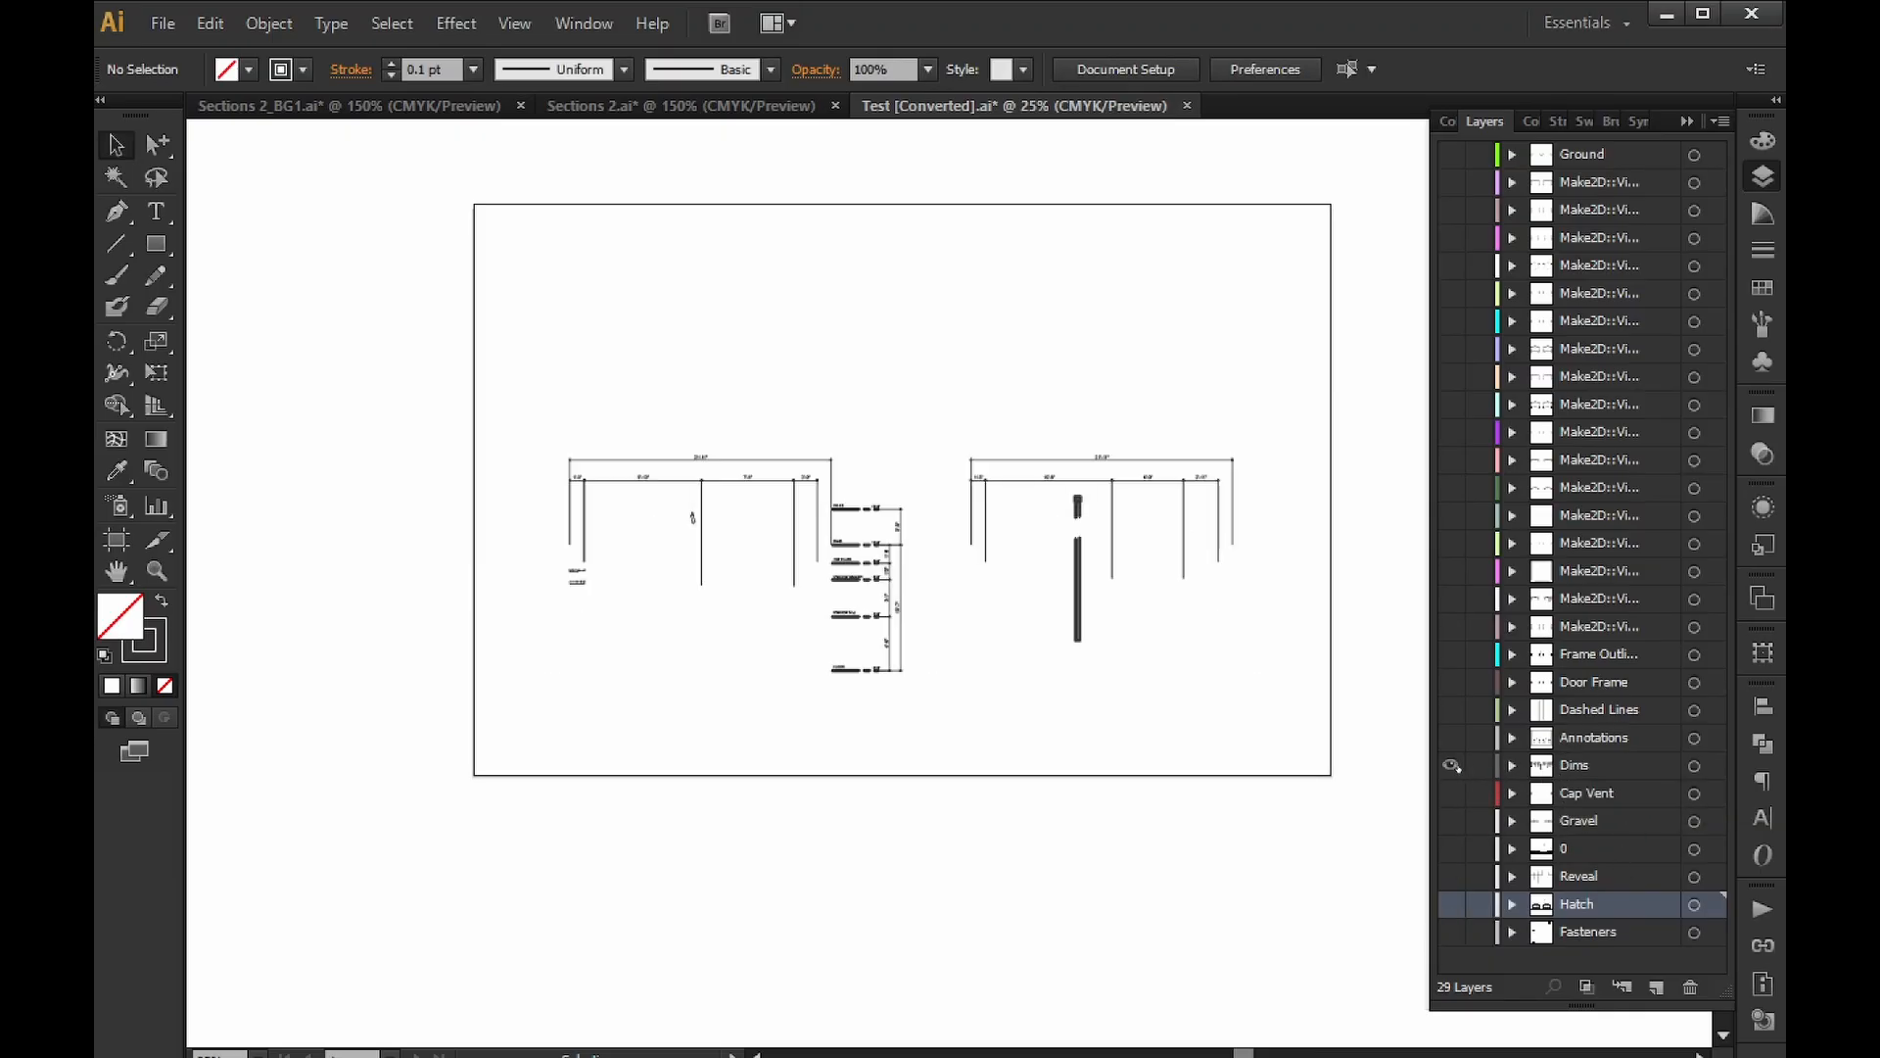
alt+scroll(1145, 549, up, 2)
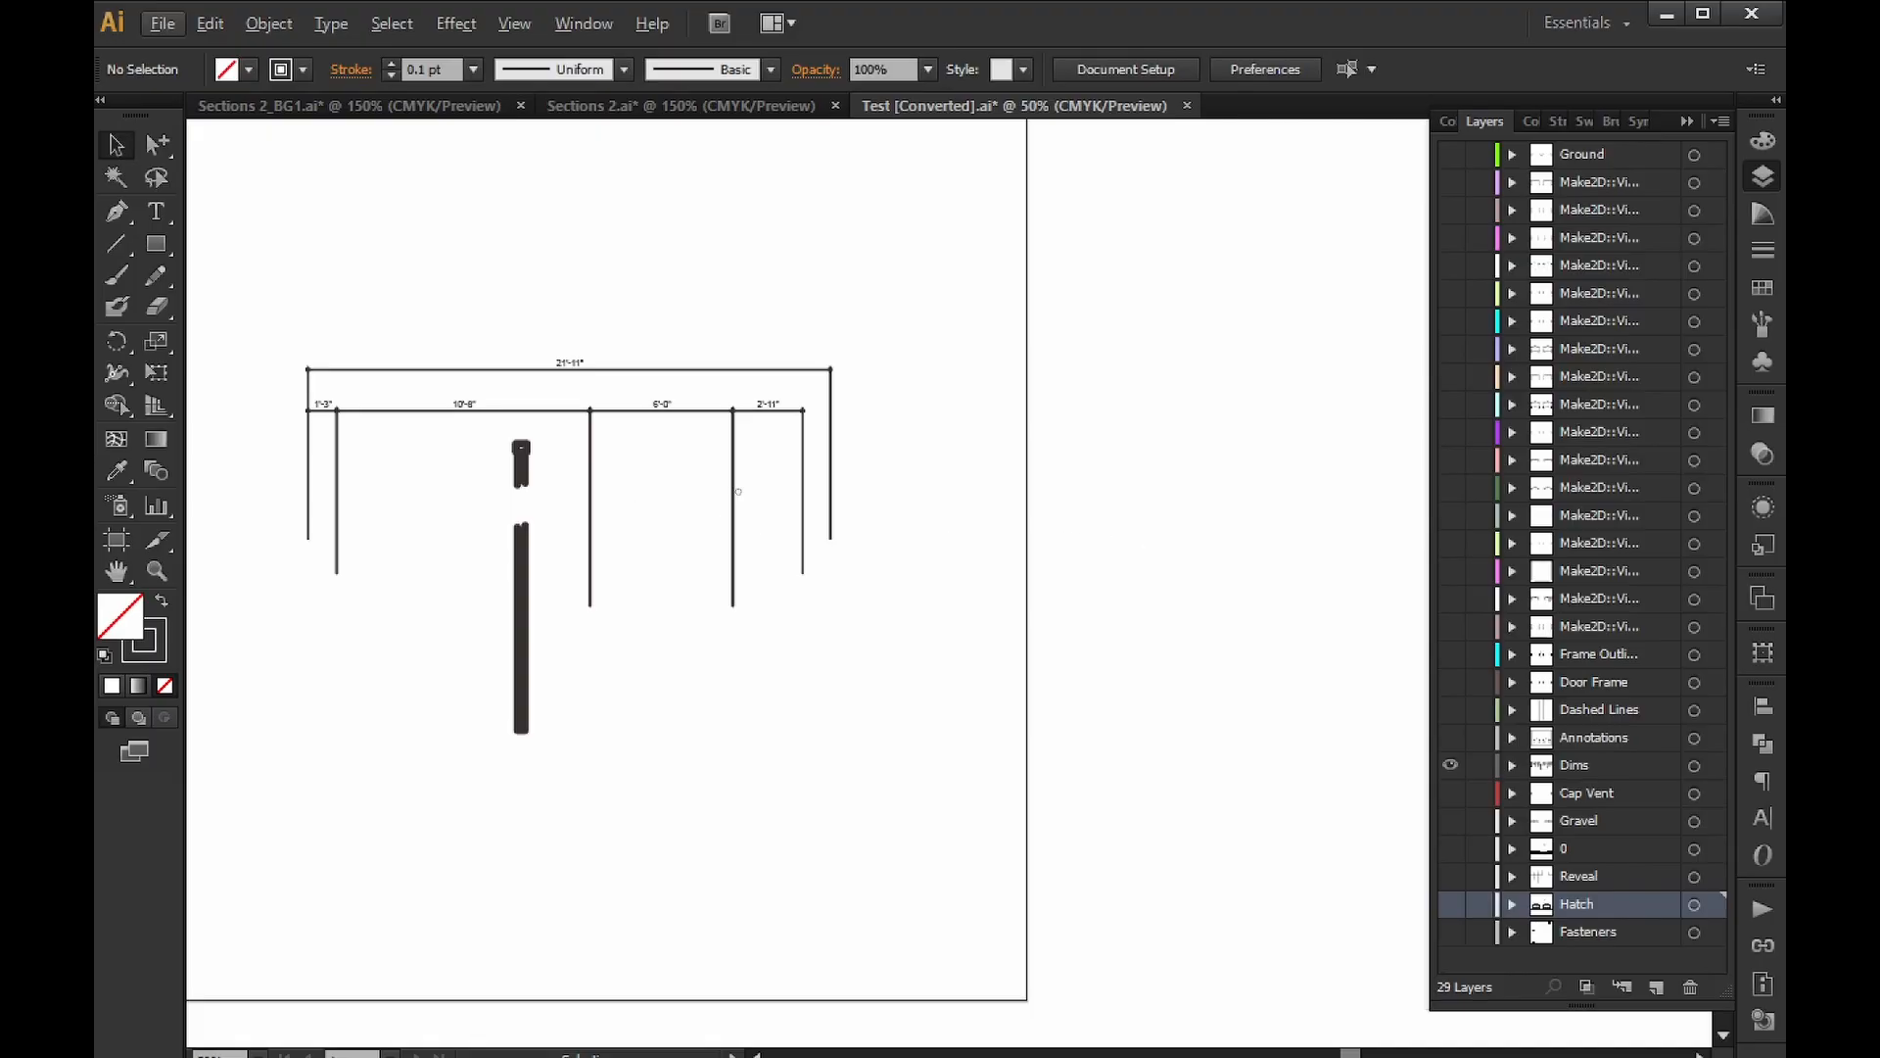
drag(738, 492, 1146, 555)
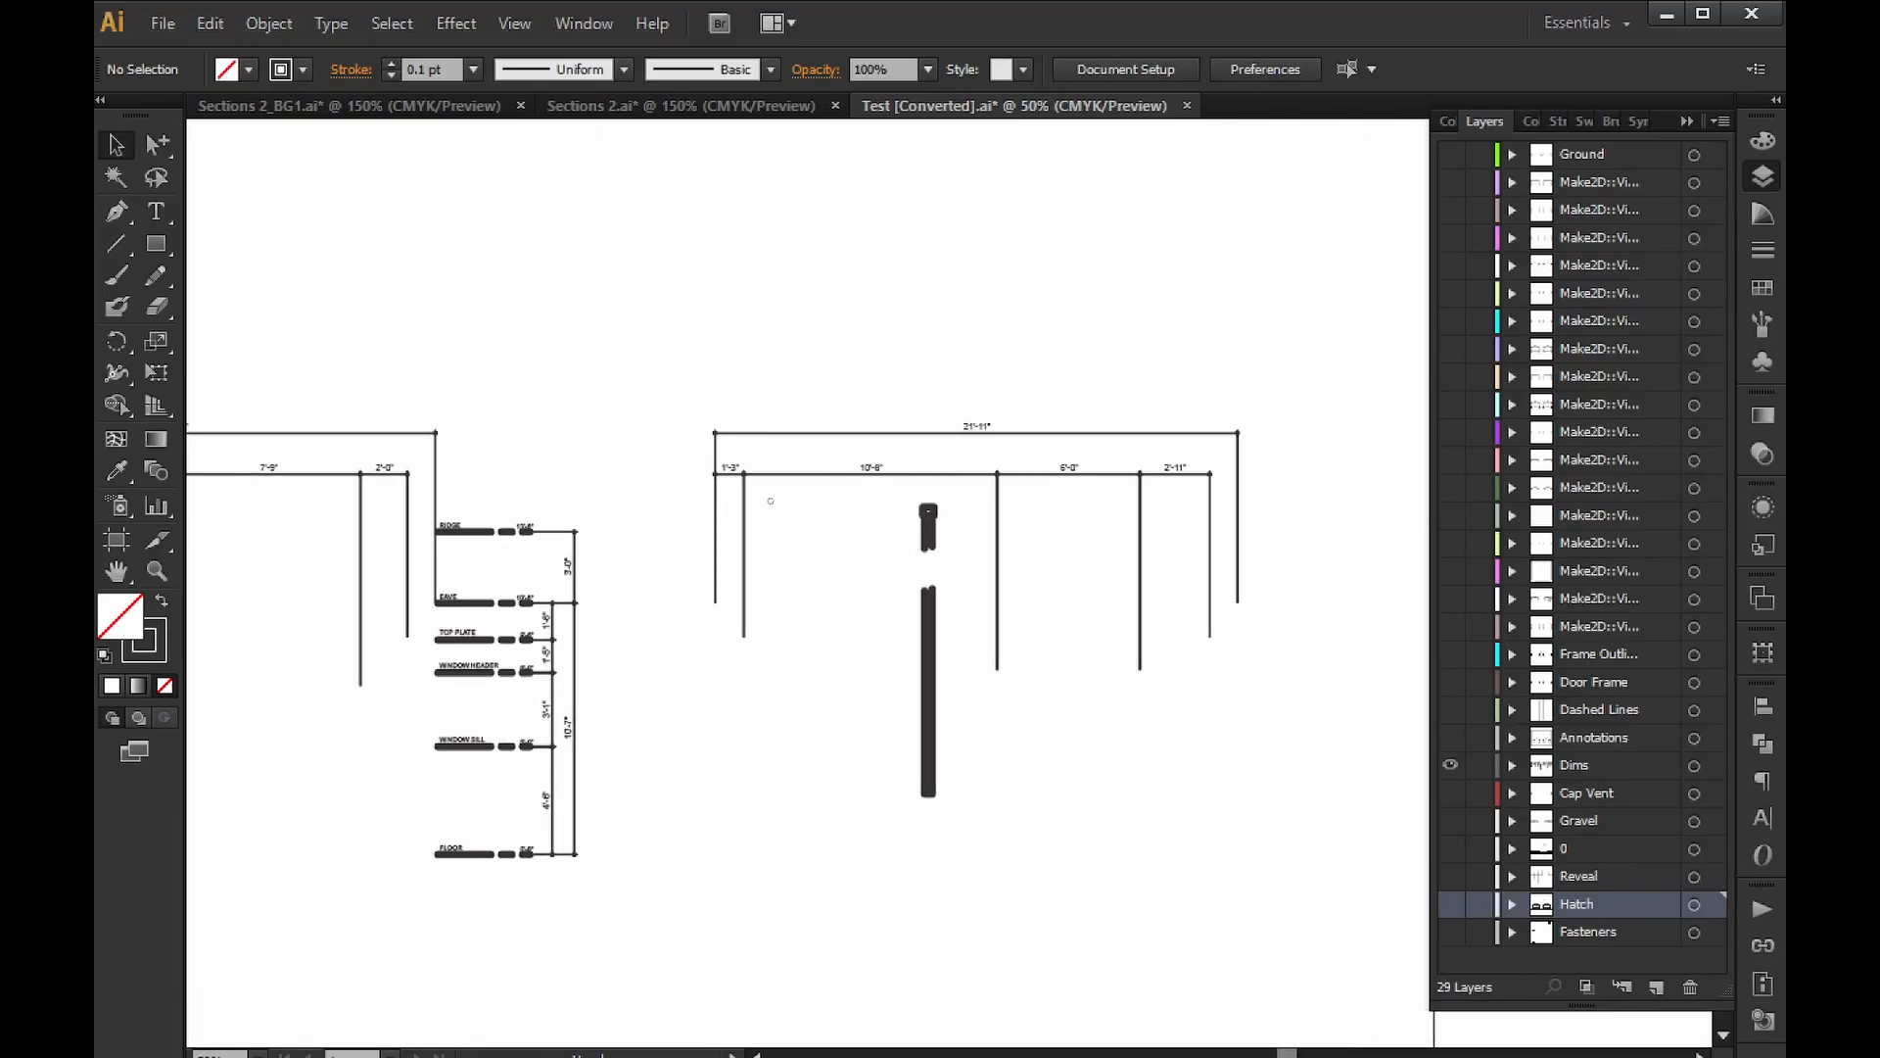
drag(770, 500, 973, 451)
alt+scroll(705, 718, up, 4)
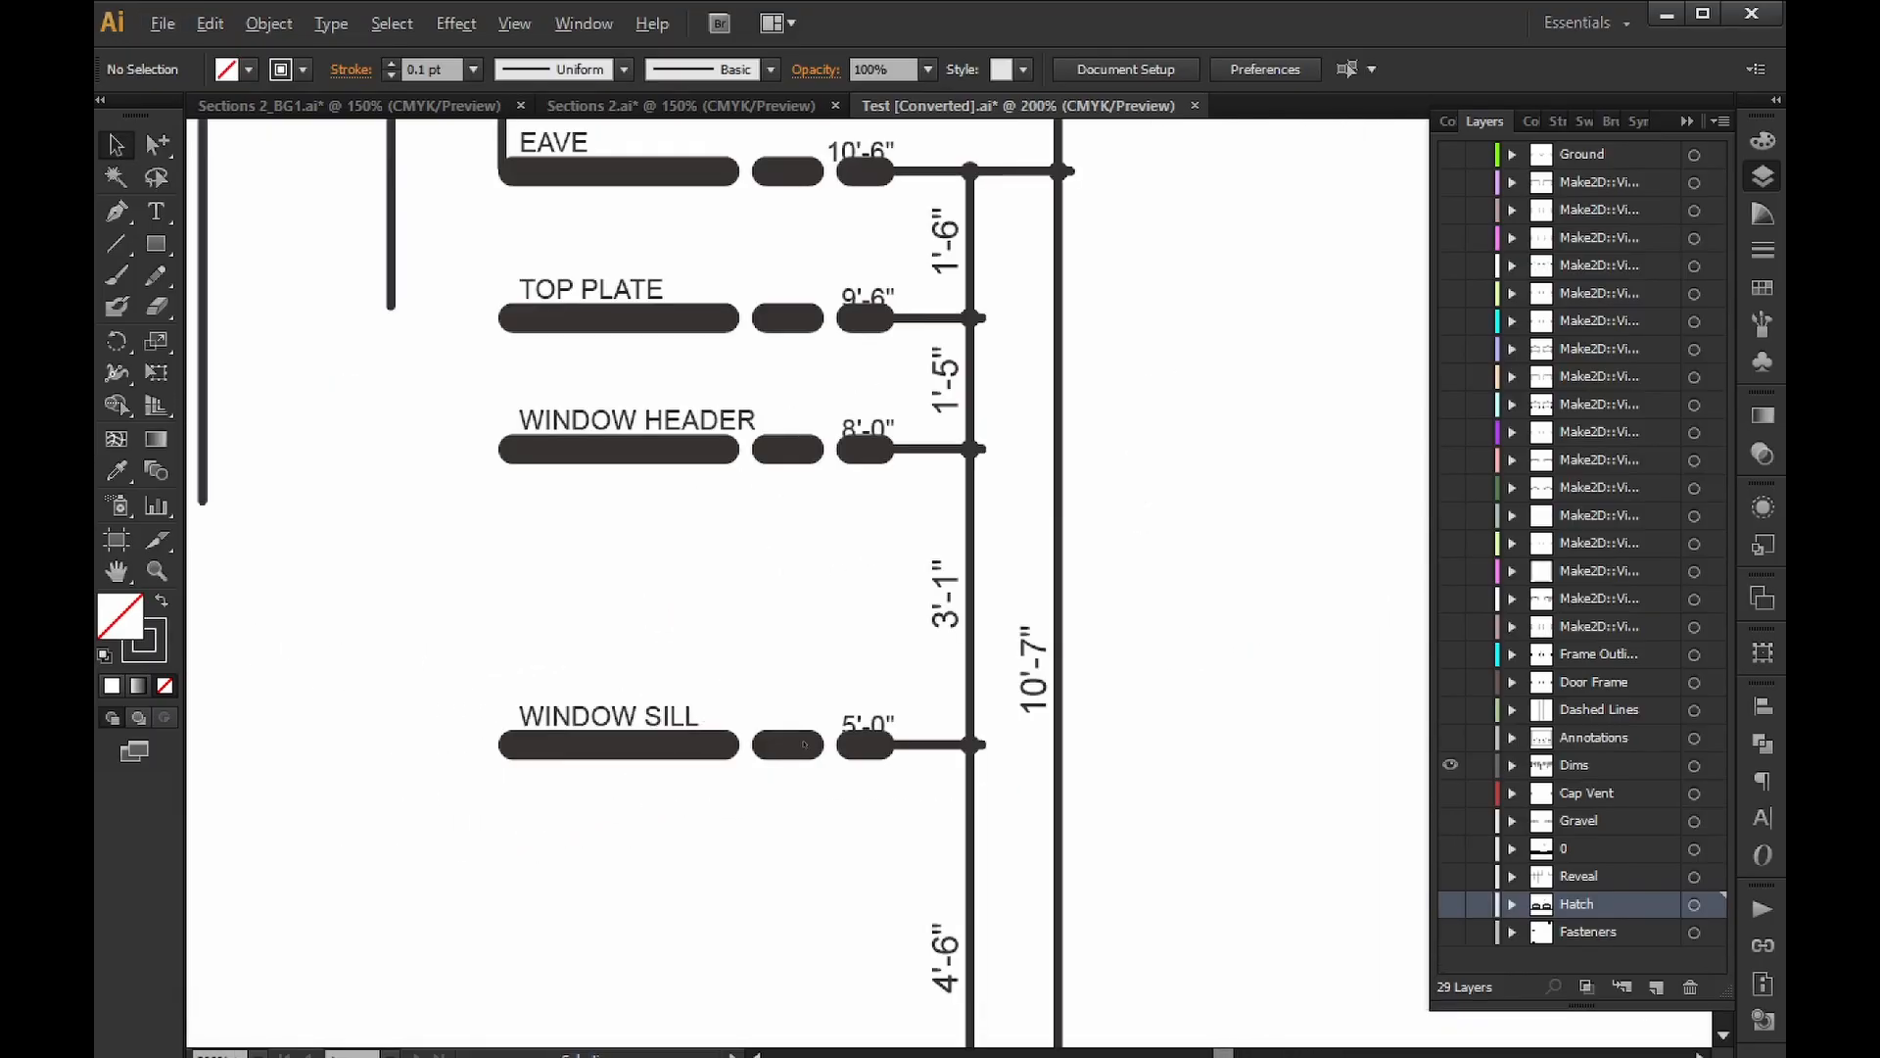
key(alt)
key(alt)
Select every dashed level line matching the Window Header line and set their stroke weight to 0.15 pt.
click(803, 451)
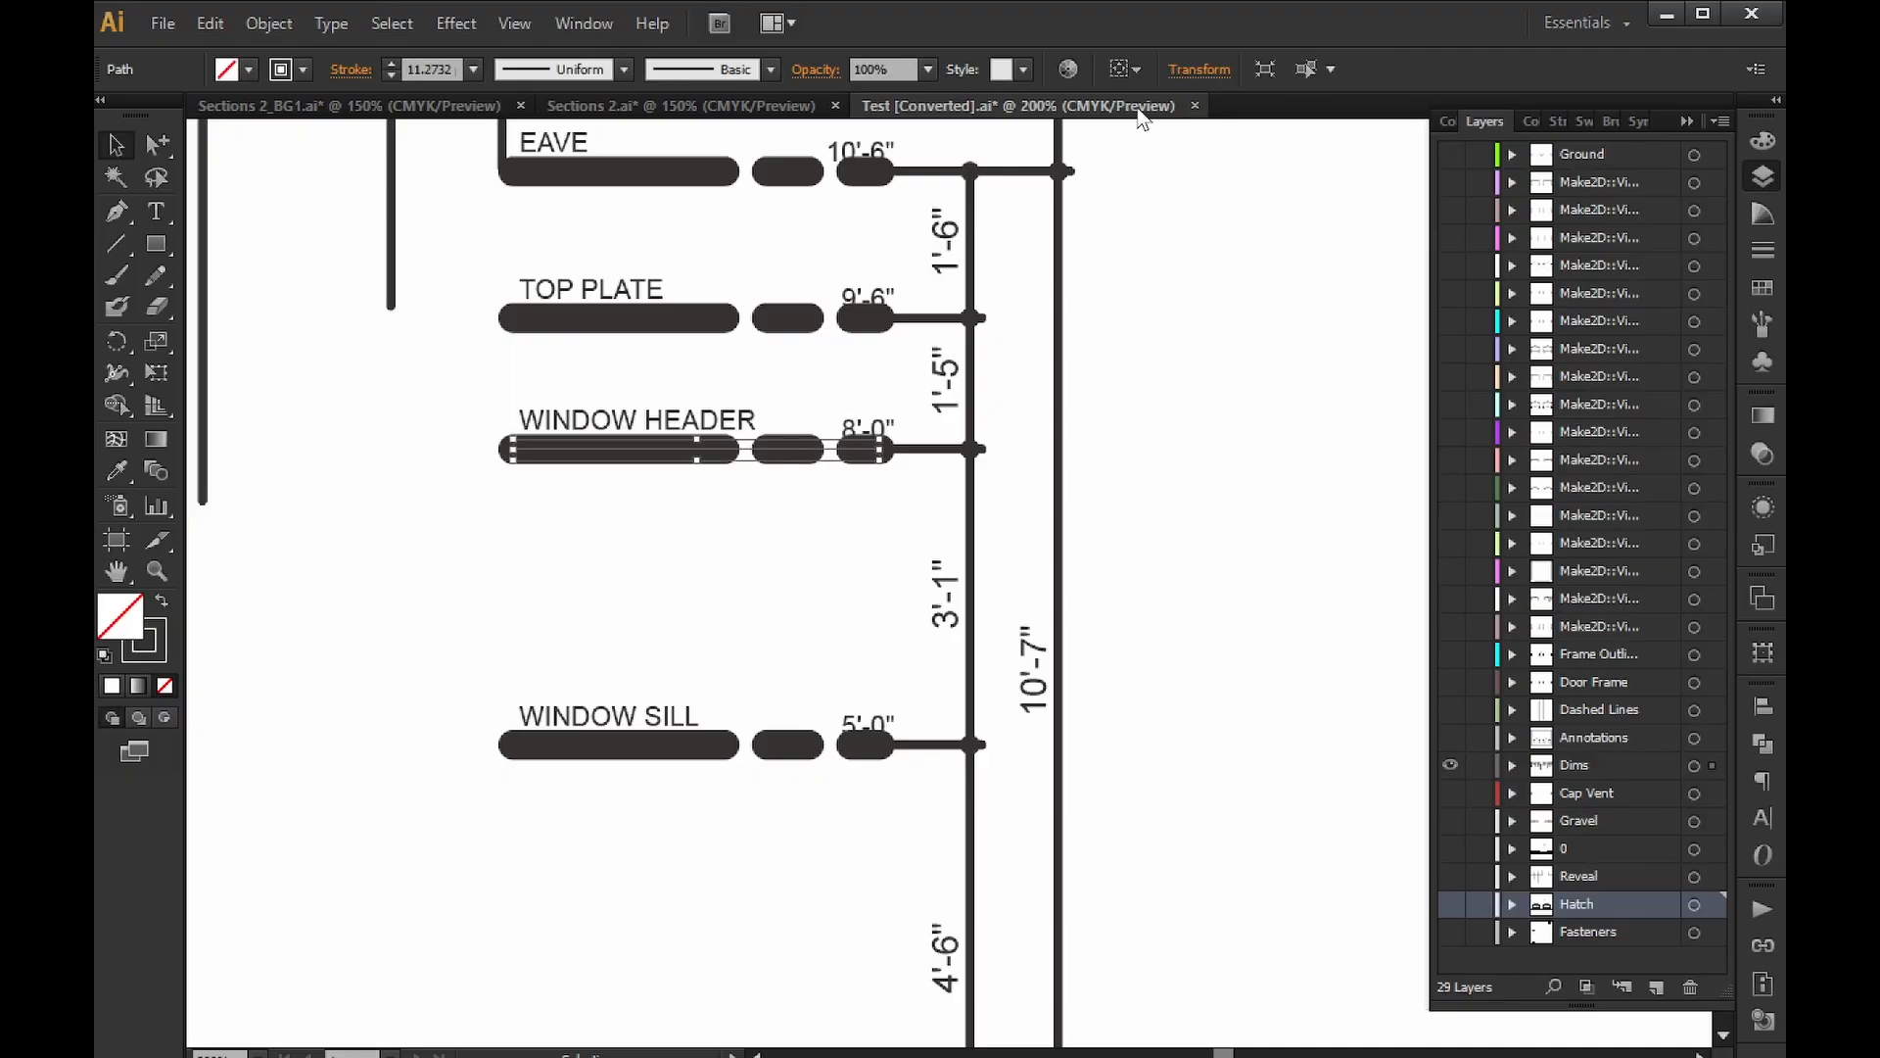
click(1328, 68)
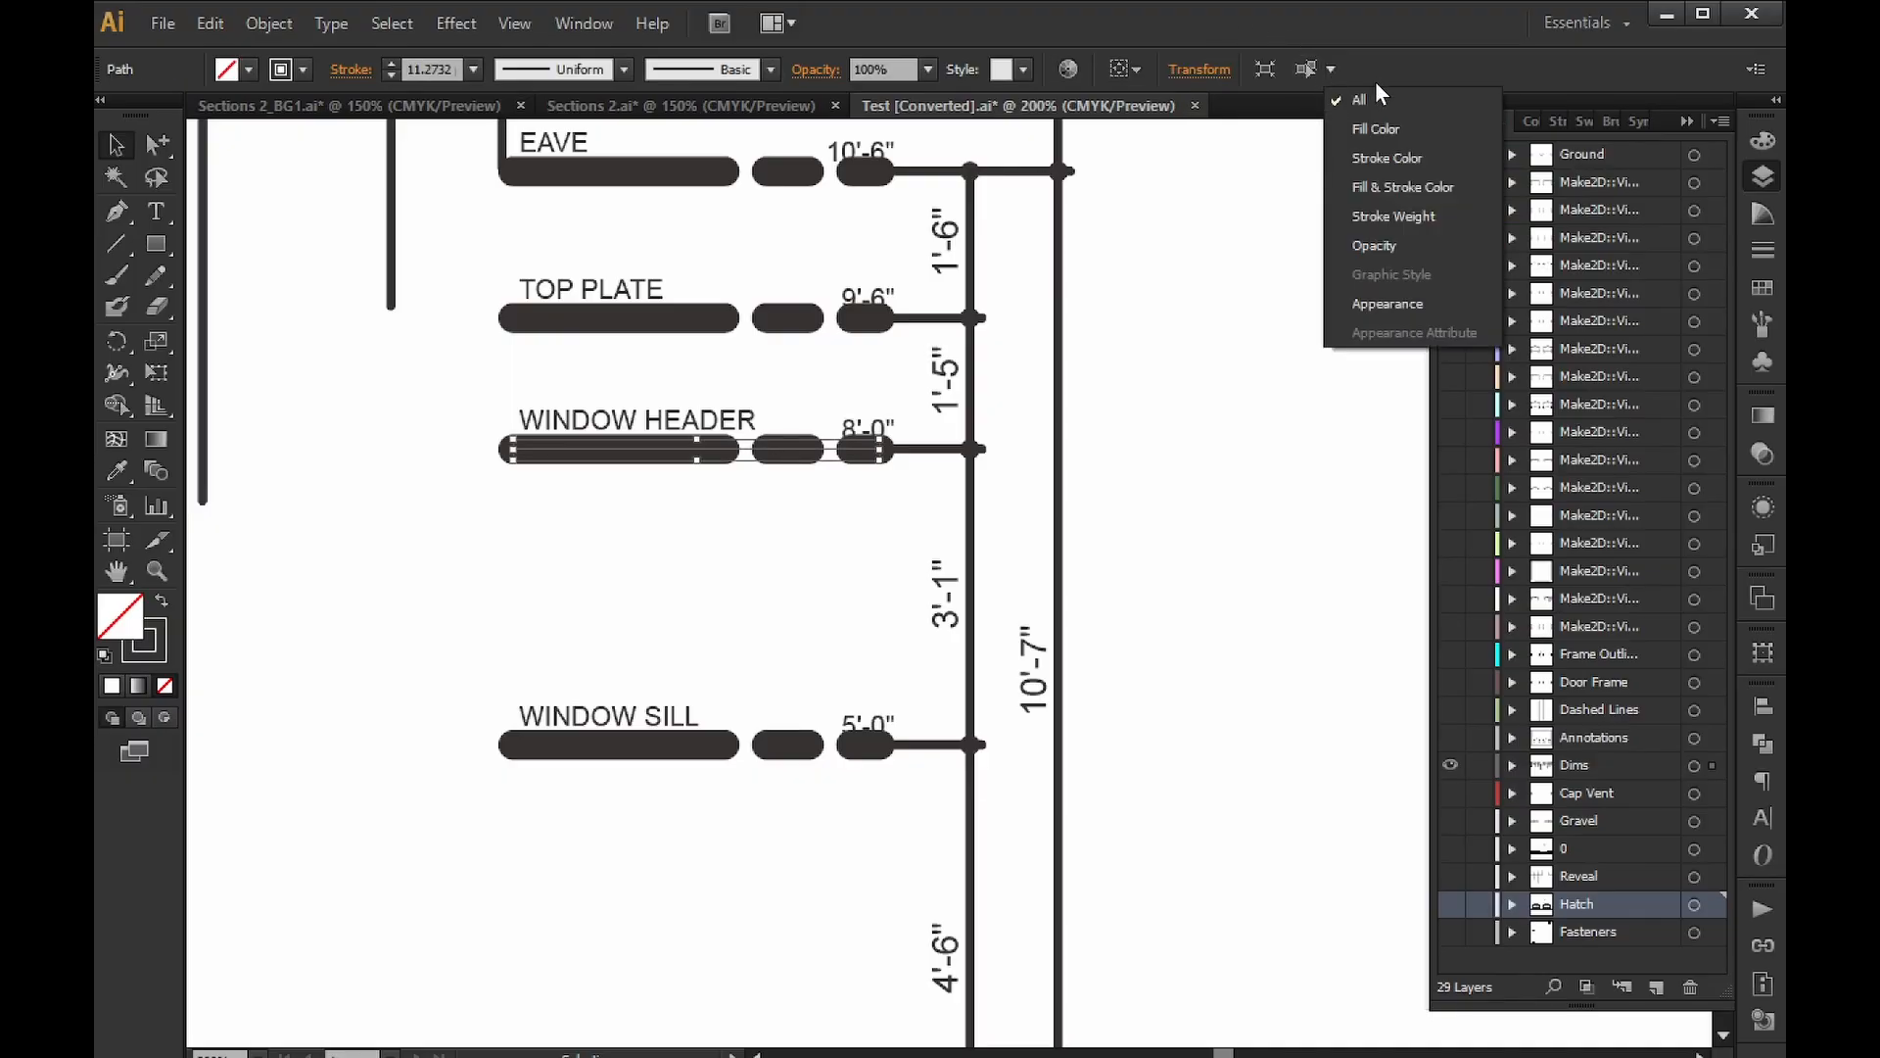
click(1432, 188)
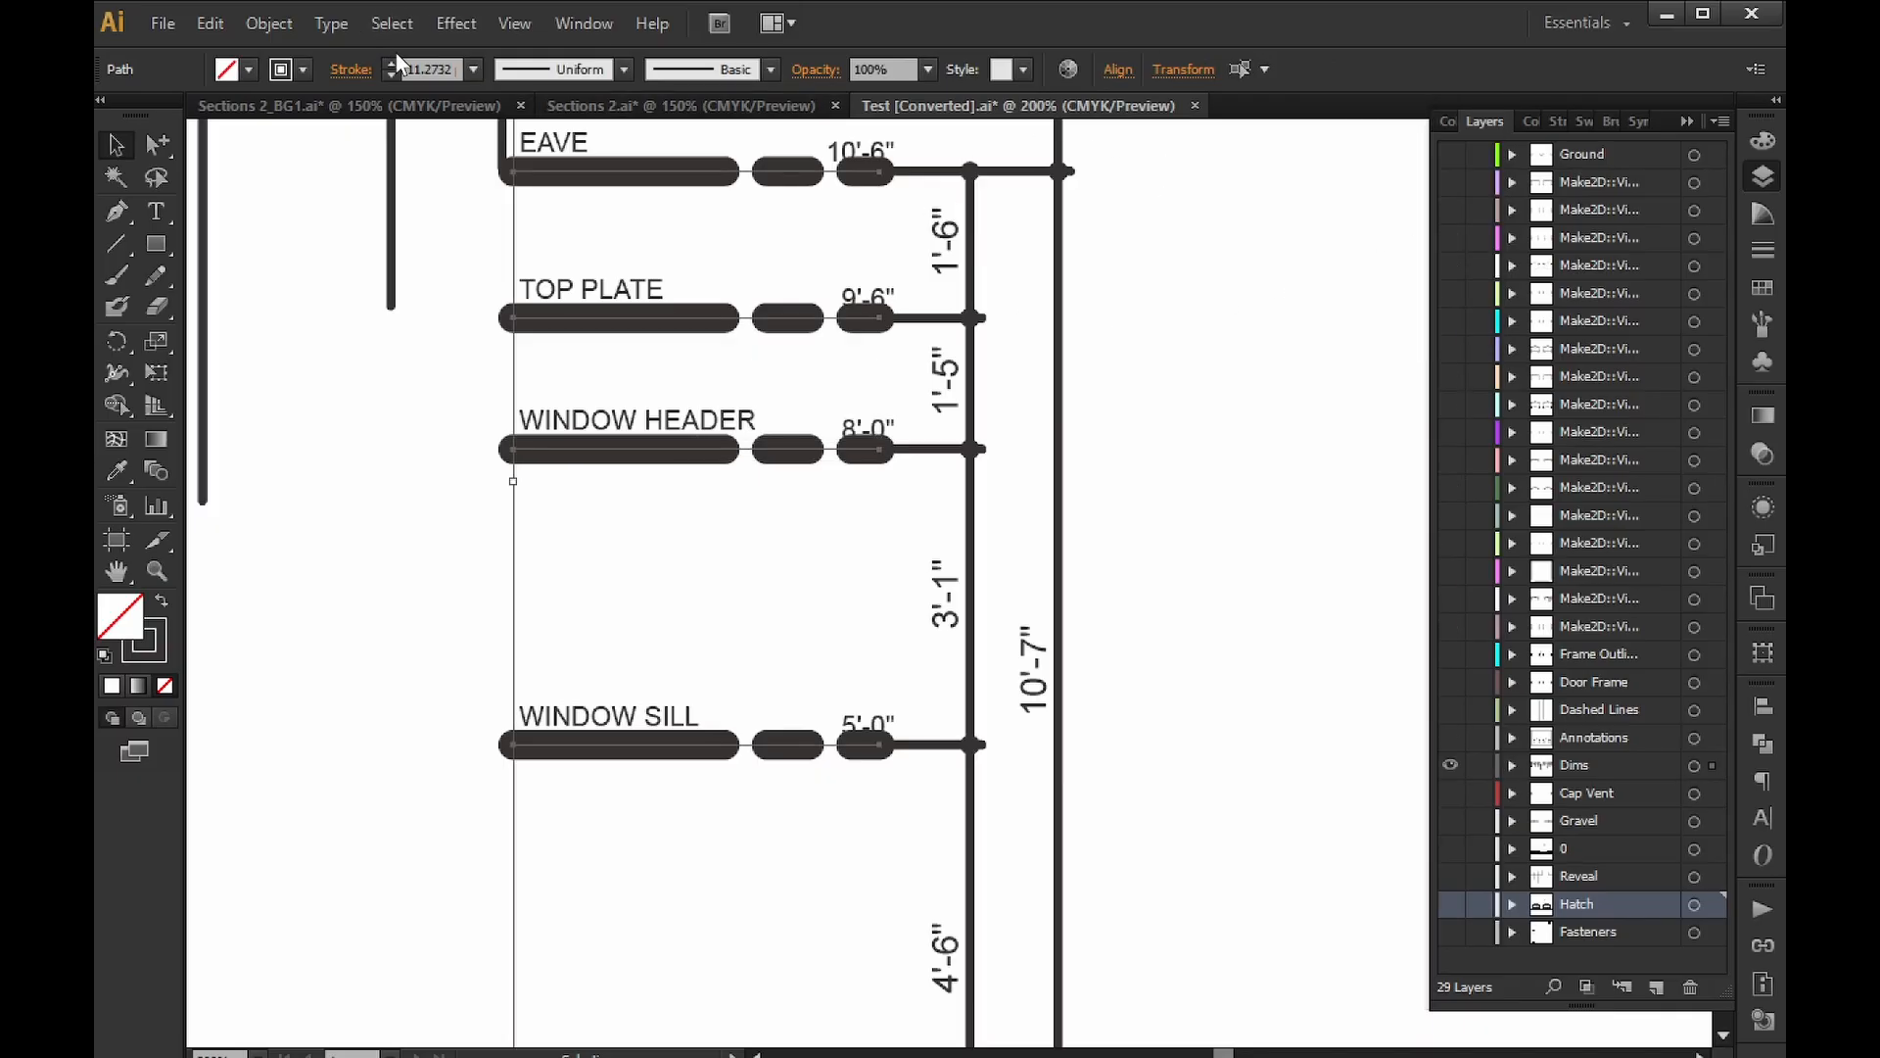
click(424, 66)
text(0.15)
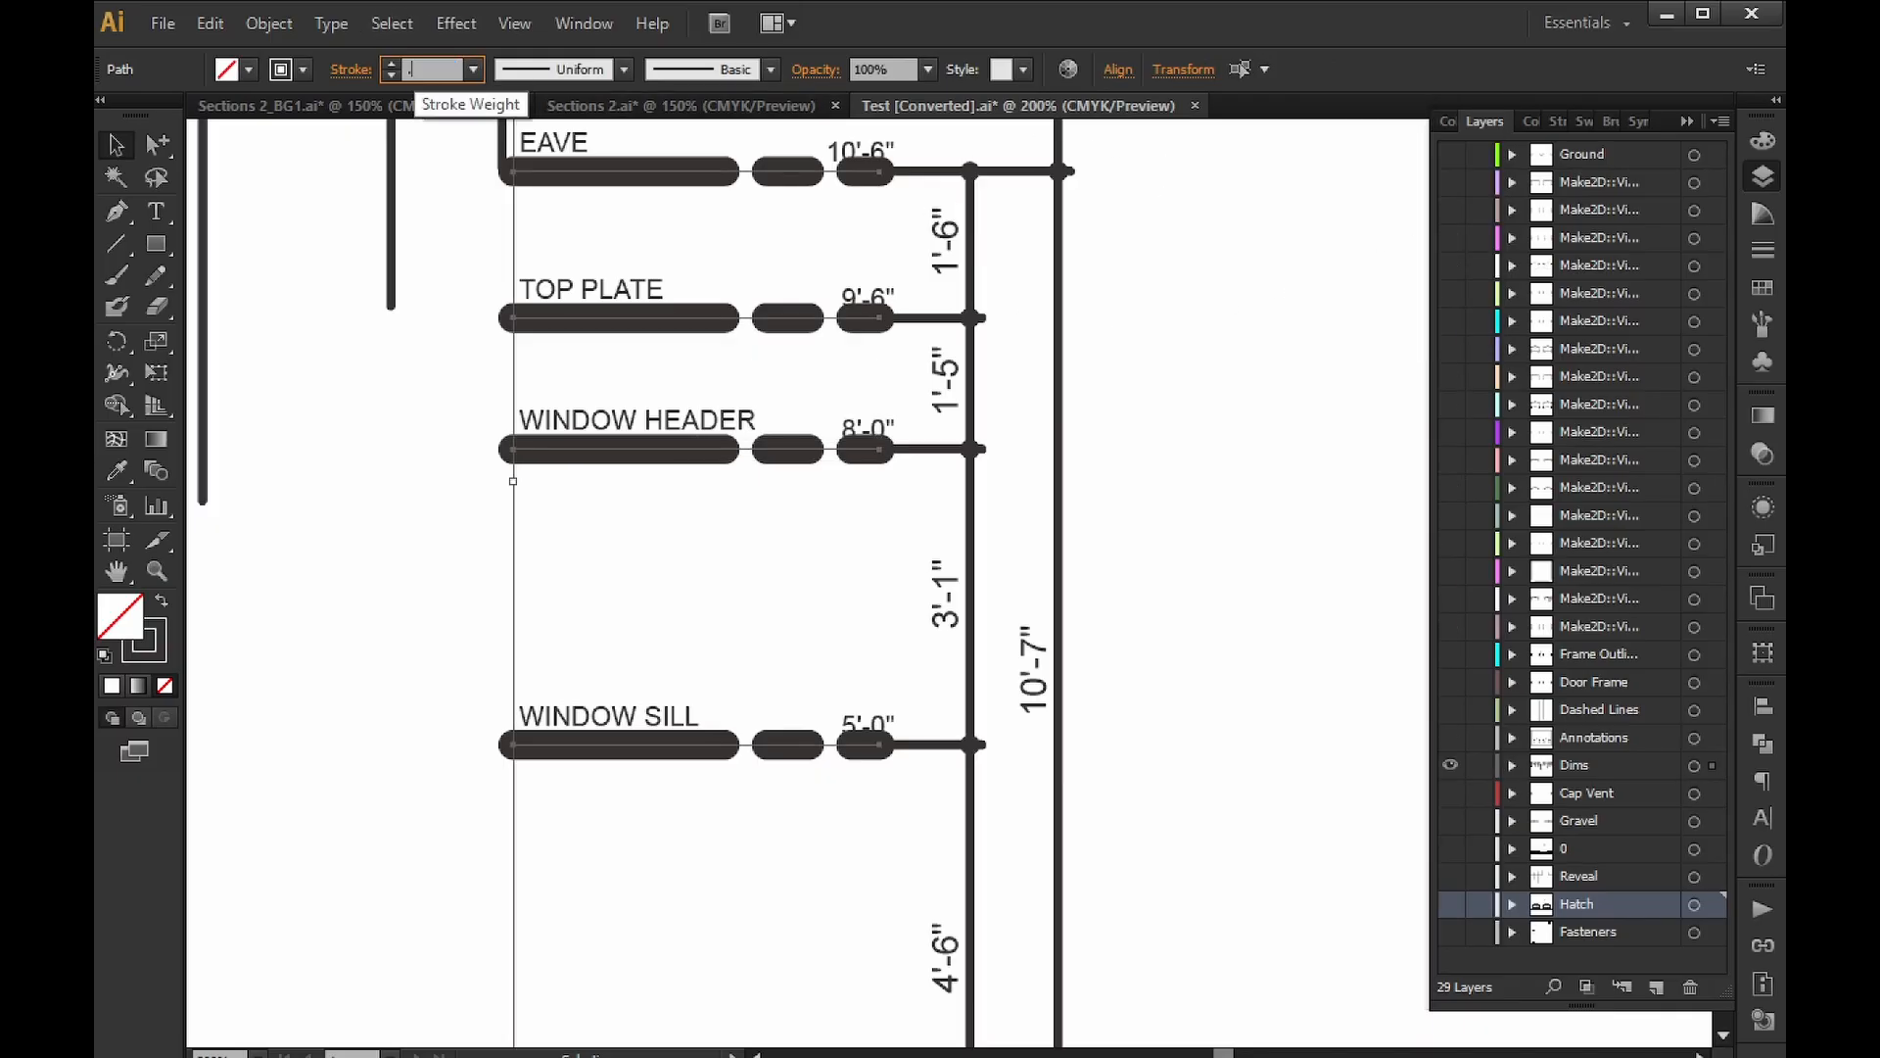
key(Return)
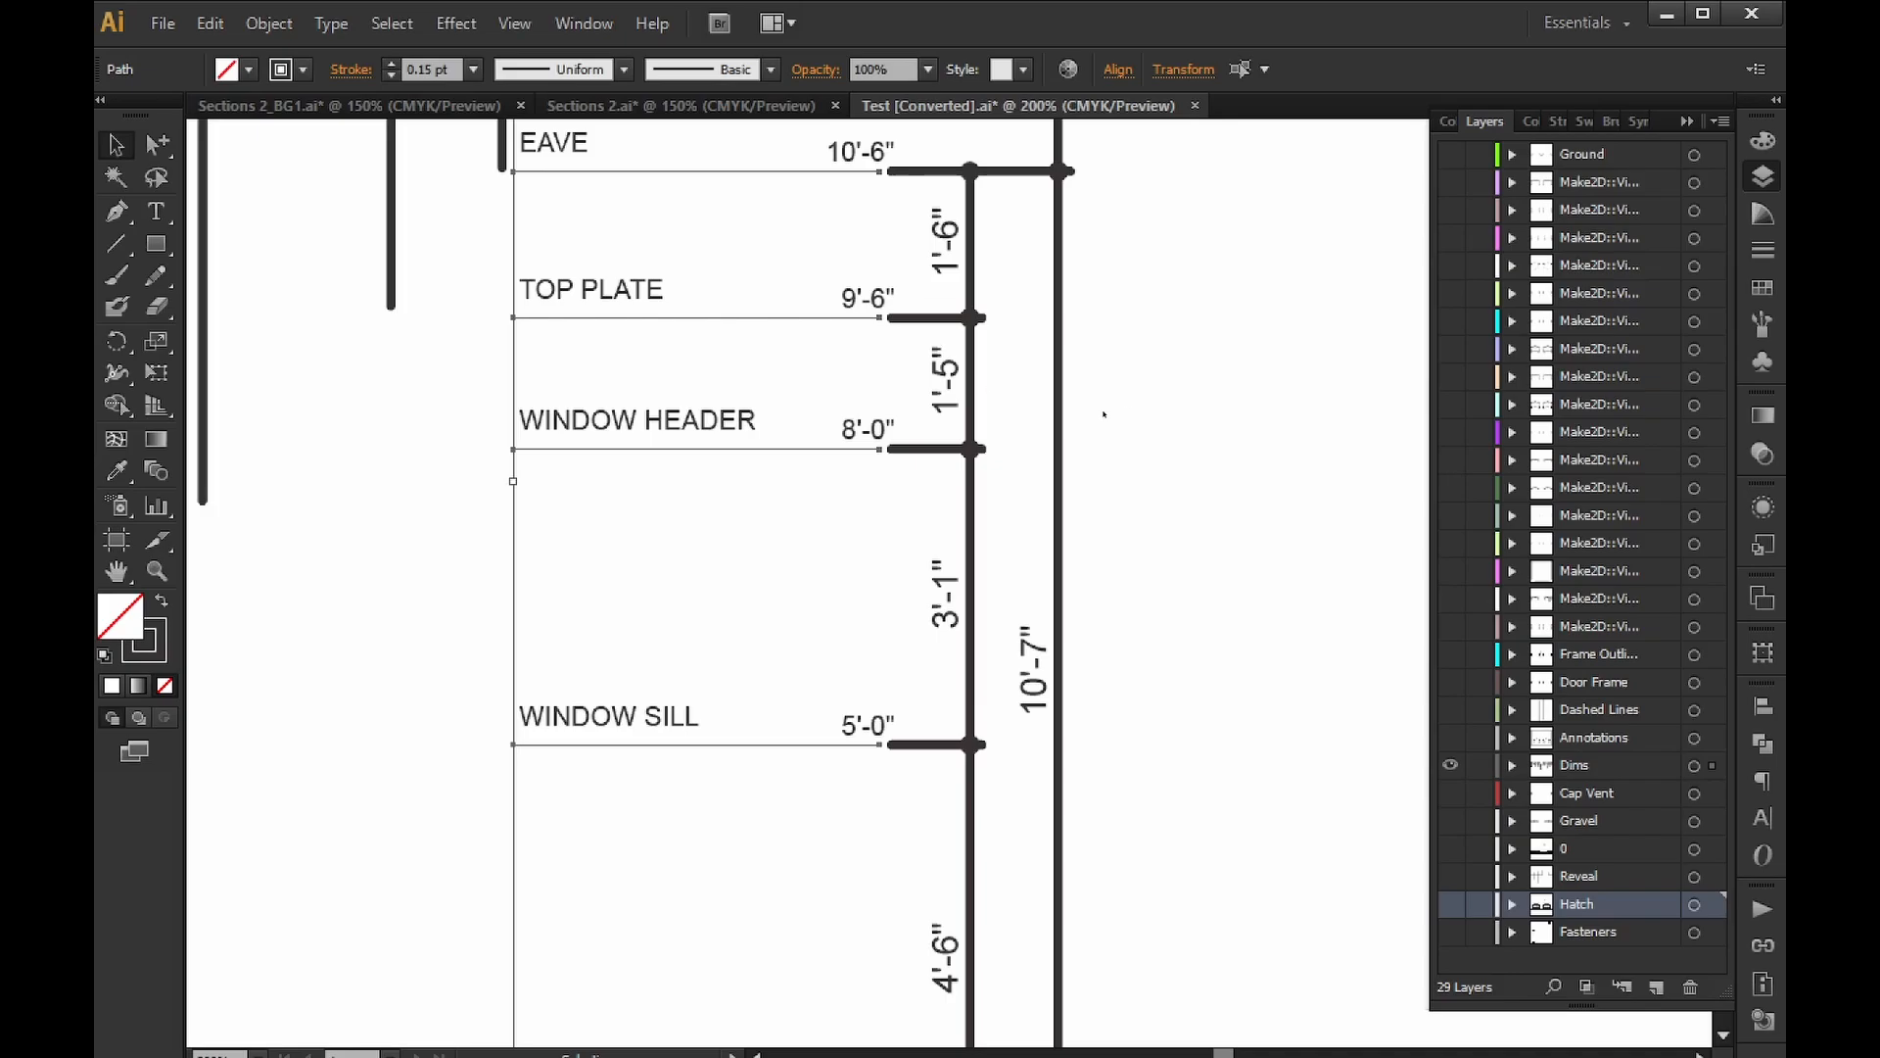
click(1203, 354)
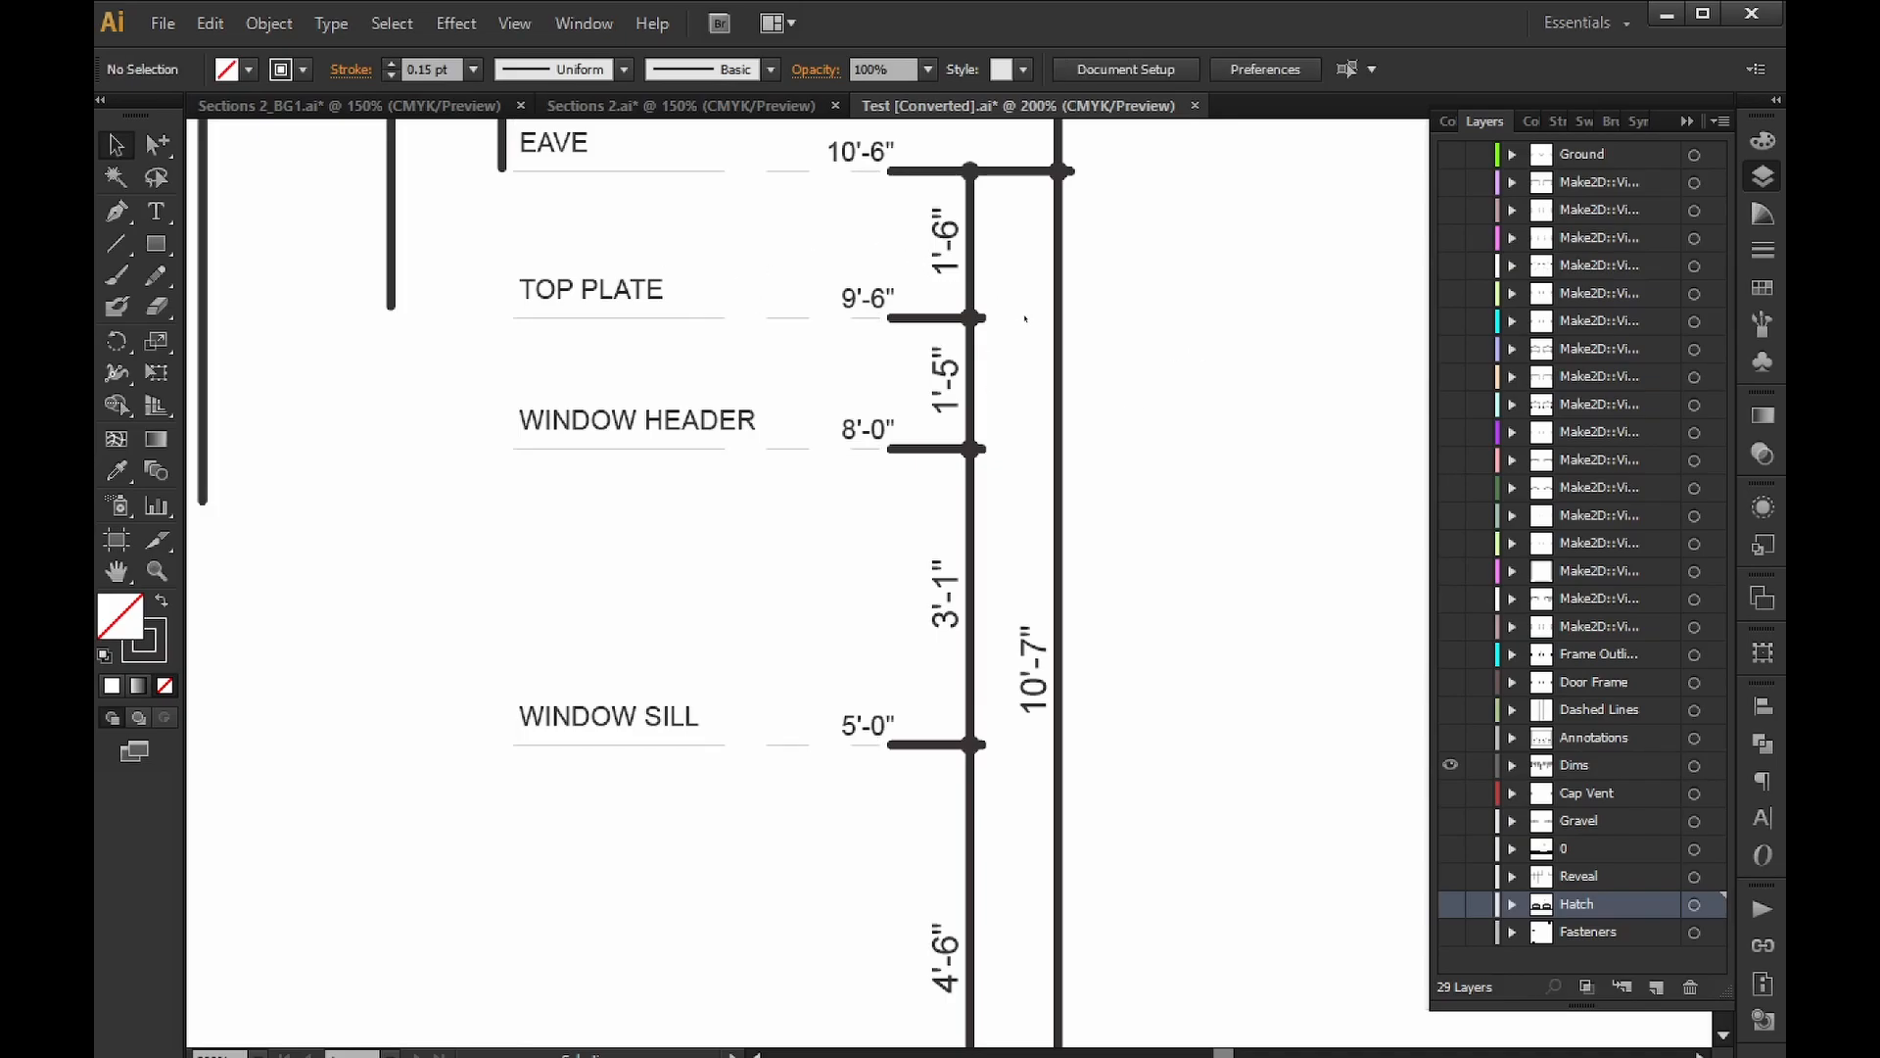
Select the matching dimension and extension lines inside their groups and set their stroke weight to 0.15 pt.
click(157, 145)
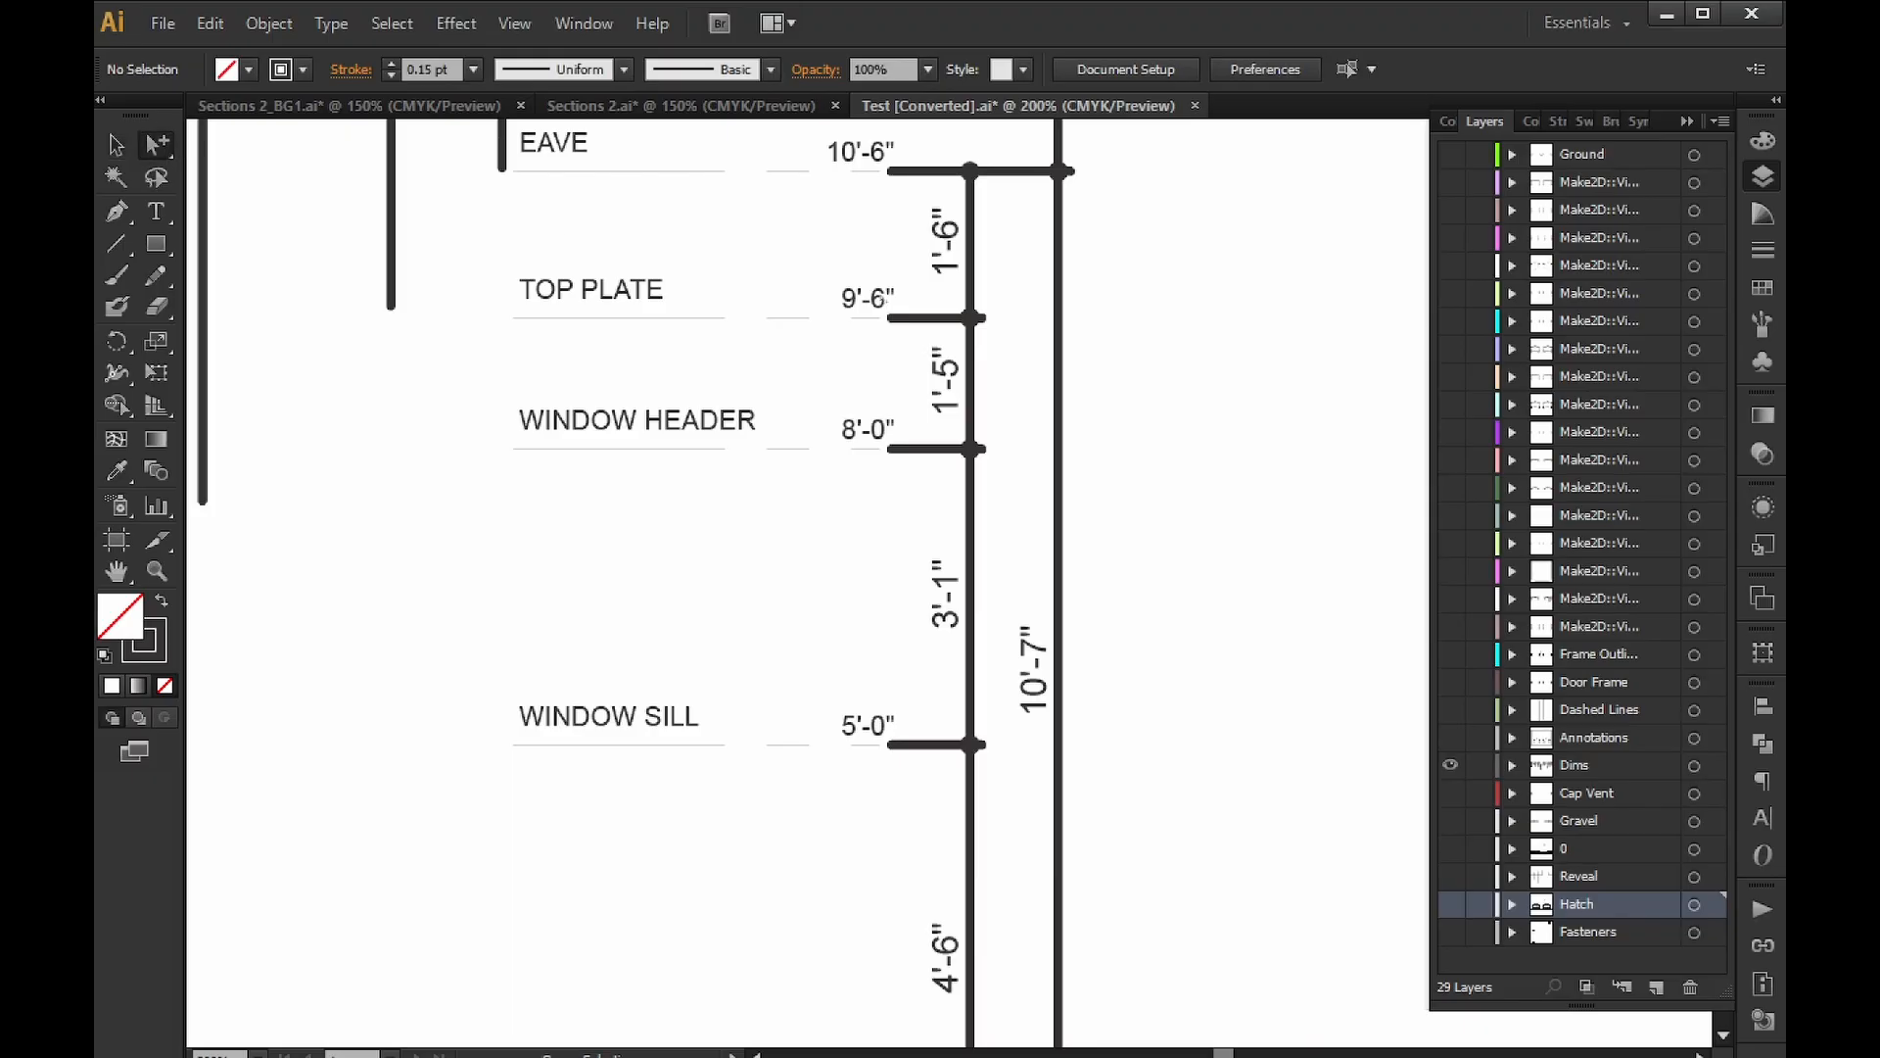
click(1058, 284)
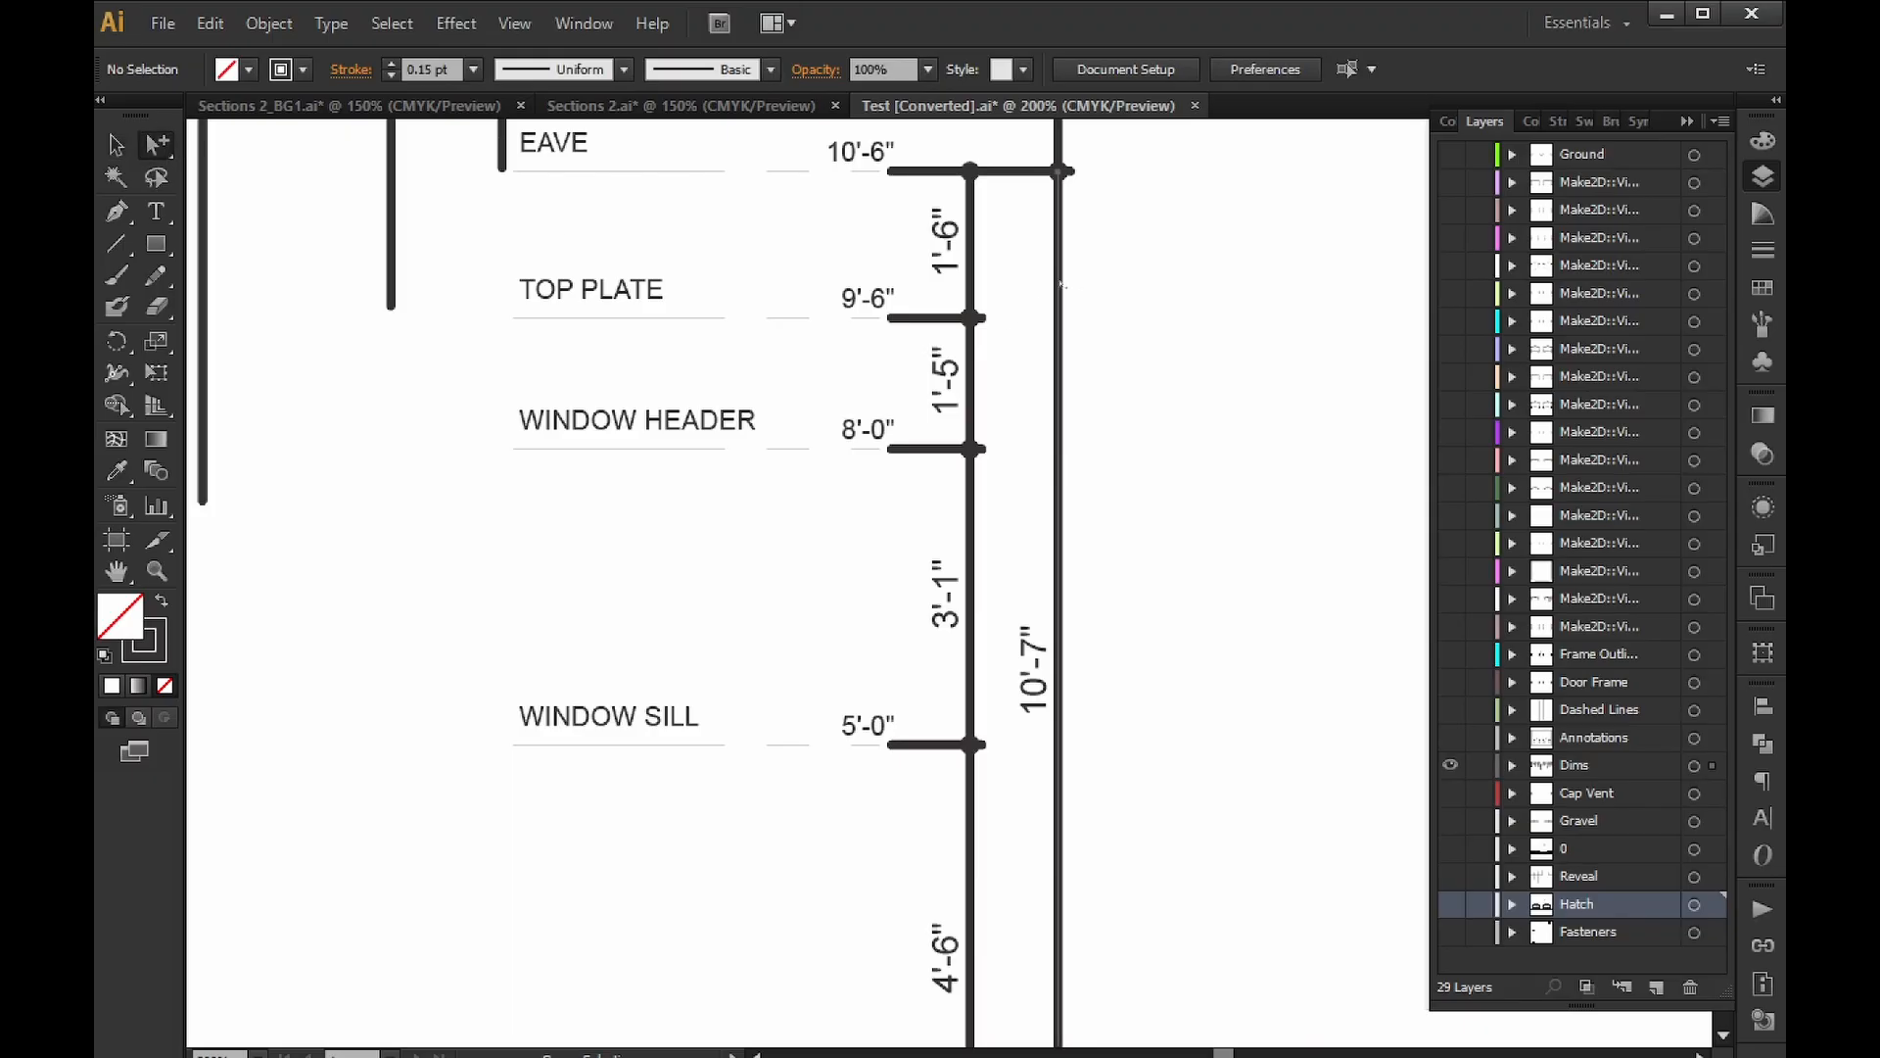
alt+click(1058, 284)
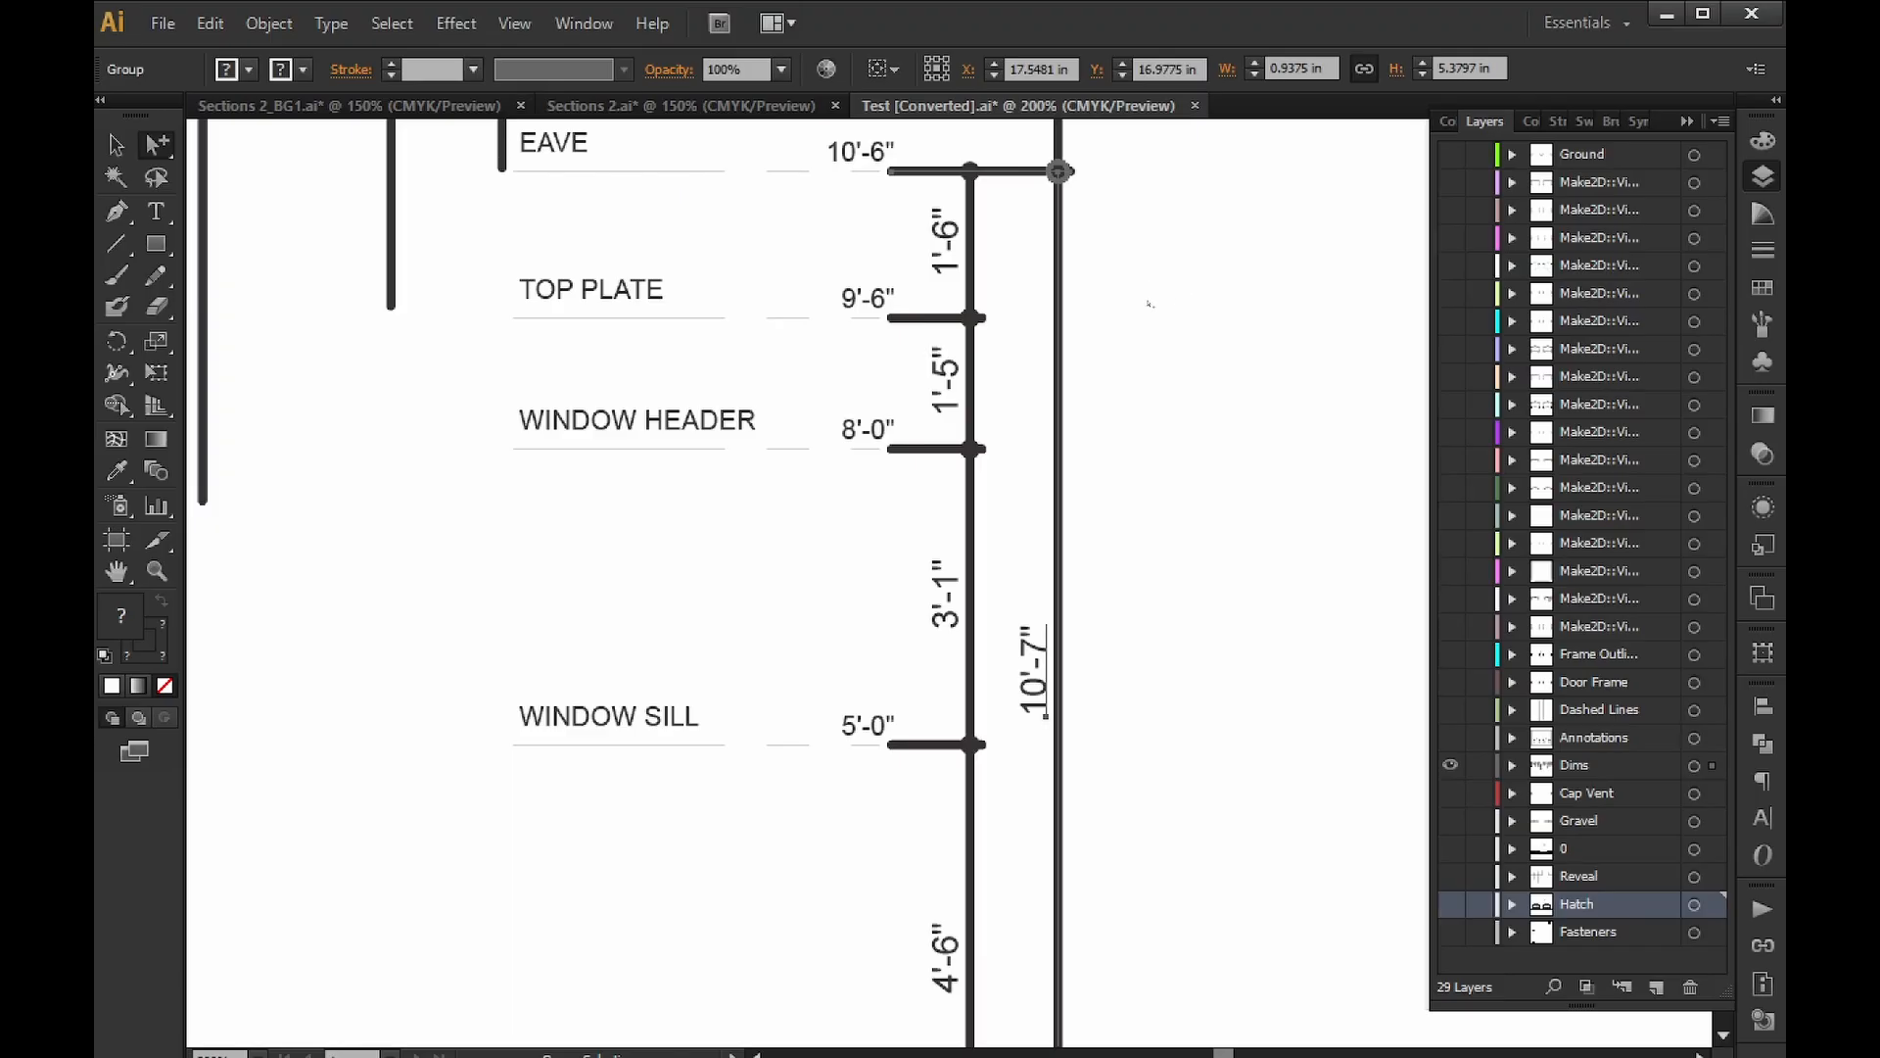
click(1067, 295)
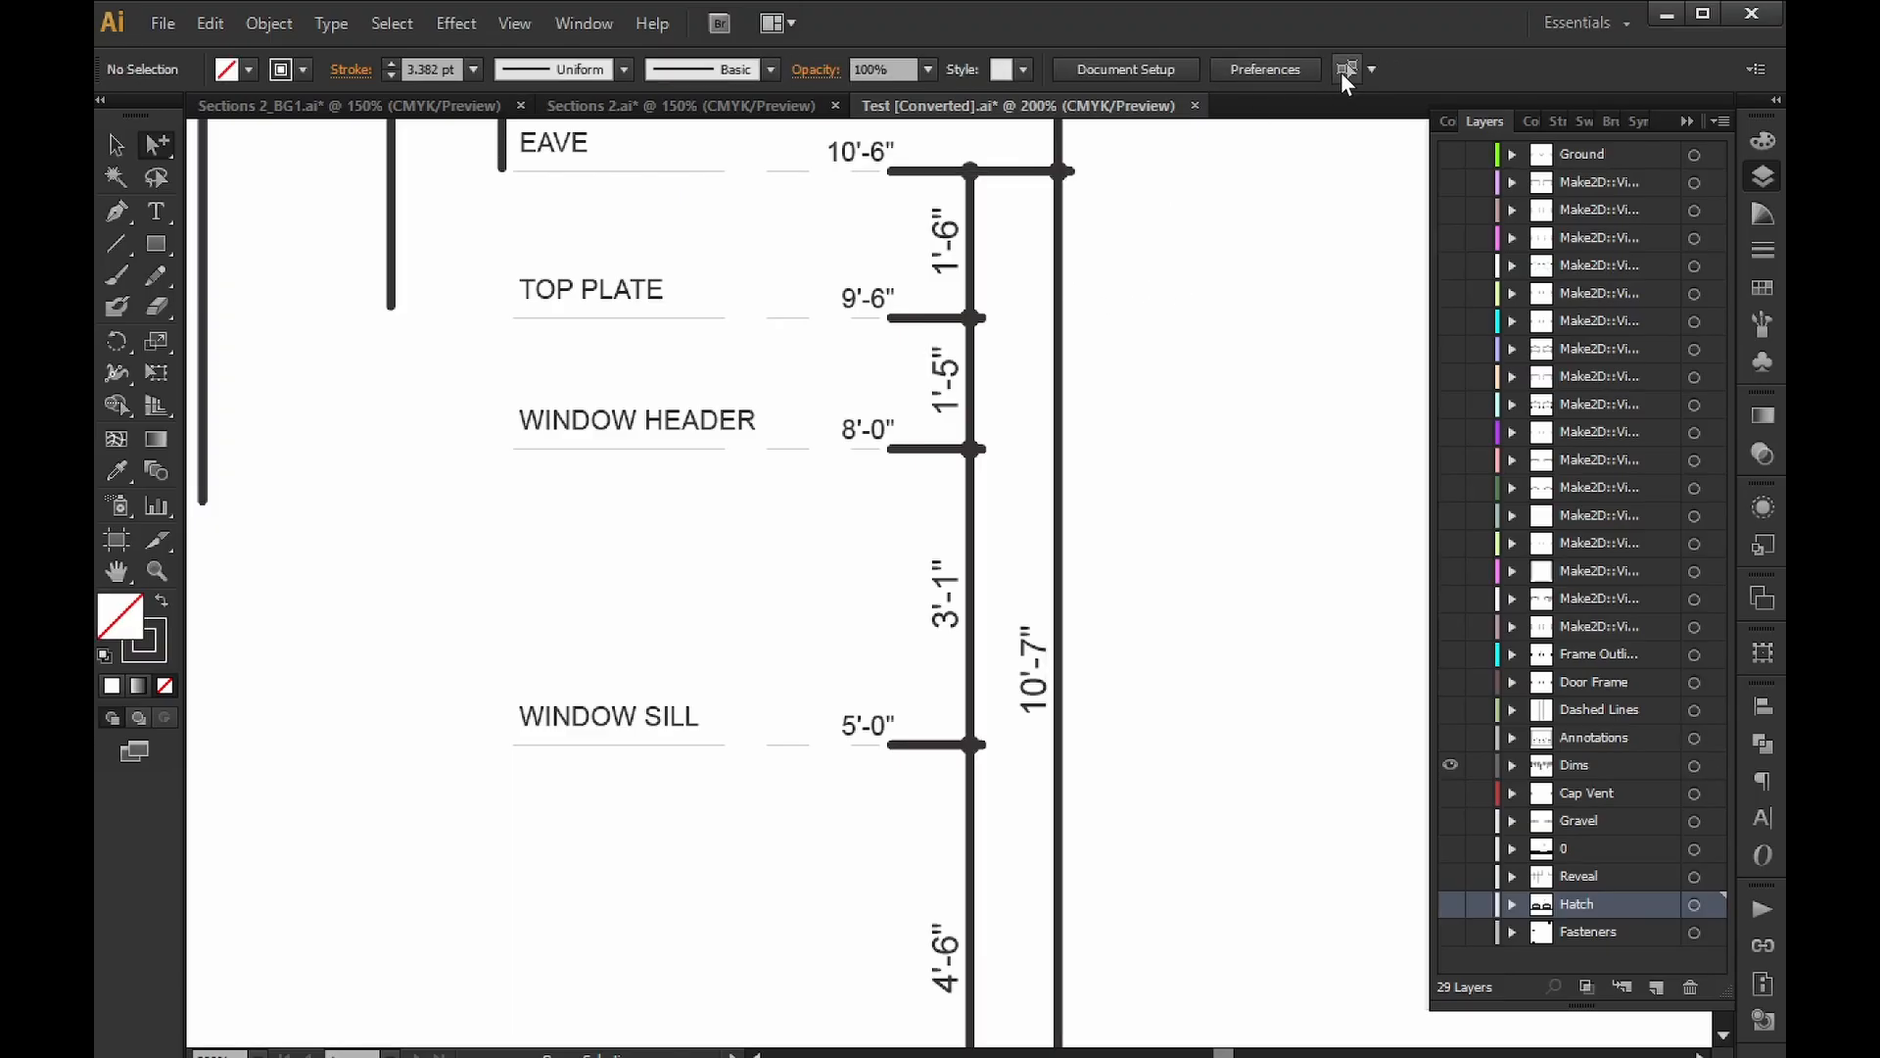
key(ctrl+z)
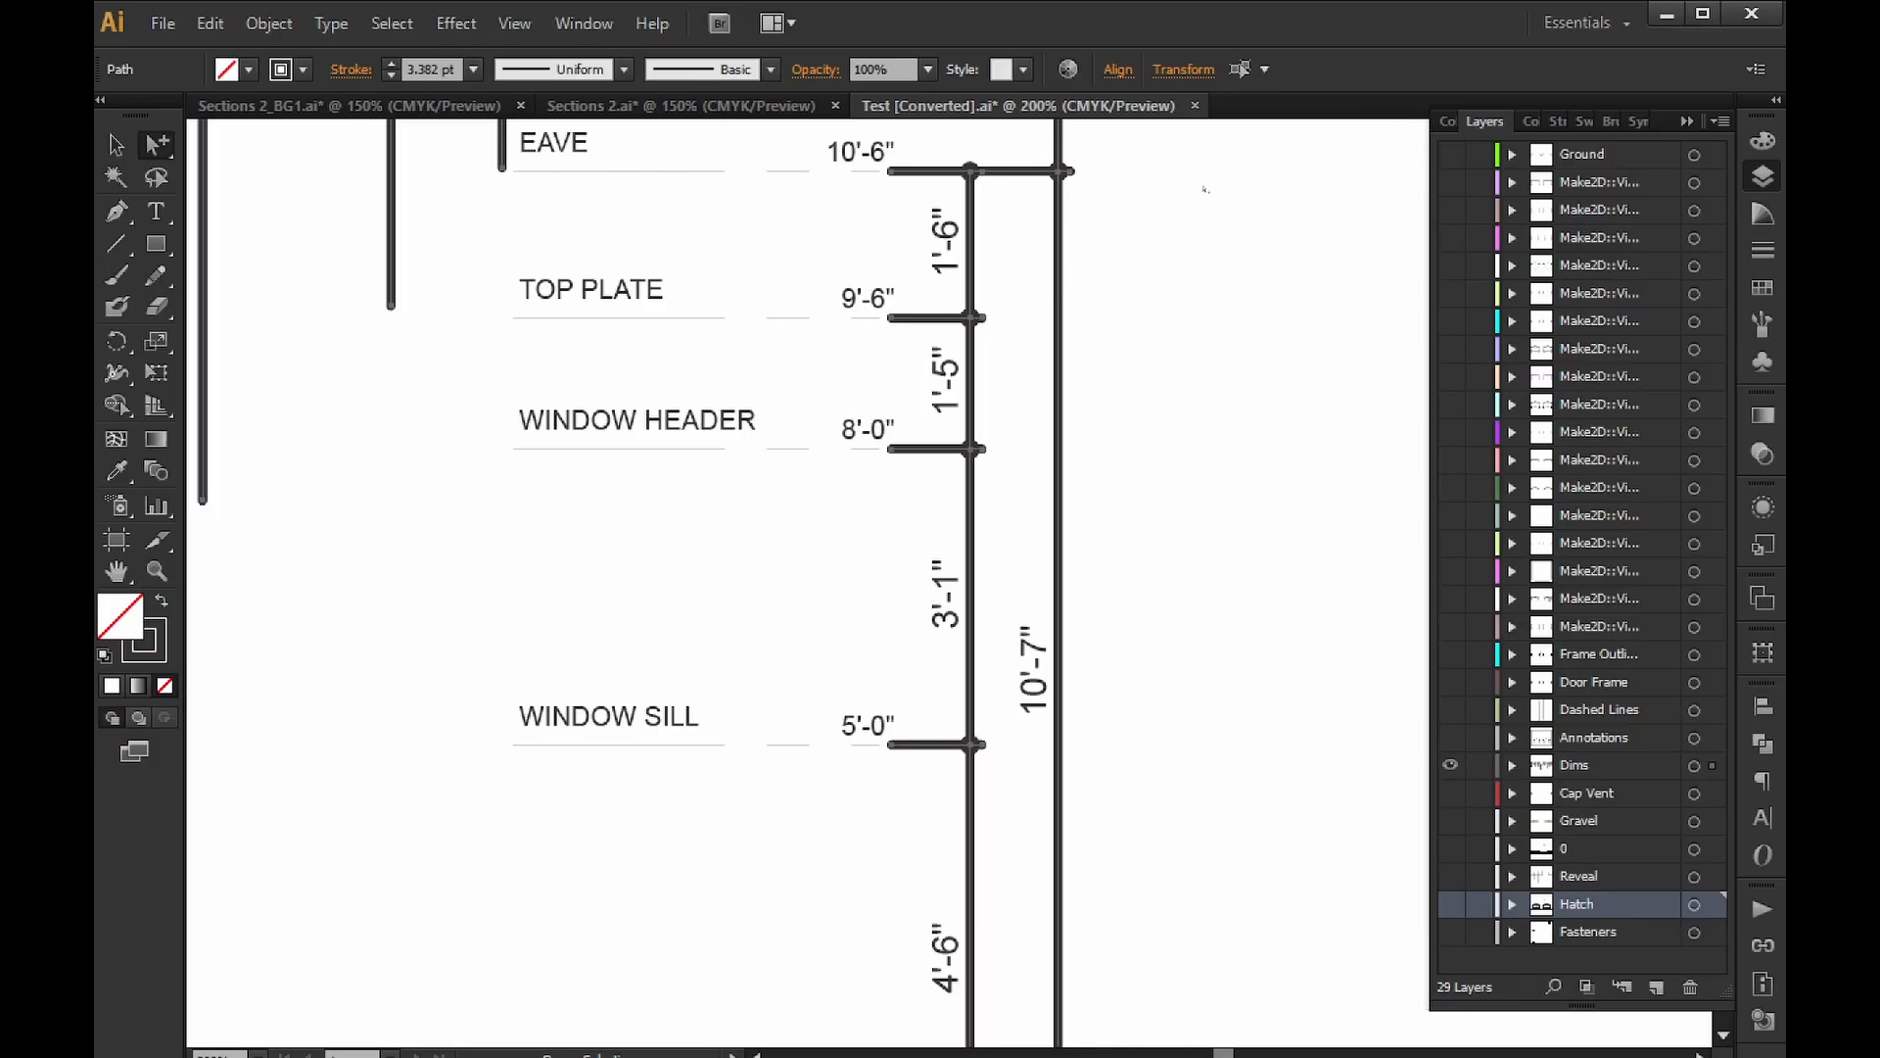
click(443, 69)
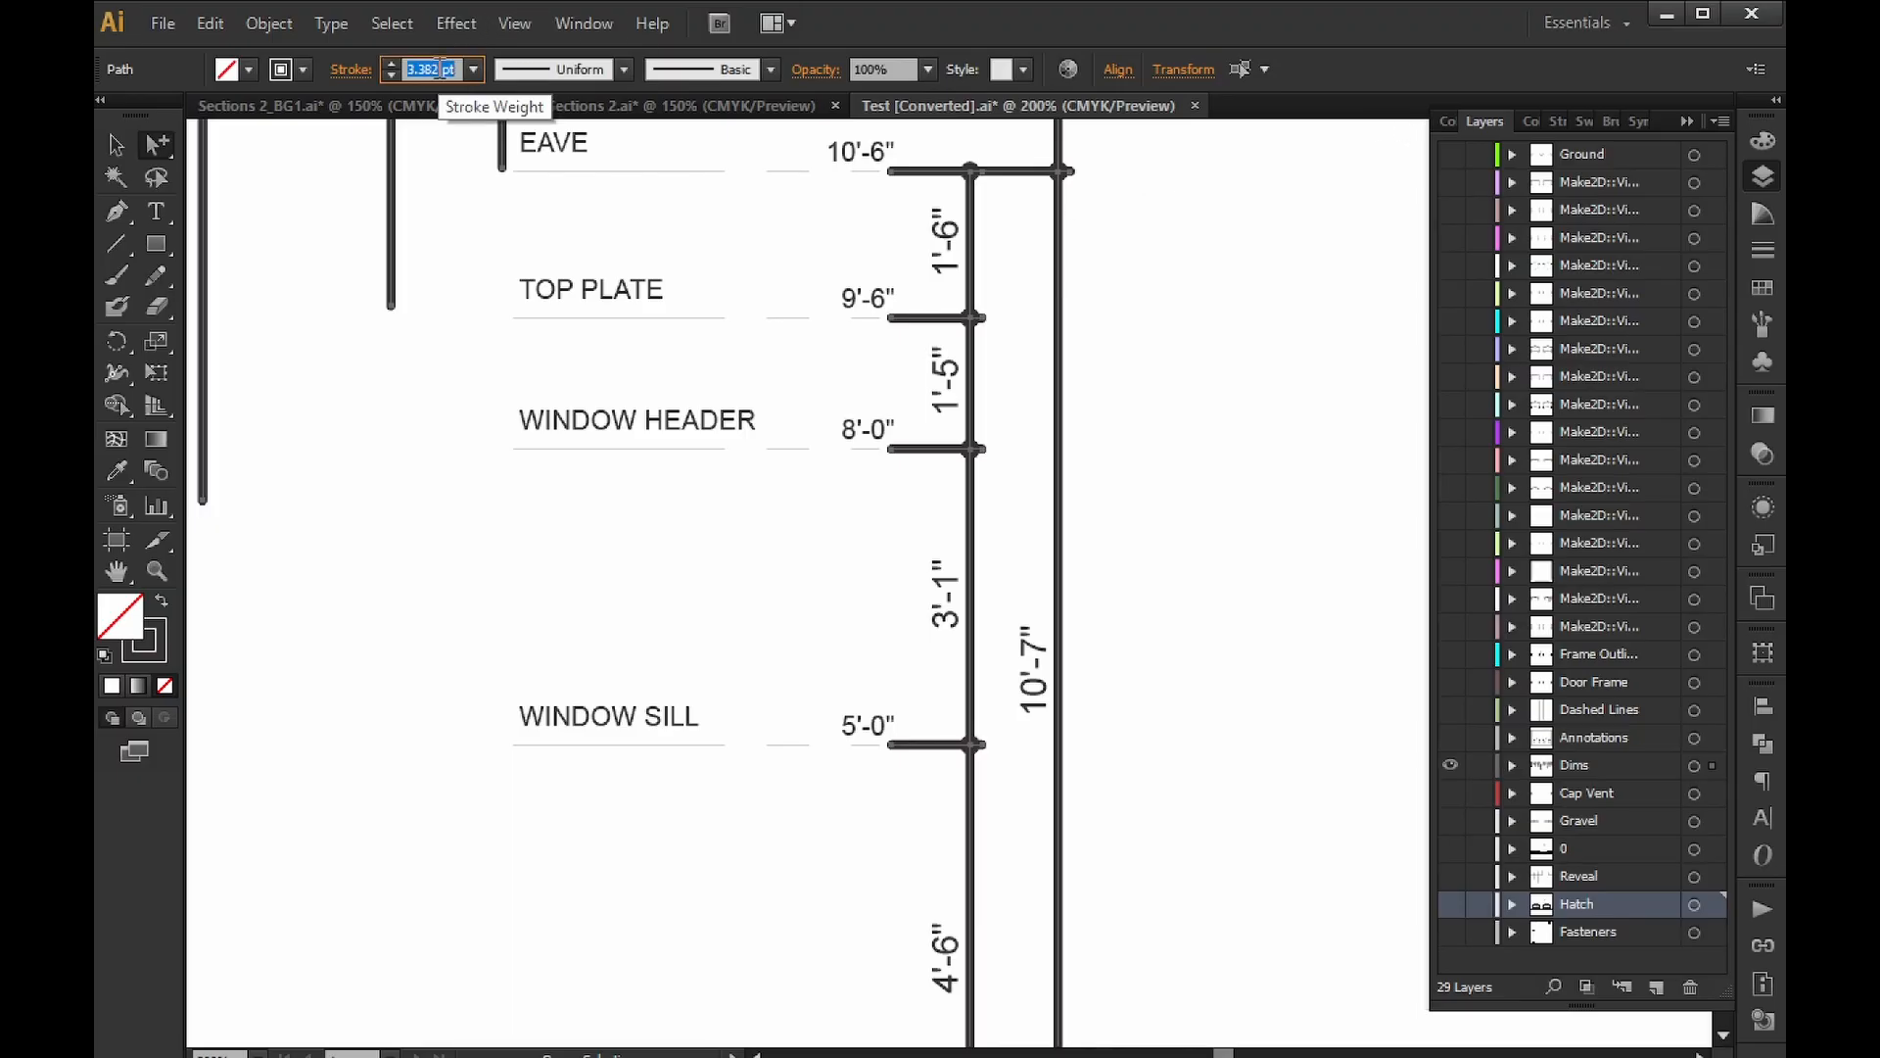
text(0.15)
key(Return)
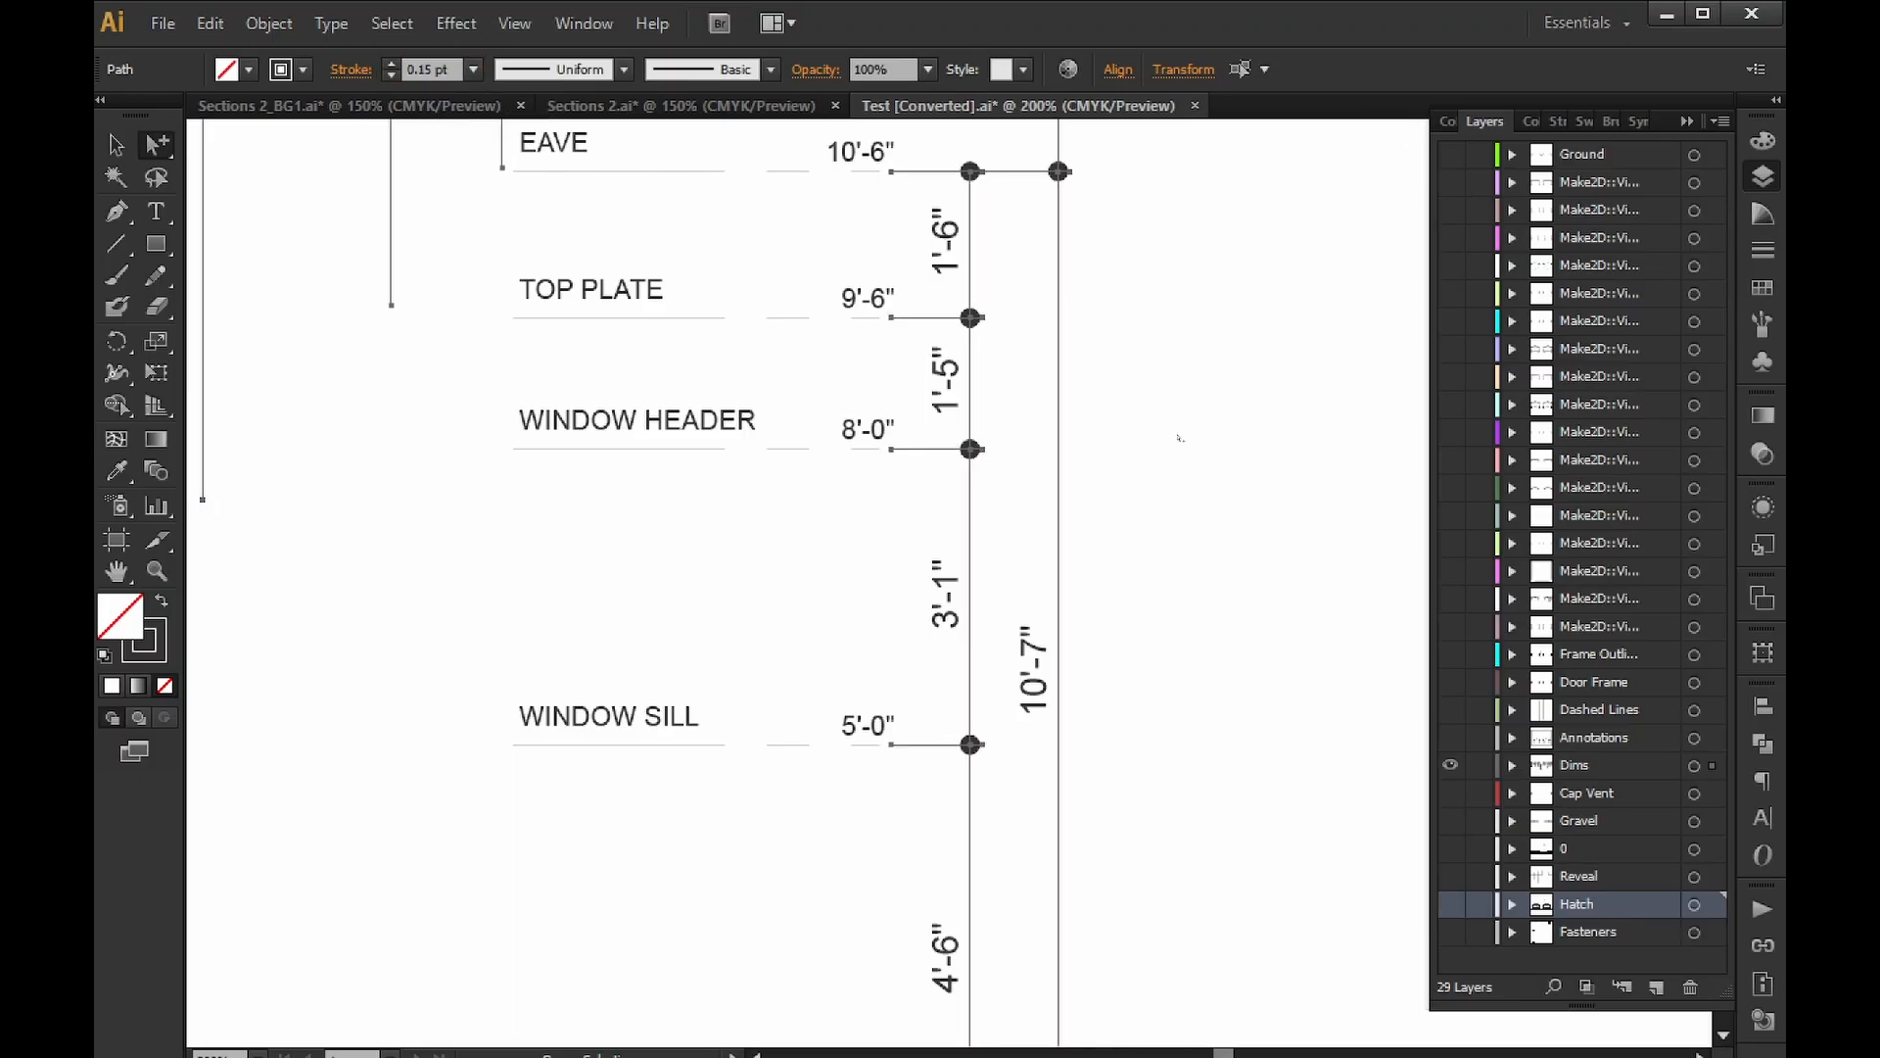
click(1181, 438)
Check the line weights of the level markers and dimension lines across both sections at a smaller scale.
key(ctrl+minus)
key(ctrl+minus)
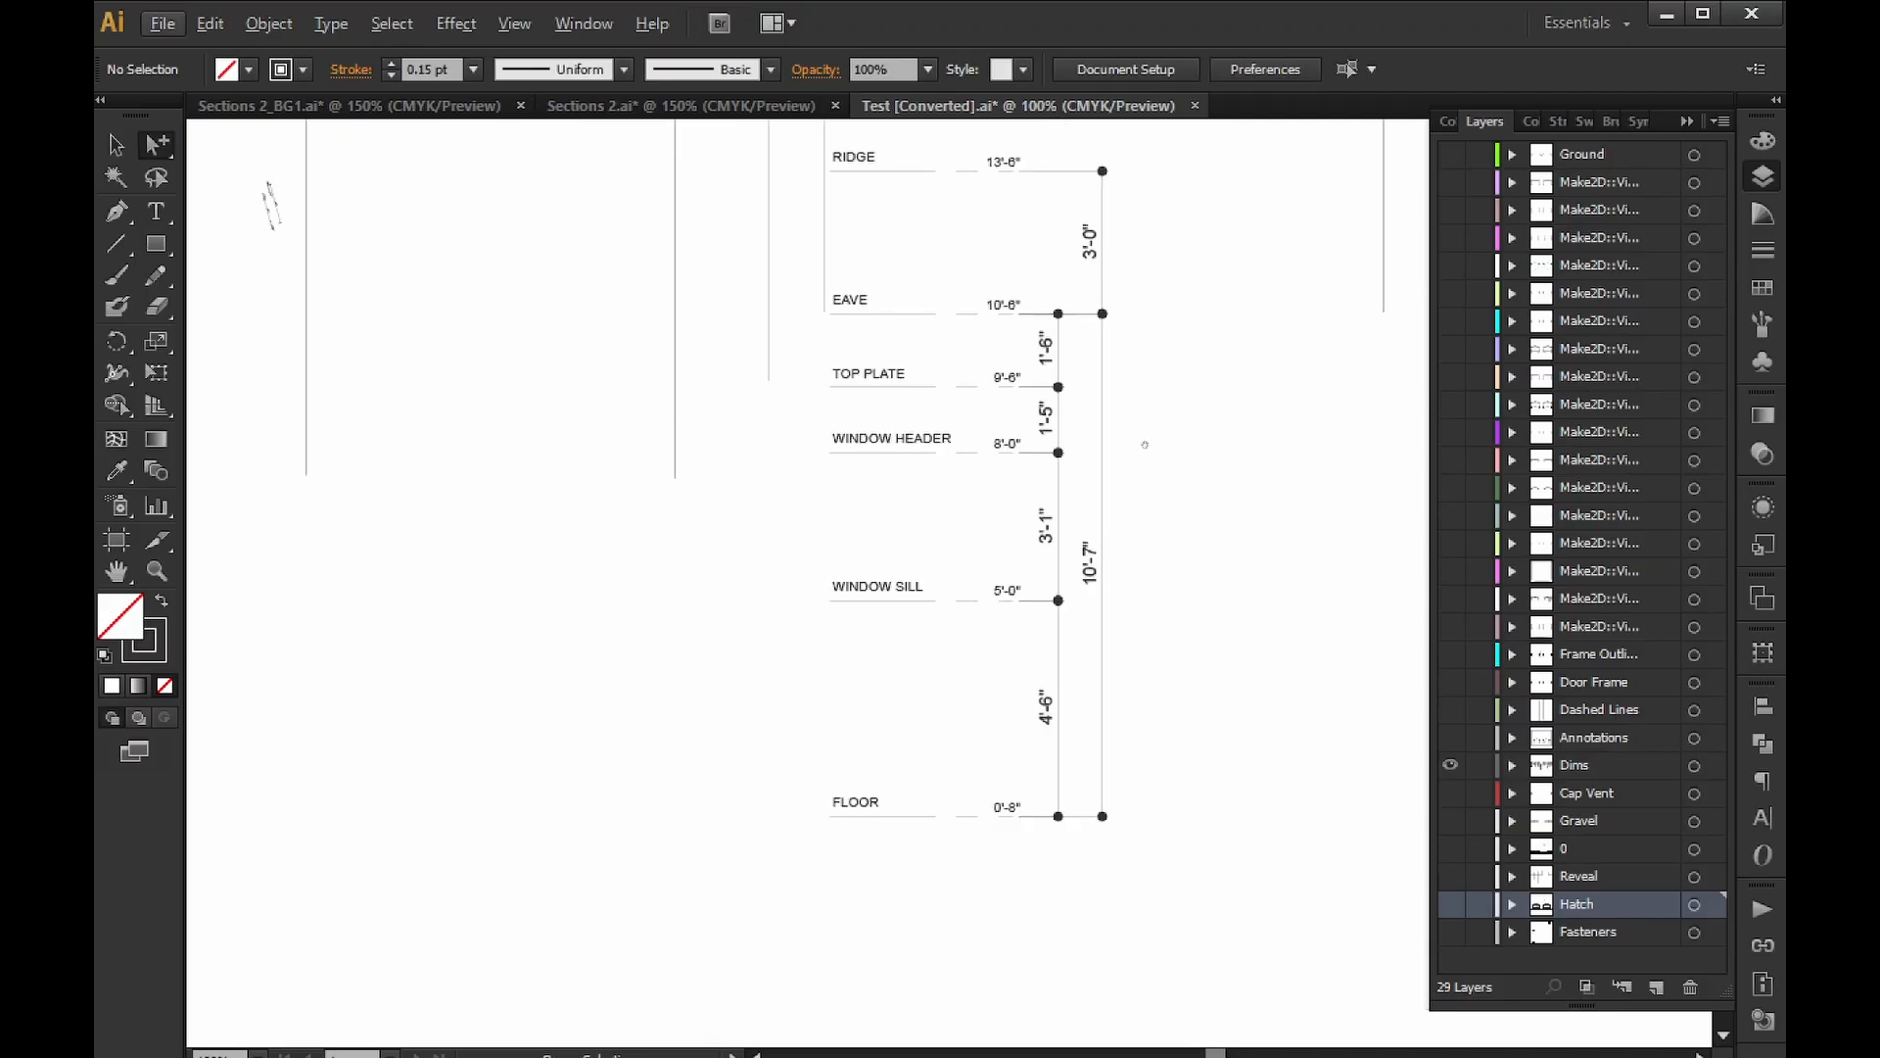
scroll(1147, 437, up, 3)
scroll(1110, 604, right, 10)
scroll(1098, 587, up, 3)
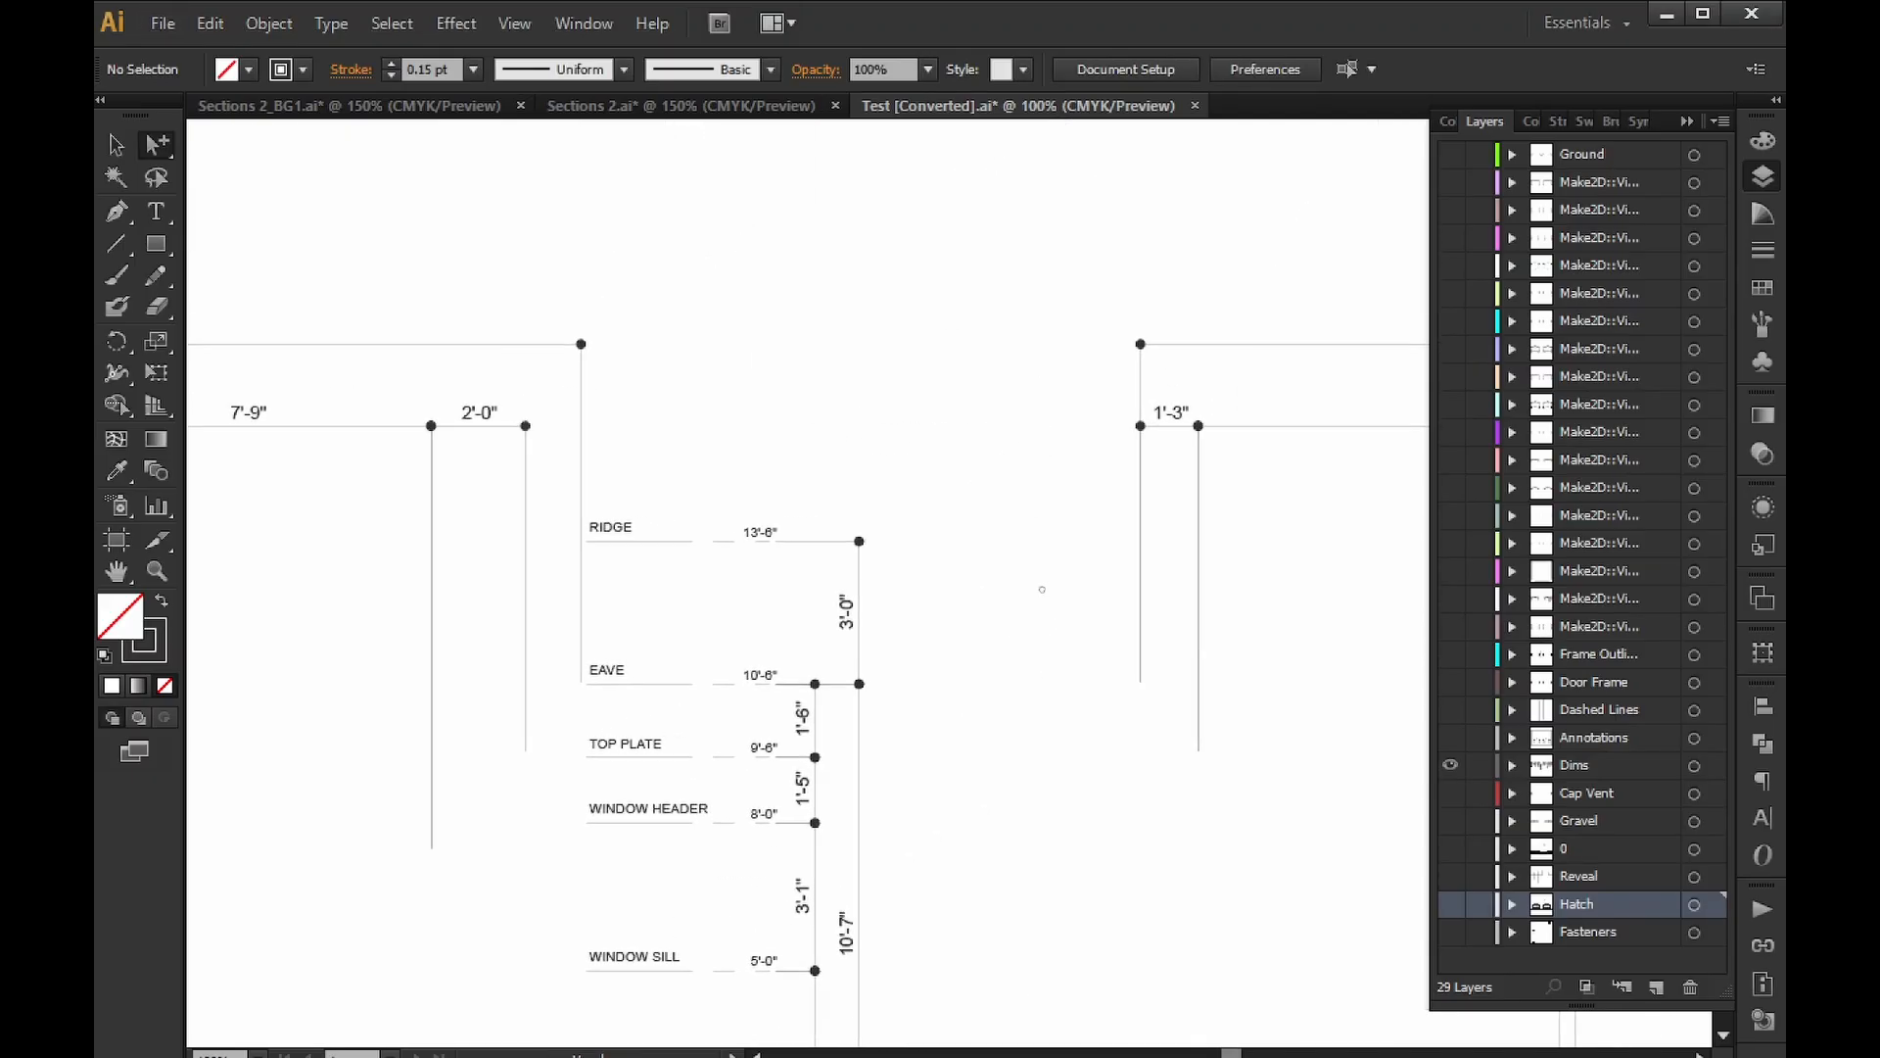
Select all text objects on the visible Dims layer, starting from the 3'-1" dimension text.
scroll(1035, 587, down, 1)
scroll(847, 526, down, 4)
scroll(979, 490, left, 5)
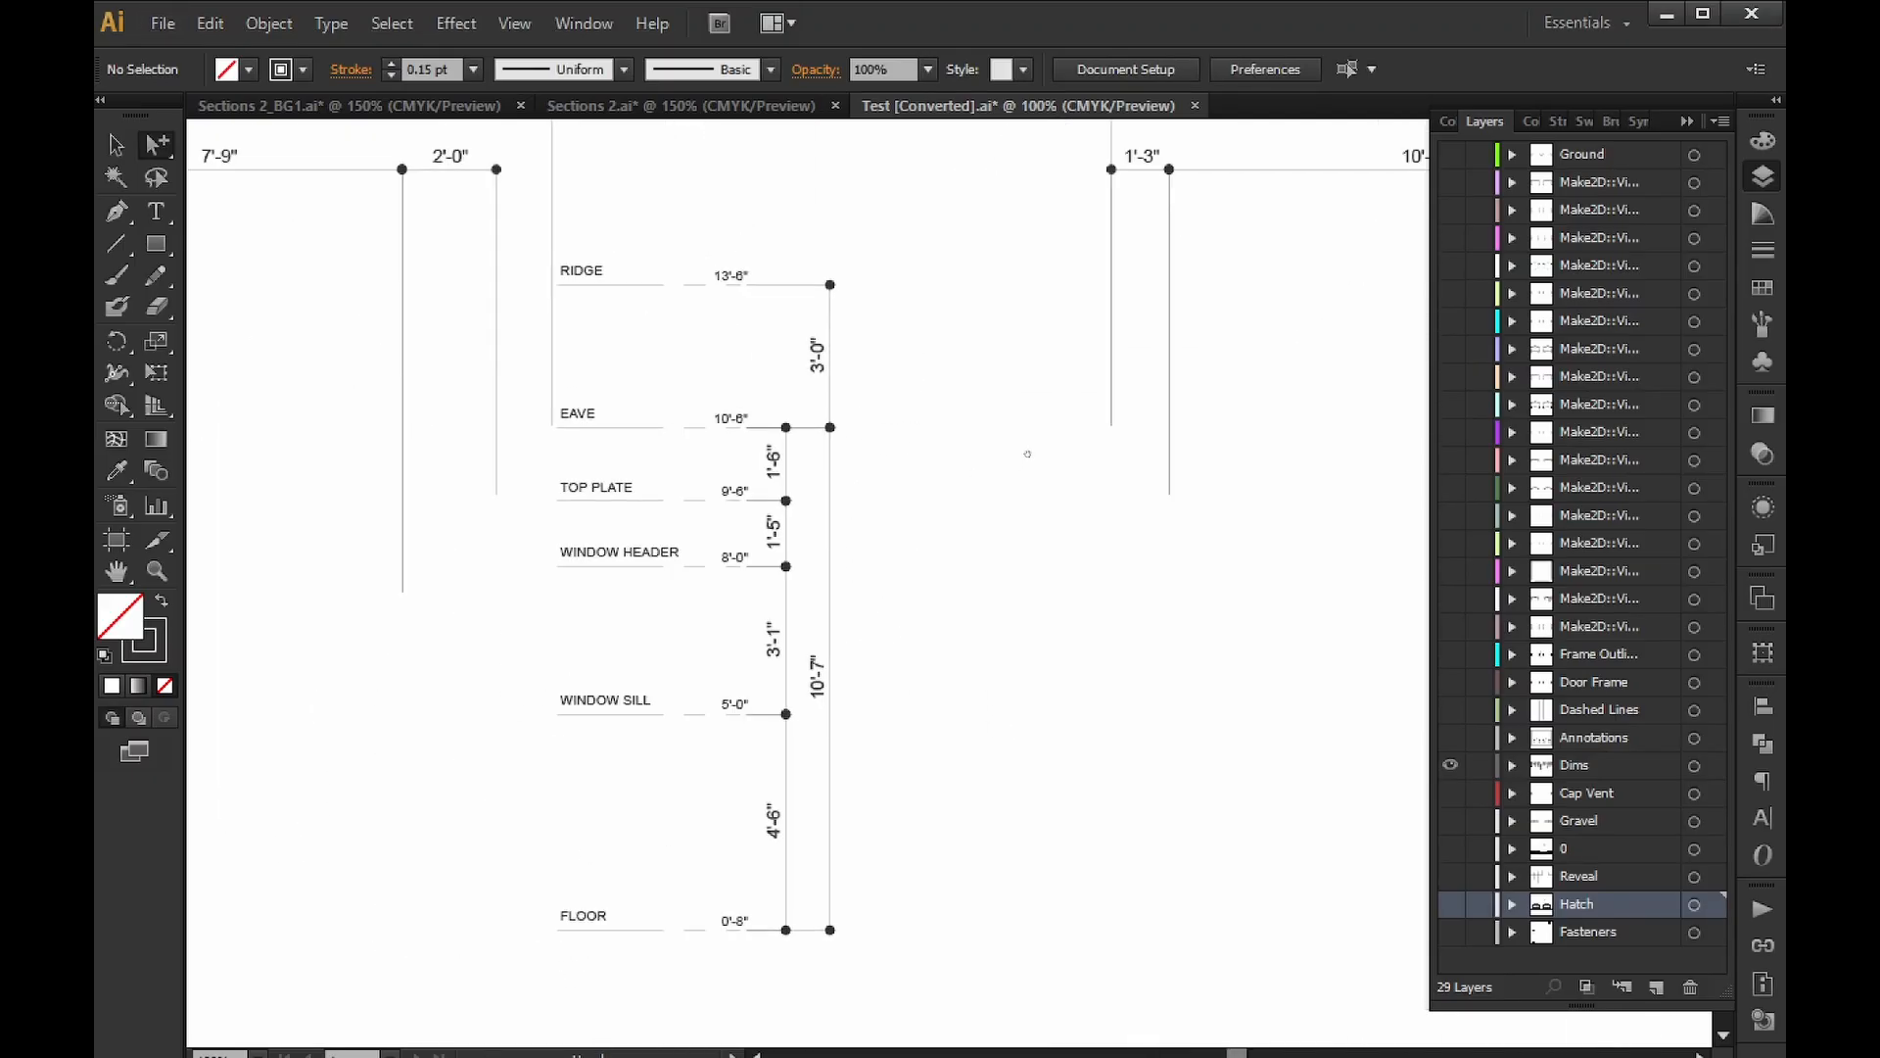
scroll(814, 639, down, 1)
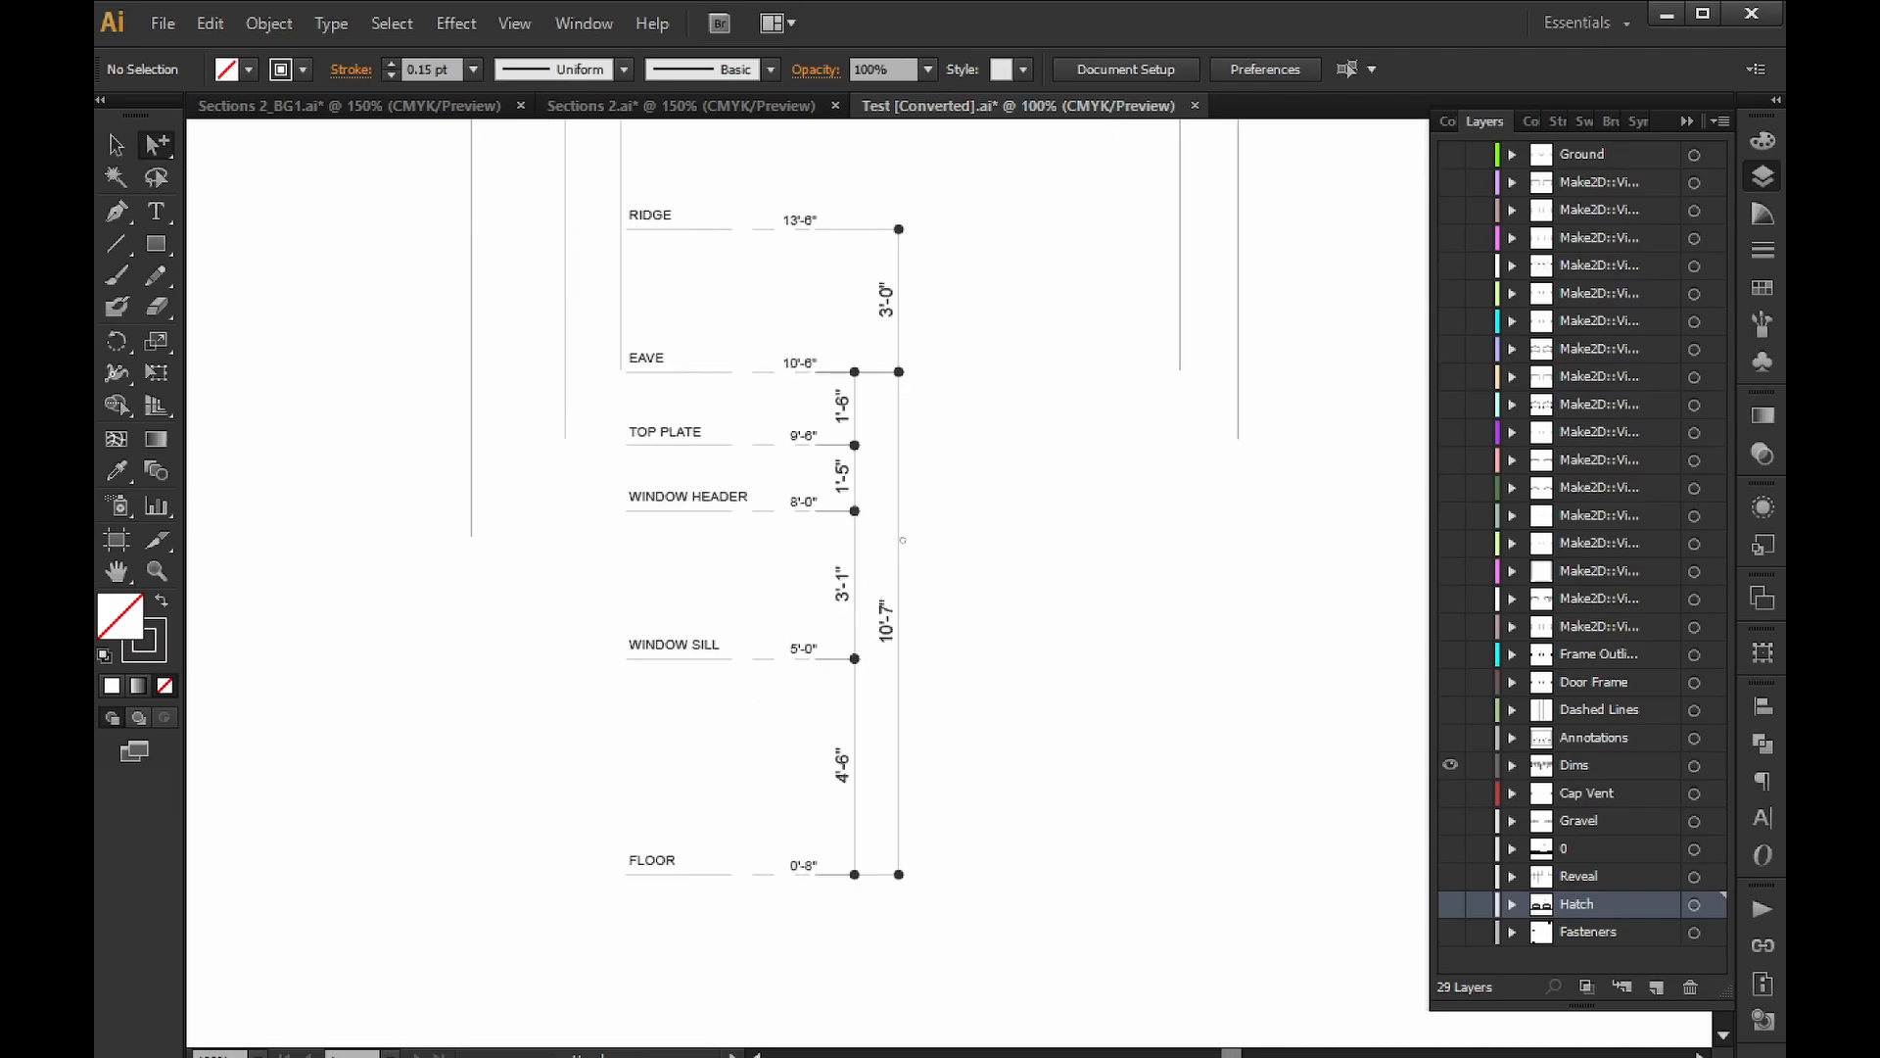
alt+scroll(720, 627, up, 2)
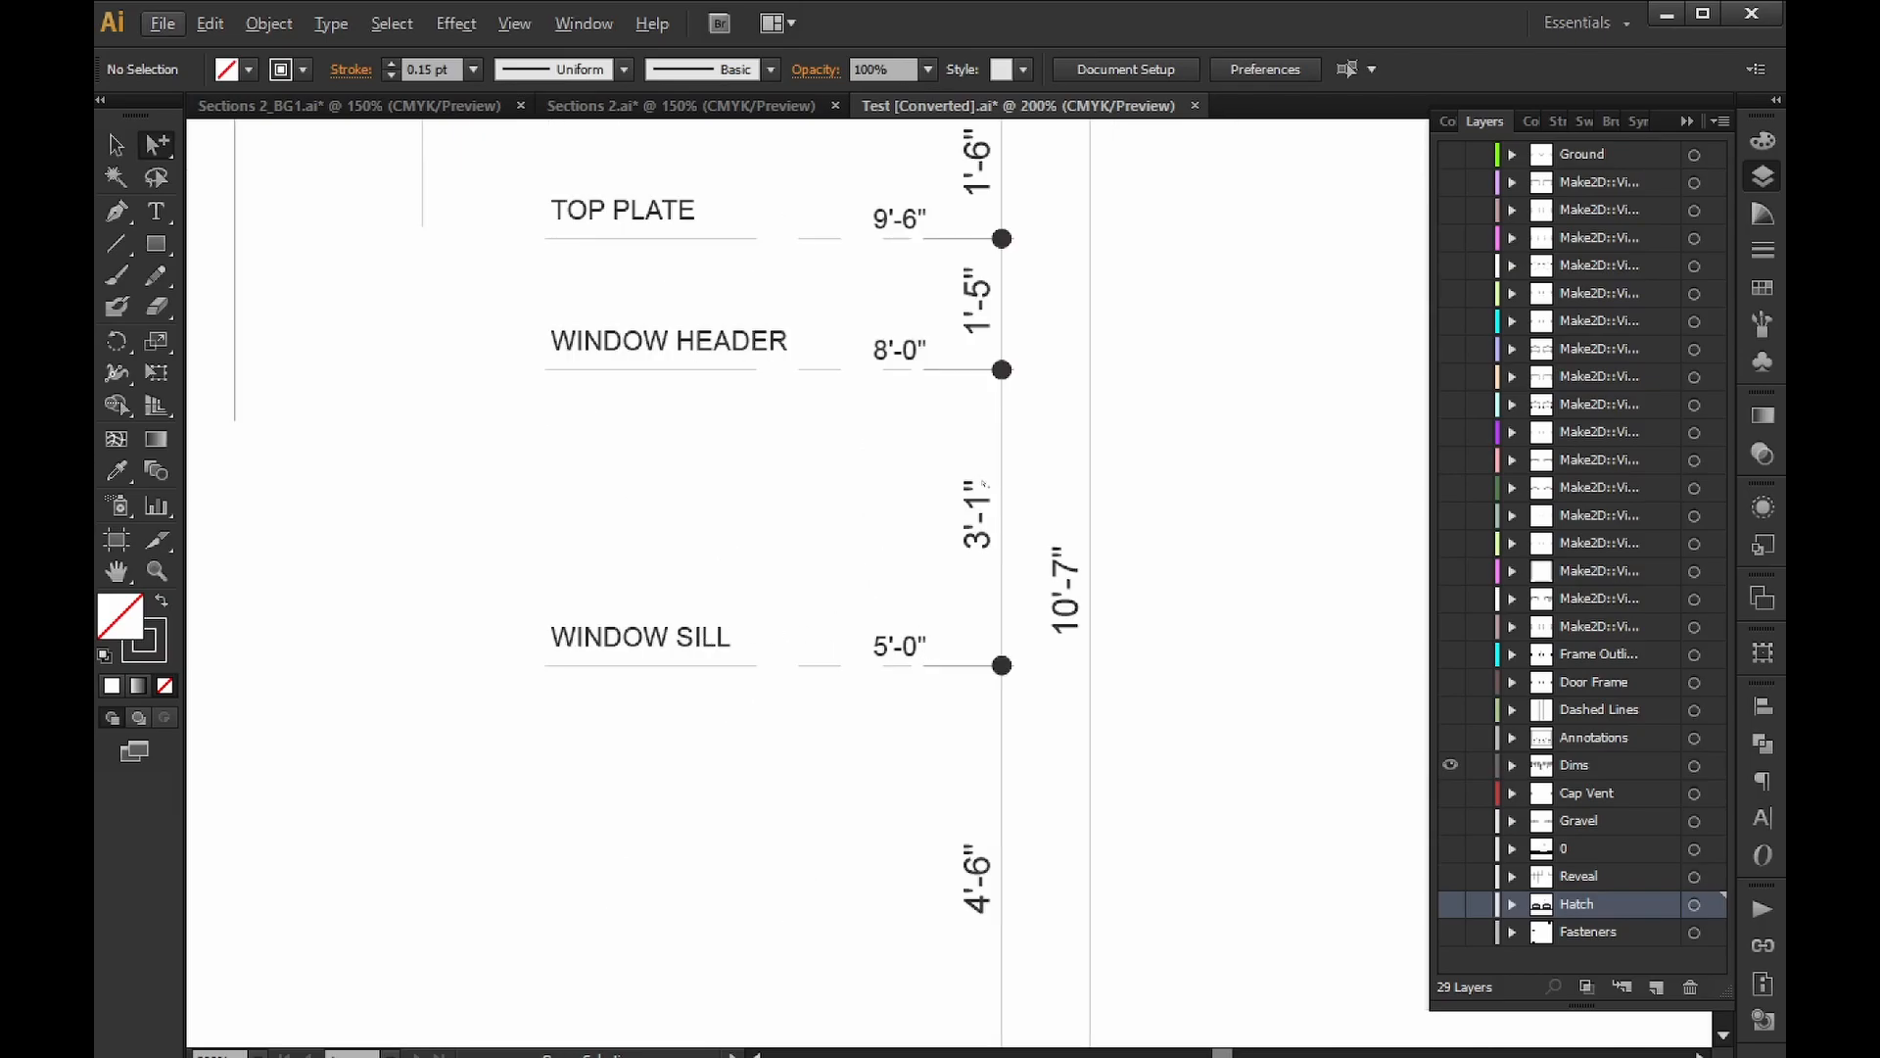
click(976, 514)
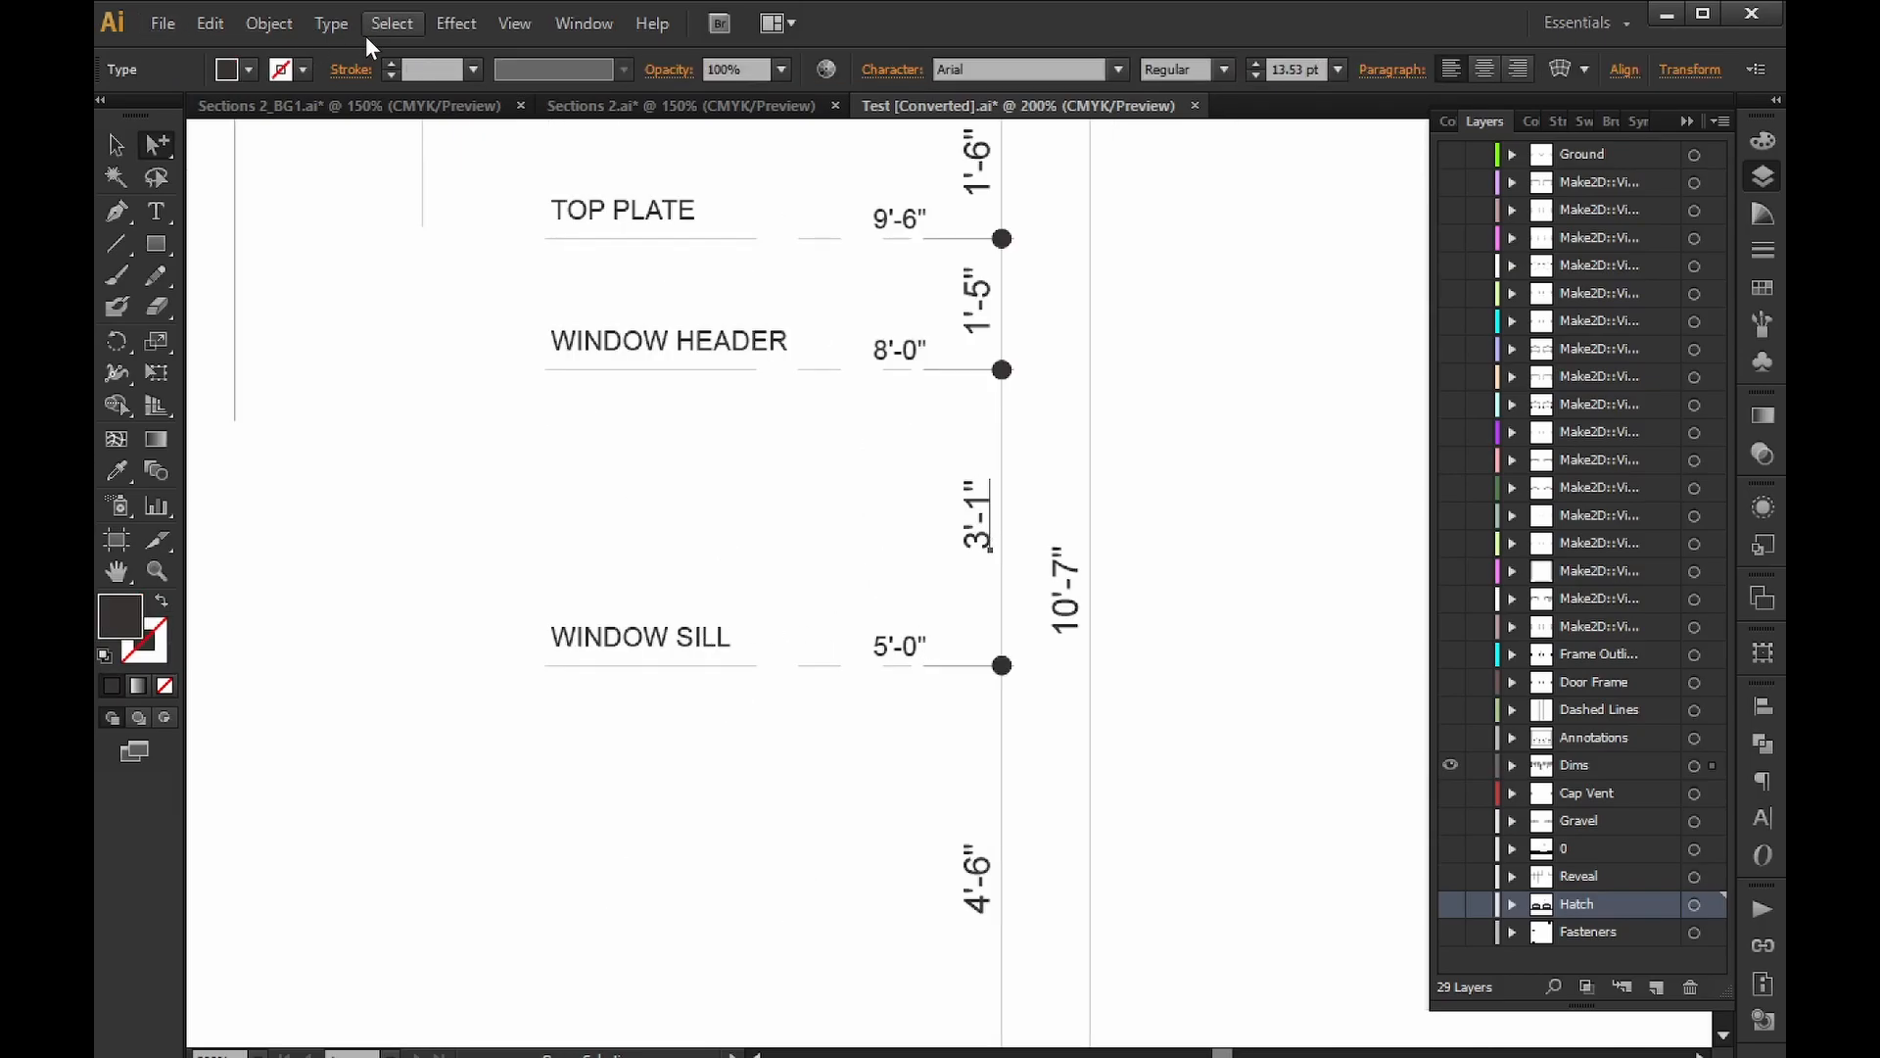
click(389, 24)
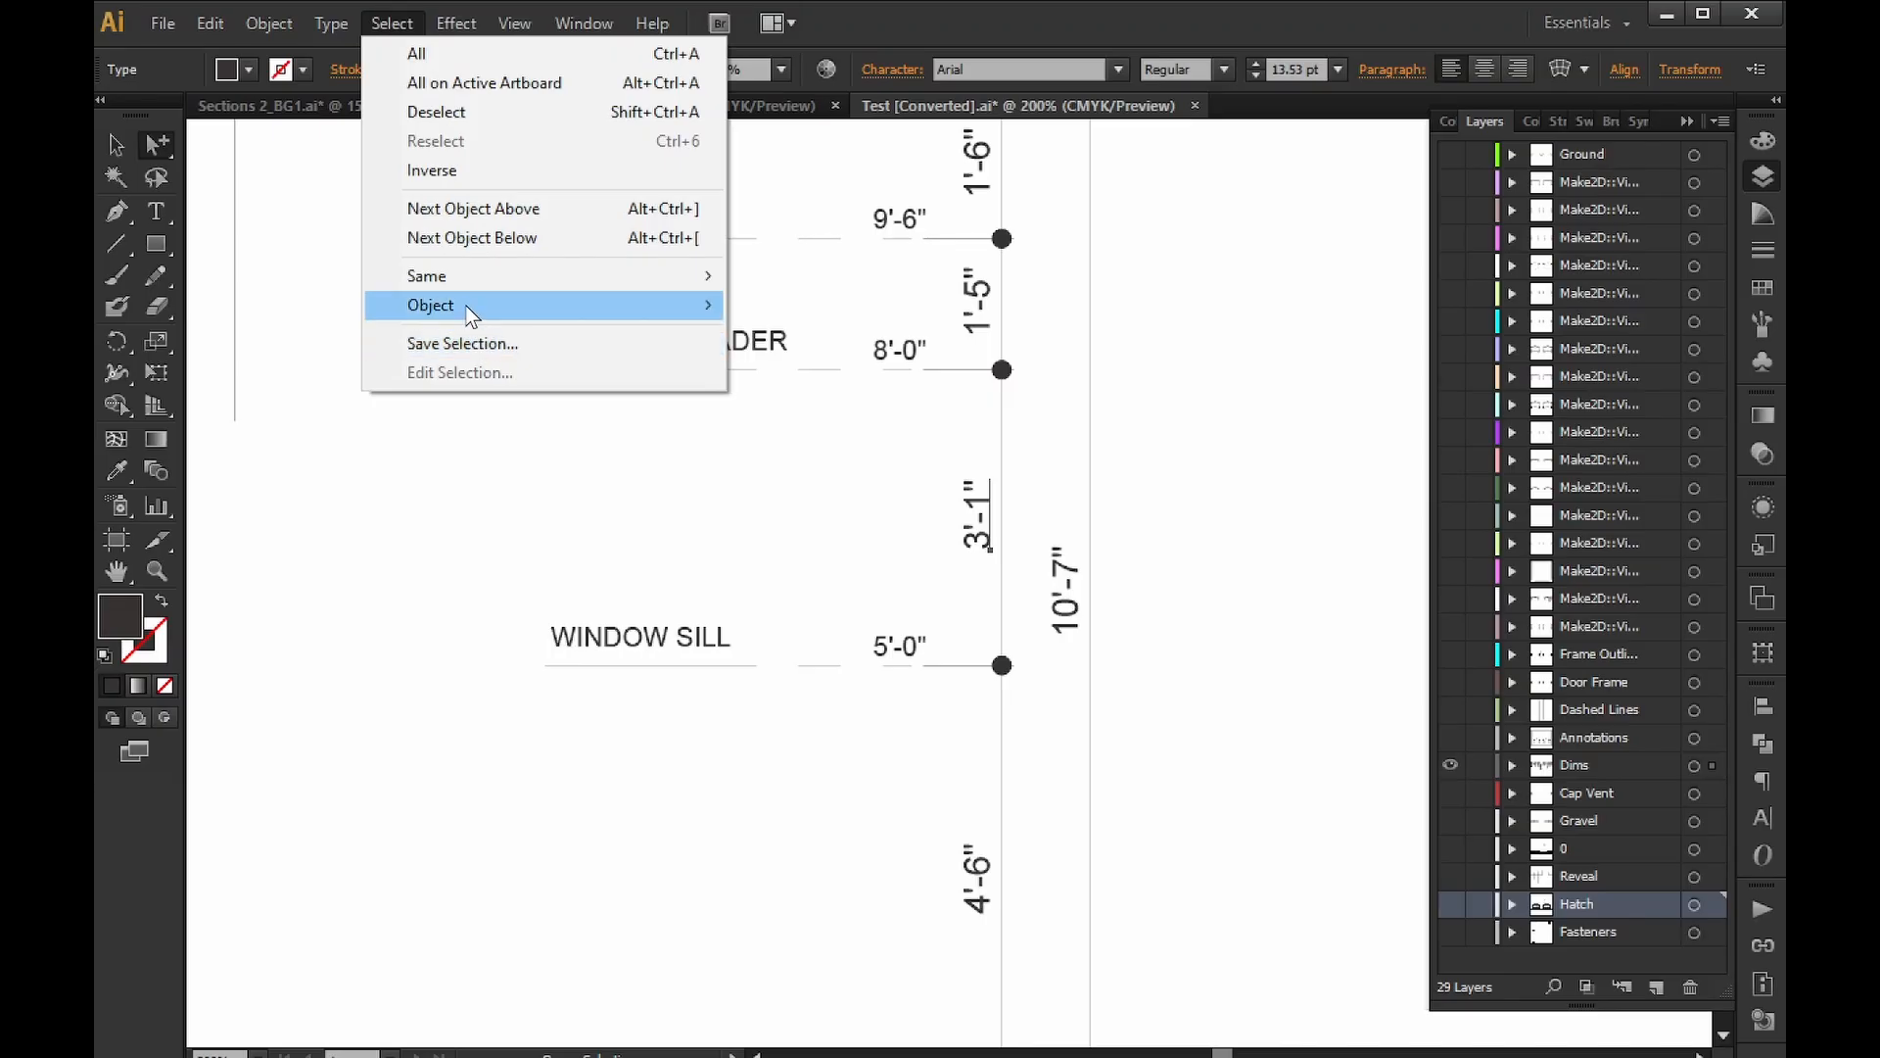
mouse_move(471, 315)
click(852, 511)
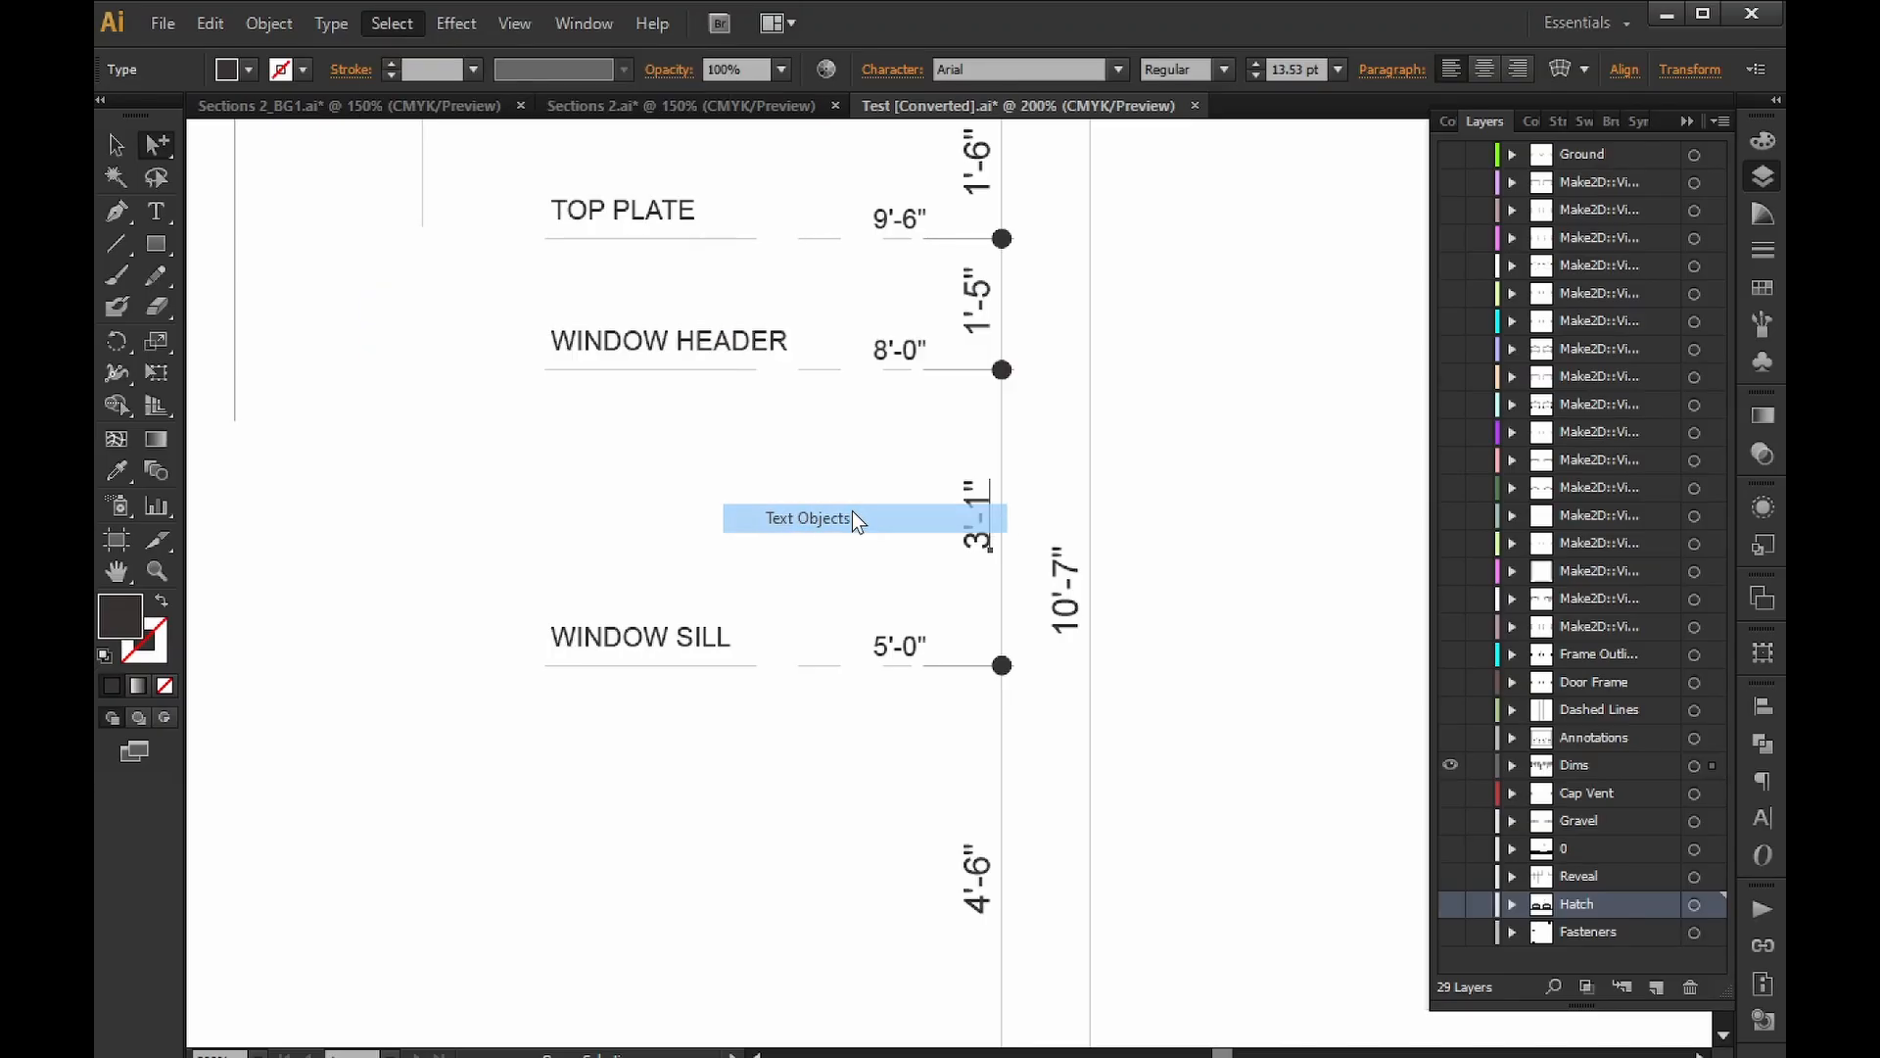
Limit the selection to the dimension figures and use Transform Each to scale them to 75% horizontally and vertically.
click(283, 25)
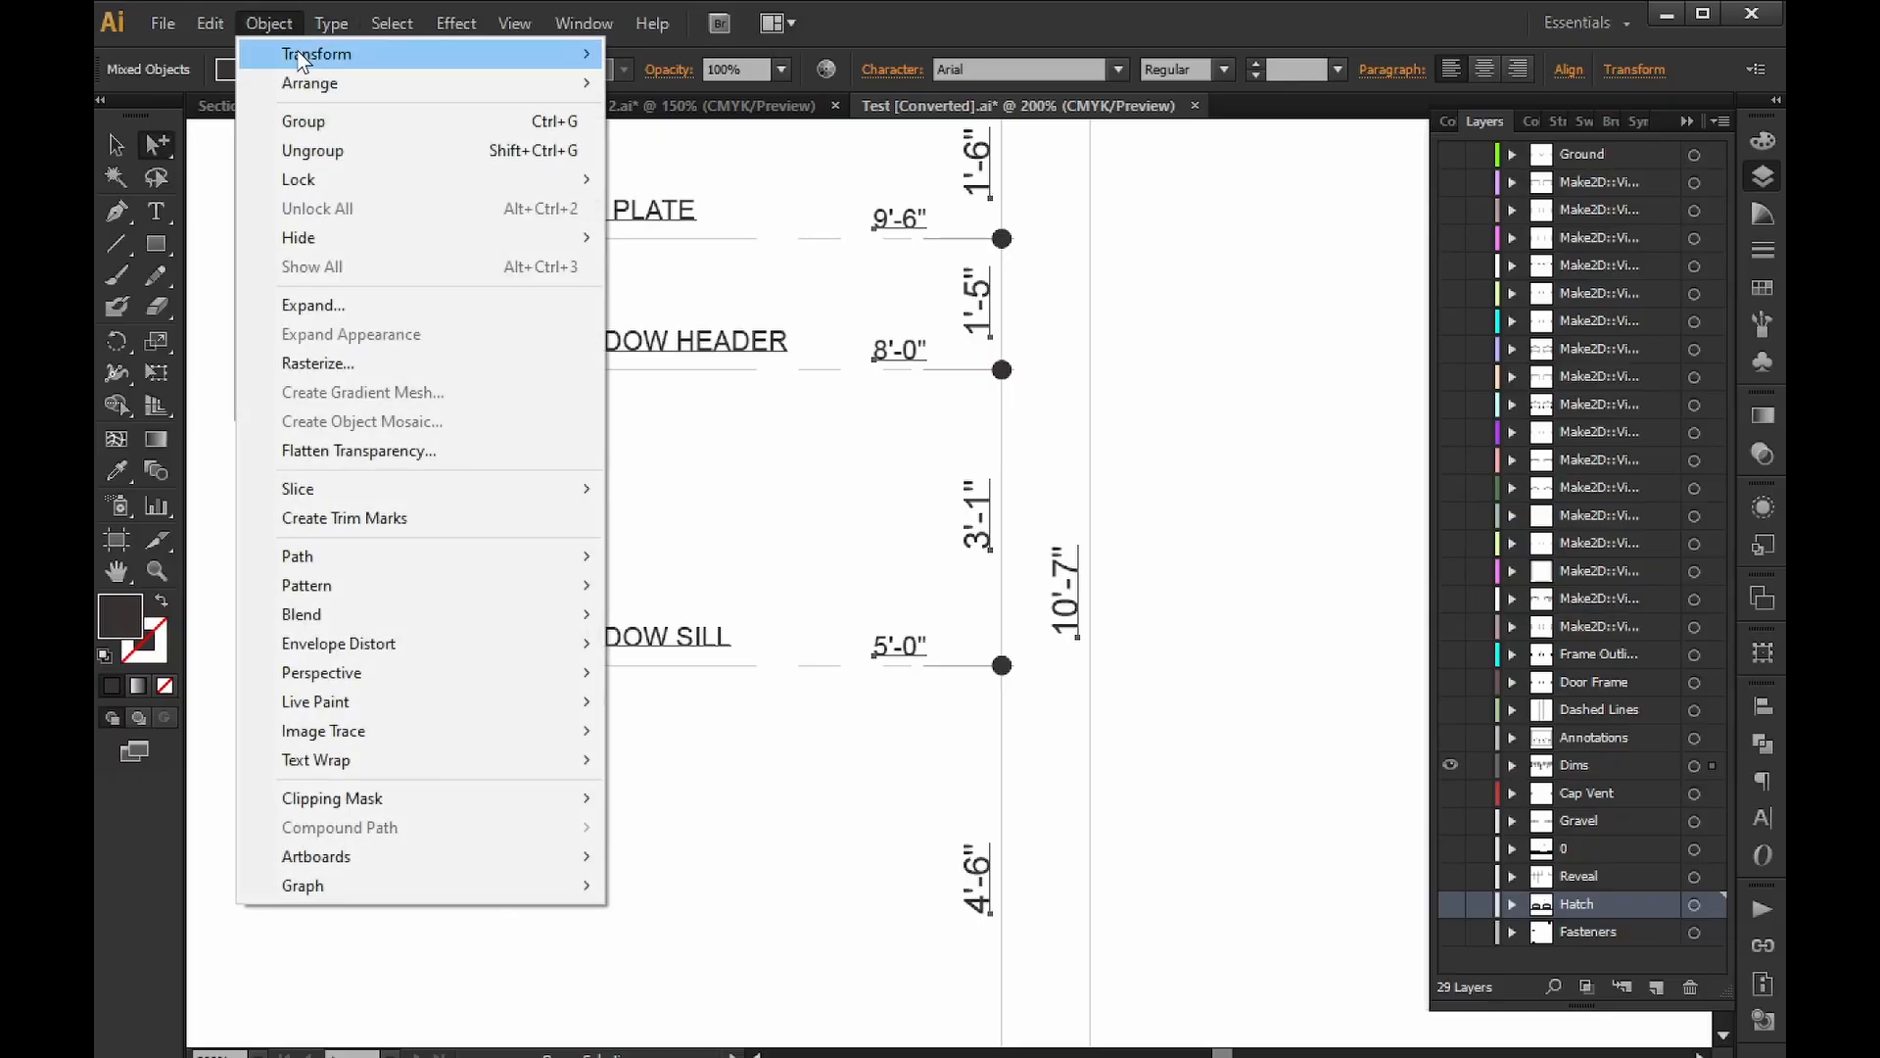
mouse_move(318, 53)
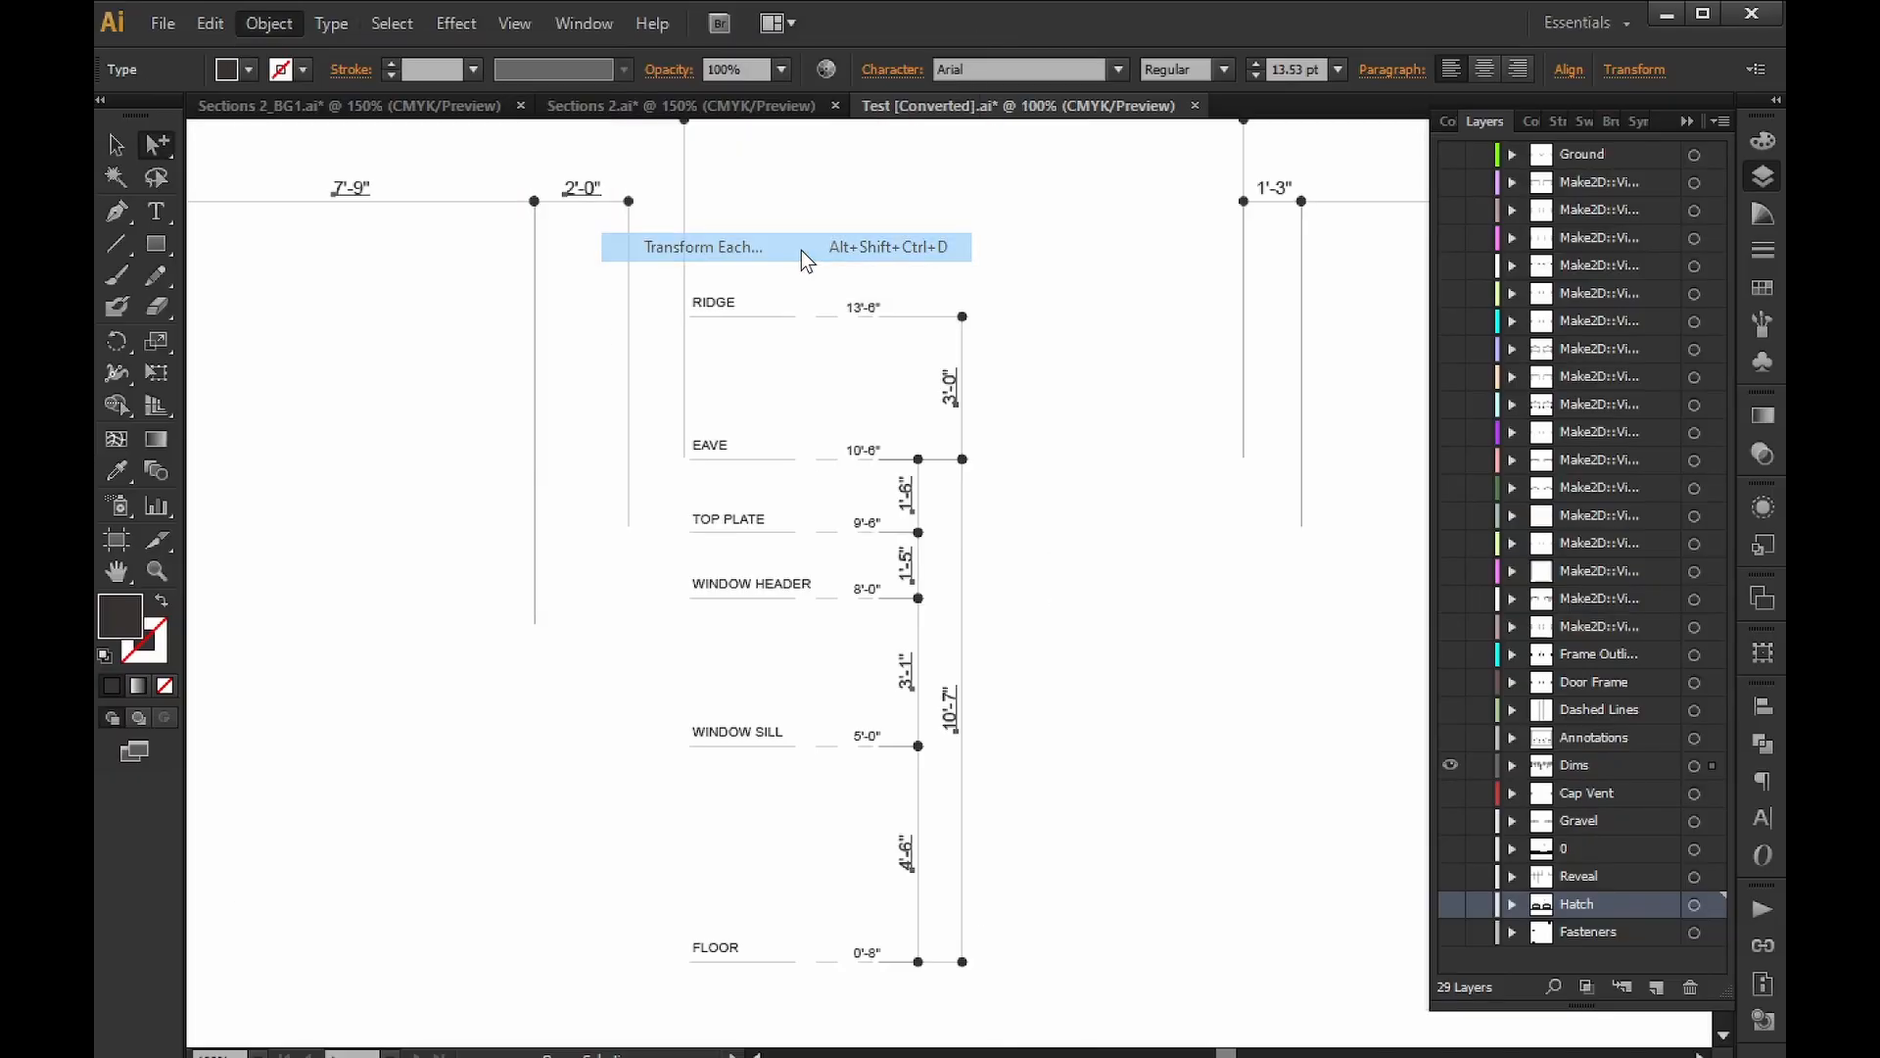
click(801, 250)
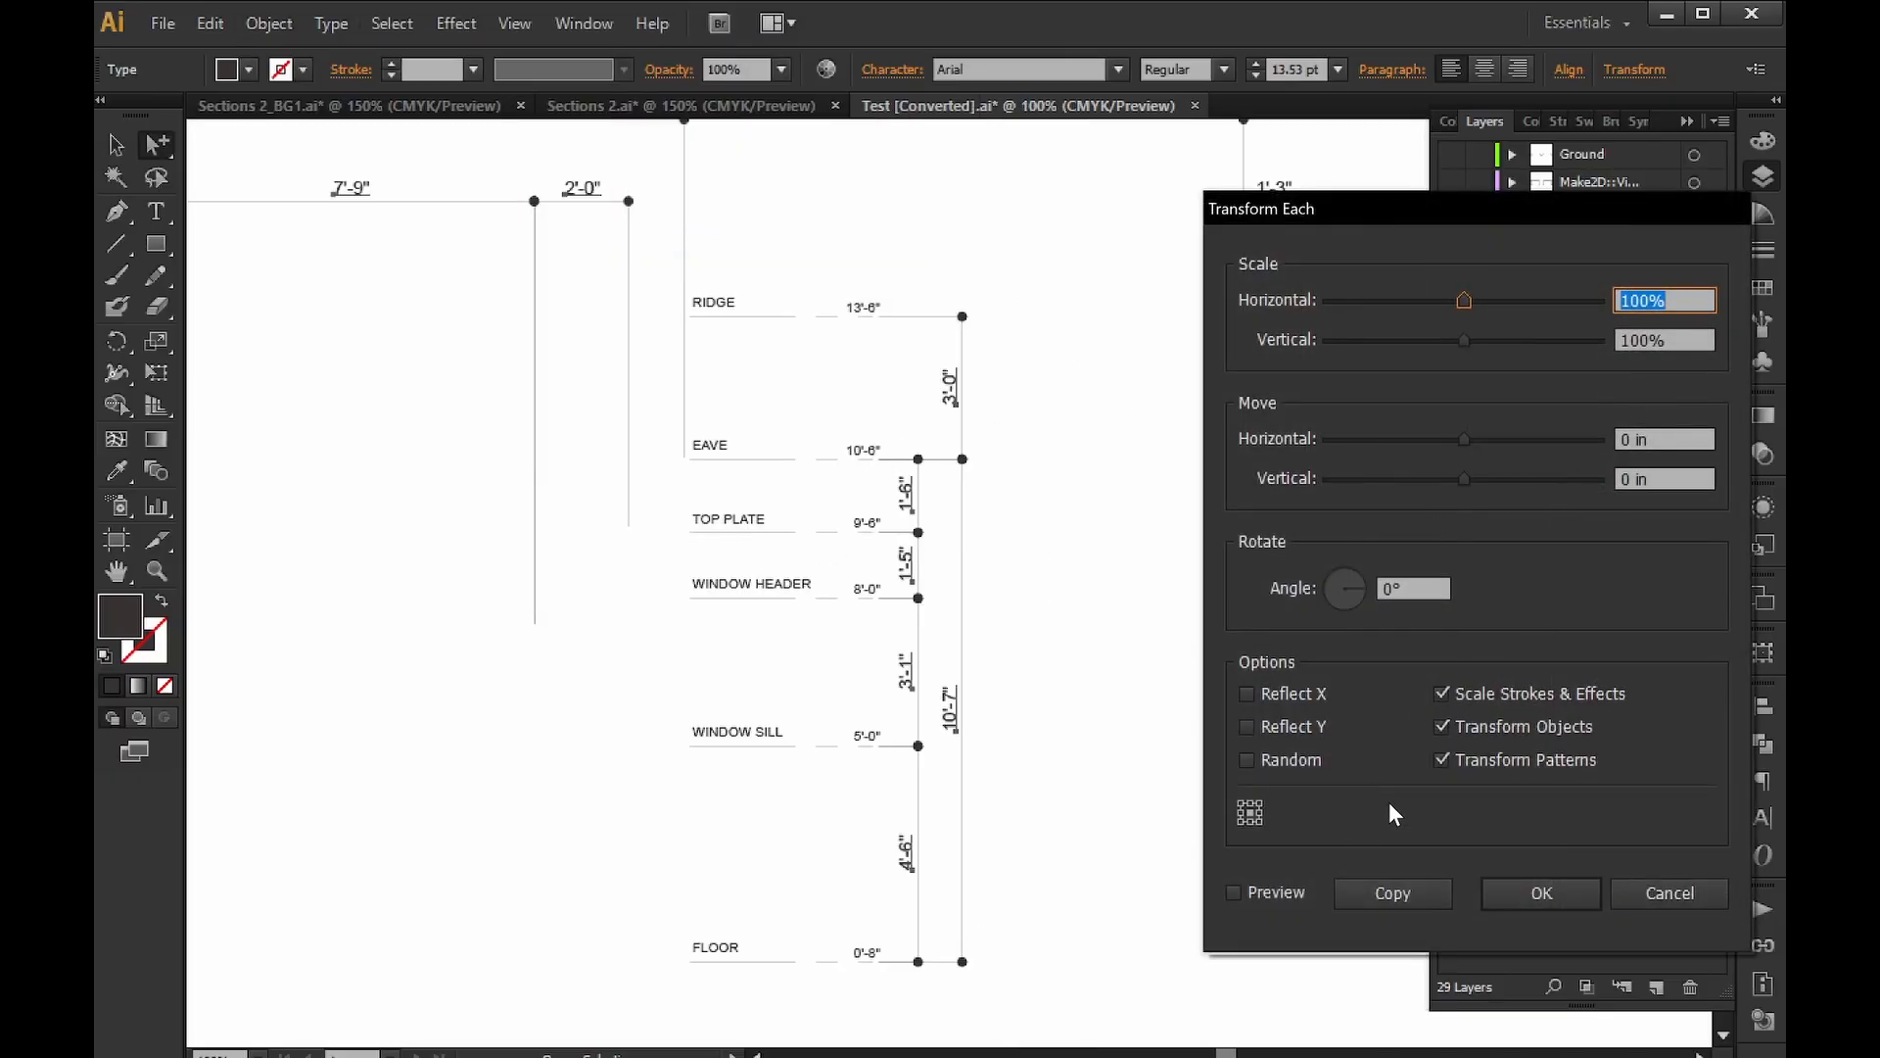
text(50)
drag(1670, 301, 1594, 300)
text(75)
key(Tab)
text(75)
click(1536, 891)
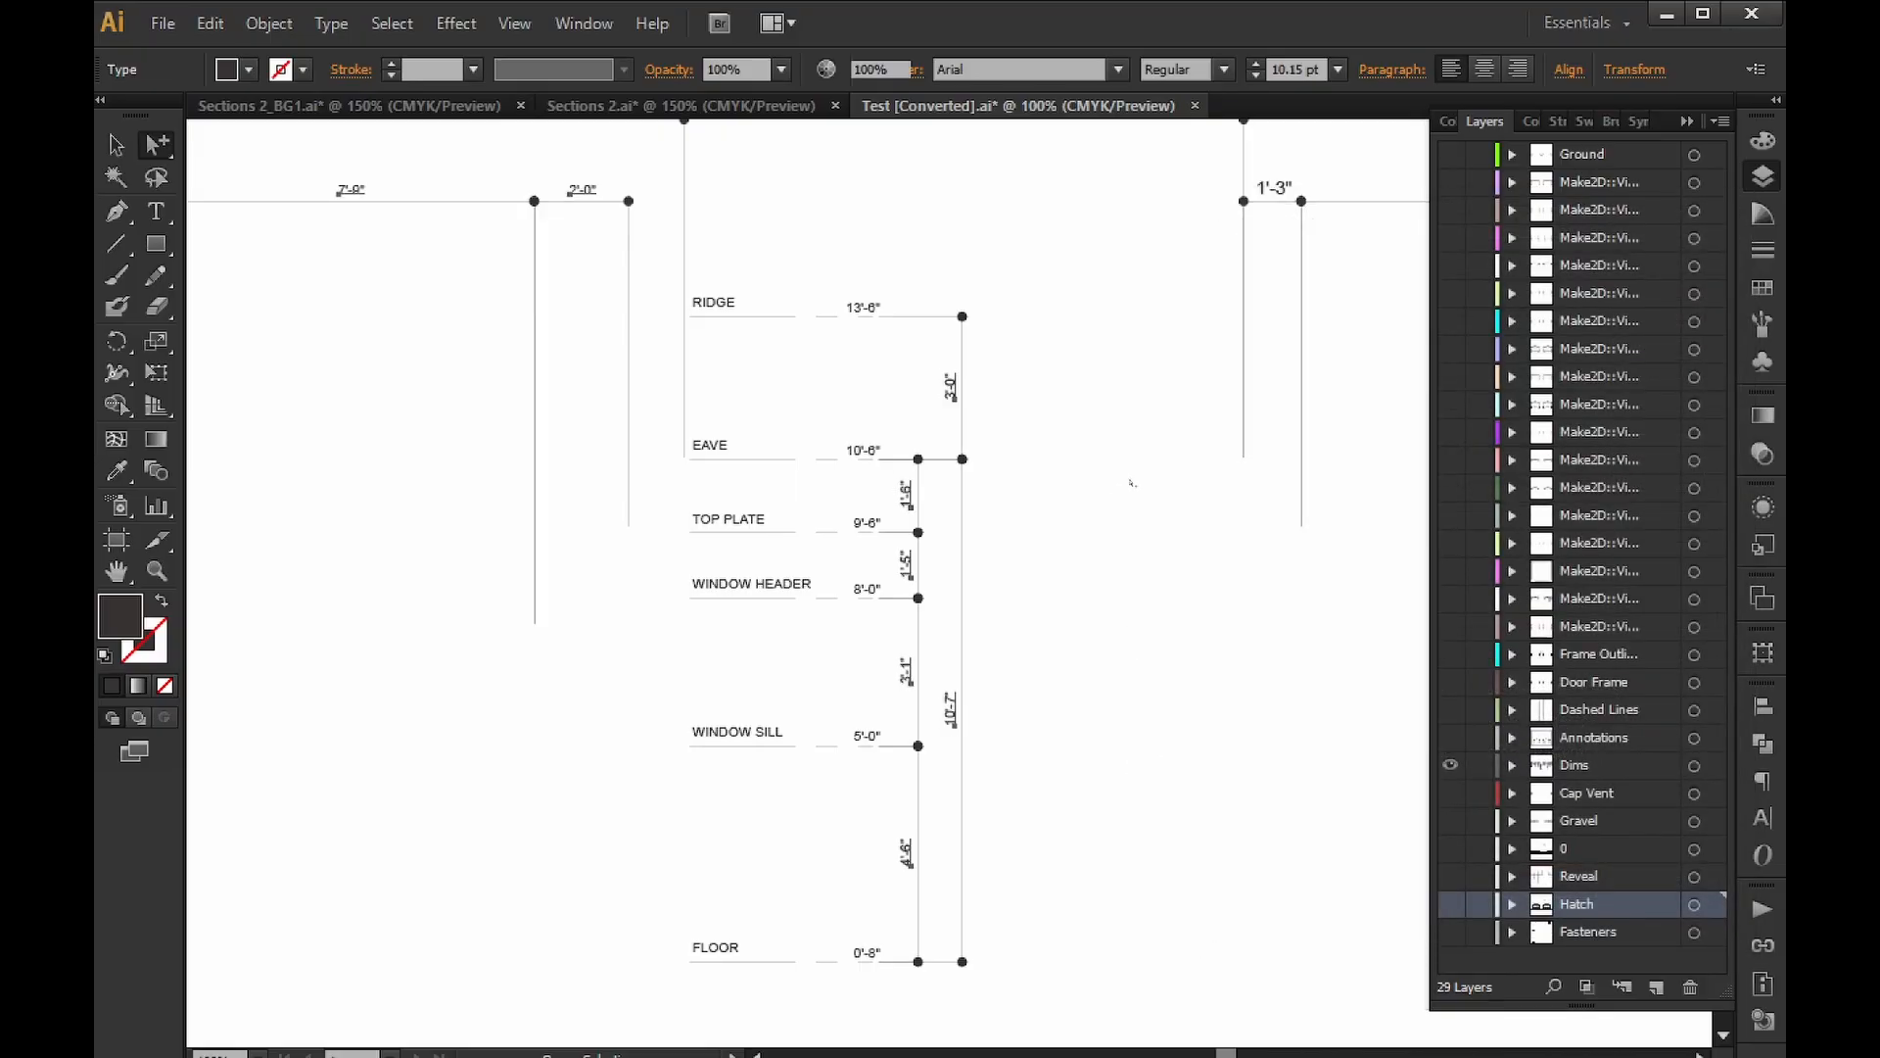
click(1159, 547)
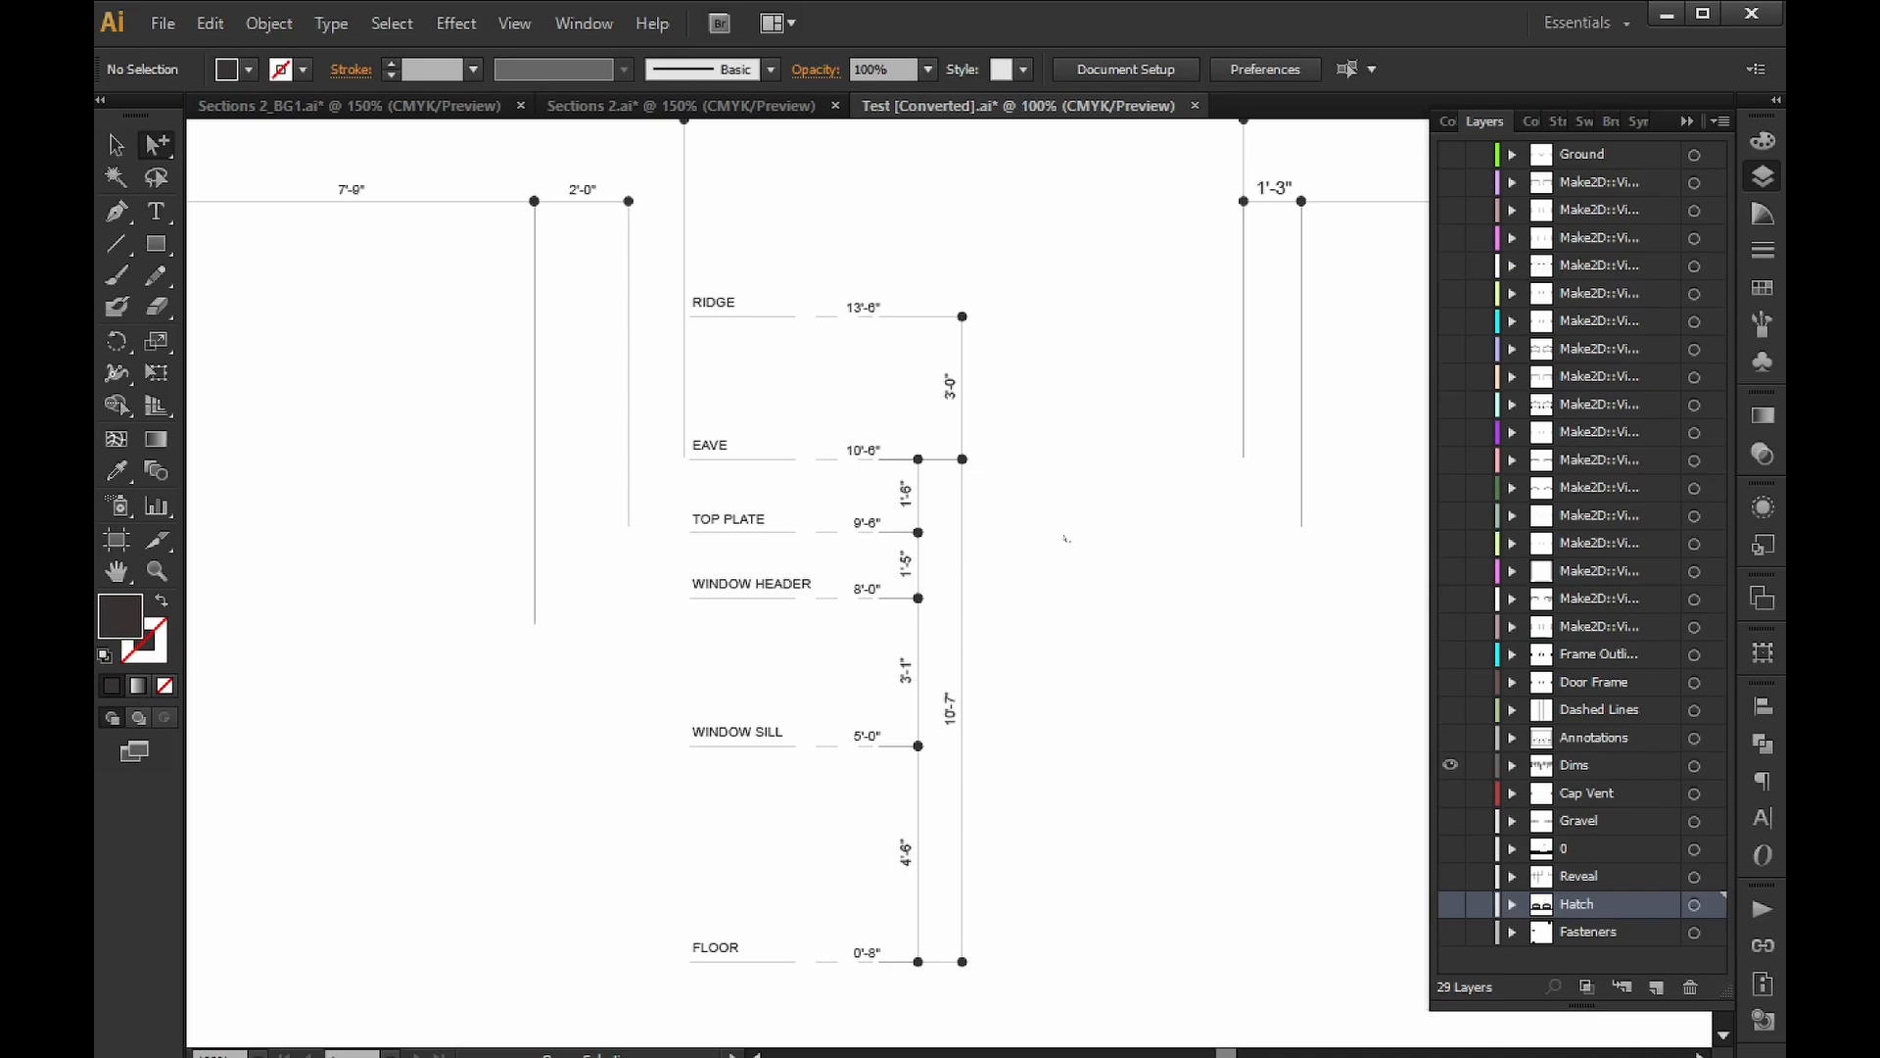
Select all dimension end dots that share the appearance of the dot at the floor level.
scroll(1043, 769, down, 2)
alt+scroll(965, 888, up, 2)
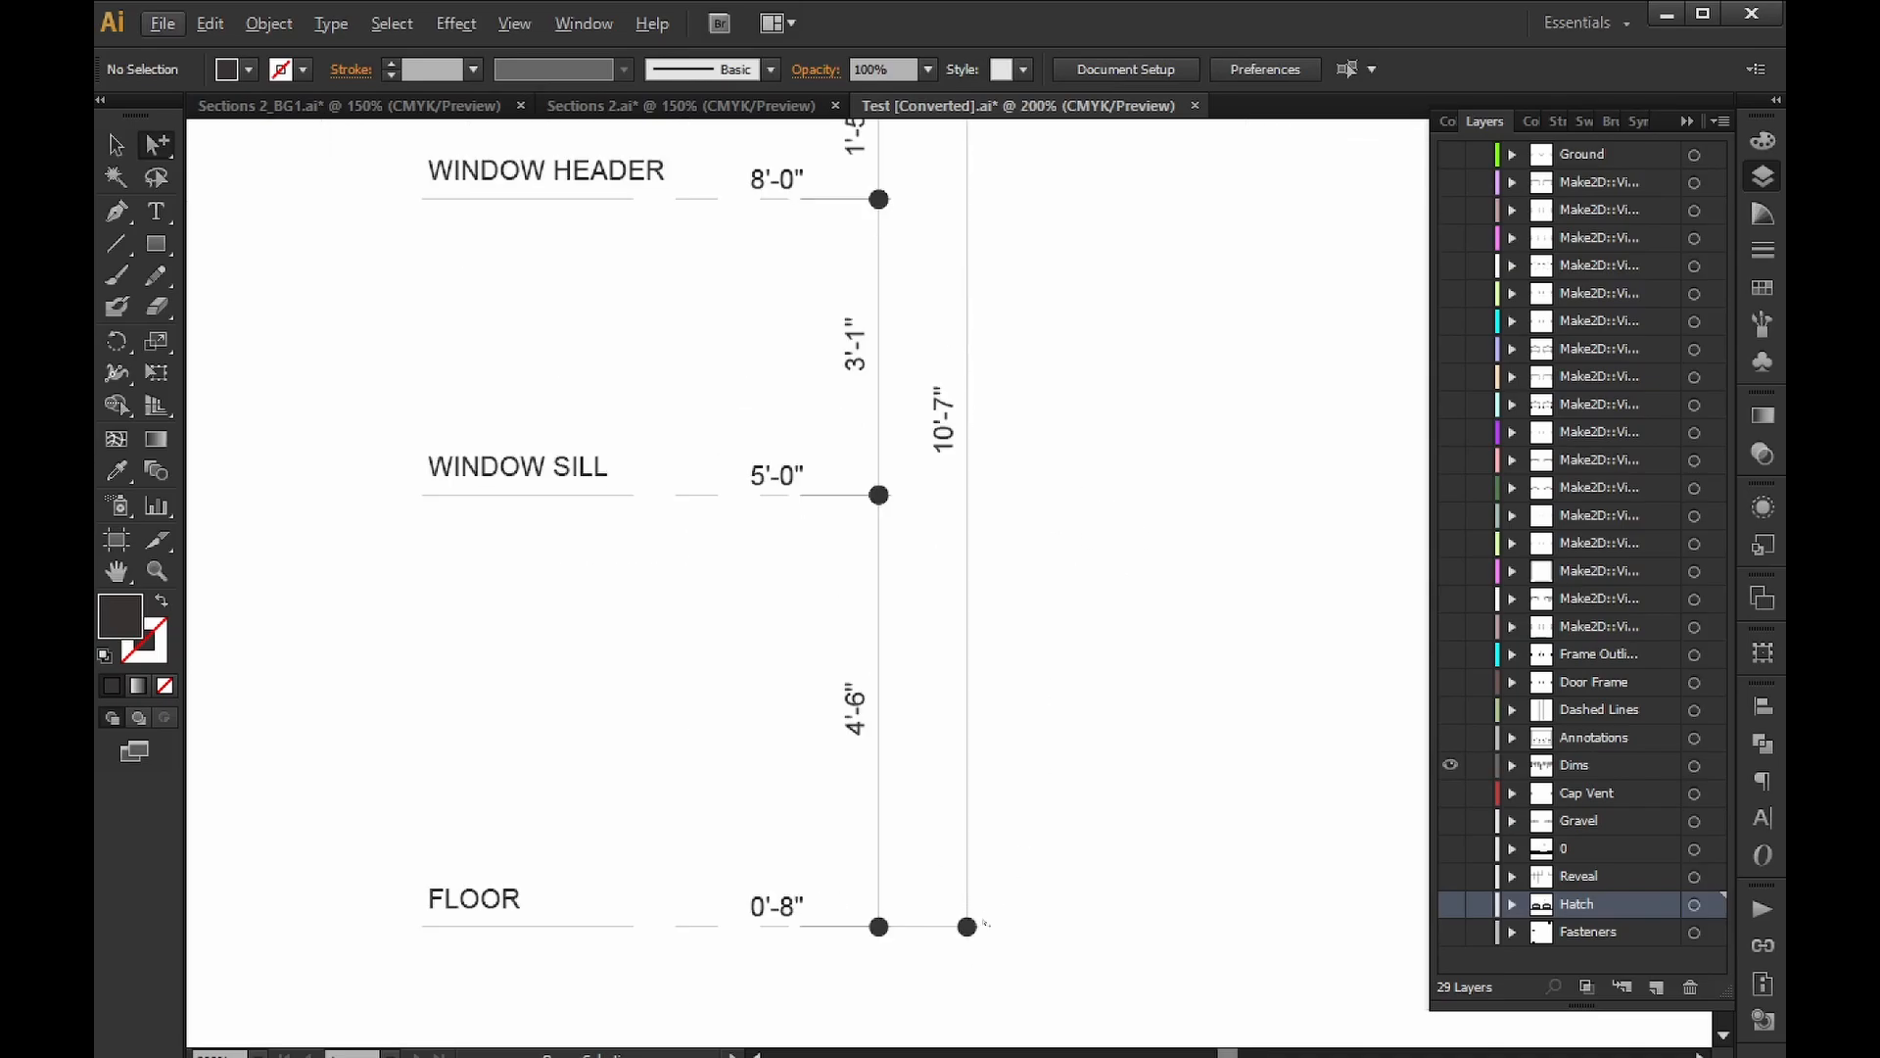
click(967, 927)
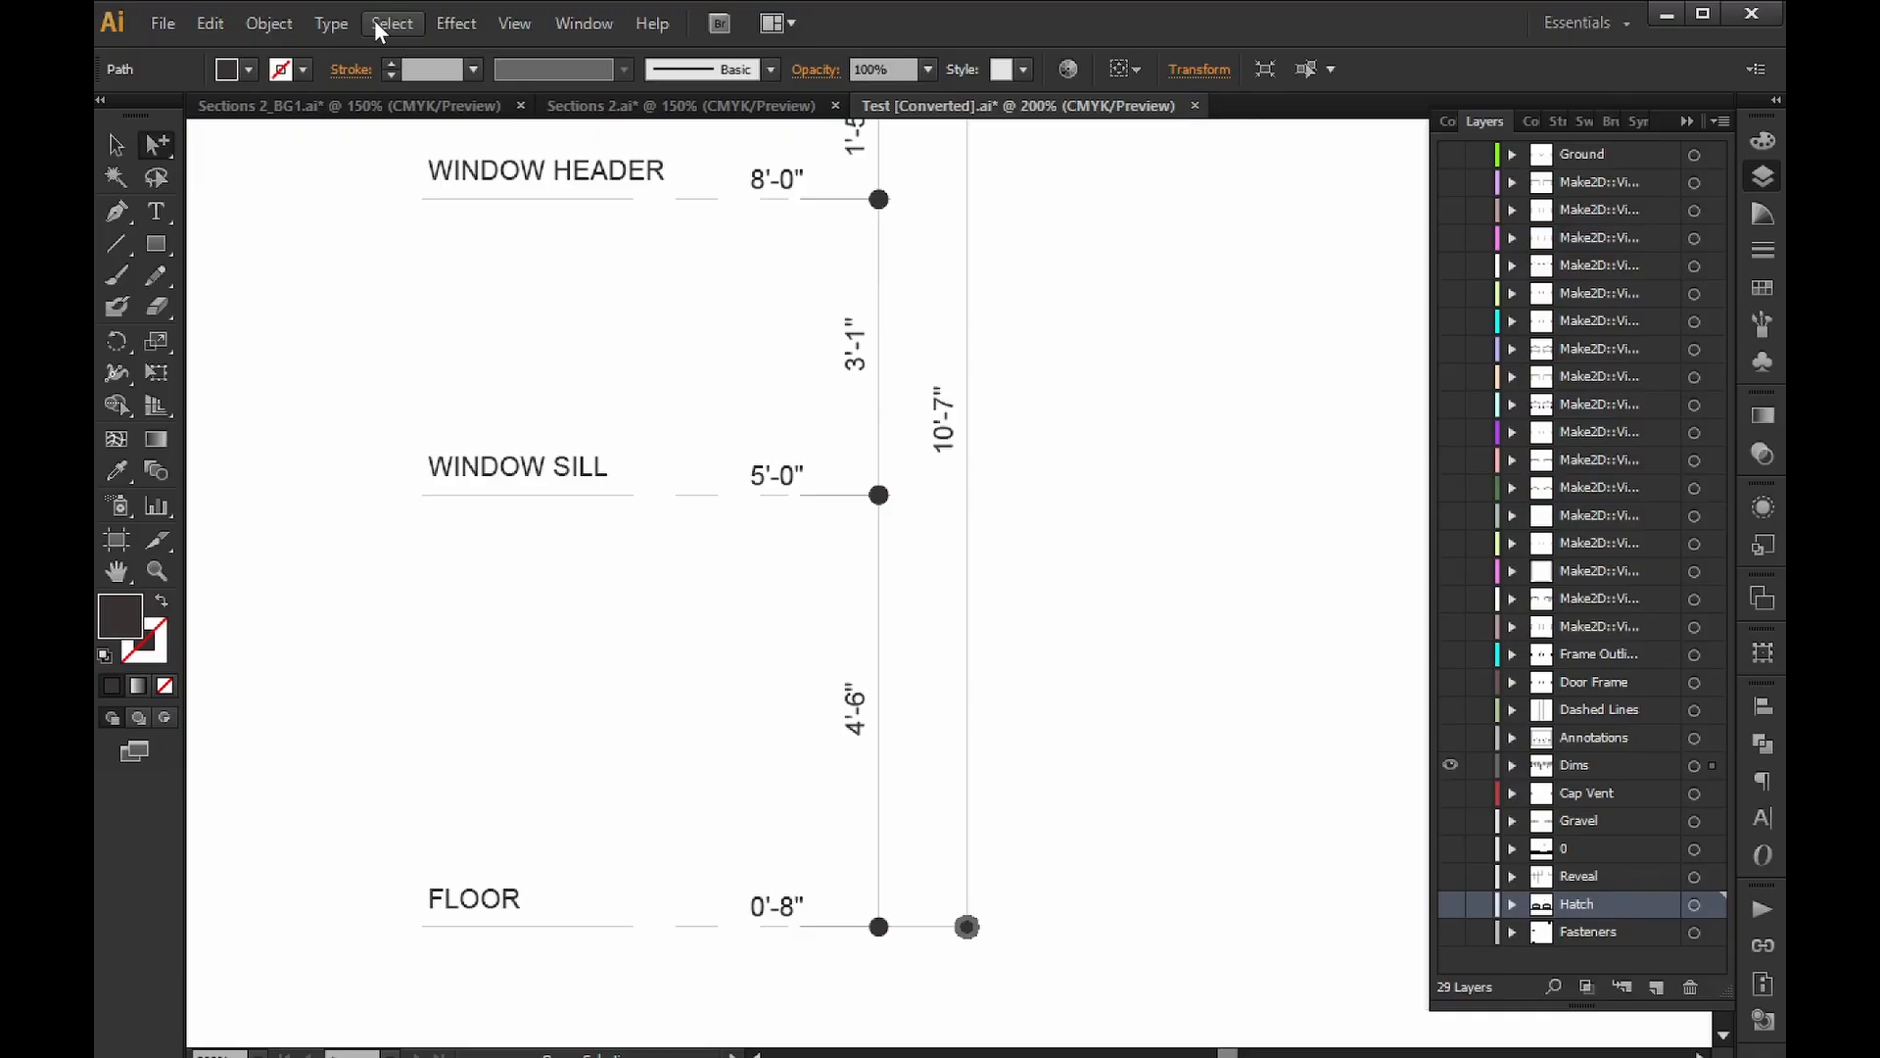
click(1330, 68)
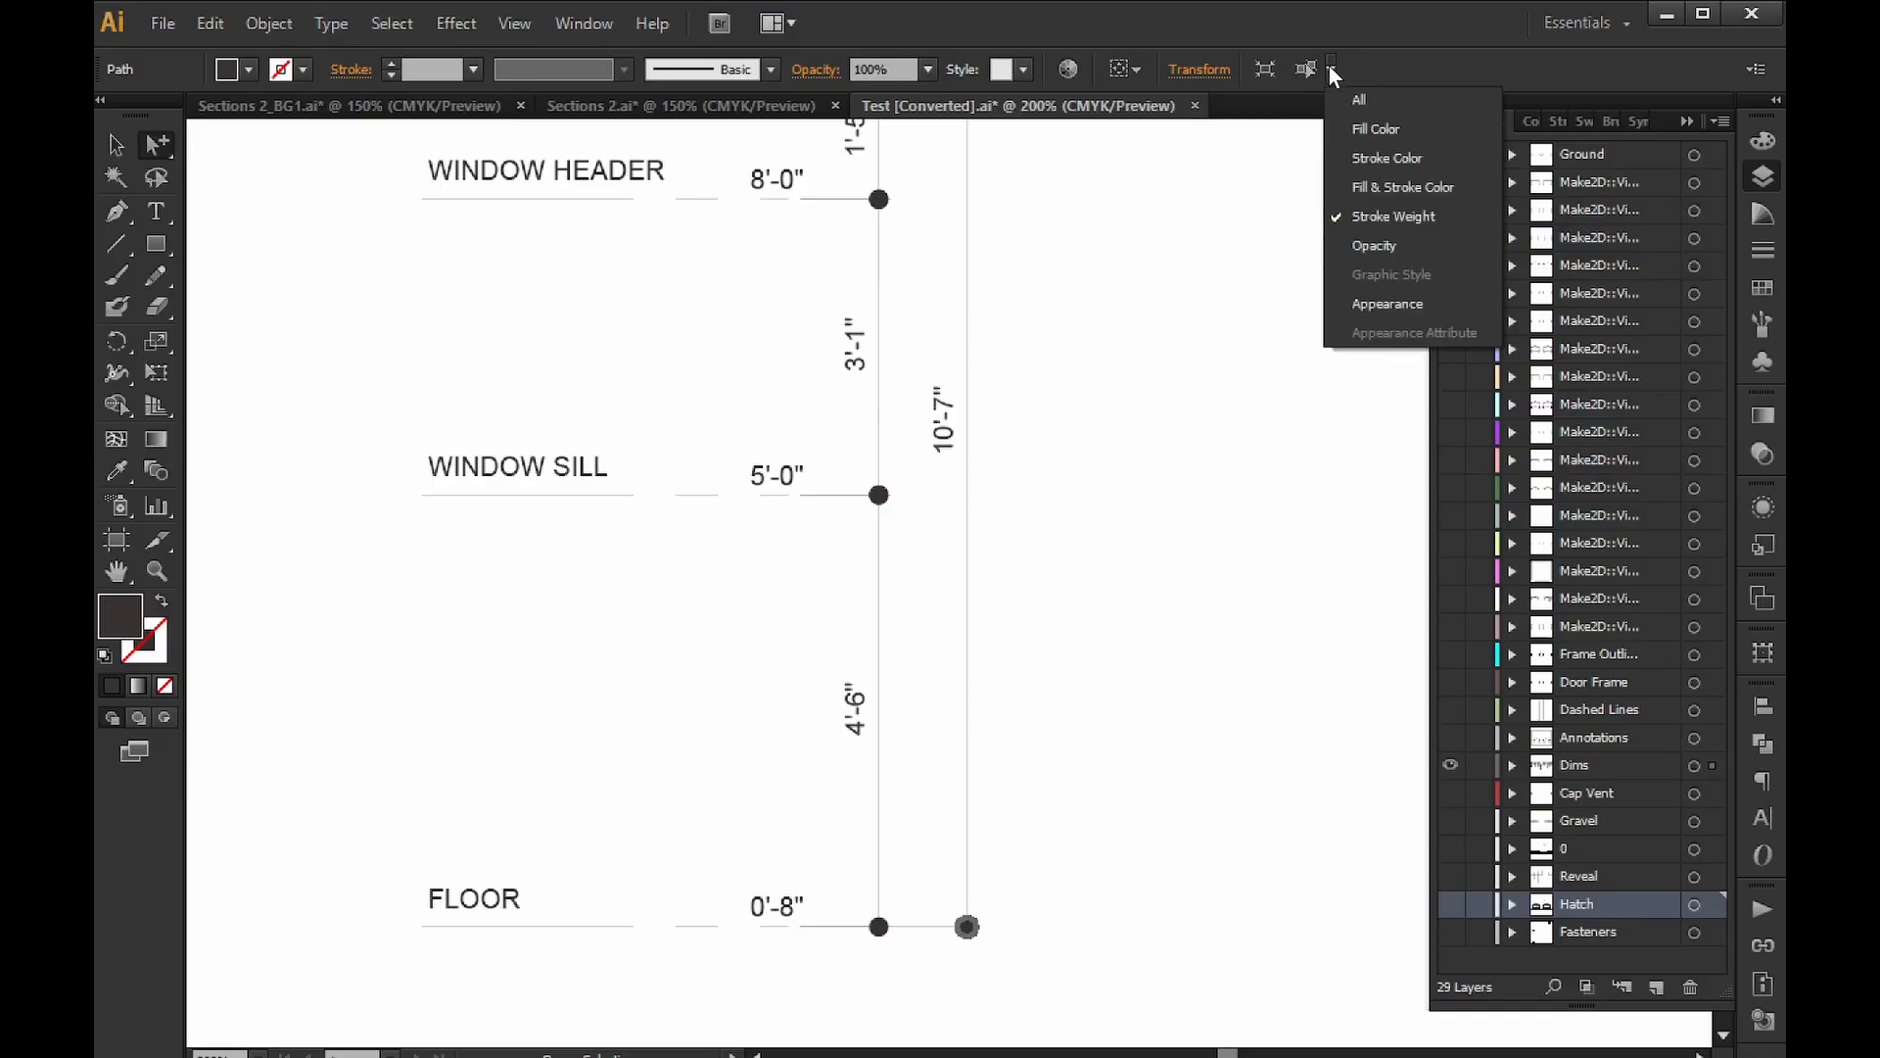
click(1393, 300)
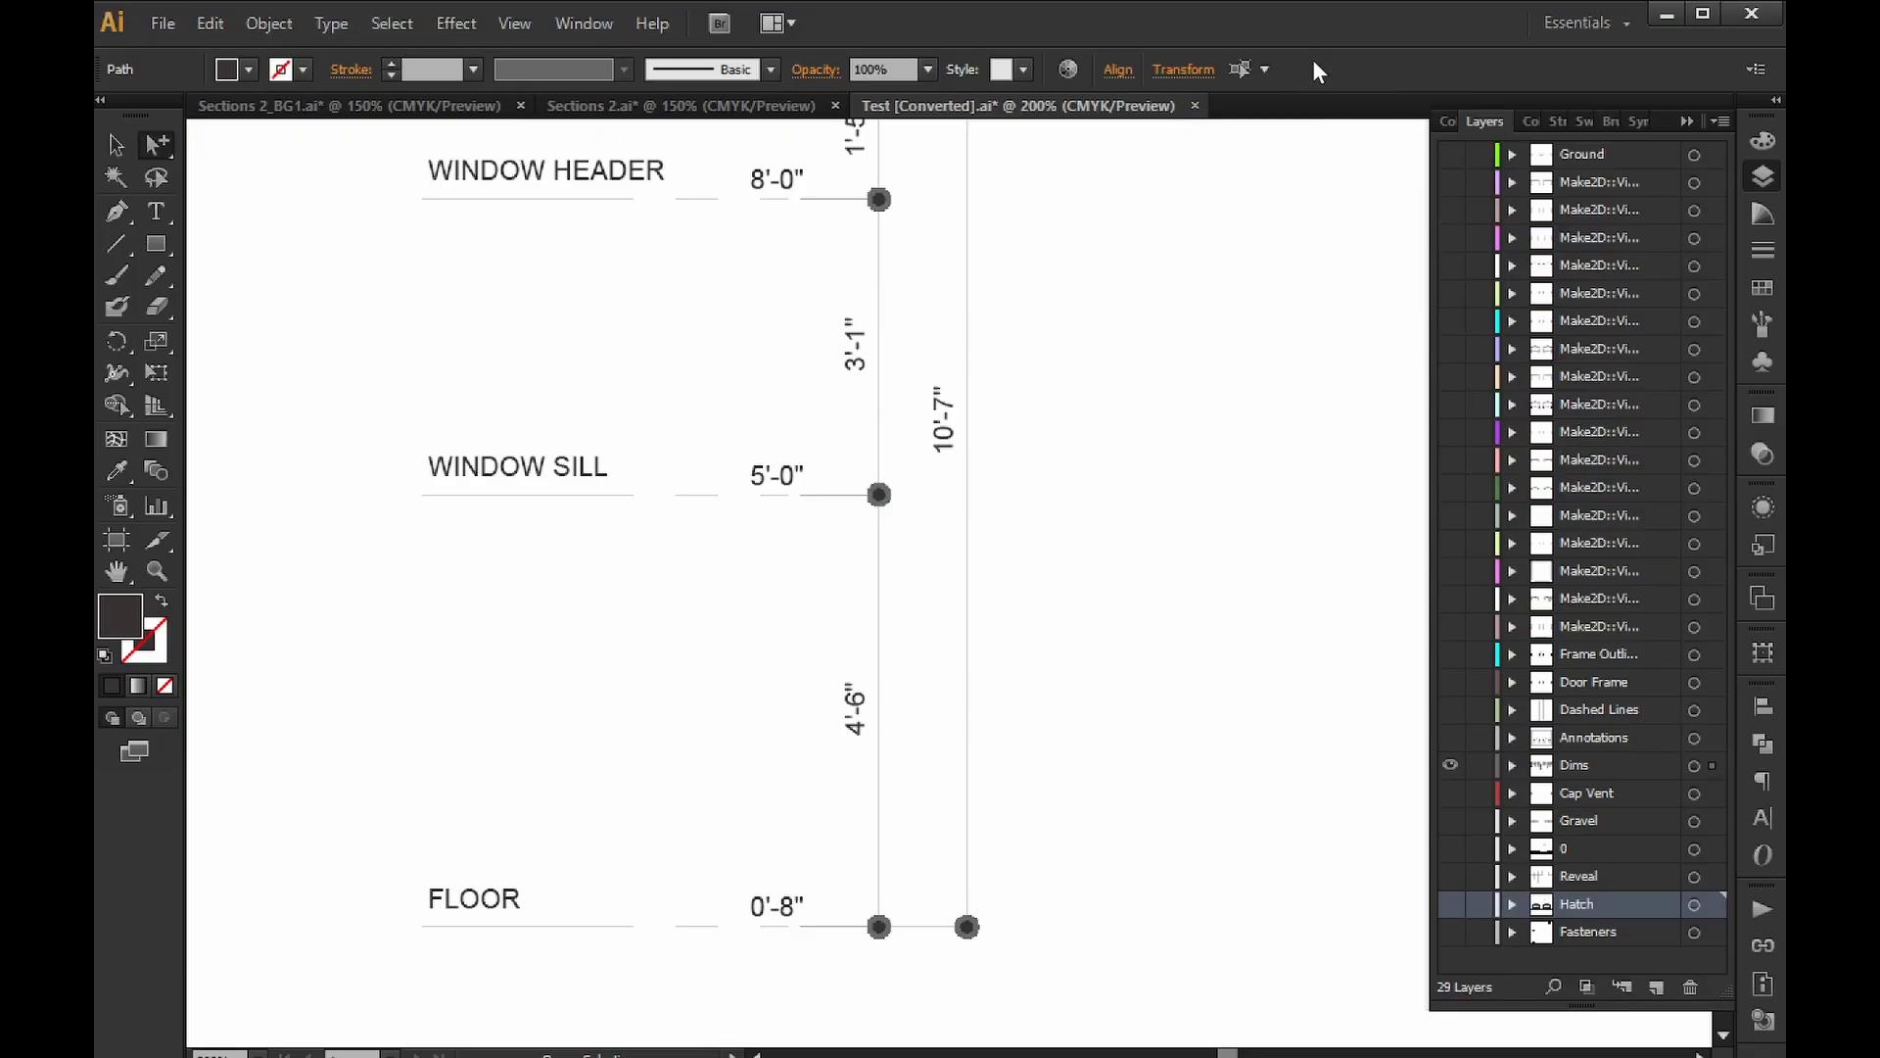
Scale each selected dimension dot about its own centre to 75% horizontally and vertically with Transform Each, and clear the selection.
click(295, 13)
mouse_move(309, 45)
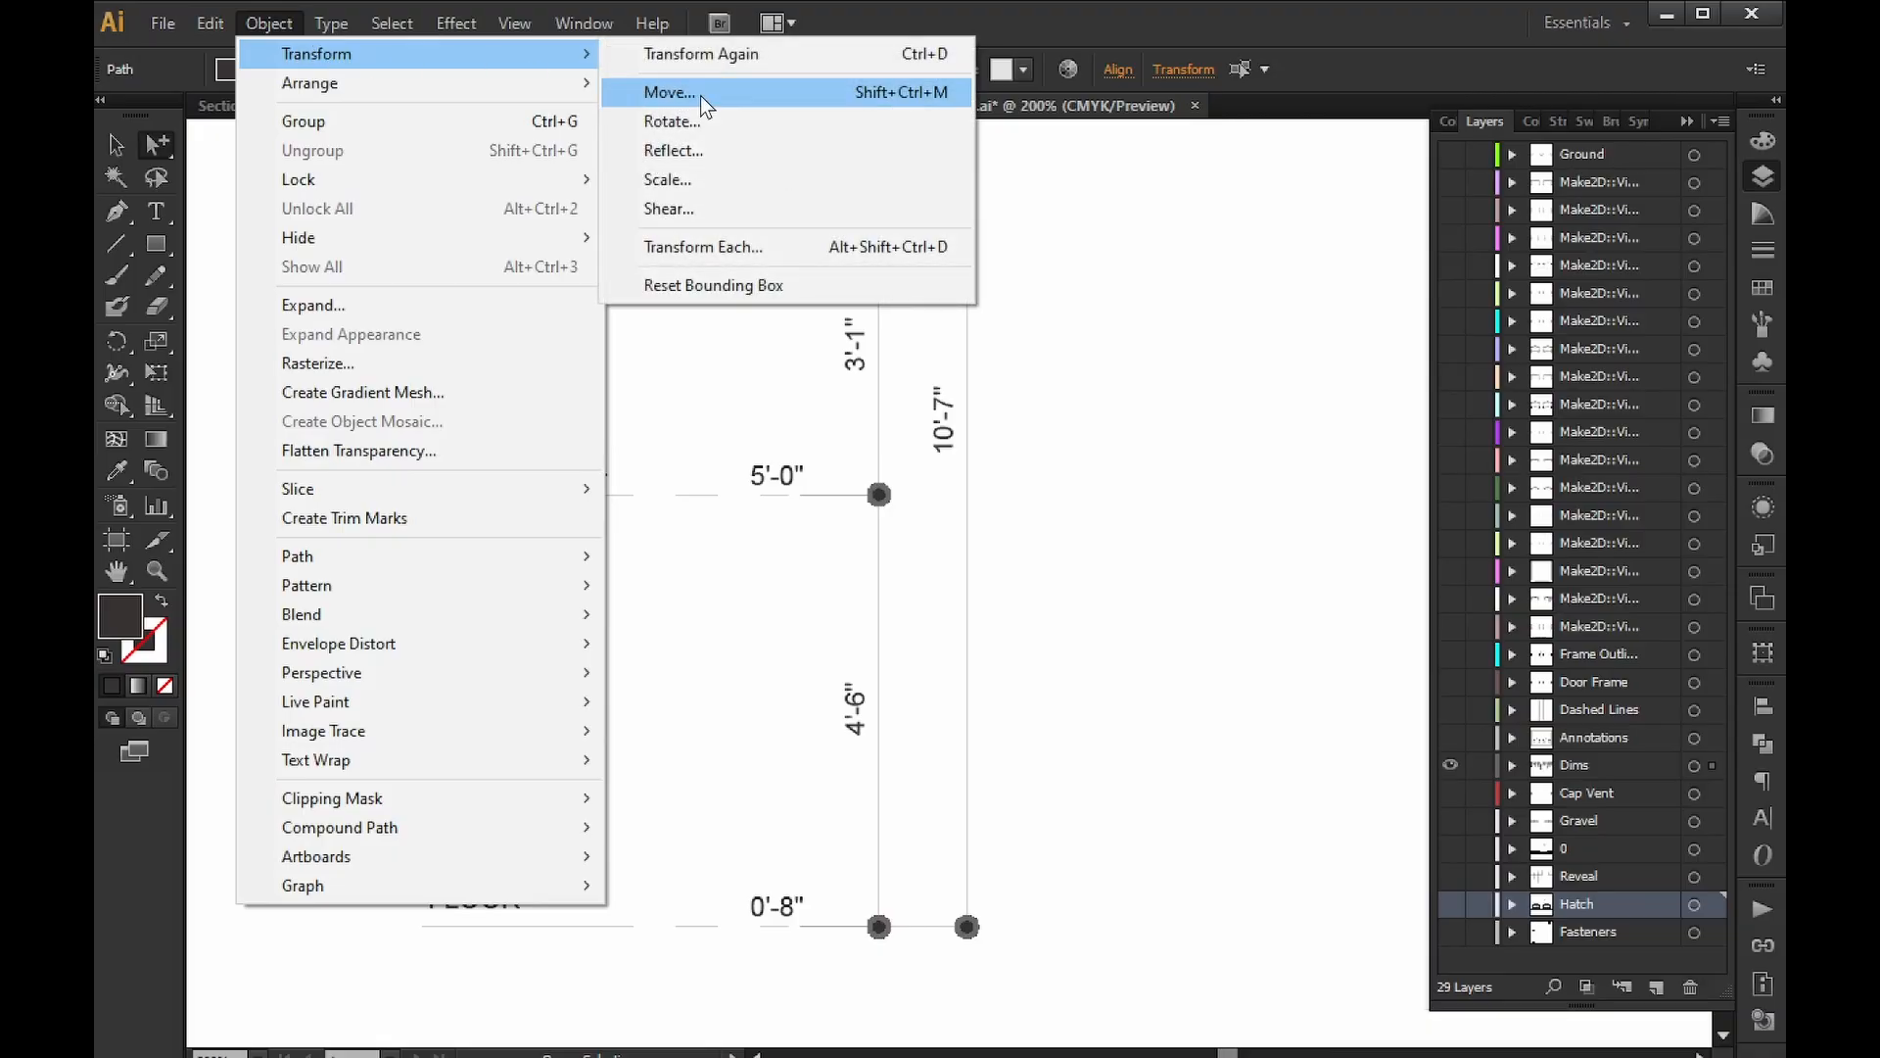
click(798, 244)
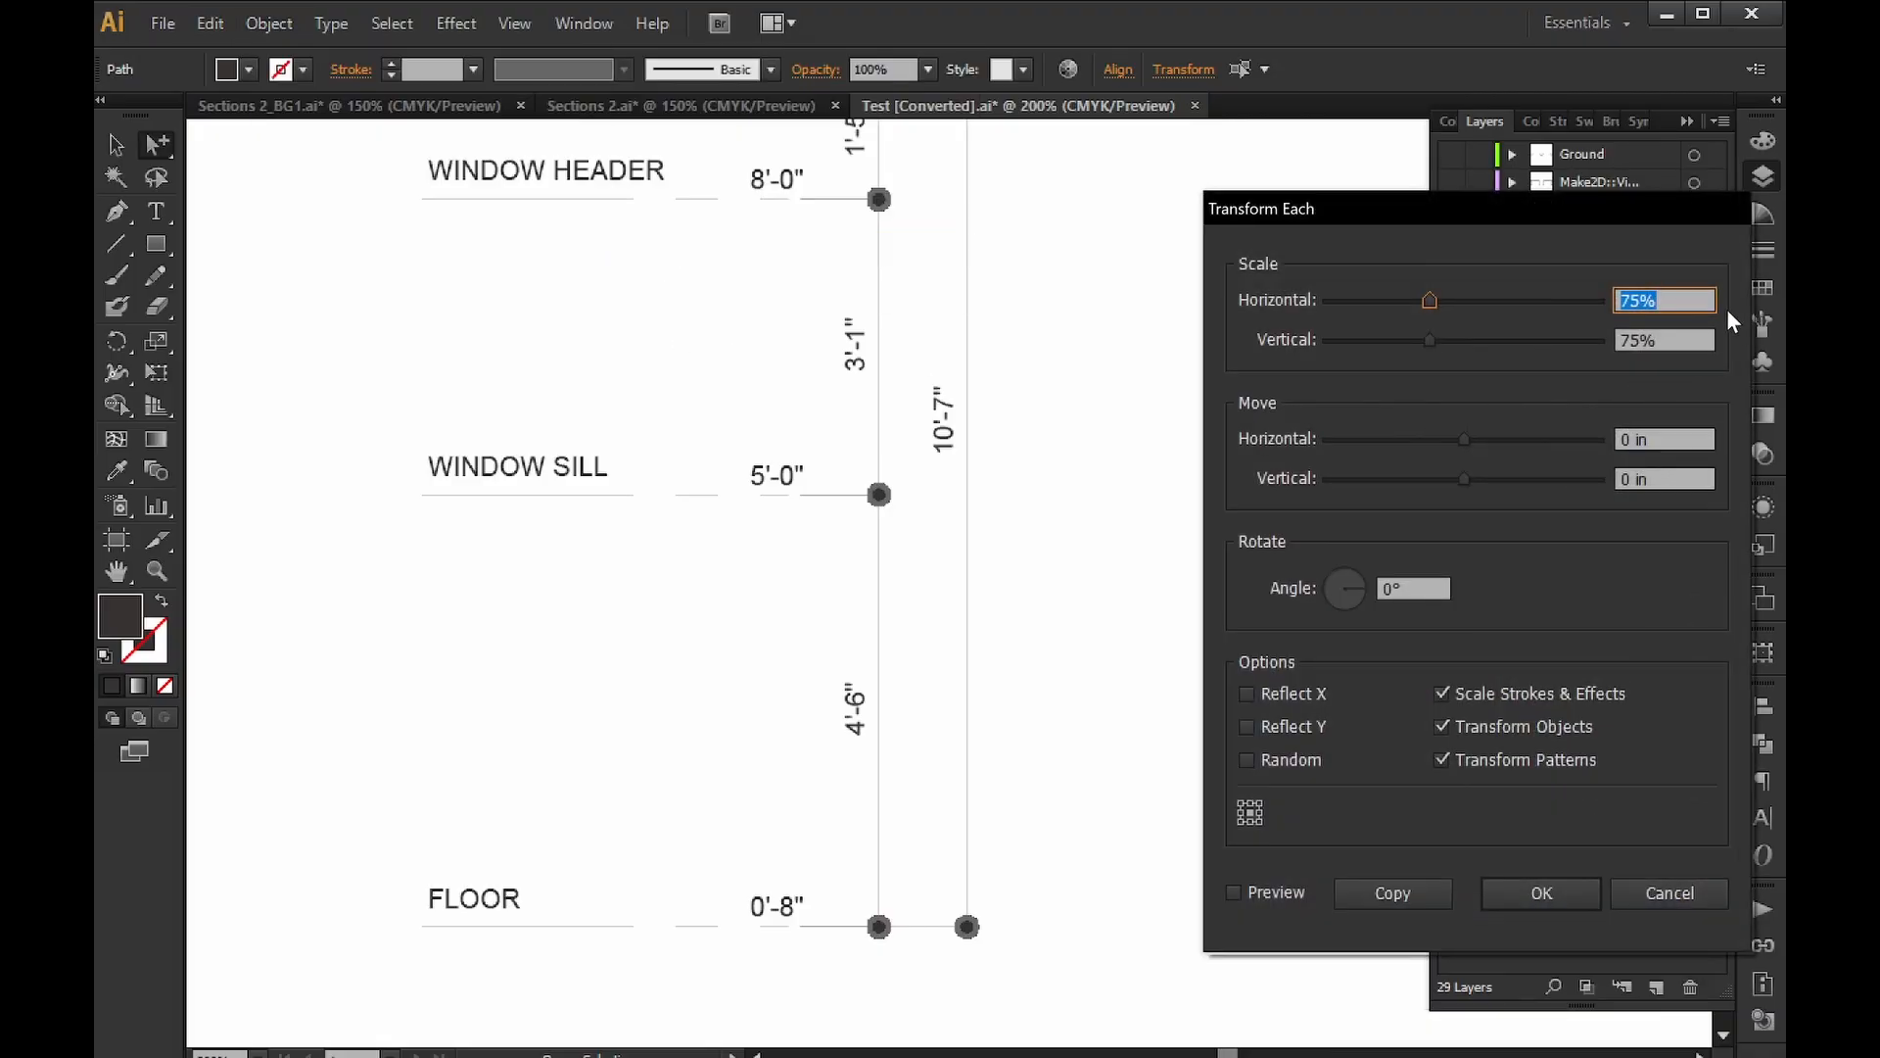
click(1532, 889)
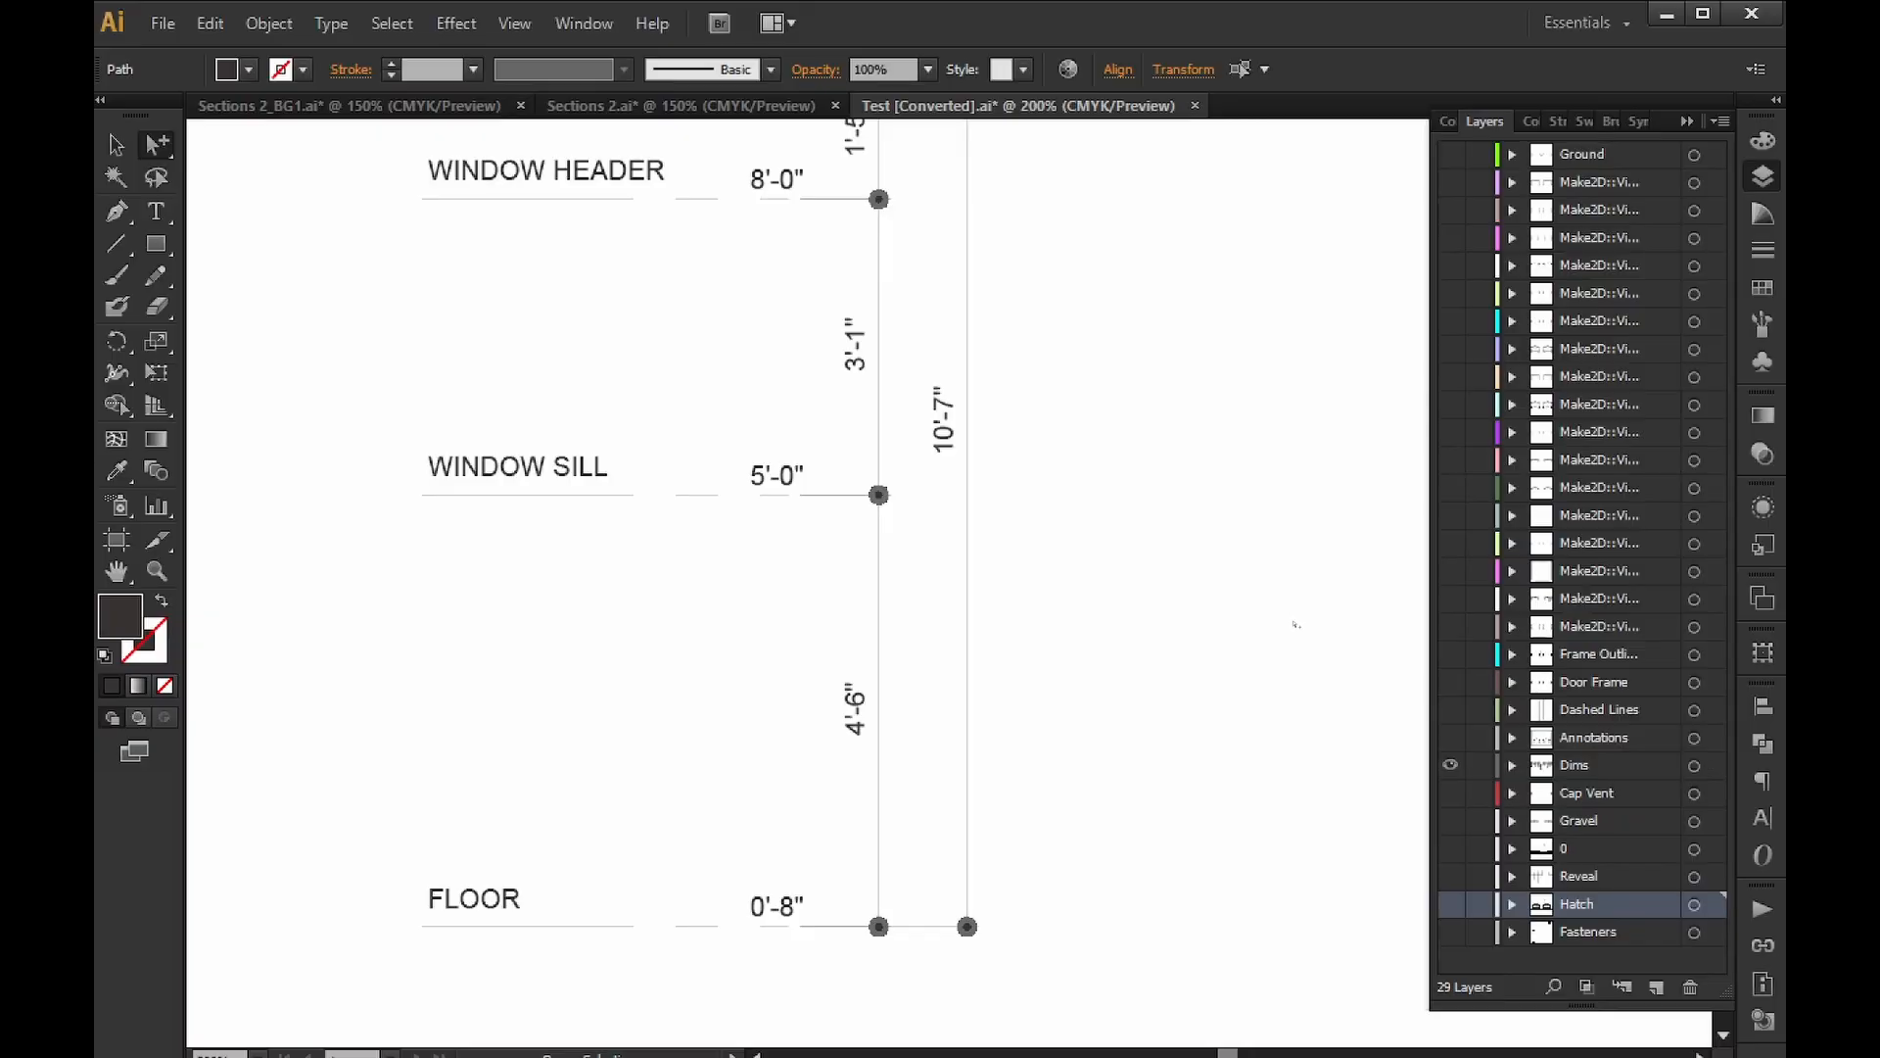
click(1221, 578)
alt+scroll(1221, 587, down, 2)
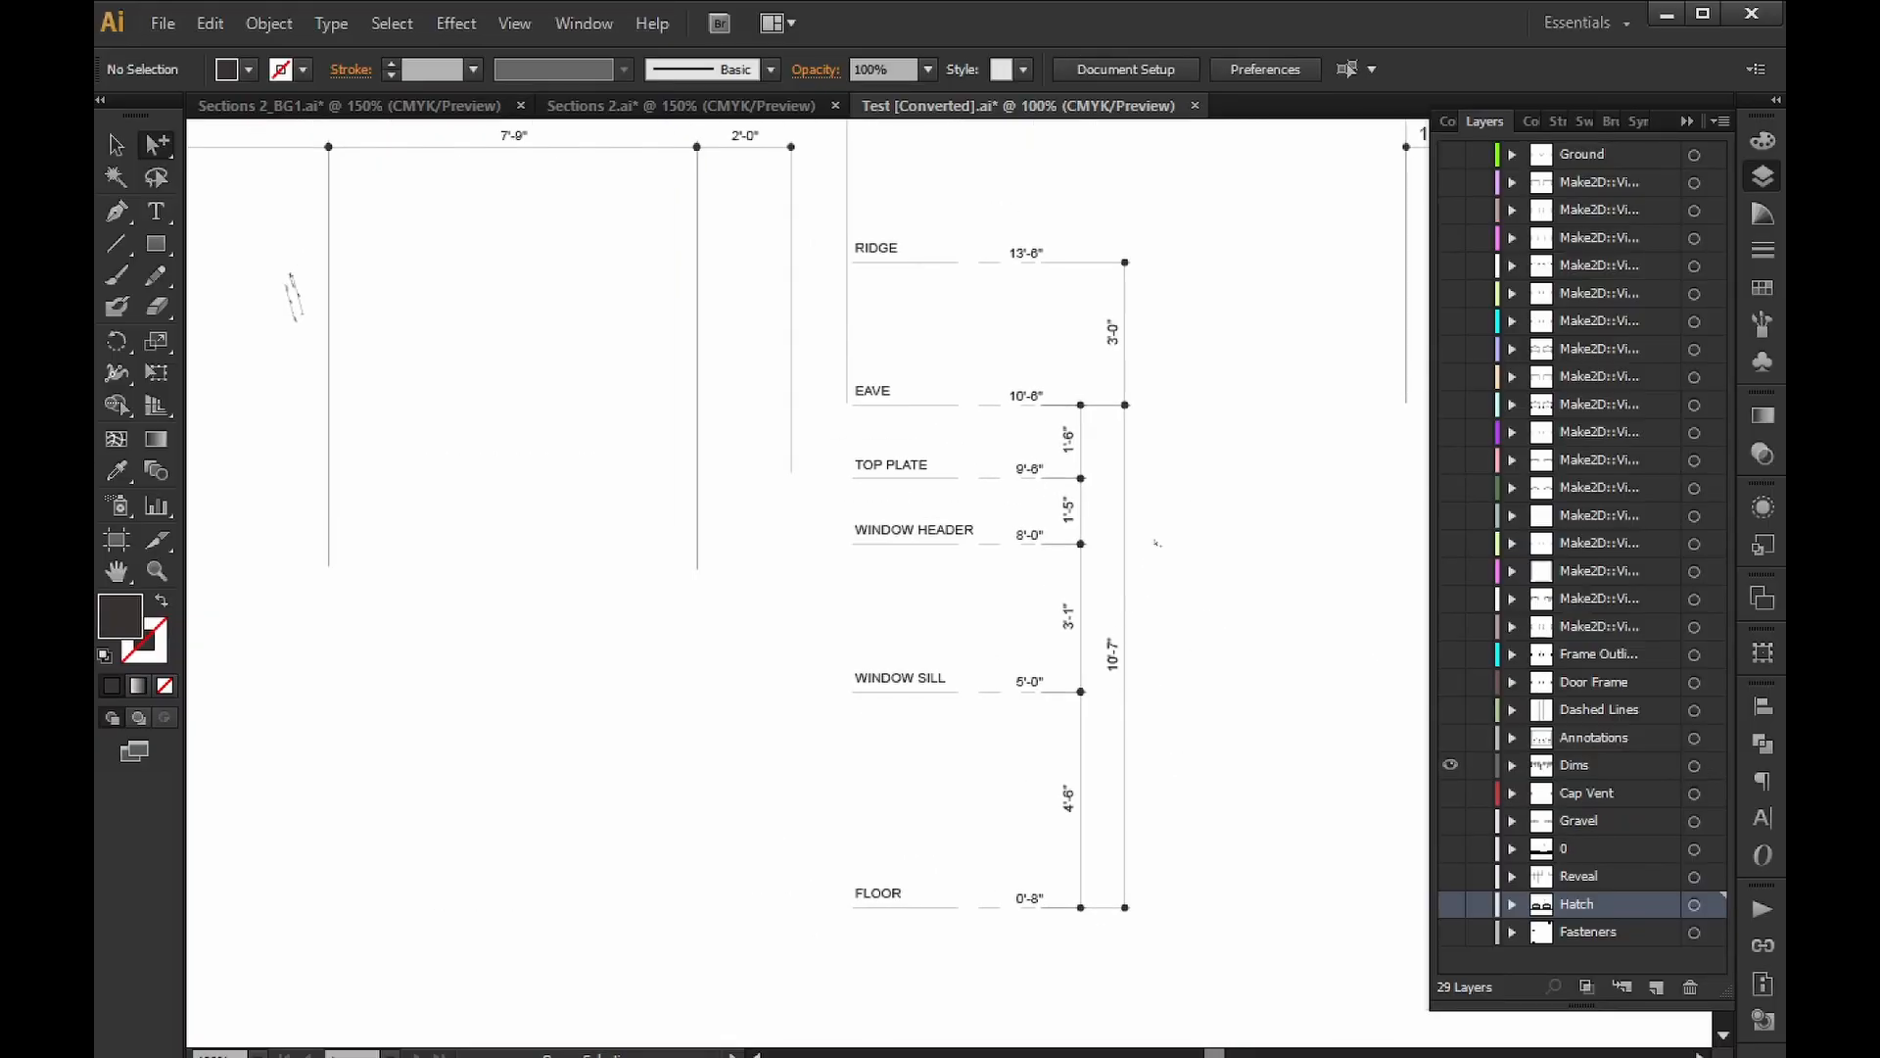
drag(1220, 422, 1067, 419)
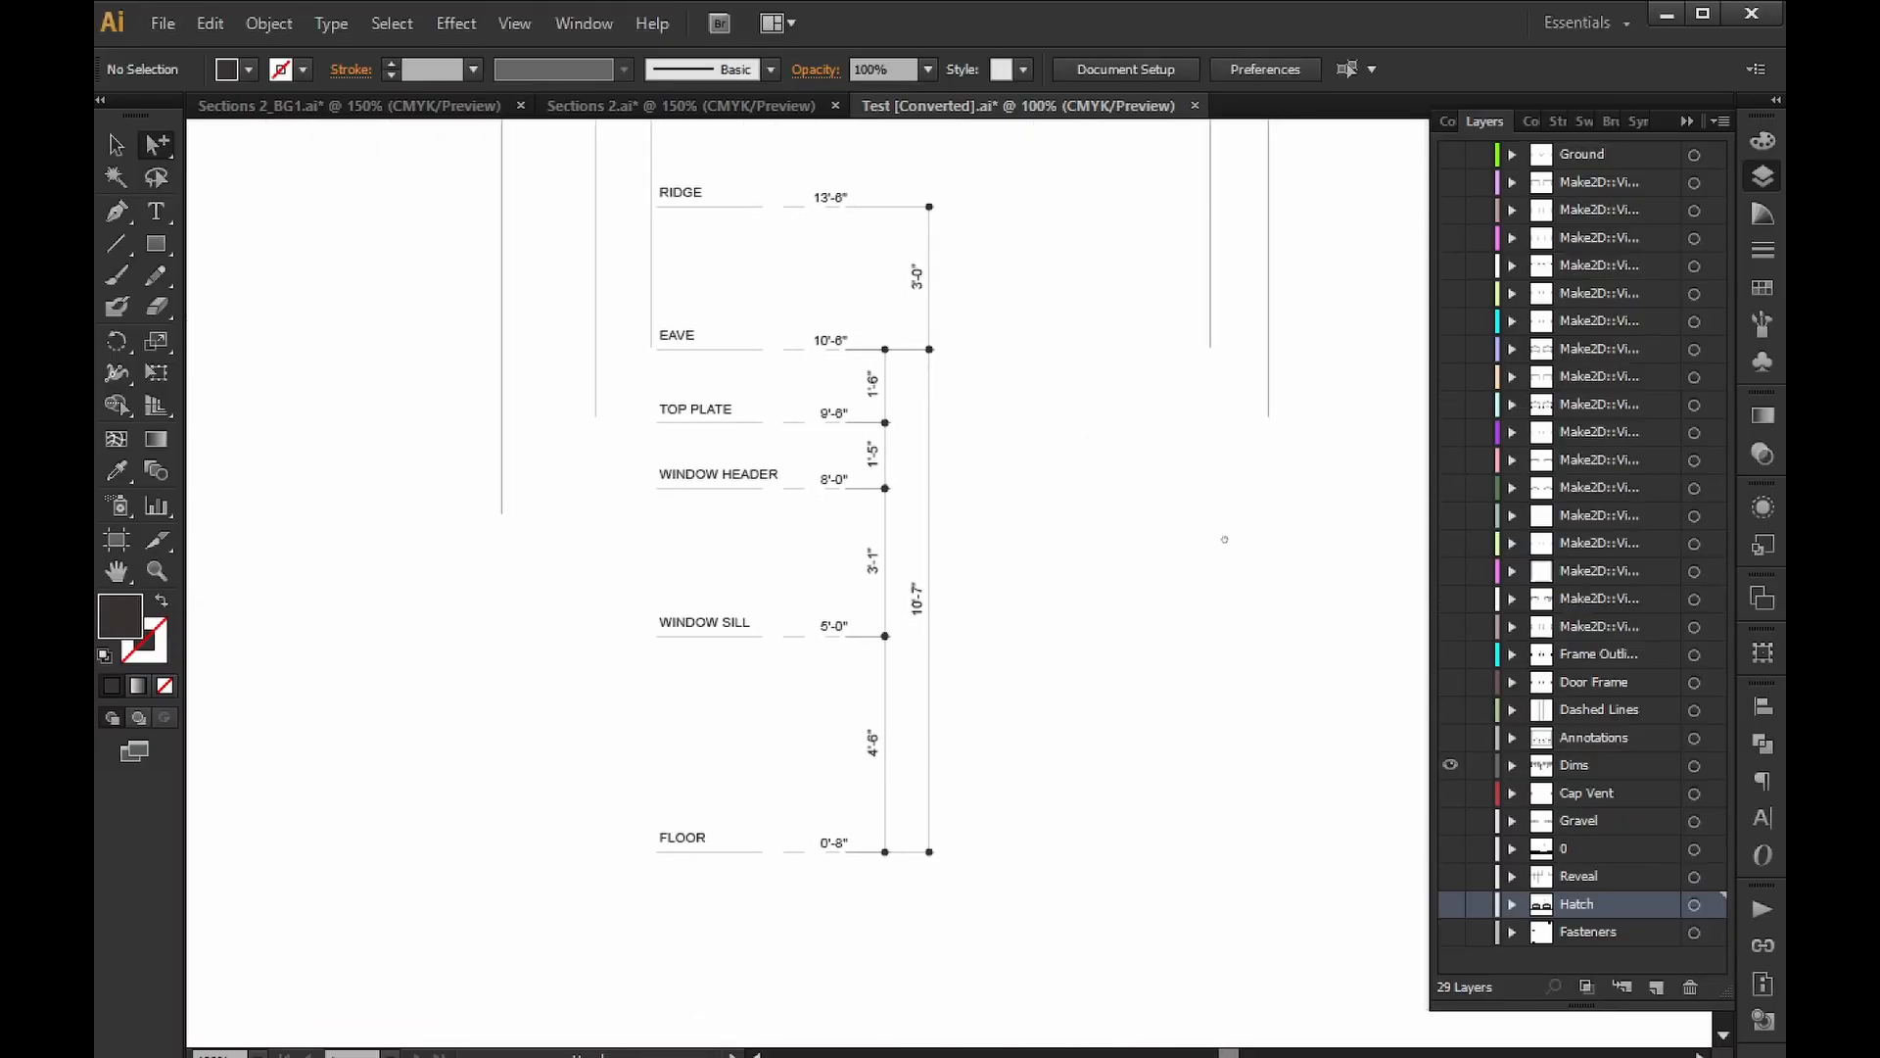
Show all layers and examine the line weights of the wall, window, furniture and planting in the living-room section.
drag(1450, 792, 1450, 964)
drag(1450, 733, 1451, 153)
mouse_move(1306, 536)
mouse_down()
mouse_move(1136, 591)
mouse_move(1065, 562)
mouse_move(707, 558)
mouse_up()
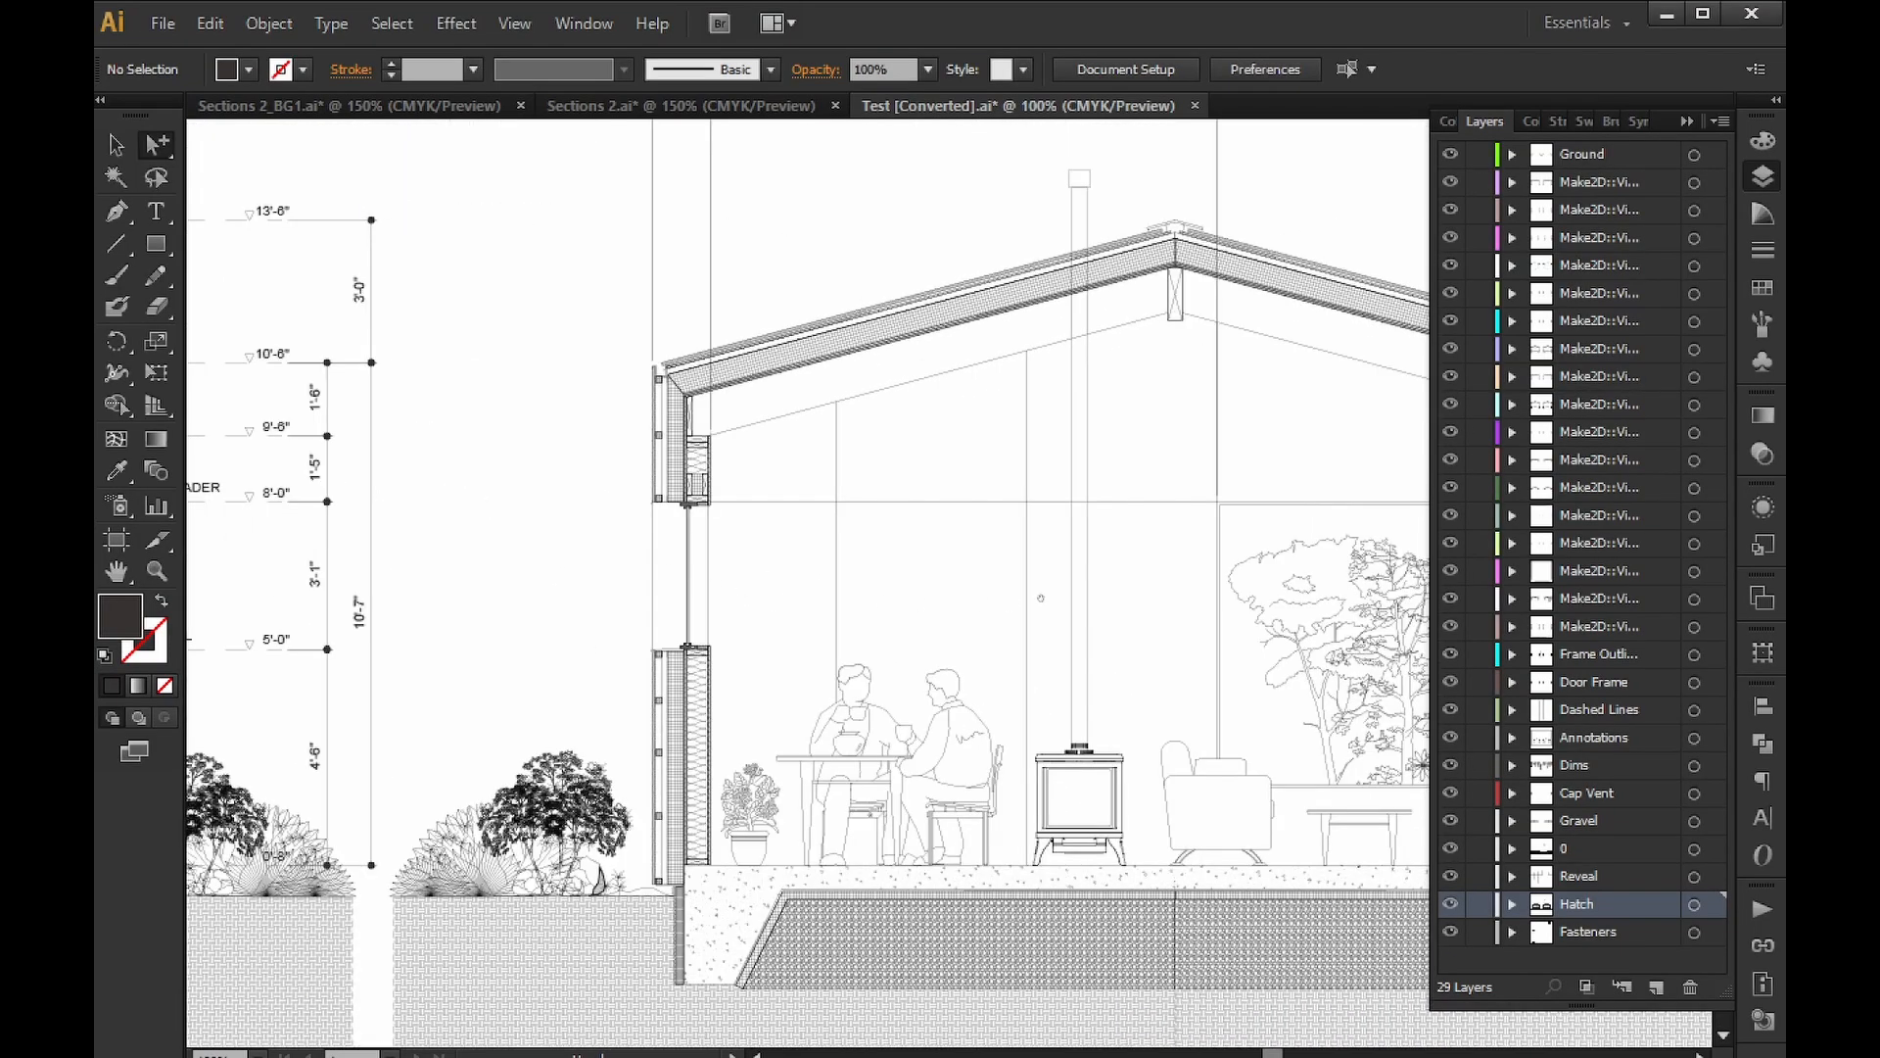
drag(1001, 596, 817, 619)
drag(1007, 596, 576, 600)
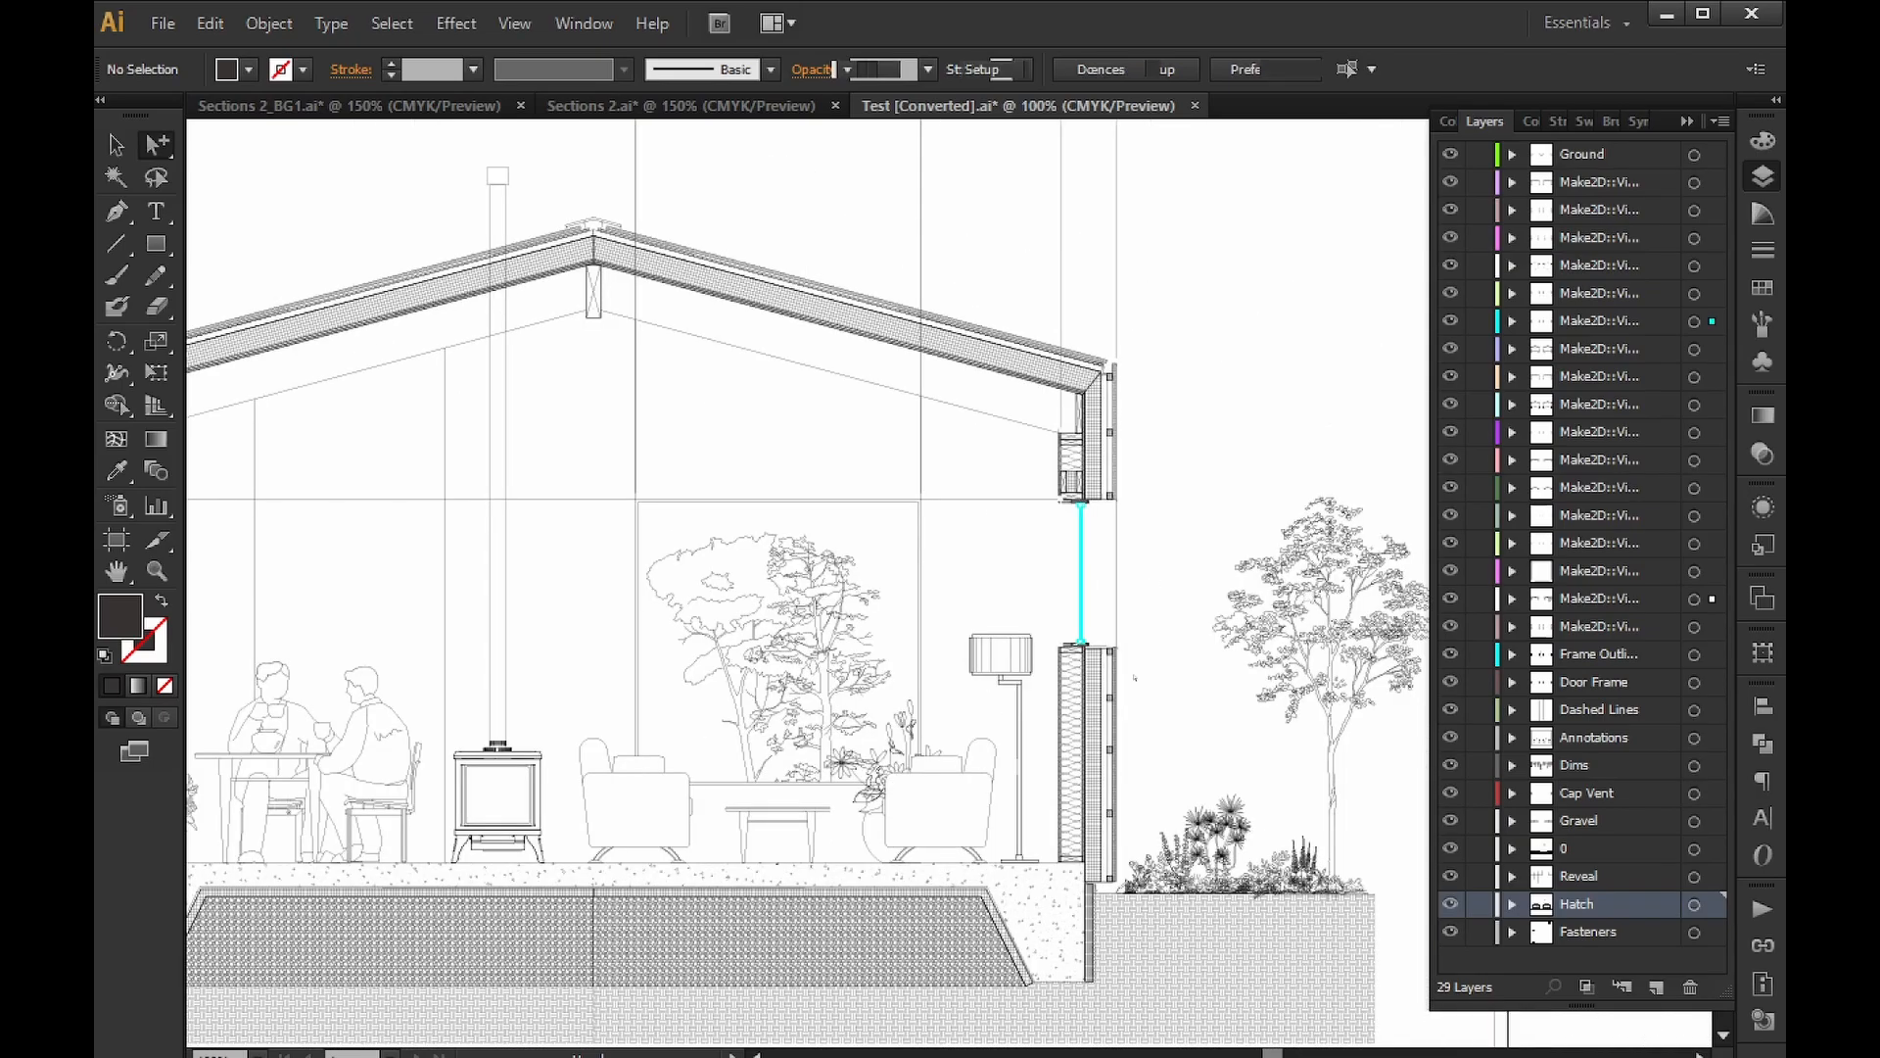
alt+scroll(1156, 597, up, 5)
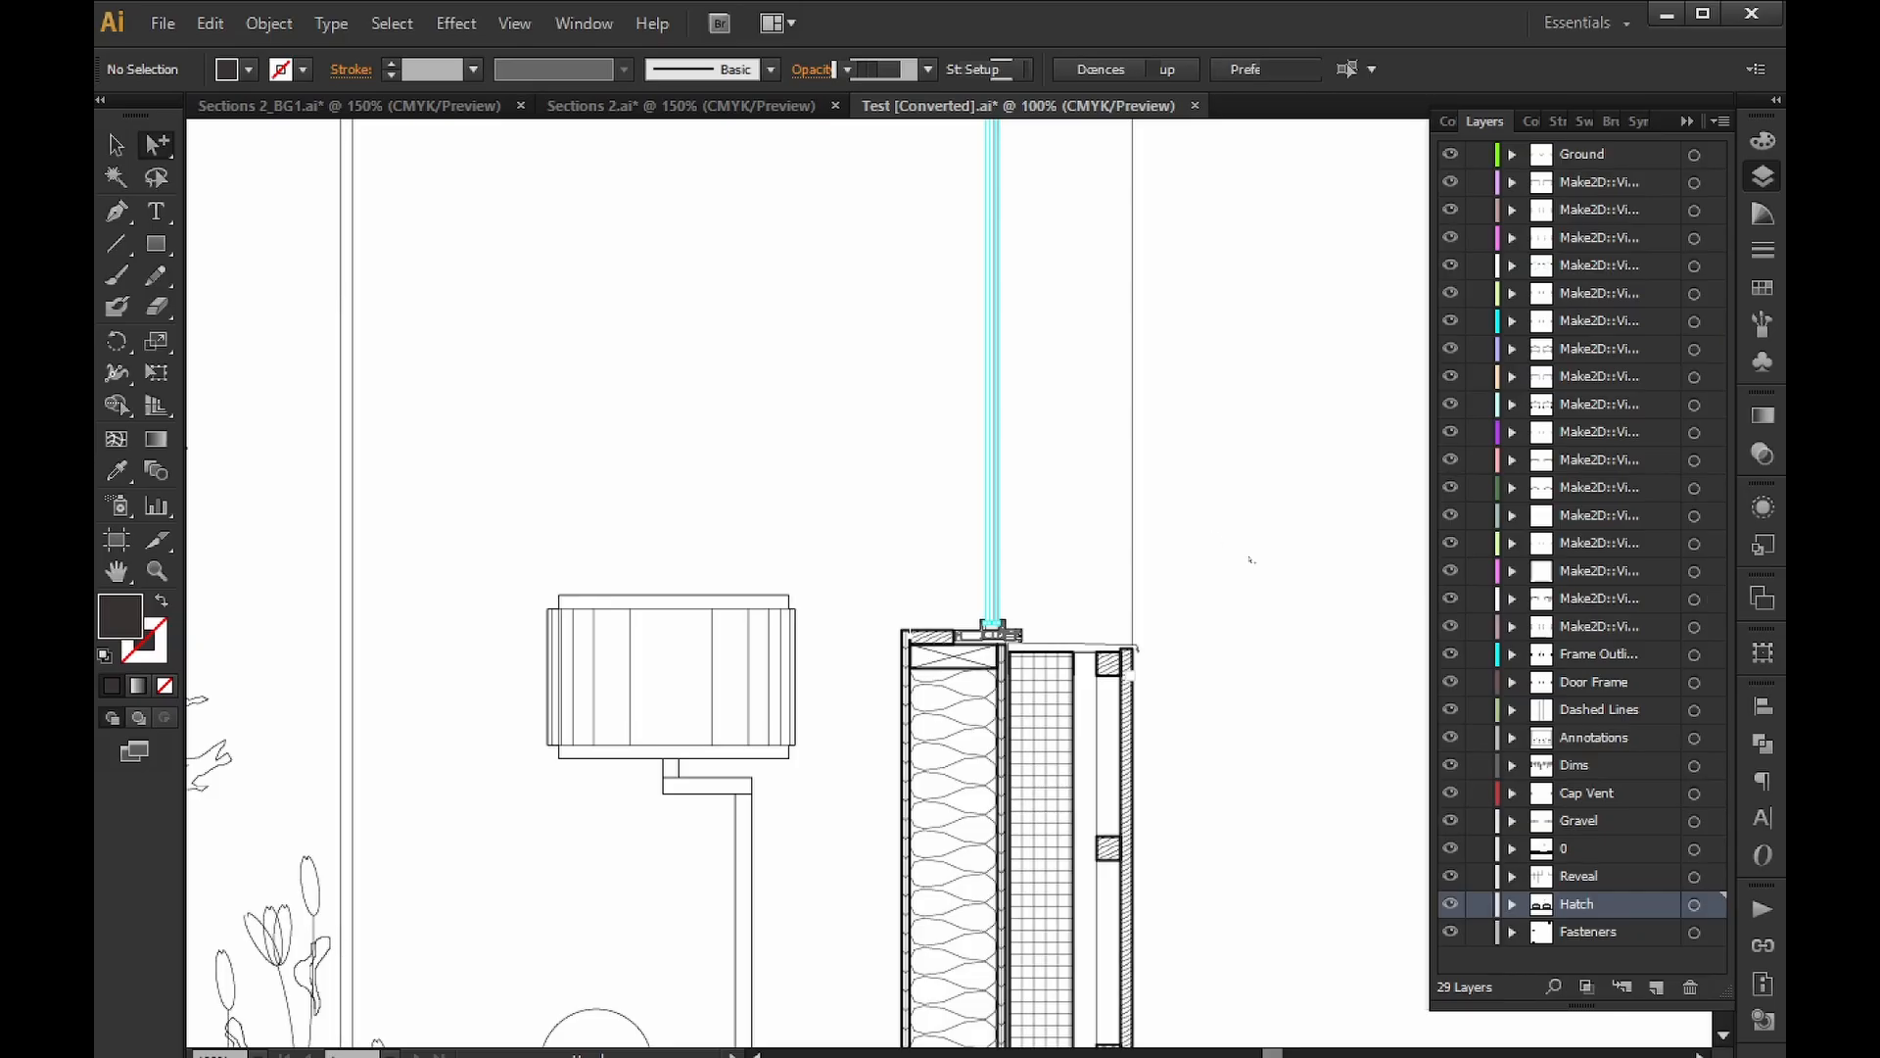
scroll(1319, 605, down, 5)
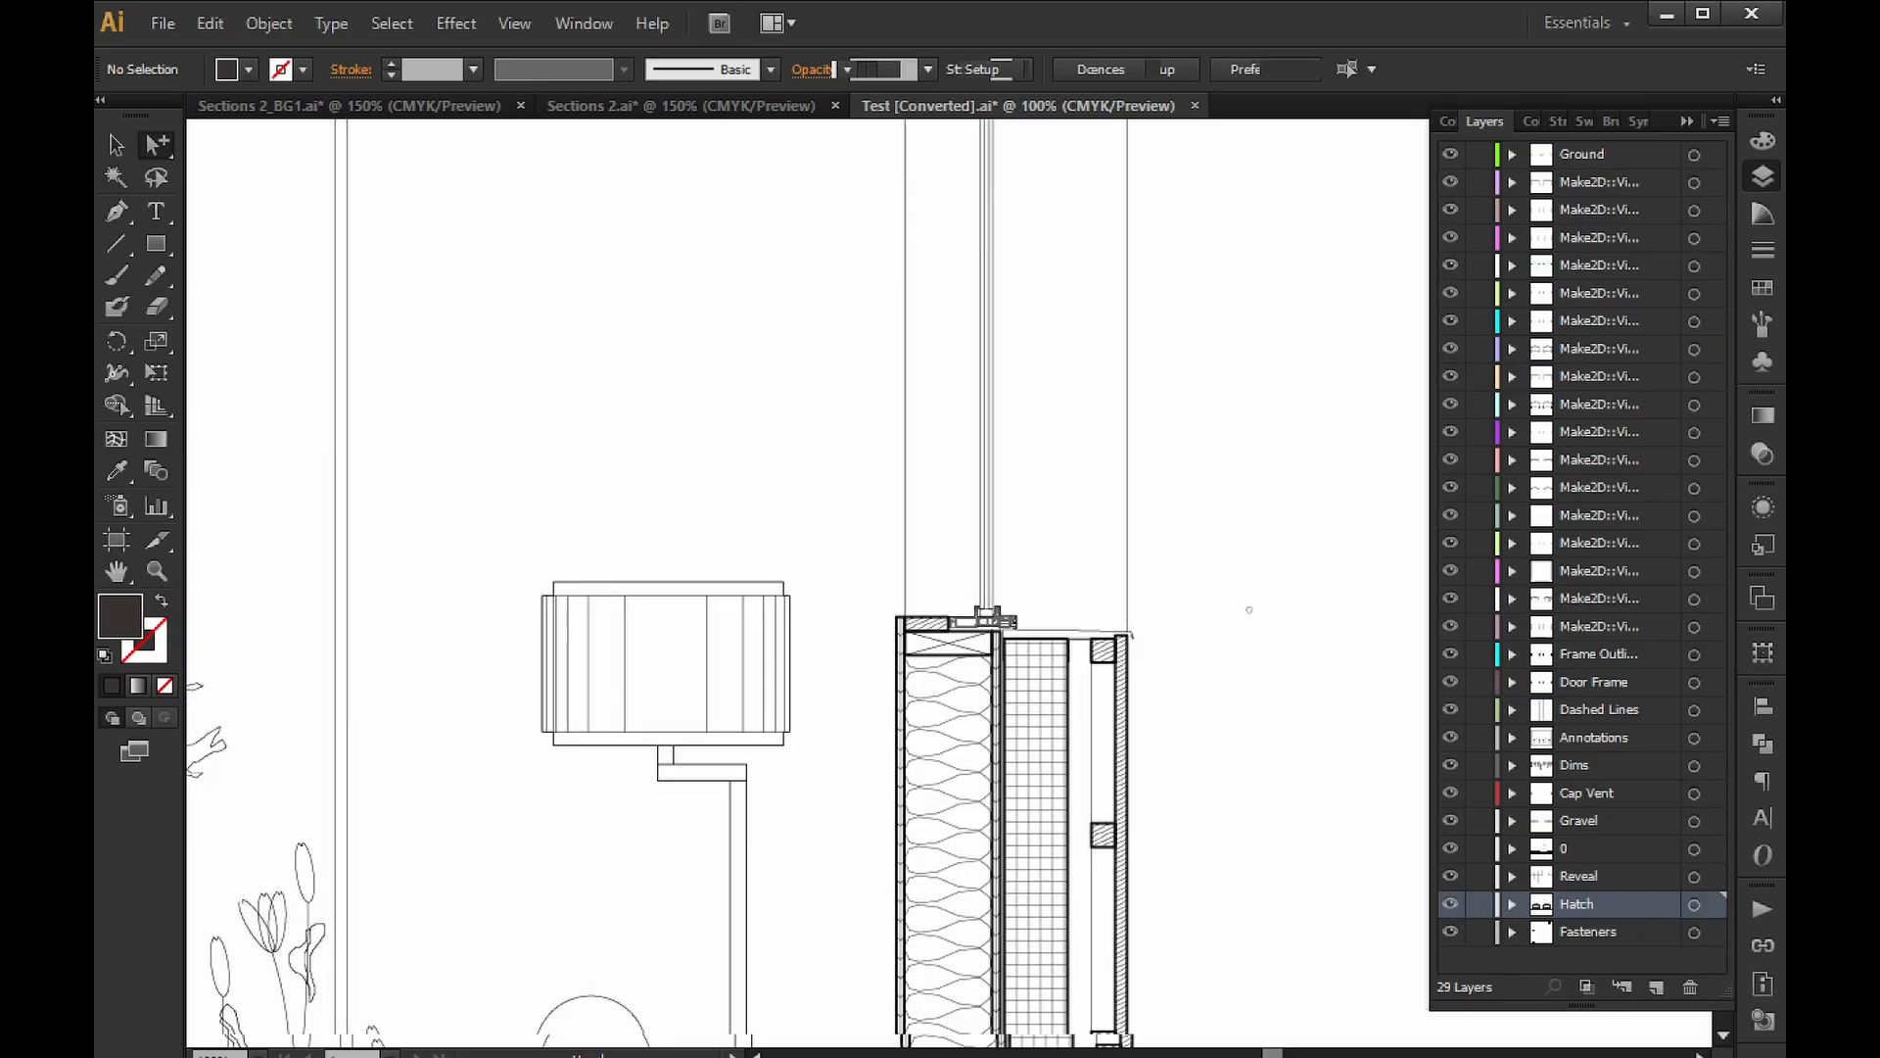
shift+scroll(807, 583, right, 3)
scroll(808, 583, down, 1)
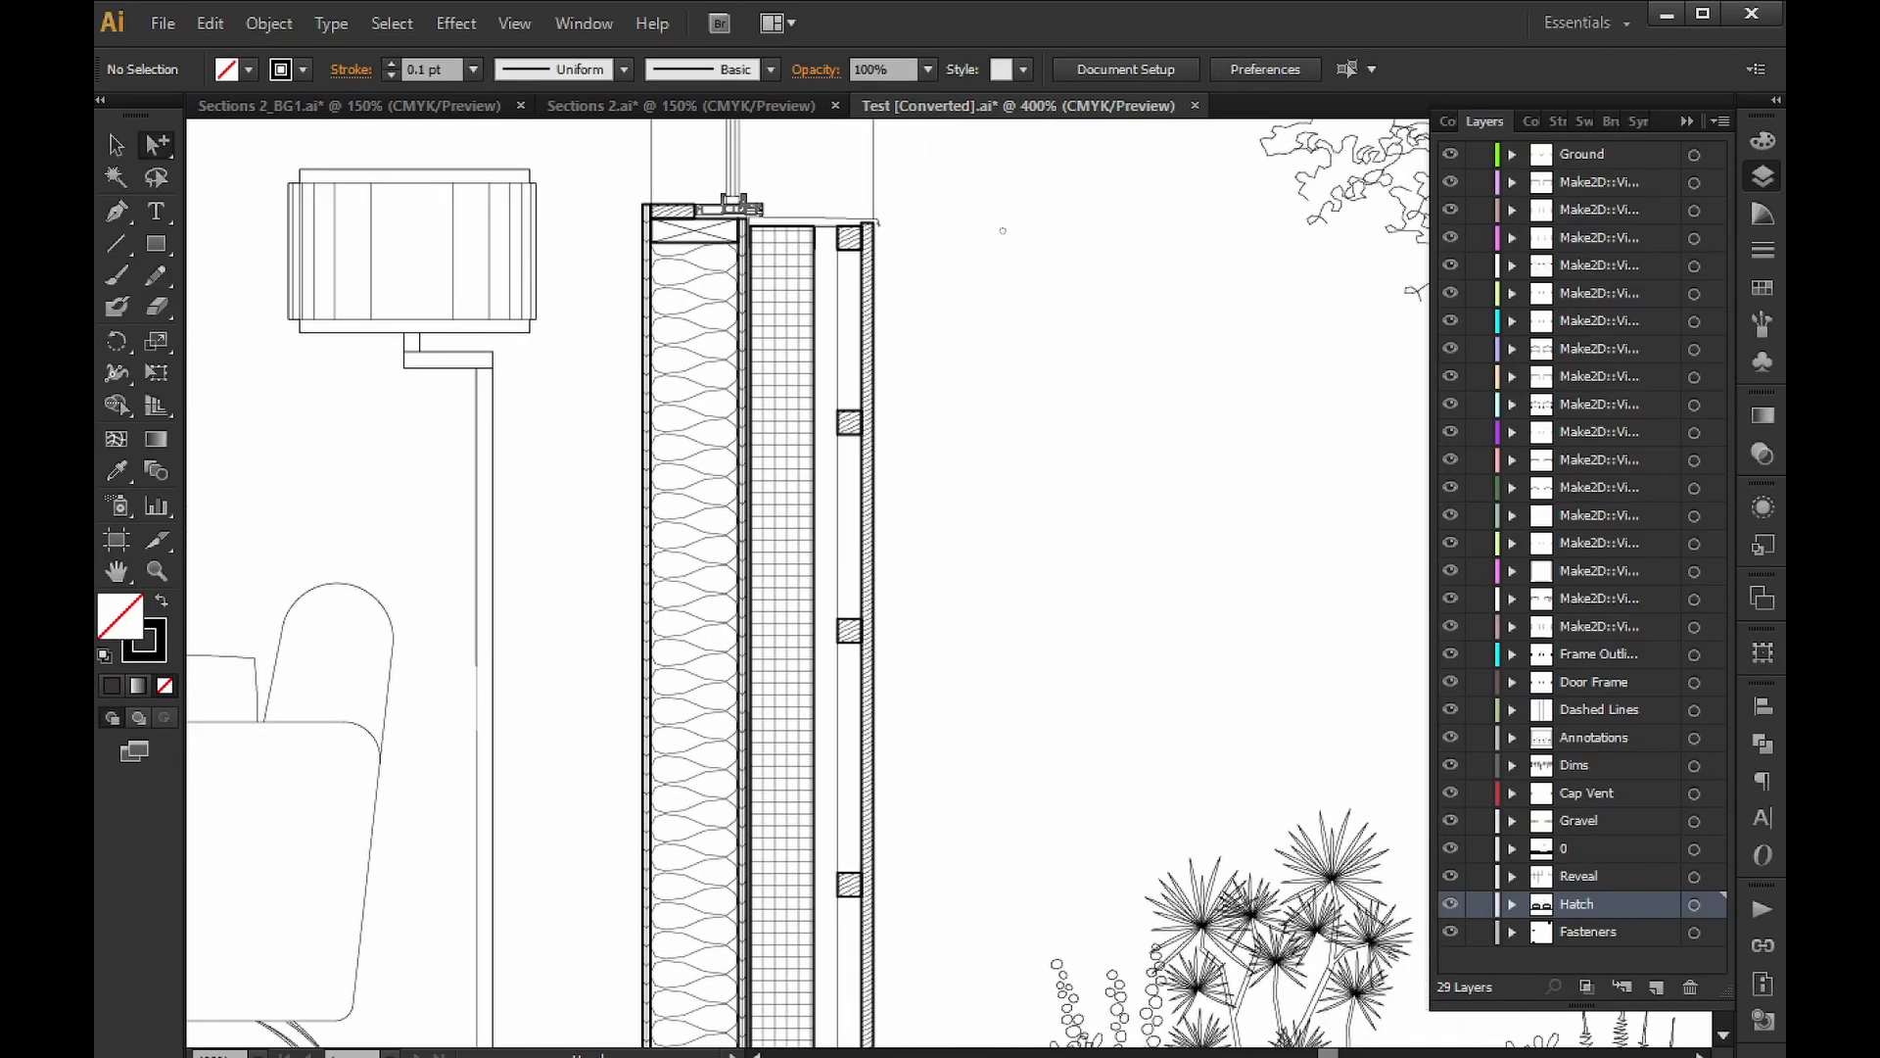
alt+scroll(1180, 457, down, 2)
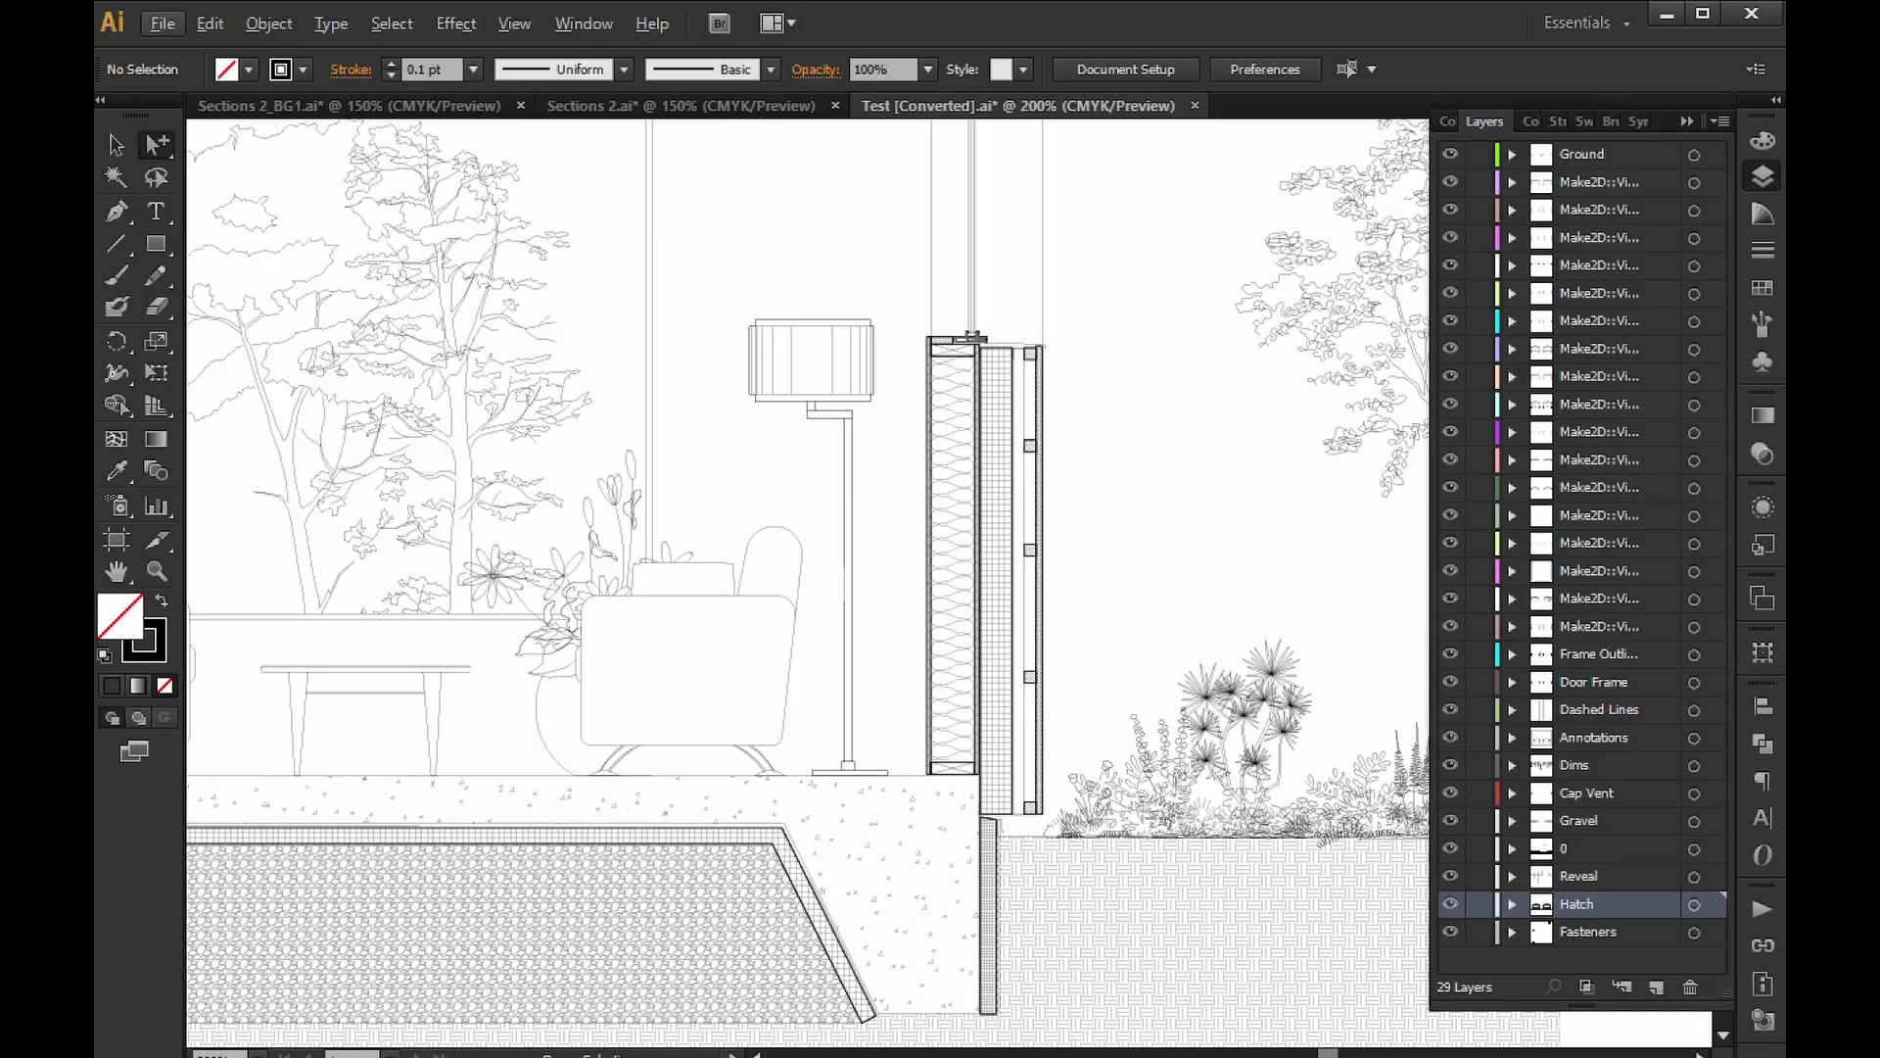
shift+scroll(1104, 690, right, 3)
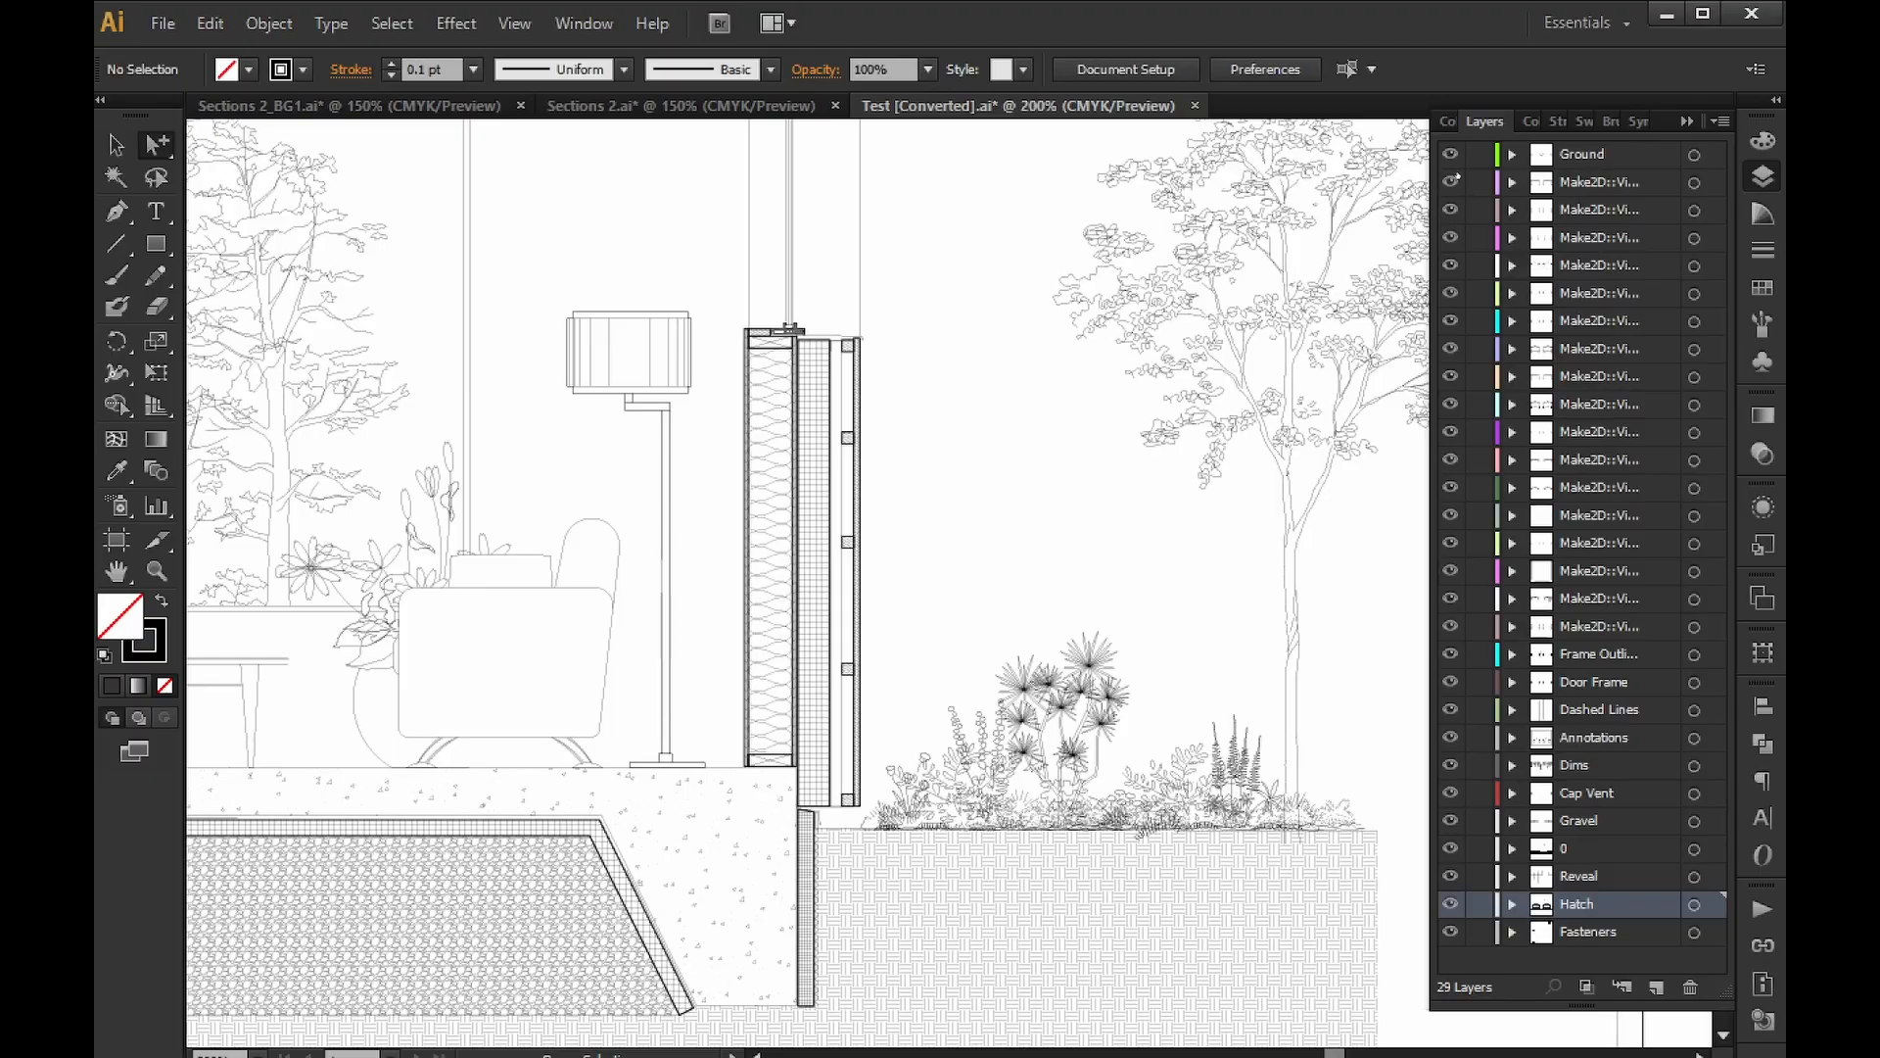
Hide every layer except layer 0.
drag(1450, 154, 1465, 703)
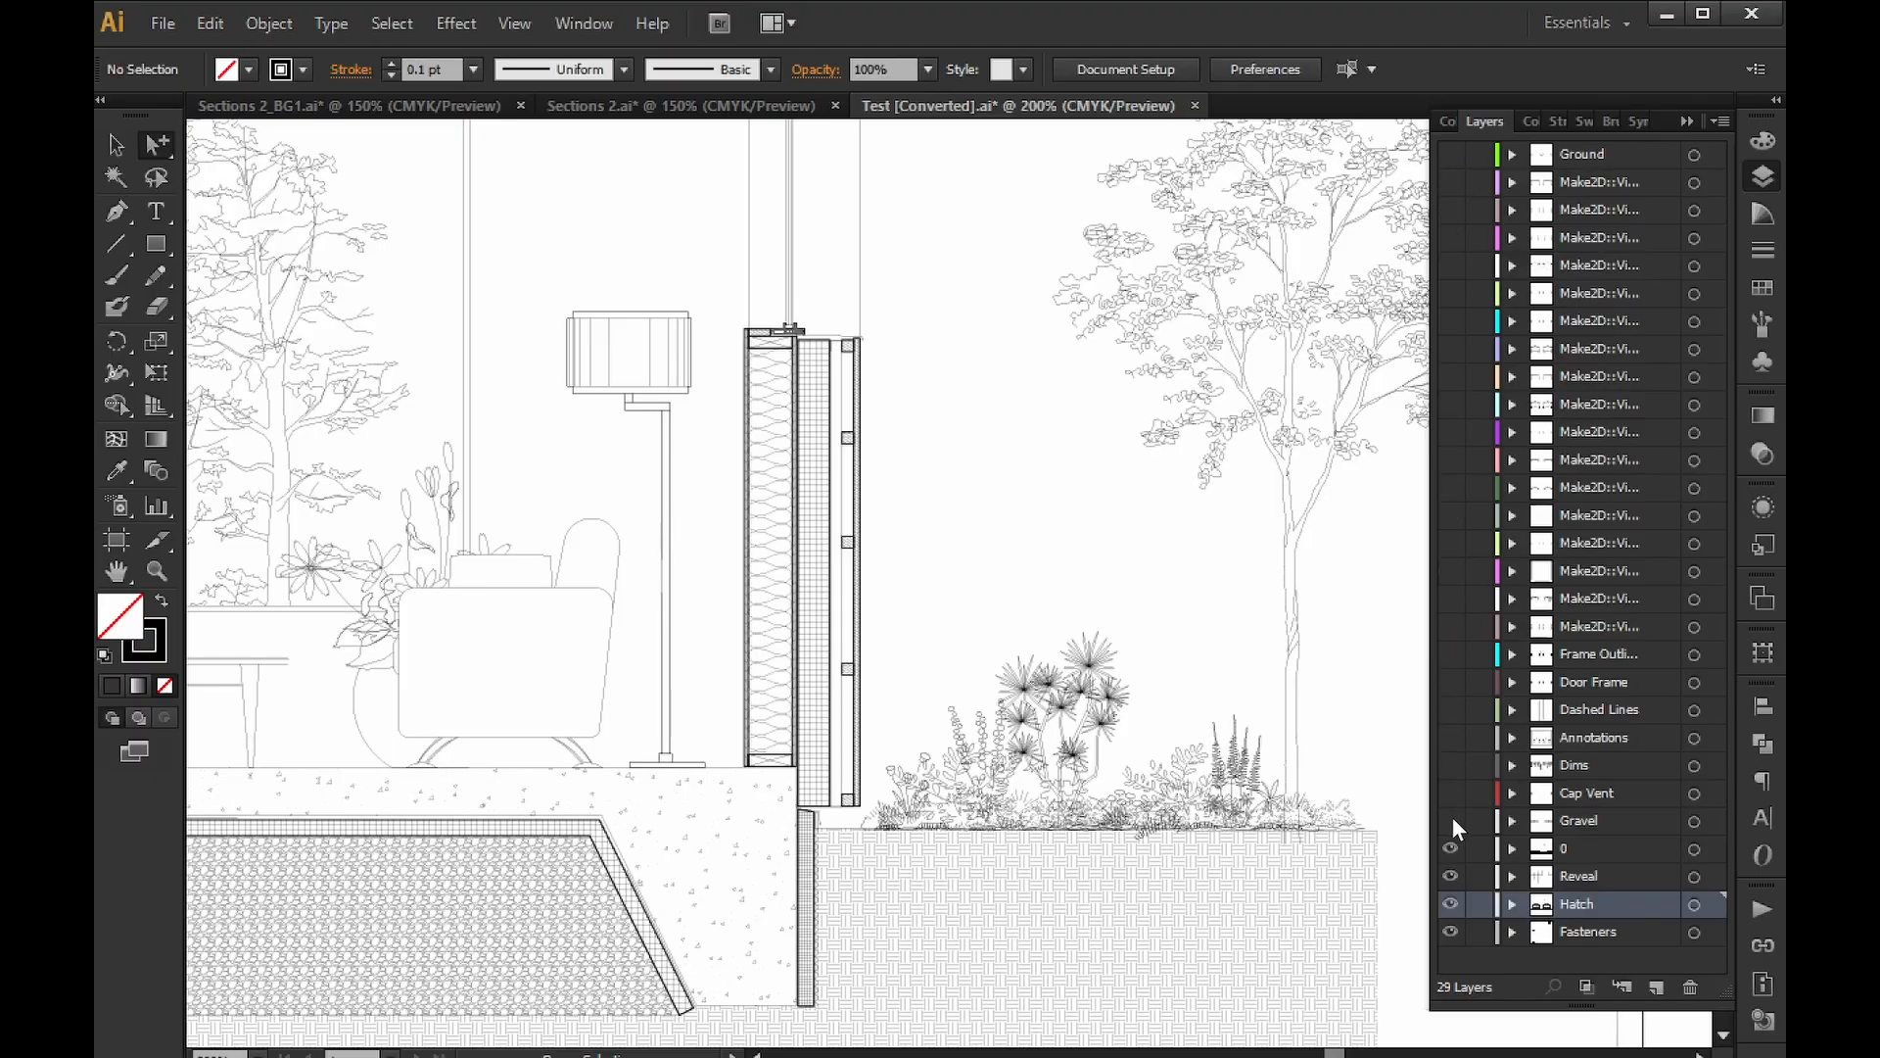
drag(1445, 889, 1449, 946)
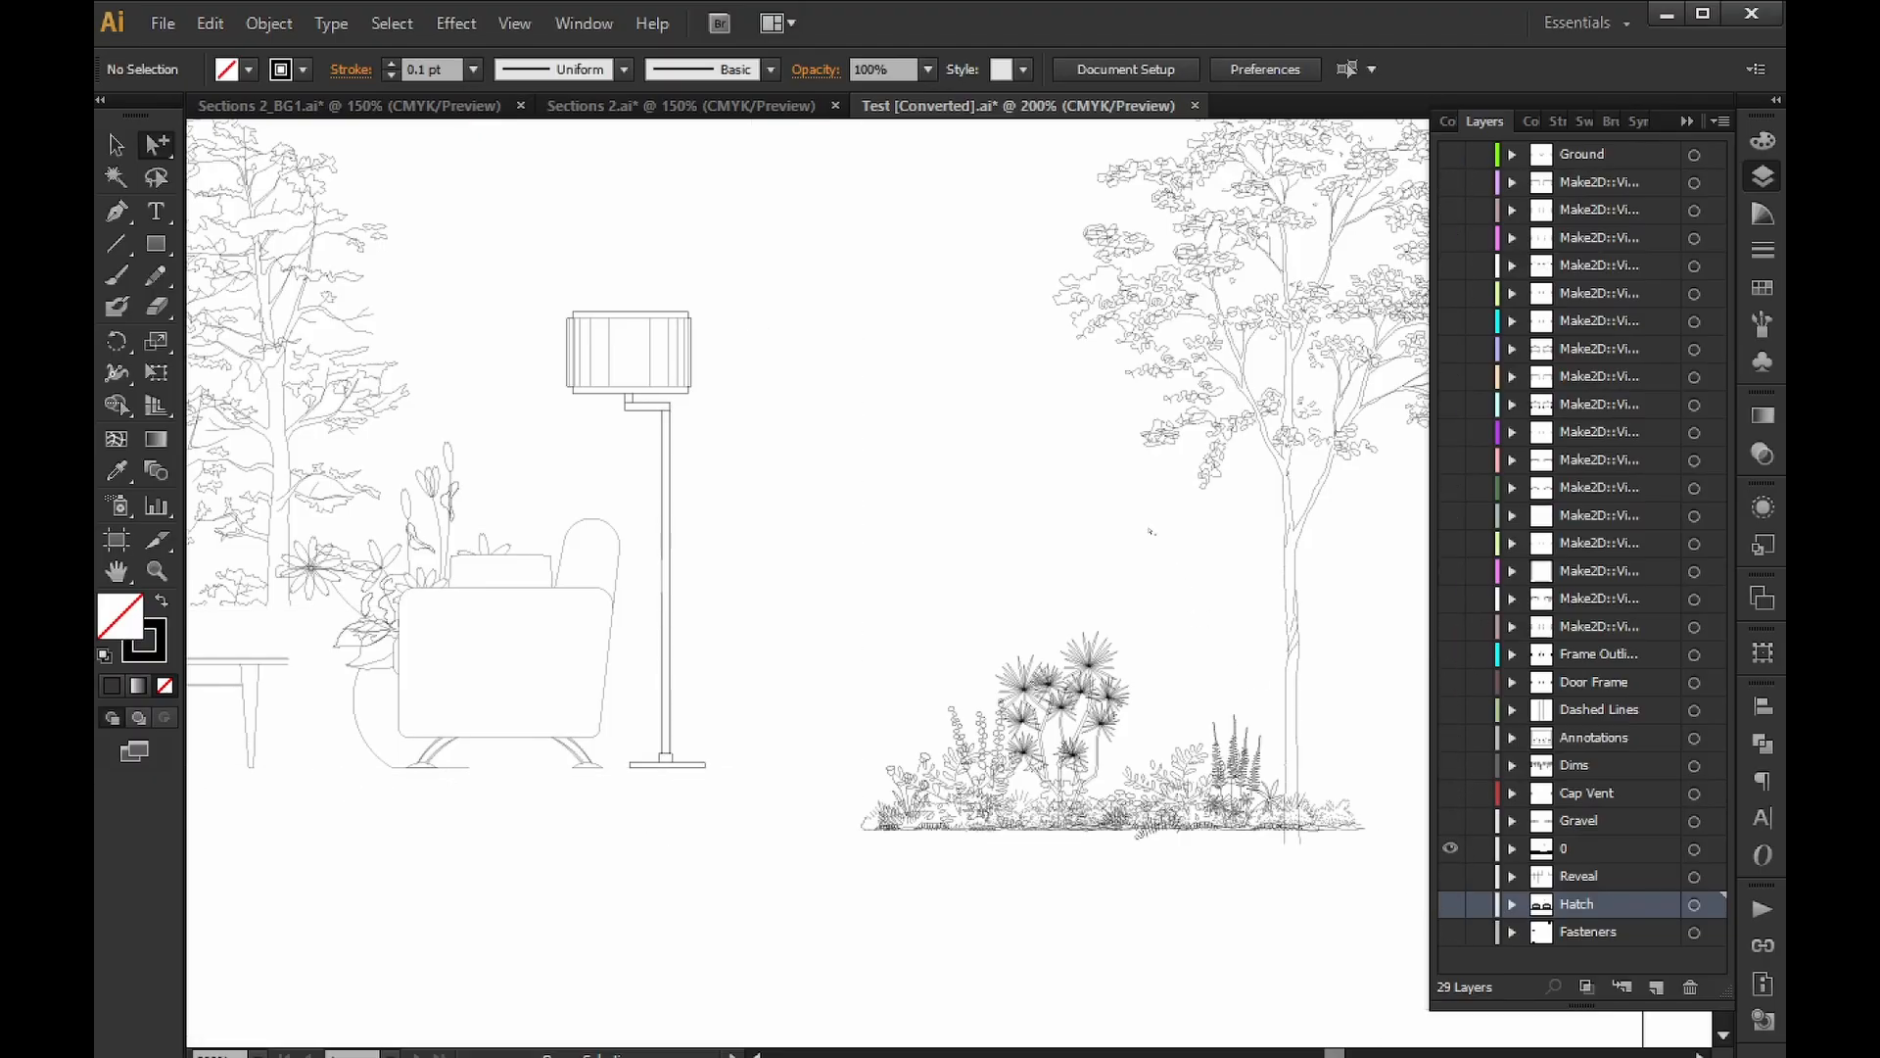
Set the stroke colour of all planting, furniture and people on layer 0 to 90% black, and clear the selection.
alt+scroll(975, 539, down, 3)
alt+scroll(1007, 543, up, 1)
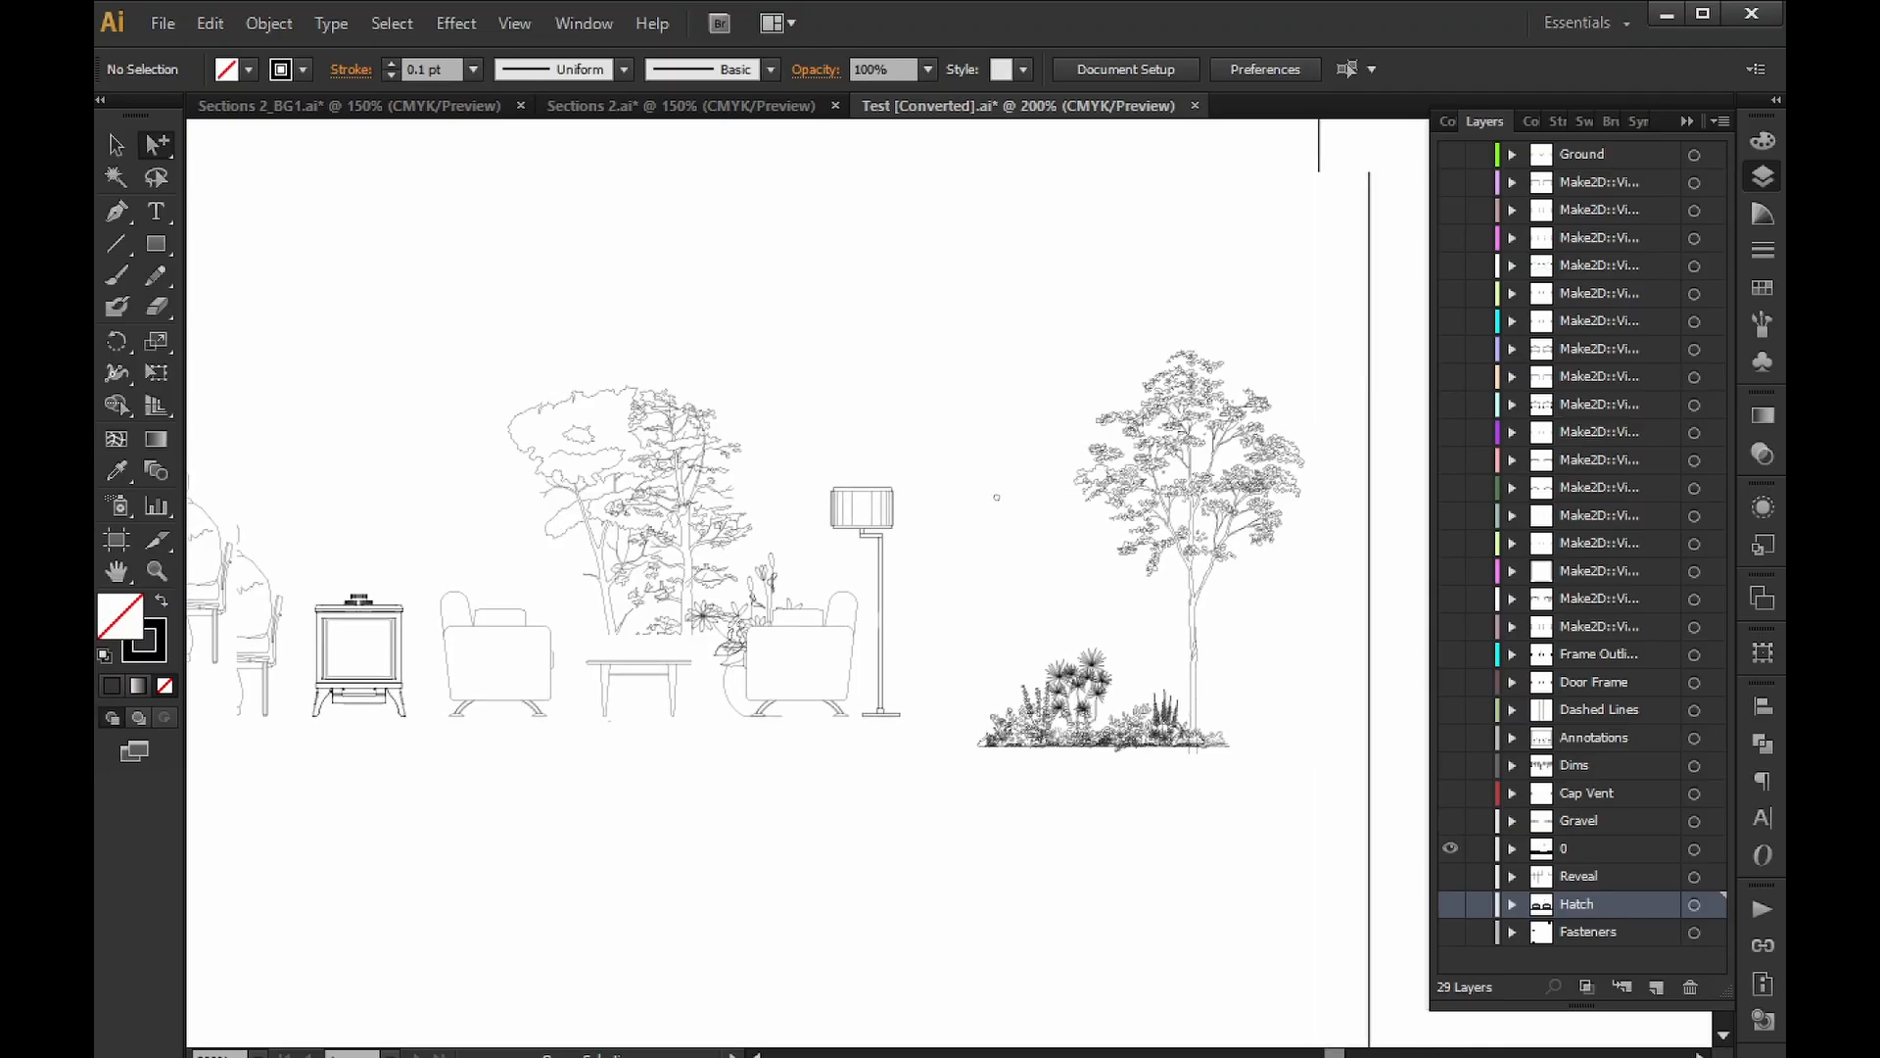
alt+scroll(988, 506, down, 3)
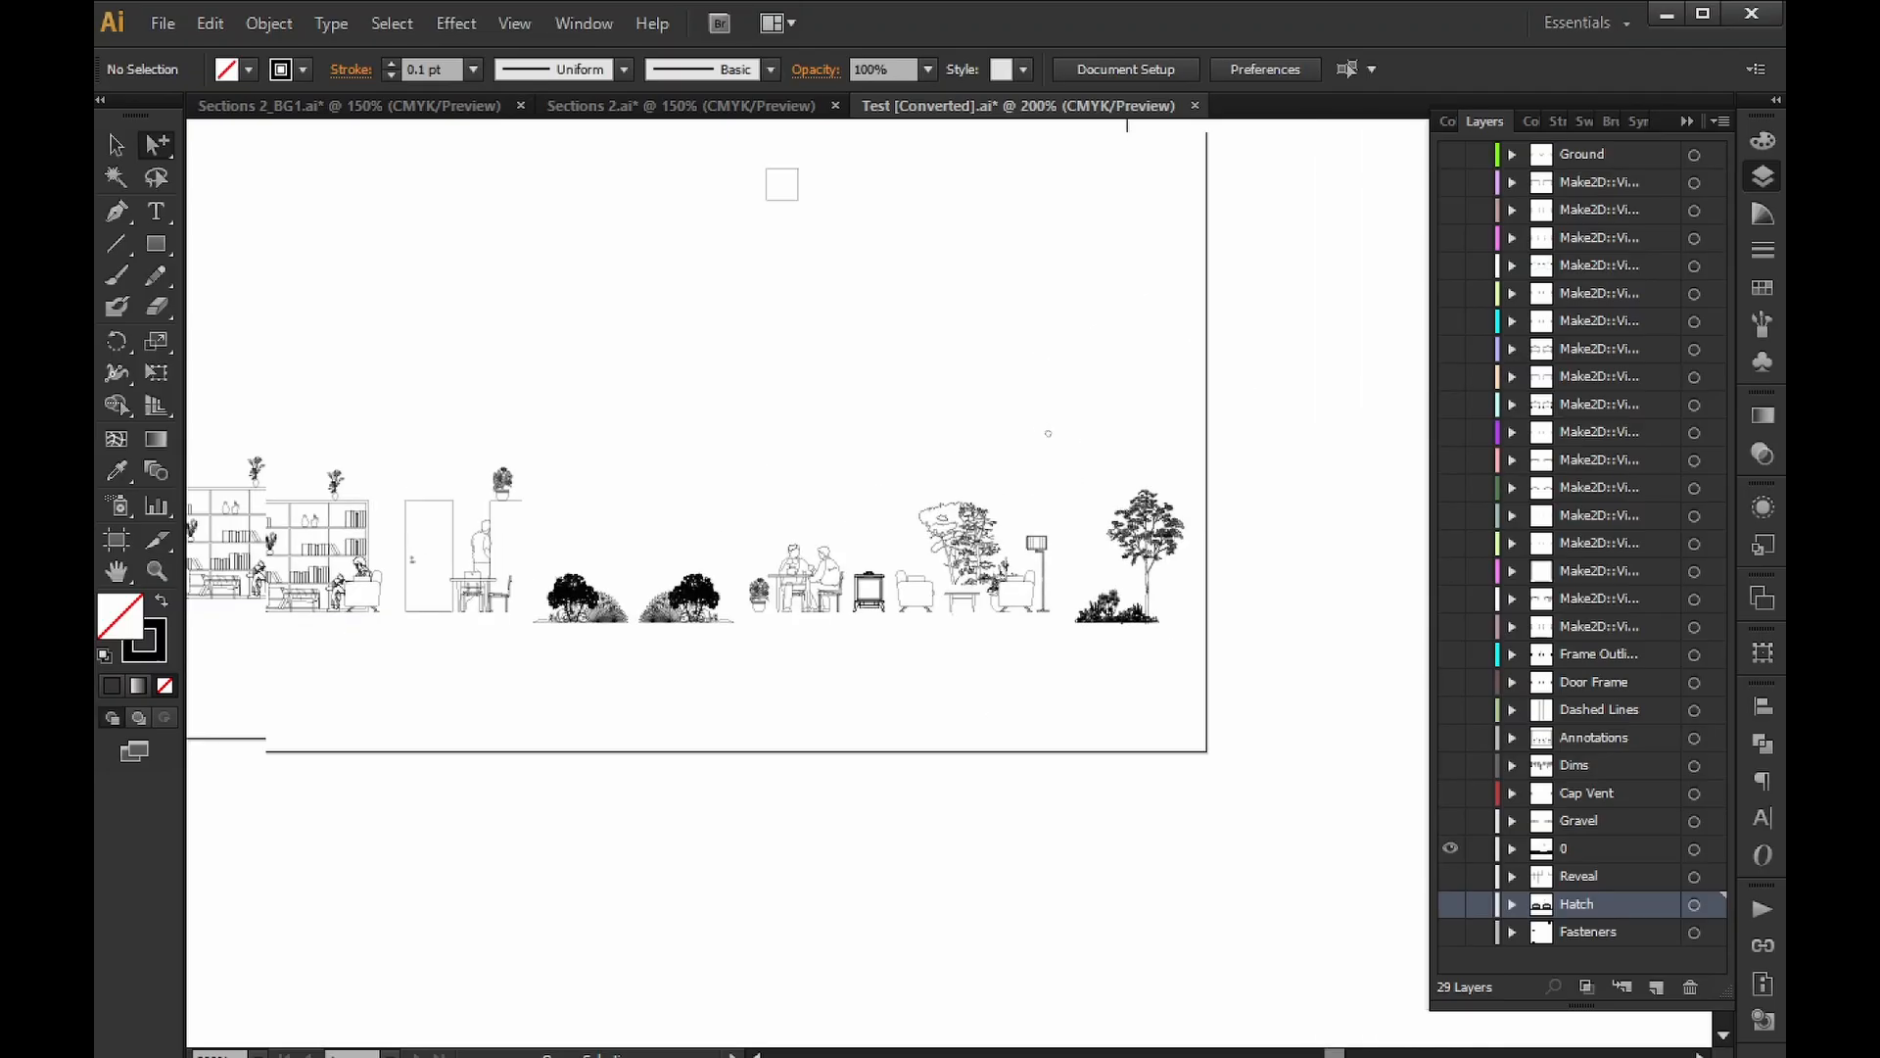
alt+scroll(1116, 487, up, 2)
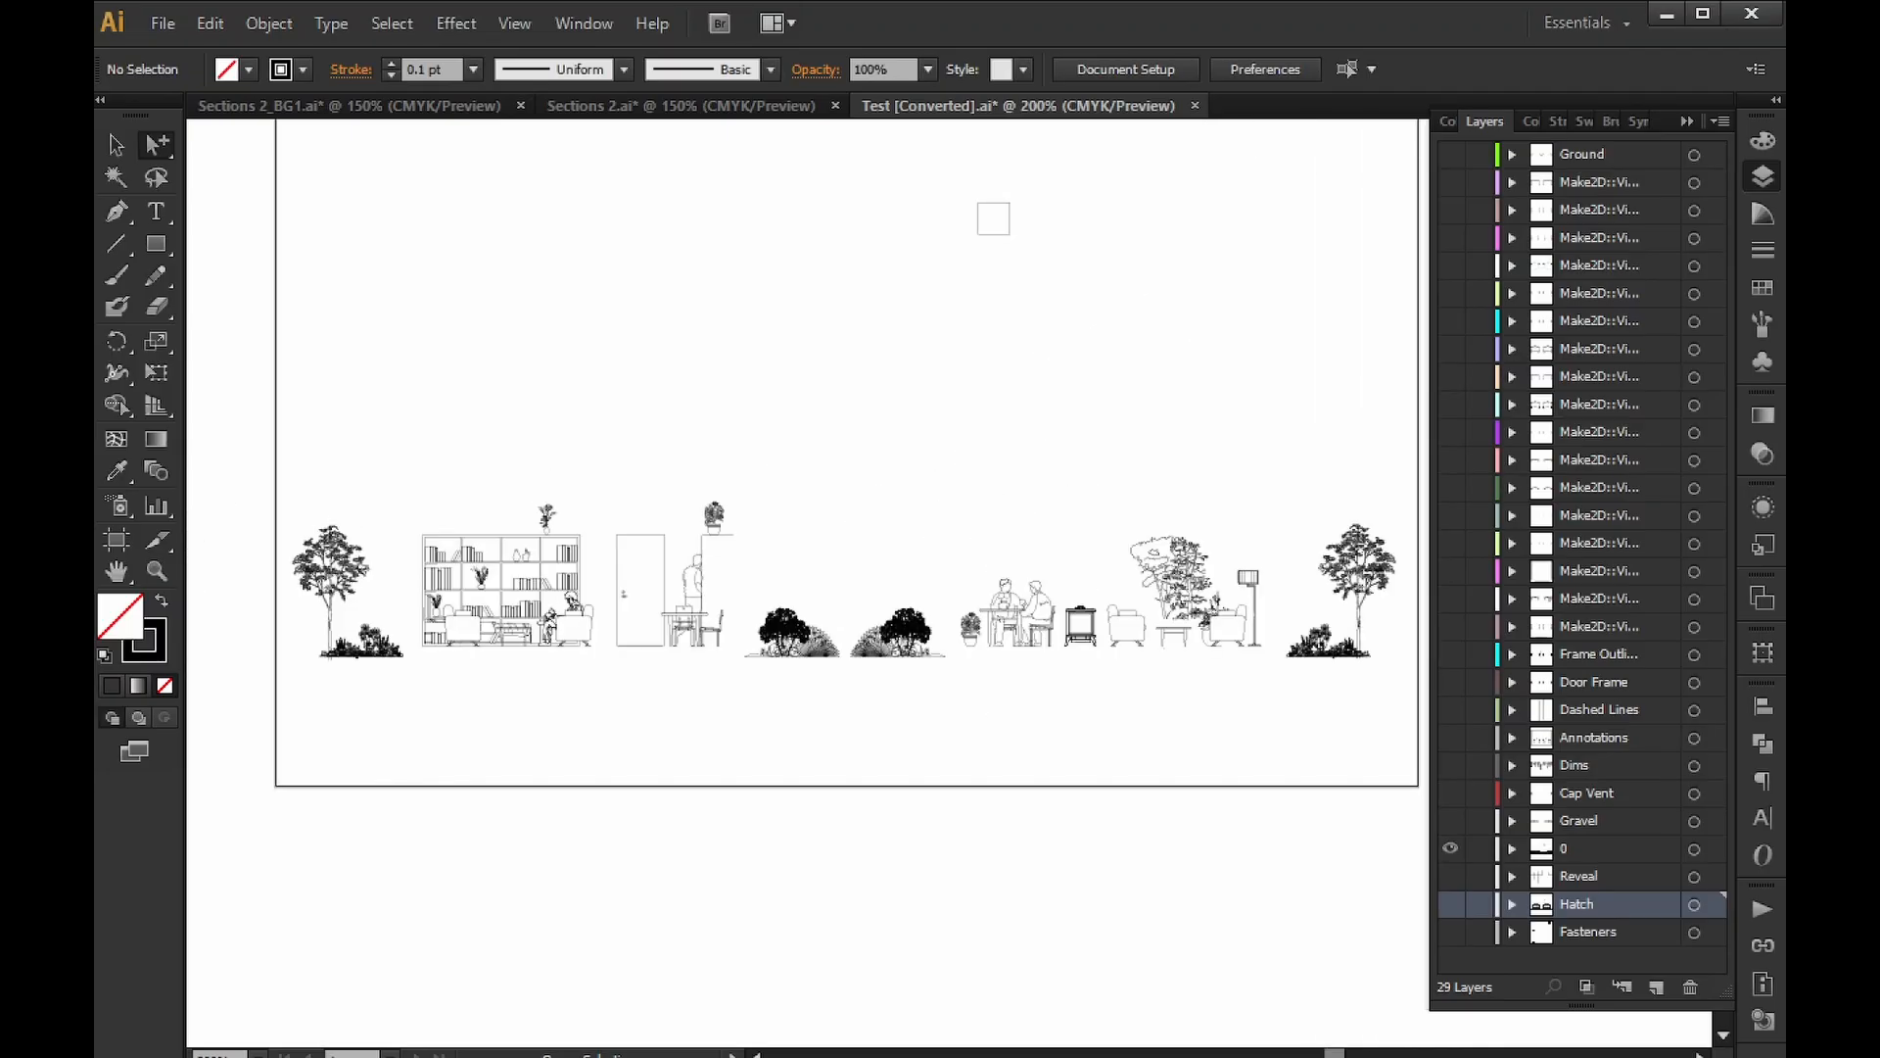
alt+scroll(1009, 622, down, 1)
drag(1305, 669, 462, 456)
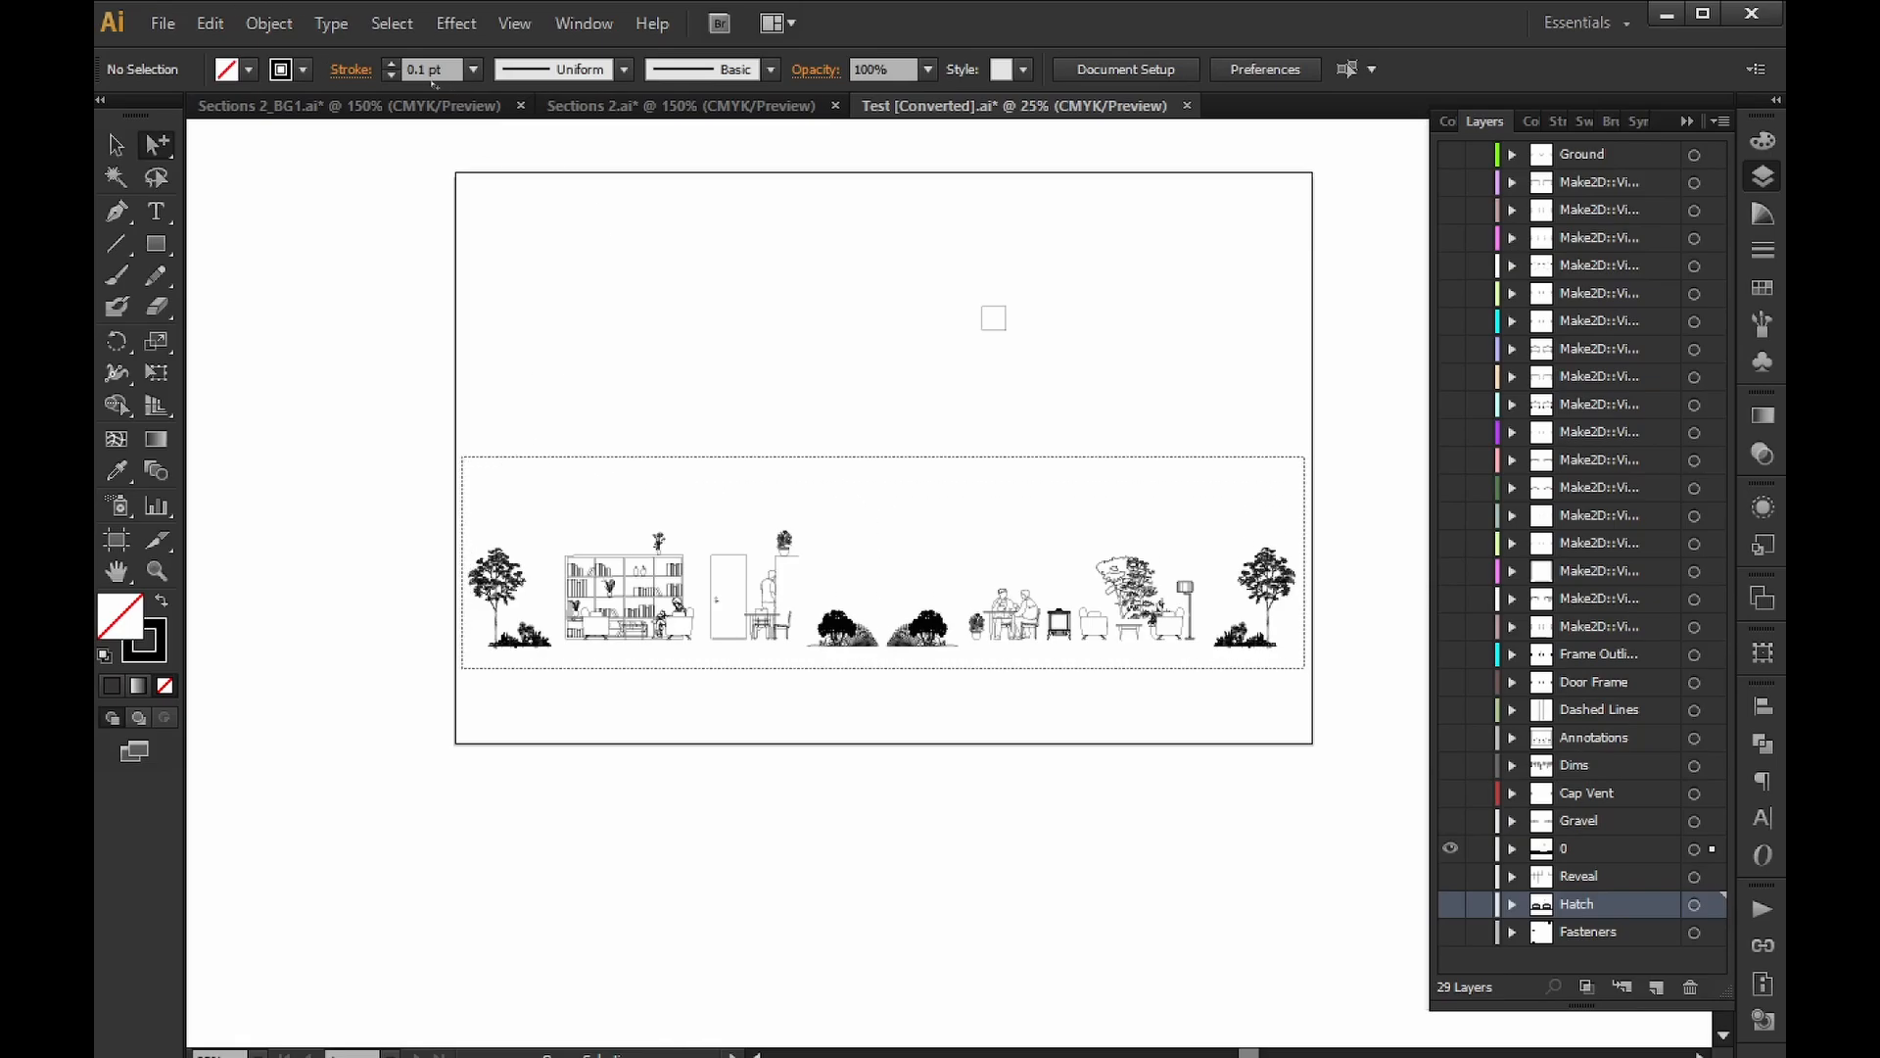
drag(462, 456, 461, 456)
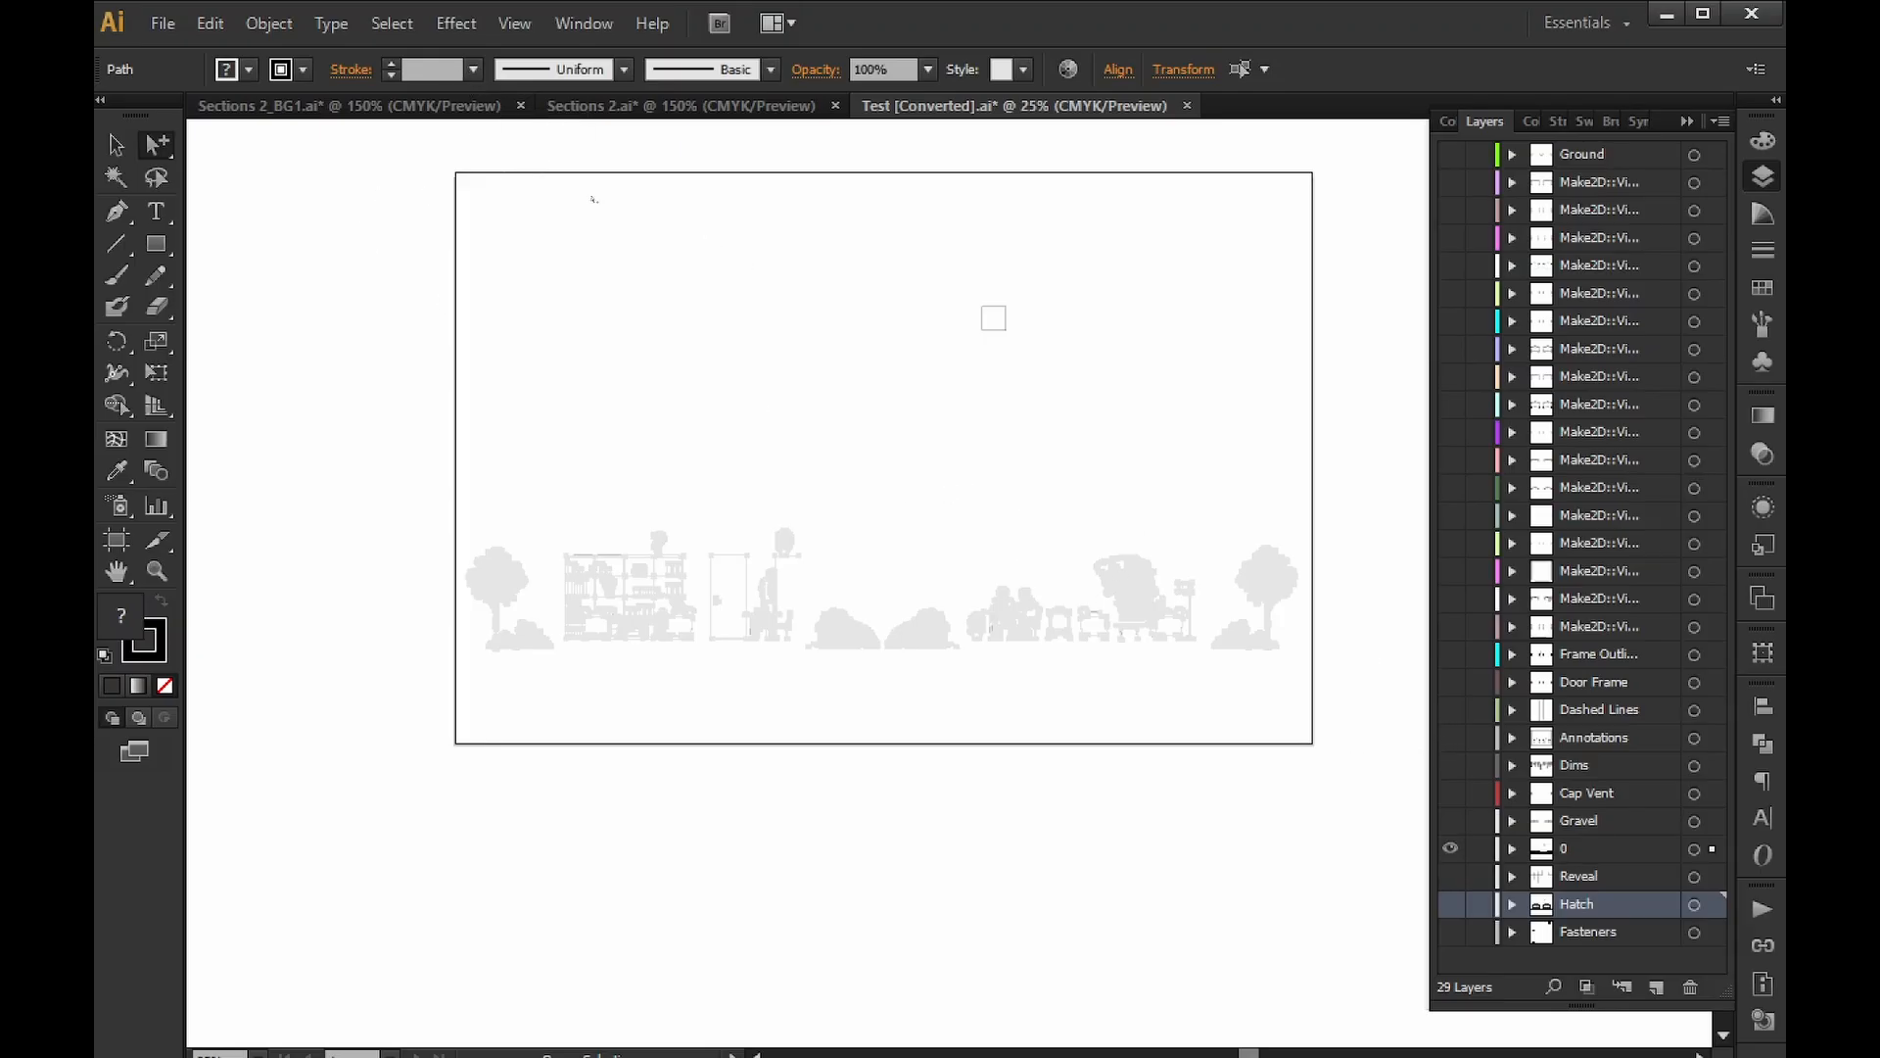
click(303, 69)
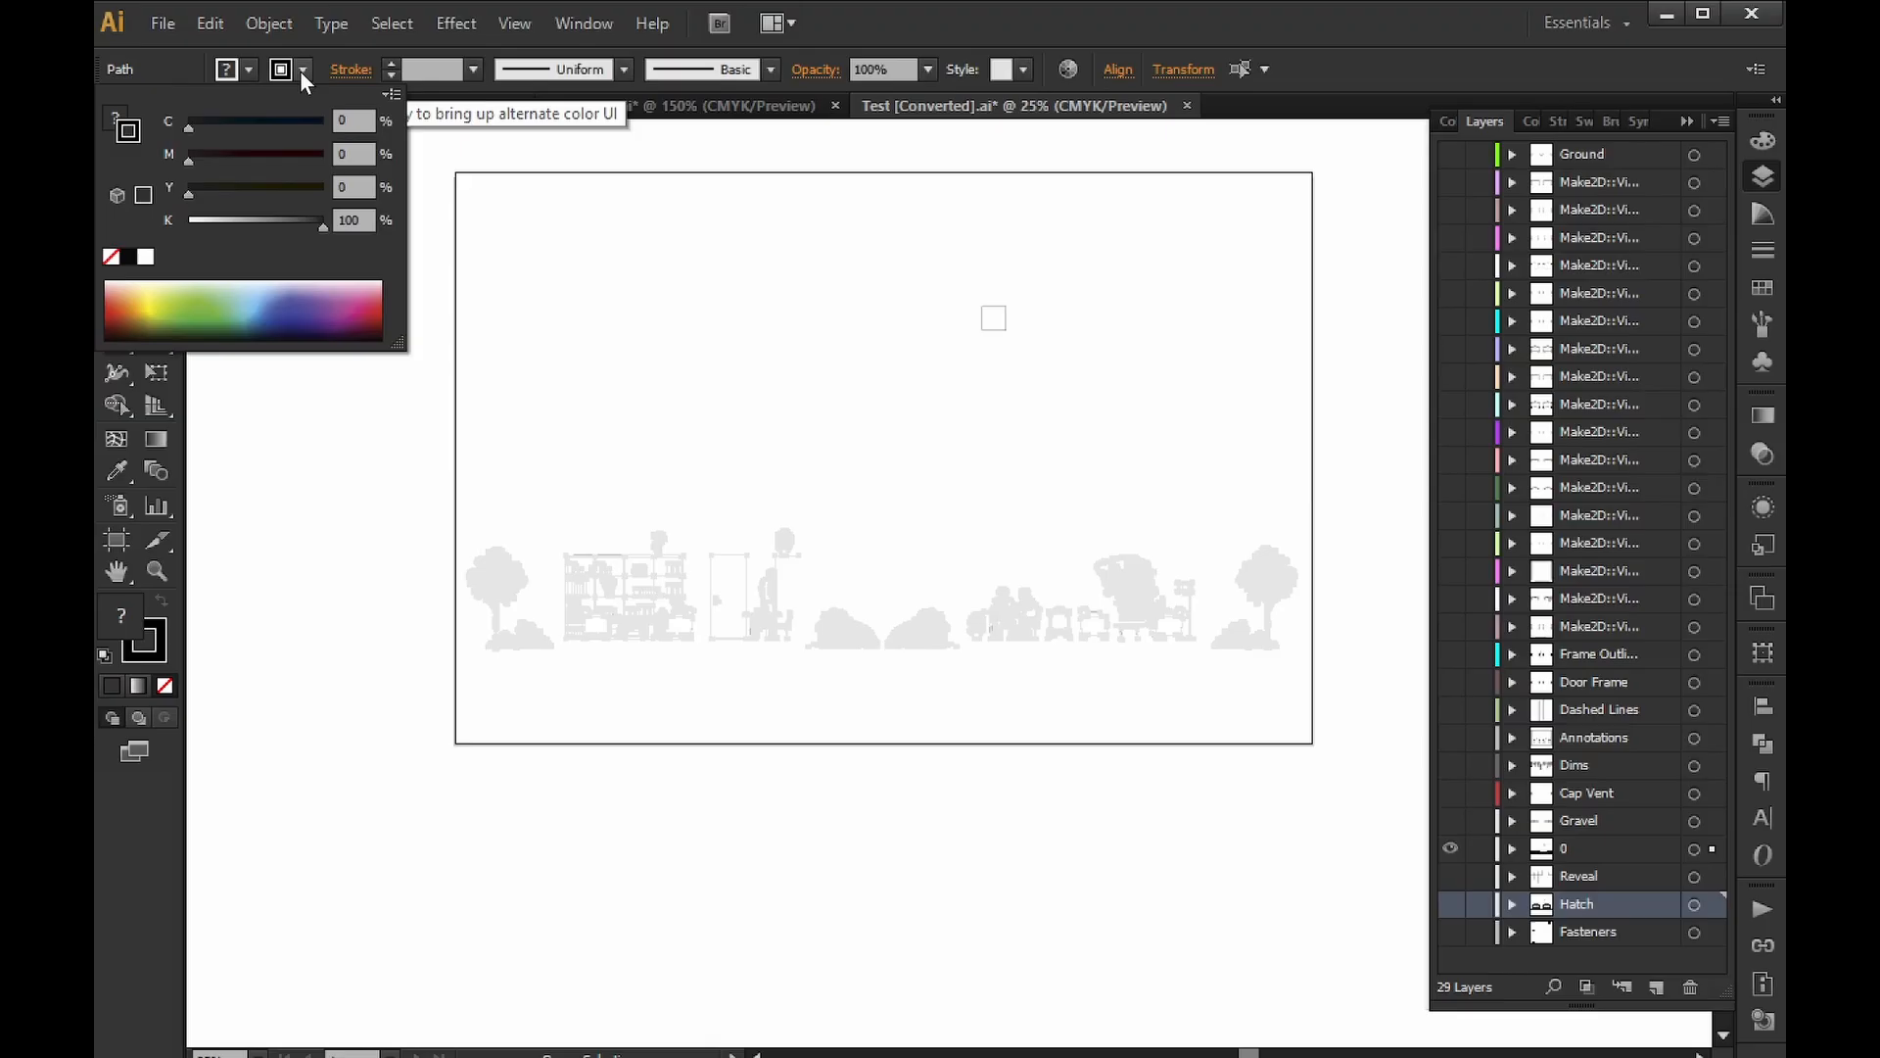
click(359, 219)
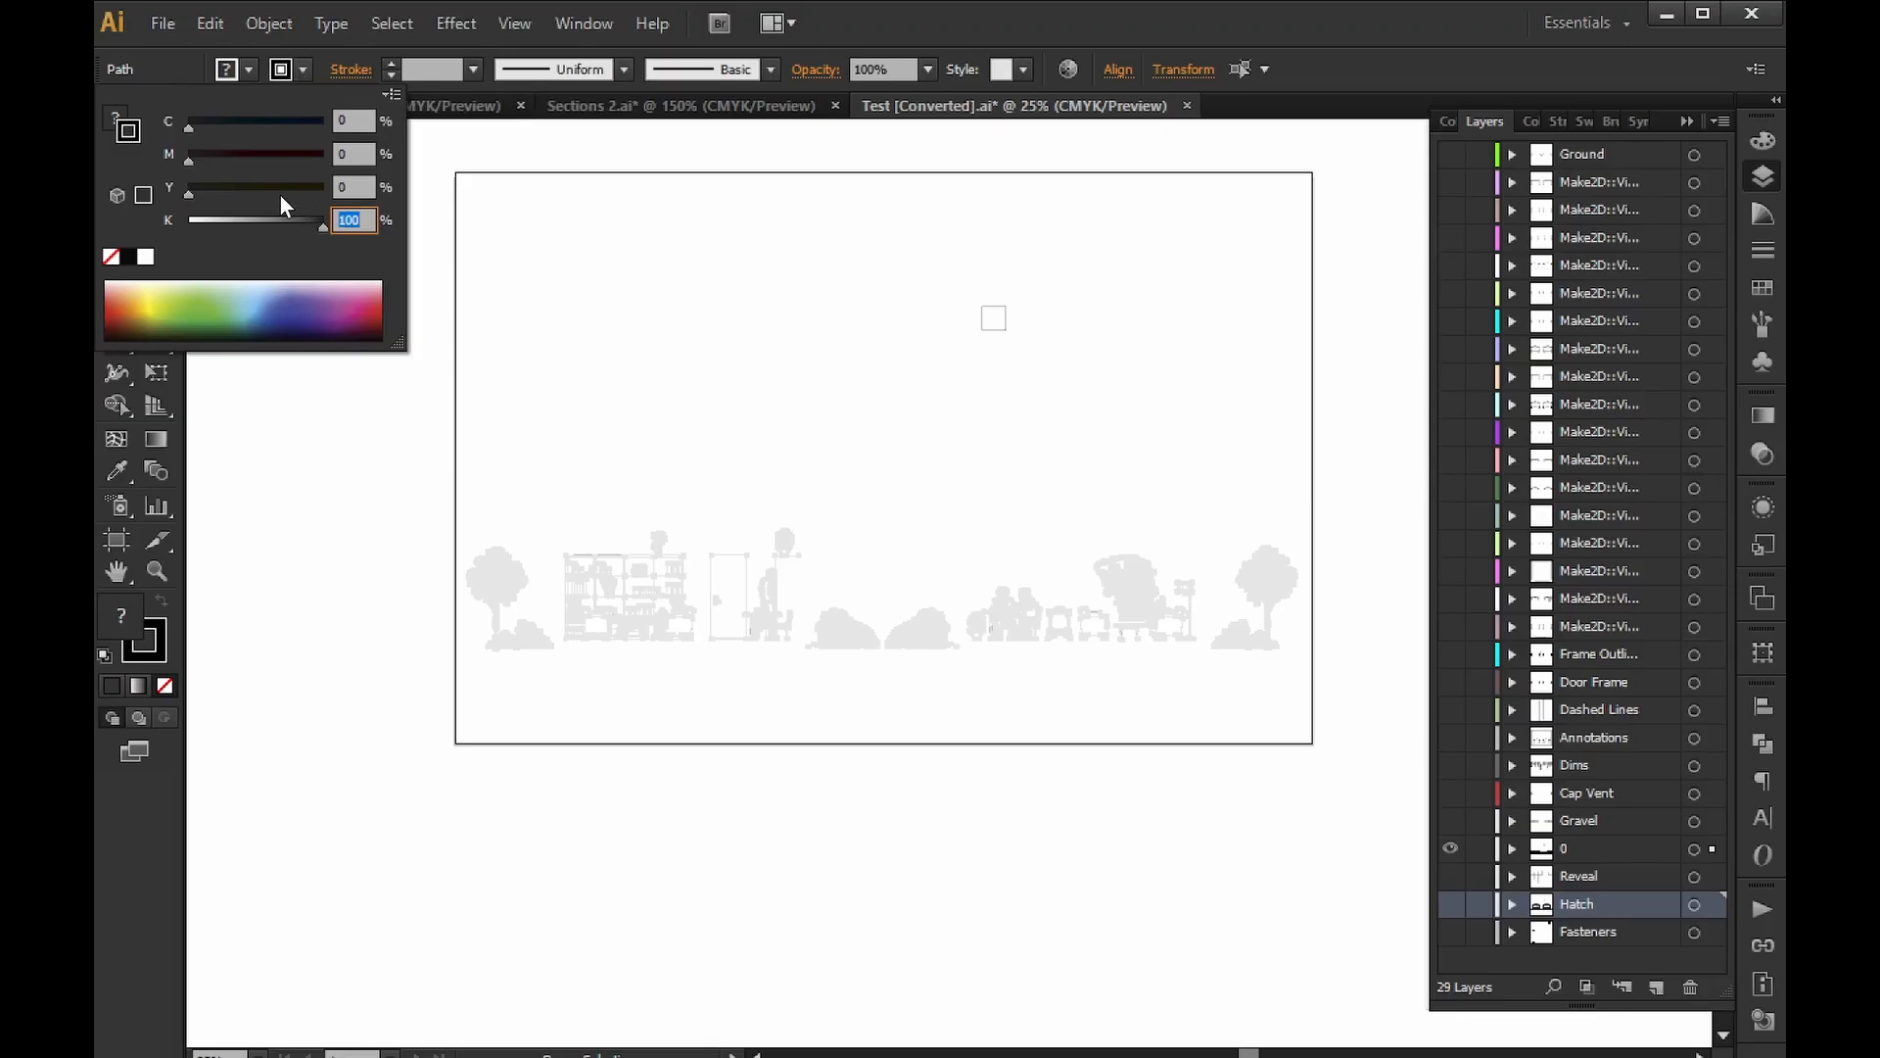
text(90)
key(Return)
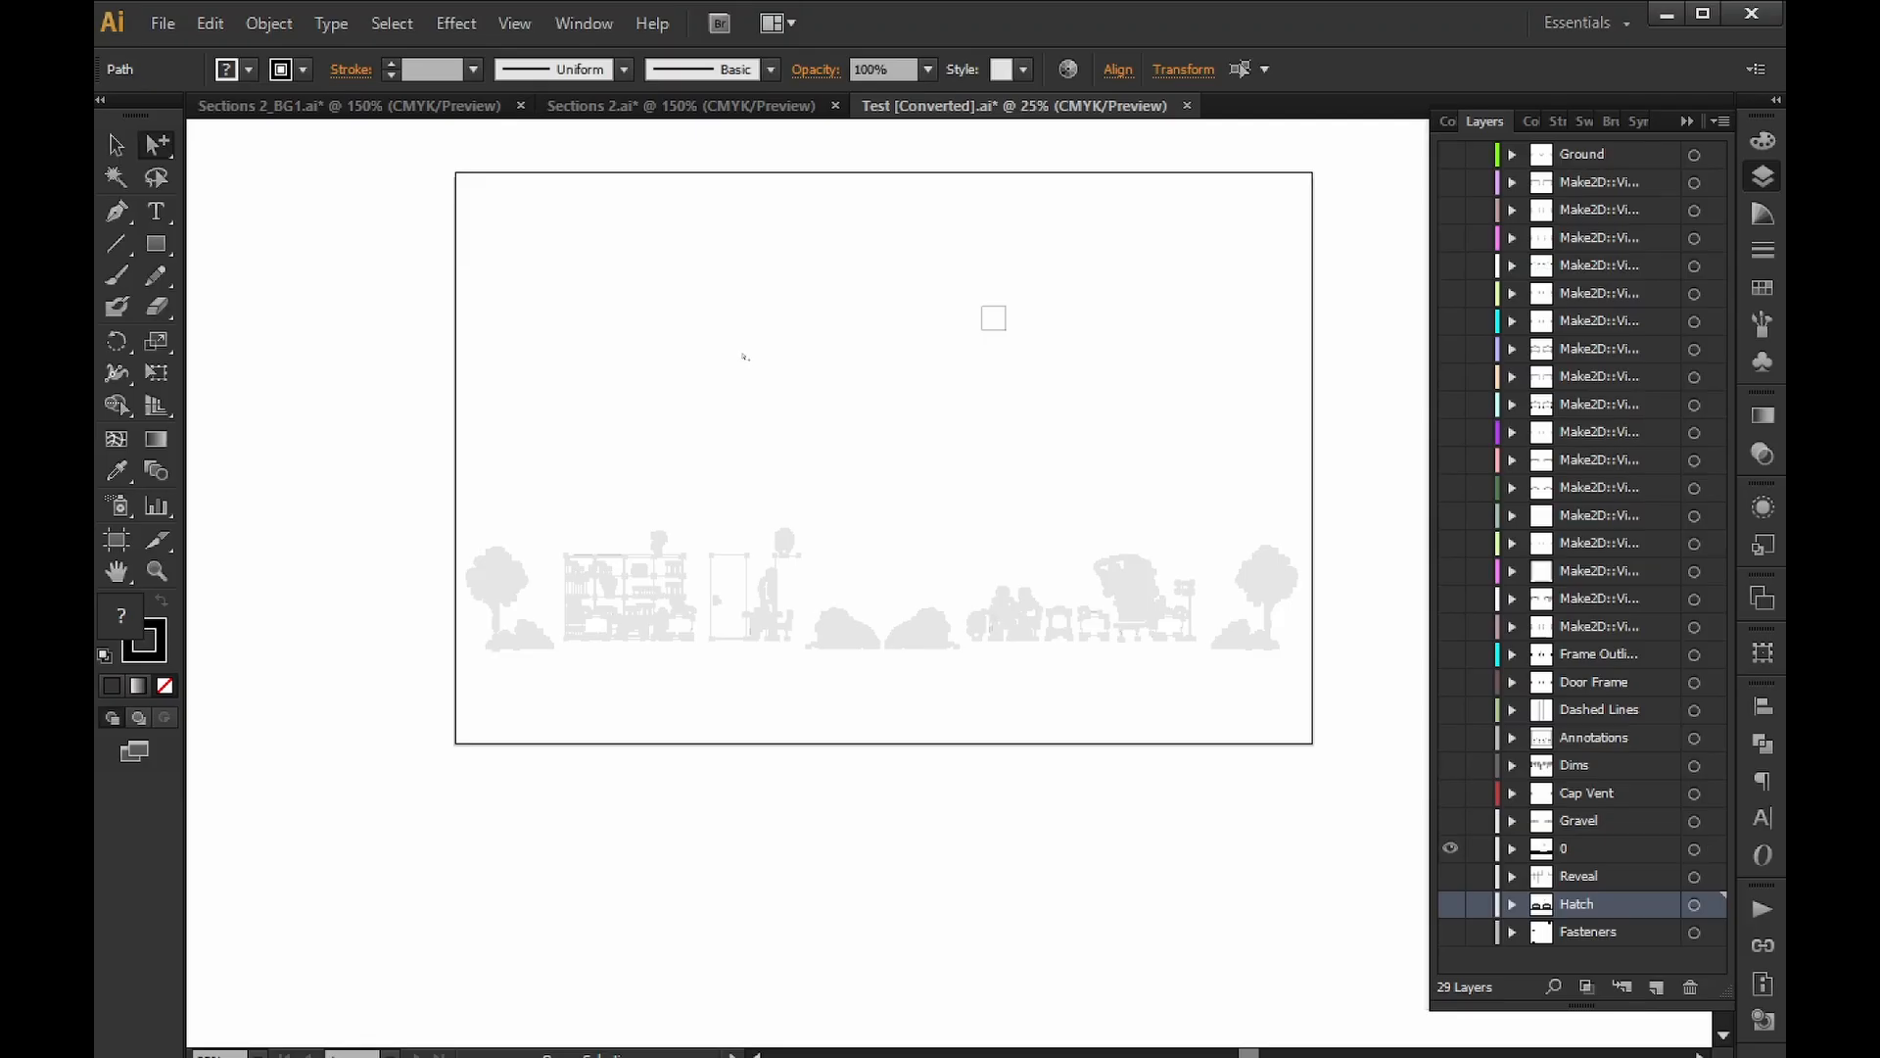
click(745, 356)
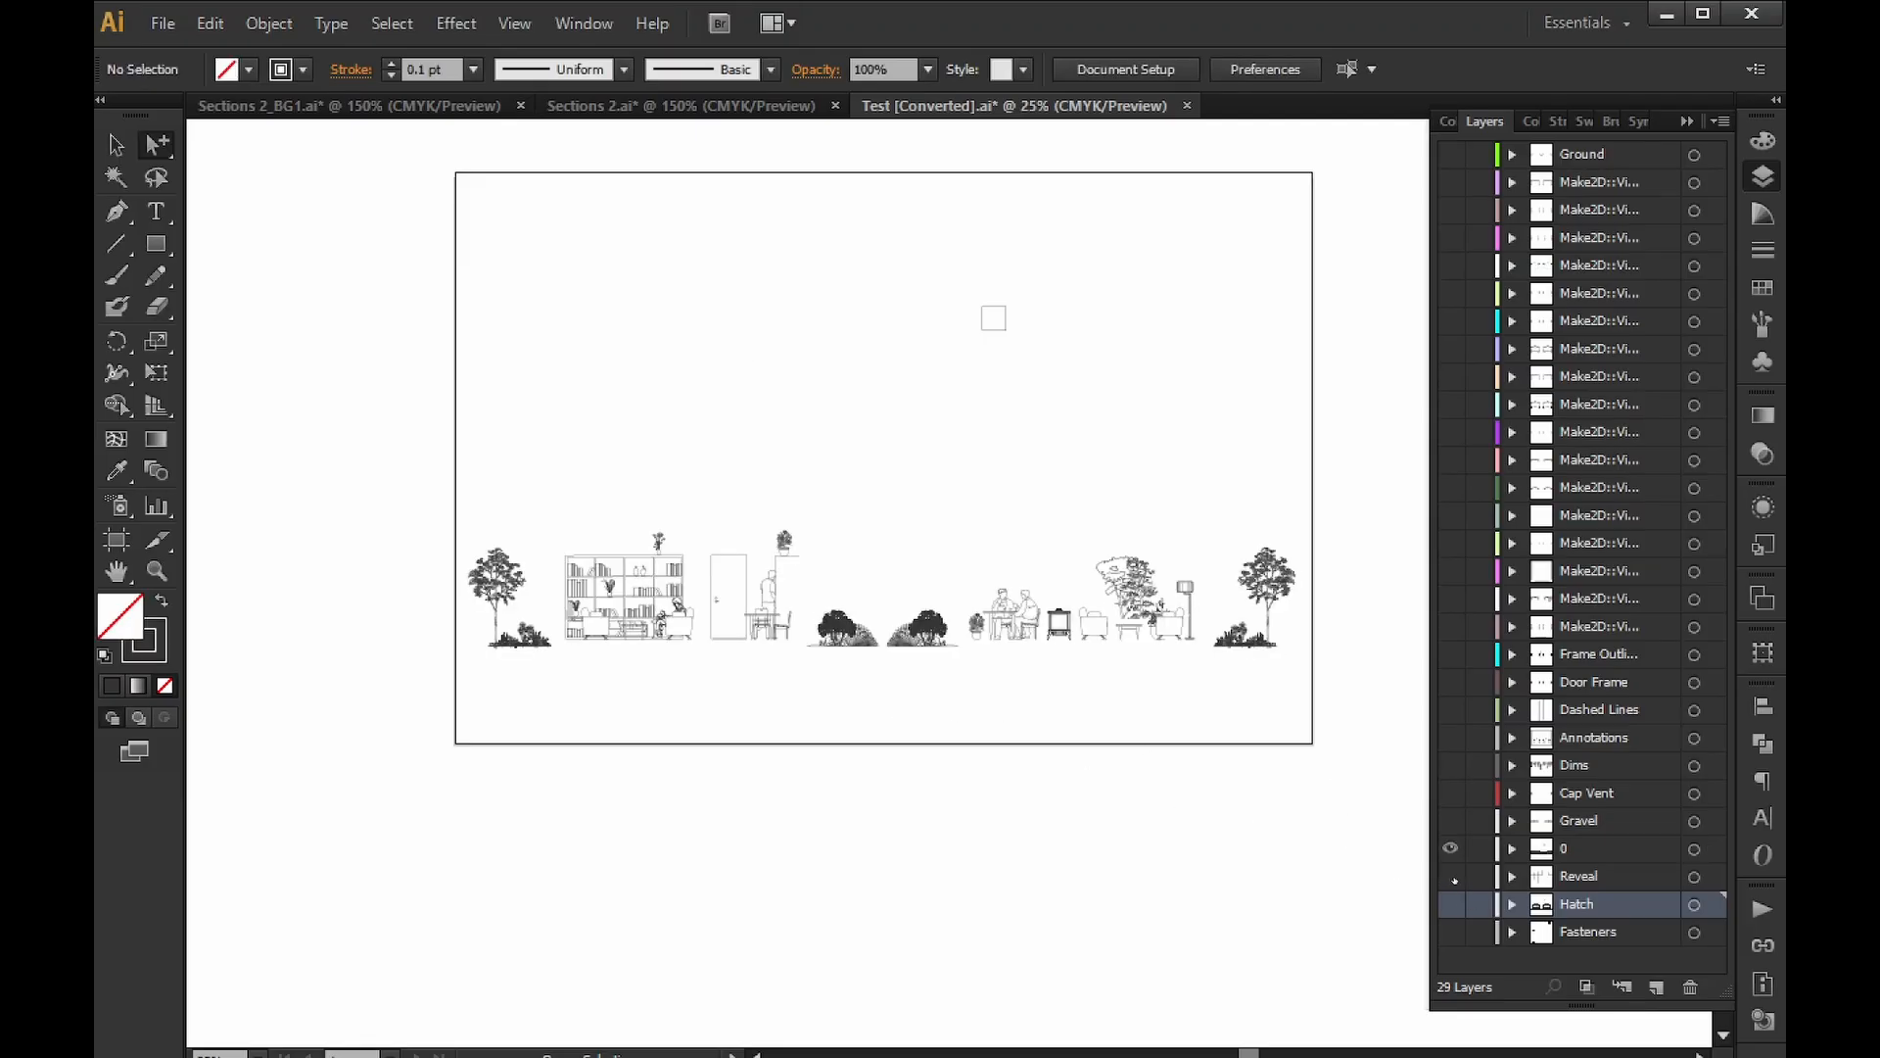
Show all the hidden layers around layer 0, from Fasteners up to Ground.
click(1452, 821)
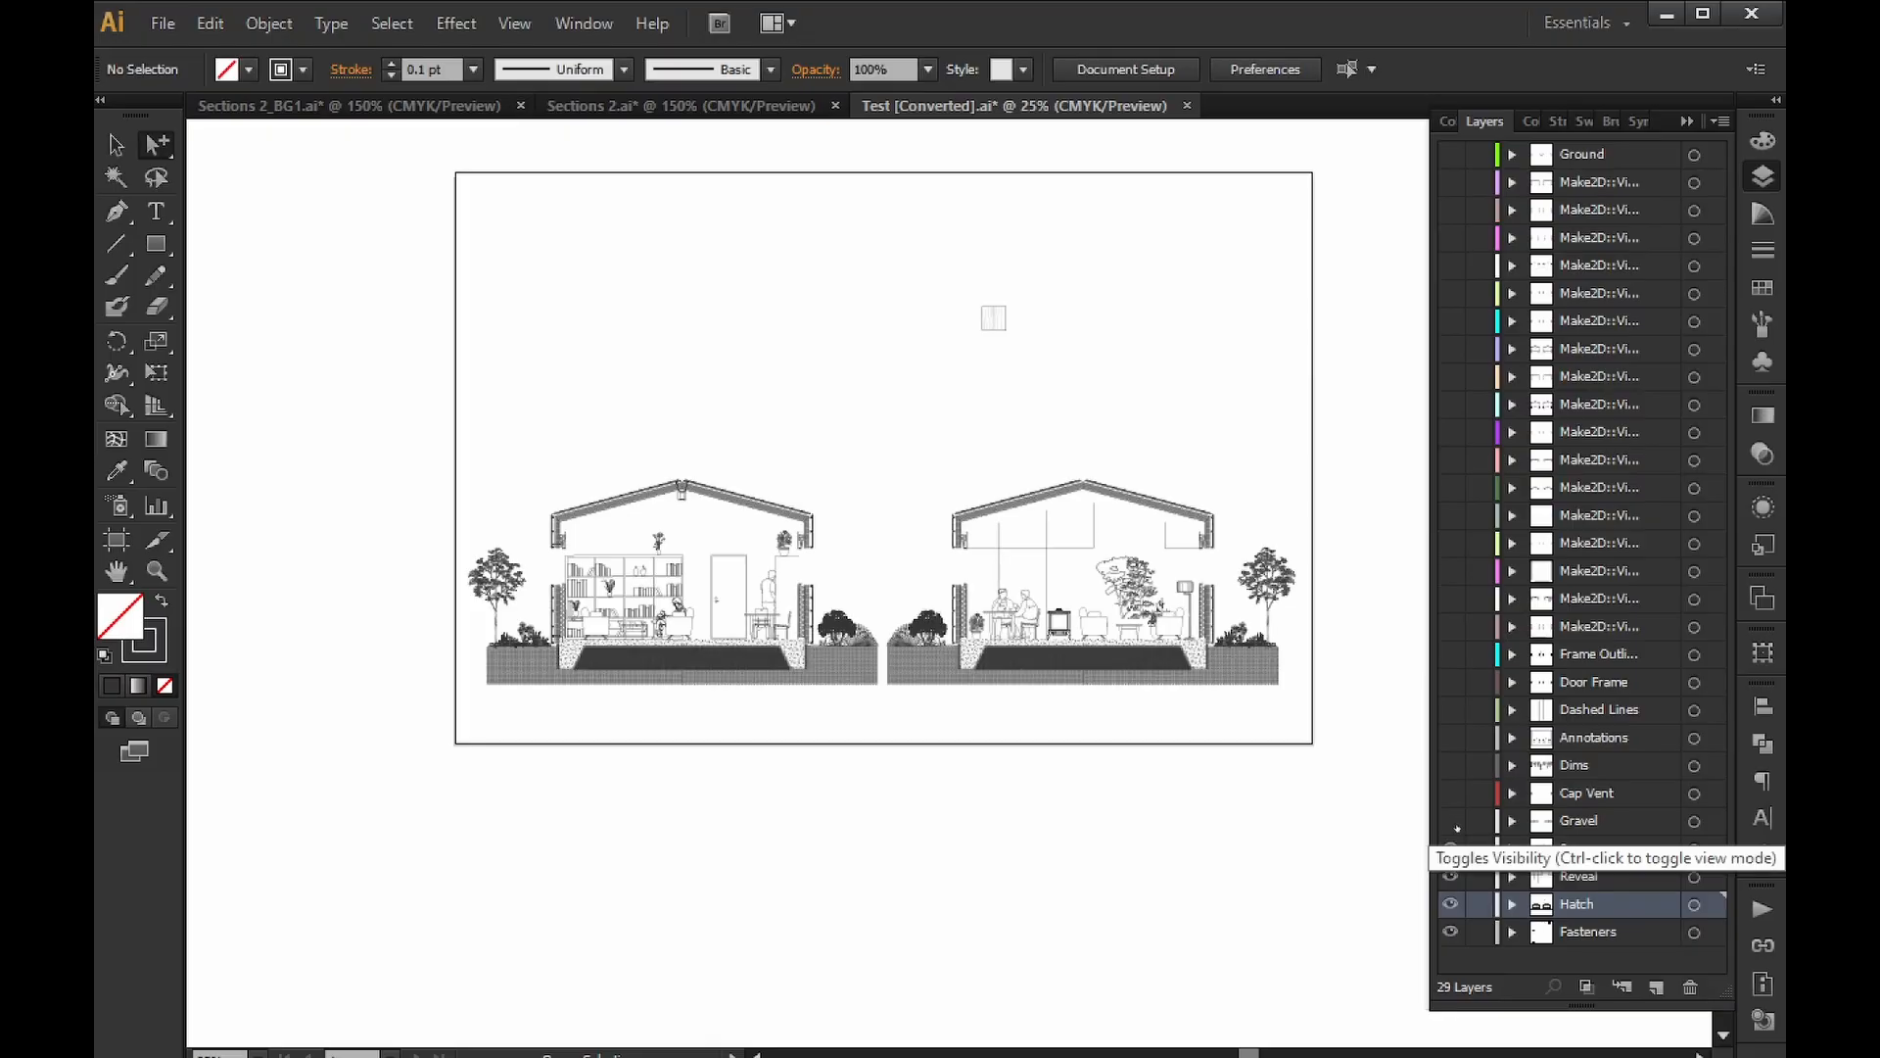
drag(1457, 829, 1478, 175)
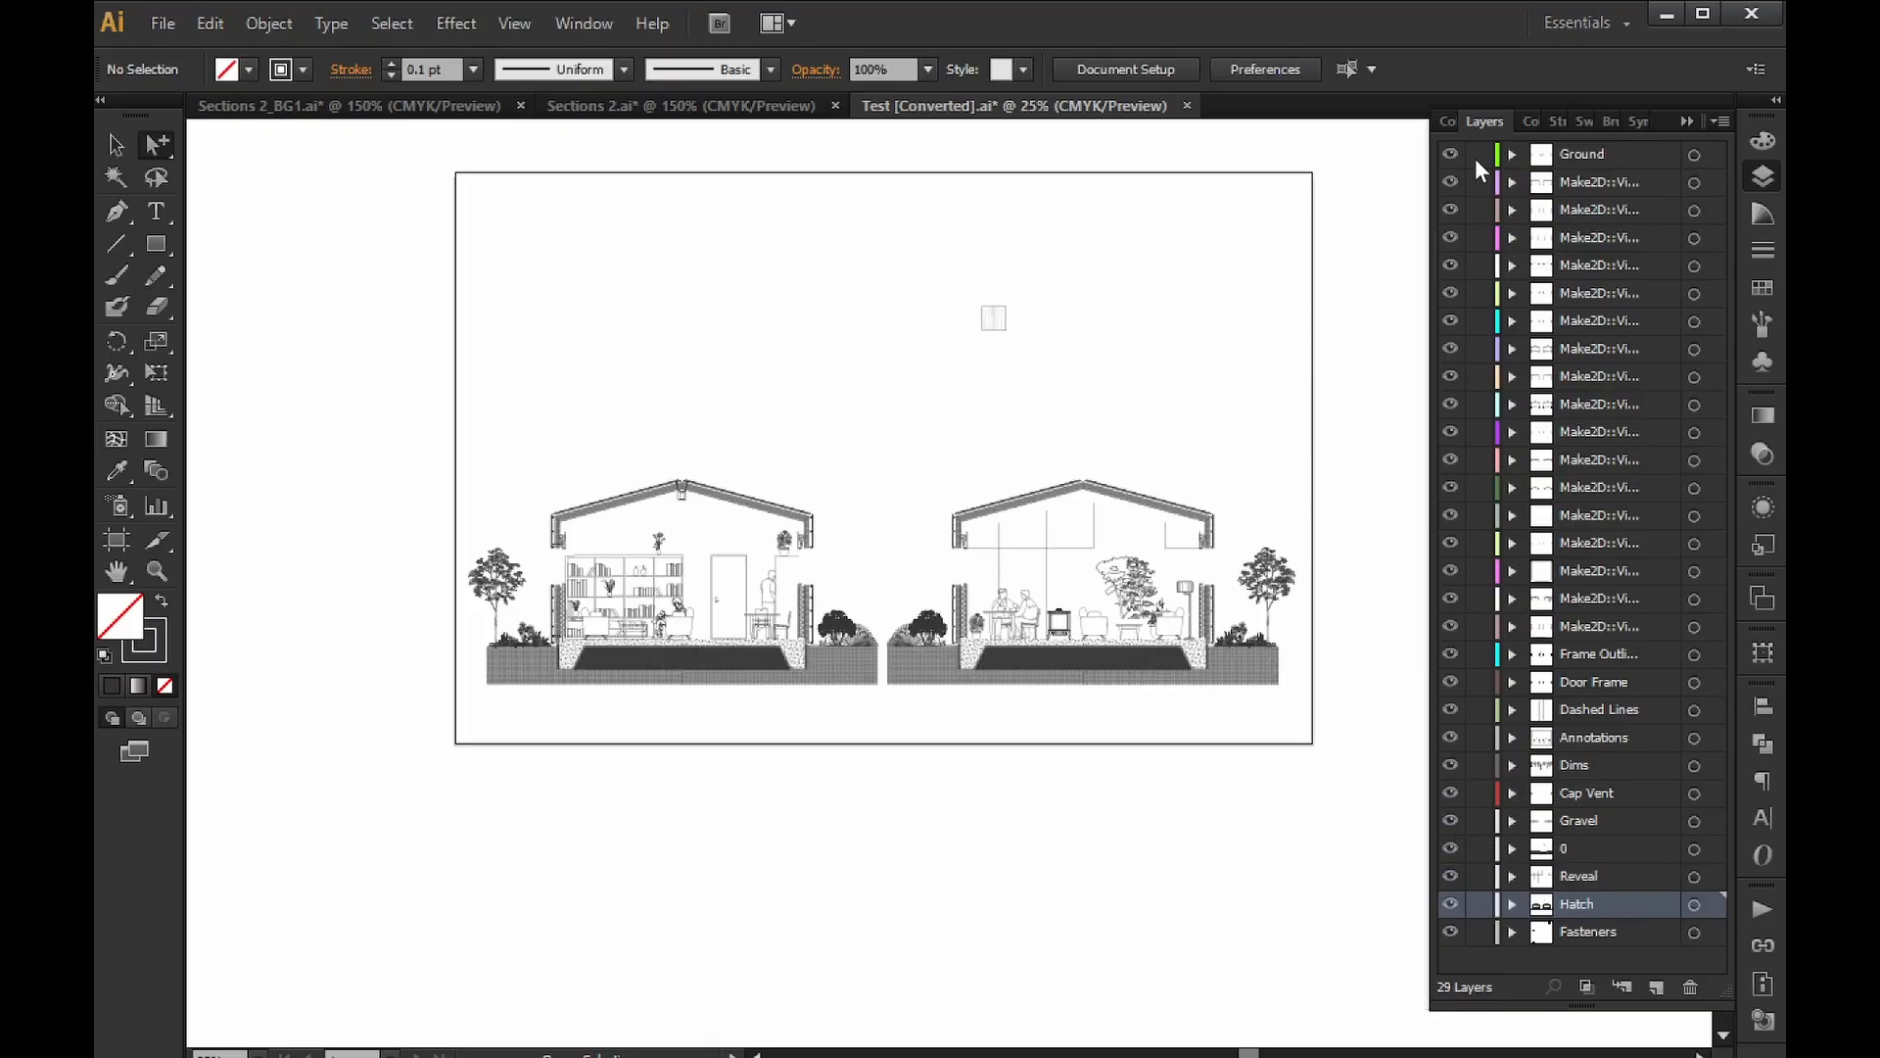
key(ctrl+1)
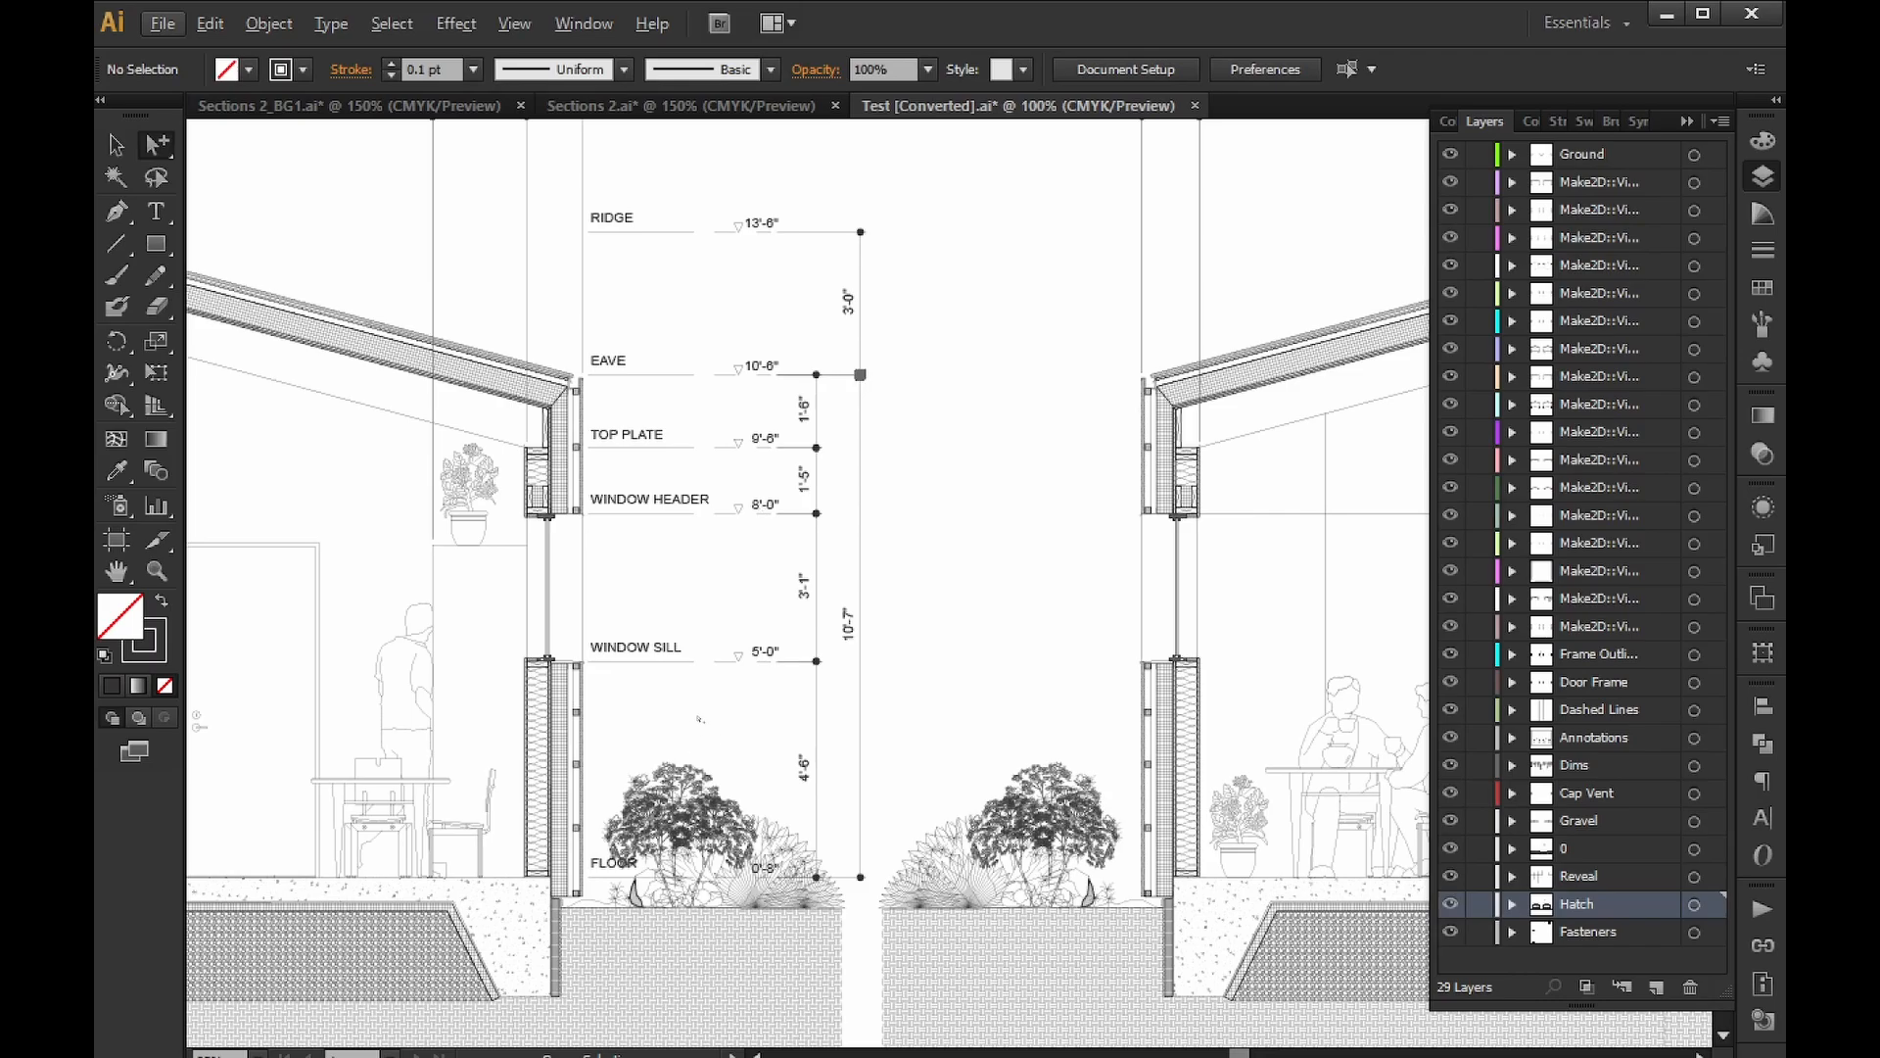
Select all dashed level lines between Ridge and Floor that share the appearance of the window sill and window header lines.
click(724, 662)
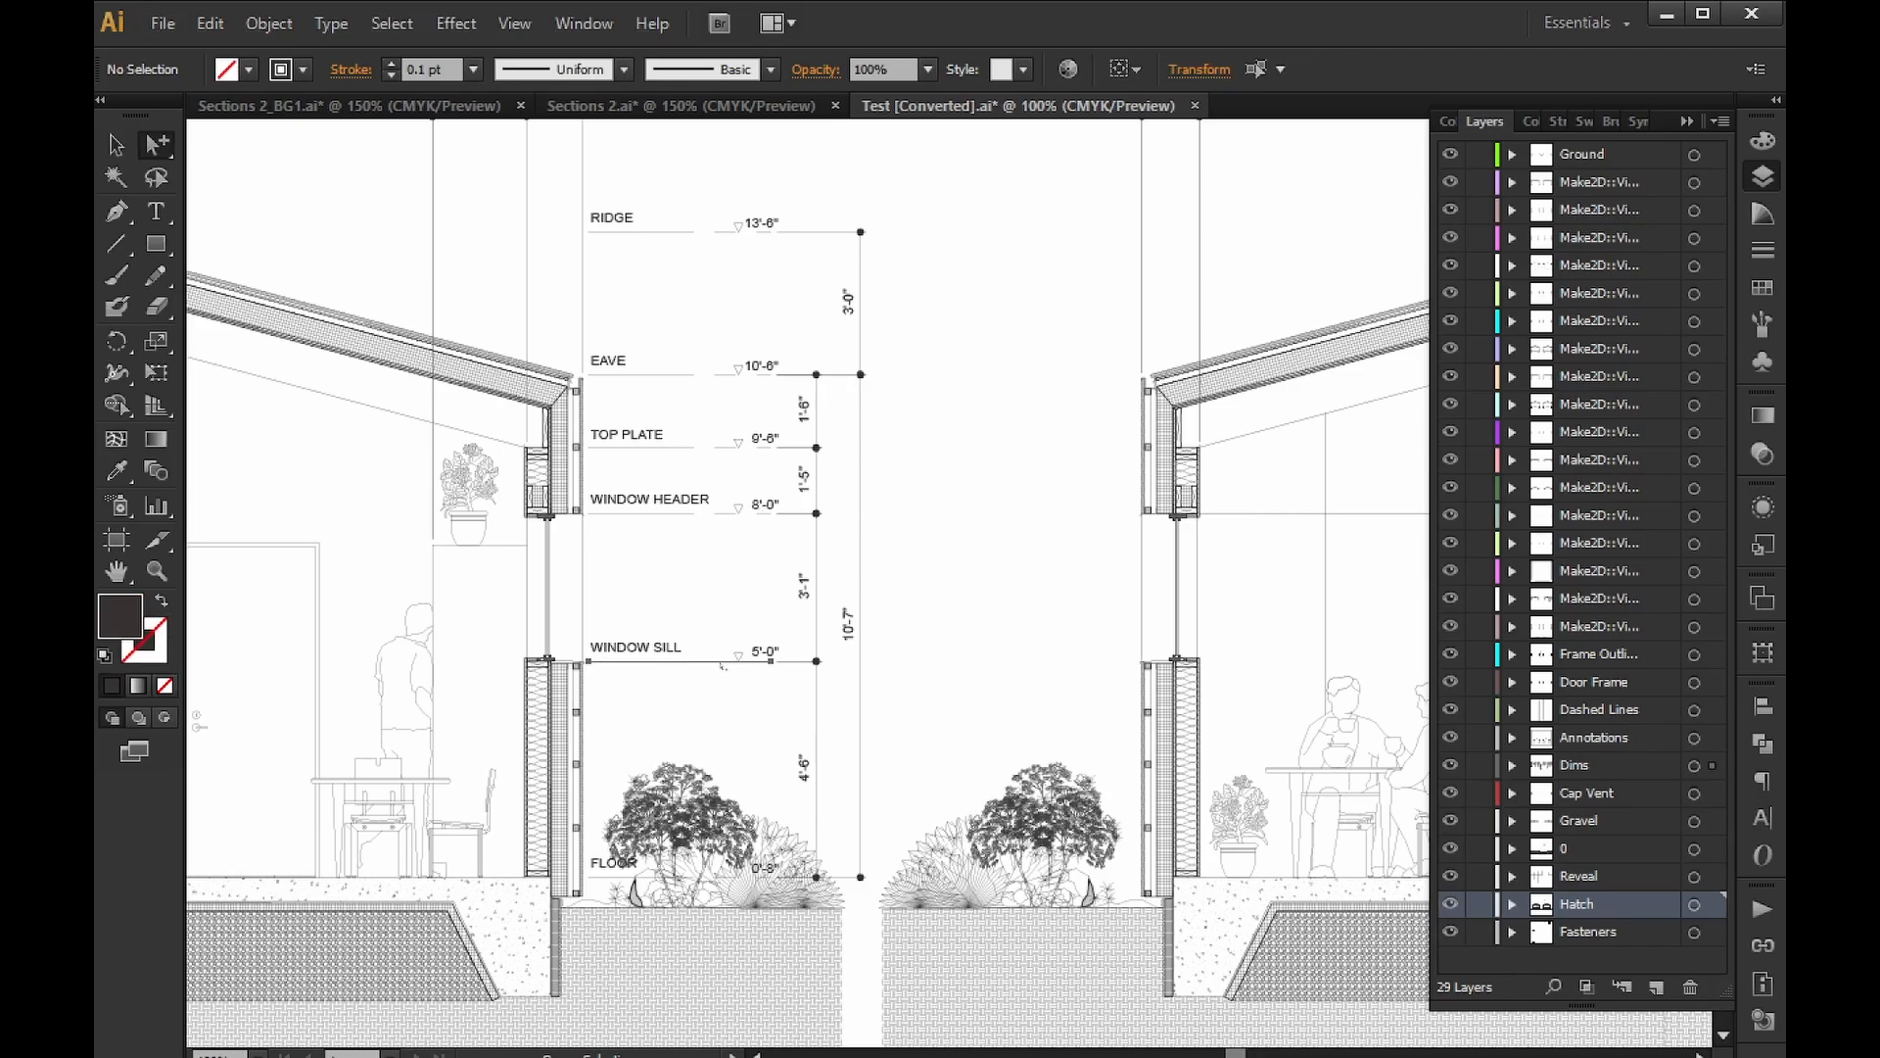
key(shift+x)
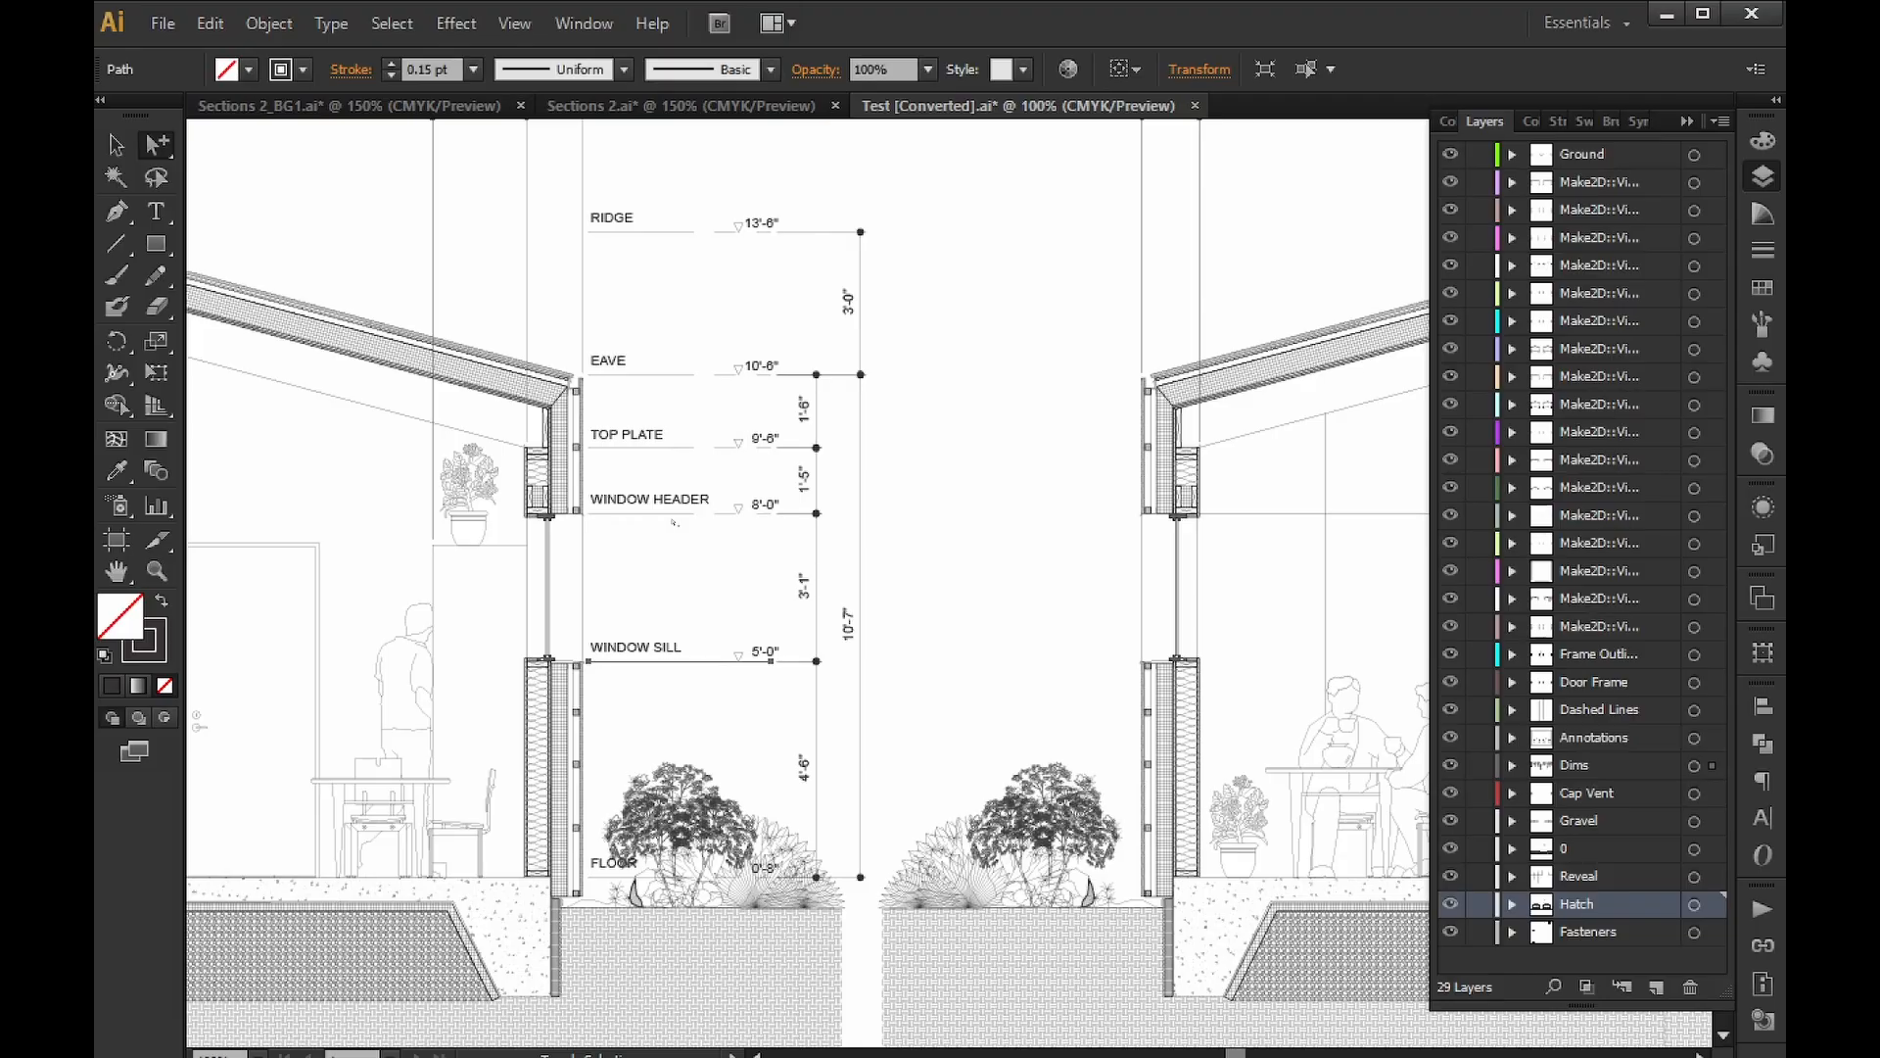
shift+click(665, 517)
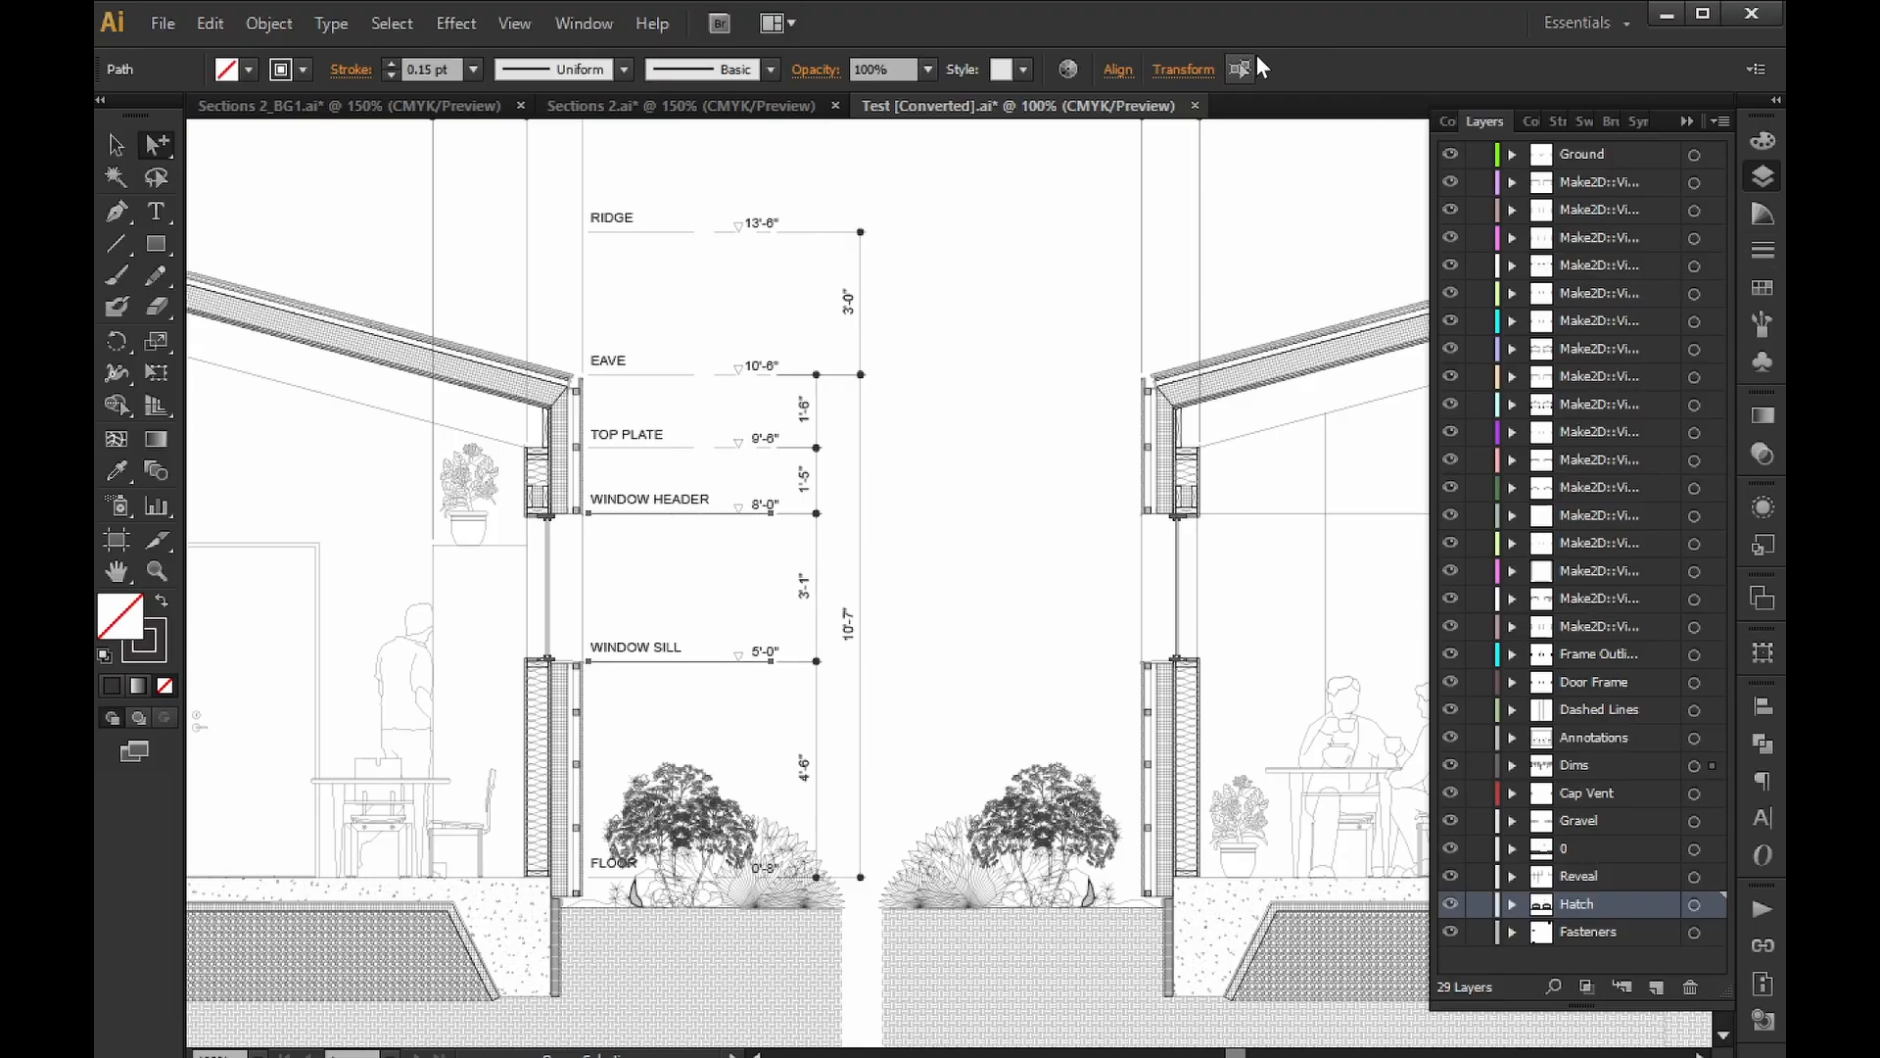
click(1263, 69)
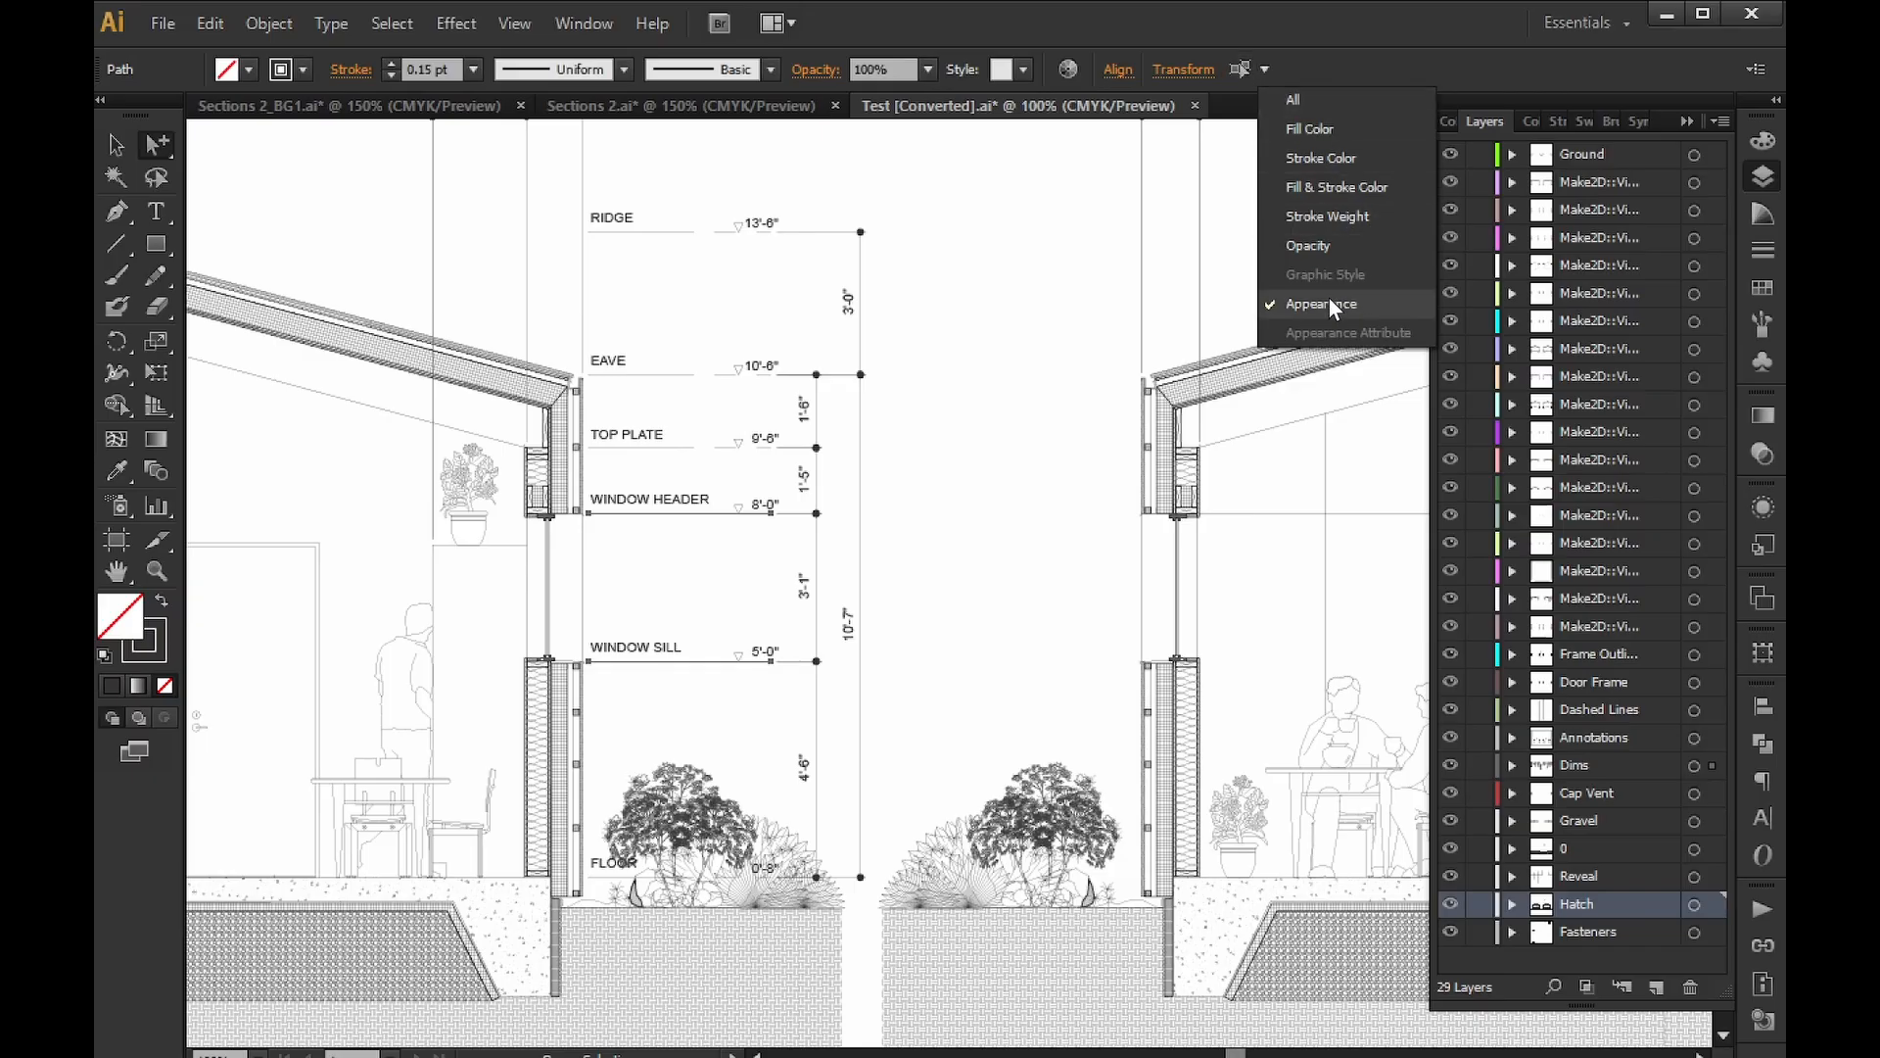
click(1236, 72)
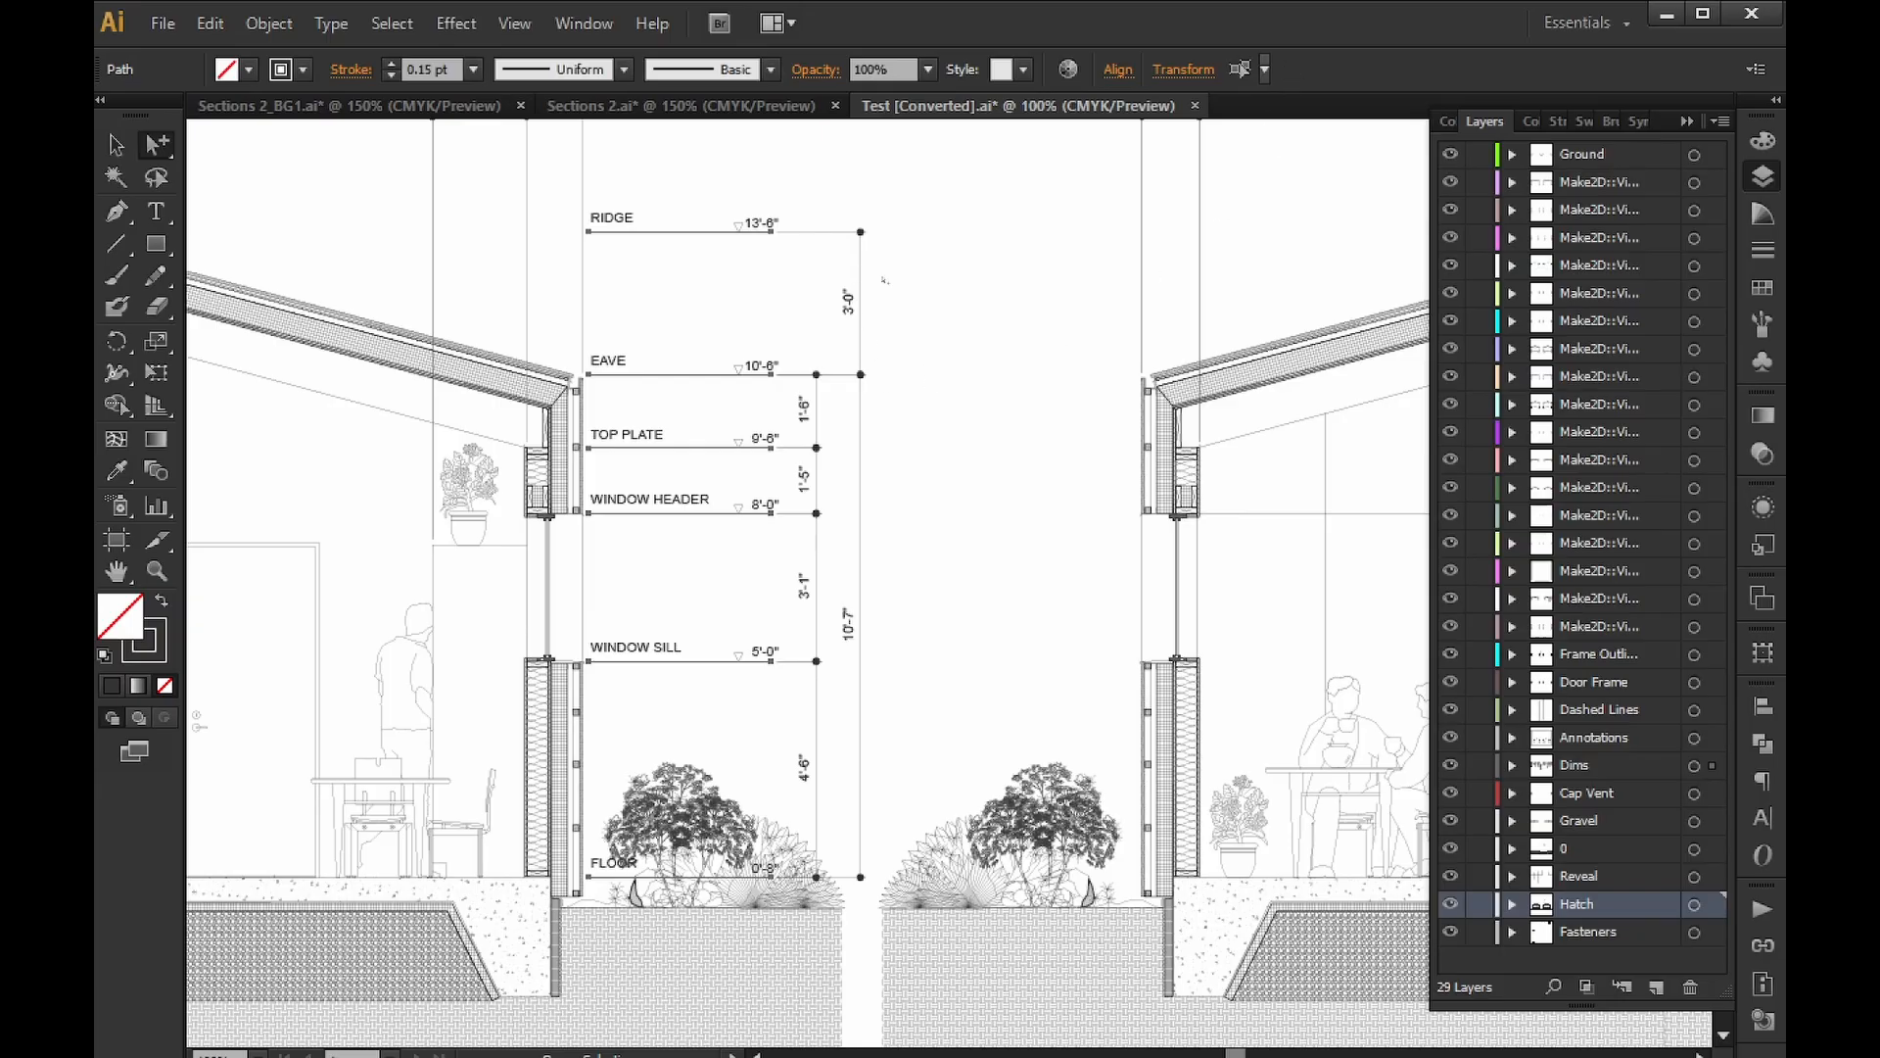
Set the level lines' dash pattern to a dash of about 35.9 pt followed by a 7.978 pt gap, dash and gap, and clear the selection.
click(1765, 247)
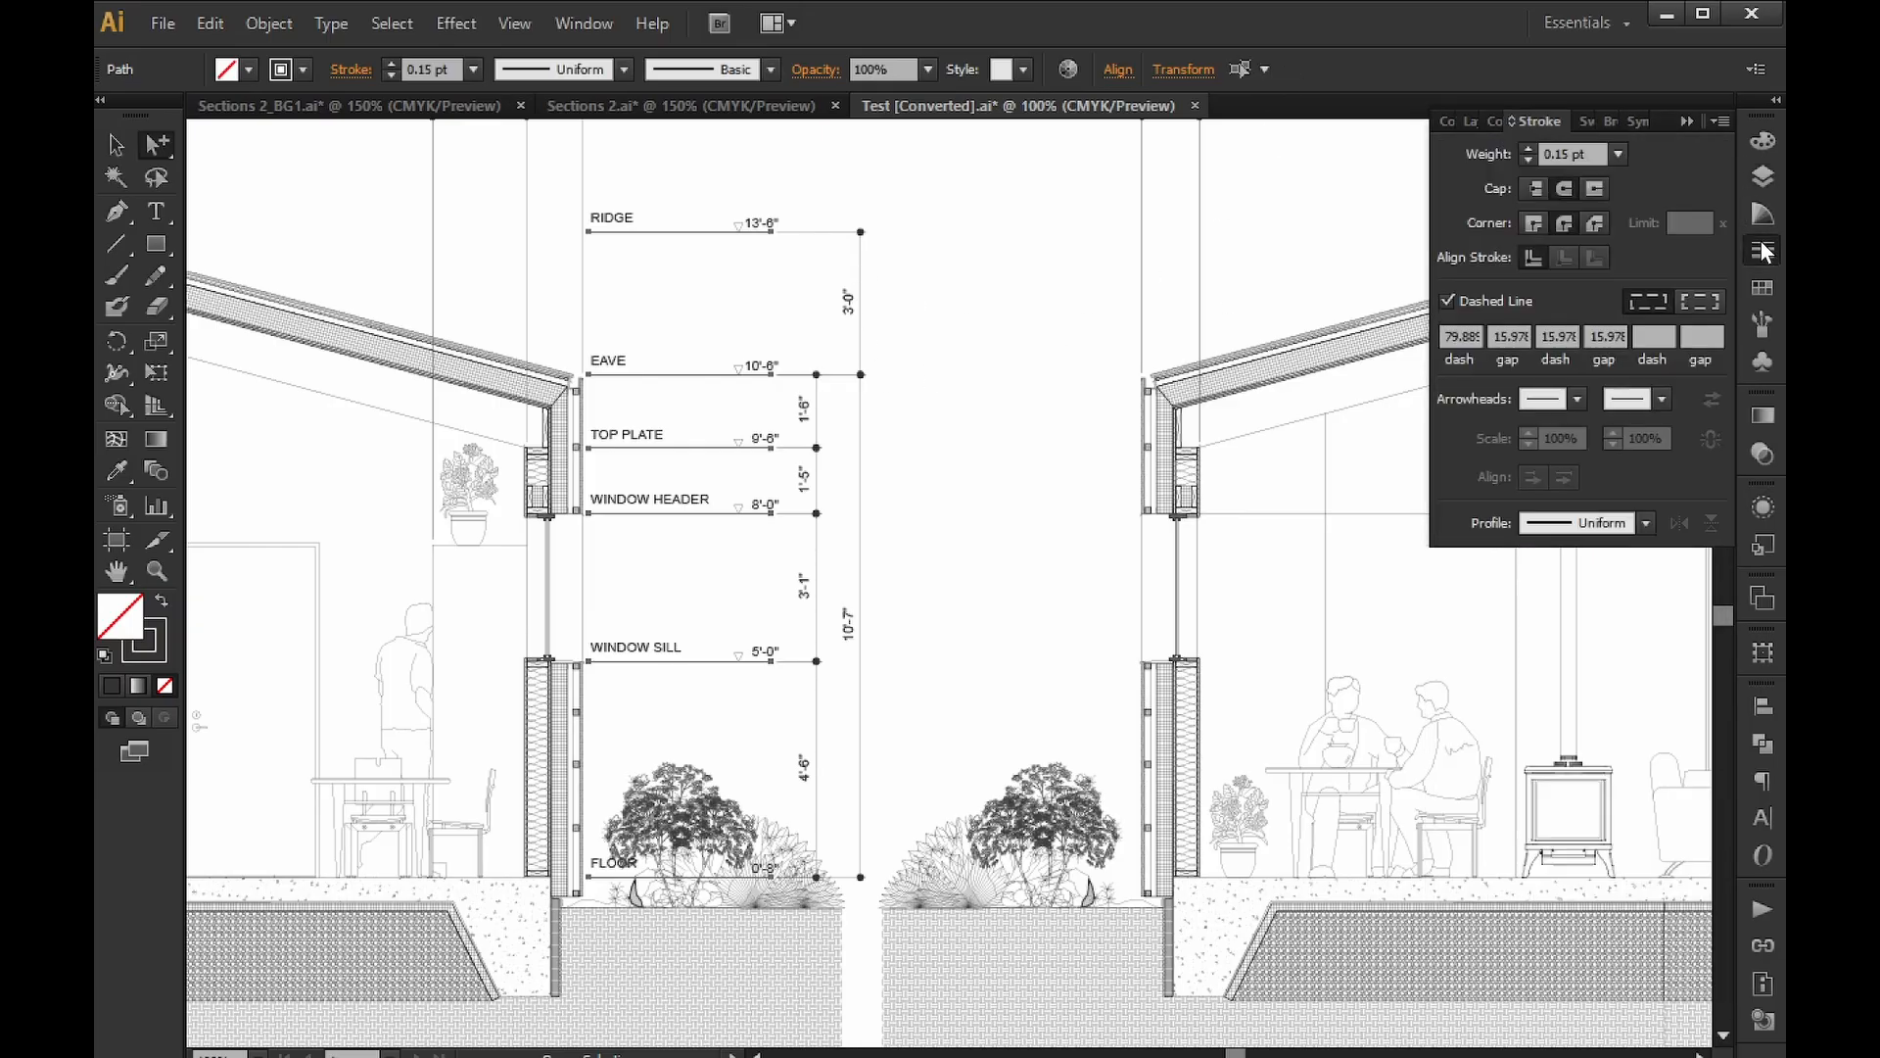
click(1459, 336)
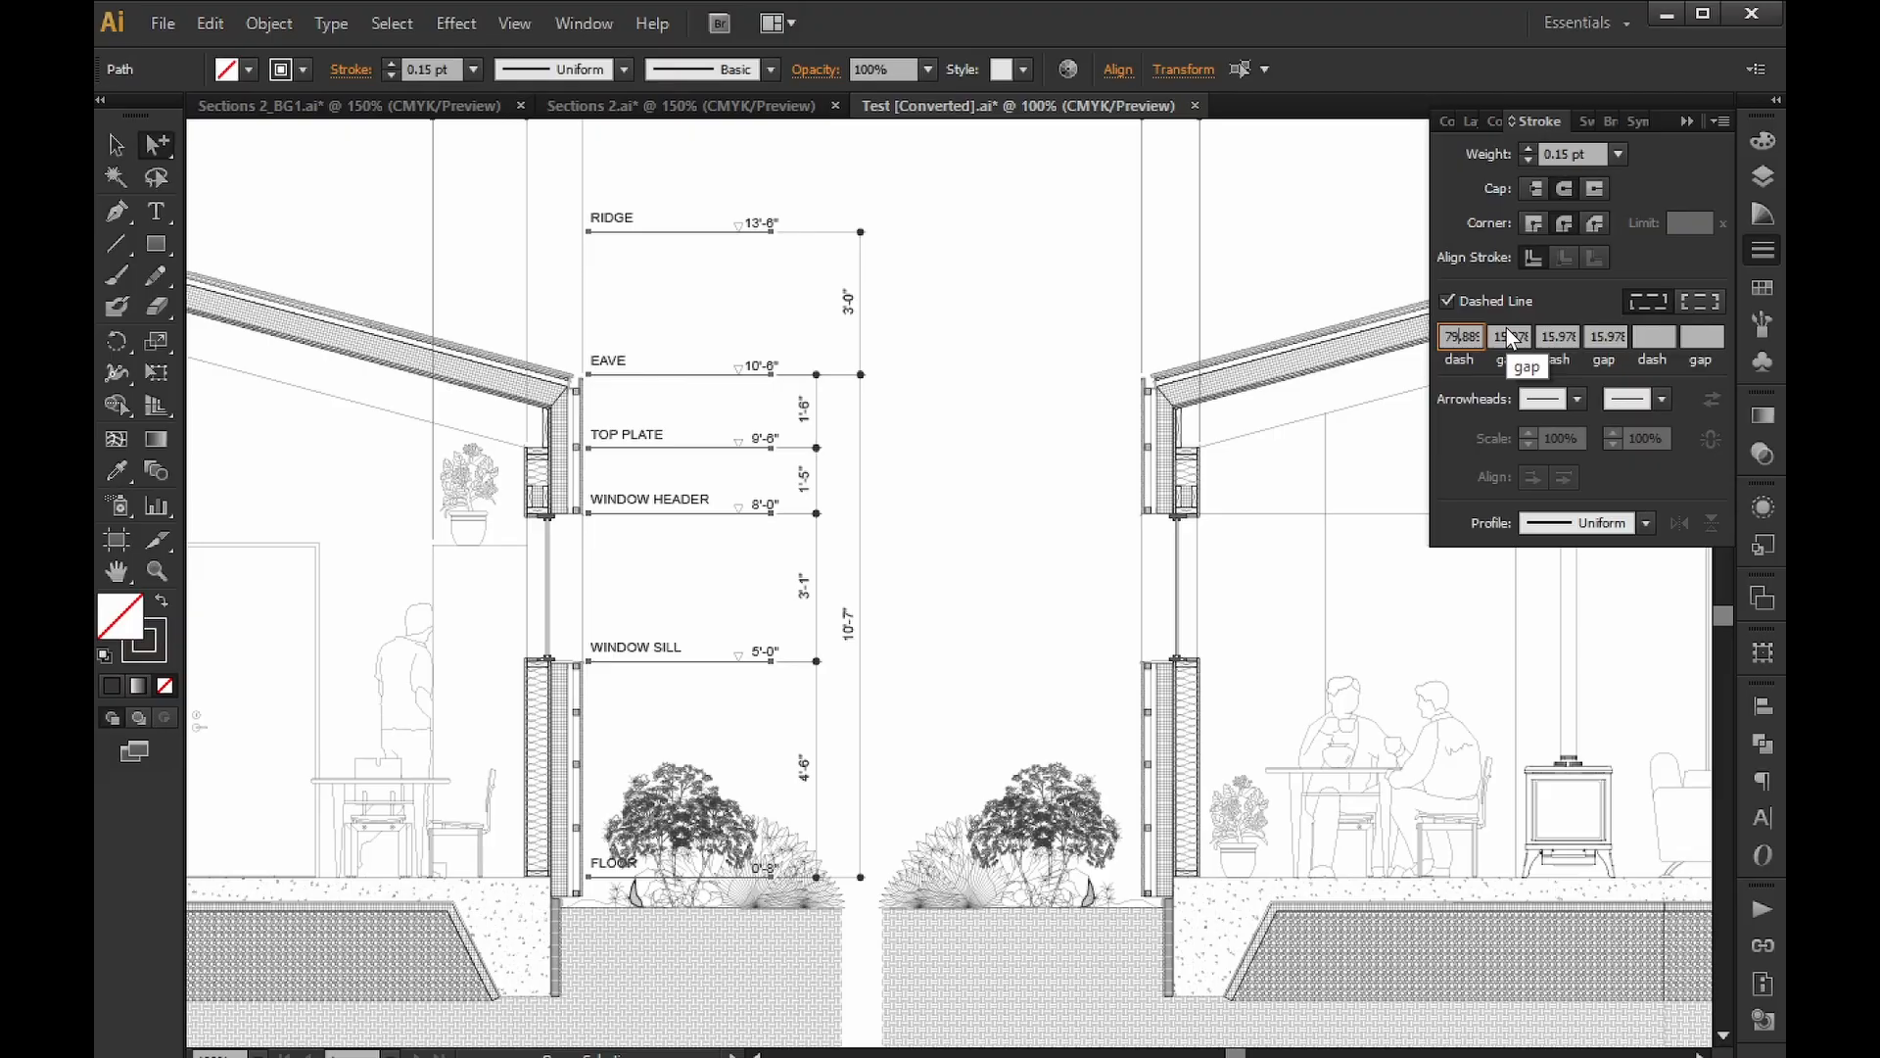
key(BackSpace)
key(BackSpace)
text(35)
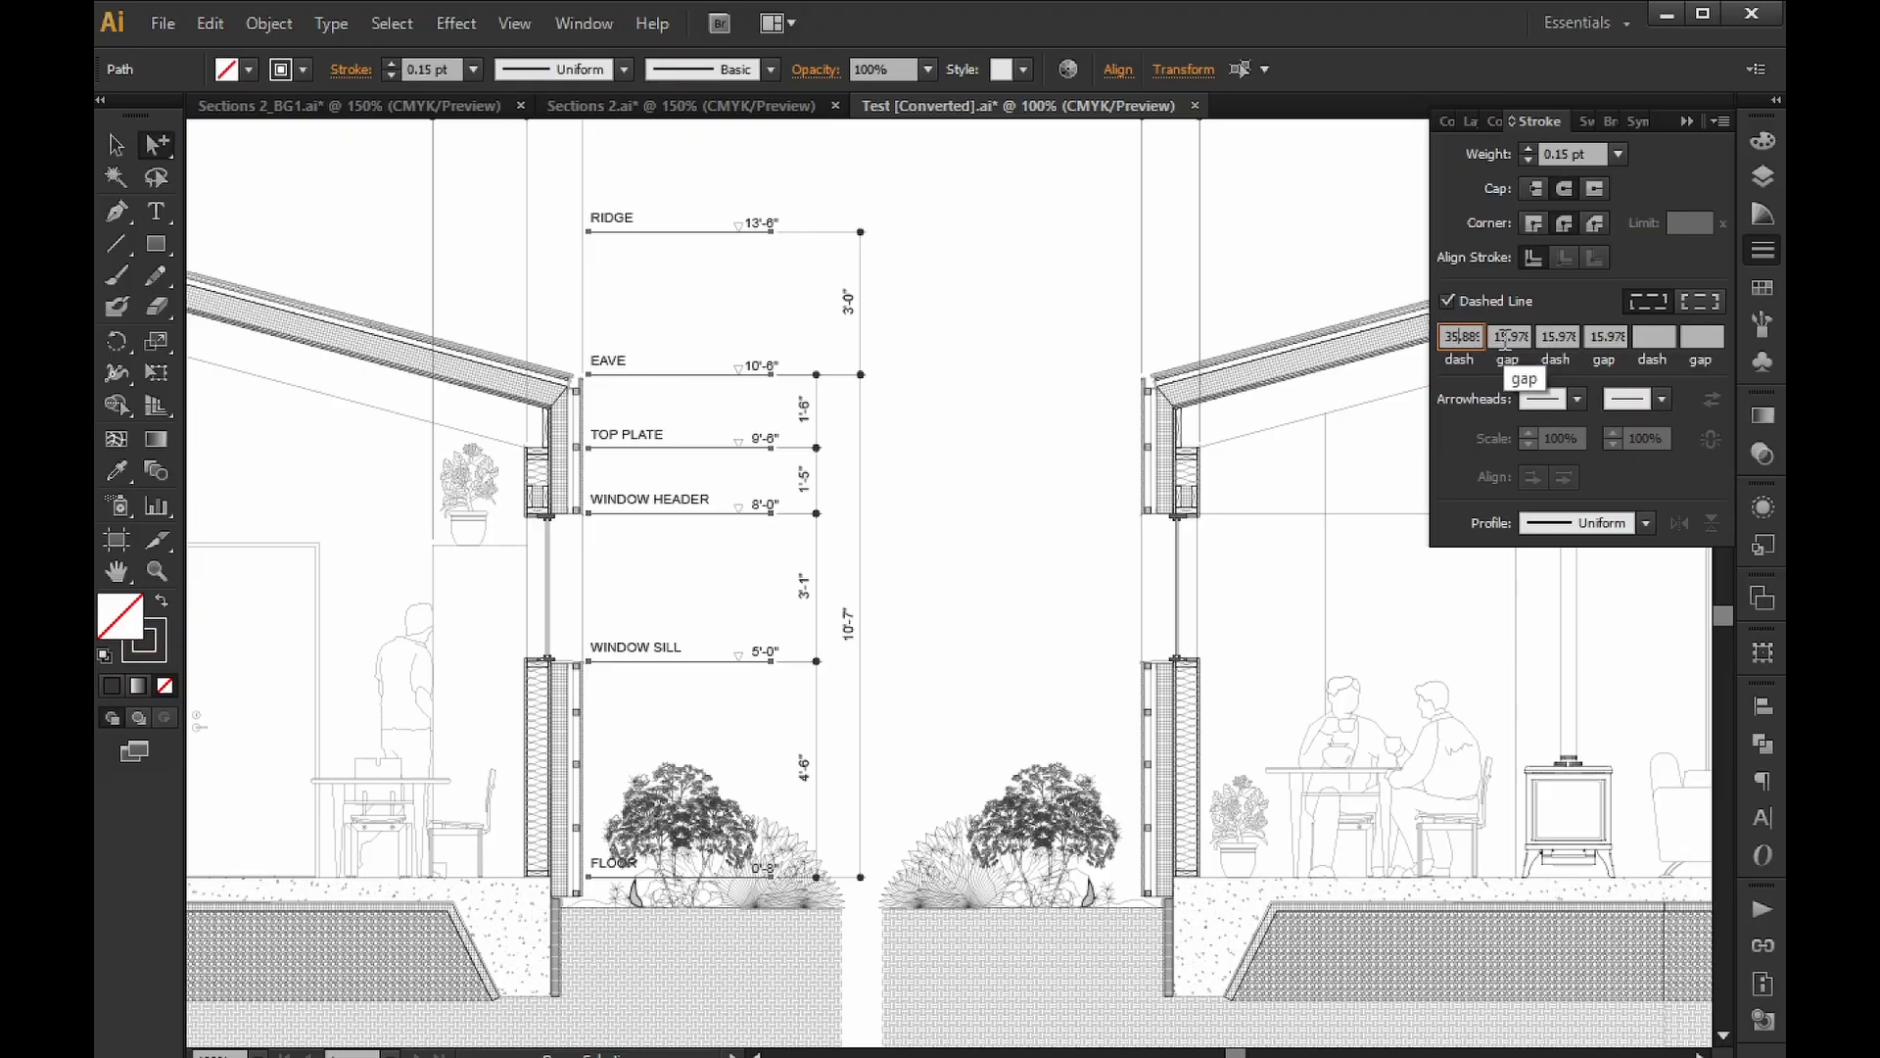
drag(1505, 337, 1492, 343)
text(7)
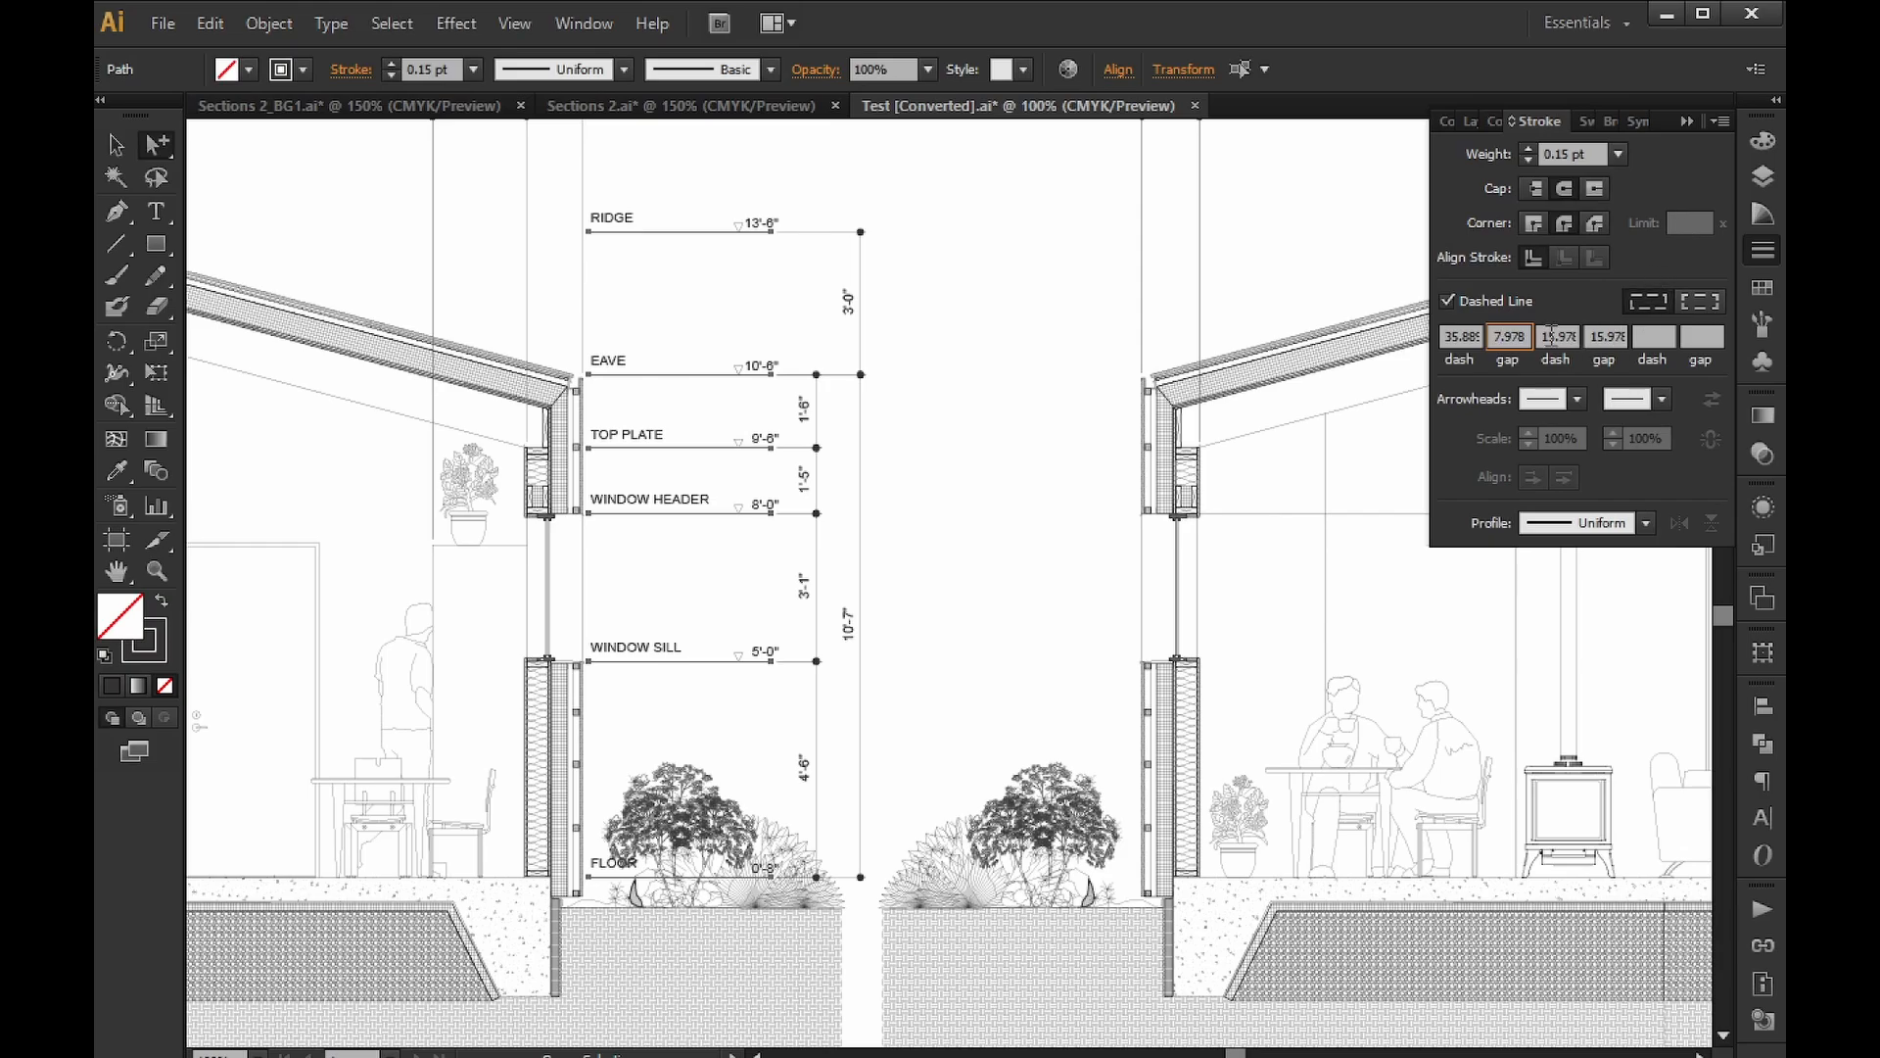
drag(1553, 336, 1588, 338)
text(7.9)
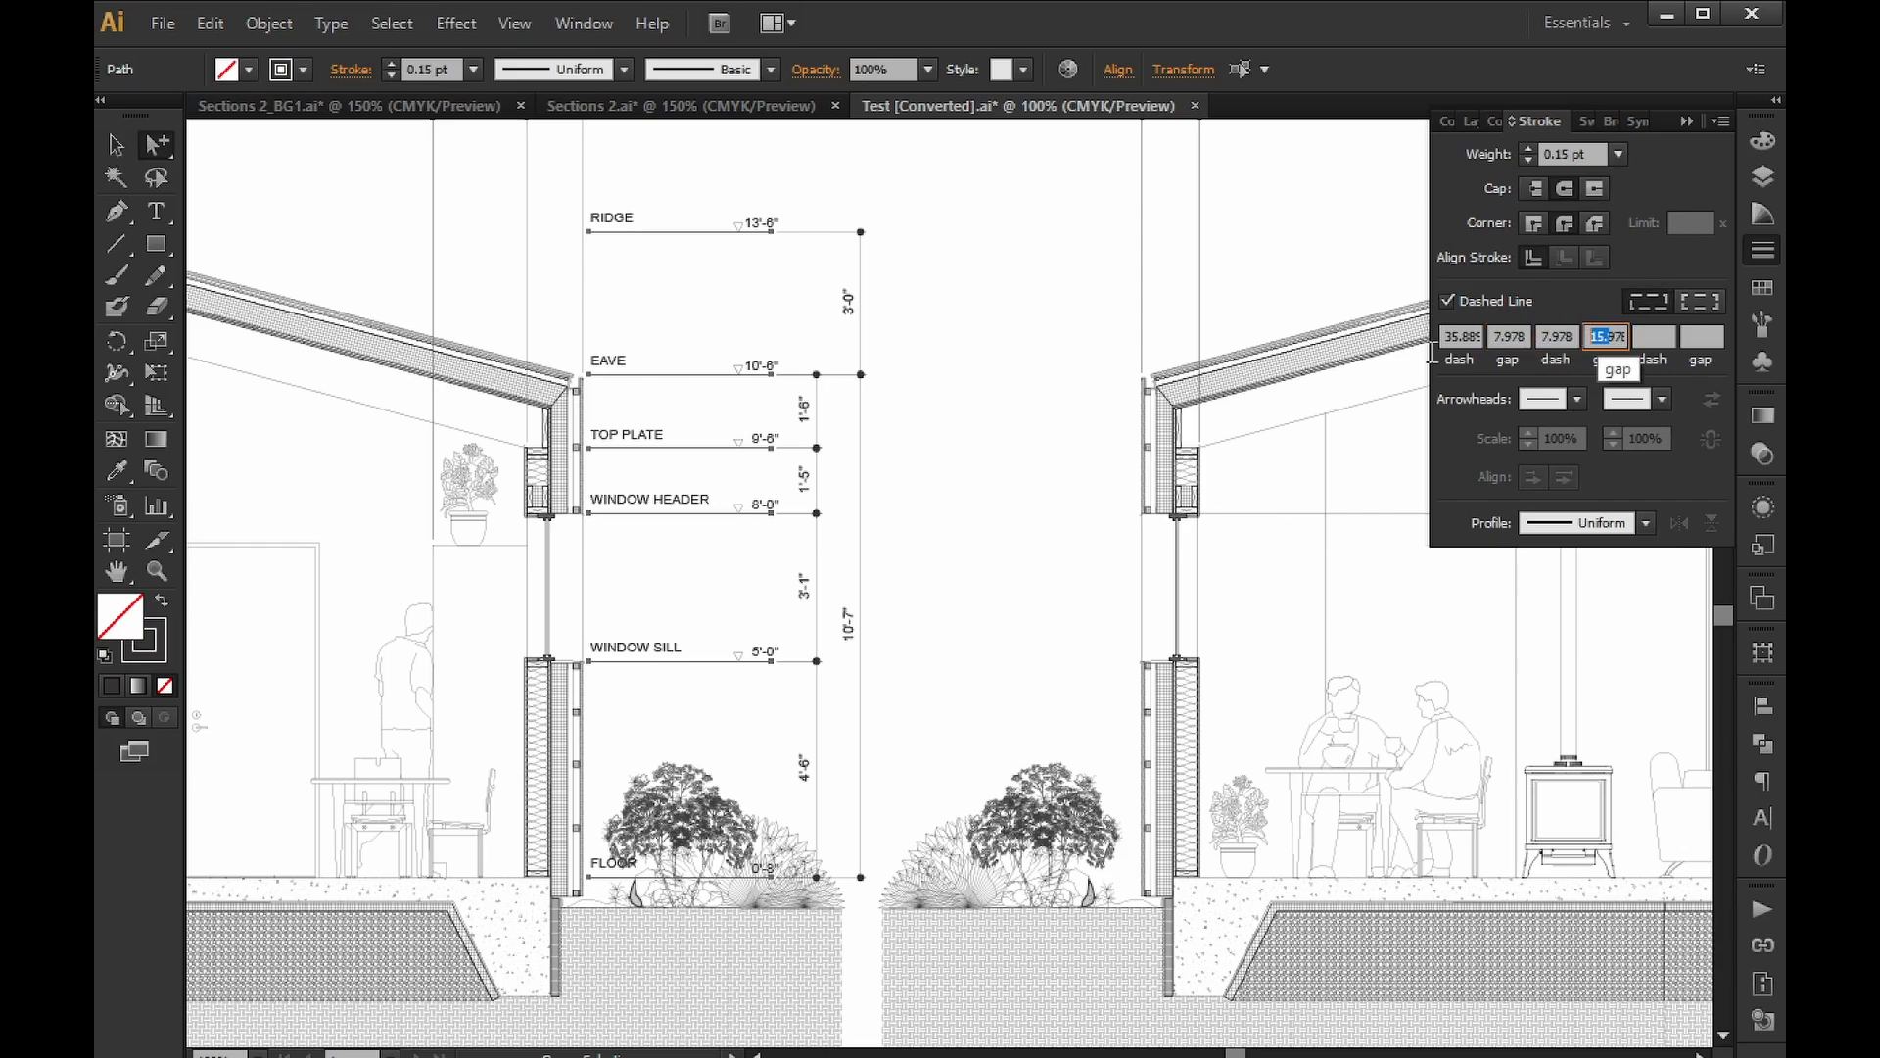
text(7)
click(1595, 336)
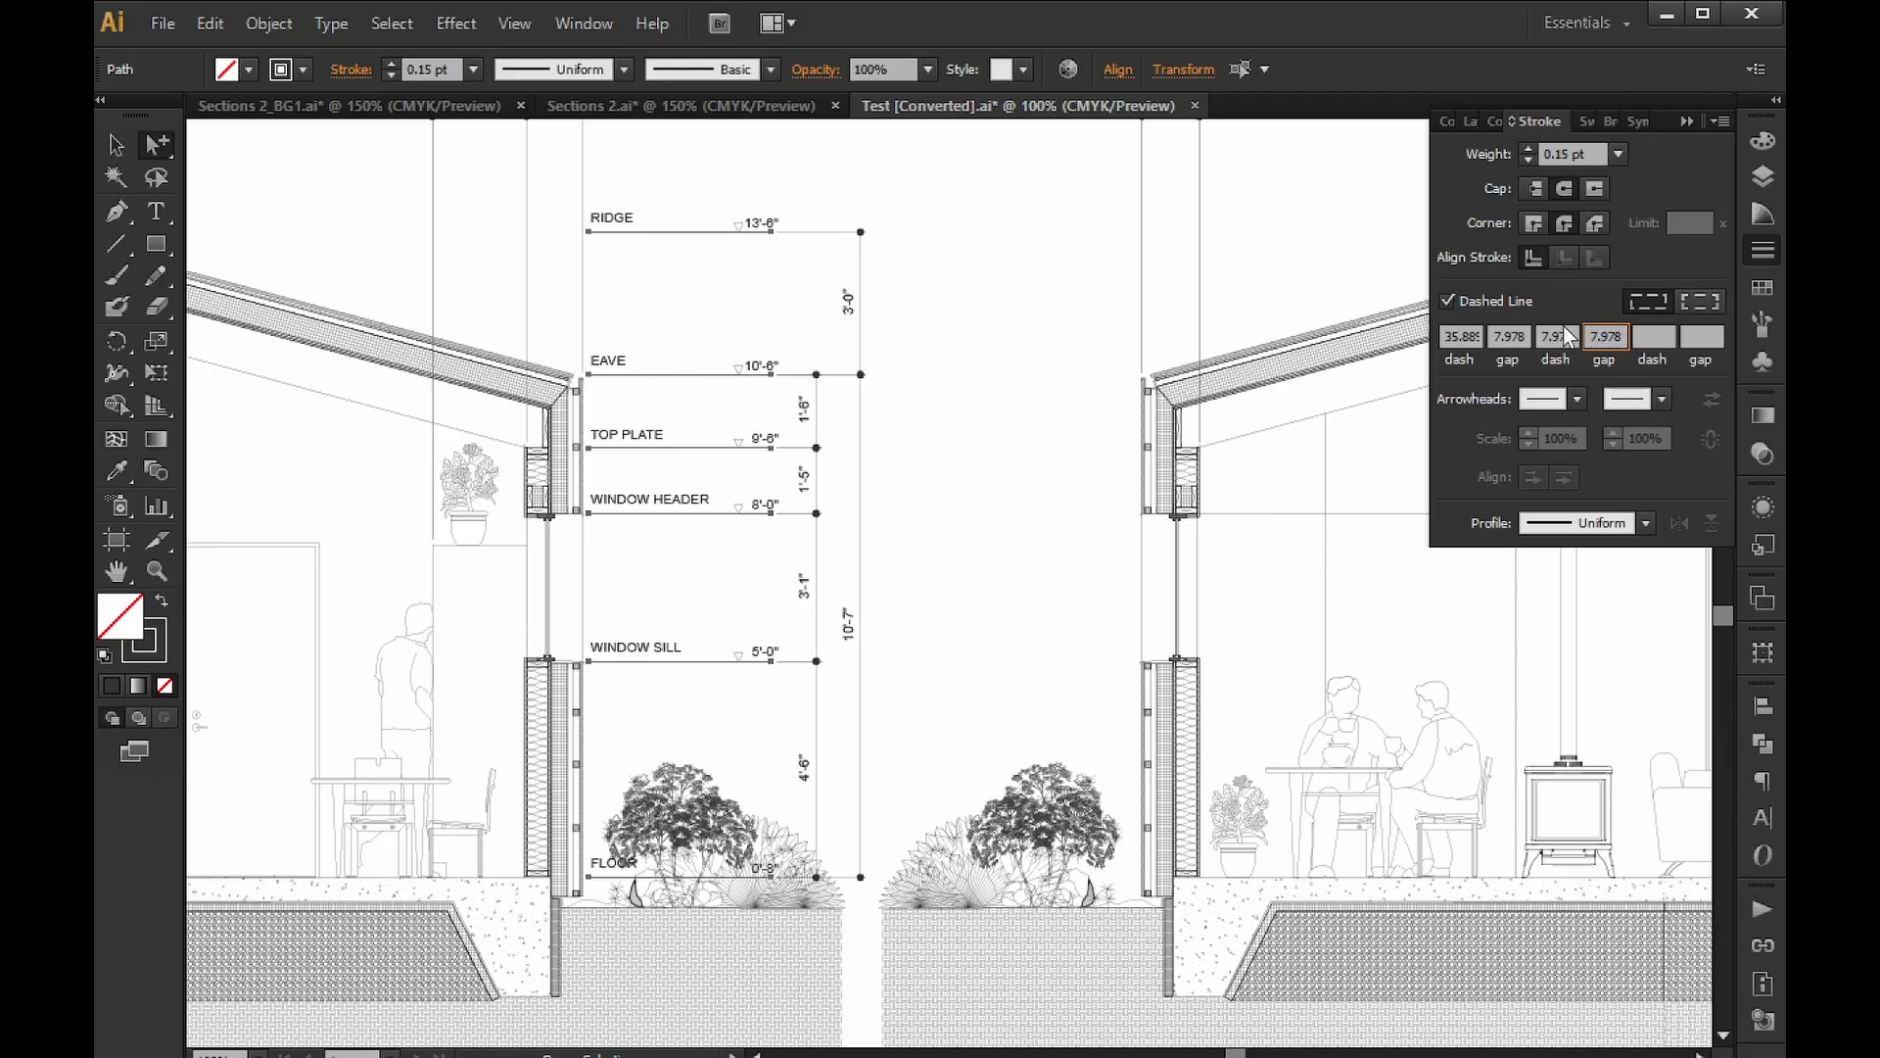
click(1053, 235)
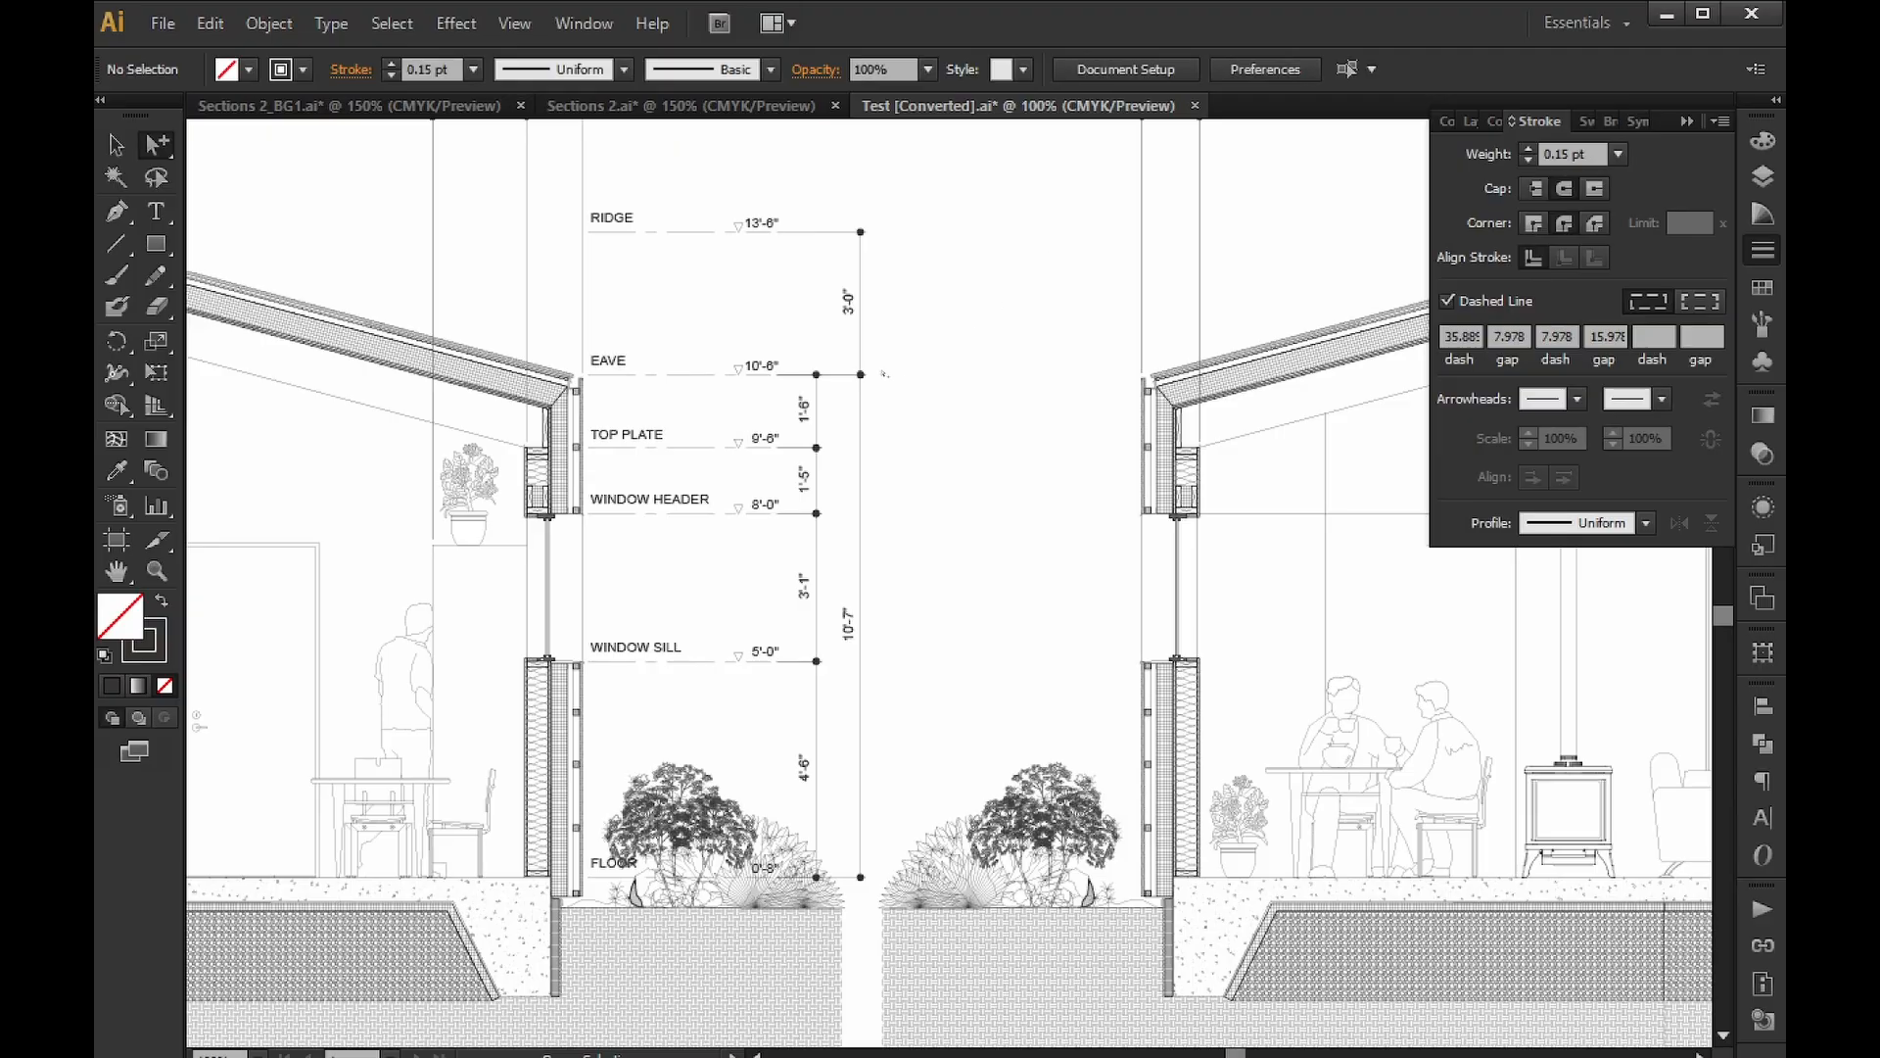
Examine the dashed level lines up close and the overall appearance of both house sections on the artboard.
alt+scroll(689, 401, up, 2)
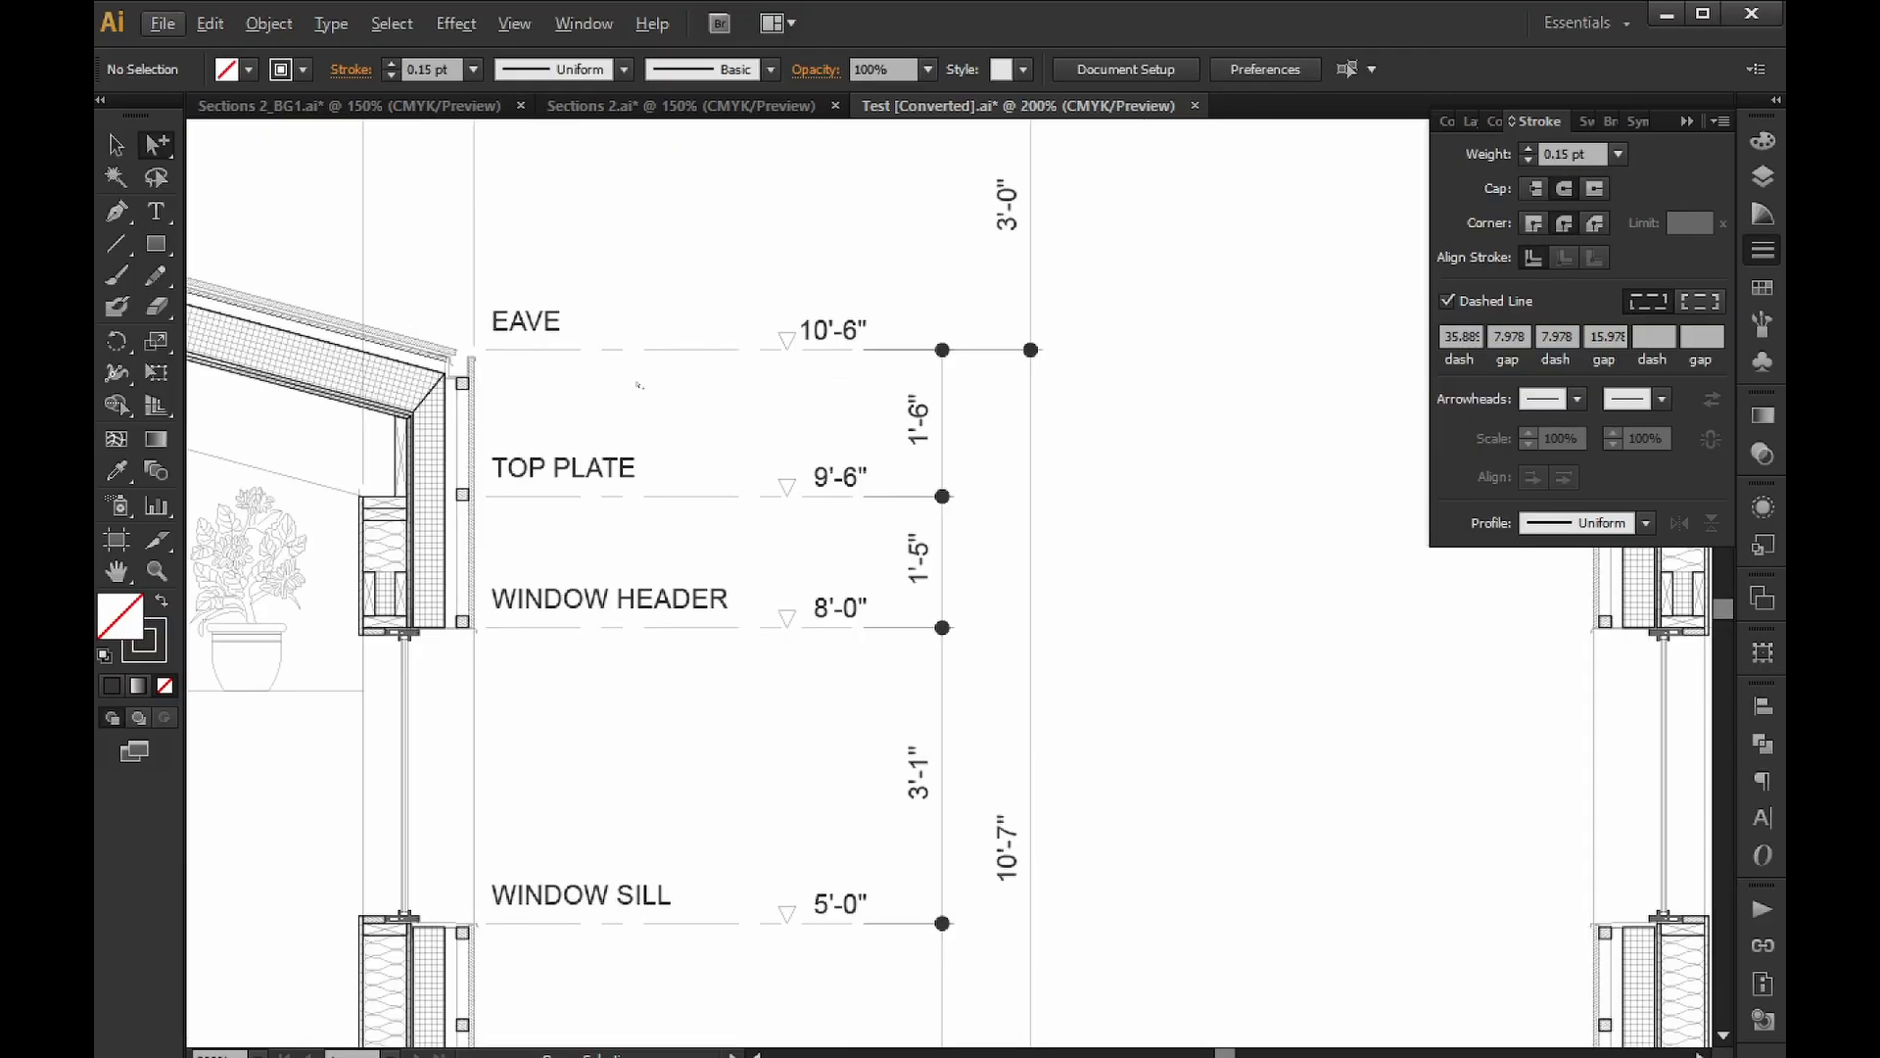
alt+scroll(1081, 558, down, 2)
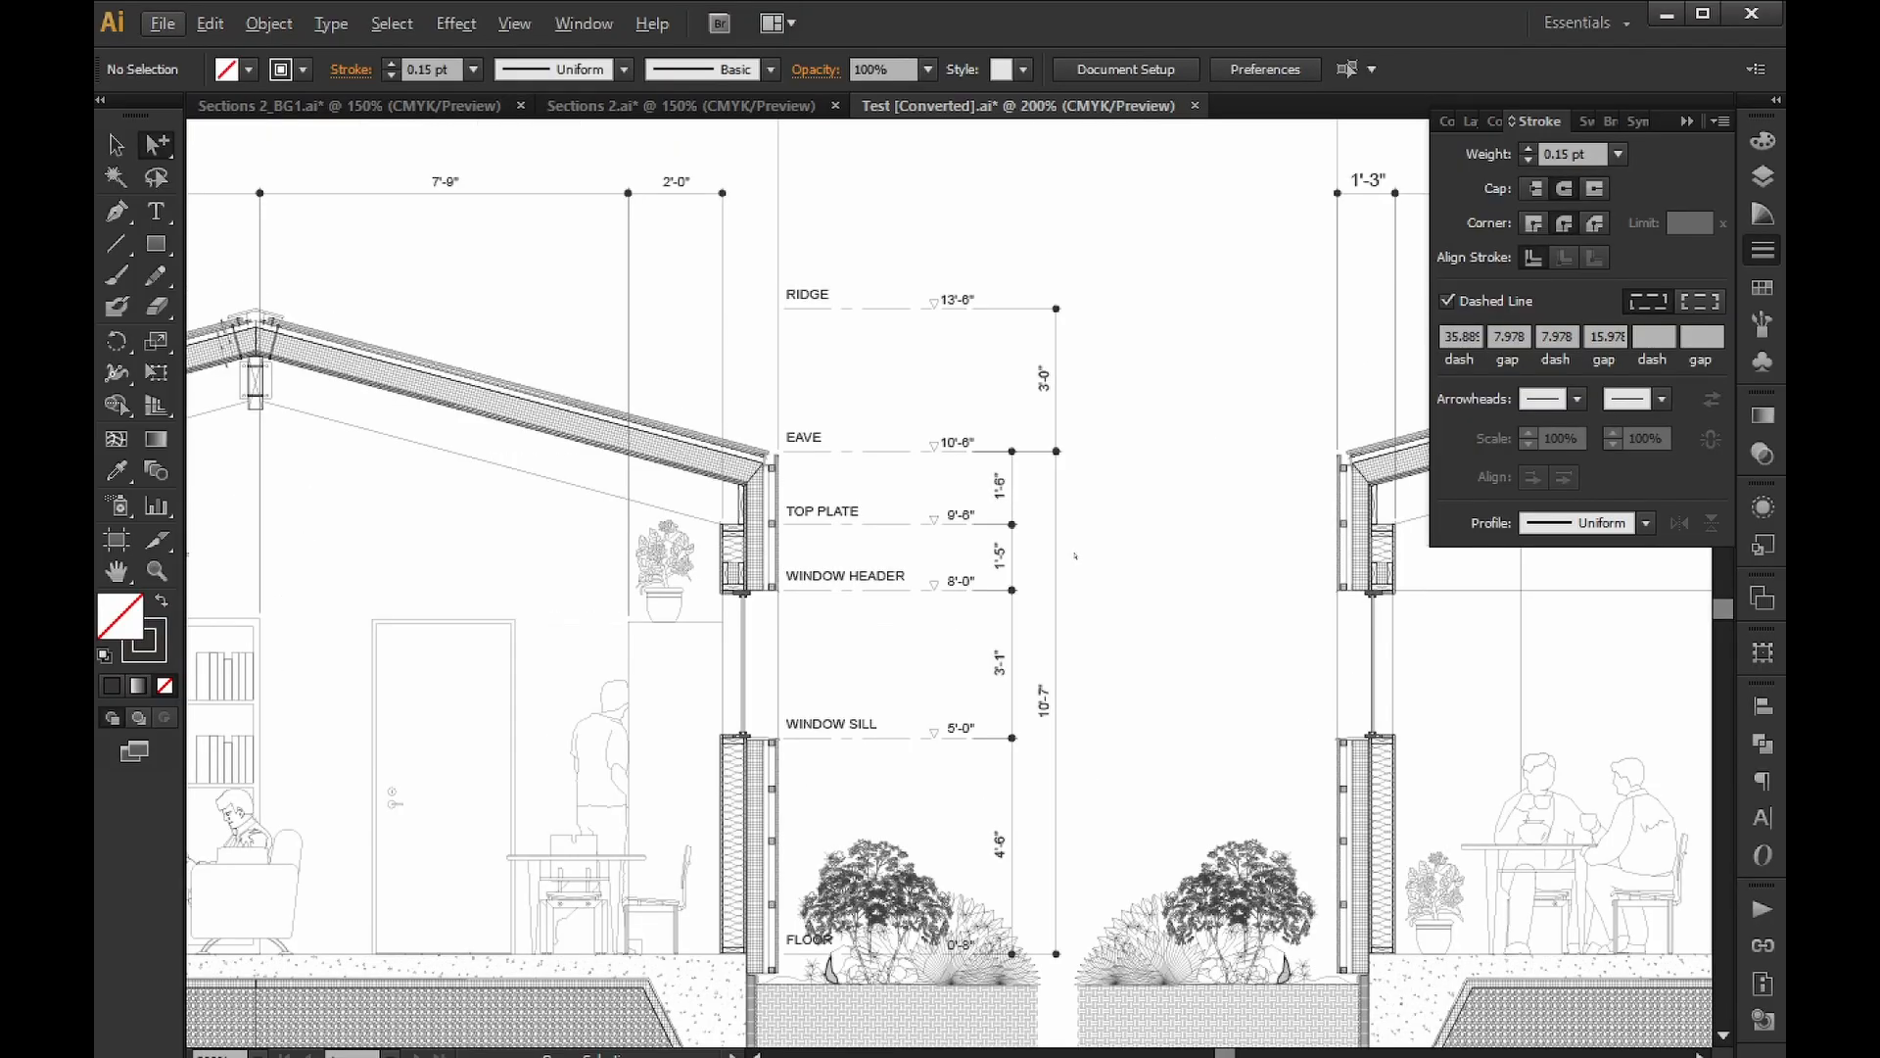
alt+scroll(1069, 555, down, 3)
alt+scroll(1069, 555, up, 2)
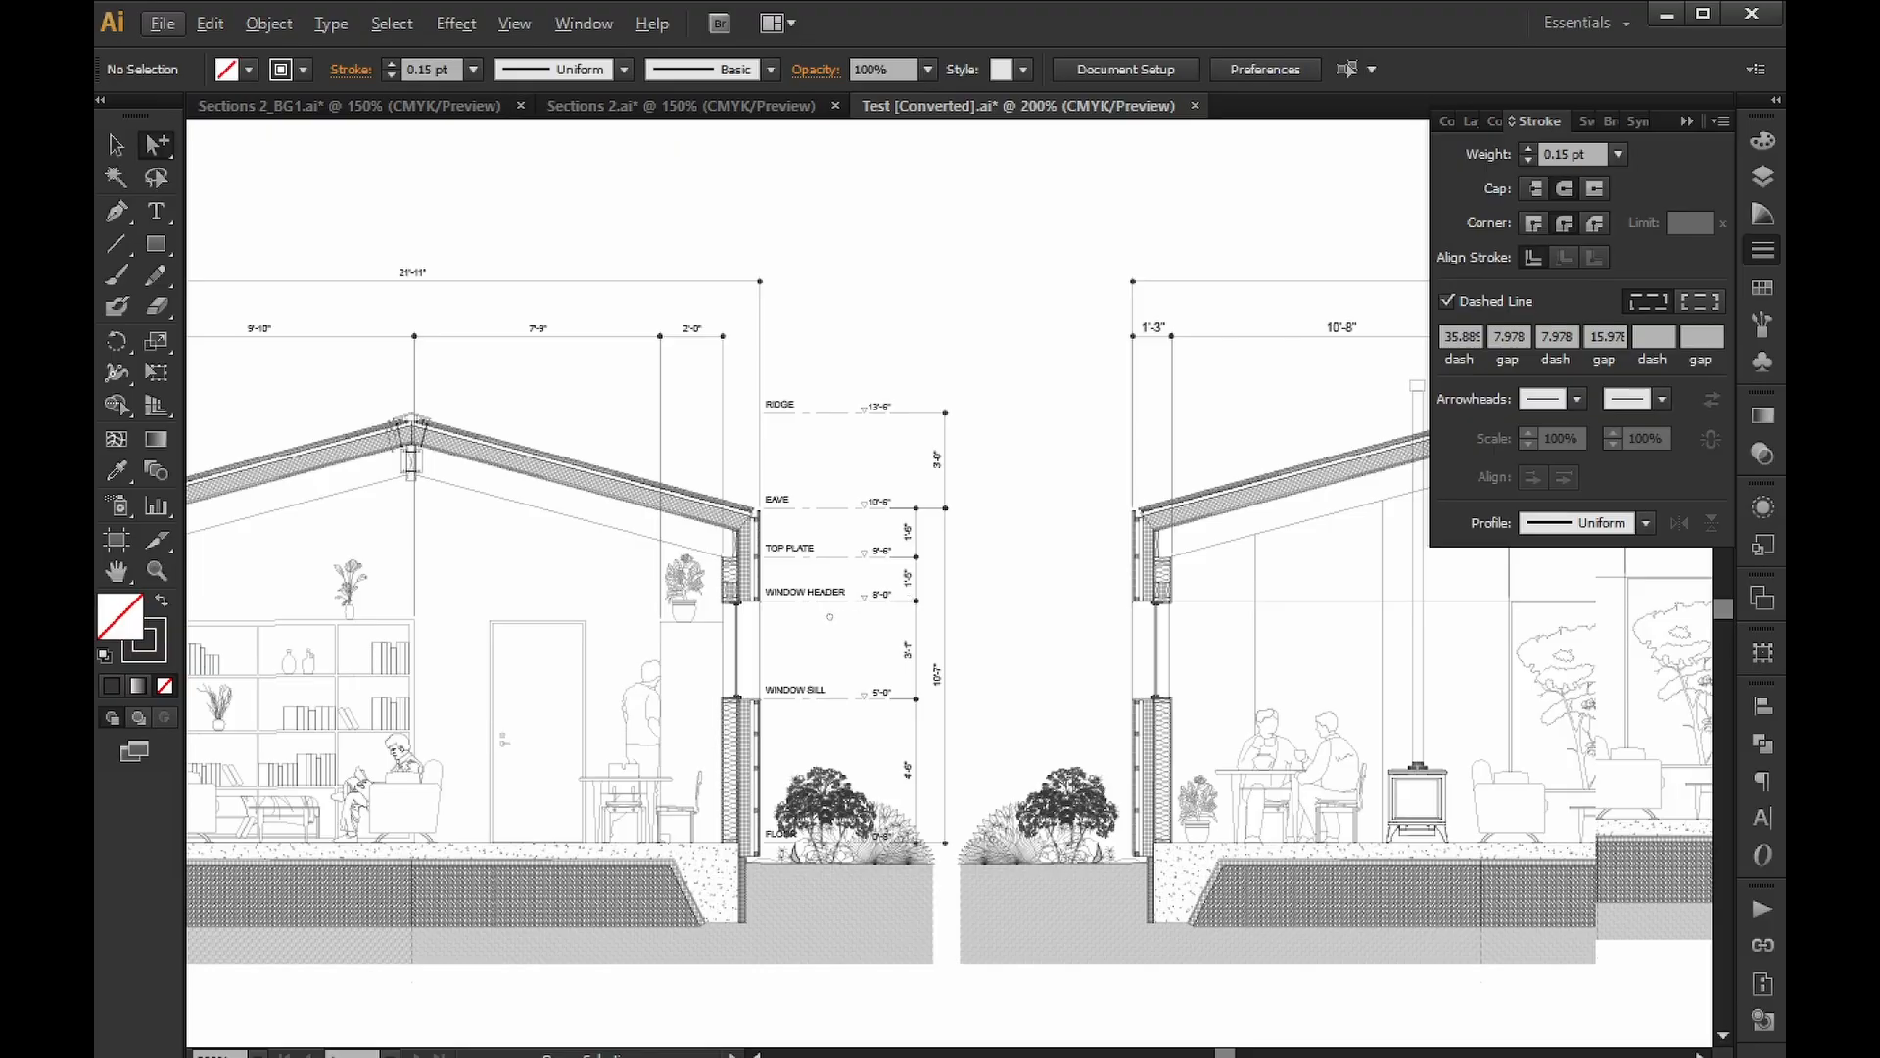
alt+scroll(829, 616, down, 1)
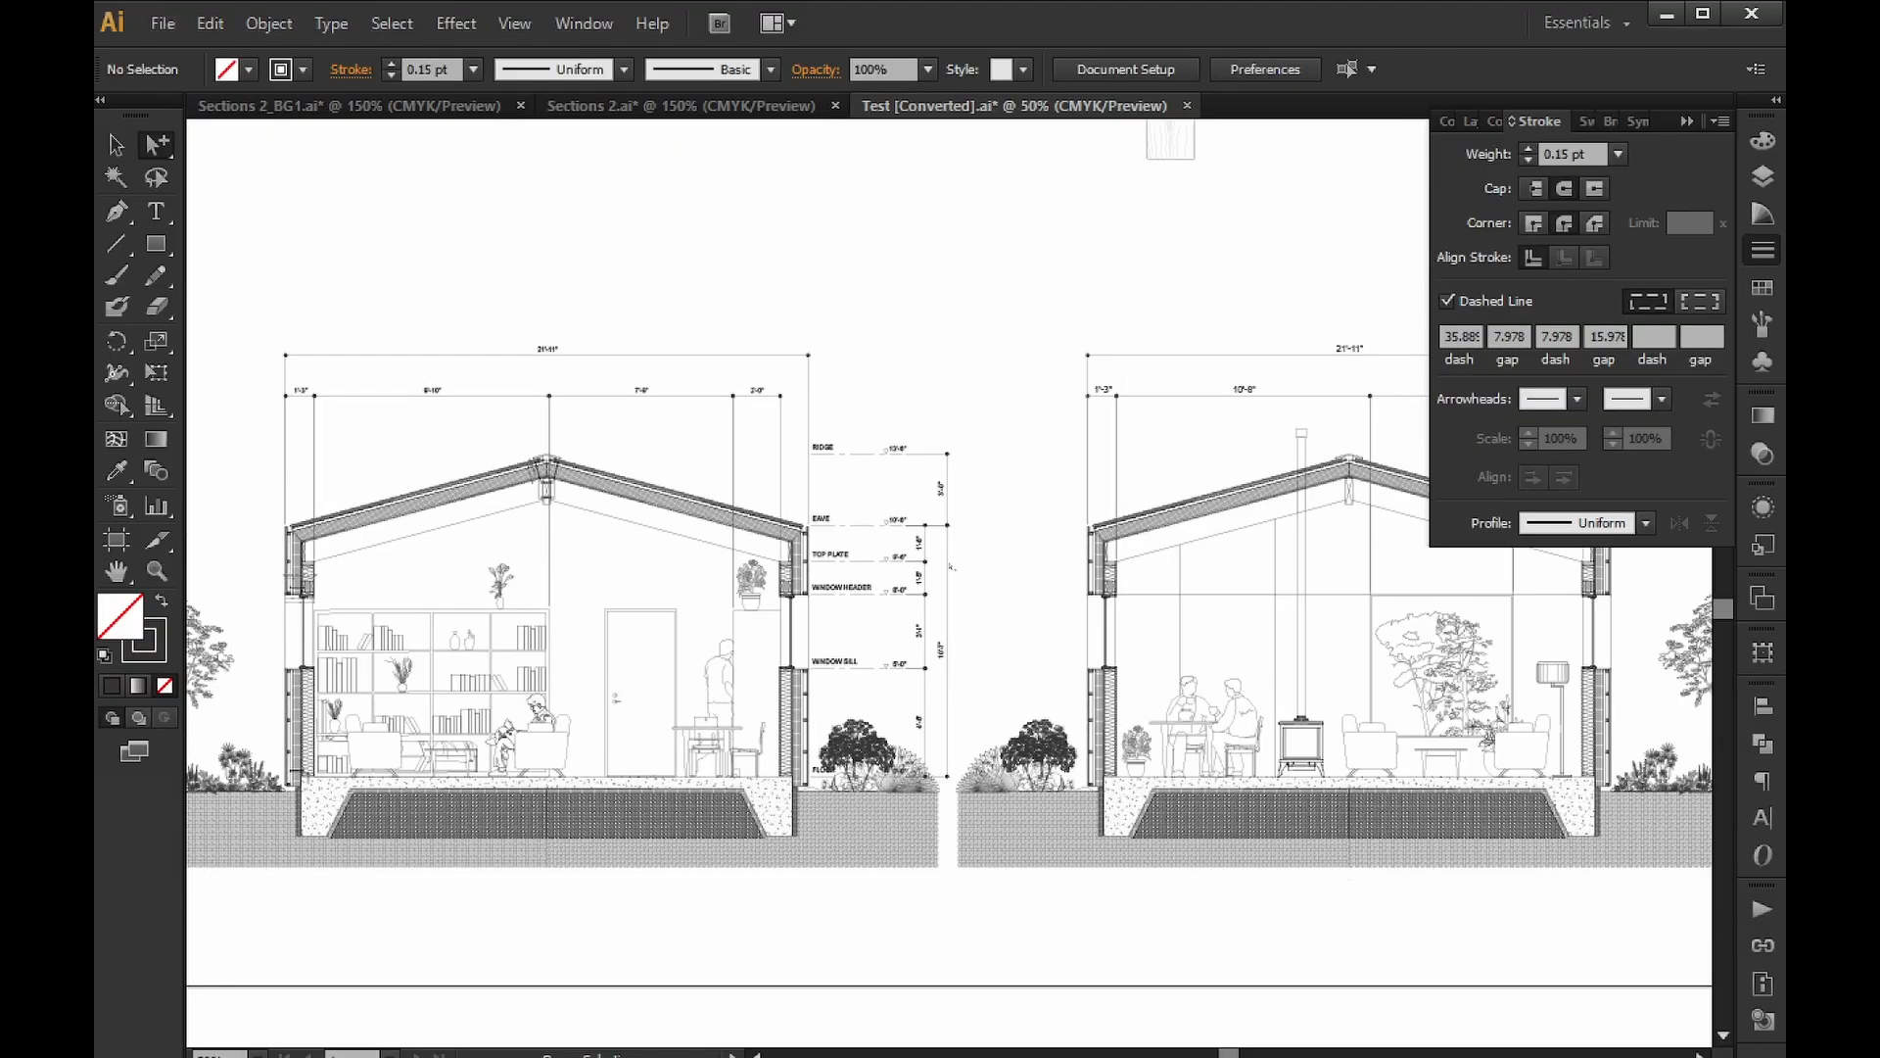
ctrl+scroll(951, 565, right, 3)
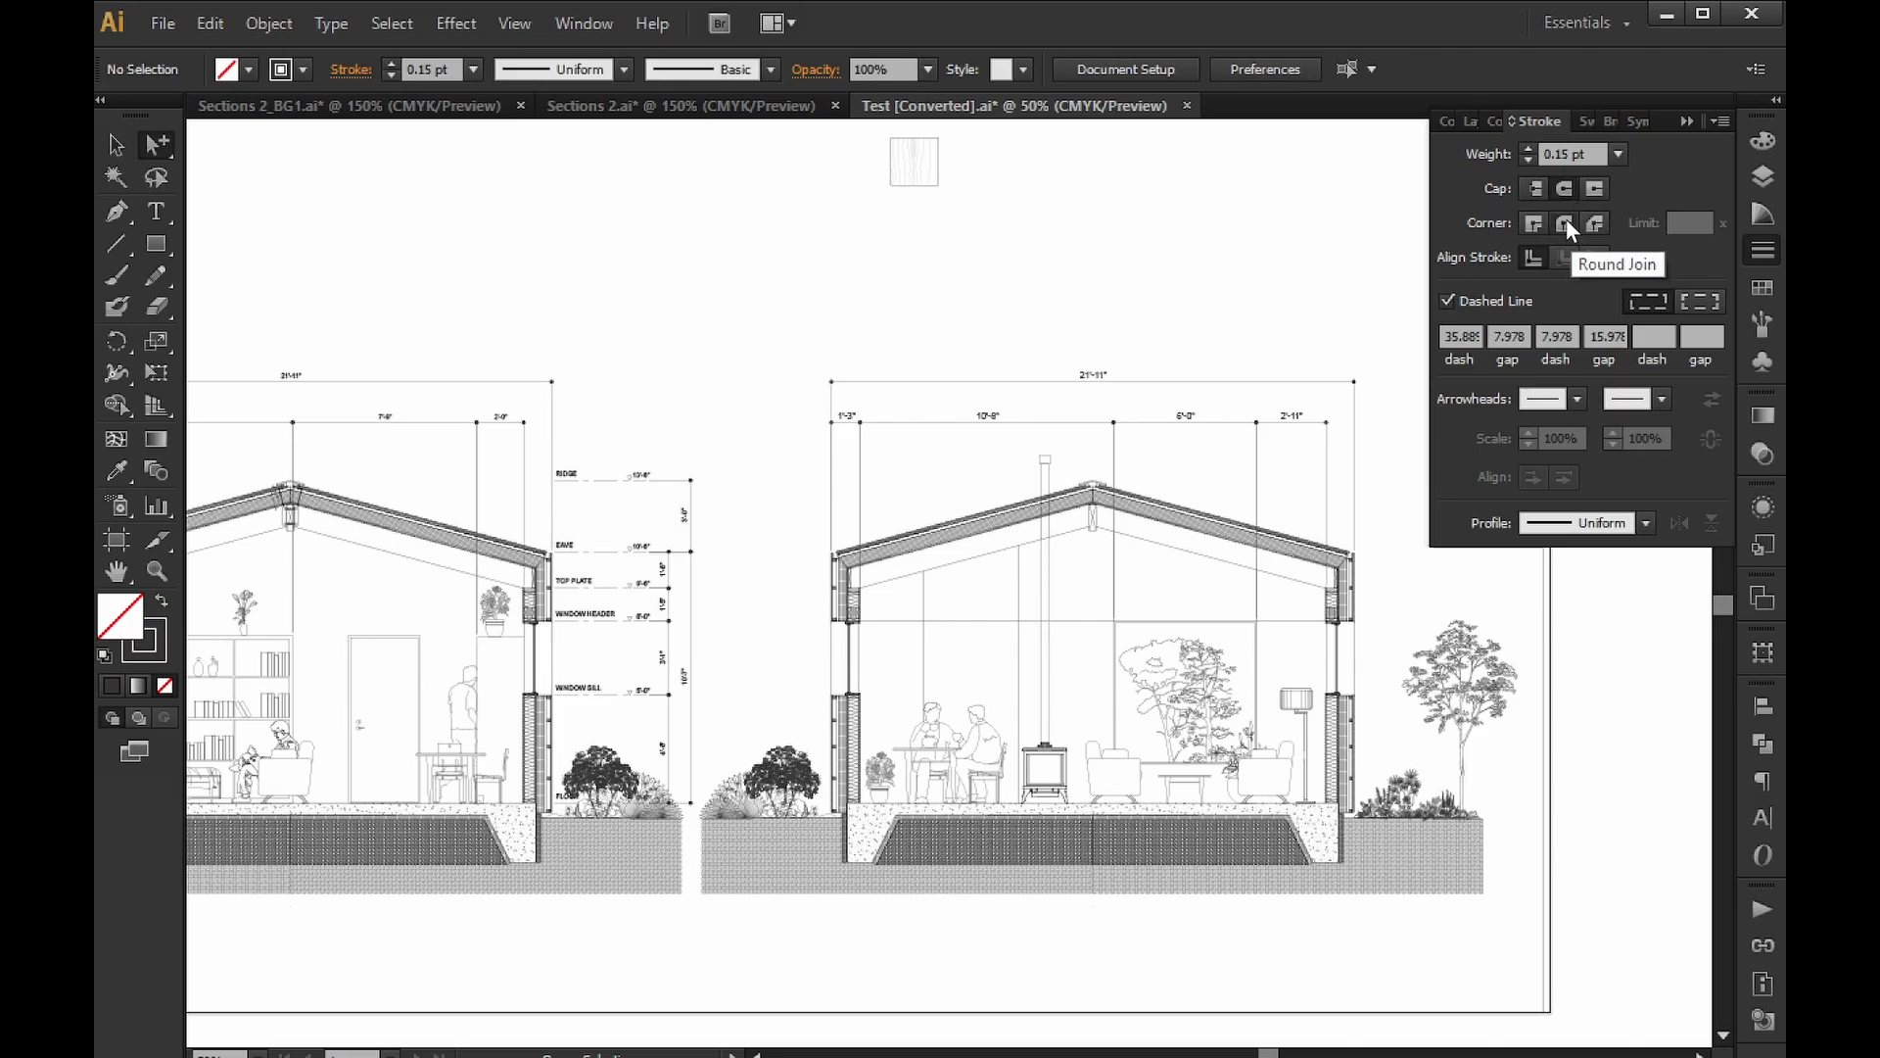
scroll(1104, 294, right, 3)
scroll(1103, 293, up, 1)
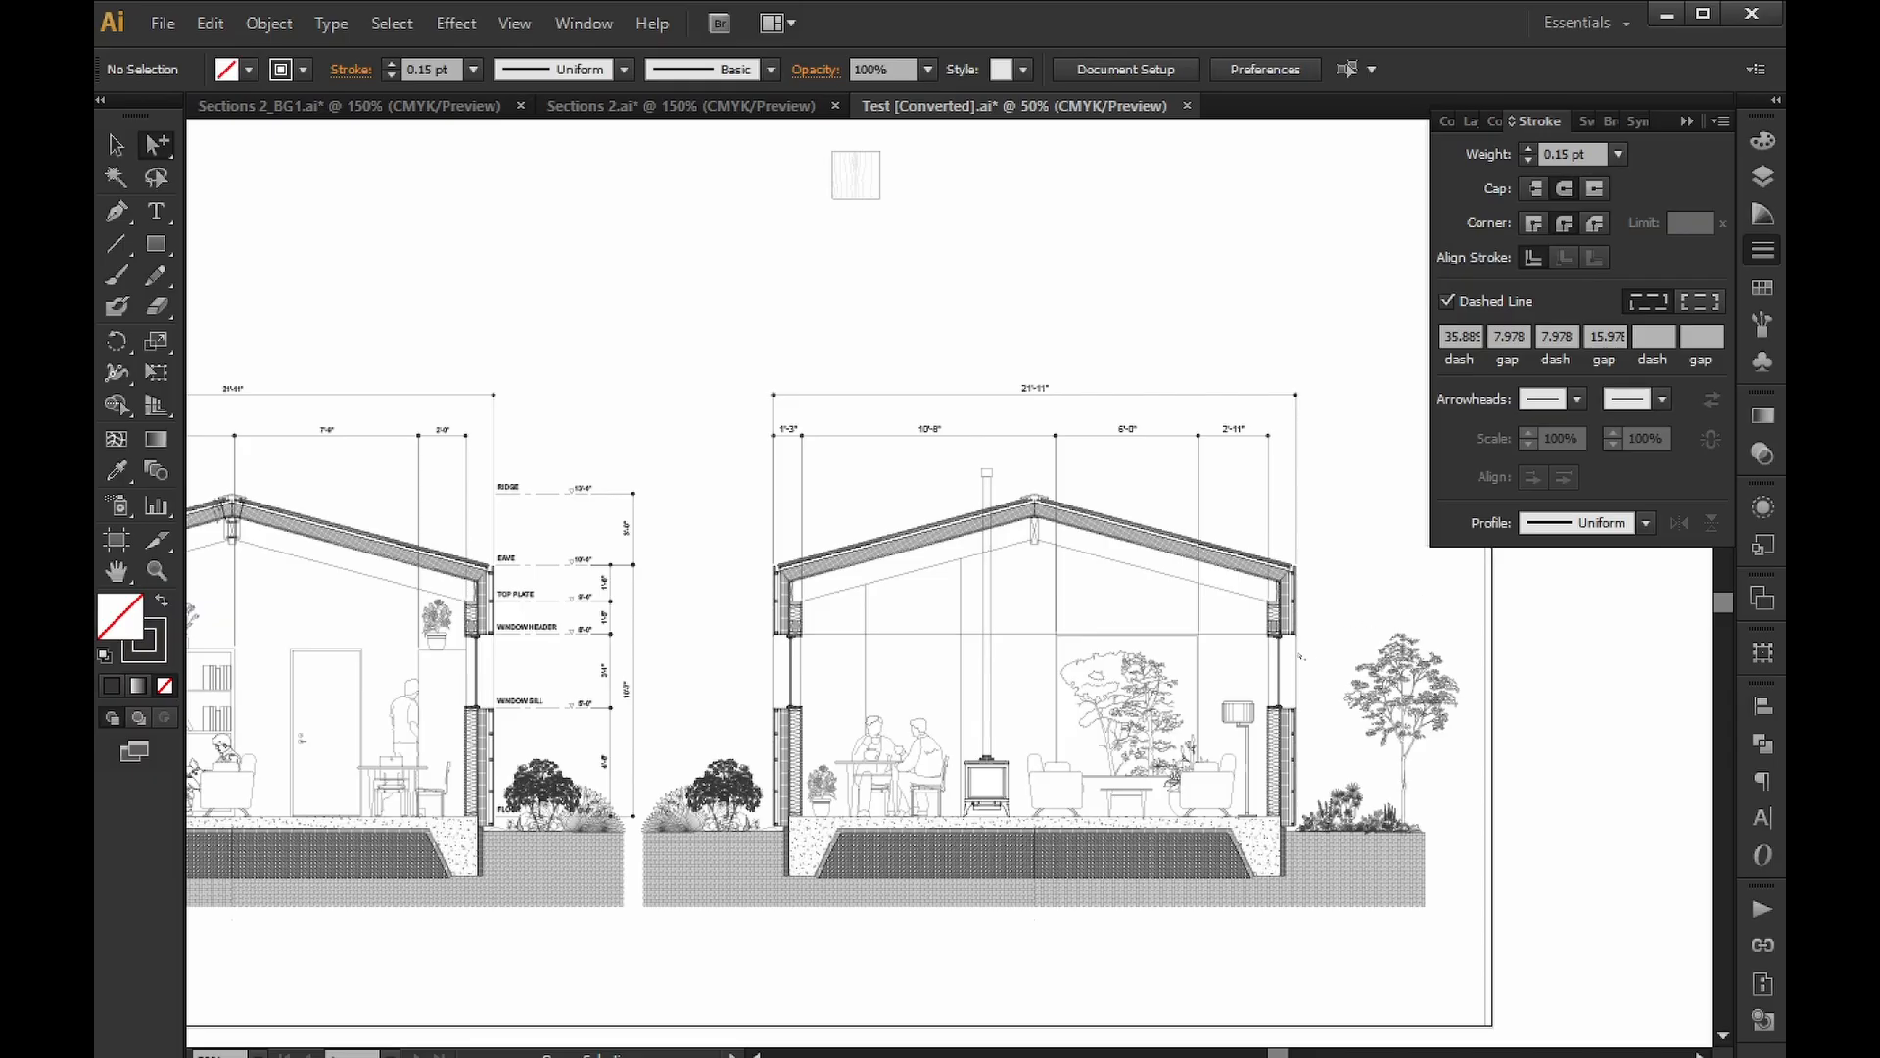
Set the corners of the square batten outline at the foot of the upper exterior wall, beside the window head, to Miter Join.
alt+scroll(1313, 646, up, 4)
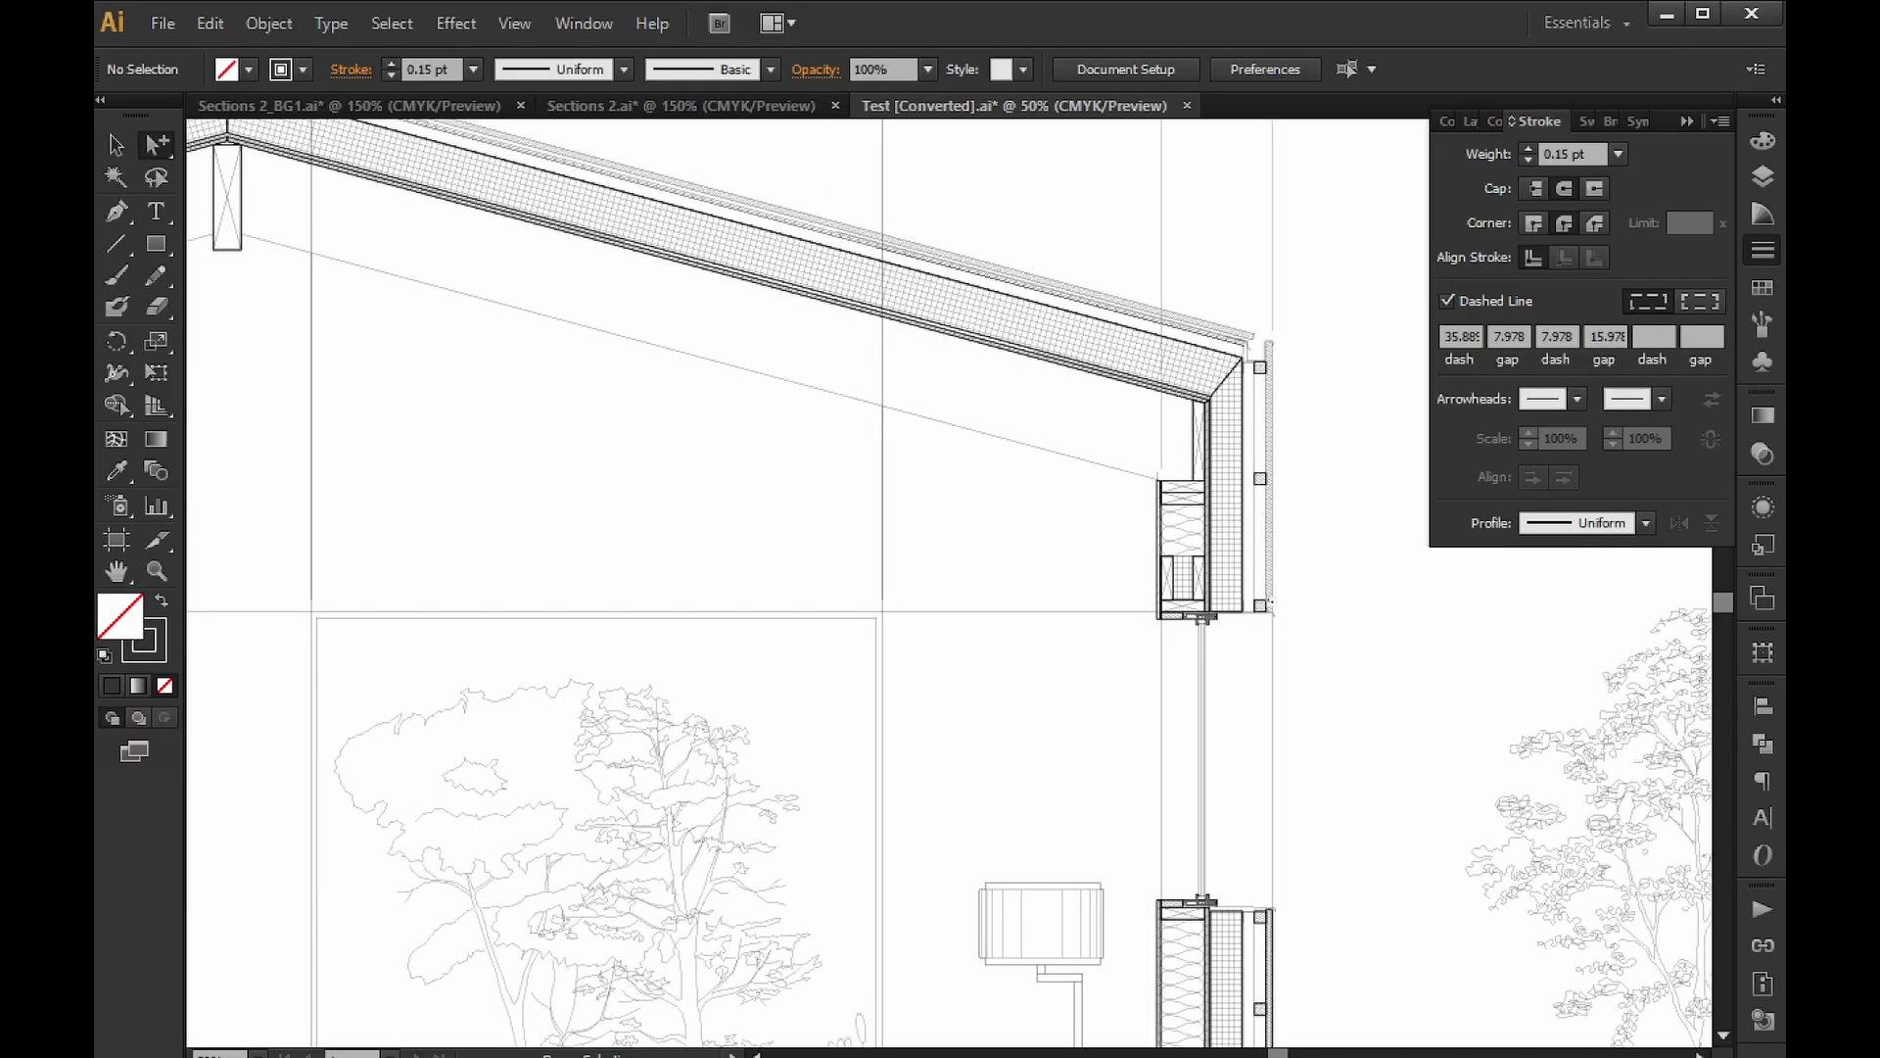
alt+scroll(1281, 615, up, 1)
alt+scroll(1280, 615, up, 4)
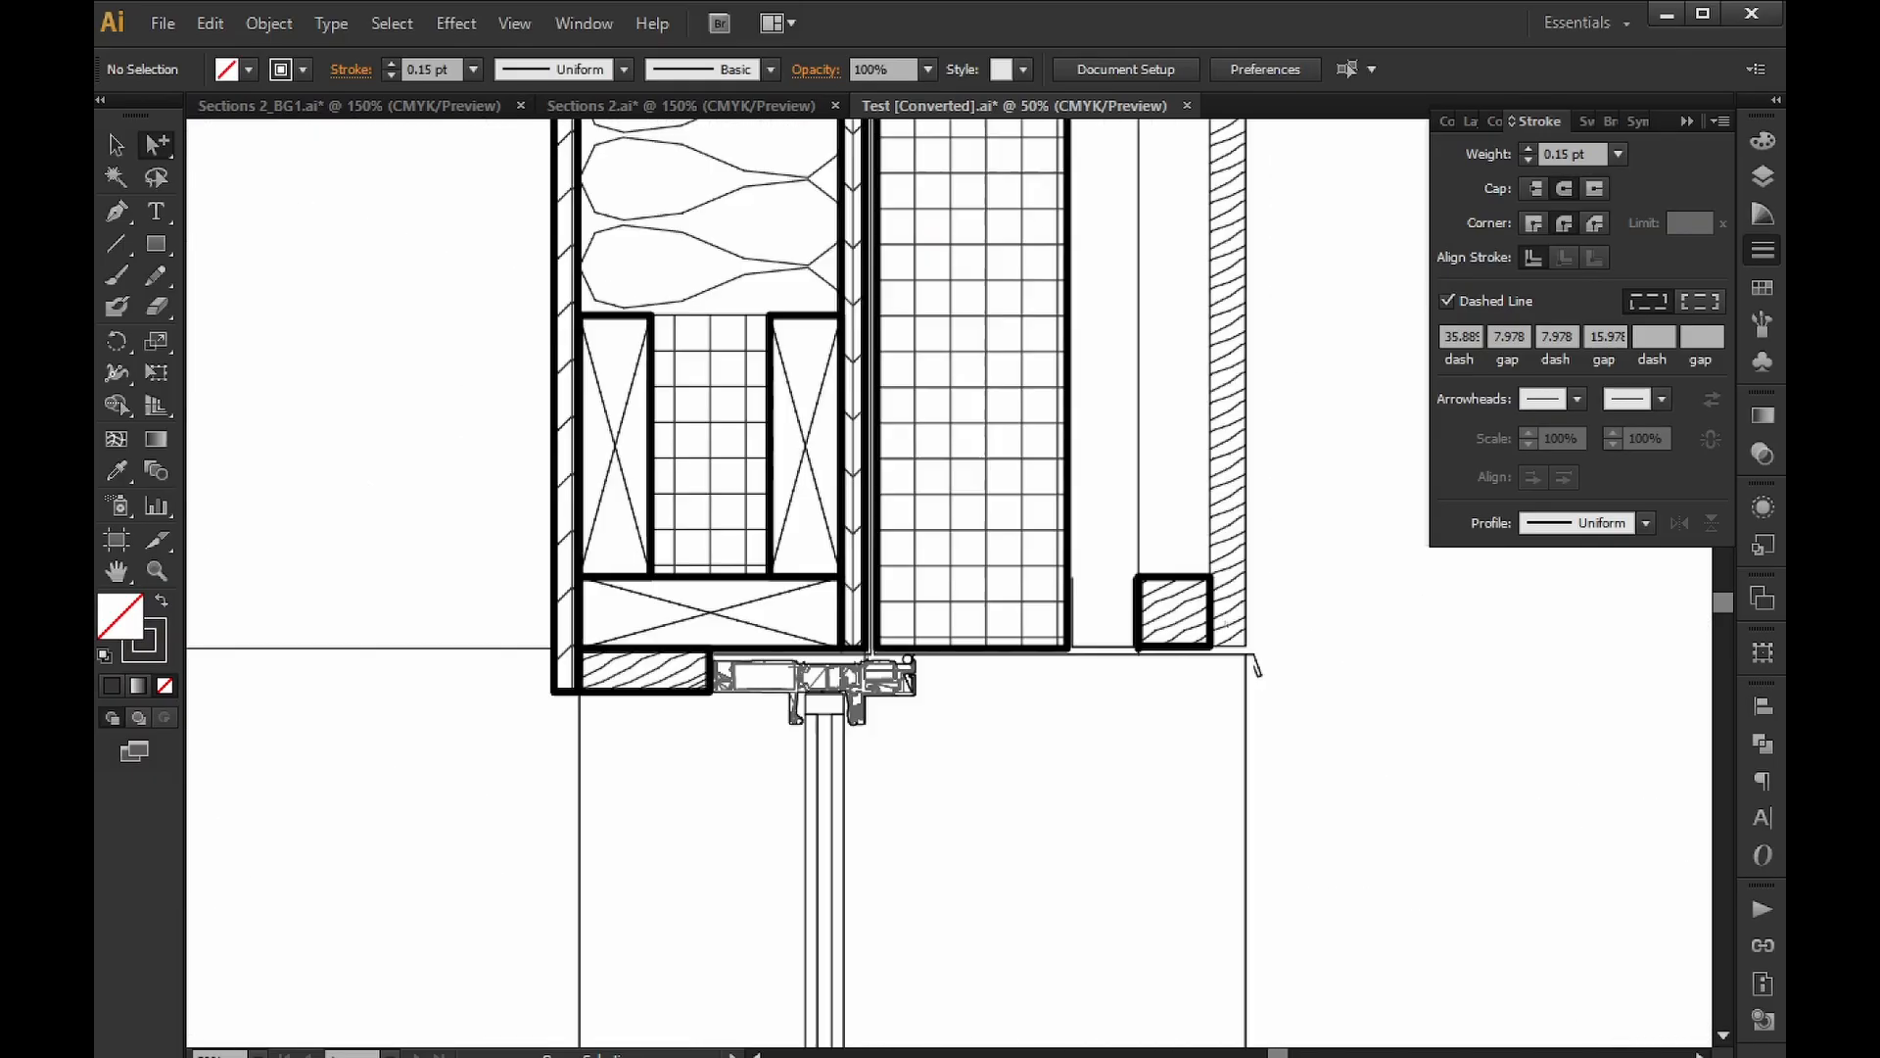
alt+scroll(1163, 560, up, 2)
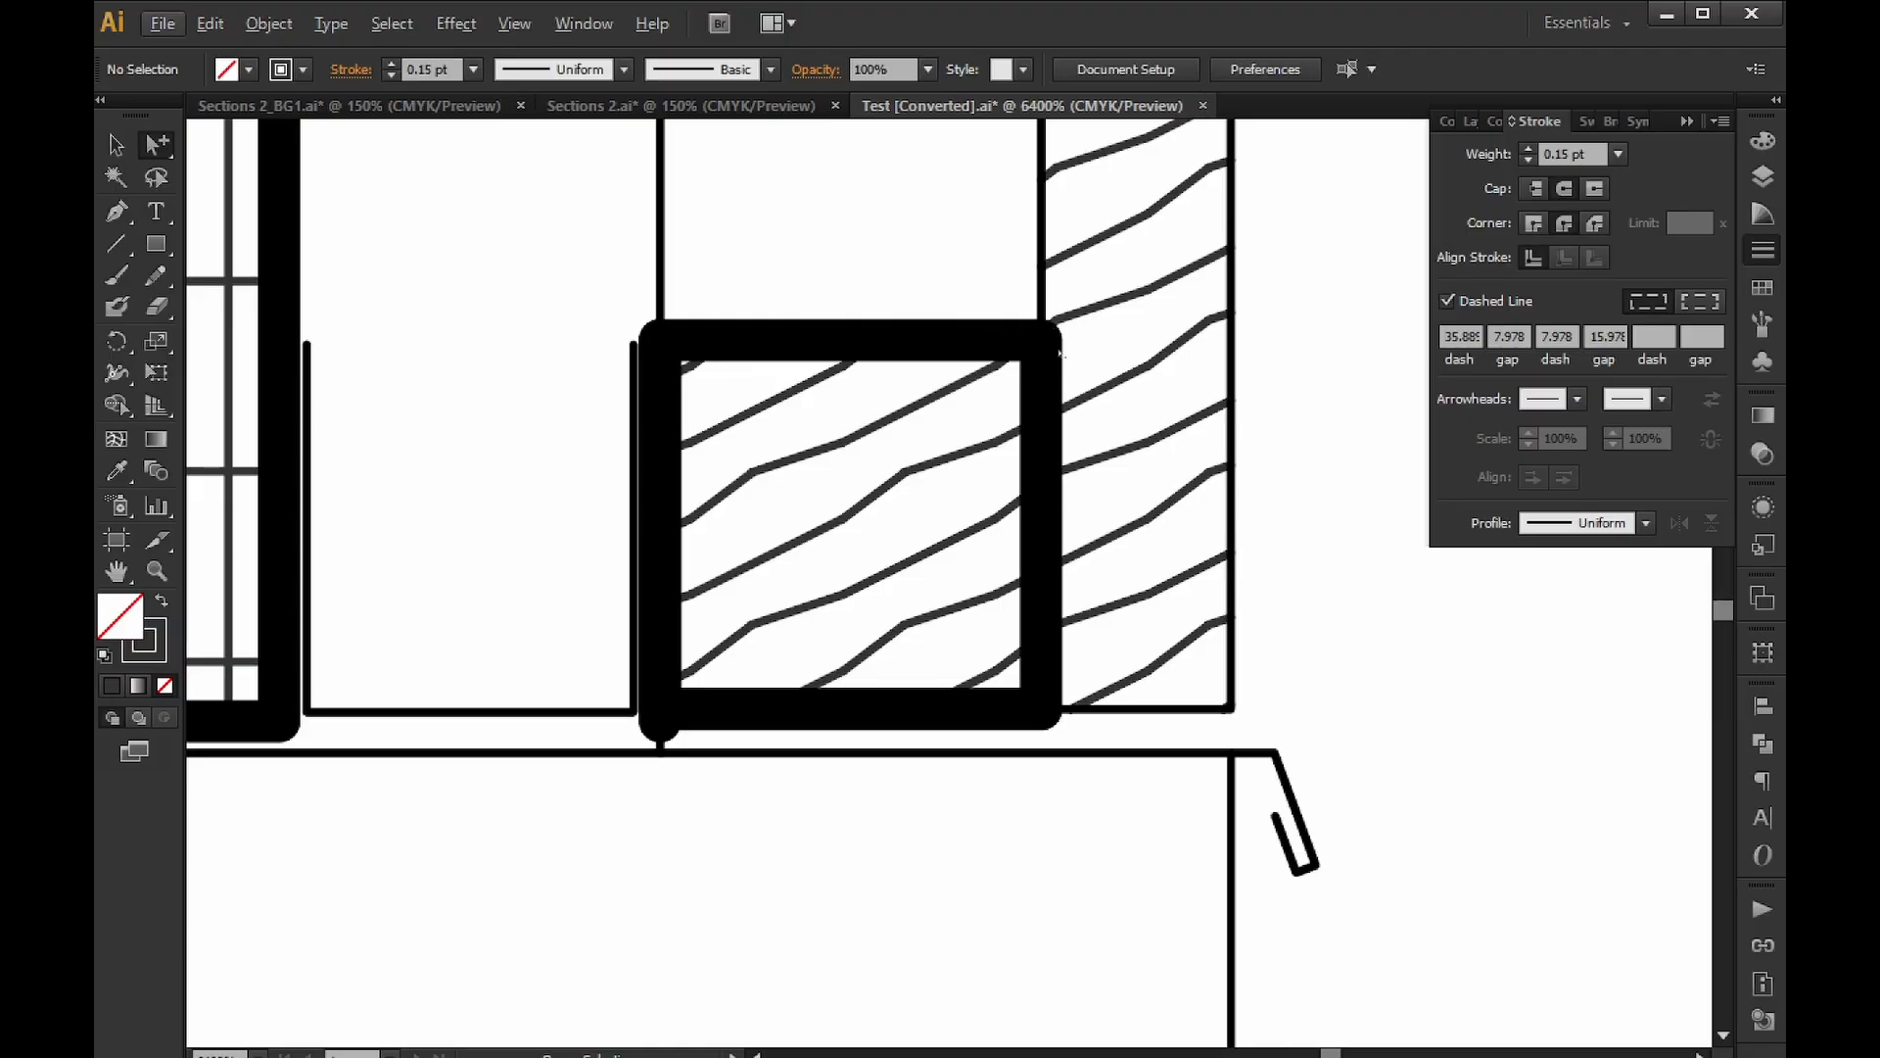
key(alt)
click(975, 346)
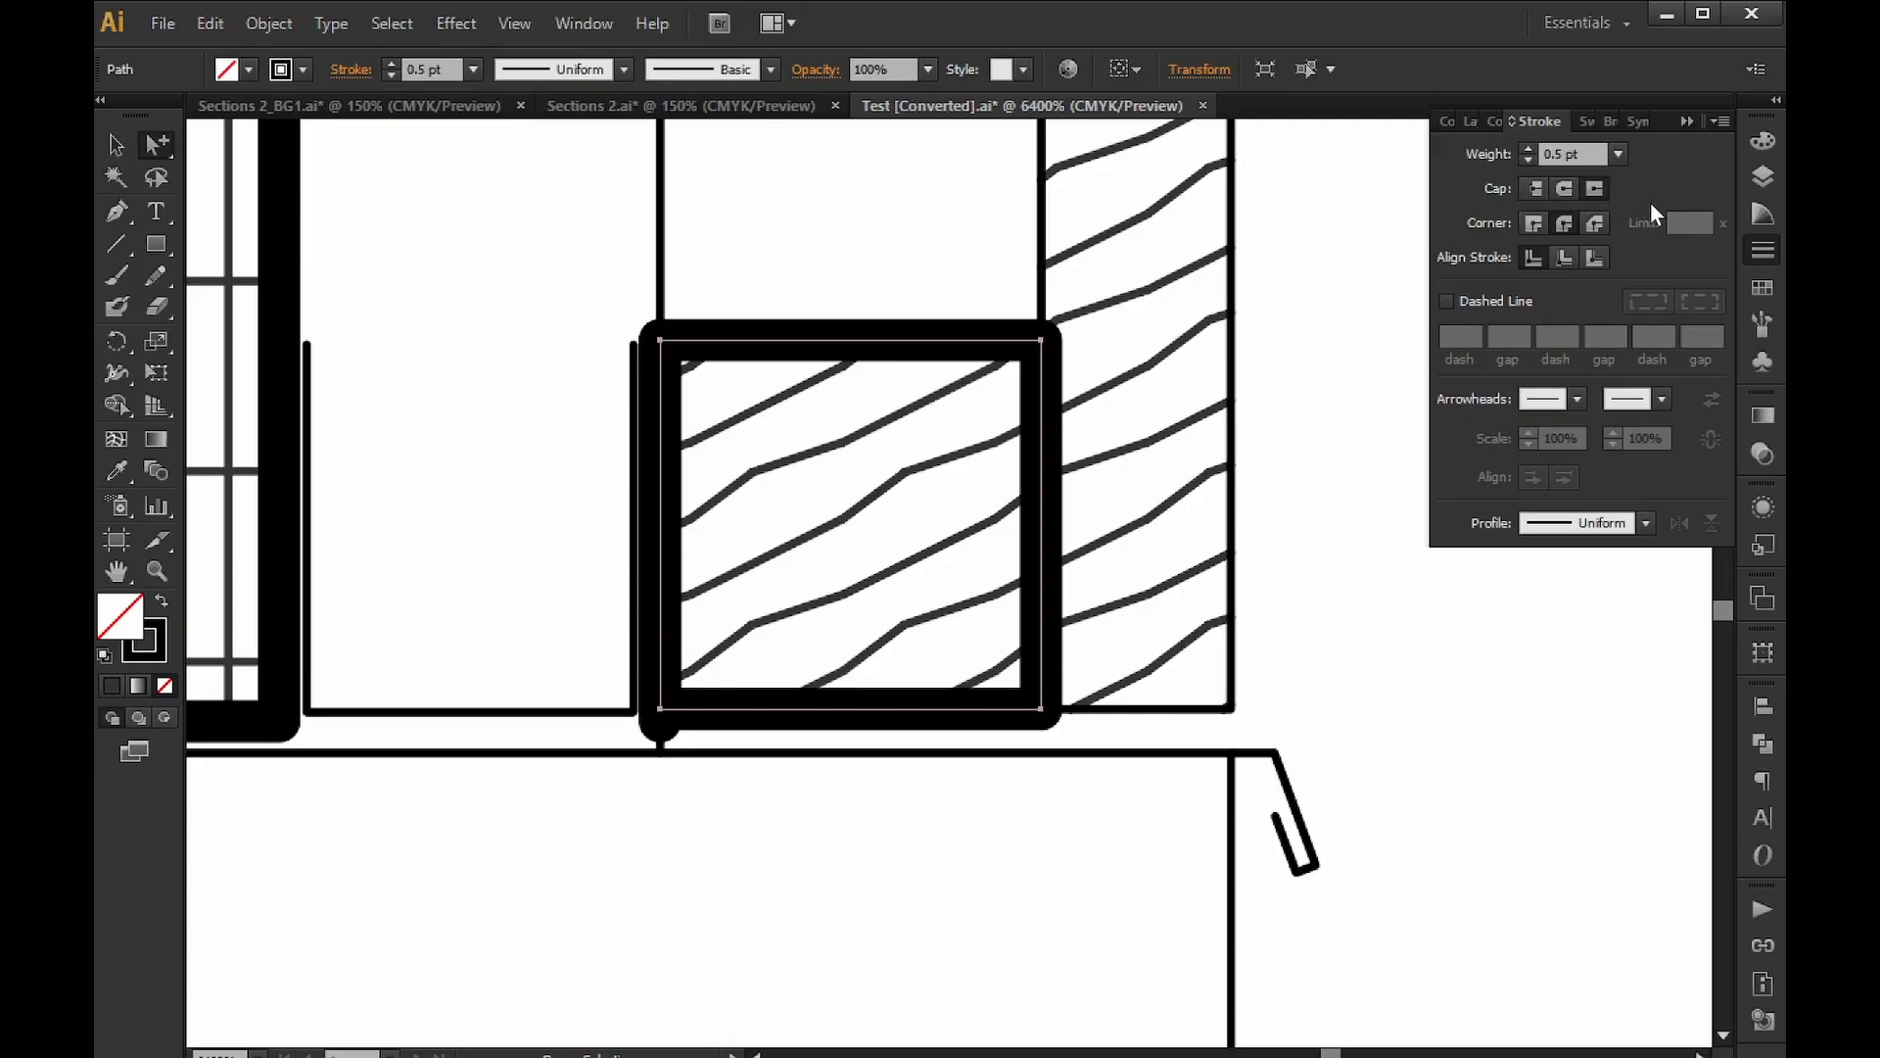
click(1533, 223)
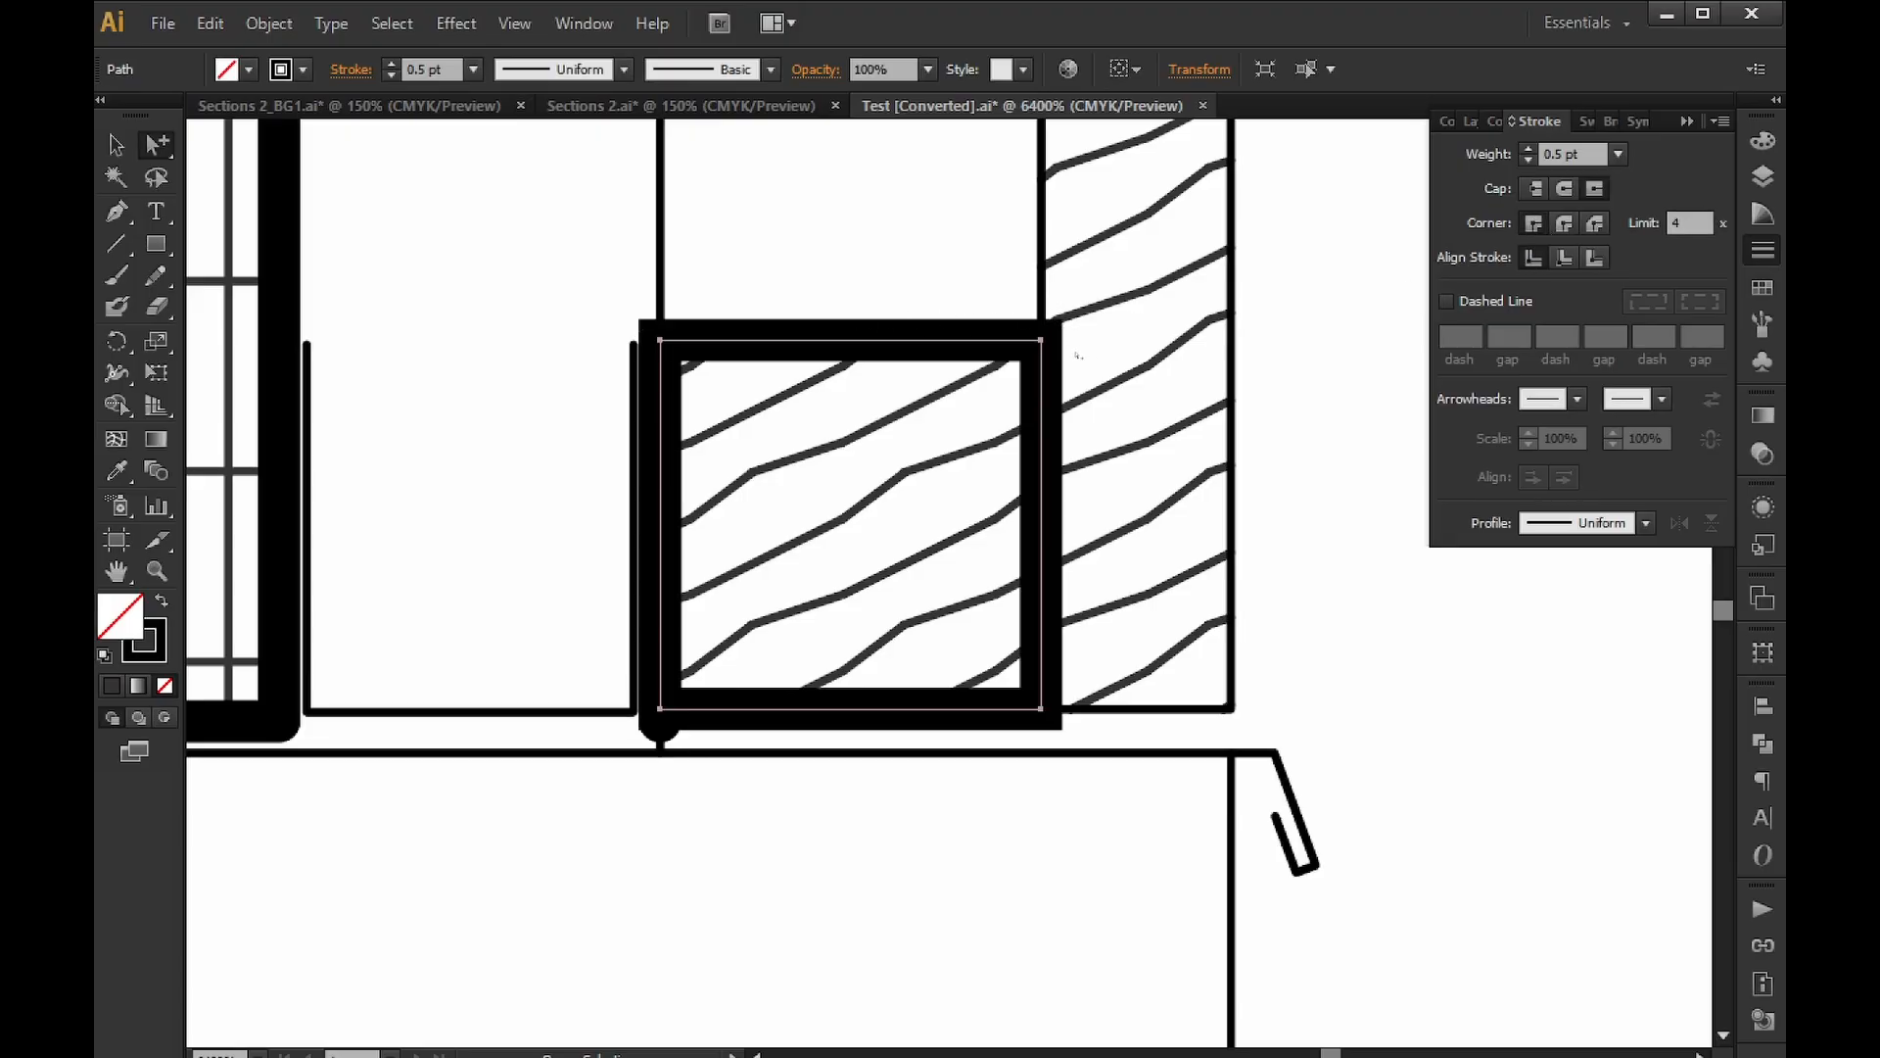
Select everything on the layer holding the thin membrane line beside the wall insulation at the window head and set its stroke weight to 0.5 pt.
click(953, 187)
key(ctrl+minus)
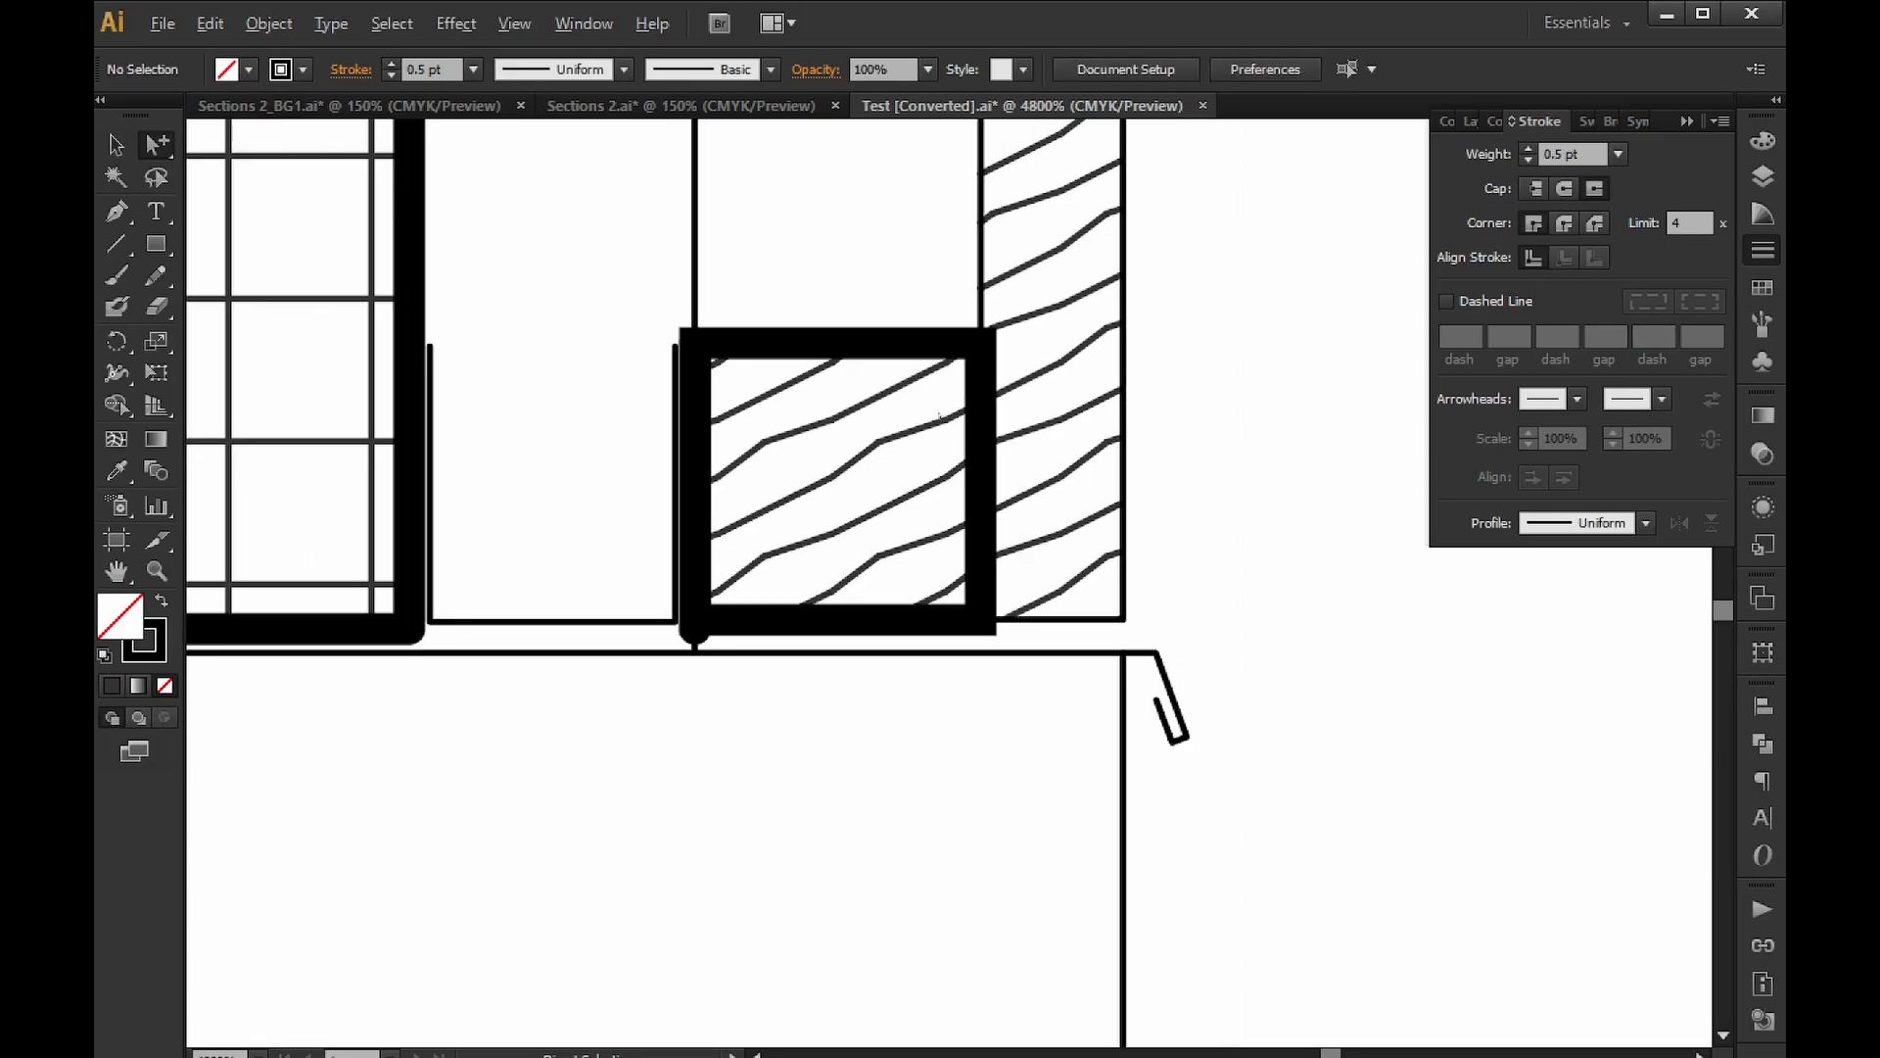
key(ctrl+minus)
key(ctrl+minus)
key(ctrl+minus)
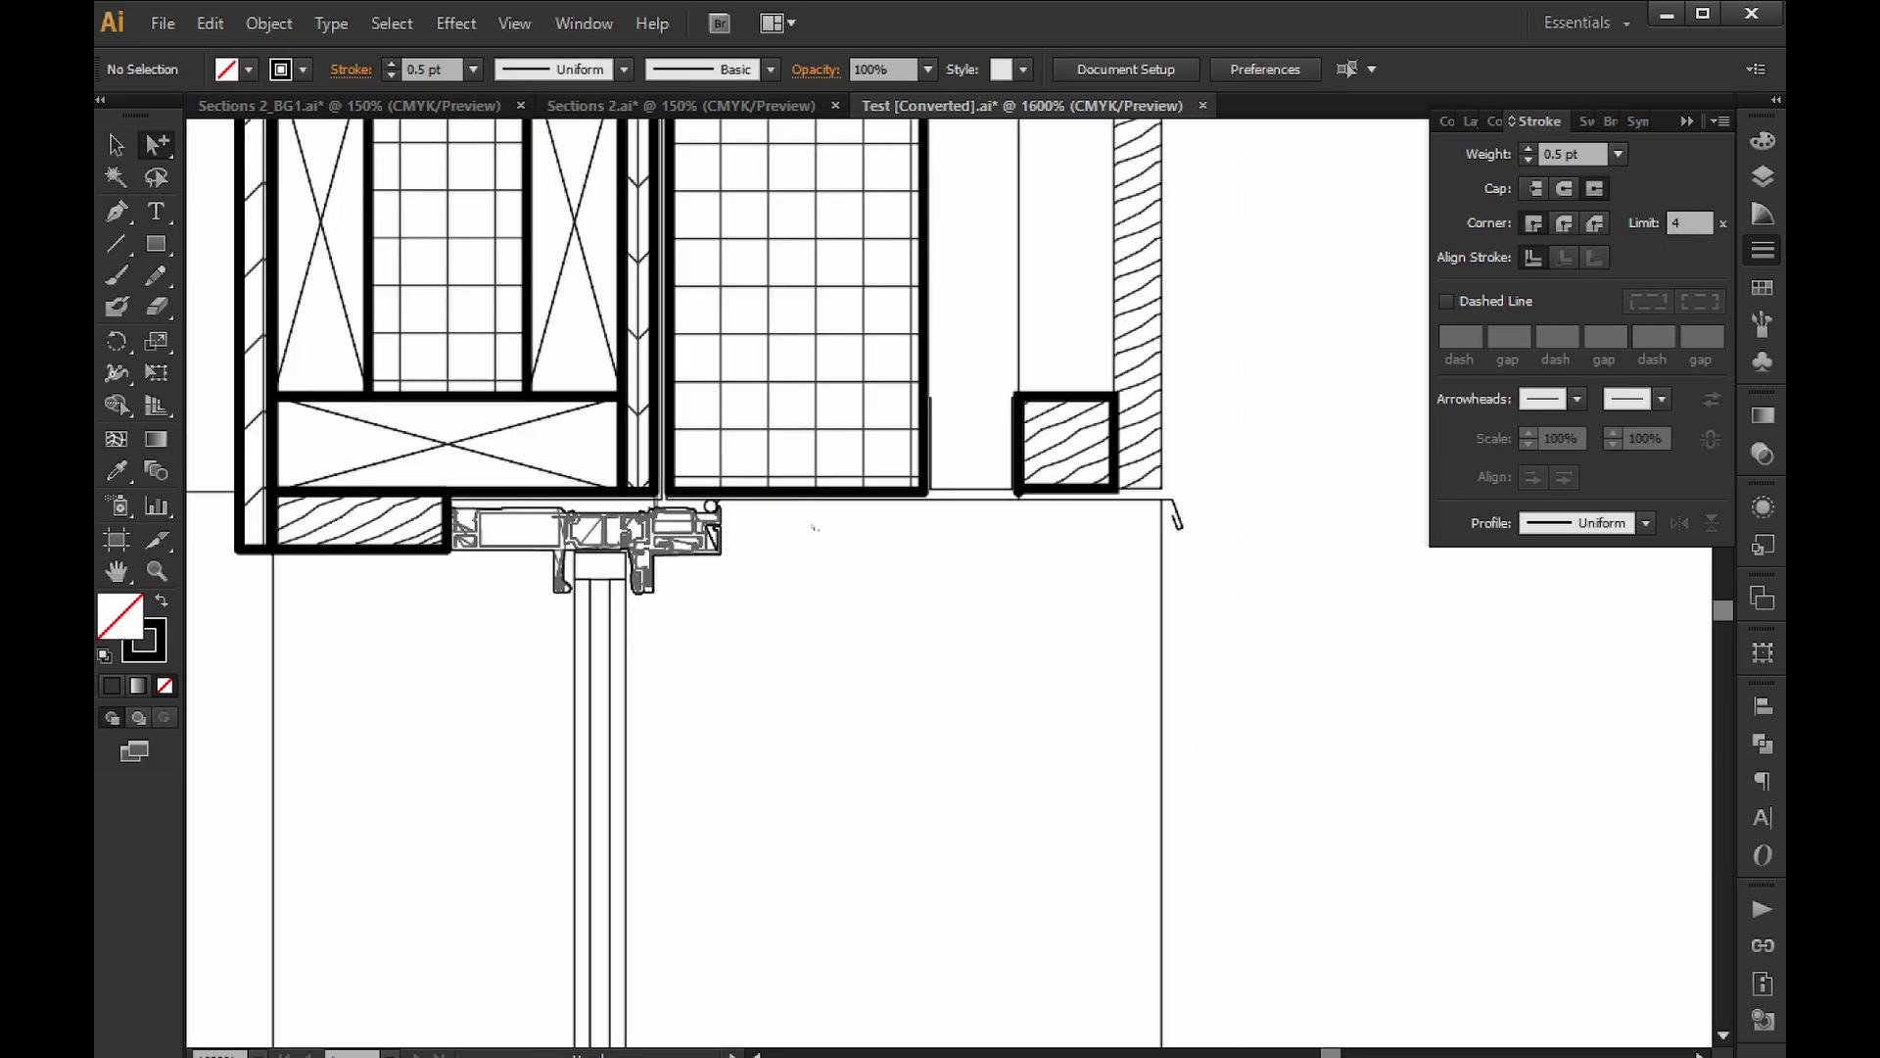
alt+scroll(791, 539, up, 1)
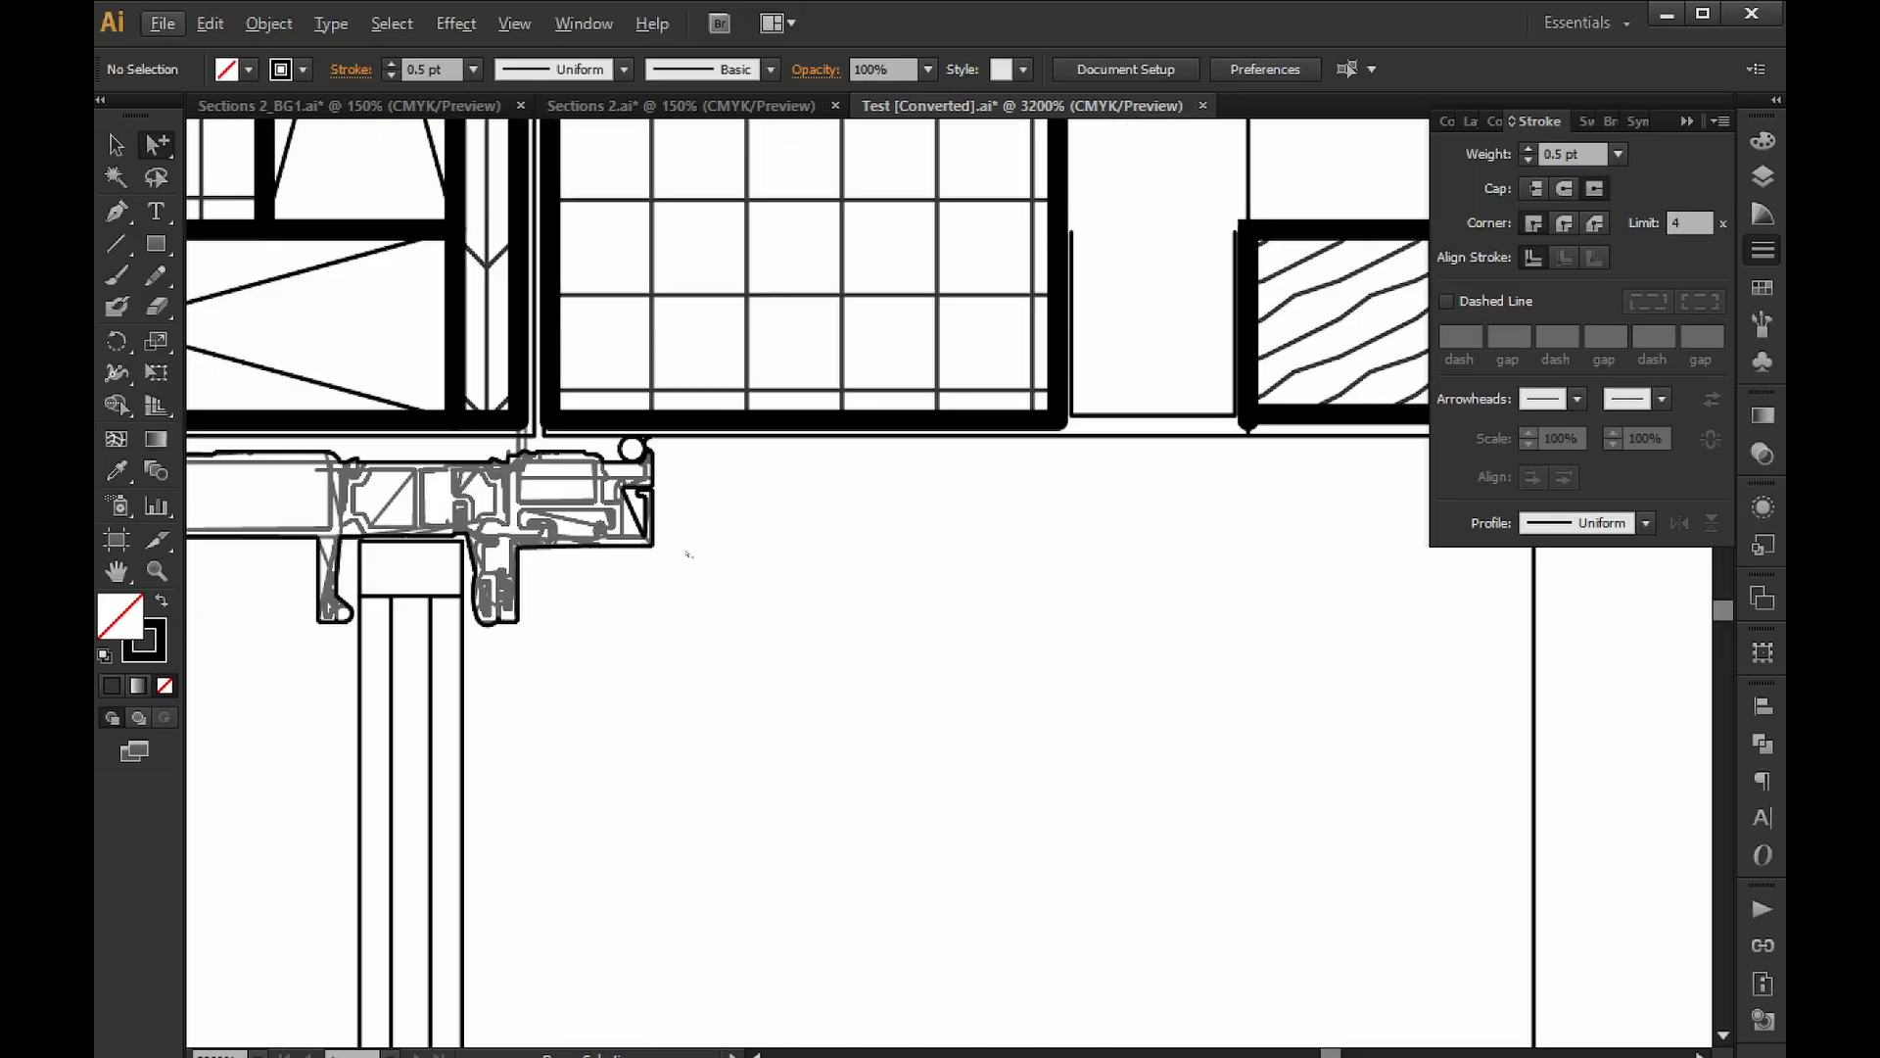
click(1763, 176)
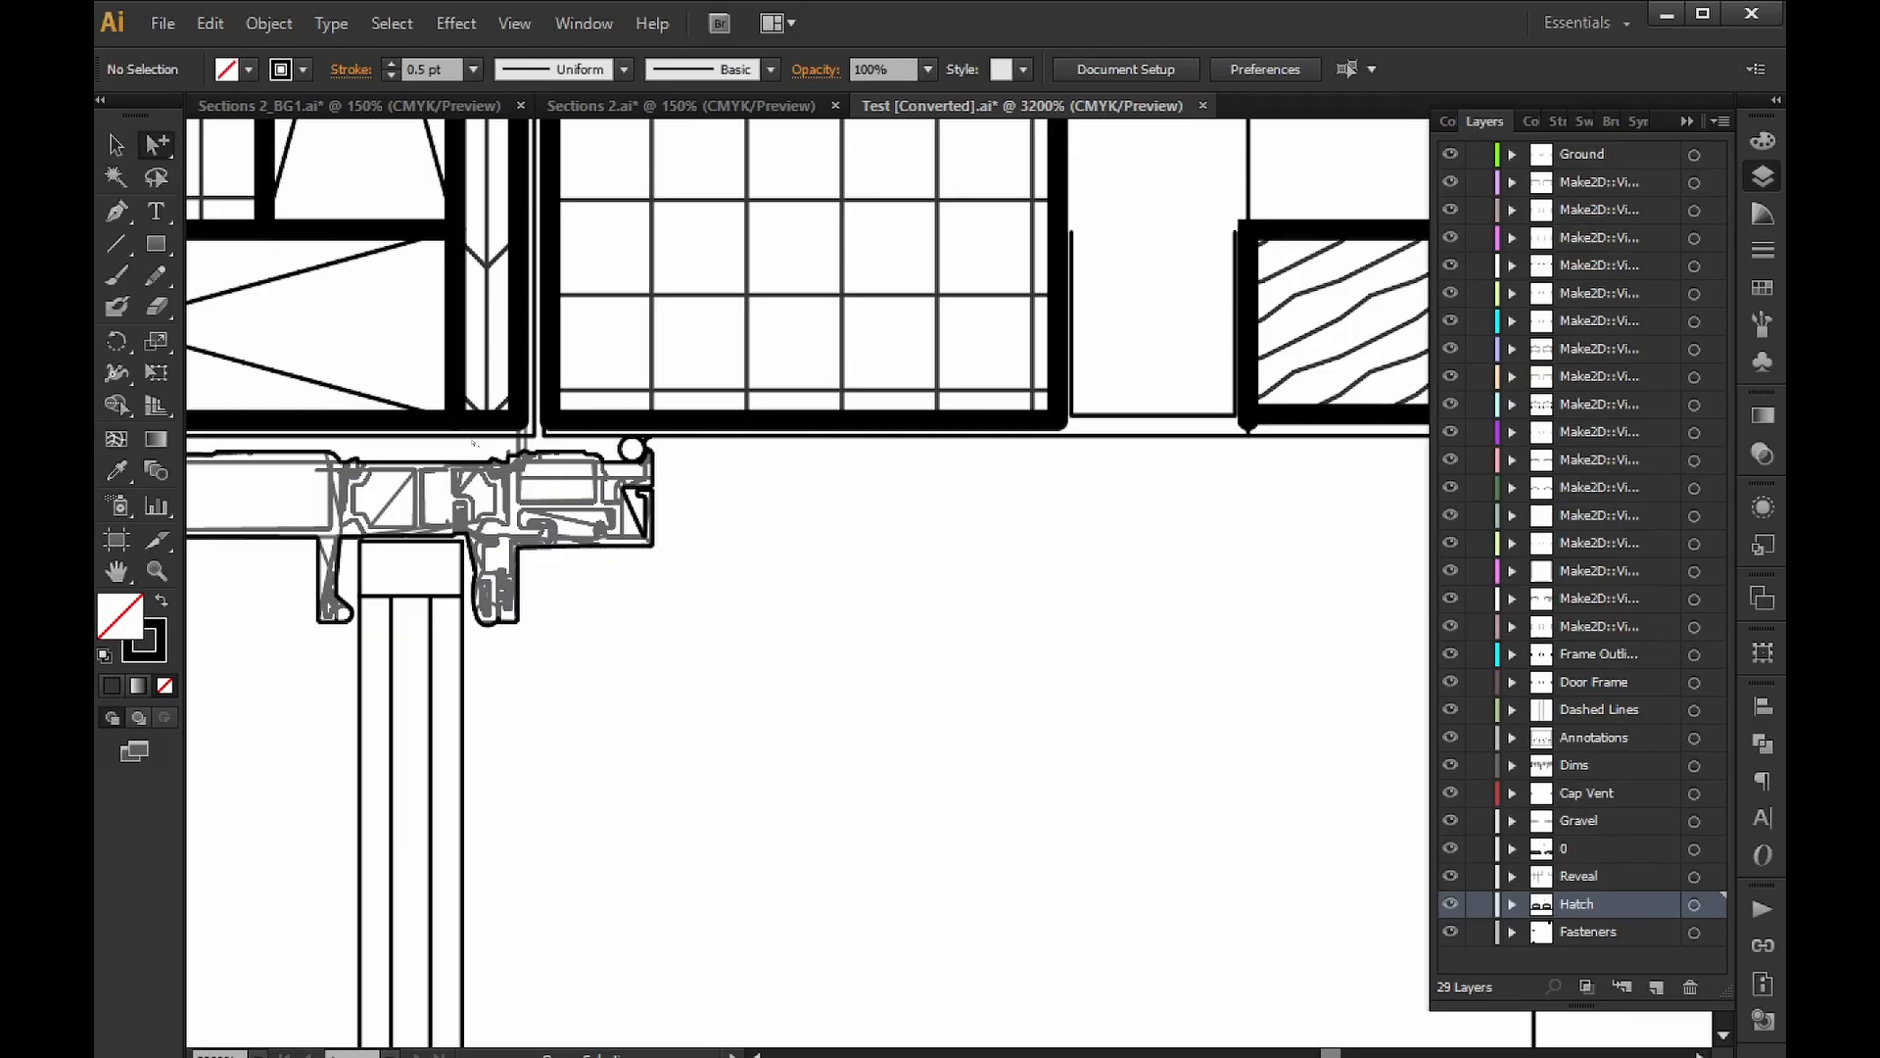
click(1146, 463)
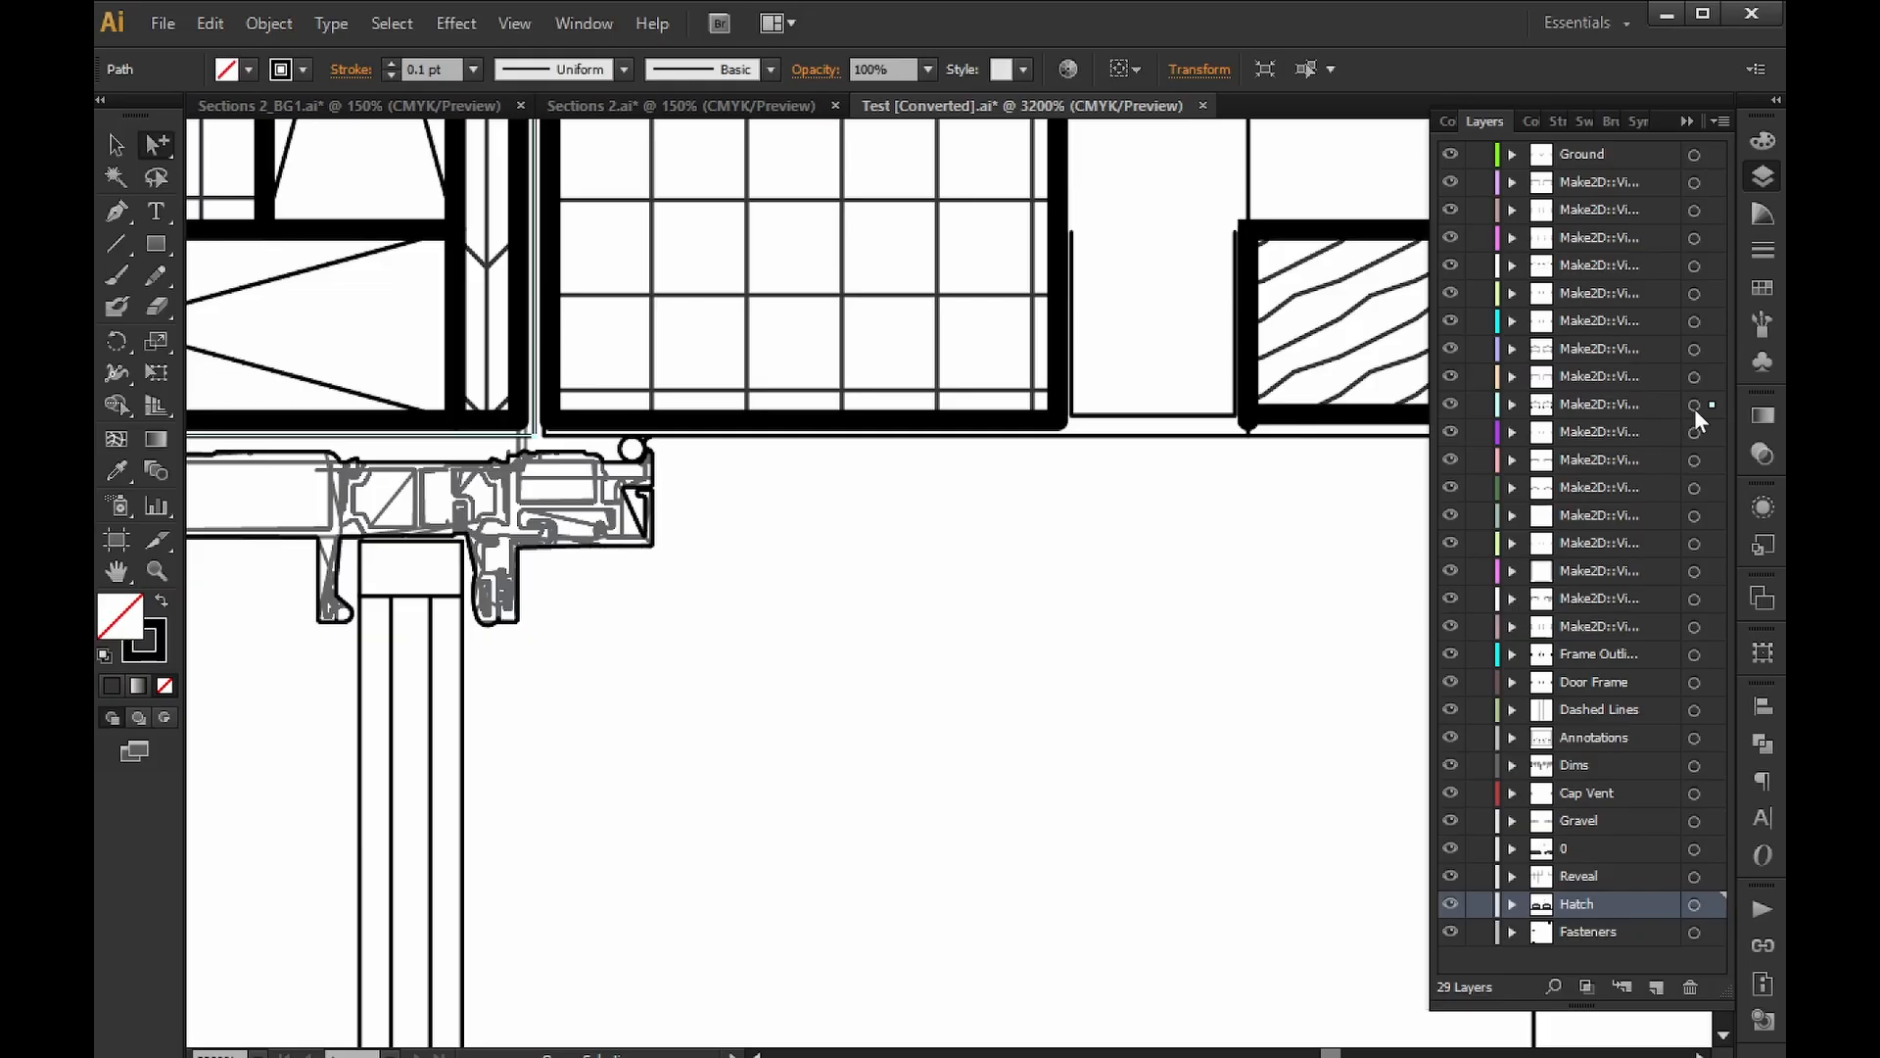
click(1695, 407)
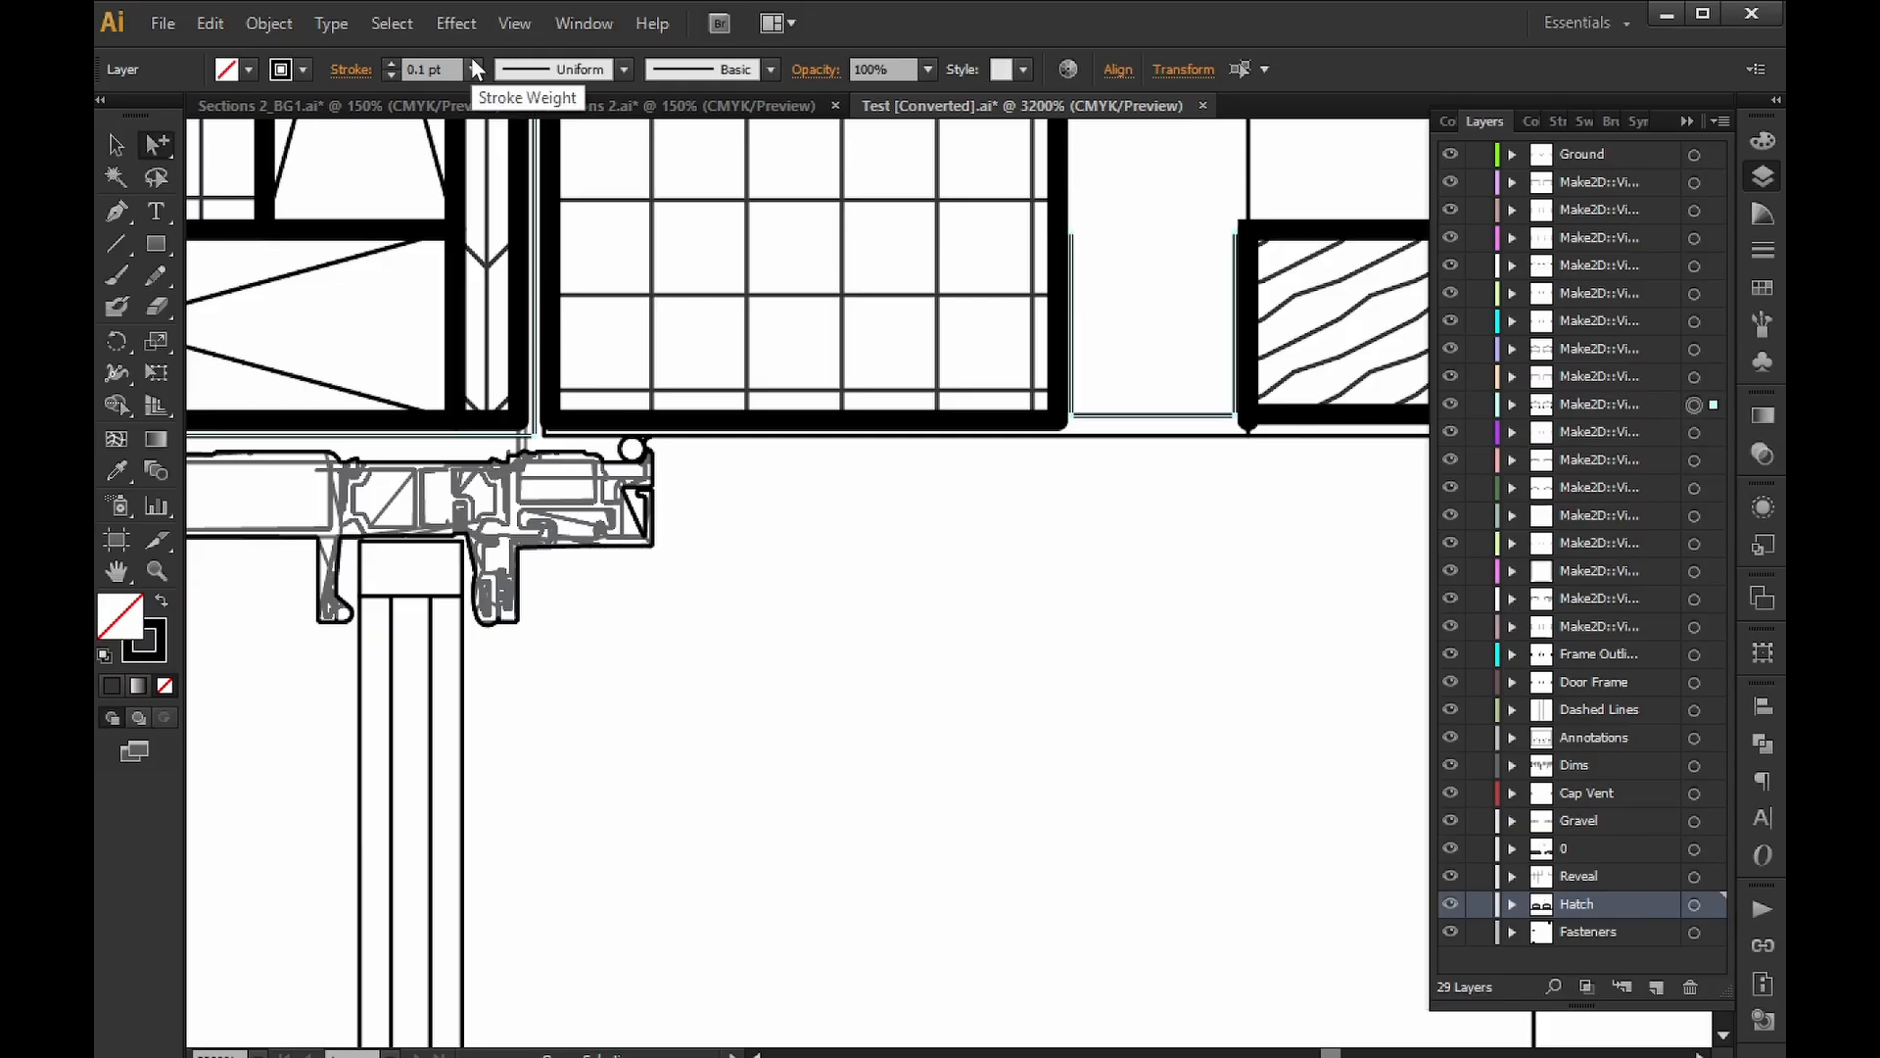
click(431, 68)
text(0.5)
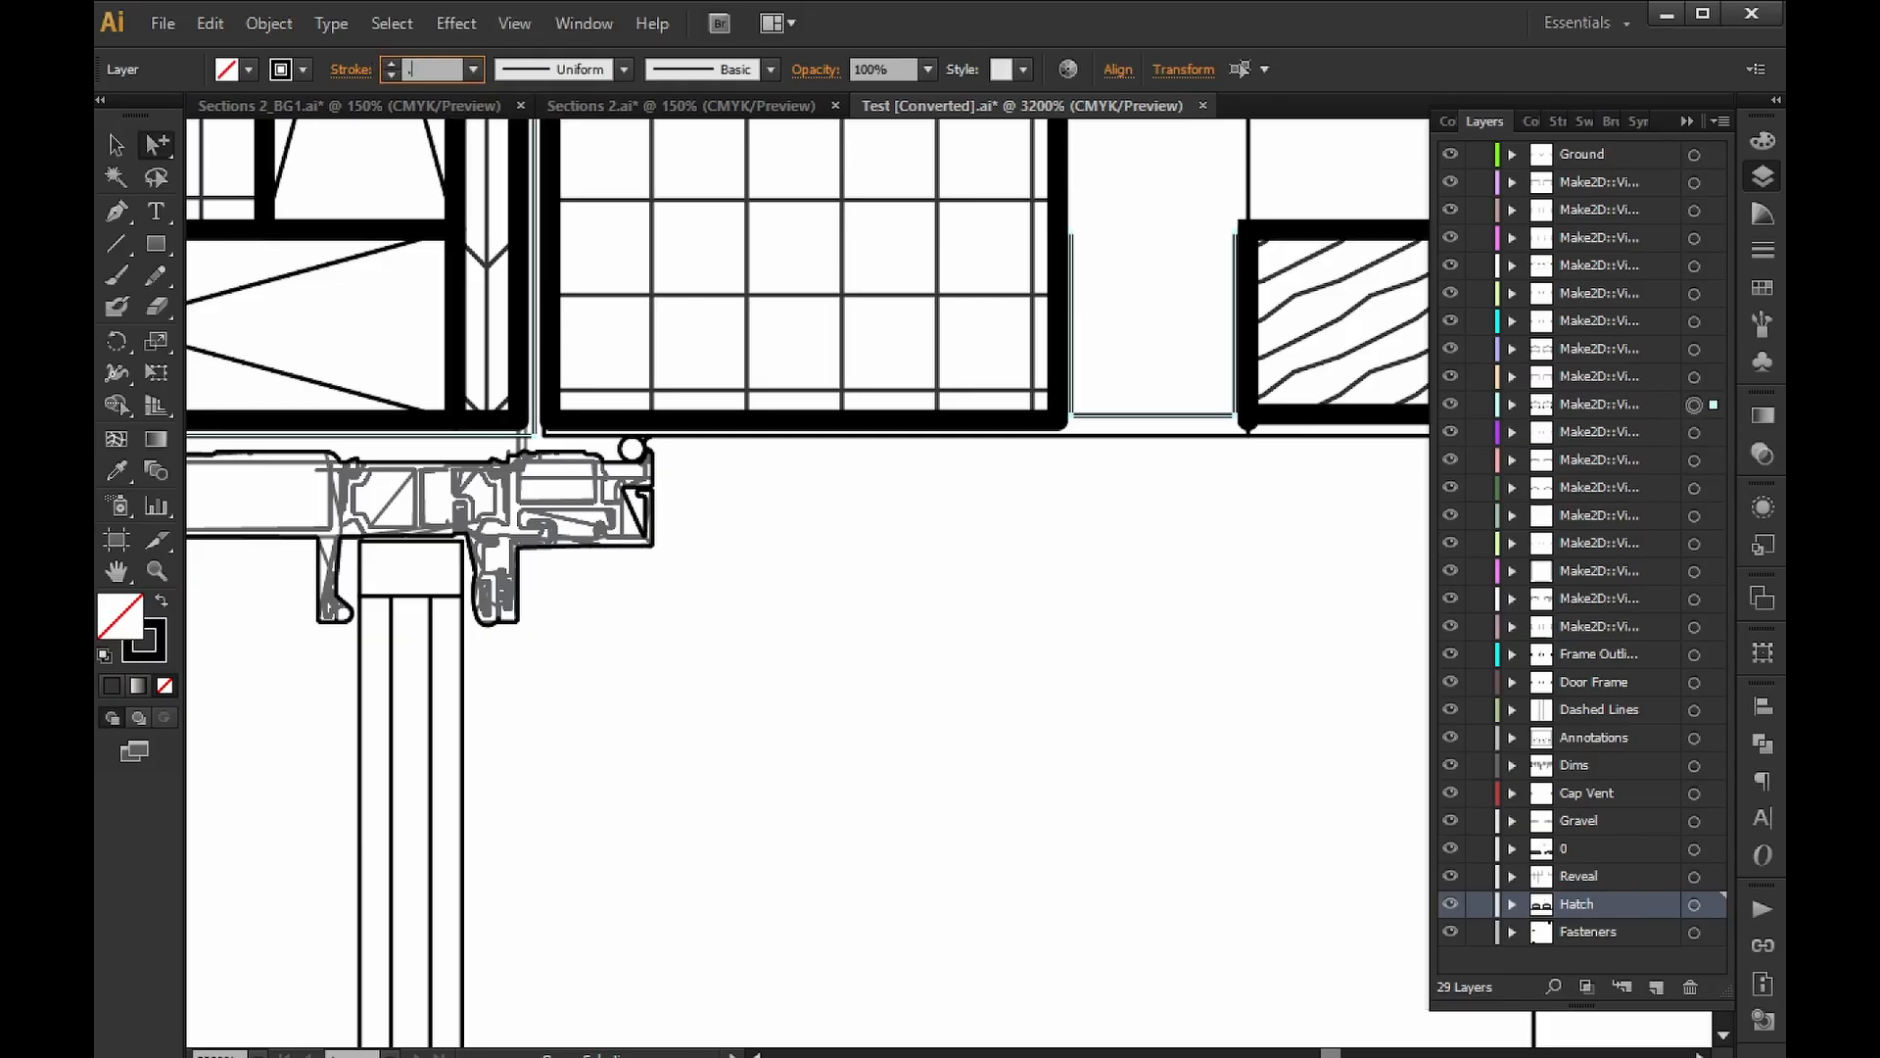
key(Return)
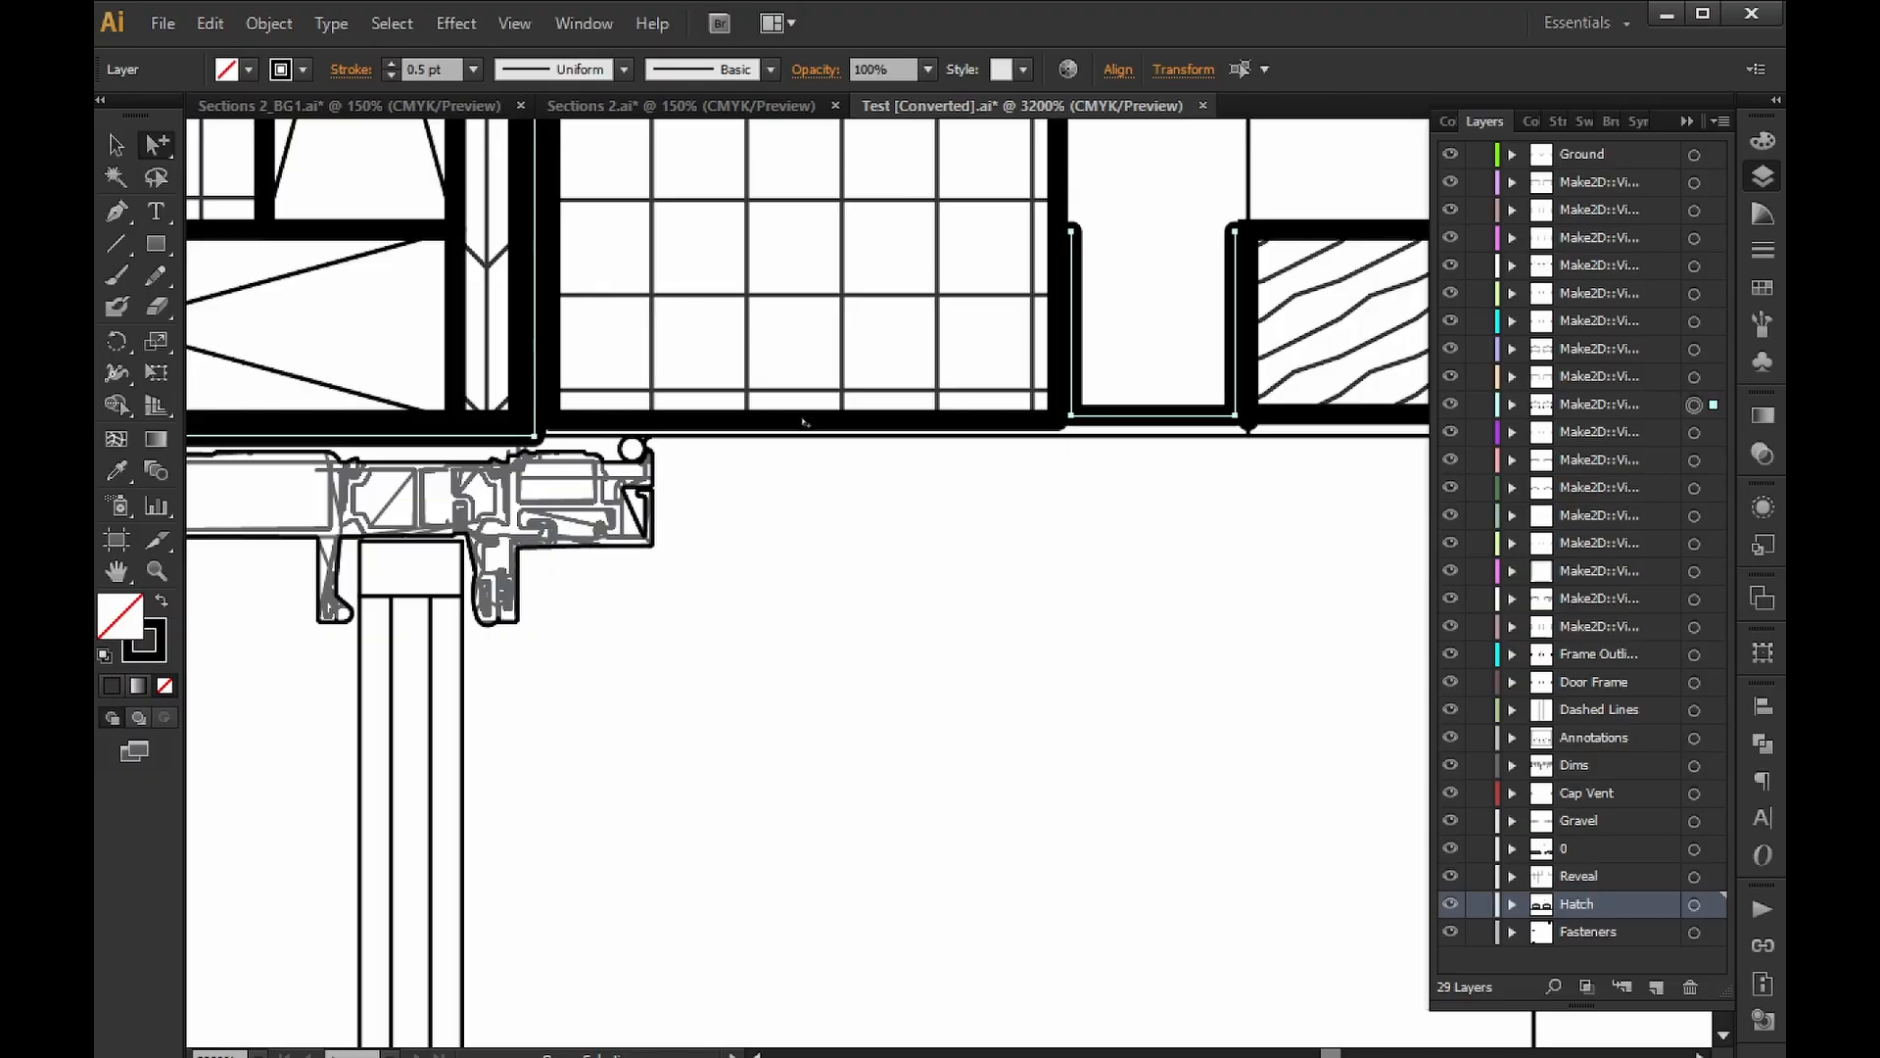
Set the membrane layer's dash length to 5 pt and clear its gap value.
alt+scroll(895, 542, down, 4)
drag(1218, 516, 1030, 1030)
click(1759, 250)
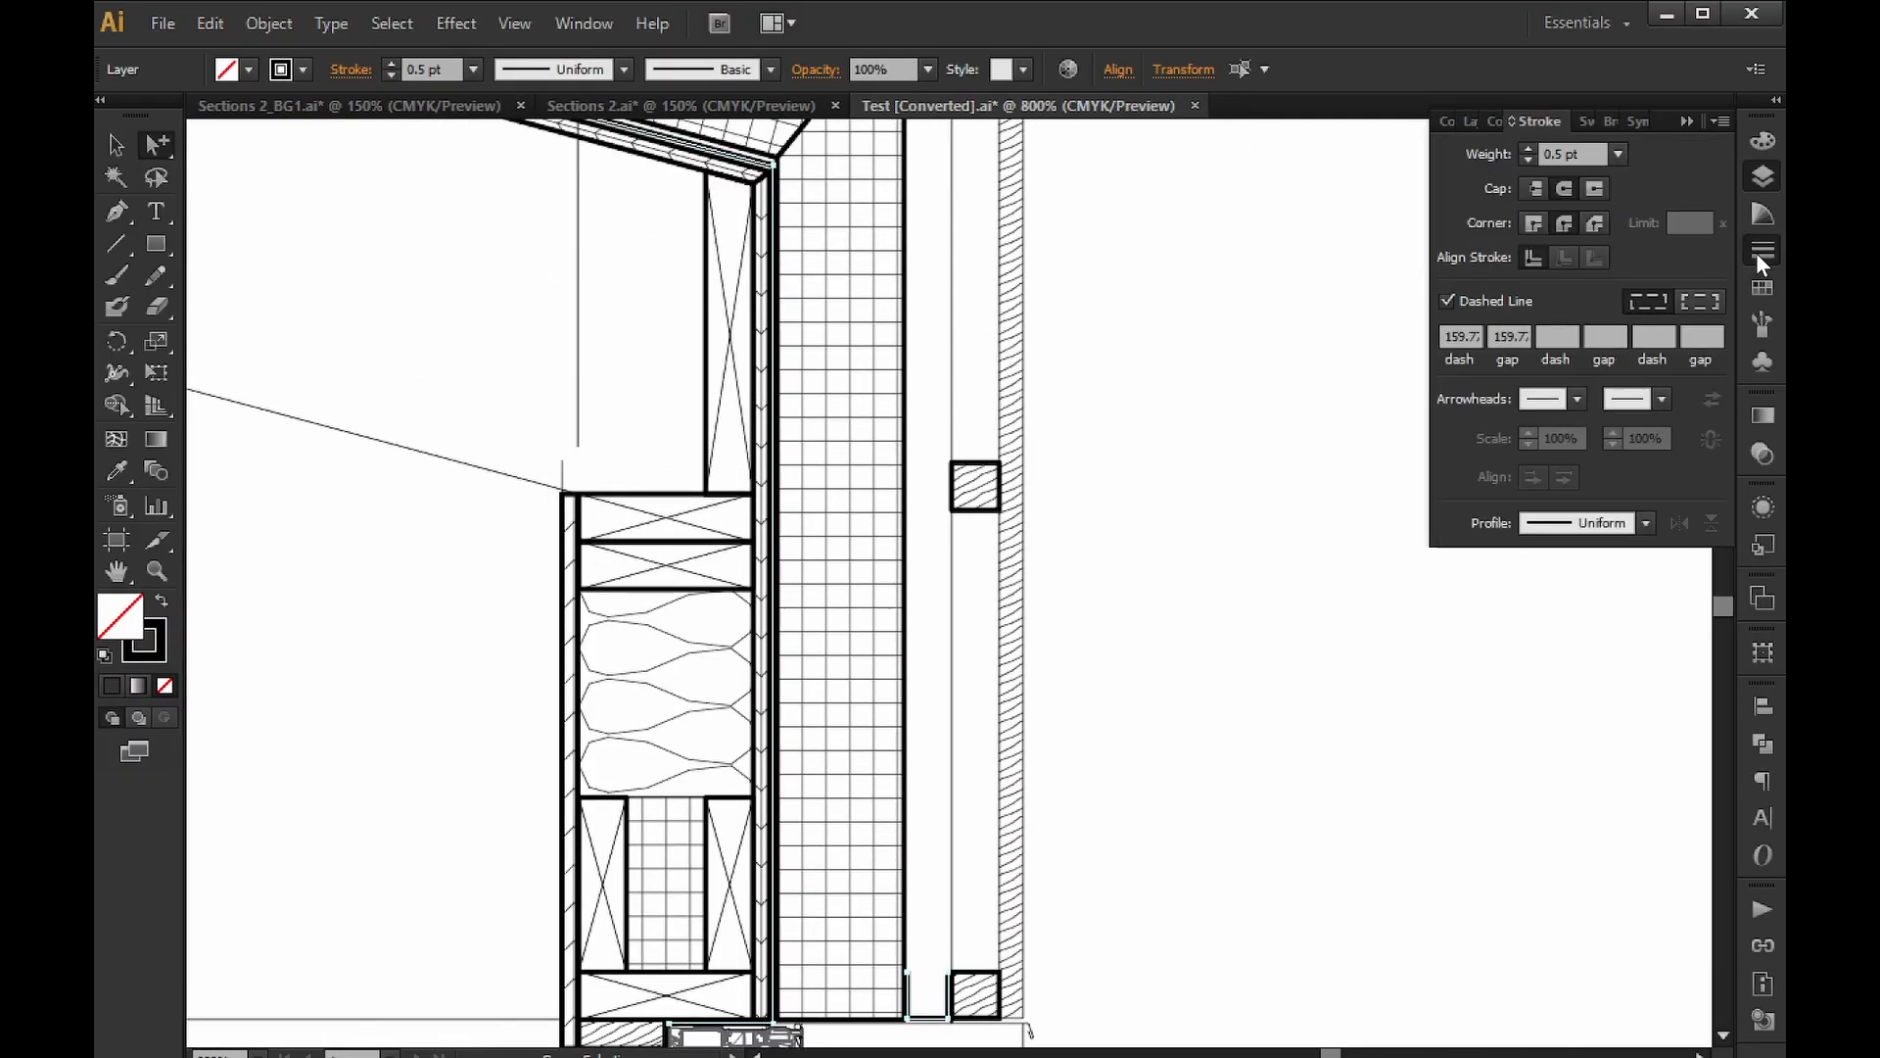
click(1461, 336)
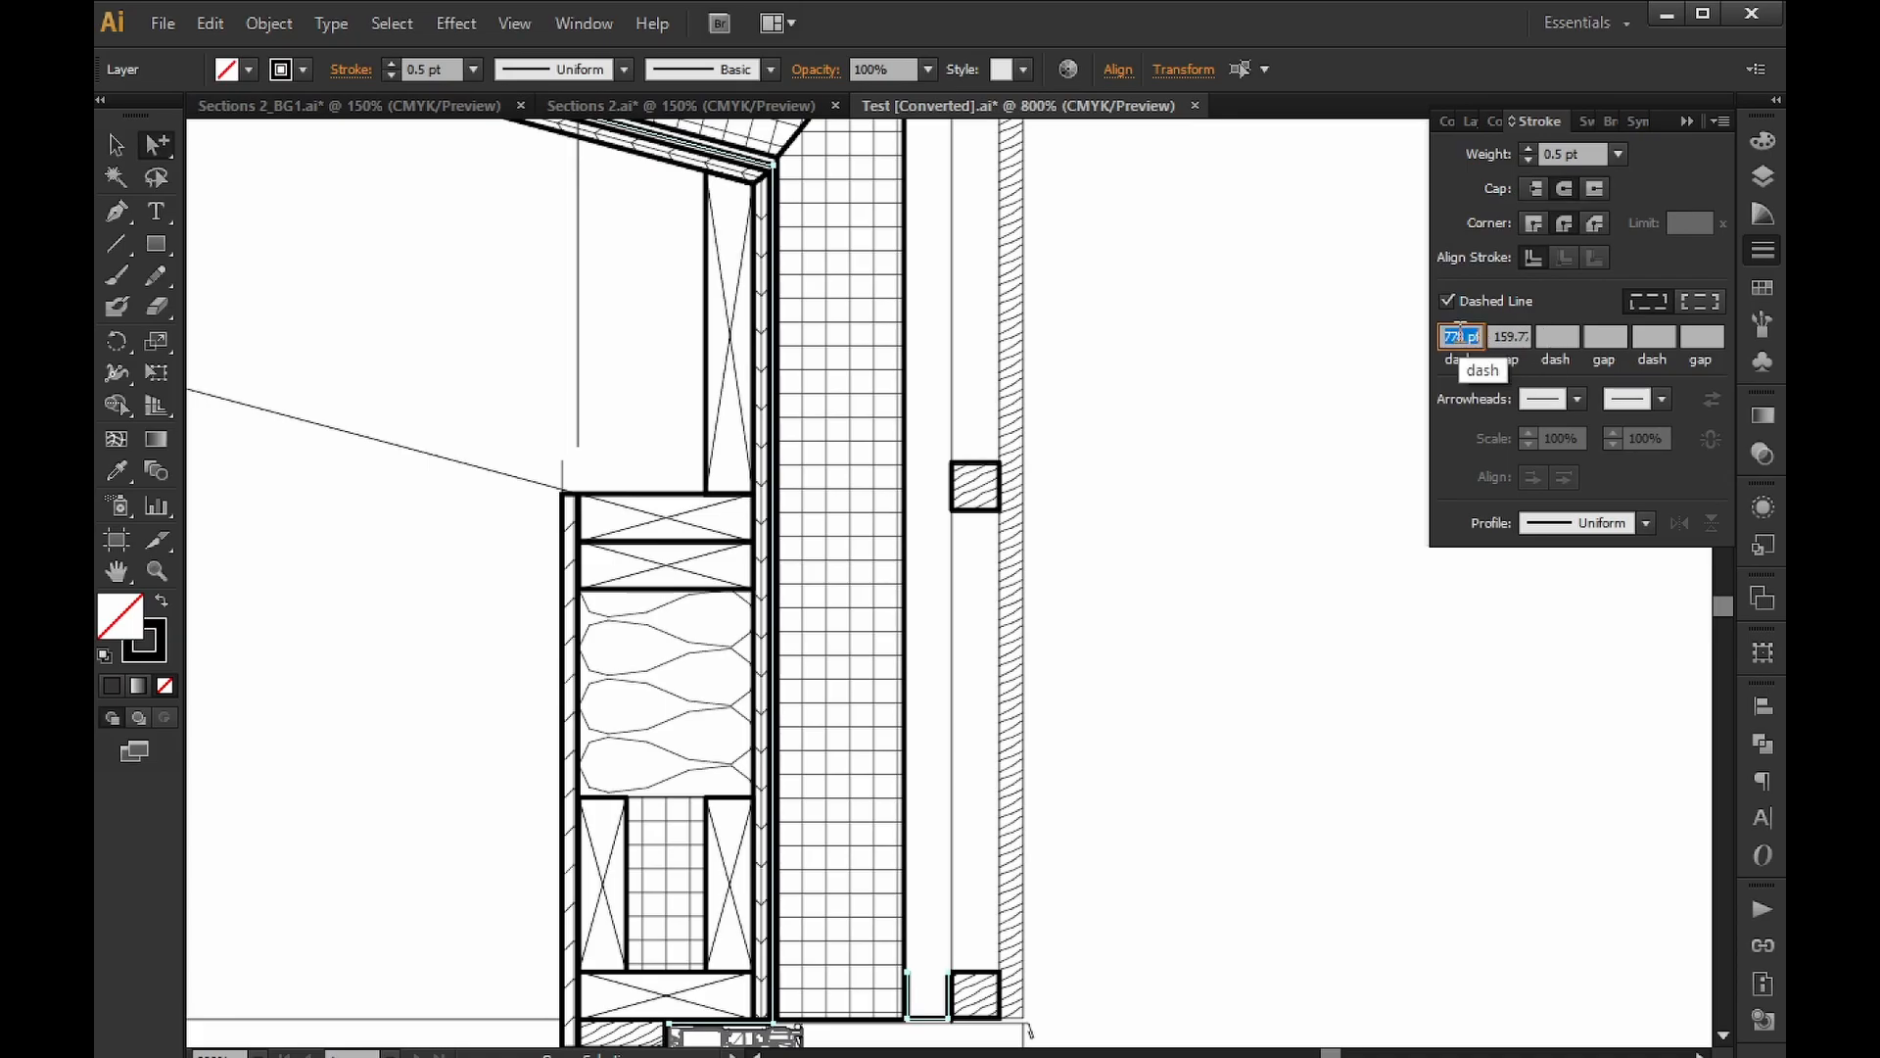
text(5)
key(Return)
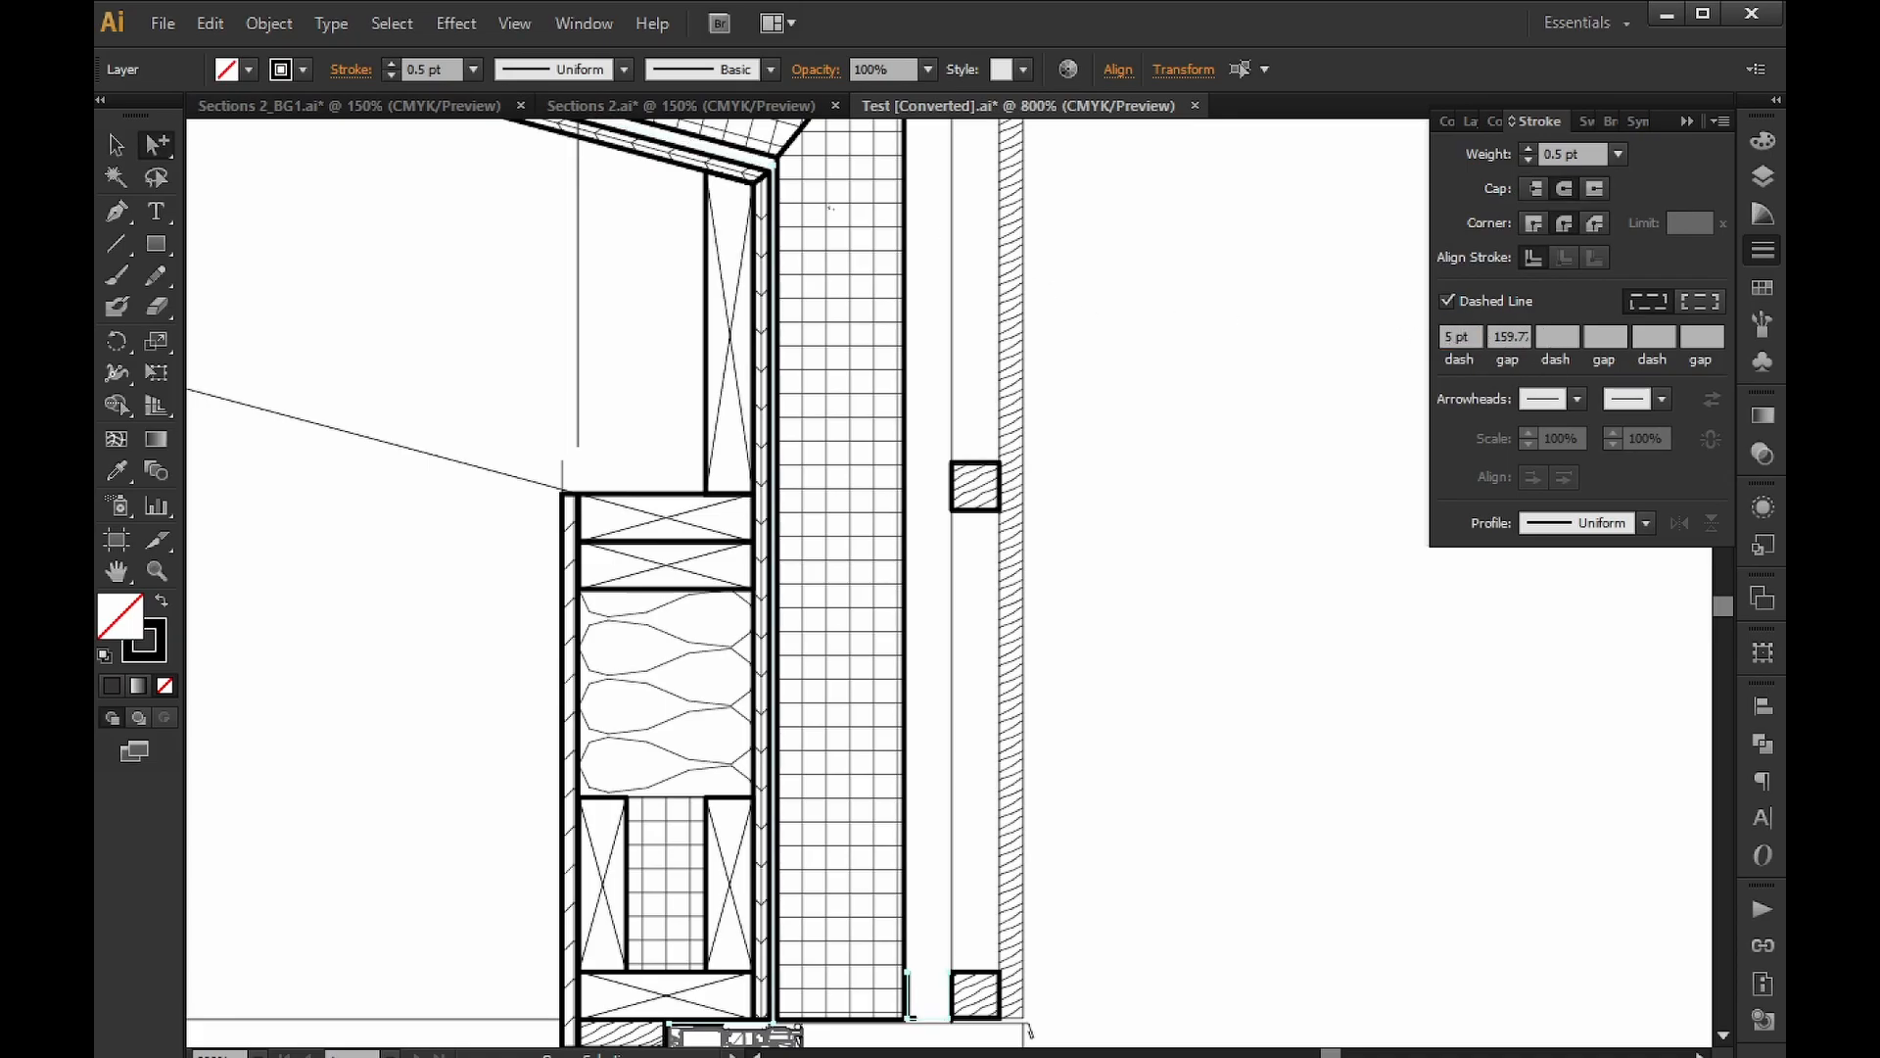
click(1506, 334)
key(BackSpace)
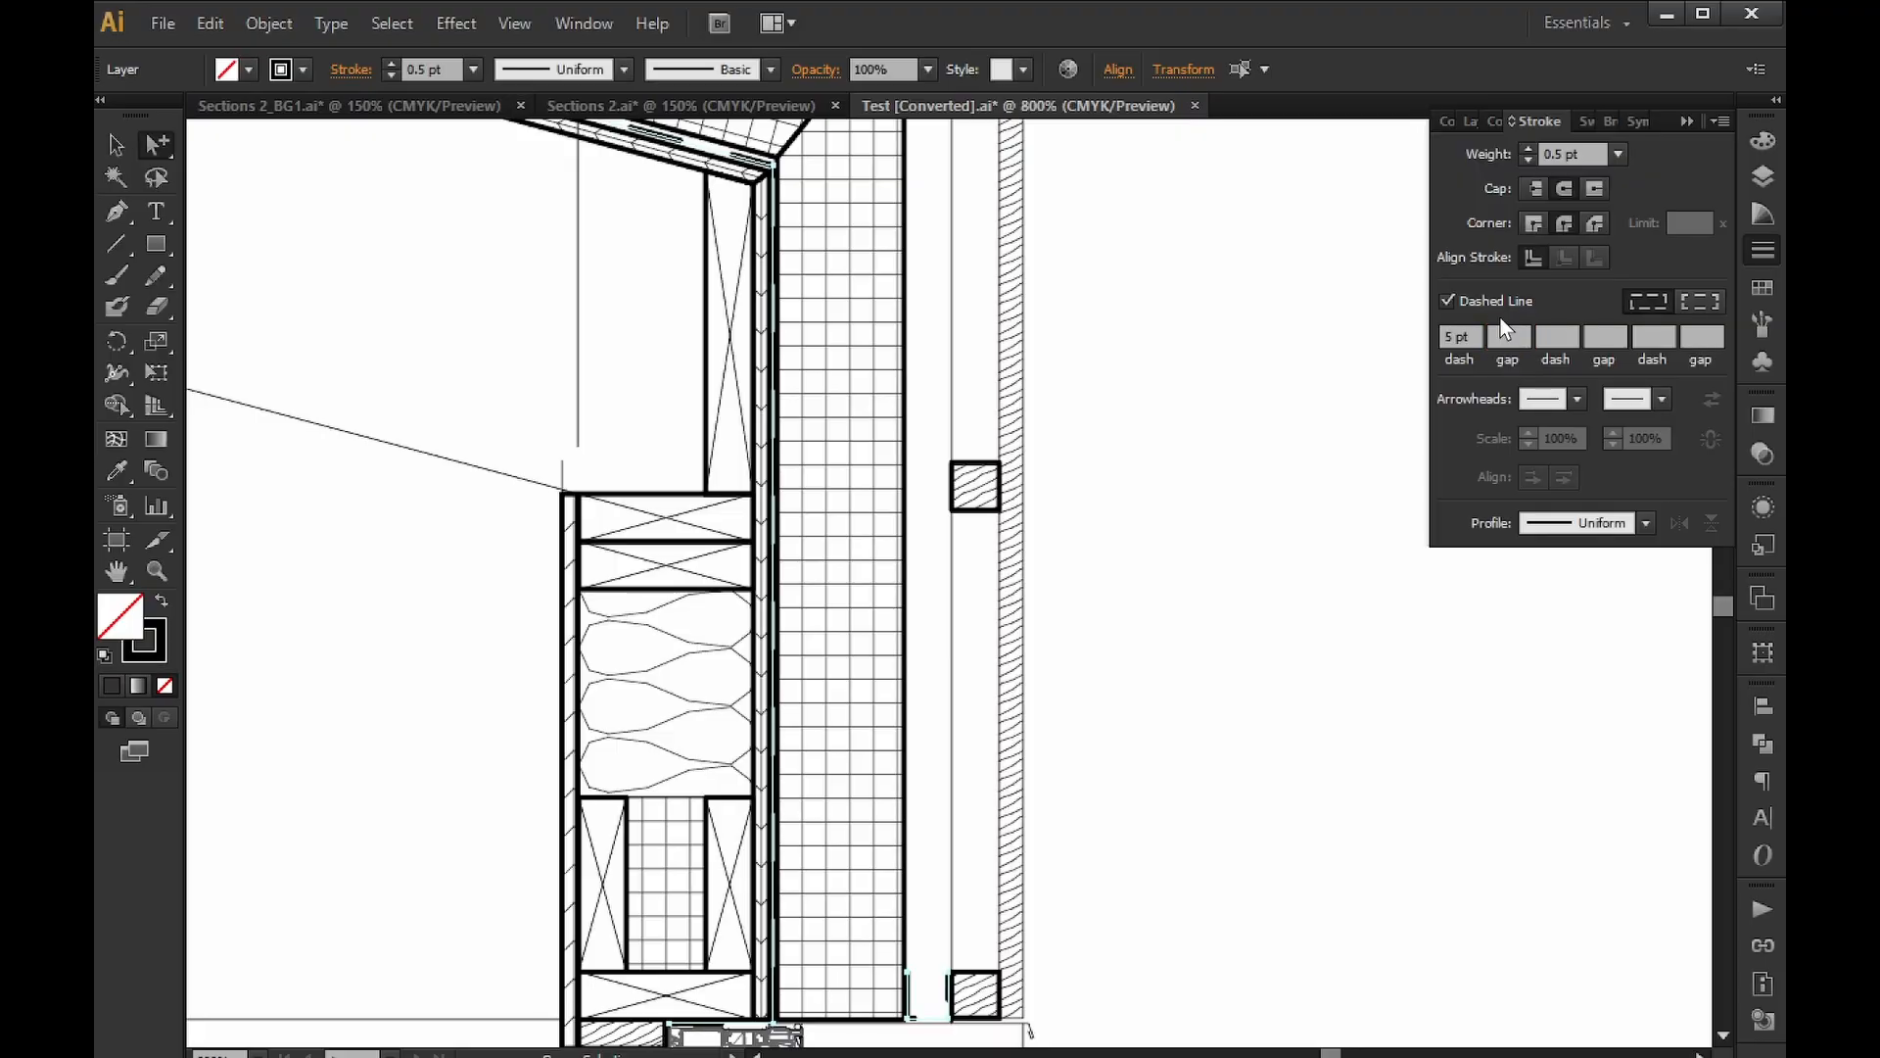
key(Return)
Shorten the membrane lines' dash to 2 pt and clear the selection.
scroll(936, 408, up, 5)
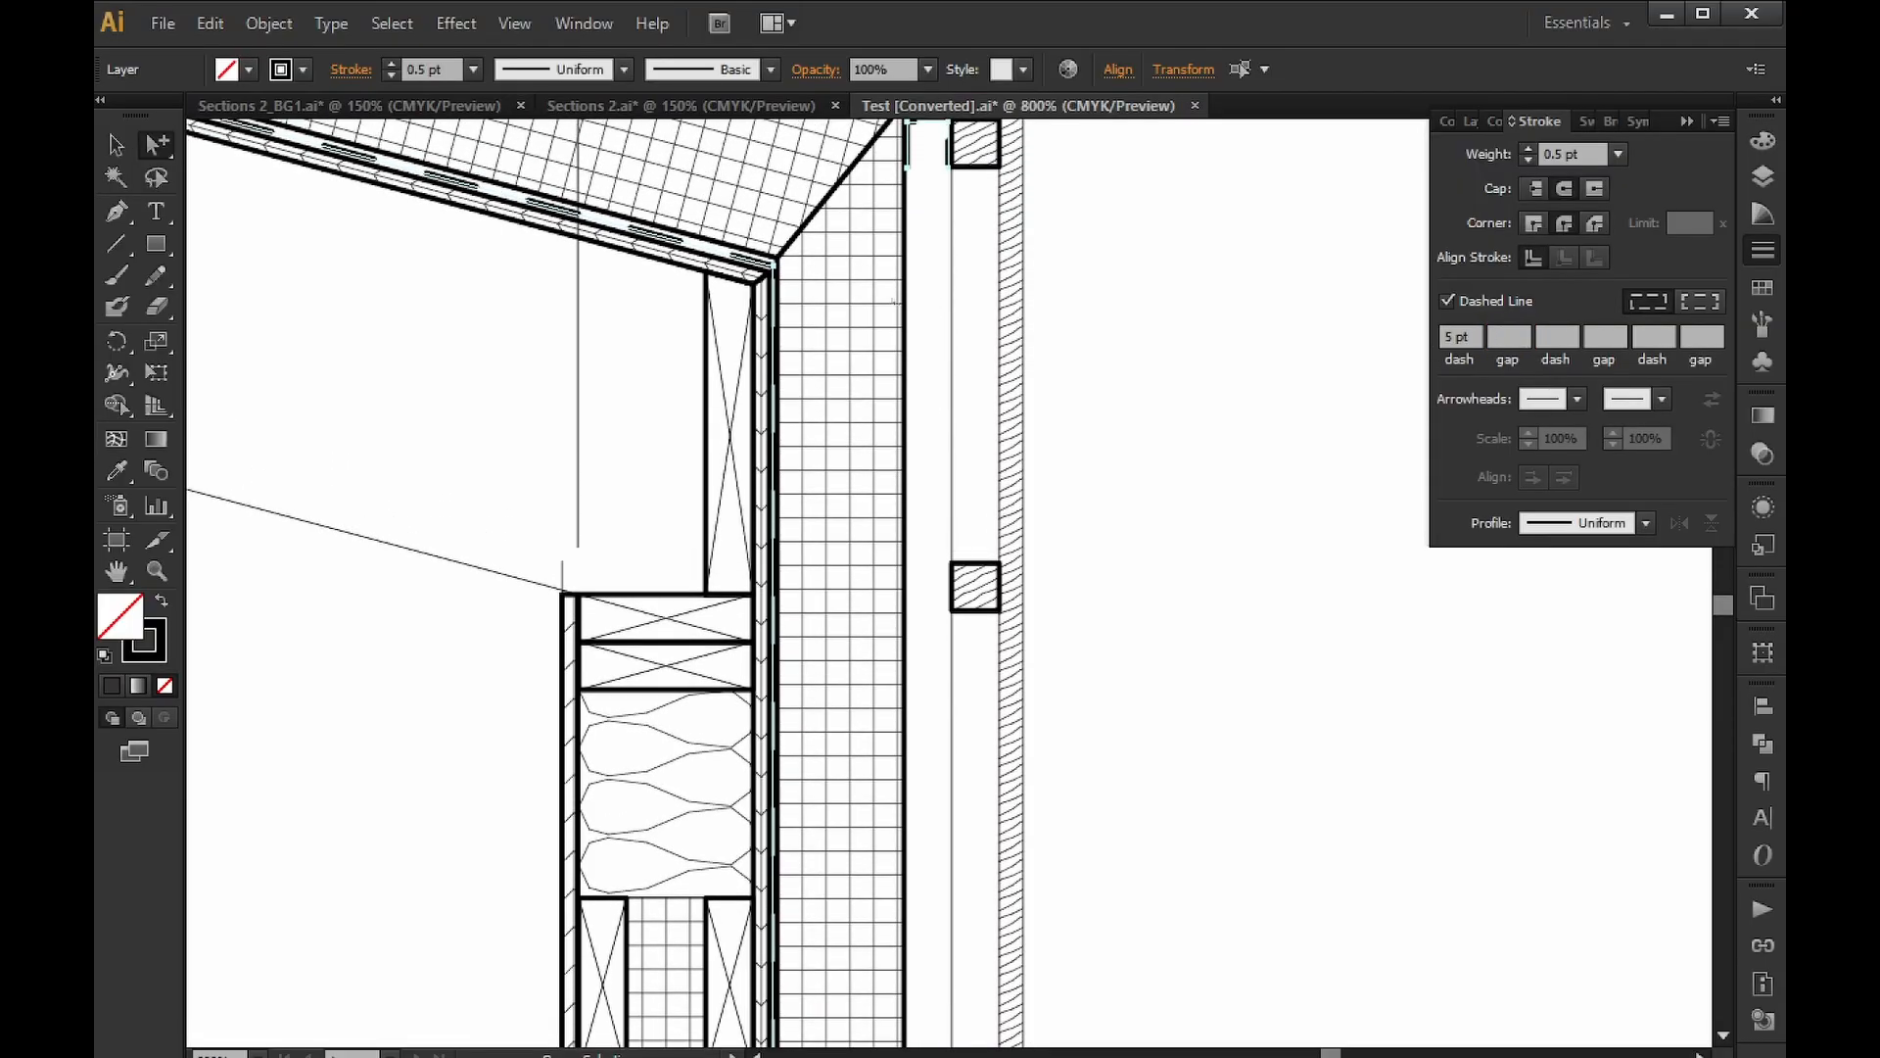
scroll(937, 407, up, 4)
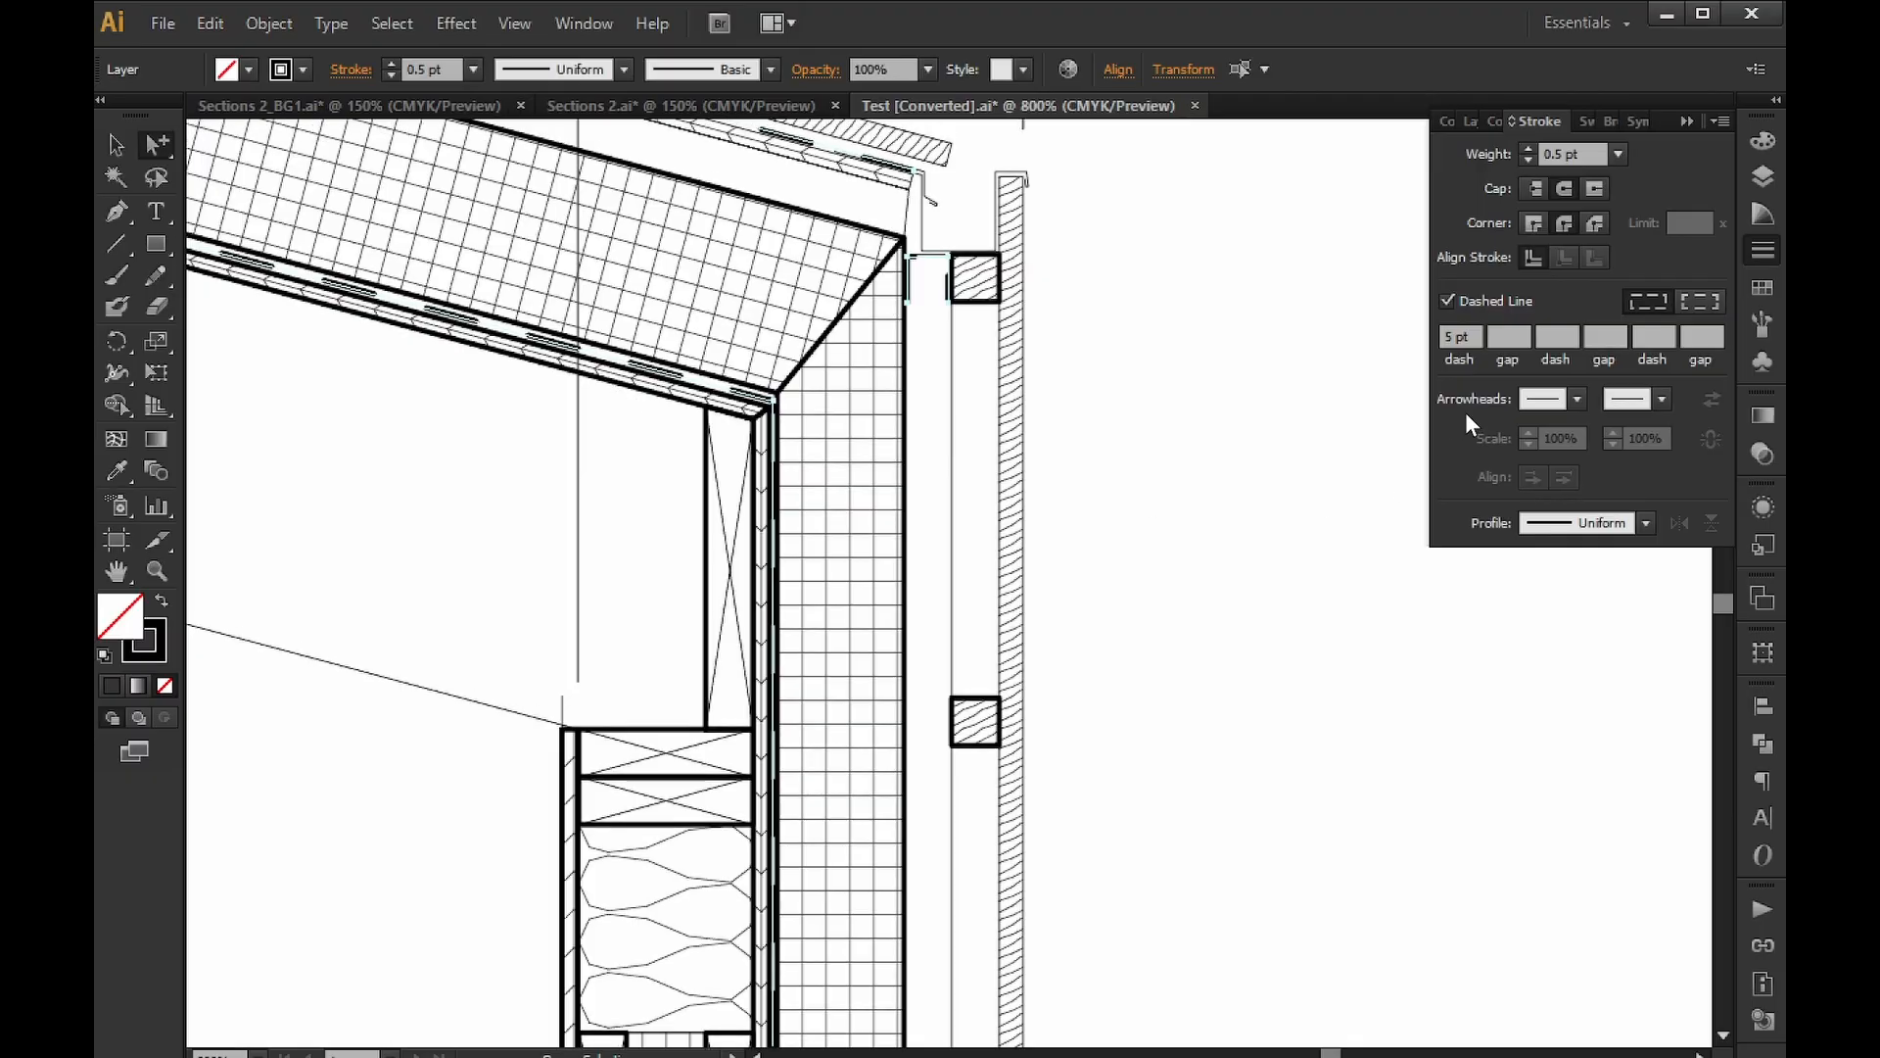
double_click(1479, 338)
text(2)
key(Return)
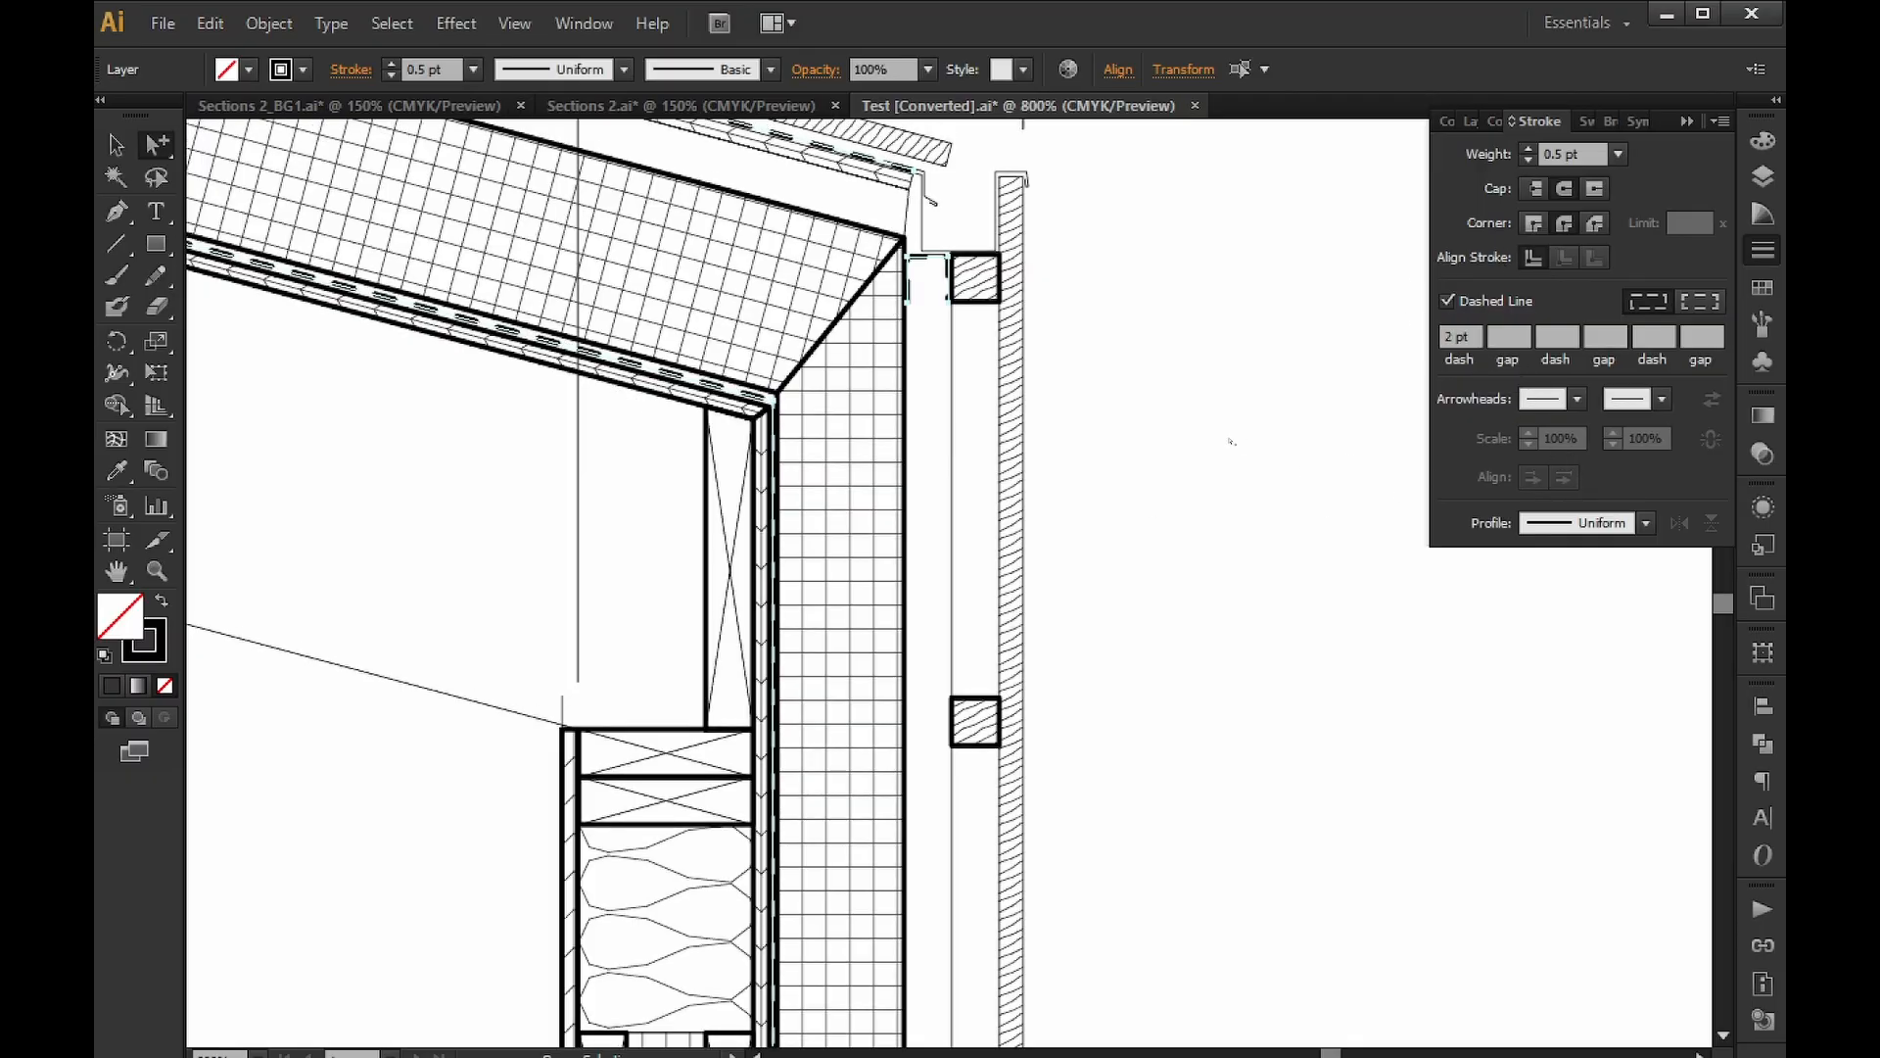
click(1214, 436)
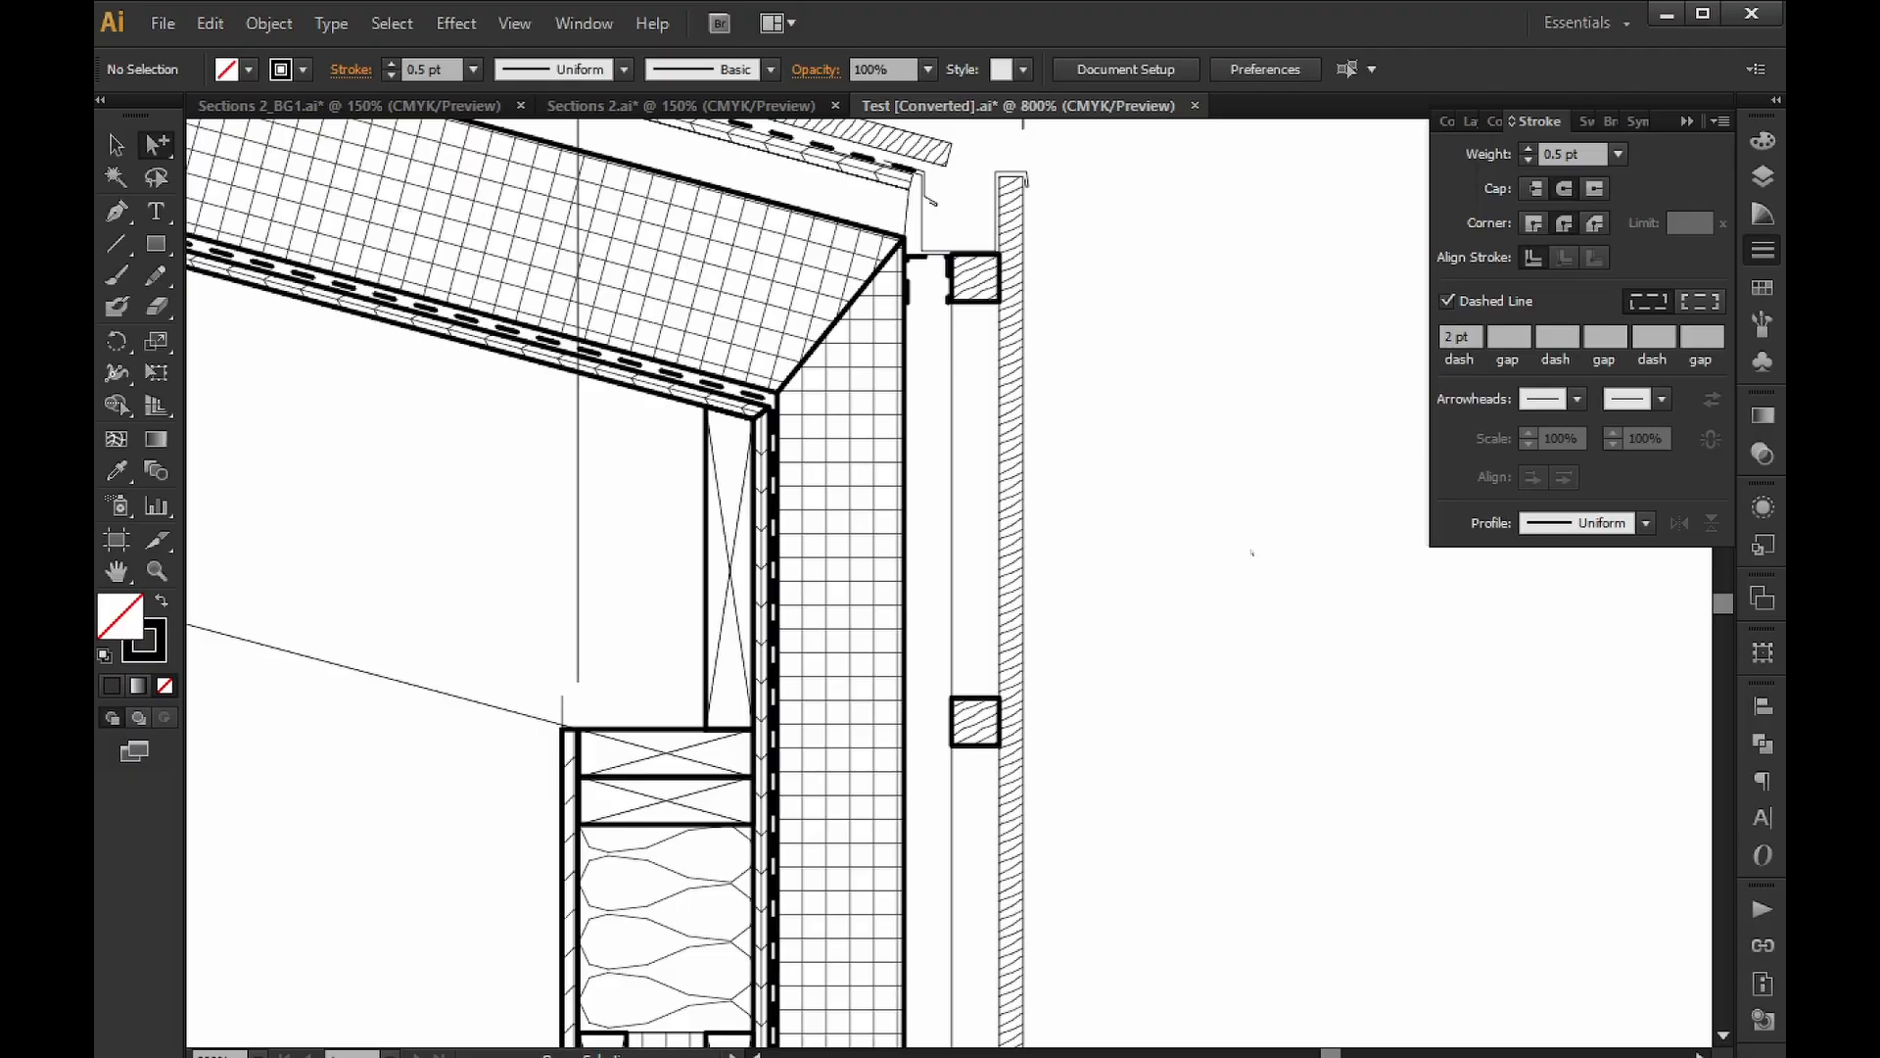
Give all dashed lines on the membrane layer Projecting Cap ends and Miter Join corners, and clear the selection.
alt+scroll(1255, 552, up, 1)
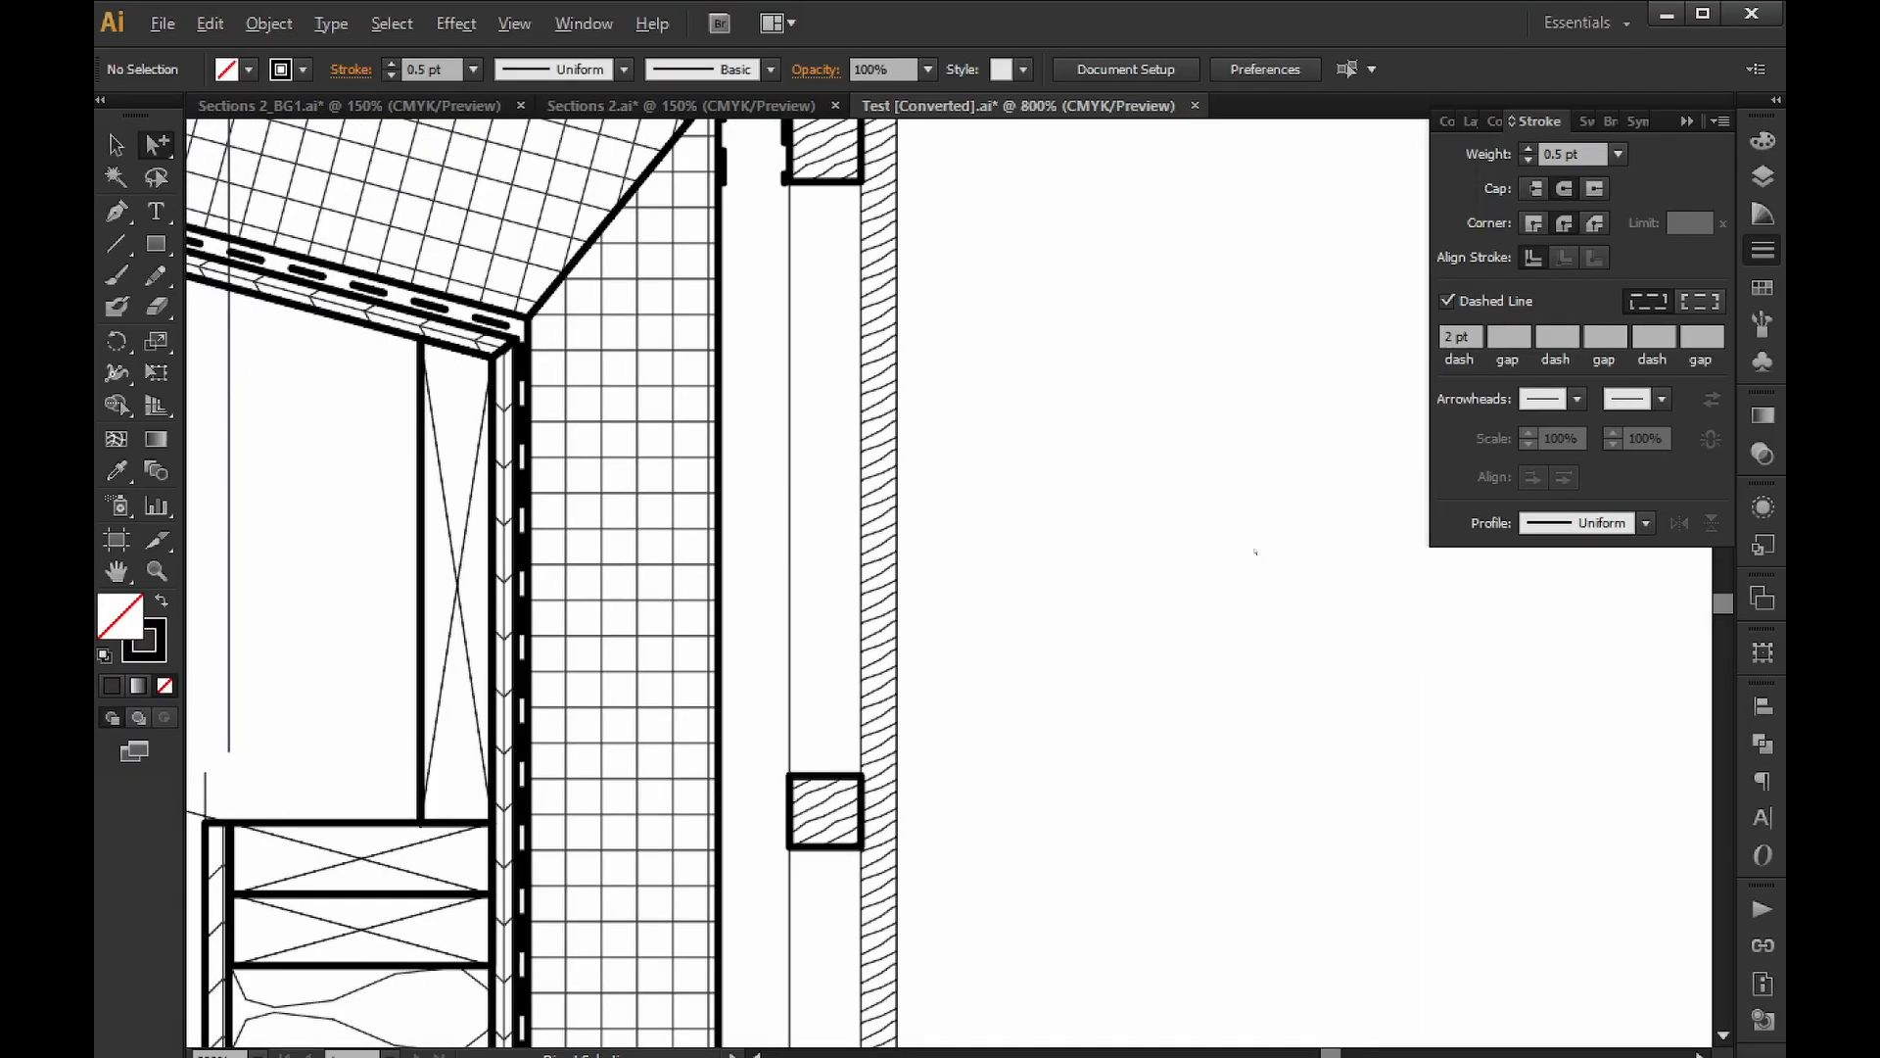
alt+scroll(1256, 552, down, 3)
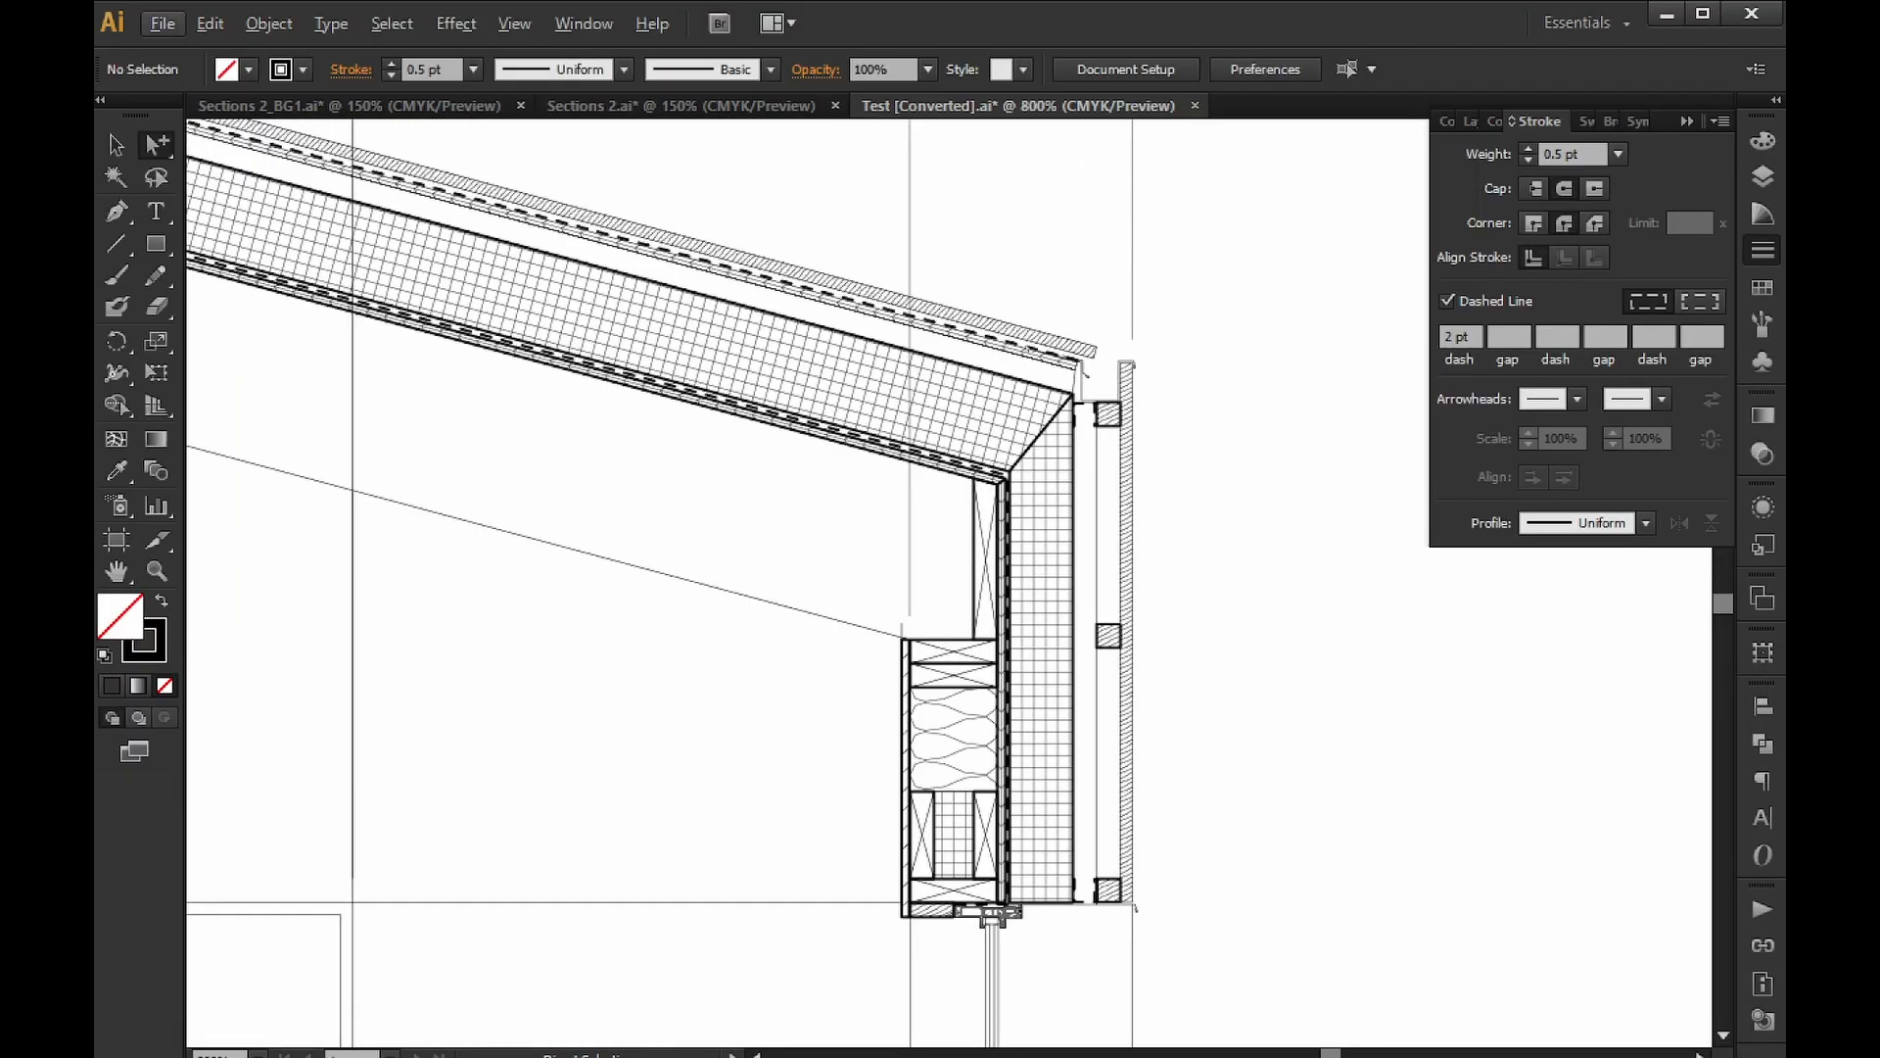
alt+scroll(1030, 359, up, 4)
key(alt)
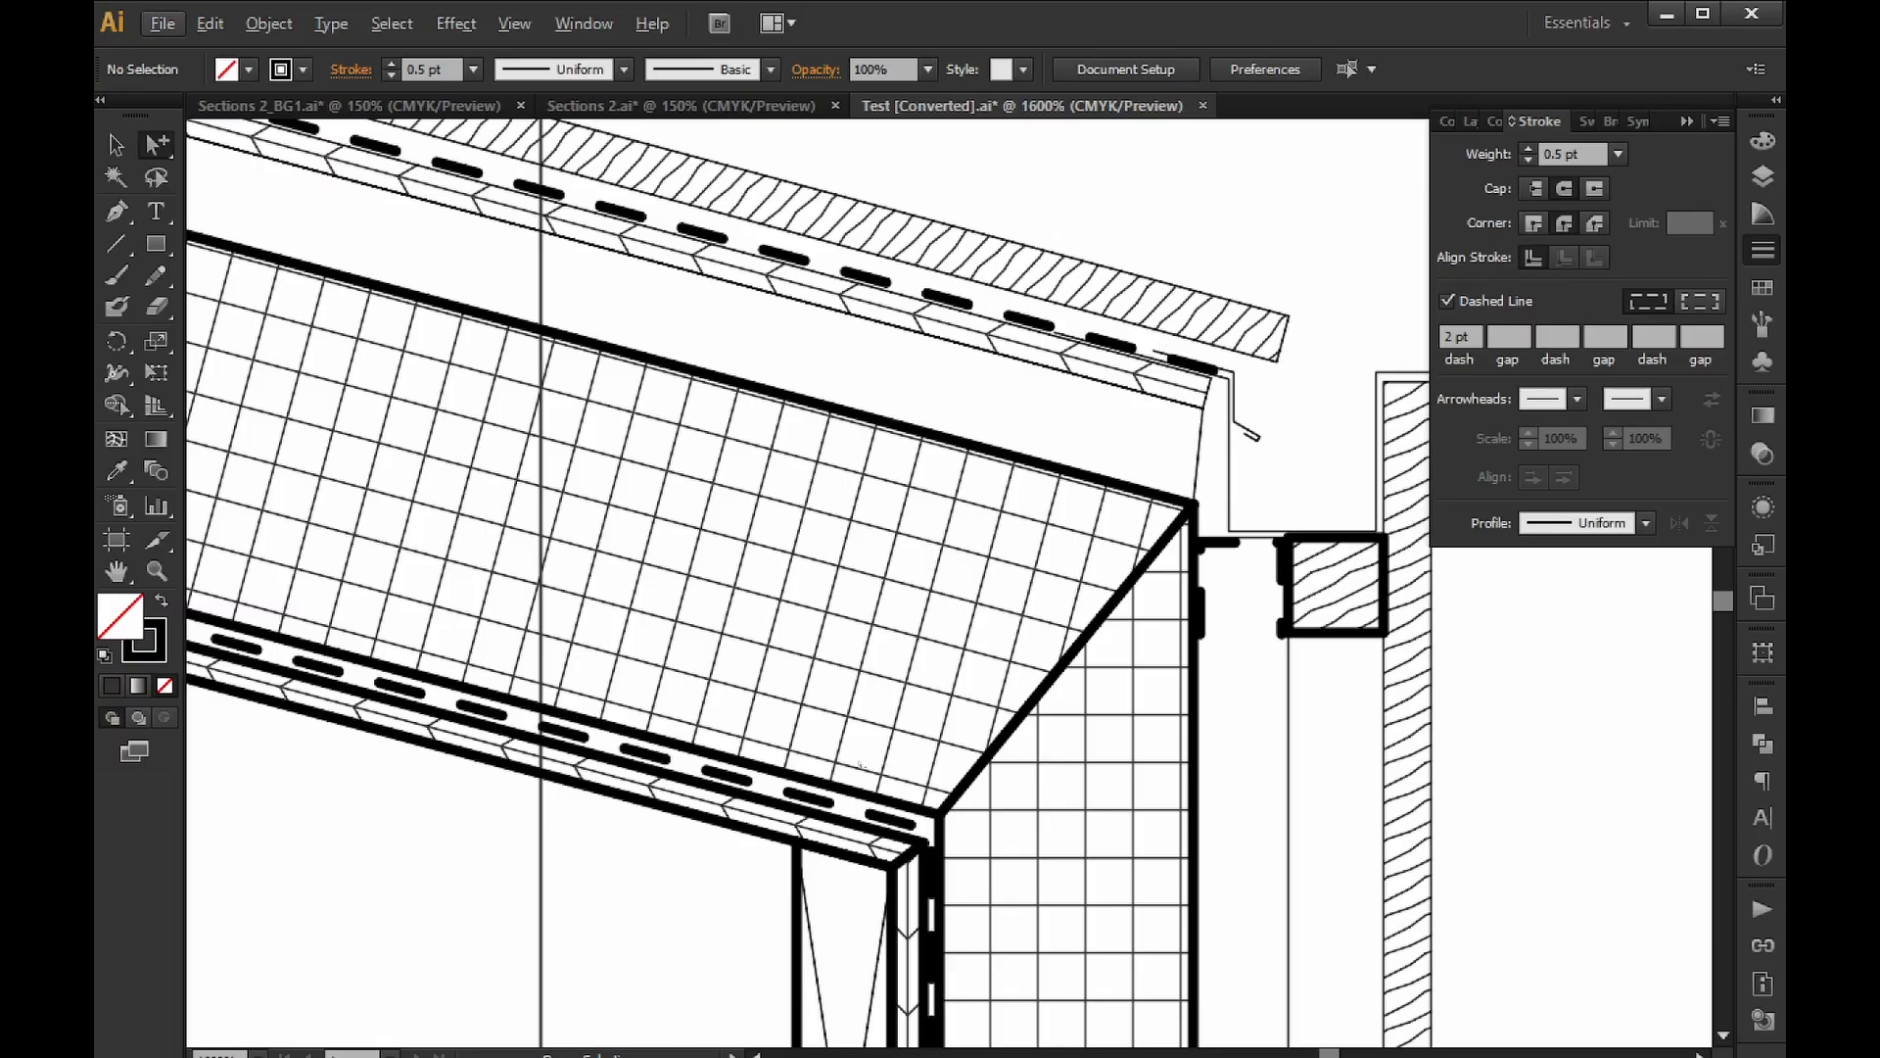
key(alt)
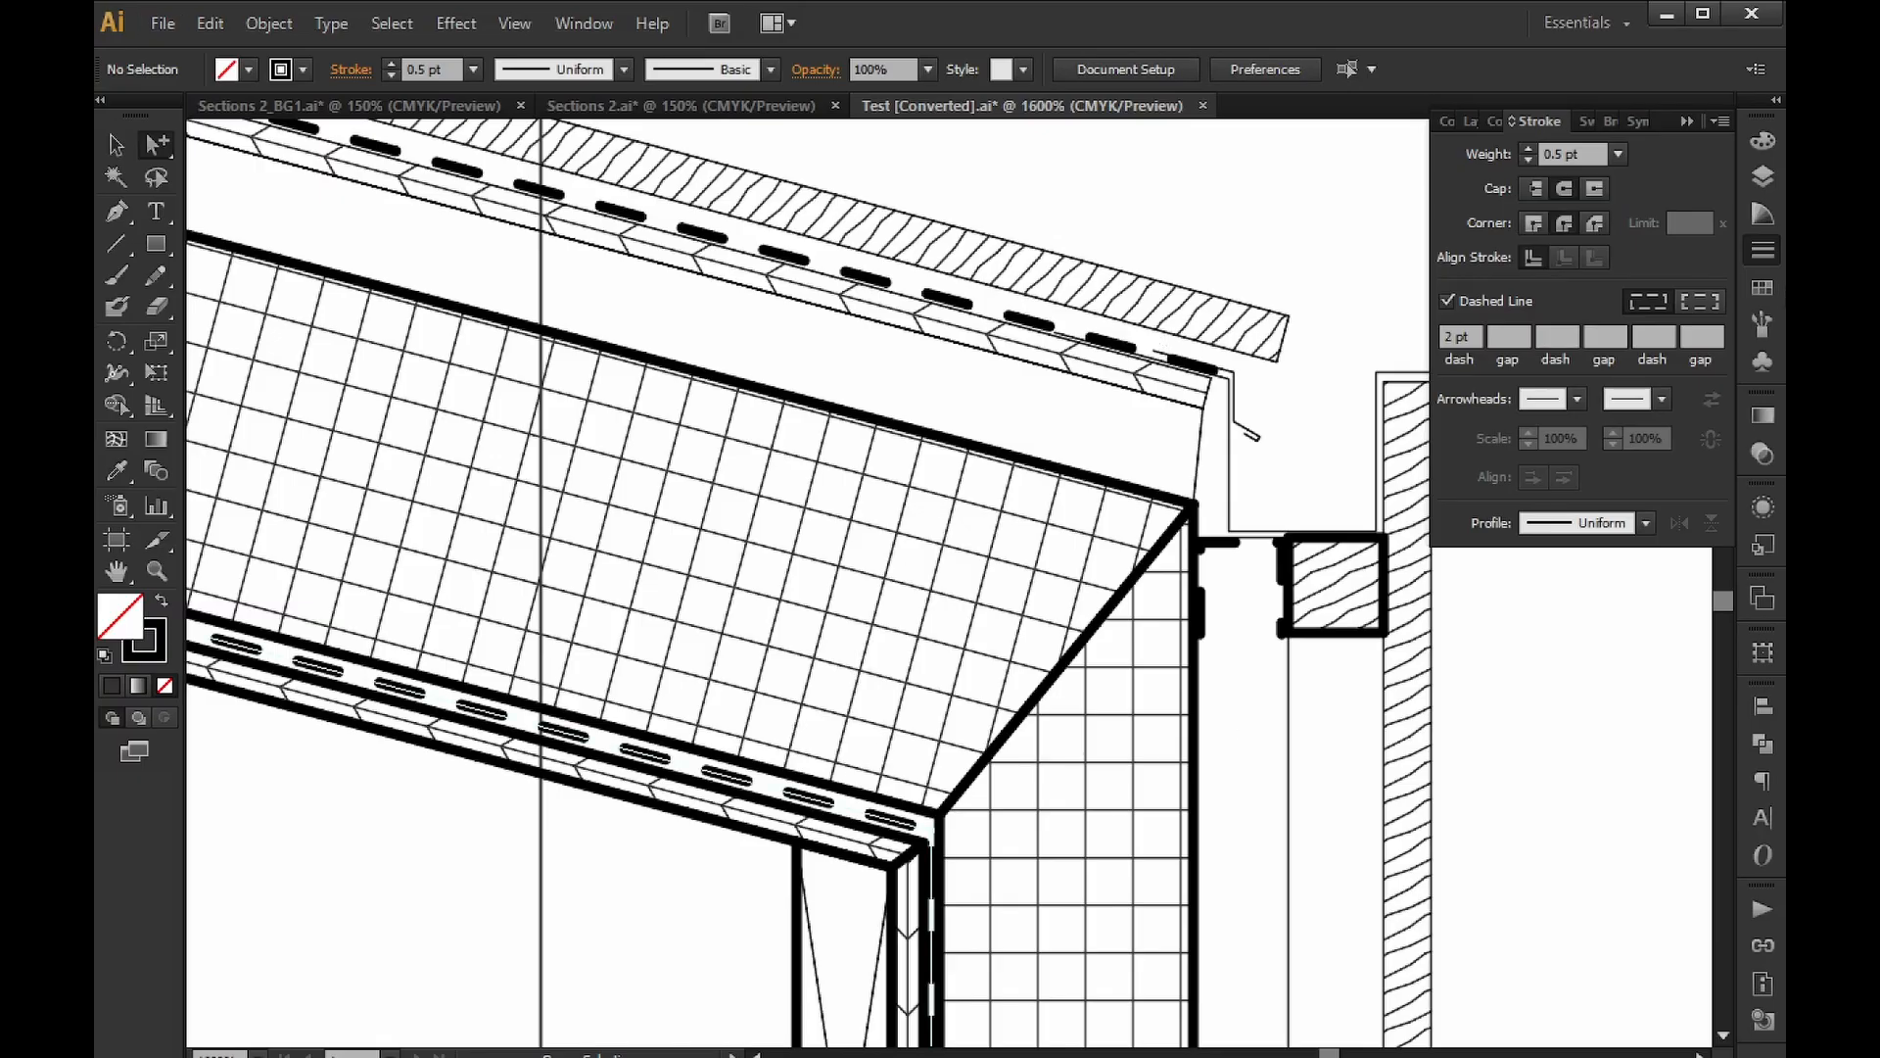
click(1762, 176)
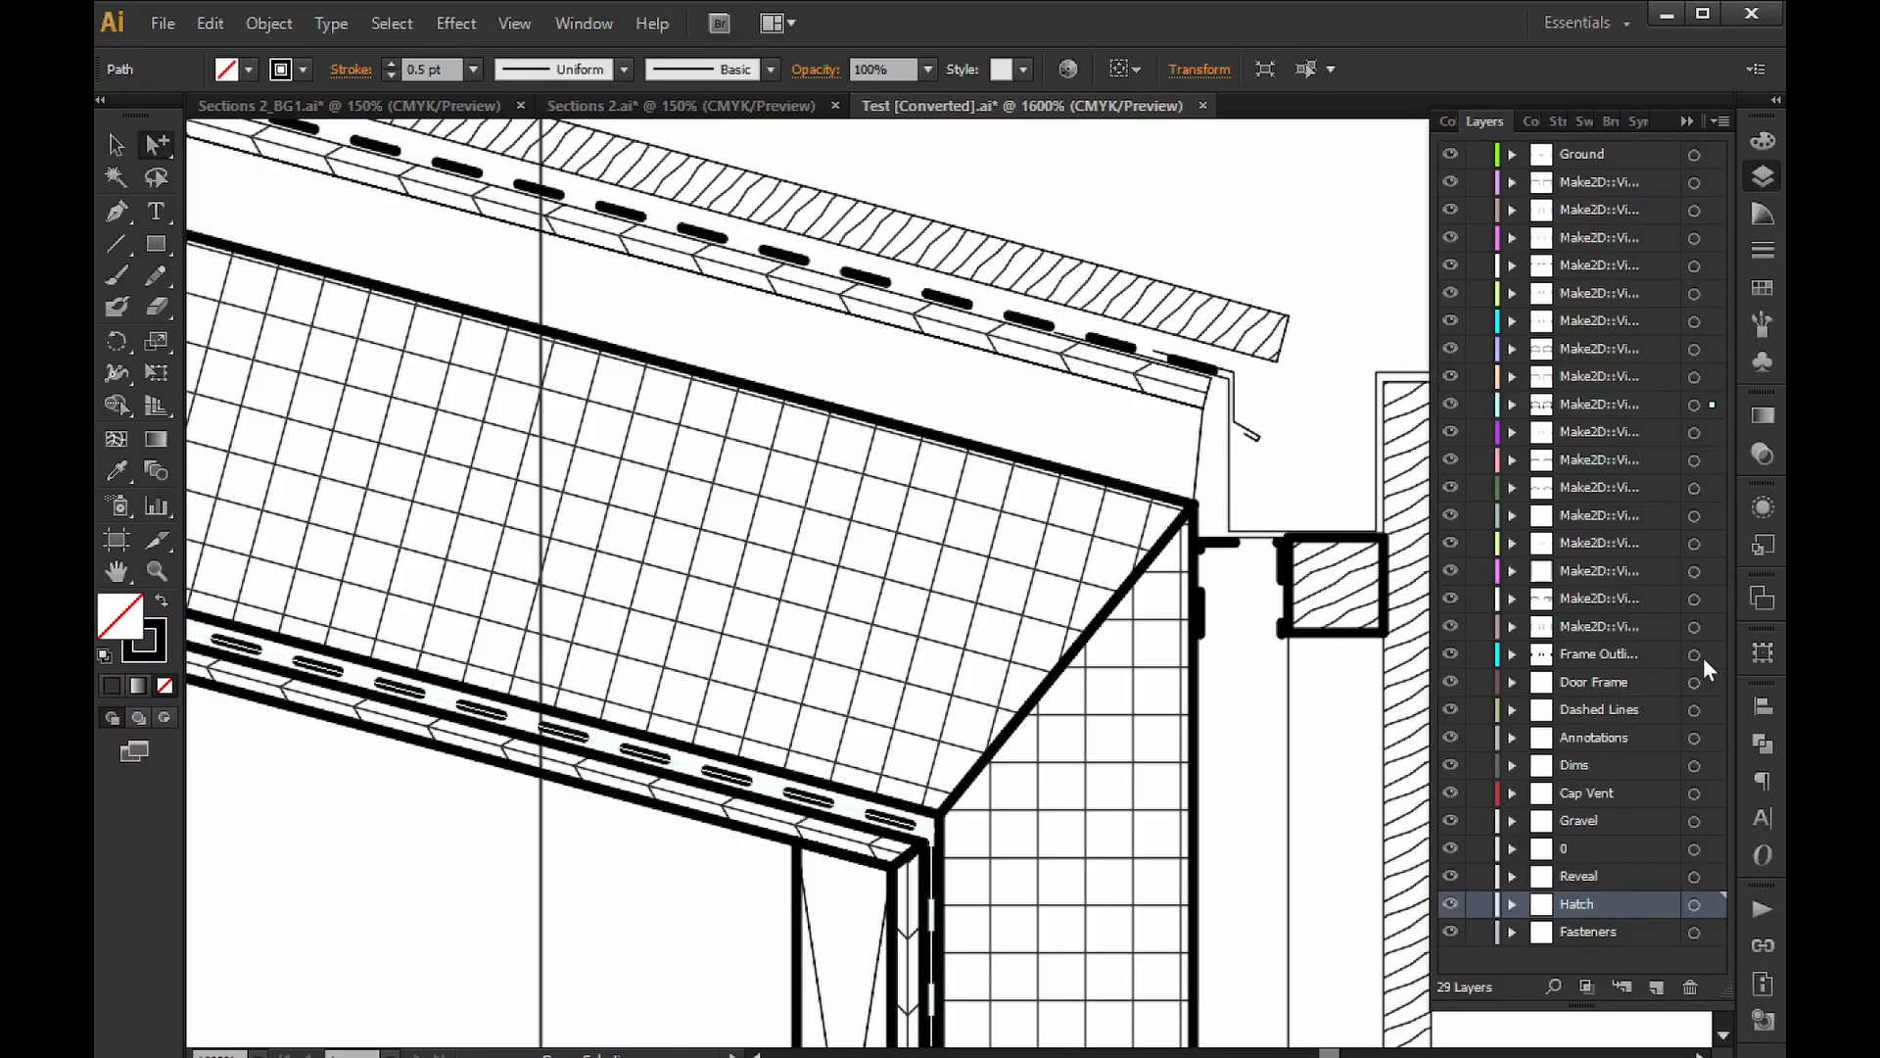
click(1693, 405)
click(1766, 144)
click(1759, 253)
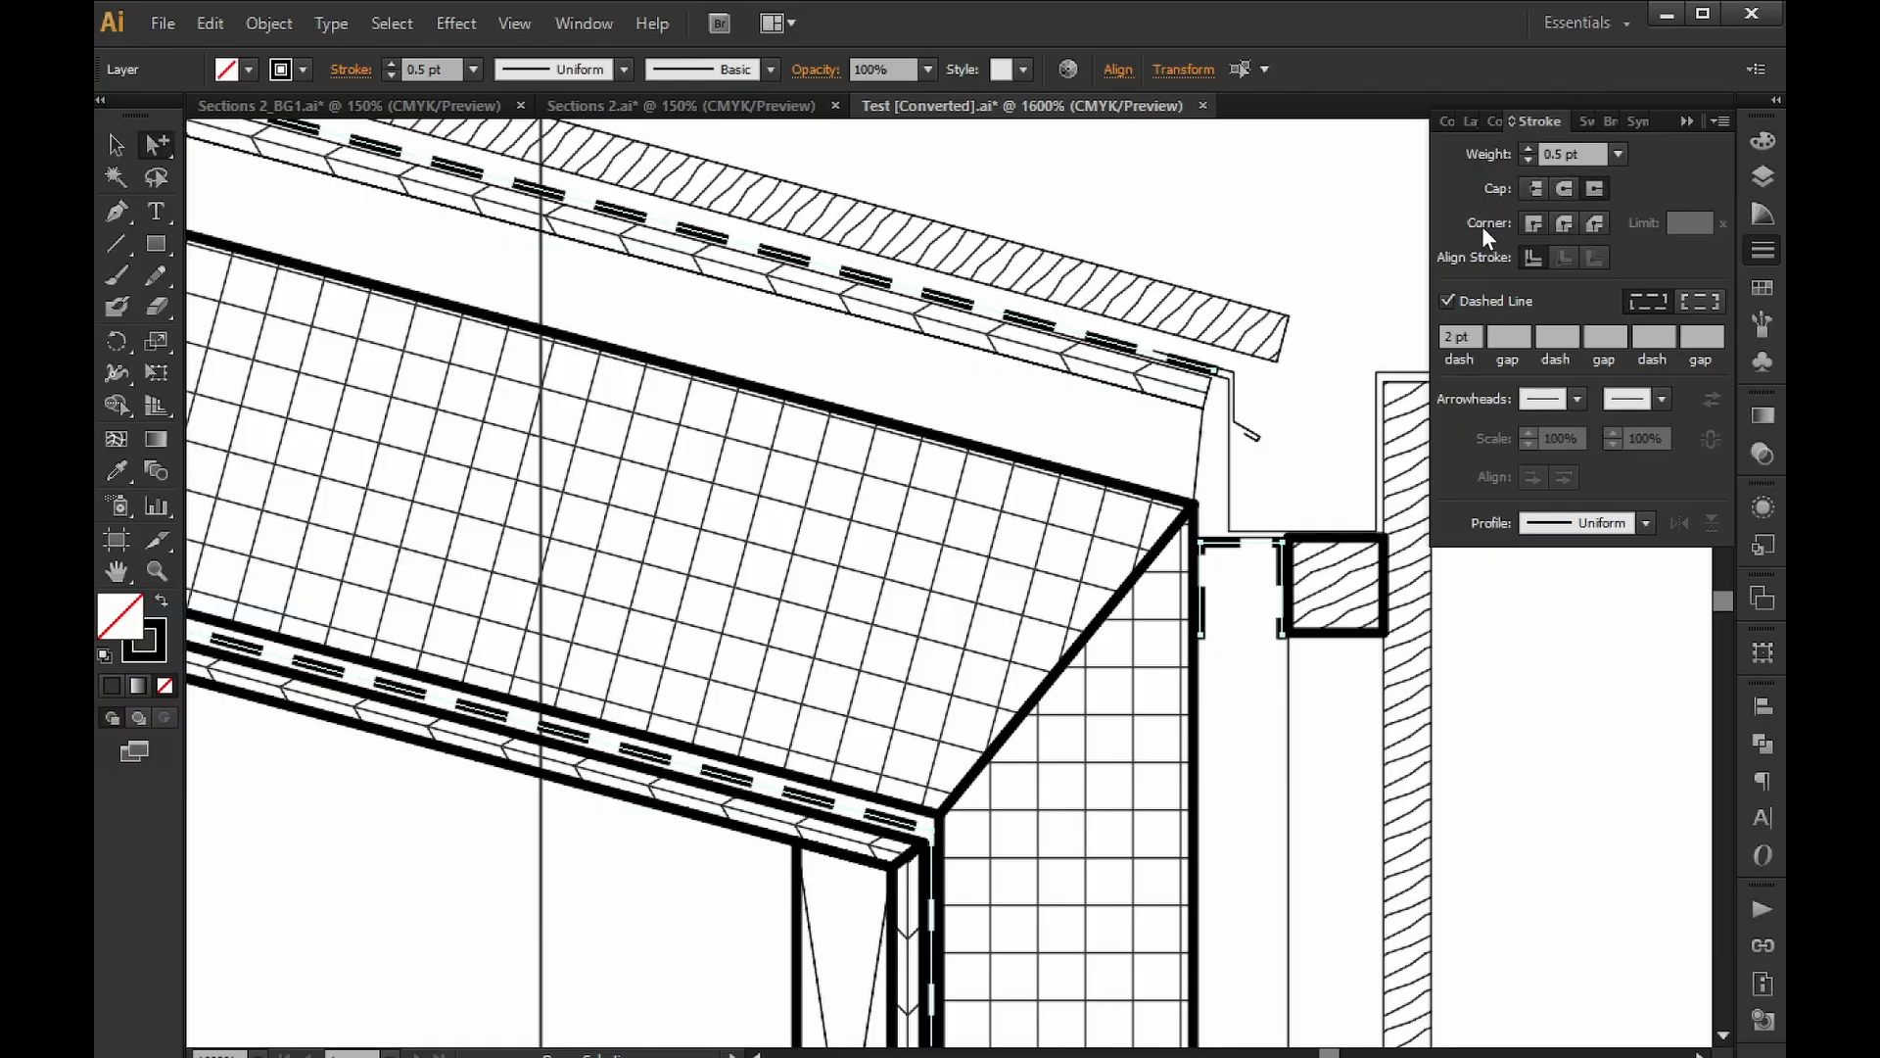
click(1301, 221)
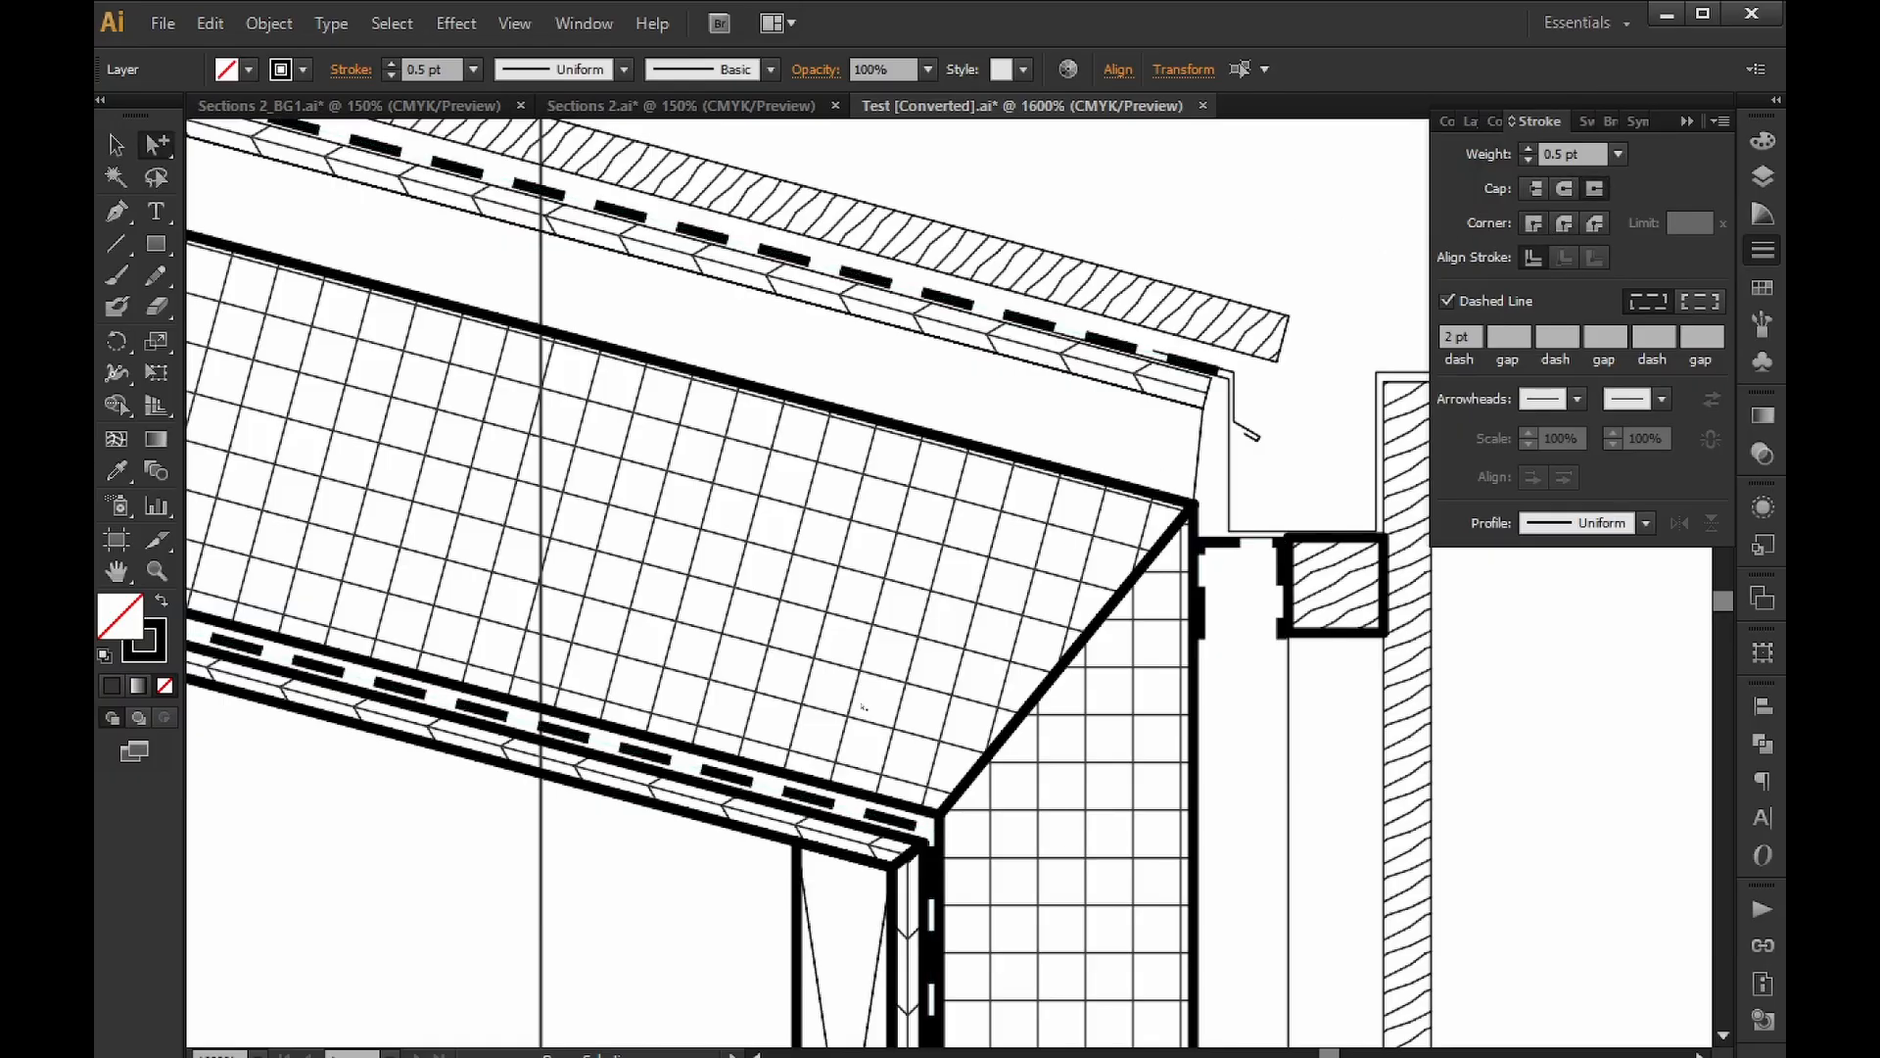
Examine the overall appearance of the dashed membrane lines across the whole house section.
alt+scroll(863, 705, down, 6)
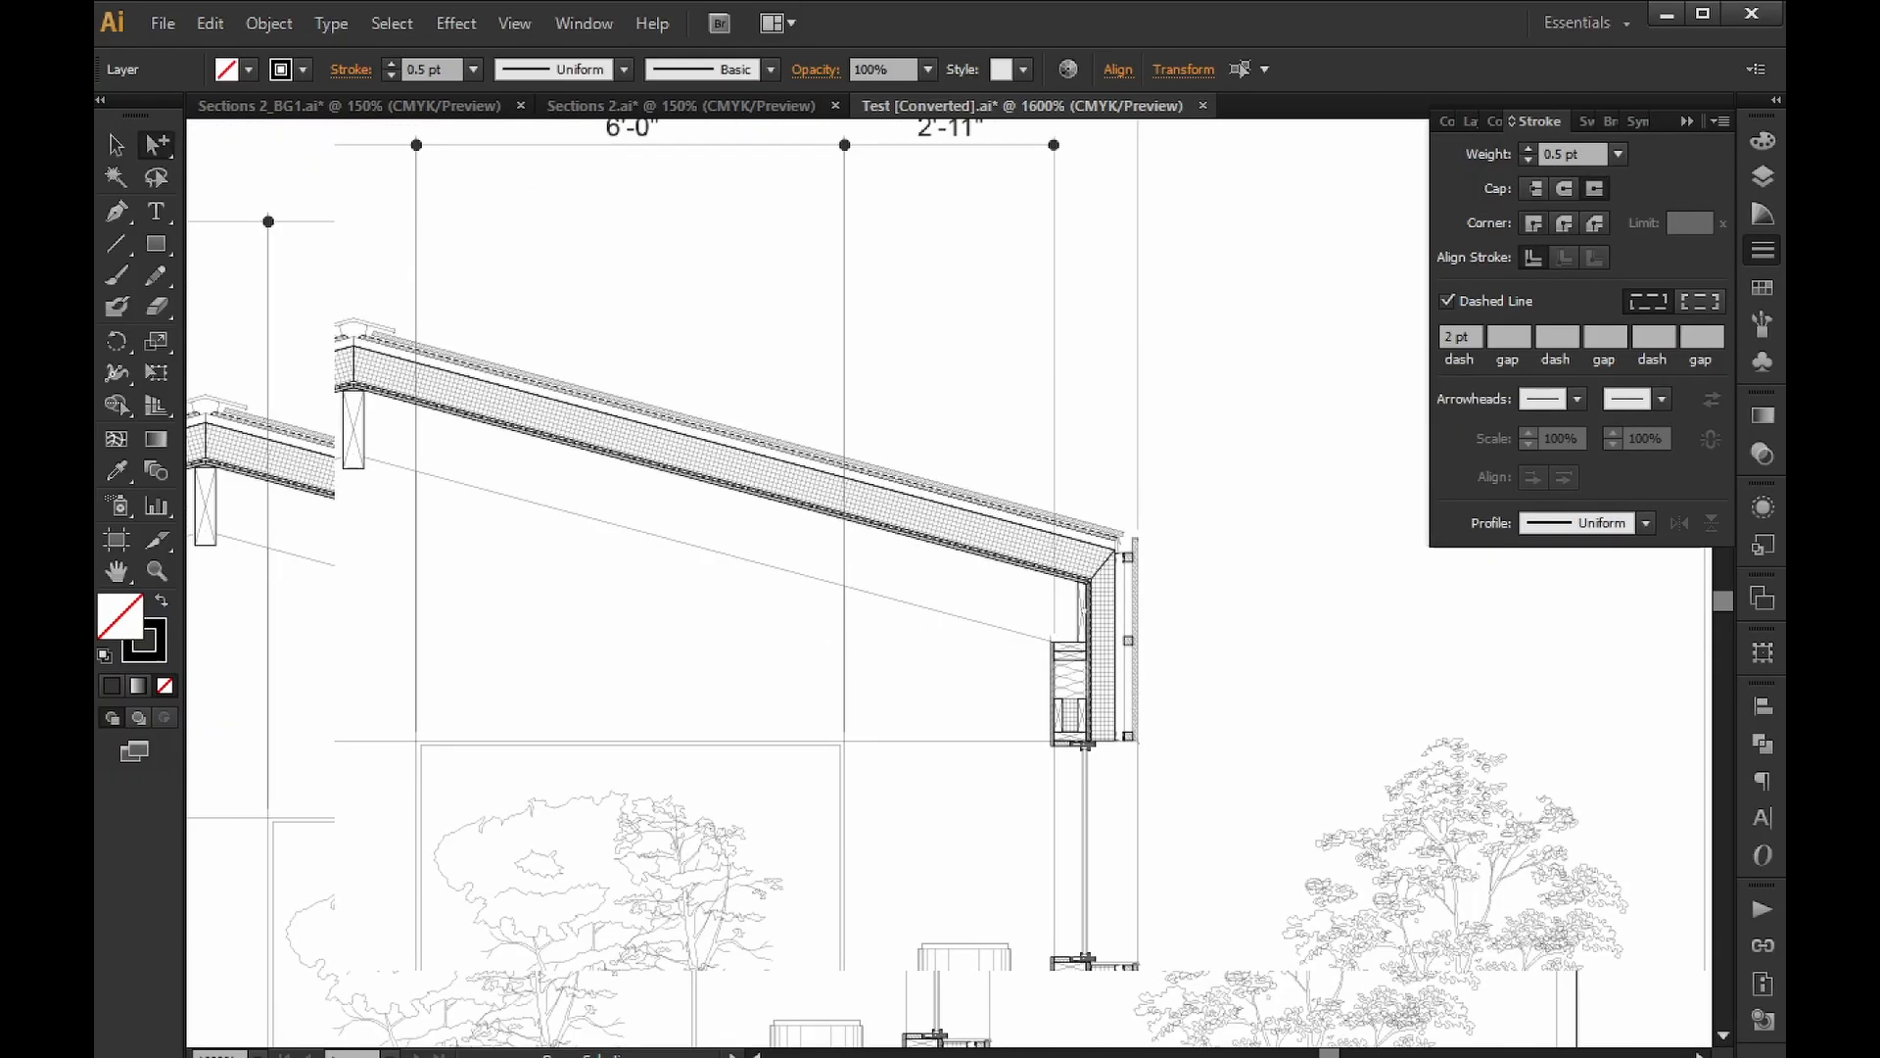
scroll(948, 585, down, 1)
scroll(948, 585, left, 1)
key(ctrl+0)
scroll(1102, 620, up, 1)
scroll(1101, 620, left, 1)
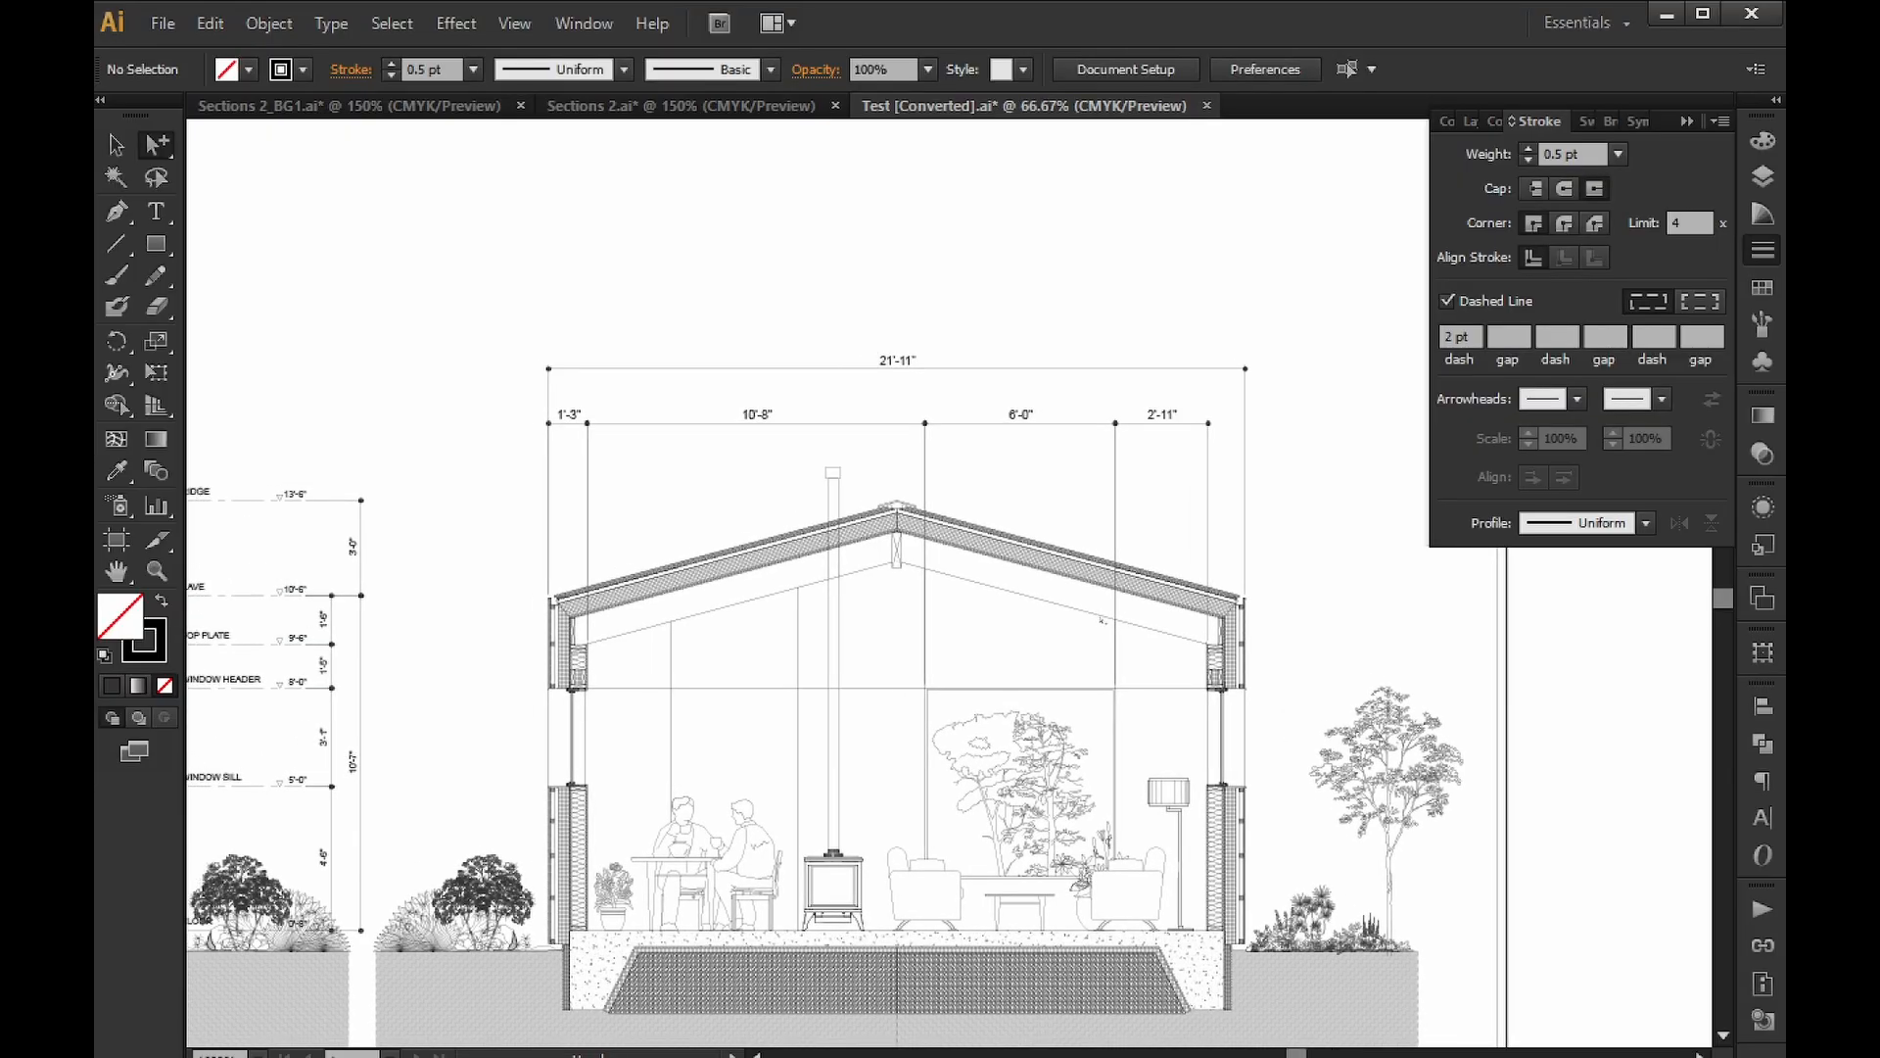
alt+scroll(1052, 528, down, 1)
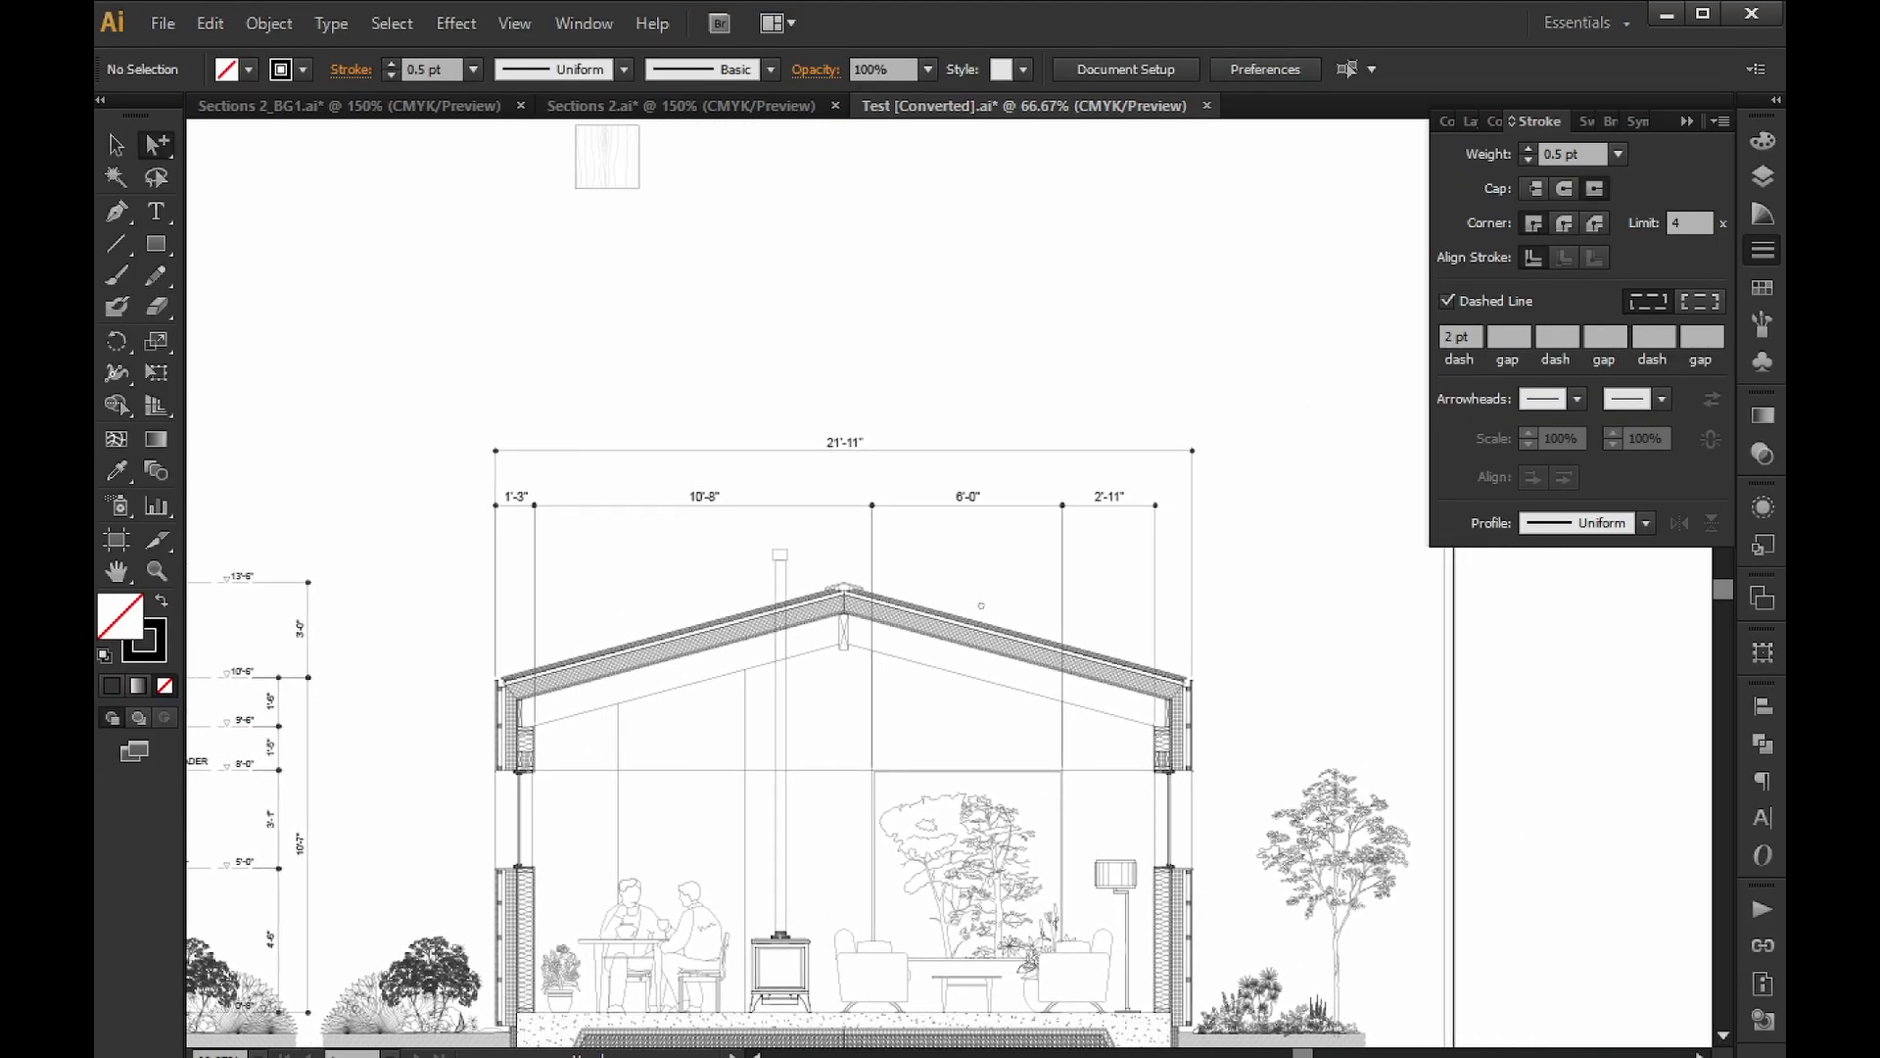
alt+scroll(972, 530, up, 1)
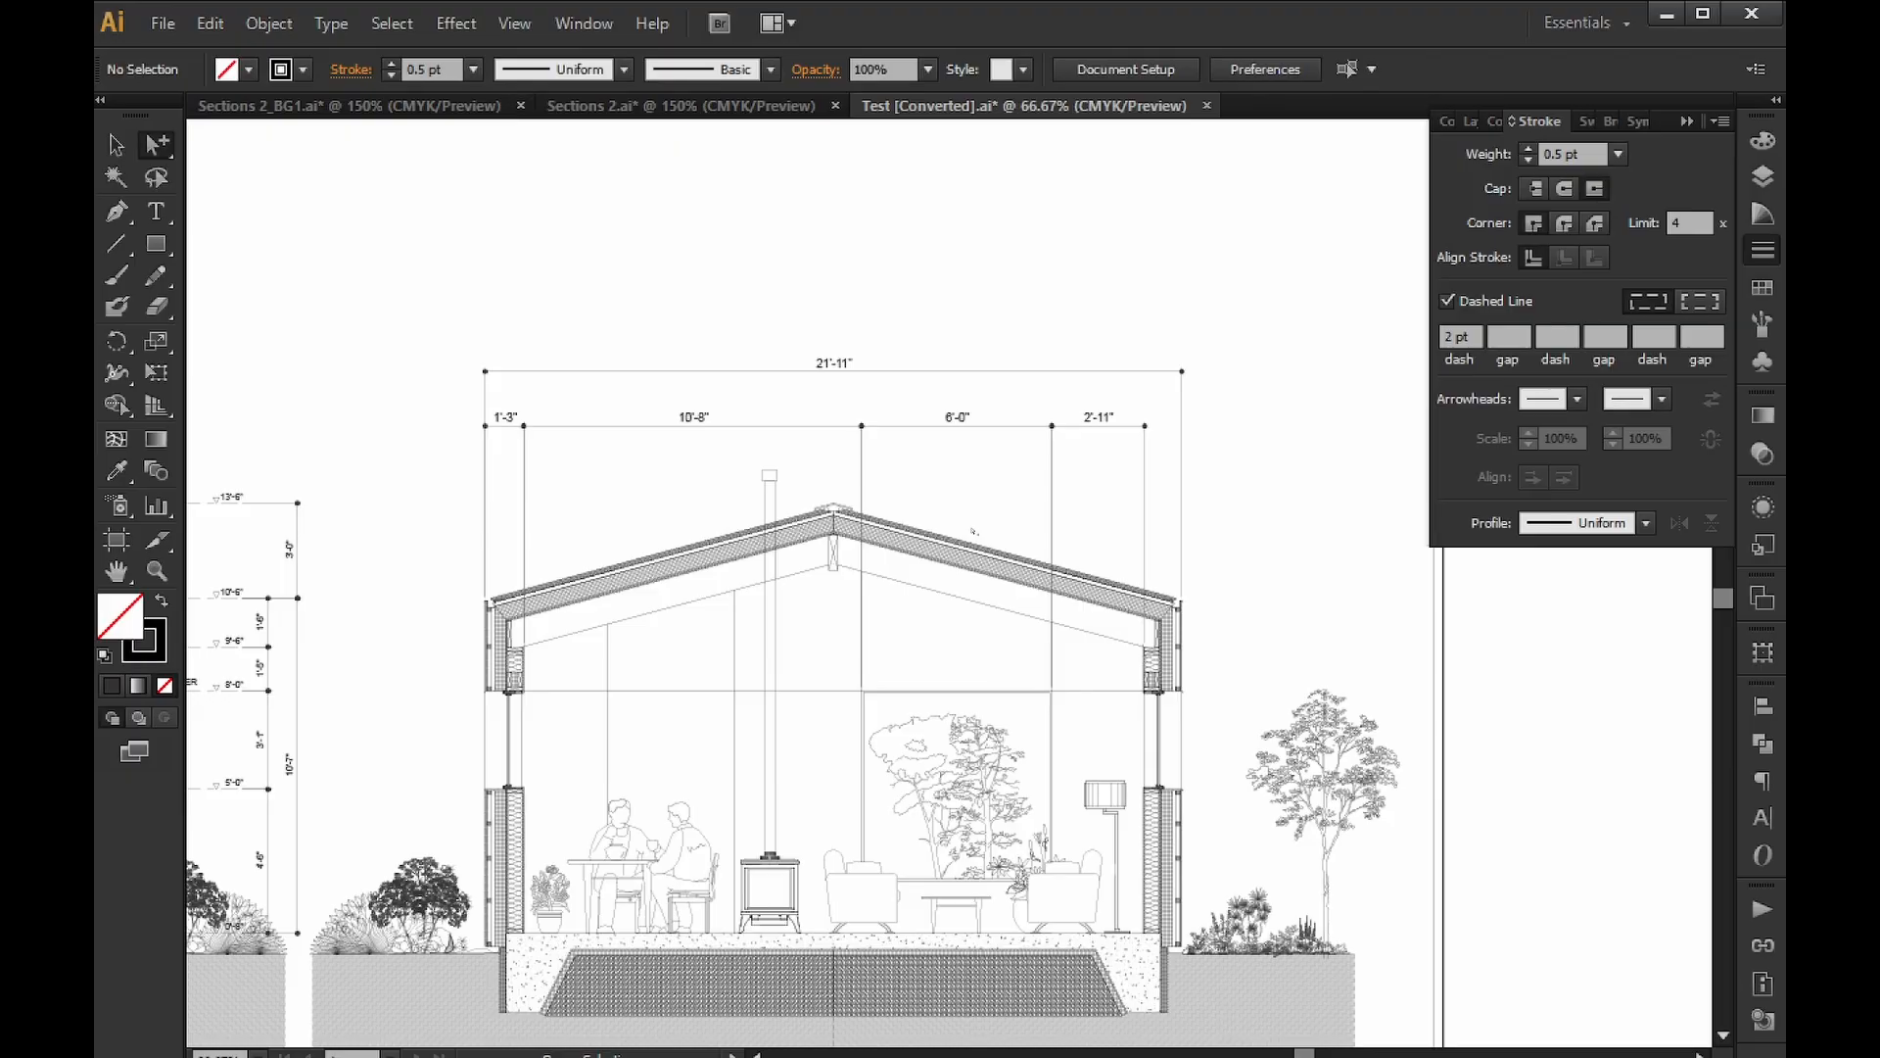
Delete the square outline around the wood grain swatch above the house section.
scroll(895, 223, up, 6)
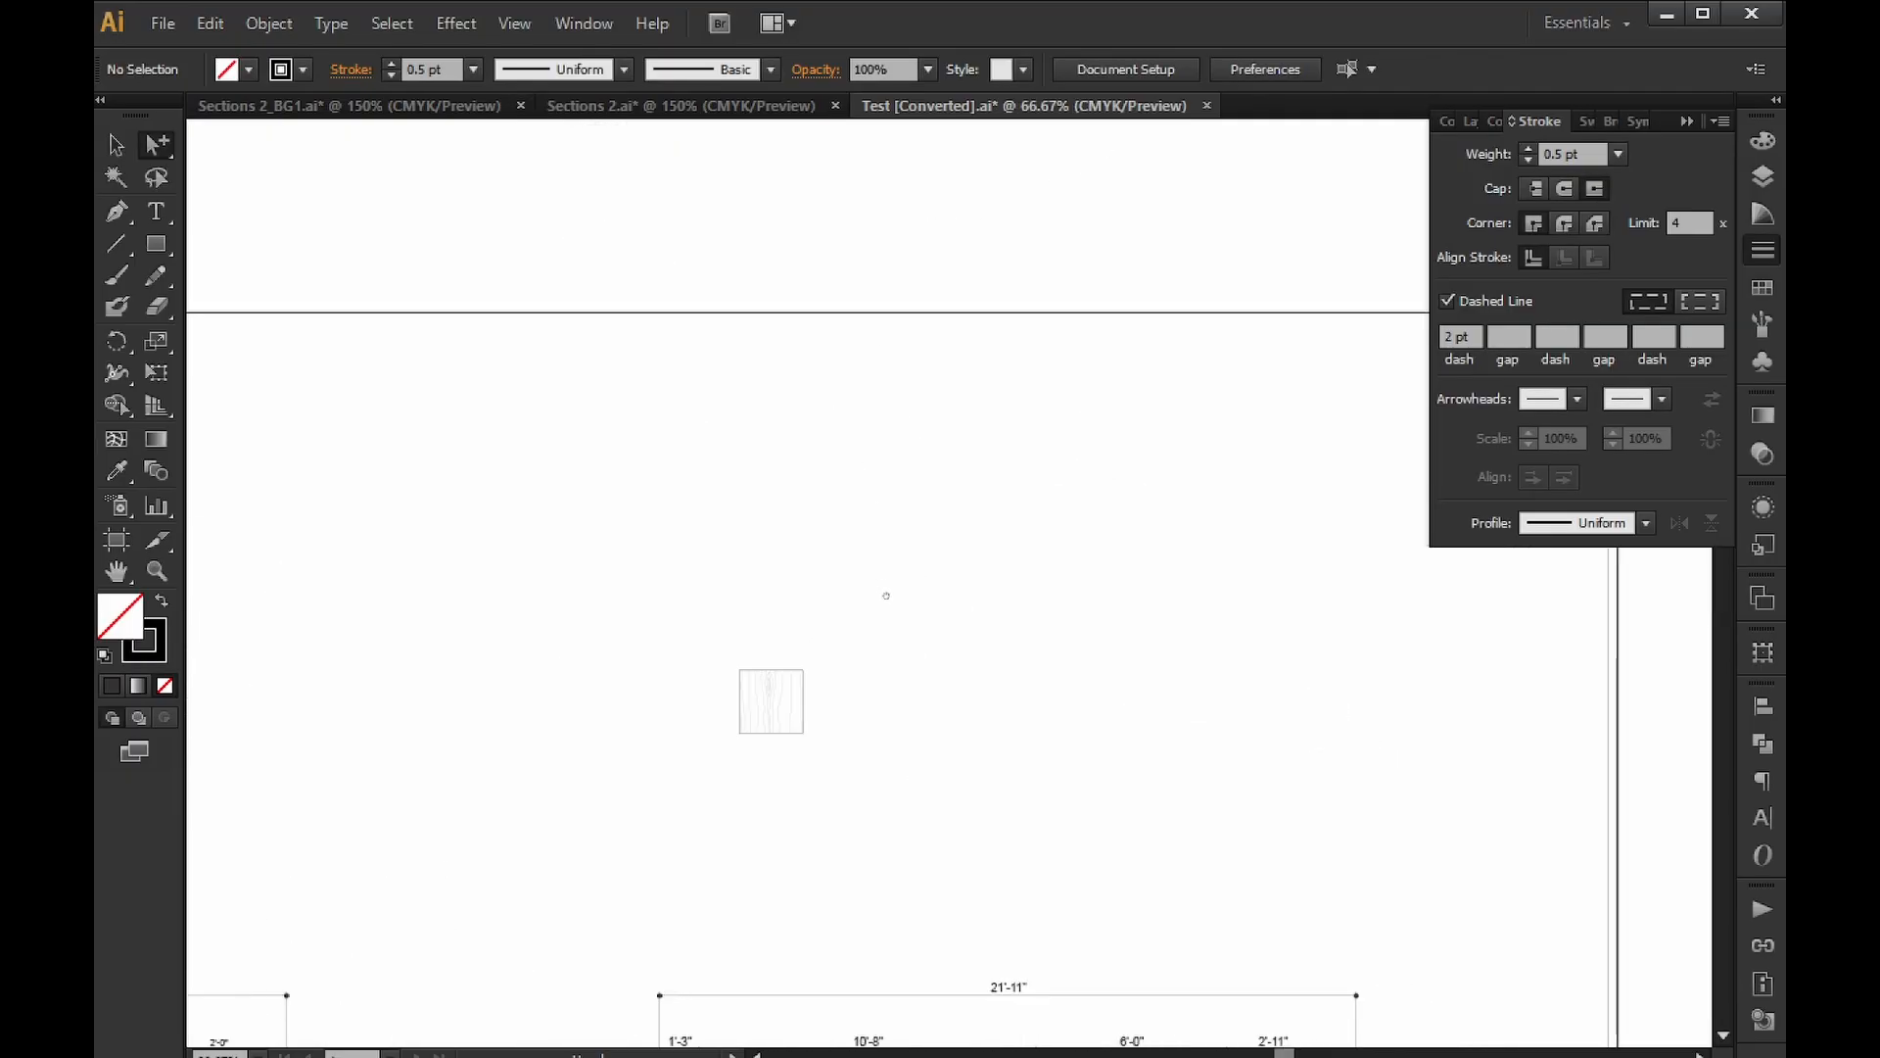
alt+scroll(805, 711, up, 3)
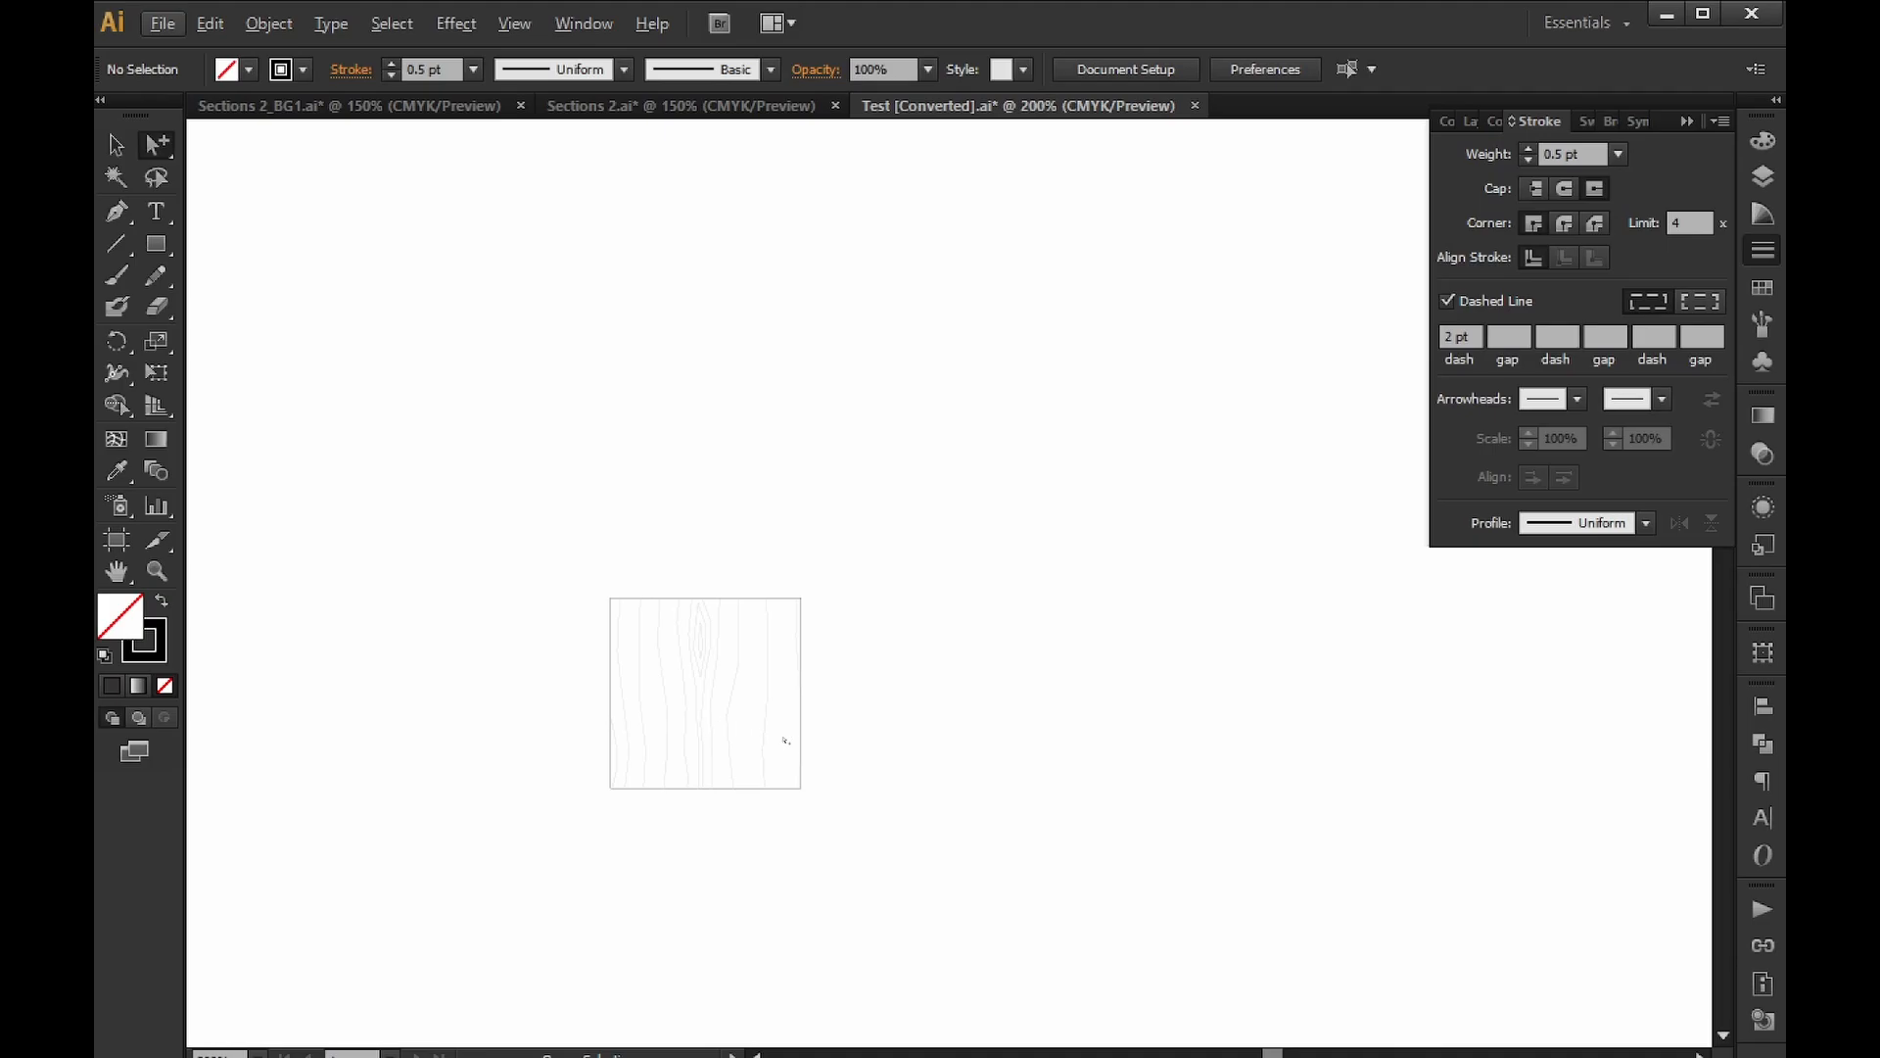
alt+scroll(755, 764, up, 1)
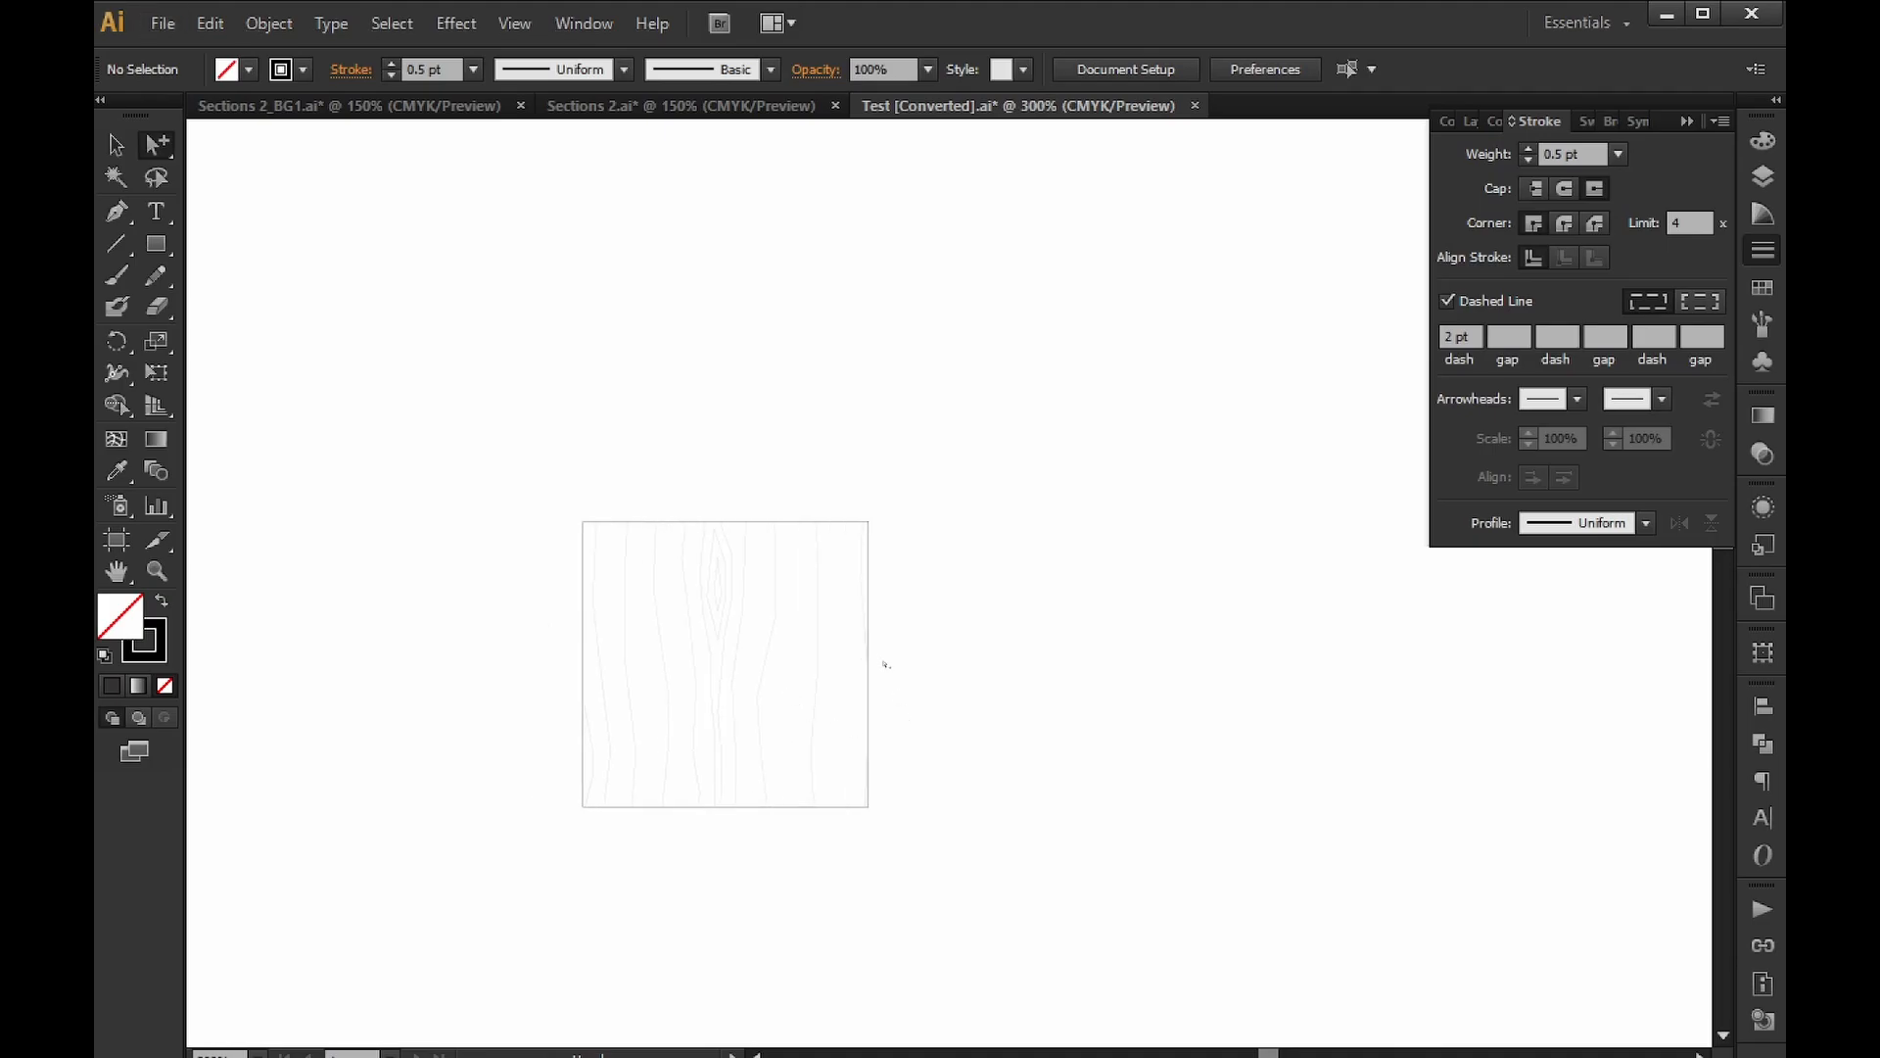
click(861, 777)
click(564, 584)
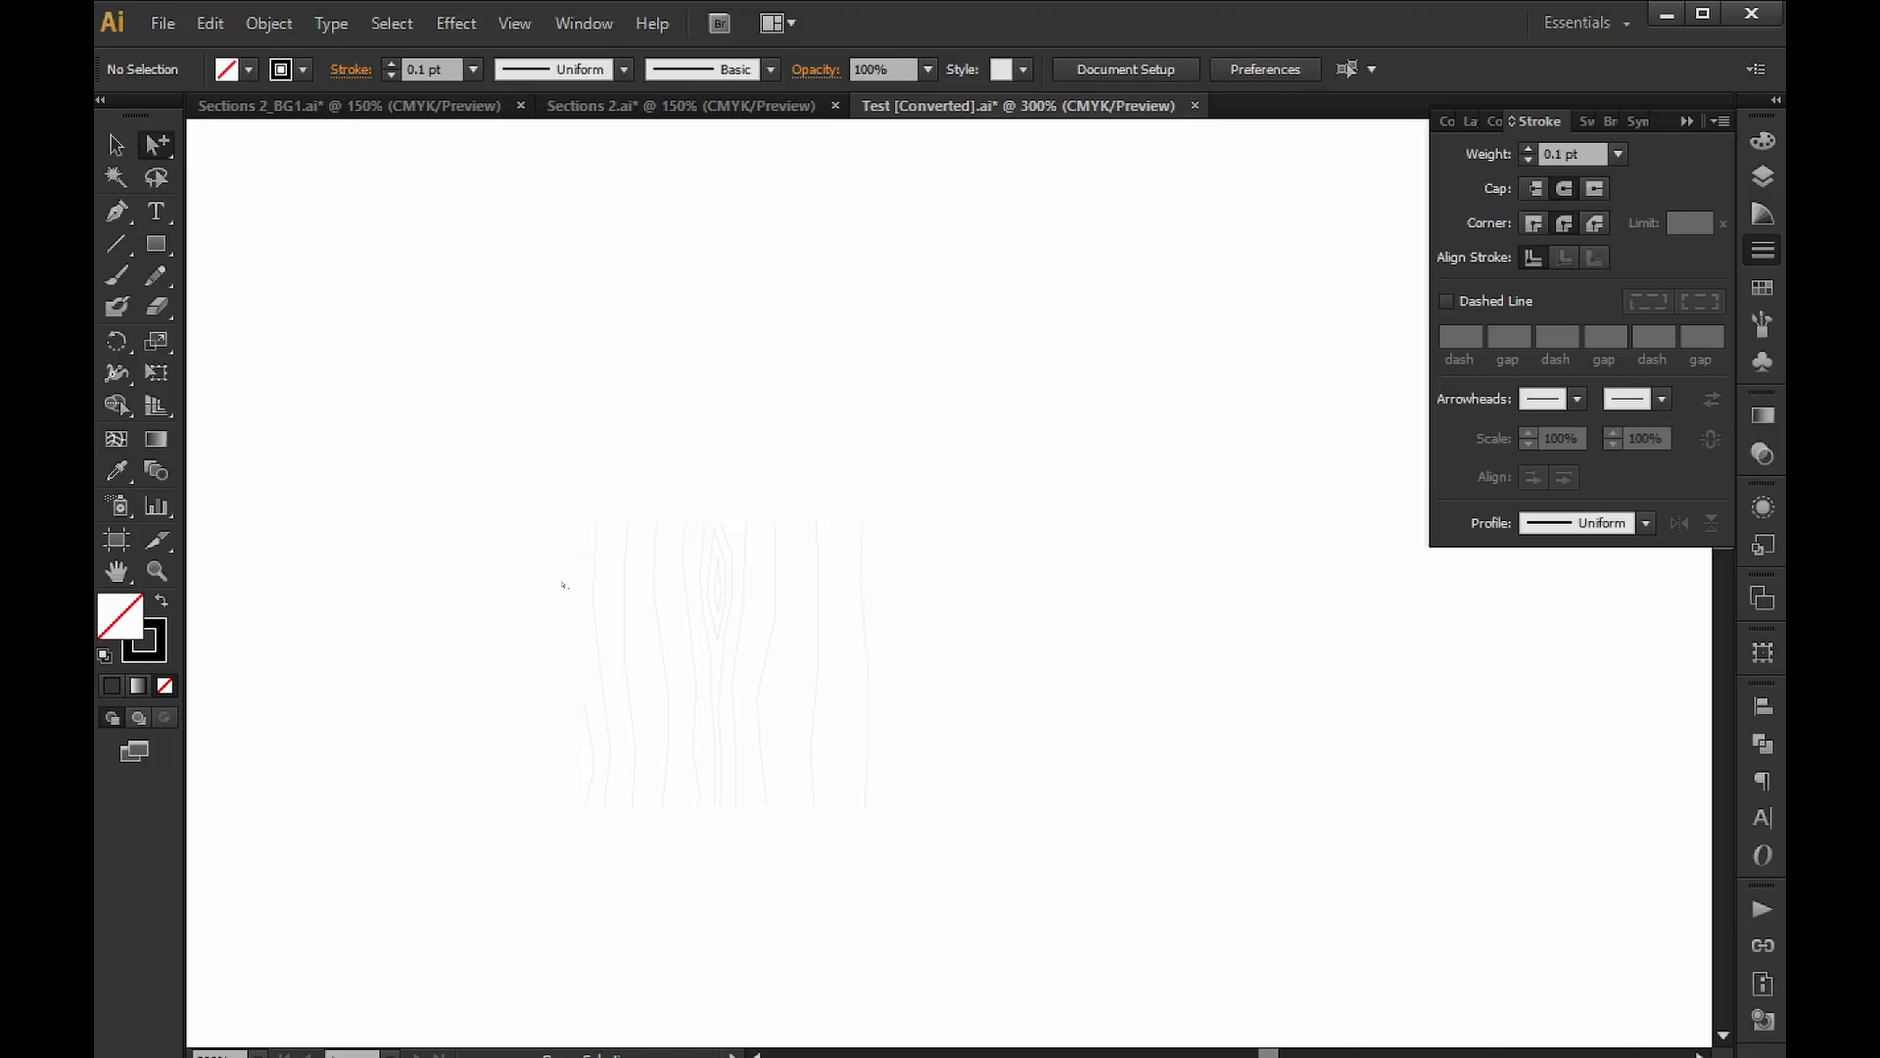
Swap the fill and stroke of all wood grain lines and make the stroke black at 0.1 pt.
drag(984, 453, 514, 864)
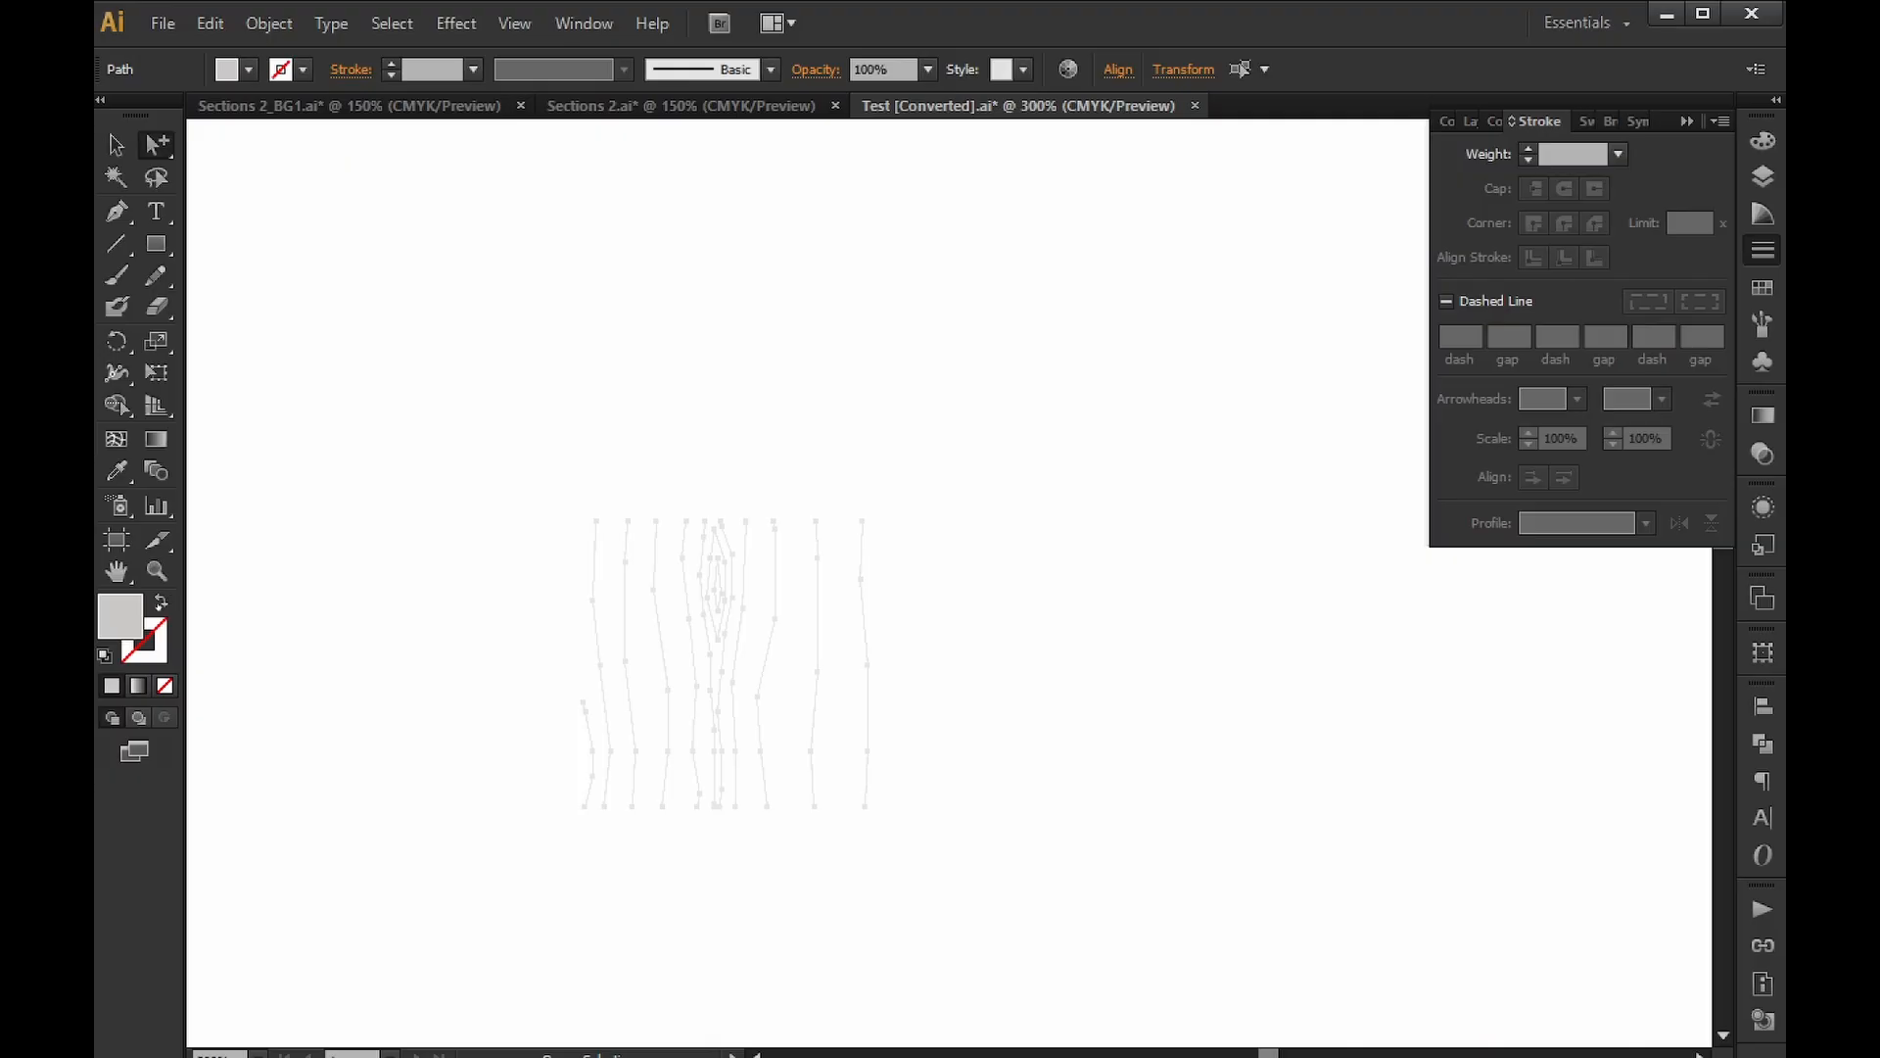
click(160, 602)
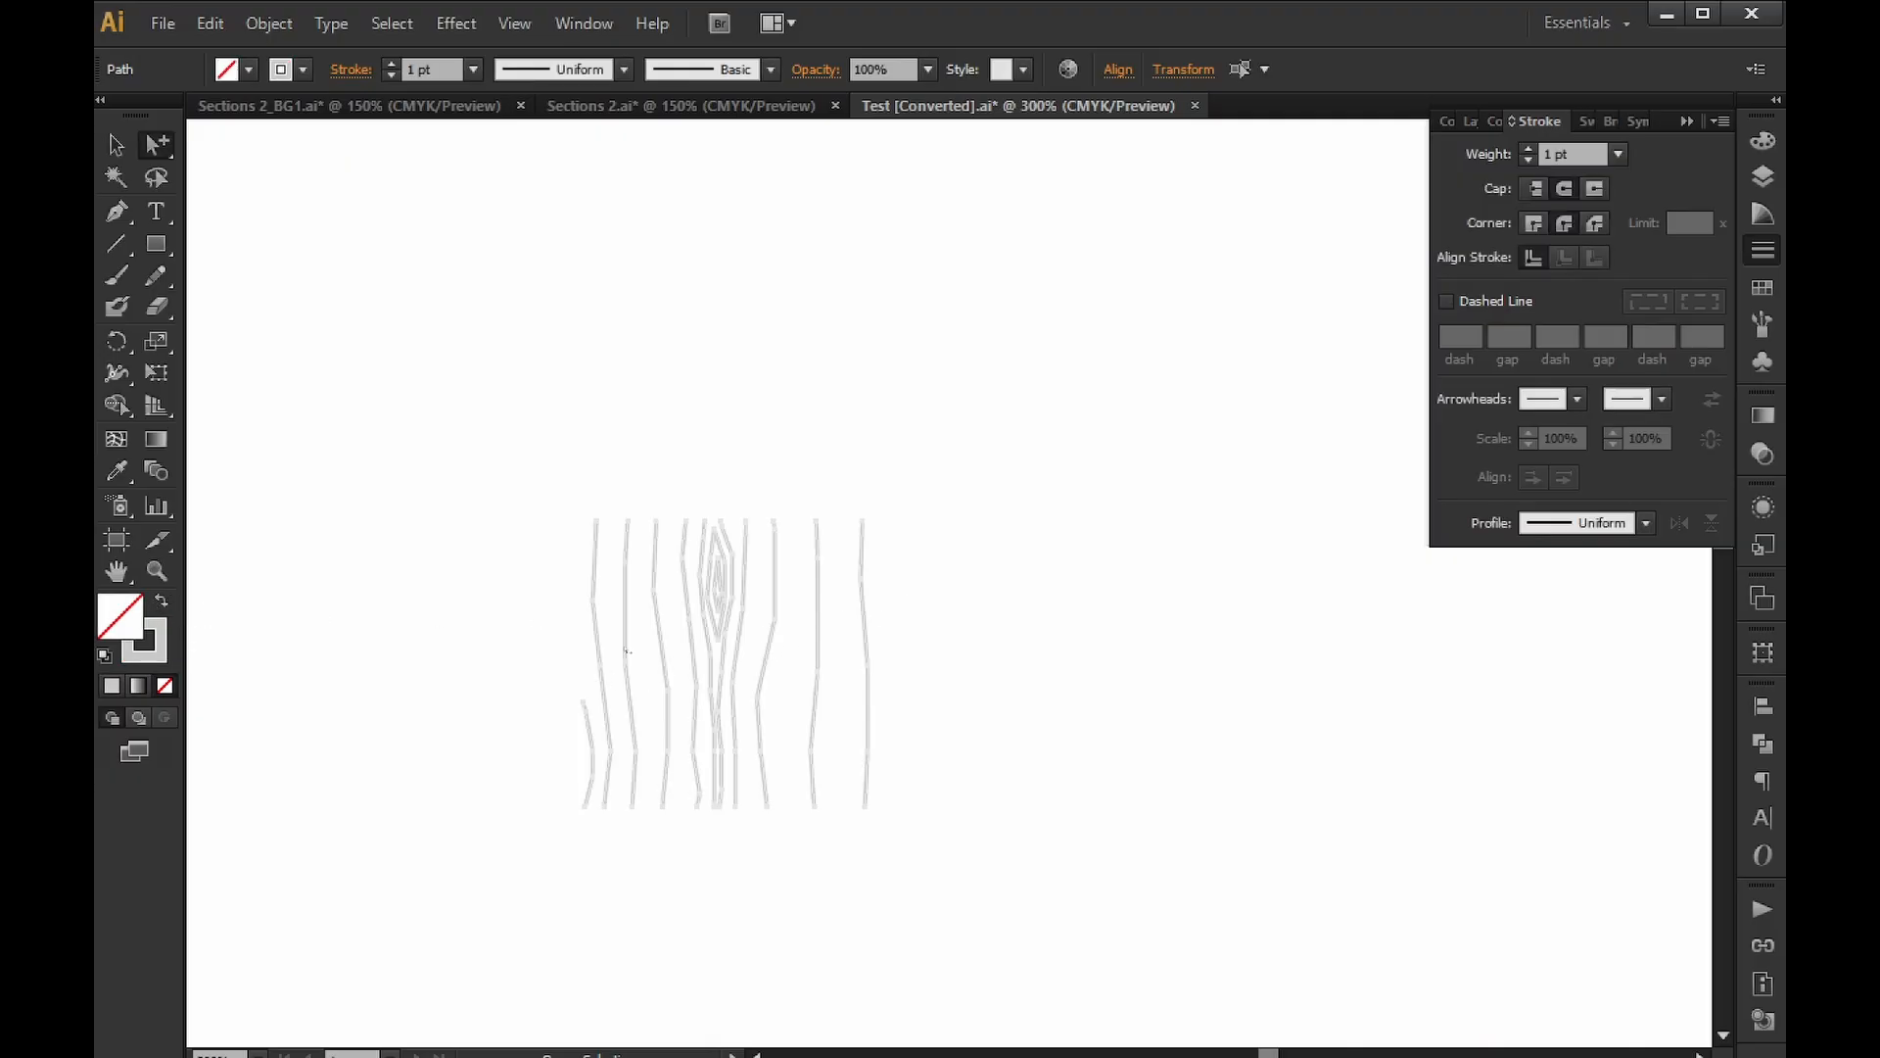
double_click(442, 66)
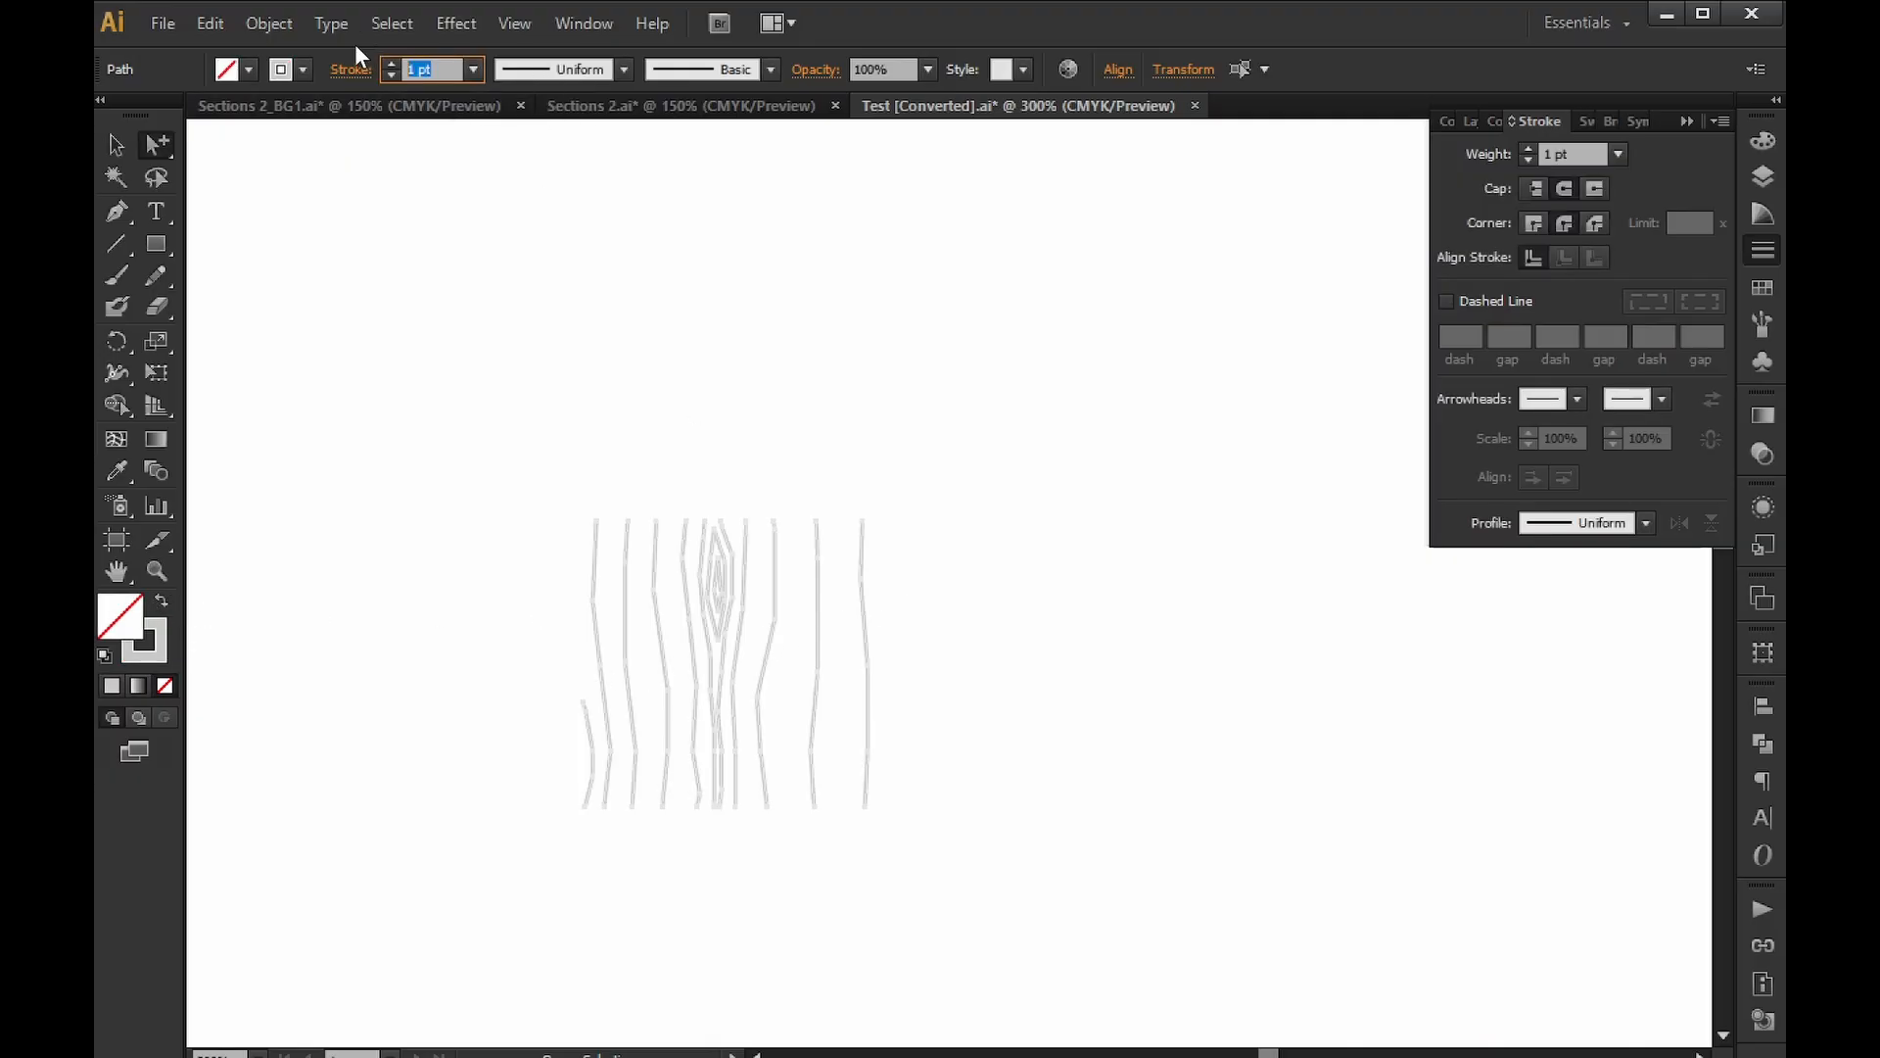
text(0.1)
key(Return)
click(292, 71)
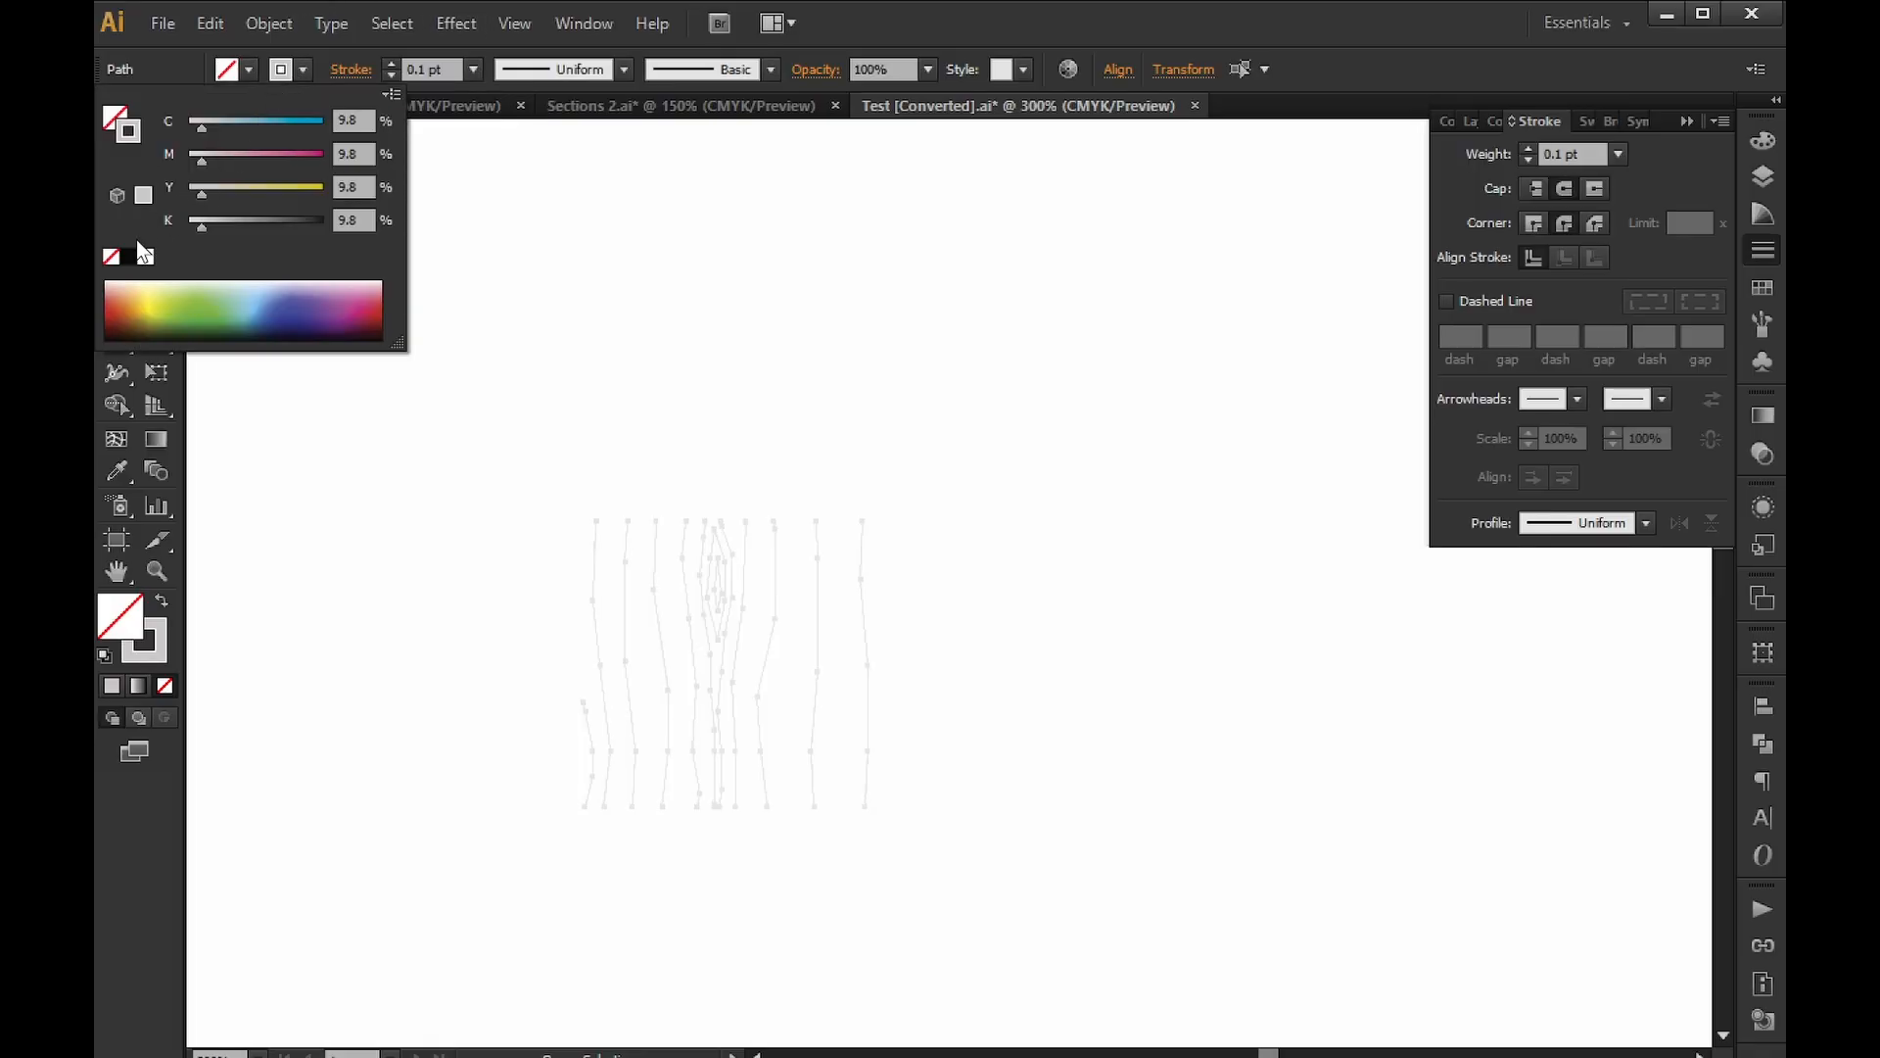
click(130, 255)
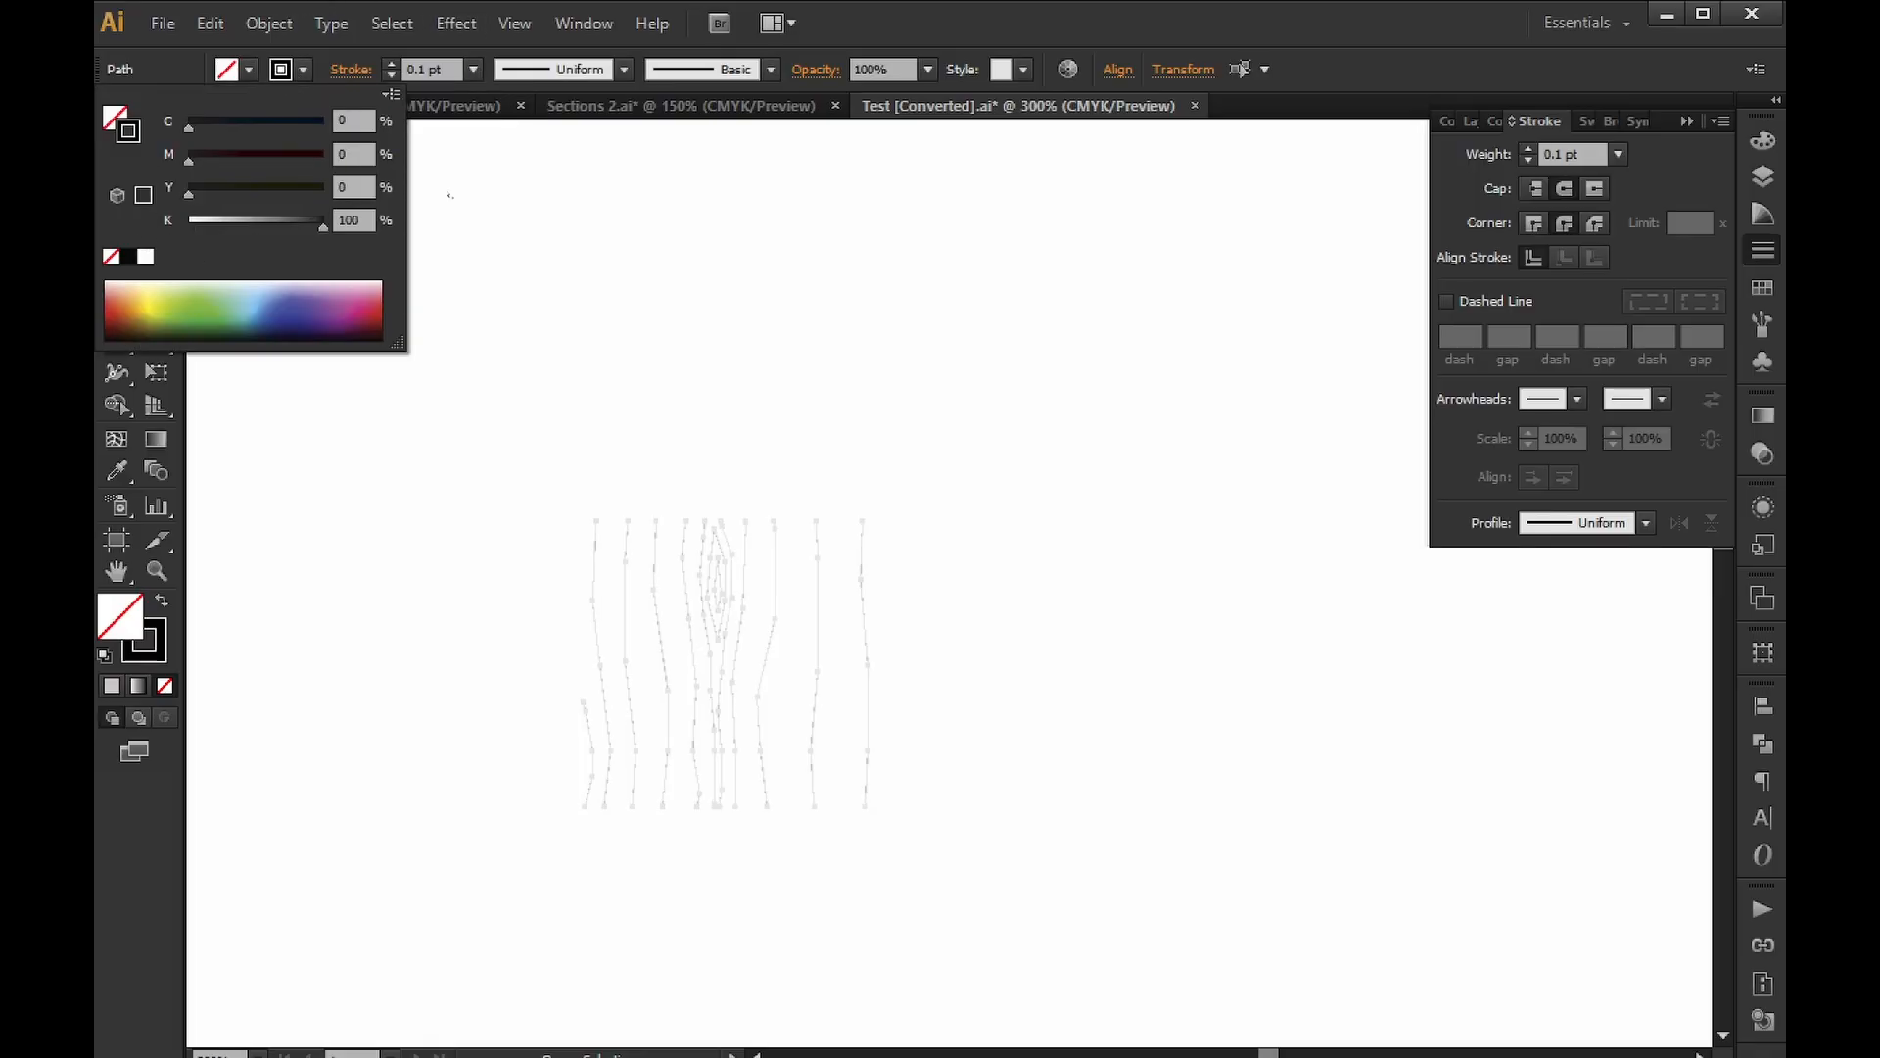
Set the wood grain lines' stroke weight to 0.15 pt and clear the selection.
click(426, 69)
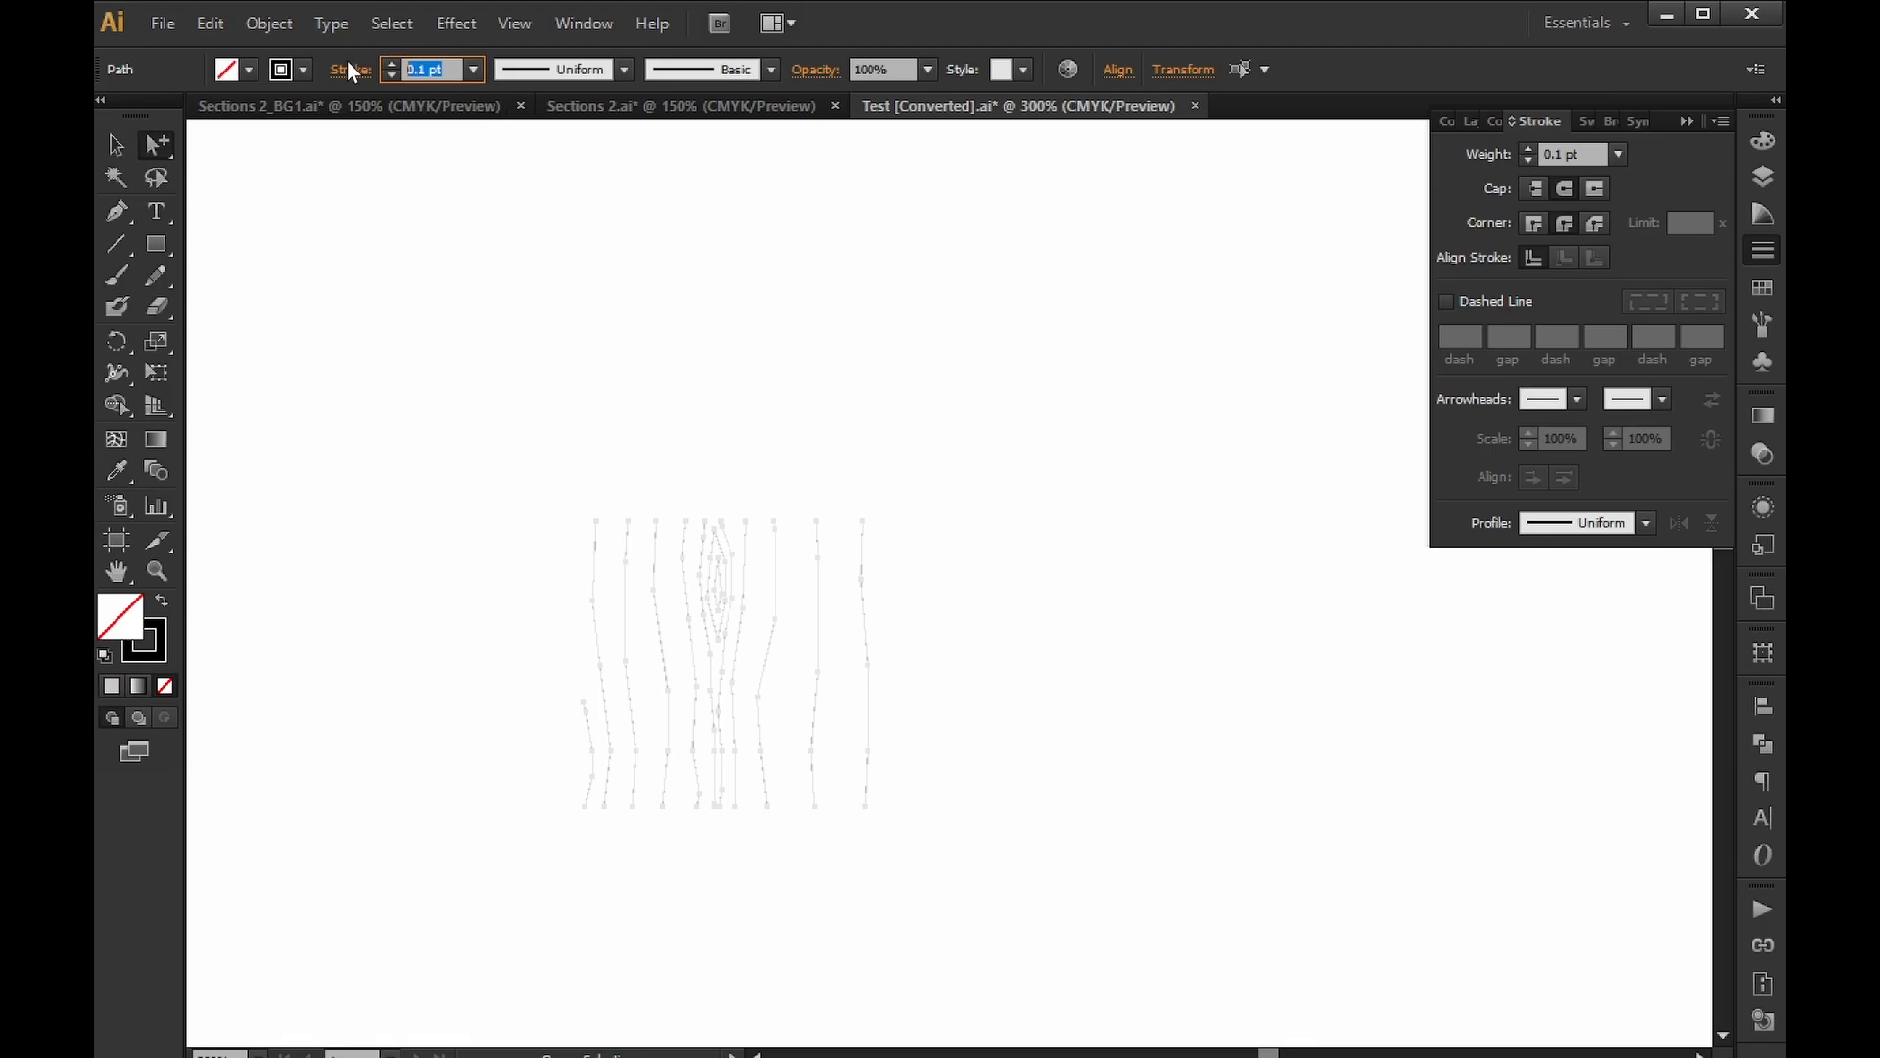
text(0.15)
key(Return)
click(862, 361)
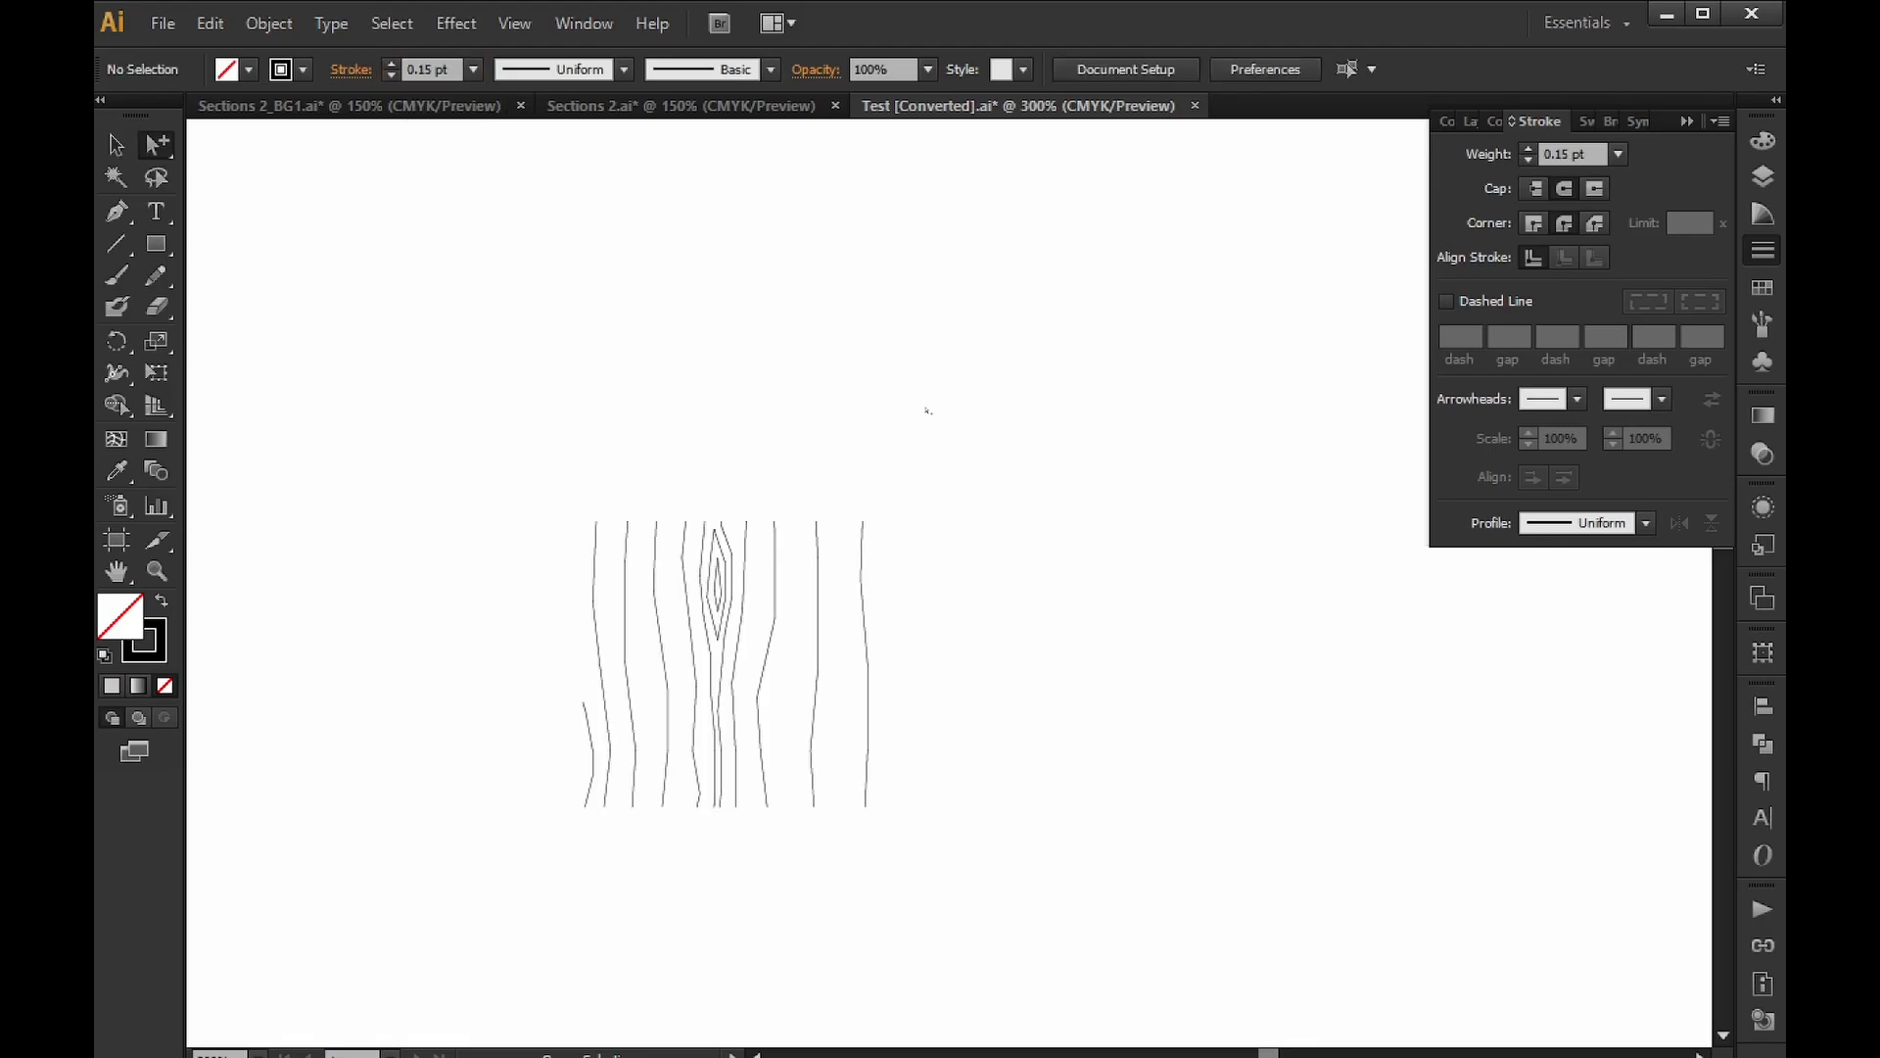
Select all the wood grain lines of the swatch.
alt+scroll(1000, 521, down, 2)
drag(988, 538, 704, 786)
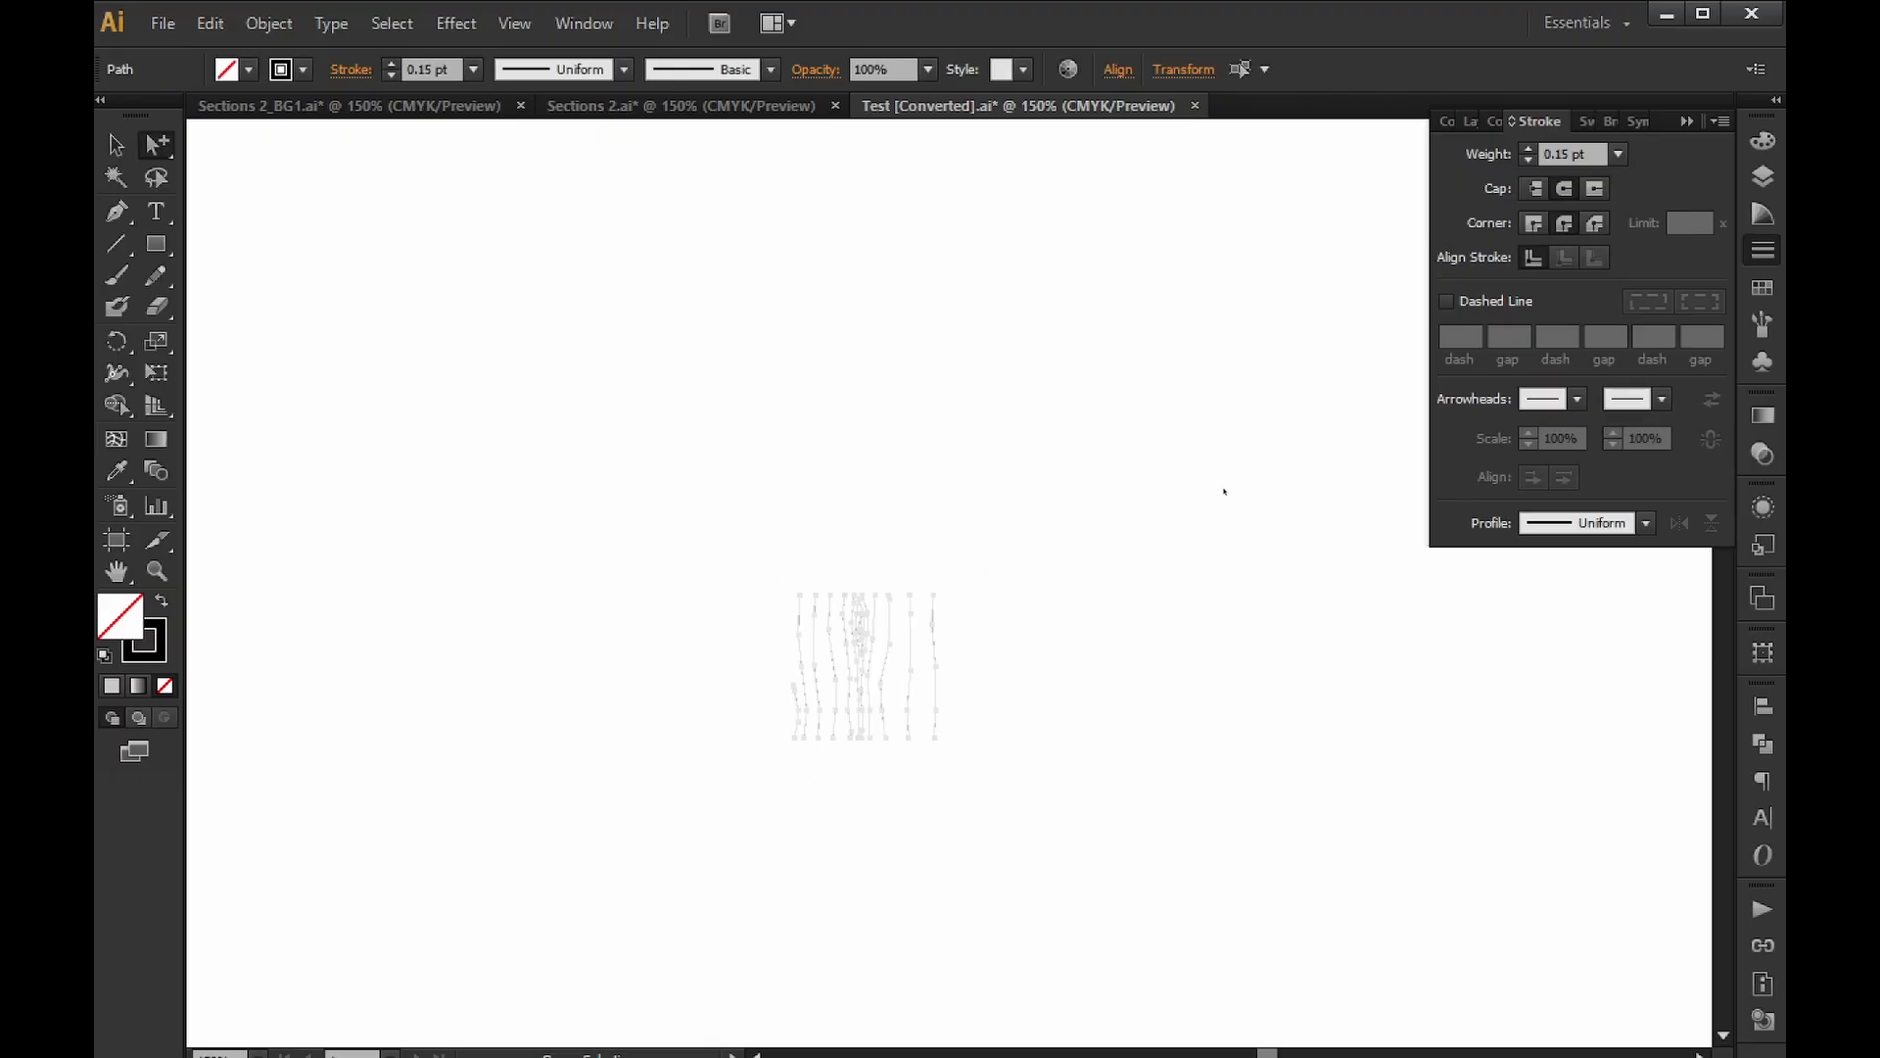
Group the selected wood-grain lines into one object and clear the selection.
key(ctrl+g)
click(335, 24)
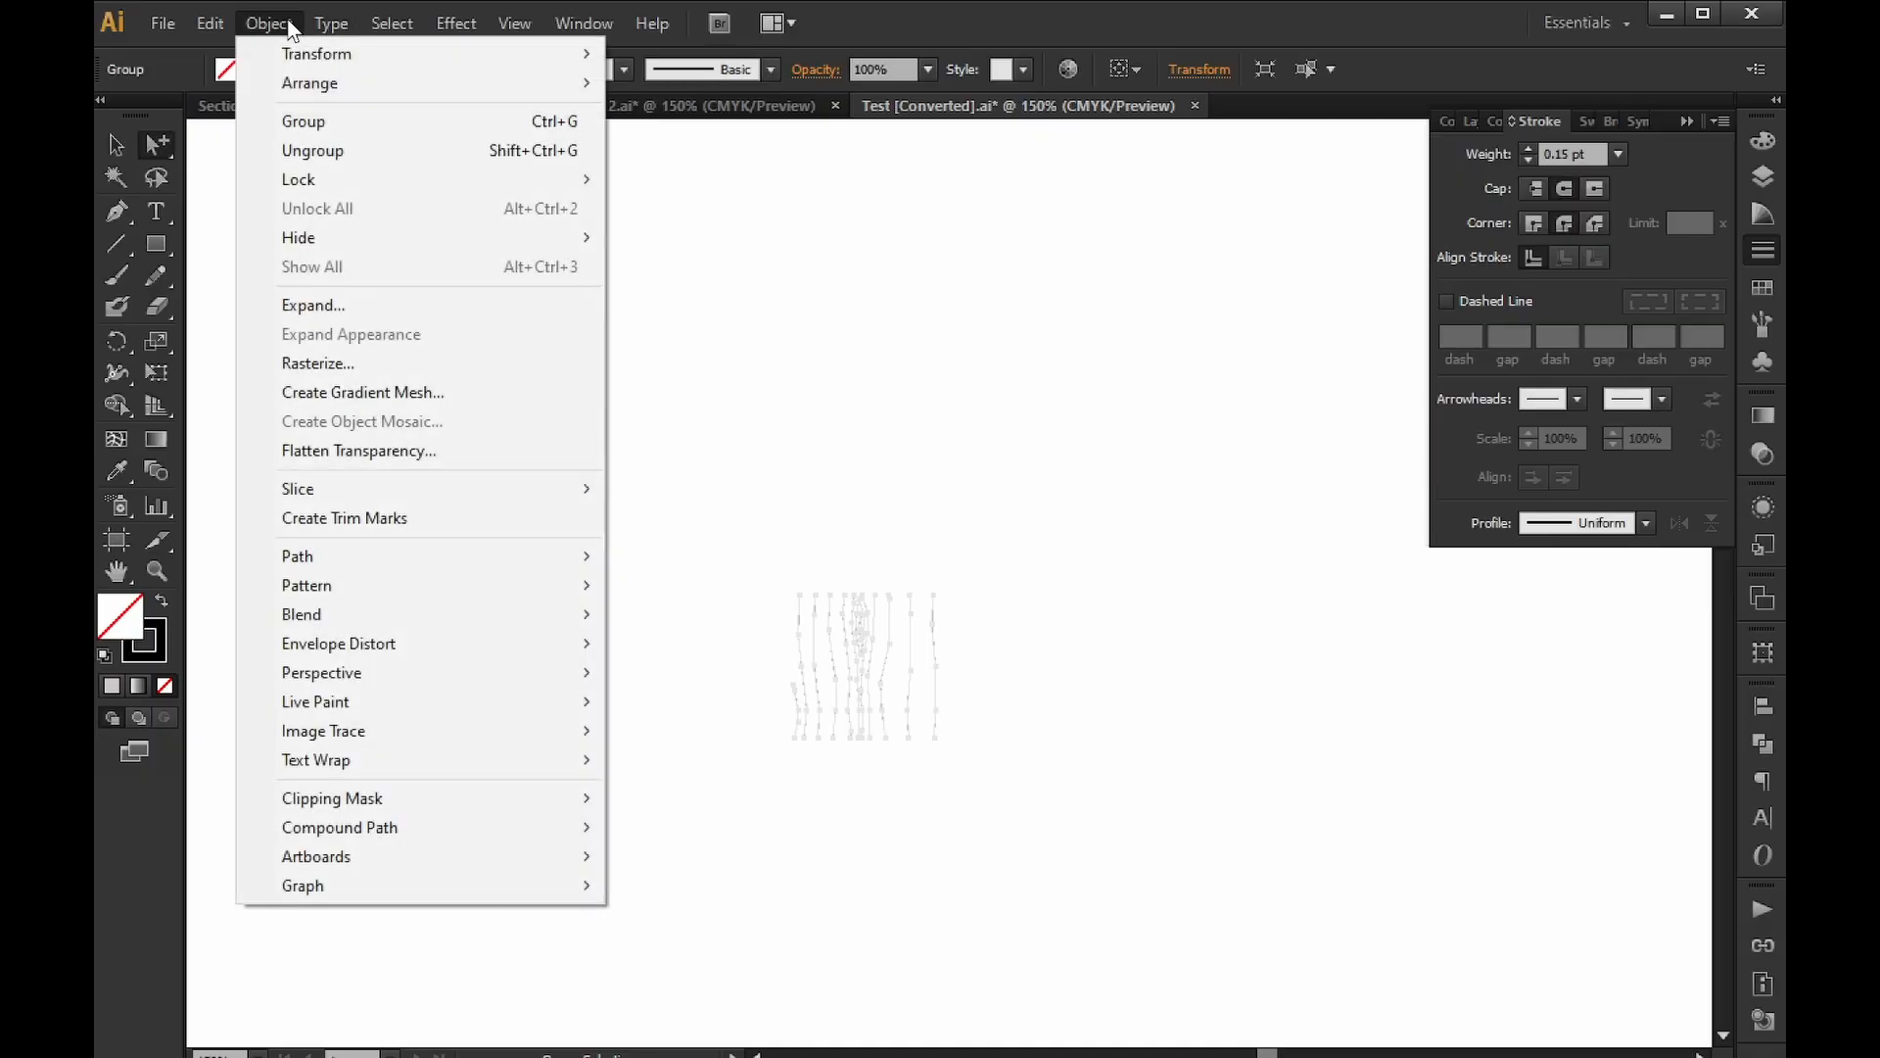
click(326, 119)
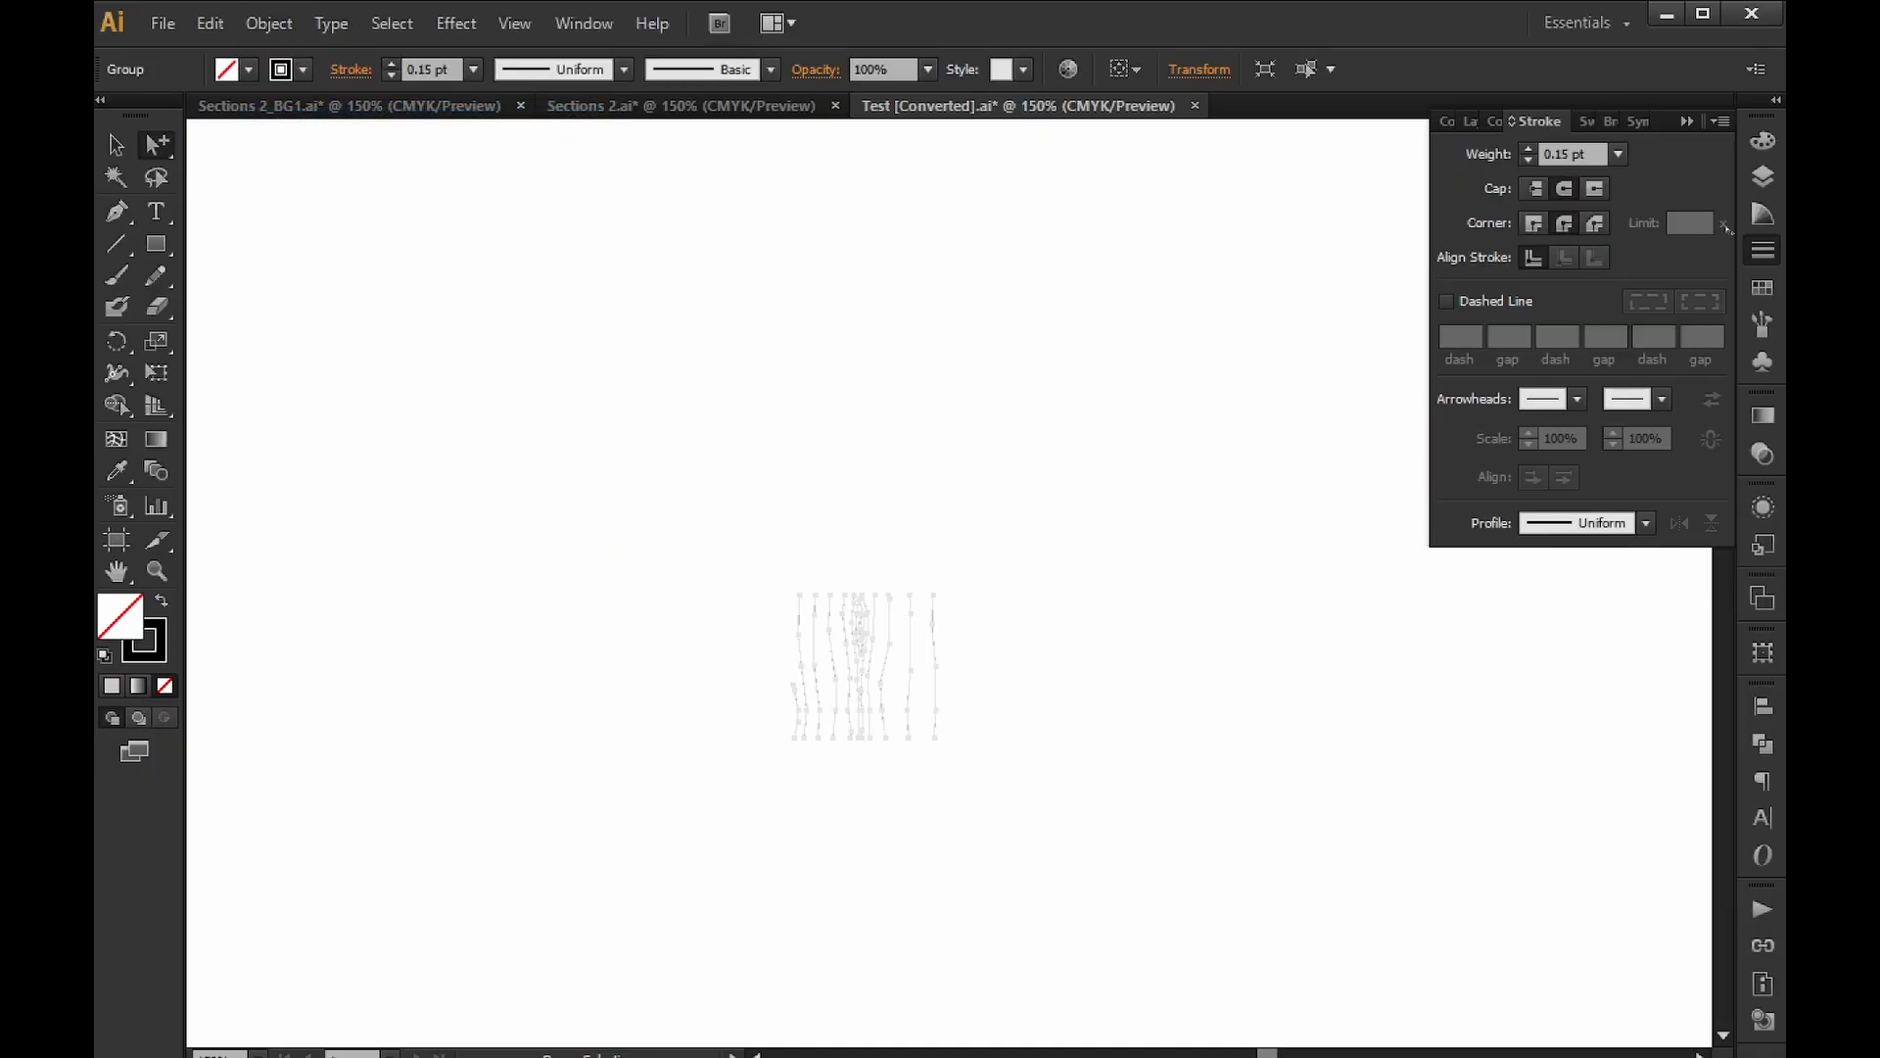
key(ctrl+shift+a)
Save the wood-grain group as a new pattern swatch and deselect it.
click(1760, 288)
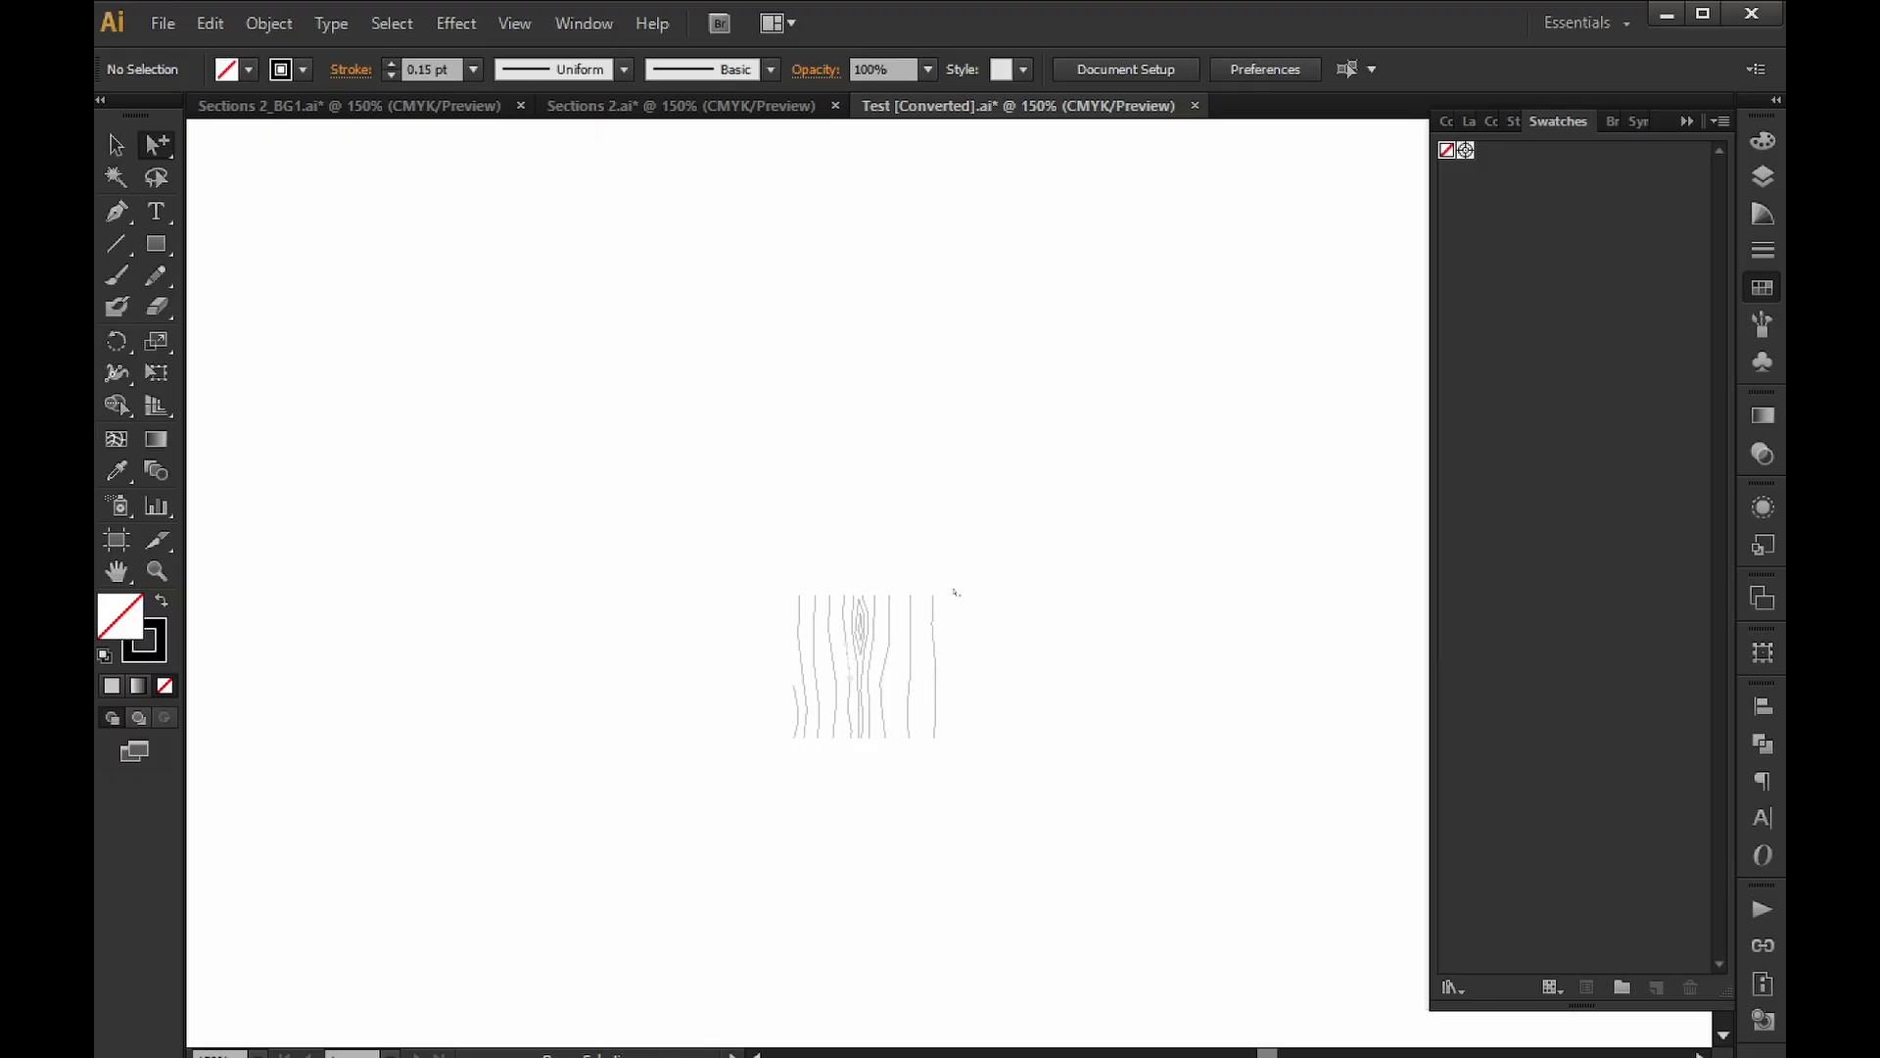
key(v)
drag(1040, 535, 705, 800)
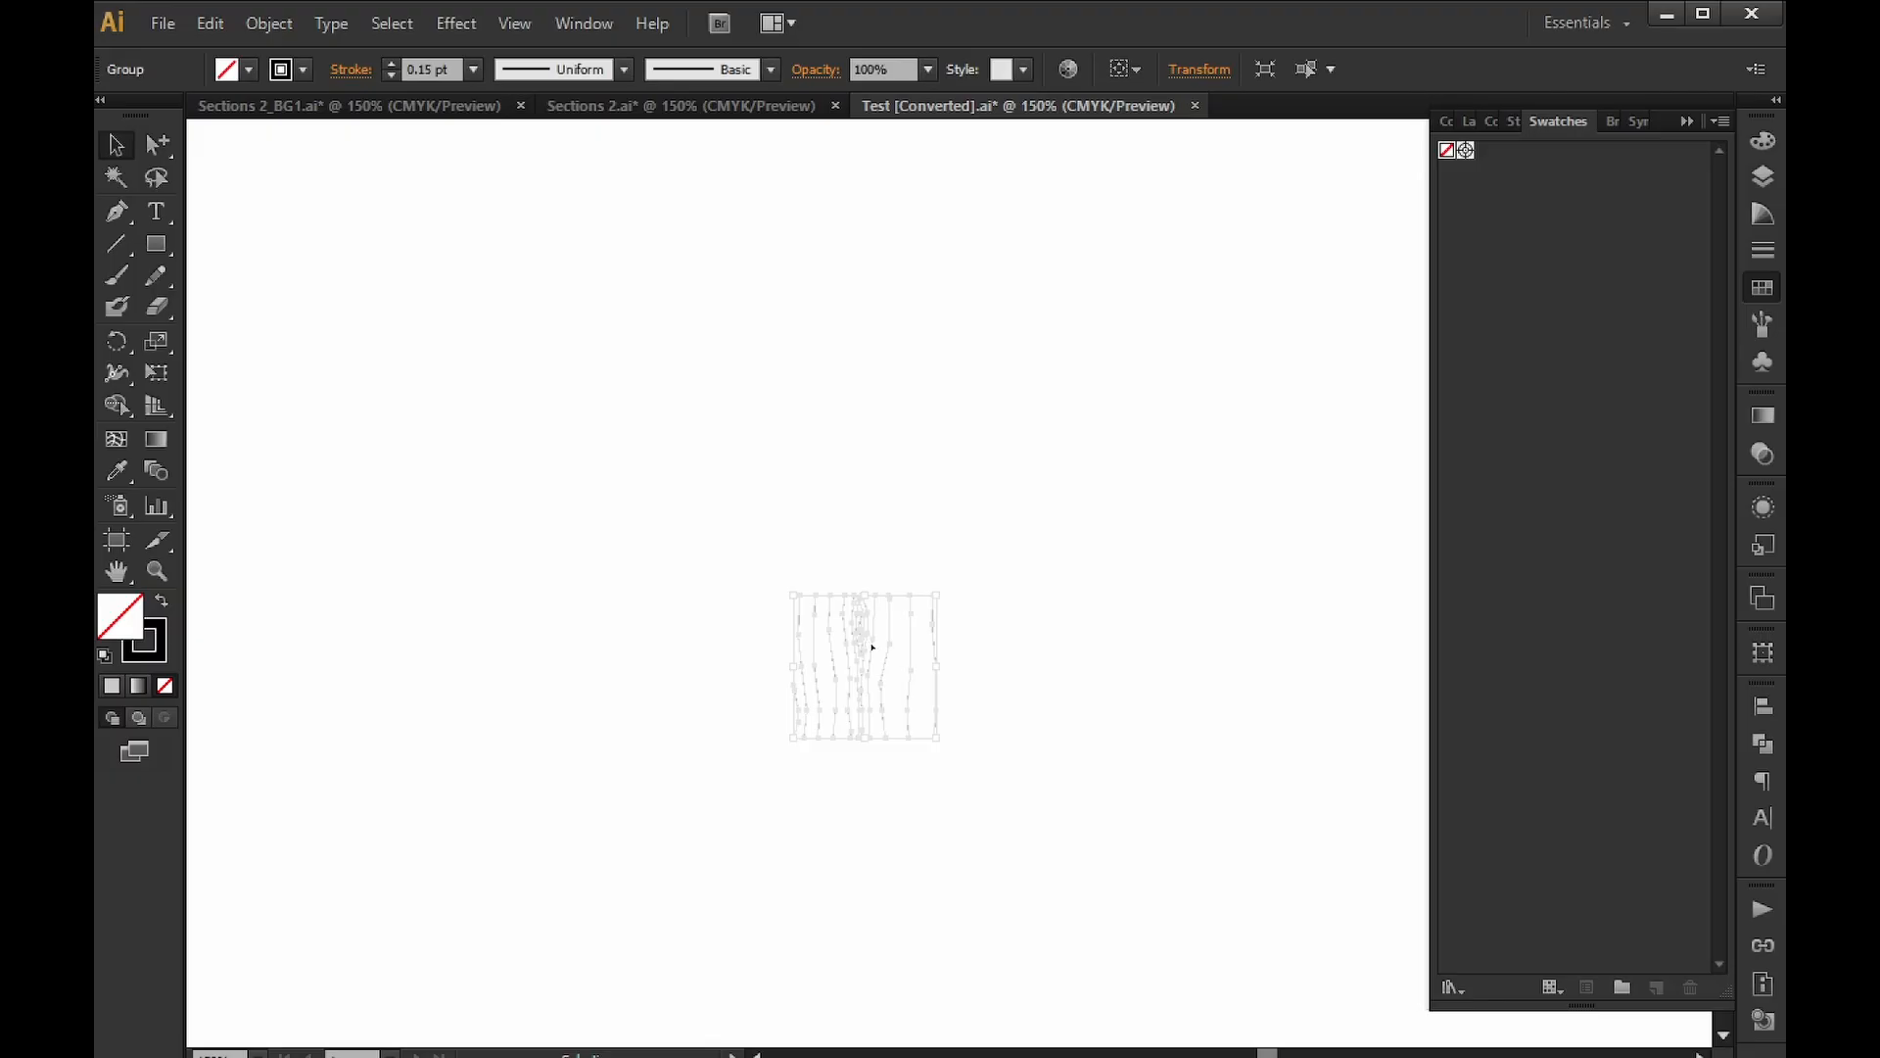
drag(873, 647, 1571, 356)
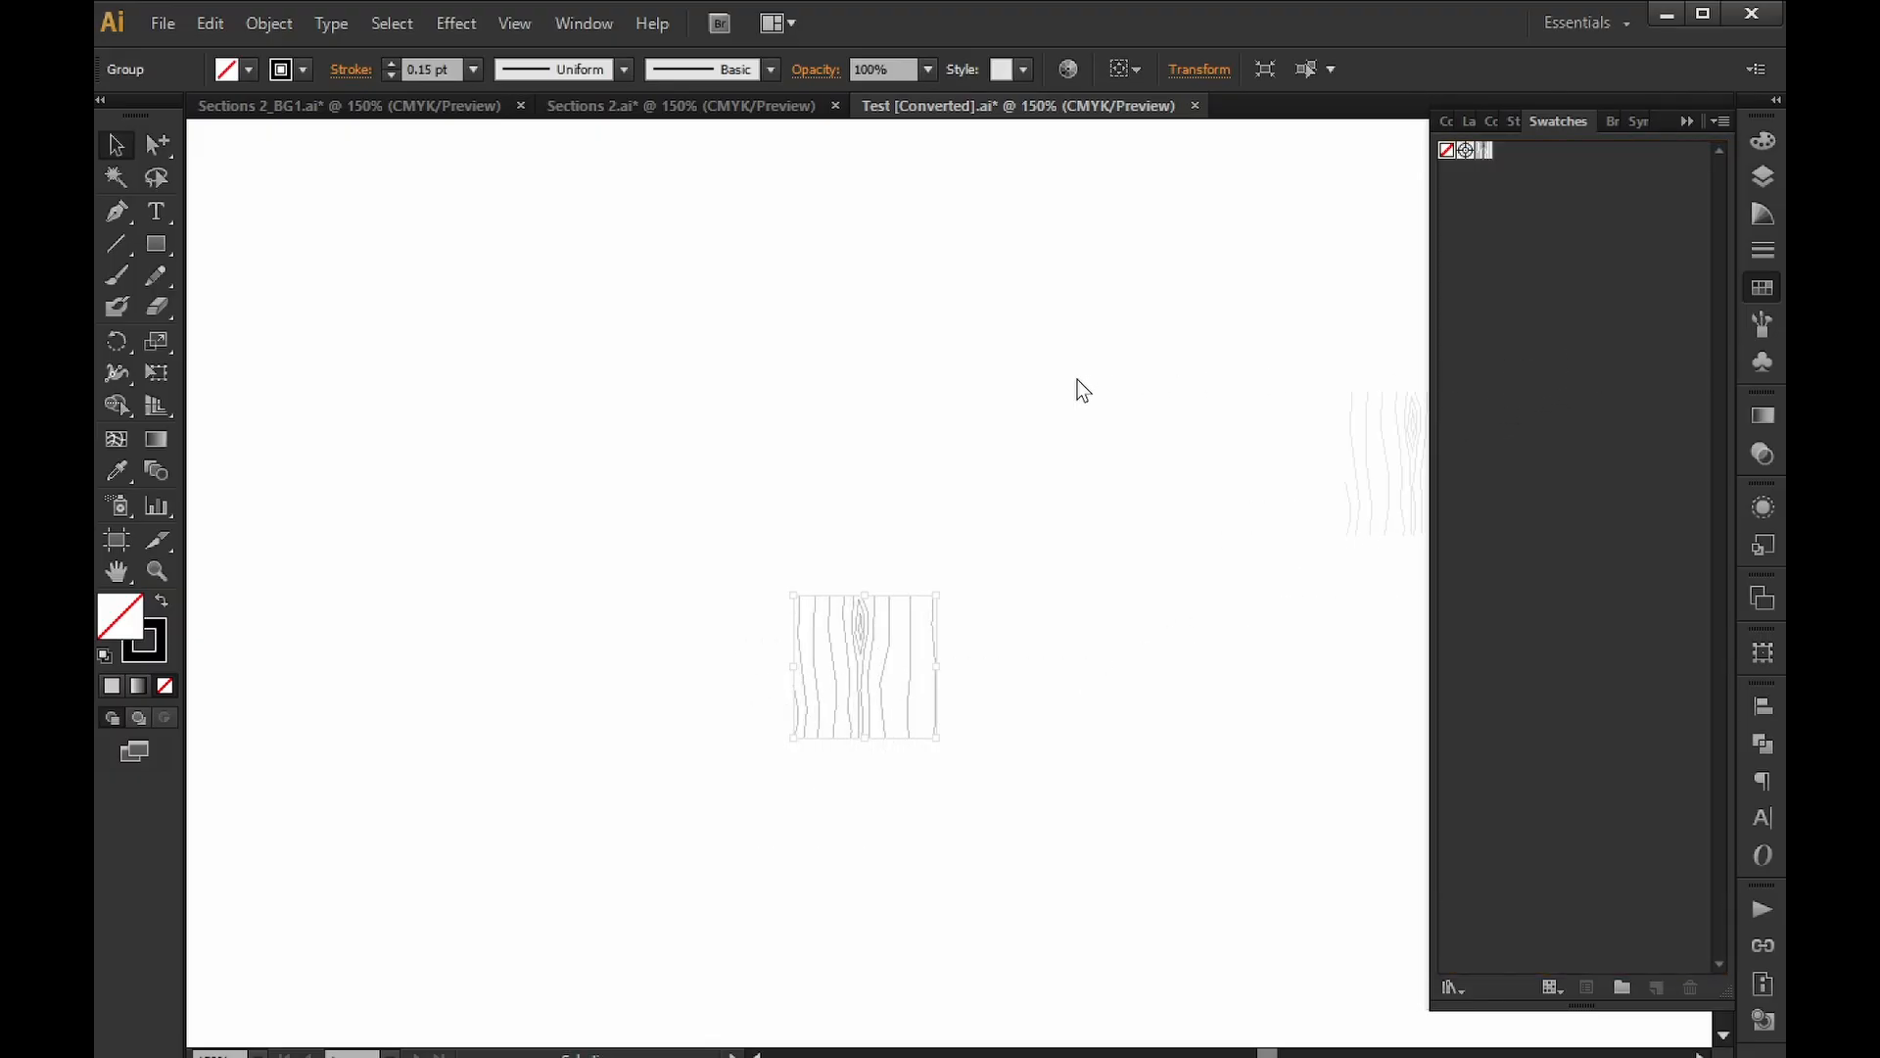
key(ctrl+shift+a)
Open the new wood-grain pattern swatch for editing at the upper seam of its tile.
click(1484, 150)
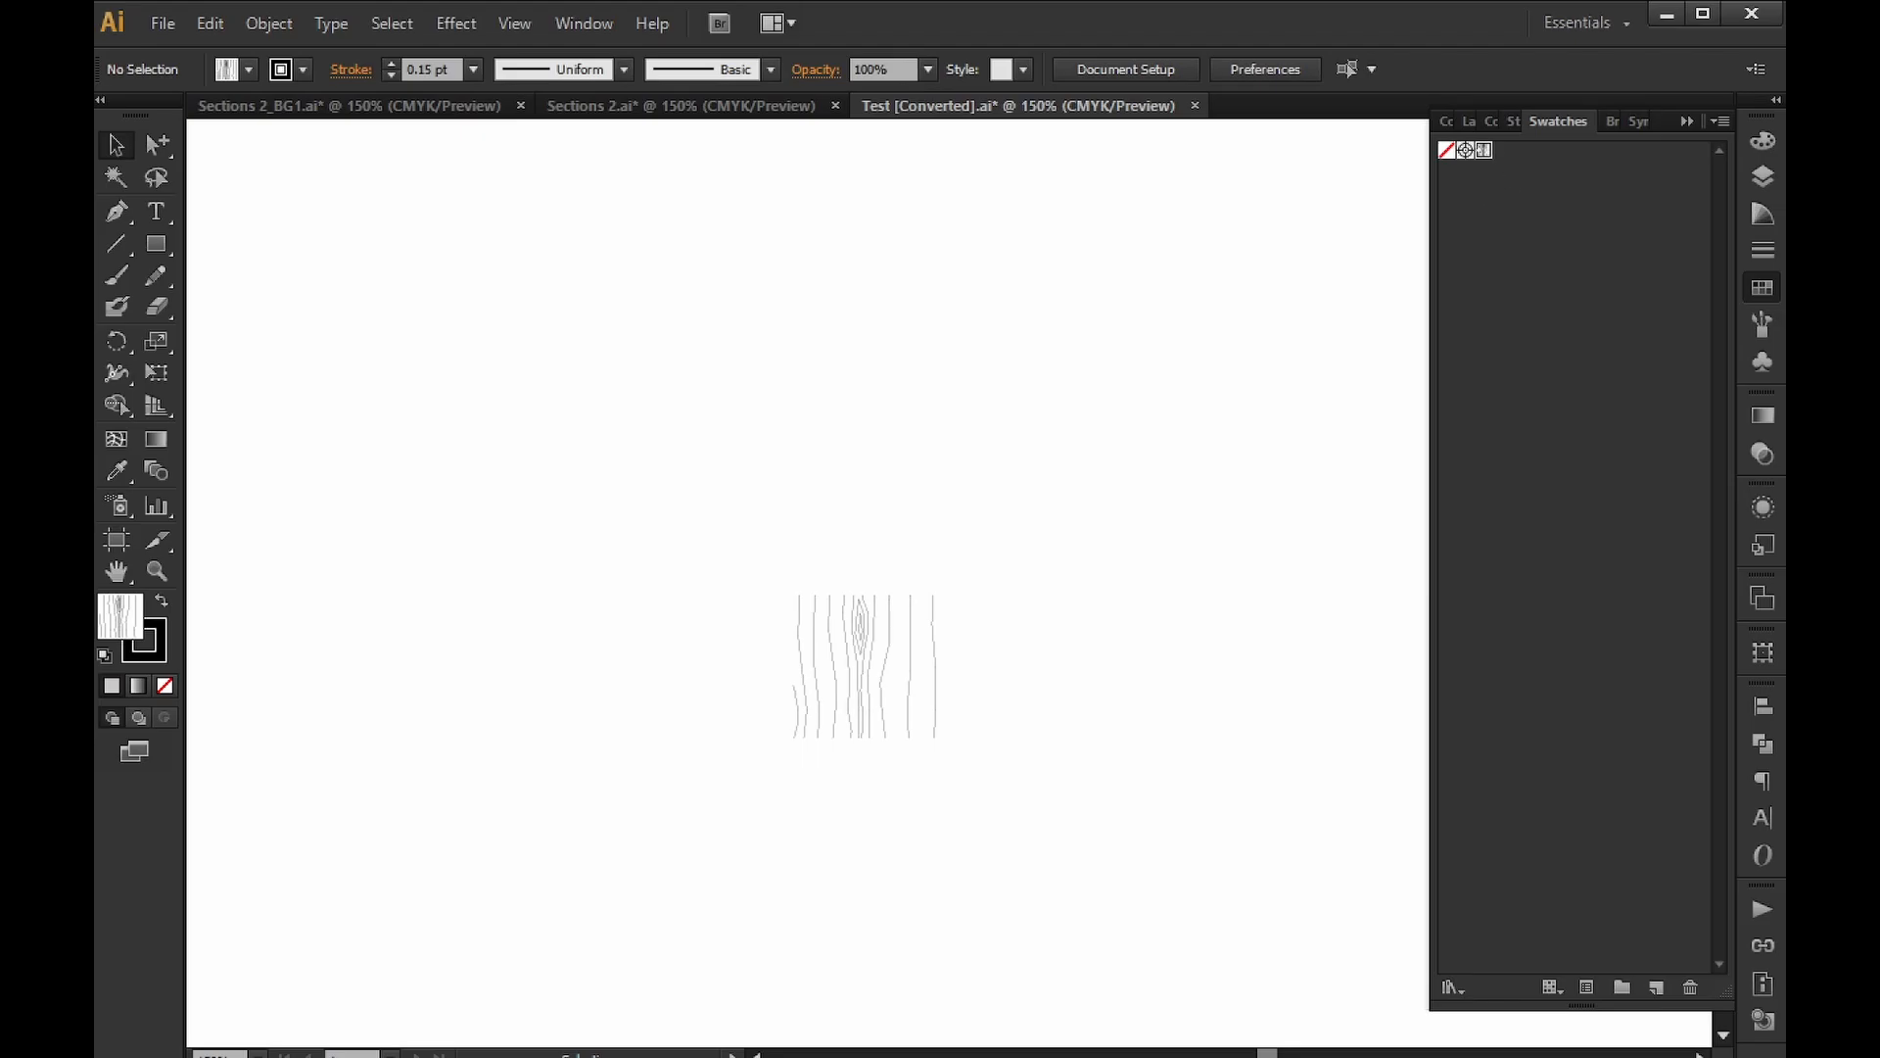
double_click(1483, 149)
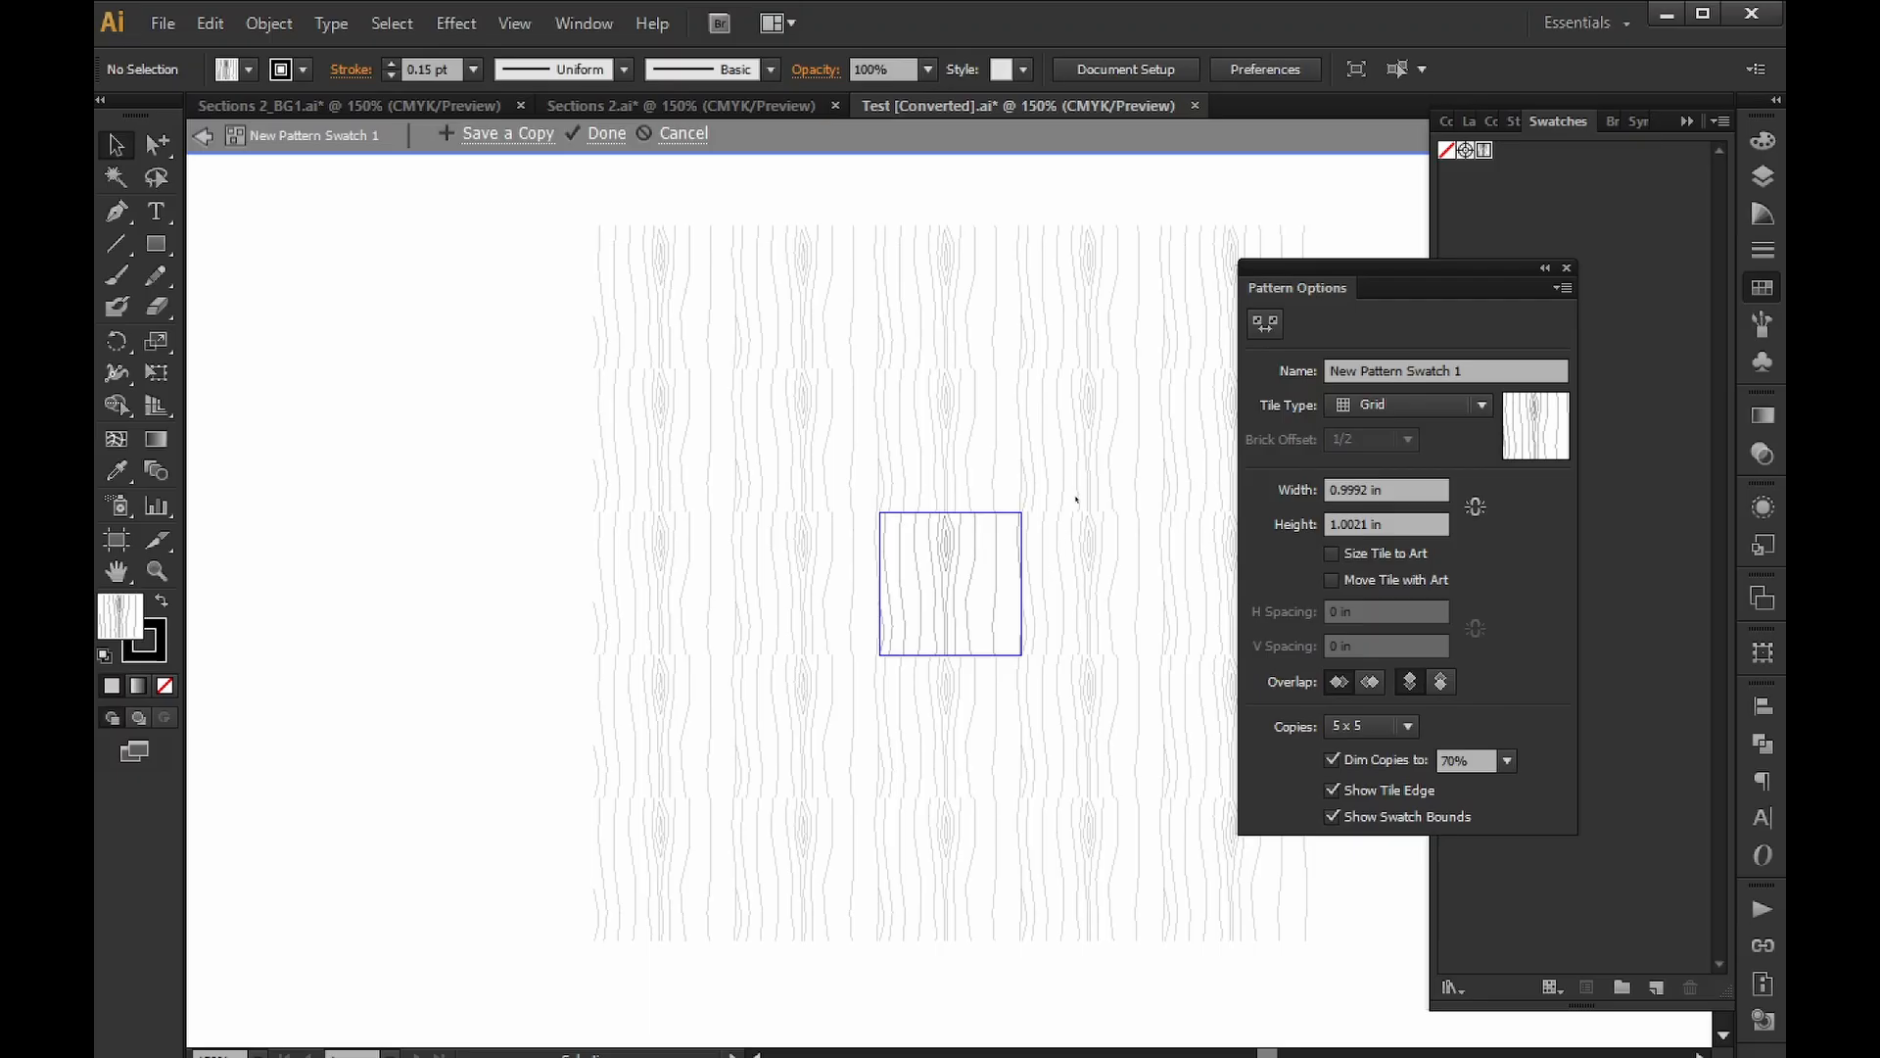
alt+scroll(989, 519, up, 5)
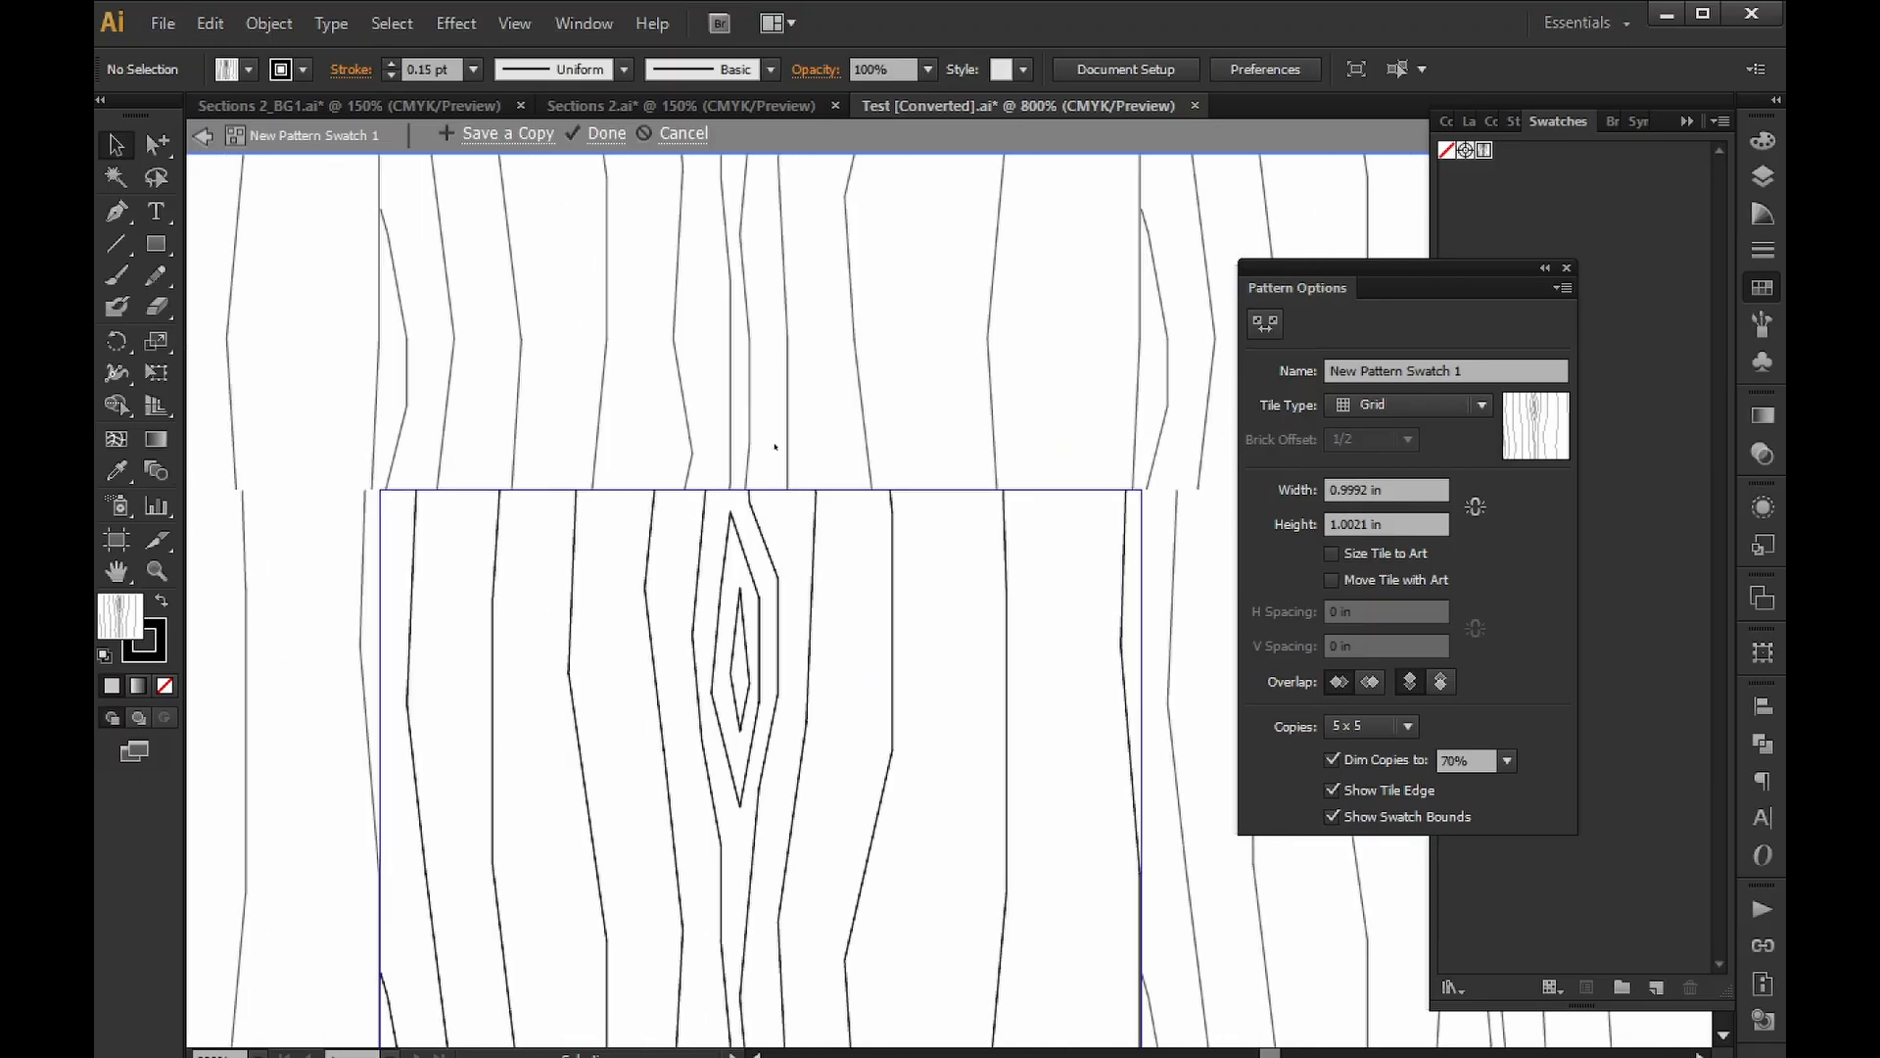
Try the Brick by Row tile type on the pattern and return it to Grid.
click(1419, 404)
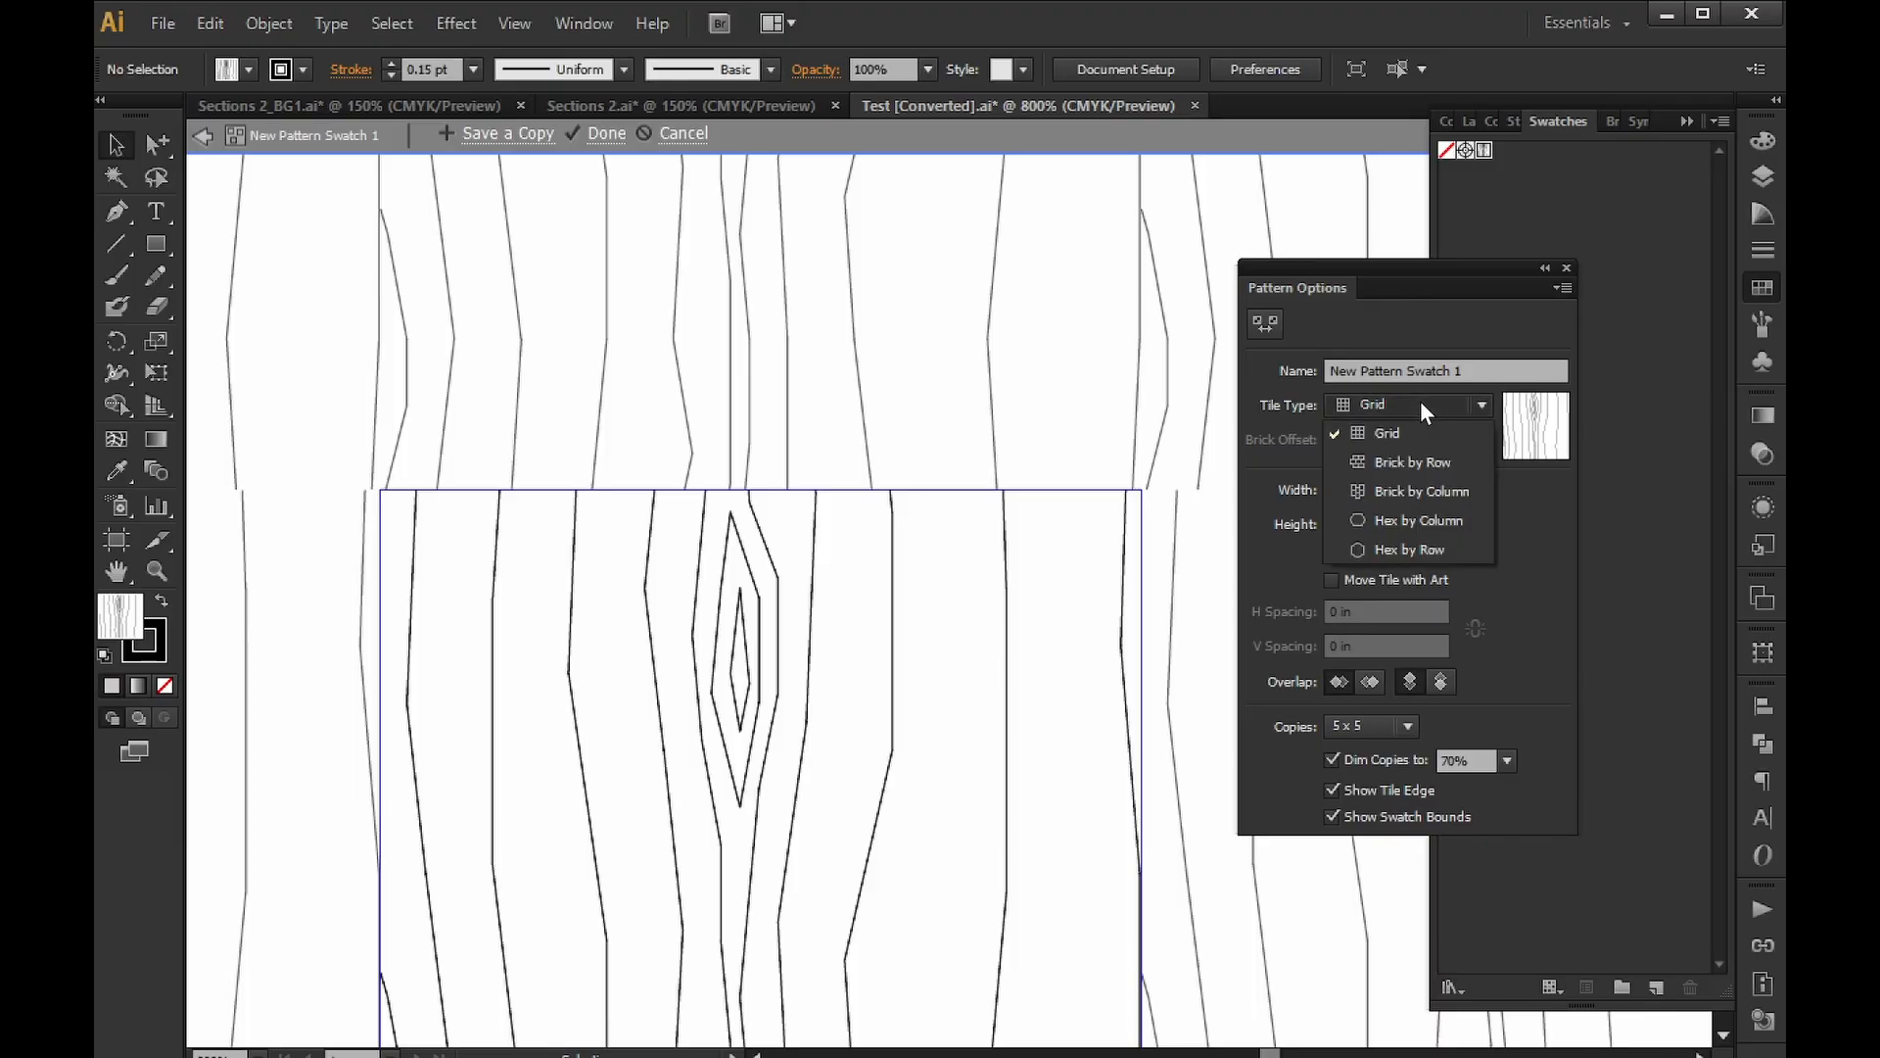
click(1437, 466)
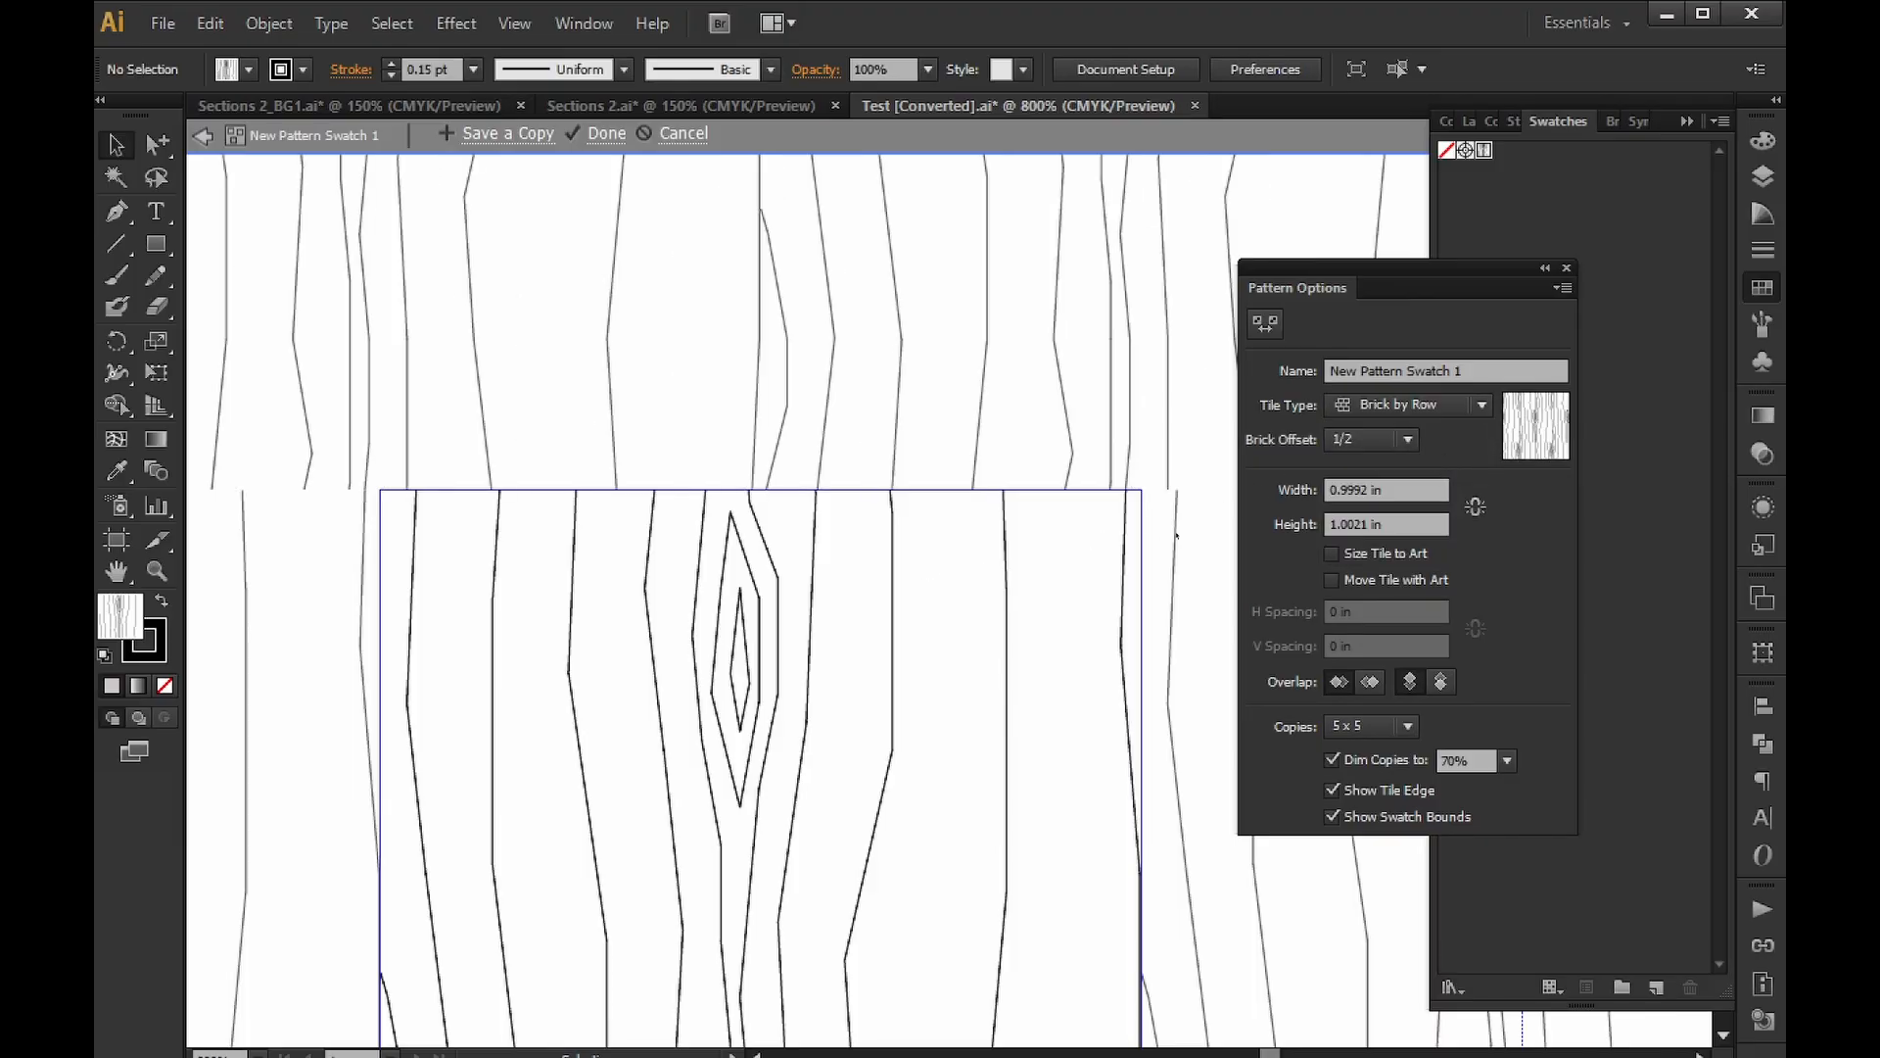
click(1377, 405)
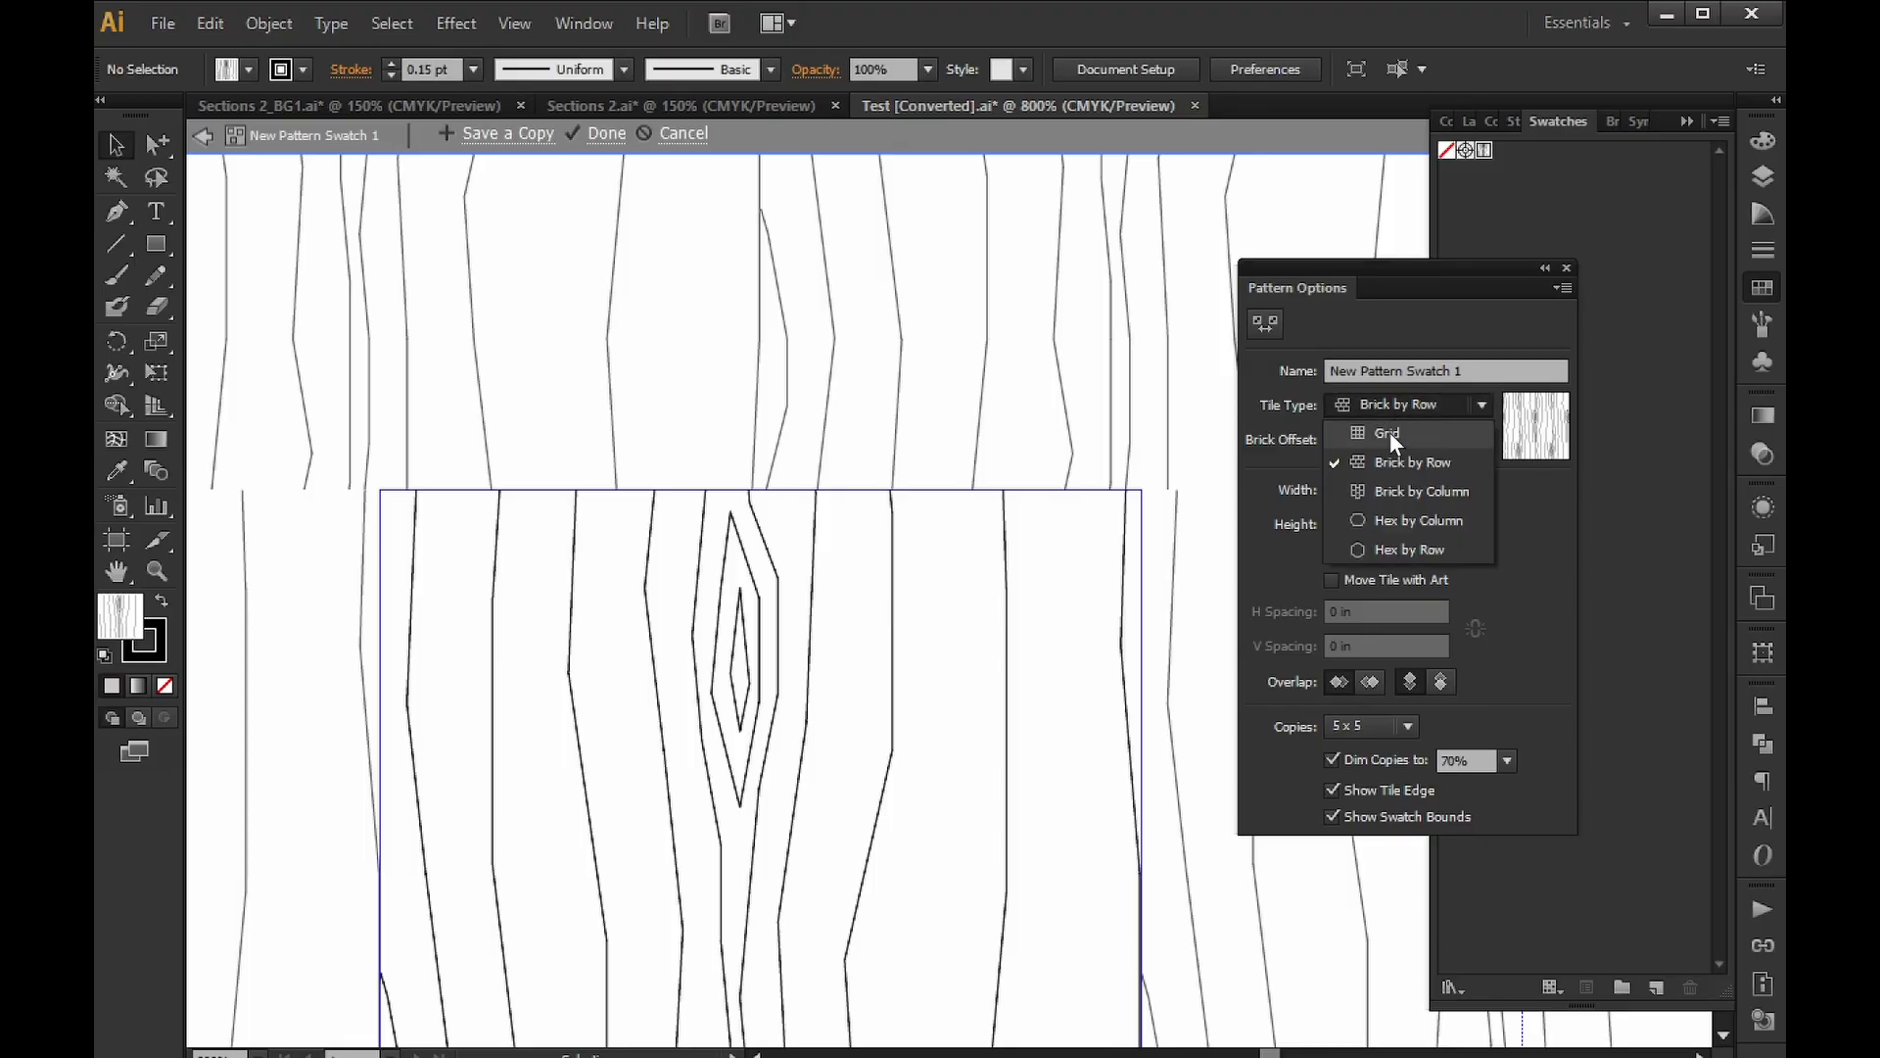
click(1389, 434)
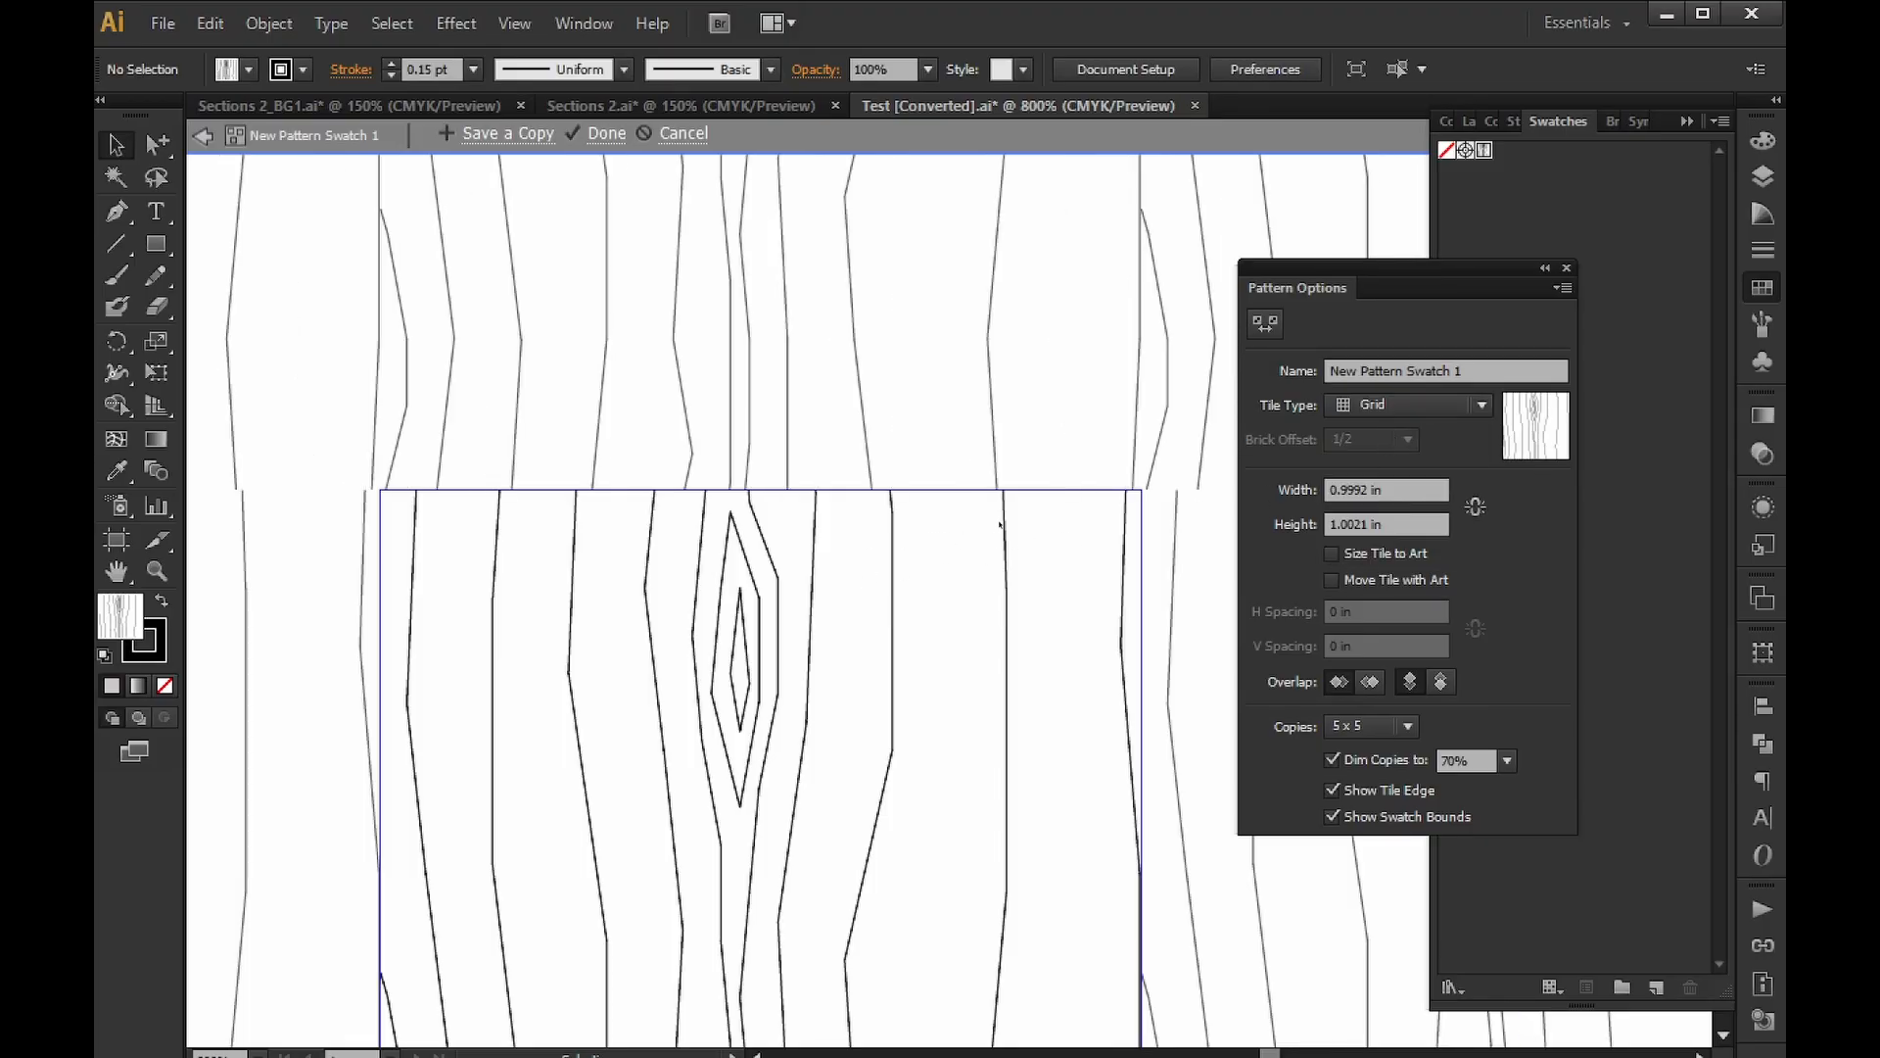
Move the upper end points of two grain lines right of the knot onto the matching line ends of the tile above.
alt+scroll(1023, 492, up, 2)
alt+scroll(1009, 504, up, 1)
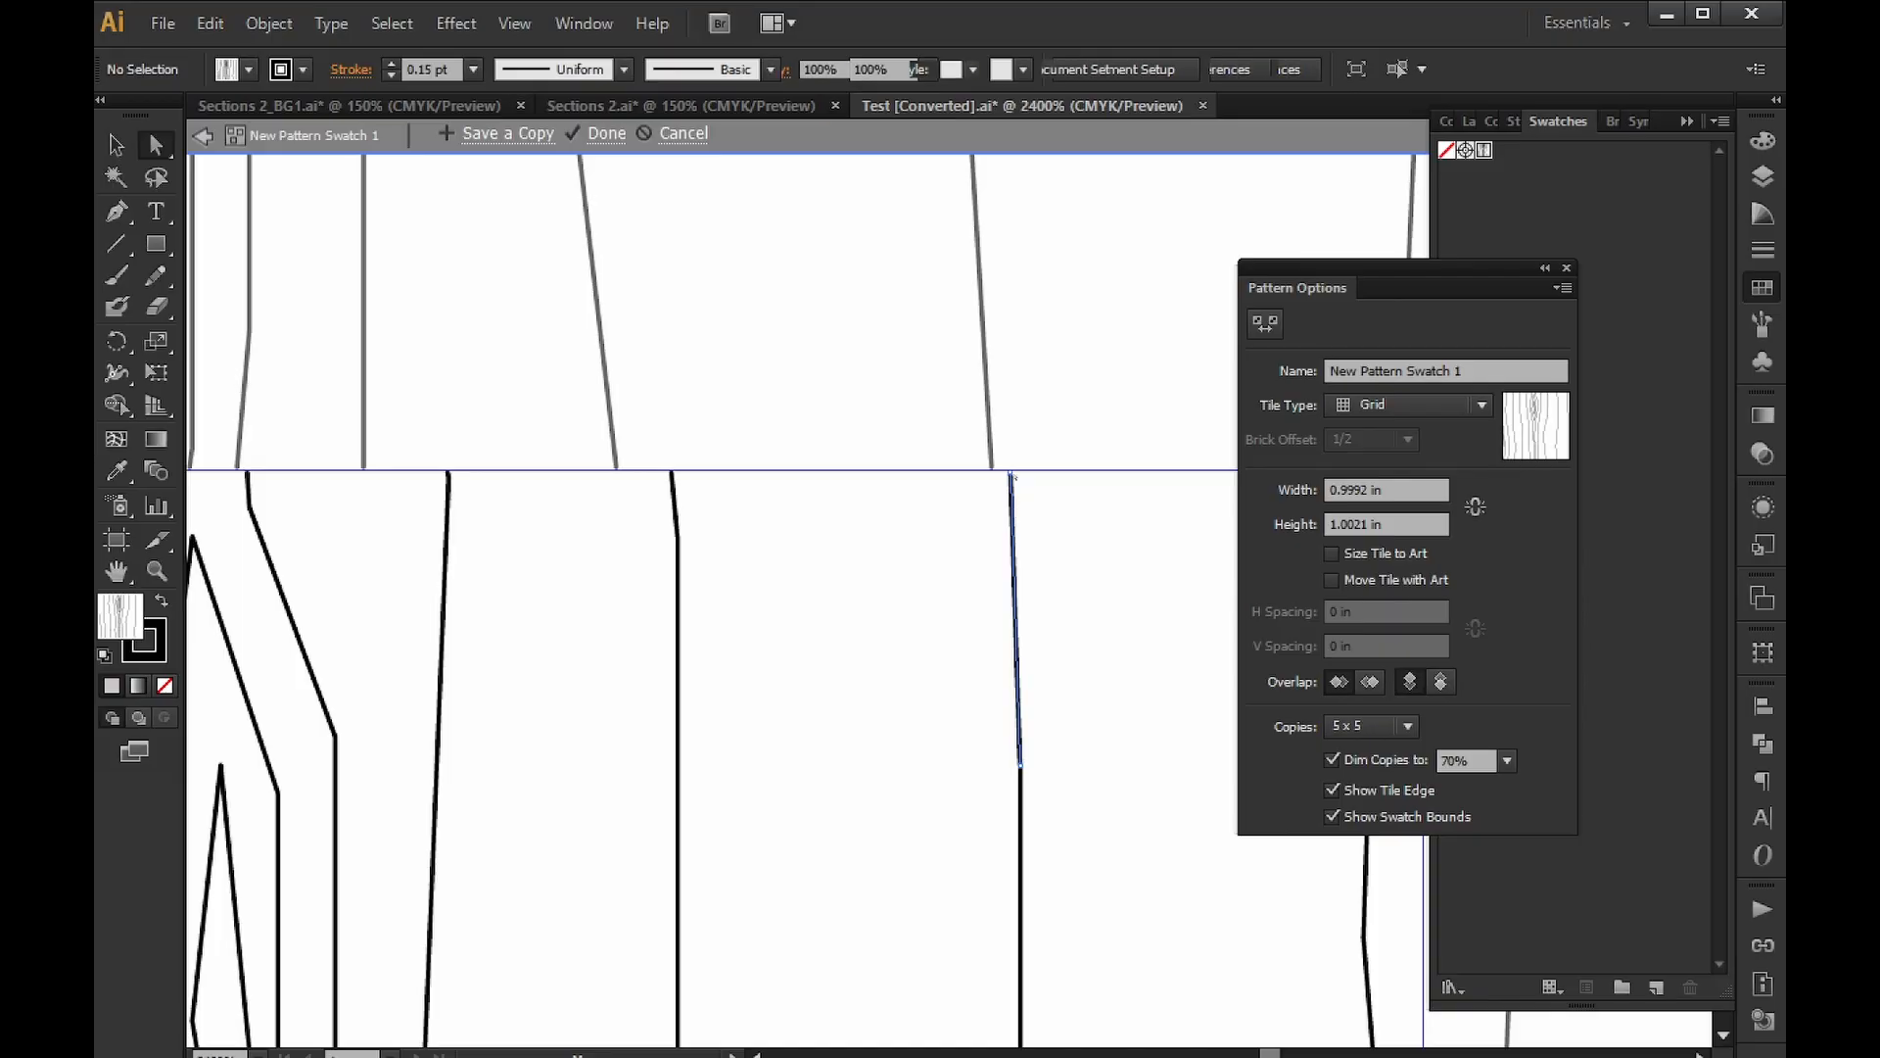
click(994, 472)
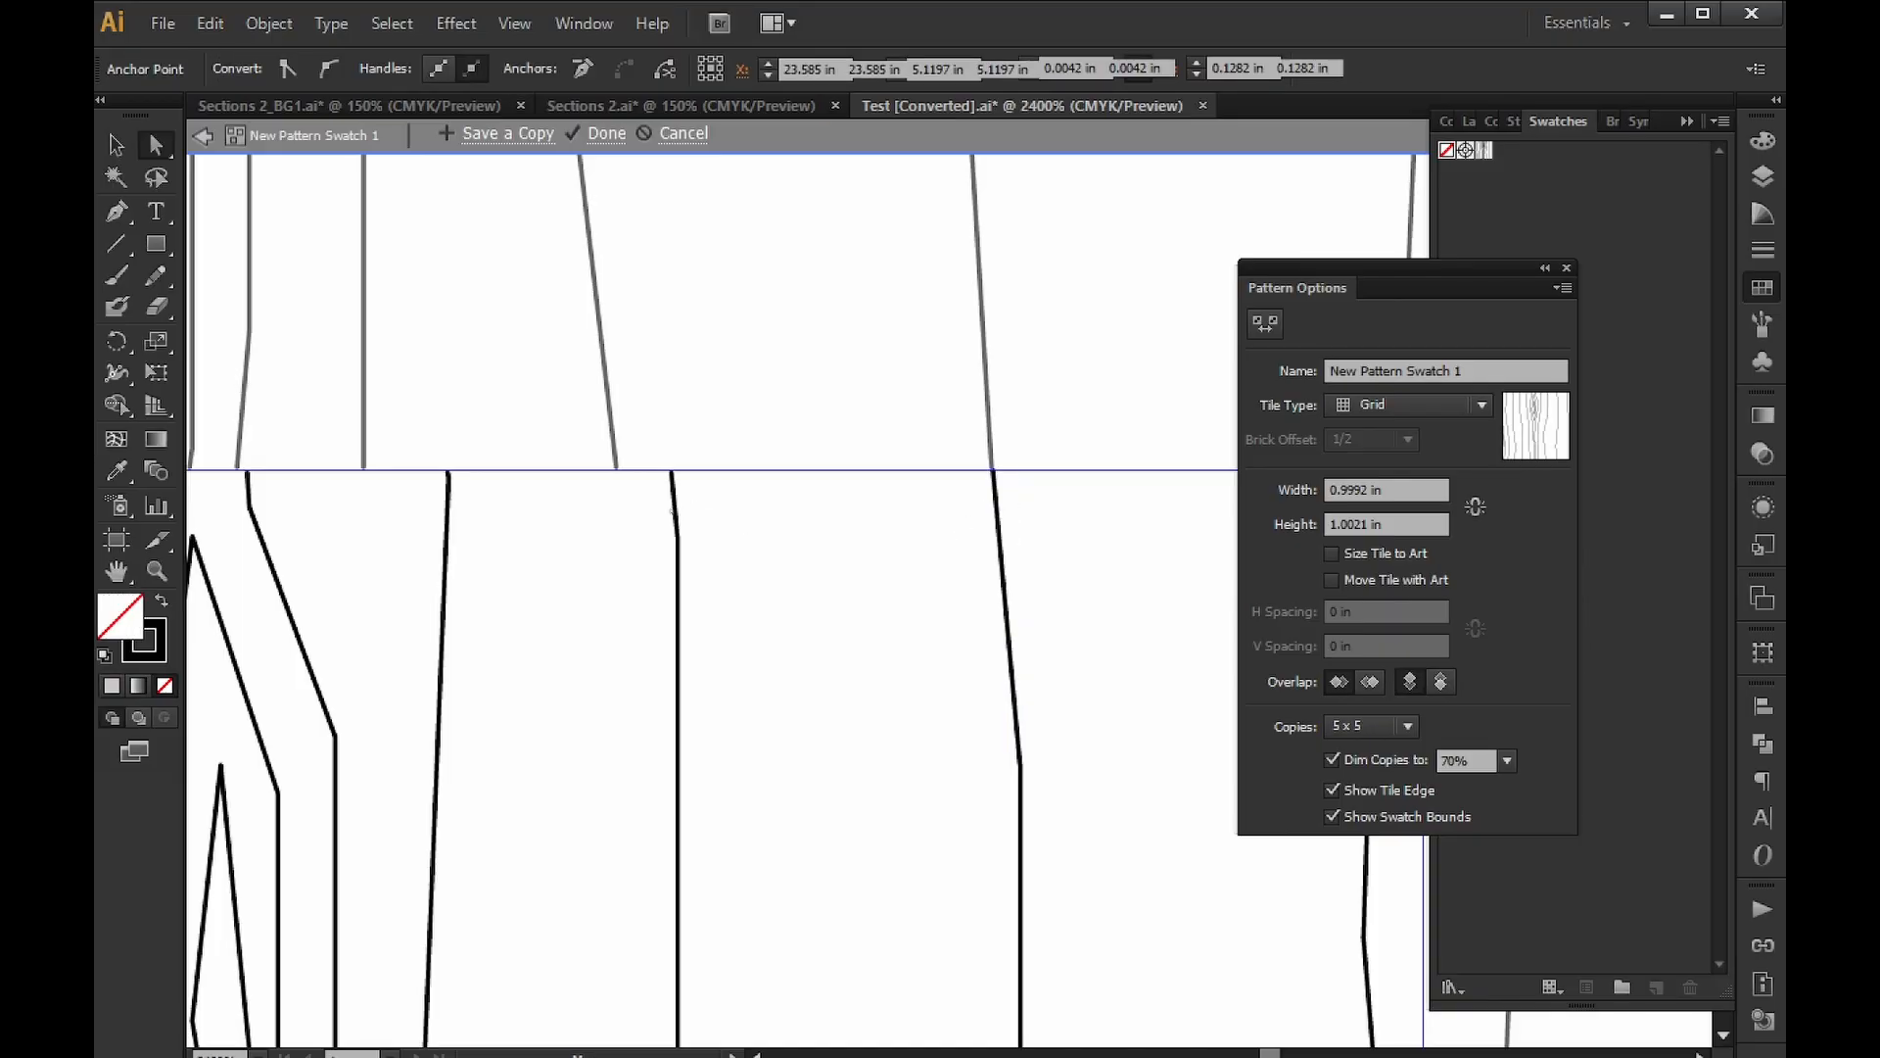
click(662, 506)
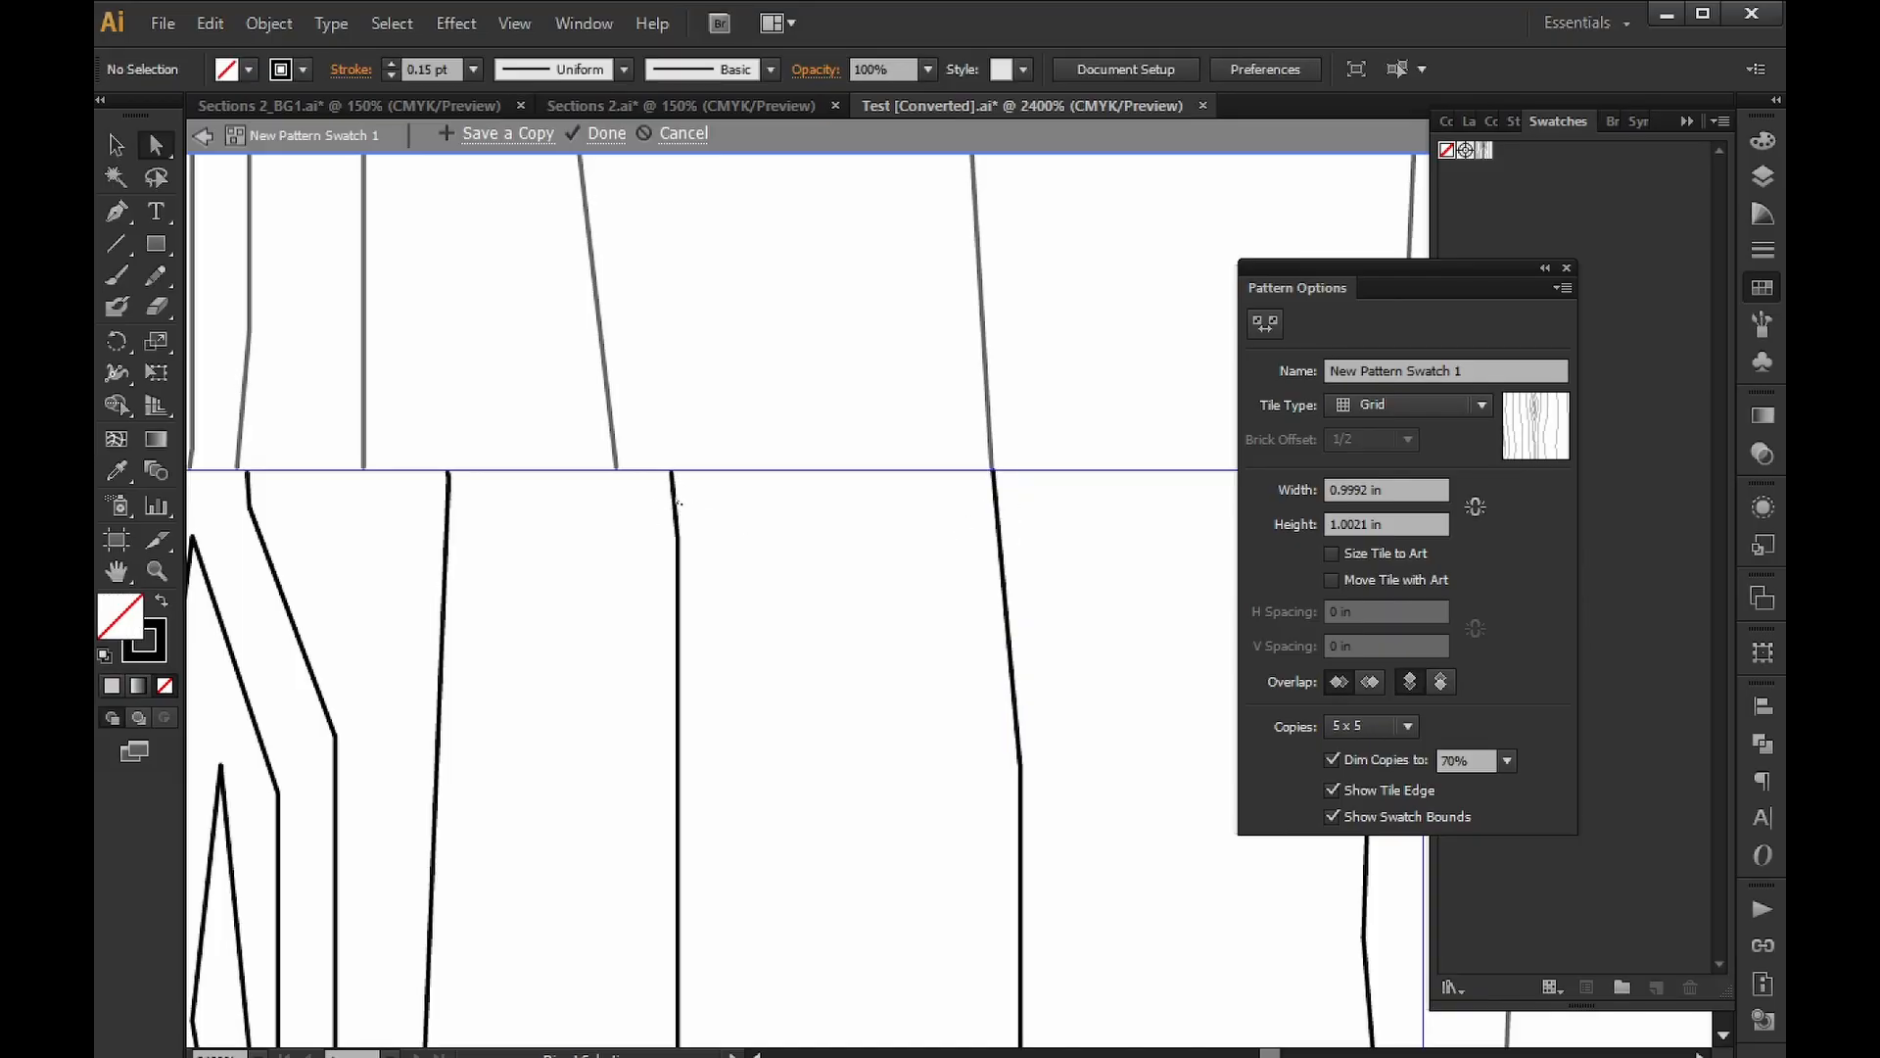
drag(672, 472, 619, 470)
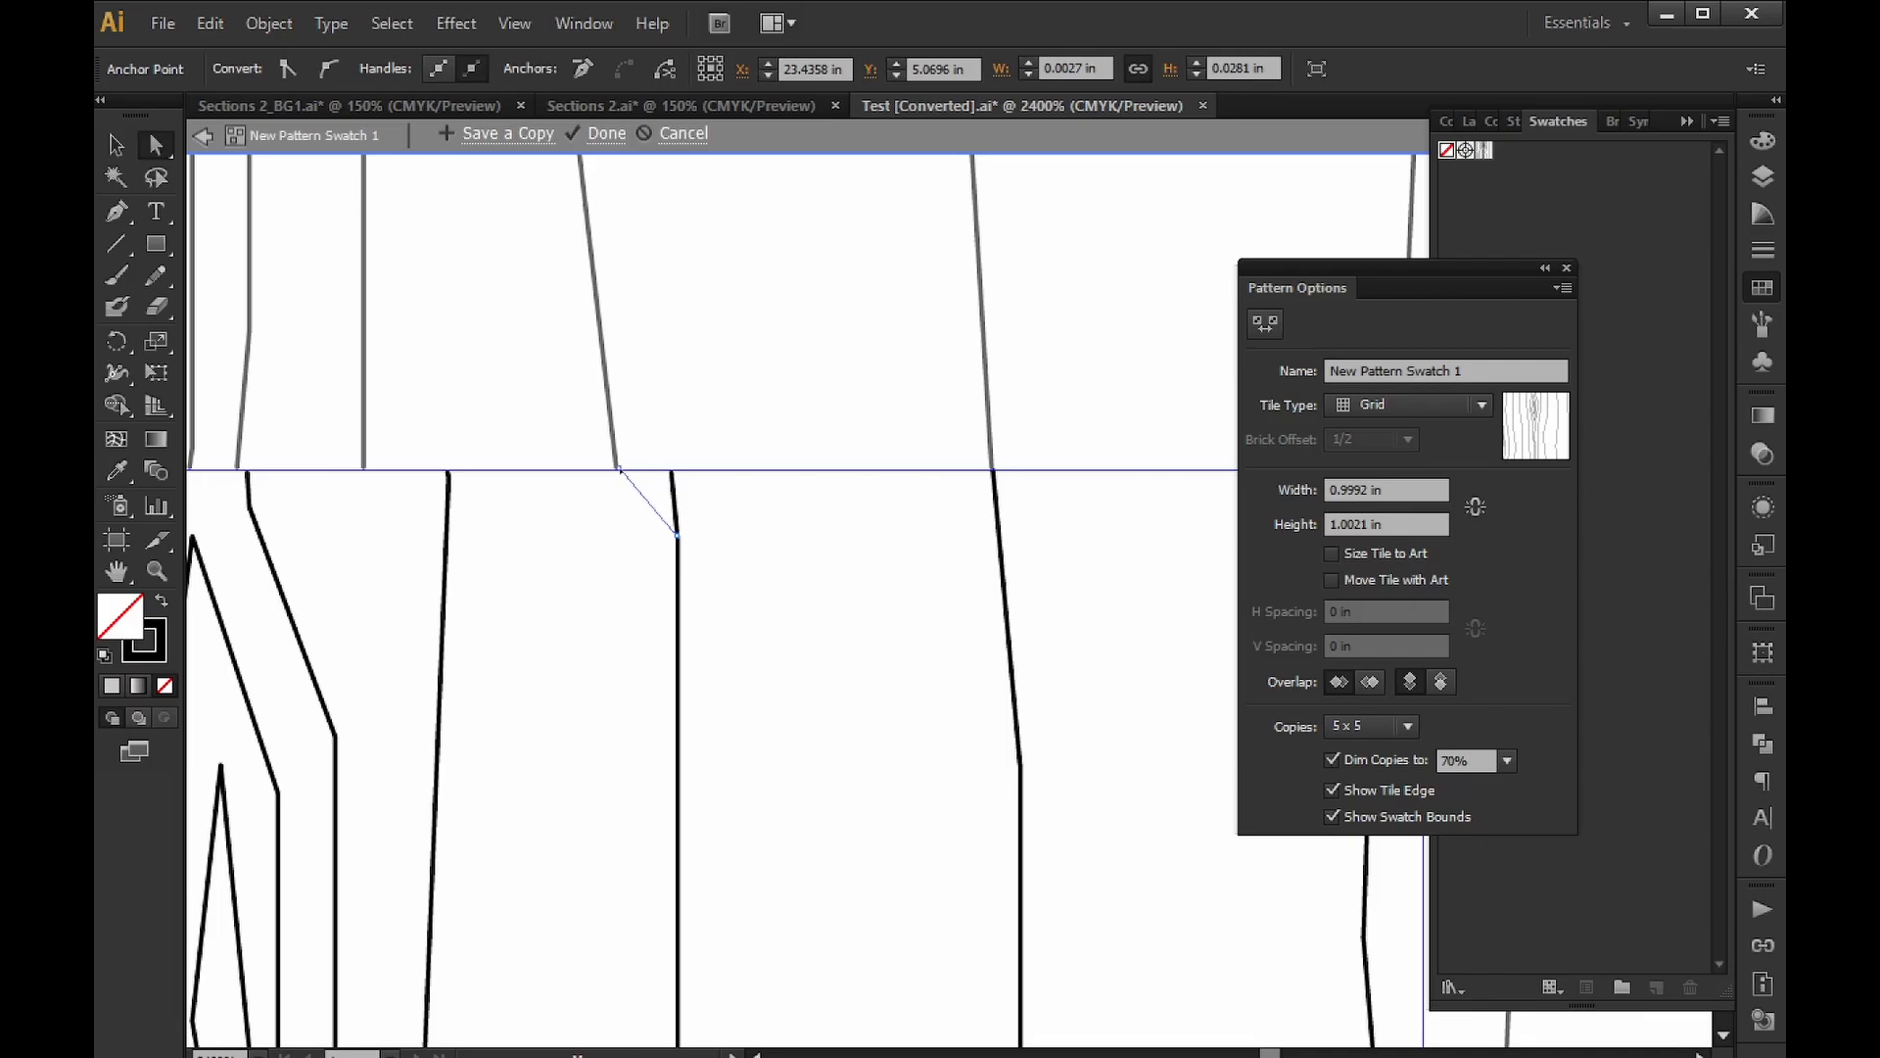
Shift the second anchor point of the sharply bent grain line slightly left to soften its kink.
scroll(625, 524, left, 3)
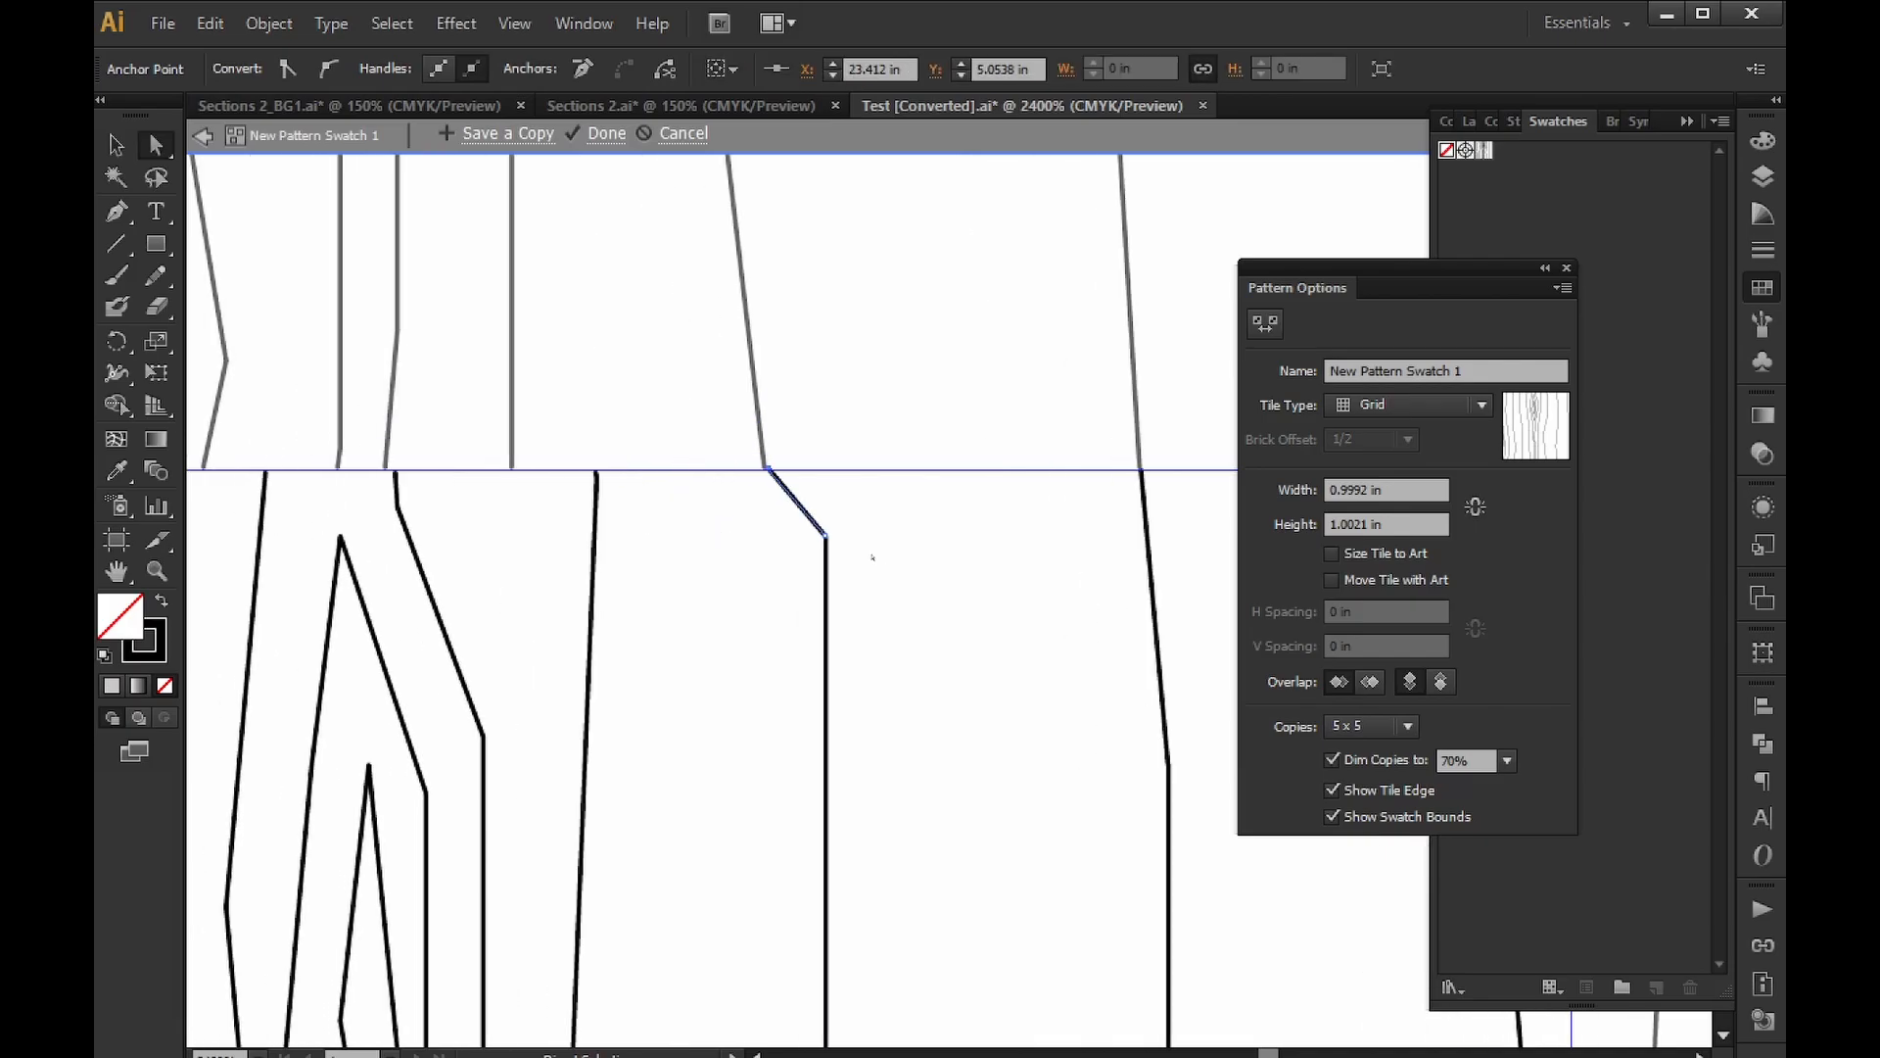
click(829, 545)
click(828, 564)
drag(826, 537, 804, 539)
click(545, 512)
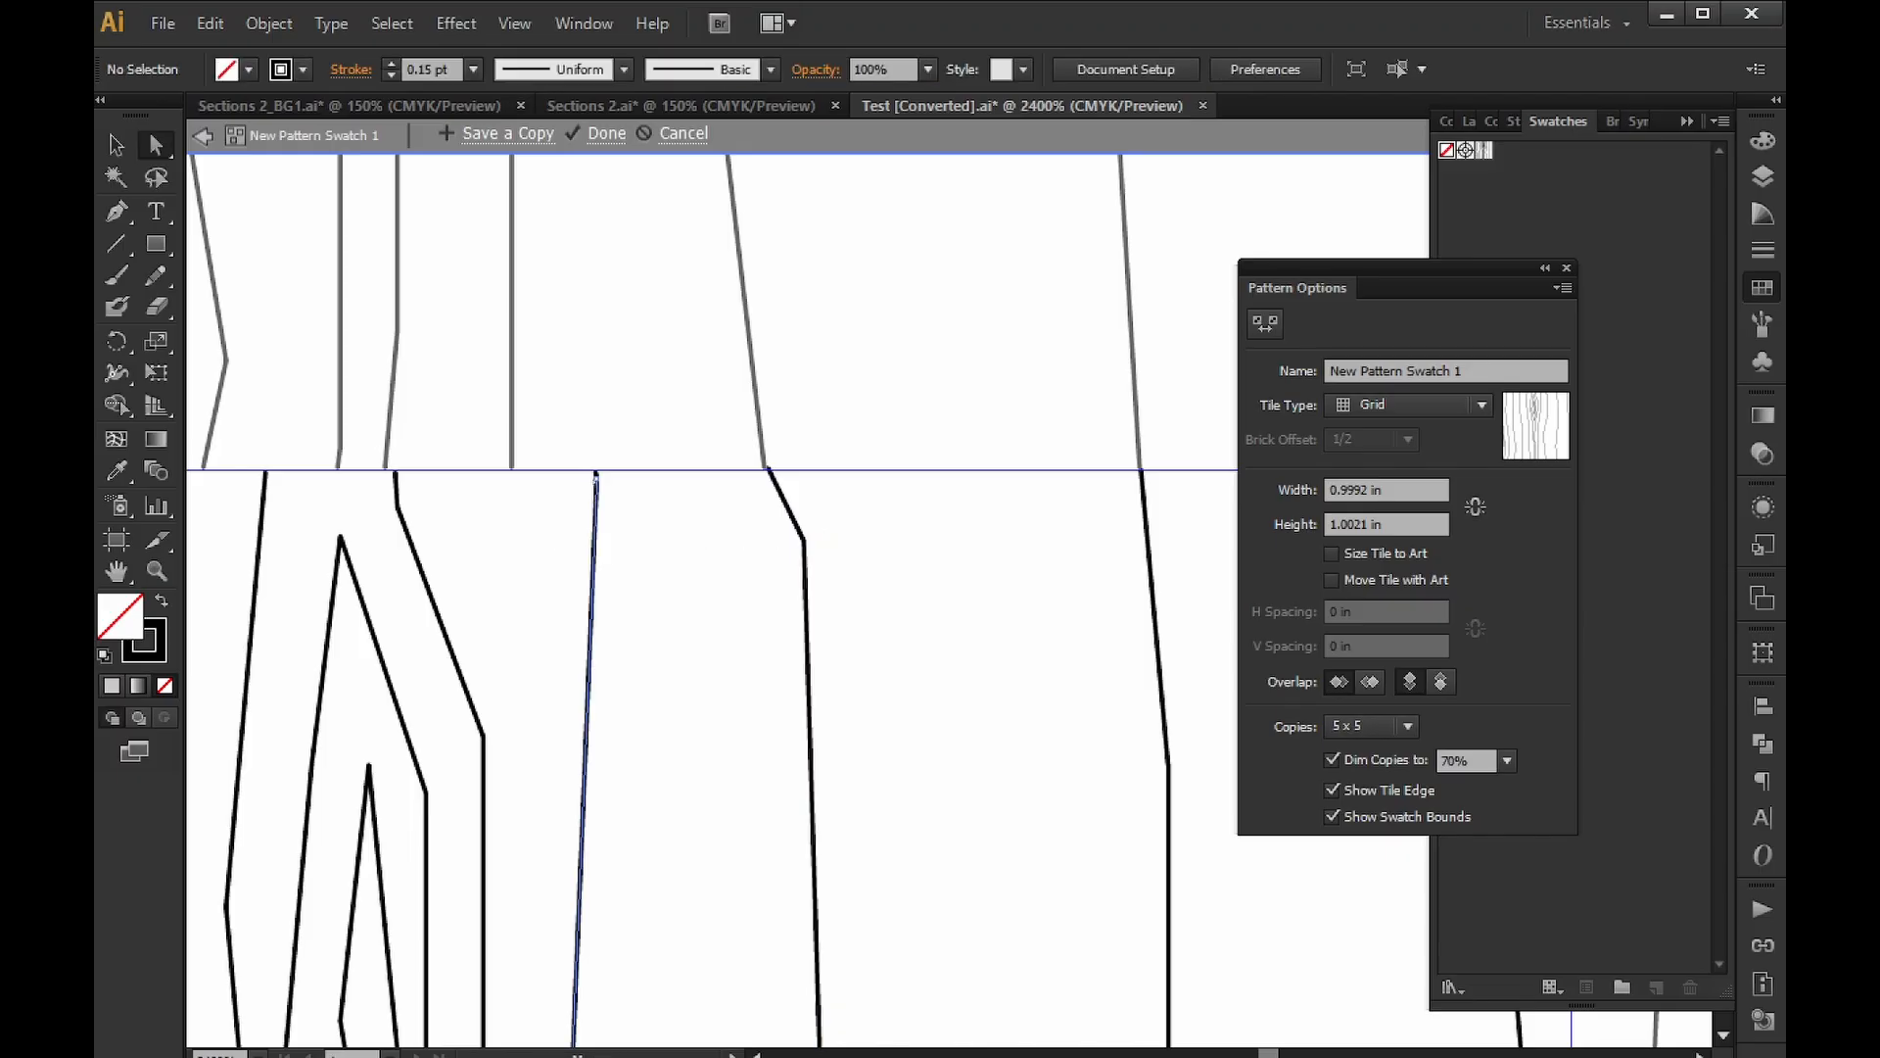
Connect the remaining grain lines around the knot to the line ends of the tile above and finish editing the pattern.
drag(595, 474, 511, 471)
alt+scroll(572, 526, up, 3)
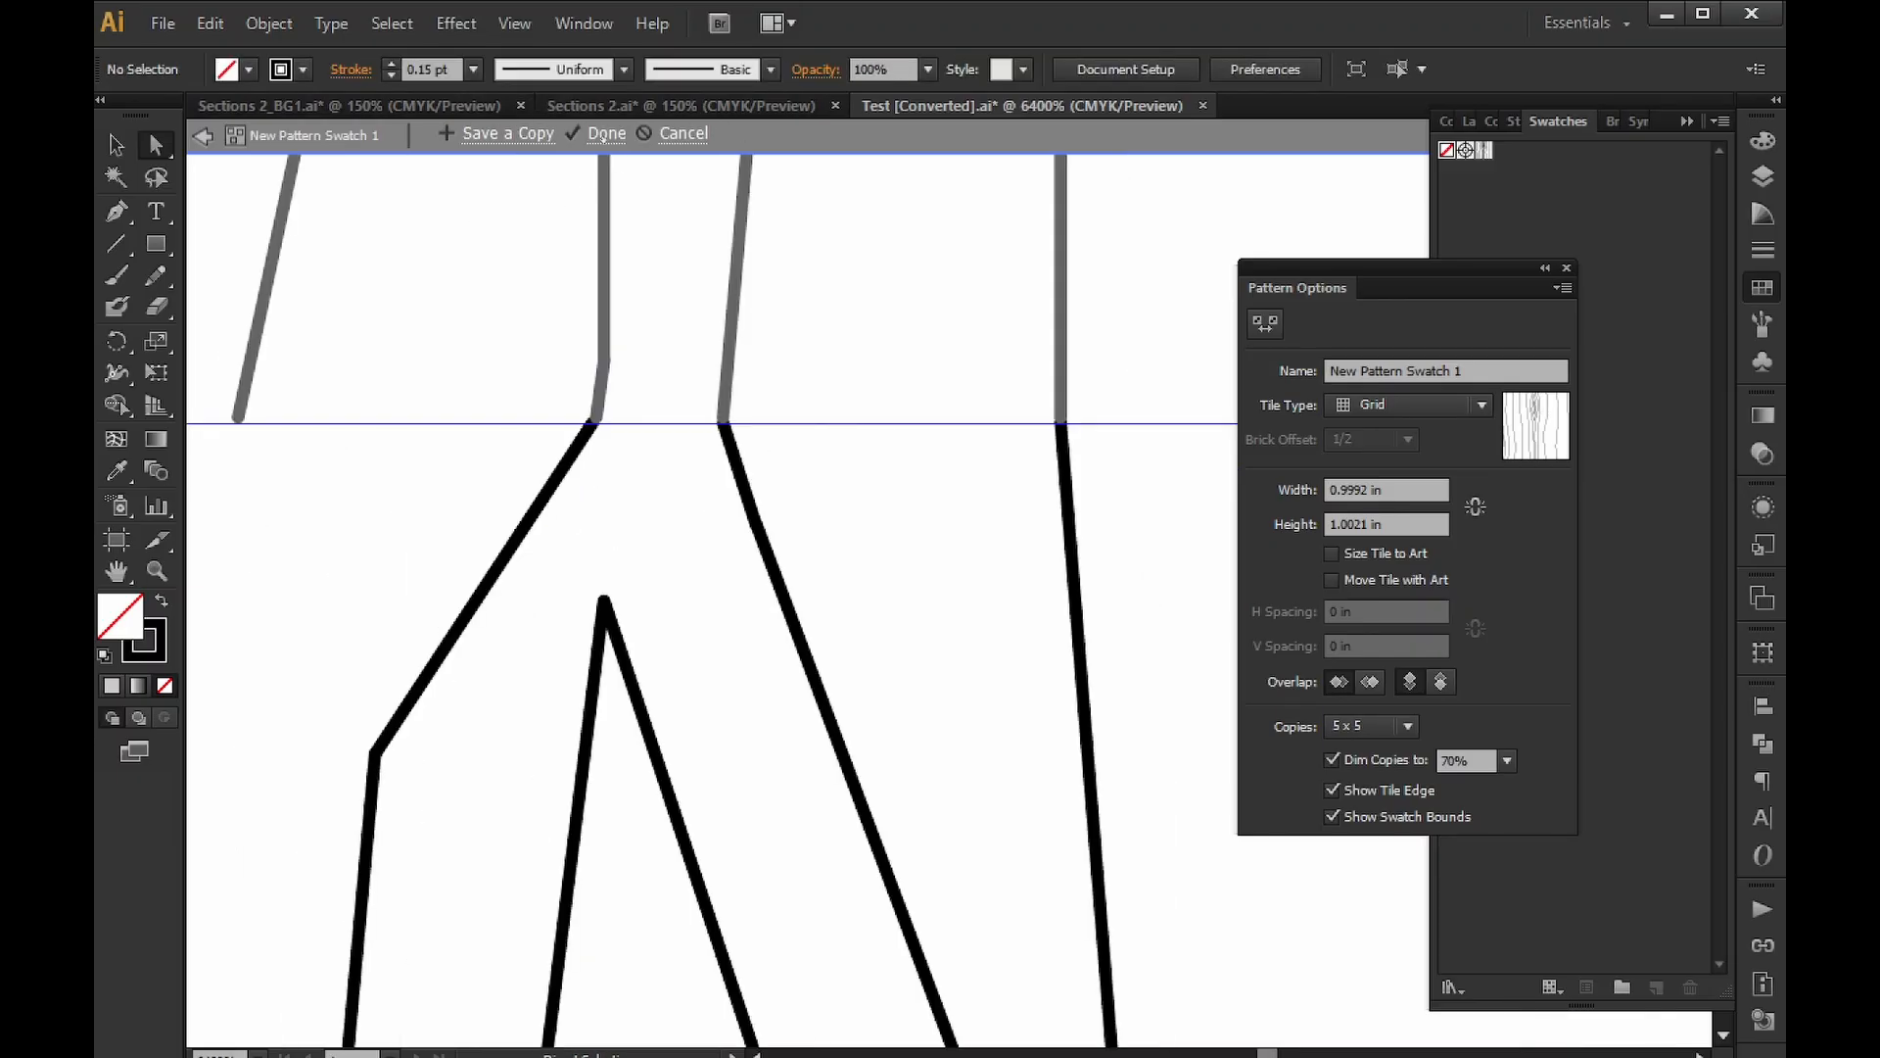
click(605, 134)
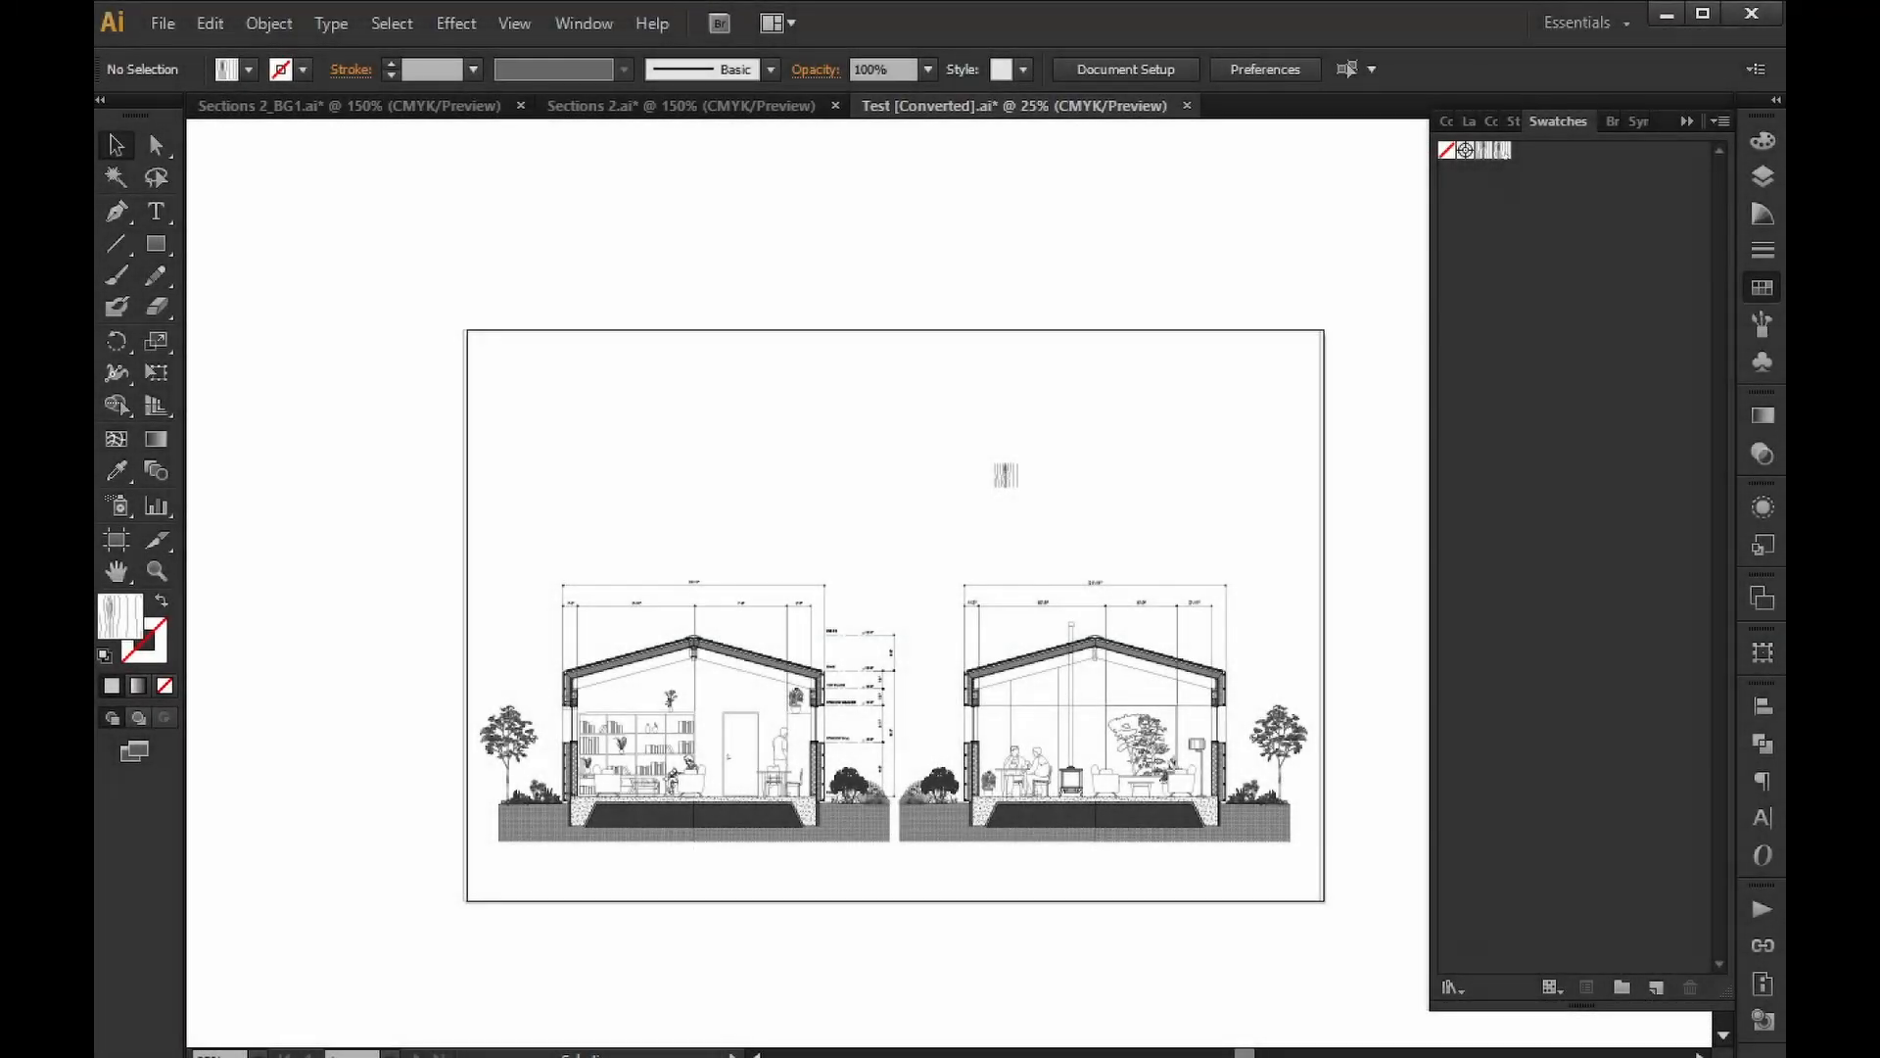
Draw a test square filled with the edited wood-grain pattern above the right section, check its tiling and delete it.
click(159, 243)
mouse_move(1077, 379)
mouse_down()
mouse_move(1156, 457)
mouse_move(1229, 436)
mouse_move(1181, 421)
mouse_up()
alt+scroll(1175, 423, up, 6)
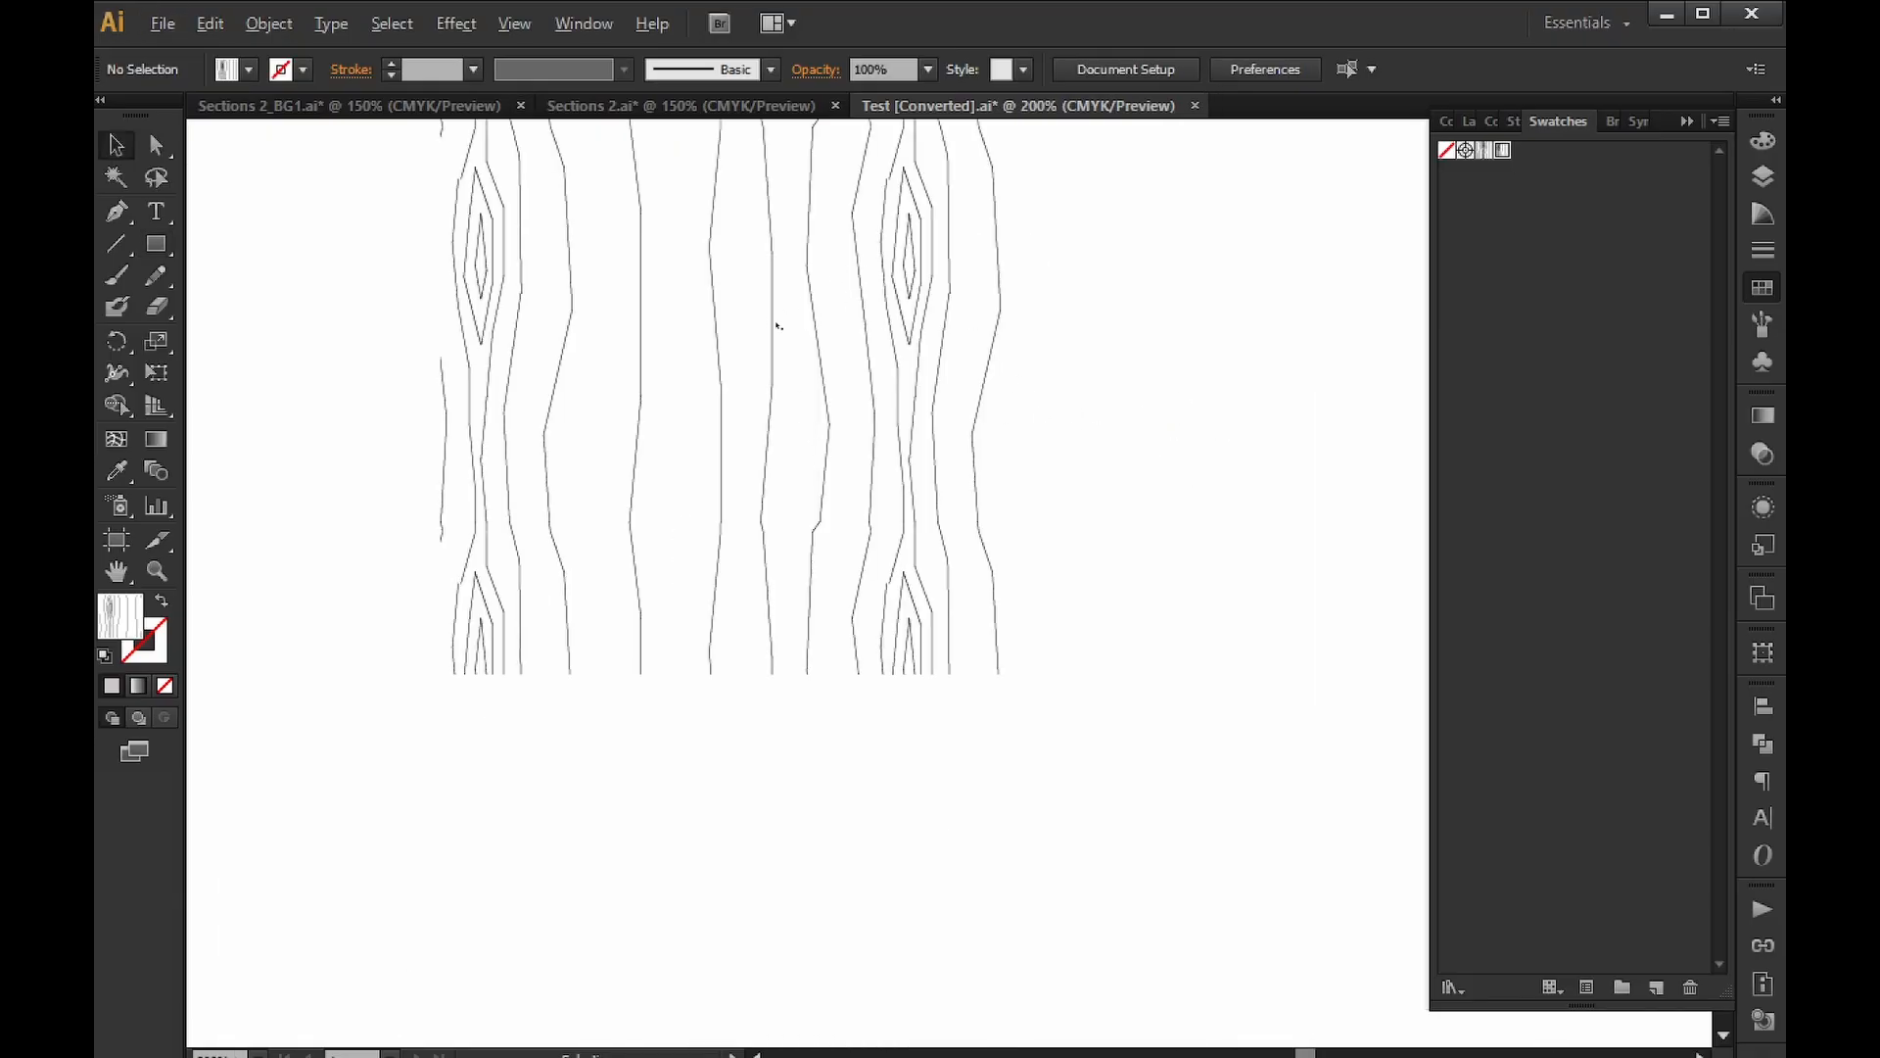
alt+scroll(1113, 462, down, 1)
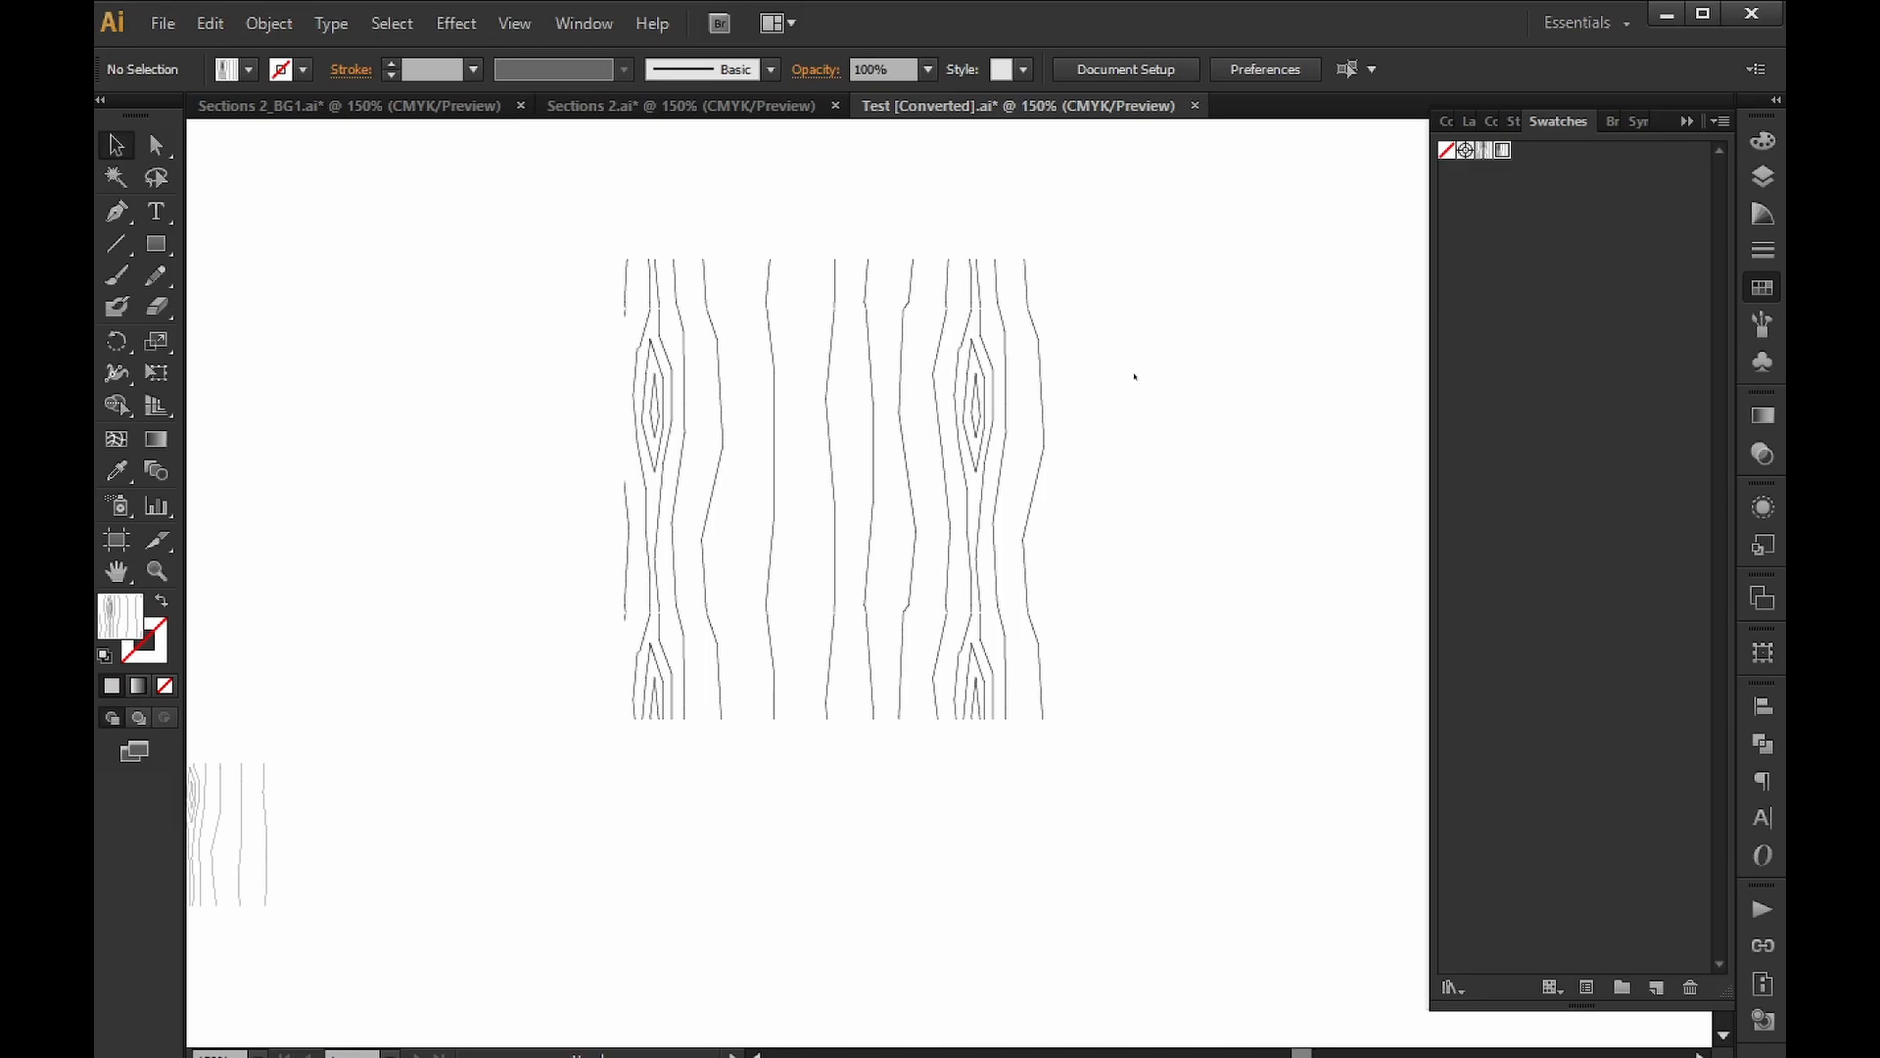
drag(1135, 376, 994, 375)
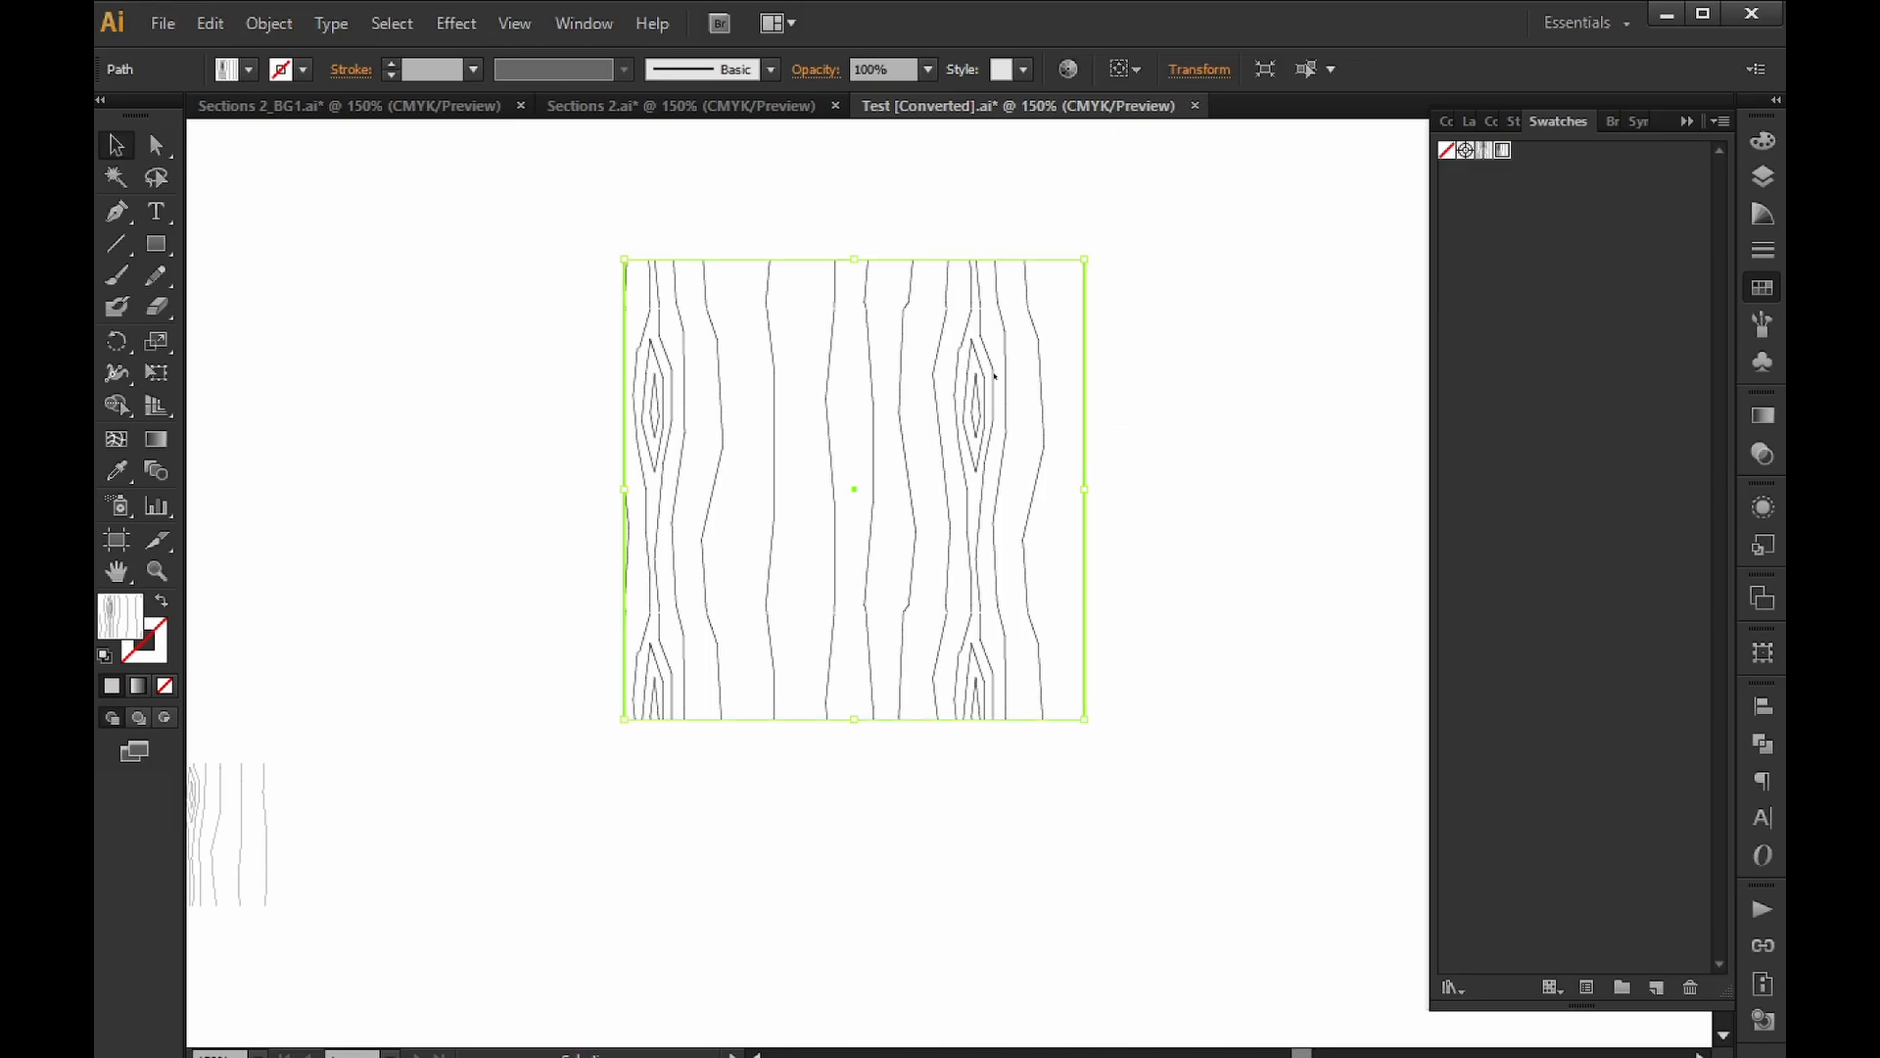
key(Delete)
Delete the original wood-grain group from the artboard.
alt+scroll(1091, 609, down, 2)
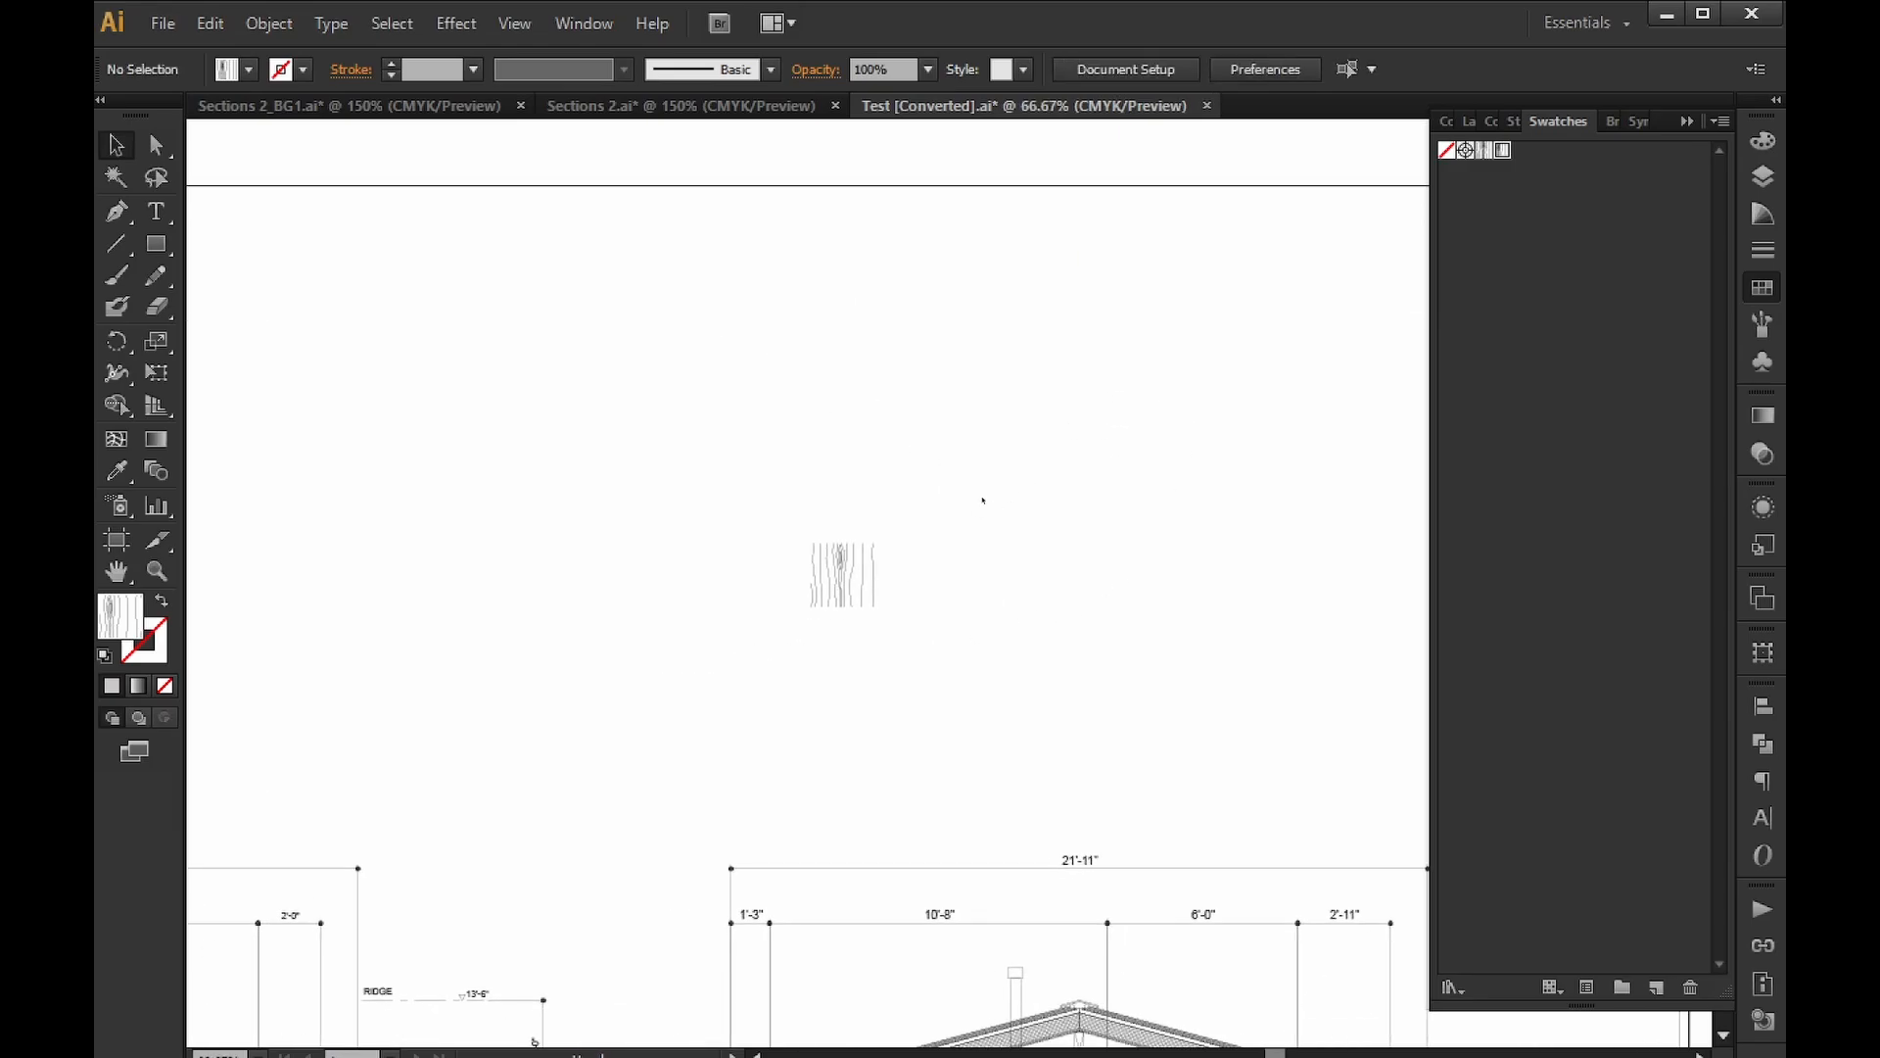
drag(986, 481, 778, 634)
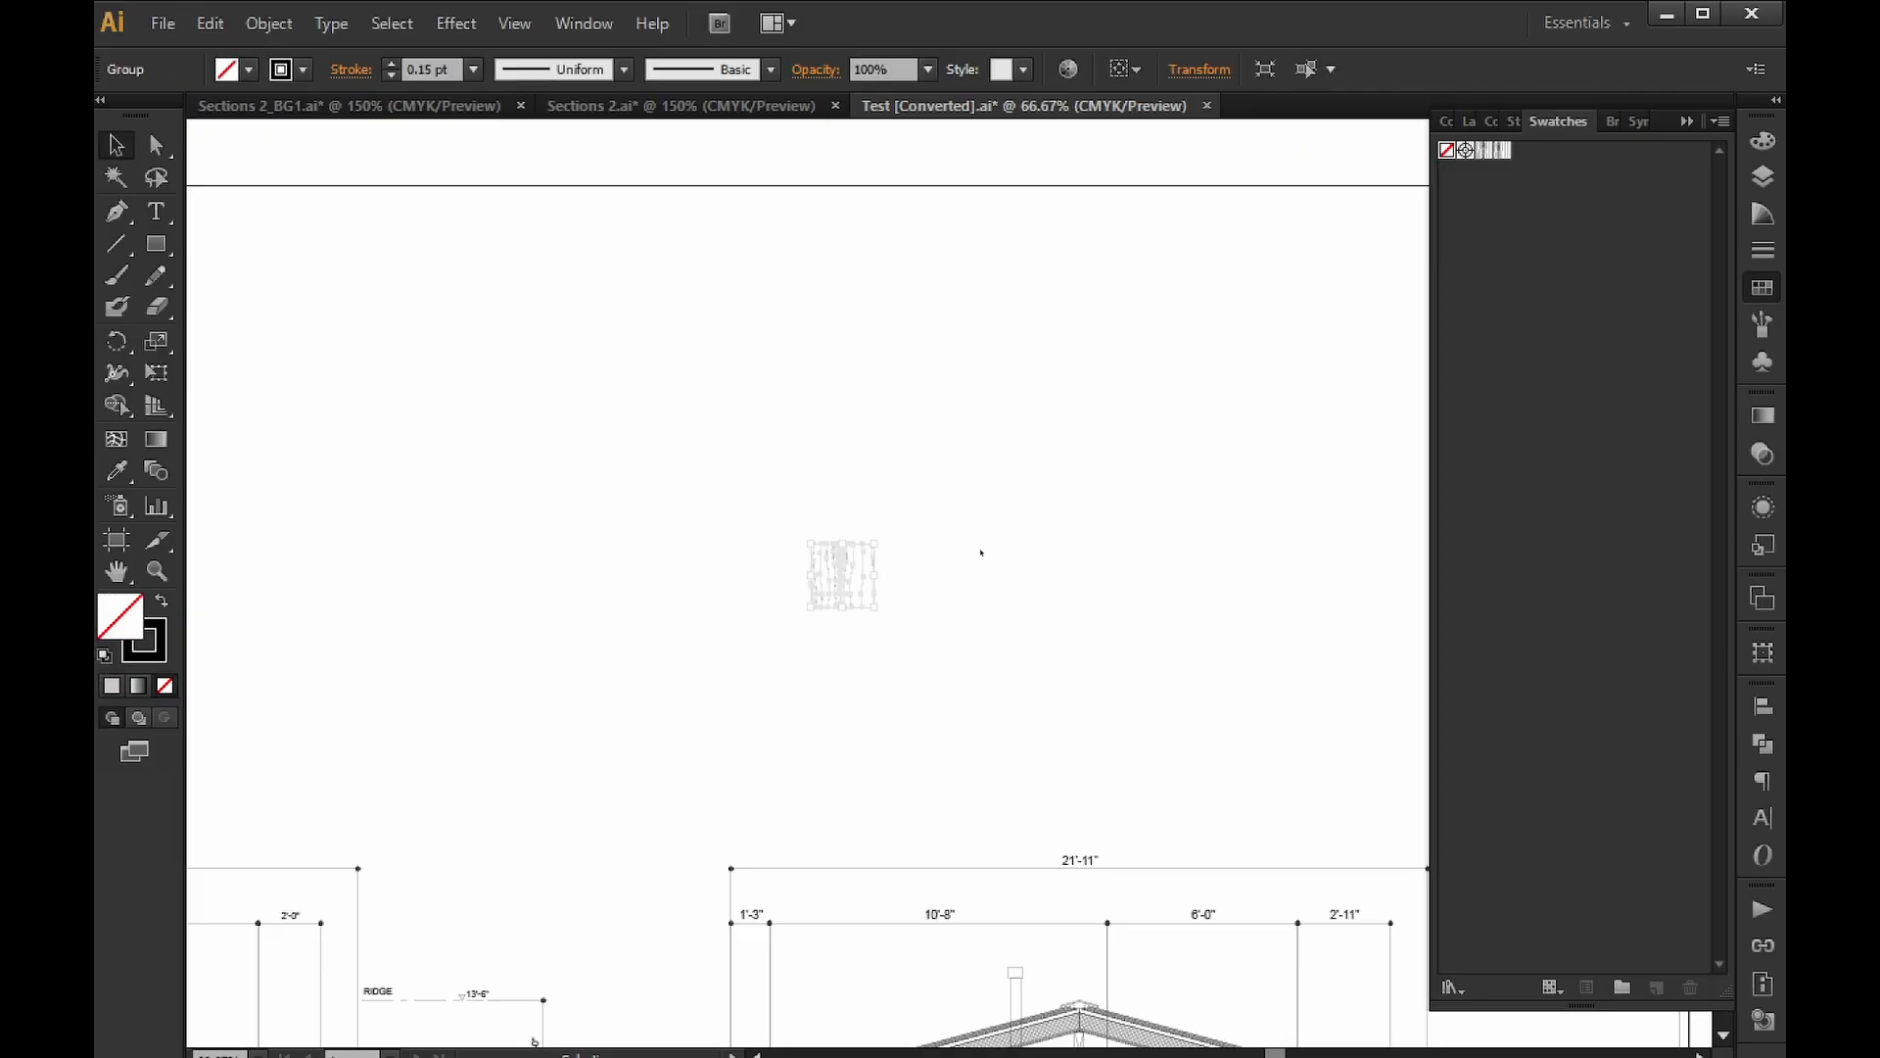
key(Delete)
Hide the Dims and Hatch layers.
scroll(978, 437, down, 5)
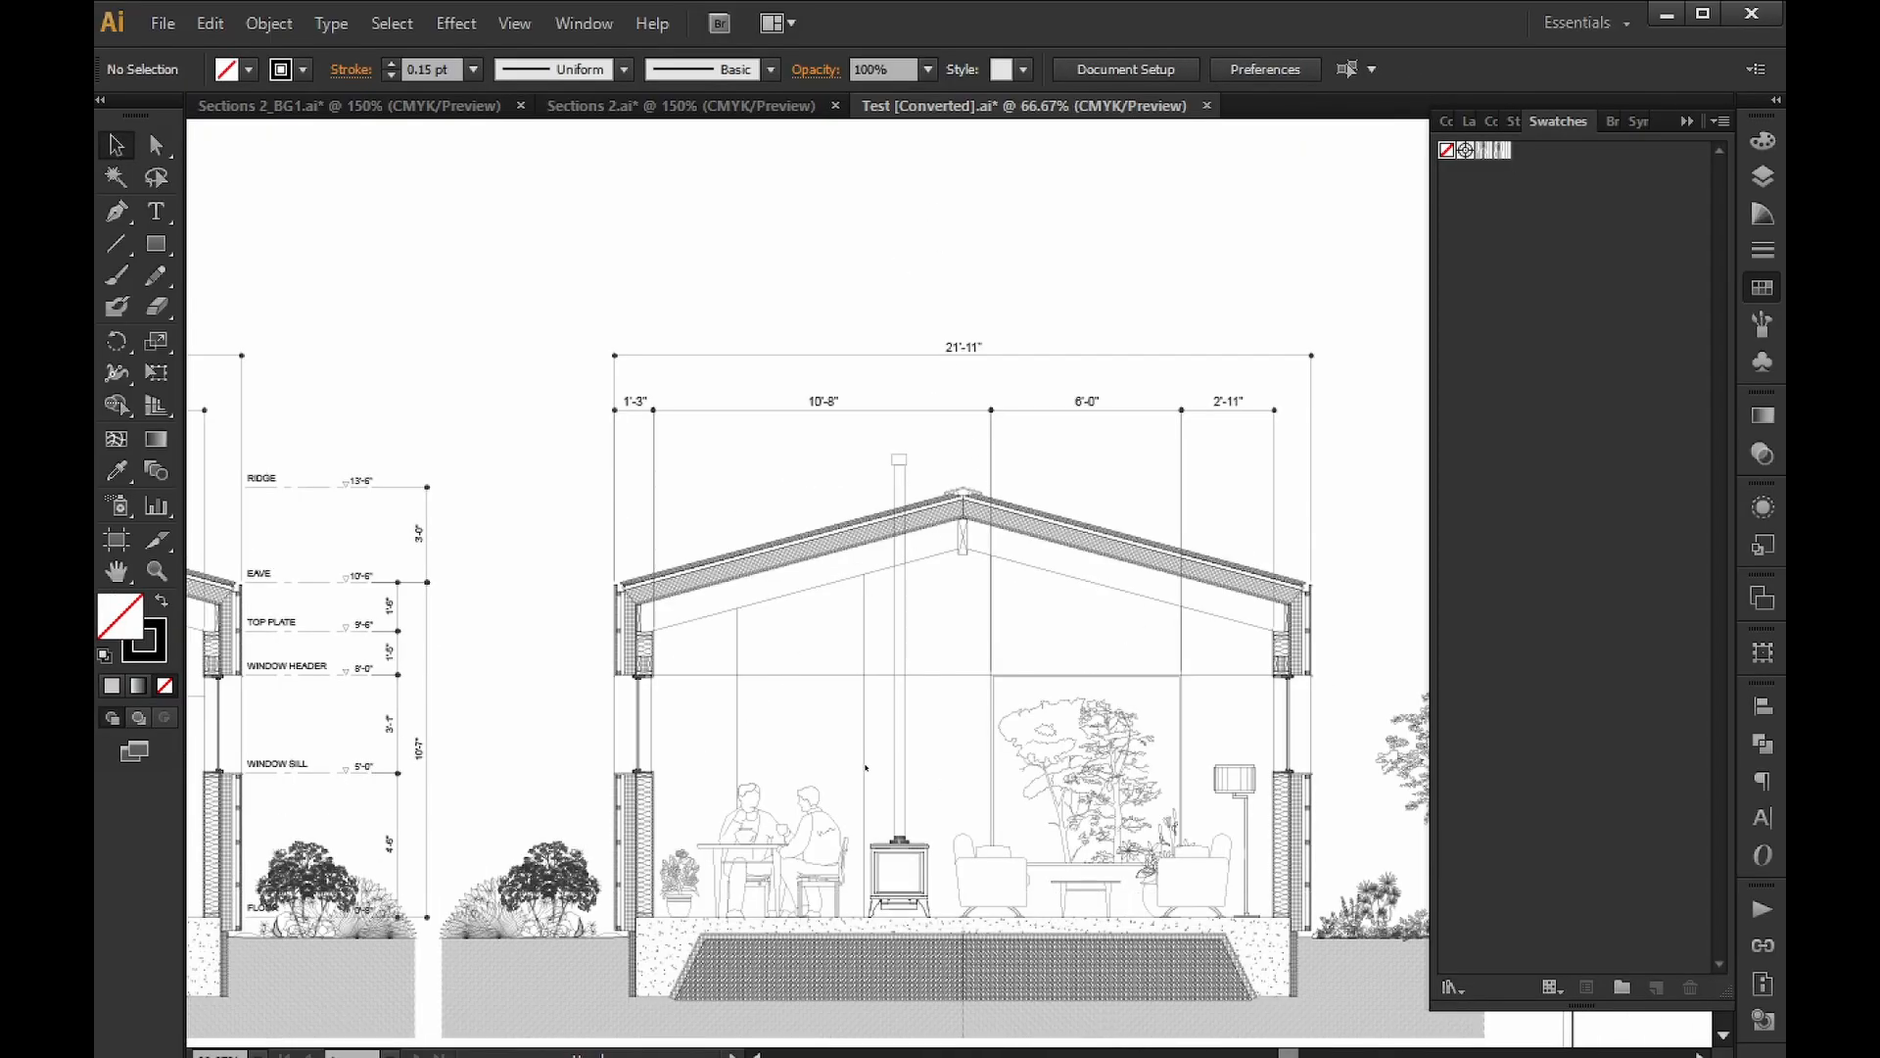
drag(970, 645, 865, 625)
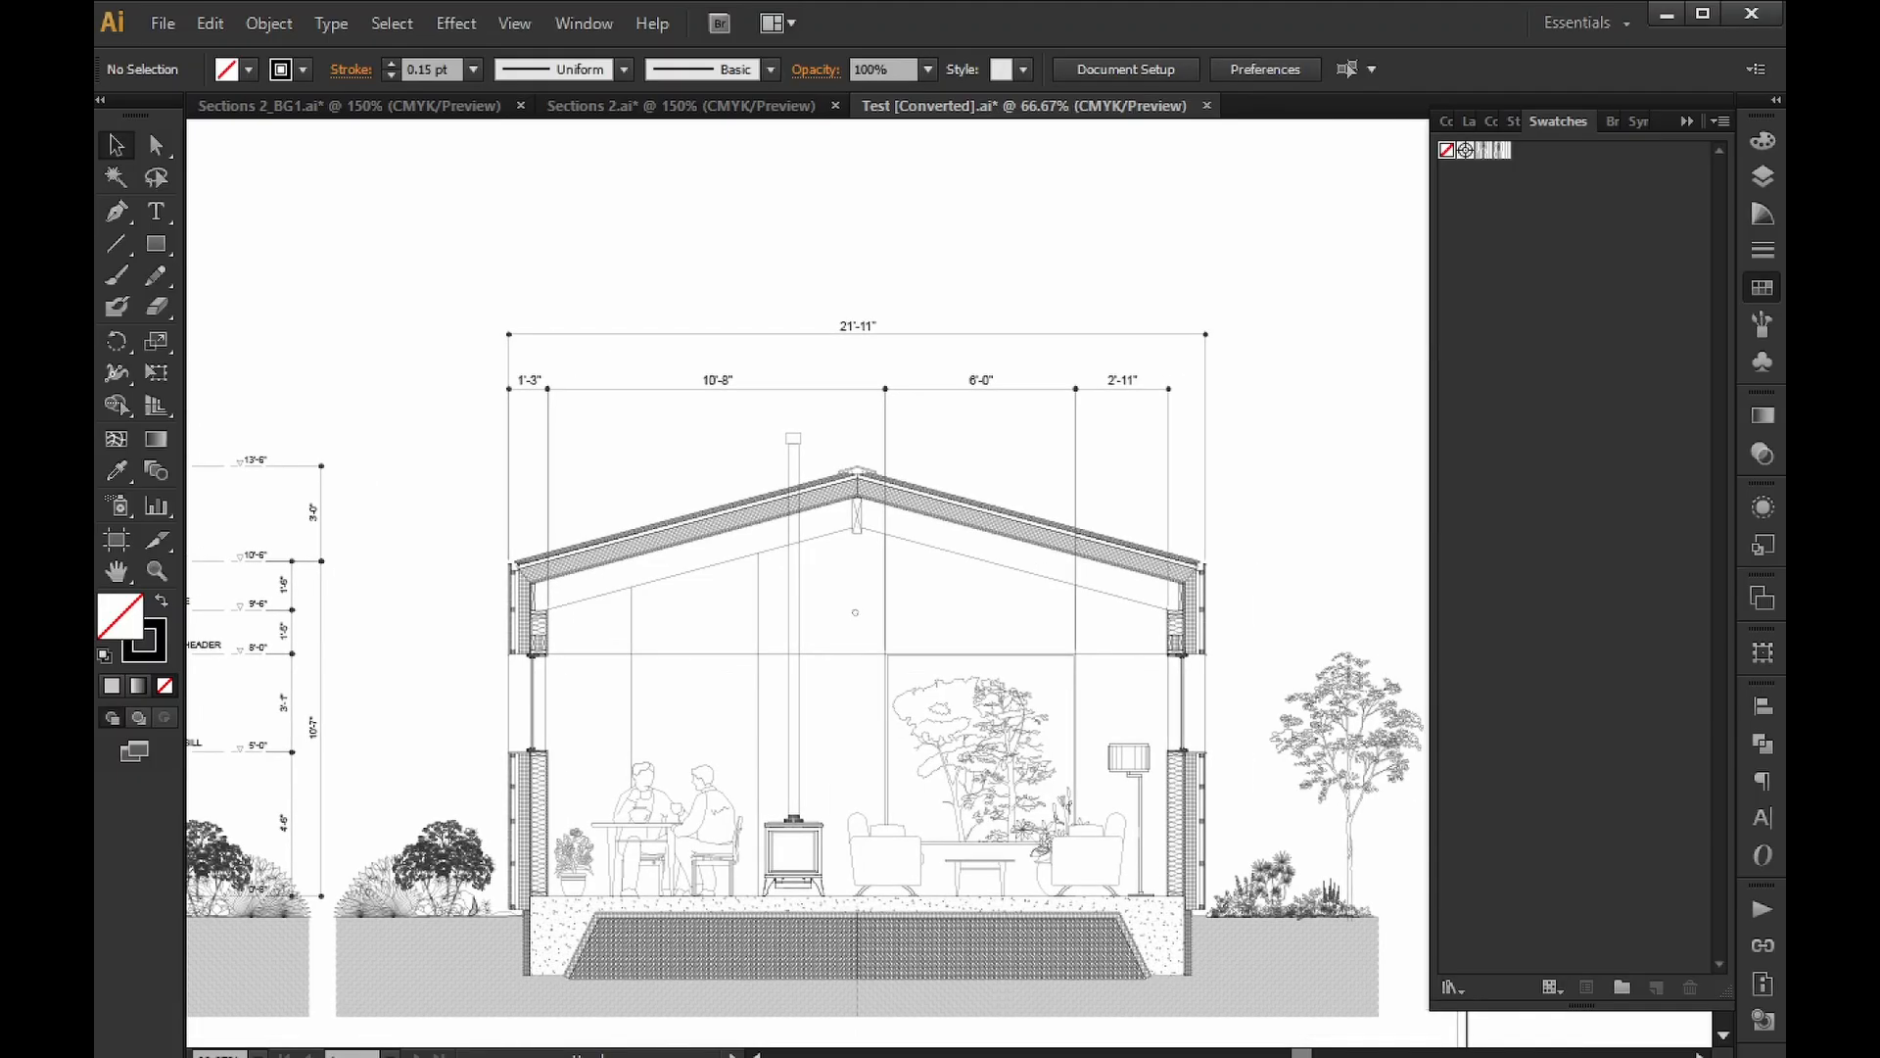
click(1762, 177)
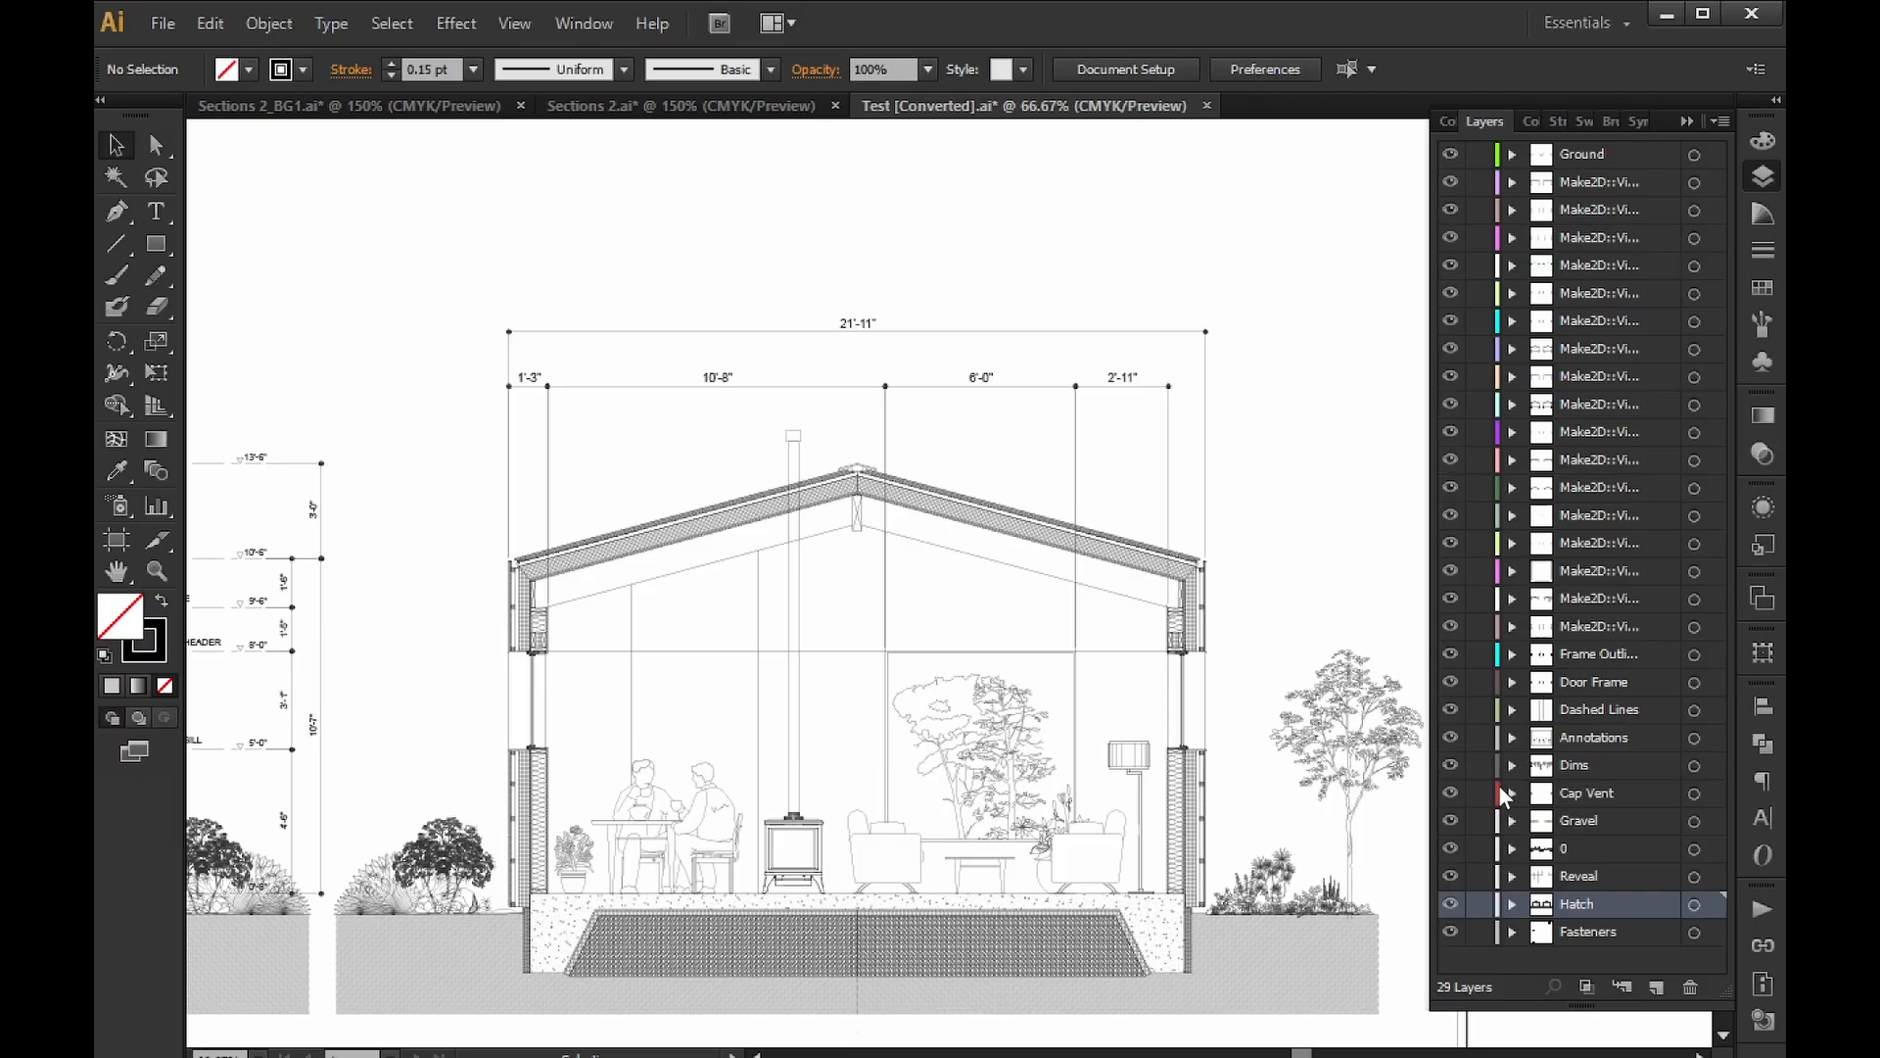
click(1450, 765)
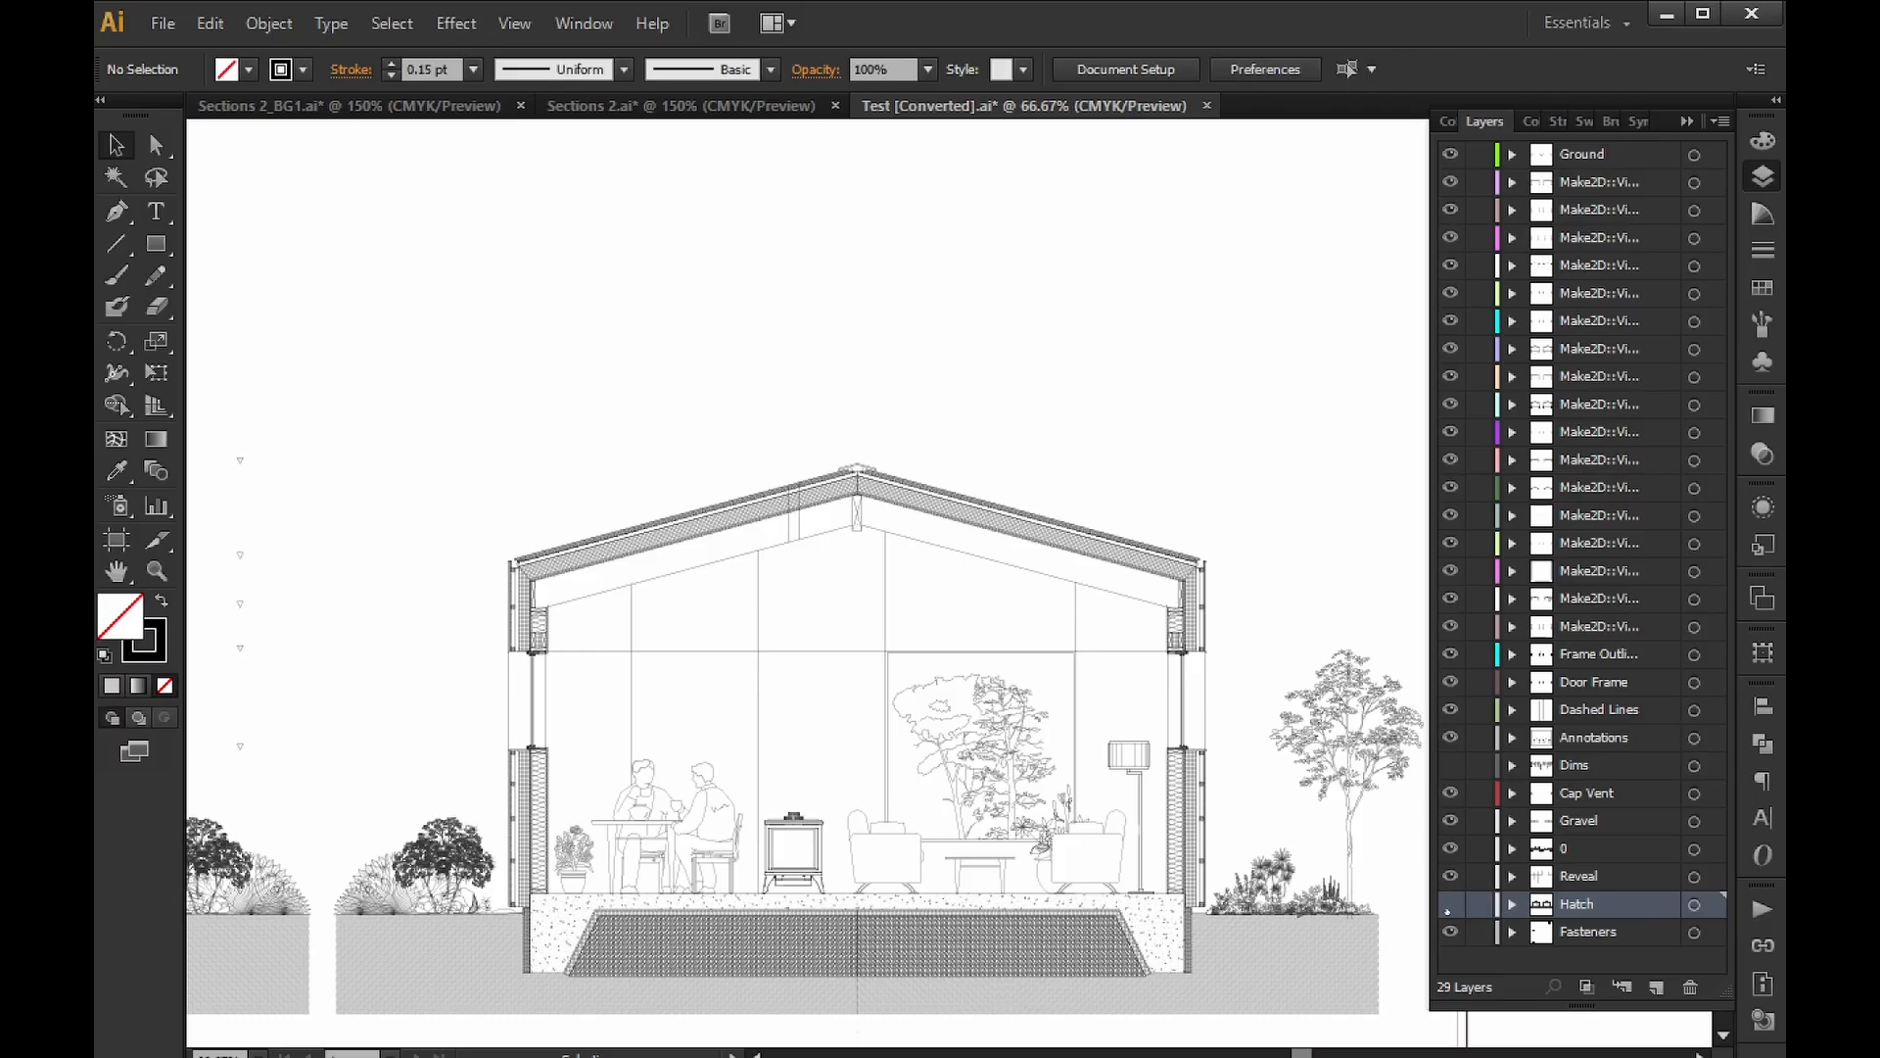
click(1449, 904)
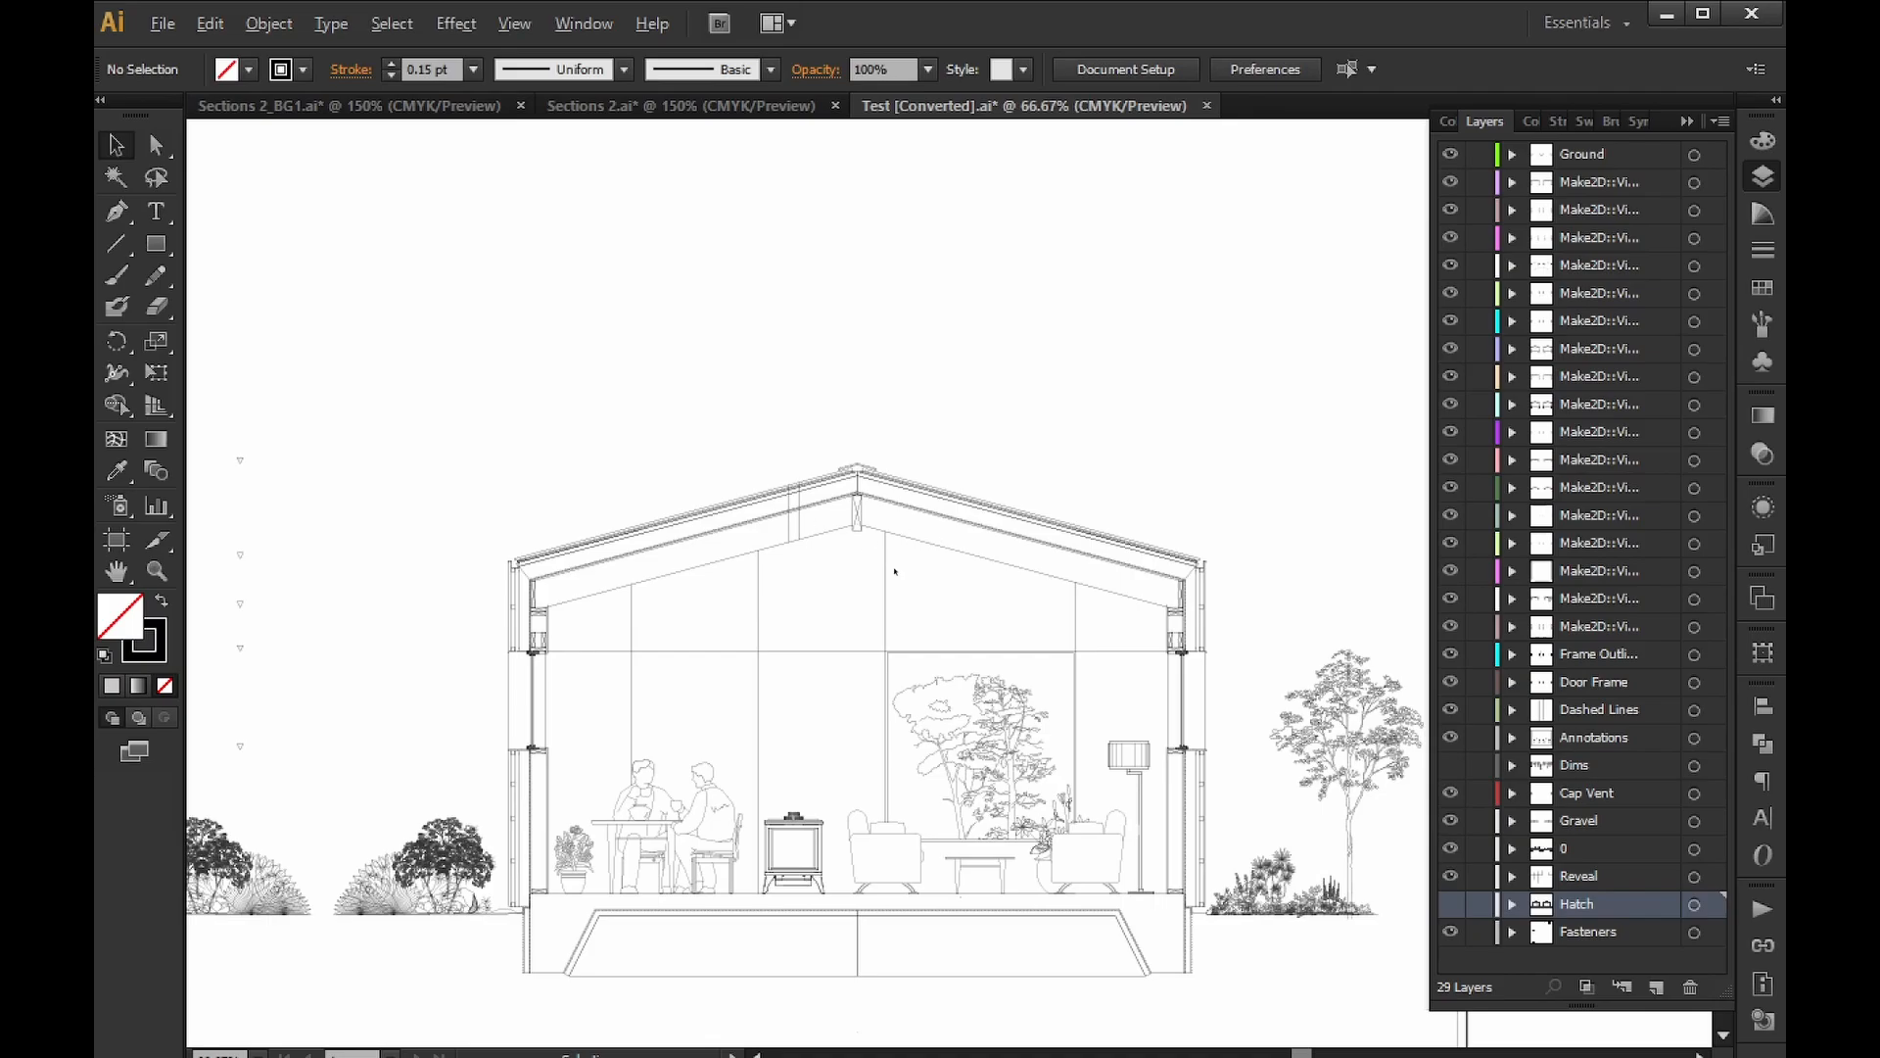
Make the Dims layer visible again.
scroll(805, 659, down, 1)
key(ctrl+minus)
key(ctrl+minus)
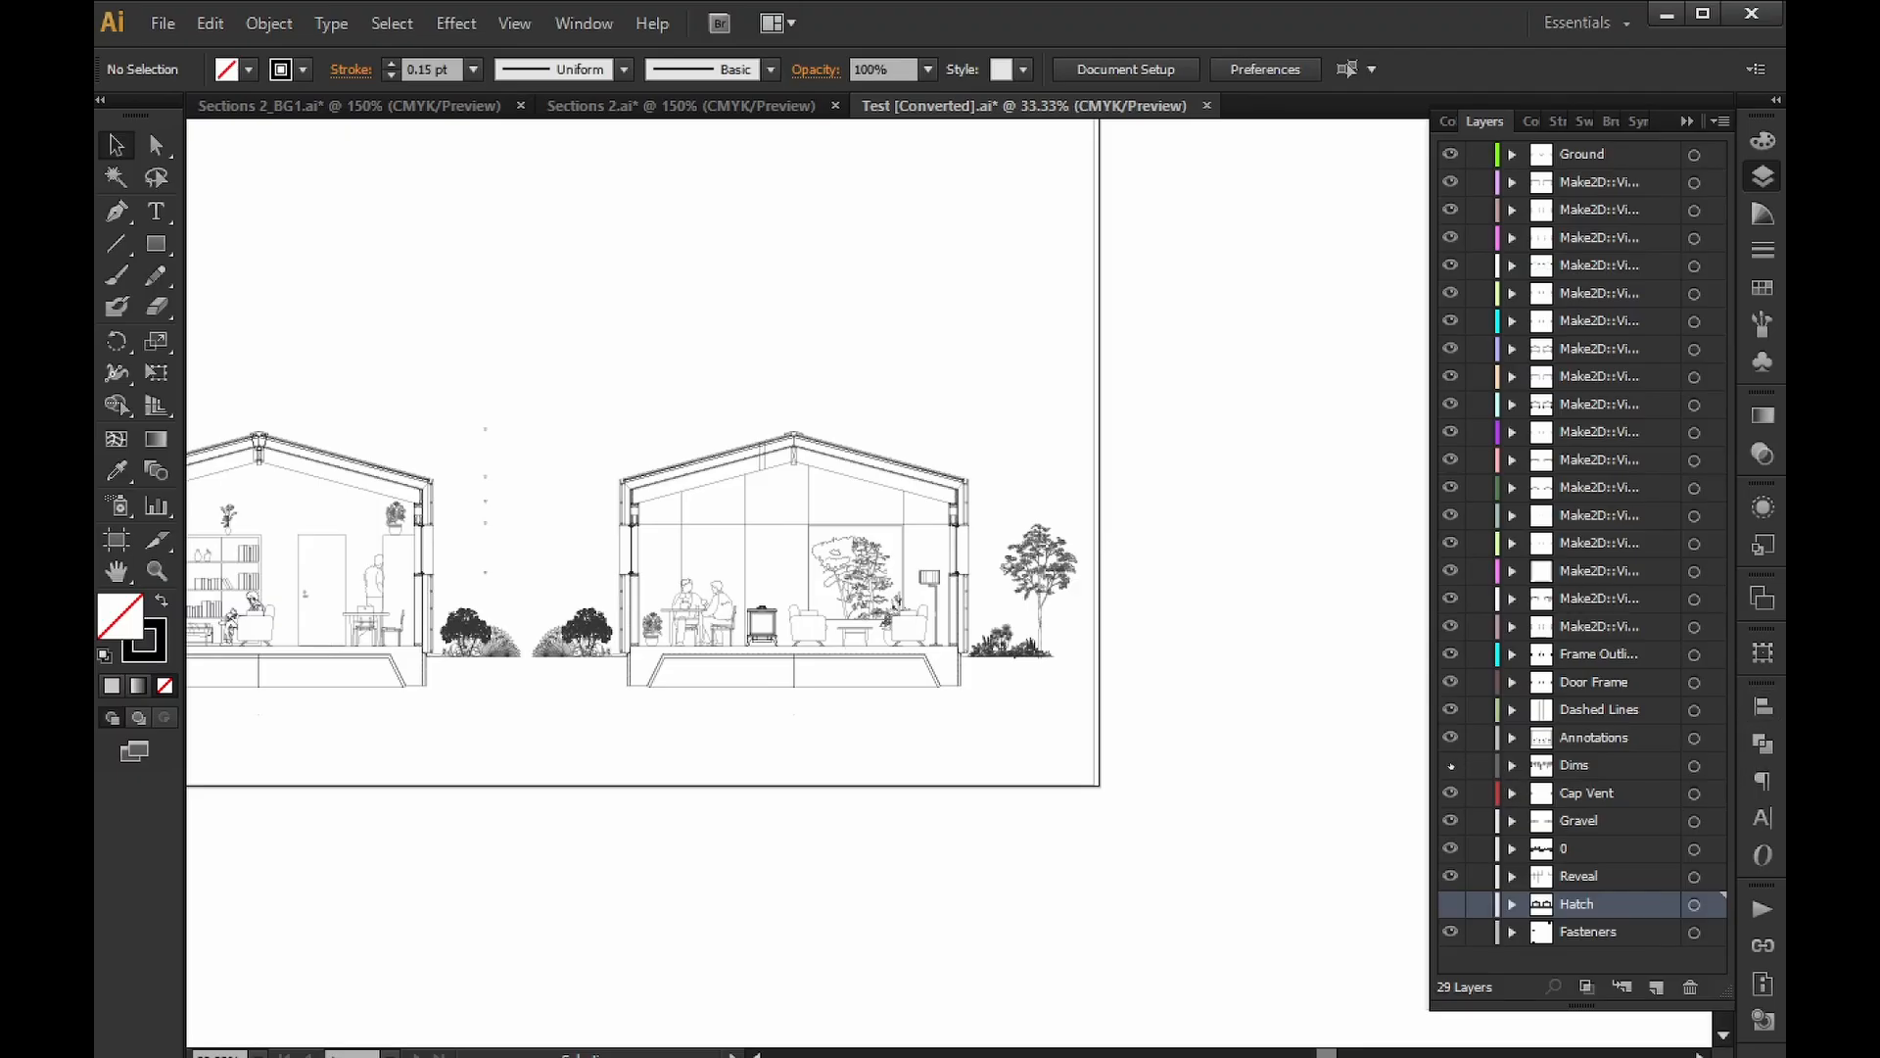
click(1450, 765)
Select the stove flue and its cap in the right-hand section and delete them from the Dims layer.
alt+scroll(764, 423, up, 4)
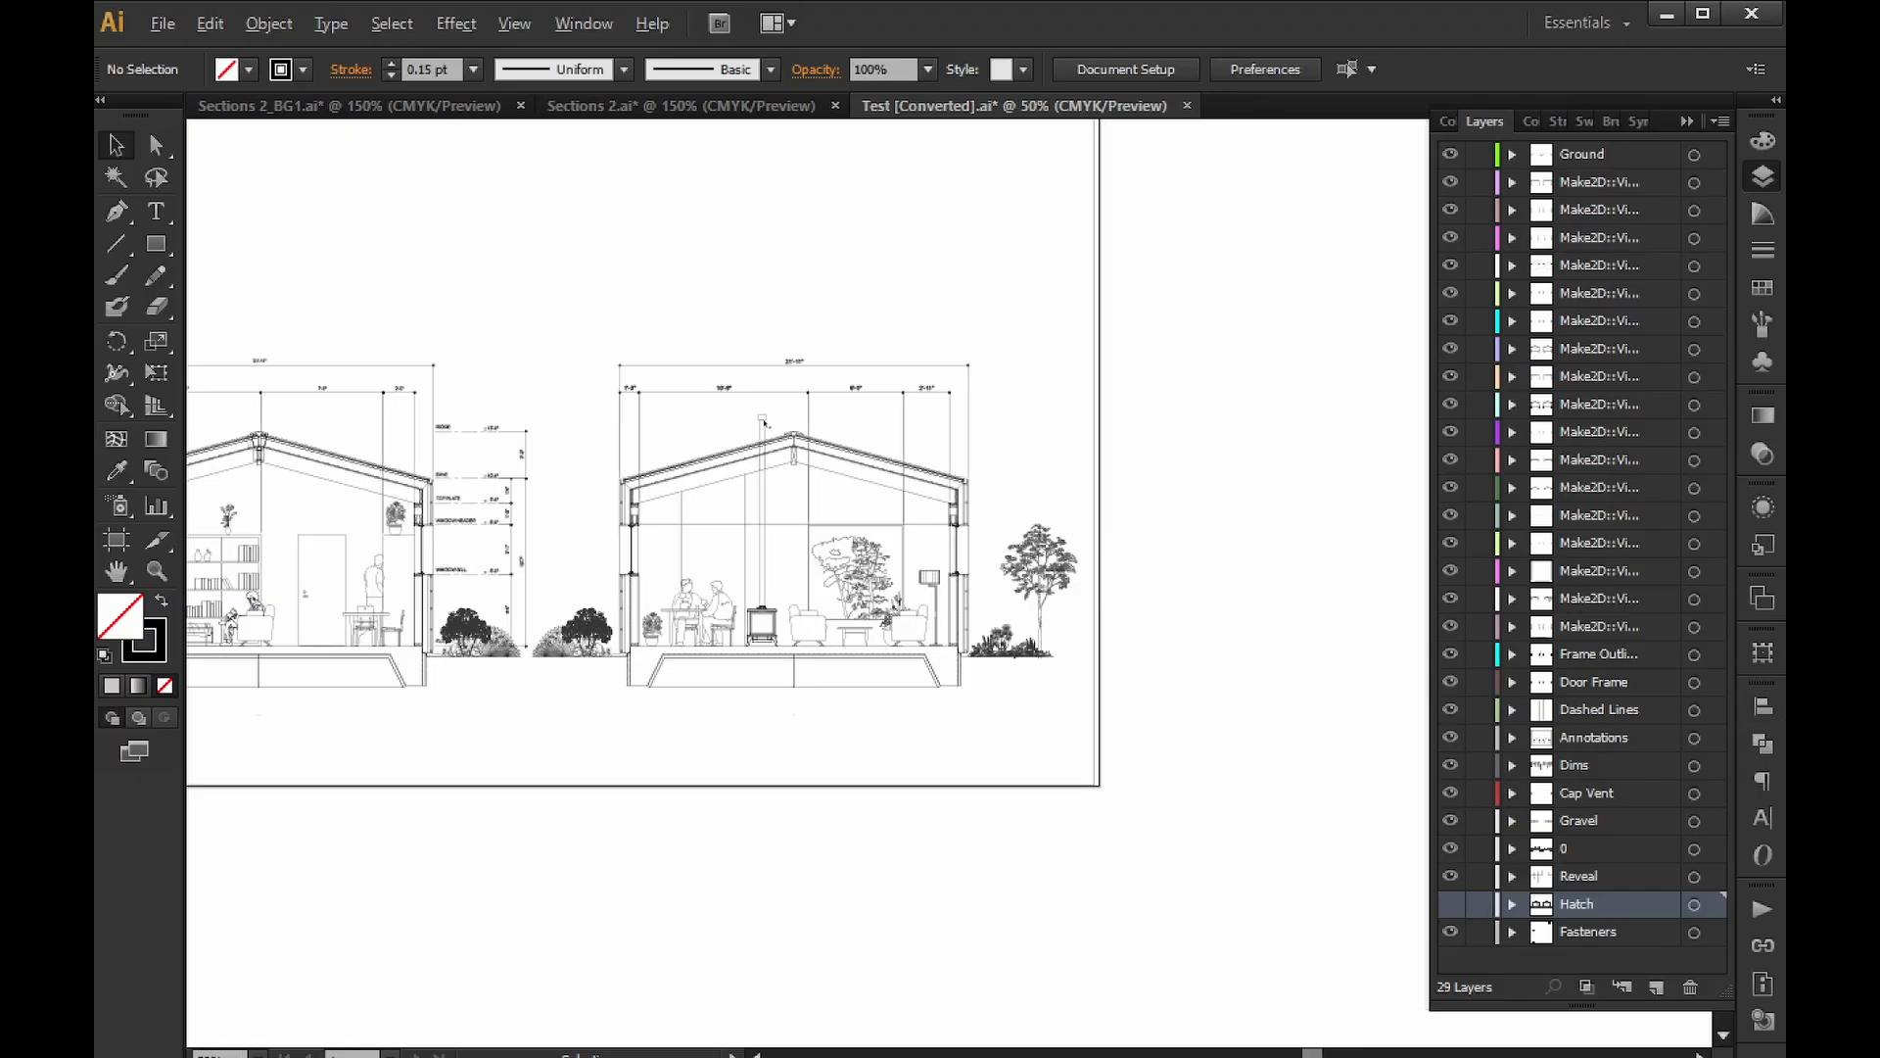
click(762, 453)
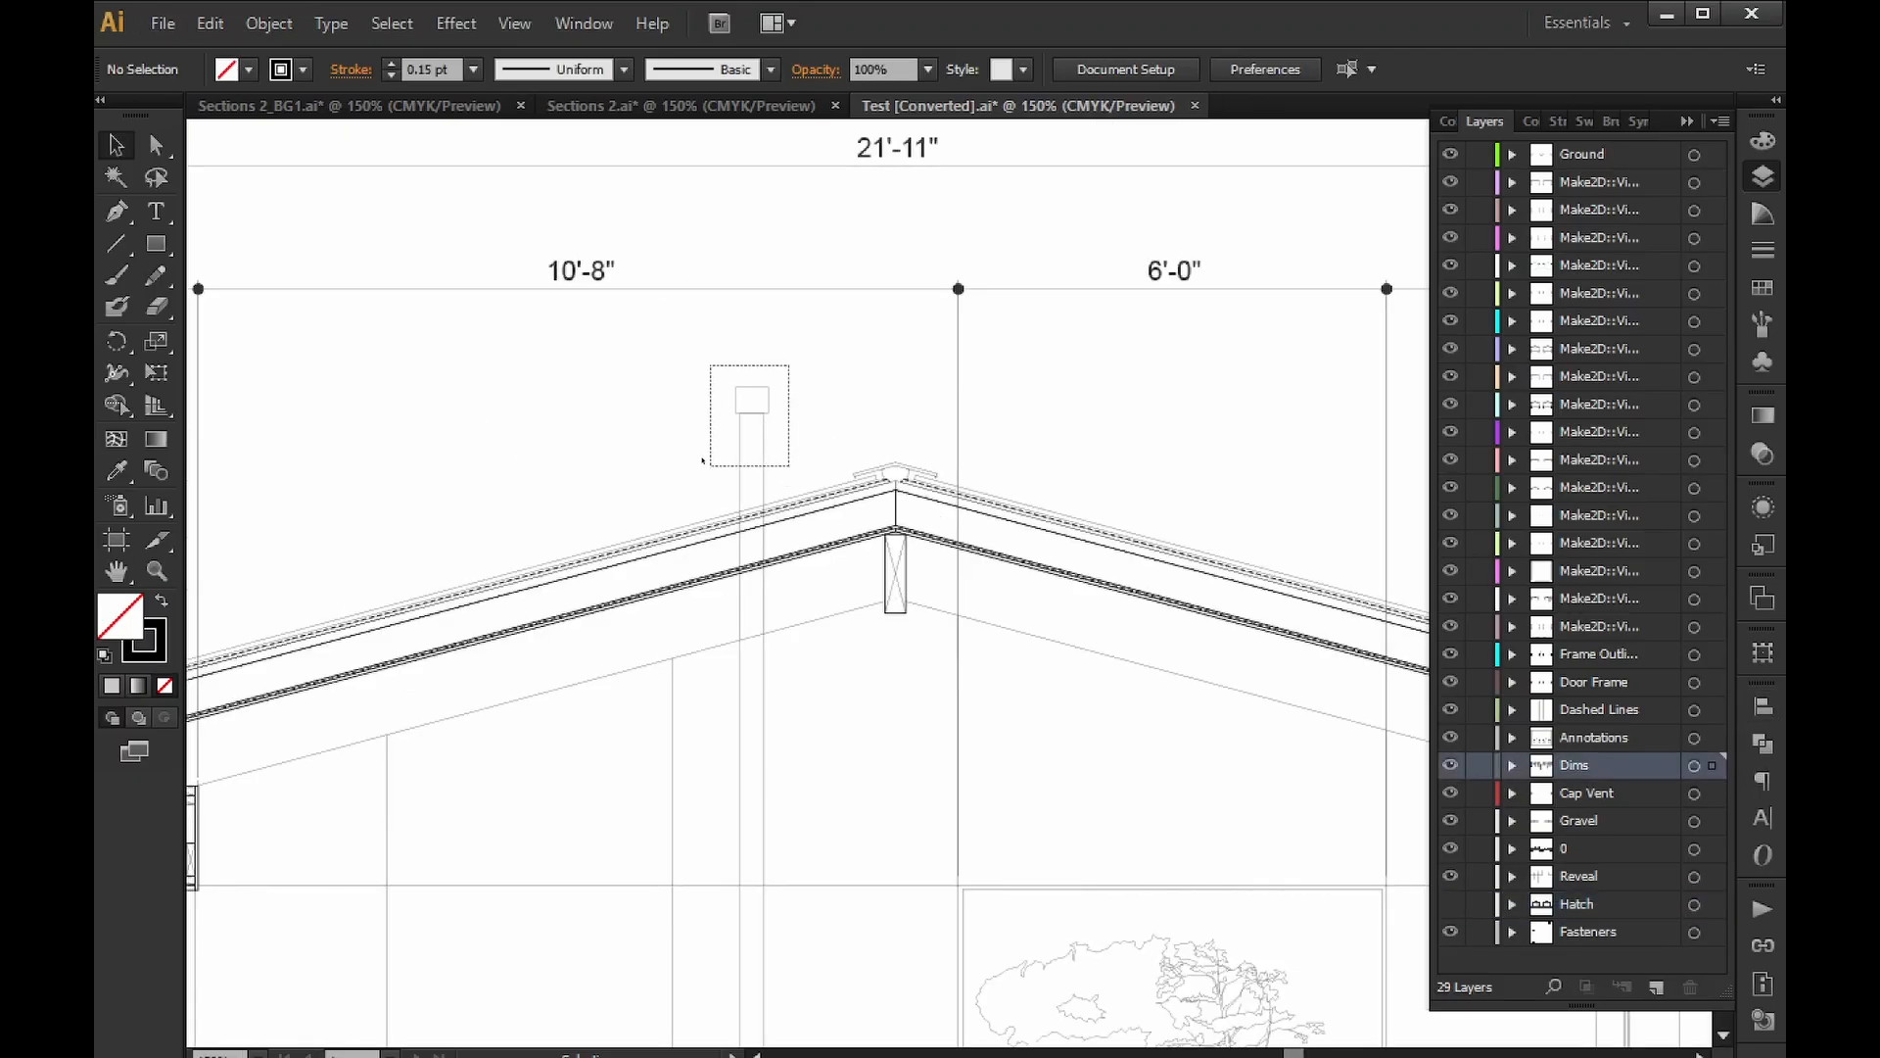
drag(834, 714, 742, 657)
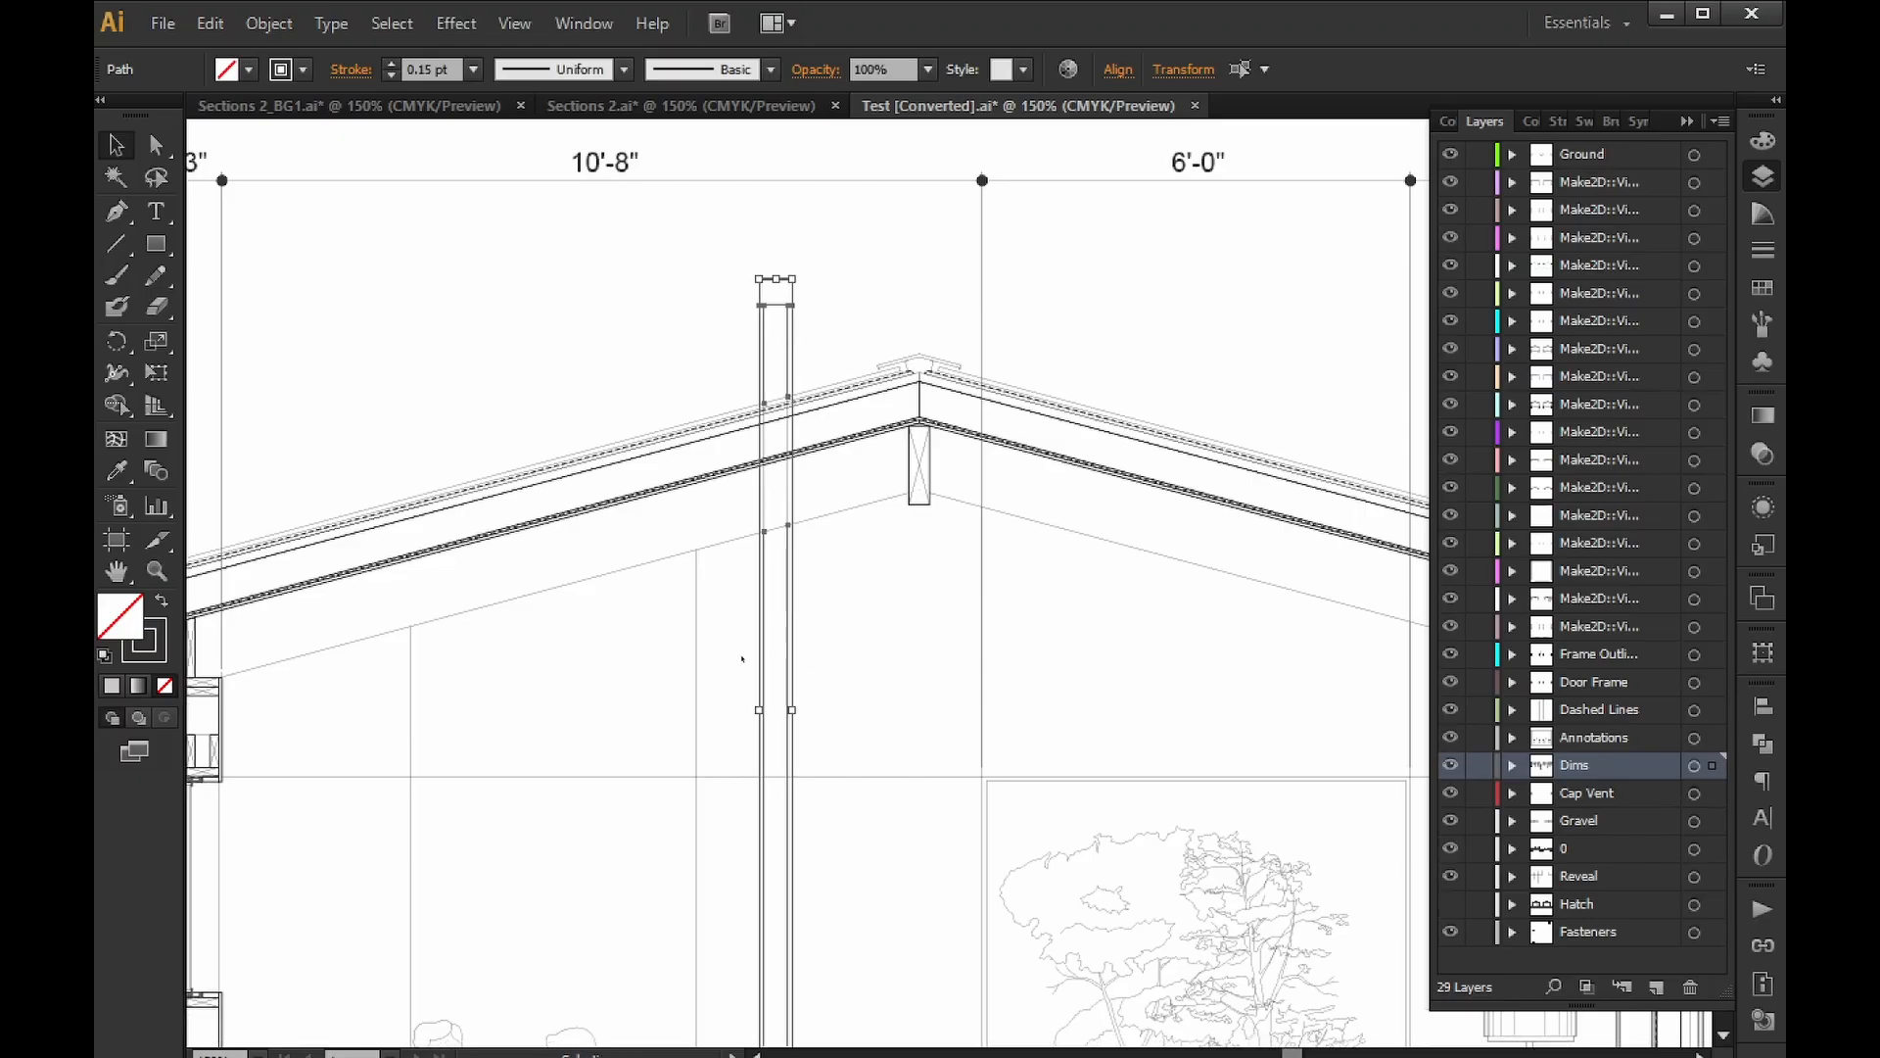
key(Delete)
key(Delete)
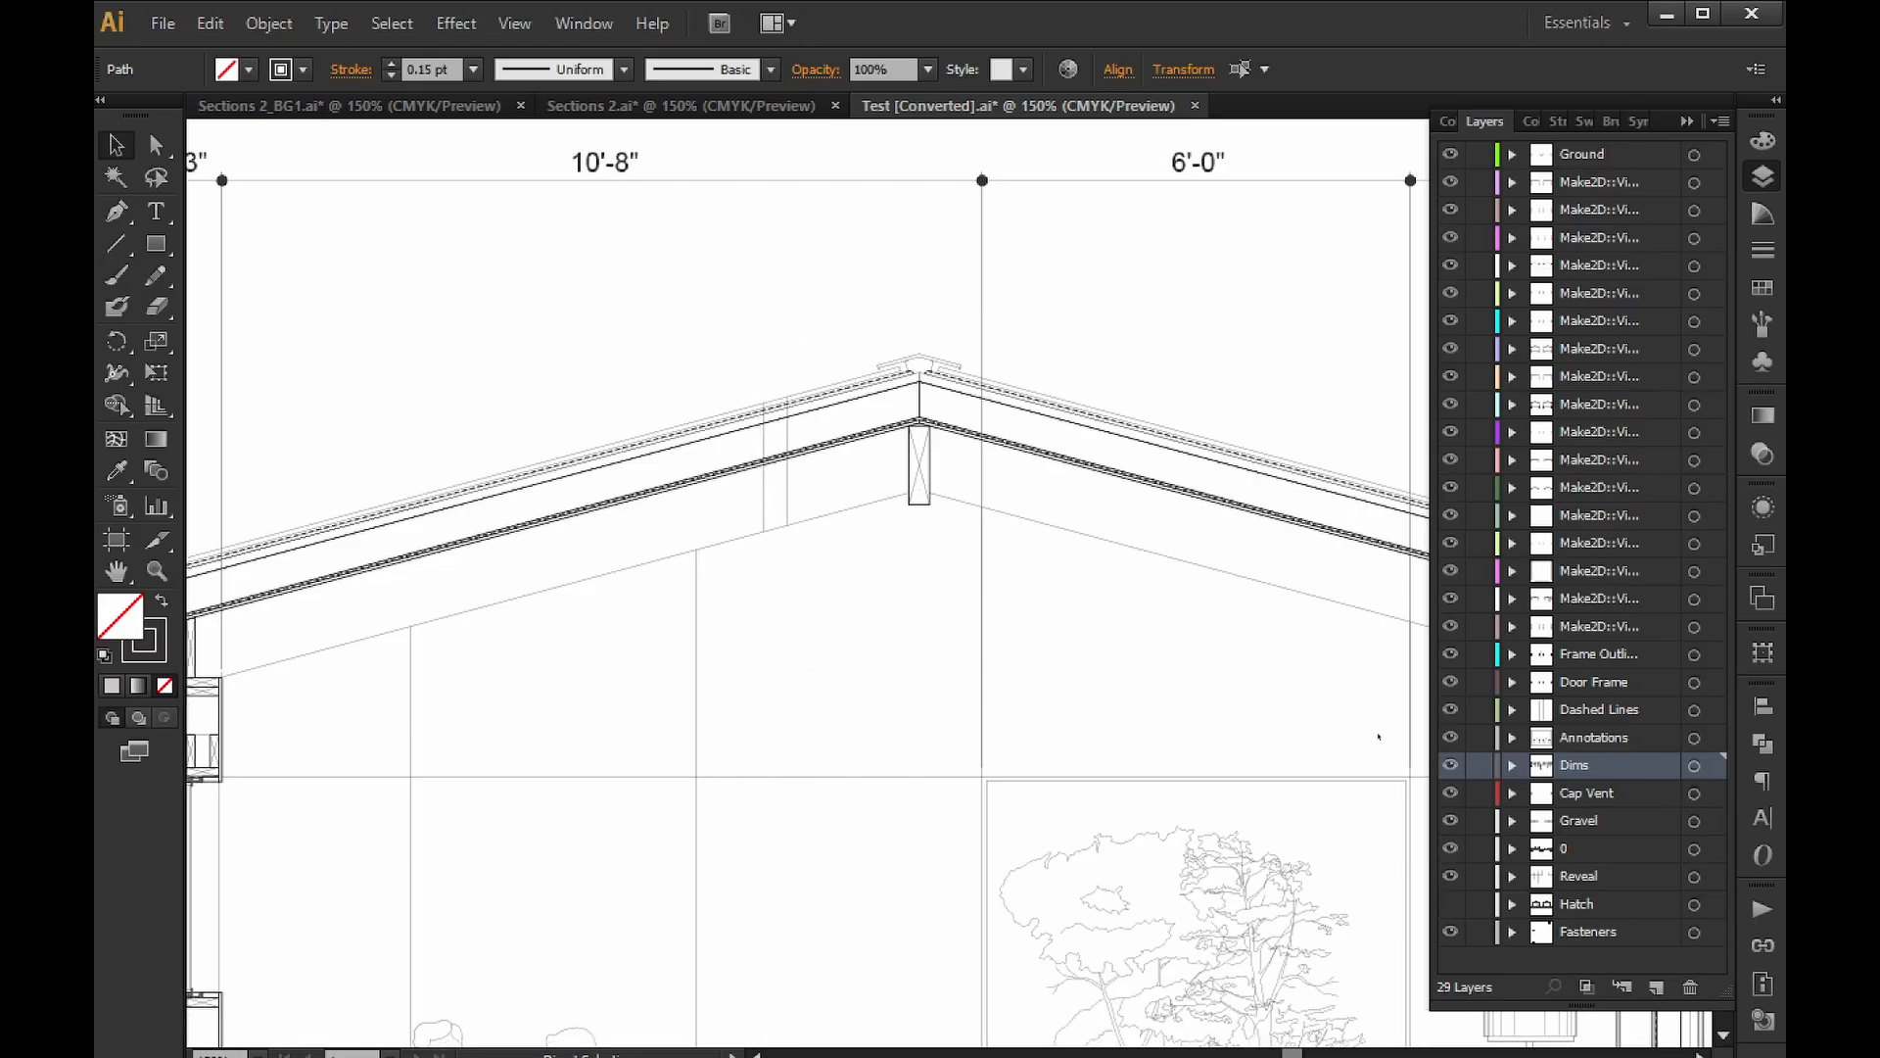
Paste the stove flue and its cap in place onto layer 0.
click(1567, 848)
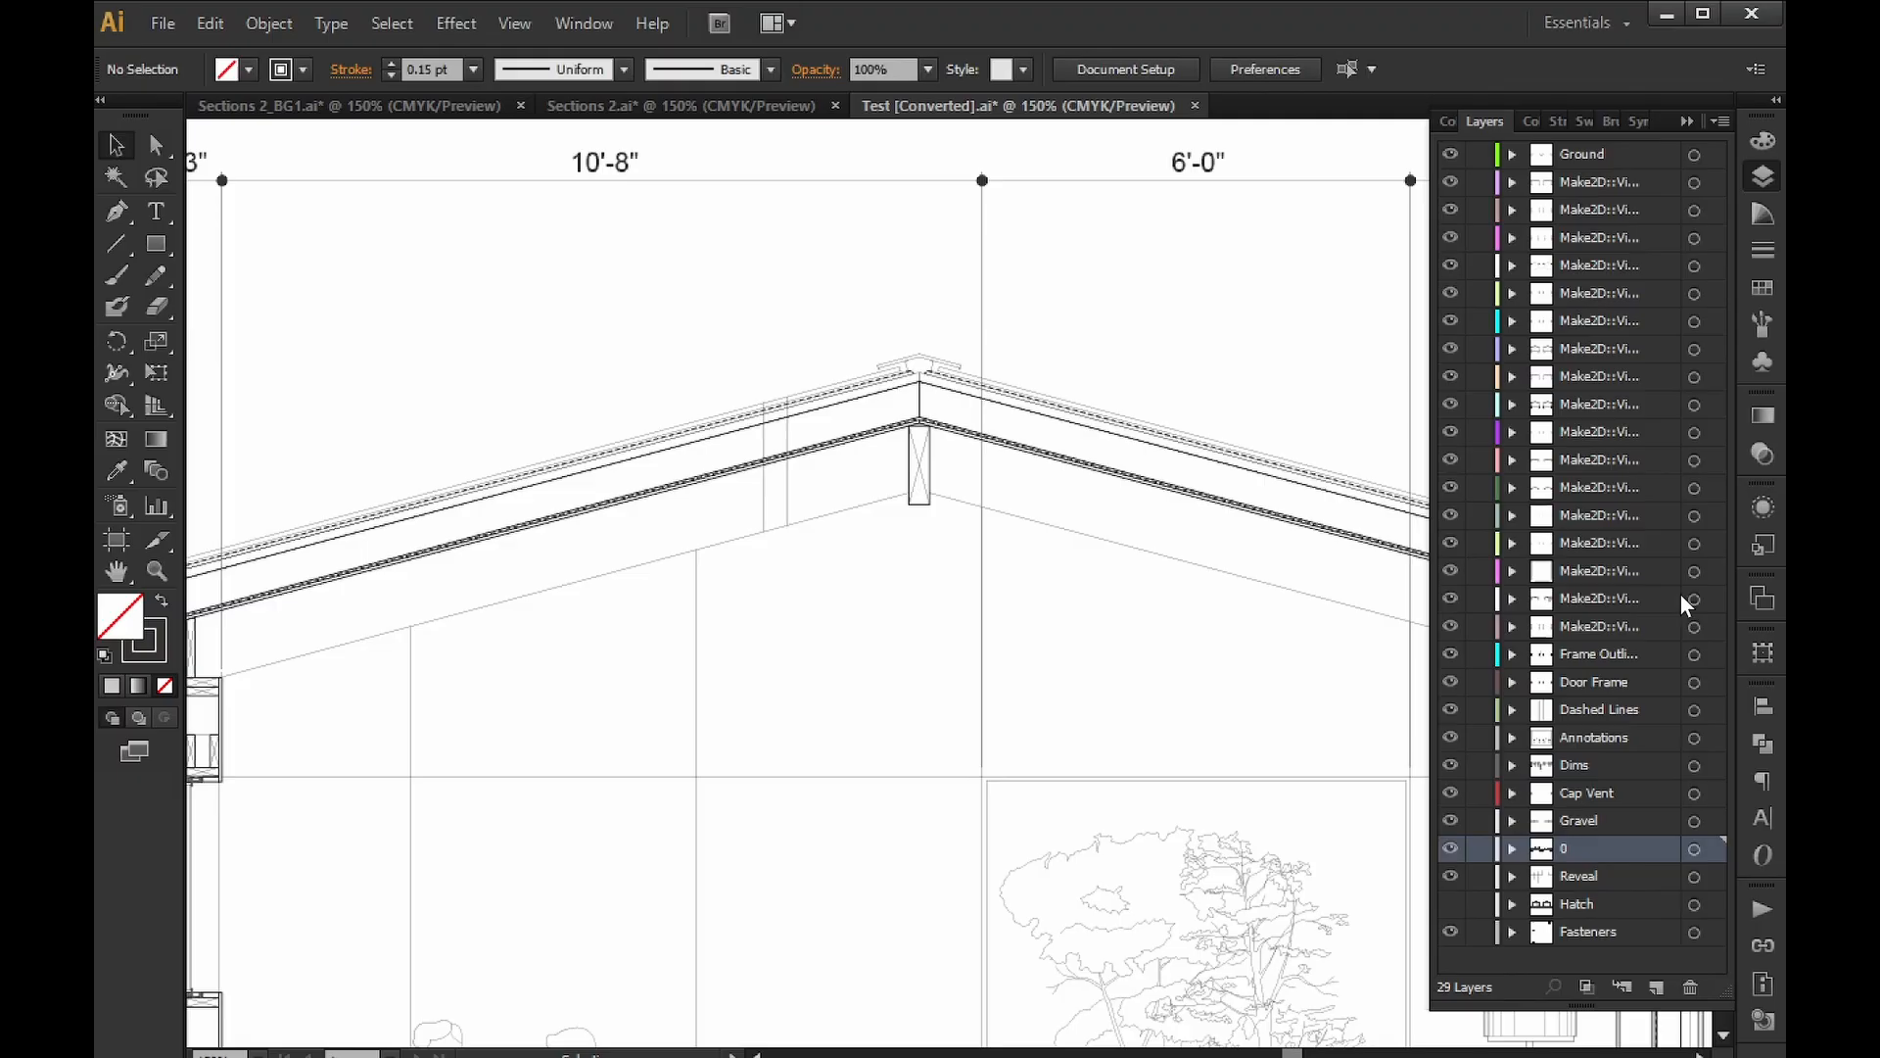
click(1723, 122)
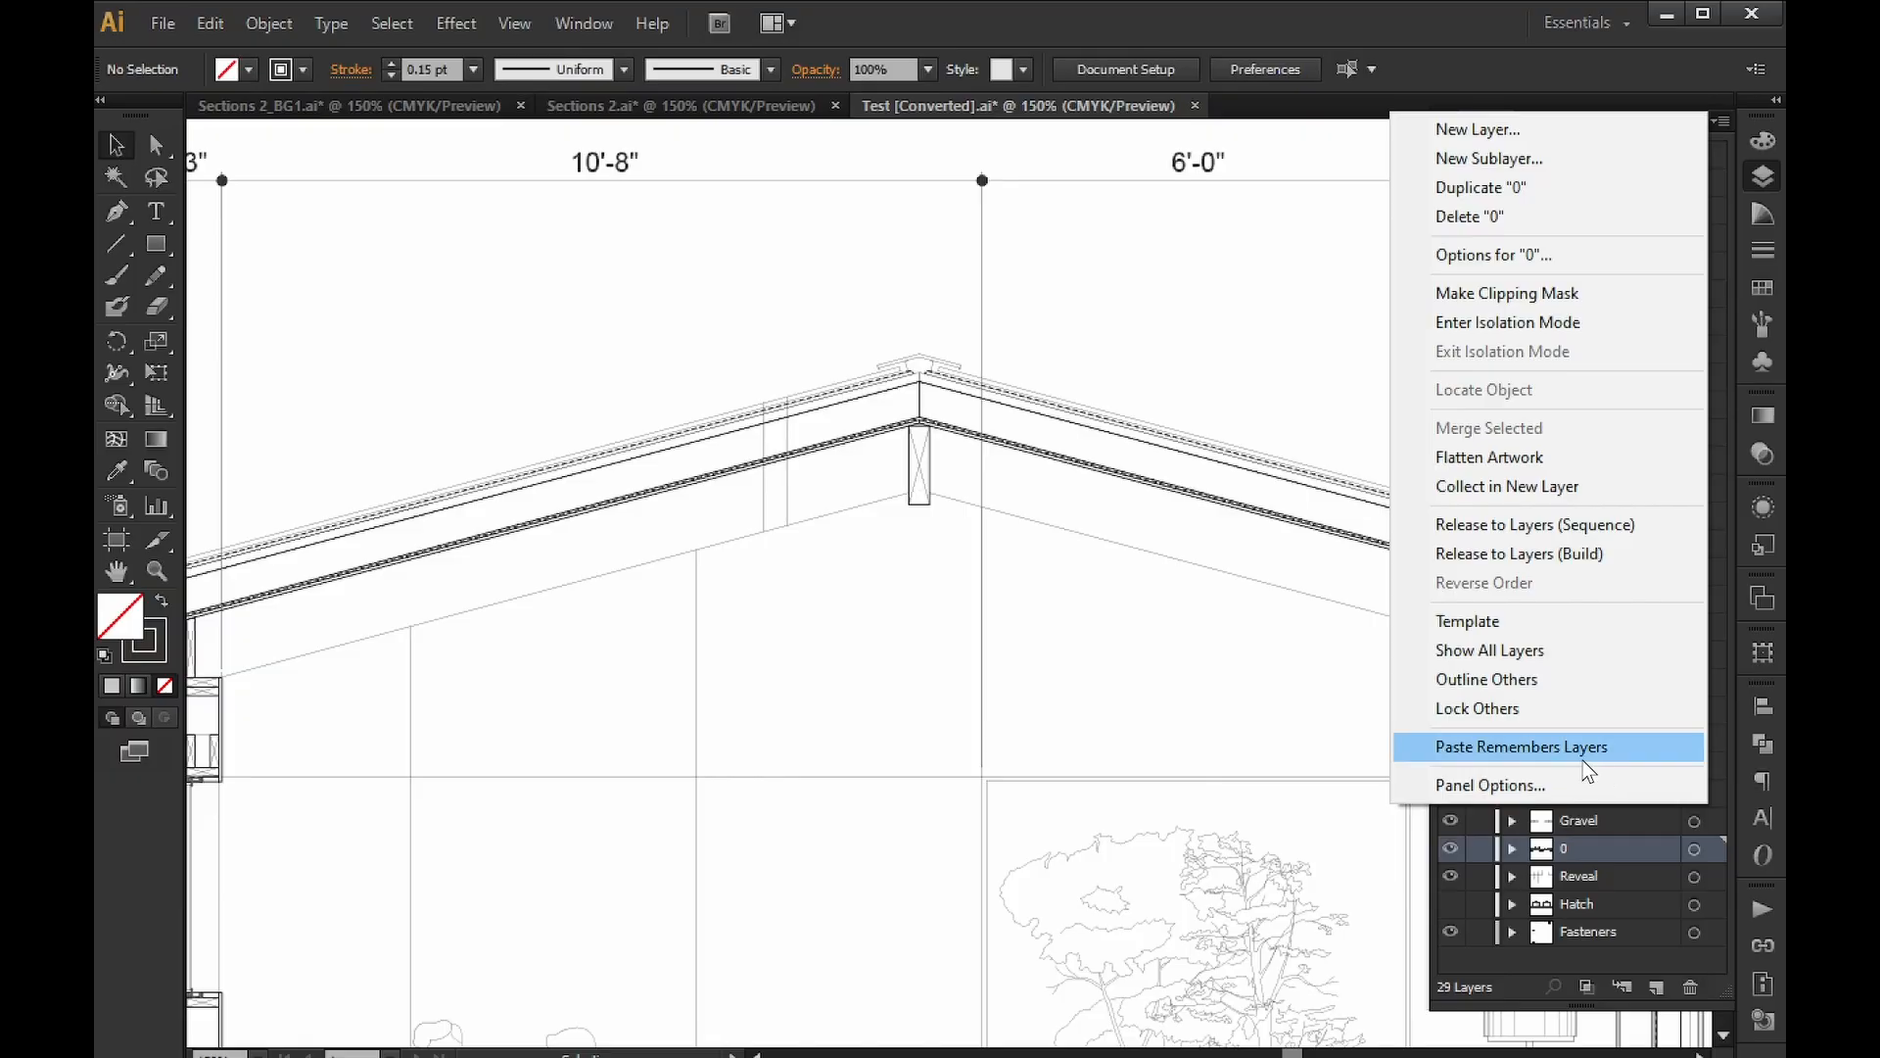
click(1577, 852)
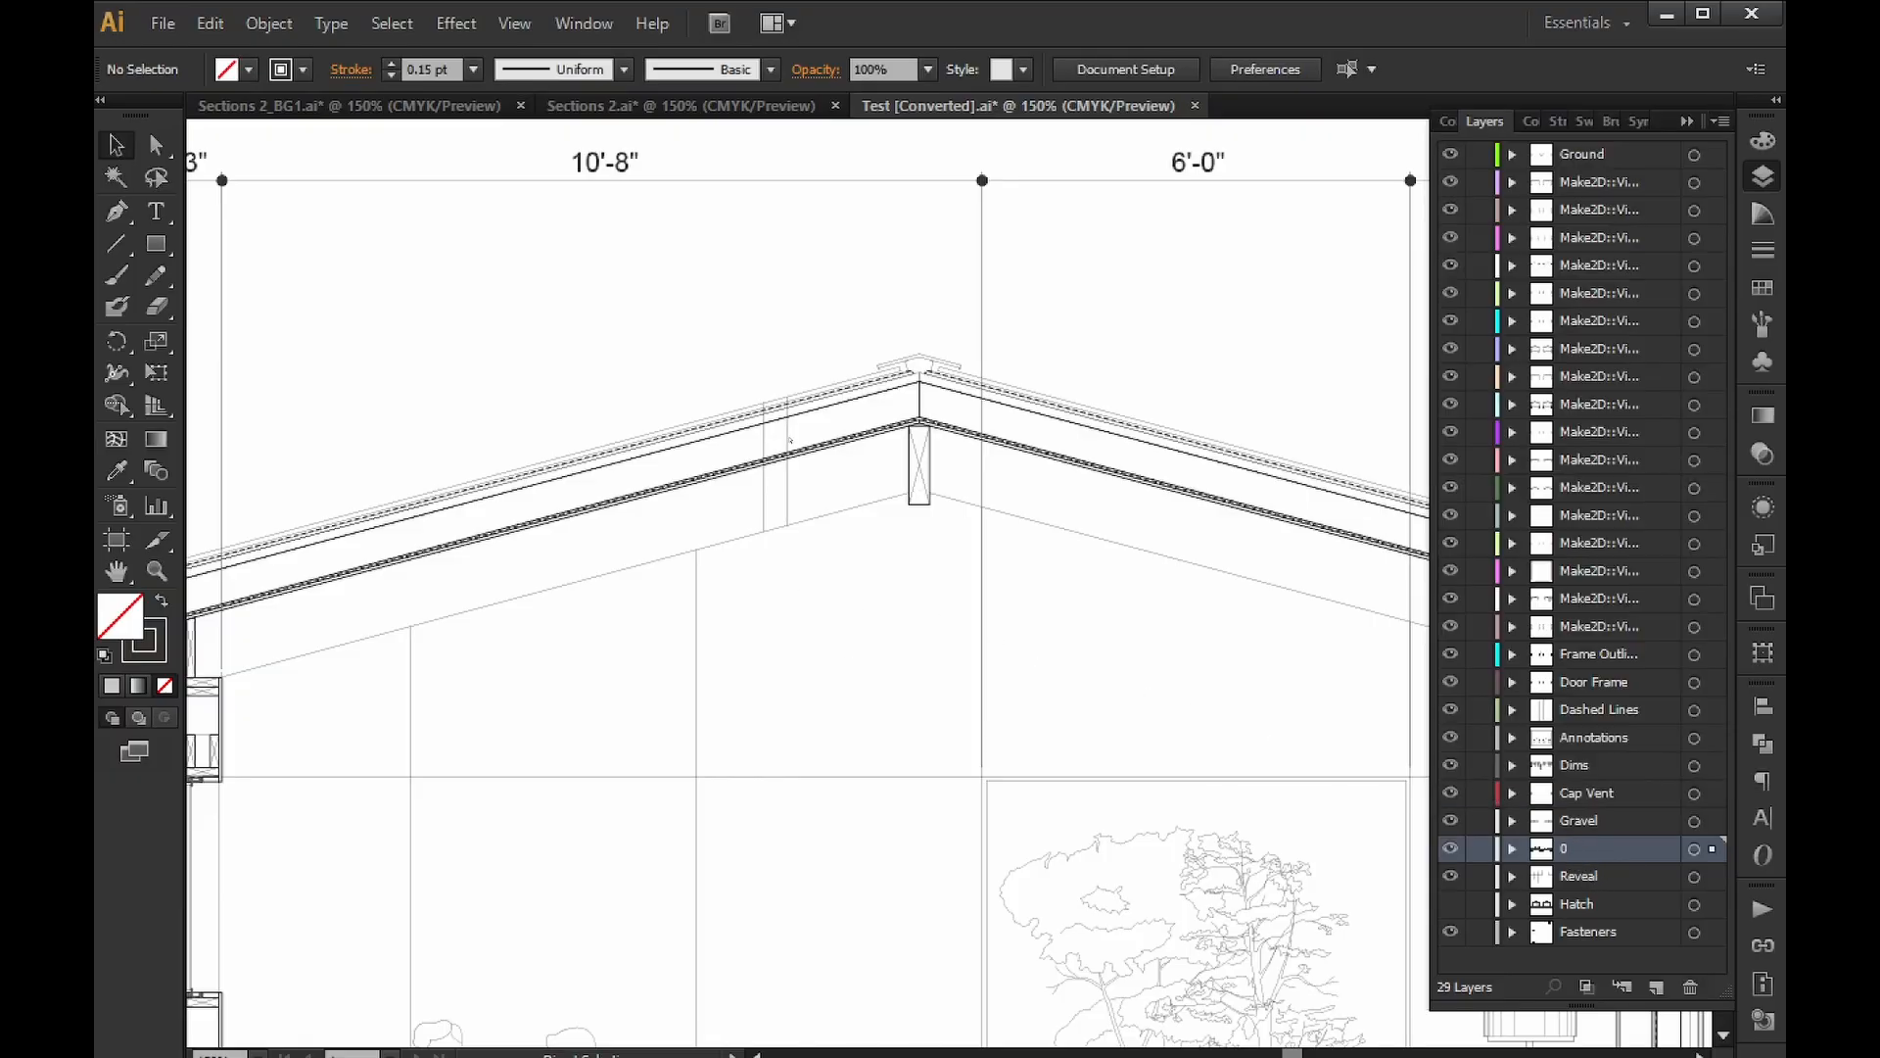
key(ctrl+v)
key(ctrl+shift+a)
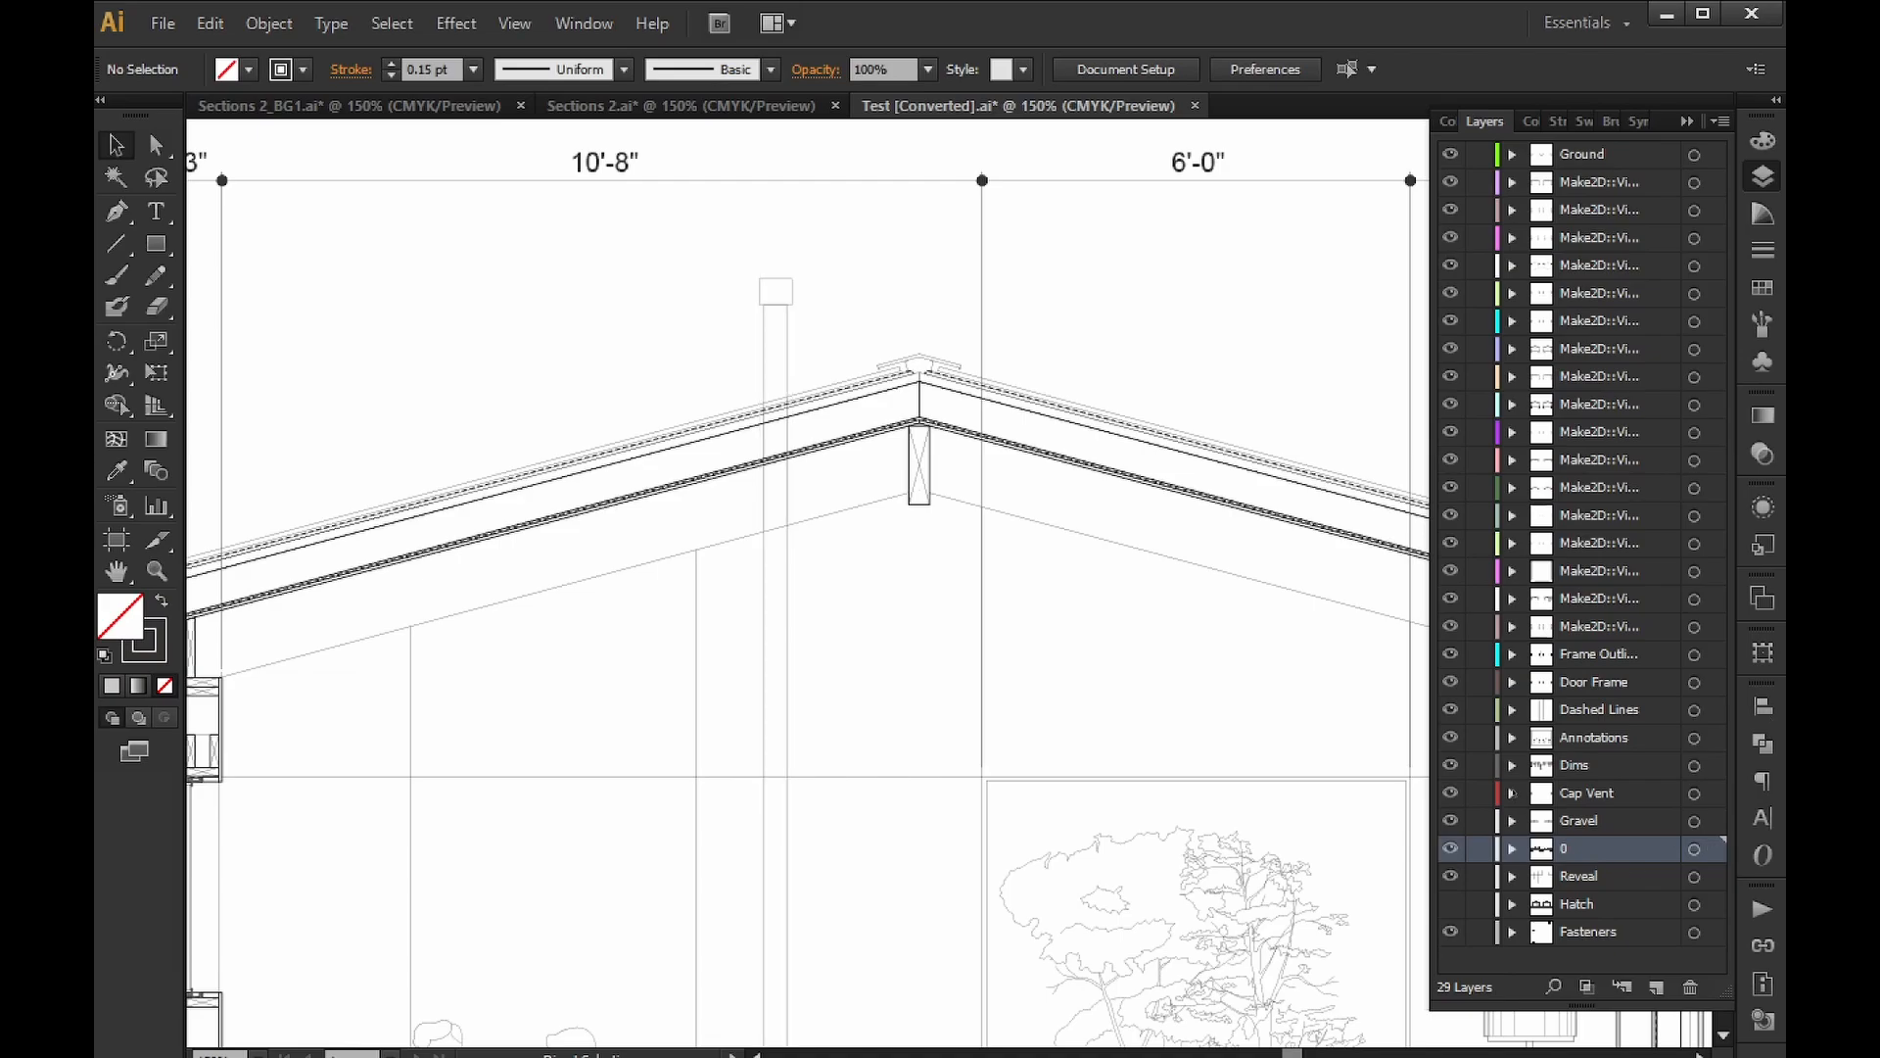
Hide the Dims and Reveal layers.
click(1450, 765)
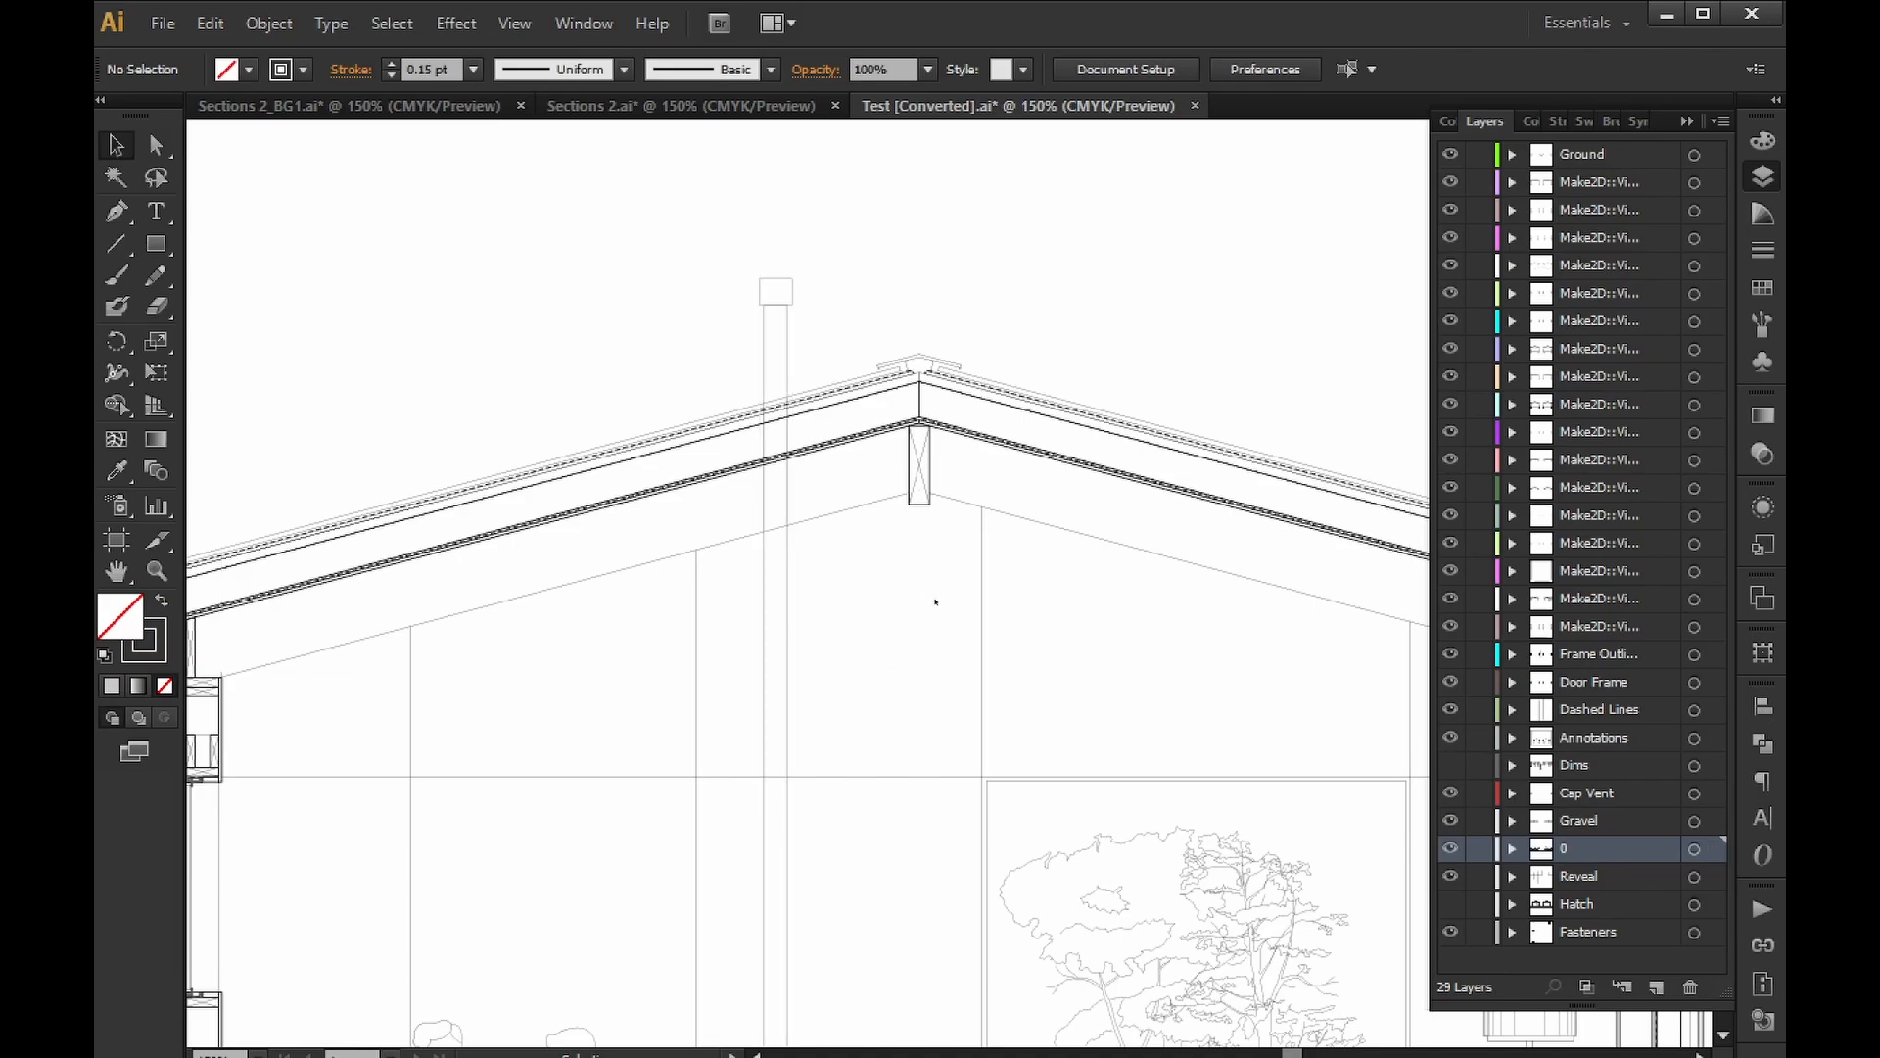
alt+scroll(936, 604, down, 3)
alt+scroll(930, 702, up, 1)
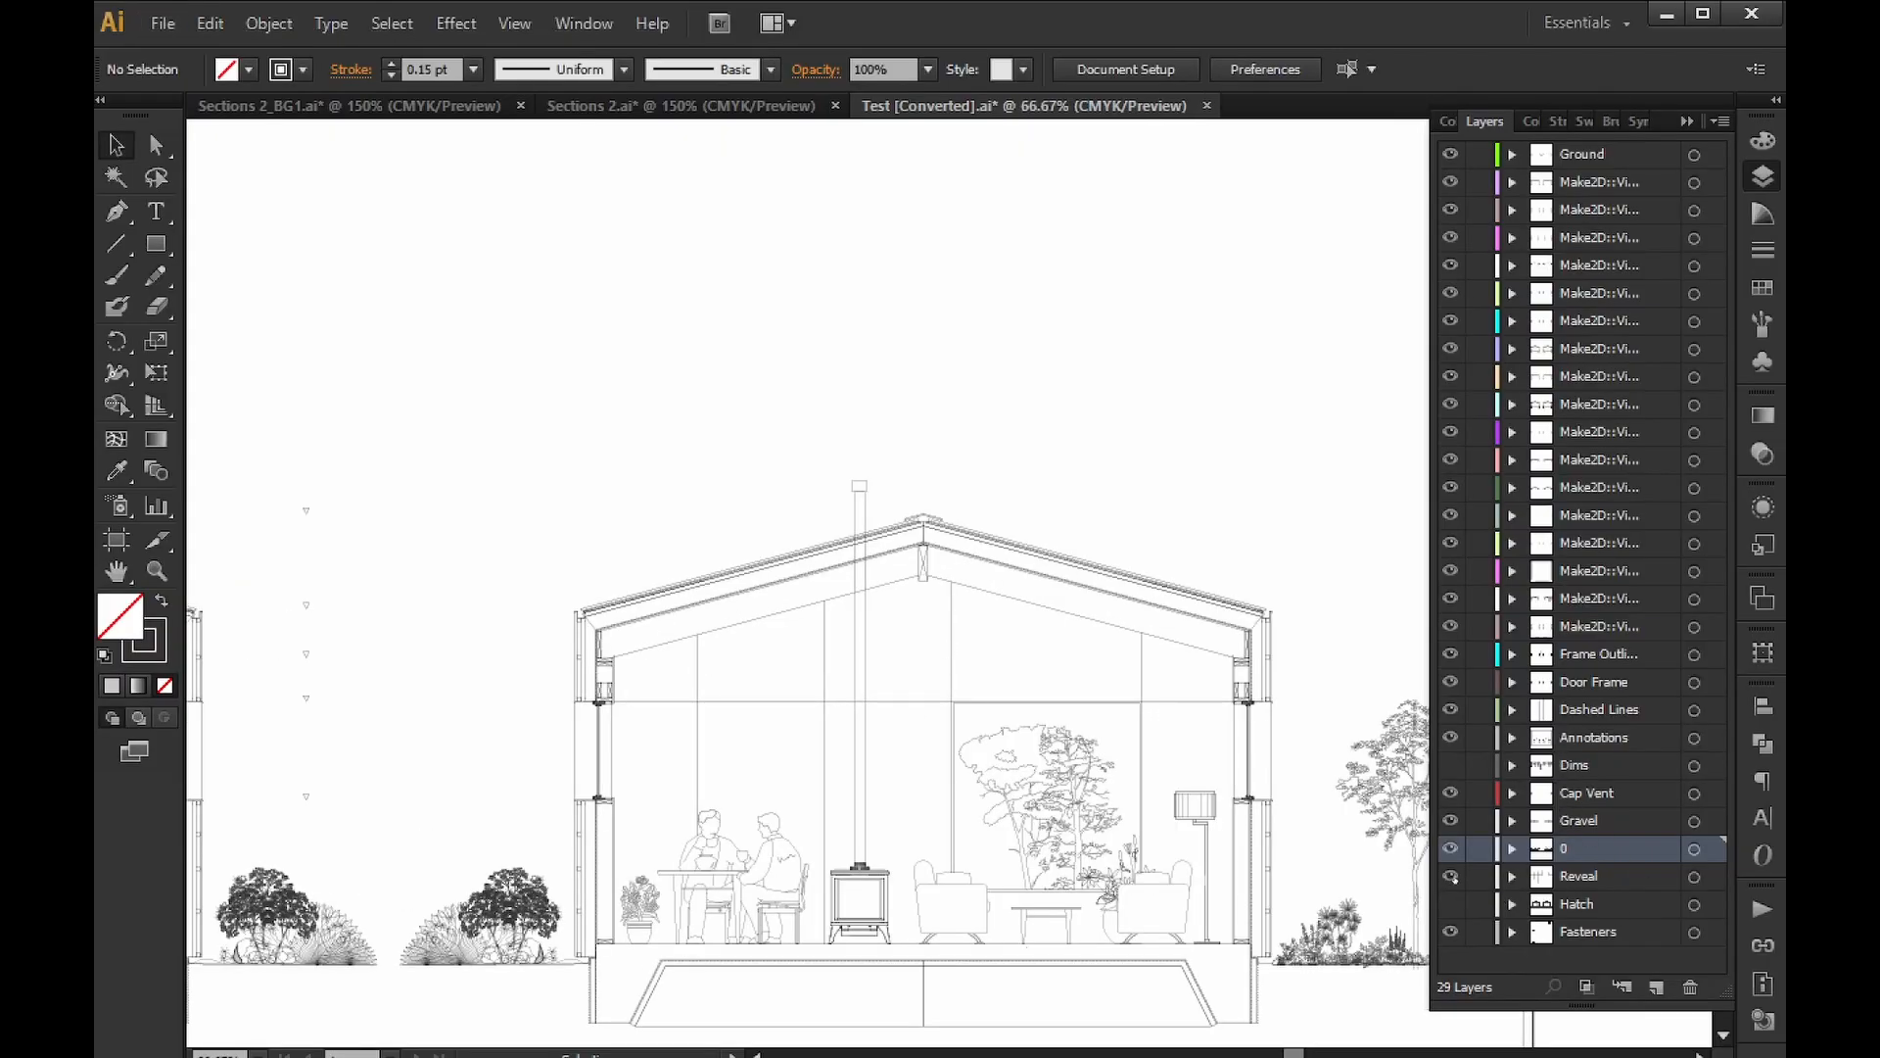
click(1451, 876)
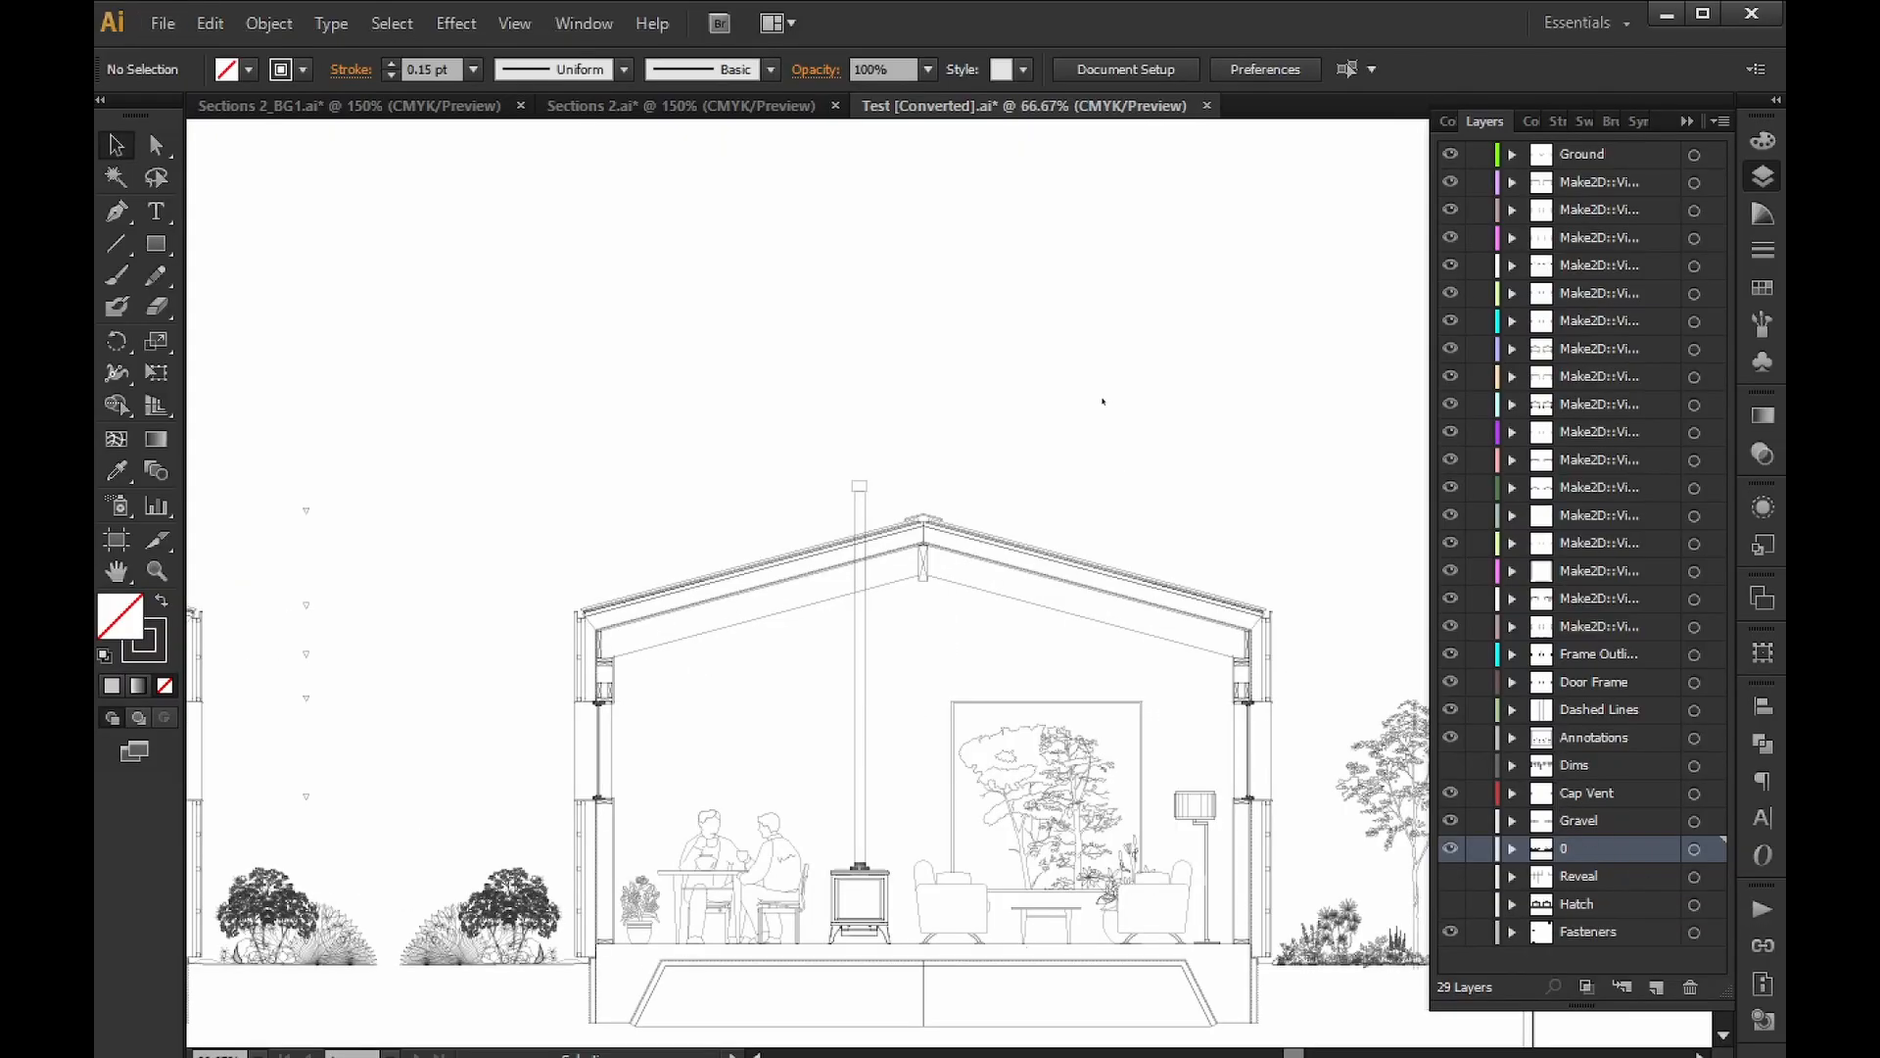
Select the whole right-hand section with its plants and ground, and place a duplicate of it below the artboard.
drag(1123, 435, 984, 364)
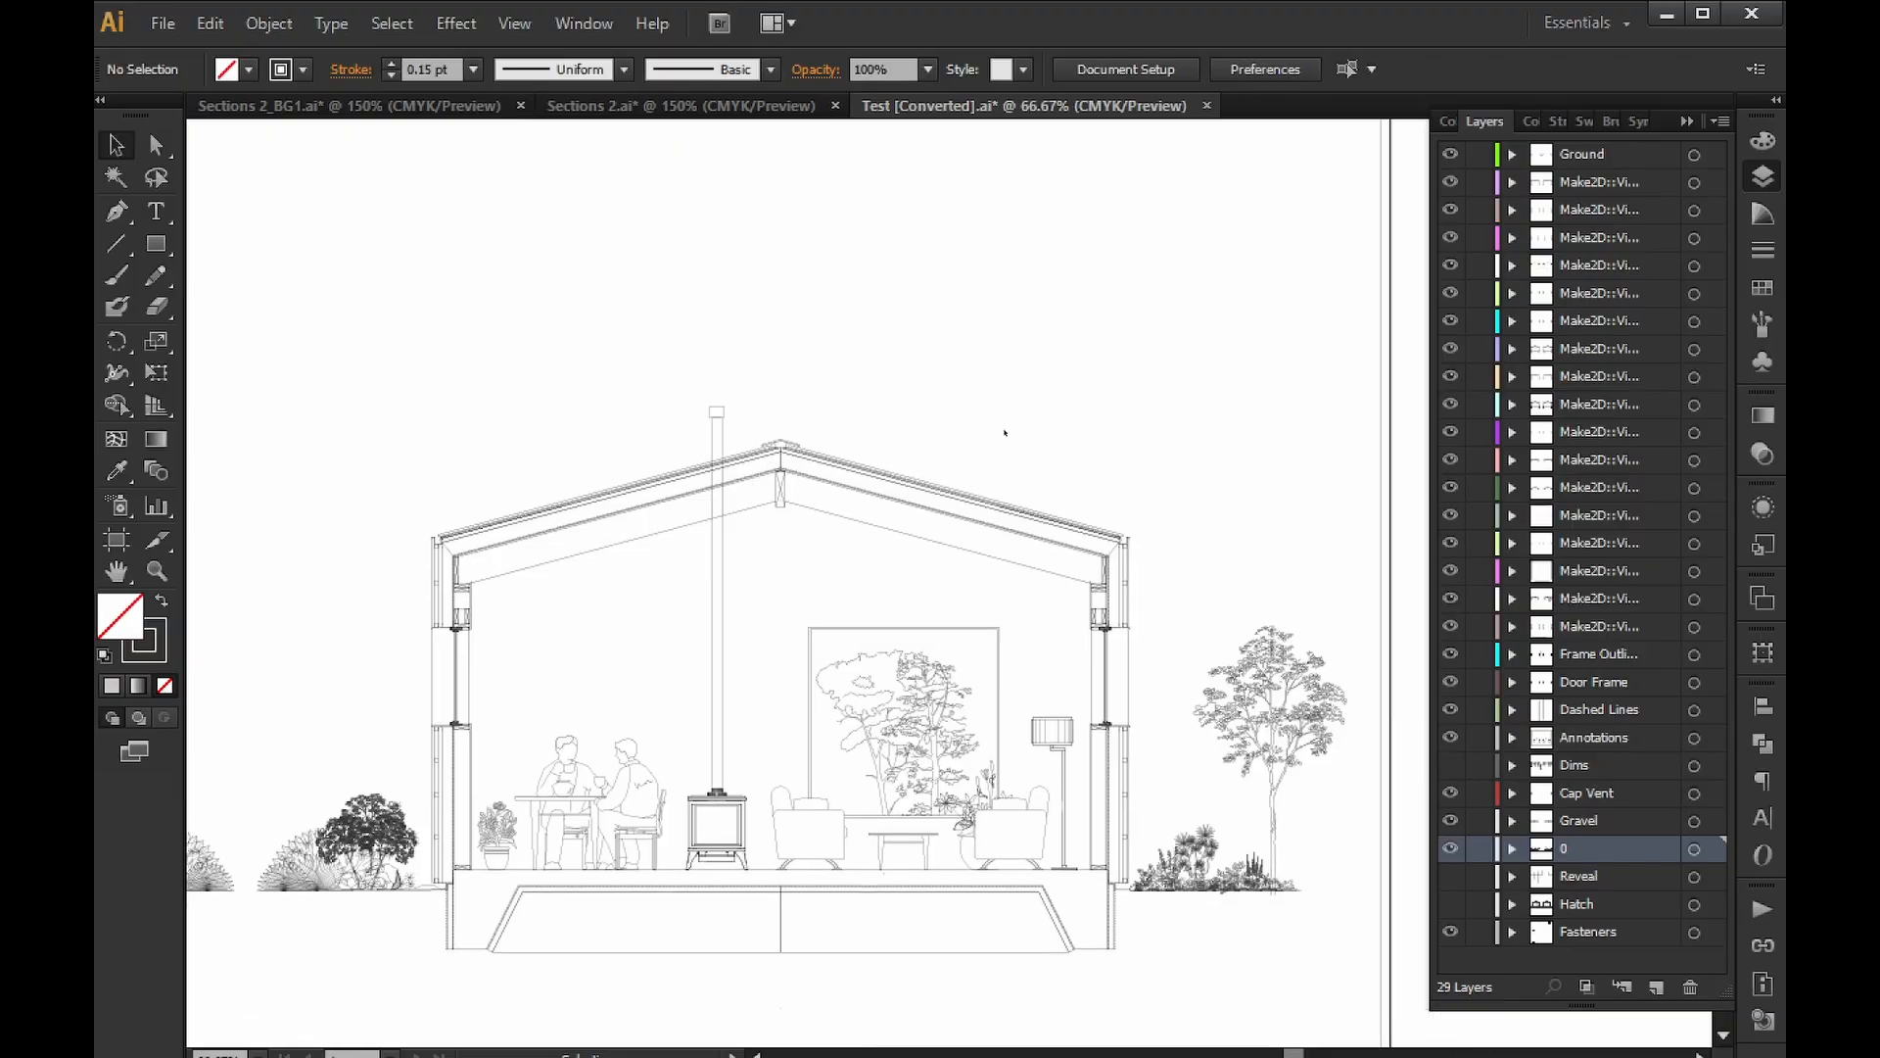
alt+scroll(1233, 431, down, 1)
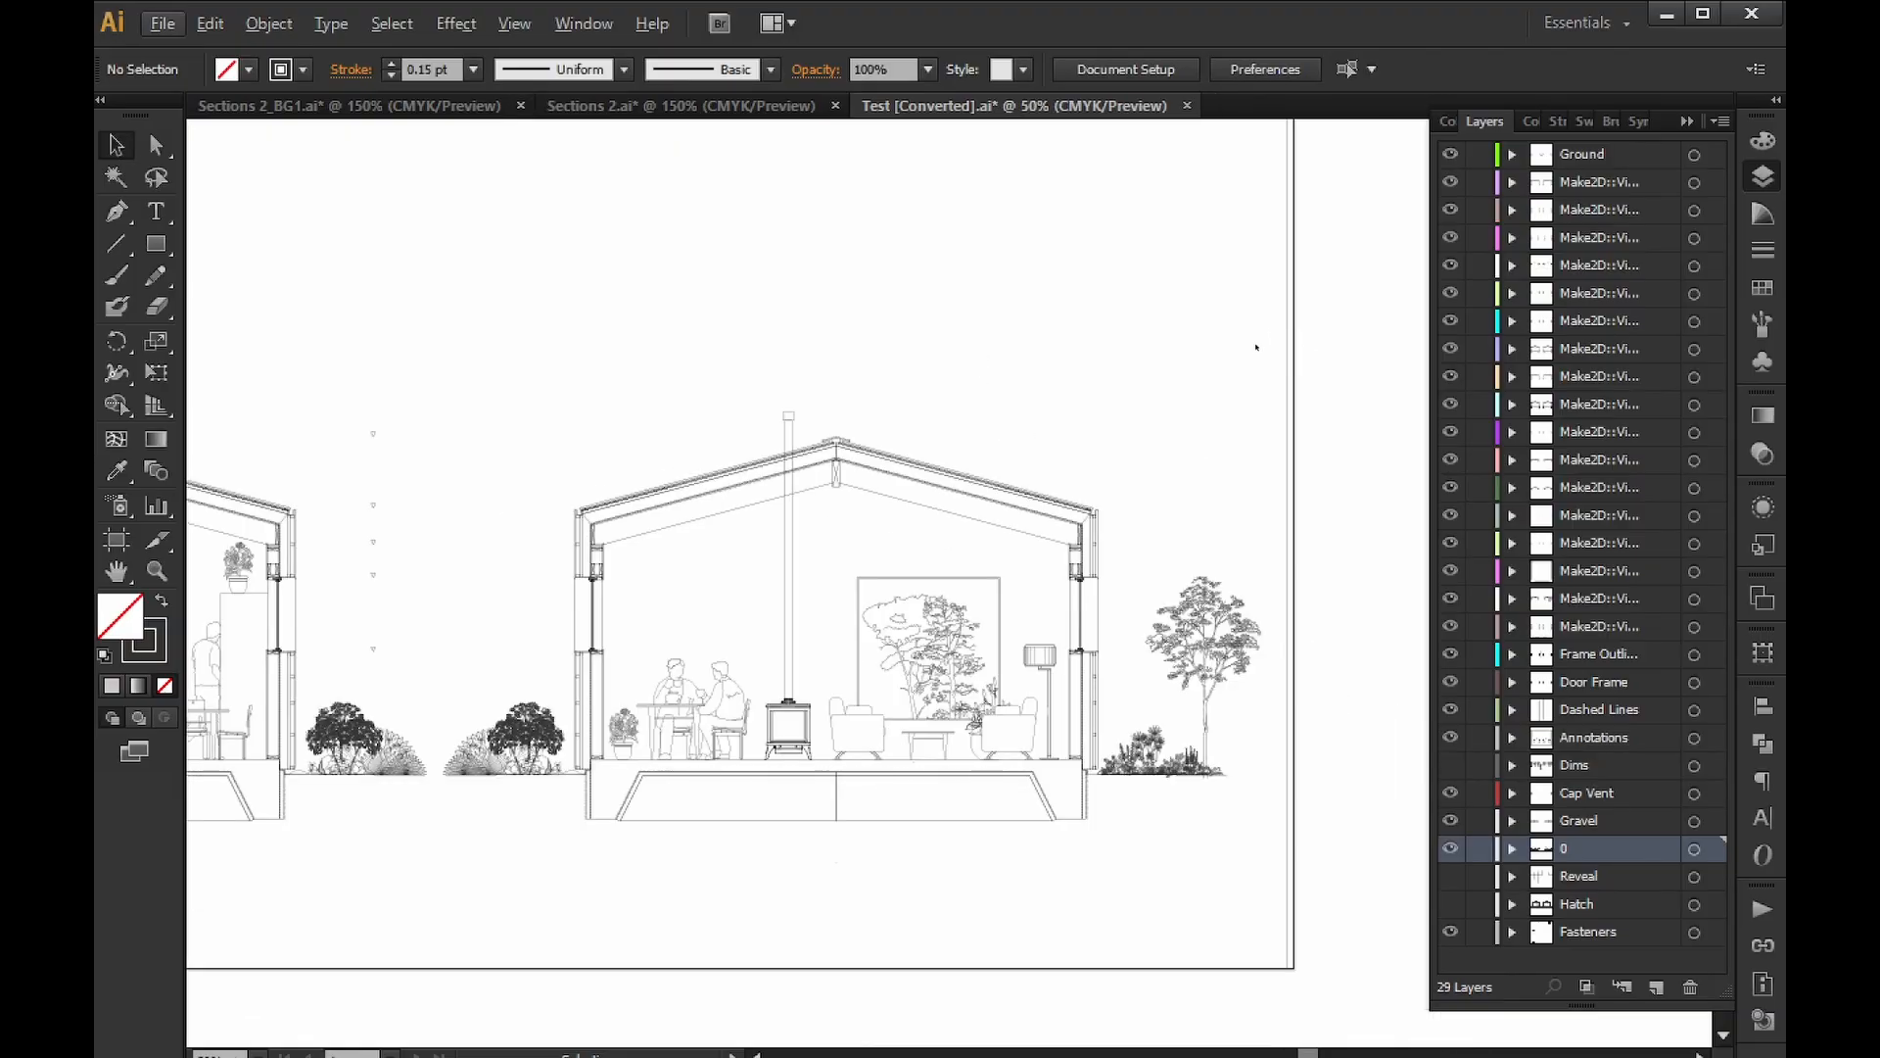
drag(635, 840, 466, 840)
scroll(745, 538, down, 3)
alt+scroll(1077, 558, down, 4)
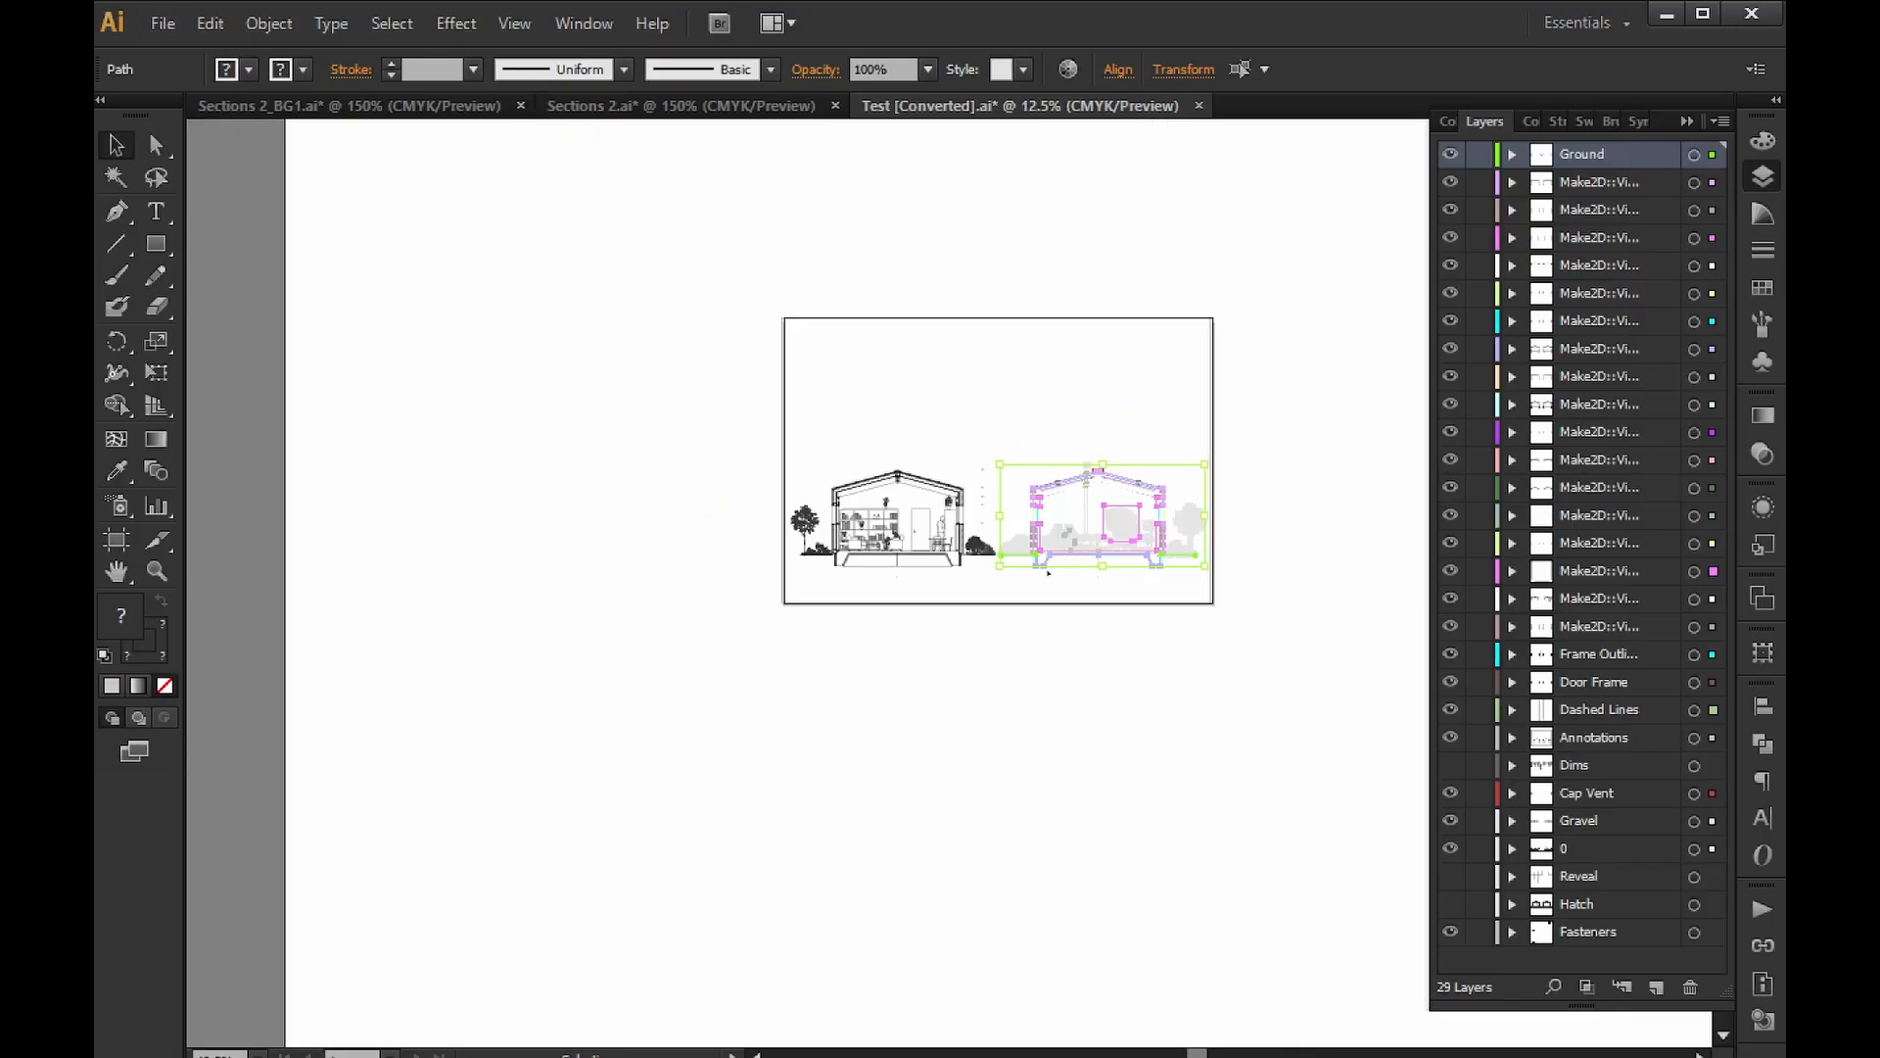
alt+drag(1081, 559, 1006, 856)
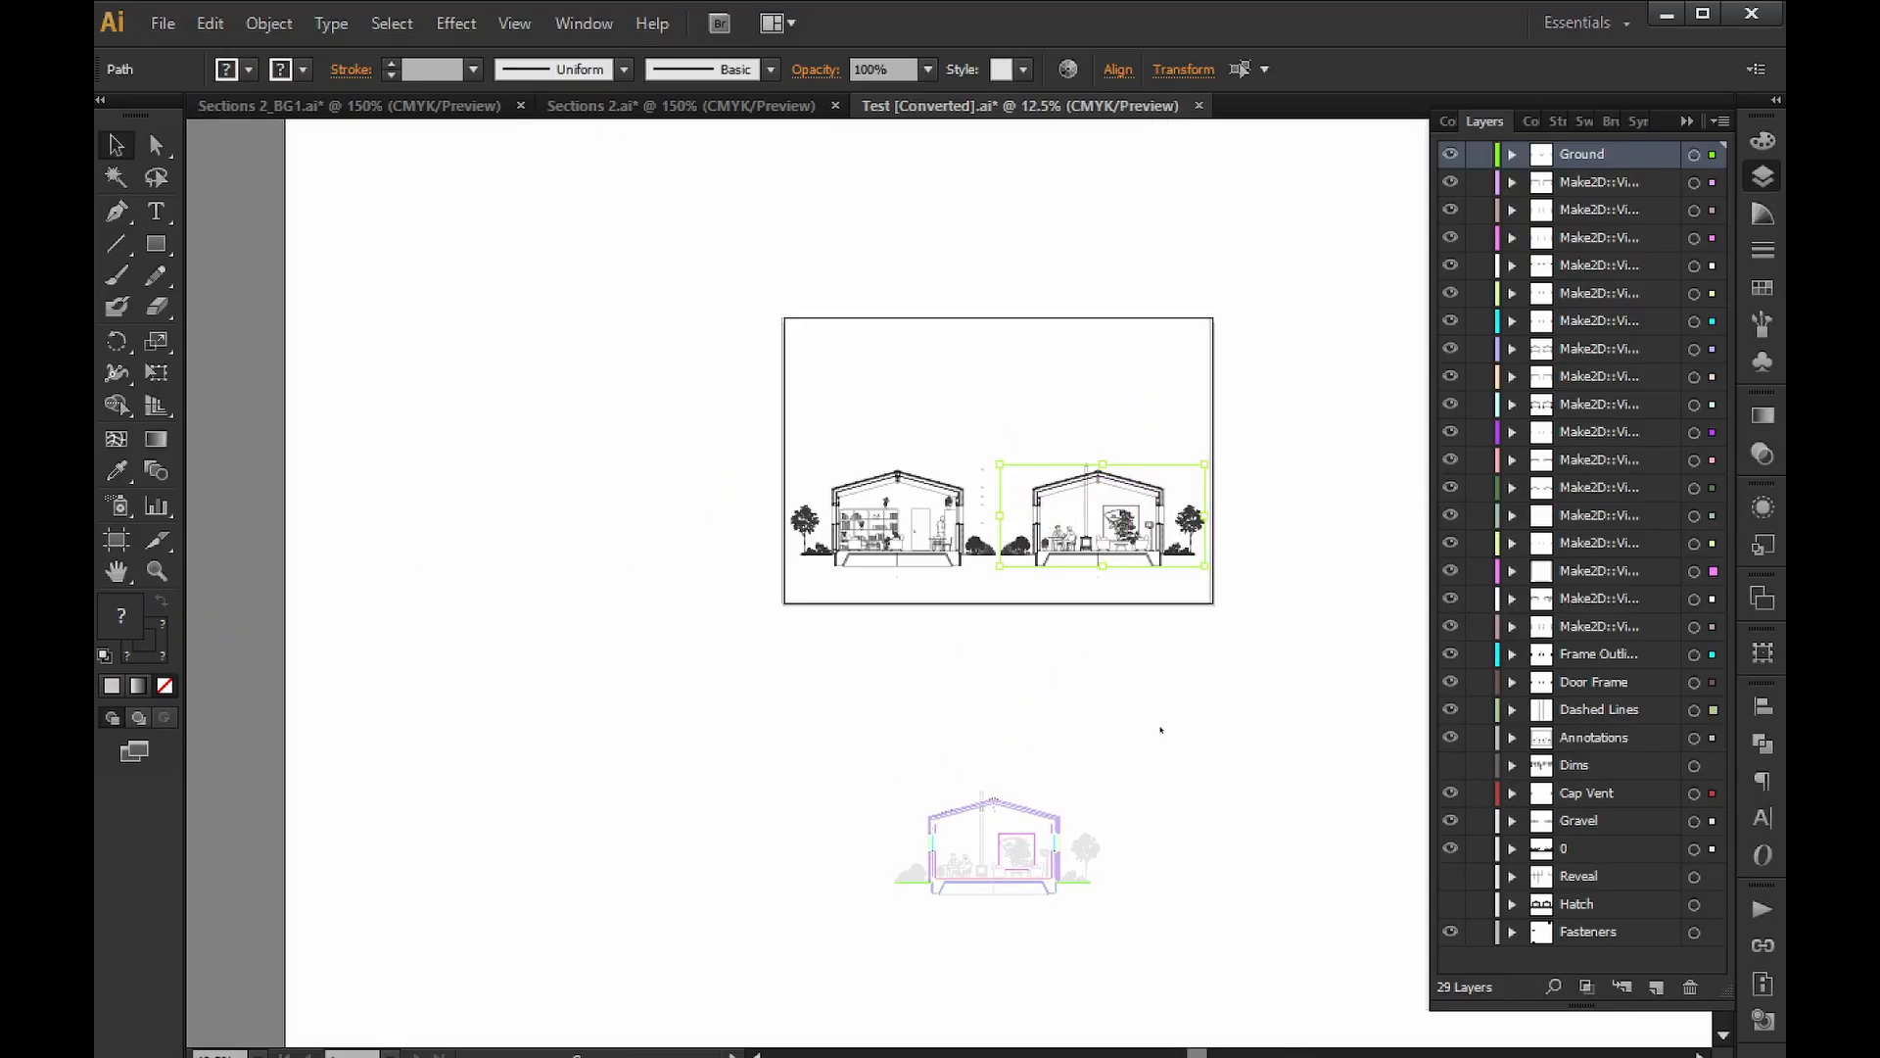
alt+drag(1160, 730, 1160, 730)
click(1166, 730)
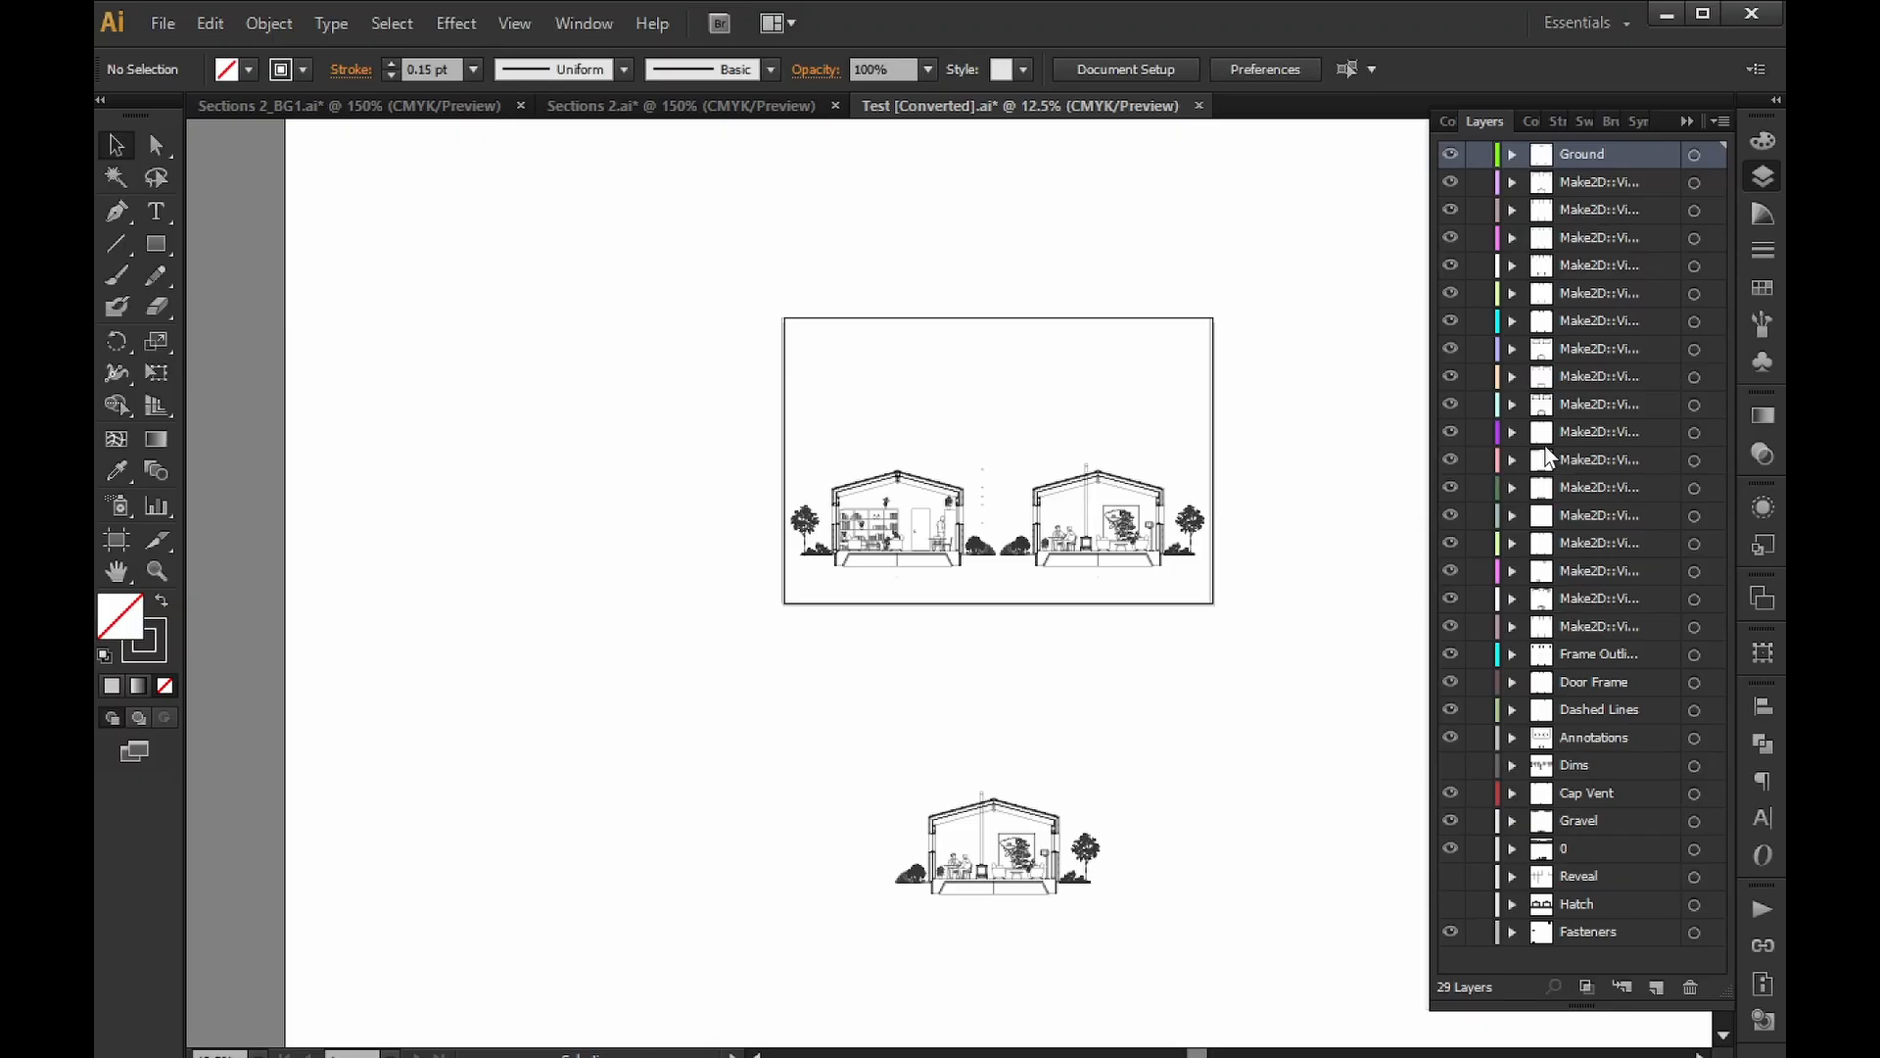
Create a new layer directly above the Fasteners layer and name it Hatch New.
click(1596, 933)
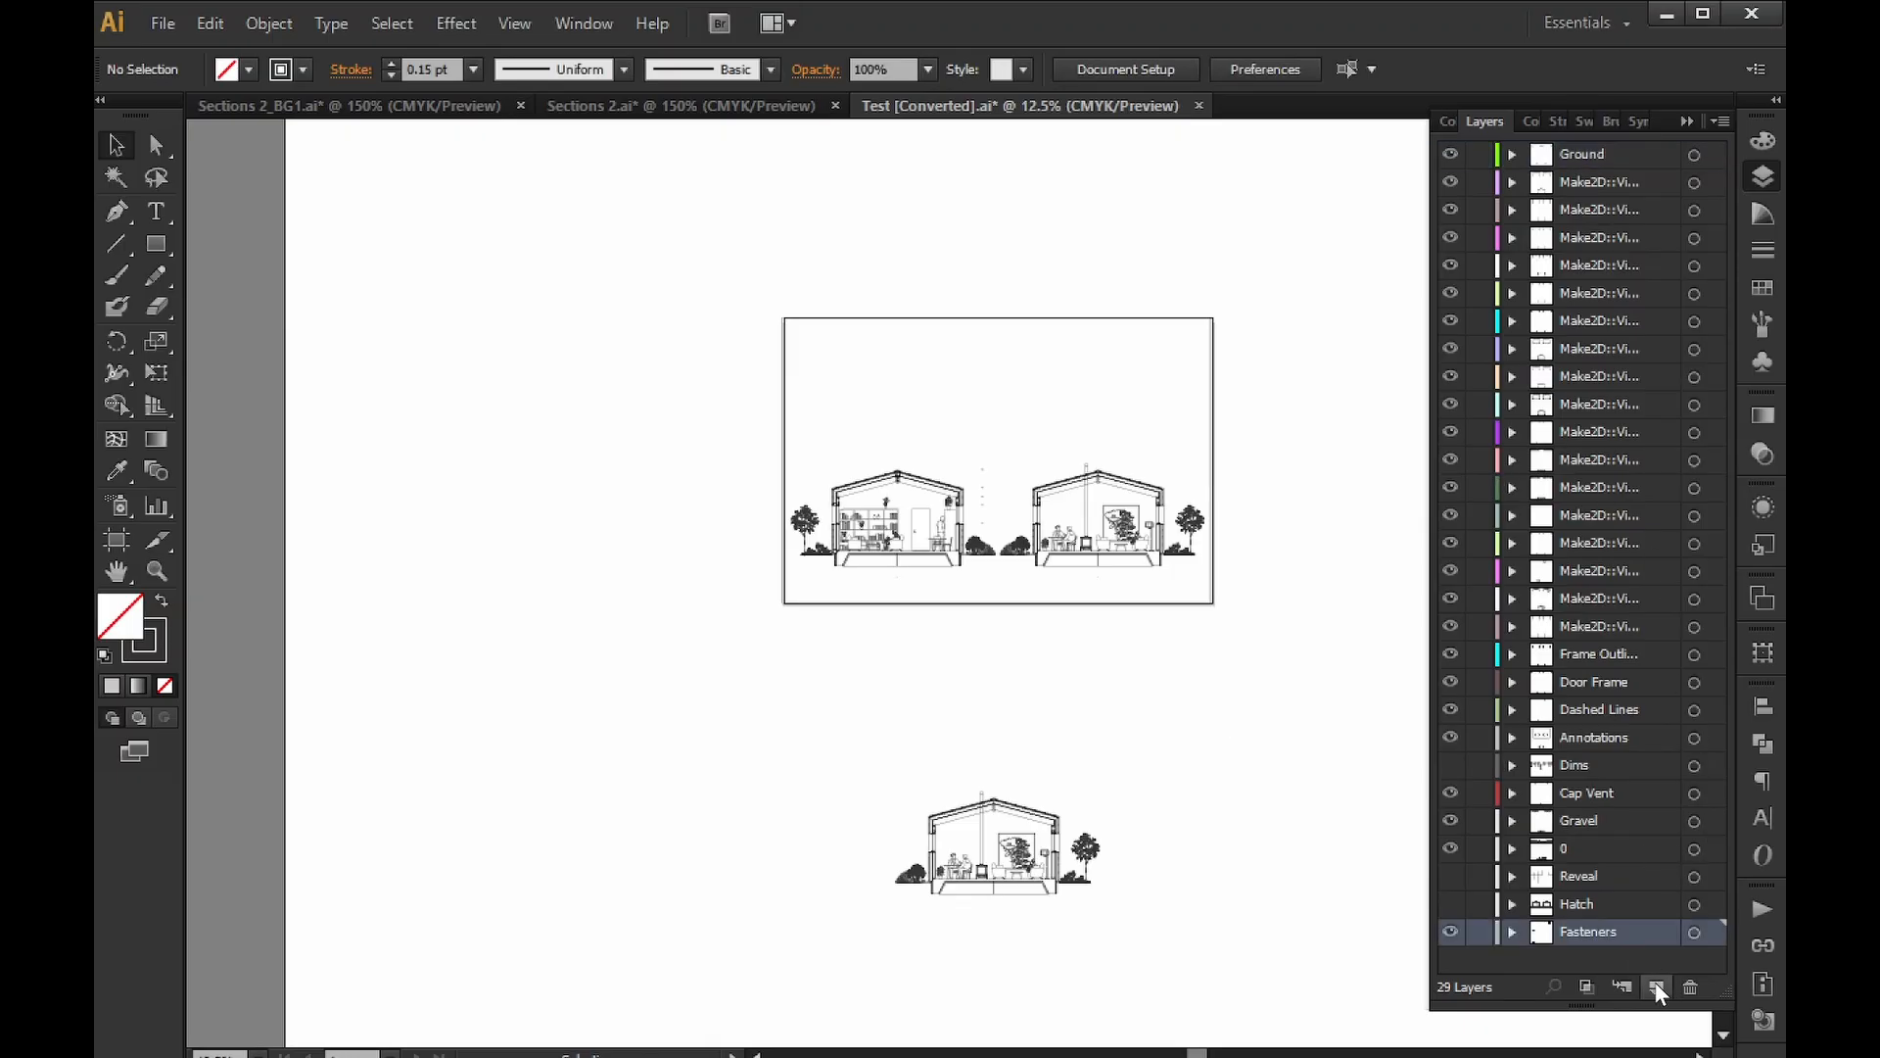
click(1656, 988)
double_click(1602, 935)
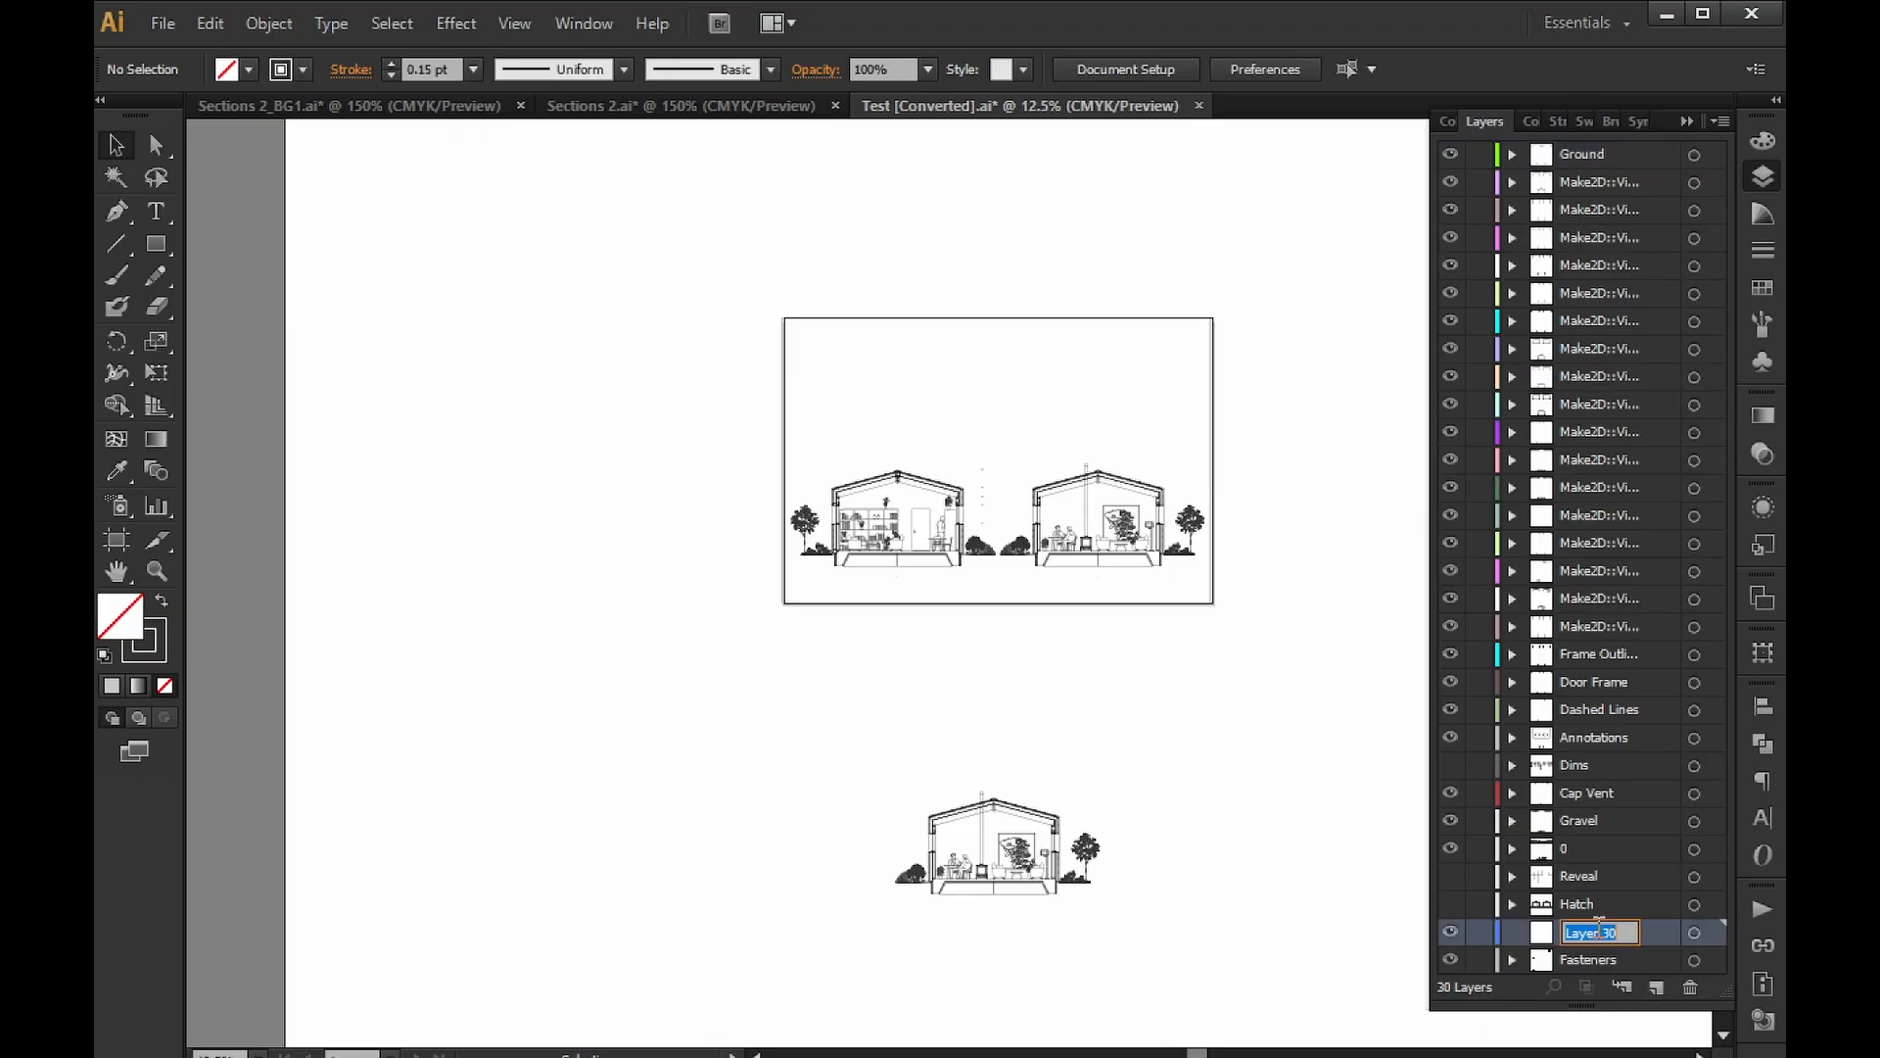
text(Hatch New)
key(Return)
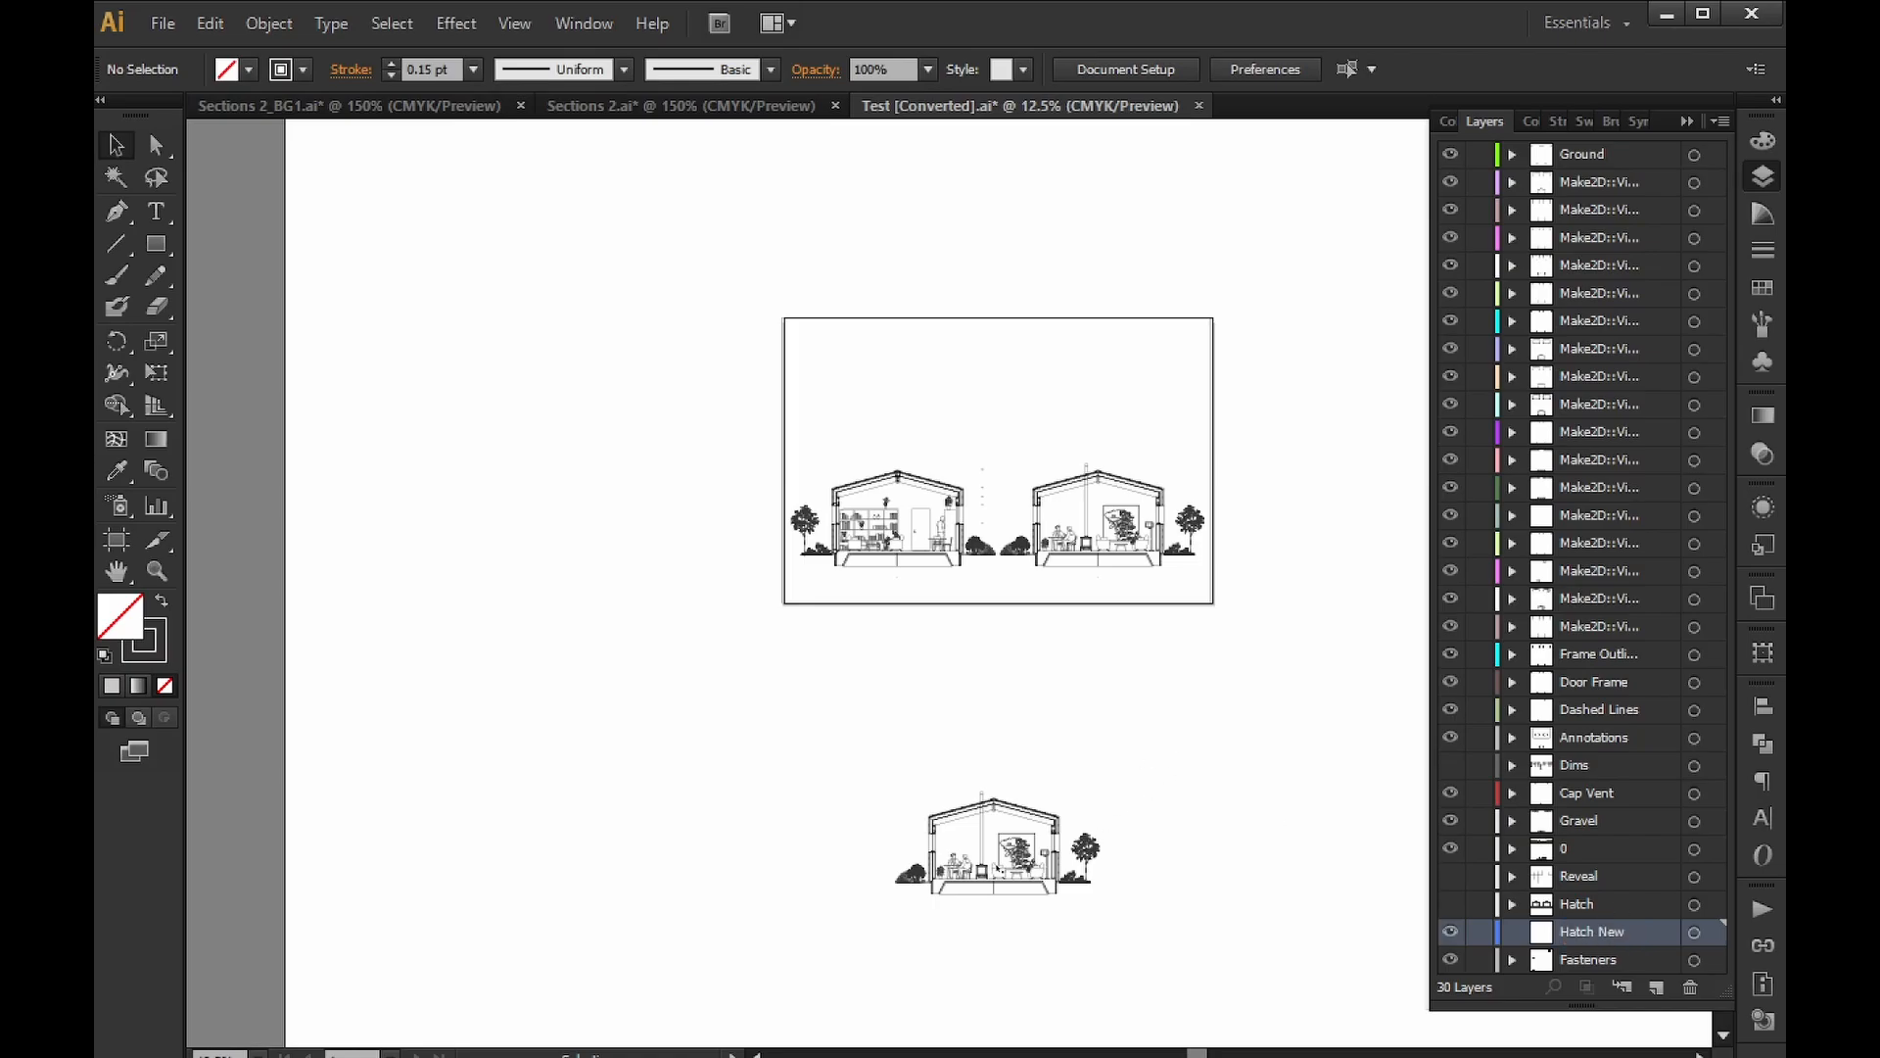
Convert the entire duplicated section below the artboard into a Live Paint group, accepting the complex artwork conversion.
alt+scroll(1010, 884, up, 4)
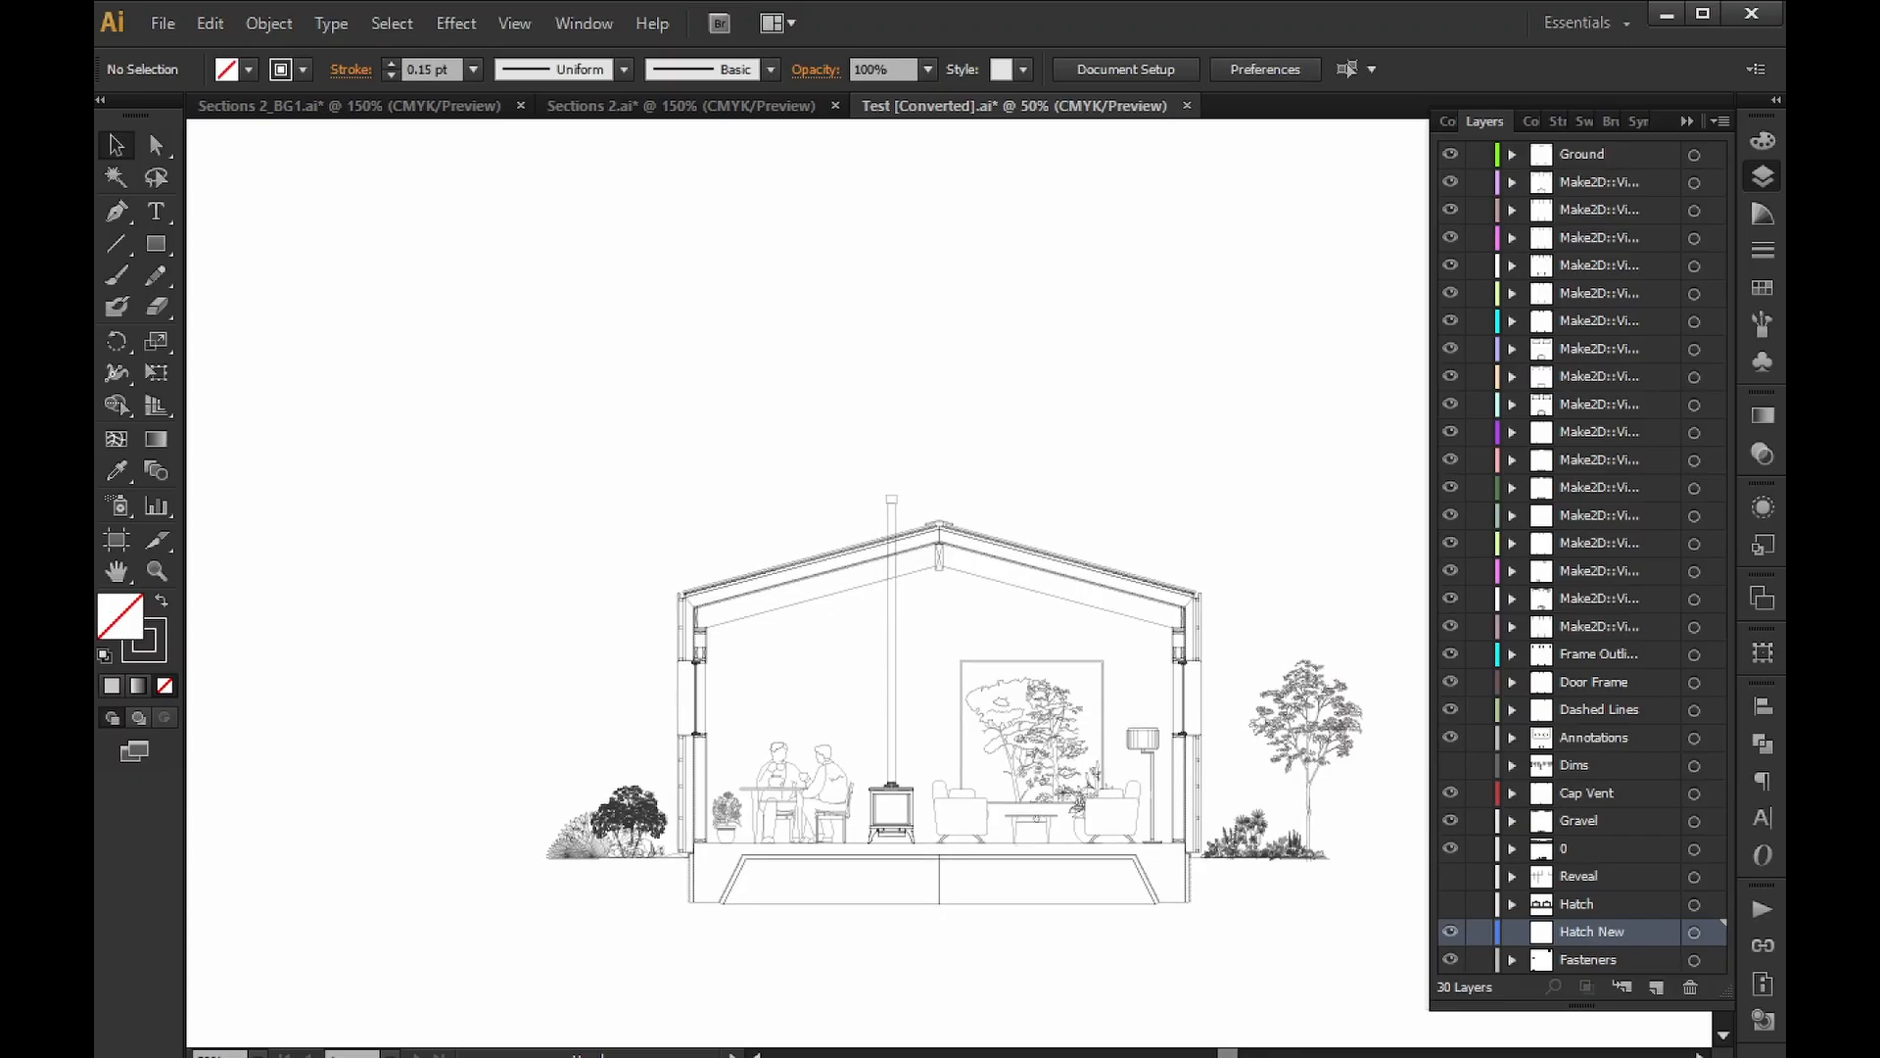
alt+scroll(969, 879, down, 2)
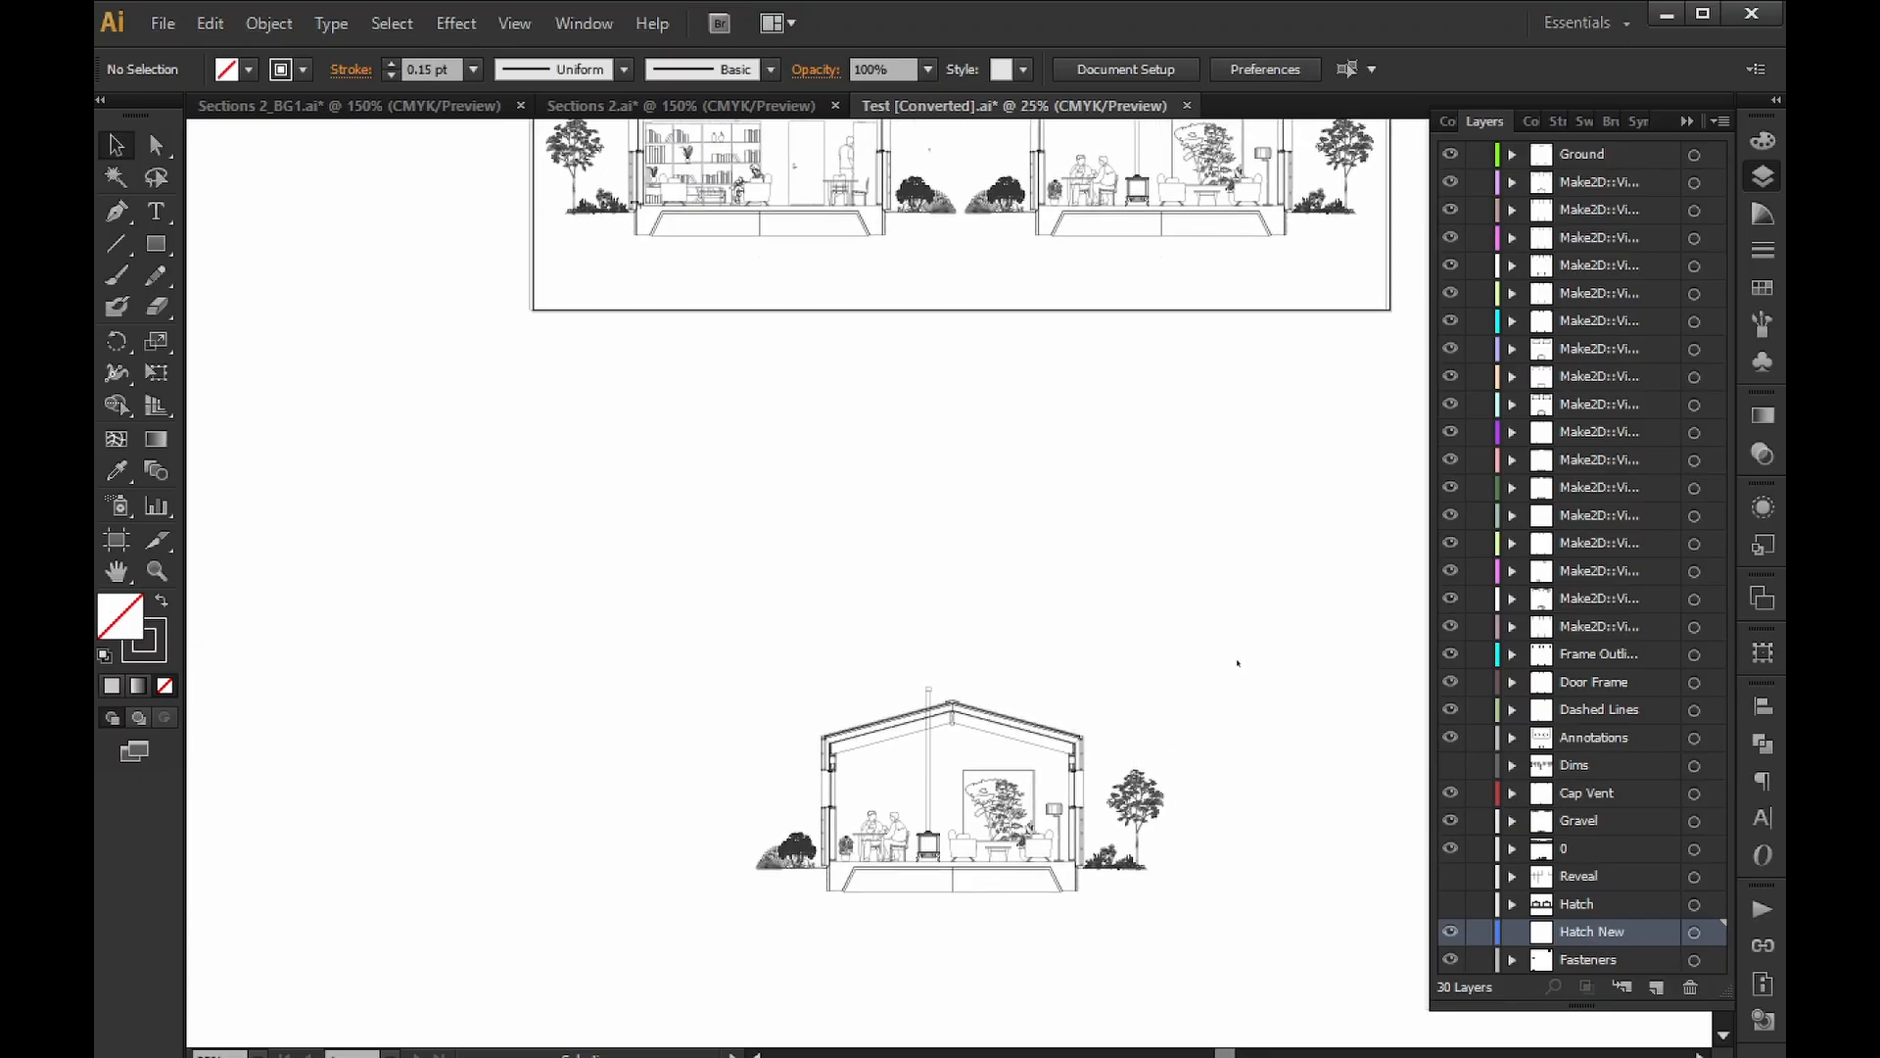
key(ctrl+a)
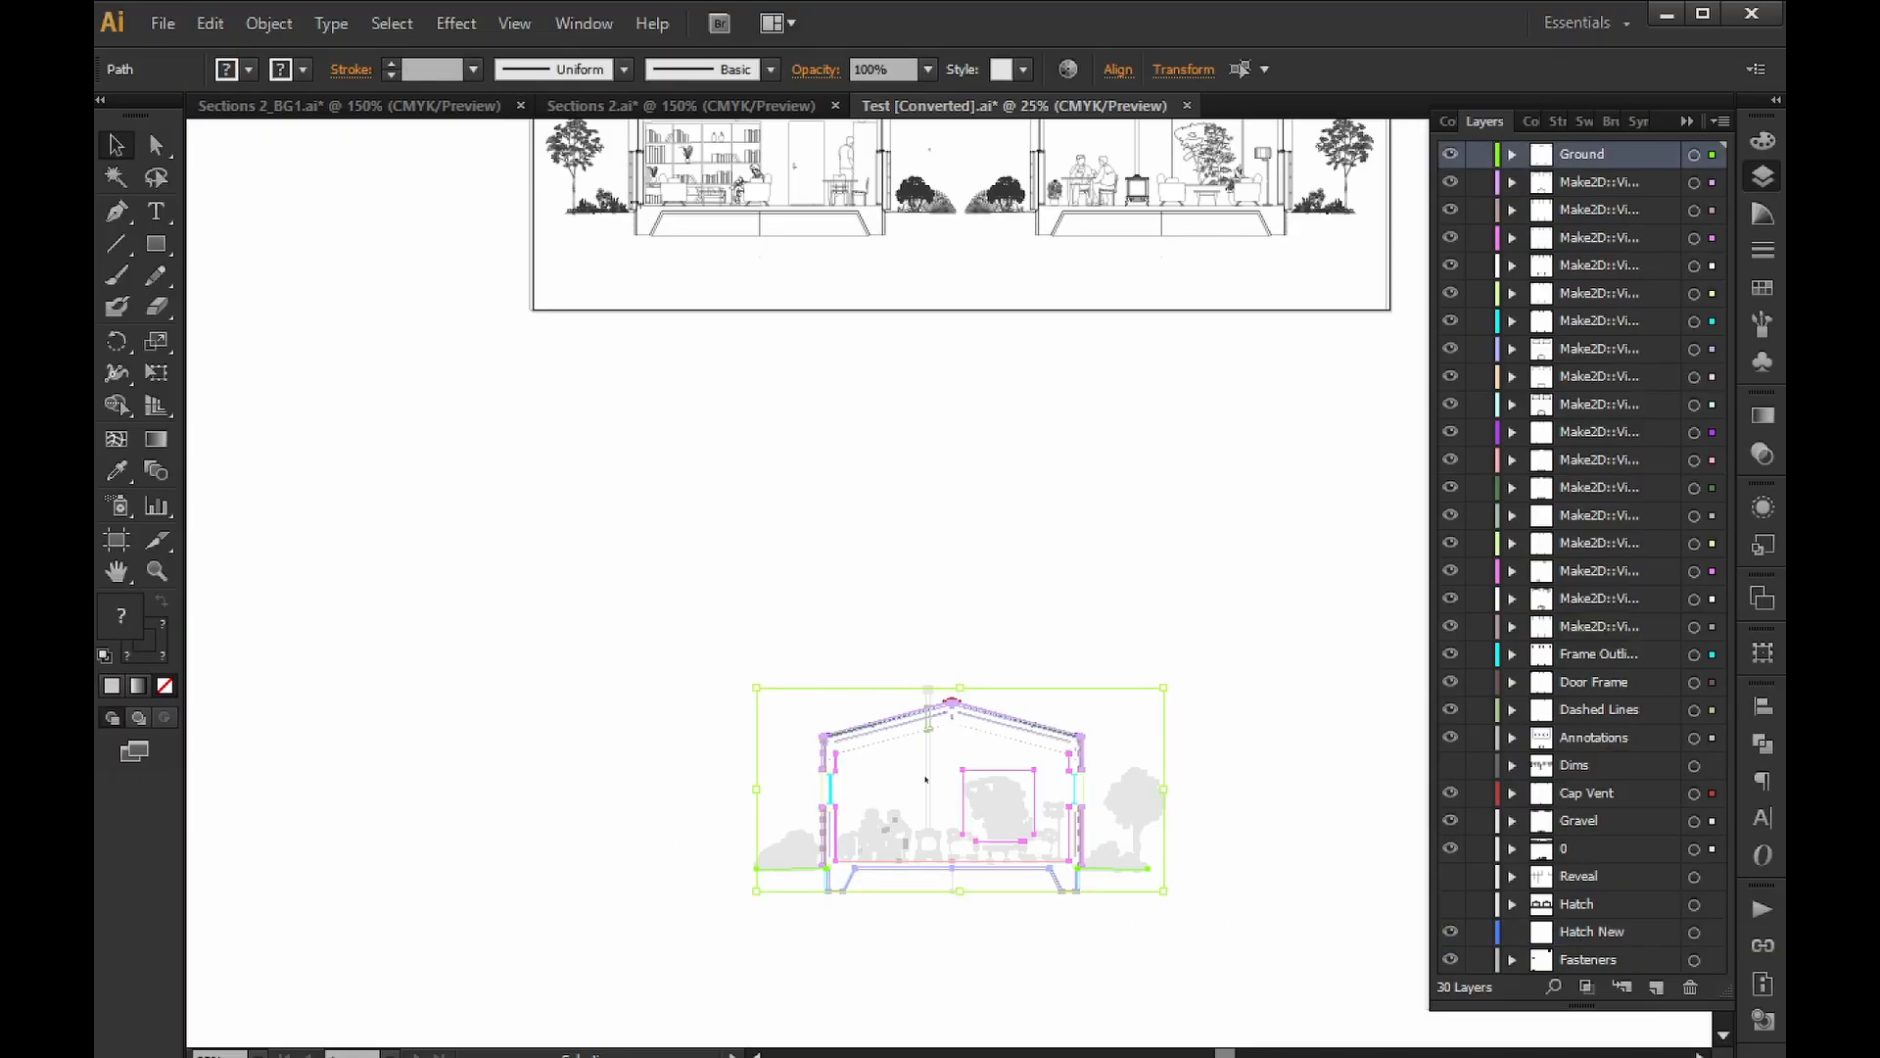
key(k)
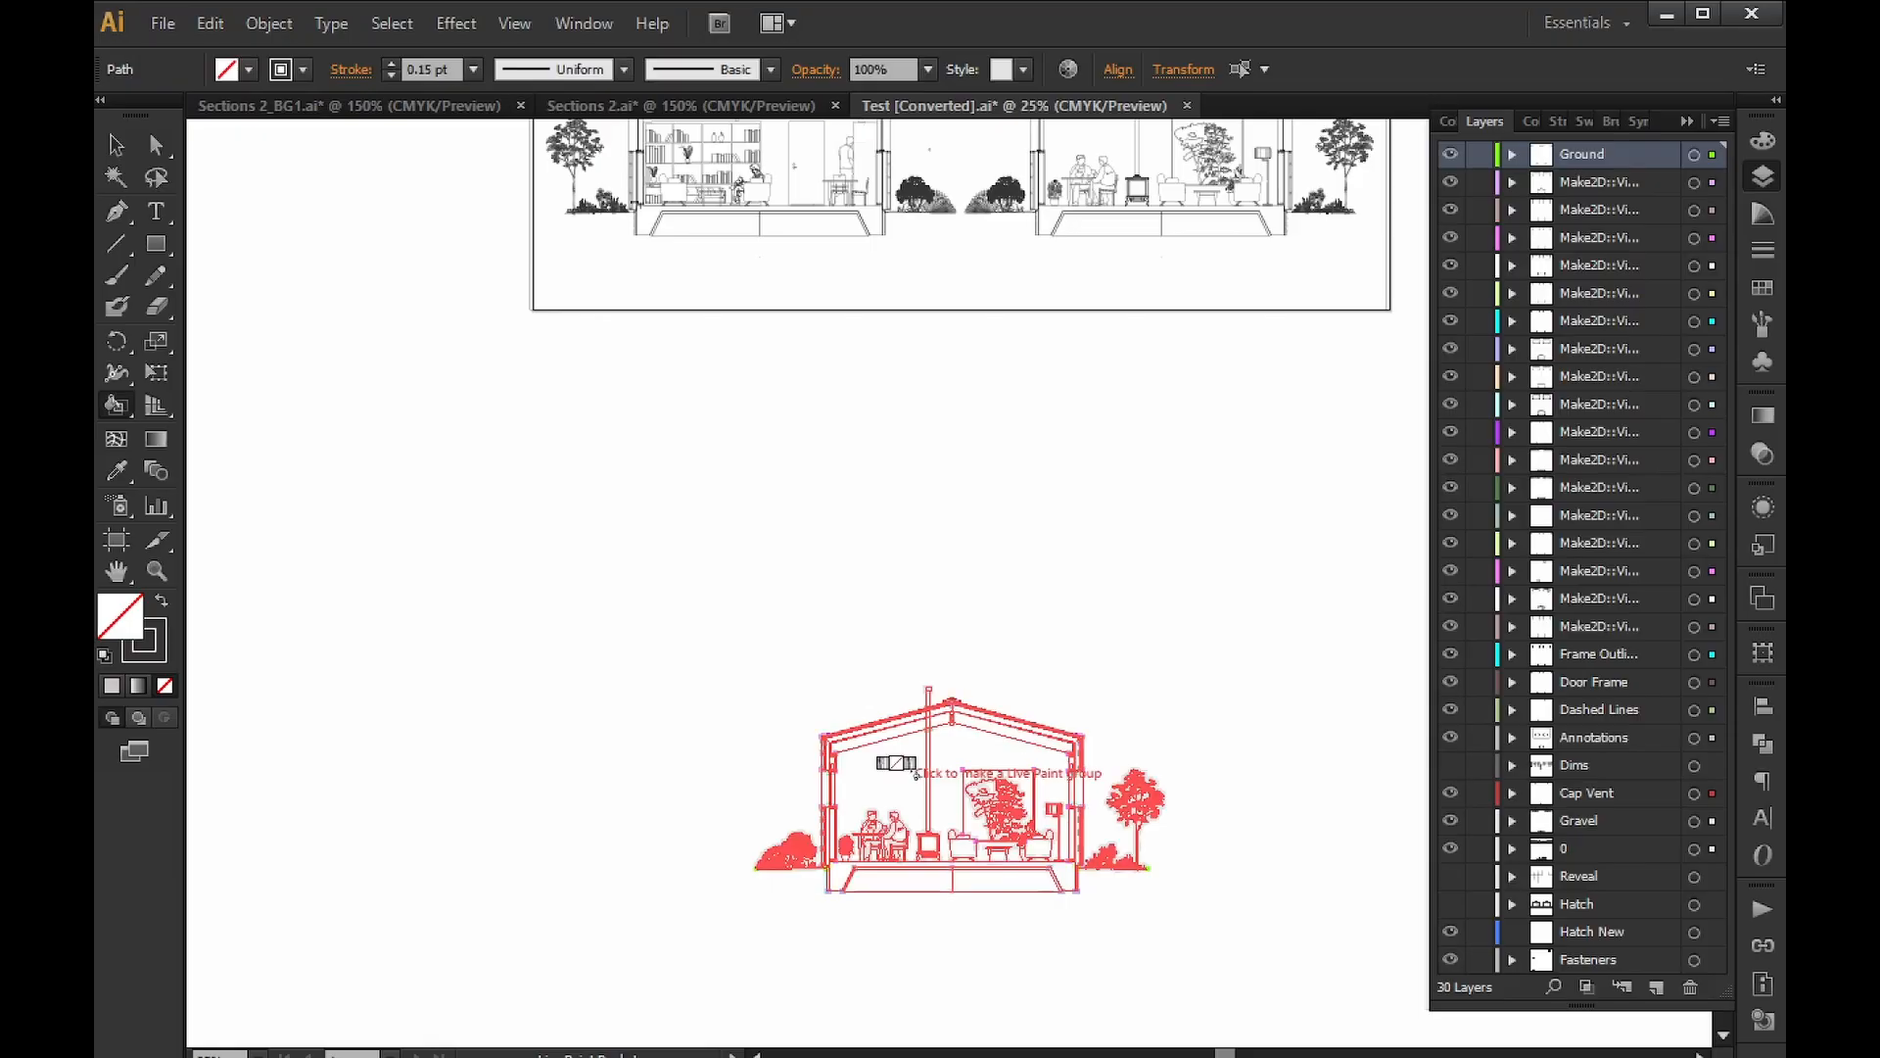
click(905, 776)
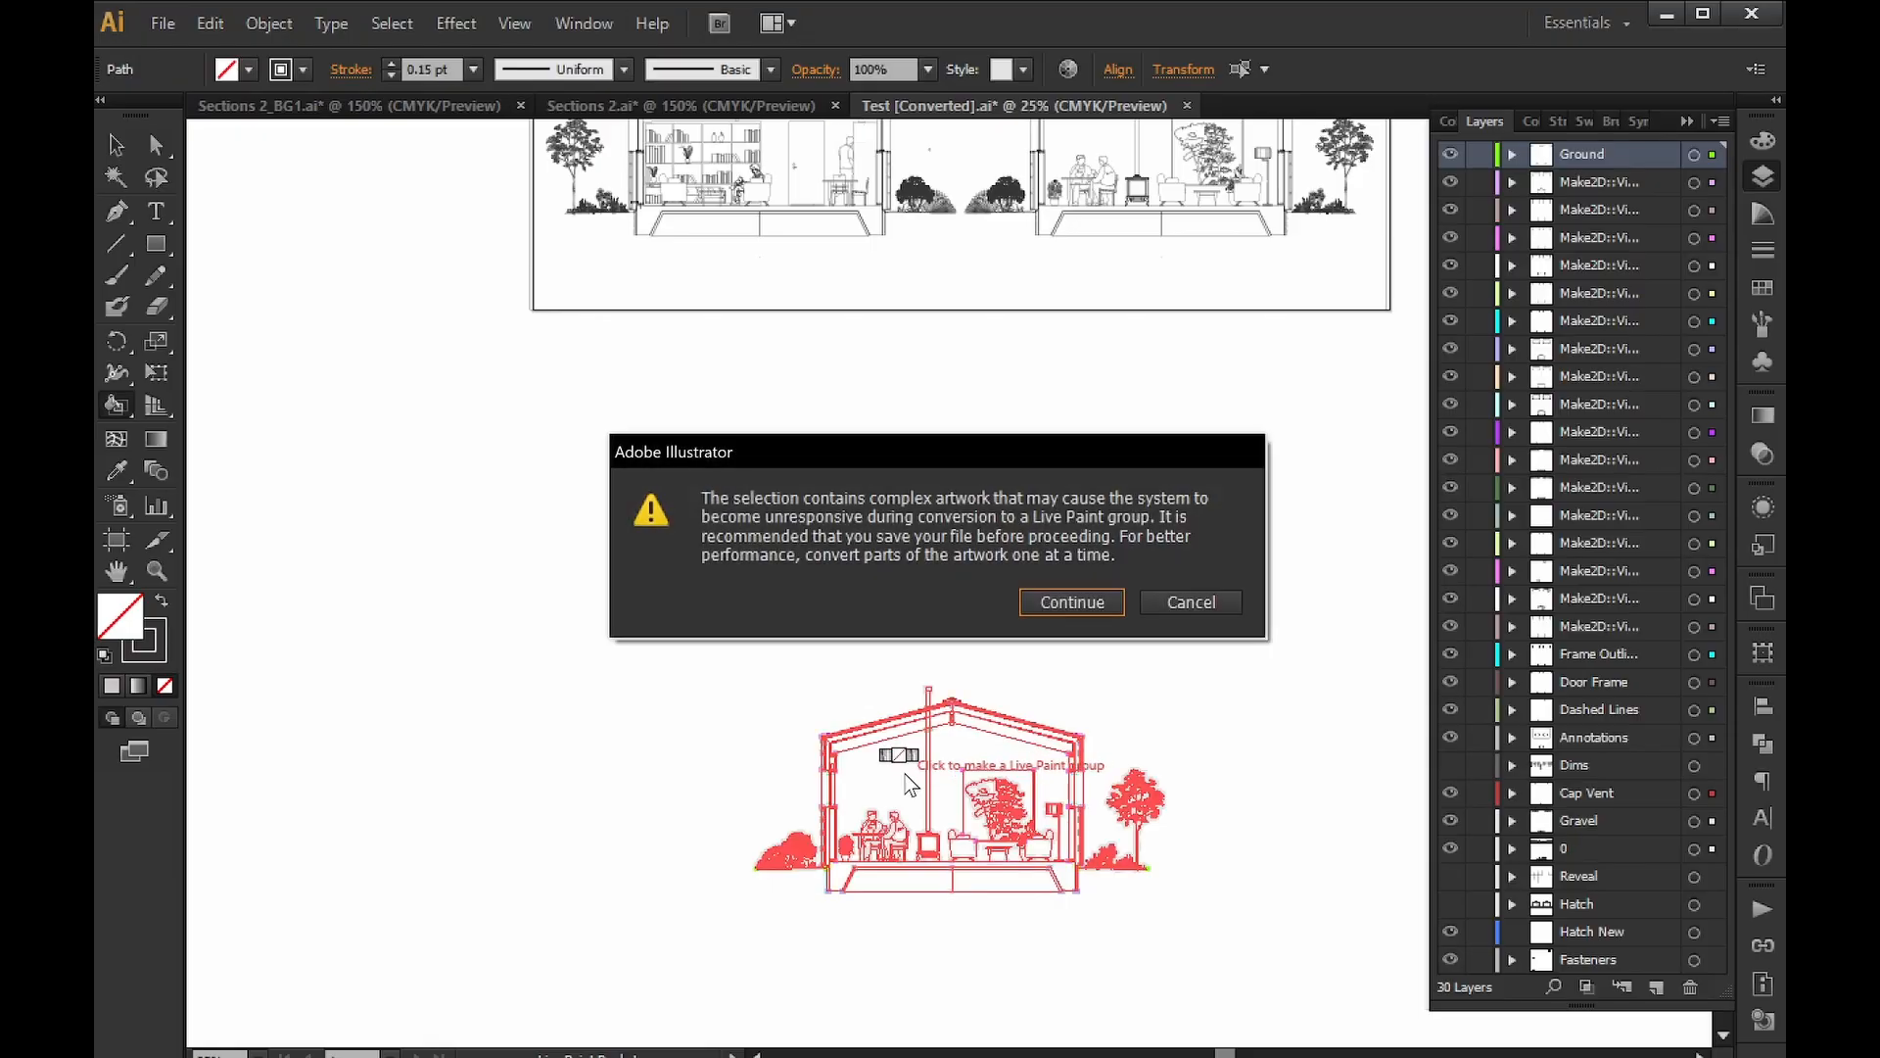
click(1071, 603)
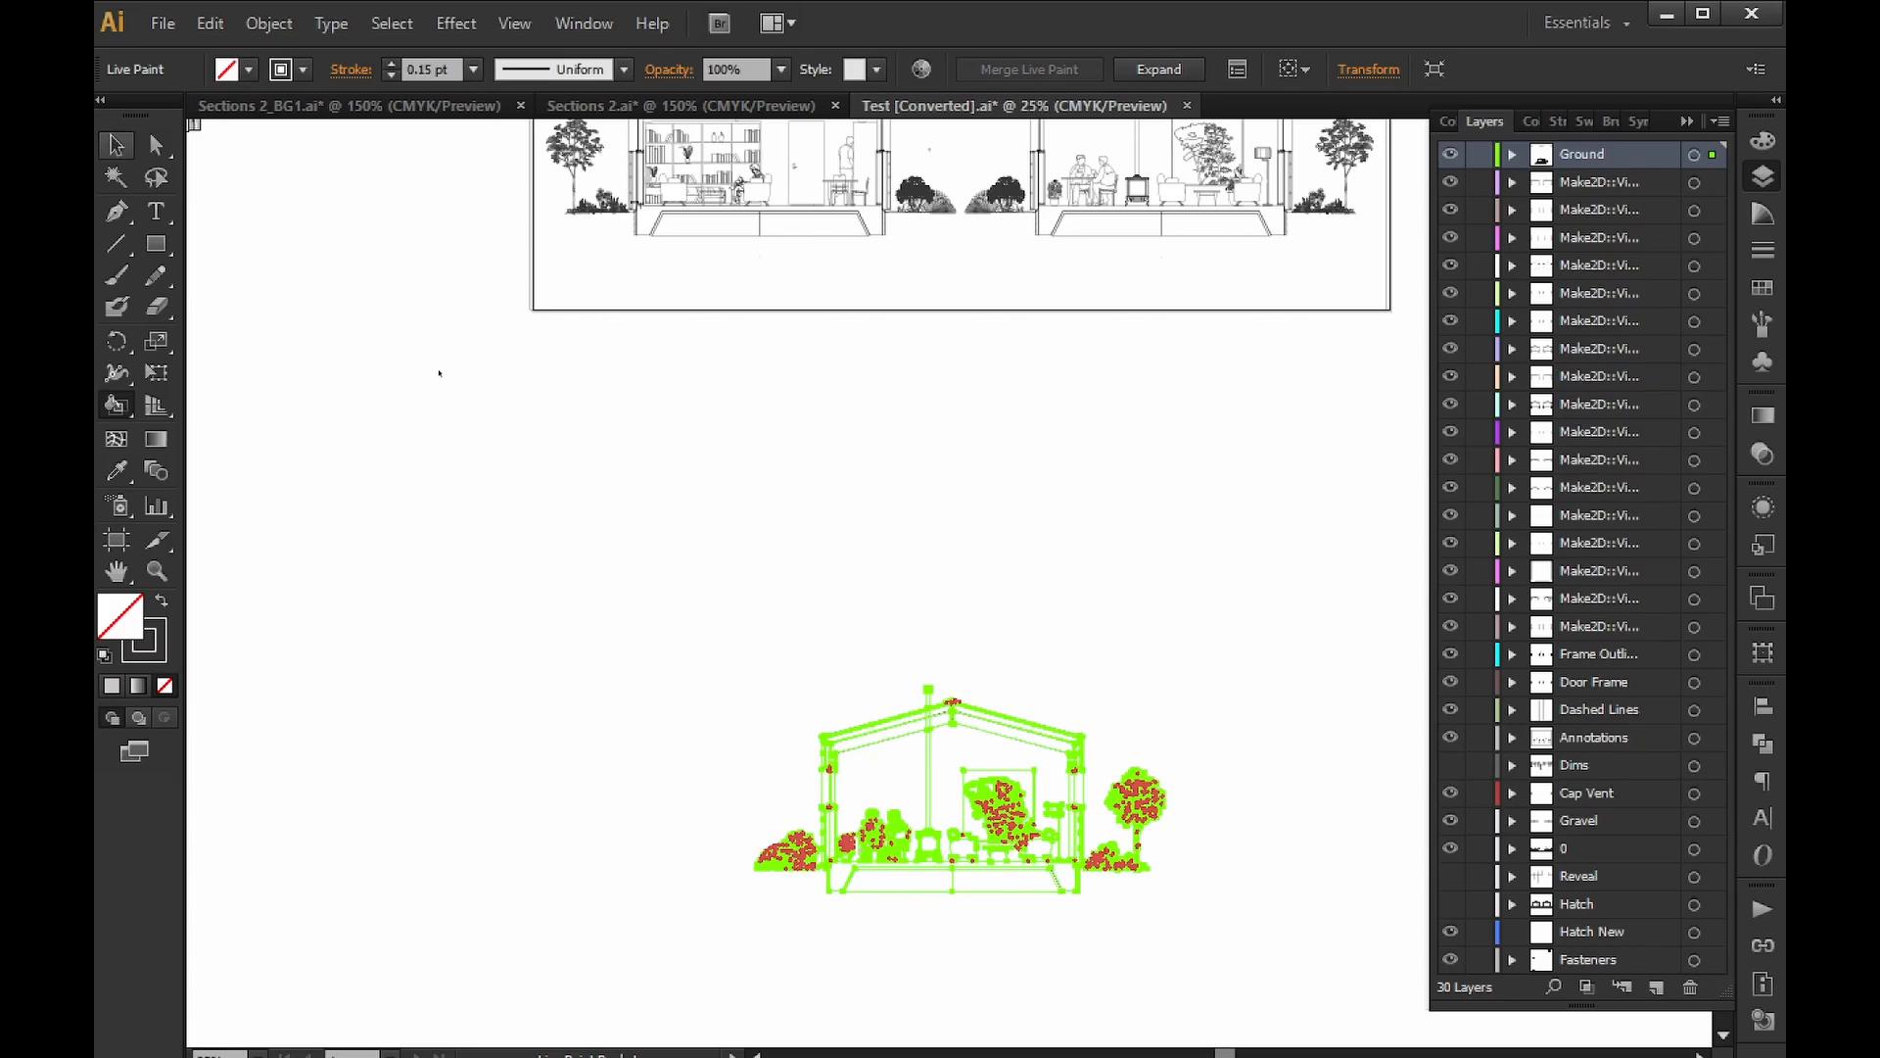
click(792, 561)
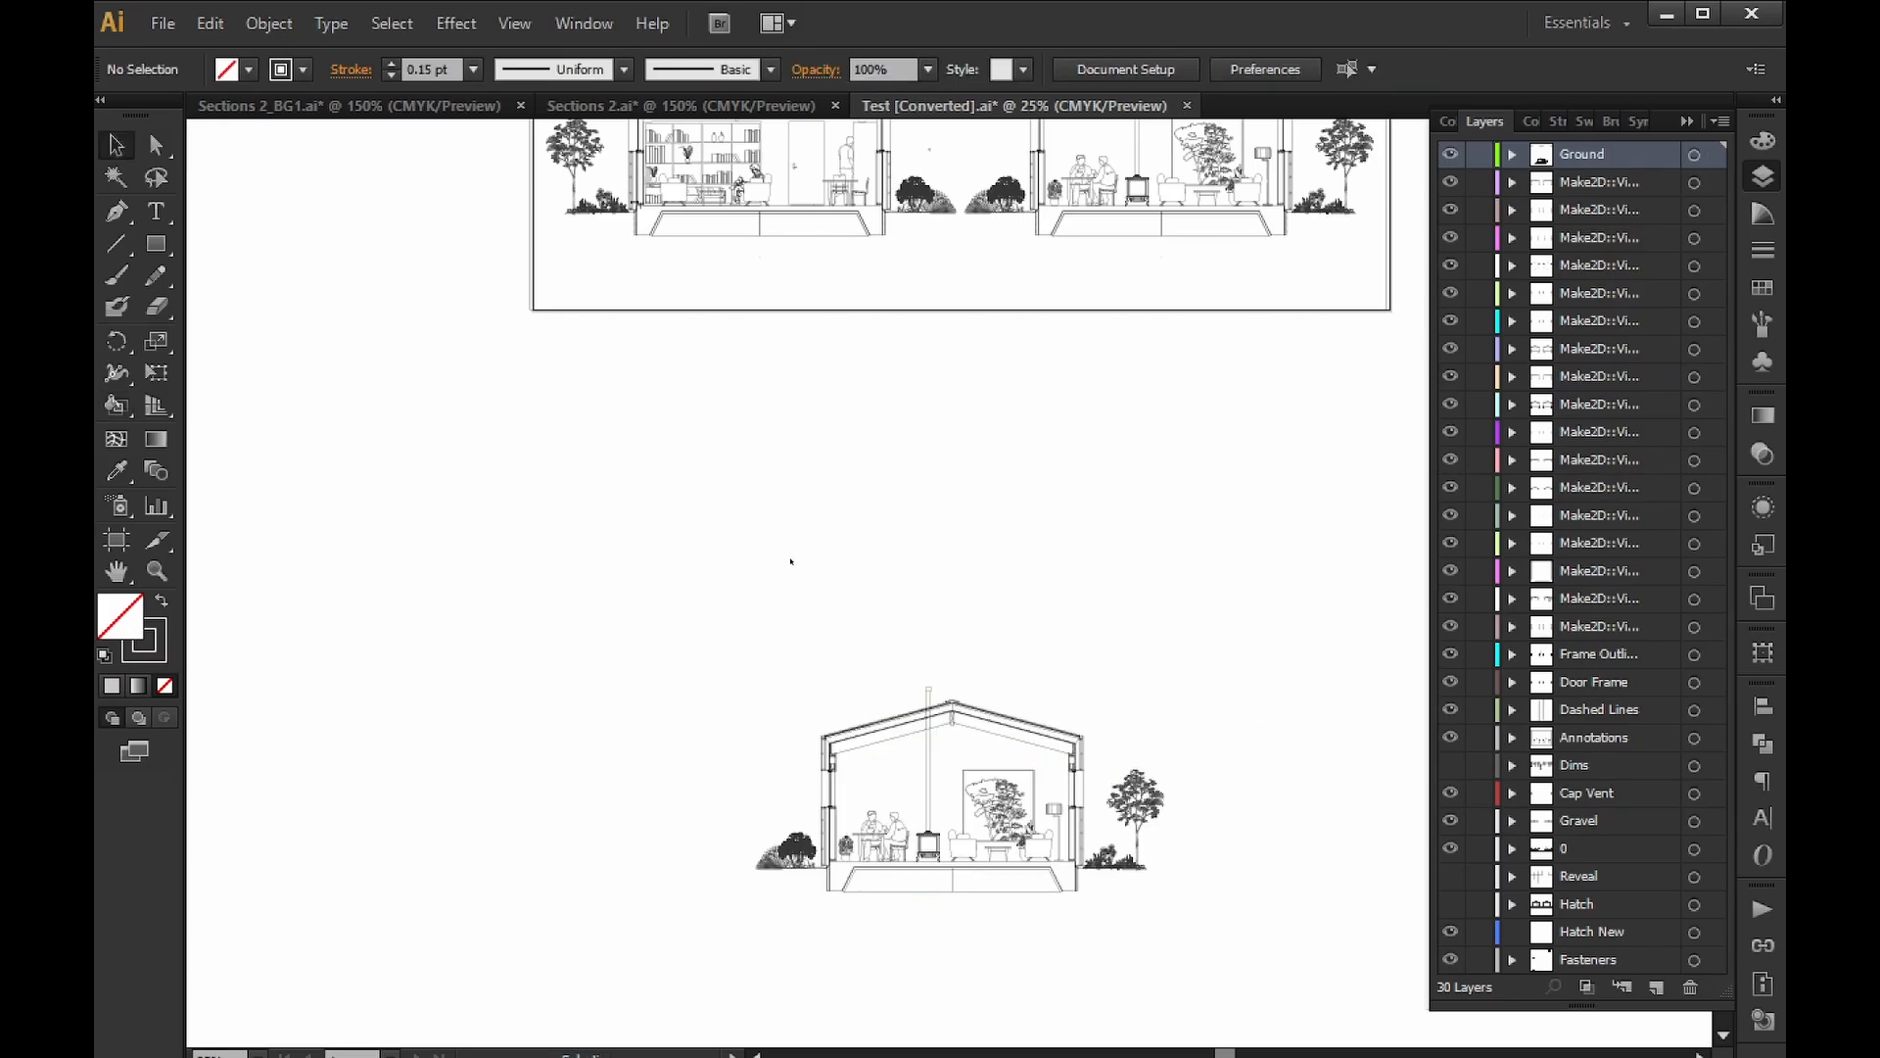
Draw a rectangle without fill or stroke on the Hatch New layer, from the ground line to above the flue, spanning the section's ground width.
click(1625, 935)
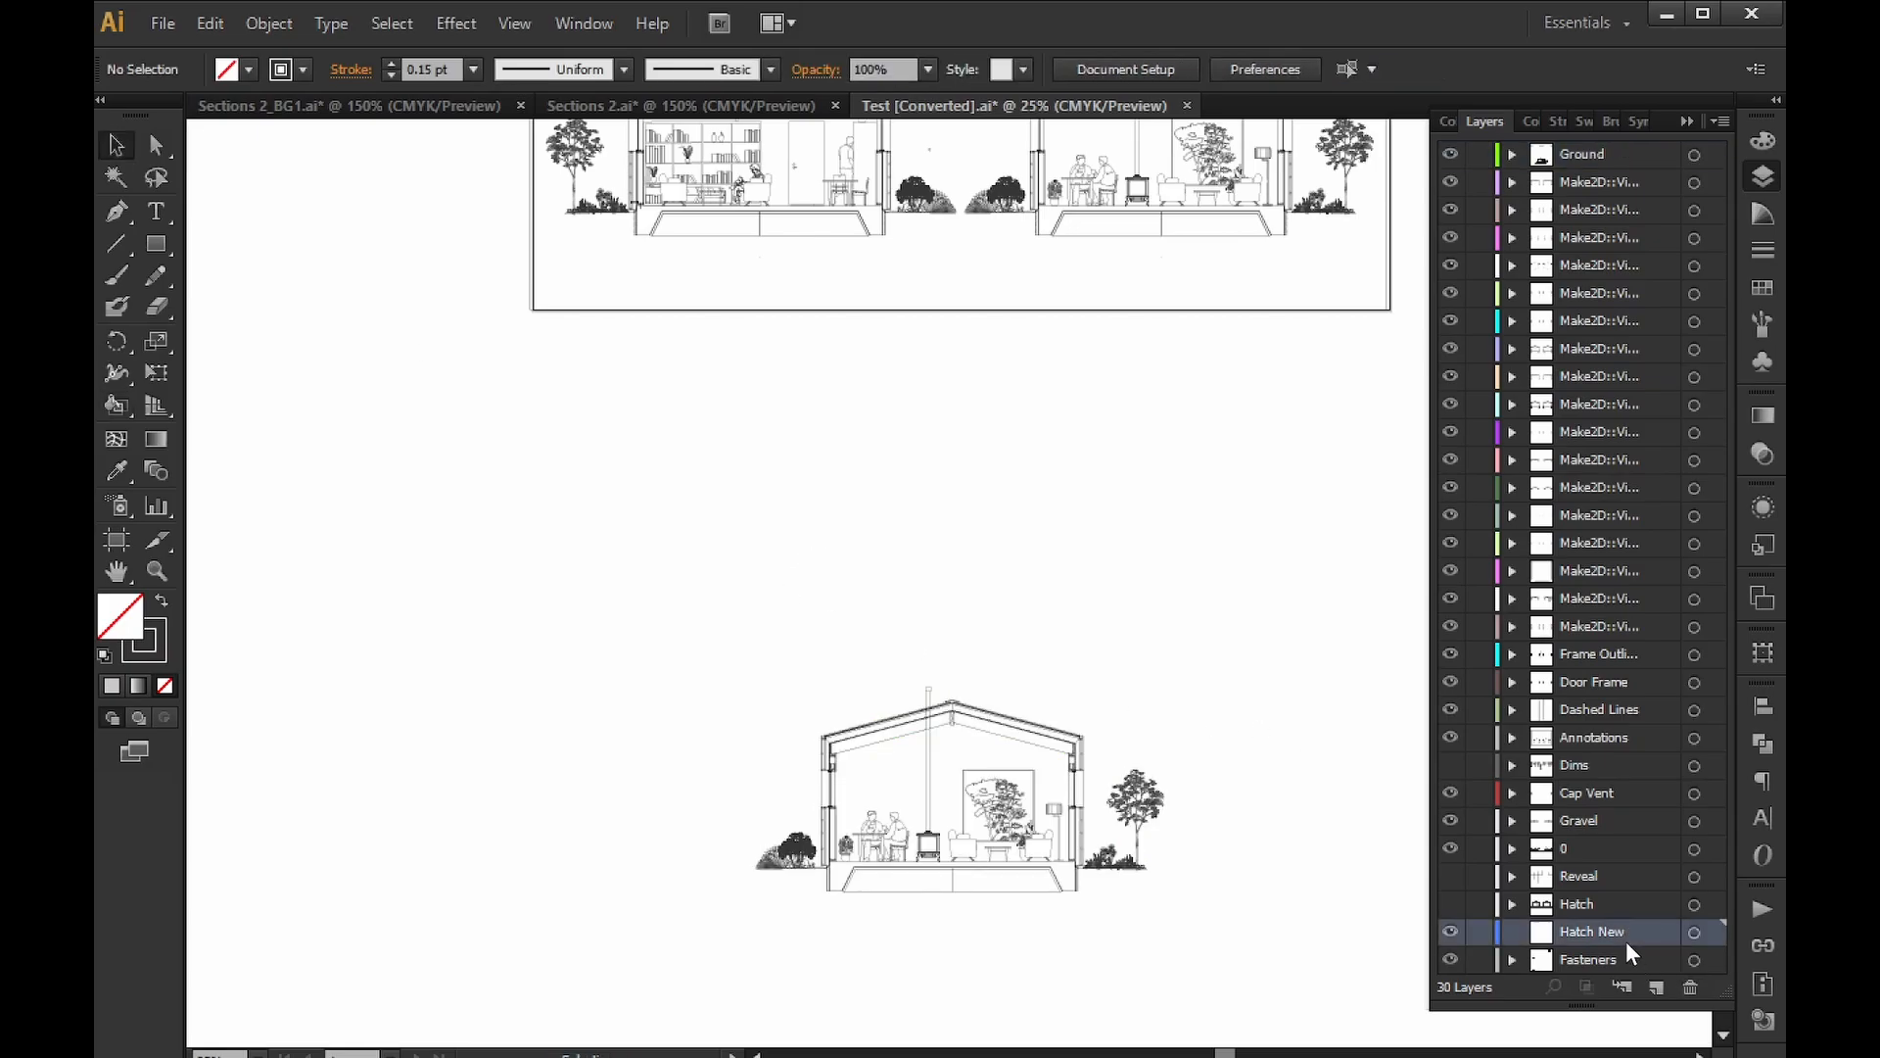
click(162, 244)
click(153, 632)
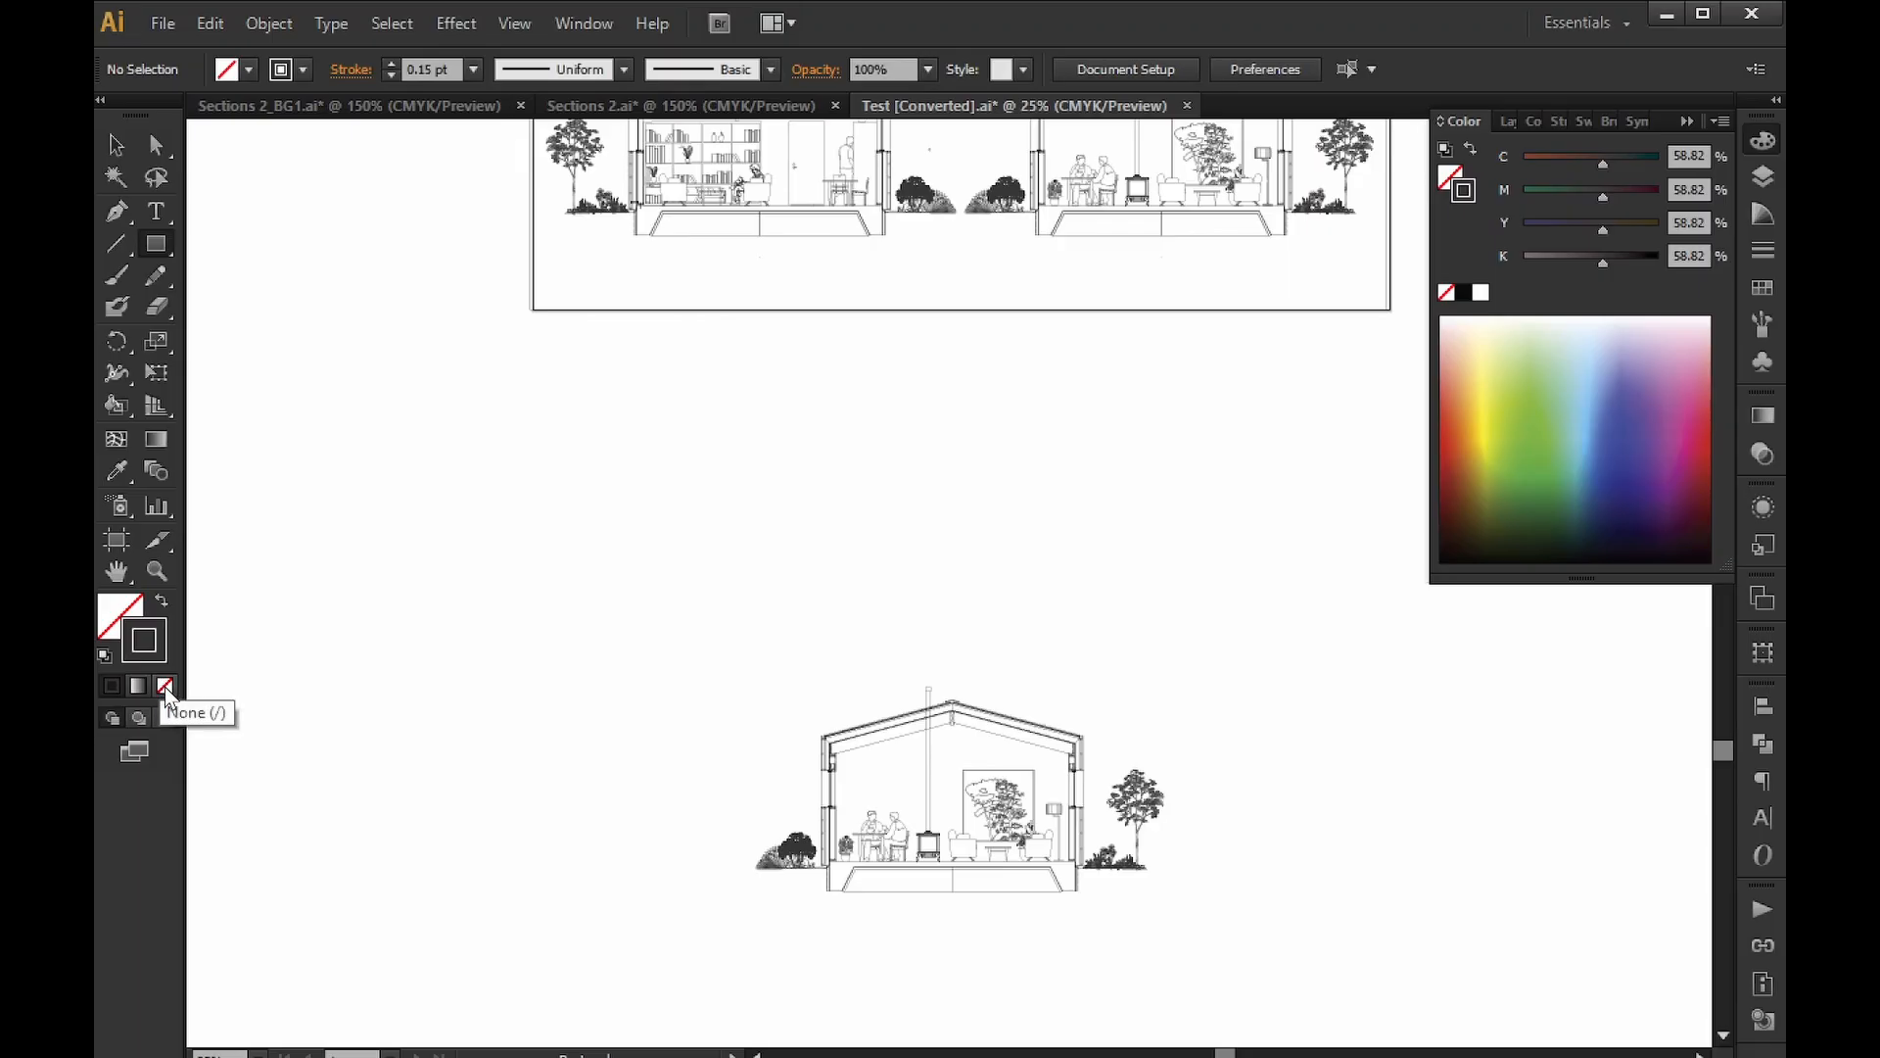
click(164, 685)
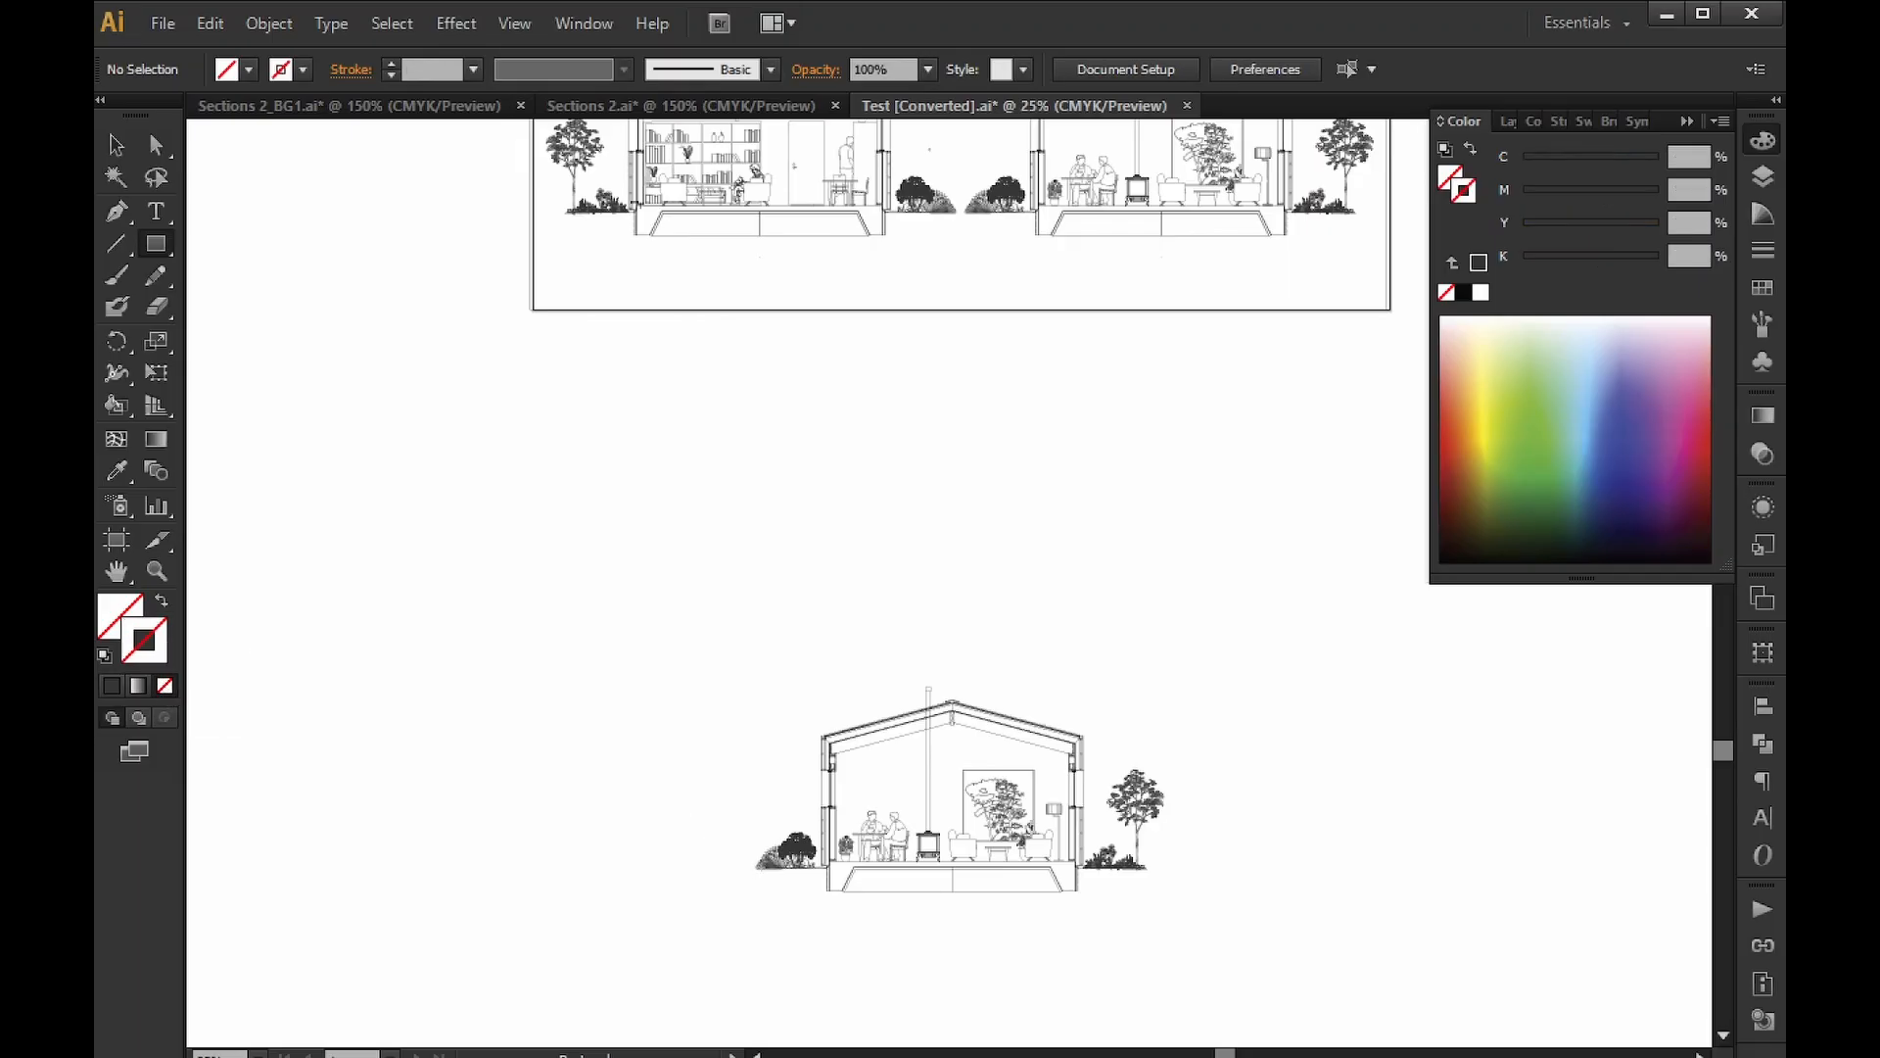
alt+scroll(784, 878, up, 3)
drag(642, 863, 404, 912)
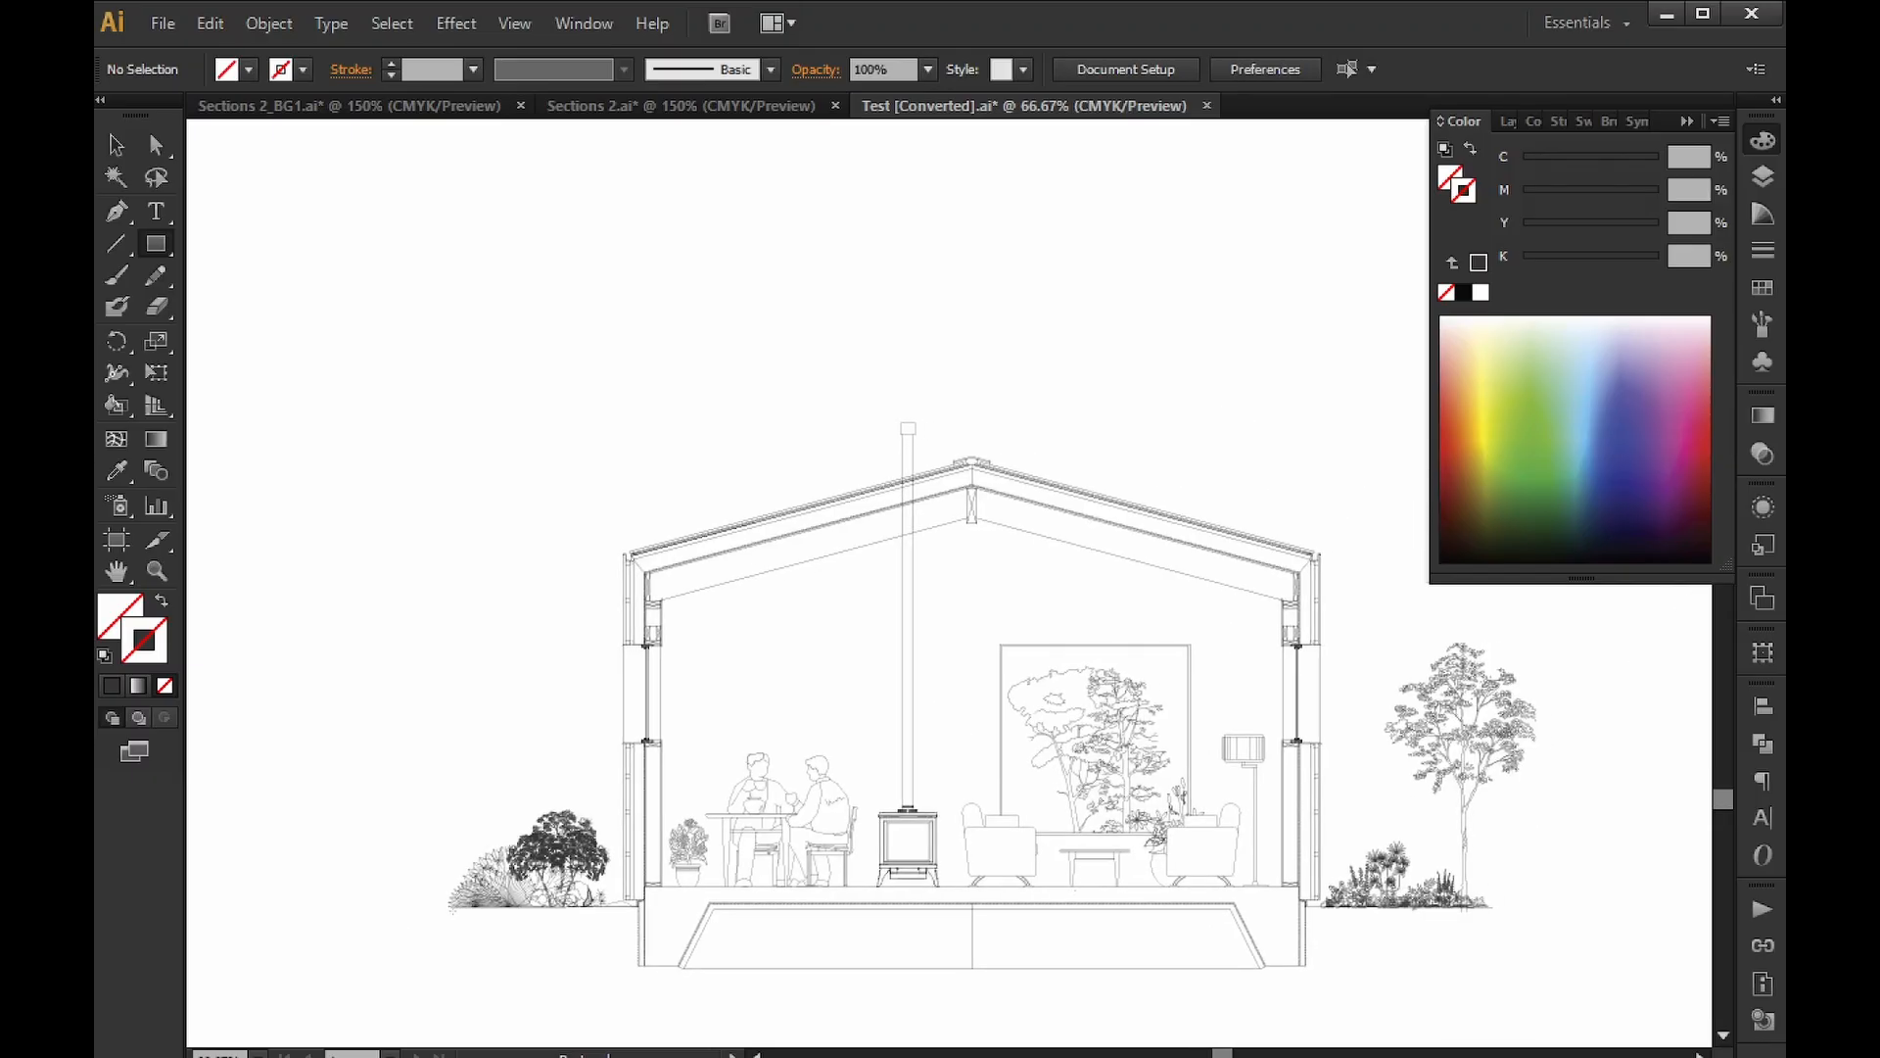
drag(454, 906, 1485, 216)
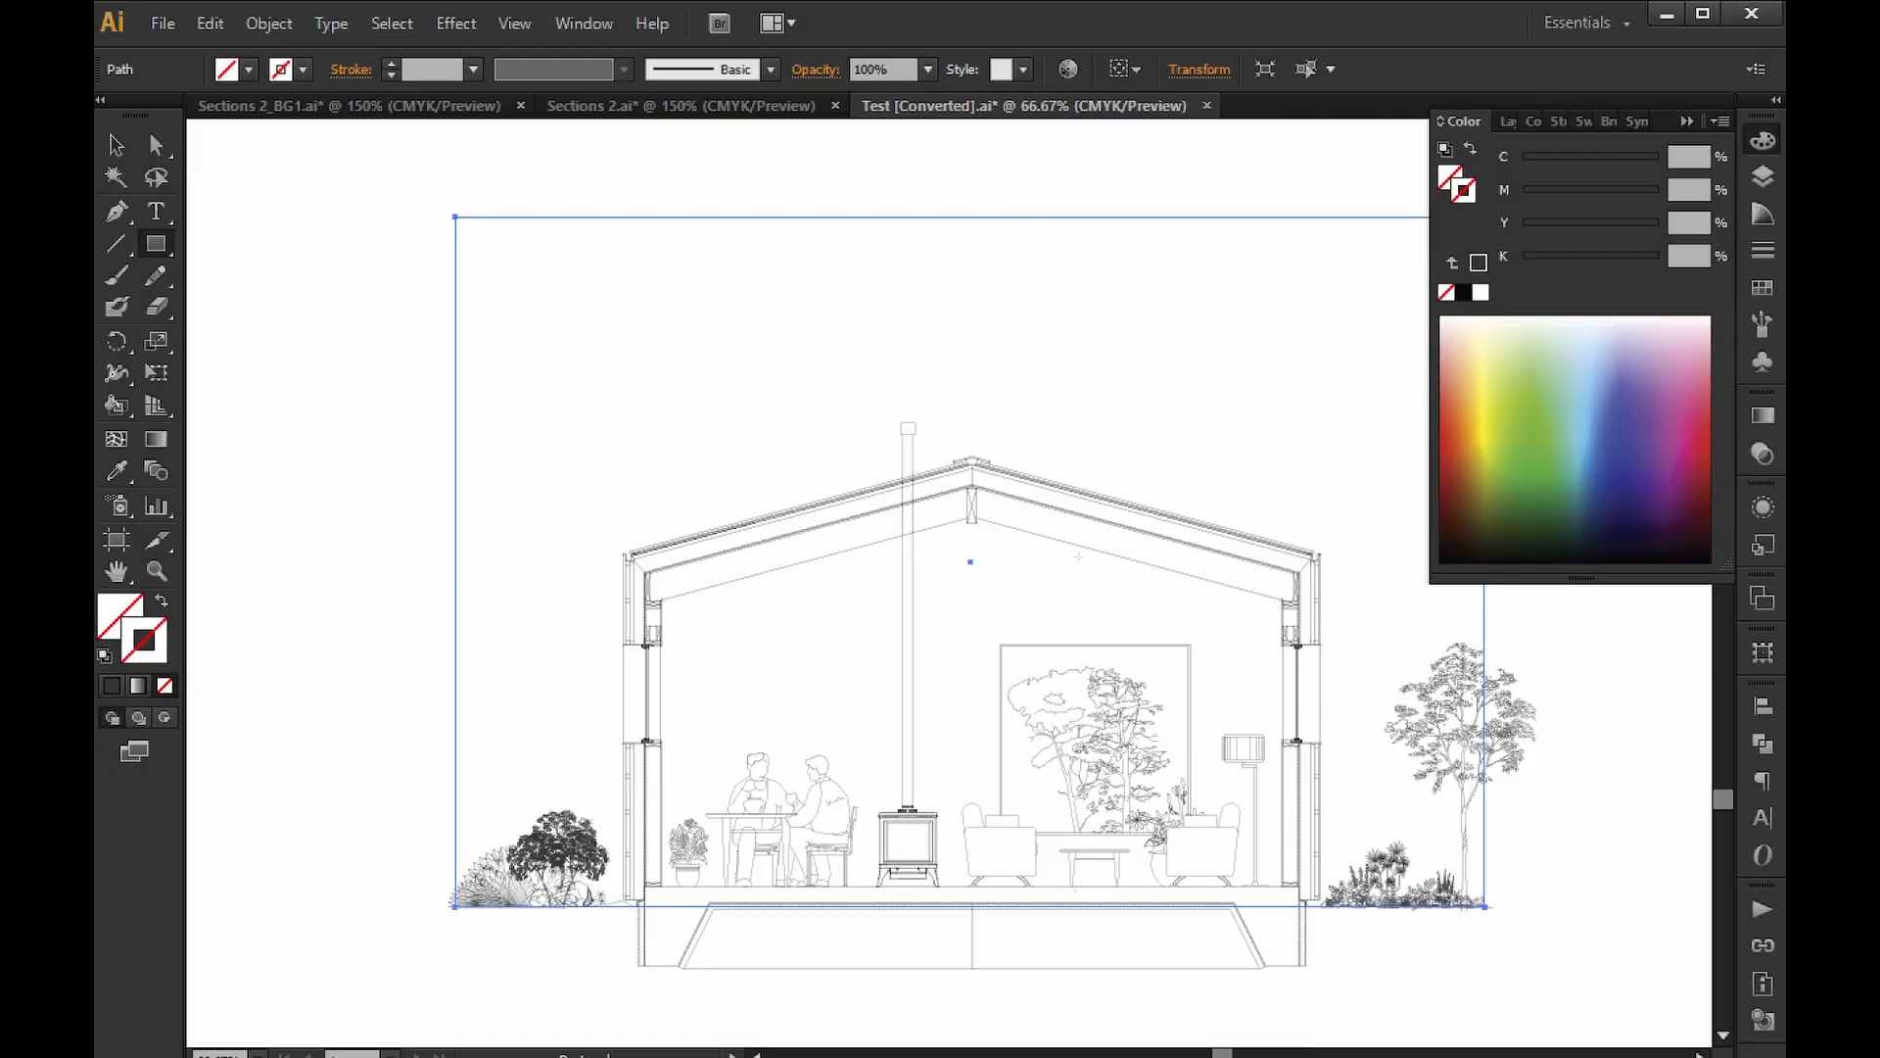
Merge the sky rectangle with the duplicated section's Live Paint group and activate the Live Paint Bucket.
drag(1009, 403, 931, 416)
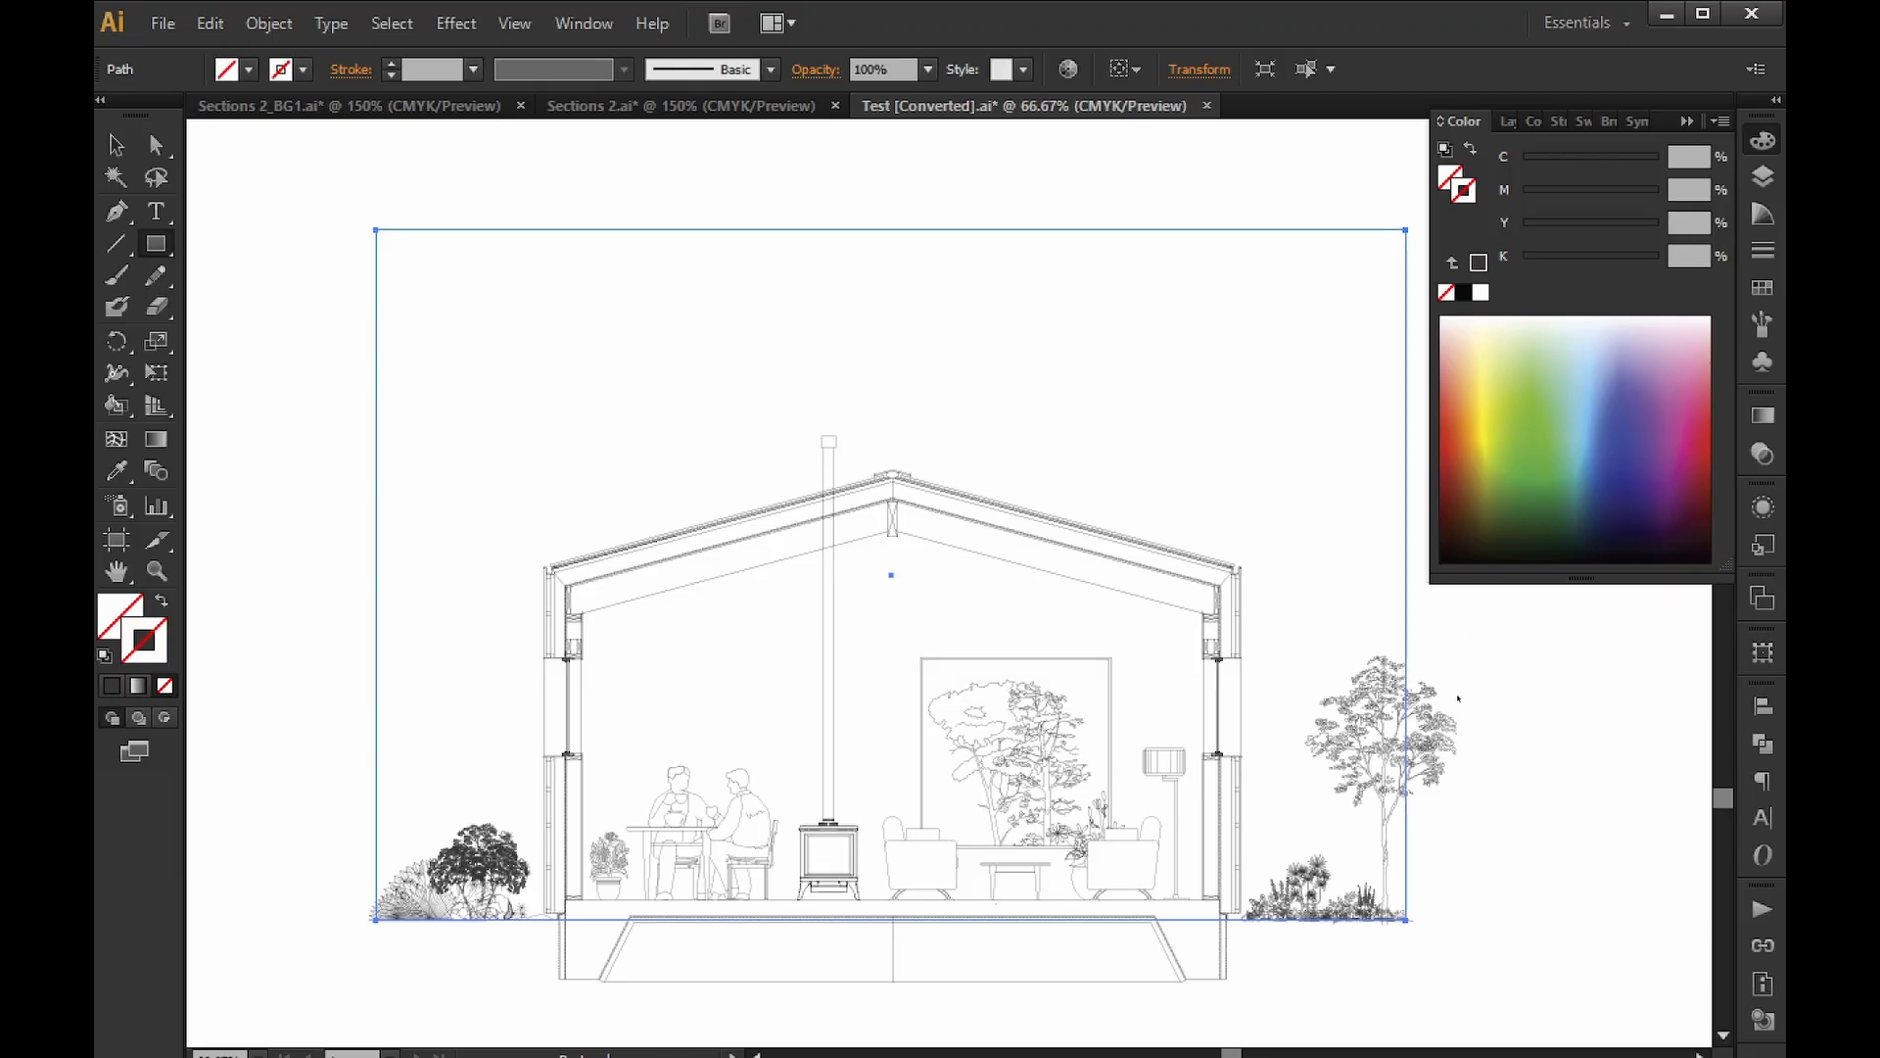
key(v)
drag(1469, 640, 1354, 709)
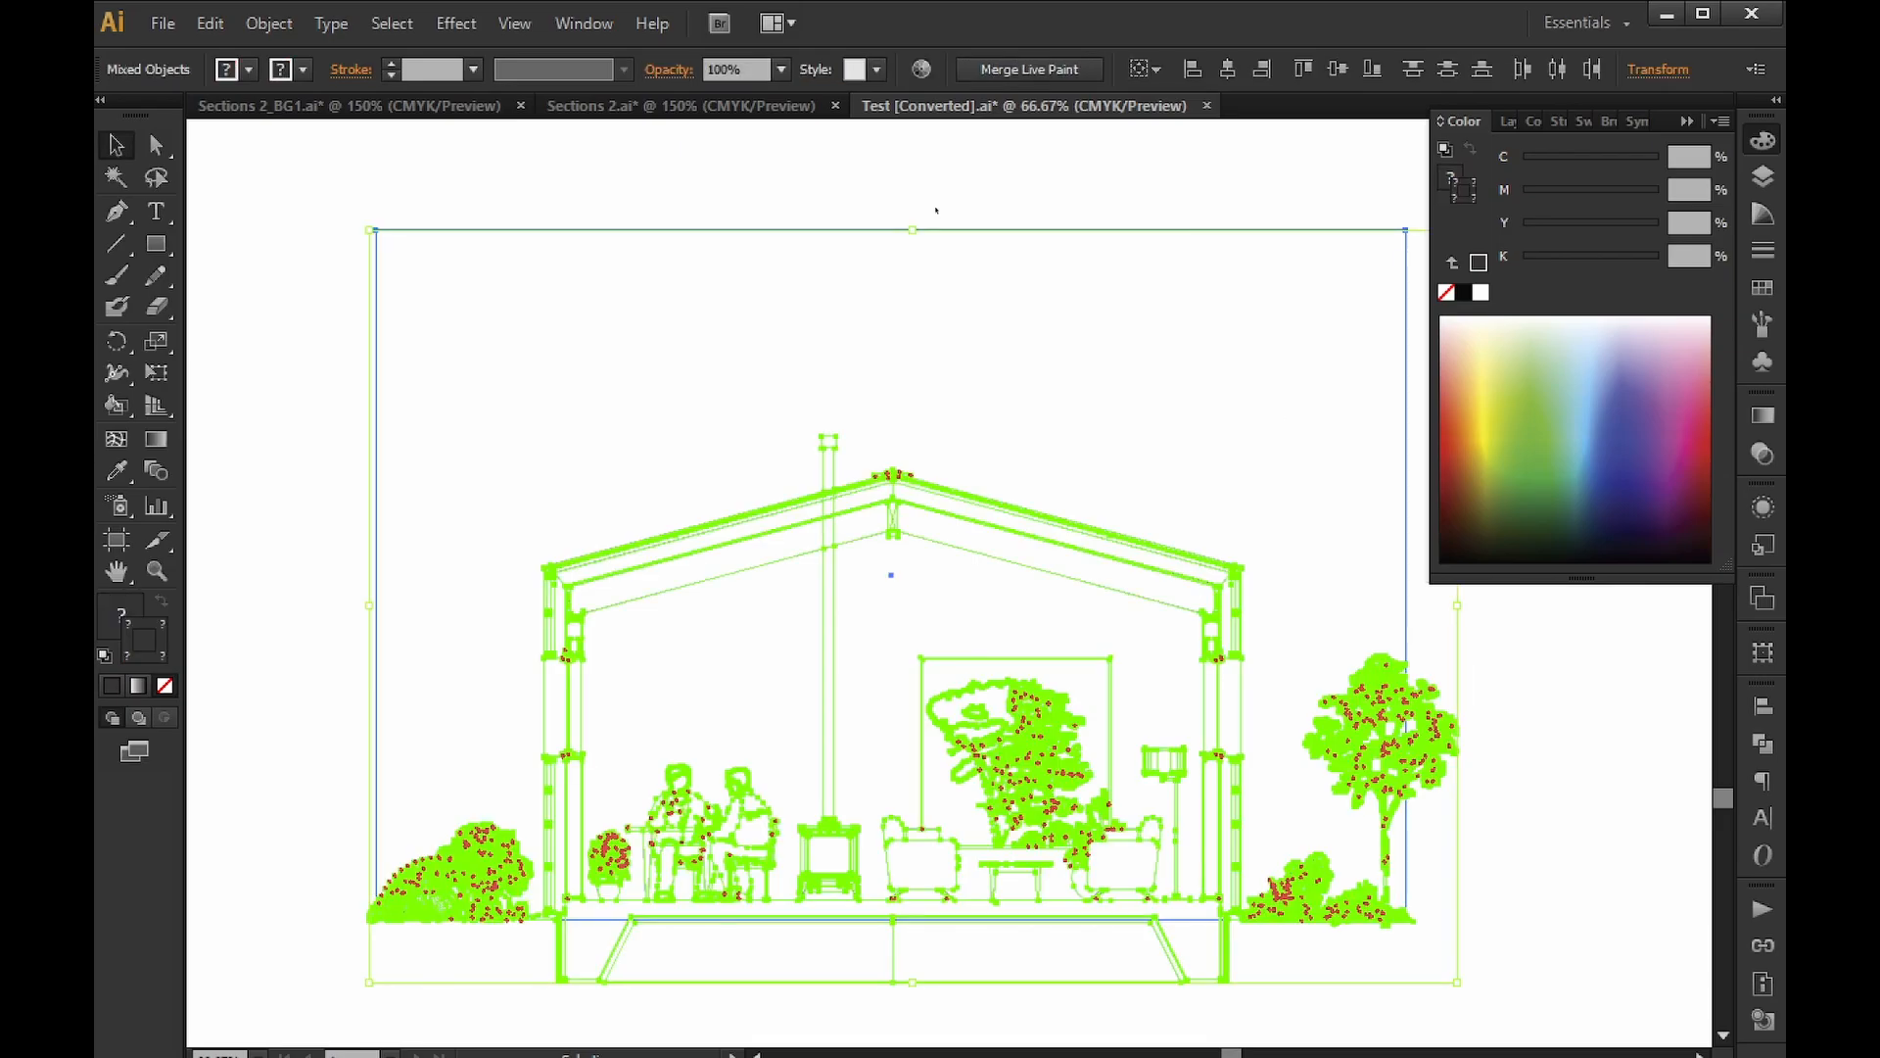
click(263, 22)
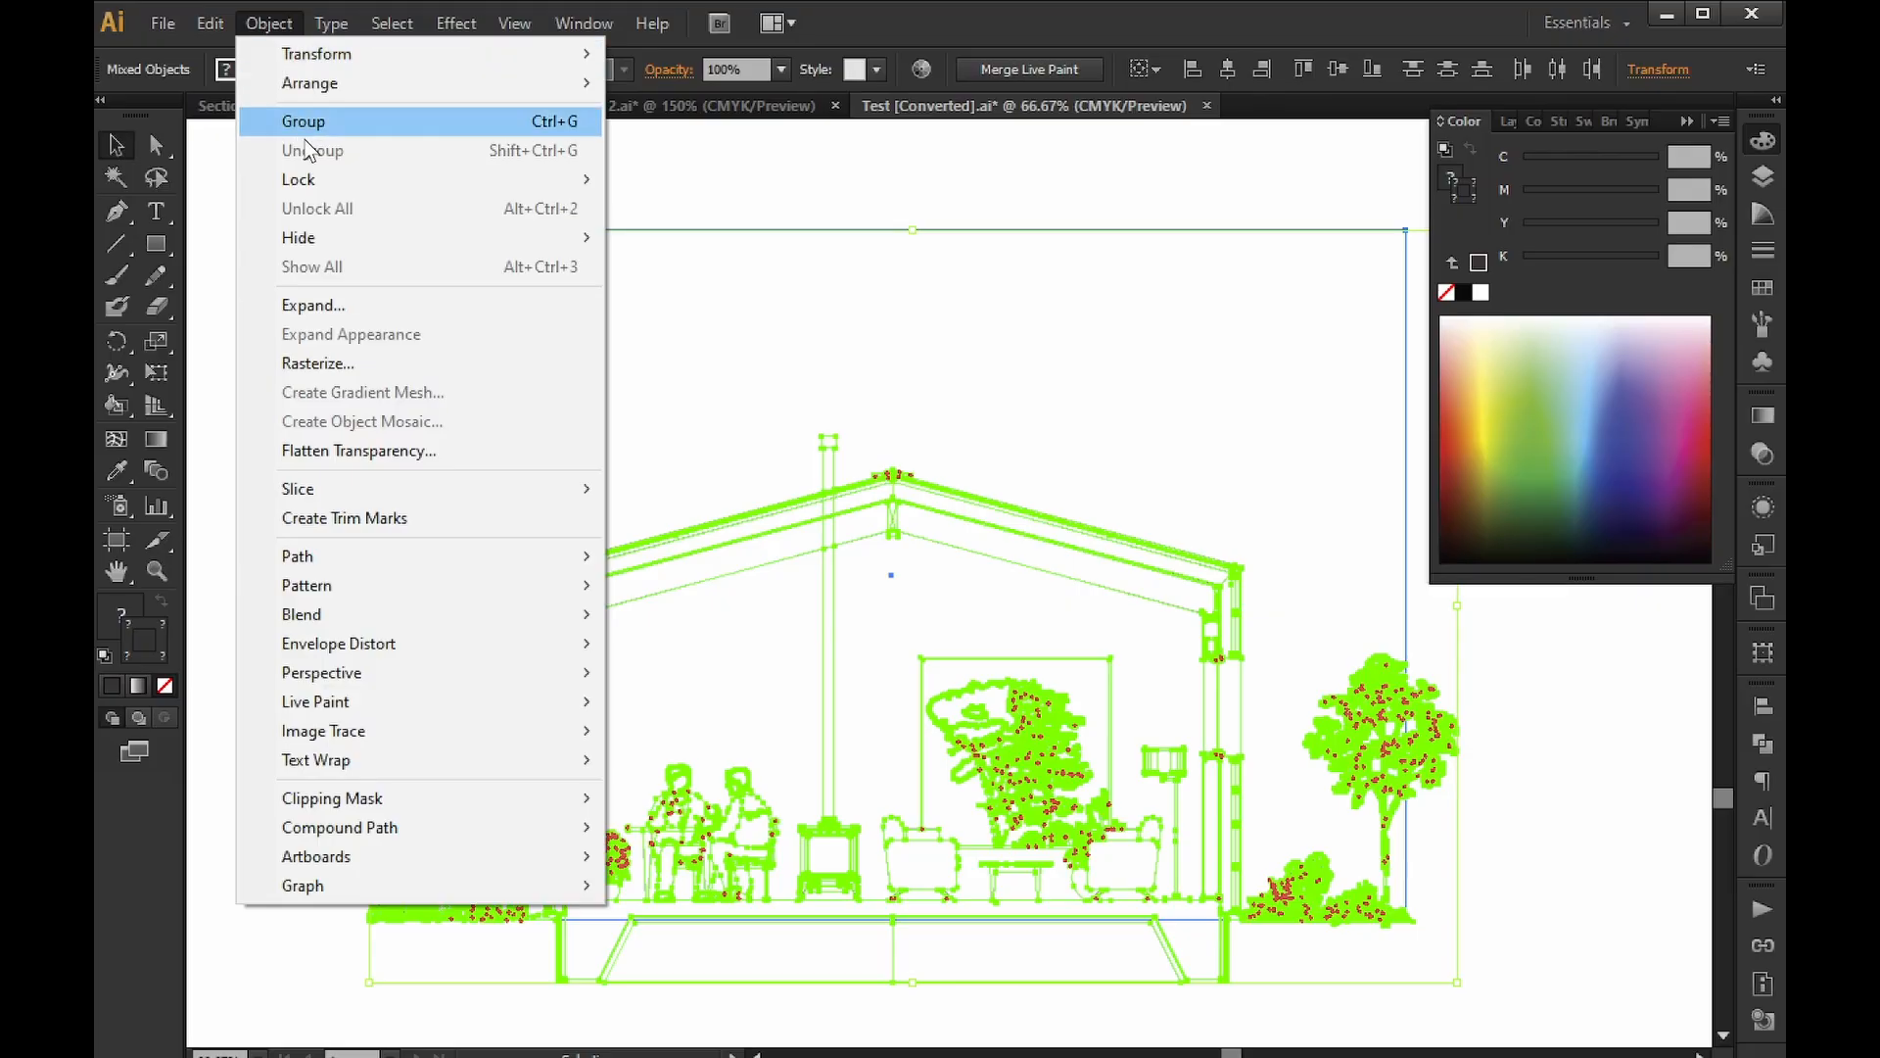
mouse_move(355, 697)
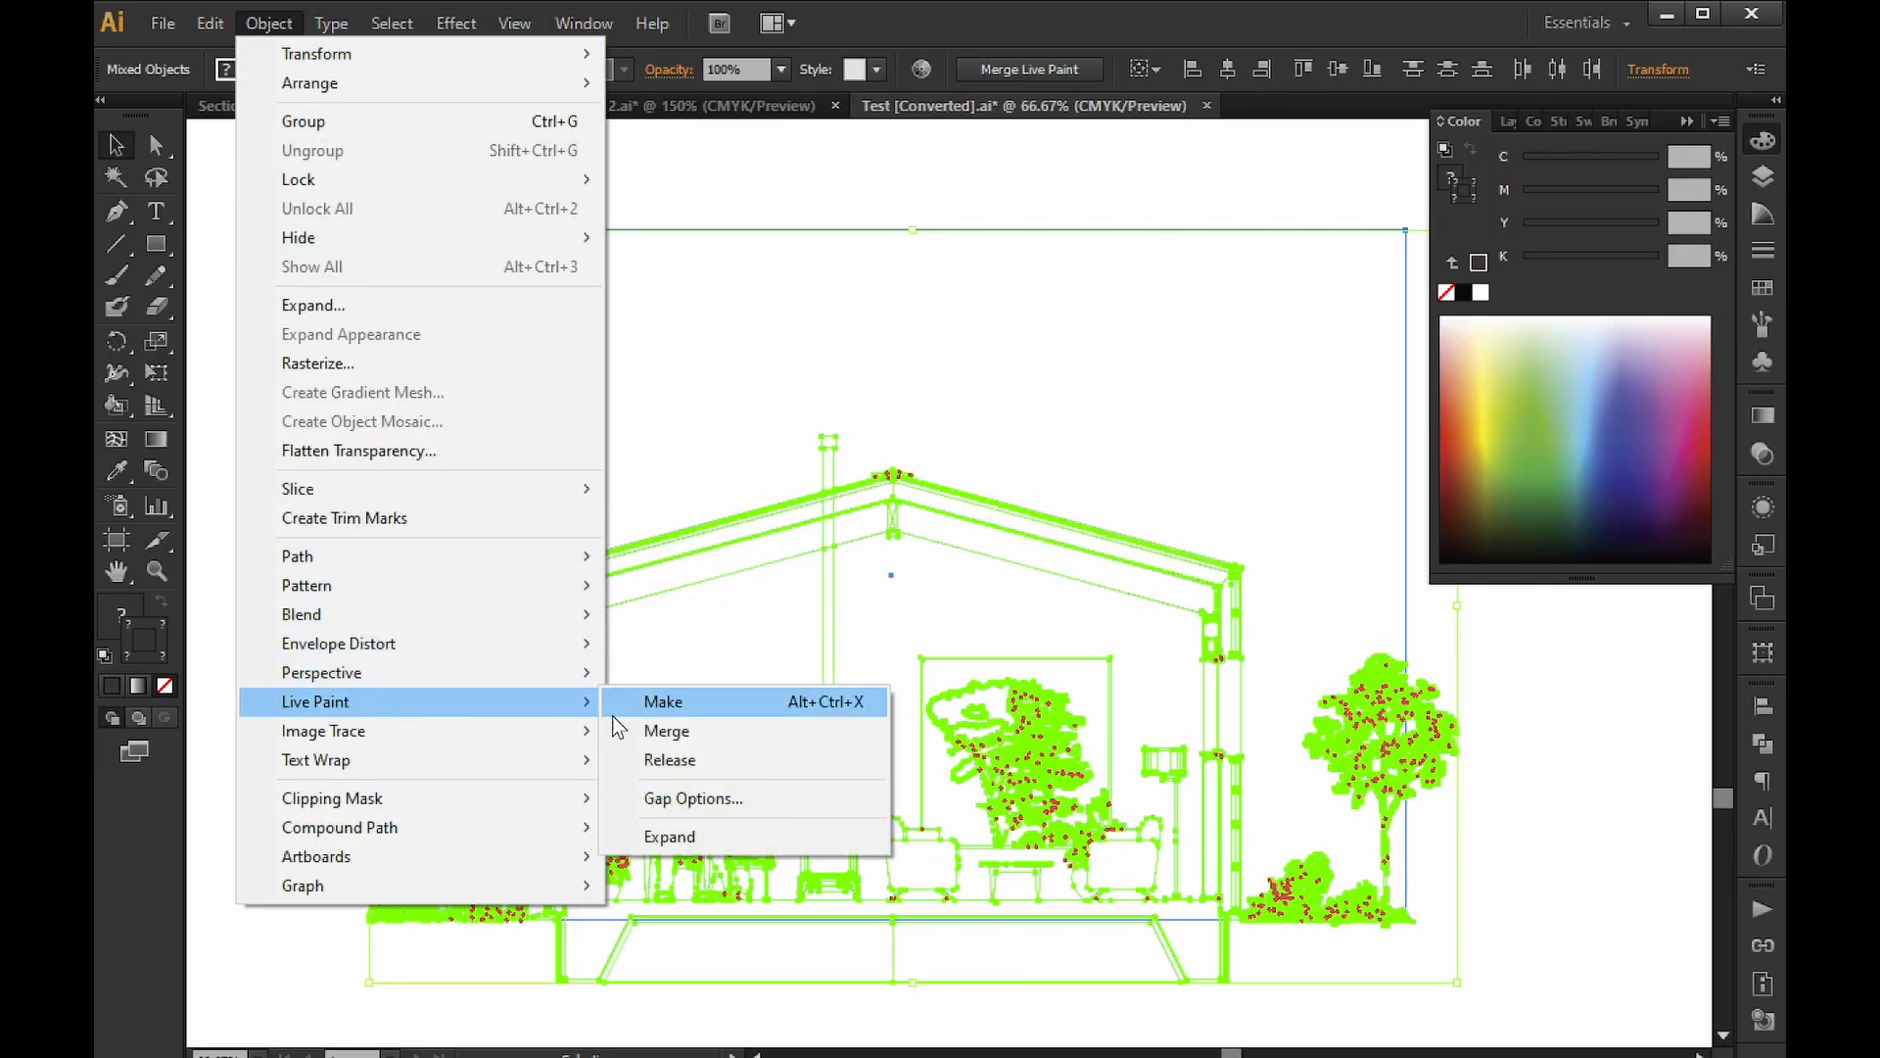
click(720, 732)
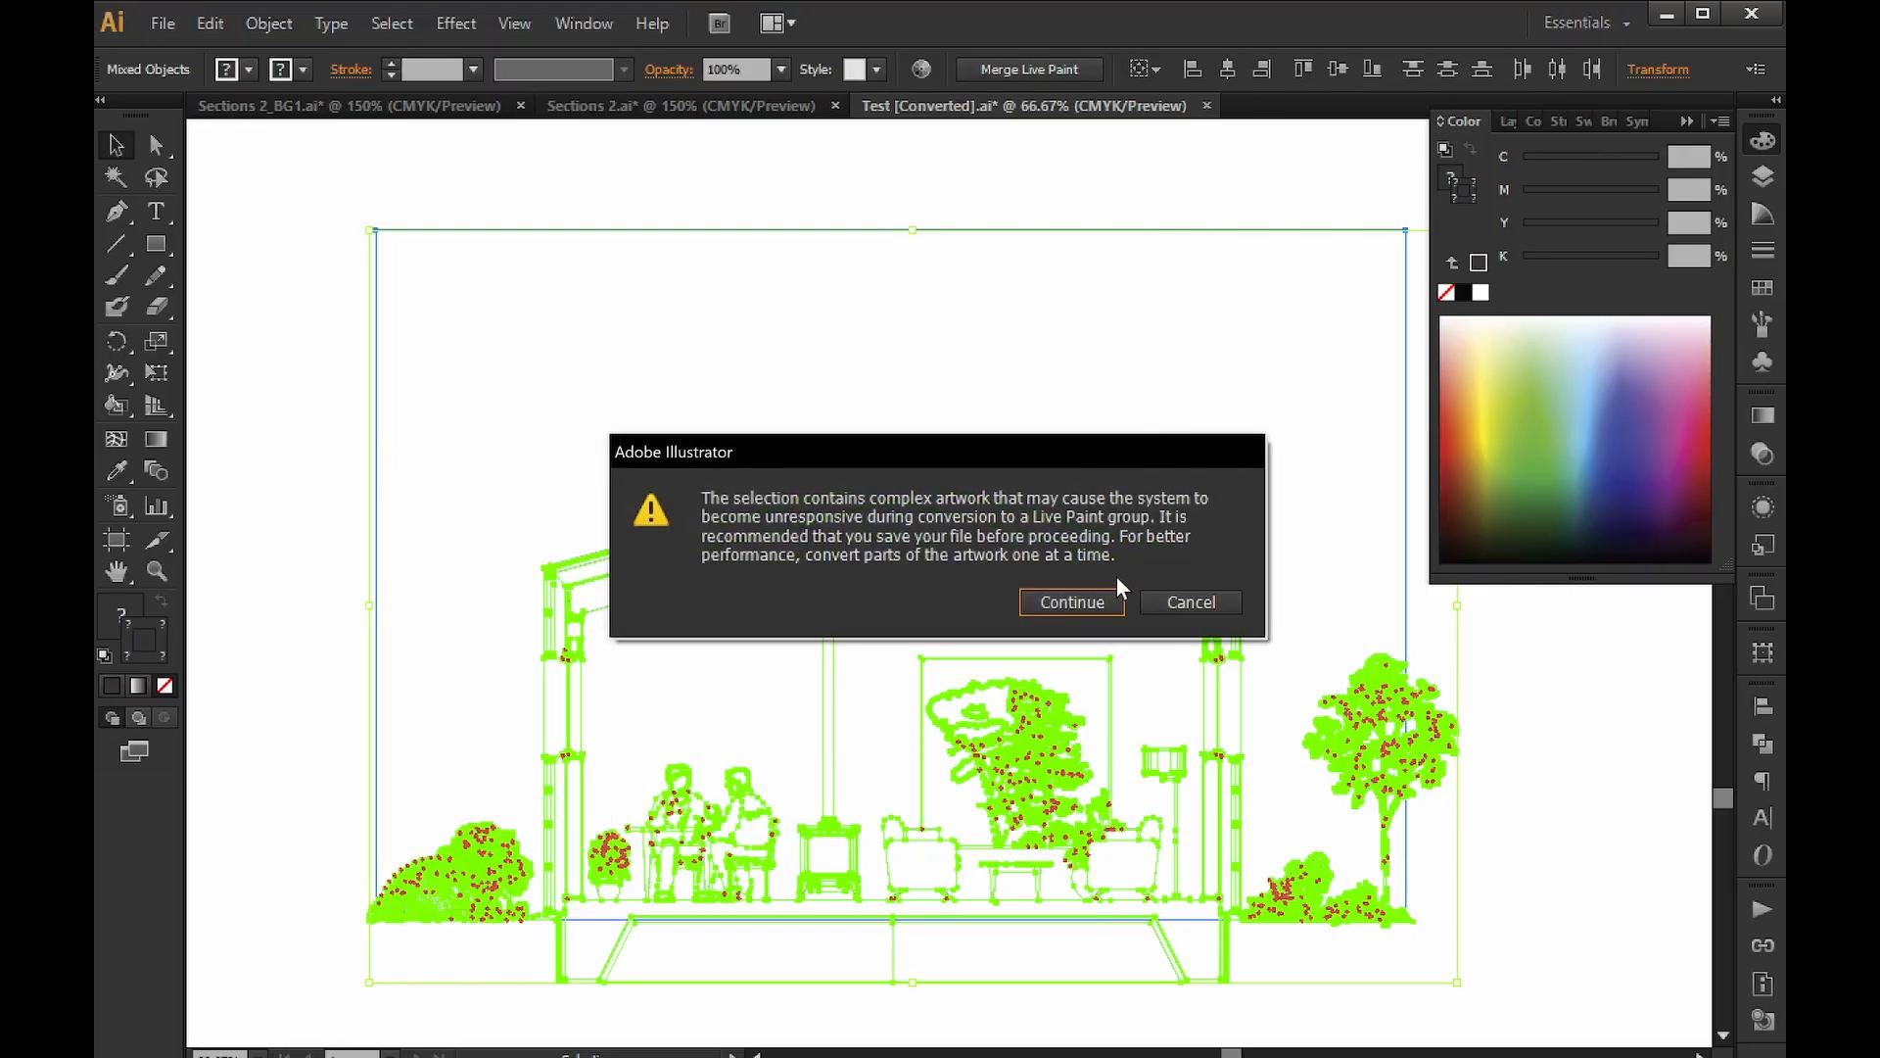
click(1117, 593)
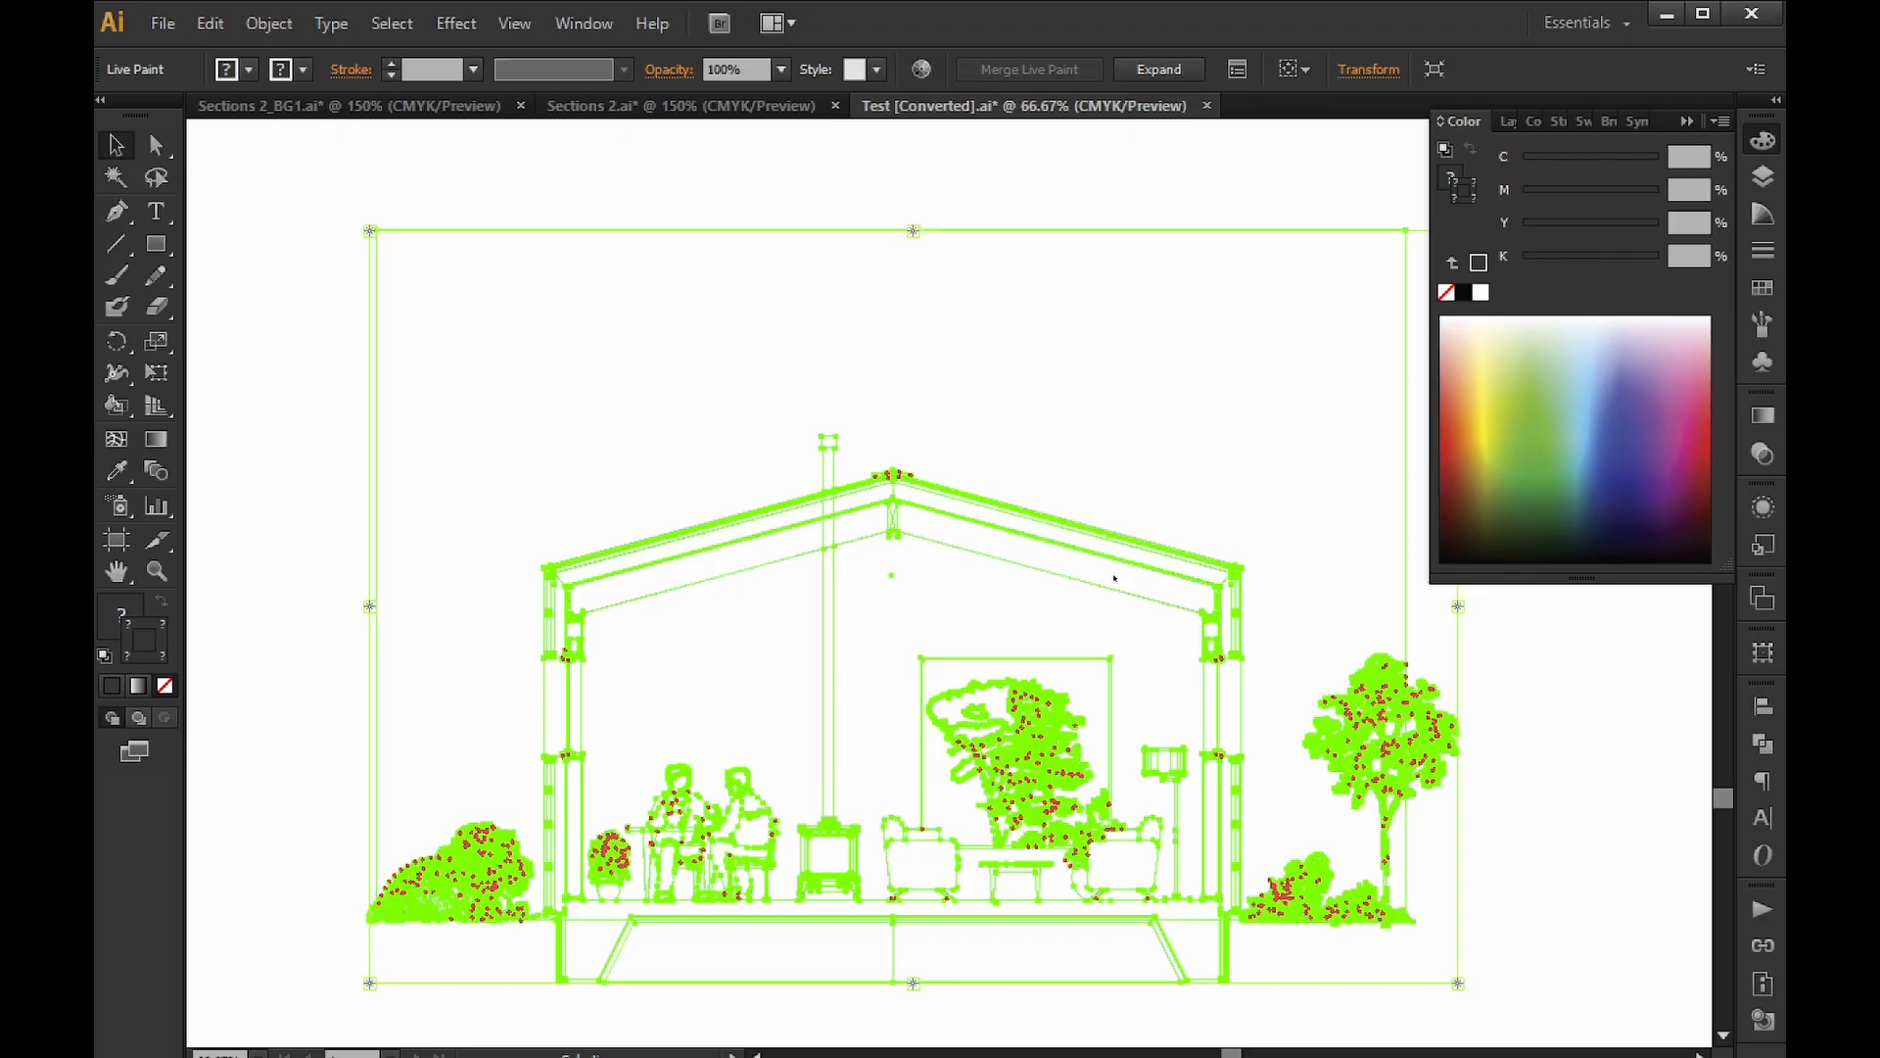
click(1317, 173)
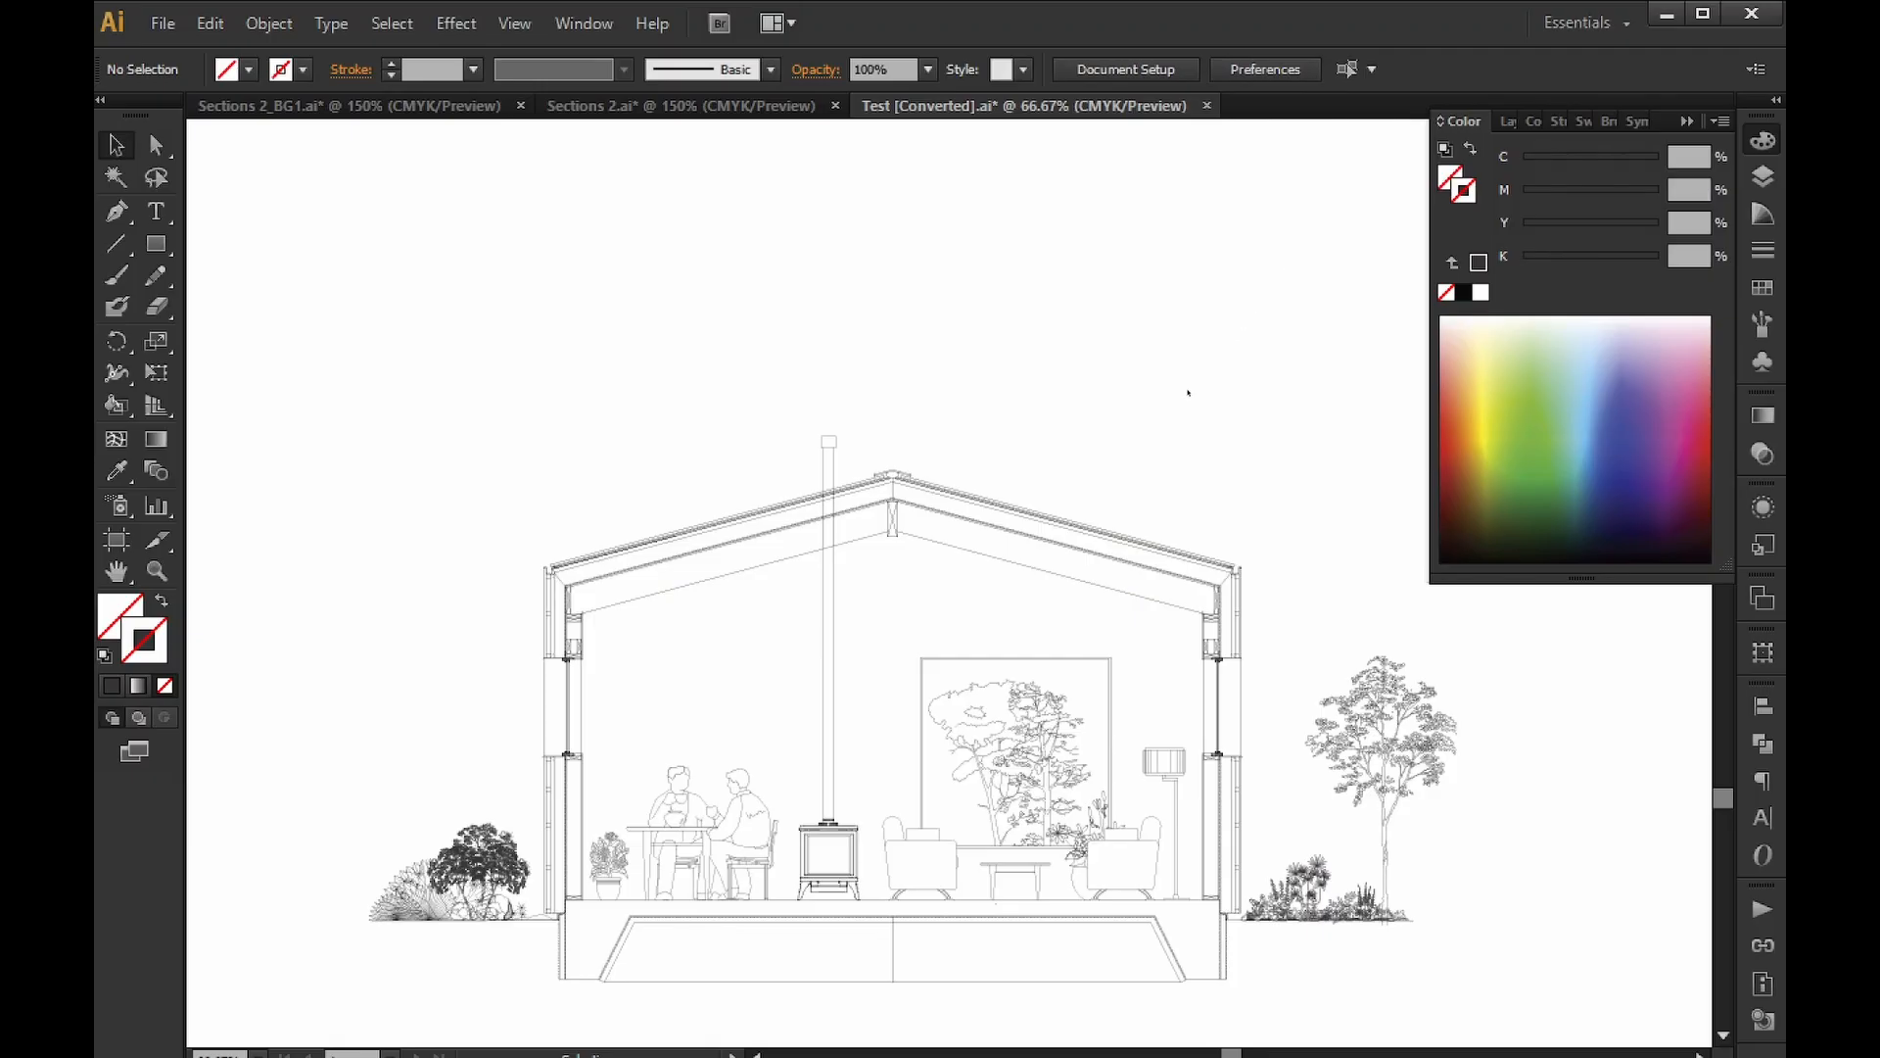
key(k)
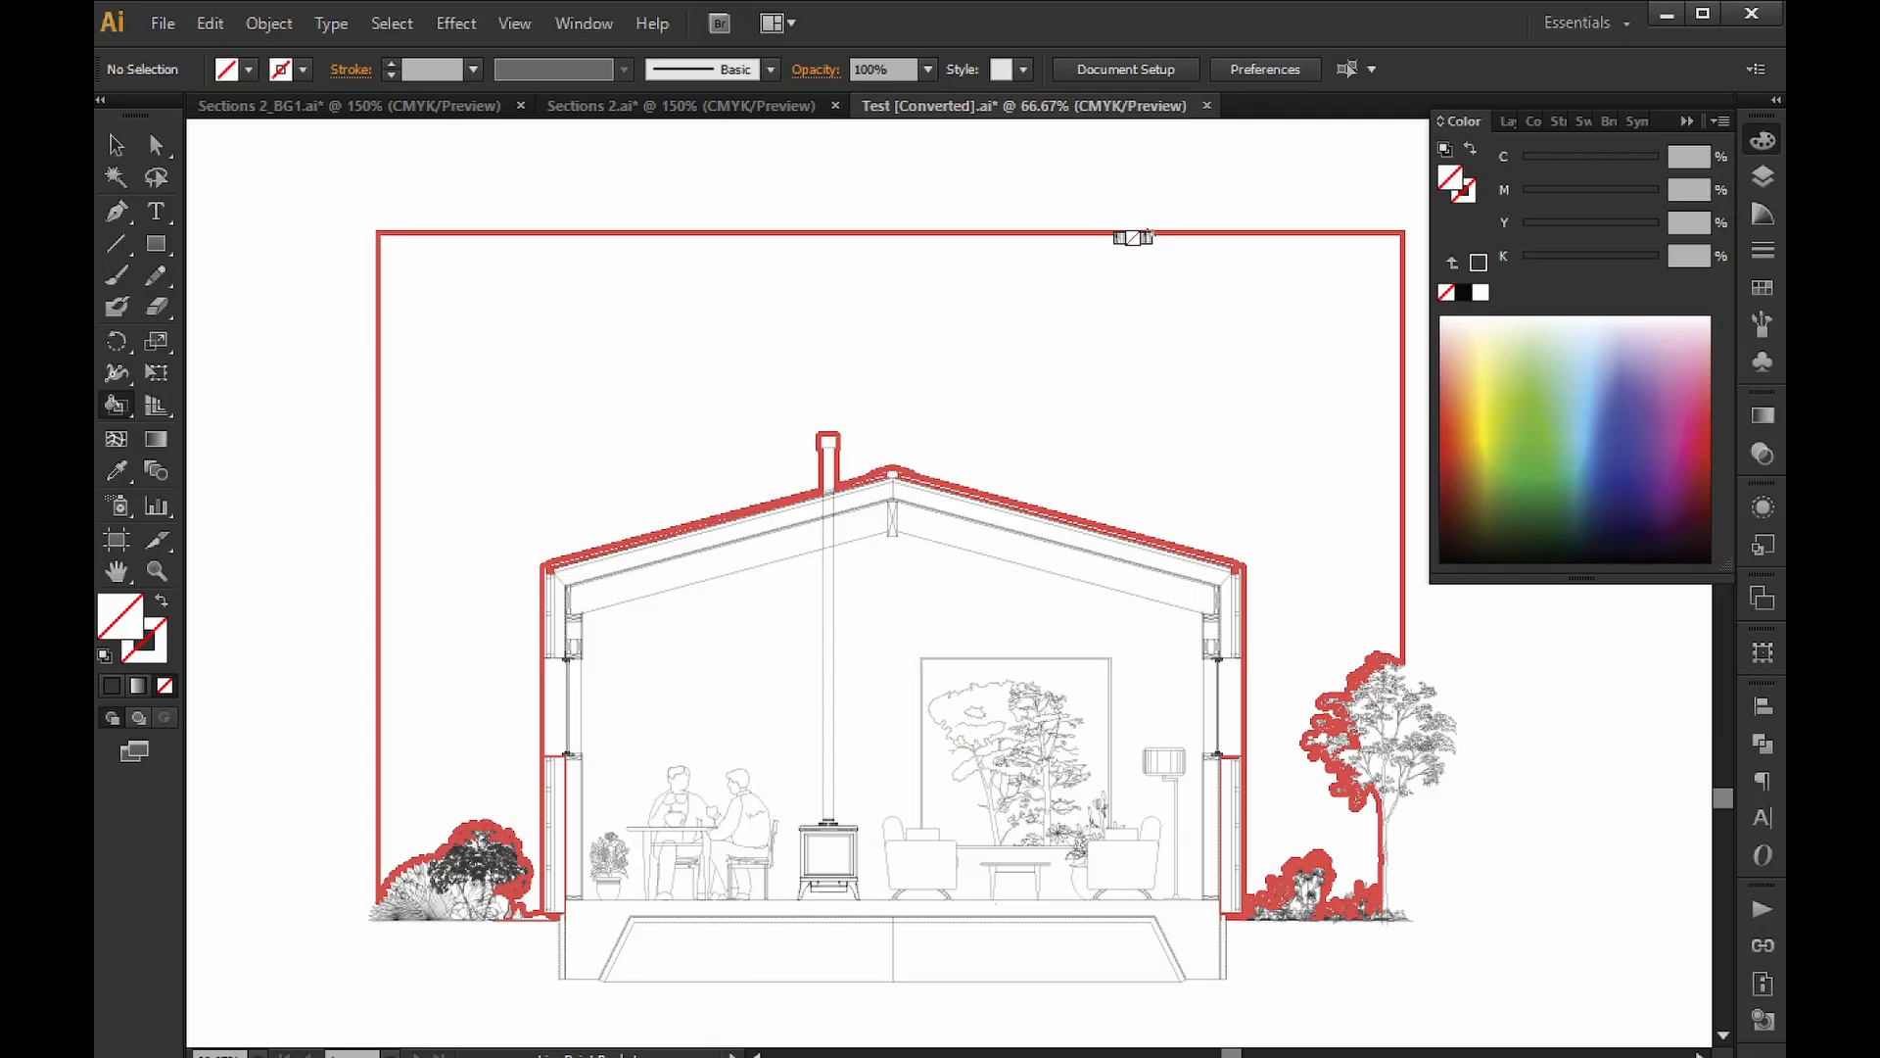
Draw a small square filled with the wood-grain pattern swatch on the interior wall, above the dining table.
key(v)
drag(1163, 154, 1135, 157)
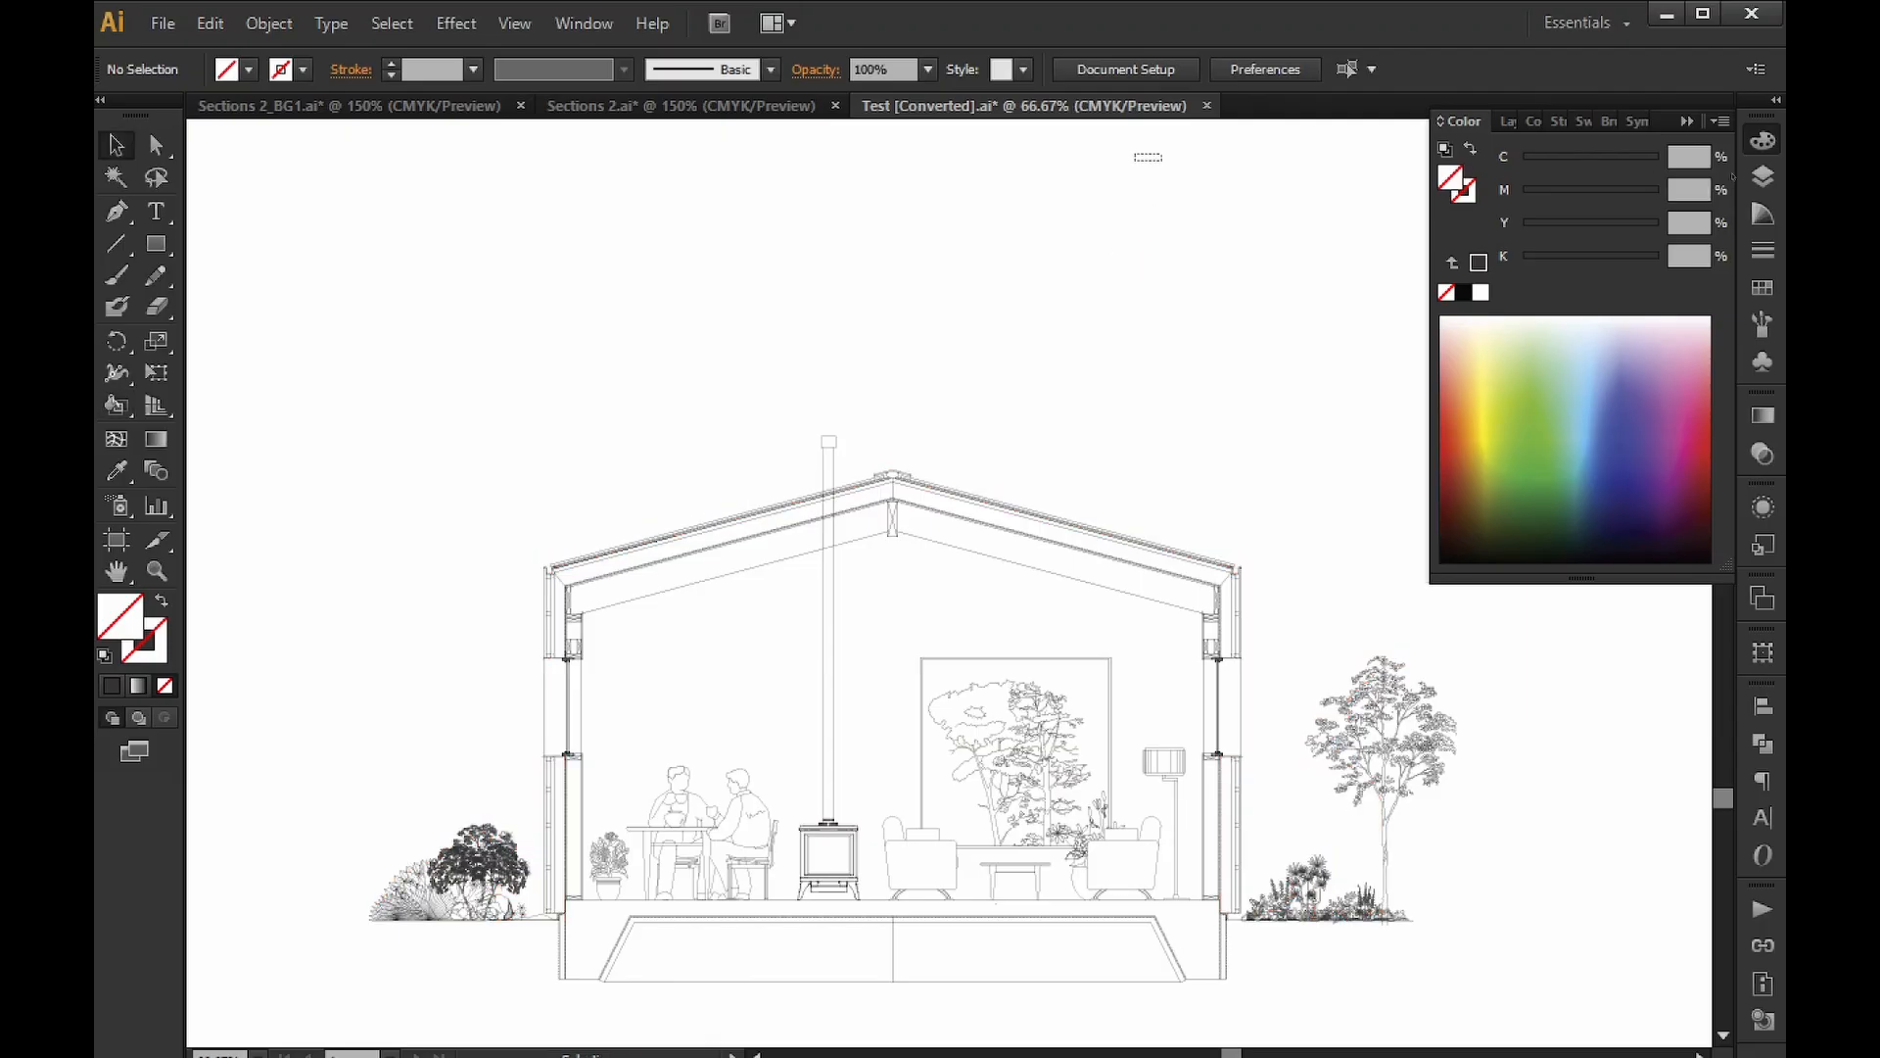
click(1763, 287)
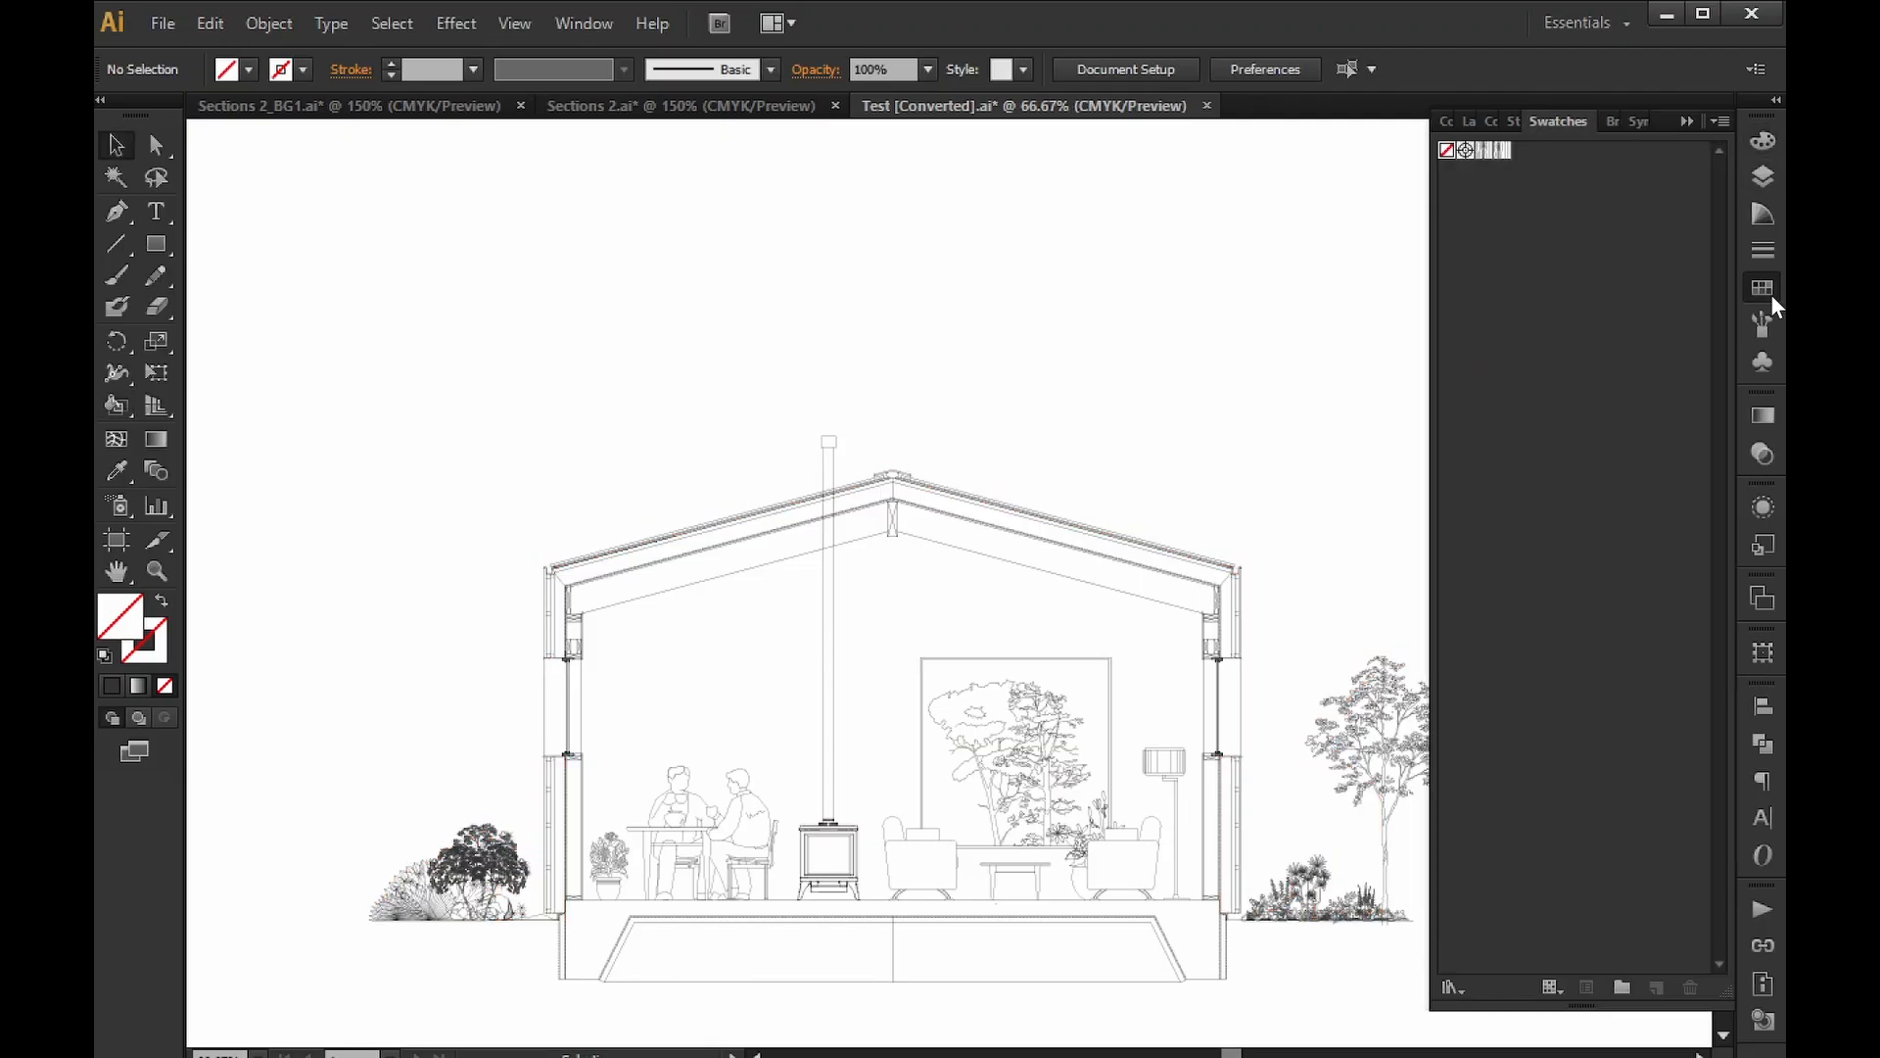
click(1503, 150)
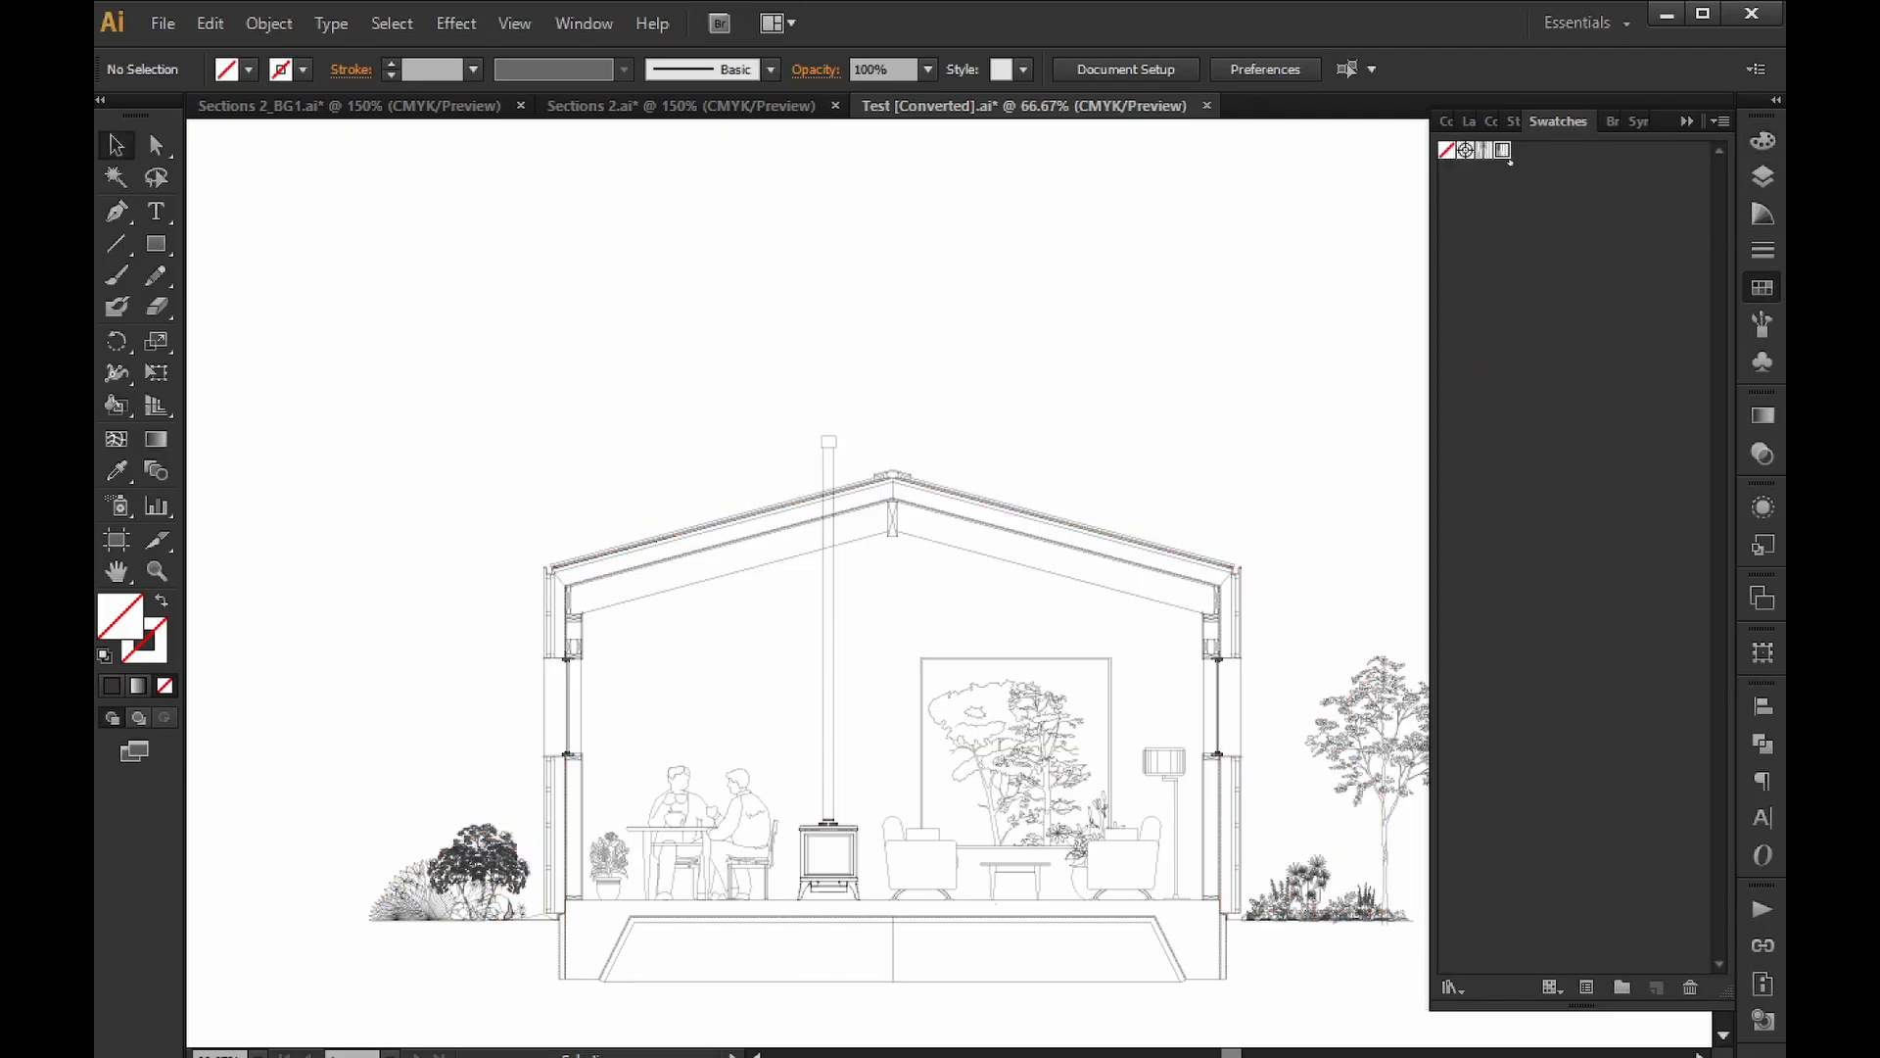
click(156, 245)
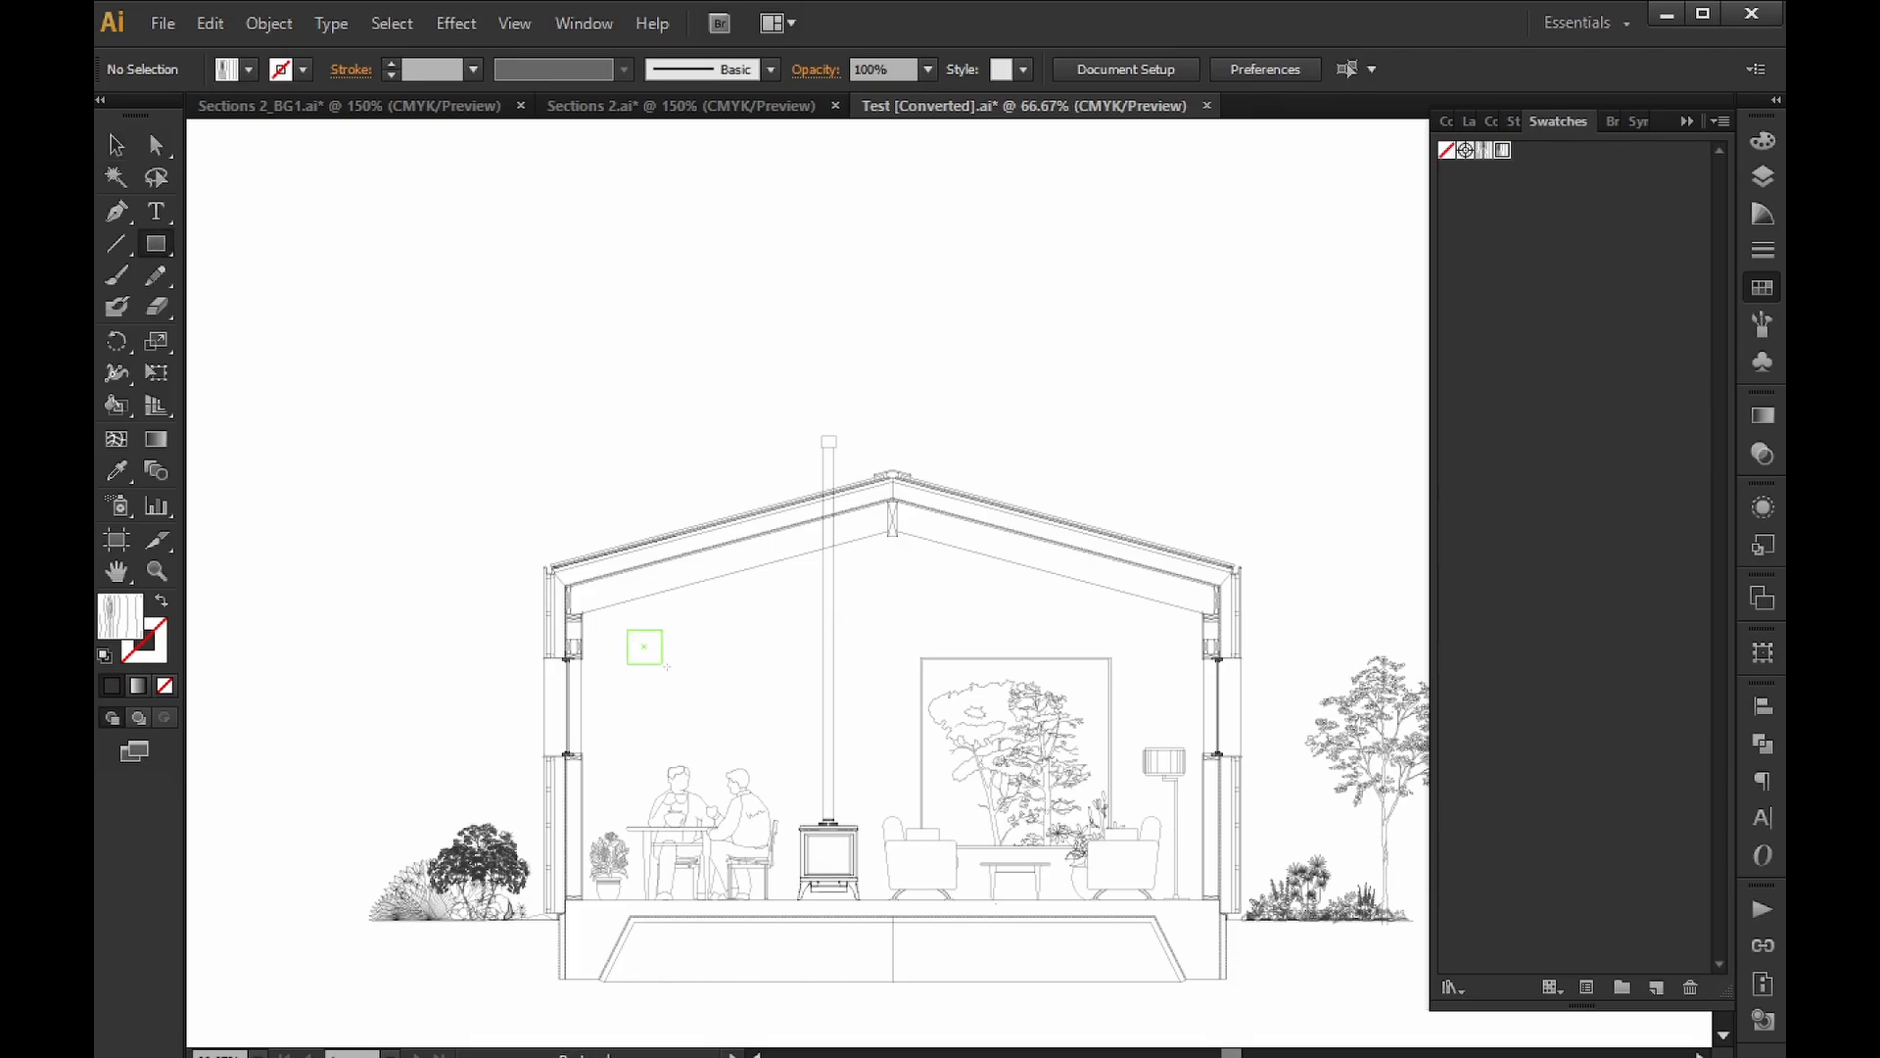
drag(666, 666, 699, 701)
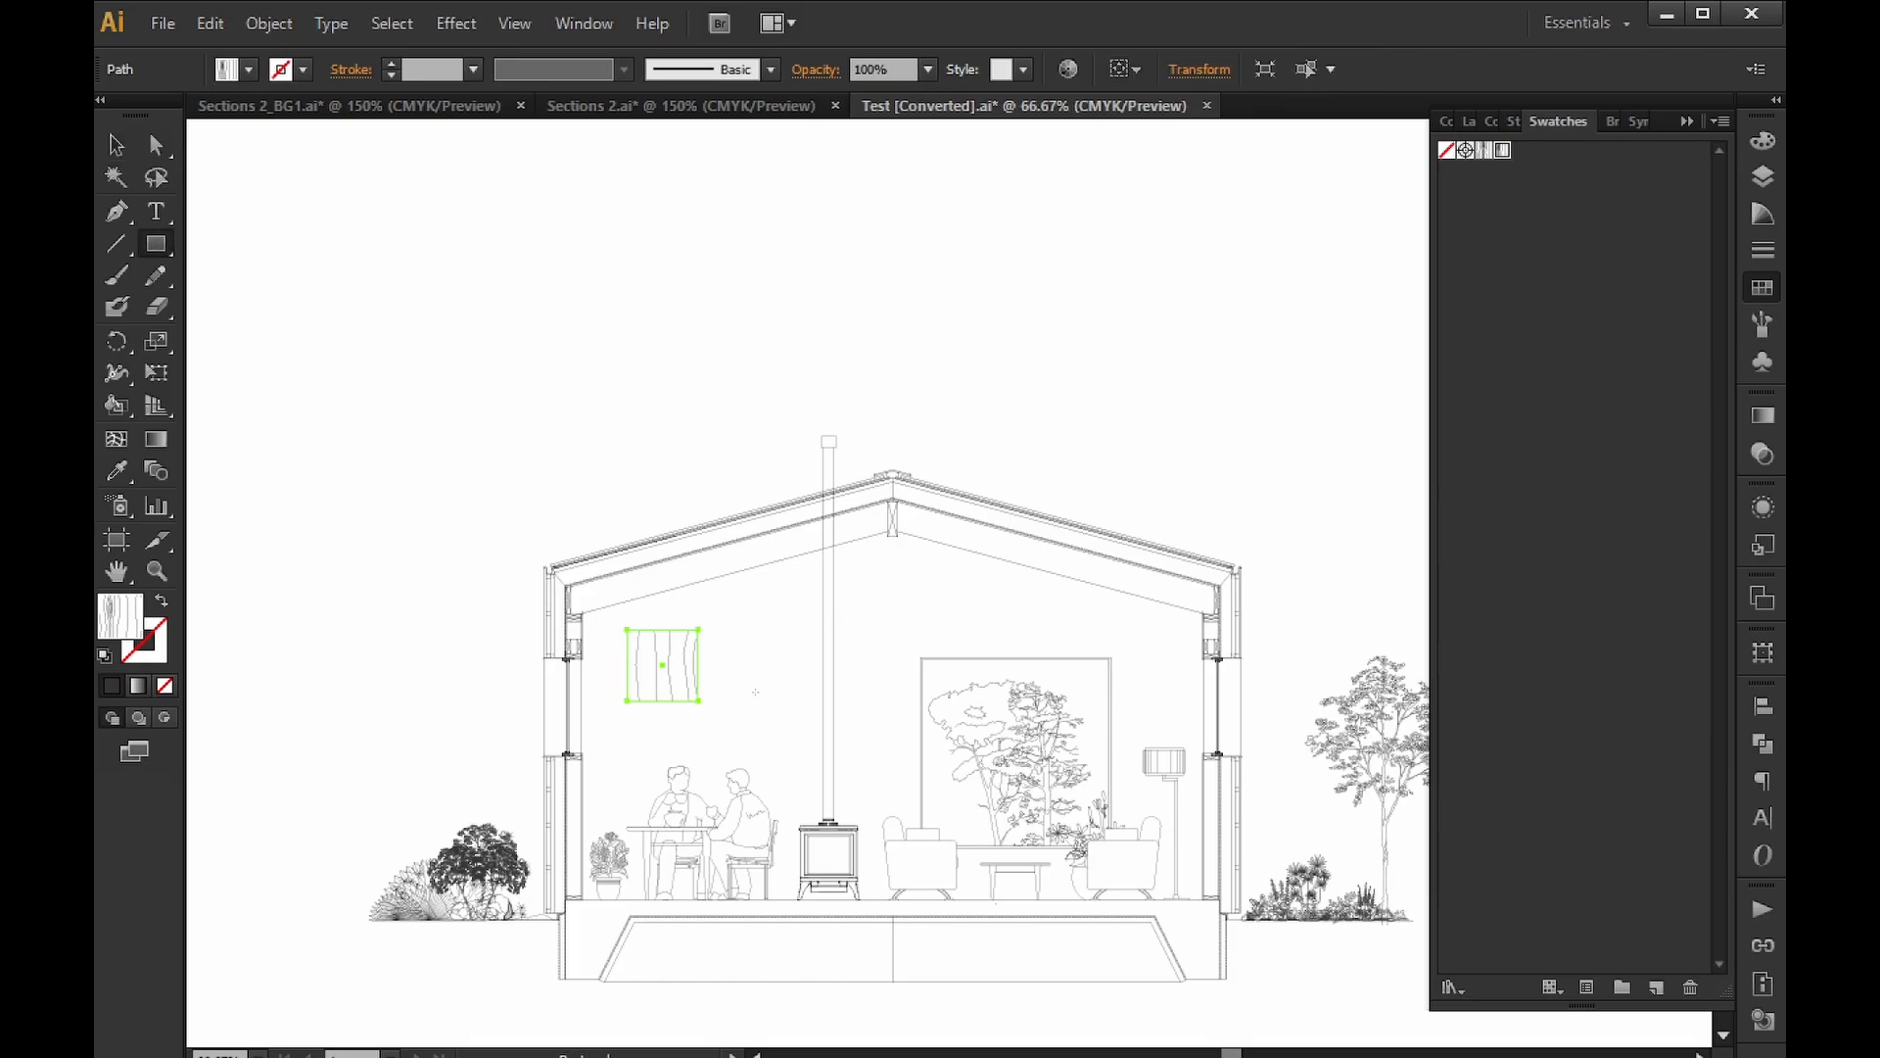
key(v)
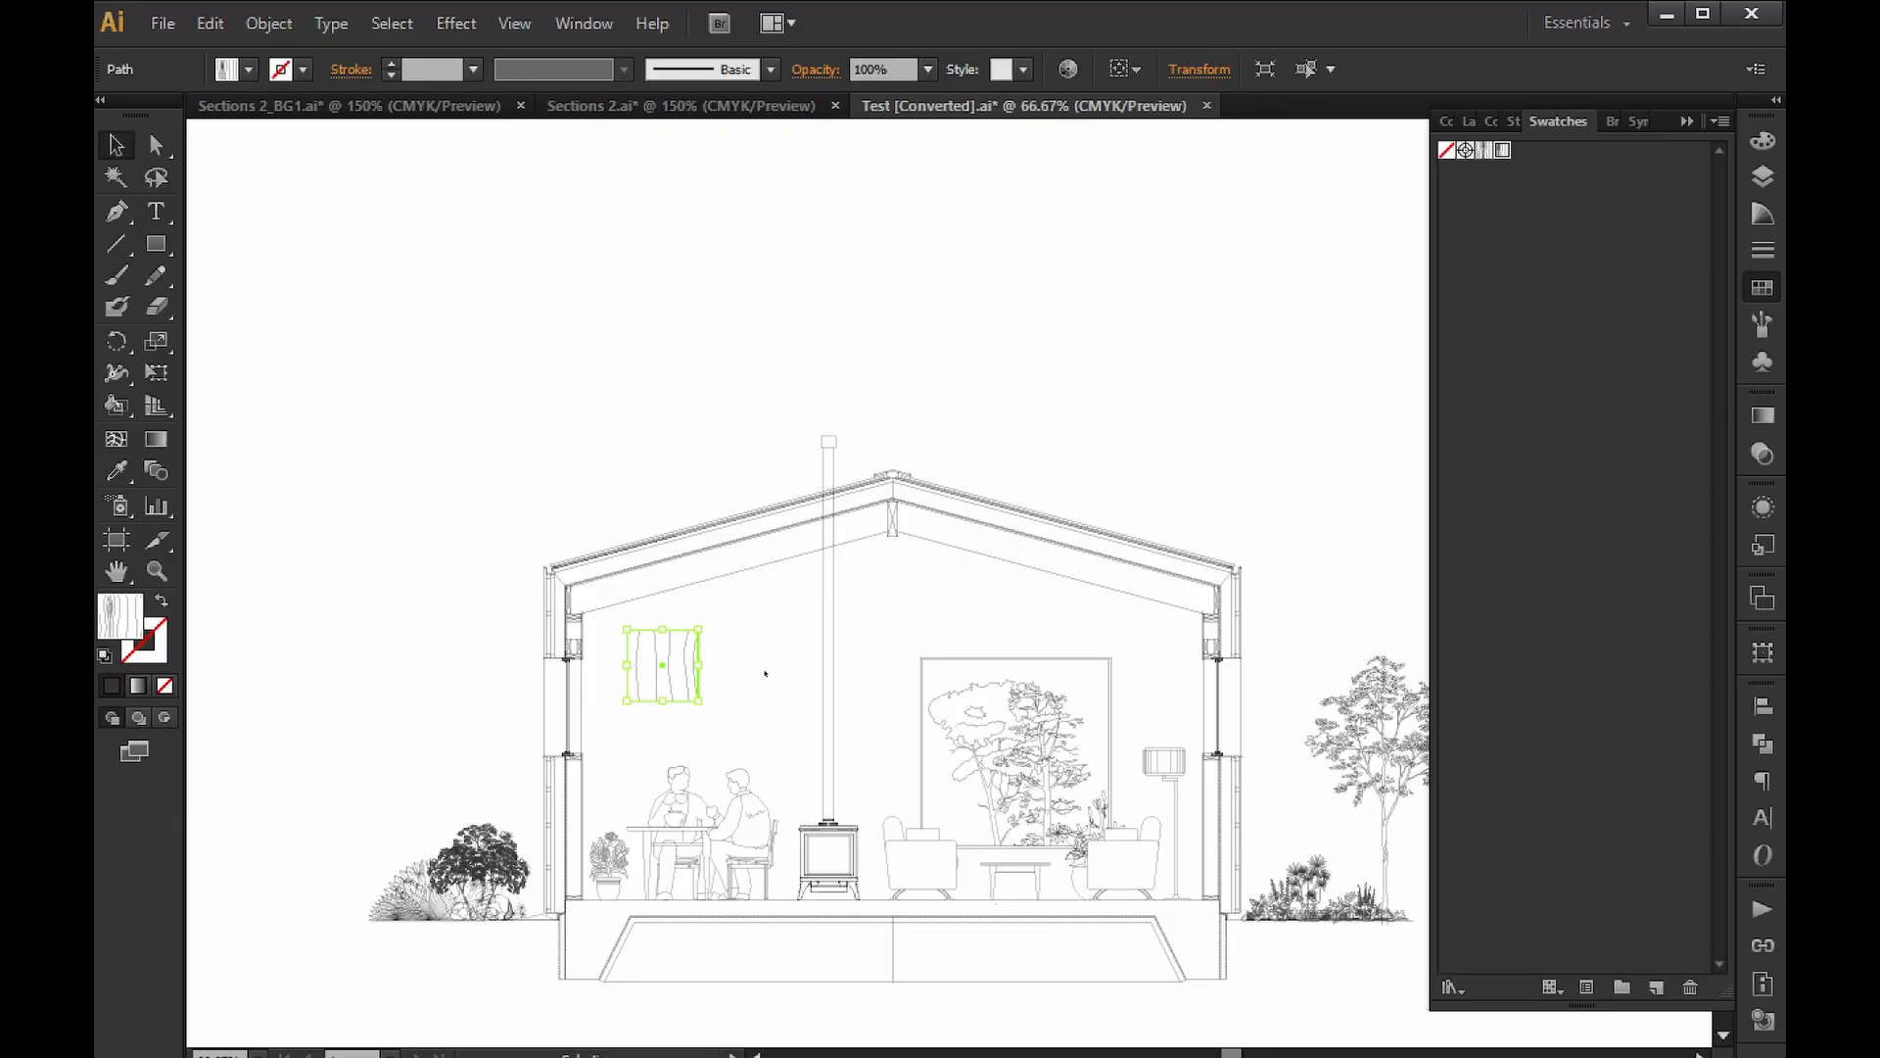
click(764, 674)
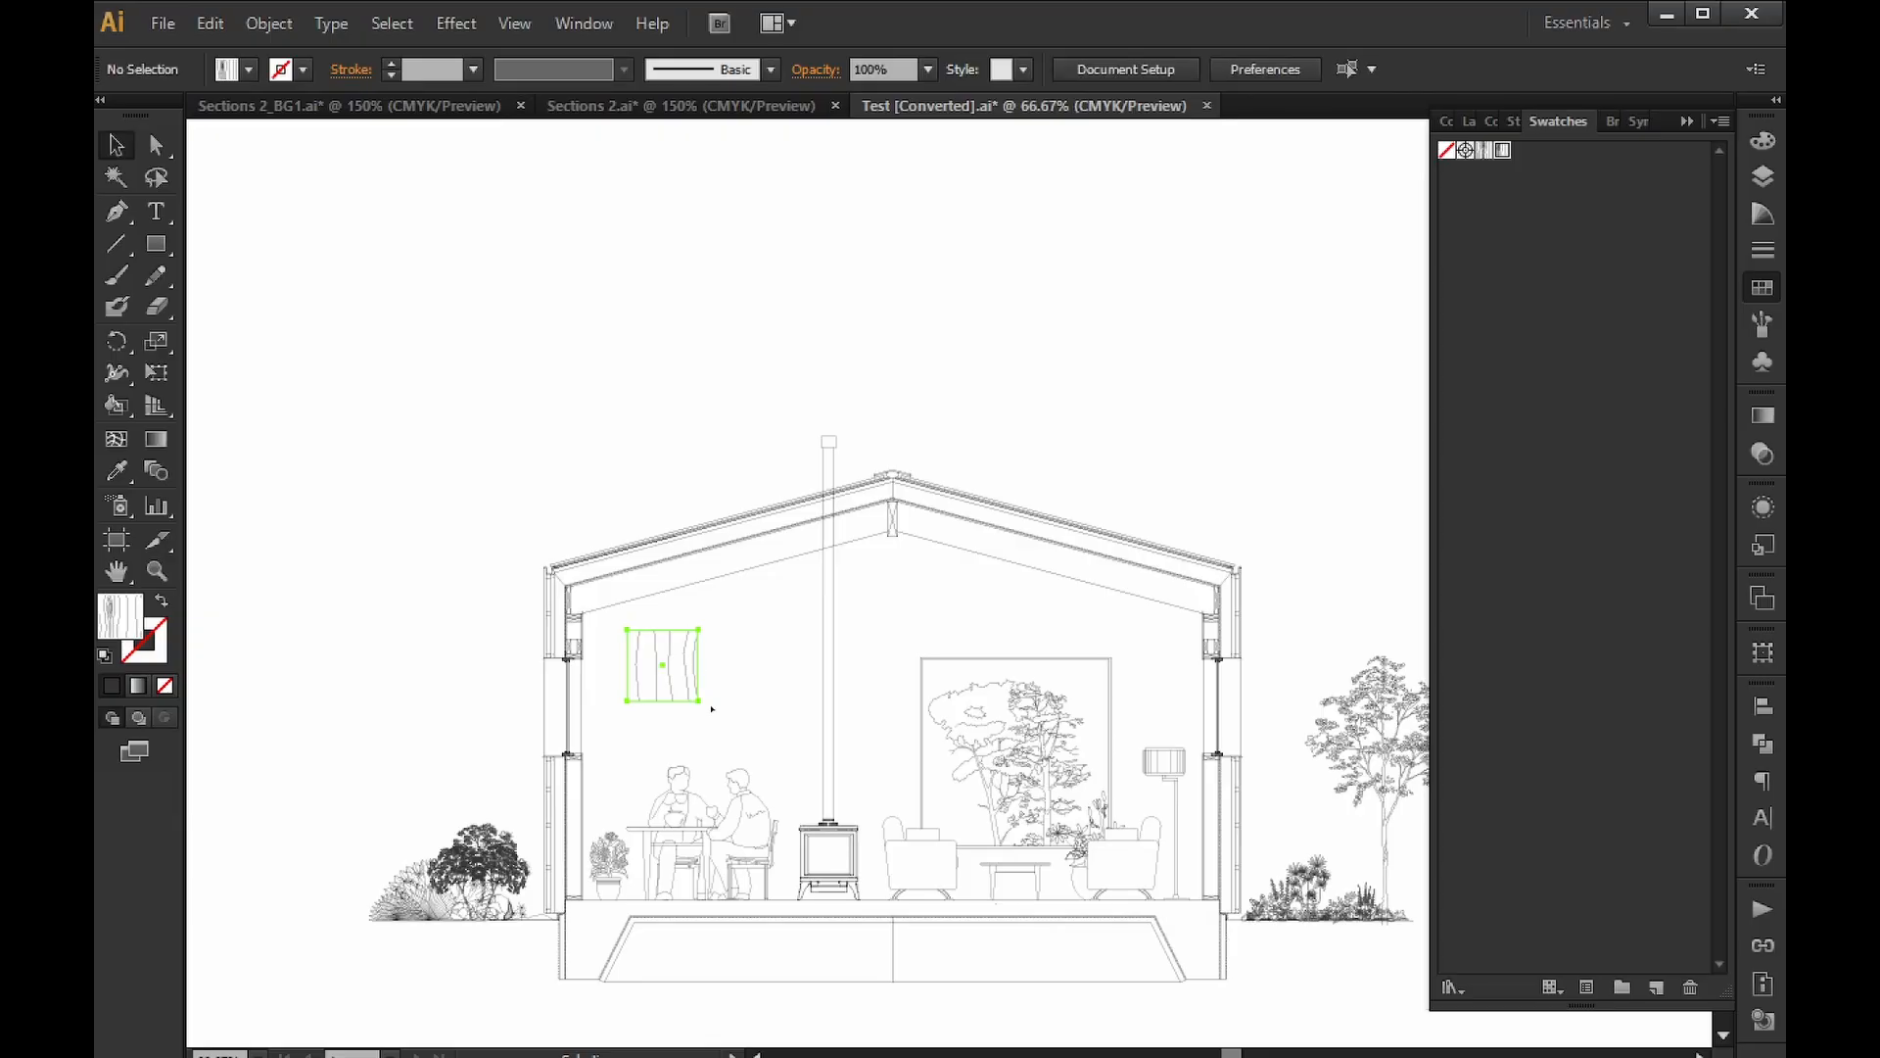
Shrink the wood-grain square with Free Transform to about three quarters of its drawn size.
click(711, 707)
key(e)
drag(699, 701, 740, 643)
click(717, 646)
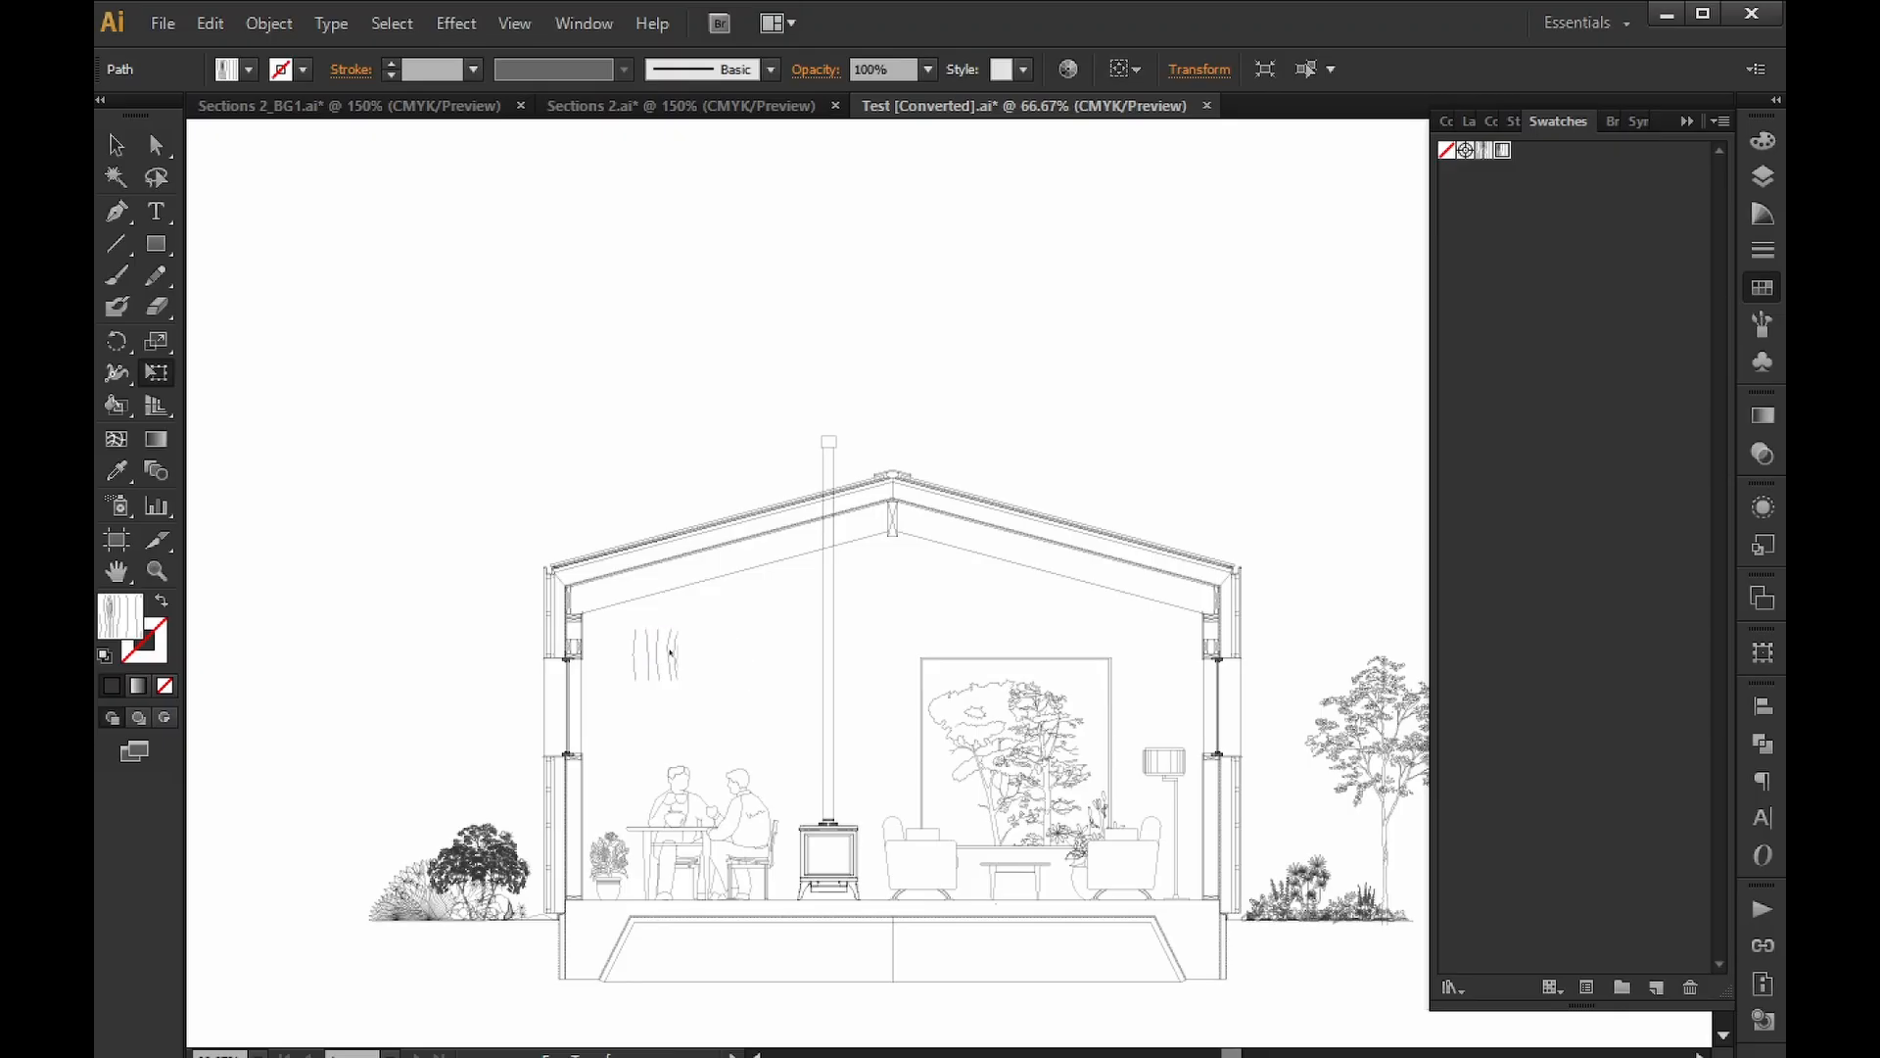
Check the Scale options for strokes, objects and patterns on the wood-grain square, leaving the square as it is.
right_click(671, 651)
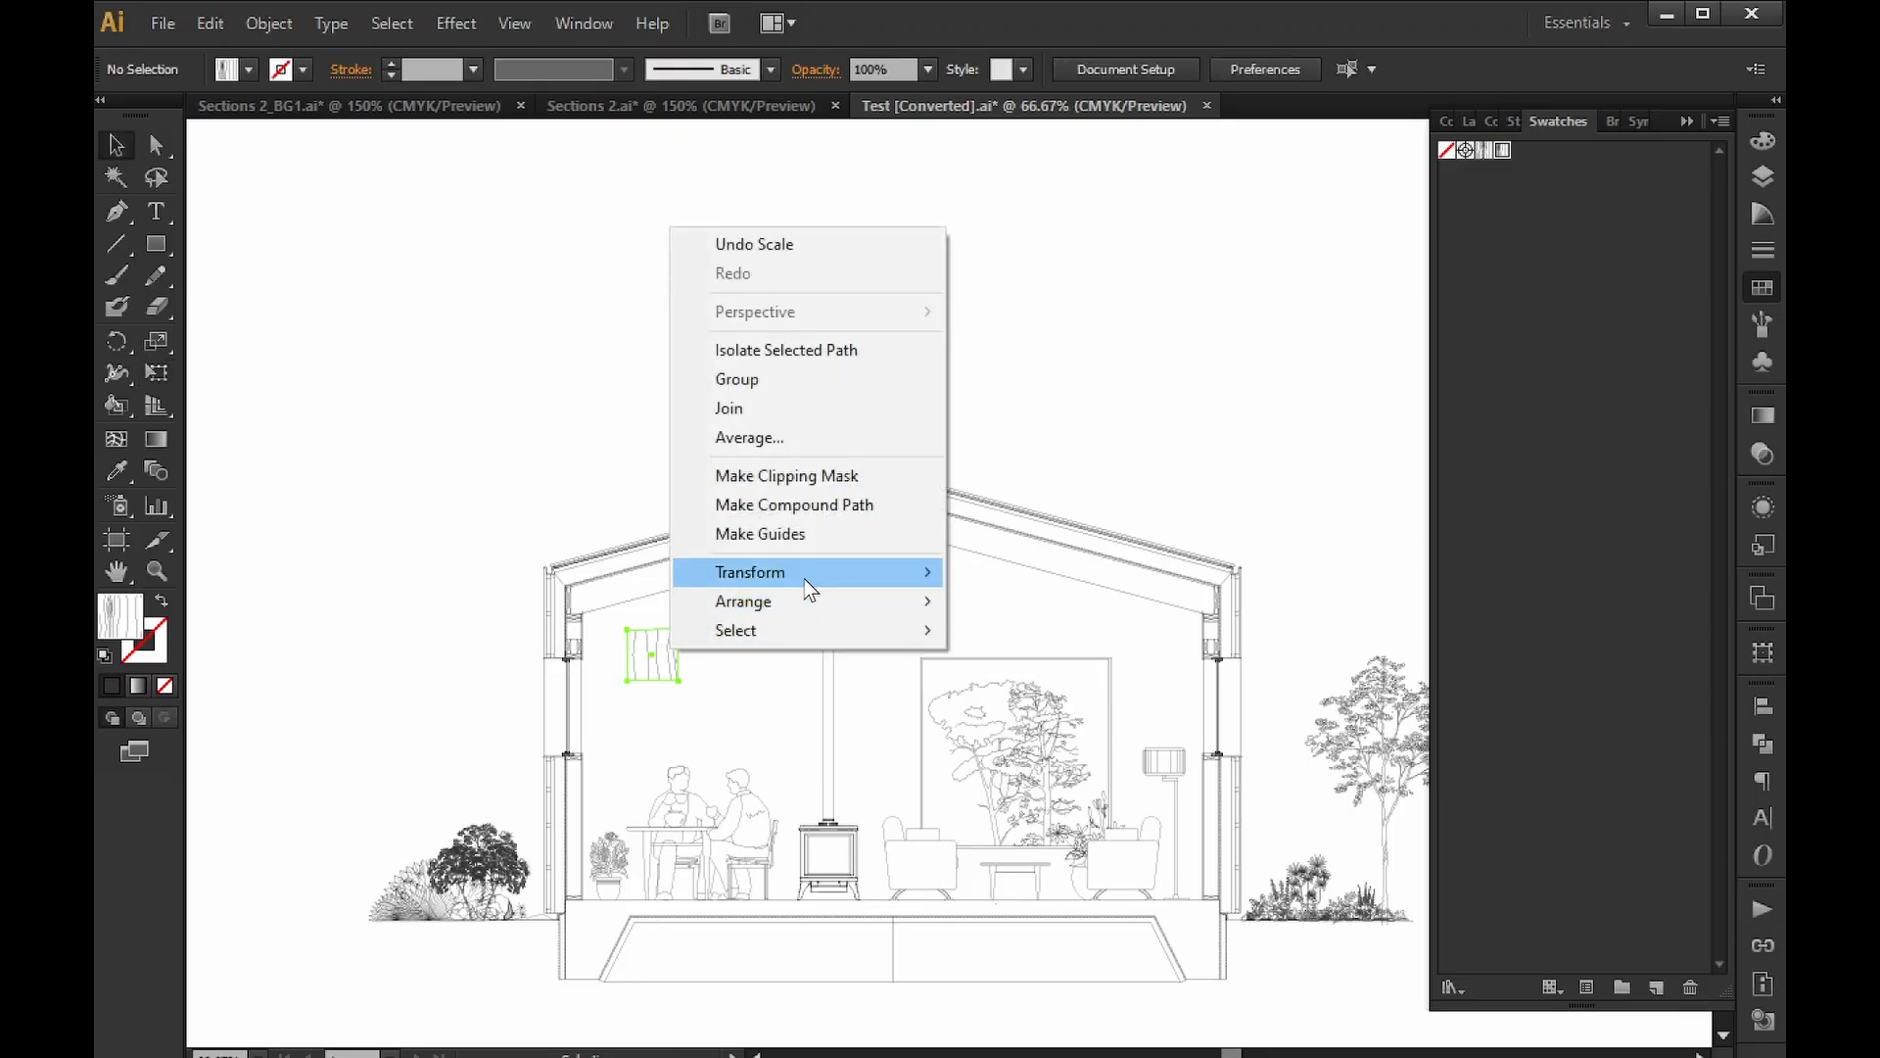
mouse_move(803, 586)
click(1077, 721)
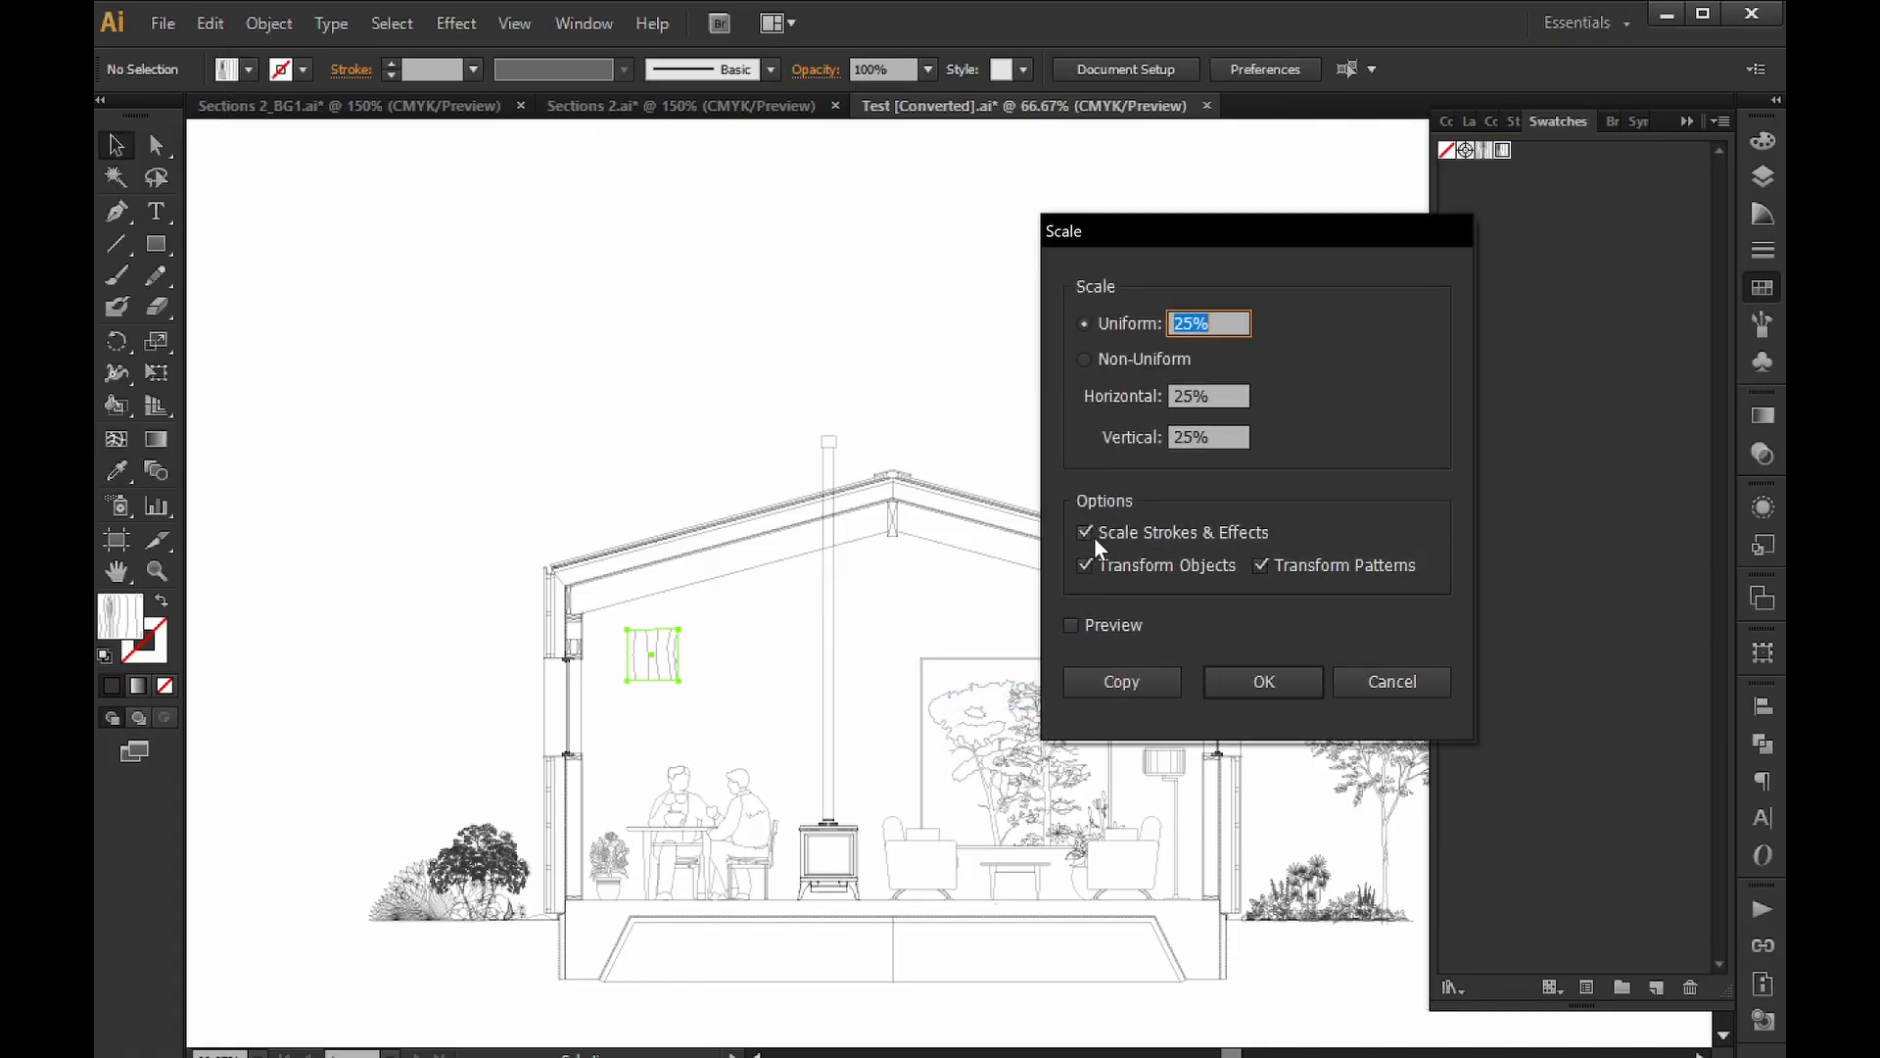
click(1419, 682)
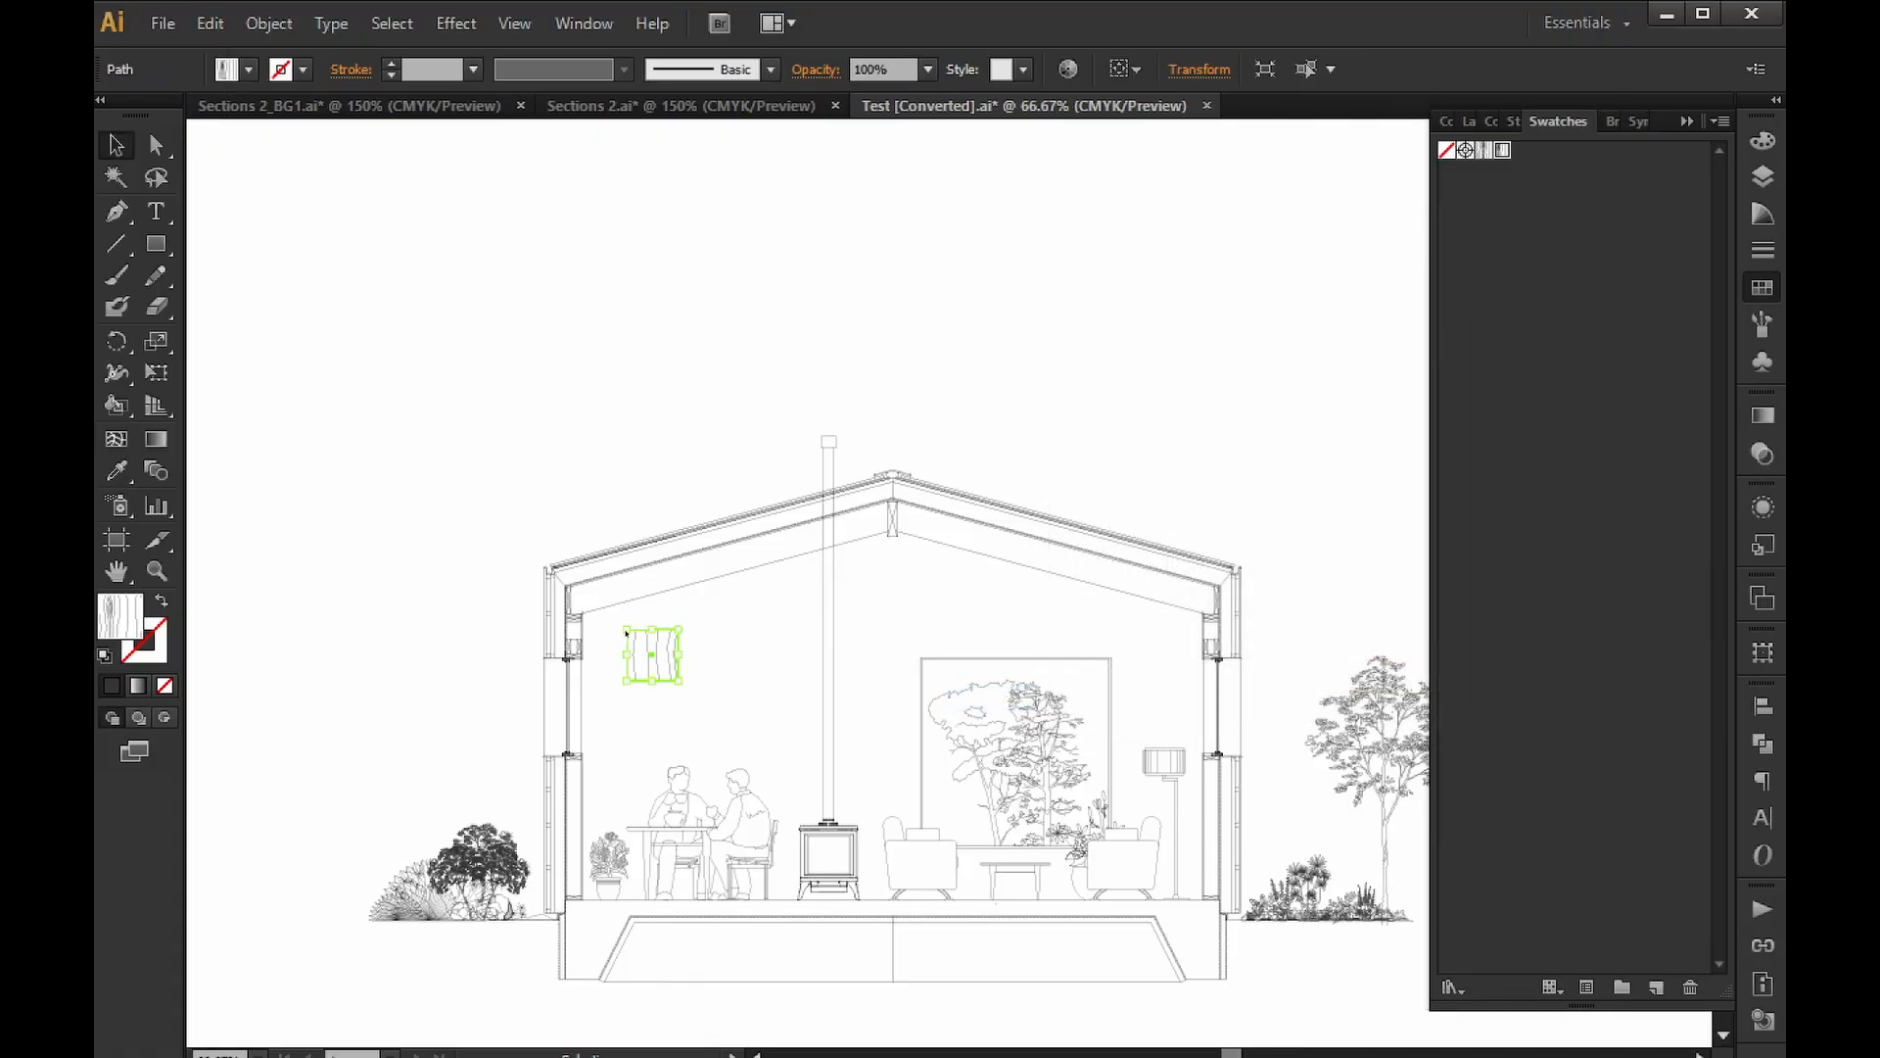
Move the wood-grain sample outside the building and paint its sampled pattern onto the interior wall areas with the Live Paint Bucket.
mouse_move(649, 656)
mouse_down()
mouse_move(373, 604)
mouse_move(342, 526)
mouse_up()
click(426, 474)
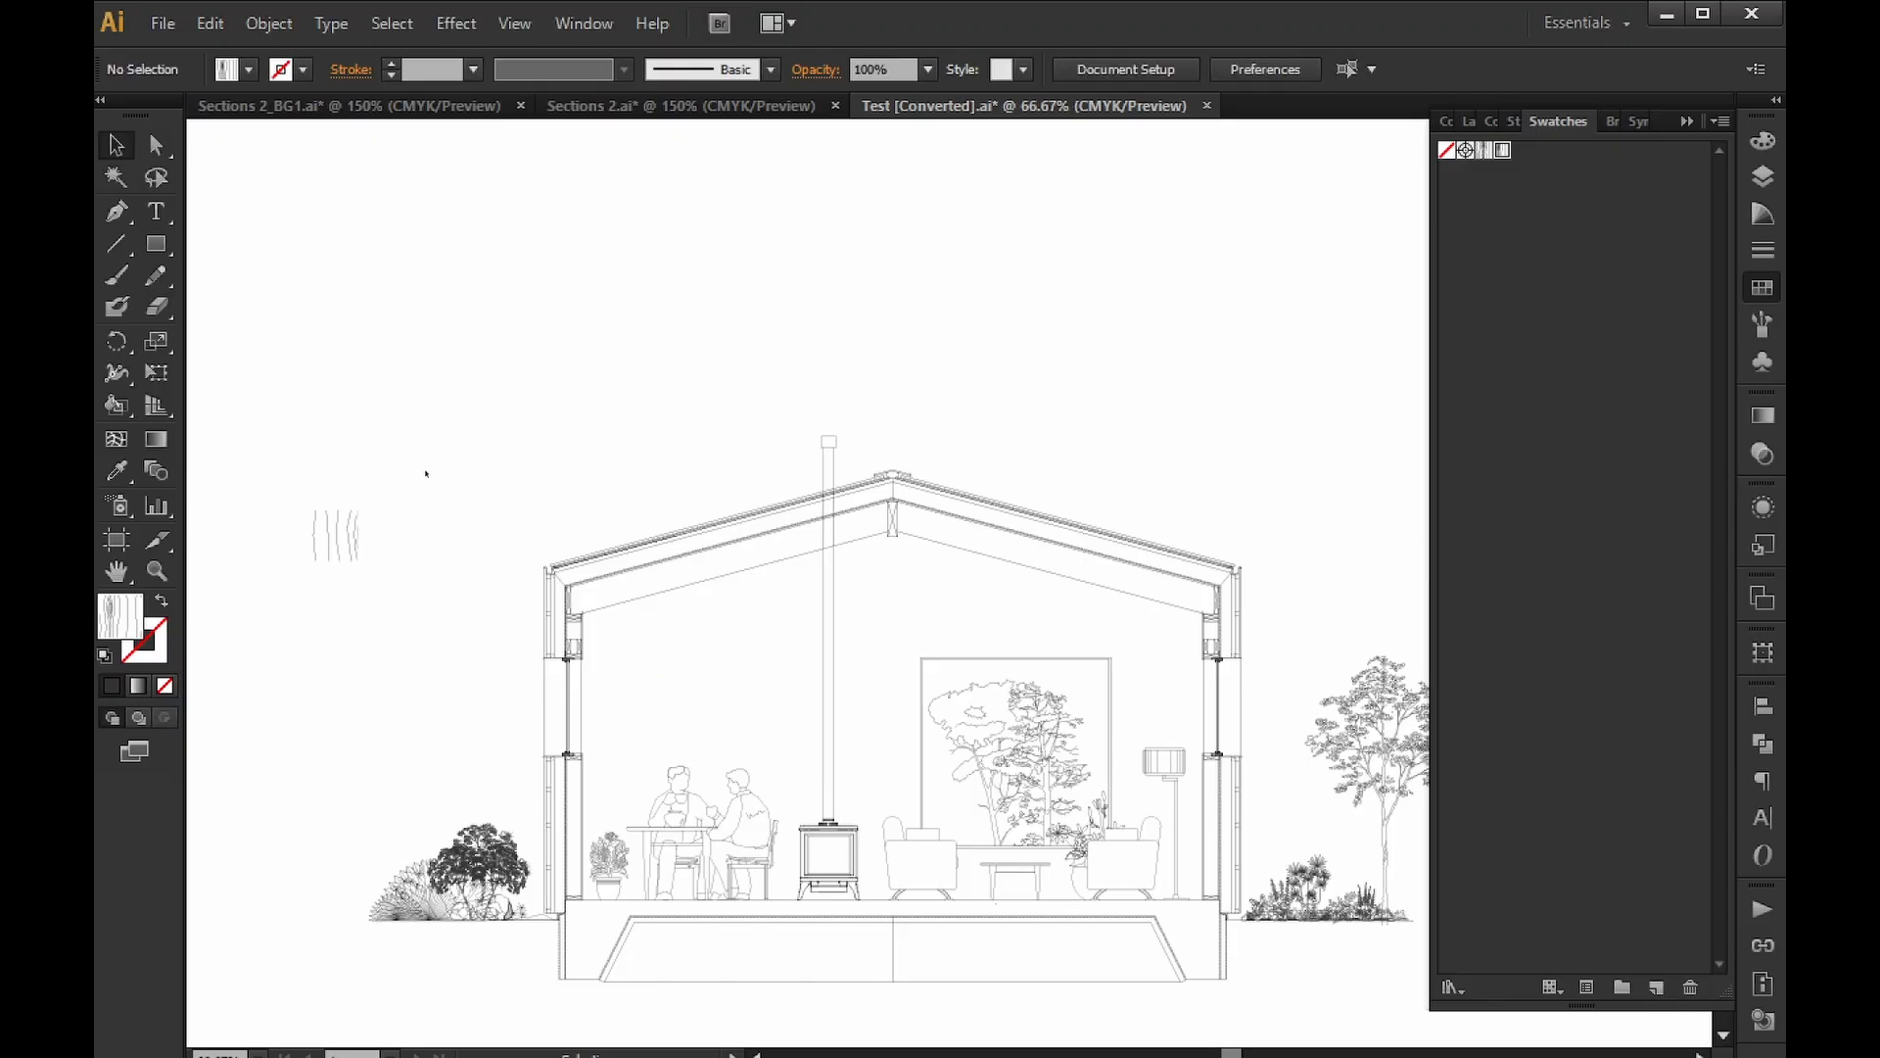
key(i)
key(k)
click(689, 658)
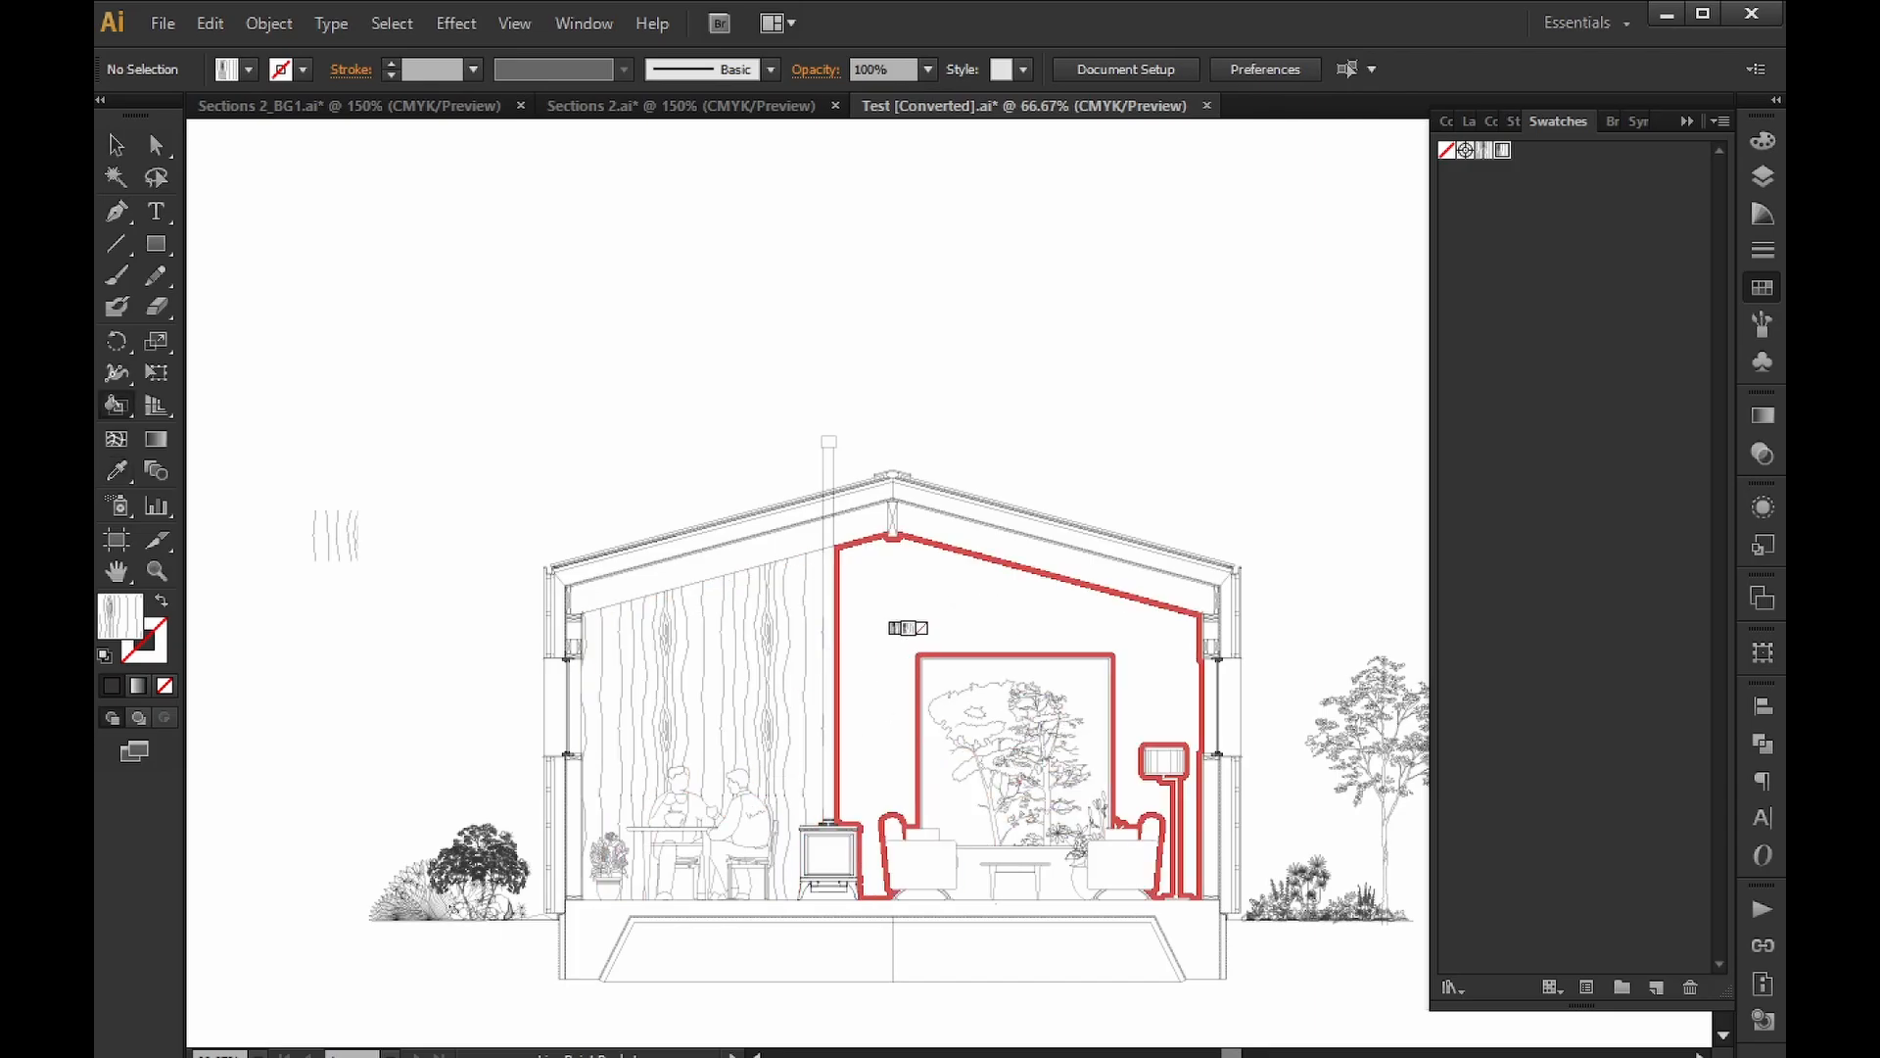
click(908, 628)
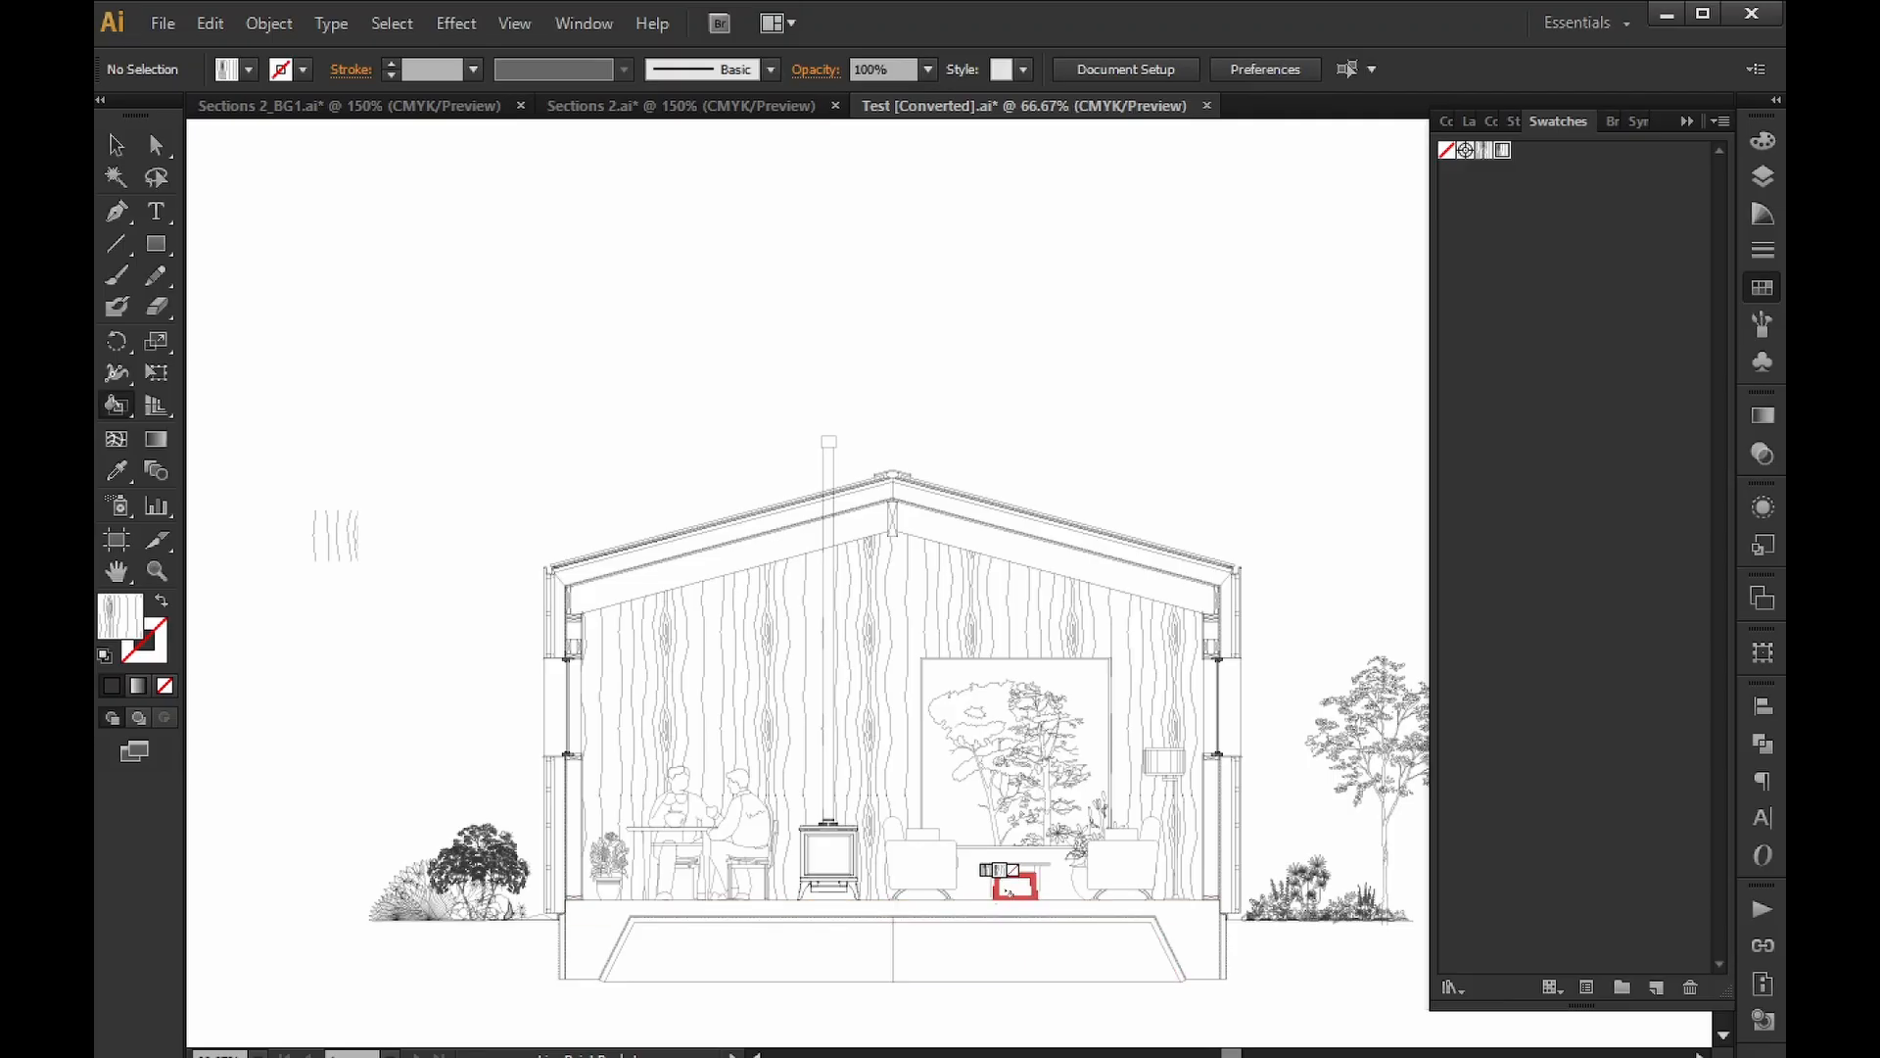
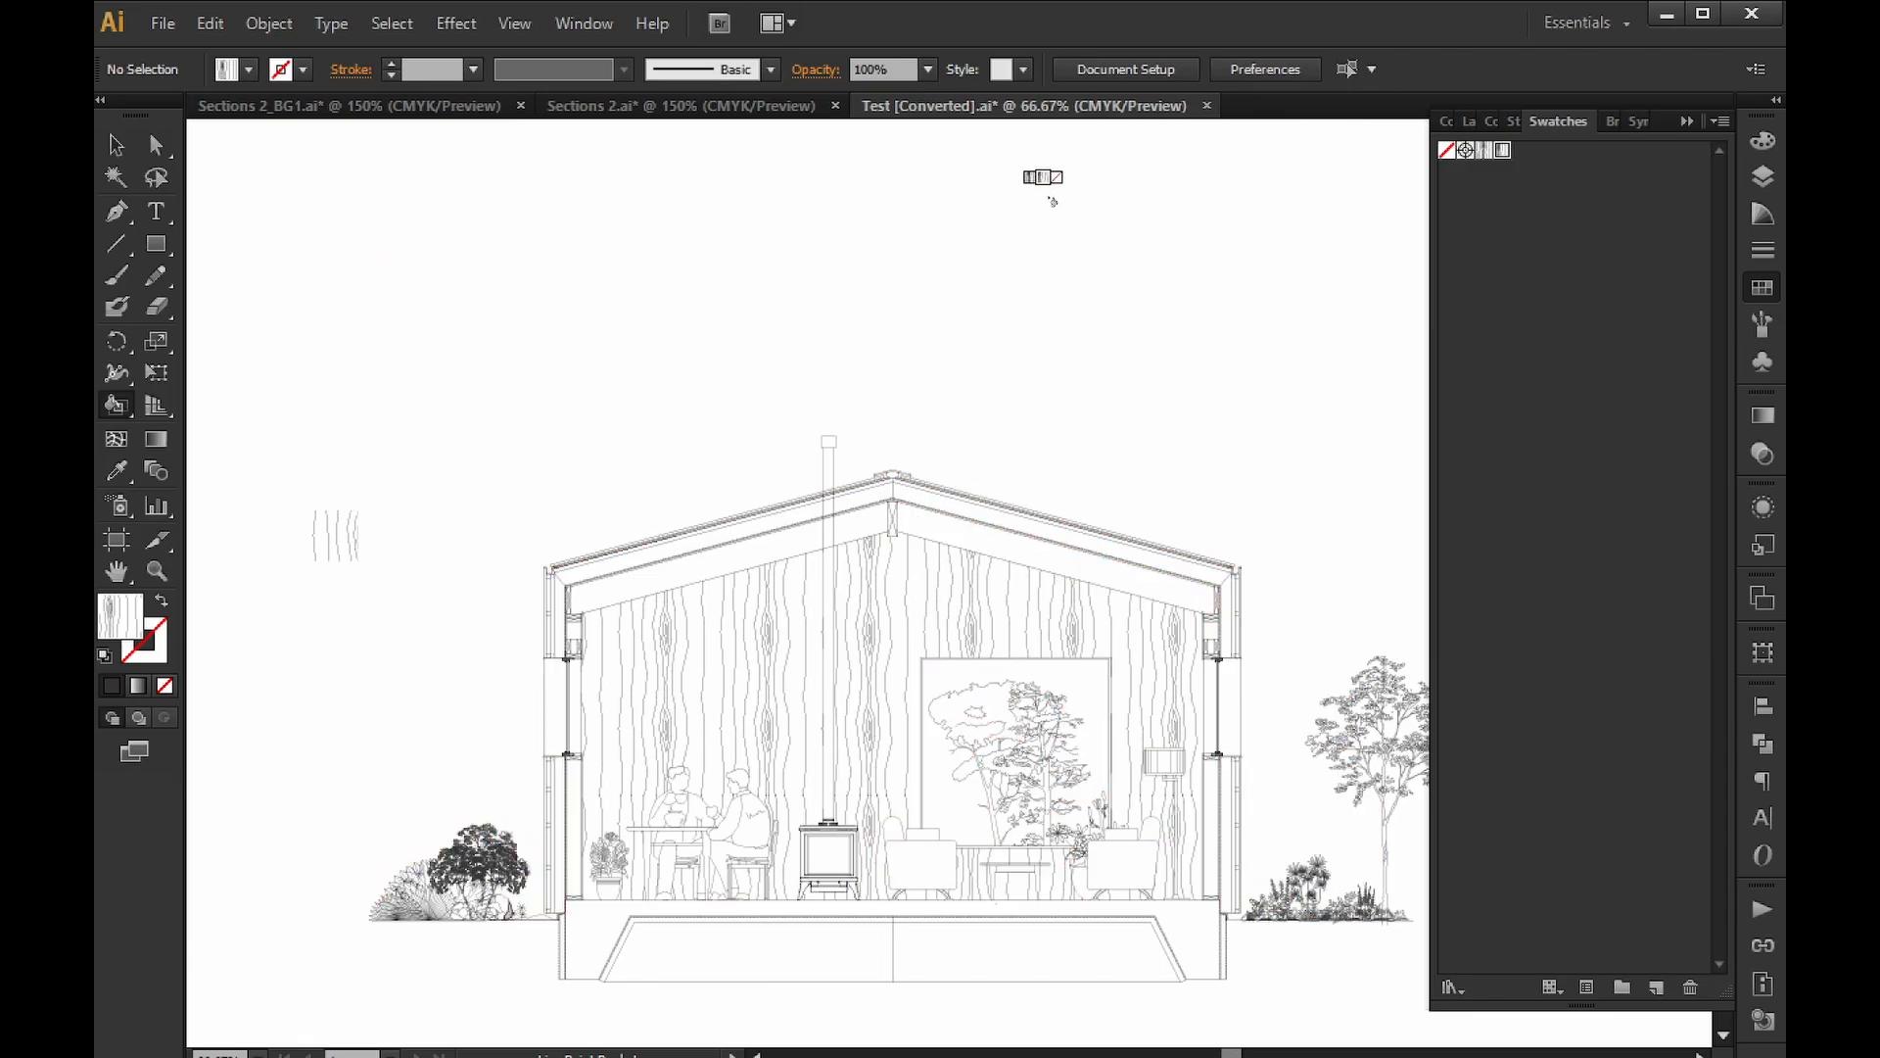
Add three texture patterns, including a dotted stipple, to the document swatches from the Basic Graphics_Textures library and close the library.
key(v)
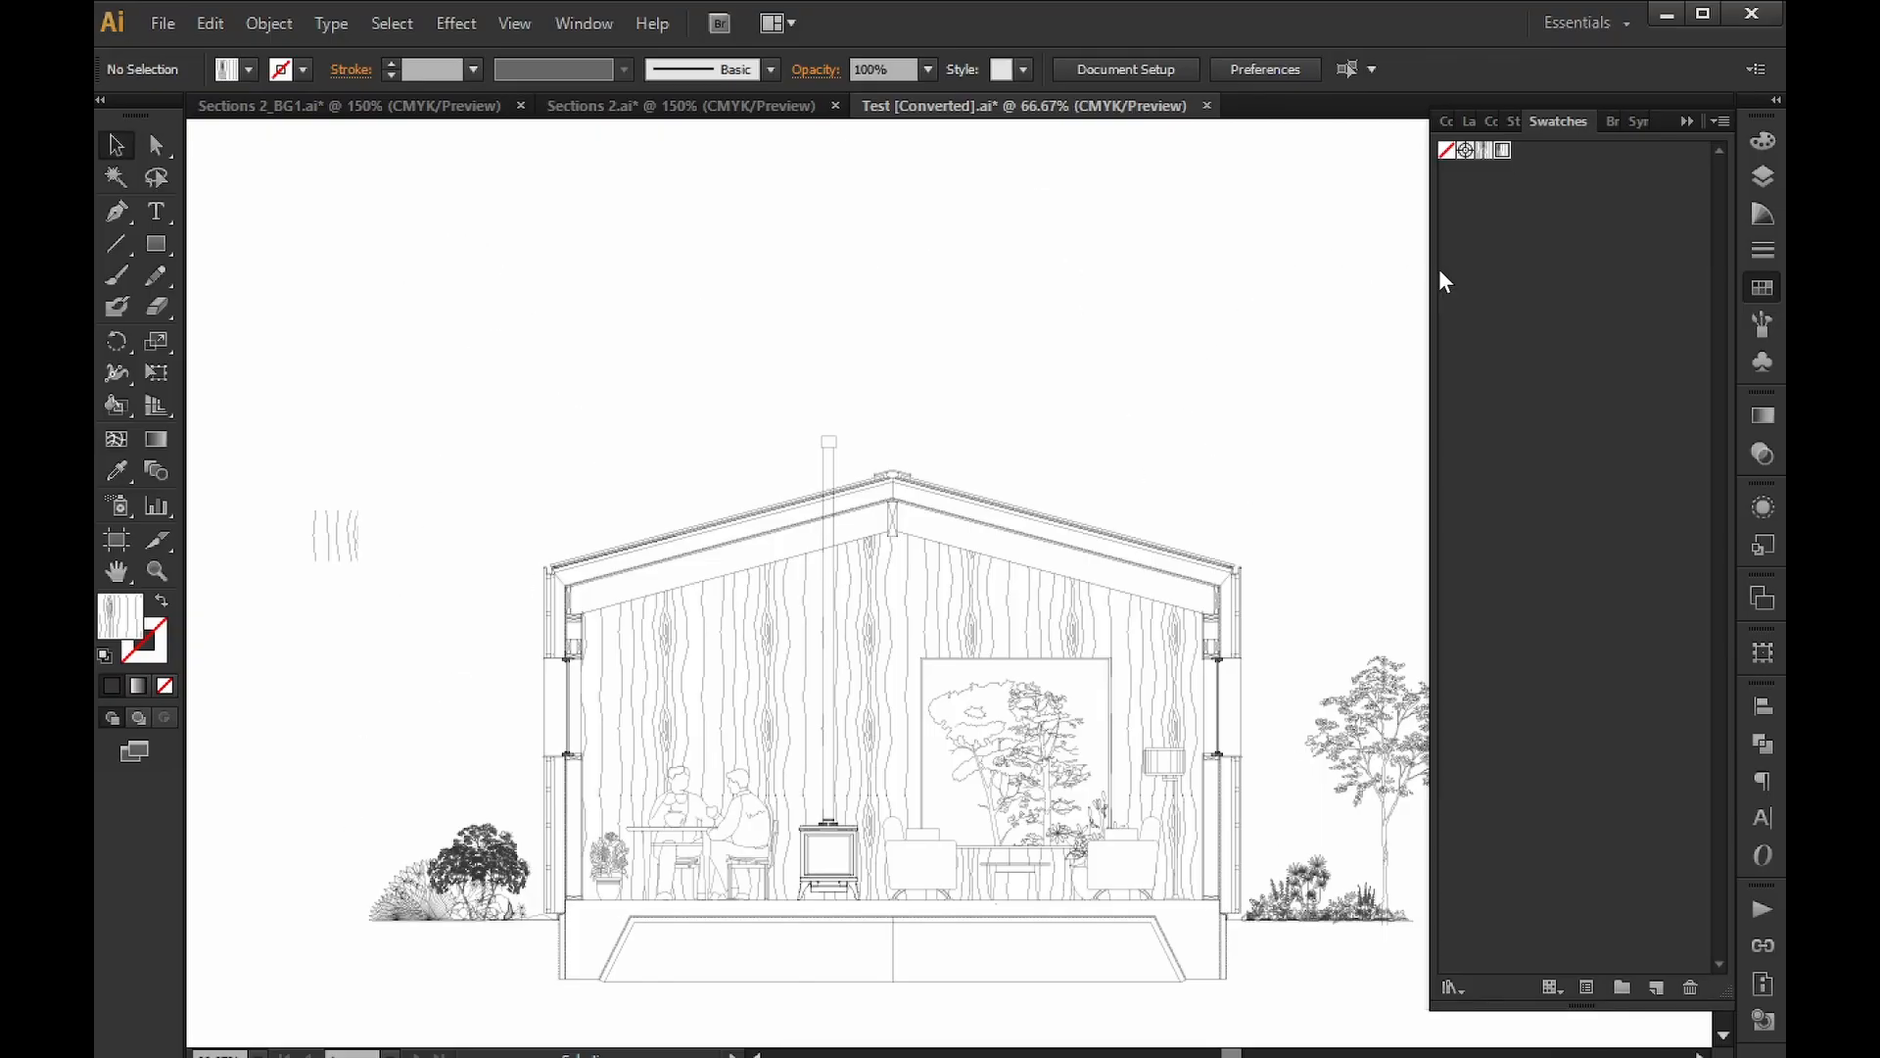
click(1470, 983)
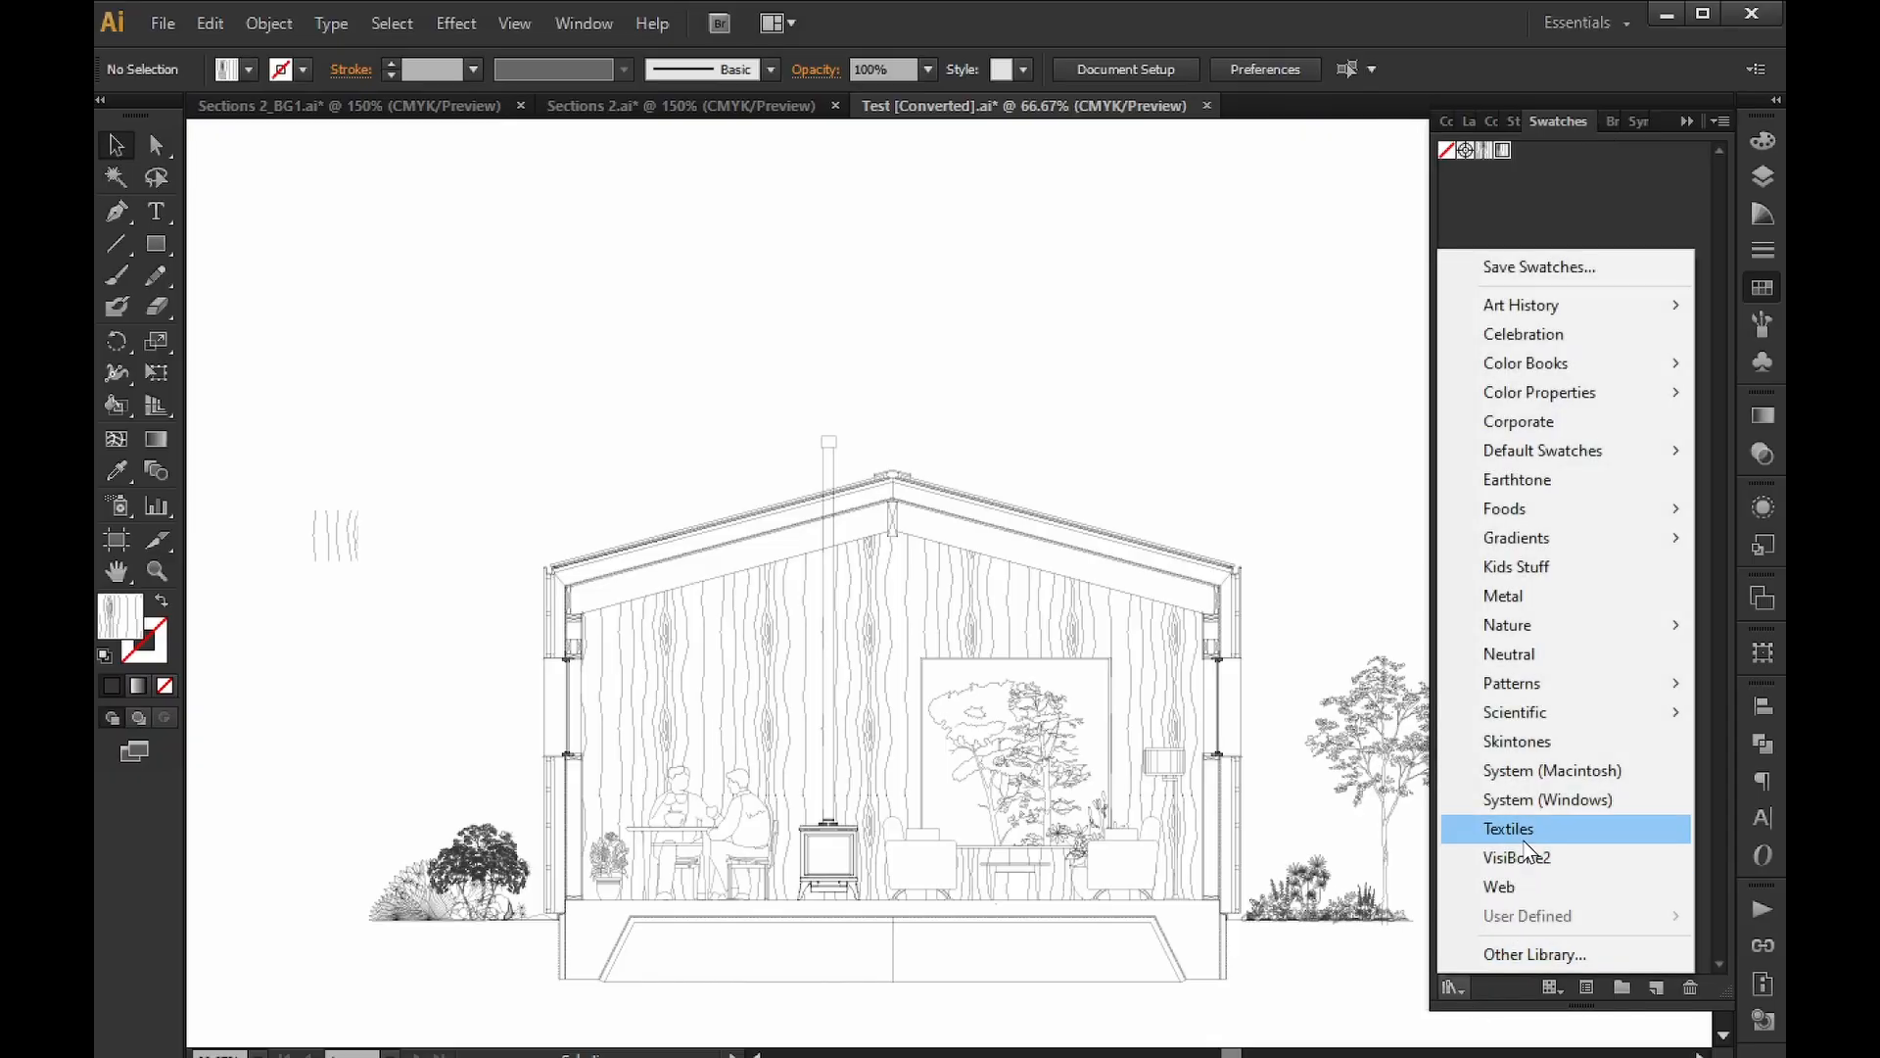
mouse_move(1554, 679)
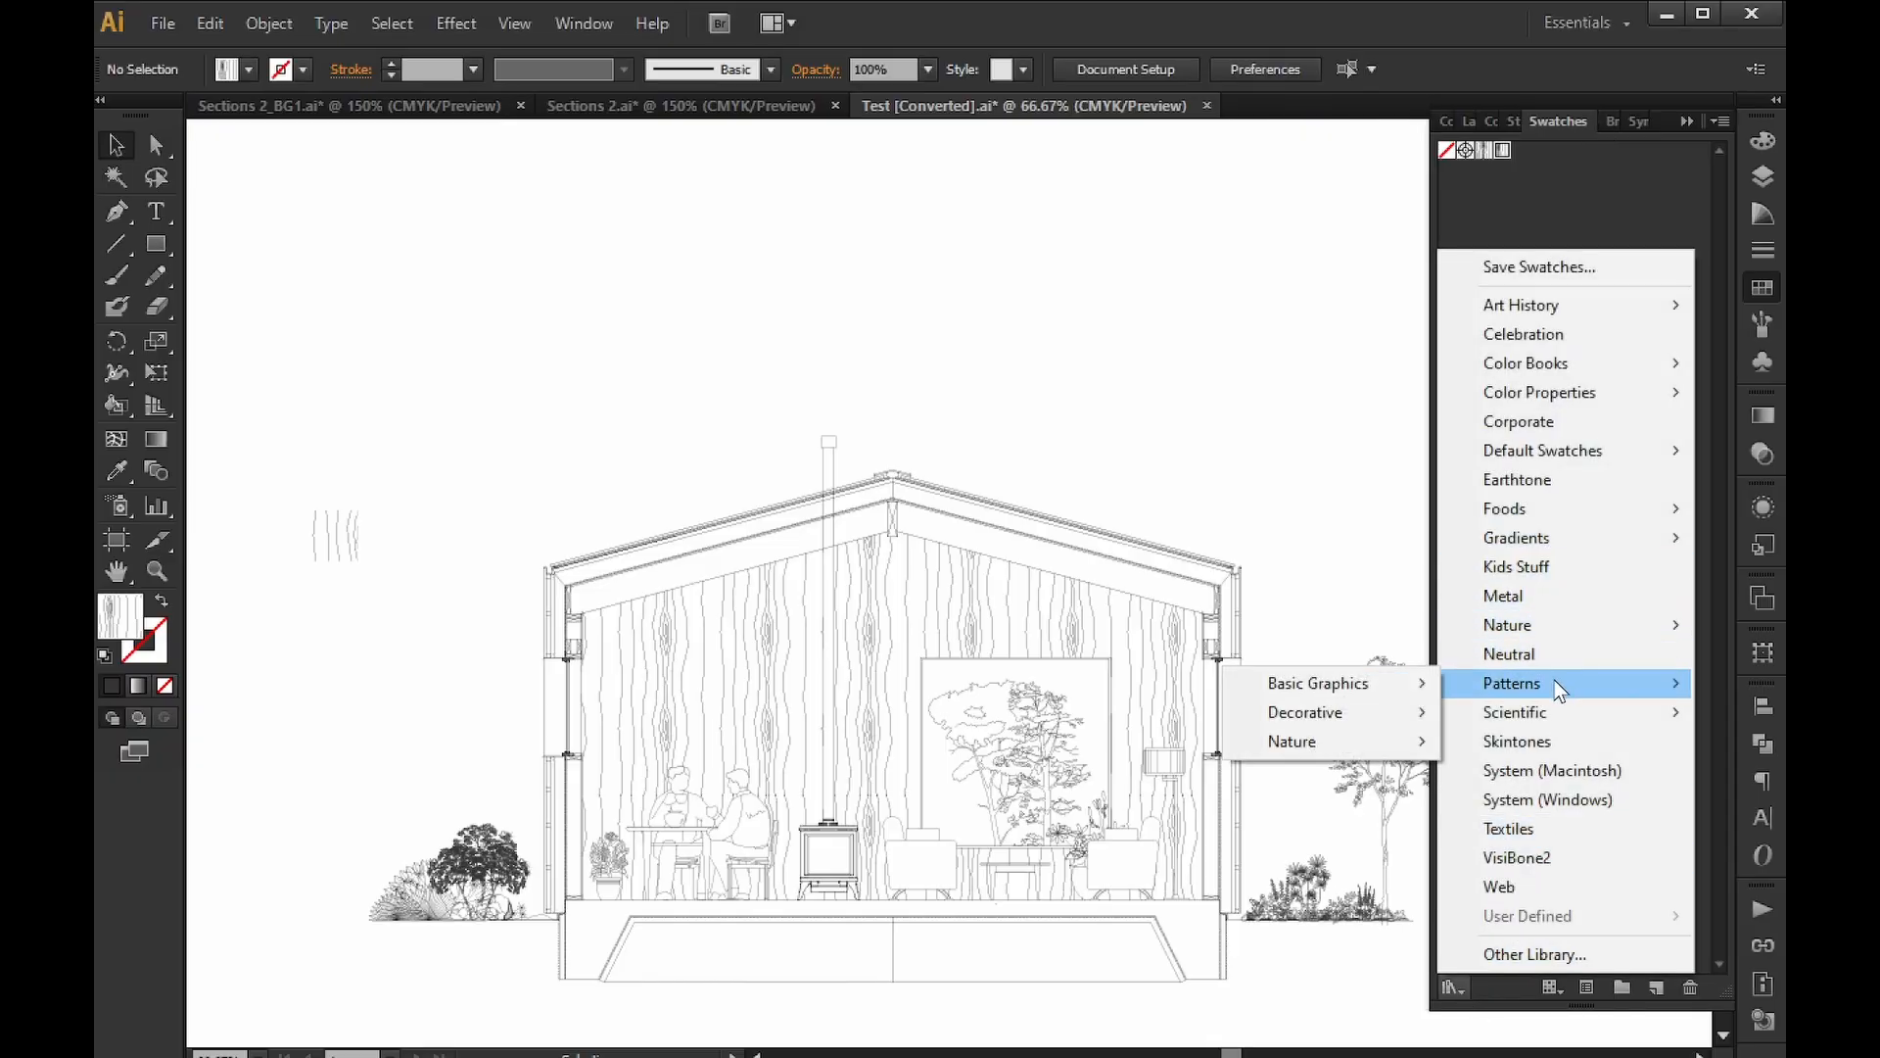
mouse_move(1360, 689)
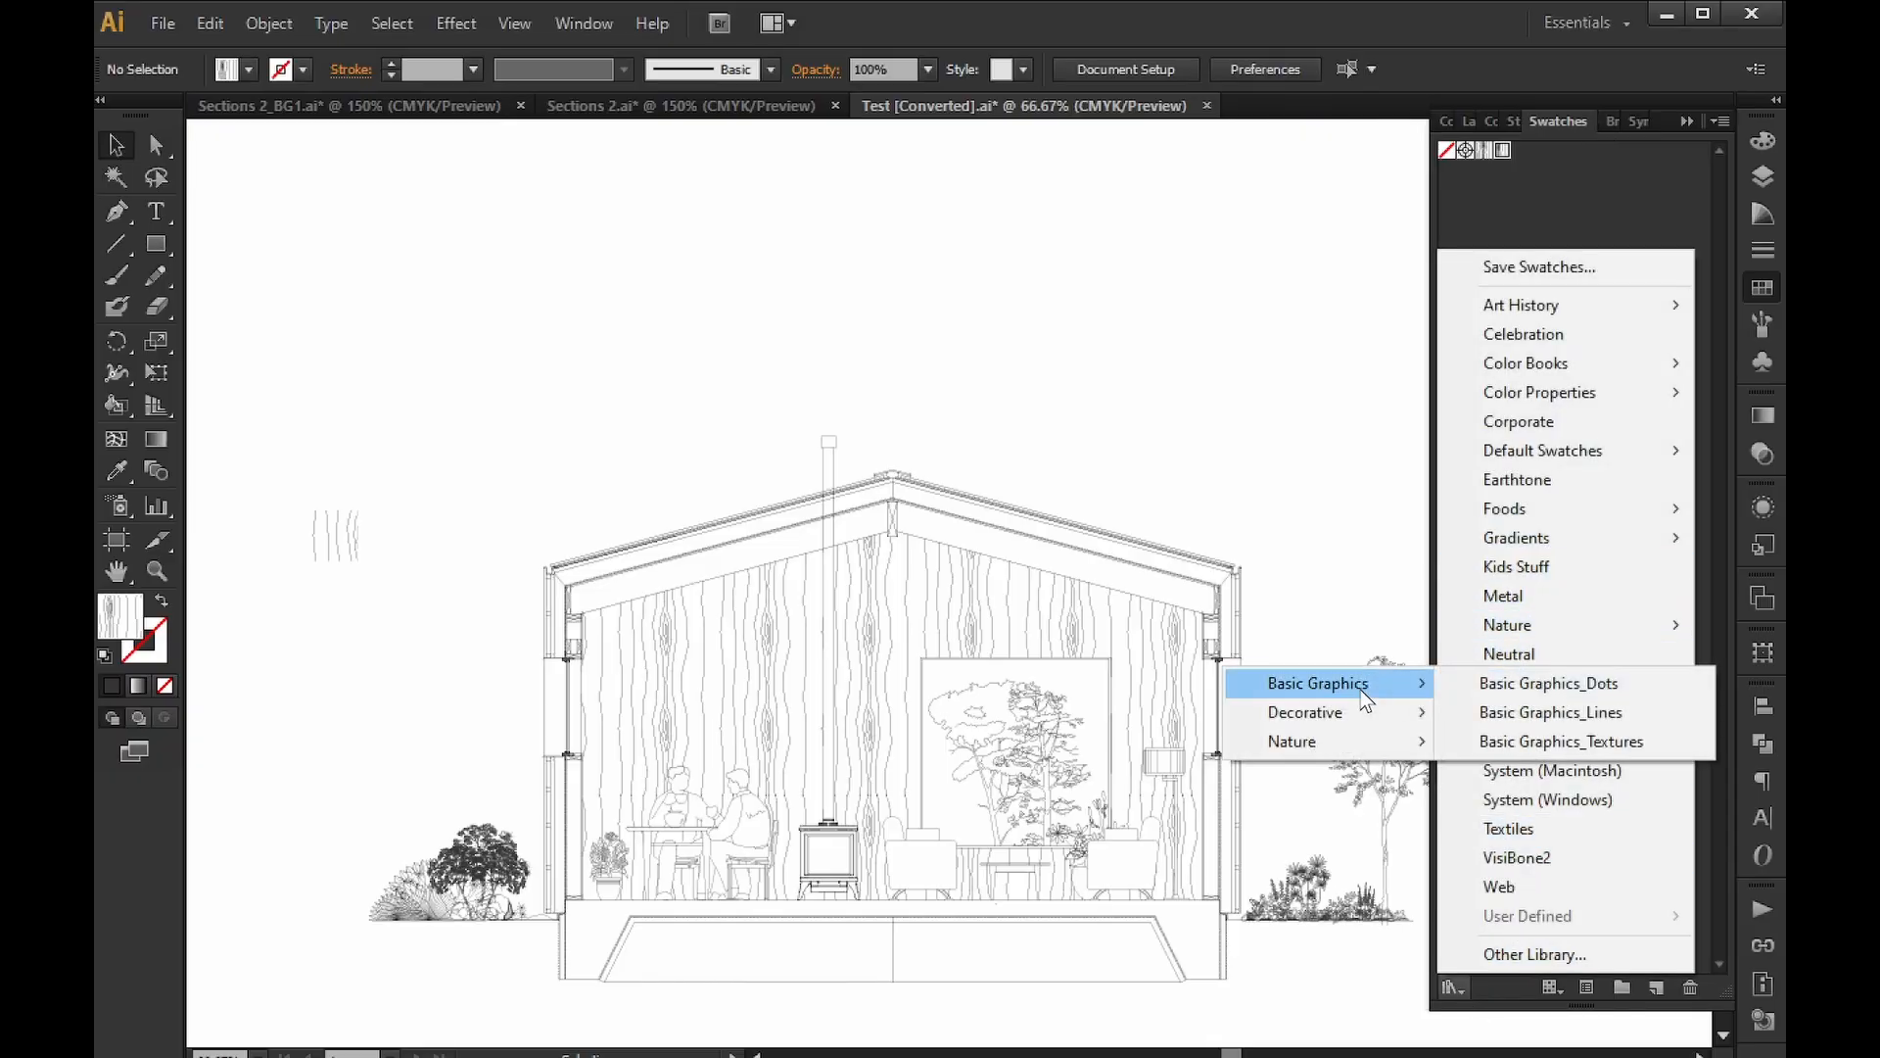
click(1610, 748)
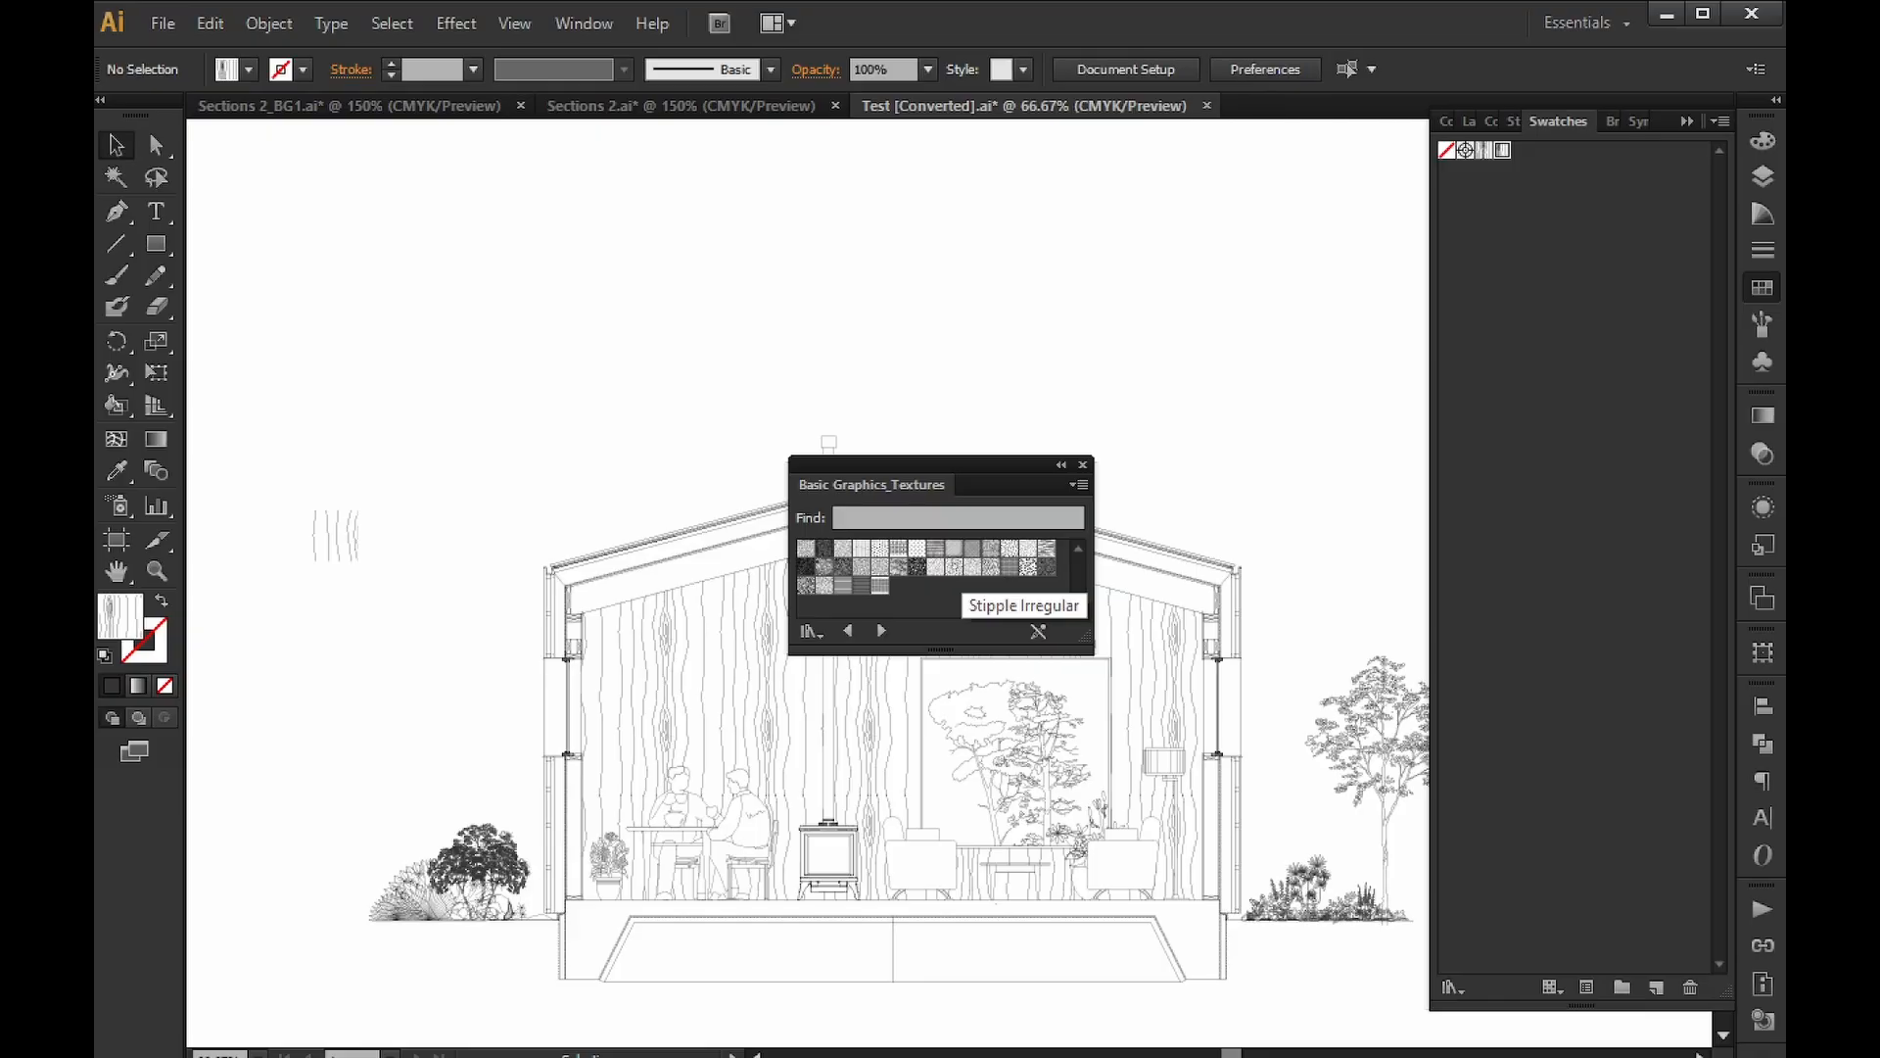
click(935, 566)
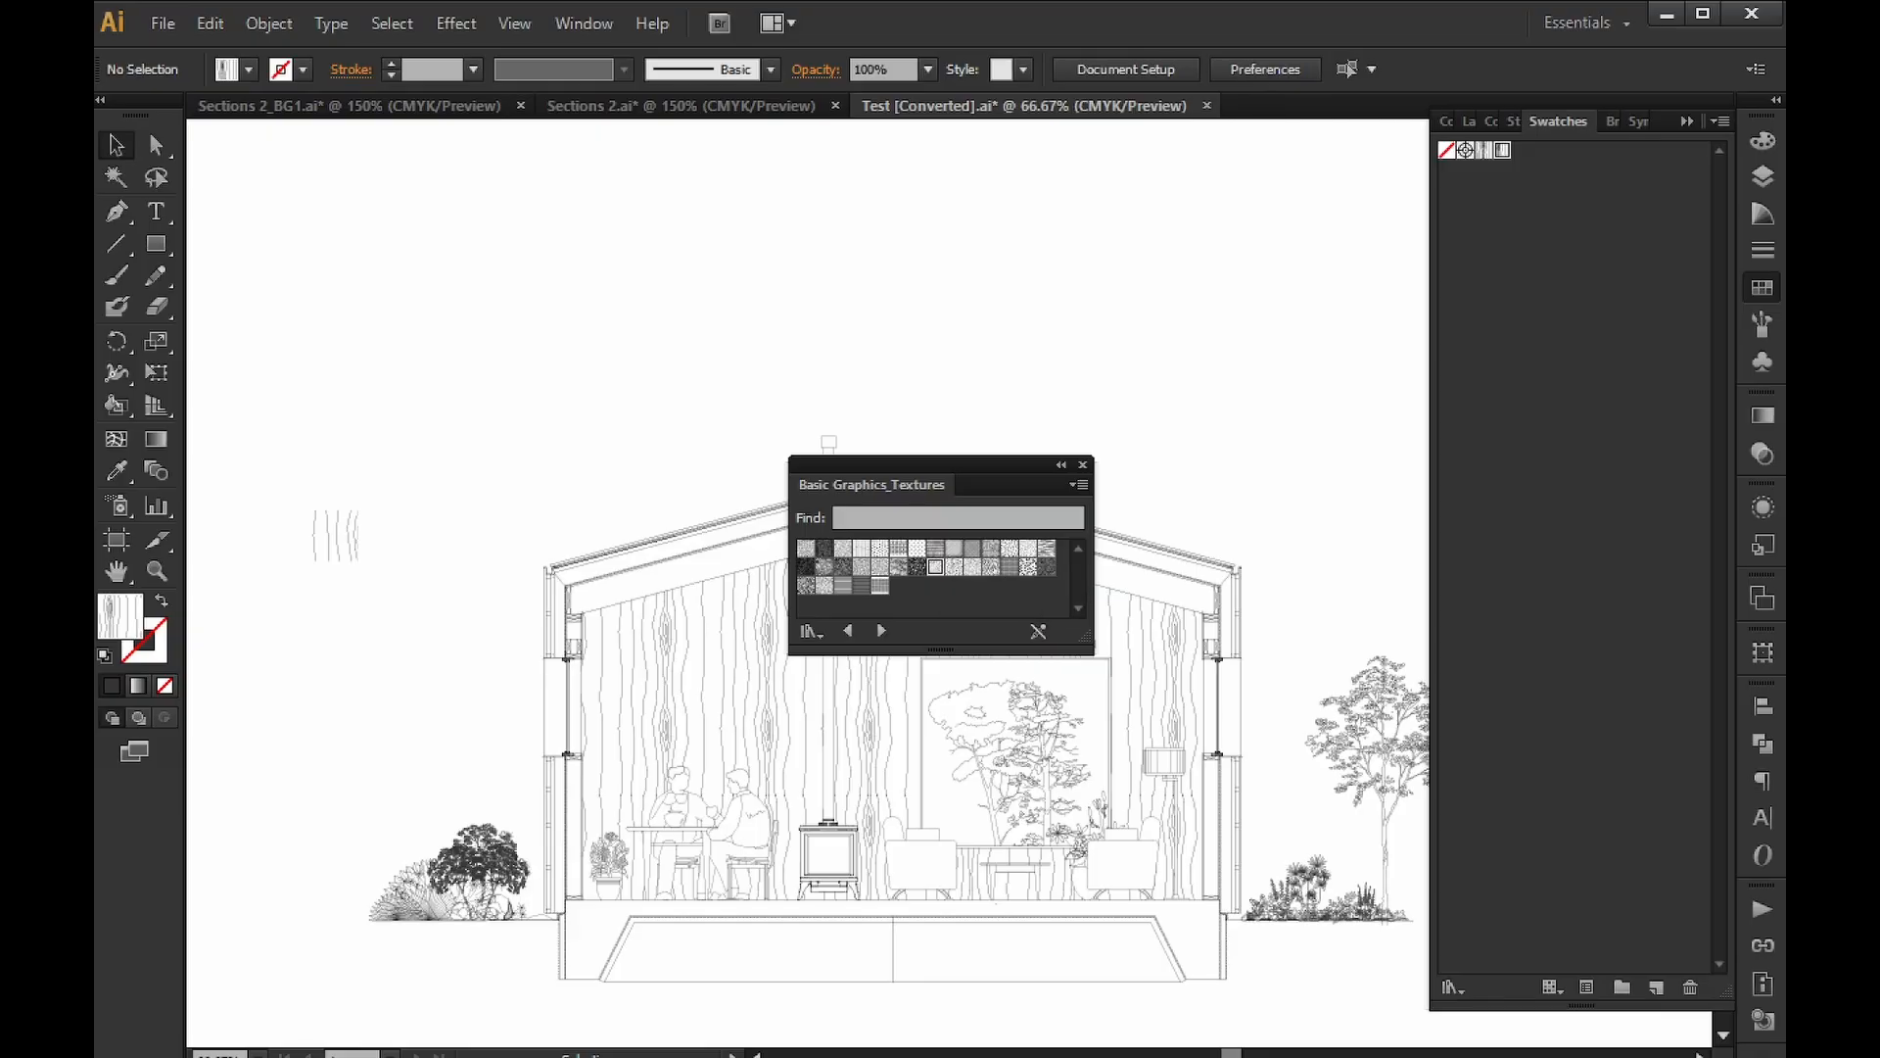
click(991, 571)
click(973, 570)
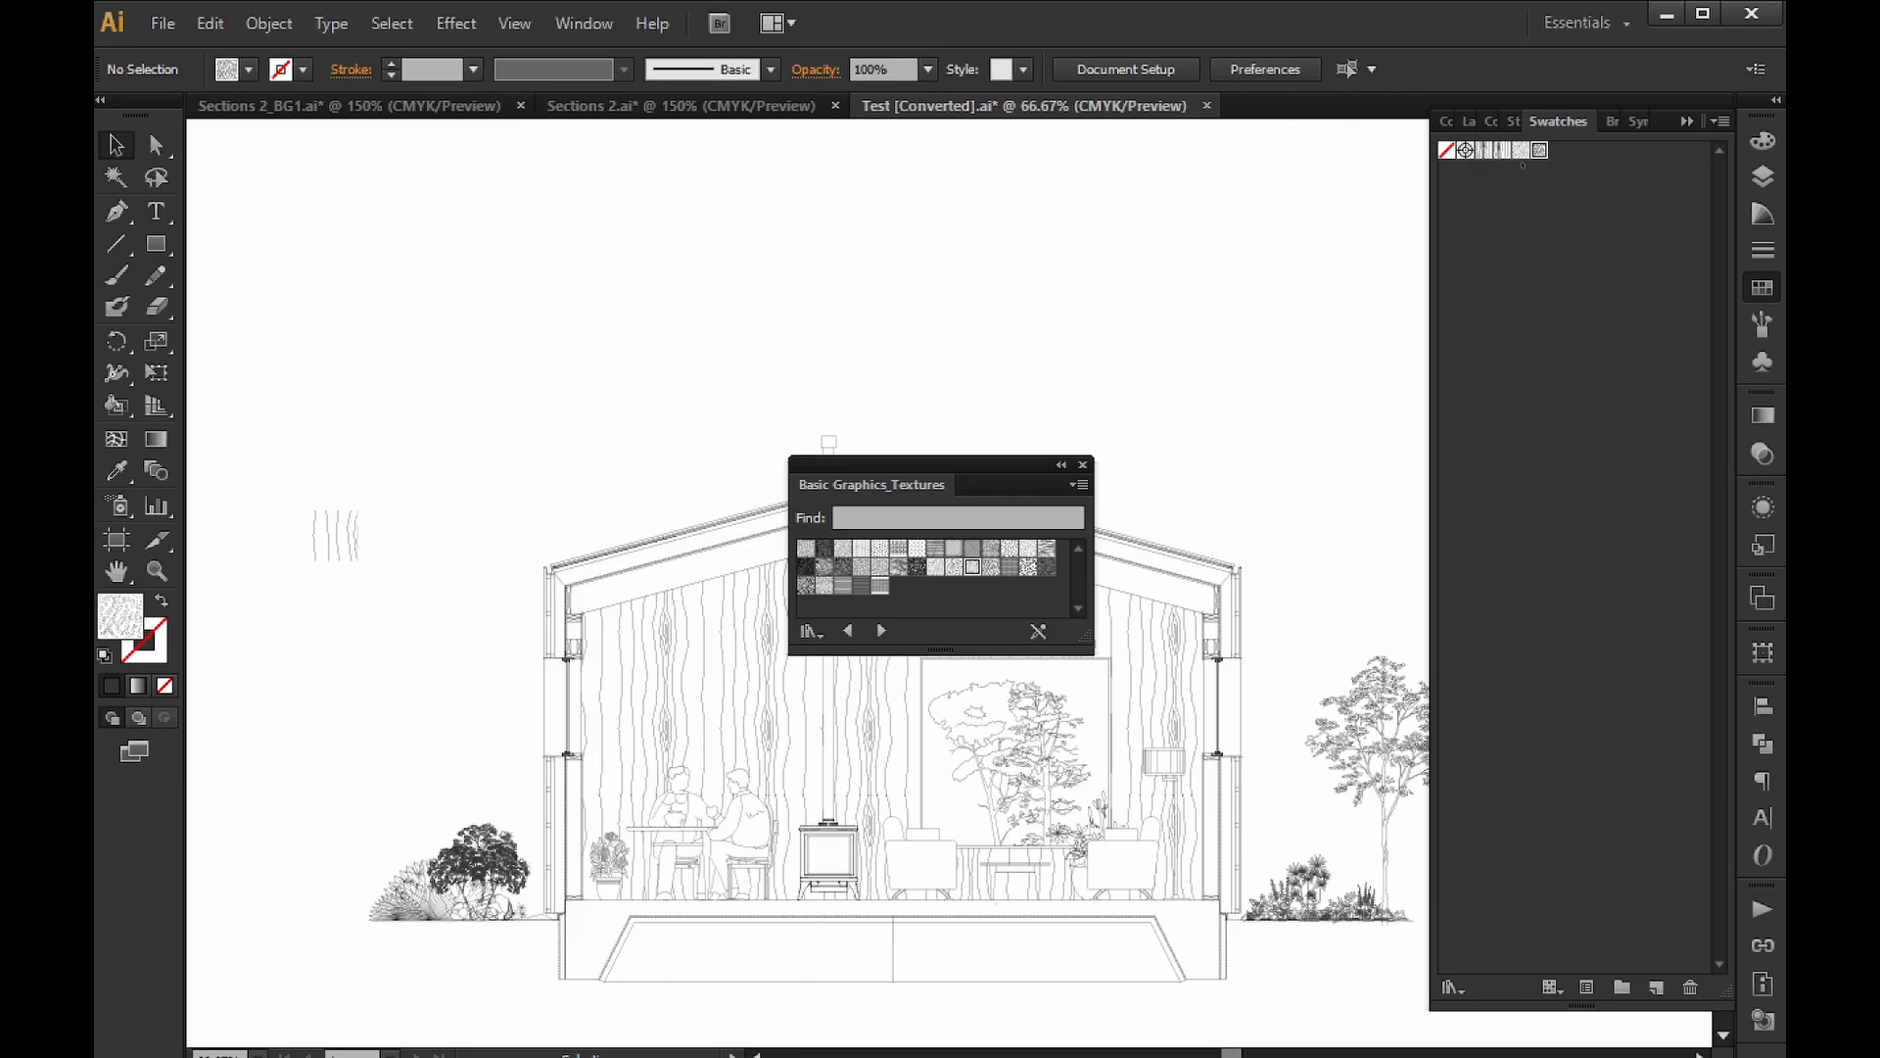
click(1083, 464)
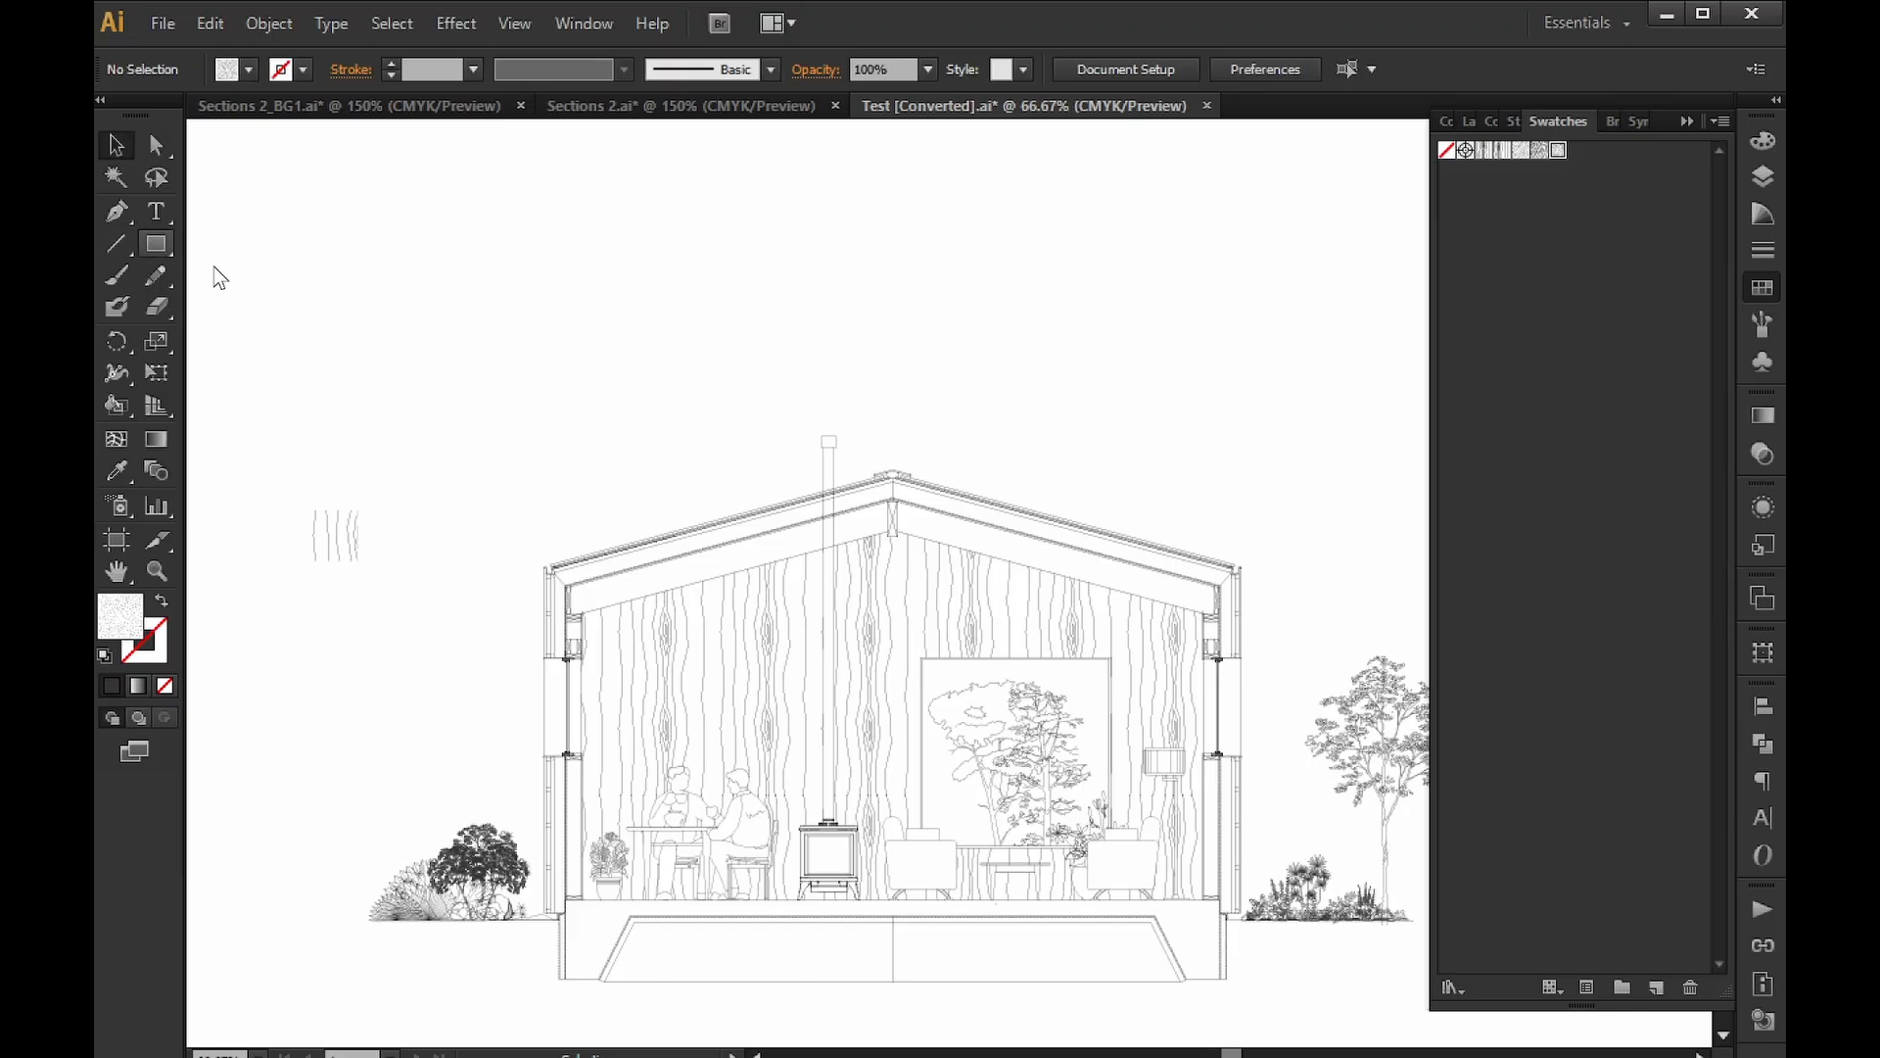
Draw a rectangle filled with the dotted stipple above the wood-grain sample and move it clear of the sky area.
key(m)
drag(318, 295, 484, 421)
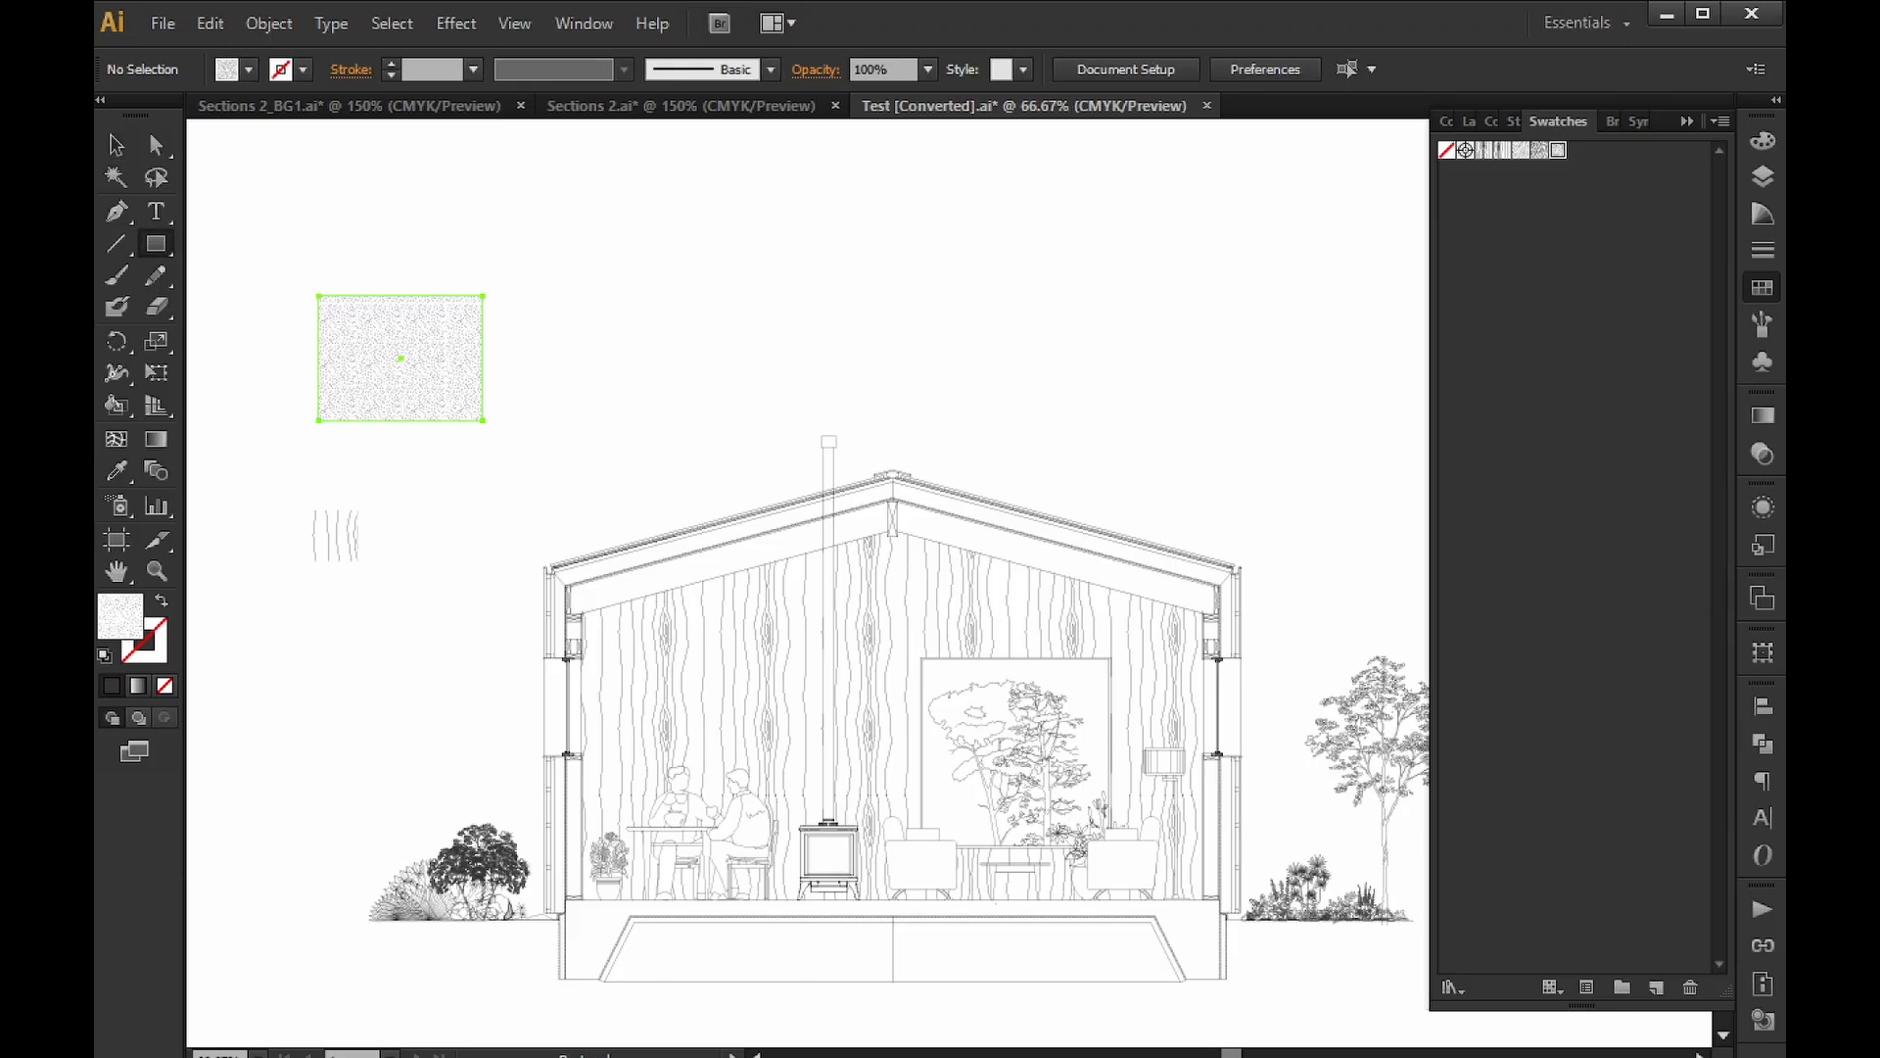
alt+scroll(419, 346, up, 4)
alt+scroll(460, 392, up, 2)
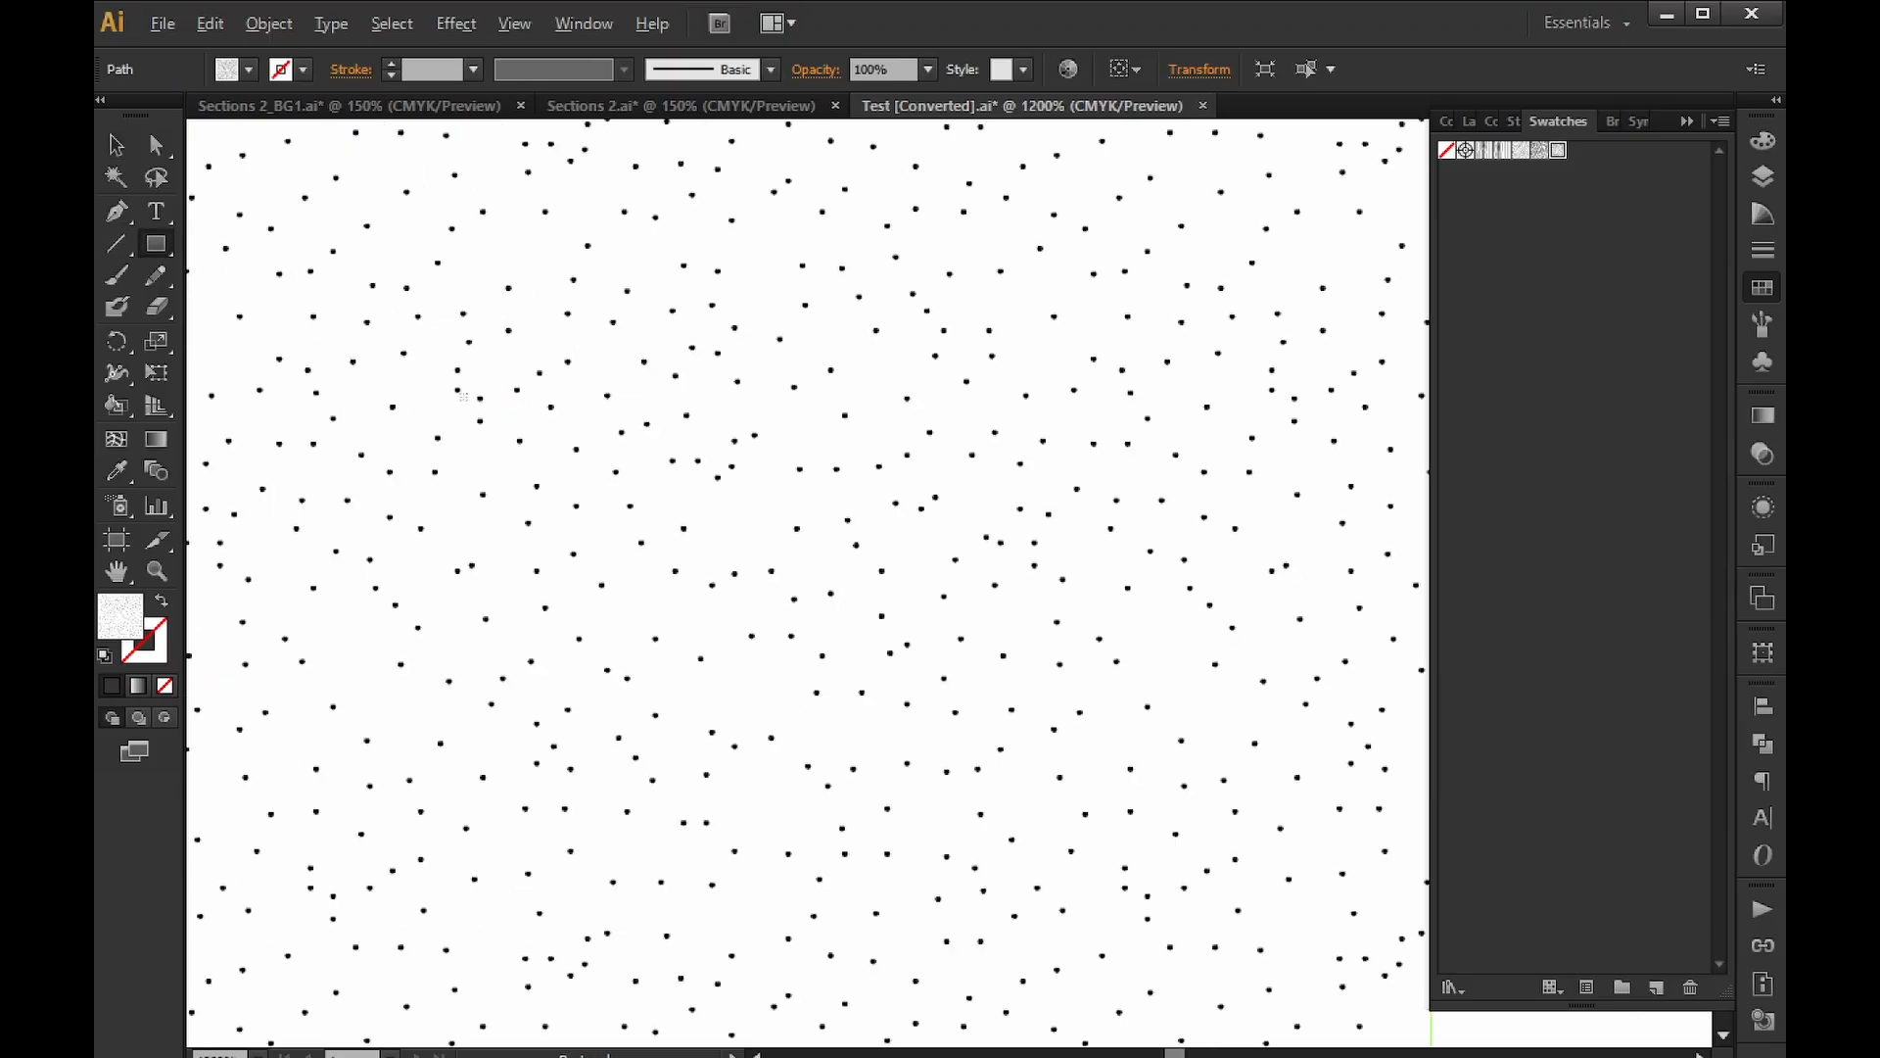
alt+scroll(461, 392, down, 5)
alt+scroll(654, 423, down, 1)
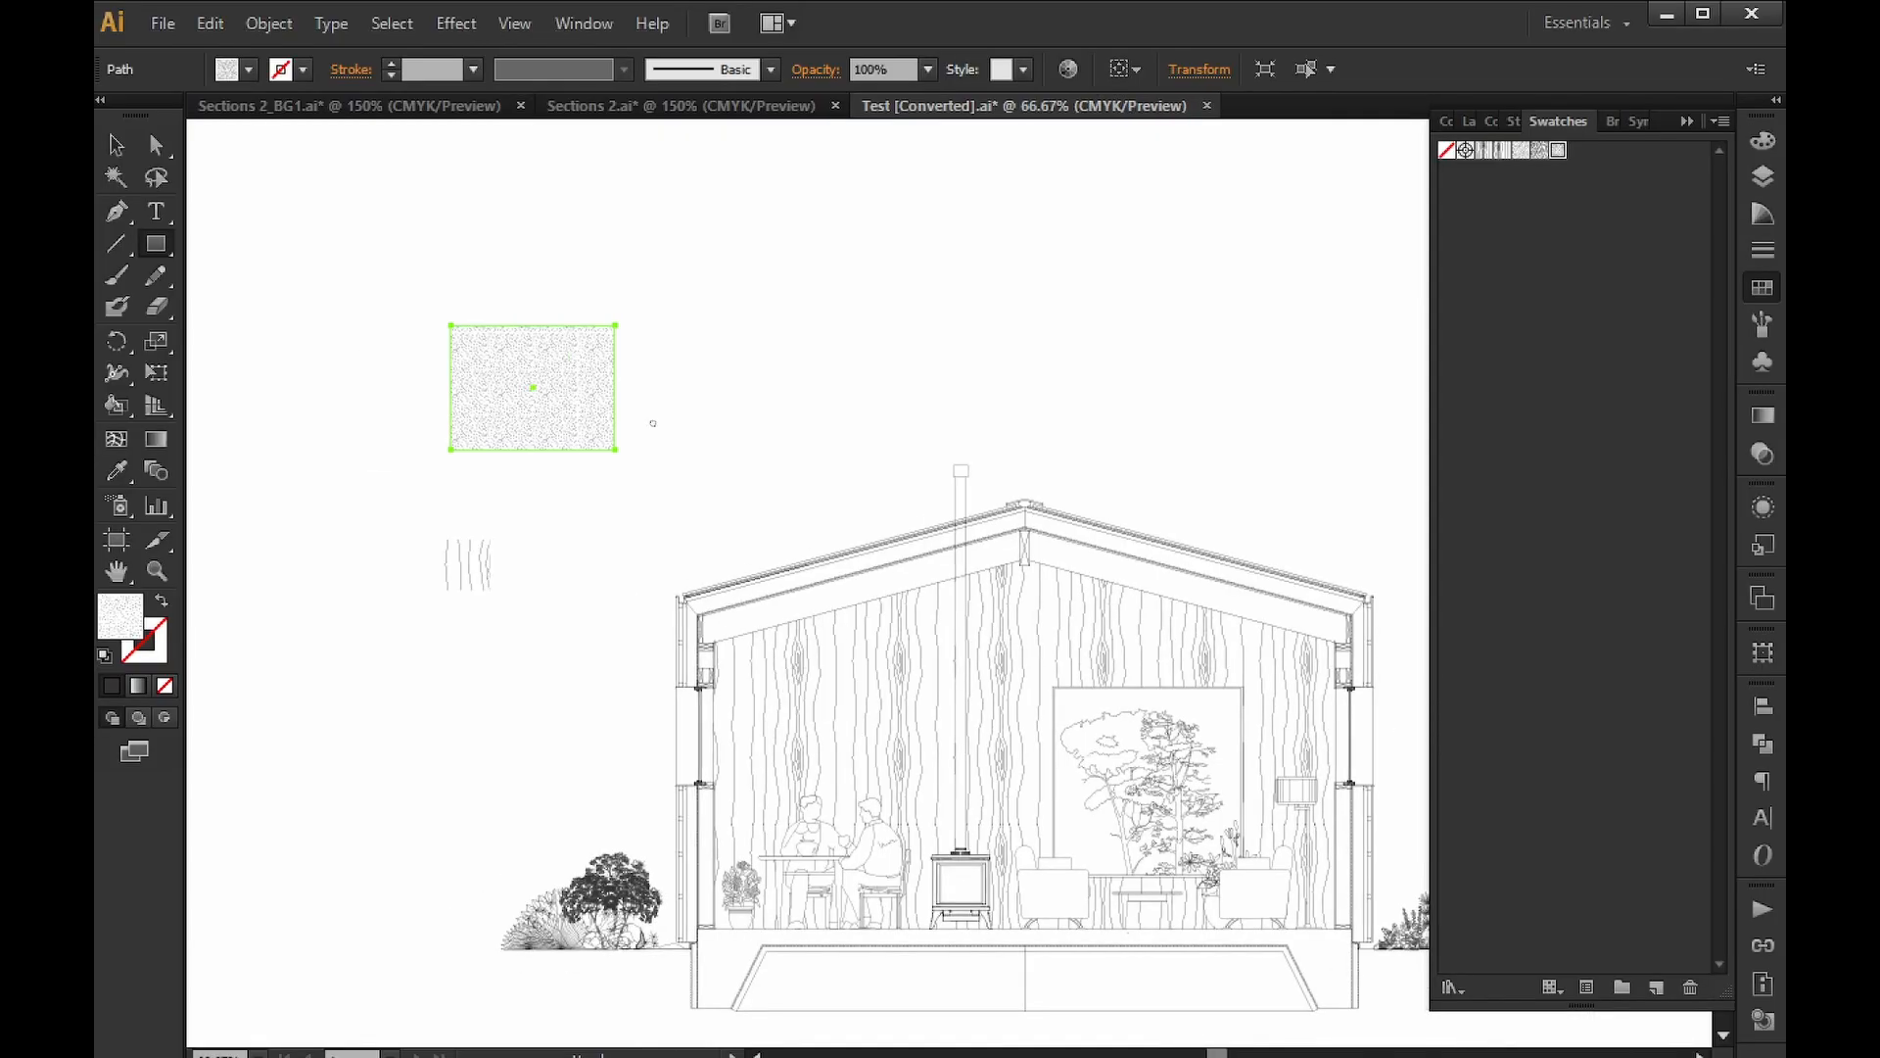
key(v)
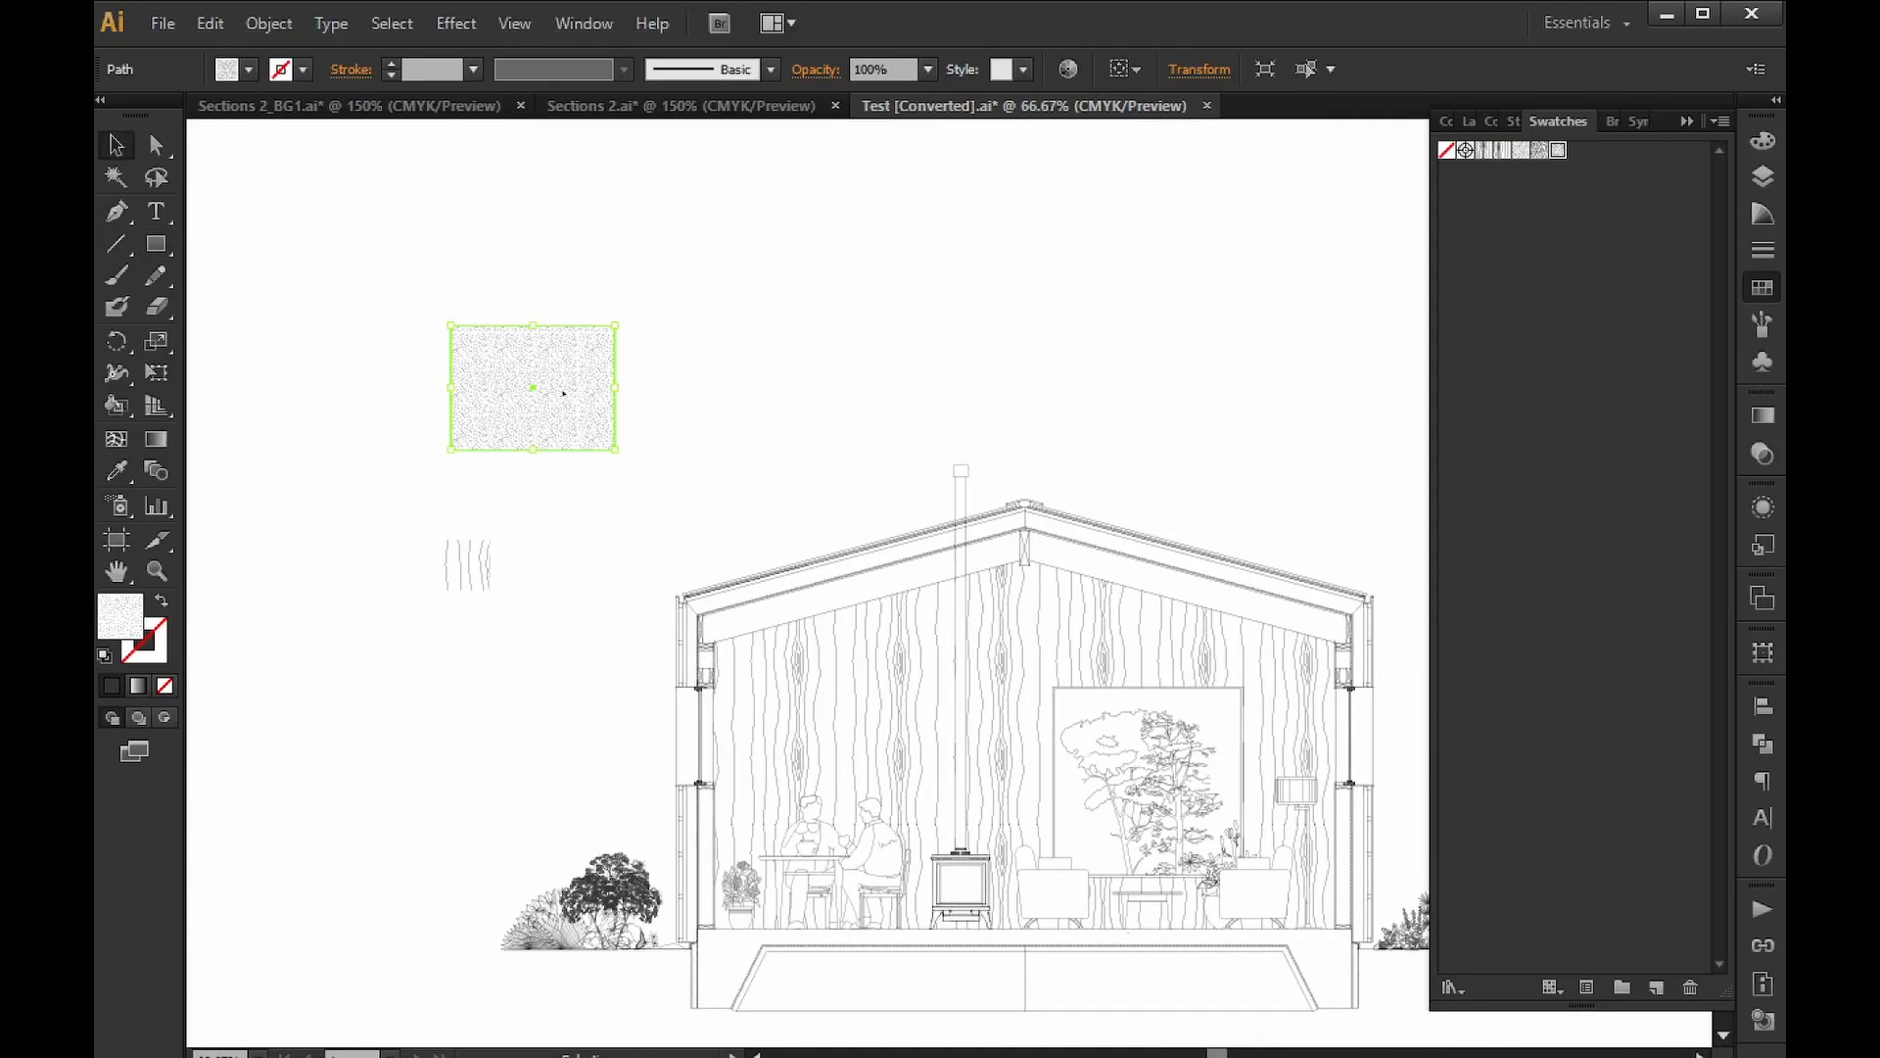
alt+drag(579, 389, 399, 297)
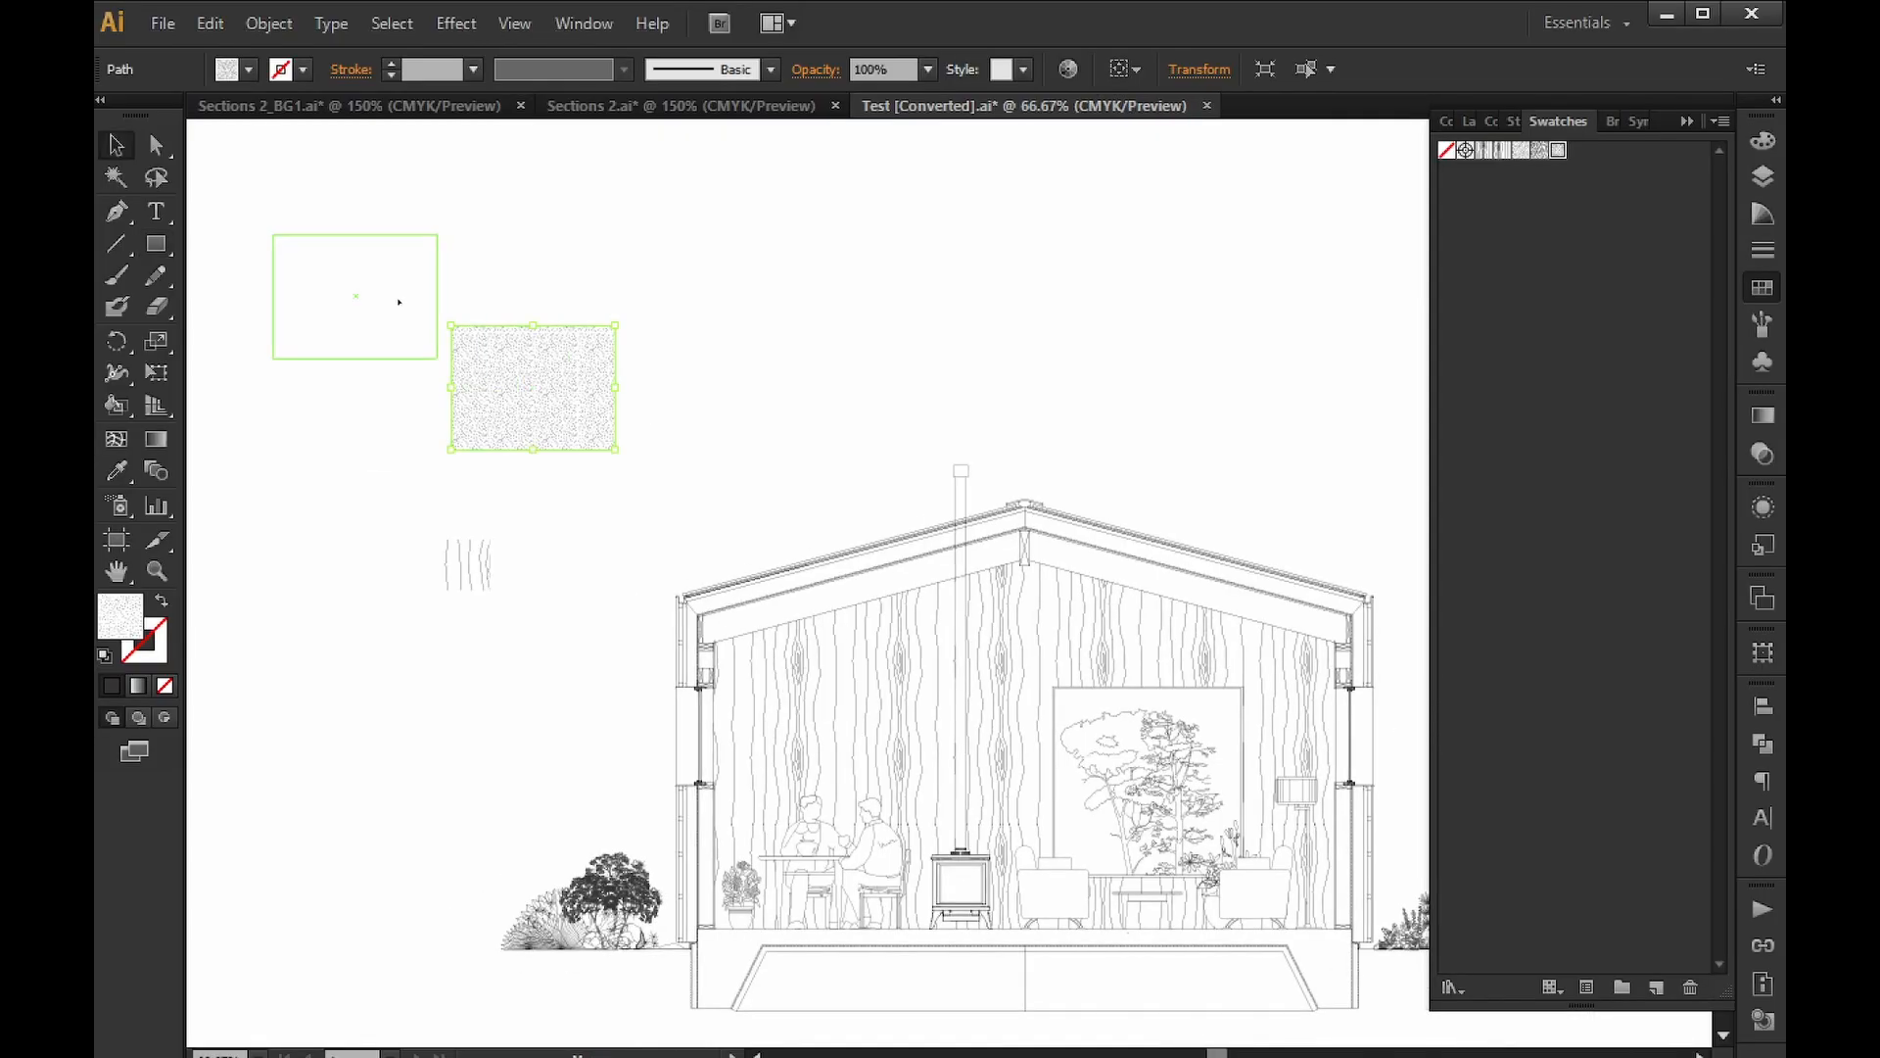
click(487, 199)
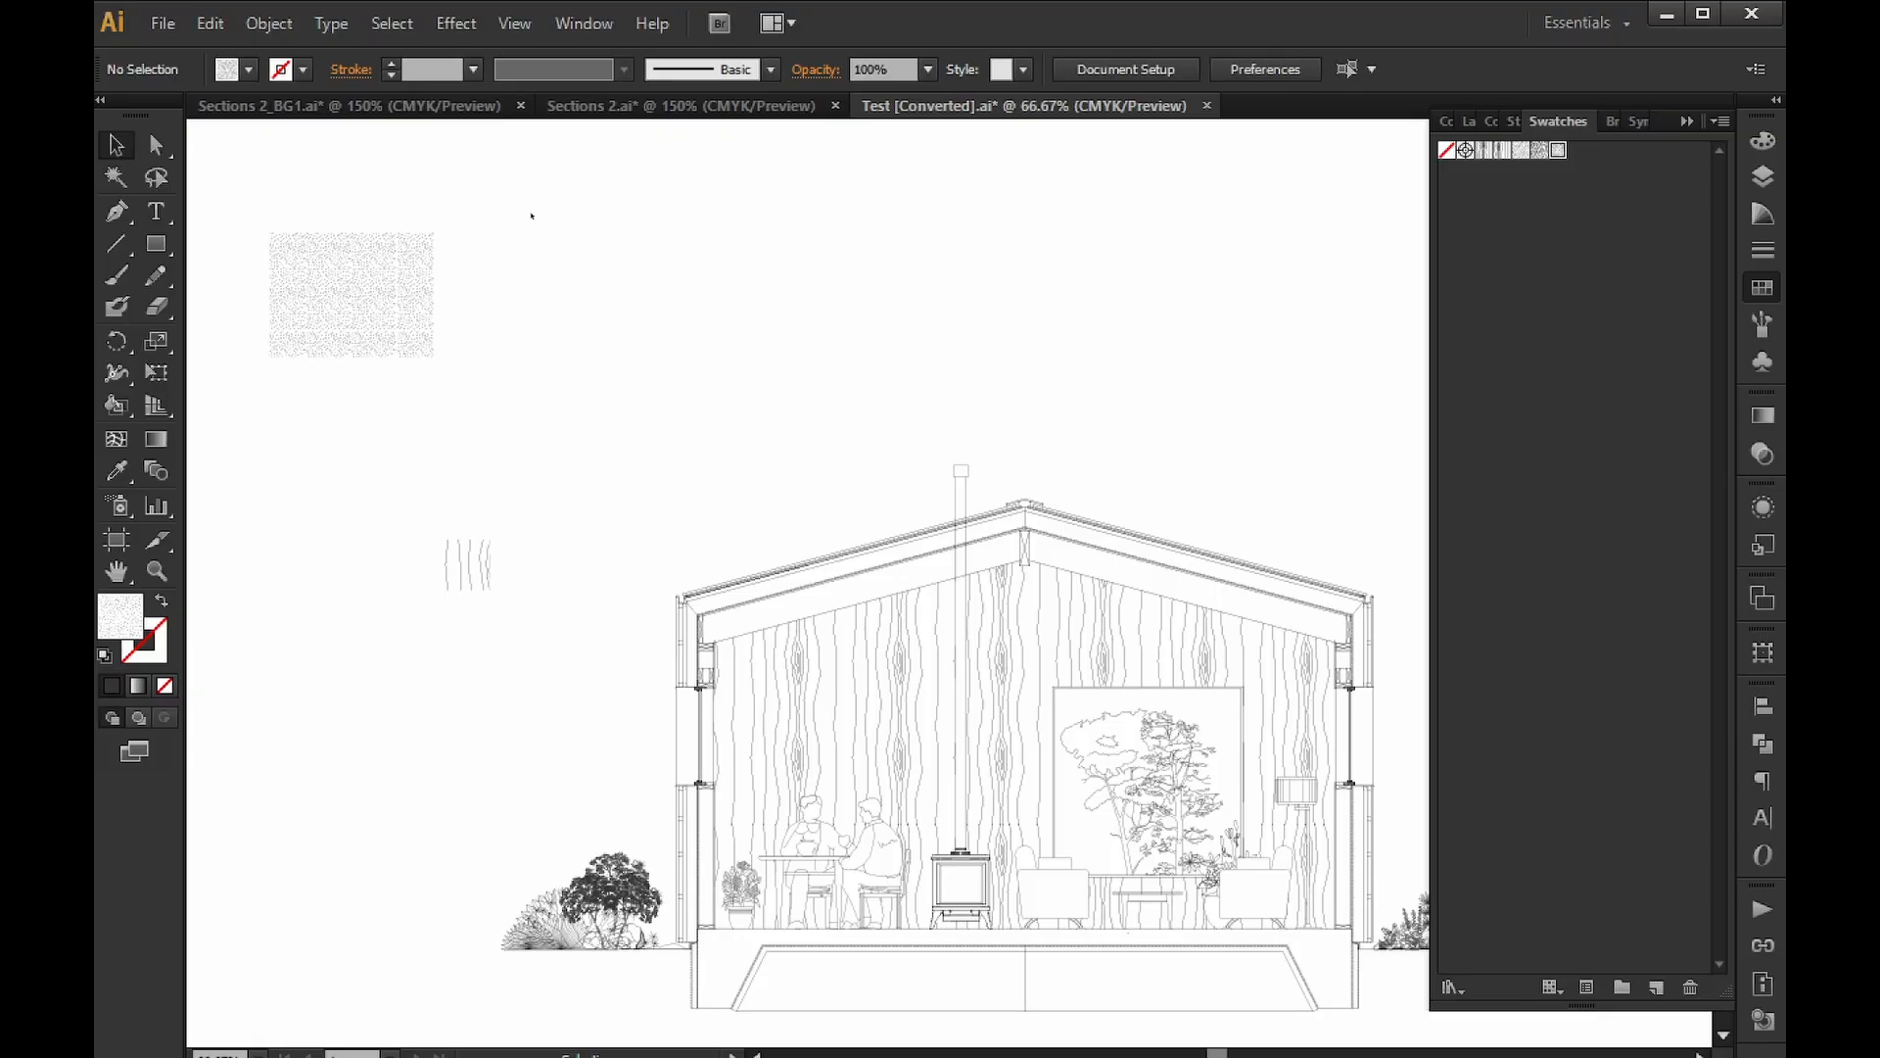
Sample the stipple rectangle and paint its pattern onto the sky and the large window opening with the Live Paint Bucket.
key(i)
key(k)
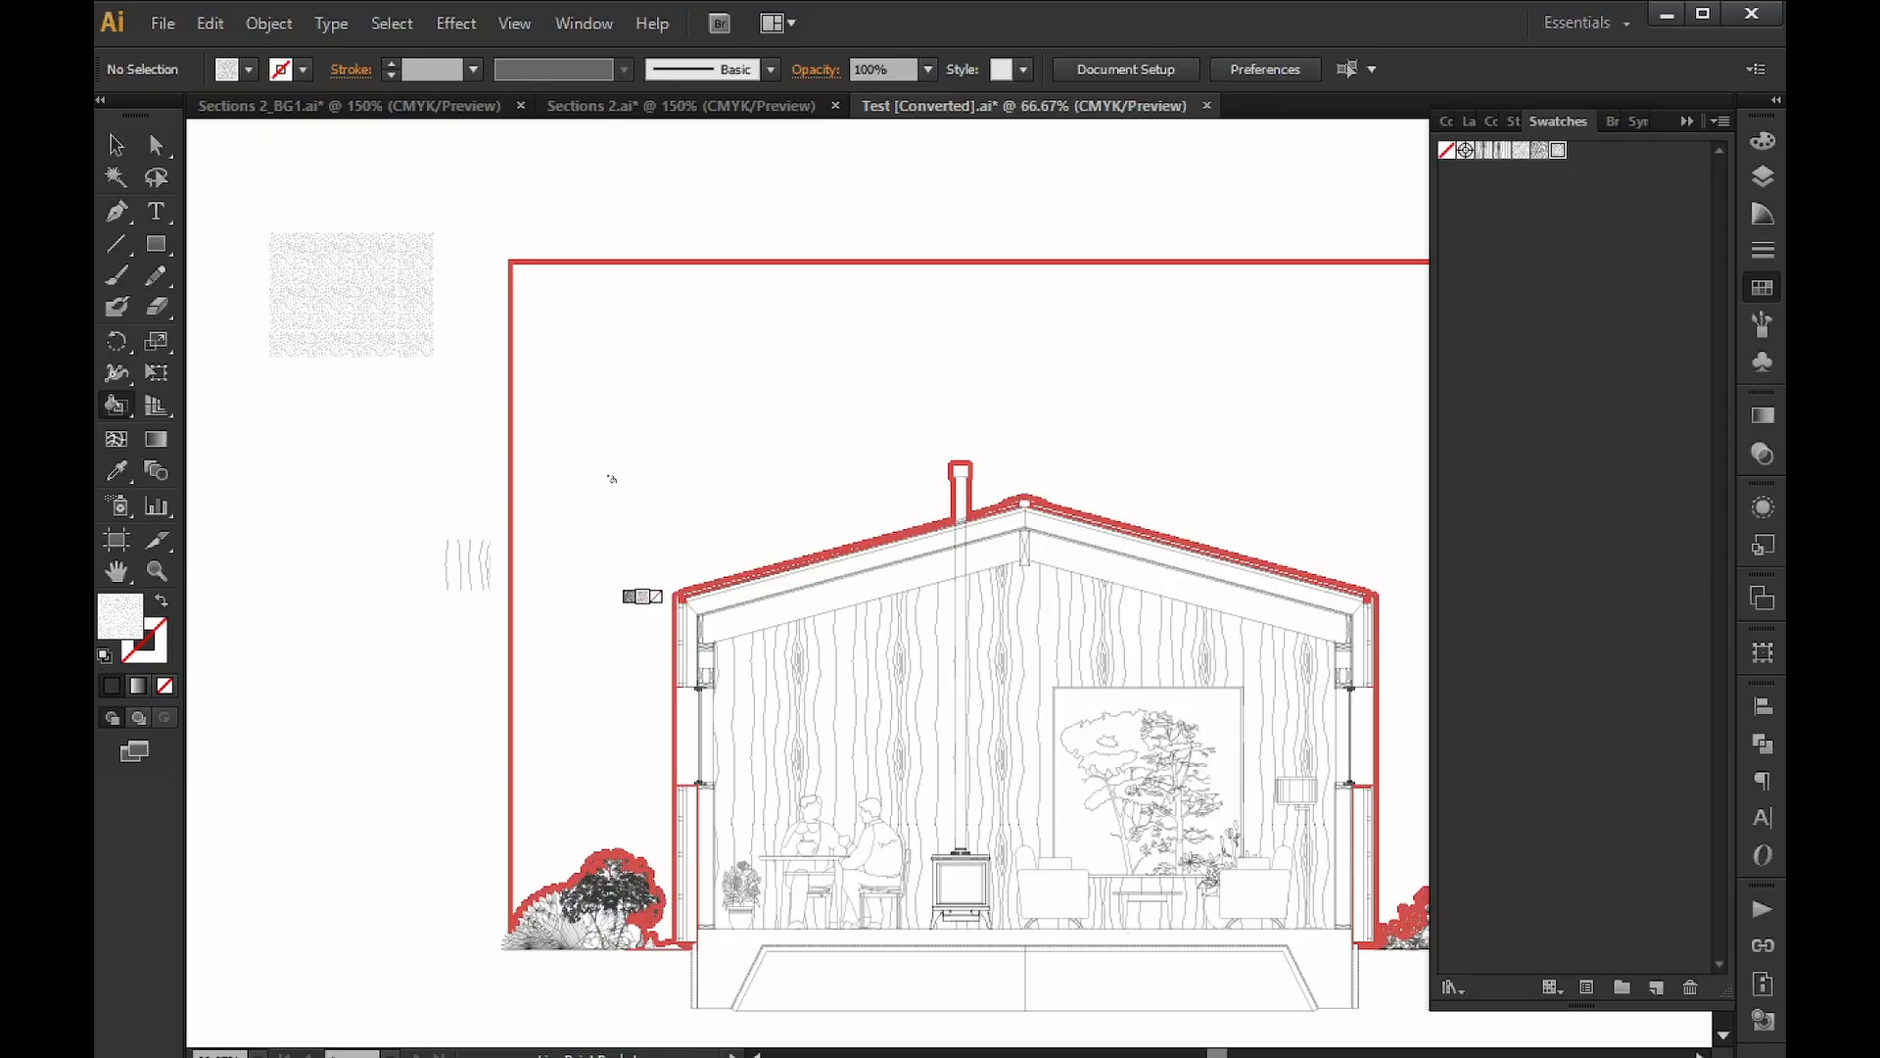
click(630, 327)
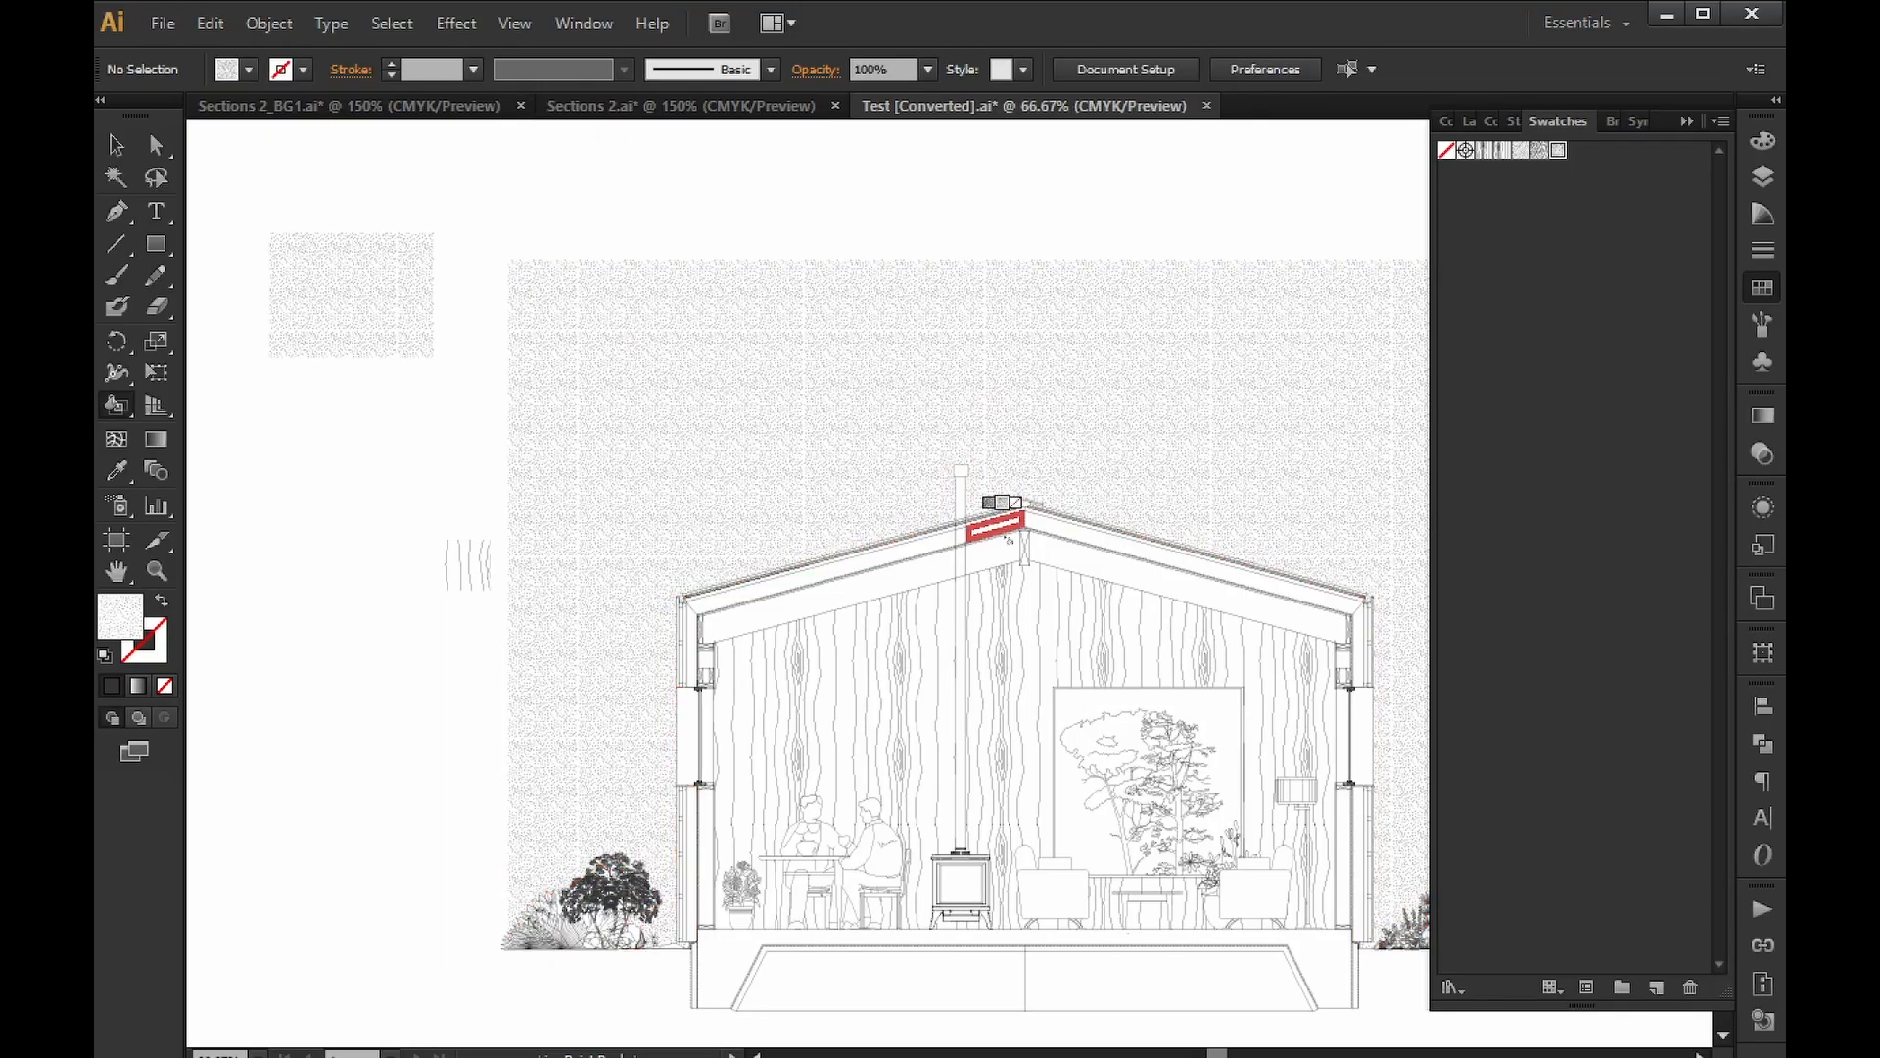
ctrl+scroll(1126, 356, right, 3)
ctrl+scroll(1126, 355, right, 2)
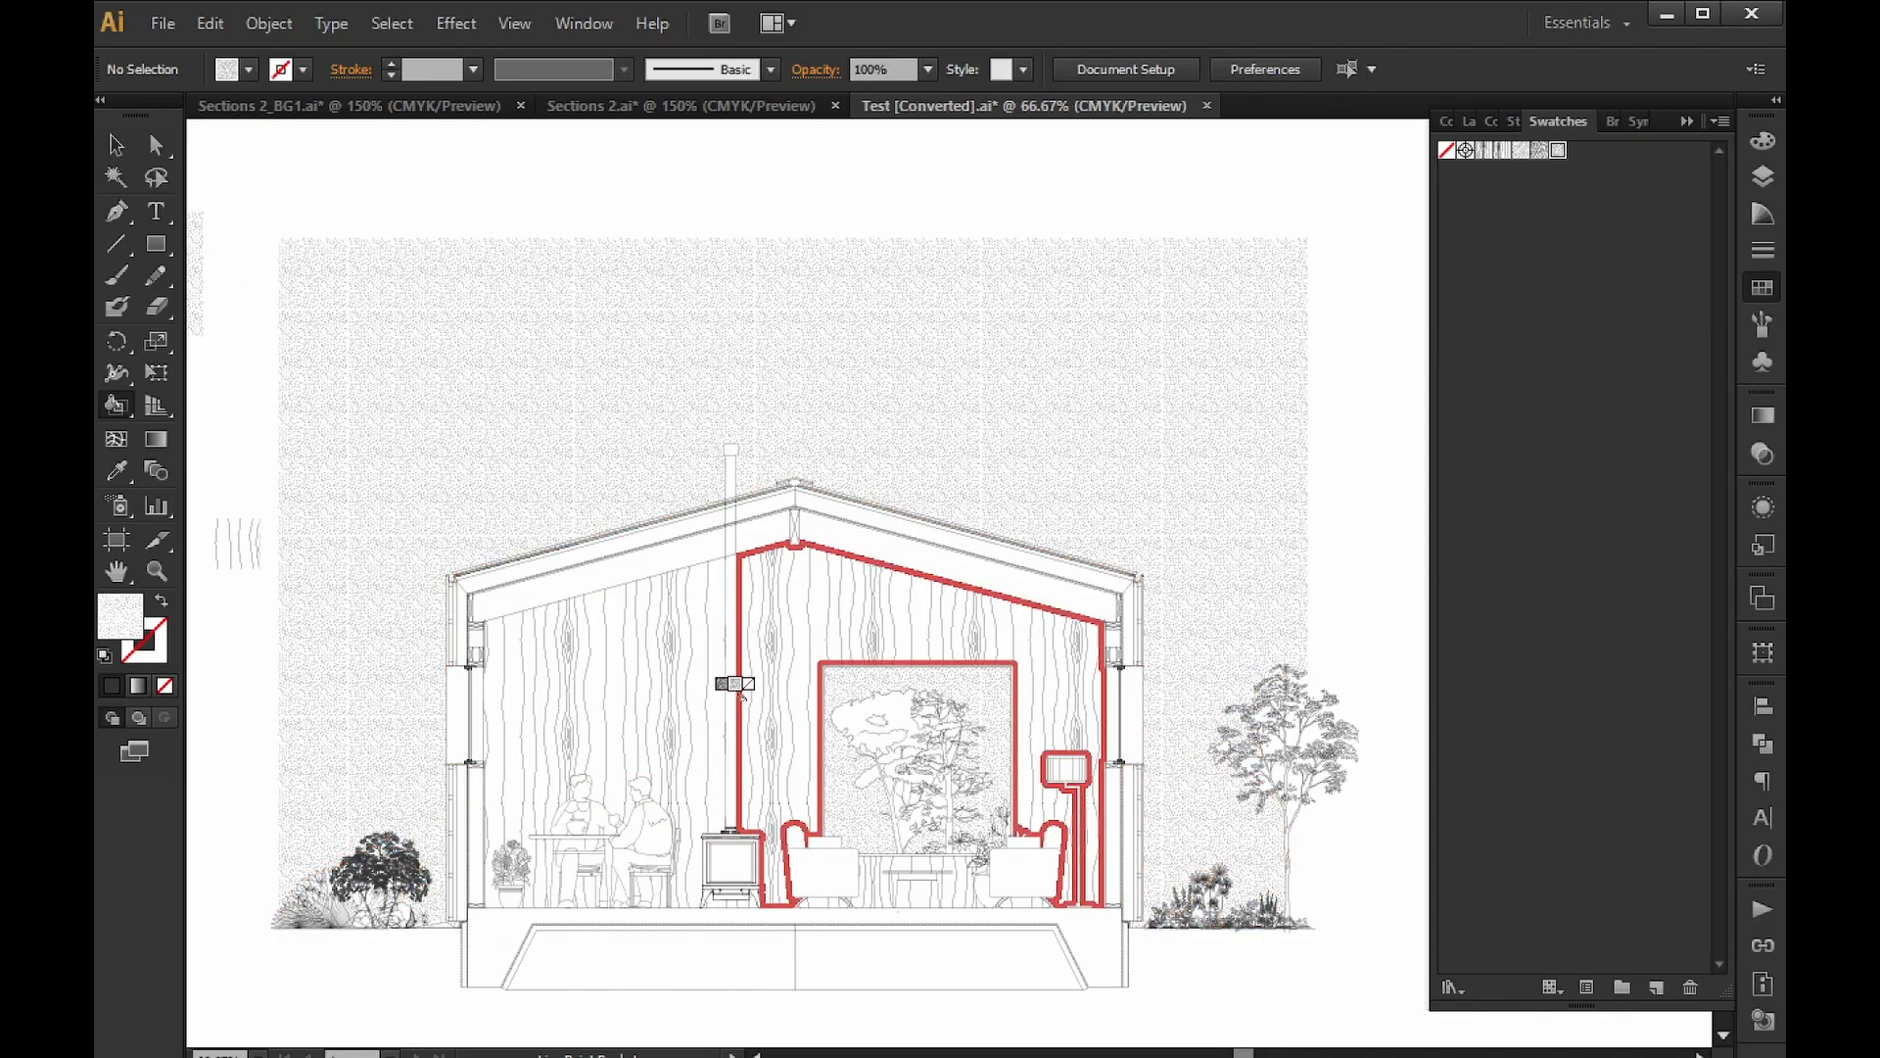
Set the fill to plain white without a stroke for the Live Paint Bucket.
click(116, 470)
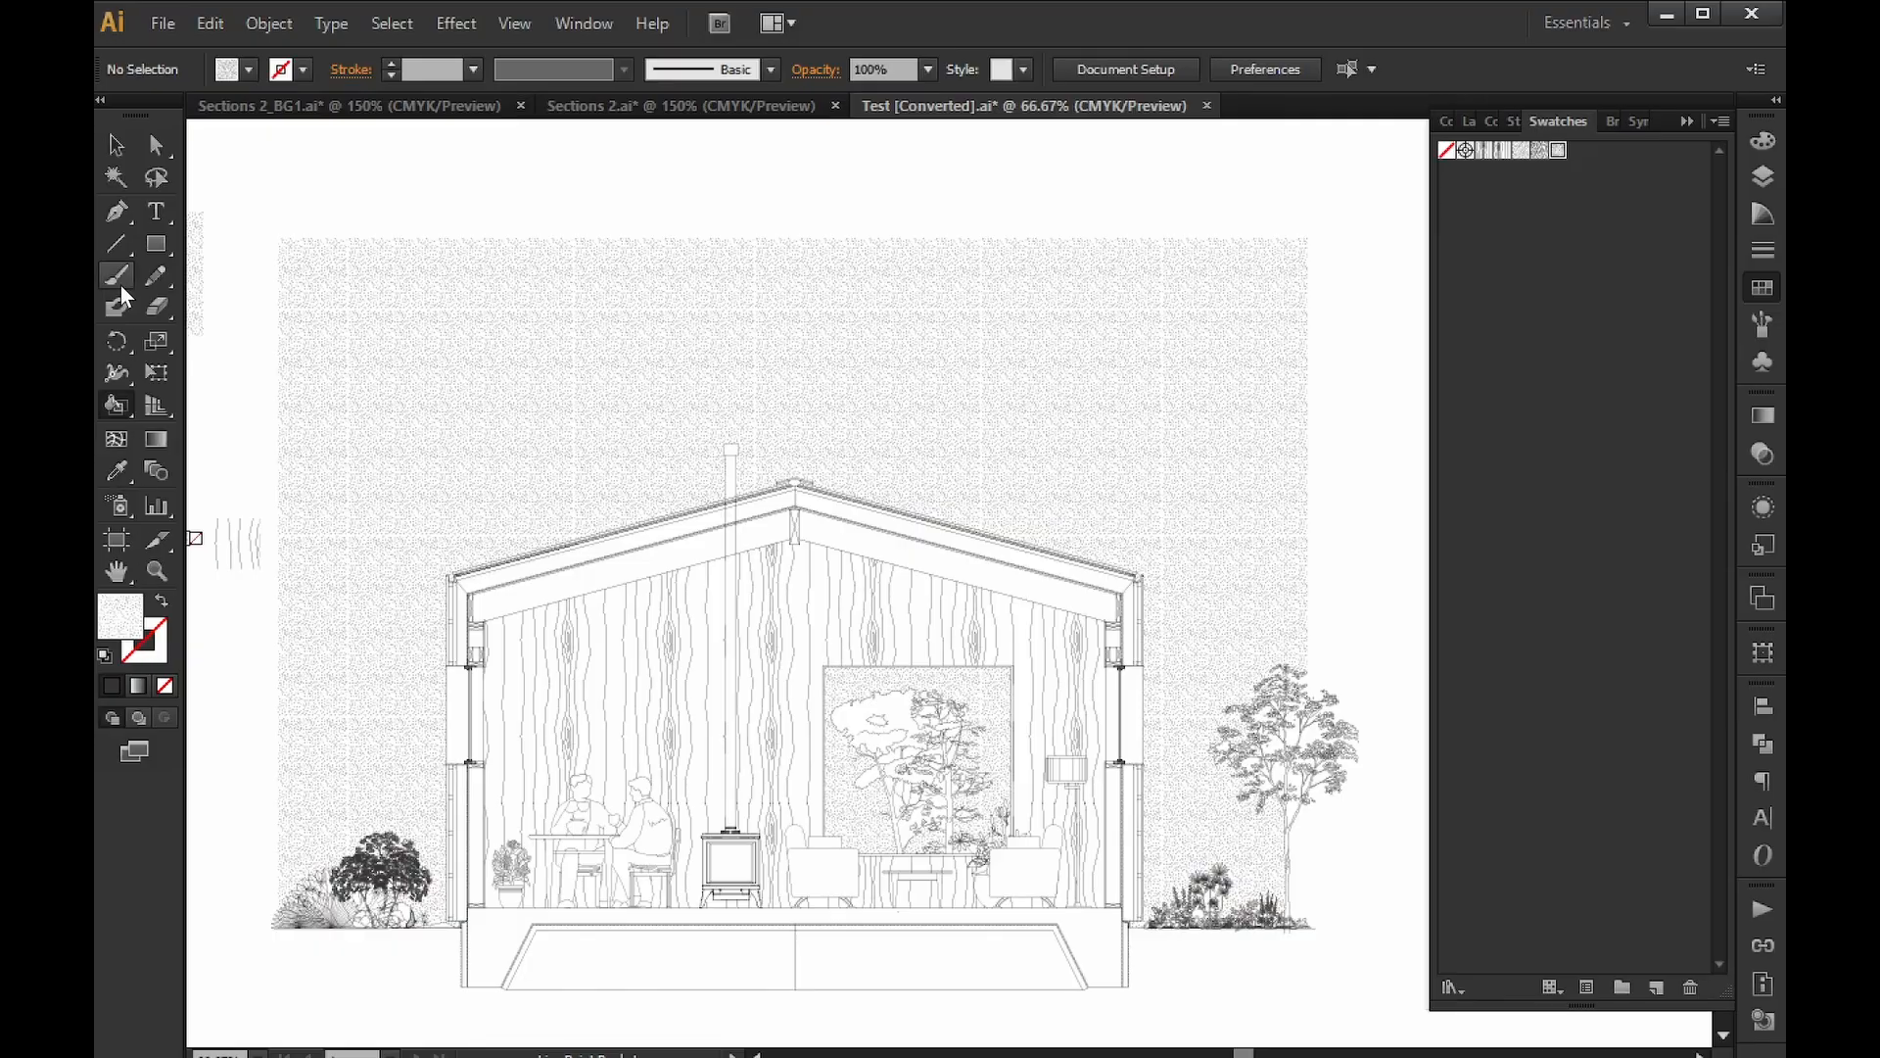
click(803, 575)
key(k)
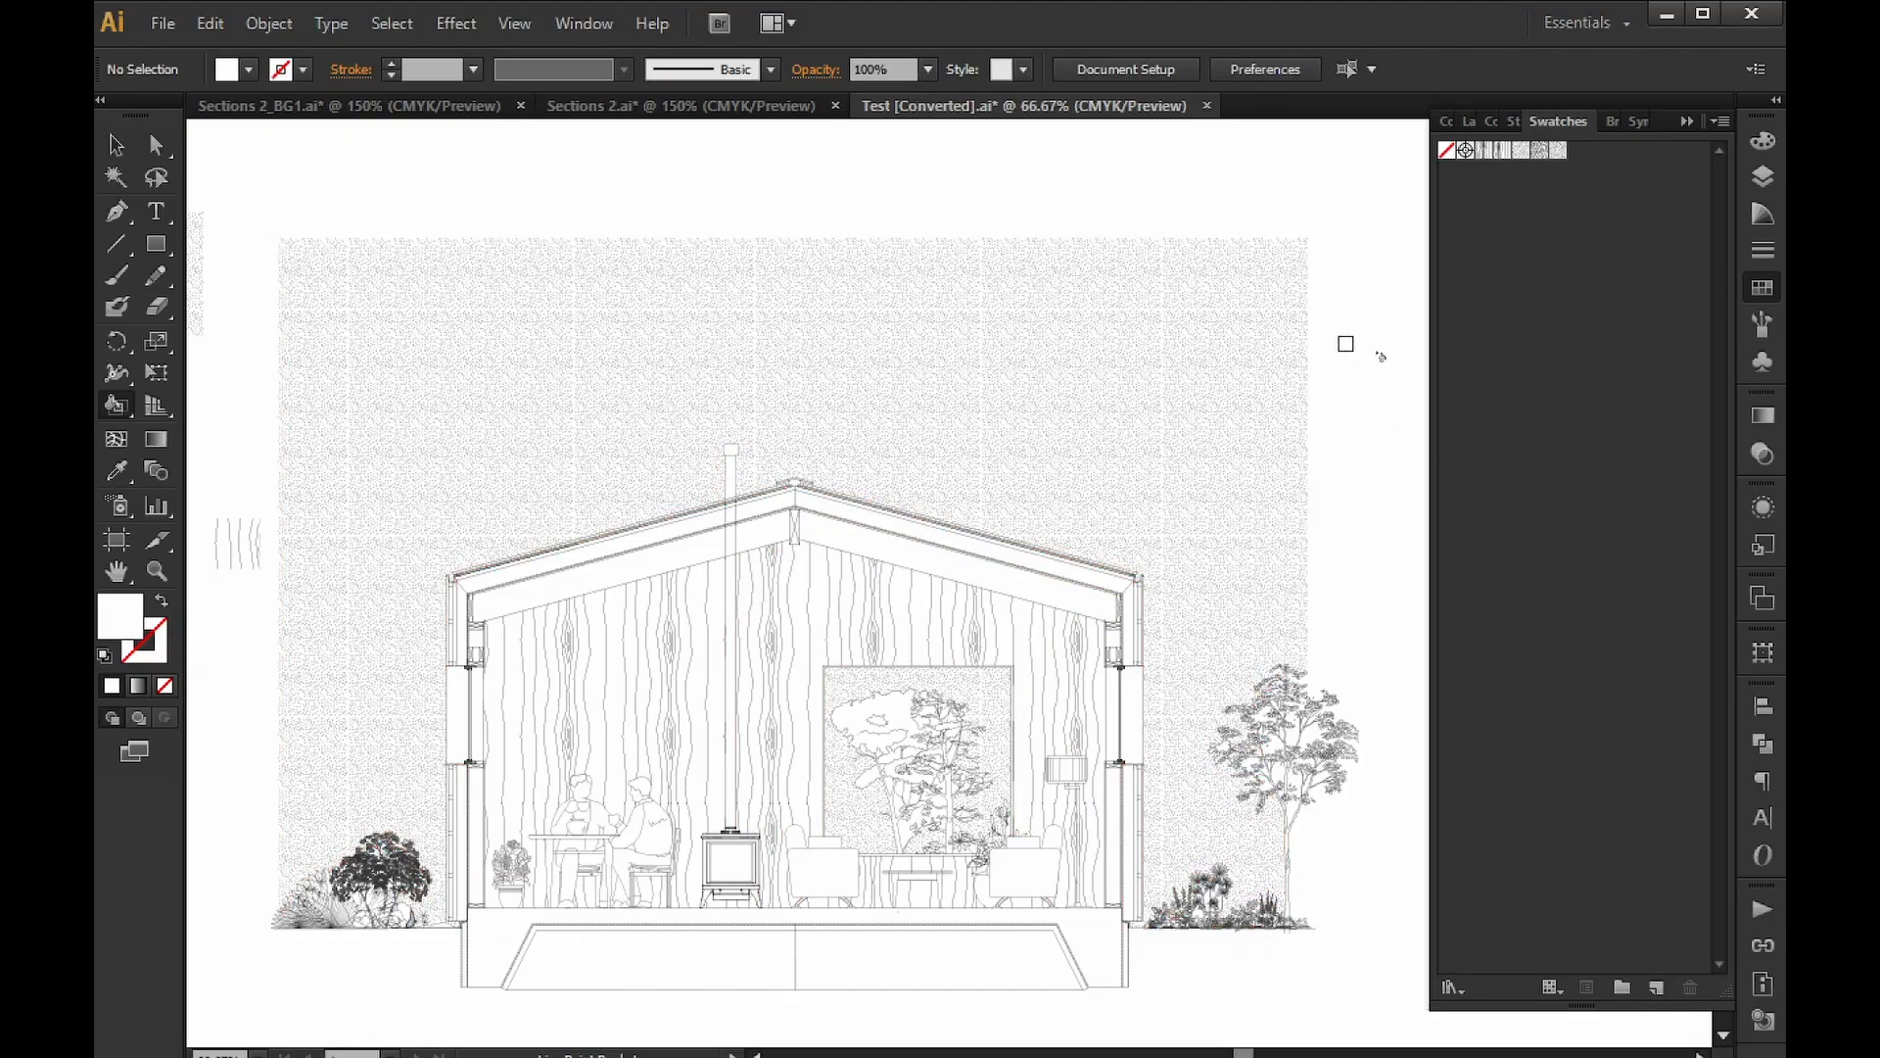
Expand the duplicated section's Live Paint group into ordinary fills and outlines, then clear the selection.
key(v)
key(ctrl+a)
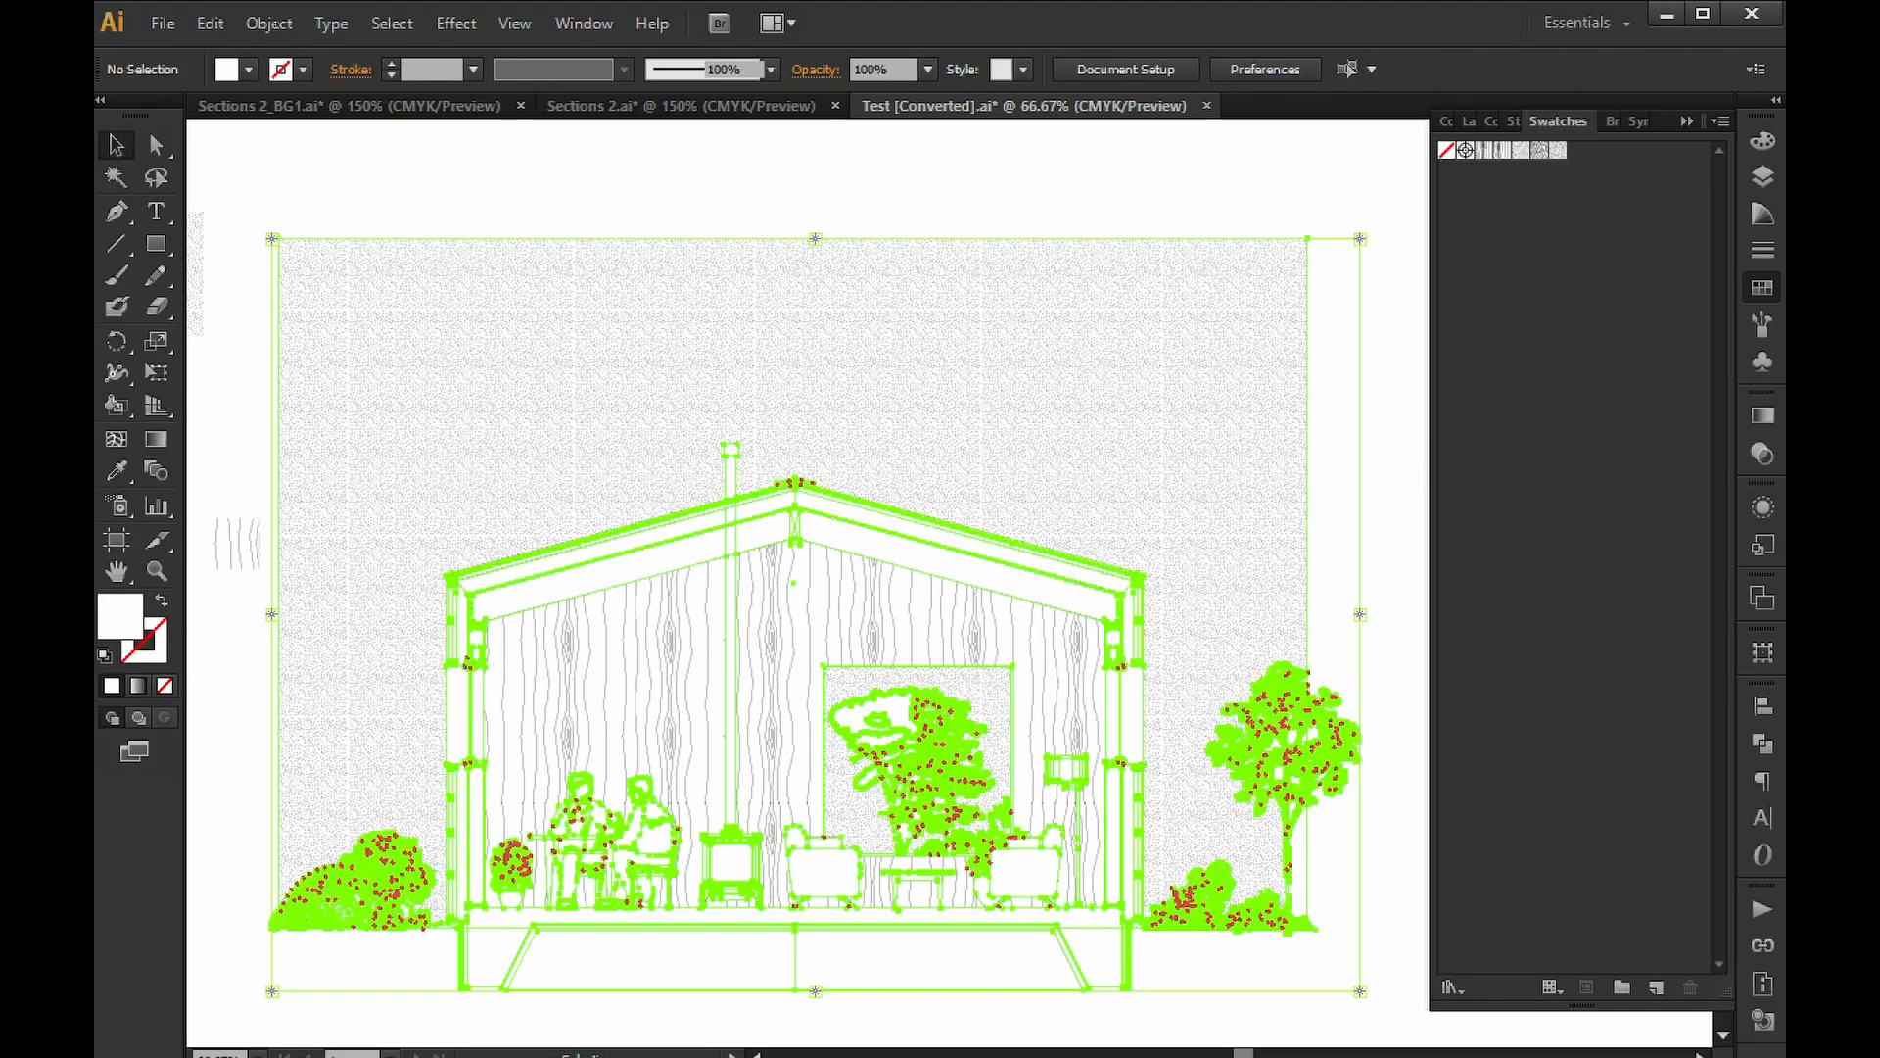
click(269, 22)
mouse_move(338, 712)
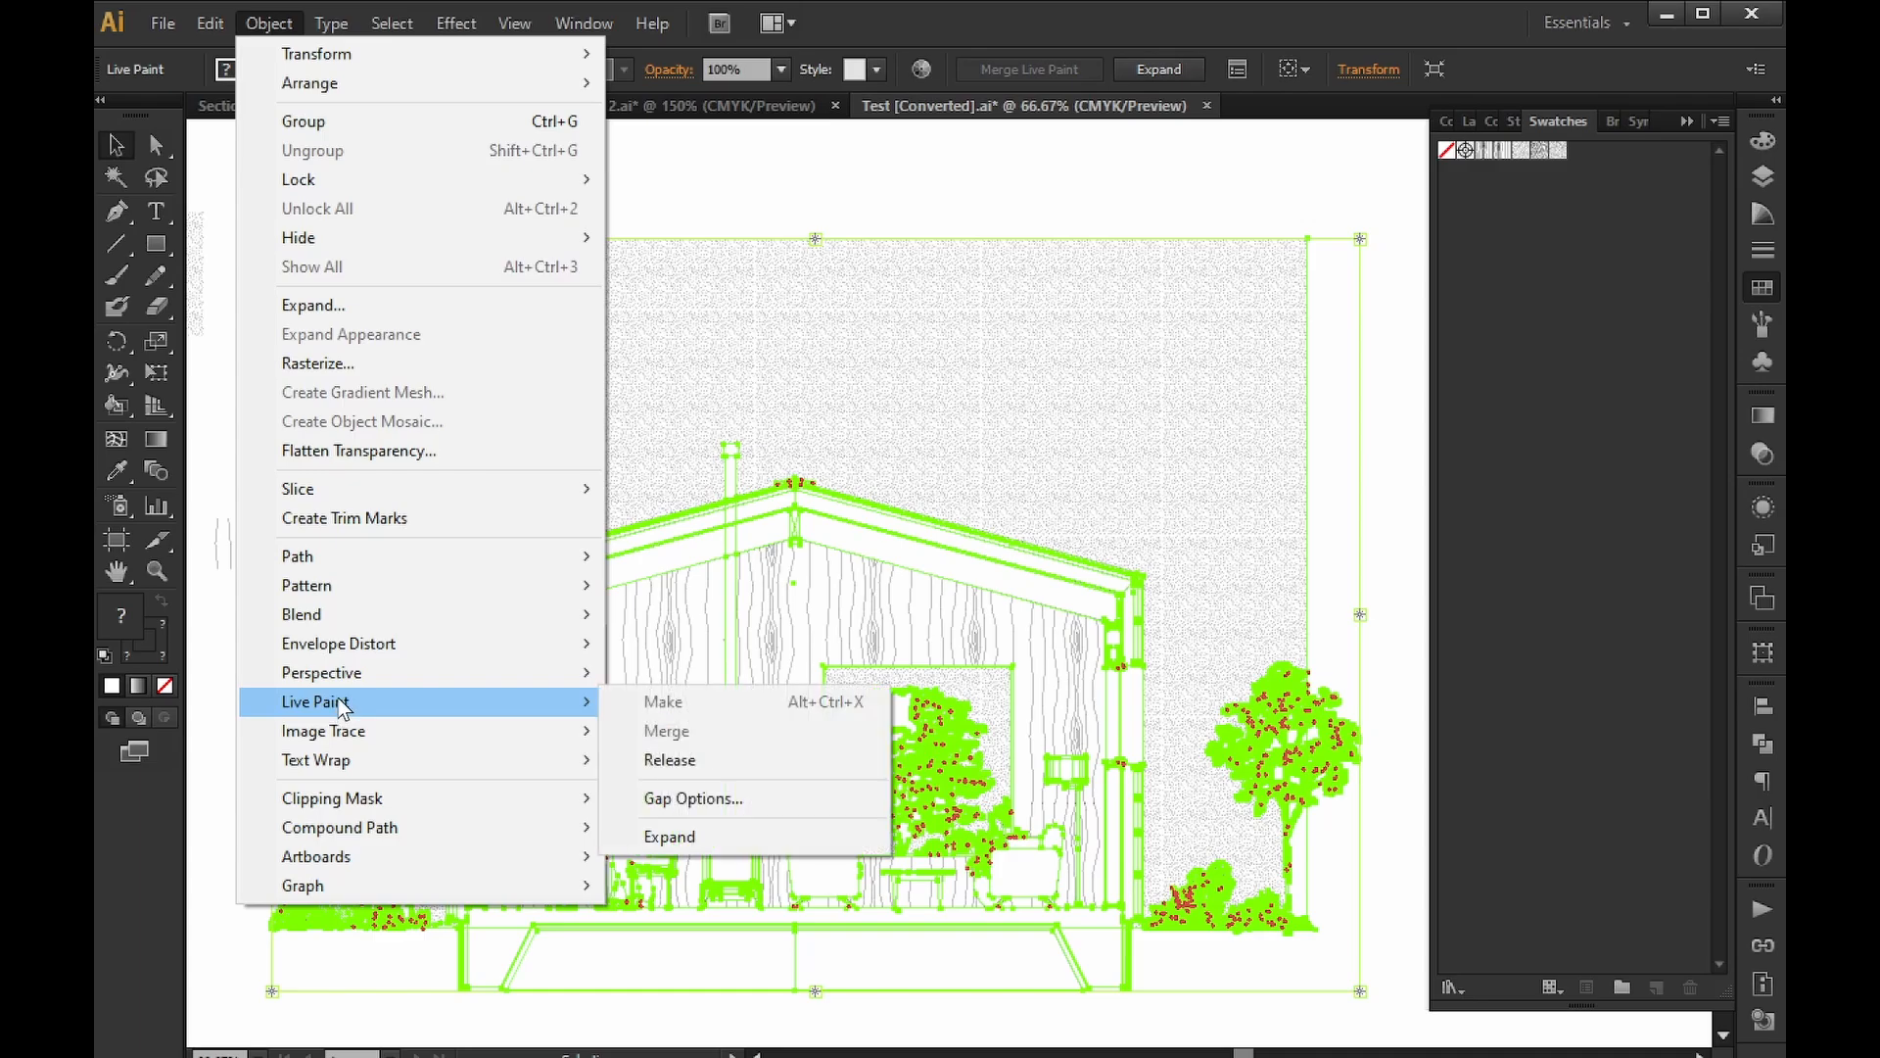
click(646, 838)
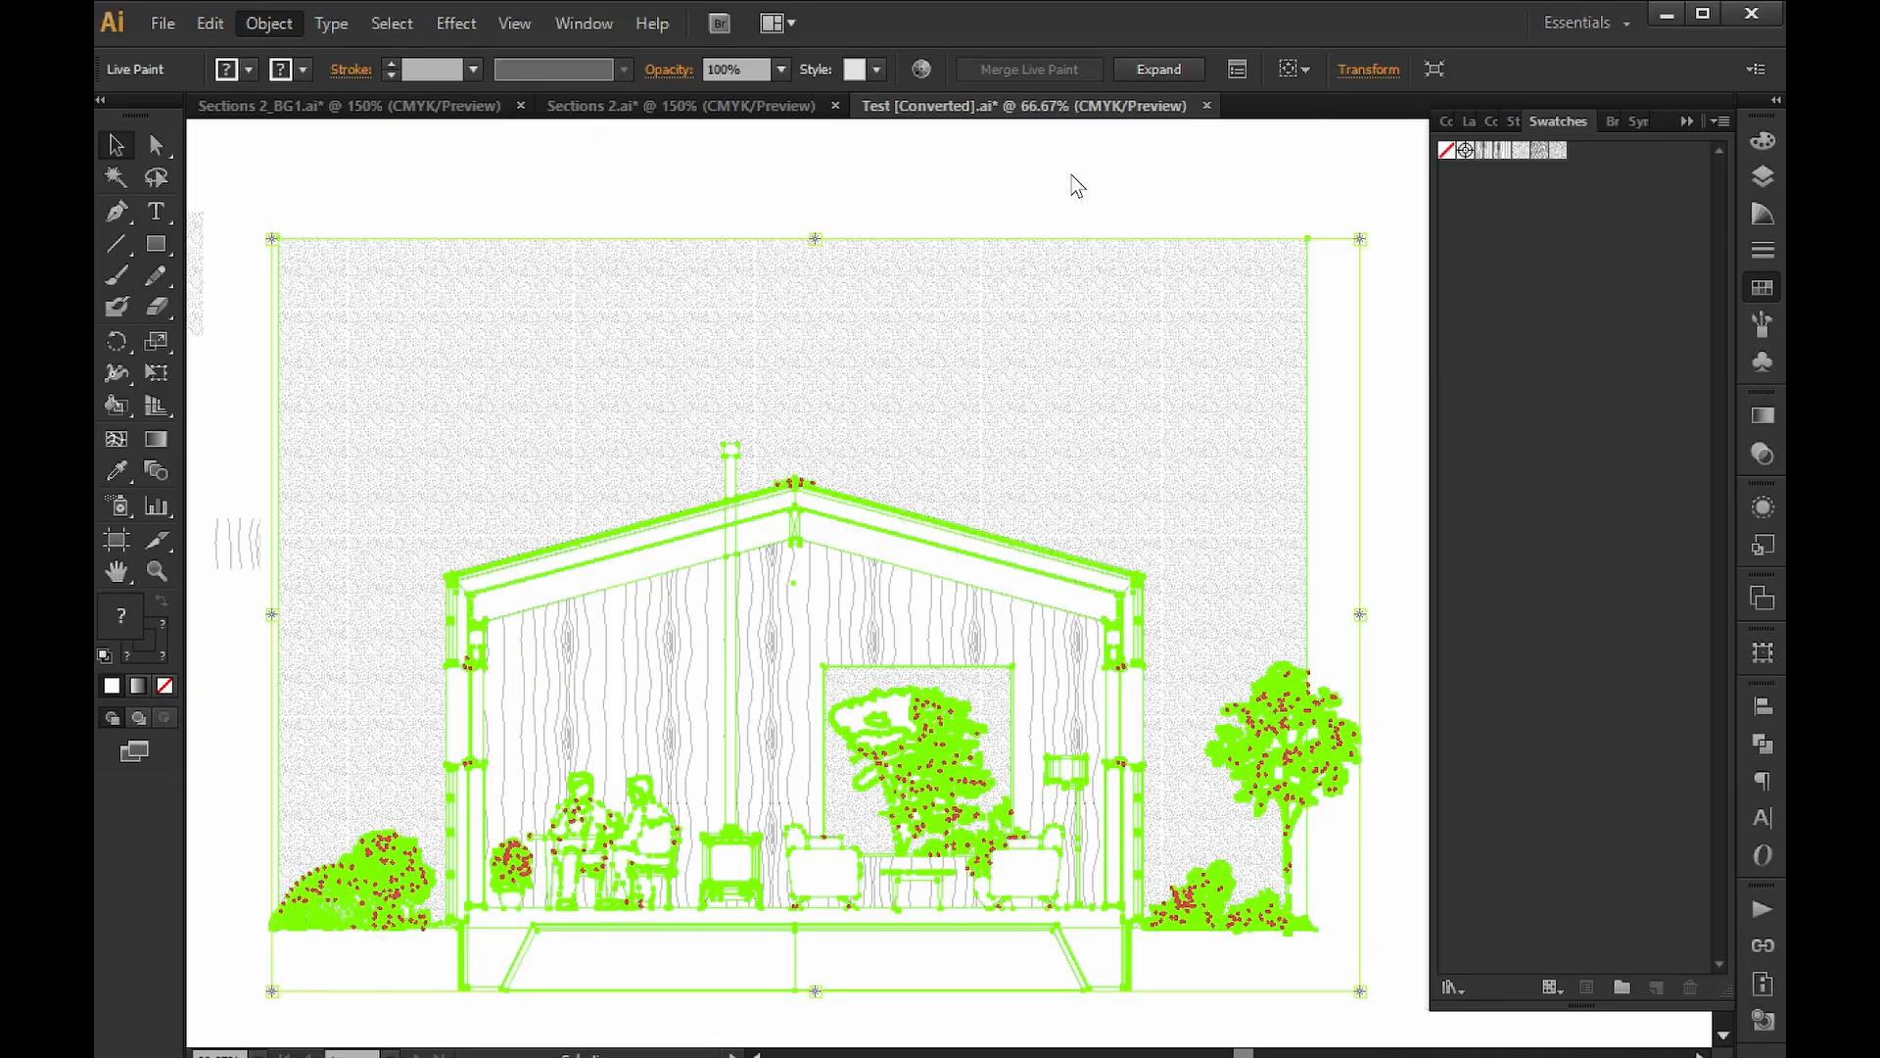
click(1117, 195)
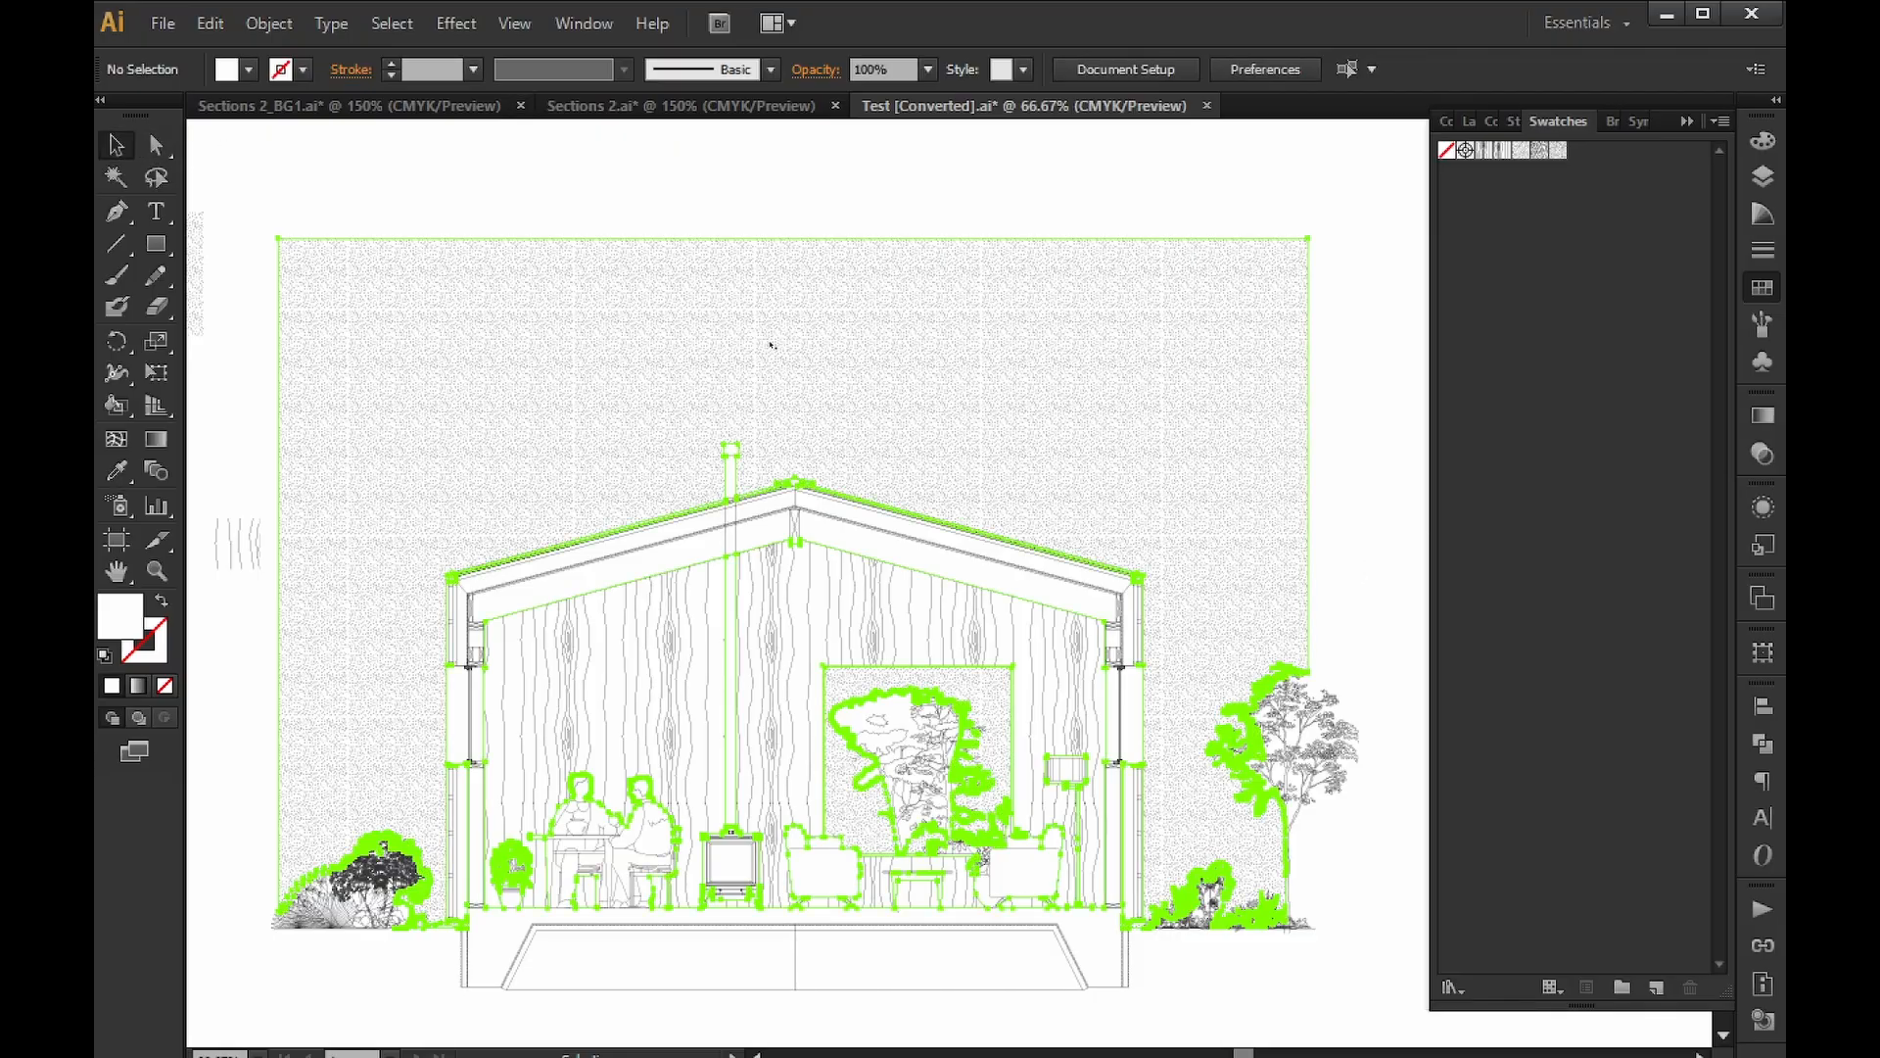
Move the expanded group of hatch fills off the duplicated linework into the empty area beside it.
click(913, 377)
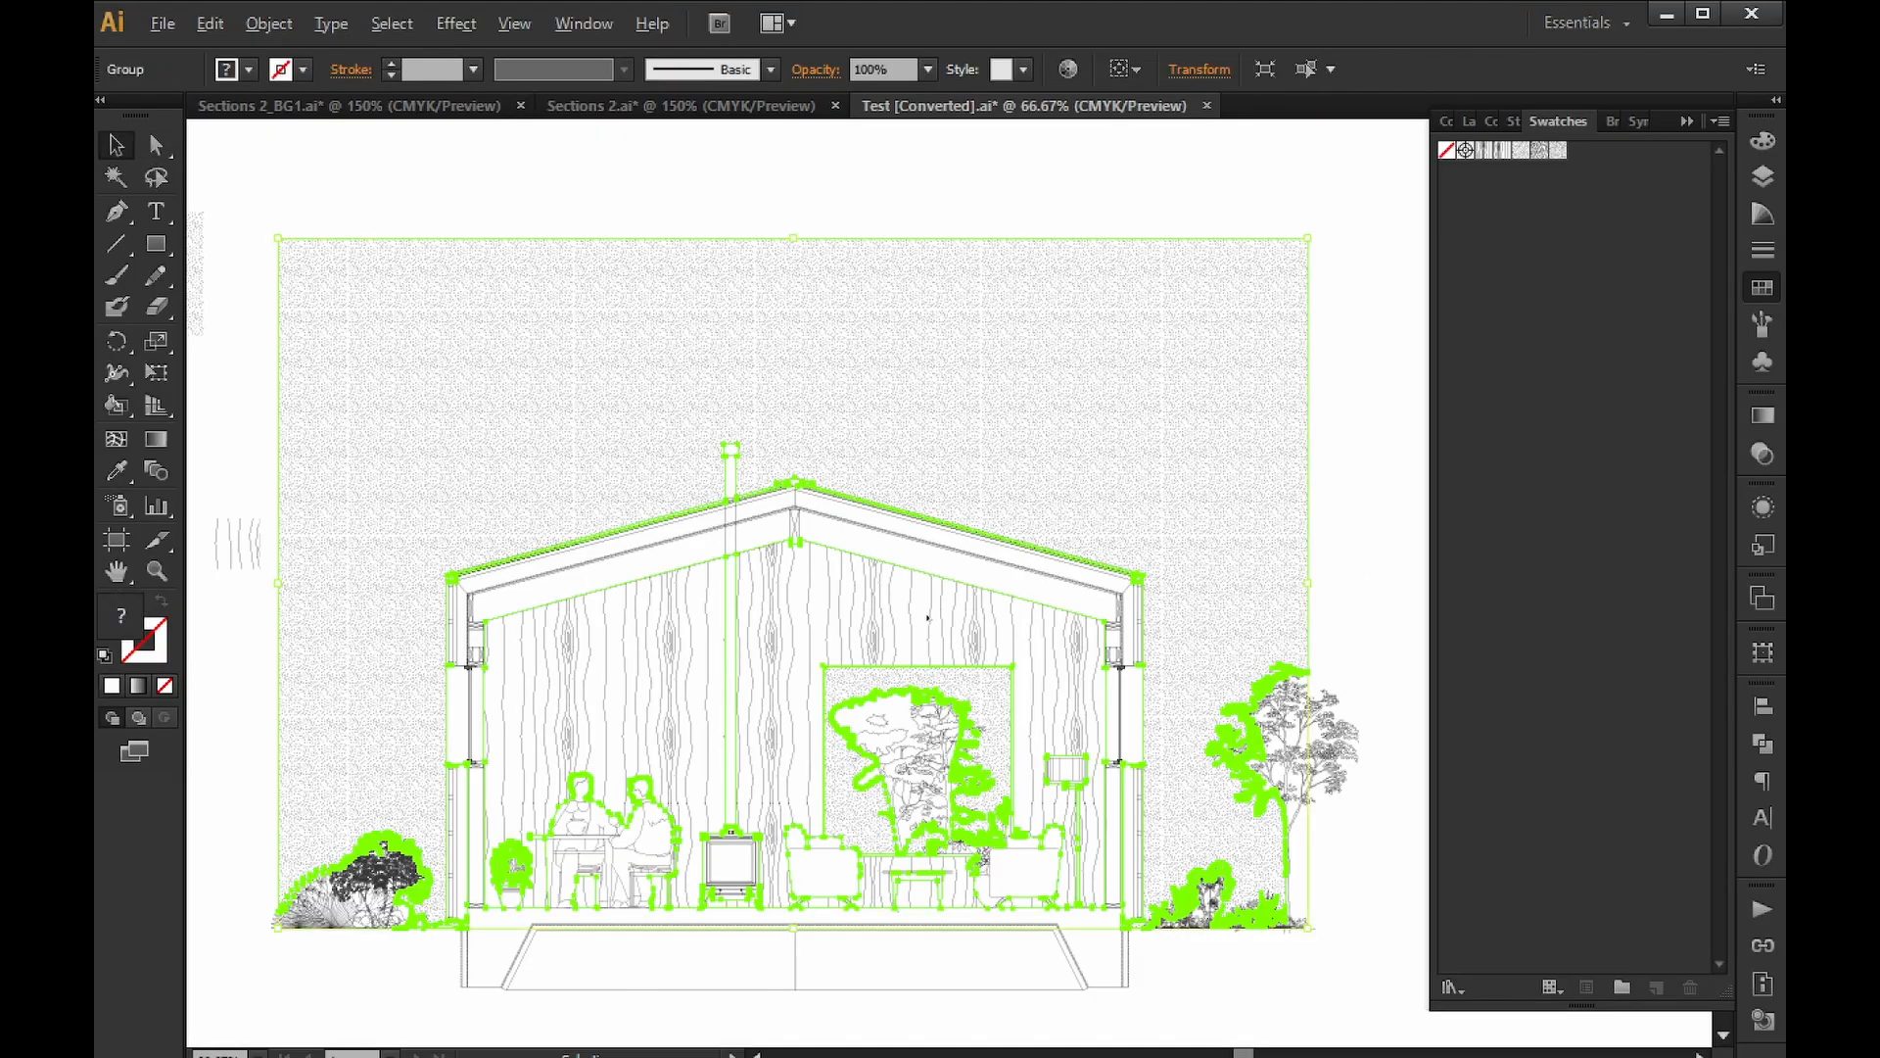
alt+scroll(928, 617, down, 2)
alt+scroll(928, 617, down, 2)
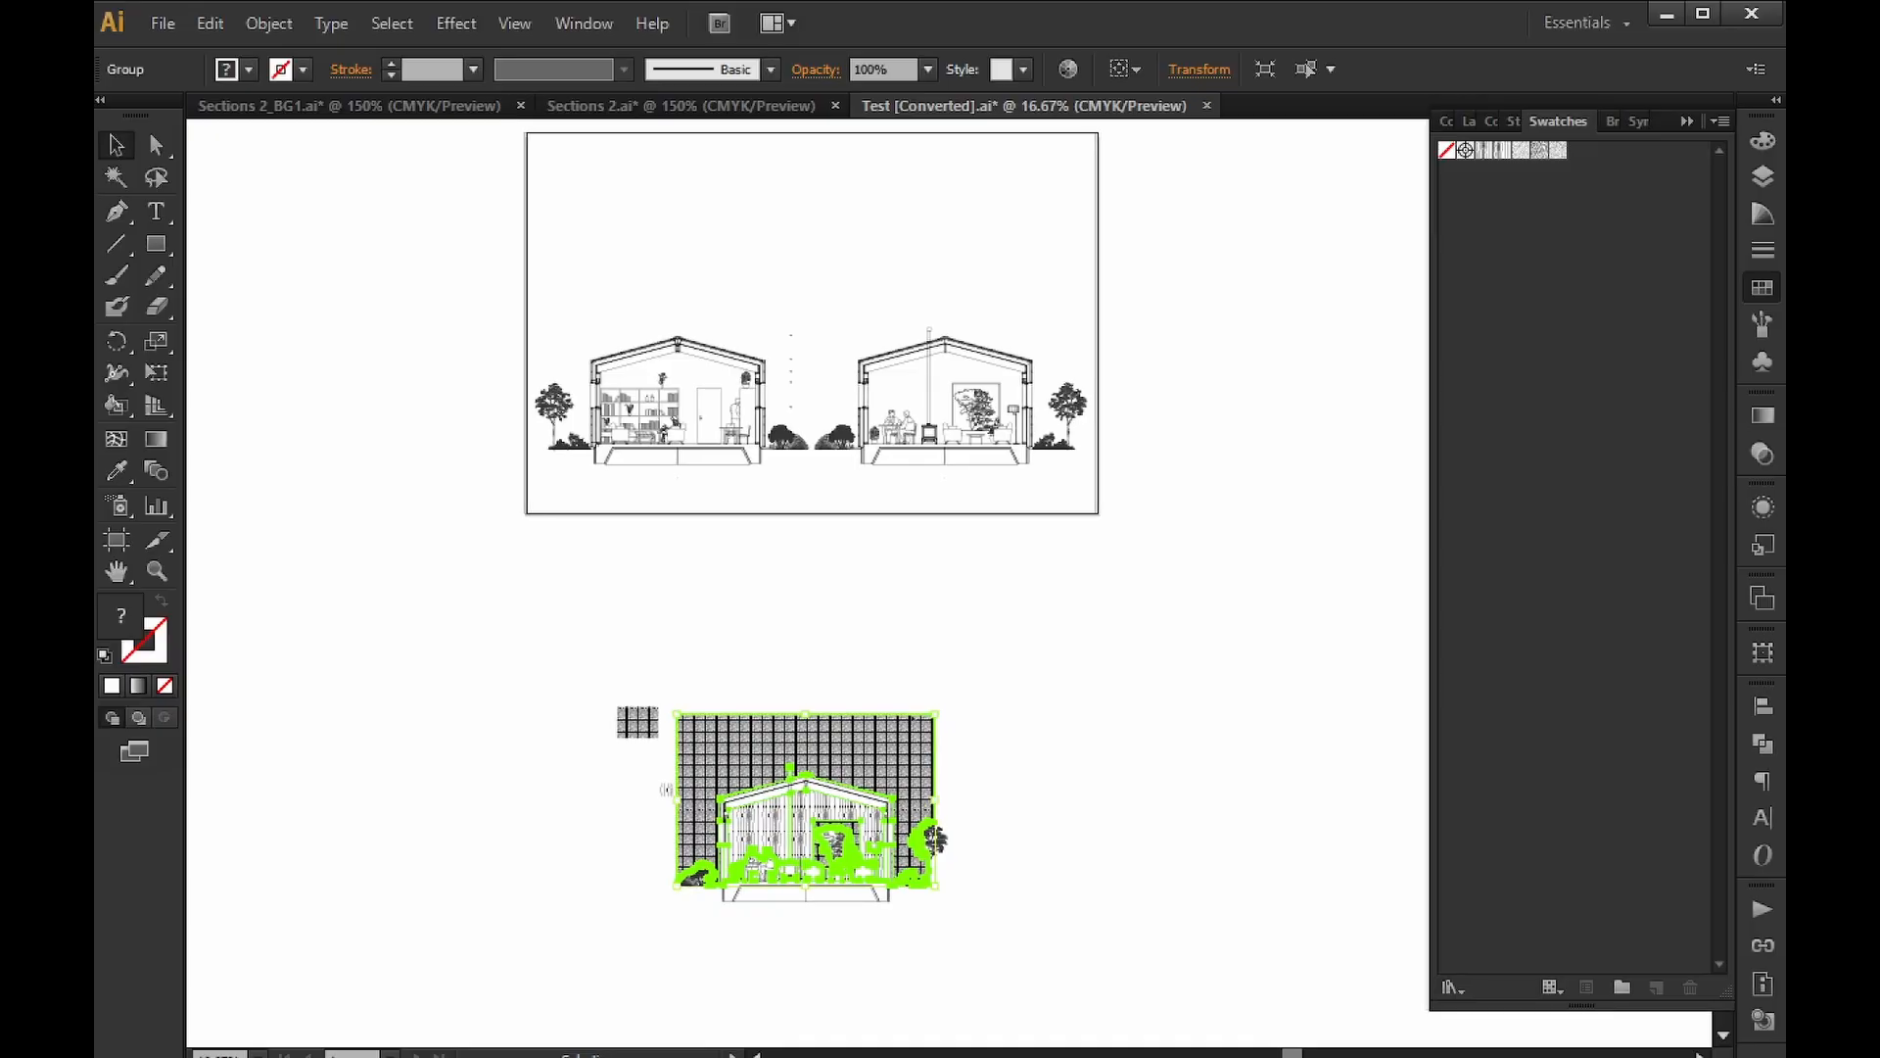
drag(948, 681, 1224, 771)
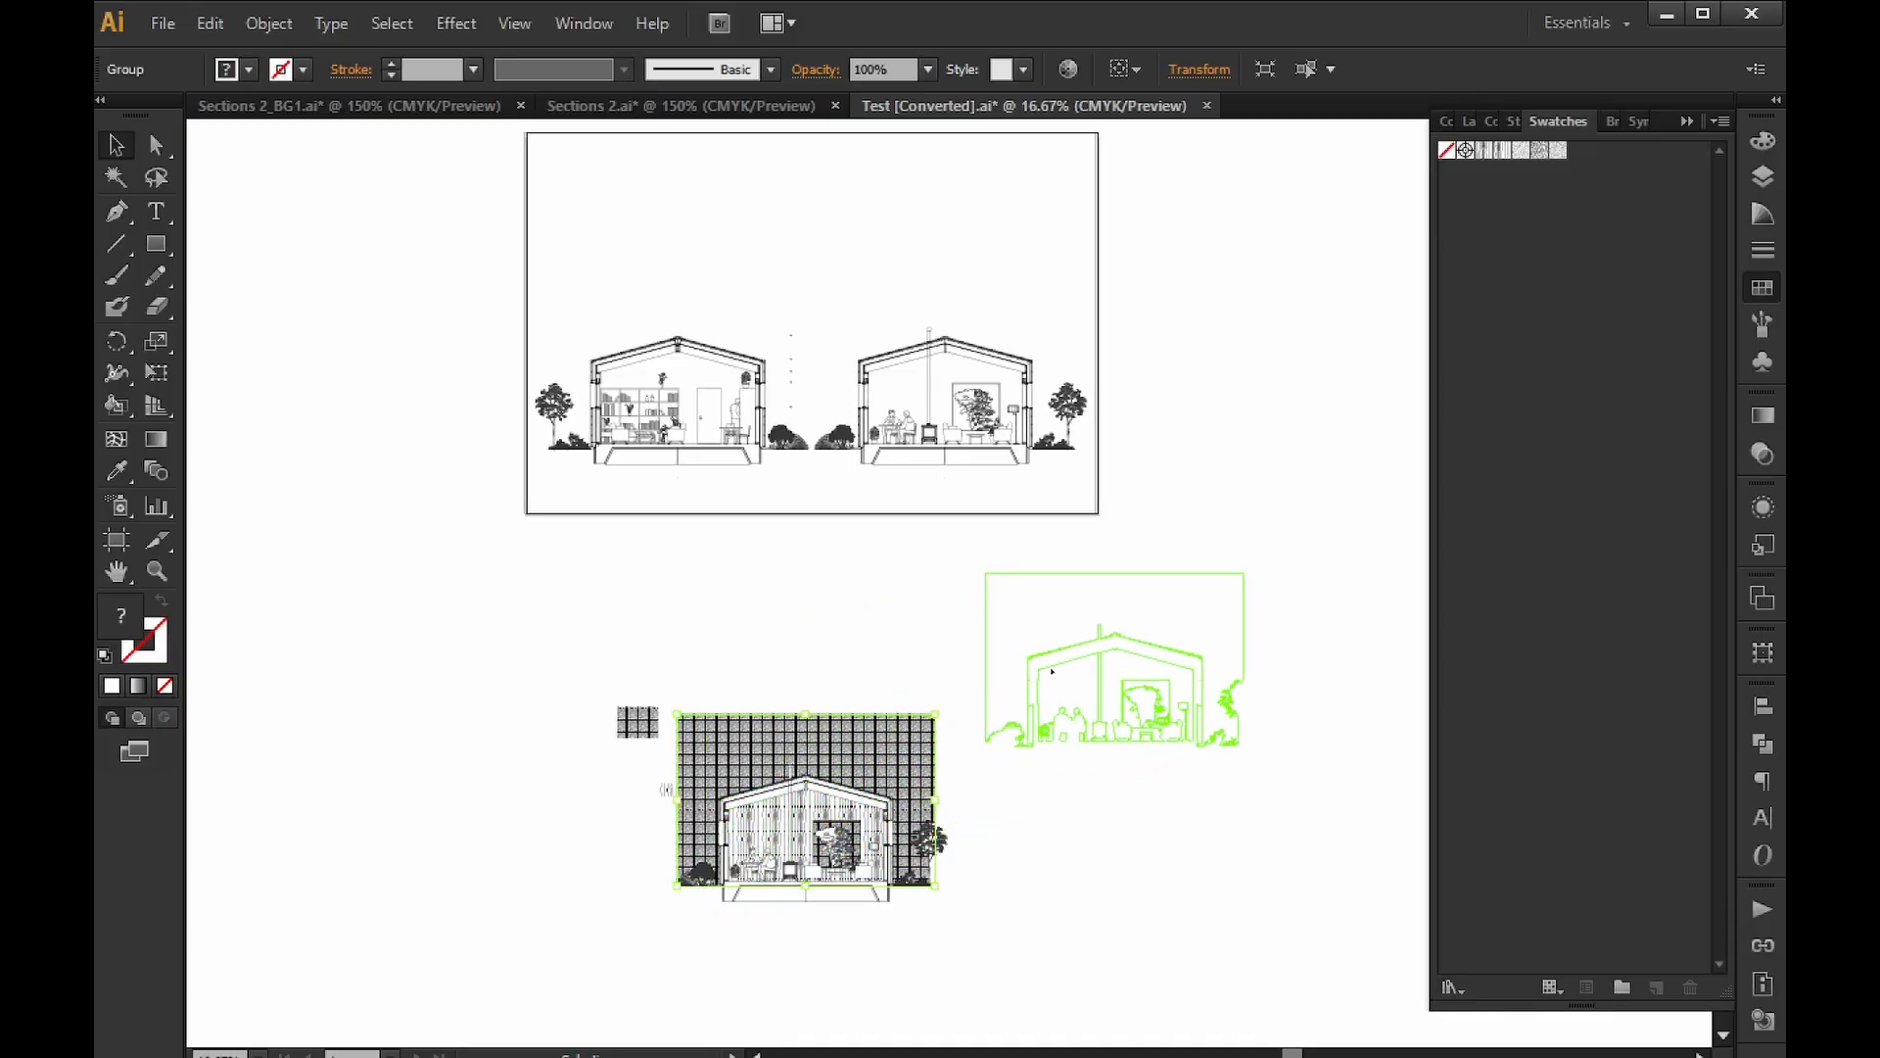
drag(1052, 672, 1051, 672)
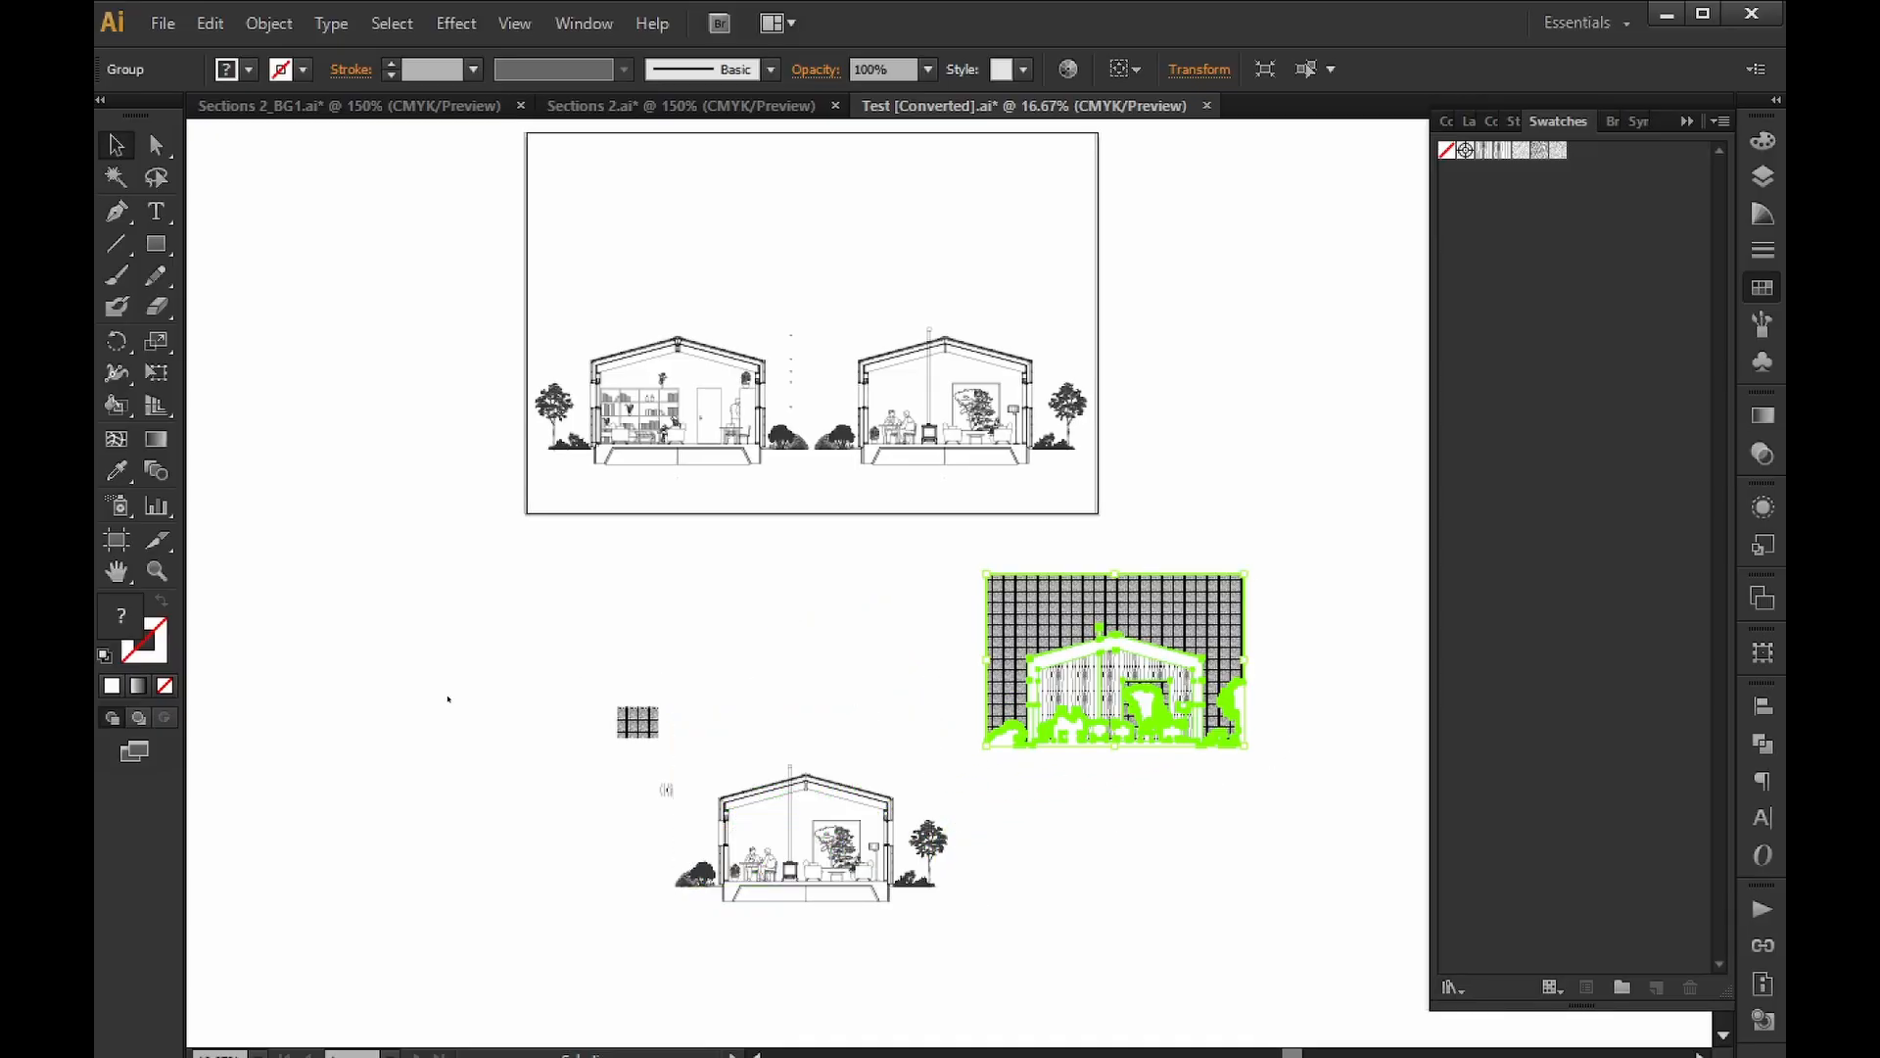
Delete the duplicated section's leftover linework together with the pattern sample rectangles beside it.
click(448, 699)
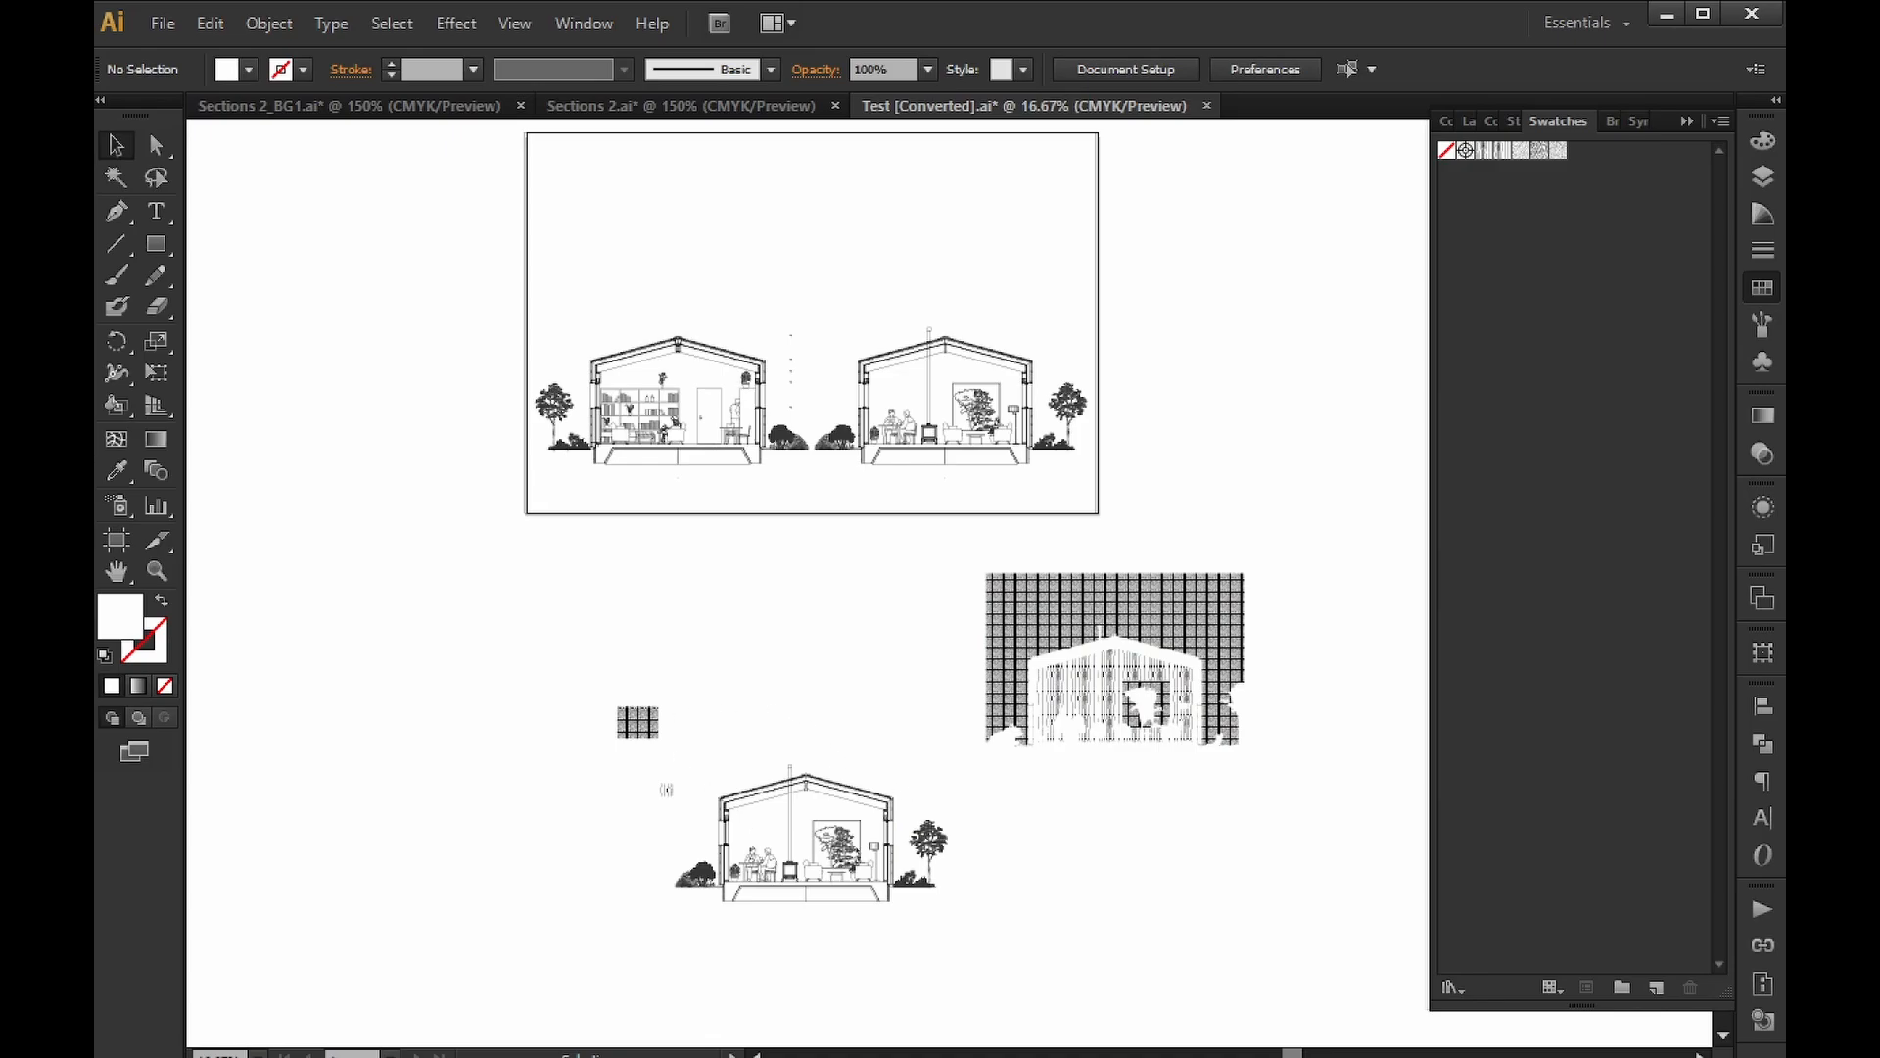
drag(960, 913, 562, 679)
key(Delete)
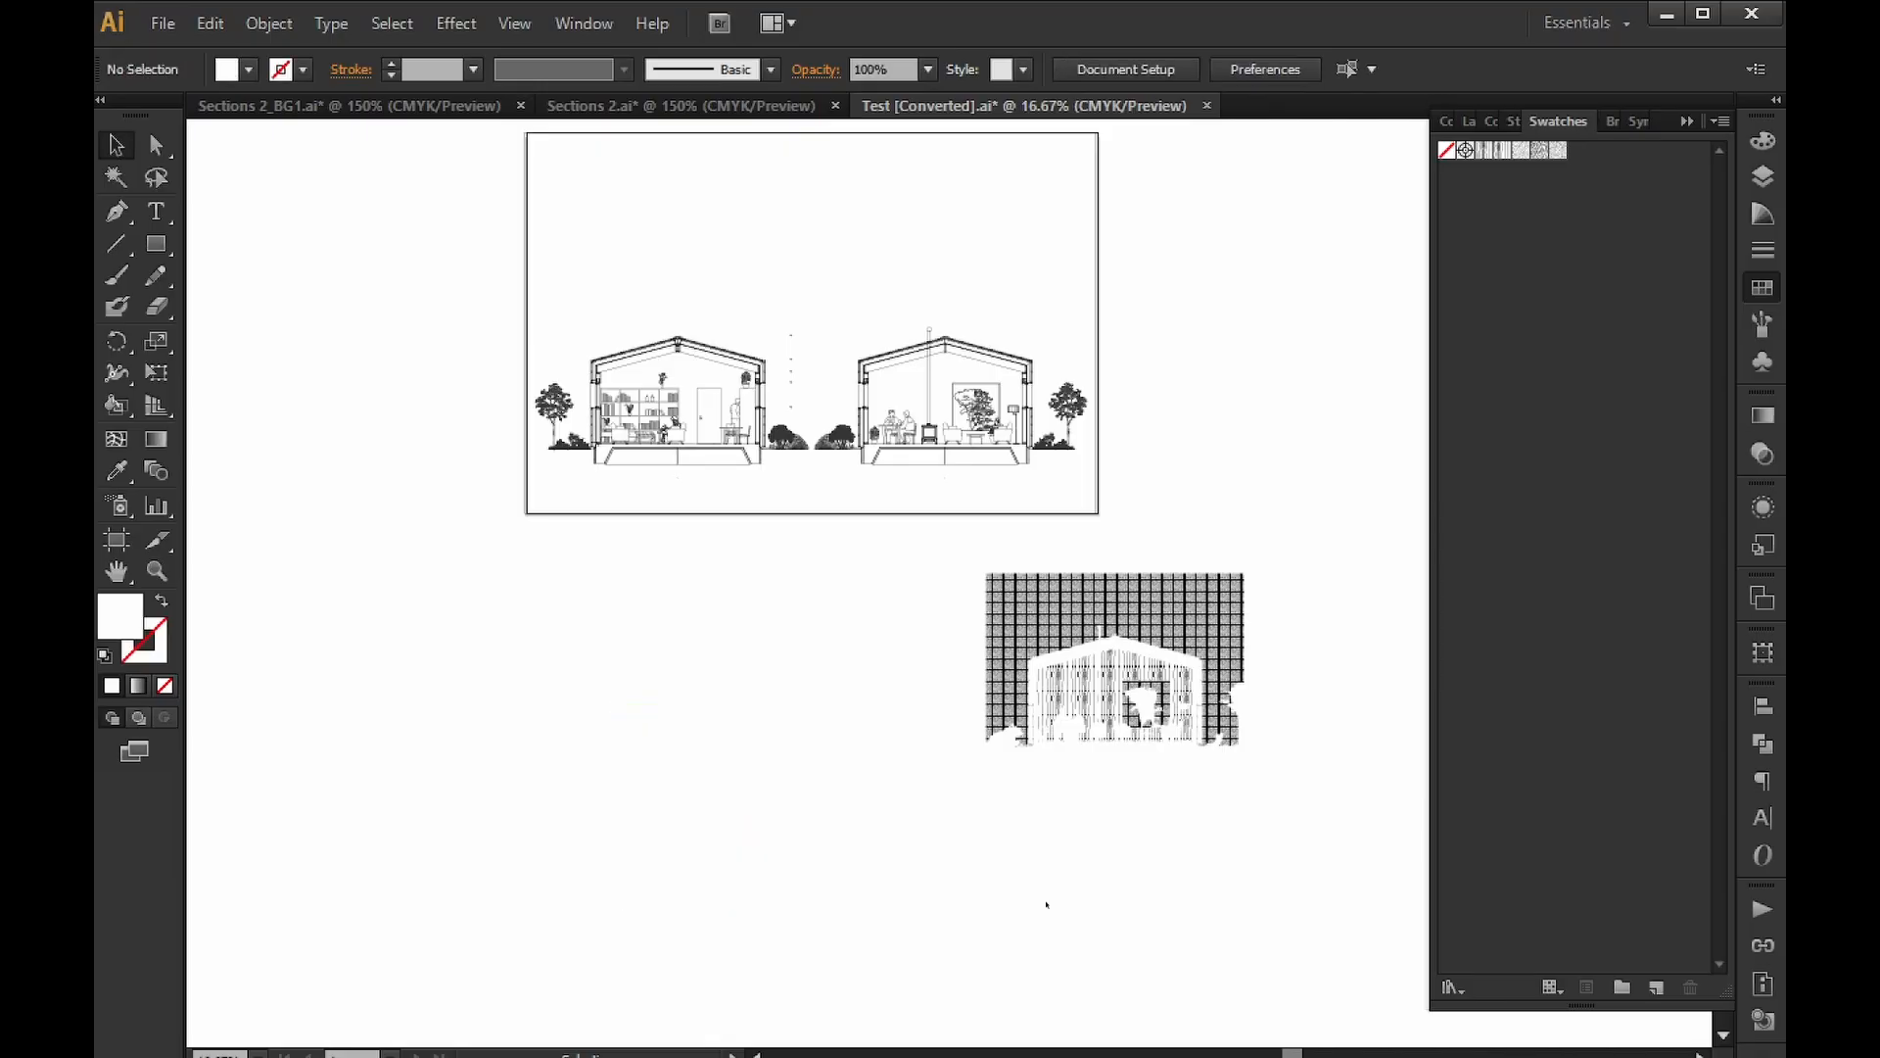
Transfer the hatch fill group from the Ground layer to the Hatch New layer, keeping it in place.
key(ctrl+a)
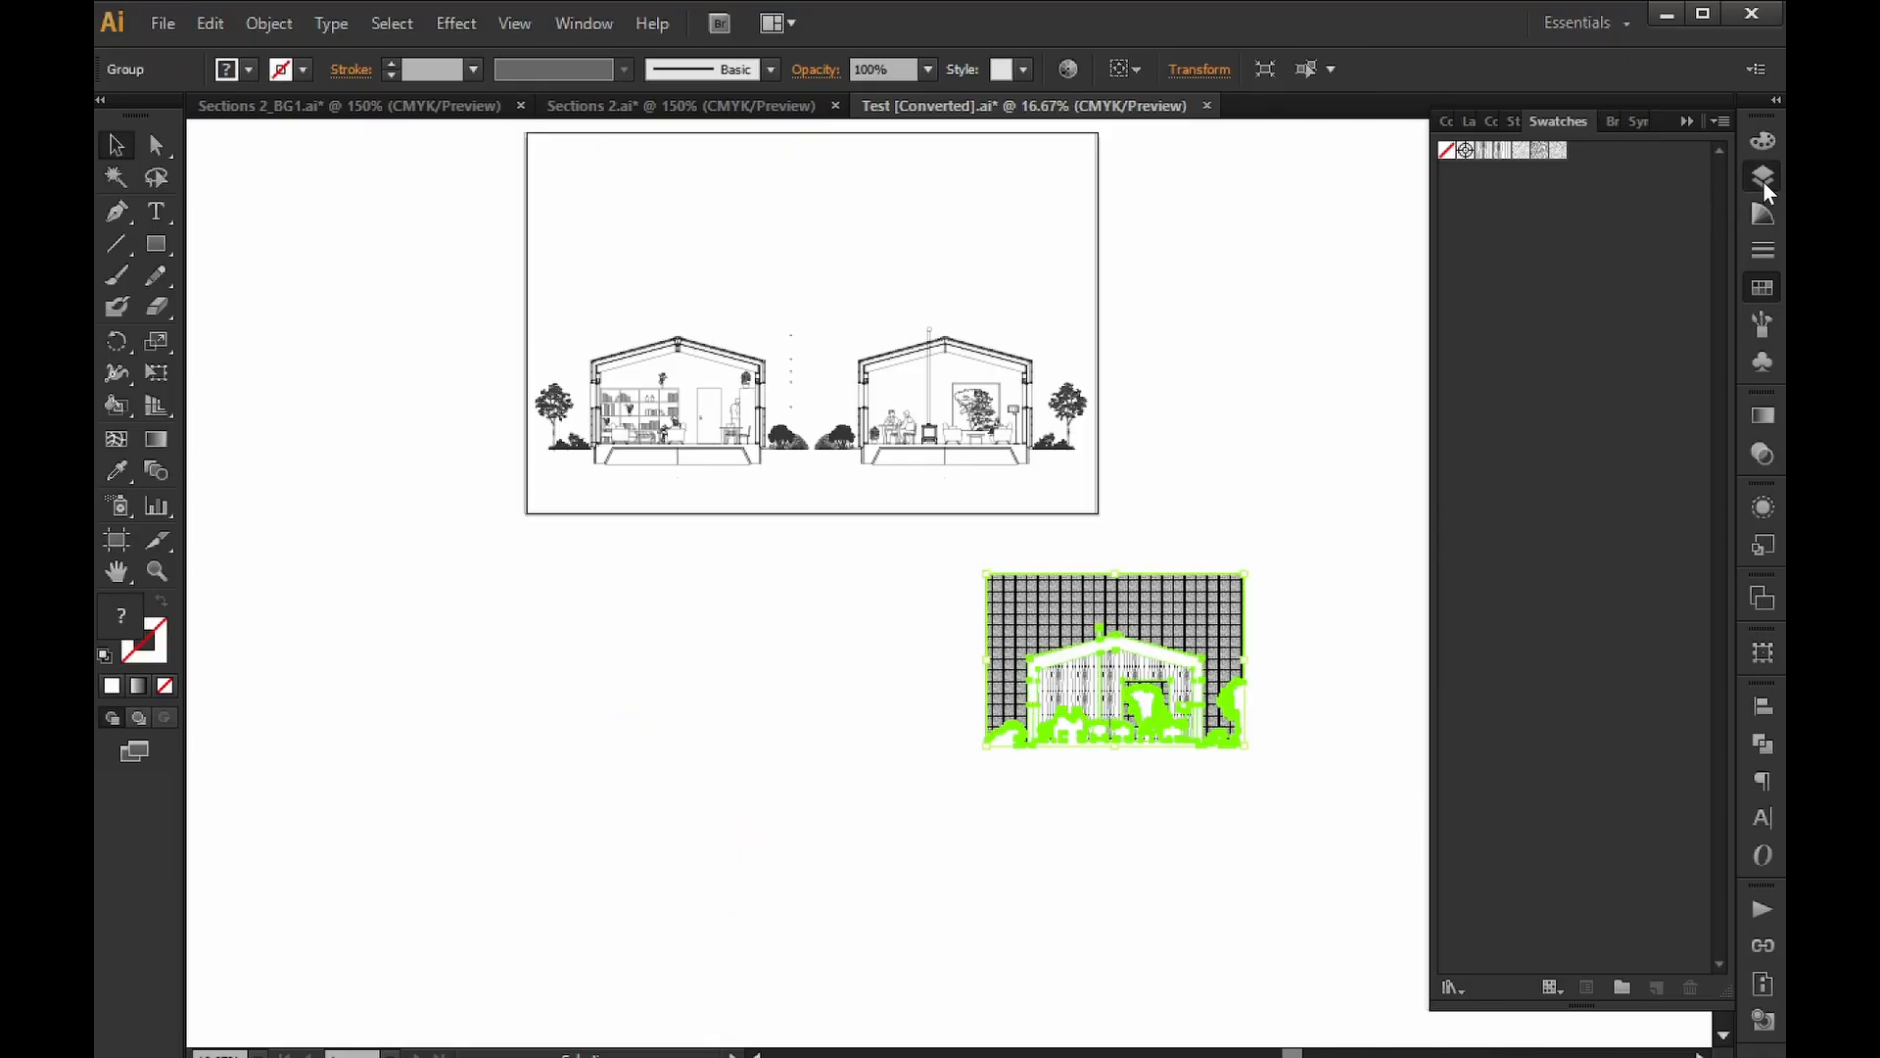
click(1762, 181)
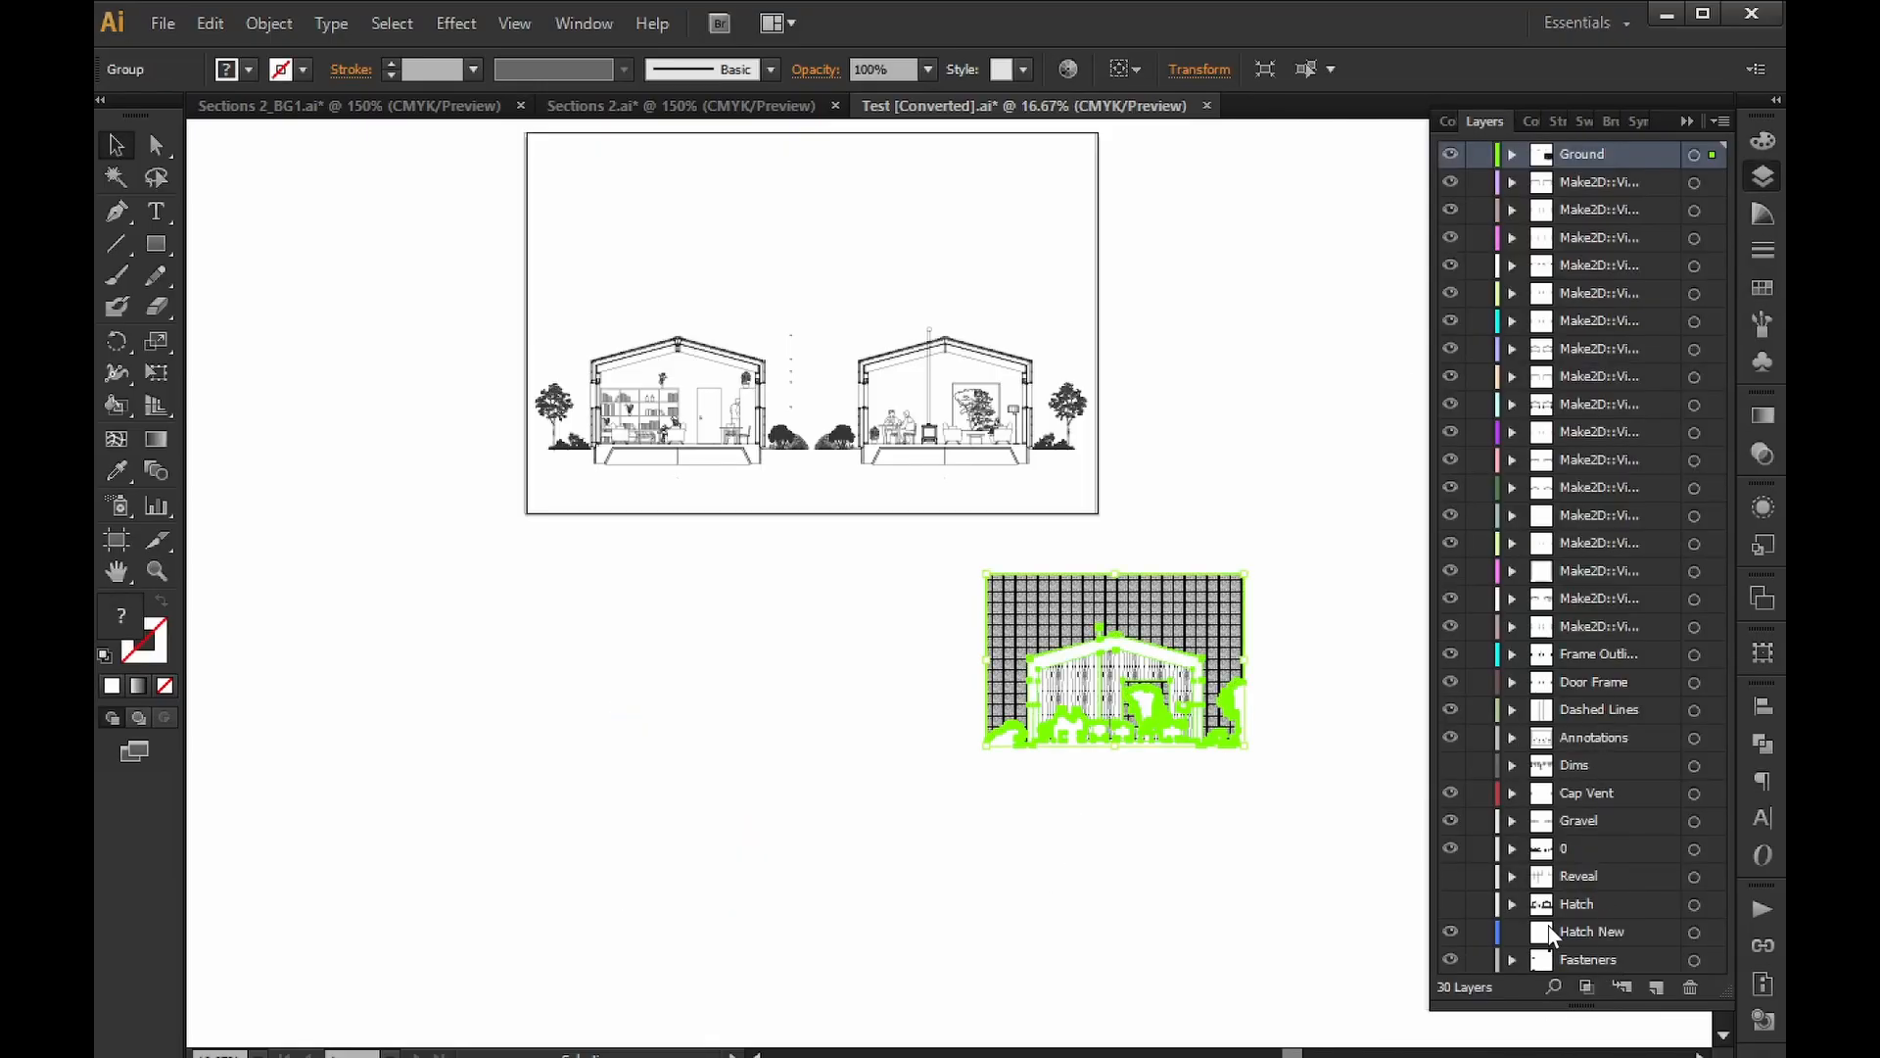
key(Delete)
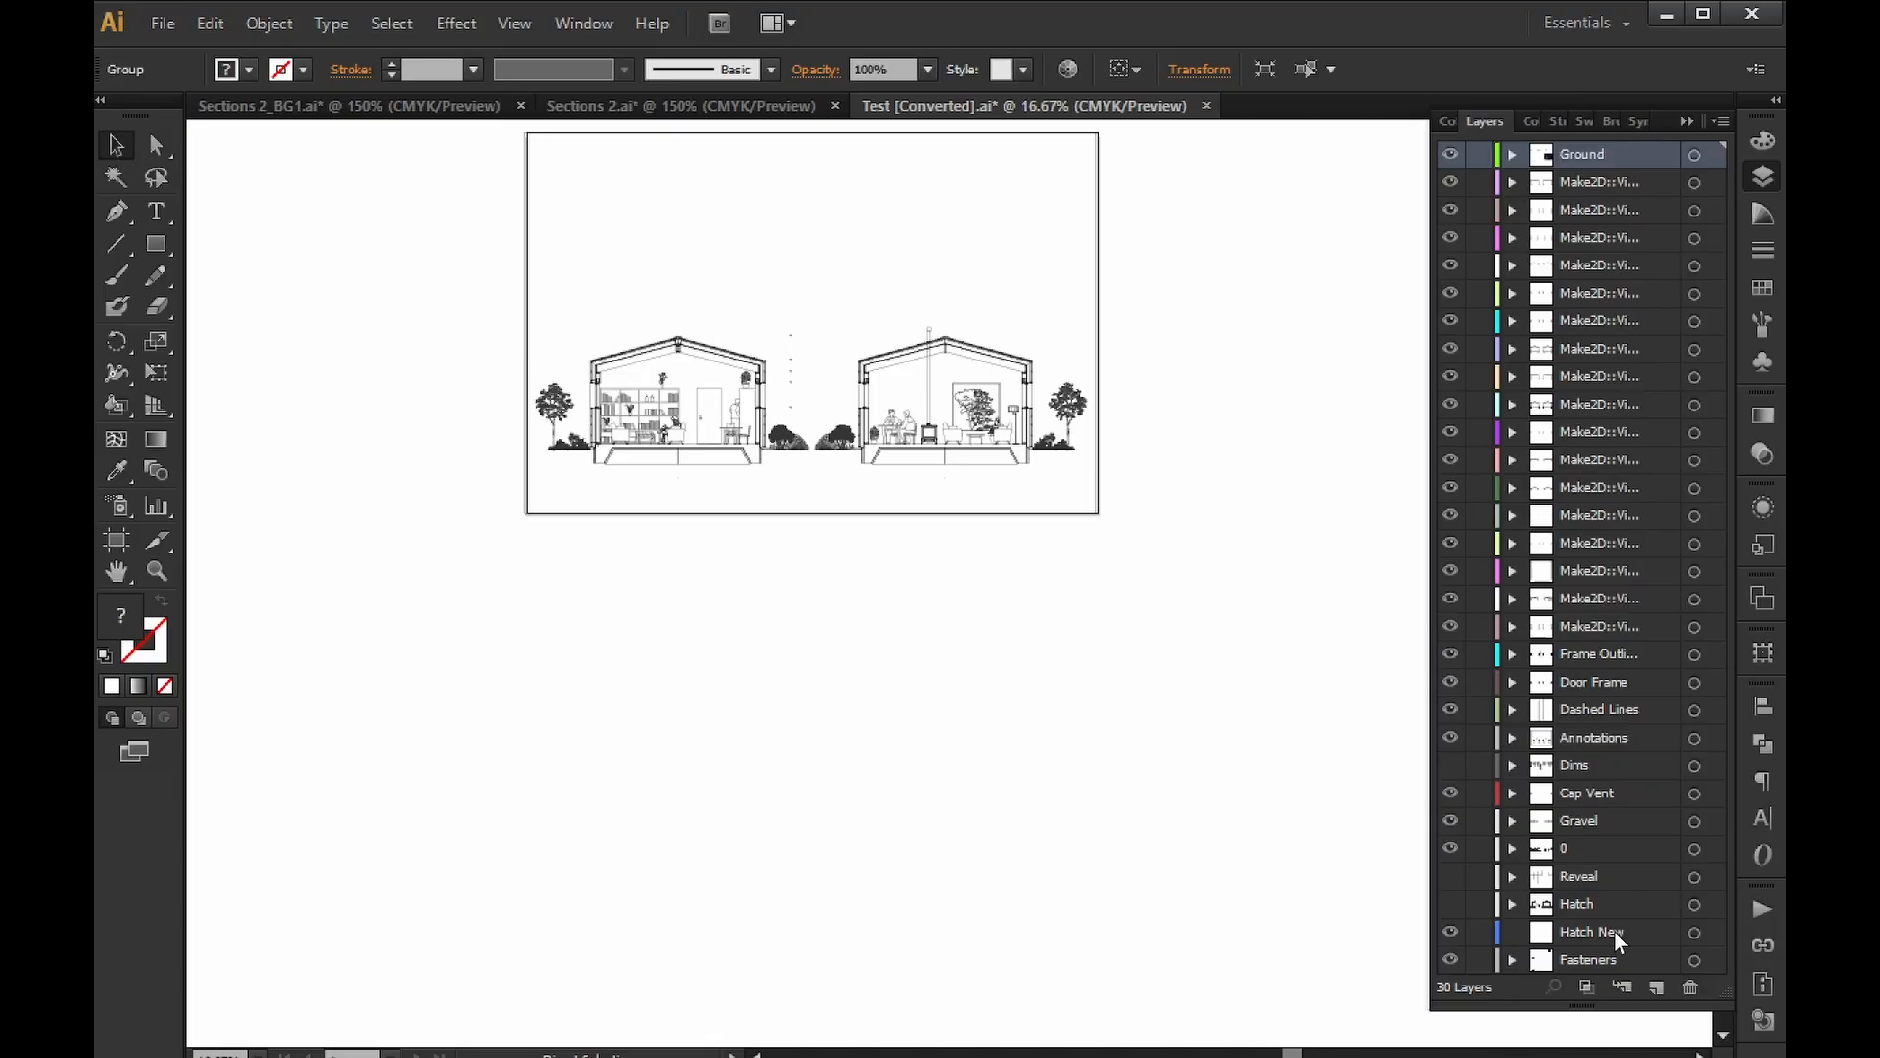
click(1586, 931)
key(ctrl+f)
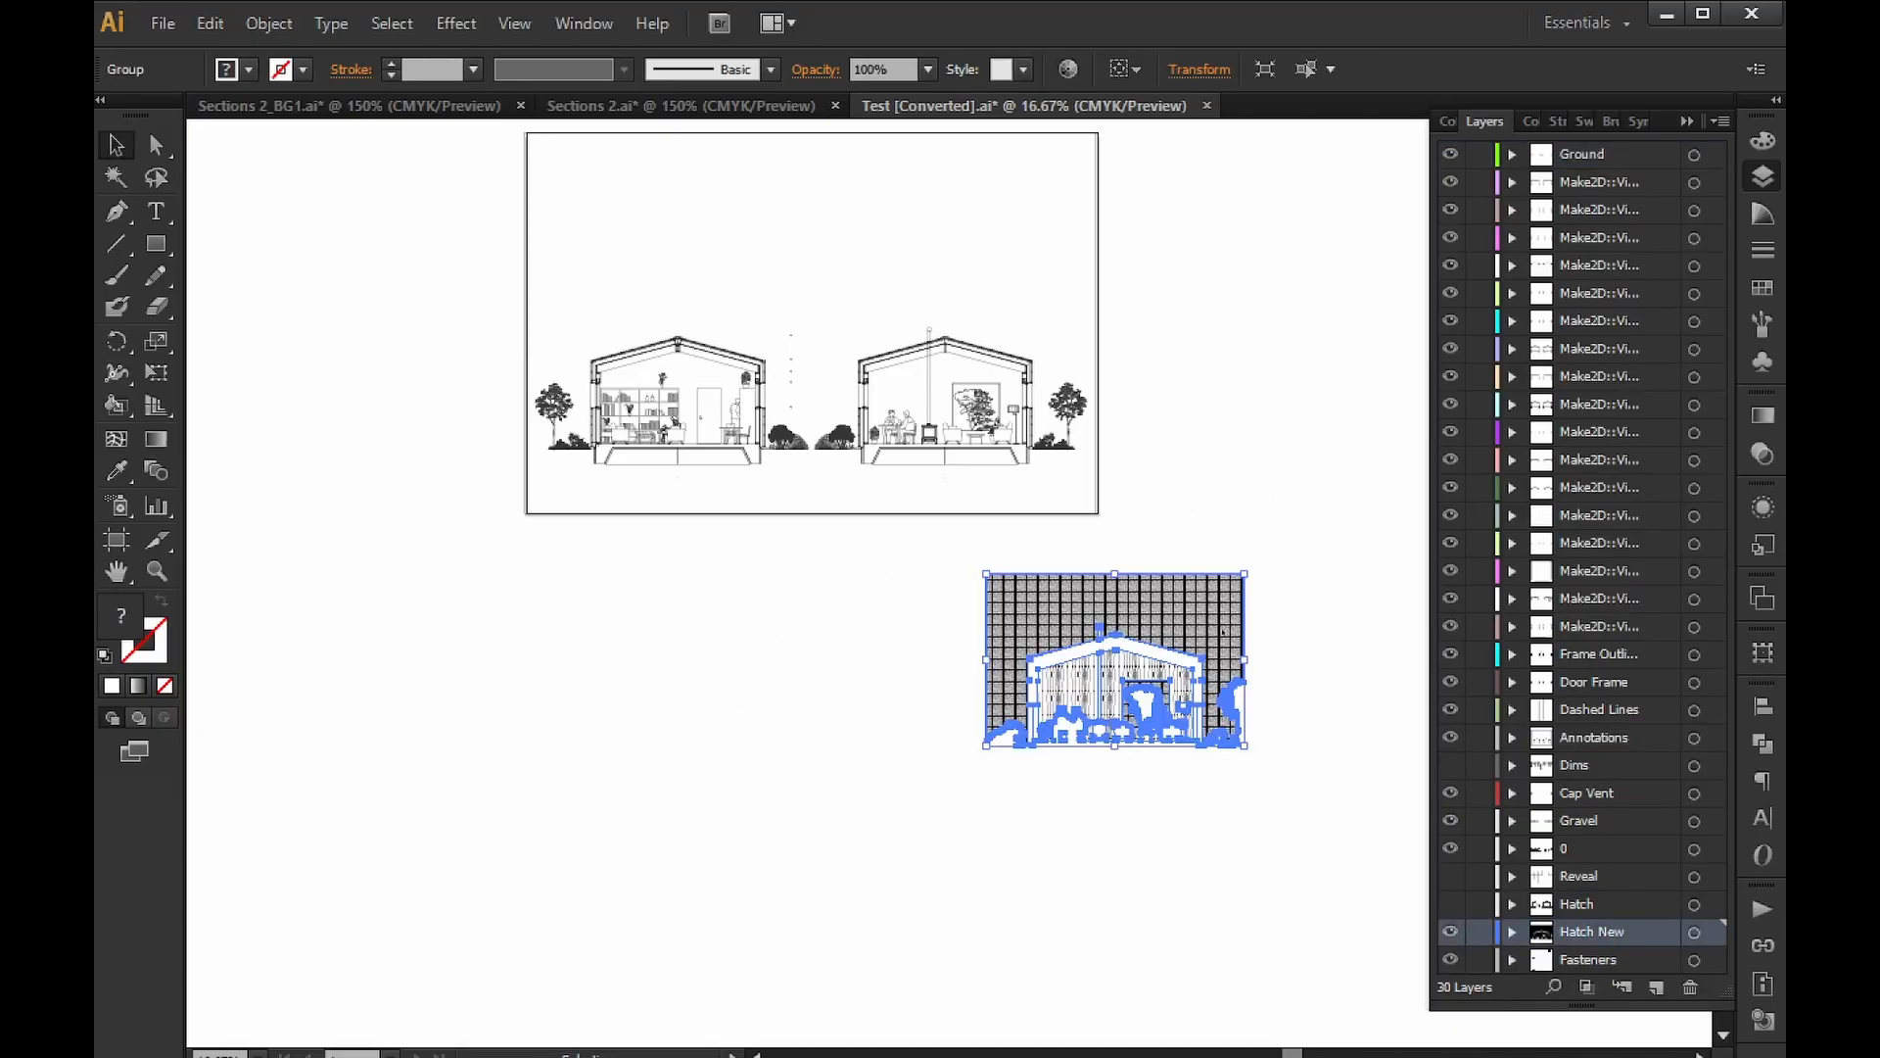
Move the hatch fills onto the original fireplace section, matching their ridge notch corner to the lower corner of the ridge beam.
key(ctrl+shift+a)
mouse_move(1113, 647)
mouse_down()
mouse_move(986, 471)
mouse_move(938, 359)
mouse_up()
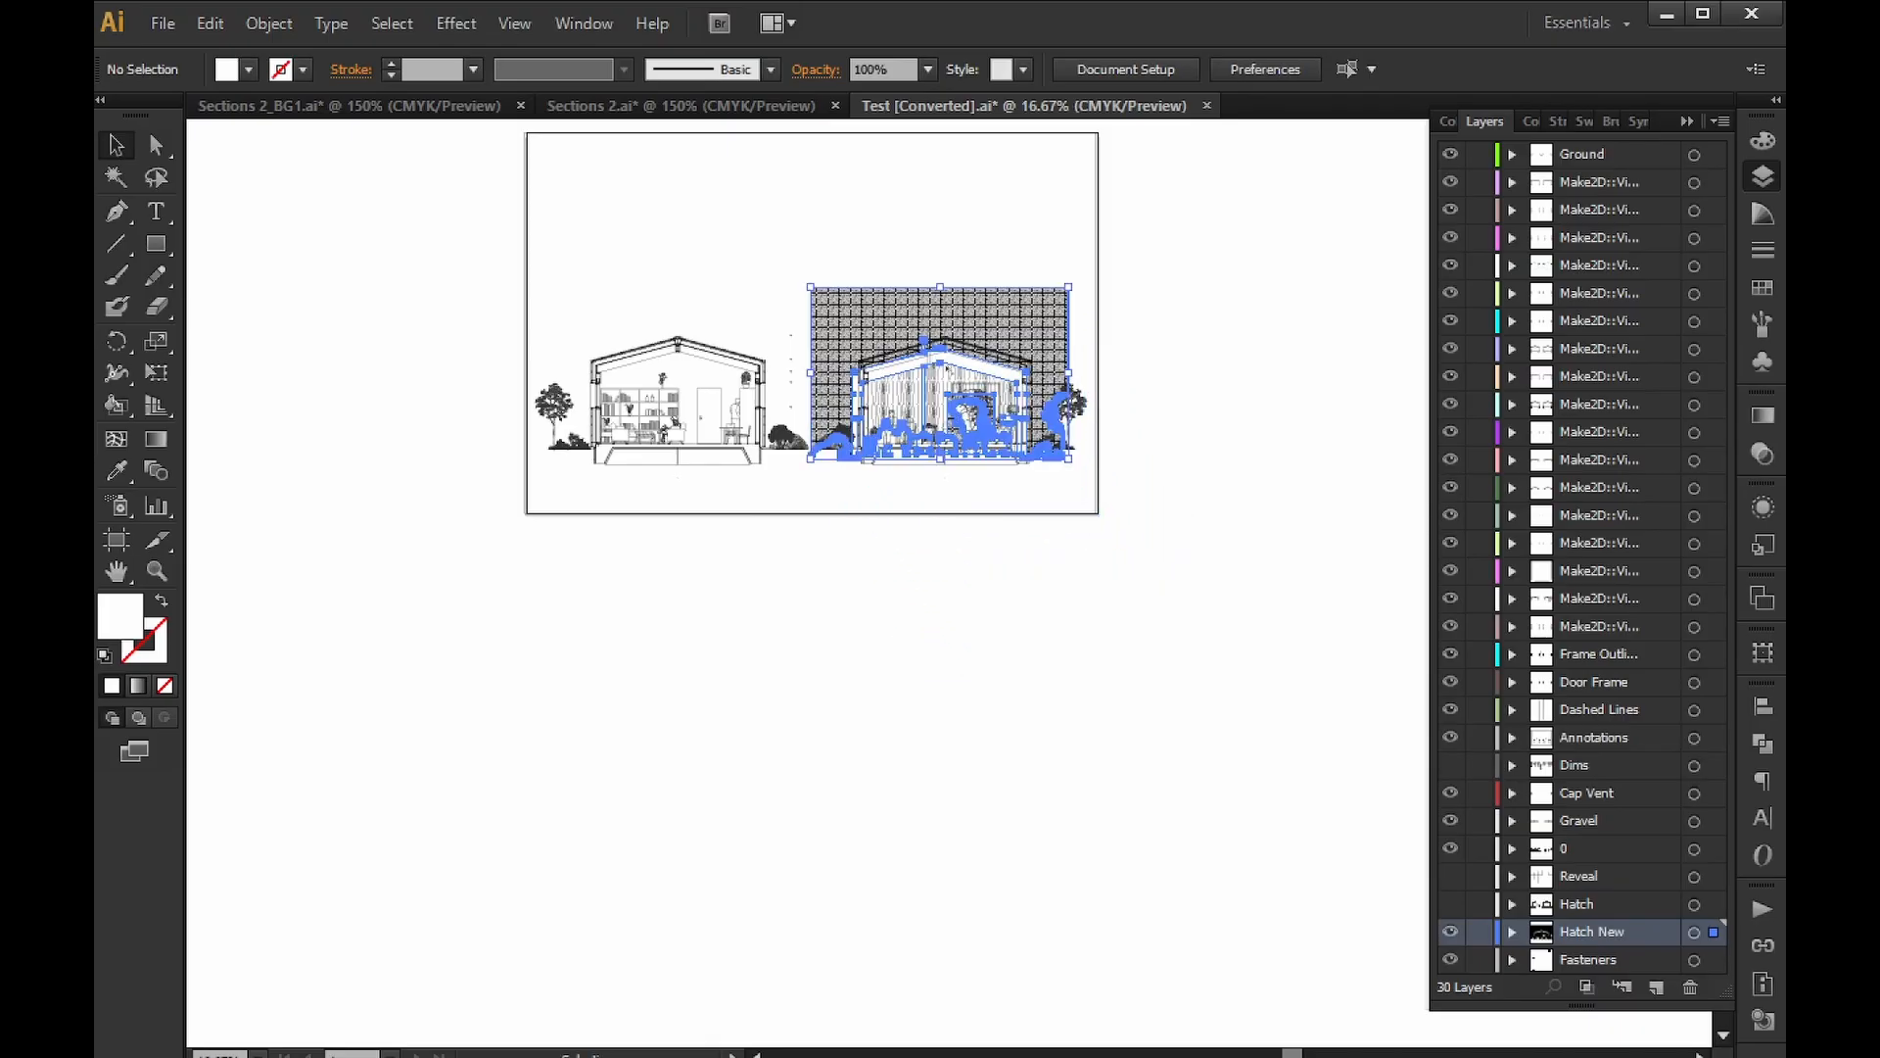
alt+scroll(938, 359, up, 2)
alt+scroll(901, 354, up, 3)
alt+scroll(901, 355, up, 5)
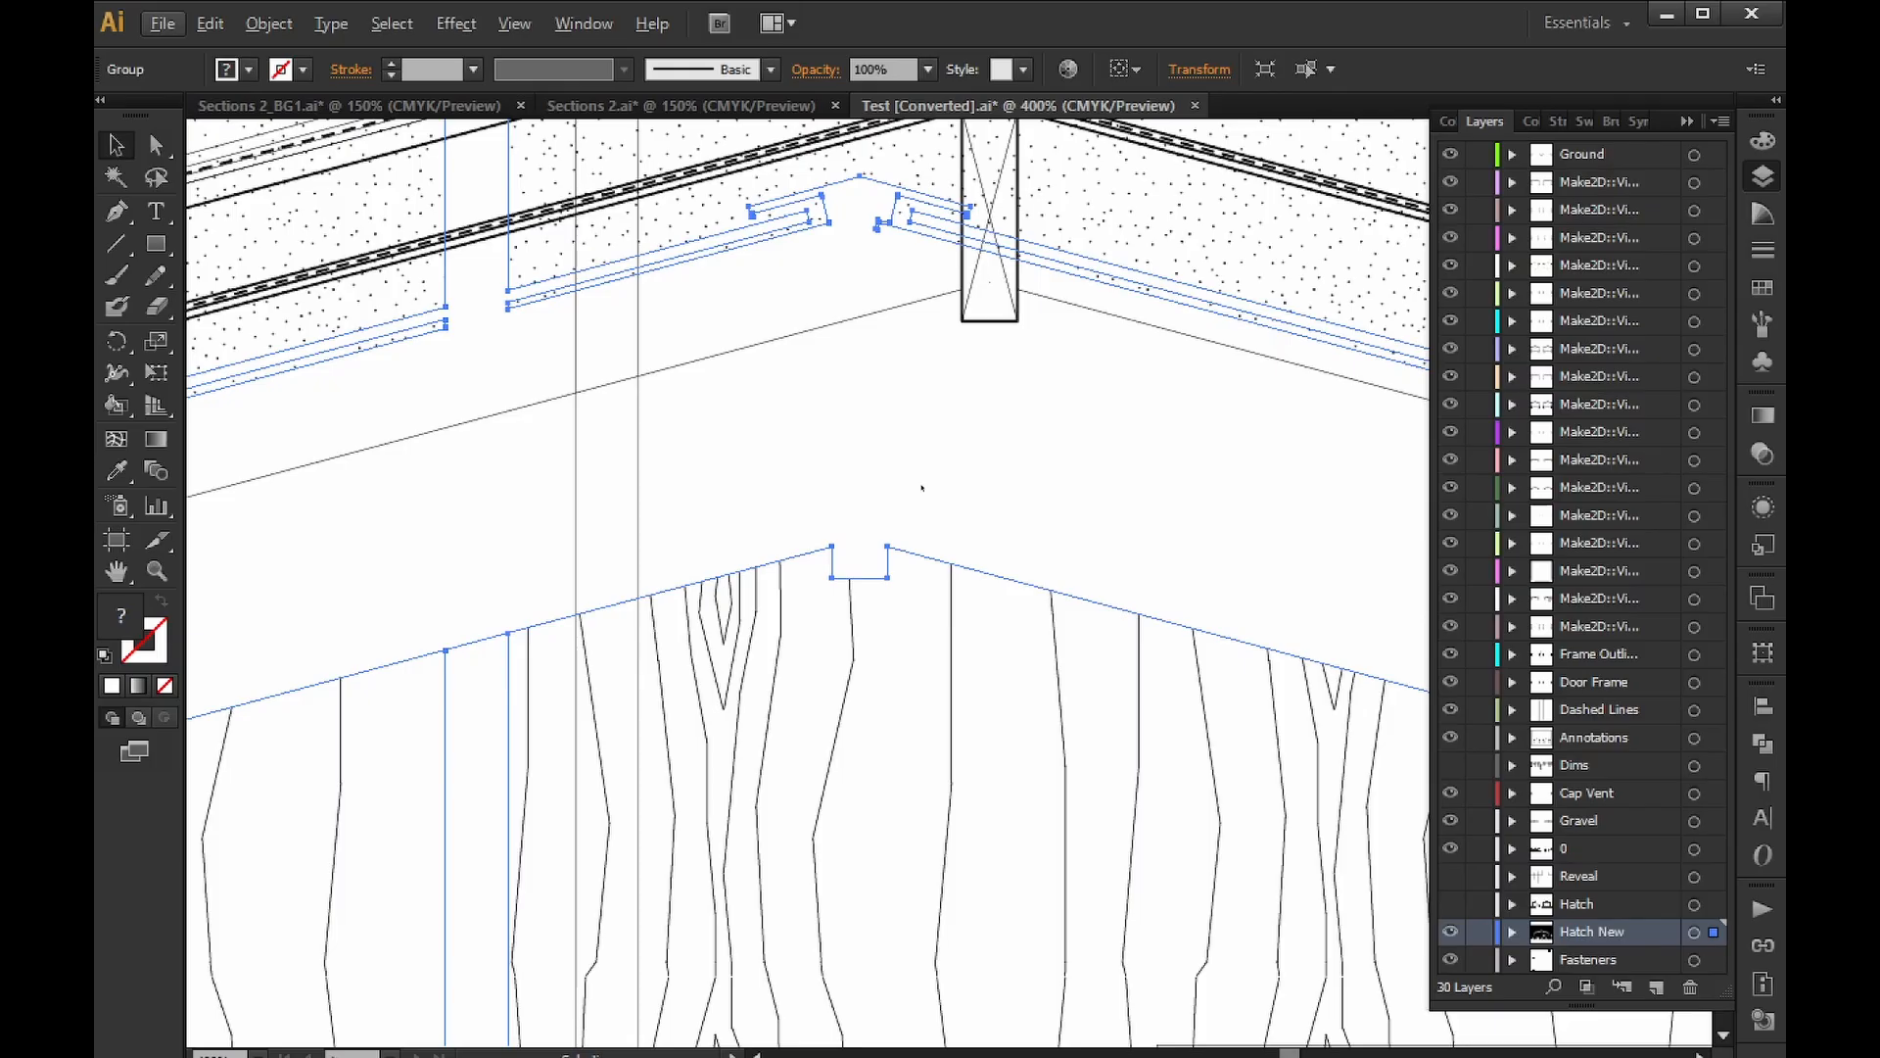
drag(832, 579, 960, 324)
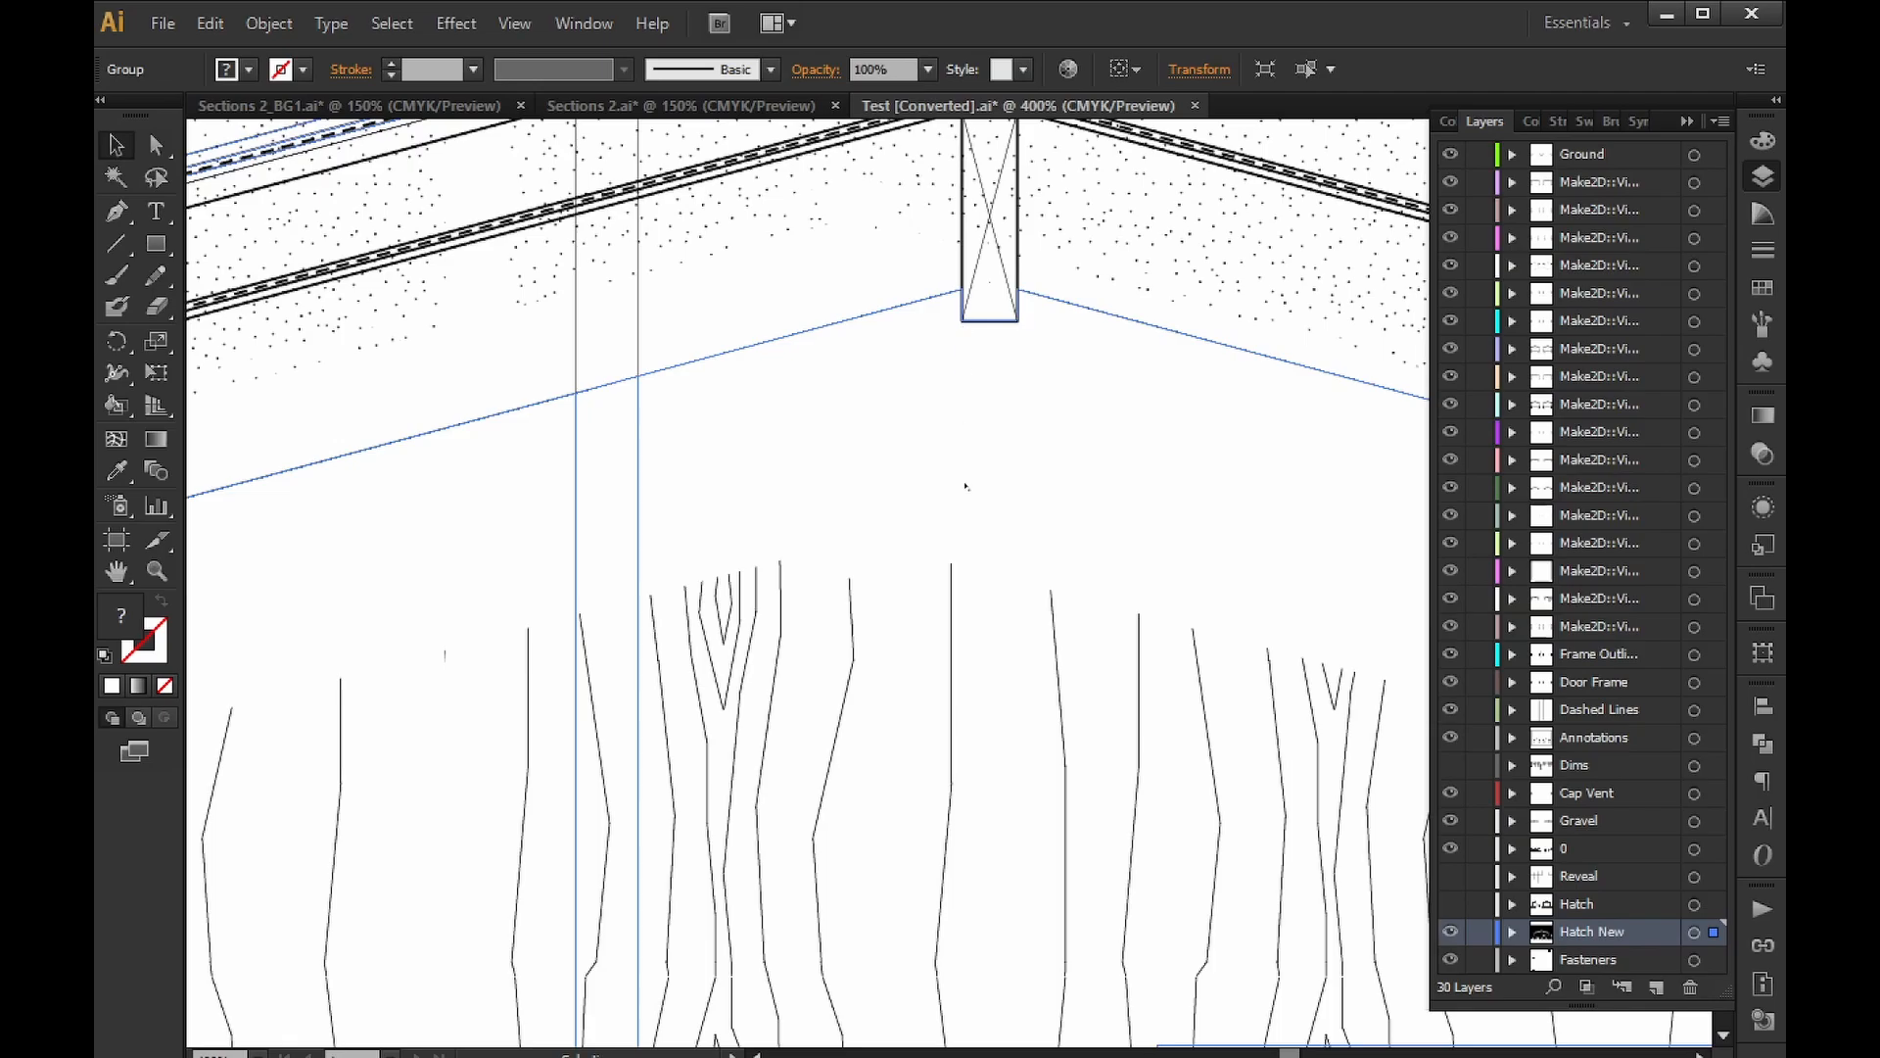
Check the fills' alignment at the ridge beam in Outline view and examine the hatched section in Preview.
key(ctrl+y)
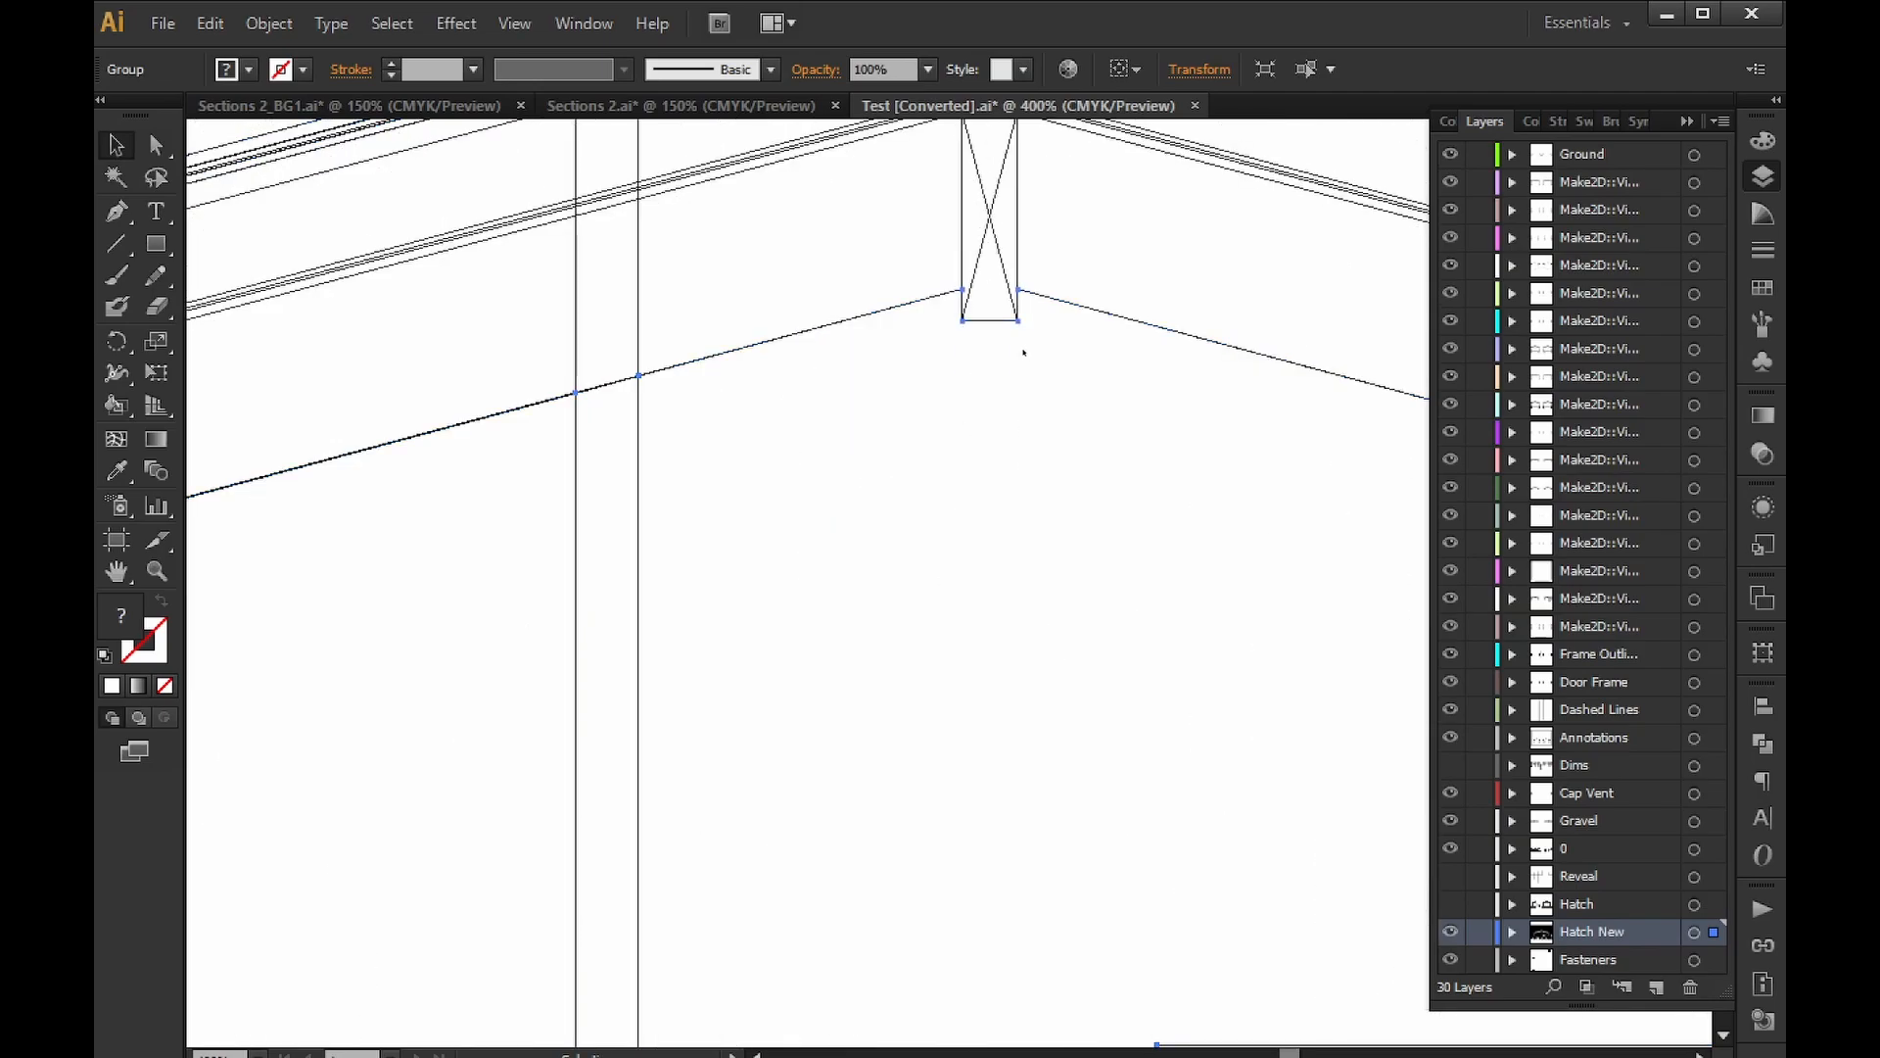
alt+scroll(1023, 352, up, 6)
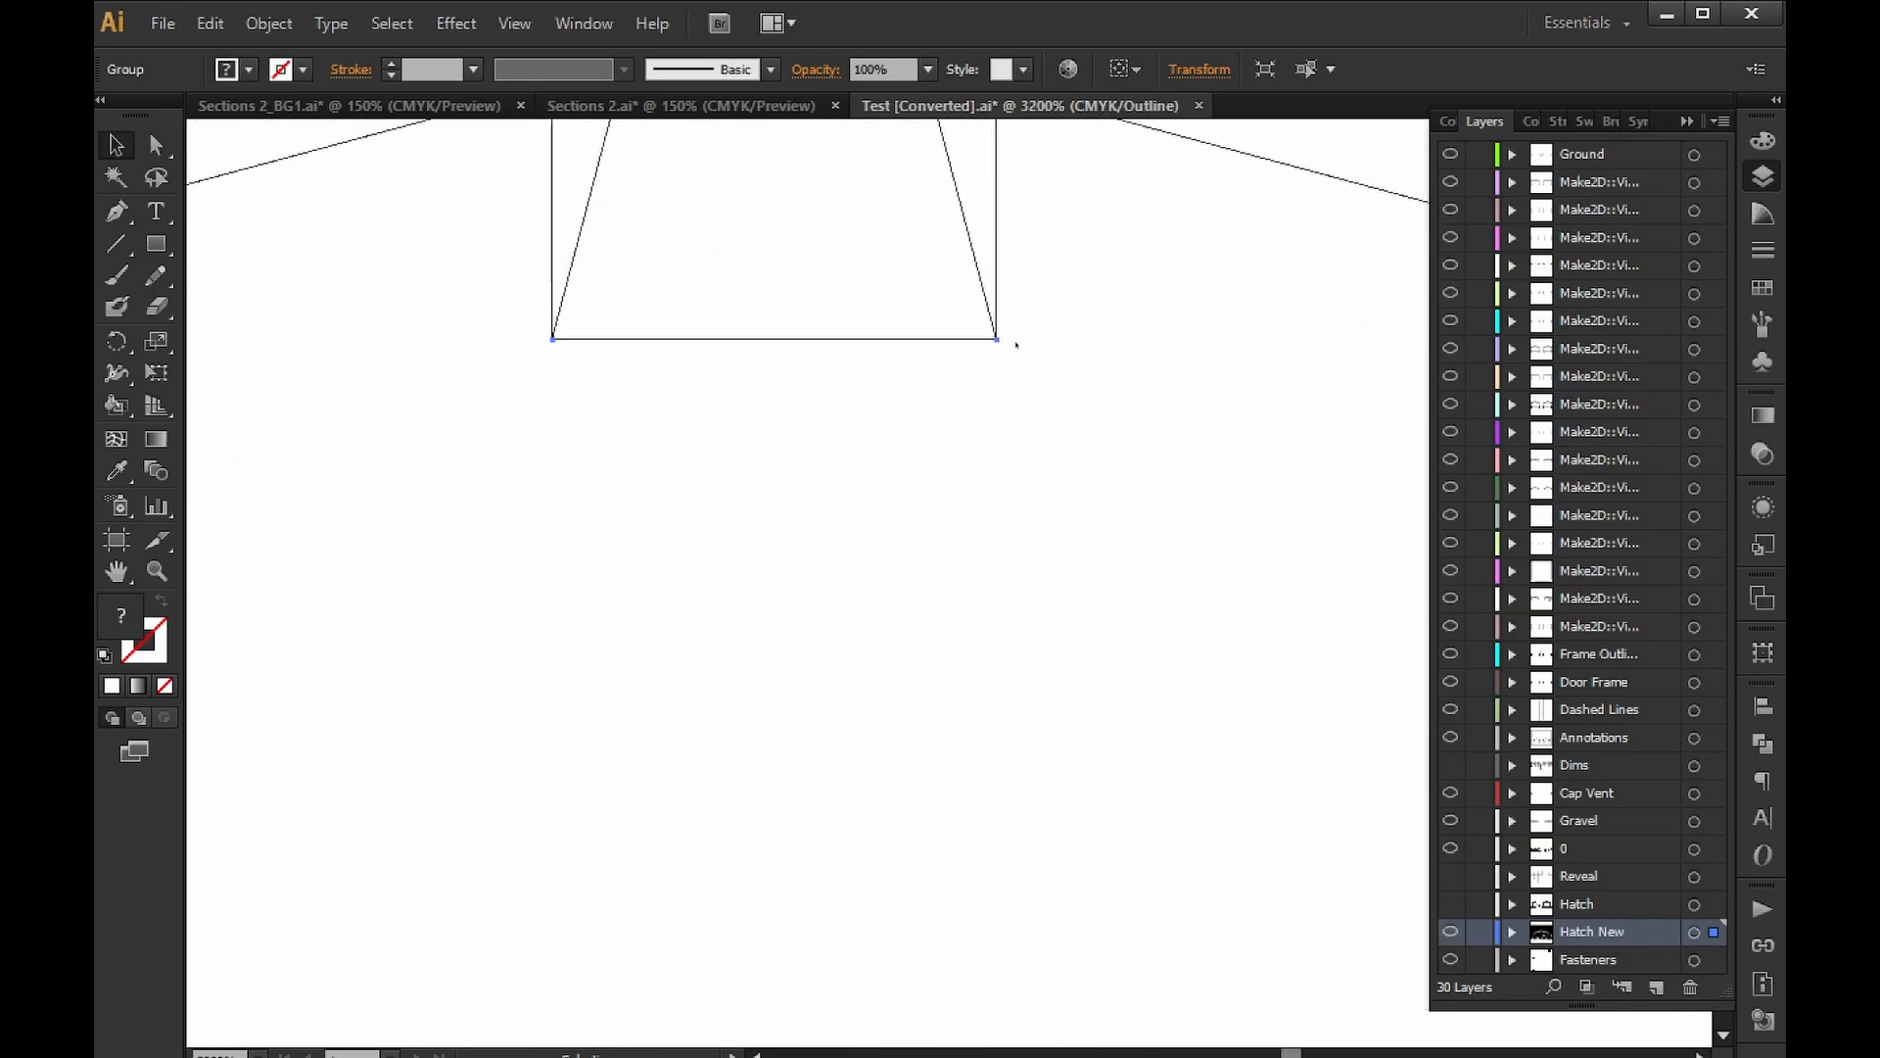
alt+scroll(1036, 507, down, 4)
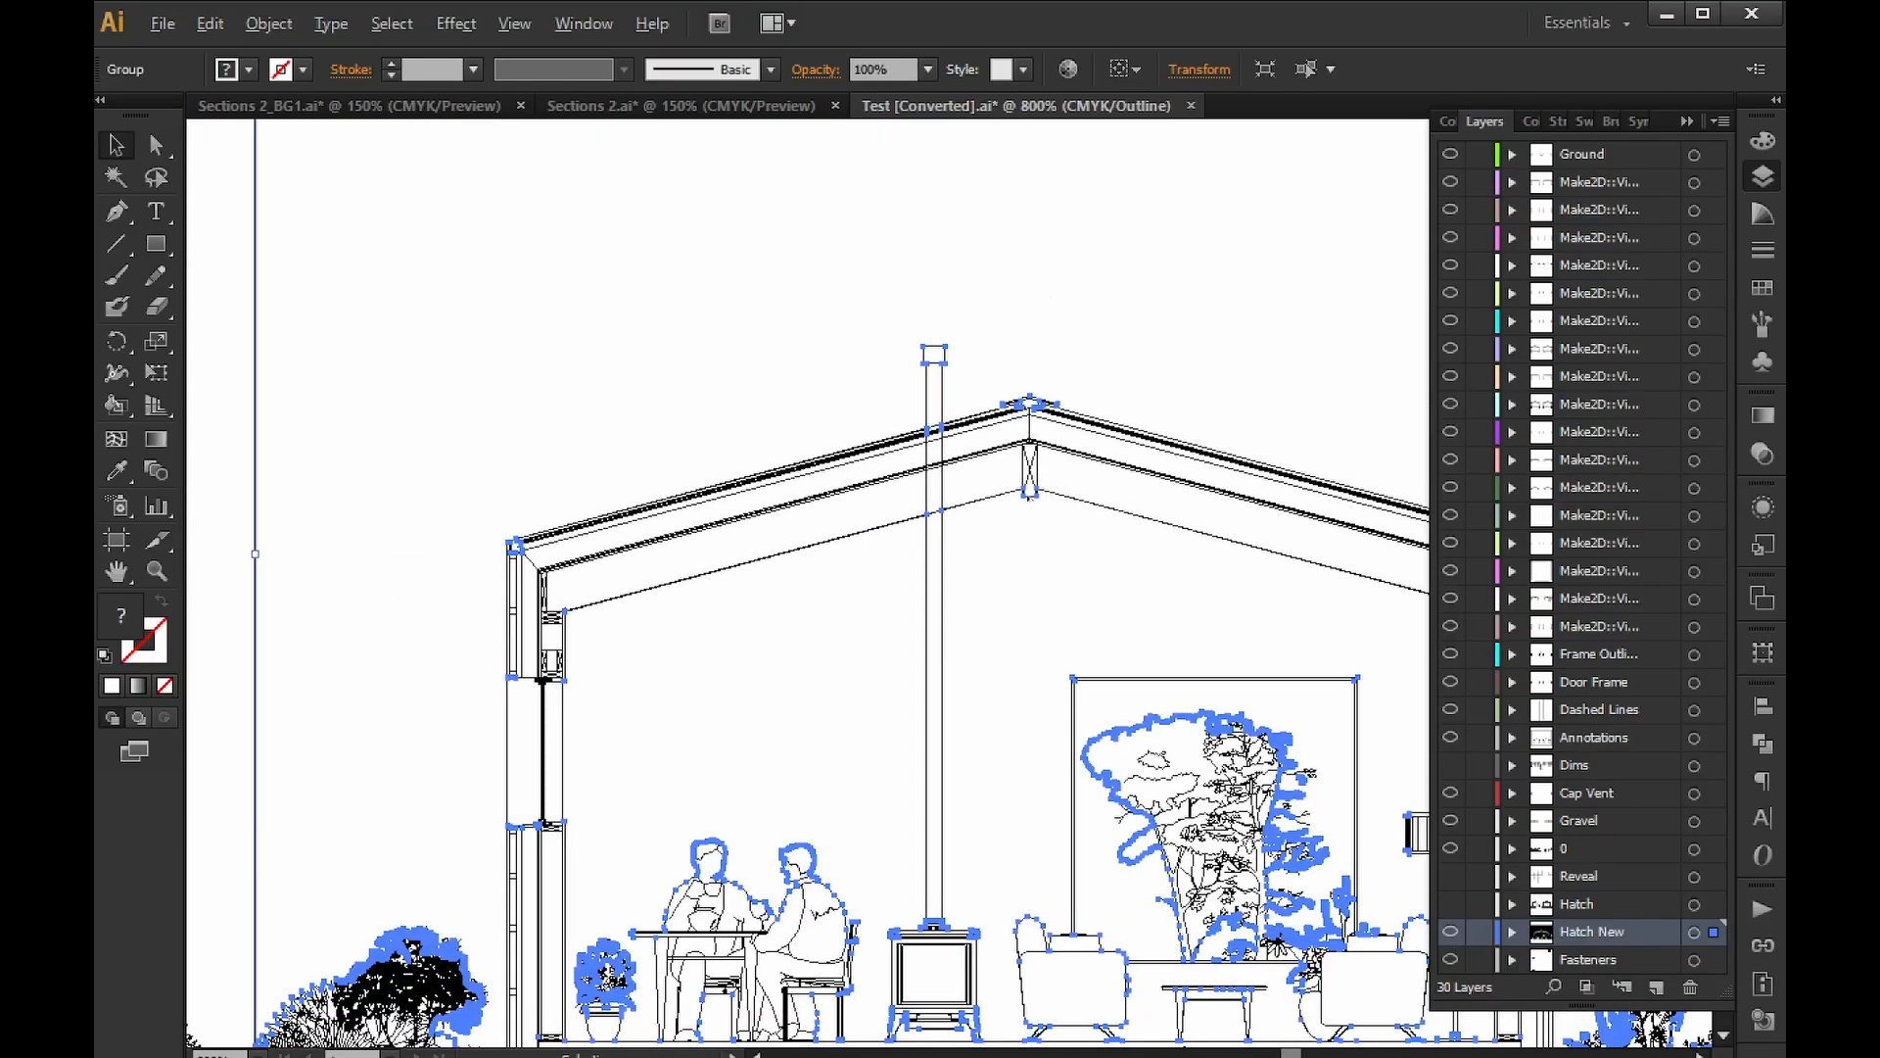
alt+scroll(1022, 588, down, 11)
click(1234, 315)
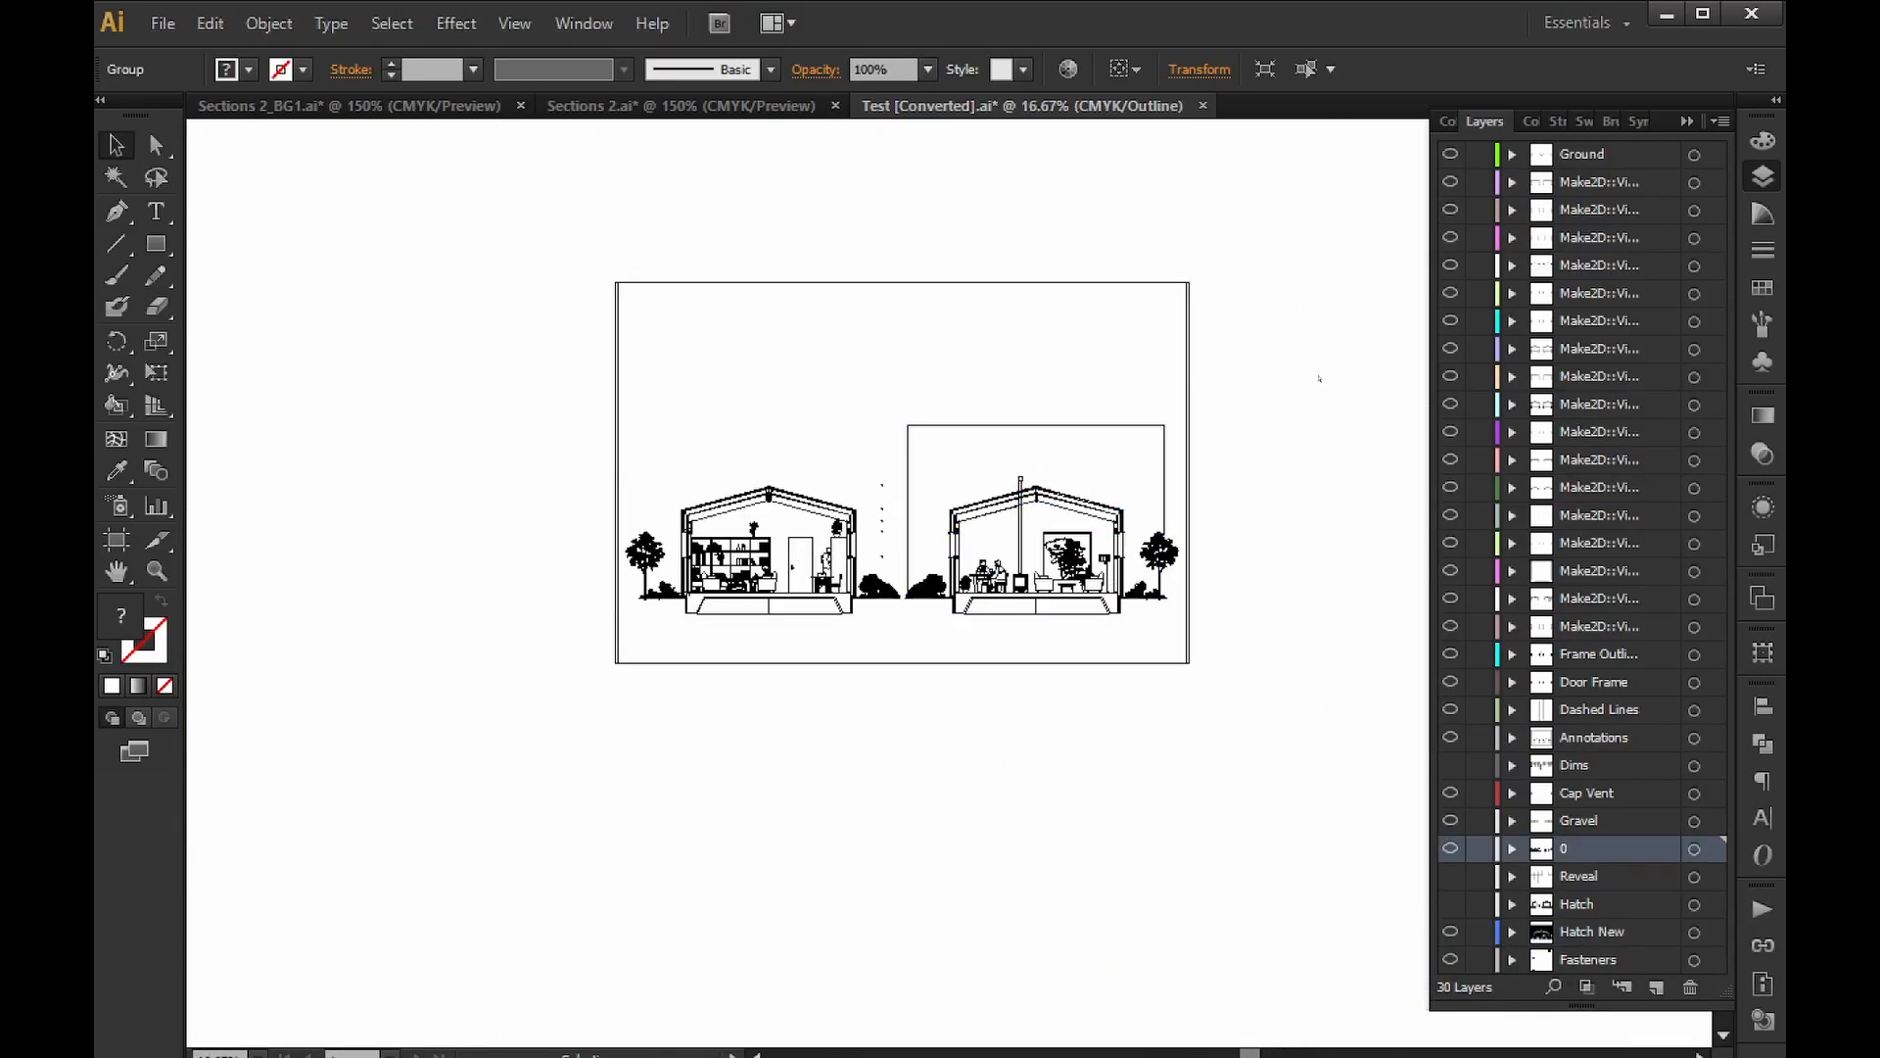
key(ctrl+y)
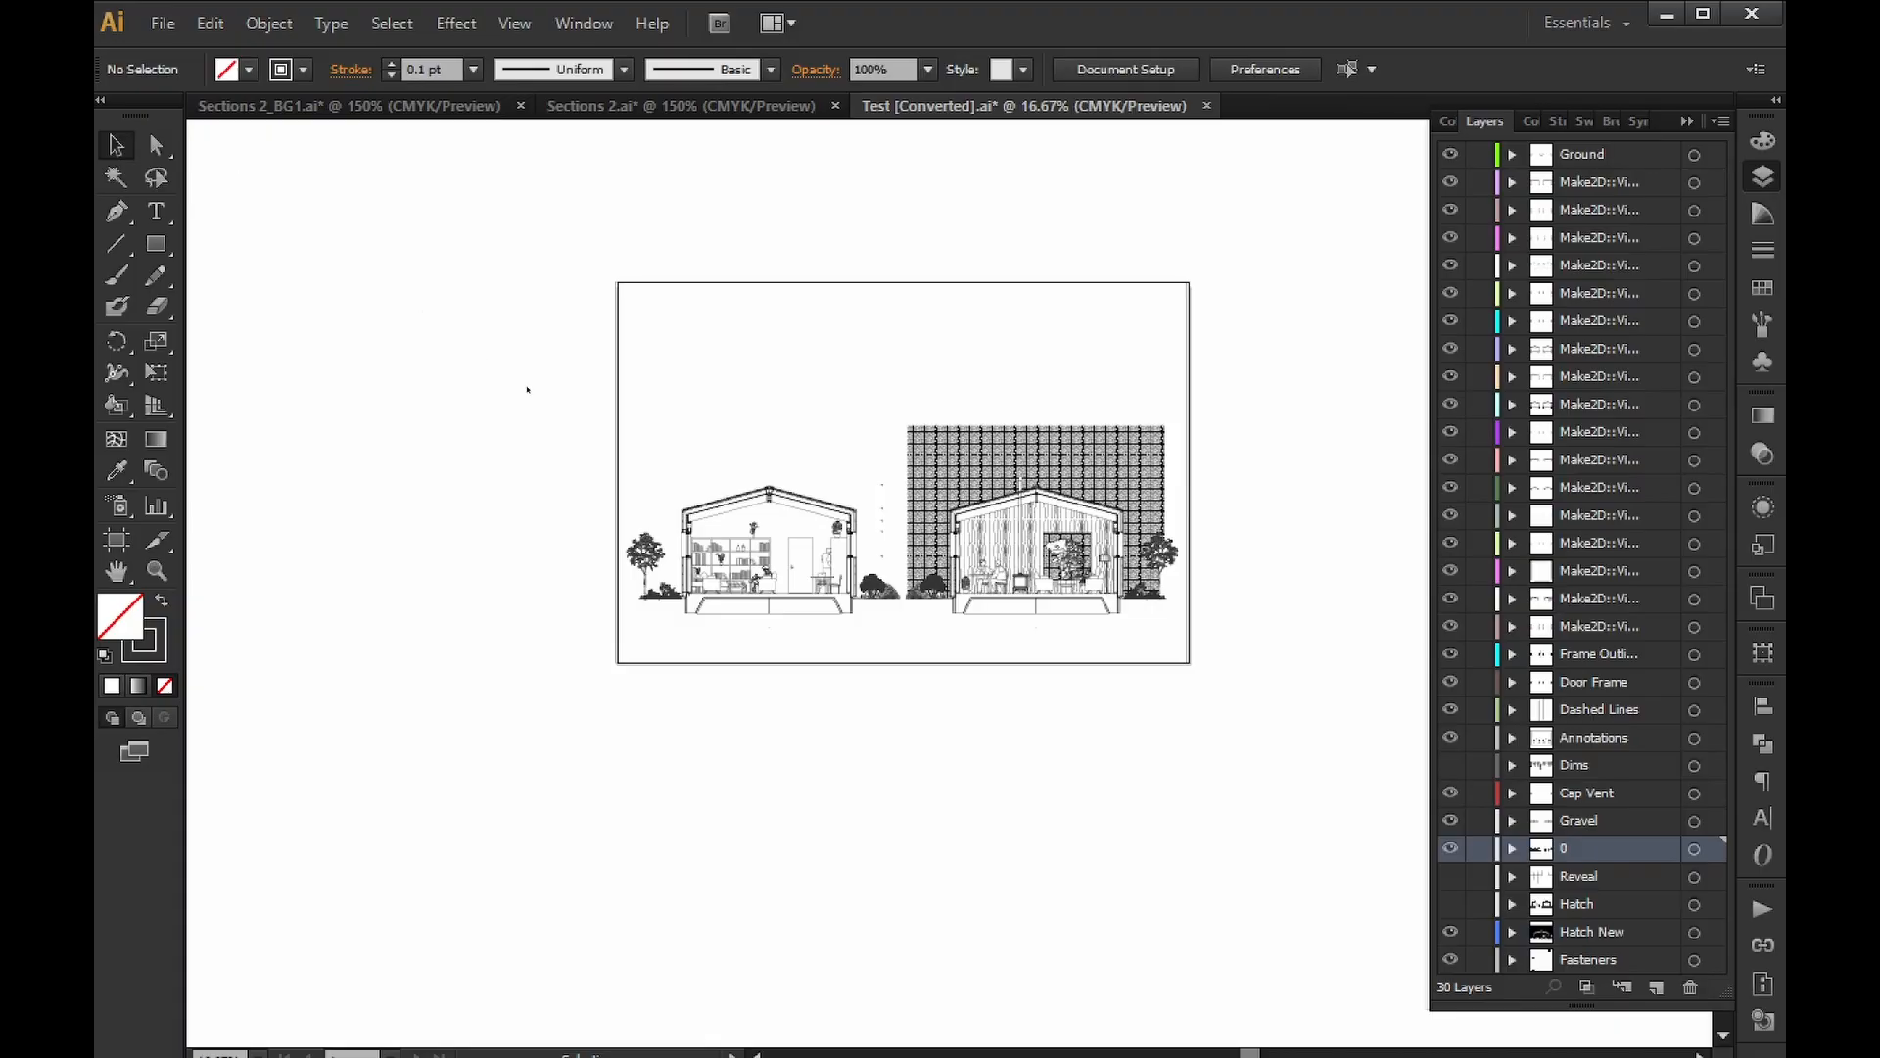
alt+scroll(1025, 351, up, 4)
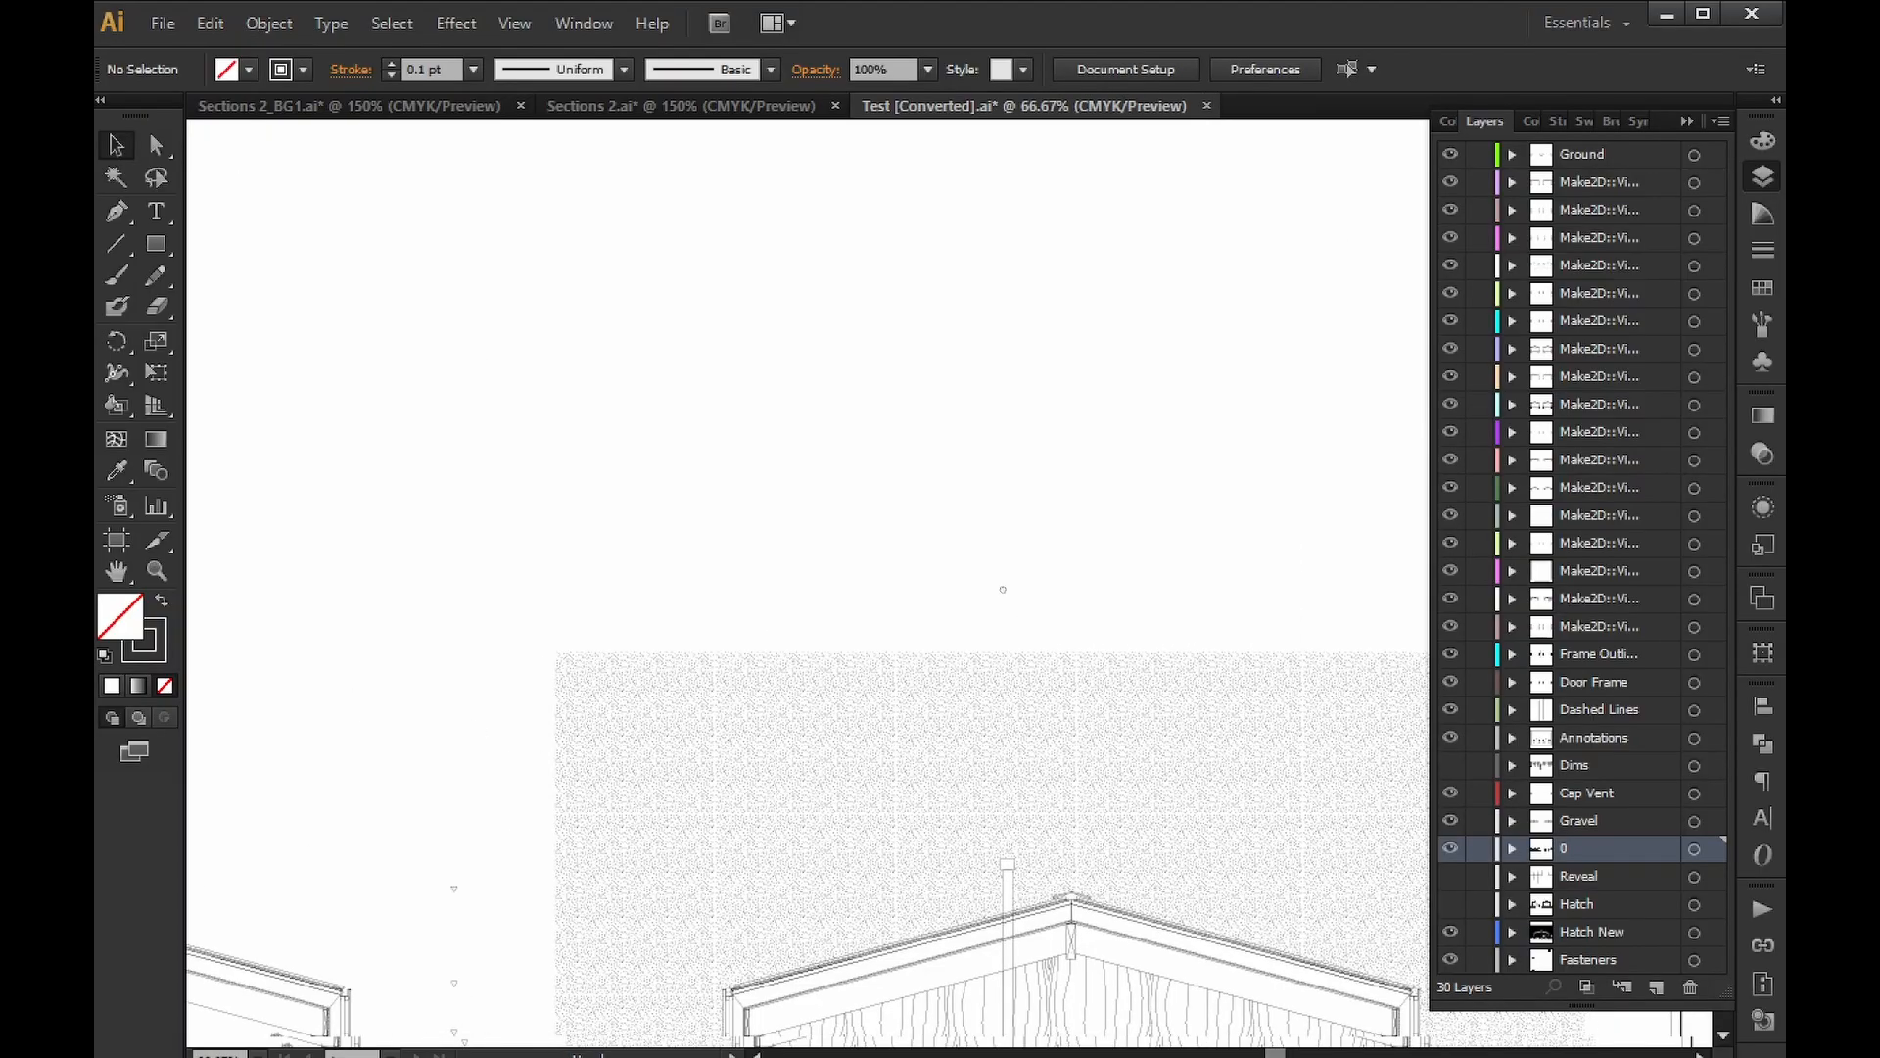
scroll(1002, 588, down, 5)
ctrl+scroll(1028, 617, right, 3)
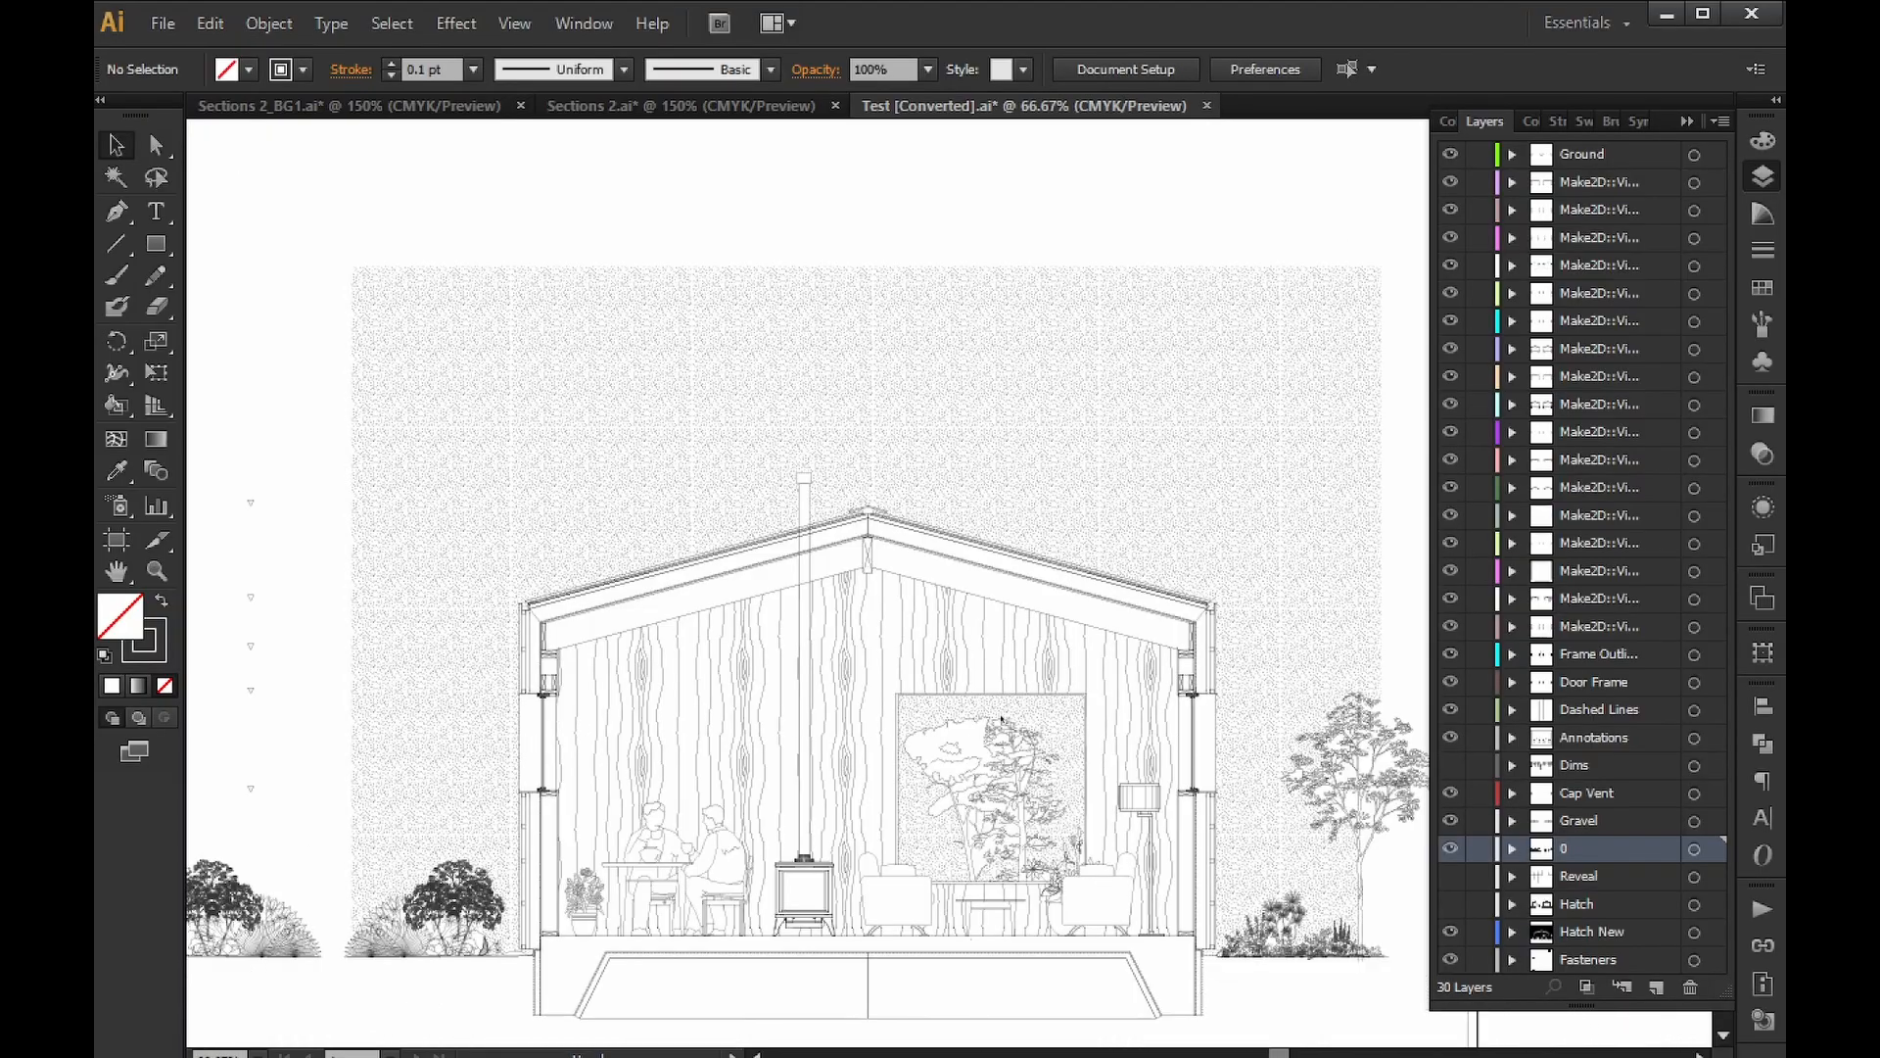
alt+scroll(1001, 720, up, 4)
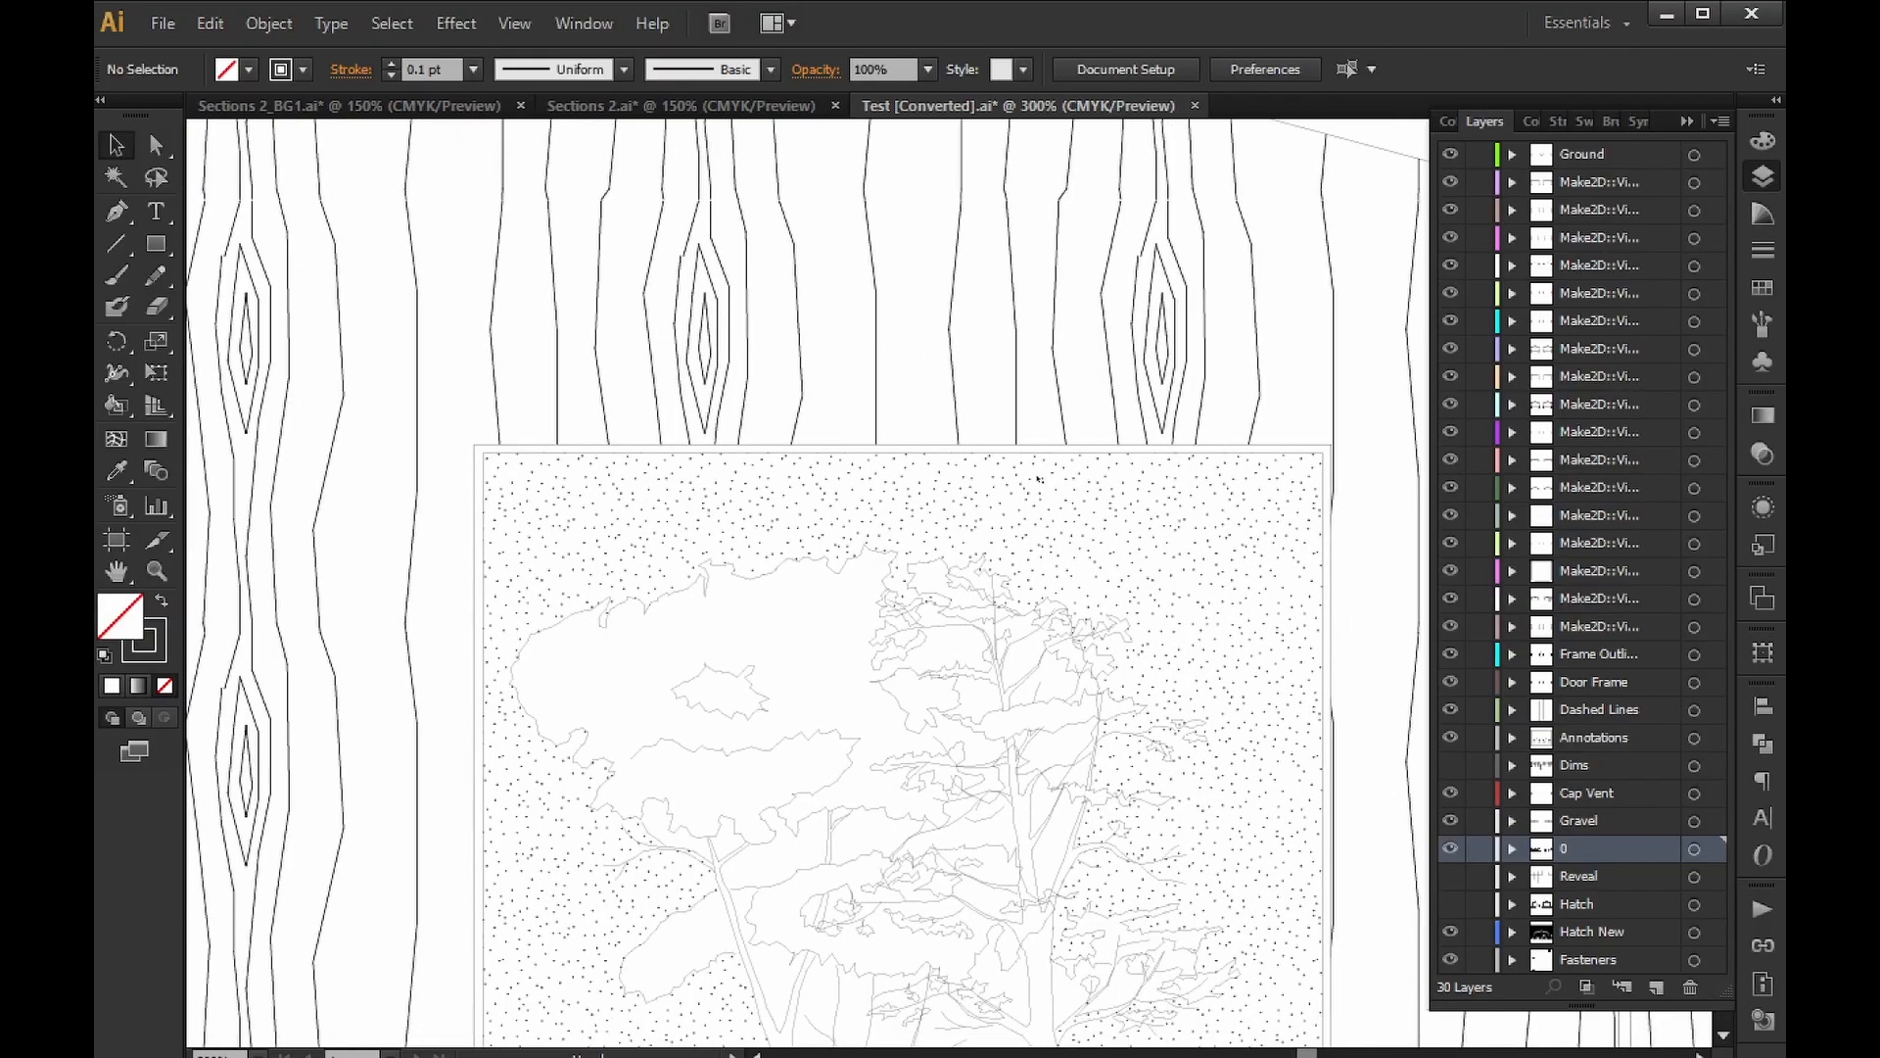
alt+scroll(1158, 540, down, 3)
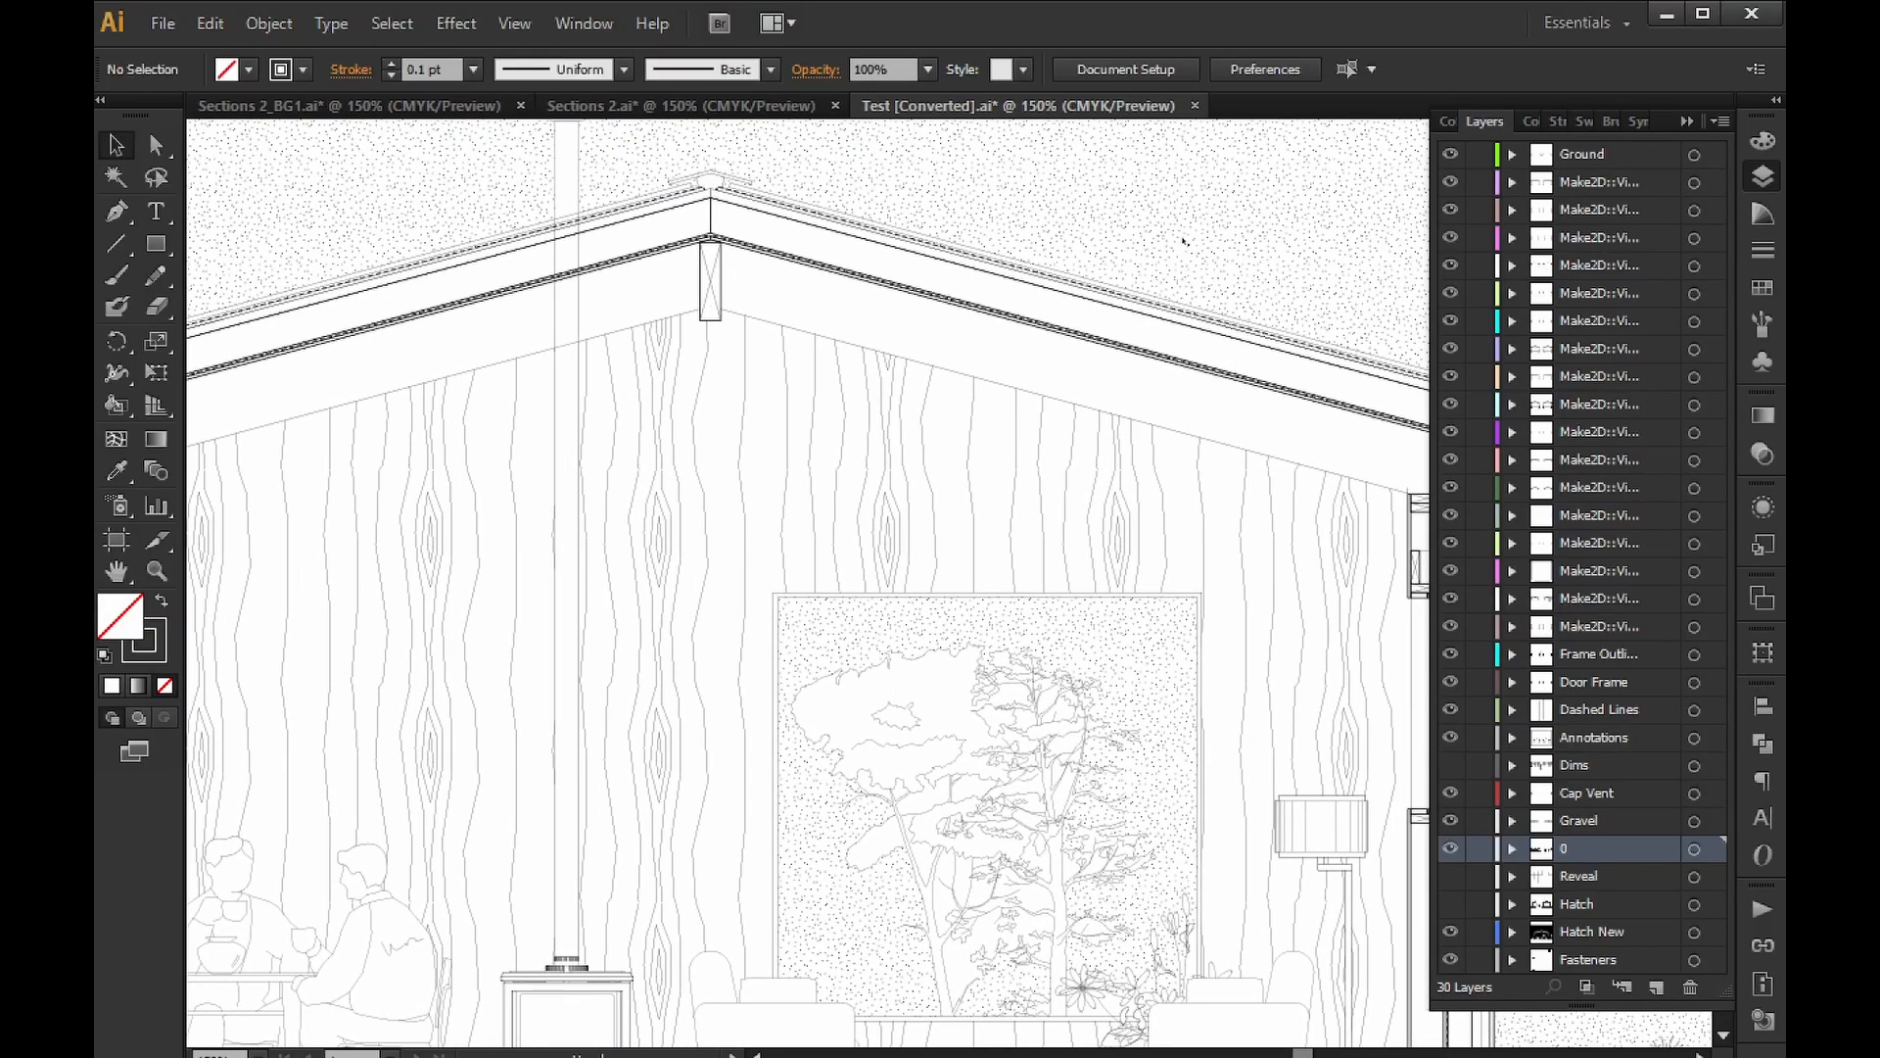
Select only the large window's stipple fill with the Group Selection tool and lower its opacity to 70%.
click(155, 146)
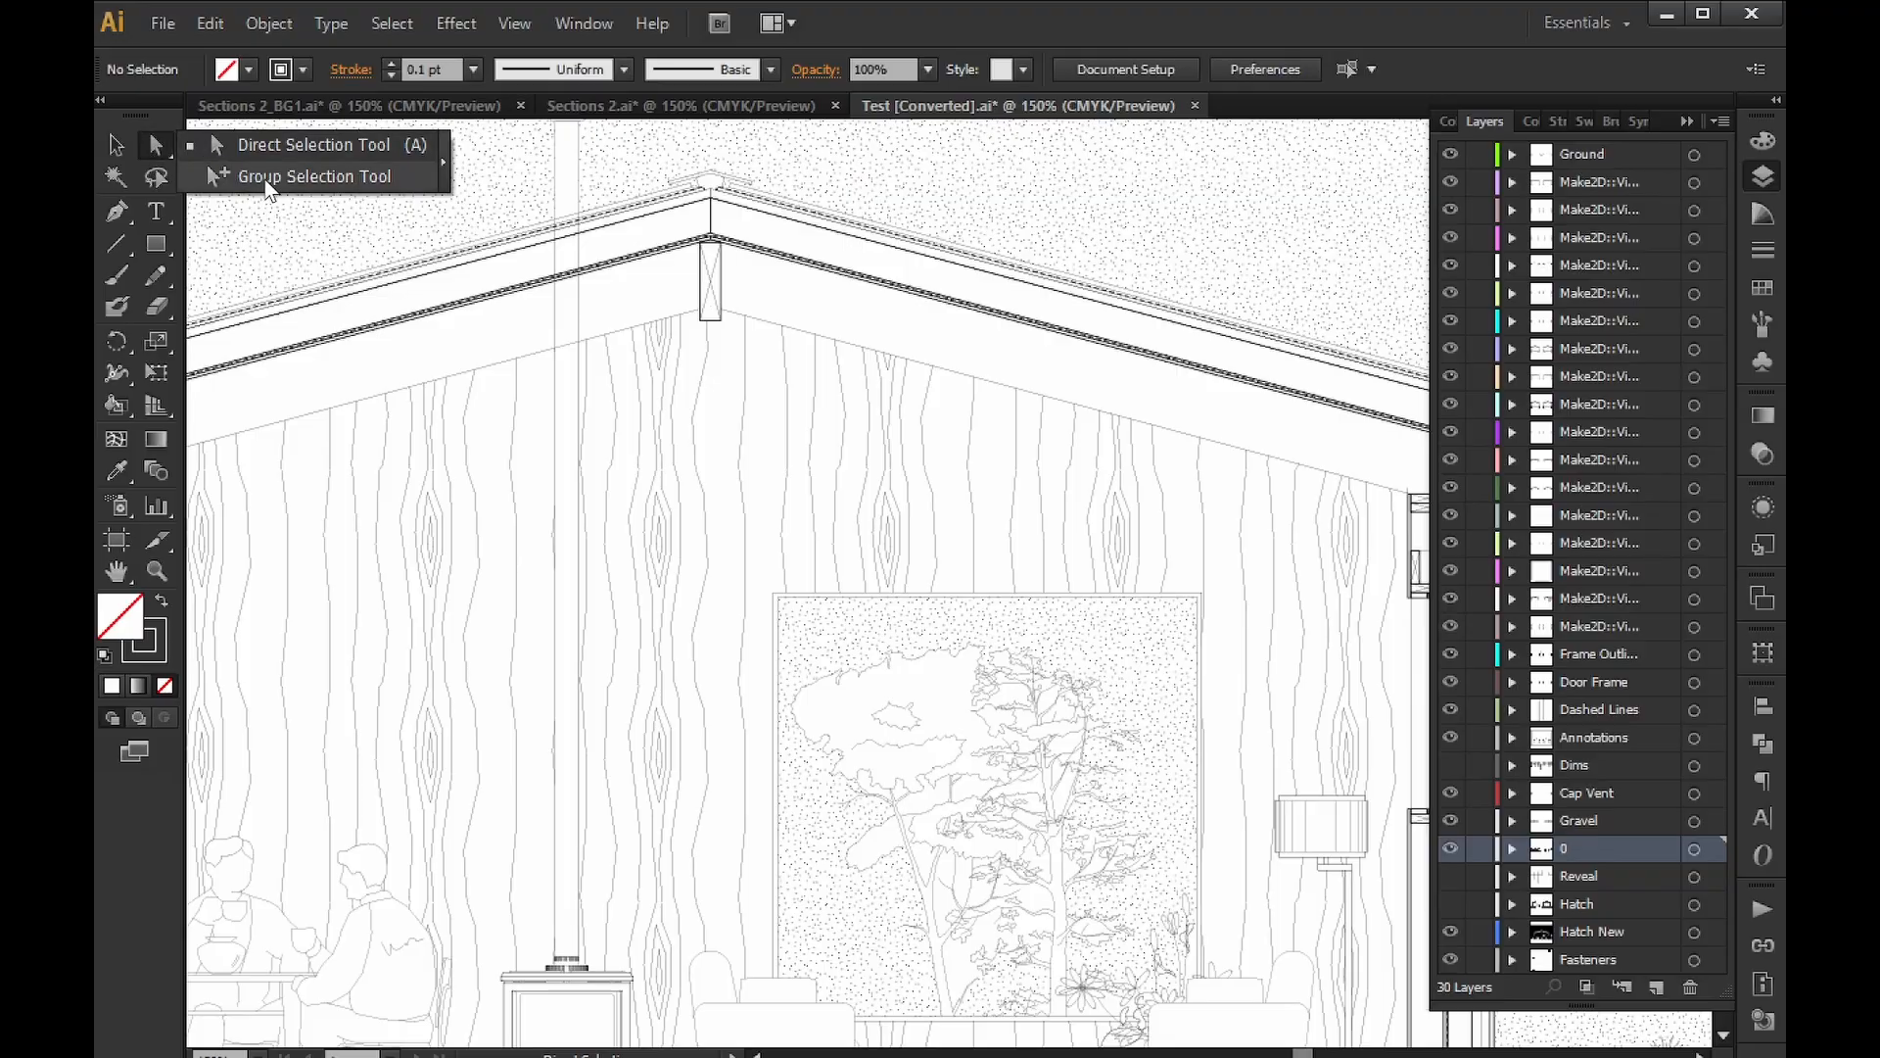
alt+click(154, 145)
click(1118, 746)
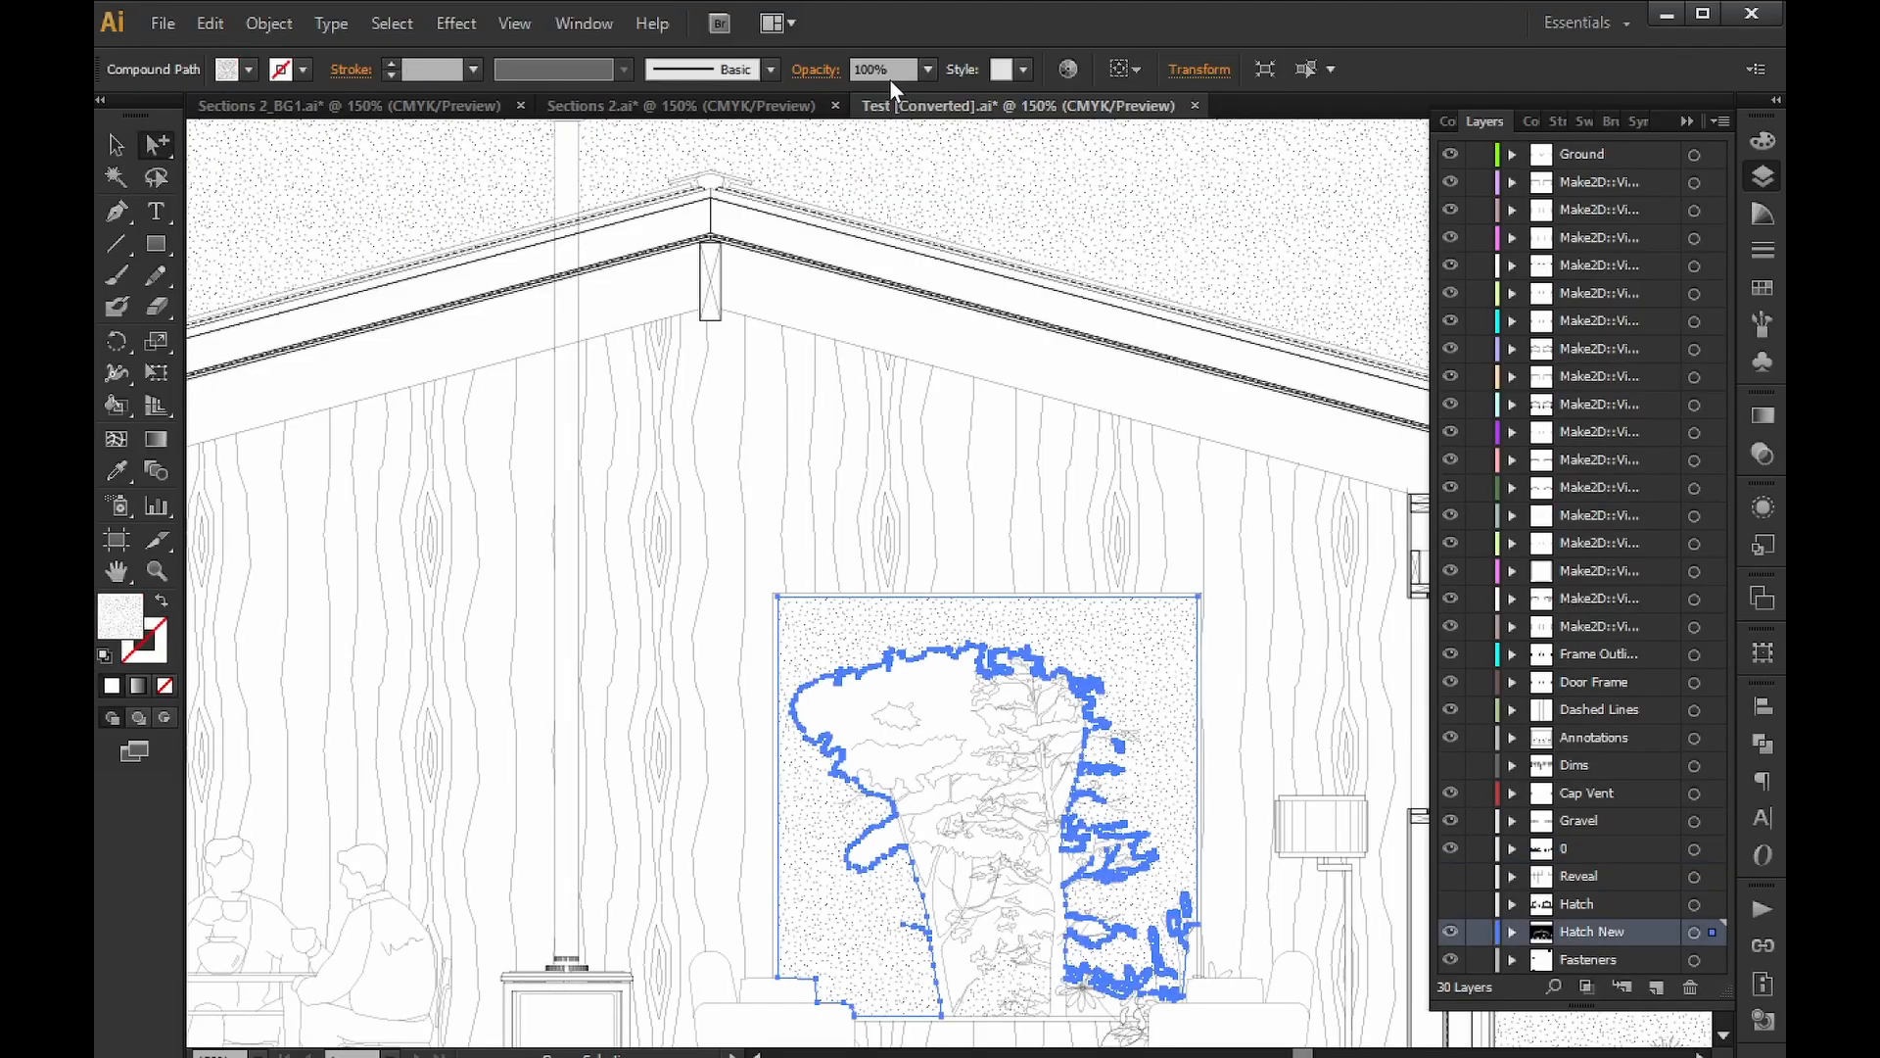
text(80)
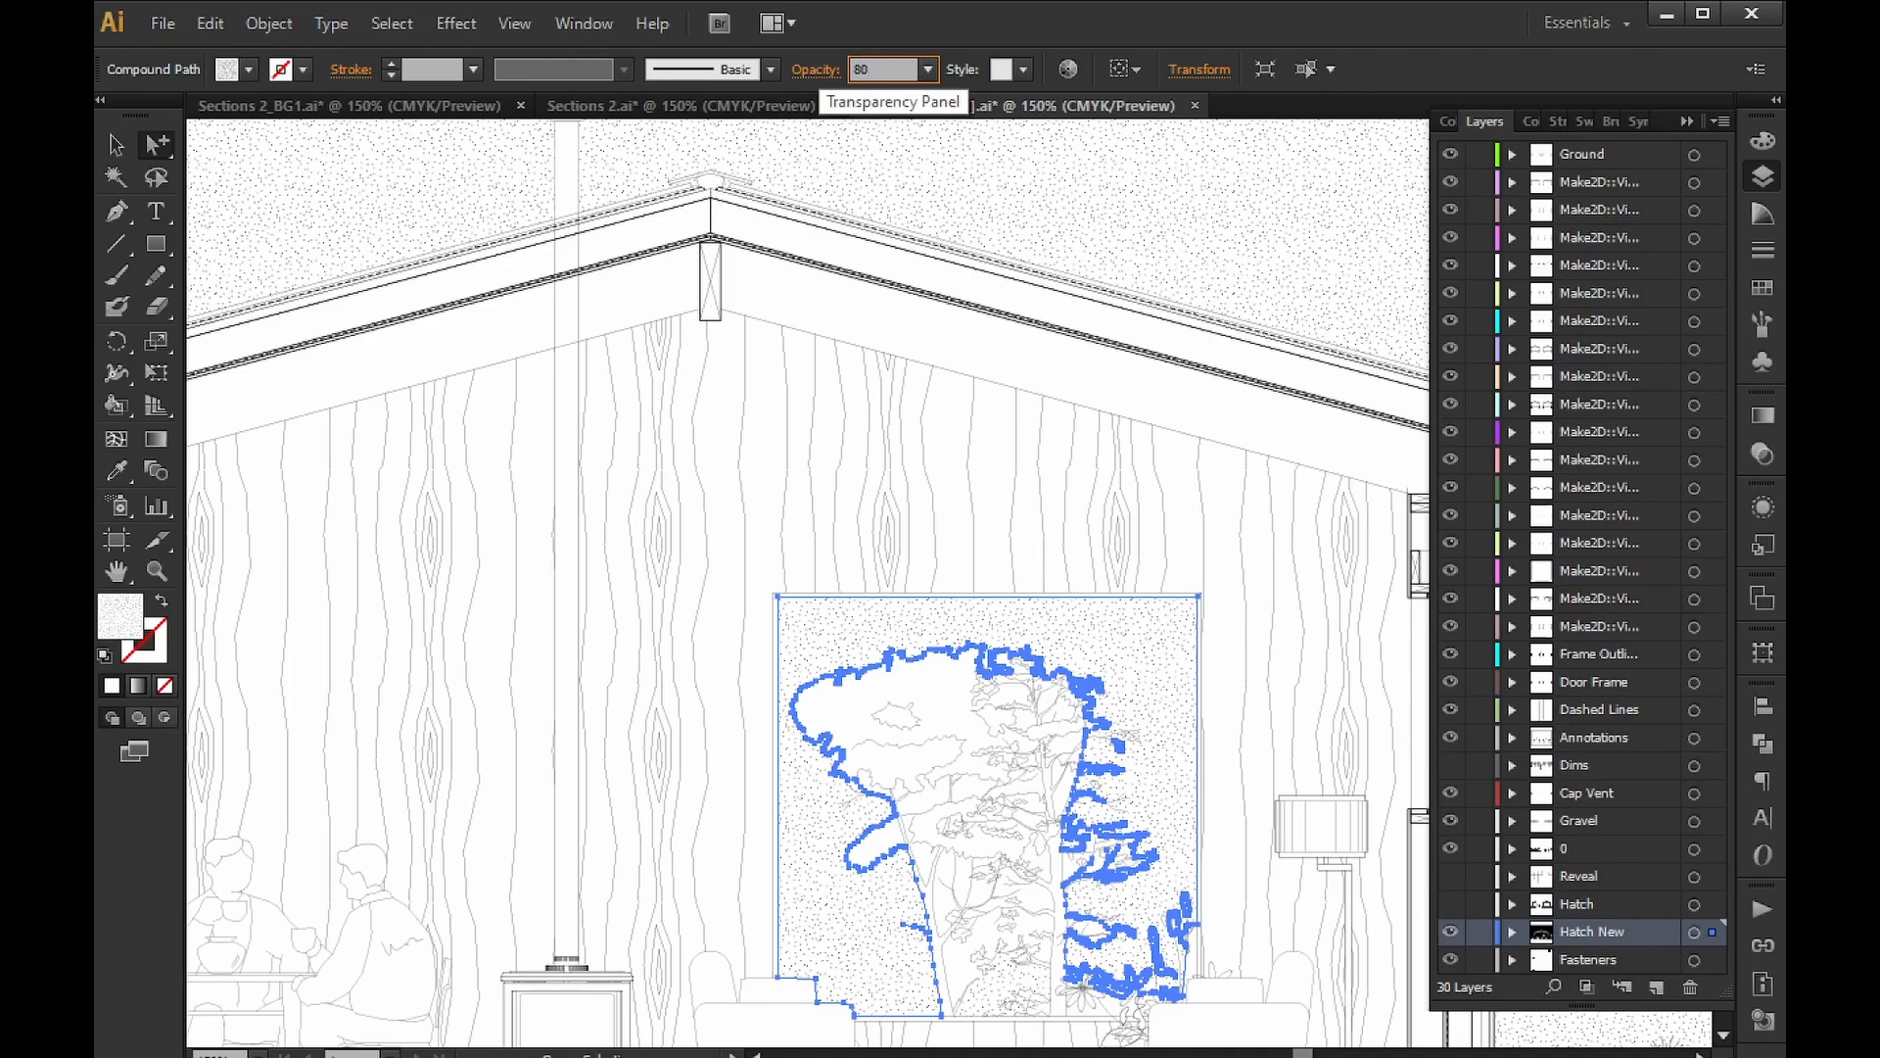
key(Return)
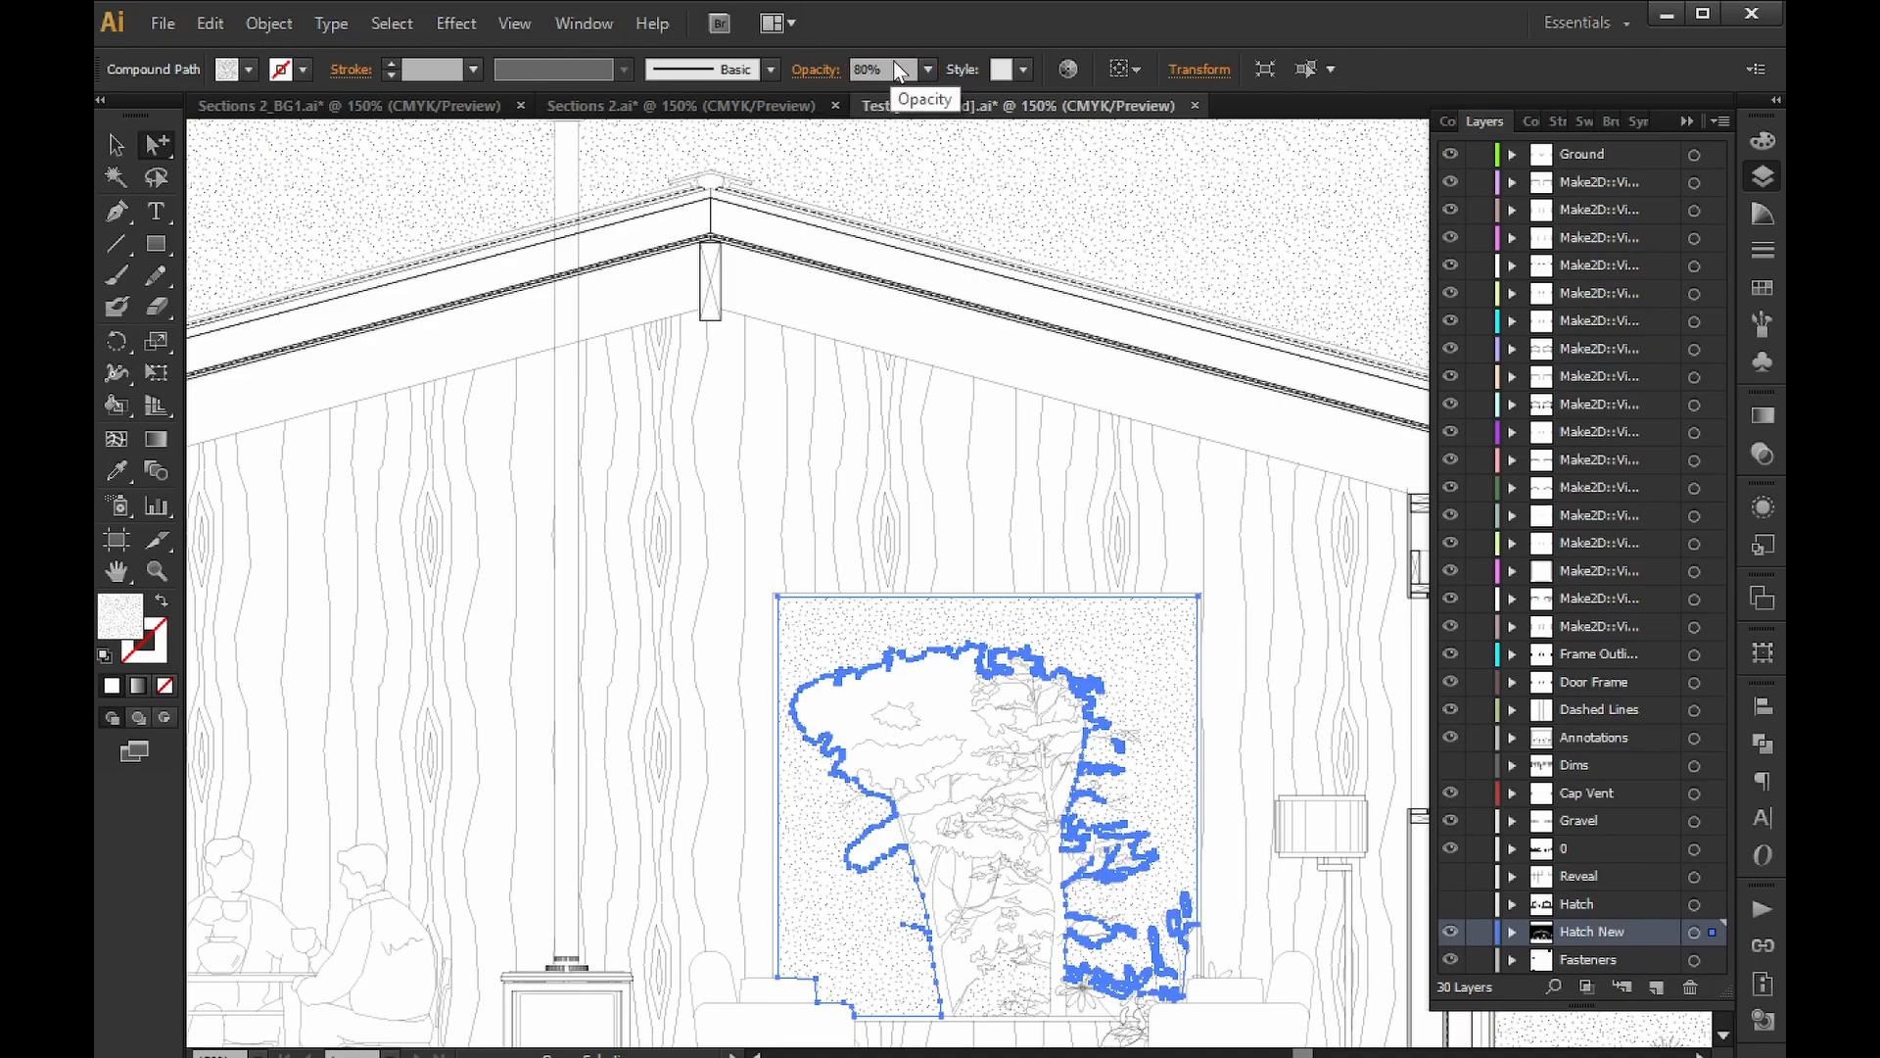
text(70)
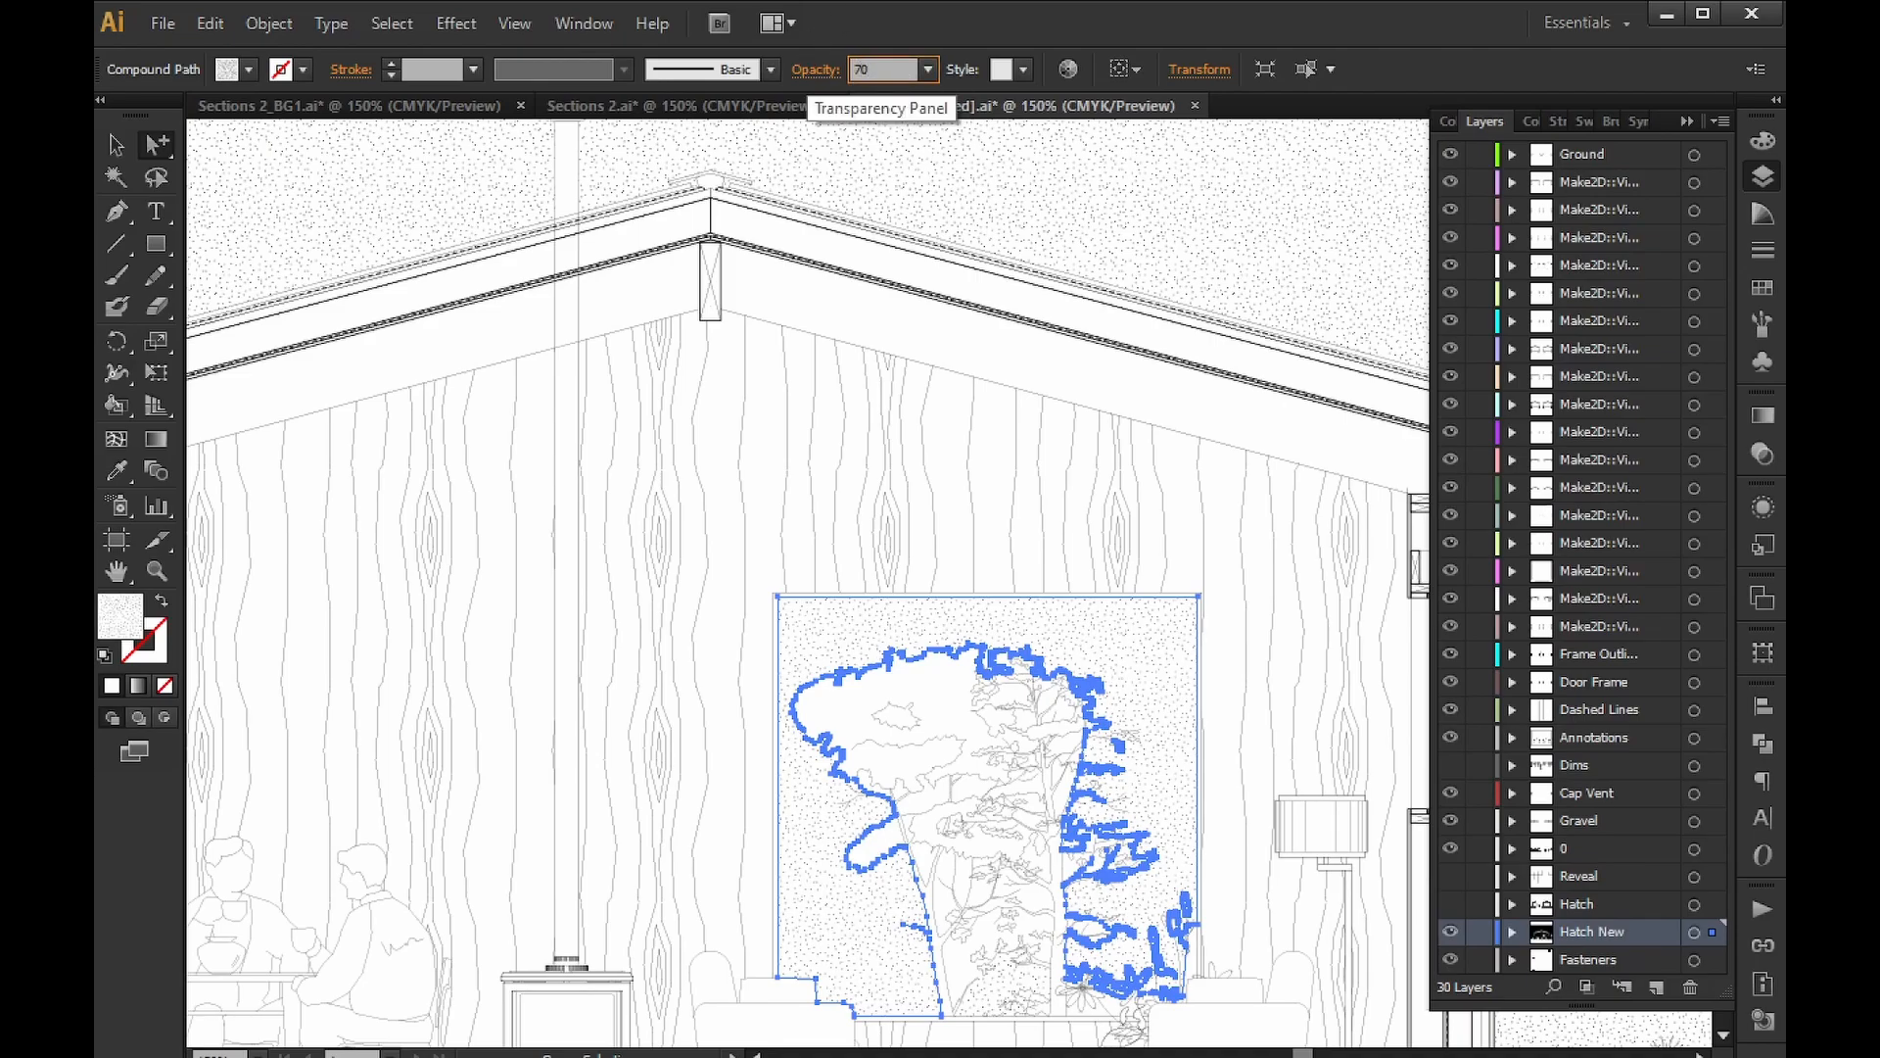
key(Return)
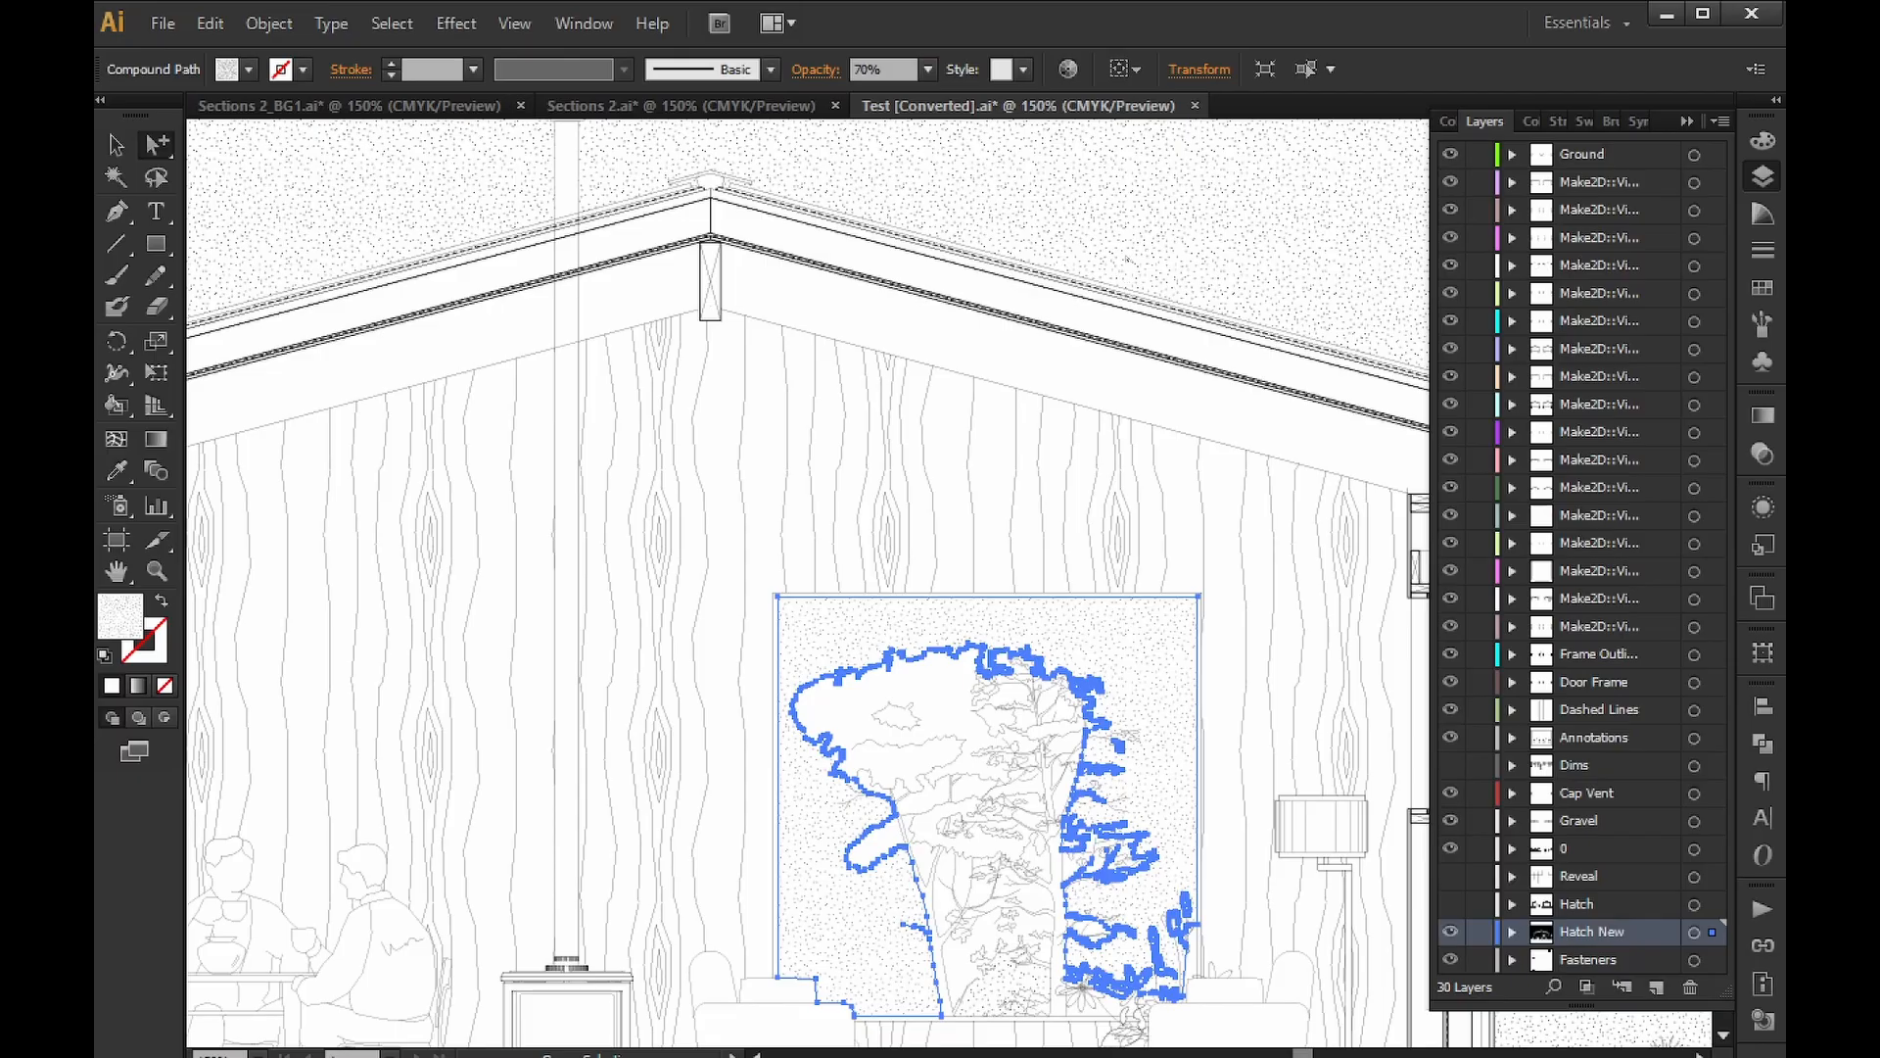
Set the opacity of the stippled sky fill to 80% and clear the selection.
click(1127, 259)
click(904, 71)
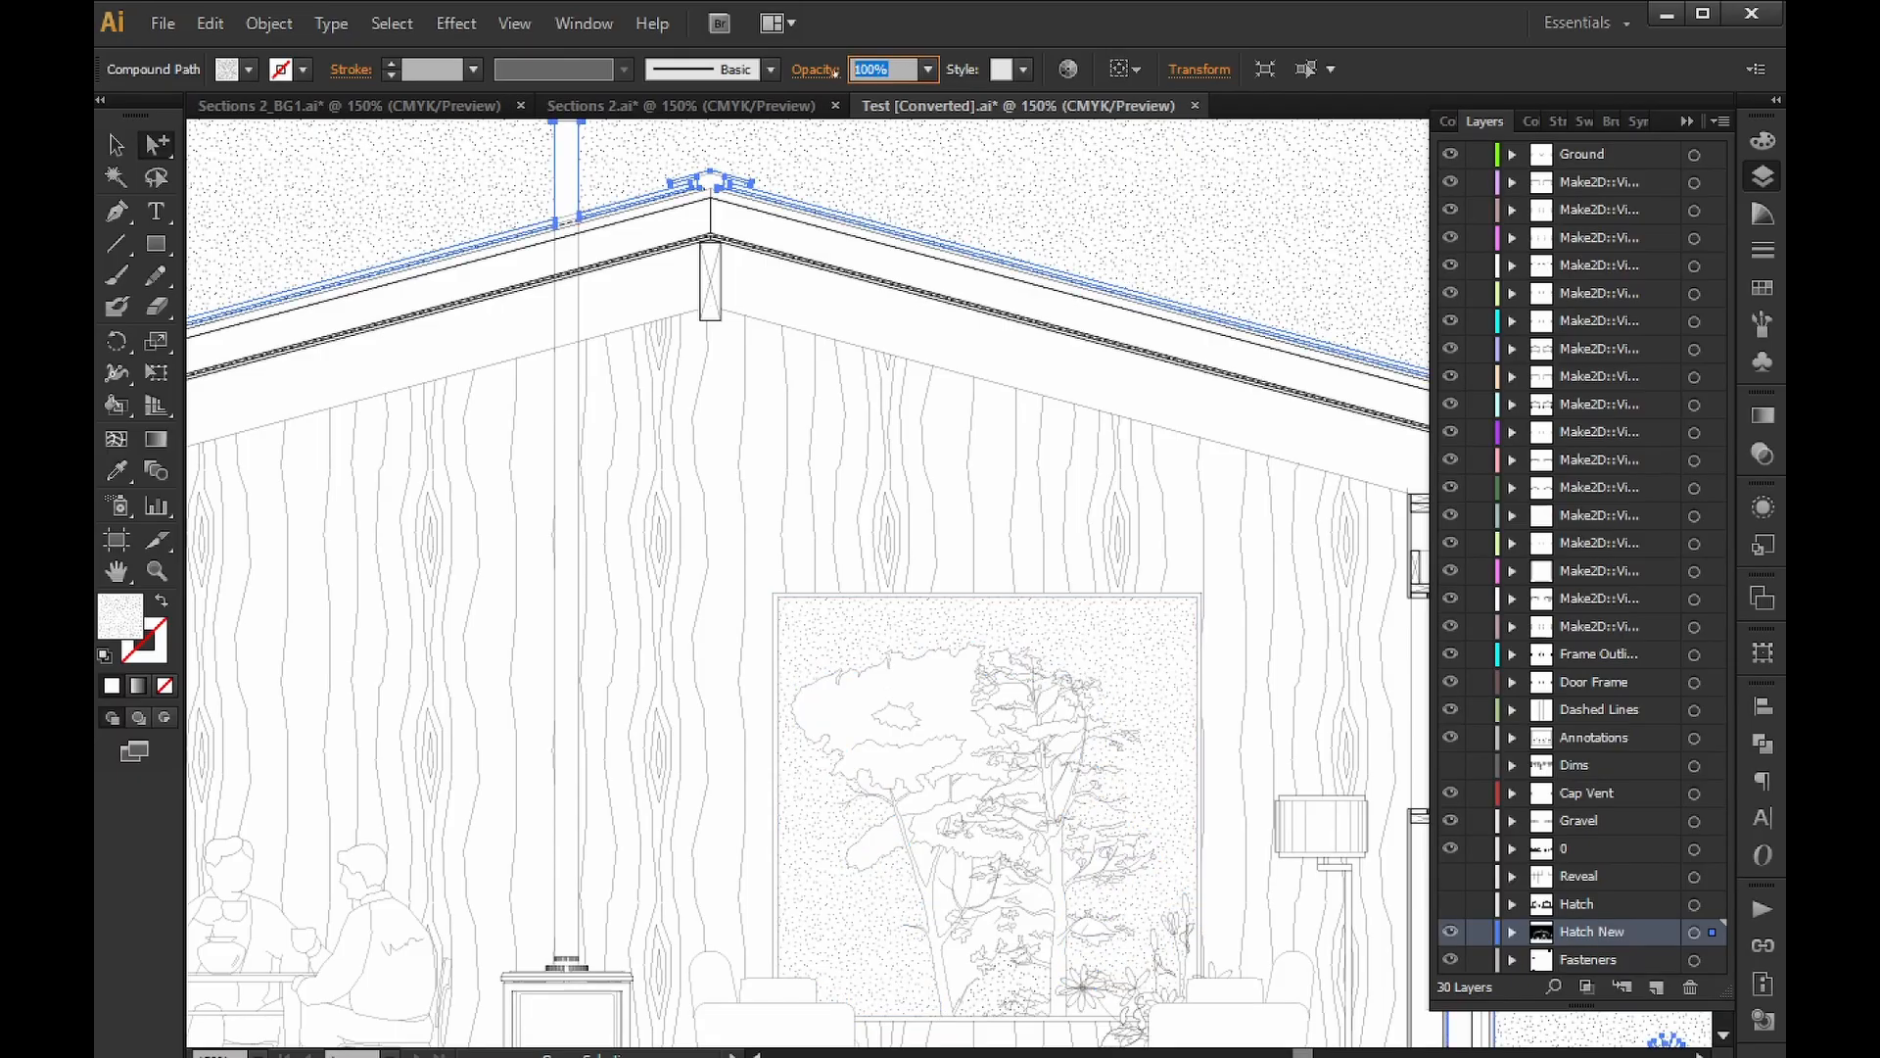
text(80)
key(Return)
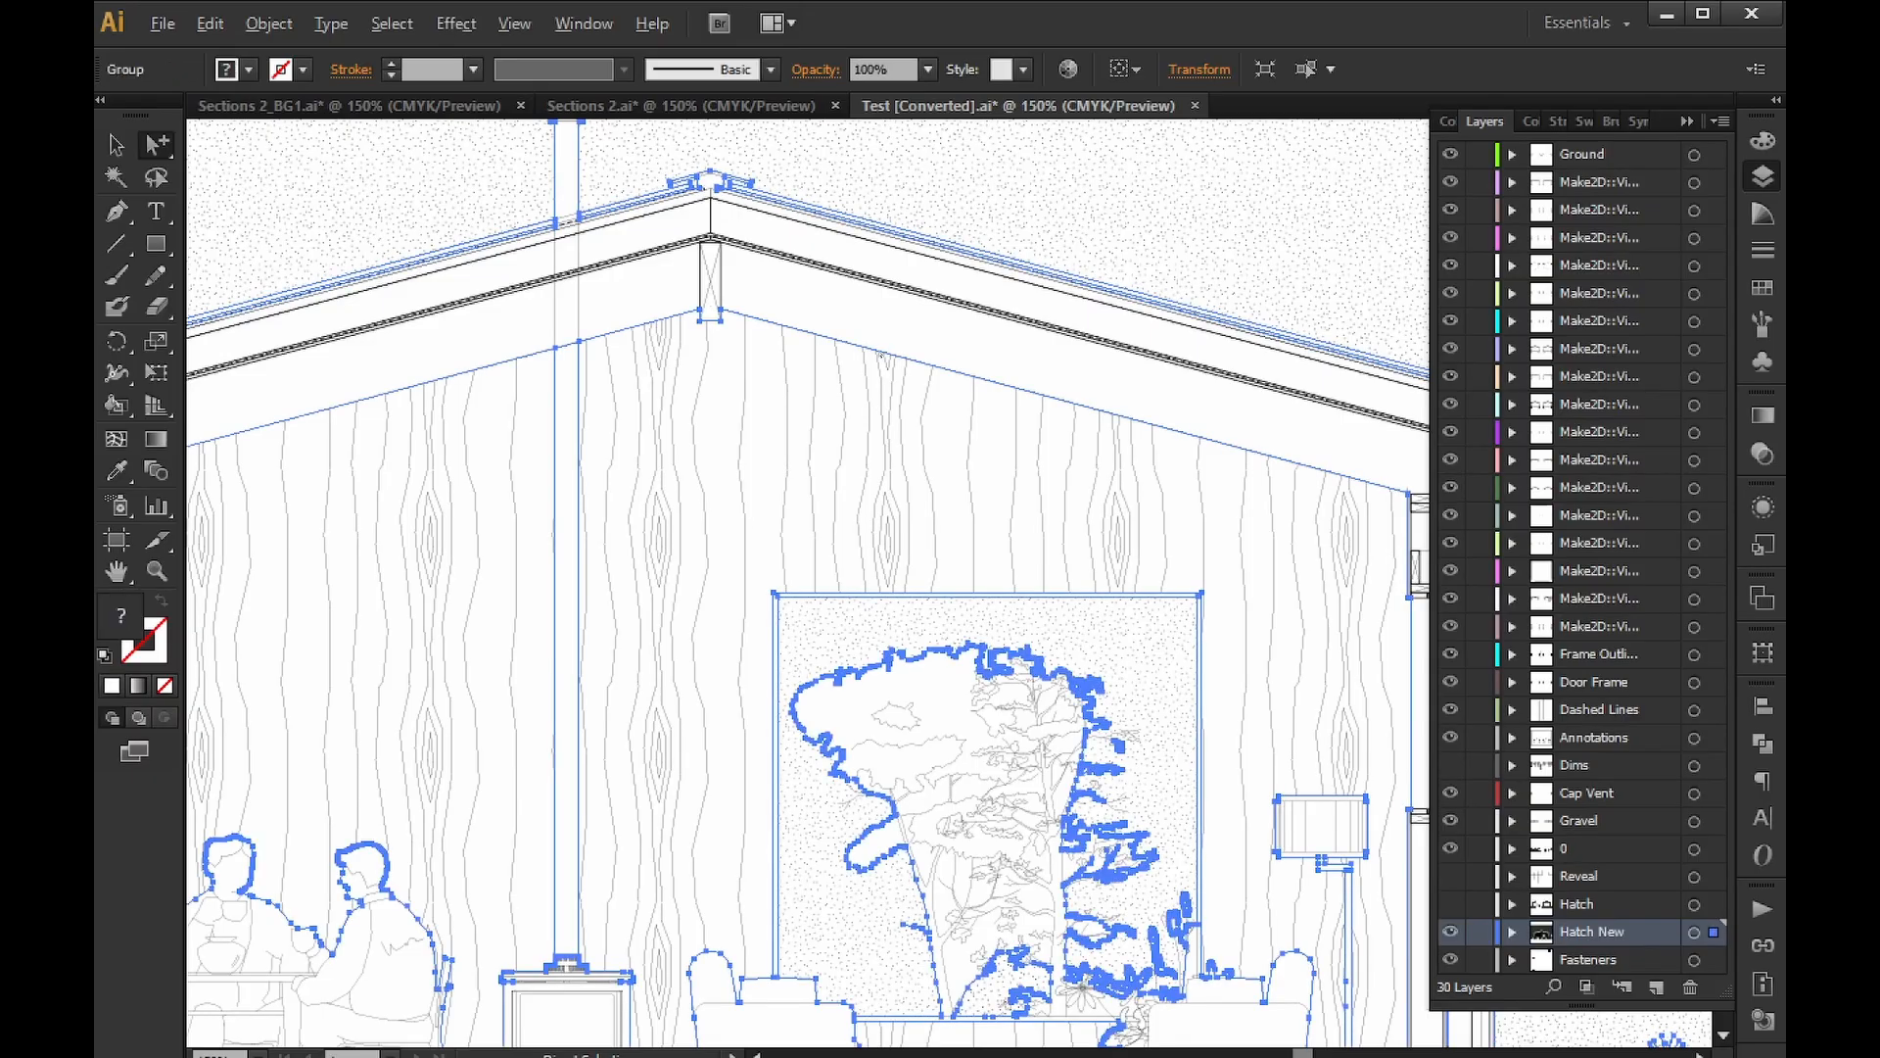
key(ctrl+shift+a)
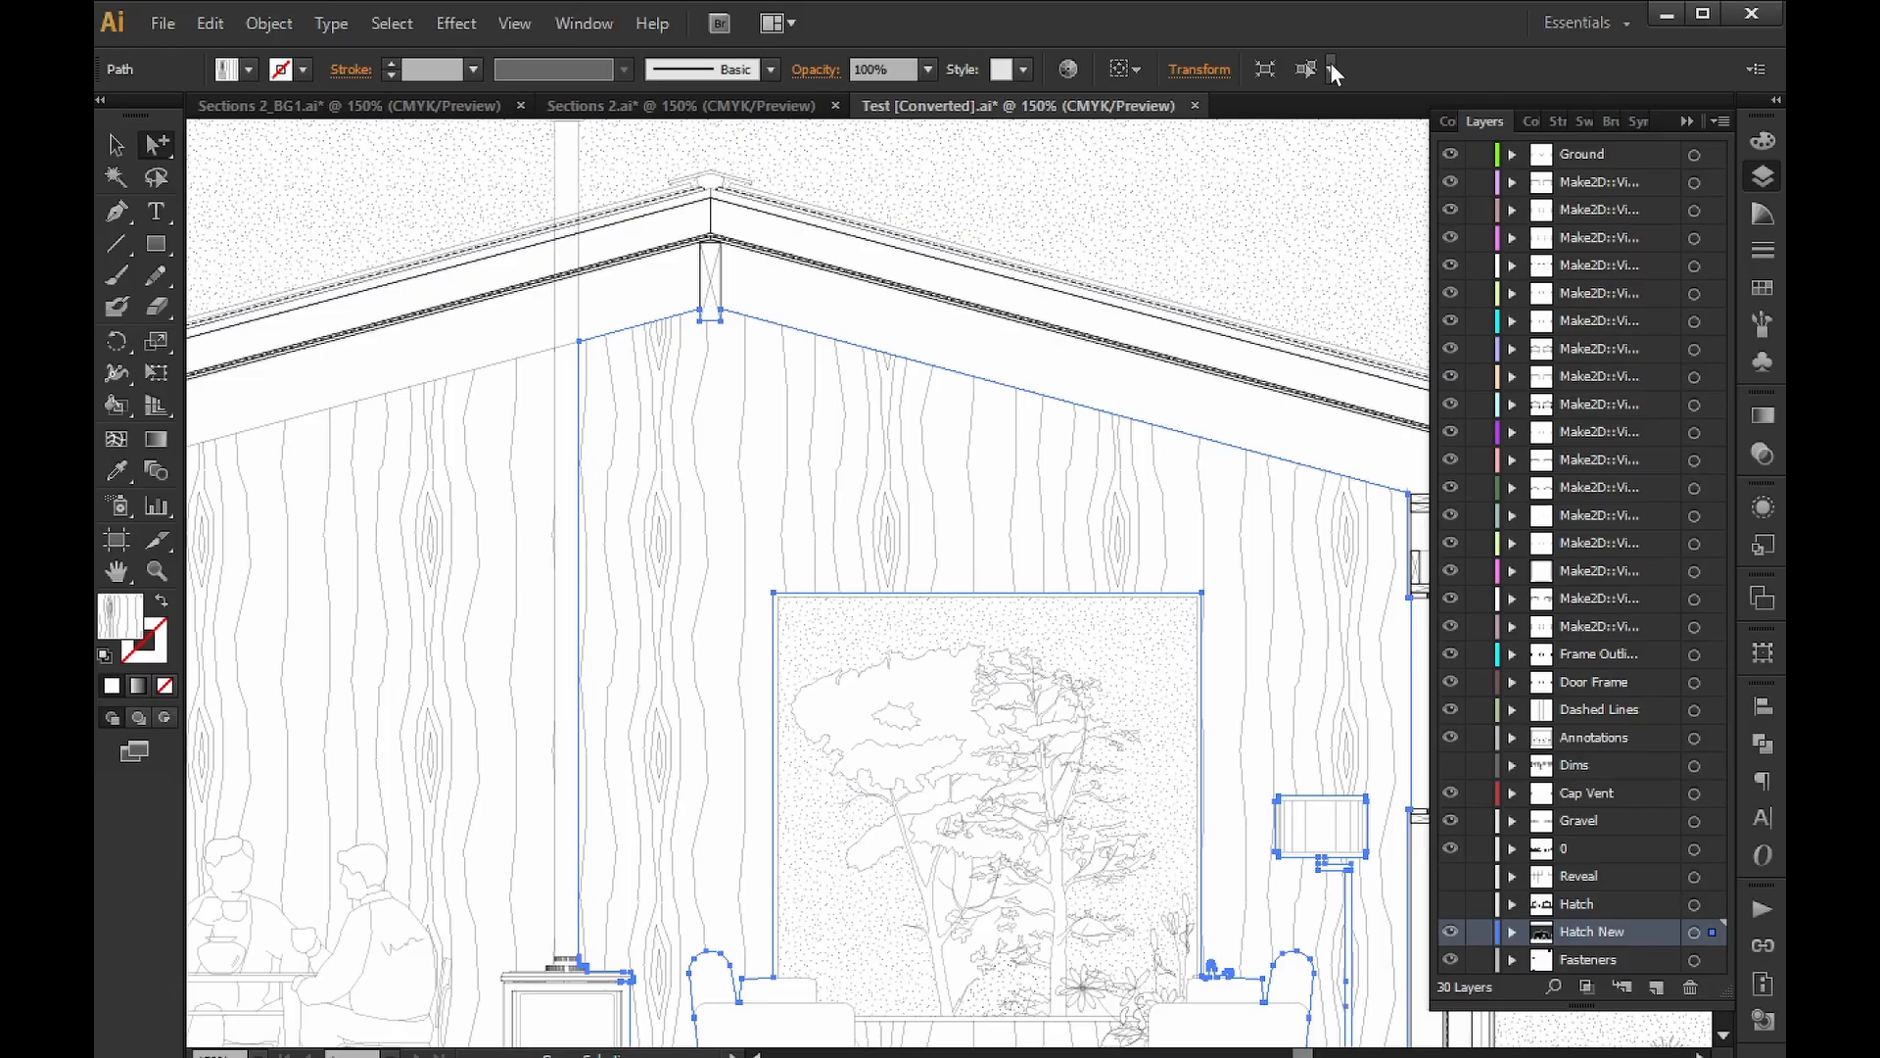
Extend the selection to the other wood-grain wall fills, set their opacity to 80% and clear the selection.
click(1330, 65)
click(1302, 64)
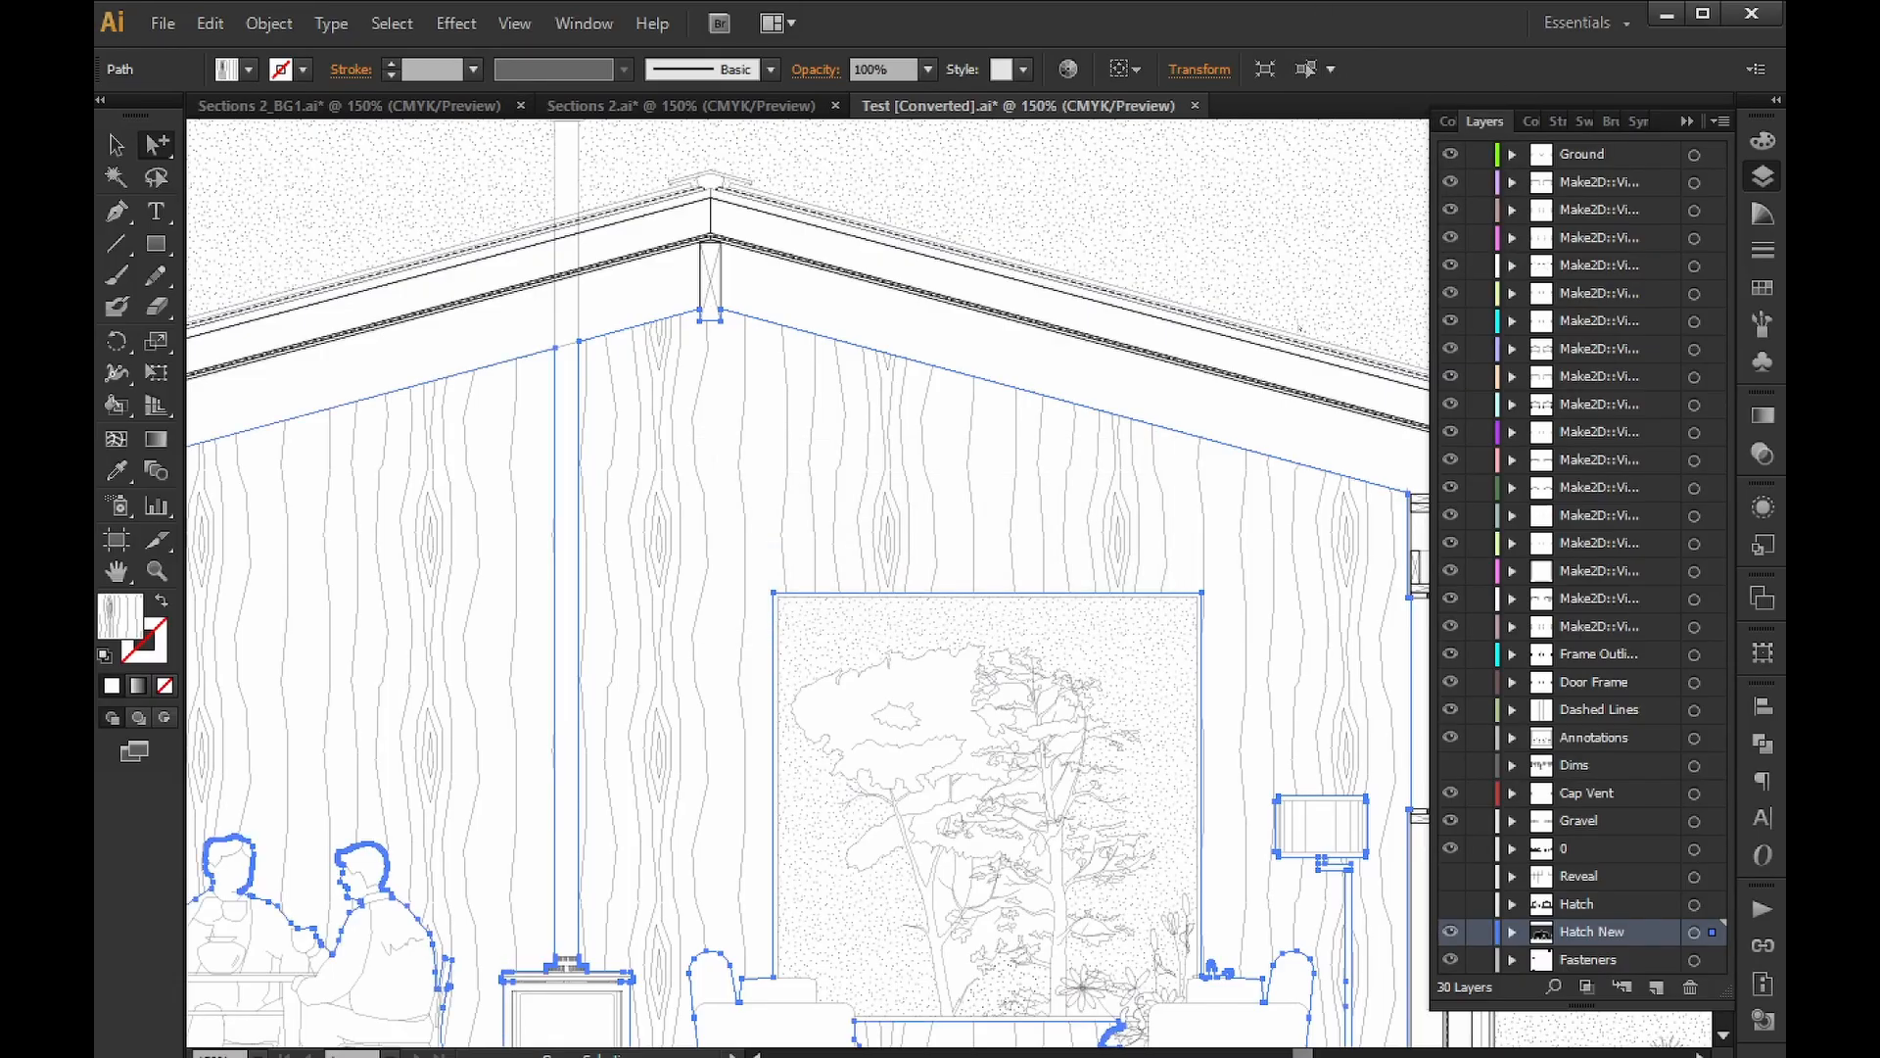
scroll(1024, 448, down, 6)
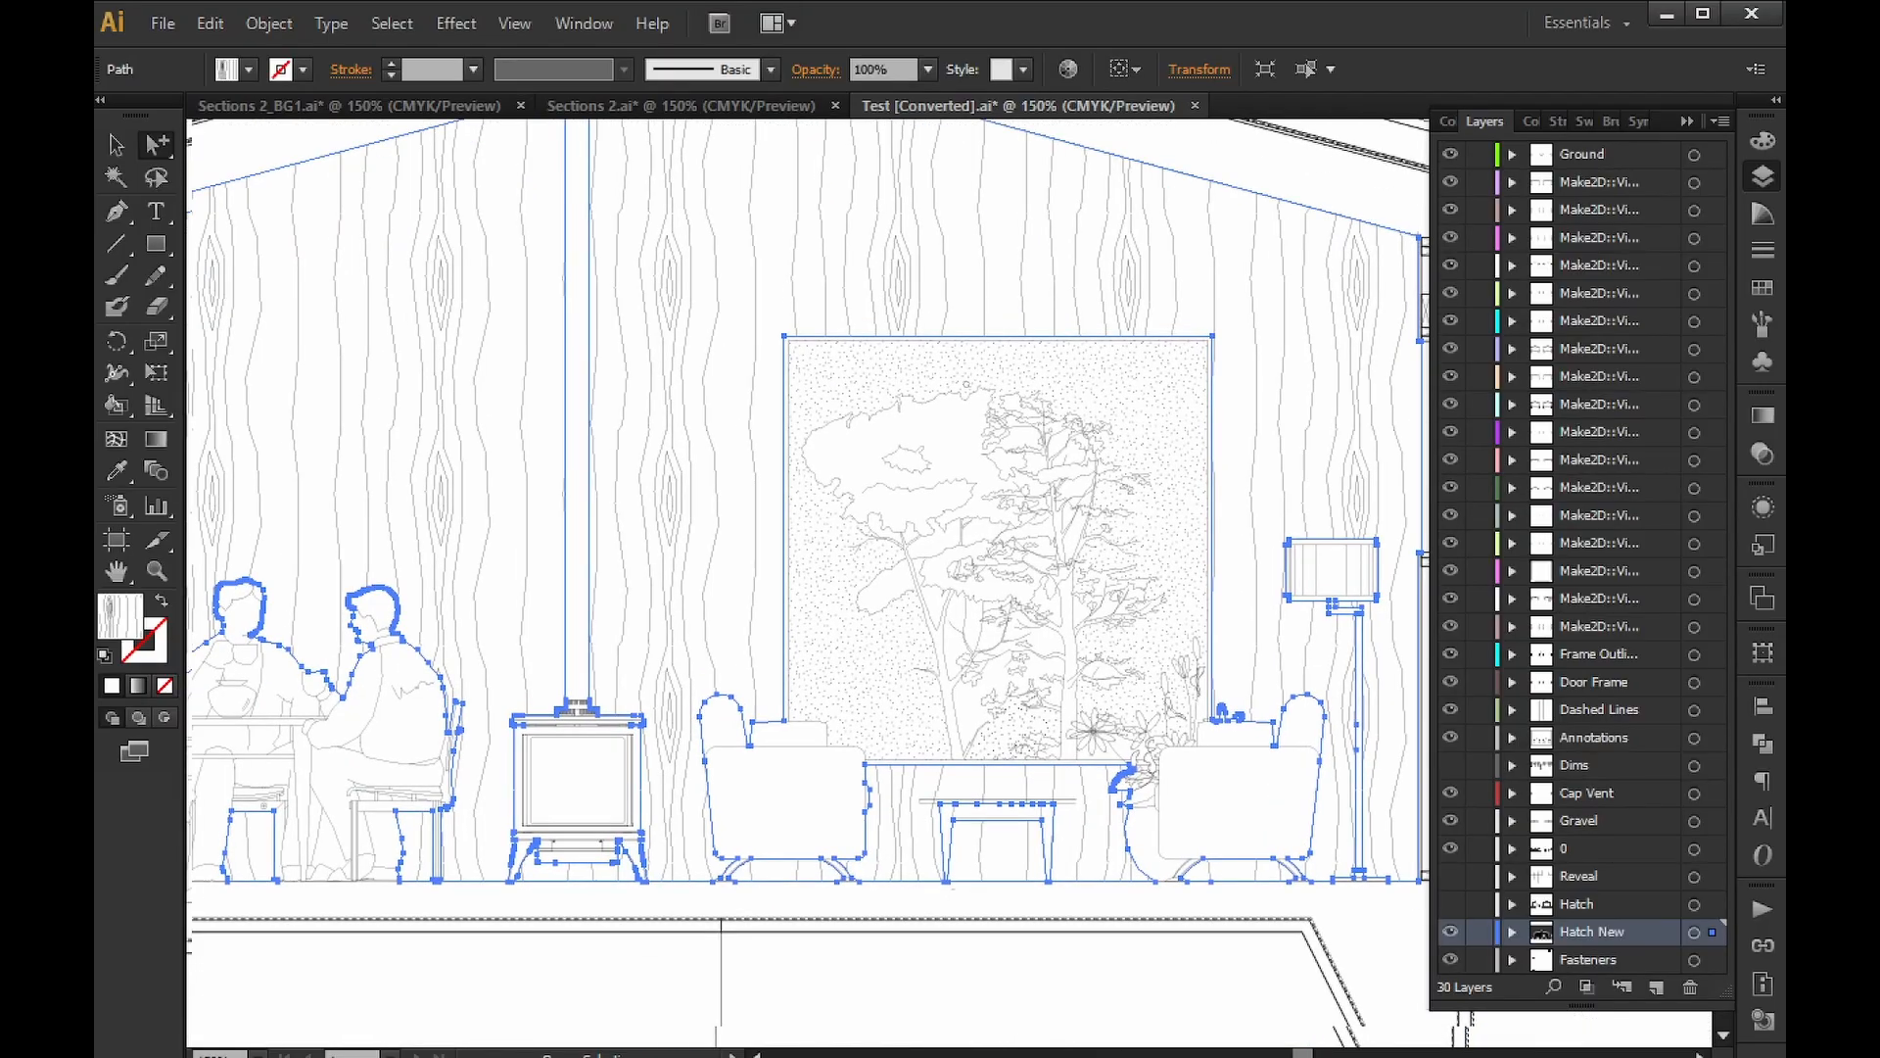
scroll(1025, 449, up, 4)
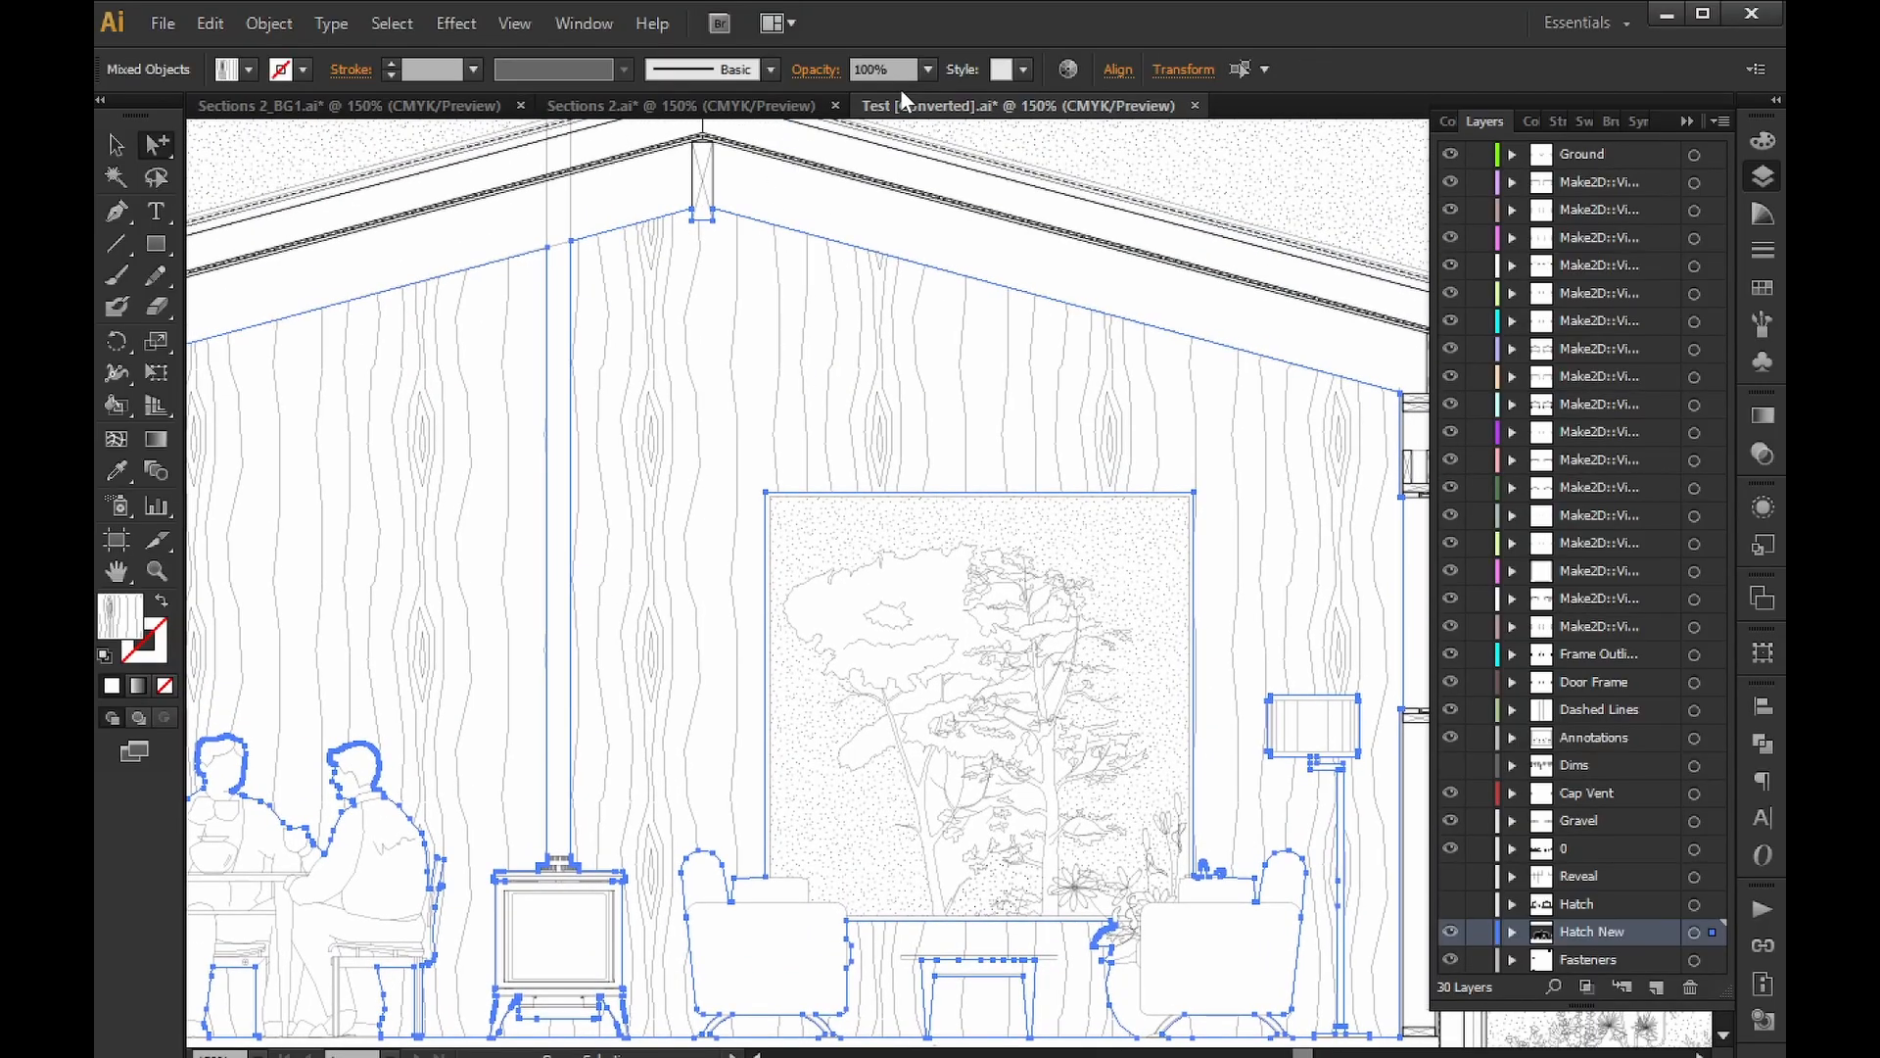
click(882, 69)
text(80)
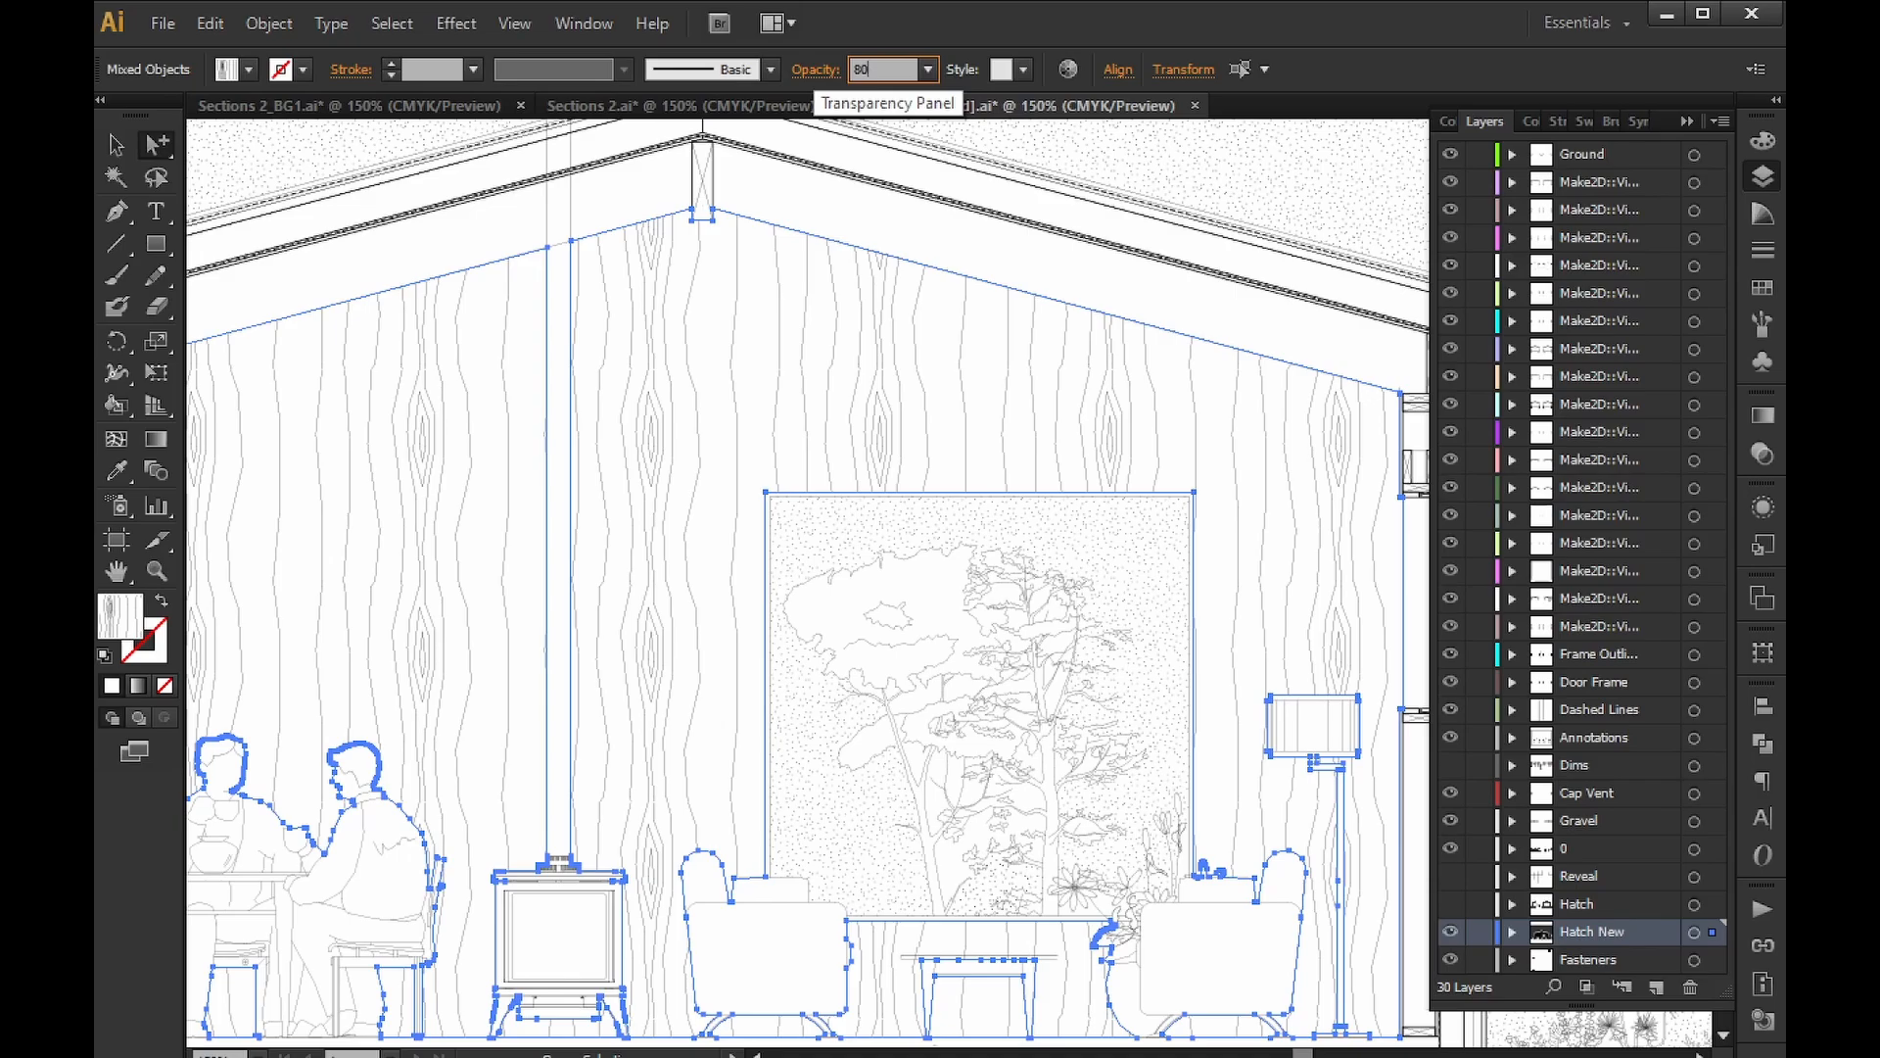
key(Return)
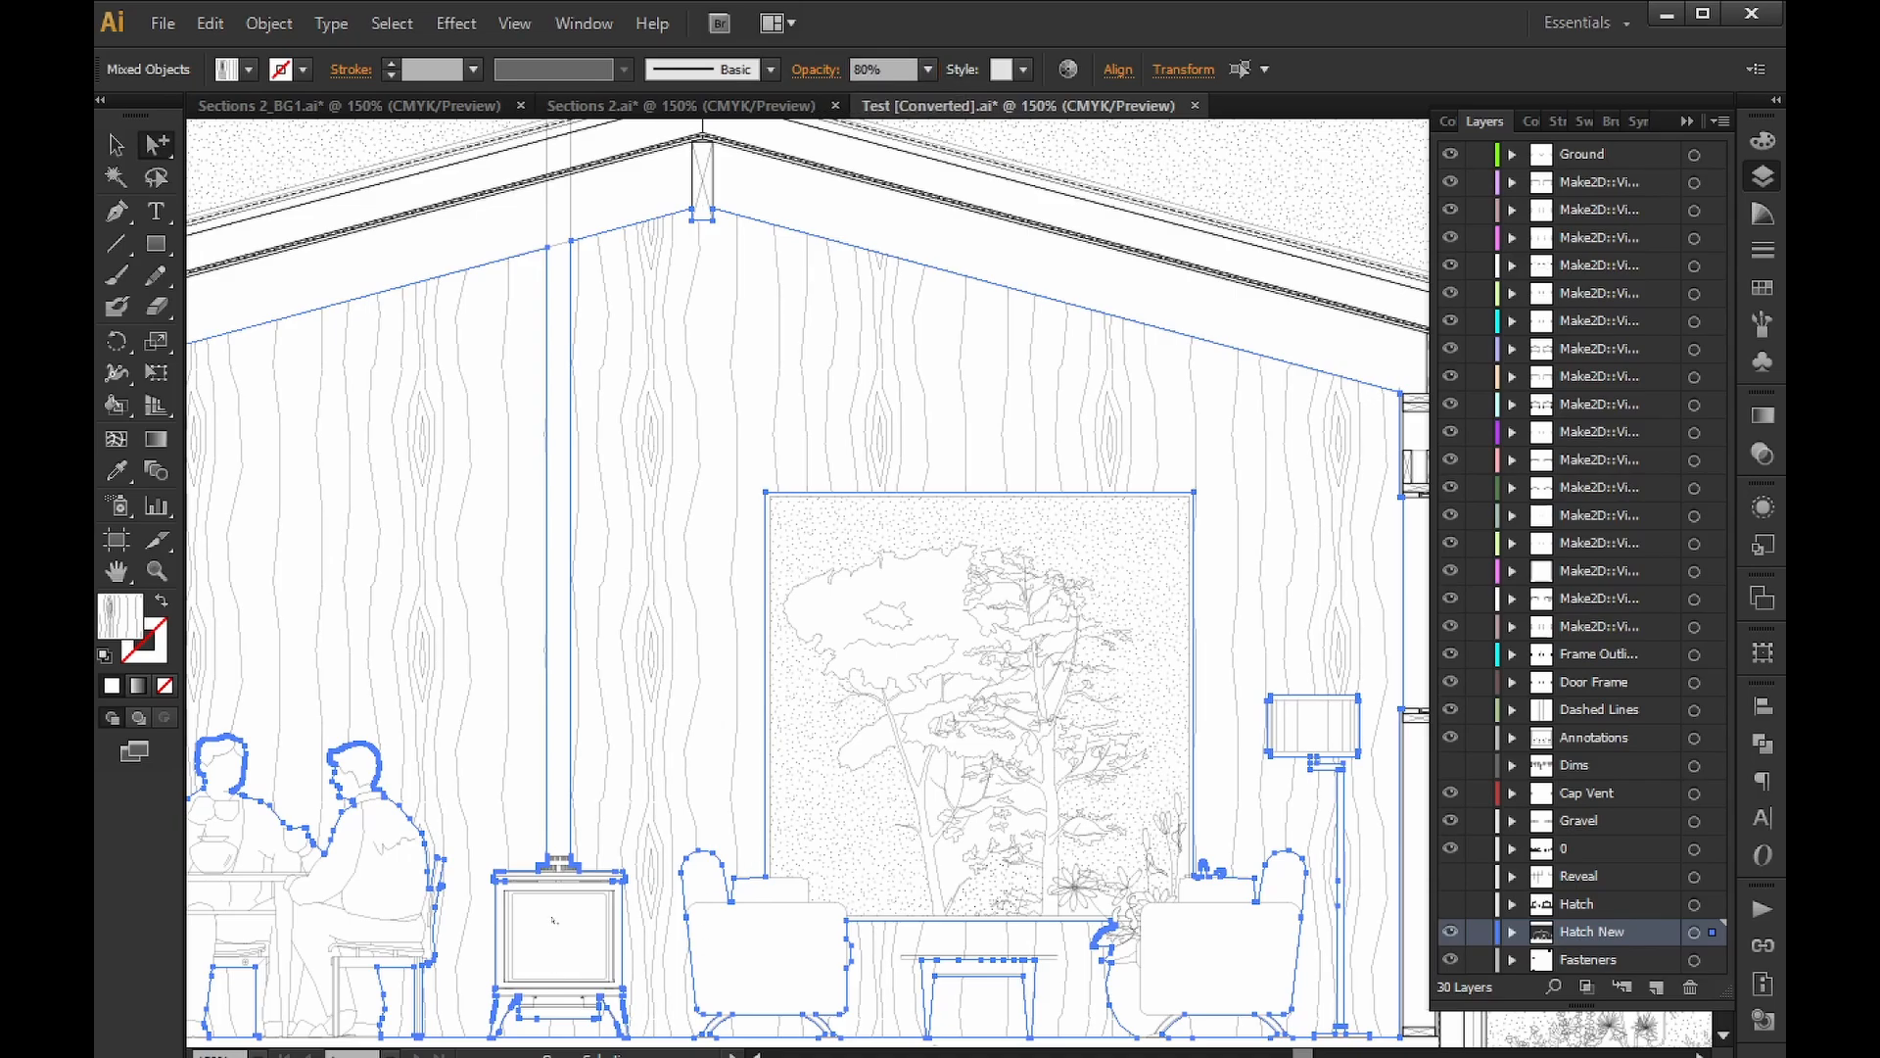
key(ctrl+shift+a)
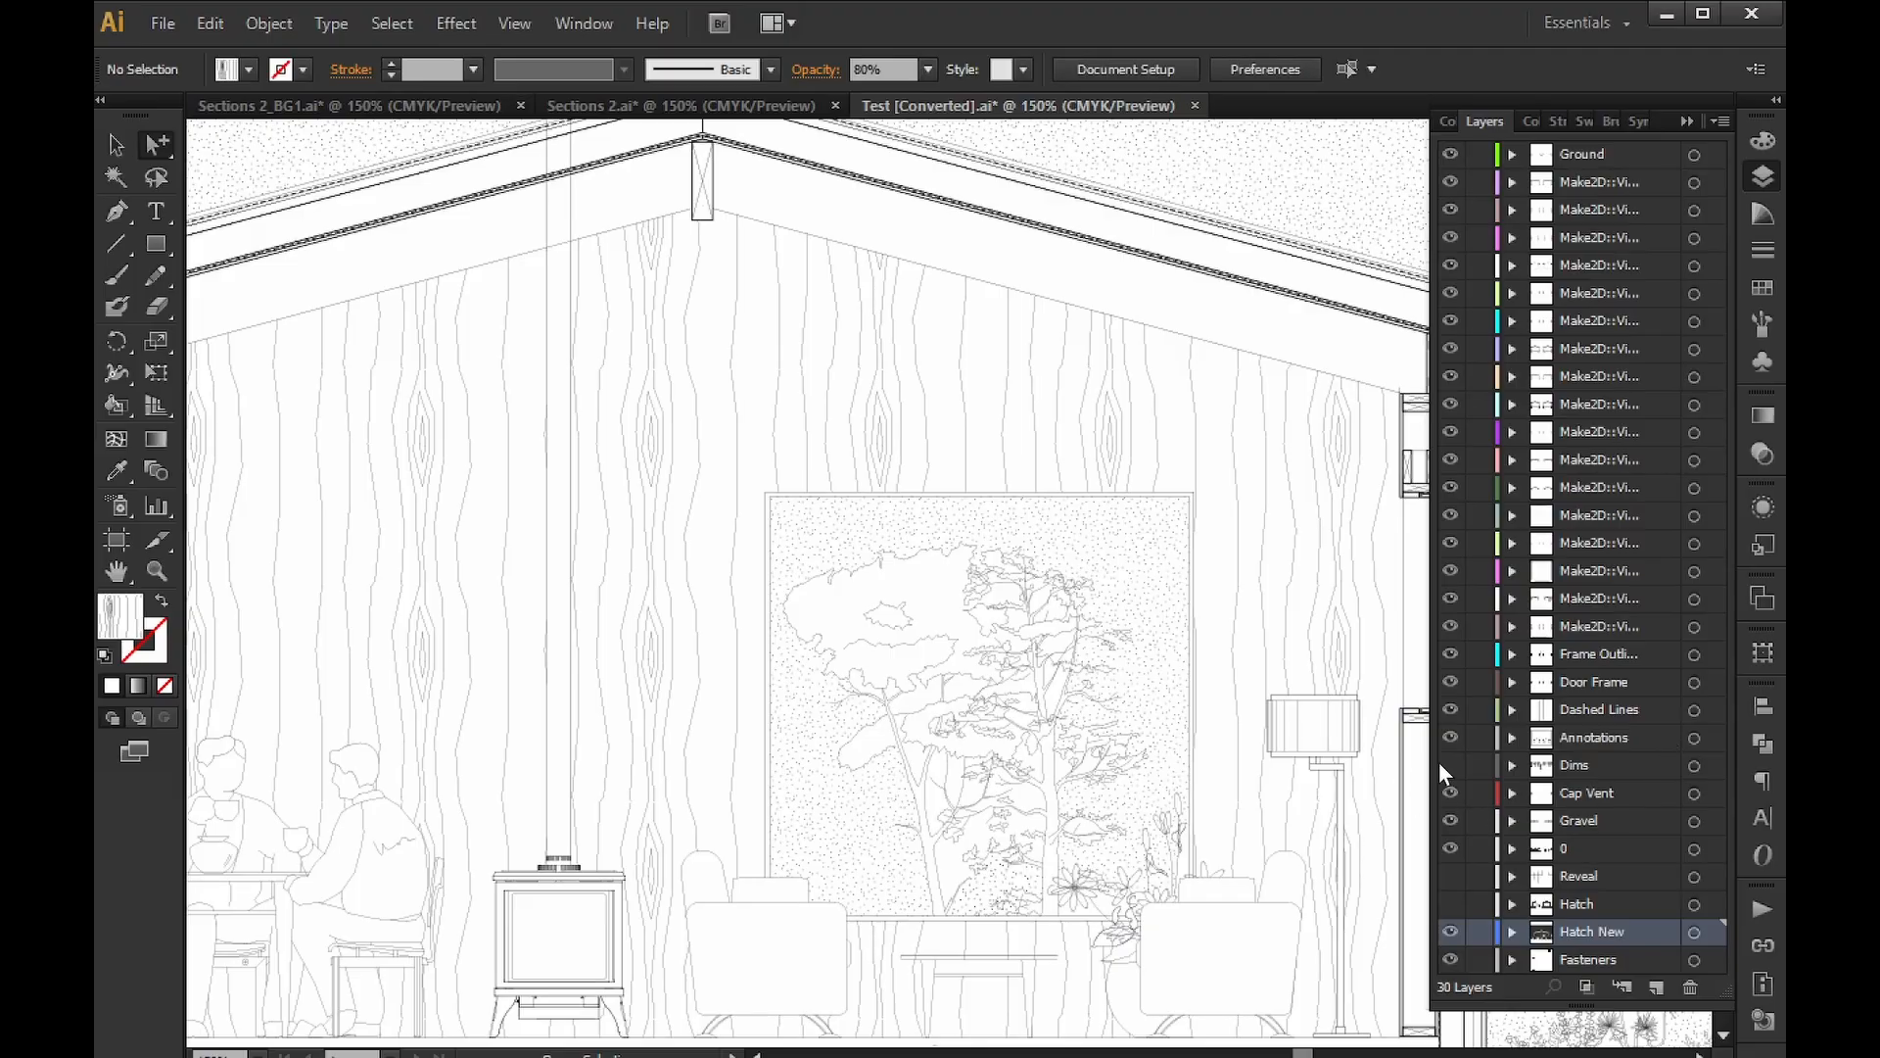
Make the Dims, Reveal and Hatch layers visible and move the Reveal layer below Hatch New.
click(1448, 765)
click(1450, 877)
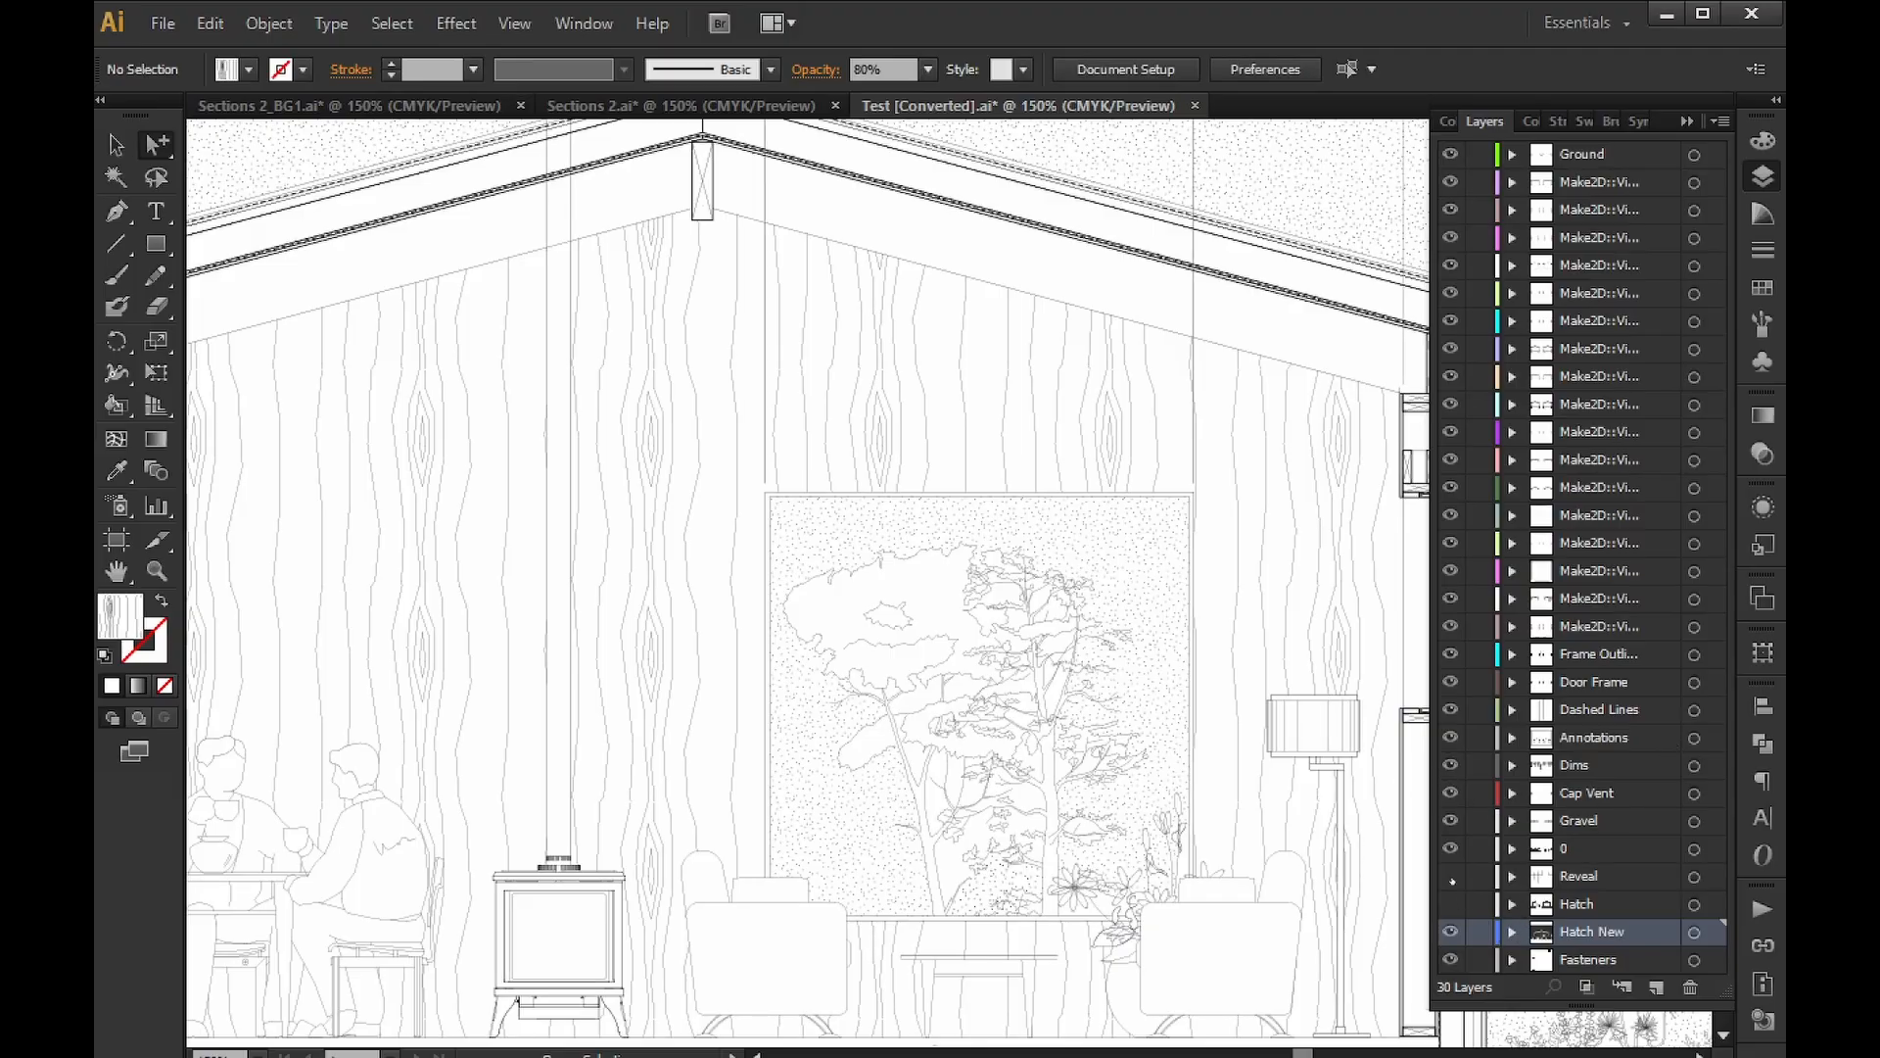
click(1457, 908)
click(1456, 908)
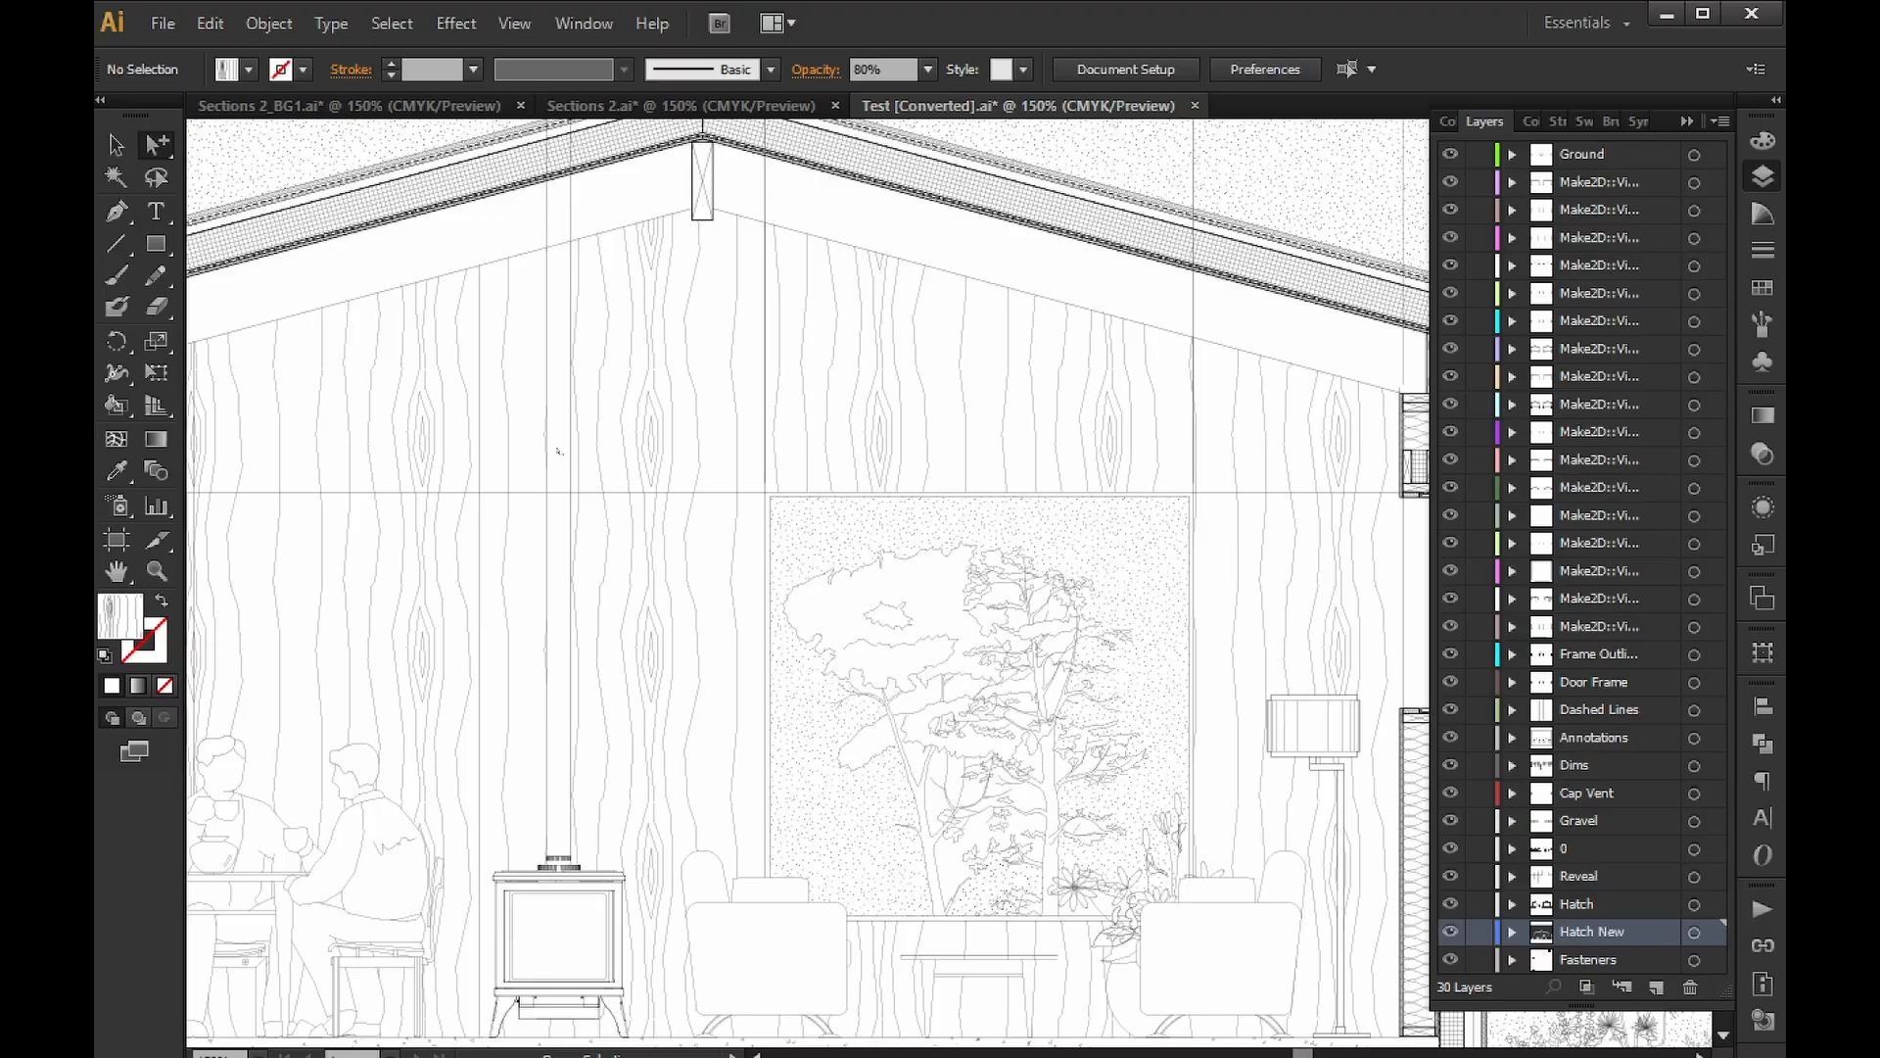
click(1573, 886)
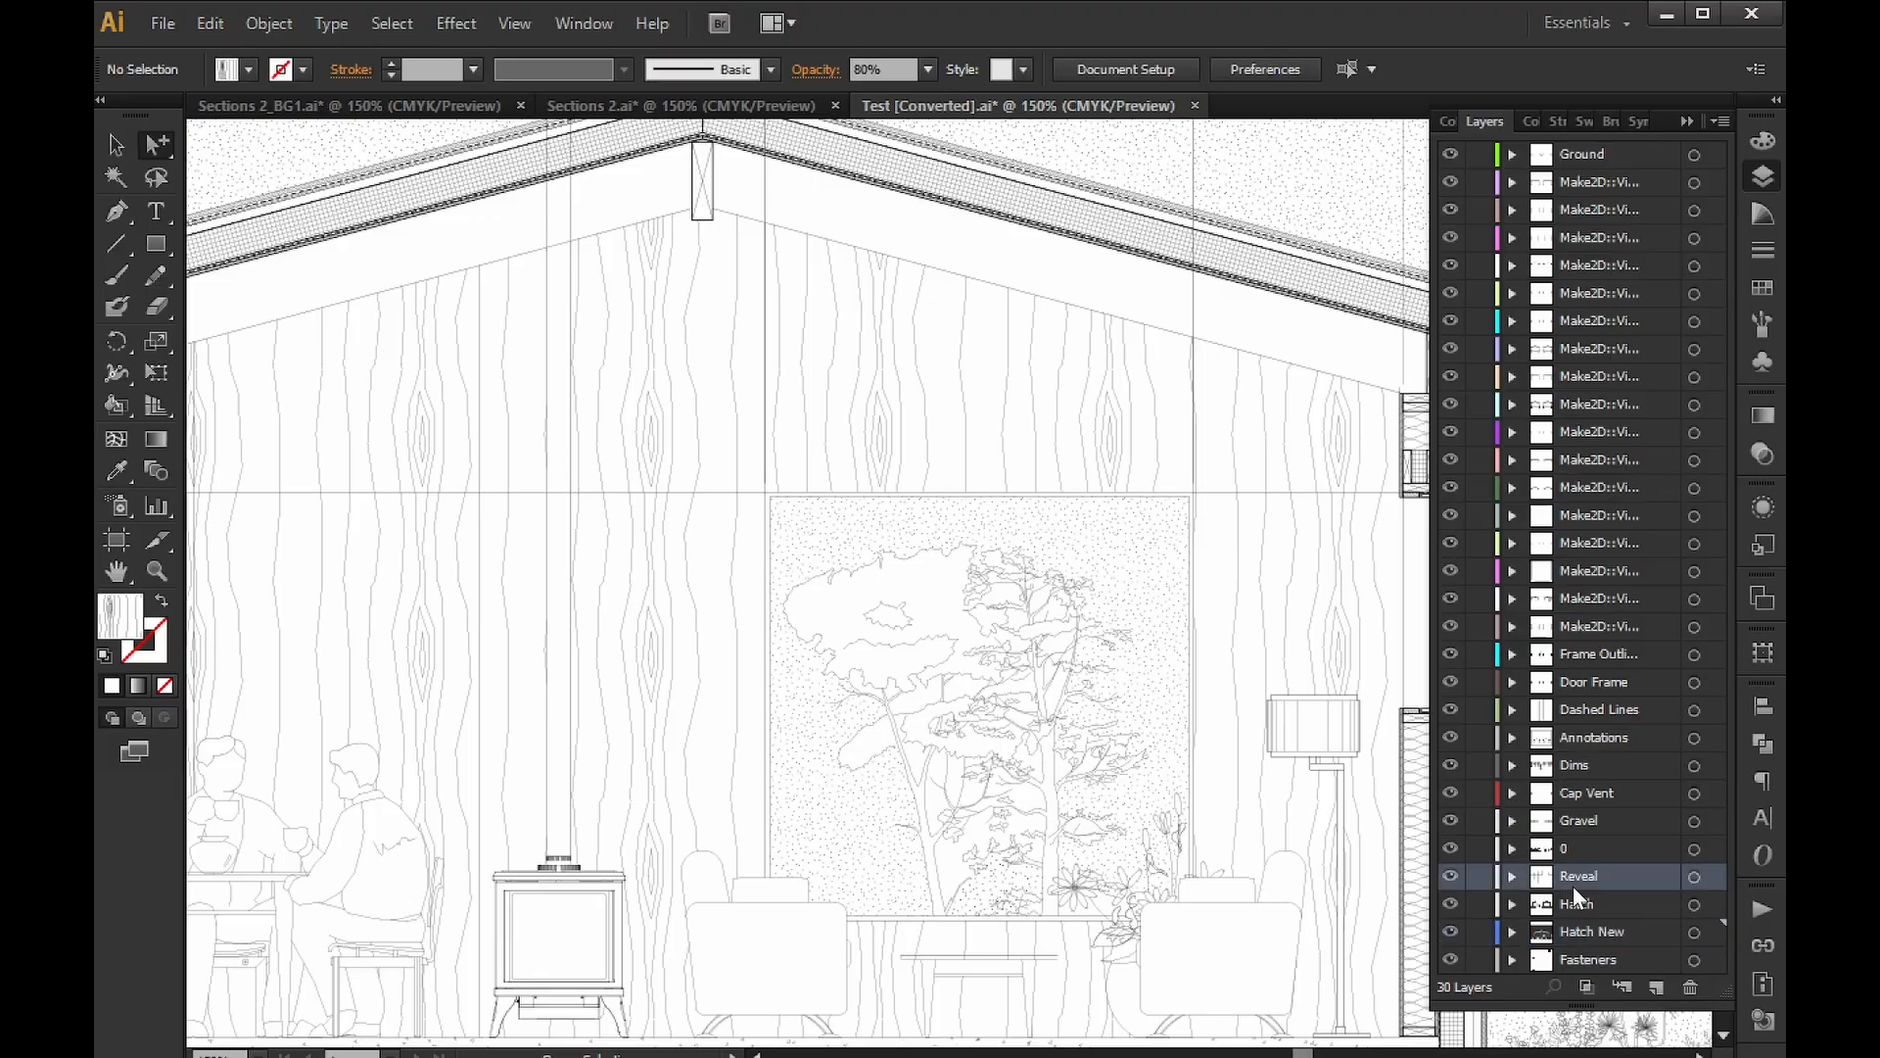
drag(1600, 901, 1596, 950)
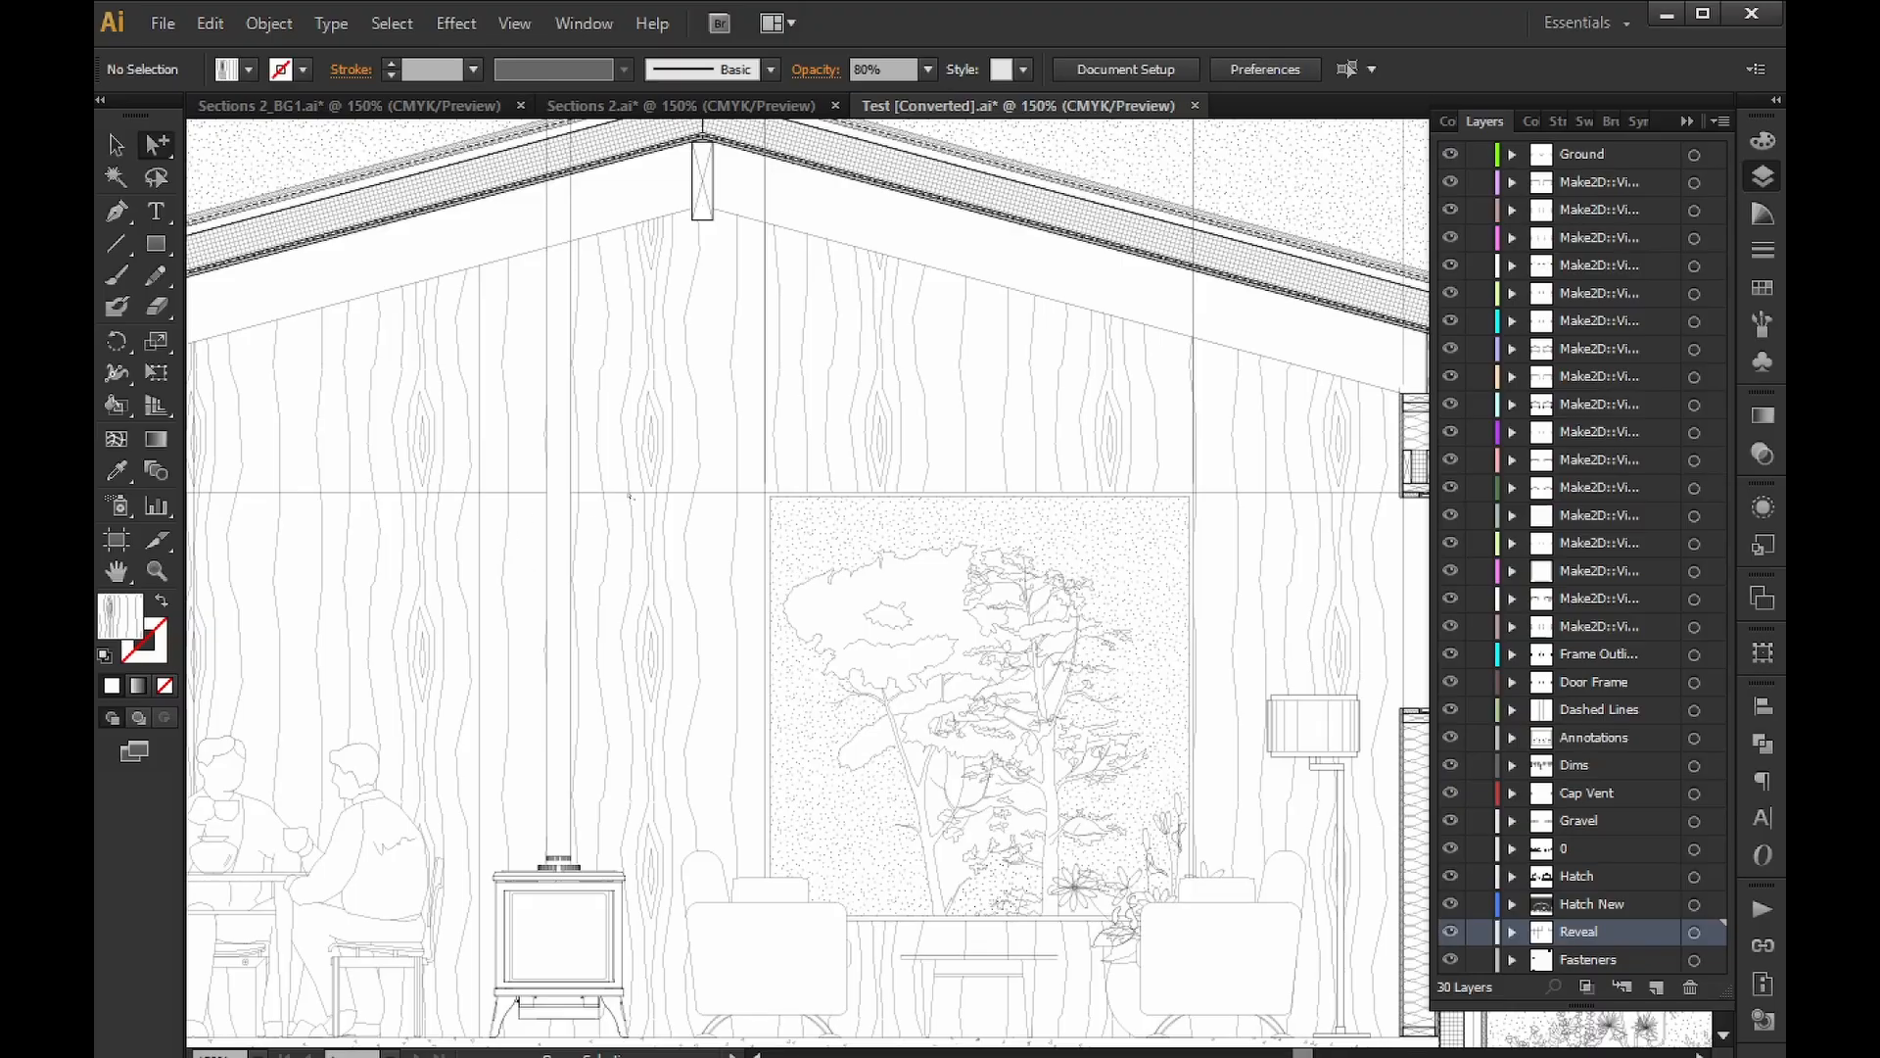
Examine the hatched fireplace section with its dimensions and reveal lines, and compare it with the neighbouring bookshelf section.
drag(746, 615, 805, 589)
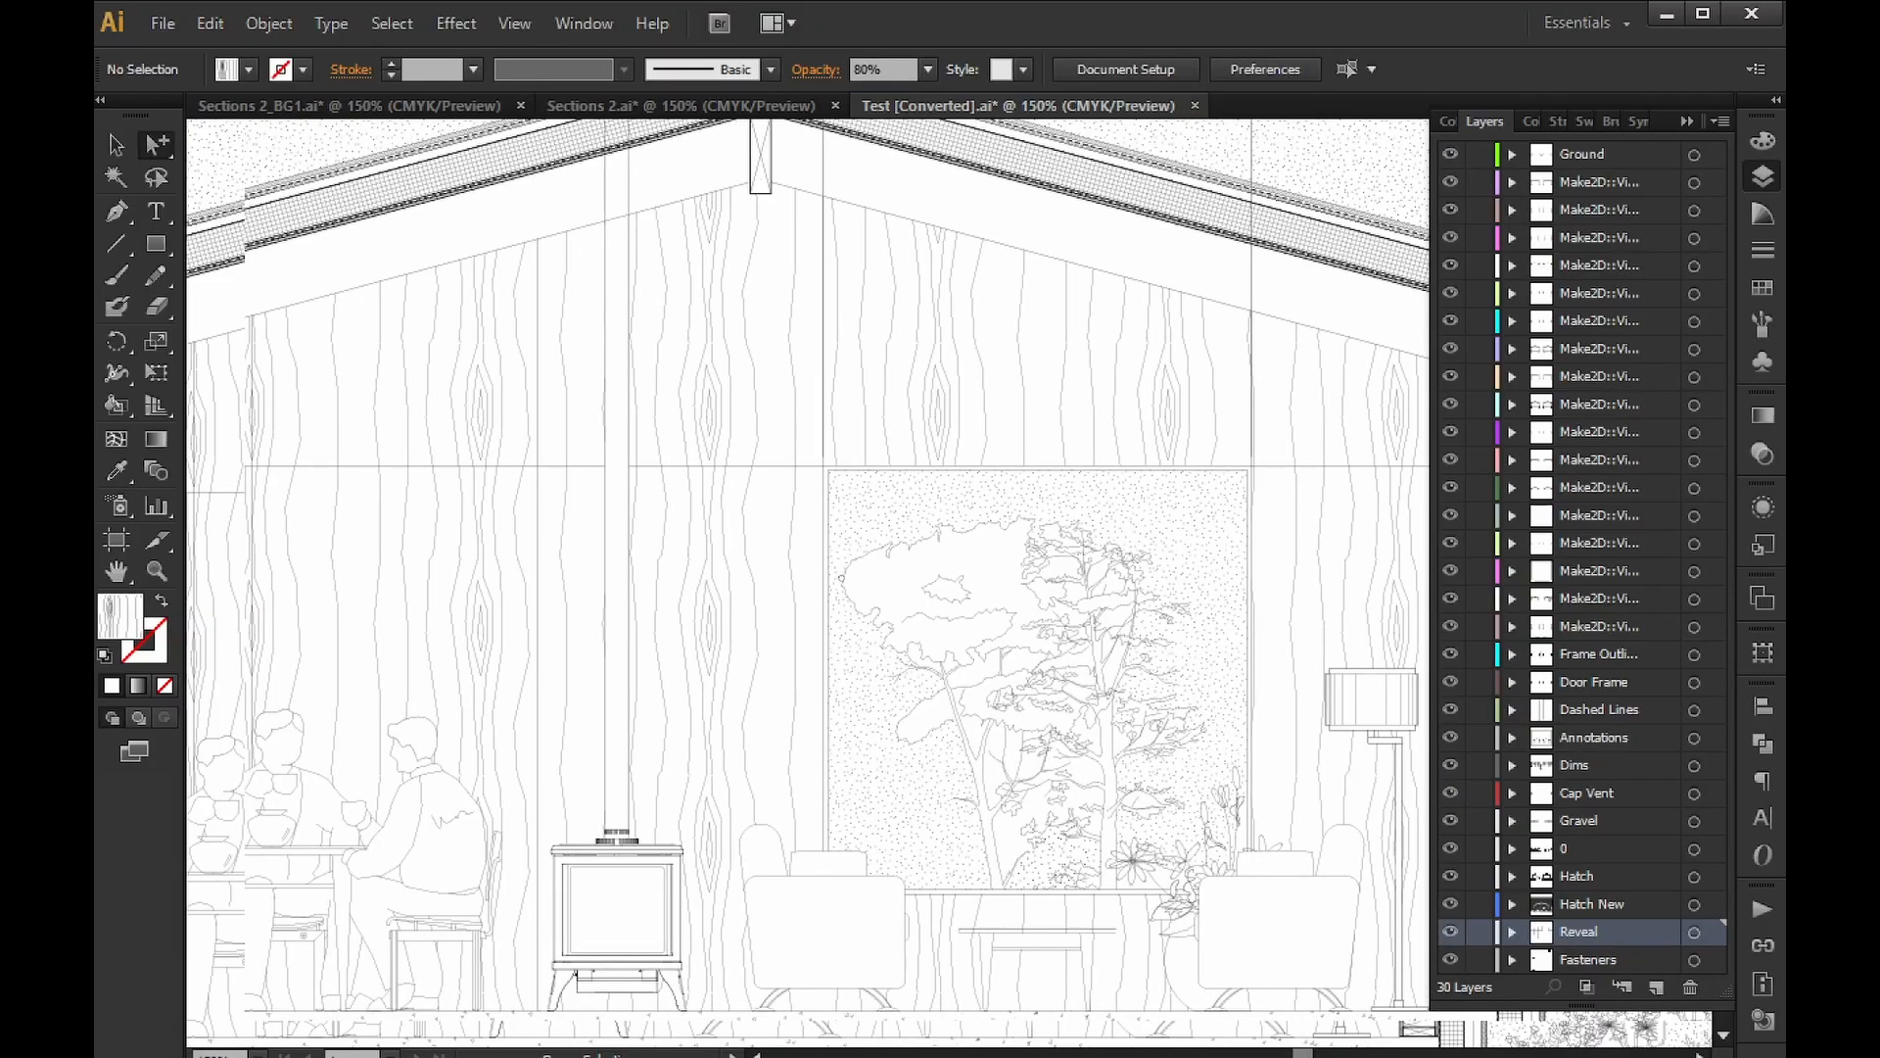
alt+scroll(805, 585, down, 3)
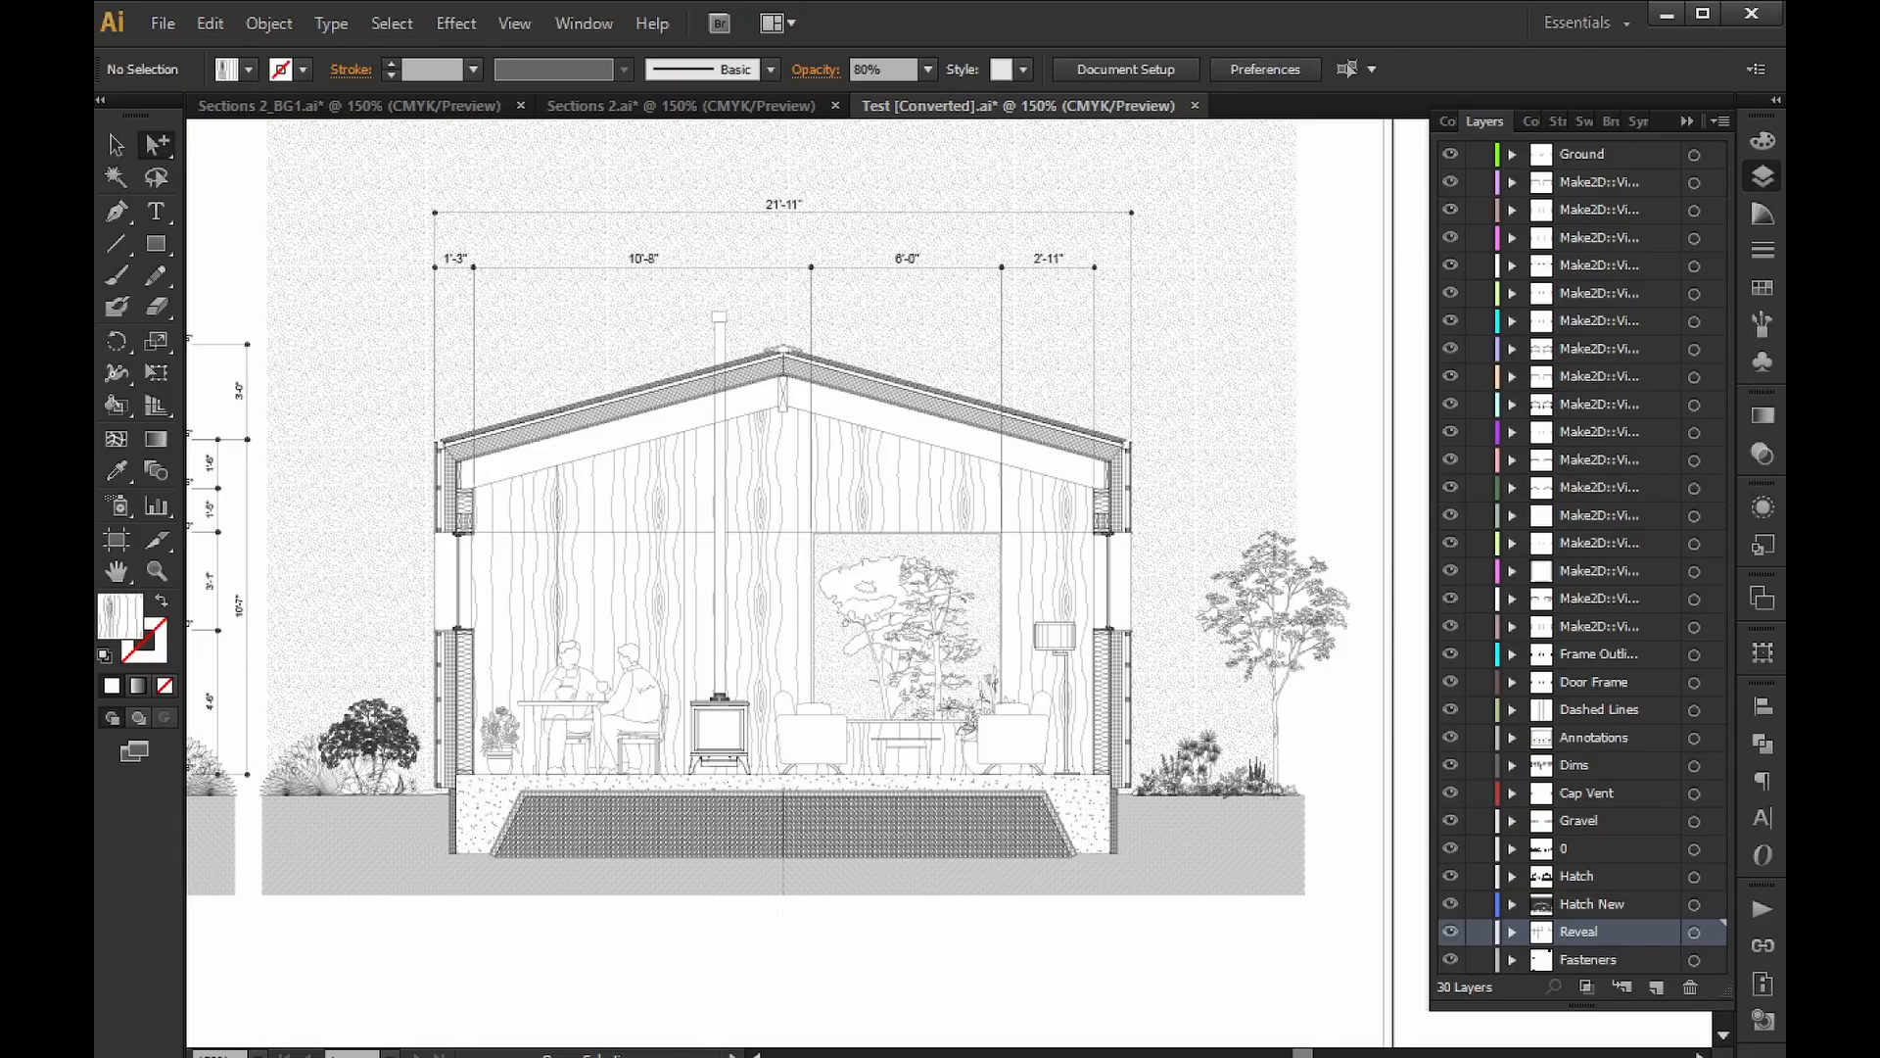
alt+scroll(837, 592, down, 3)
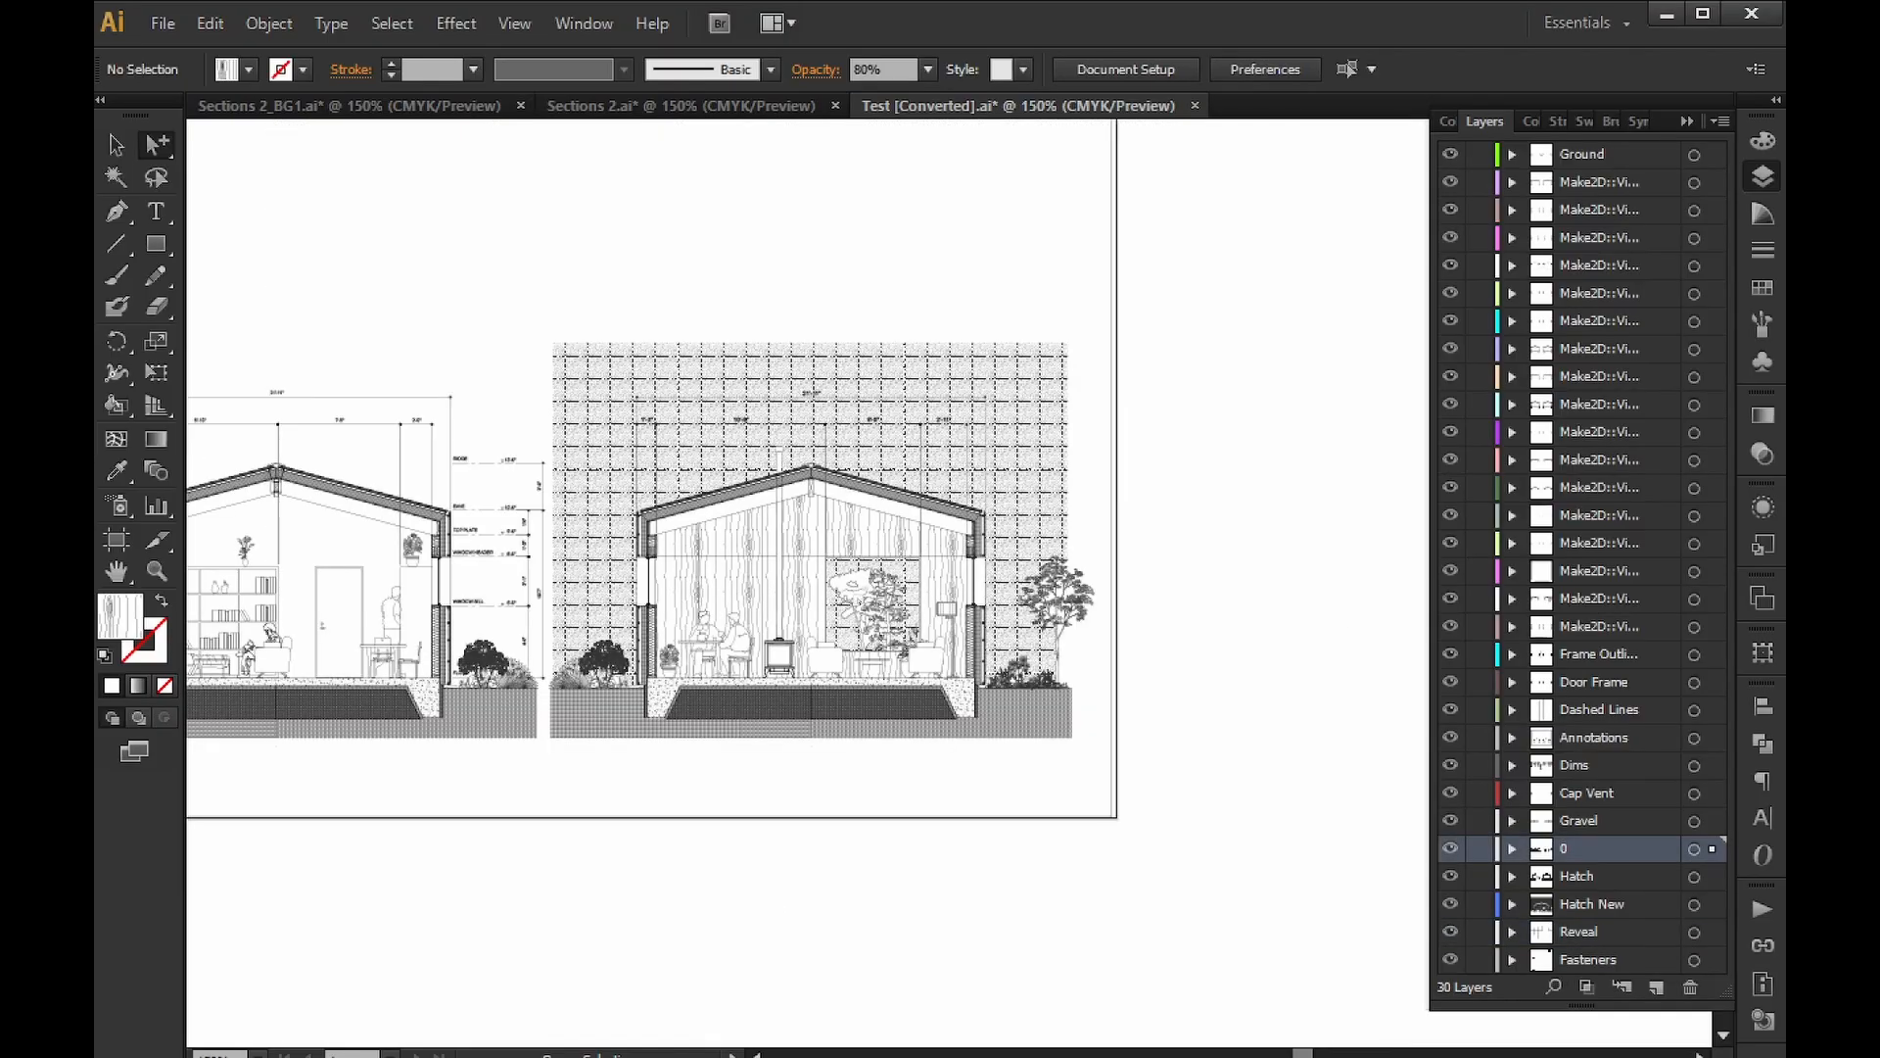
alt+scroll(859, 597, up, 4)
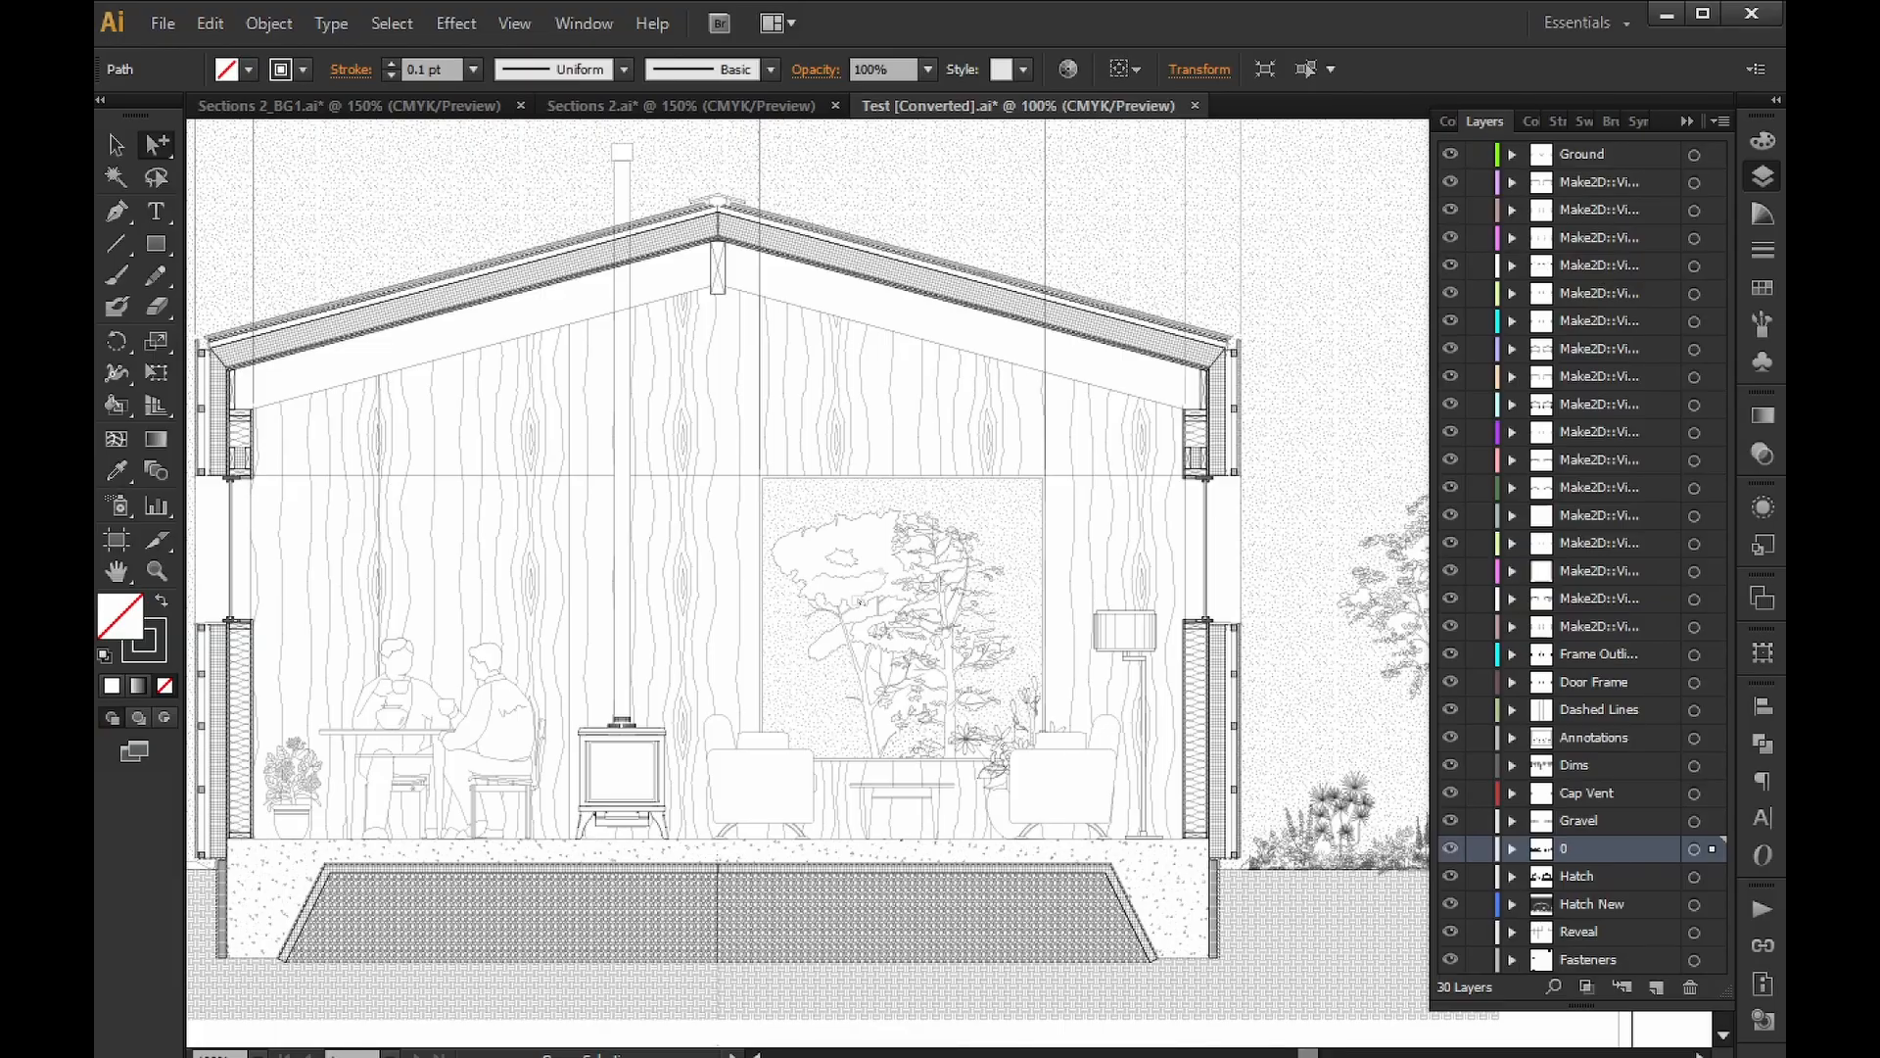
ctrl+scroll(727, 634, left, 10)
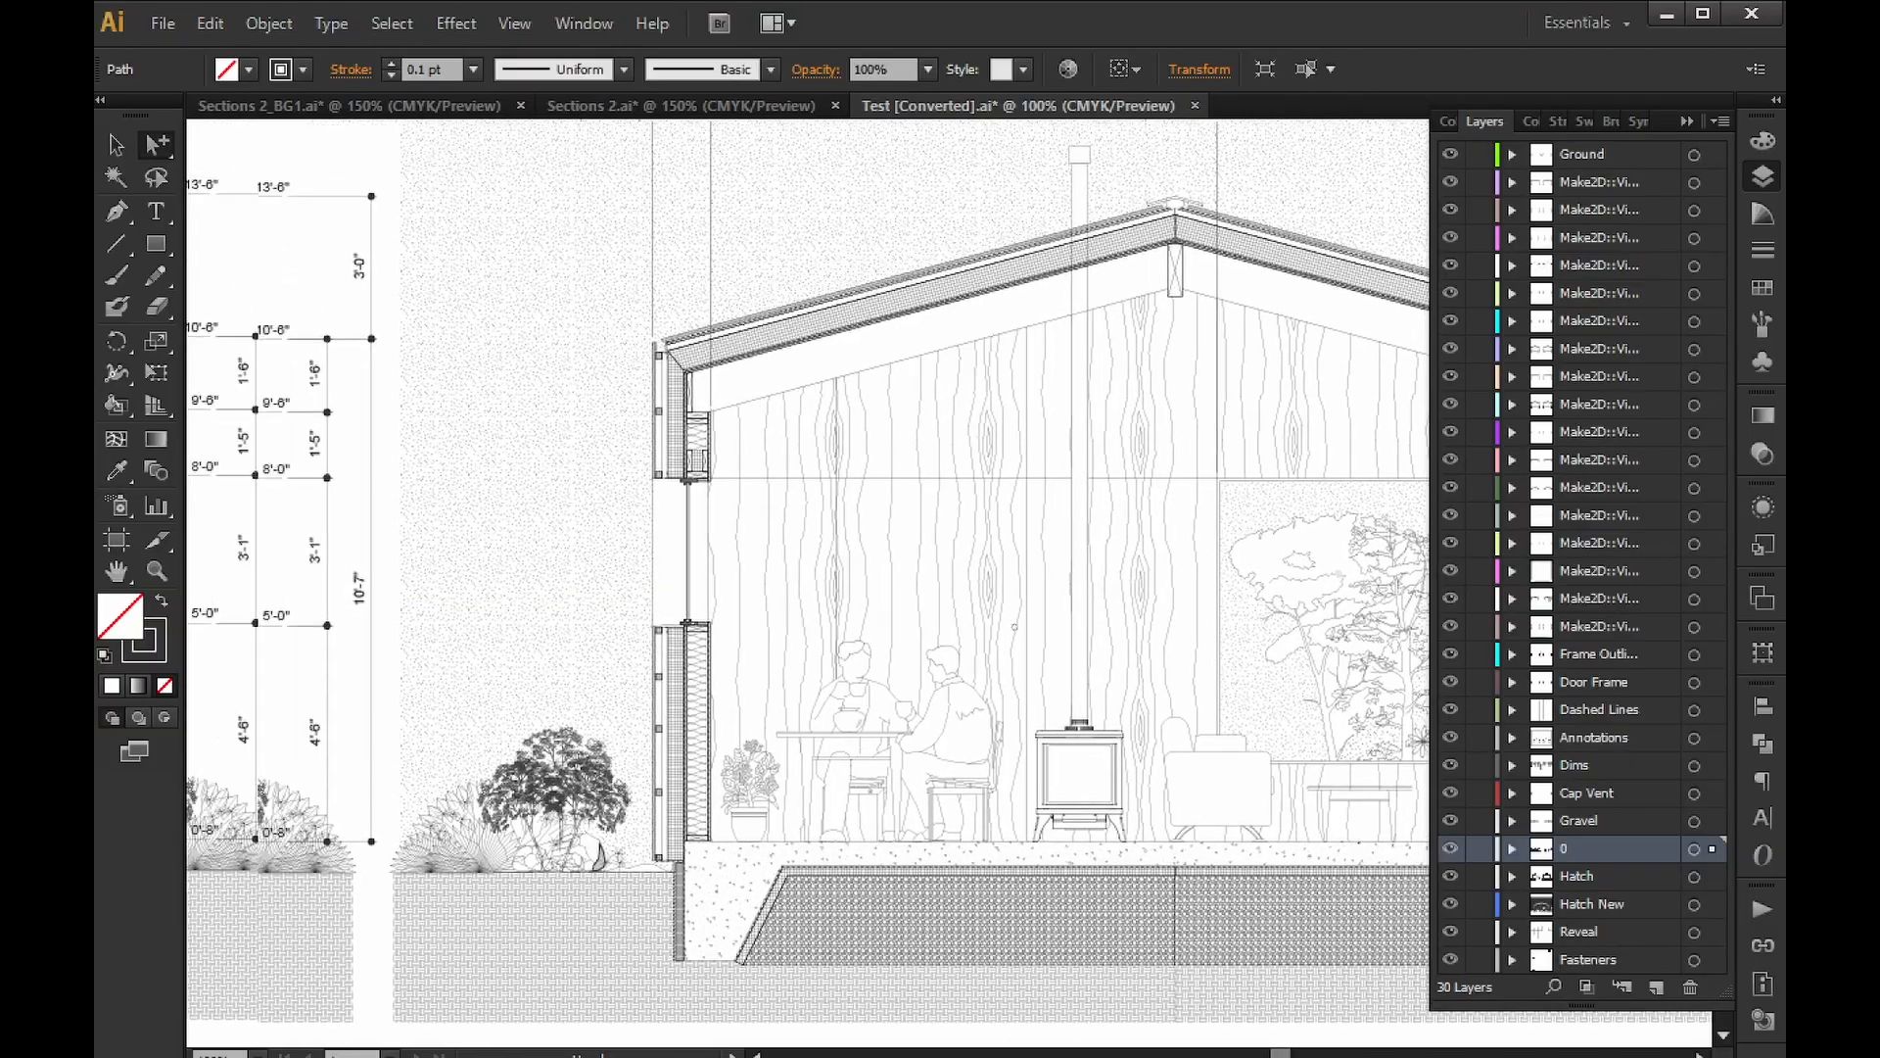
ctrl+scroll(930, 566, left, 3)
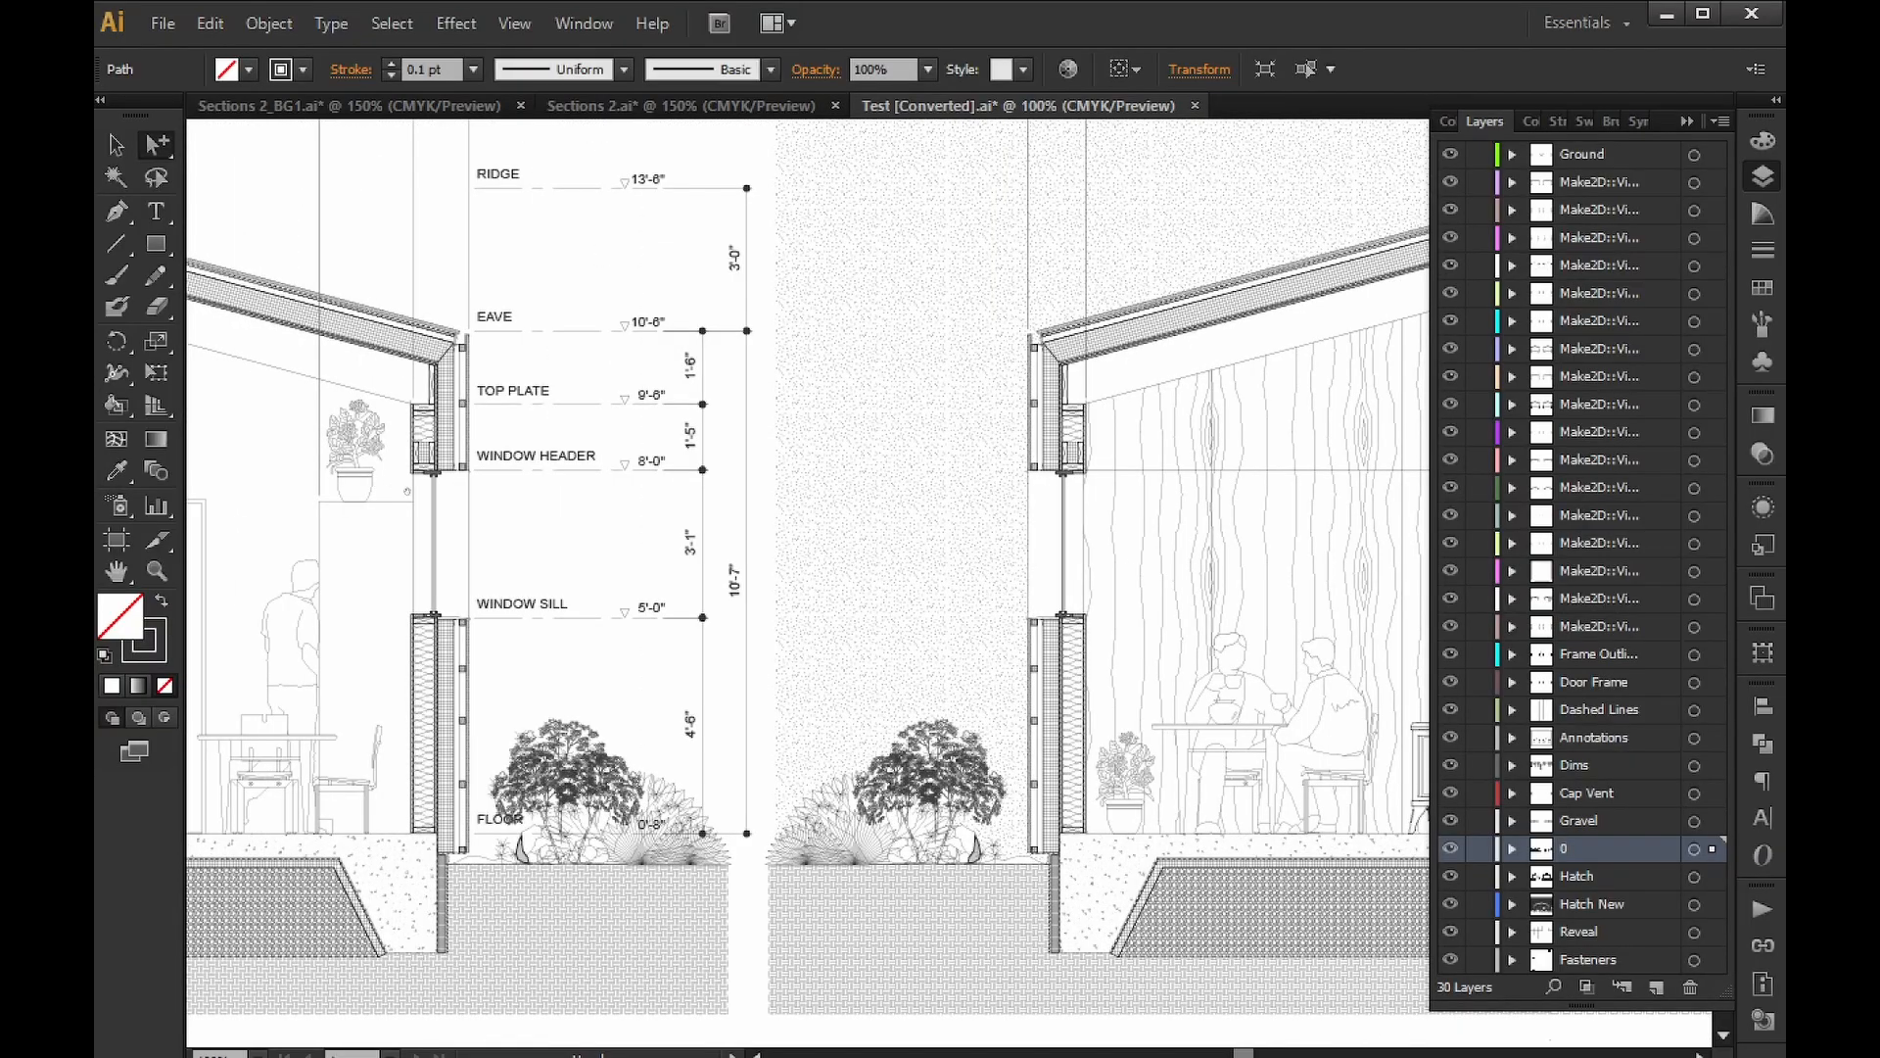
ctrl+scroll(407, 490, left, 7)
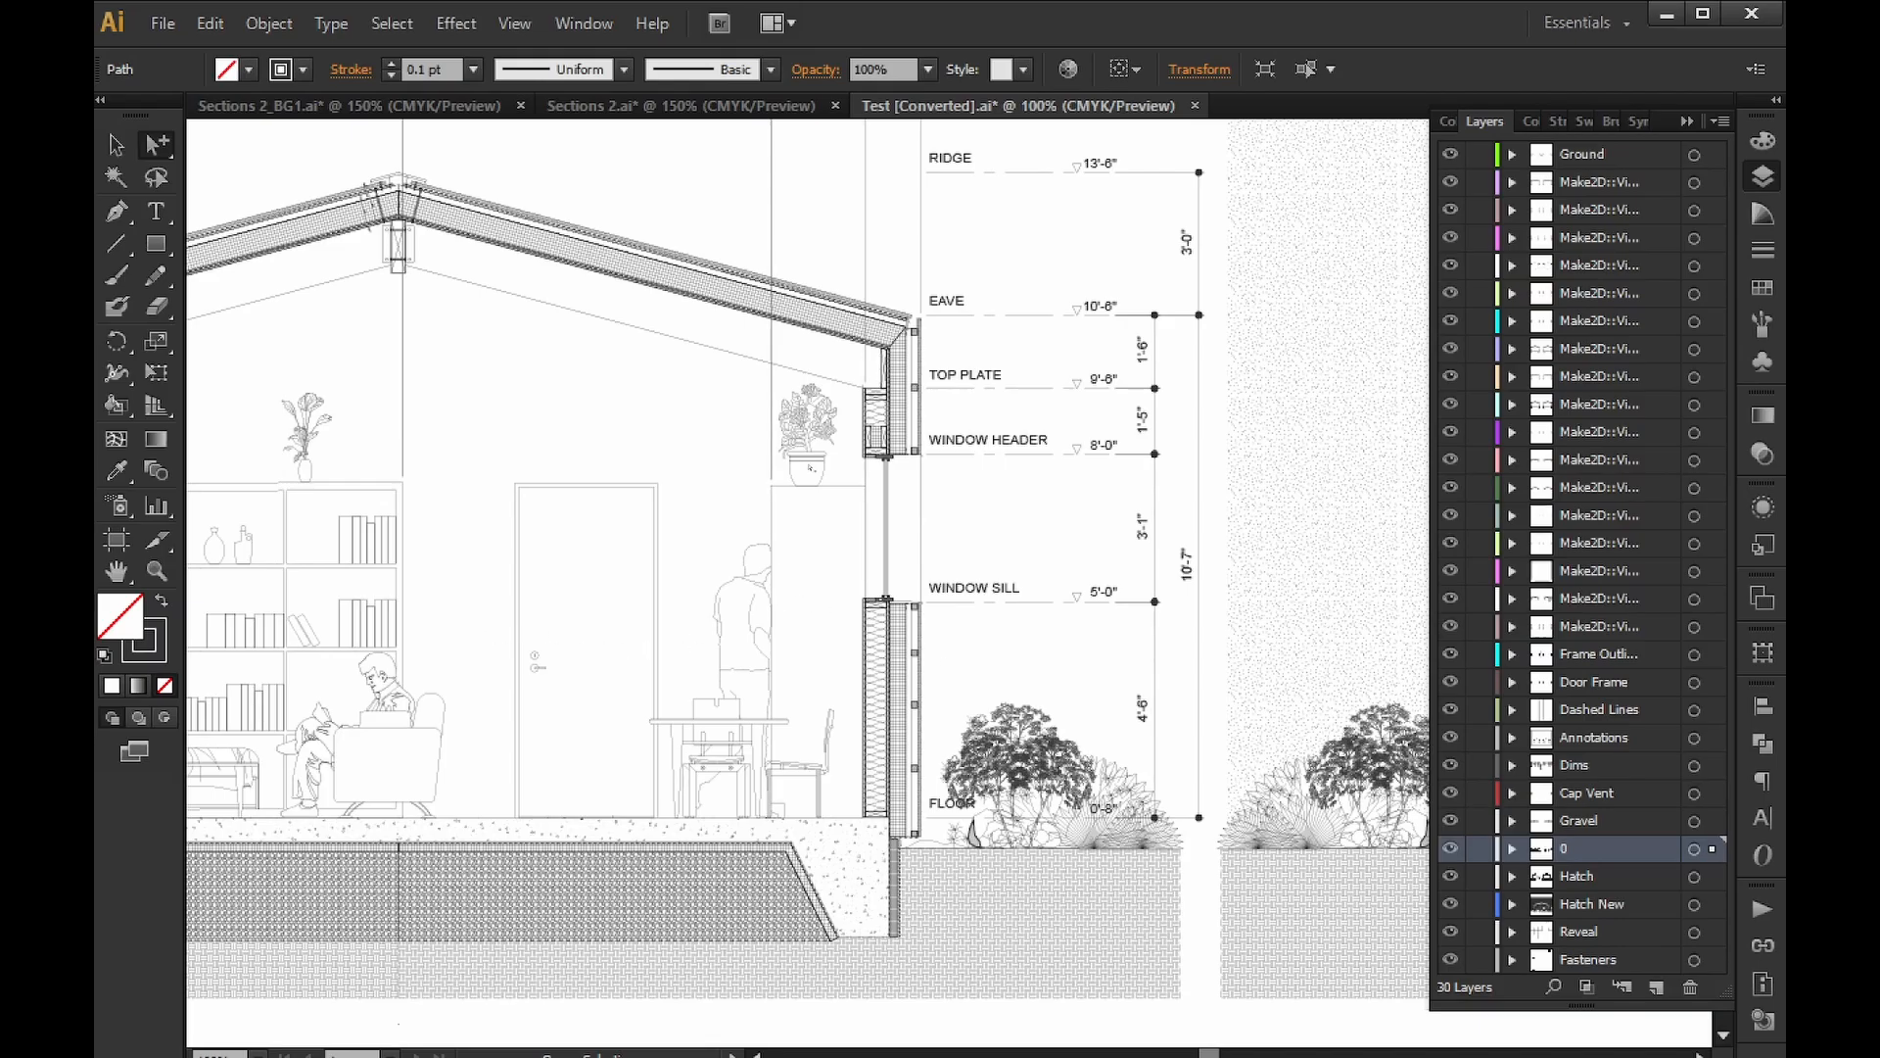
ctrl+scroll(1016, 662, right, 3)
scroll(624, 648, right, 10)
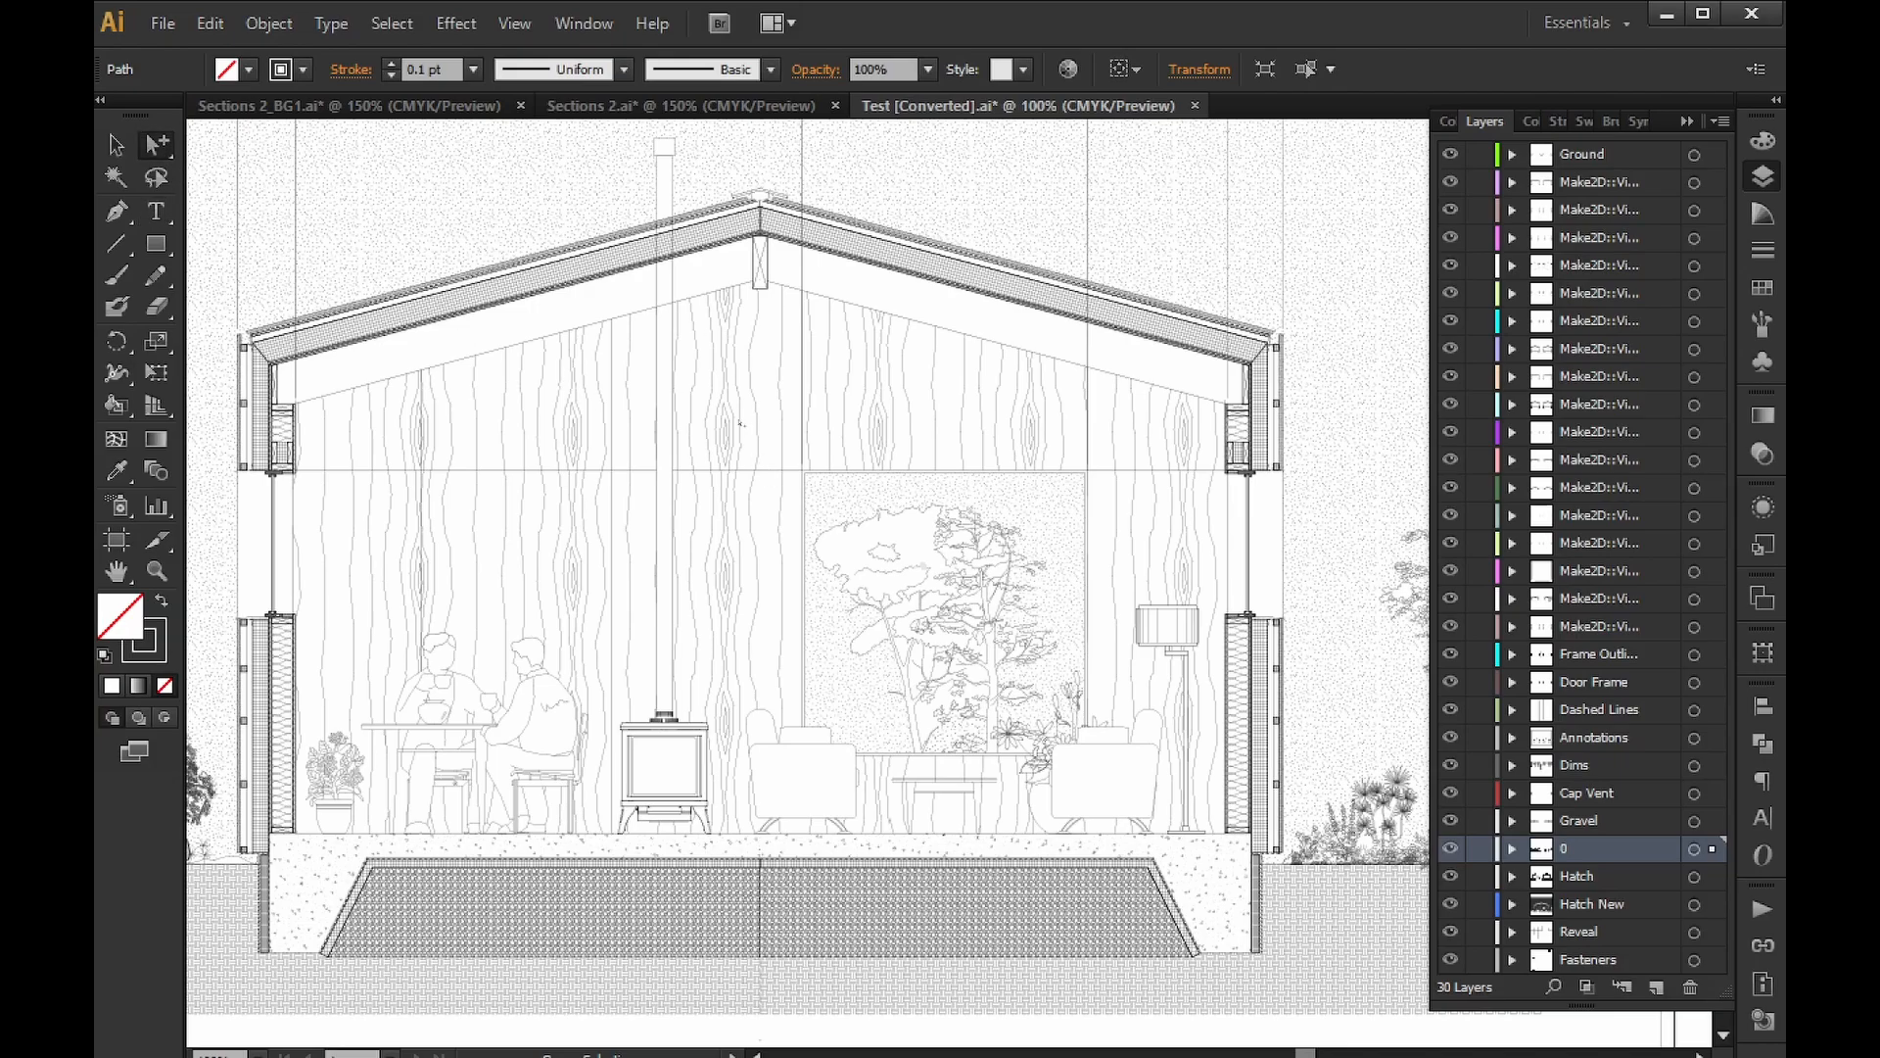
Pick up the wood-grain fill from the wall beside the stovepipe and draw a small square with it below the artboard.
click(761, 431)
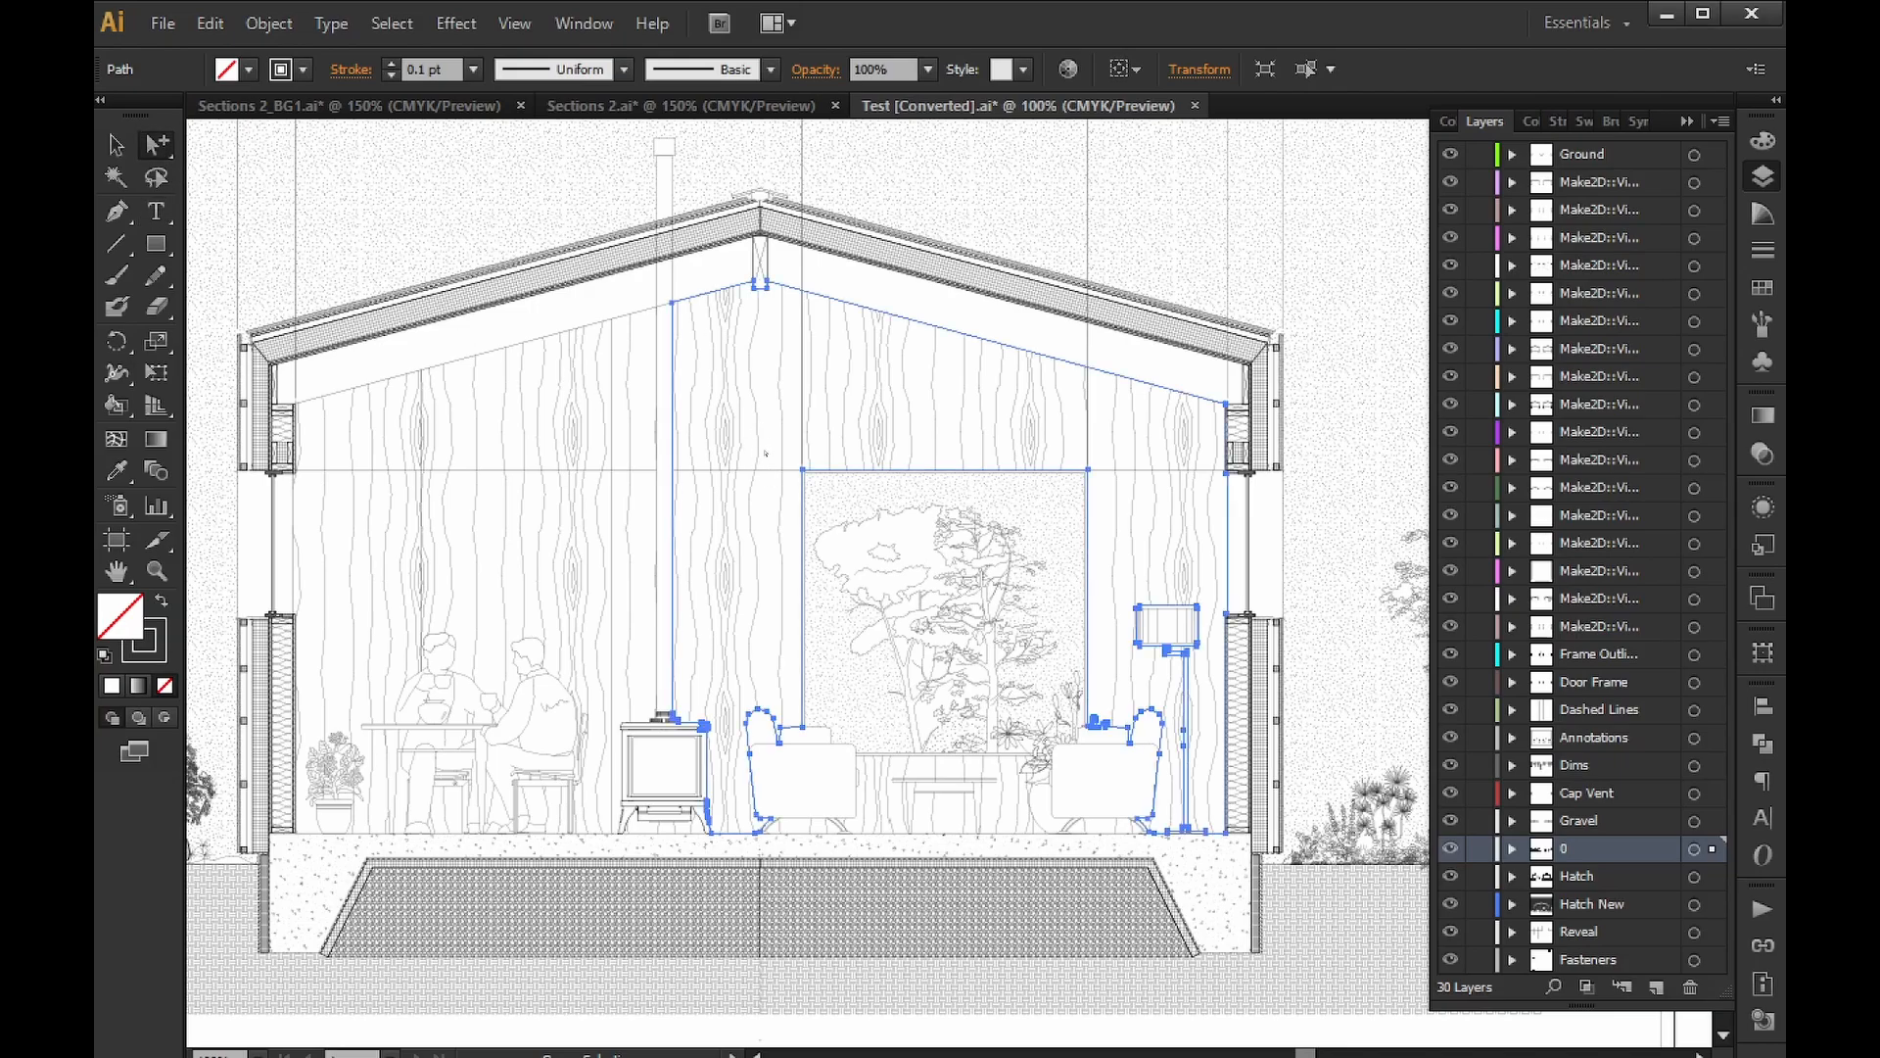
scroll(810, 505, down, 1)
key(ctrl+minus)
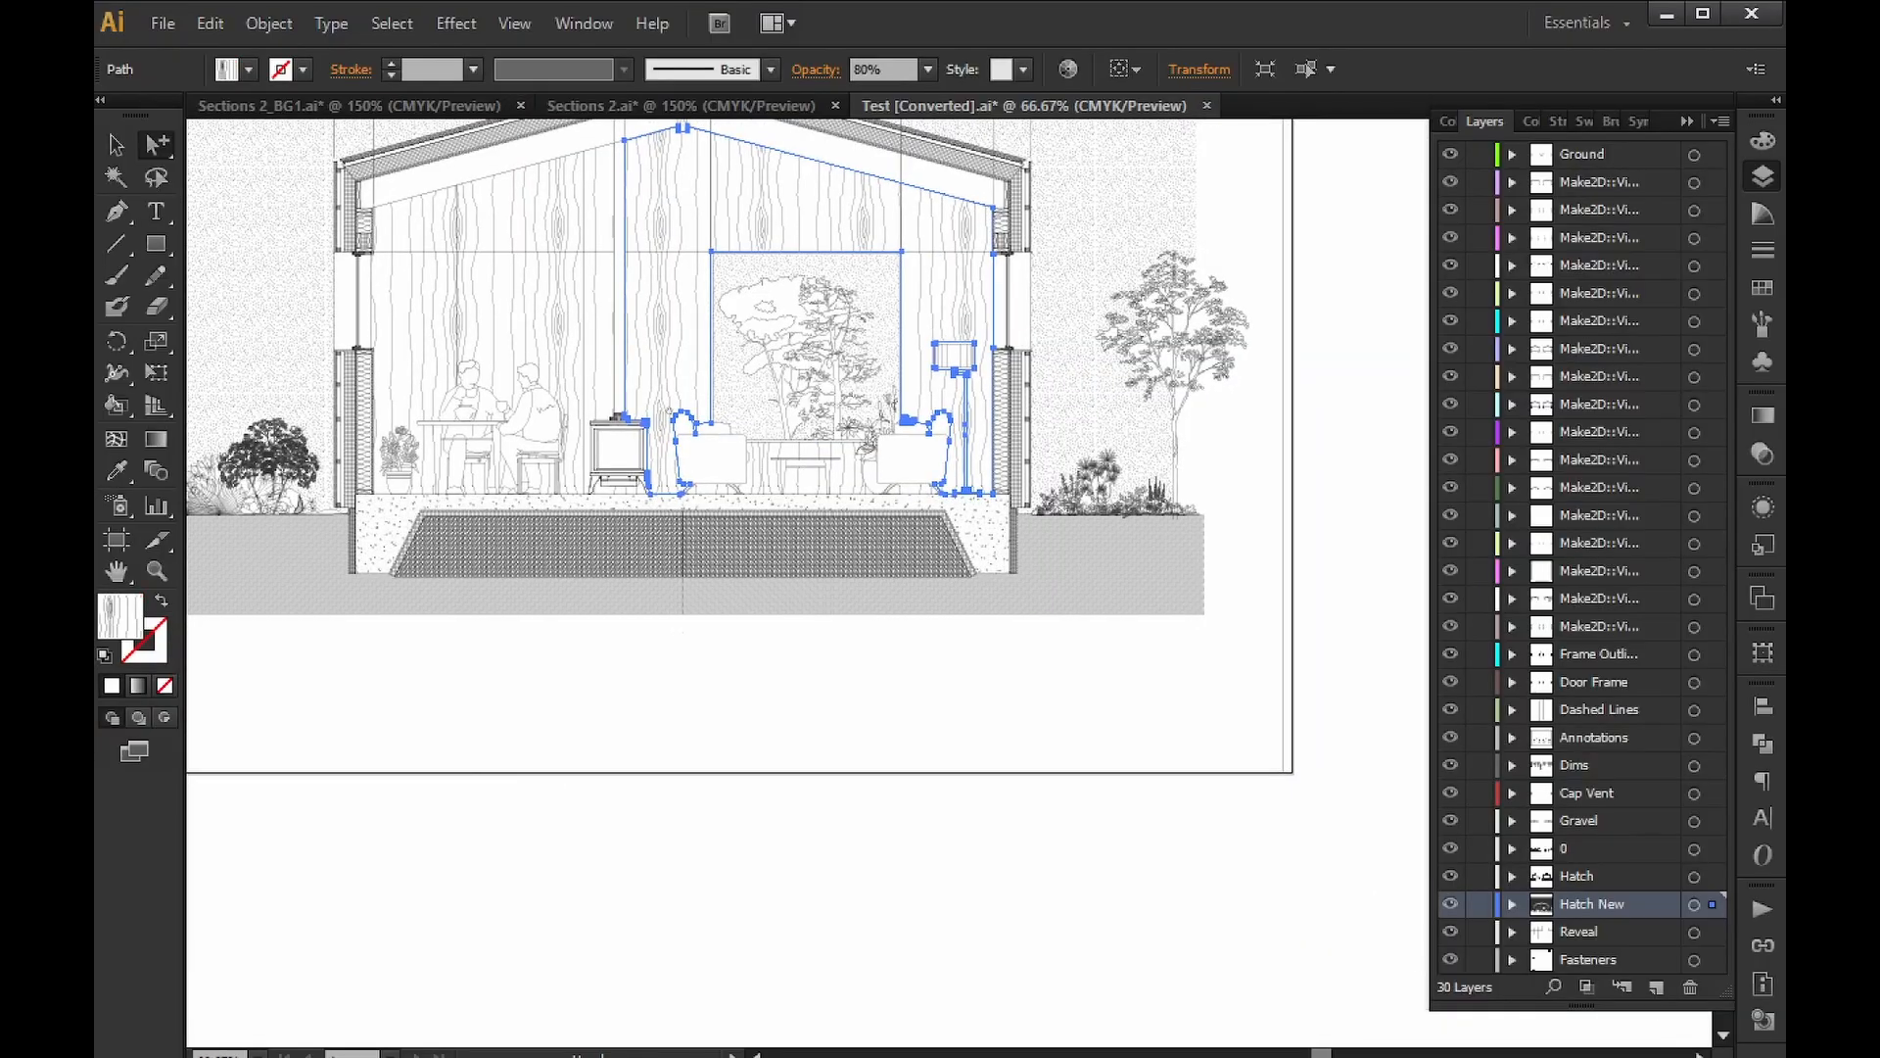
key(m)
drag(630, 795, 733, 897)
key(v)
key(shift+e)
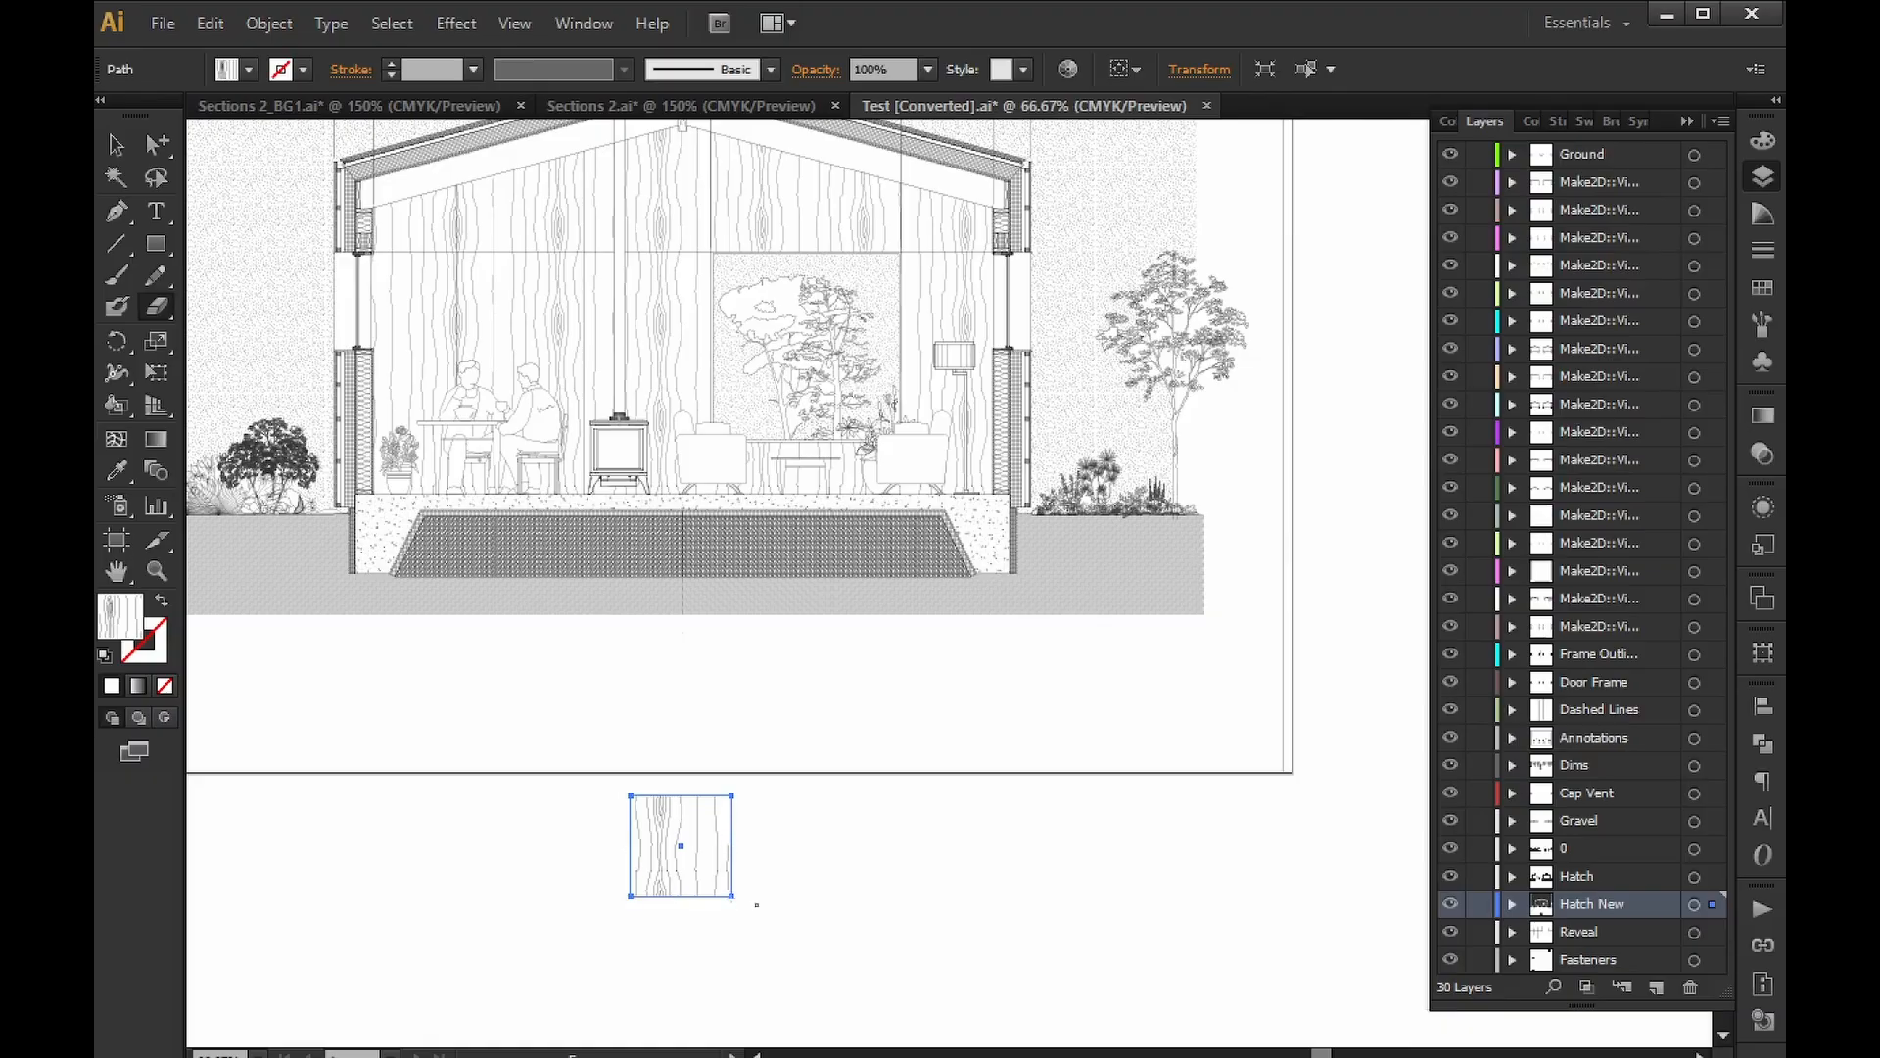
Enlarge the wood-grain square together with its pattern using Free Transform and clear the selection.
key(e)
drag(733, 900, 801, 966)
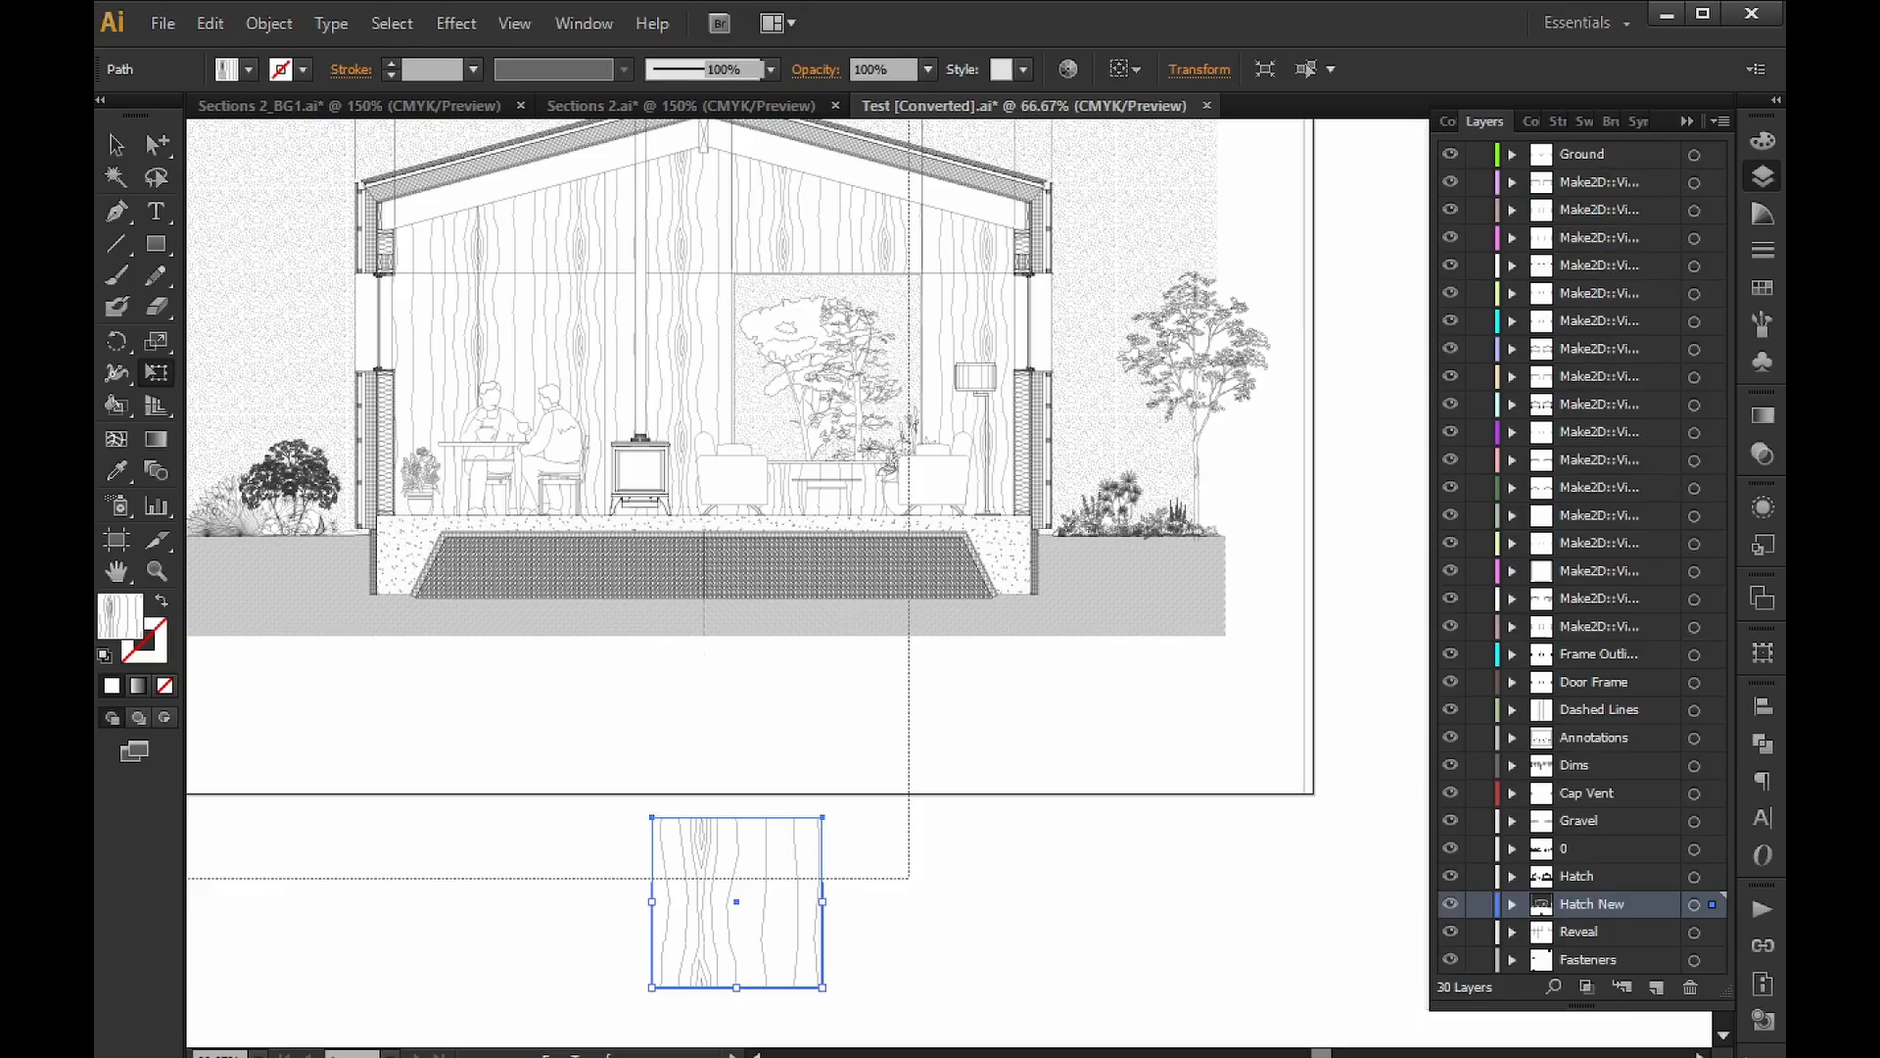
key(a)
key(ctrl+shift+a)
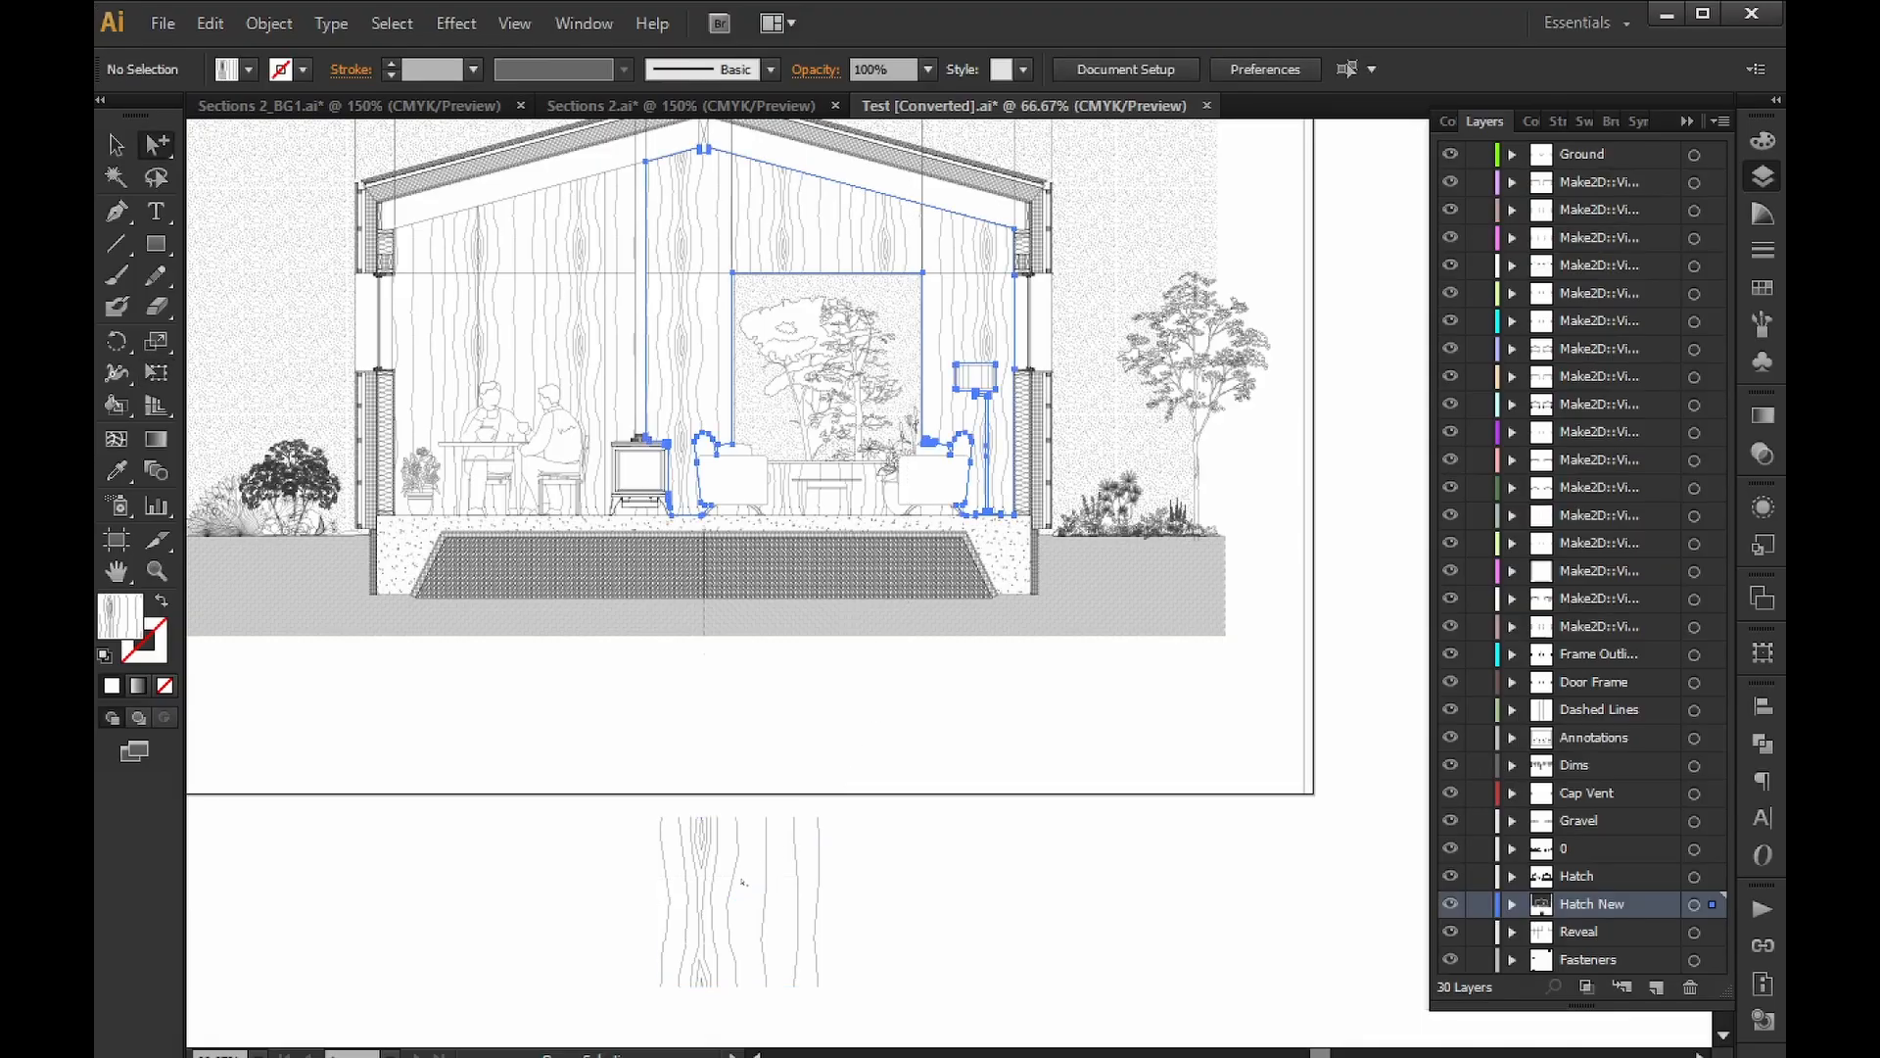
Try the enlarged wood grain on the wall fill around the large window by sampling the scaled square with the Eyedropper, and undo it.
click(742, 882)
key(i)
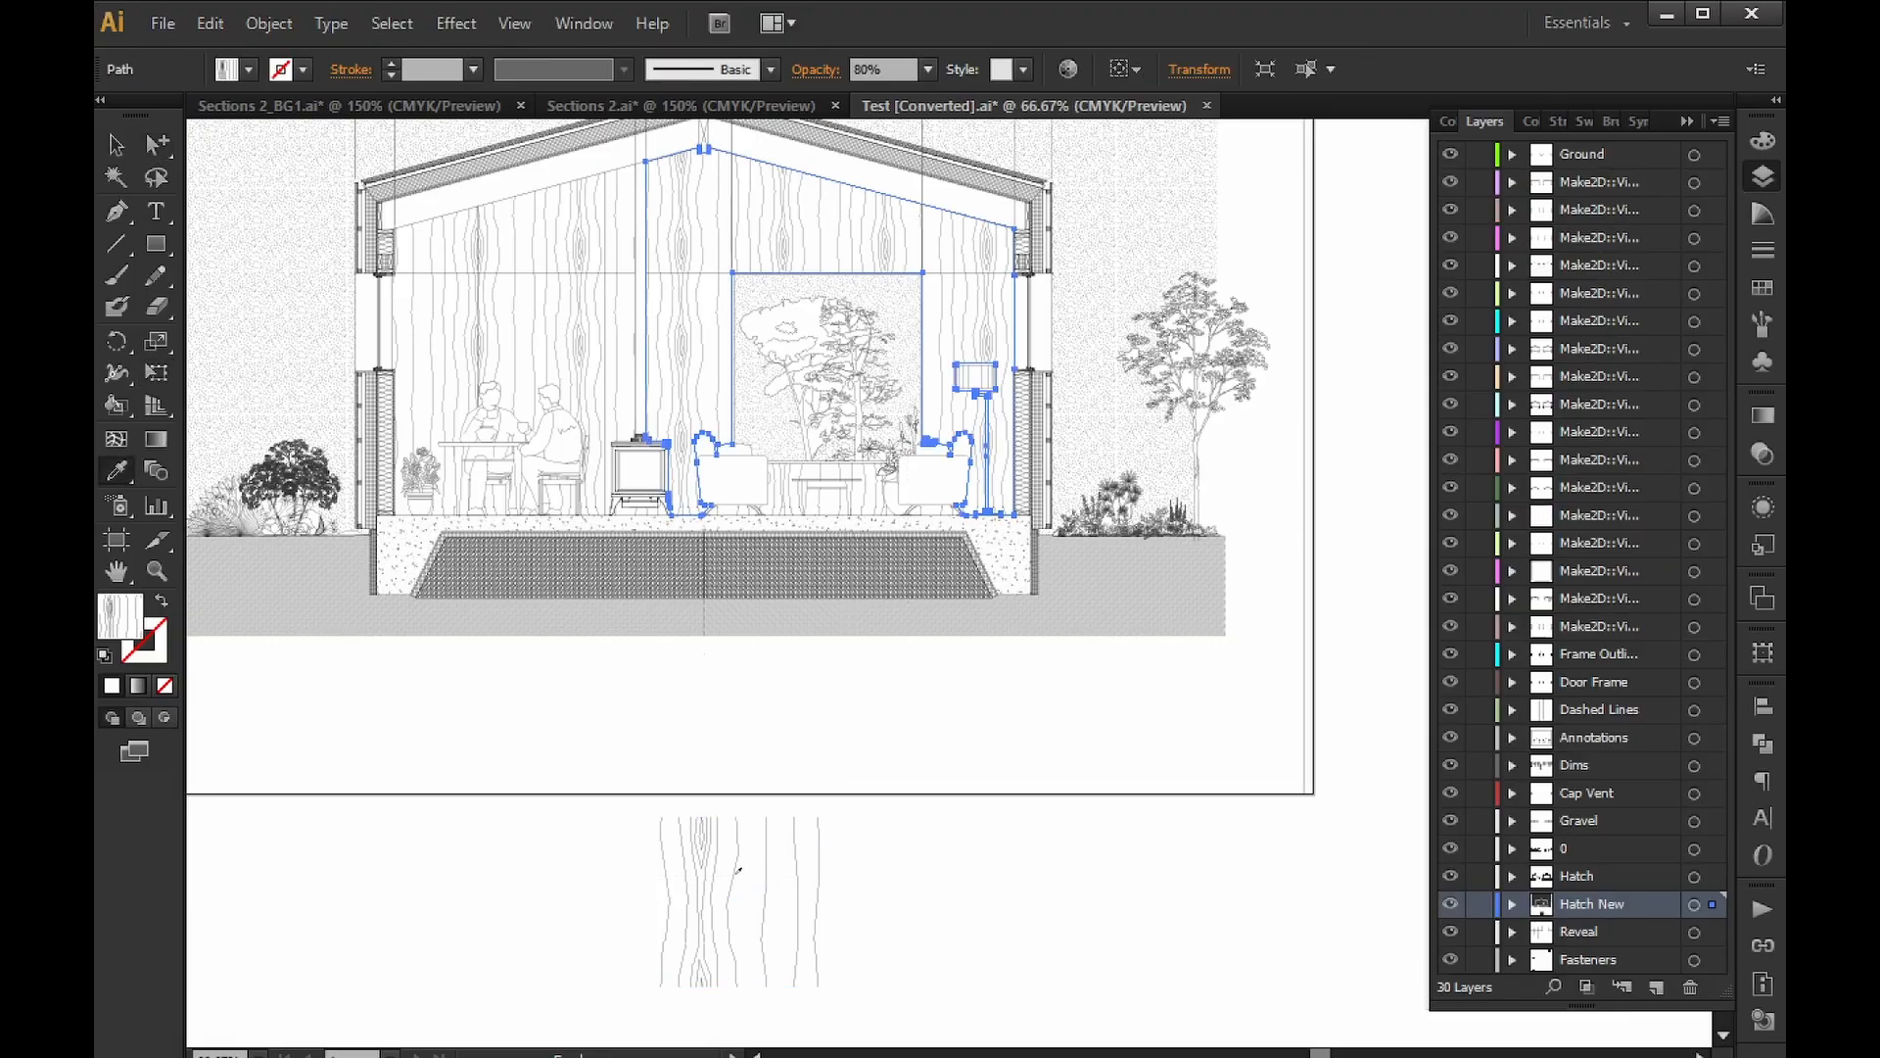
click(886, 338)
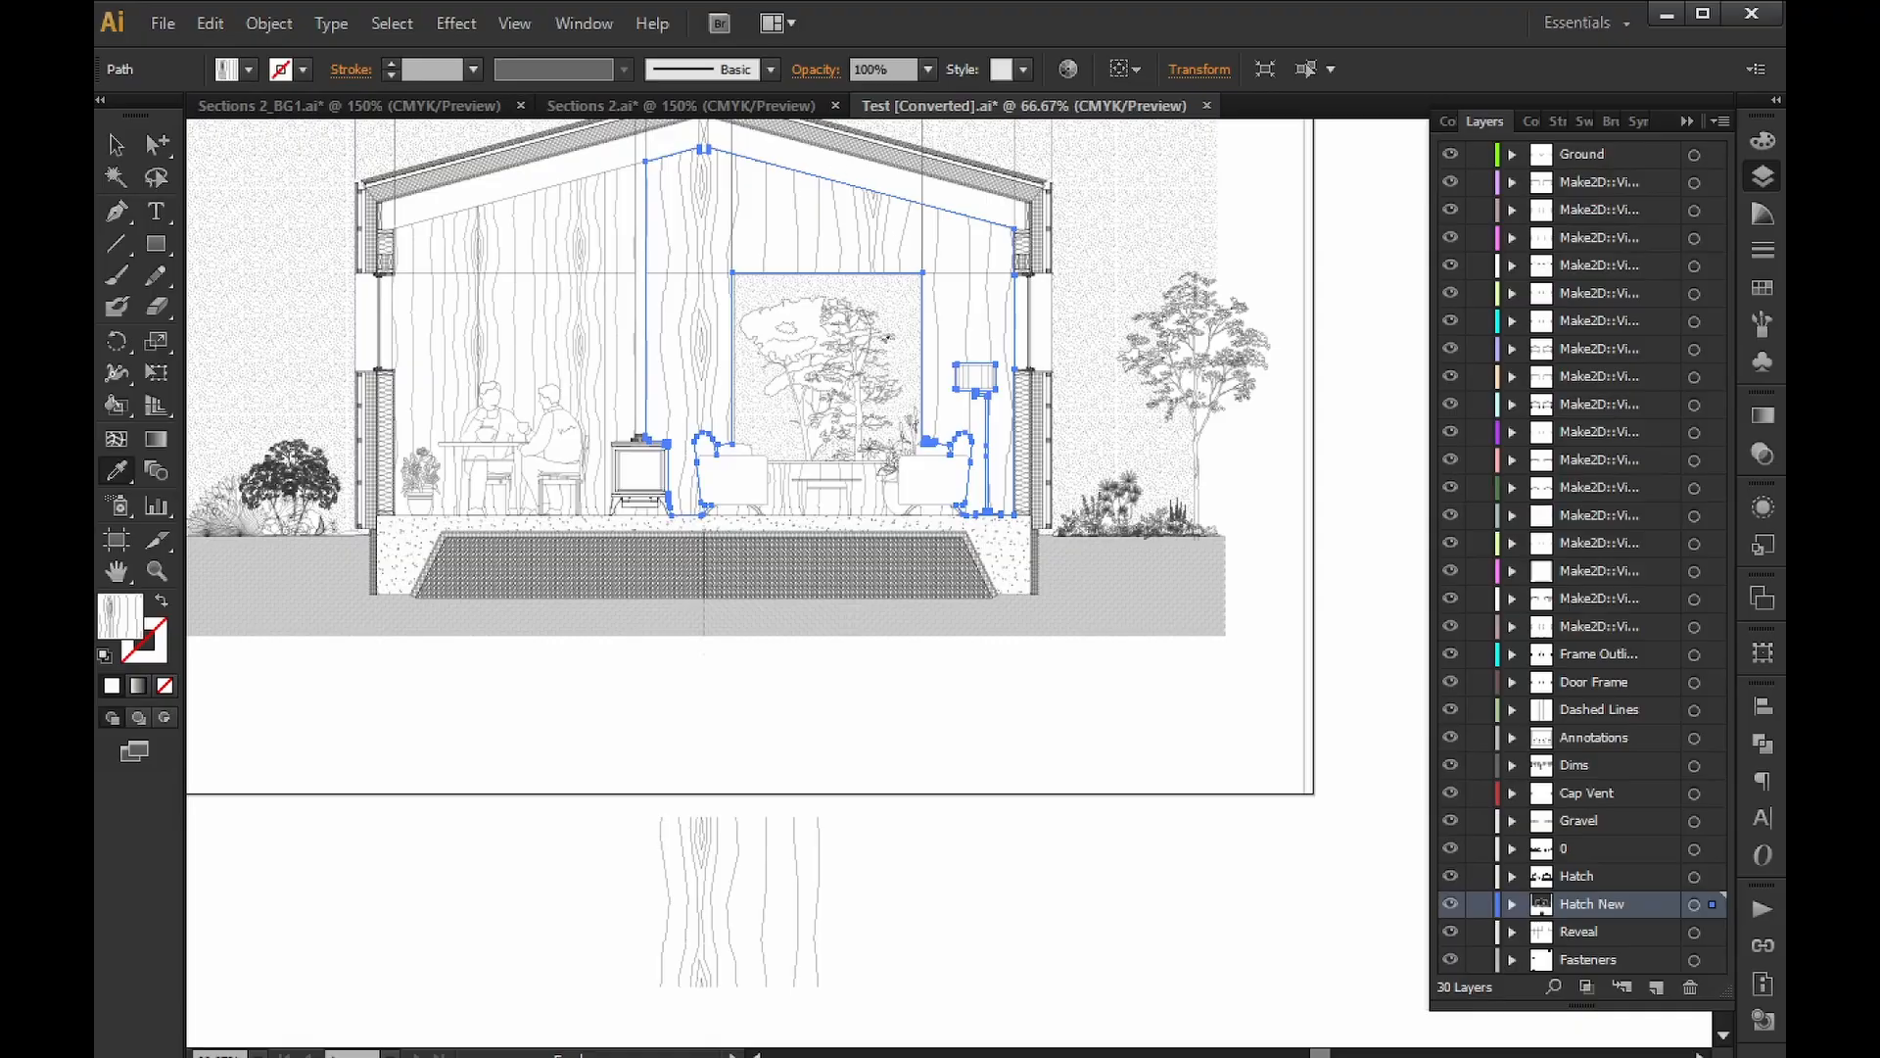
click(156, 144)
click(1019, 930)
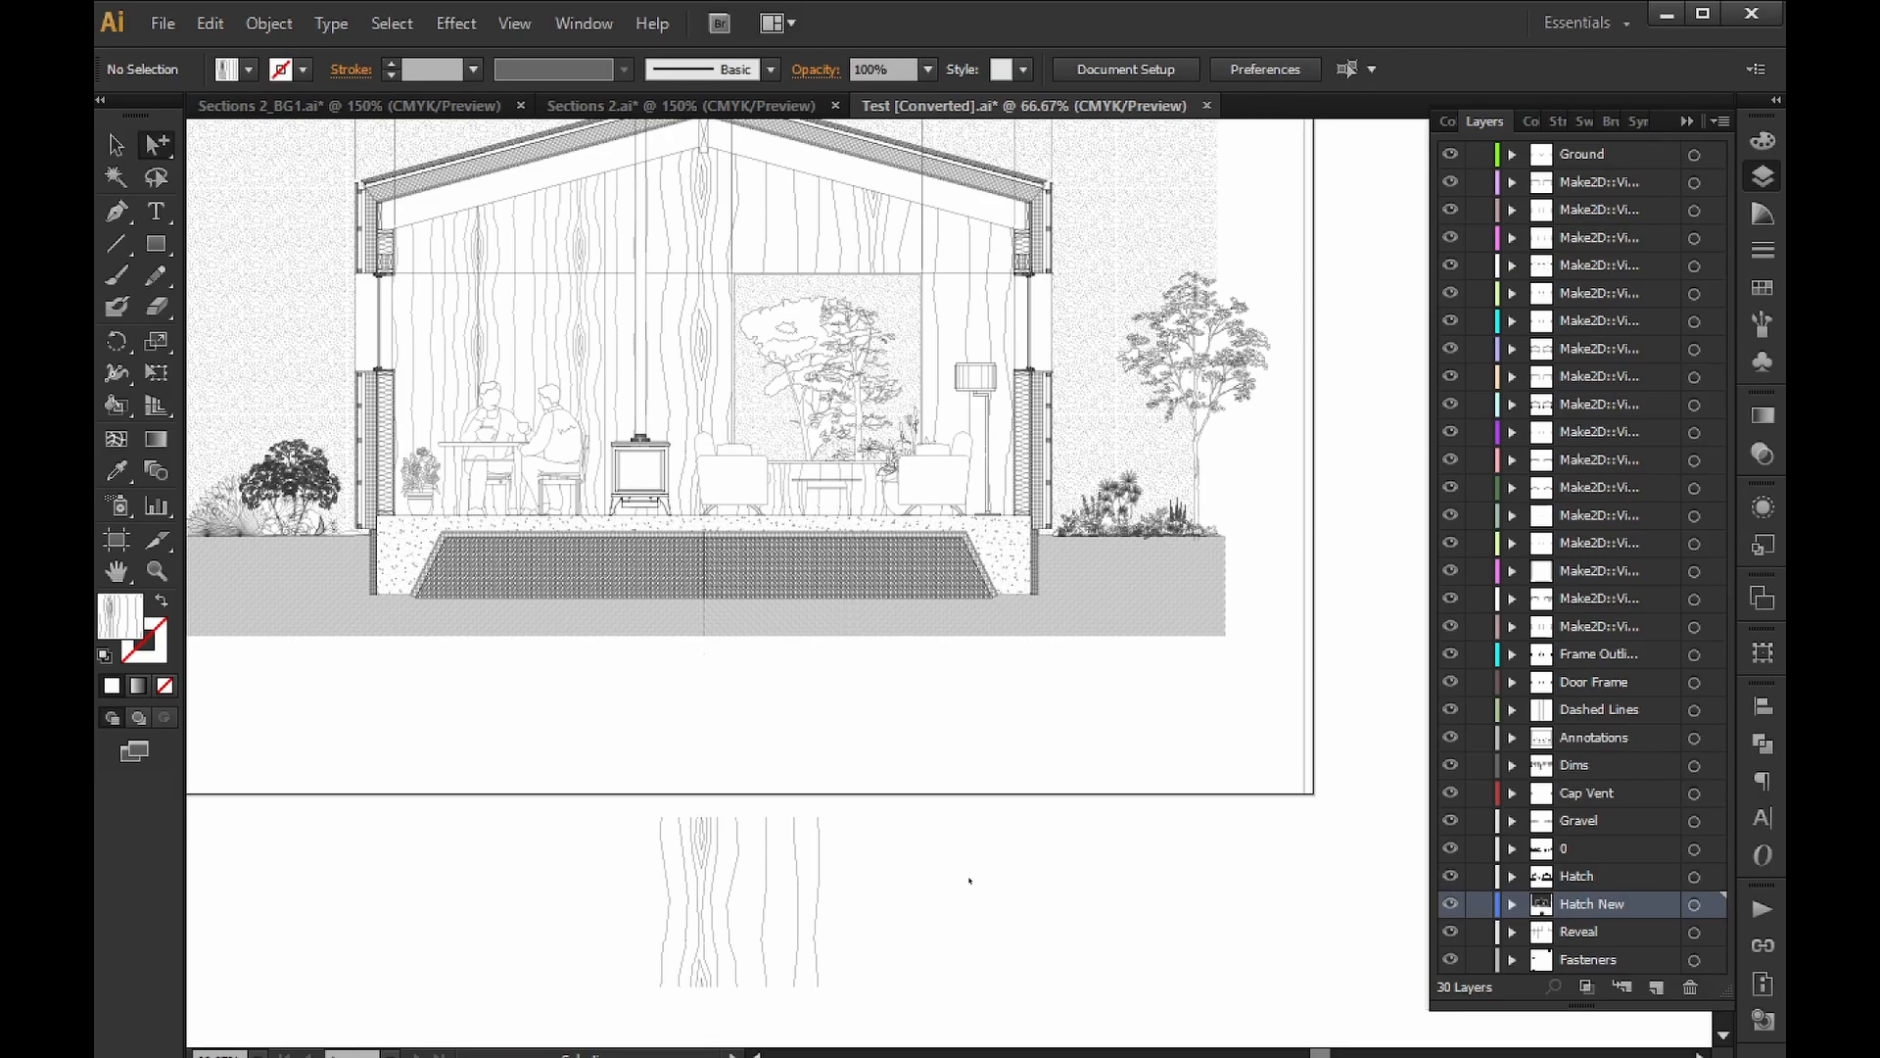
key(ctrl+z)
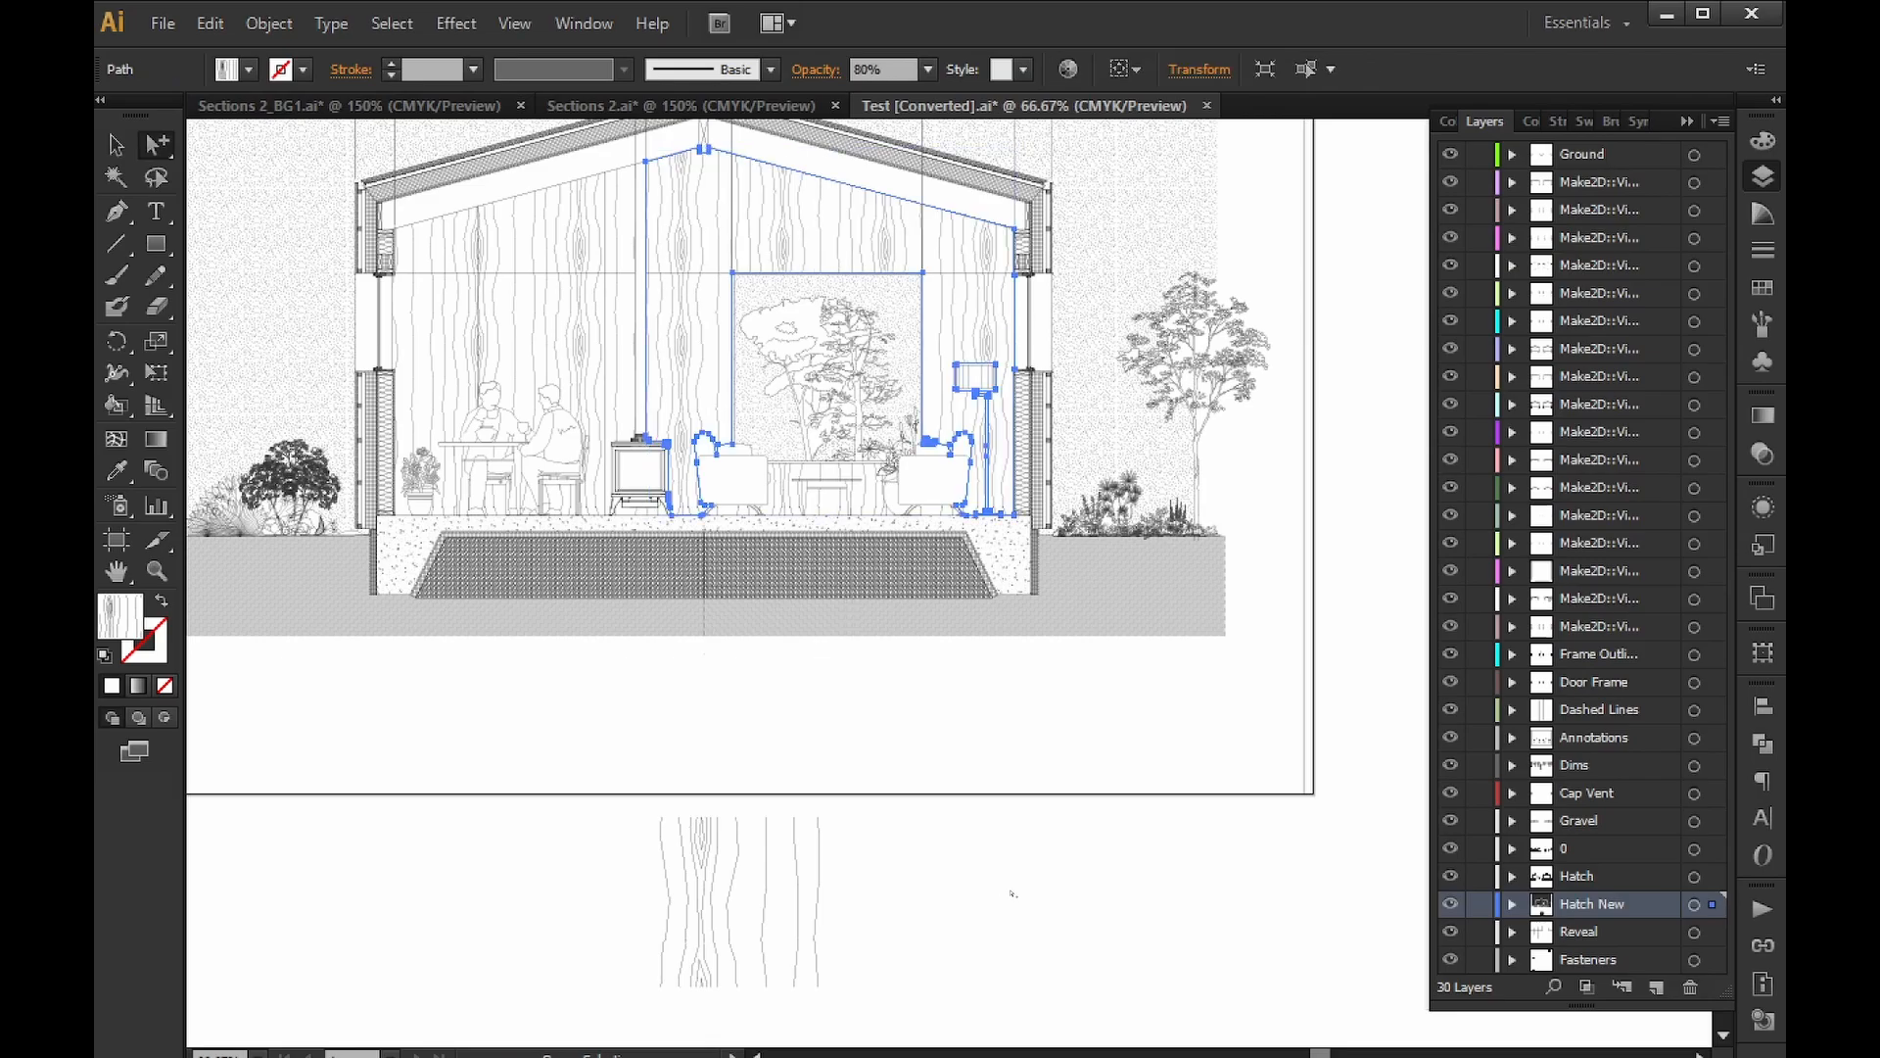
click(990, 841)
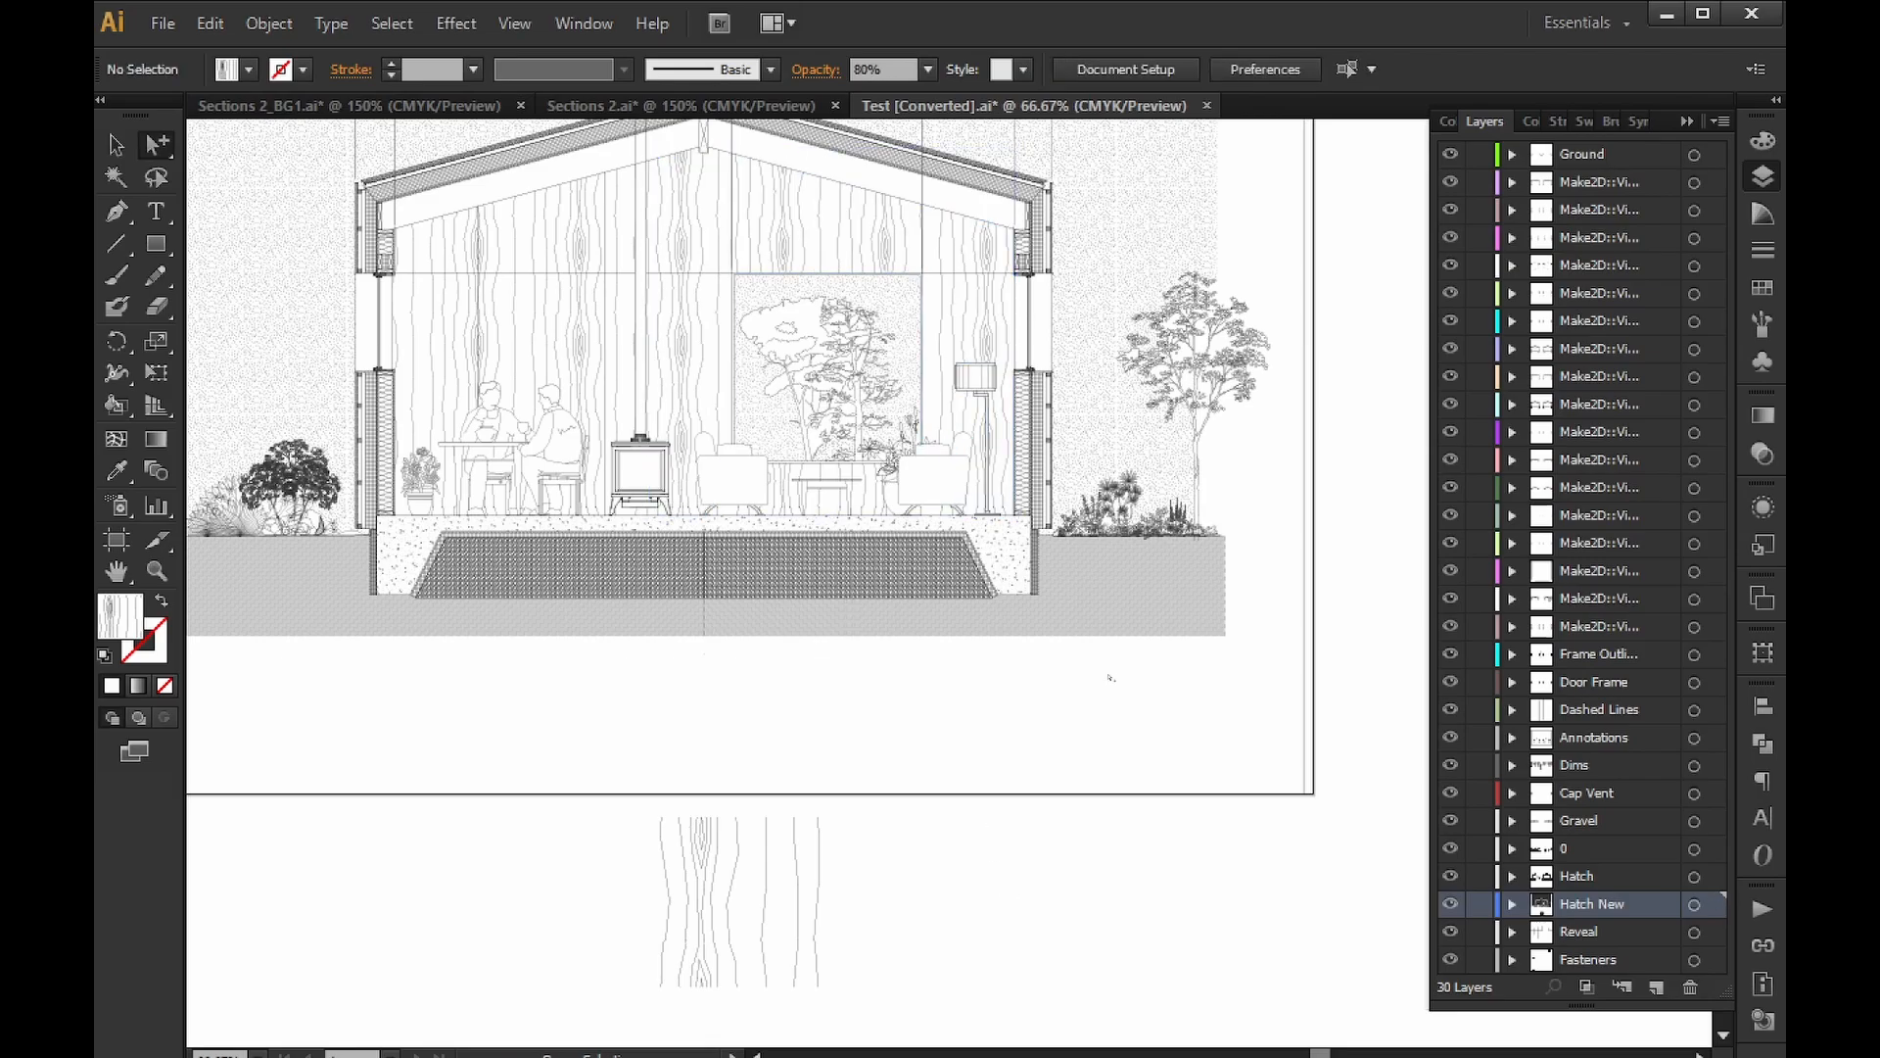
Switch to the Sections 2_BG1.ai document and examine its hatched section, sky background and assembly notes.
drag(1110, 677, 1187, 798)
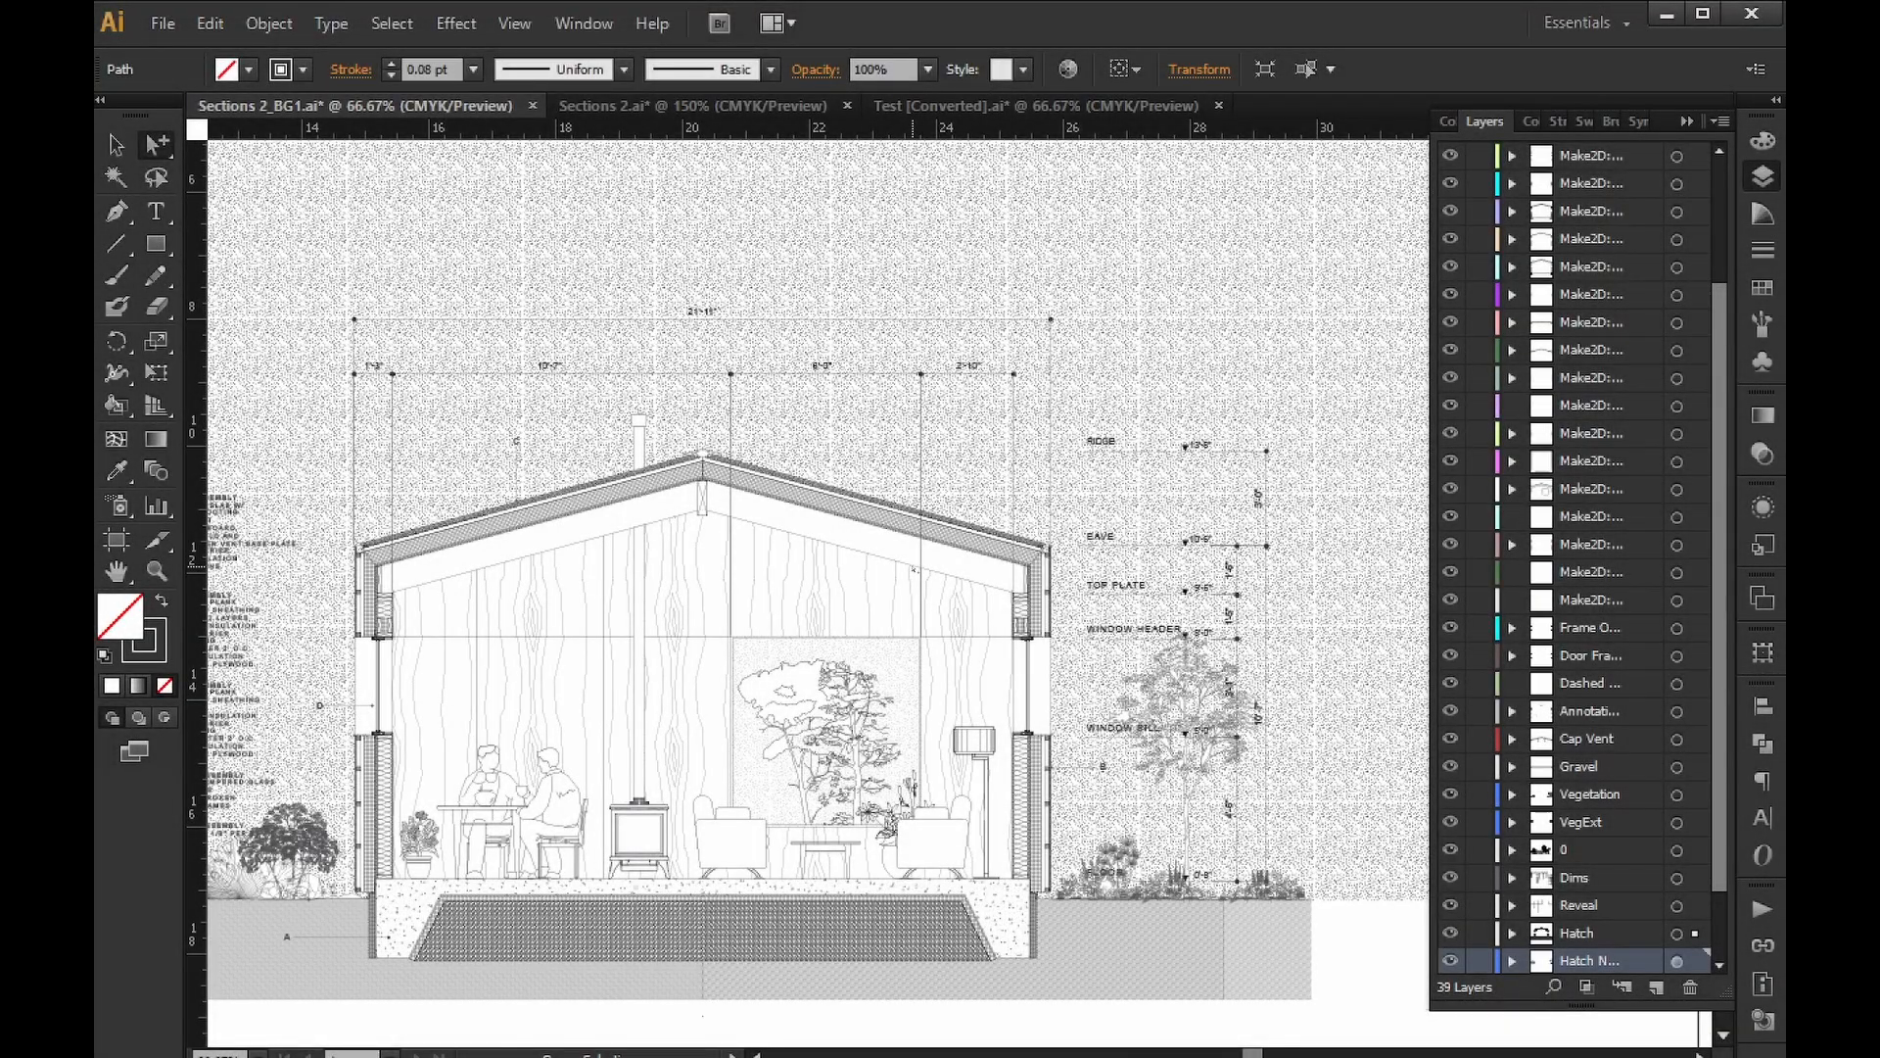
shift+scroll(818, 568, left, 2)
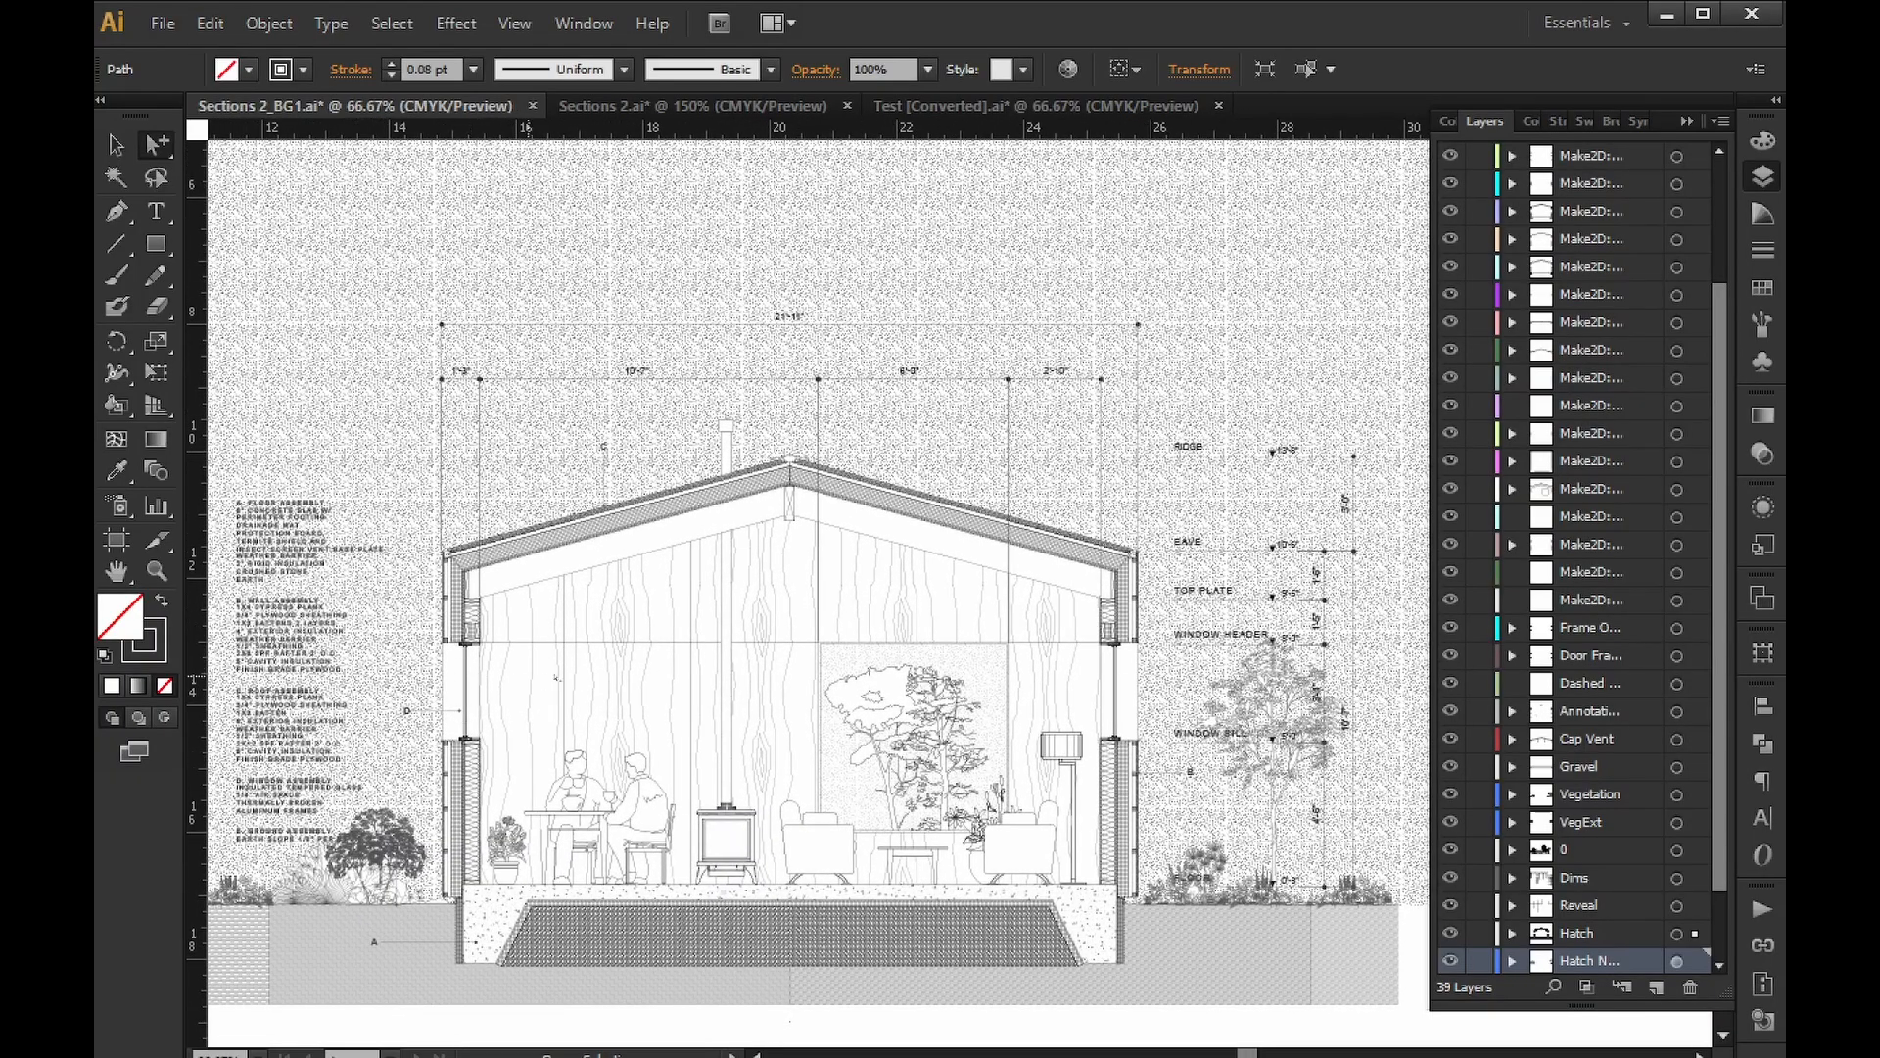
shift+scroll(644, 646, left, 2)
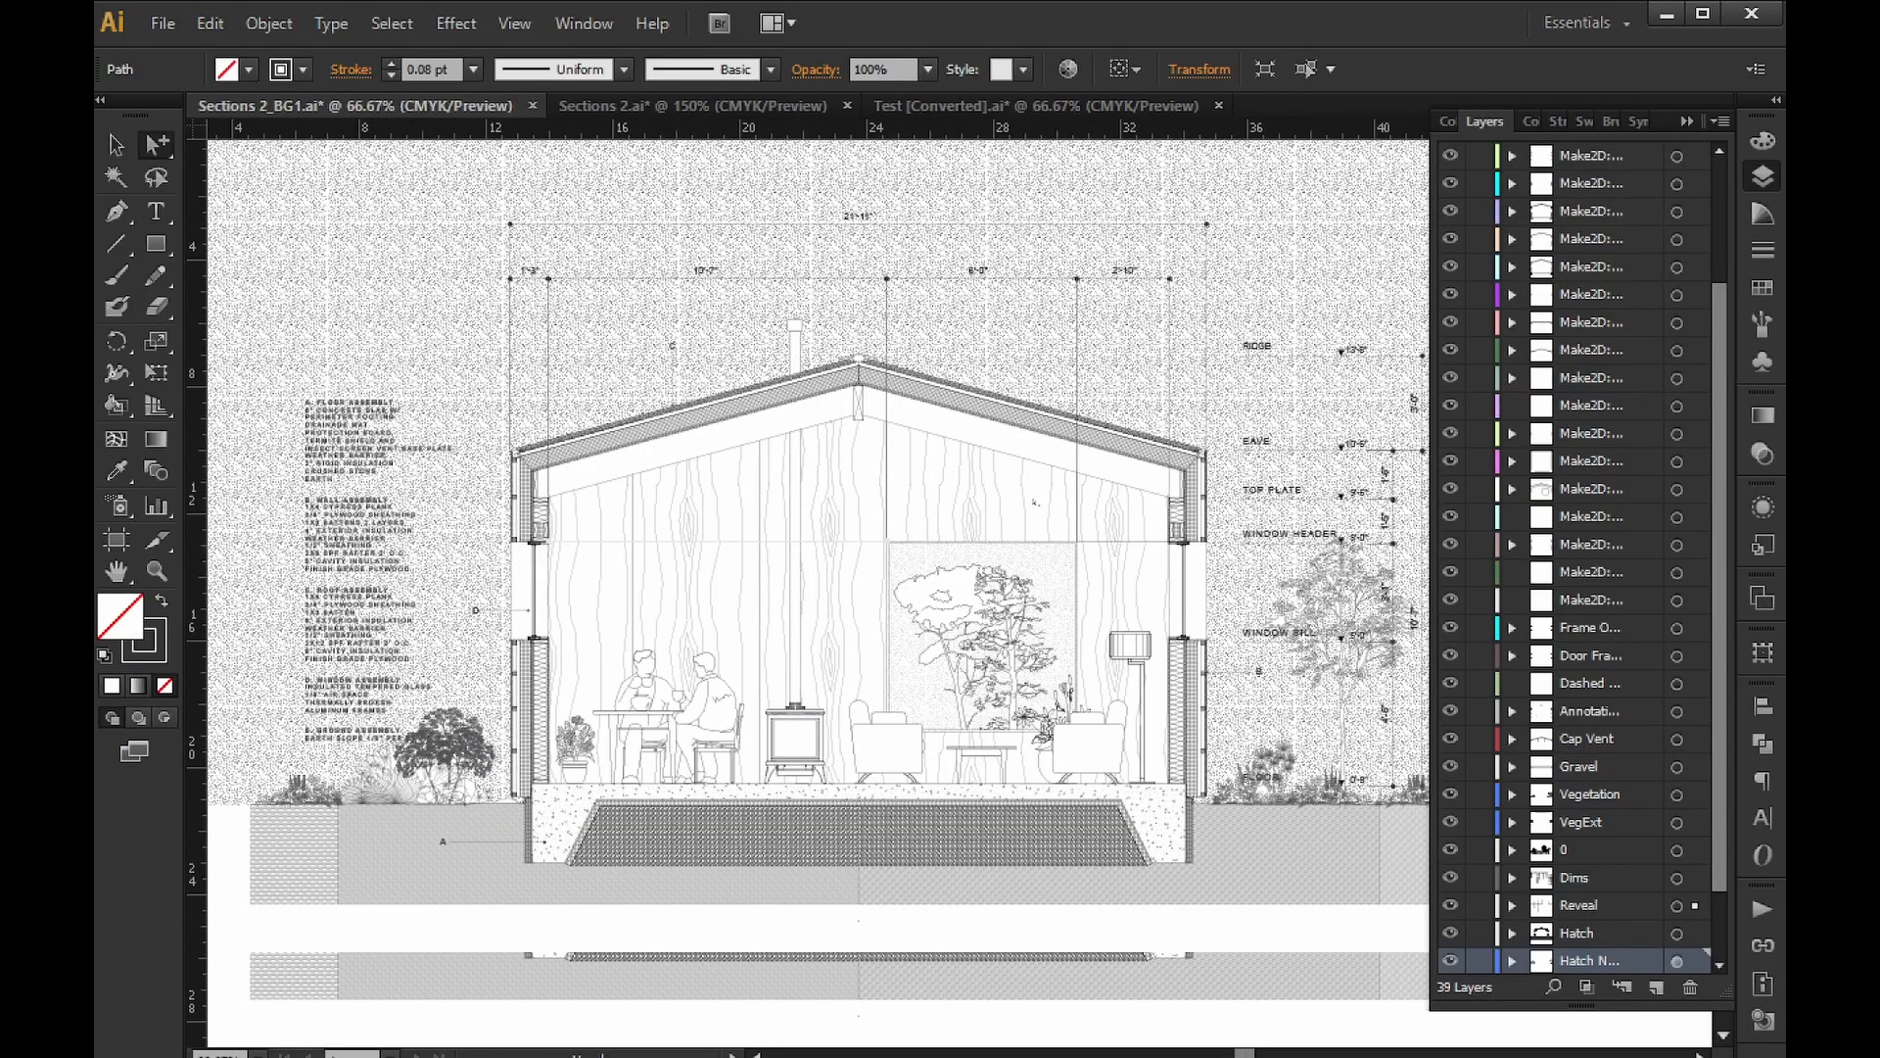
alt+scroll(643, 647, down, 3)
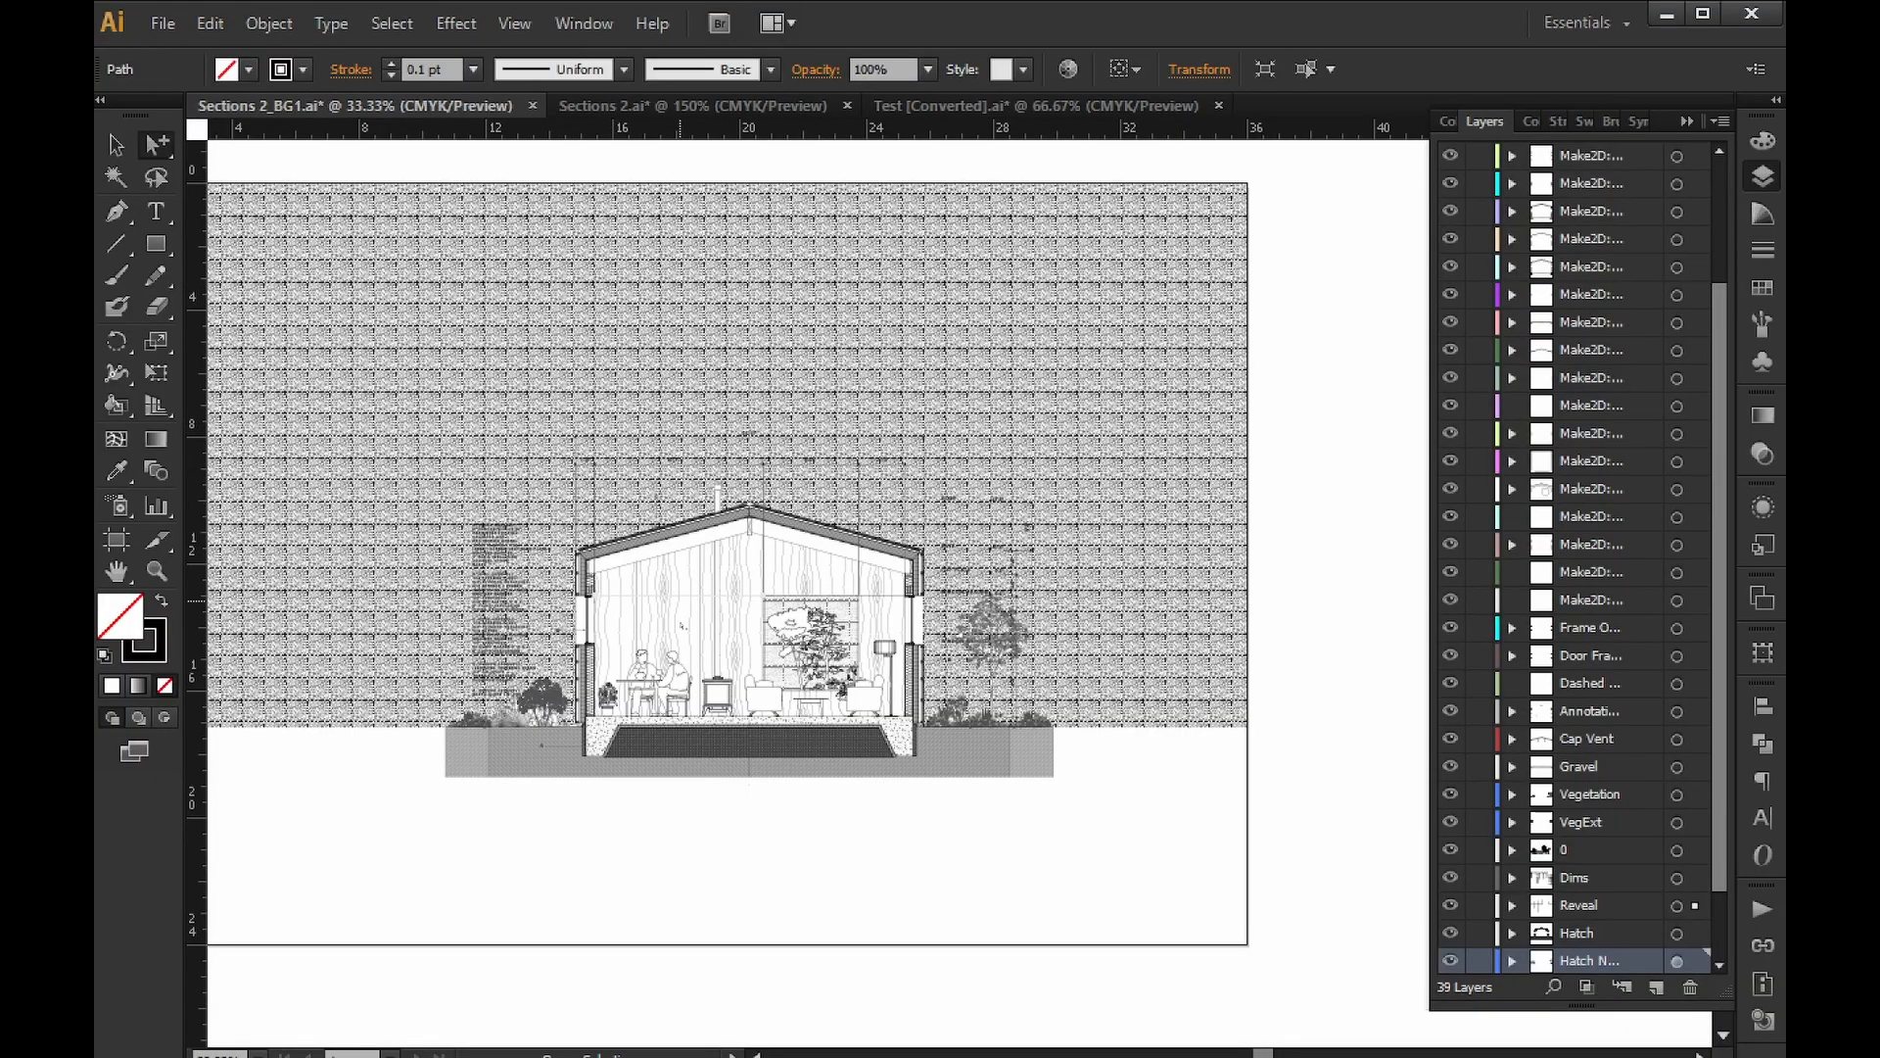
alt+scroll(686, 677, up, 4)
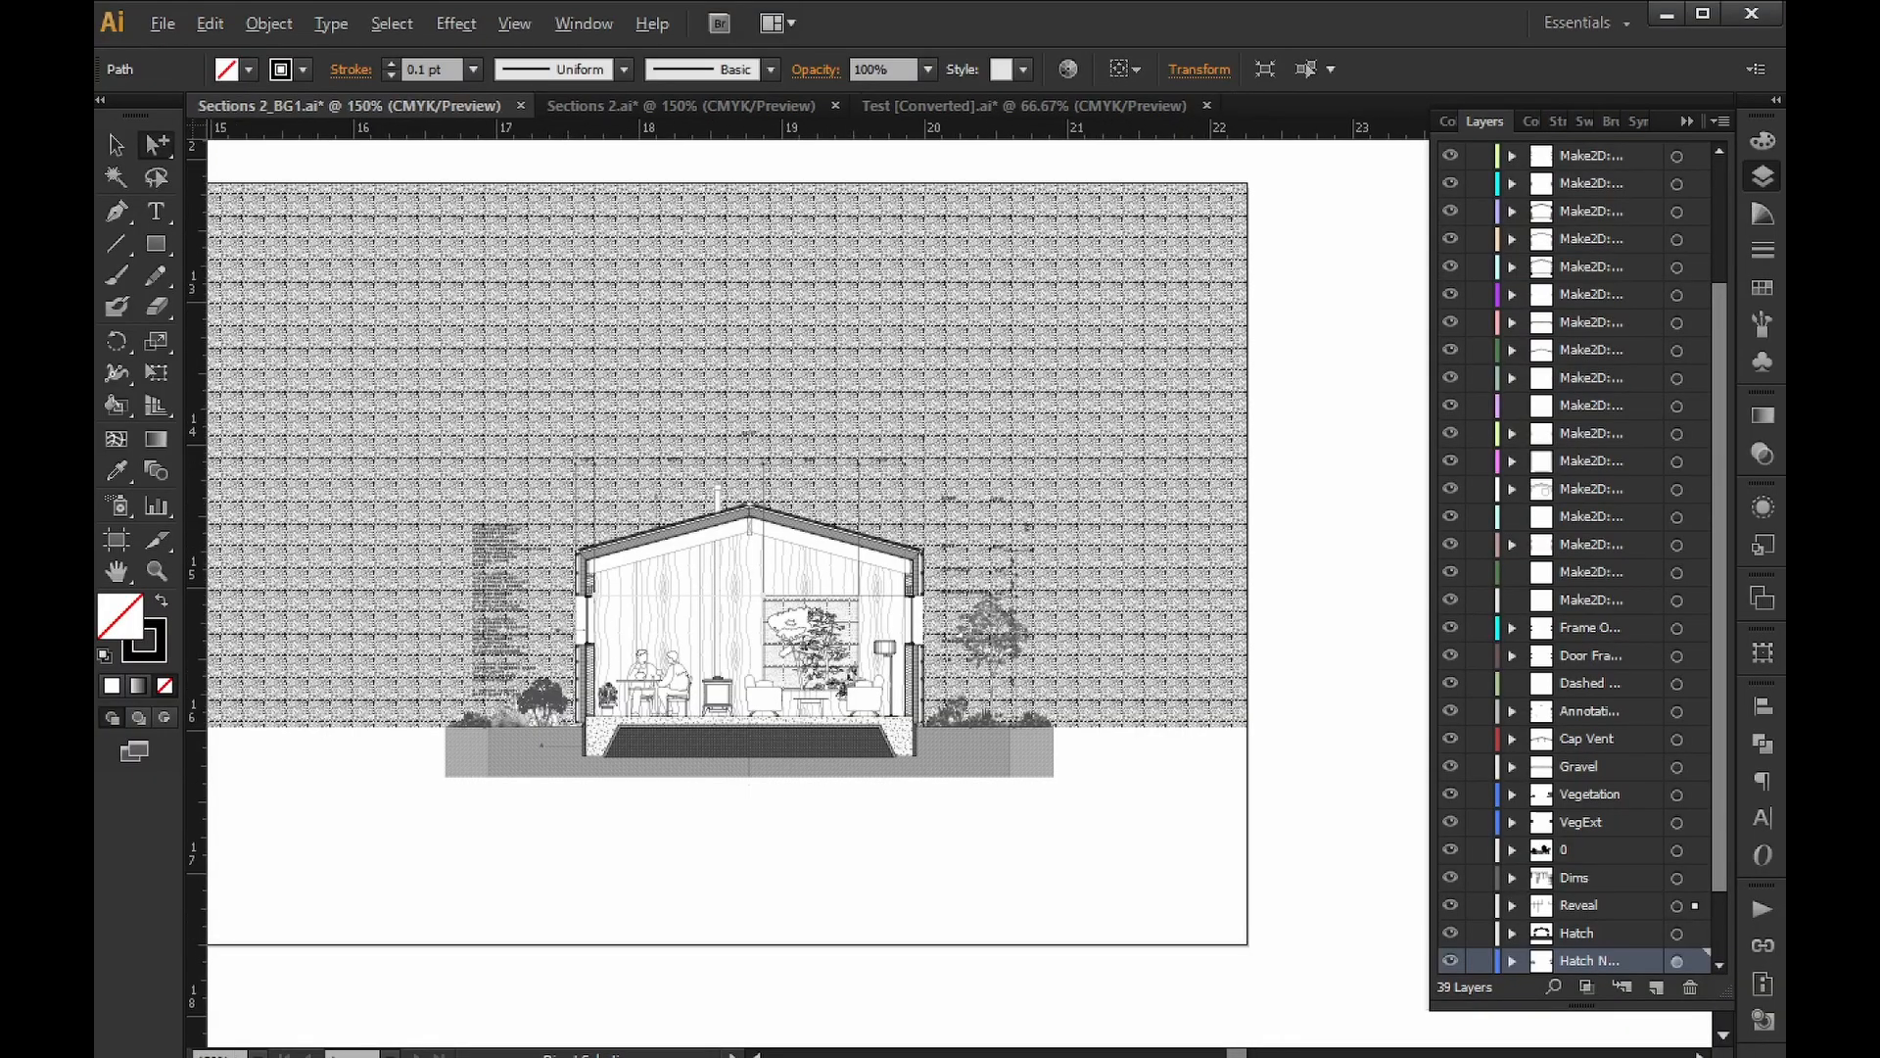
drag(686, 678, 1397, 901)
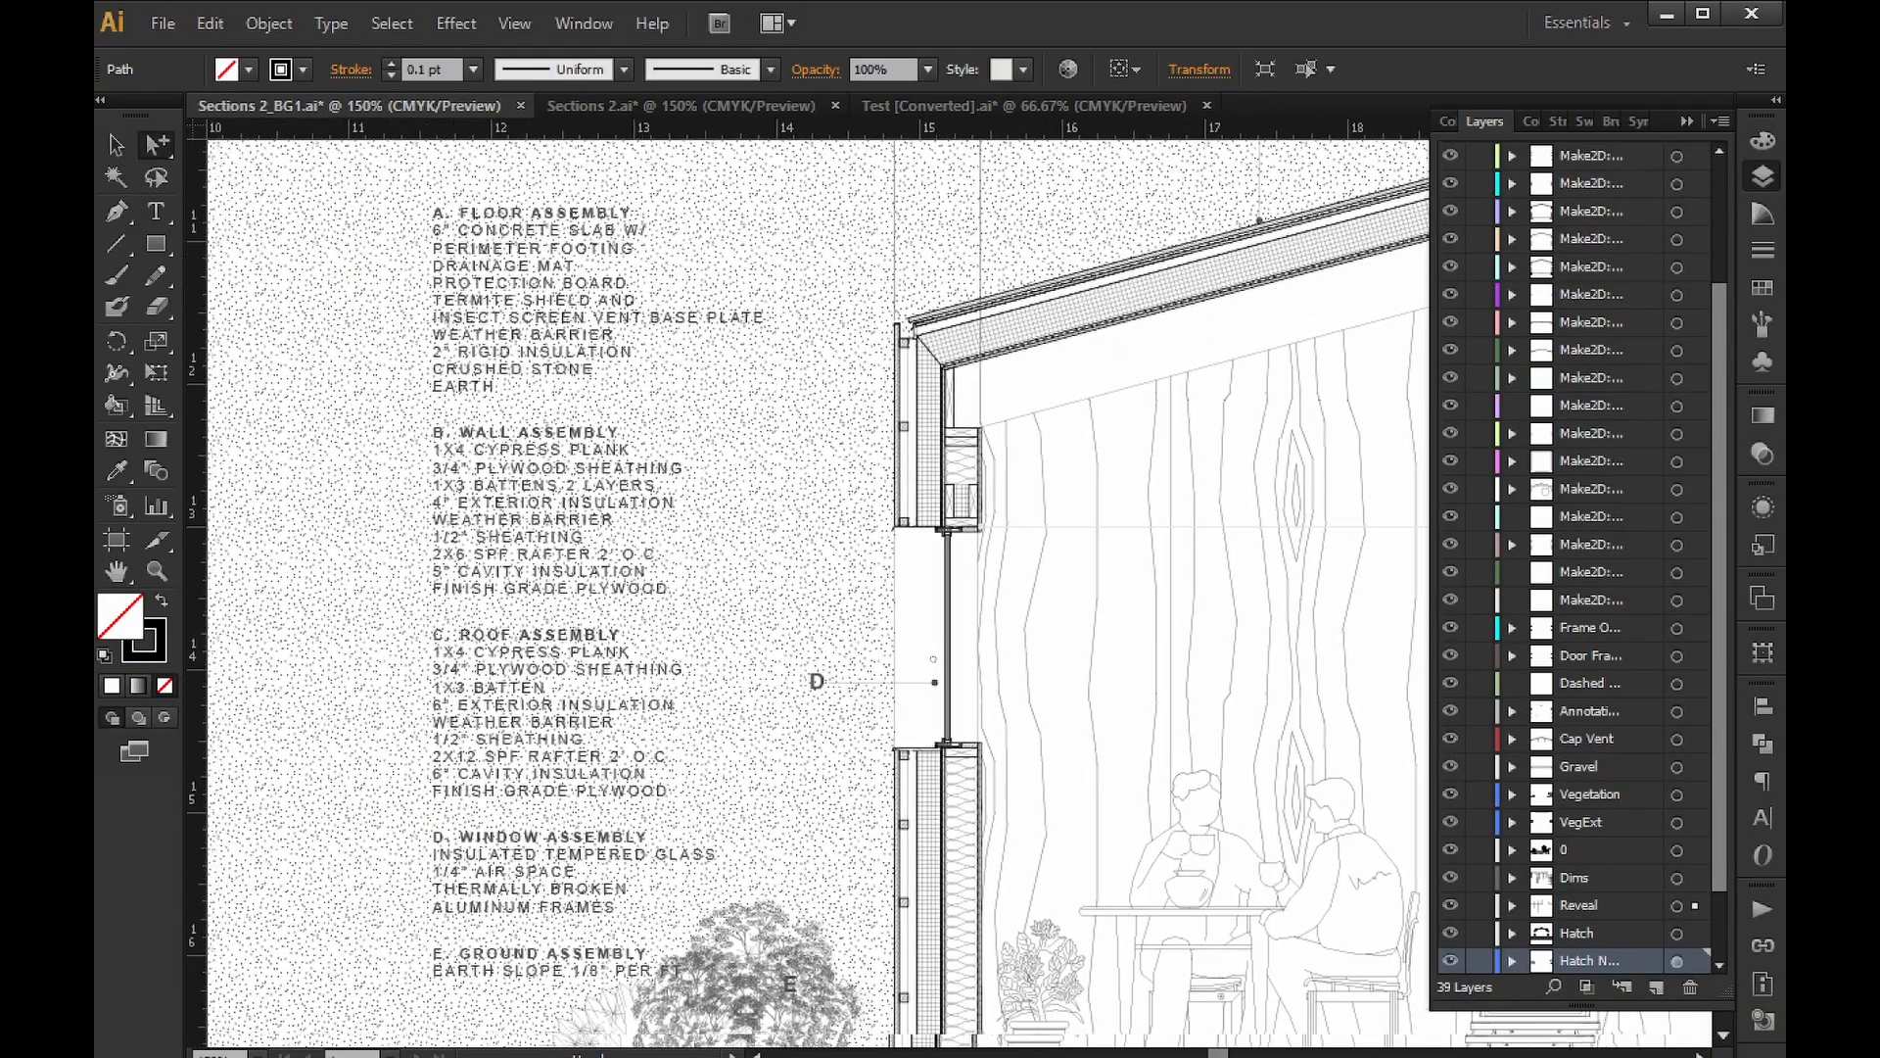
click(534, 294)
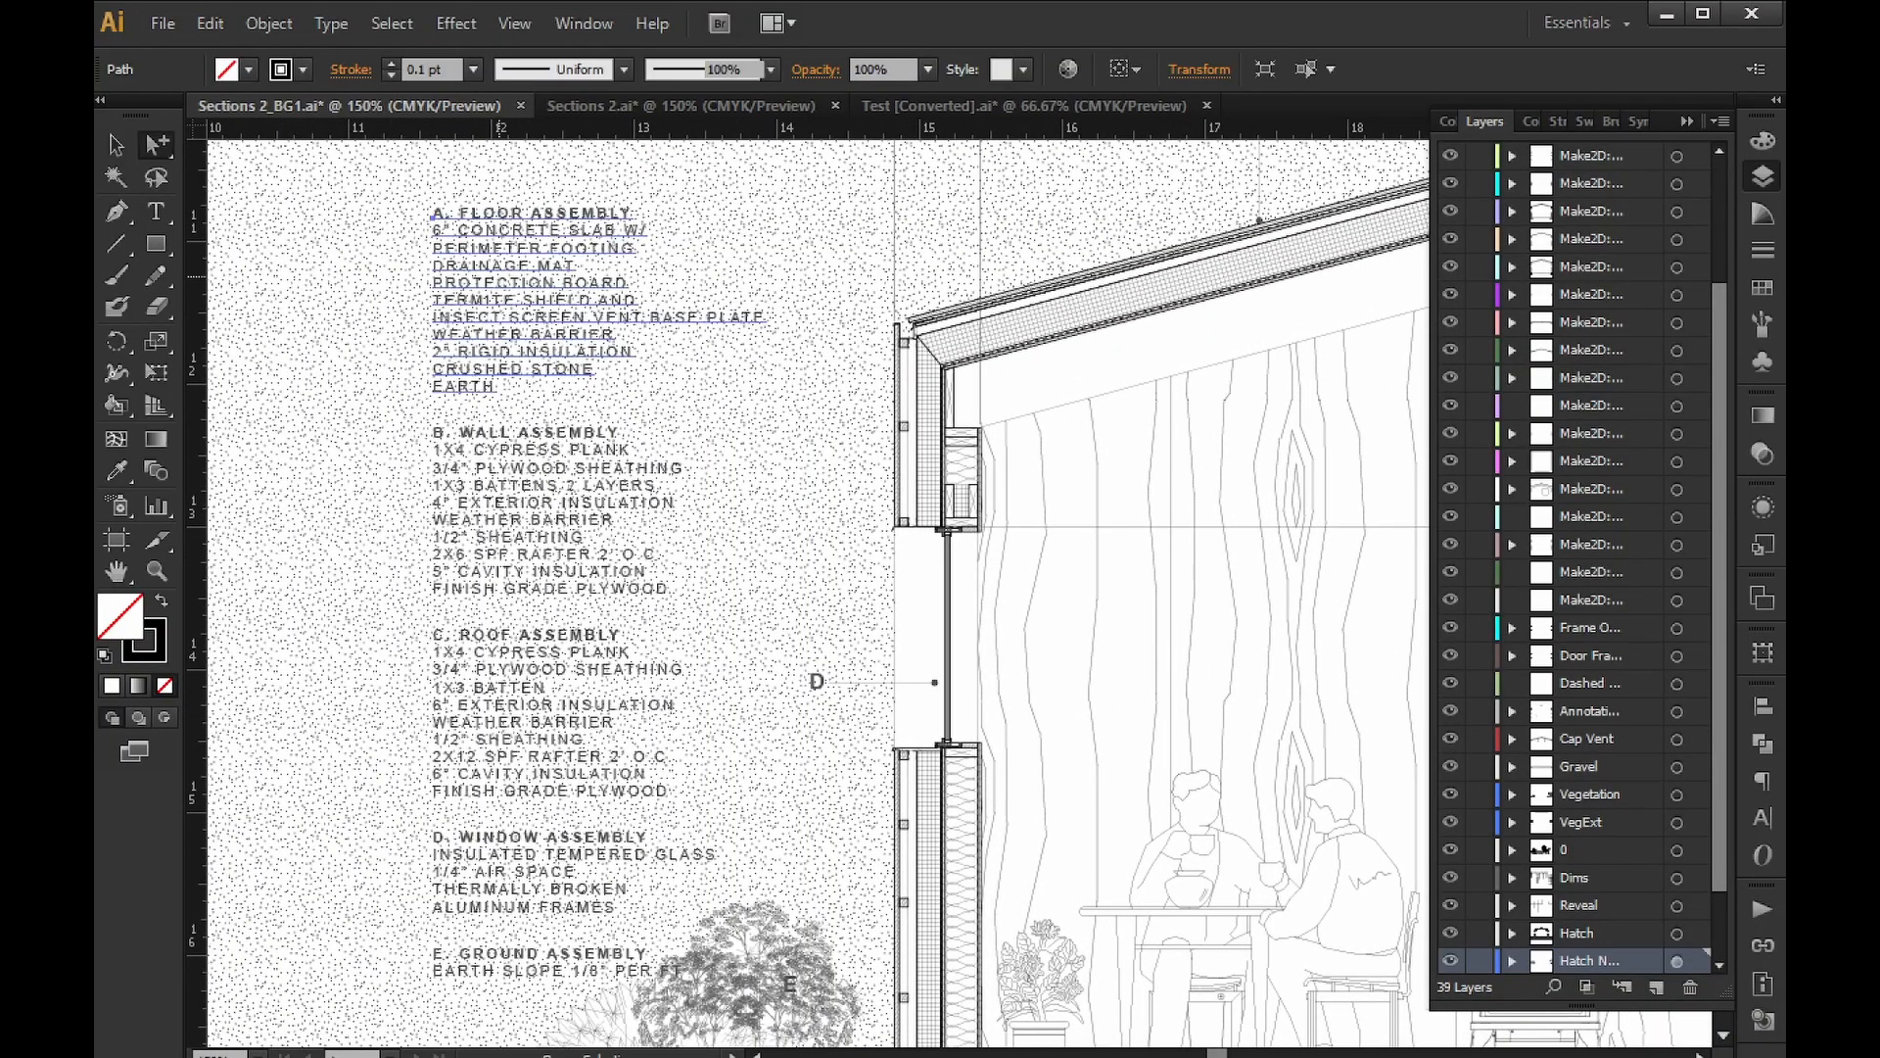
Examine the floor, wall and roof assembly notes beside the section, selecting their text blocks in turn.
click(549, 509)
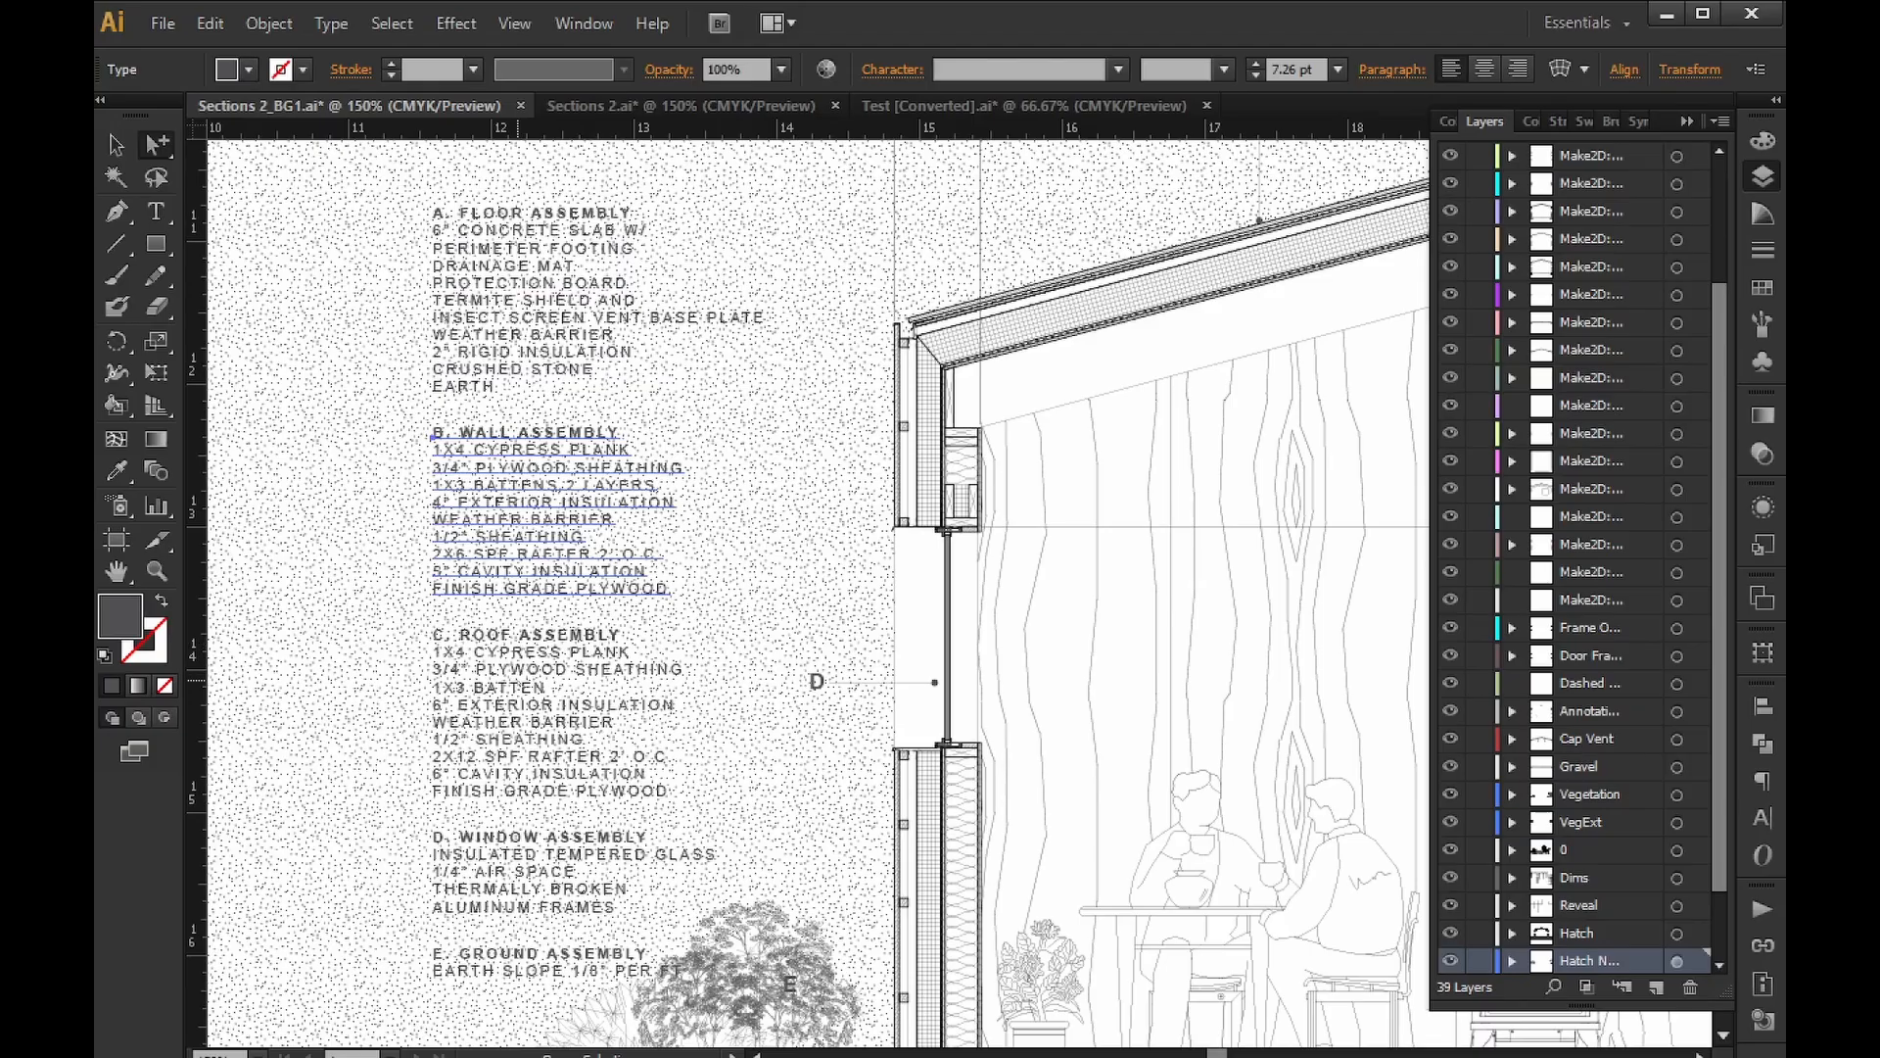
click(549, 710)
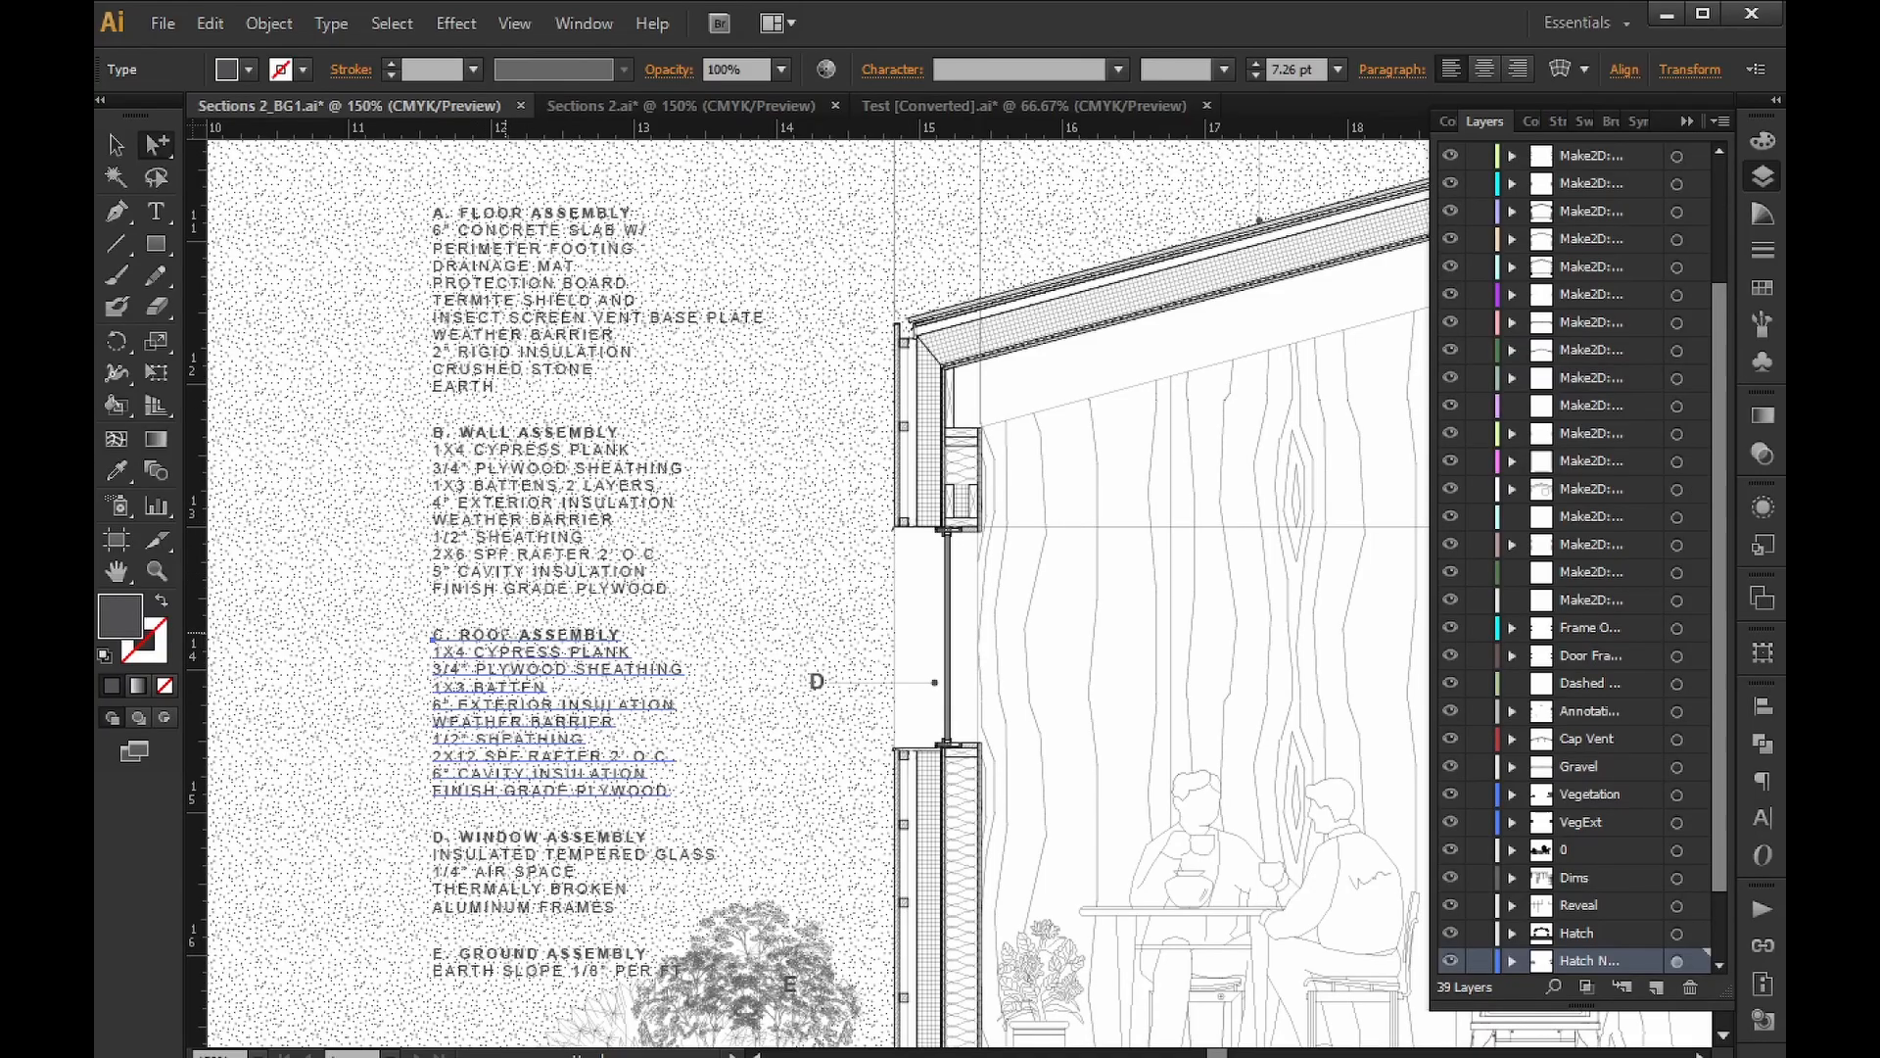
scroll(490, 607, down, 1)
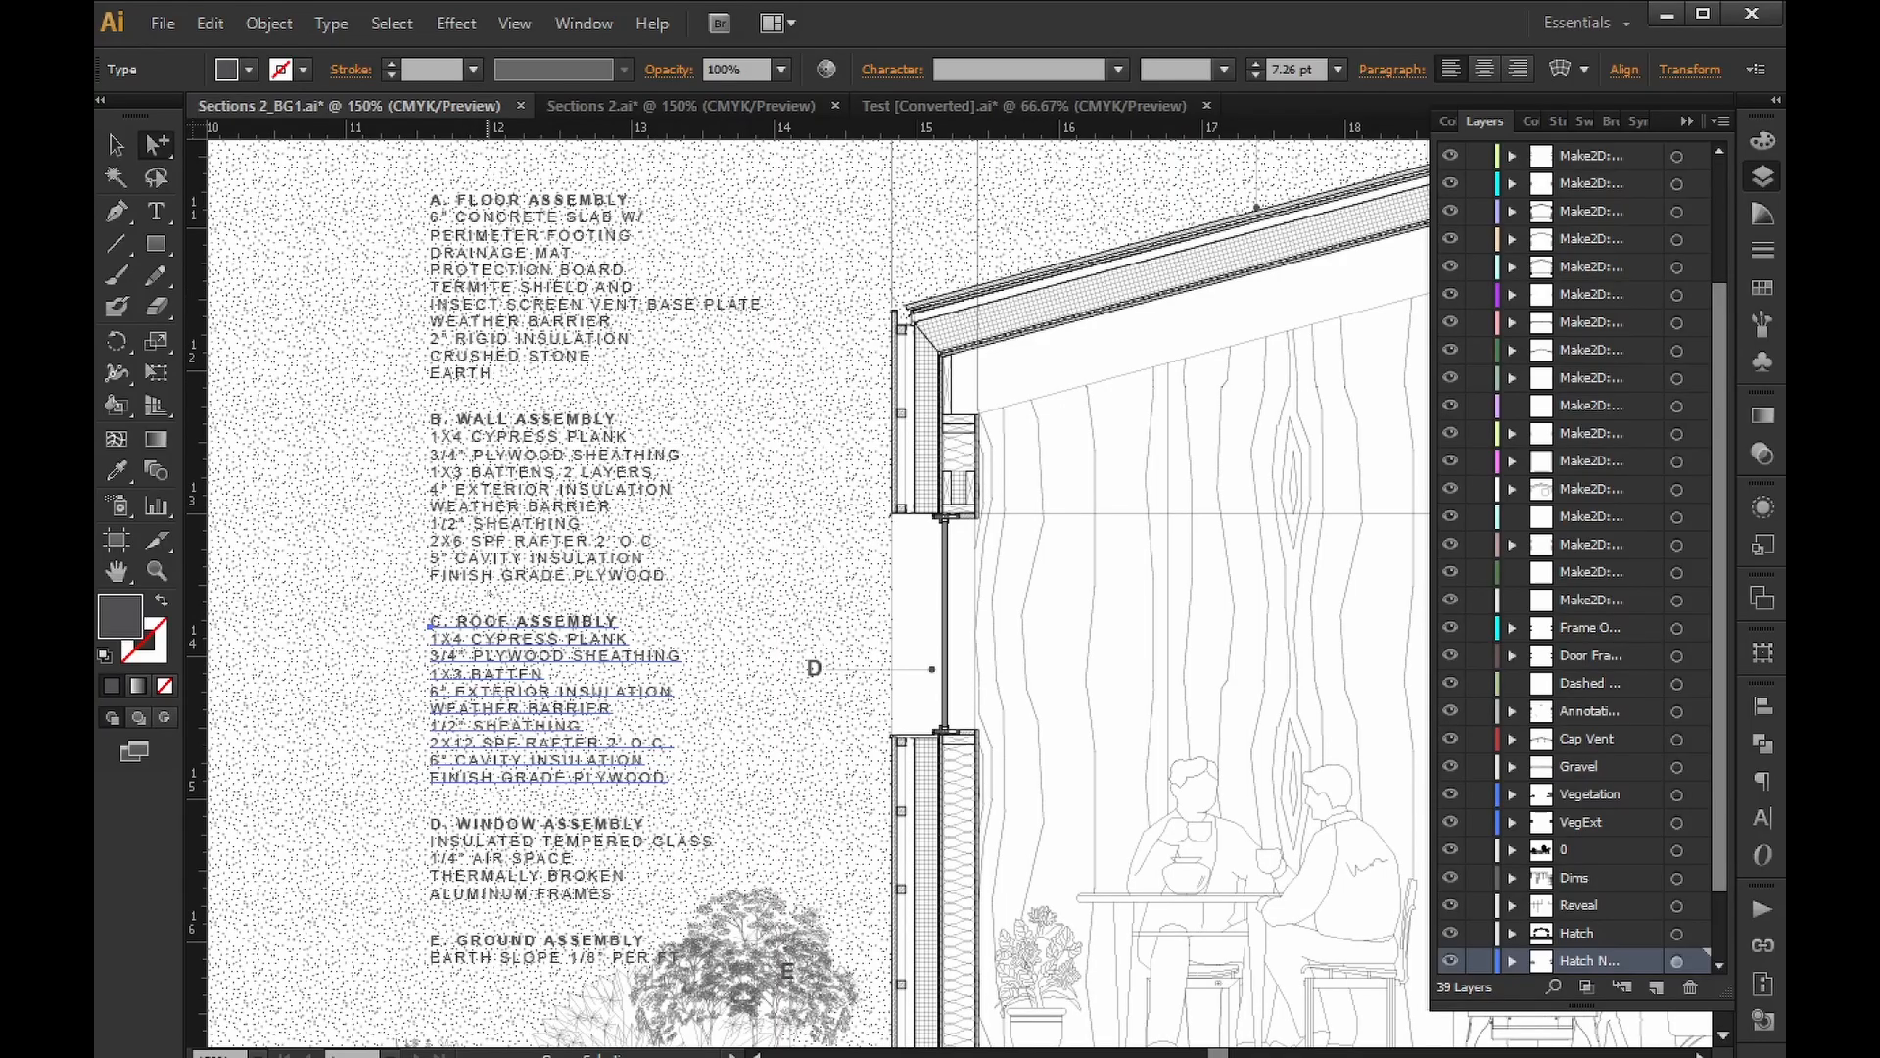
mouse_move(1336, 504)
mouse_down()
mouse_move(1293, 507)
mouse_move(1264, 540)
mouse_up()
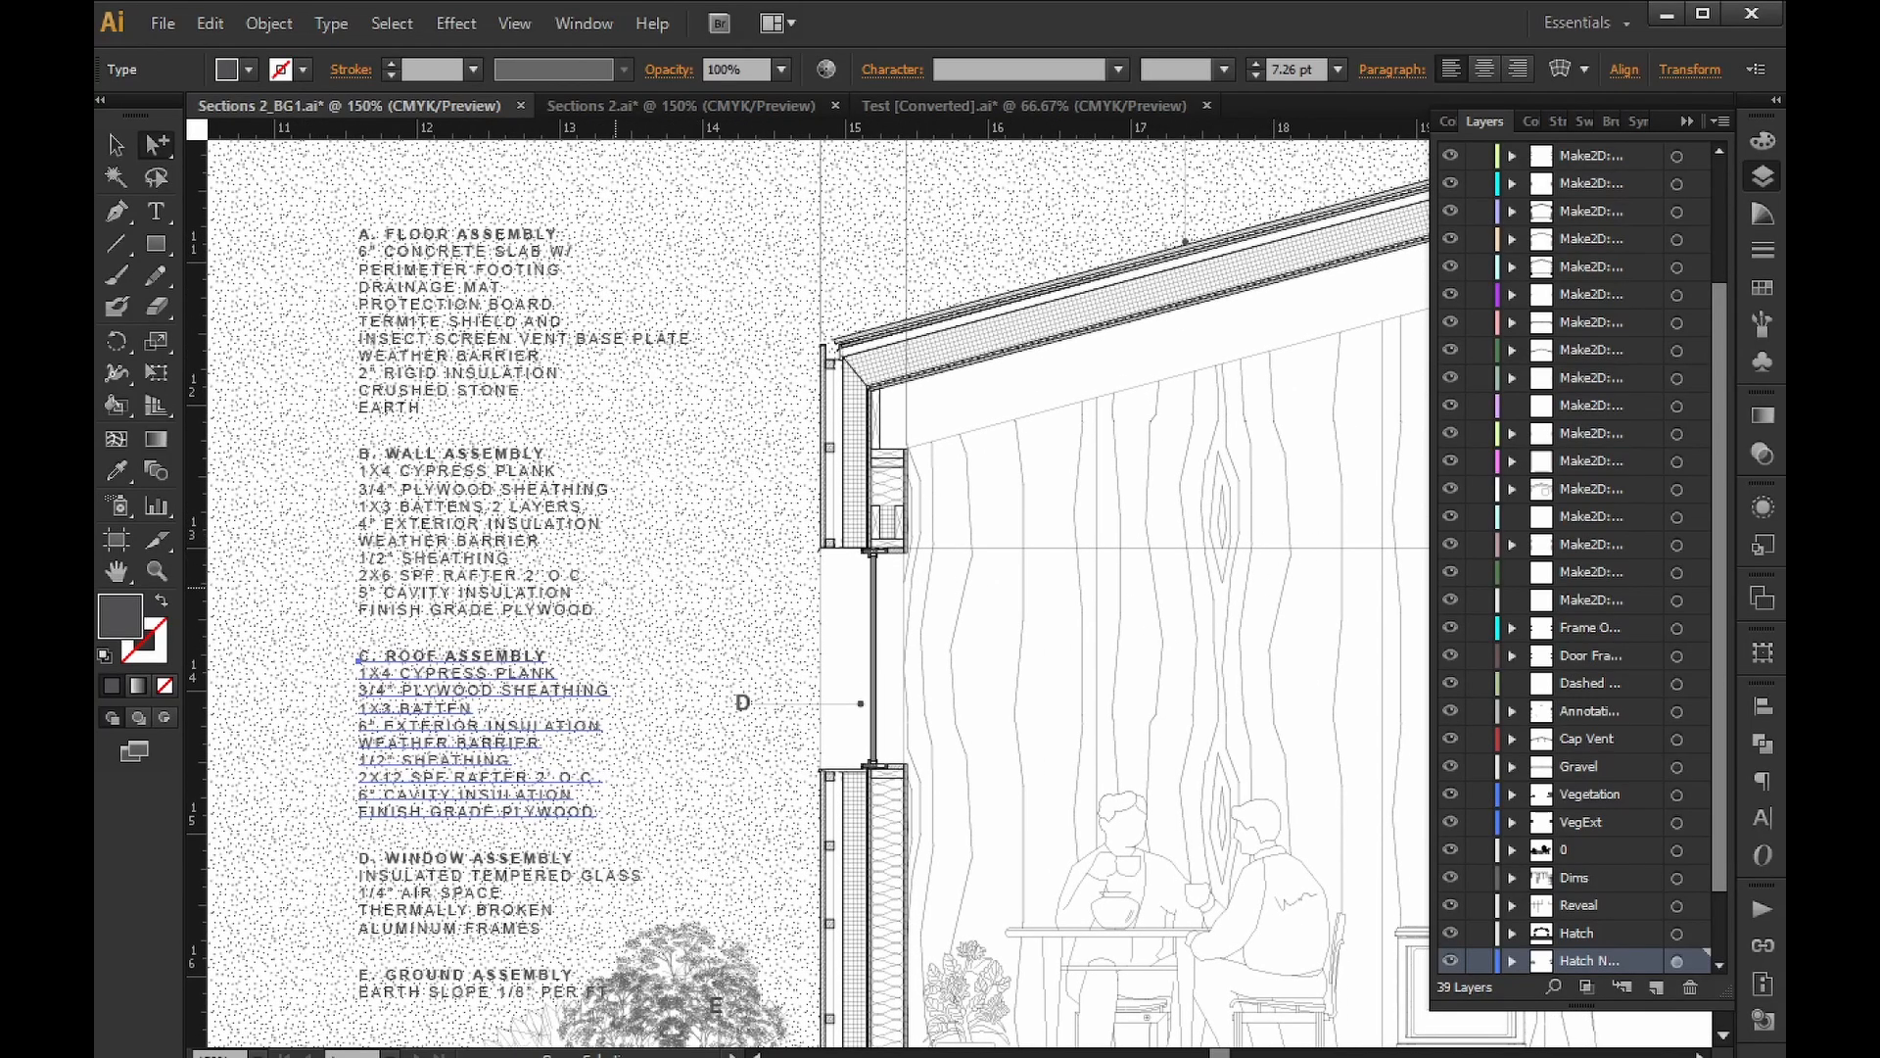
mouse_move(670, 545)
mouse_down()
mouse_move(685, 590)
mouse_move(623, 617)
mouse_up()
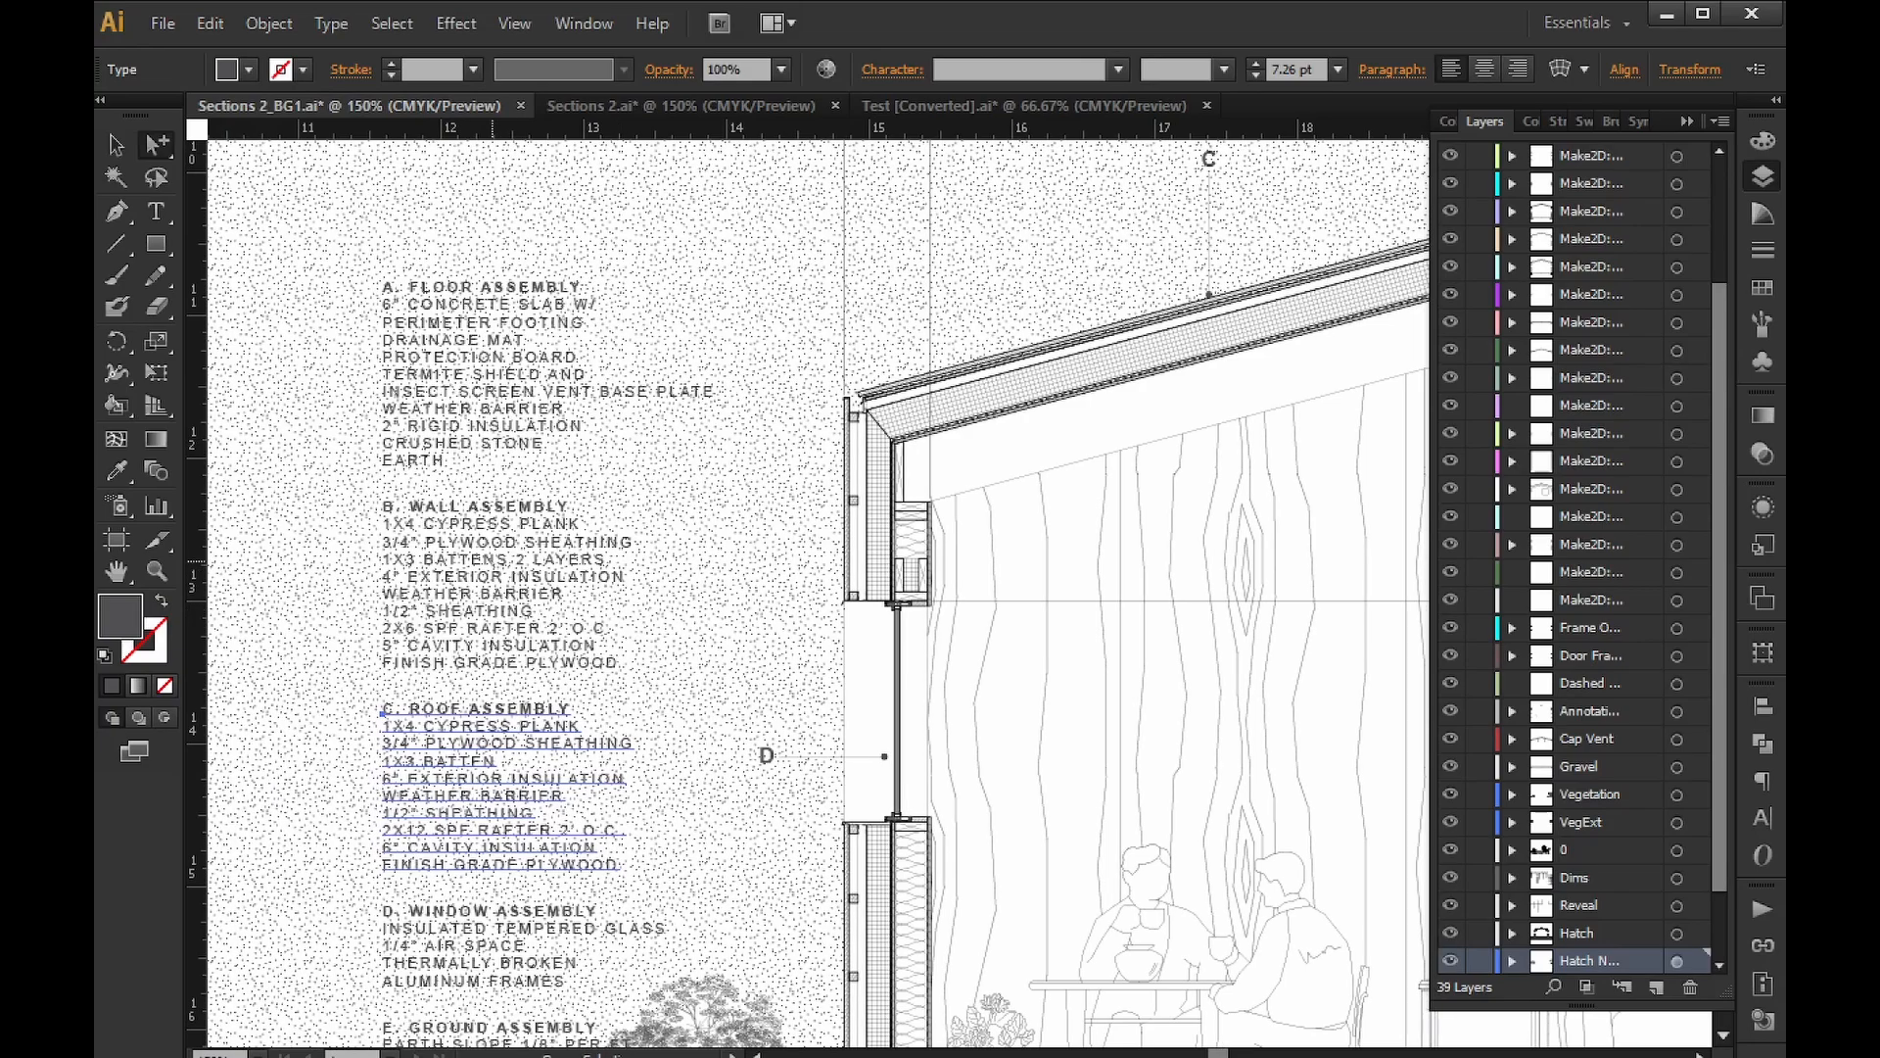
click(473, 537)
click(480, 372)
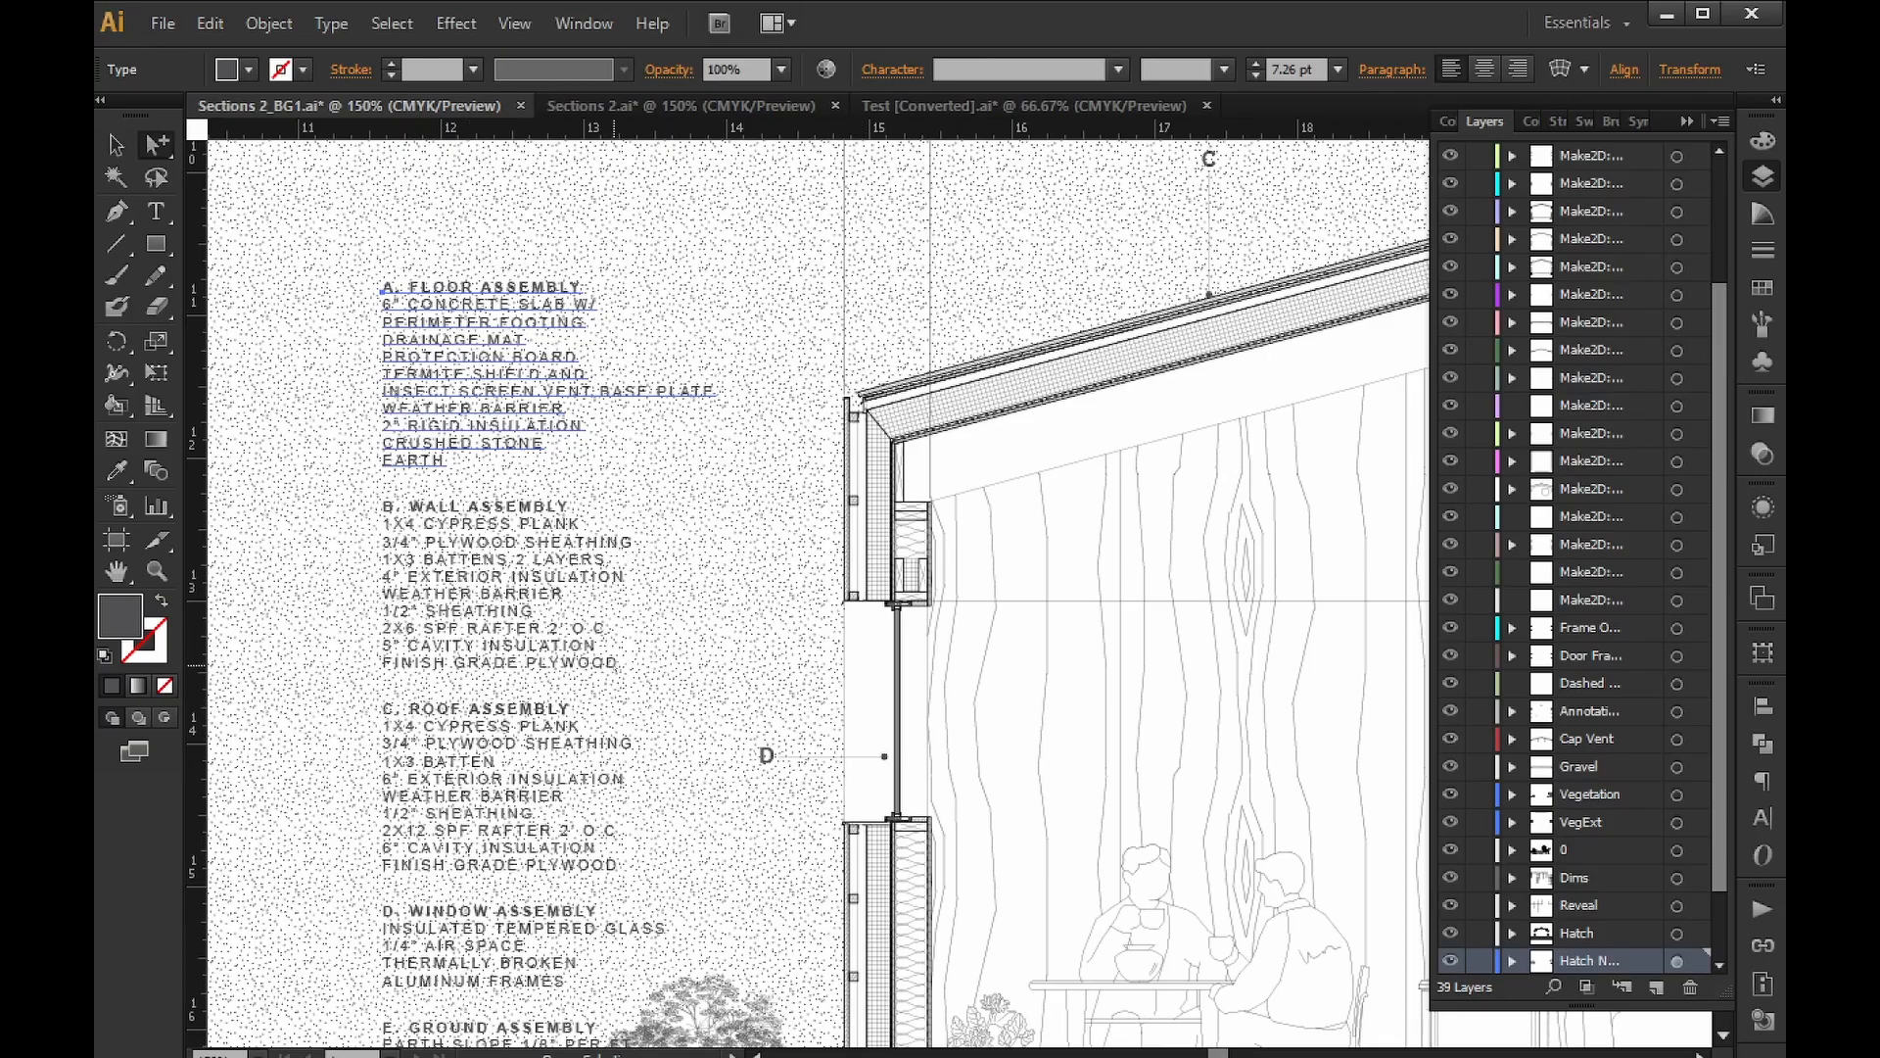
scroll(812, 587, down, 3)
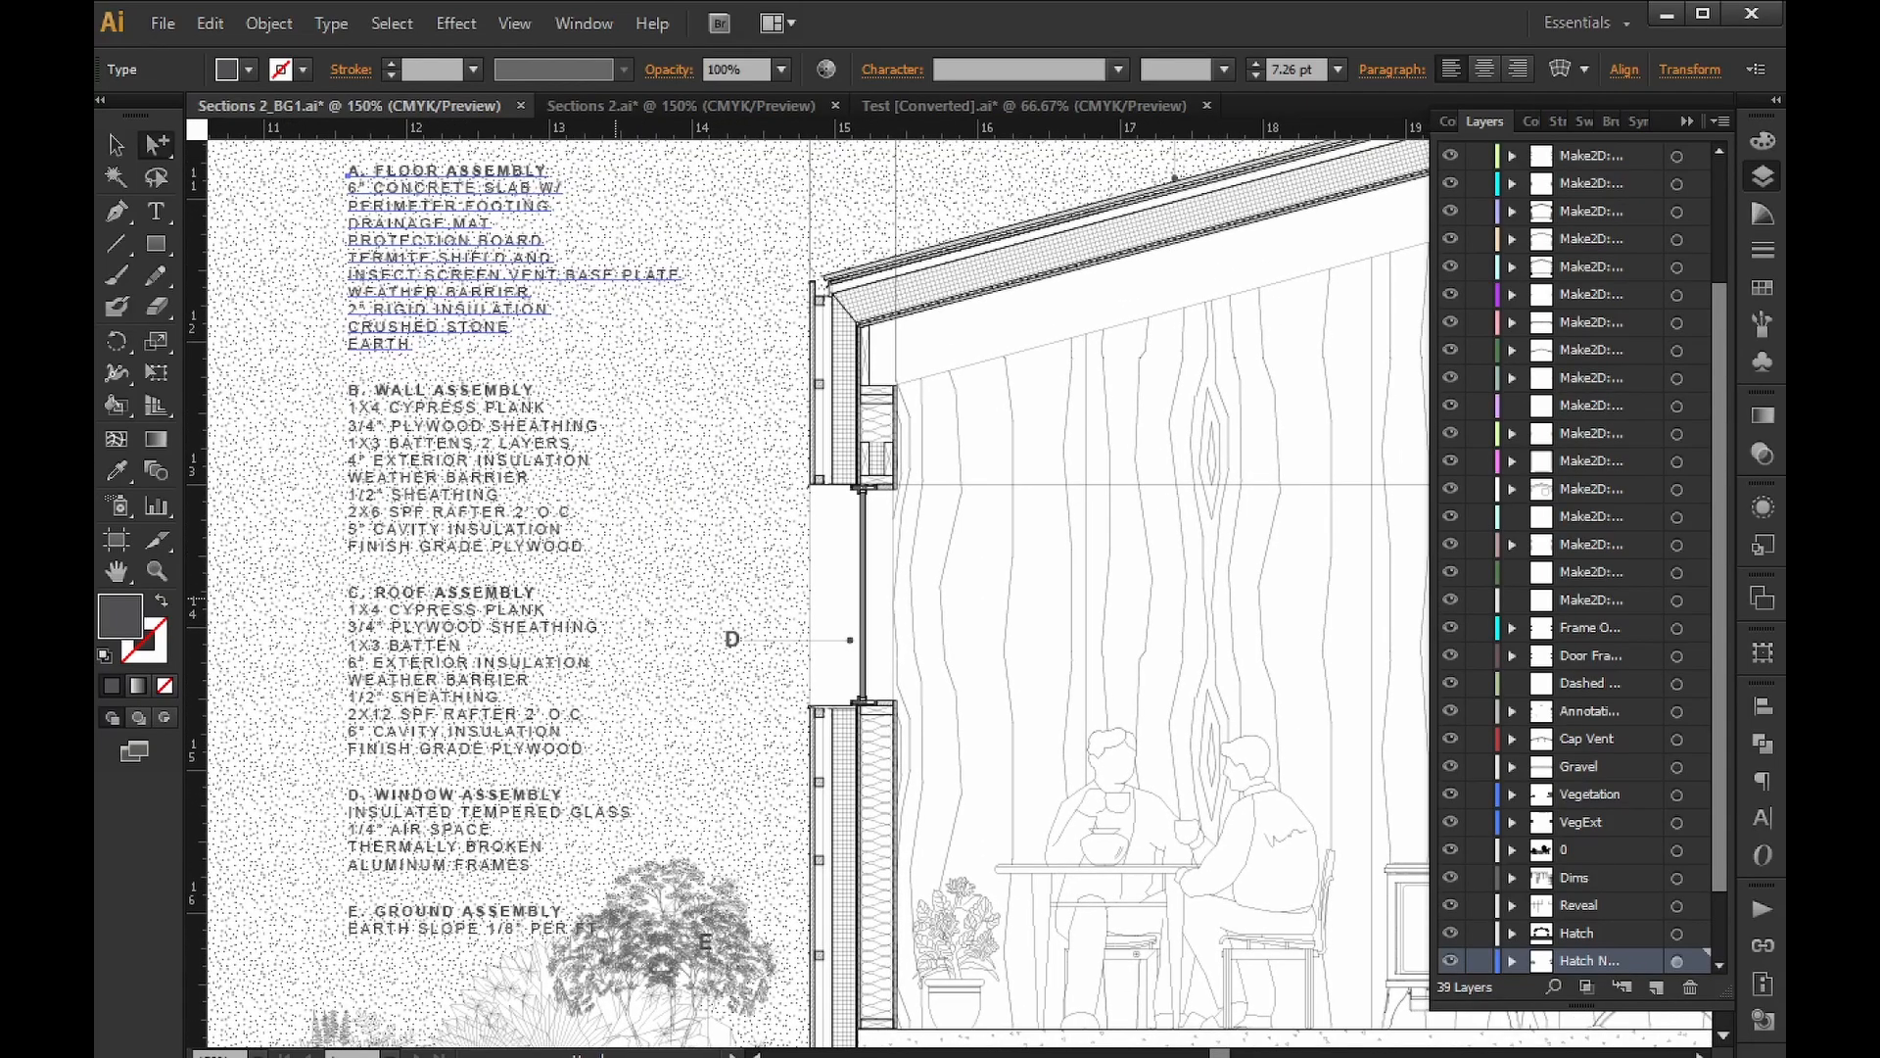
alt+scroll(873, 640, down, 1)
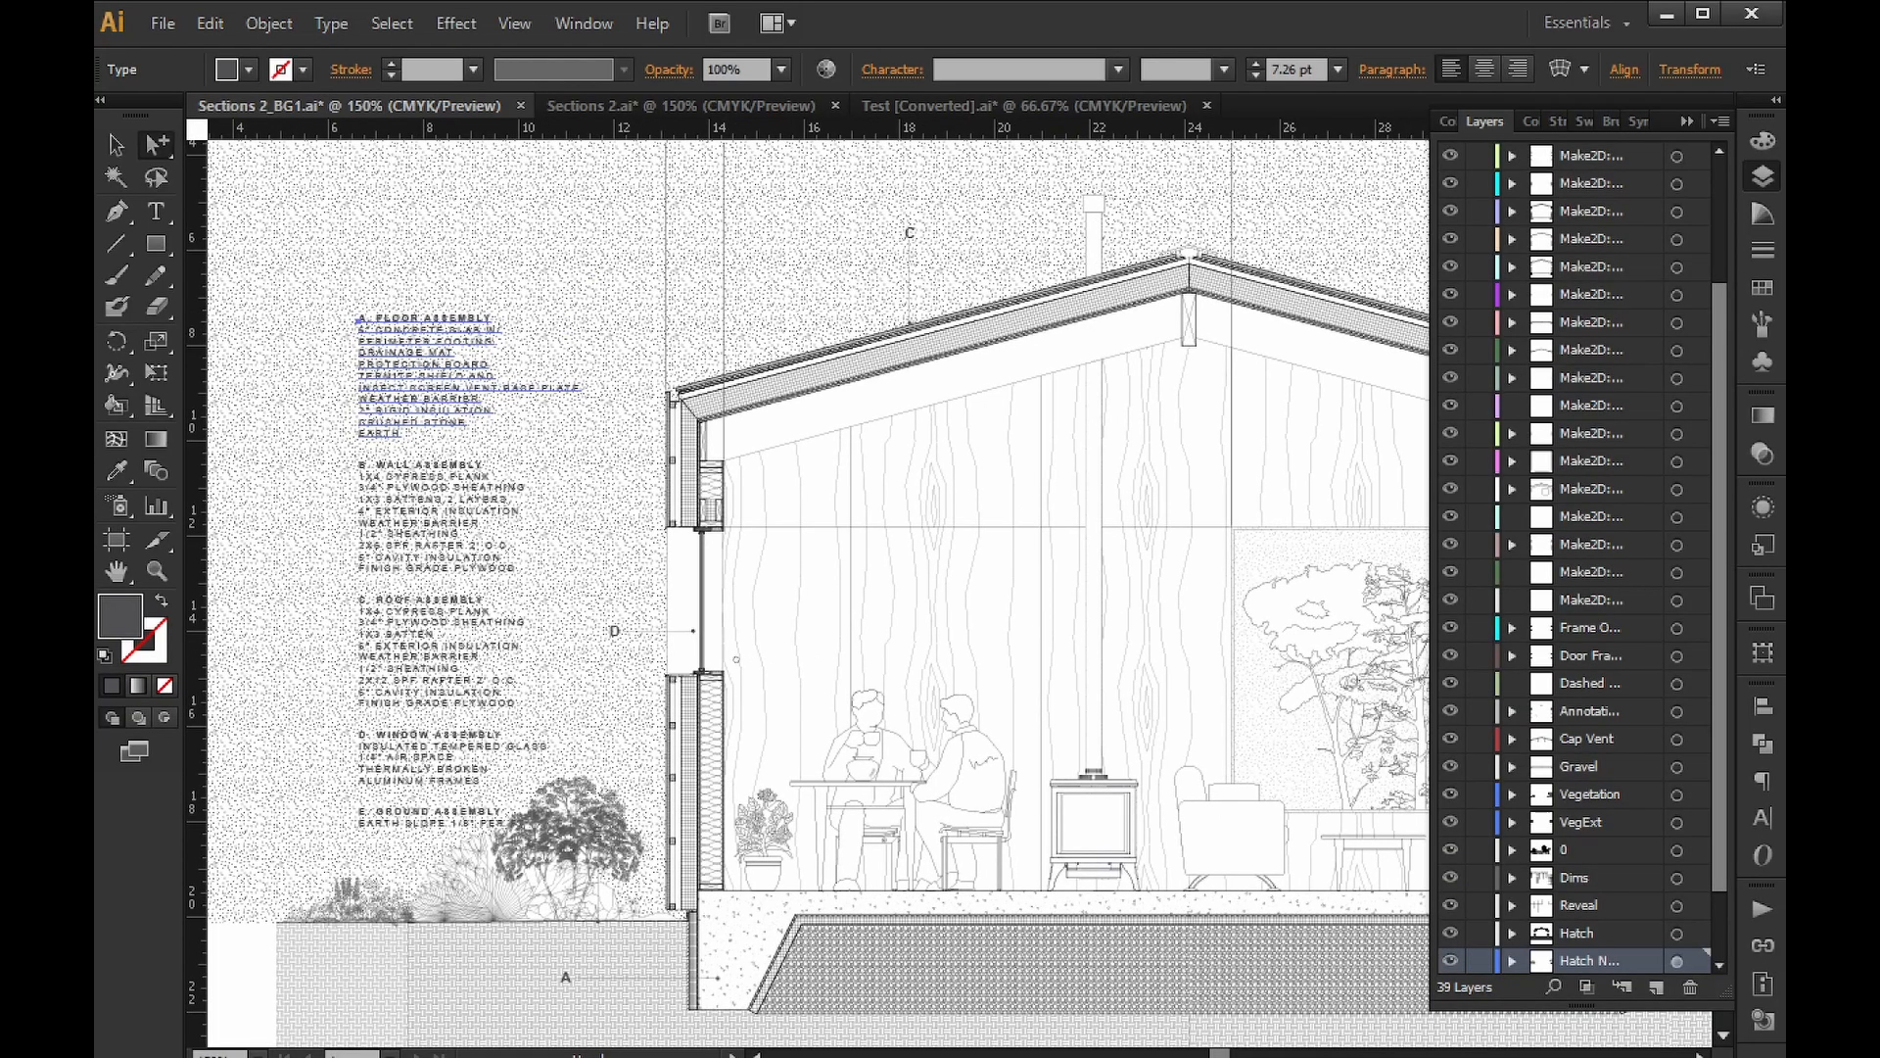
alt+scroll(745, 661, down, 1)
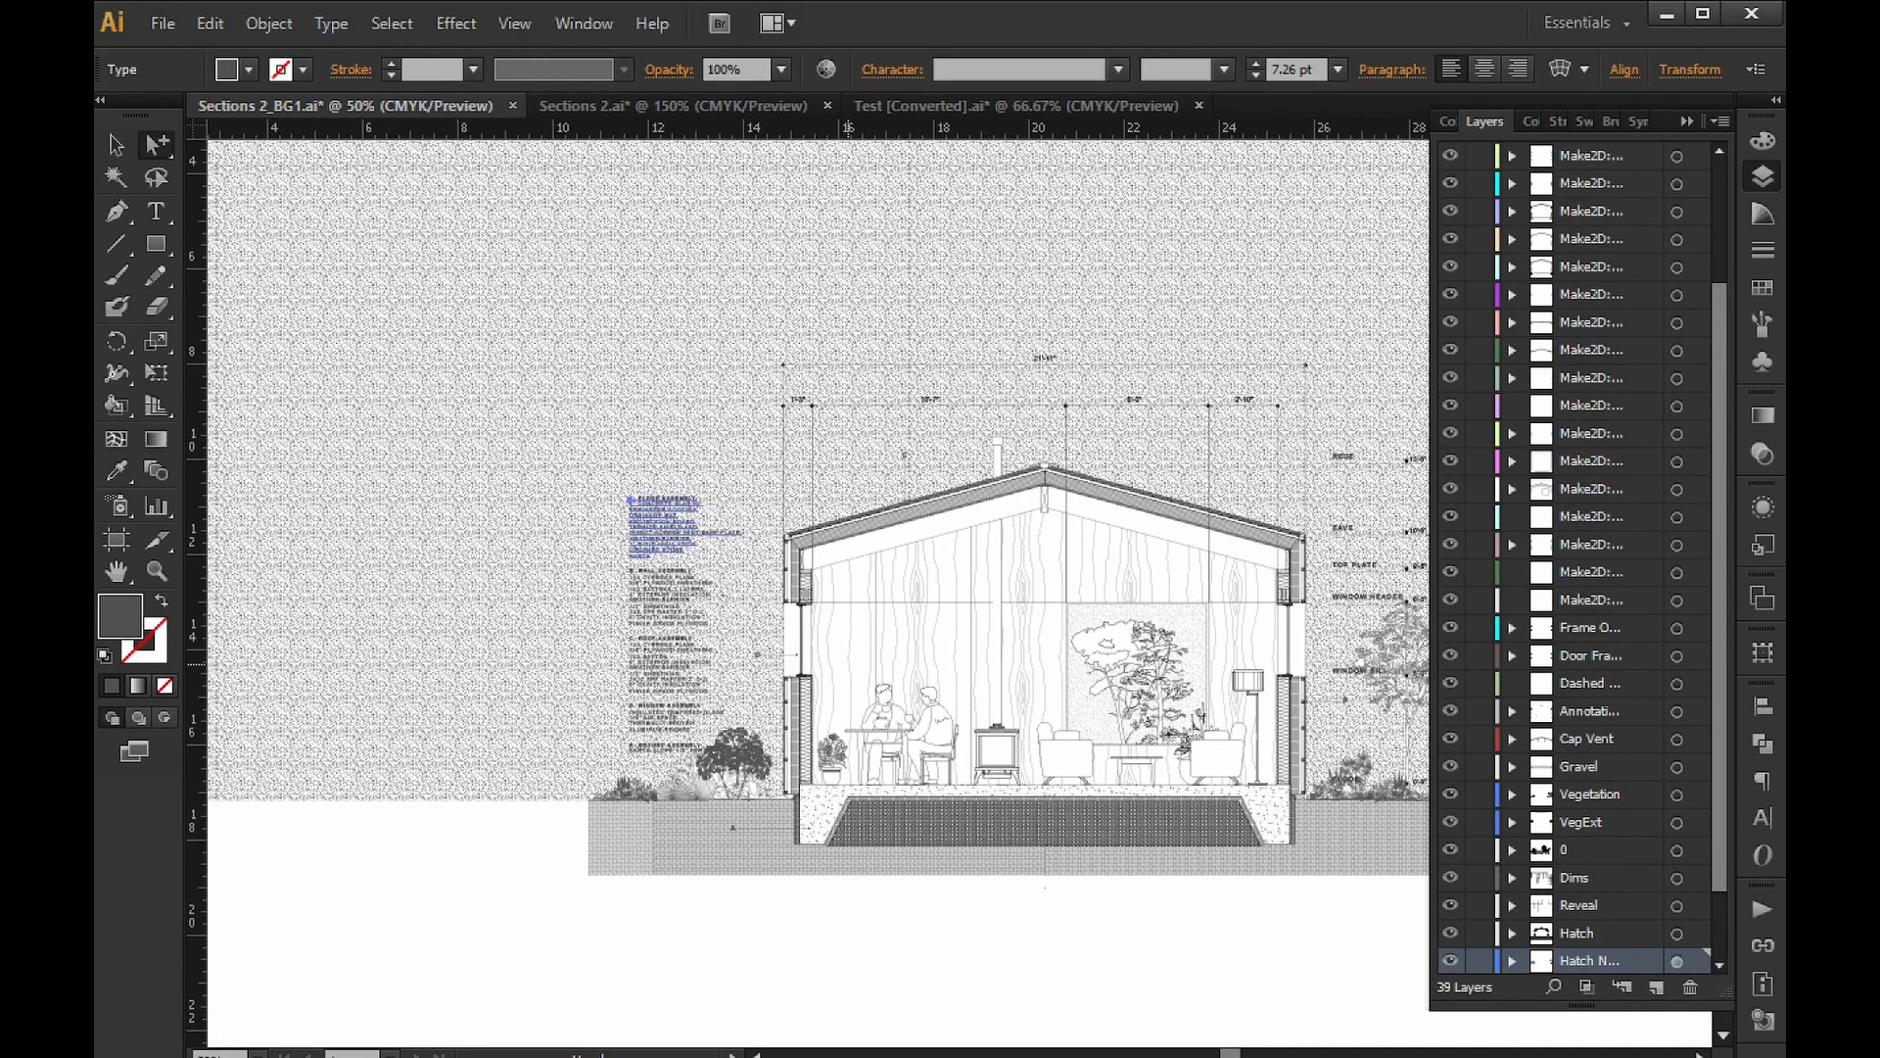
alt+scroll(672, 551, up, 2)
drag(611, 567, 683, 613)
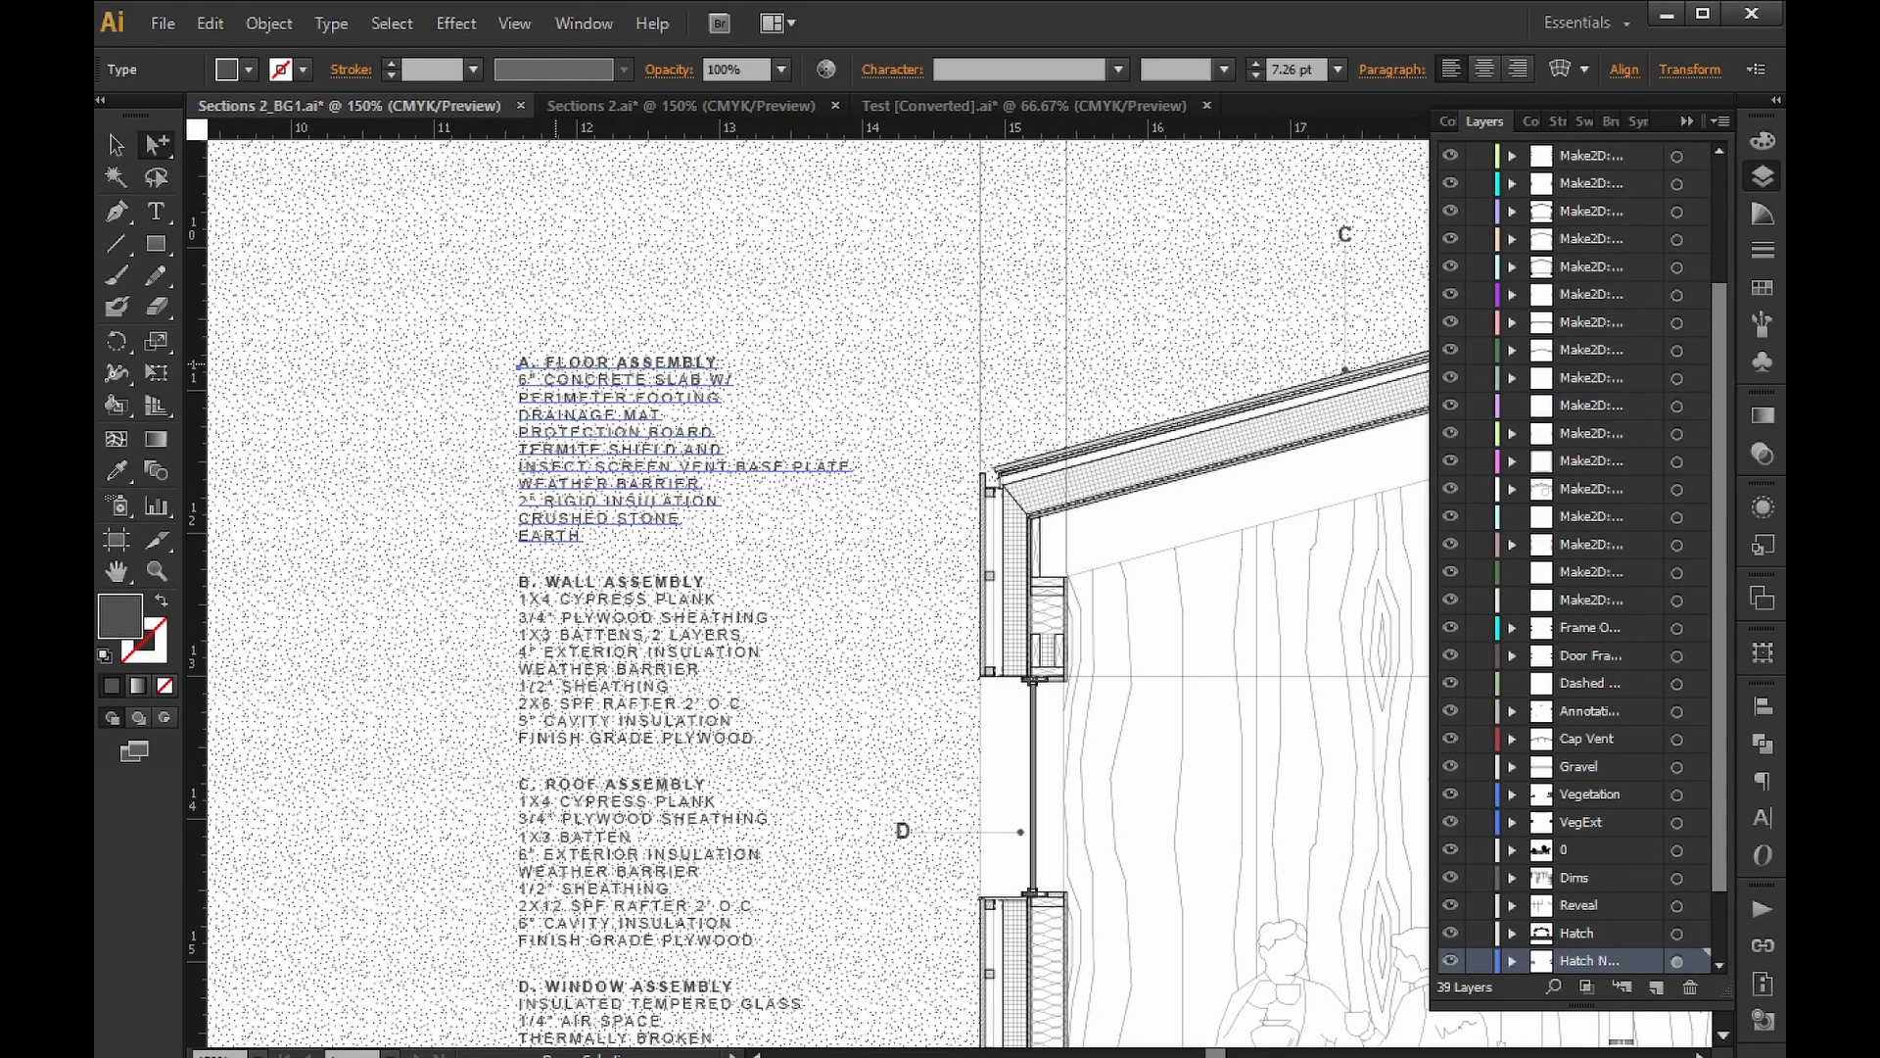
Inspect the character settings of the floor assembly note and examine its lettering up close.
click(1760, 817)
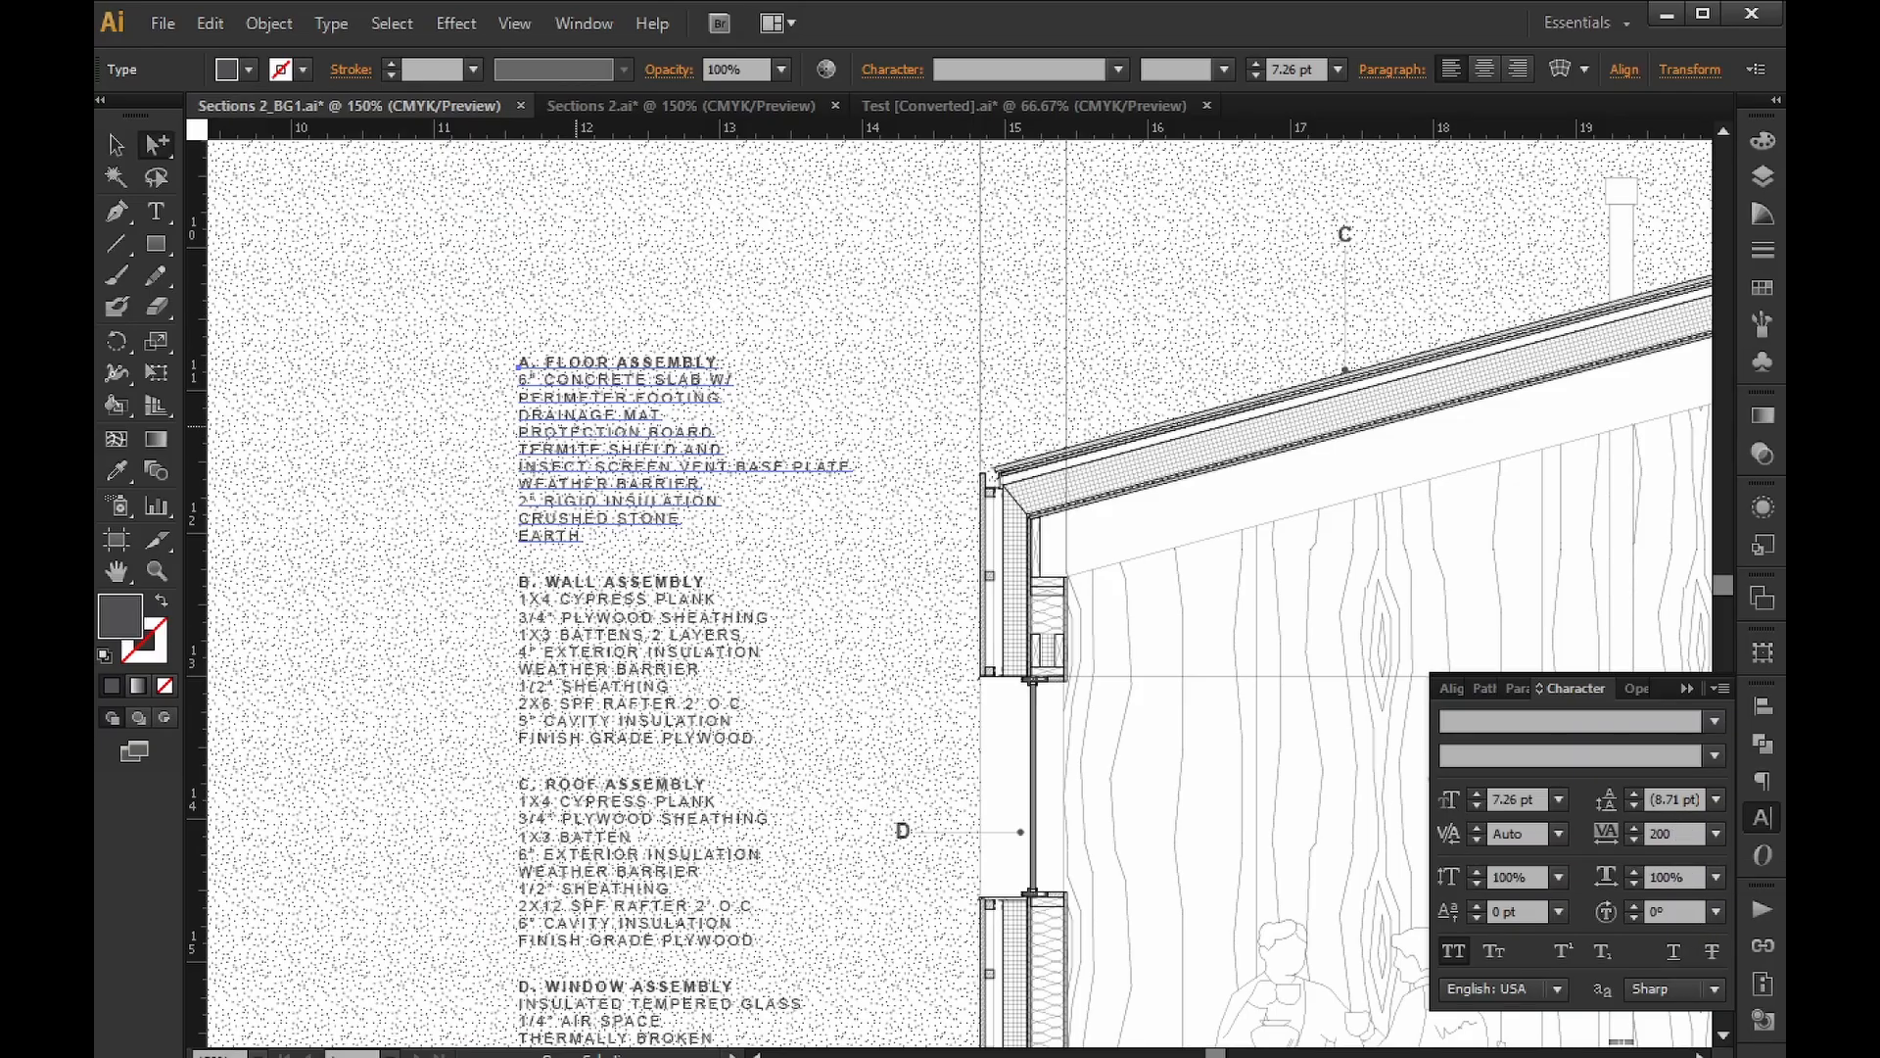
alt+scroll(612, 352, up, 3)
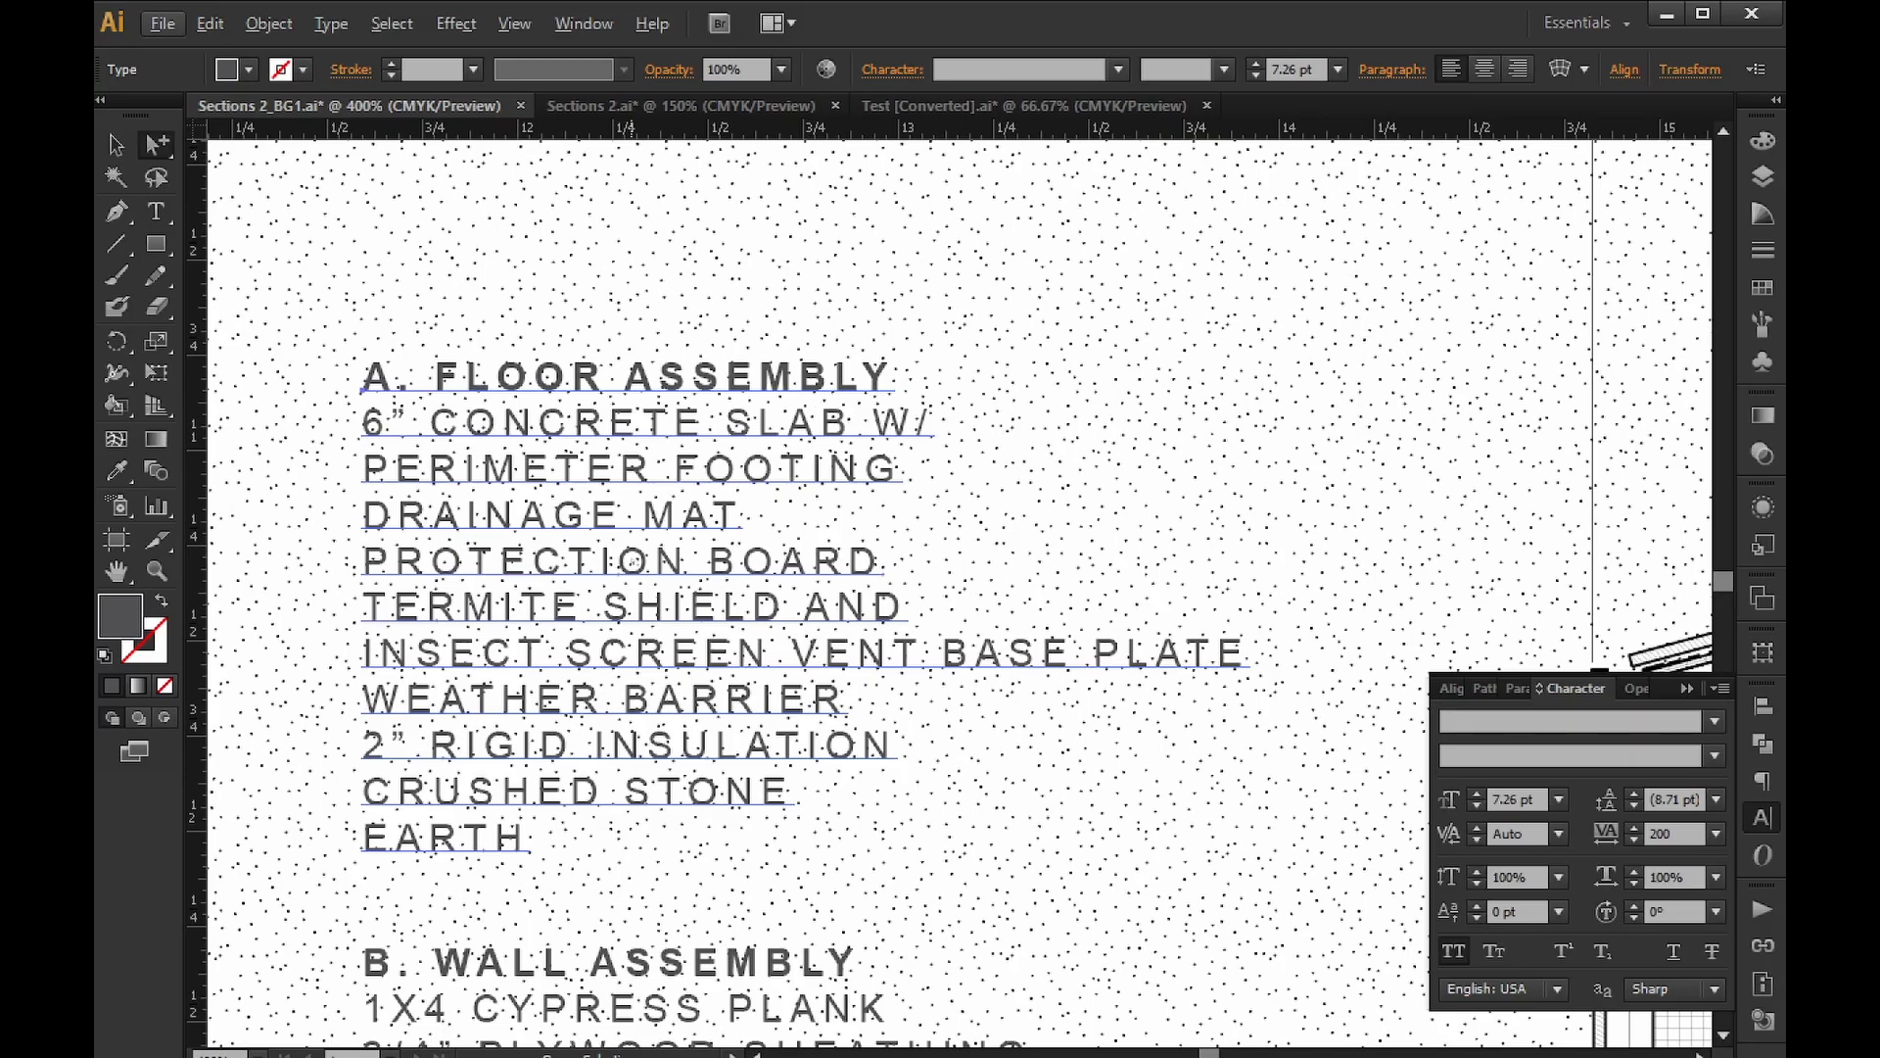
alt+scroll(588, 441, down, 3)
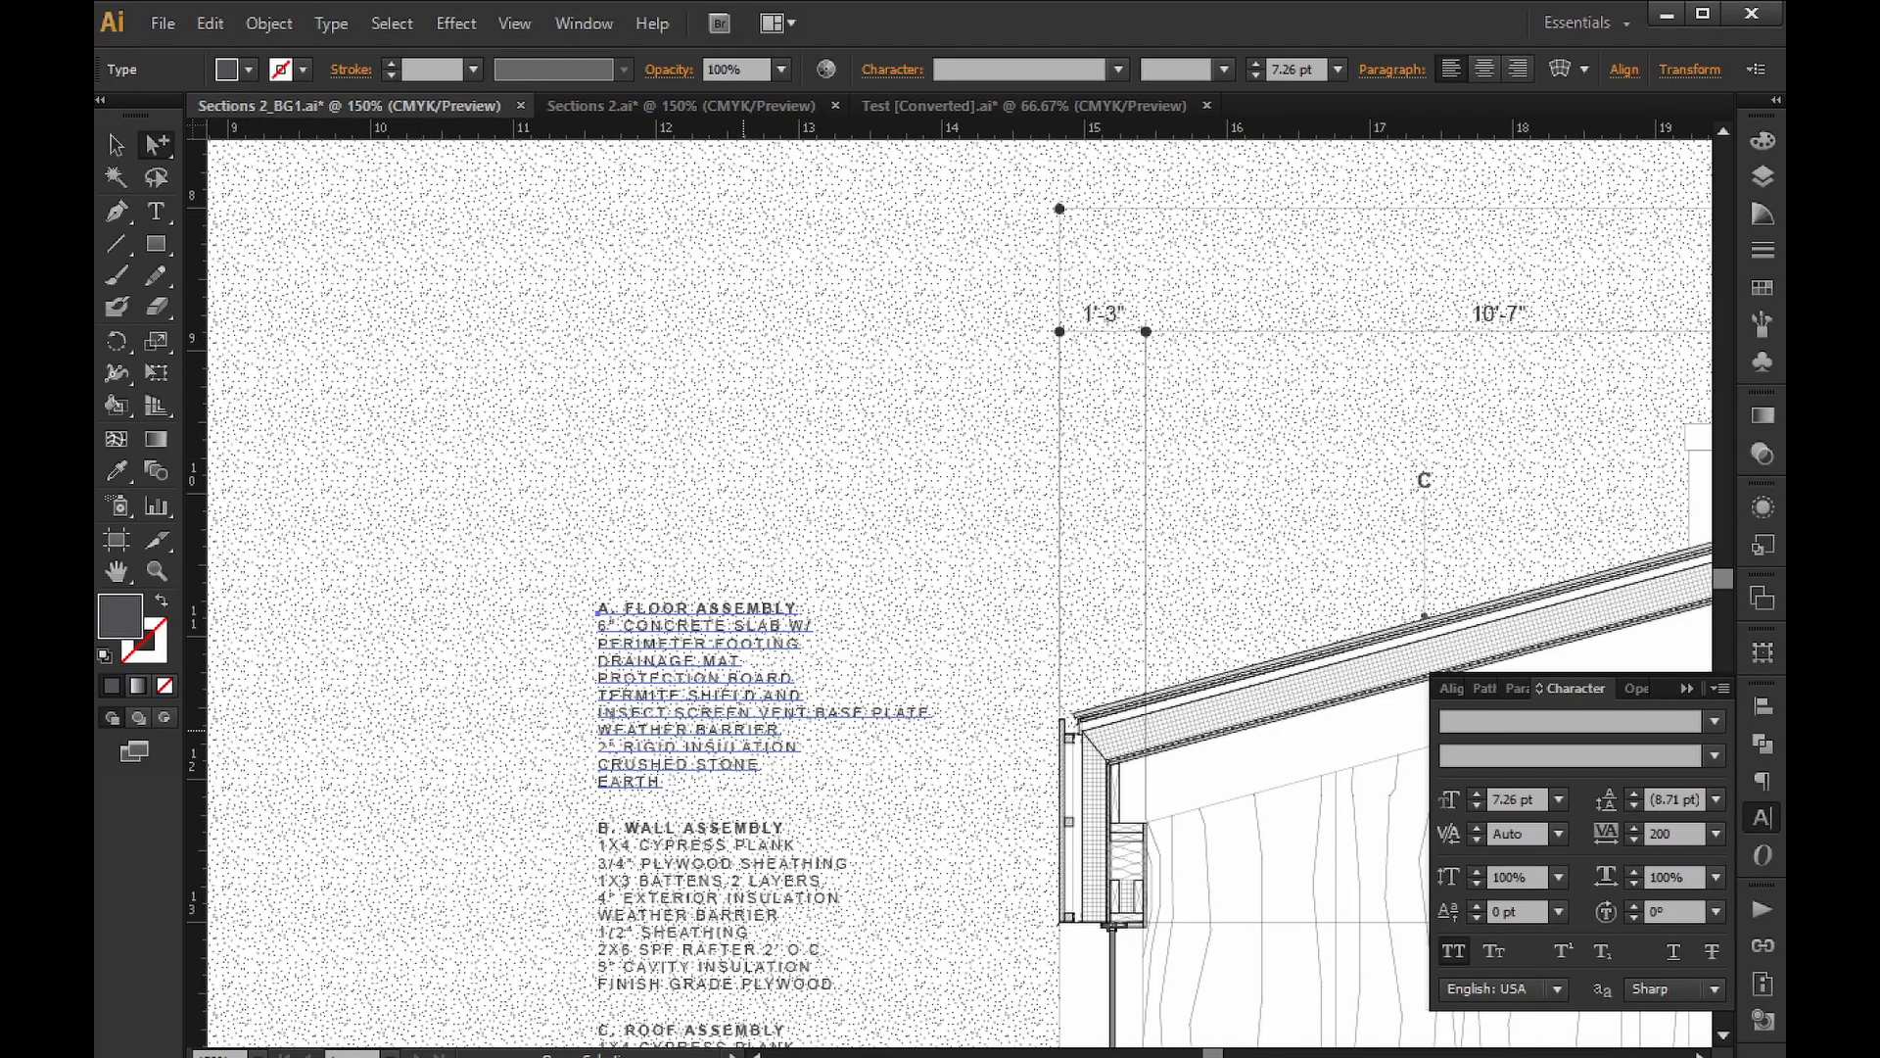
scroll(959, 587, down, 2)
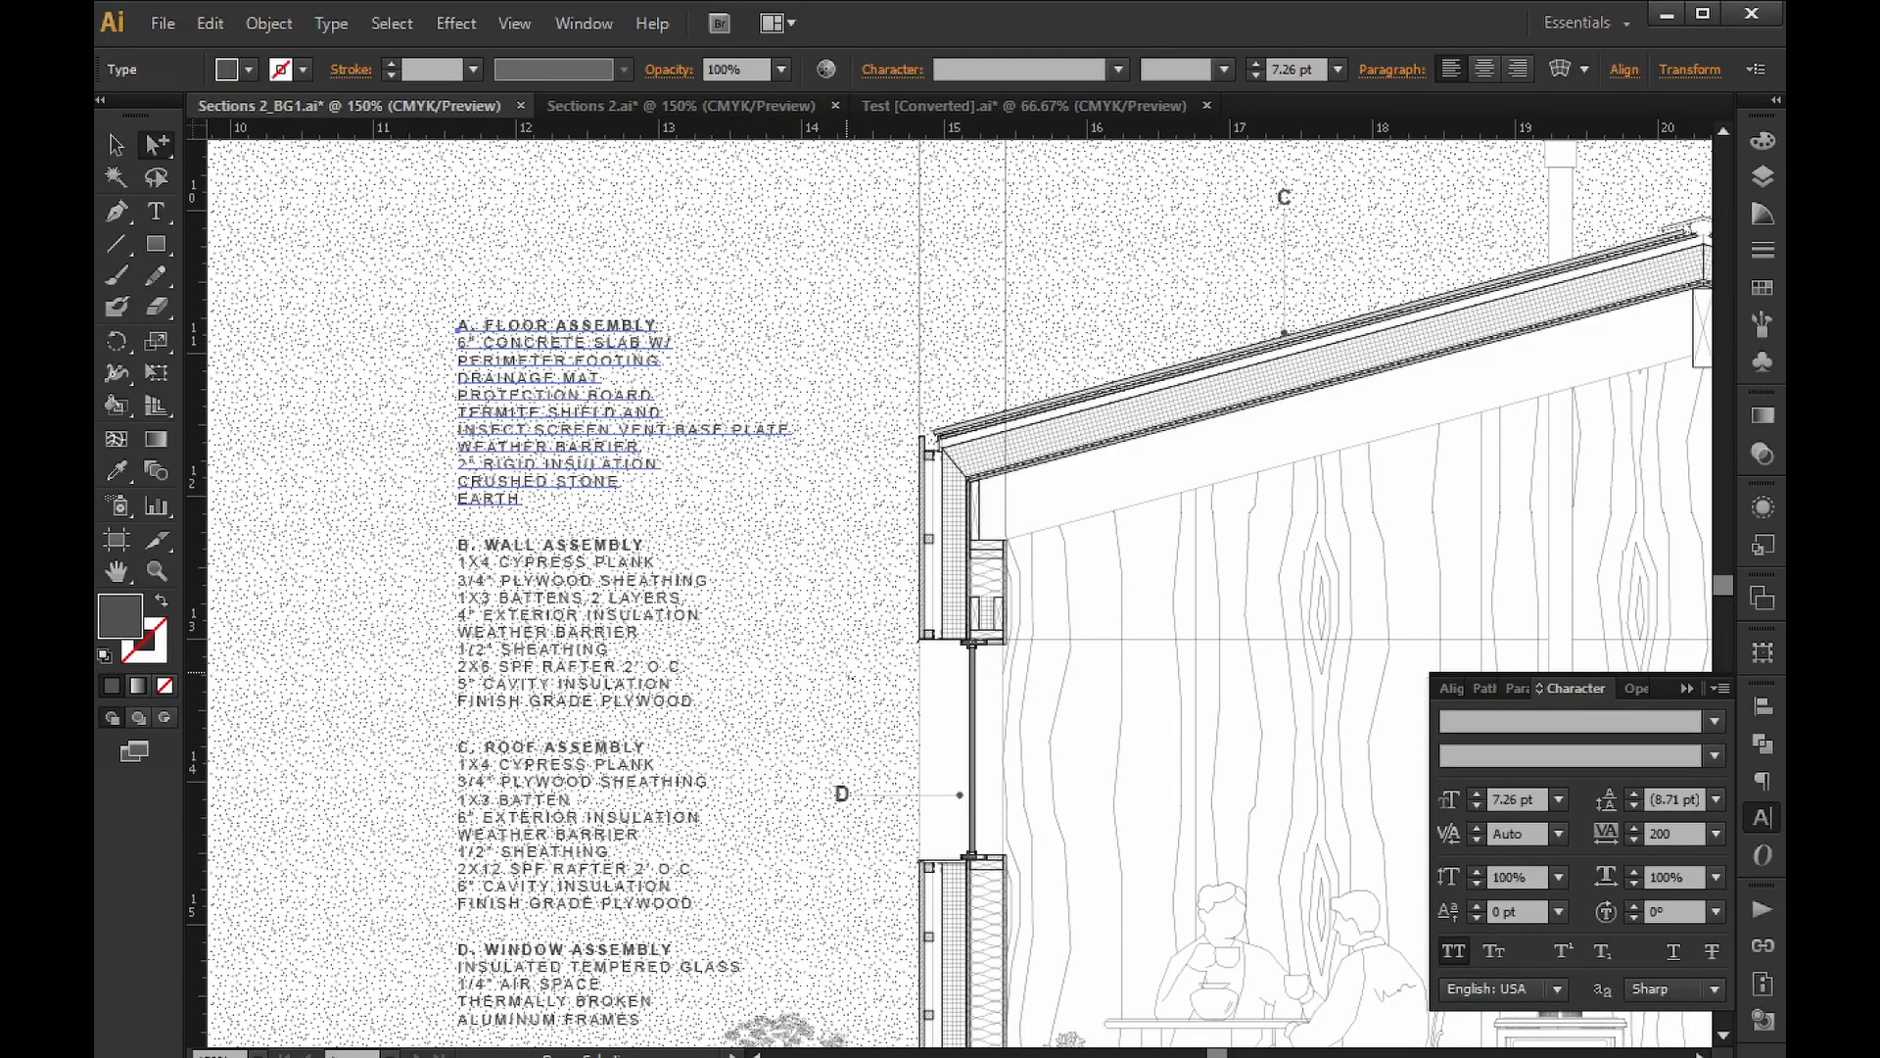
Inspect the stroke and end-arrowhead settings of the leader line running from label D to the window.
alt+scroll(671, 673, down, 3)
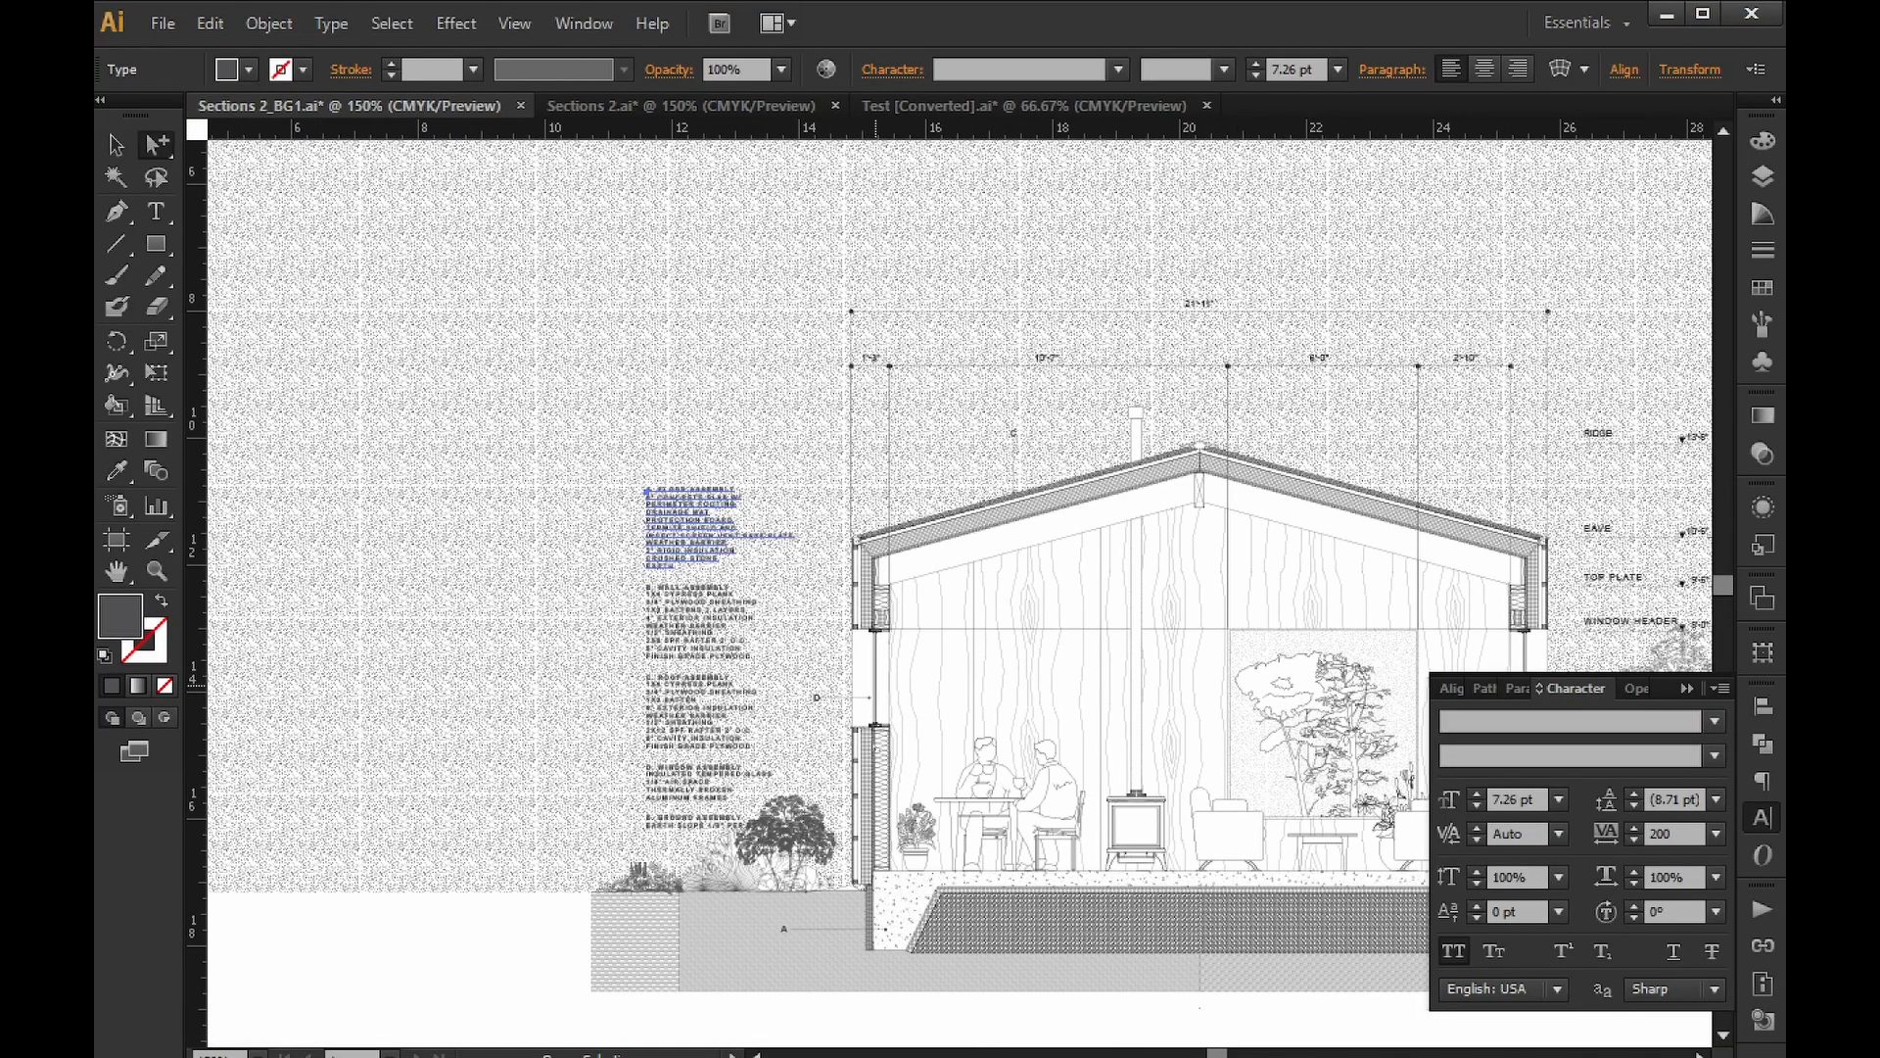
alt+scroll(889, 811, up, 4)
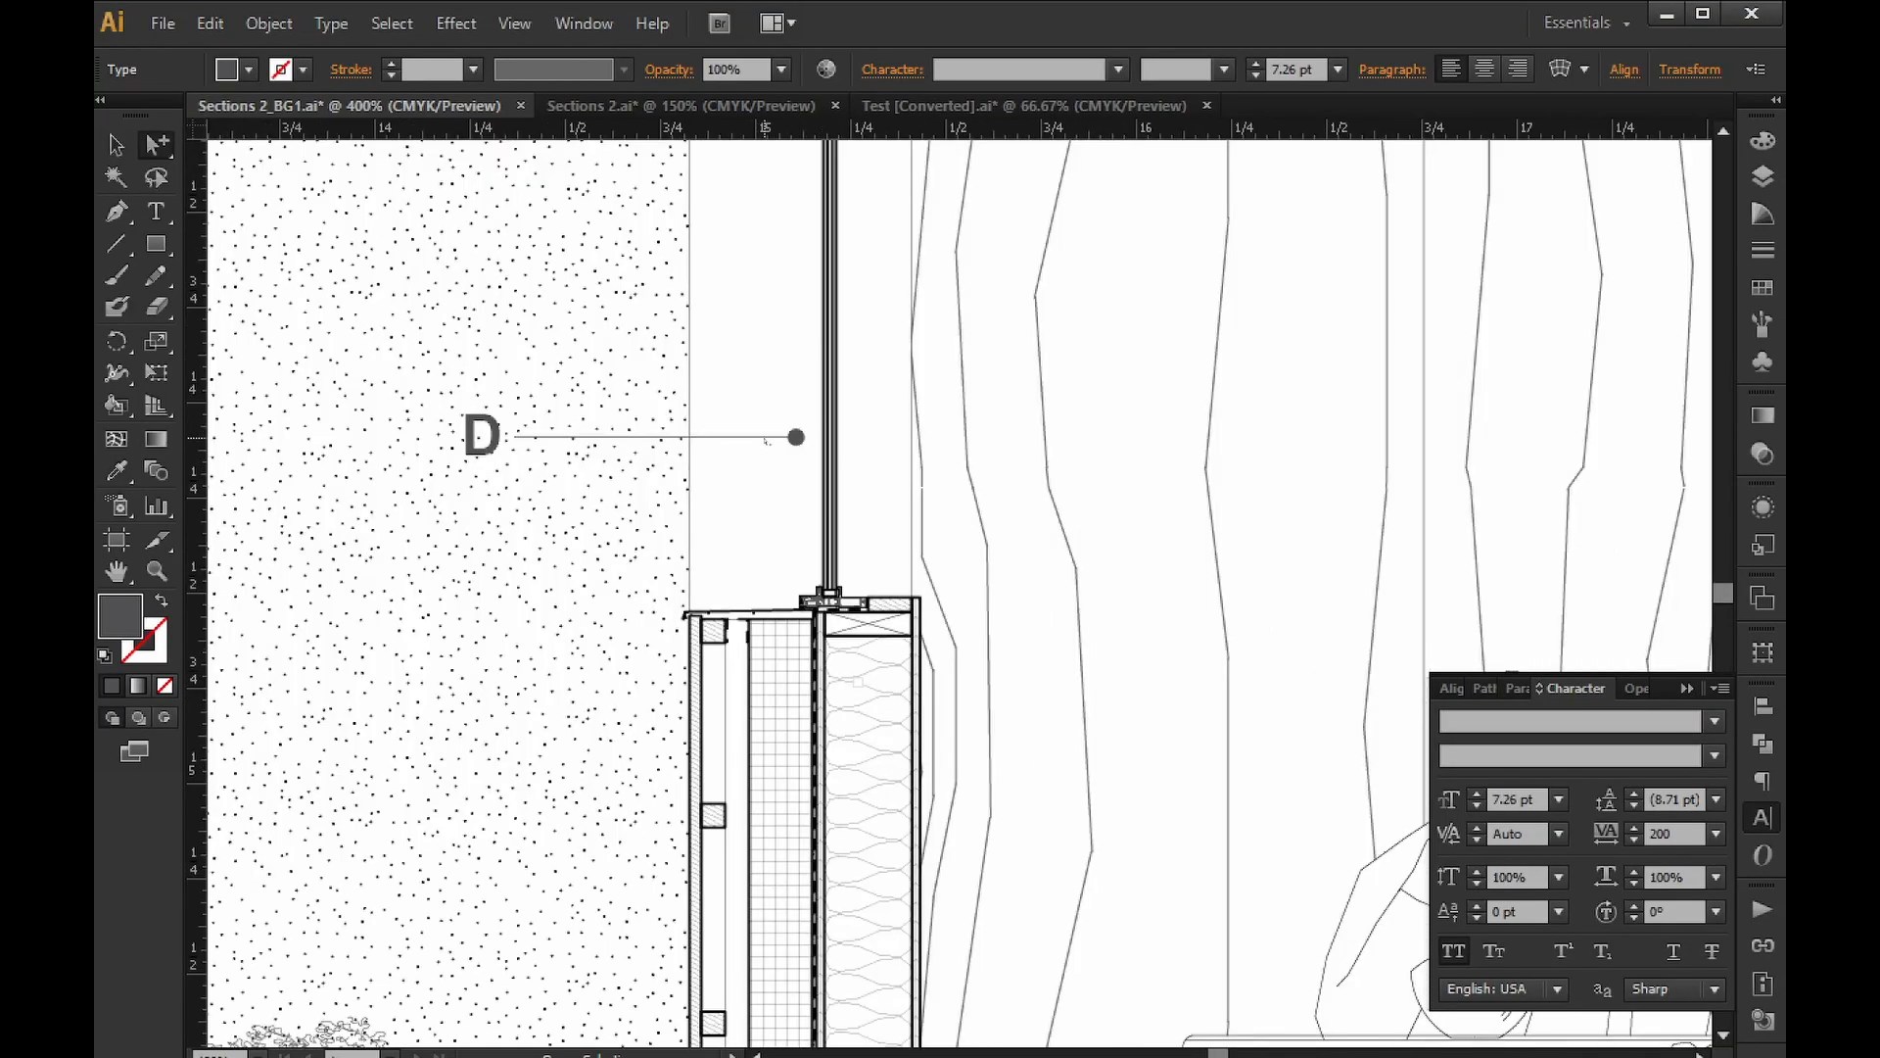
click(1761, 250)
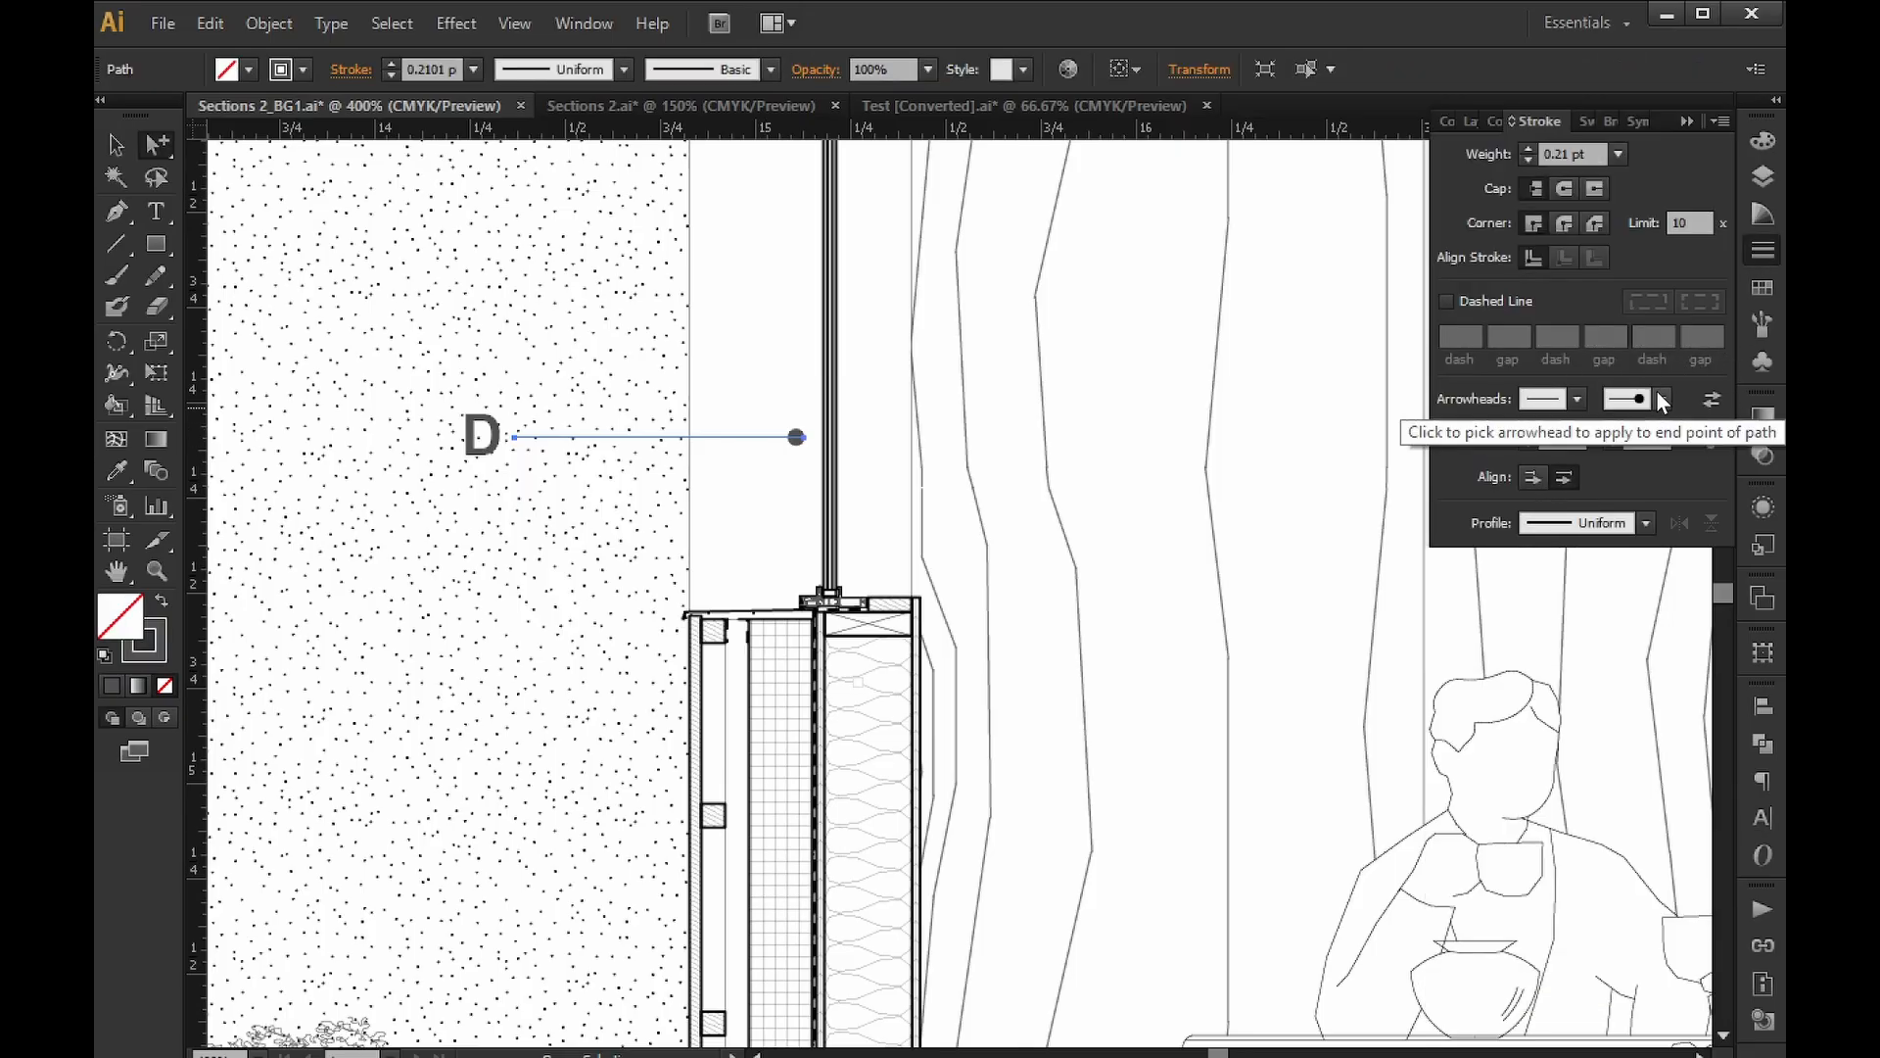
Examine the level labels, elevation markers and height dimensions beside the exterior tree, and clear the selection.
alt+scroll(867, 554, down, 5)
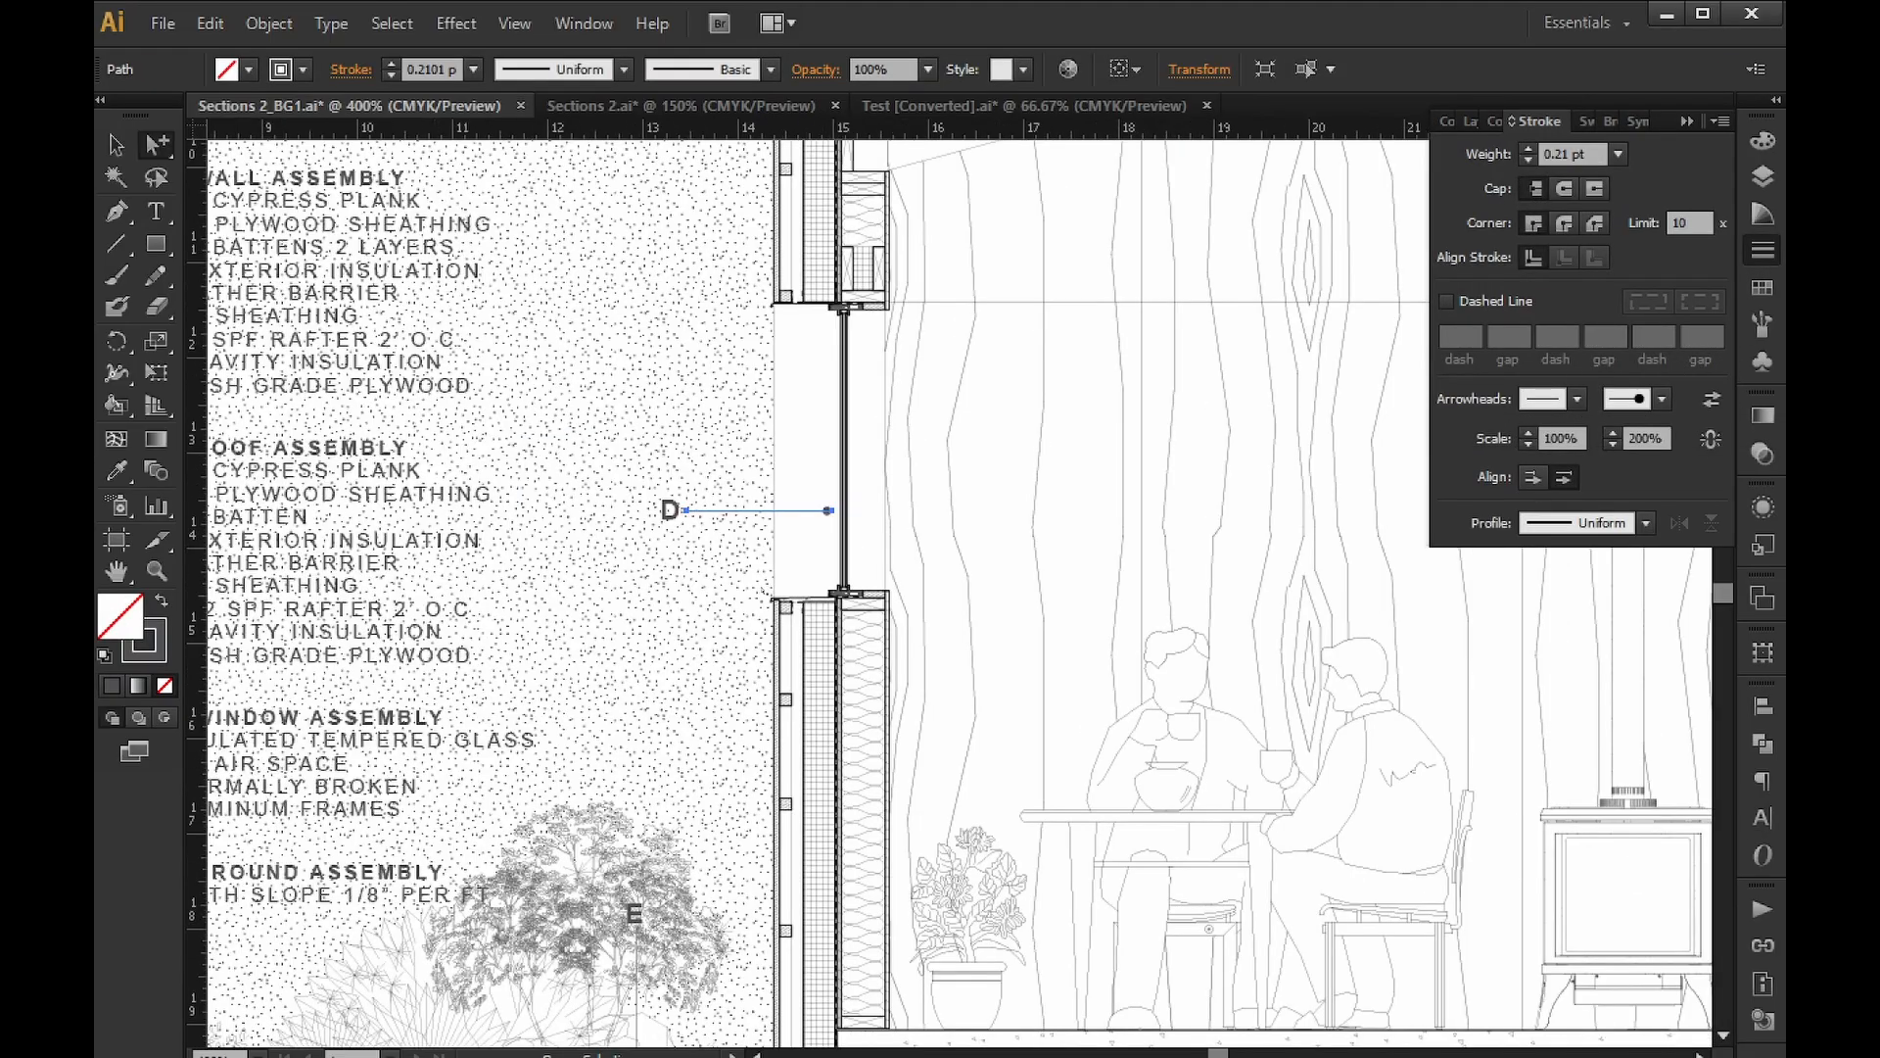
alt+scroll(867, 554, down, 2)
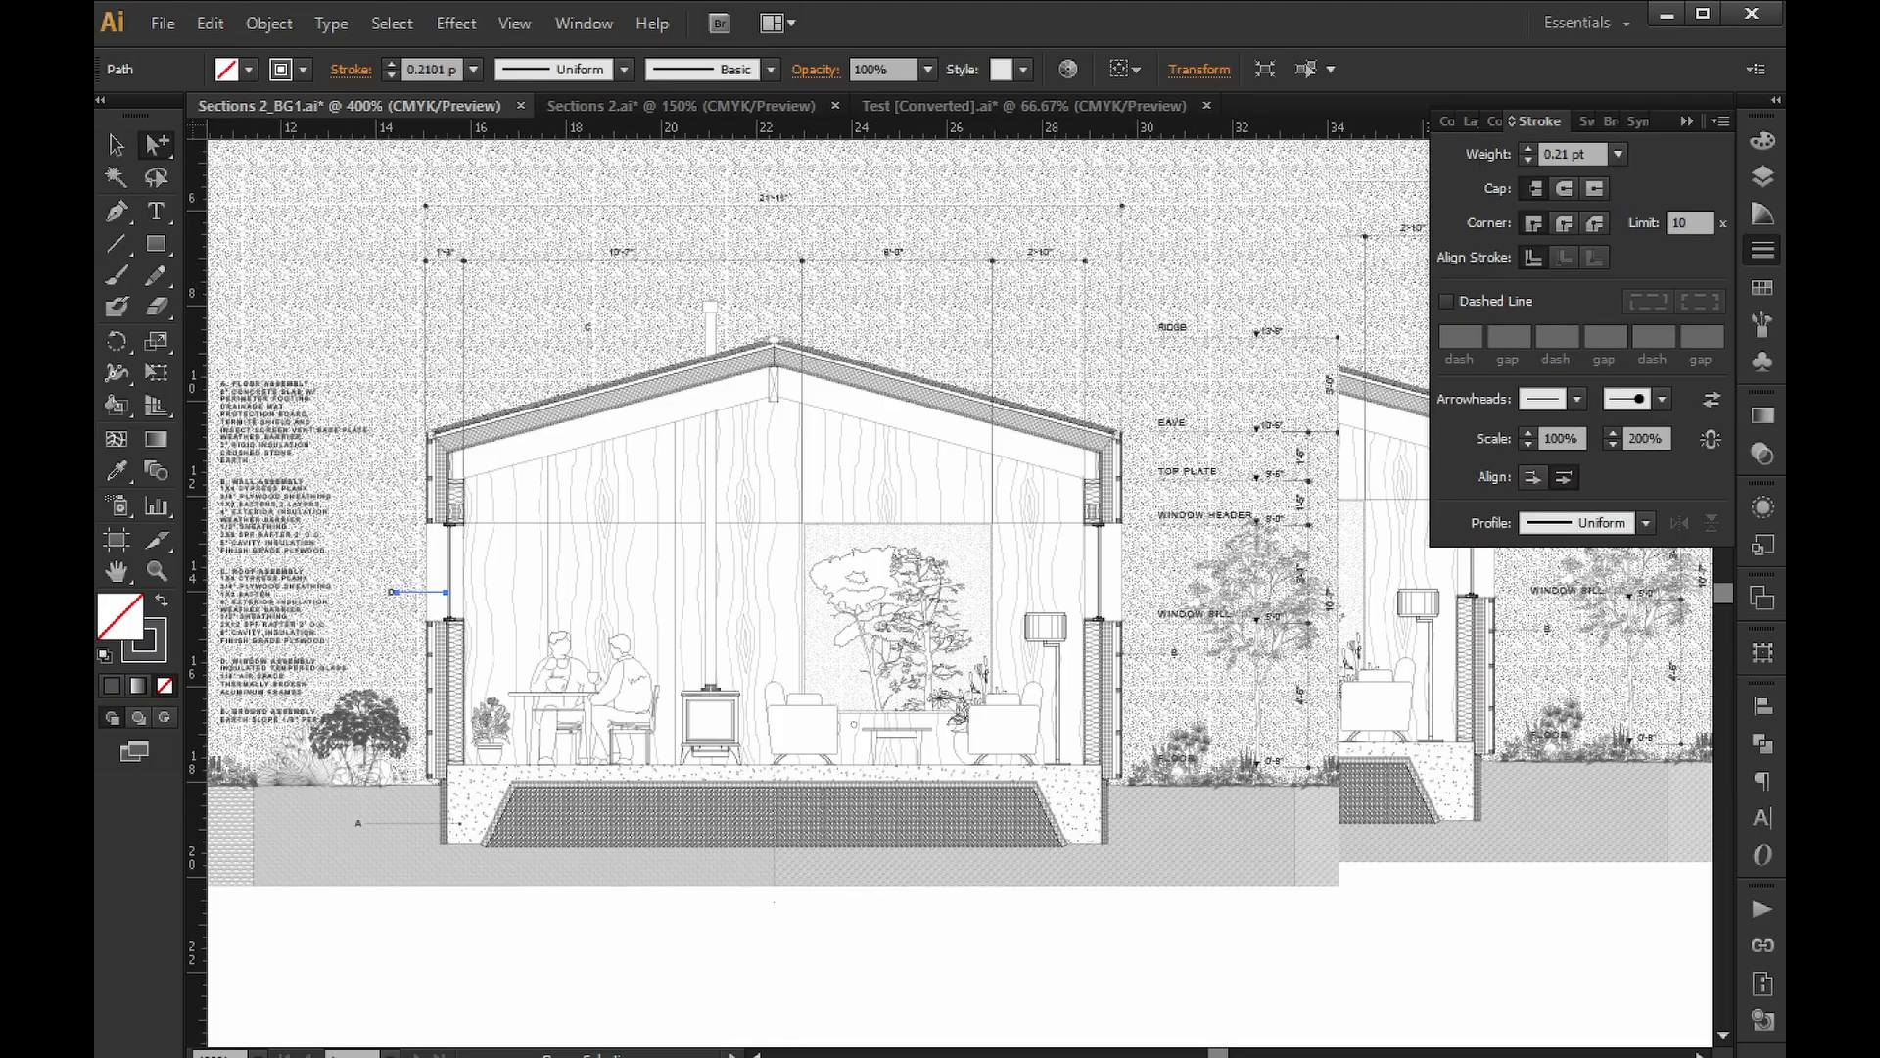
alt+scroll(1023, 605, up, 2)
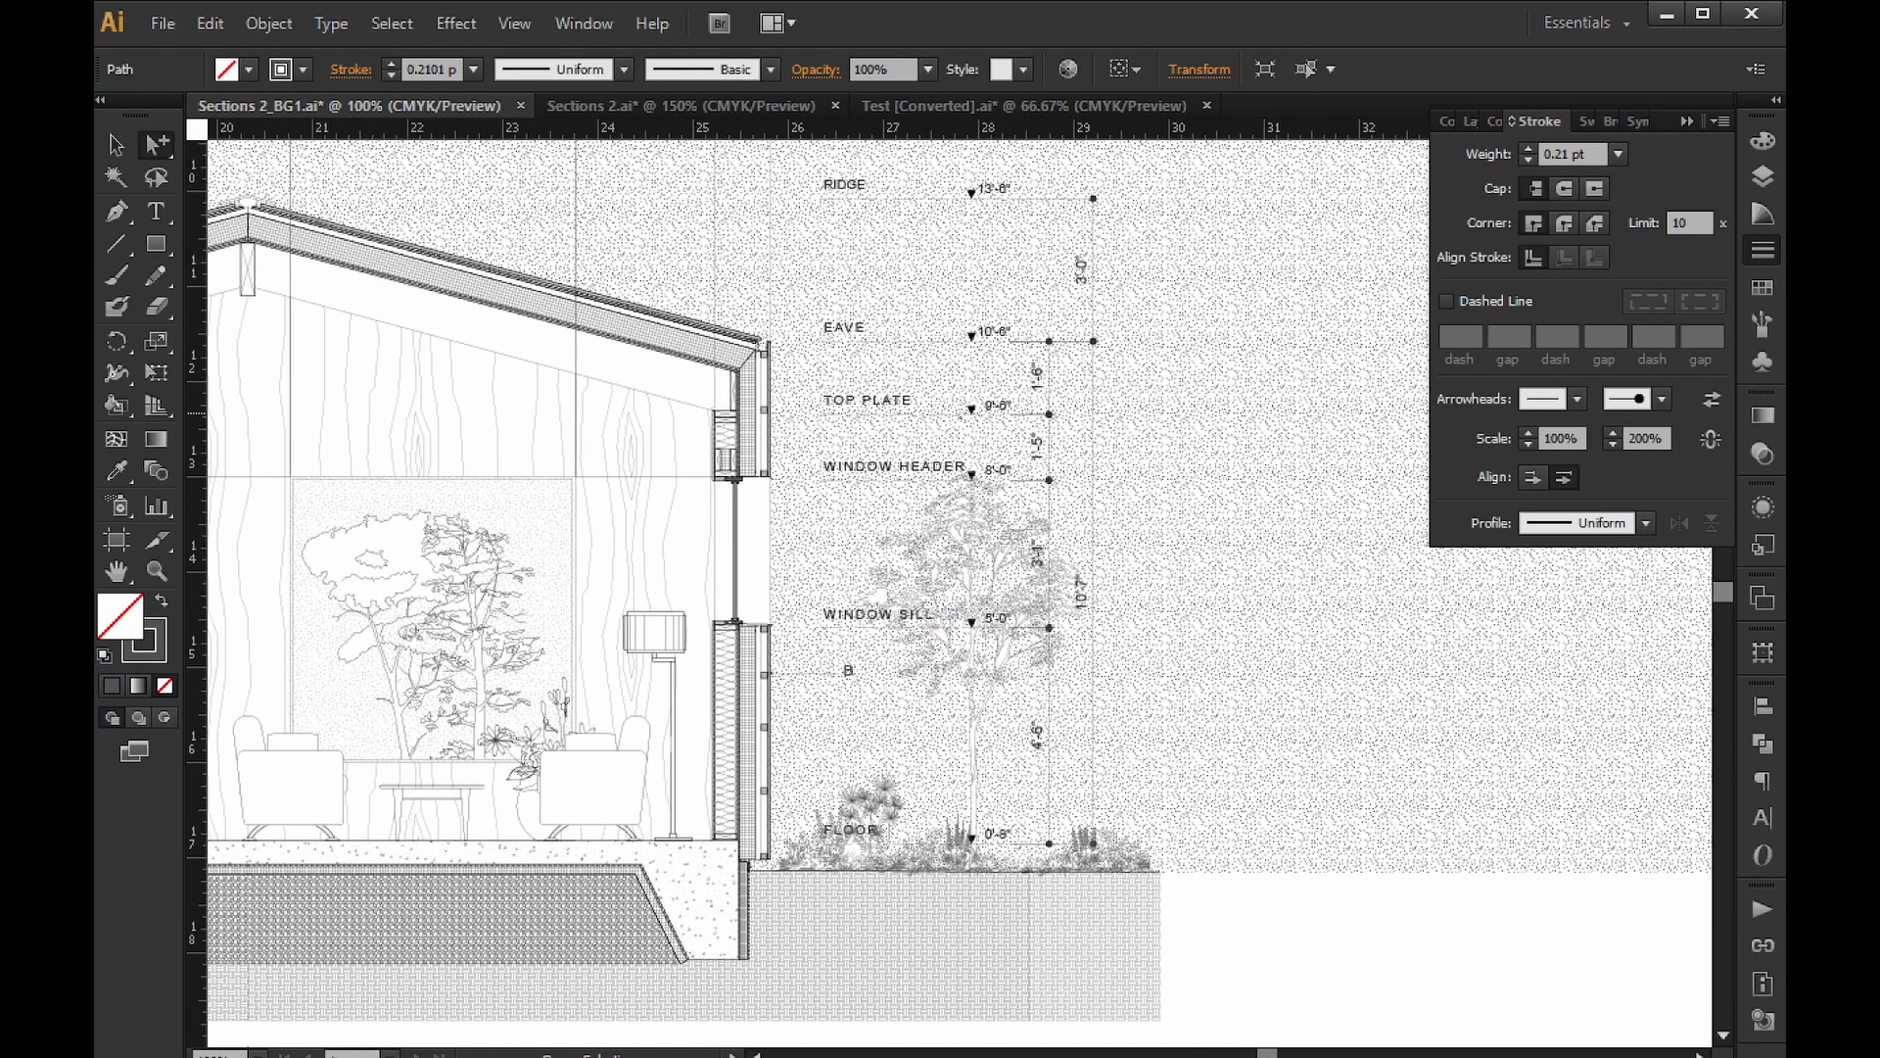
alt+scroll(989, 406, up, 1)
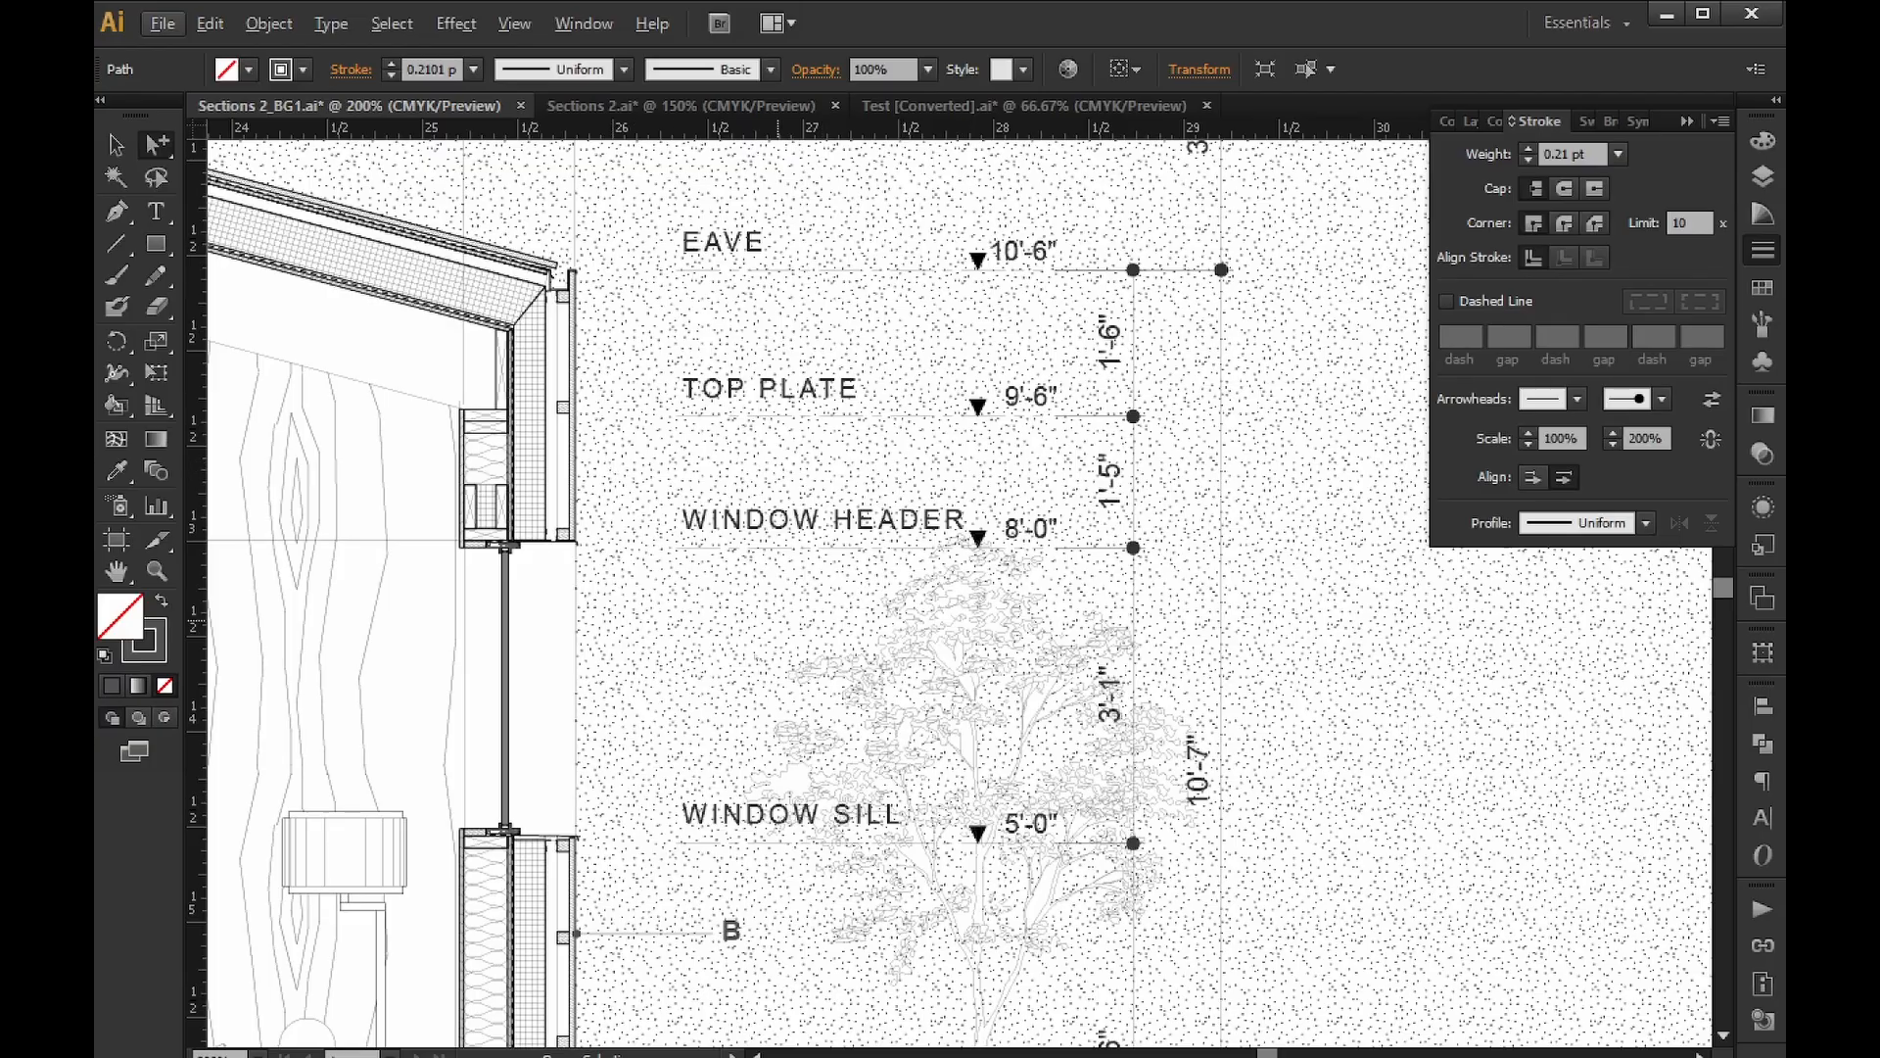
alt+scroll(974, 825, down, 1)
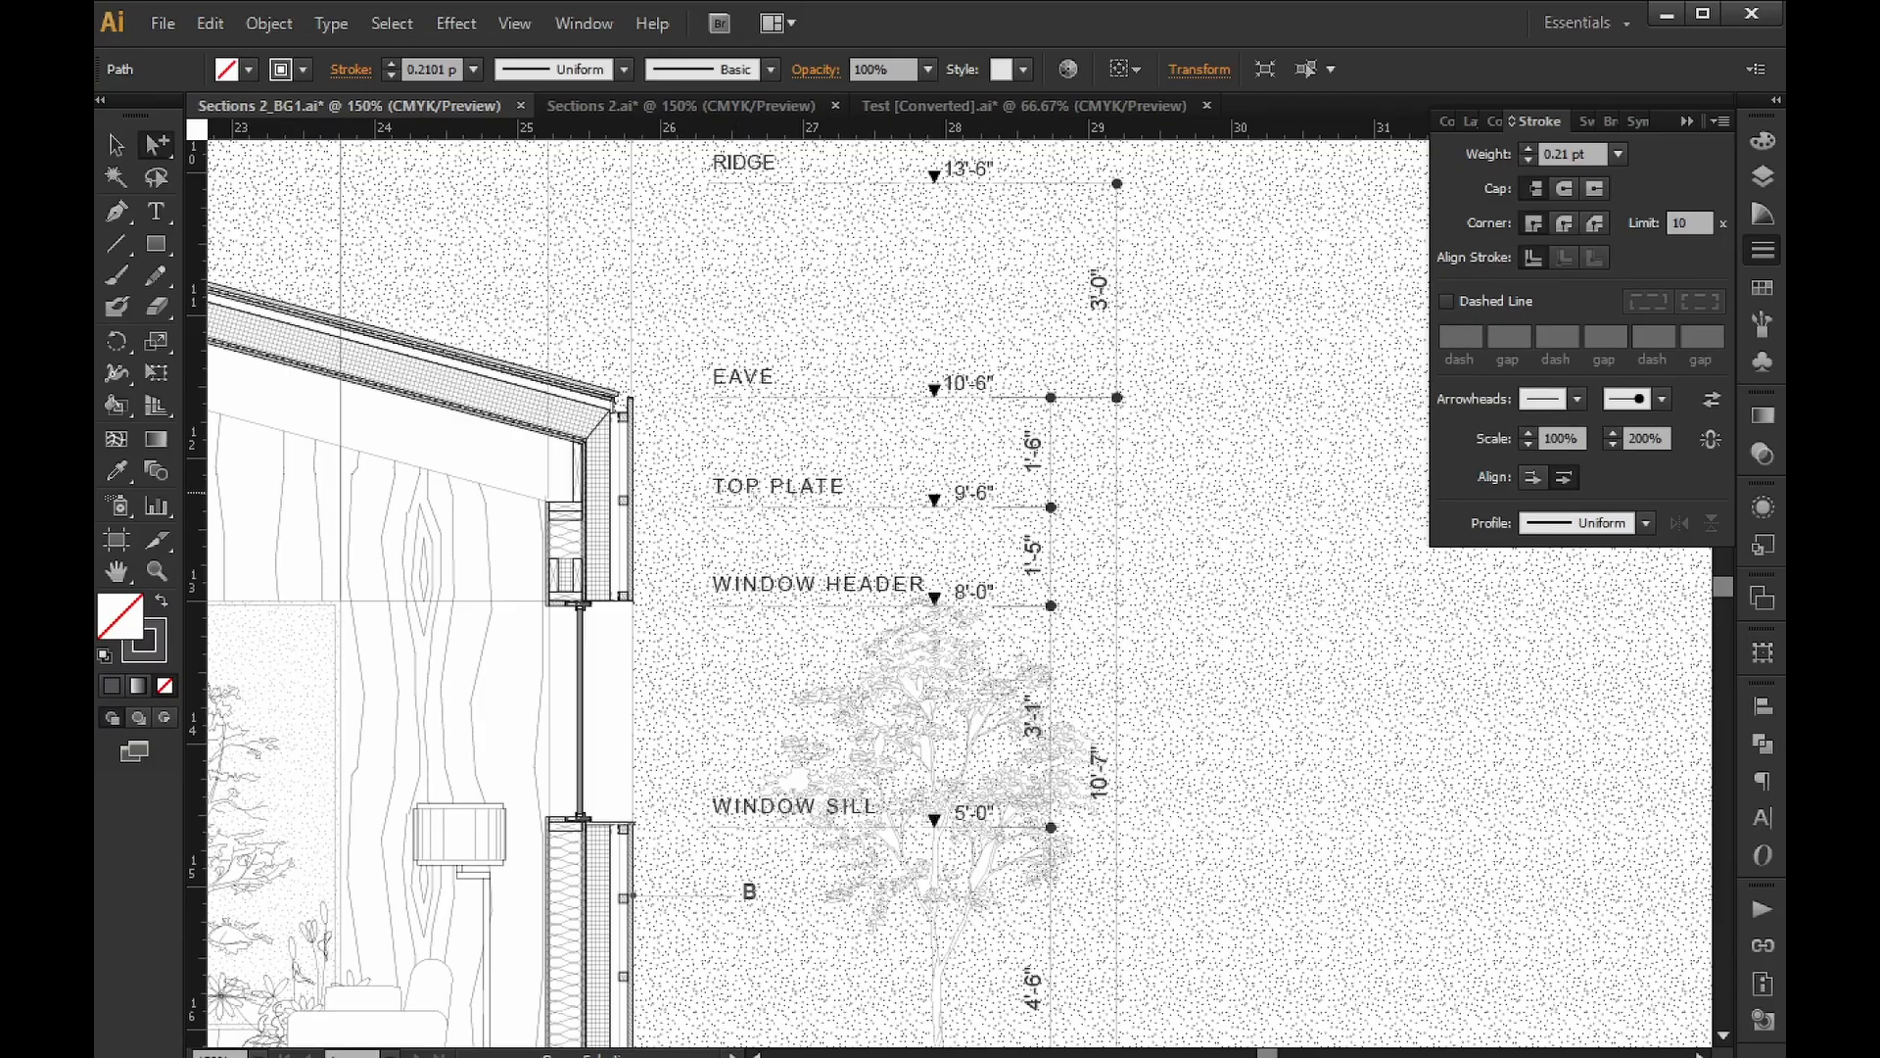
click(808, 585)
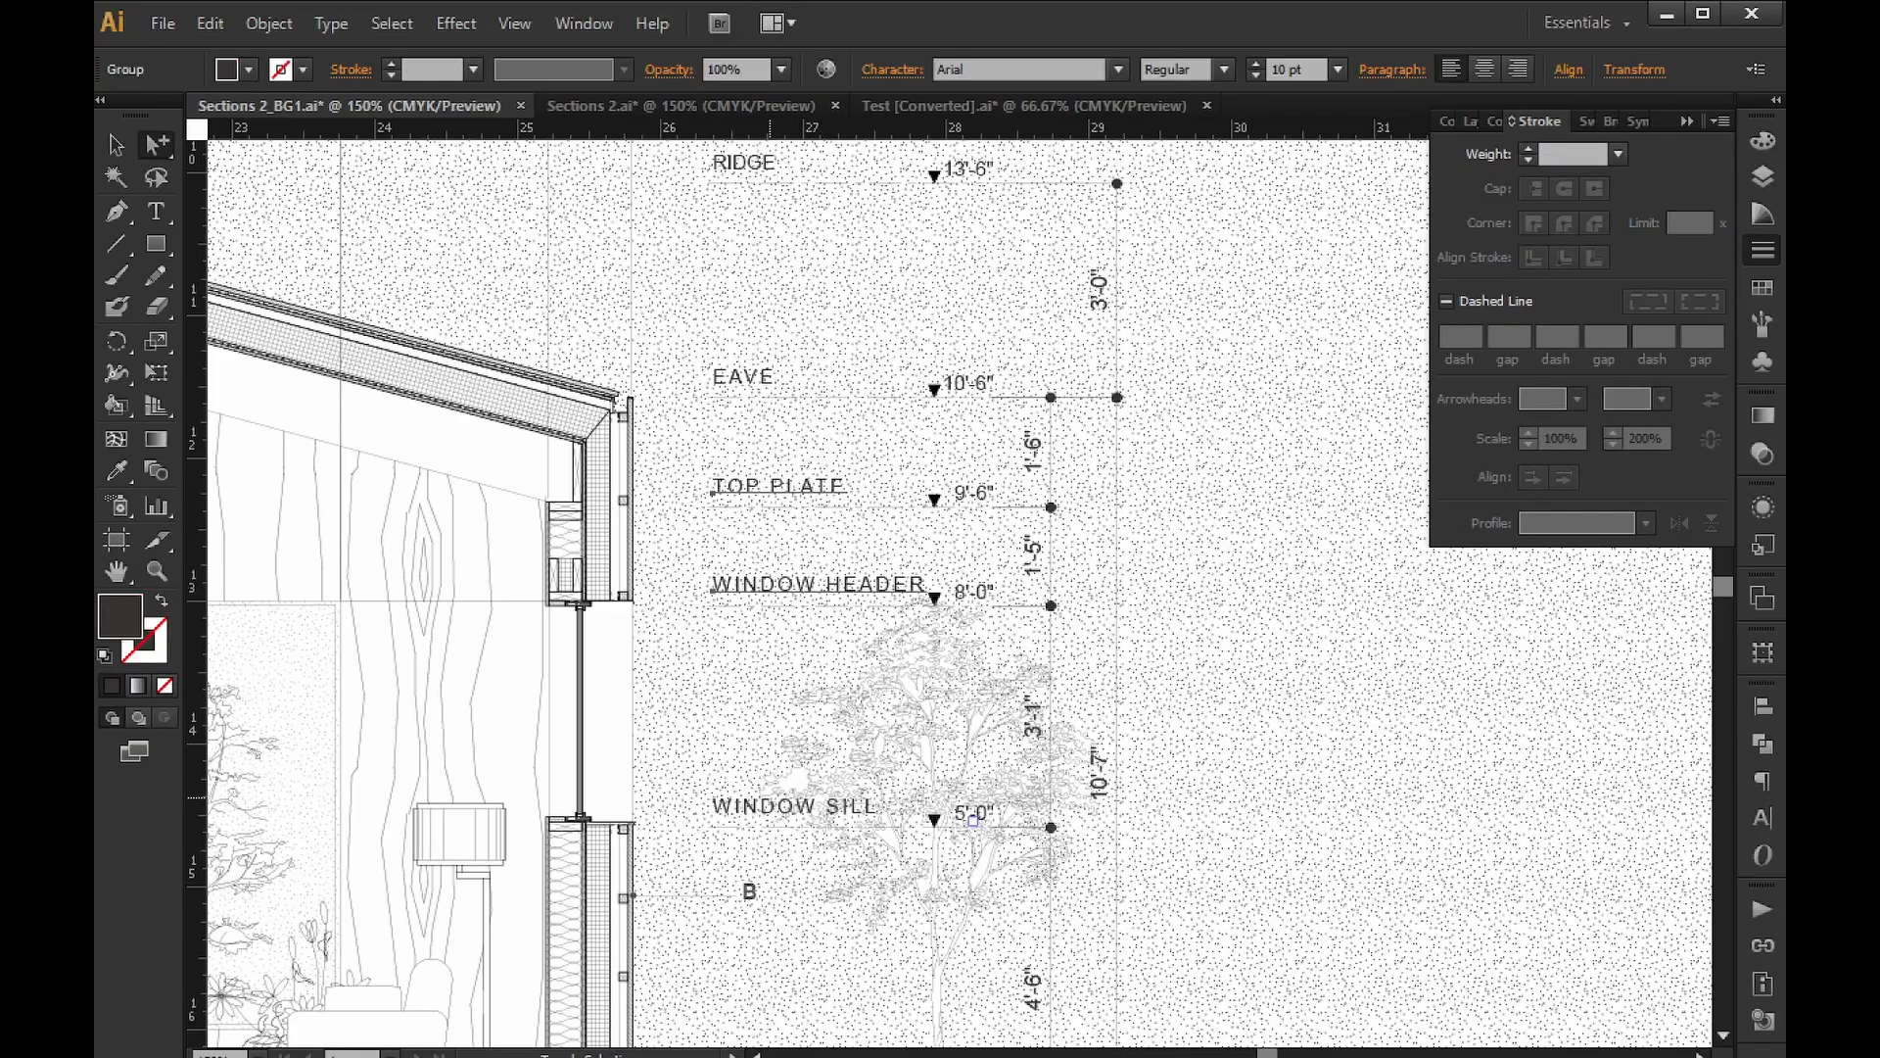
click(972, 819)
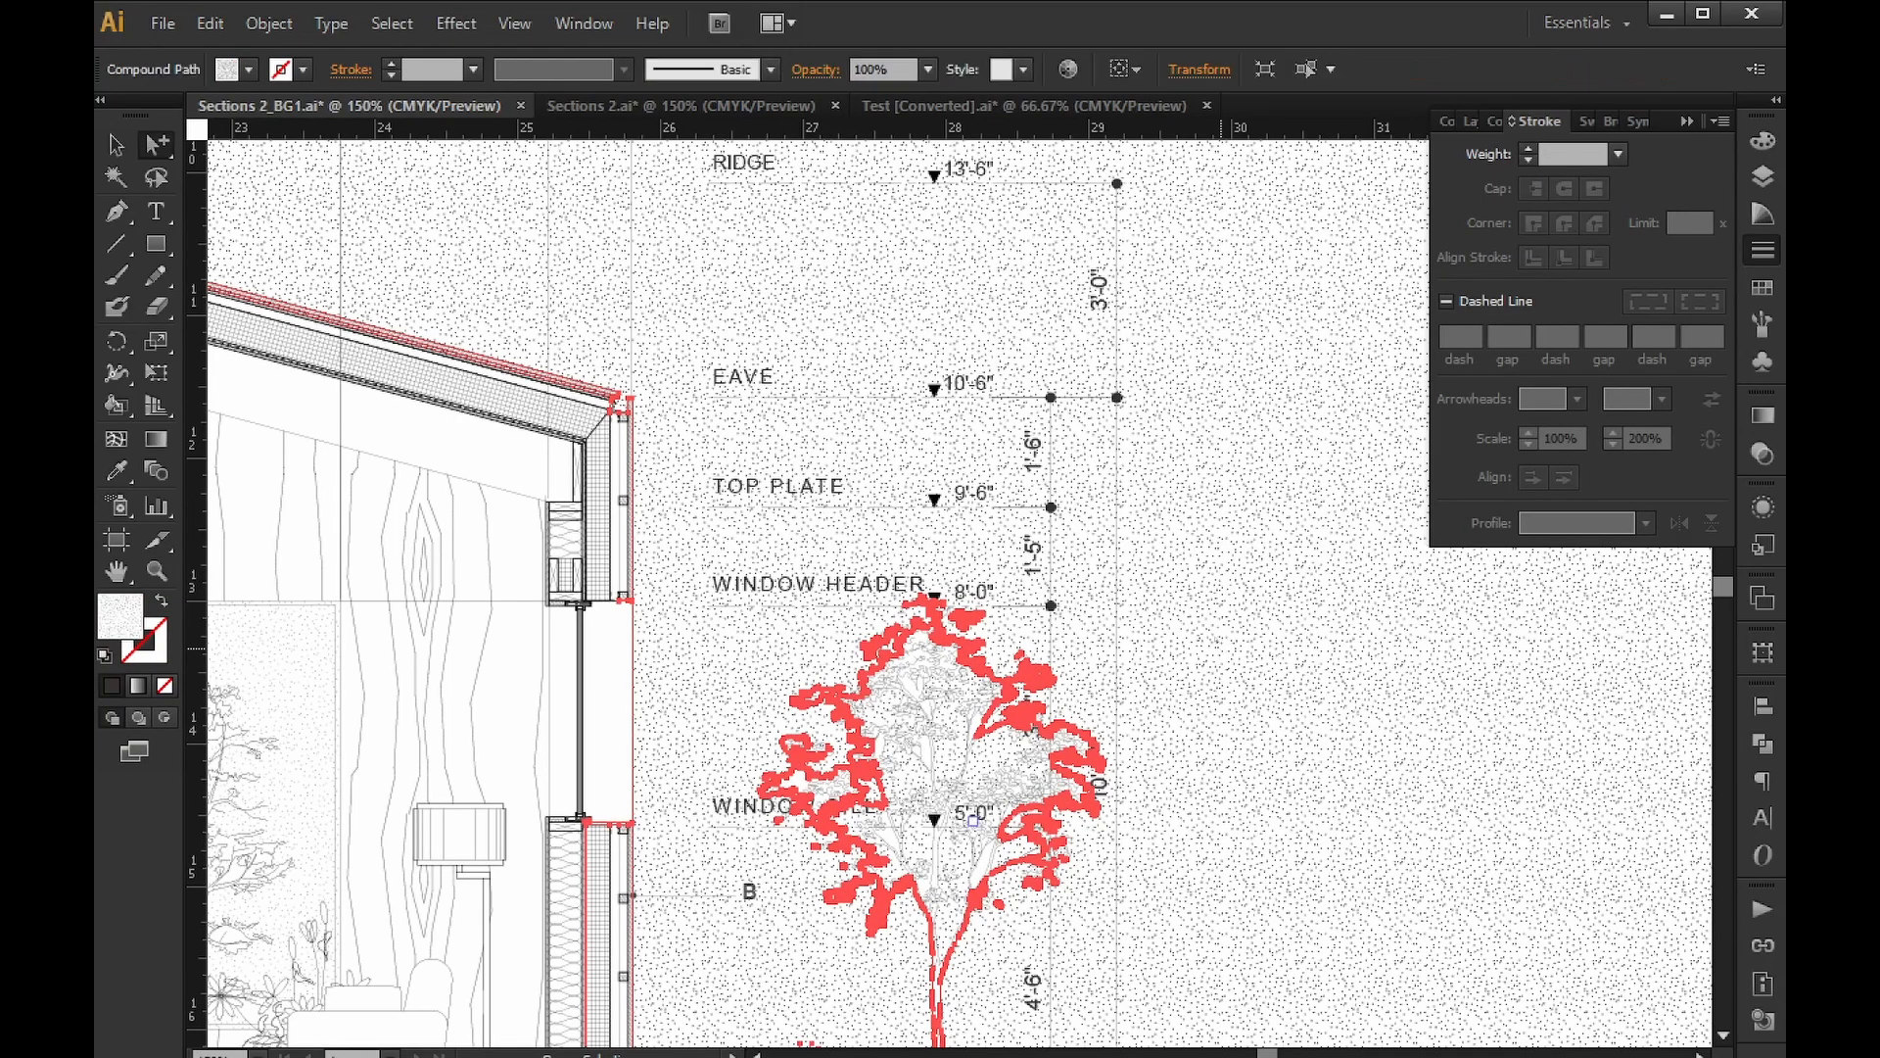
key(ctrl+shift+a)
key(ctrl+0)
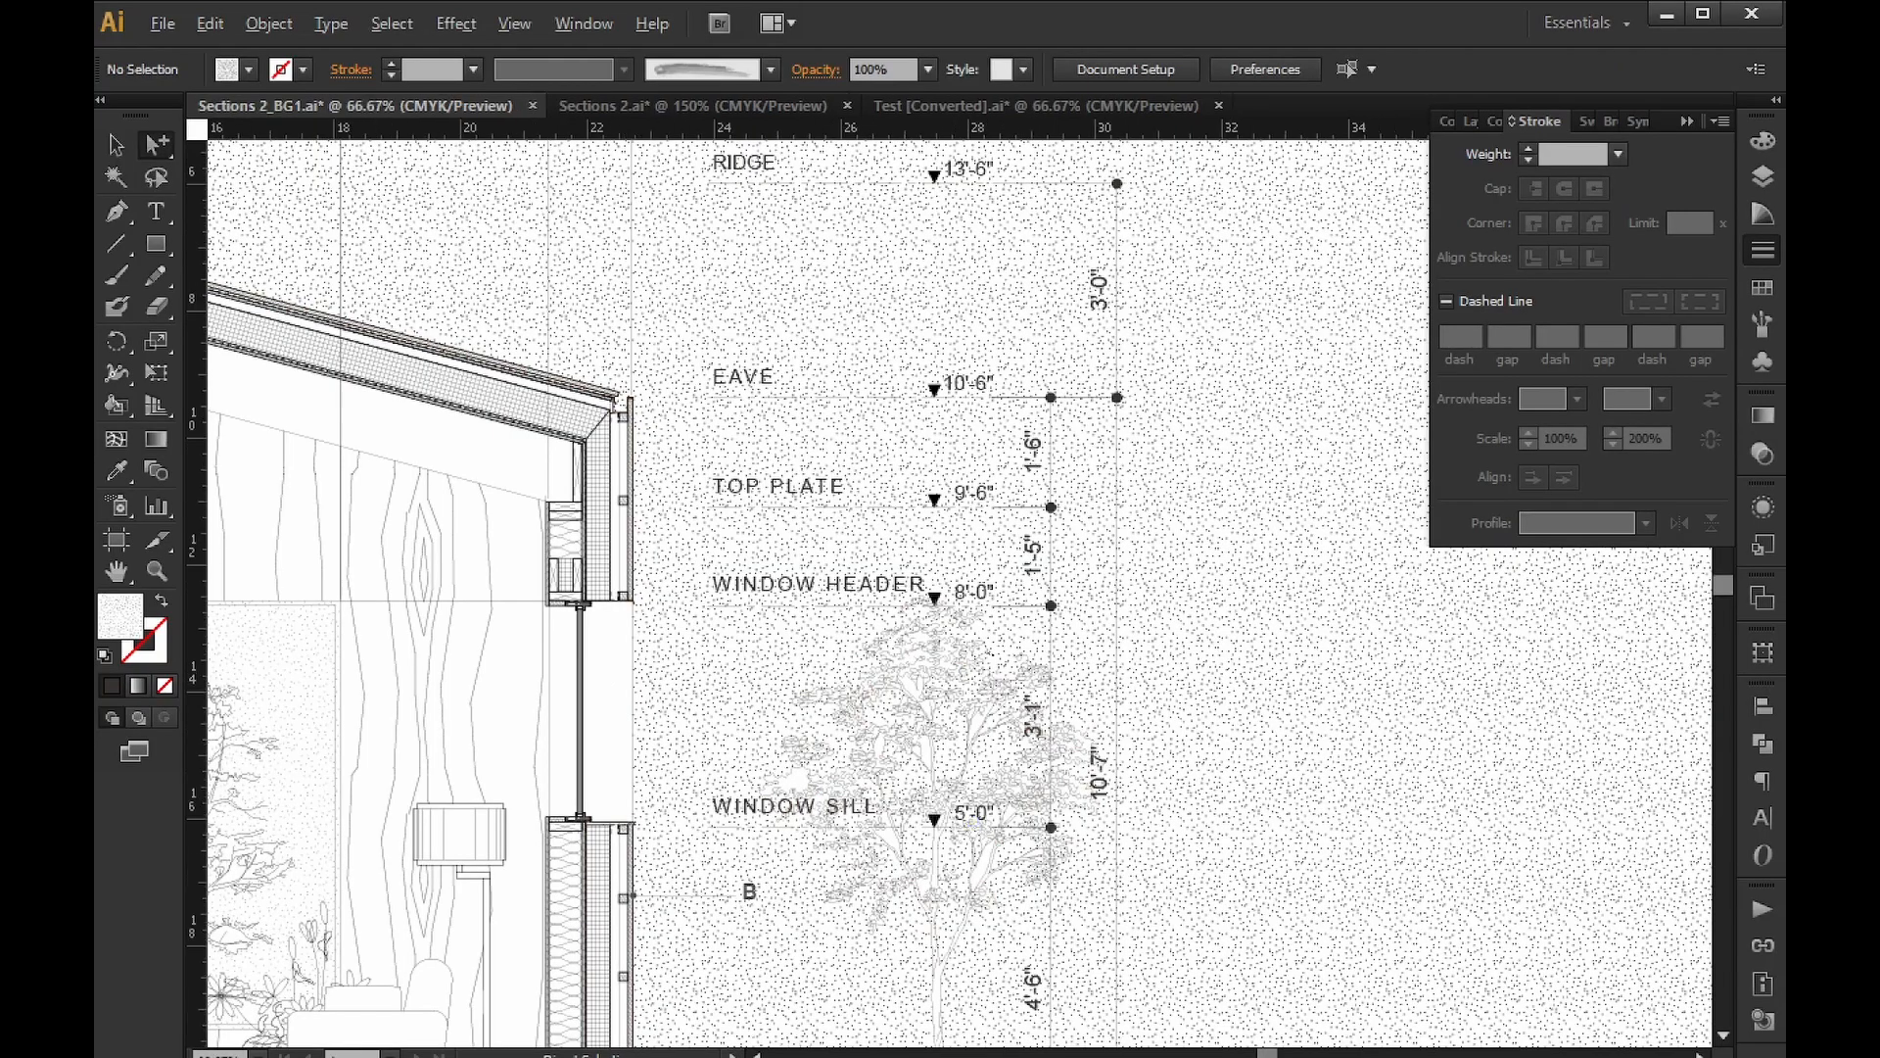
Review the whole section and examine the framing and insulation hatches above the window near the level labels.
mouse_move(991, 653)
mouse_down()
mouse_move(1436, 689)
mouse_move(1386, 695)
mouse_up()
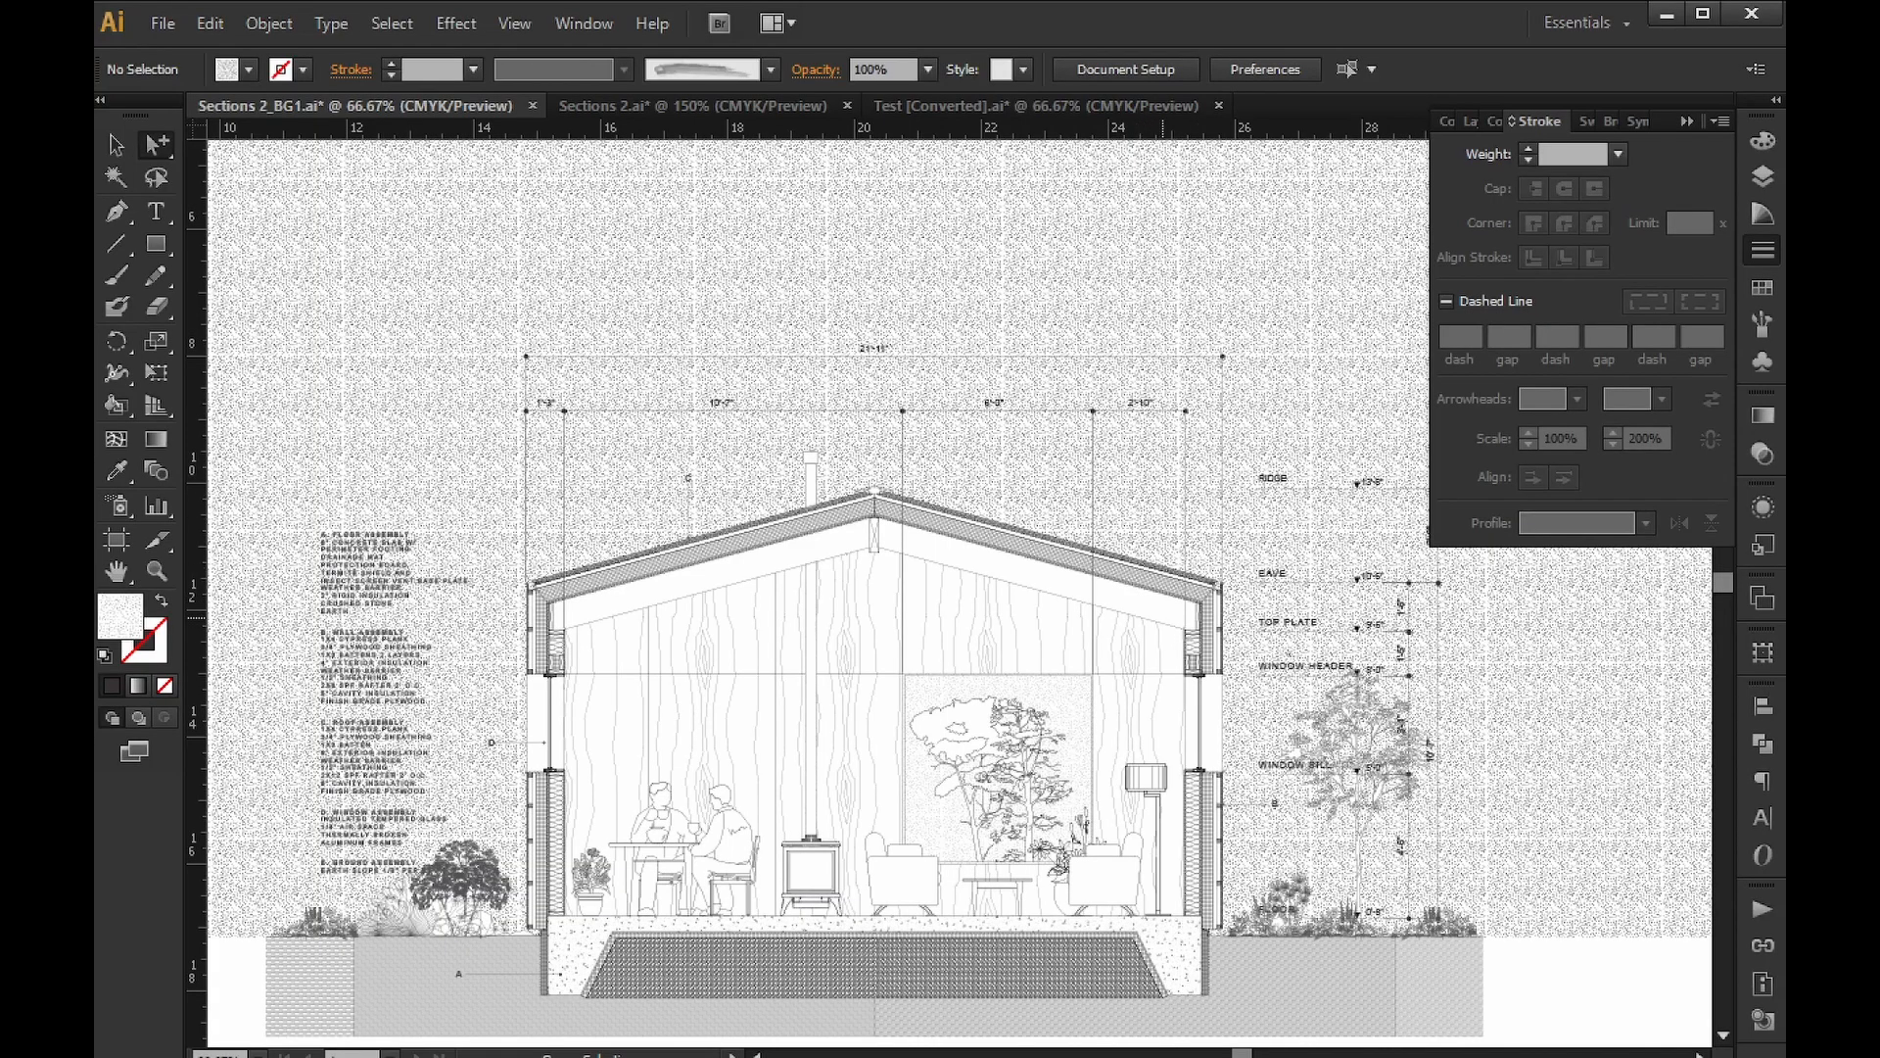
alt+scroll(1193, 651, up, 4)
alt+scroll(1191, 652, up, 6)
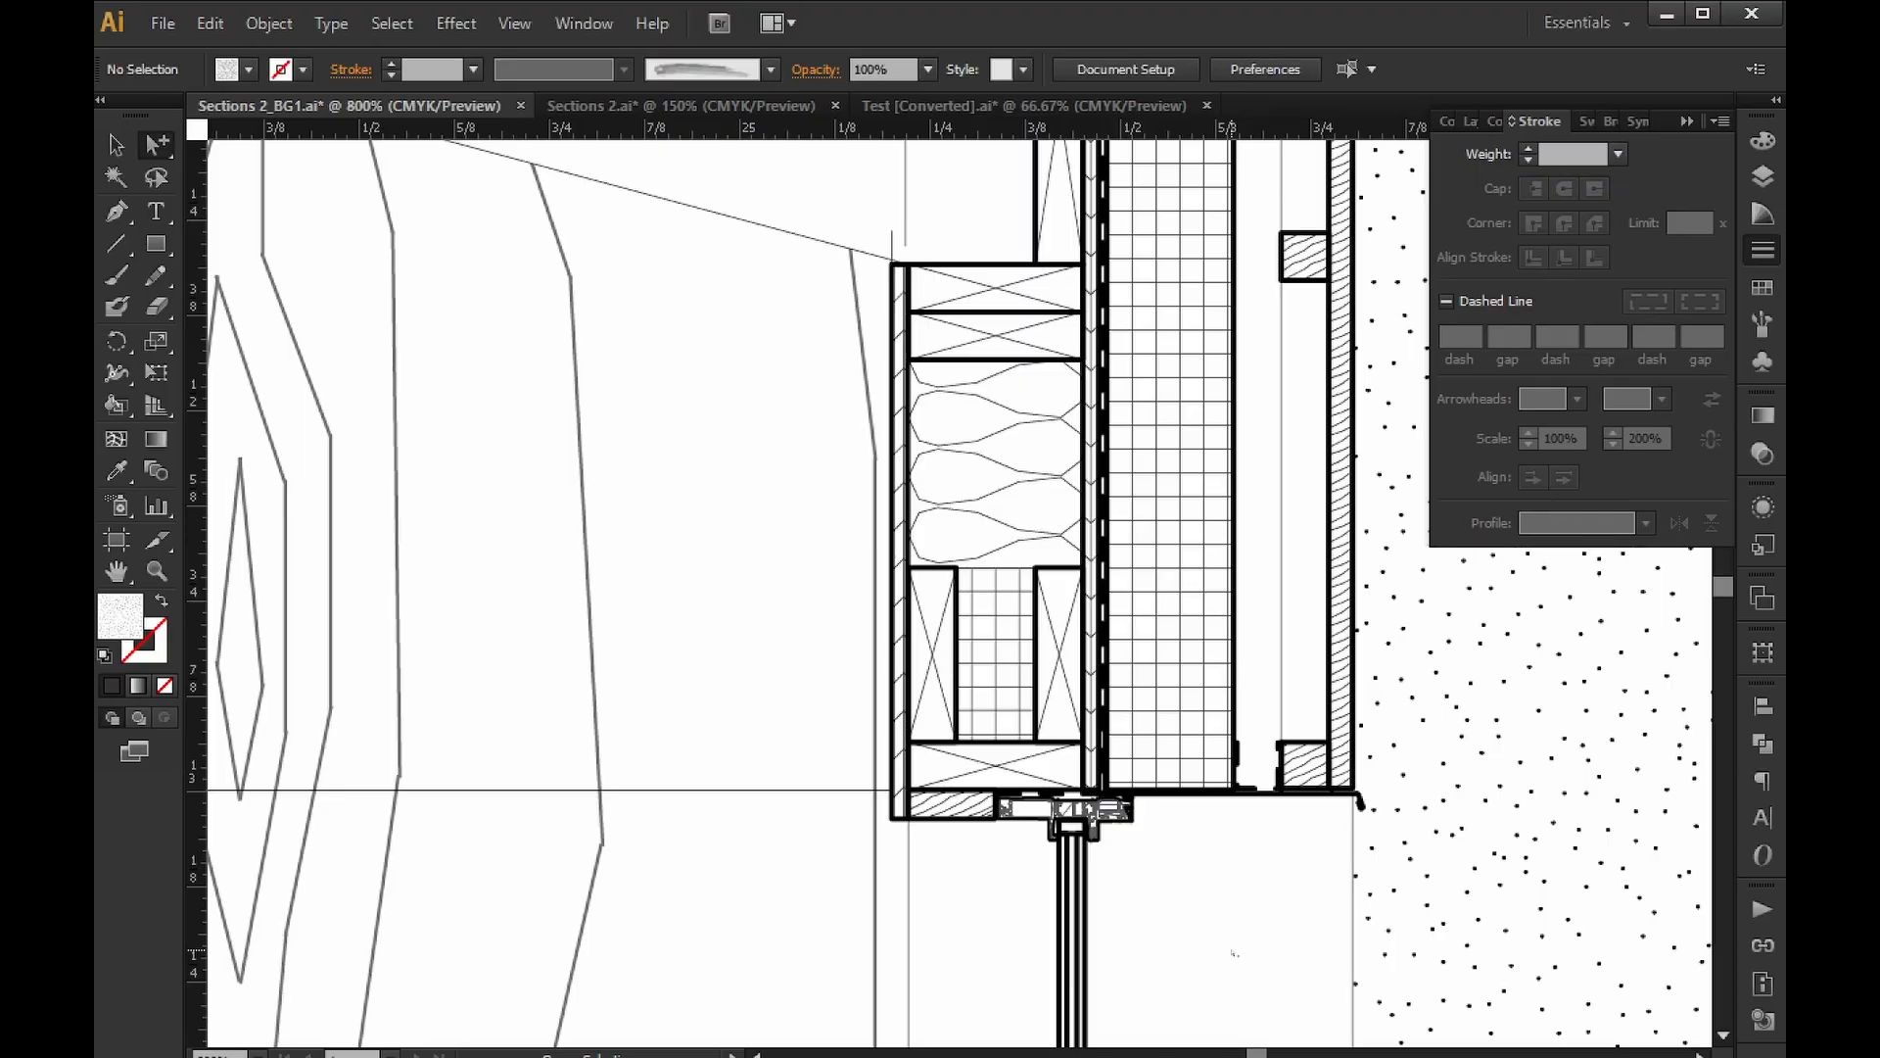
Switch to the large-detail version of the Sections 2_BG1 document and check its artboard size.
key(ctrl+0)
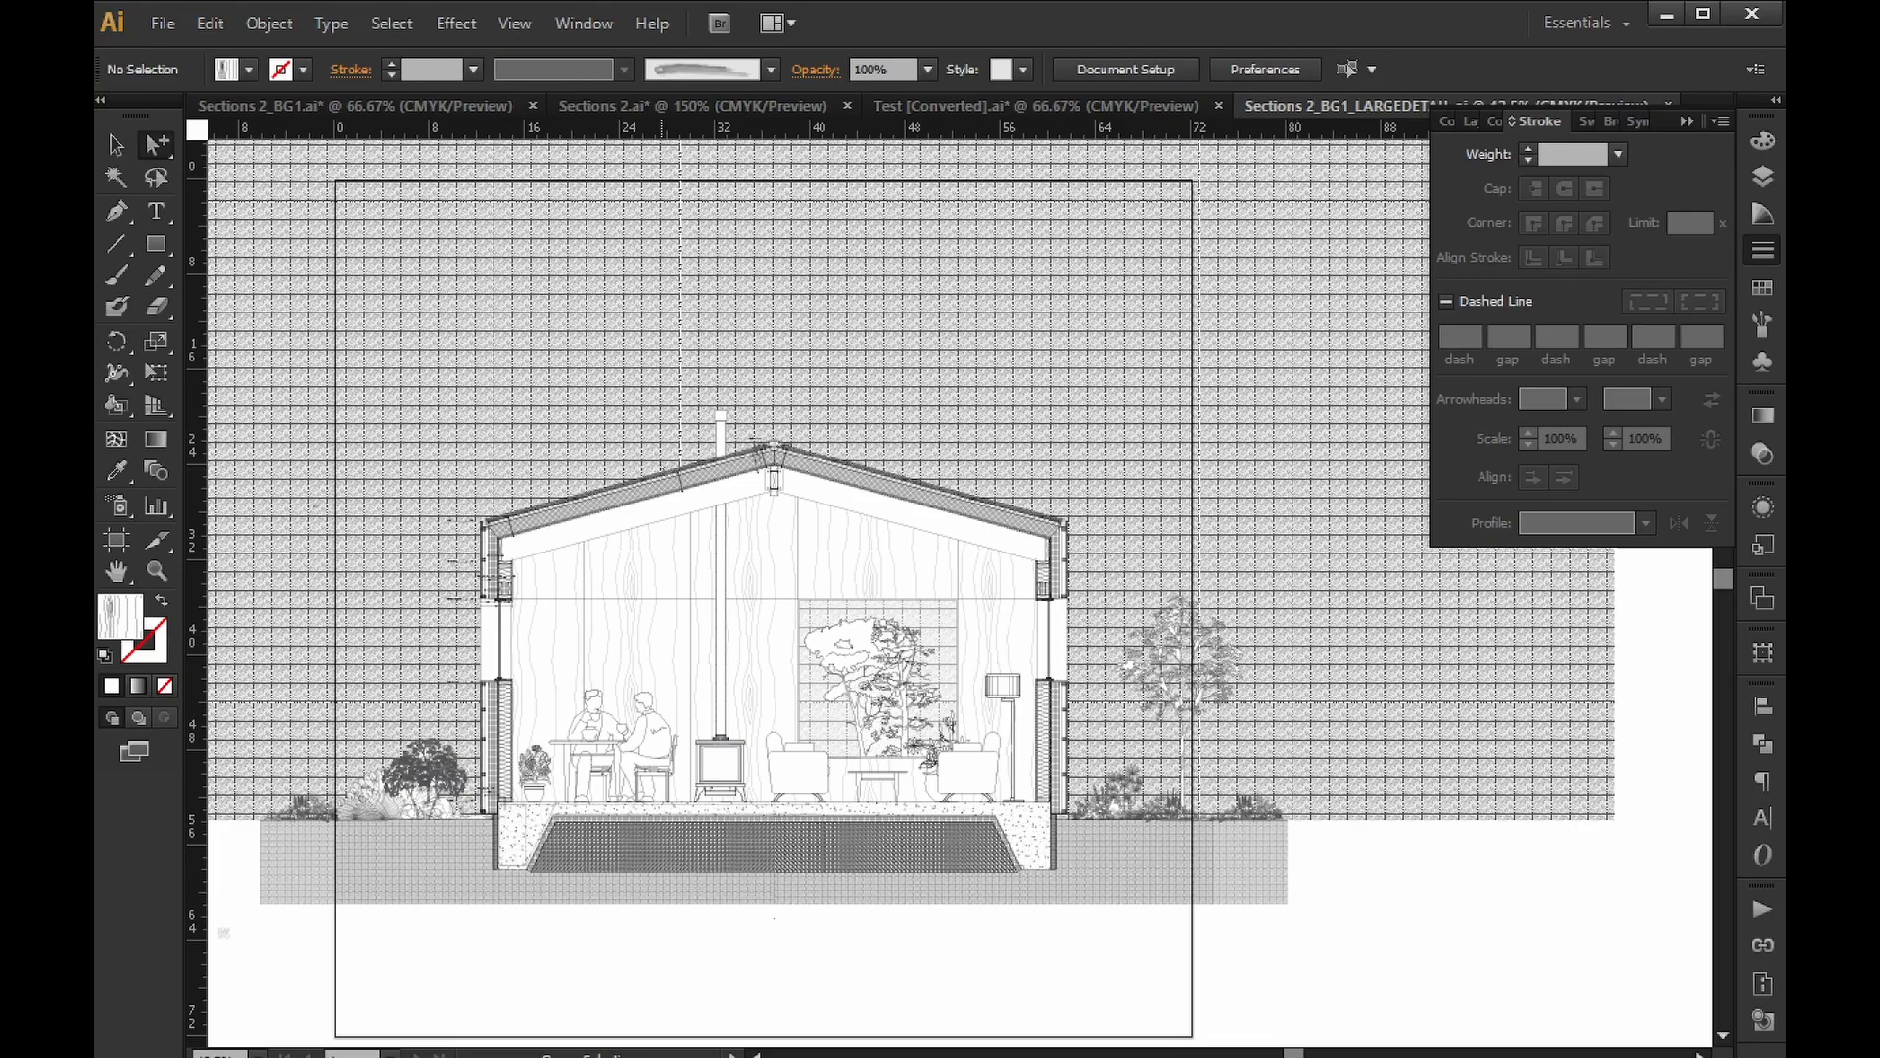
click(123, 540)
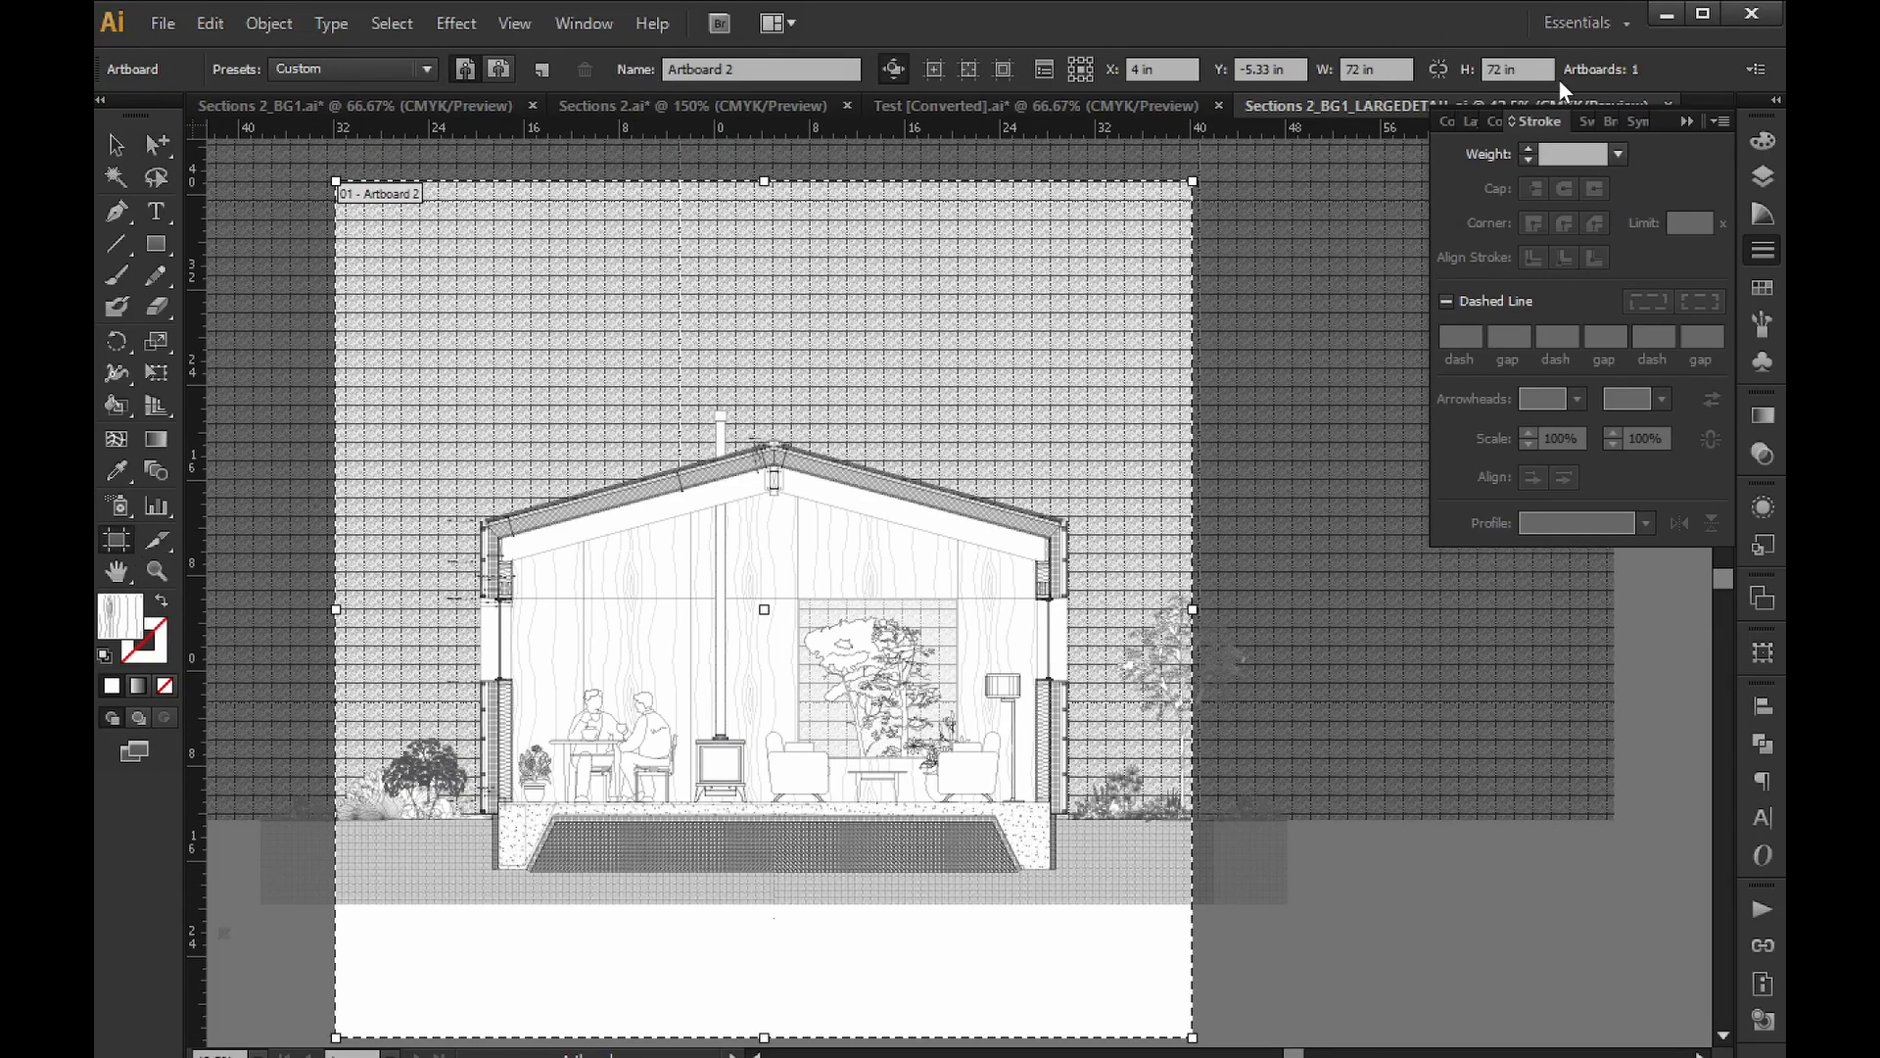
click(153, 145)
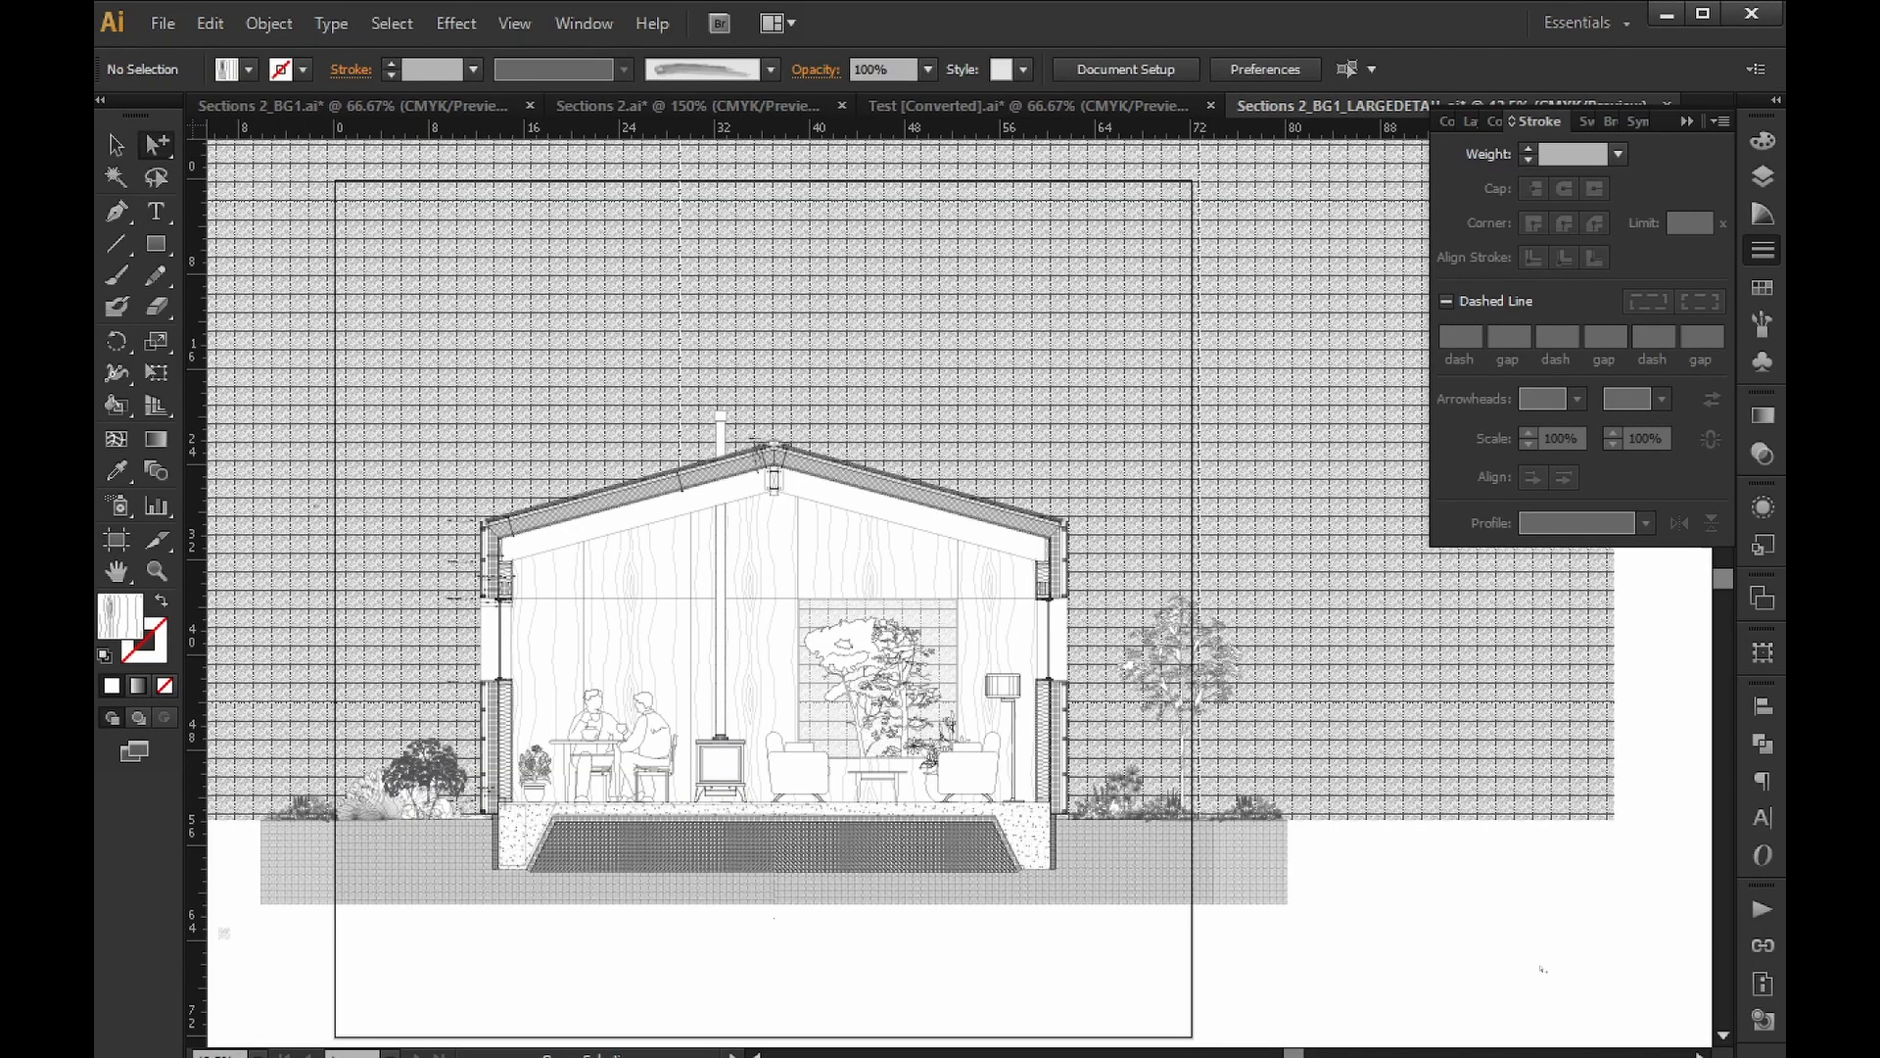
Try a uniform 300% scale on the selected section artwork with strokes and patterns included, cancel it and clear the selection.
drag(1386, 927, 208, 822)
right_click(990, 593)
mouse_move(1134, 783)
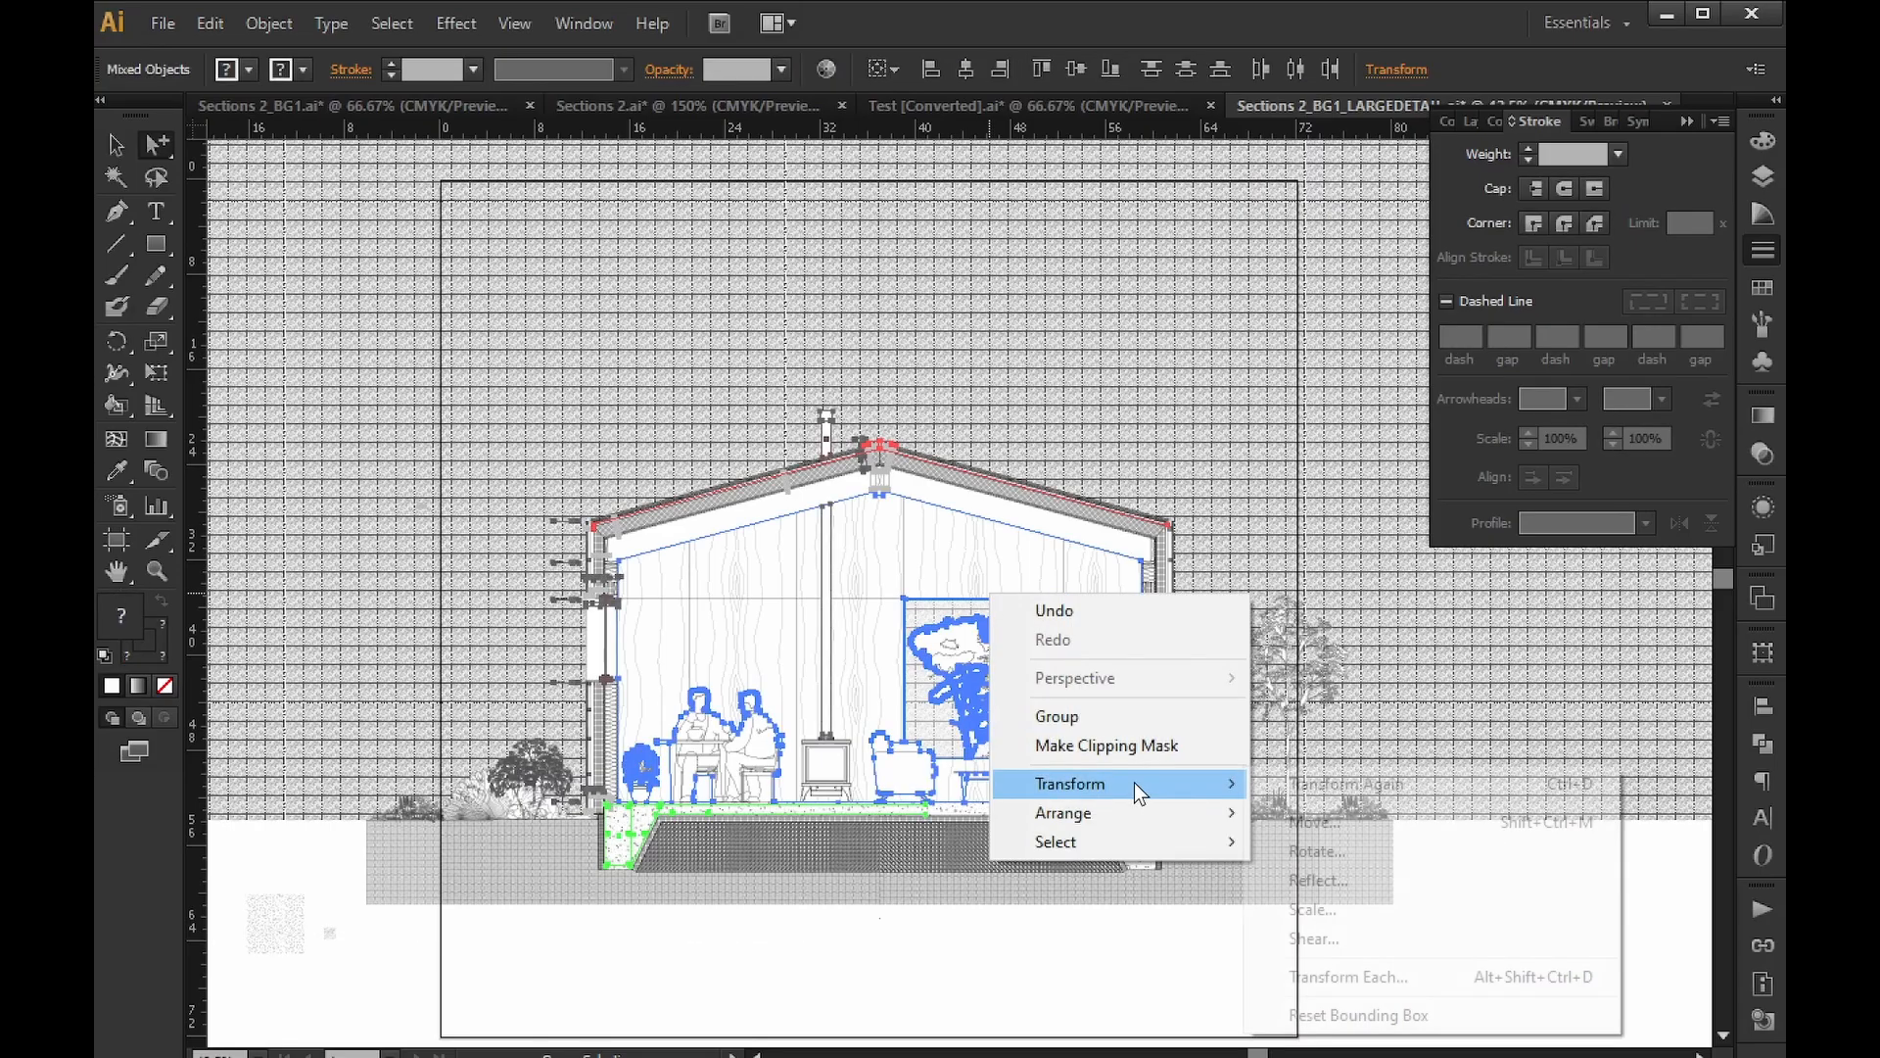
click(1361, 928)
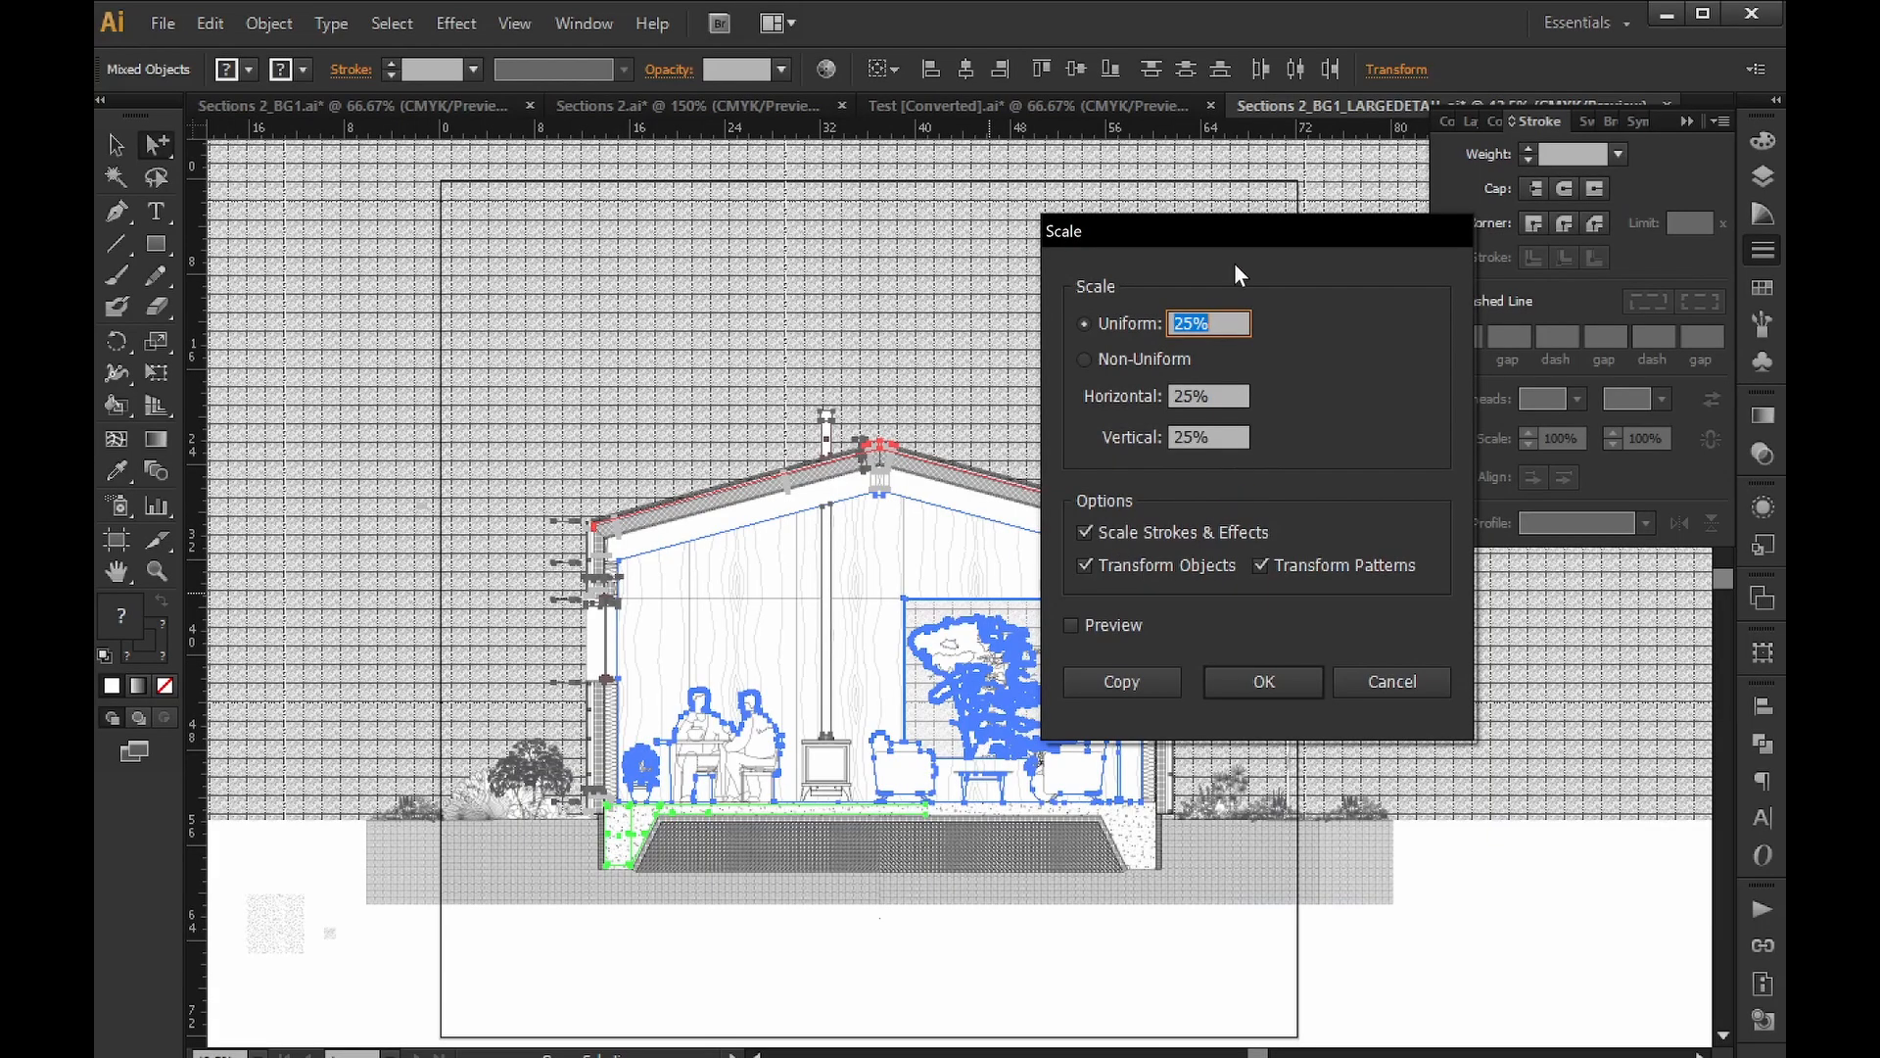
text(300)
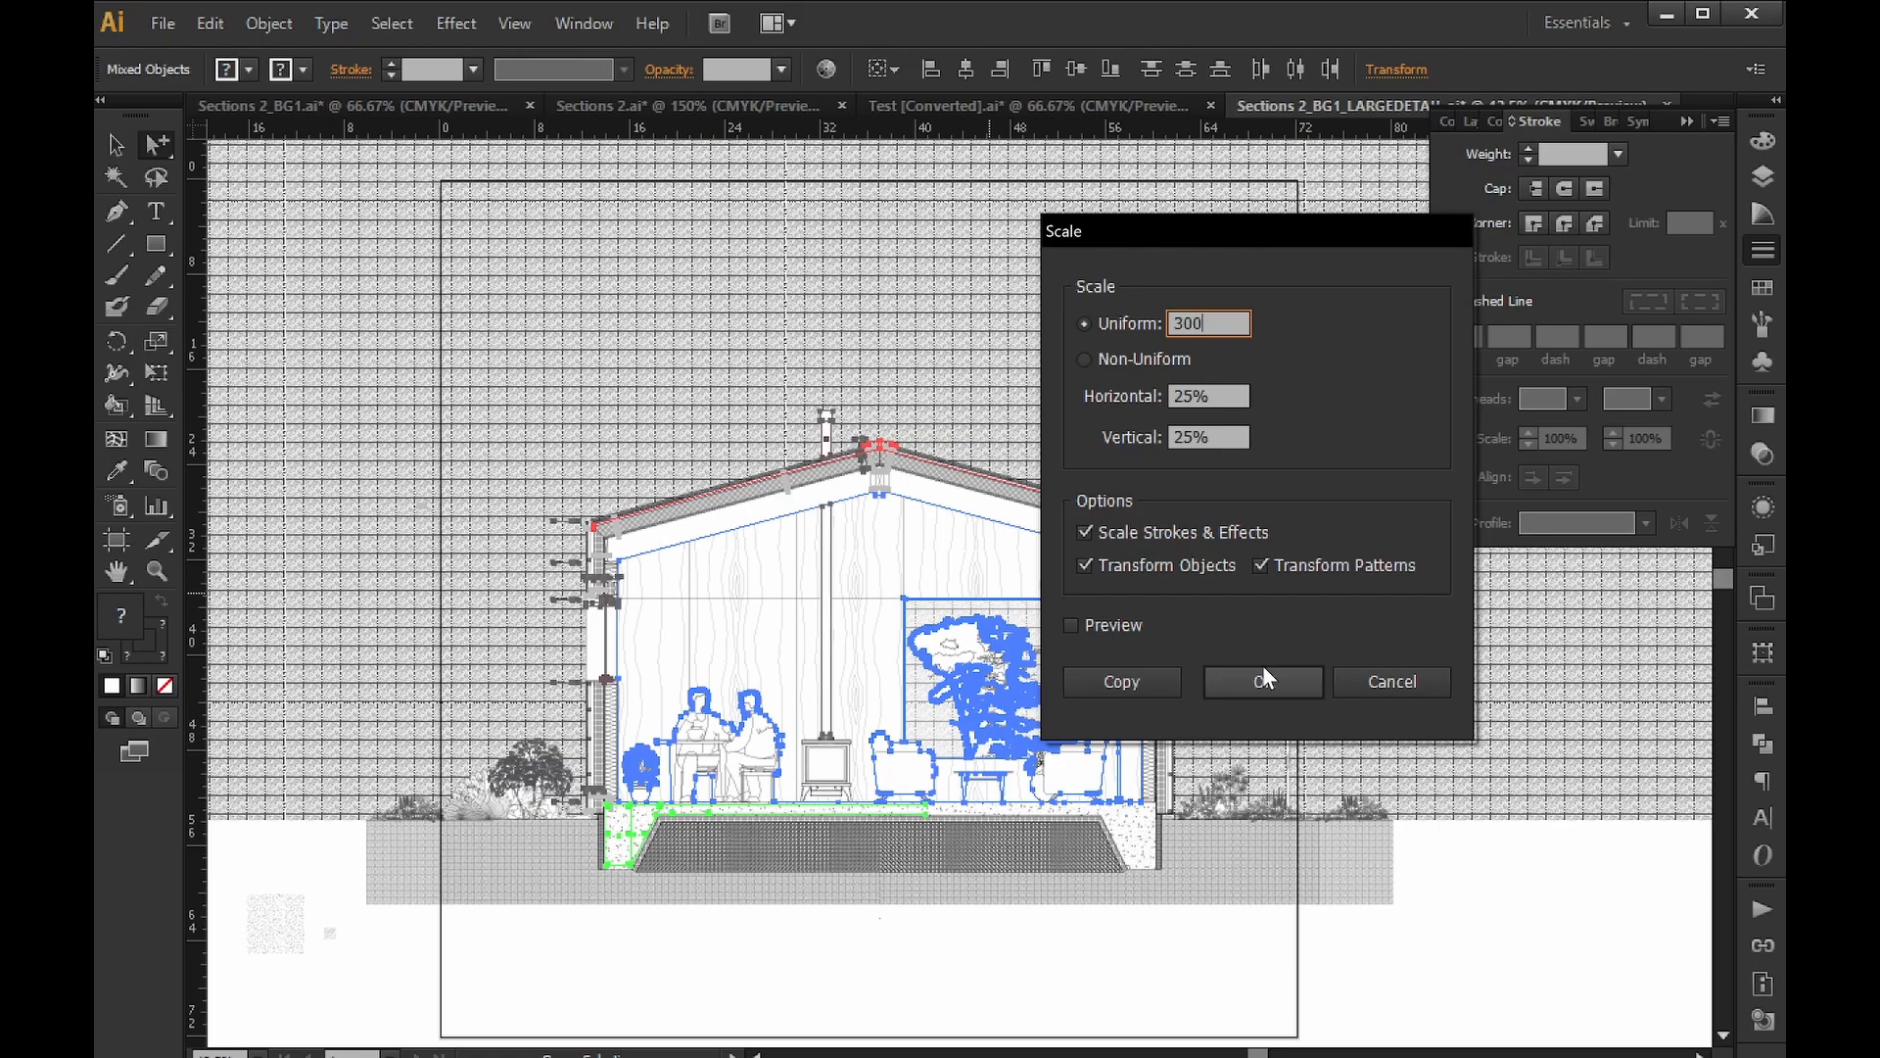
click(1394, 689)
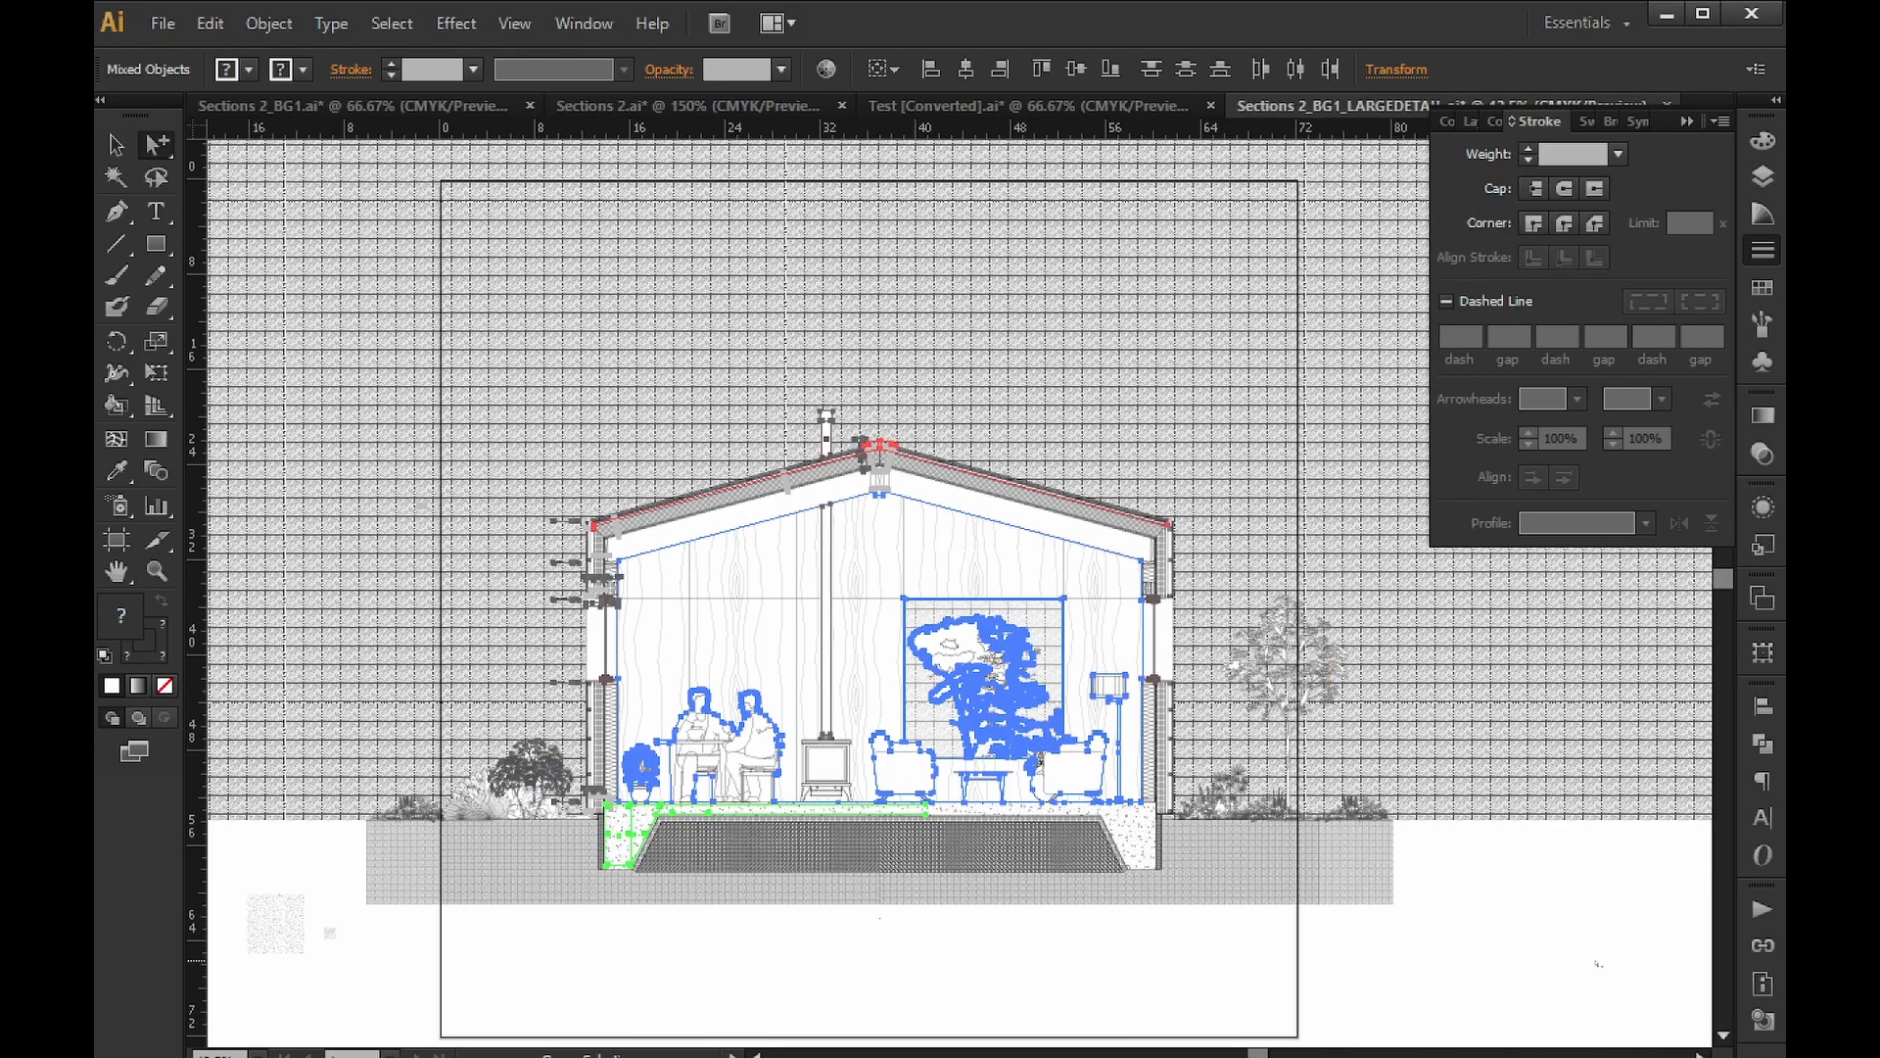
click(1577, 916)
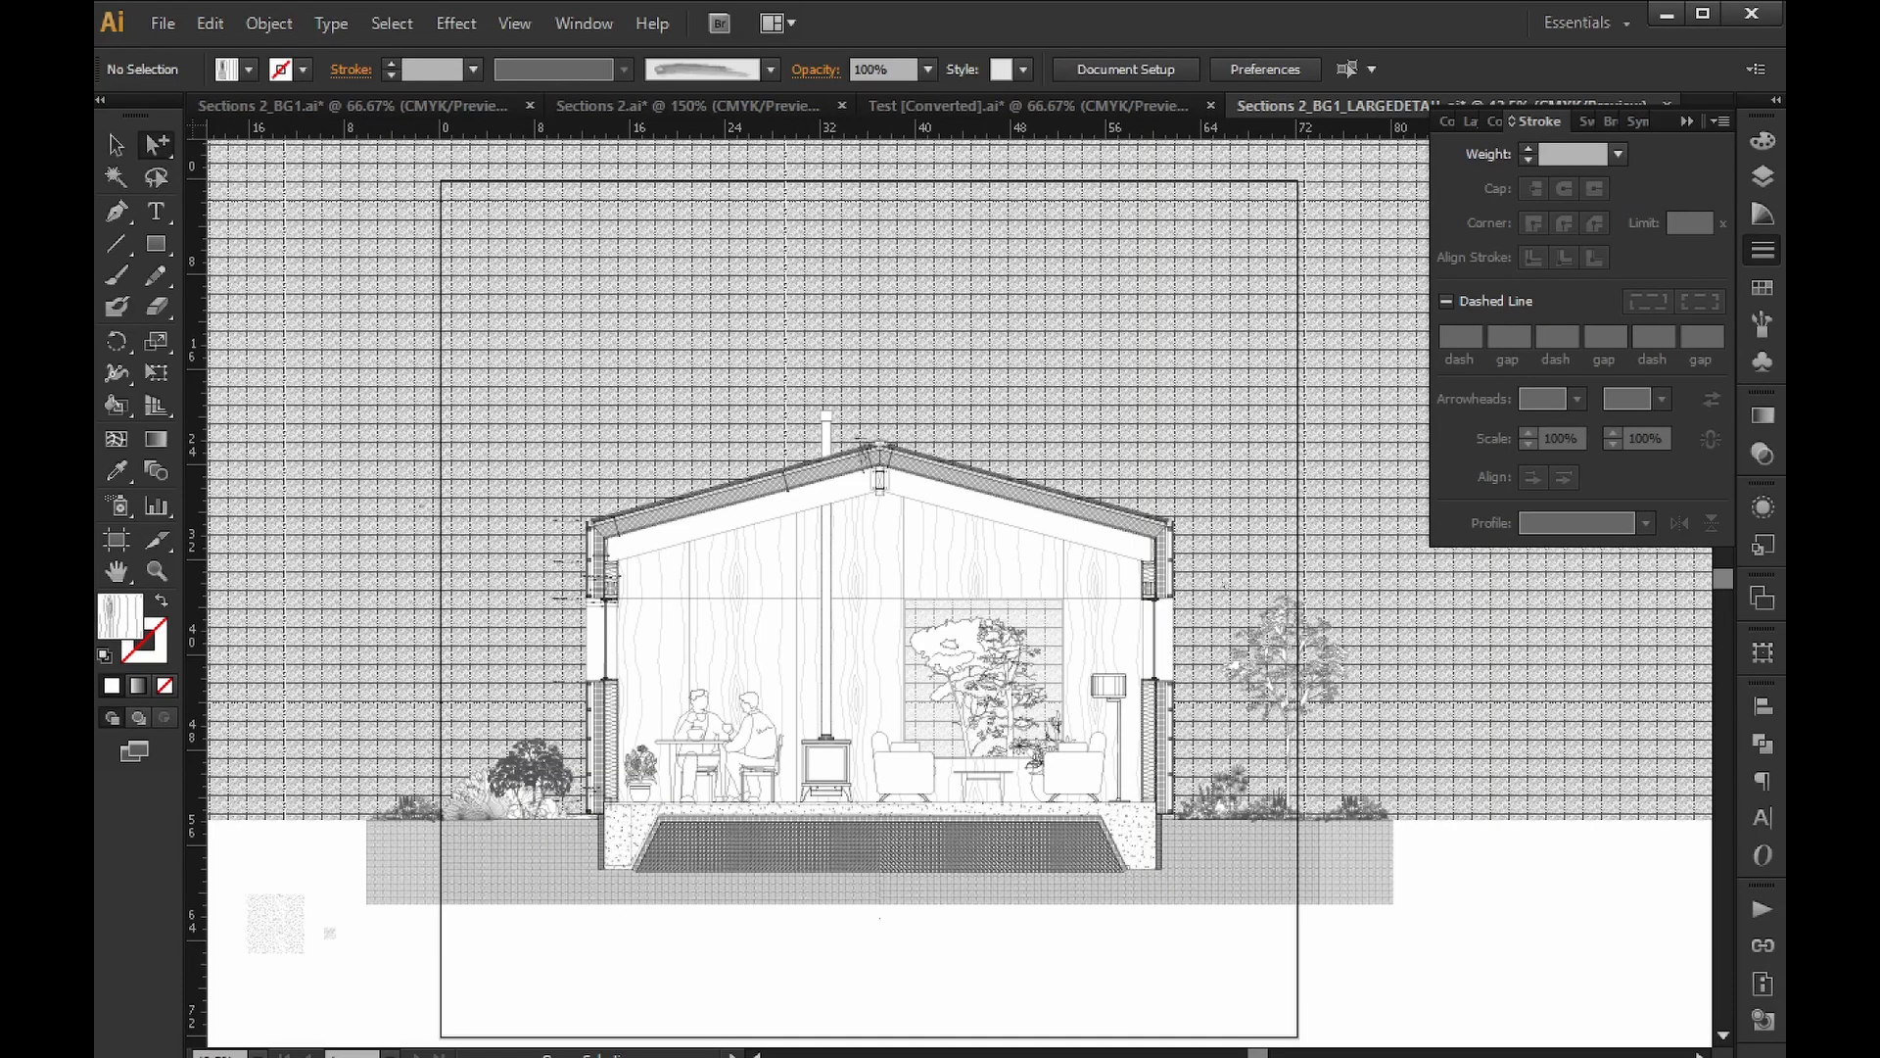
Examine the framing, insulation and window hatches at the header and sill of the wall near the floor lamp, with the layer list shown.
alt+scroll(1272, 586, up, 5)
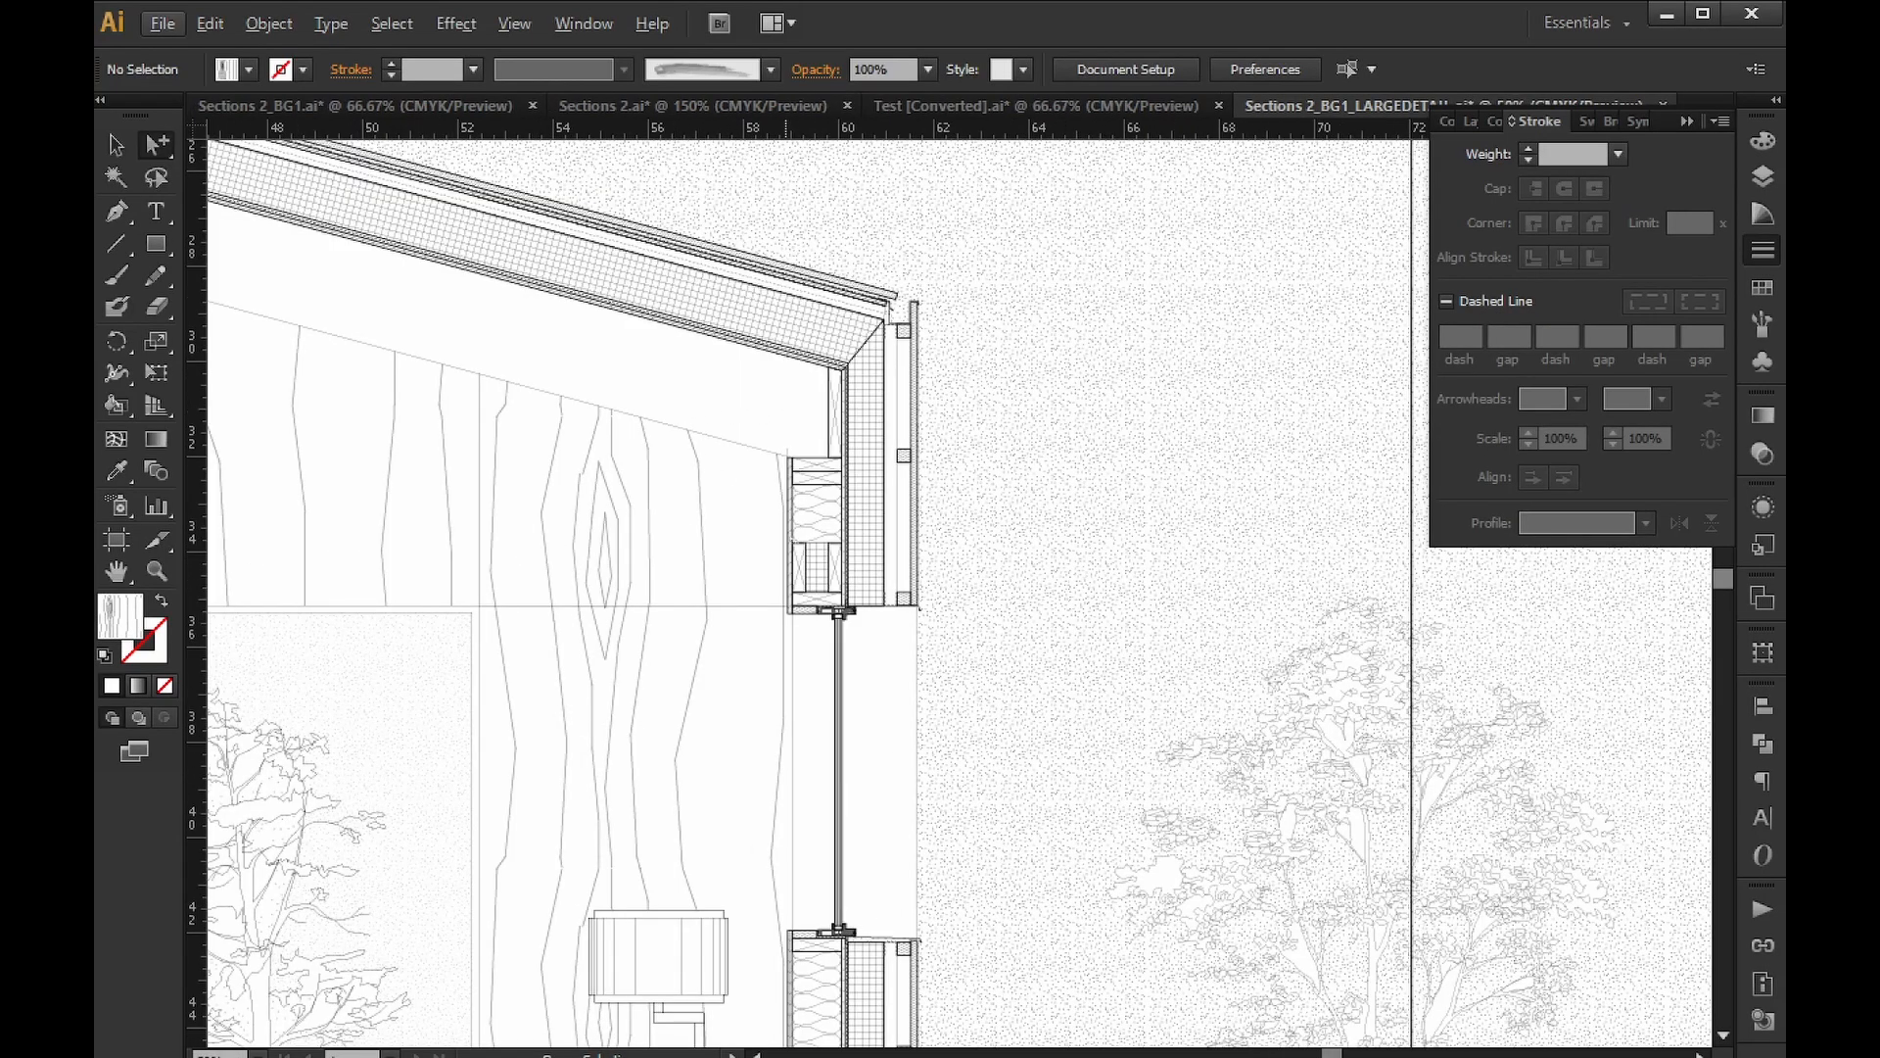
alt+scroll(999, 614, up, 6)
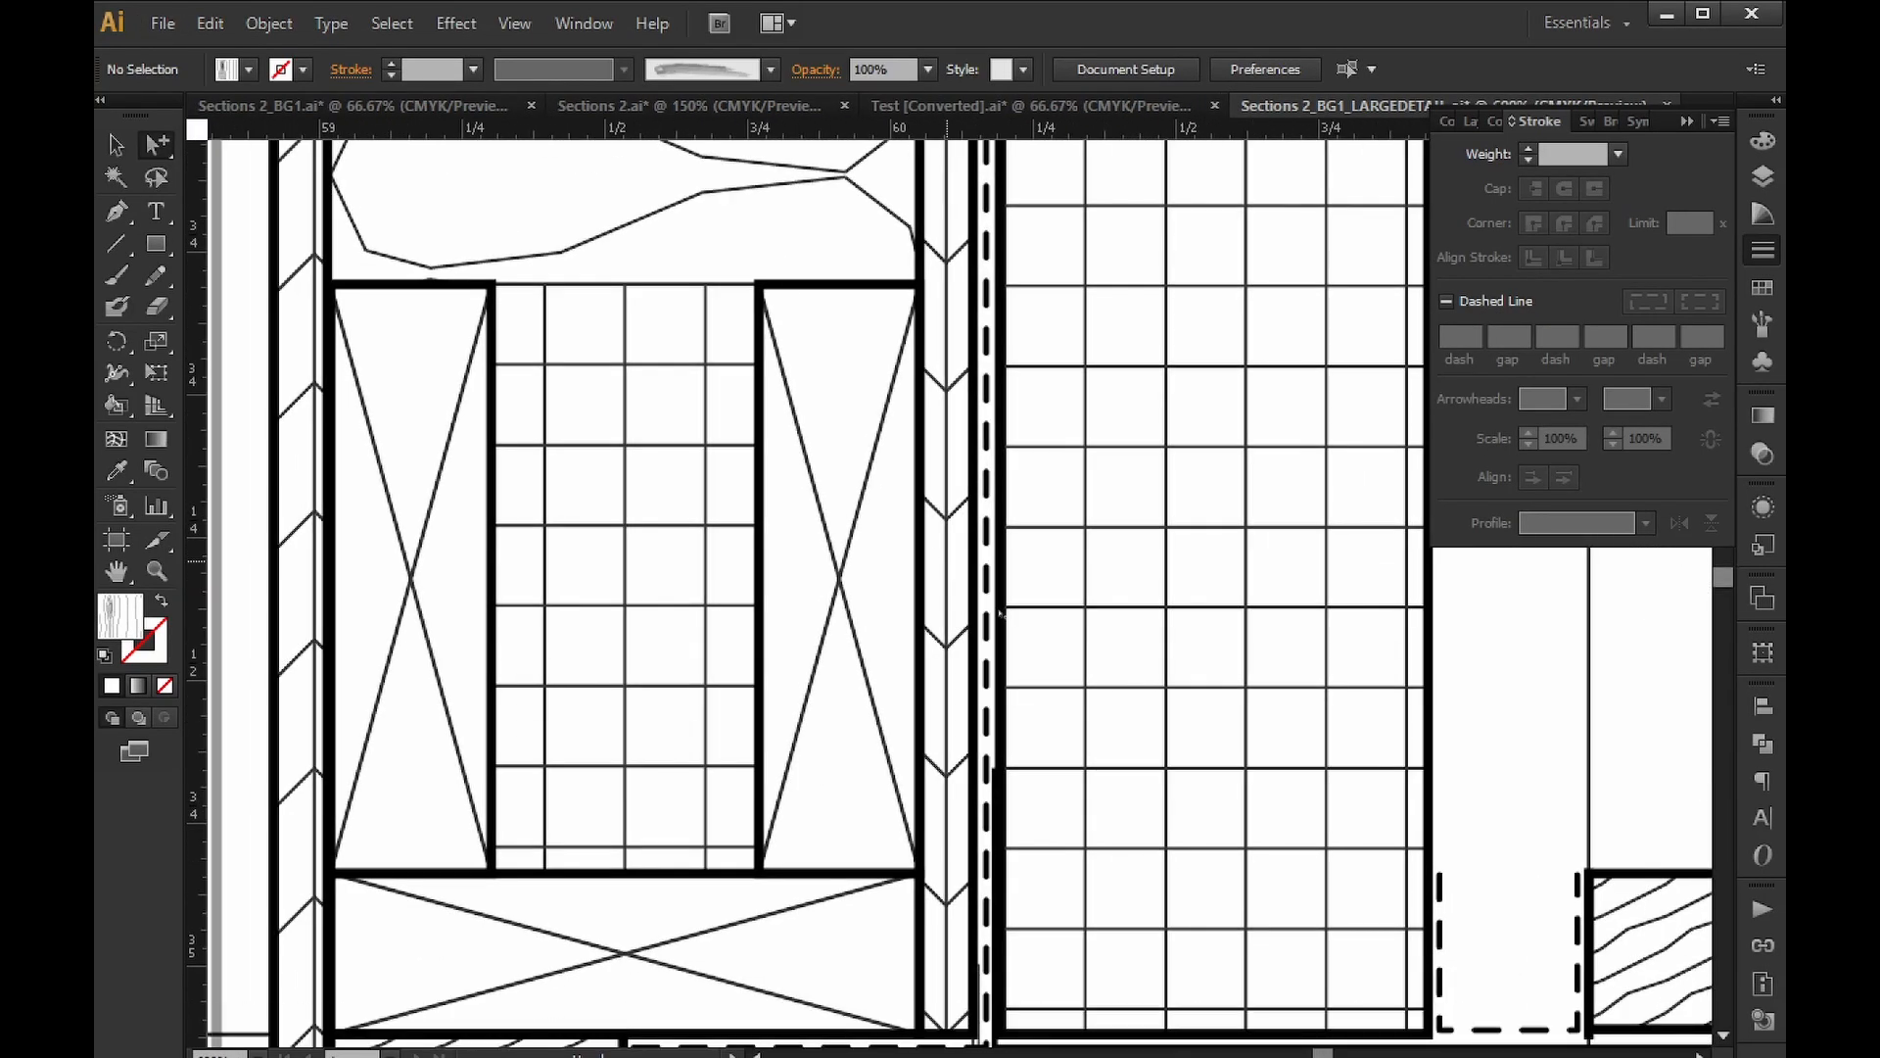
scroll(999, 614, down, 4)
key(F7)
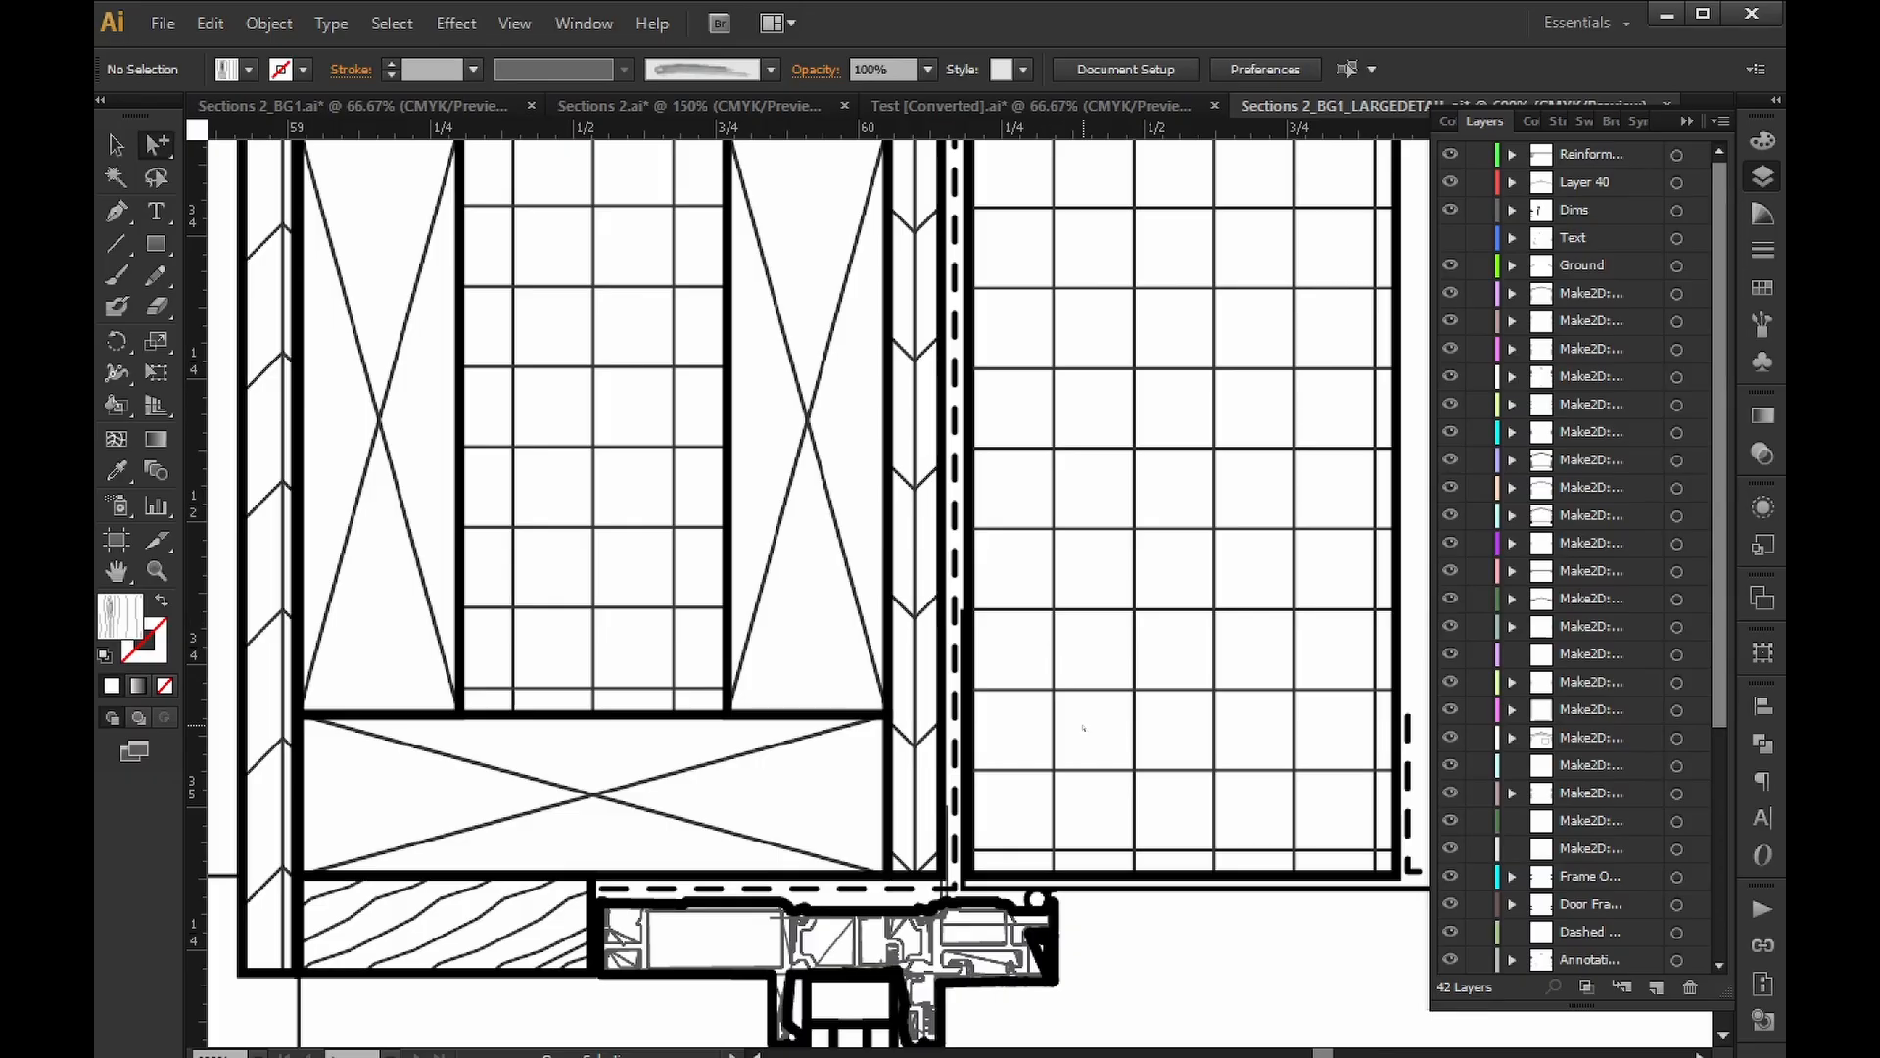
alt+scroll(1072, 546, down, 1)
drag(1071, 547, 975, 507)
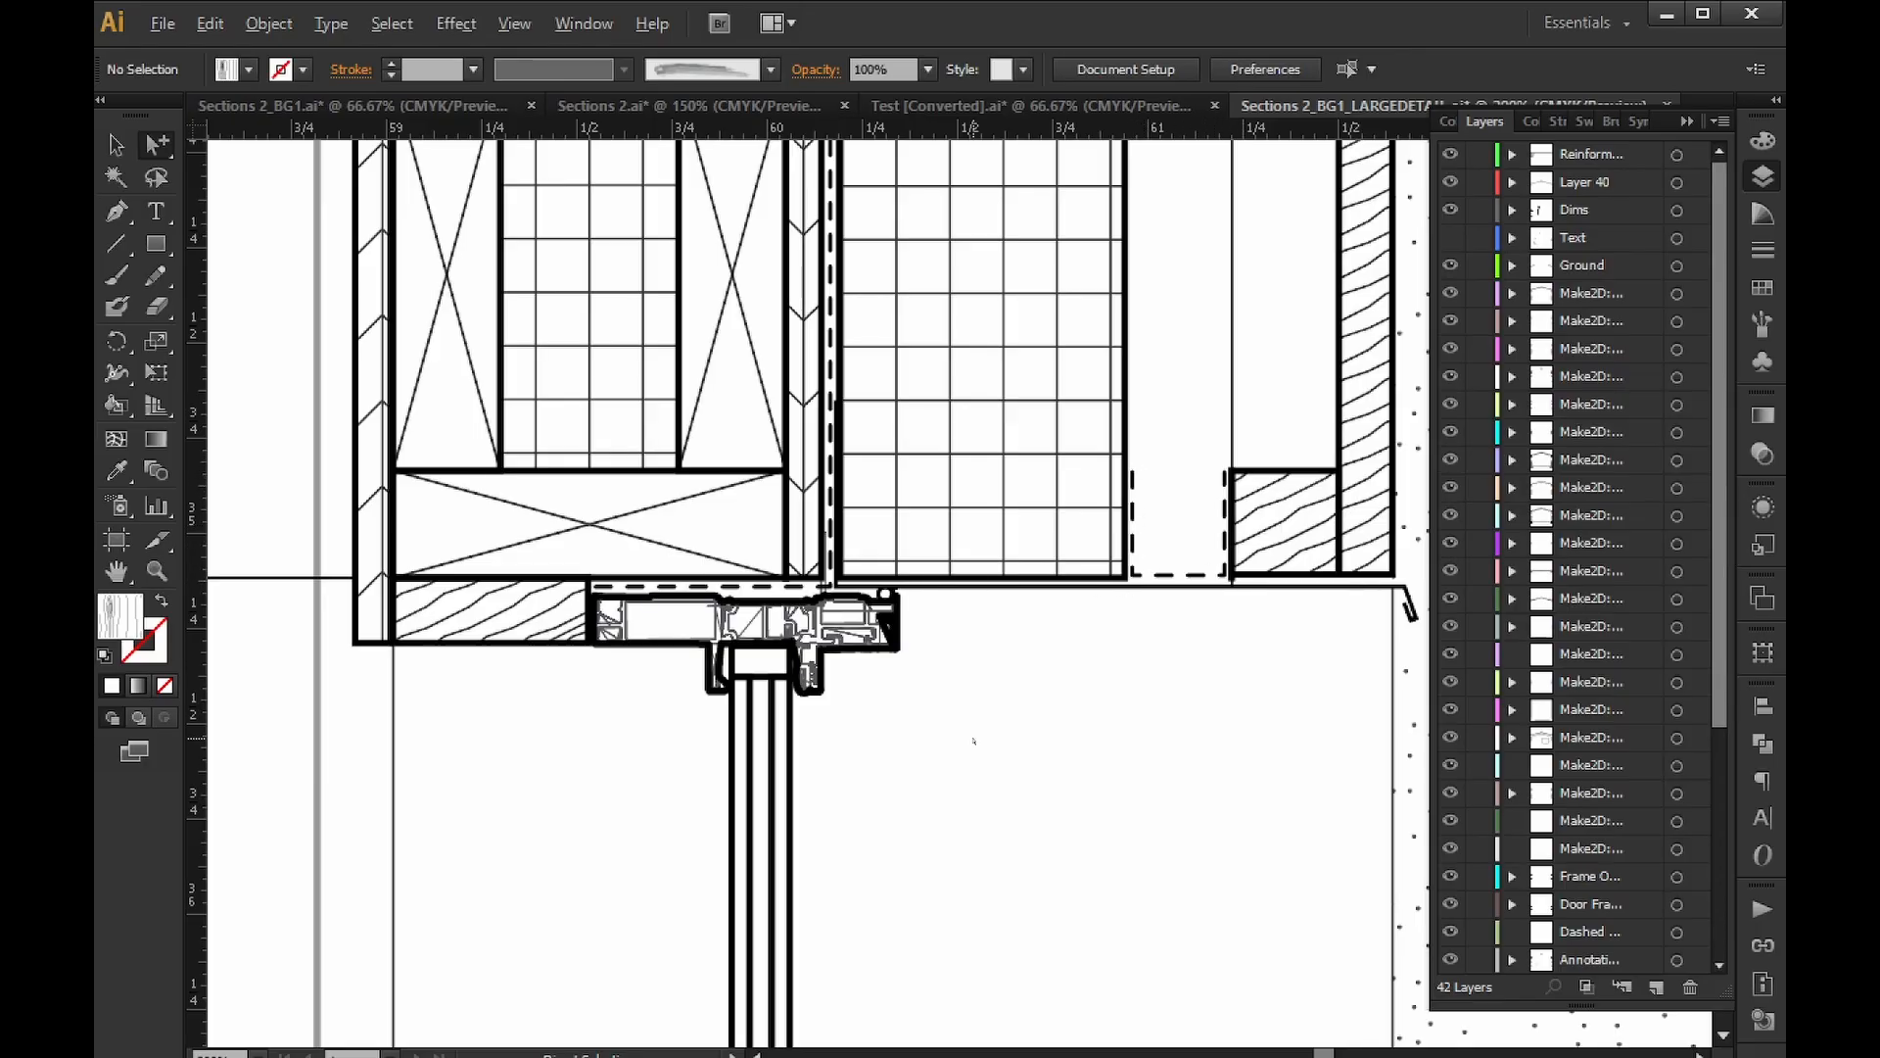
alt+scroll(968, 741, down, 3)
scroll(969, 630, down, 3)
scroll(968, 631, down, 10)
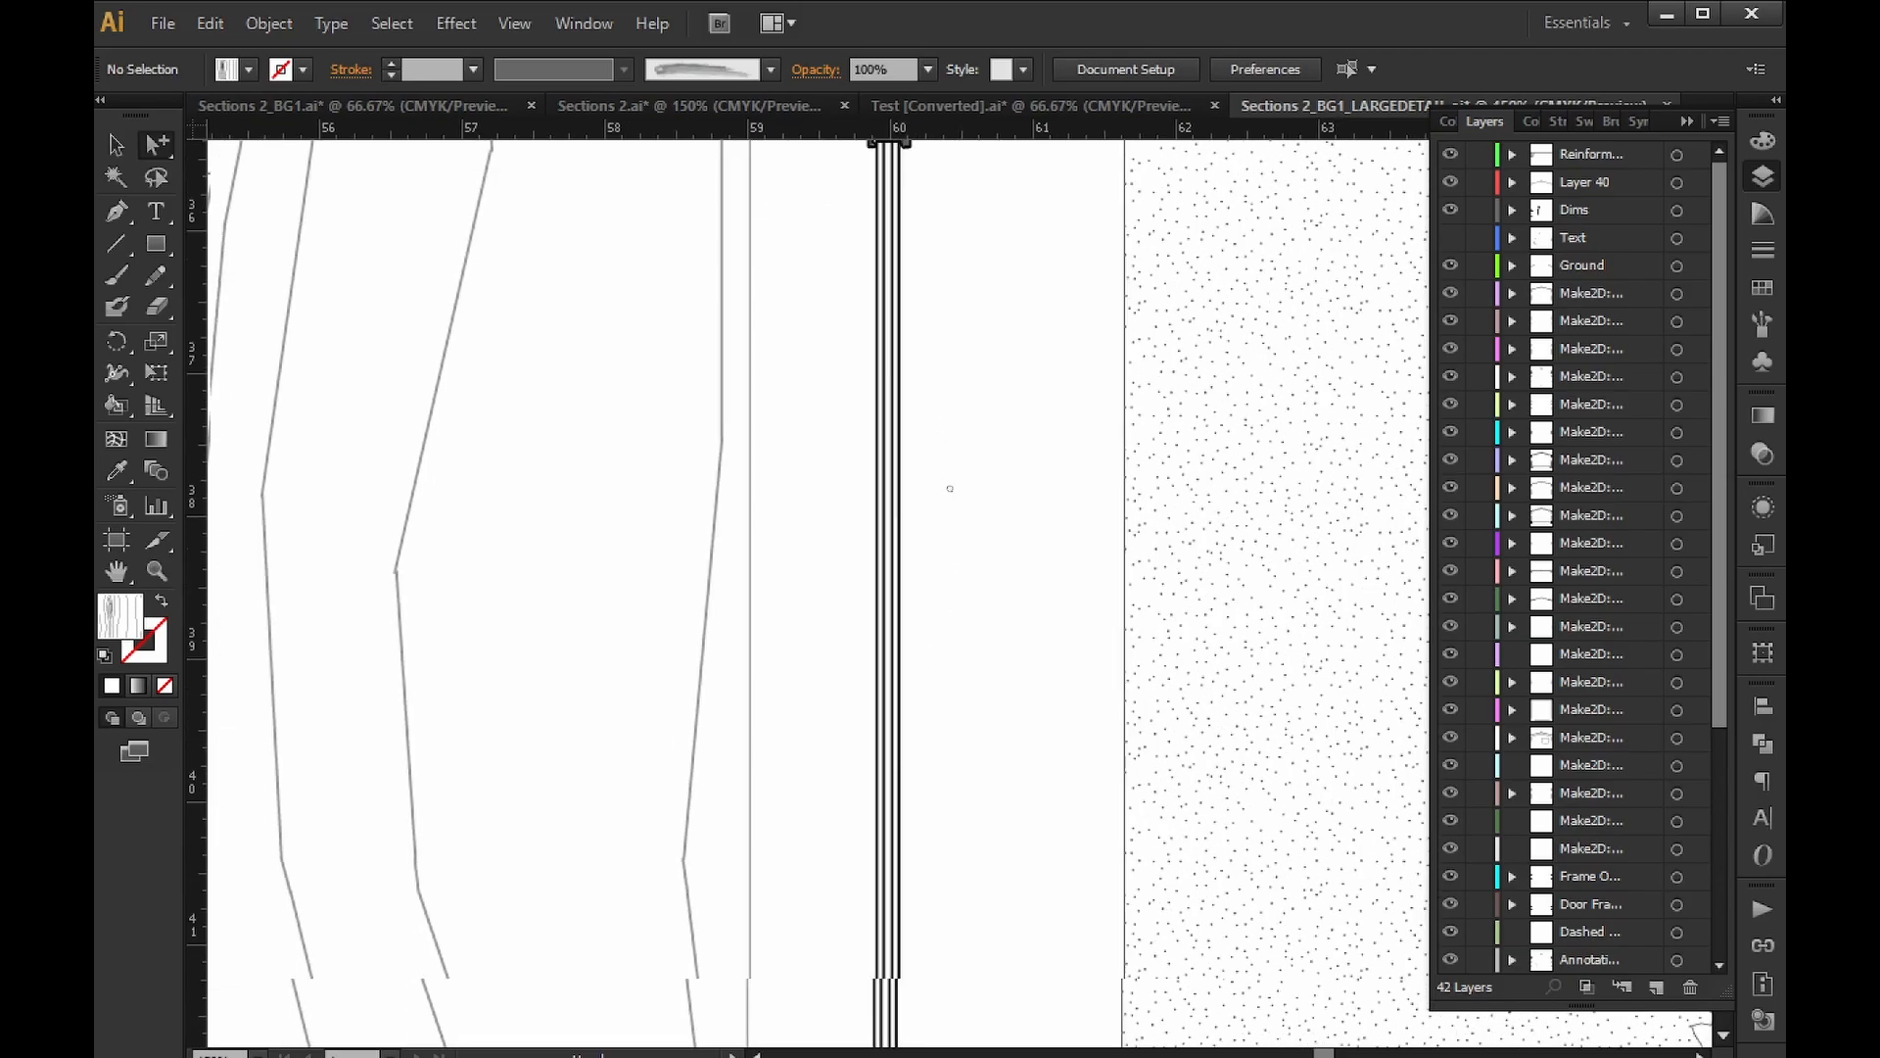
scroll(913, 635, down, 2)
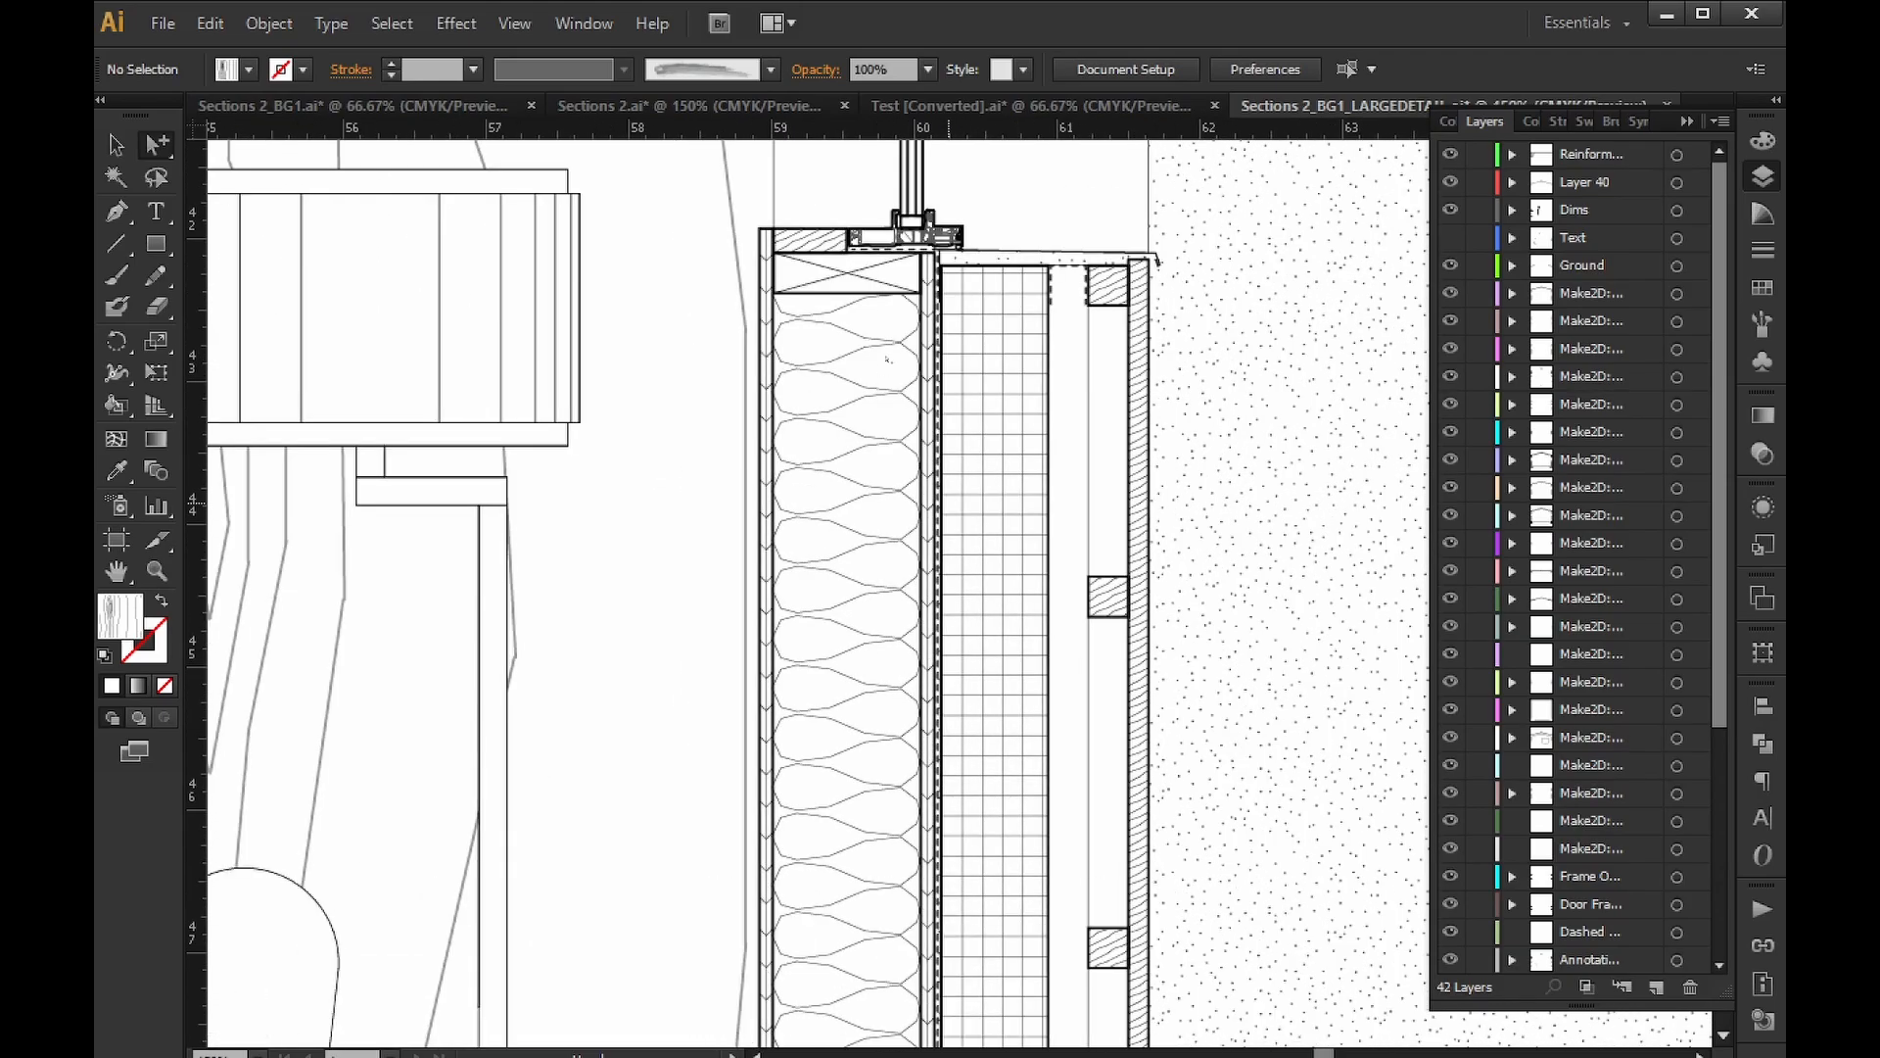
scroll(909, 456, left, 3)
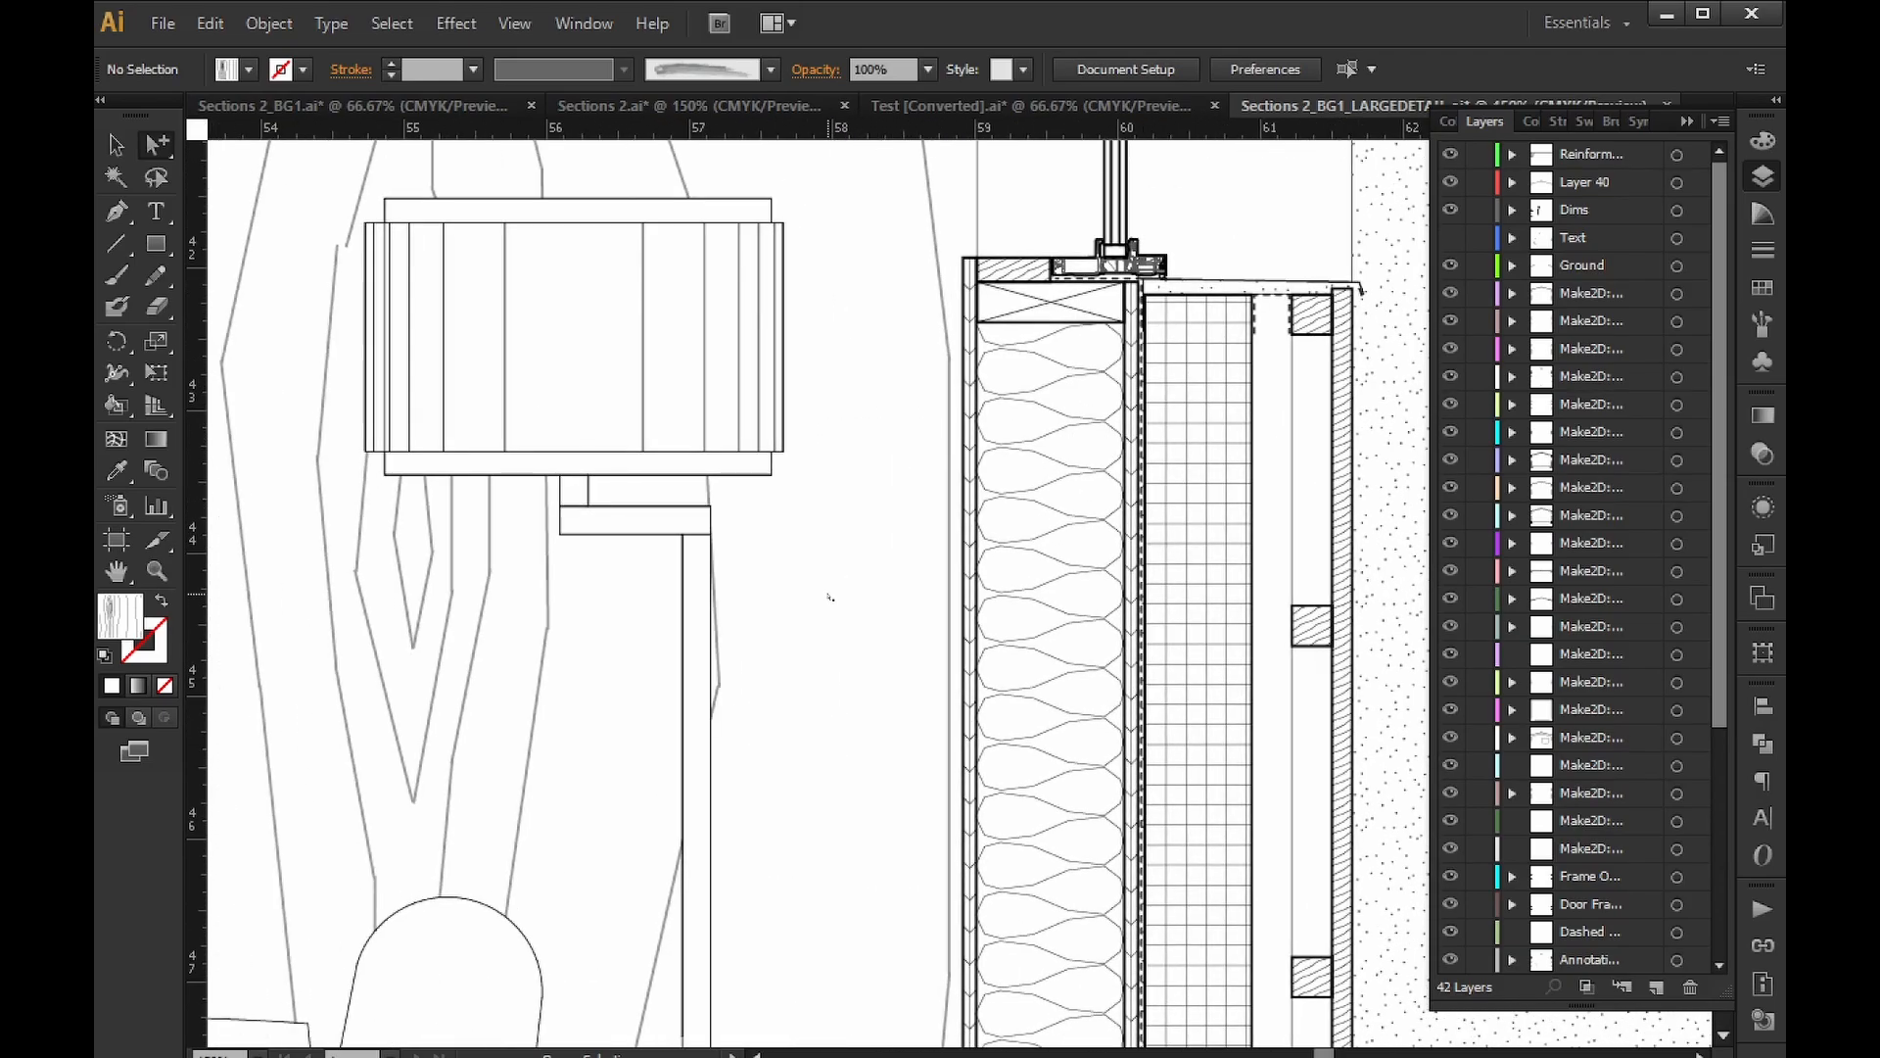
Select the interior wood-grain wall shape and examine the roof assembly from the eave to the ridge beam with its thickness dimensions.
alt+scroll(910, 460, down, 4)
click(935, 565)
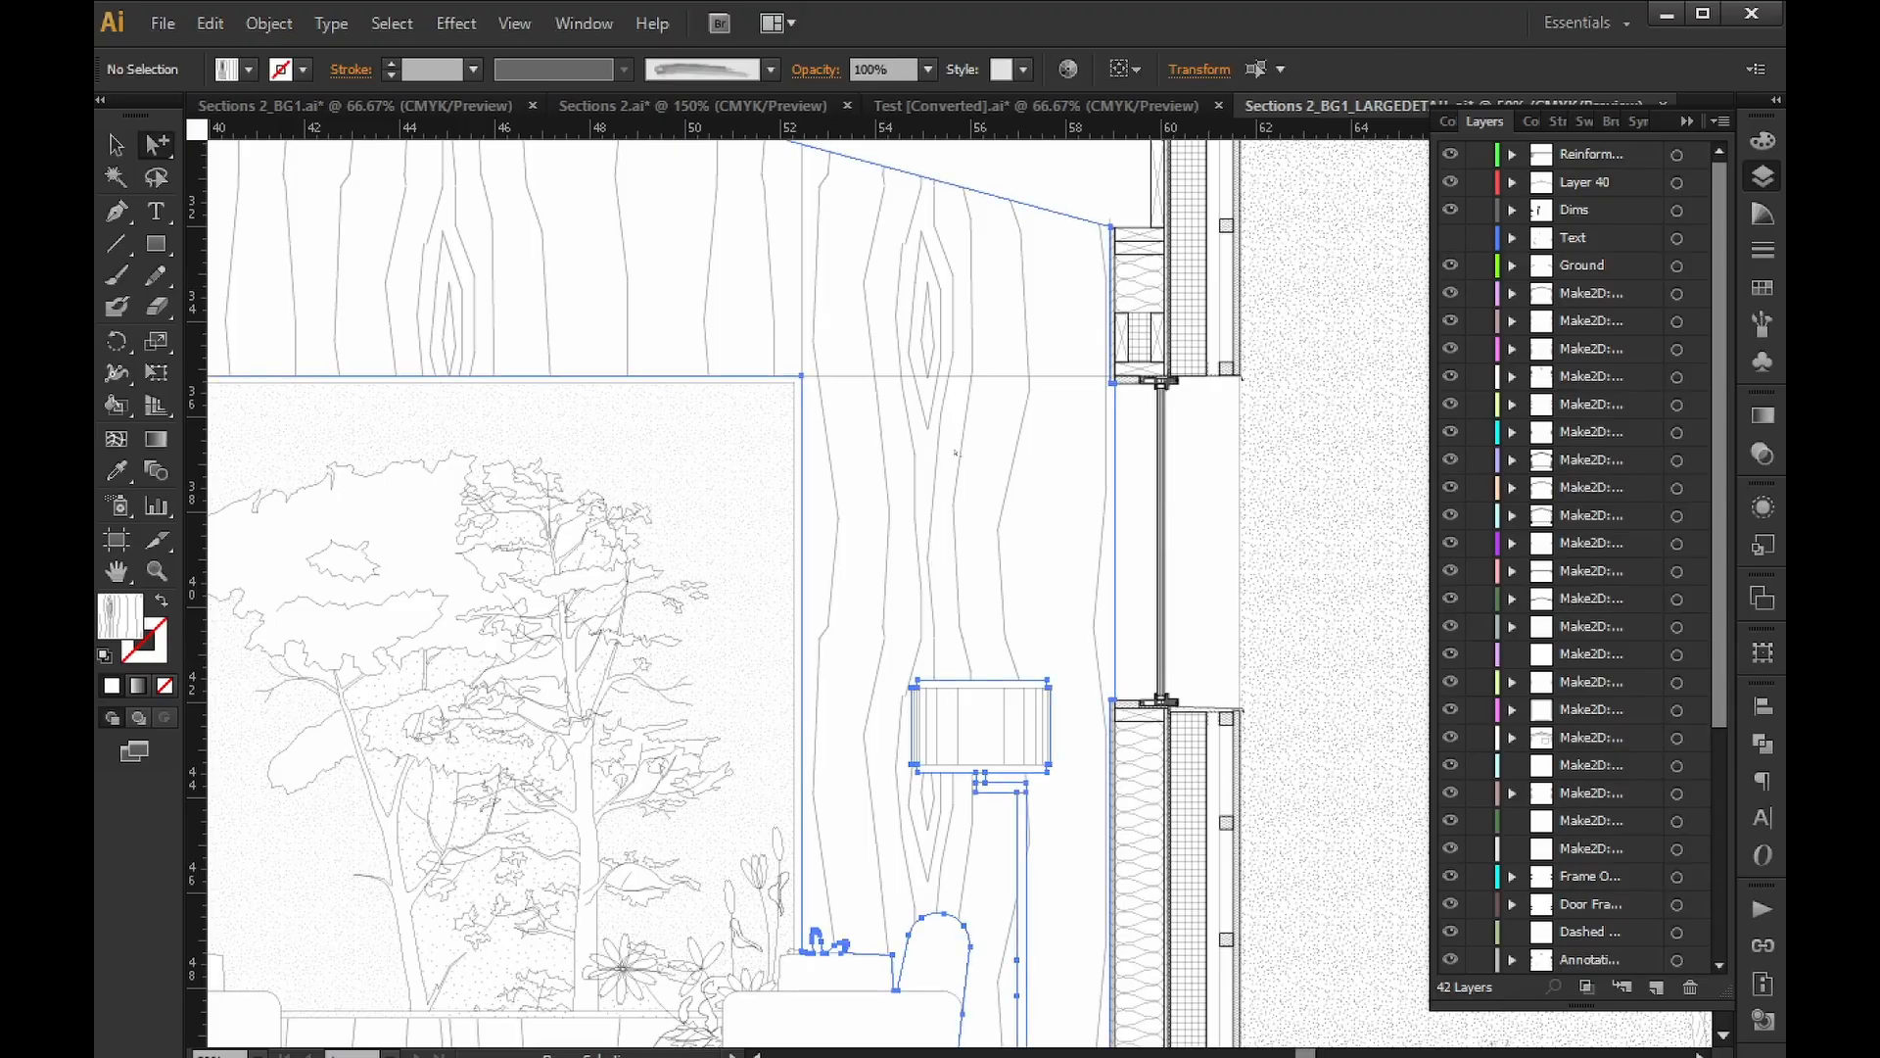
drag(935, 565, 1131, 417)
drag(265, 507, 977, 638)
alt+scroll(793, 563, down, 4)
alt+scroll(647, 456, up, 2)
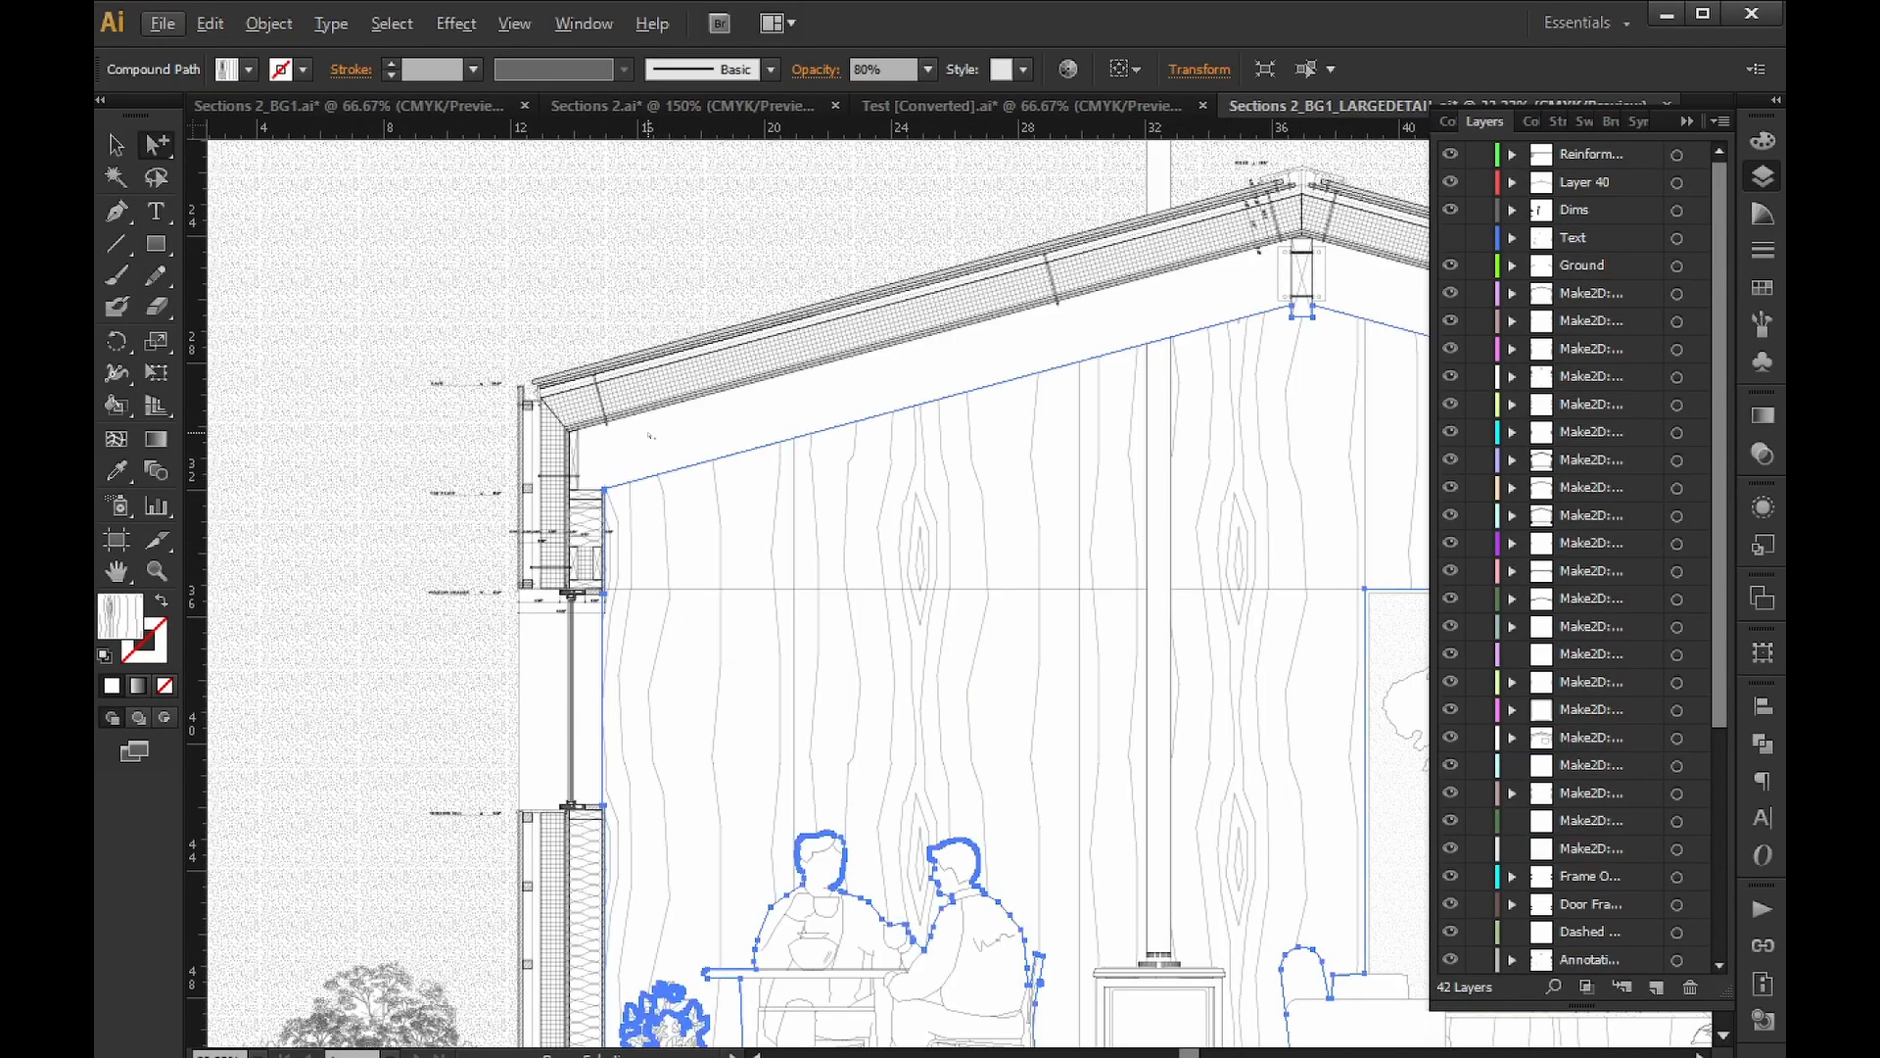
alt+scroll(936, 343, up, 4)
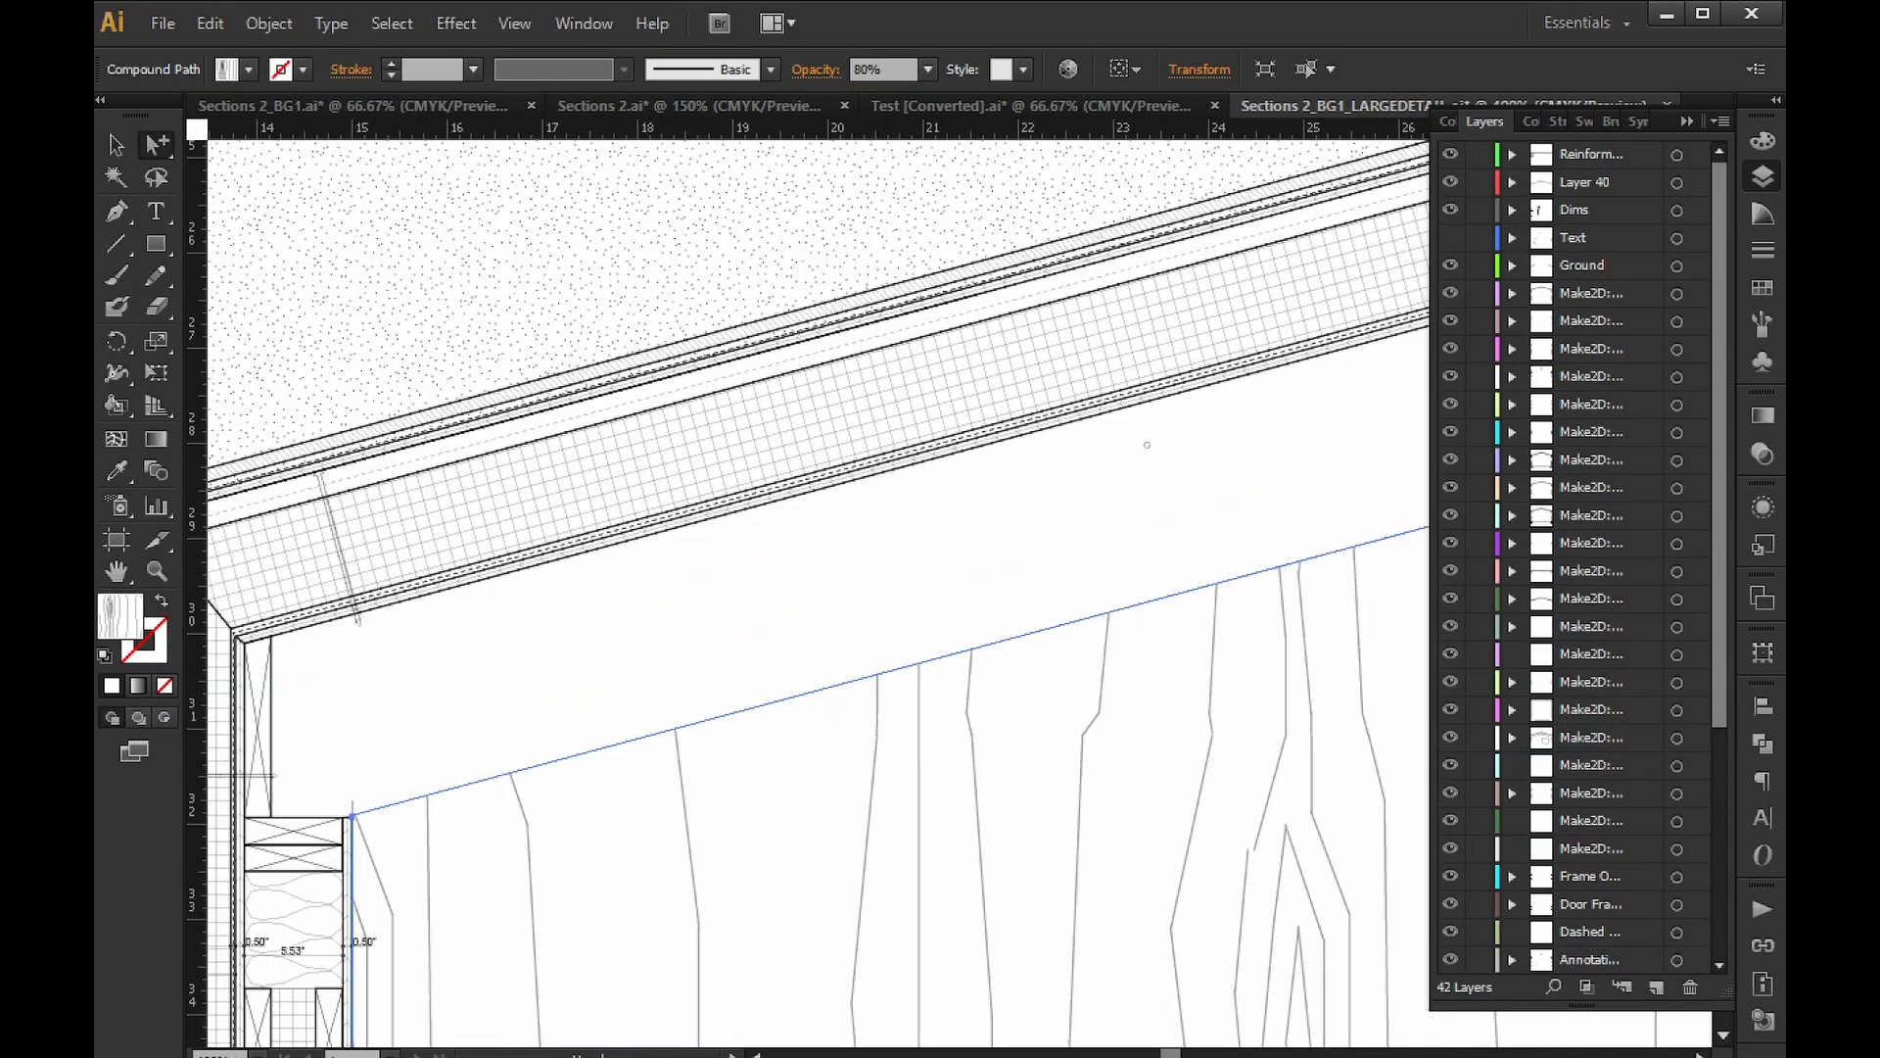
drag(979, 490, 260, 763)
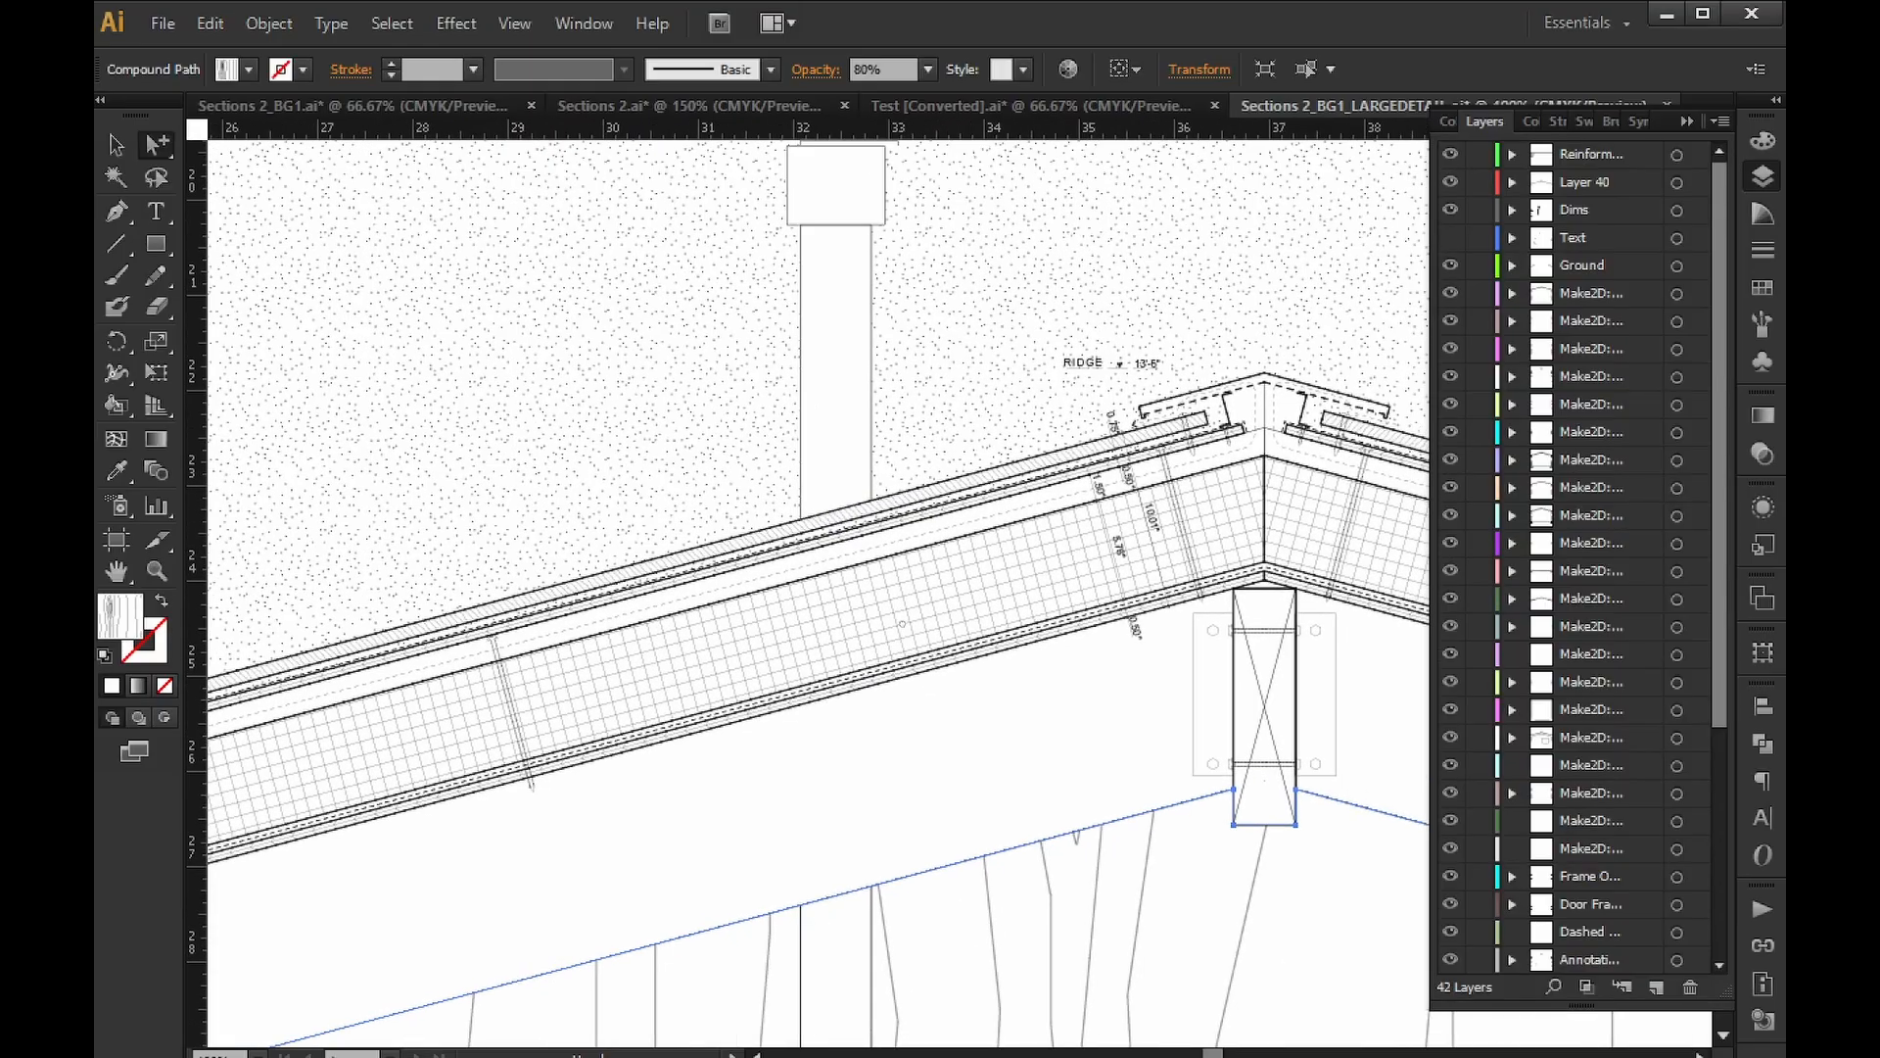
alt+scroll(1185, 538, up, 4)
drag(1185, 538, 1018, 568)
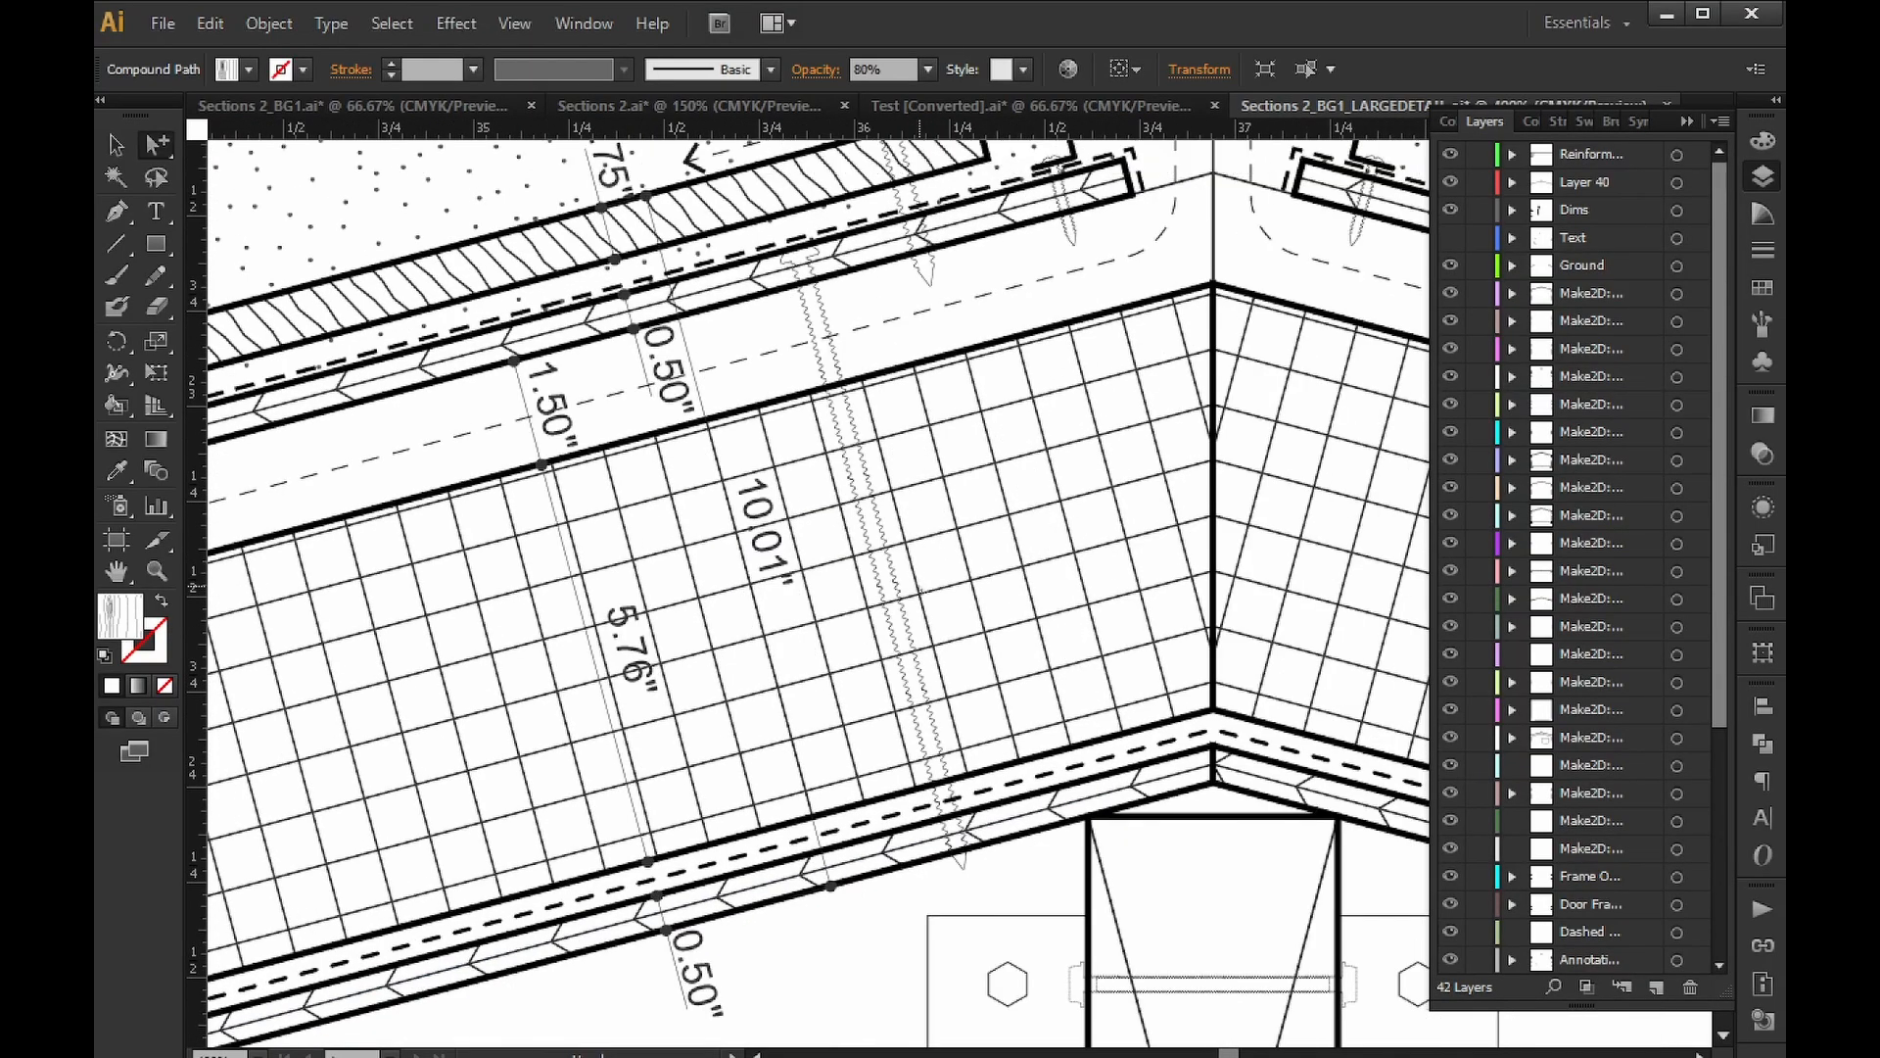
alt+scroll(1019, 573, down, 3)
ctrl+scroll(819, 588, right, 2)
scroll(819, 588, down, 2)
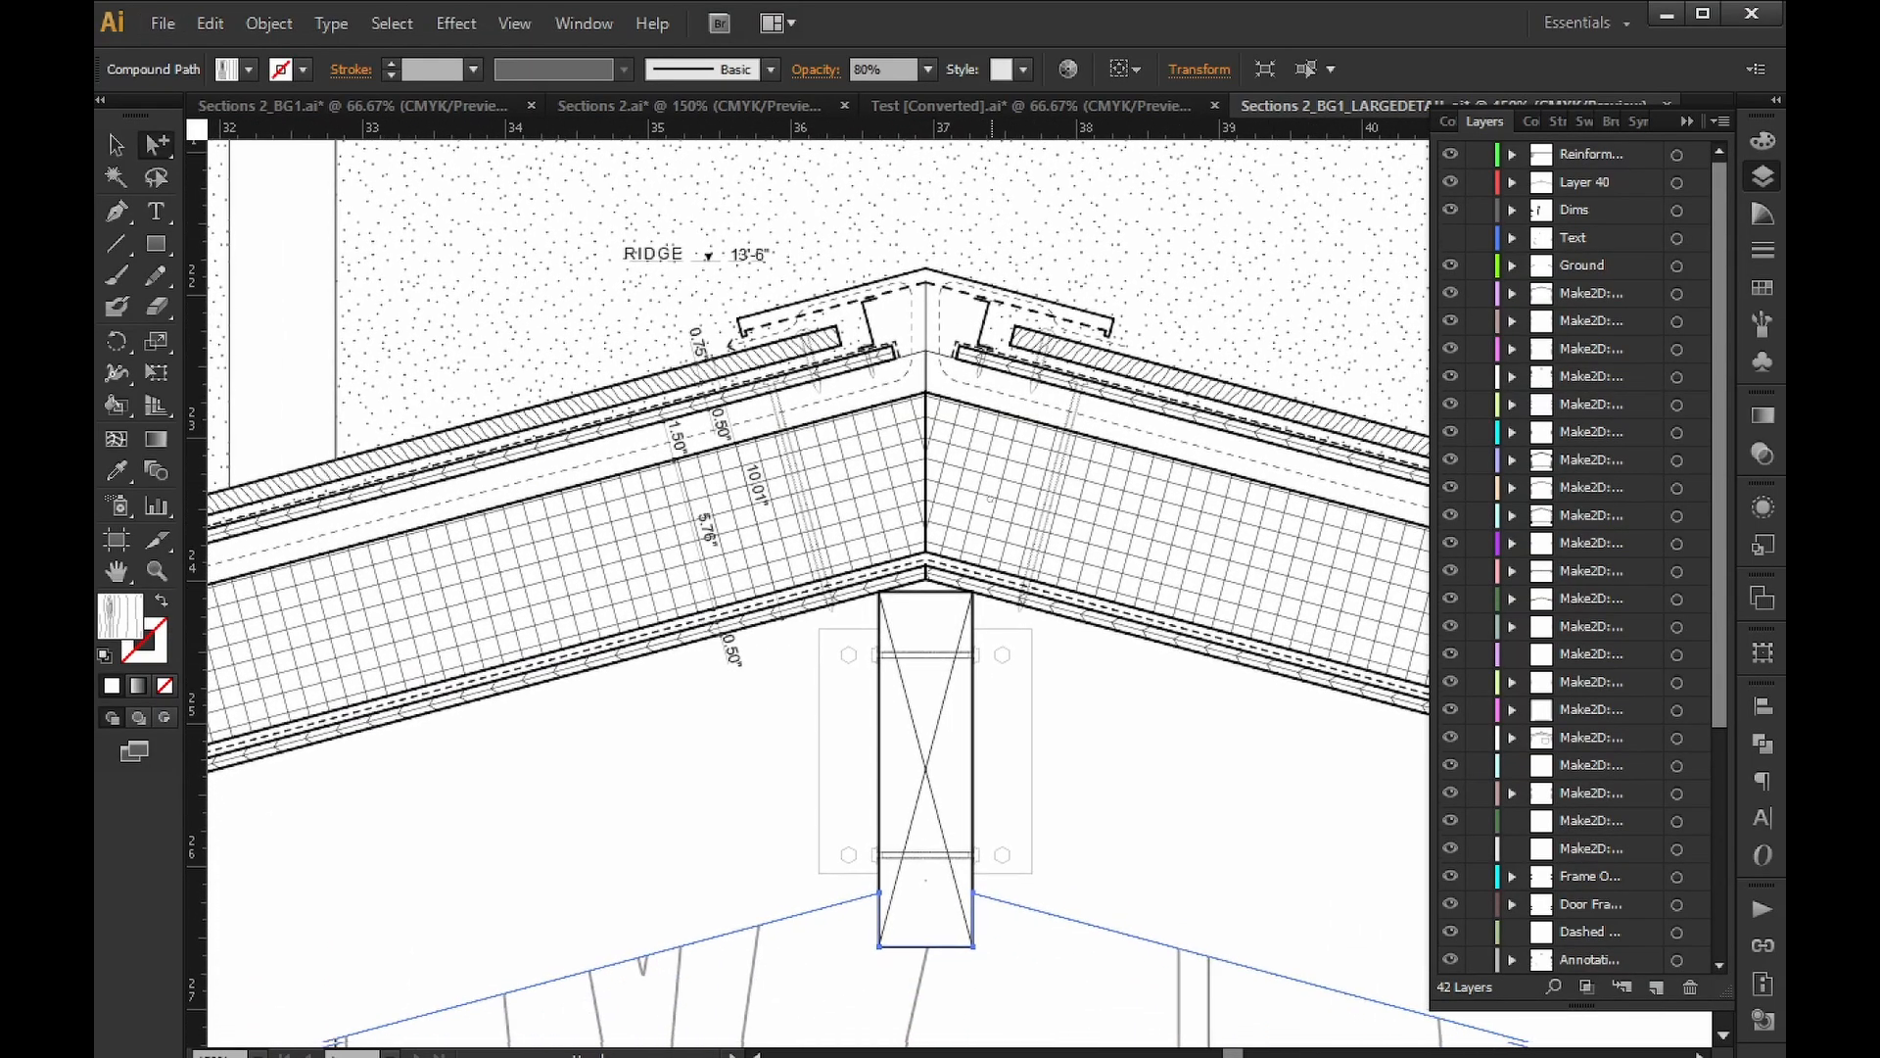
alt+scroll(1013, 483, up, 1)
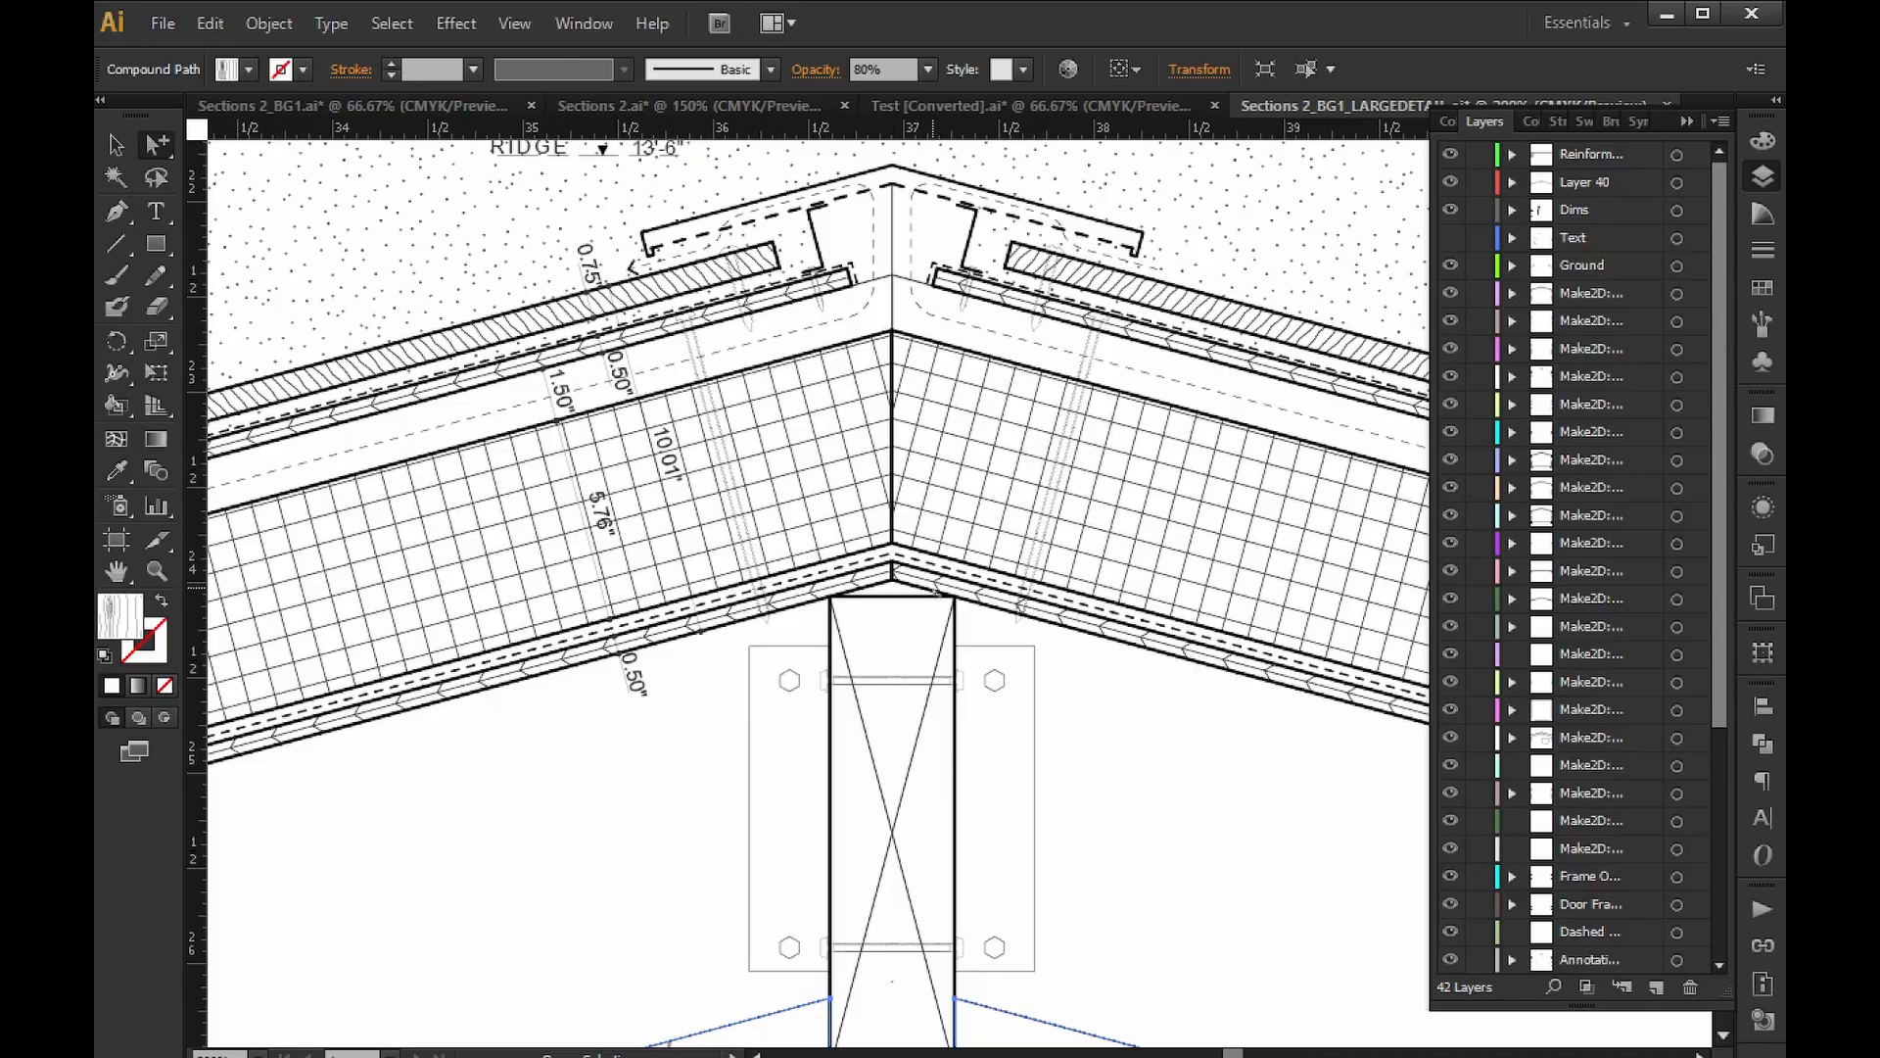
alt+scroll(995, 486, down, 2)
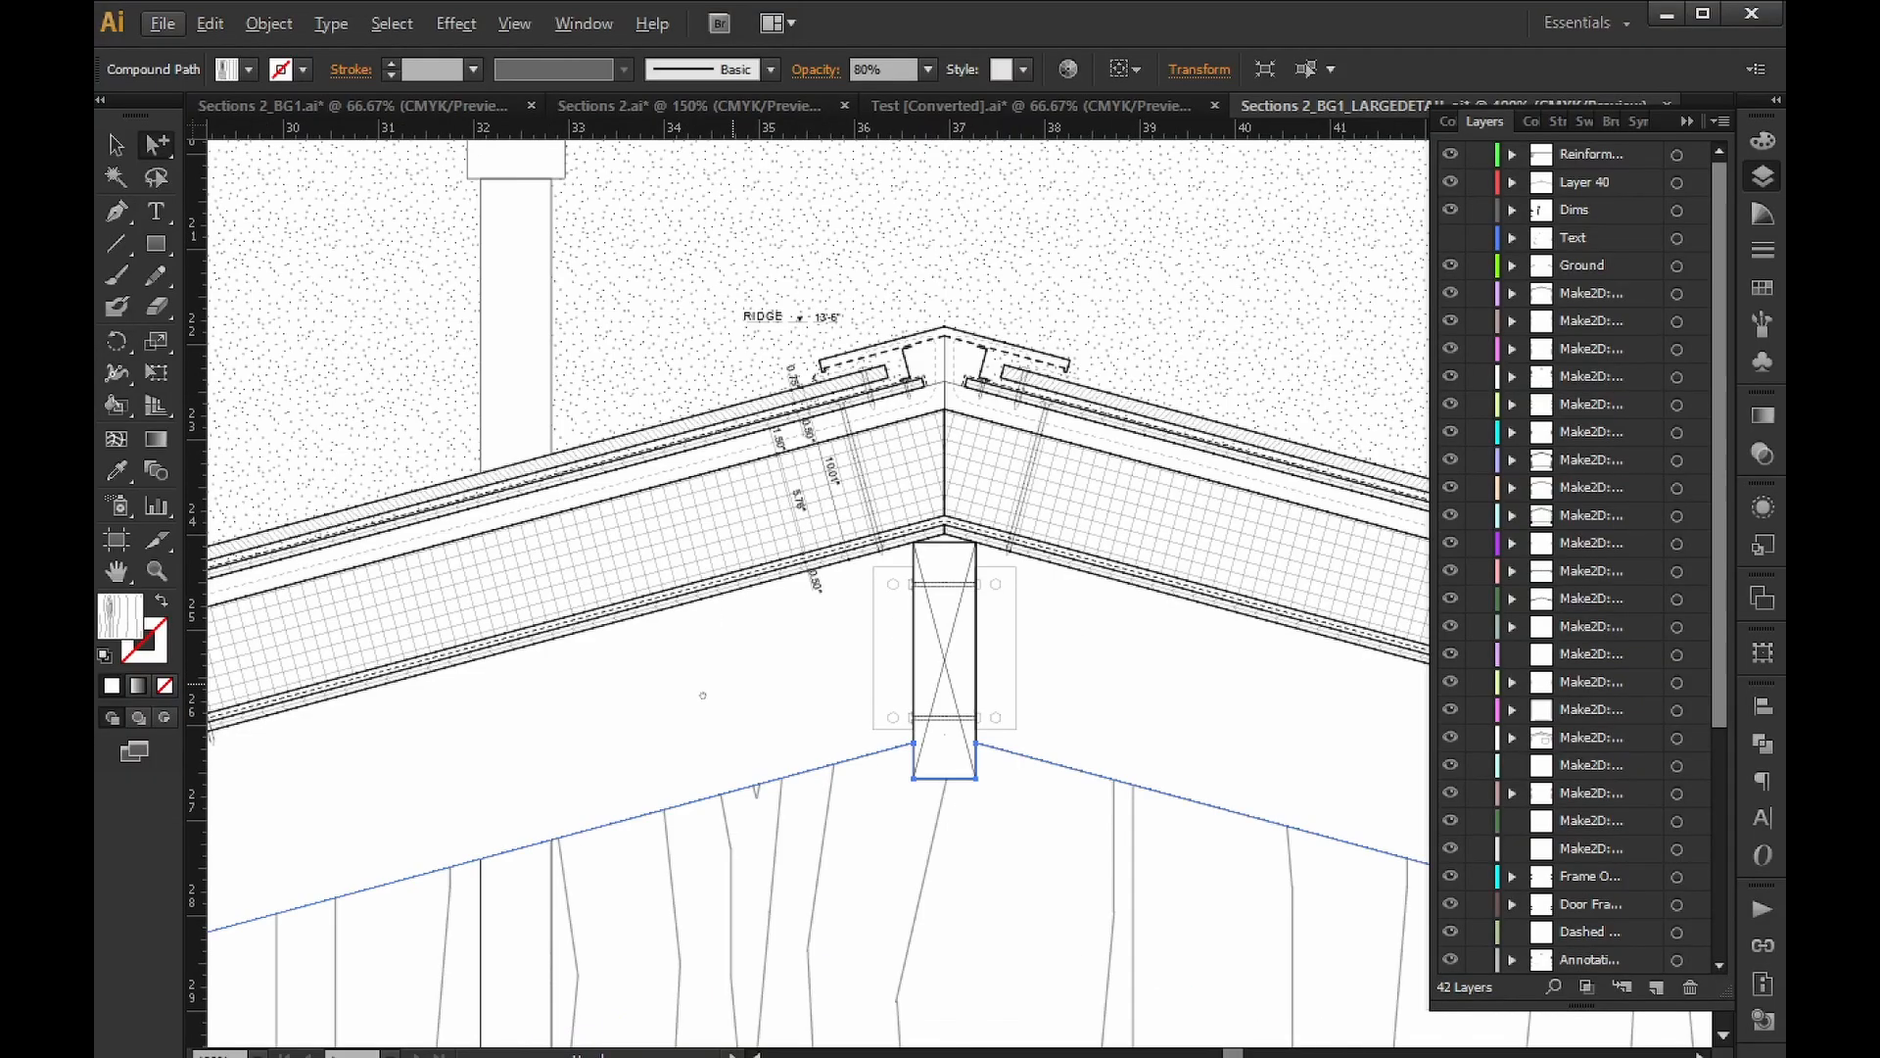
Examine the eave, top plate and window header detail with its level labels, wall-layer dimensions and framing hatches.
scroll(702, 695, down, 4)
ctrl+scroll(703, 695, left, 12)
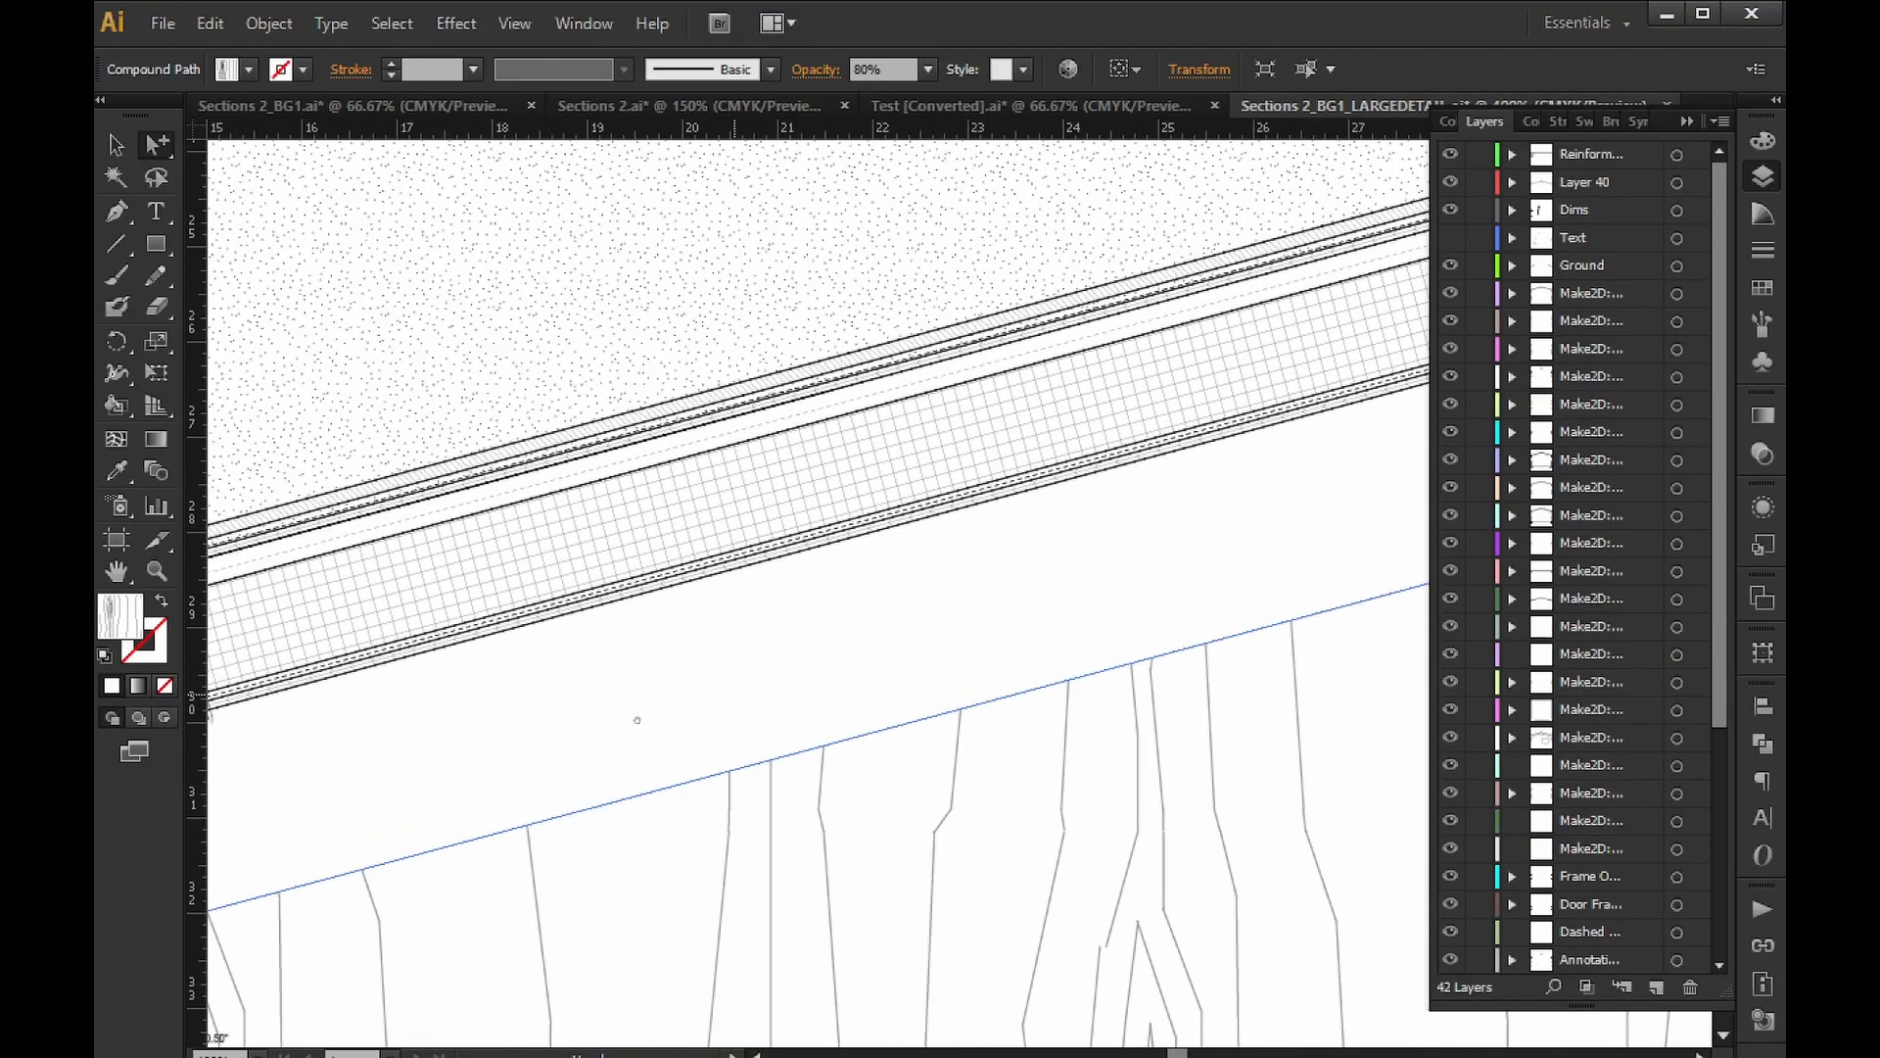
alt+scroll(636, 720, up, 2)
ctrl+scroll(1024, 771, left, 5)
scroll(1023, 770, down, 1)
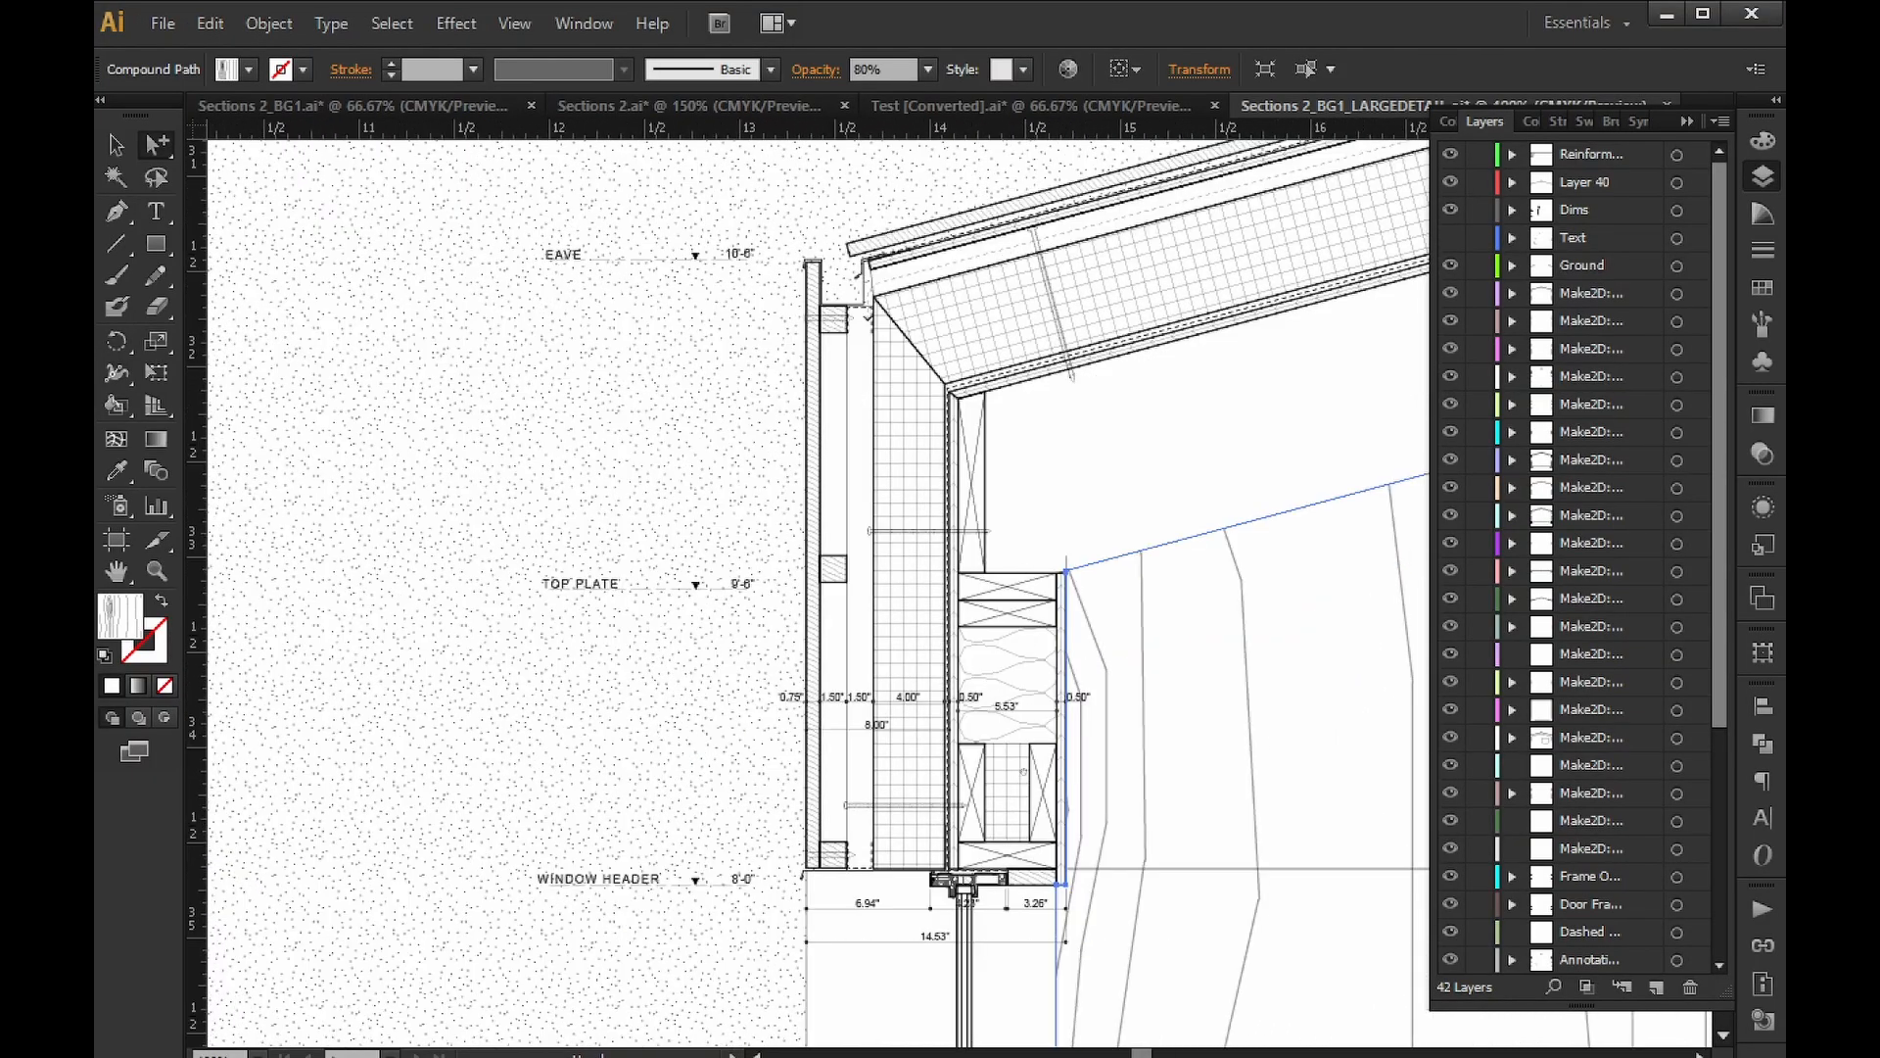
alt+scroll(1023, 771, up, 2)
scroll(1023, 770, down, 2)
ctrl+scroll(1023, 771, left, 2)
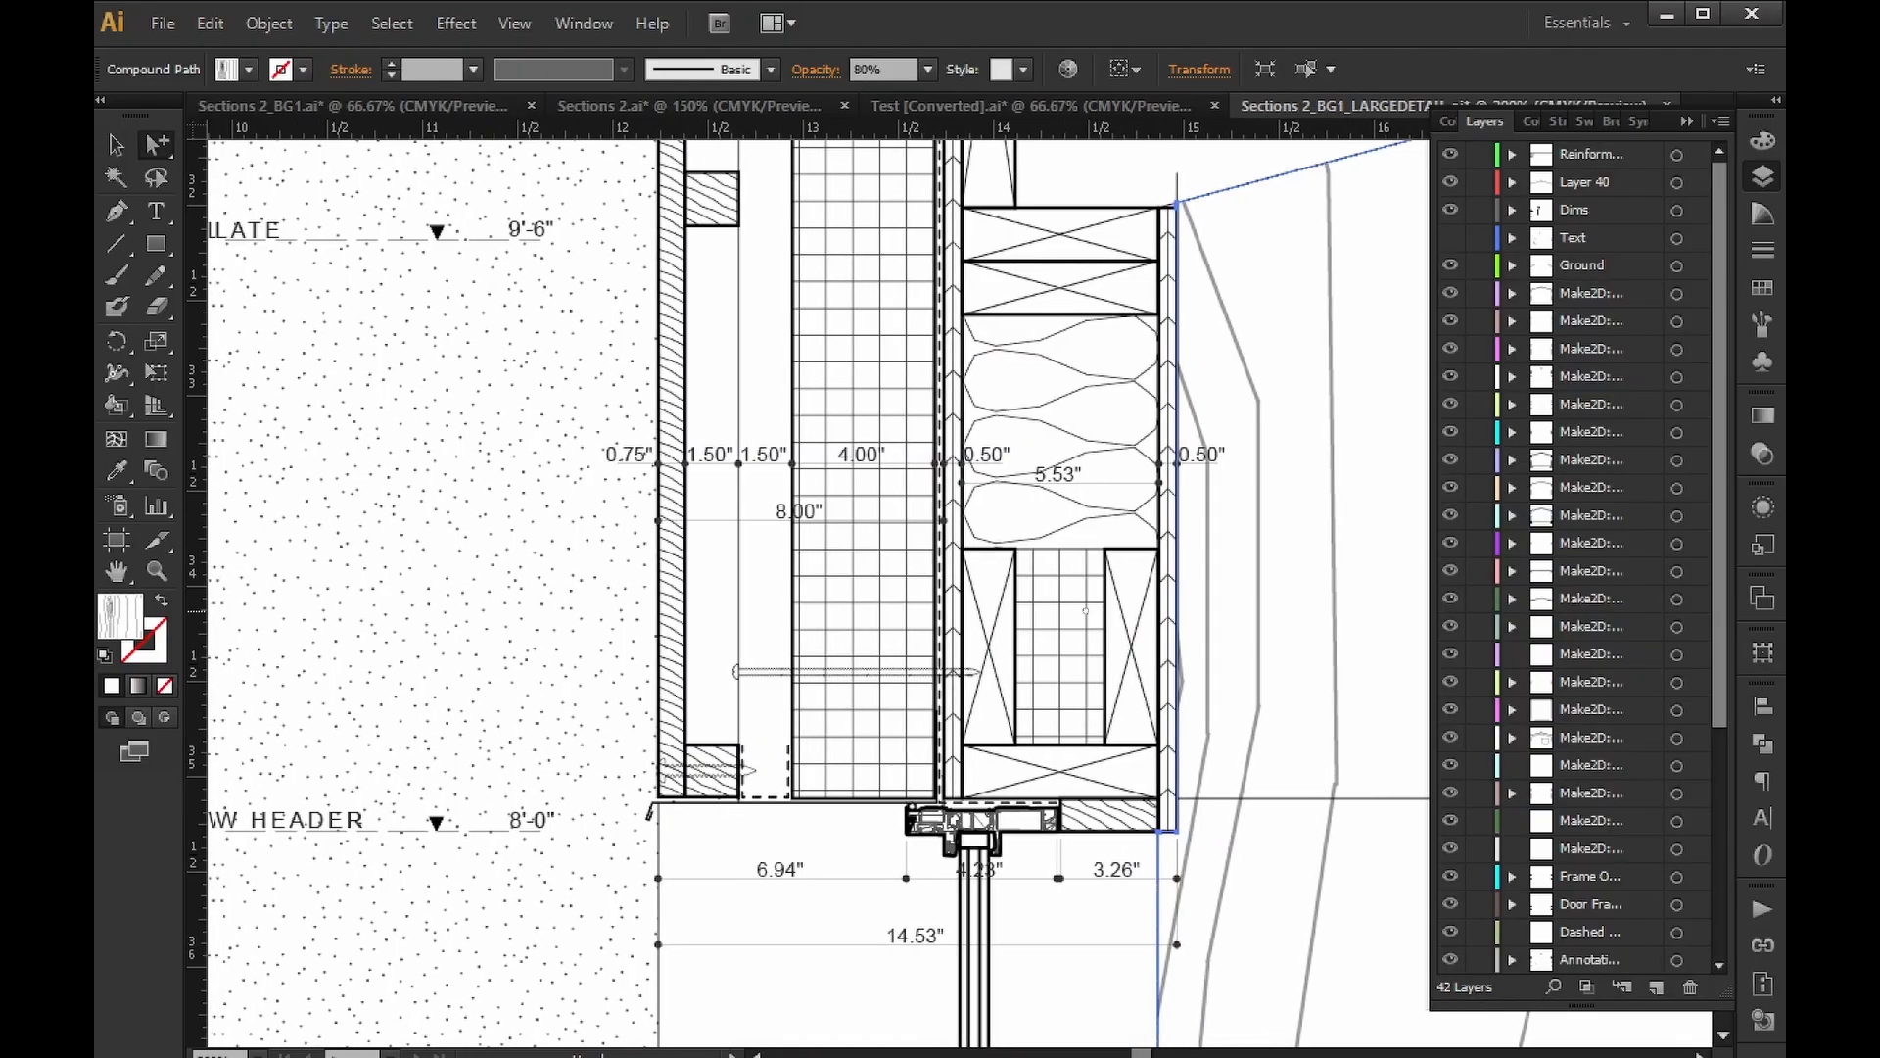
ctrl+scroll(864, 582, left, 2)
scroll(863, 583, up, 1)
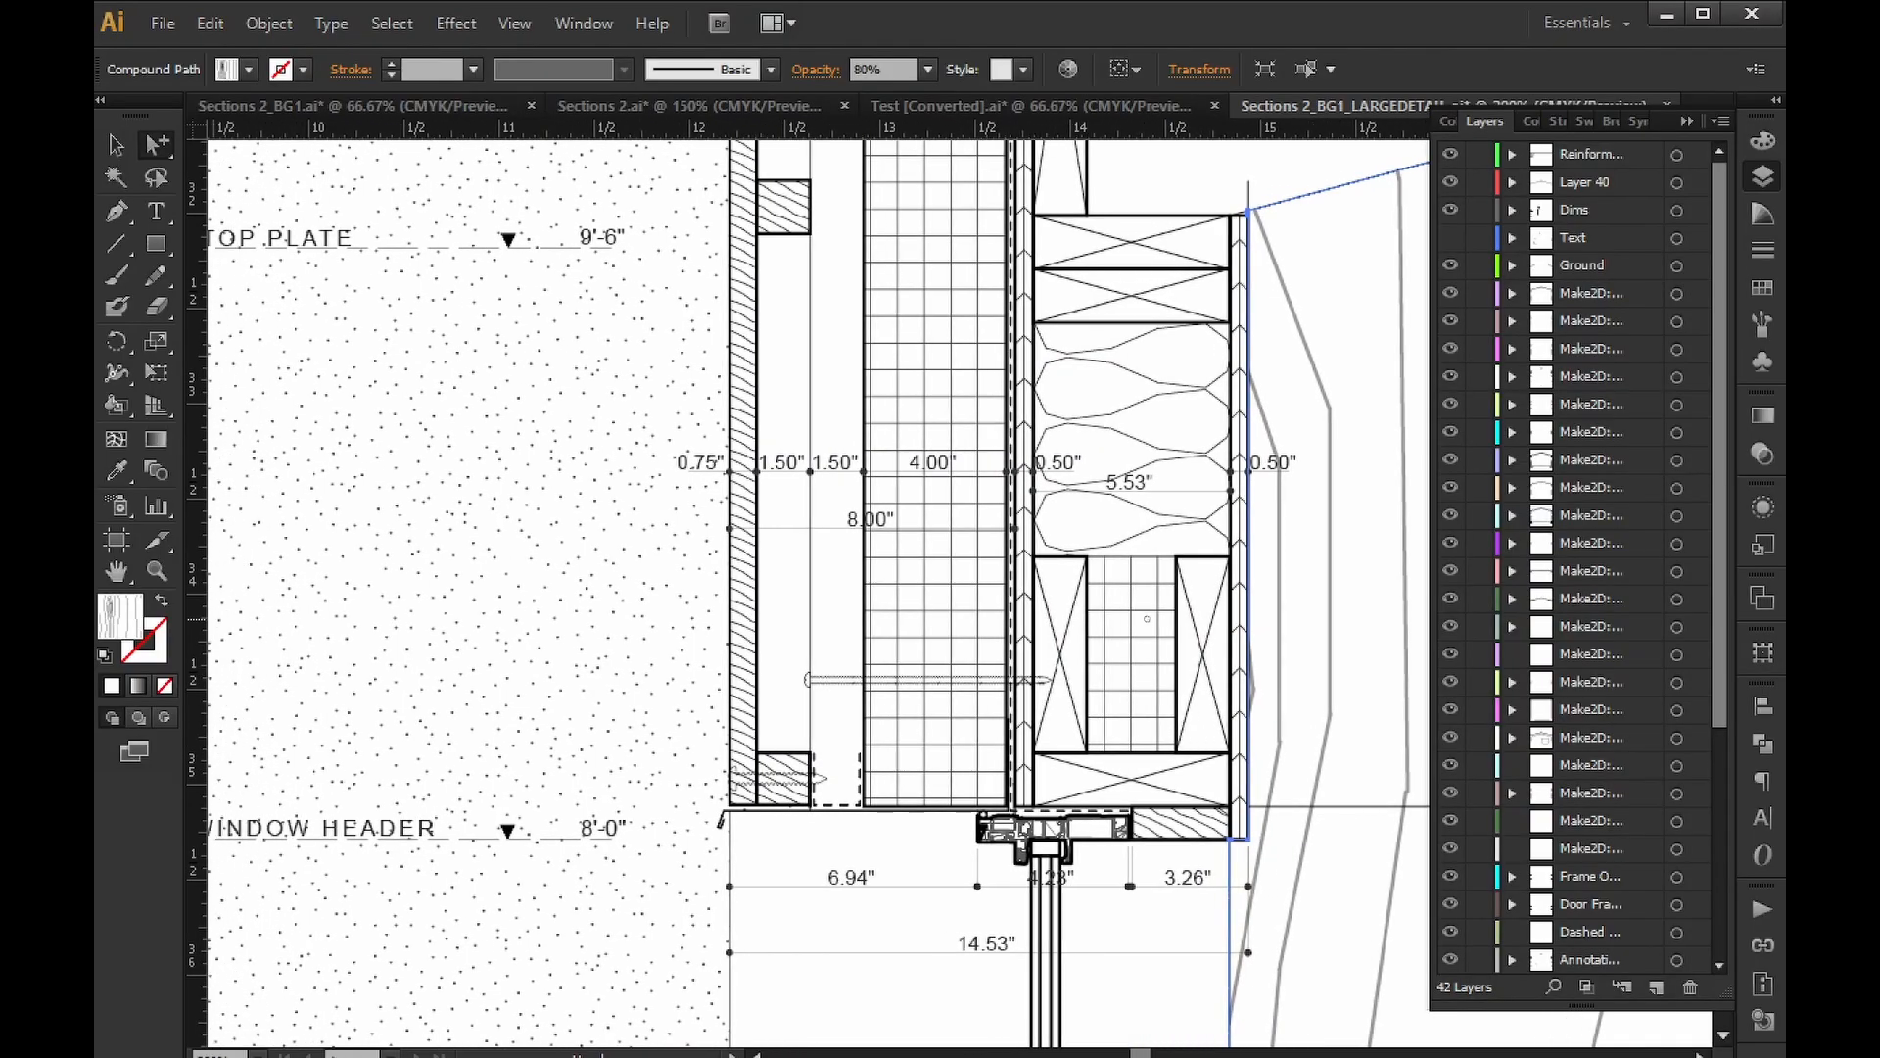
ctrl+scroll(864, 582, left, 2)
scroll(863, 582, up, 1)
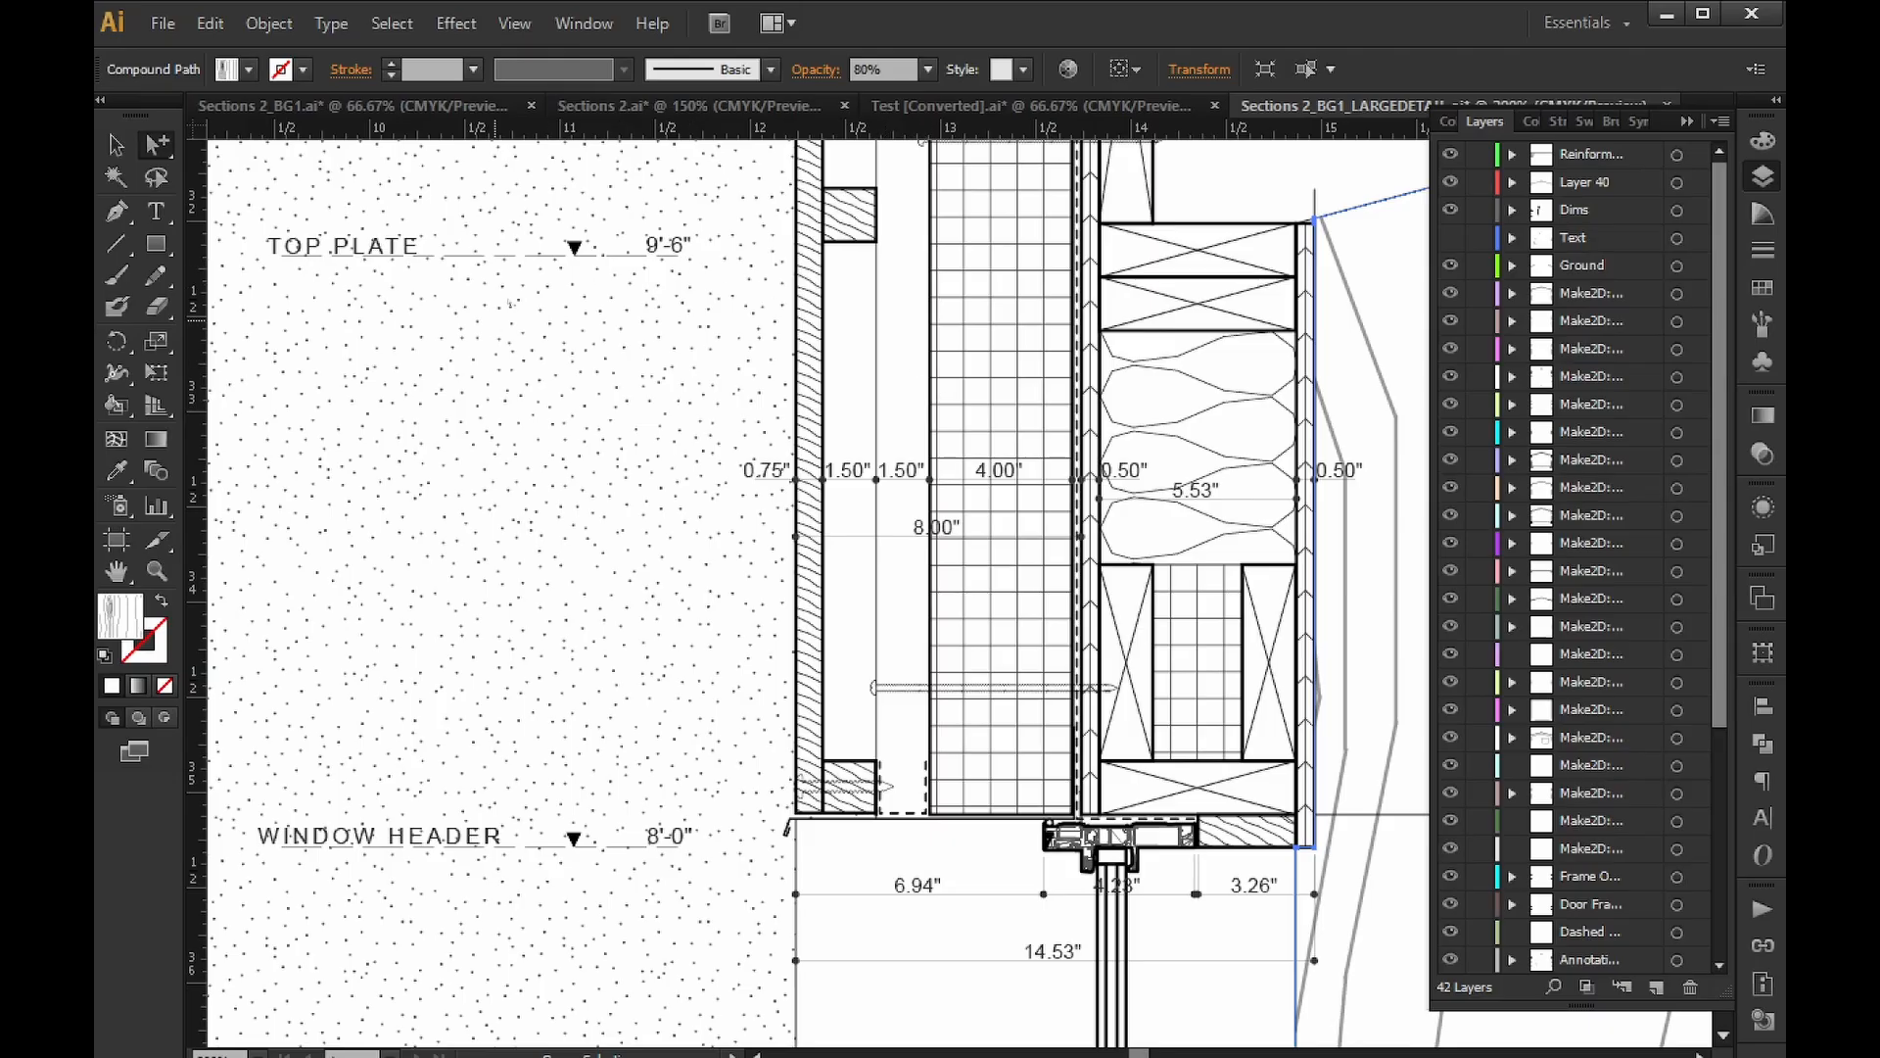
Switch to ColoredSections.psd in Photoshop, check the PDF import options for Sections 1_BG.ai, and cancel the import.
click(402, 106)
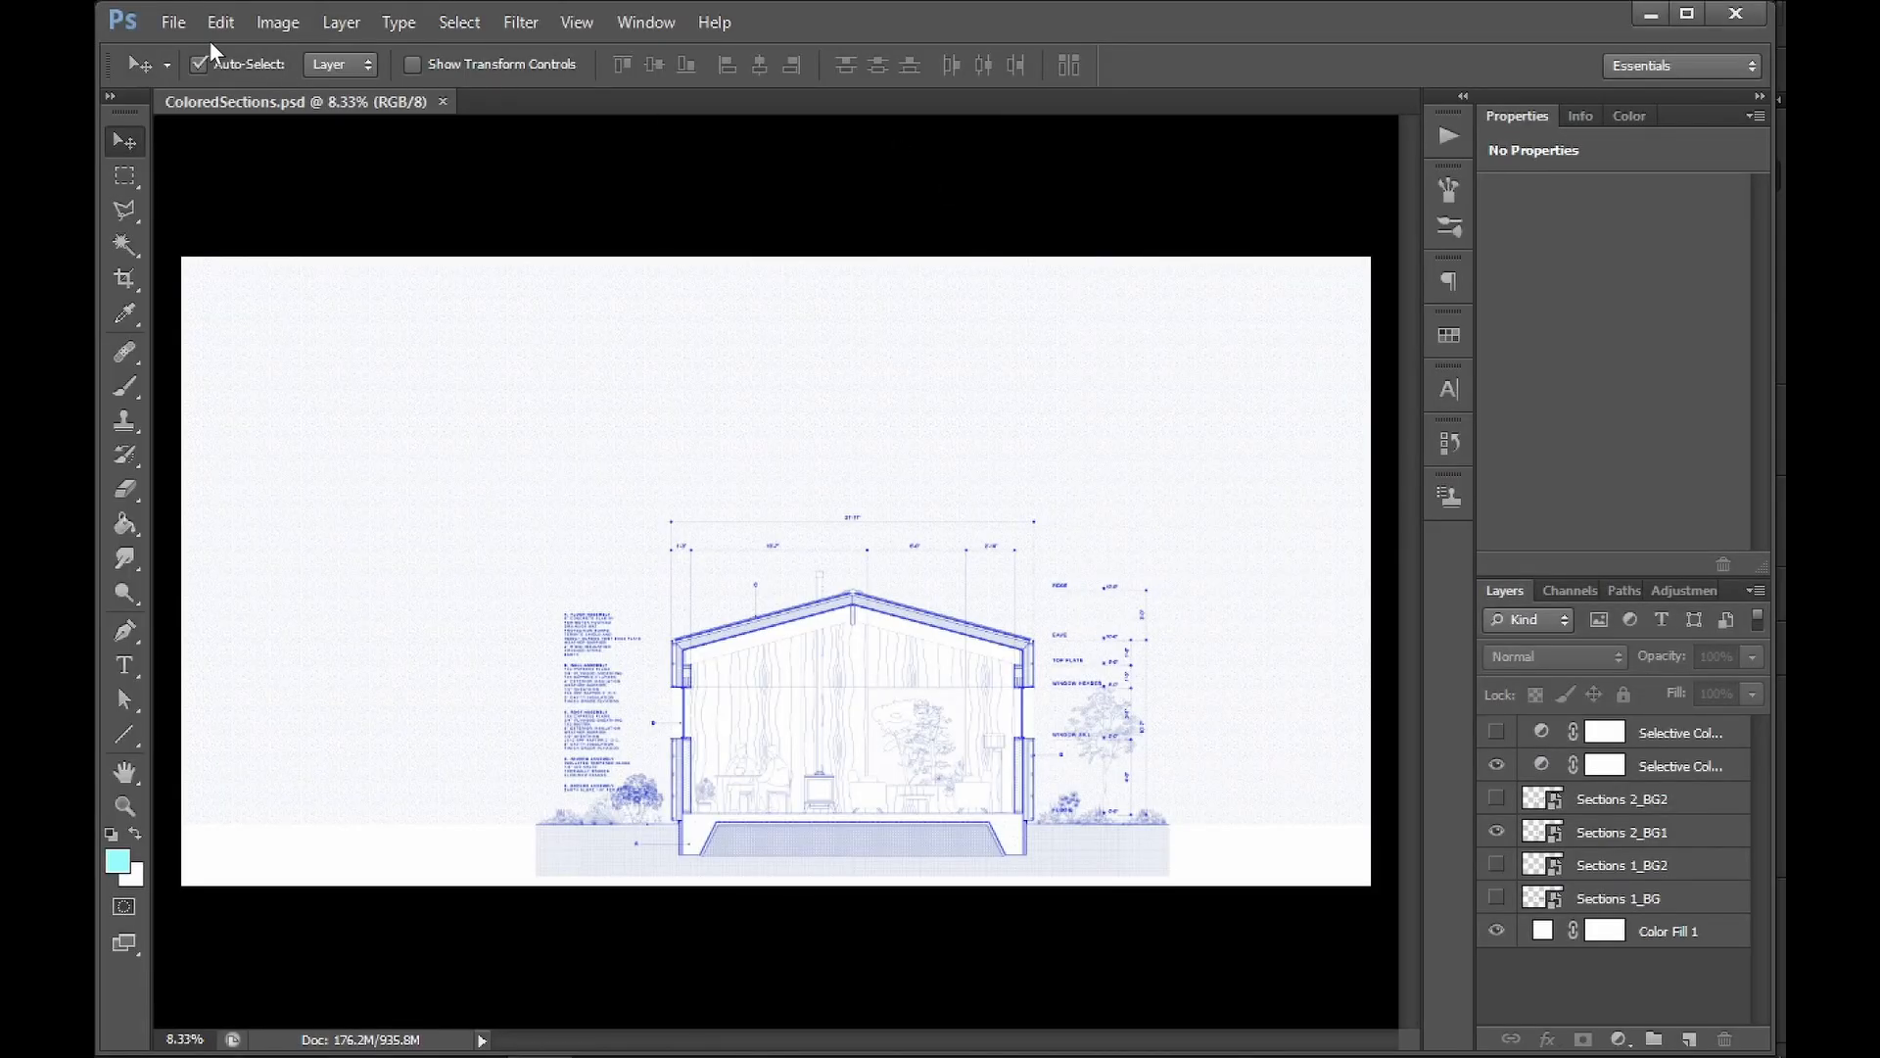
click(170, 22)
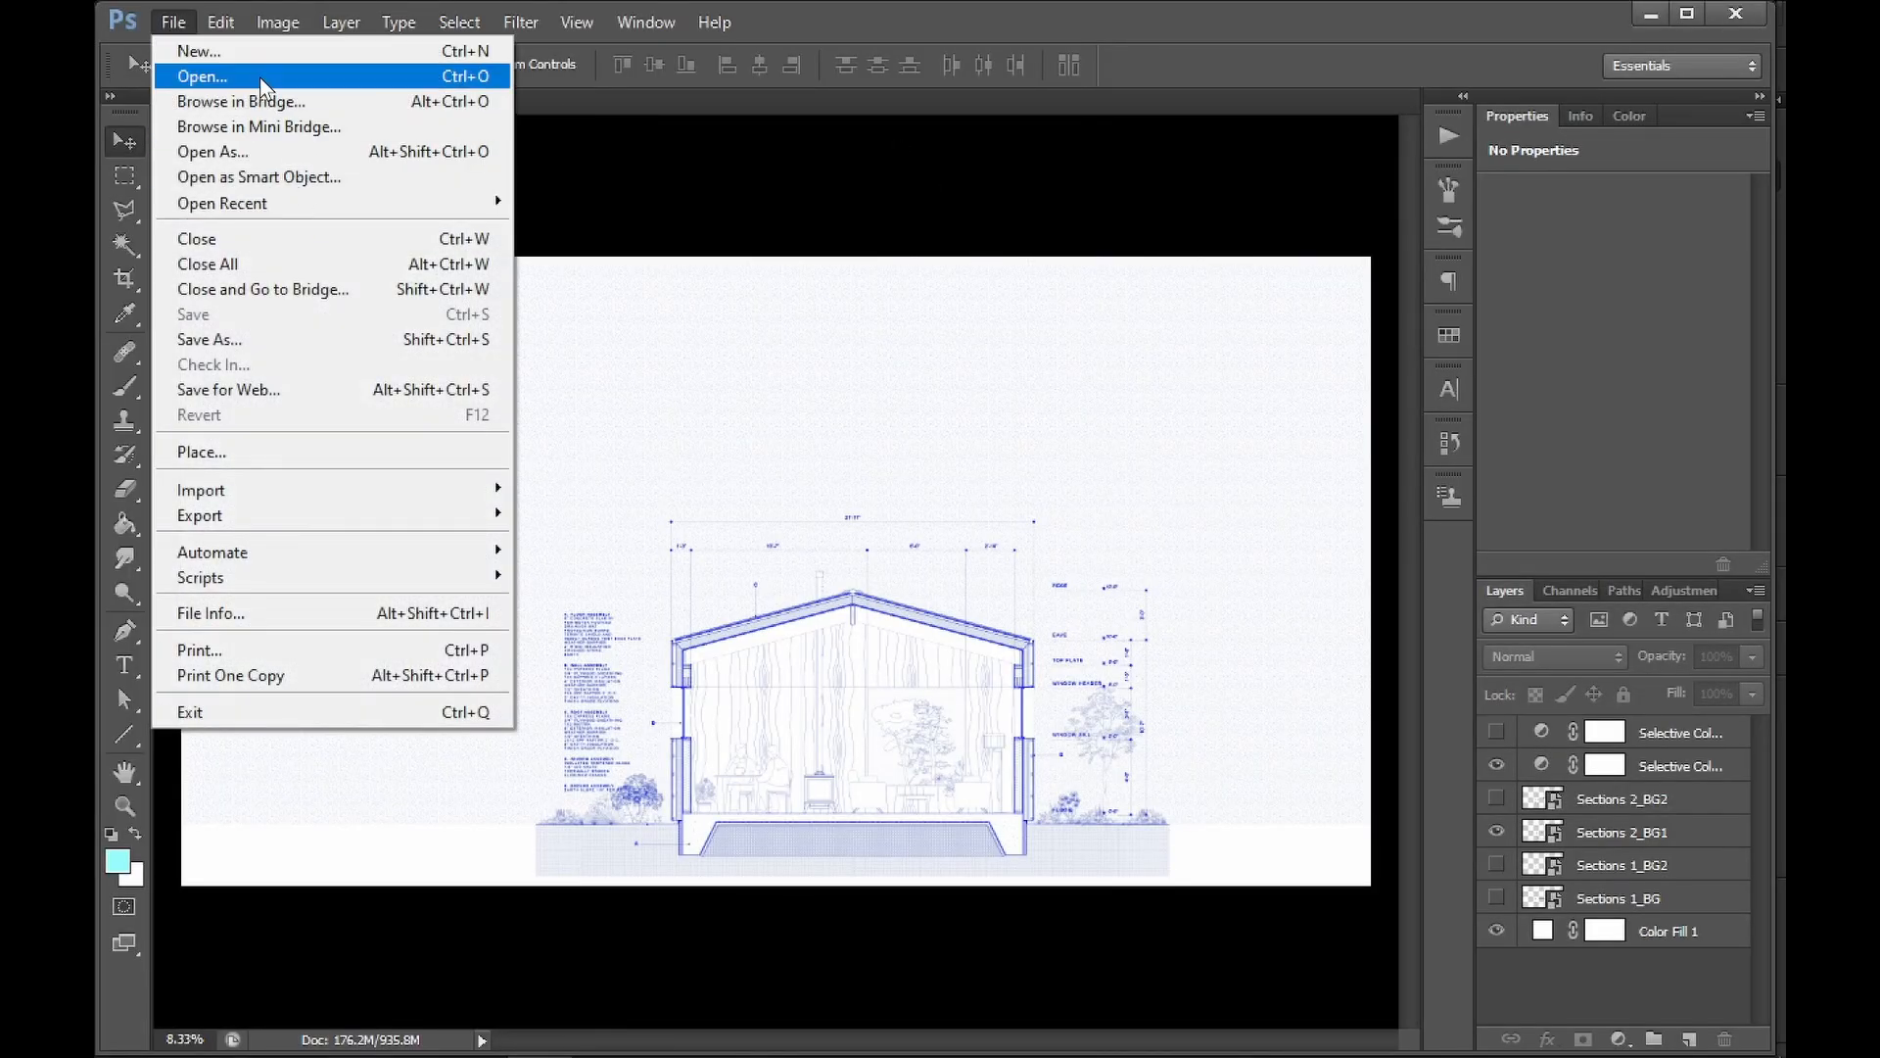
click(261, 79)
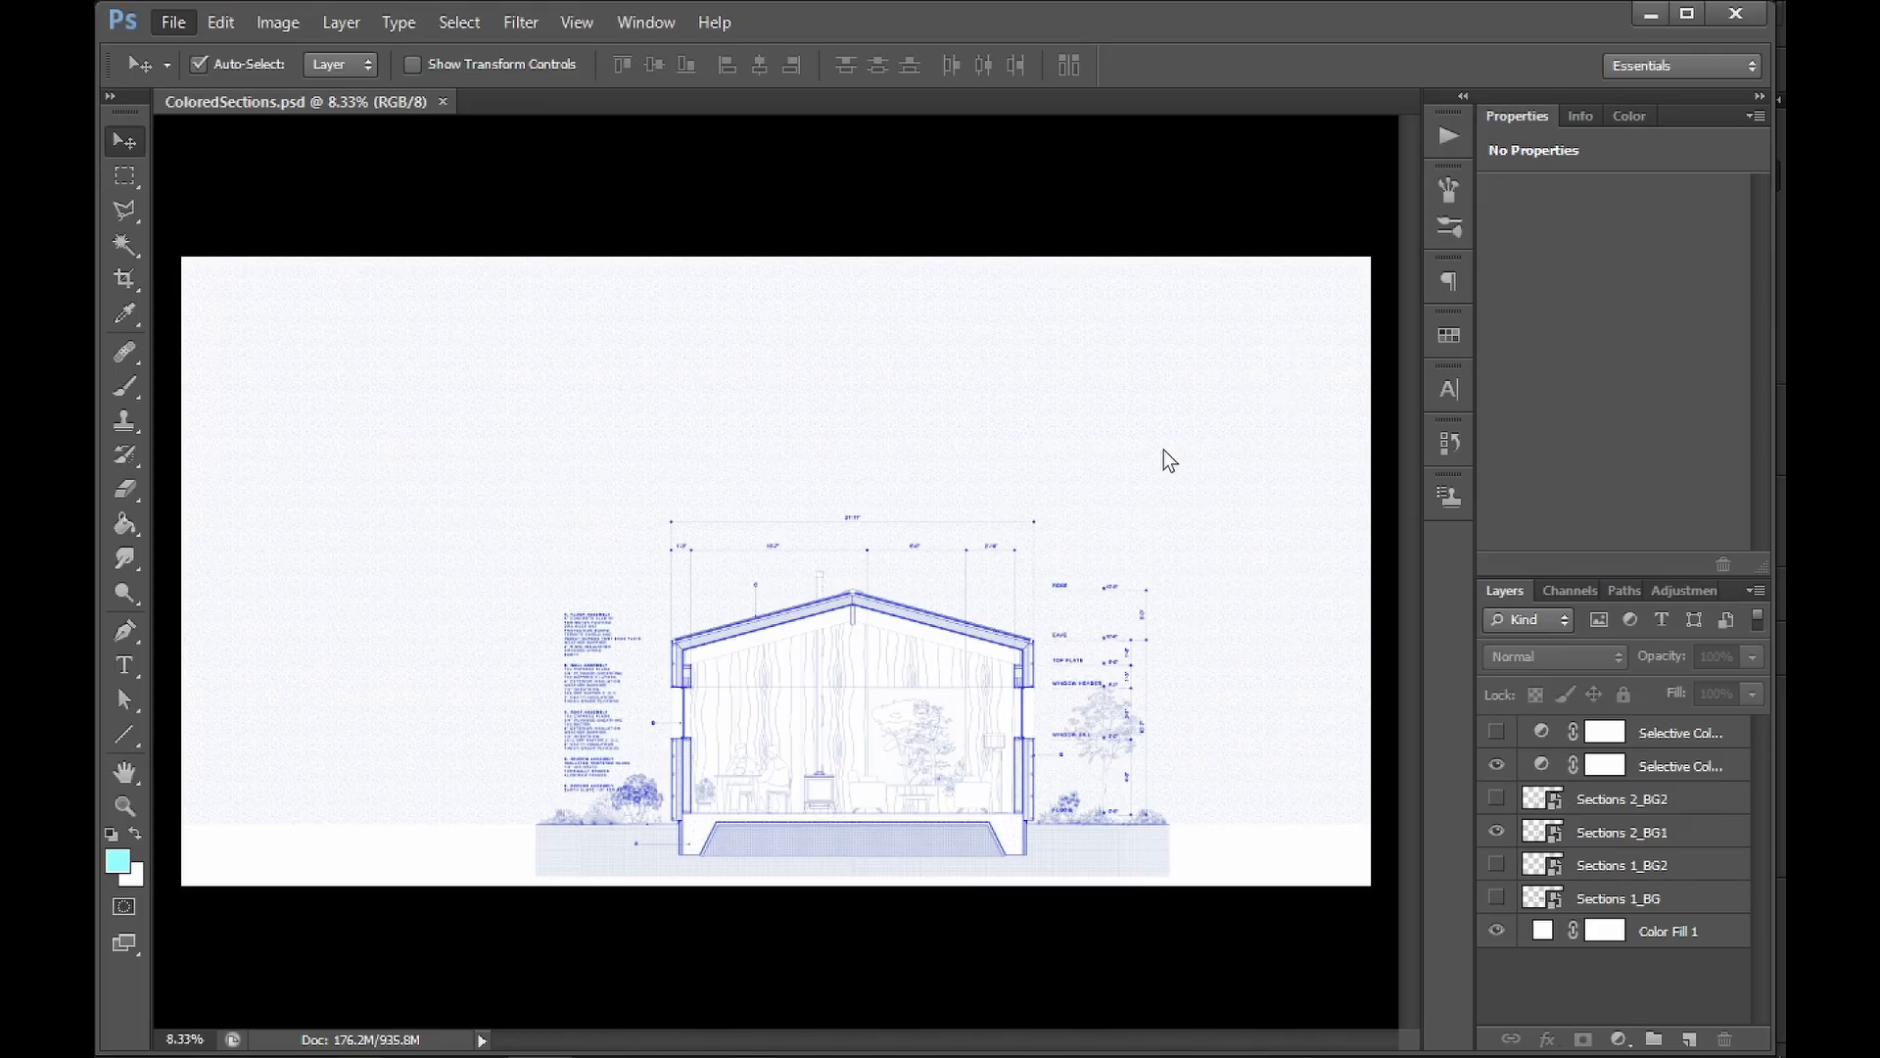
scroll(1693, 556, down, 5)
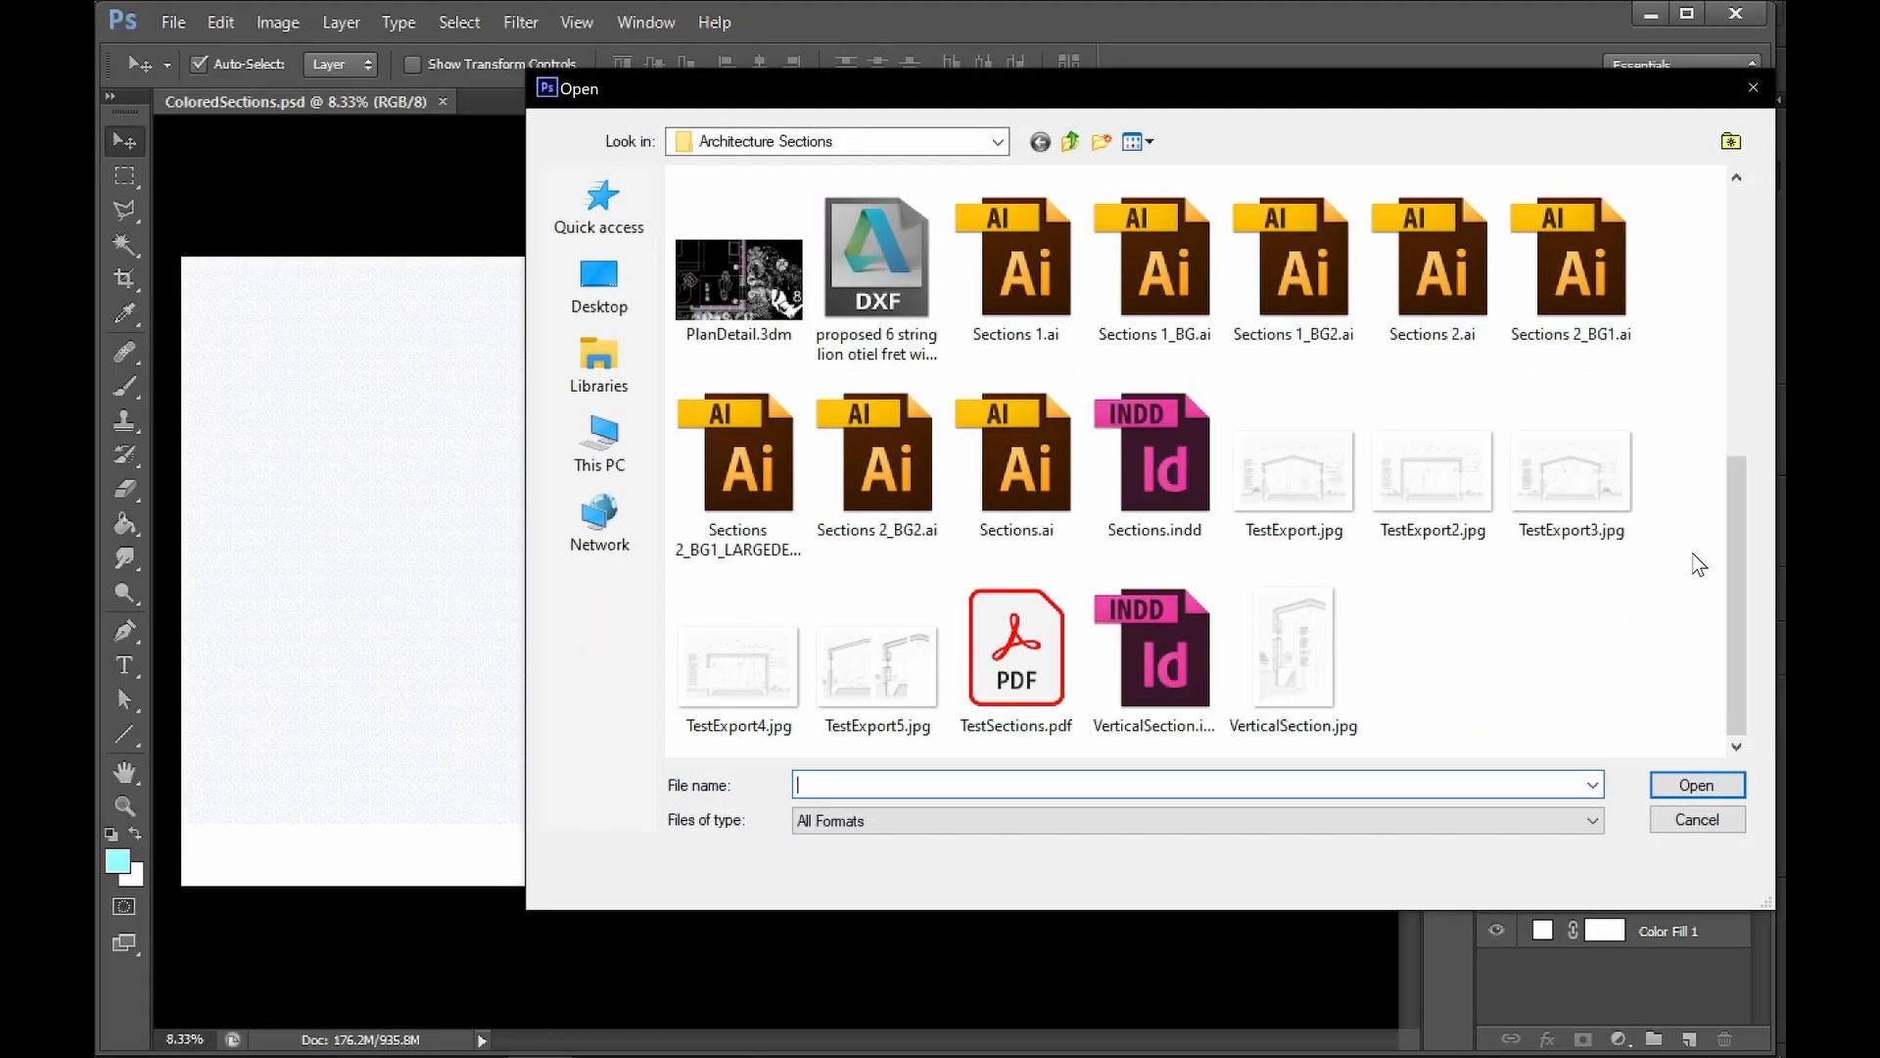
click(1207, 302)
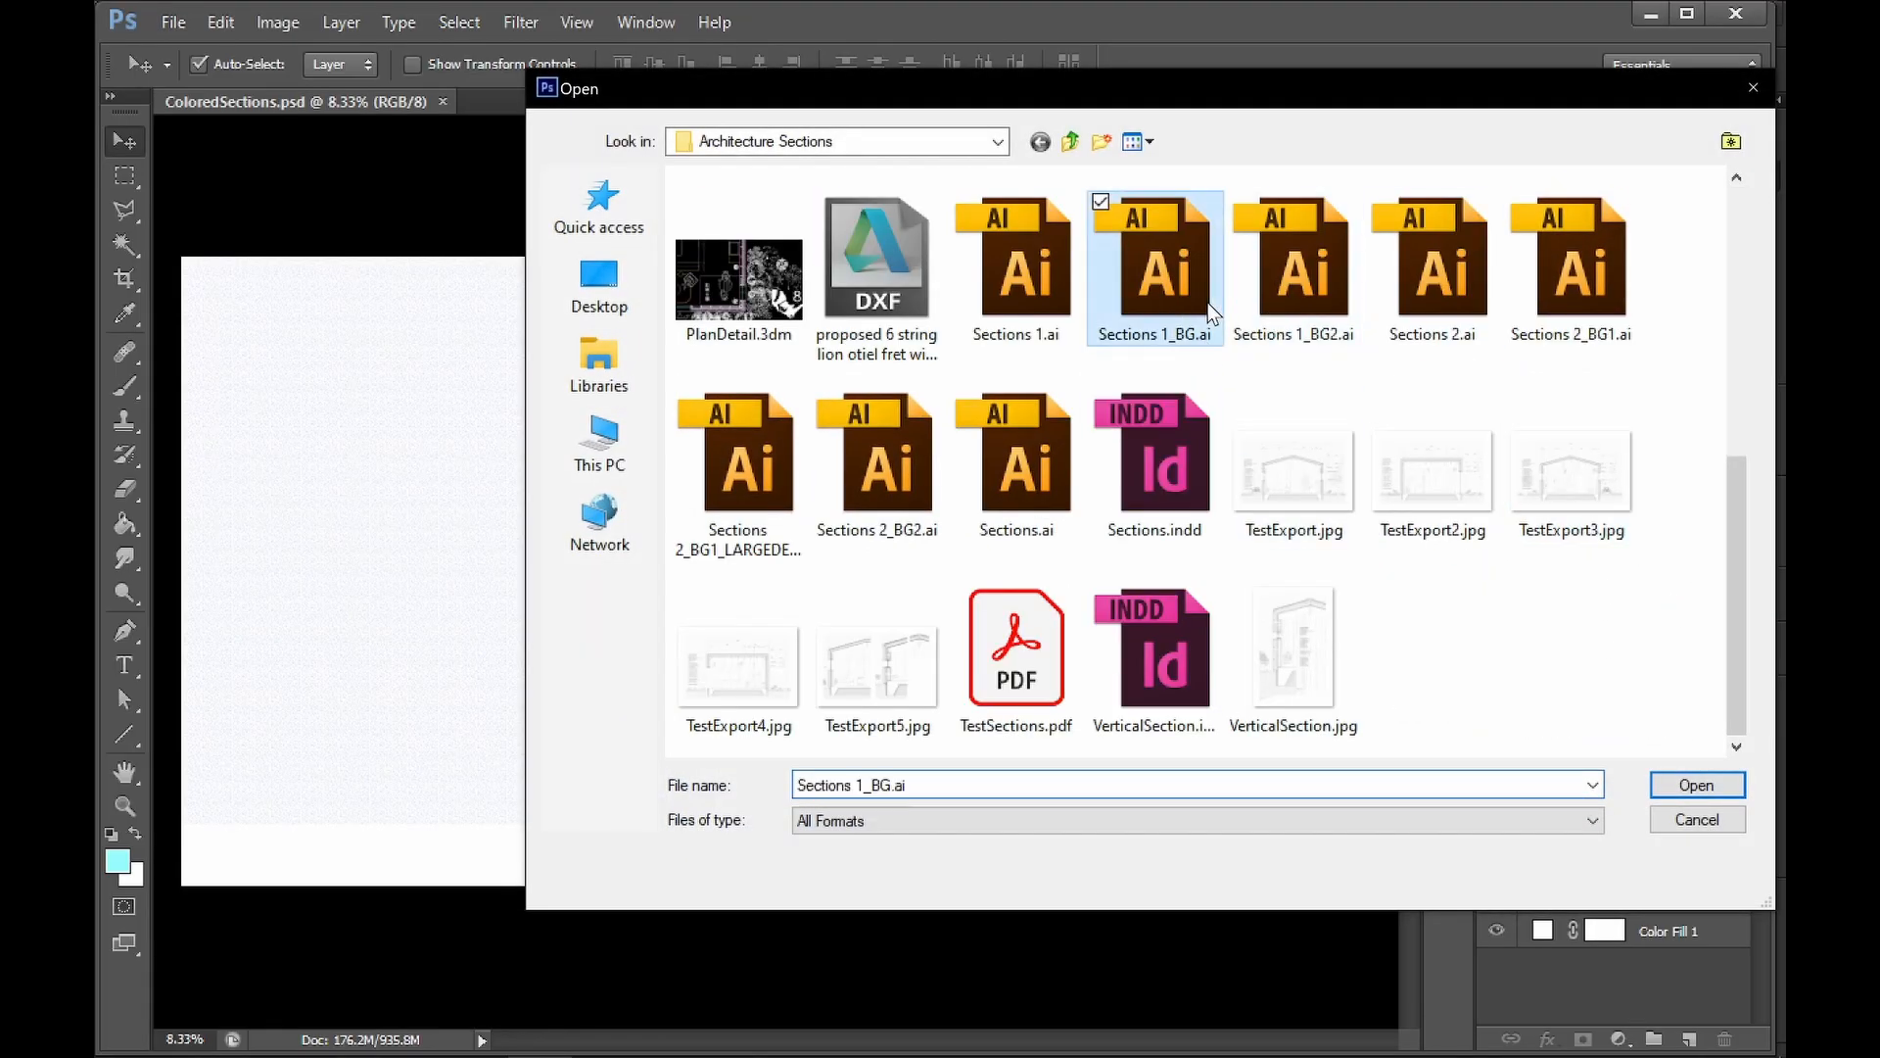
click(1697, 784)
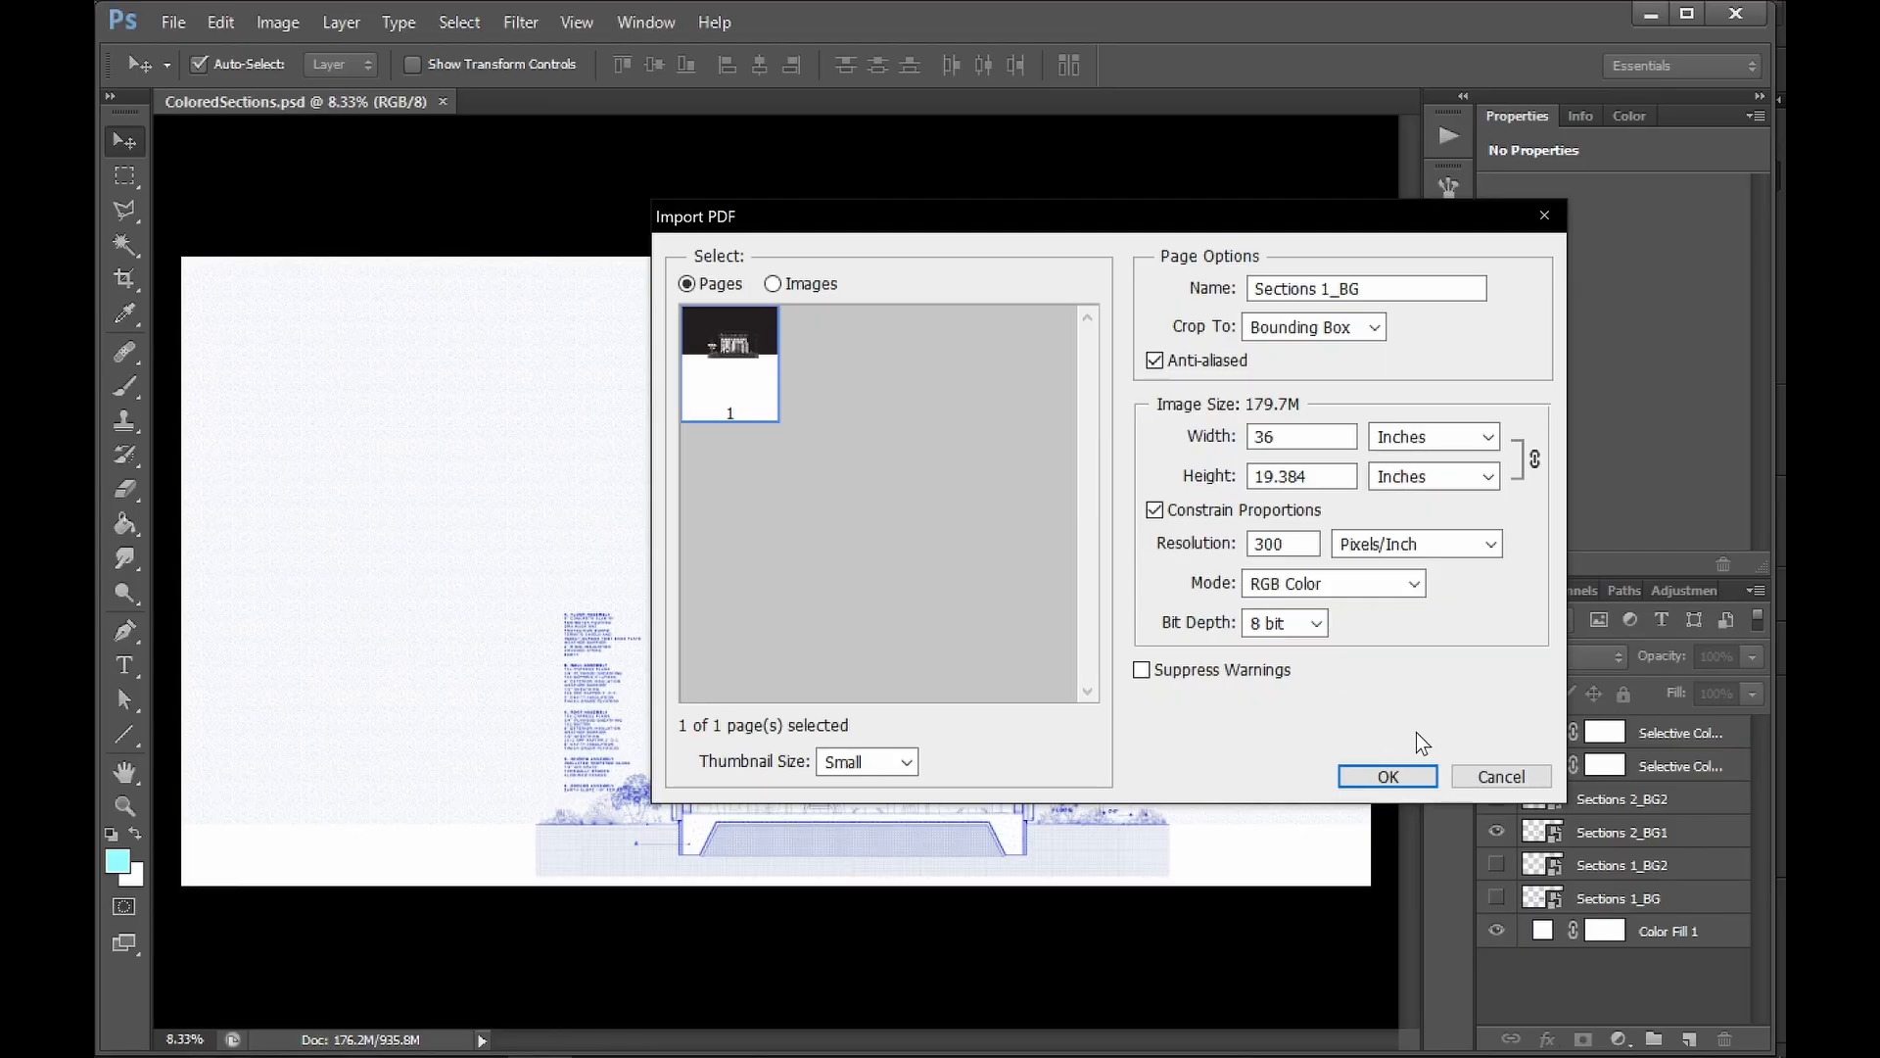
click(1493, 779)
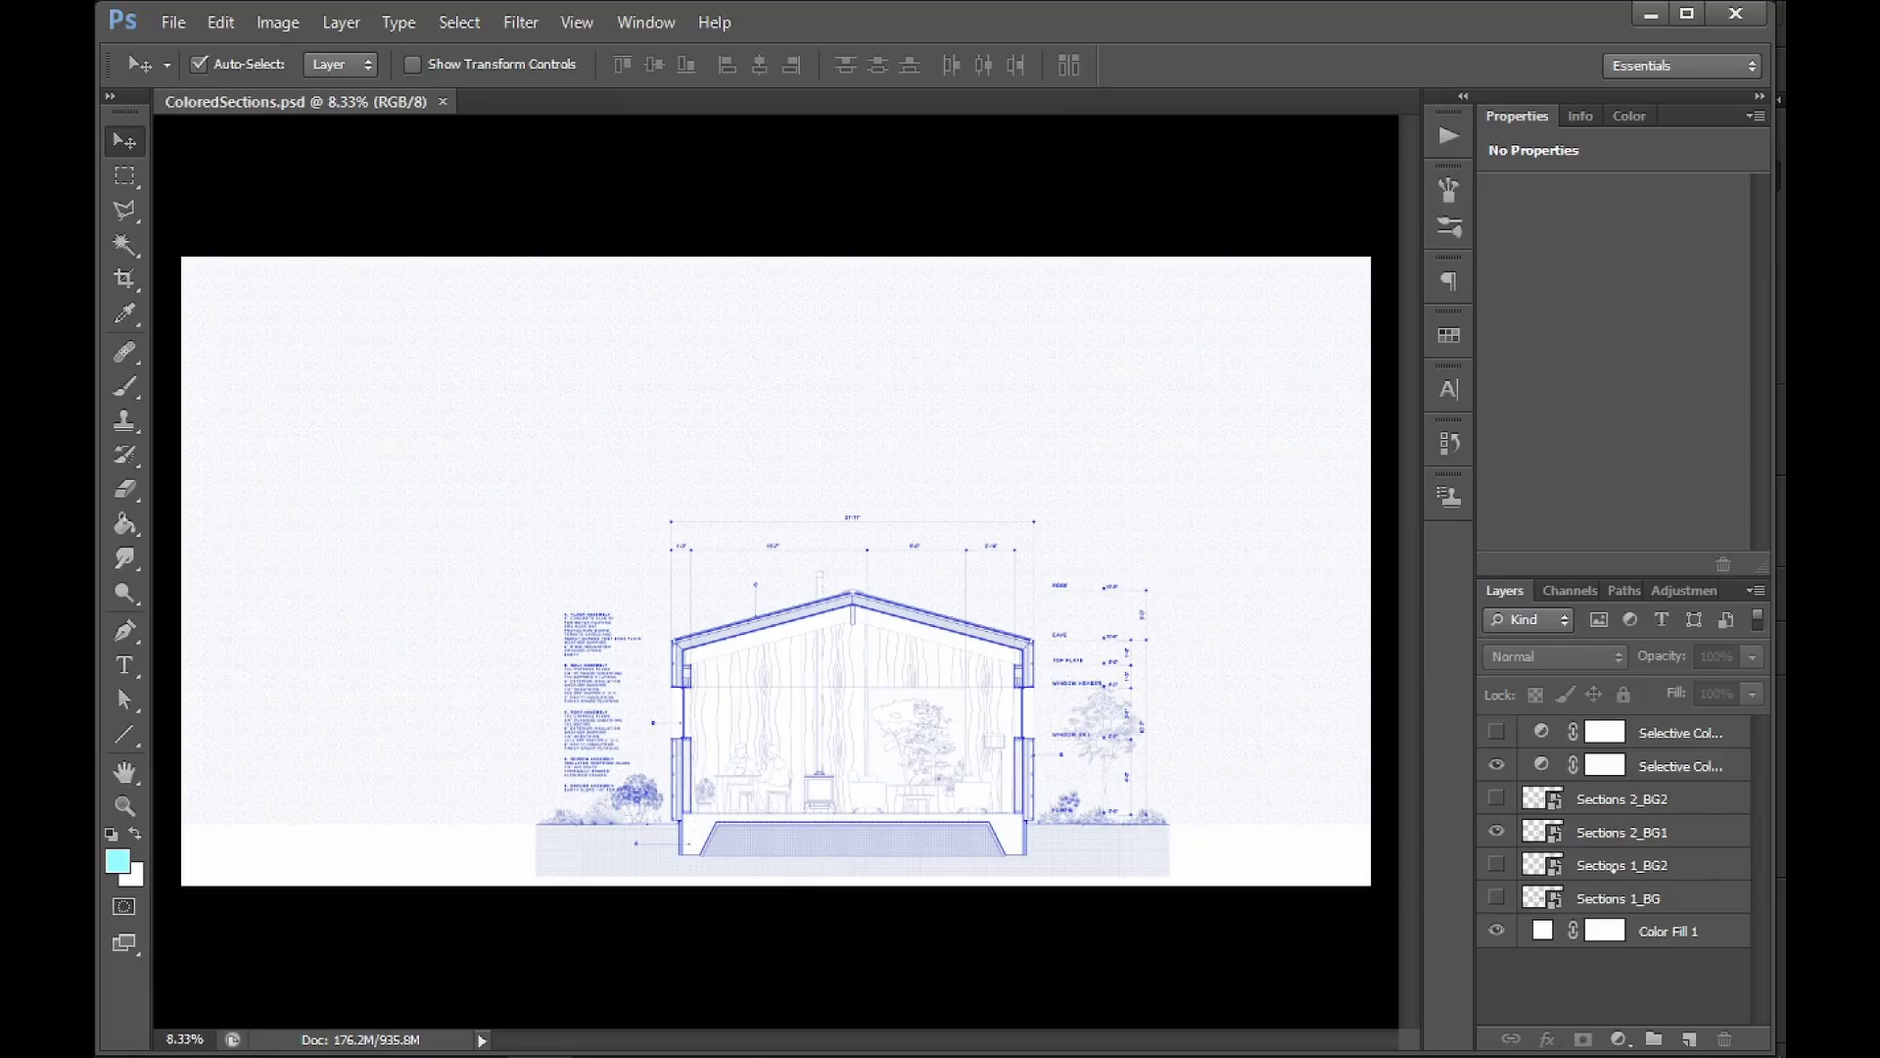
Examine the blue-toned building section in ColoredSections.psd, including its assembly notes, interior and level labels.
mouse_move(1154, 1053)
alt+scroll(1012, 763, up, 4)
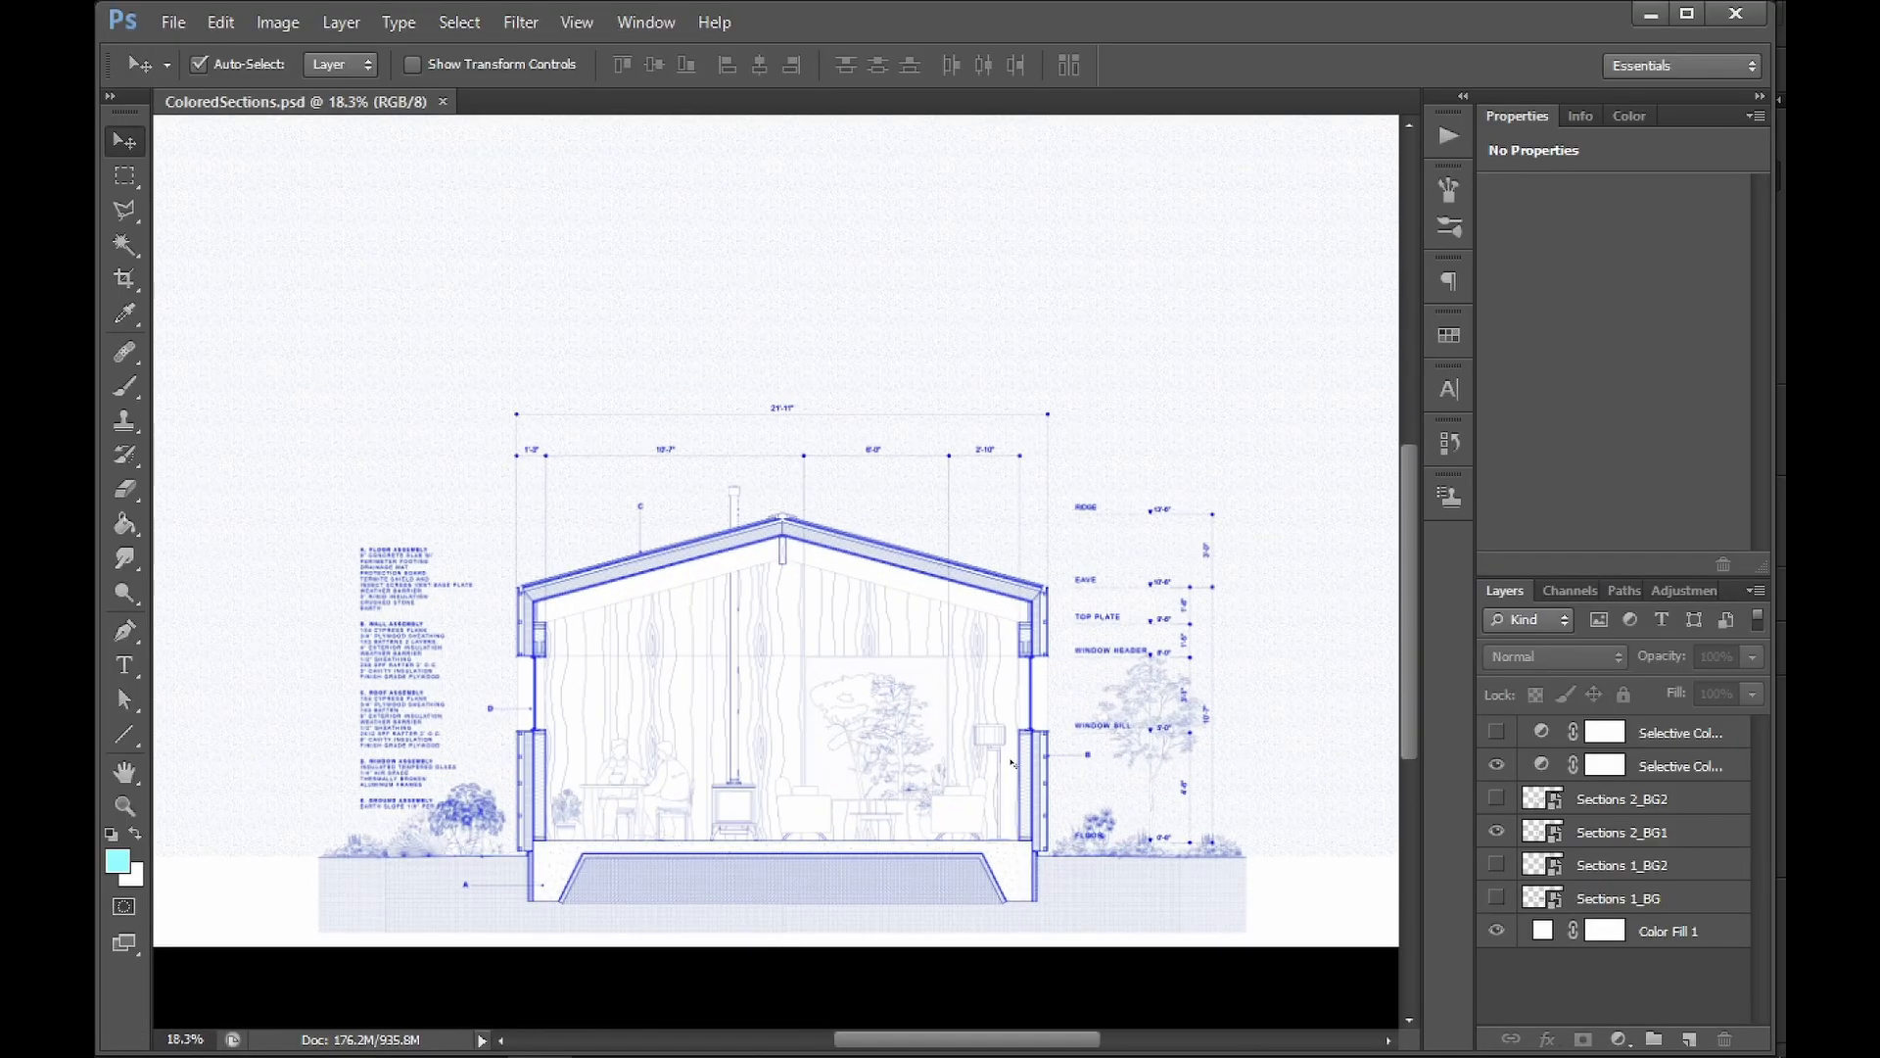
alt+scroll(1011, 763, up, 3)
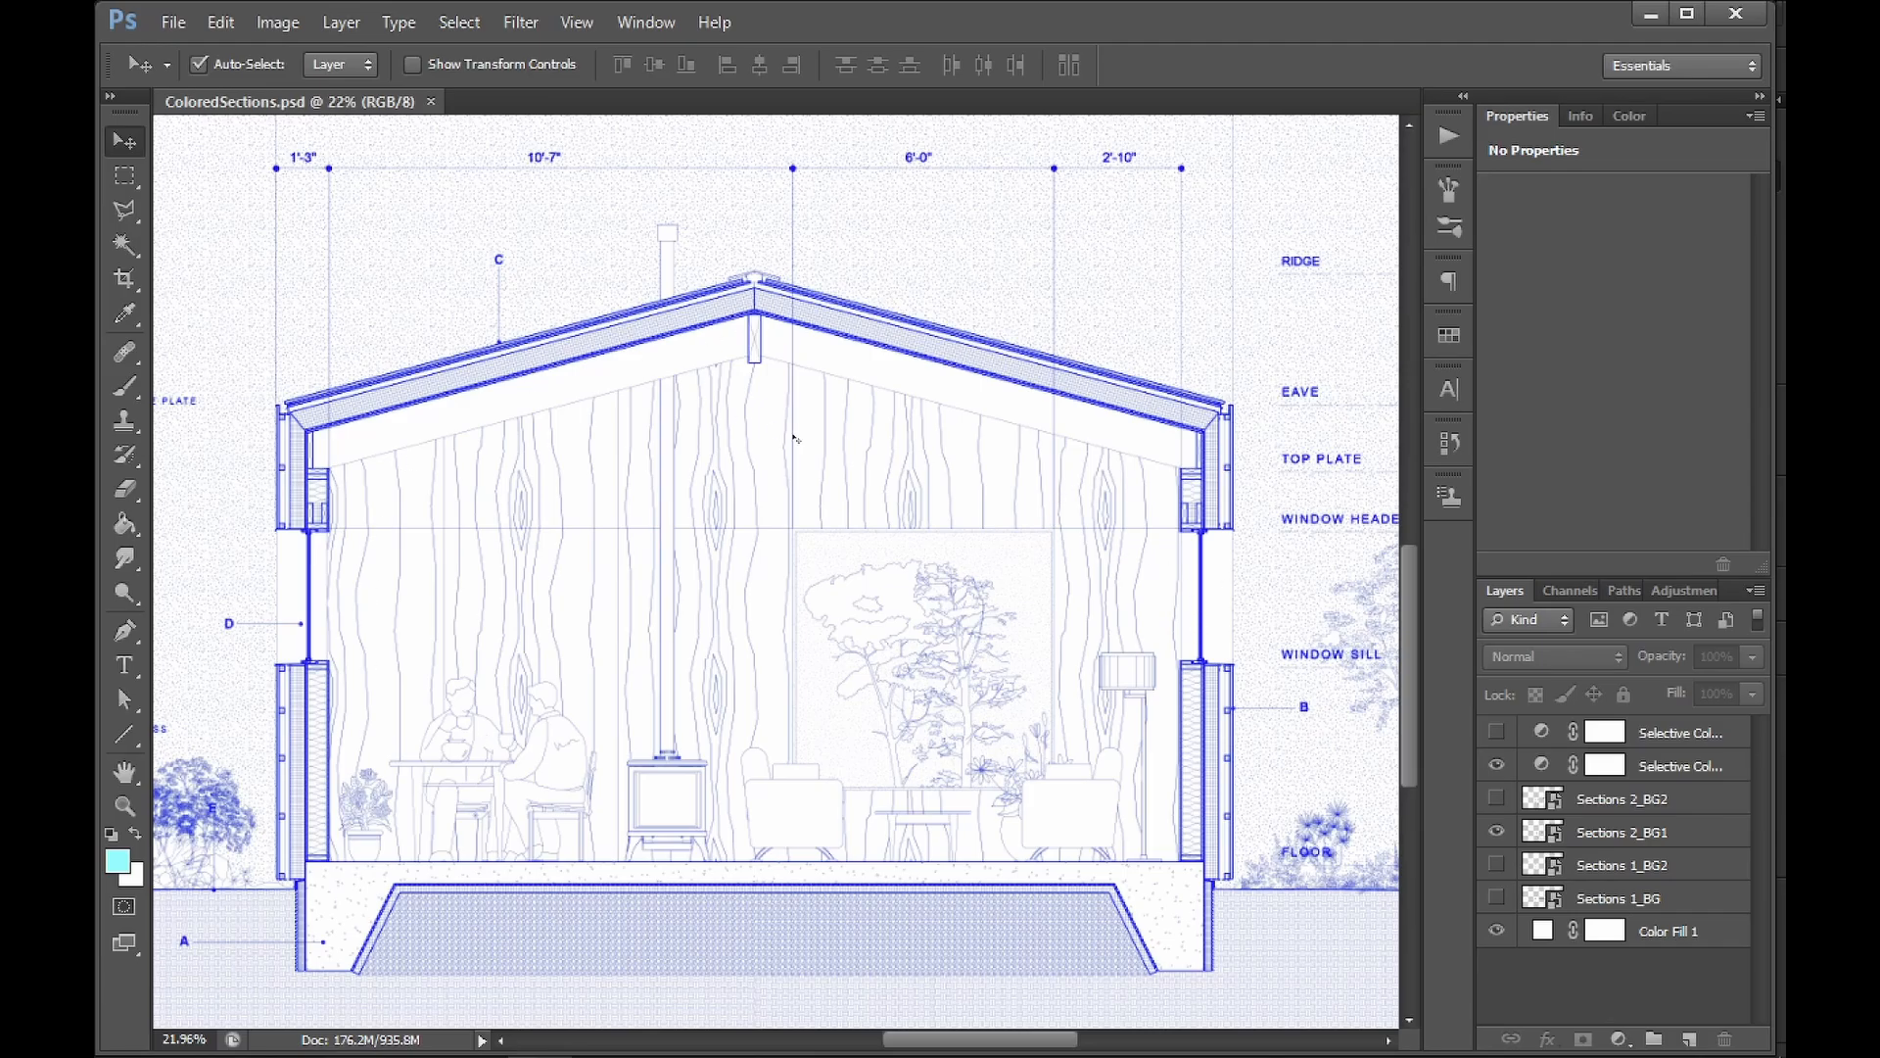
mouse_move(794, 377)
mouse_down()
mouse_move(930, 400)
mouse_move(930, 480)
mouse_up()
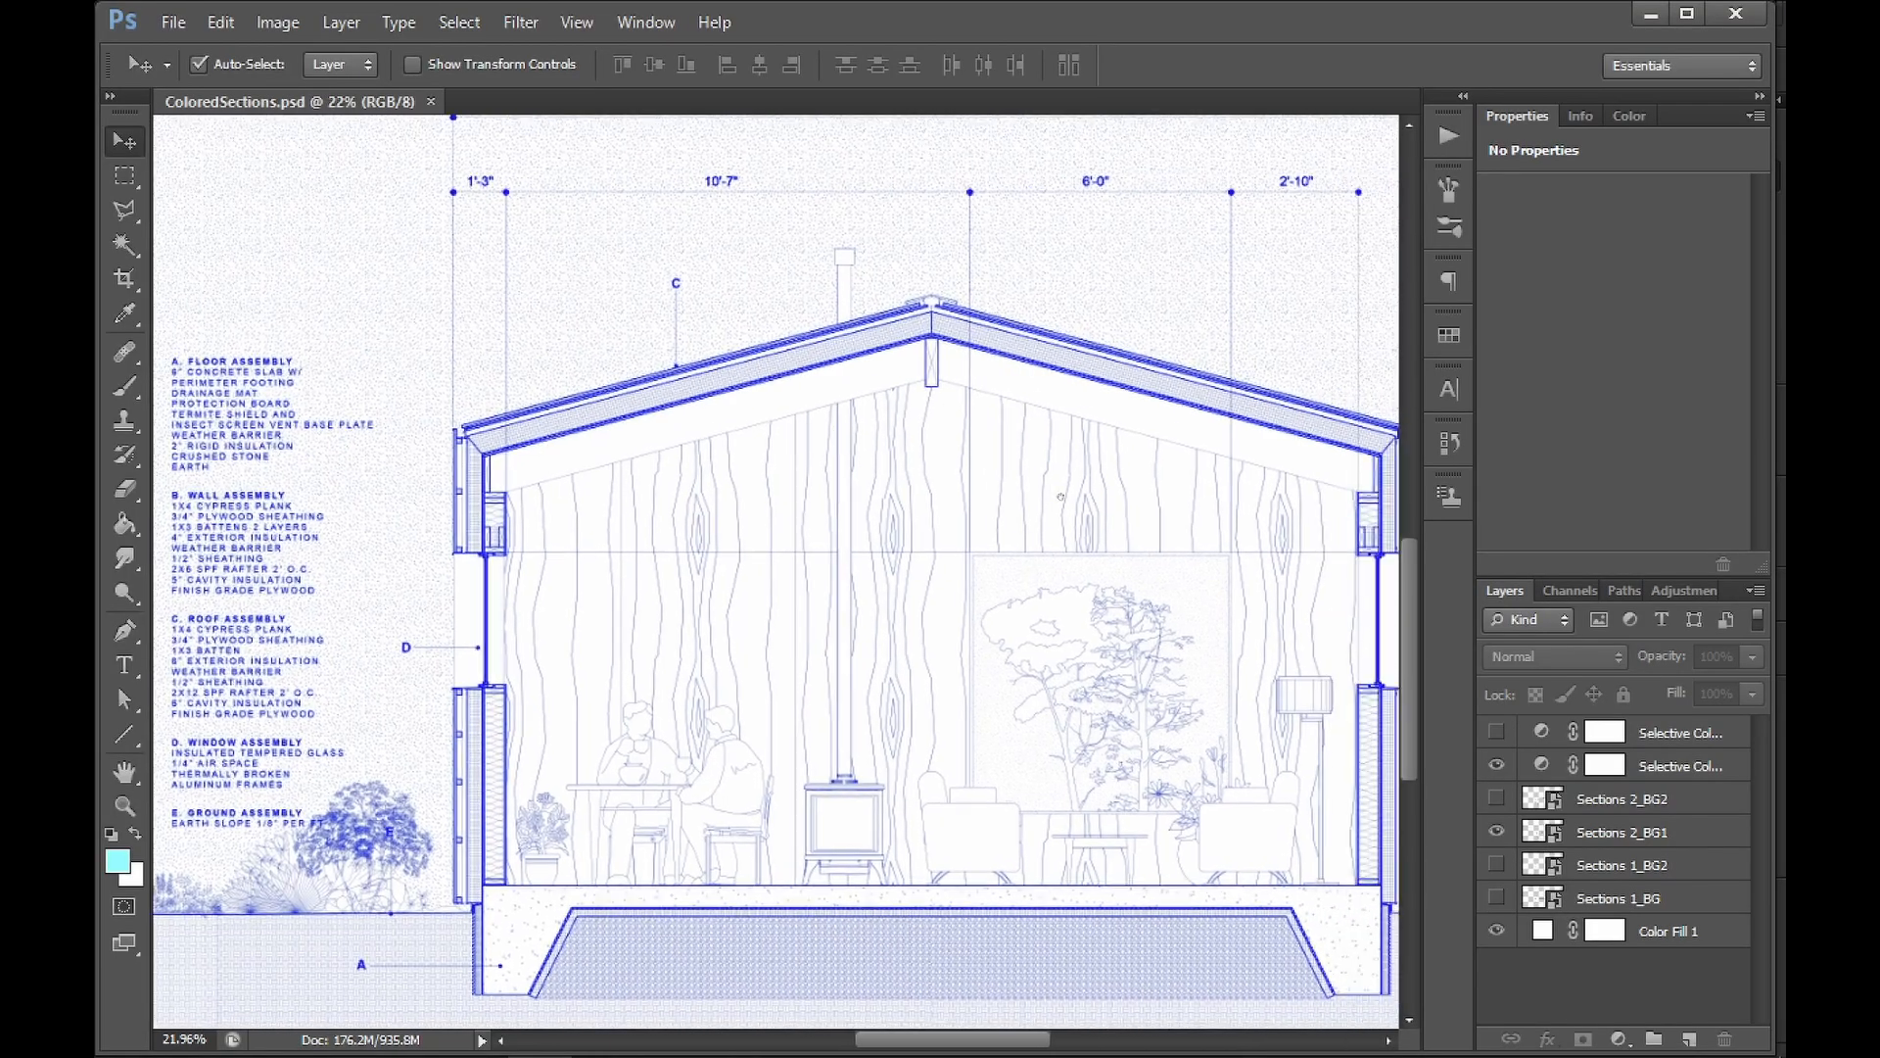
alt+scroll(979, 561, up, 1)
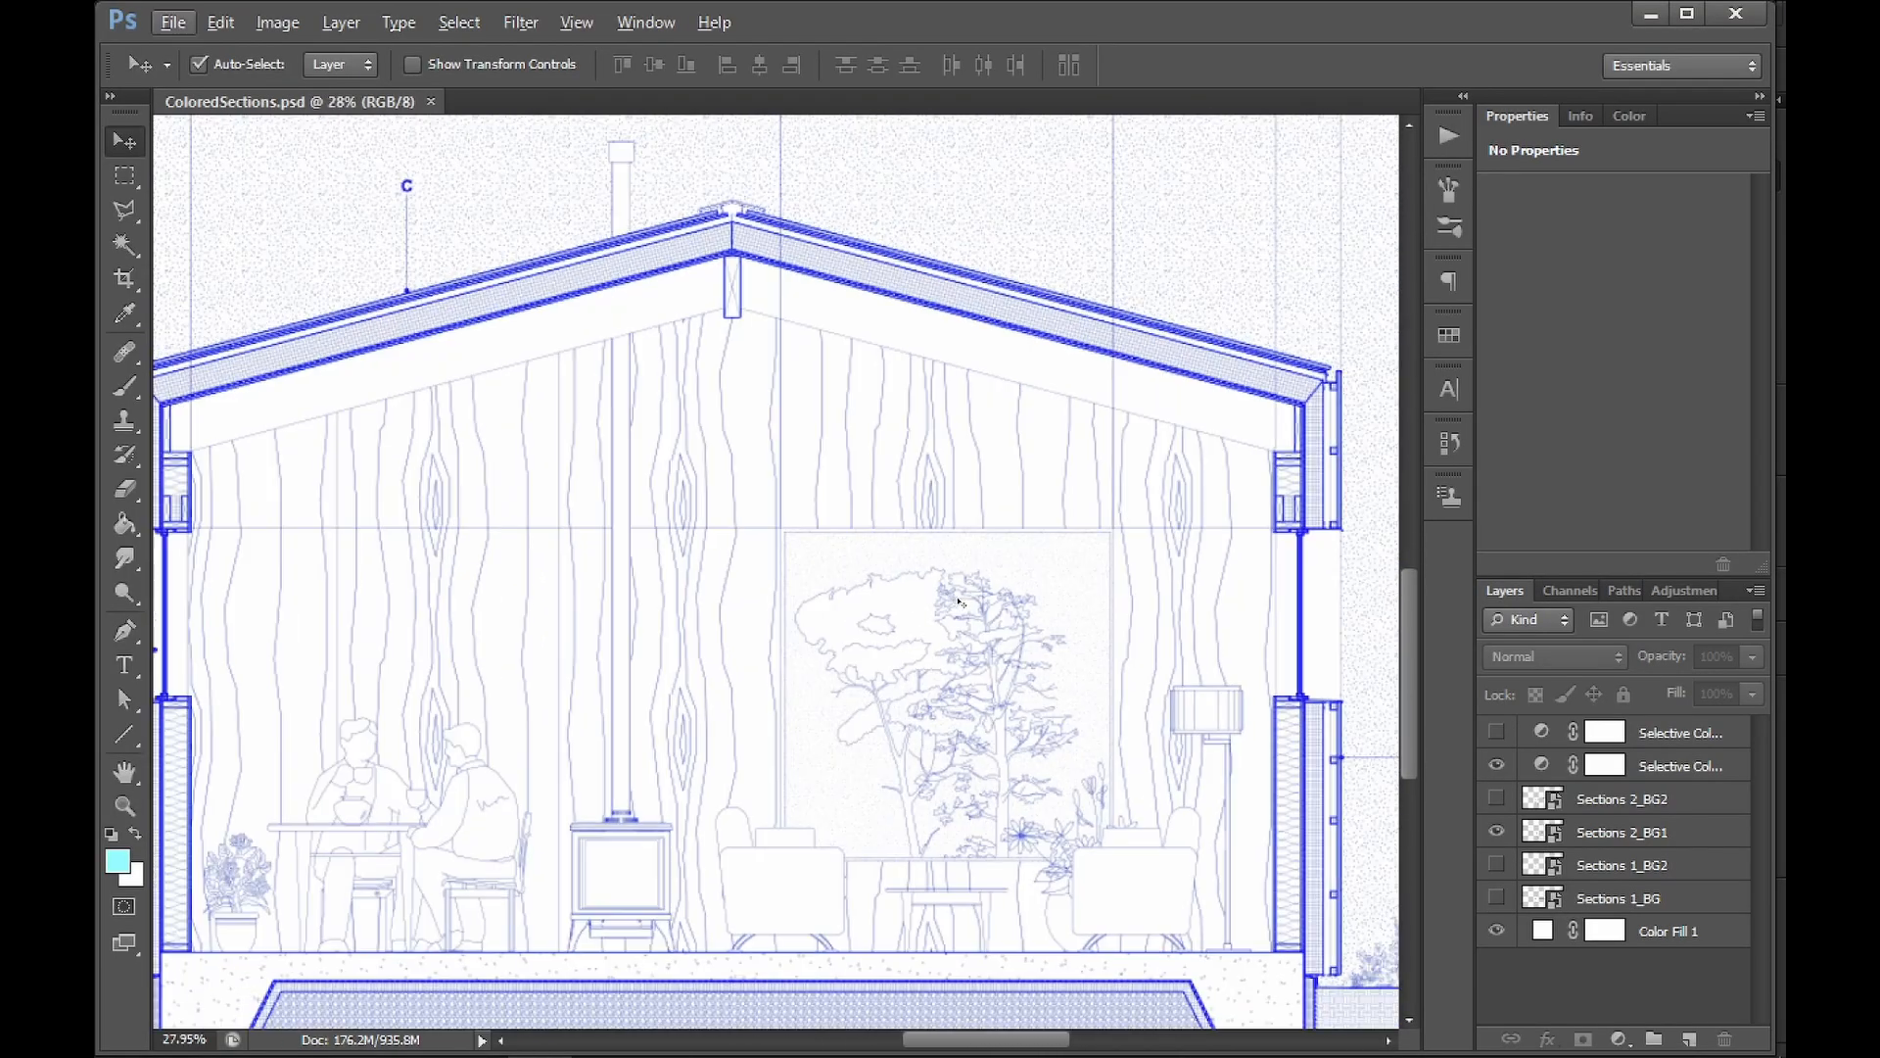
alt+scroll(979, 561, down, 1)
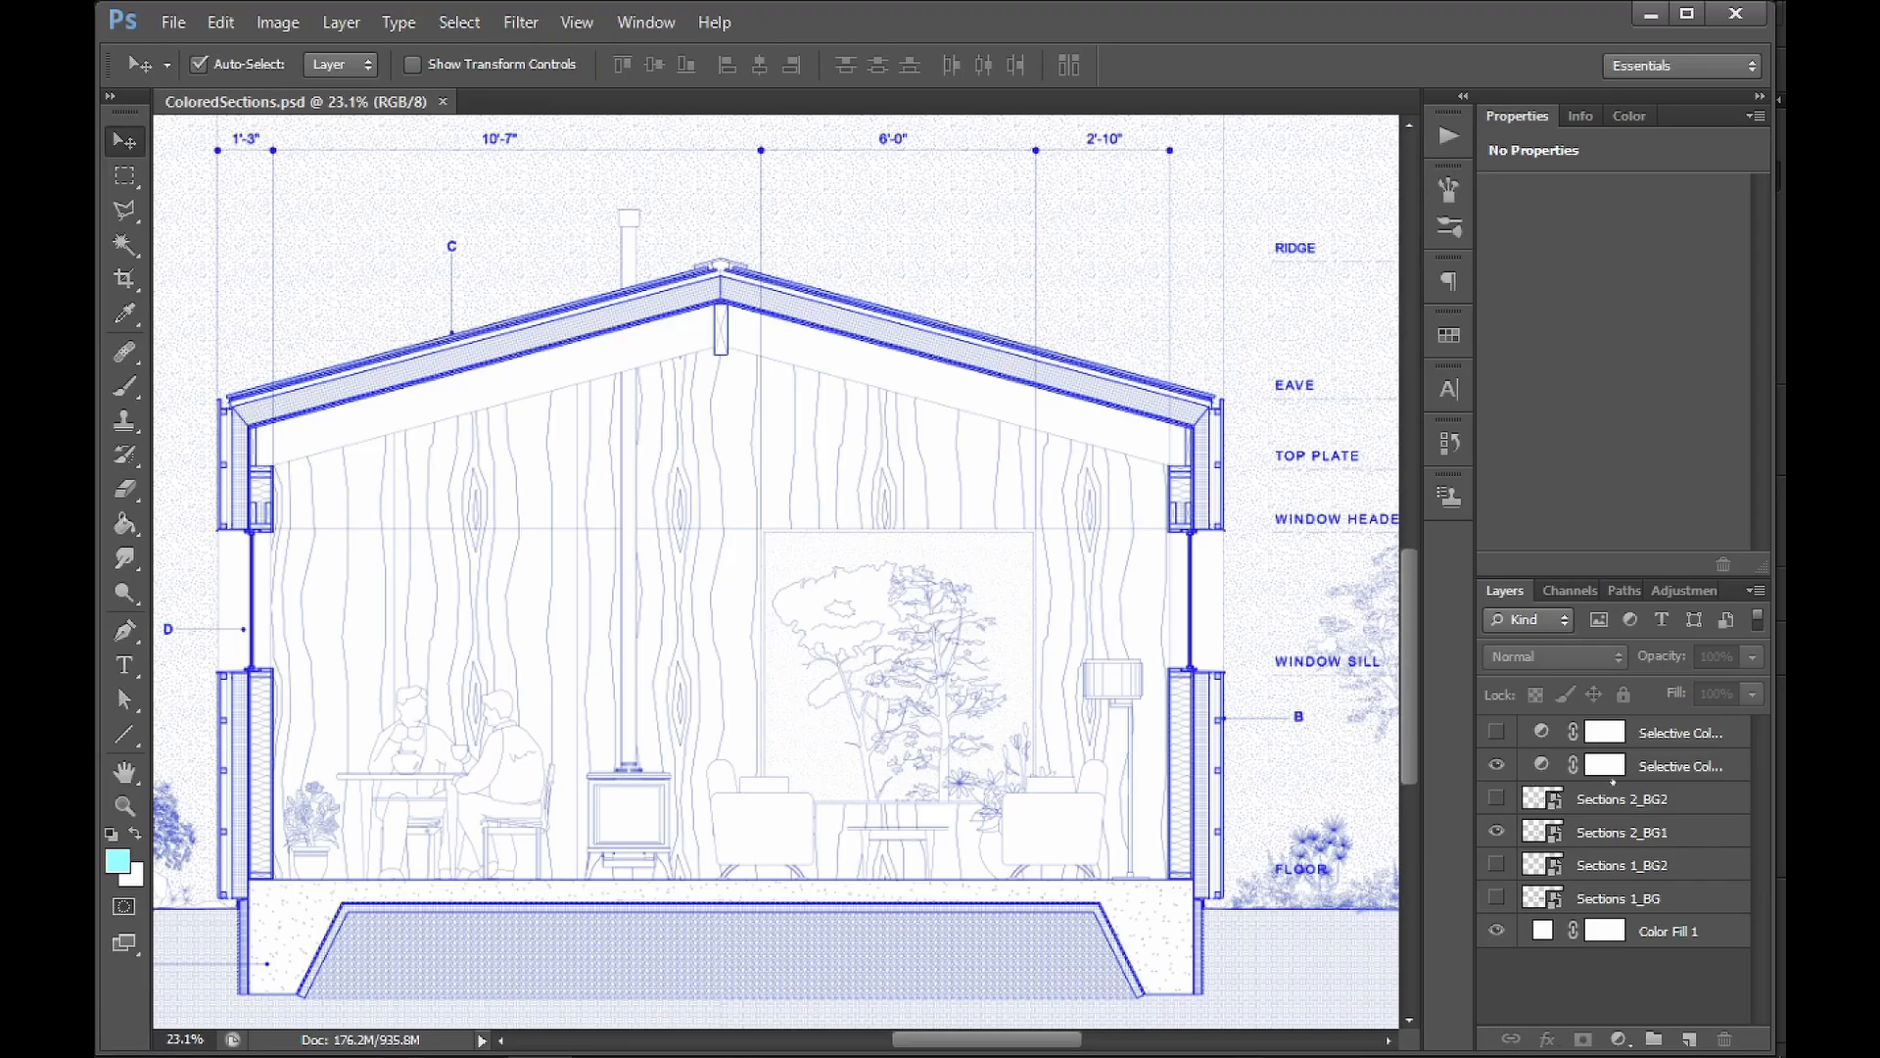
Select the visible Selective Color adjustment layer and review its available color ranges, keeping Blacks chosen.
click(1652, 774)
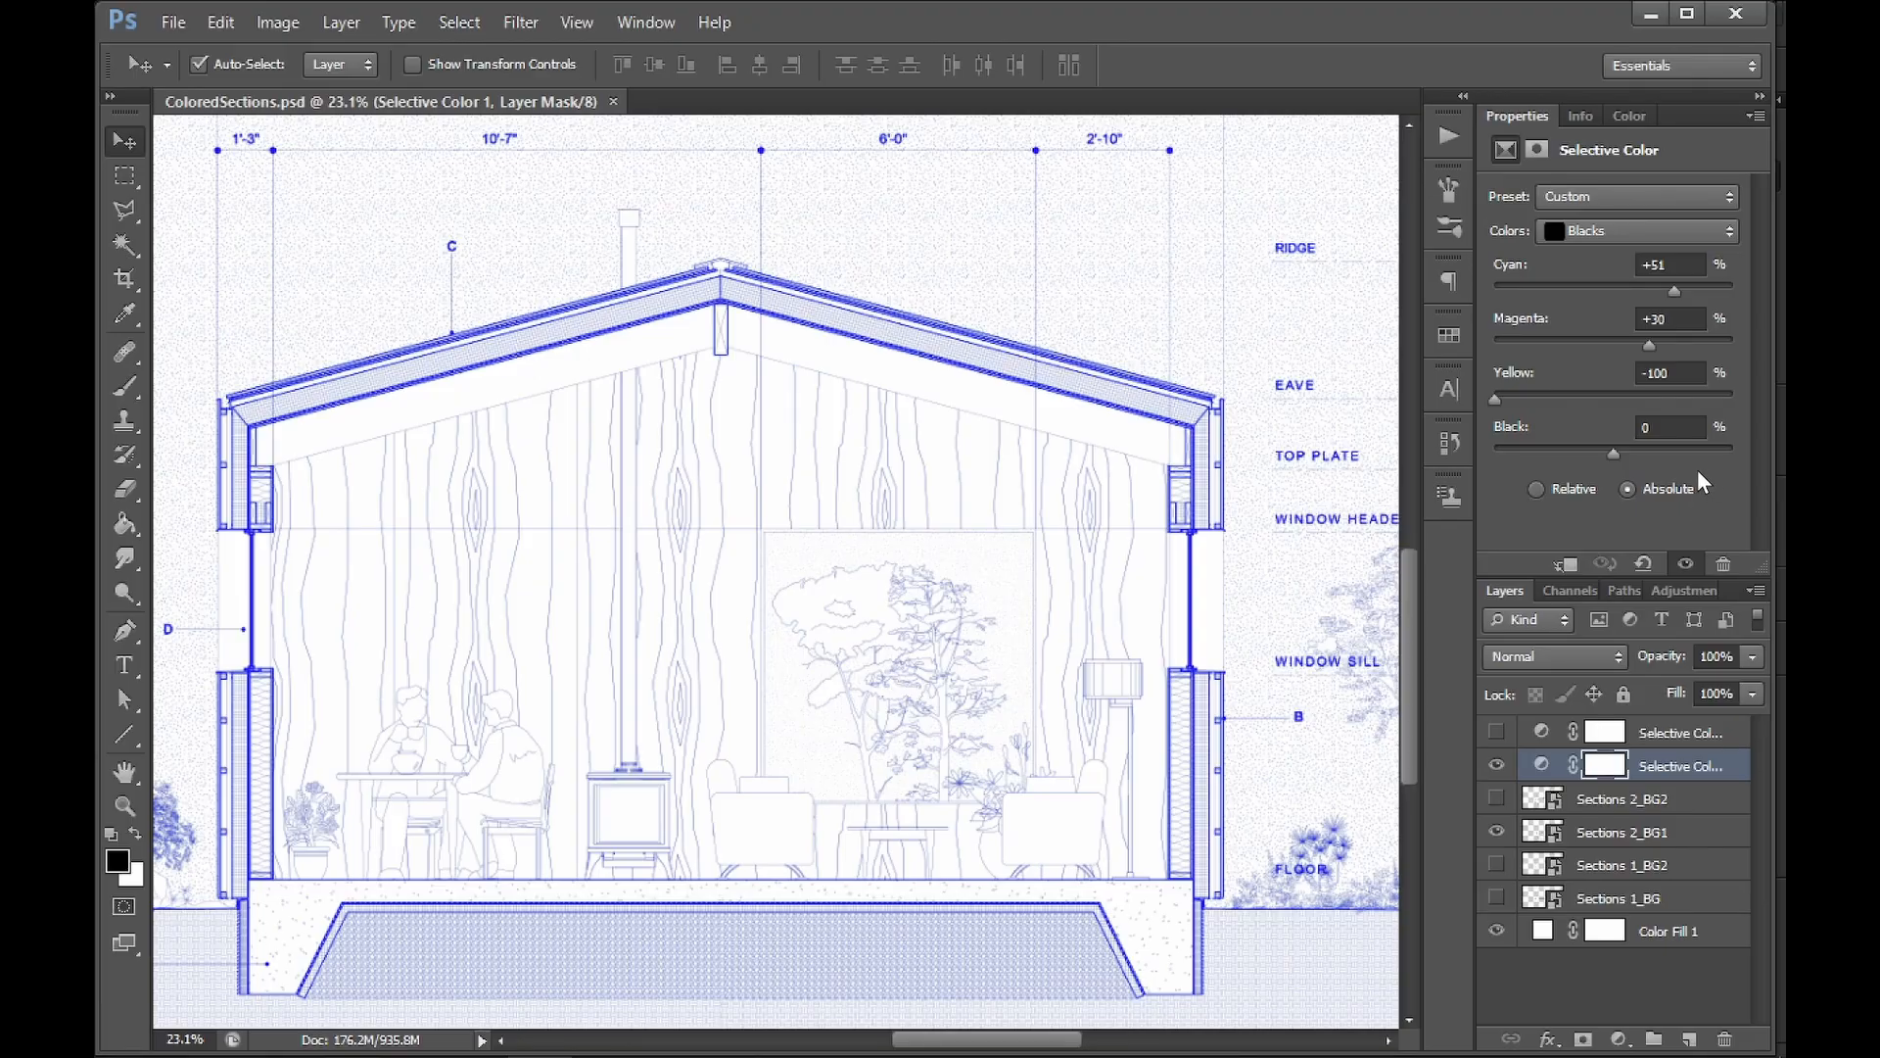
click(1659, 233)
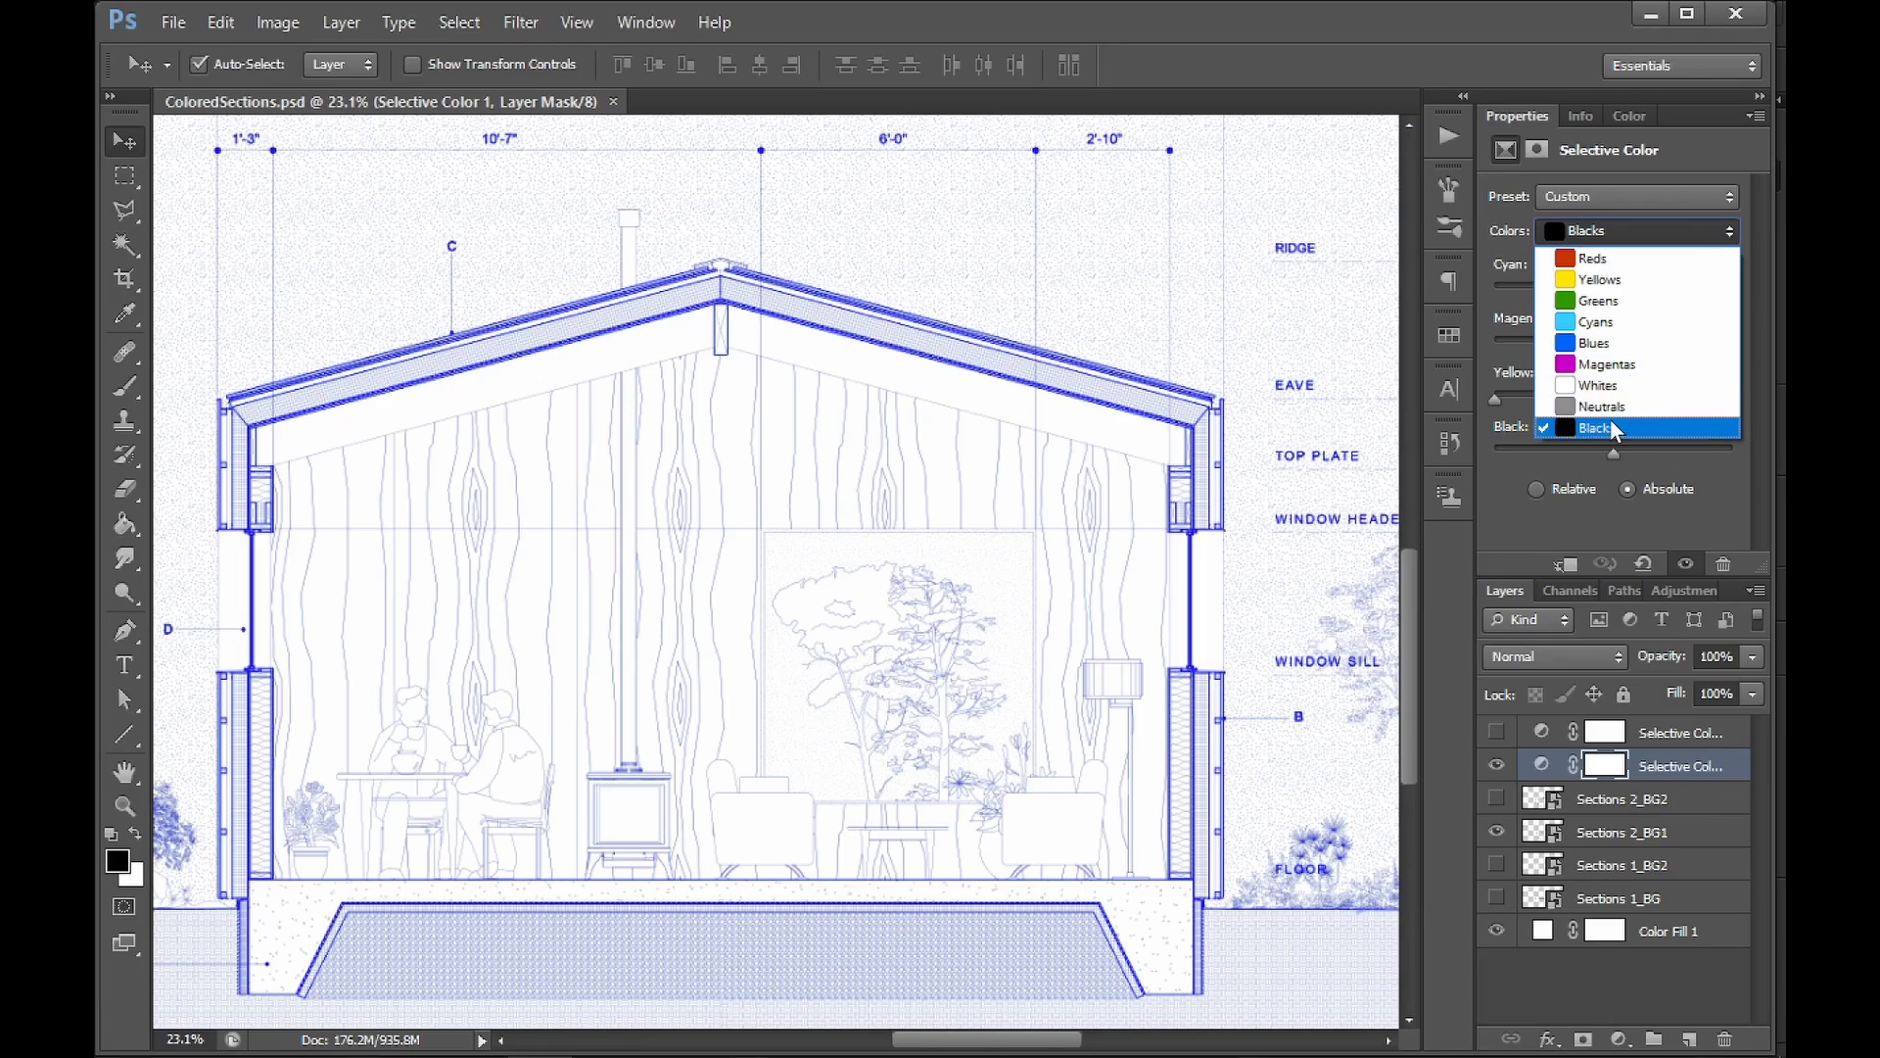
click(1704, 517)
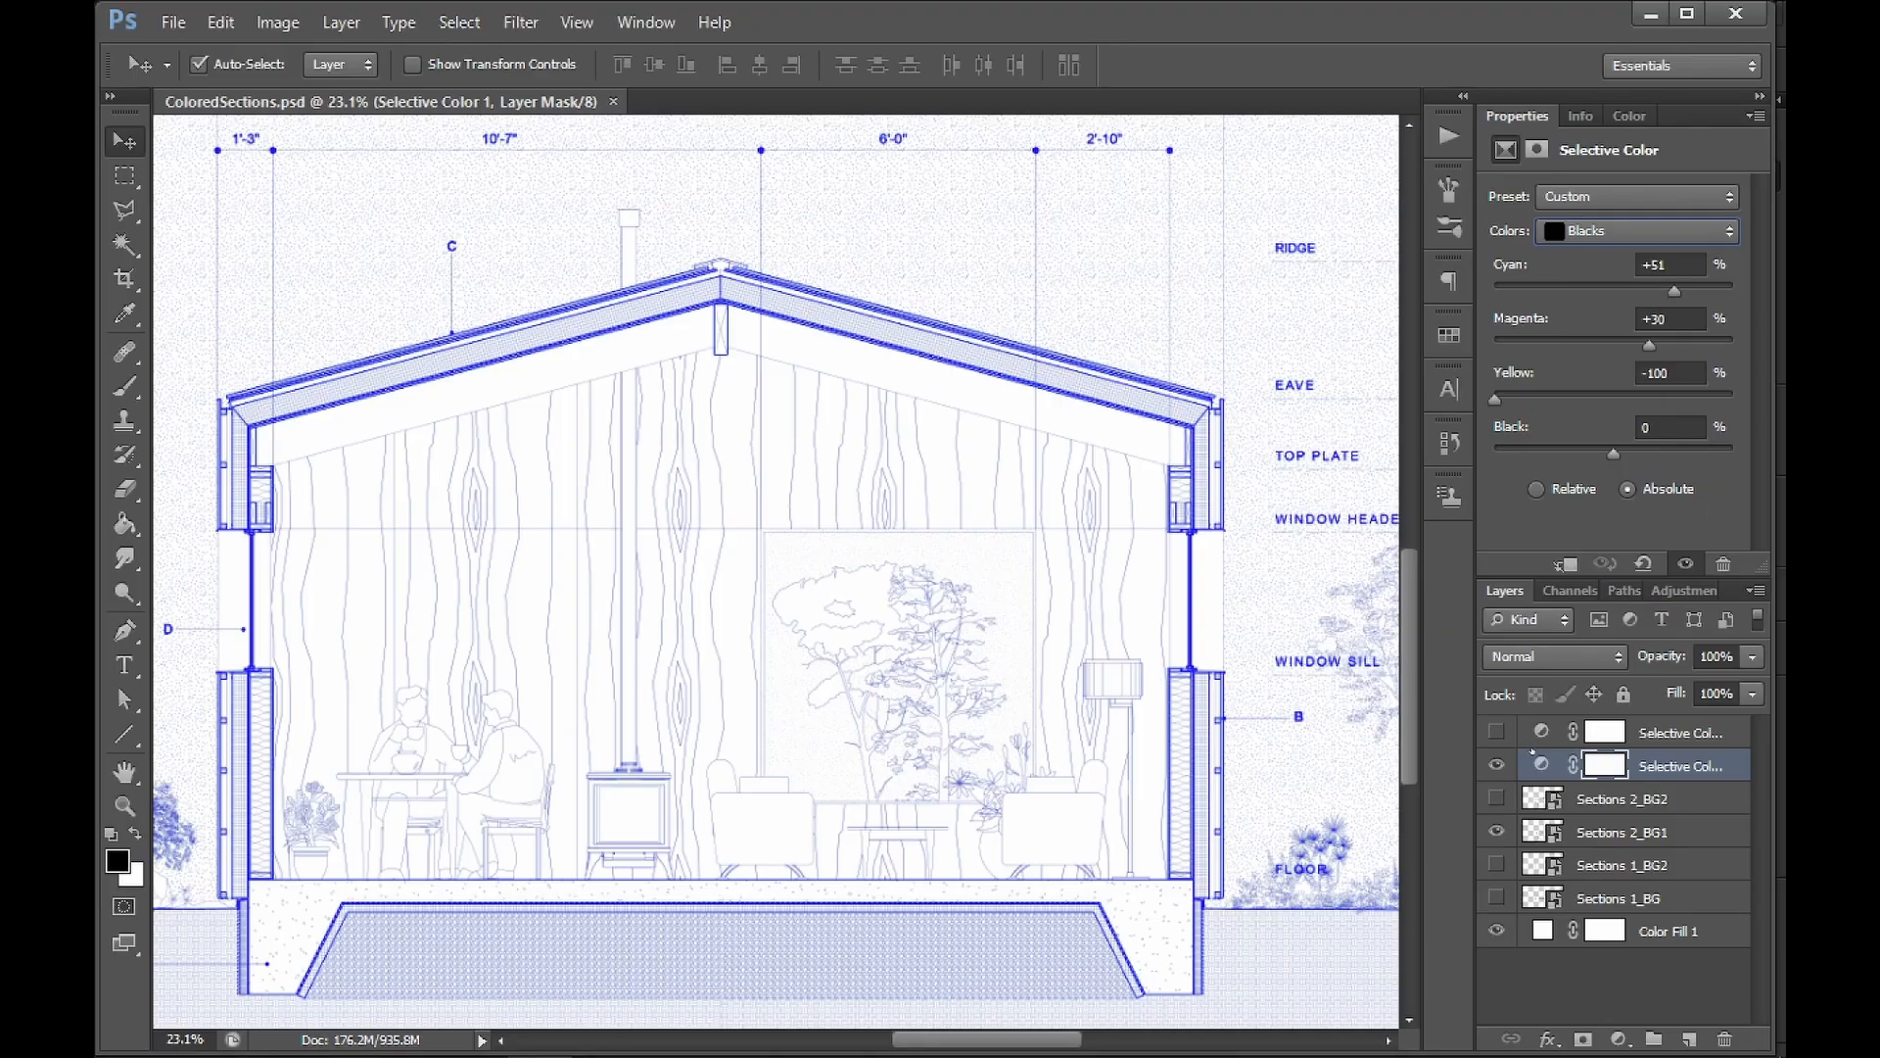
Compare the section with and without the Selective Color tint, and review the available adjustment layer types.
click(1497, 765)
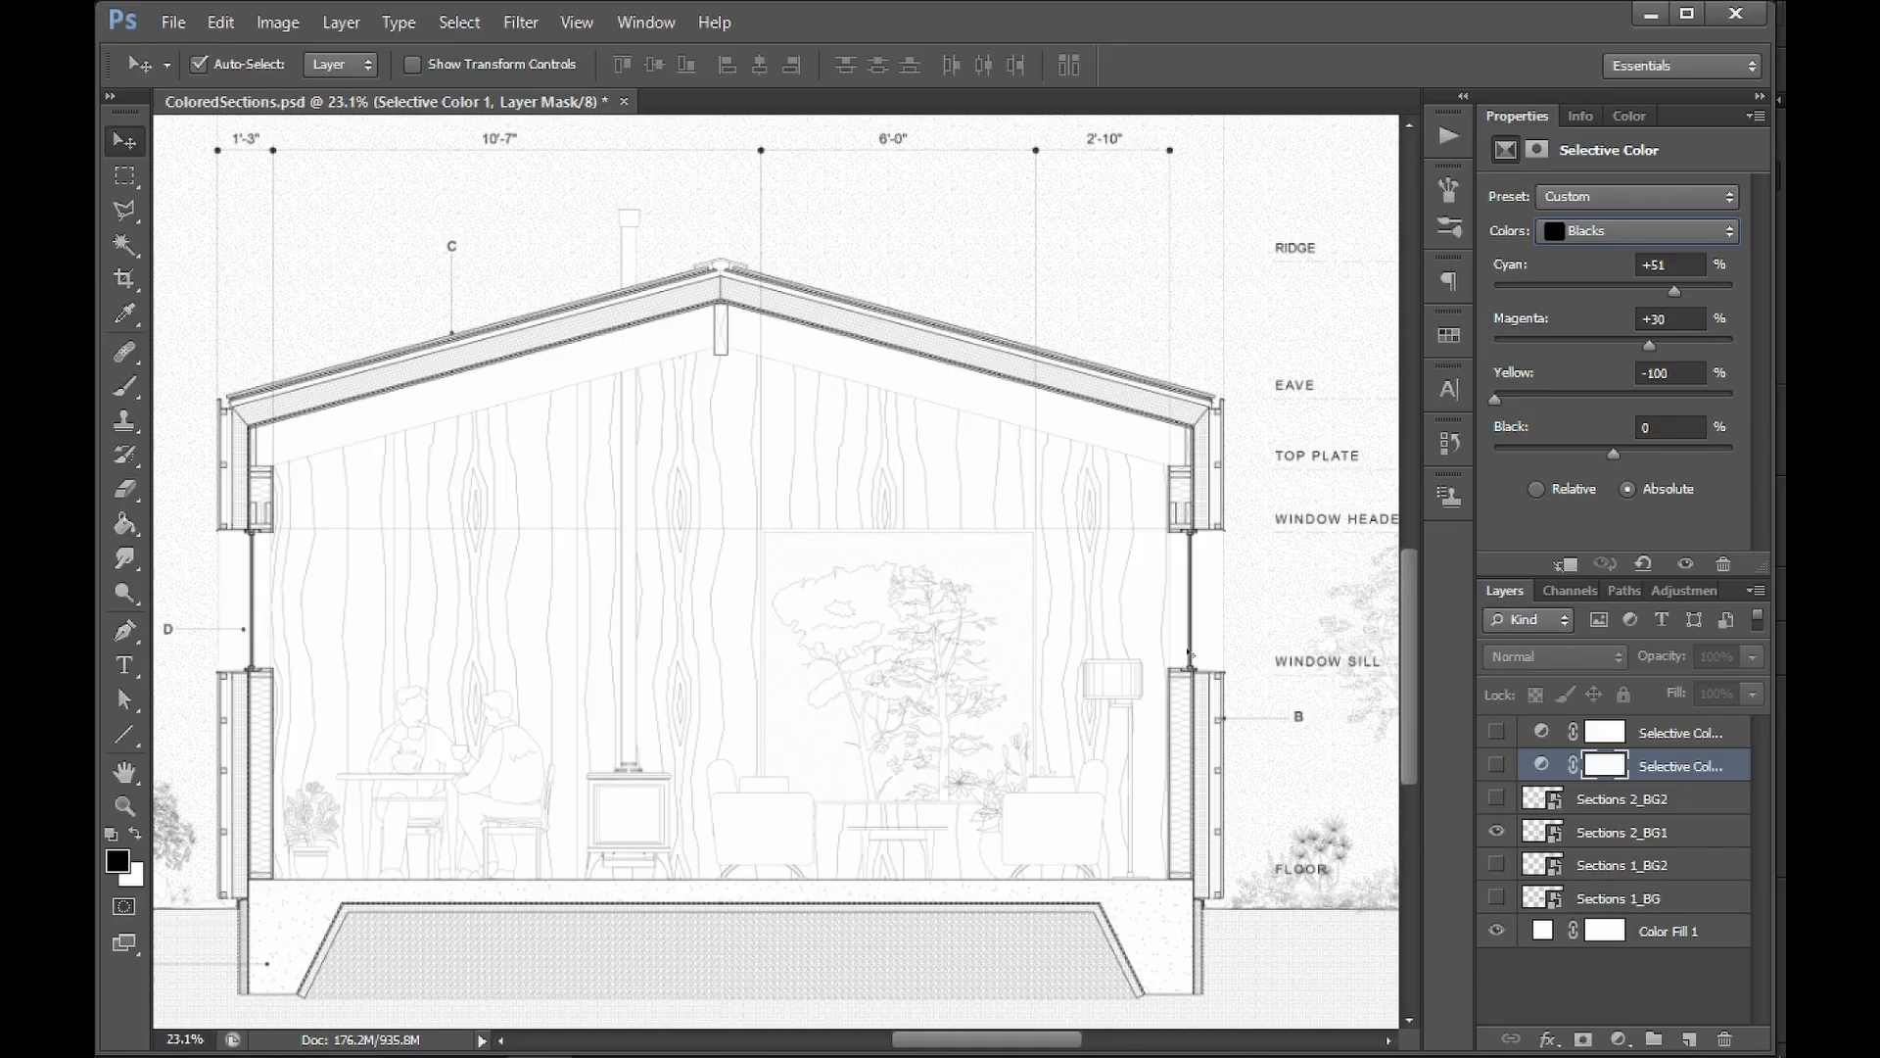
click(1496, 765)
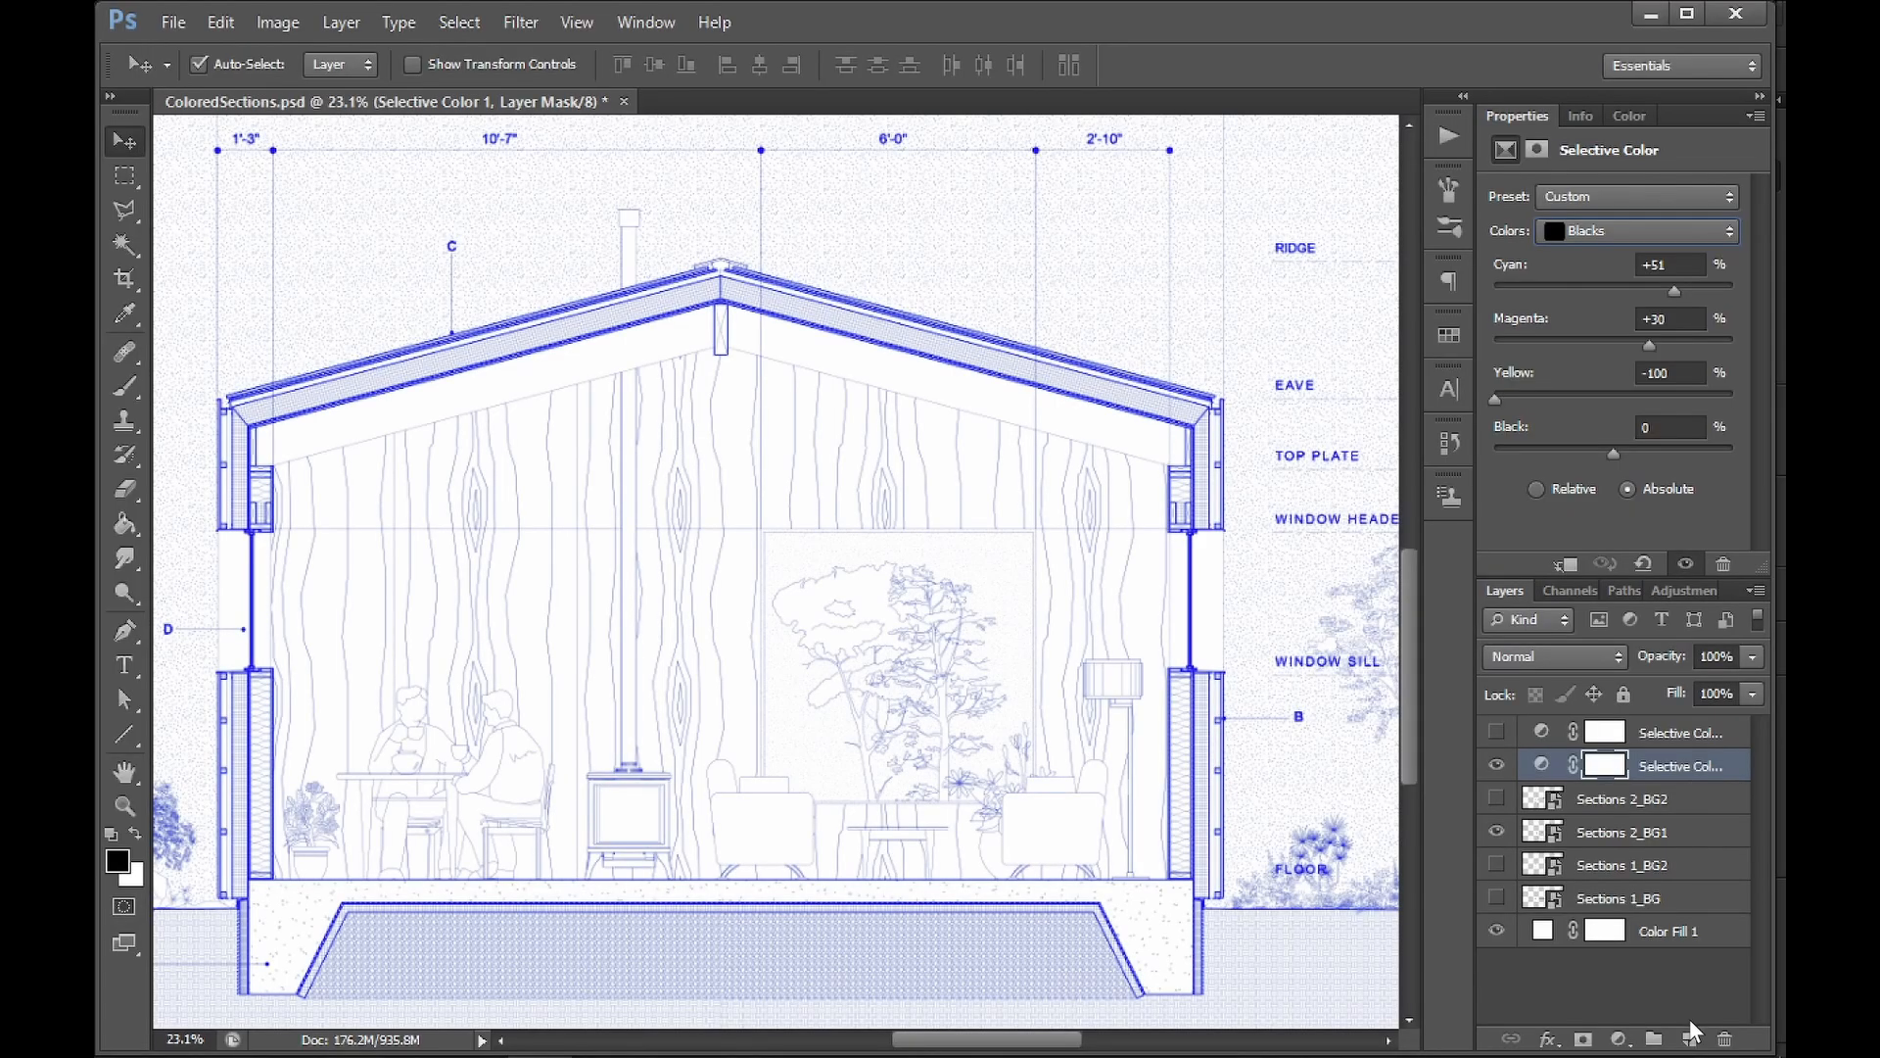
click(1618, 1039)
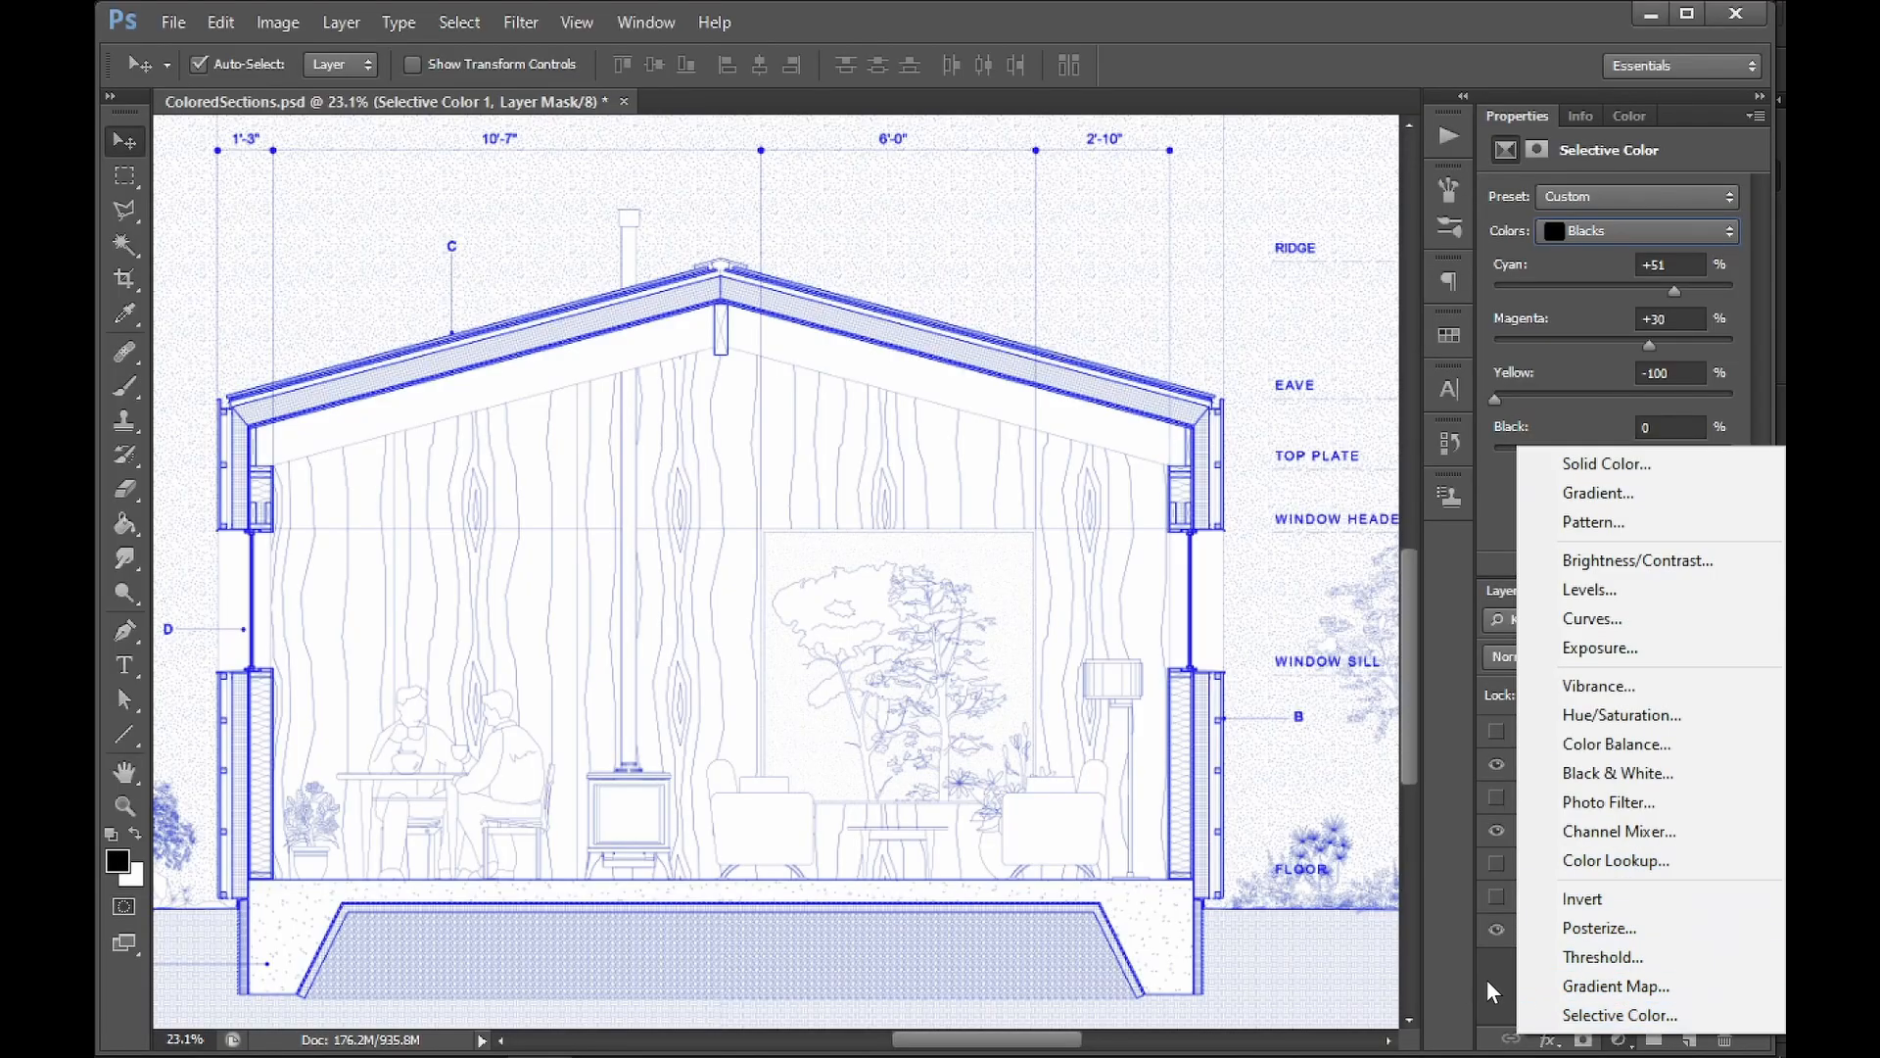
click(1489, 987)
Try a purple tint for the Neutrals by shifting Cyan to -37% and Magenta to +34%.
click(1595, 237)
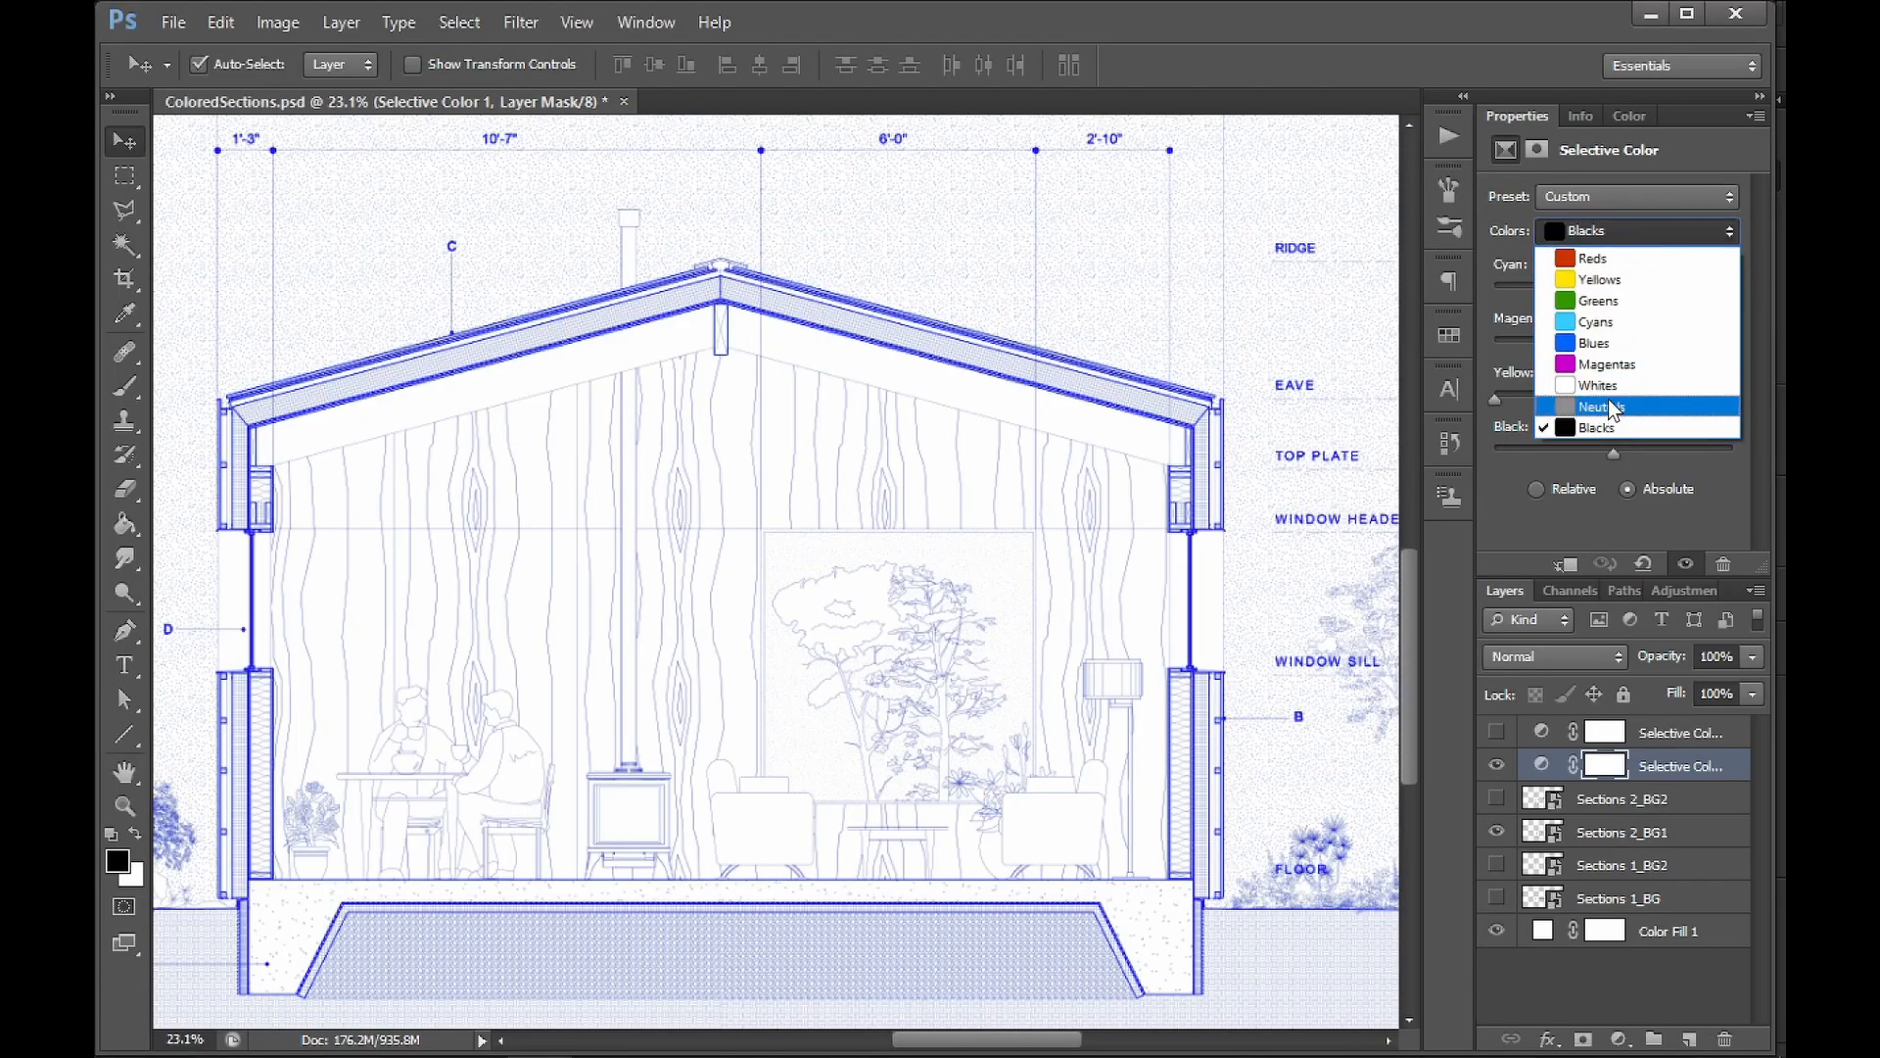
click(1684, 405)
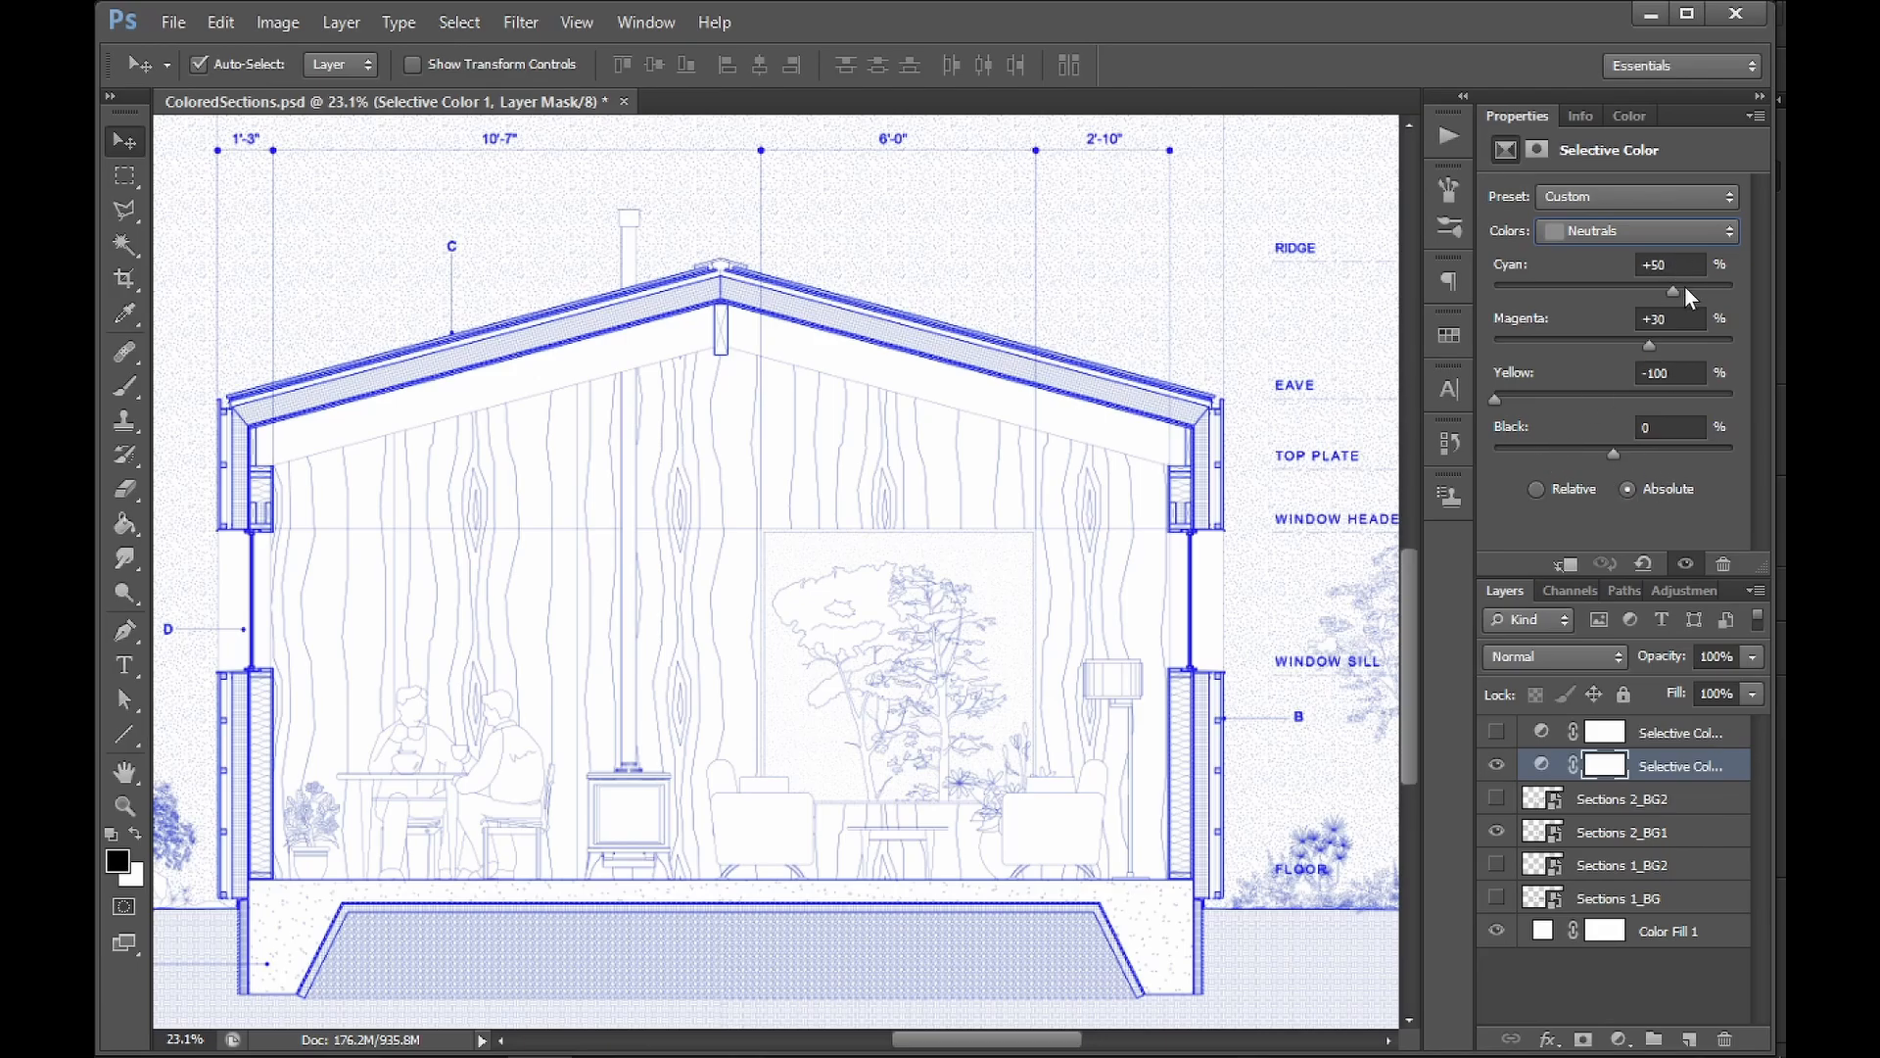
drag(1669, 285, 1571, 286)
mouse_move(1649, 344)
mouse_down()
mouse_move(1562, 340)
mouse_move(1737, 351)
mouse_move(1635, 338)
mouse_move(1654, 343)
mouse_up()
Set the Neutrals to 50% Cyan and 30% Magenta.
click(1661, 323)
key(shift+Tab)
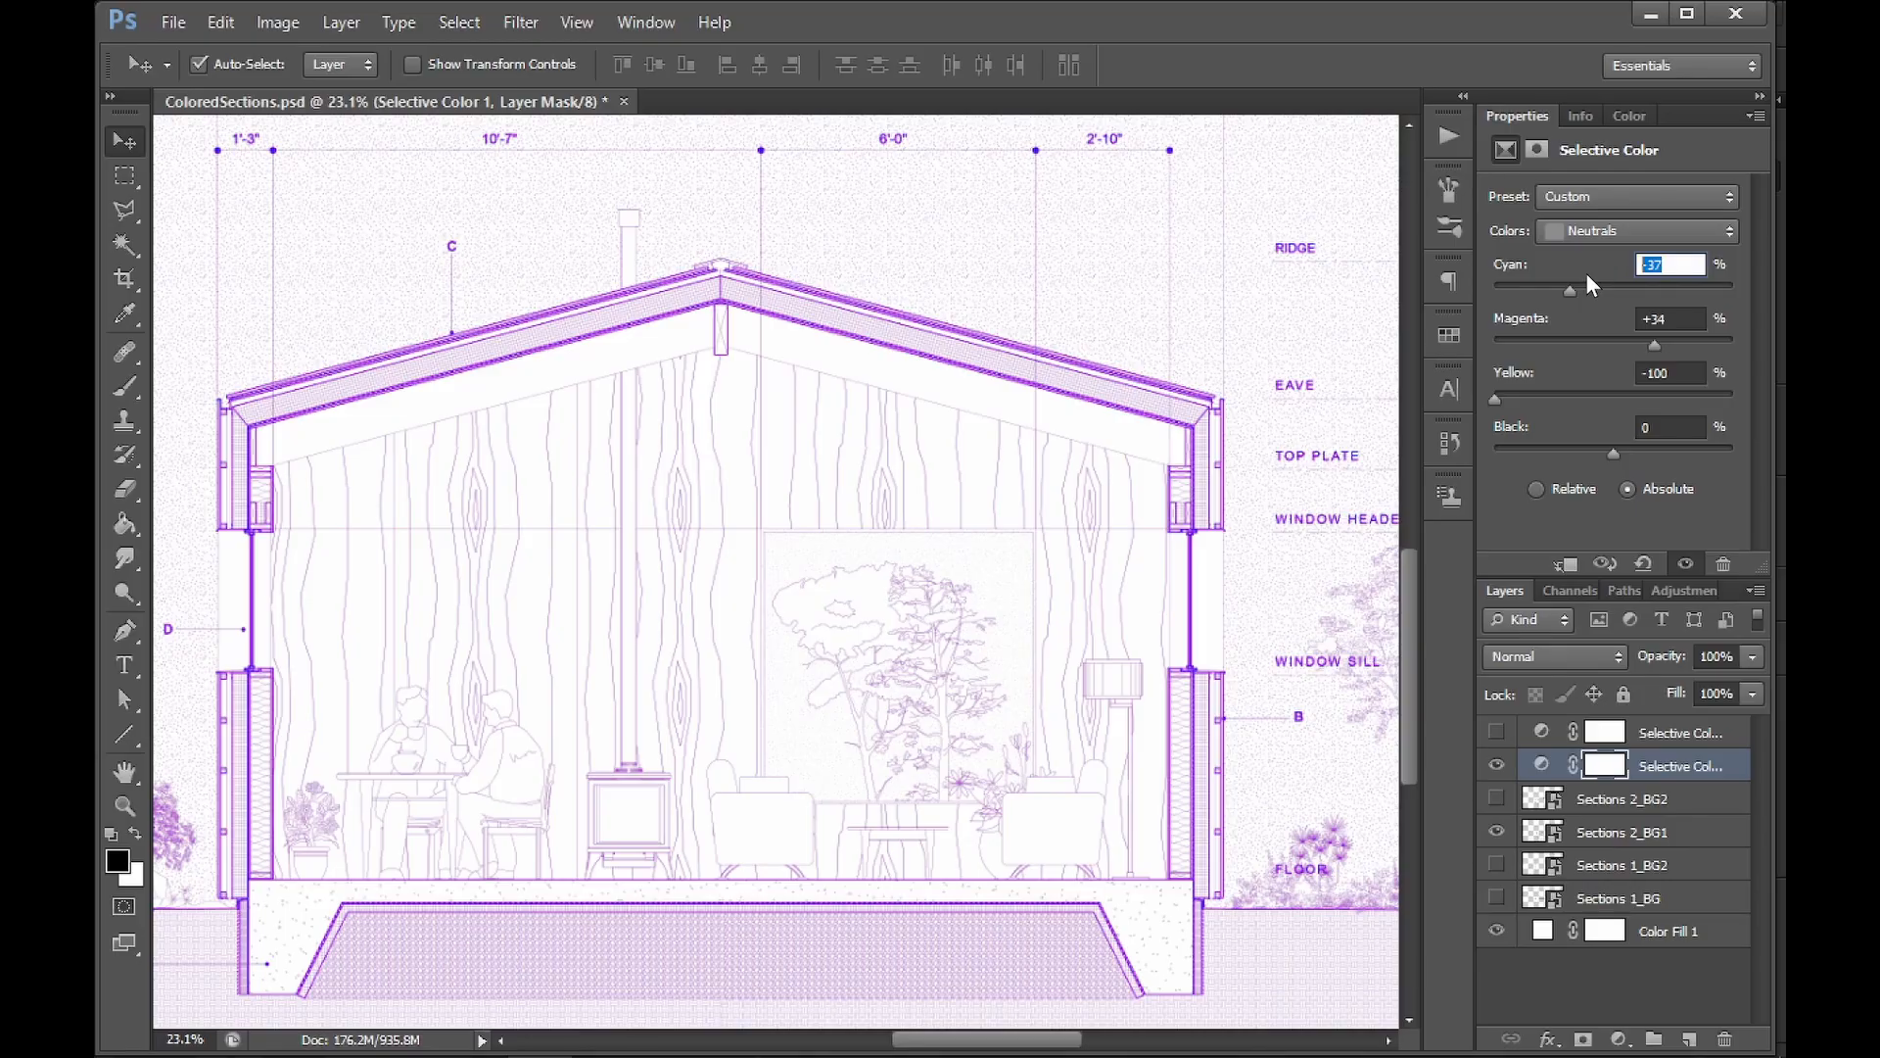
text(50)
key(Tab)
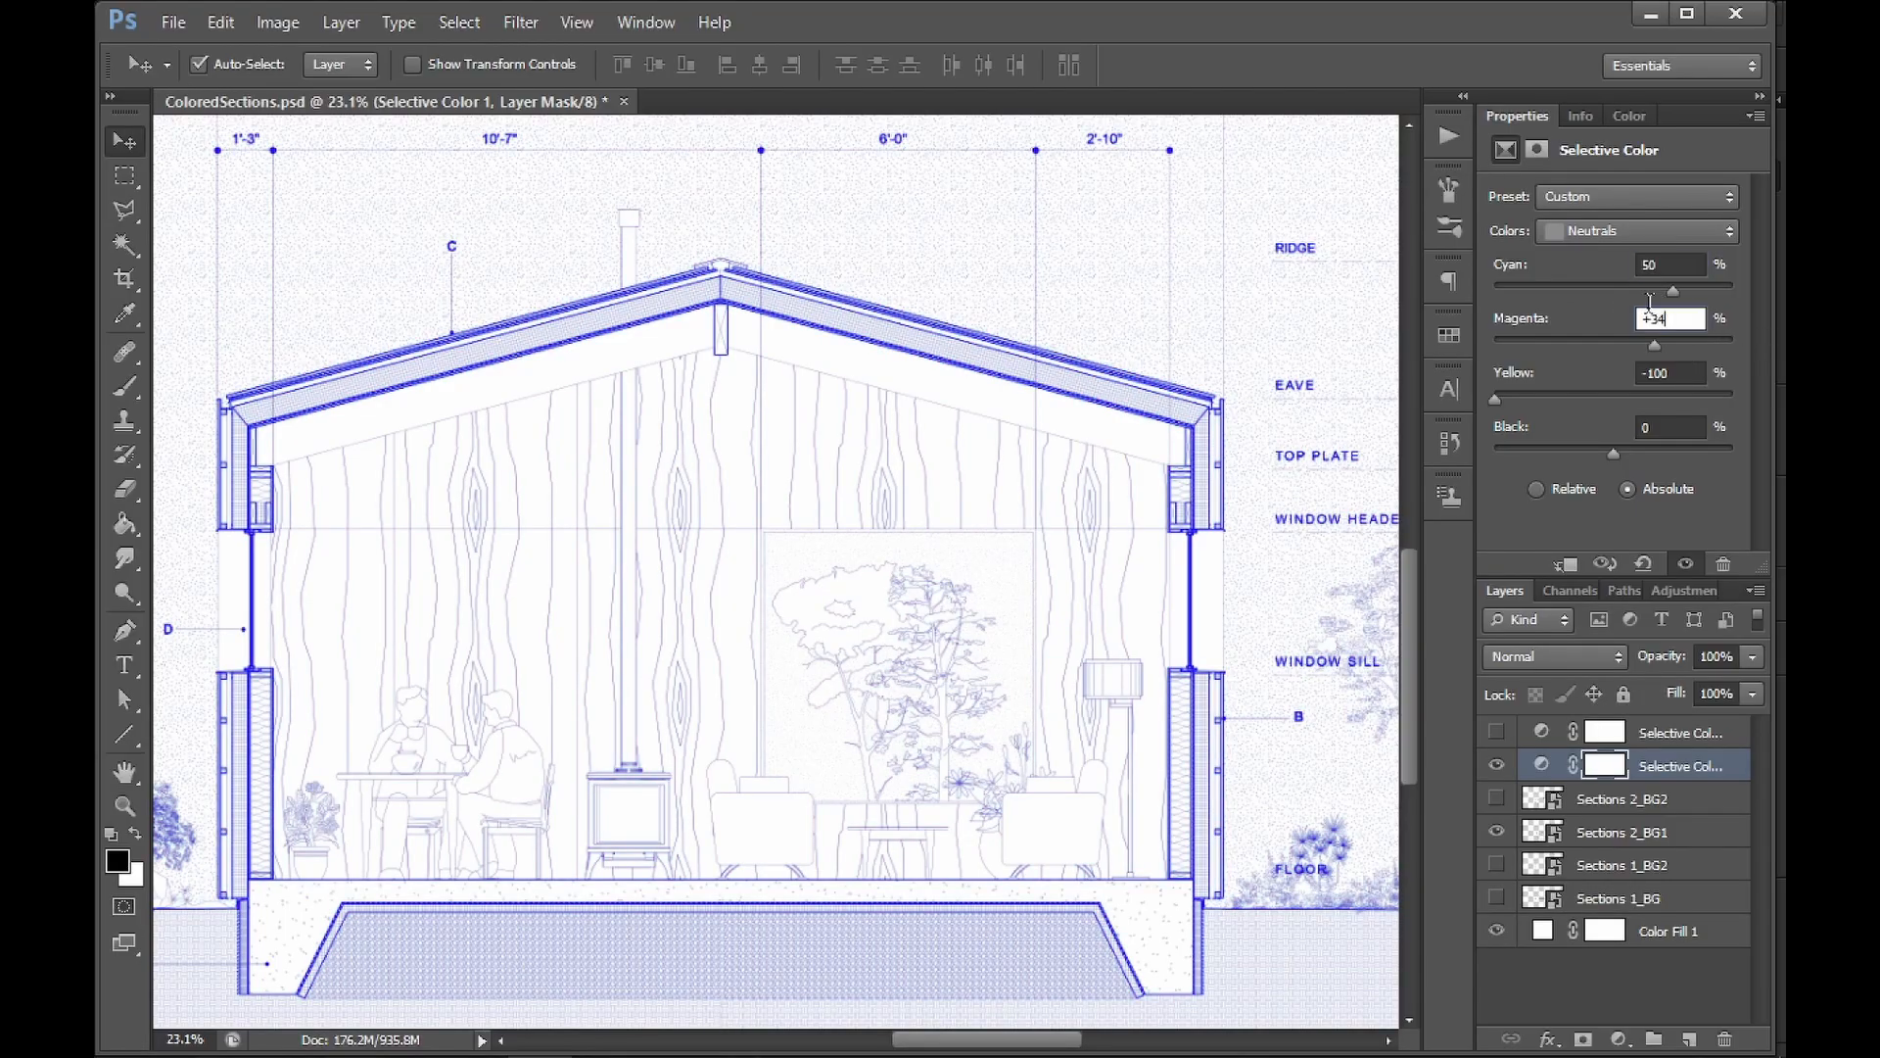
text(30)
Set Cyan to 50% for the Blacks in the Selective Color adjustment.
click(1702, 239)
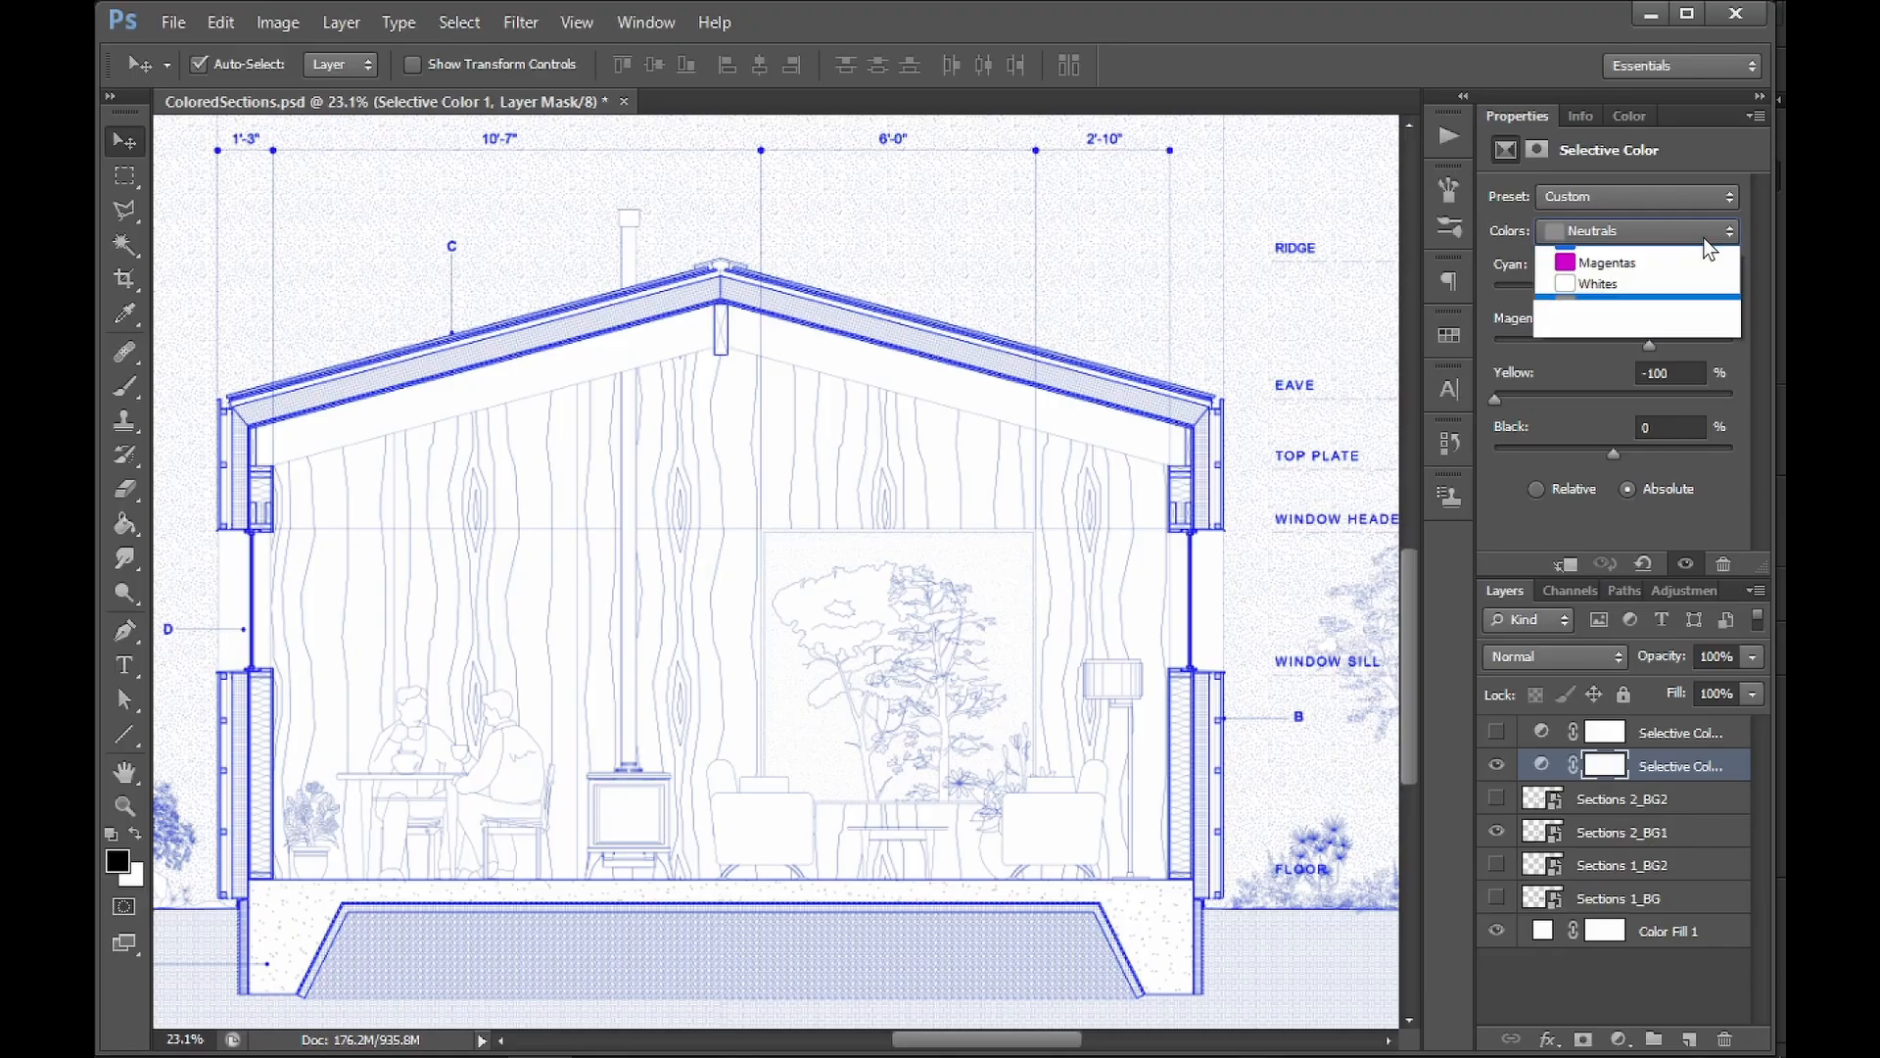
click(1640, 425)
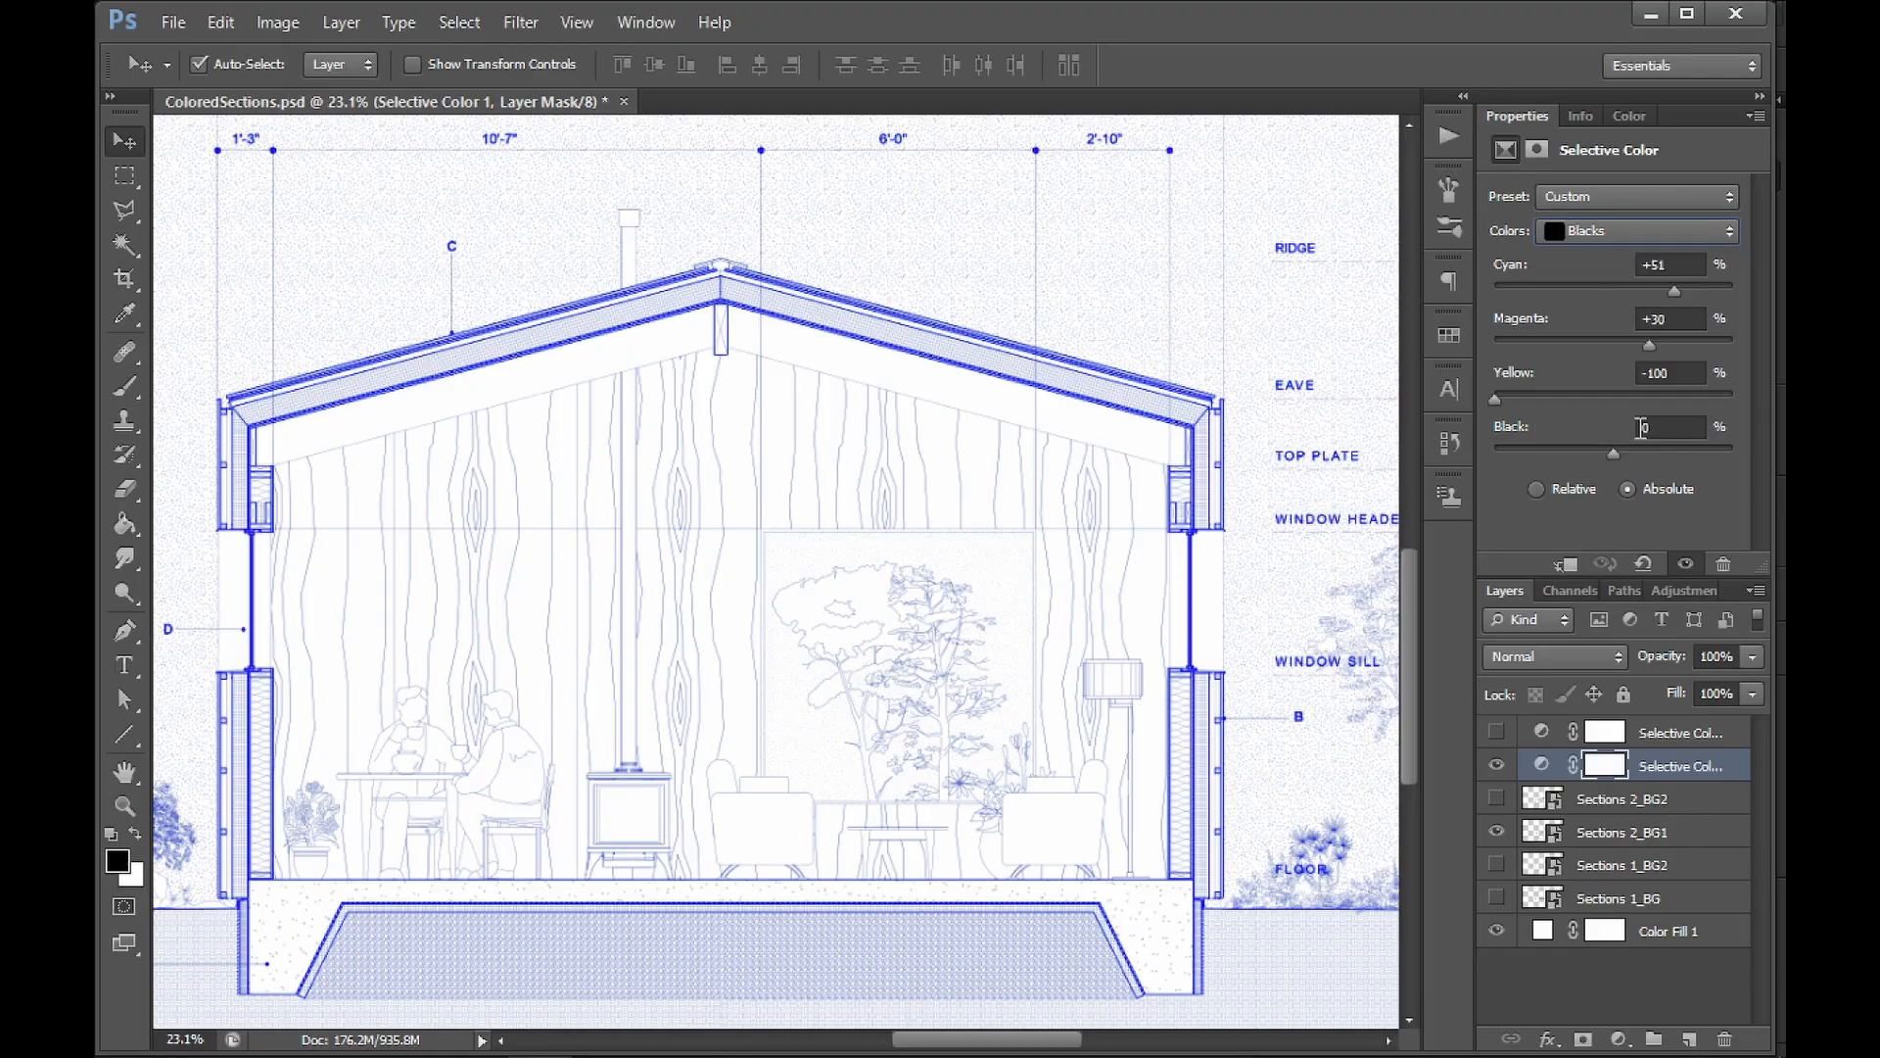
click(1665, 267)
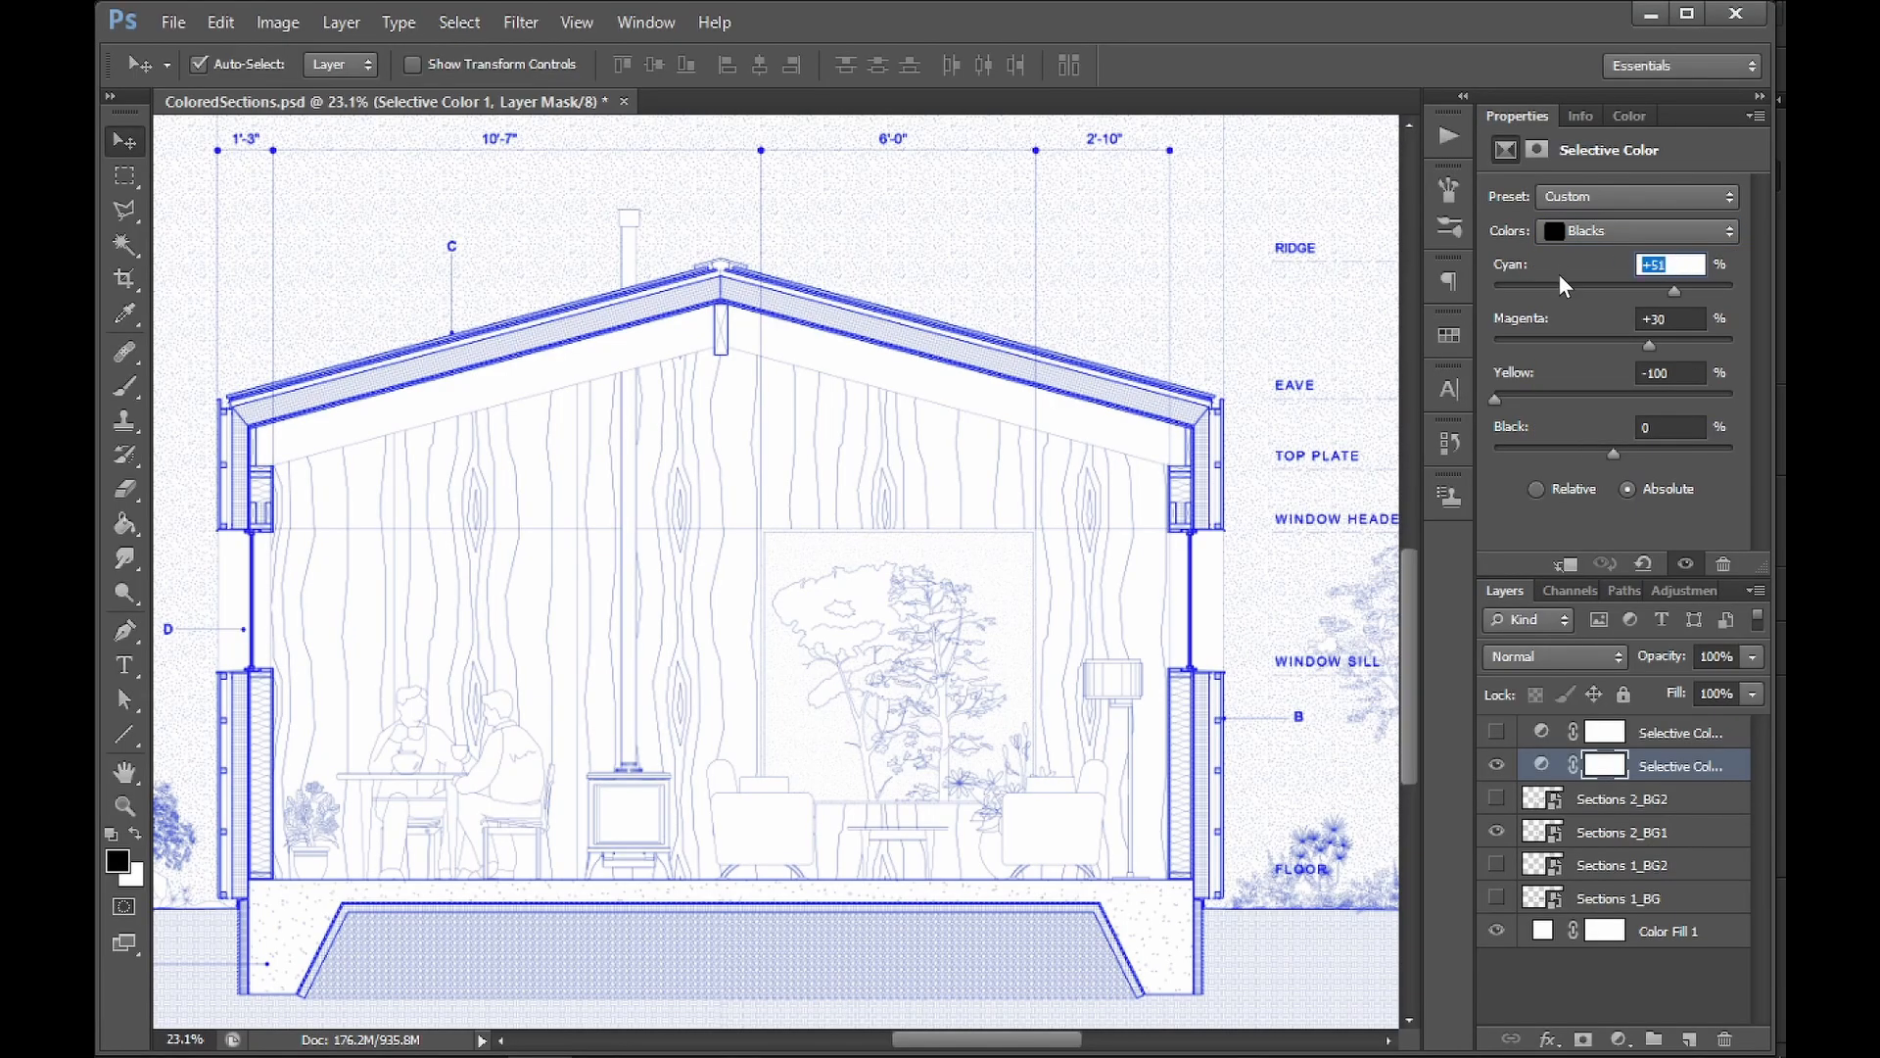
text(50)
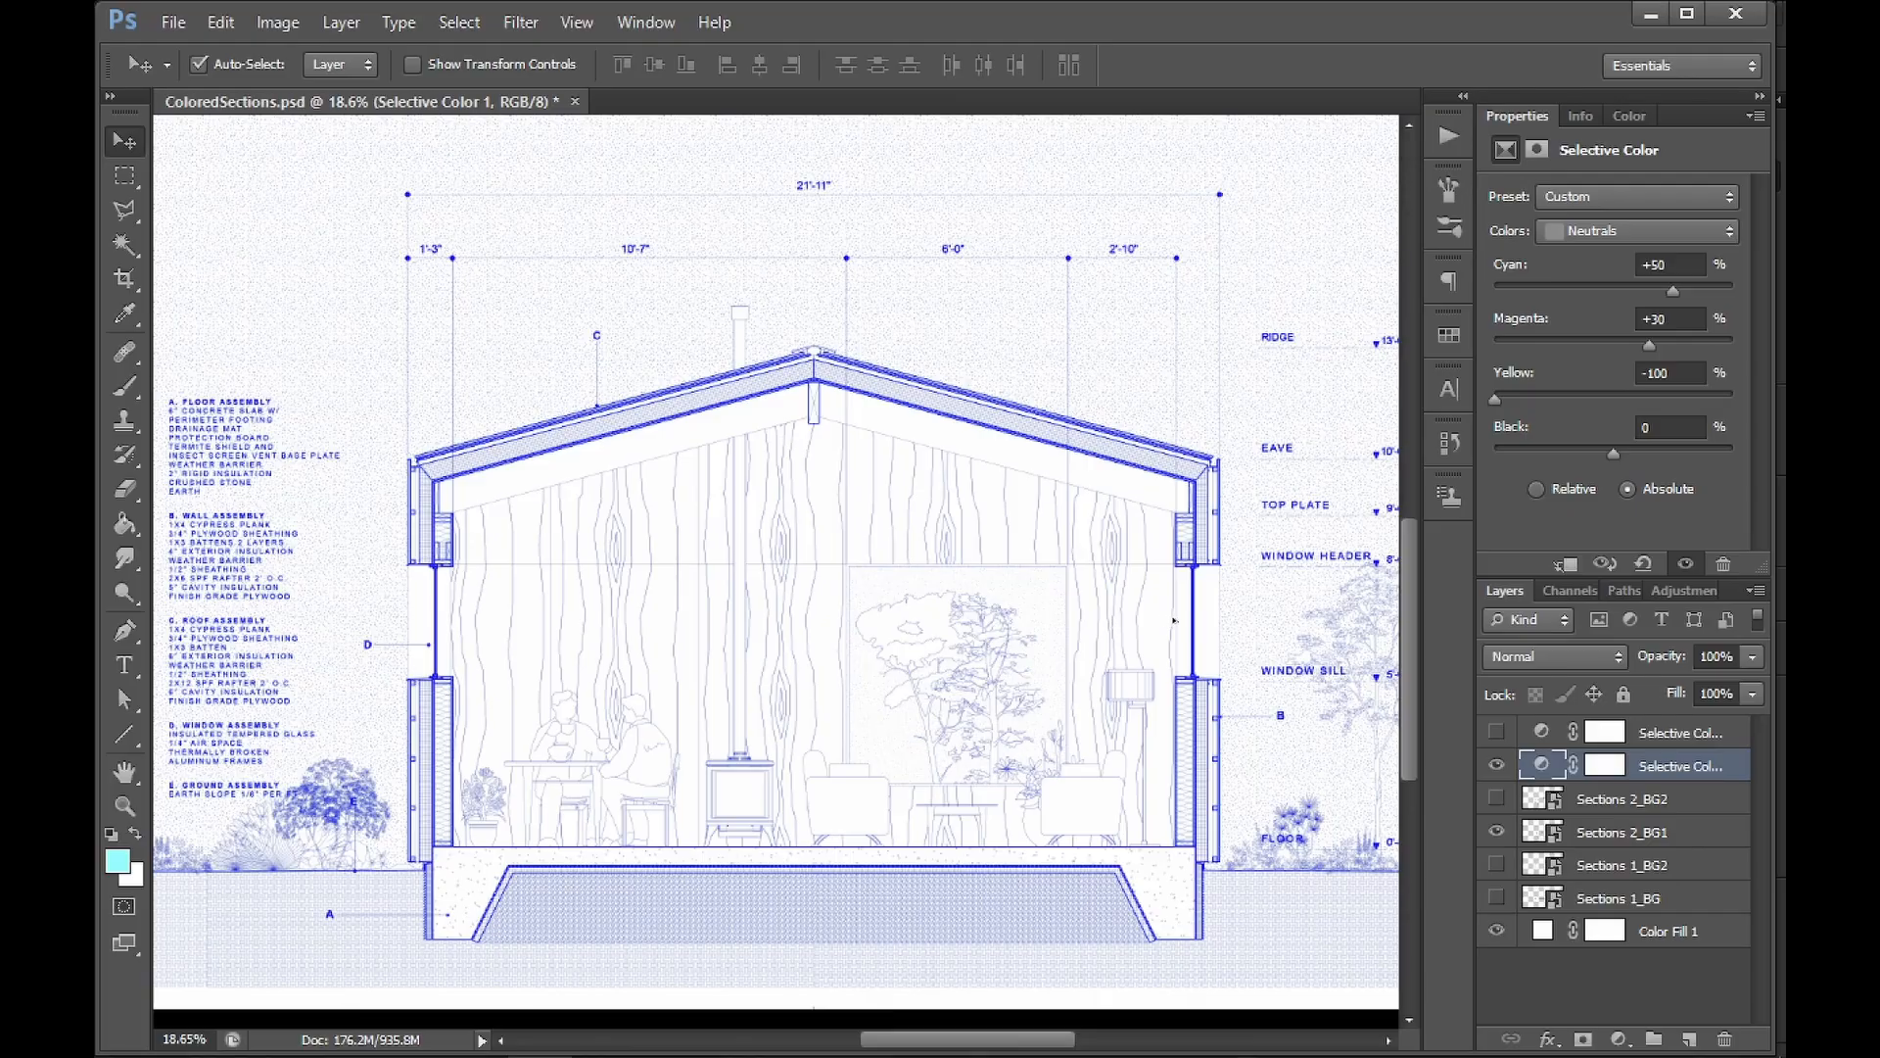
Check the Save for Web settings for exporting the tinted section as PNG-24, and cancel the export.
key(ctrl+alt+shift+s)
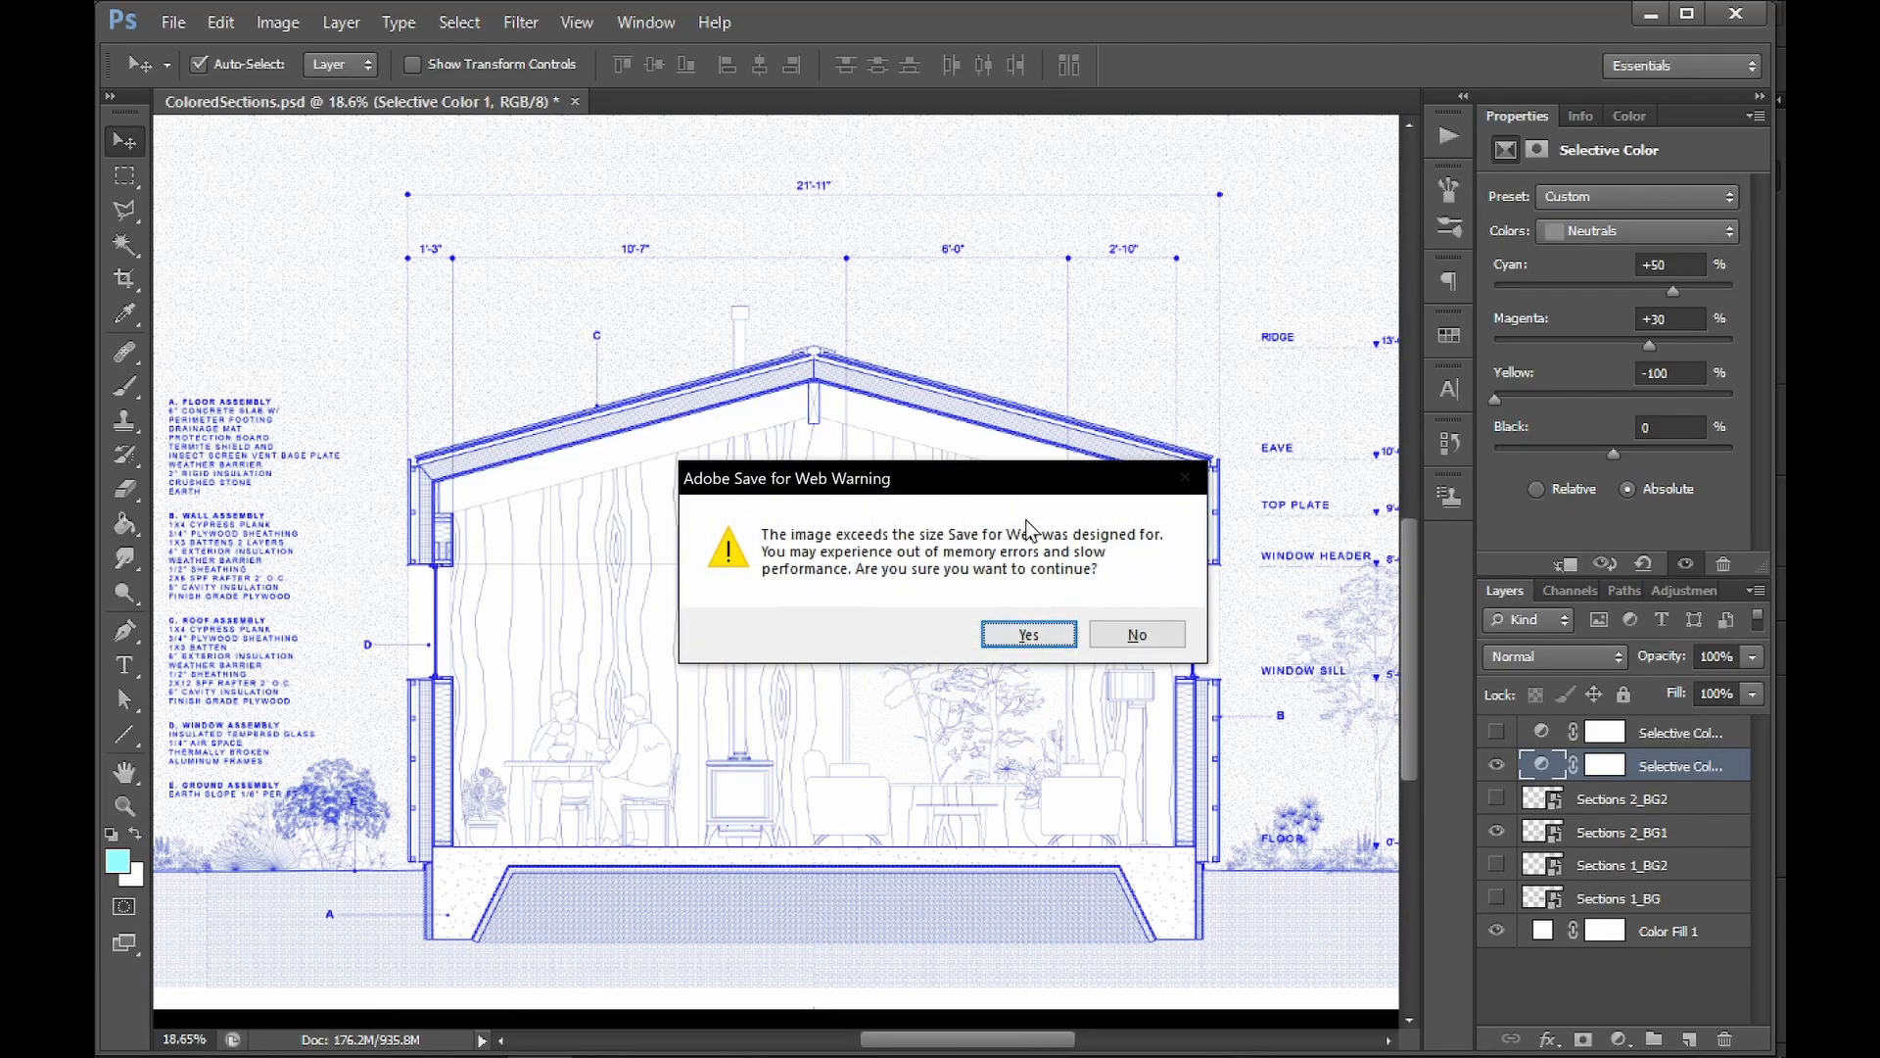
click(1026, 635)
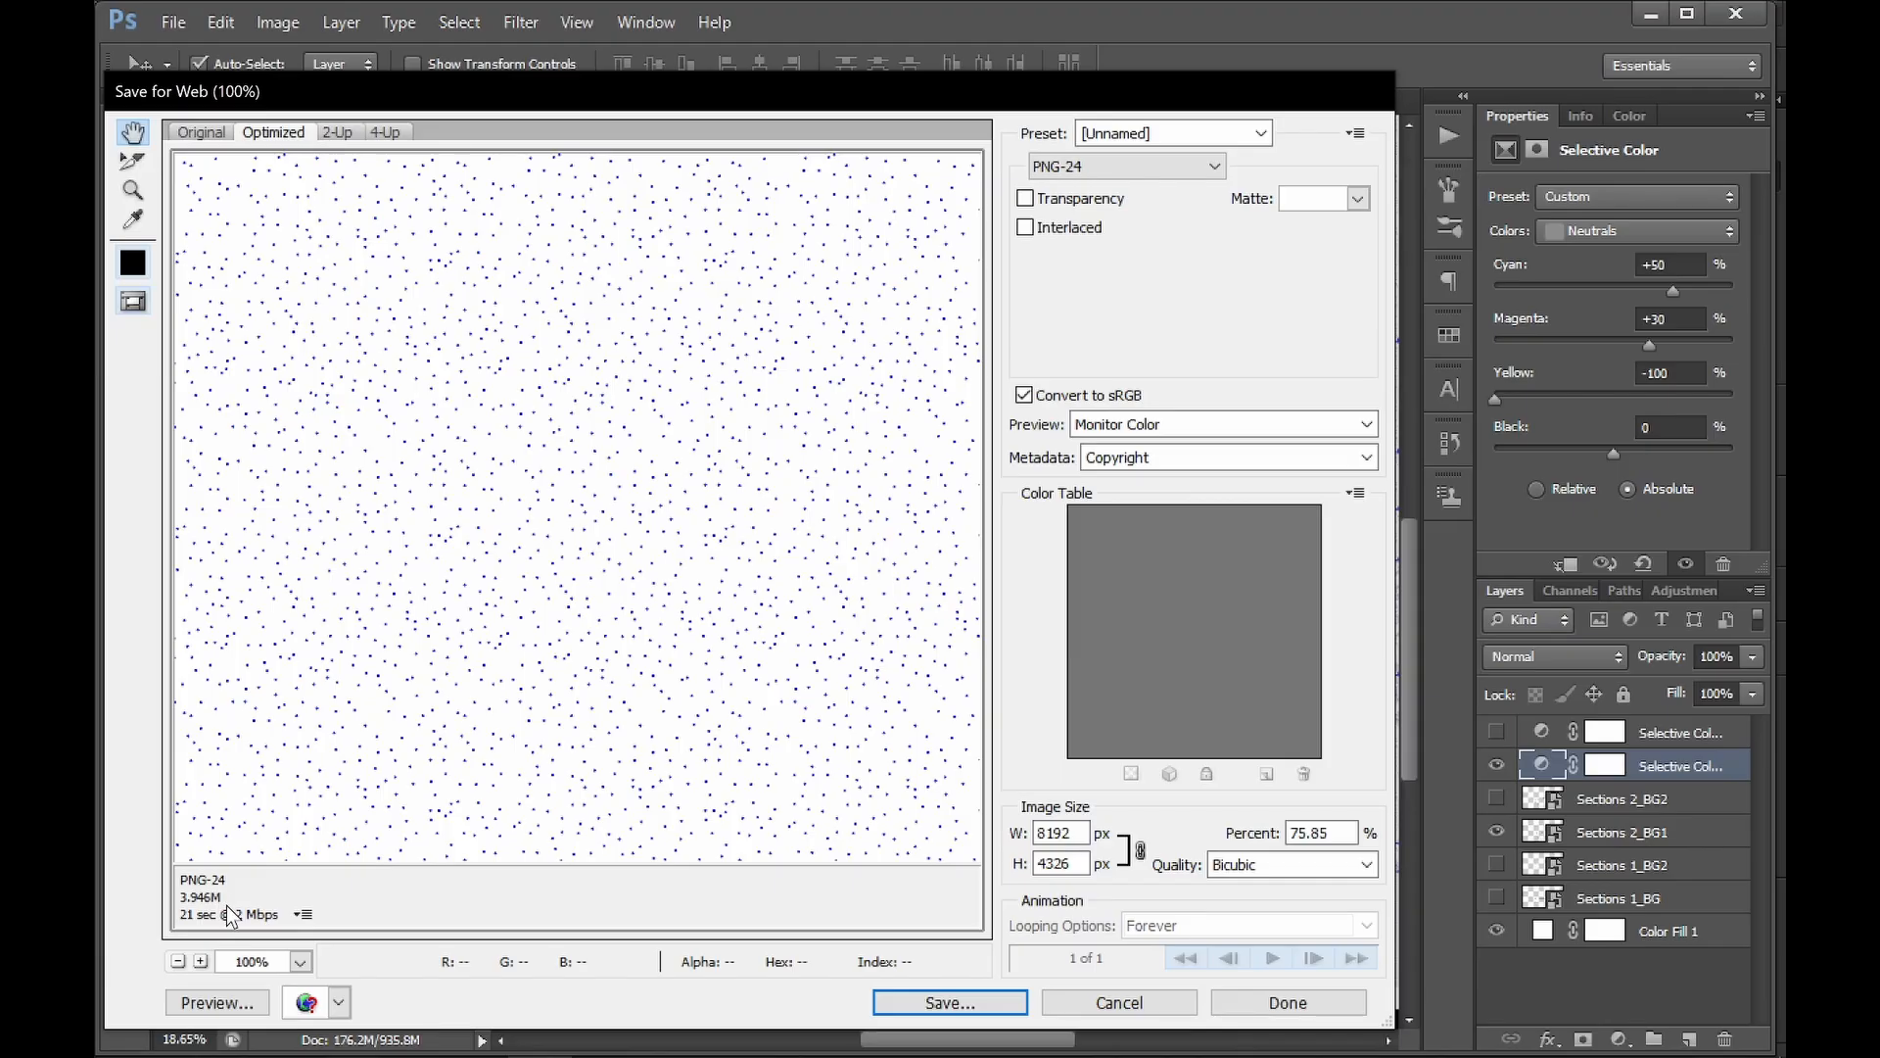
key(Escape)
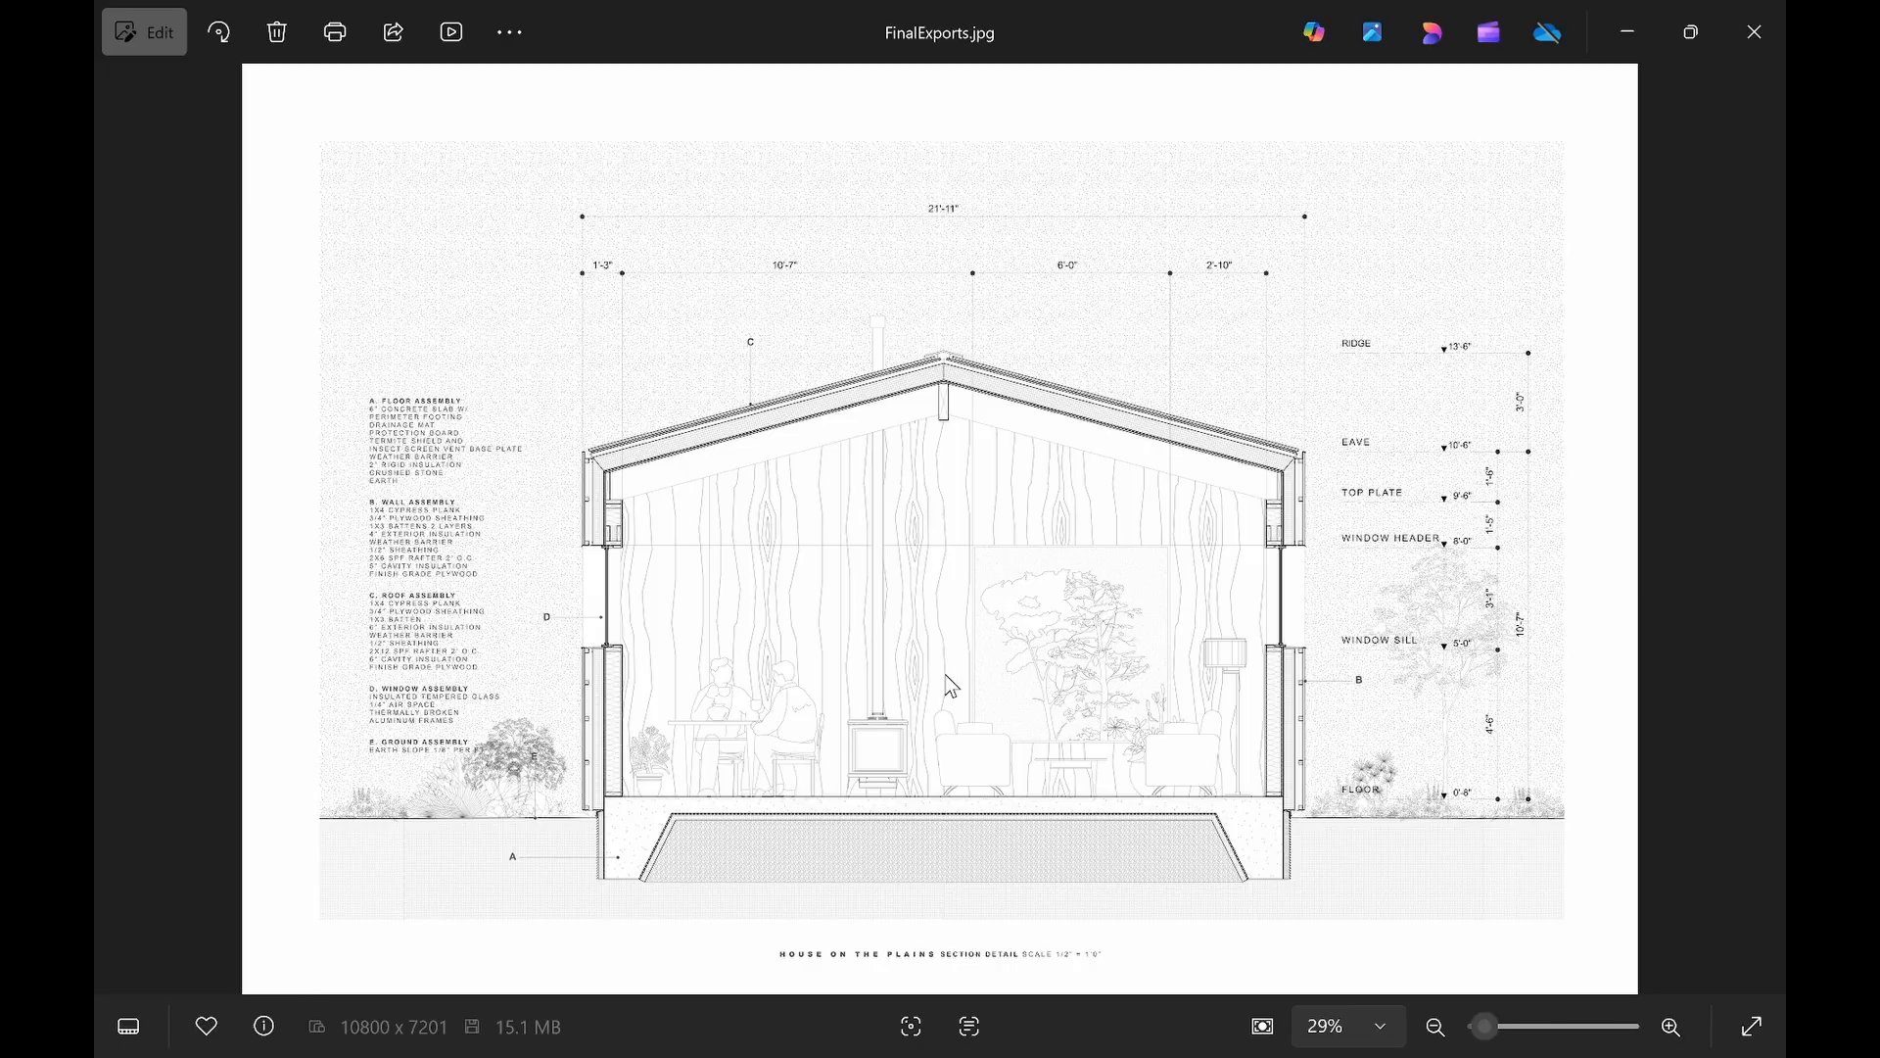
In Photos, examine the dining table figures, wood stove and adjoining wall and slab assembly in FinalExports.jpg.
scroll(944, 675, up, 5)
scroll(932, 683, down, 1)
scroll(911, 675, left, 5)
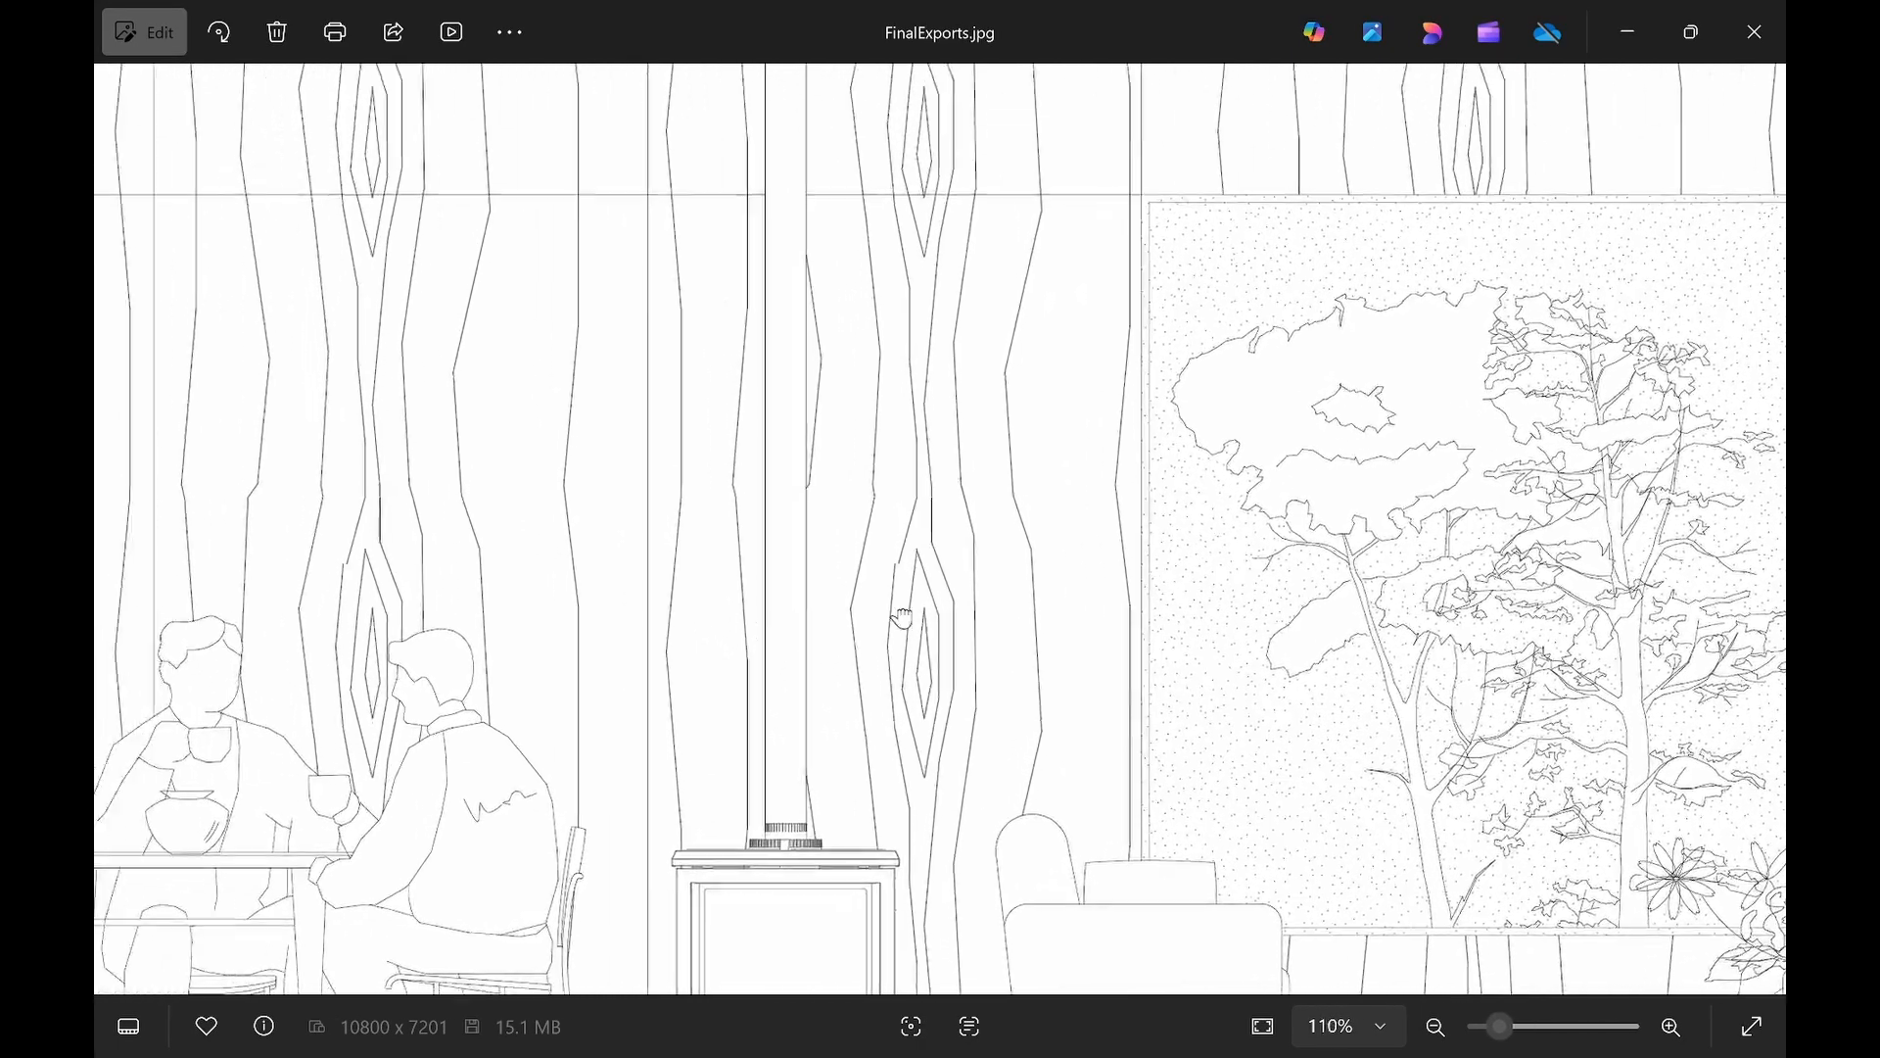
drag(920, 638, 1004, 494)
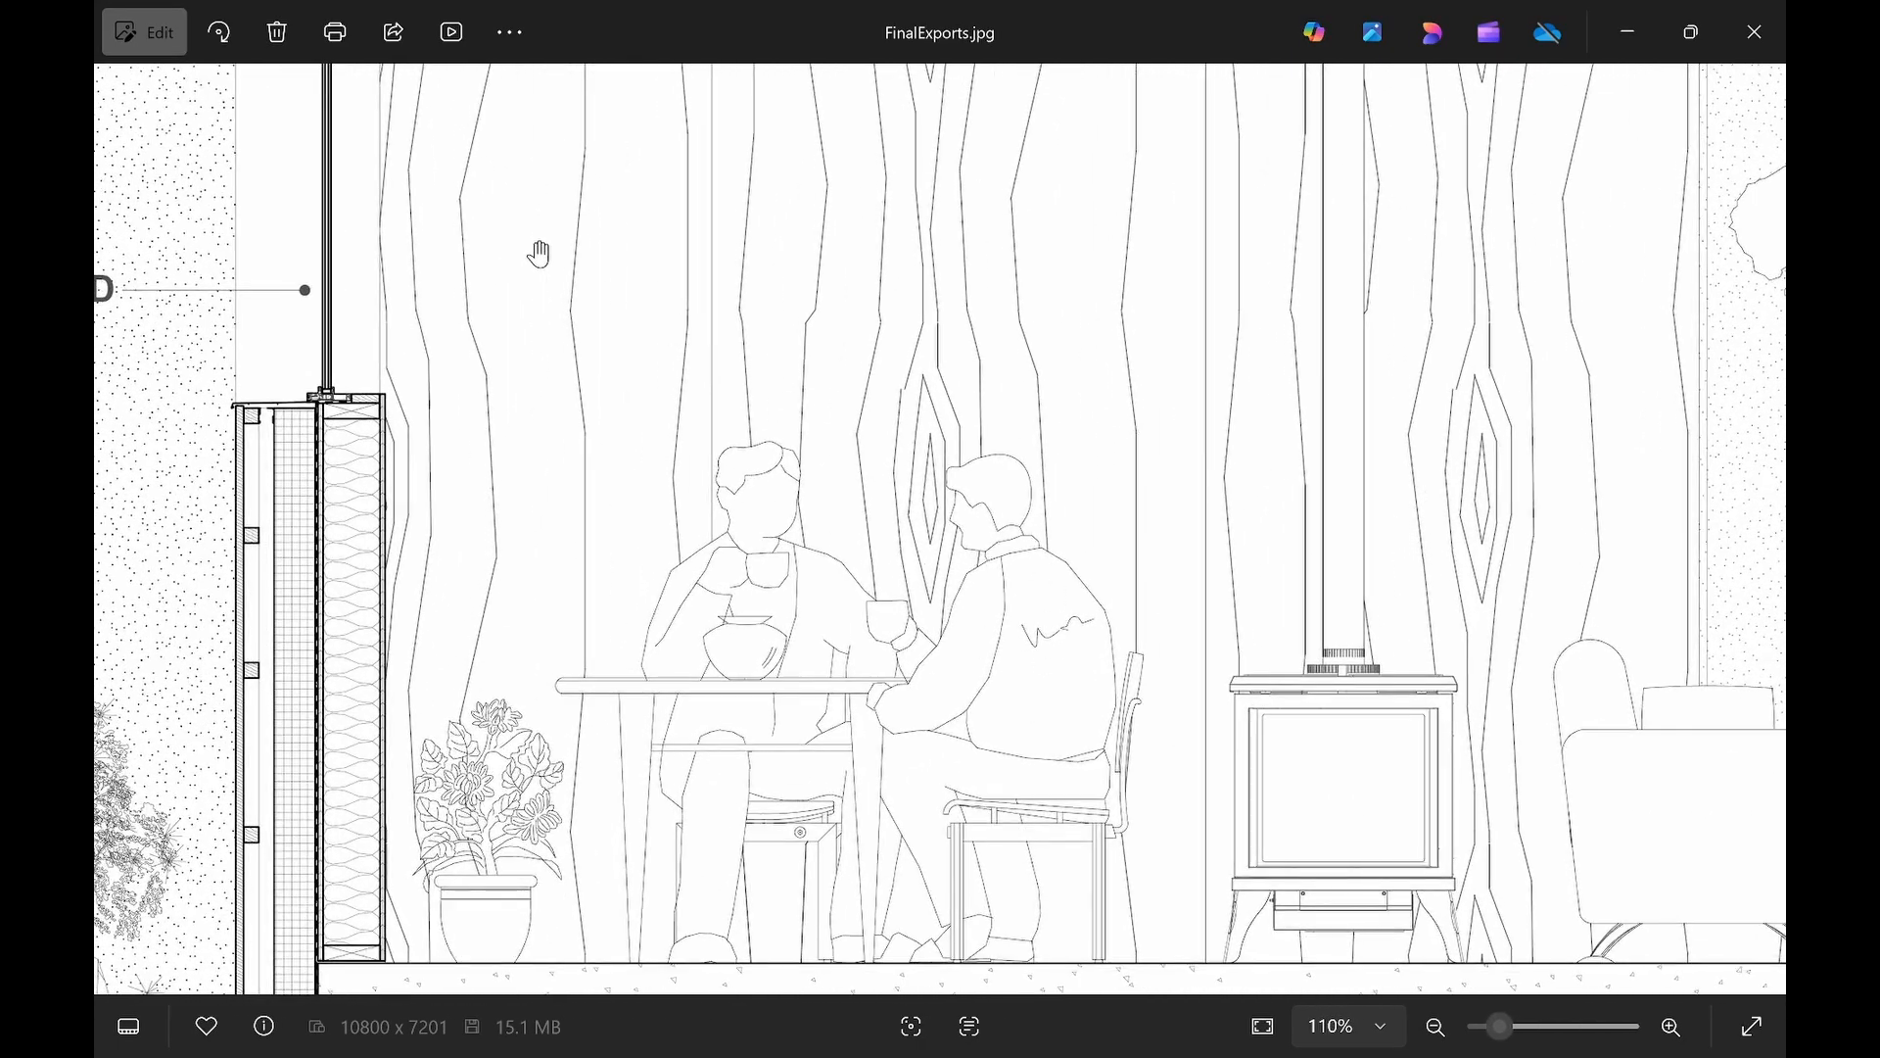
drag(521, 680, 558, 519)
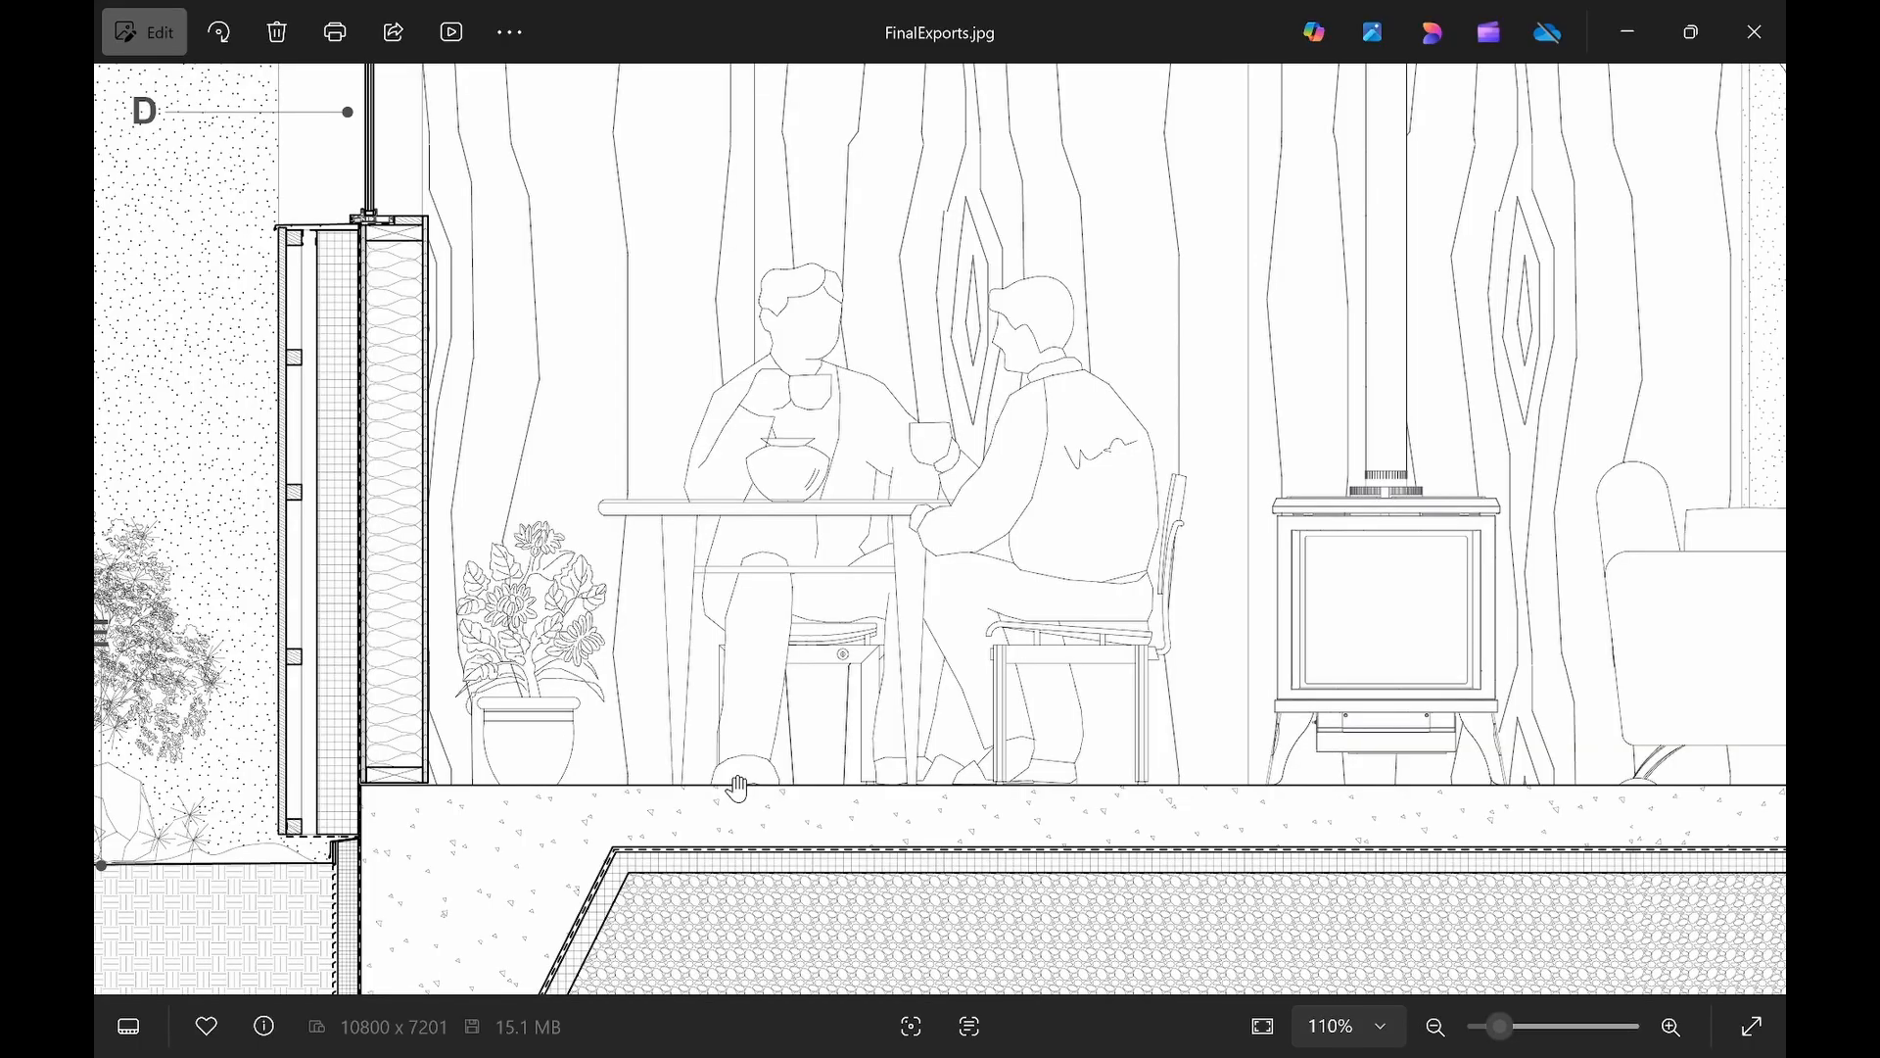
drag(983, 384, 1047, 527)
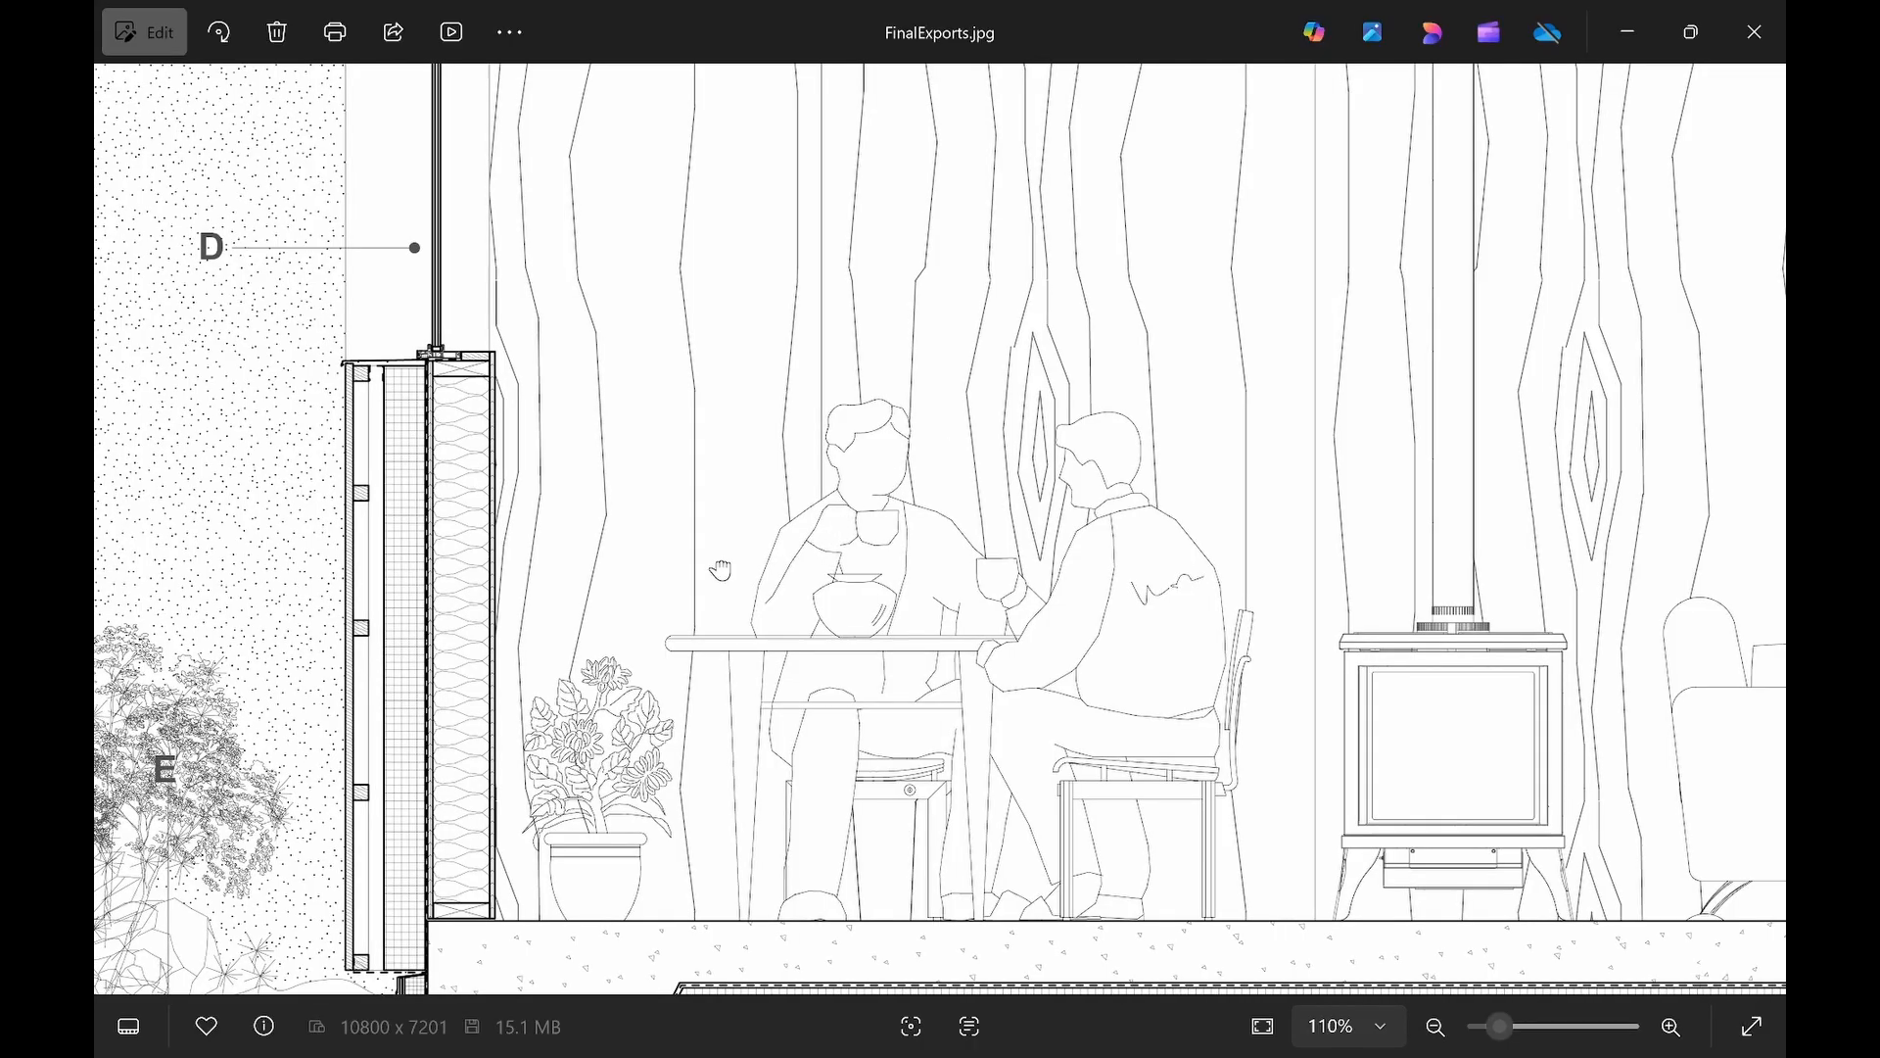
mouse_move(687, 563)
mouse_down()
mouse_move(930, 450)
mouse_move(894, 517)
mouse_move(919, 583)
mouse_move(955, 596)
mouse_move(858, 617)
mouse_move(711, 609)
mouse_up()
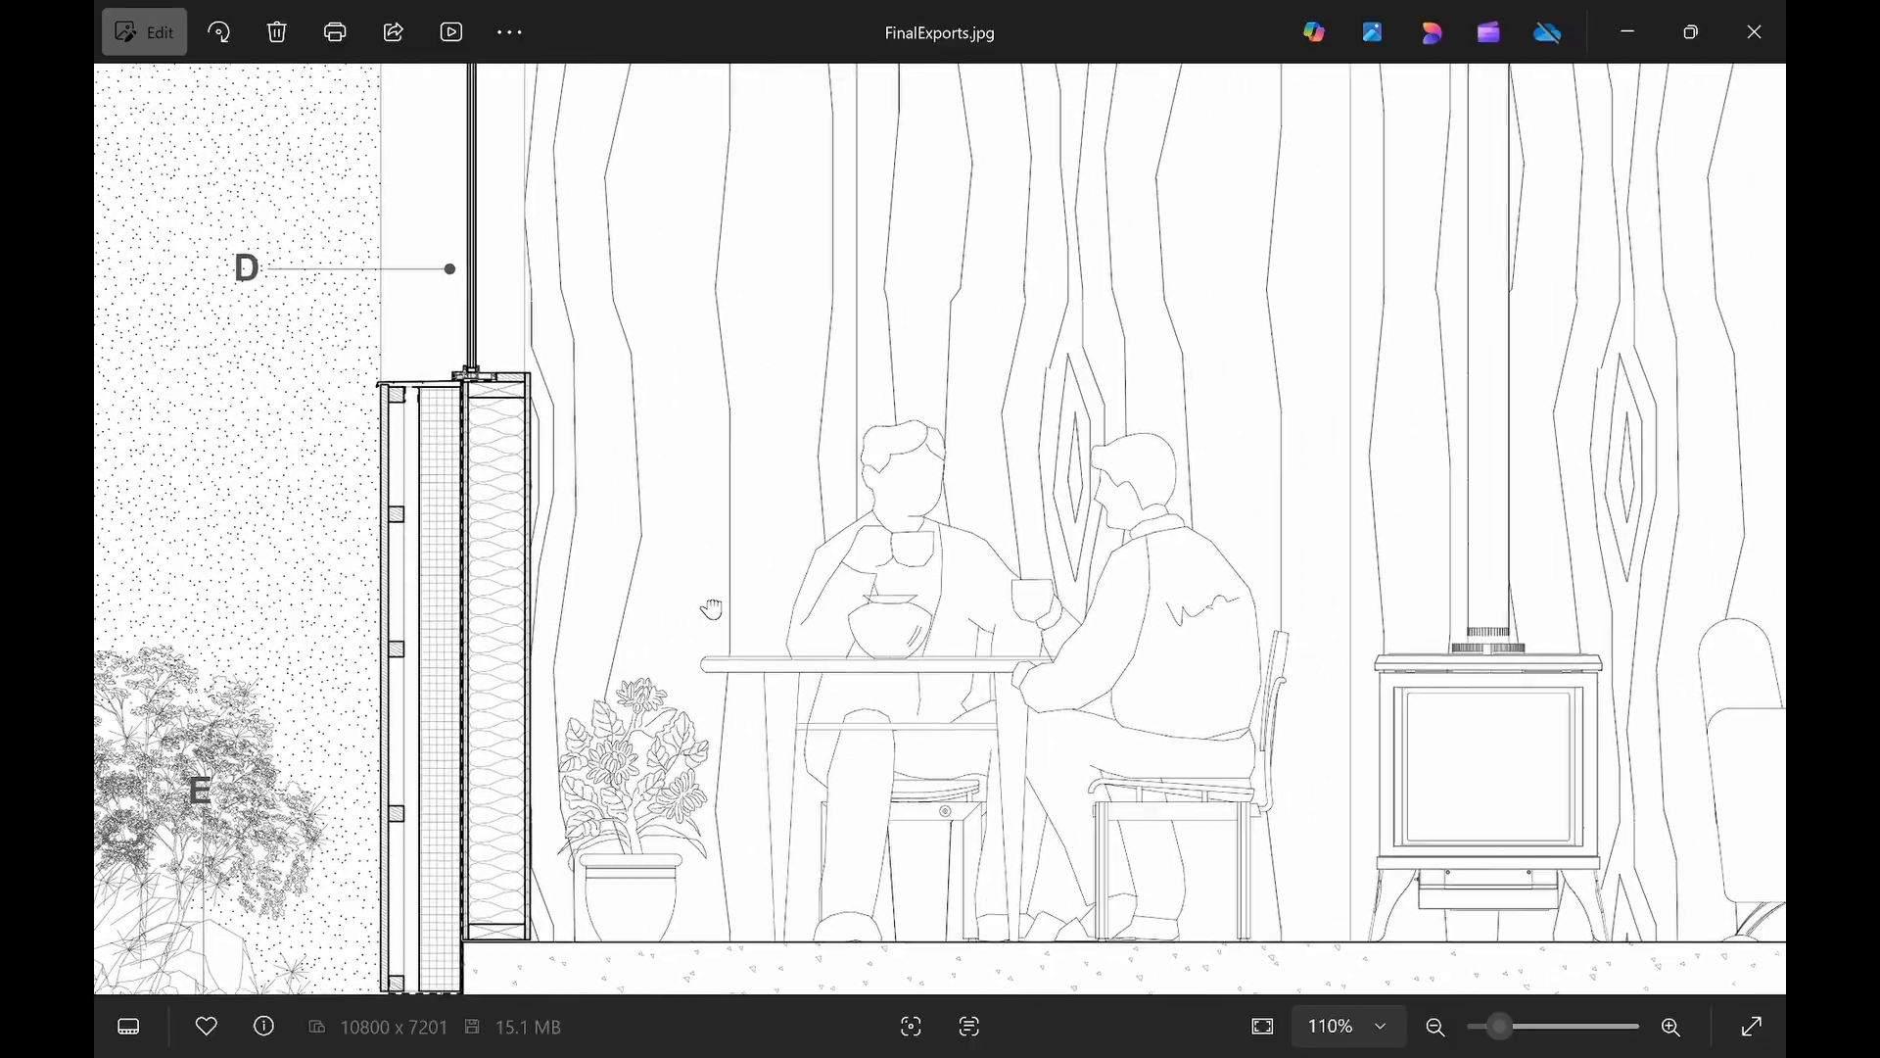
Examine the whole gabled section in FinalExports.jpg, including its interior, assembly notes, dimensions and level labels.
scroll(899, 655, down, 3)
scroll(898, 654, down, 1)
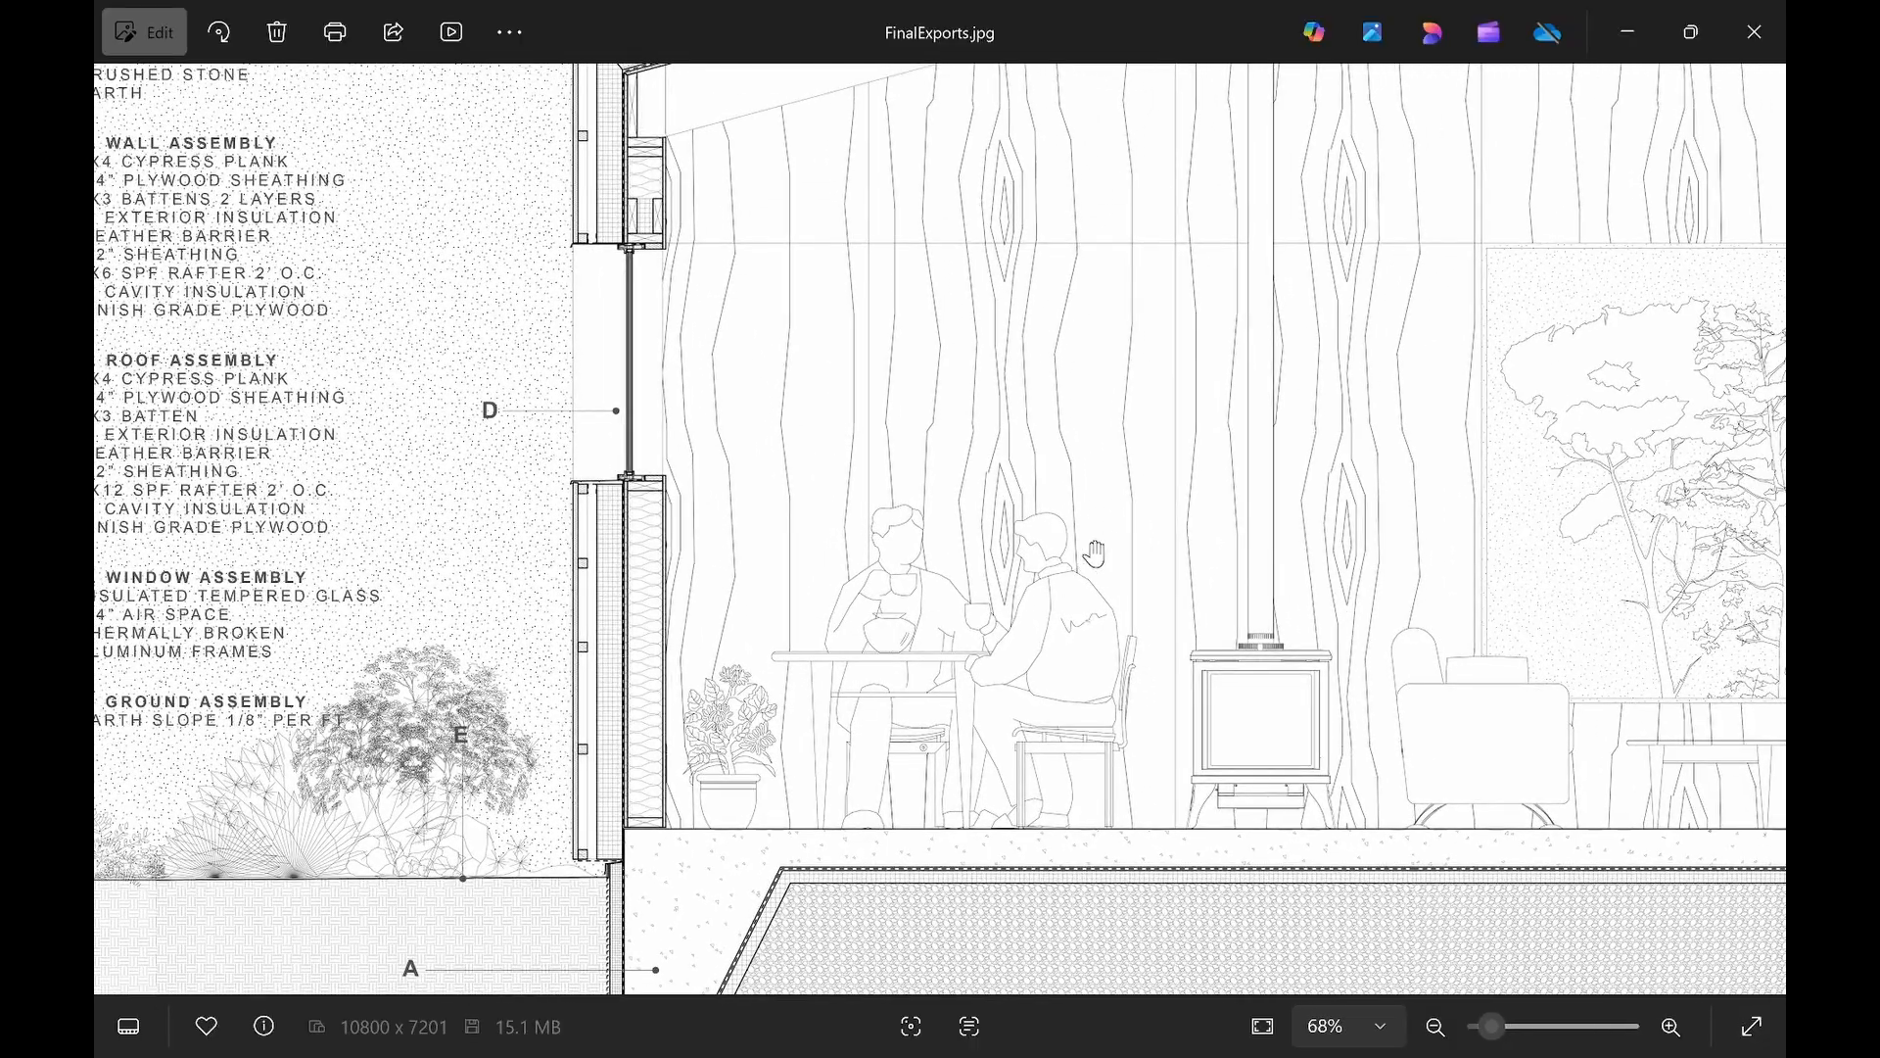
mouse_move(1202, 523)
mouse_down()
mouse_move(1054, 600)
mouse_move(915, 719)
mouse_up()
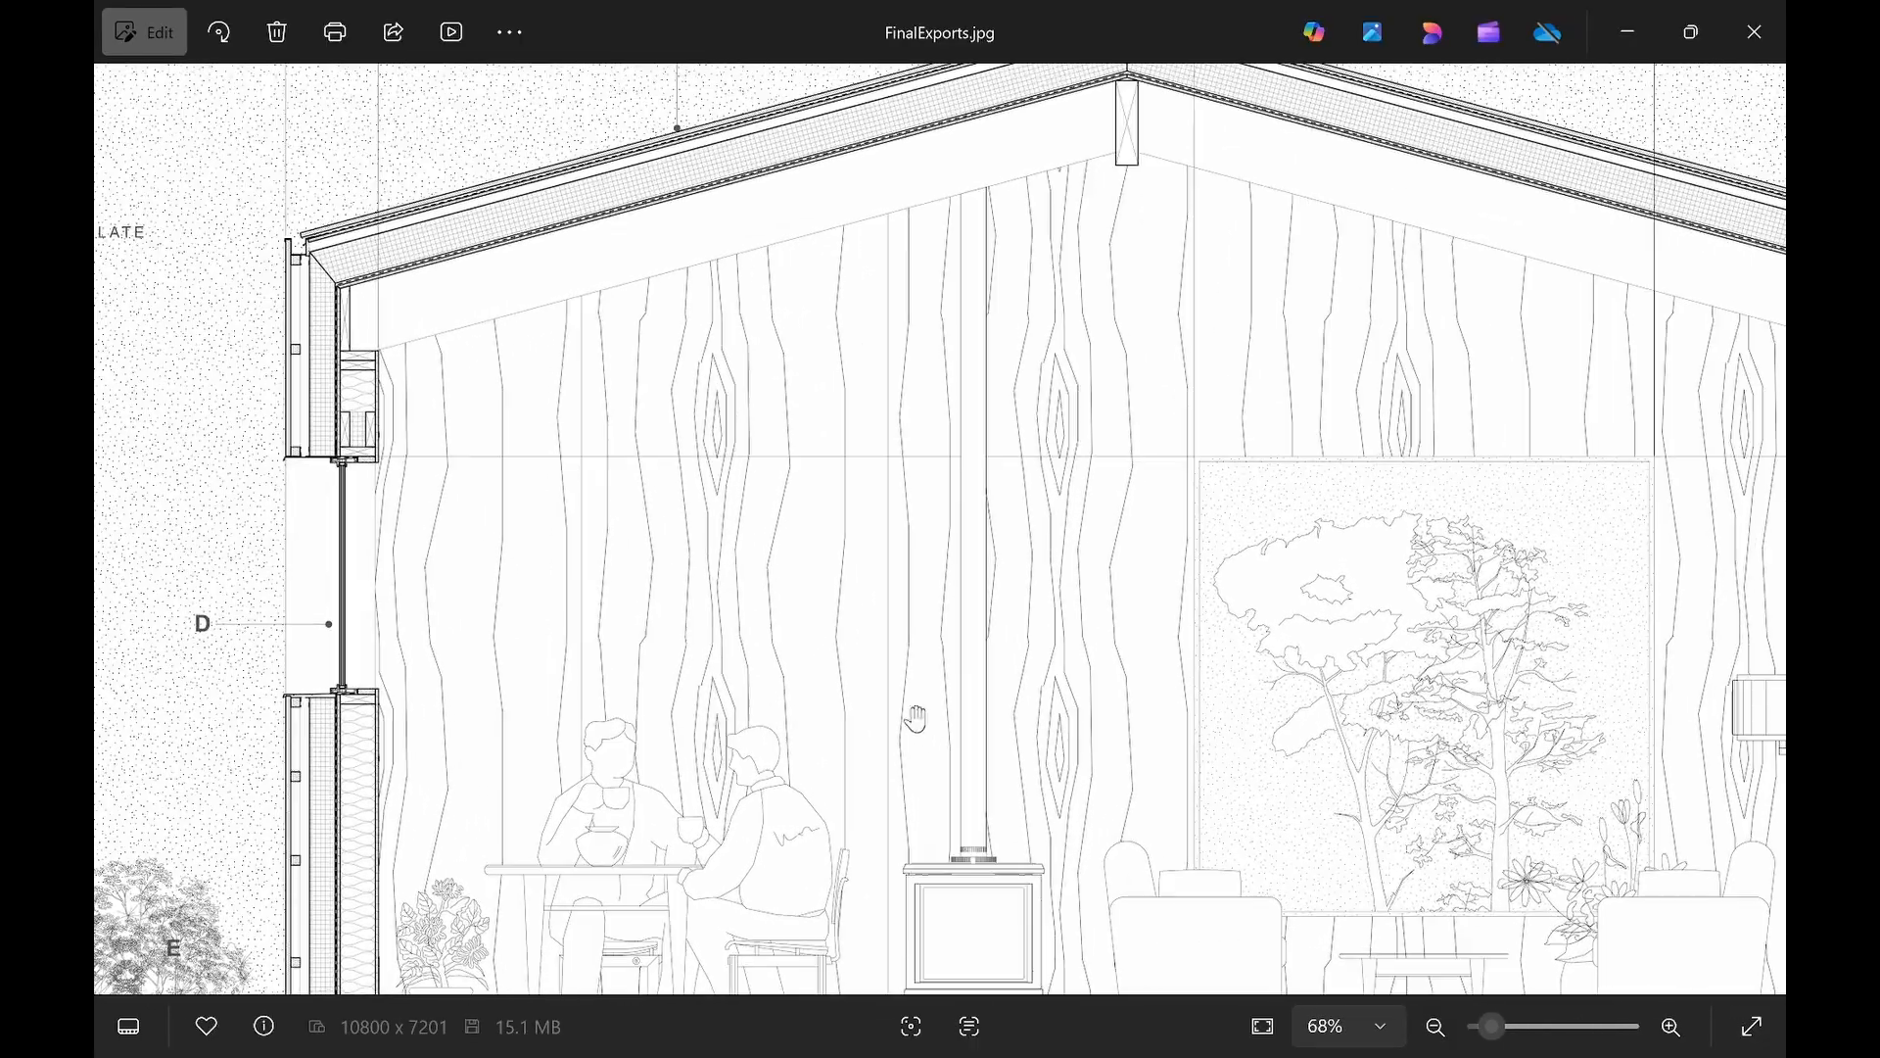
drag(784, 714, 771, 614)
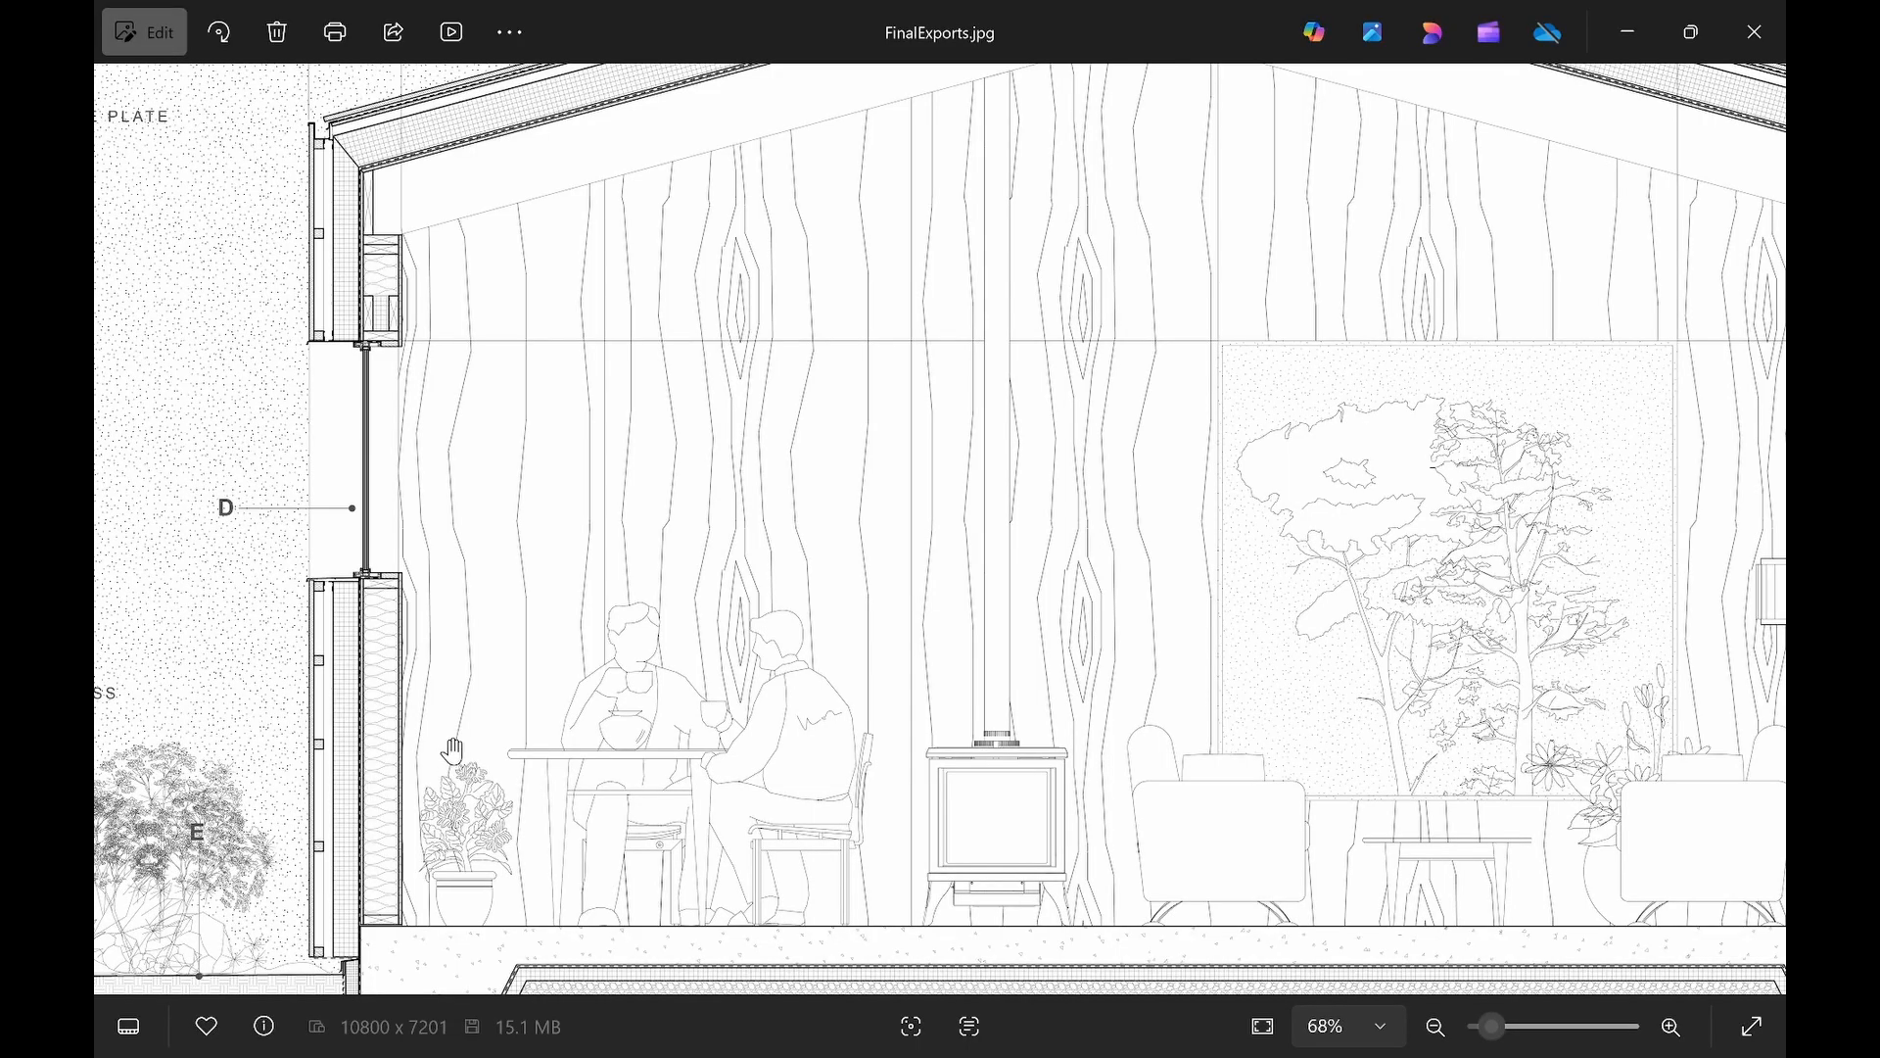
scroll(582, 661, down, 4)
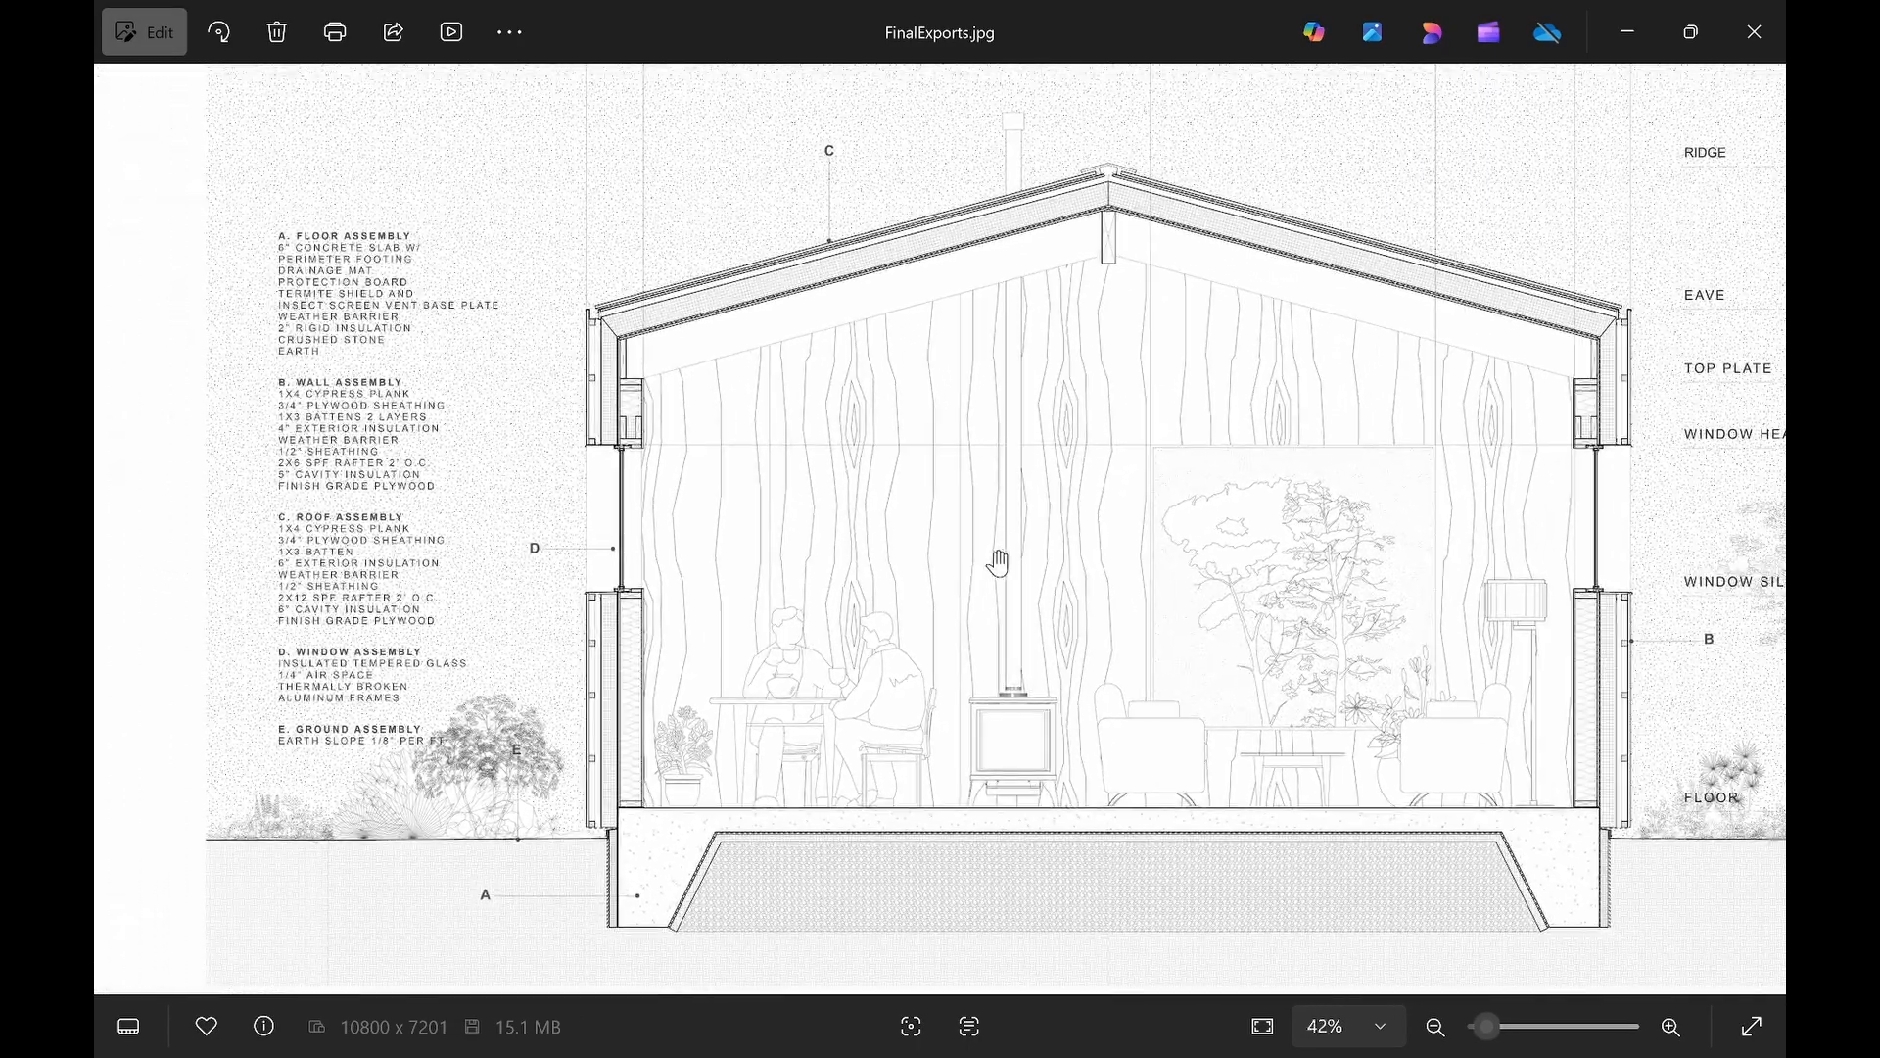
drag(999, 563, 822, 668)
scroll(844, 659, down, 1)
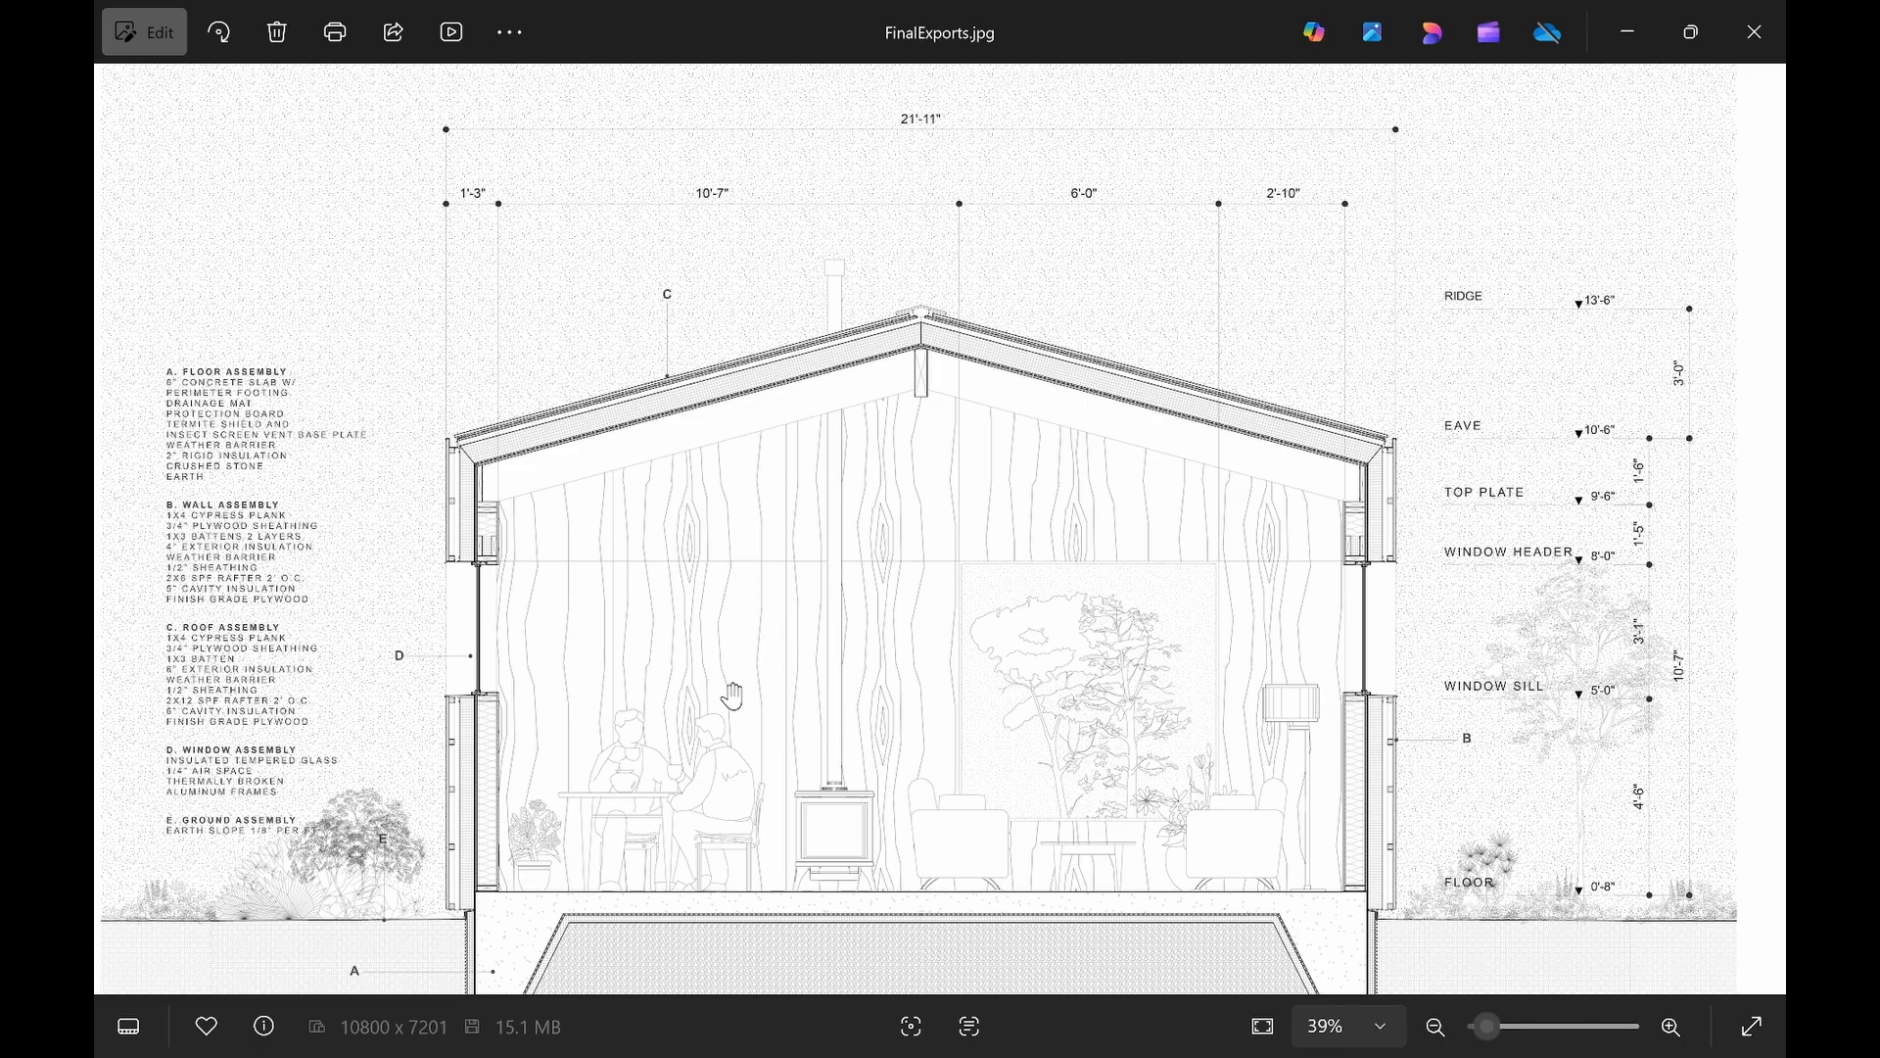
Examine the wall, window D and eave details in FinalExports.jpg up close, and return to the full sheet.
mouse_move(915, 666)
mouse_down()
mouse_move(940, 571)
mouse_move(969, 554)
mouse_move(950, 576)
mouse_up()
scroll(549, 730, up, 5)
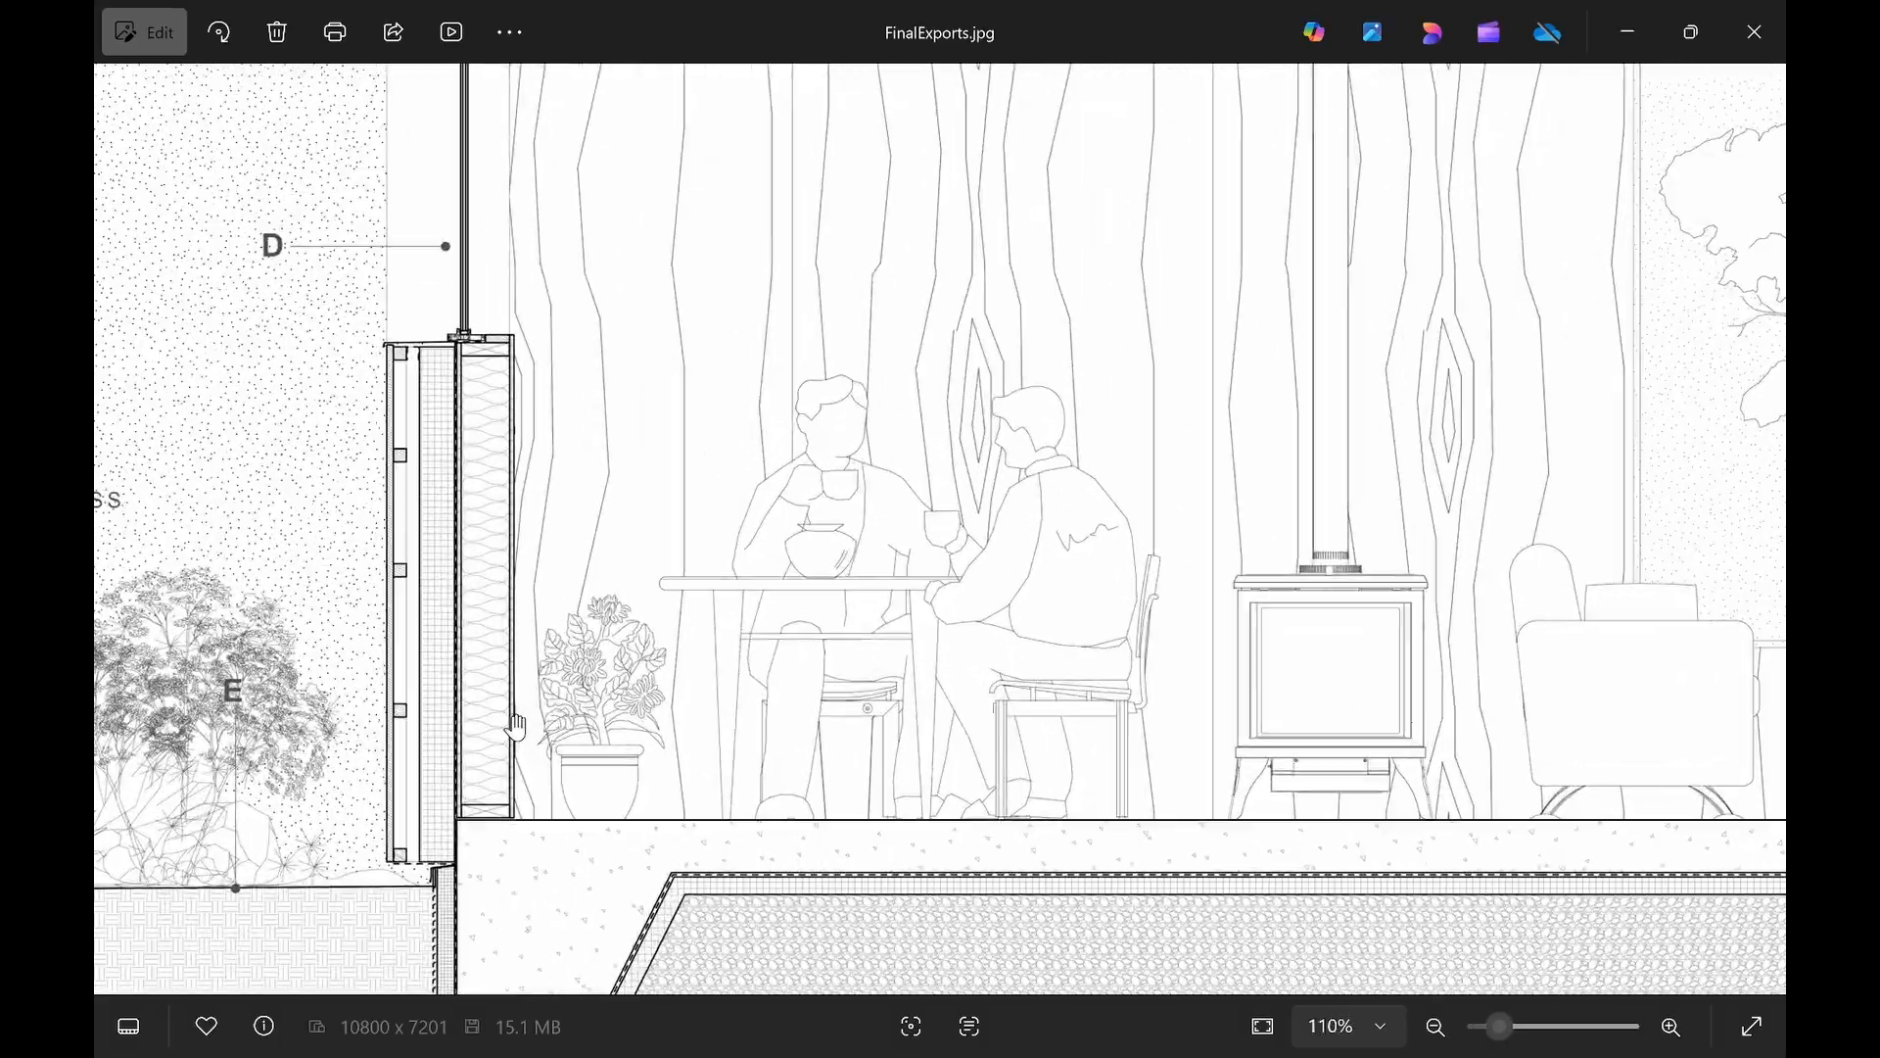
drag(809, 423, 781, 626)
drag(800, 374, 844, 718)
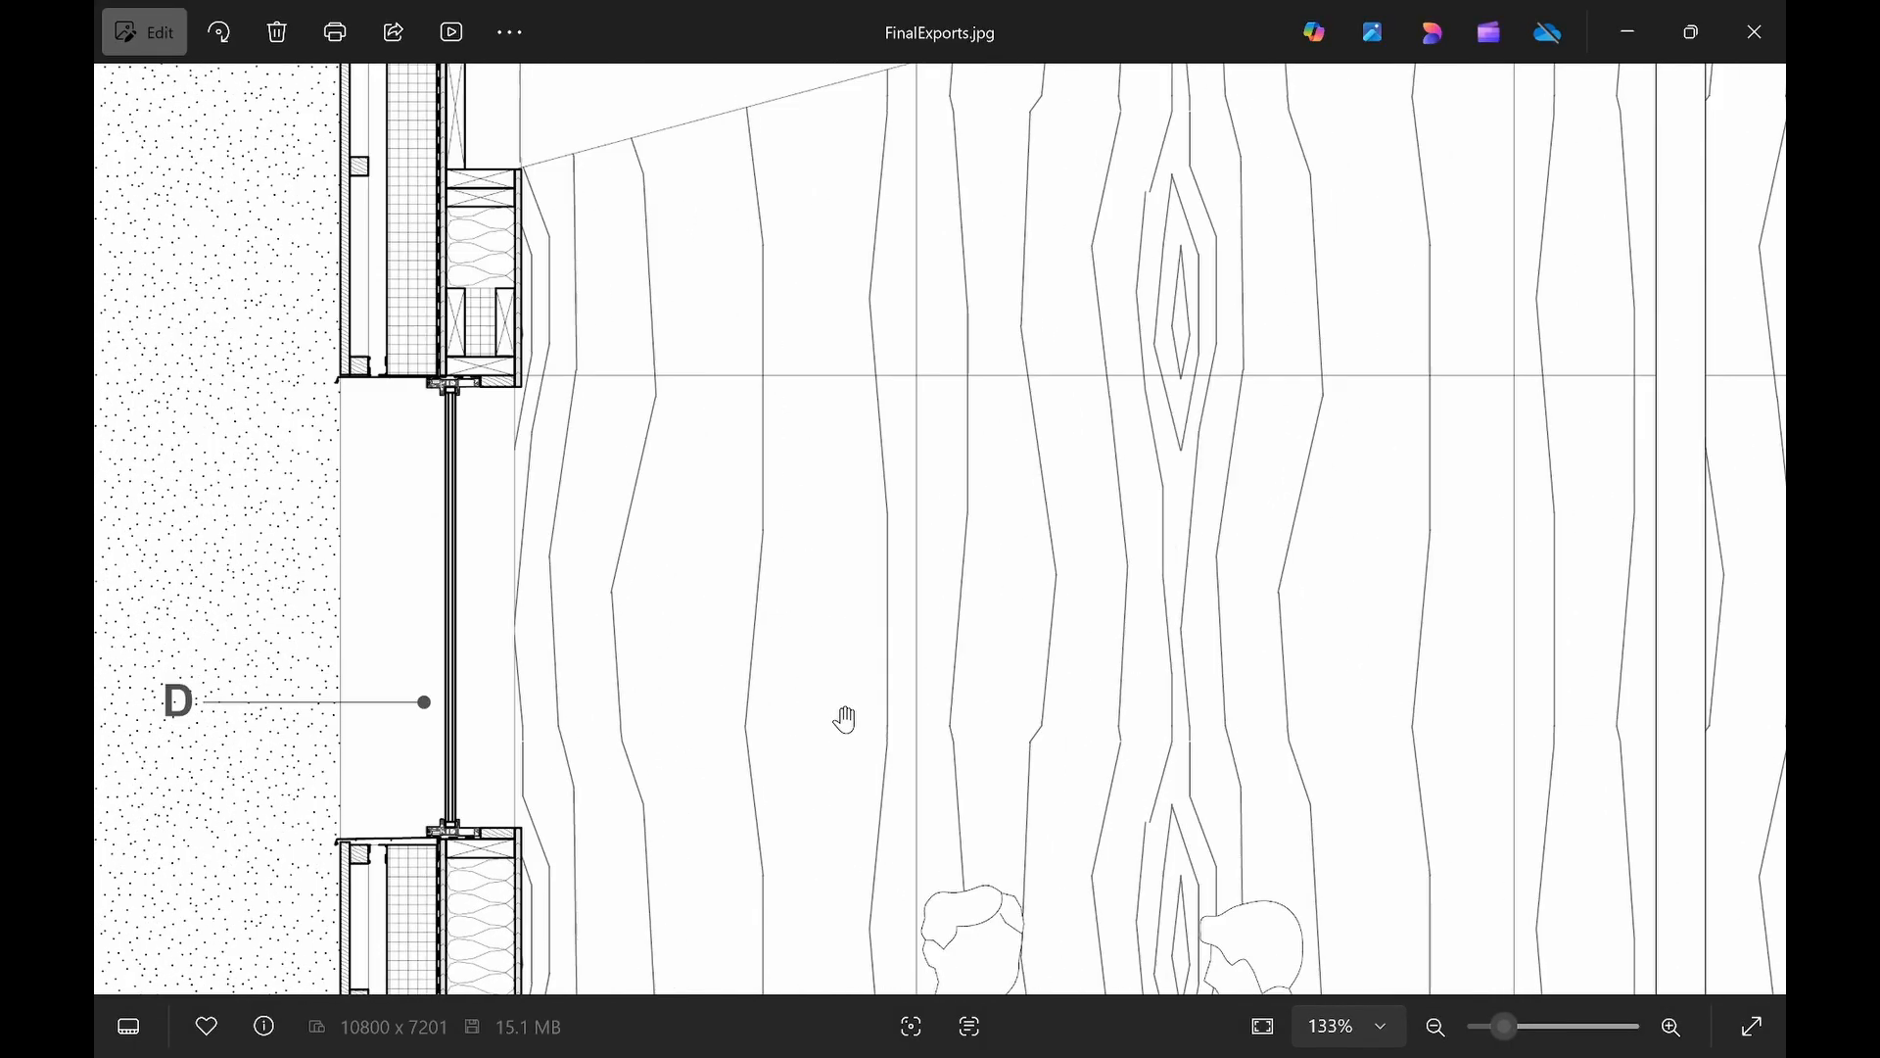
drag(627, 339, 717, 675)
mouse_move(1002, 297)
mouse_down()
mouse_move(1116, 538)
mouse_move(1351, 465)
mouse_up()
drag(1049, 650, 1218, 343)
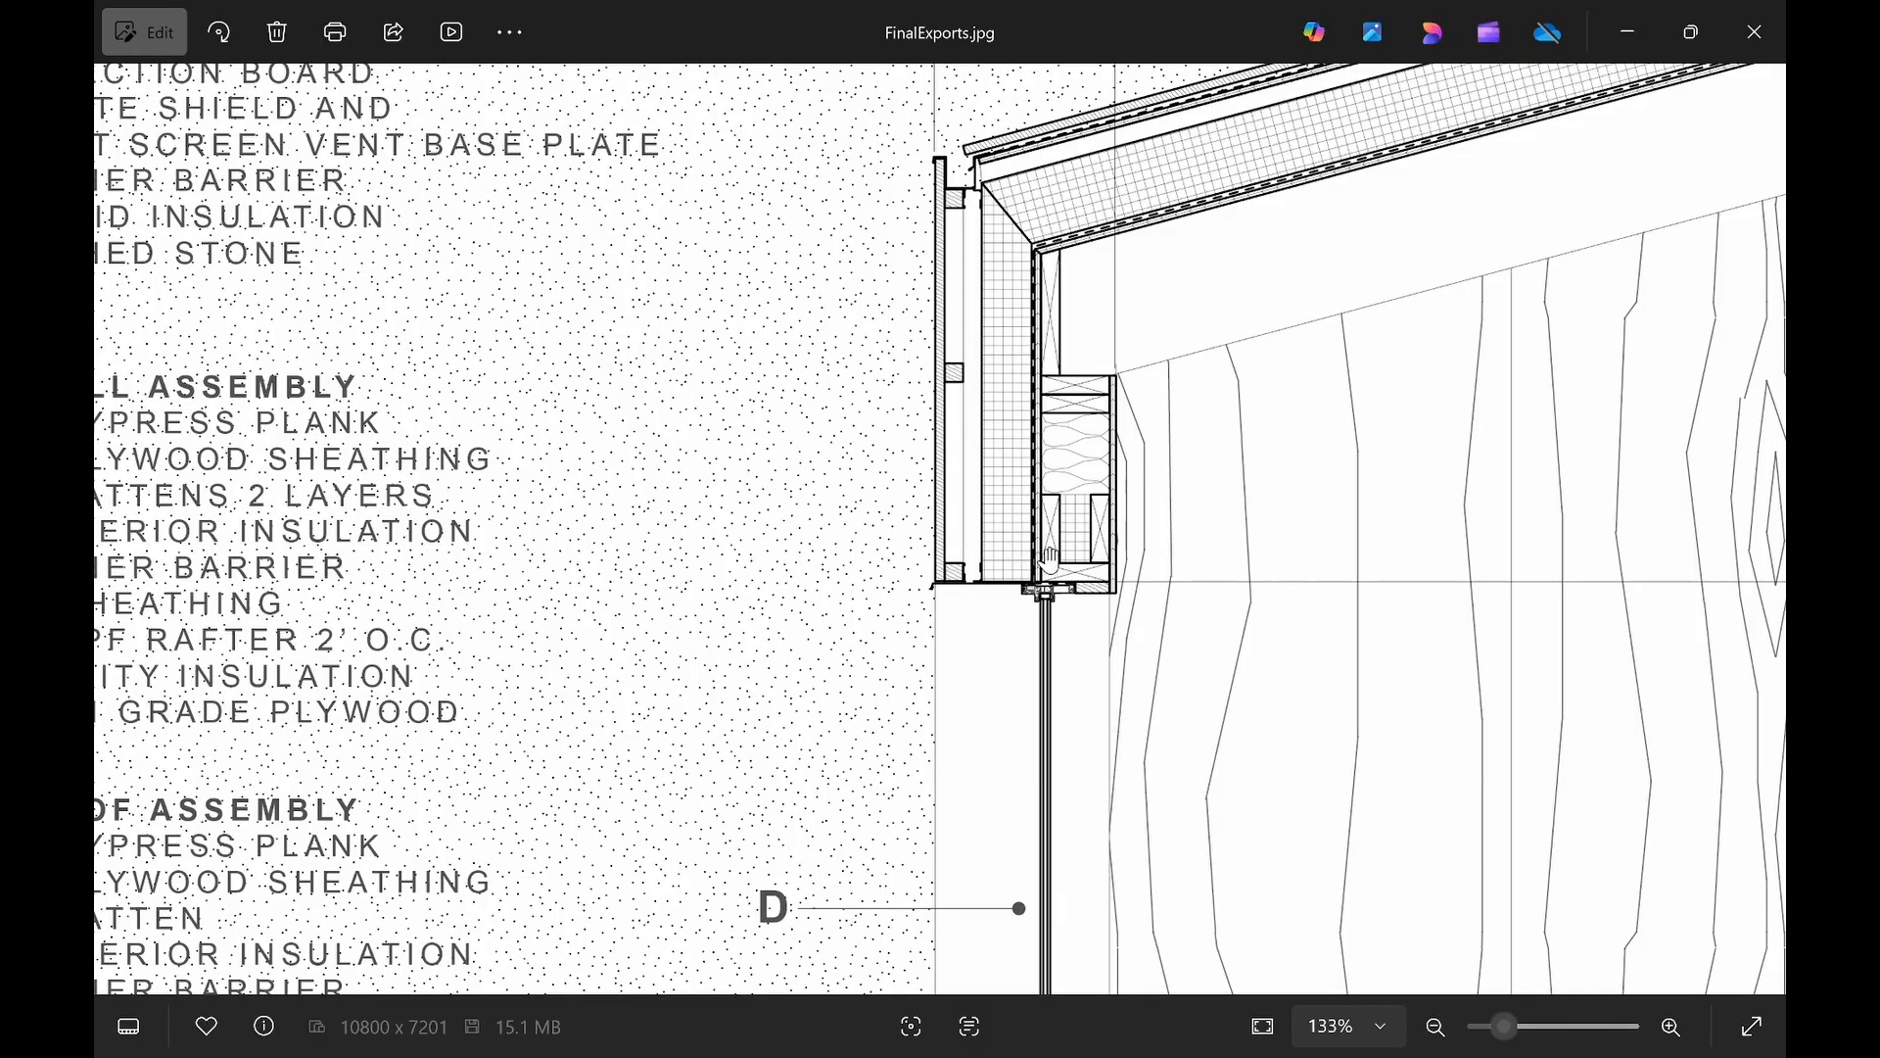
mouse_move(1053, 561)
mouse_down()
mouse_move(1249, 442)
mouse_move(781, 508)
mouse_move(709, 560)
mouse_up()
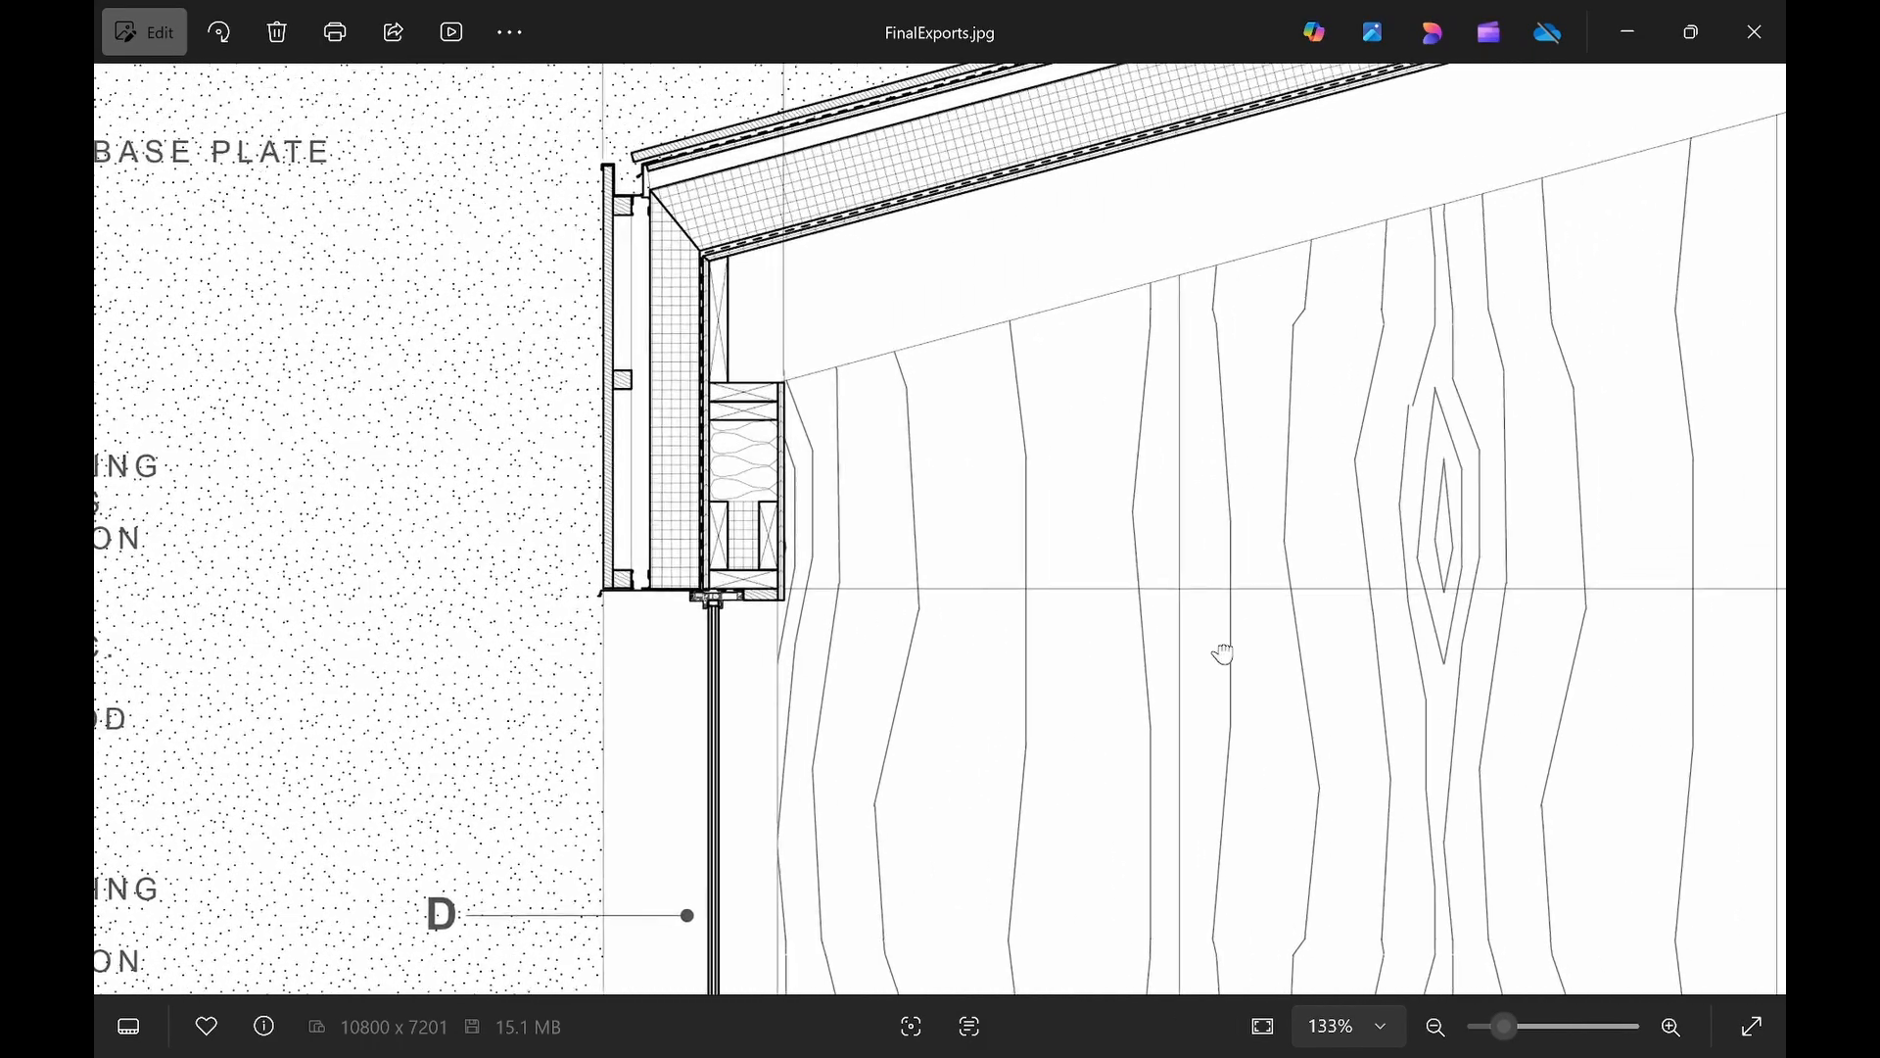
drag(1386, 511, 1133, 696)
scroll(1133, 697, up, 2)
scroll(1125, 676, down, 9)
scroll(1127, 666, down, 5)
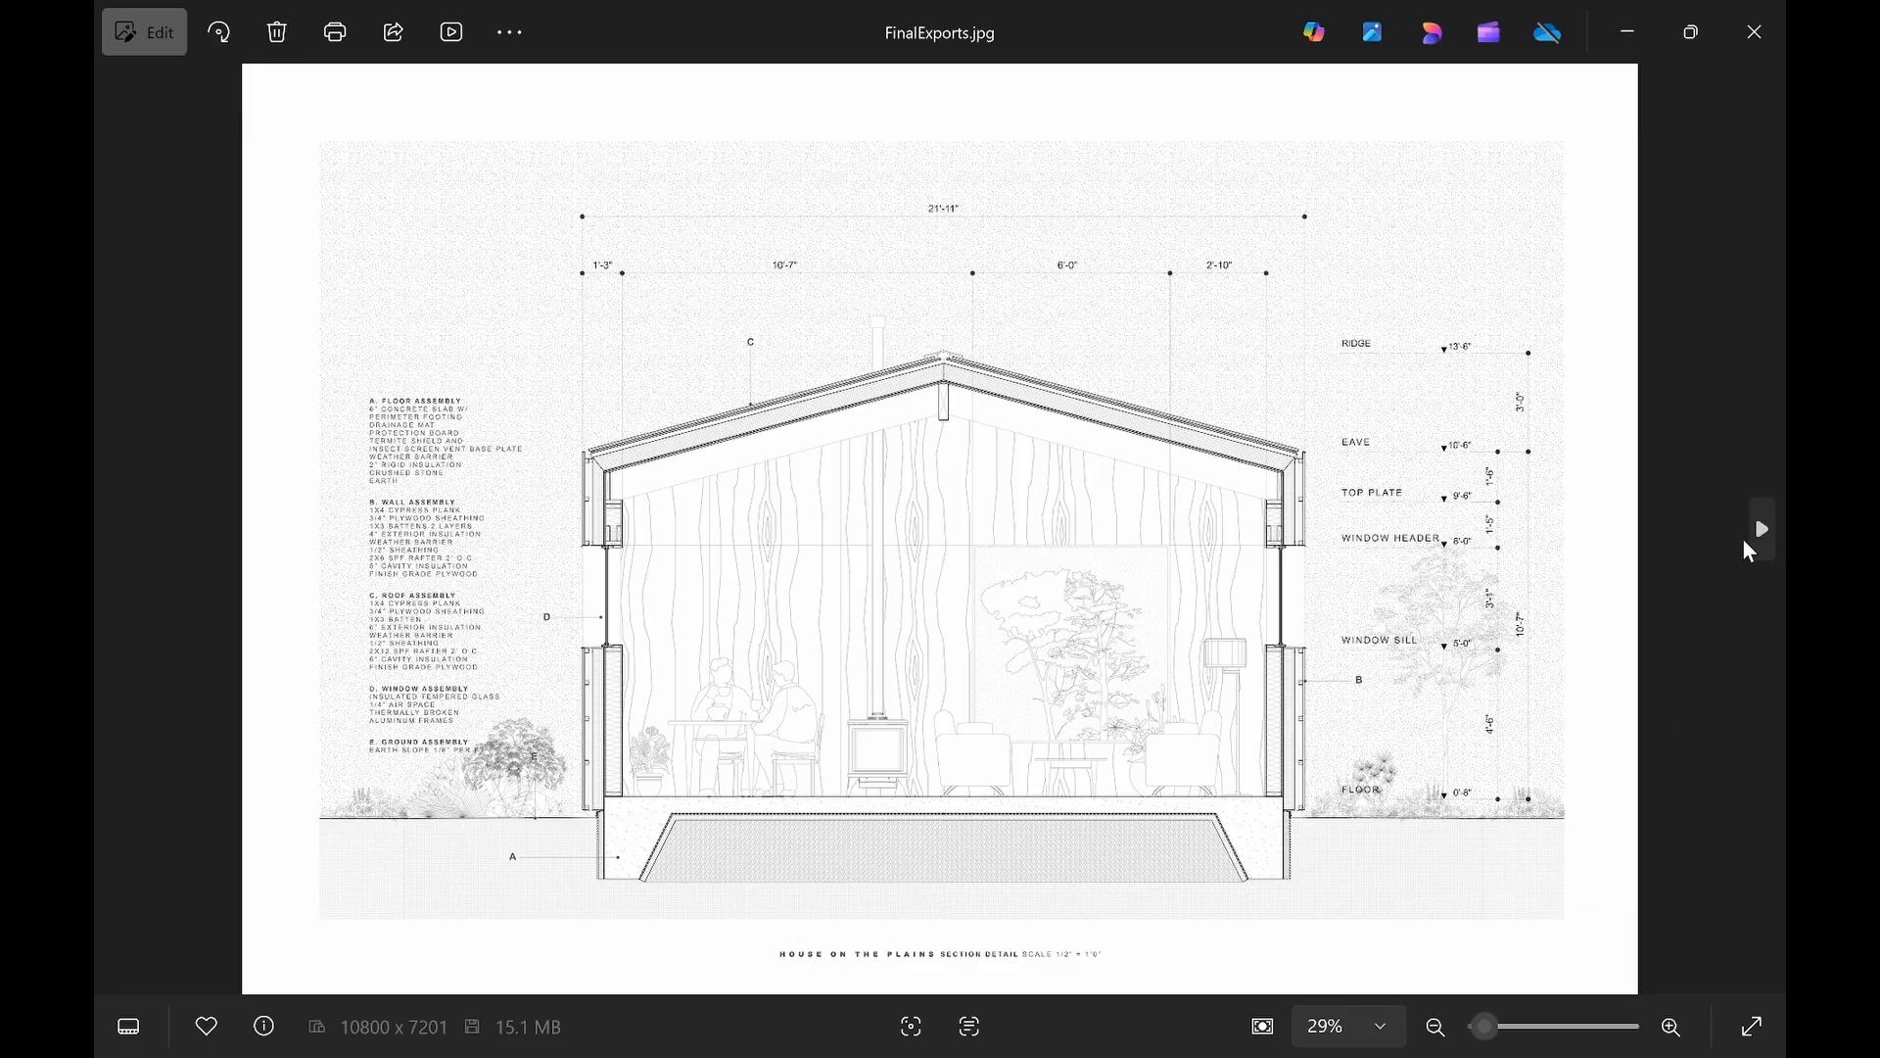
Switch to FinalExports2.jpg and examine the second section's roof framing, interior furnishings, assembly notes and dimensions.
click(1761, 533)
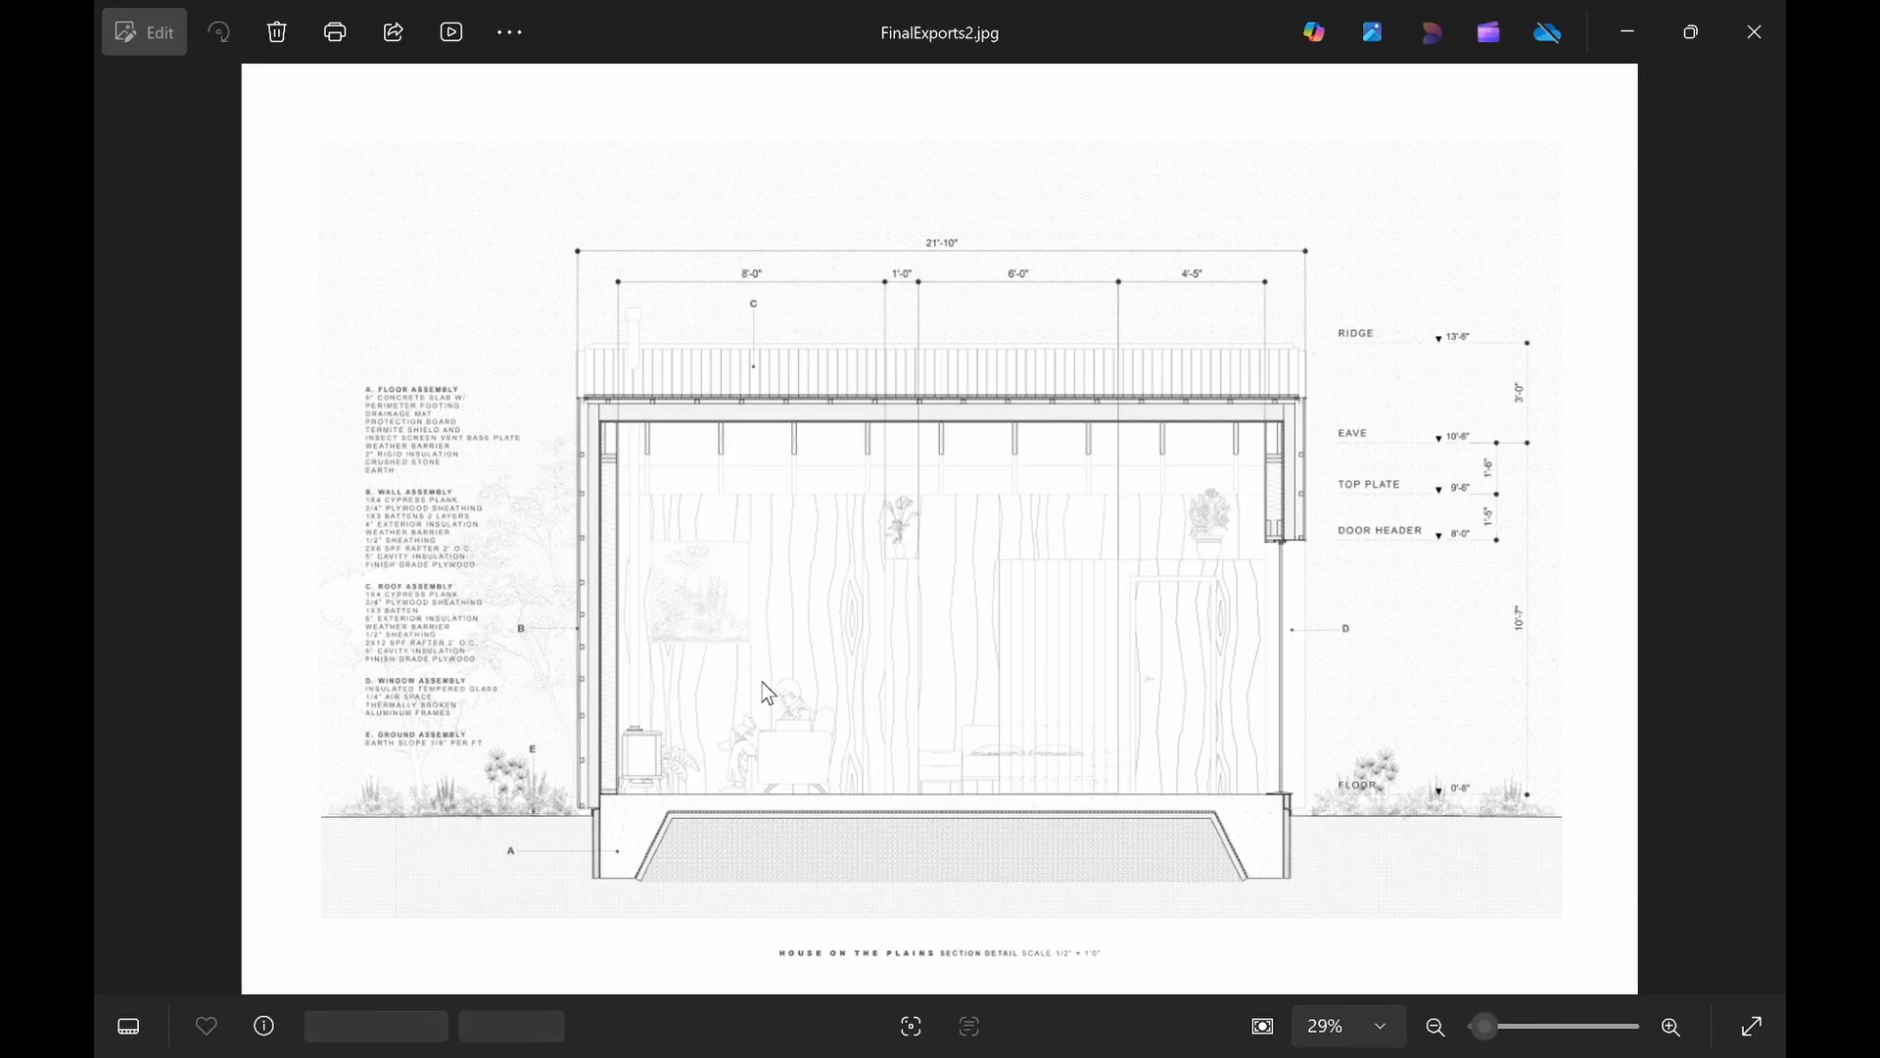
scroll(939, 725, up, 5)
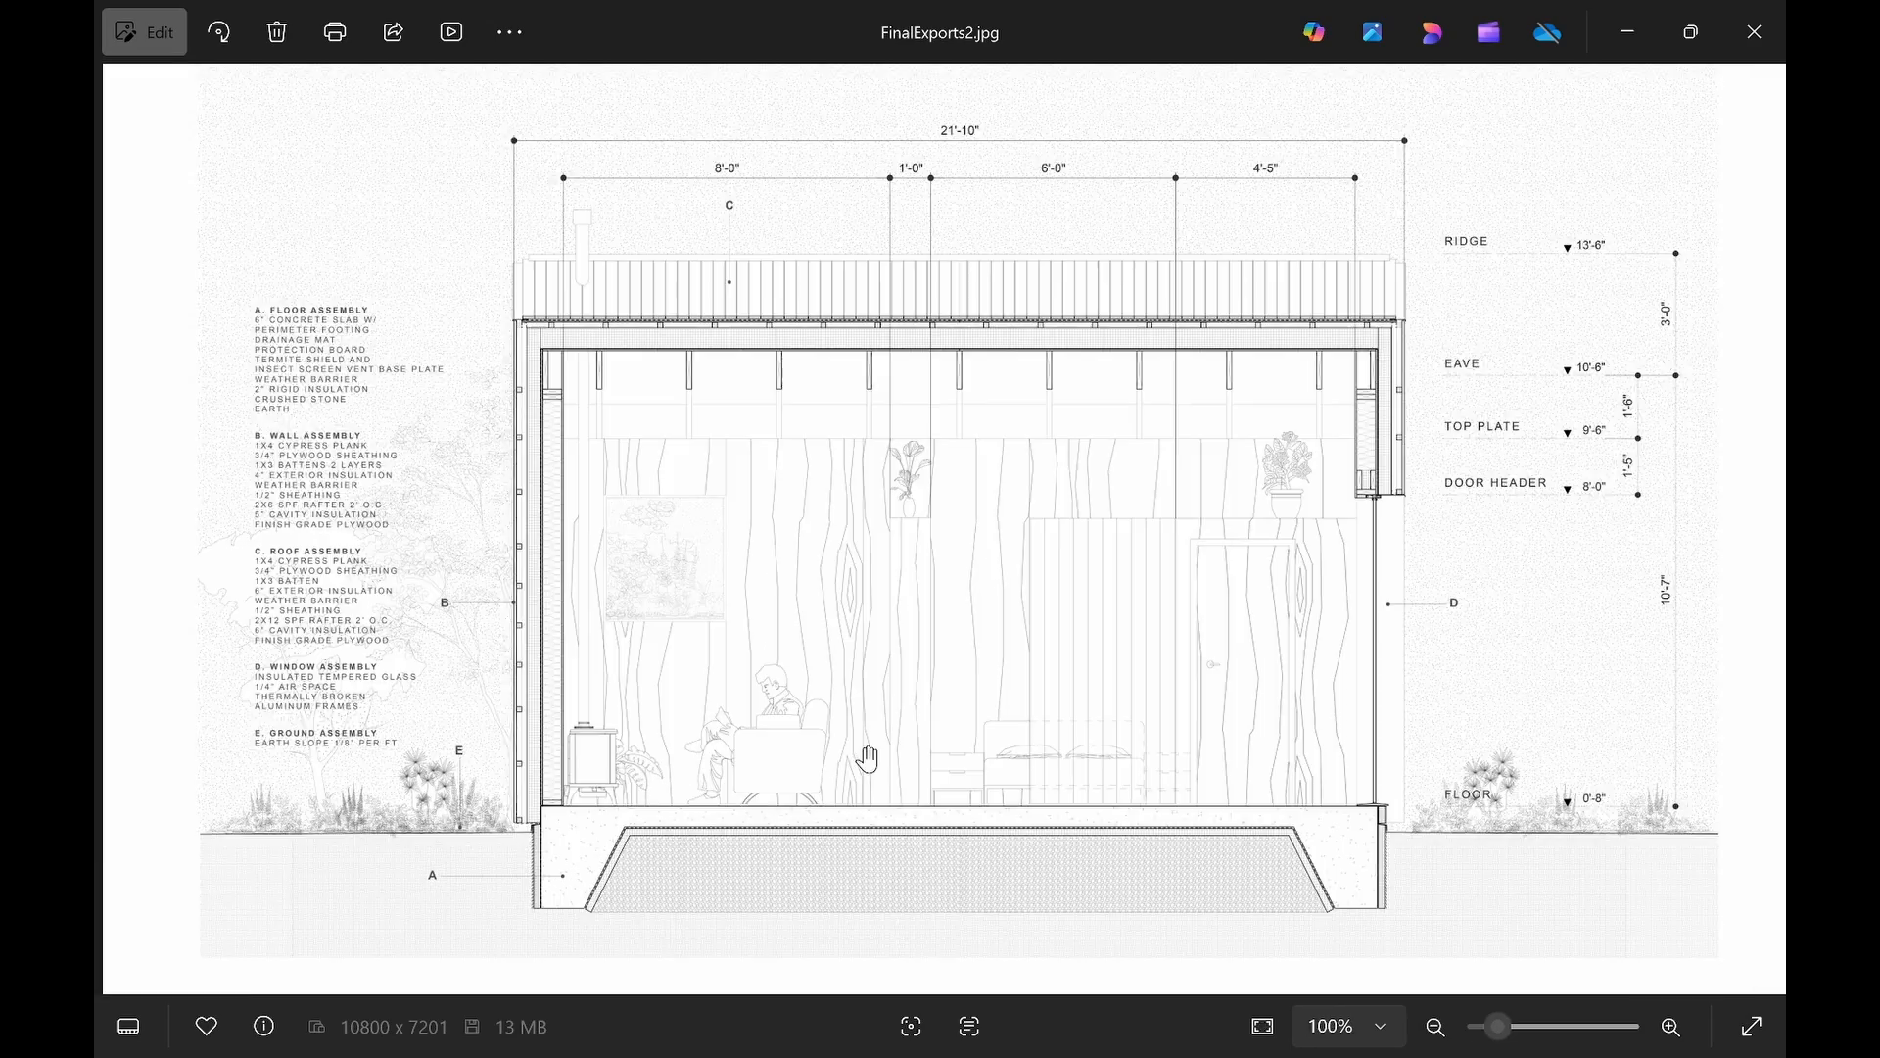
scroll(879, 564, down, 3)
drag(887, 412, 1113, 532)
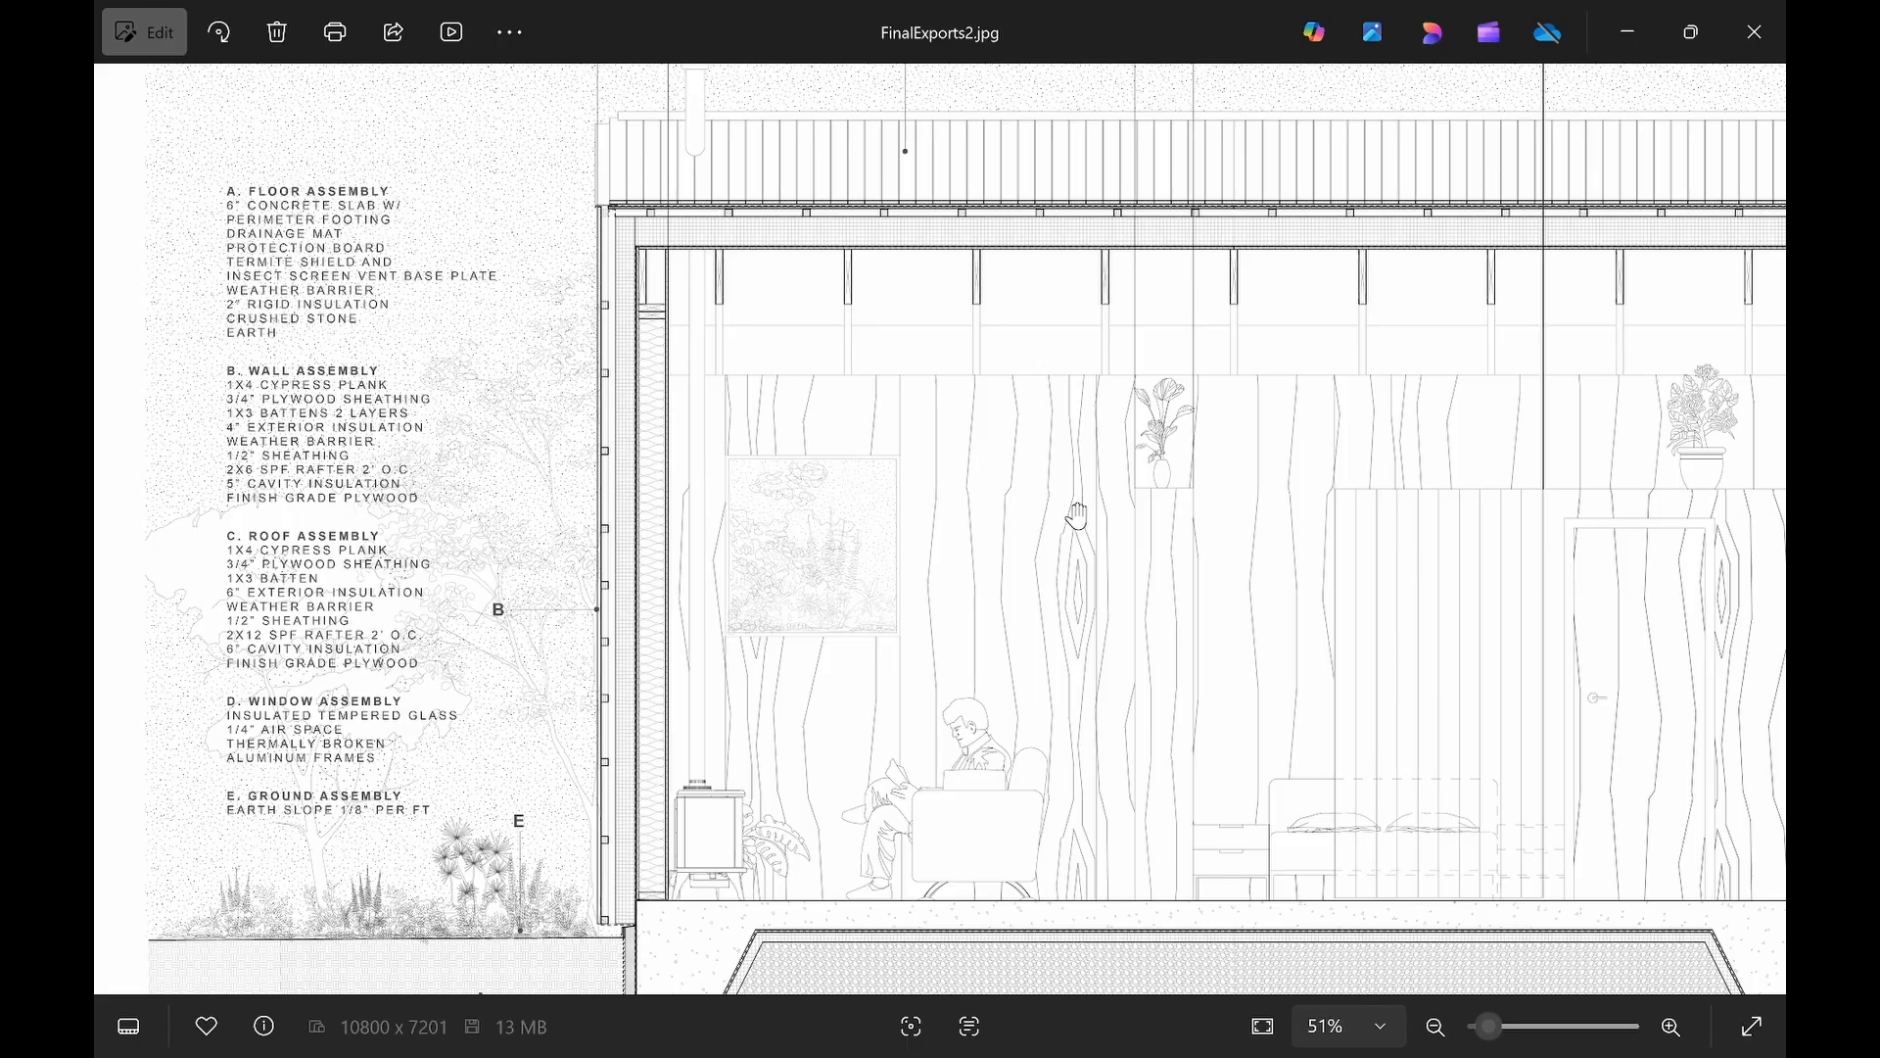
mouse_move(1323, 660)
mouse_down()
mouse_move(1046, 664)
mouse_move(1187, 650)
mouse_up()
scroll(1187, 649, down, 2)
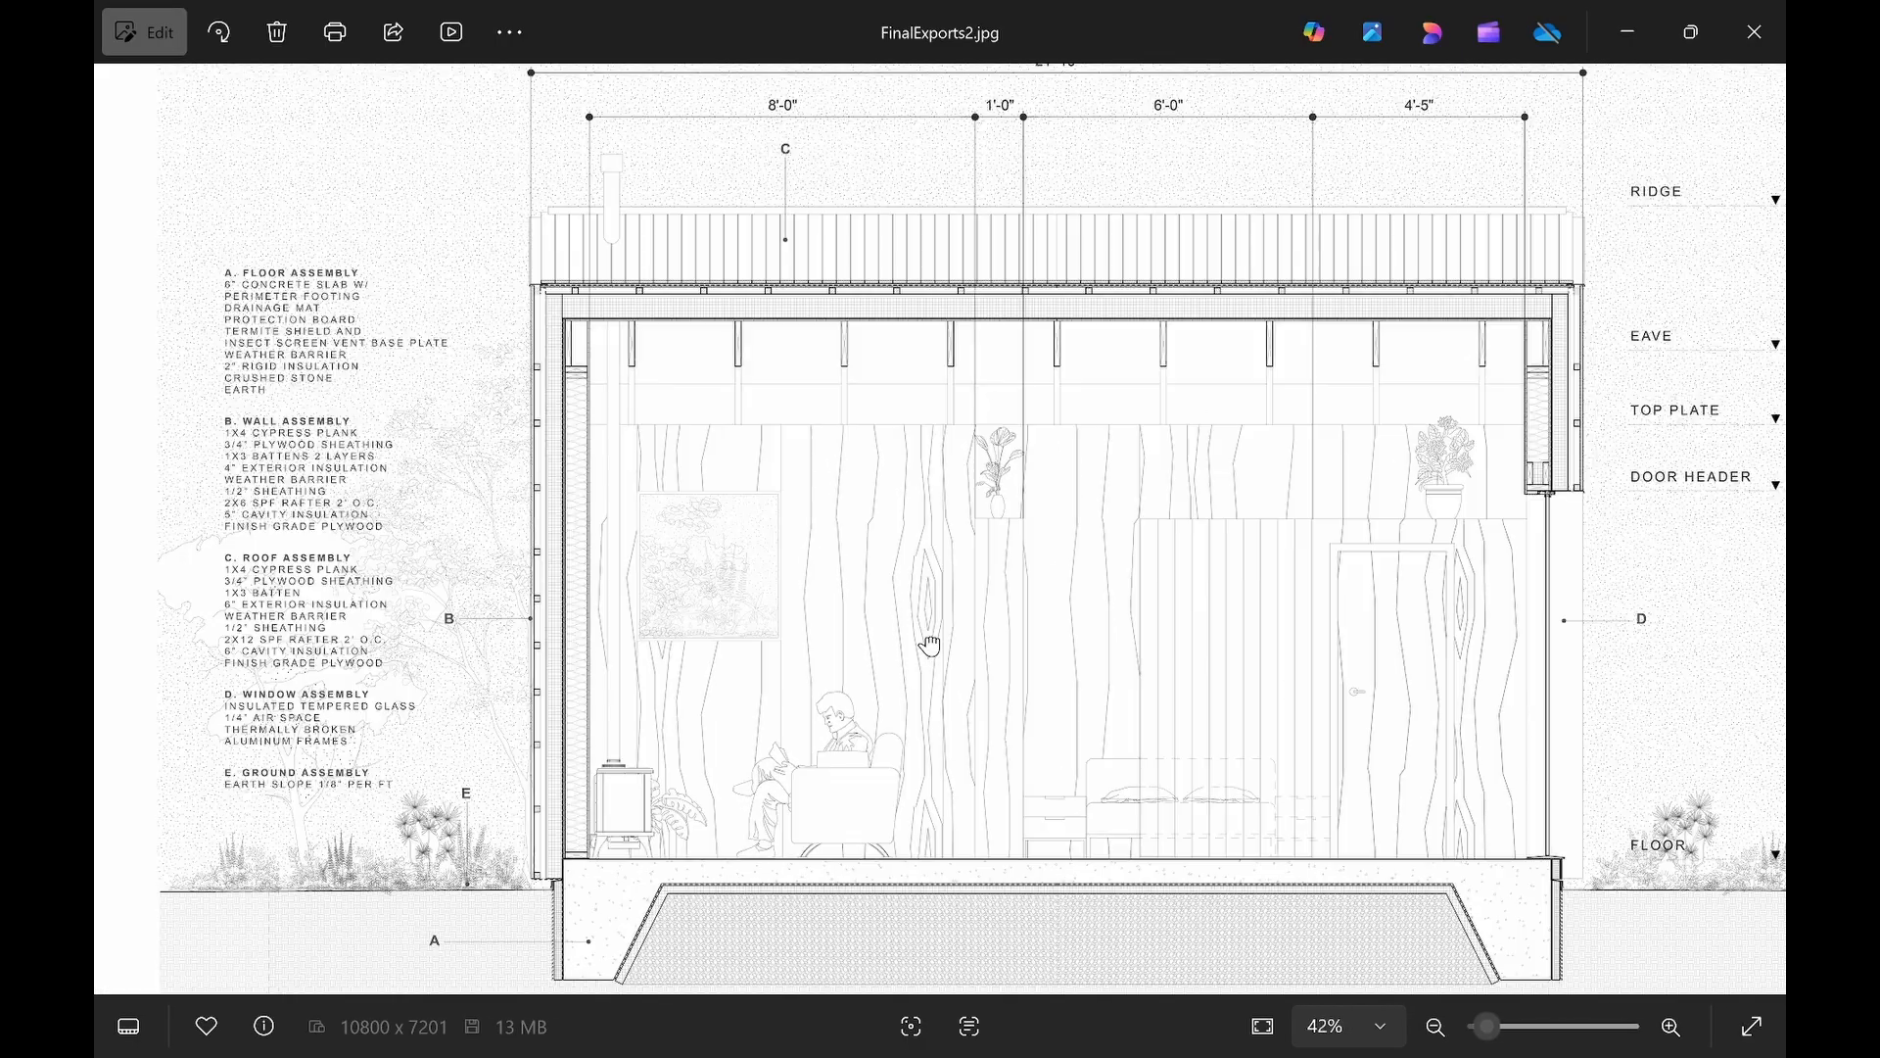
drag(927, 643, 871, 633)
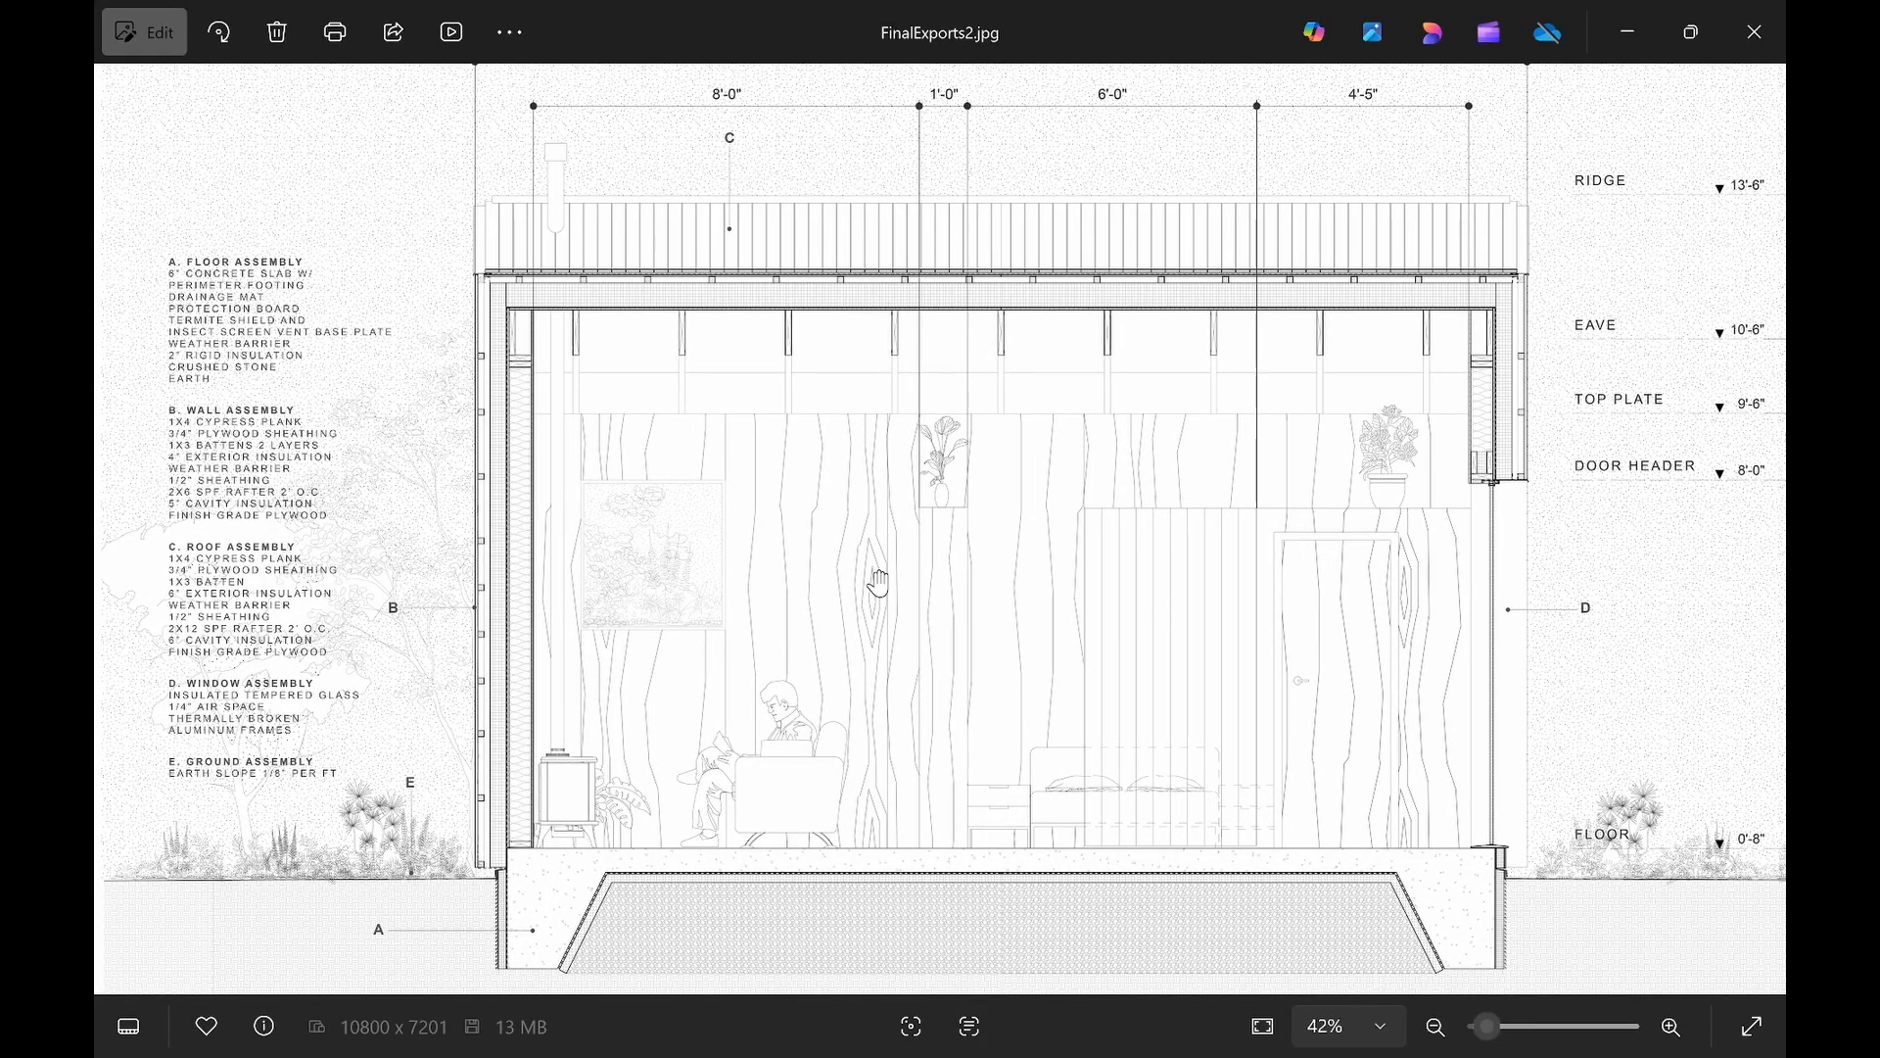
drag(801, 558, 860, 599)
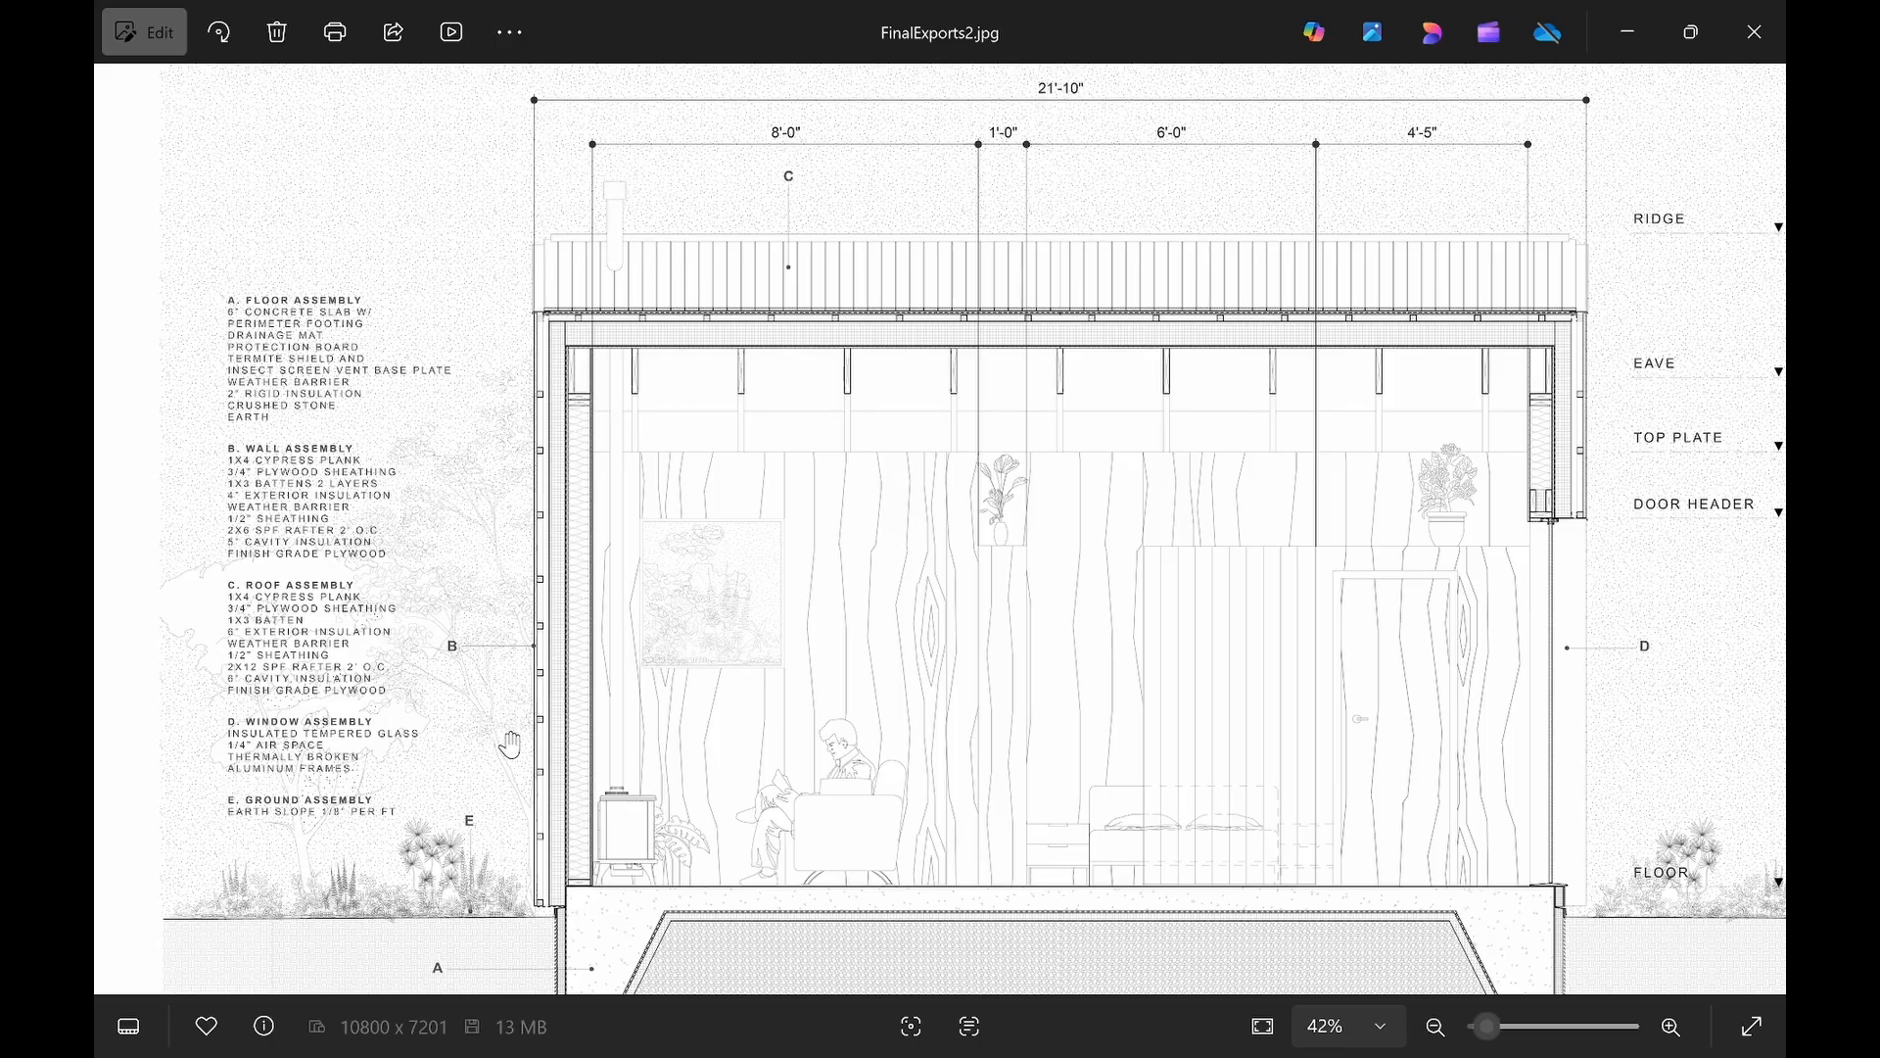
Examine the wall picture, seated reader, bed, door and slab of the section in FinalExports2.jpg, and return to the full sheet.
scroll(488, 732, up, 5)
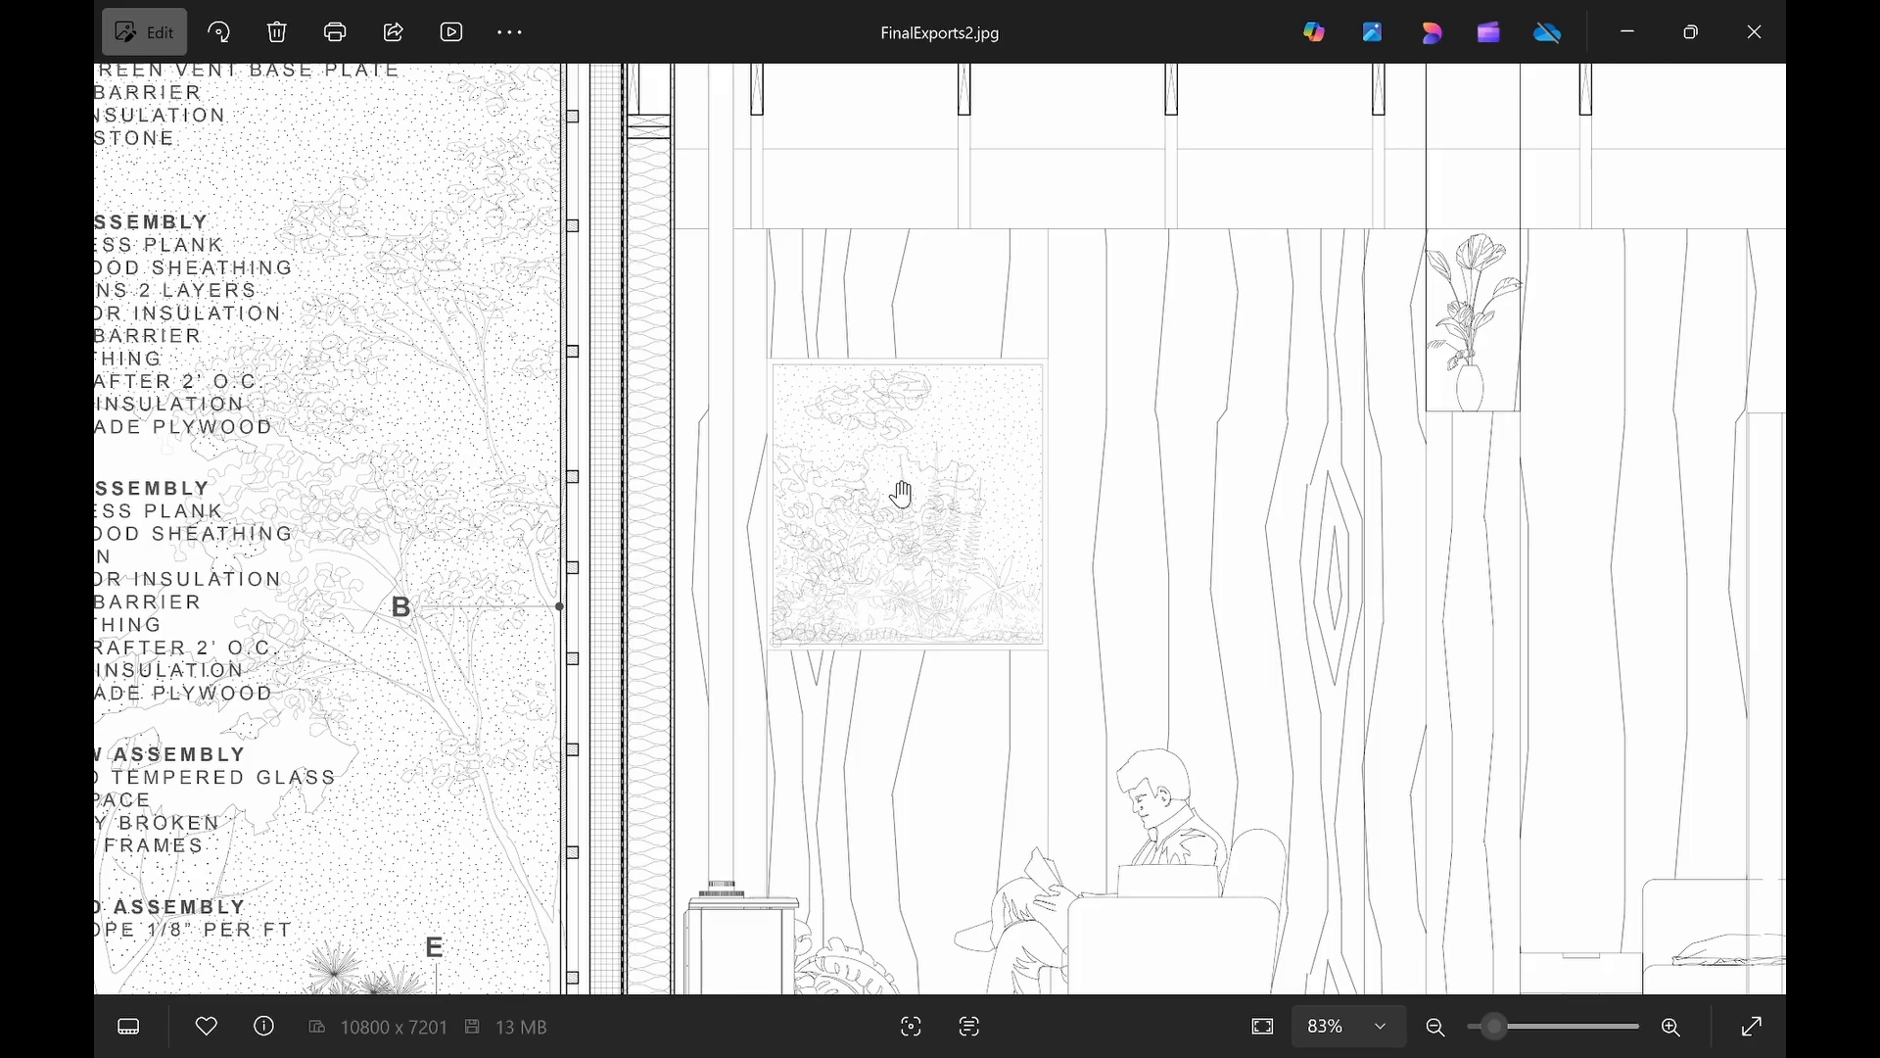
scroll(840, 528, up, 2)
scroll(839, 520, down, 5)
scroll(1048, 621, down, 3)
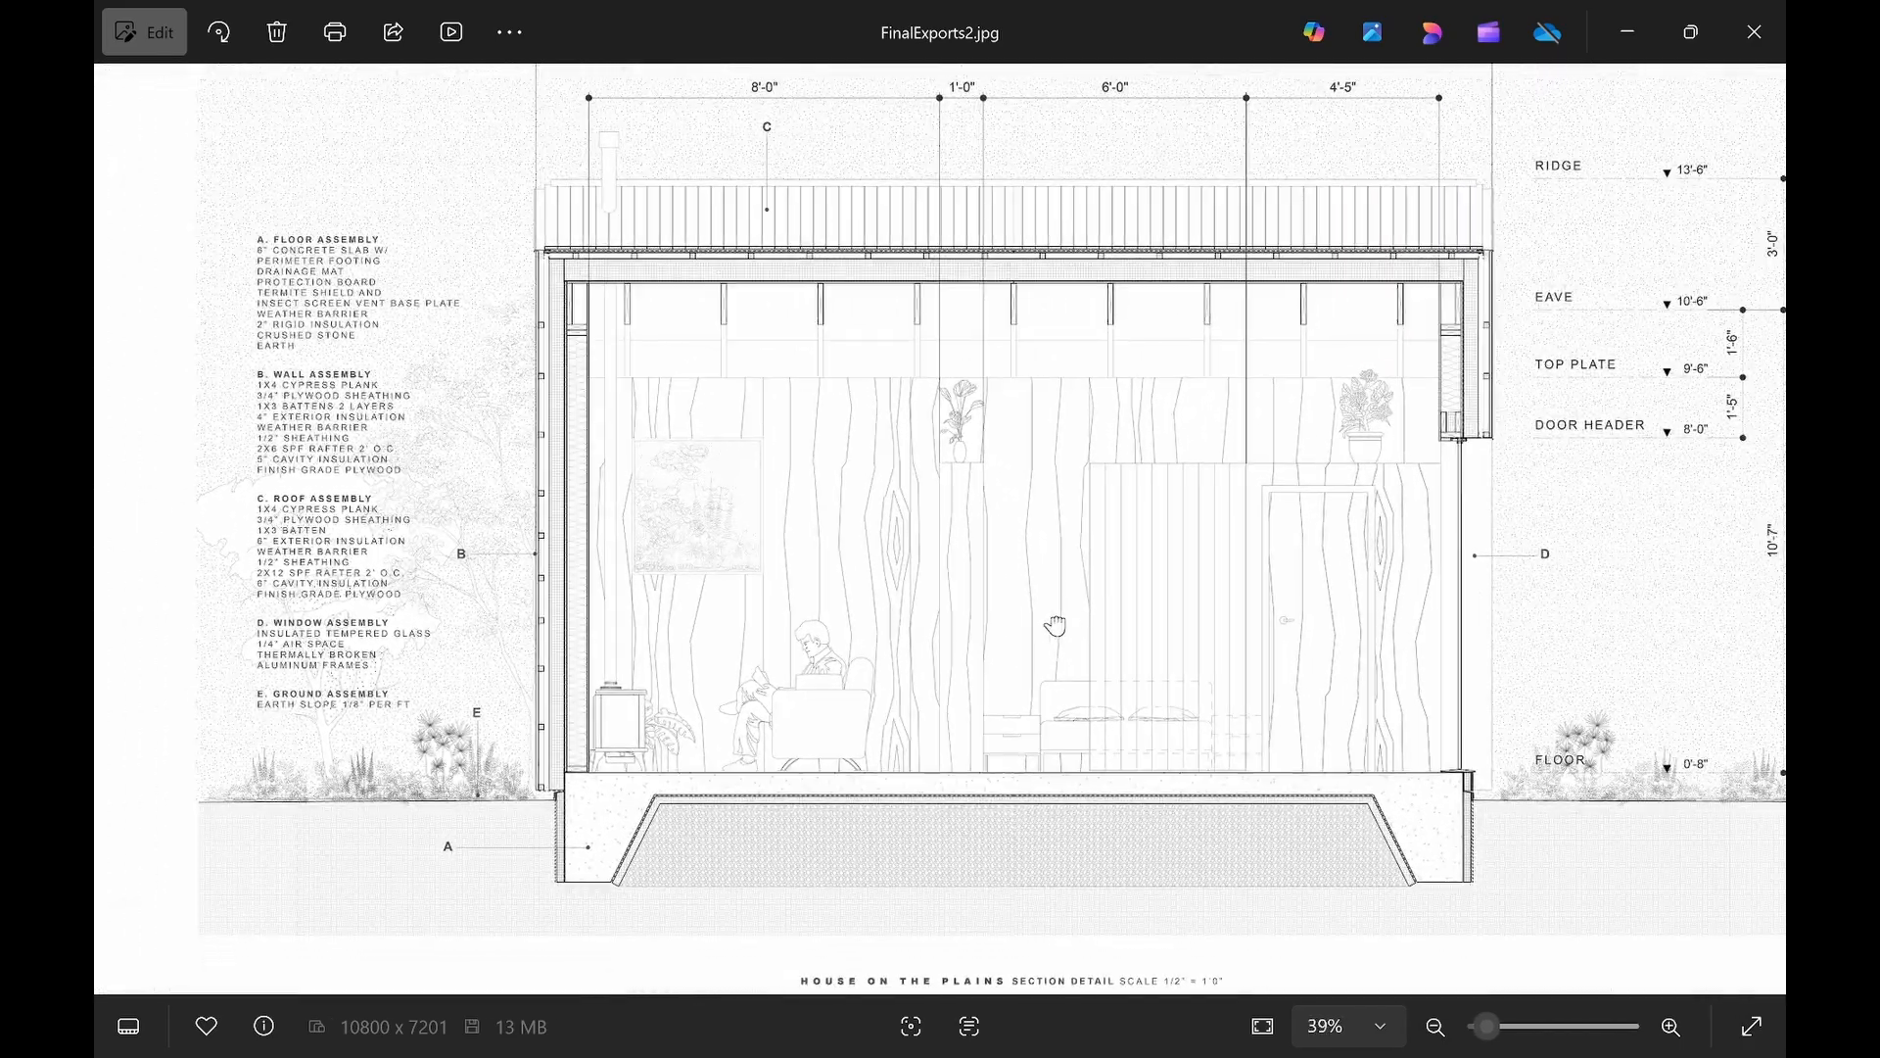
scroll(550, 732, up, 4)
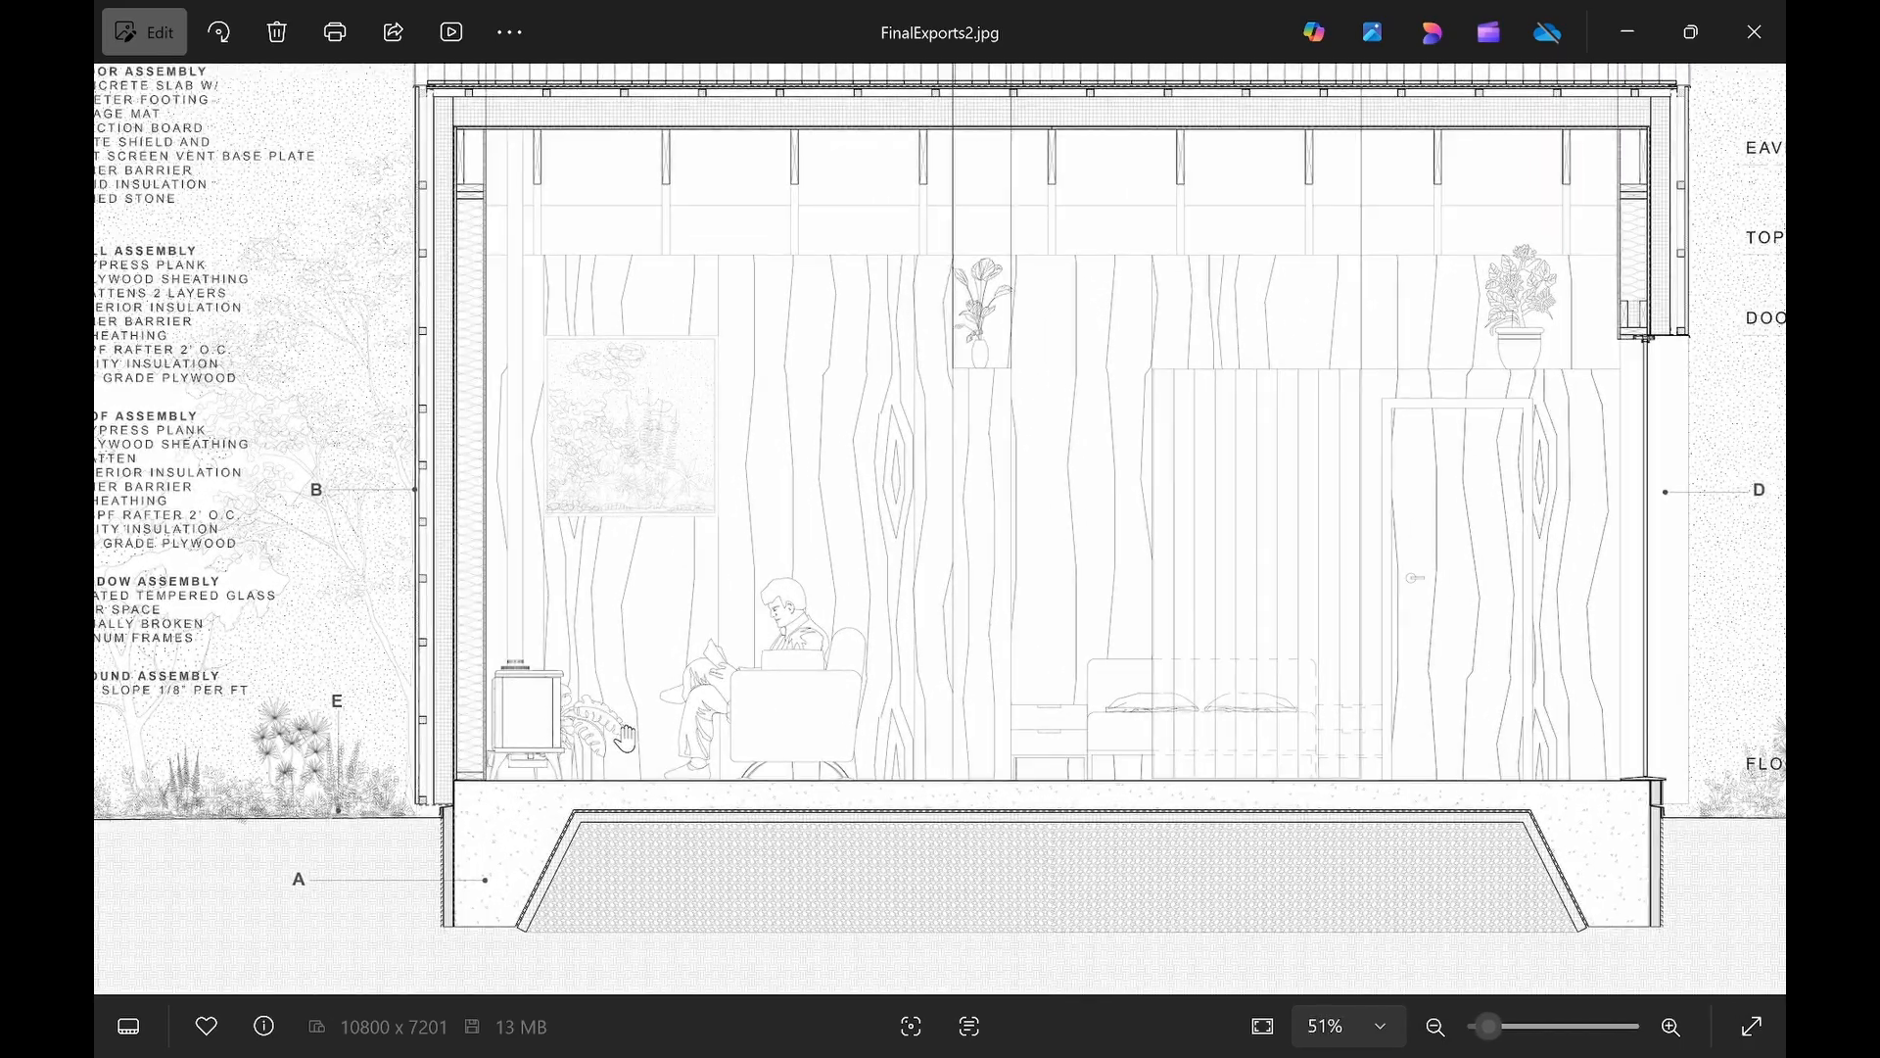
drag(814, 622, 796, 712)
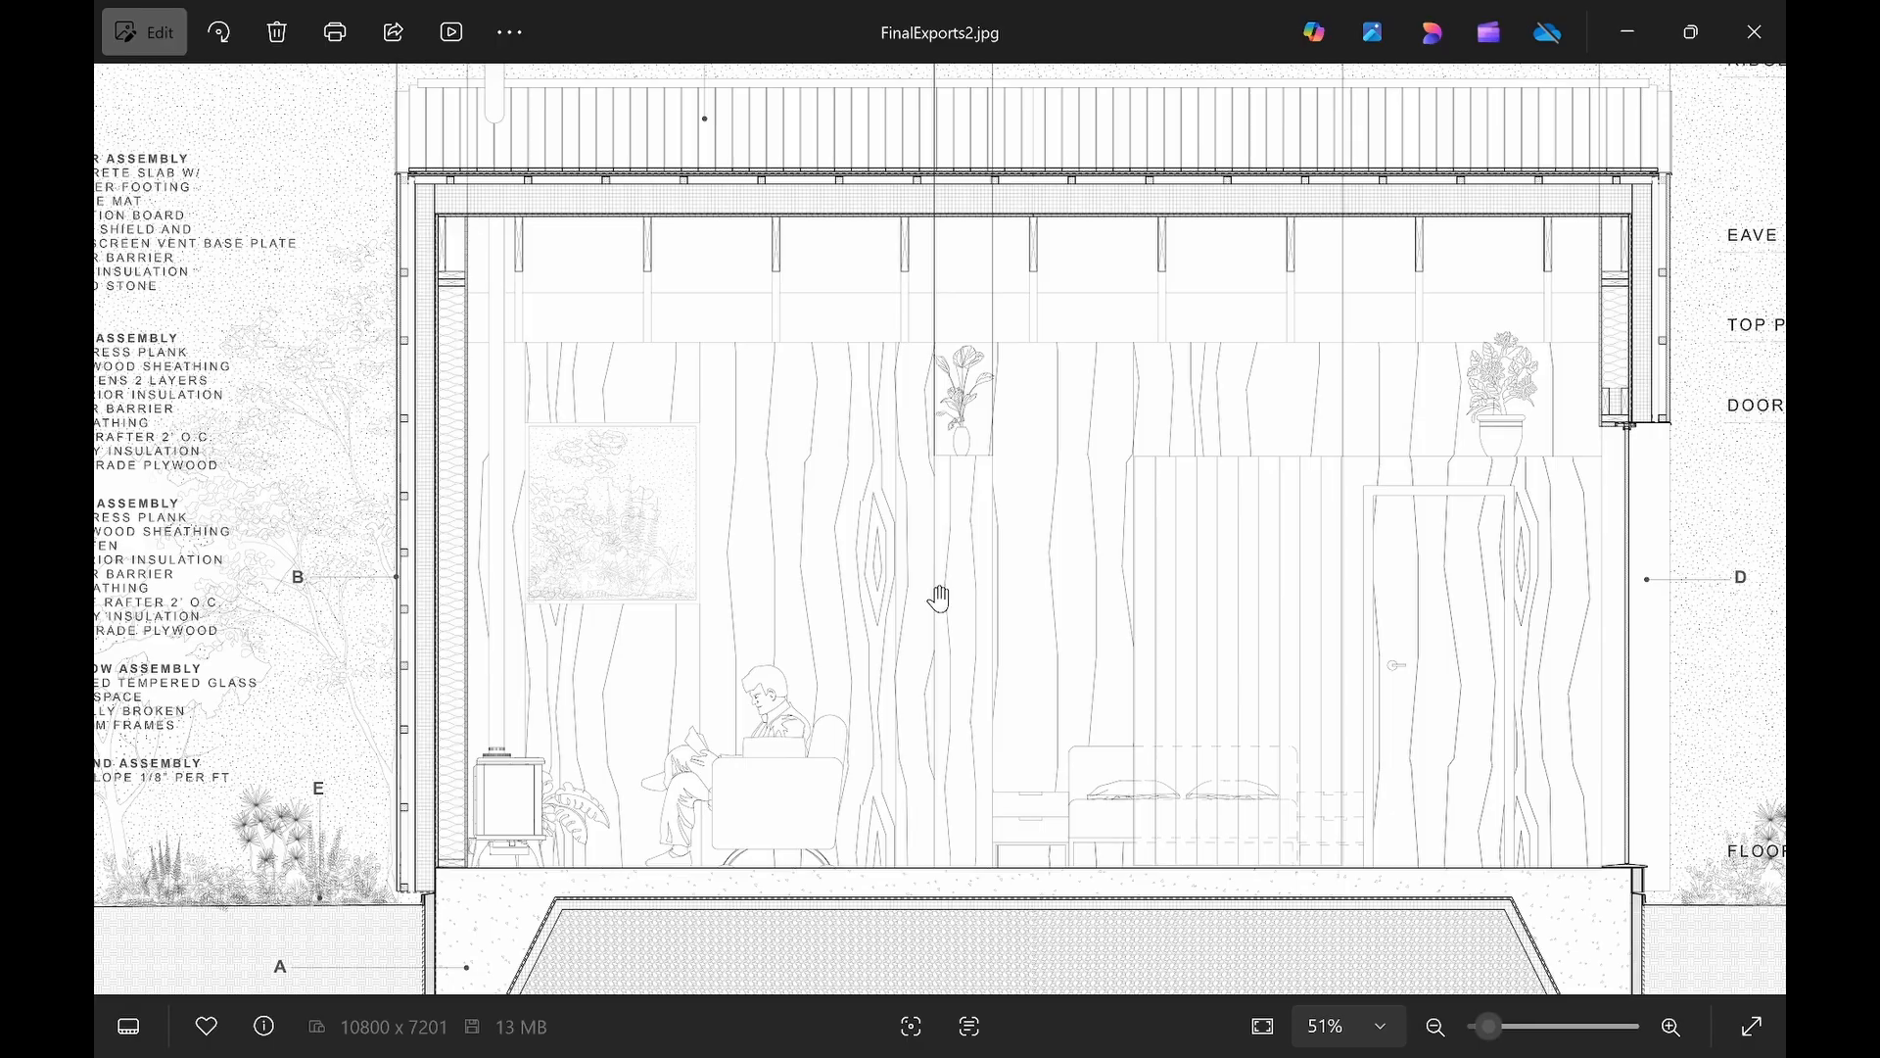
drag(1053, 579, 1057, 620)
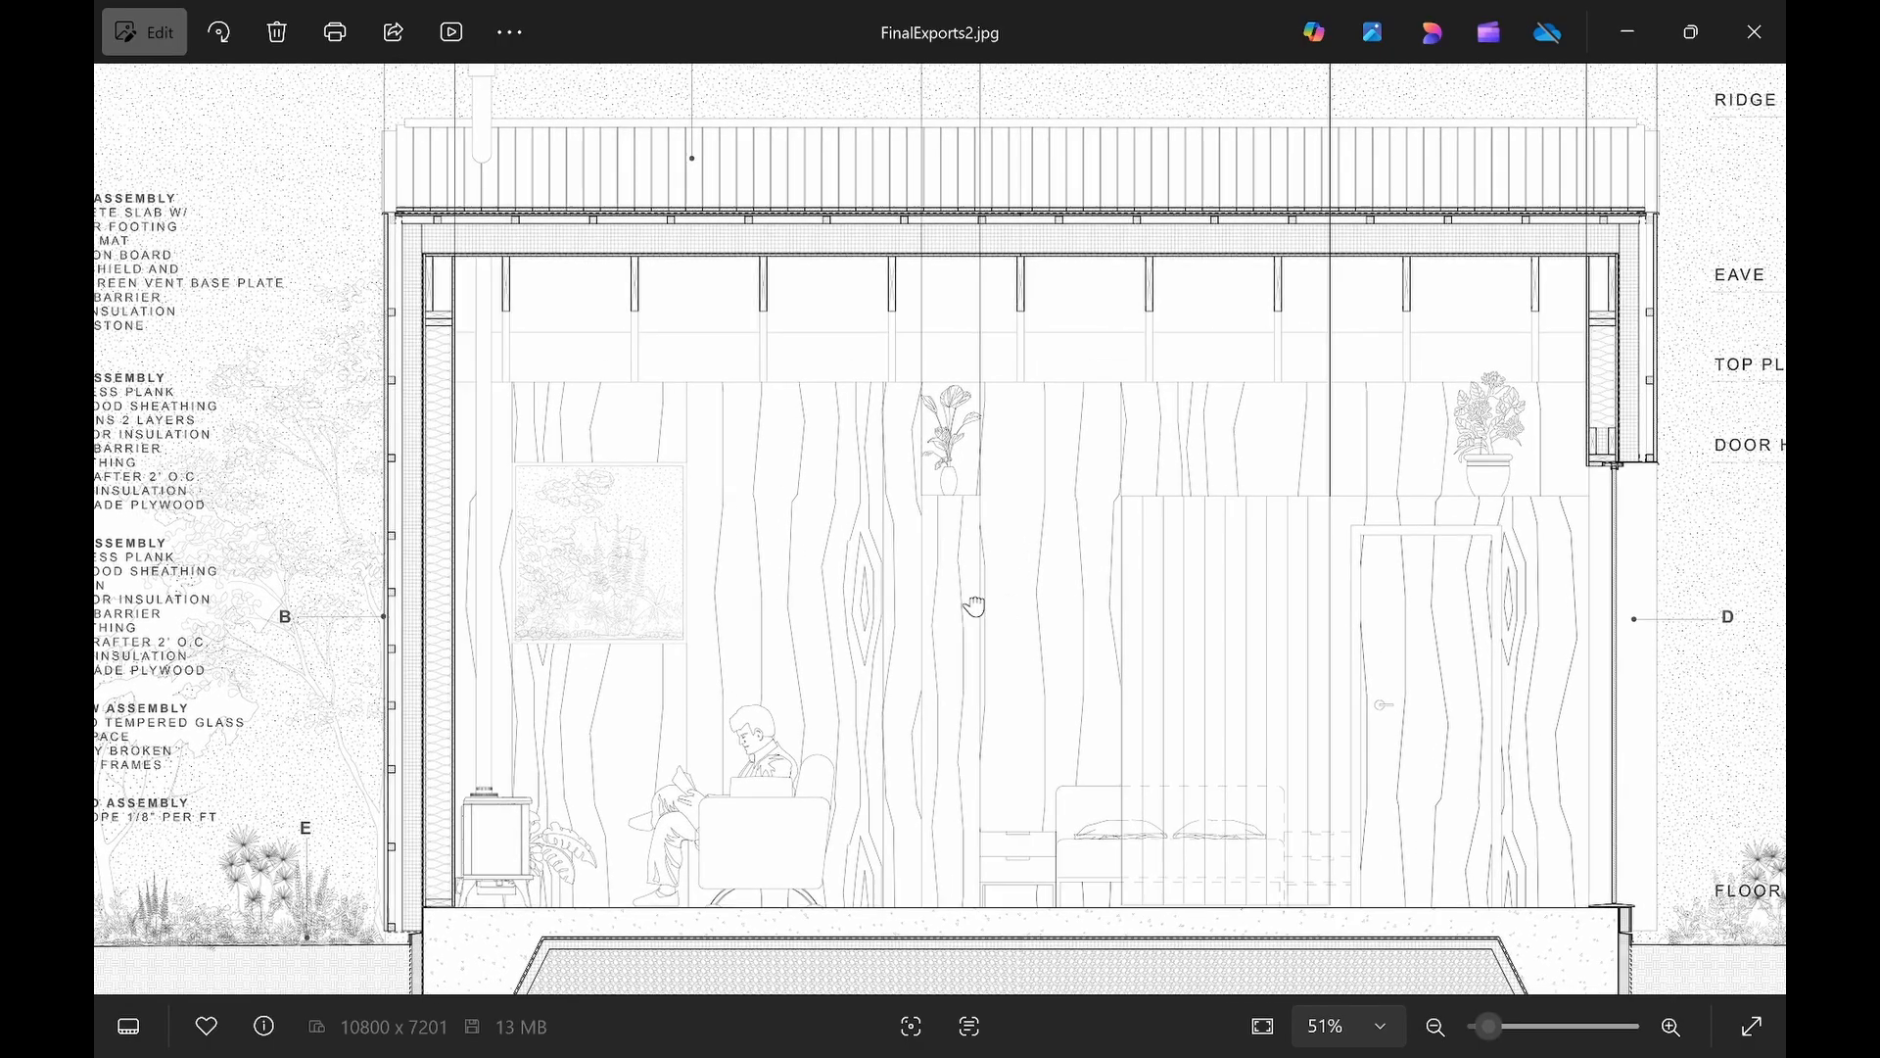
scroll(927, 600, down, 5)
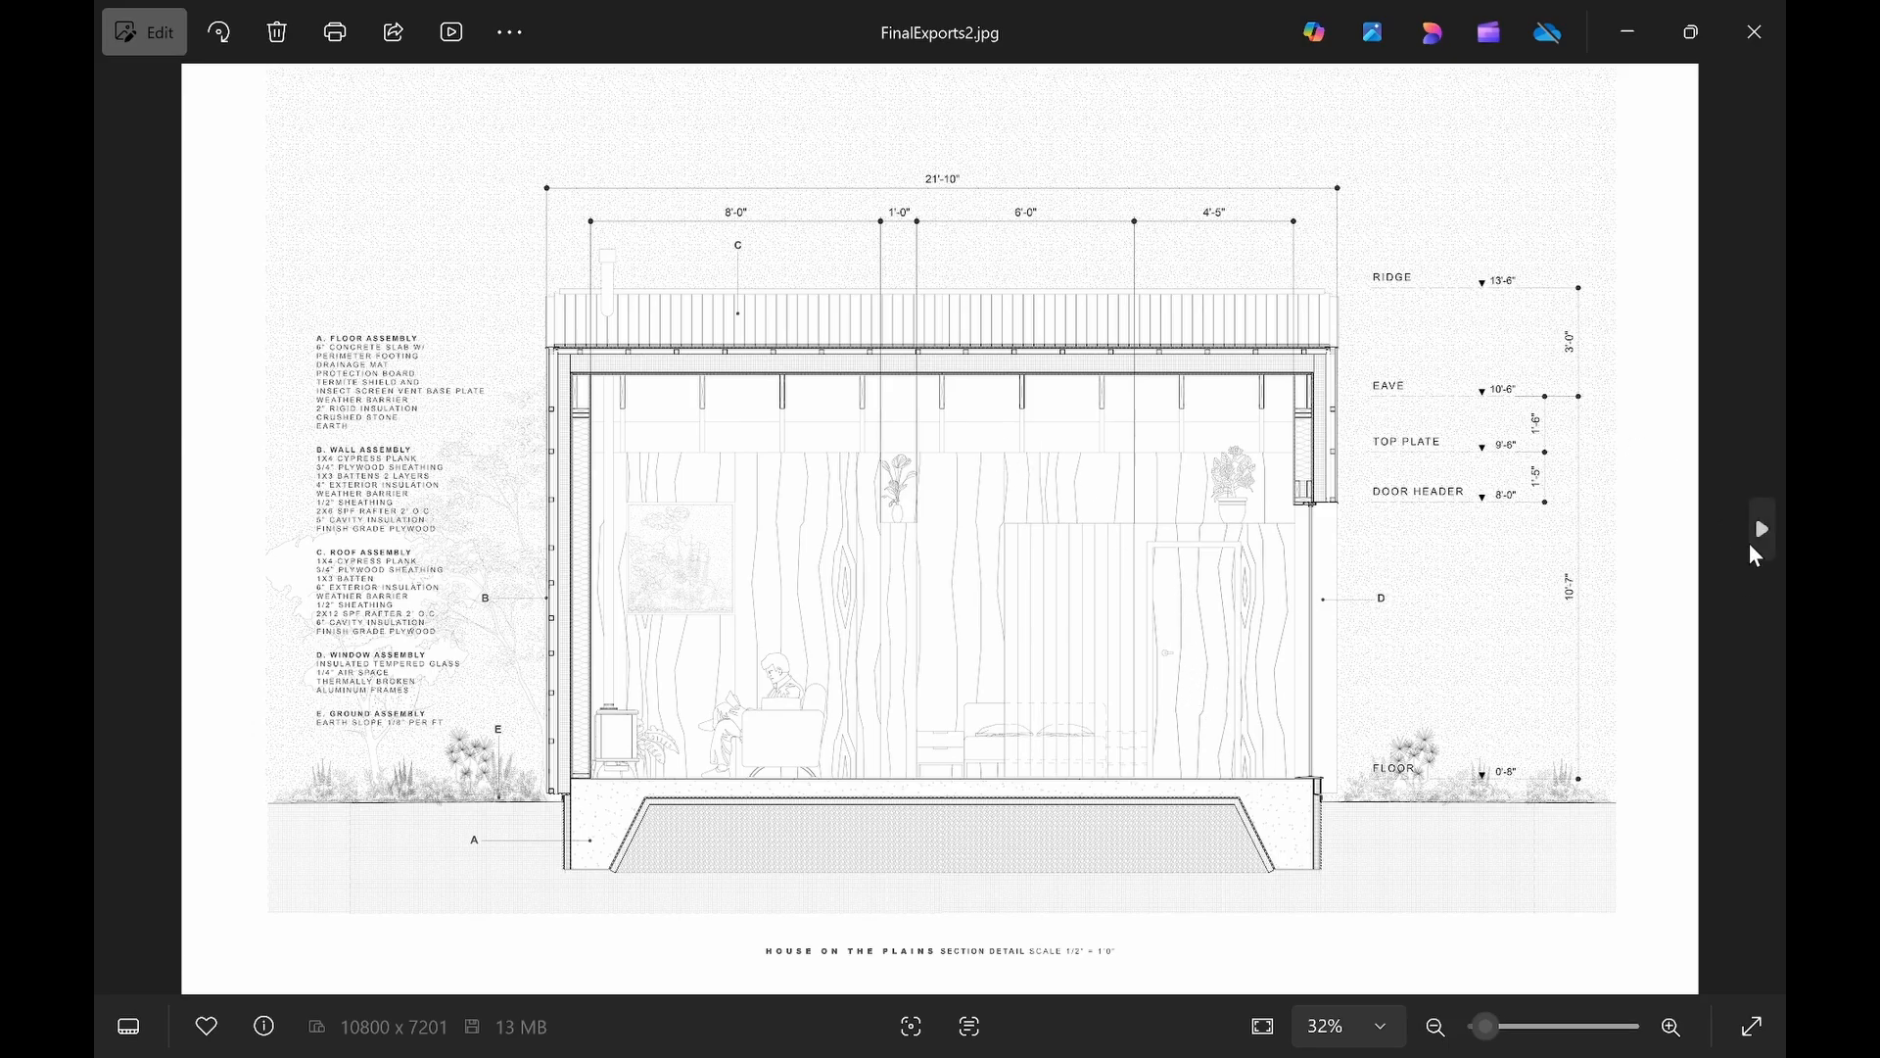
Switch to FinalExports3.jpg and examine the whole gabled section with its roof, walls, assembly notes and level labels.
click(1756, 553)
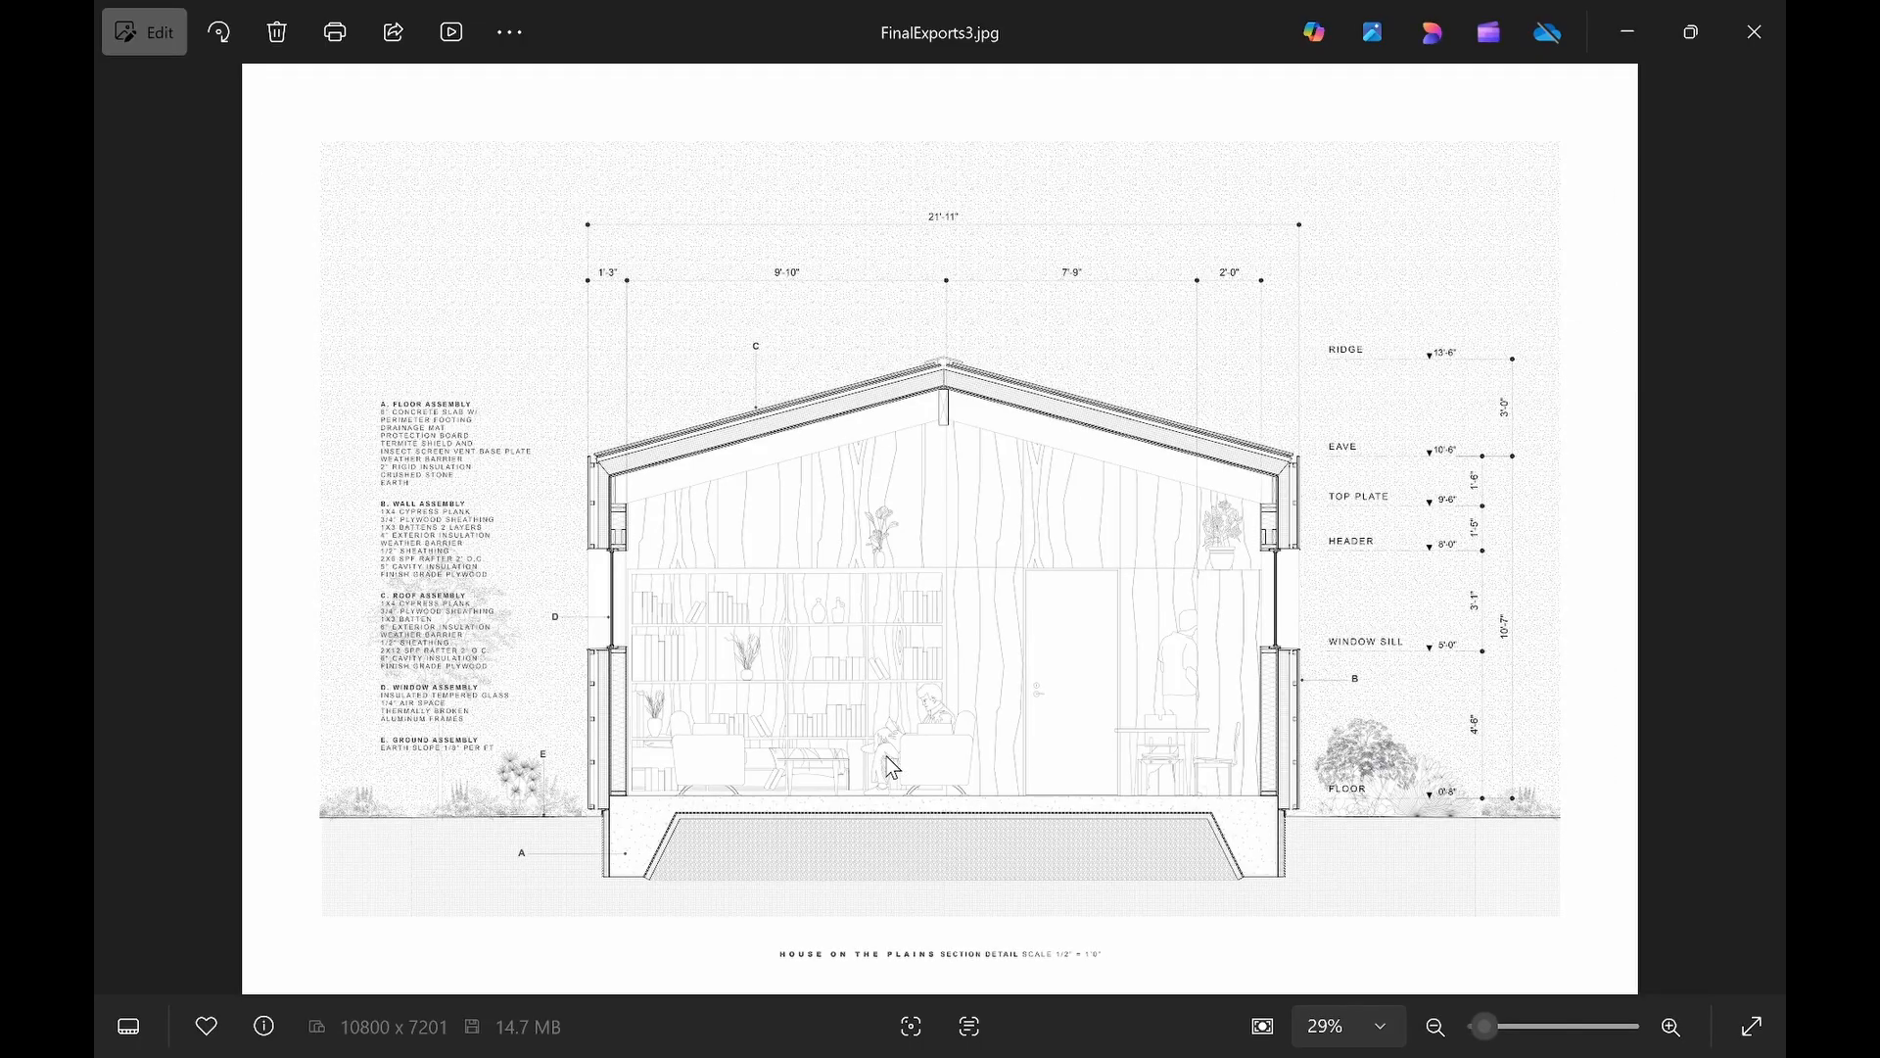
scroll(903, 788, up, 3)
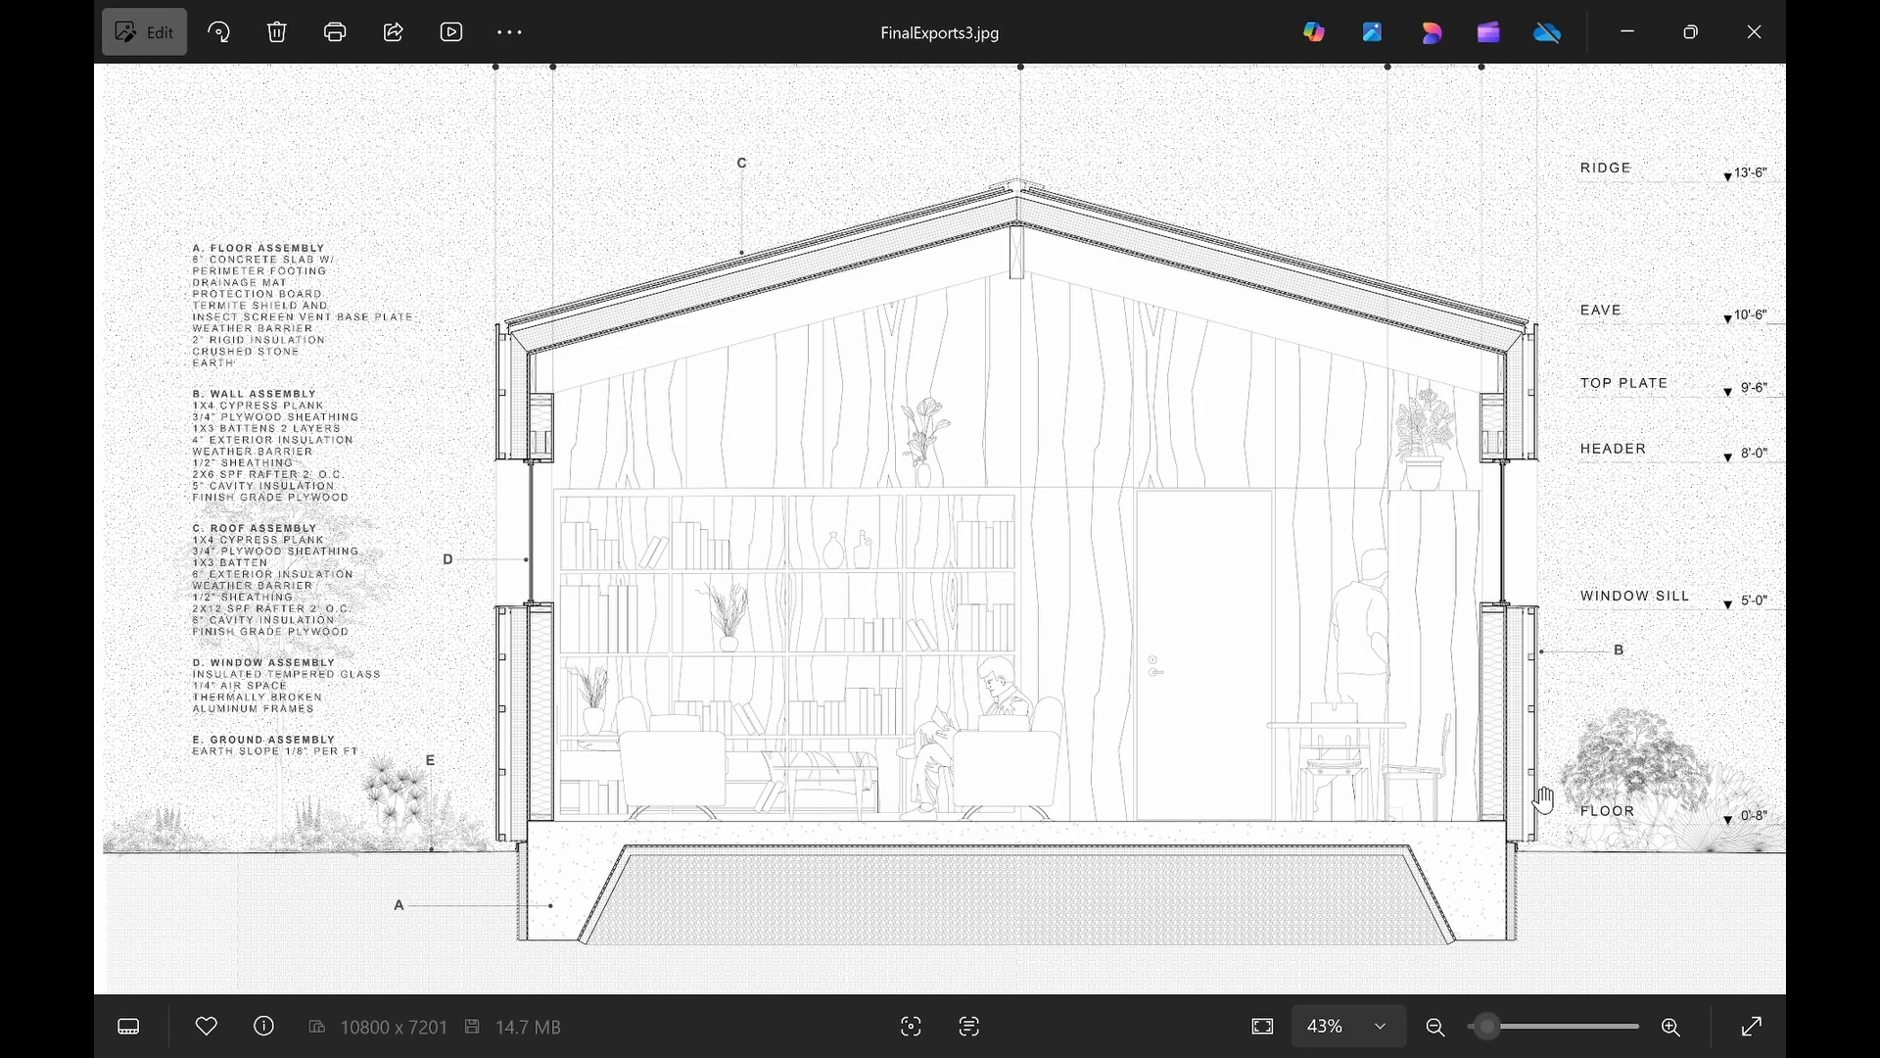
scroll(1370, 705, down, 1)
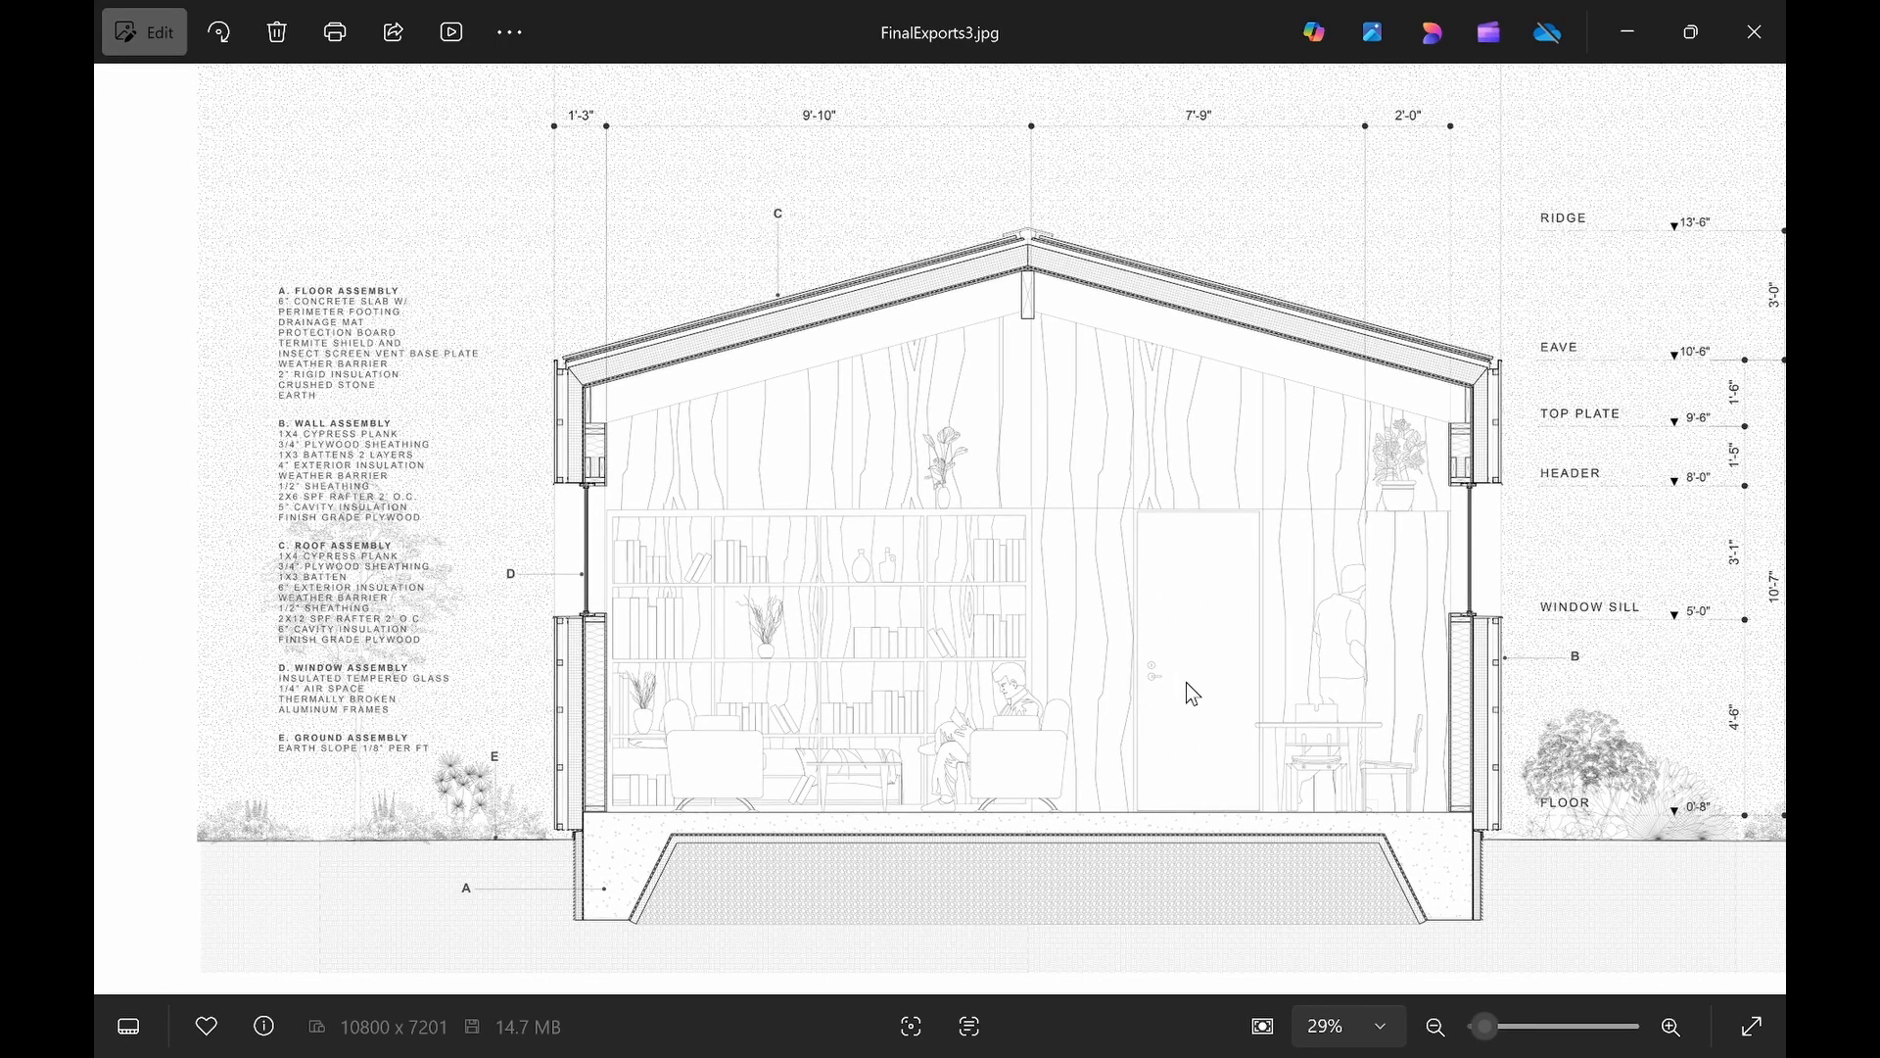
scroll(1133, 671, down, 1)
scroll(1067, 730, up, 1)
scroll(1031, 741, up, 1)
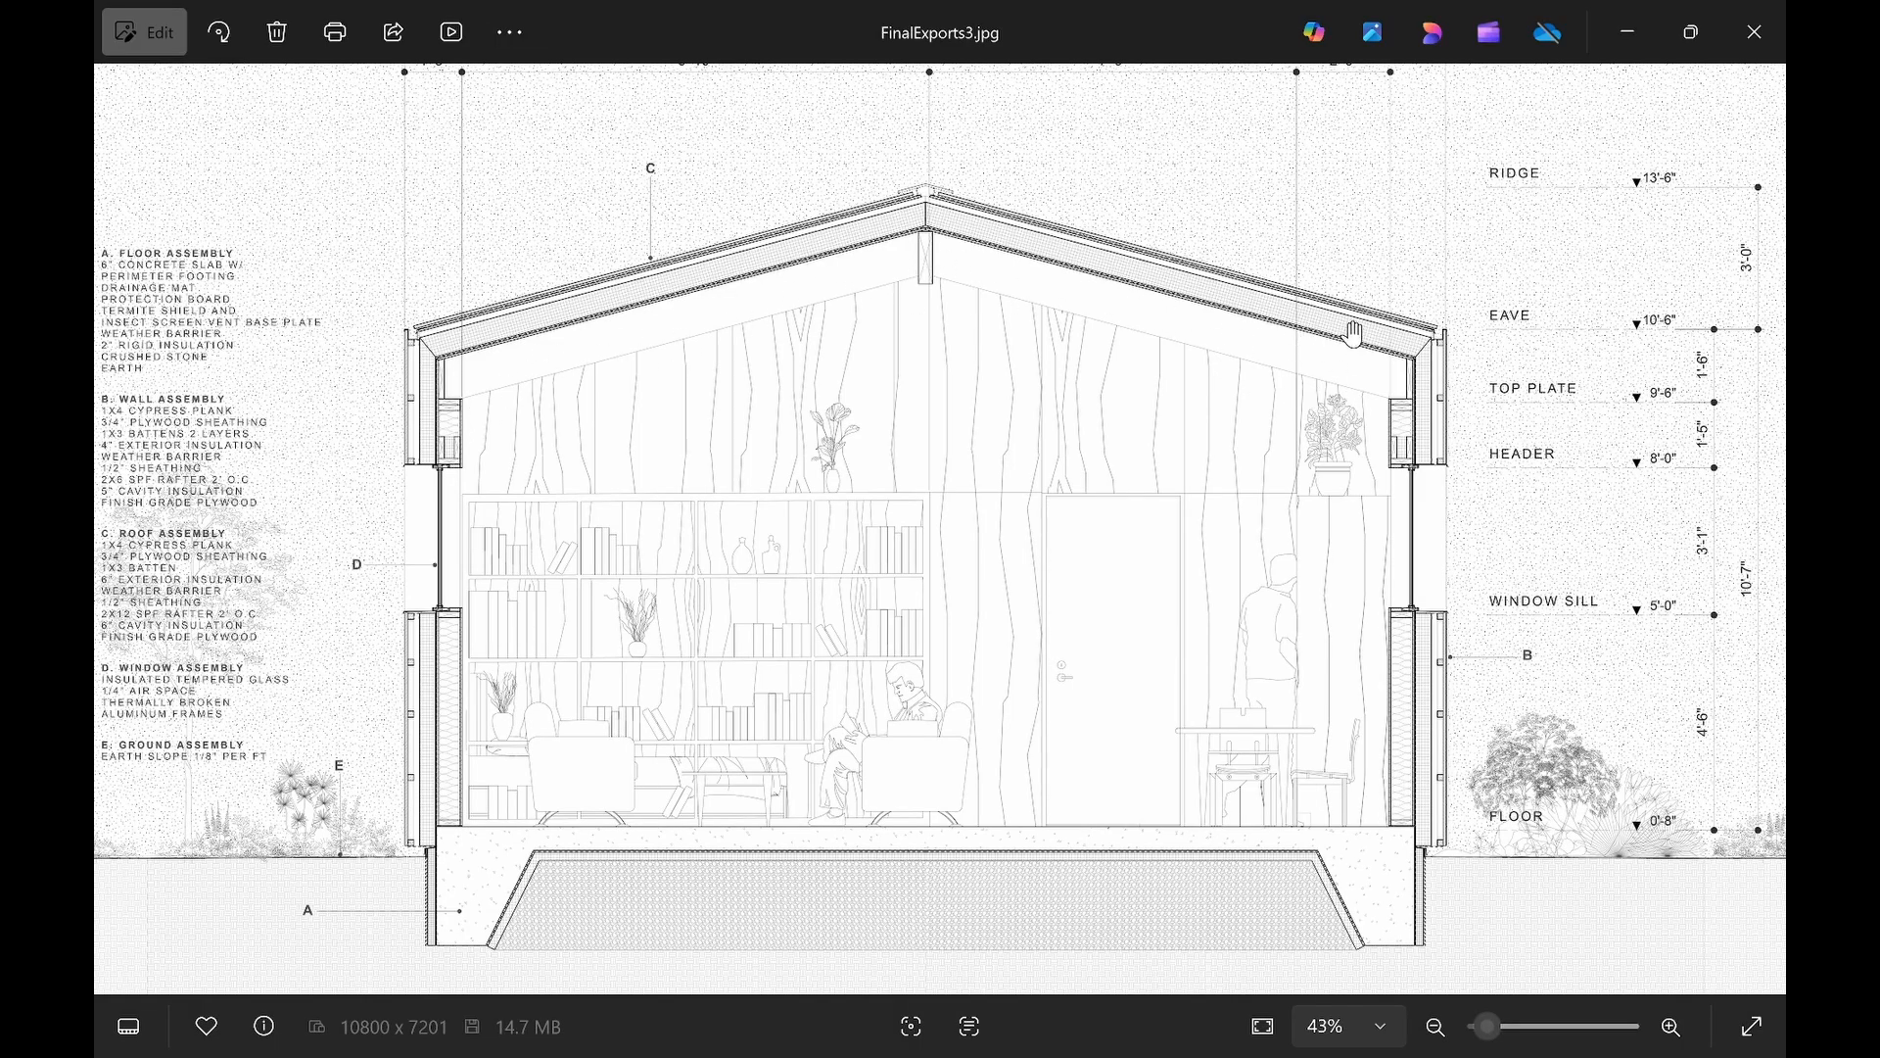
scroll(1157, 614, up, 2)
scroll(1158, 614, down, 2)
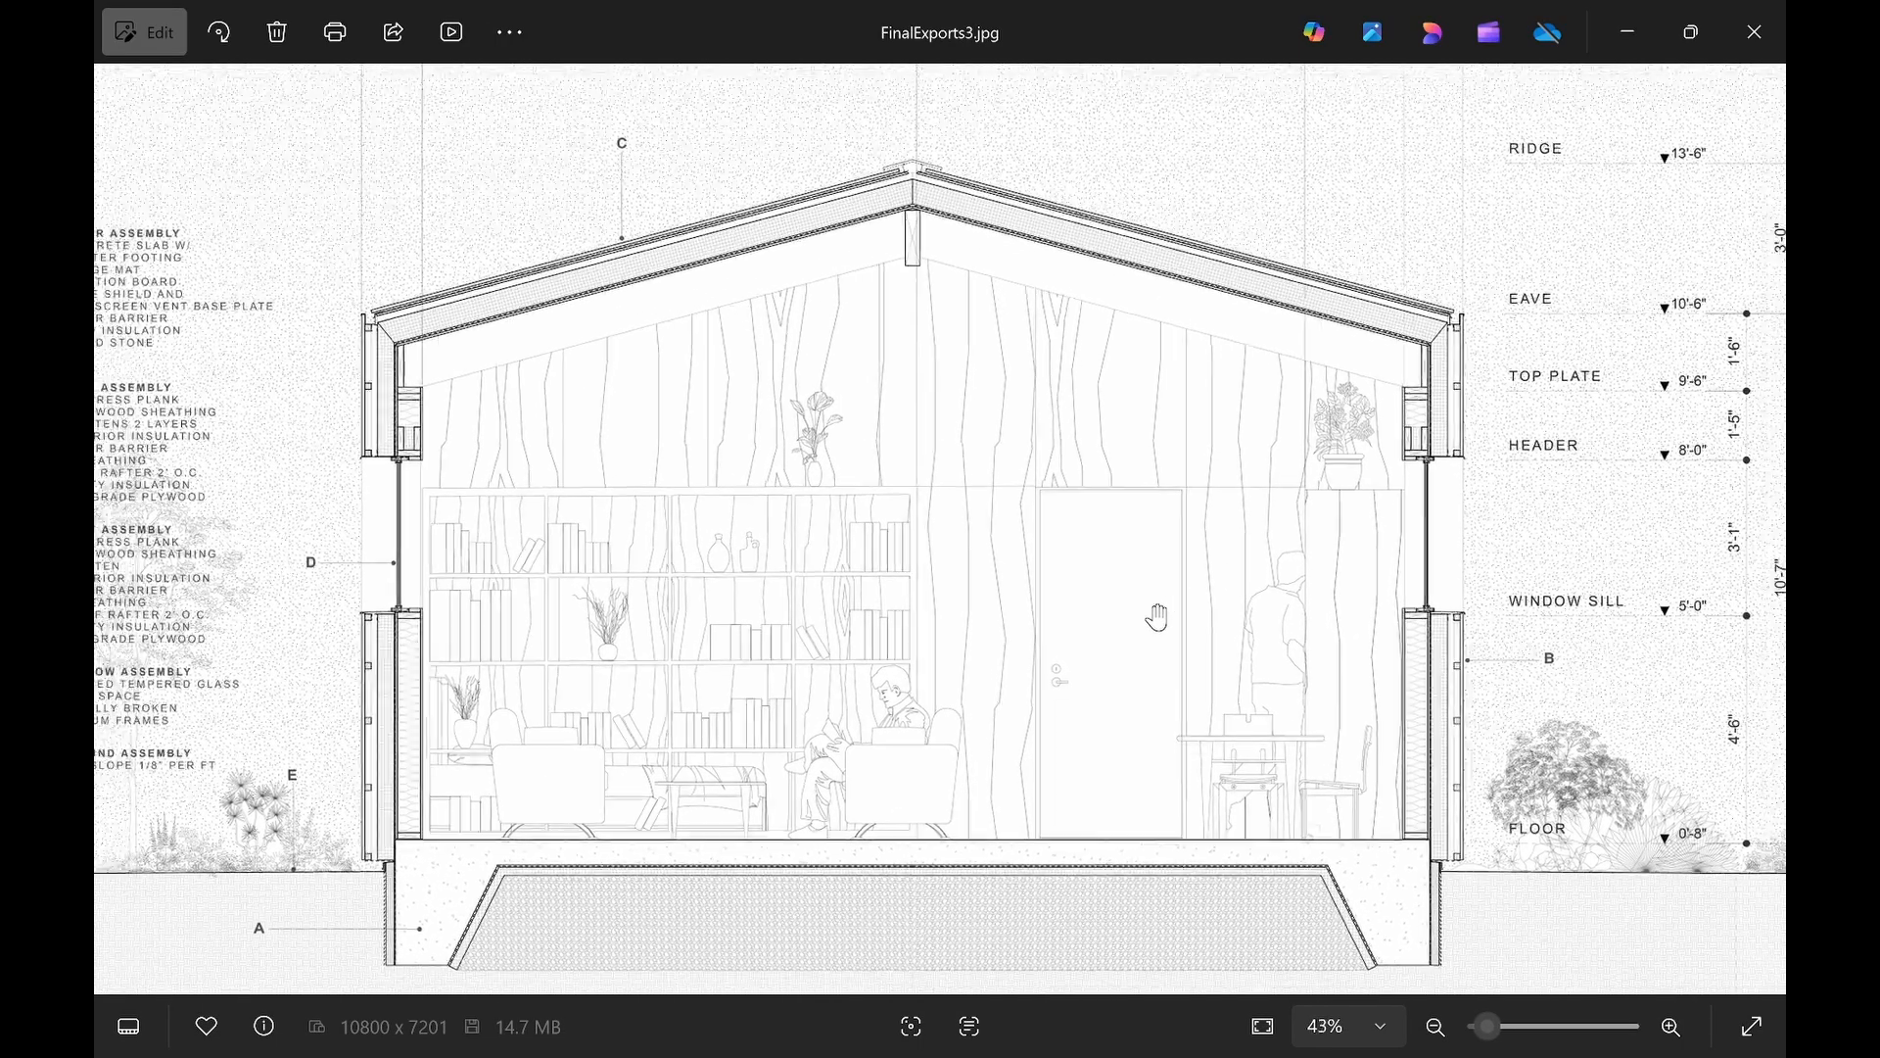
Examine the bookshelves, armchairs, door and dining table in FinalExports3.jpg up close, and return to the full sheet.
scroll(842, 707, up, 2)
scroll(846, 711, up, 2)
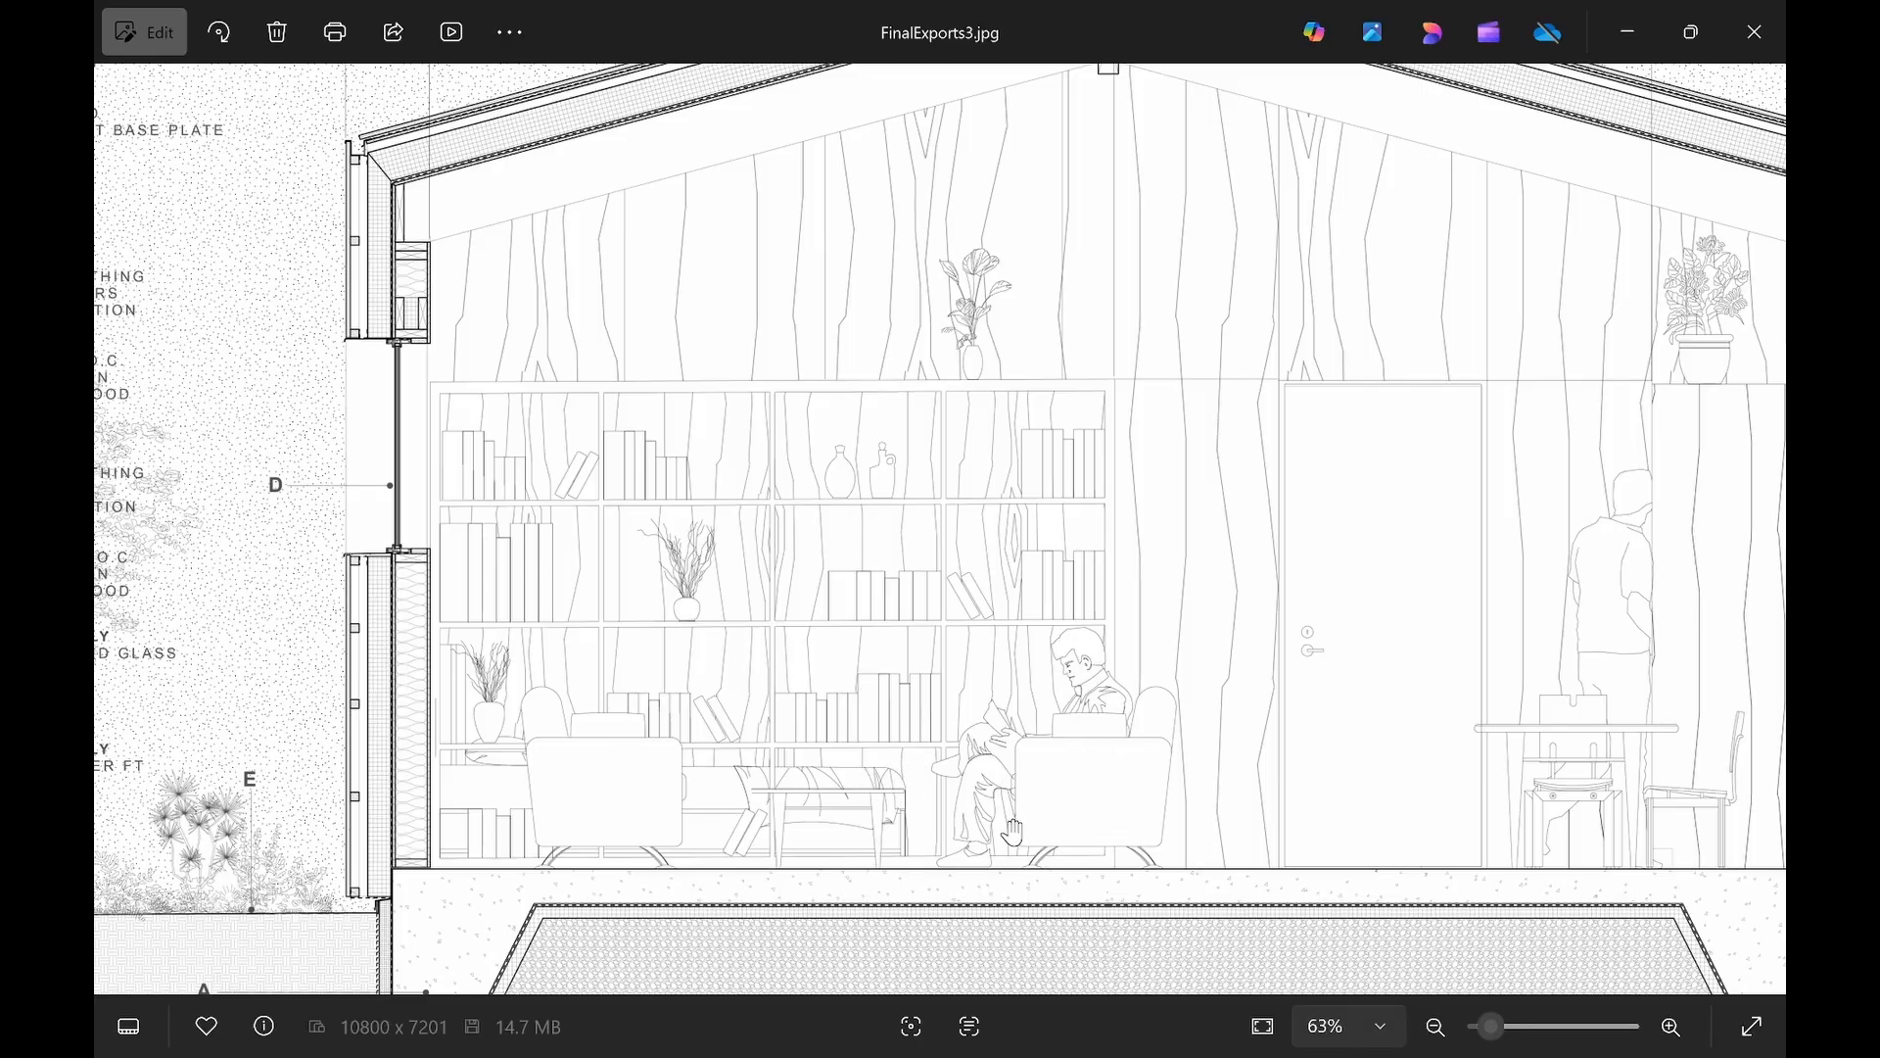
drag(1393, 651, 1163, 685)
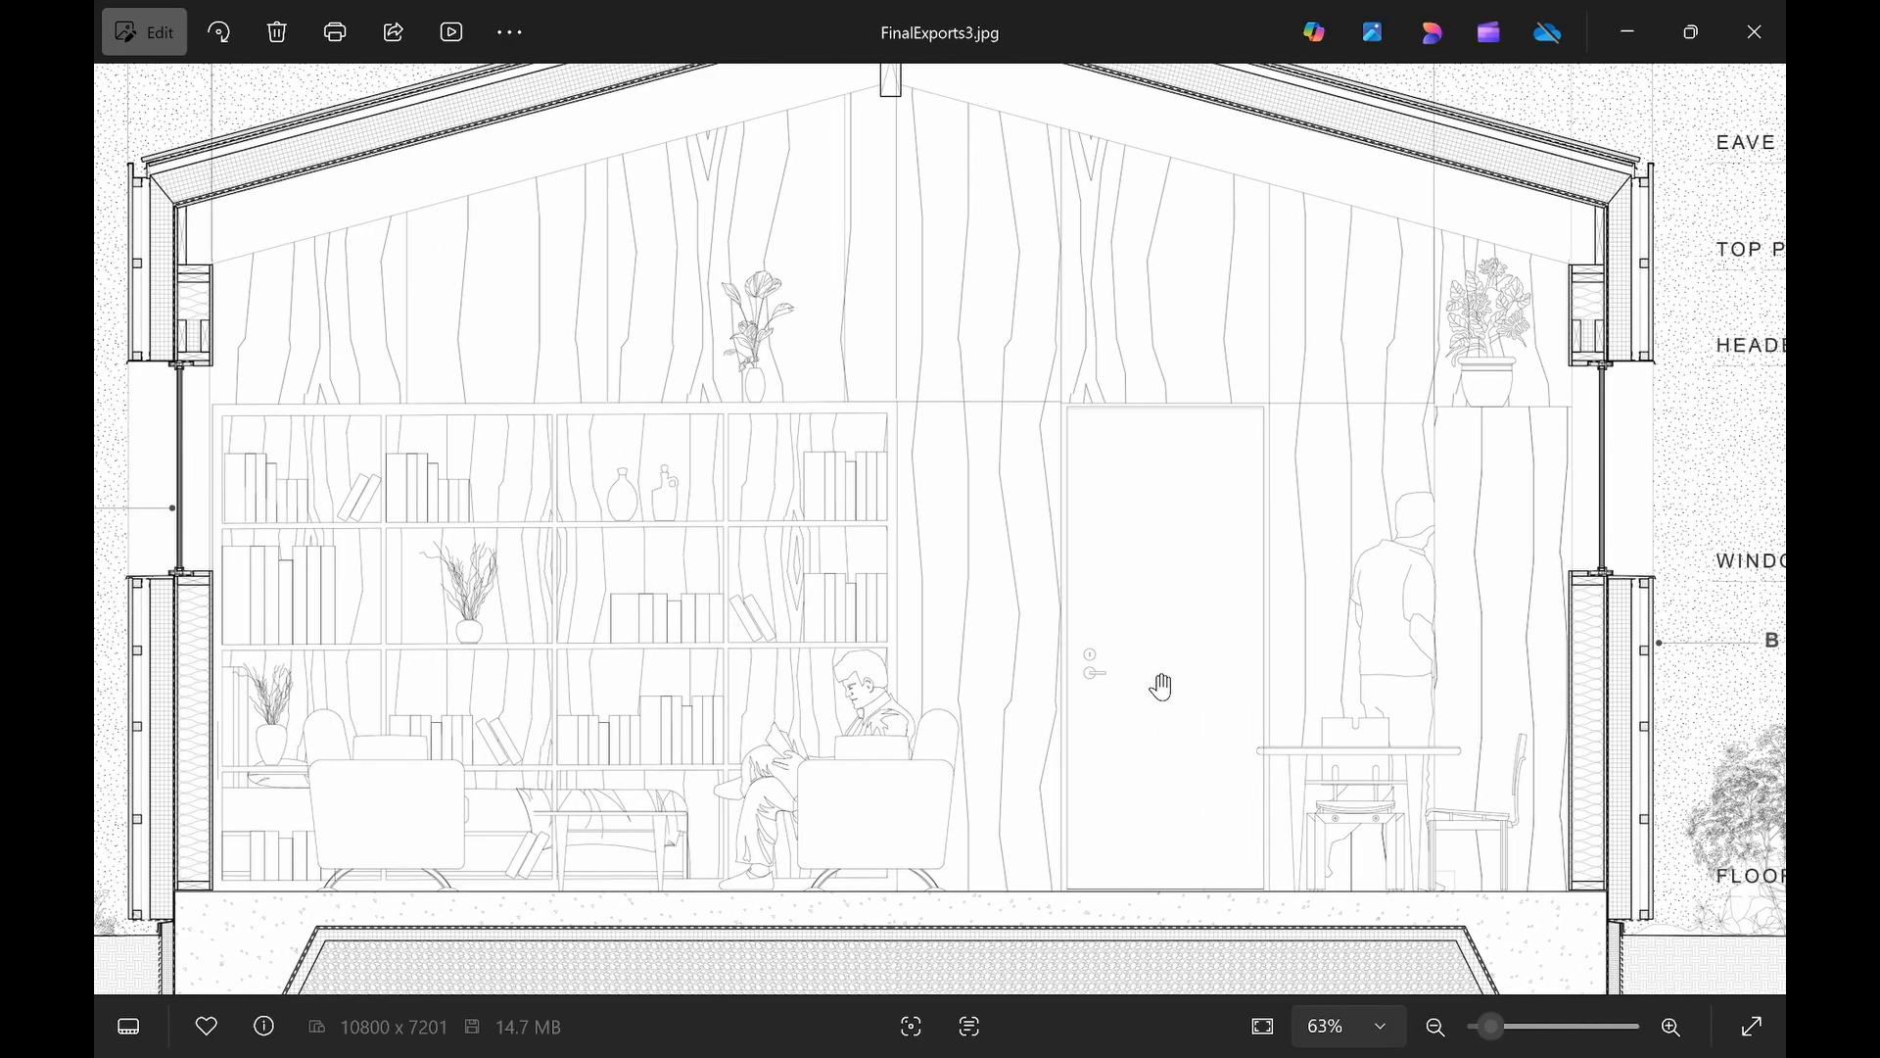
scroll(1163, 688, down, 2)
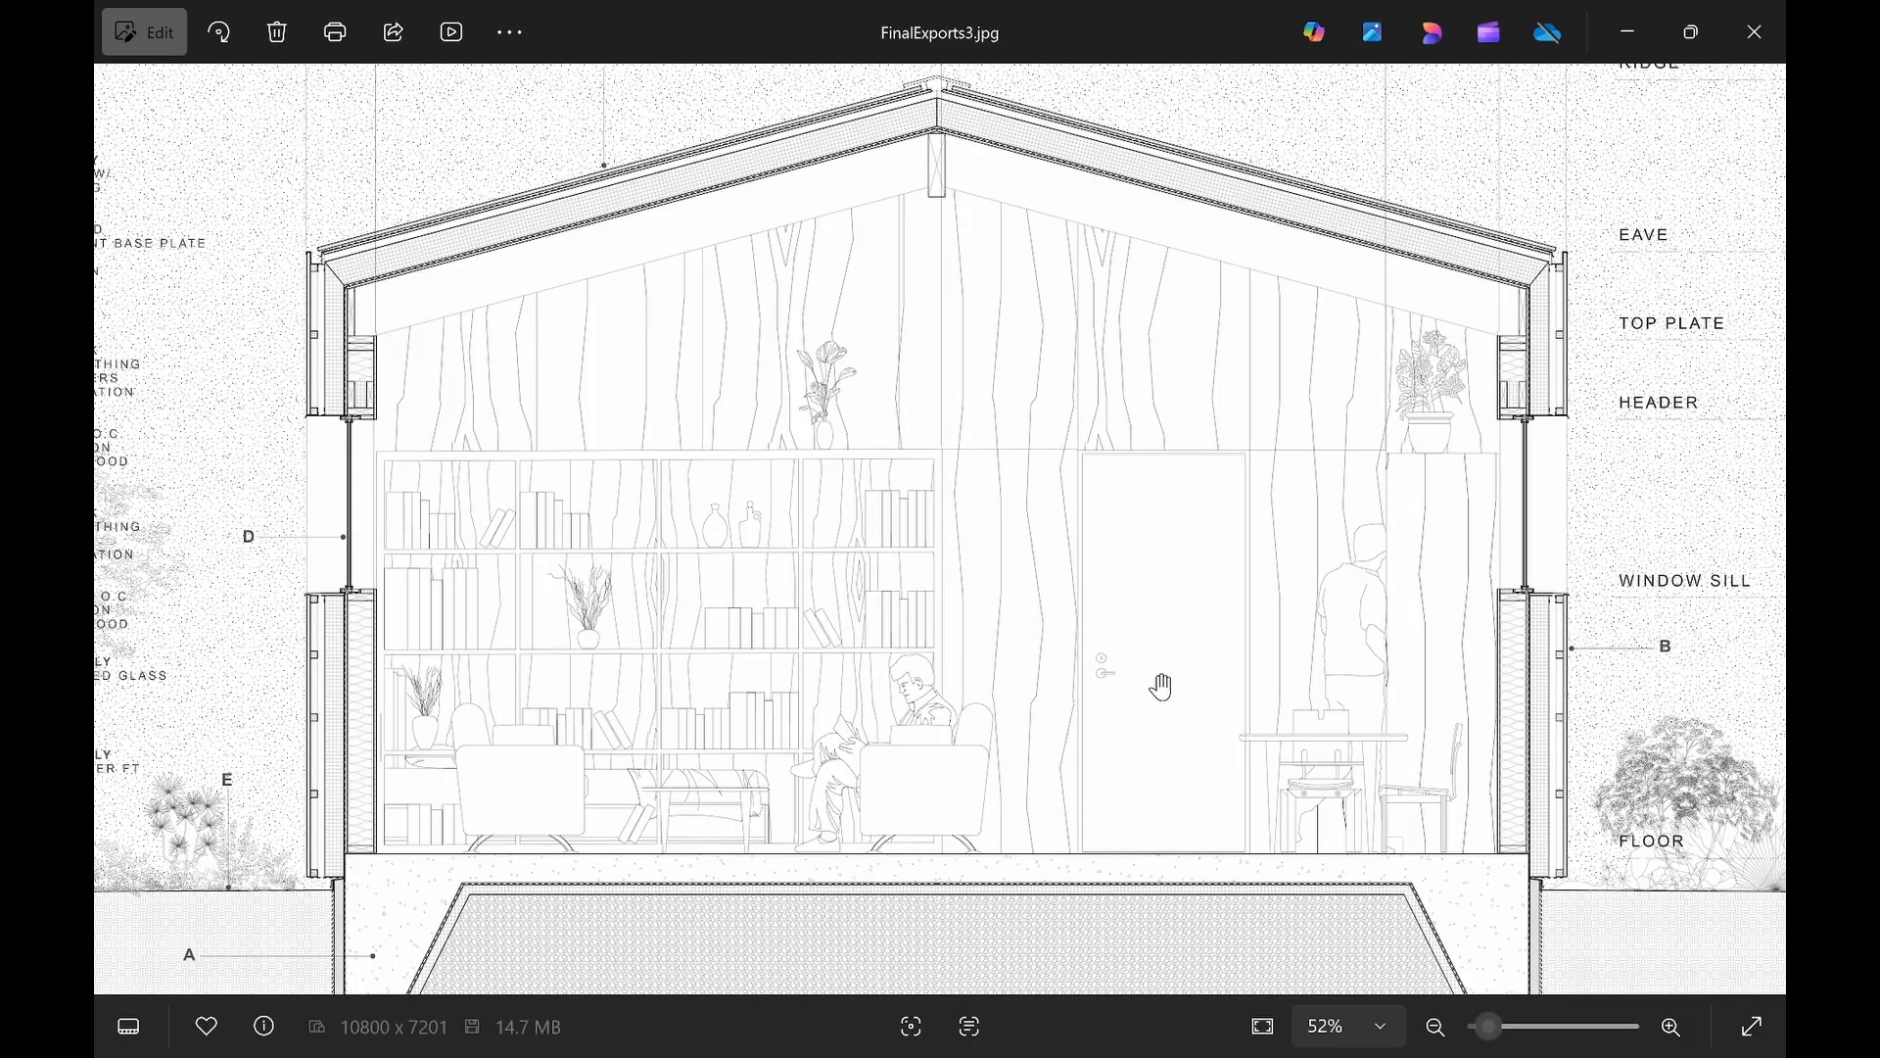
scroll(1163, 687, down, 4)
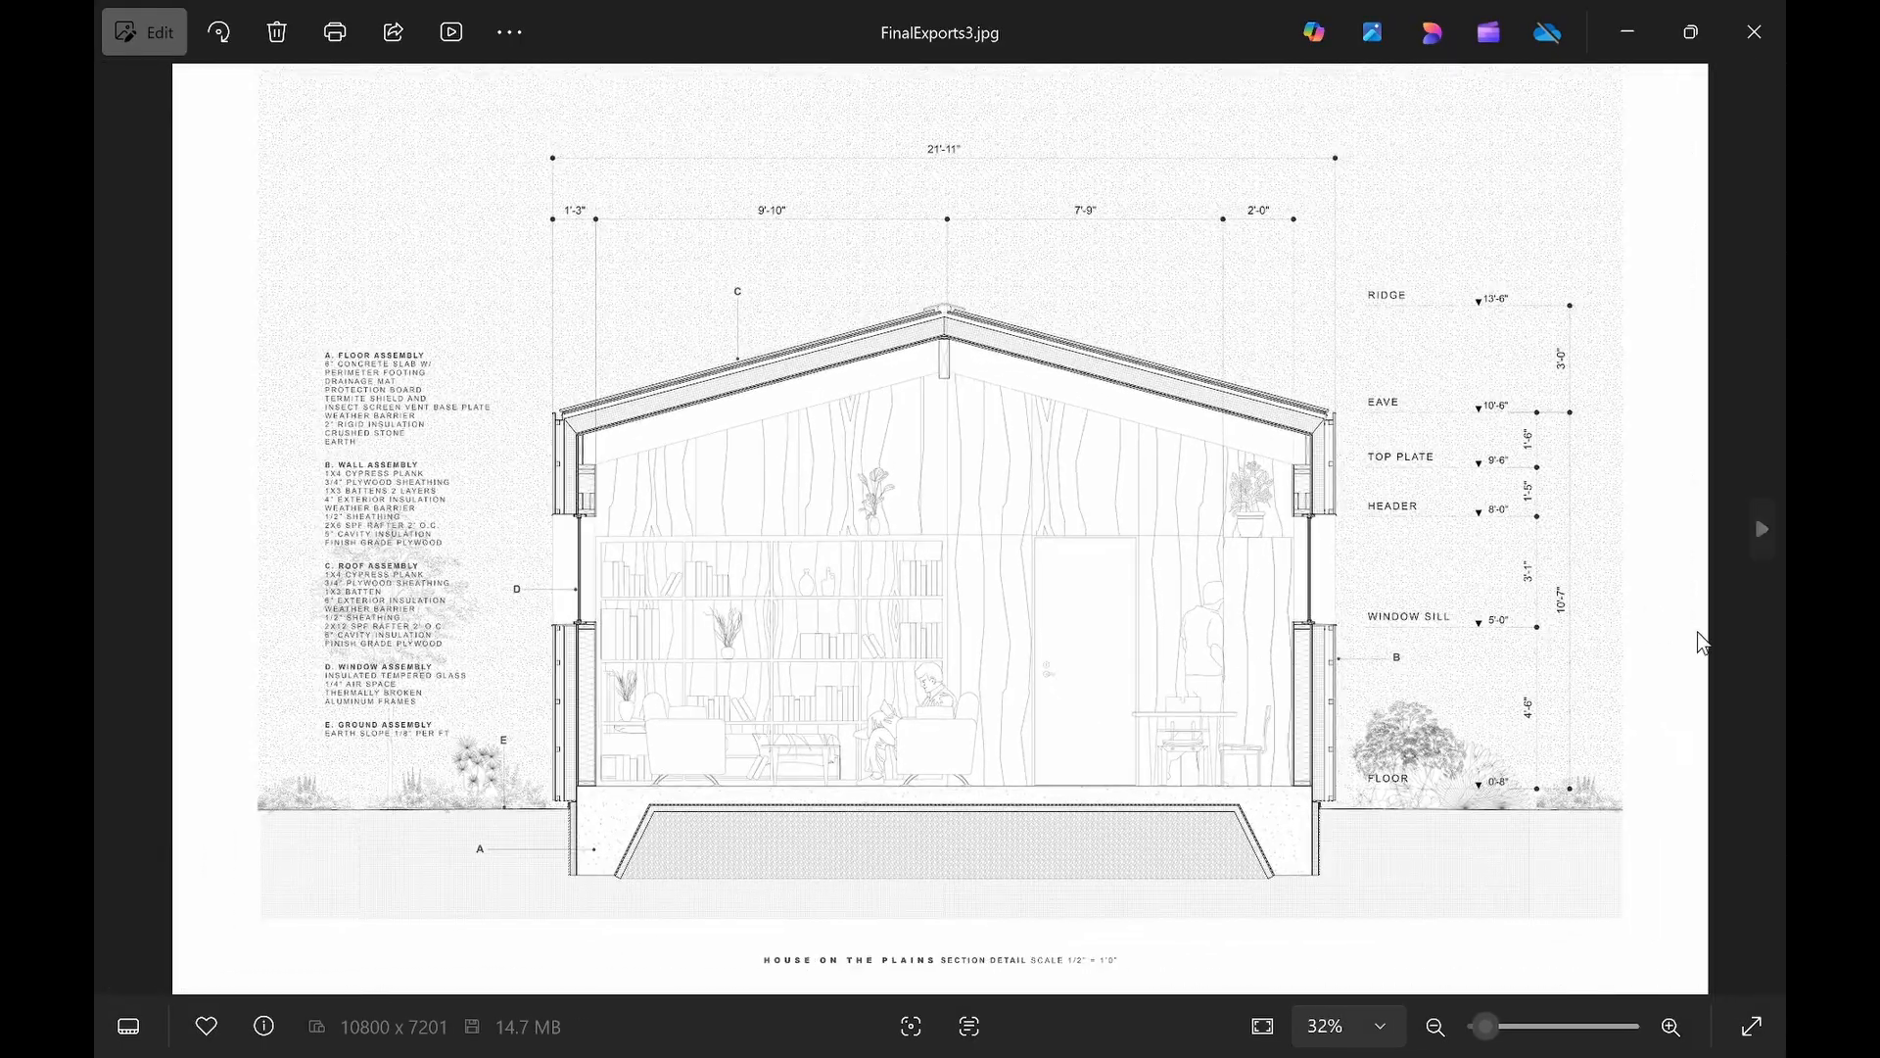
Switch to FinalExports4.jpg and examine the whole section, including its roof framing, assembly notes and dimensions.
click(1761, 534)
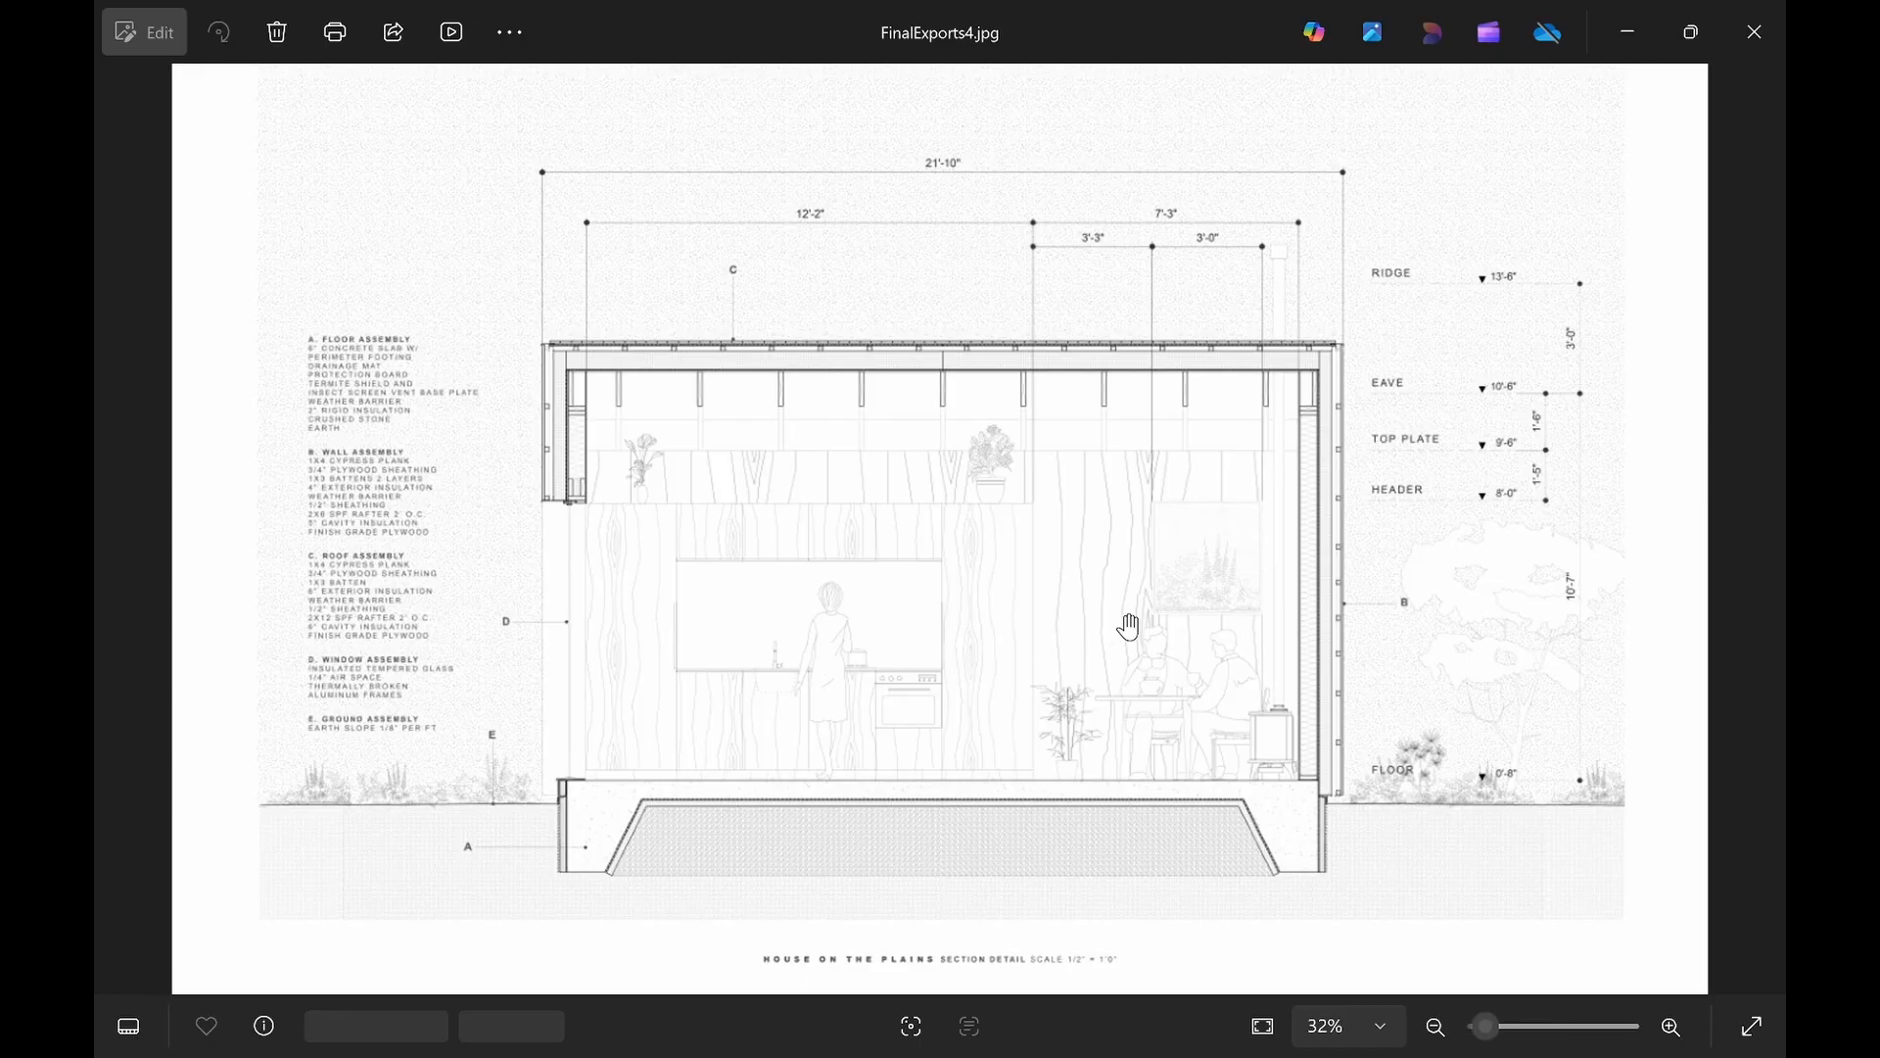
scroll(1011, 684, up, 3)
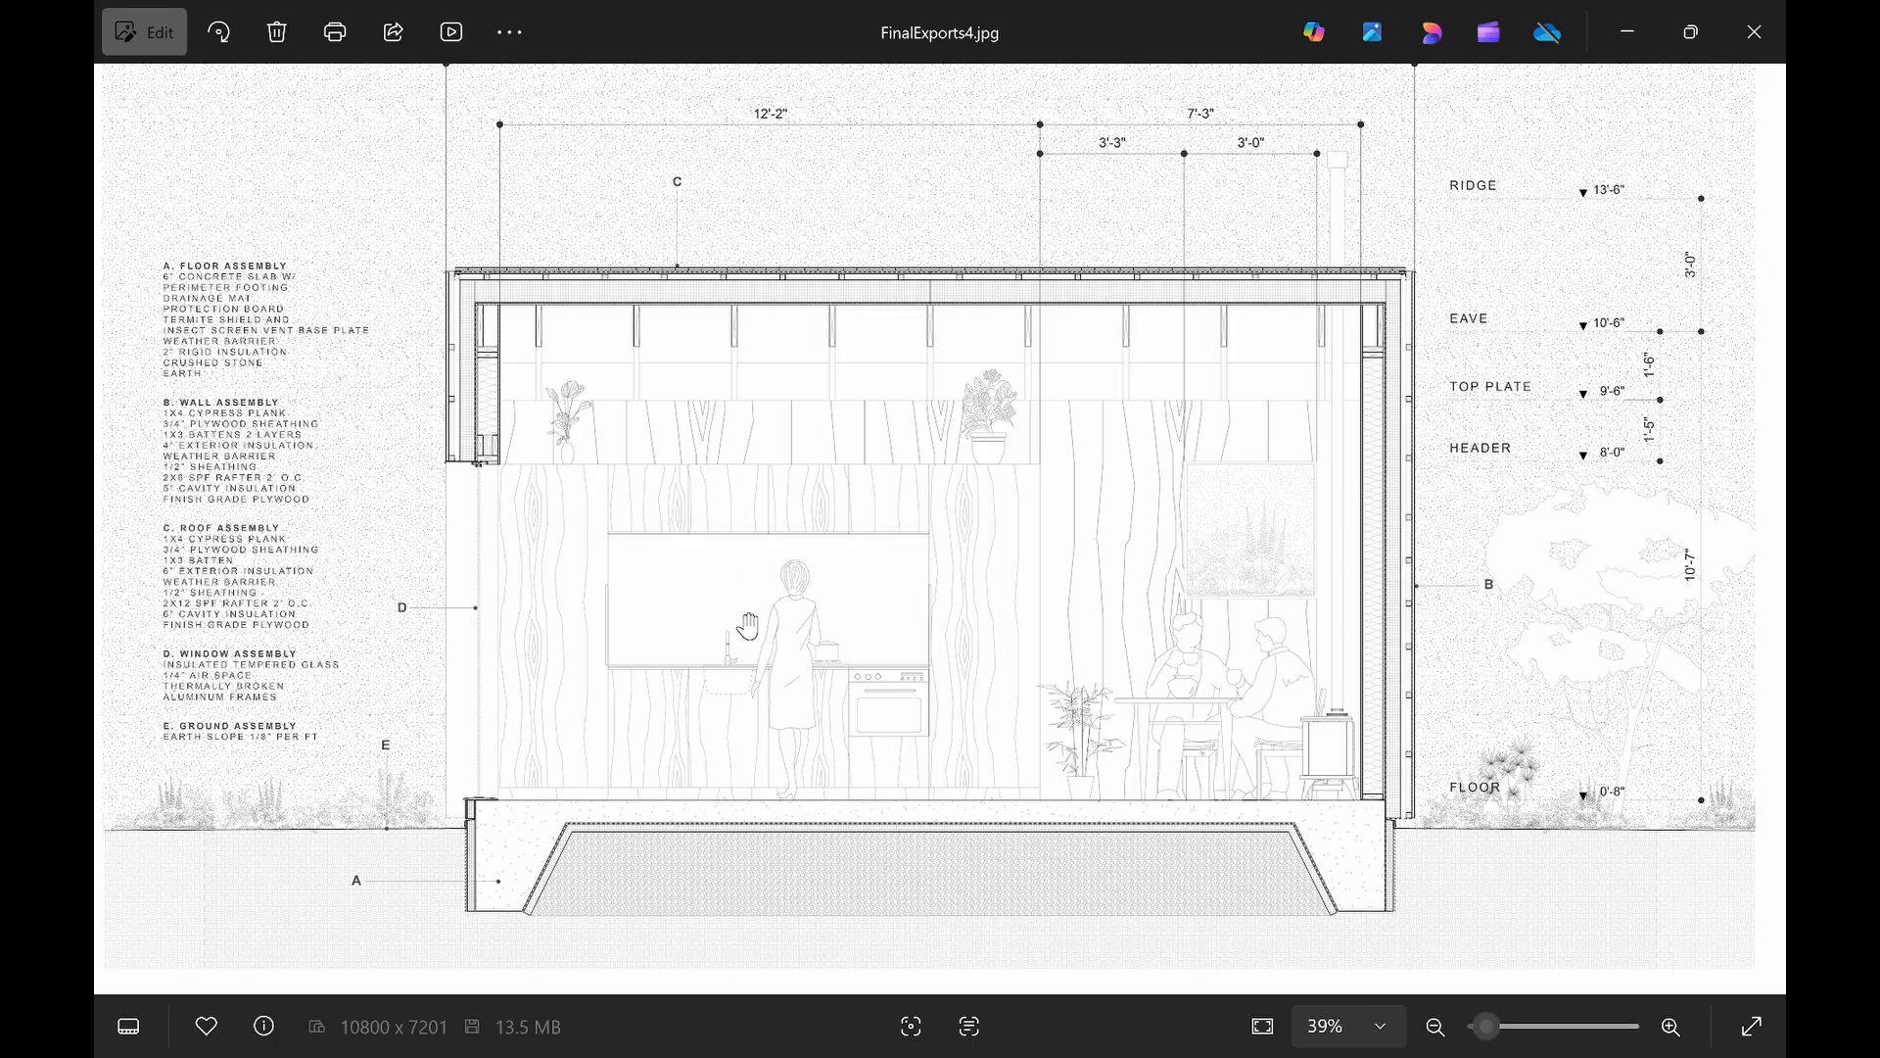
scroll(925, 643, up, 3)
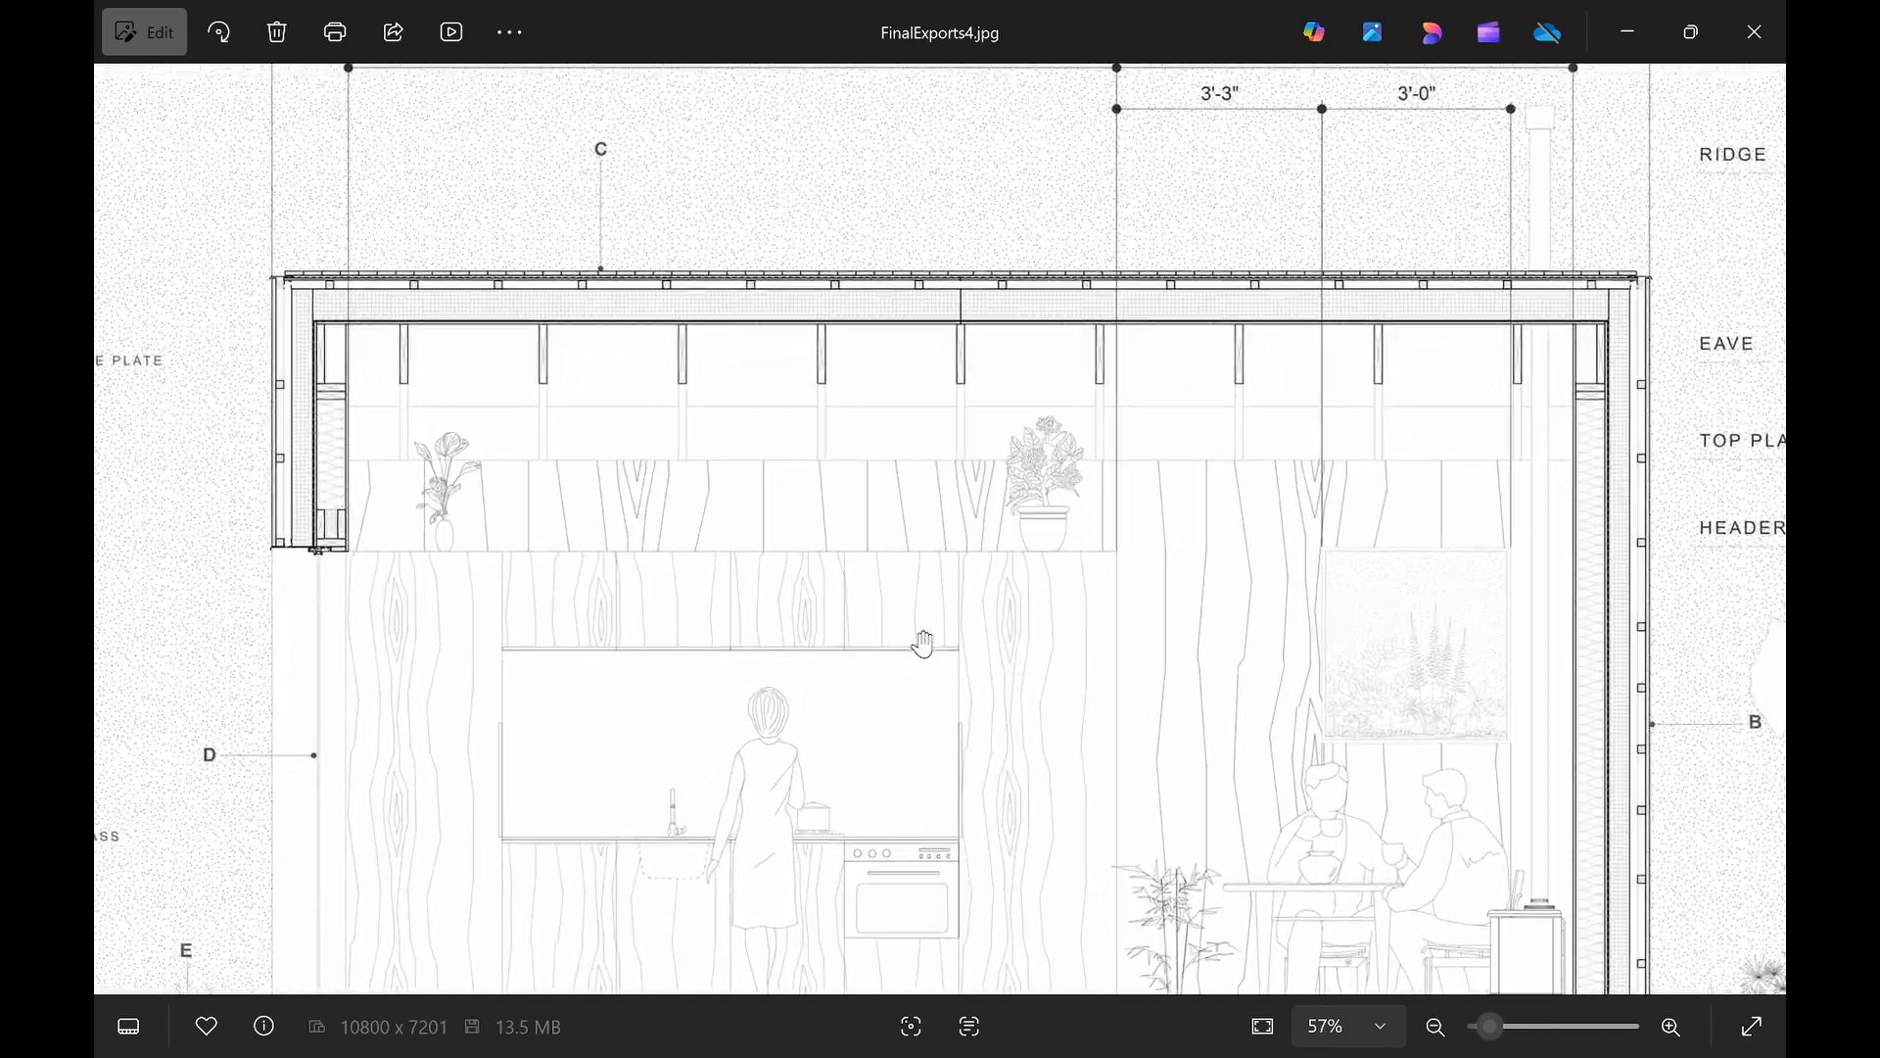
Examine the kitchen elevation in FinalExports4.jpg up close, including the standing figure, sink, oven and wood-grain cabinets.
scroll(924, 644, up, 3)
mouse_move(1070, 601)
mouse_down()
mouse_move(1112, 588)
mouse_move(1188, 428)
mouse_up()
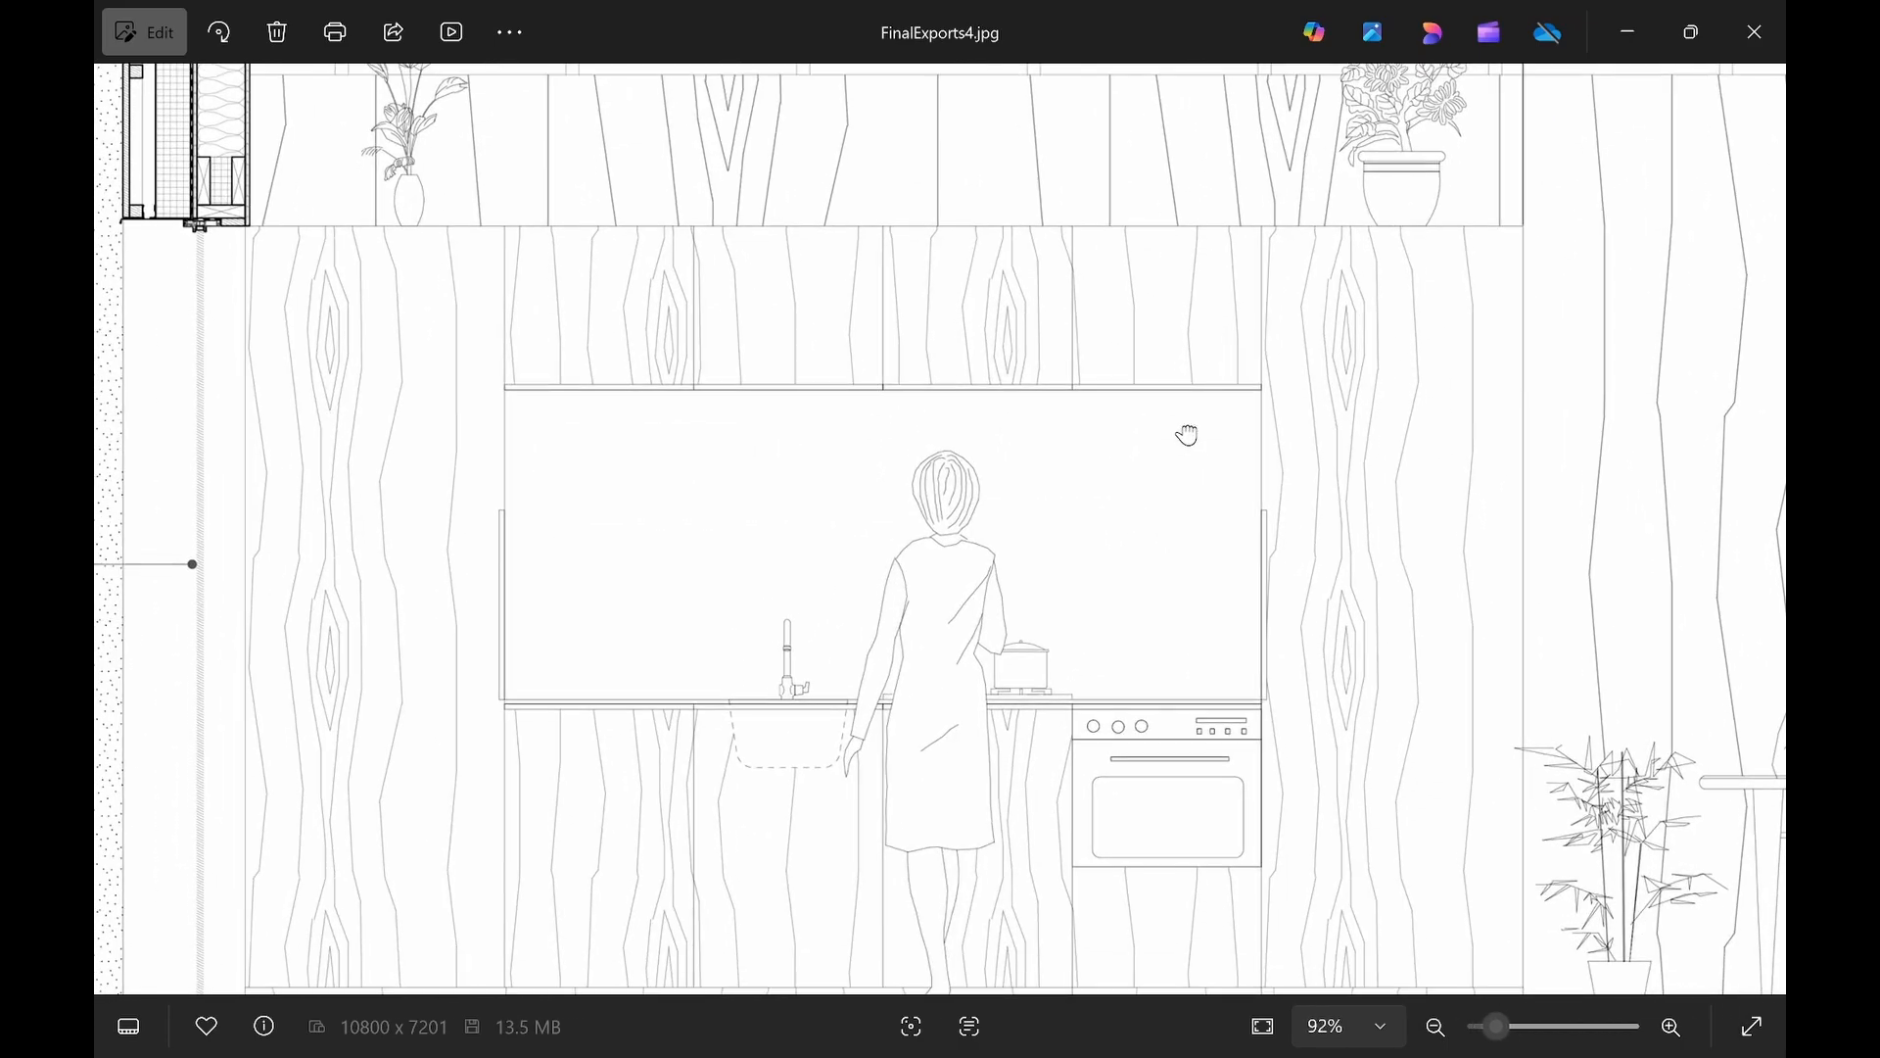
scroll(1041, 721, up, 2)
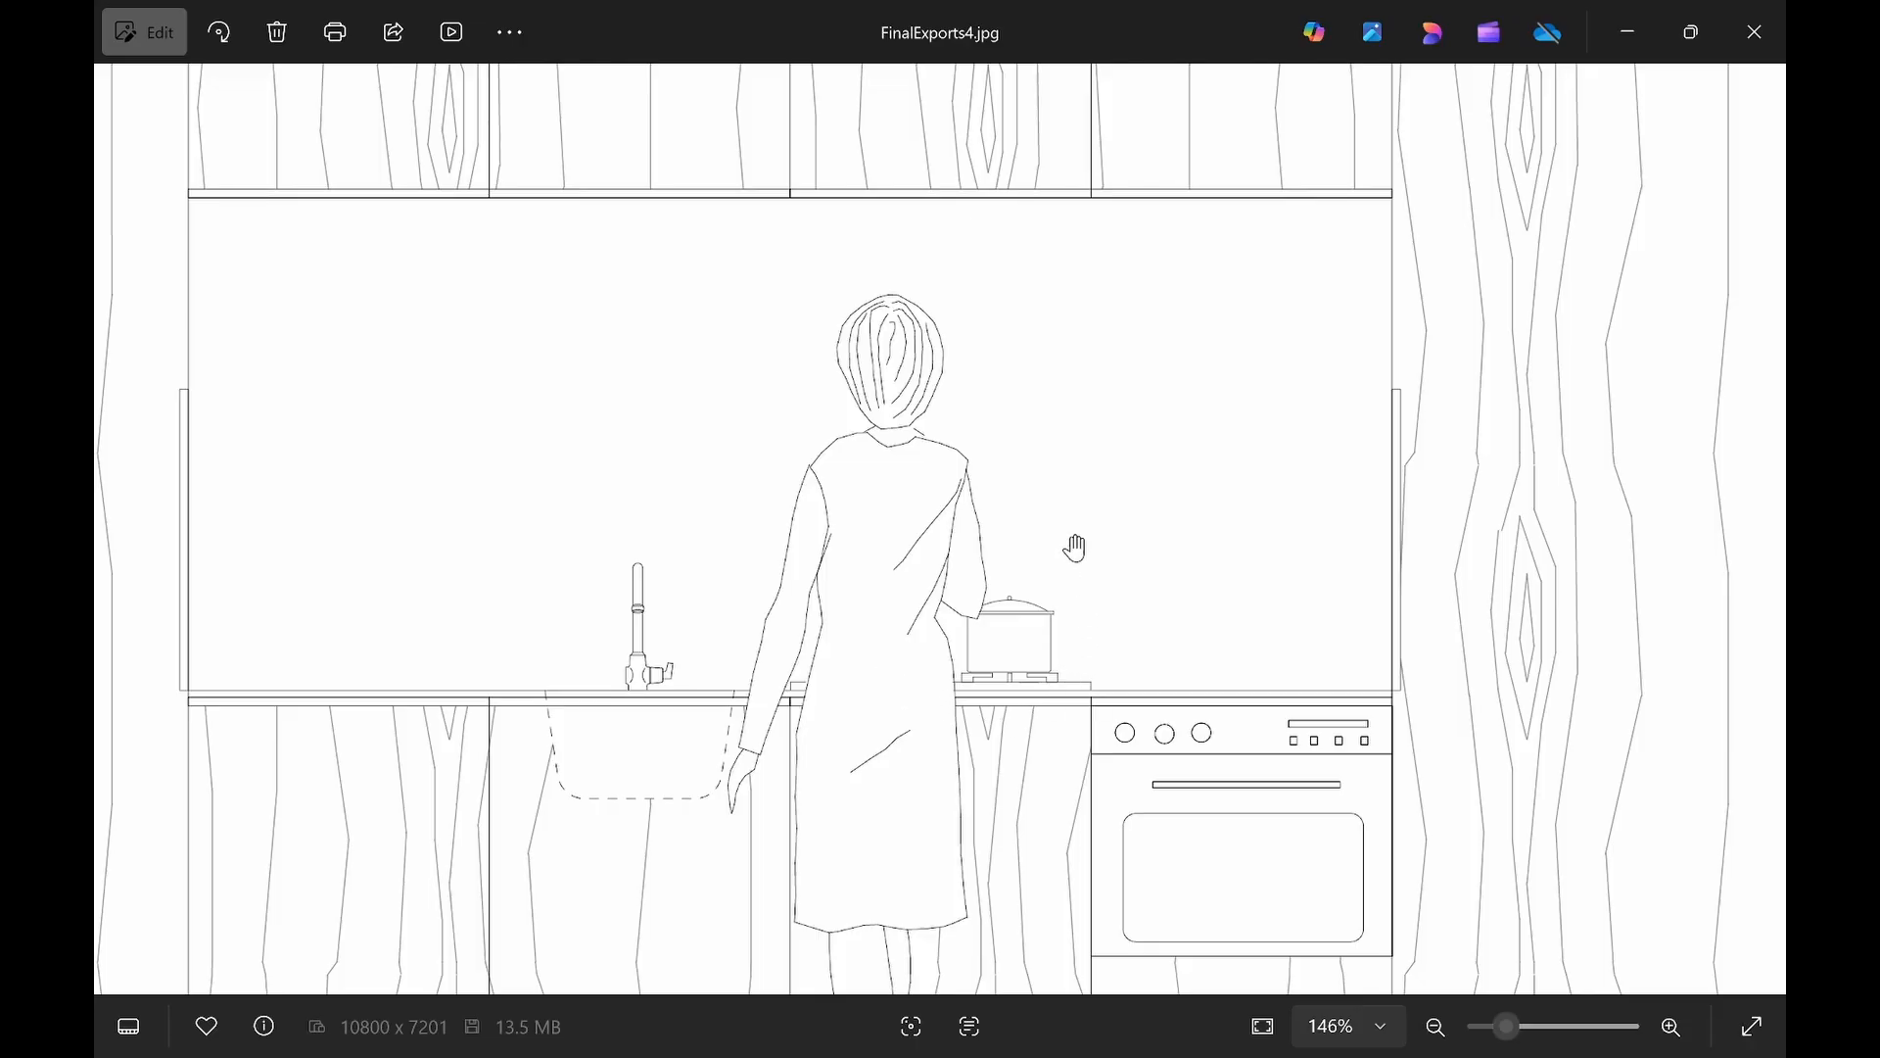
scroll(1051, 663, down, 2)
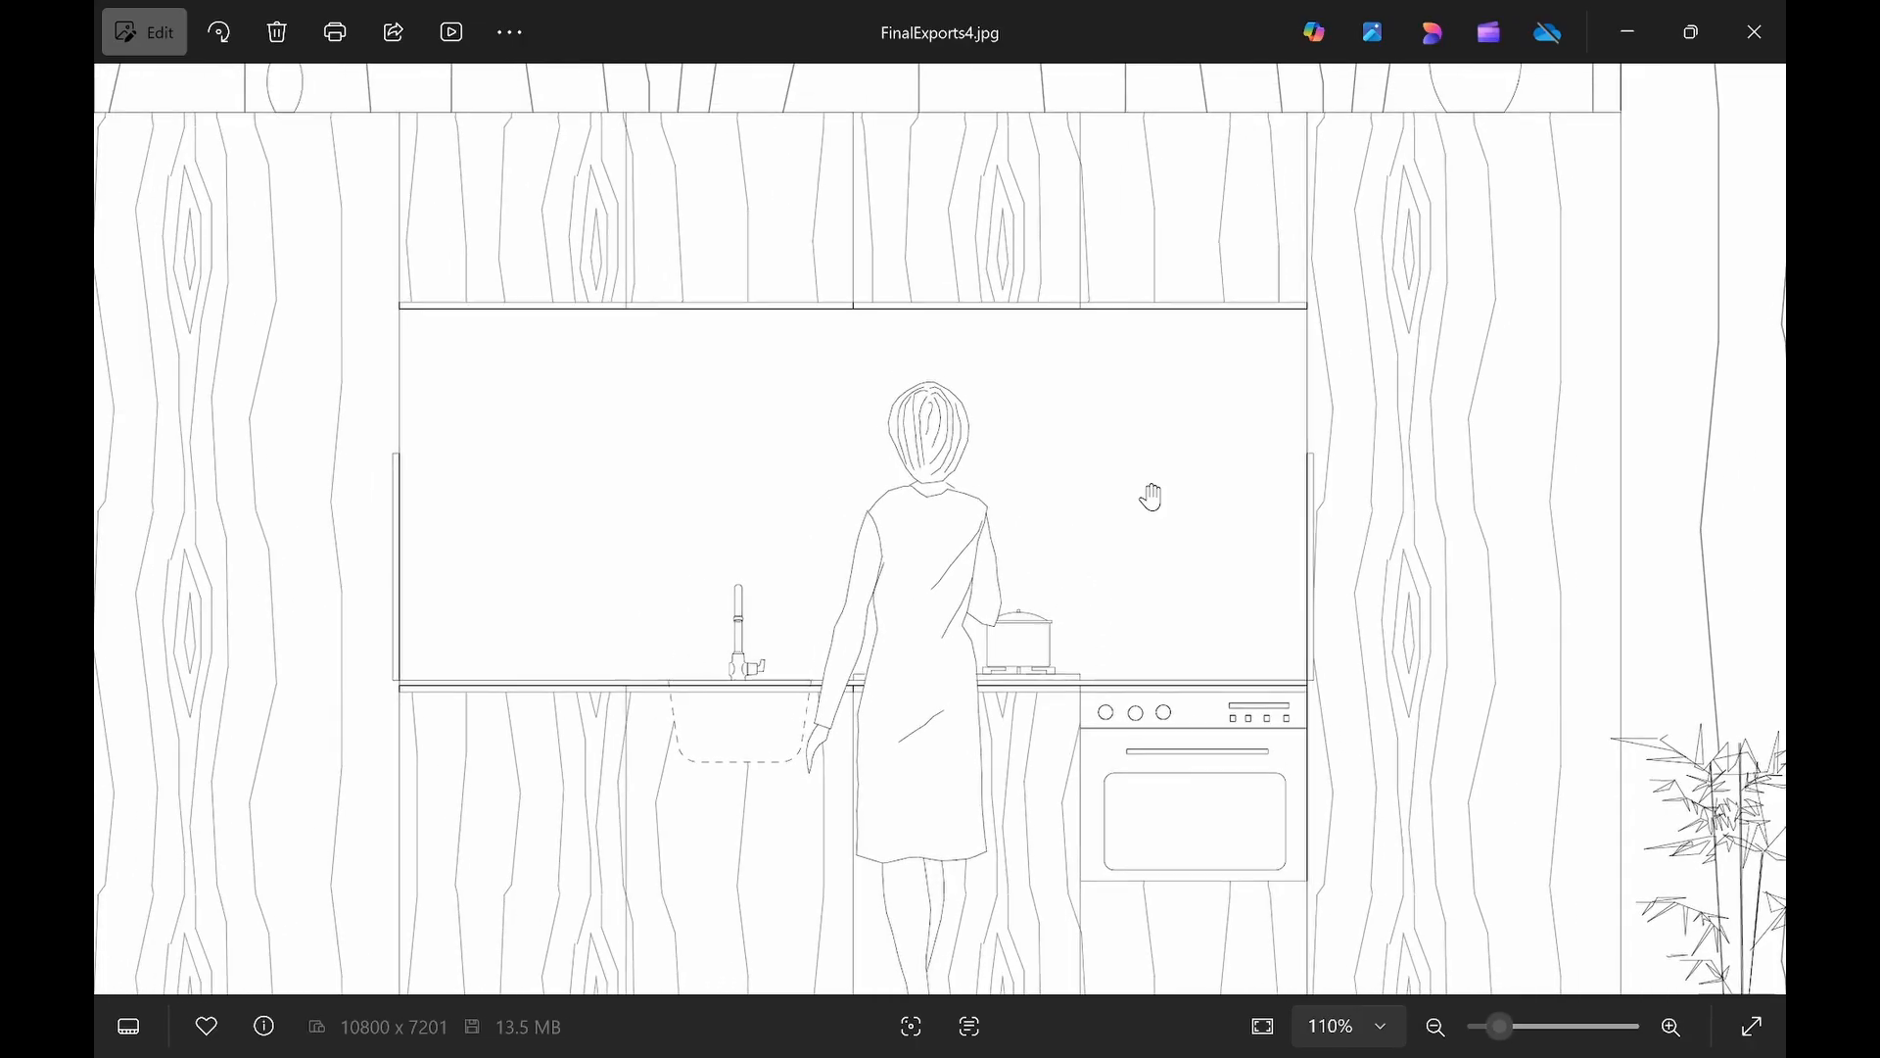
scroll(656, 480, down, 2)
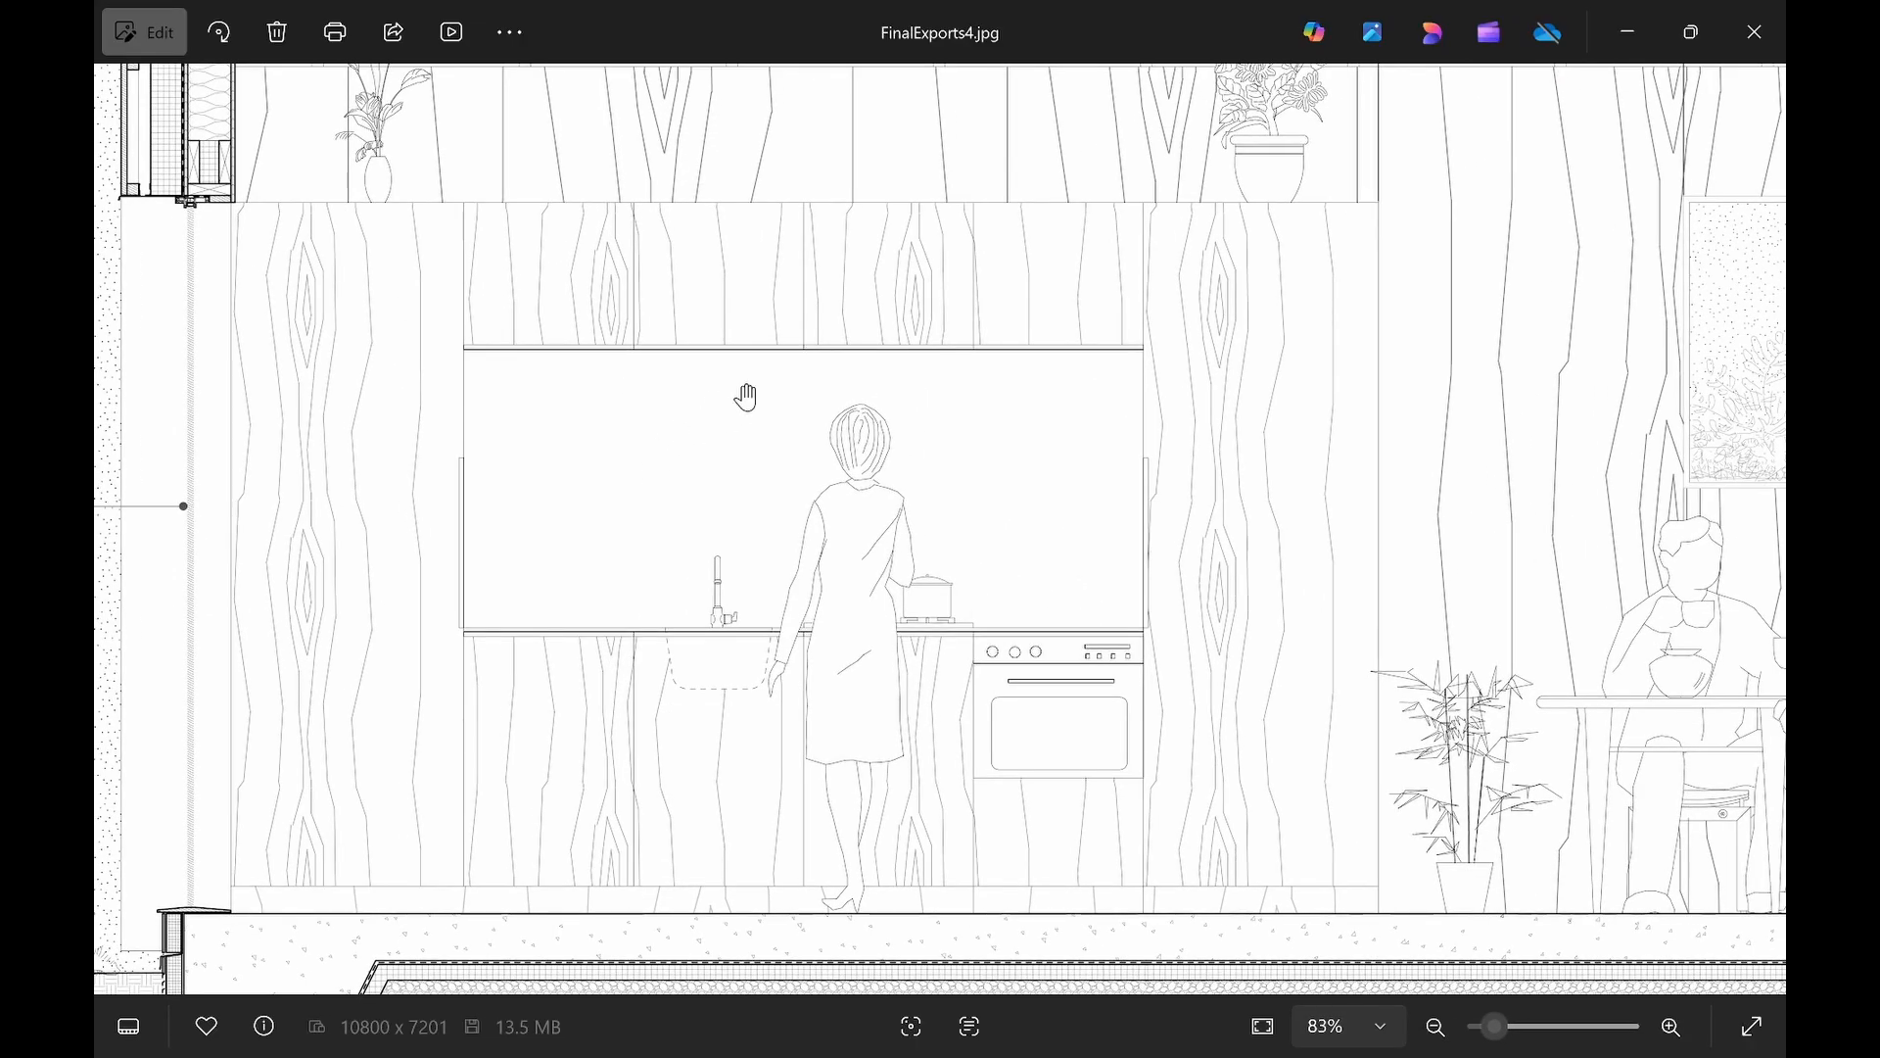
scroll(1008, 437, down, 1)
scroll(1008, 437, down, 1)
scroll(1133, 503, up, 4)
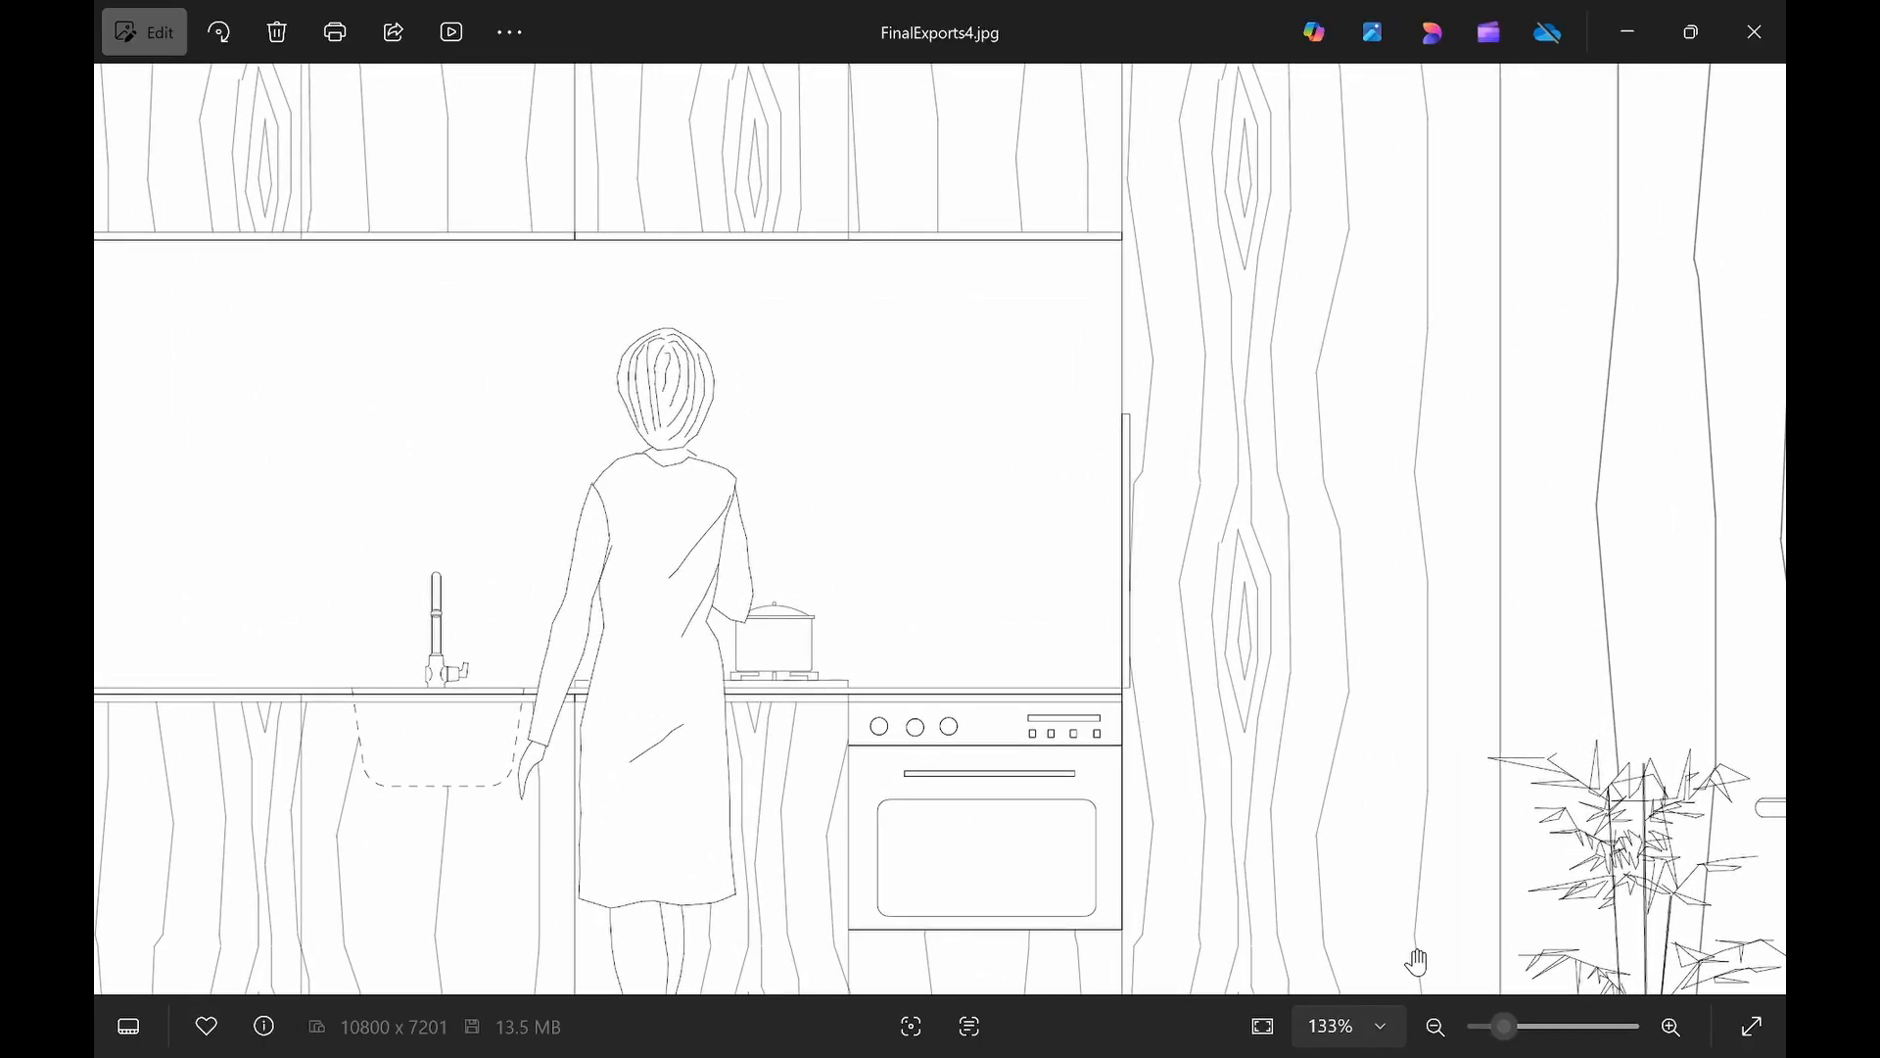
scroll(1178, 720, down, 2)
scroll(1178, 719, up, 1)
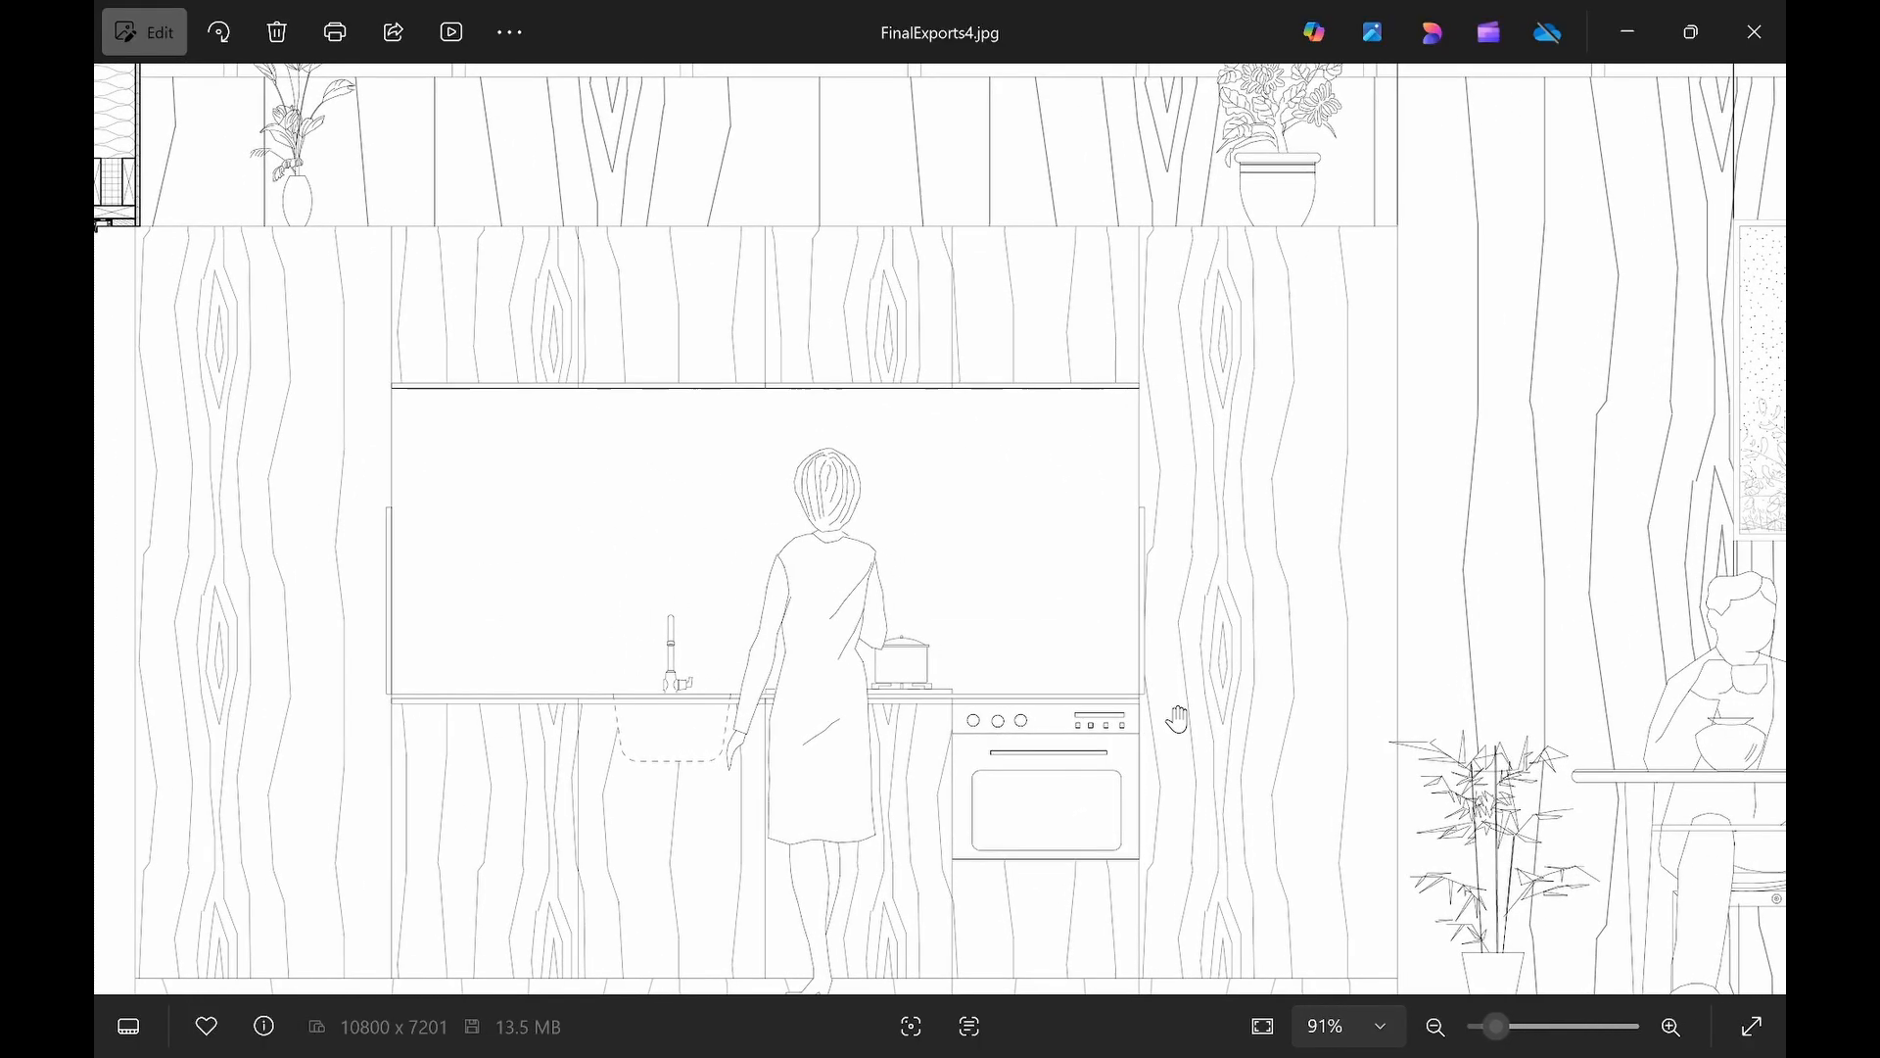
Examine the eave, roof framing, framed picture, dining figures, wood stove and slab edge in FinalExports4.jpg.
scroll(1211, 759, up, 5)
scroll(1211, 760, left, 5)
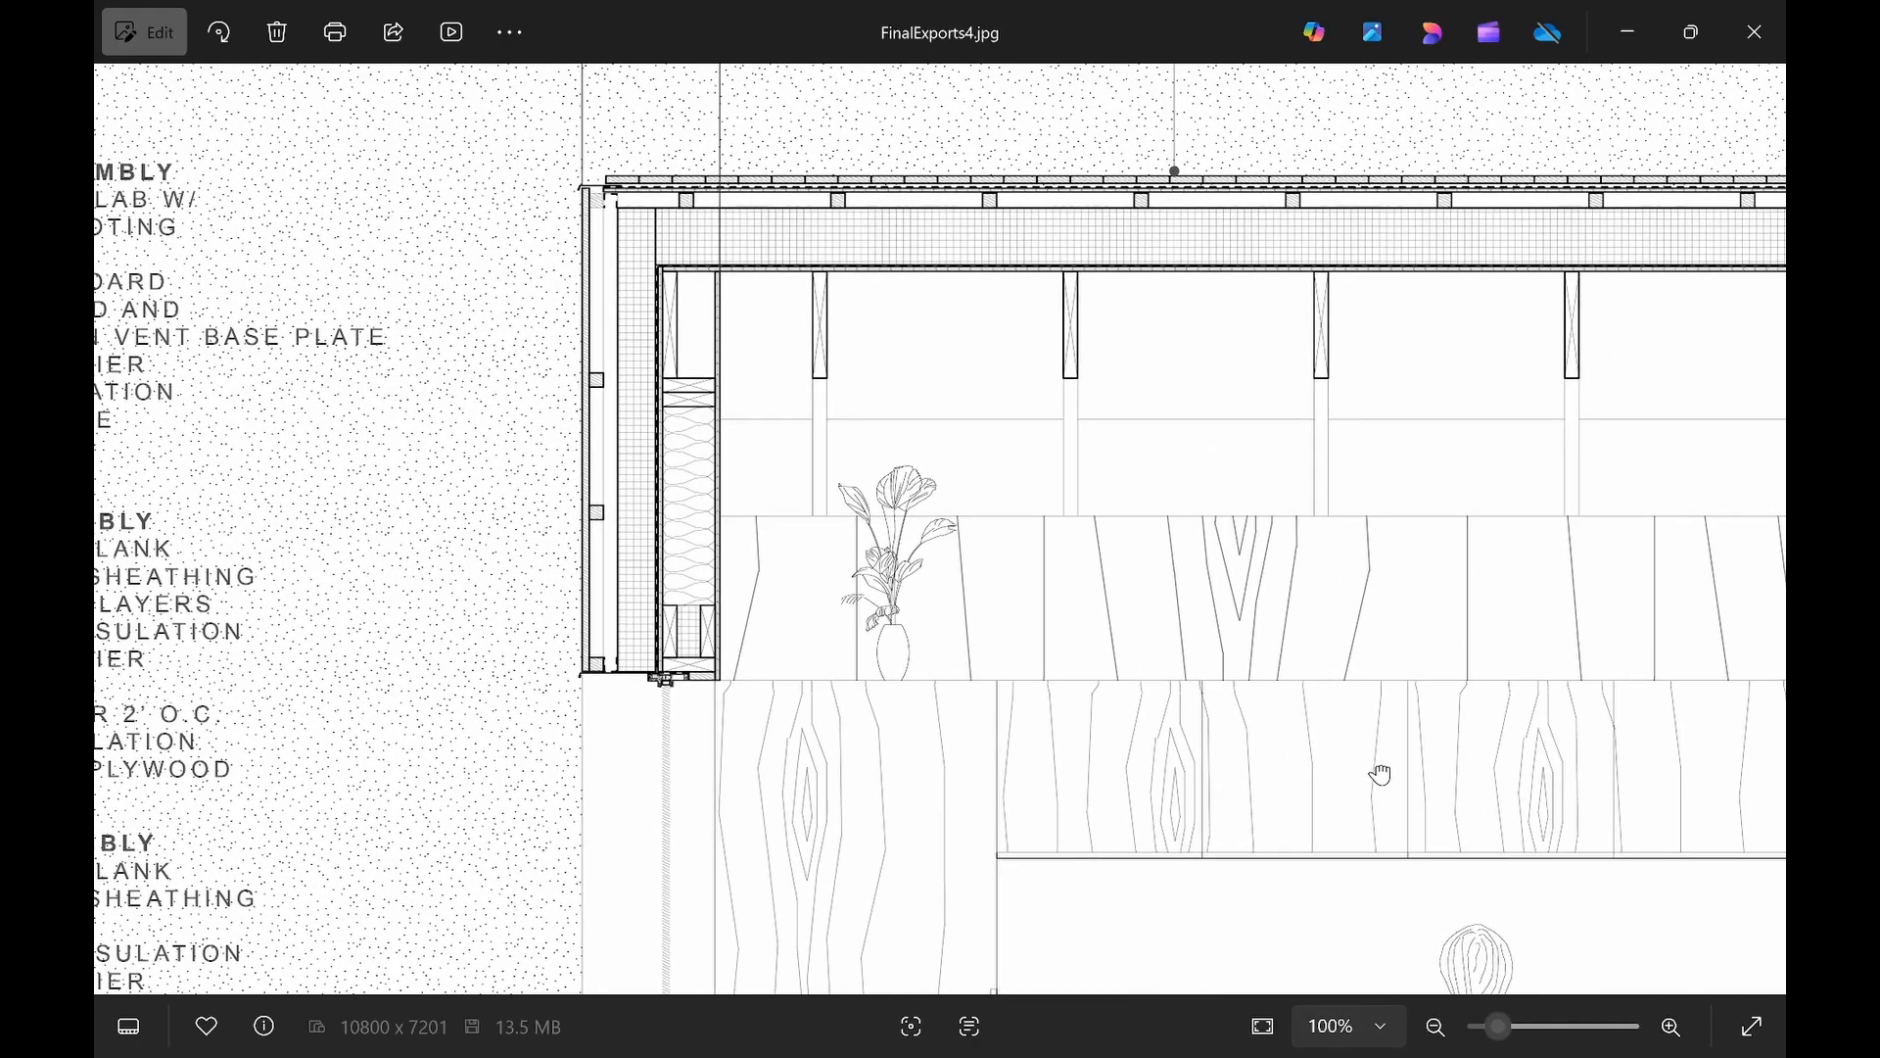
scroll(1435, 664, right, 6)
scroll(715, 527, right, 3)
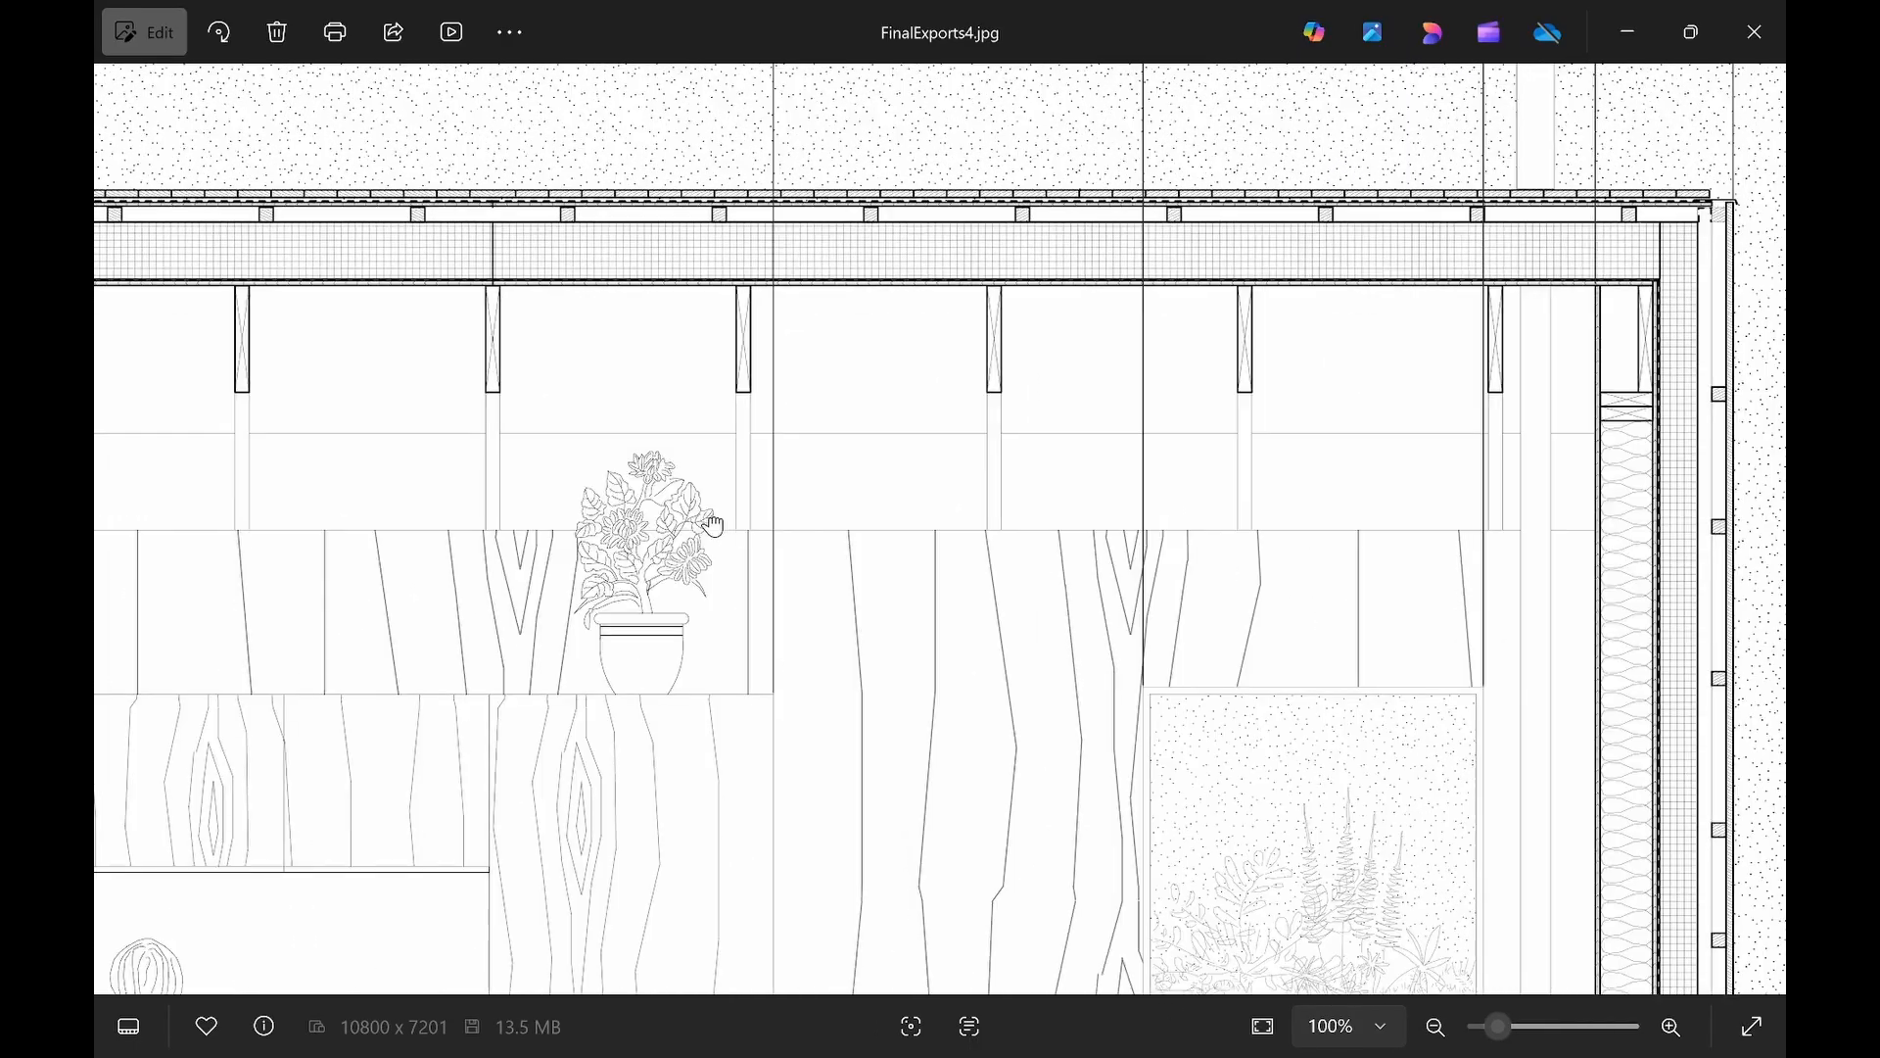
drag(714, 503, 797, 231)
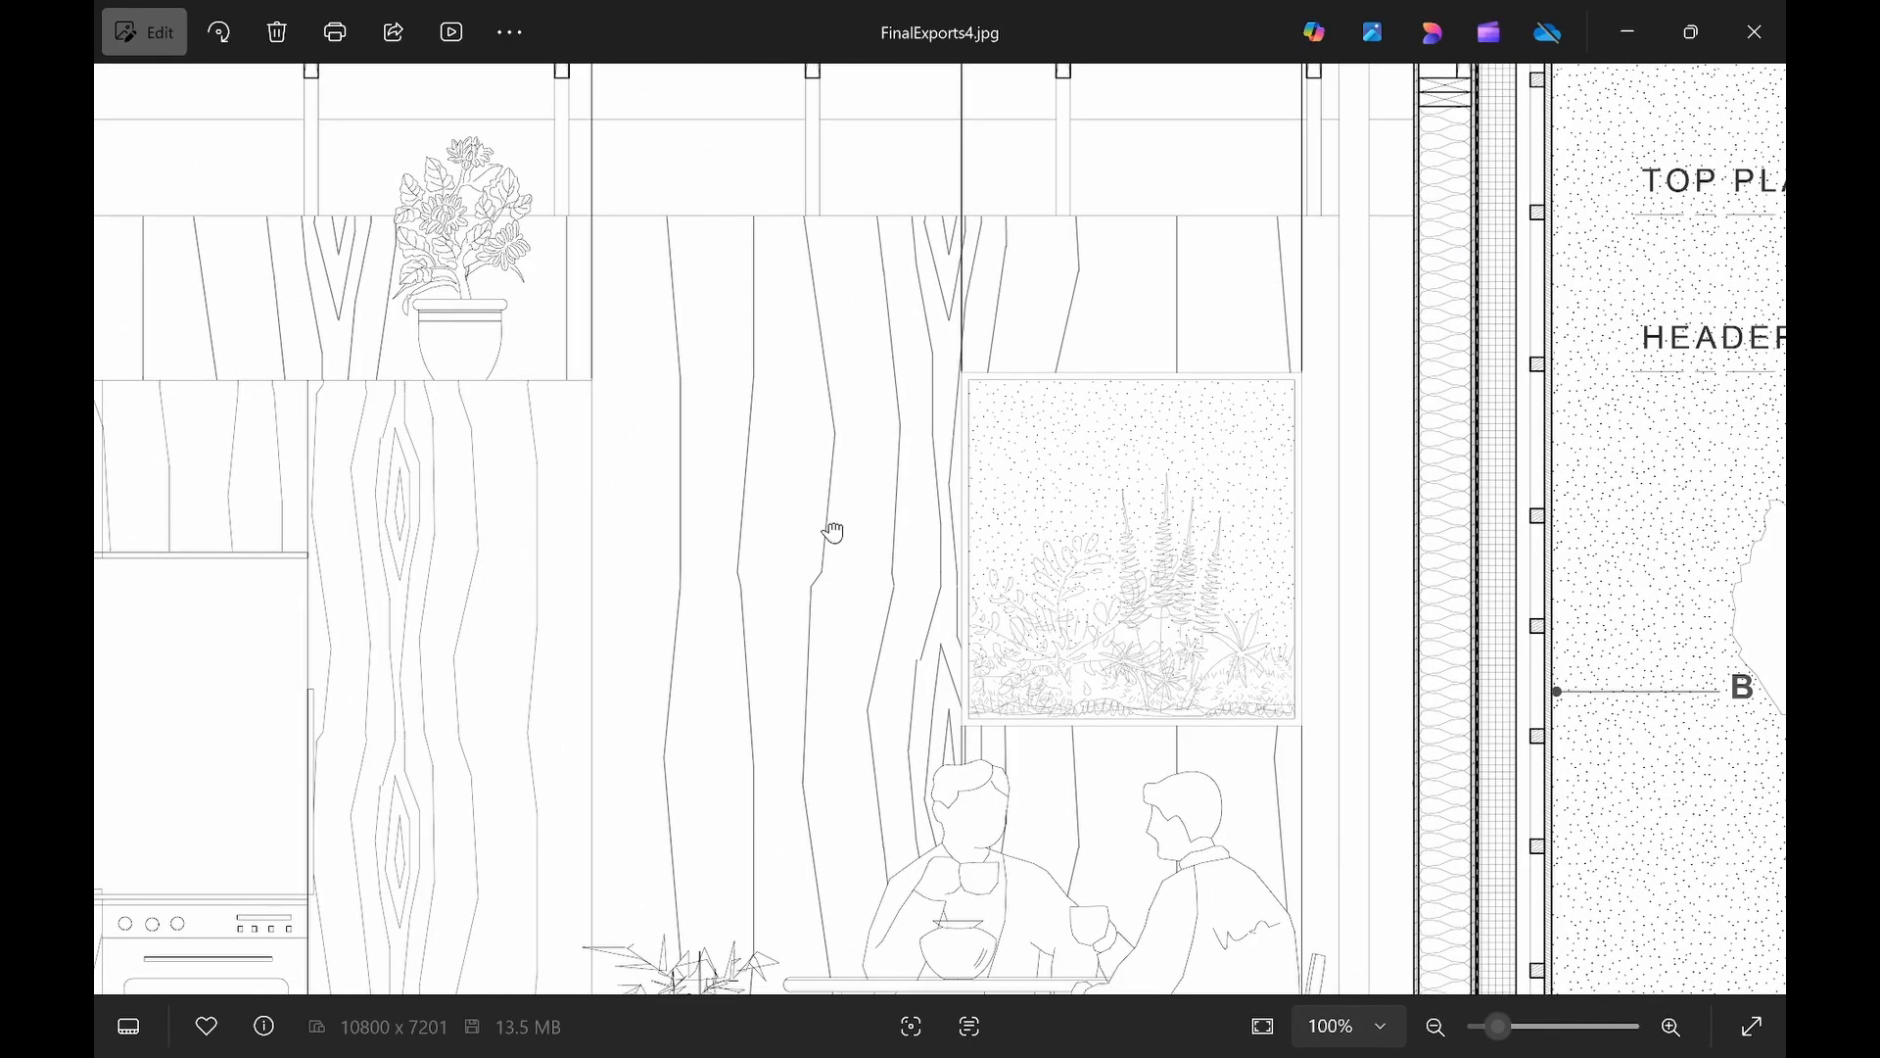
drag(831, 532, 813, 333)
scroll(1120, 365, down, 3)
scroll(877, 370, right, 4)
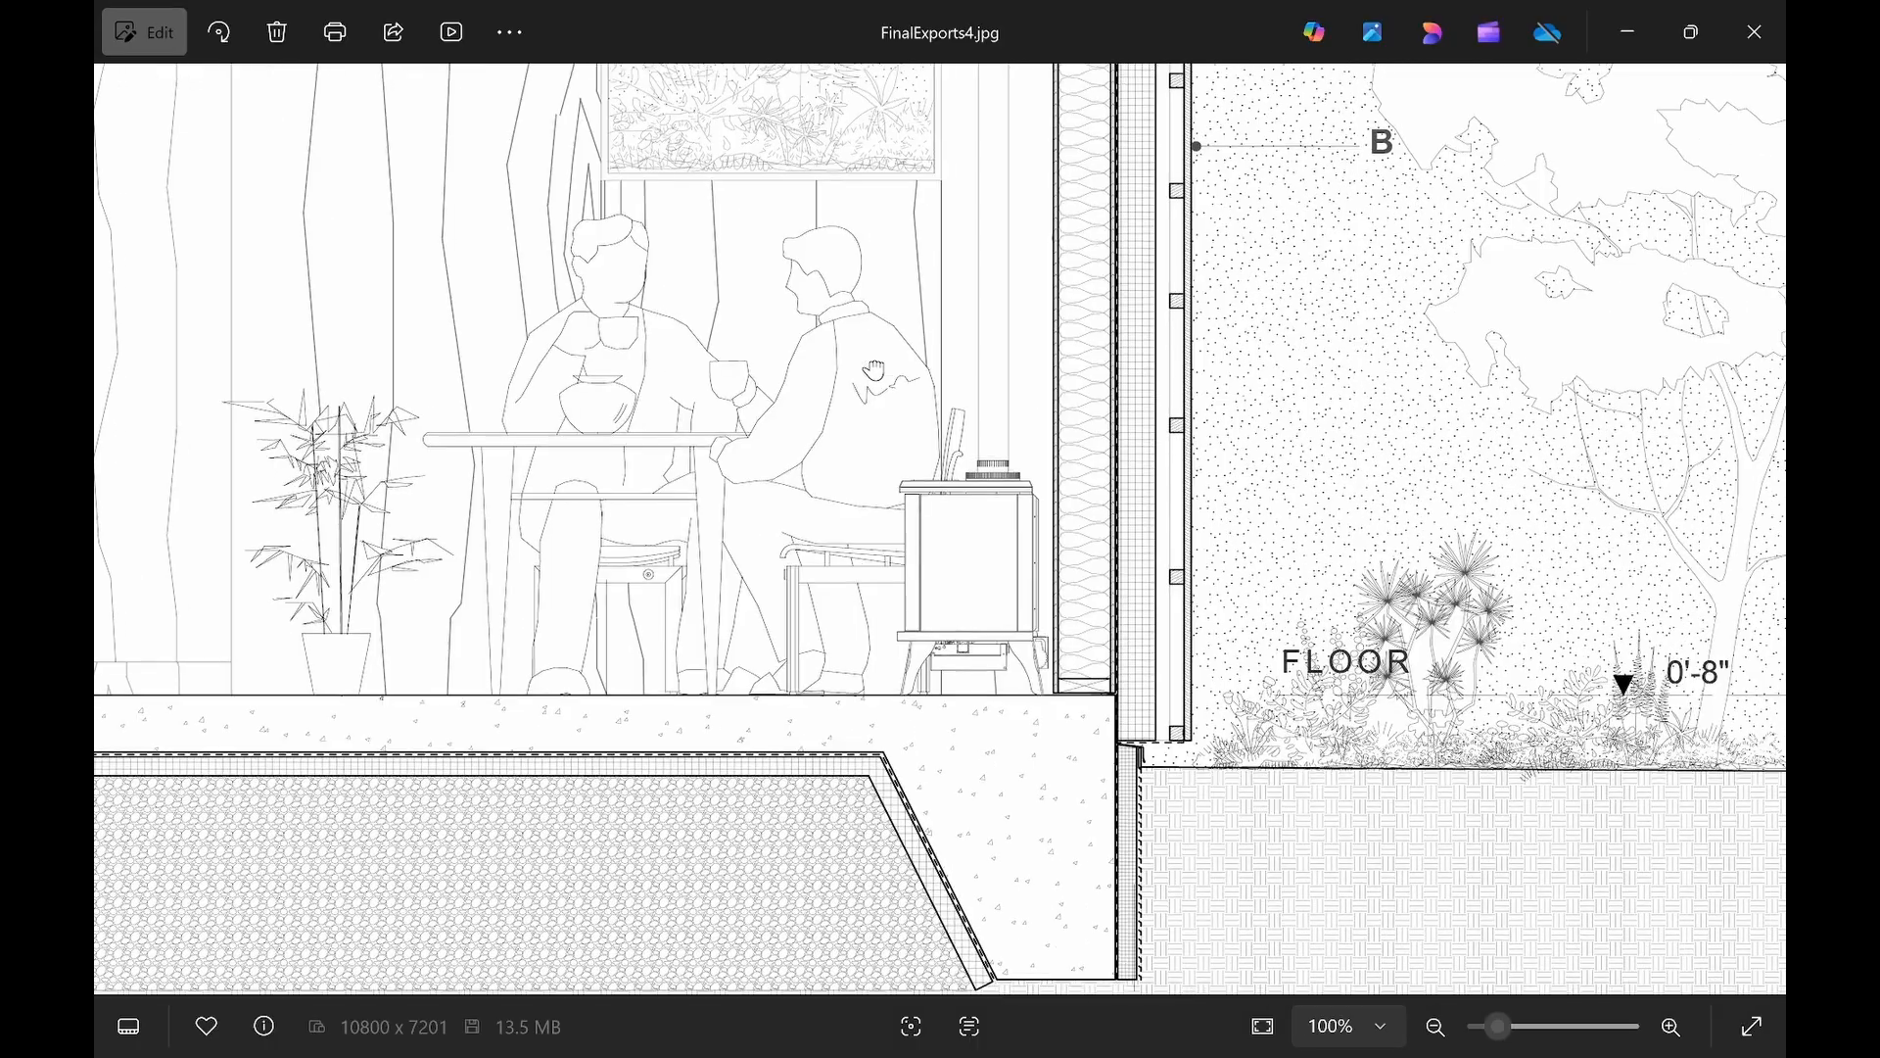
drag(876, 371, 977, 365)
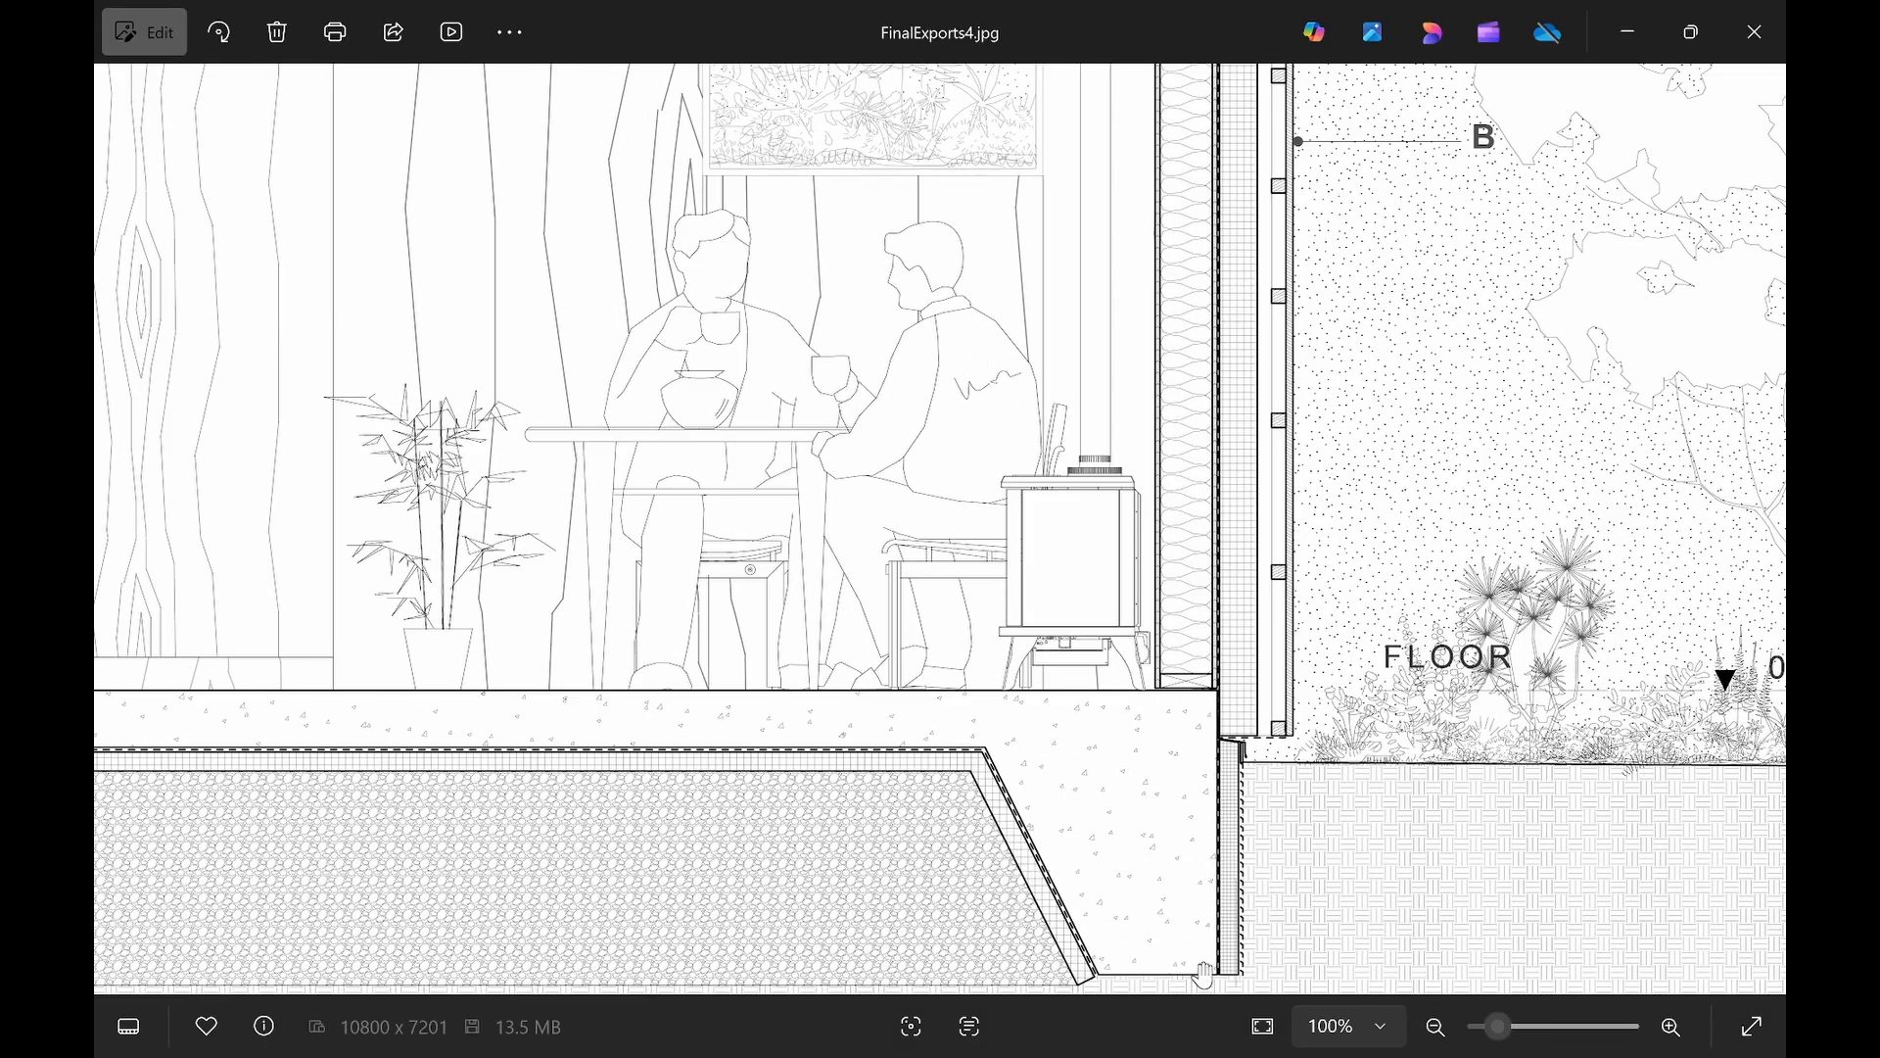
Examine the roof and wall corner above the dining area in FinalExports4.jpg, and switch to FinalExports5.jpg from the full sheet.
scroll(1006, 578, up, 6)
scroll(1006, 578, left, 4)
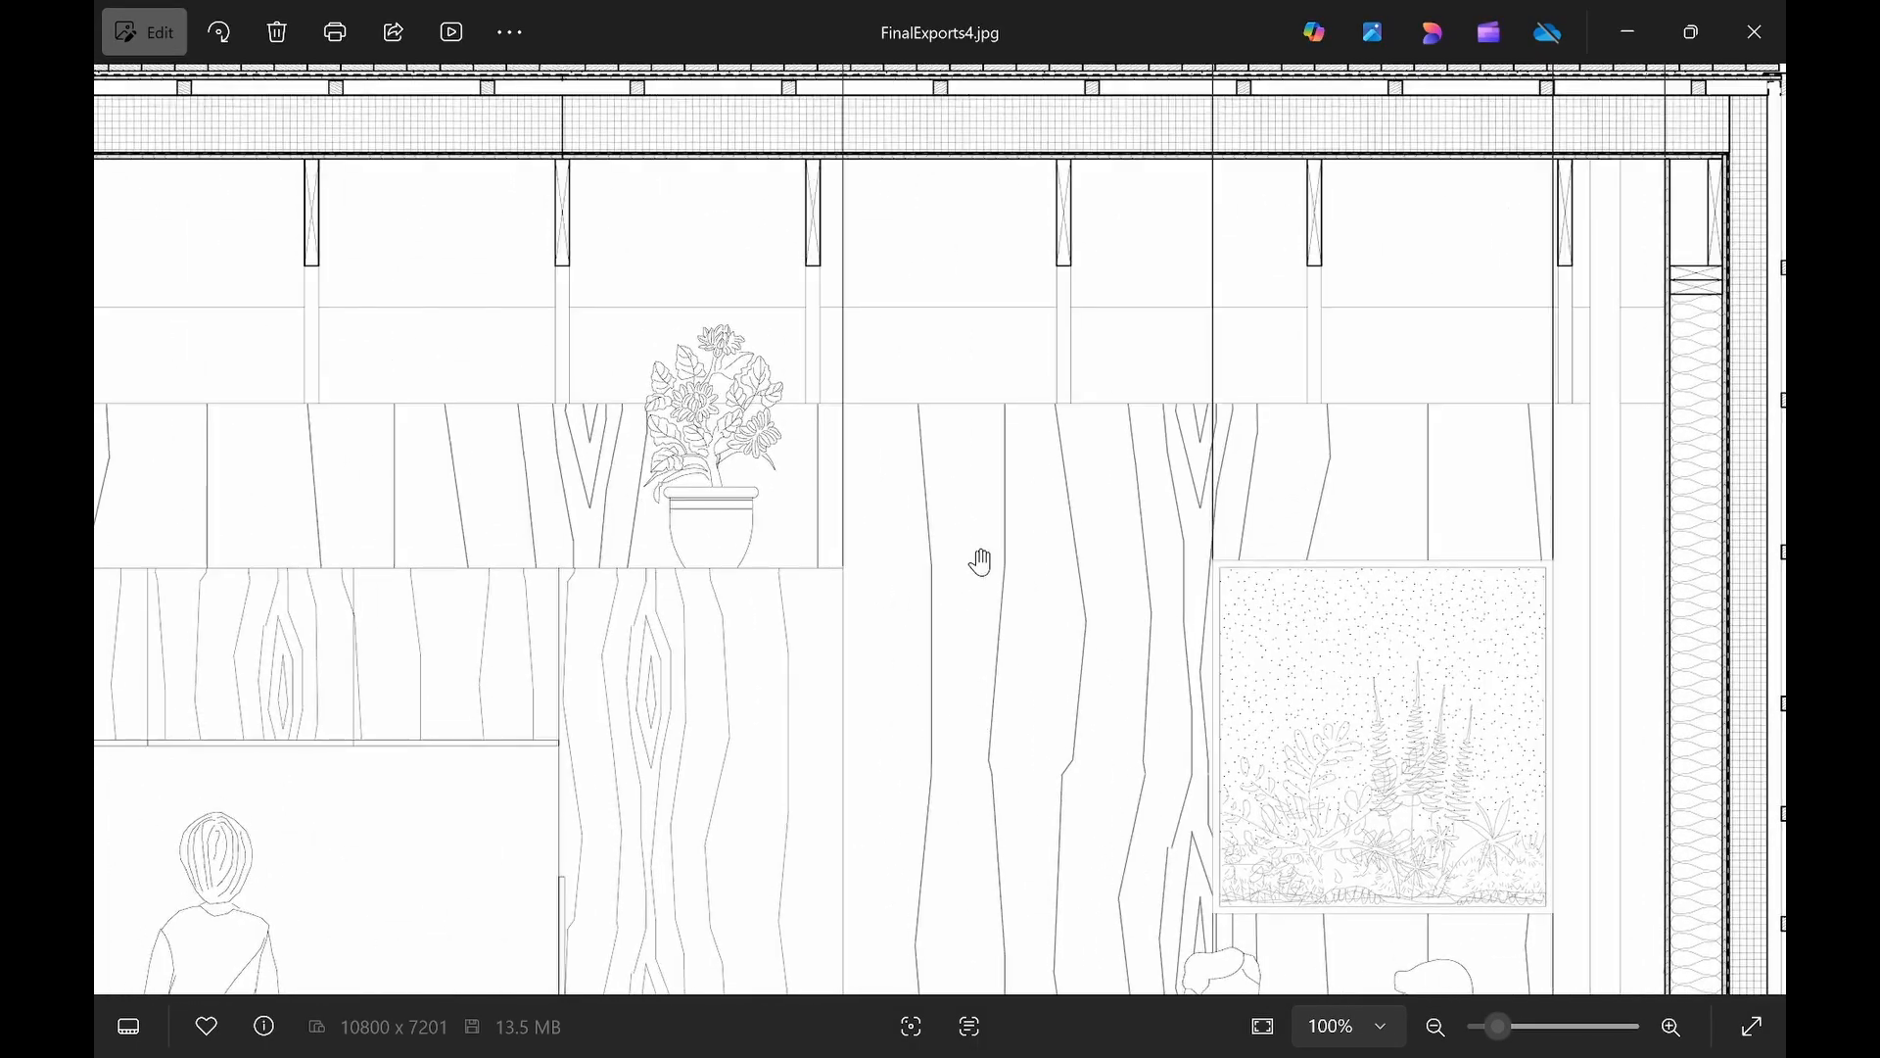
scroll(989, 597, up, 3)
drag(998, 638, 734, 613)
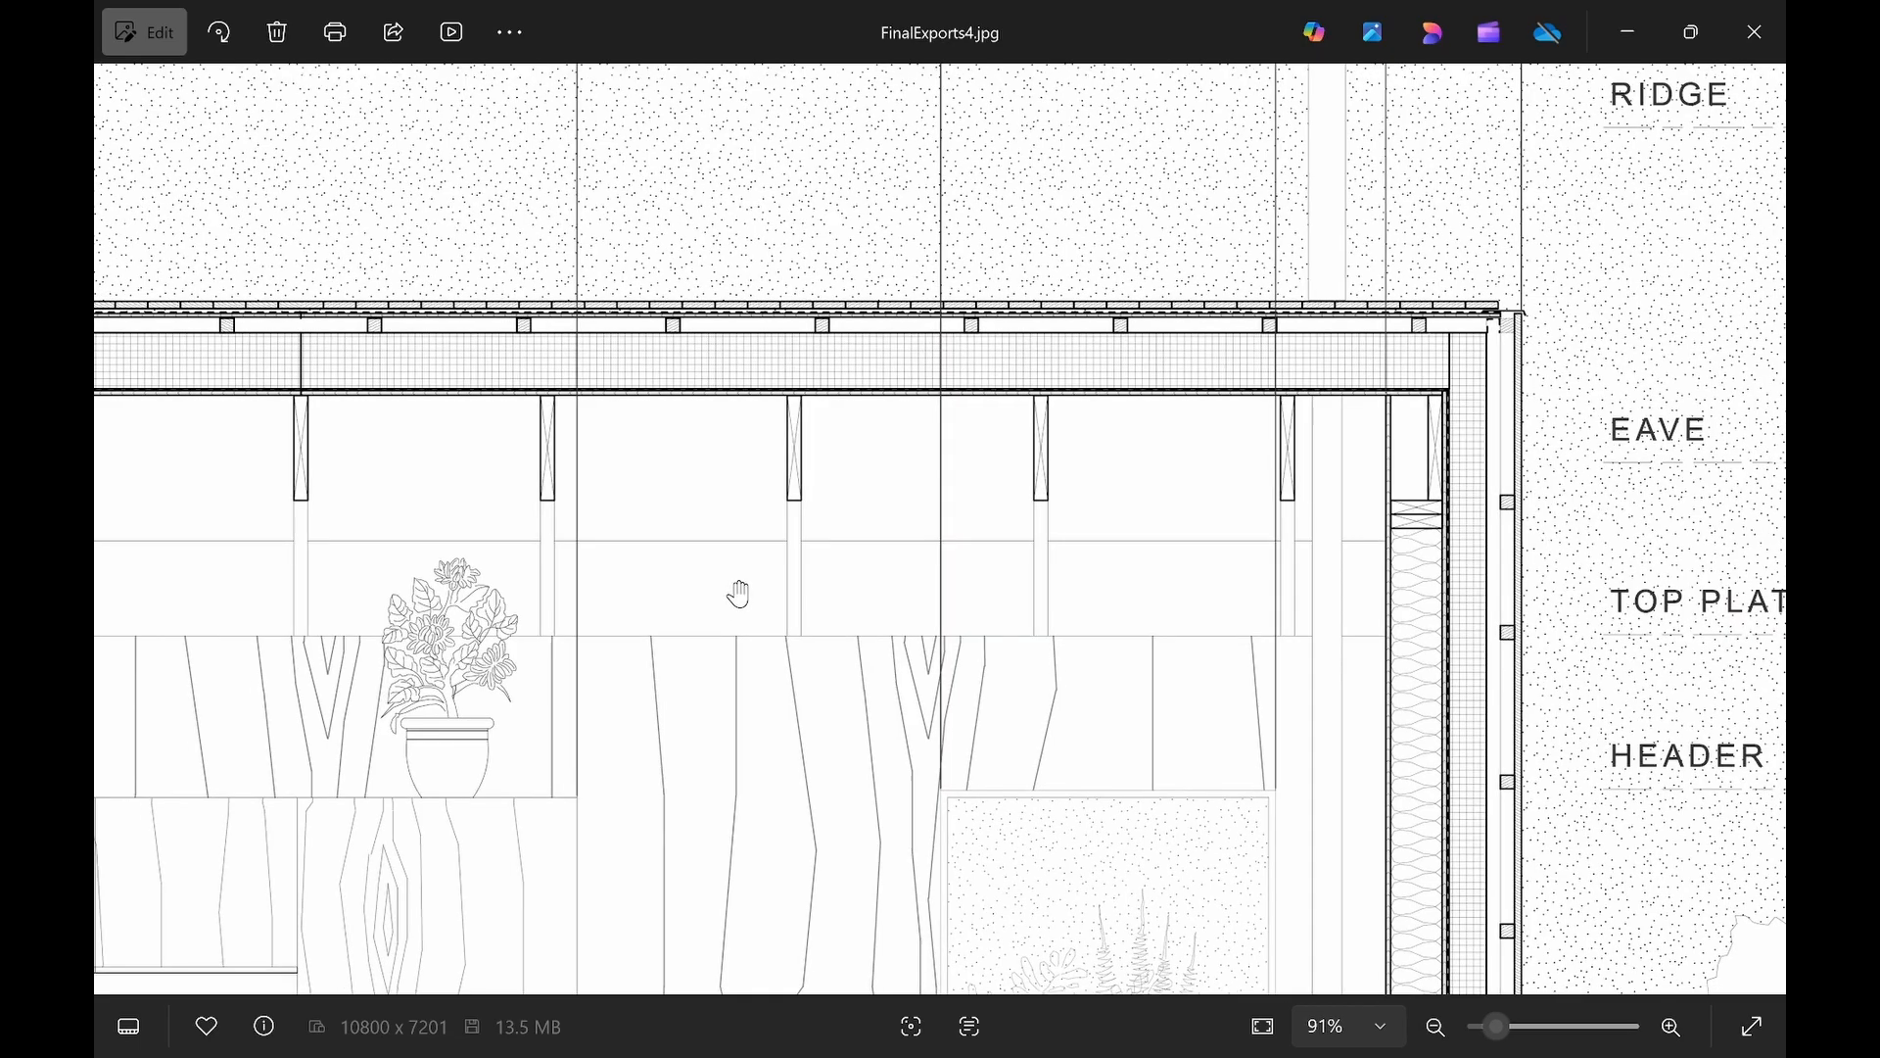
scroll(739, 592, down, 5)
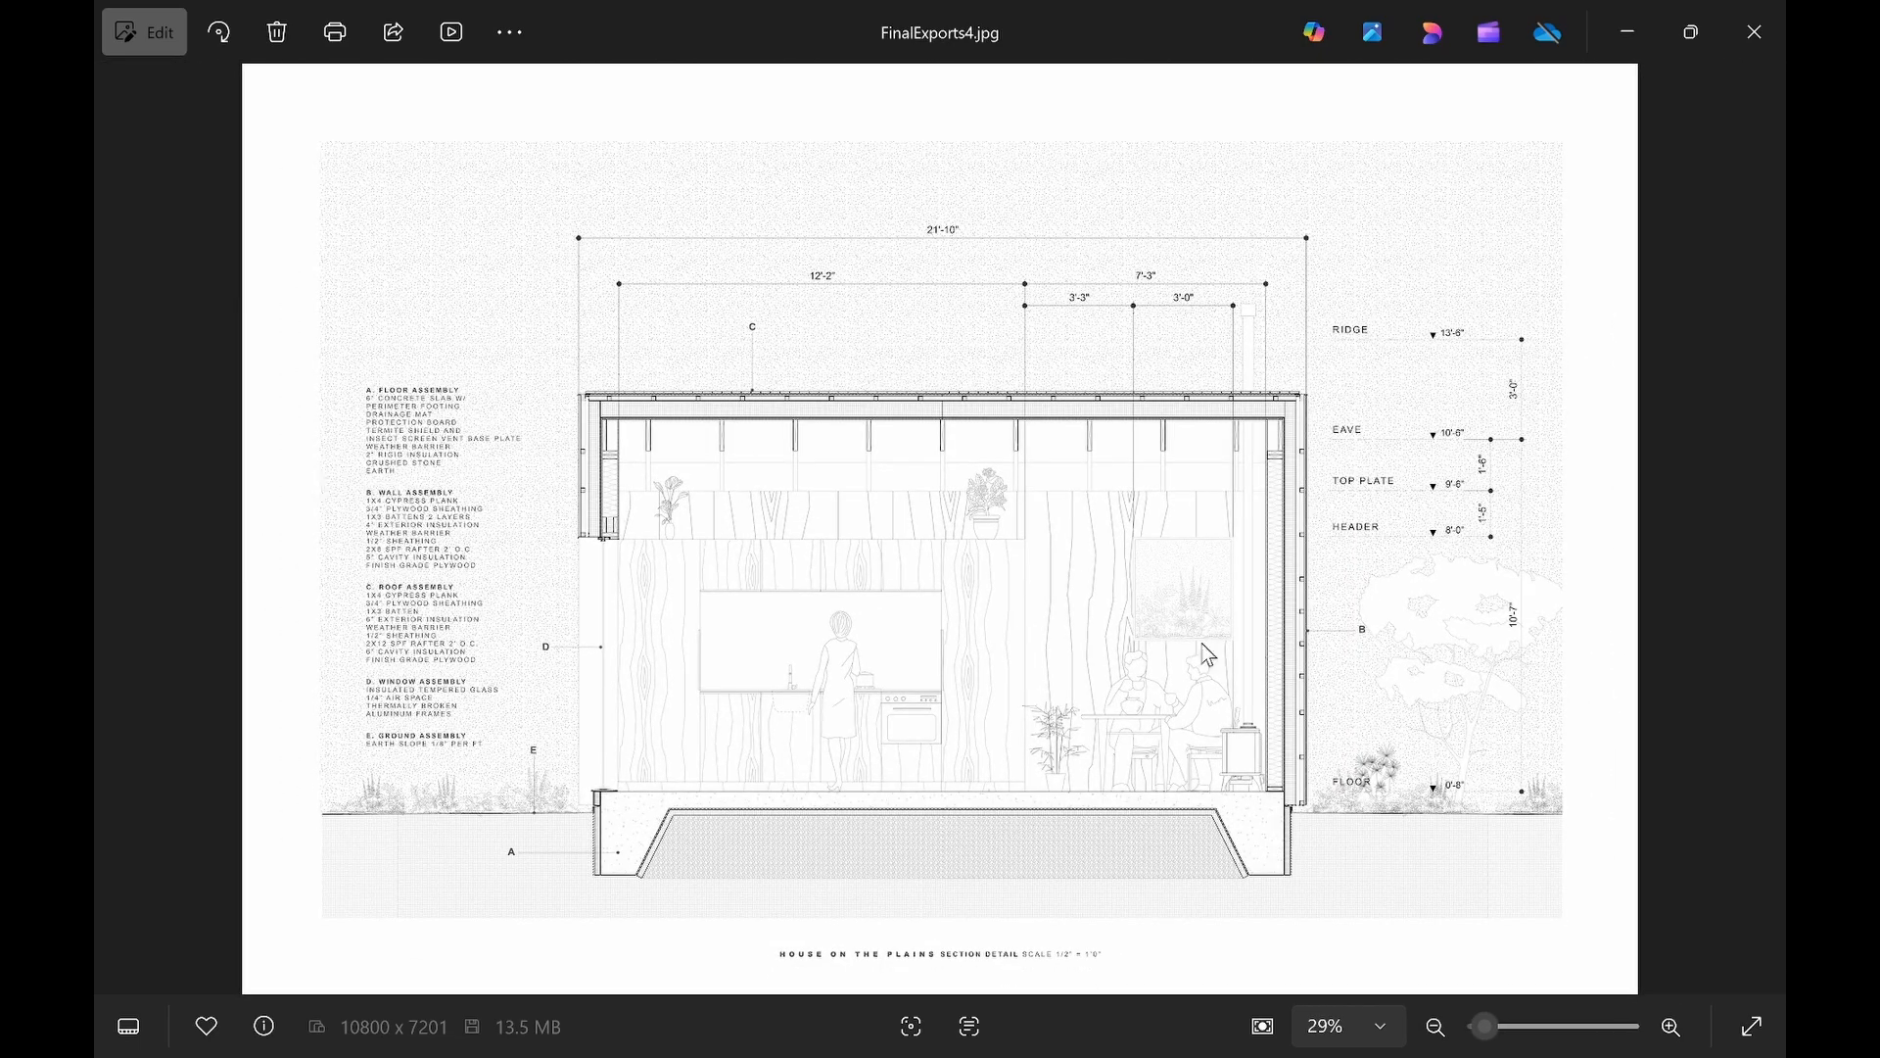
click(1761, 531)
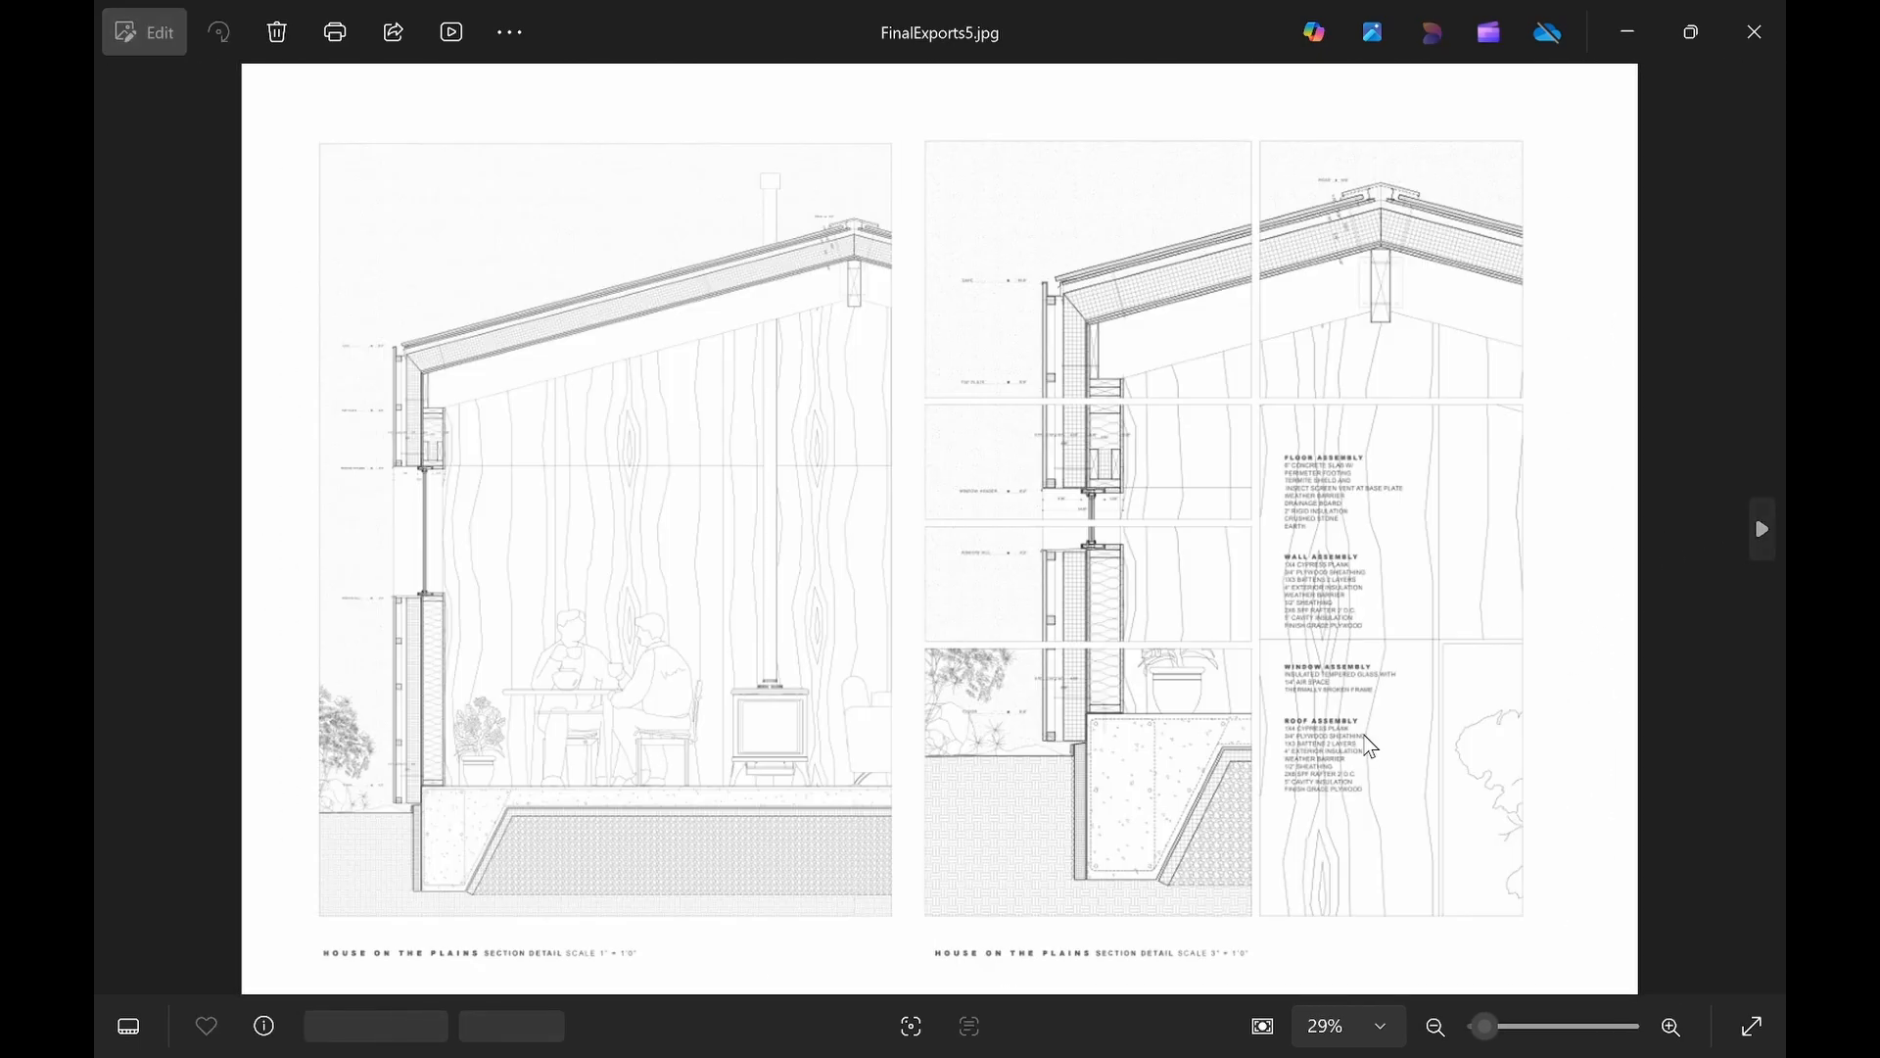